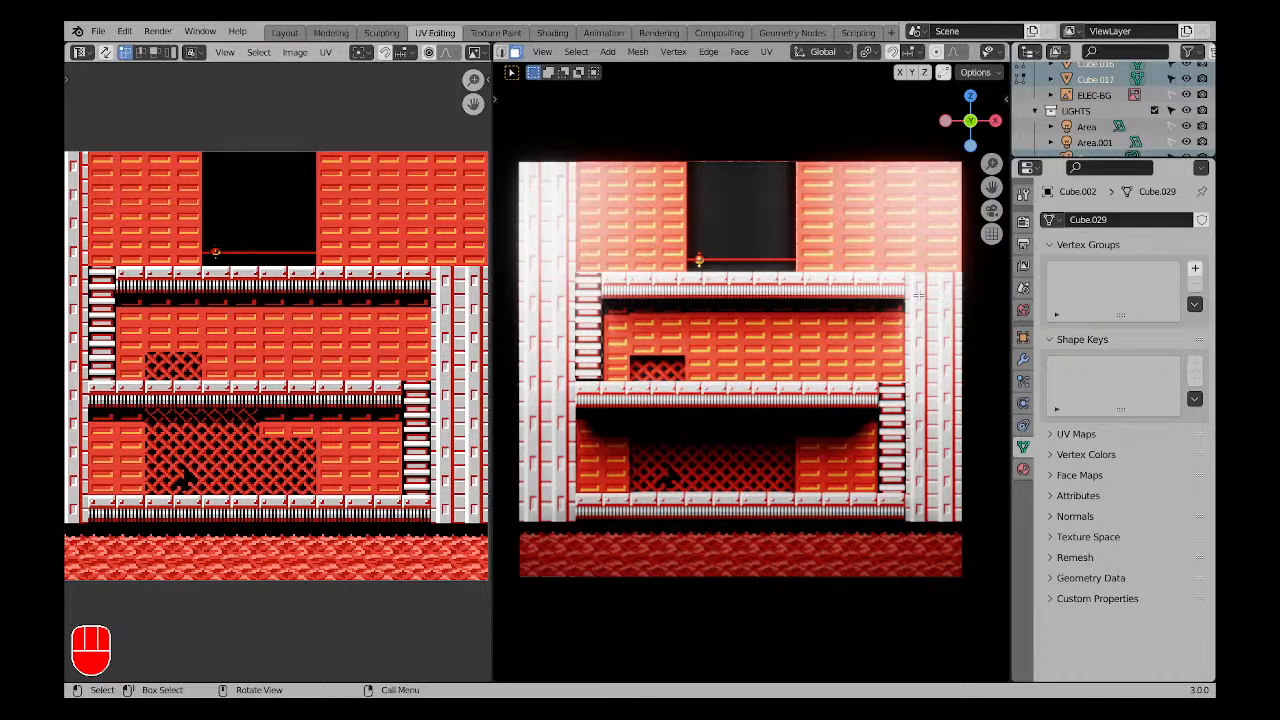
# Turn on the viewport overlays while working close up on the ball-and-rod assembly in the upper opening.
pyautogui.moveTo(850, 328); pyautogui.dragTo(674, 329, button='middle')
pyautogui.scroll(9, 727, 266)
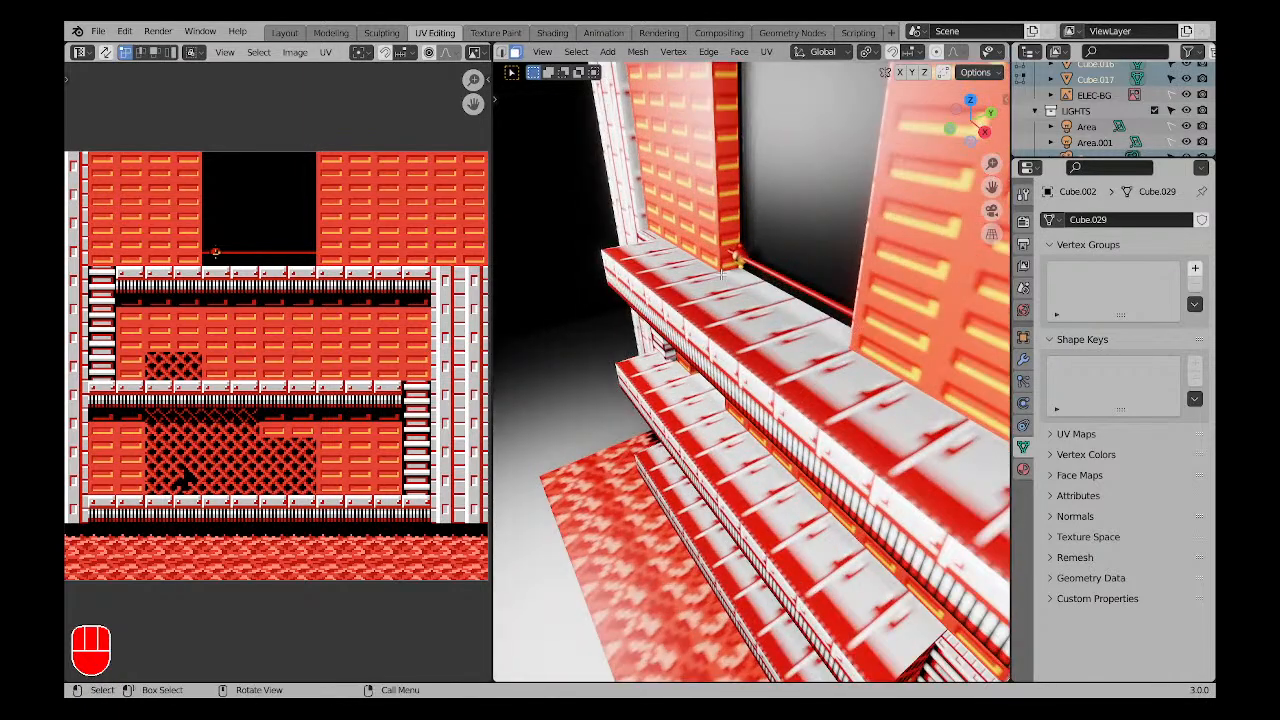
pyautogui.moveTo(727, 266)
pyautogui.mouseDown(button='middle')
pyautogui.moveTo(834, 318)
pyautogui.moveTo(726, 282)
pyautogui.mouseUp(button='middle')
pyautogui.scroll(3, 728, 270)
pyautogui.keyDown('shift'); pyautogui.moveTo(735, 230); pyautogui.dragTo(755, 307, button='middle'); pyautogui.keyUp('shift')
pyautogui.scroll(3, 755, 307)
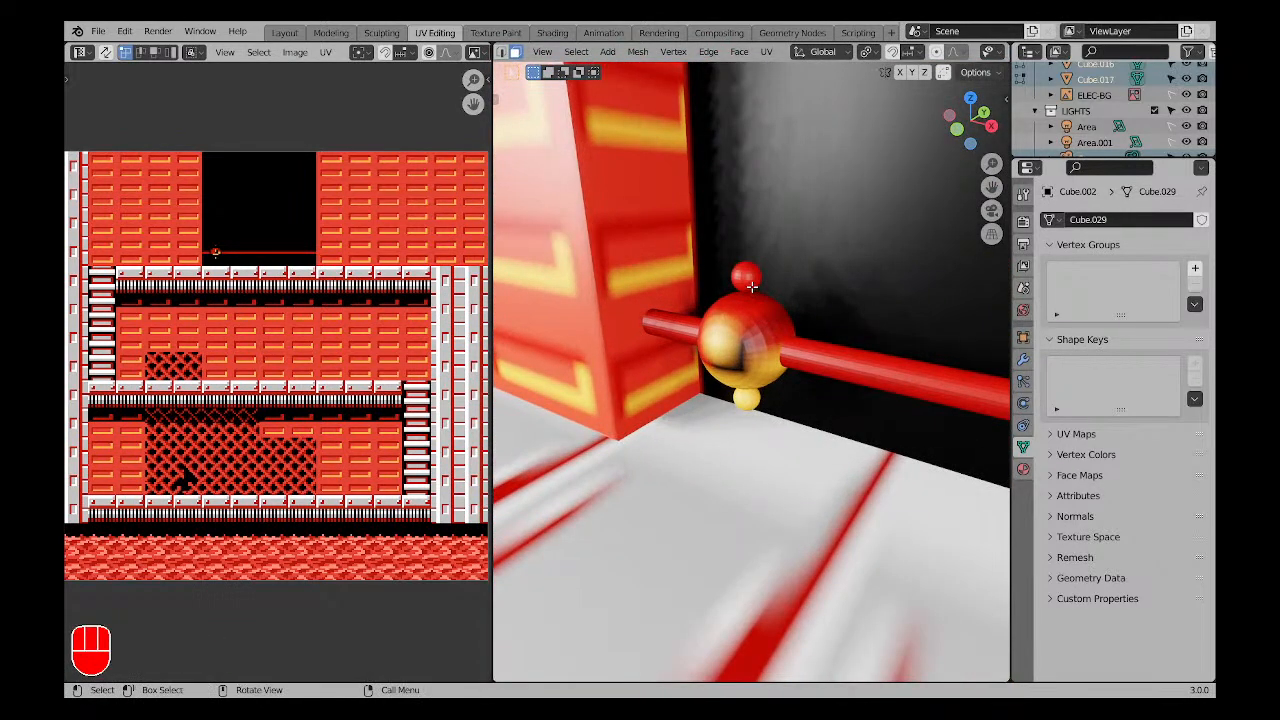
pyautogui.press('a')
pyautogui.press('a')
pyautogui.click(752, 279)
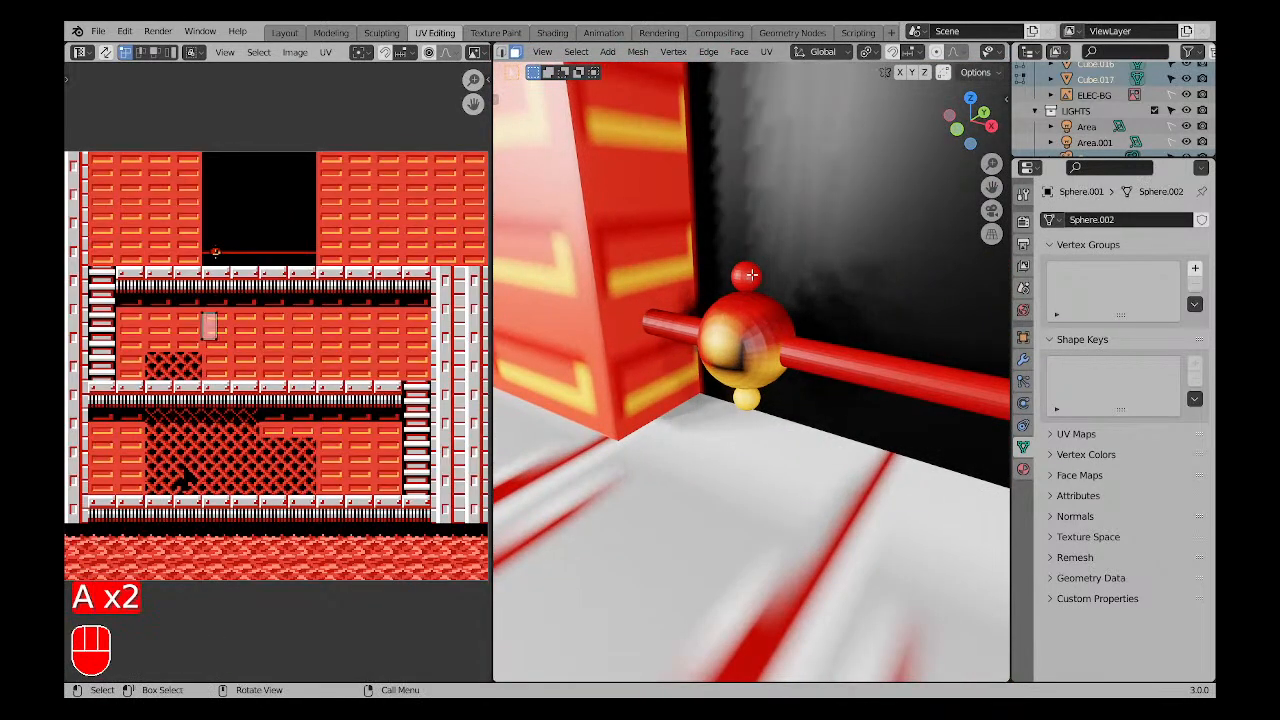
pyautogui.rightClick(753, 278)
pyautogui.press('a')
pyautogui.press('a')
pyautogui.scroll(-3, 880, 52)
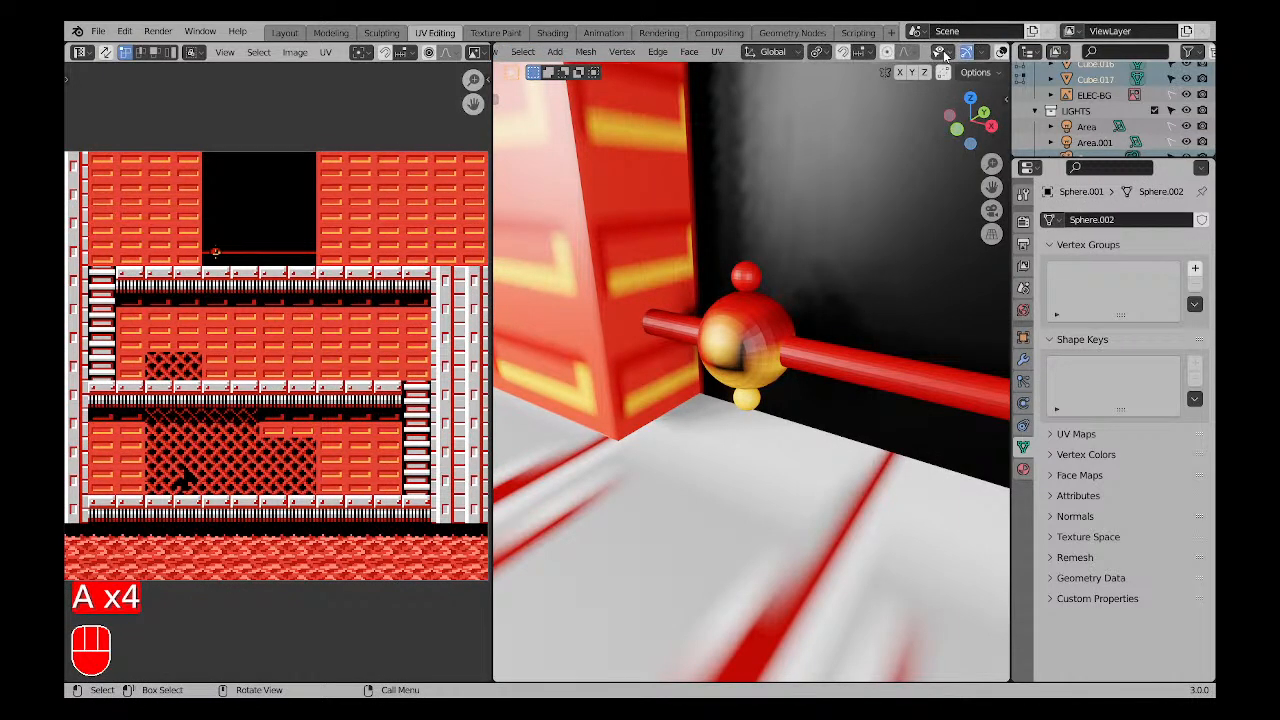
pyautogui.click(896, 53)
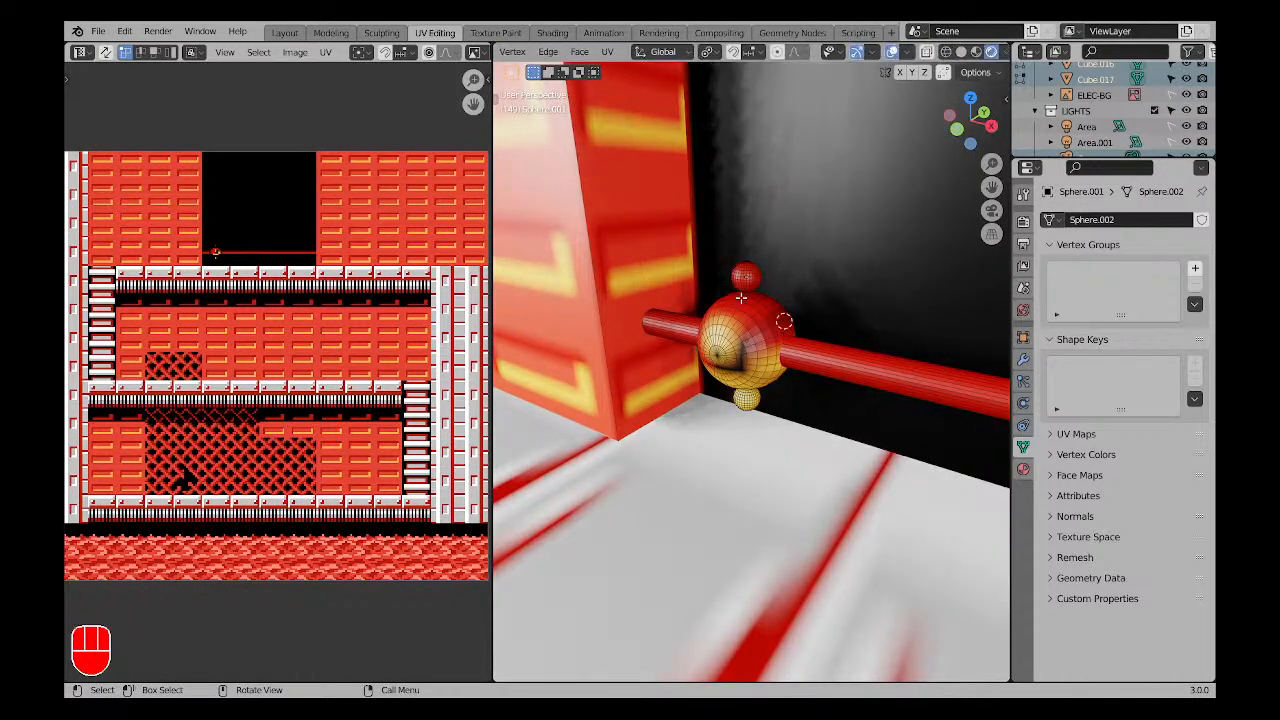
# Leave Edit Mode and shade smooth the small red top ball and the large central ball.
pyautogui.moveTo(702, 330); pyautogui.dragTo(710, 331, button='middle')
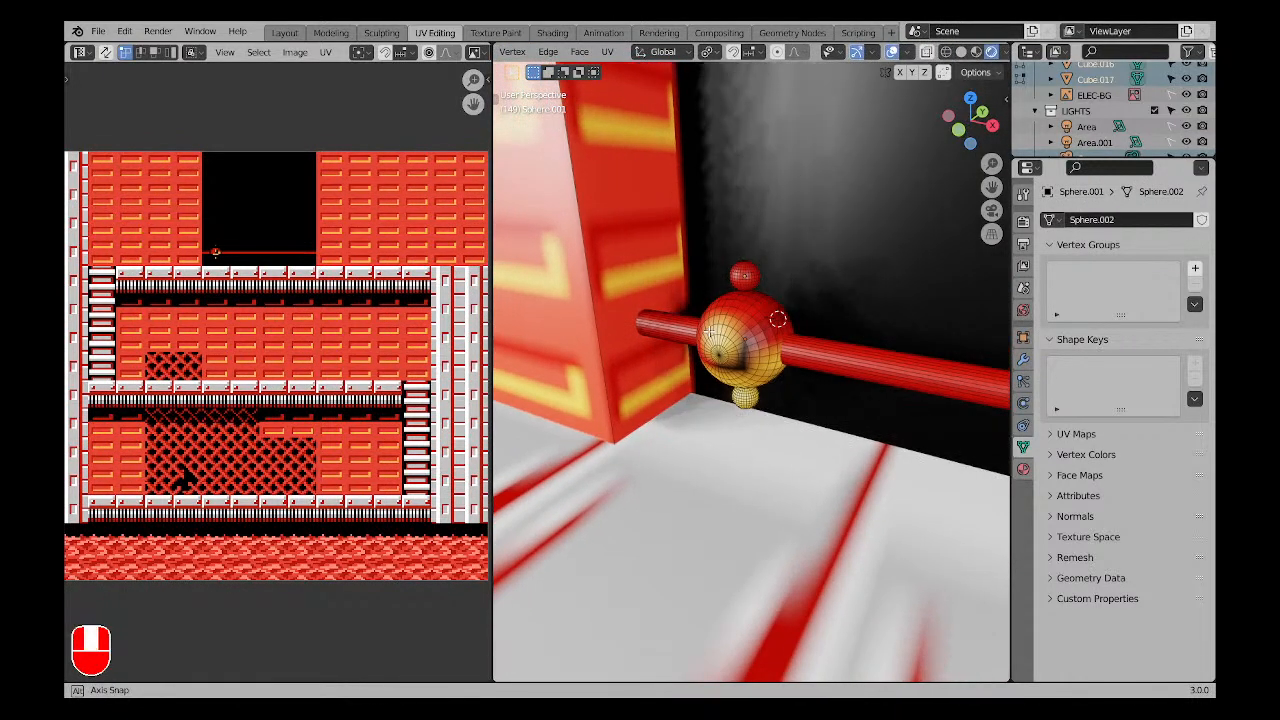
pyautogui.scroll(4, 743, 278)
pyautogui.press('a')
pyautogui.press('a')
pyautogui.press('Tab')
pyautogui.press('a')
pyautogui.press('a')
pyautogui.rightClick(751, 281)
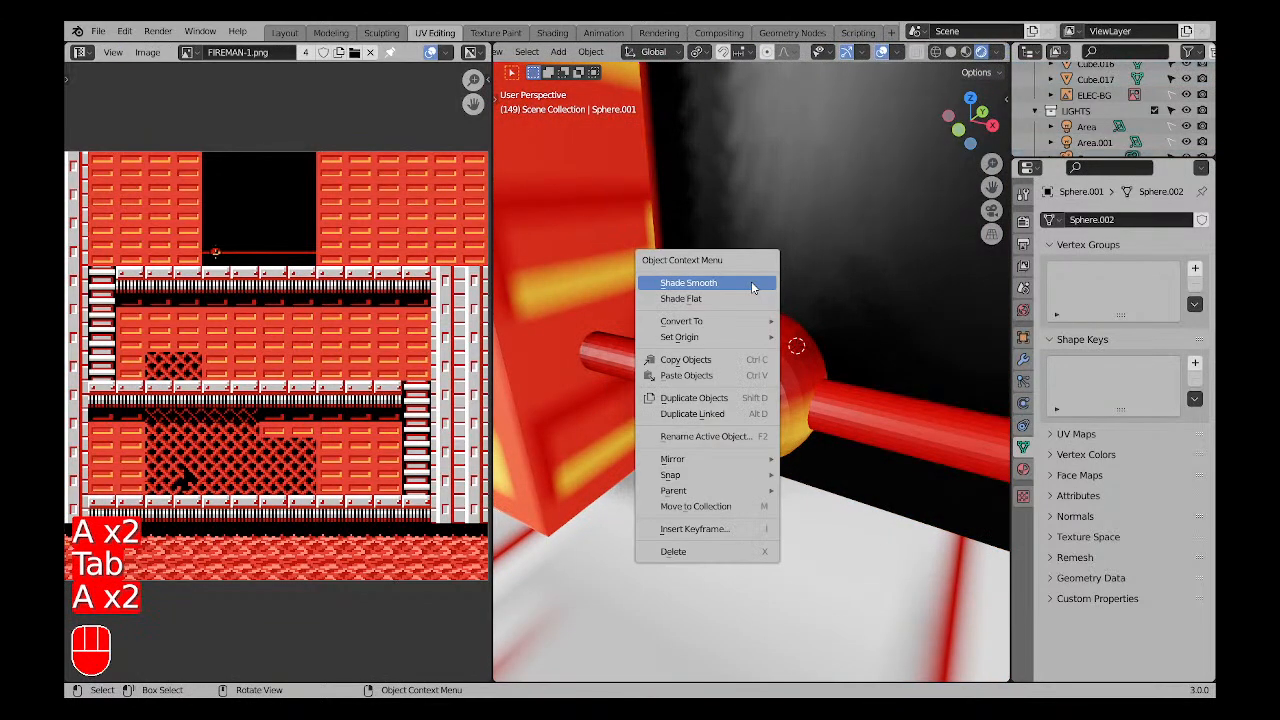
pyautogui.click(748, 335)
pyautogui.rightClick(750, 344)
pyautogui.click(750, 346)
# Shade smooth the red rod and the small yellow ball beneath the large ball, leaving everything deselected.
pyautogui.click(646, 372)
pyautogui.rightClick(646, 373)
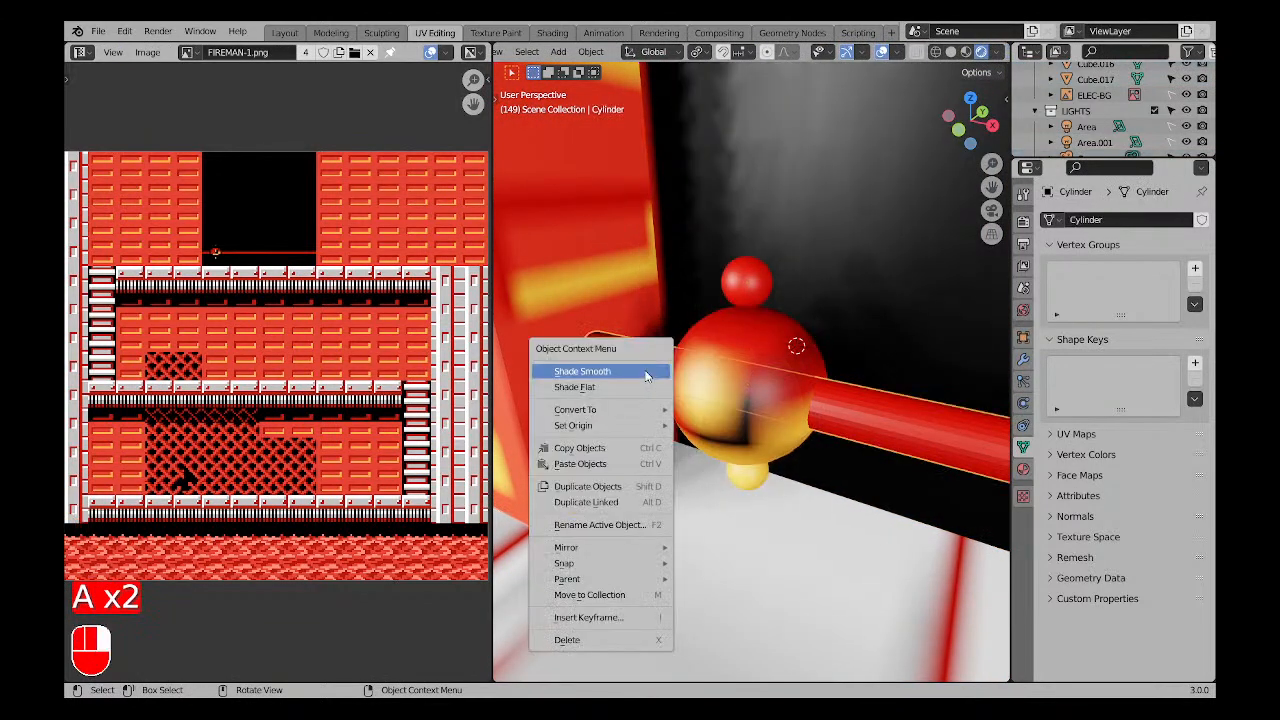
pyautogui.click(646, 374)
pyautogui.keyDown('shift'); pyautogui.moveTo(734, 452); pyautogui.dragTo(680, 360, button='middle'); pyautogui.keyUp('shift')
pyautogui.scroll(8, 939, 424)
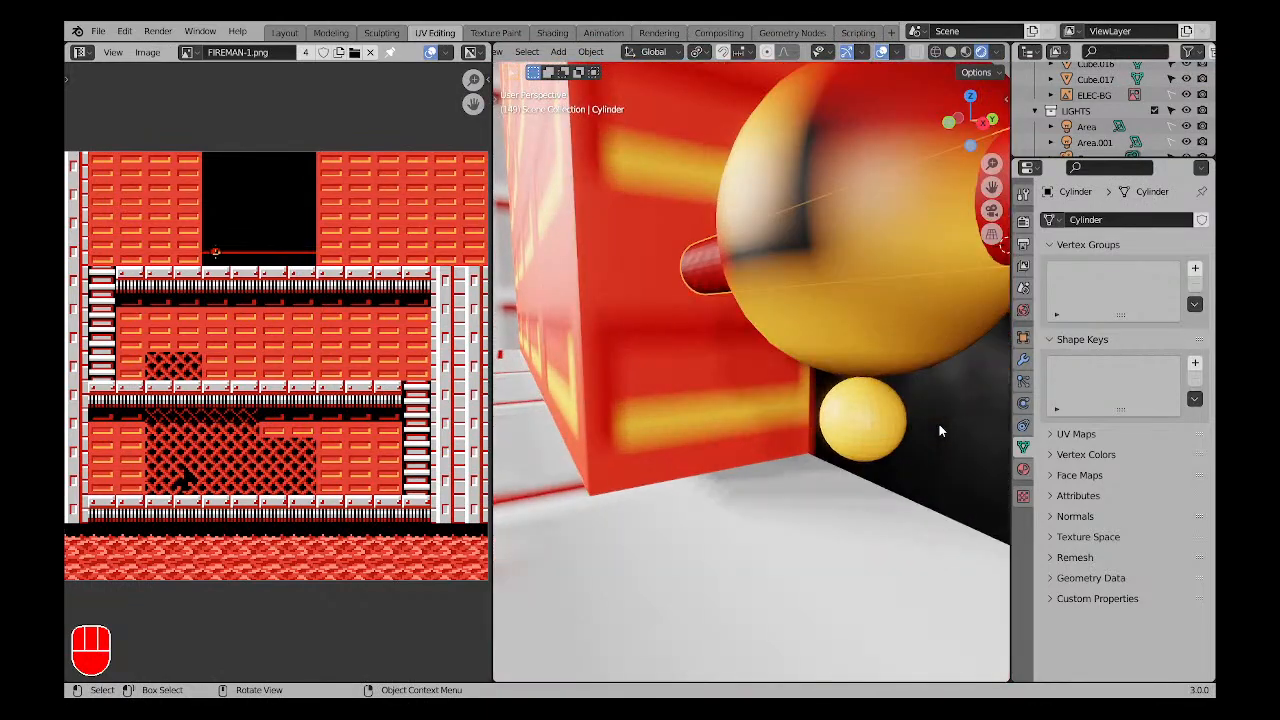
pyautogui.click(844, 401)
pyautogui.rightClick(844, 401)
pyautogui.click(844, 403)
pyautogui.scroll(-4, 844, 404)
pyautogui.press('a')
pyautogui.press('a')
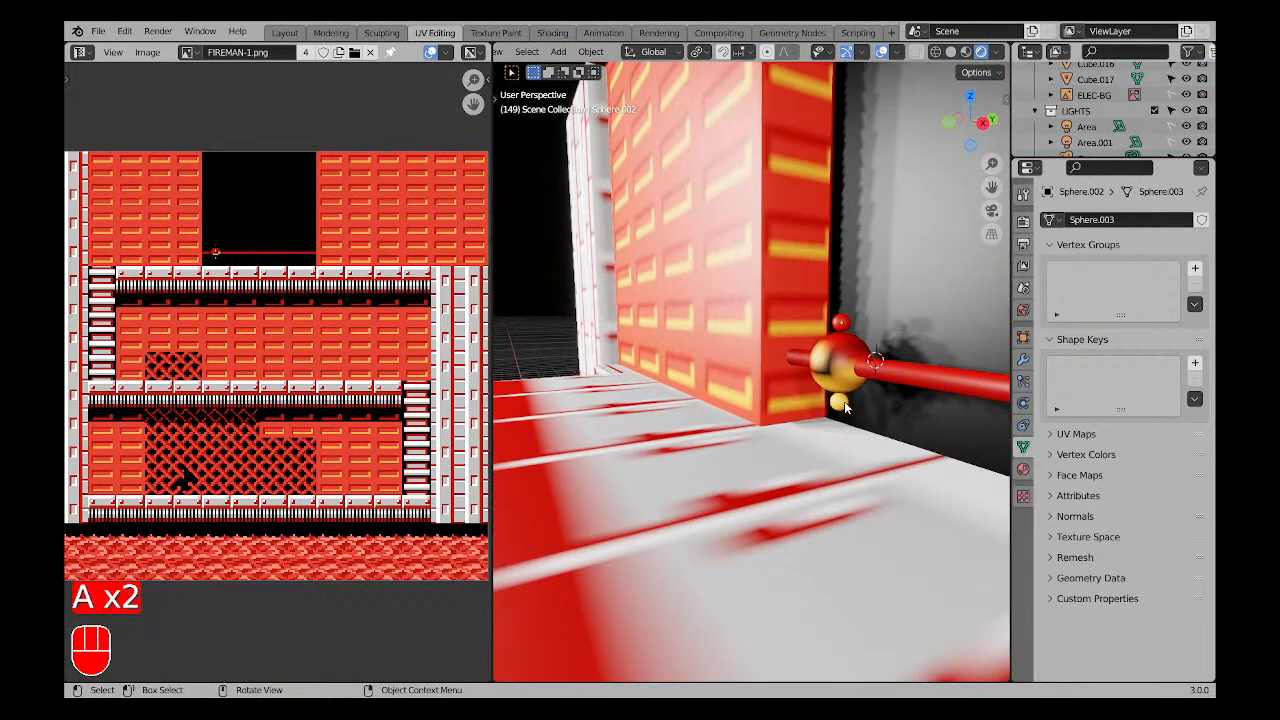
# Save the stage scene to FIREMAN.blend.
pyautogui.press('KP_1')
pyautogui.scroll(-5, 844, 401)
pyautogui.keyDown('shift'); pyautogui.moveTo(844, 401); pyautogui.dragTo(735, 270, button='middle'); pyautogui.keyUp('shift')
pyautogui.moveTo(786, 305); pyautogui.dragTo(836, 300, button='middle')
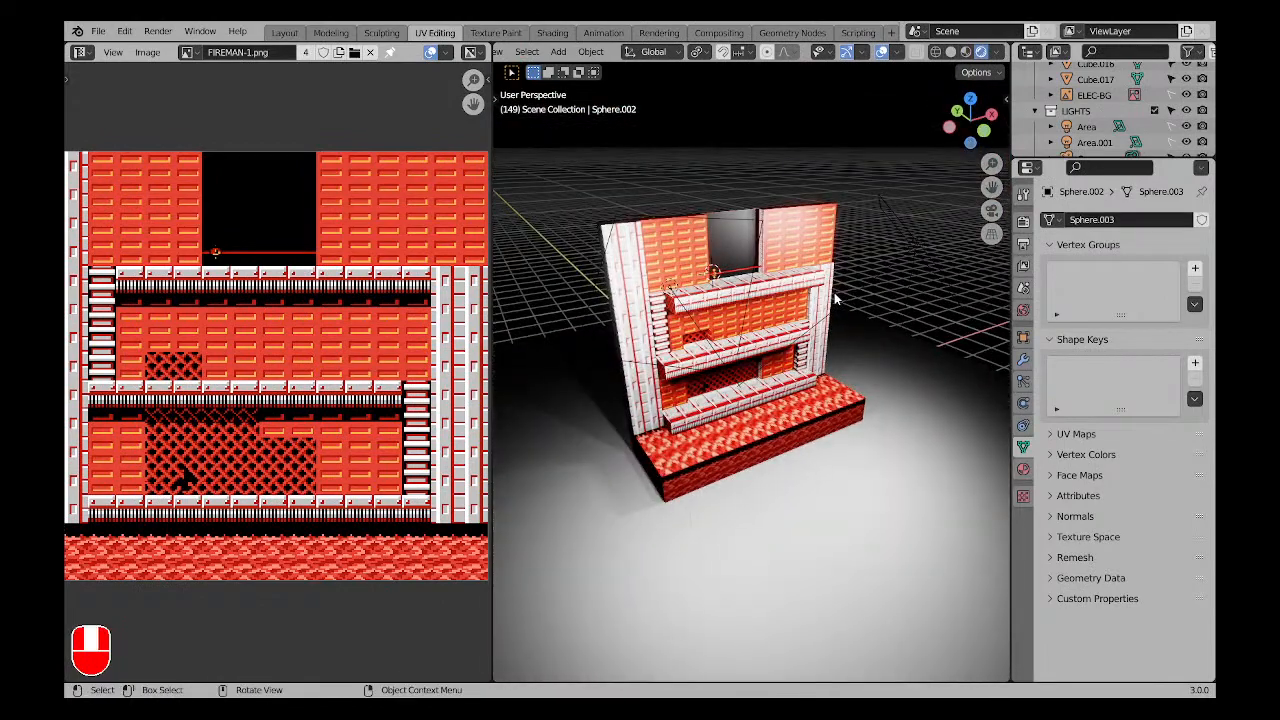
pyautogui.hotkey('ctrl', 's')
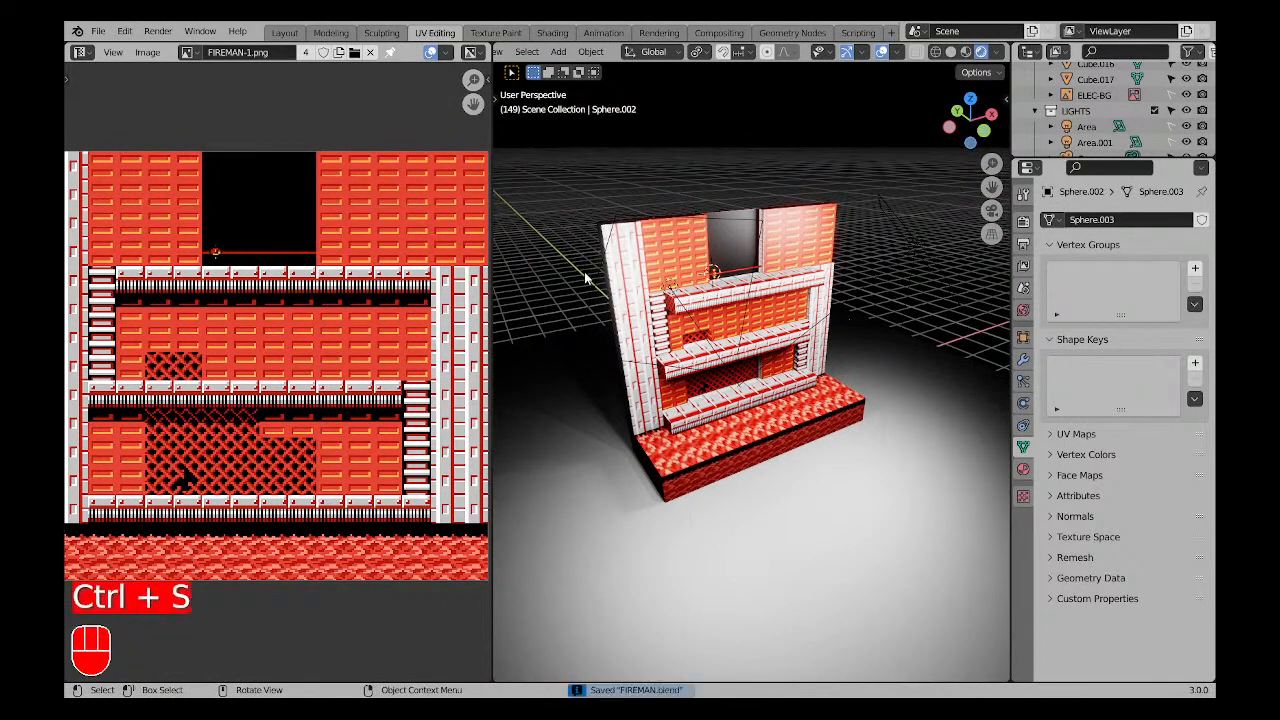
# Enlarge the outliner to list all scene objects, select ELEC-BG, and save the scene as GUTSMAN.blend.
pyautogui.moveTo(753, 380); pyautogui.dragTo(744, 370, button='middle')
pyautogui.moveTo(1095, 157); pyautogui.dragTo(1105, 545)
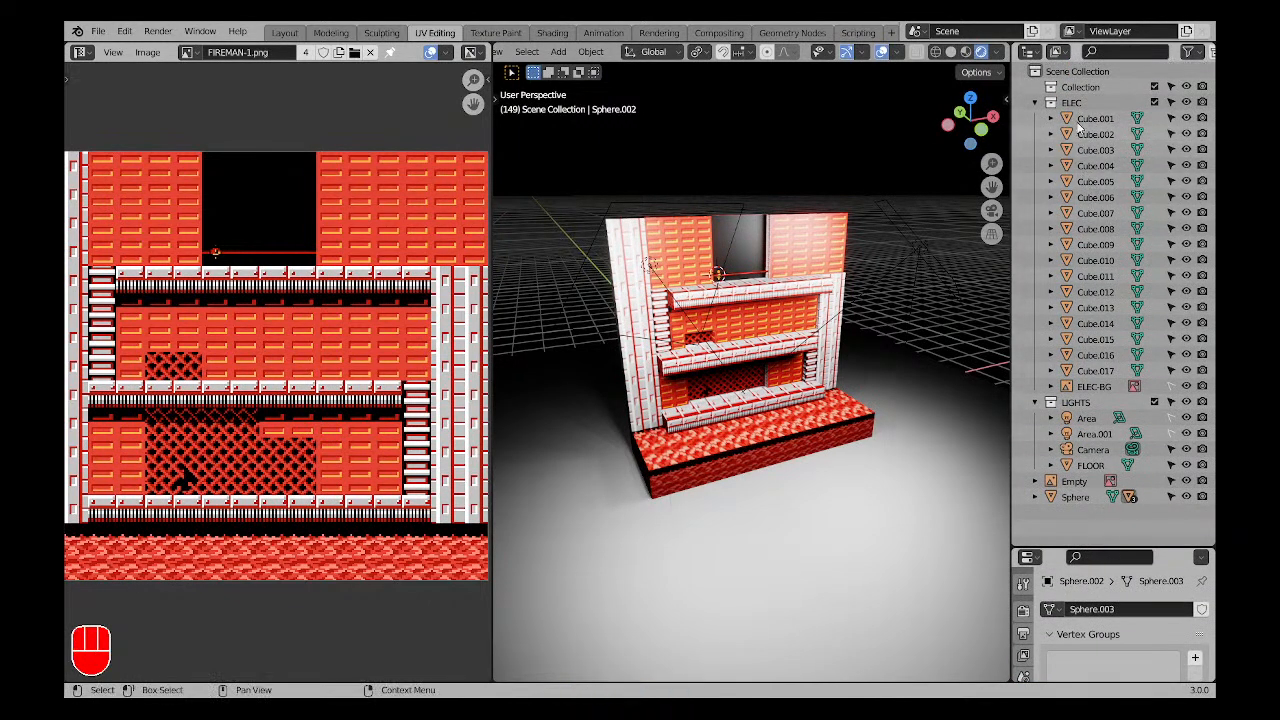
pyautogui.click(1089, 390)
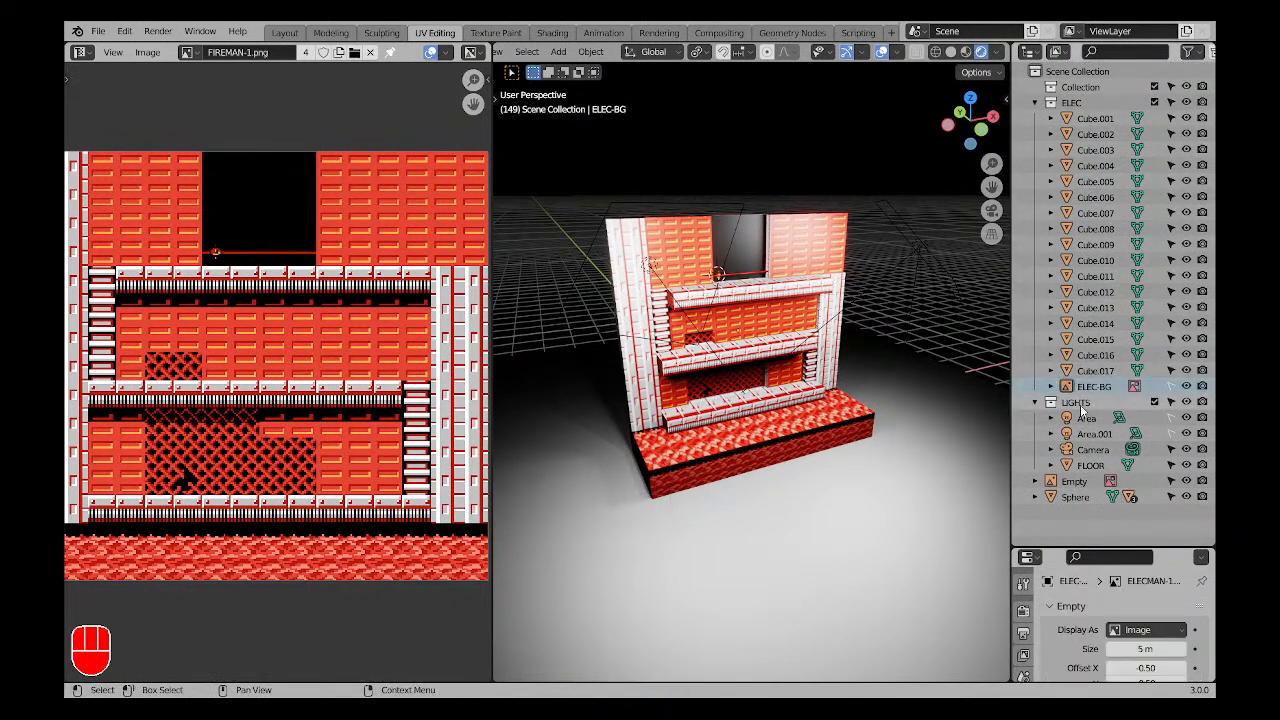
pyautogui.click(97, 30)
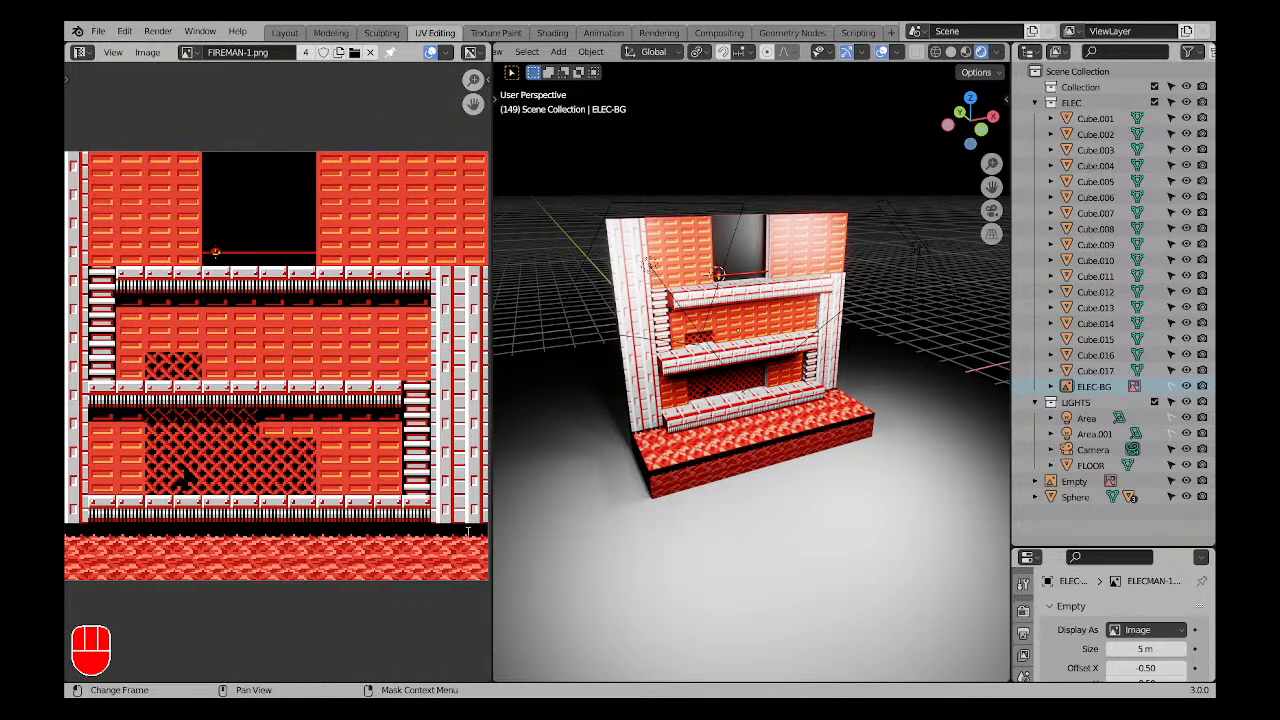
pyautogui.hotkey('ctrl', 's')
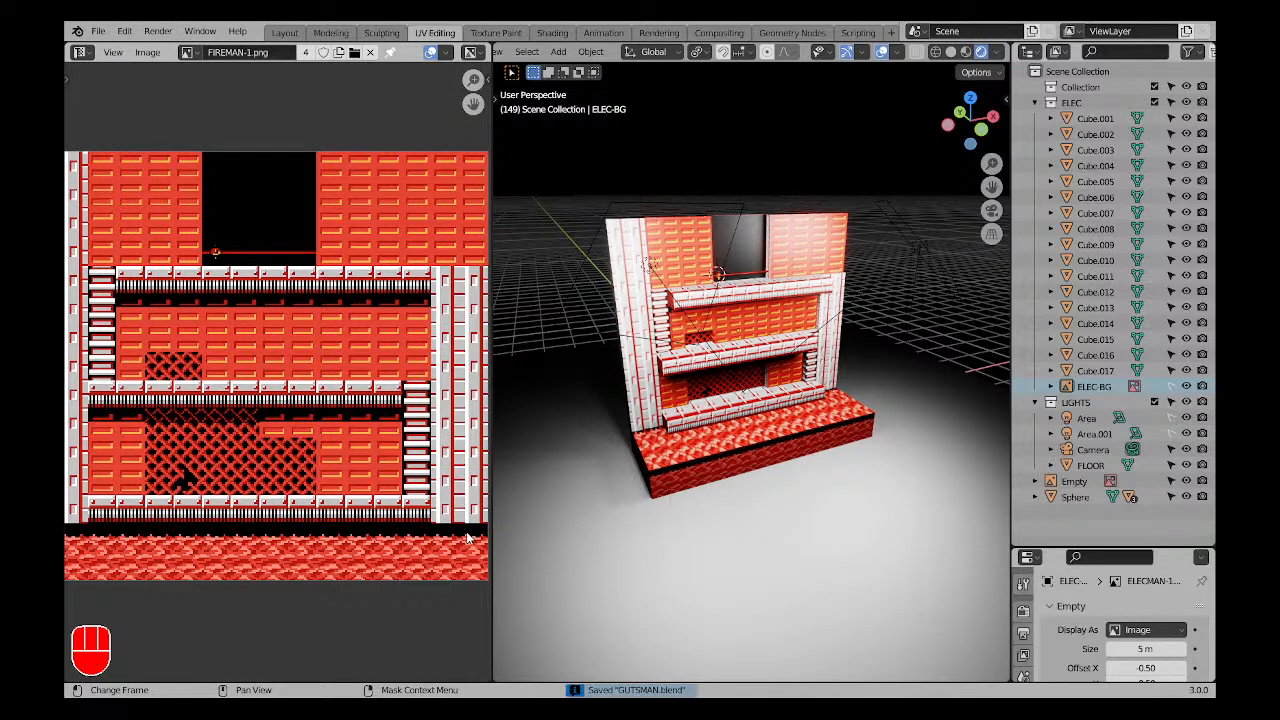
# Delete the lava-textured base block in front of the stage.
pyautogui.moveTo(800, 328); pyautogui.dragTo(774, 311, button='middle')
pyautogui.scroll(4, 770, 290)
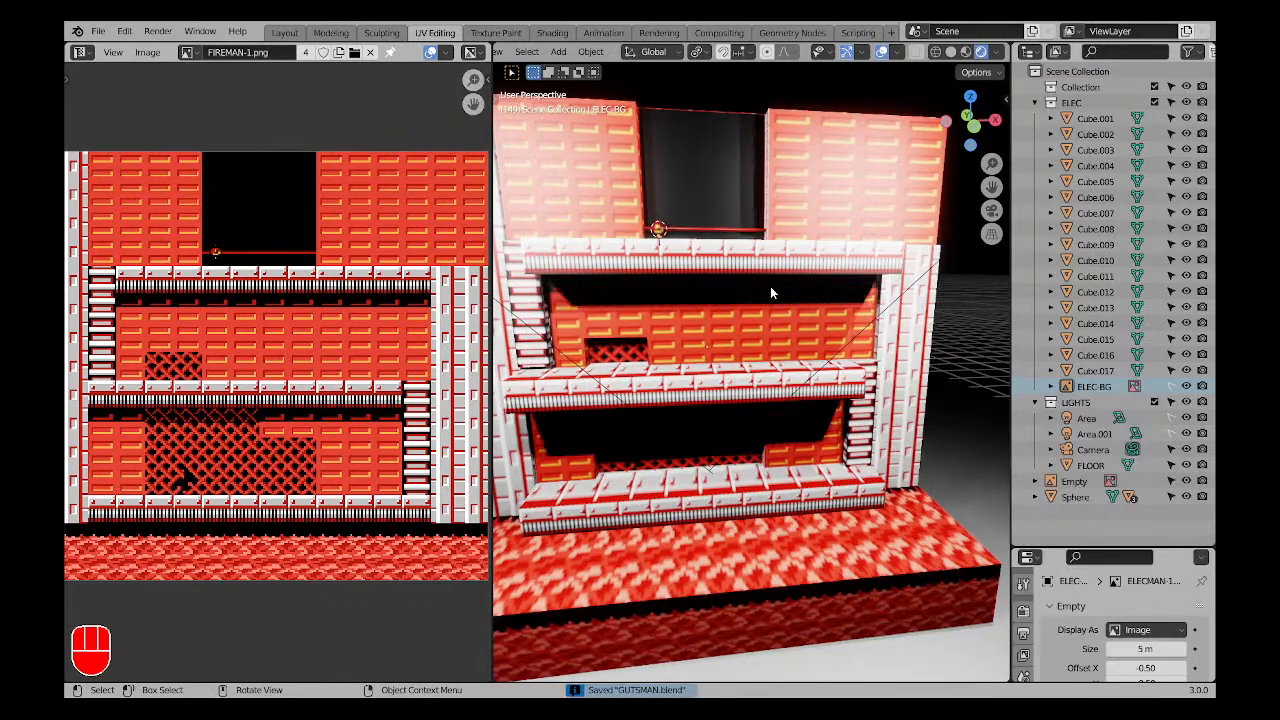
pyautogui.scroll(-1, 770, 292)
pyautogui.moveTo(708, 342); pyautogui.dragTo(679, 390, button='middle')
pyautogui.scroll(-3, 784, 354)
pyautogui.click(820, 452)
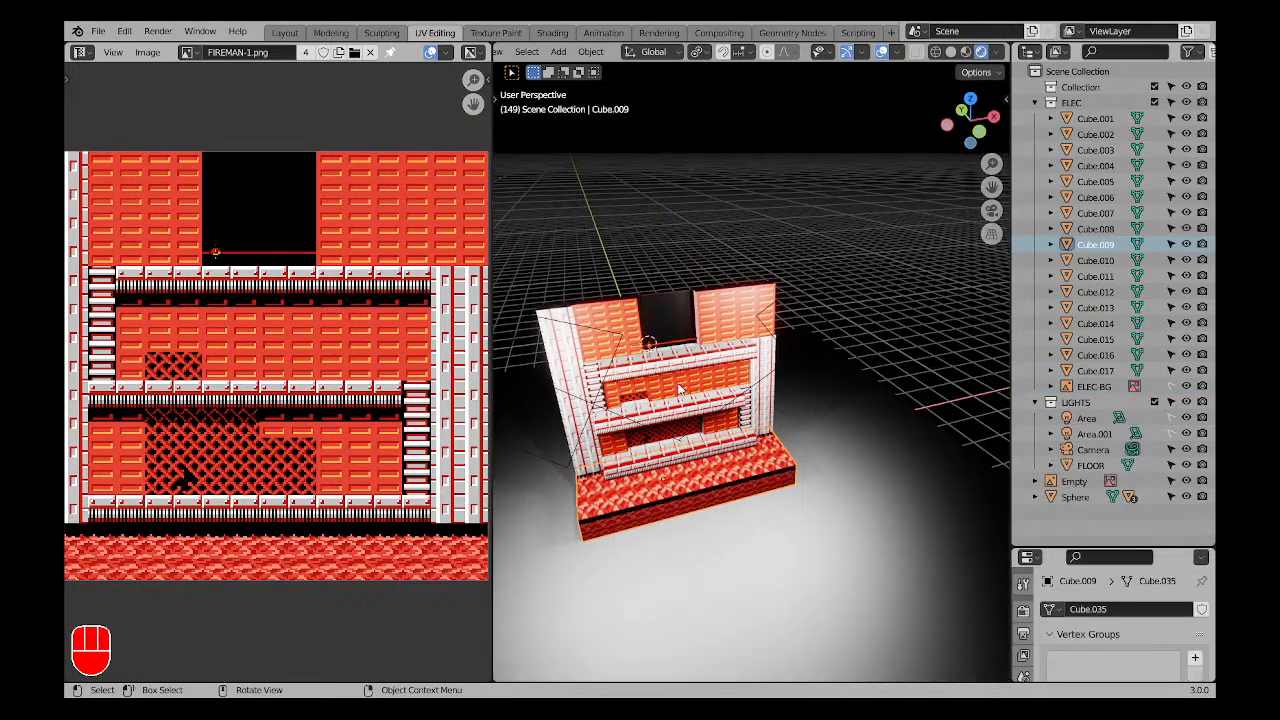
pyautogui.moveTo(715, 455); pyautogui.dragTo(693, 452, button='middle')
pyautogui.press('x')
pyautogui.click(693, 452)
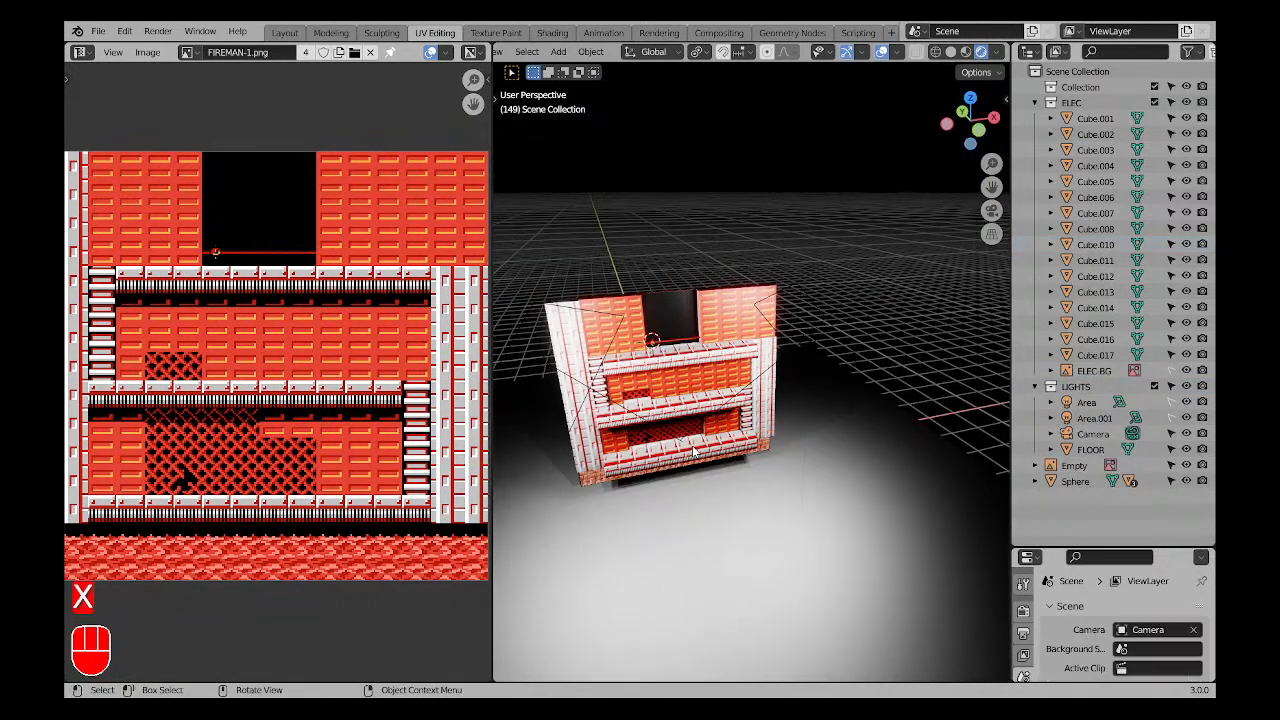
# Move the lowest white platform out to the right of the stage and deselect it.
pyautogui.click(671, 454)
pyautogui.press('g')
pyautogui.click(800, 440)
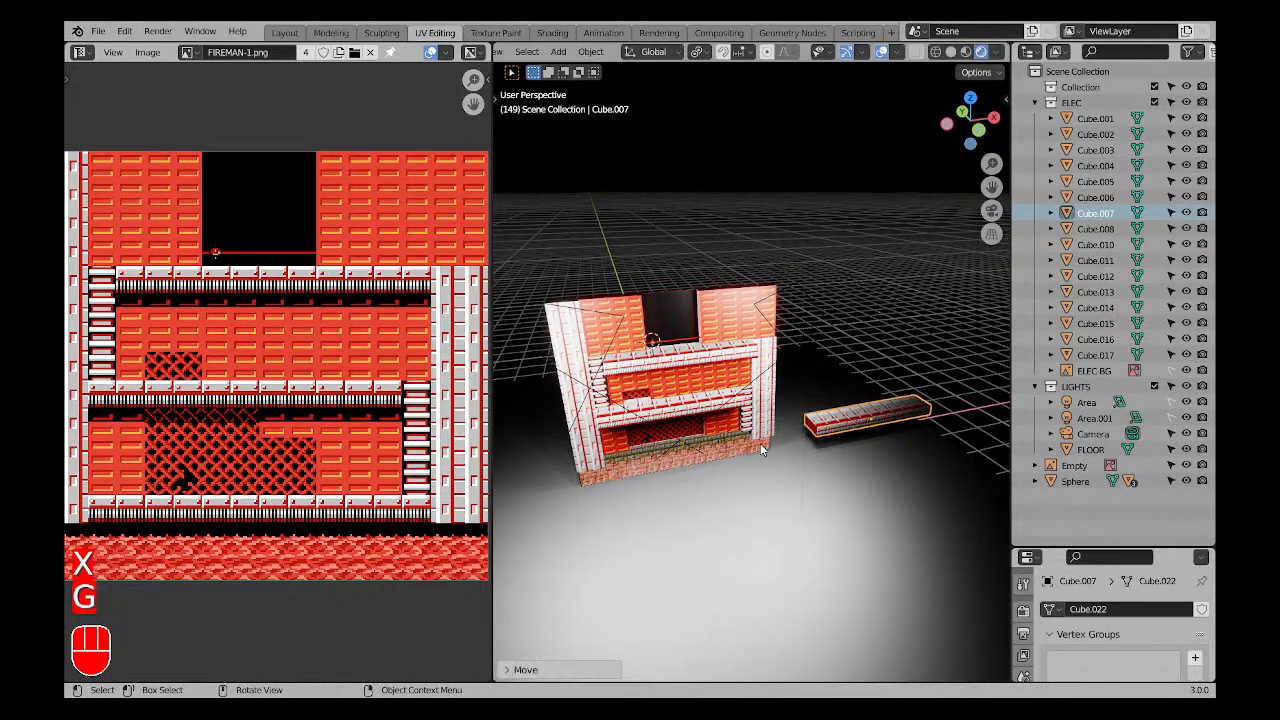
pyautogui.press('a')
pyautogui.press('a')
pyautogui.moveTo(760, 443); pyautogui.dragTo(706, 426, button='middle')
pyautogui.scroll(6, 706, 426)
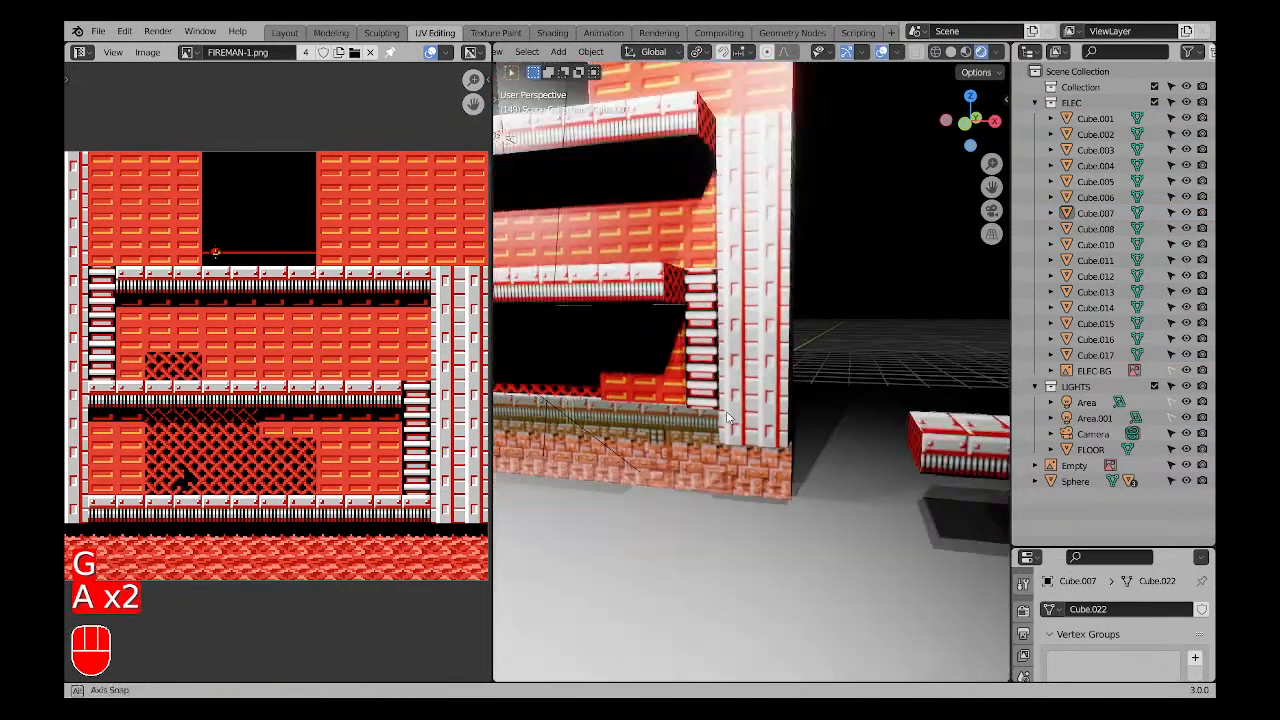
pyautogui.scroll(-3, 726, 415)
pyautogui.moveTo(733, 439); pyautogui.dragTo(848, 485, button='middle')
pyautogui.click(753, 470)
pyautogui.press('g')
pyautogui.press('x')
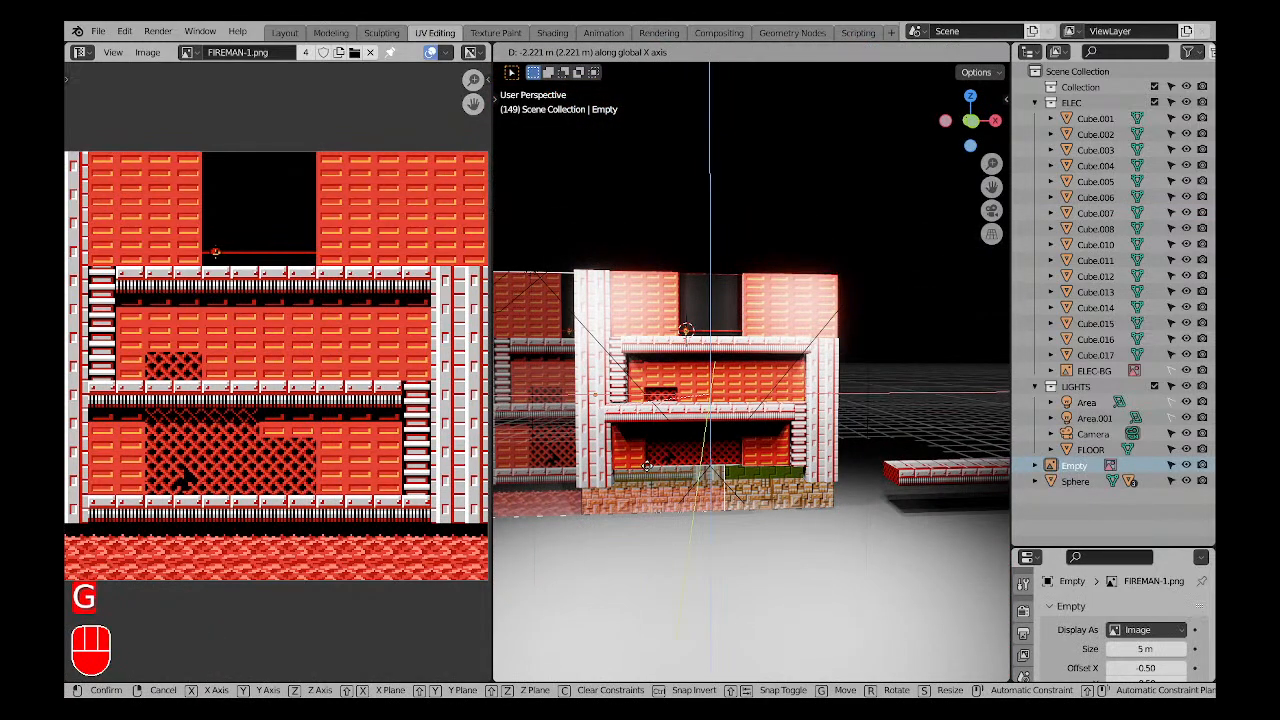
pyautogui.rightClick(647, 466)
pyautogui.press('a')
pyautogui.press('a')
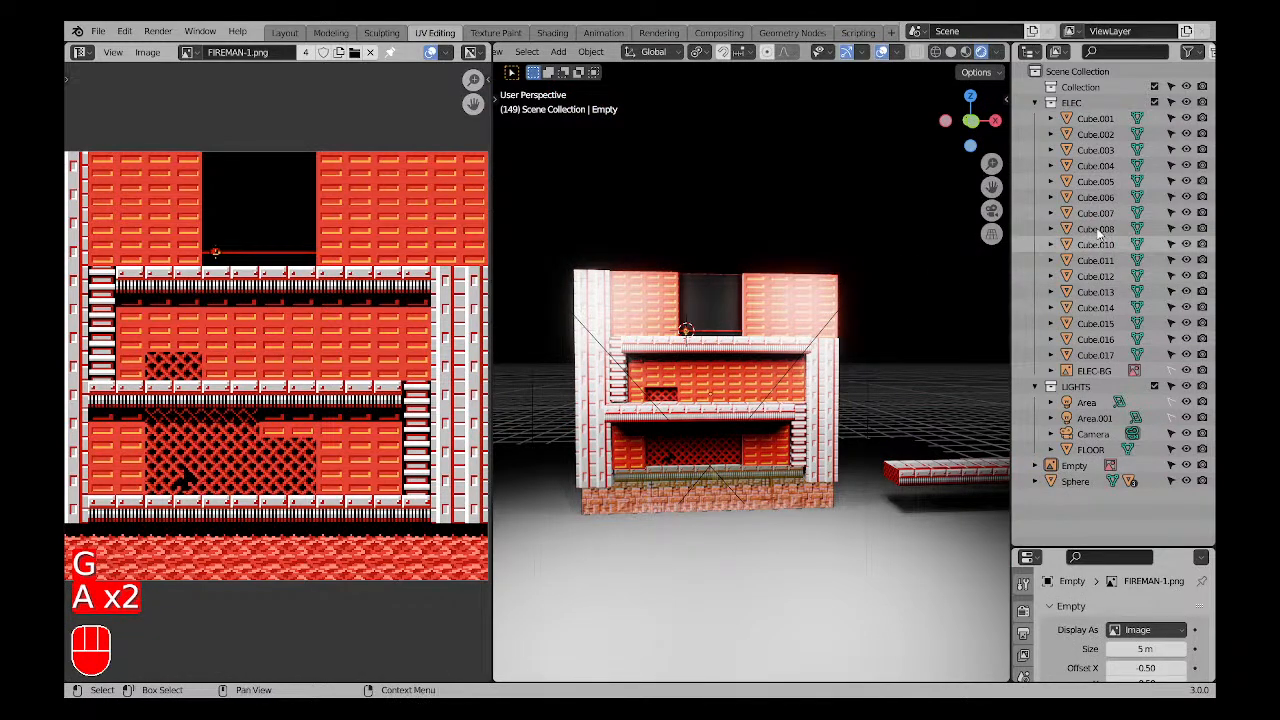
# Delete the ELEC-BG reference image from the scene.
pyautogui.click(1076, 371)
pyautogui.press('Delete')
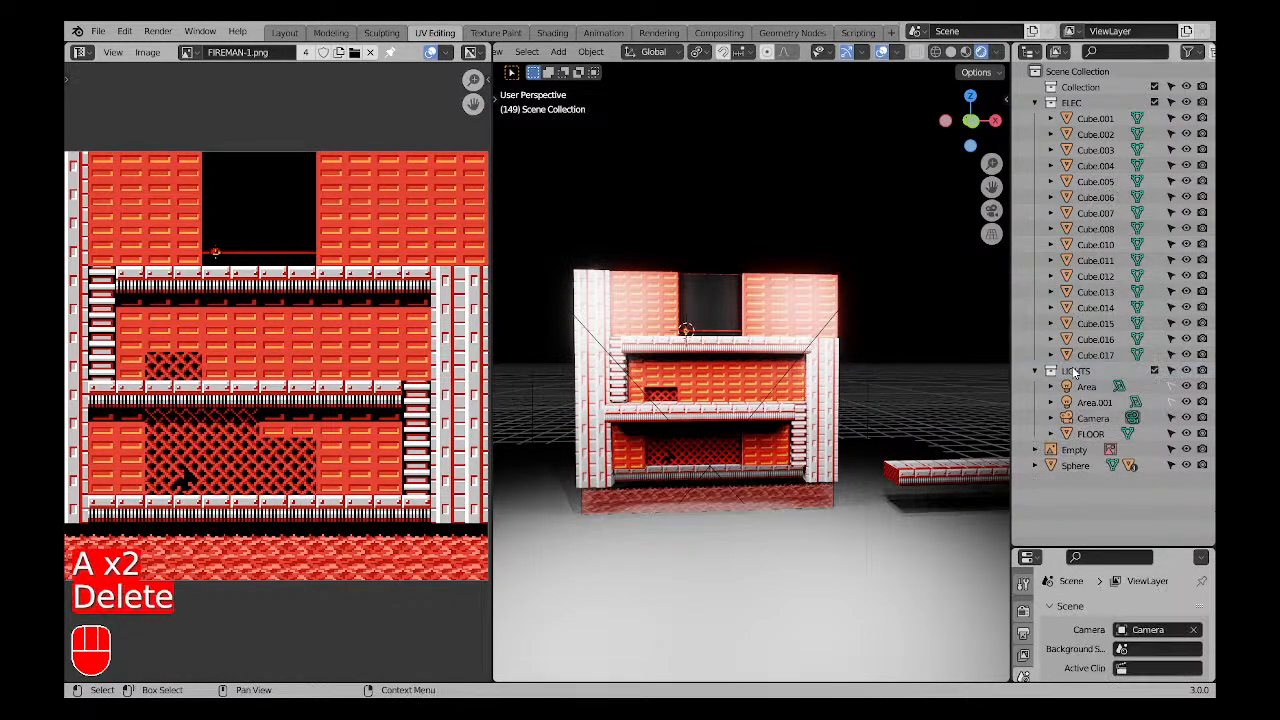
# Move the upper-right brick wall about 3.1 m along the X axis, away from the stage.
pyautogui.click(650, 291)
pyautogui.moveTo(650, 291); pyautogui.dragTo(618, 333, button='middle')
pyautogui.click(771, 301)
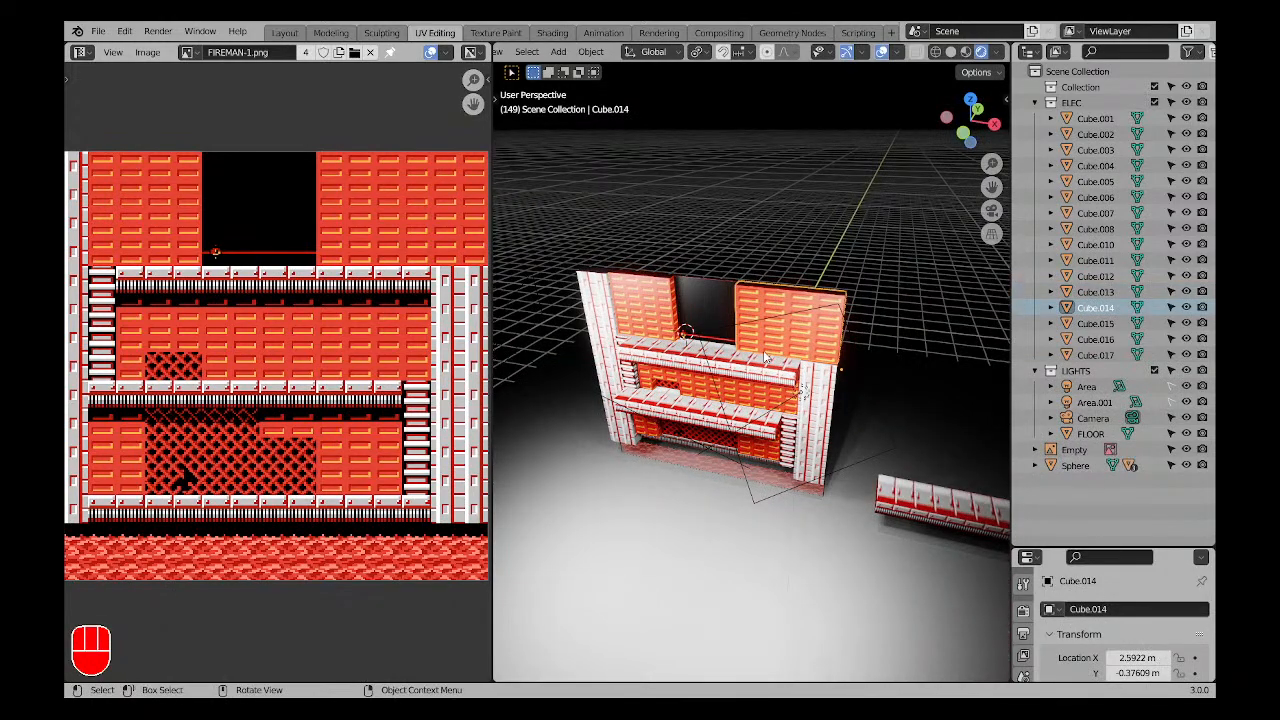
pyautogui.moveTo(763, 348); pyautogui.dragTo(771, 387, button='middle')
pyautogui.press('g')
pyautogui.moveTo(735, 276); pyautogui.dragTo(883, 283, button='middle')
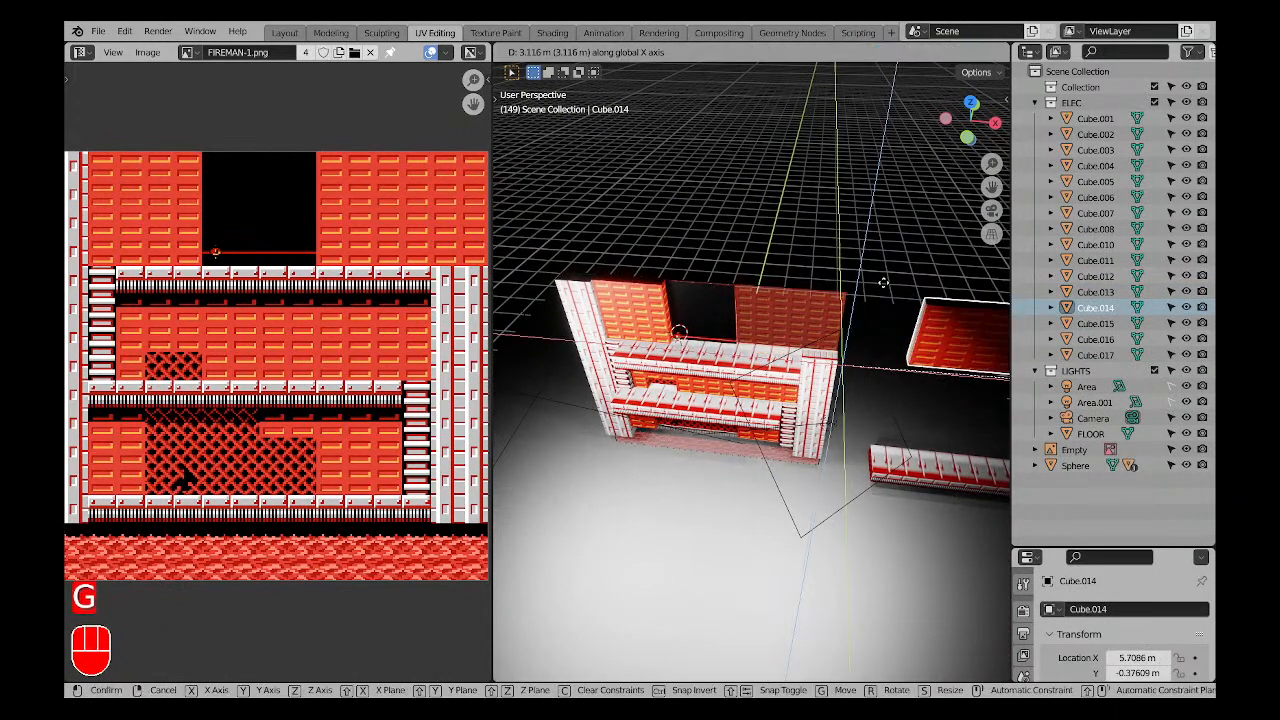
pyautogui.click(883, 283)
# Move the small lattice panel on the middle level about 5 m along the X axis and deselect it.
pyautogui.keyDown('shift'); pyautogui.moveTo(785, 430); pyautogui.dragTo(623, 393, button='middle'); pyautogui.keyUp('shift')
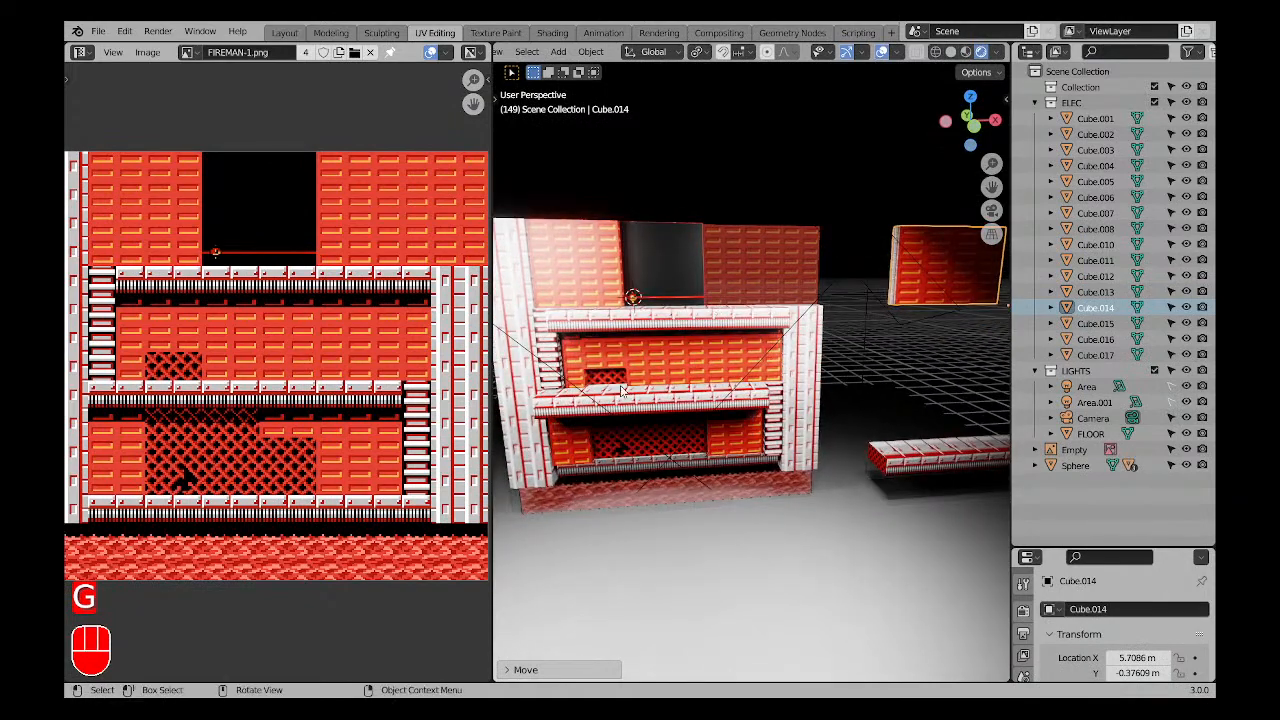
pyautogui.click(623, 393)
pyautogui.press('g')
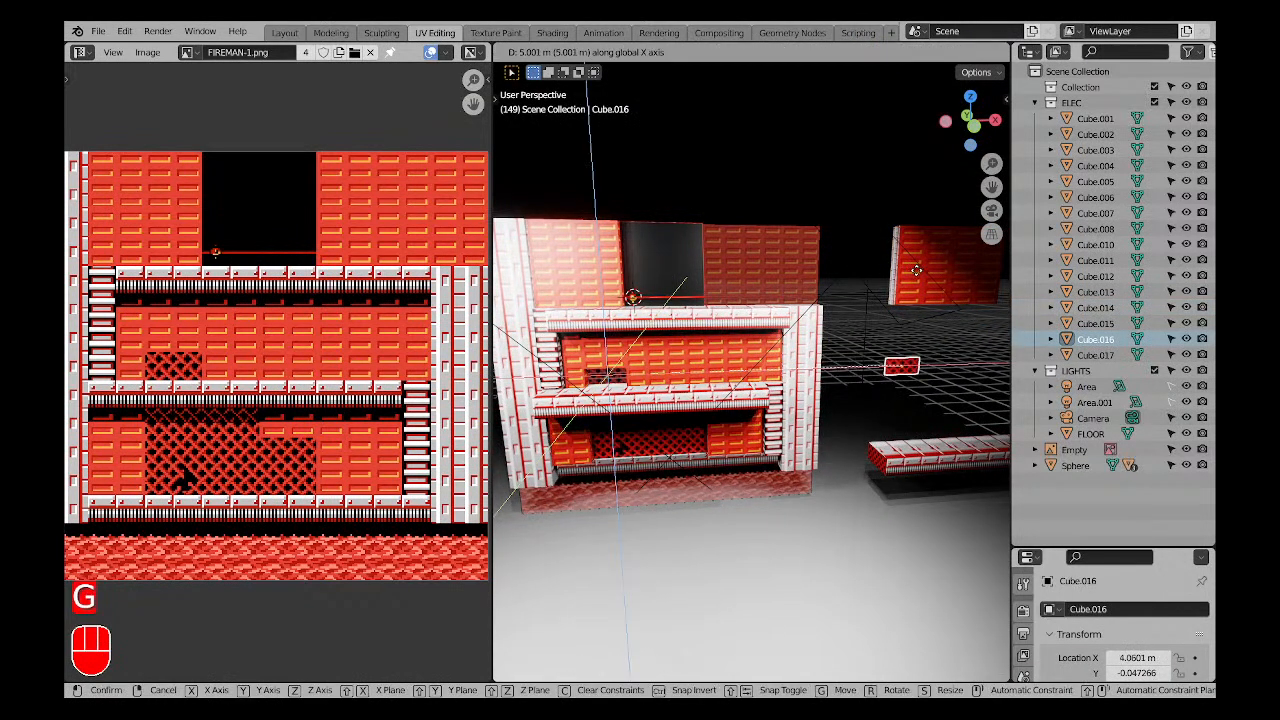
pyautogui.click(840, 352)
pyautogui.press('a')
pyautogui.press('a')
# Move the right-hand ladder out of the stage to stand beside the other set-aside pieces.
pyautogui.moveTo(711, 472); pyautogui.dragTo(698, 452, button='middle')
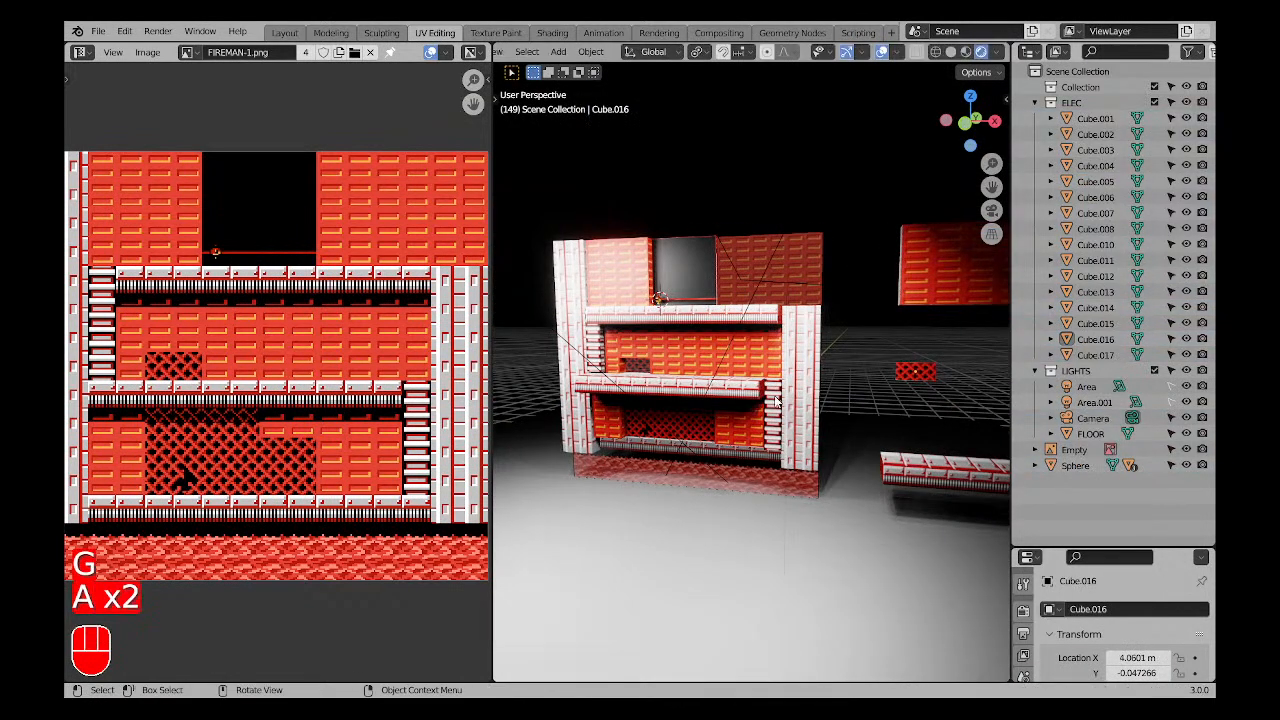
pyautogui.click(772, 416)
pyautogui.moveTo(788, 472); pyautogui.dragTo(723, 461, button='middle')
pyautogui.press('g')
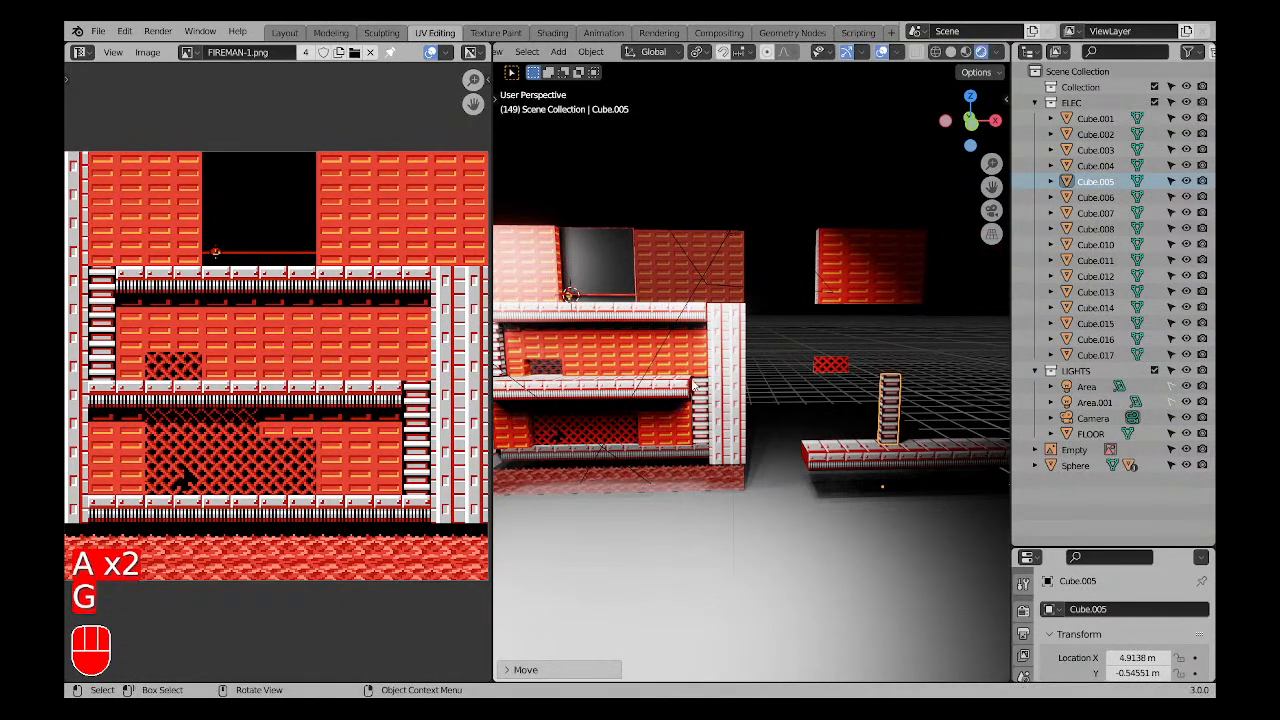
pyautogui.click(890, 448)
# Move the right-hand white pillar out of the stage, beyond the set-aside ladder, and deselect it.
pyautogui.click(690, 395)
pyautogui.press('g')
pyautogui.click(952, 387)
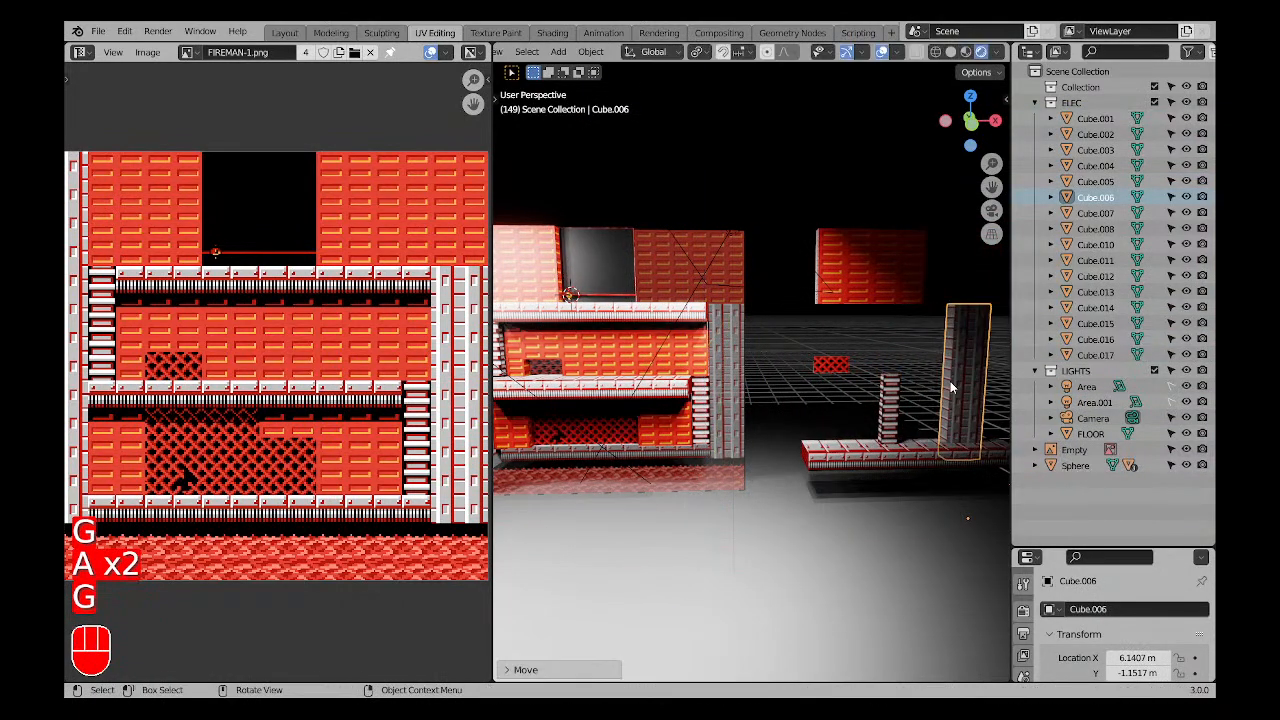
pyautogui.scroll(-2, 760, 380)
pyautogui.press('a')
pyautogui.press('a')
# Switch the viewport to Material Preview shading and hide the LIGHTS collection.
pyautogui.keyDown('shift'); pyautogui.moveTo(655, 348); pyautogui.dragTo(731, 401, button='middle'); pyautogui.keyUp('shift')
pyautogui.click(811, 409)
pyautogui.press('a')
pyautogui.press('a')
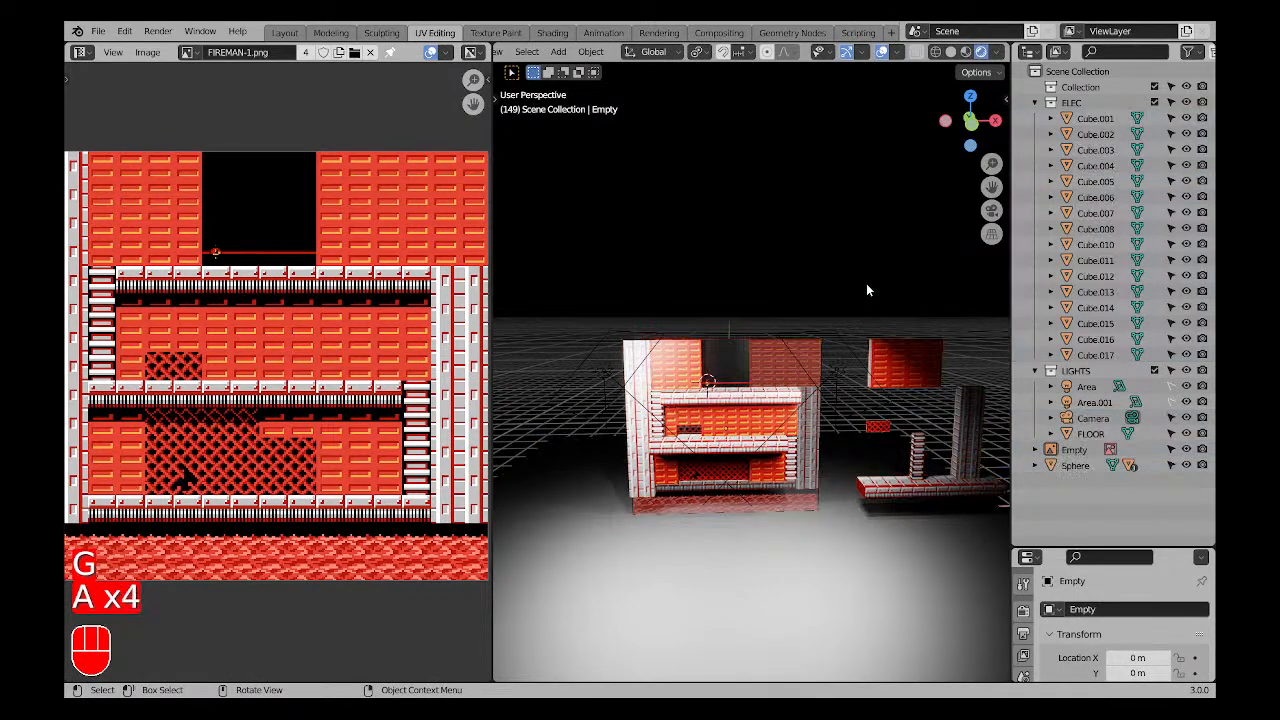
pyautogui.click(966, 53)
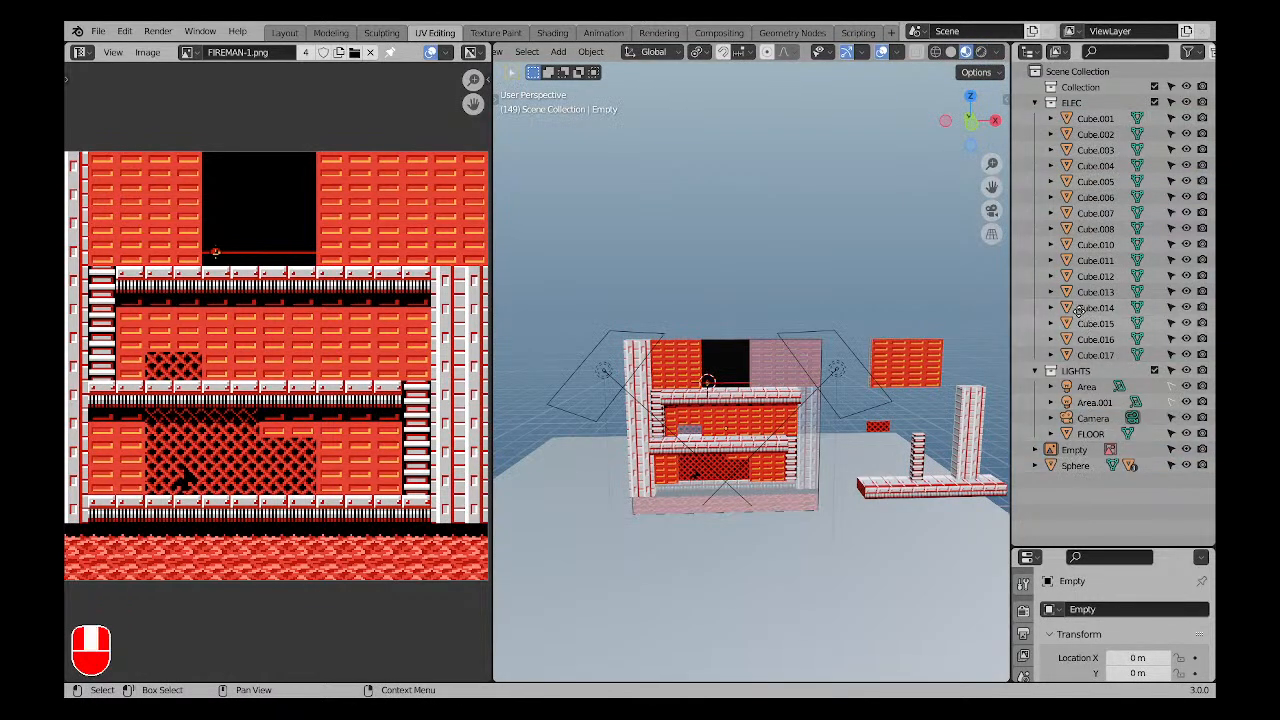
pyautogui.click(1090, 372)
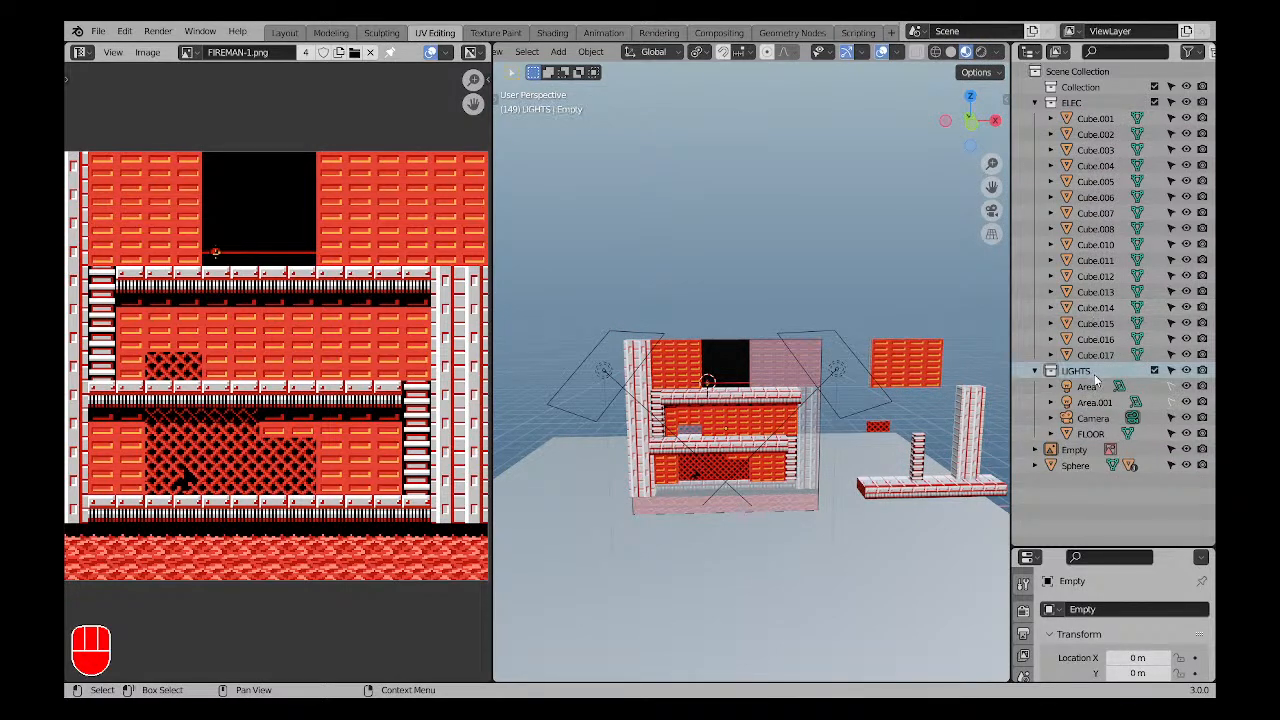
pyautogui.click(1186, 370)
pyautogui.scroll(6, 743, 413)
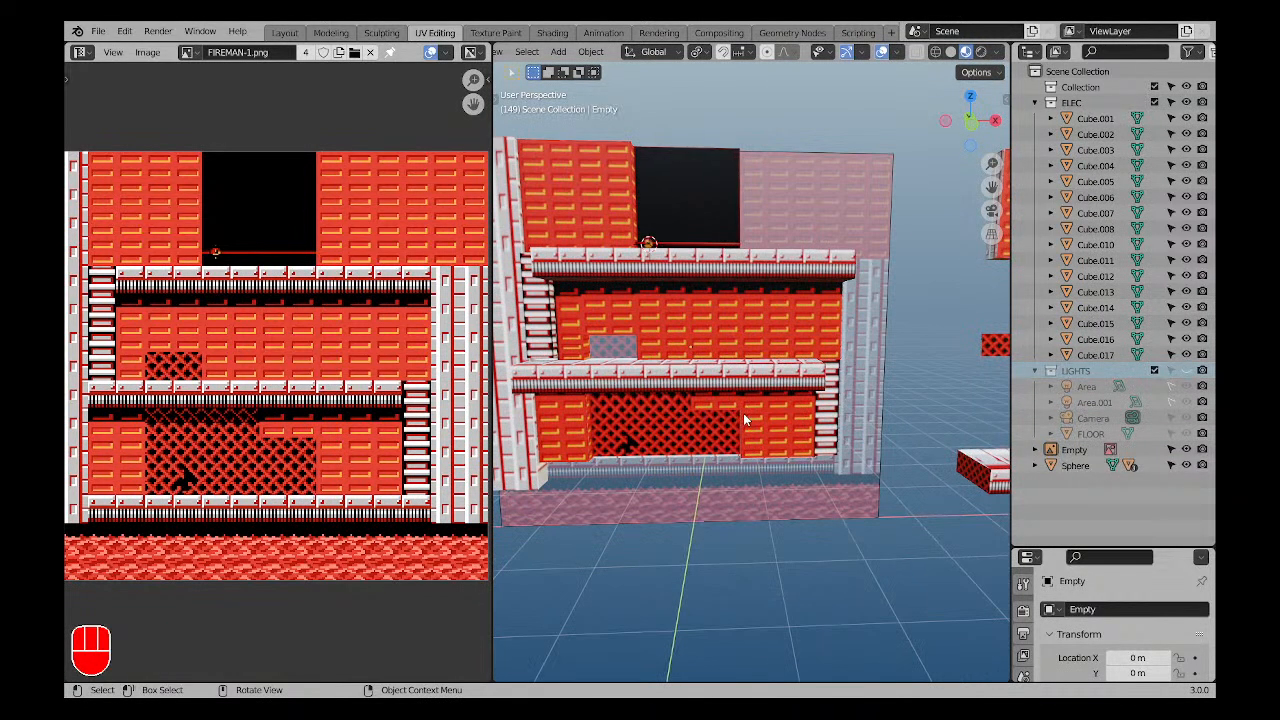
# Unhide the LIGHTS collection, hide the FLOOR object individually, and hide the whole LIGHTS collection again.
pyautogui.click(1095, 434)
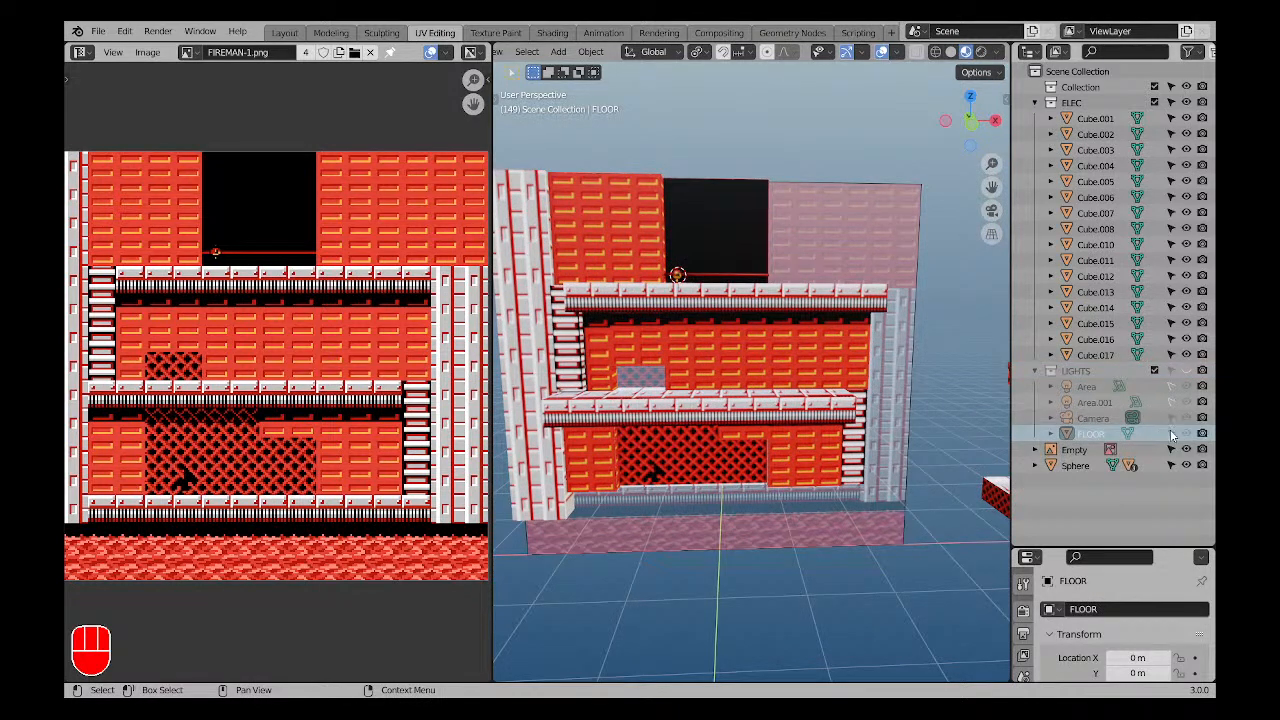
pyautogui.click(1186, 370)
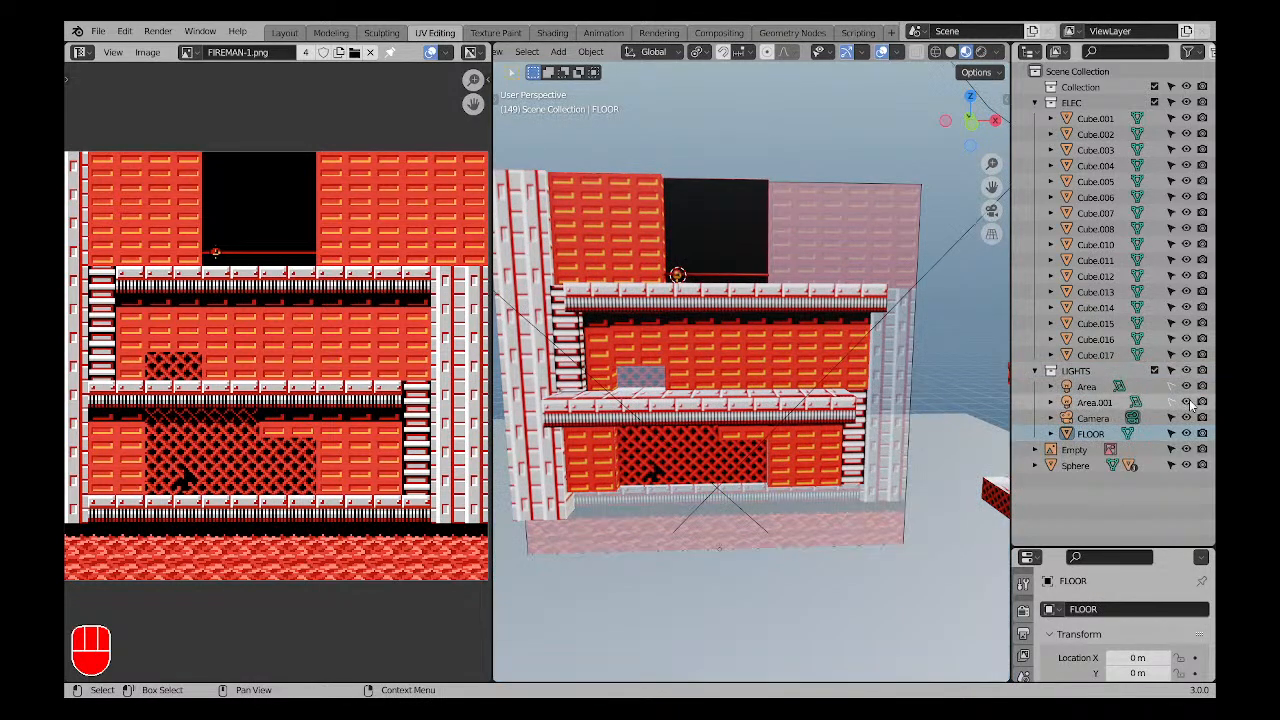
pyautogui.click(1186, 434)
pyautogui.click(1186, 434)
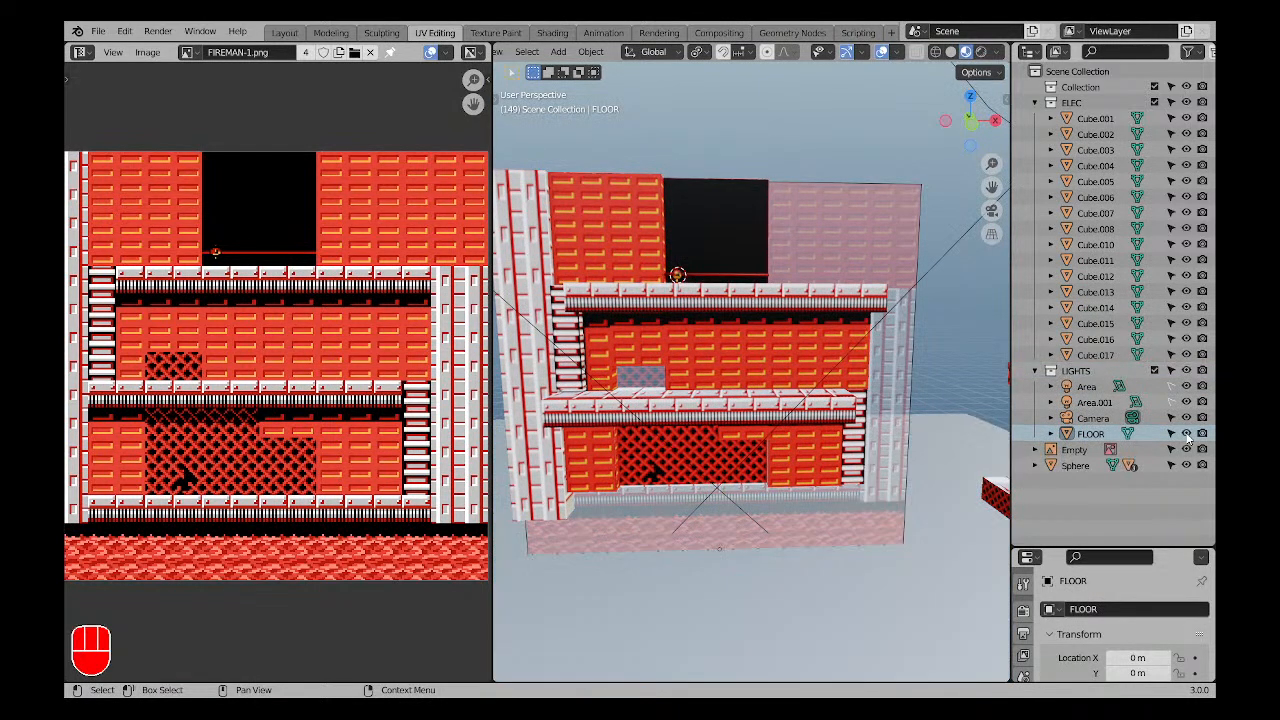
pyautogui.click(1186, 434)
pyautogui.click(1186, 434)
pyautogui.click(1186, 434)
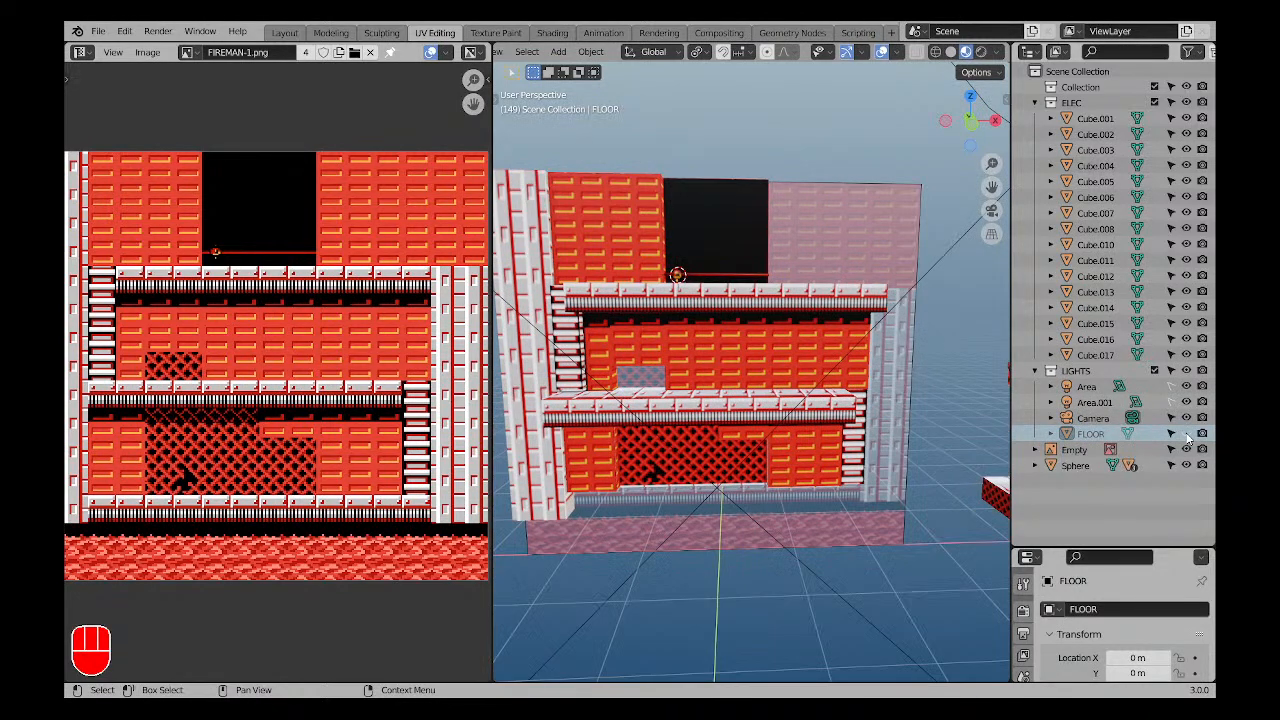
pyautogui.click(1186, 371)
# Deselect everything and save the GUTSMAN.blend file.
pyautogui.keyDown('shift'); pyautogui.moveTo(716, 347); pyautogui.dragTo(713, 376, button='middle'); pyautogui.keyUp('shift')
pyautogui.press('a')
pyautogui.press('a')
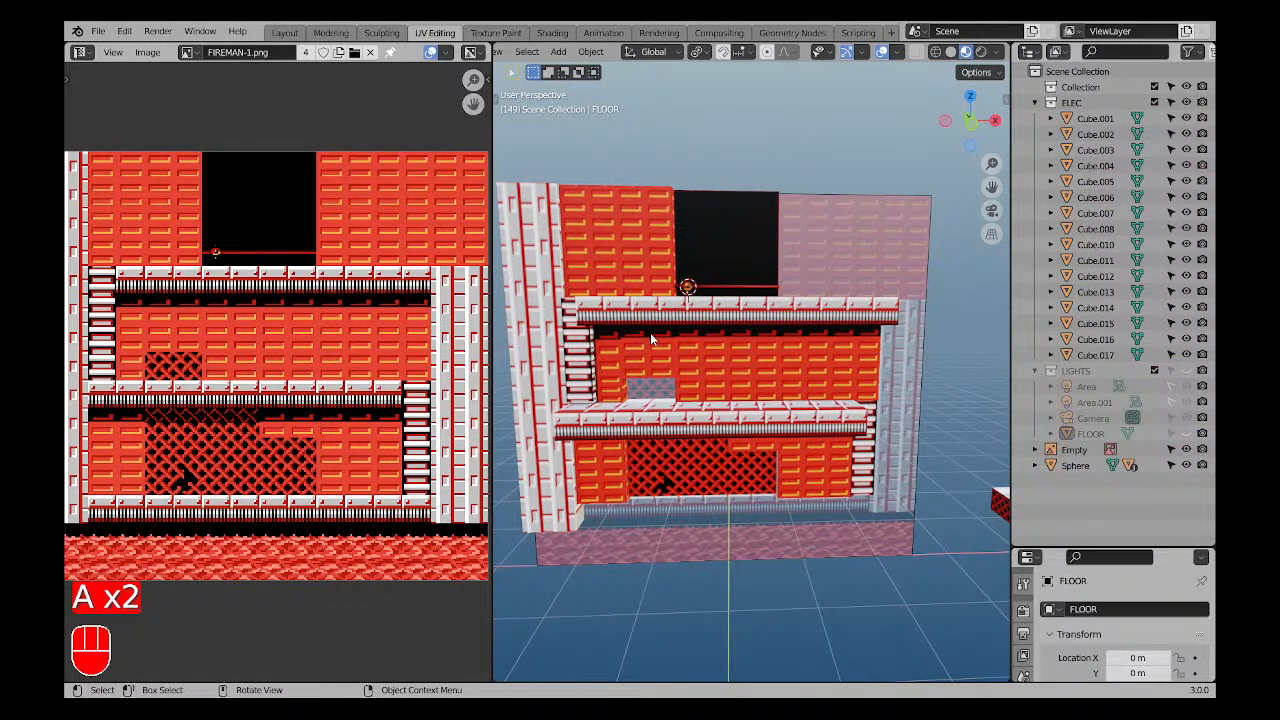
pyautogui.hotkey('ctrl', 's')
pyautogui.moveTo(650, 332); pyautogui.dragTo(735, 470, button='middle')
pyautogui.scroll(-2, 692, 220)
pyautogui.click(689, 217)
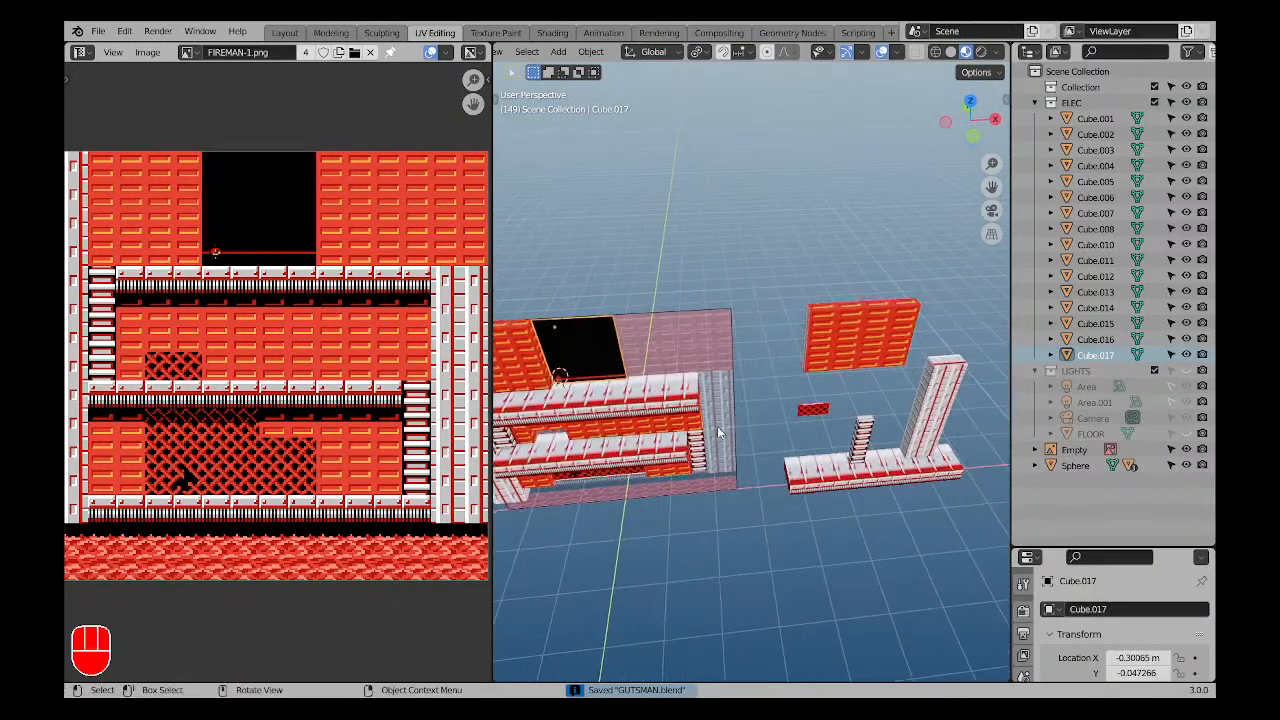
pyautogui.press('g')
pyautogui.press('x')
pyautogui.rightClick(867, 348)
# Delete the black panel and the red brick panel beside it above the upper platform.
pyautogui.keyDown('shift'); pyautogui.moveTo(750, 350); pyautogui.dragTo(905, 366, button='middle'); pyautogui.keyUp('shift')
pyautogui.scroll(3, 757, 371)
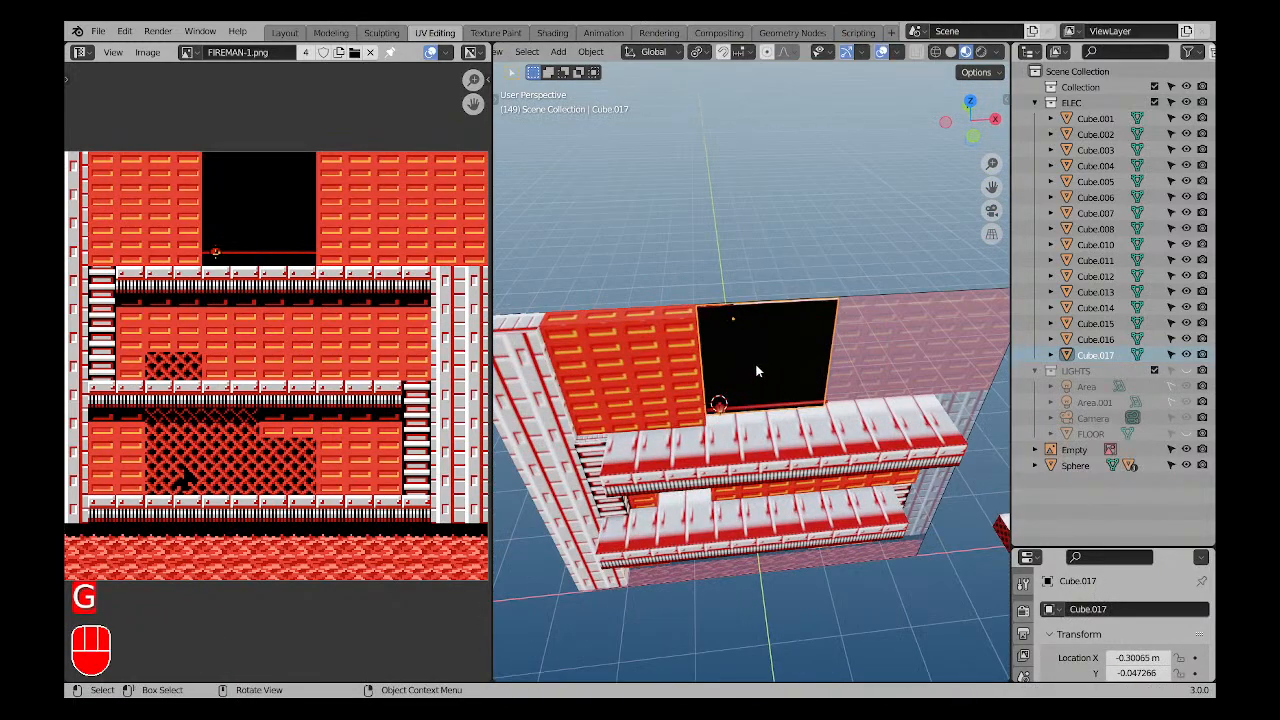
pyautogui.press('x')
pyautogui.click(636, 369)
pyautogui.press('x')
# Delete the outer sphere pieces at the end of the thin red rod above the upper platform.
pyautogui.keyDown('shift'); pyautogui.moveTo(667, 447); pyautogui.dragTo(718, 409, button='middle'); pyautogui.keyUp('shift')
pyautogui.scroll(2, 752, 390)
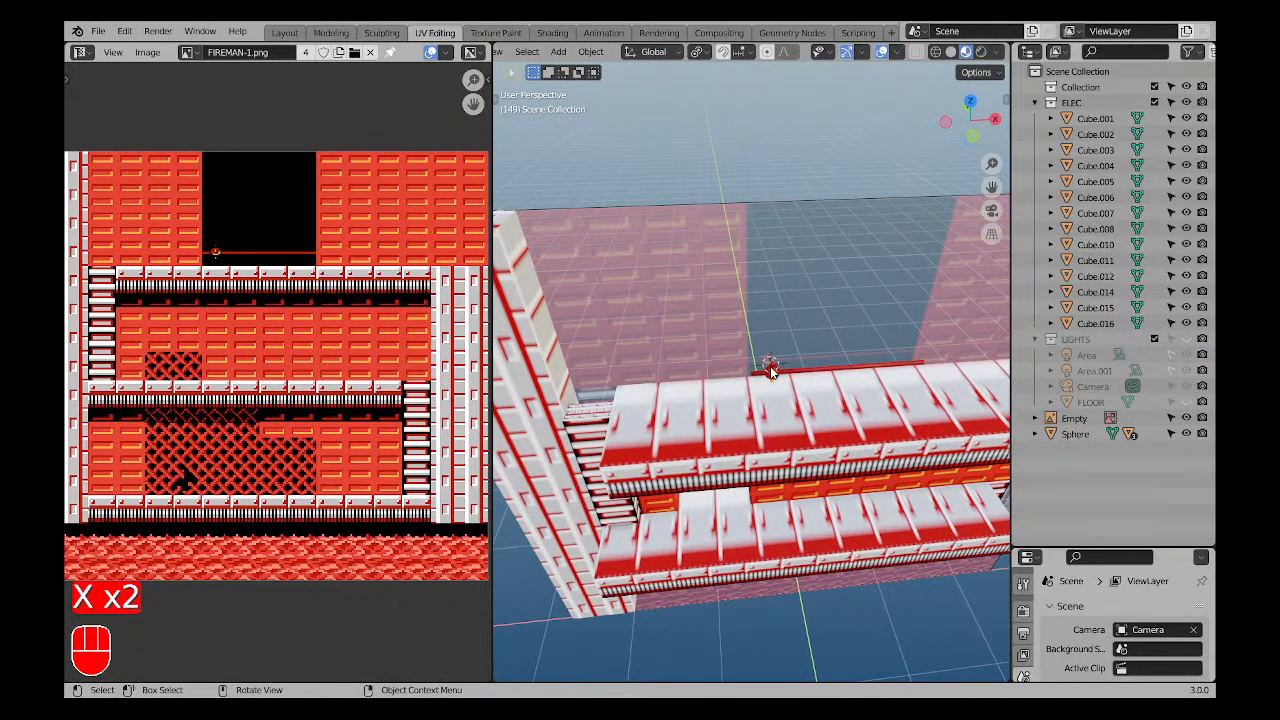
pyautogui.click(772, 372)
pyautogui.press('x')
pyautogui.click(777, 384)
pyautogui.scroll(4, 776, 376)
pyautogui.click(774, 370)
pyautogui.press('x')
pyautogui.click(775, 371)
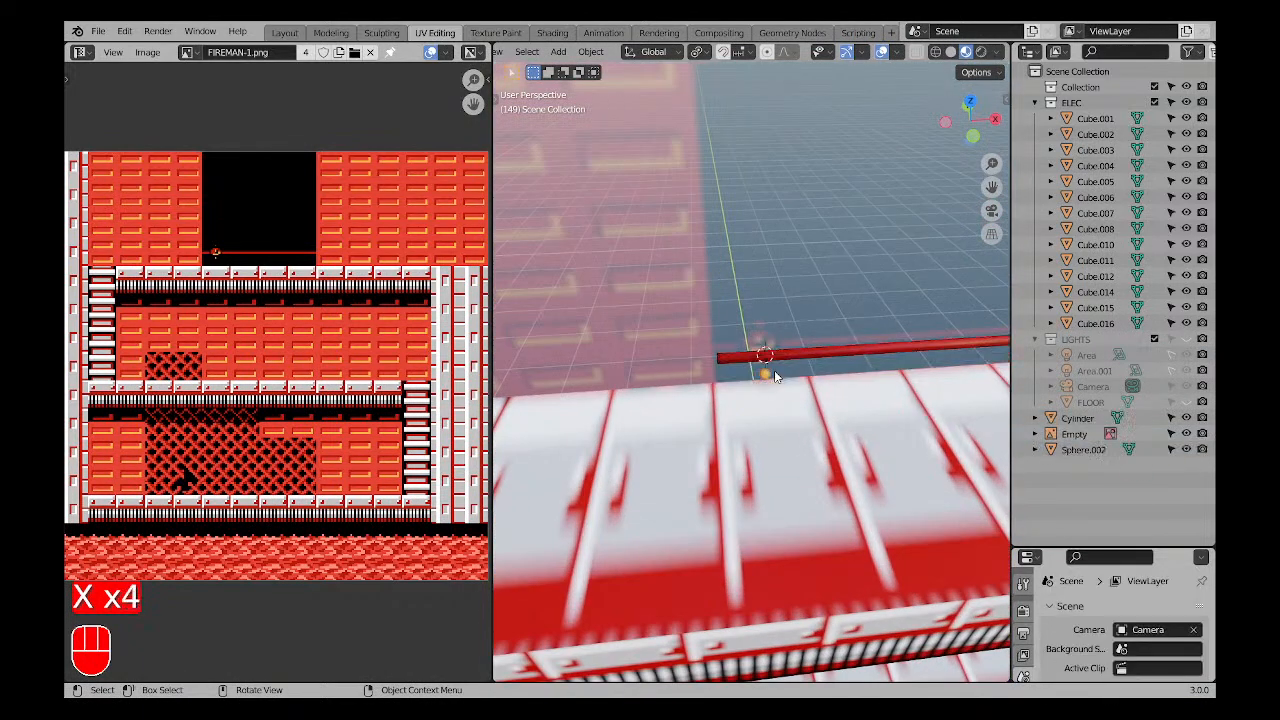
# Delete the remaining small orange sphere and the thin red rod.
pyautogui.click(765, 375)
pyautogui.press('x')
pyautogui.click(766, 374)
pyautogui.click(799, 356)
pyautogui.press('x')
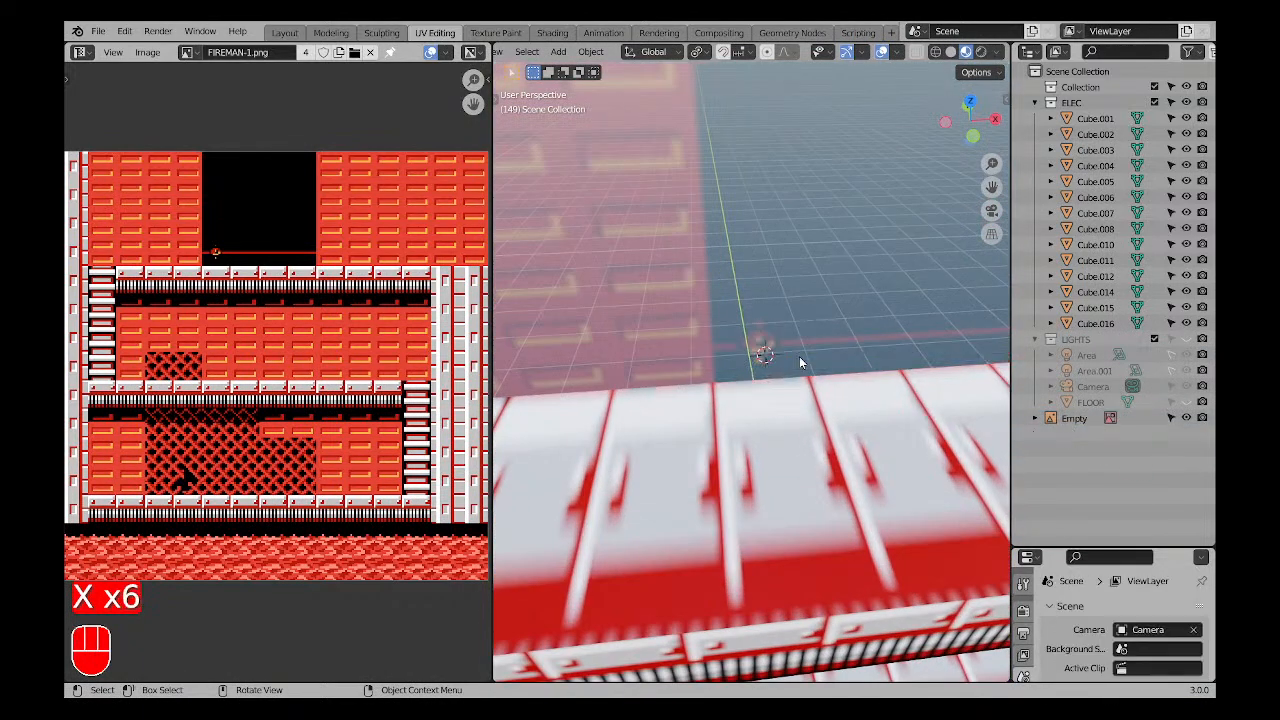
pyautogui.click(799, 356)
# Delete the tall white pillar at the left end of the stage.
pyautogui.scroll(-5, 795, 380)
pyautogui.moveTo(821, 446); pyautogui.dragTo(830, 396, button='middle')
pyautogui.click(591, 333)
pyautogui.press('x')
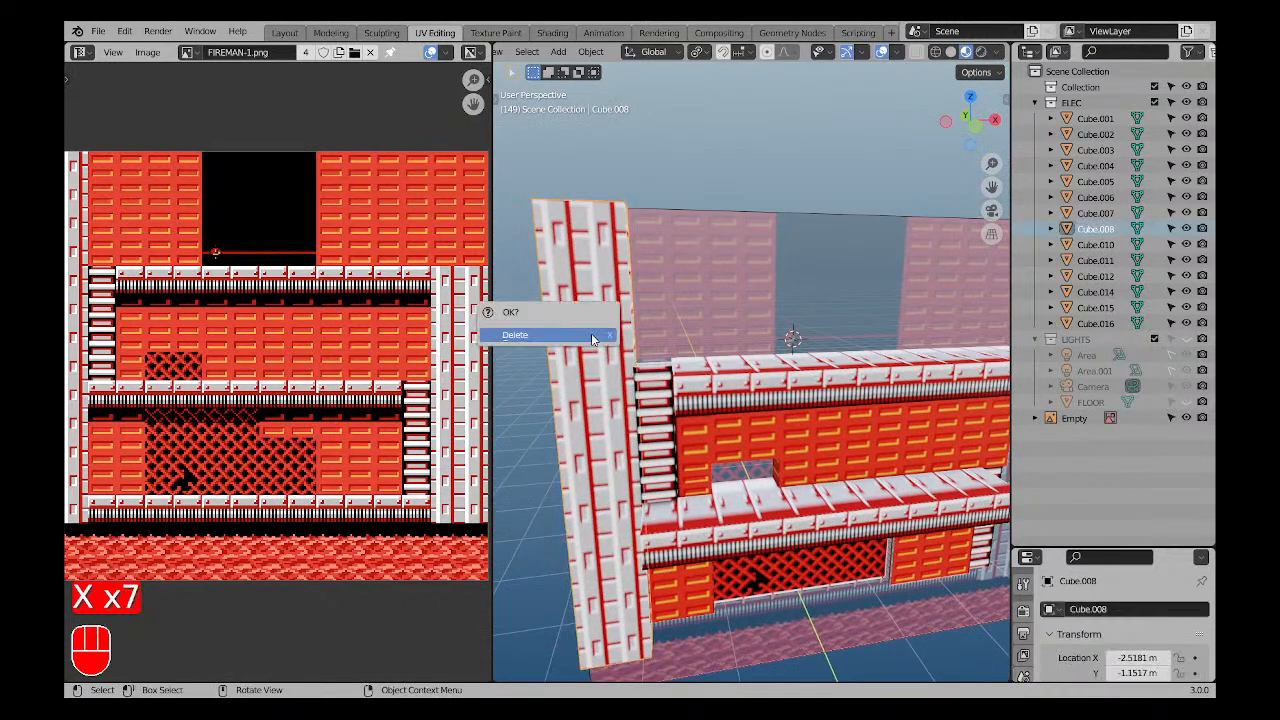
pyautogui.click(591, 333)
# Delete the upper white platform and the ladder below its left end.
pyautogui.click(735, 380)
pyautogui.press('x')
pyautogui.click(735, 380)
pyautogui.click(660, 392)
pyautogui.press('x')
pyautogui.click(660, 393)
pyautogui.click(693, 450)
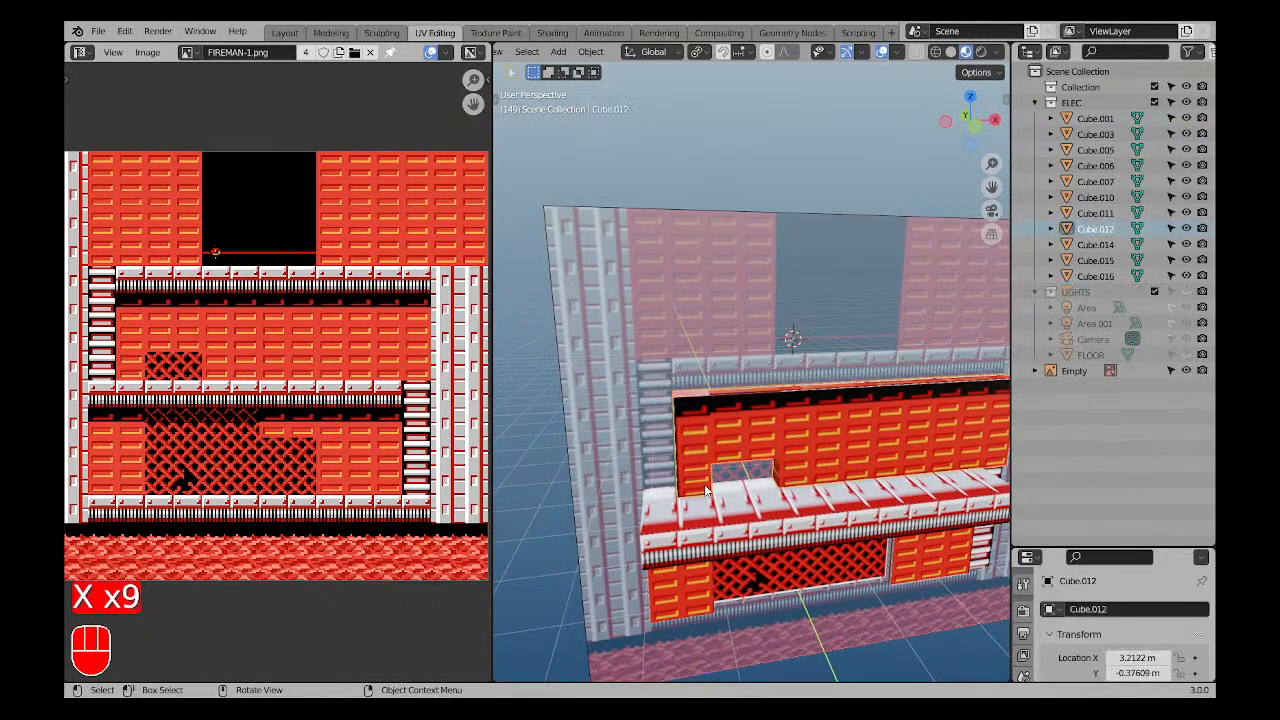
pyautogui.keyDown('shift'); pyautogui.click(699, 579); pyautogui.keyUp('shift')
pyautogui.keyDown('shift'); pyautogui.click(771, 586); pyautogui.keyUp('shift')
pyautogui.keyDown('shift'); pyautogui.moveTo(815, 574); pyautogui.dragTo(763, 500, button='middle'); pyautogui.keyUp('shift')
pyautogui.press('a')
pyautogui.press('a')
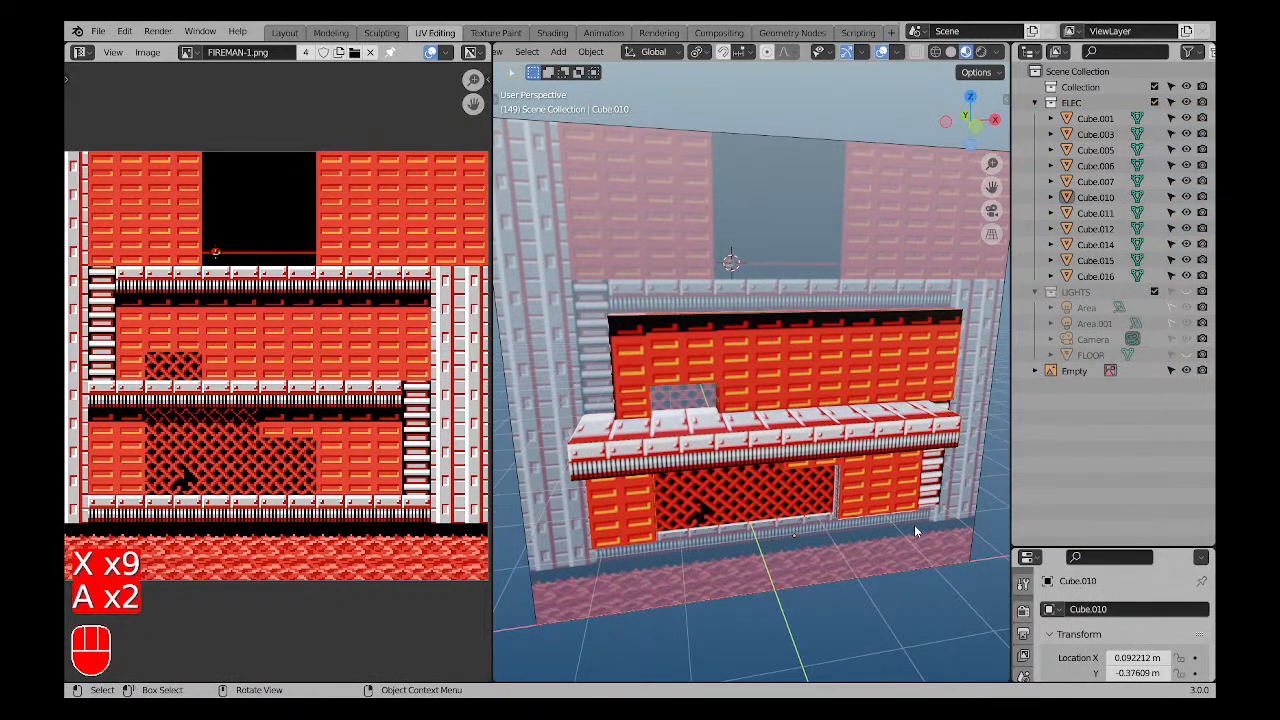
# Disable selection of the Fire Man reference image and clear the selection.
pyautogui.scroll(-3, 905, 524)
pyautogui.keyDown('shift'); pyautogui.moveTo(838, 472); pyautogui.dragTo(835, 504, button='middle'); pyautogui.keyUp('shift')
pyautogui.click(828, 331)
pyautogui.click(1172, 371)
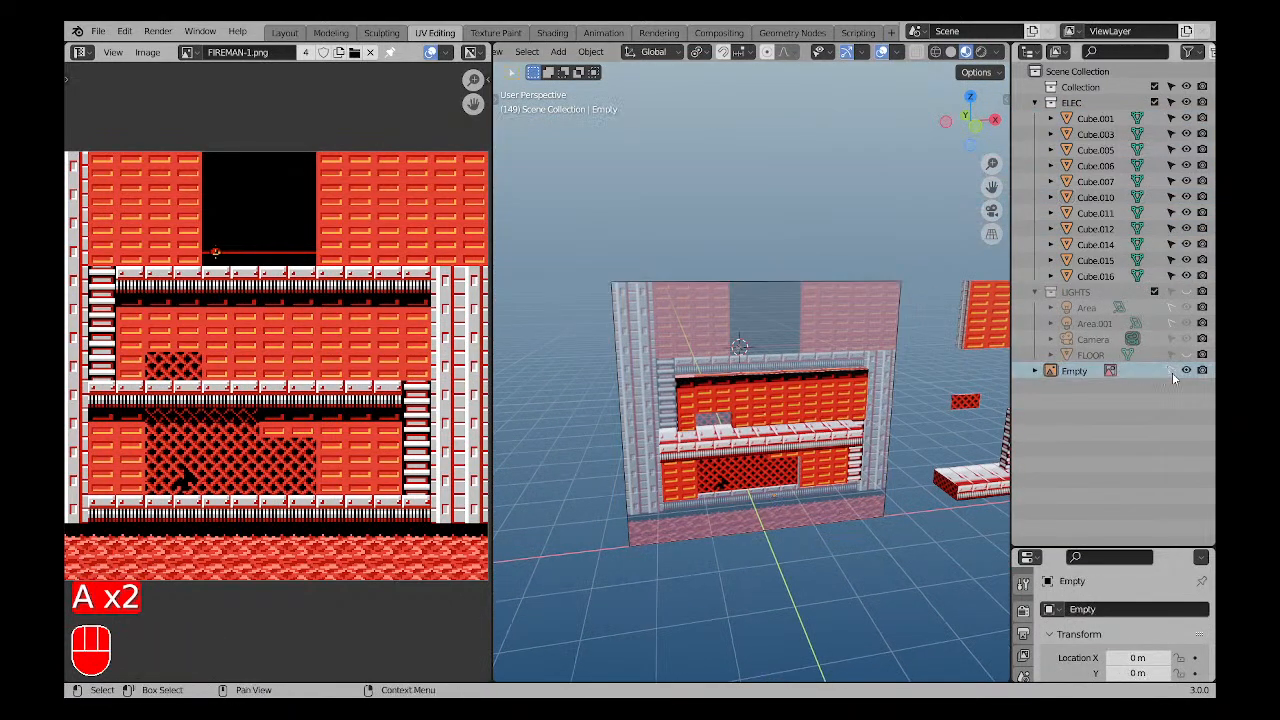
pyautogui.press('a')
pyautogui.press('a')
# From the front view, delete all stage pieces still standing in front of the reference image, keeping the set-aside pieces.
pyautogui.press('KP_1')
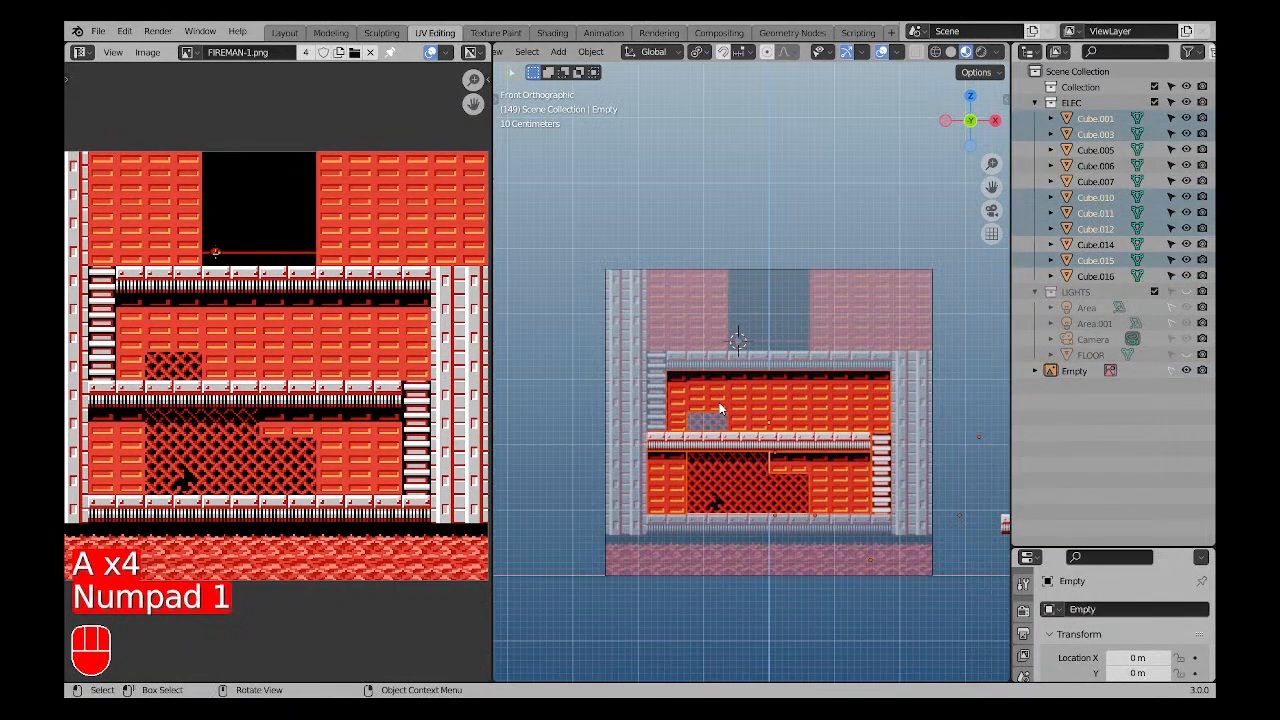
pyautogui.press('a')
pyautogui.press('a')
pyautogui.moveTo(587, 325); pyautogui.dragTo(926, 543)
pyautogui.press('x')
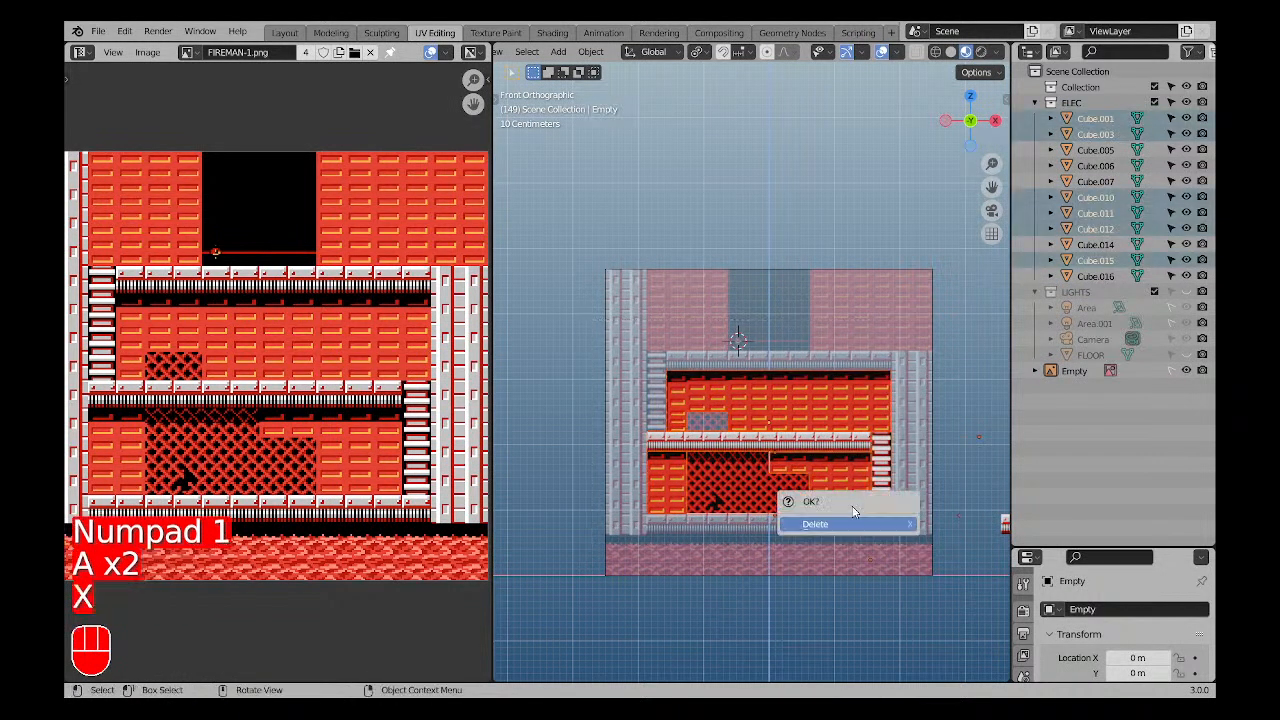
pyautogui.click(820, 537)
pyautogui.press('a')
pyautogui.press('a')
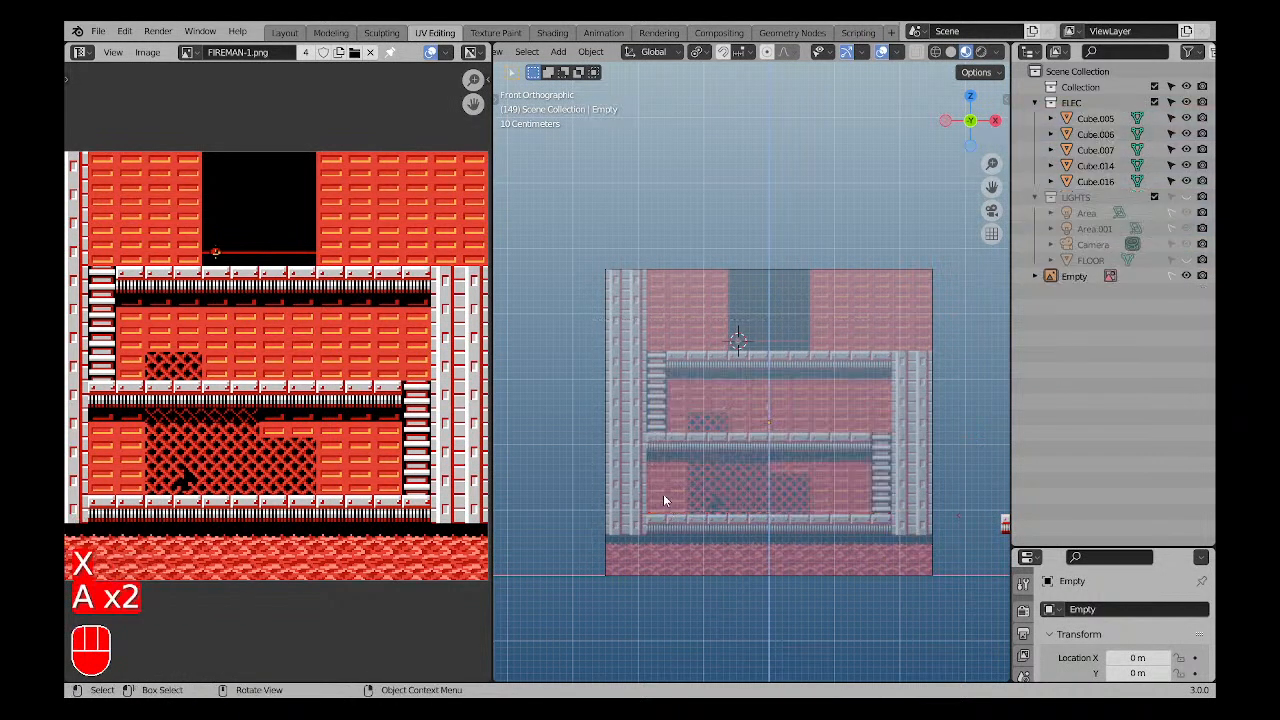
# Examine the set-aside pieces beside the reference image and return to the front view.
pyautogui.keyDown('shift'); pyautogui.moveTo(663, 494); pyautogui.dragTo(656, 449, button='middle'); pyautogui.keyUp('shift')
pyautogui.scroll(-1, 300, 450)
pyautogui.keyDown('shift'); pyautogui.moveTo(316, 499); pyautogui.dragTo(332, 448, button='middle'); pyautogui.keyUp('shift')
pyautogui.keyDown('shift'); pyautogui.moveTo(773, 420); pyautogui.dragTo(817, 437, button='middle'); pyautogui.keyUp('shift')
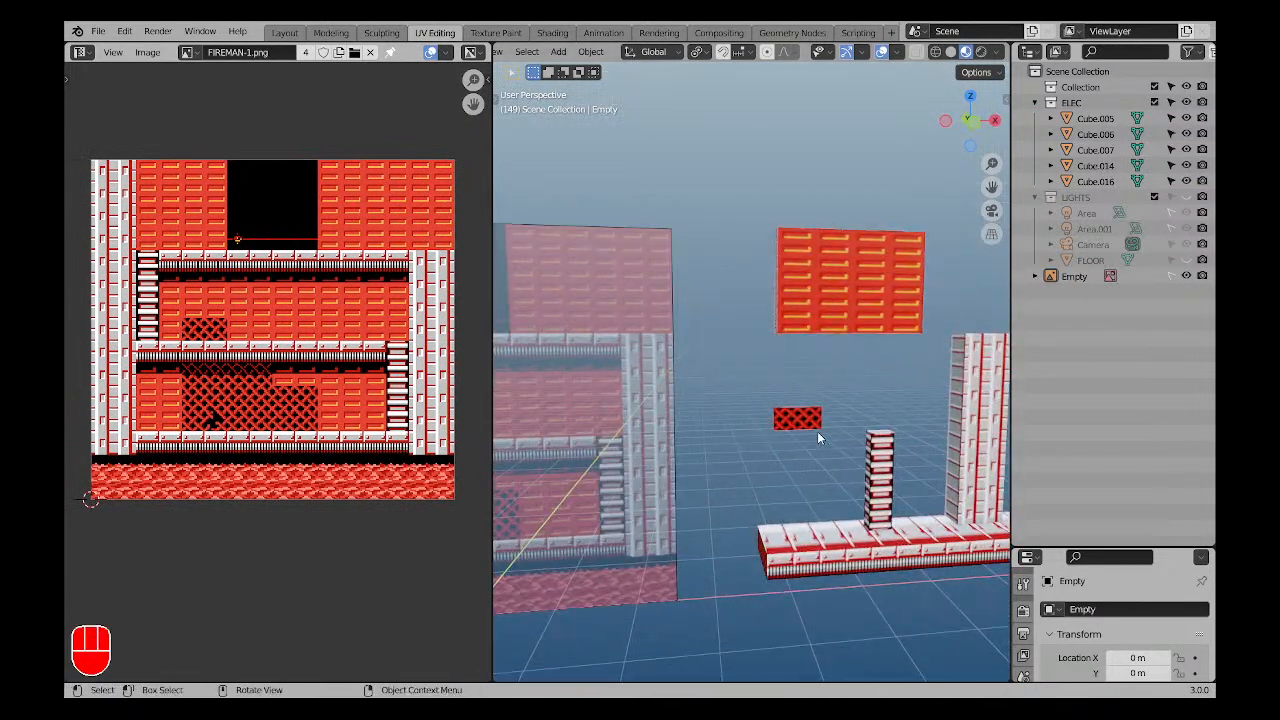
pyautogui.click(838, 338)
pyautogui.press('a')
pyautogui.moveTo(797, 498); pyautogui.dragTo(701, 437, button='middle')
pyautogui.press('a')
pyautogui.press('KP_1')
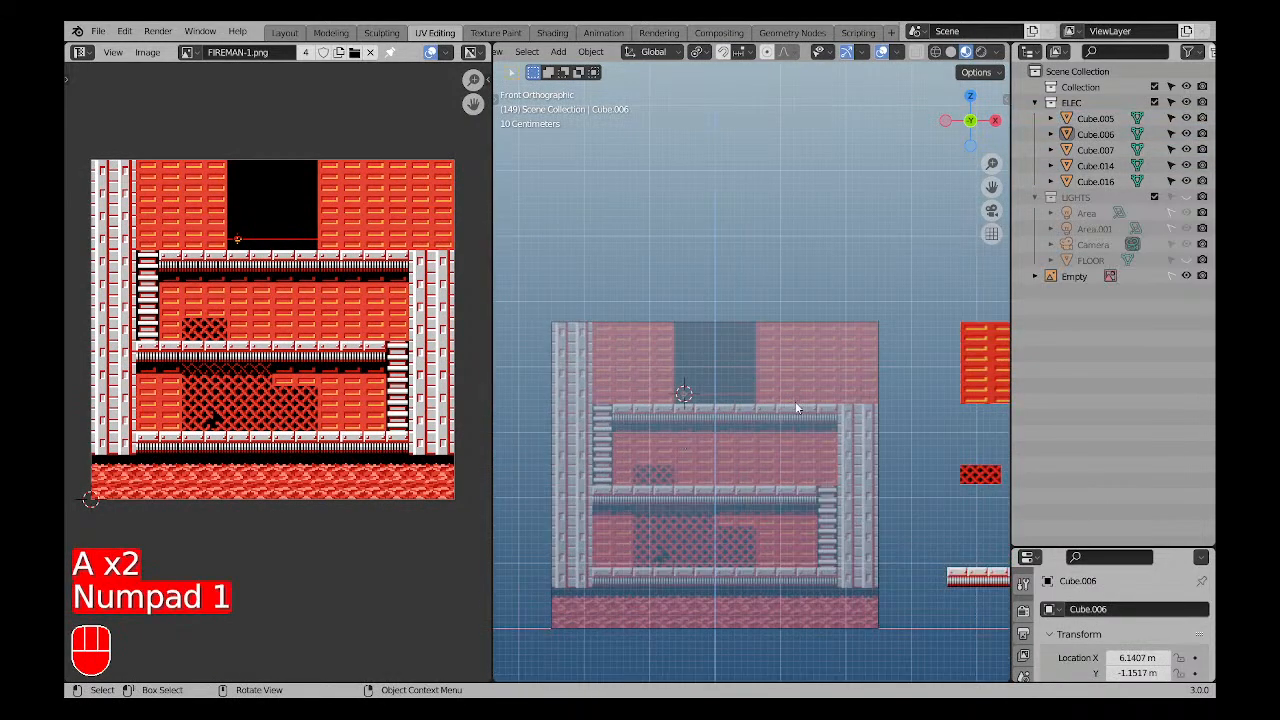
pyautogui.keyDown('shift'); pyautogui.moveTo(797, 408); pyautogui.dragTo(789, 351, button='middle'); pyautogui.keyUp('shift')
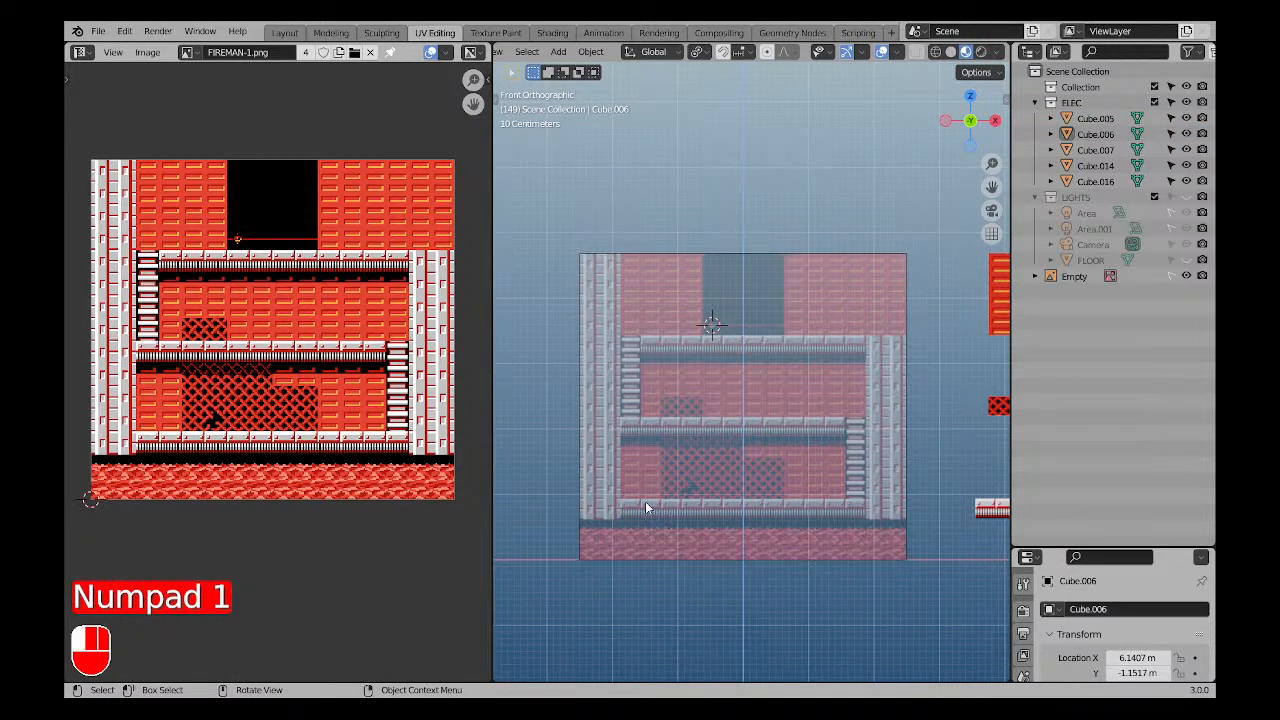
# Make the Fire Man reference image selectable again, select it and check its Z location.
pyautogui.click(1172, 272)
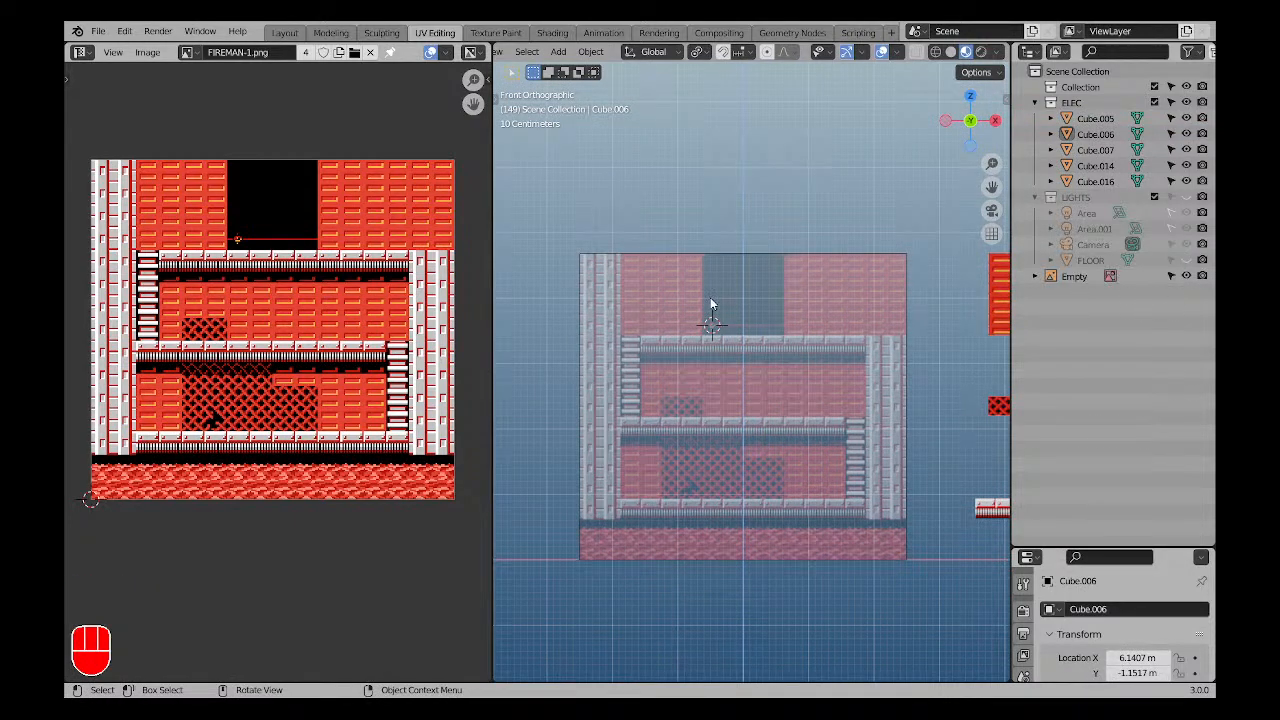
pyautogui.press('n')
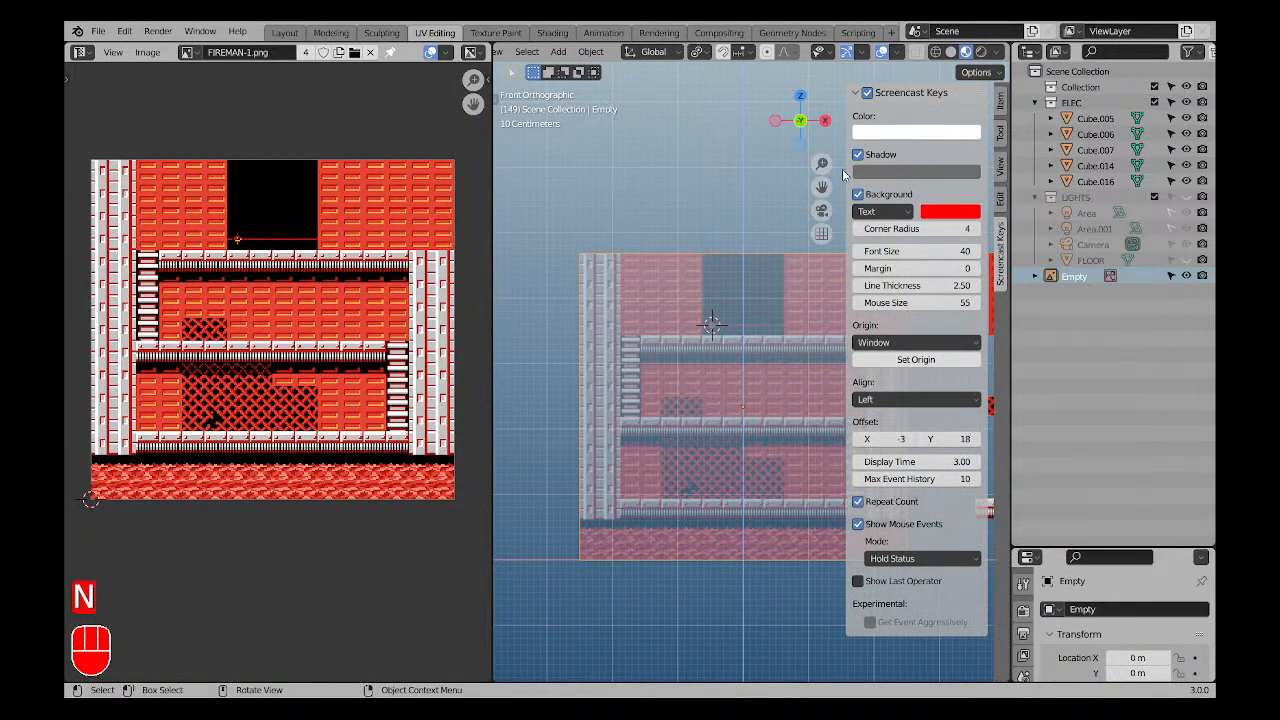
pyautogui.click(1002, 101)
pyautogui.click(904, 163)
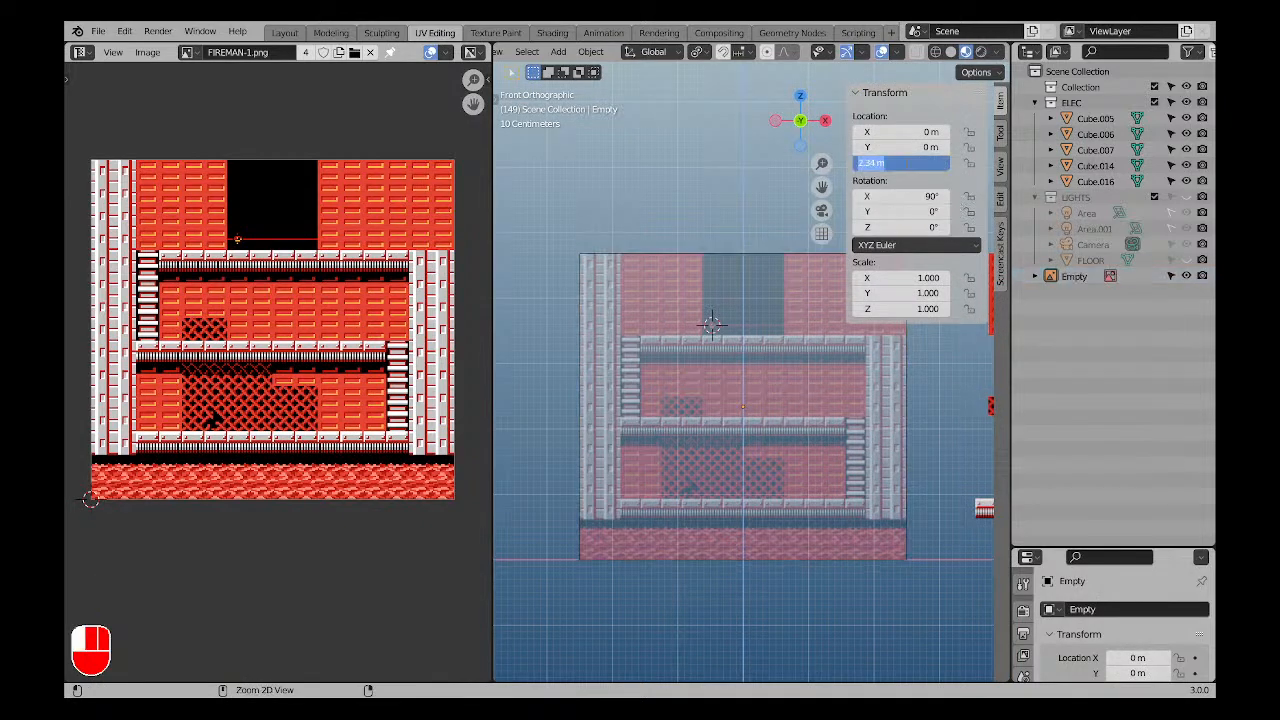
pyautogui.press('Return')
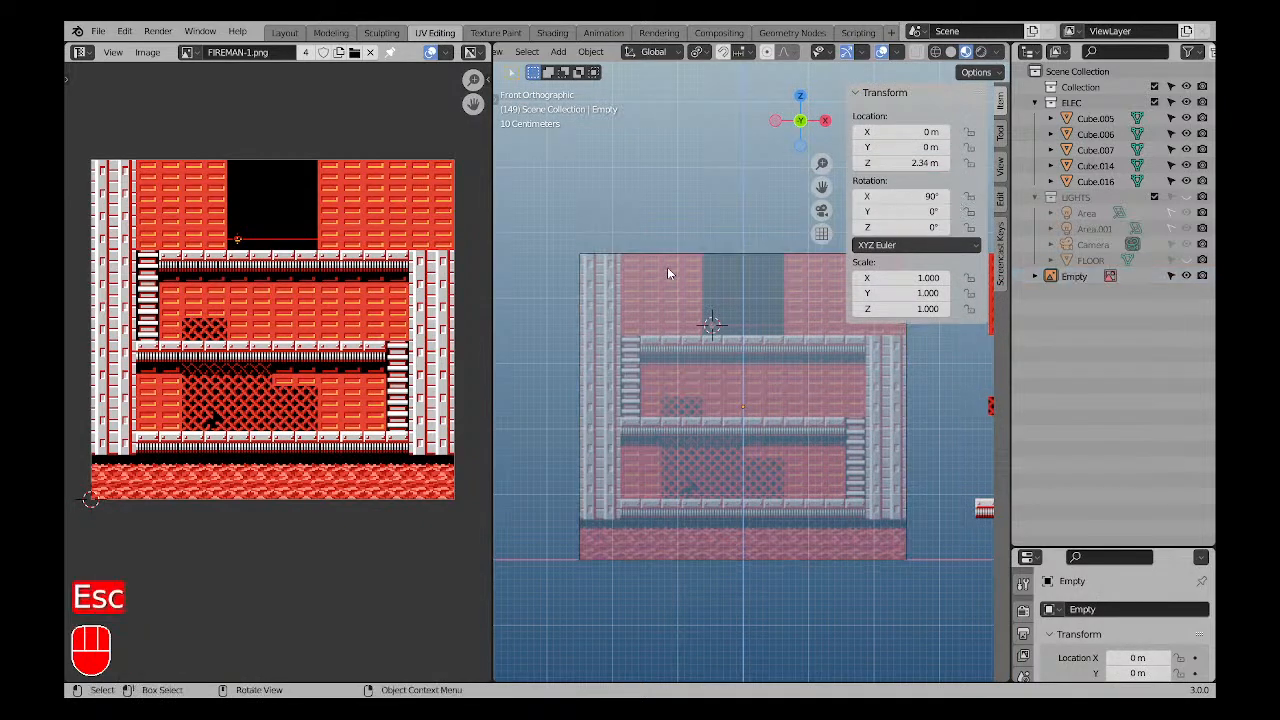
pyautogui.press('n')
# Clear the selection and delete the Fire Man reference image.
pyautogui.scroll(-4, 703, 305)
pyautogui.press('a')
pyautogui.press('a')
pyautogui.keyDown('shift'); pyautogui.moveTo(781, 372); pyautogui.dragTo(784, 408, button='middle'); pyautogui.keyUp('shift')
pyautogui.moveTo(745, 329); pyautogui.dragTo(720, 371)
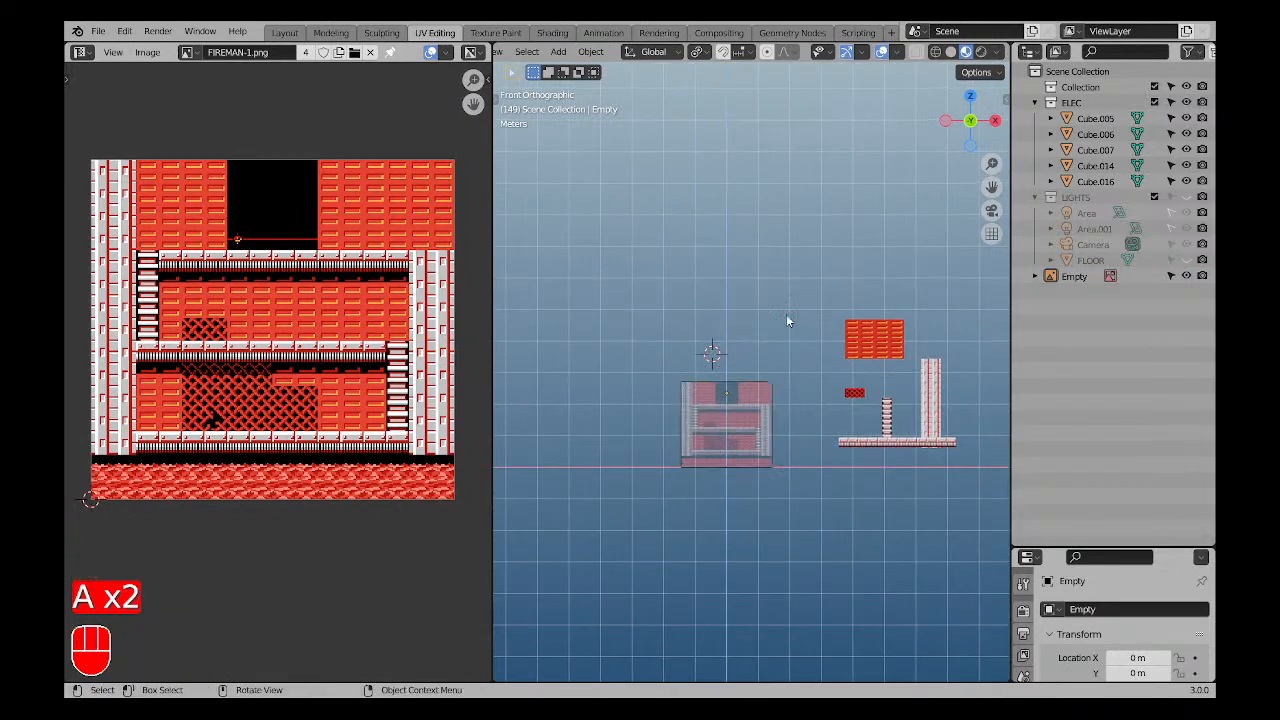
pyautogui.click(728, 400)
pyautogui.press('x')
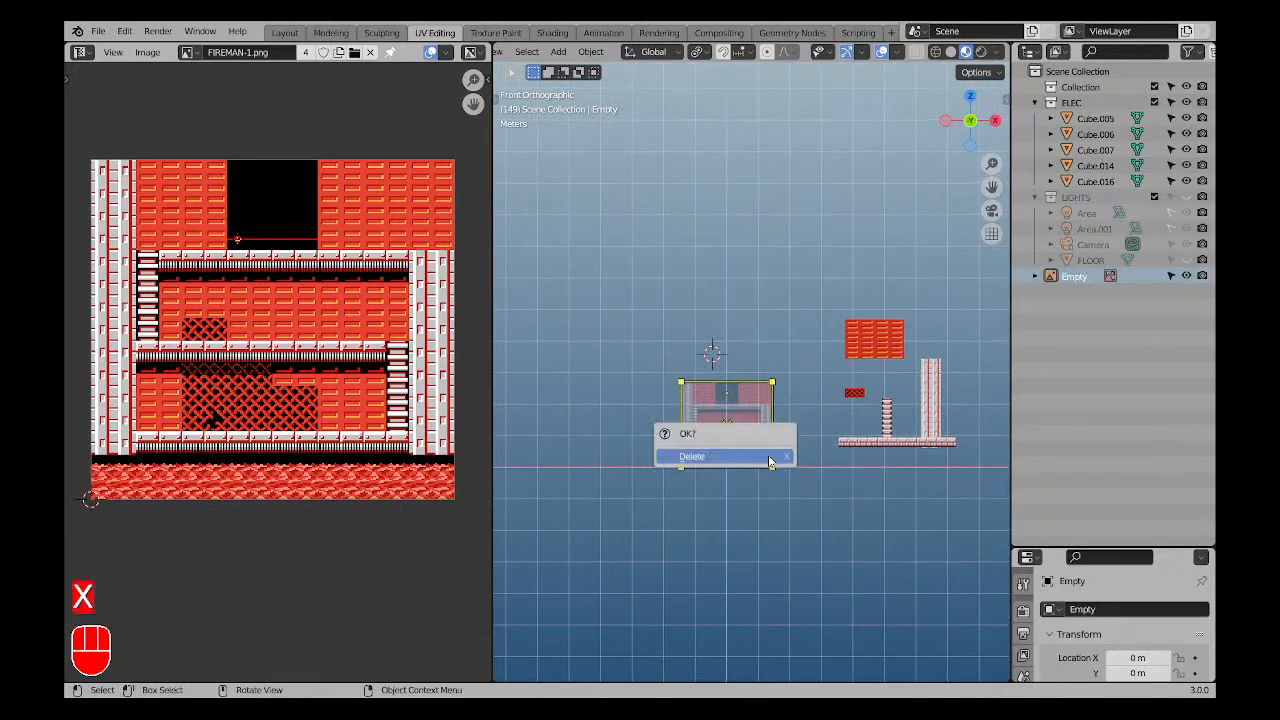
pyautogui.click(740, 451)
# Add the Guts Man stage picture to the front view as a reference image.
pyautogui.hotkey('shift', 'a')
pyautogui.moveTo(690, 413)
pyautogui.moveTo(663, 381)
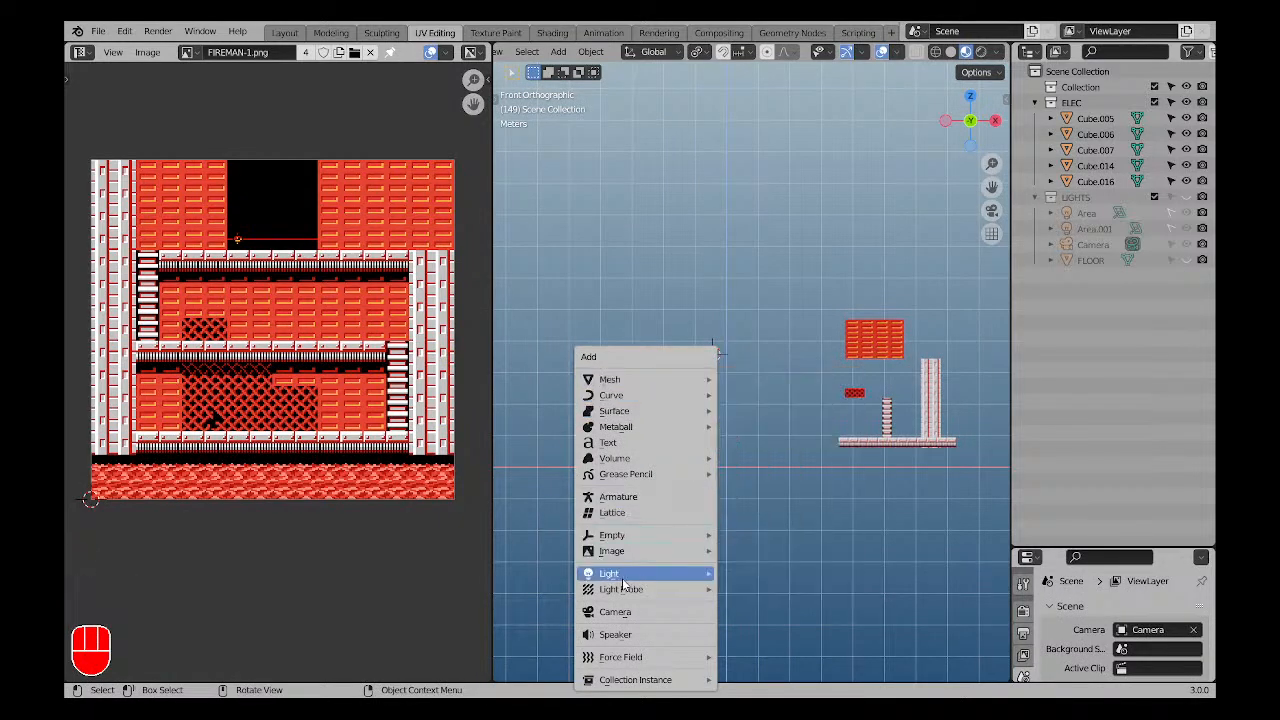
pyautogui.moveTo(660, 551)
pyautogui.click(772, 583)
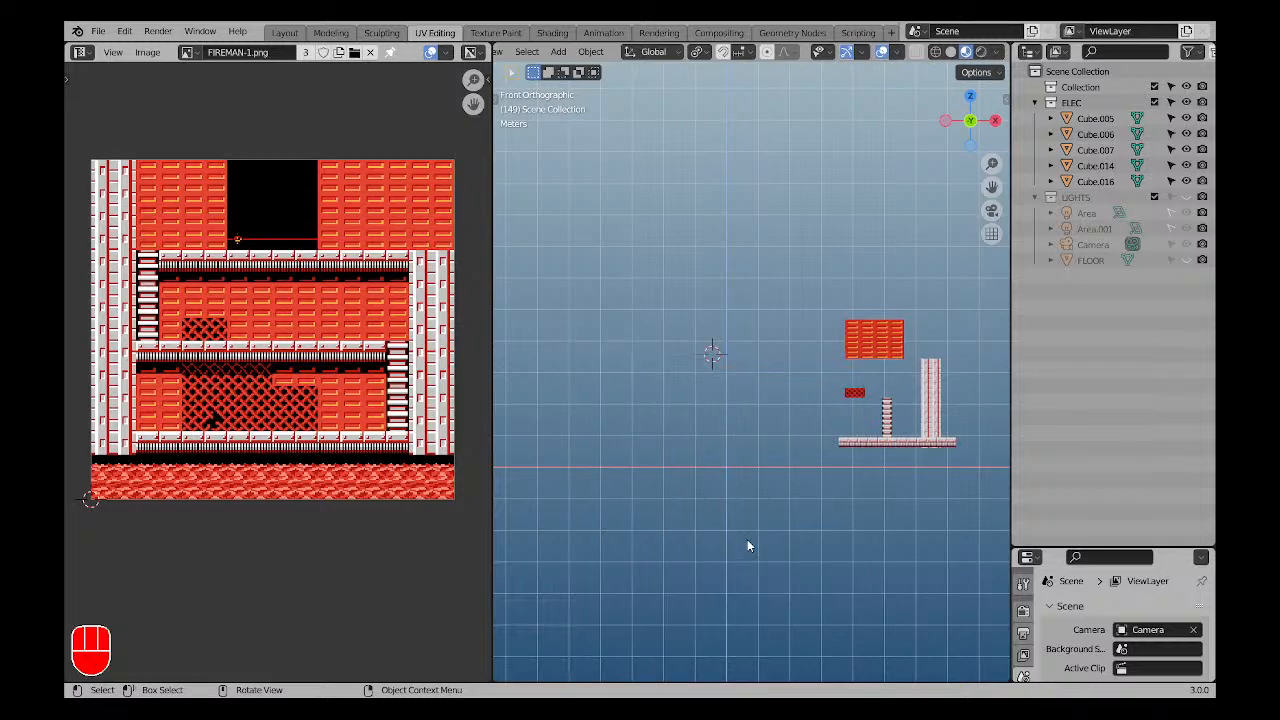
pyautogui.doubleClick(458, 277)
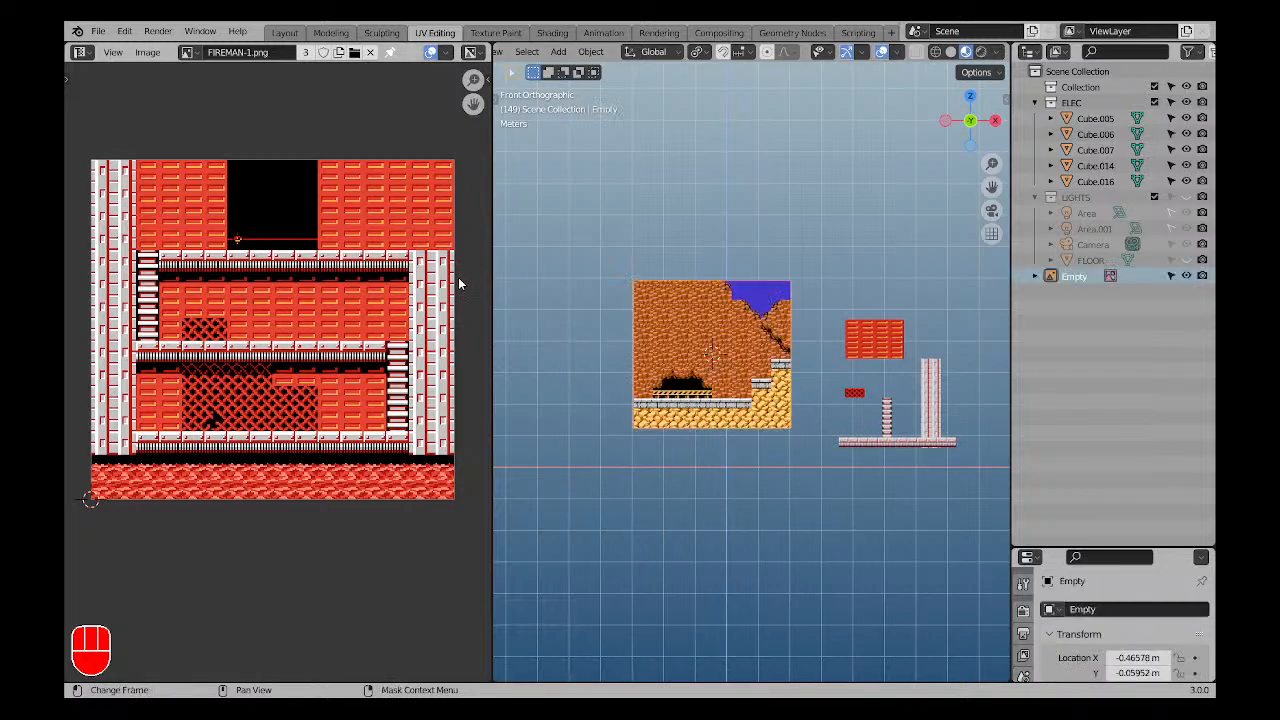
# Set the new reference image's X, Y and Z location to 0 m.
pyautogui.scroll(3, 665, 364)
pyautogui.scroll(-1, 738, 435)
pyautogui.moveTo(738, 435); pyautogui.dragTo(673, 328, button='middle')
pyautogui.keyDown('shift'); pyautogui.moveTo(738, 407); pyautogui.dragTo(731, 438, button='middle'); pyautogui.keyUp('shift')
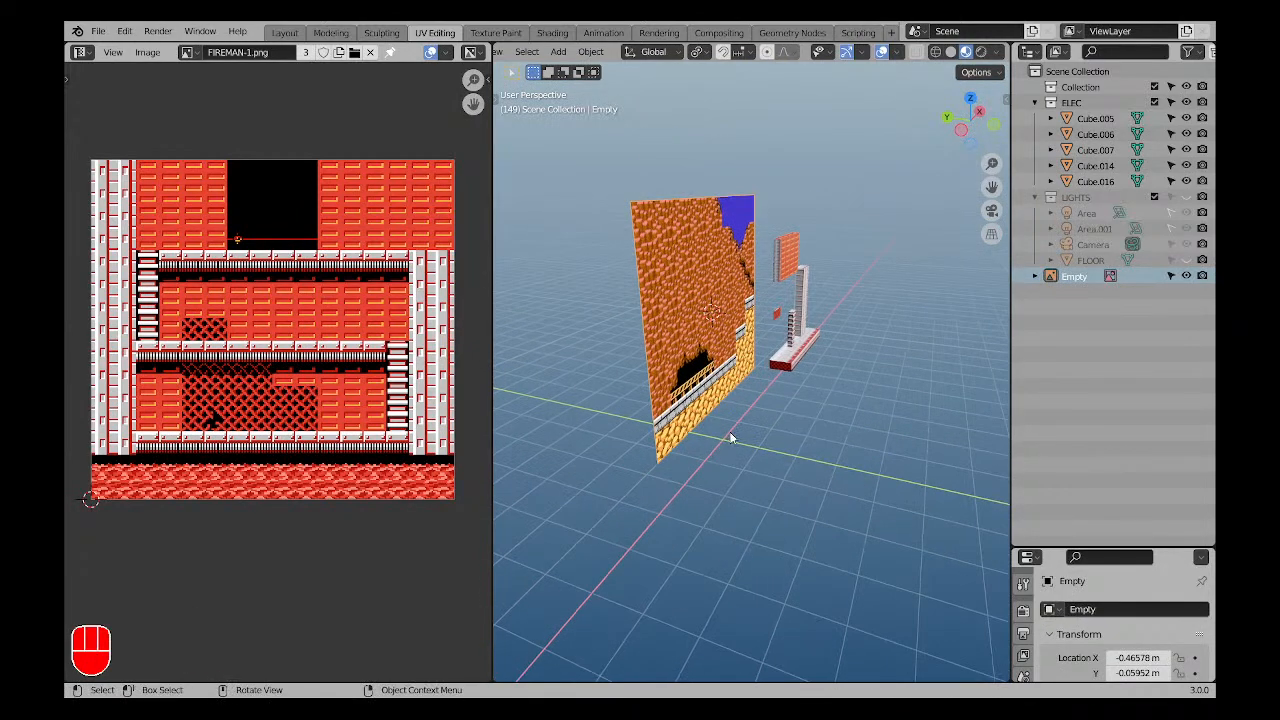
pyautogui.press('n')
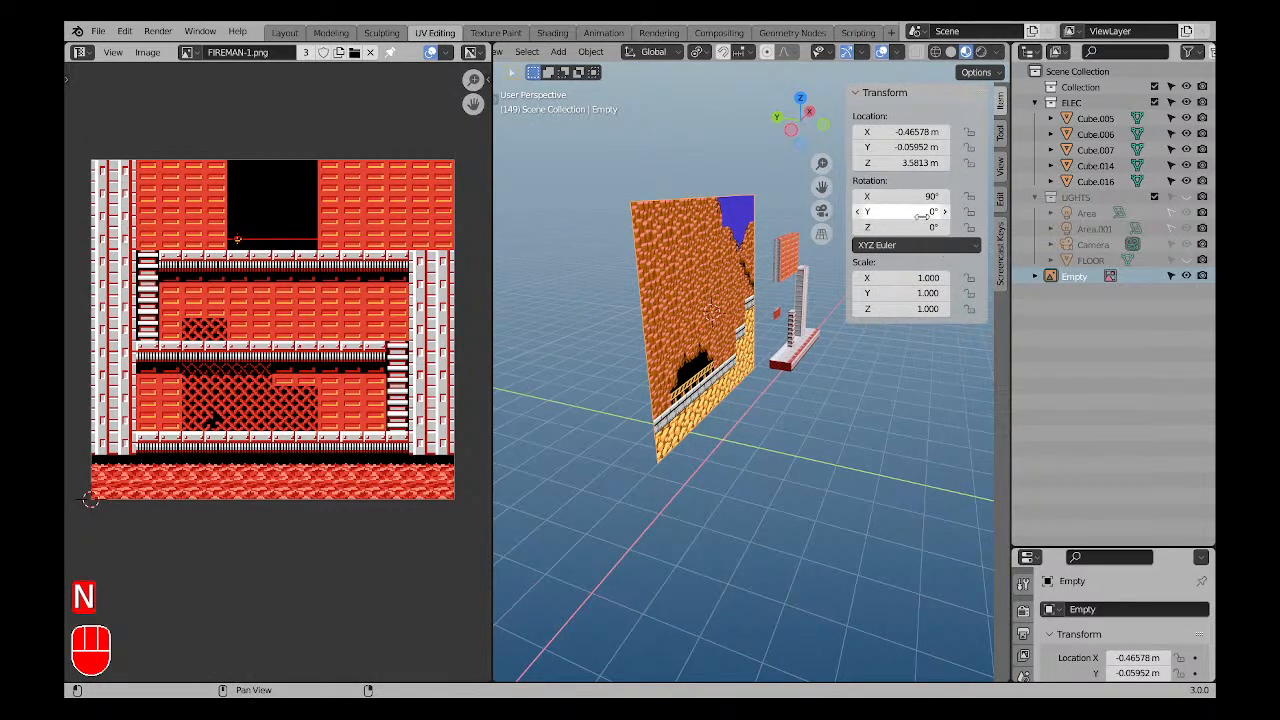
pyautogui.moveTo(900, 132); pyautogui.dragTo(900, 162)
pyautogui.write('0')
pyautogui.press('Return')
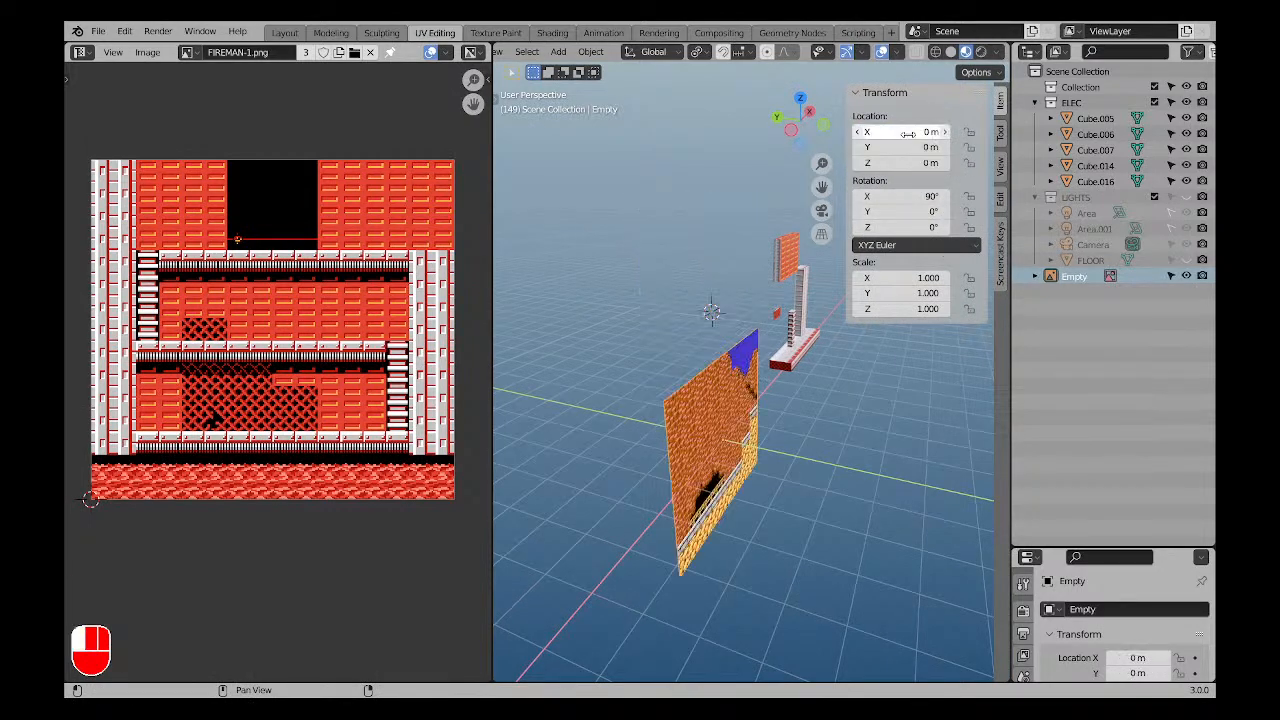
# Return to the front view and set the reference image's Z location to 2.34 m.
pyautogui.moveTo(851, 262); pyautogui.dragTo(673, 387, button='middle')
pyautogui.press('KP_1')
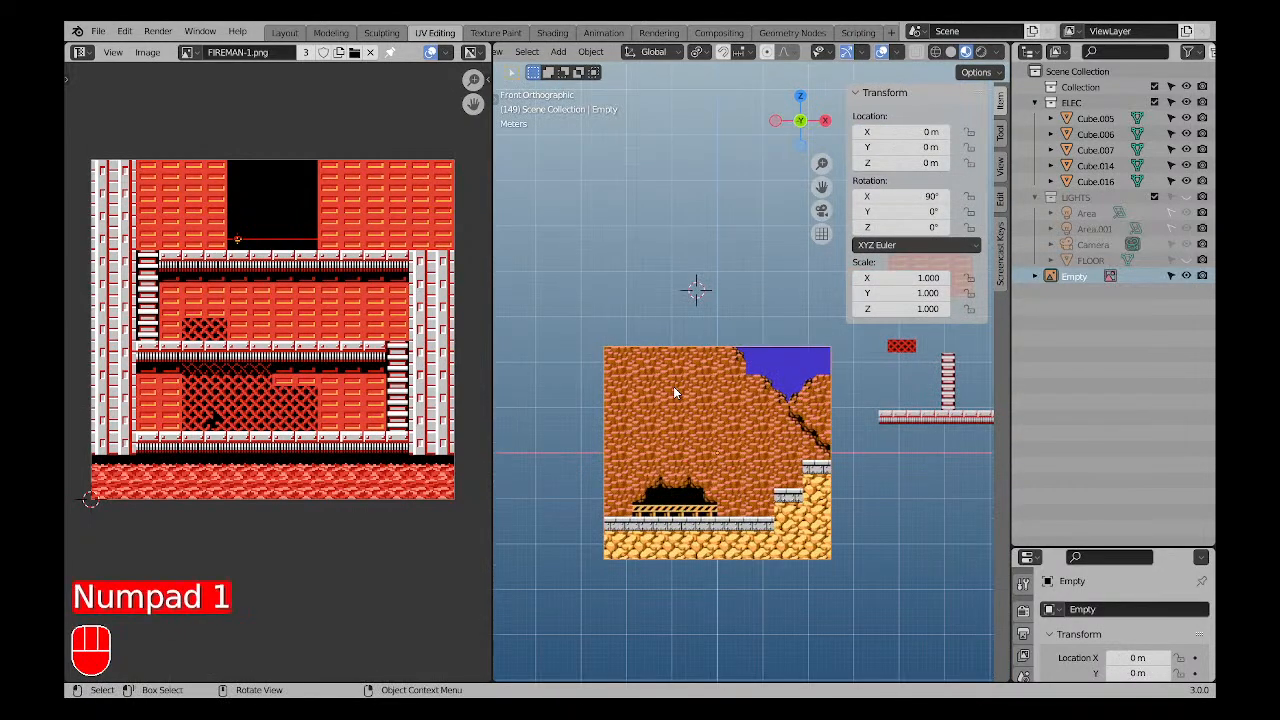
pyautogui.press('Return')
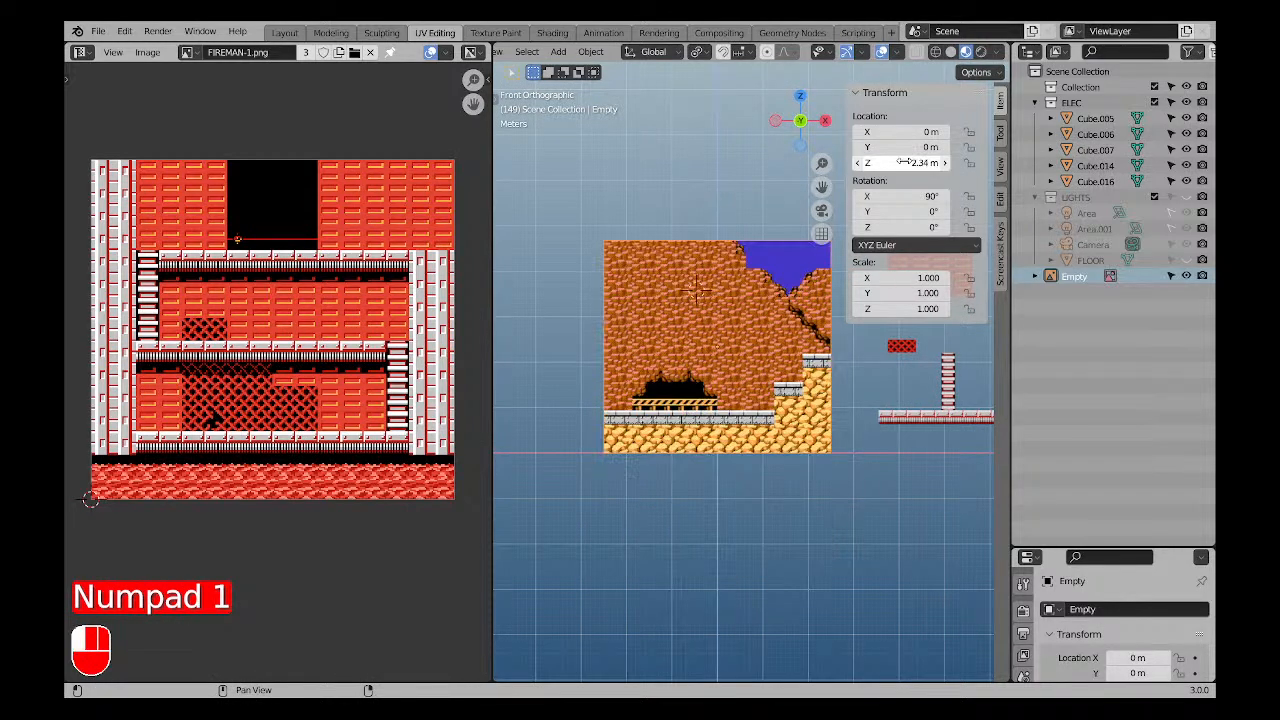
pyautogui.press('a')
pyautogui.press('a')
pyautogui.press('n')
pyautogui.moveTo(735, 453)
pyautogui.keyDown('shift'); pyautogui.mouseDown(button='middle')
pyautogui.moveTo(740, 390)
pyautogui.moveTo(743, 431)
pyautogui.mouseUp(button='middle'); pyautogui.keyUp('shift')
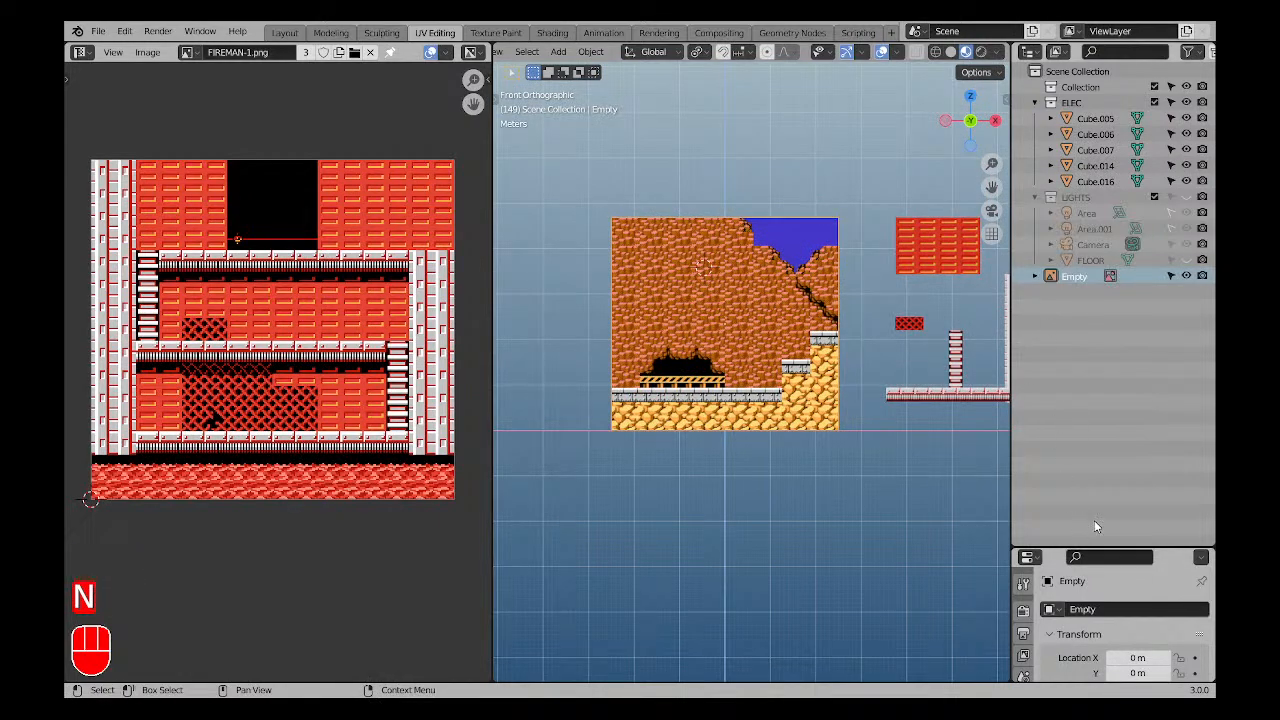
pyautogui.moveTo(1111, 545); pyautogui.dragTo(1111, 358)
pyautogui.click(1079, 89)
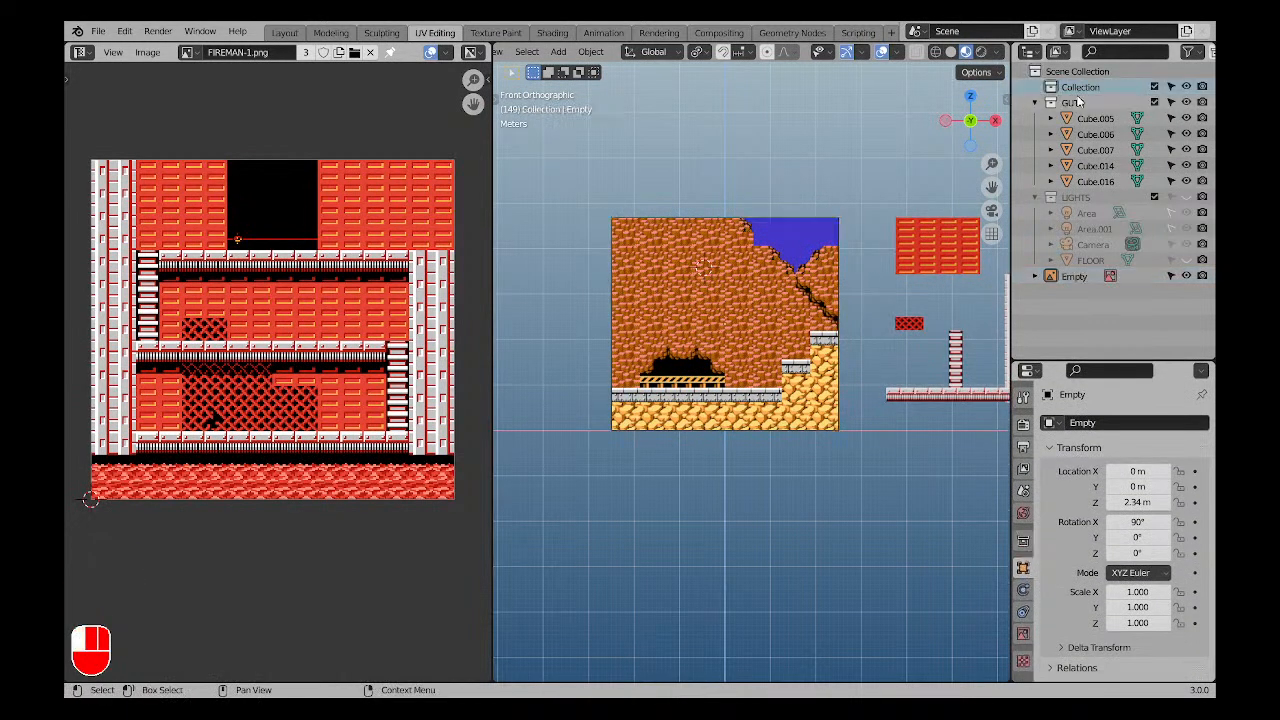
pyautogui.hotkey('ctrl', 'z')
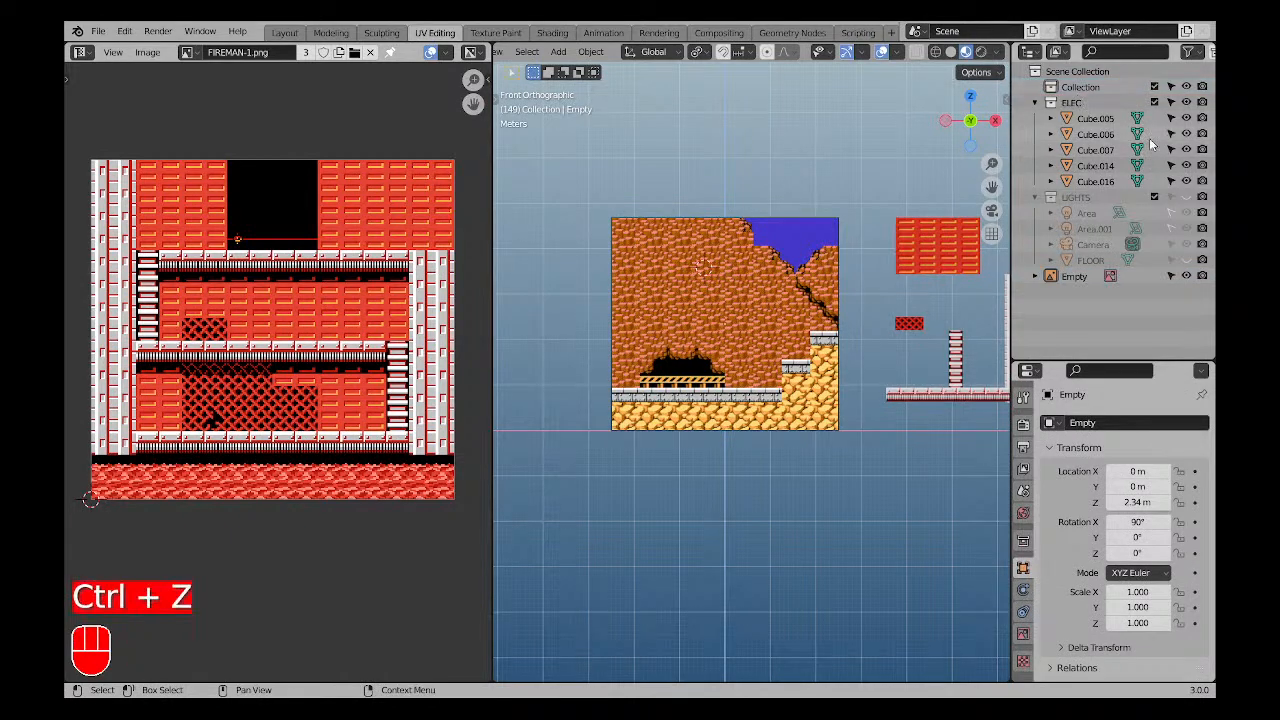
# Collapse and rename the ELEC collection to FIRE, toggling its visibility to check which parts it holds.
pyautogui.click(1035, 103)
pyautogui.click(1185, 104)
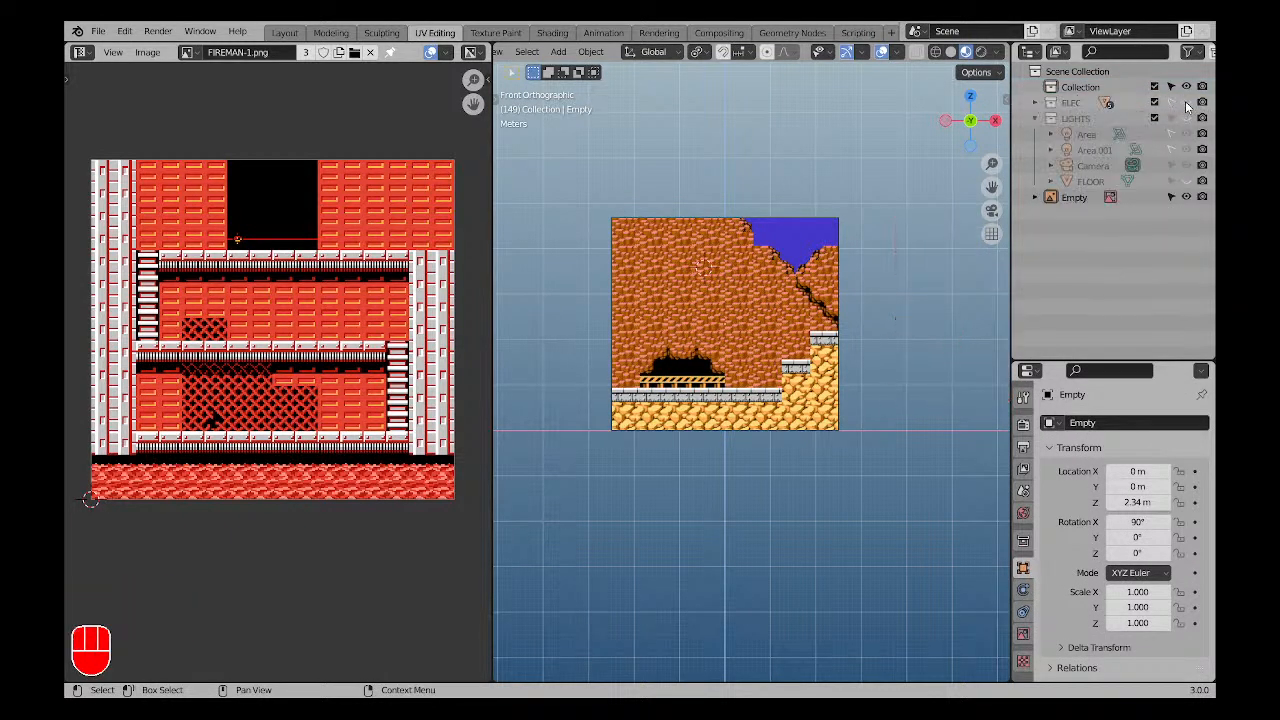
pyautogui.click(1187, 106)
pyautogui.doubleClick(1074, 104)
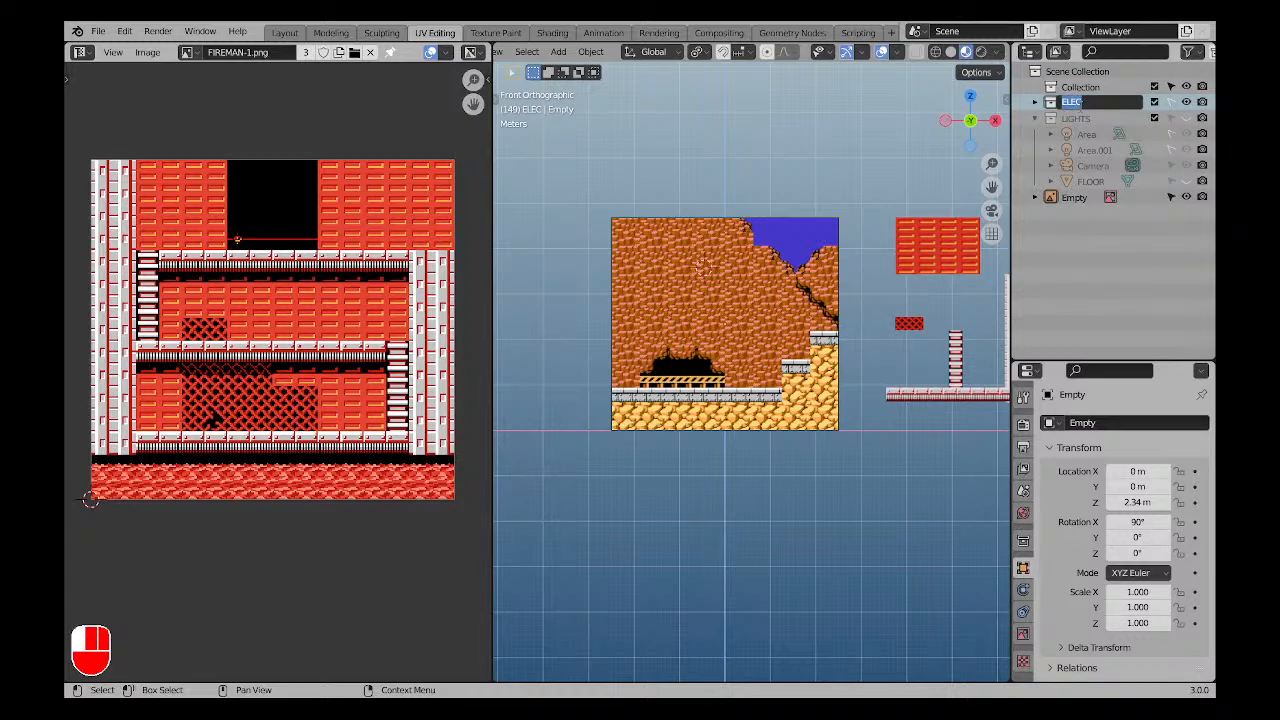
pyautogui.keyDown('shift'); pyautogui.moveTo(693, 318); pyautogui.dragTo(563, 270, button='middle'); pyautogui.keyUp('shift')
pyautogui.click(1186, 103)
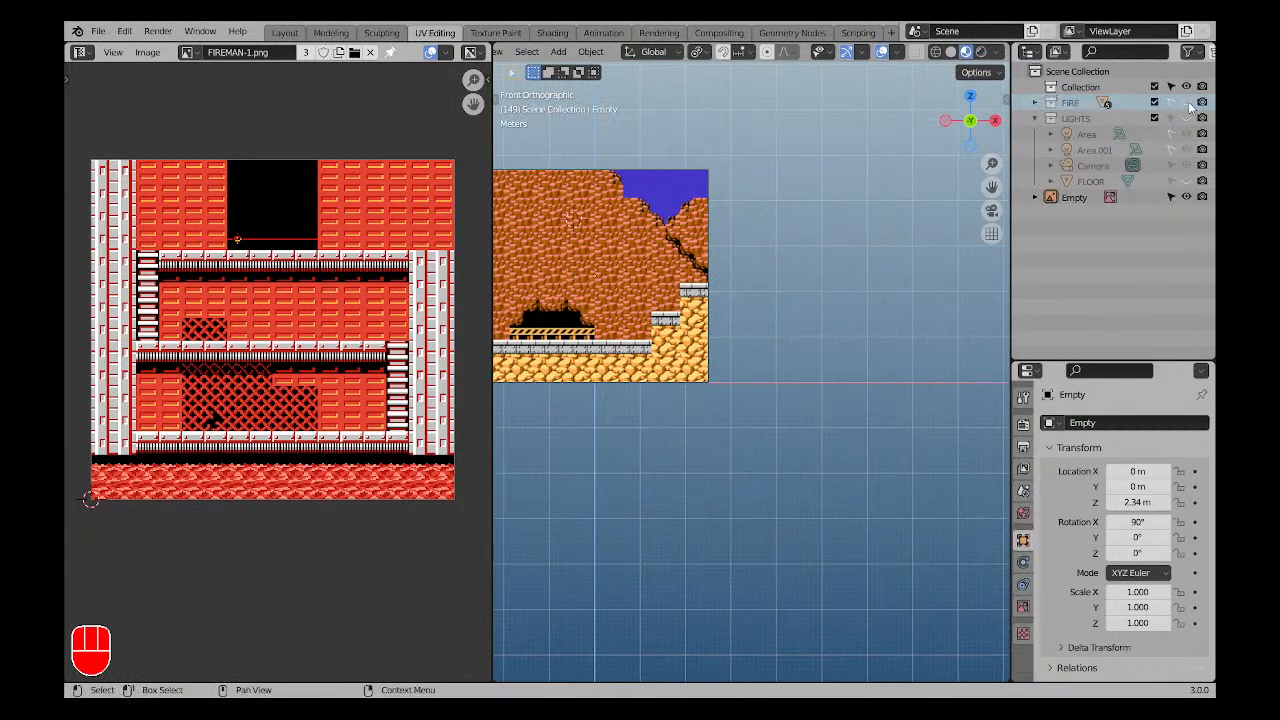
pyautogui.click(1186, 103)
pyautogui.scroll(-2, 864, 314)
pyautogui.keyDown('shift'); pyautogui.moveTo(864, 313); pyautogui.dragTo(952, 340, button='middle'); pyautogui.keyUp('shift')
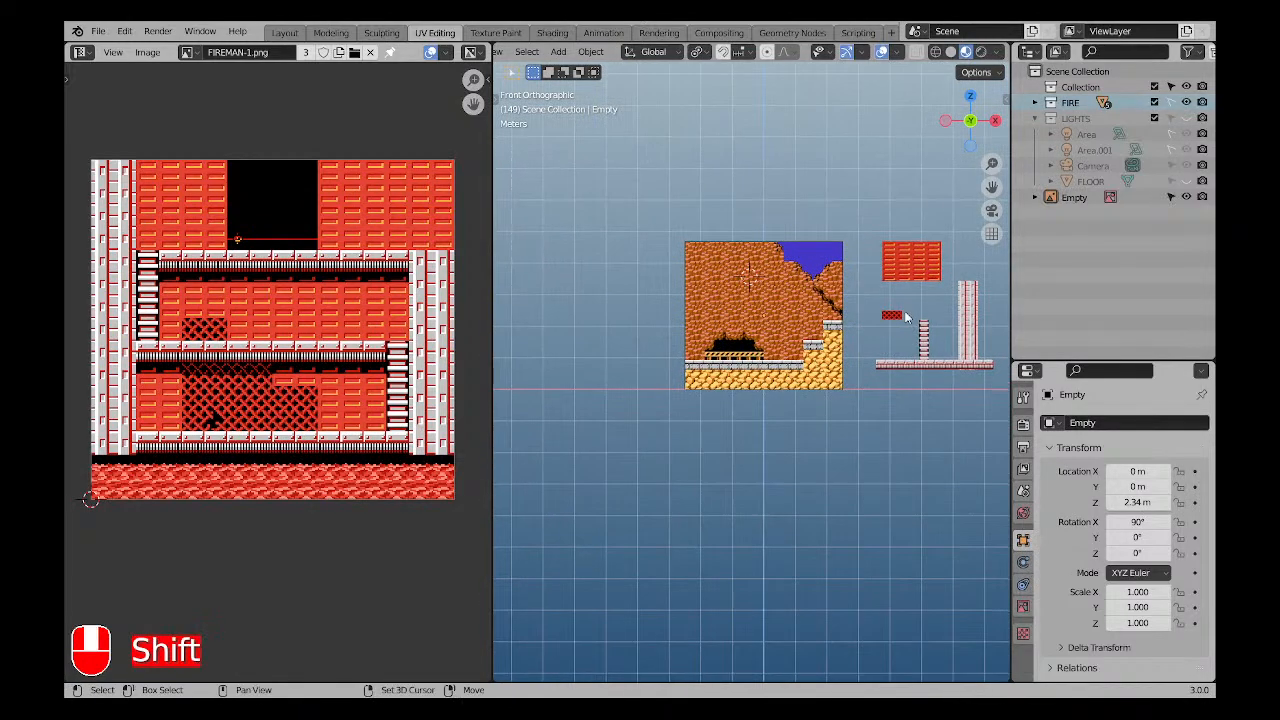
# Rename the reference image object from Empty to GUTS-BG.
pyautogui.click(1083, 116)
pyautogui.click(1073, 197)
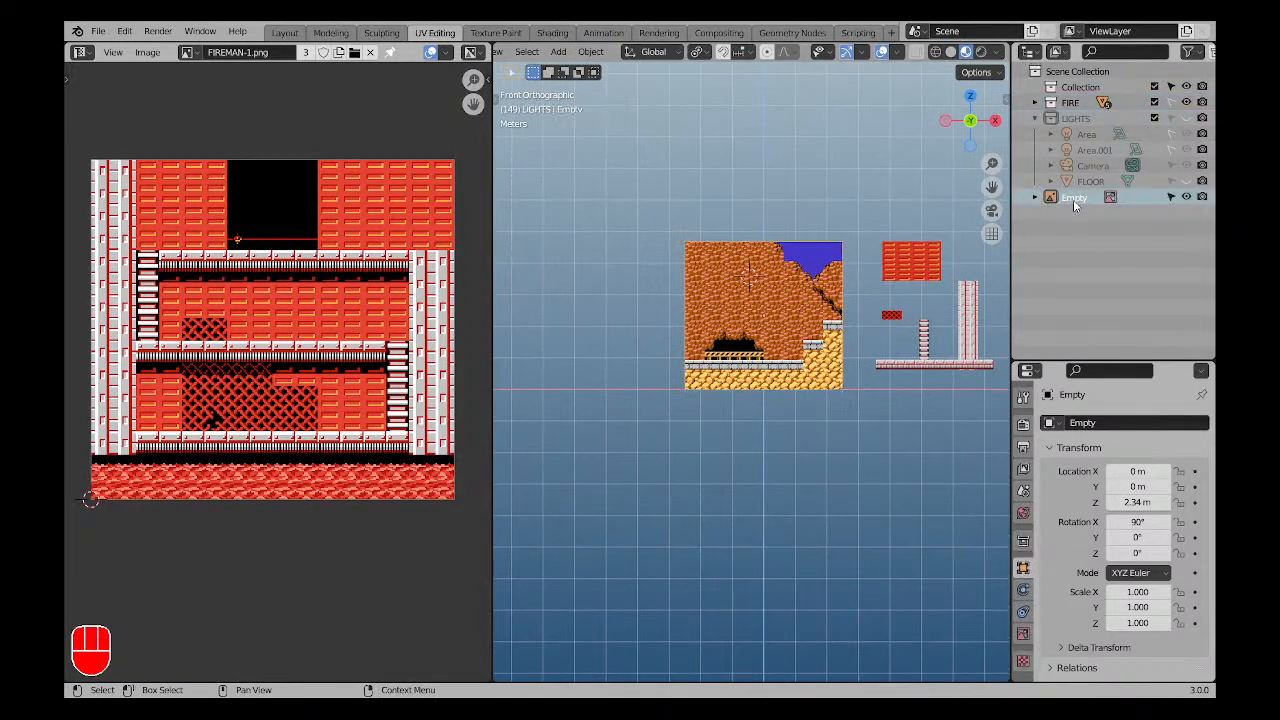
pyautogui.doubleClick(1073, 197)
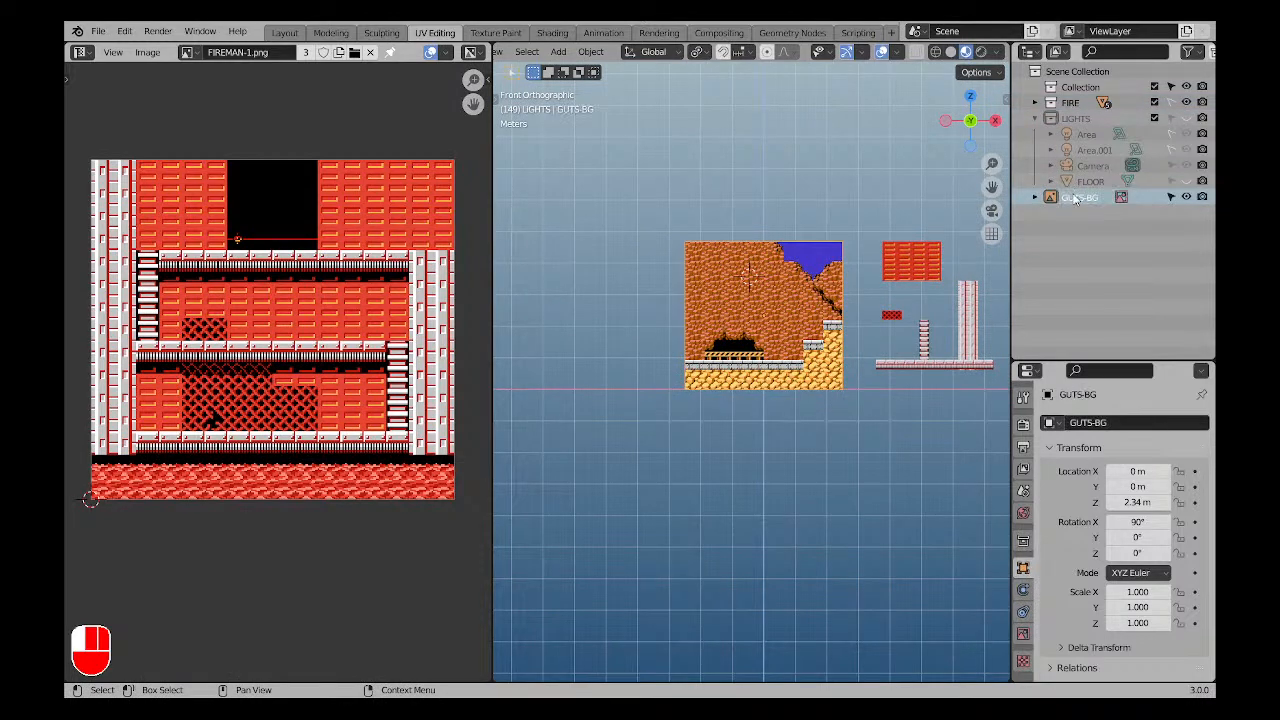
# Enable transparency on the GUTS-BG reference image, set its opacity to 0.333 and clear the selection.
pyautogui.press('a')
pyautogui.keyDown('shift'); pyautogui.moveTo(768, 308); pyautogui.dragTo(730, 405, button='middle'); pyautogui.keyUp('shift')
pyautogui.scroll(4, 743, 284)
pyautogui.click(730, 405)
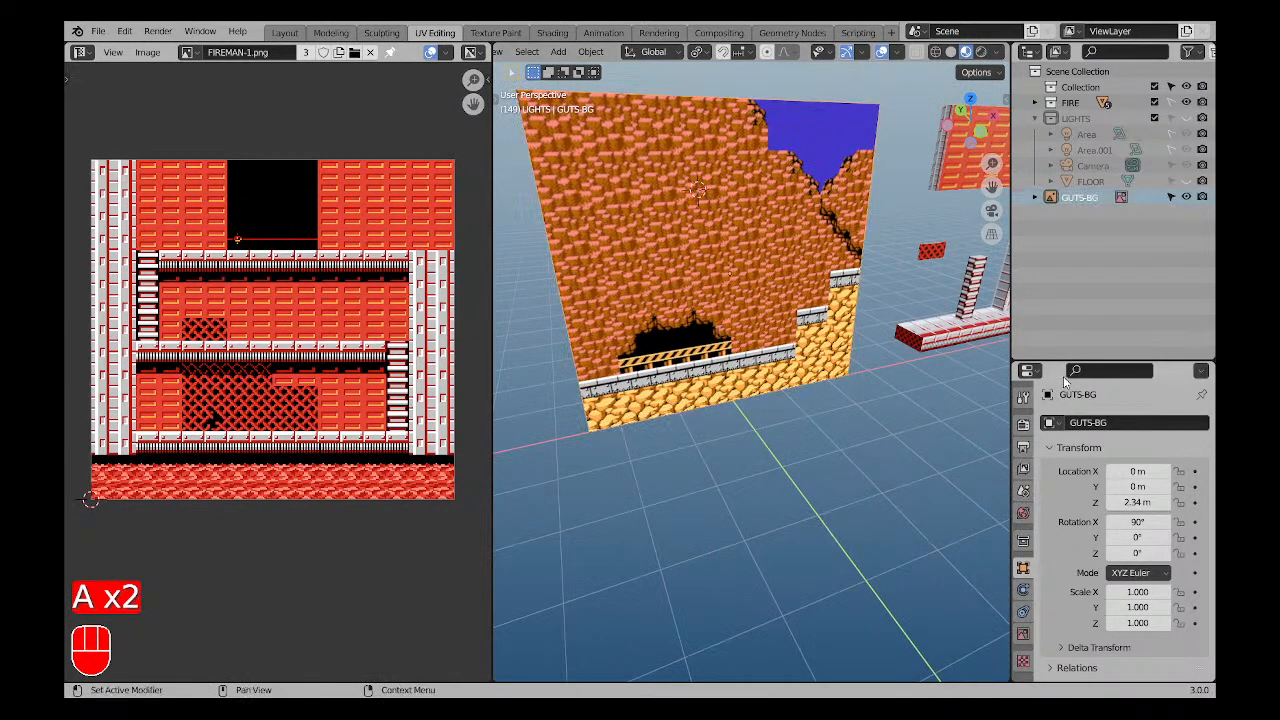
pyautogui.moveTo(1068, 358); pyautogui.dragTo(1068, 209)
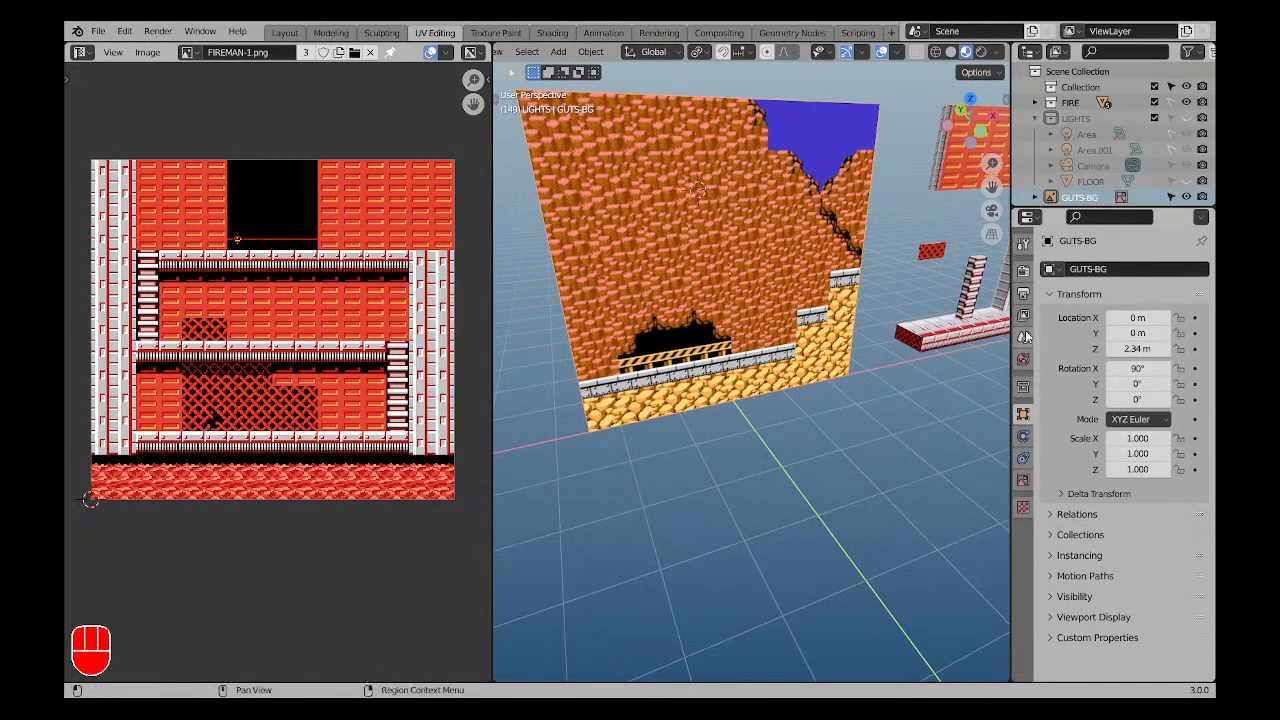
pyautogui.click(1023, 480)
pyautogui.click(1111, 450)
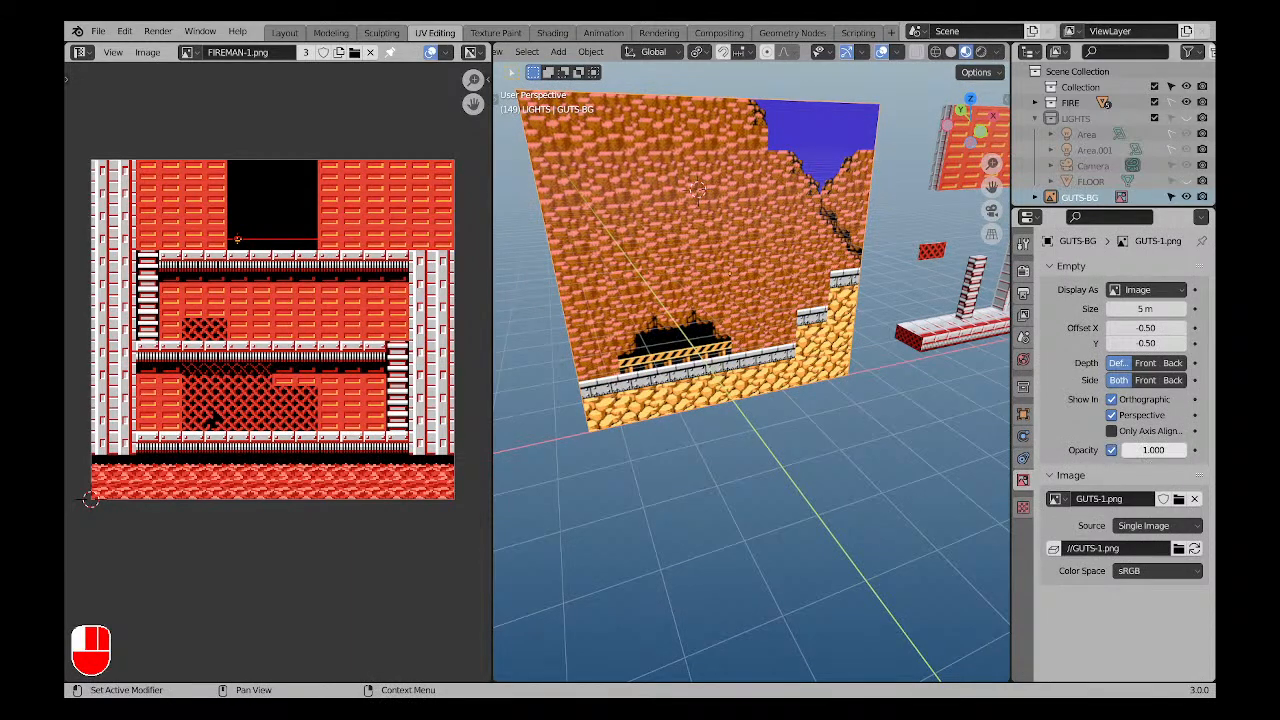
pyautogui.moveTo(1160, 450); pyautogui.dragTo(1138, 450)
pyautogui.press('a')
pyautogui.press('a')
# Examine the faded reference image and the neighbouring Fire Man parts in perspective and front view.
pyautogui.moveTo(725, 432); pyautogui.dragTo(831, 494, button='middle')
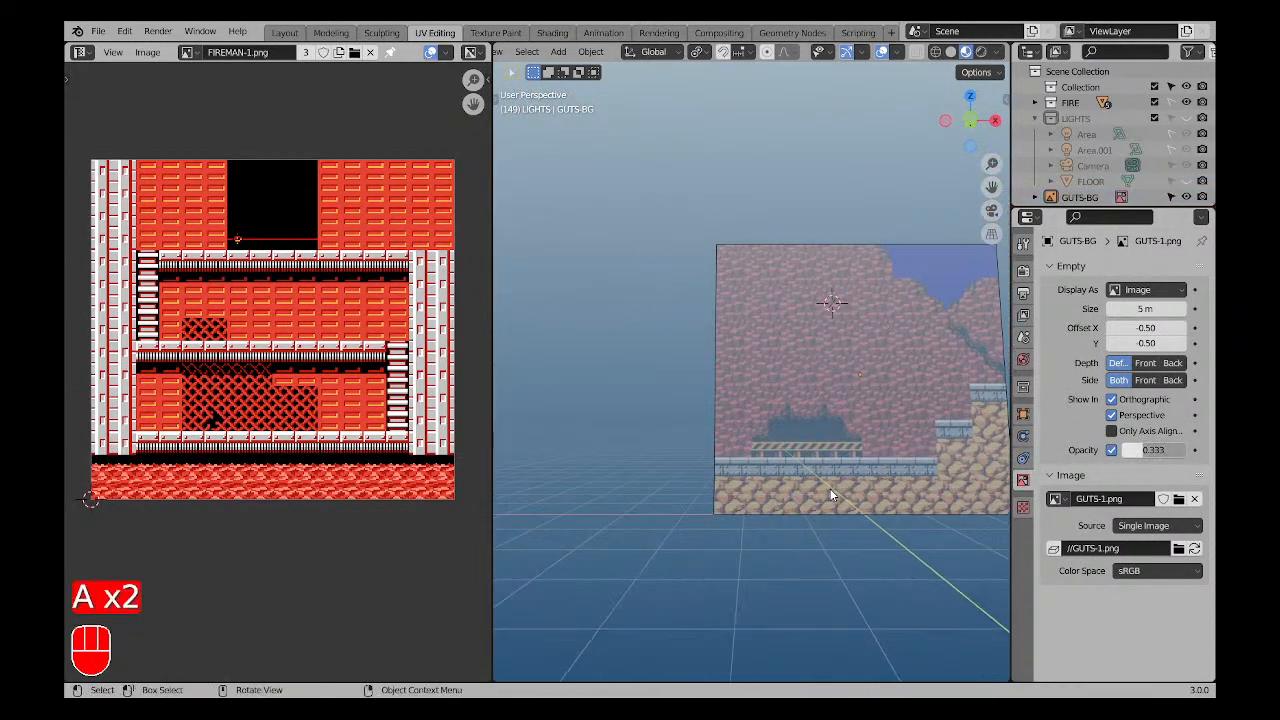
pyautogui.press('KP_1')
pyautogui.keyDown('shift'); pyautogui.moveTo(754, 421); pyautogui.dragTo(603, 401, button='middle'); pyautogui.keyUp('shift')
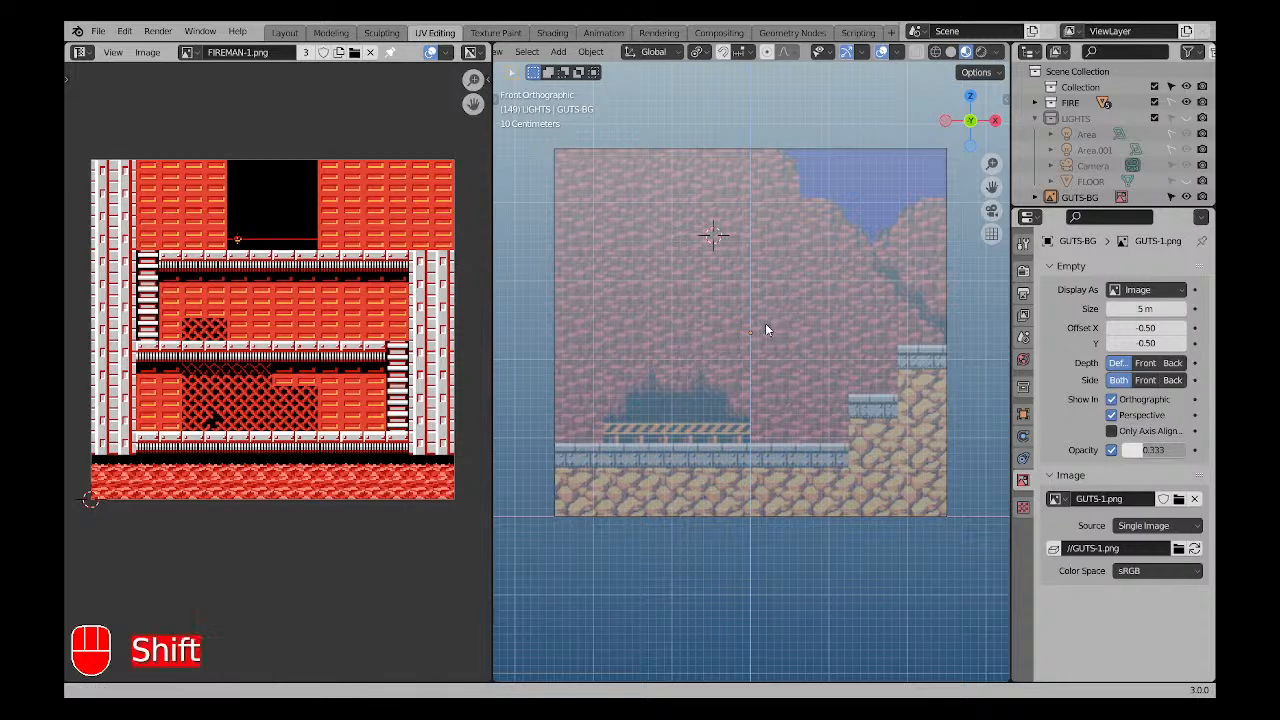
pyautogui.keyDown('shift'); pyautogui.moveTo(781, 354); pyautogui.dragTo(693, 434, button='middle'); pyautogui.keyUp('shift')
pyautogui.scroll(3, 800, 432)
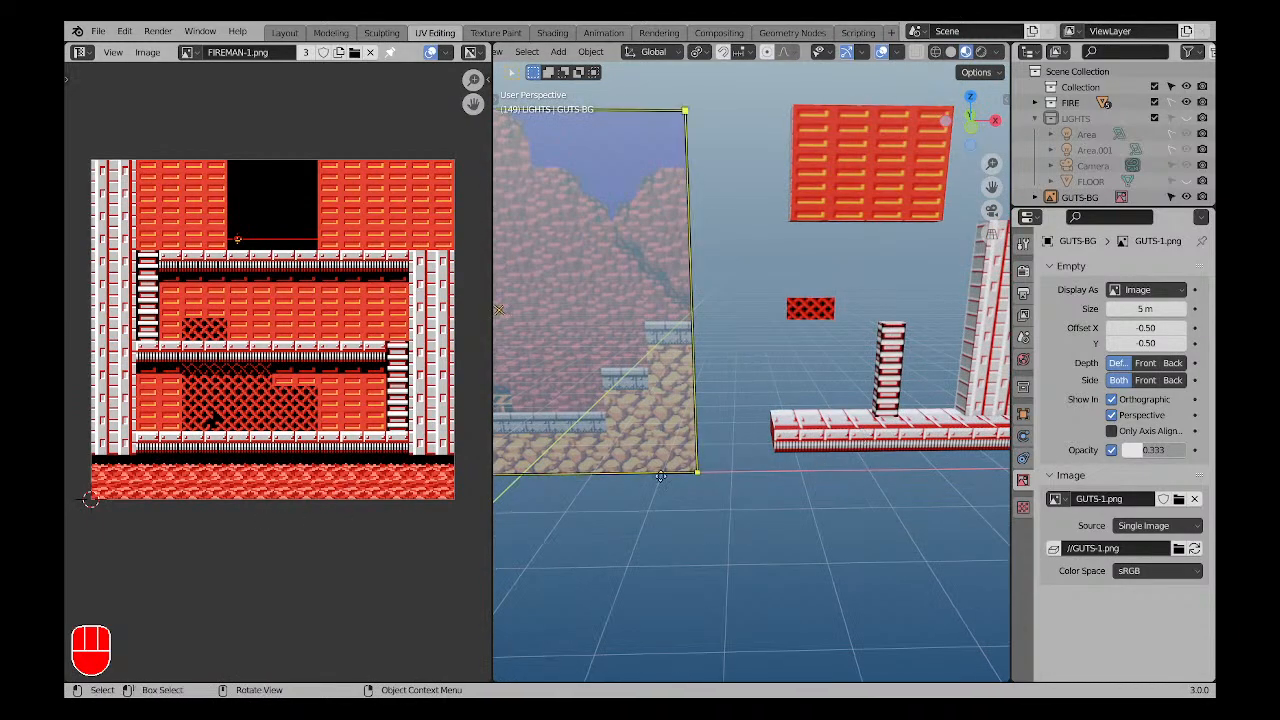
pyautogui.scroll(-1, 730, 441)
pyautogui.moveTo(718, 410)
pyautogui.mouseDown(button='middle')
pyautogui.moveTo(716, 378)
pyautogui.moveTo(789, 380)
pyautogui.moveTo(760, 368)
pyautogui.moveTo(729, 392)
pyautogui.moveTo(728, 420)
pyautogui.mouseUp(button='middle')
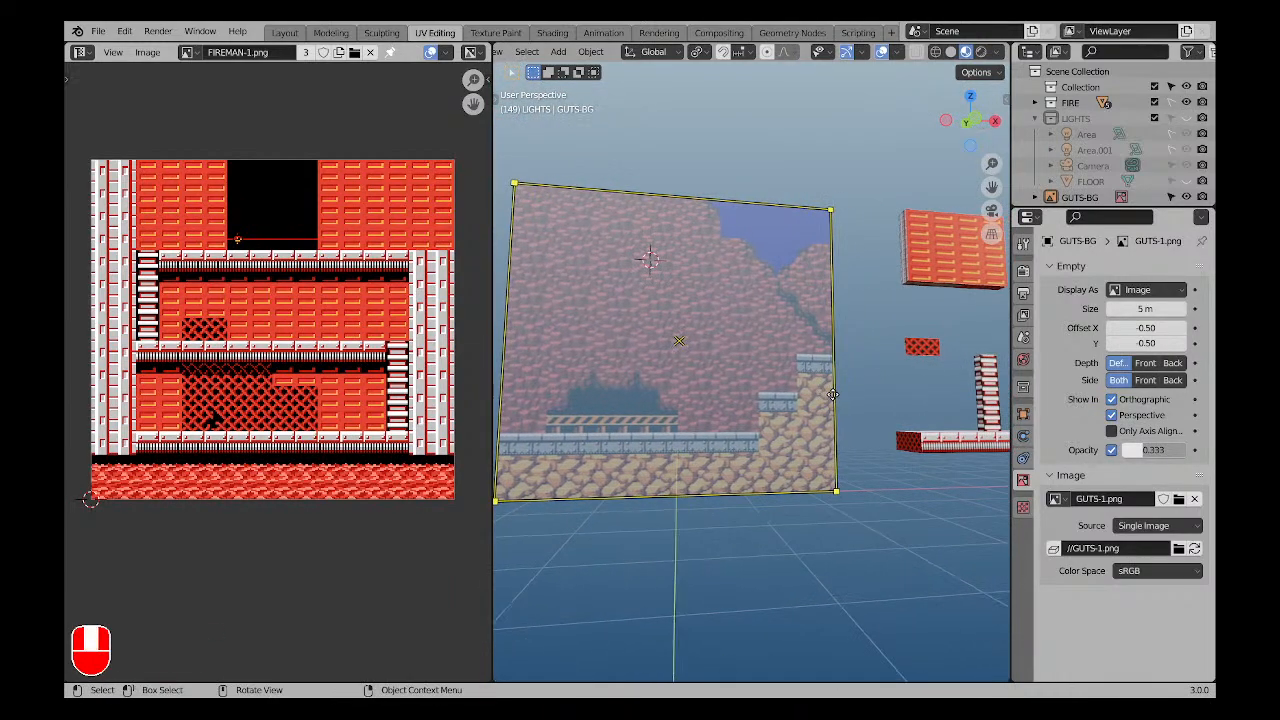
pyautogui.press('a')
pyautogui.press('a')
pyautogui.press('KP_1')
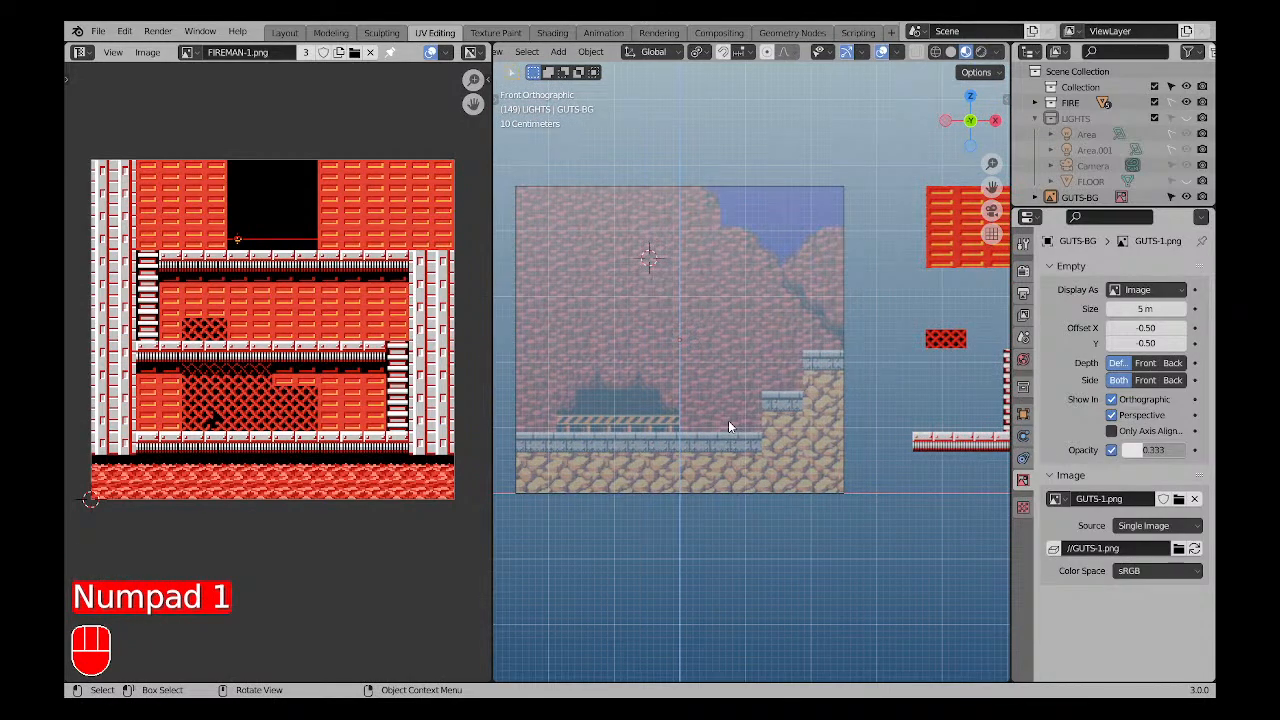
pyautogui.keyDown('shift'); pyautogui.moveTo(764, 508); pyautogui.dragTo(749, 444, button='middle'); pyautogui.keyUp('shift')
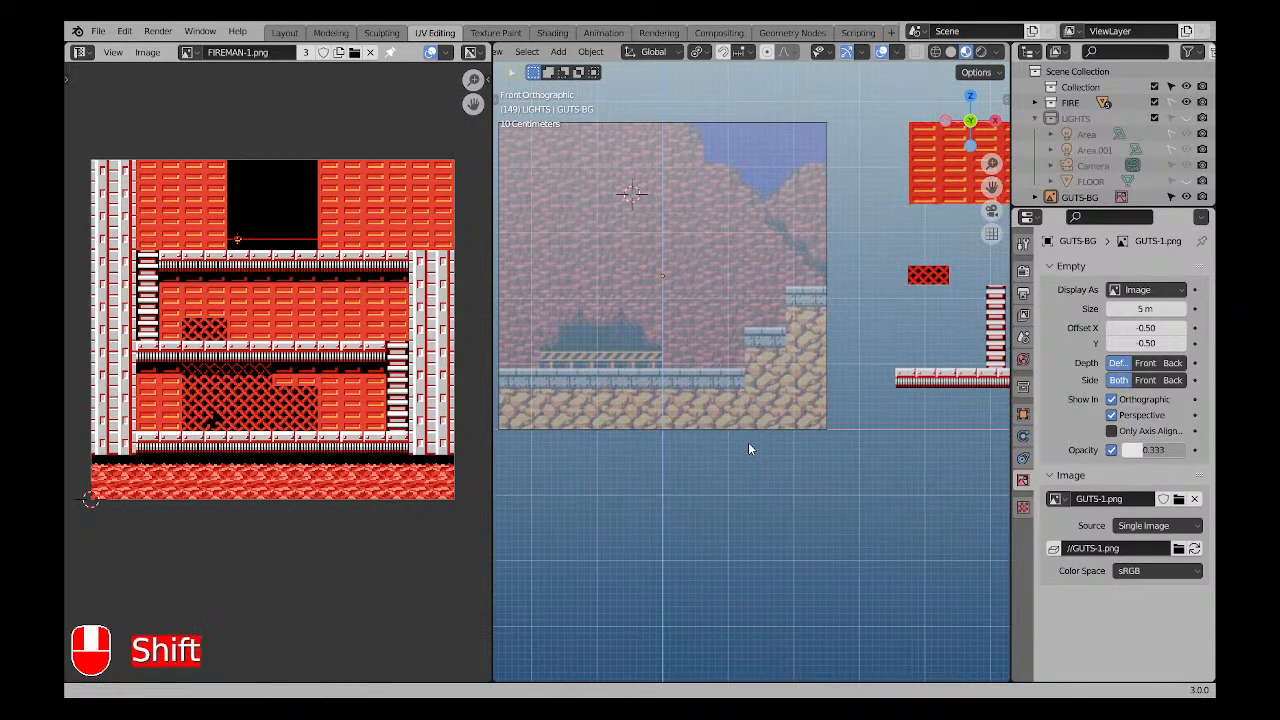
pyautogui.click(920, 388)
pyautogui.scroll(-2, 920, 388)
pyautogui.keyDown('shift'); pyautogui.moveTo(880, 420); pyautogui.dragTo(805, 424, button='middle'); pyautogui.keyUp('shift')
pyautogui.moveTo(923, 404); pyautogui.dragTo(875, 383)
pyautogui.press('a')
pyautogui.press('a')
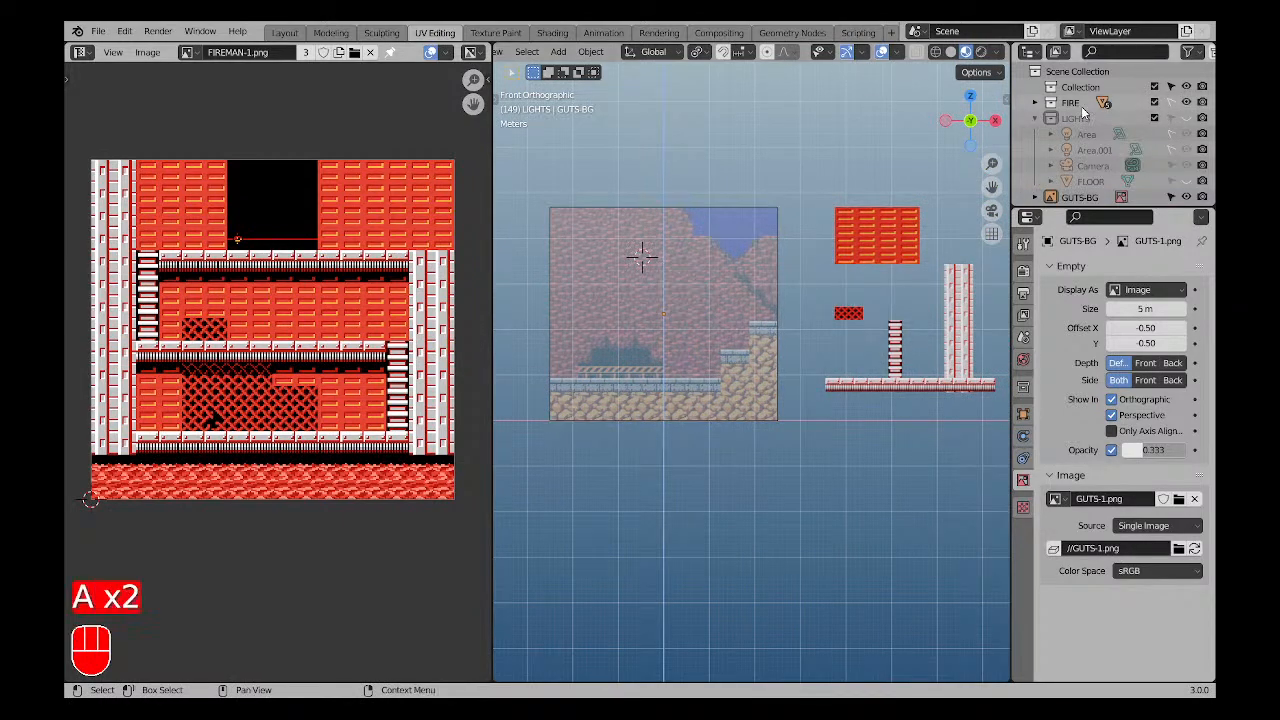
# Select all the Fire Man parts and set each part's origin to the centre of its geometry.
pyautogui.press('a')
pyautogui.press('a')
pyautogui.click(880, 383)
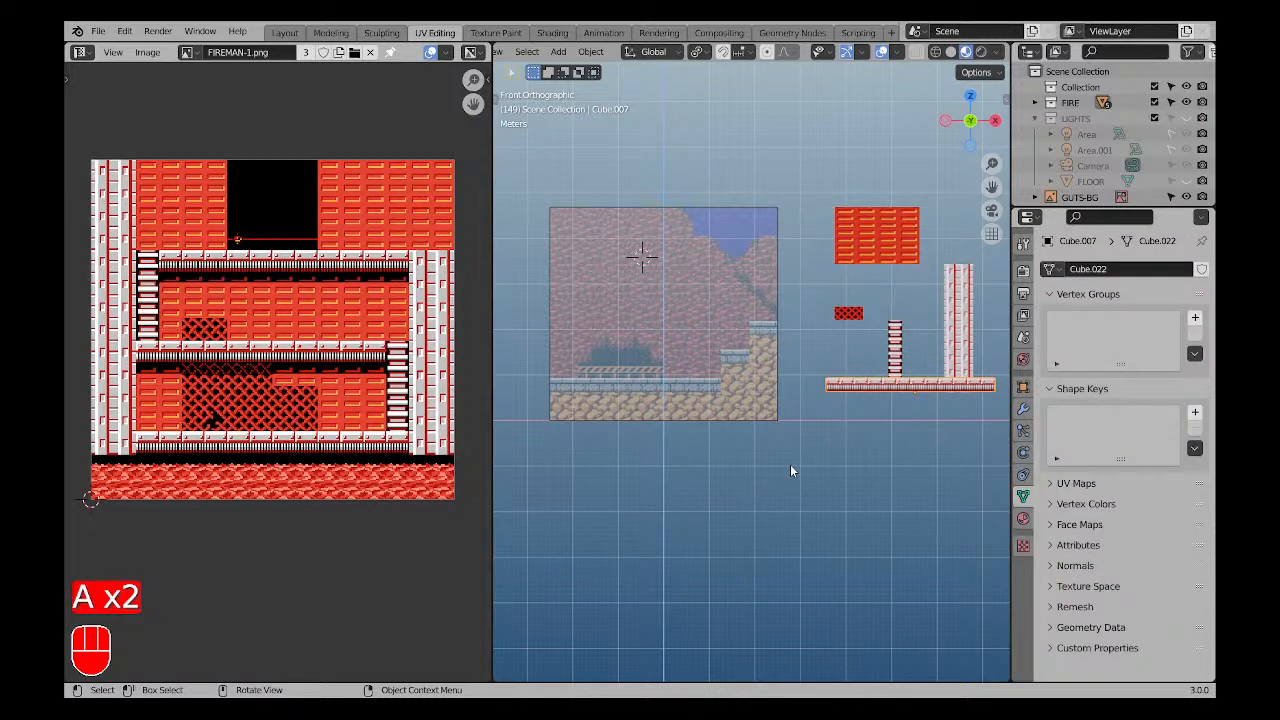
pyautogui.keyDown('shift'); pyautogui.moveTo(790, 471); pyautogui.dragTo(743, 507, button='middle'); pyautogui.keyUp('shift')
pyautogui.click(825, 272)
pyautogui.rightClick(805, 268)
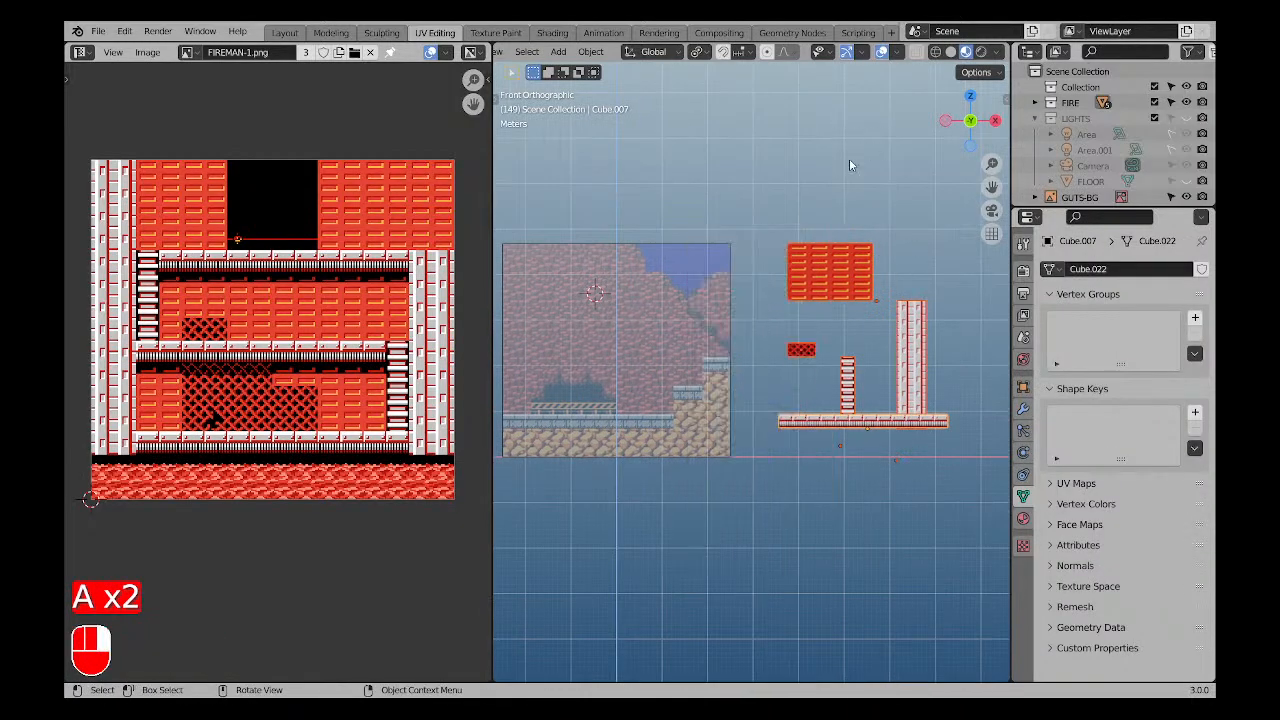
pyautogui.press('a')
pyautogui.press('a')
pyautogui.rightClick(655, 418)
pyautogui.moveTo(652, 420)
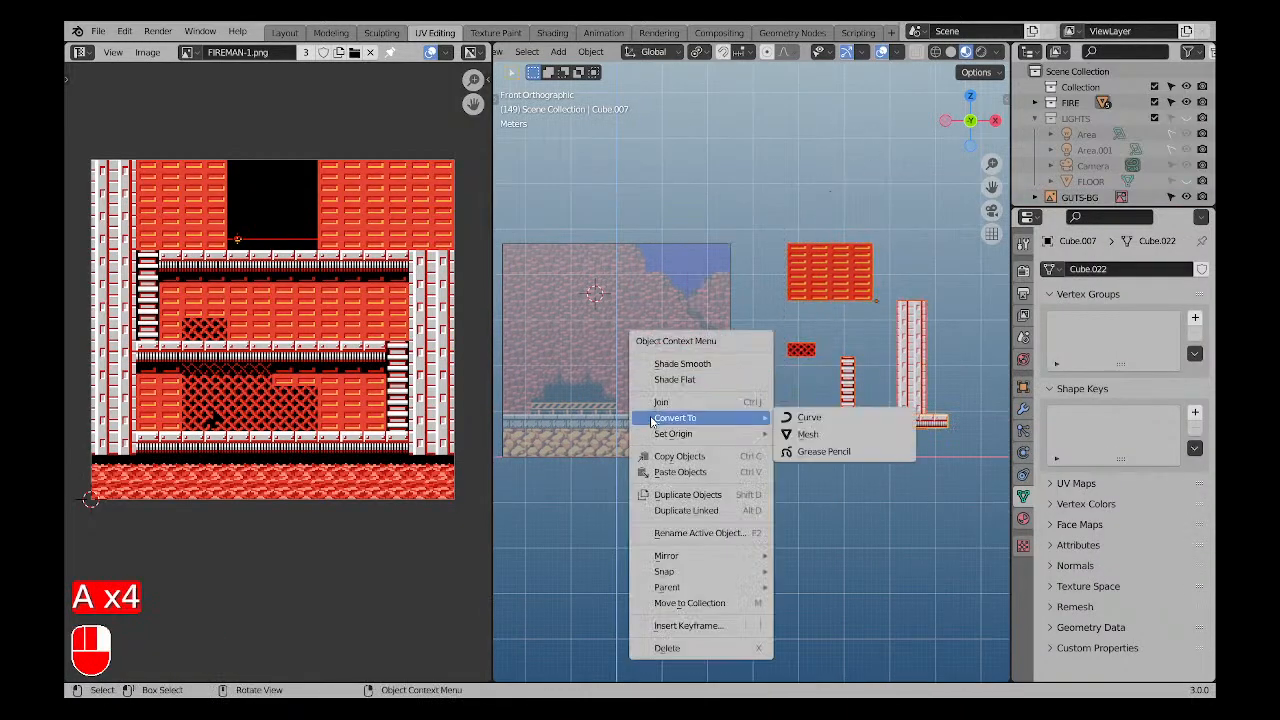
pyautogui.click(820, 449)
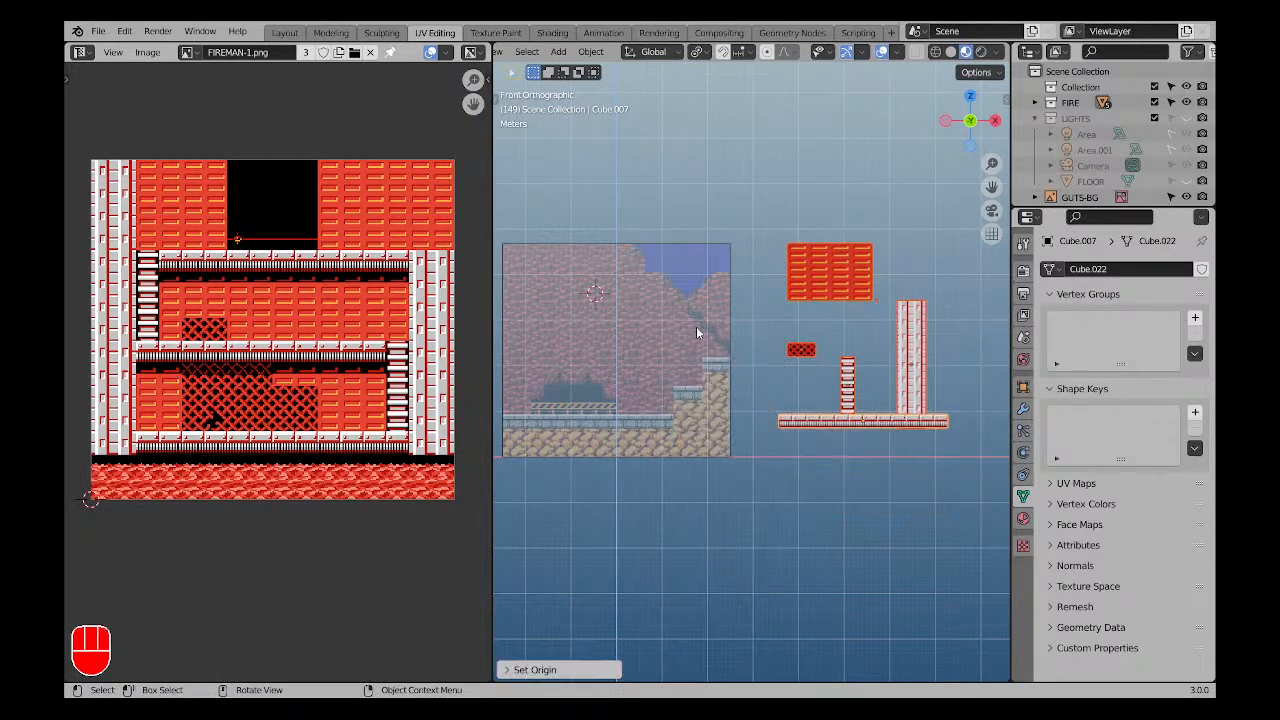
# Move the long red-and-white platform close to the lower-left corner of the reference image in front view.
pyautogui.press('a')
pyautogui.press('a')
pyautogui.keyDown('shift'); pyautogui.moveTo(642, 506); pyautogui.dragTo(739, 479, button='middle'); pyautogui.keyUp('shift')
pyautogui.press('g')
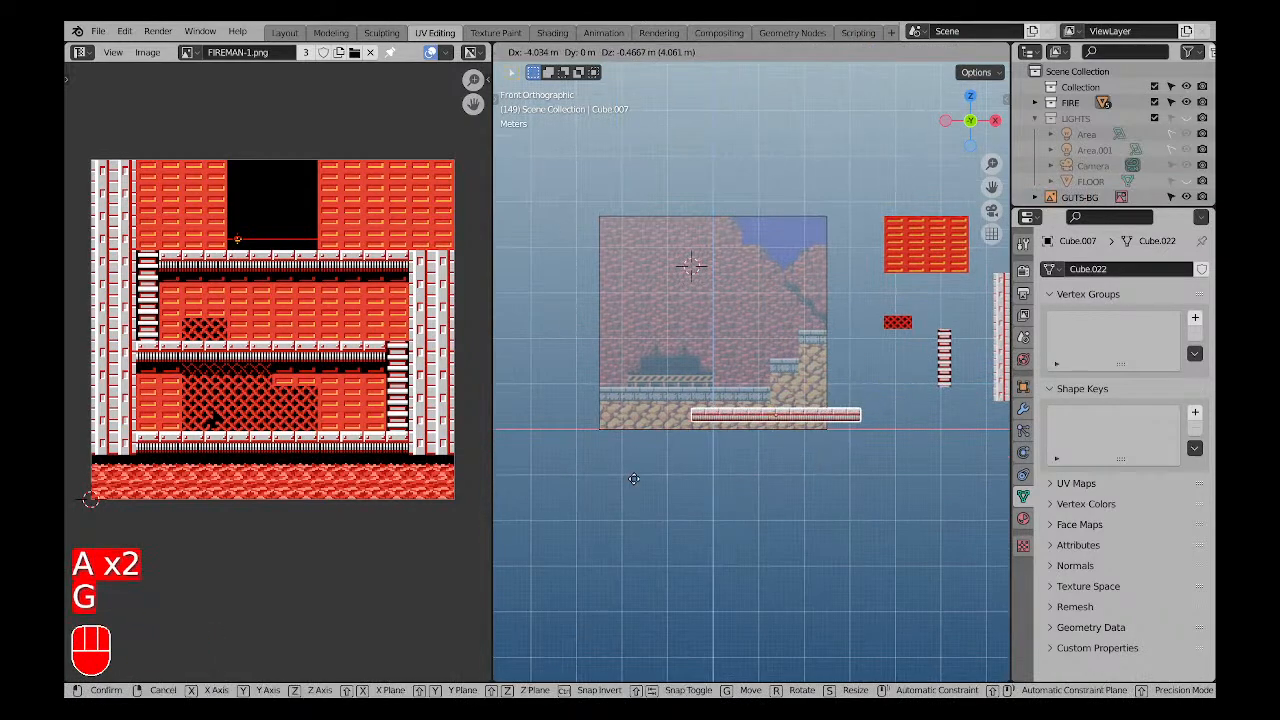
pyautogui.click(545, 486)
pyautogui.scroll(5, 617, 395)
pyautogui.keyDown('shift'); pyautogui.moveTo(617, 395); pyautogui.dragTo(665, 446, button='middle'); pyautogui.keyUp('shift')
pyautogui.press('KP_1')
pyautogui.scroll(6, 665, 446)
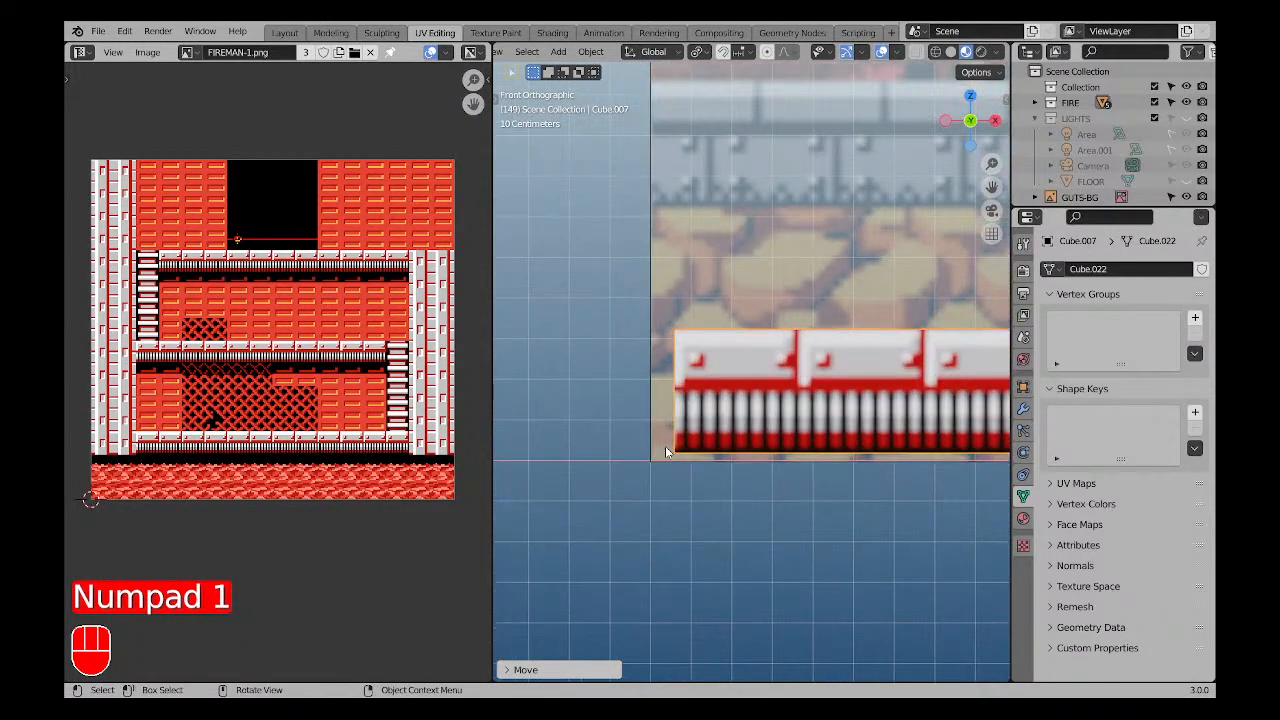
# Switch the 3D viewport to wireframe display and clear the selection.
pyautogui.scroll(4, 667, 448)
pyautogui.press('z')
pyautogui.press('a')
pyautogui.press('a')
pyautogui.scroll(-3, 715, 499)
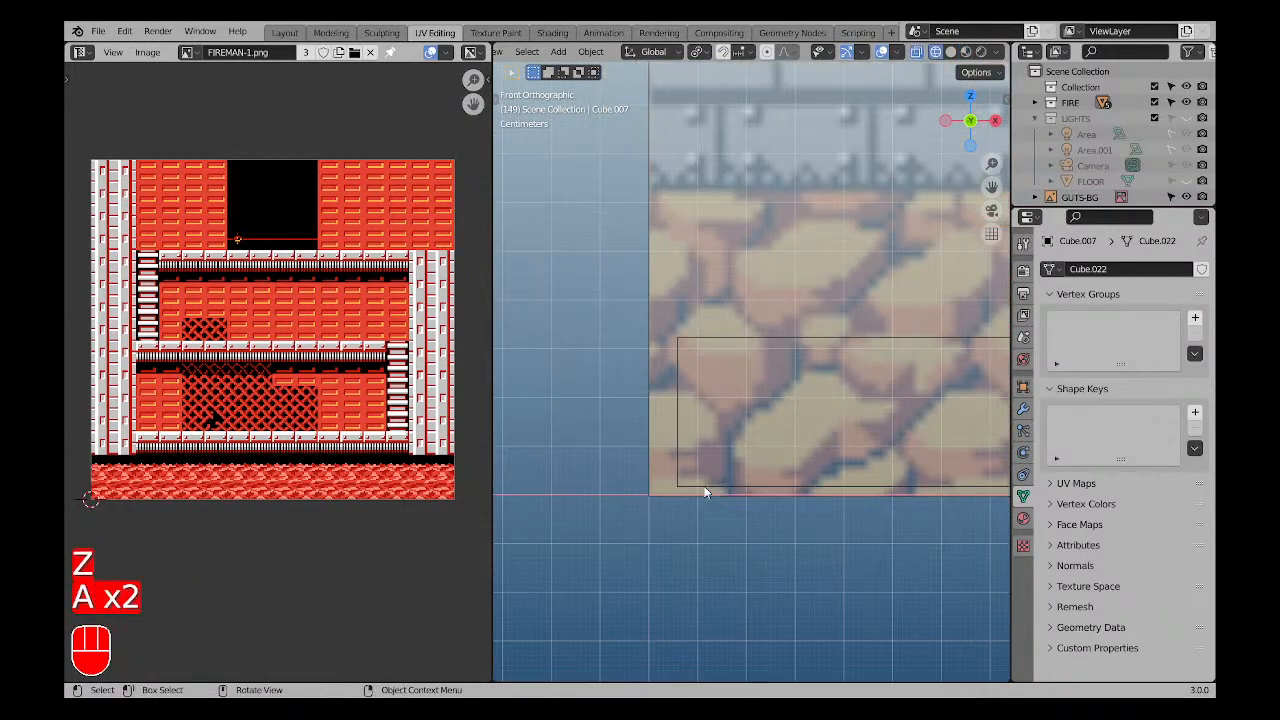
# Move the platform with snapping so its lower-left corner meets the reference image's lower-left corner.
pyautogui.click(705, 492)
pyautogui.click(668, 494)
pyautogui.click(656, 440)
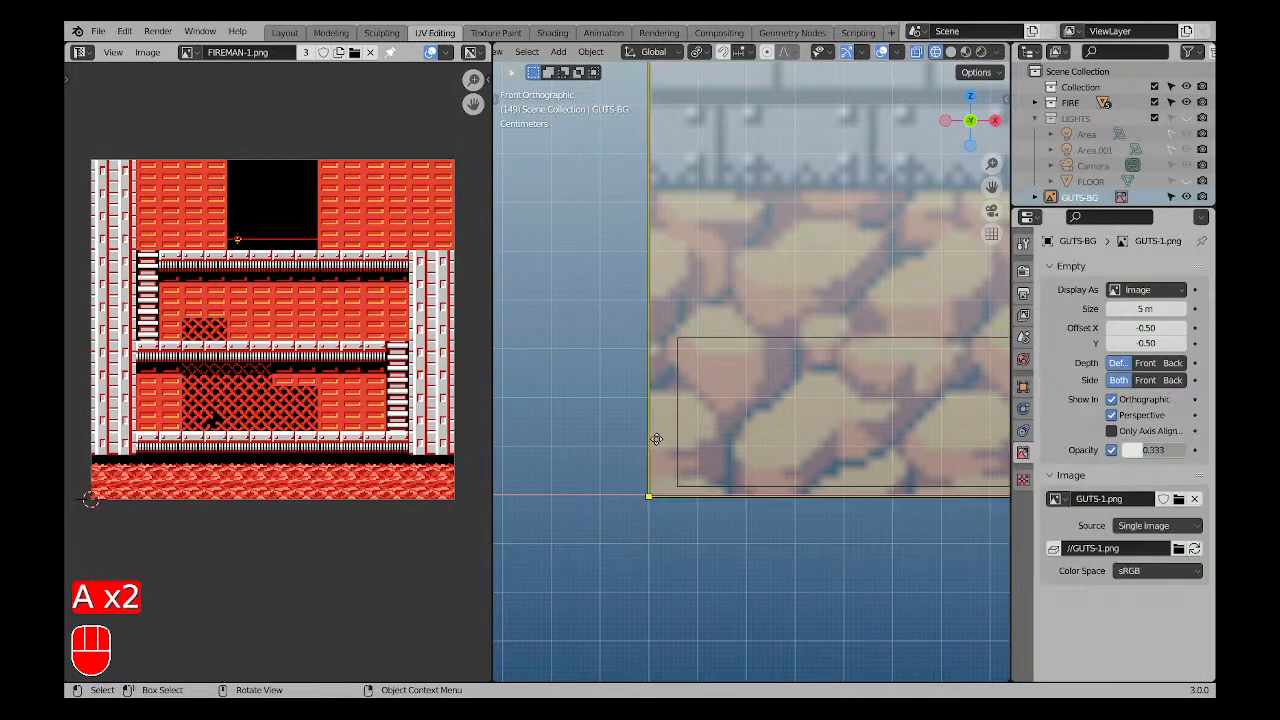
pyautogui.click(1172, 198)
pyautogui.press('a')
pyautogui.press('a')
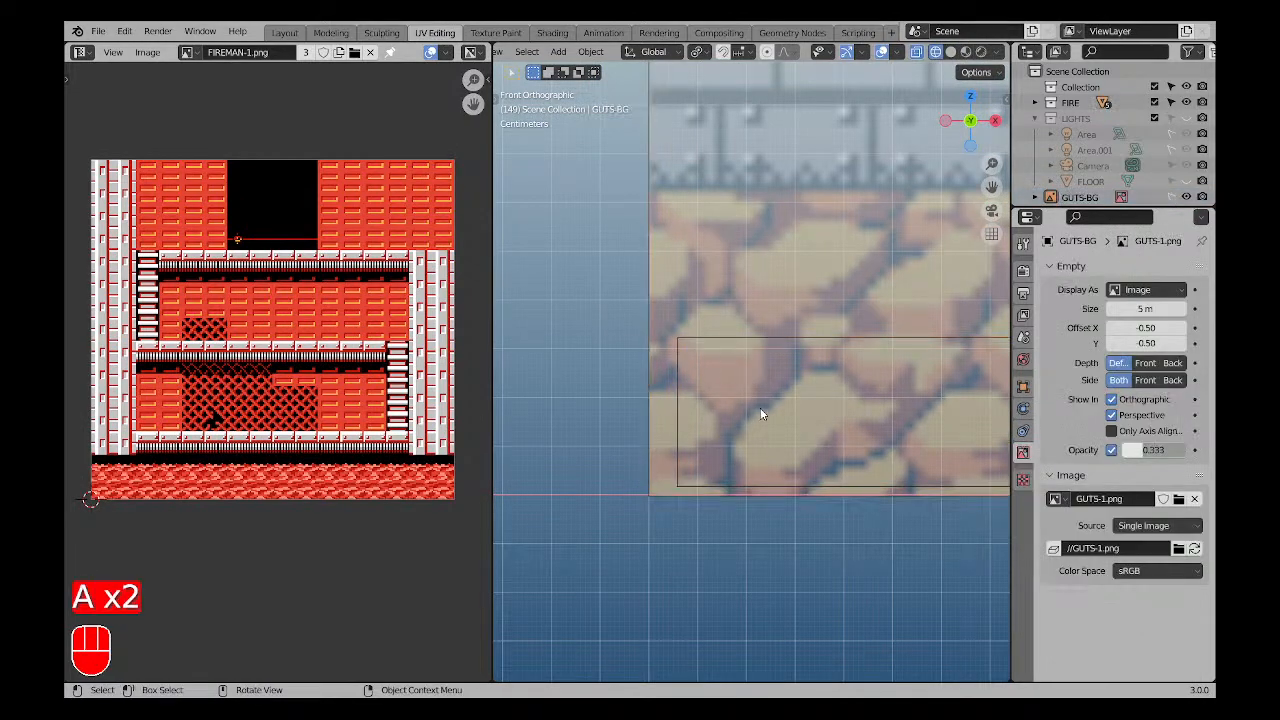
pyautogui.press('g')
pyautogui.keyDown('ctrl'); pyautogui.click(676, 467); pyautogui.keyUp('ctrl')
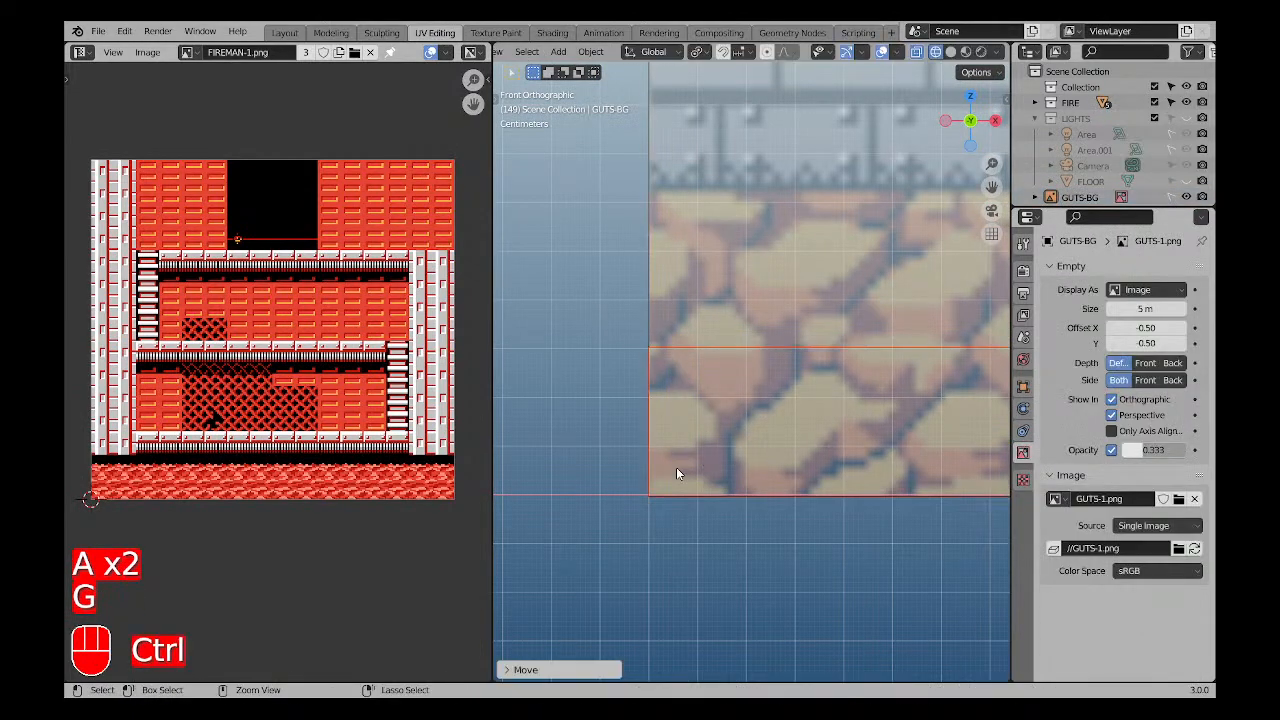
# Inspect the platform's alignment along the bottom edge of the reference image.
pyautogui.scroll(6, 655, 431)
pyautogui.scroll(-8, 644, 423)
pyautogui.keyDown('shift'); pyautogui.moveTo(820, 461); pyautogui.dragTo(560, 446, button='middle'); pyautogui.keyUp('shift')
pyautogui.keyDown('shift'); pyautogui.moveTo(850, 423); pyautogui.dragTo(592, 431, button='middle'); pyautogui.keyUp('shift')
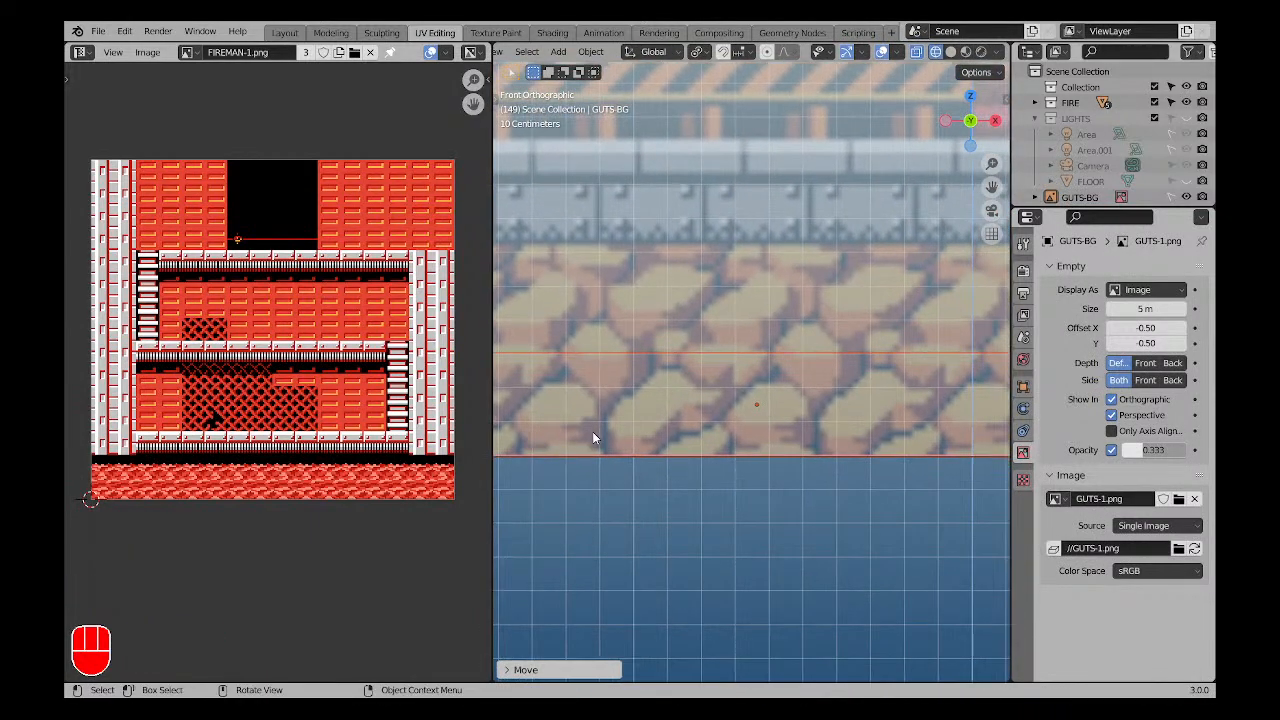
pyautogui.scroll(-6, 674, 430)
pyautogui.keyDown('shift'); pyautogui.moveTo(856, 441); pyautogui.dragTo(616, 467, button='middle'); pyautogui.keyUp('shift')
pyautogui.scroll(-3, 616, 467)
pyautogui.keyDown('shift'); pyautogui.moveTo(724, 432); pyautogui.dragTo(822, 432, button='middle'); pyautogui.keyUp('shift')
pyautogui.press('a')
pyautogui.press('a')
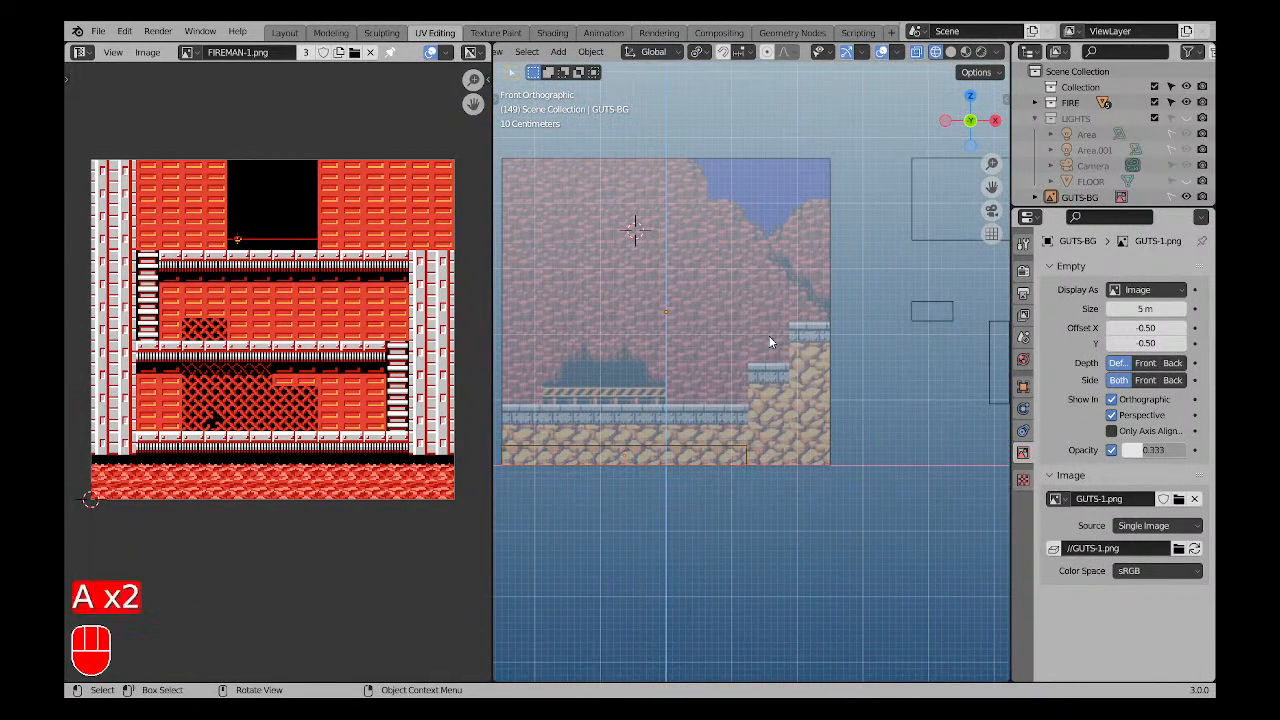
pyautogui.rightClick(767, 343)
pyautogui.press('a')
pyautogui.press('a')
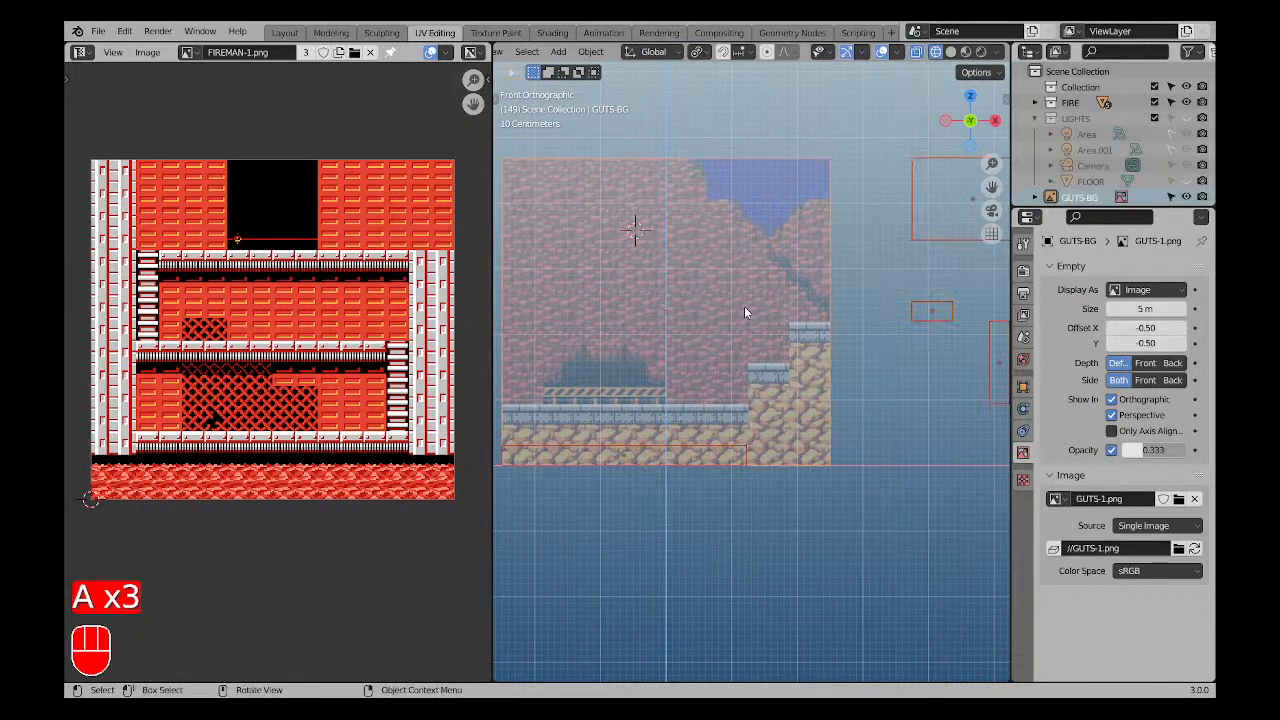
pyautogui.moveTo(851, 213); pyautogui.dragTo(731, 280)
pyautogui.scroll(-2, 741, 383)
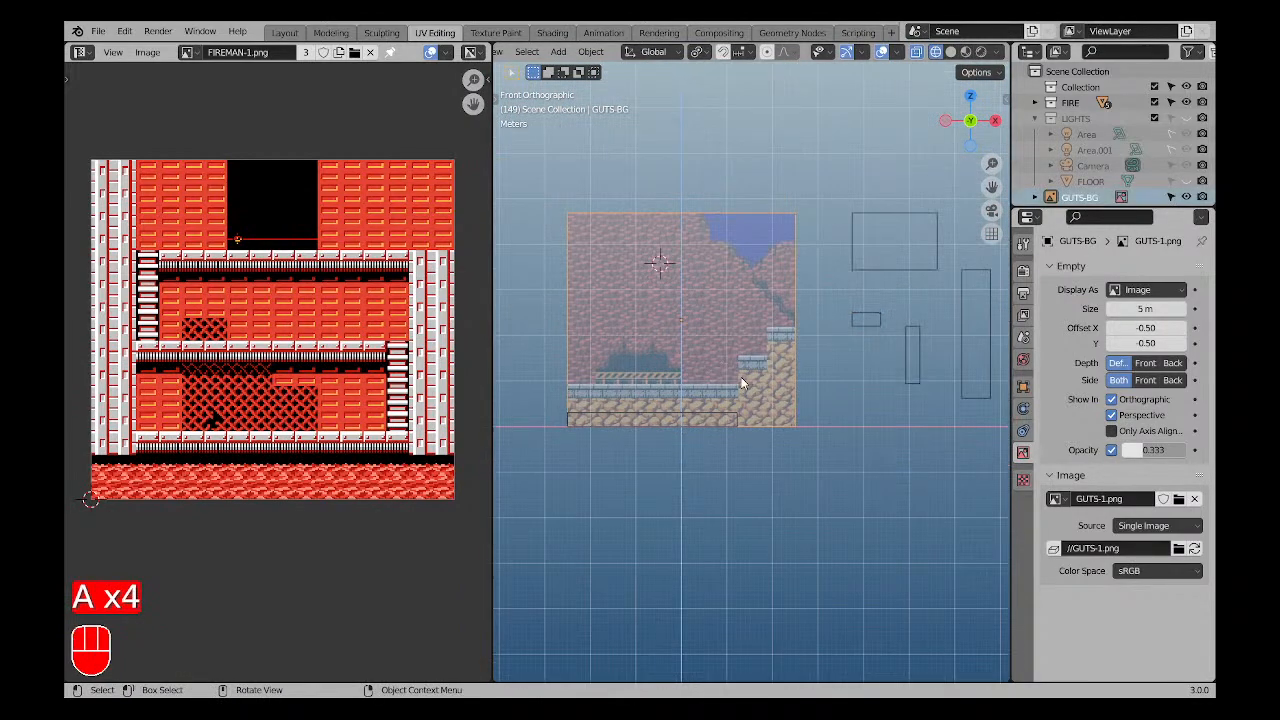
# Select the reference image and all parts, snap the selection to the grid, and clear the selection in front view.
pyautogui.rightClick(744, 323)
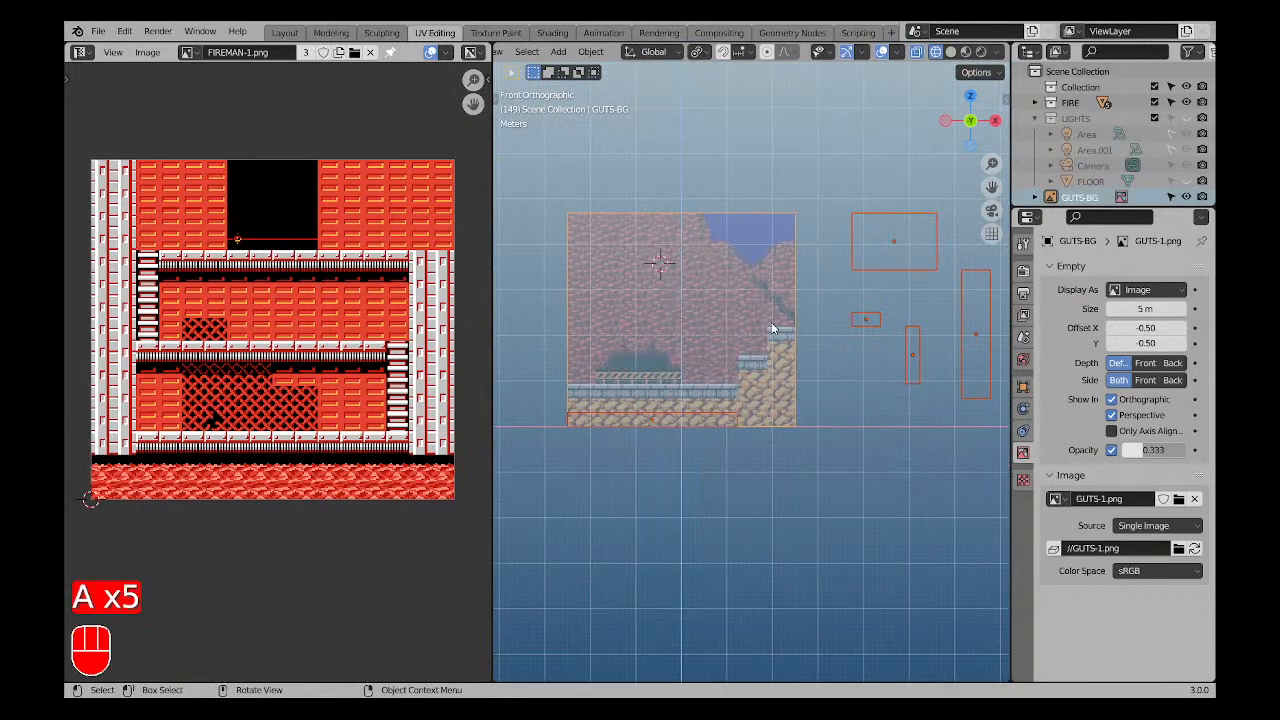
pyautogui.hotkey('shift', 's')
pyautogui.click(916, 319)
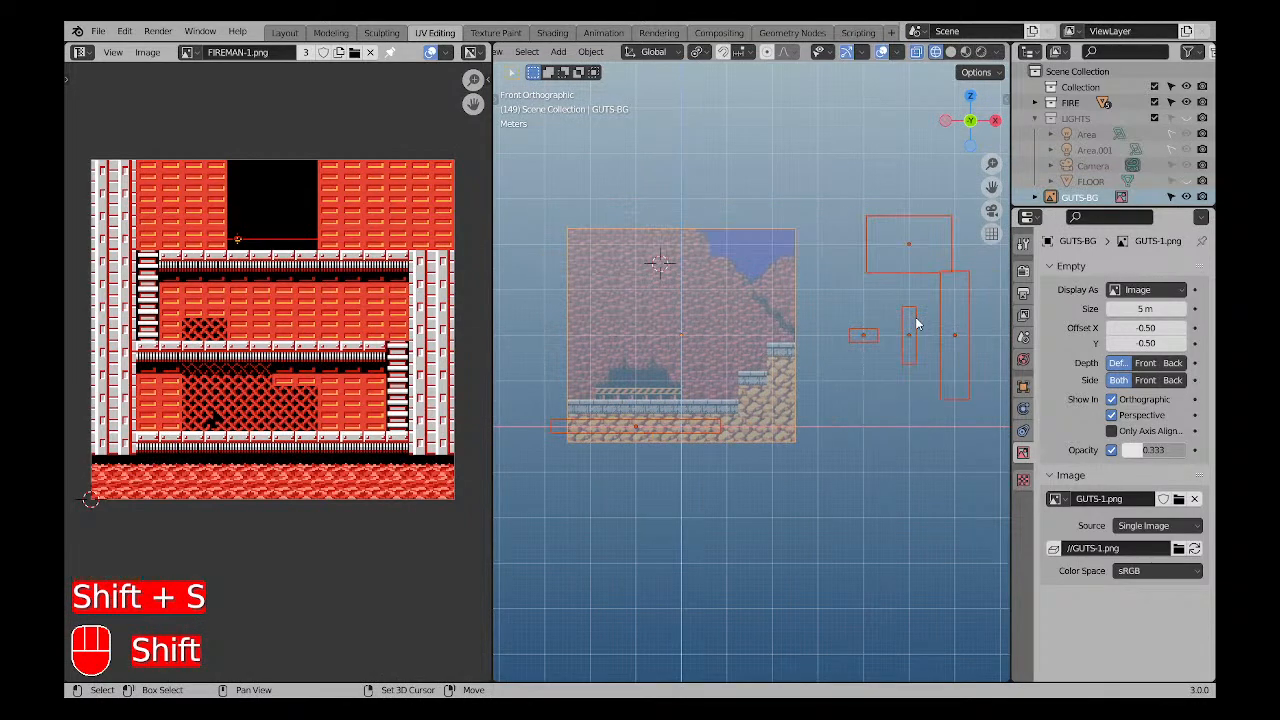
pyautogui.scroll(3, 660, 422)
pyautogui.moveTo(638, 428); pyautogui.dragTo(601, 438, button='middle')
pyautogui.press('KP_1')
pyautogui.press('a')
pyautogui.press('a')
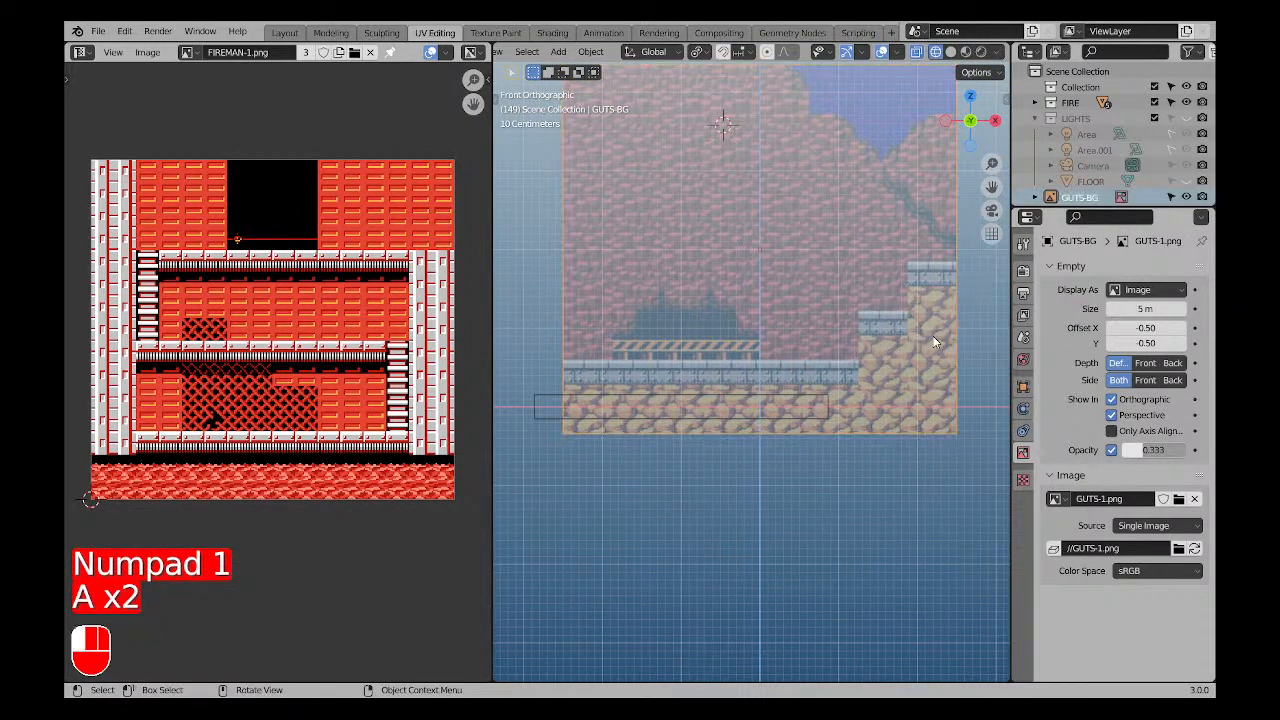
# Try raising the GUTS-BG reference image along Z, and undo the earlier grid snap of the image and parts.
pyautogui.scroll(3, 633, 432)
pyautogui.scroll(3, 628, 486)
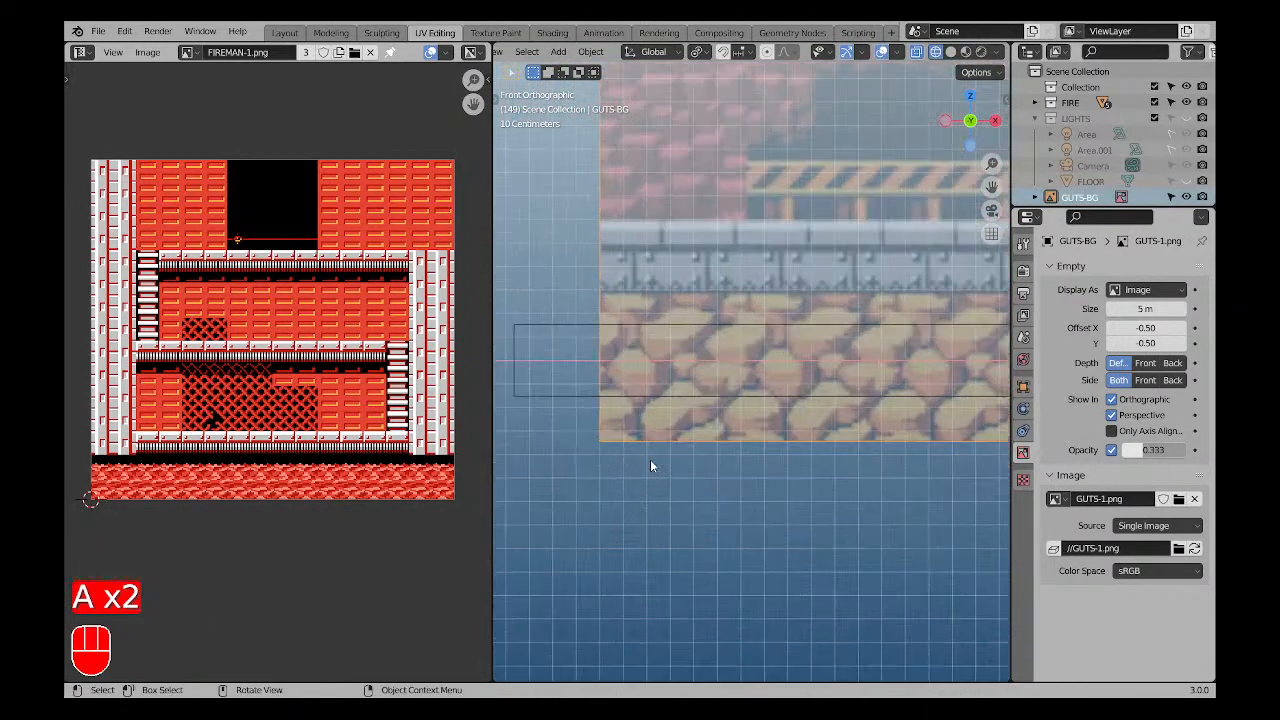
pyautogui.press('g')
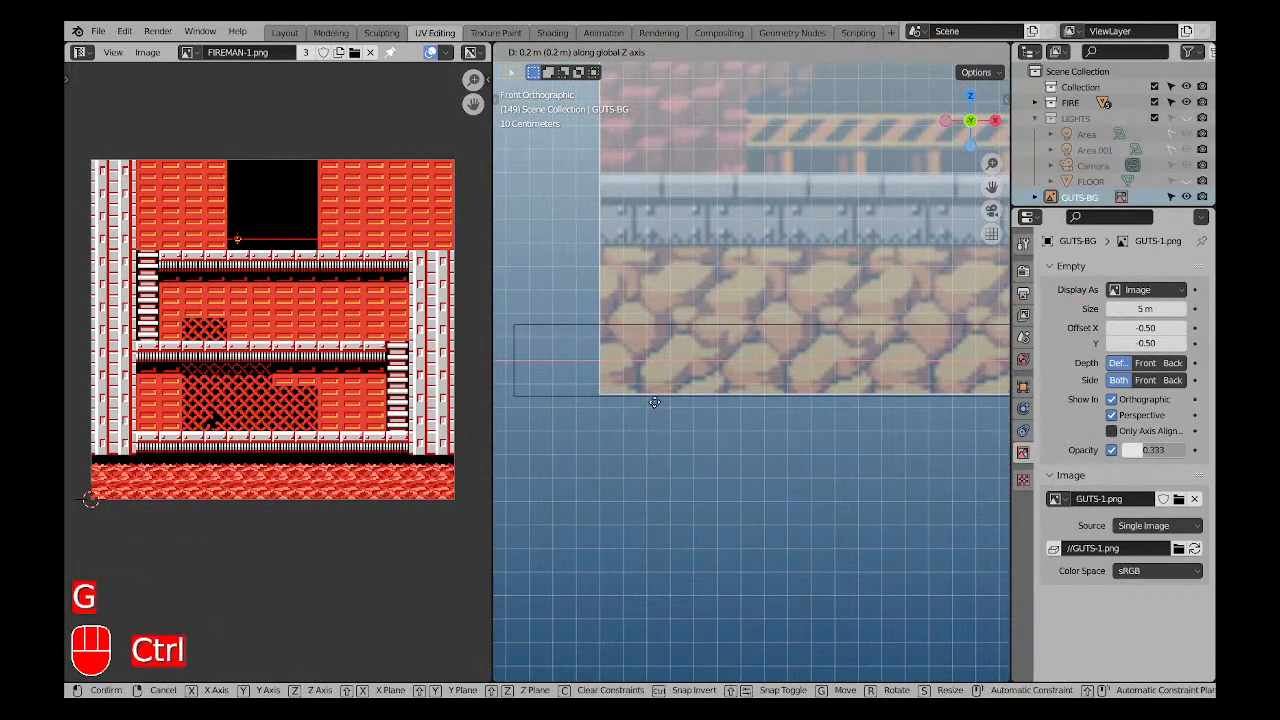
pyautogui.rightClick(655, 373)
pyautogui.hotkey('ctrl', 'z')
pyautogui.hotkey('ctrl', 'z')
pyautogui.hotkey('ctrl', 'z')
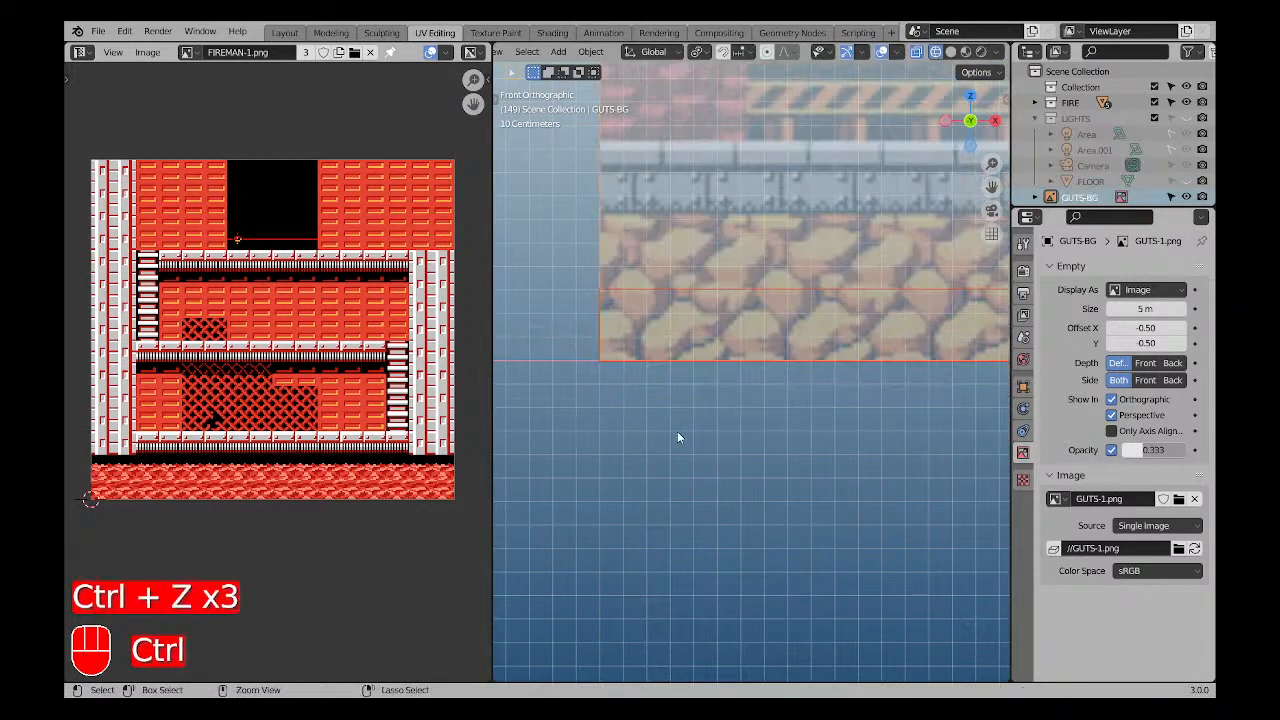
pyautogui.scroll(-8, 677, 437)
pyautogui.scroll(2, 786, 424)
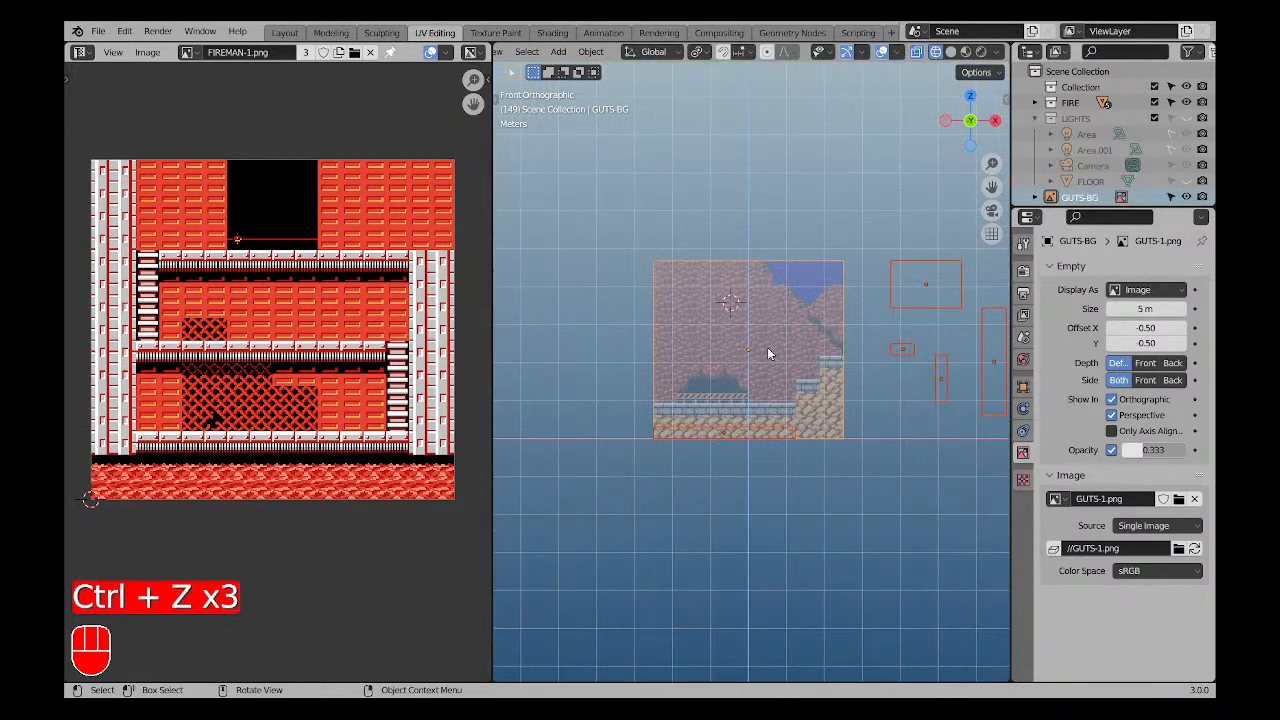
# Clear the selection, select only the platform over the rock strip, and snap it to the grid.
pyautogui.scroll(6, 767, 353)
pyautogui.press('a')
pyautogui.press('a')
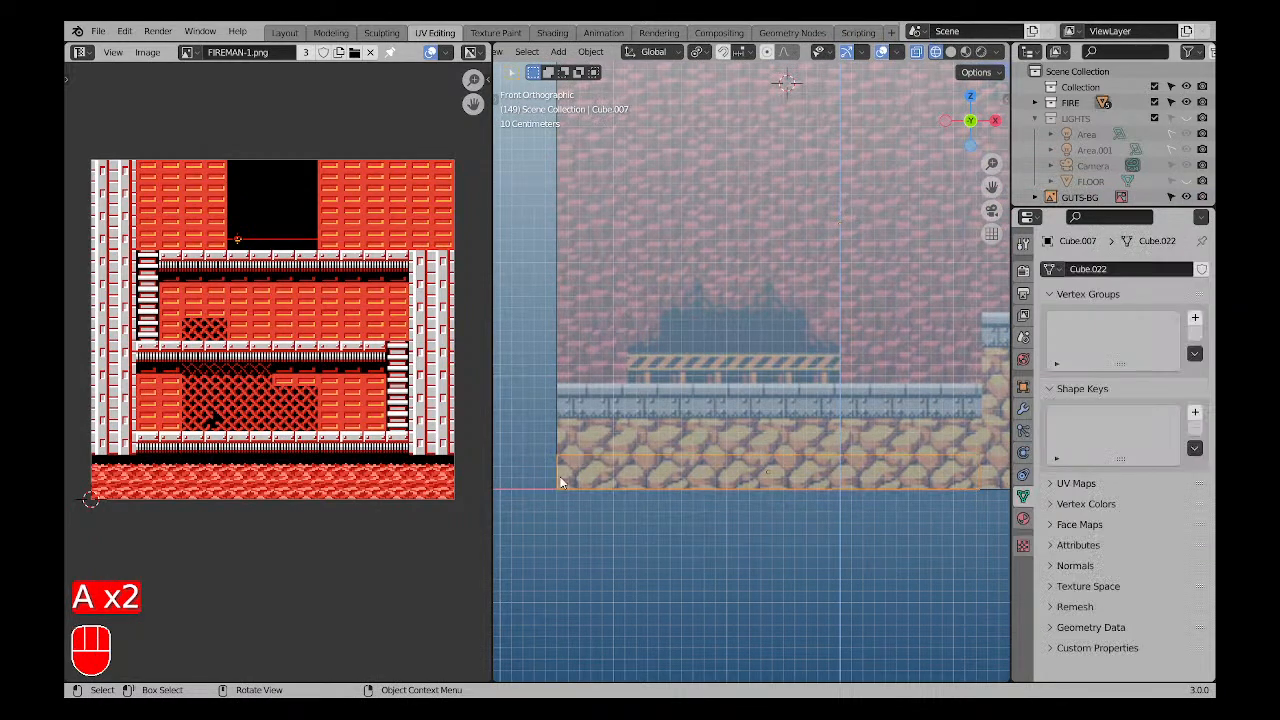
pyautogui.scroll(3, 600, 460)
pyautogui.hotkey('shift', 's')
pyautogui.click(728, 455)
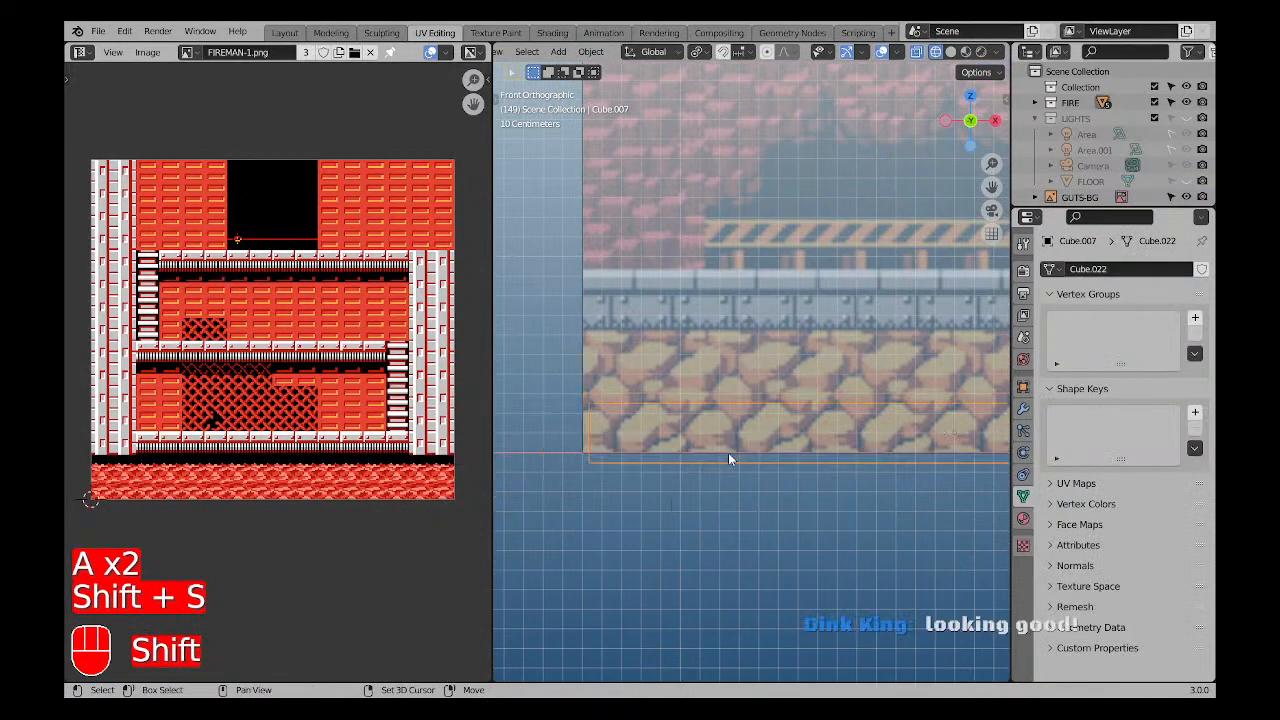
pyautogui.scroll(6, 601, 456)
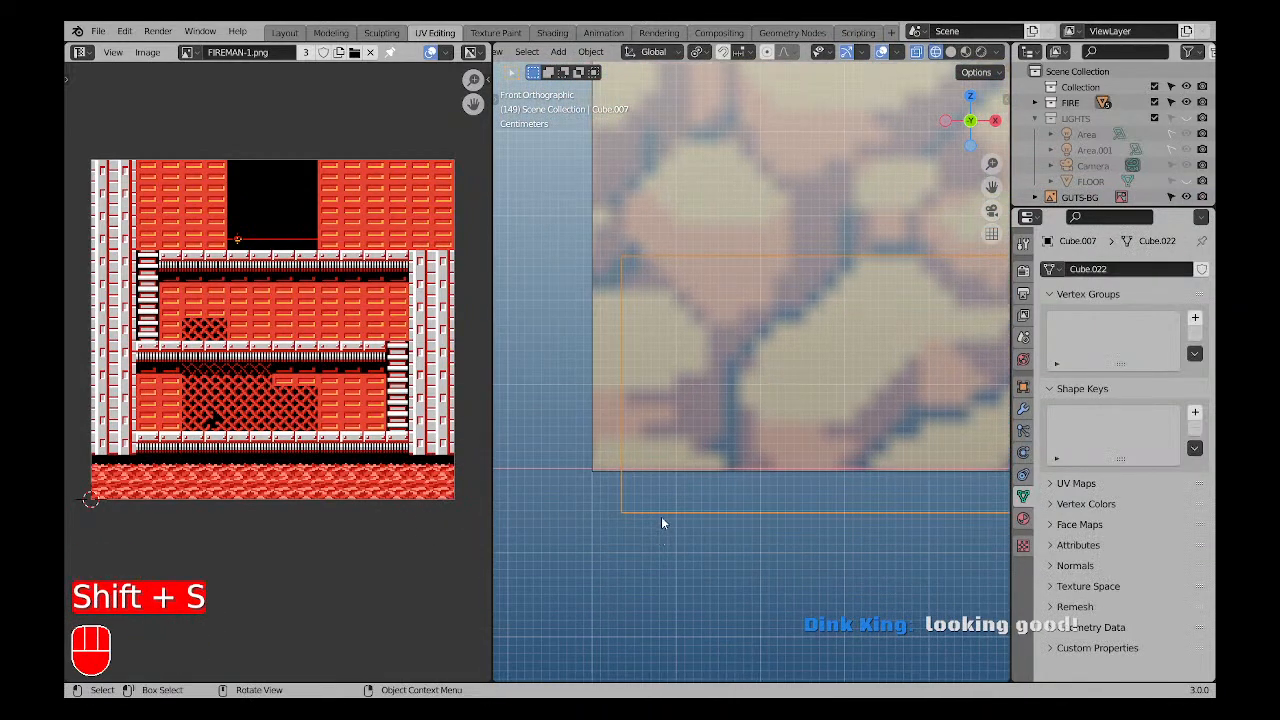
pyautogui.scroll(4, 657, 536)
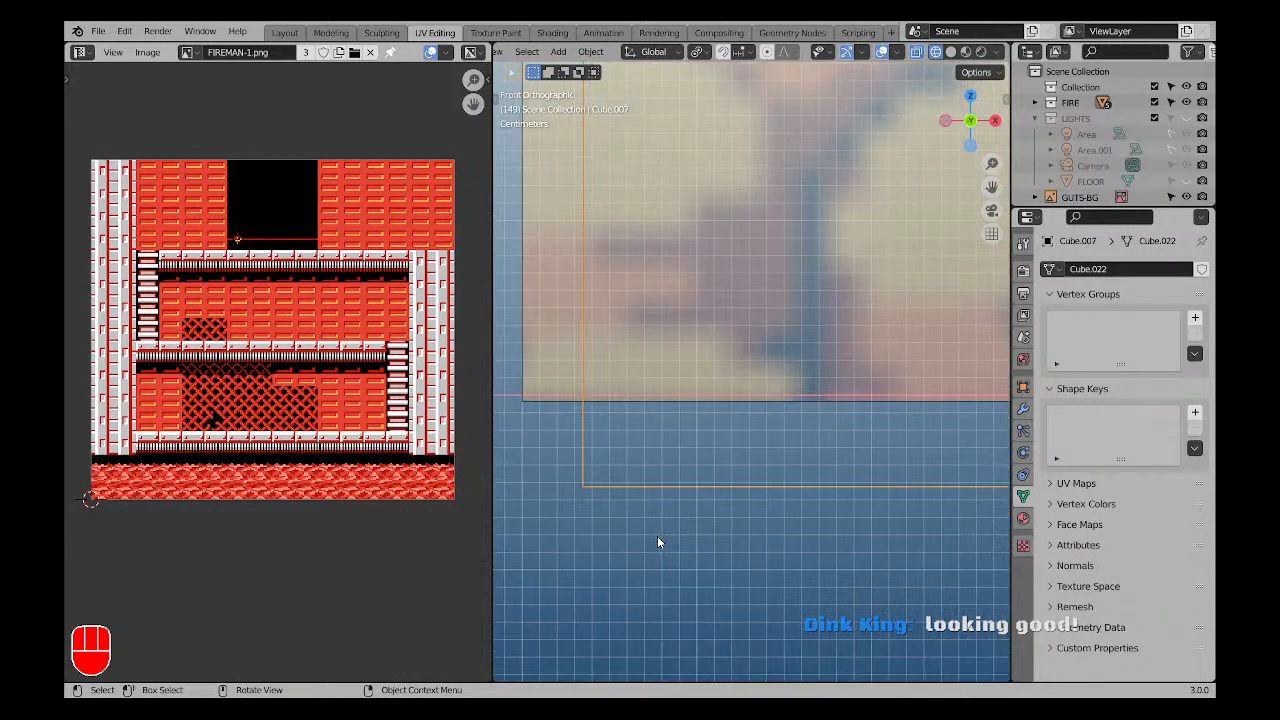
pyautogui.hotkey('shift', 's')
pyautogui.click(800, 536)
pyautogui.scroll(-4, 730, 527)
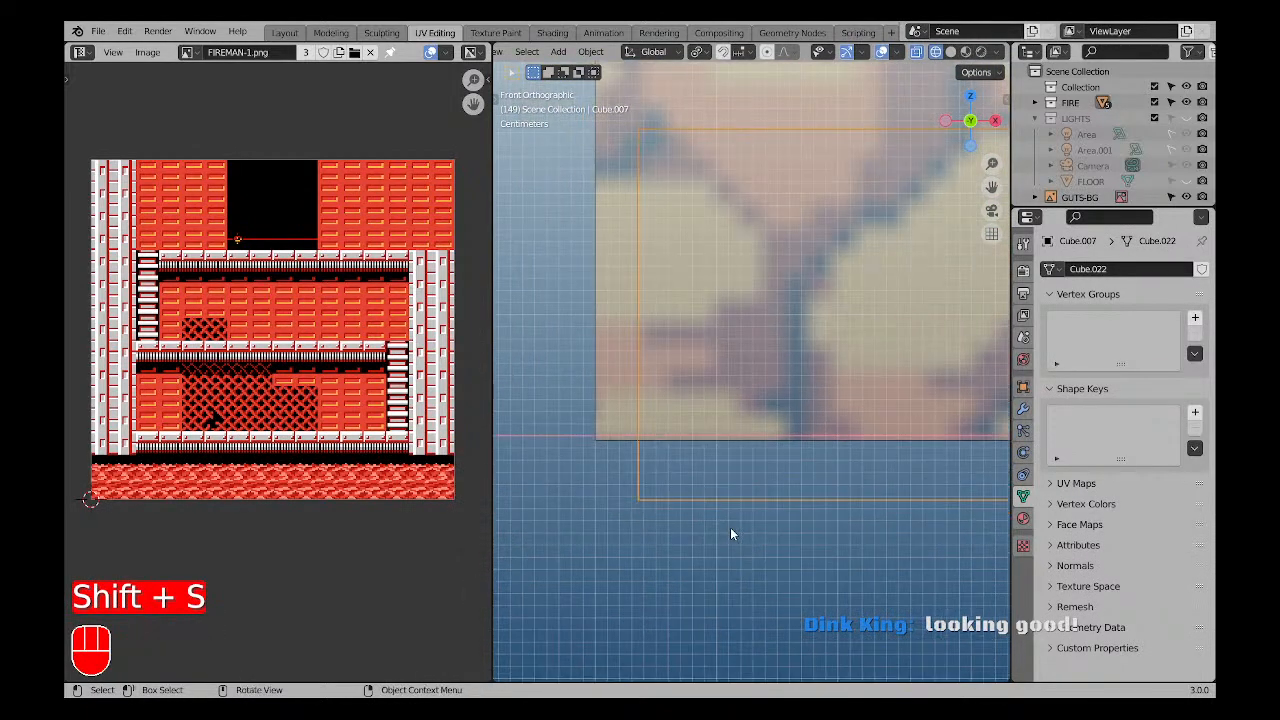
# Set the platform's origin to its geometry.
pyautogui.press('a')
pyautogui.press('a')
pyautogui.click(731, 492)
pyautogui.scroll(-5, 731, 490)
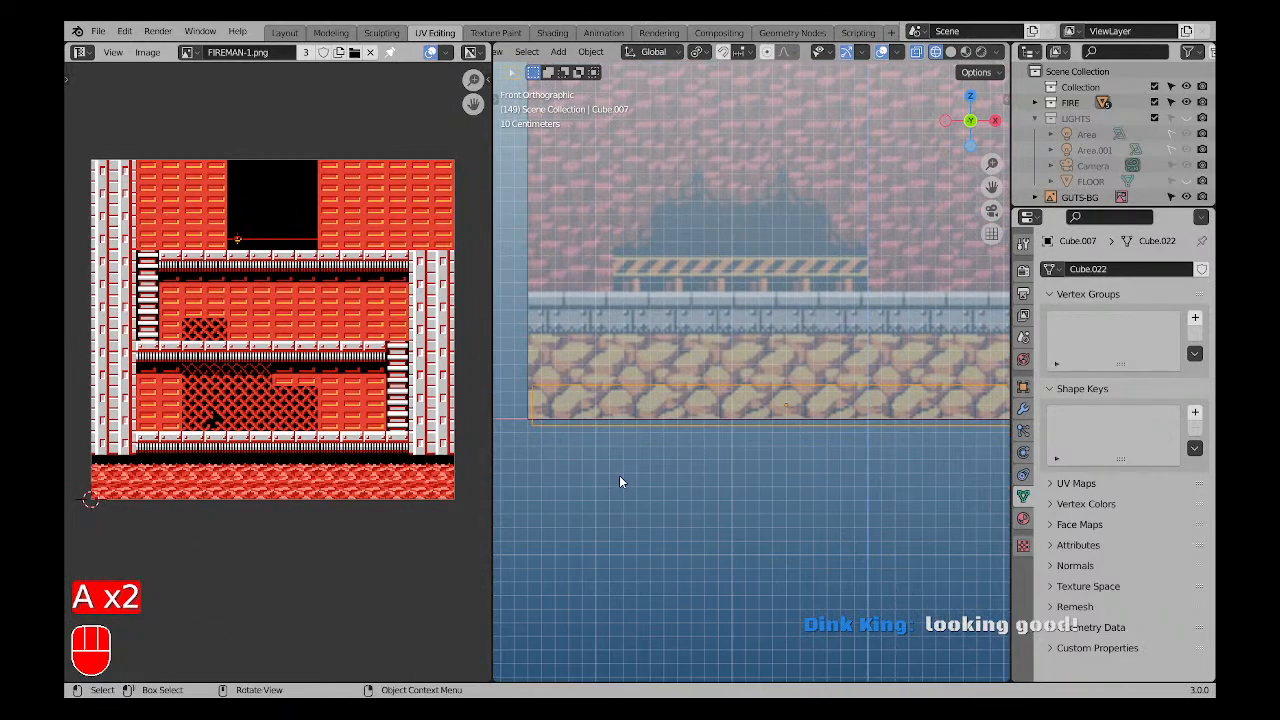
pyautogui.hotkey('ctrl', 'a')
pyautogui.press('a')
pyautogui.press('a')
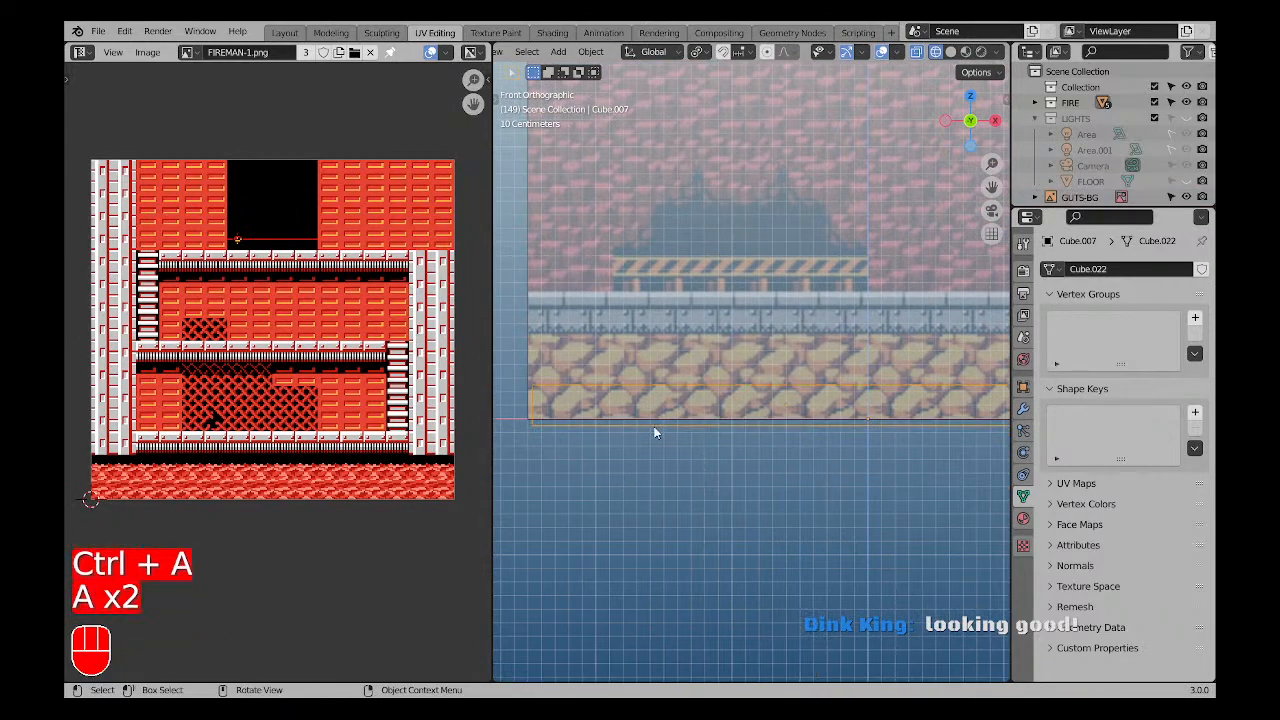
pyautogui.rightClick(655, 431)
pyautogui.rightClick(612, 433)
pyautogui.moveTo(654, 431)
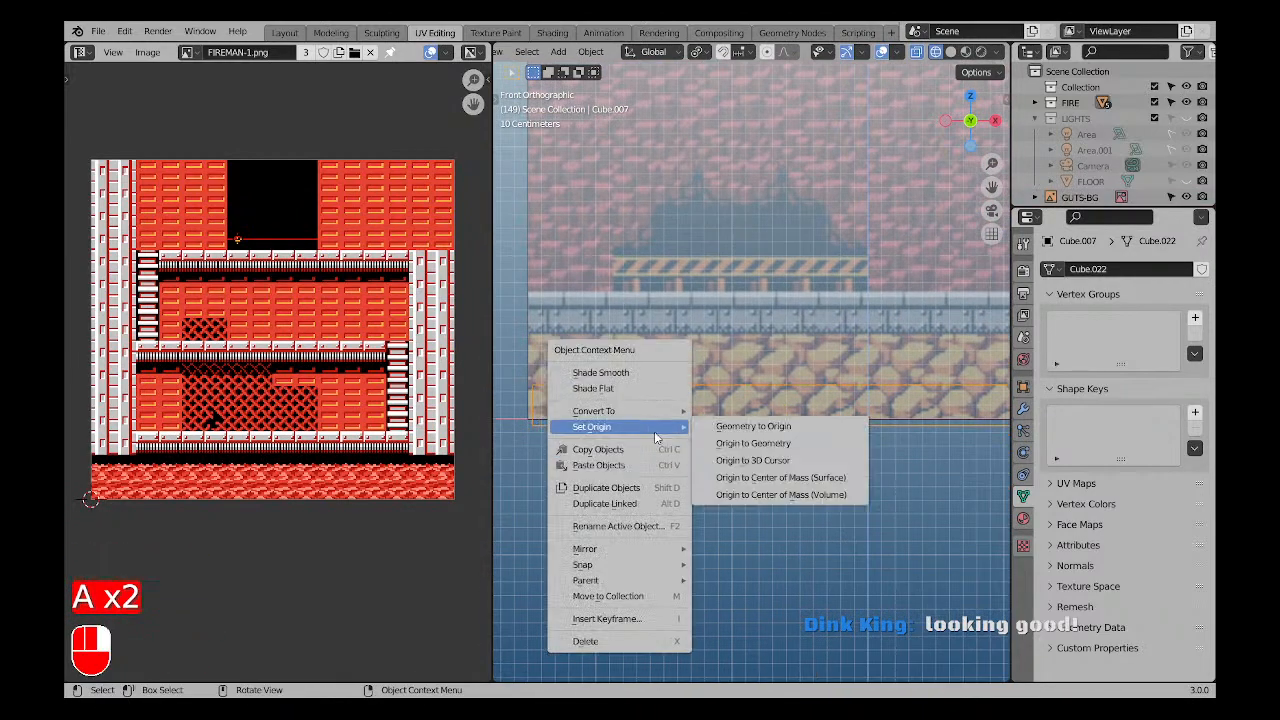
pyautogui.click(745, 447)
# Snap the platform to the grid, and move it so its lower-left corner meets the reference image's lower-left corner.
pyautogui.scroll(3, 650, 474)
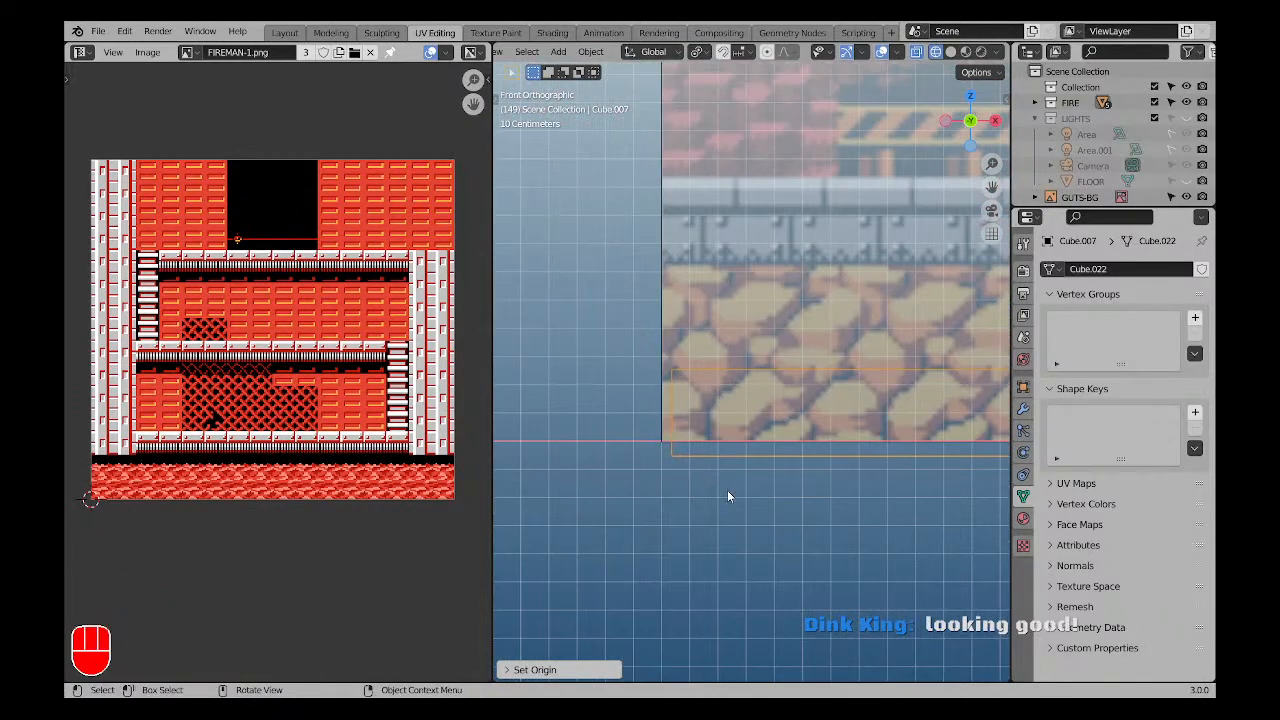
pyautogui.hotkey('shift', 's')
pyautogui.click(839, 496)
pyautogui.scroll(3, 675, 441)
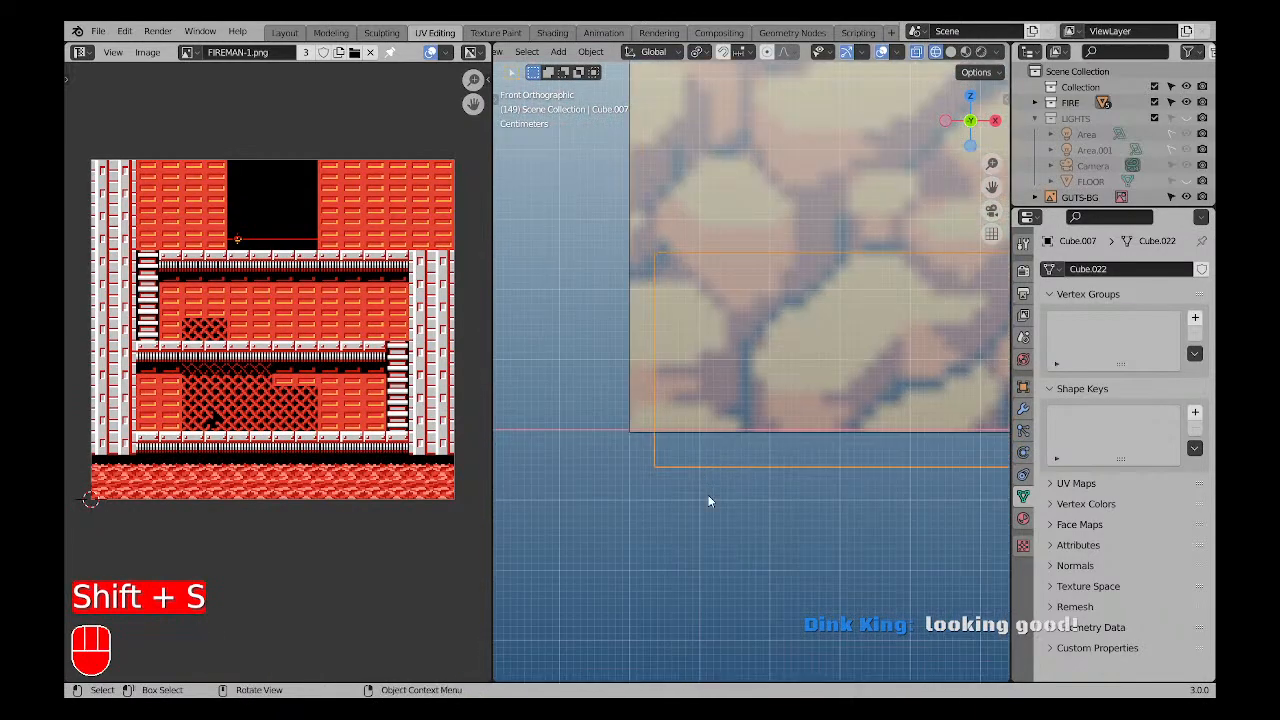
pyautogui.press('g')
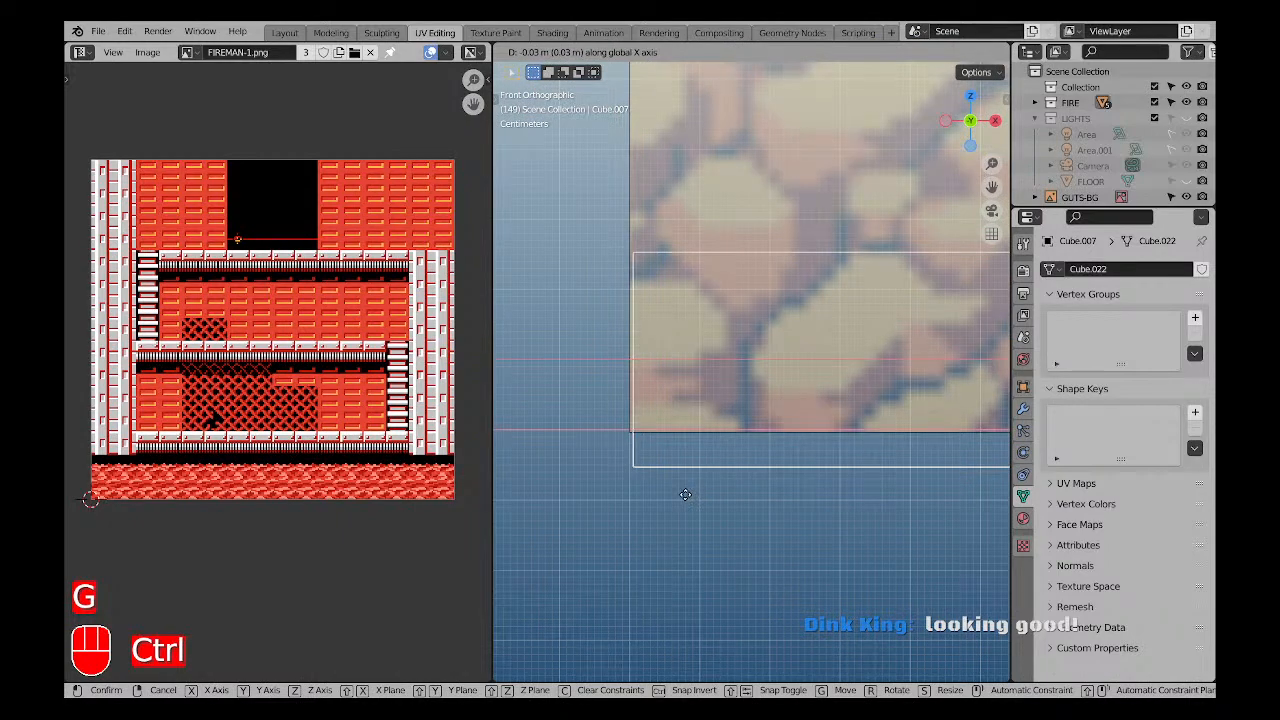
pyautogui.click(684, 494)
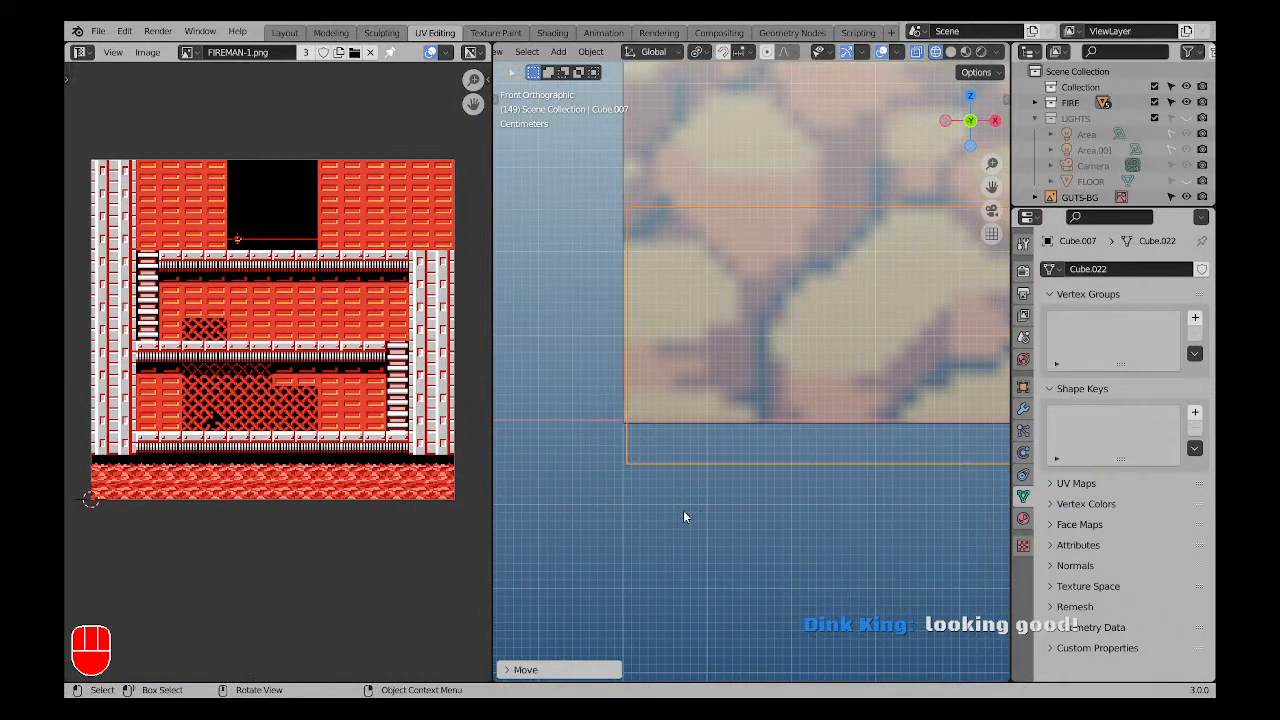
pyautogui.press('g')
pyautogui.click(684, 470)
# In Edit Mode, select the platform's right end face and move it 1.2 m along X towards the image's right edge.
pyautogui.scroll(-15, 692, 450)
pyautogui.keyDown('shift'); pyautogui.moveTo(800, 415); pyautogui.dragTo(640, 405, button='middle'); pyautogui.keyUp('shift')
pyautogui.scroll(4, 748, 385)
pyautogui.press('Tab')
pyautogui.press('a')
pyautogui.press('a')
pyautogui.moveTo(742, 362); pyautogui.dragTo(792, 462)
pyautogui.scroll(3, 772, 428)
pyautogui.press('g')
pyautogui.keyDown('ctrl'); pyautogui.moveTo(771, 427); pyautogui.dragTo(774, 424, button='middle'); pyautogui.keyUp('ctrl')
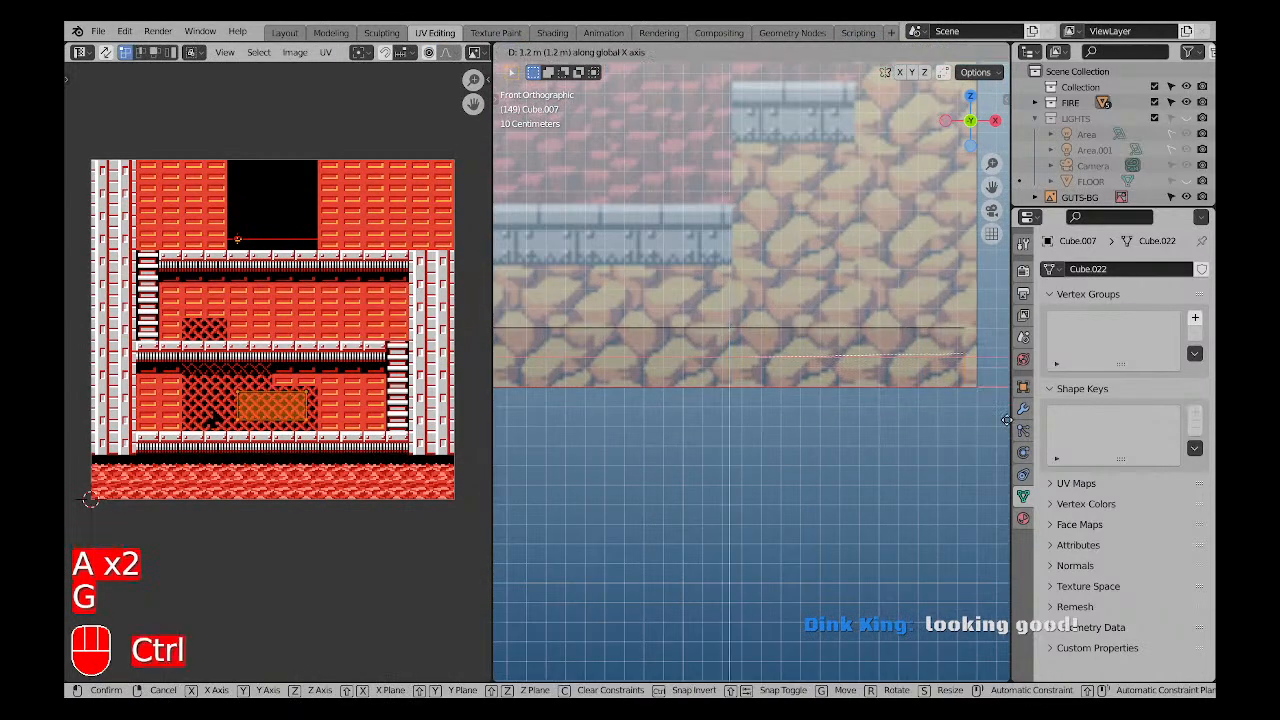
pyautogui.click(1003, 418)
# Move the platform's right end face about 0.06 m further along X to meet the reference image's right edge.
pyautogui.scroll(6, 860, 402)
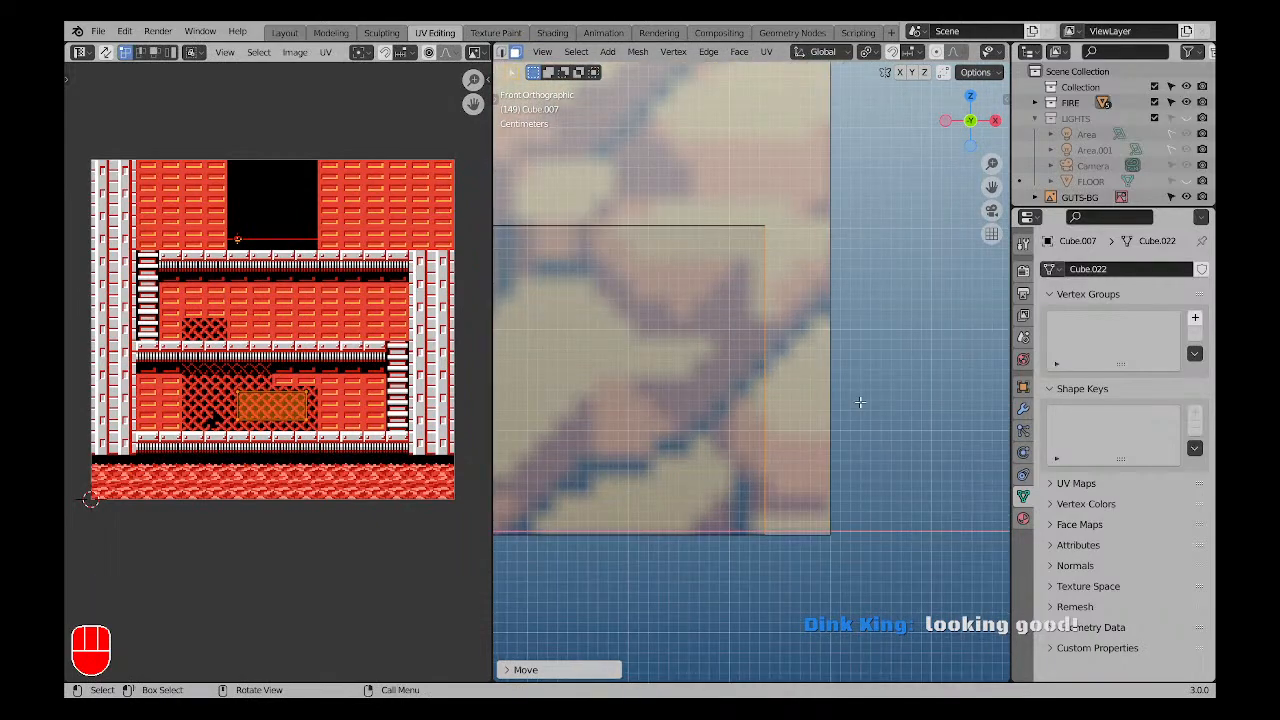
pyautogui.press('g')
pyautogui.keyDown('ctrl'); pyautogui.moveTo(857, 398); pyautogui.dragTo(862, 398, button='middle'); pyautogui.keyUp('ctrl')
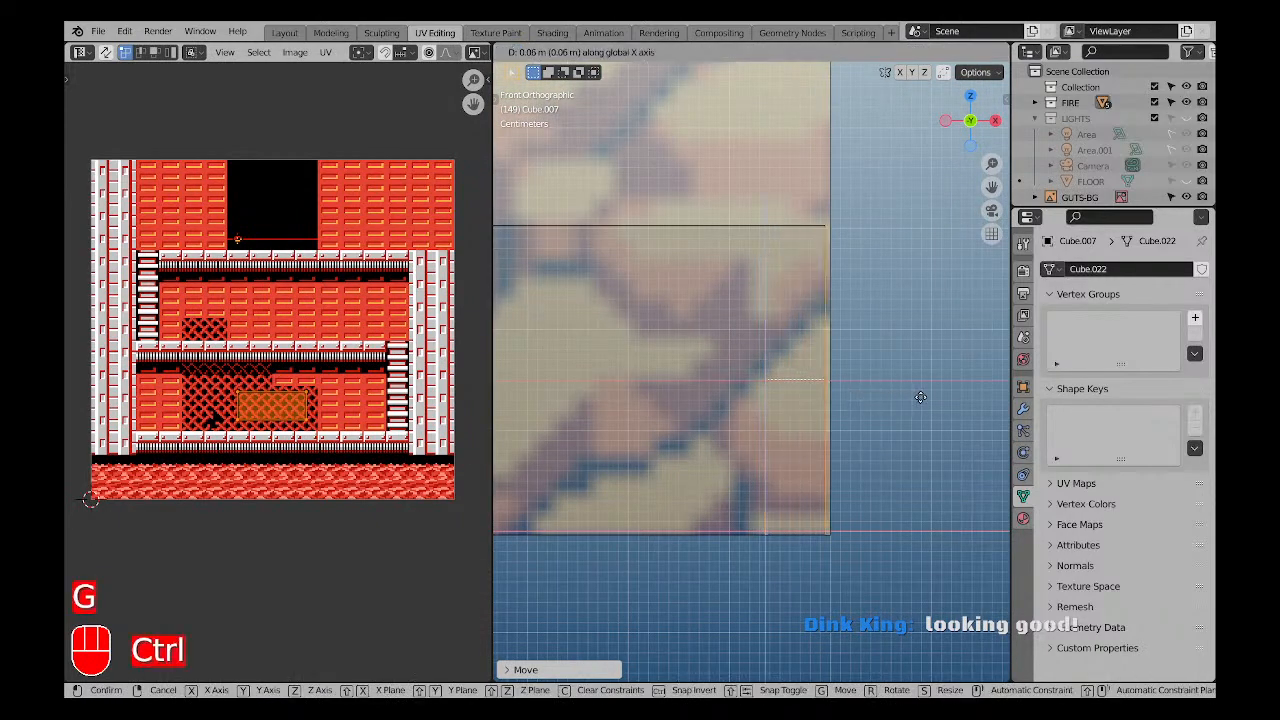
pyautogui.keyDown('ctrl'); pyautogui.click(926, 397); pyautogui.keyUp('ctrl')
# Select the platform's top face and move it up 0.3 m along Z to the lower edge of the metal strip.
pyautogui.scroll(-3, 863, 257)
pyautogui.scroll(-9, 840, 369)
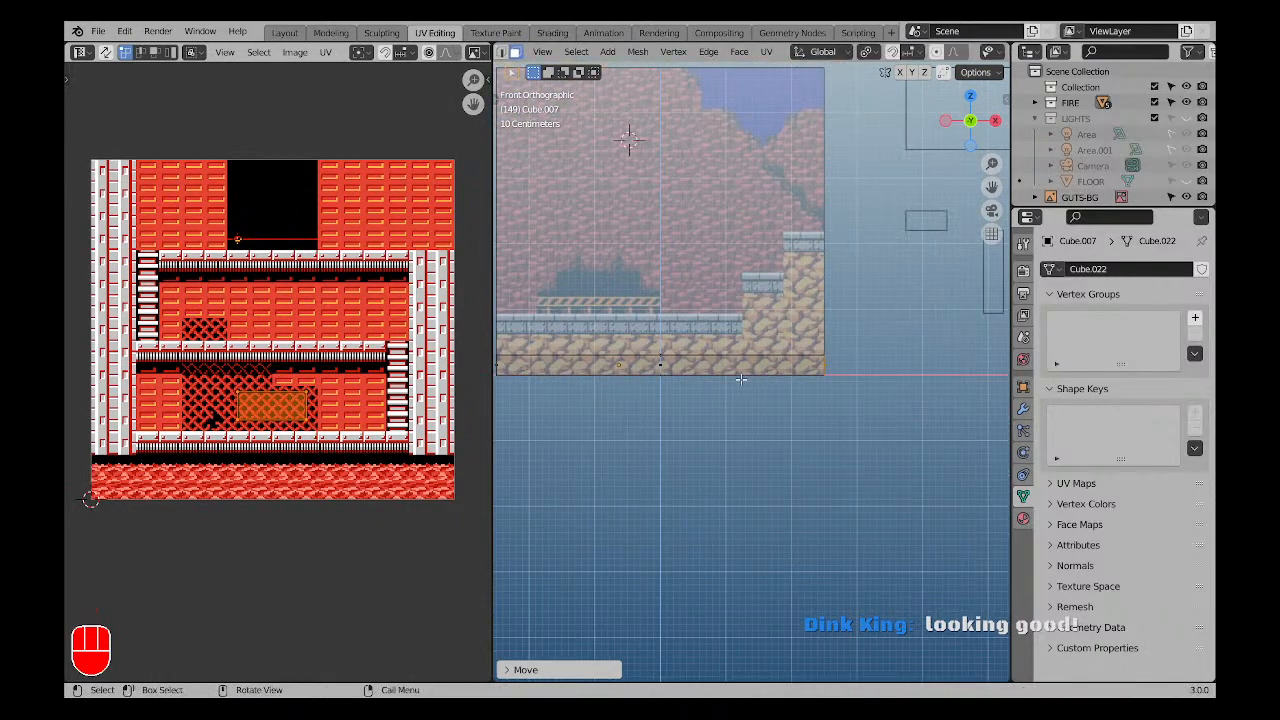
pyautogui.moveTo(823, 371); pyautogui.dragTo(760, 421, button='middle')
pyautogui.click(760, 421)
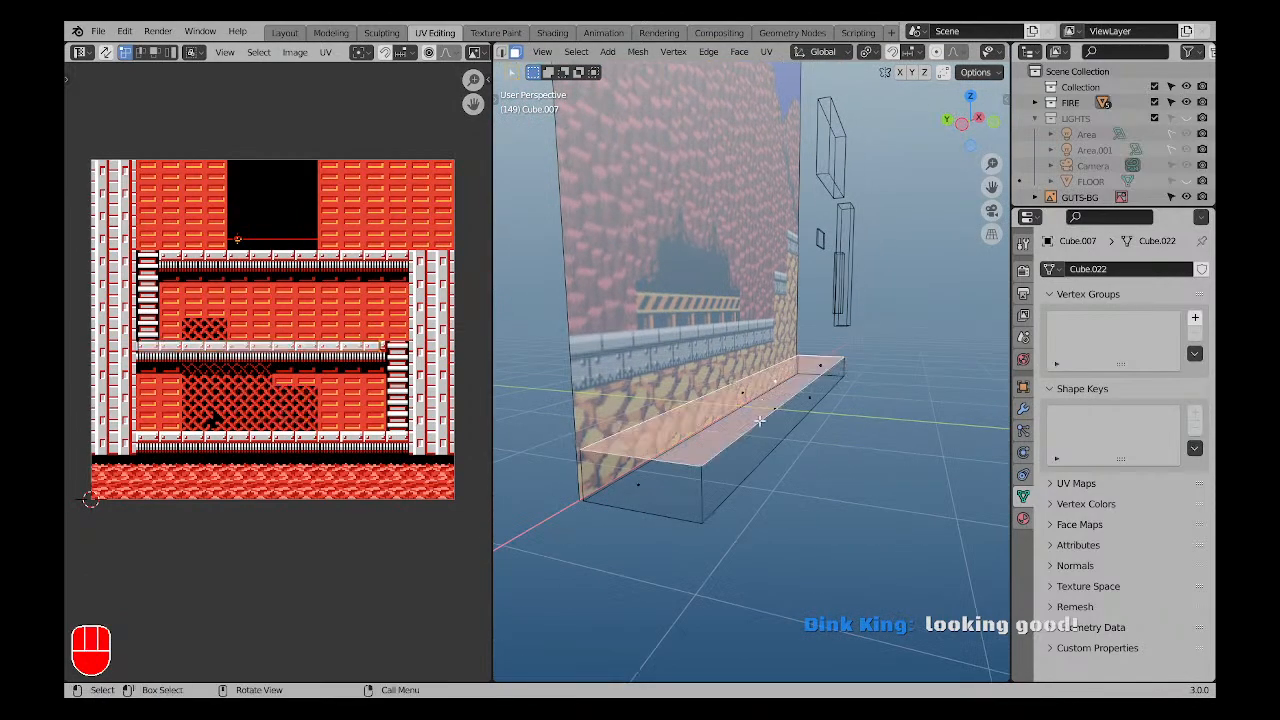
pyautogui.press('KP_1')
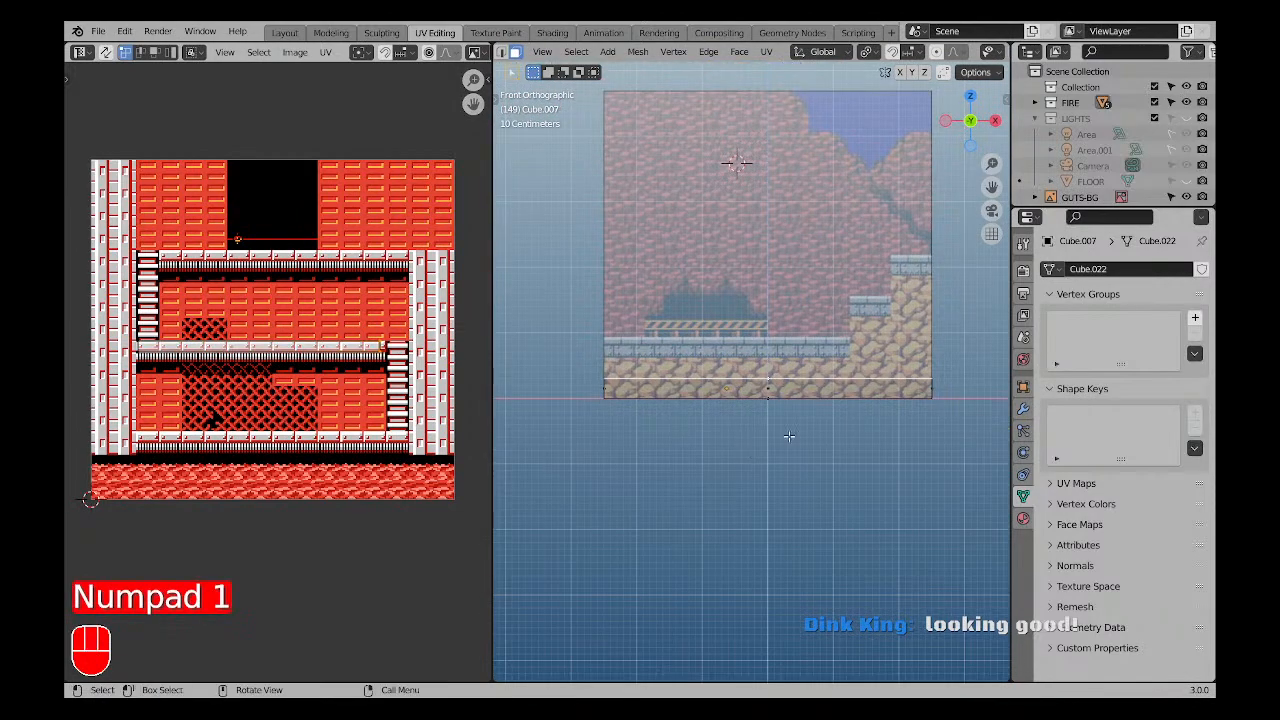
pyautogui.scroll(3, 789, 436)
pyautogui.press('g')
pyautogui.press('z')
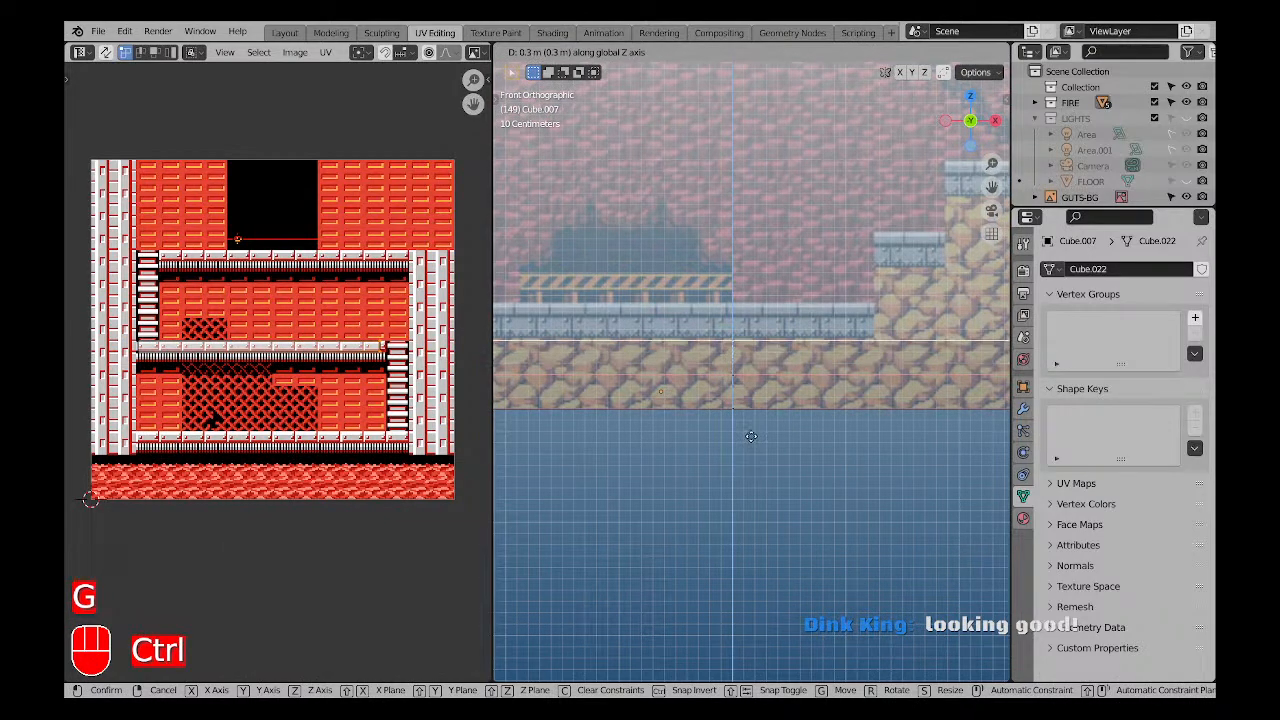
pyautogui.click(750, 436)
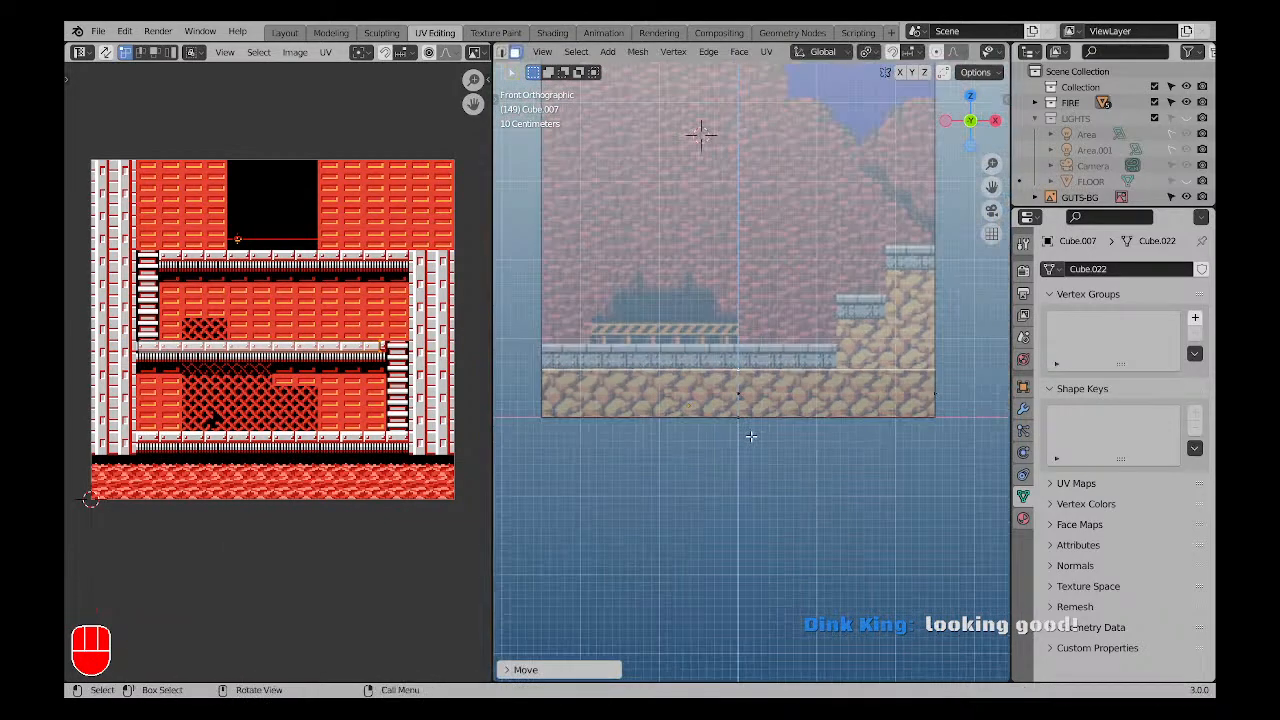
# Clear the face selection on the platform and save GUTSMAN.blend.
pyautogui.press('KP_Multiply')
pyautogui.scroll(-2, 749, 432)
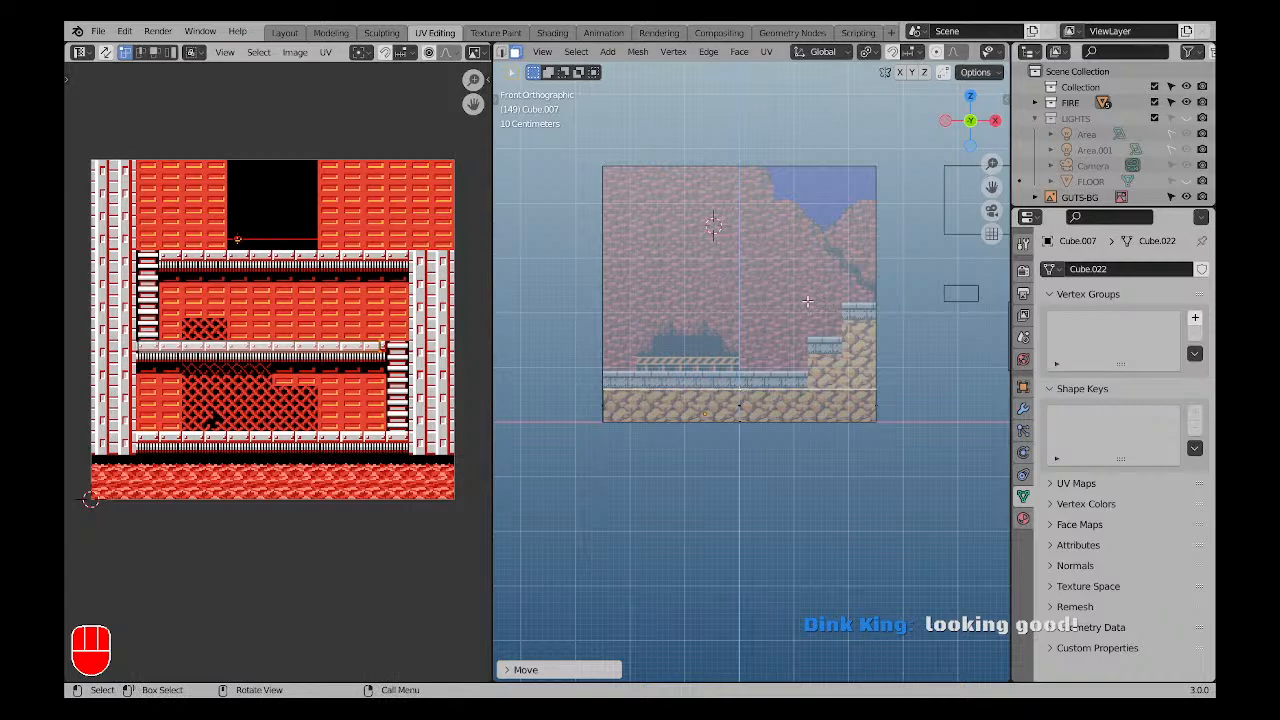
pyautogui.keyDown('shift'); pyautogui.moveTo(807, 300); pyautogui.dragTo(718, 412, button='middle'); pyautogui.keyUp('shift')
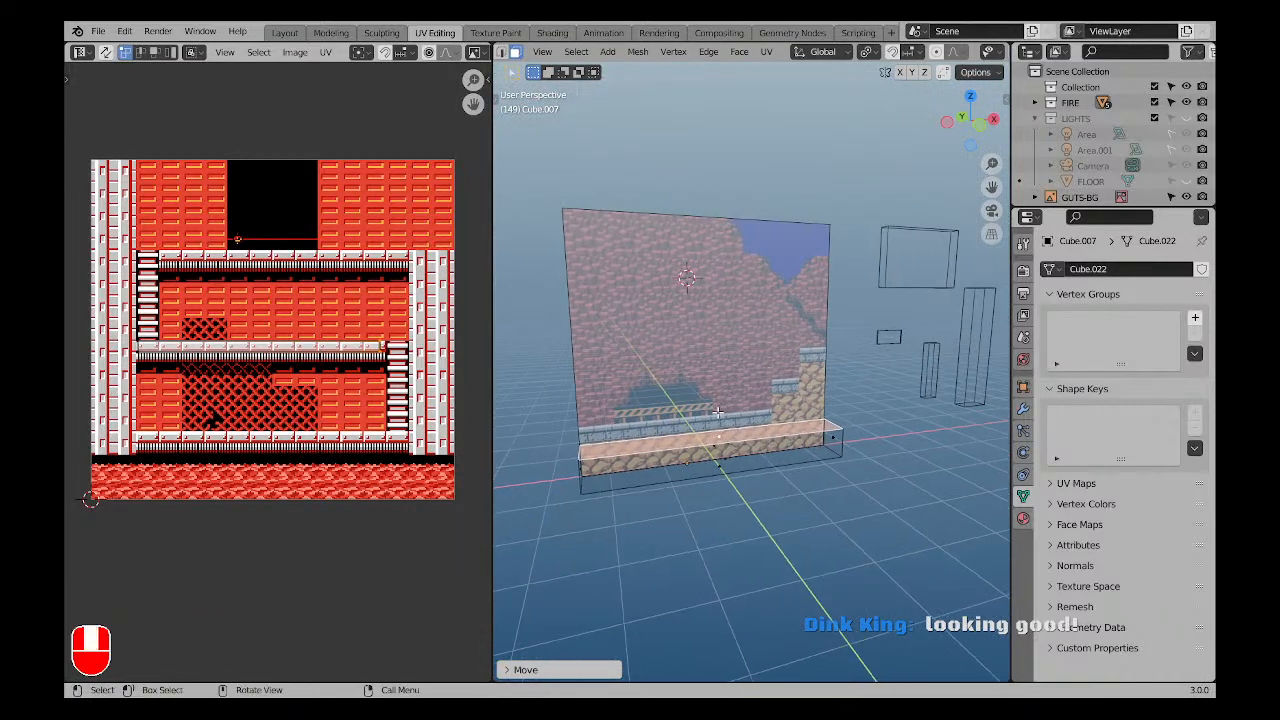
pyautogui.press('a')
pyautogui.press('a')
pyautogui.scroll(3, 718, 412)
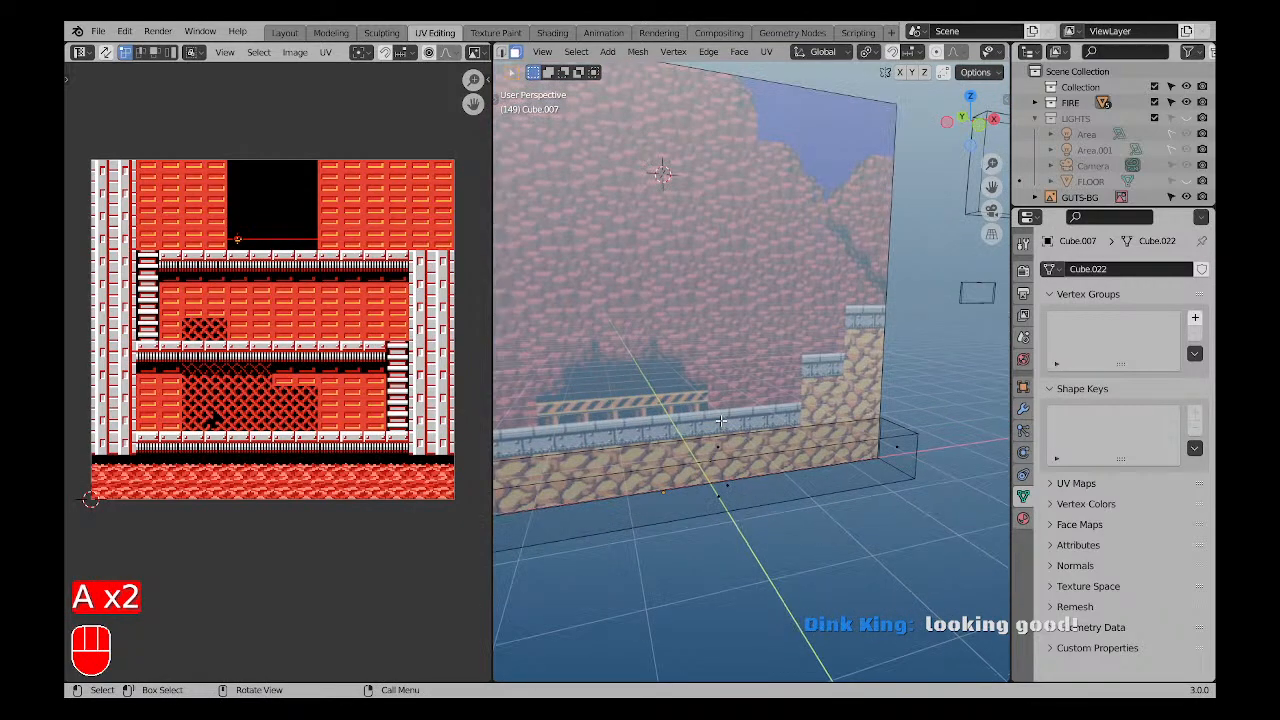
pyautogui.scroll(-3, 720, 421)
pyautogui.hotkey('ctrl', 's')
pyautogui.moveTo(711, 400); pyautogui.dragTo(717, 375, button='middle')
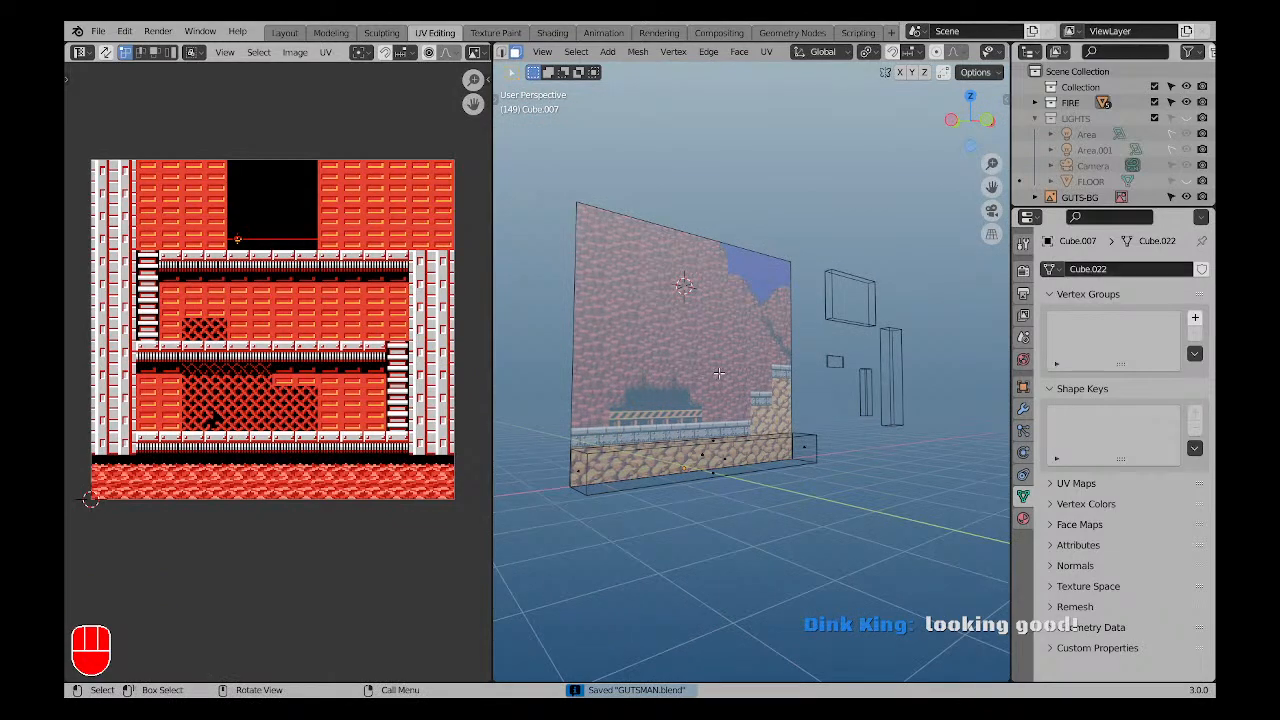
# Open the recent file FIREMAN.blend and display the finished Fire Man stage in front view.
pyautogui.click(98, 31)
pyautogui.moveTo(120, 80)
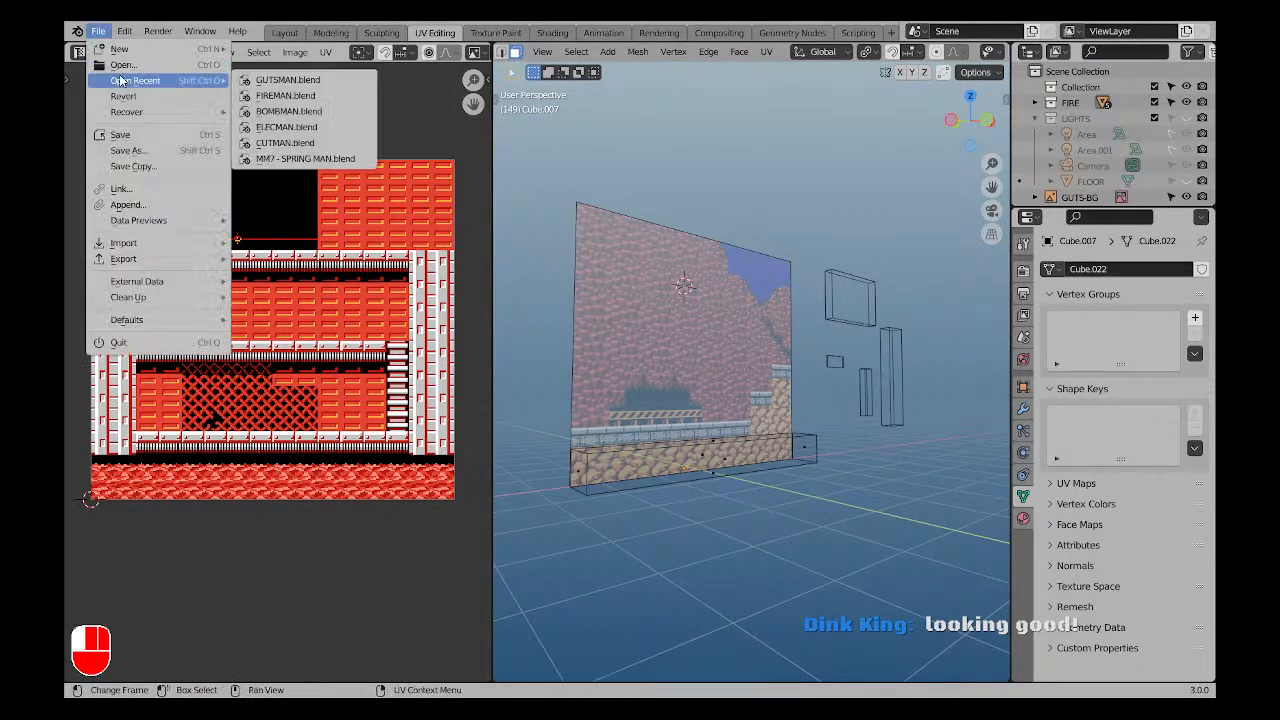
pyautogui.click(287, 127)
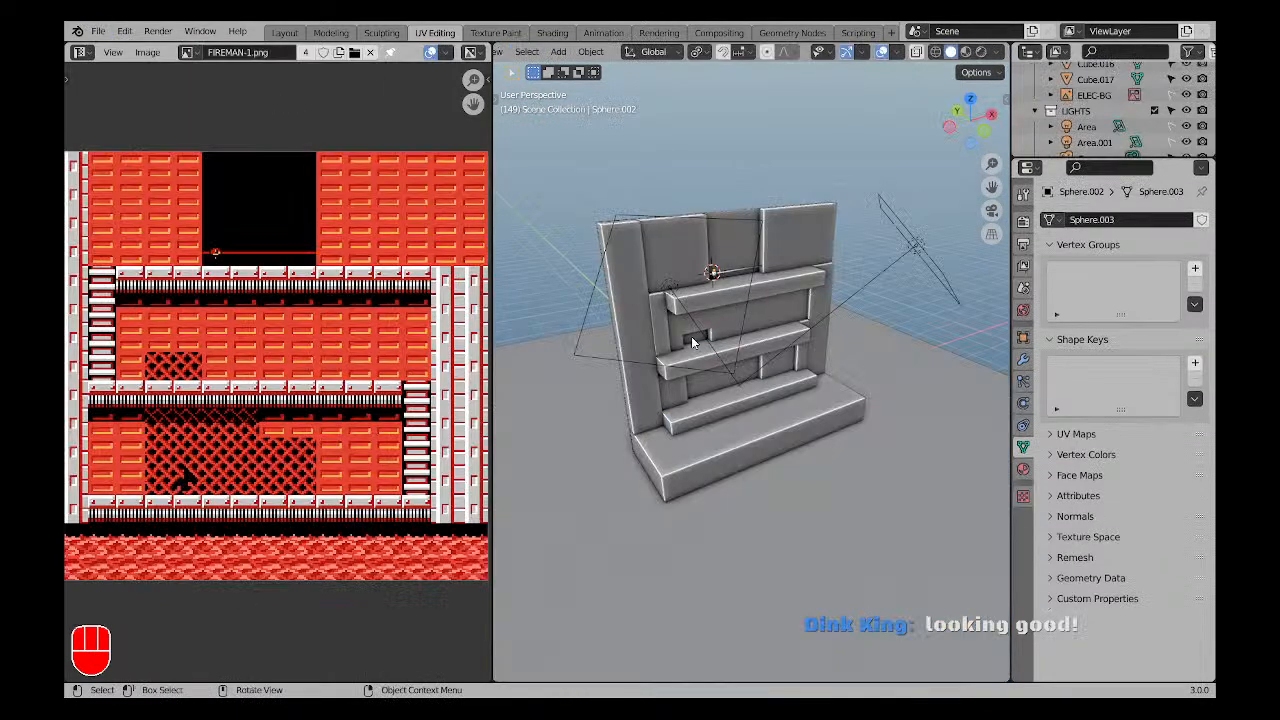
pyautogui.press('KP_1')
pyautogui.scroll(2, 831, 329)
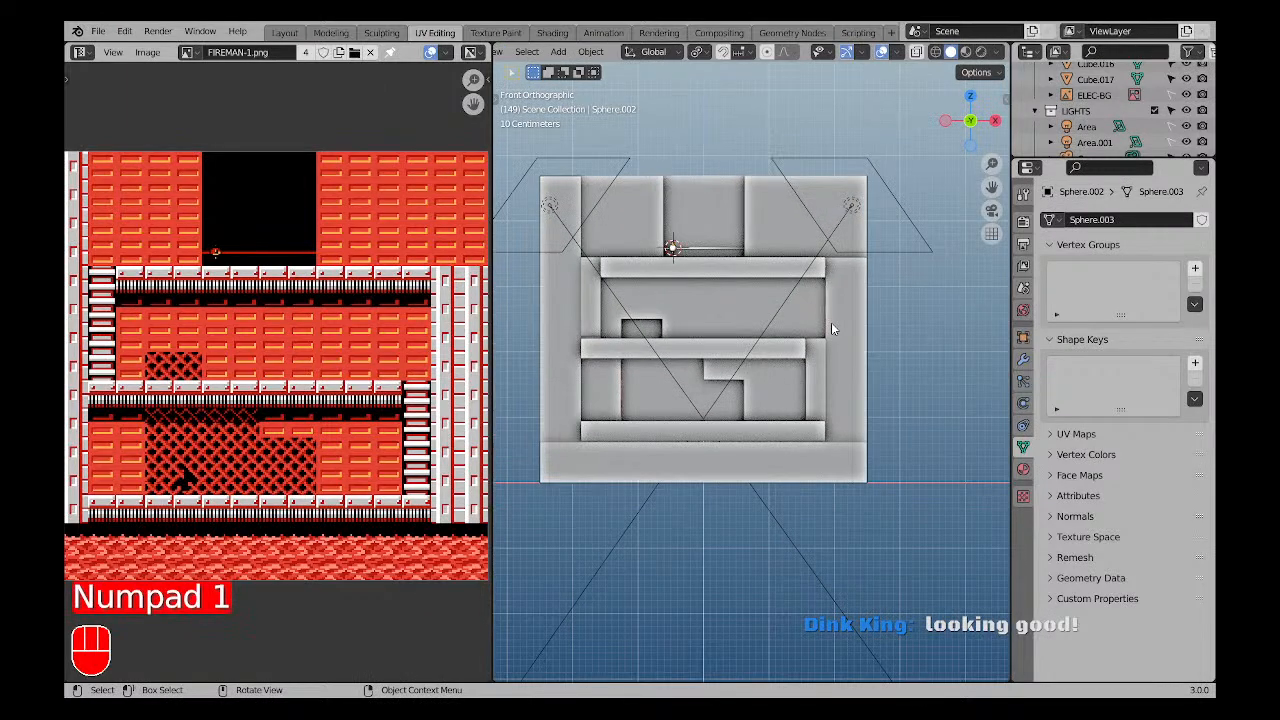
# Examine the Fire Man stage's textured ledges and base in material preview and rendered shading from several angles.
pyautogui.click(968, 52)
pyautogui.keyDown('shift'); pyautogui.moveTo(727, 345); pyautogui.dragTo(821, 302, button='middle'); pyautogui.keyUp('shift')
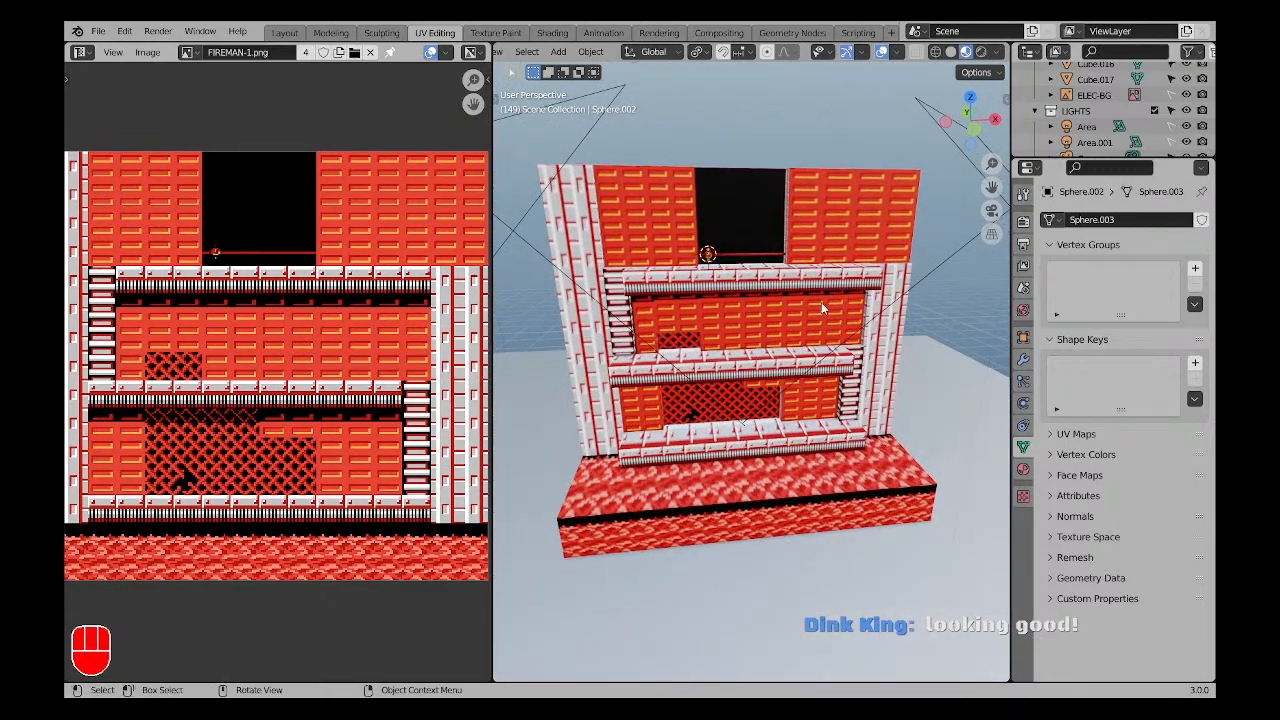
pyautogui.click(981, 53)
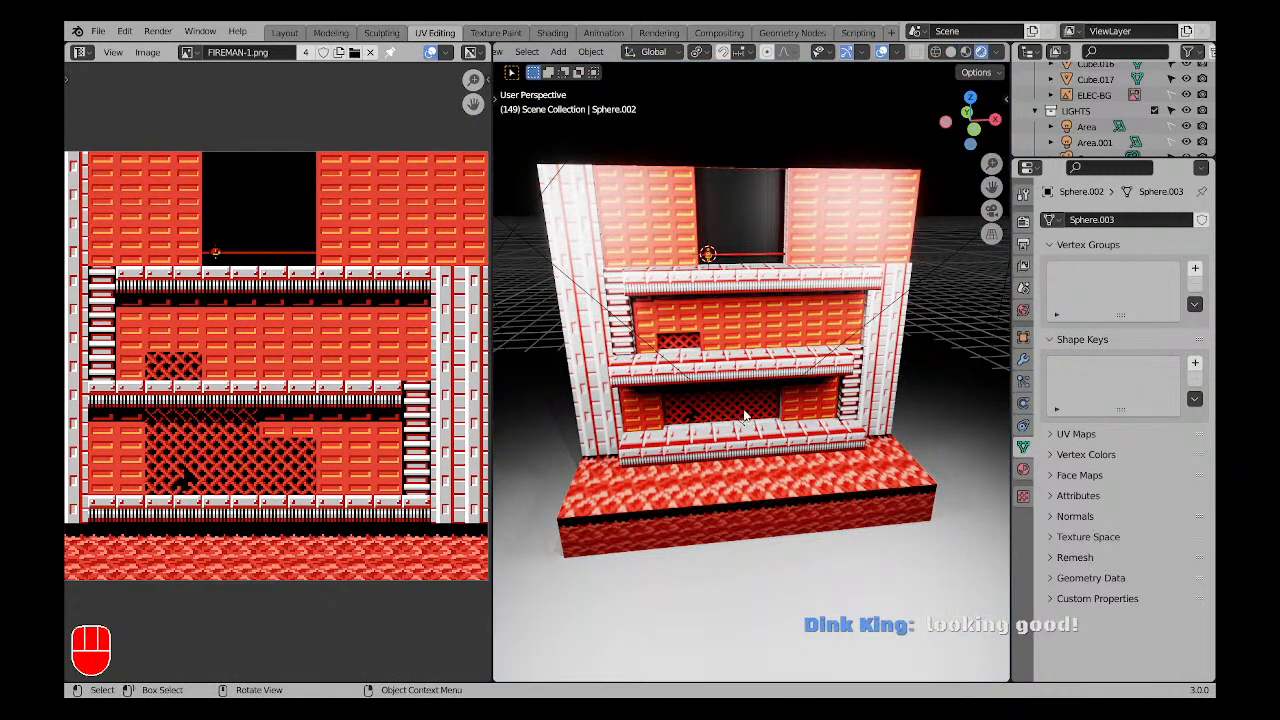
pyautogui.moveTo(744, 416); pyautogui.dragTo(640, 430, button='middle')
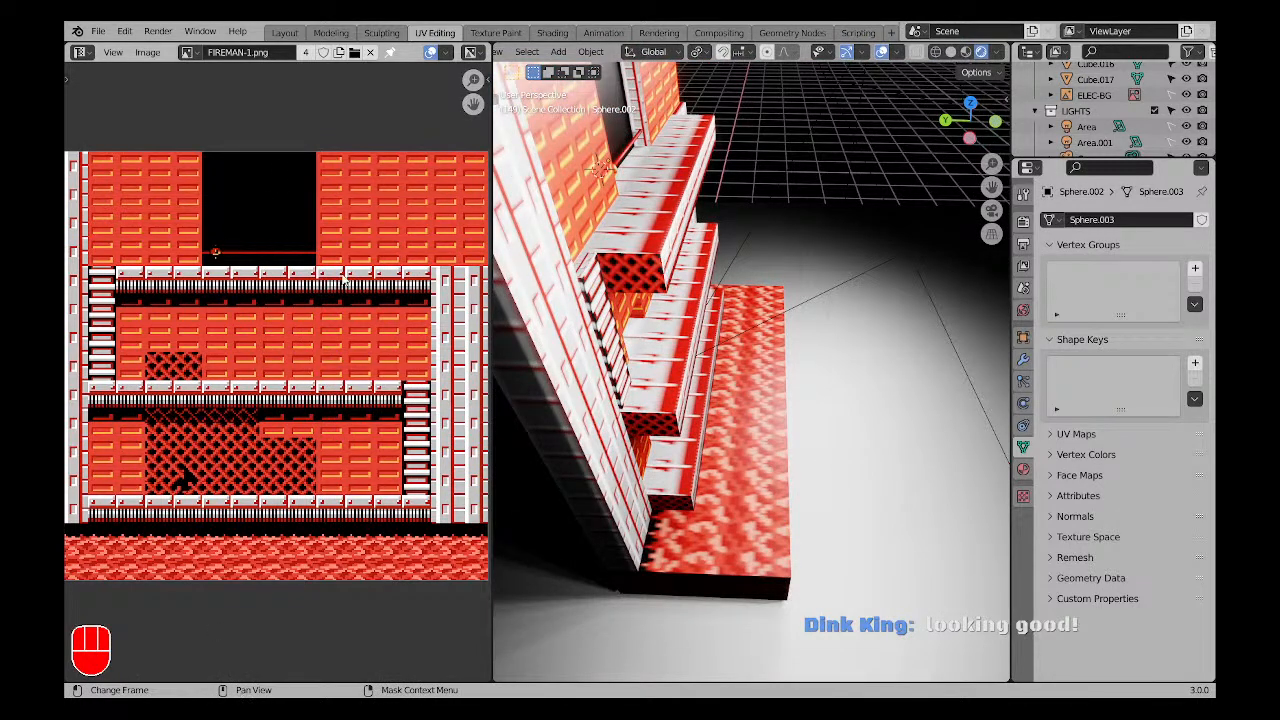
pyautogui.scroll(-2, 343, 283)
pyautogui.moveTo(640, 300); pyautogui.dragTo(608, 280, button='middle')
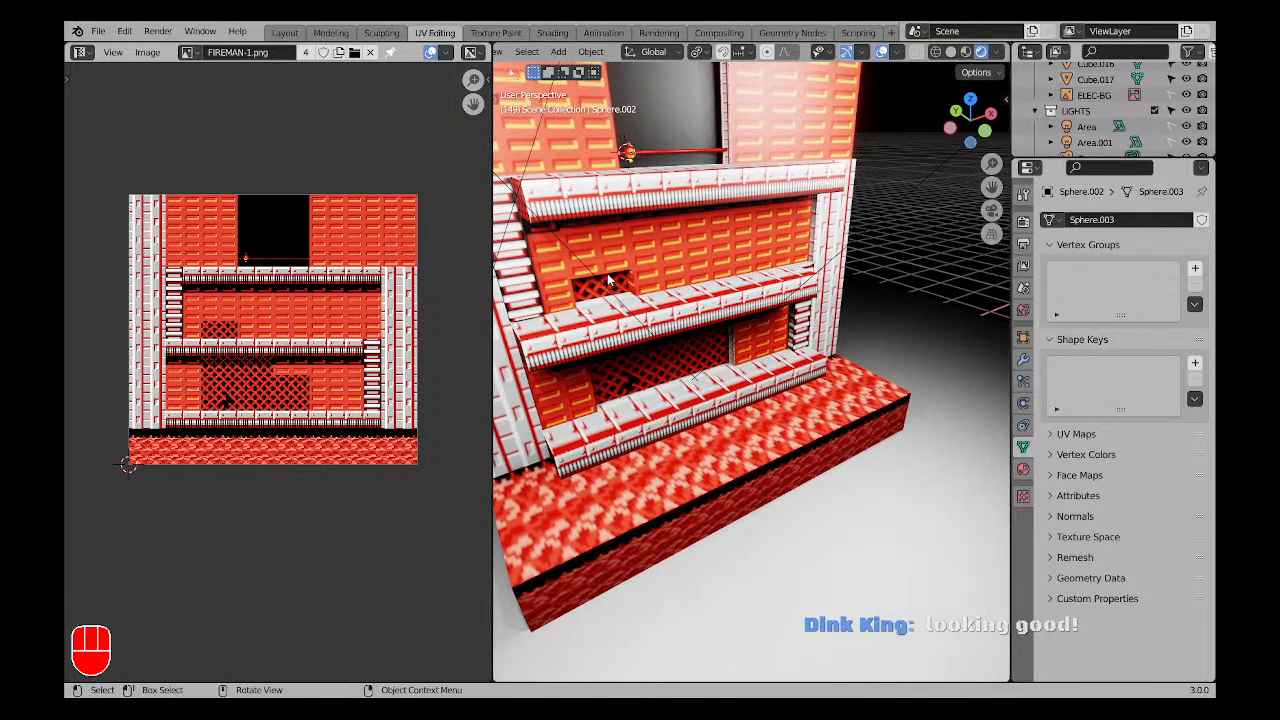
# Enter Edit Mode on the Fire Man stage's uppermost long ledge, clear its selection and pick a face on it.
pyautogui.click(651, 187)
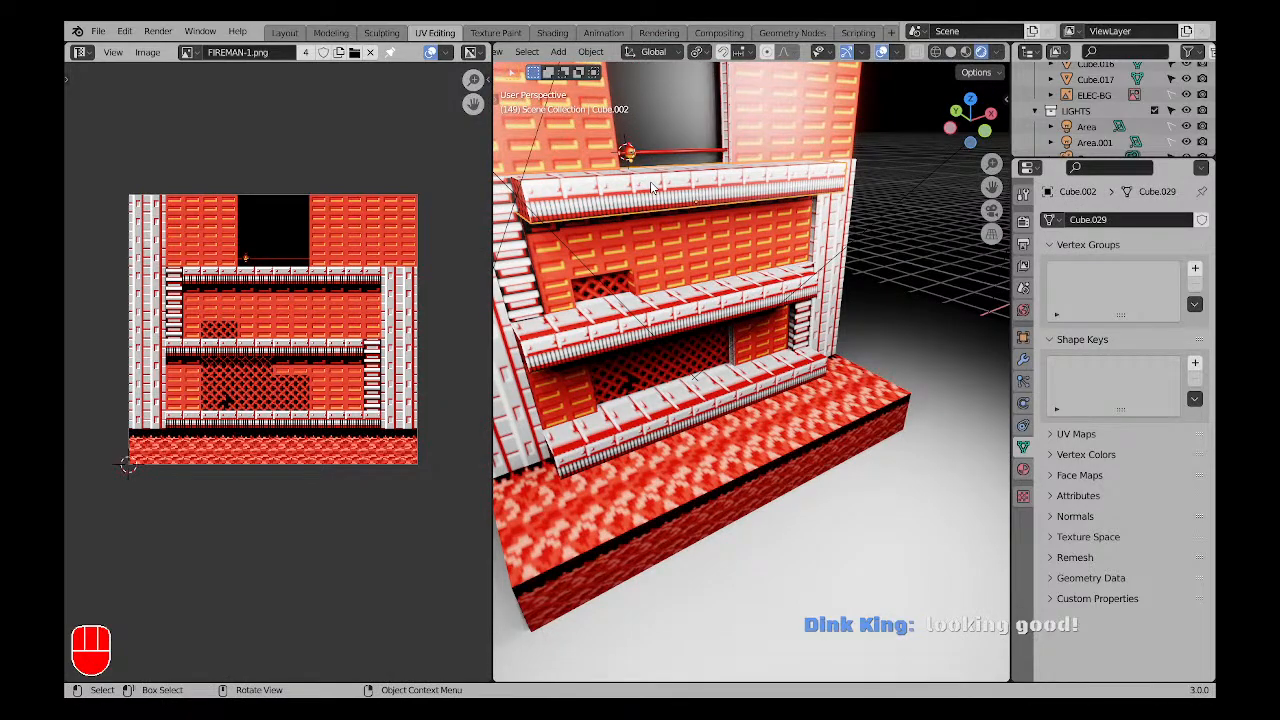
pyautogui.press('Tab')
pyautogui.keyDown('shift'); pyautogui.moveTo(690, 198); pyautogui.dragTo(766, 296, button='middle'); pyautogui.keyUp('shift')
pyautogui.press('a')
pyautogui.press('a')
pyautogui.scroll(1, 766, 296)
pyautogui.click(738, 260)
pyautogui.click(735, 217)
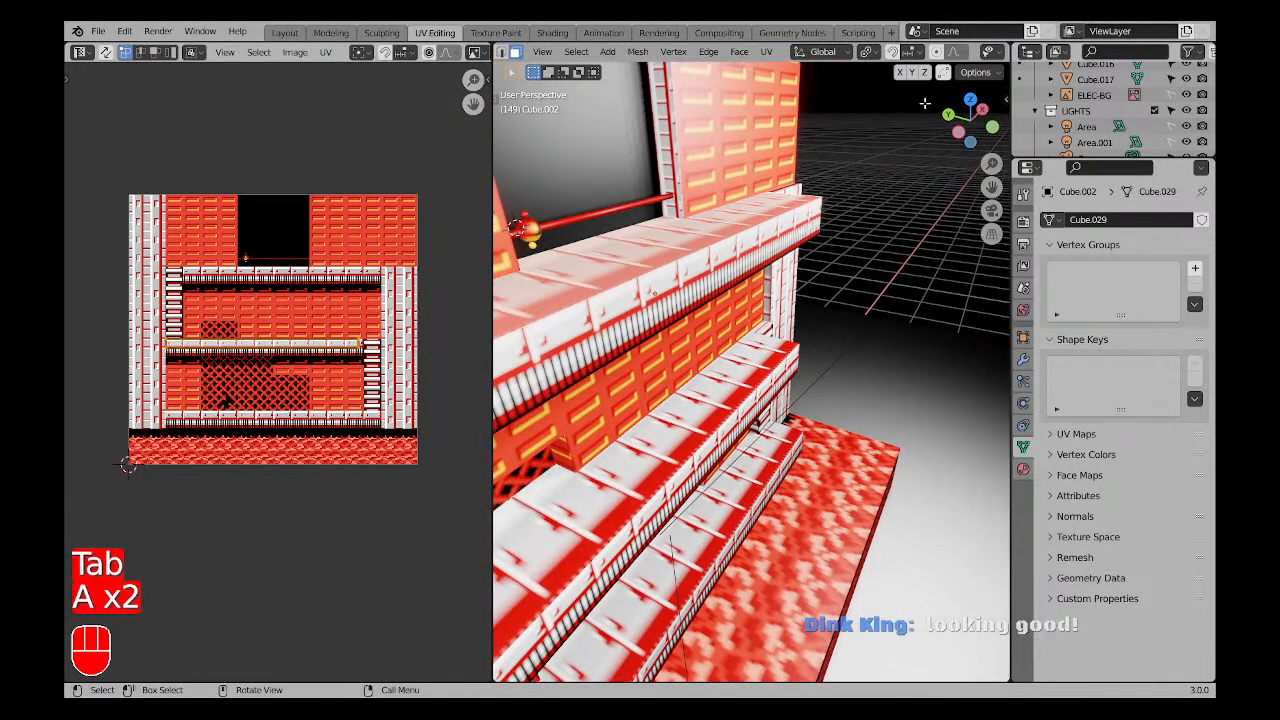
# Switch the viewport to solid shading and select only the front face of the uppermost ledge.
pyautogui.scroll(-6, 971, 42)
pyautogui.click(951, 51)
pyautogui.press('a')
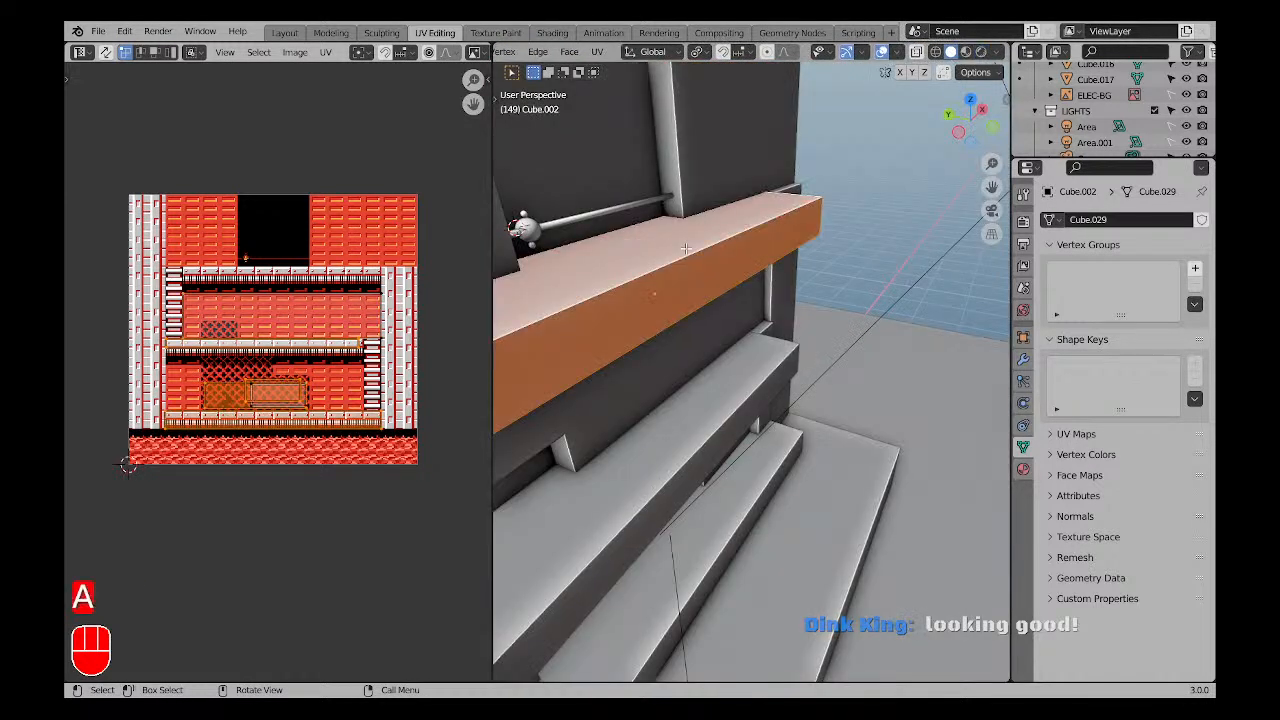
pyautogui.press('a')
pyautogui.click(658, 304)
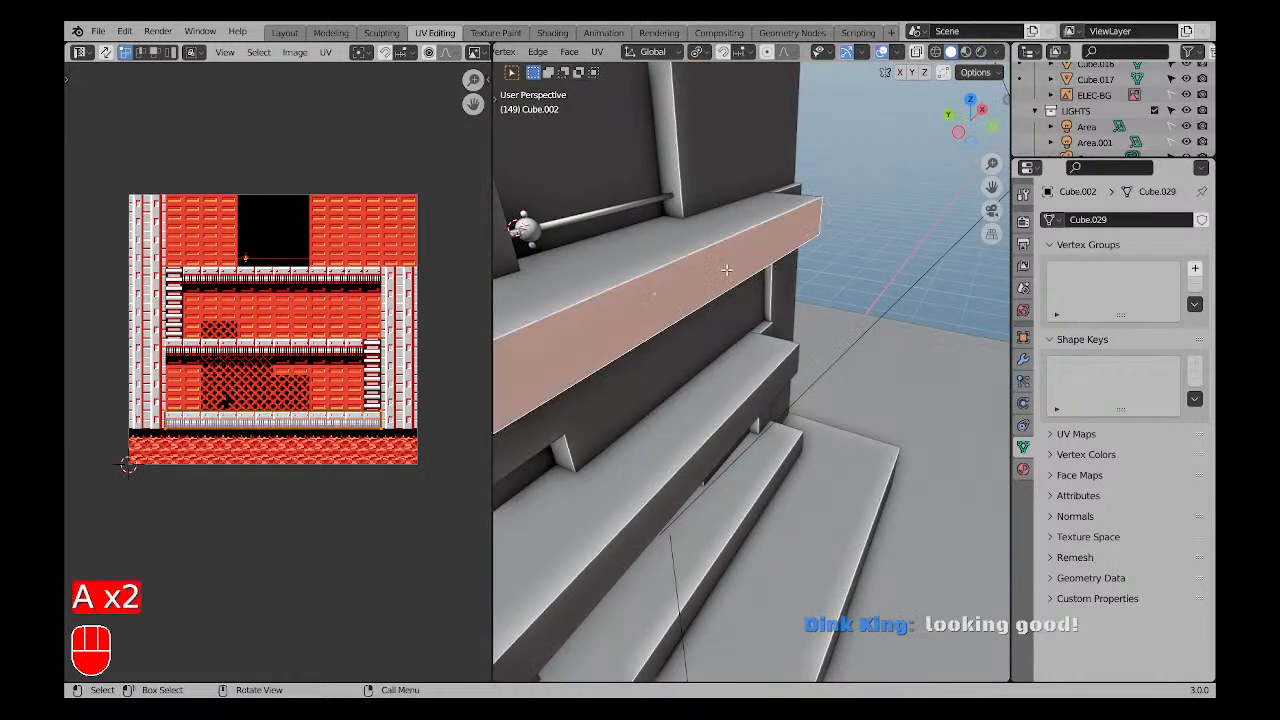
# Select the front face's UVs over the lowest metal strip of FIREMAN-1.png.
pyautogui.keyDown('shift'); pyautogui.moveTo(288, 417); pyautogui.dragTo(280, 359, button='middle'); pyautogui.keyUp('shift')
pyautogui.scroll(2, 280, 359)
pyautogui.press('a')
pyautogui.keyDown('shift'); pyautogui.moveTo(123, 384); pyautogui.dragTo(187, 388, button='middle'); pyautogui.keyUp('shift')
pyautogui.scroll(1, 187, 388)
pyautogui.scroll(-3, 197, 377)
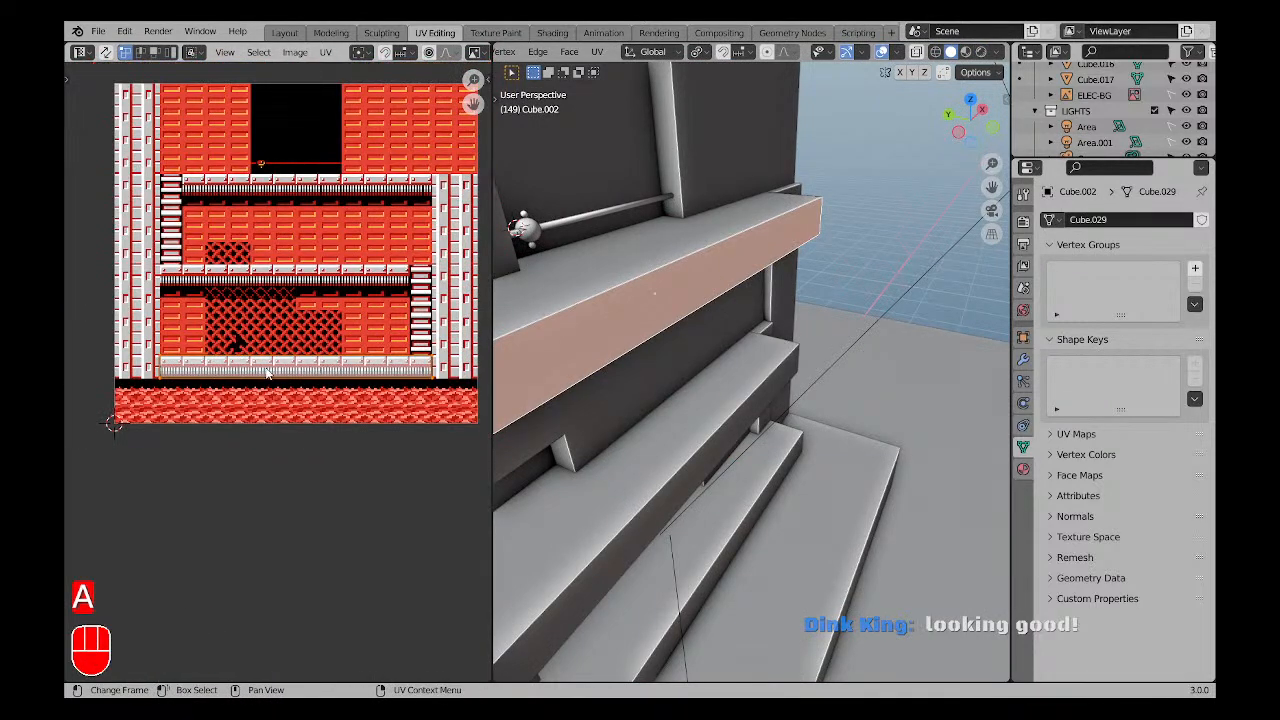
# Show the stage in material preview without overlays and try moving the selected ledge face's UVs over the texture.
pyautogui.click(964, 52)
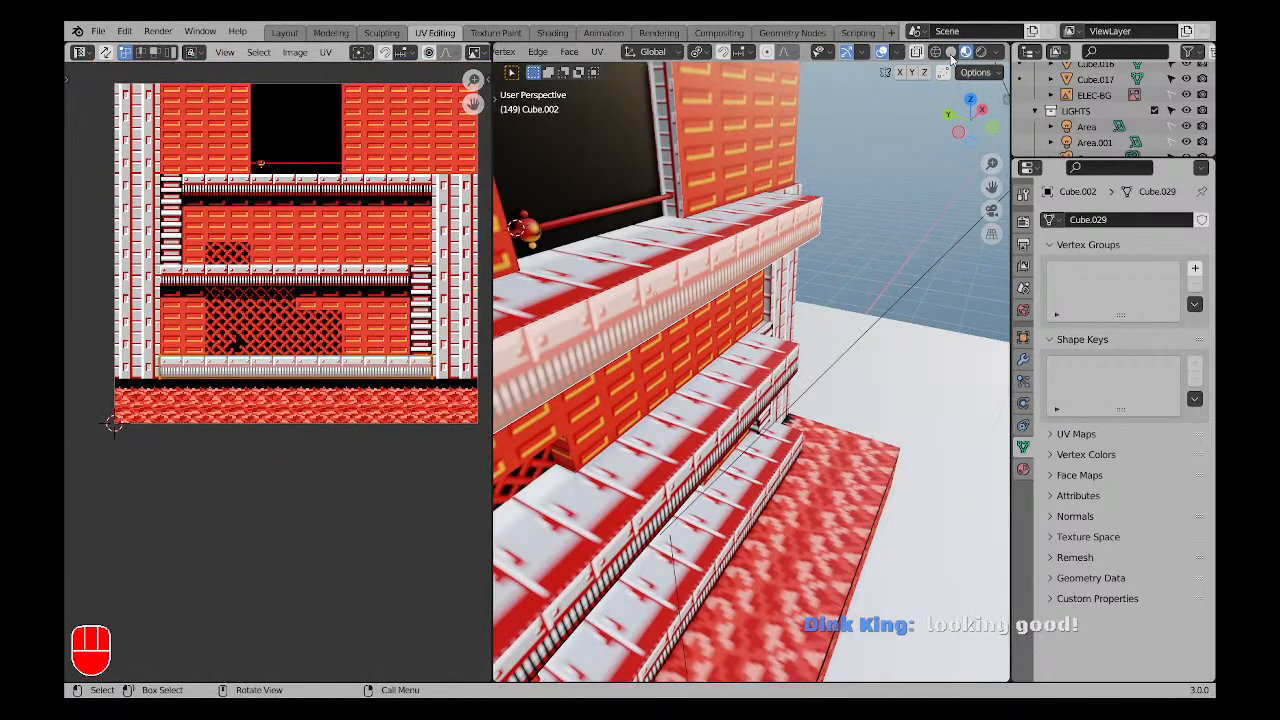
pyautogui.click(884, 52)
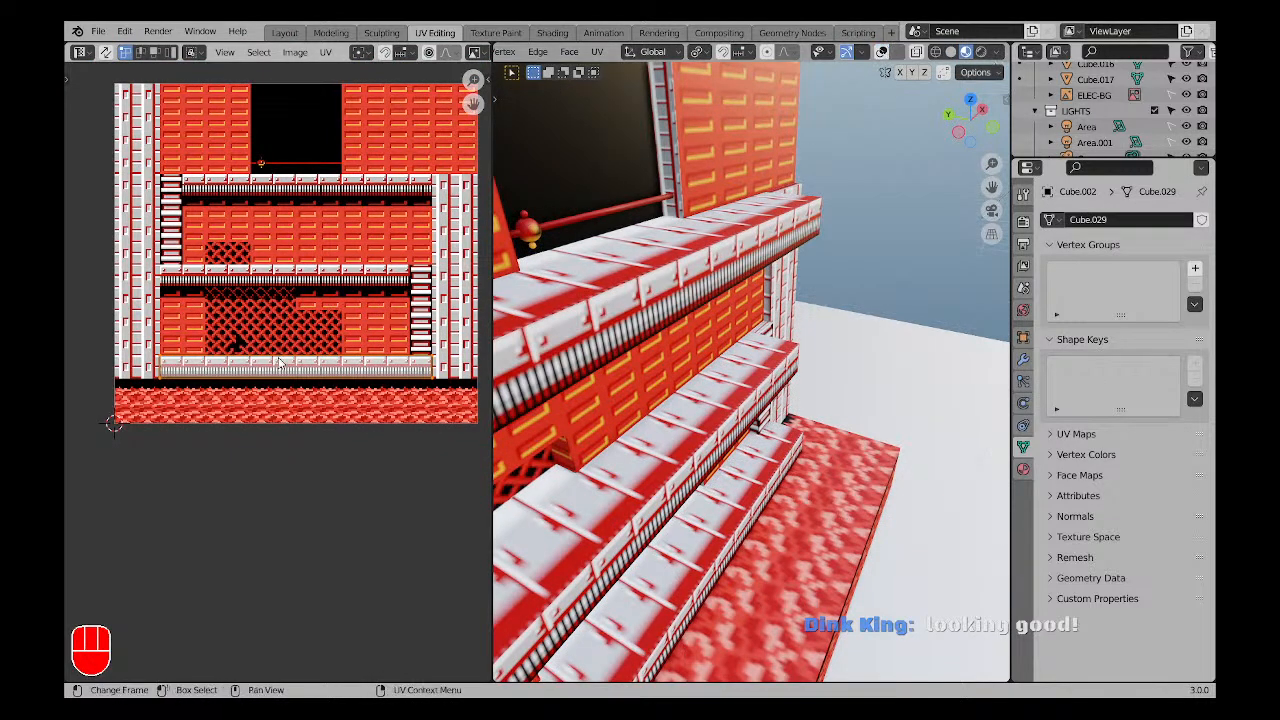
pyautogui.press('g')
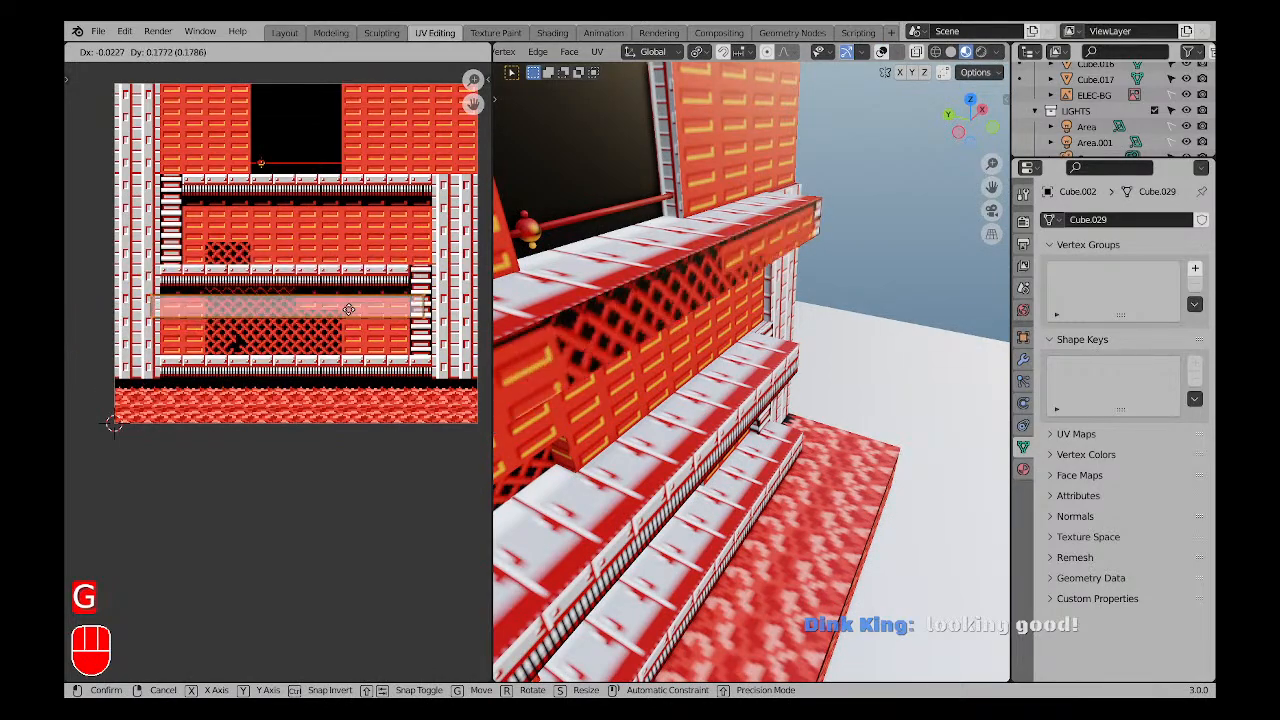
pyautogui.click(336, 366)
# Examine the whole Fire Man stage in front view and compare it with the flat texture image.
pyautogui.scroll(-5, 708, 372)
pyautogui.press('KP_1')
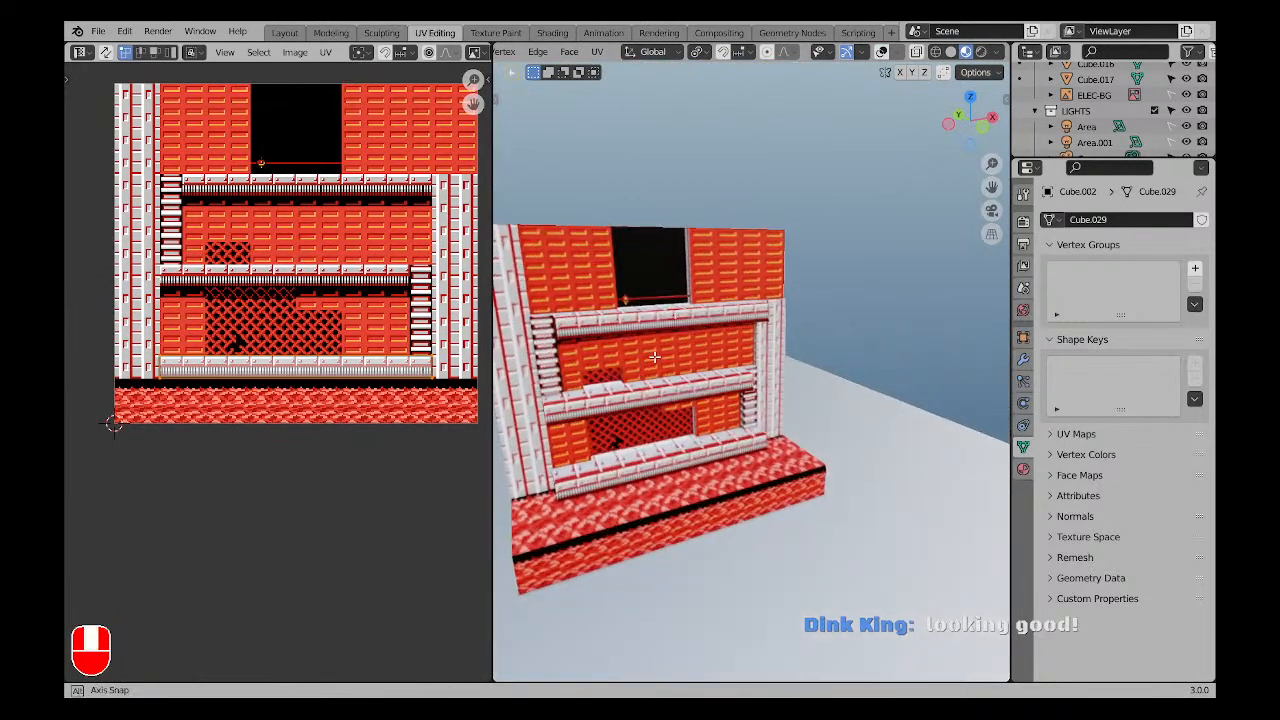
pyautogui.keyDown('shift'); pyautogui.moveTo(593, 328); pyautogui.dragTo(638, 252, button='middle'); pyautogui.keyUp('shift')
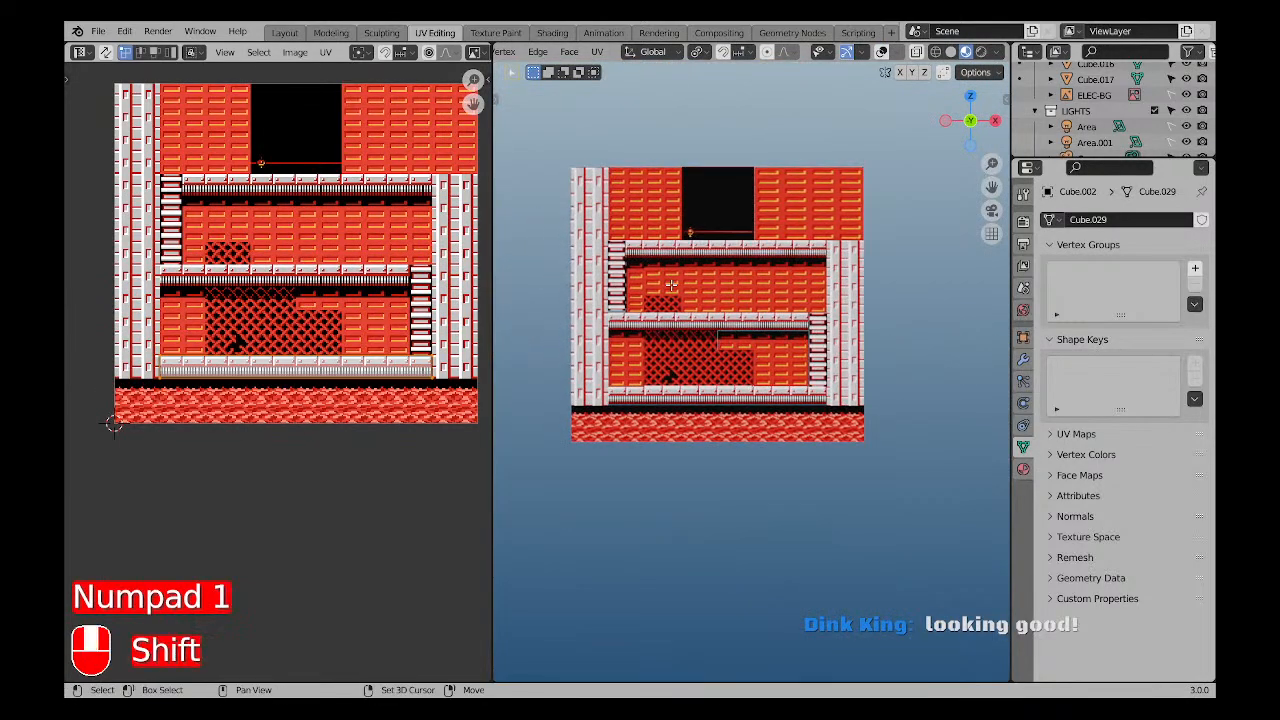
pyautogui.scroll(2, 374, 205)
pyautogui.keyDown('shift'); pyautogui.moveTo(742, 306); pyautogui.dragTo(782, 298, button='middle'); pyautogui.keyUp('shift')
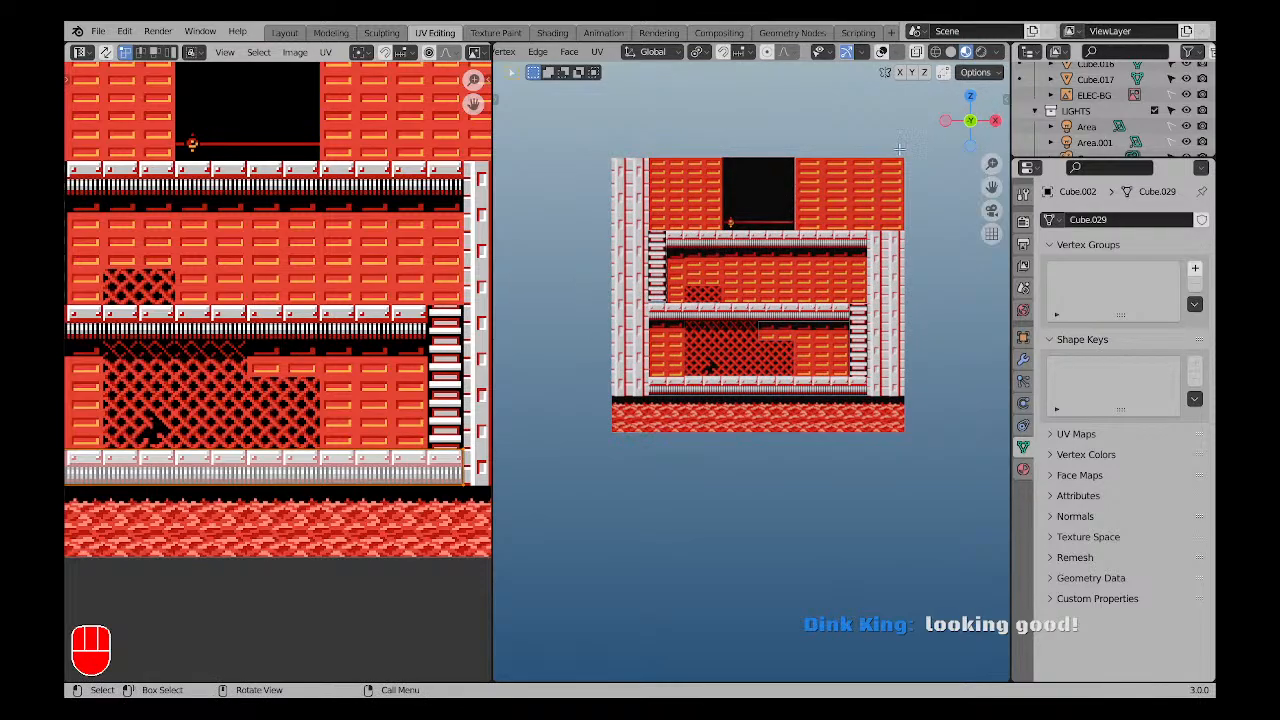
pyautogui.scroll(4, 760, 250)
pyautogui.scroll(-3, 765, 254)
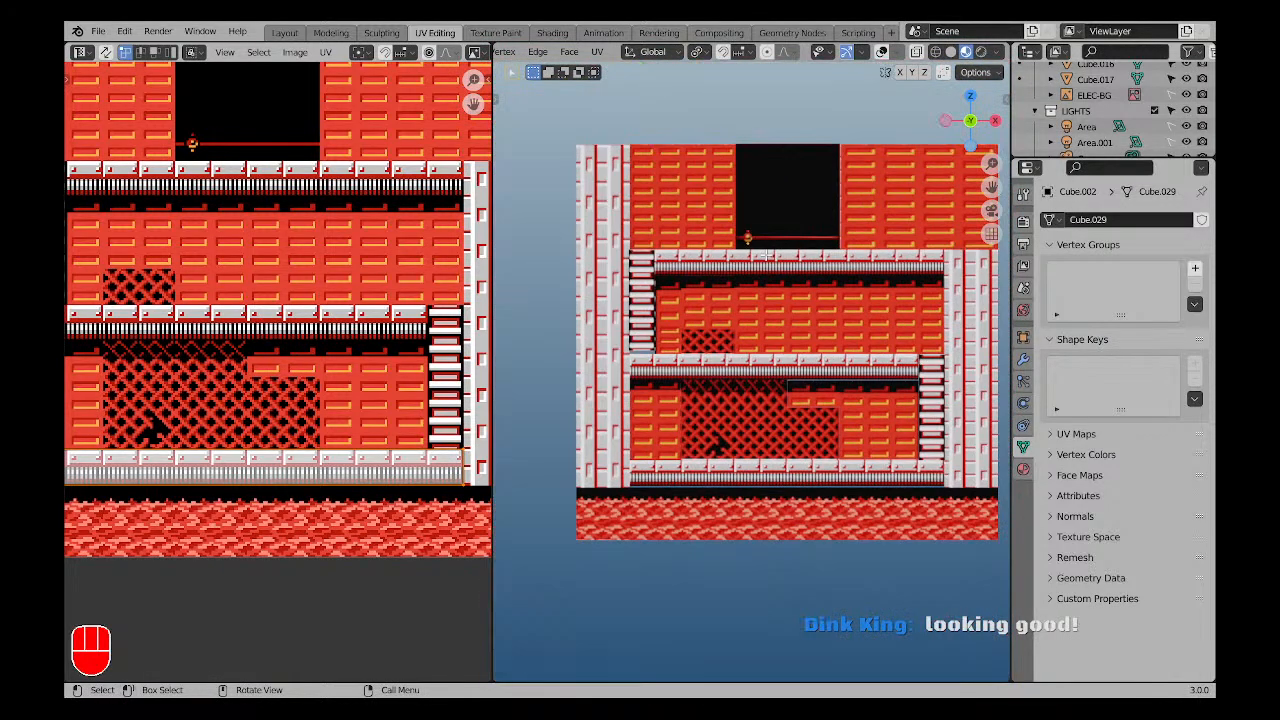
pyautogui.keyDown('shift'); pyautogui.moveTo(738, 158); pyautogui.dragTo(685, 261, button='middle'); pyautogui.keyUp('shift')
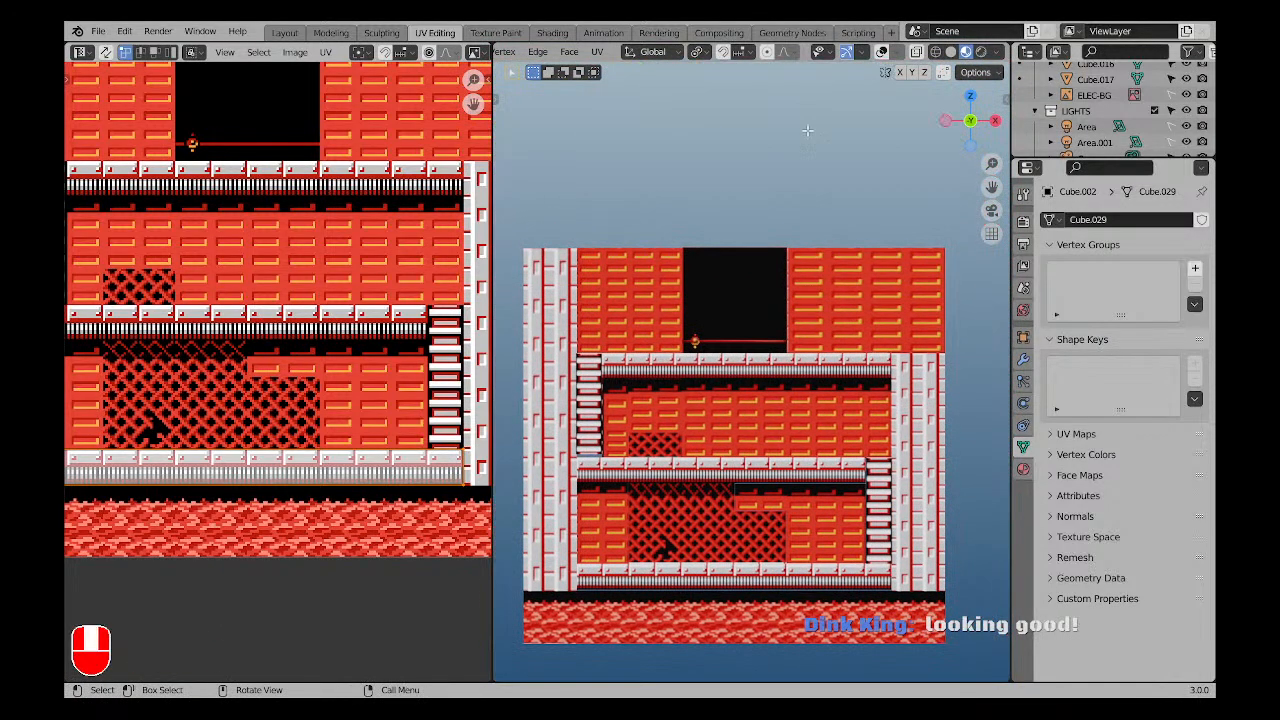
# Turn the viewport overlays back on, clear the face selection and compare the lamp above the uppermost ledge with the texture.
pyautogui.click(880, 52)
pyautogui.press('a')
pyautogui.press('a')
pyautogui.scroll(6, 705, 355)
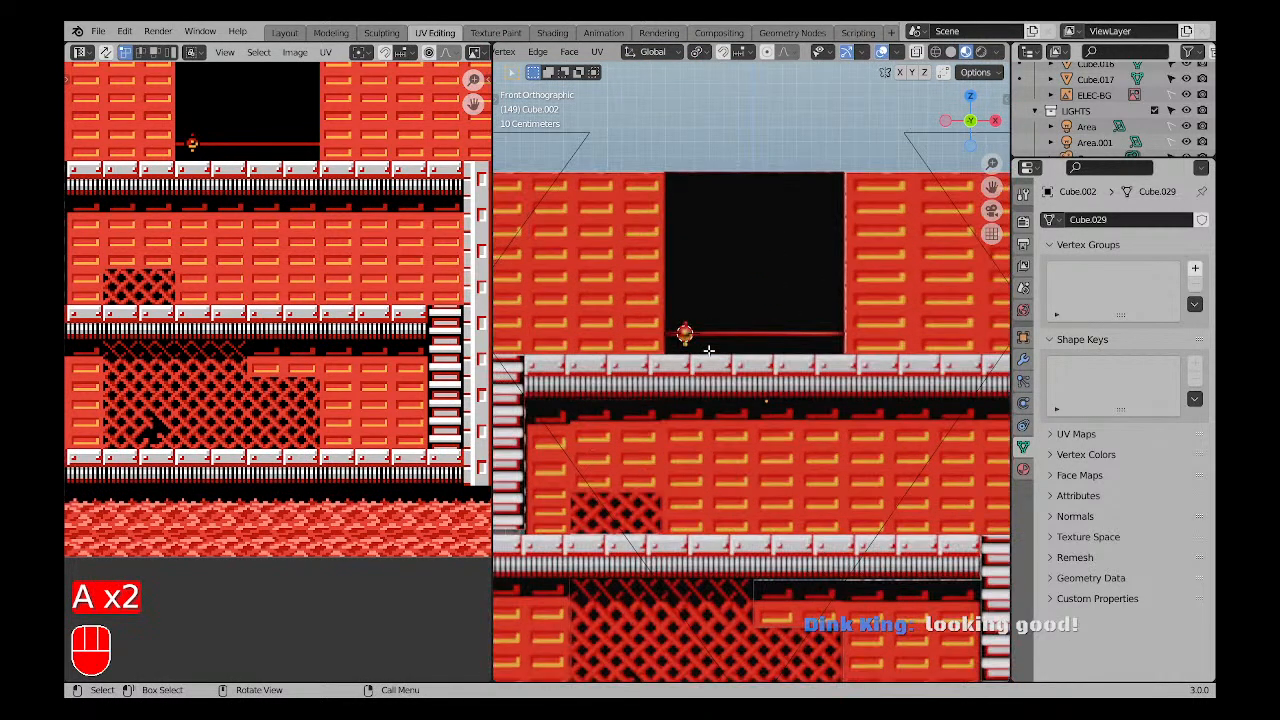
pyautogui.keyDown('shift'); pyautogui.moveTo(215, 128); pyautogui.dragTo(197, 271, button='middle'); pyautogui.keyUp('shift')
pyautogui.scroll(4, 260, 216)
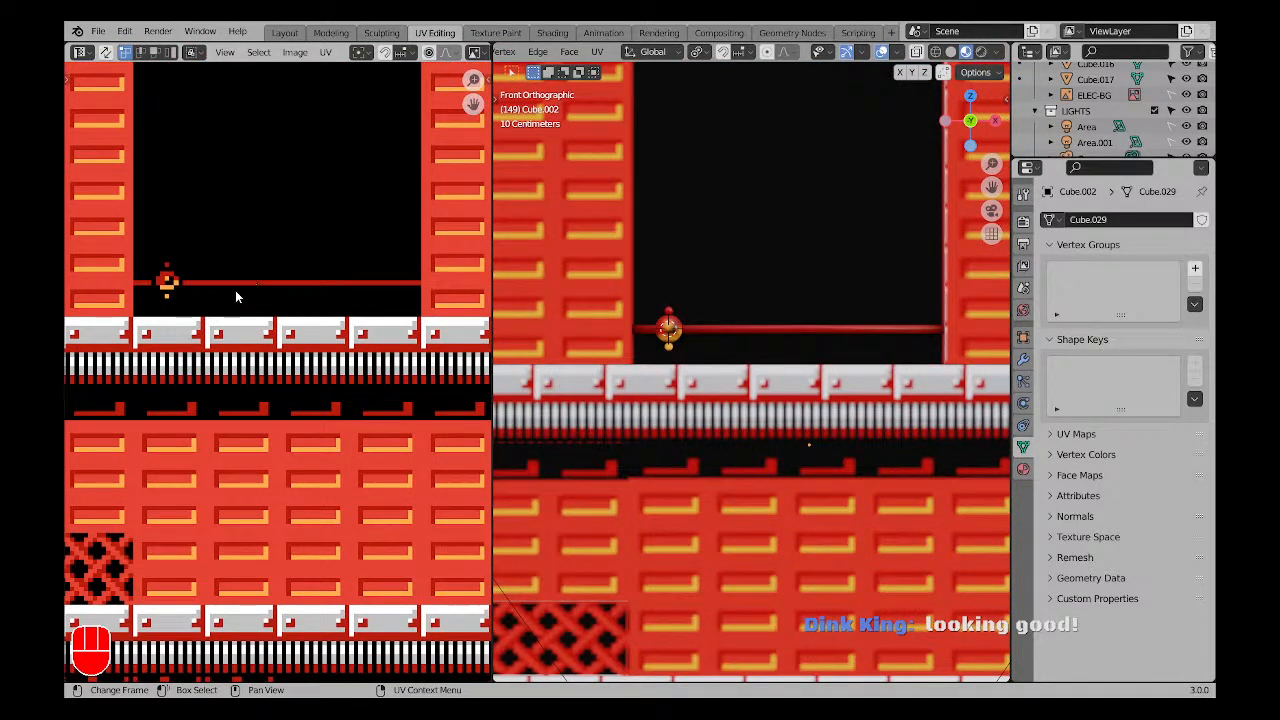
# Inspect the lamp and red bar in rendered shading at an angle, clear the selection and return to front view.
pyautogui.moveTo(655, 335)
pyautogui.mouseDown(button='middle')
pyautogui.moveTo(690, 310)
pyautogui.moveTo(664, 354)
pyautogui.moveTo(658, 313)
pyautogui.moveTo(702, 310)
pyautogui.mouseUp(button='middle')
pyautogui.scroll(-5, 664, 355)
pyautogui.click(981, 52)
pyautogui.scroll(7, 702, 310)
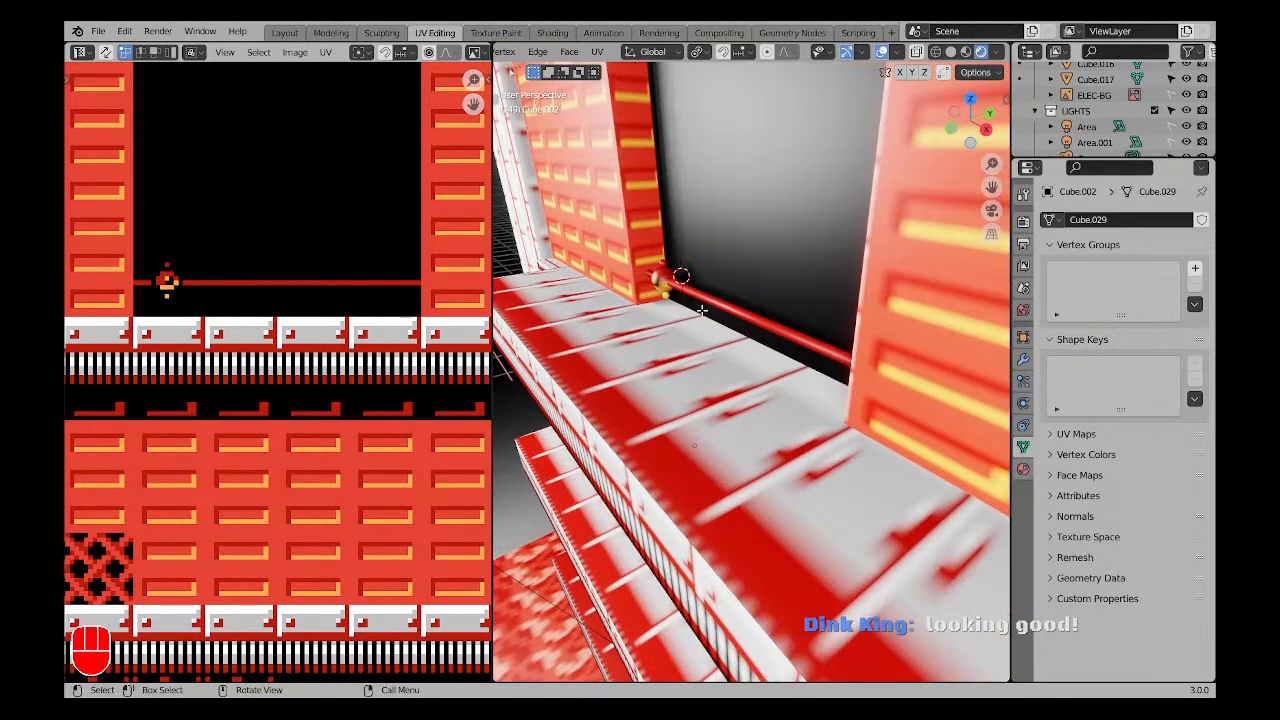
pyautogui.press('a')
pyautogui.press('a')
pyautogui.press('KP_1')
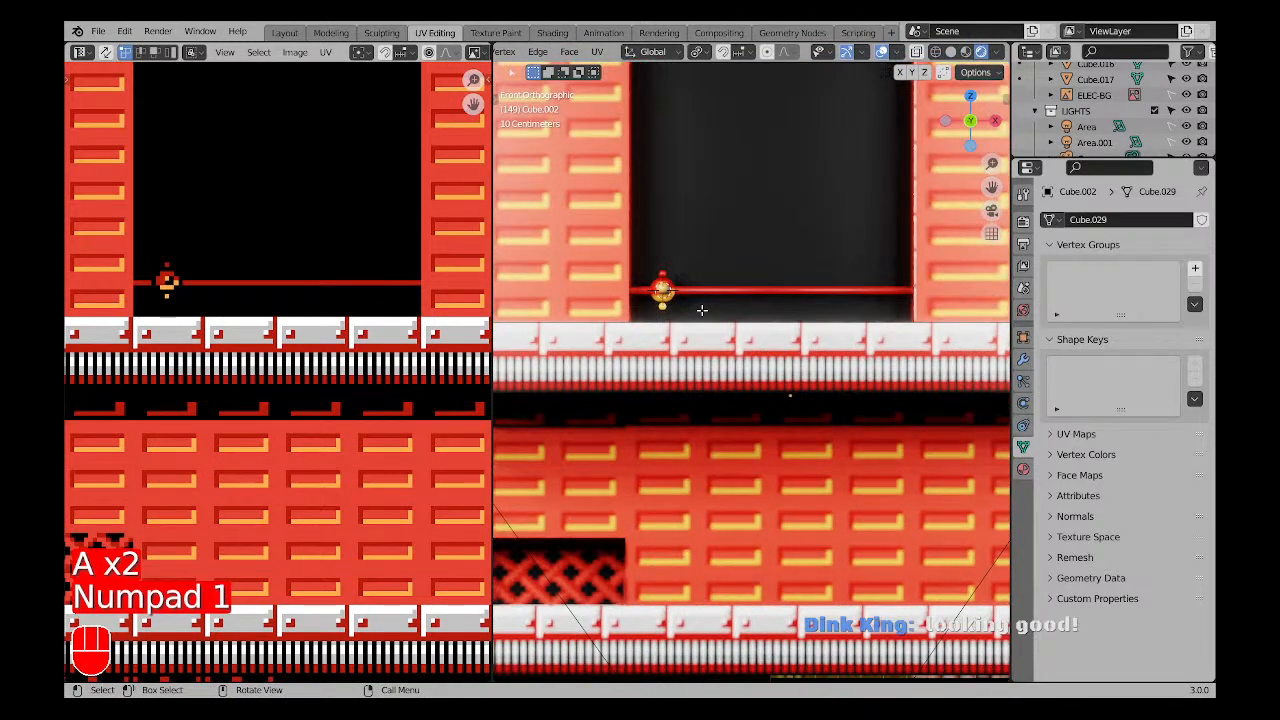
pyautogui.scroll(-4, 617, 325)
# Open the recent file BOMBMAN.blend and display the Bomb Man stage in rendered shading.
pyautogui.click(98, 31)
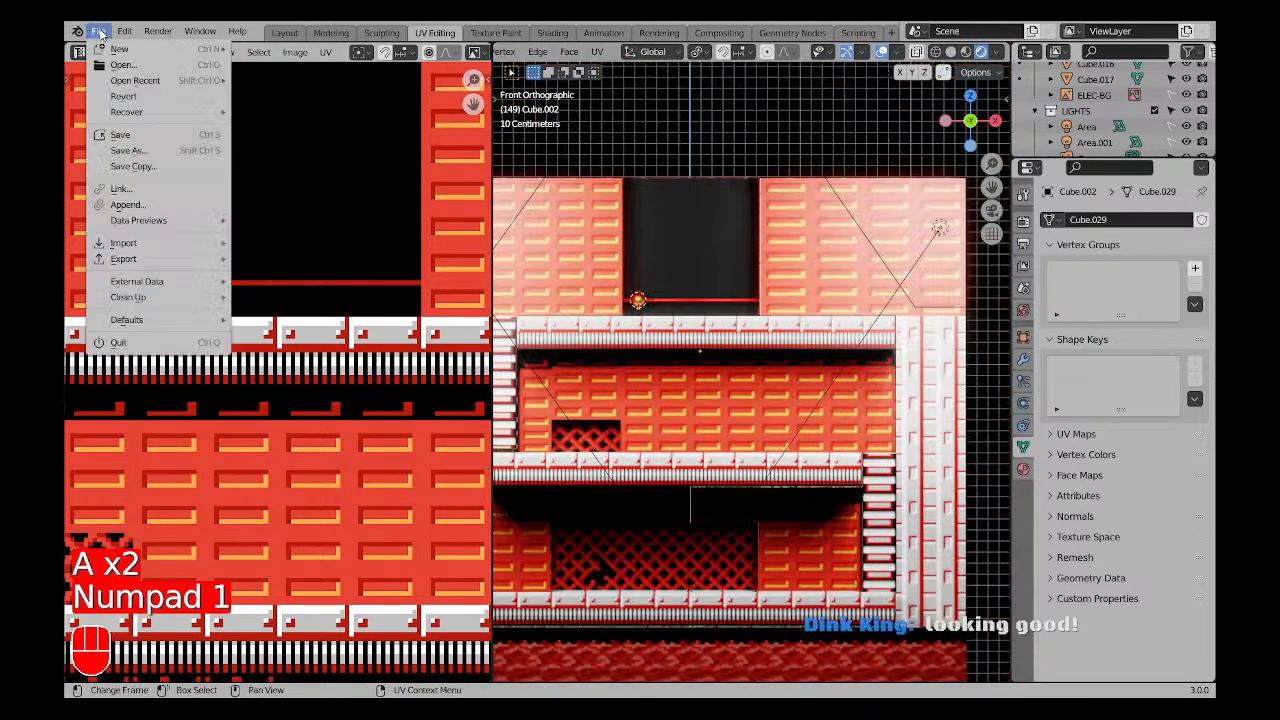
pyautogui.moveTo(140, 80)
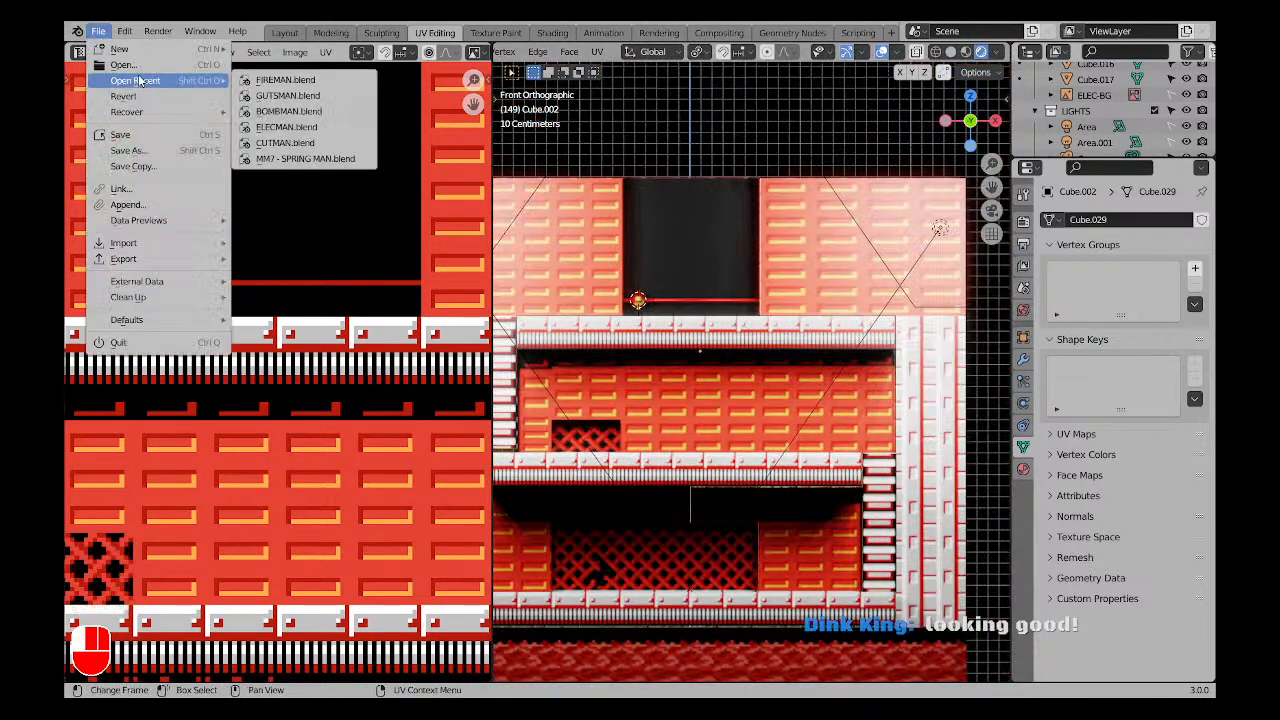
pyautogui.click(288, 111)
pyautogui.click(672, 385)
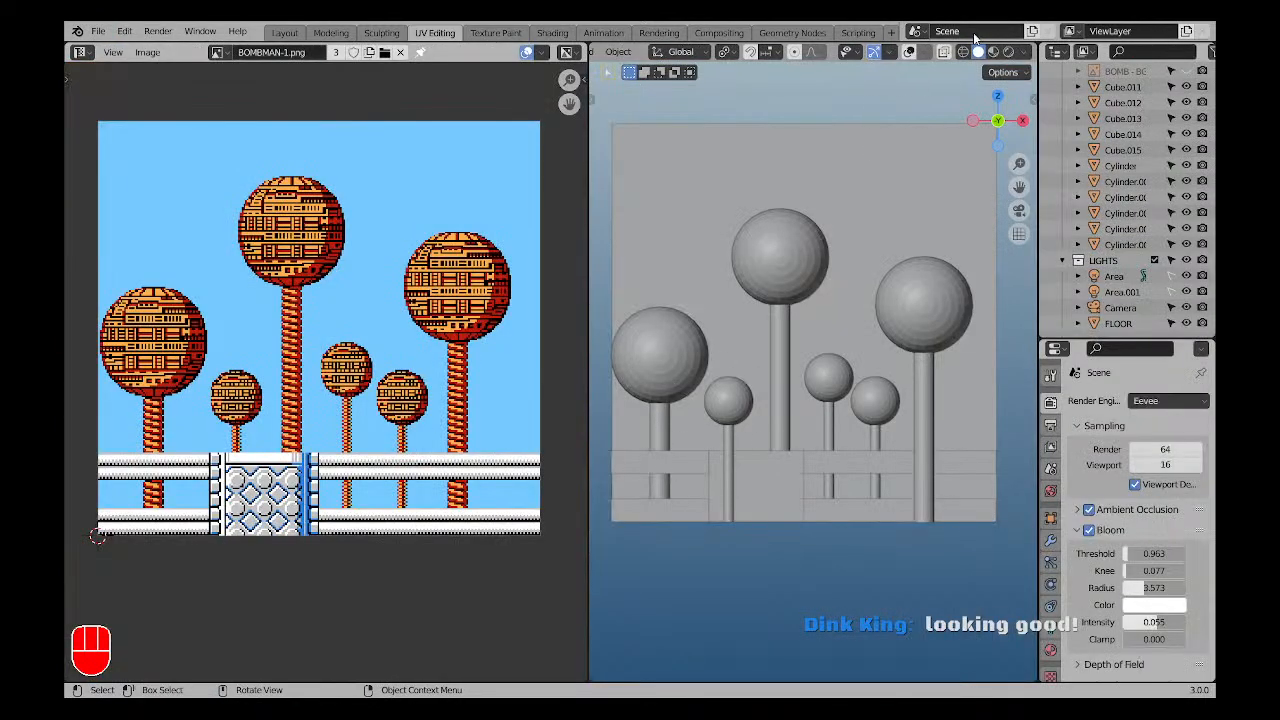
pyautogui.click(1008, 51)
pyautogui.scroll(-2, 845, 388)
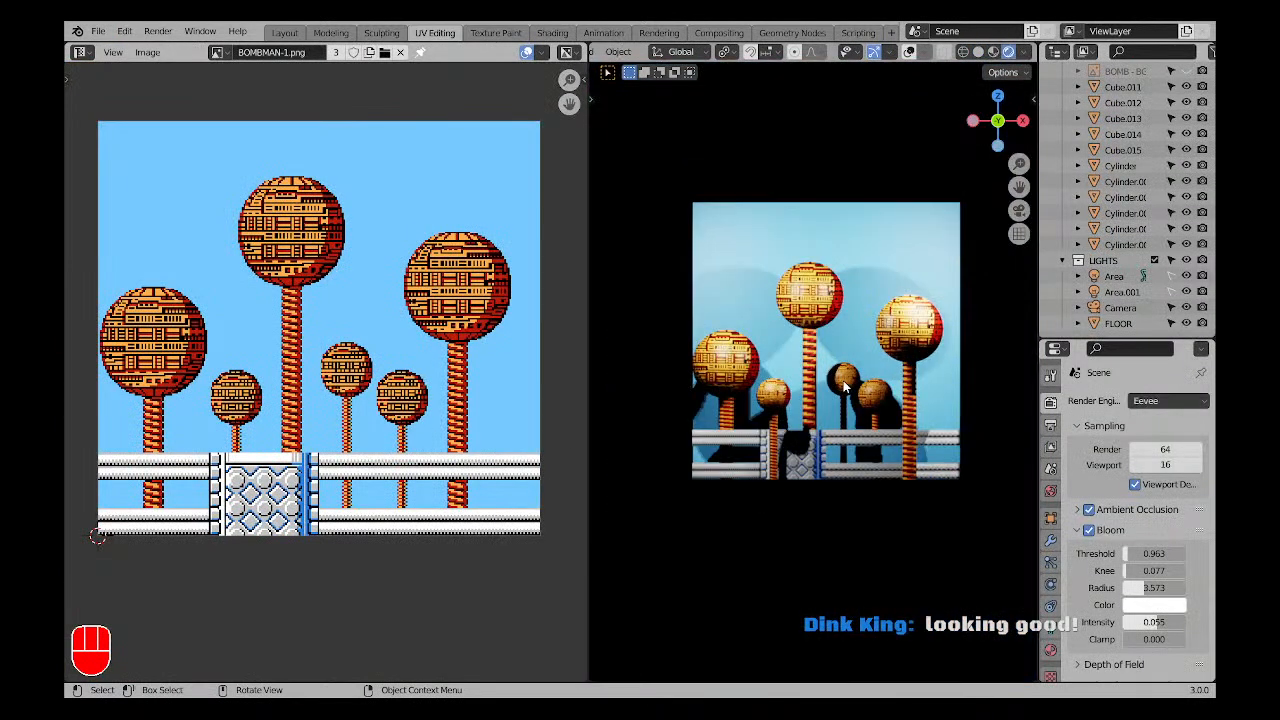
pyautogui.scroll(2, 845, 388)
pyautogui.keyDown('shift'); pyautogui.moveTo(791, 390); pyautogui.dragTo(778, 412, button='middle'); pyautogui.keyUp('shift')
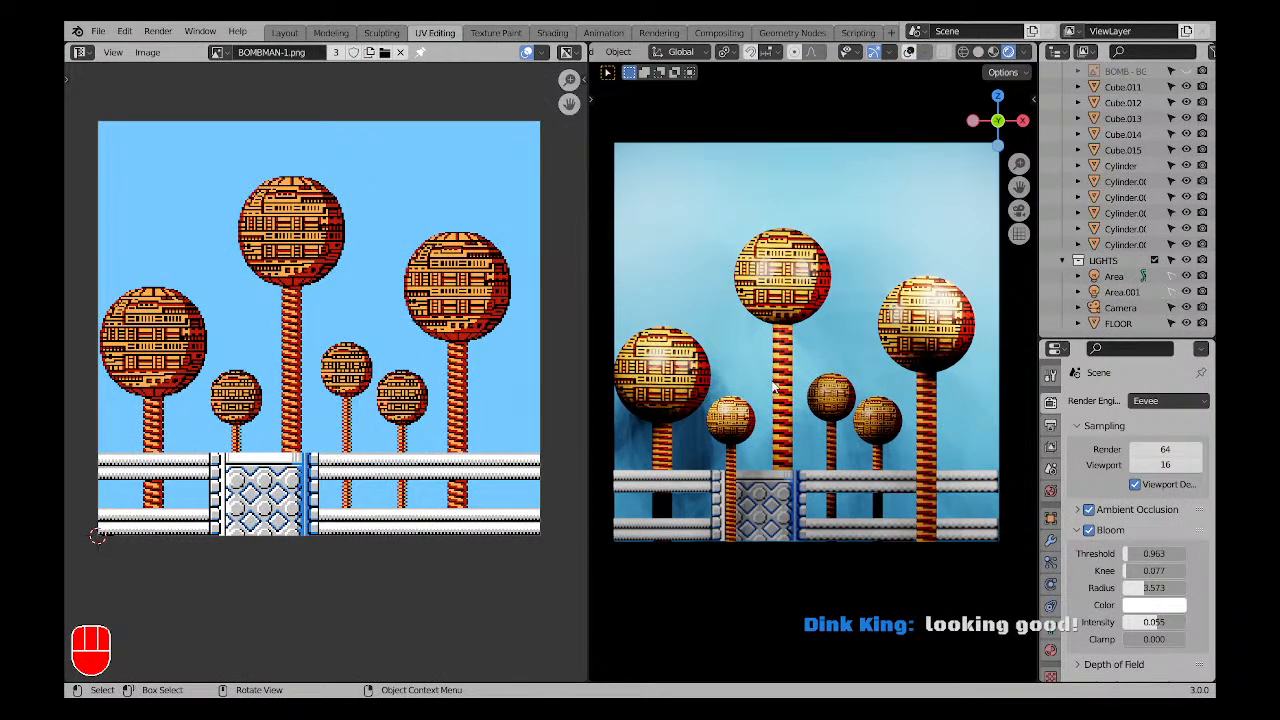
# Enter Edit Mode on the tallest sphere-topped pole and select its linked sphere faces to show their UVs over the texture.
pyautogui.click(802, 283)
pyautogui.press('Tab')
pyautogui.press('Tab')
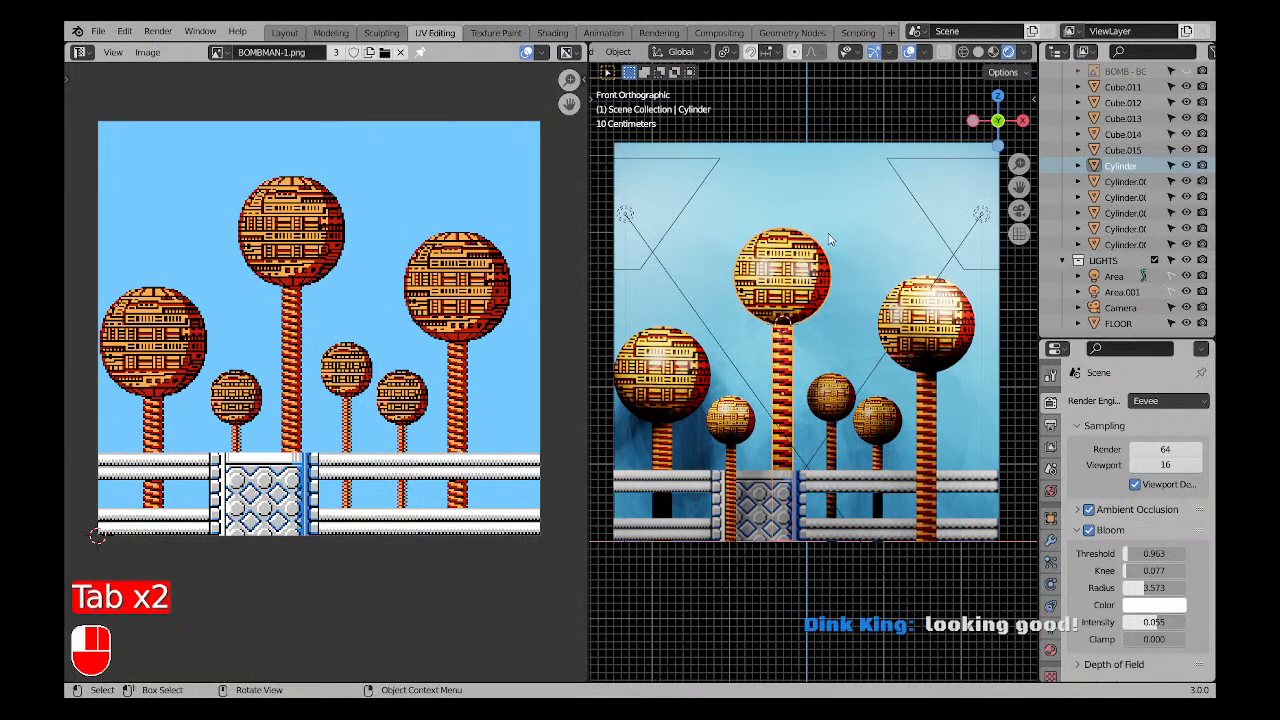
pyautogui.press('Tab')
pyautogui.press('a')
pyautogui.press('a')
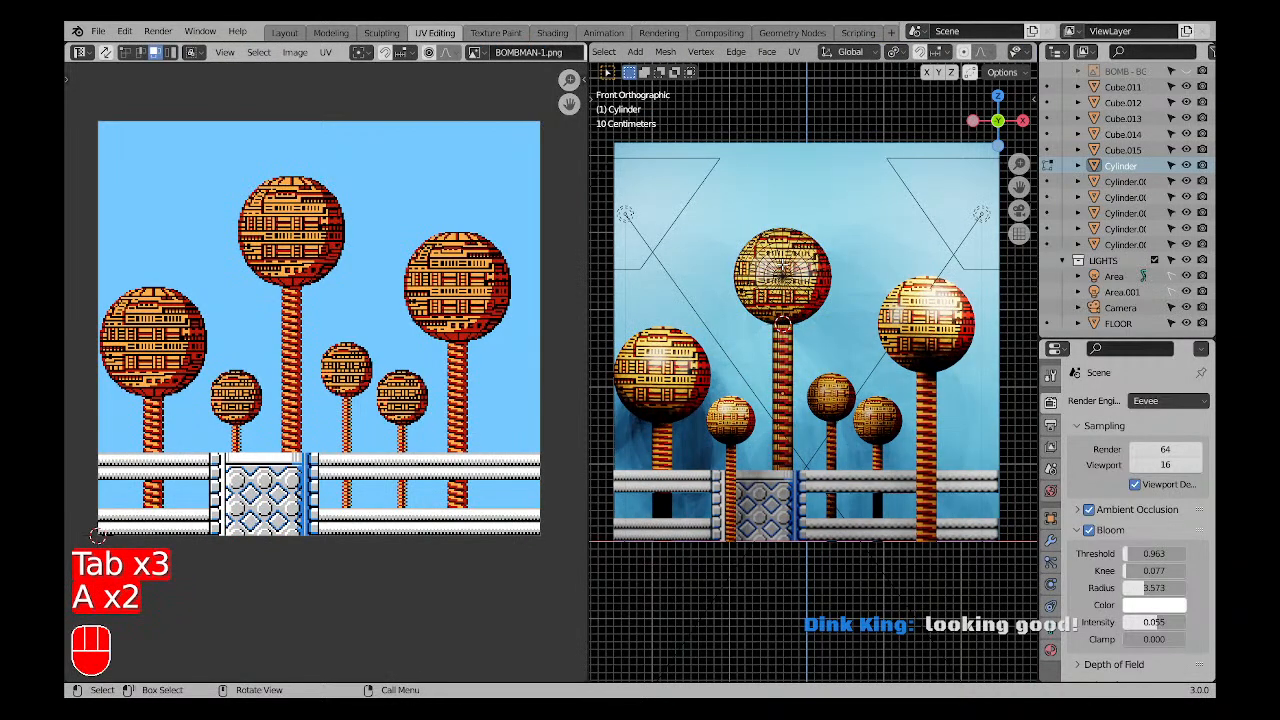
pyautogui.press('l')
pyautogui.scroll(4, 325, 243)
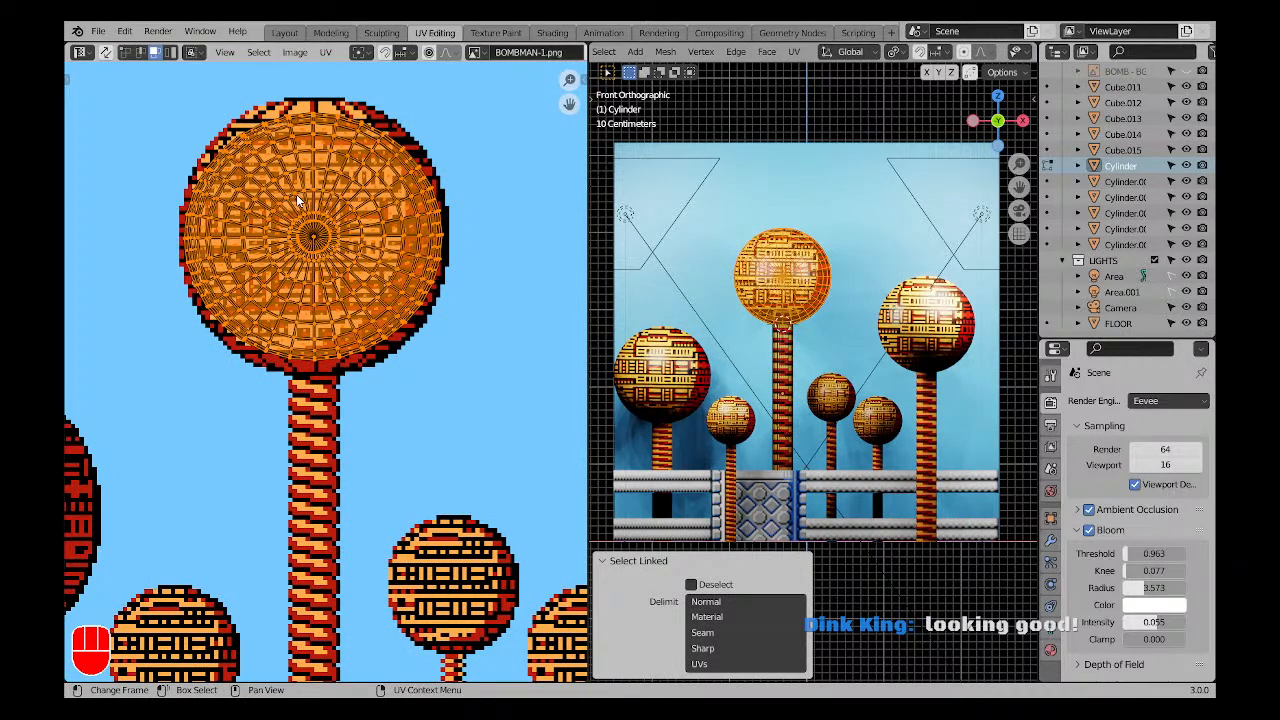
# Clear the sphere selection, hide the viewport overlays and examine the Bomb Man stage's depth from an angle.
pyautogui.scroll(-2, 296, 194)
pyautogui.press('a')
pyautogui.press('a')
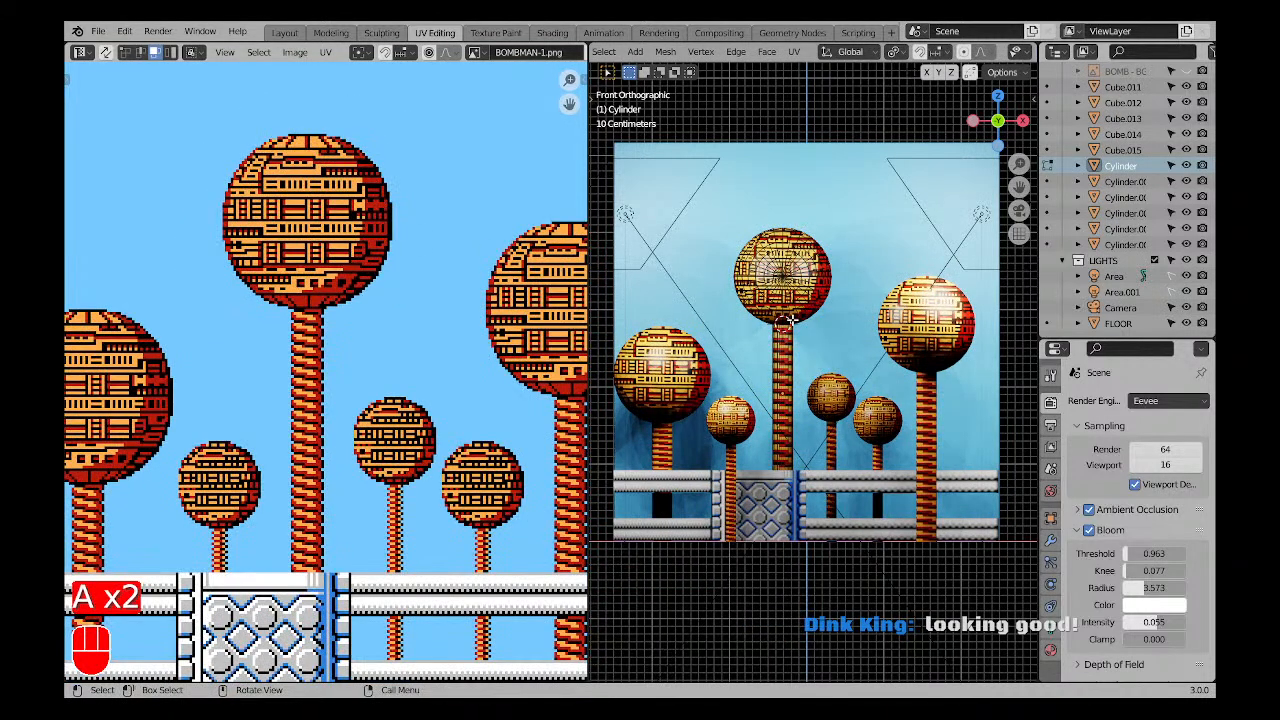
pyautogui.scroll(-3, 965, 62)
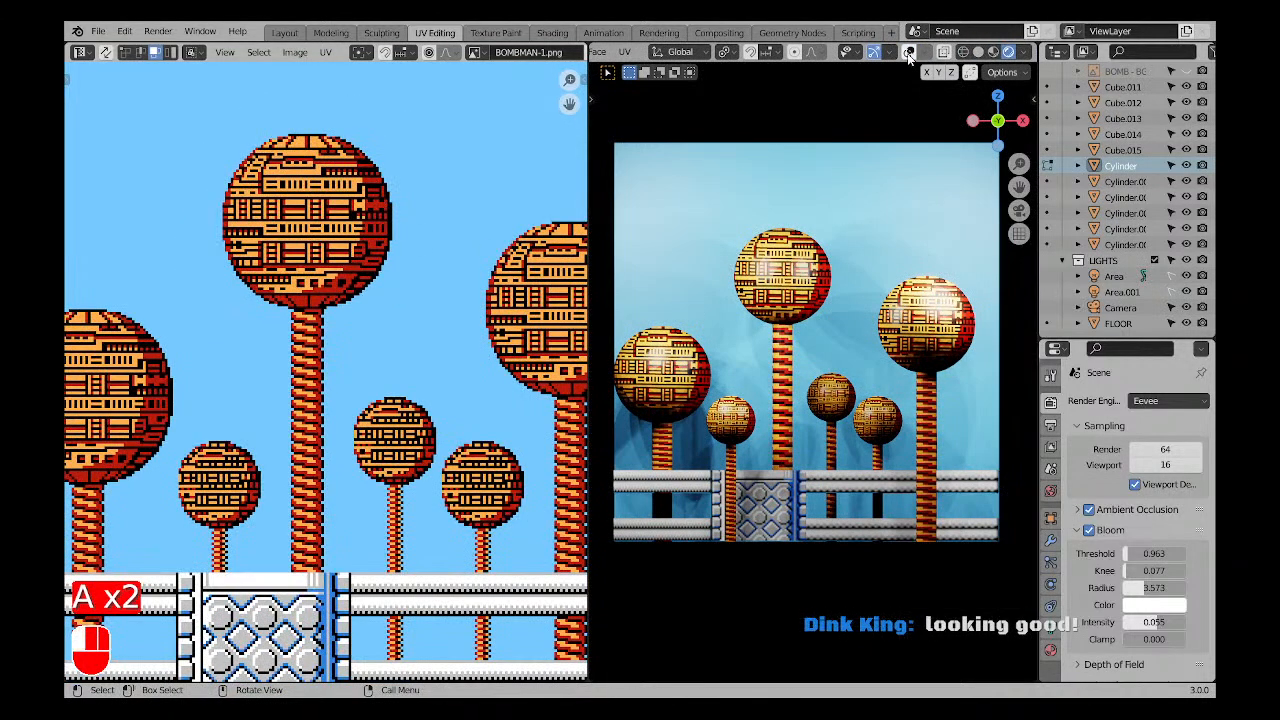
pyautogui.click(910, 52)
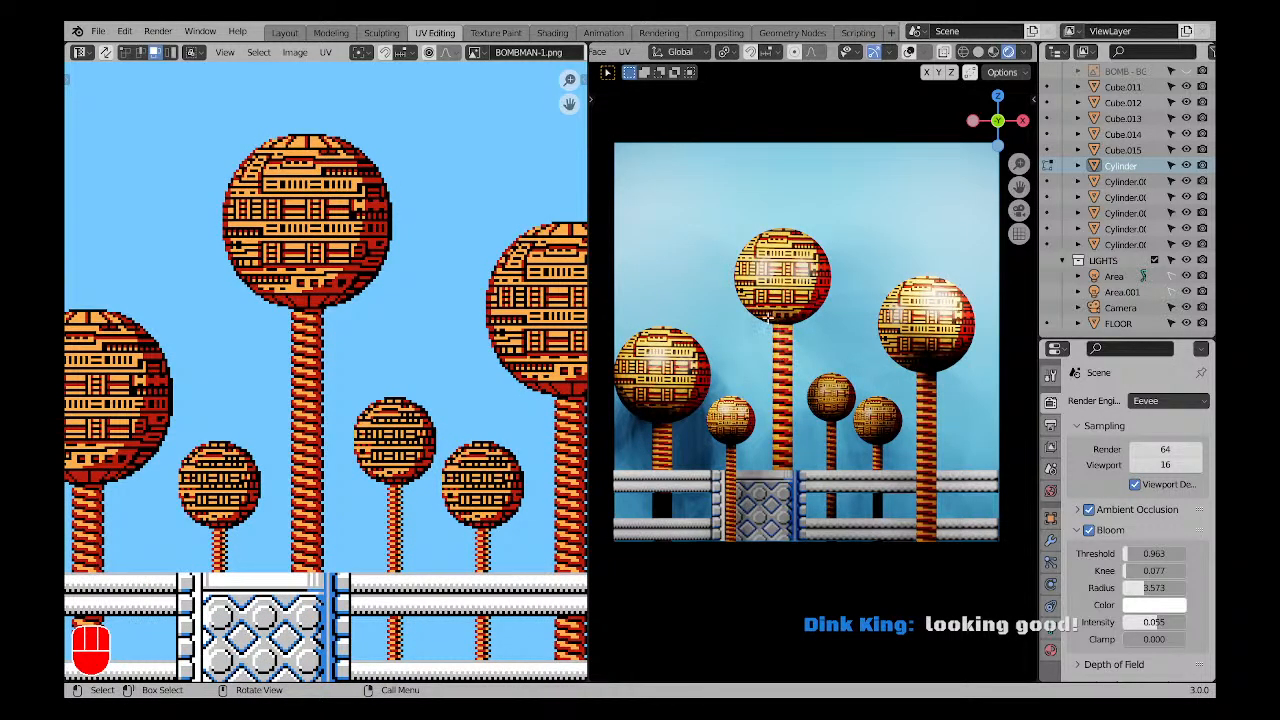
pyautogui.moveTo(756, 403); pyautogui.dragTo(850, 420, button='middle')
pyautogui.scroll(-5, 258, 295)
pyautogui.scroll(2, 309, 300)
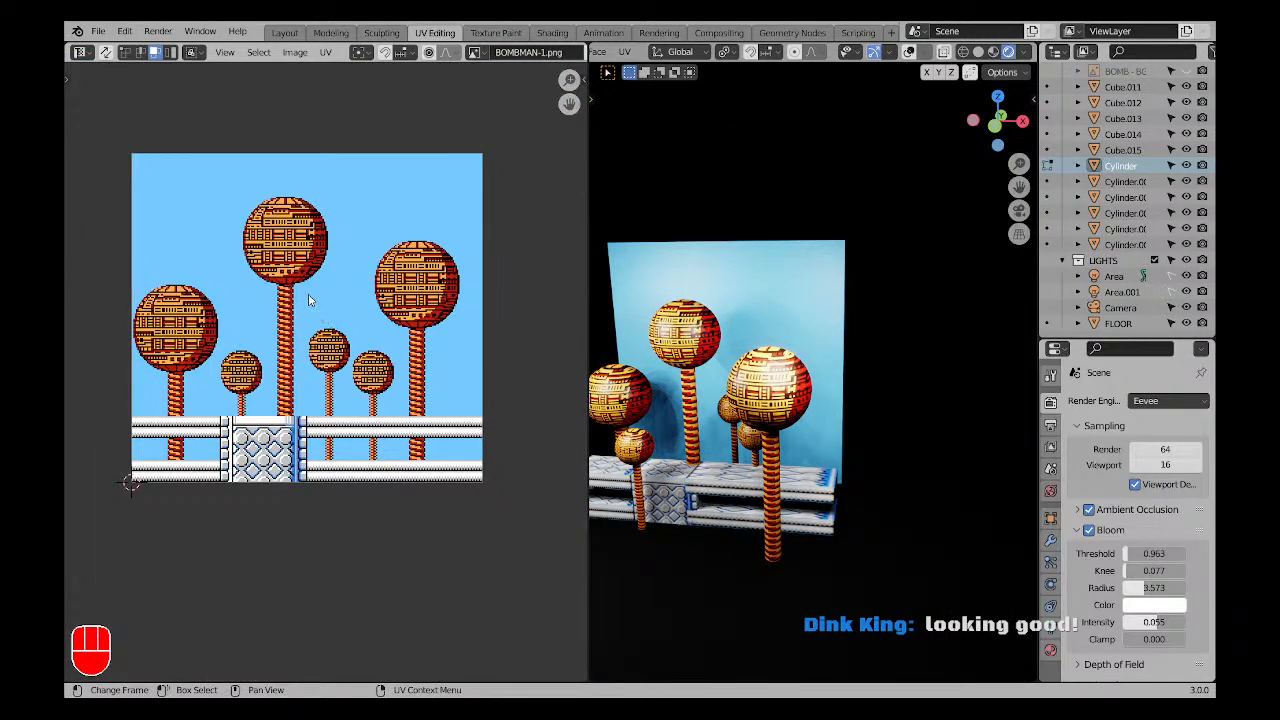
pyautogui.keyDown('shift'); pyautogui.moveTo(750, 437); pyautogui.dragTo(895, 355, button='middle'); pyautogui.keyUp('shift')
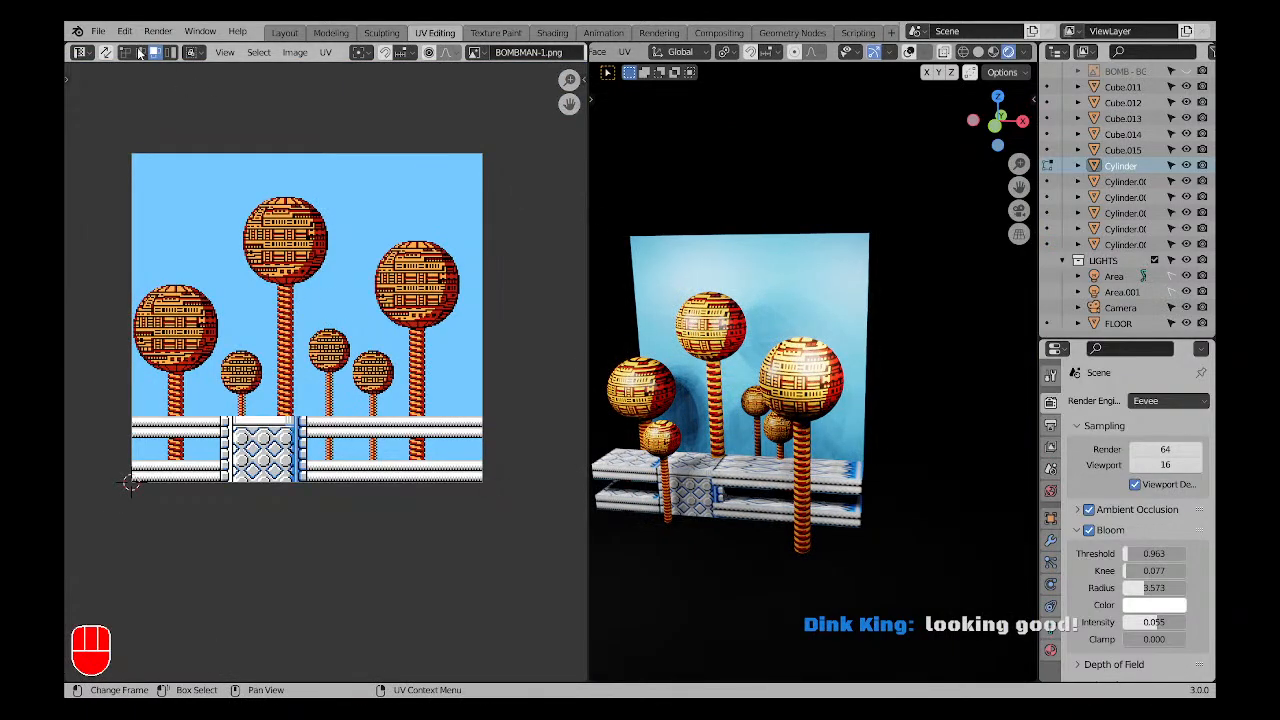
# Open the recent file ELECMAN.blend and display the Elec Man stage in front view with material preview shading.
pyautogui.click(98, 31)
pyautogui.moveTo(133, 82)
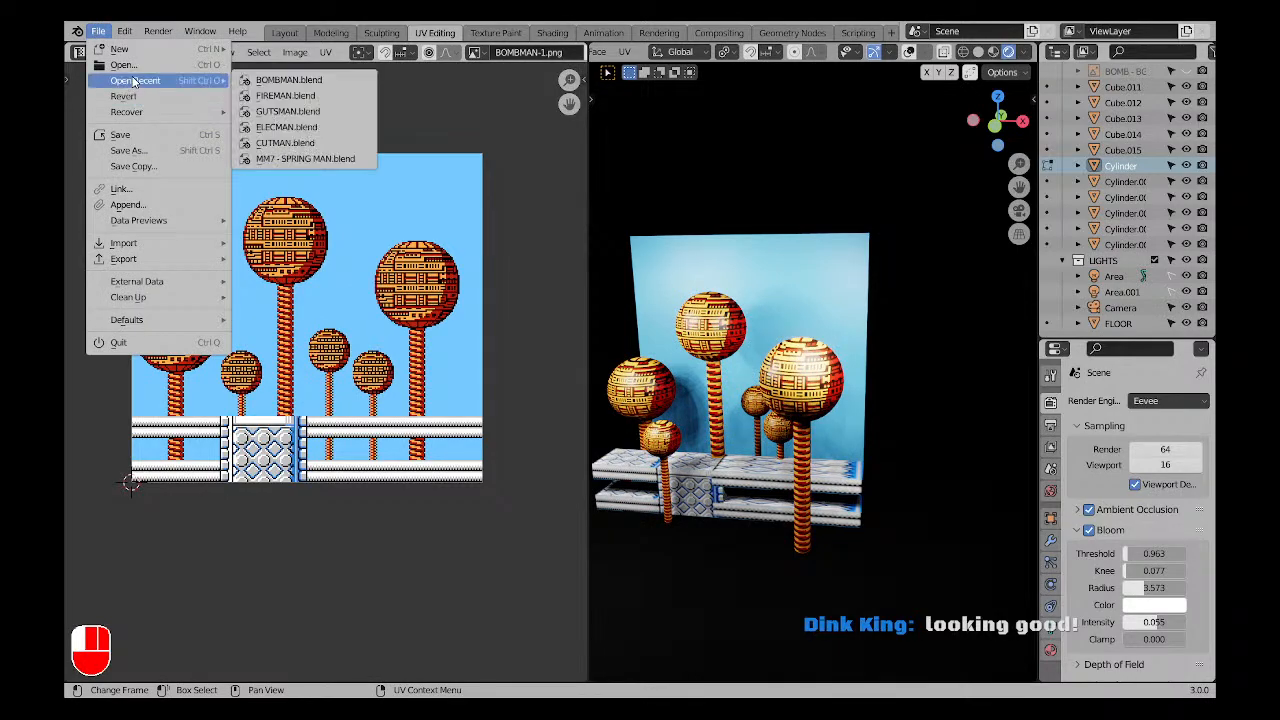
pyautogui.click(305, 126)
pyautogui.click(652, 386)
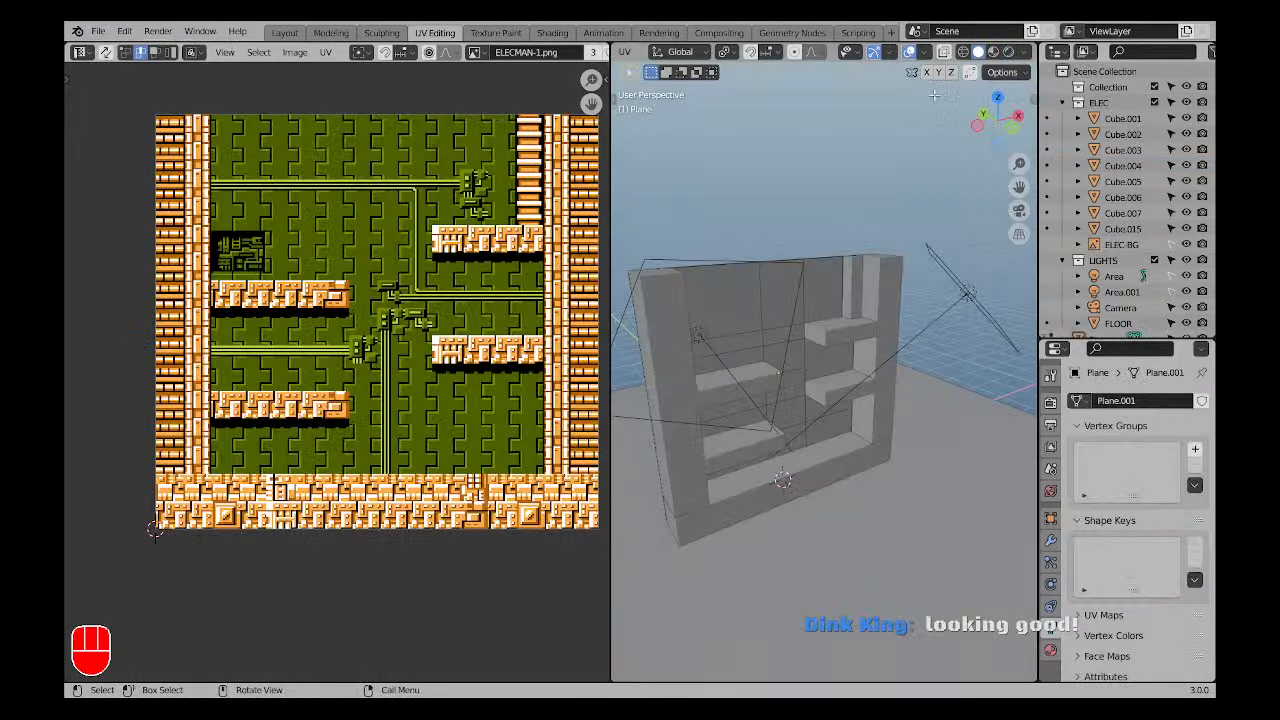
pyautogui.click(993, 52)
pyautogui.press('KP_1')
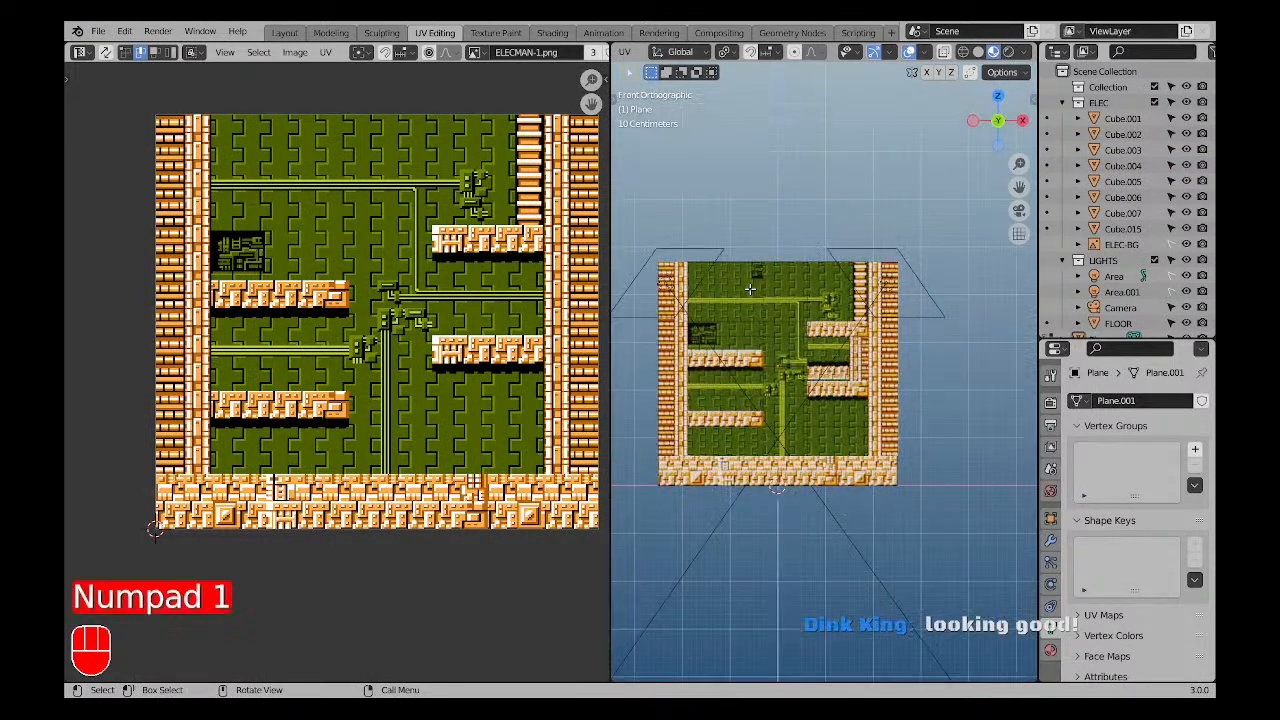
# Examine the Elec Man stage's platforms and side walls in rendered shading from an angle.
pyautogui.scroll(3, 793, 394)
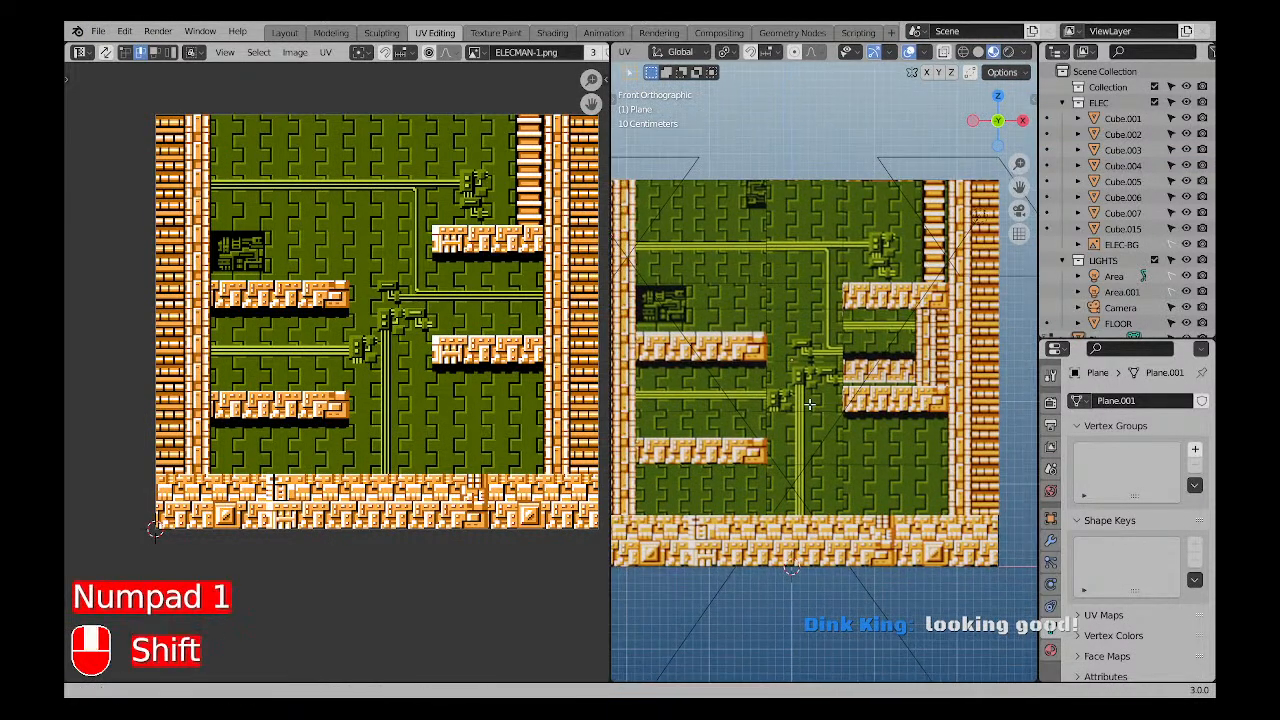
pyautogui.click(1009, 57)
pyautogui.moveTo(836, 393); pyautogui.dragTo(845, 290, button='middle')
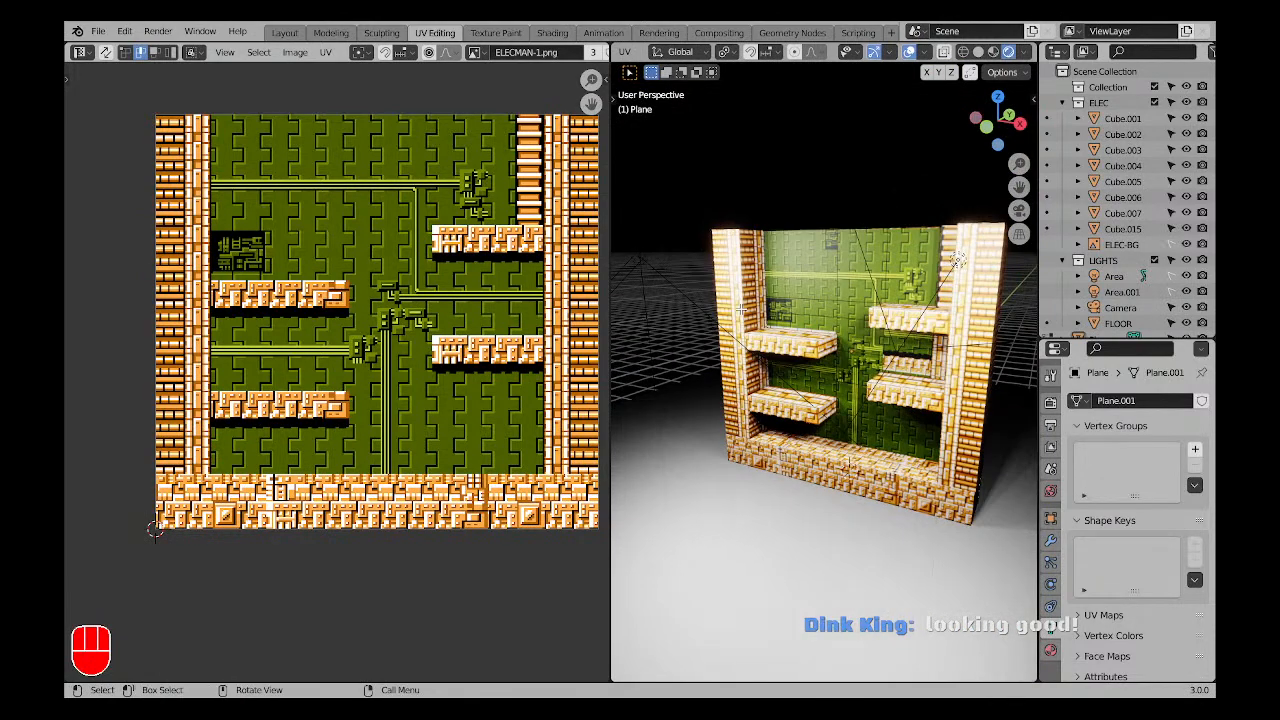
# Open the recent file CUTMAN.blend and show the Cut Man stage from an angle in rendered shading.
pyautogui.click(100, 33)
pyautogui.moveTo(119, 84)
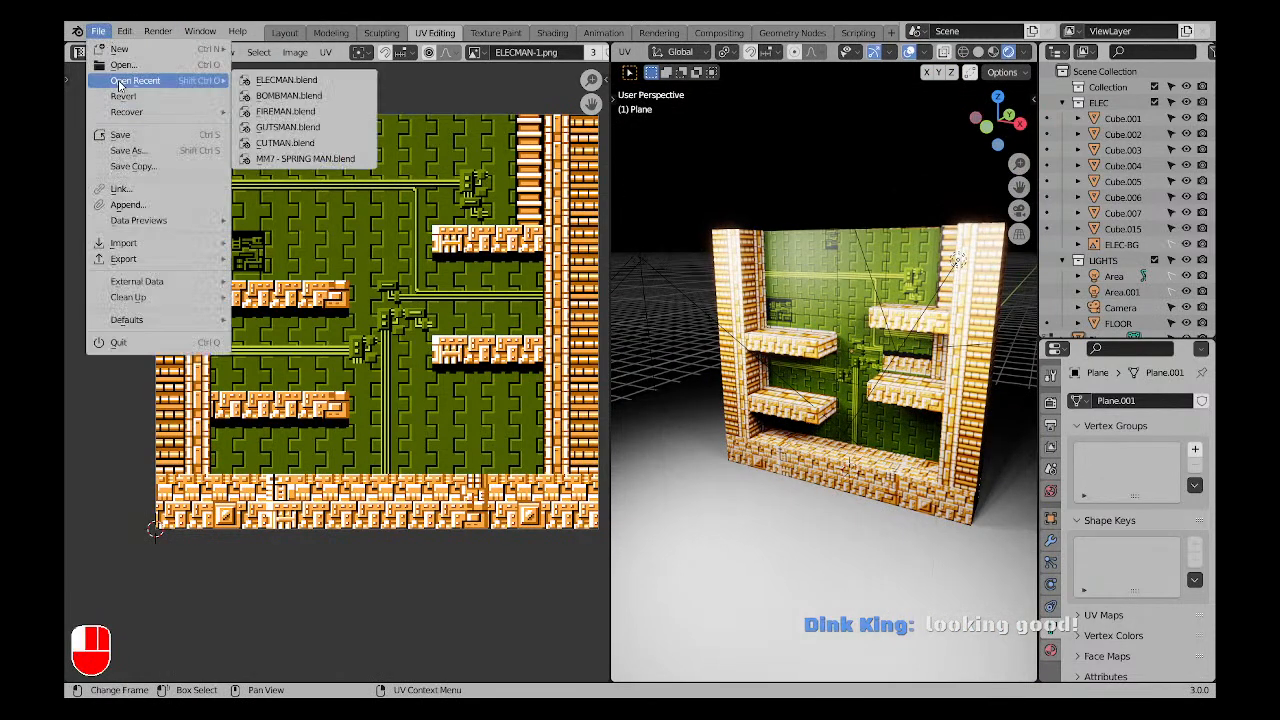
pyautogui.click(295, 145)
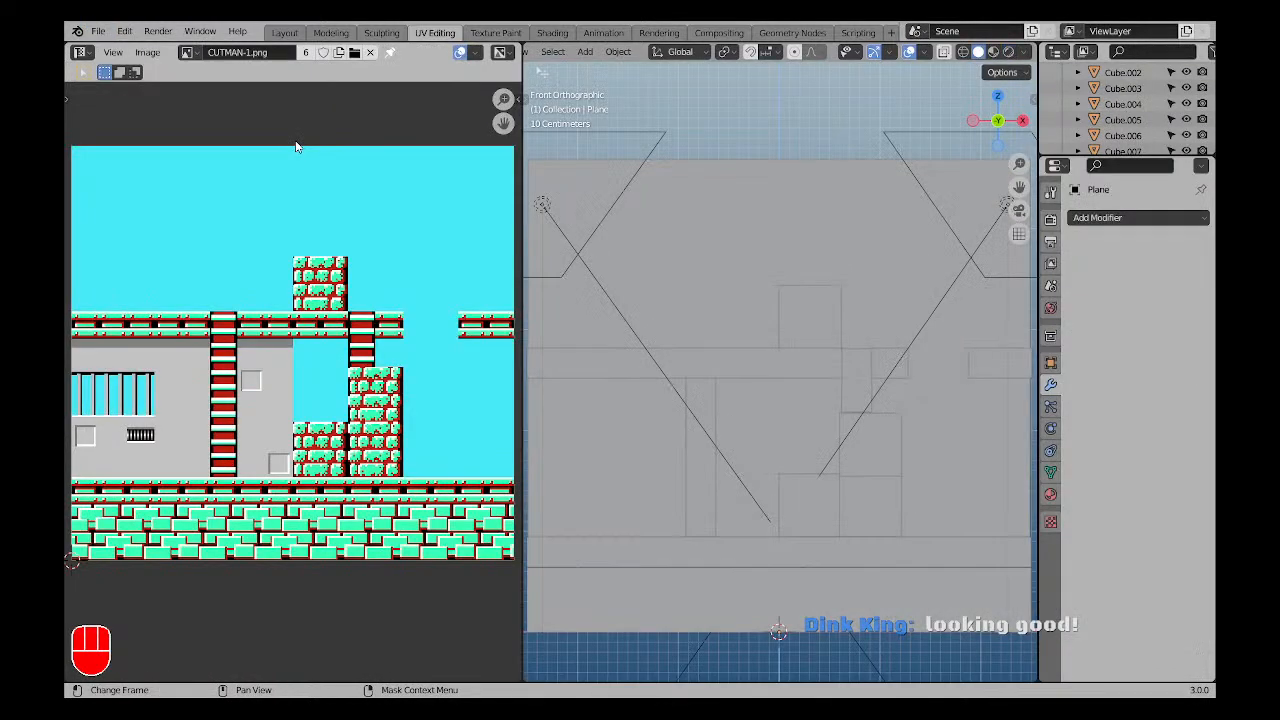
pyautogui.scroll(-1, 790, 370)
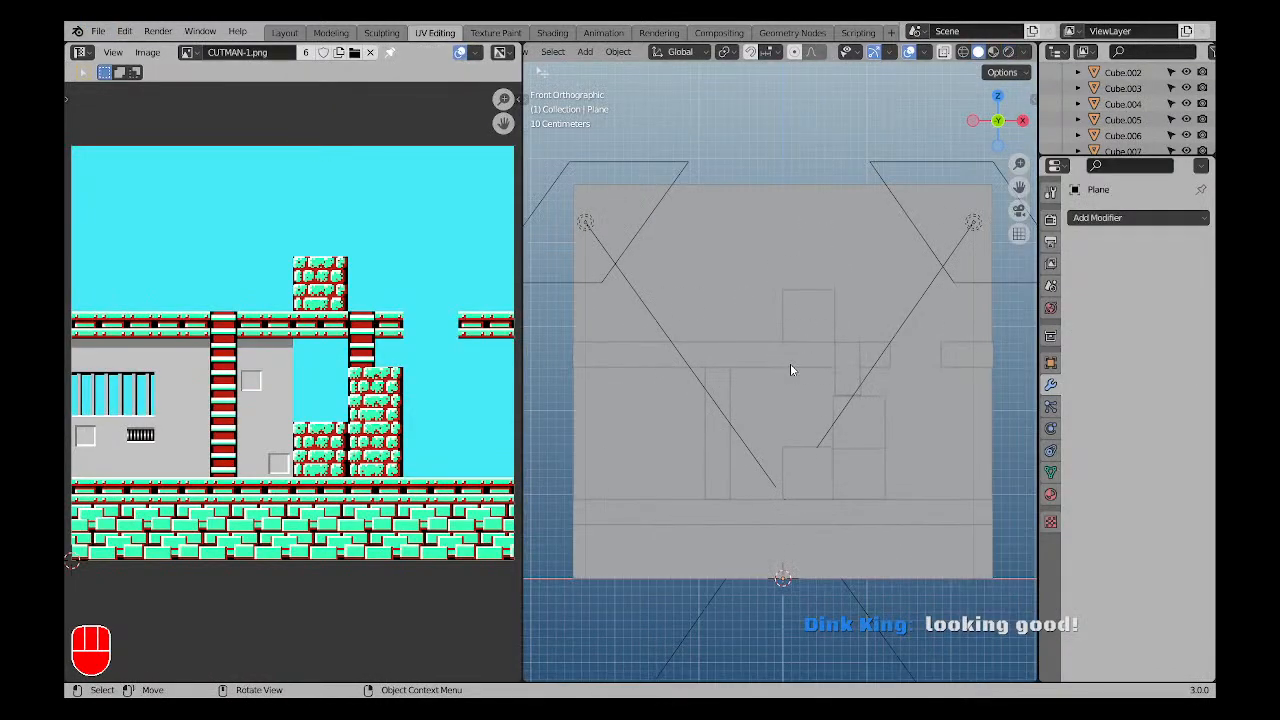
pyautogui.click(993, 52)
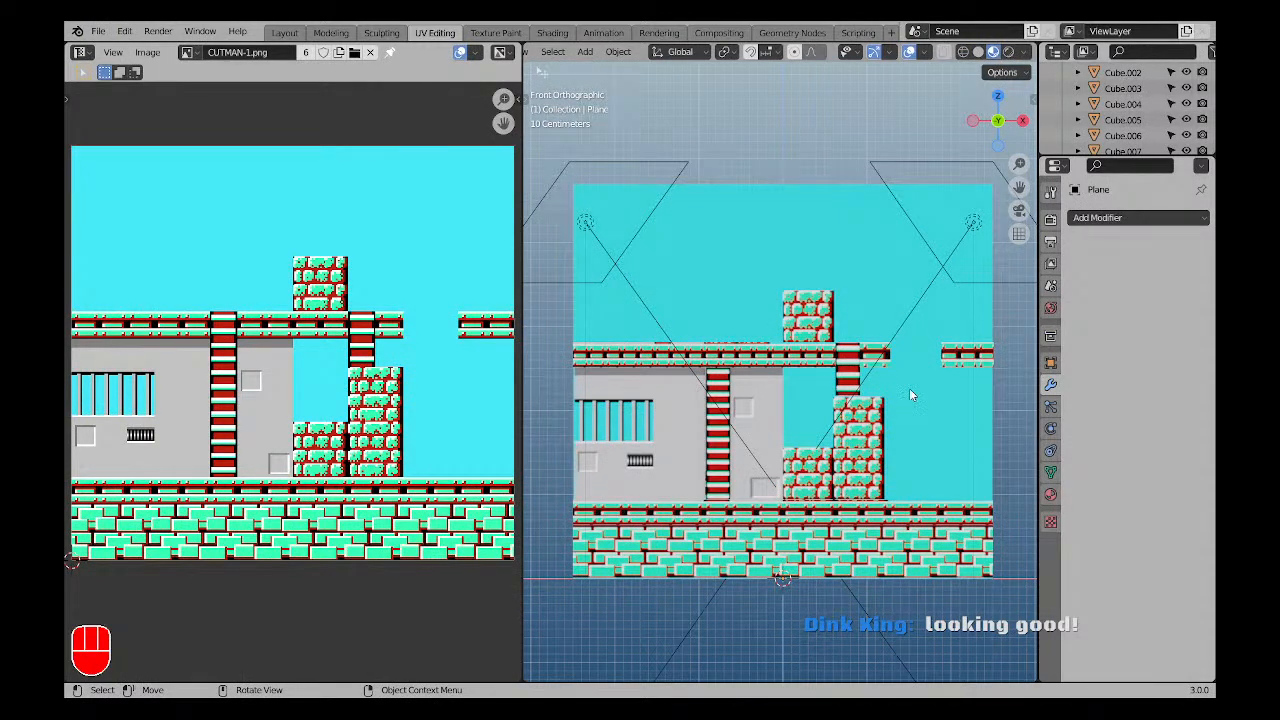
pyautogui.click(1008, 52)
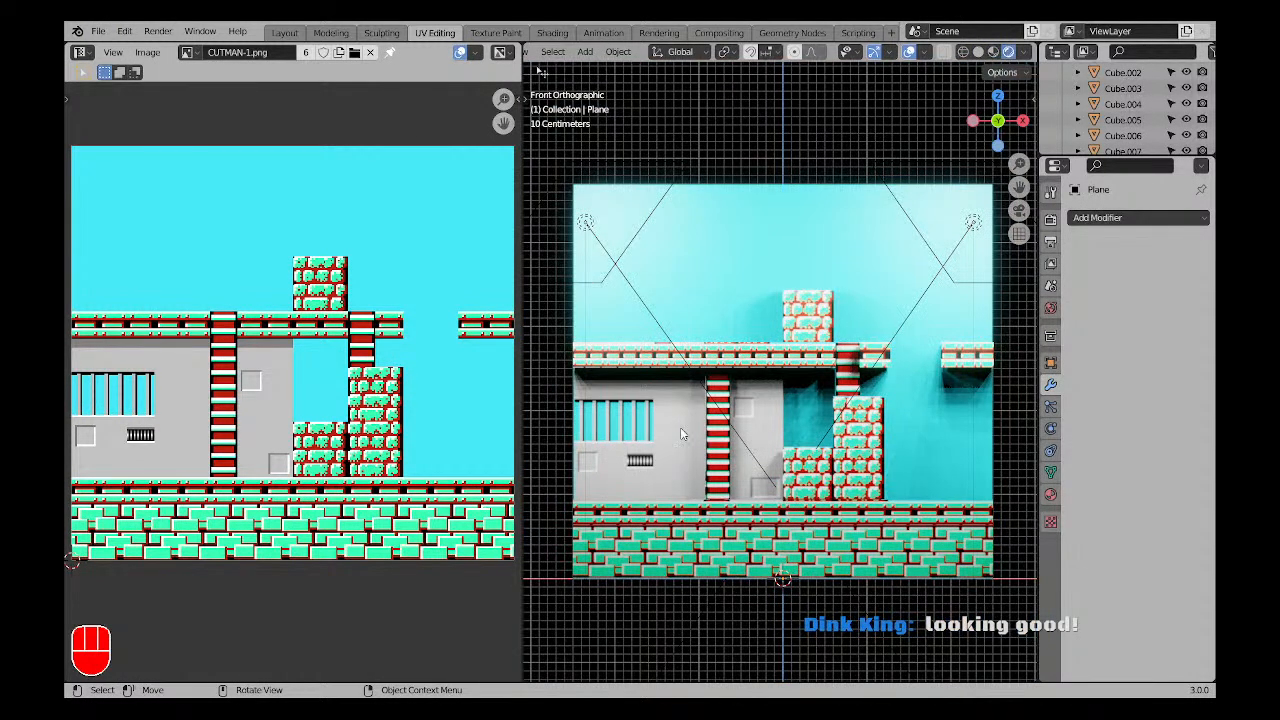
pyautogui.moveTo(680, 427)
pyautogui.mouseDown(button='middle')
pyautogui.moveTo(895, 429)
pyautogui.moveTo(839, 349)
pyautogui.moveTo(742, 417)
pyautogui.moveTo(740, 228)
pyautogui.mouseUp(button='middle')
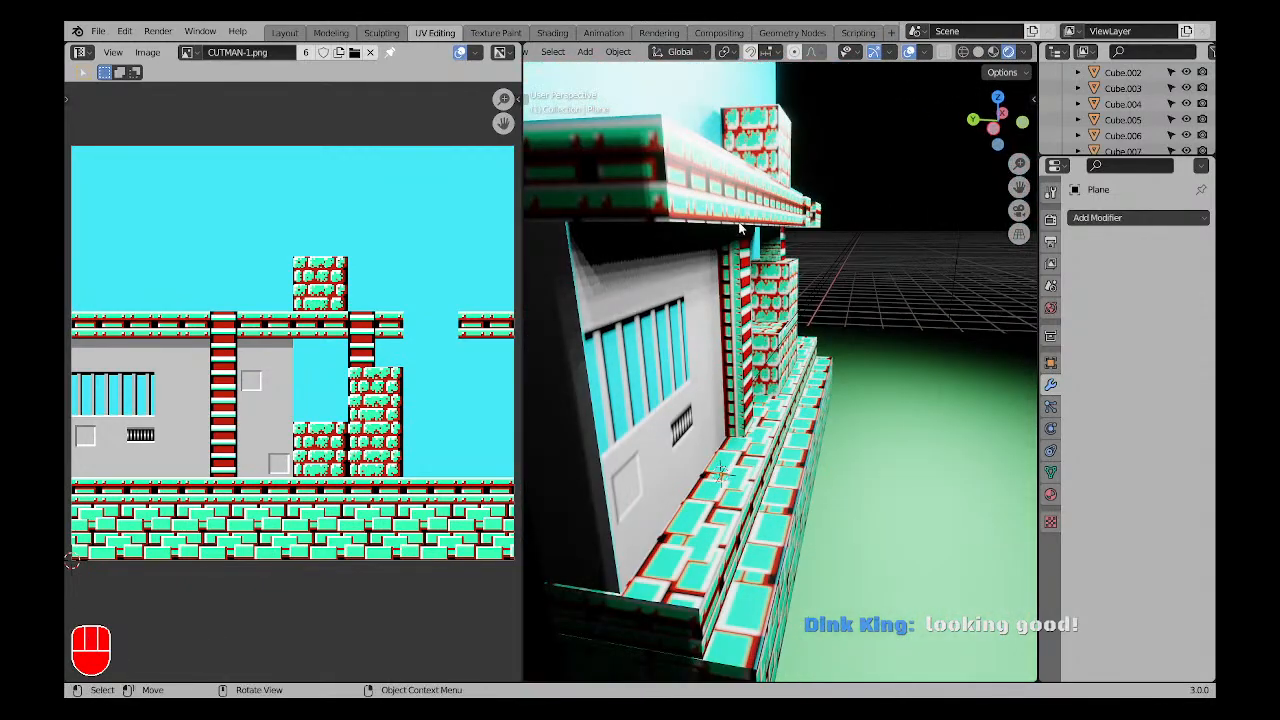
pyautogui.keyDown('shift'); pyautogui.moveTo(837, 248); pyautogui.dragTo(718, 290, button='middle'); pyautogui.keyUp('shift')
pyautogui.keyDown('shift'); pyautogui.moveTo(718, 290); pyautogui.dragTo(835, 400, button='middle'); pyautogui.keyUp('shift')
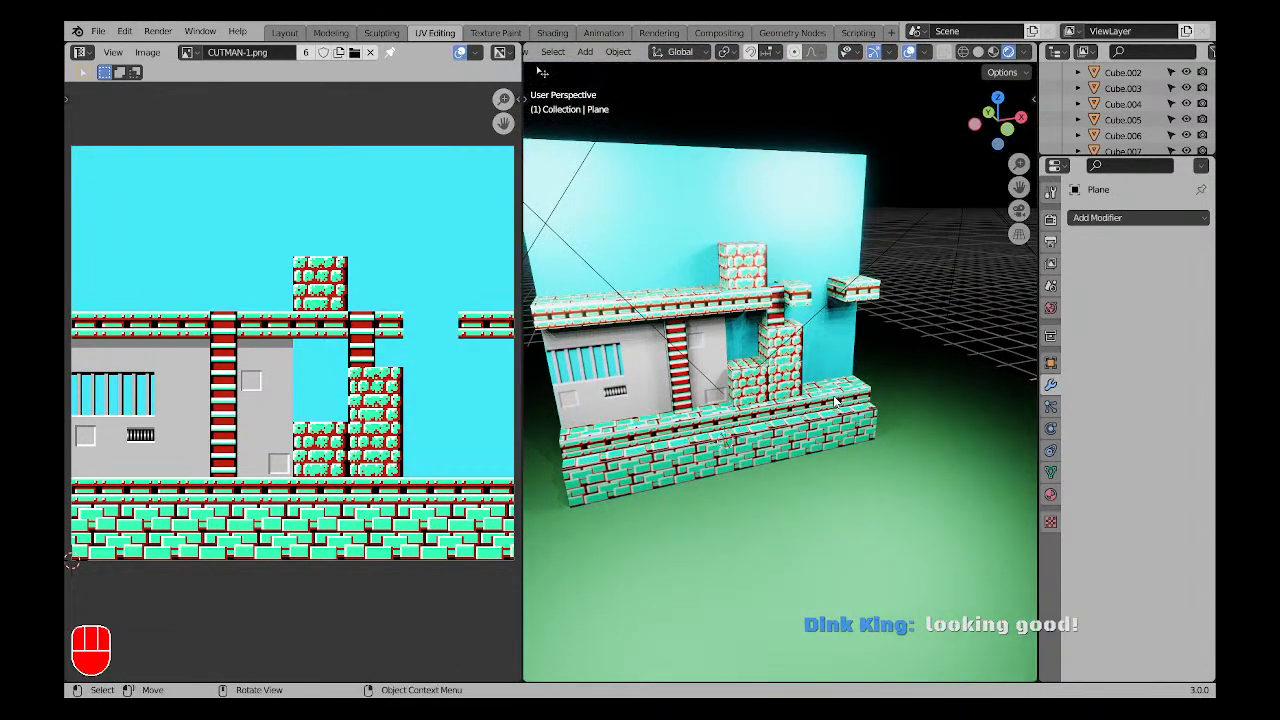
pyautogui.press('d')
pyautogui.press('w')
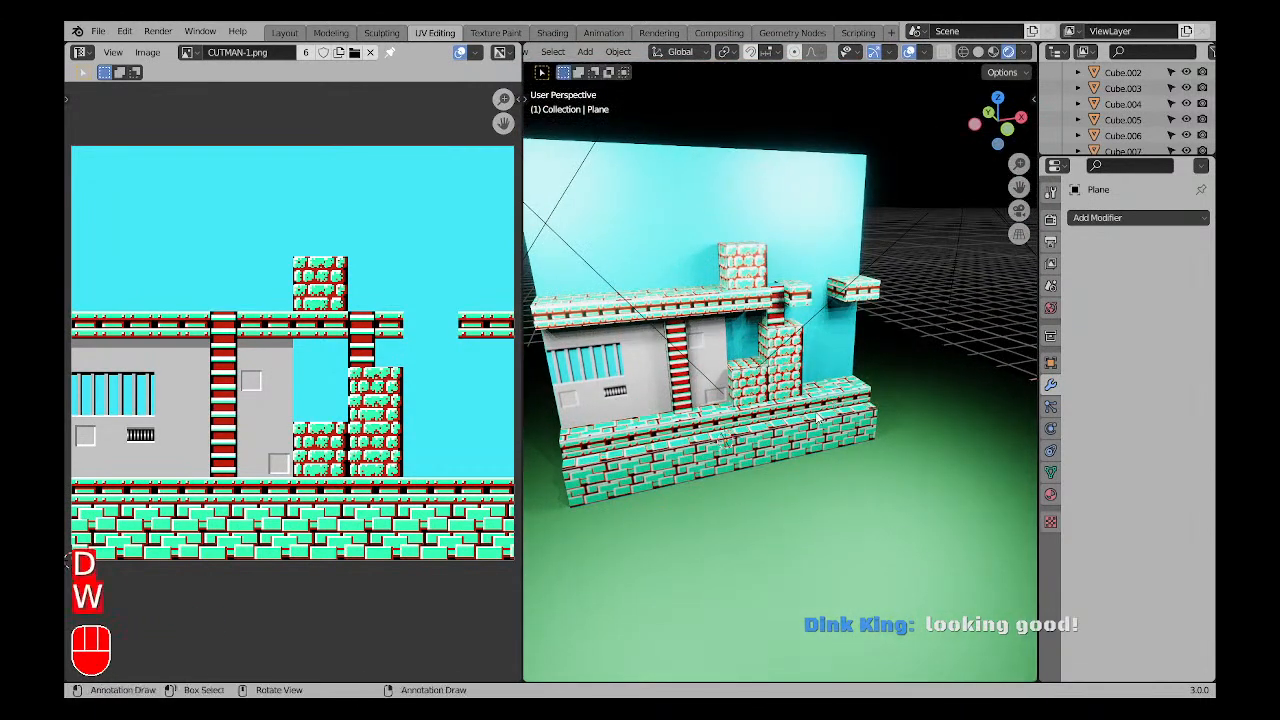
pyautogui.press('d')
pyautogui.press('w')
pyautogui.press('a')
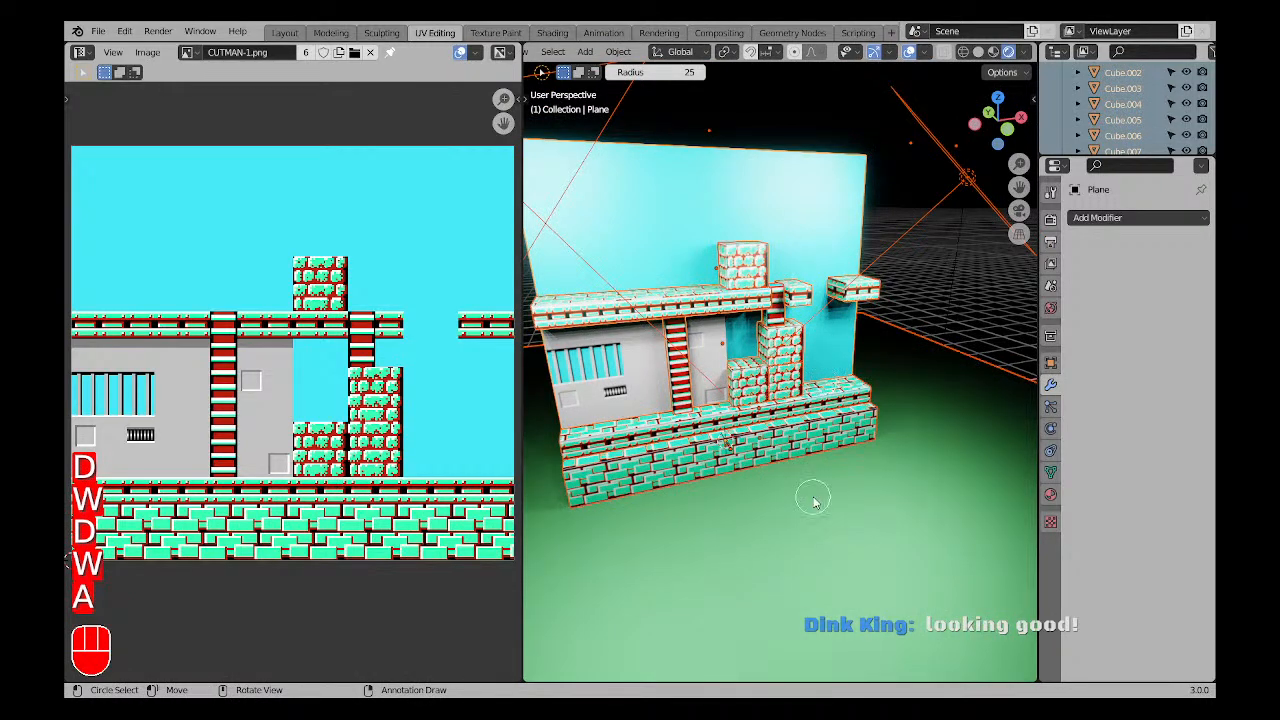
pyautogui.press('Escape')
pyautogui.press('w')
pyautogui.press('w')
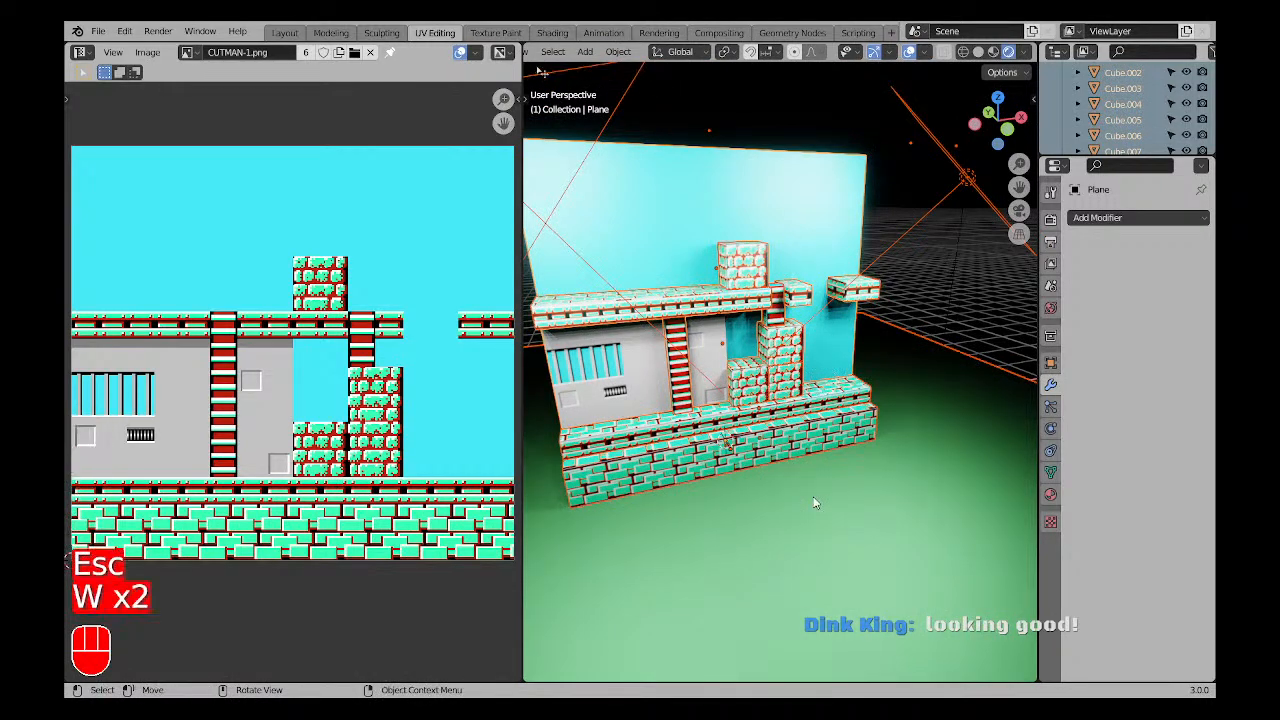
pyautogui.press('Escape')
pyautogui.press('a')
pyautogui.press('a')
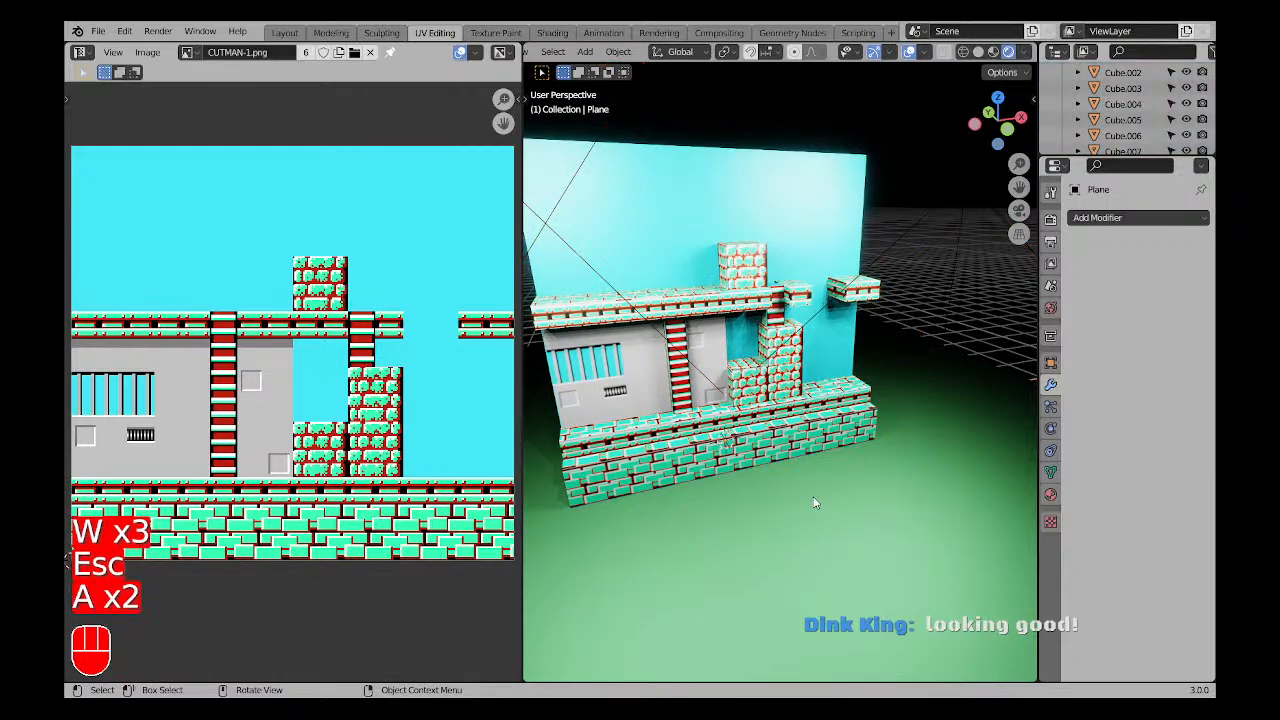
pyautogui.hotkey('shift', 'f')
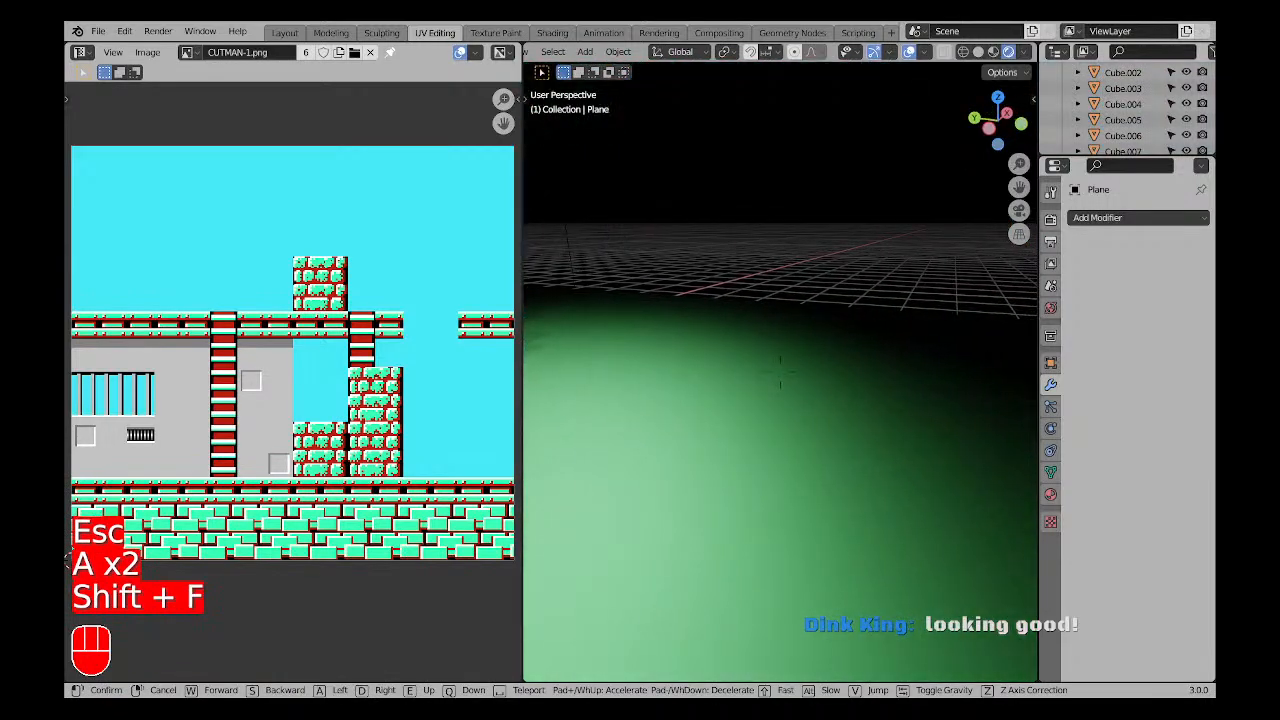
pyautogui.rightClick(780, 371)
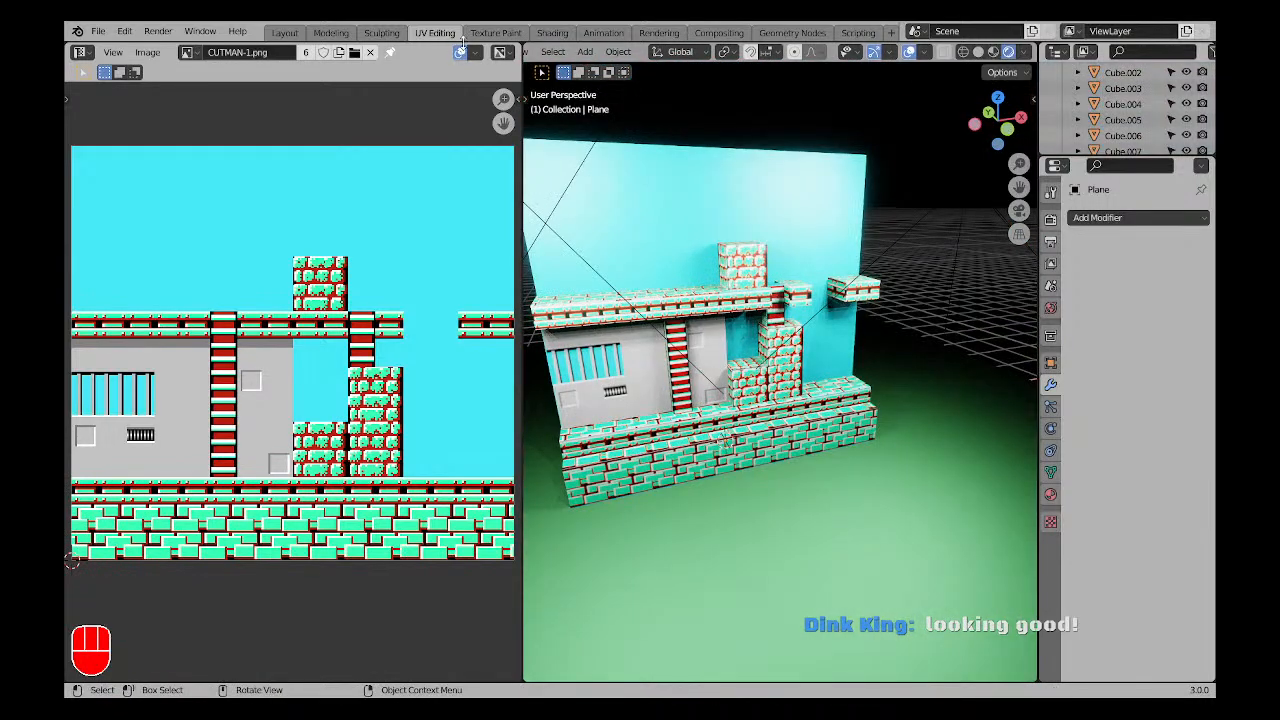
# Switch to the Modeling workspace and frame the Cut Man stage there in rendered shading with nothing selected.
pyautogui.click(346, 38)
pyautogui.scroll(-3, 645, 250)
pyautogui.keyDown('shift'); pyautogui.moveTo(651, 240); pyautogui.dragTo(550, 316, button='middle'); pyautogui.keyUp('shift')
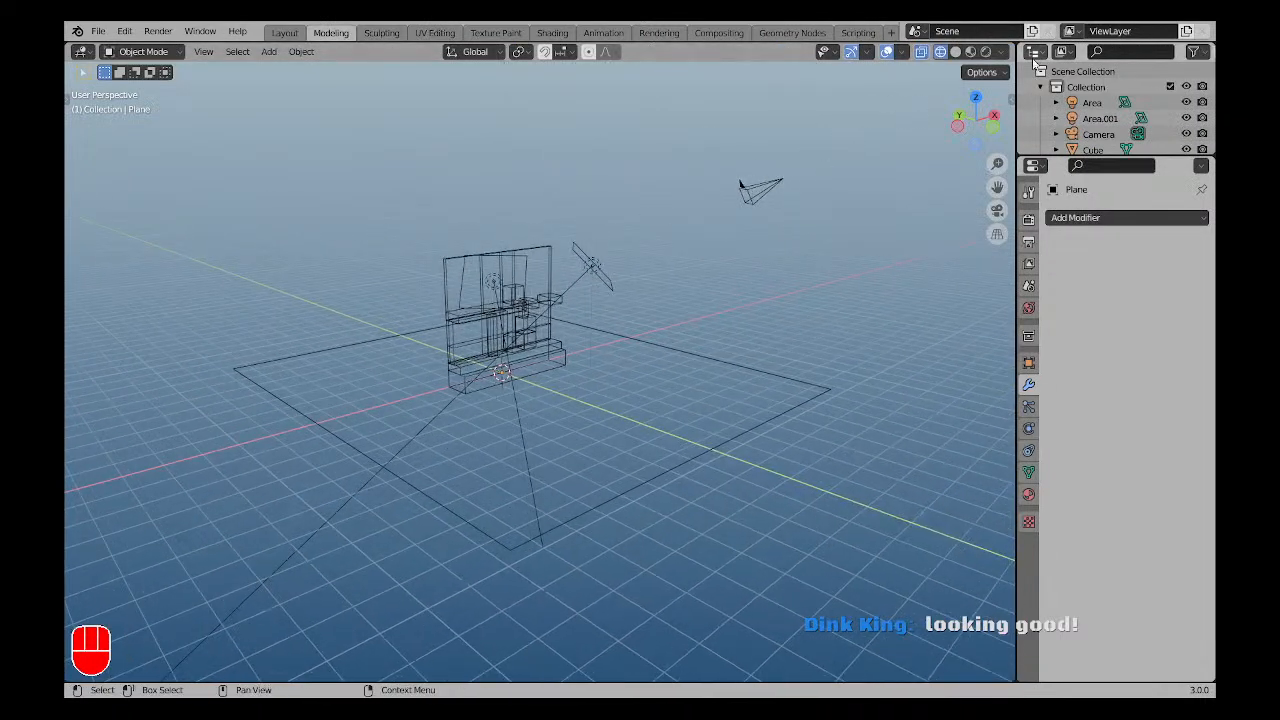
pyautogui.click(987, 52)
pyautogui.press('a')
pyautogui.press('a')
pyautogui.scroll(5, 608, 292)
pyautogui.moveTo(589, 446)
pyautogui.keyDown('shift'); pyautogui.mouseDown(button='middle')
pyautogui.moveTo(629, 338)
pyautogui.moveTo(704, 402)
pyautogui.mouseUp(button='middle'); pyautogui.keyUp('shift')
pyautogui.scroll(-2, 704, 402)
pyautogui.keyDown('shift'); pyautogui.moveTo(607, 318); pyautogui.dragTo(573, 372, button='middle'); pyautogui.keyUp('shift')
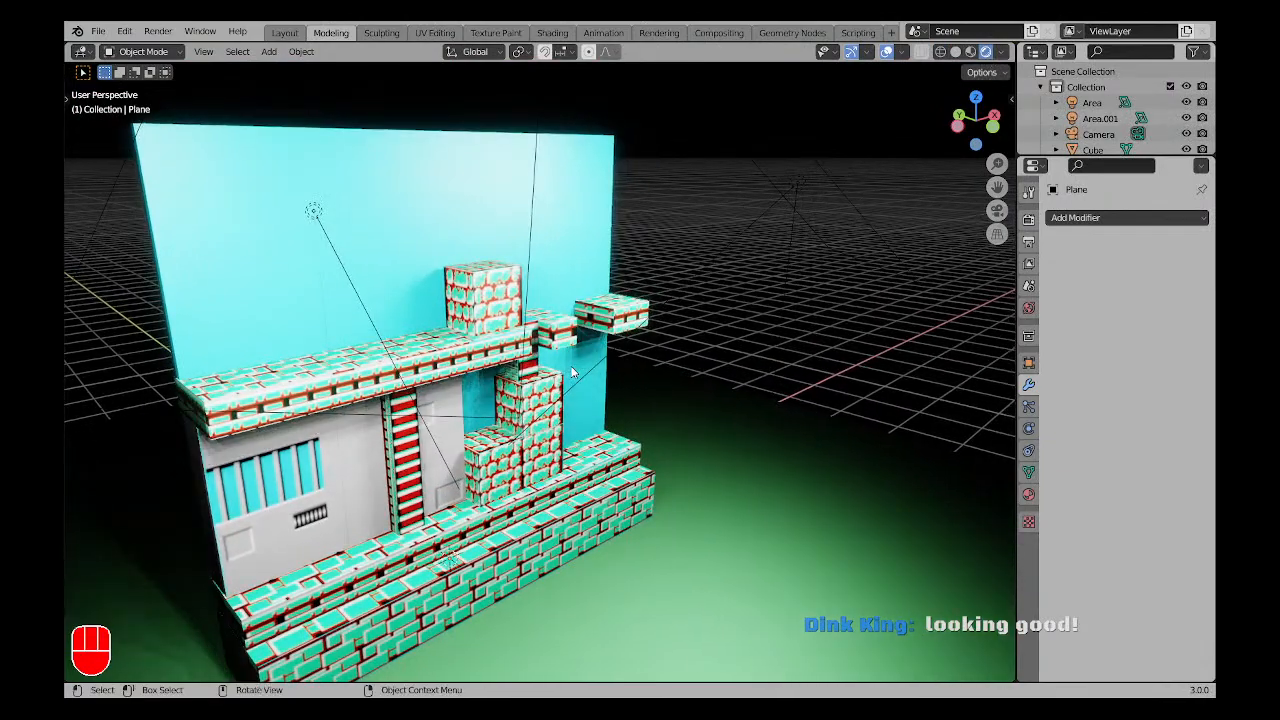
# Walk through the Cut Man stage to examine its ladder, brick steps and platforms from both sides, then leave walk navigation.
pyautogui.hotkey('shift', 'f')
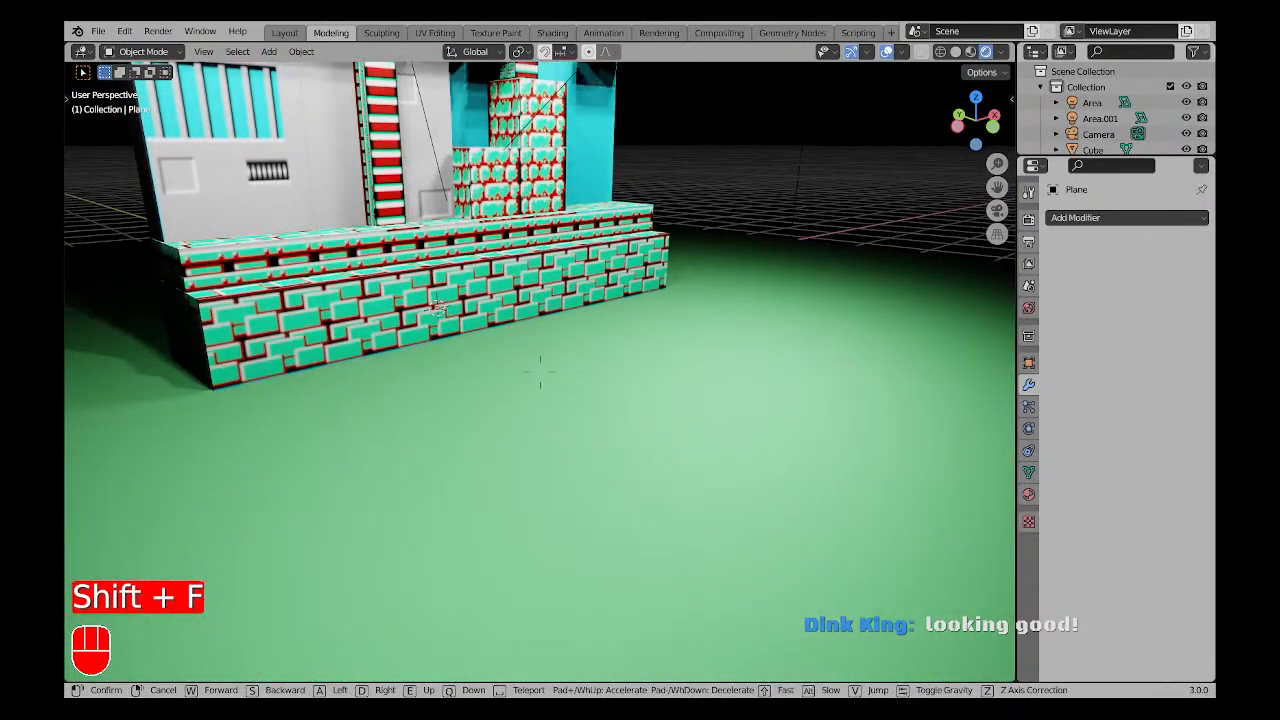
pyautogui.press('d')
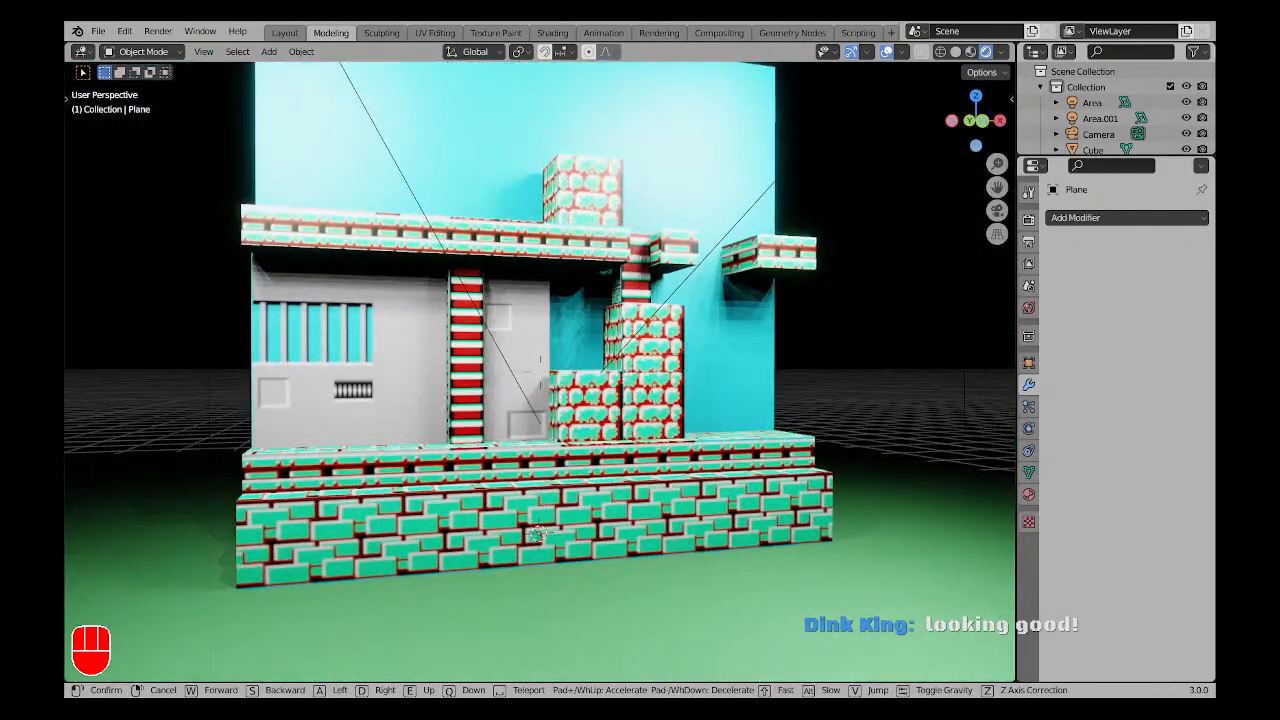
pyautogui.press('d')
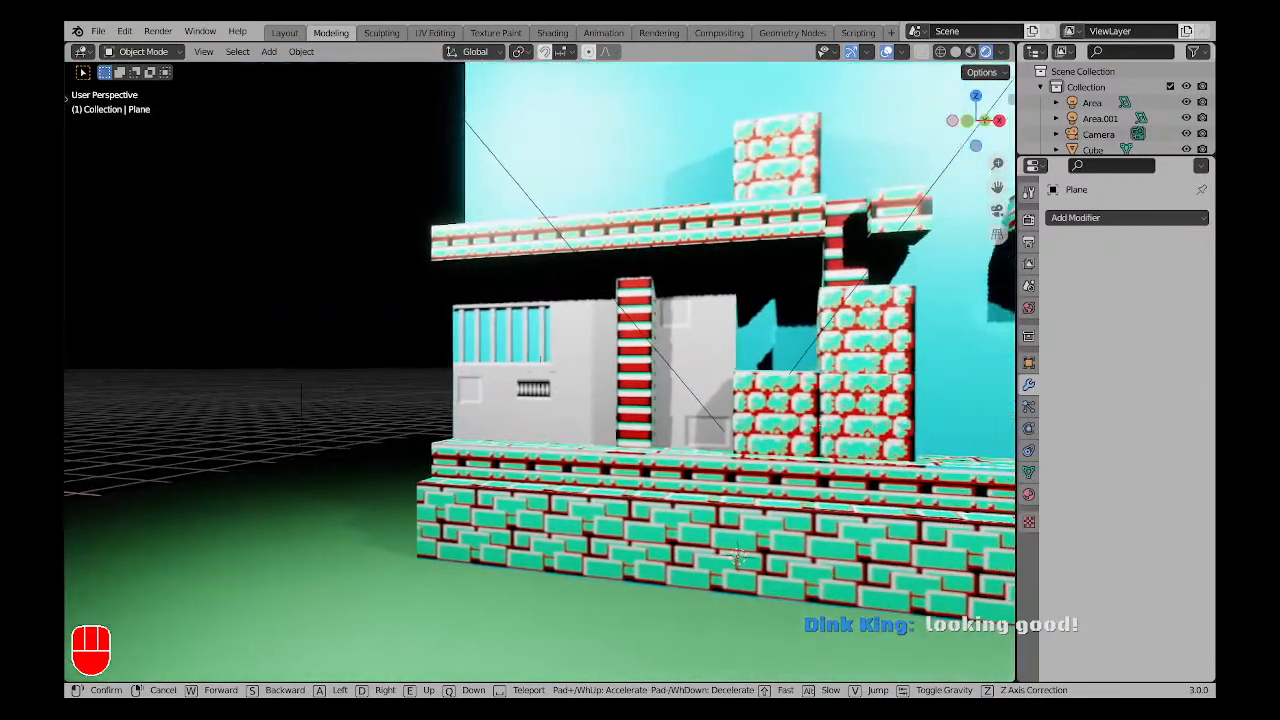
pyautogui.press('d')
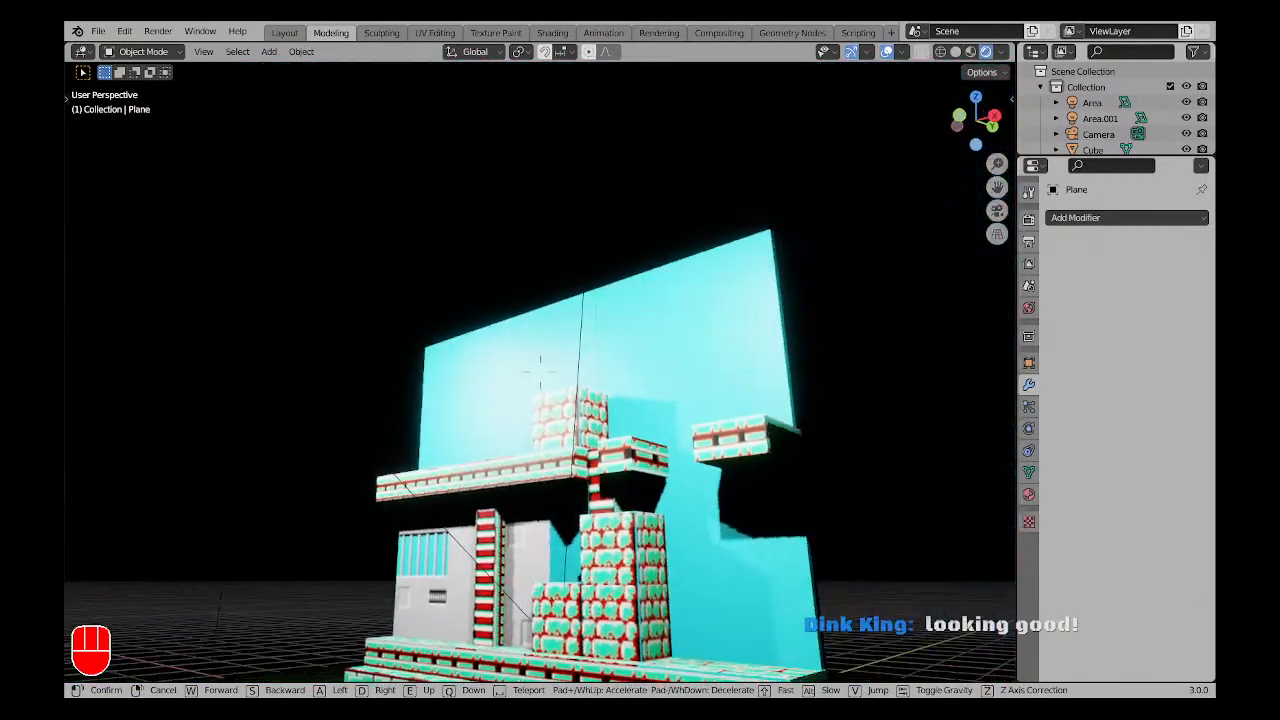
pyautogui.press('w')
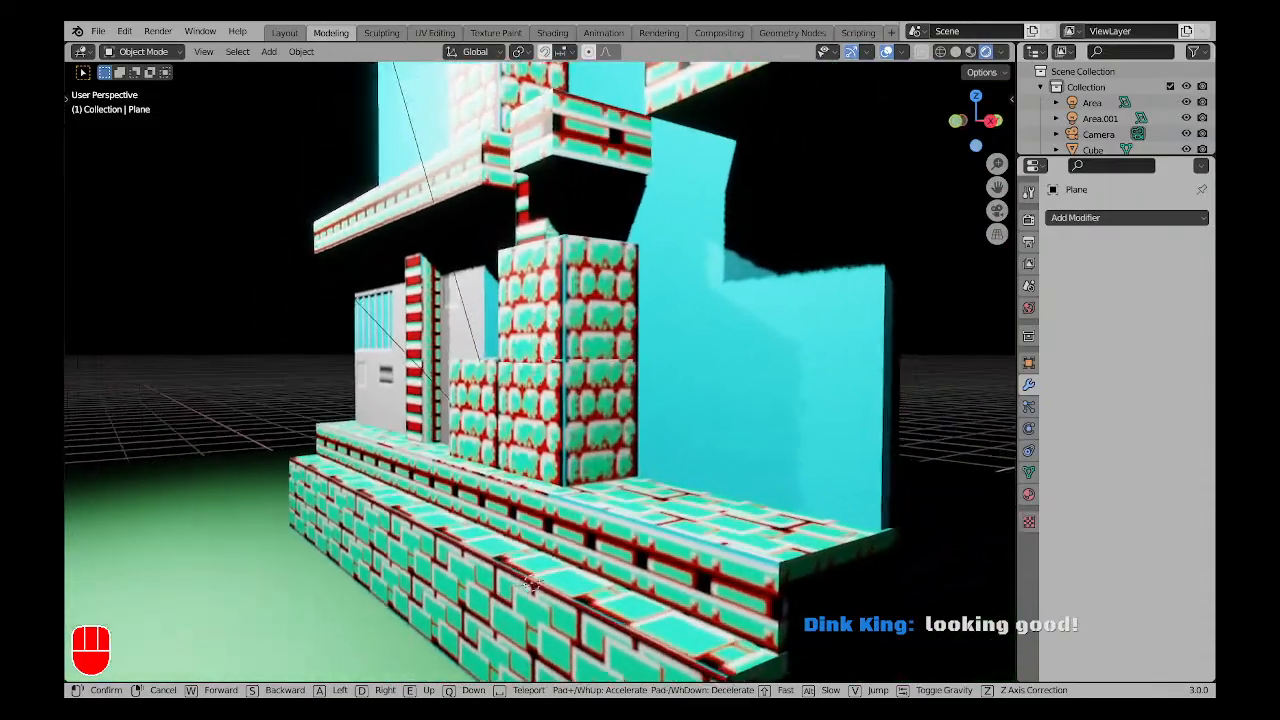
pyautogui.press('s')
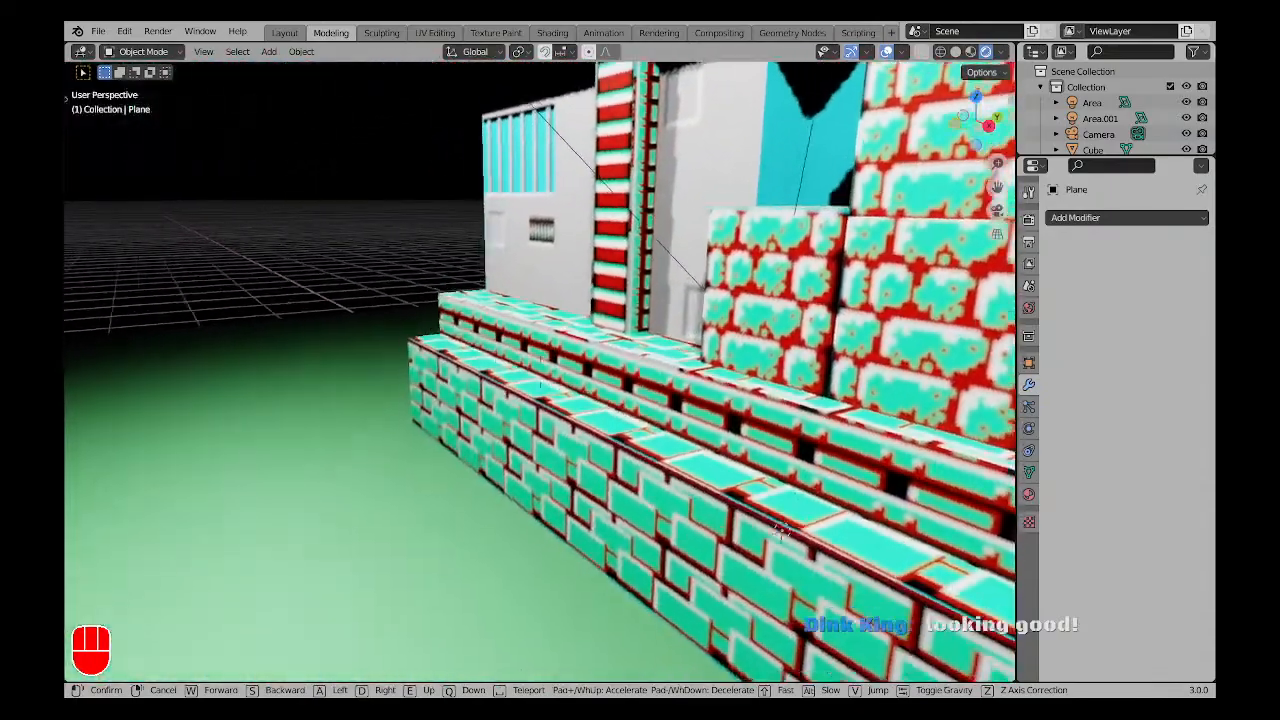
pyautogui.press('a')
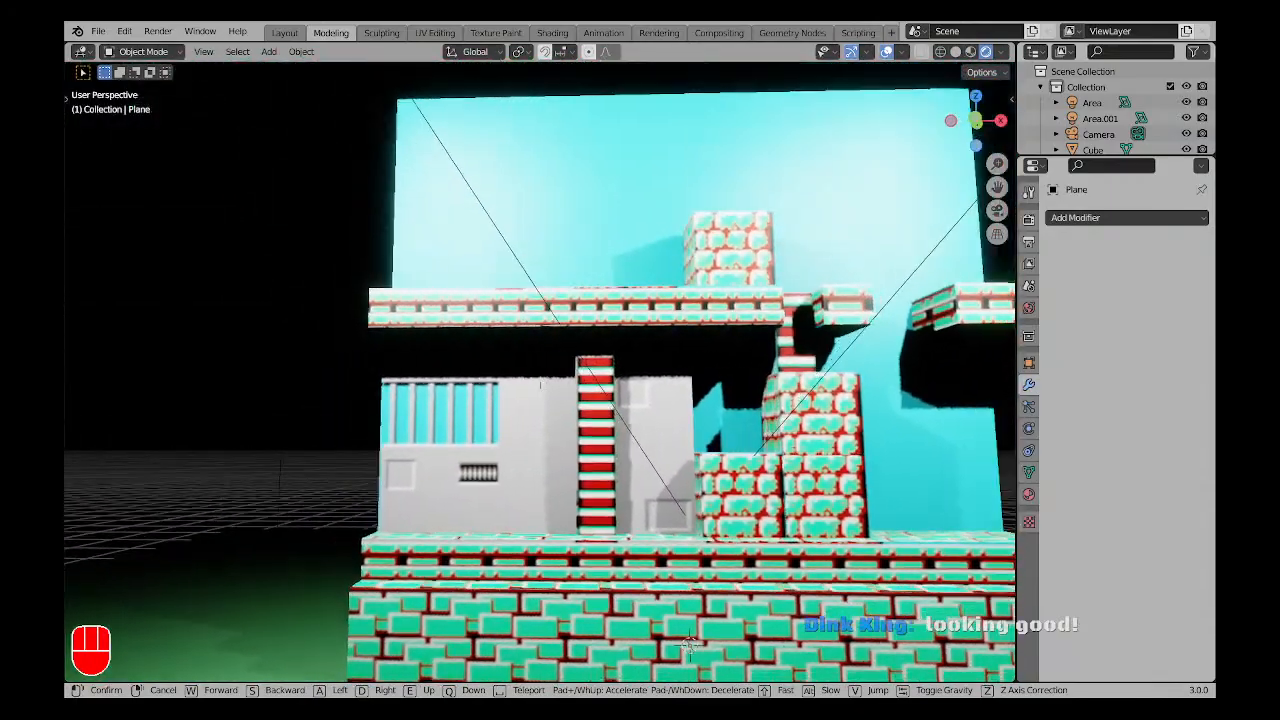
pyautogui.press('Escape')
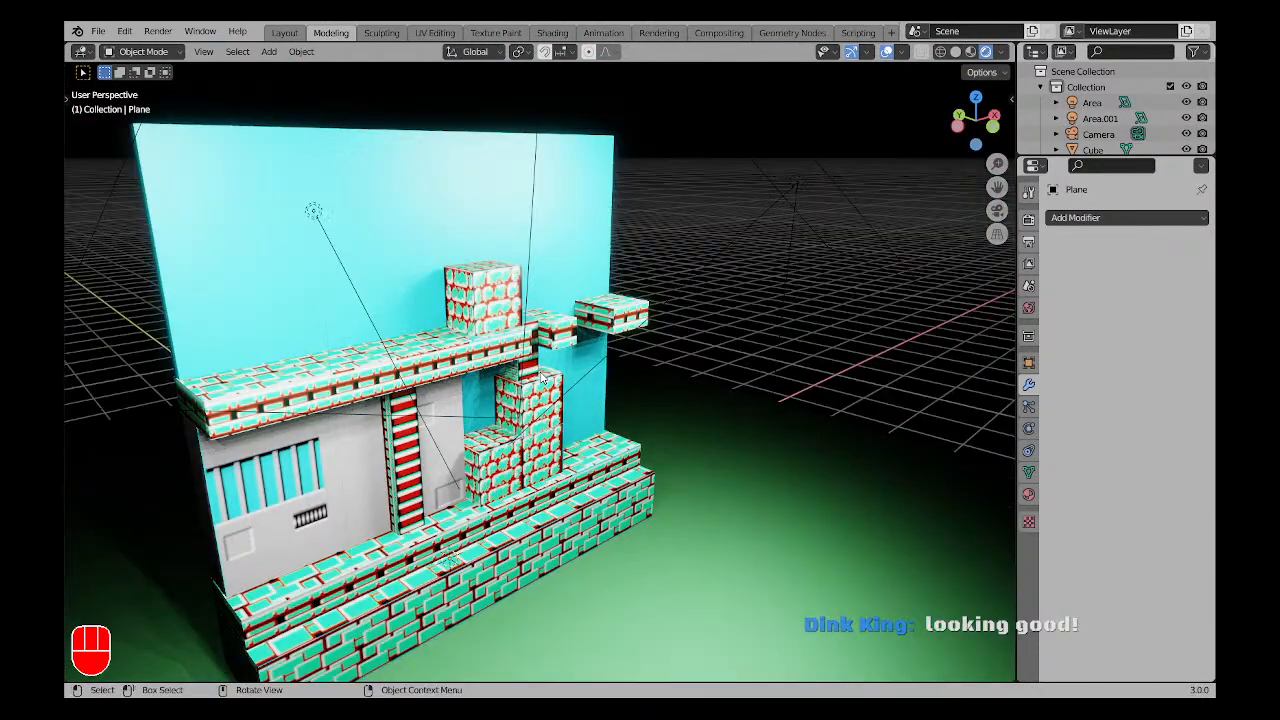
# Hide the viewport overlays and walk around the Cut Man stage to examine its barred wall, overhanging platform and shadows.
pyautogui.click(886, 52)
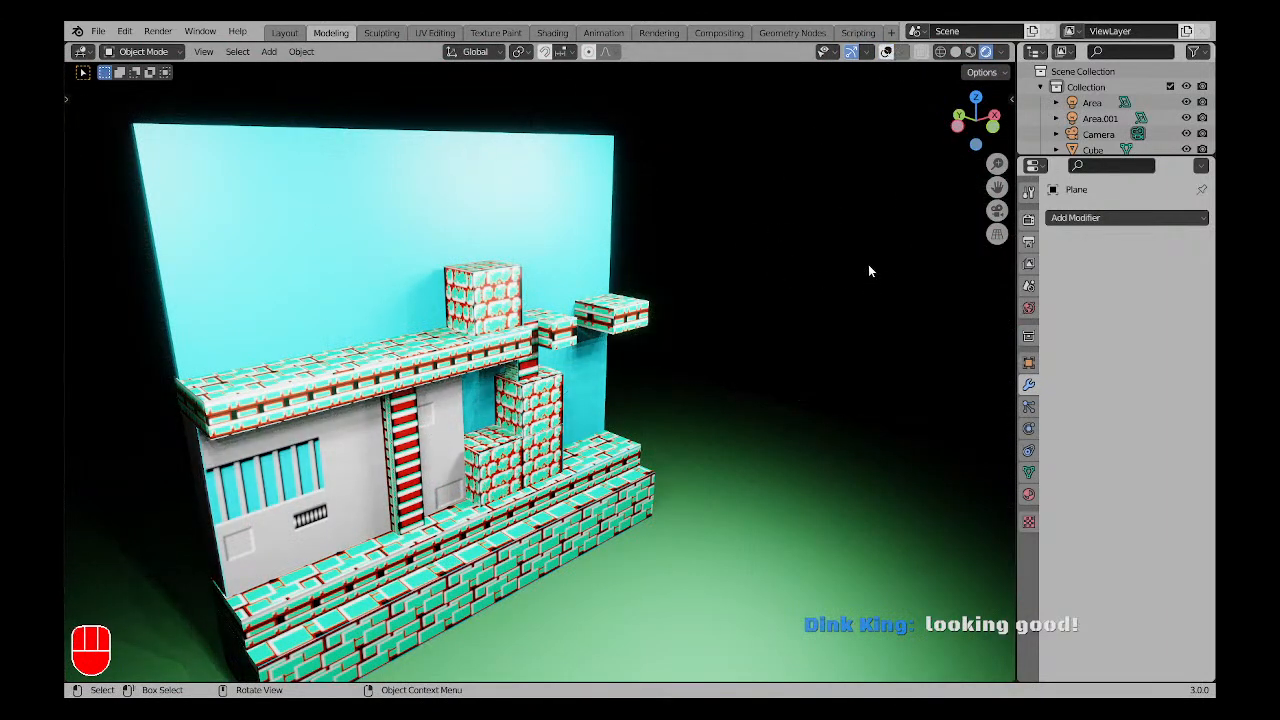
pyautogui.press('w')
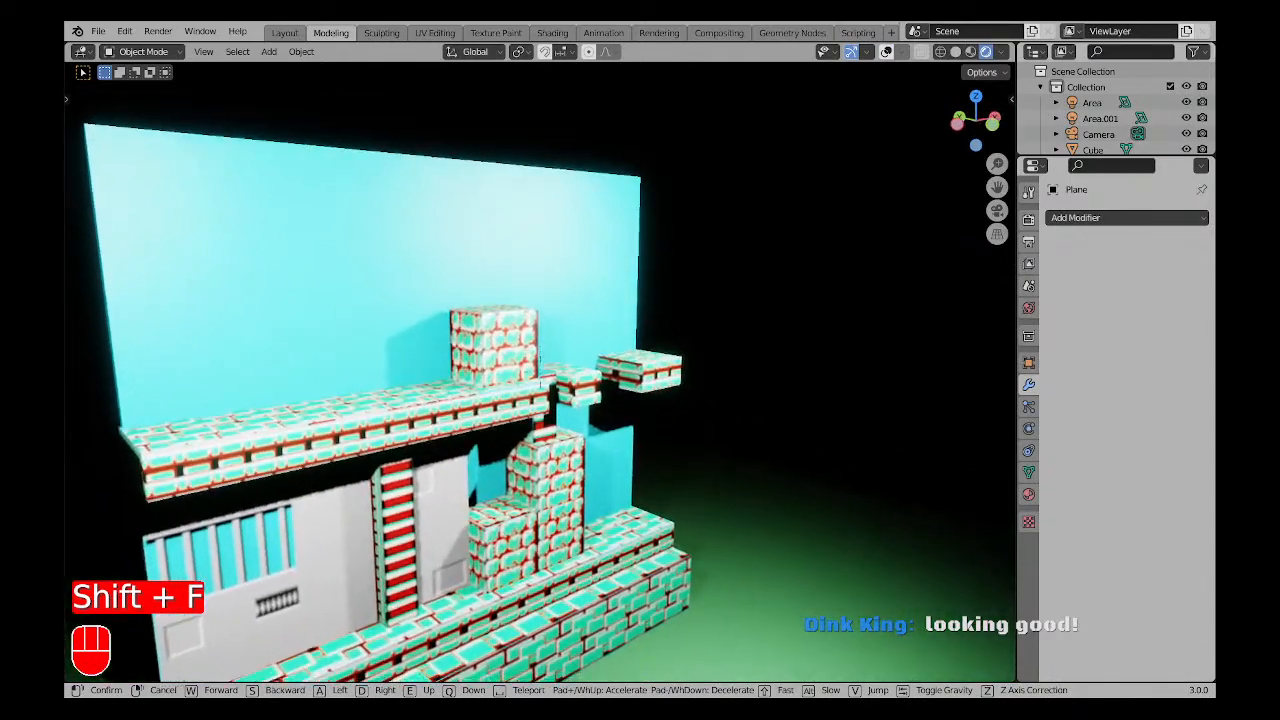
pyautogui.press('a')
pyautogui.press('a')
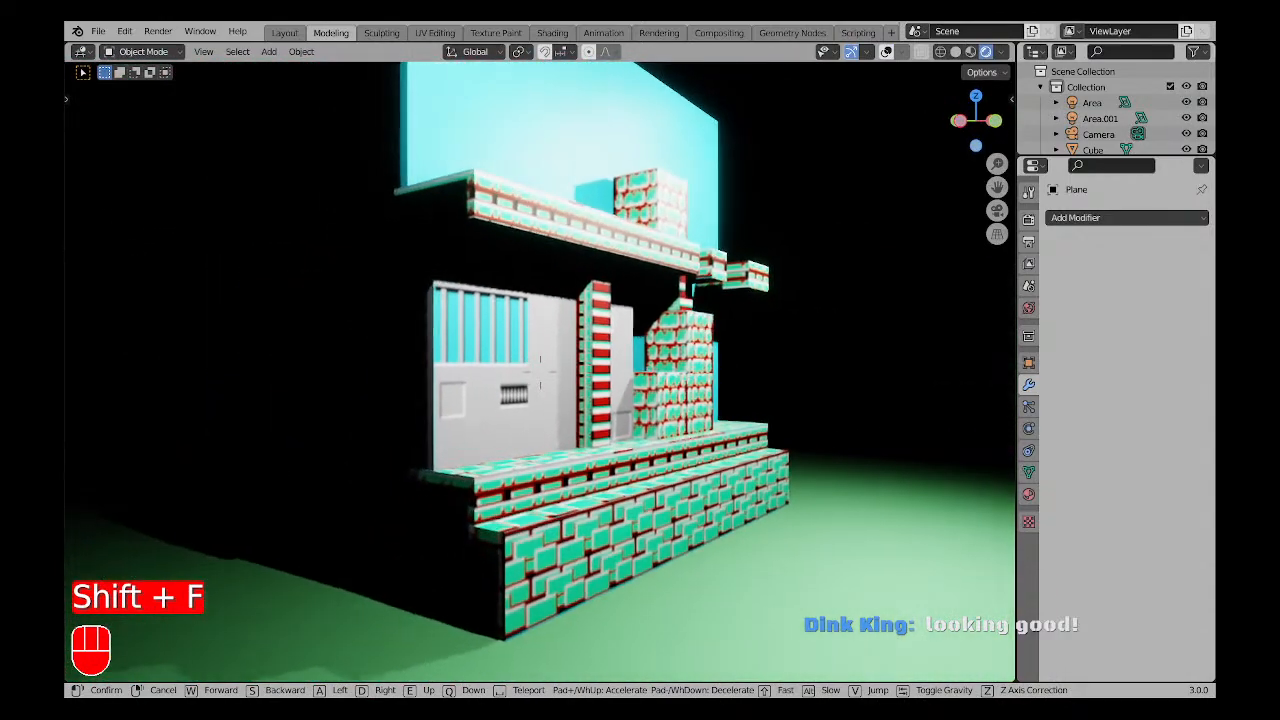
pyautogui.press('w')
pyautogui.press('d')
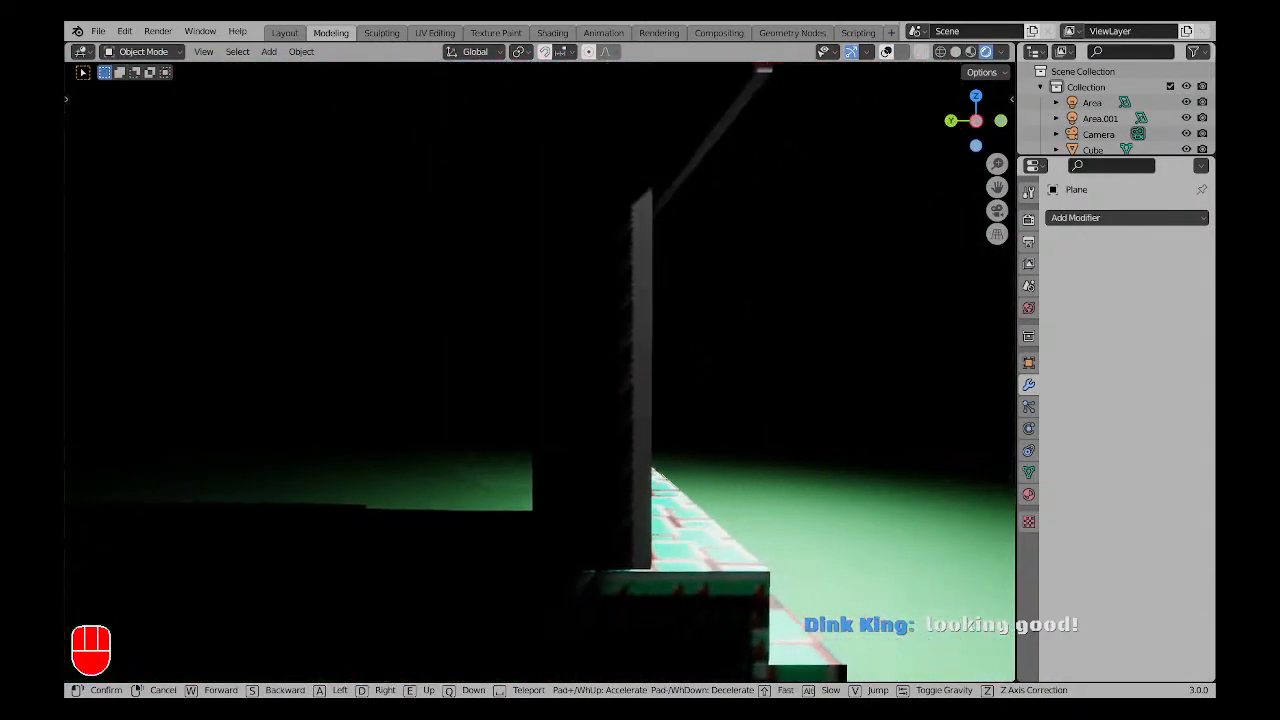
pyautogui.press('d')
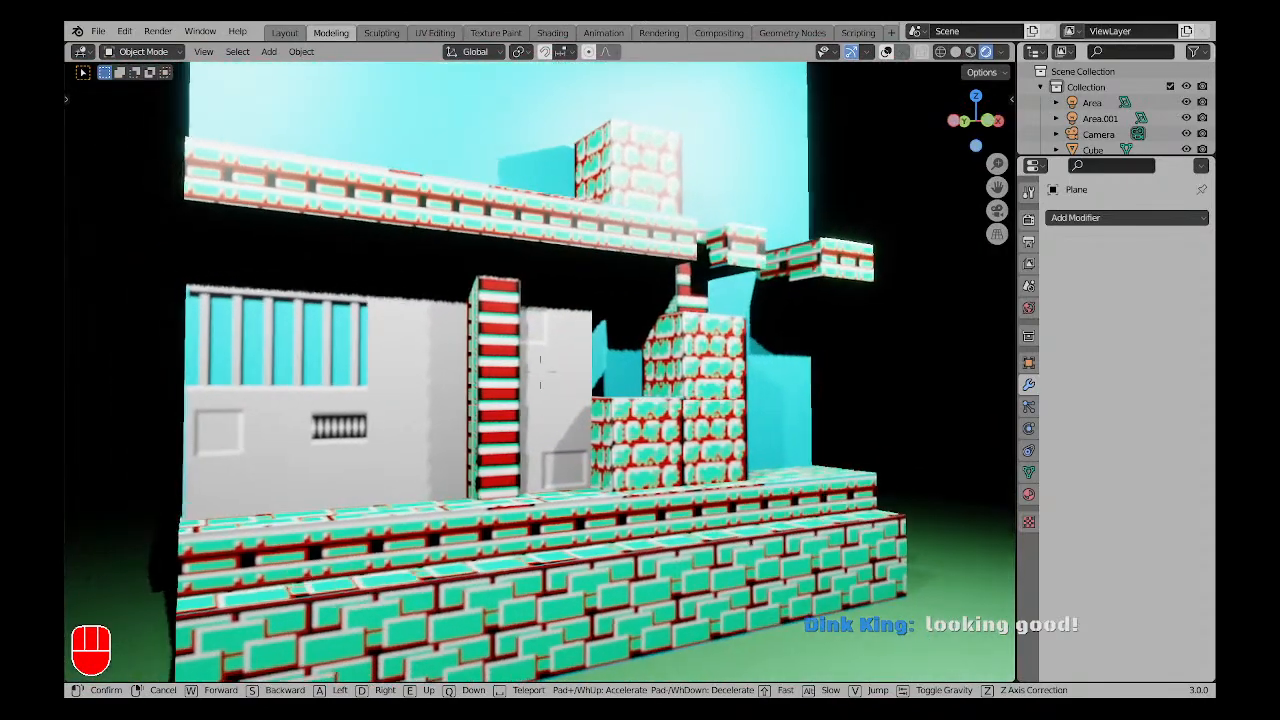
pyautogui.press('s')
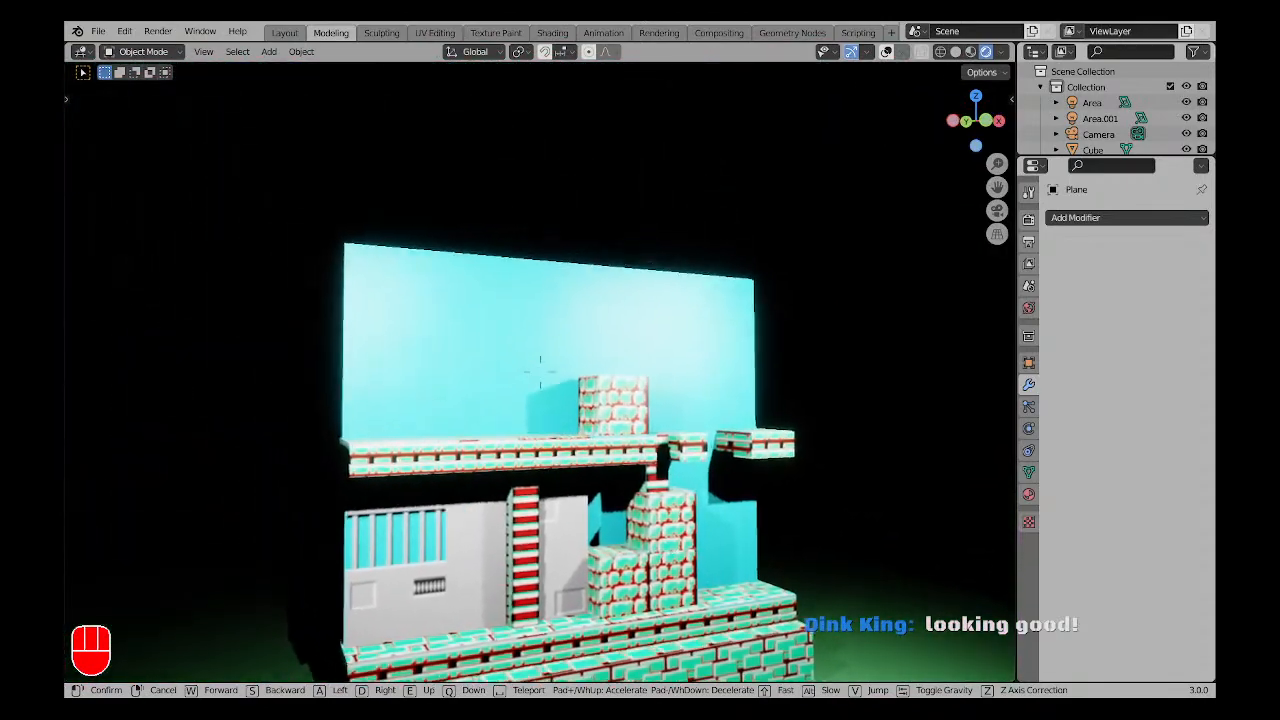
pyautogui.press('w')
pyautogui.press('w')
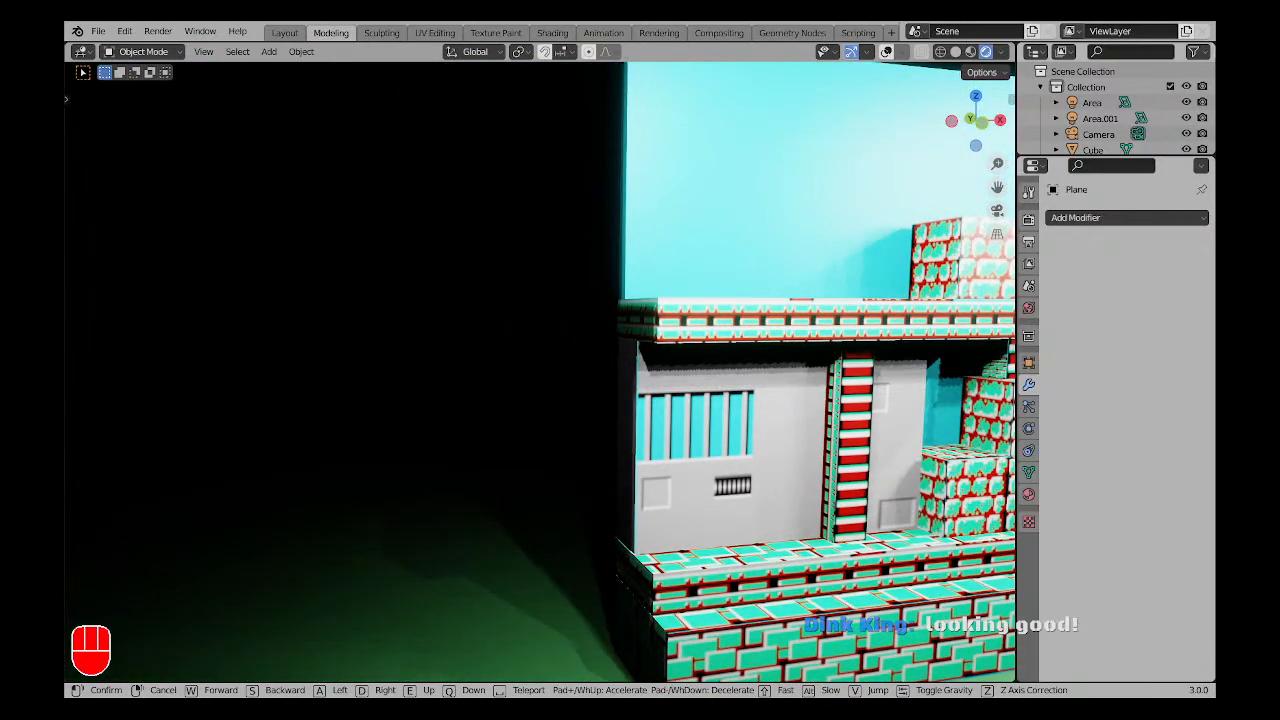
# Walk along the Cut Man stage to examine its platforms, ladder and brick steps from both sides and the front, then leave walk navigation.
pyautogui.press('a')
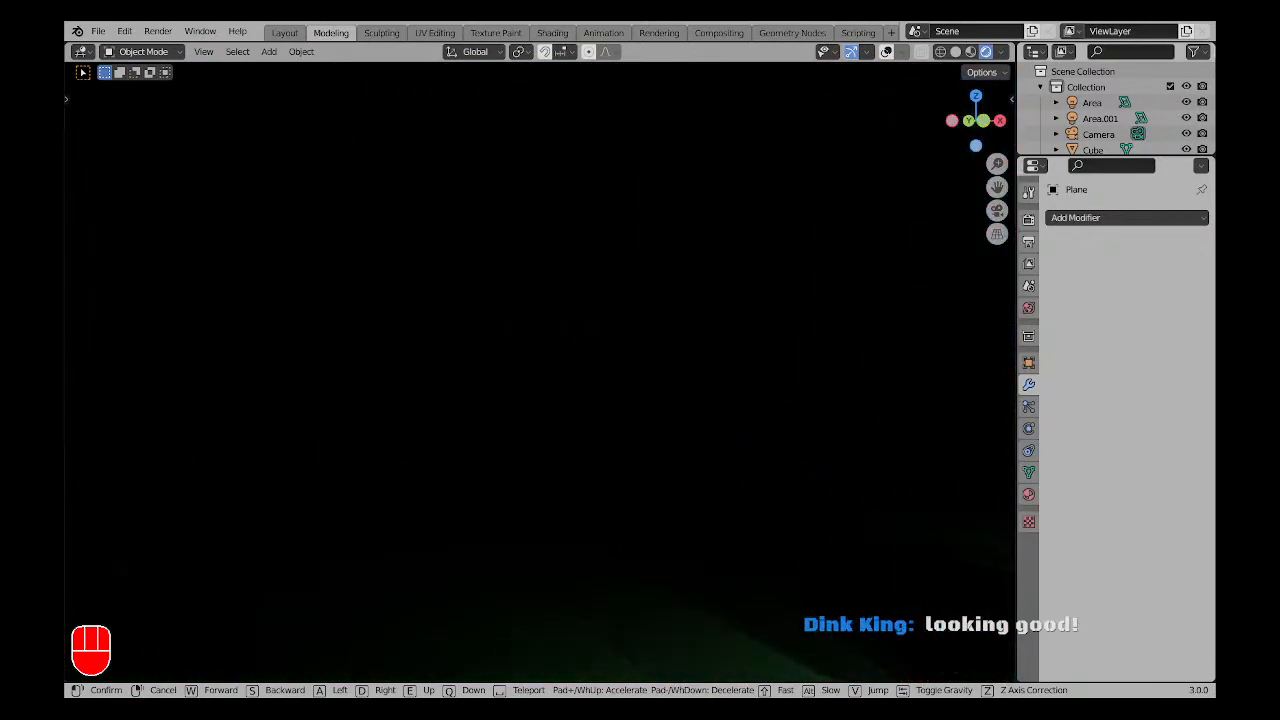
pyautogui.hotkey('alt', 'd')
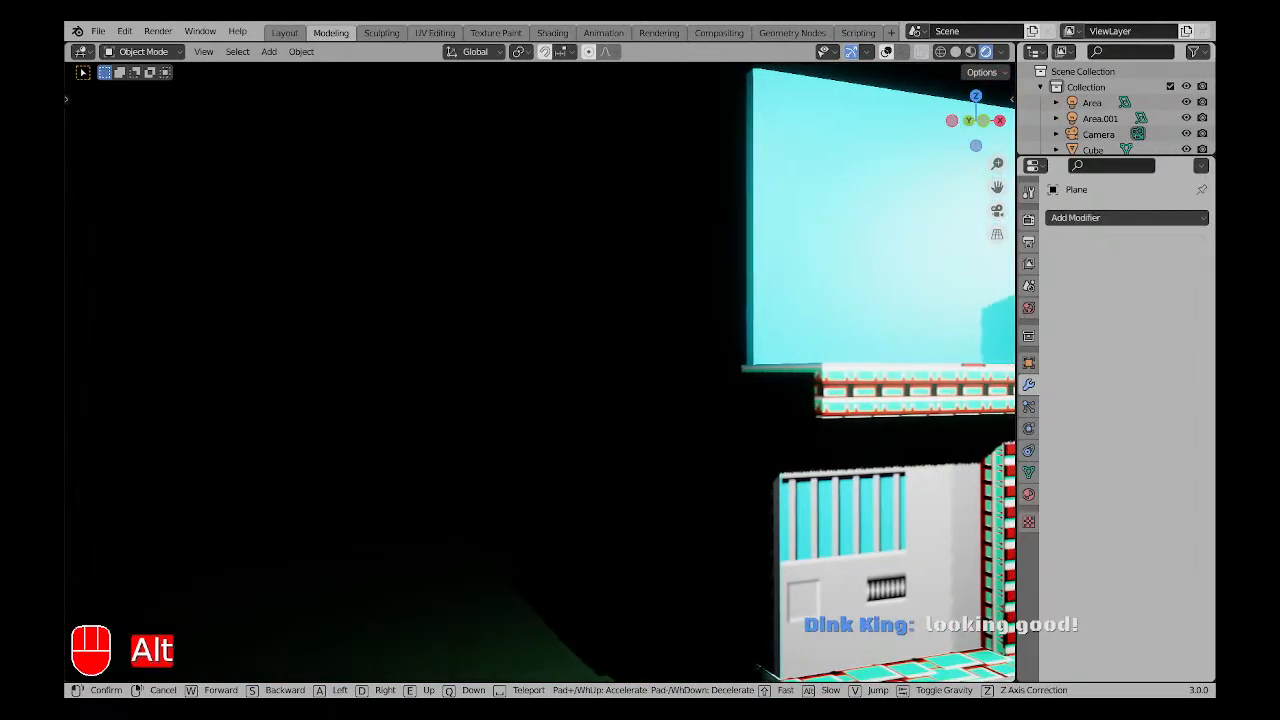
pyautogui.hotkey('alt', 'd')
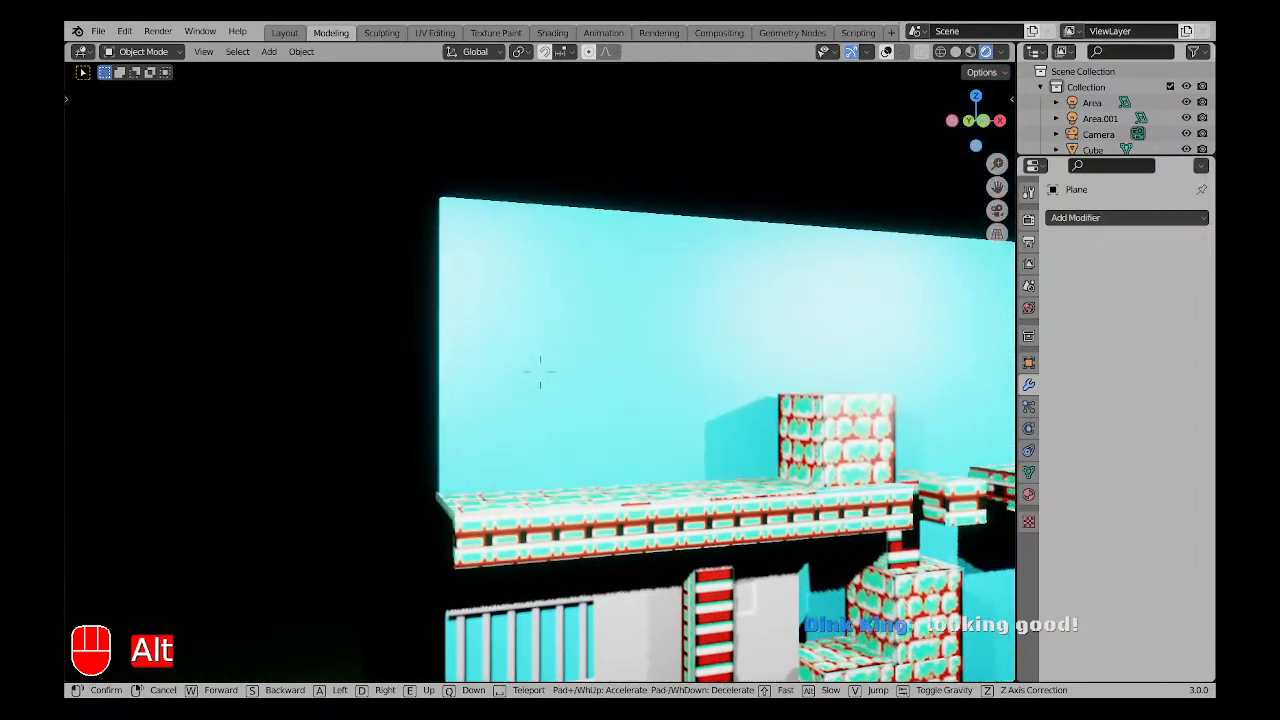
pyautogui.hotkey('shift', 'd')
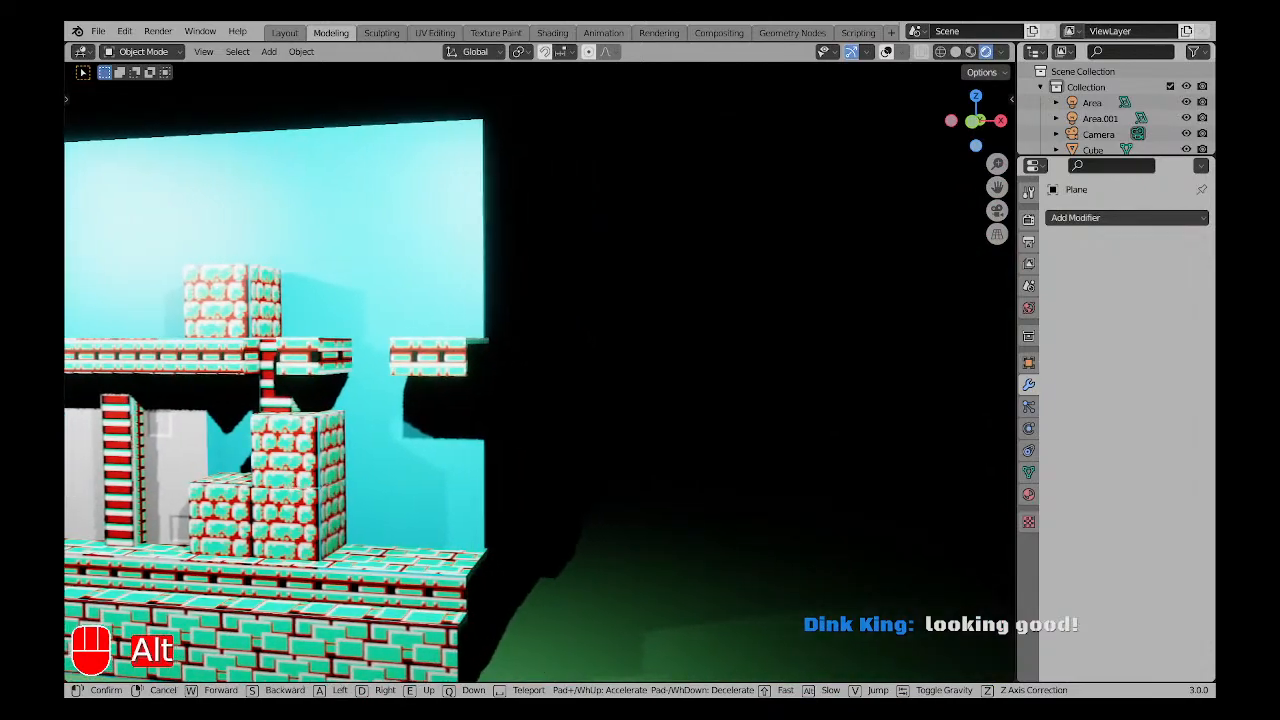
pyautogui.hotkey('alt', 'd')
pyautogui.press('a')
pyautogui.hotkey('shift', 'a')
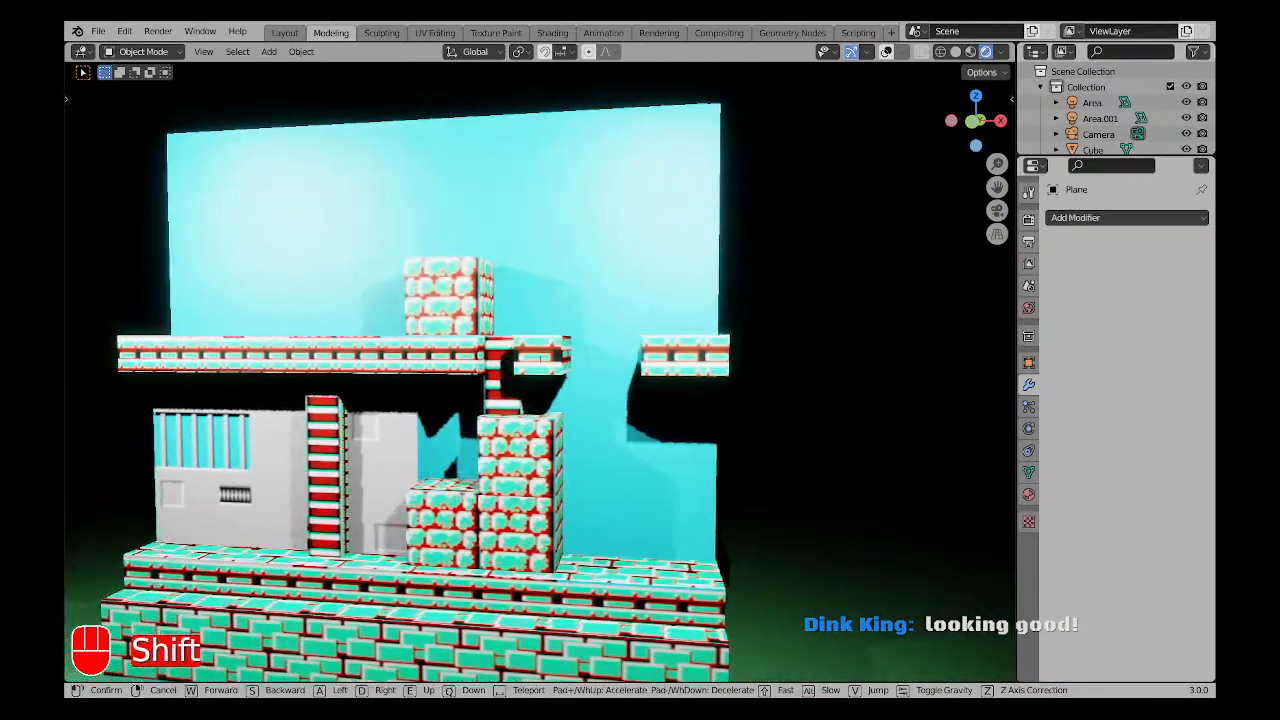
pyautogui.hotkey('shift', 'a')
pyautogui.press('w')
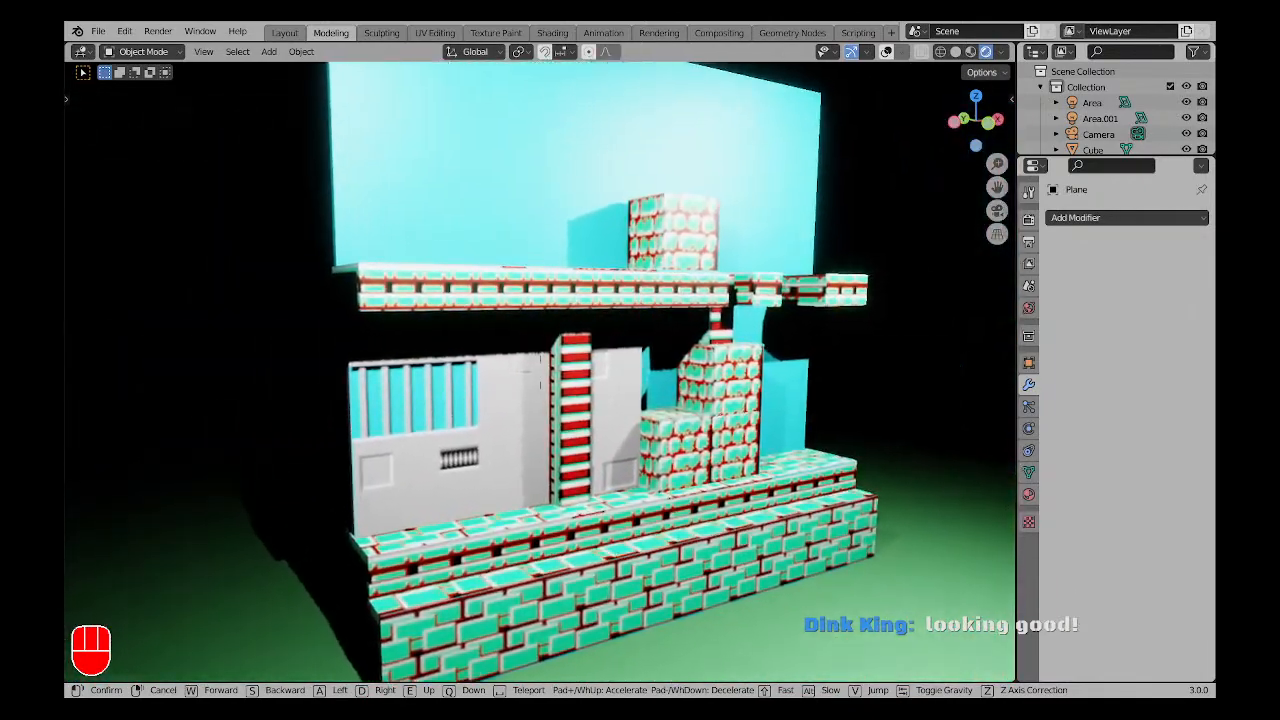
pyautogui.press('d')
pyautogui.press('s')
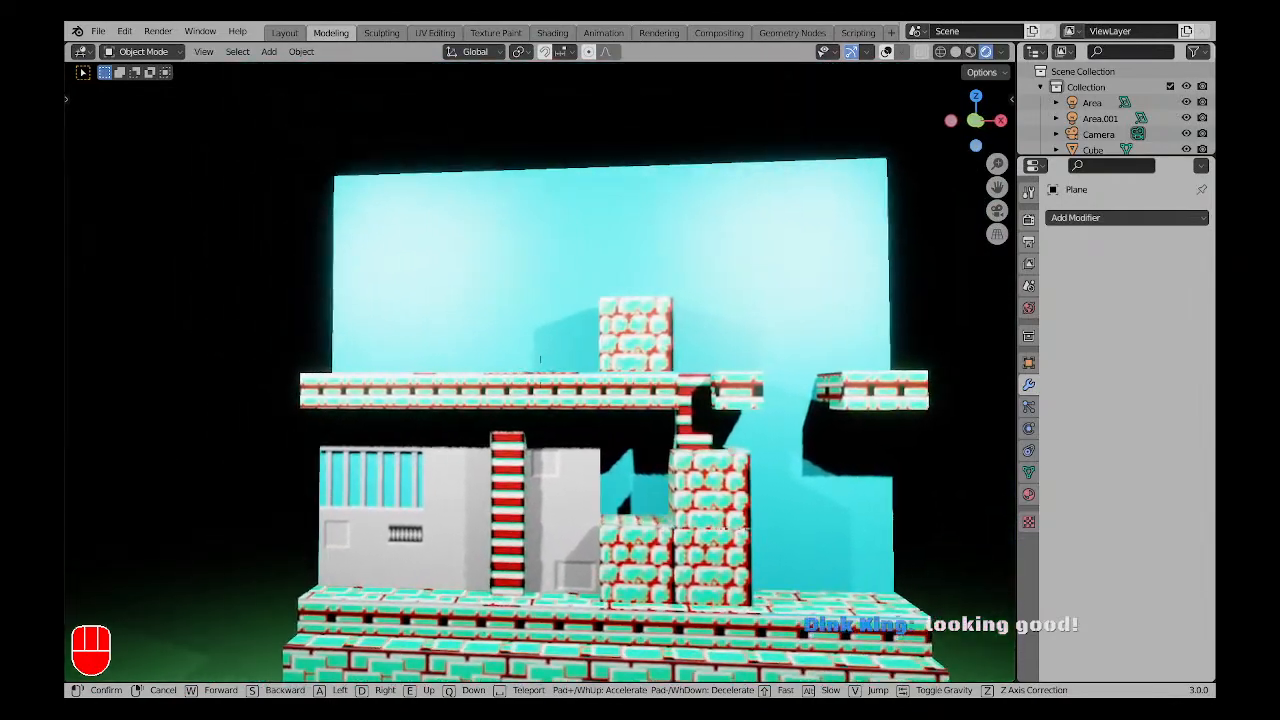
pyautogui.press('w')
pyautogui.press('s')
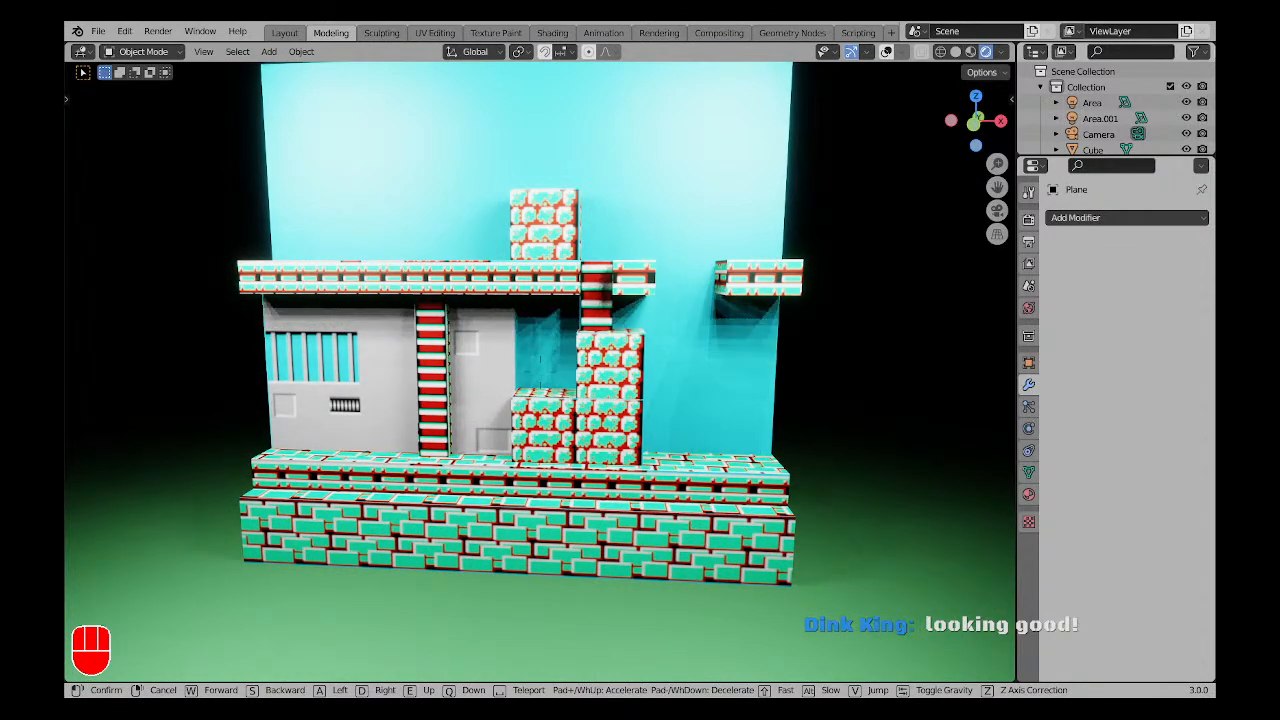
pyautogui.press('Escape')
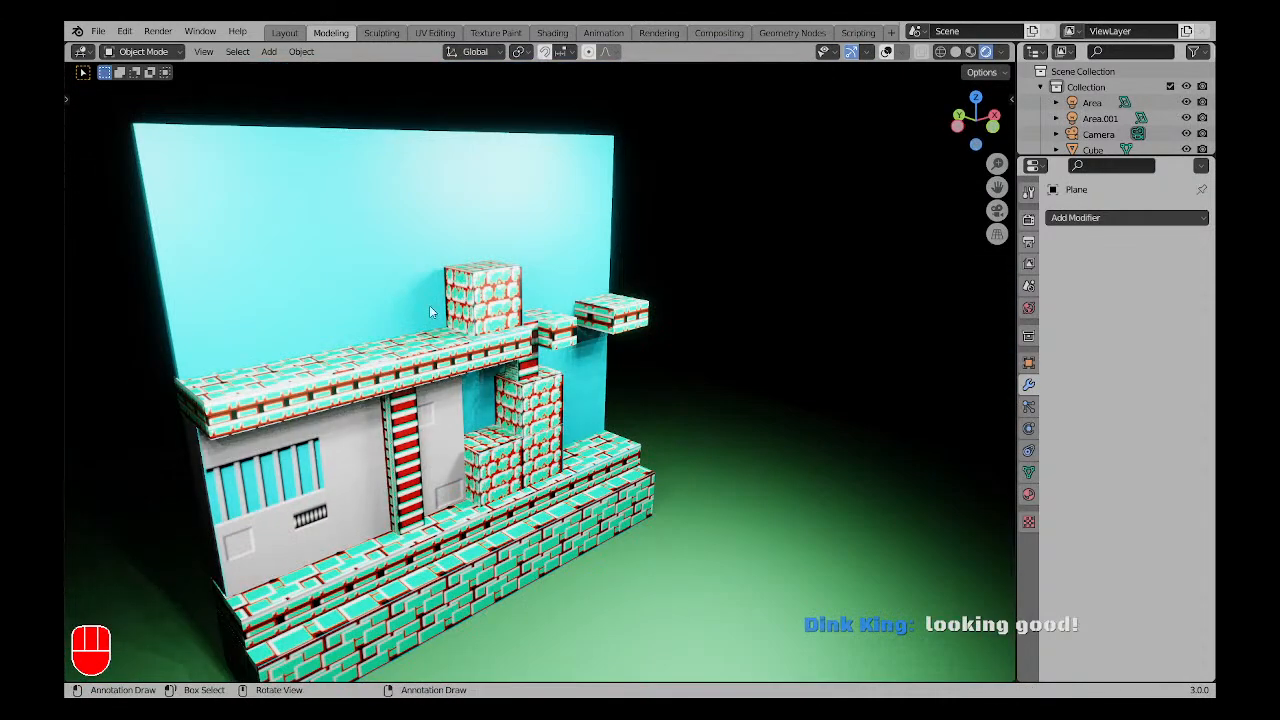
pyautogui.click(97, 32)
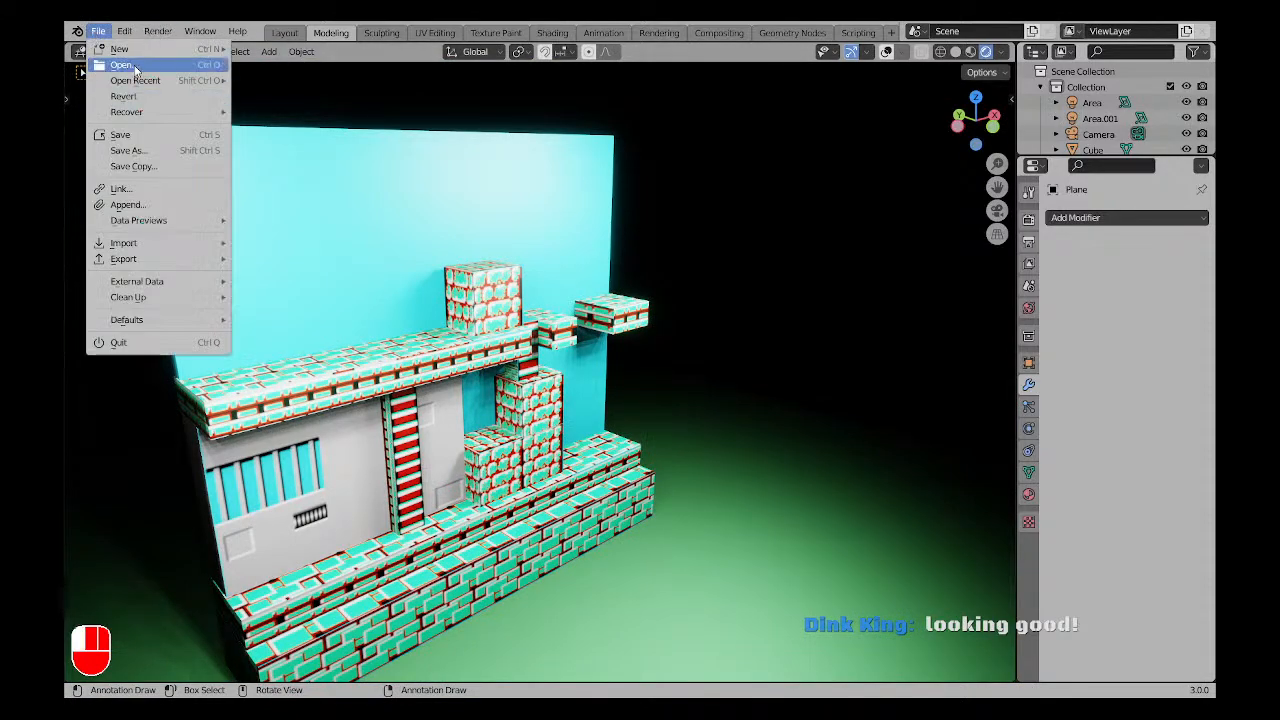
pyautogui.moveTo(136, 82)
pyautogui.click(292, 130)
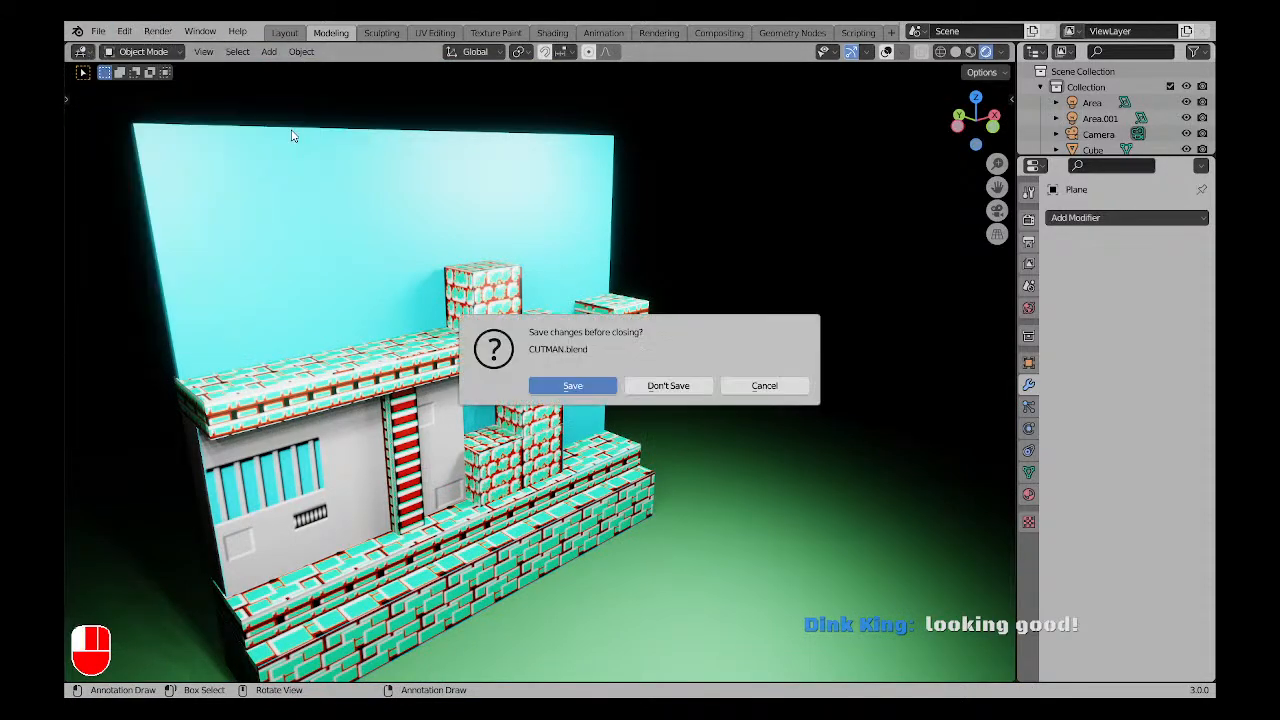
pyautogui.click(764, 385)
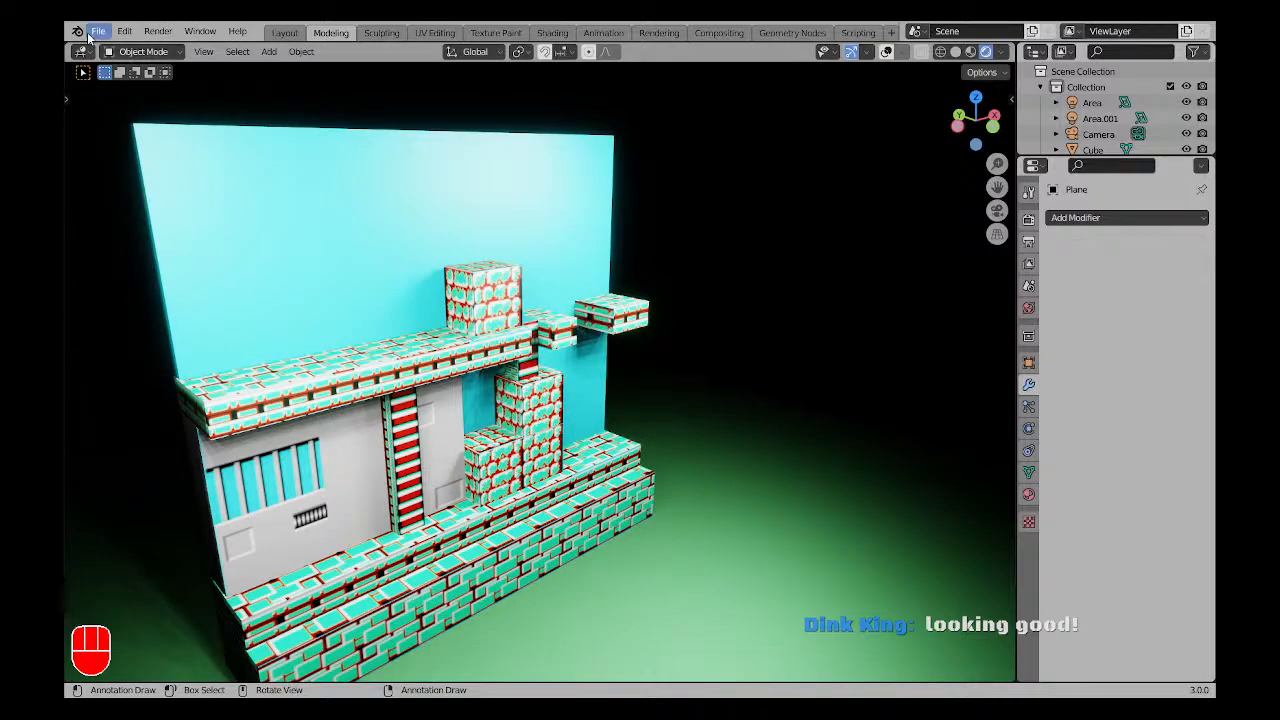
# Open the recent file GUTSMAN.blend without saving the changes to CUTMAN.blend.
pyautogui.click(97, 32)
pyautogui.moveTo(115, 84)
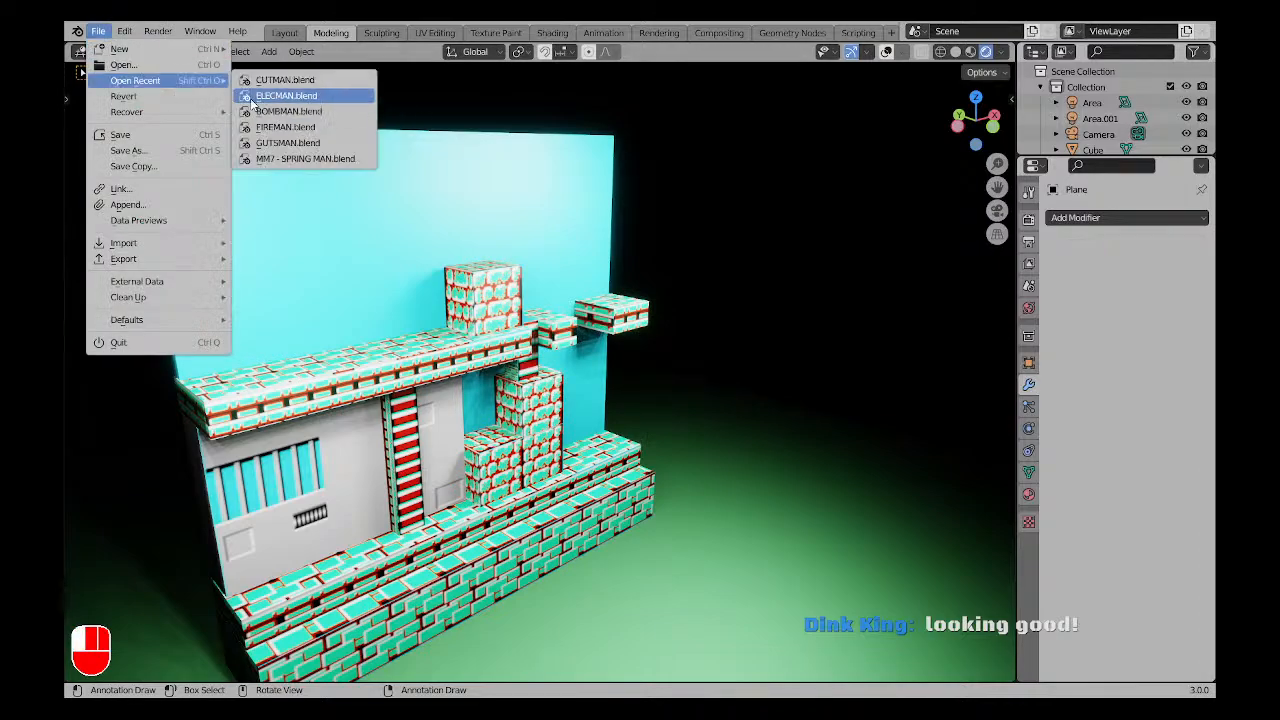
pyautogui.click(292, 143)
pyautogui.click(662, 386)
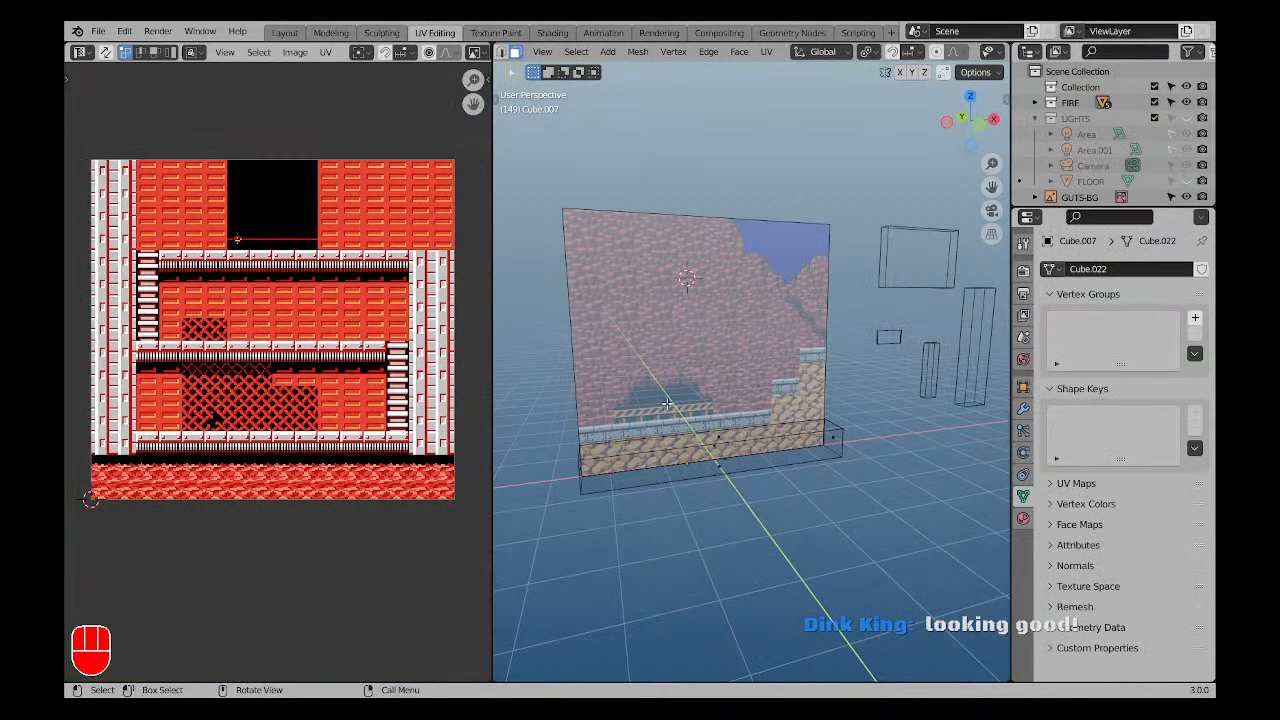
# View the Guts Man stage from the front and display GUTS-1.png in the UV editor in place of FIREMAN-1.png.
pyautogui.press('KP_1')
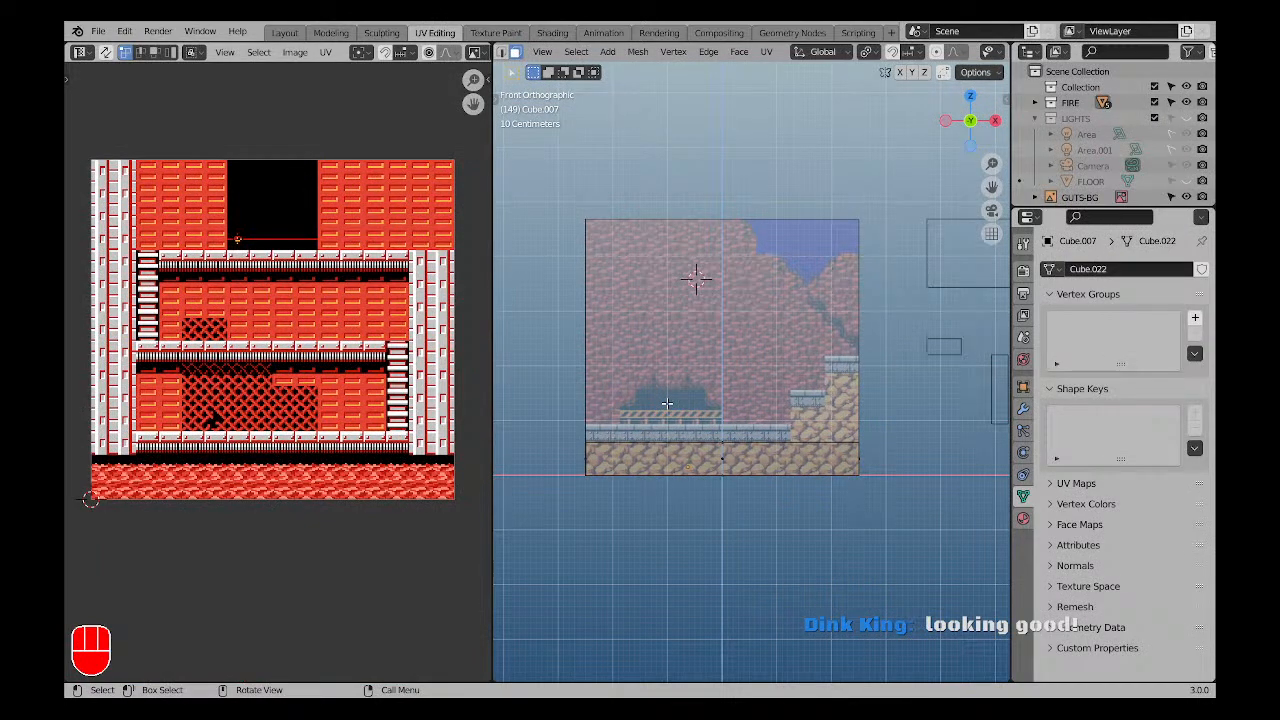
pyautogui.press('KP_Multiply')
pyautogui.keyDown('shift'); pyautogui.moveTo(652, 455); pyautogui.dragTo(642, 418, button='middle'); pyautogui.keyUp('shift')
pyautogui.scroll(-1, 270, 40)
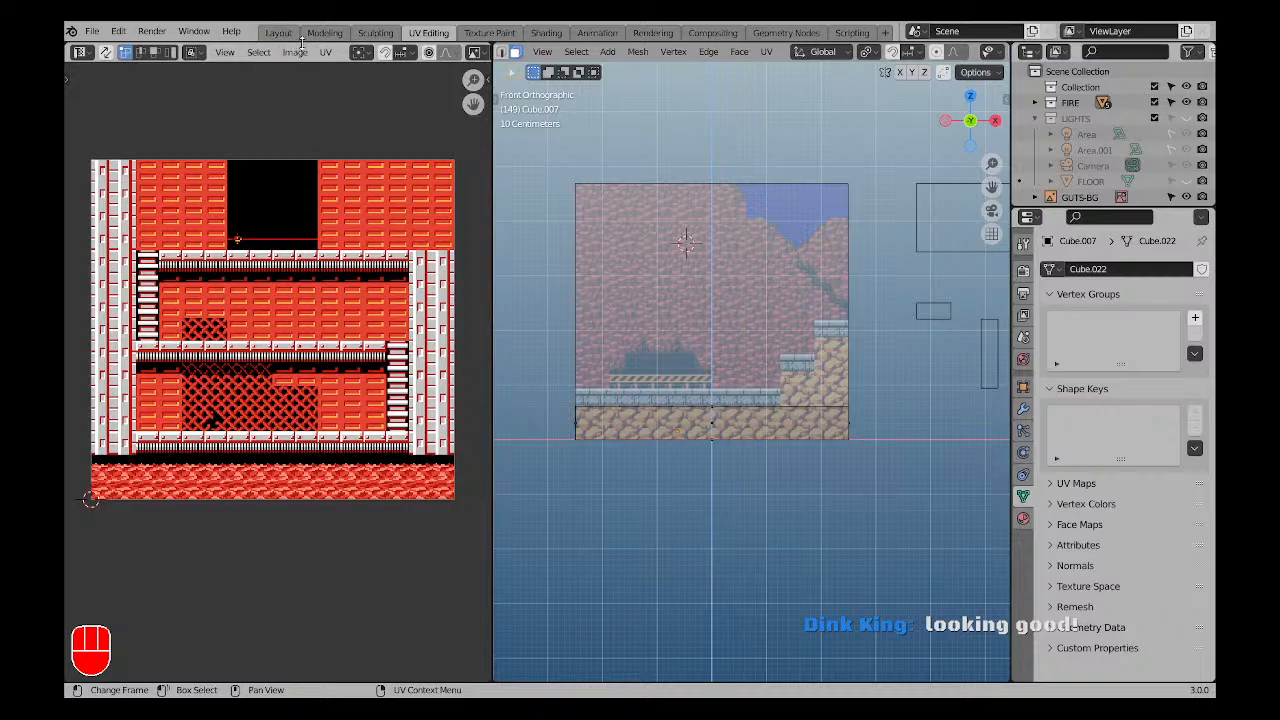
pyautogui.scroll(-5, 218, 55)
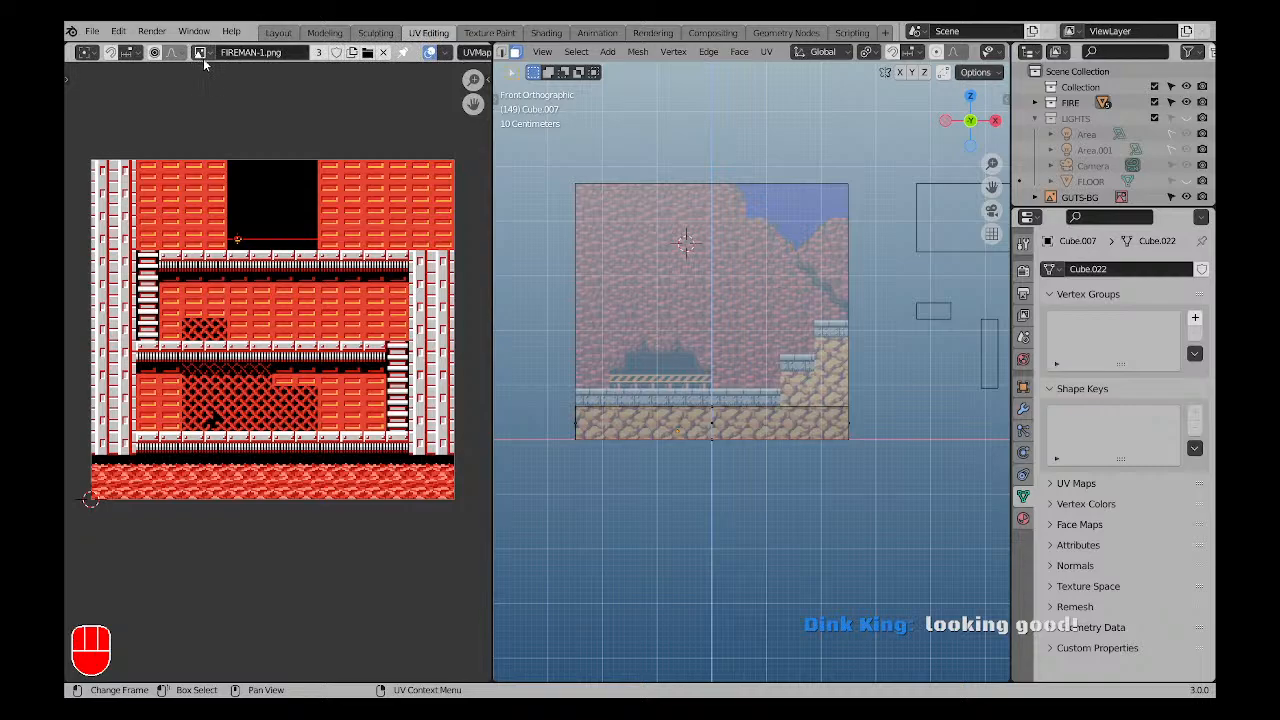
pyautogui.click(203, 52)
pyautogui.click(238, 102)
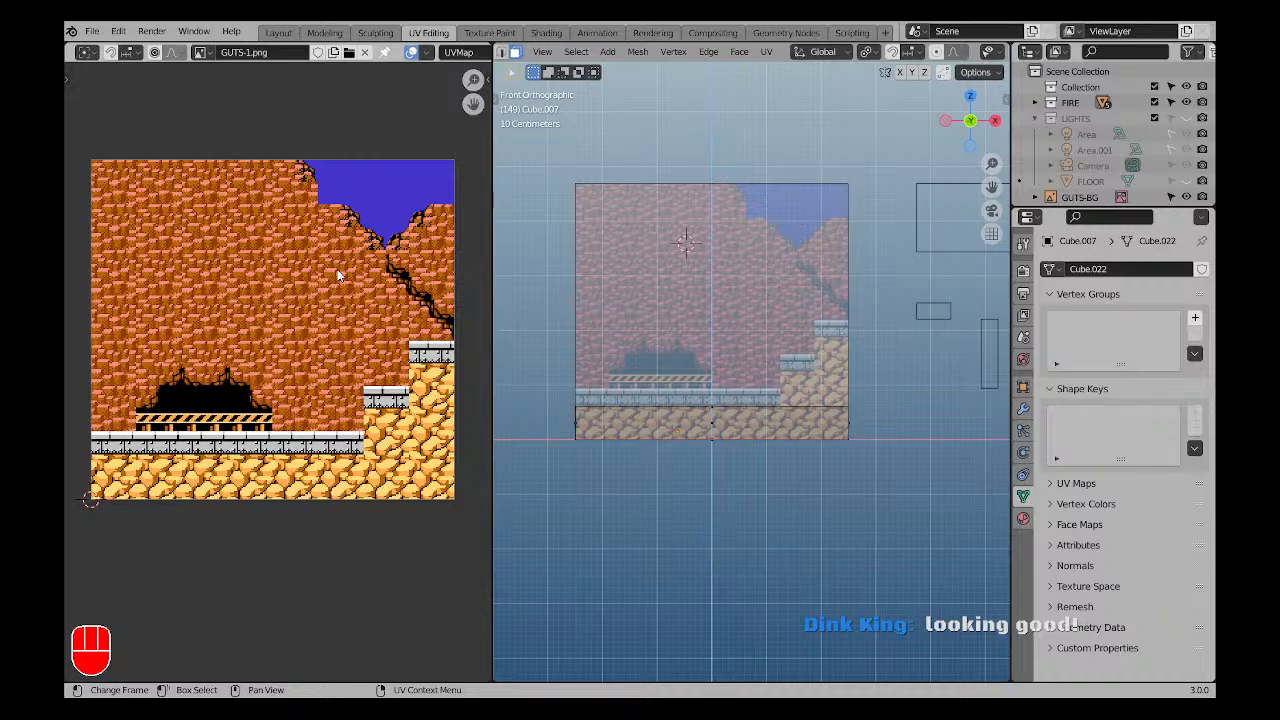
# Return to Object Mode in front view with solid shading and clear the selection.
pyautogui.keyDown('shift'); pyautogui.moveTo(639, 344); pyautogui.dragTo(697, 409, button='middle'); pyautogui.keyUp('shift')
pyautogui.press('KP_1')
pyautogui.keyDown('shift'); pyautogui.moveTo(873, 437); pyautogui.dragTo(802, 442, button='middle'); pyautogui.keyUp('shift')
pyautogui.scroll(-2, 770, 426)
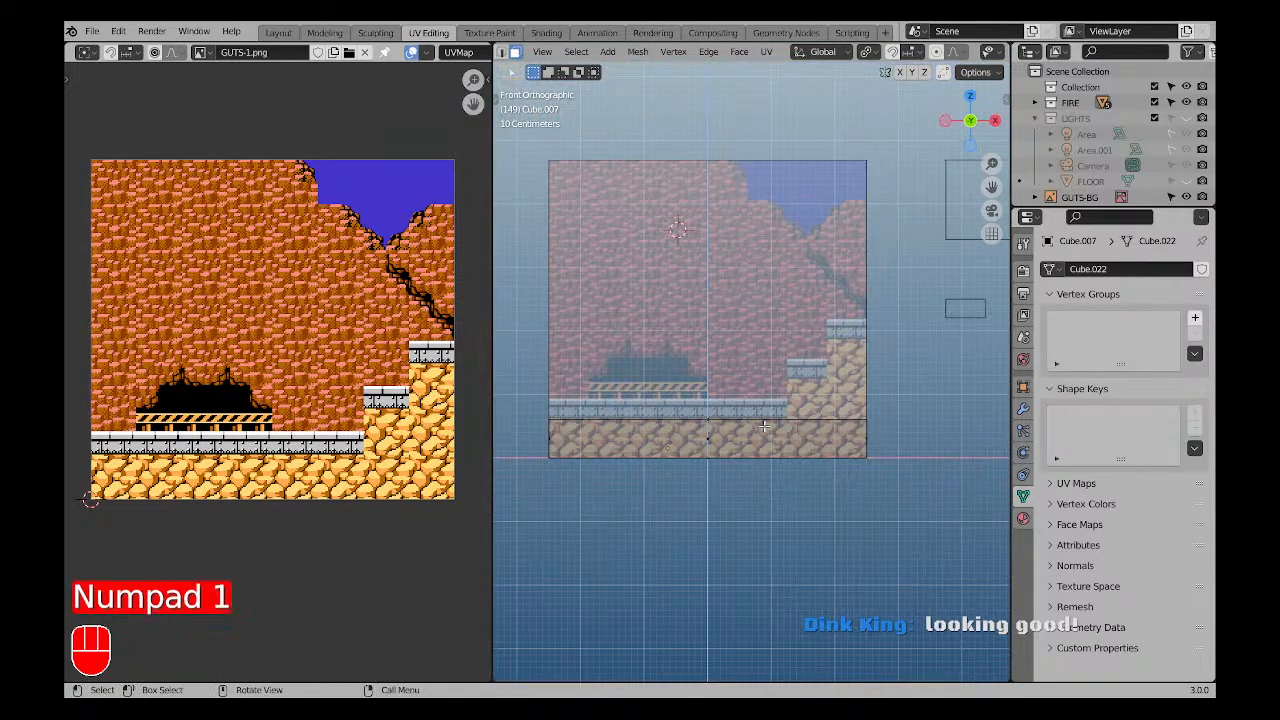
pyautogui.press('Tab')
pyautogui.press('a')
pyautogui.press('a')
pyautogui.click(951, 53)
pyautogui.press('a')
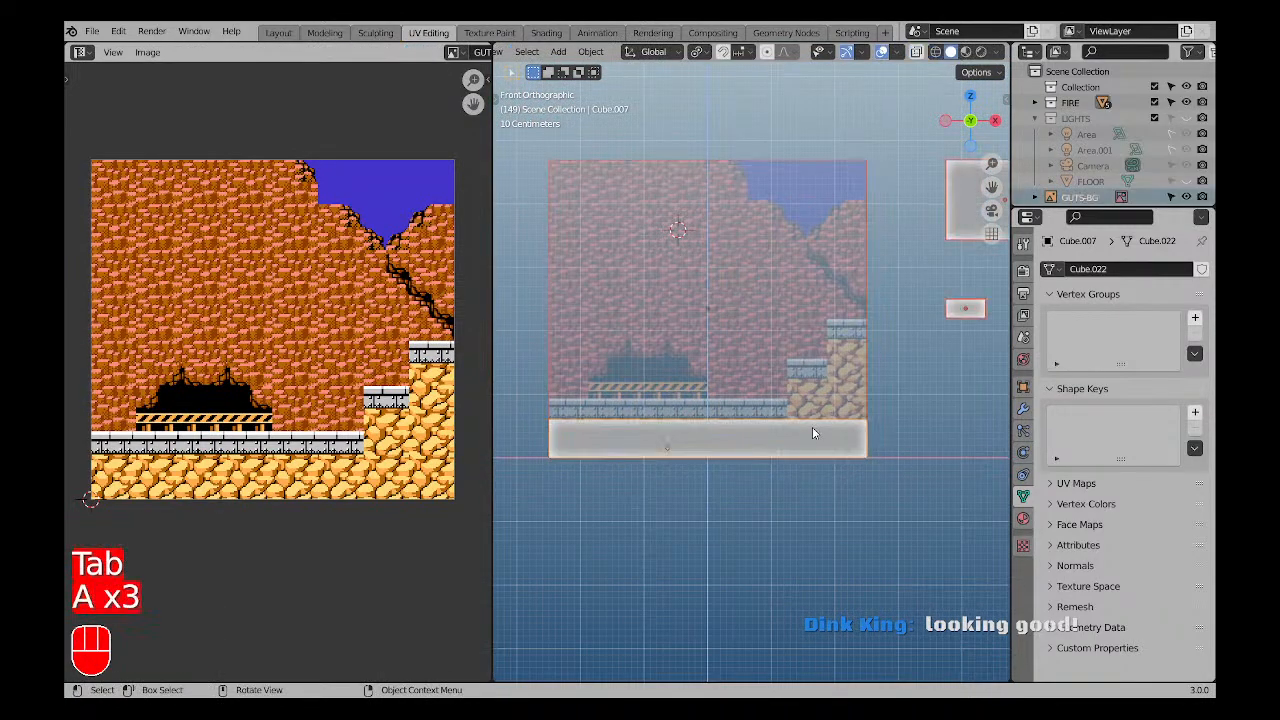
pyautogui.press('a')
# Duplicate the long base block and place the copy directly on top of it.
pyautogui.click(814, 430)
pyautogui.scroll(2, 874, 471)
pyautogui.scroll(-2, 783, 463)
pyautogui.keyDown('shift'); pyautogui.moveTo(783, 463); pyautogui.dragTo(826, 457, button='middle'); pyautogui.keyUp('shift')
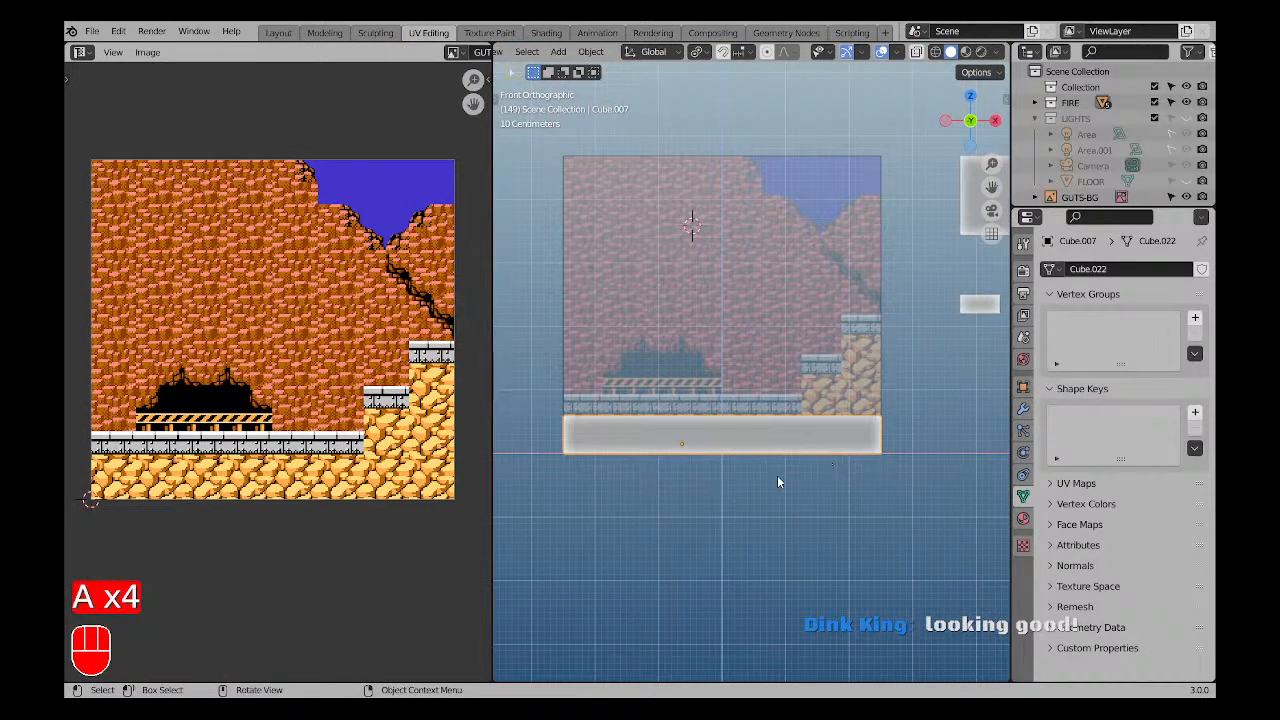
pyautogui.hotkey('shift', 'd')
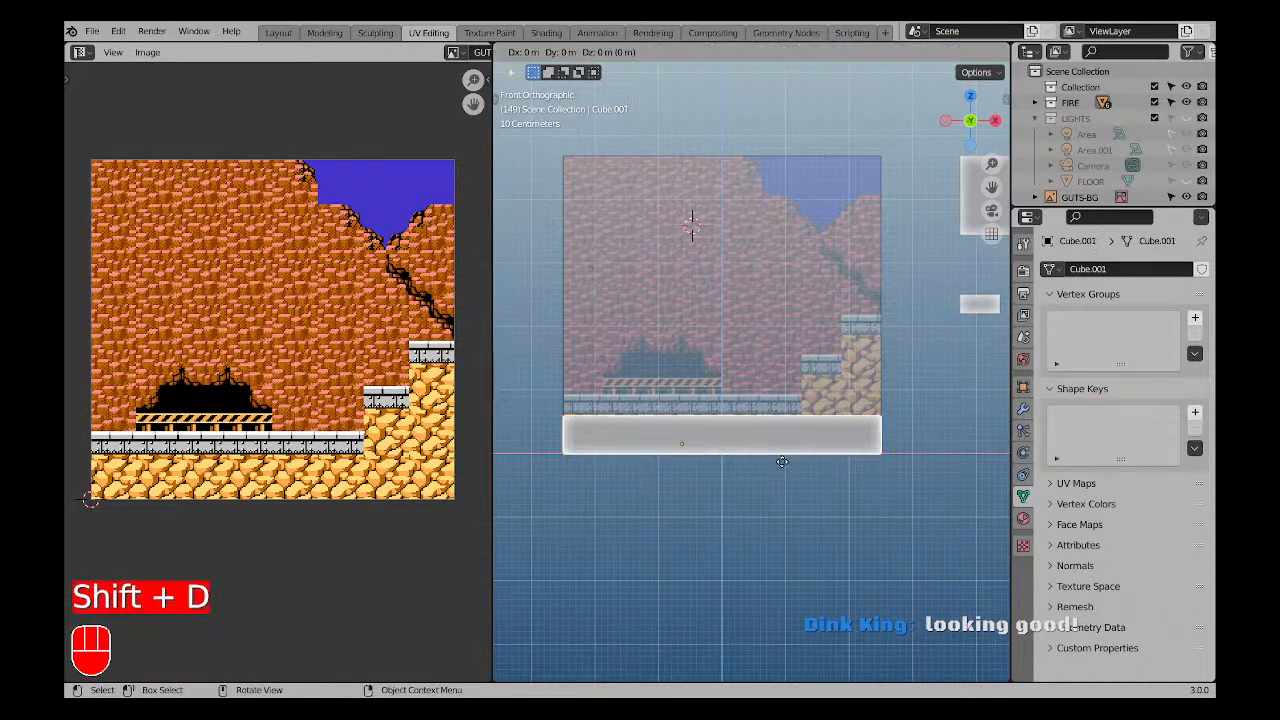
pyautogui.click(781, 421)
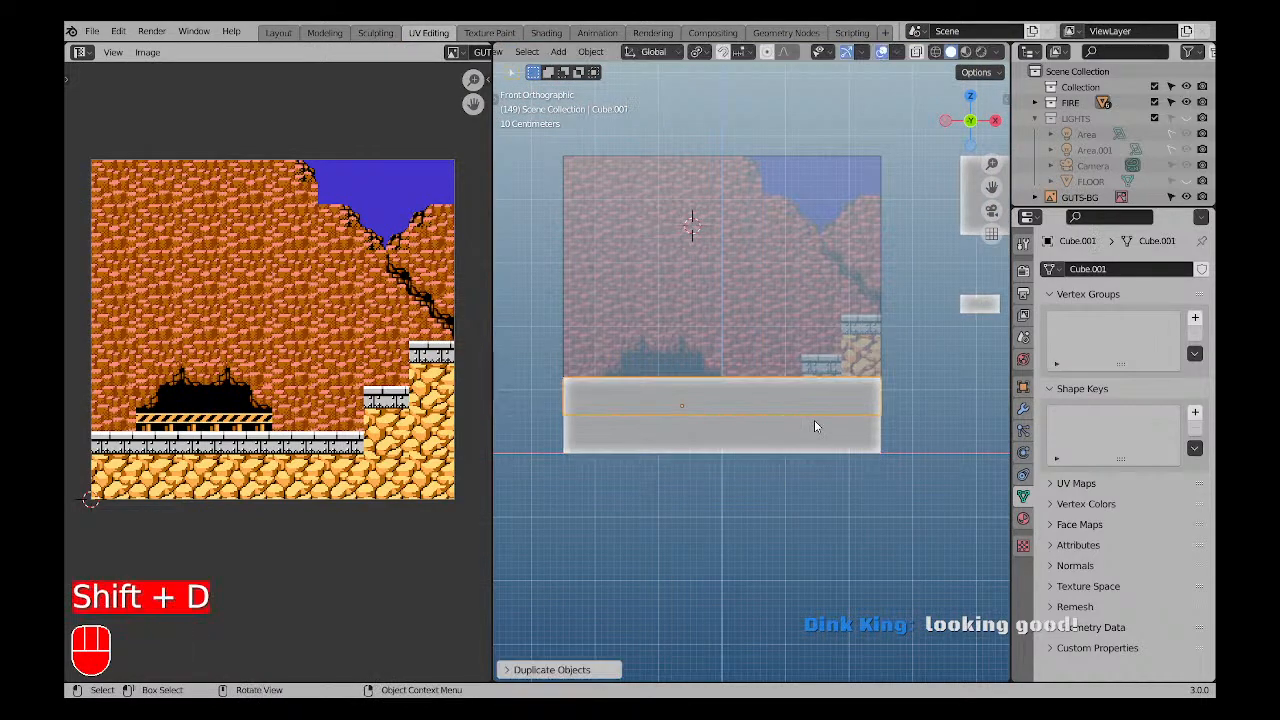
pyautogui.scroll(1, 768, 410)
# Switch the viewport to wireframe shading so the GUTS-BG image can be seen through the blocks.
pyautogui.press('Tab')
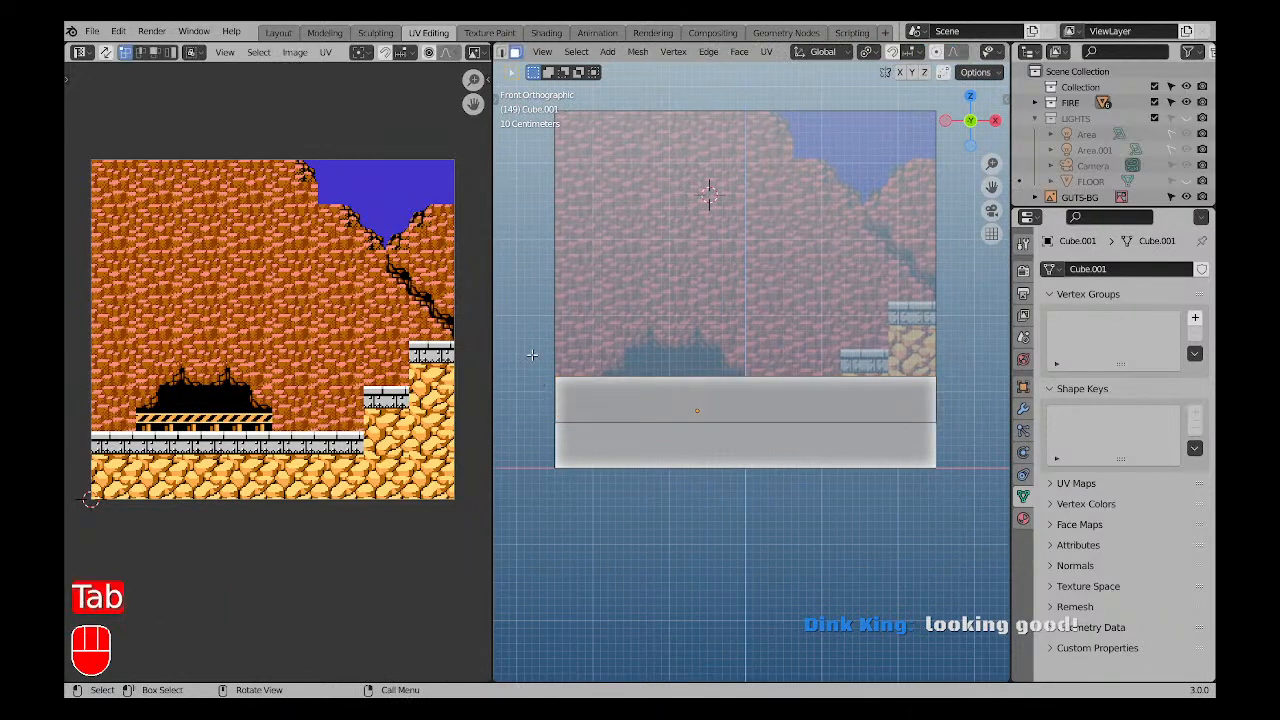
pyautogui.press('Tab')
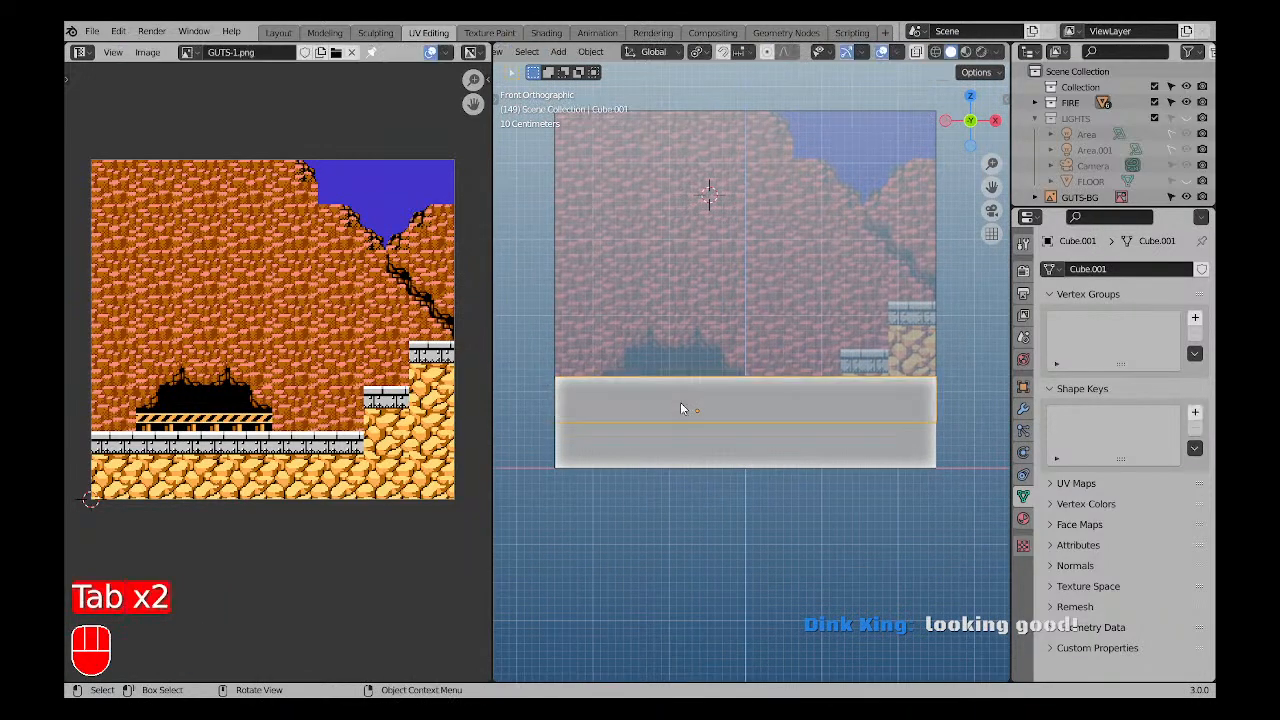
pyautogui.click(937, 53)
pyautogui.press('a')
pyautogui.press('a')
pyautogui.scroll(3, 571, 376)
pyautogui.click(571, 376)
pyautogui.click(571, 376)
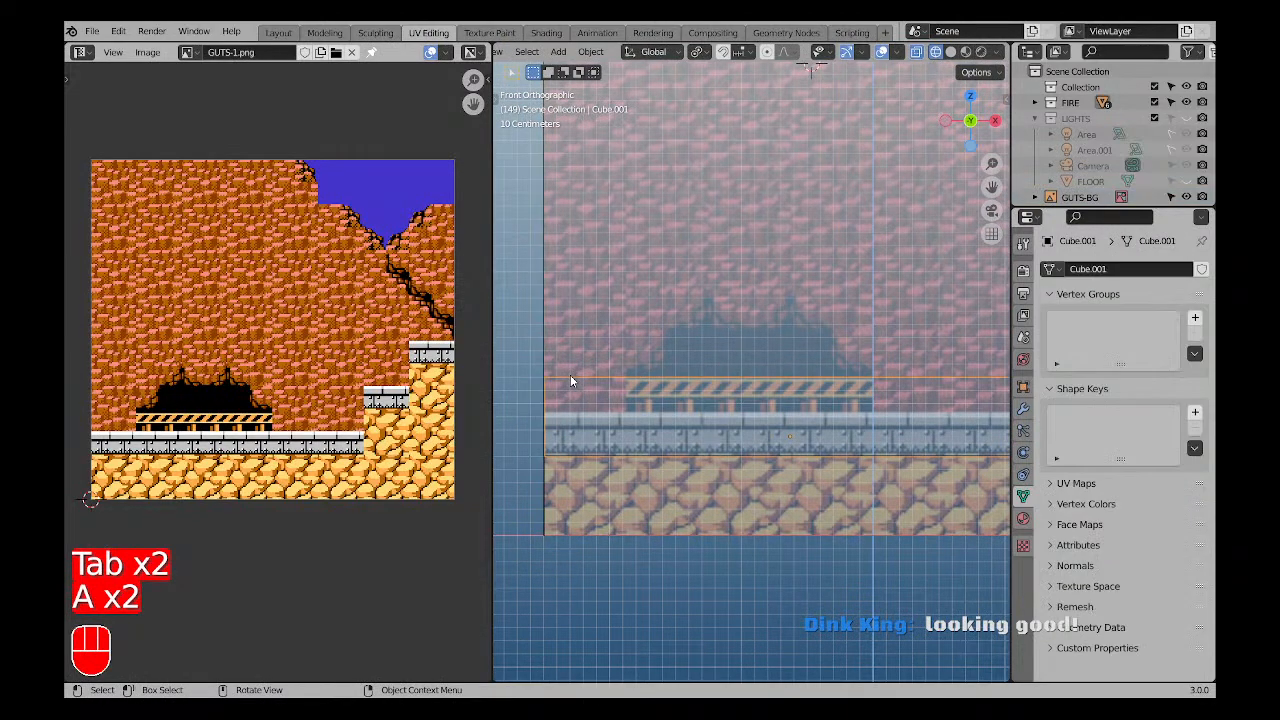
pyautogui.scroll(-3, 571, 380)
# Select the GUTS-BG image, clear the selection, and select the duplicated block above the base.
pyautogui.click(643, 285)
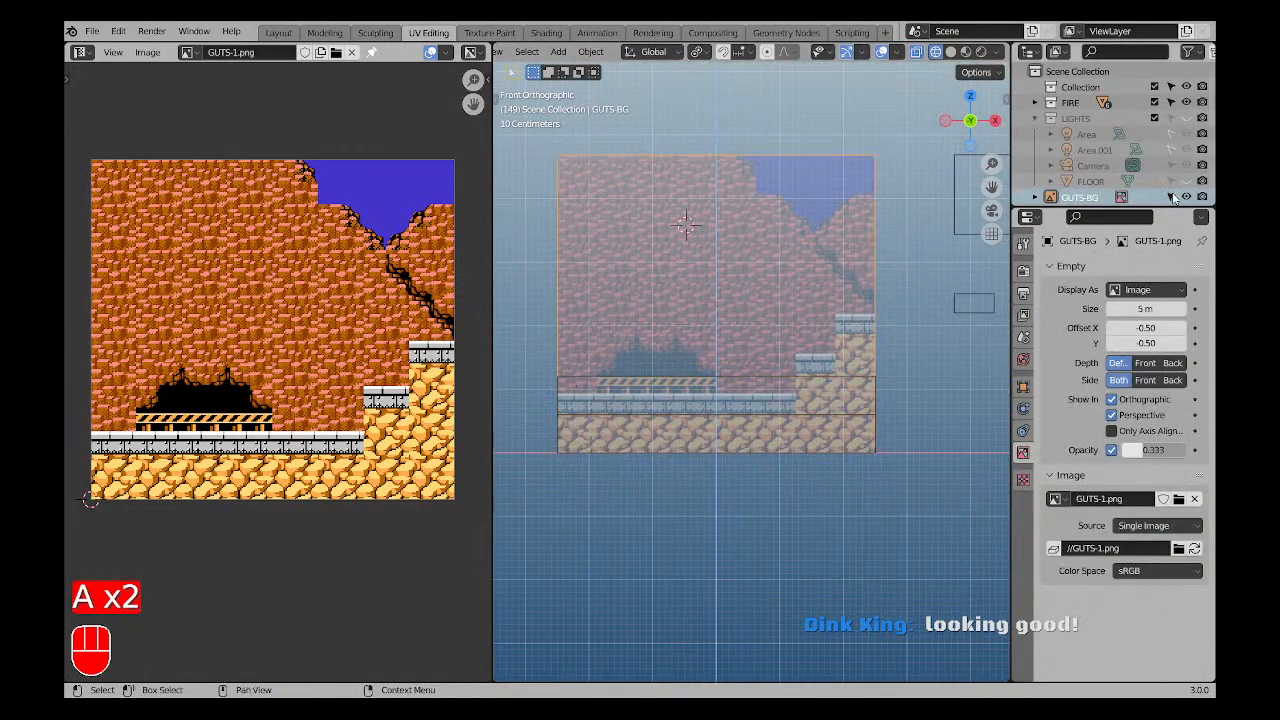
pyautogui.press('a')
pyautogui.press('a')
pyautogui.click(635, 380)
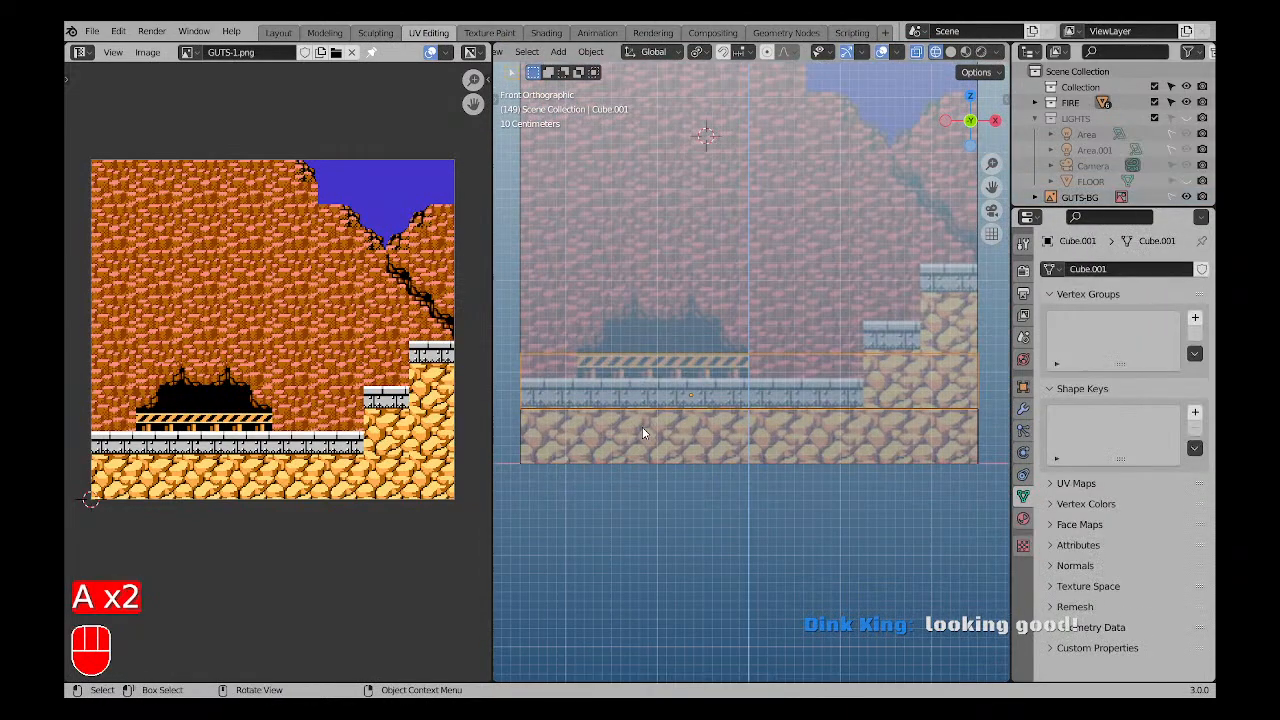
# Move the upper block's left end about 3.77 m along X to the left edge of the raised rock section in the image.
pyautogui.press('Tab')
pyautogui.moveTo(606, 441); pyautogui.dragTo(607, 440)
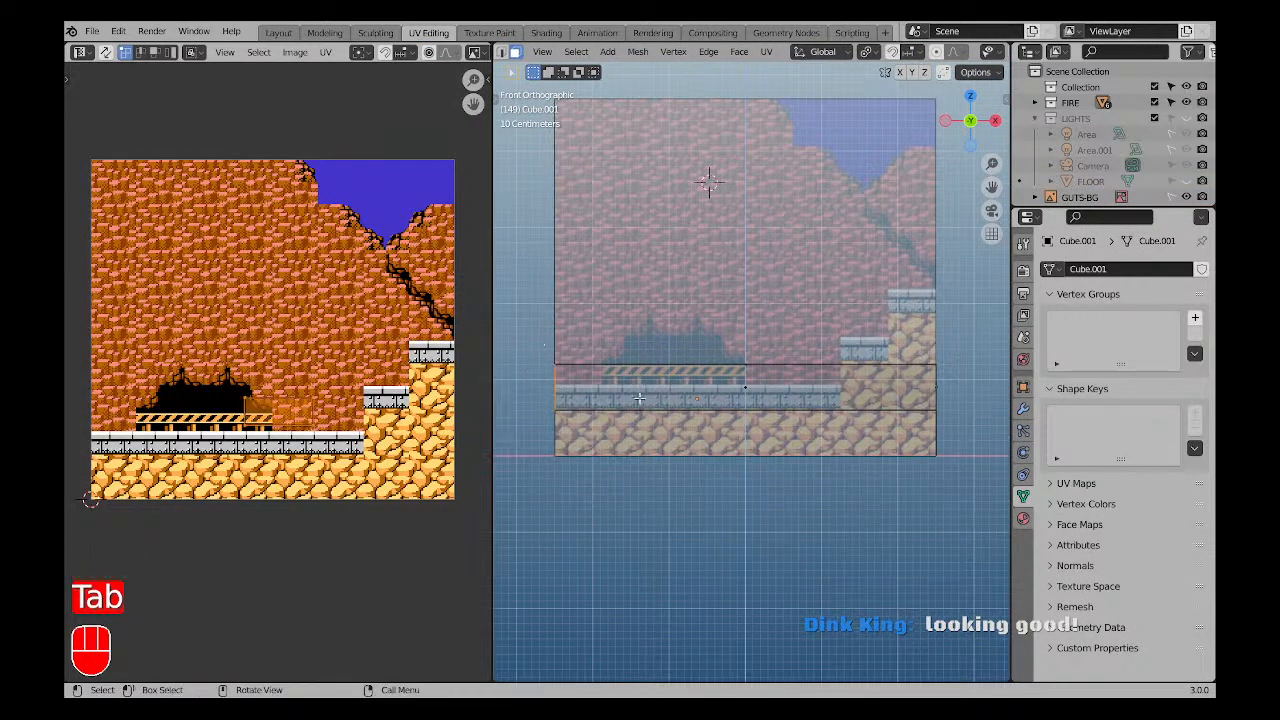
pyautogui.press('g')
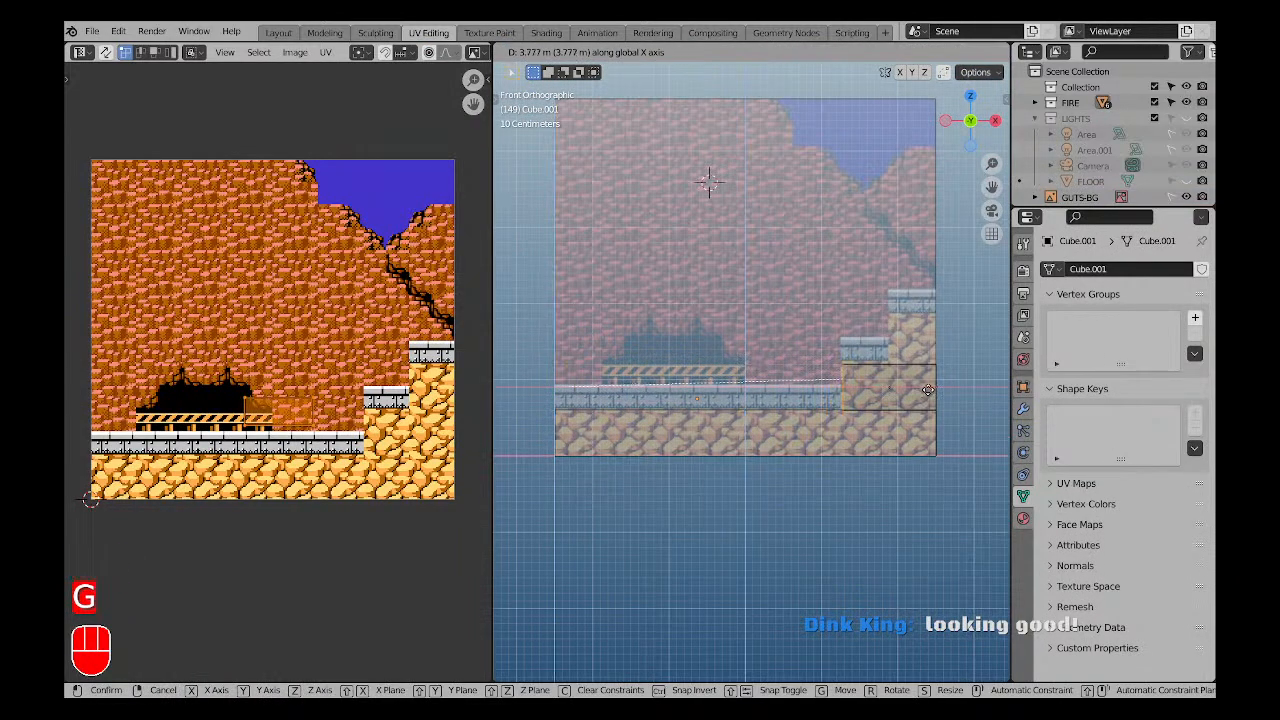
pyautogui.click(928, 390)
pyautogui.scroll(6, 800, 390)
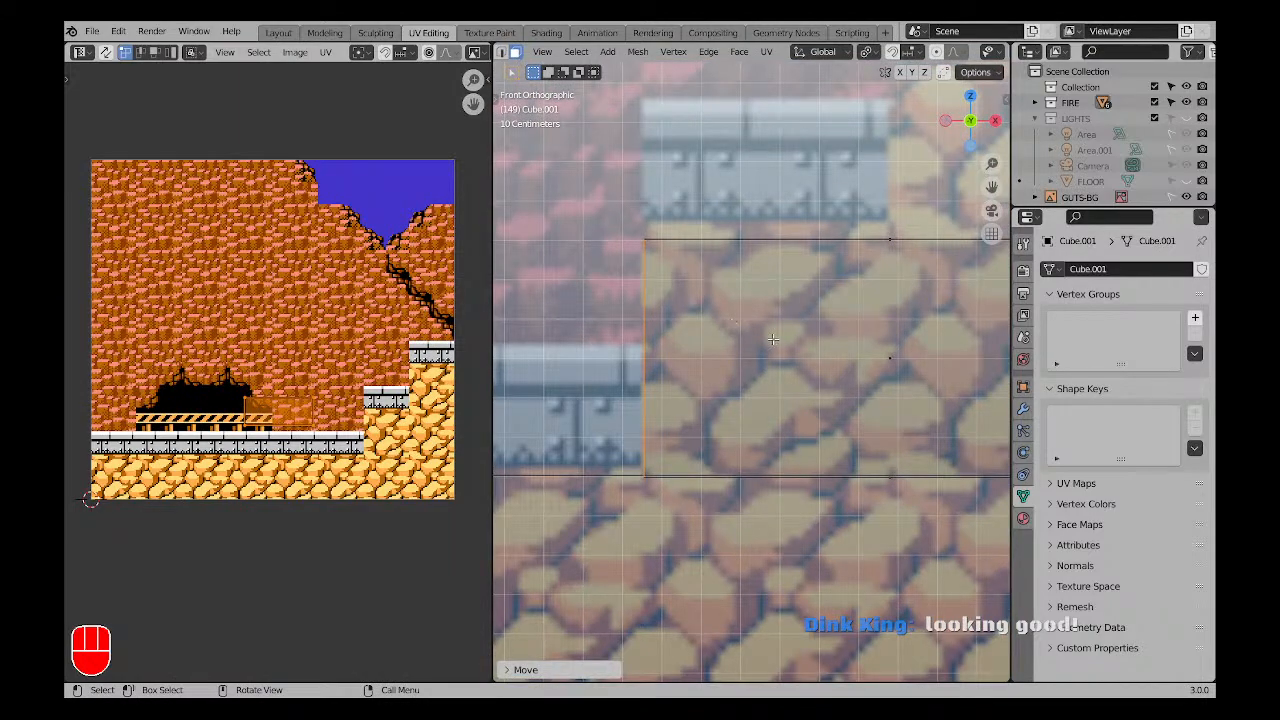
pyautogui.keyDown('shift'); pyautogui.moveTo(773, 340); pyautogui.dragTo(766, 386, button='middle'); pyautogui.keyUp('shift')
pyautogui.press('g')
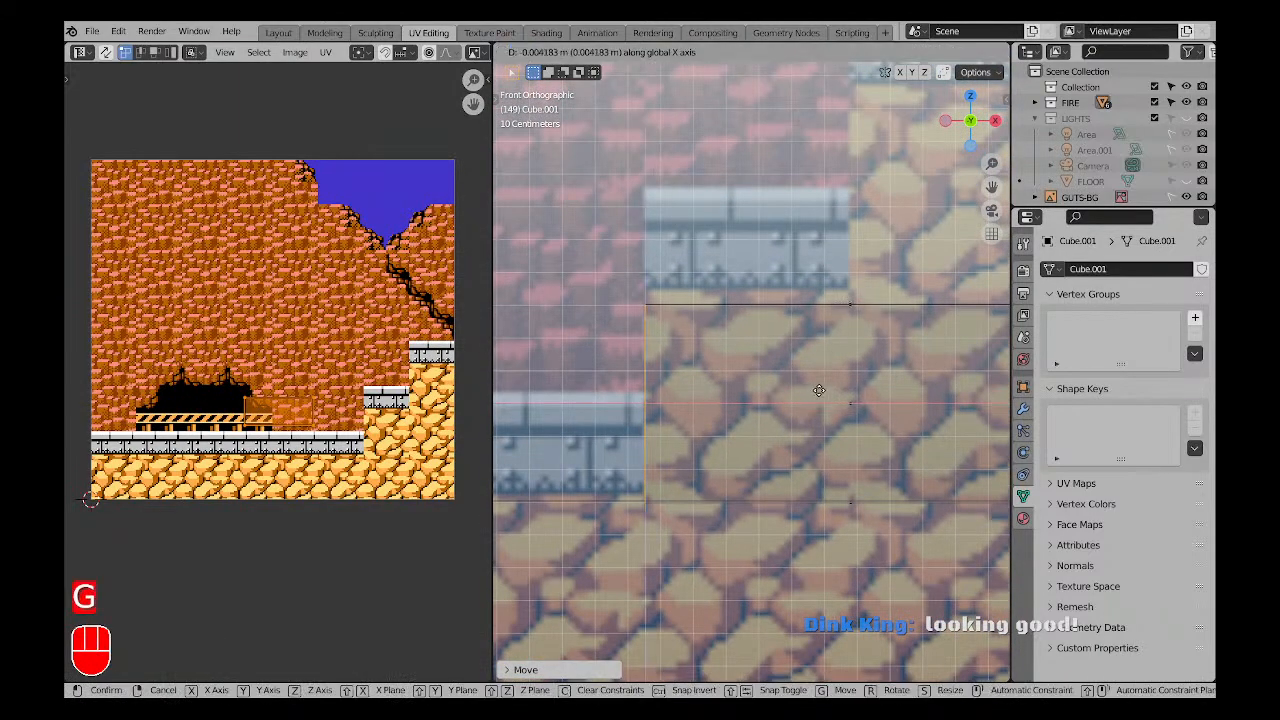
pyautogui.click(816, 390)
# Align the upper block's top face vertically with the underside of the lower metal ledge, then return to Object Mode.
pyautogui.scroll(-5, 760, 370)
pyautogui.keyDown('shift'); pyautogui.moveTo(690, 328); pyautogui.dragTo(629, 331, button='middle'); pyautogui.keyUp('shift')
pyautogui.moveTo(842, 385); pyautogui.dragTo(842, 385)
pyautogui.press('g')
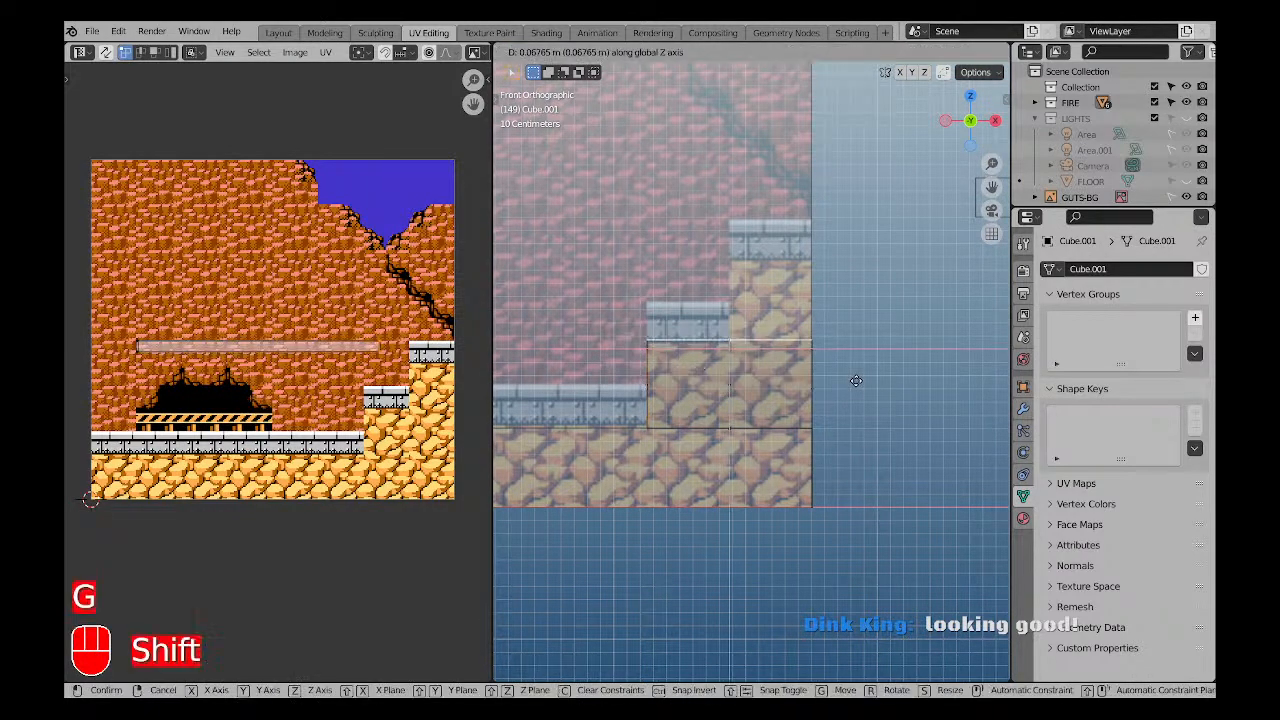
pyautogui.click(855, 393)
pyautogui.scroll(8, 700, 380)
pyautogui.press('g')
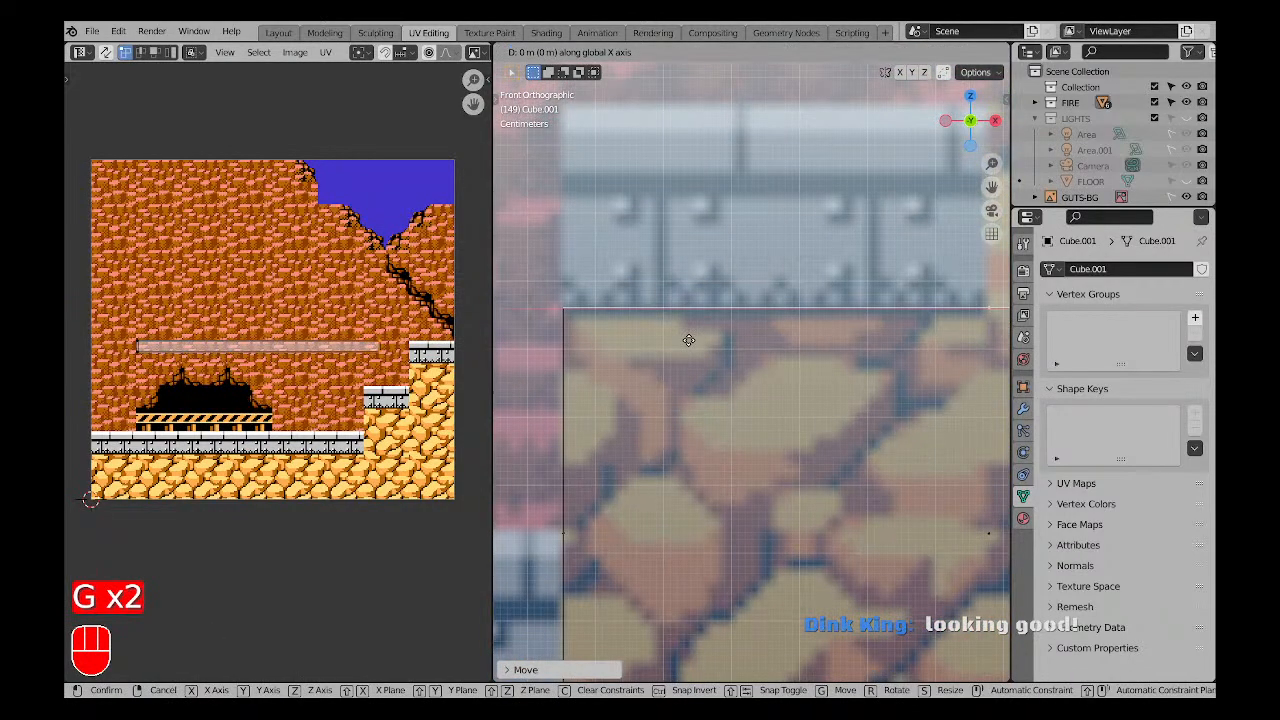
pyautogui.click(689, 374)
pyautogui.scroll(-8, 720, 380)
pyautogui.press('Tab')
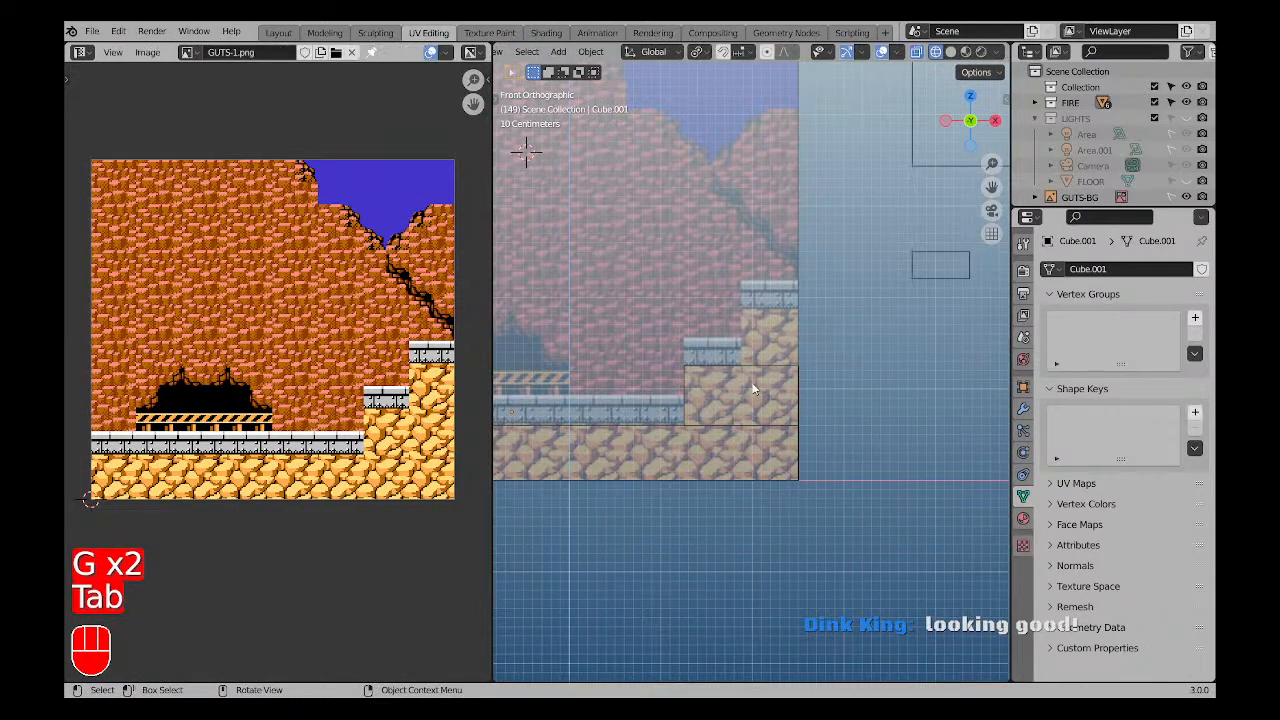
# Duplicate the upper block and raise the copy along Z until it sits directly on top of the original.
pyautogui.hotkey('shift', 'd')
pyautogui.press('g')
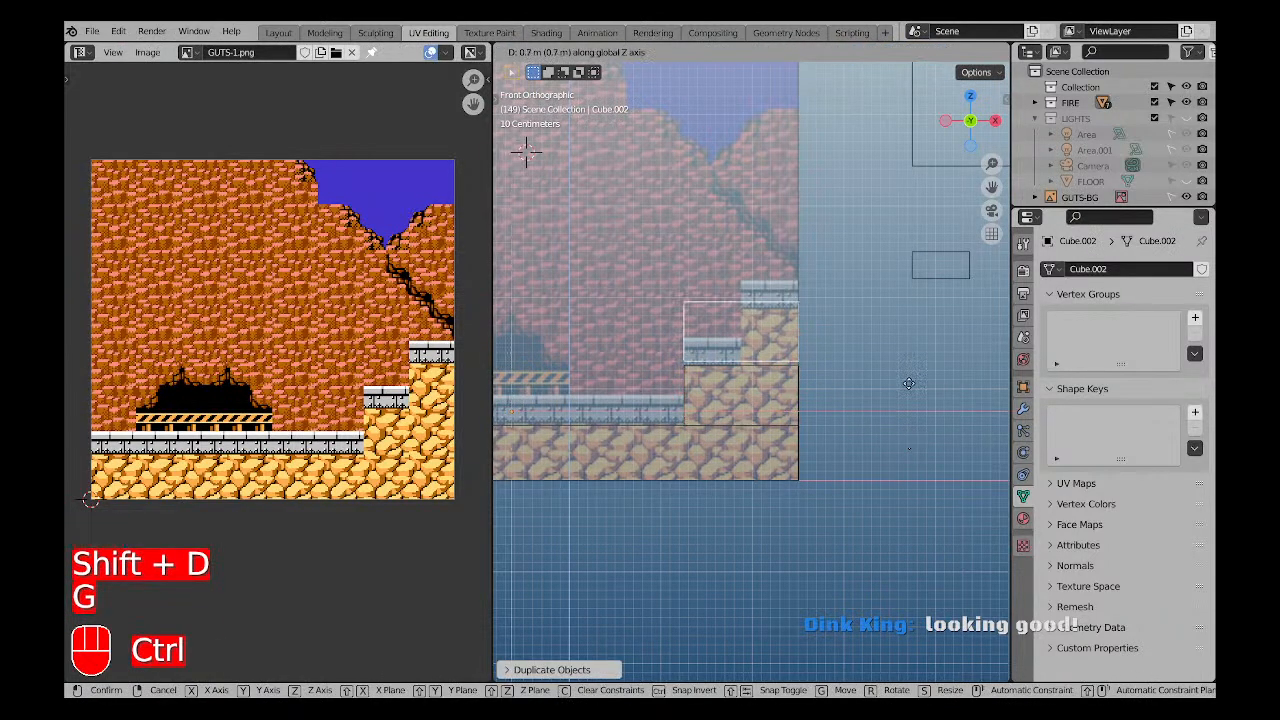
pyautogui.click(909, 384)
pyautogui.scroll(8, 780, 350)
pyautogui.press('g')
pyautogui.middleClick(857, 351)
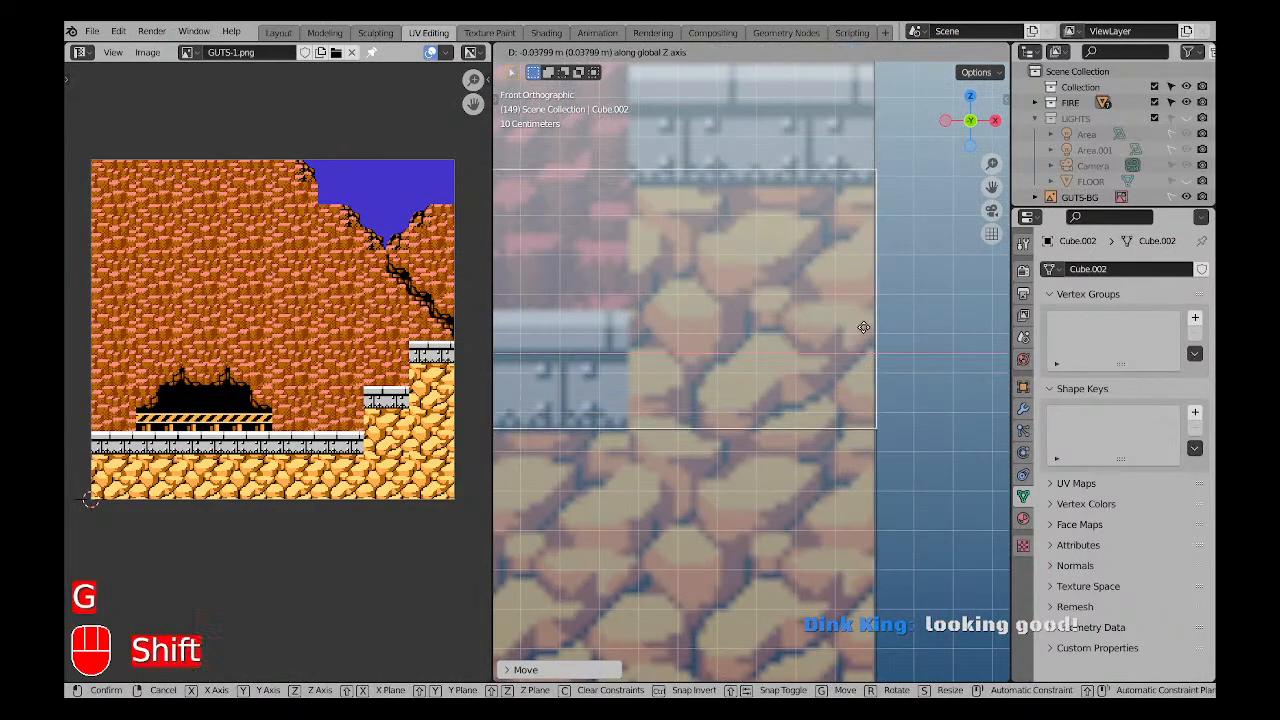
pyautogui.click(864, 328)
# Move the top block's left end along X to the left edge of the highest rock section in the image.
pyautogui.scroll(-3, 705, 308)
pyautogui.press('Tab')
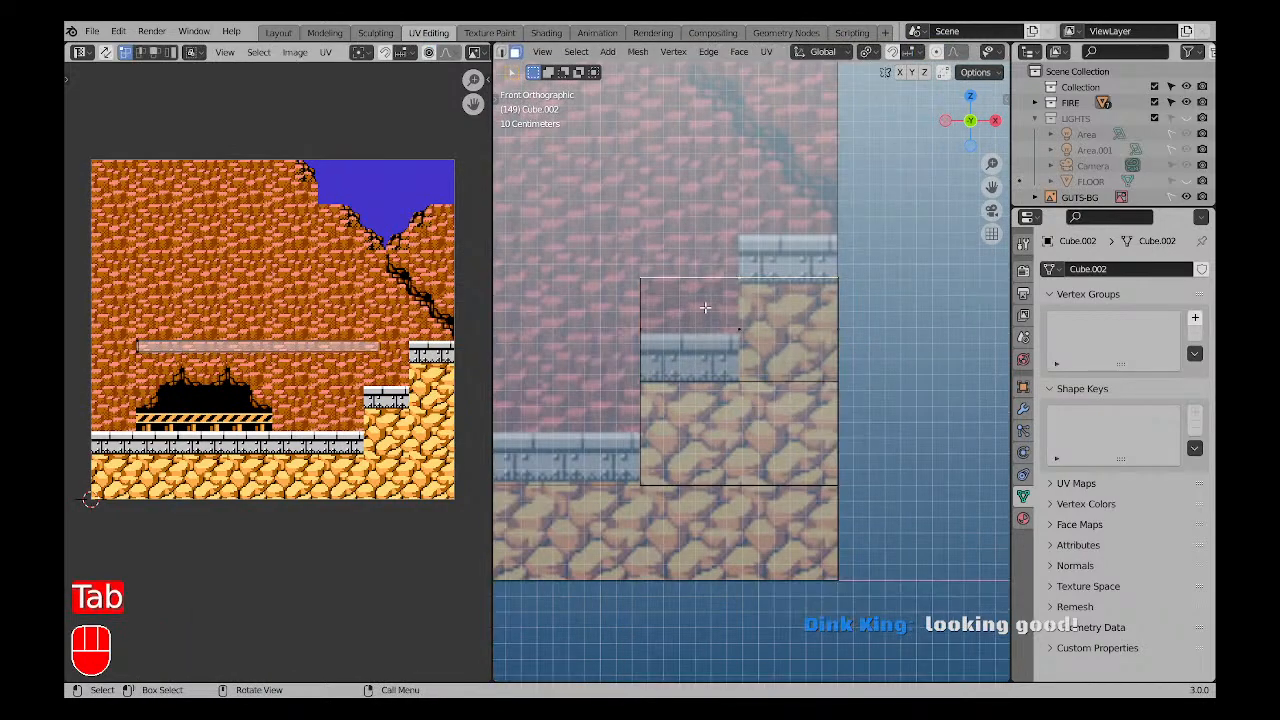
pyautogui.moveTo(615, 283); pyautogui.dragTo(667, 392)
pyautogui.press('g')
pyautogui.middleClick(588, 346)
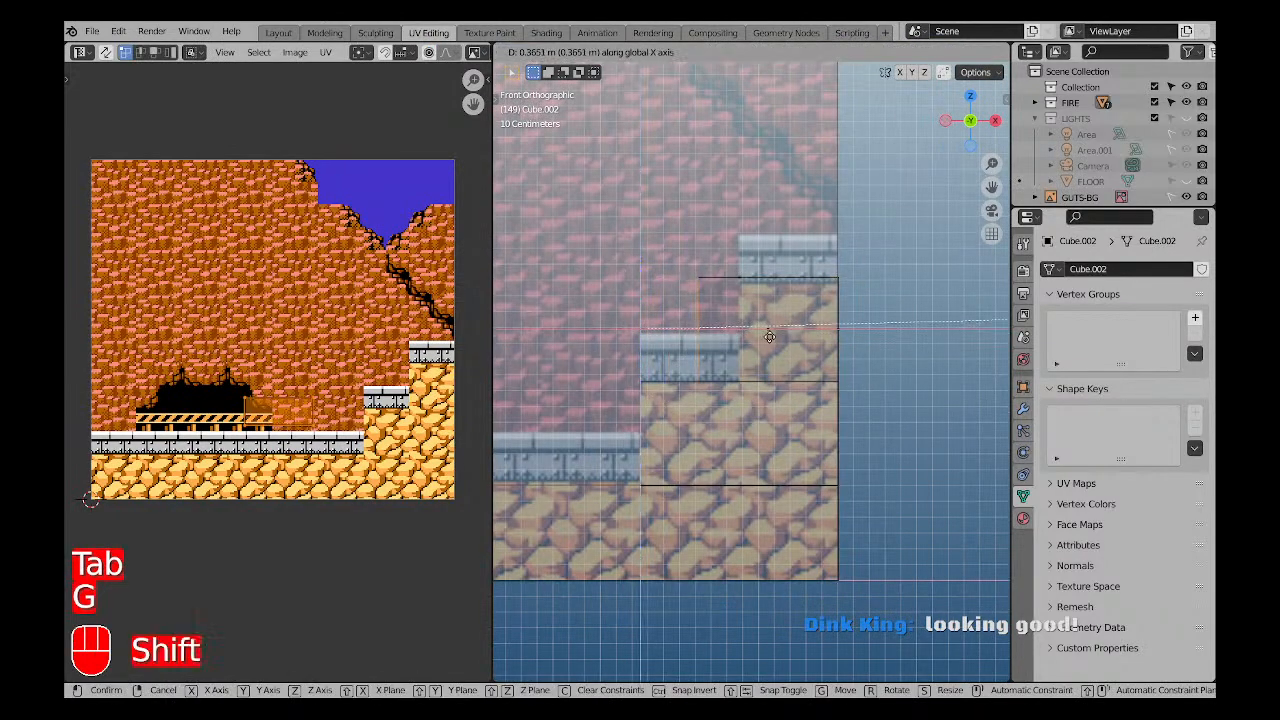
pyautogui.click(637, 347)
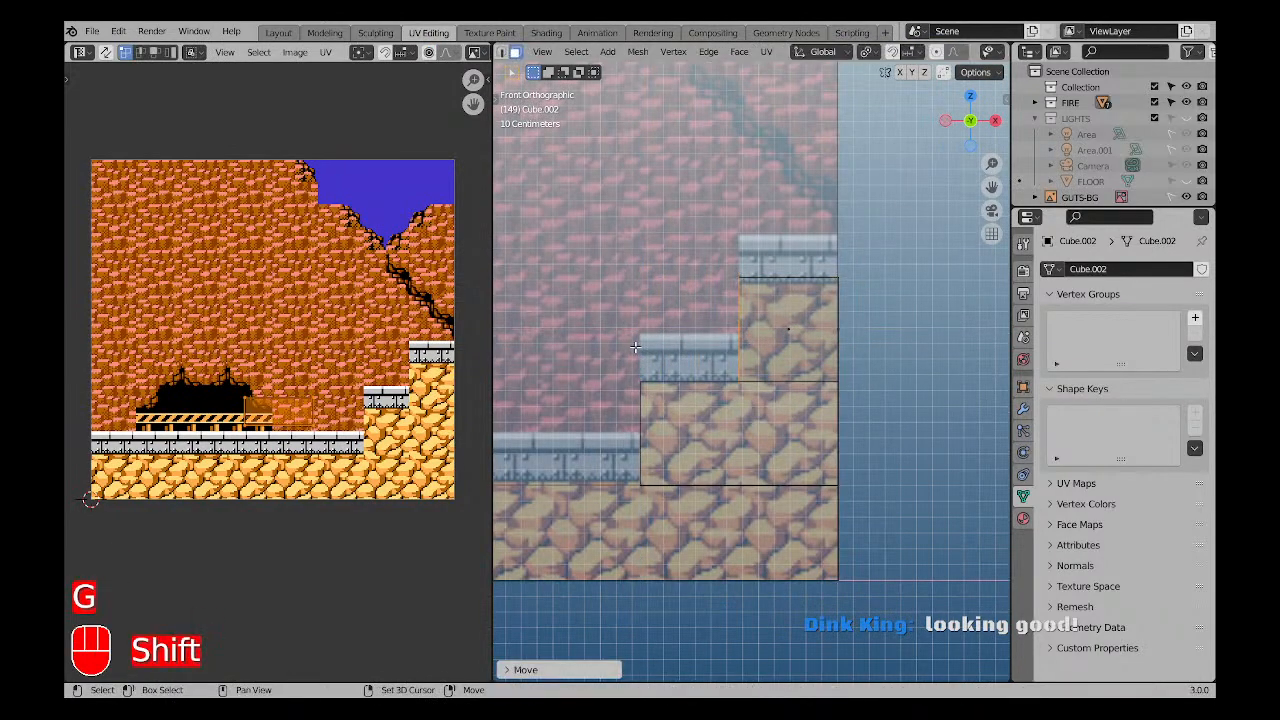
# Align the top block's upper face vertically with the underside of the upper metal ledge, and return to Object Mode.
pyautogui.scroll(5, 680, 265)
pyautogui.keyDown('shift'); pyautogui.moveTo(655, 140); pyautogui.dragTo(541, 241, button='middle'); pyautogui.keyUp('shift')
pyautogui.moveTo(541, 241); pyautogui.dragTo(838, 288)
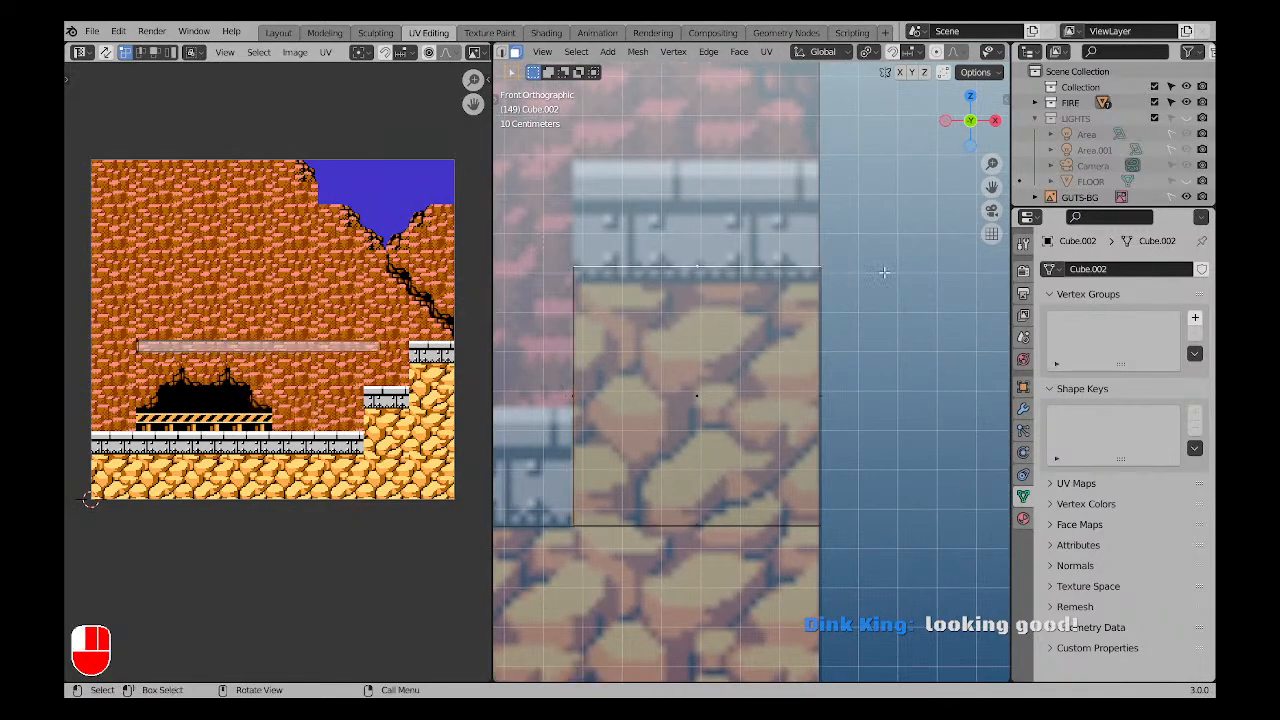
pyautogui.press('g')
pyautogui.moveTo(852, 245); pyautogui.dragTo(835, 343, button='middle')
pyautogui.click(835, 349)
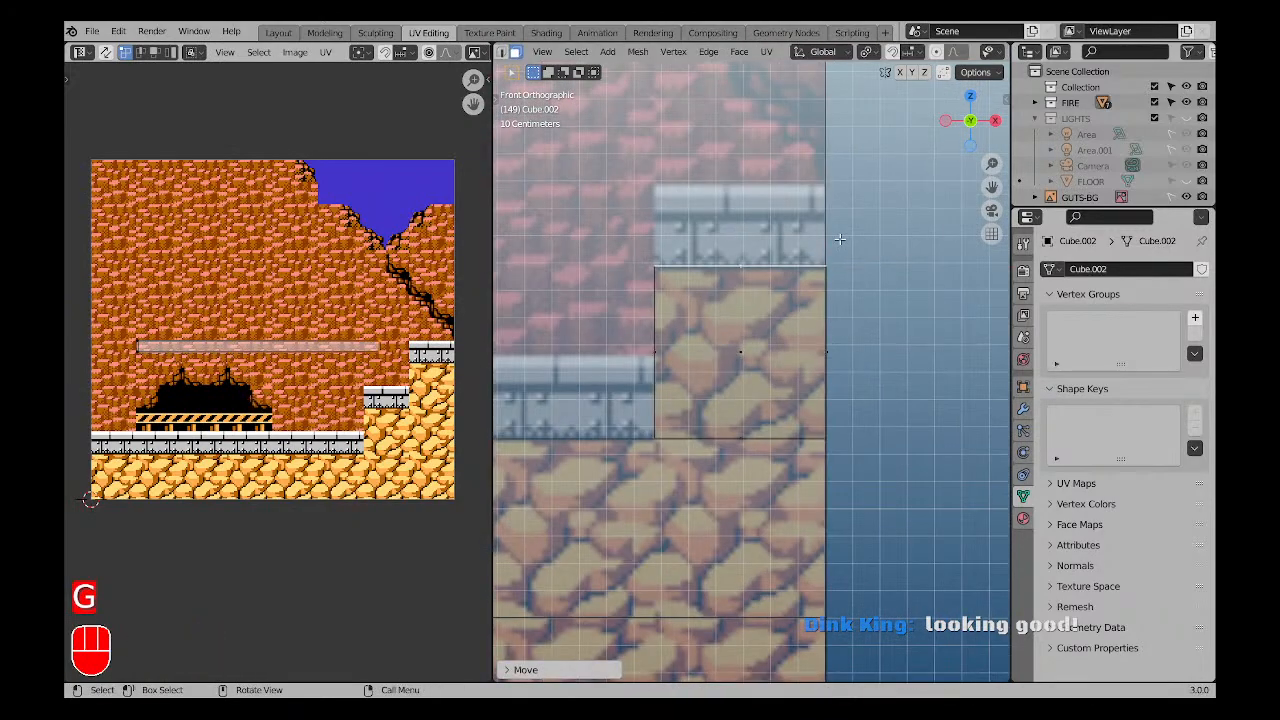
pyautogui.press('Tab')
# Switch the viewport to solid shading and select the base block and the two stacked blocks together.
pyautogui.moveTo(709, 331)
pyautogui.mouseDown(button='middle')
pyautogui.moveTo(760, 372)
pyautogui.moveTo(838, 355)
pyautogui.mouseUp(button='middle')
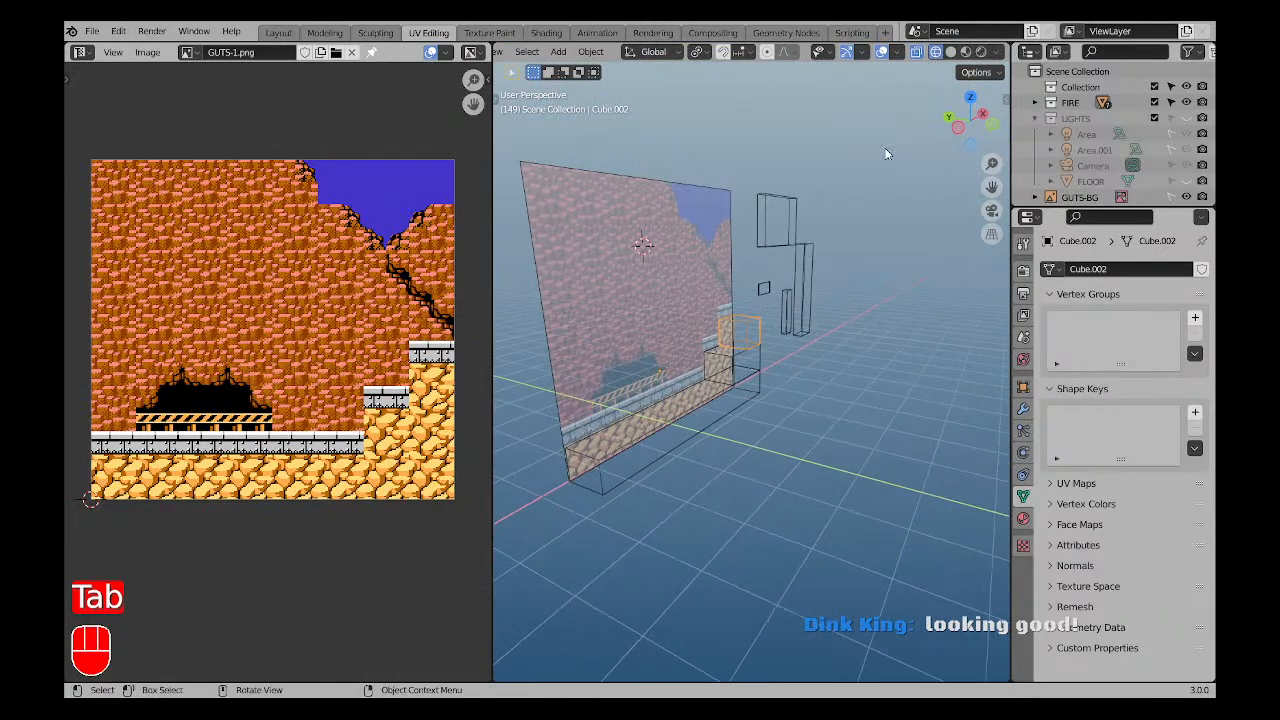
pyautogui.press('z')
pyautogui.click(997, 351)
pyautogui.press('a')
pyautogui.press('a')
pyautogui.moveTo(716, 408)
pyautogui.mouseDown(button='middle')
pyautogui.moveTo(628, 394)
pyautogui.moveTo(612, 364)
pyautogui.moveTo(701, 378)
pyautogui.moveTo(692, 391)
pyautogui.moveTo(813, 367)
pyautogui.moveTo(731, 397)
pyautogui.moveTo(831, 386)
pyautogui.moveTo(701, 462)
pyautogui.moveTo(738, 447)
pyautogui.mouseUp(button='middle')
pyautogui.keyDown('shift'); pyautogui.click(758, 384); pyautogui.keyUp('shift')
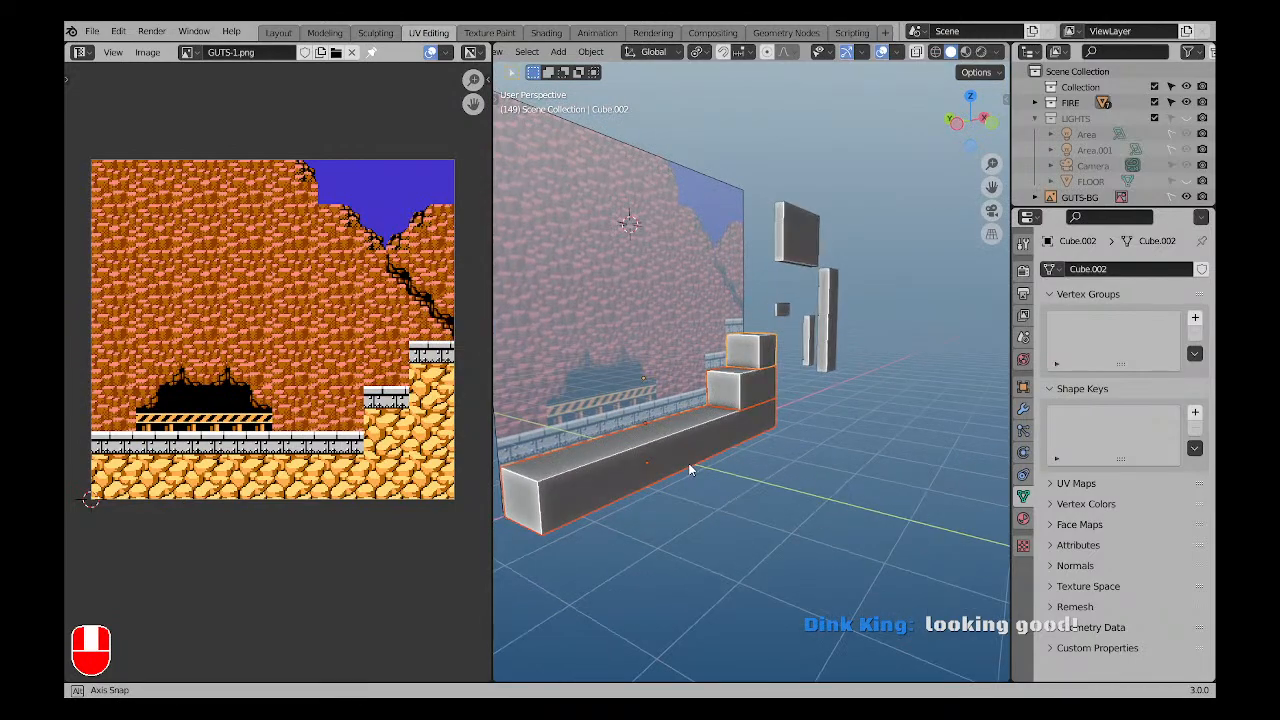
# Move the front faces of the three blocks back along Y to make them shallower, then clear the selection in Object Mode.
pyautogui.press('Tab')
pyautogui.click(731, 439)
pyautogui.keyDown('shift'); pyautogui.click(757, 383); pyautogui.keyUp('shift')
pyautogui.keyDown('shift'); pyautogui.click(759, 358); pyautogui.keyUp('shift')
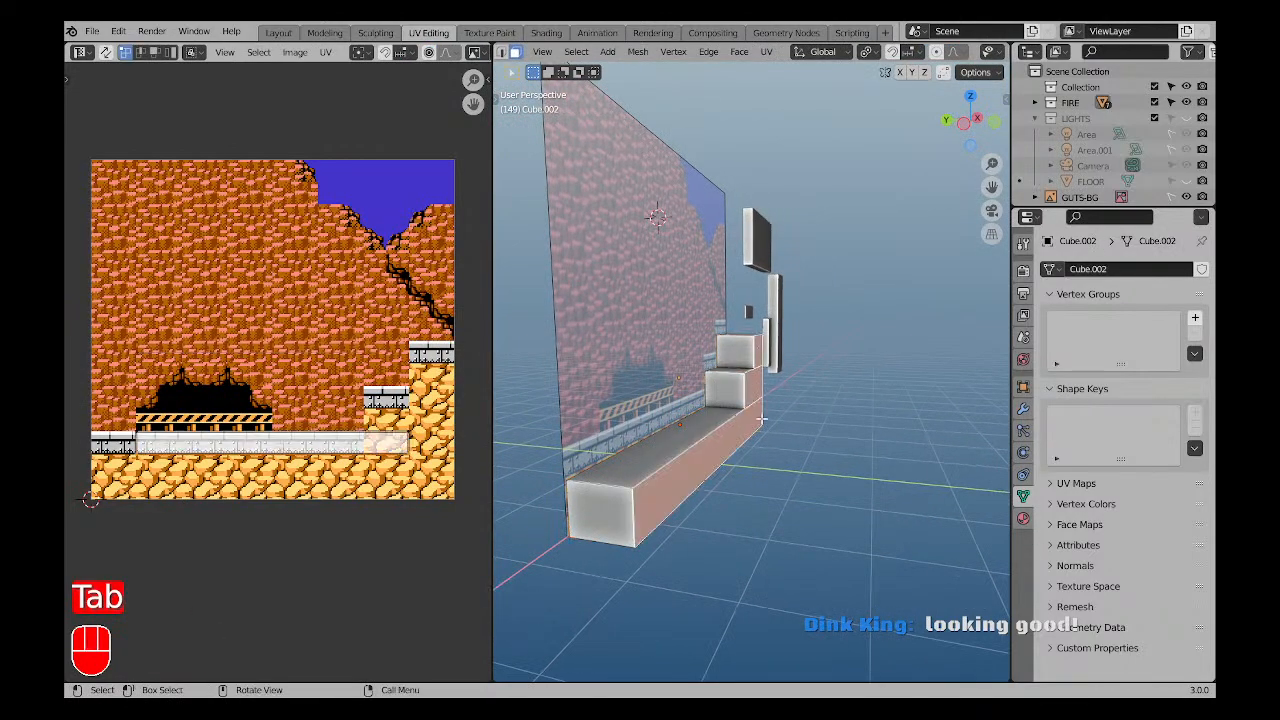
pyautogui.press('g')
pyautogui.moveTo(771, 429); pyautogui.dragTo(717, 523, button='middle')
pyautogui.click(761, 428)
pyautogui.press('Tab')
pyautogui.press('a')
pyautogui.press('a')
# Show the blocks from the front in material preview shading.
pyautogui.press('KP_1')
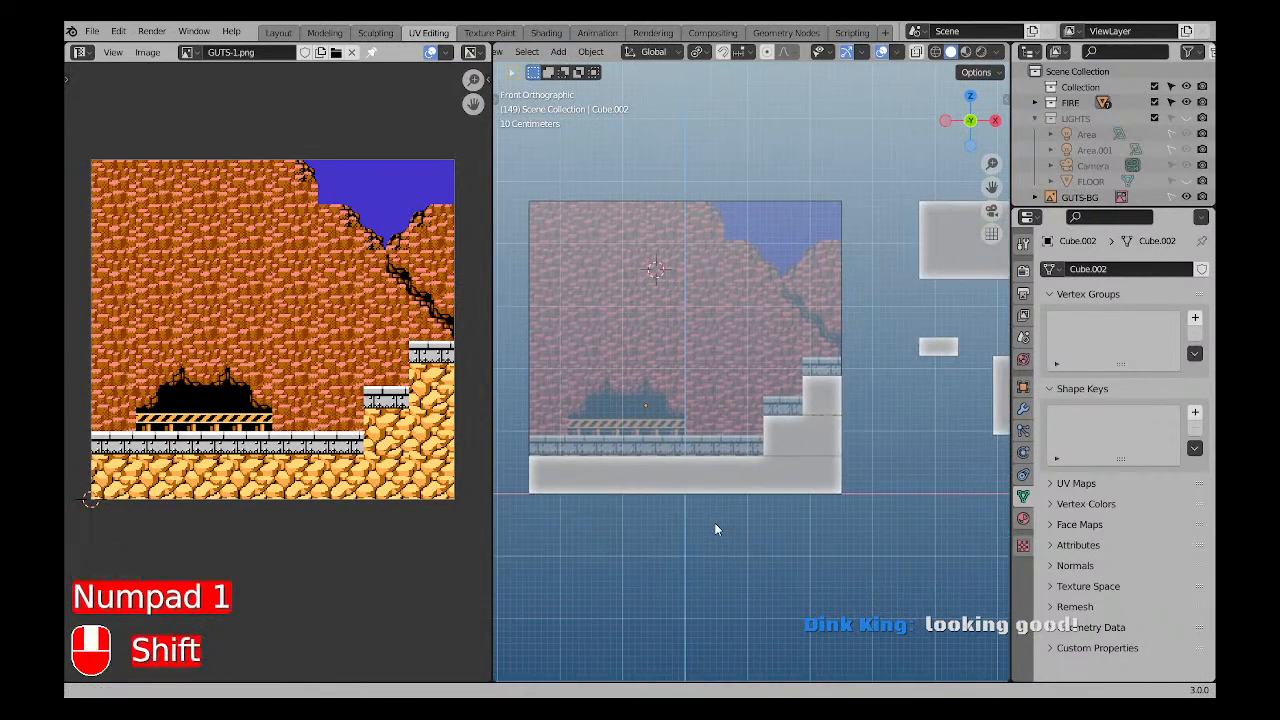
pyautogui.scroll(2, 728, 497)
pyautogui.scroll(-1, 757, 492)
pyautogui.moveTo(754, 437)
pyautogui.keyDown('shift'); pyautogui.mouseDown(button='middle')
pyautogui.moveTo(802, 450)
pyautogui.moveTo(777, 453)
pyautogui.mouseUp(button='middle'); pyautogui.keyUp('shift')
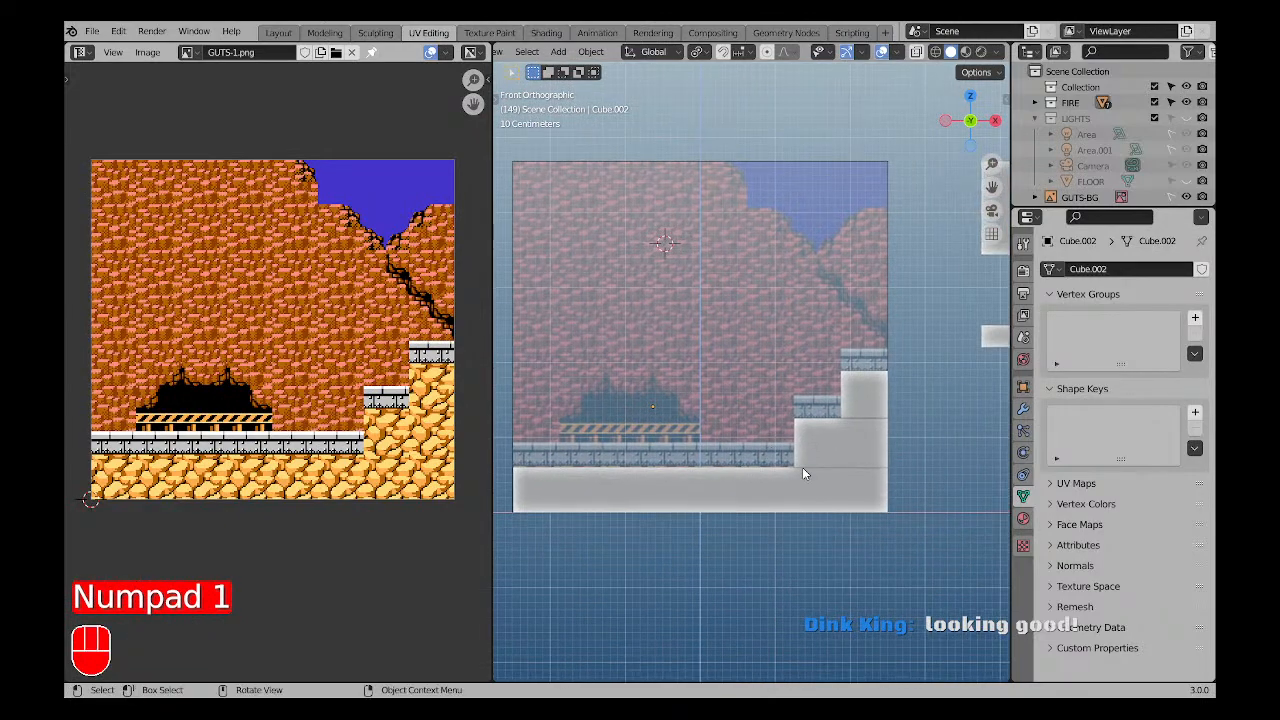
pyautogui.click(965, 52)
pyautogui.press('a')
pyautogui.press('a')
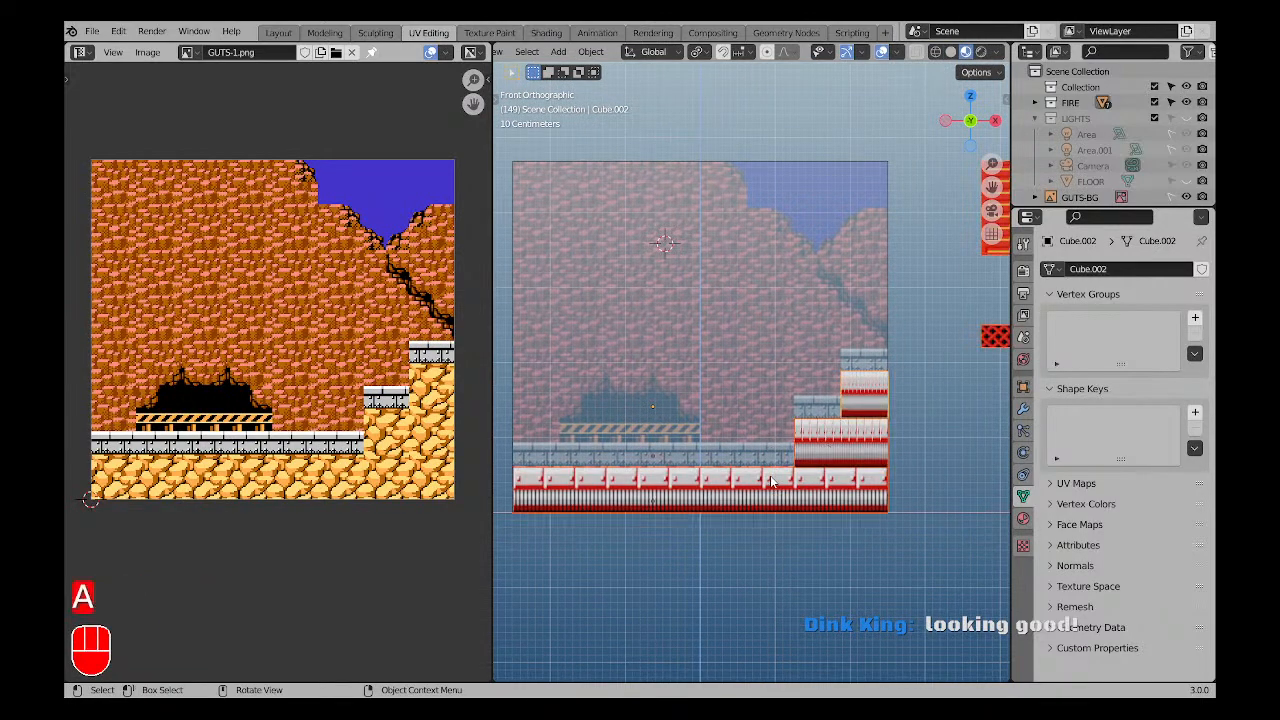
# In the Shading workspace, unlink the base block's current material and create a new one for it.
pyautogui.click(546, 33)
pyautogui.click(640, 349)
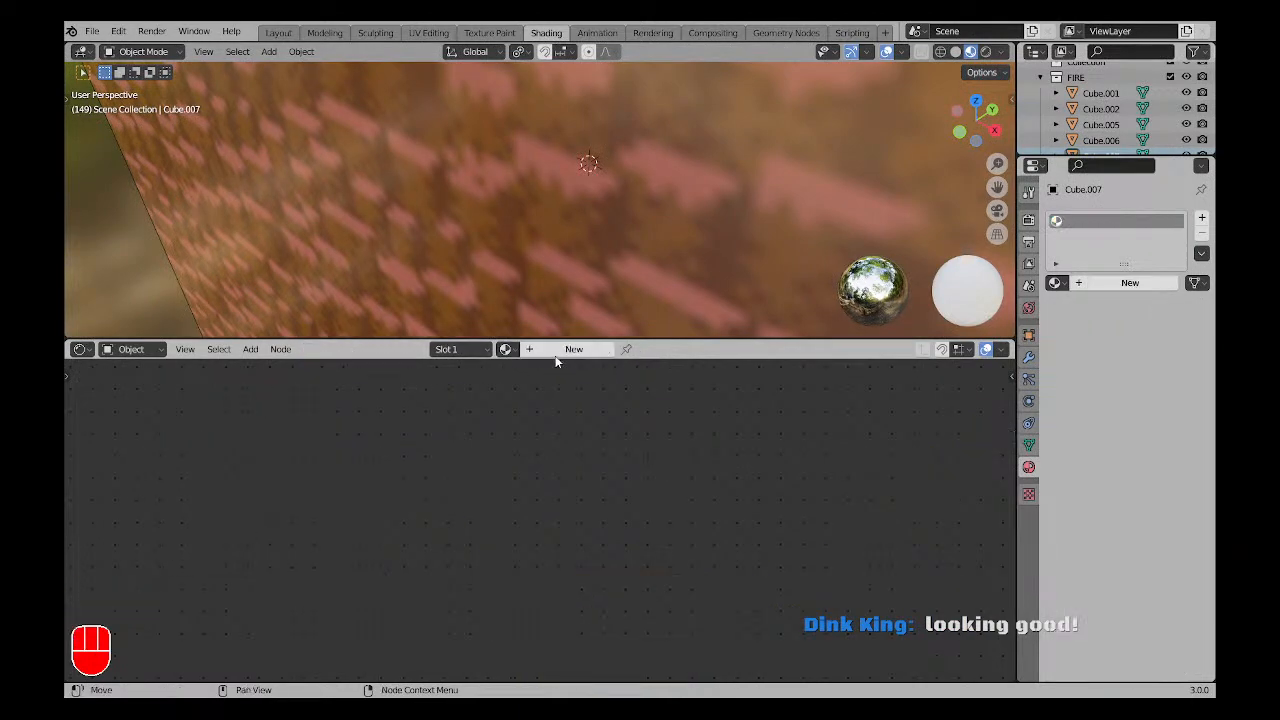
pyautogui.click(600, 349)
pyautogui.scroll(-6, 670, 178)
pyautogui.press('KP_Decimal')
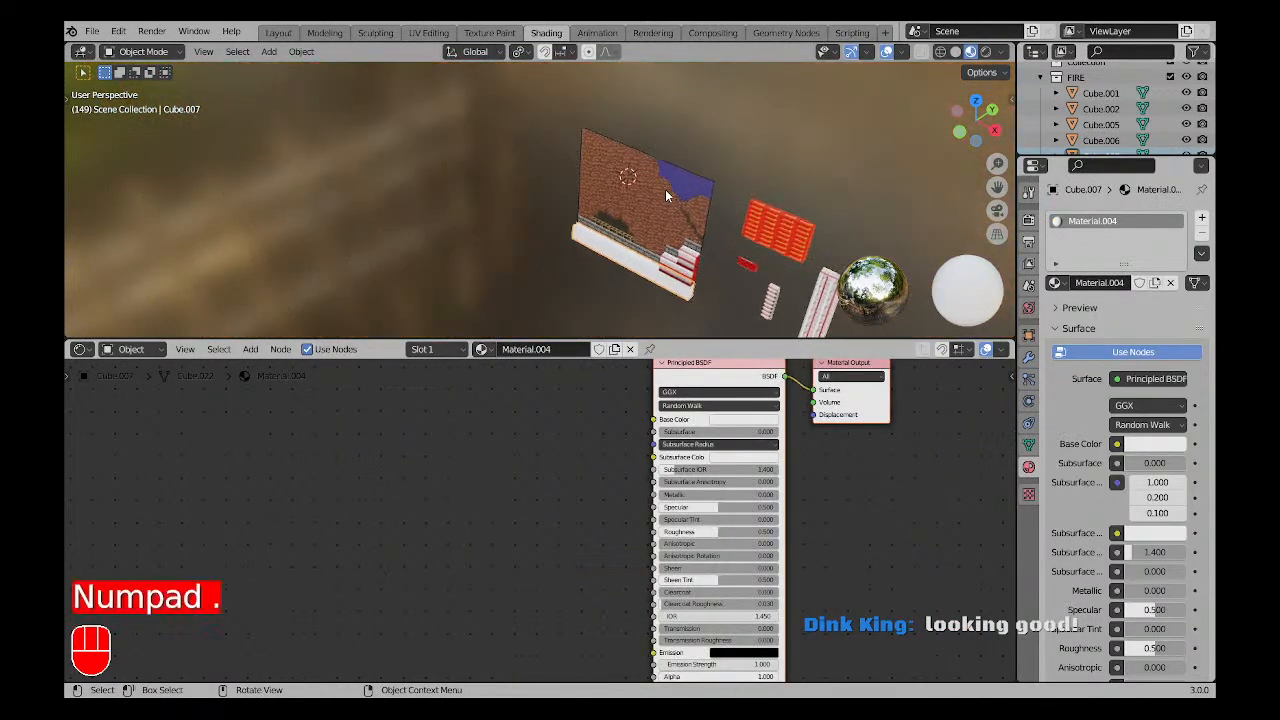
pyautogui.scroll(3, 565, 212)
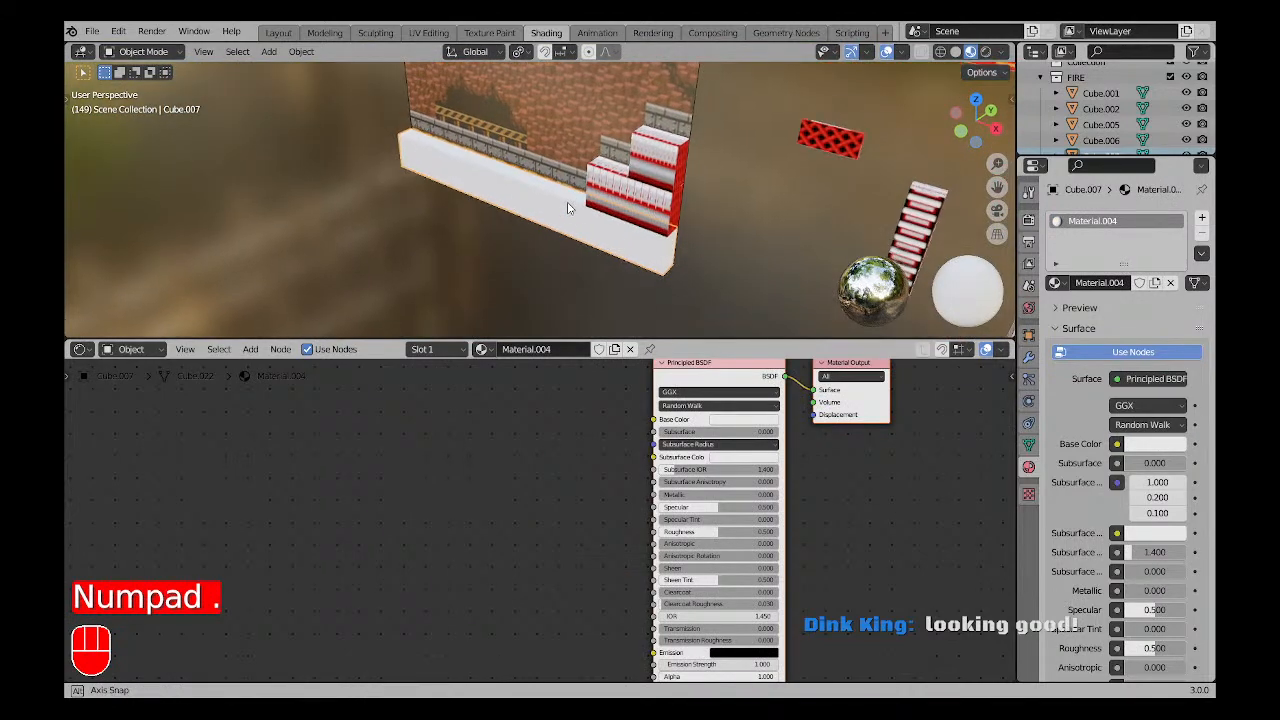
# Tint the new material's base color pale pink.
pyautogui.click(743, 420)
pyautogui.moveTo(755, 318)
pyautogui.mouseDown()
pyautogui.moveTo(771, 288)
pyautogui.moveTo(738, 334)
pyautogui.moveTo(757, 308)
pyautogui.mouseUp()
pyautogui.click(561, 446)
# Add an Image Texture node with GUTS-1.png, connect its Color to Base Color, and add Mapping and Texture Coordinate nodes.
pyautogui.scroll(-1, 561, 451)
pyautogui.hotkey('shift', 'a')
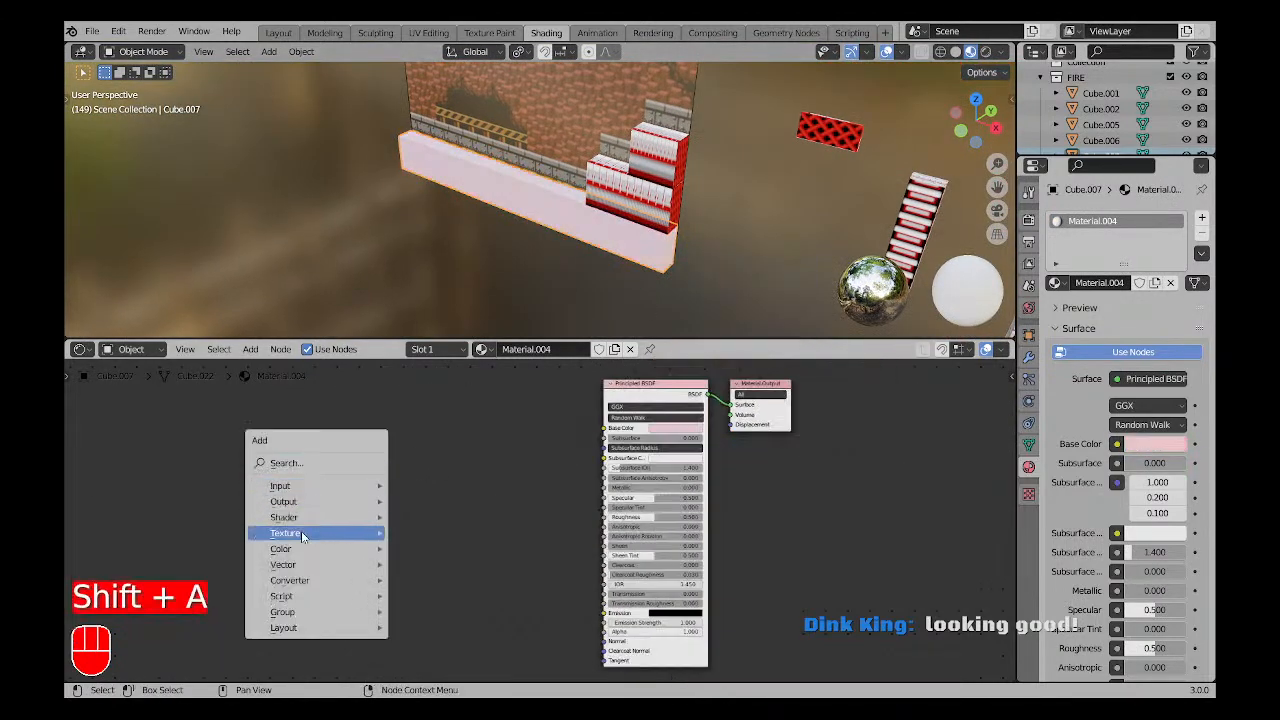
pyautogui.moveTo(300, 533)
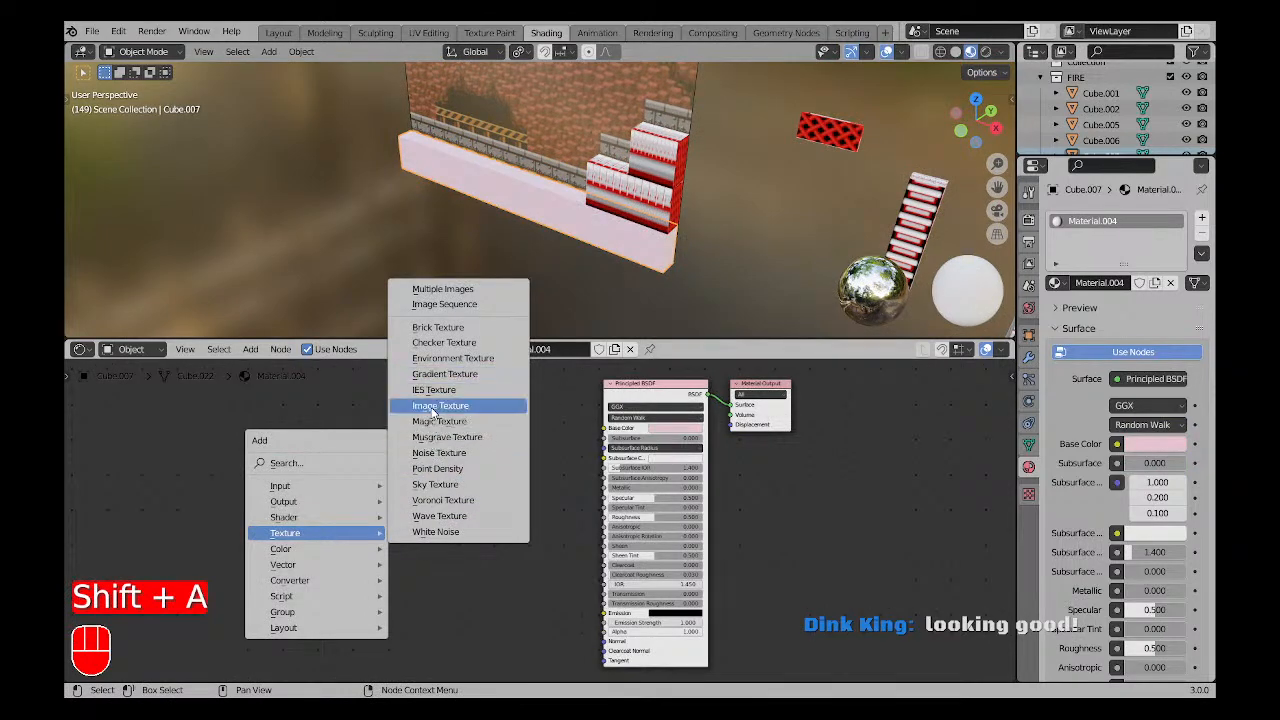
pyautogui.click(440, 405)
pyautogui.click(406, 467)
pyautogui.scroll(1, 406, 467)
pyautogui.click(395, 460)
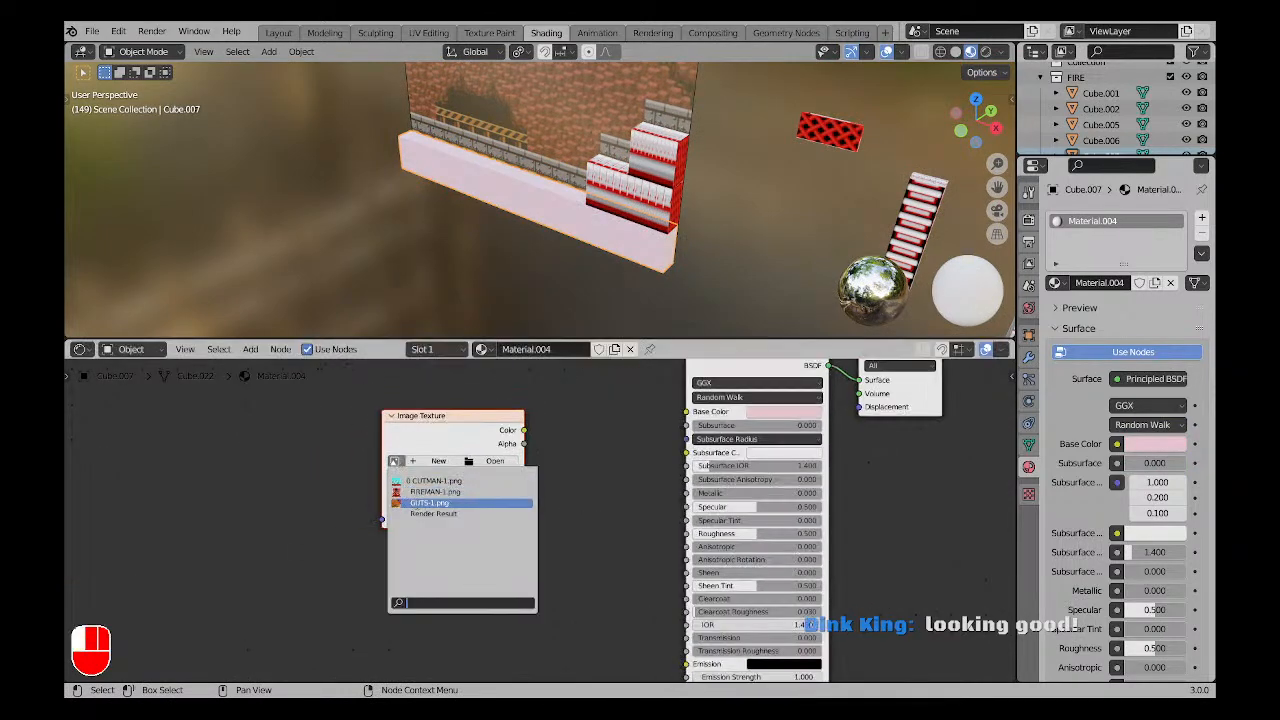
pyautogui.click(430, 503)
pyautogui.moveTo(682, 410); pyautogui.dragTo(688, 411)
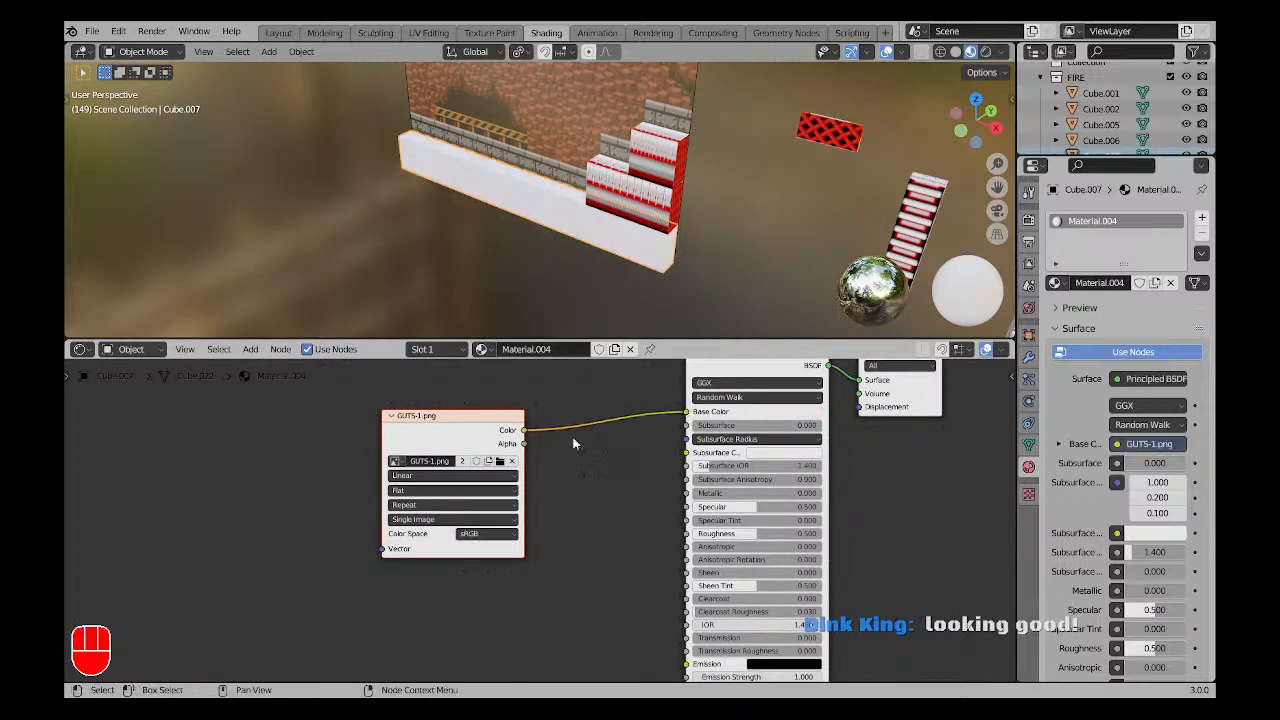
pyautogui.hotkey('ctrl', 't')
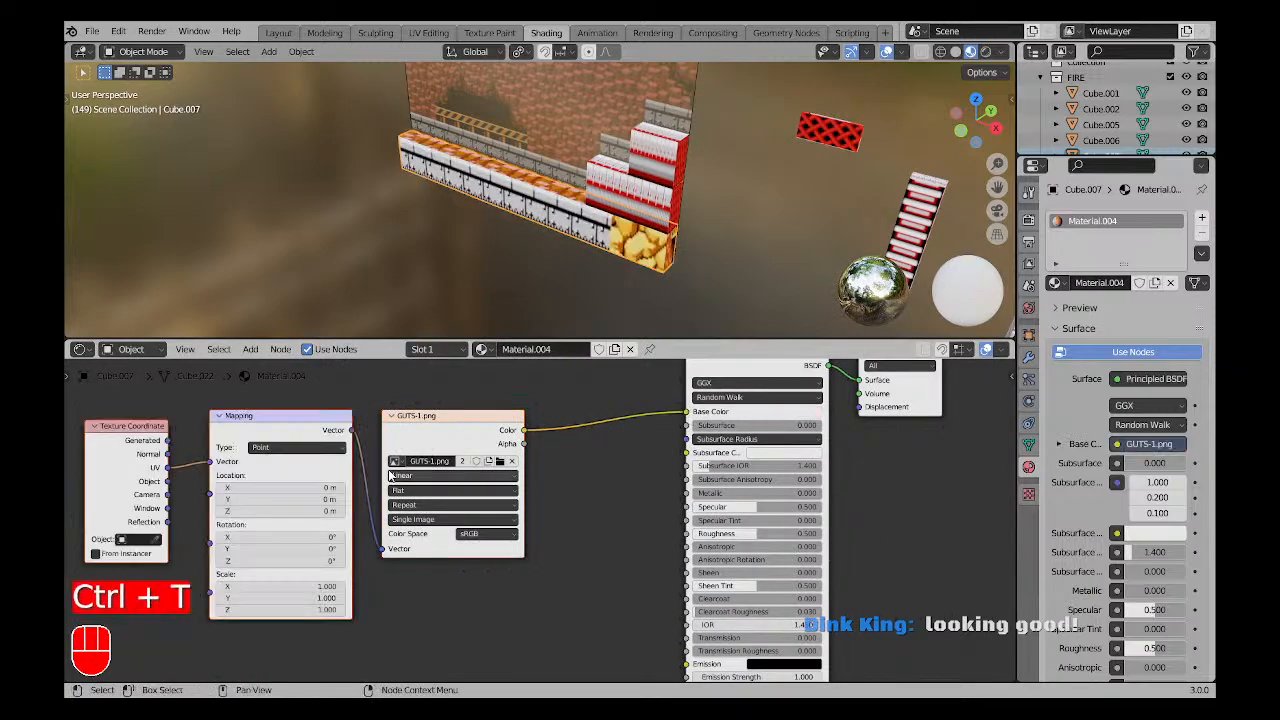
# In the UV Editing workspace, move the base block's front-face UVs onto the yellow rock strip just below the long metal ledge.
pyautogui.click(428, 32)
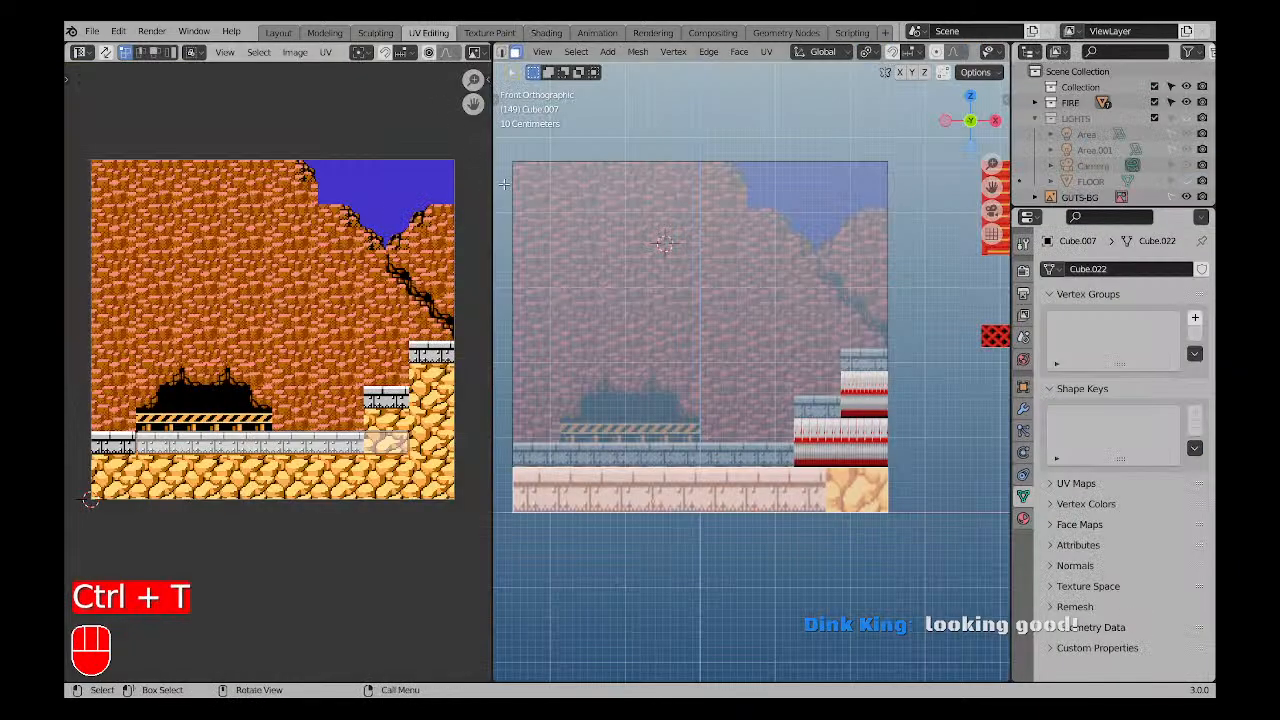
pyautogui.scroll(3, 634, 500)
pyautogui.scroll(-1, 708, 511)
pyautogui.scroll(-1, 706, 516)
pyautogui.keyDown('shift'); pyautogui.moveTo(703, 520); pyautogui.dragTo(706, 464, button='middle'); pyautogui.keyUp('shift')
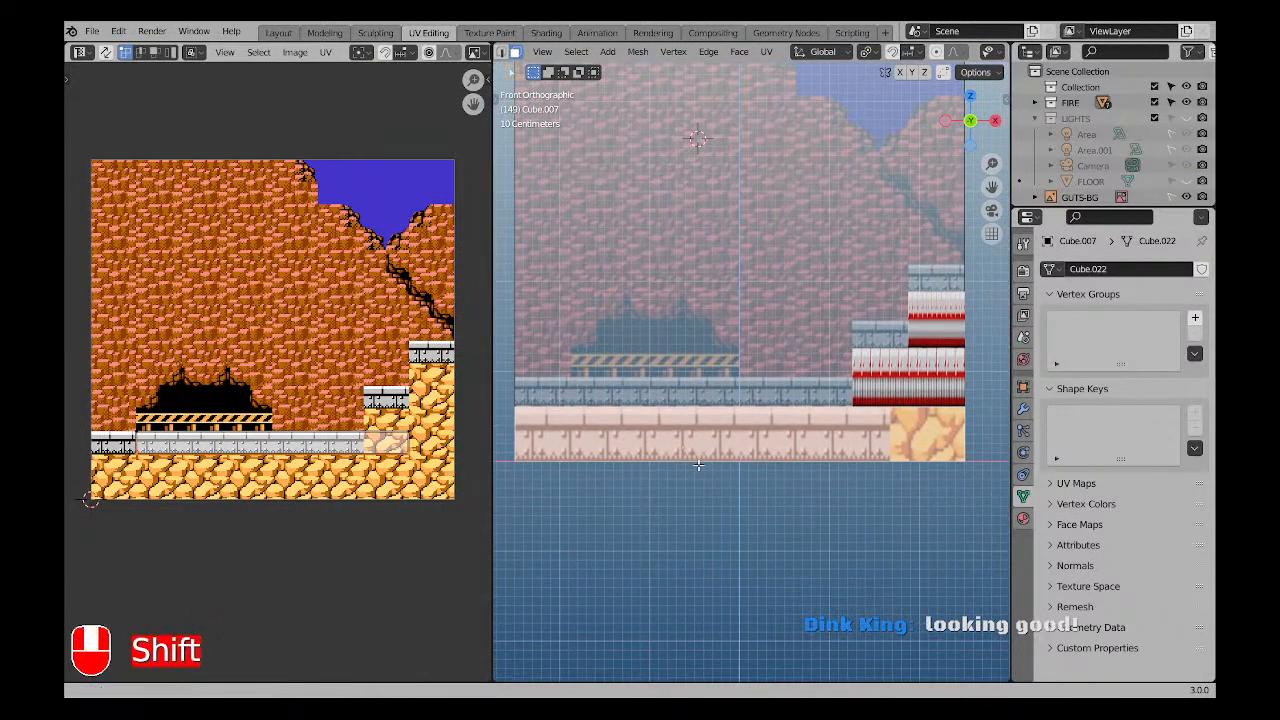
pyautogui.press('g')
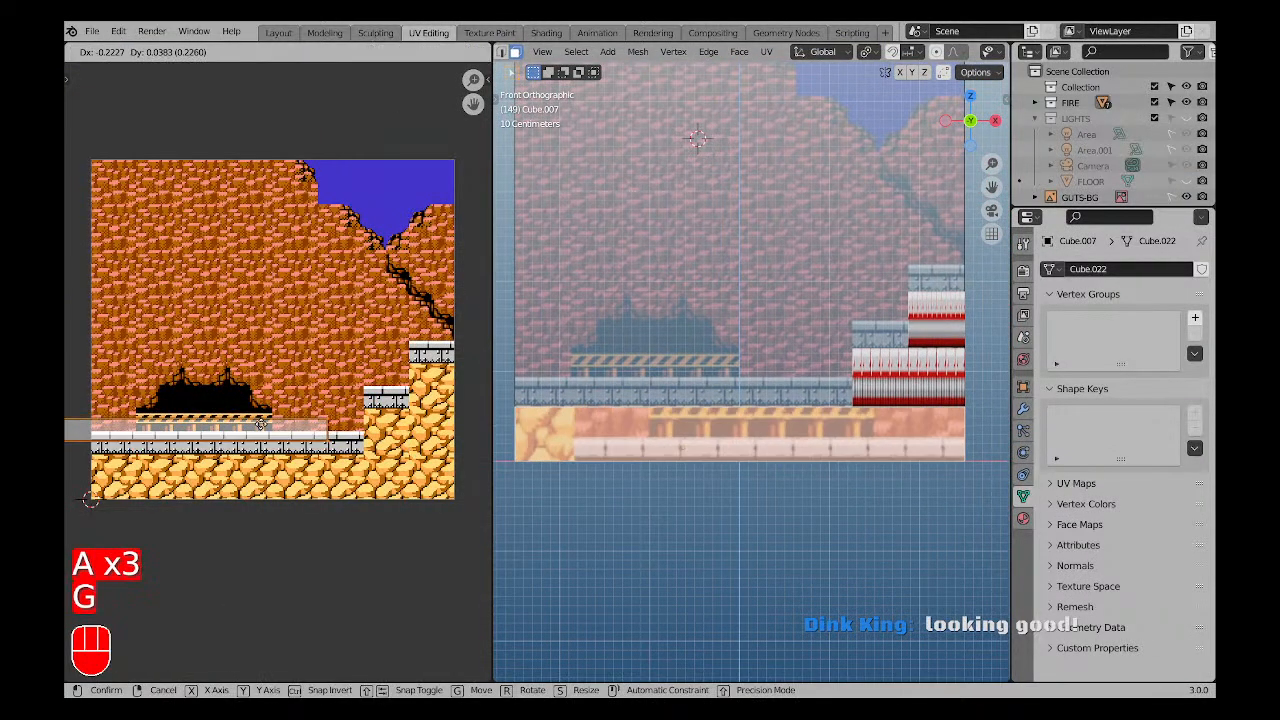
pyautogui.click(296, 464)
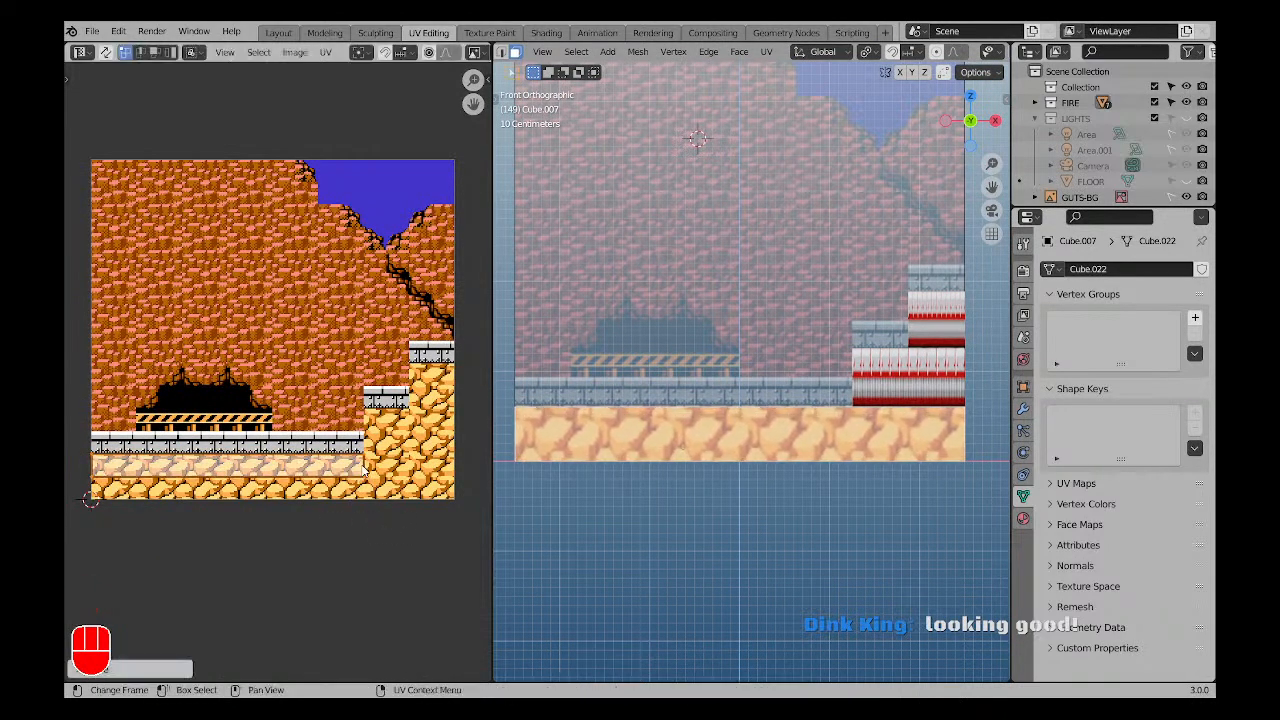
# Stretch the front face's UVs by moving their right edge about 0.245 along X to the image's right edge.
pyautogui.moveTo(355, 438); pyautogui.dragTo(414, 535)
pyautogui.press('g')
pyautogui.press('x')
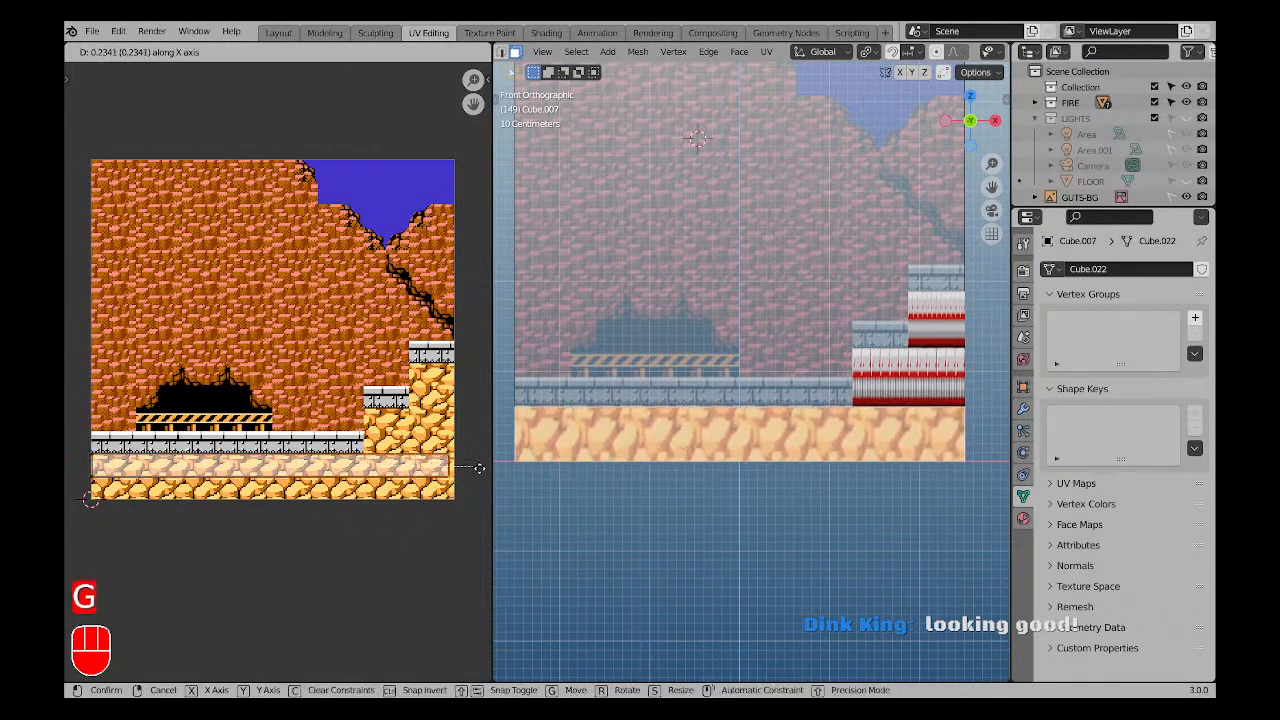
pyautogui.click(483, 467)
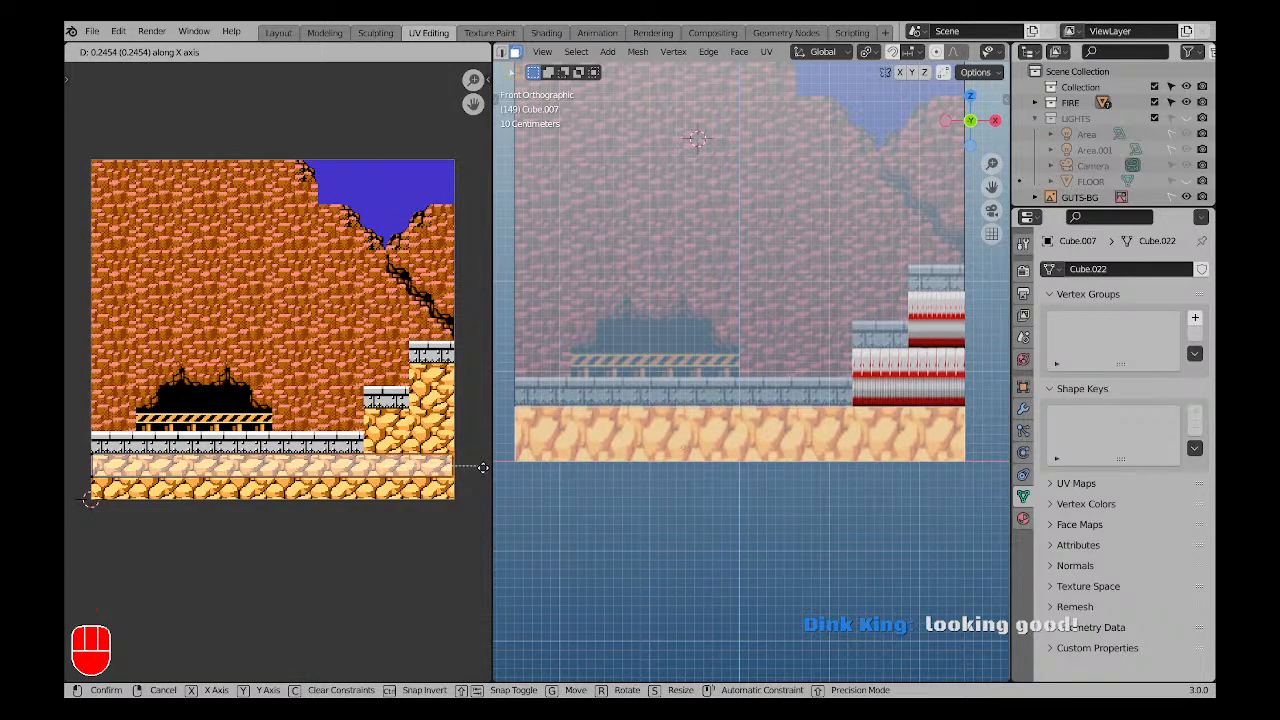
# Move the bottom edge of the front face's UVs down along Y to the bottom of the image.
pyautogui.press('b')
pyautogui.moveTo(169, 505); pyautogui.dragTo(69, 512)
pyautogui.press('g')
pyautogui.press('y')
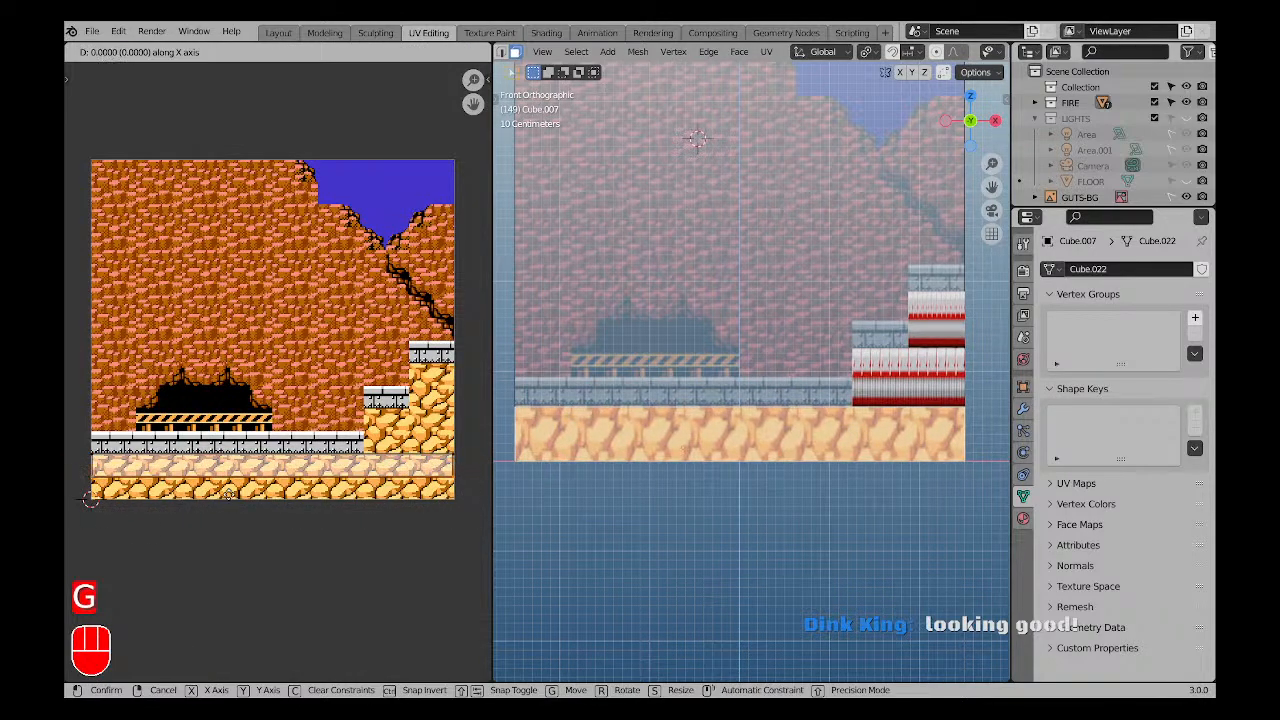
pyautogui.click(236, 516)
# Select the base block's left end face and move its UVs onto the plain orange brick area of the image.
pyautogui.press('a')
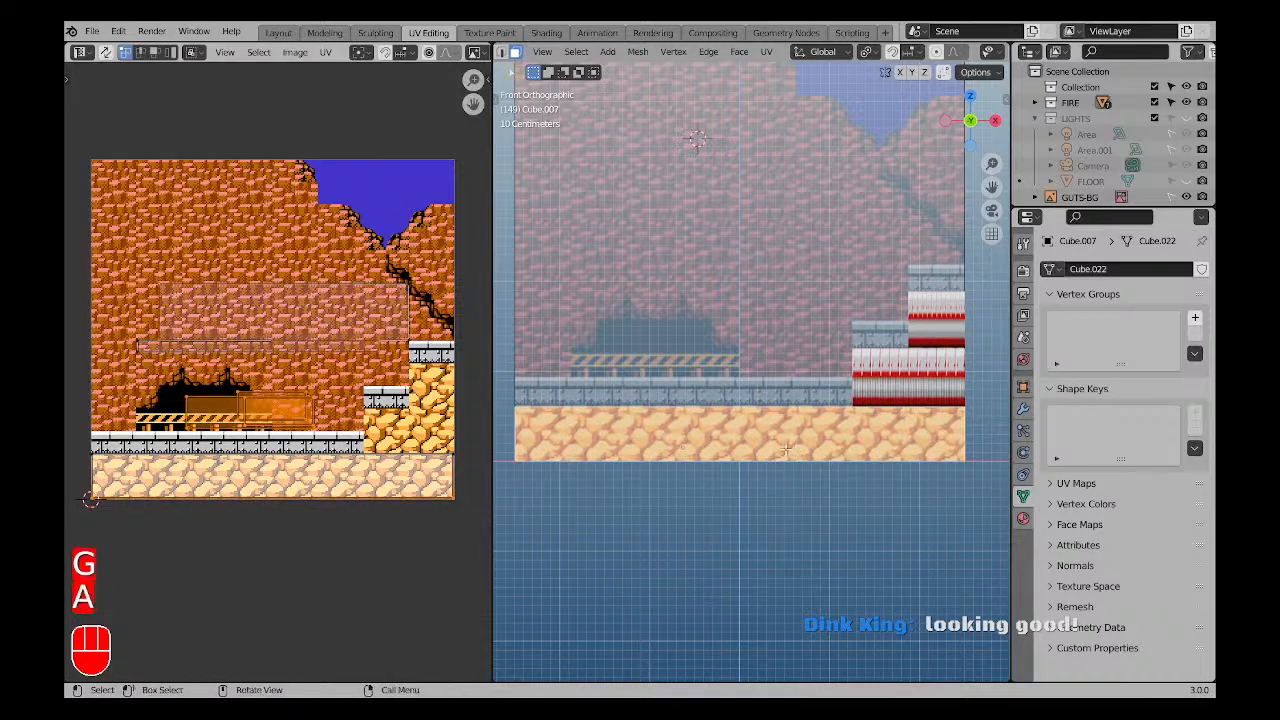
pyautogui.press('a')
pyautogui.moveTo(548, 424); pyautogui.dragTo(592, 473, button='middle')
pyautogui.press('a')
pyautogui.press('a')
pyautogui.scroll(2, 319, 441)
pyautogui.press('a')
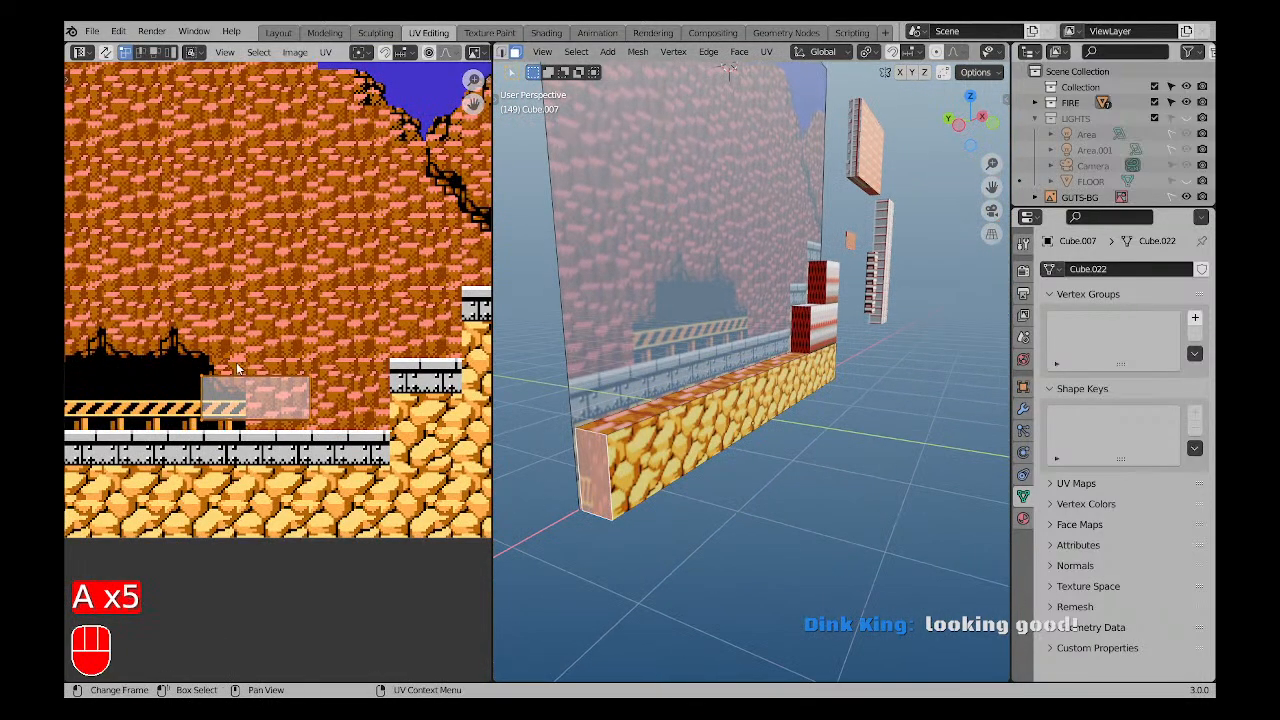
pyautogui.press('g')
pyautogui.click(323, 366)
# Turn off the viewport overlays to view the textured base block without the reference image and grid.
pyautogui.moveTo(655, 484); pyautogui.dragTo(602, 475, button='middle')
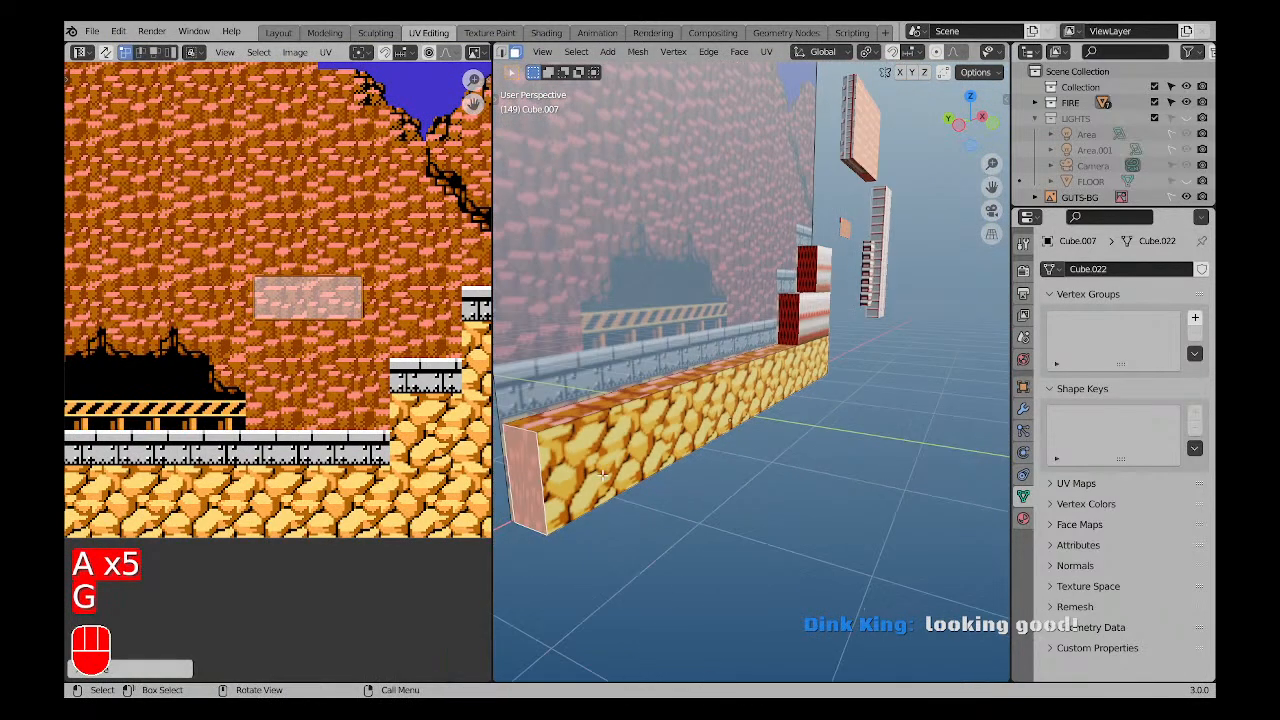
pyautogui.hscroll(4, 900, 52)
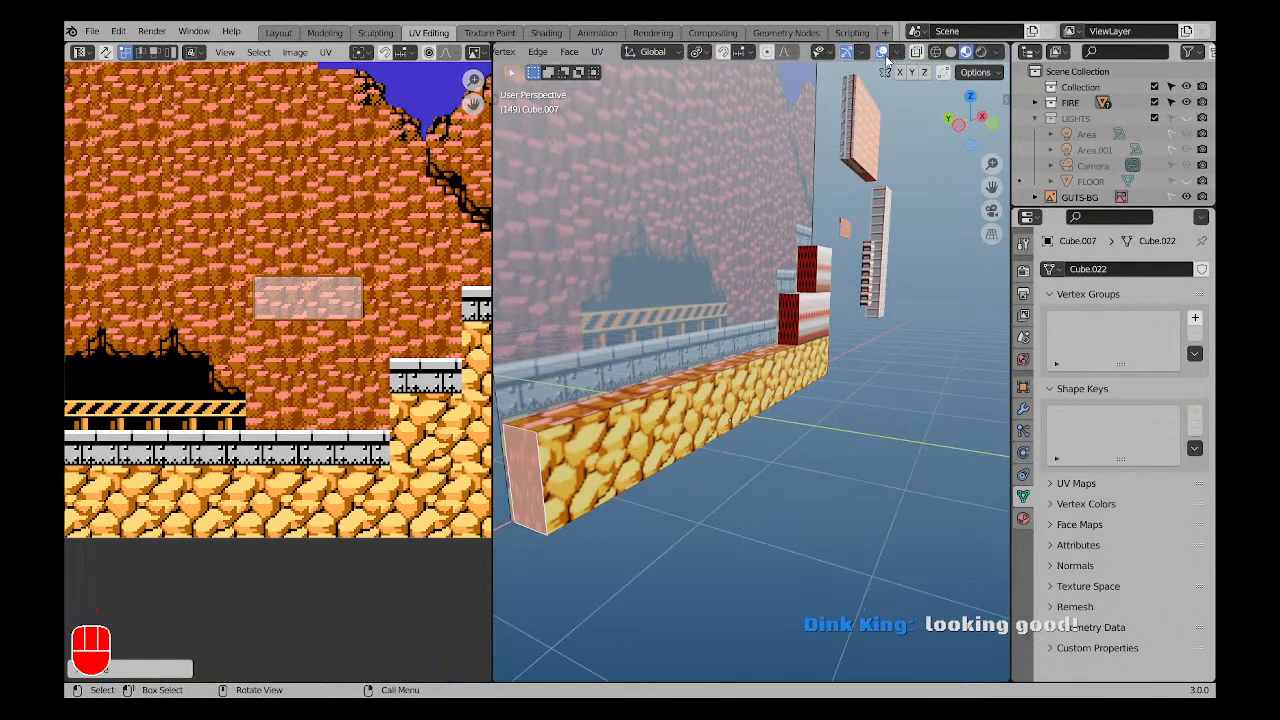
pyautogui.click(885, 55)
pyautogui.keyDown('shift'); pyautogui.moveTo(622, 438); pyautogui.dragTo(708, 409, button='middle'); pyautogui.keyUp('shift')
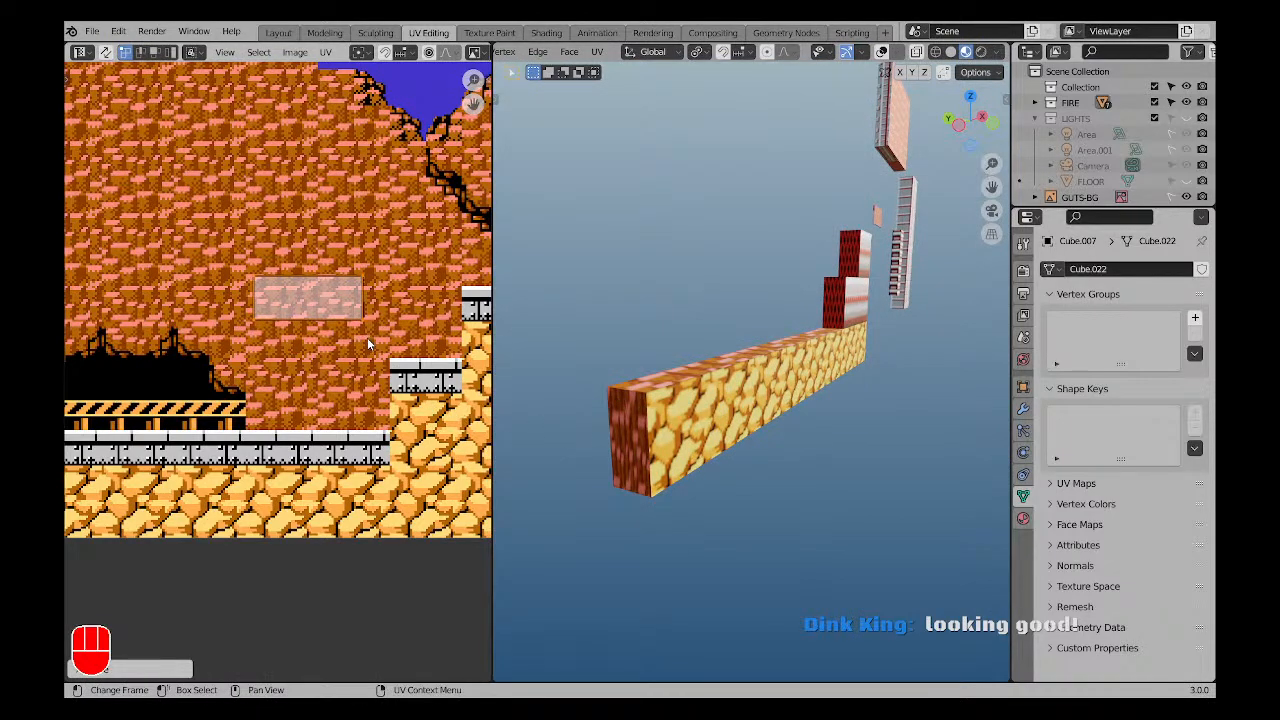
# Try scaling the left end face's UVs and rotating them 90° within the orange brick area.
pyautogui.press('a')
pyautogui.rightClick(314, 308)
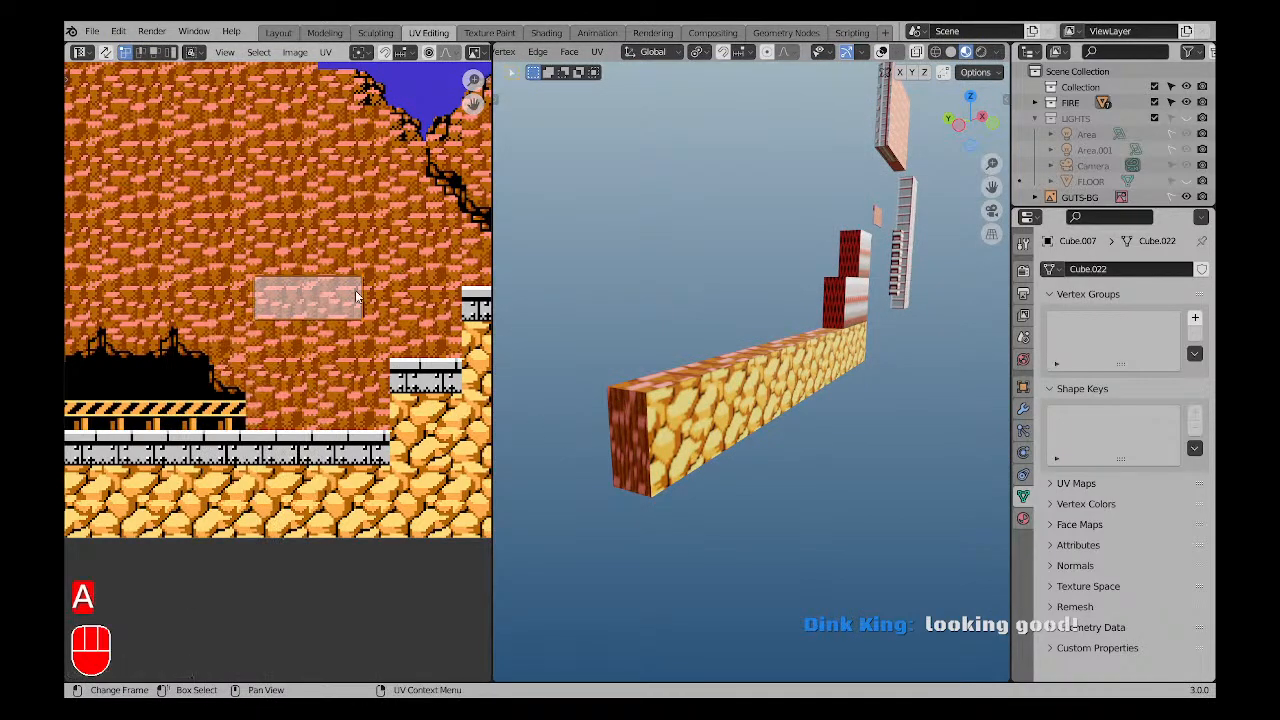
pyautogui.press('s')
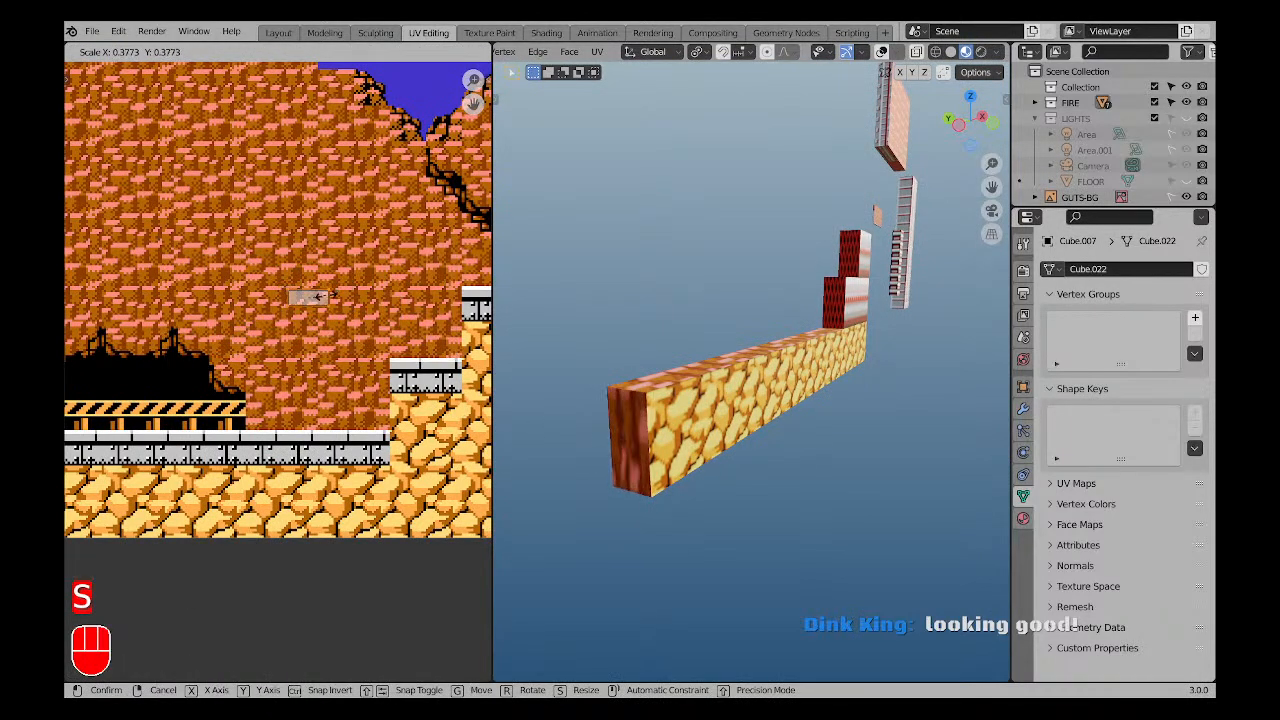
pyautogui.click(354, 288)
pyautogui.press('r')
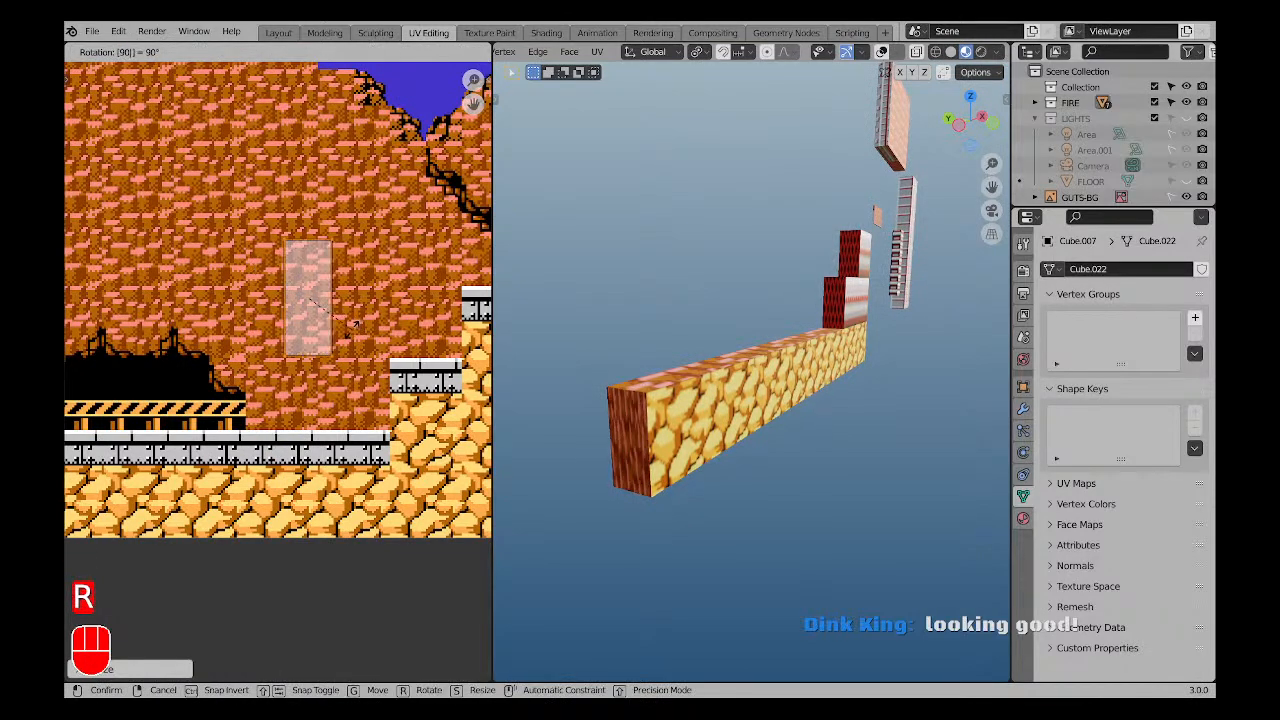
pyautogui.click(351, 328)
pyautogui.press('s')
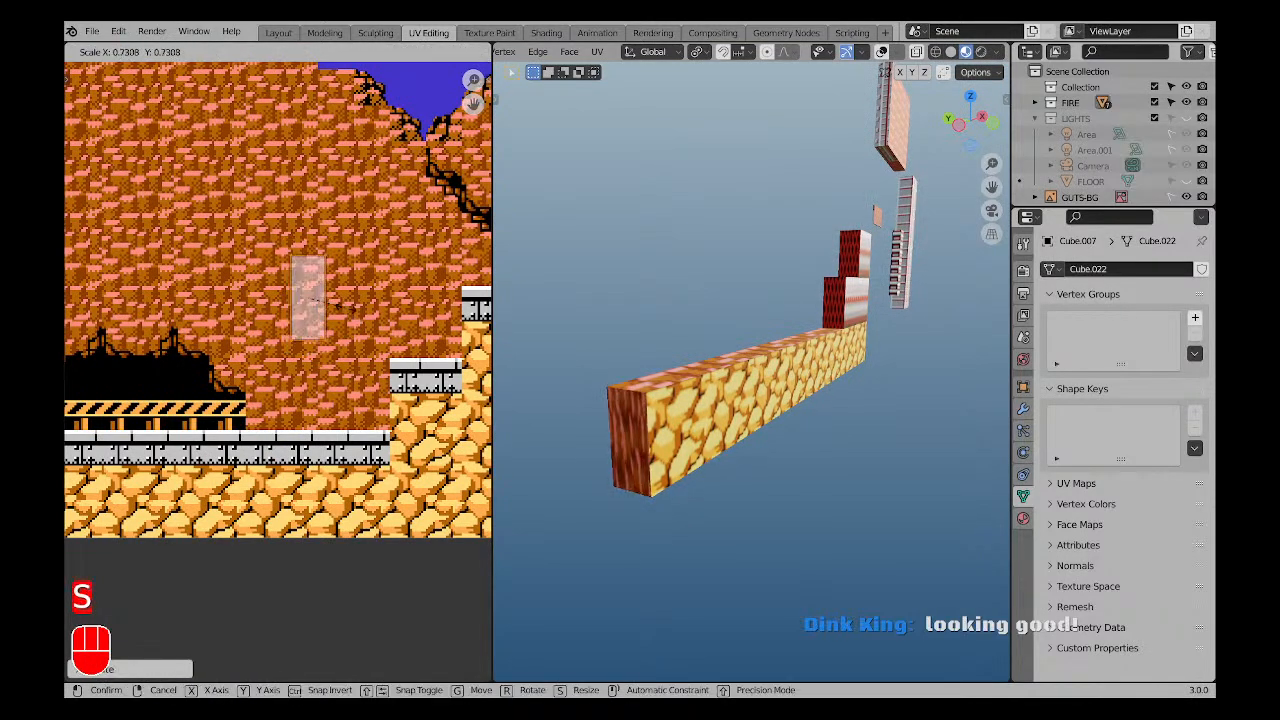
pyautogui.click(311, 336)
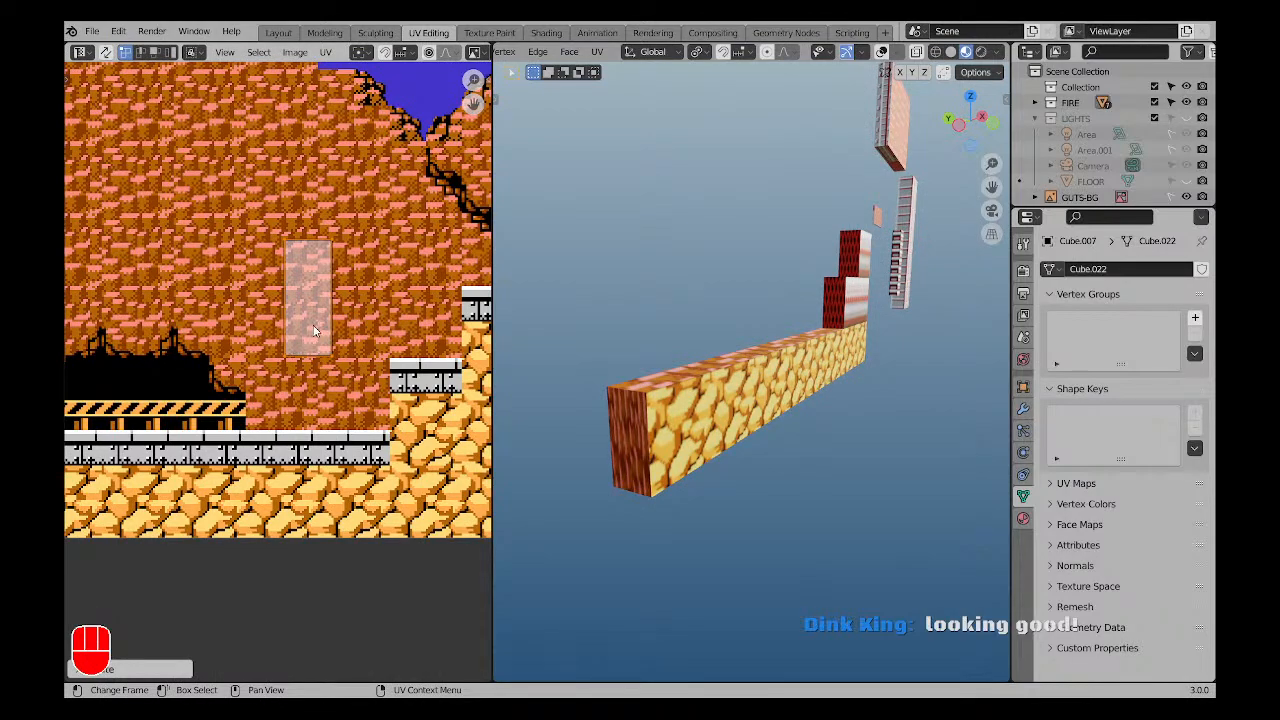
pyautogui.press('r')
pyautogui.click(313, 331)
pyautogui.scroll(-3, 313, 331)
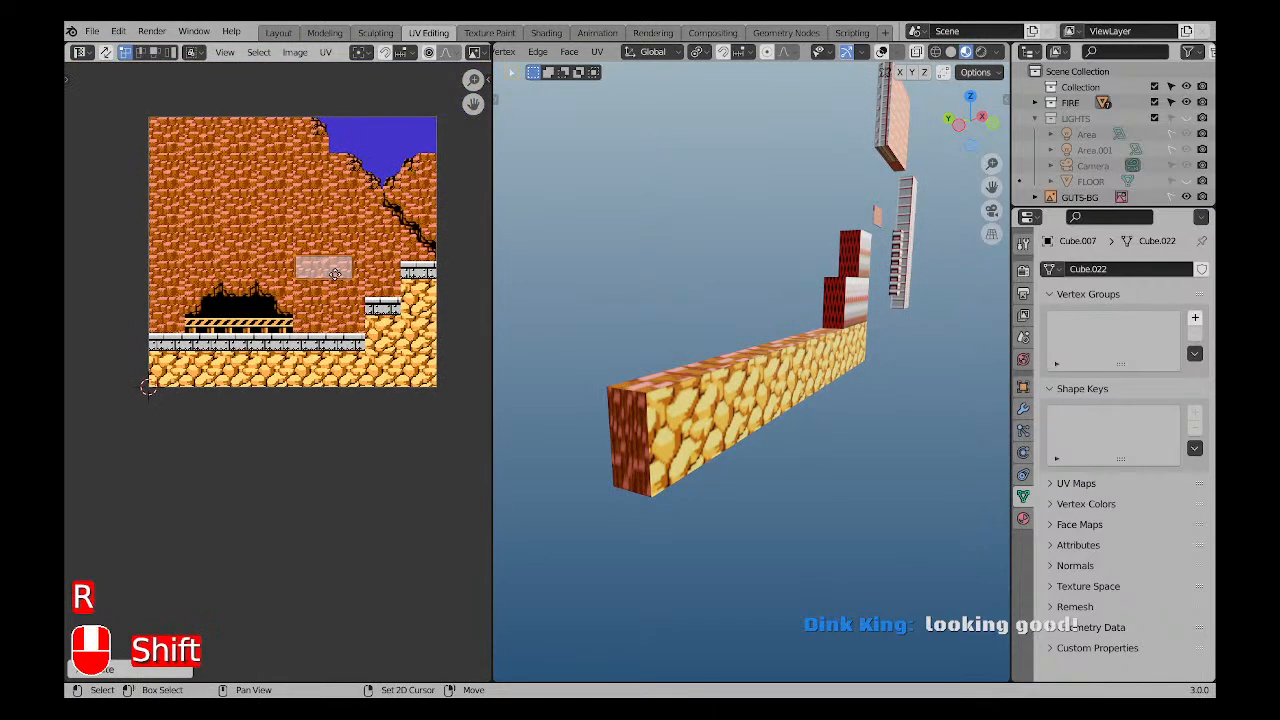
# Move the left end face's UVs onto the yellow rock strip near the image's lower-left corner and rotate them 90°.
pyautogui.press('g')
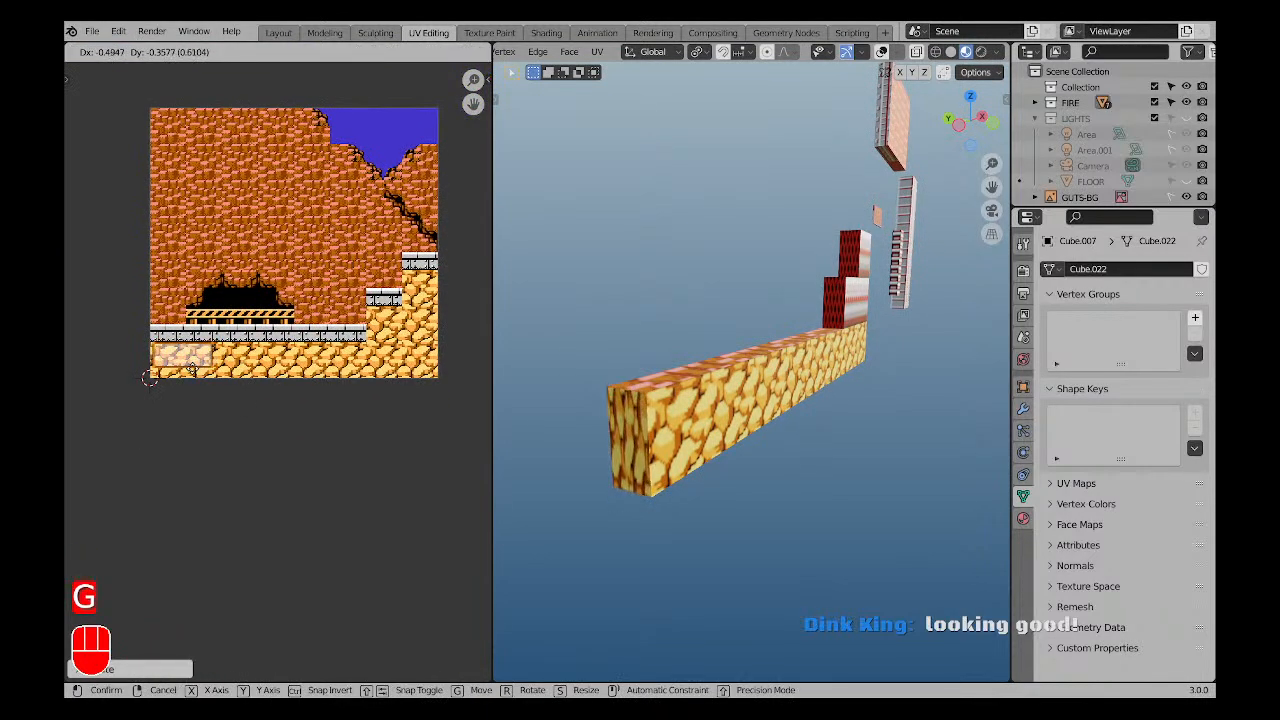
pyautogui.click(149, 378)
pyautogui.press('r')
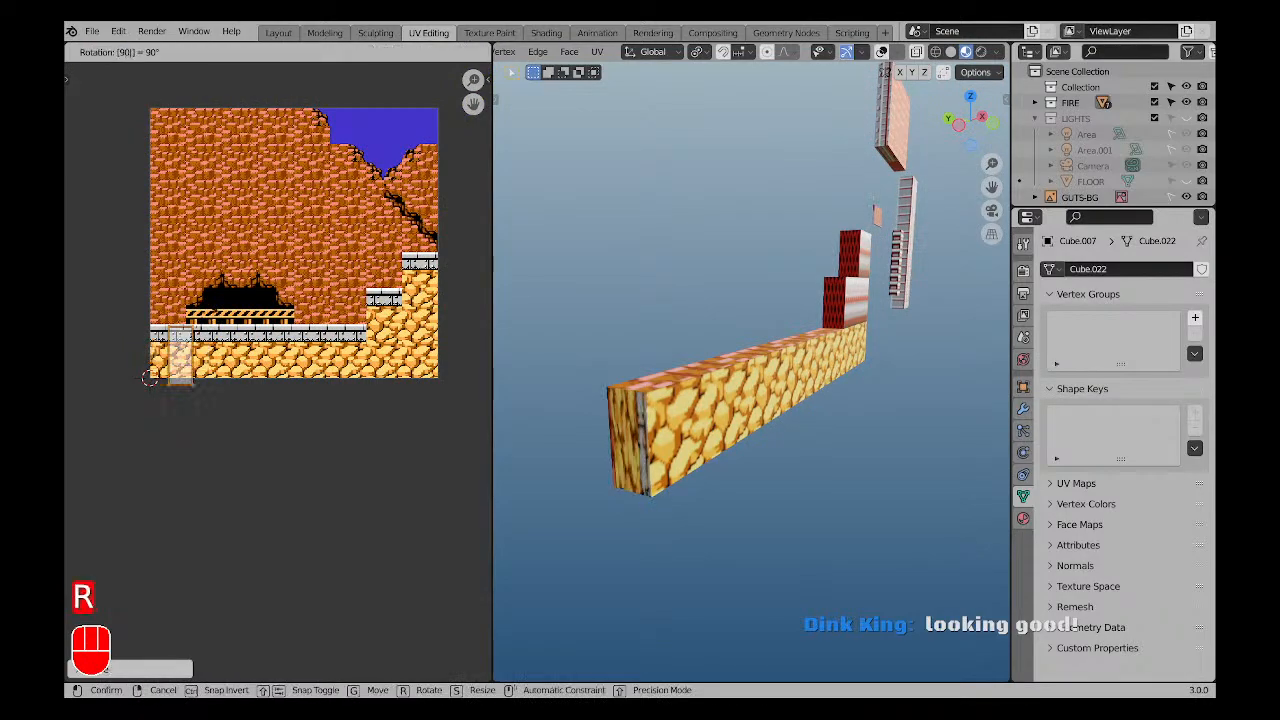
pyautogui.press('Return')
# Fit the left end face's UVs to the rock strip's height, moving the top edge down about 0.054 and the bottom edge up about 0.022.
pyautogui.scroll(3, 194, 331)
pyautogui.keyDown('shift'); pyautogui.moveTo(194, 331); pyautogui.dragTo(287, 283, button='middle'); pyautogui.keyUp('shift')
pyautogui.scroll(1, 287, 283)
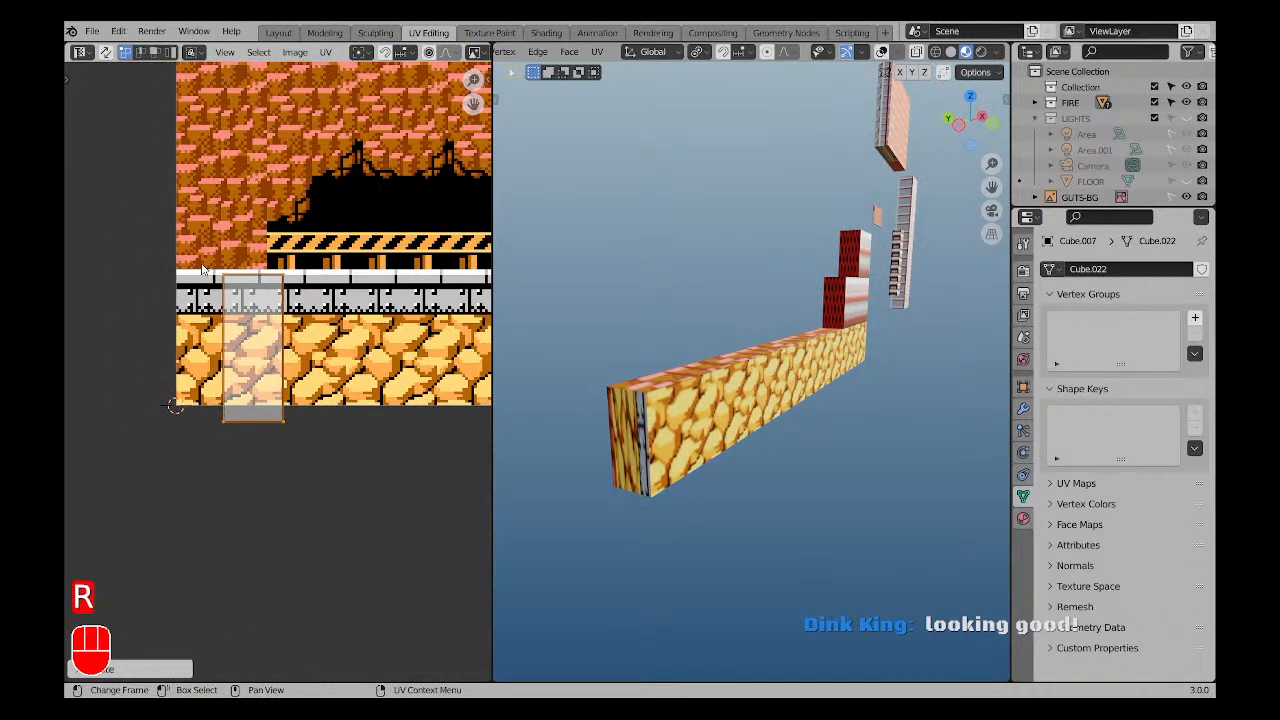
pyautogui.moveTo(202, 263); pyautogui.dragTo(330, 294)
pyautogui.press('g')
pyautogui.click(333, 385)
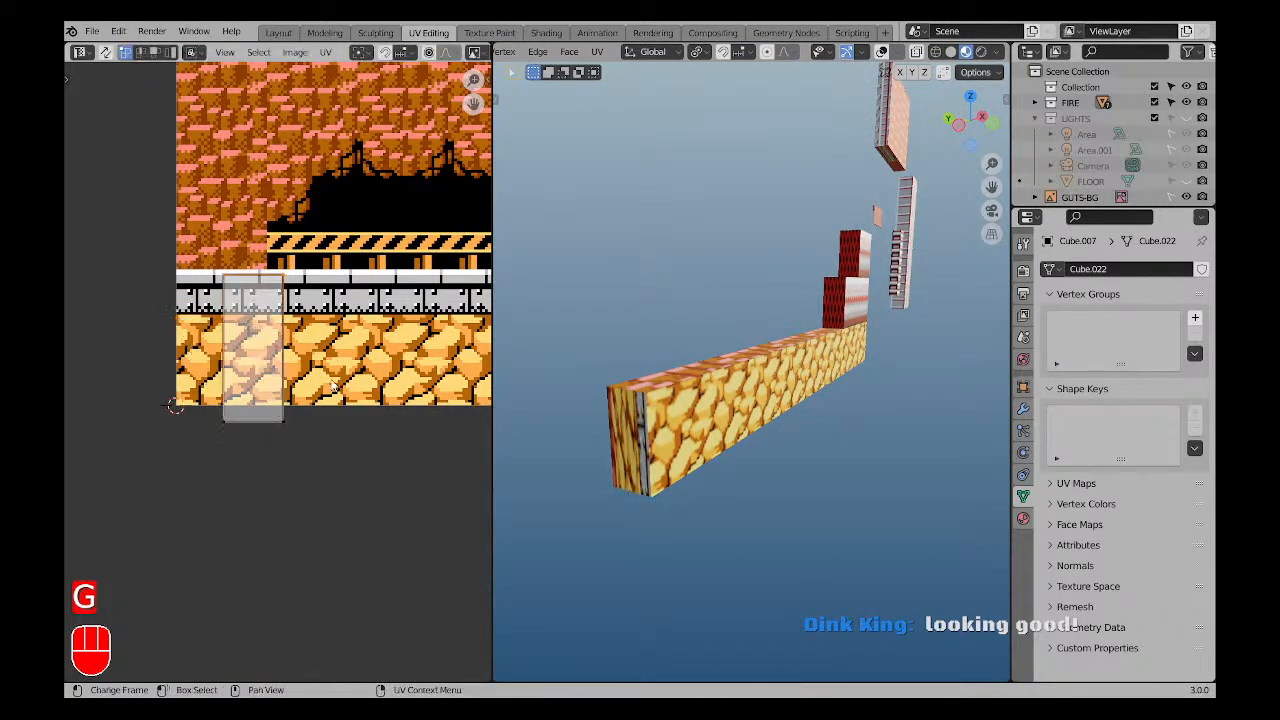
pyautogui.press('g')
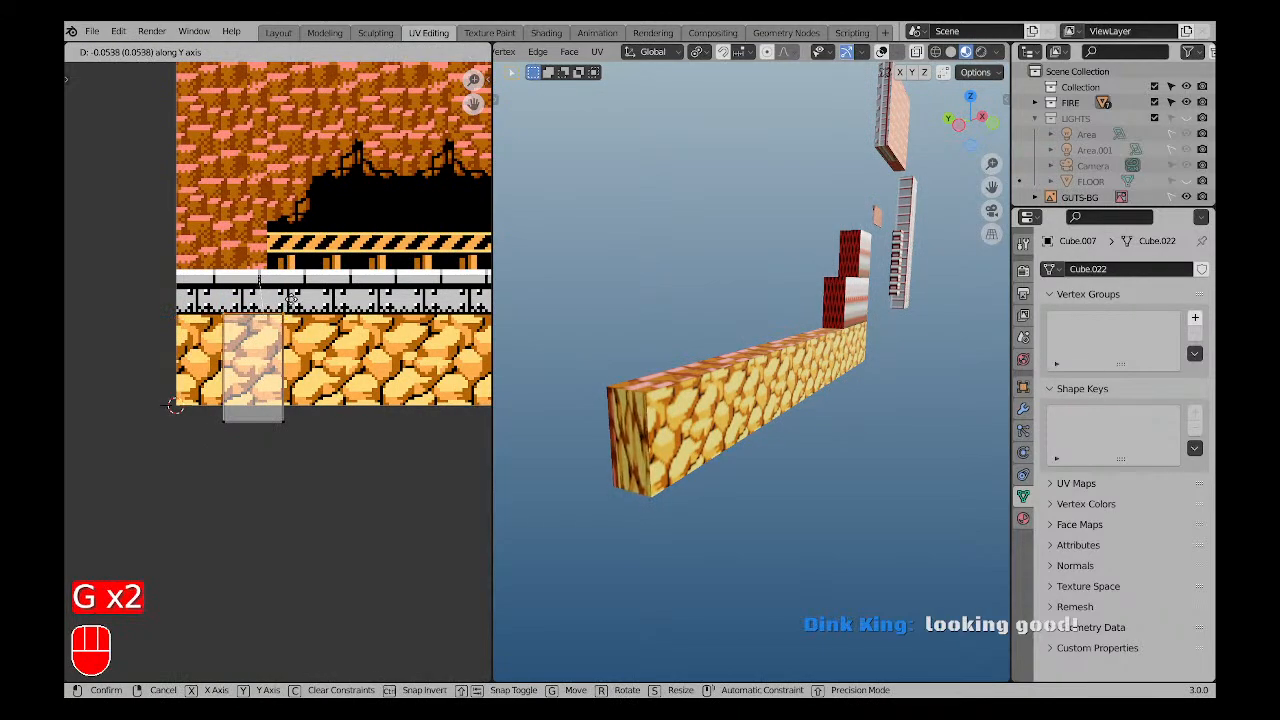
pyautogui.click(290, 299)
pyautogui.press('g')
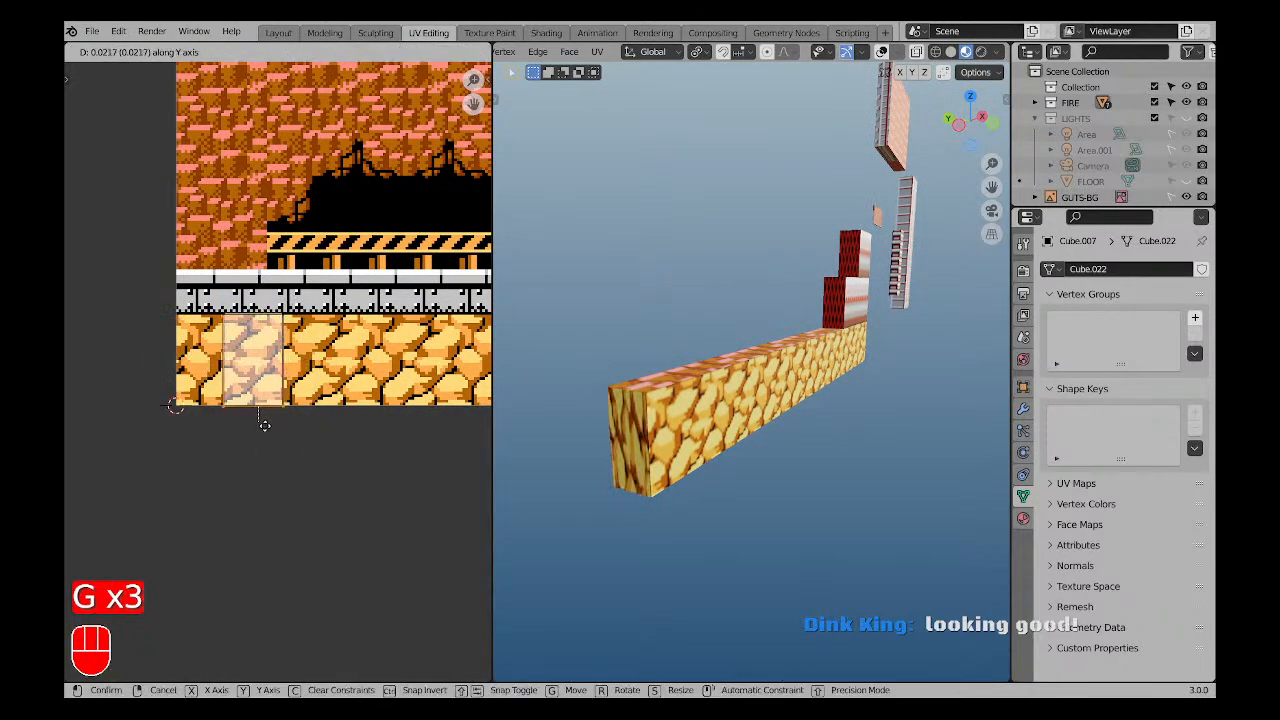
pyautogui.click(264, 425)
# Widen the left end face's UVs along X from the image's left border to about a third of its width.
pyautogui.press('g')
pyautogui.click(194, 430)
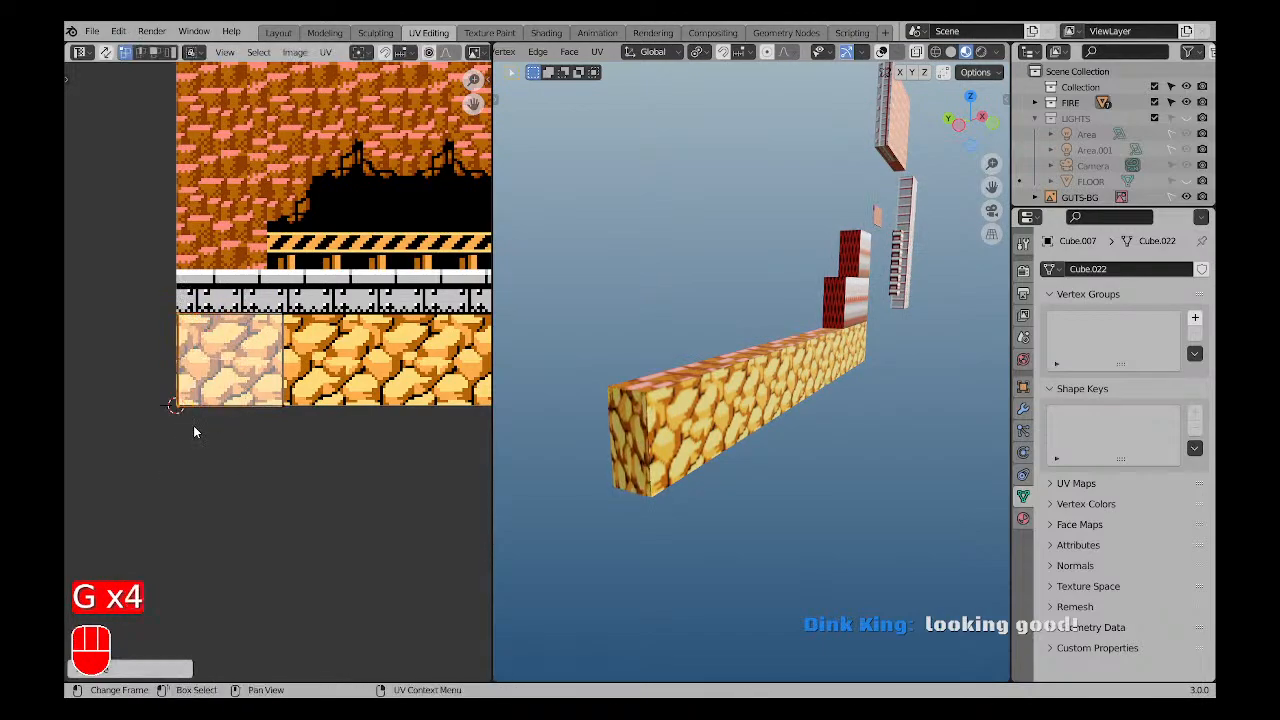
pyautogui.scroll(-5, 265, 286)
pyautogui.keyDown('shift'); pyautogui.moveTo(265, 286); pyautogui.dragTo(193, 298, button='middle'); pyautogui.keyUp('shift')
pyautogui.click(228, 366)
pyautogui.press('g')
pyautogui.press('x')
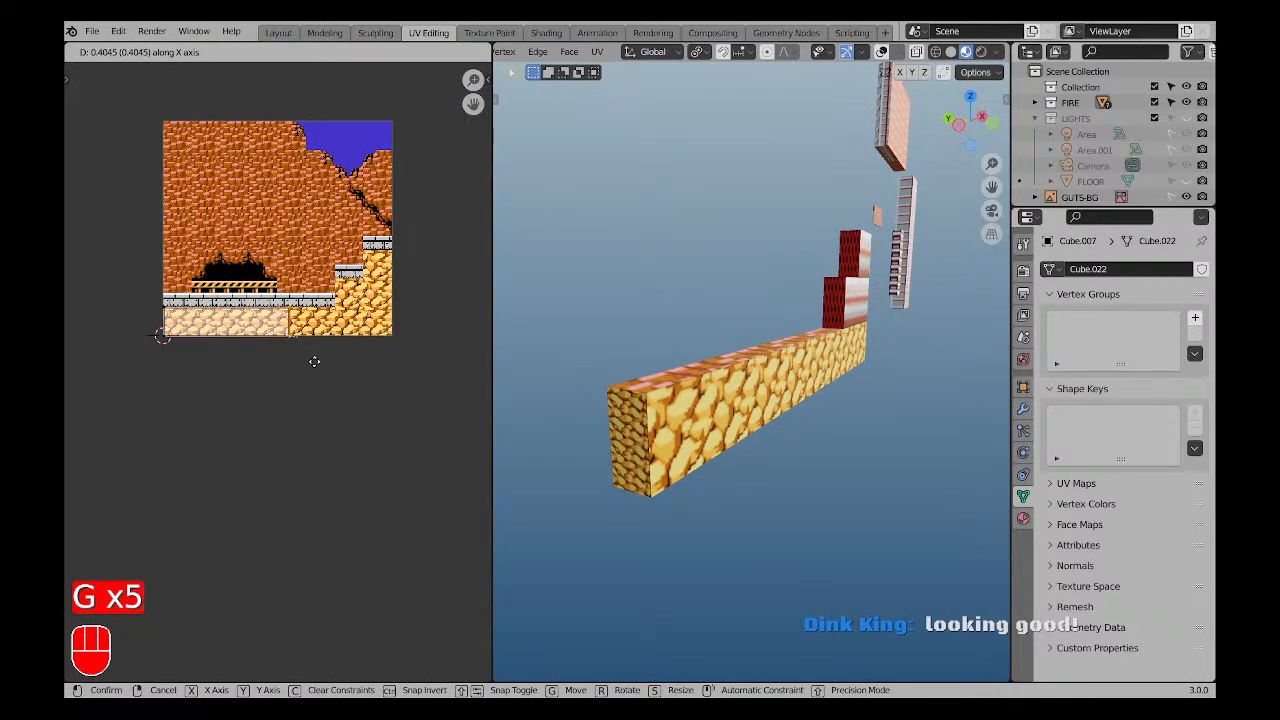
pyautogui.click(268, 362)
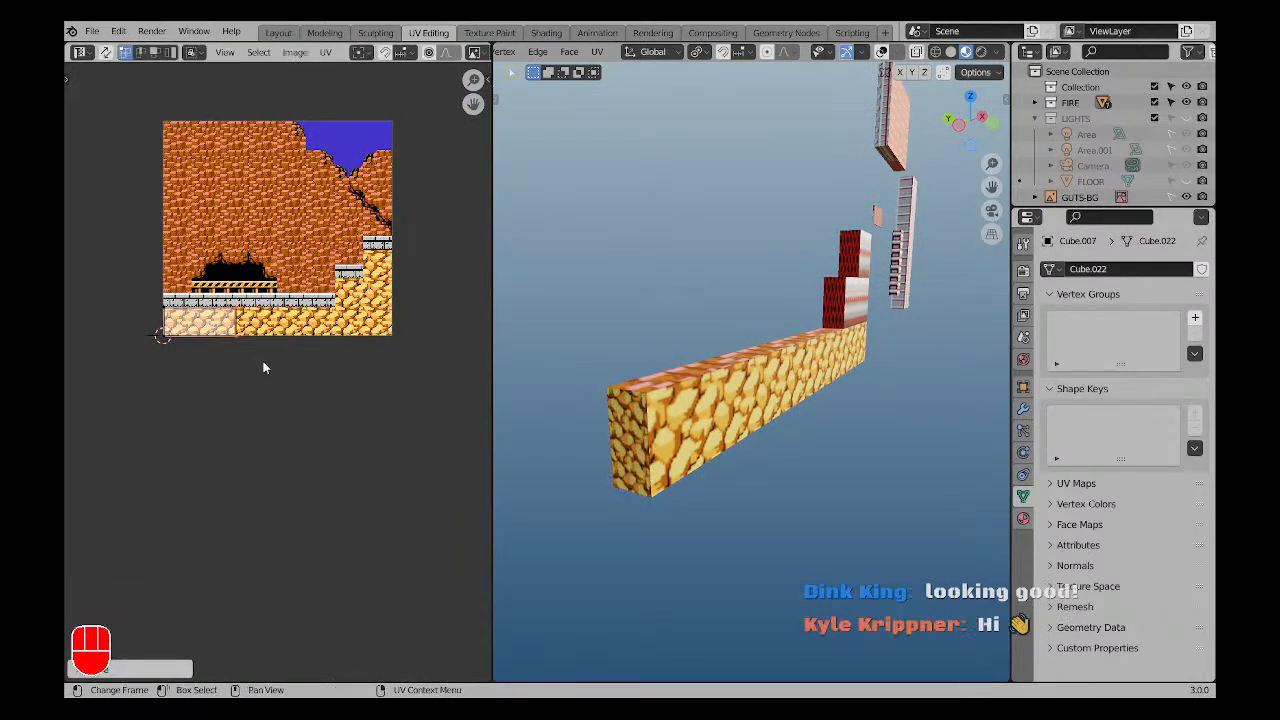
# Select the base block's top face, turn the viewport overlays back on and isolate the block in local view.
pyautogui.press('a')
pyautogui.press('a')
pyautogui.moveTo(680, 450); pyautogui.dragTo(675, 375, button='middle')
pyautogui.scroll(2, 662, 374)
pyautogui.scroll(-2, 655, 370)
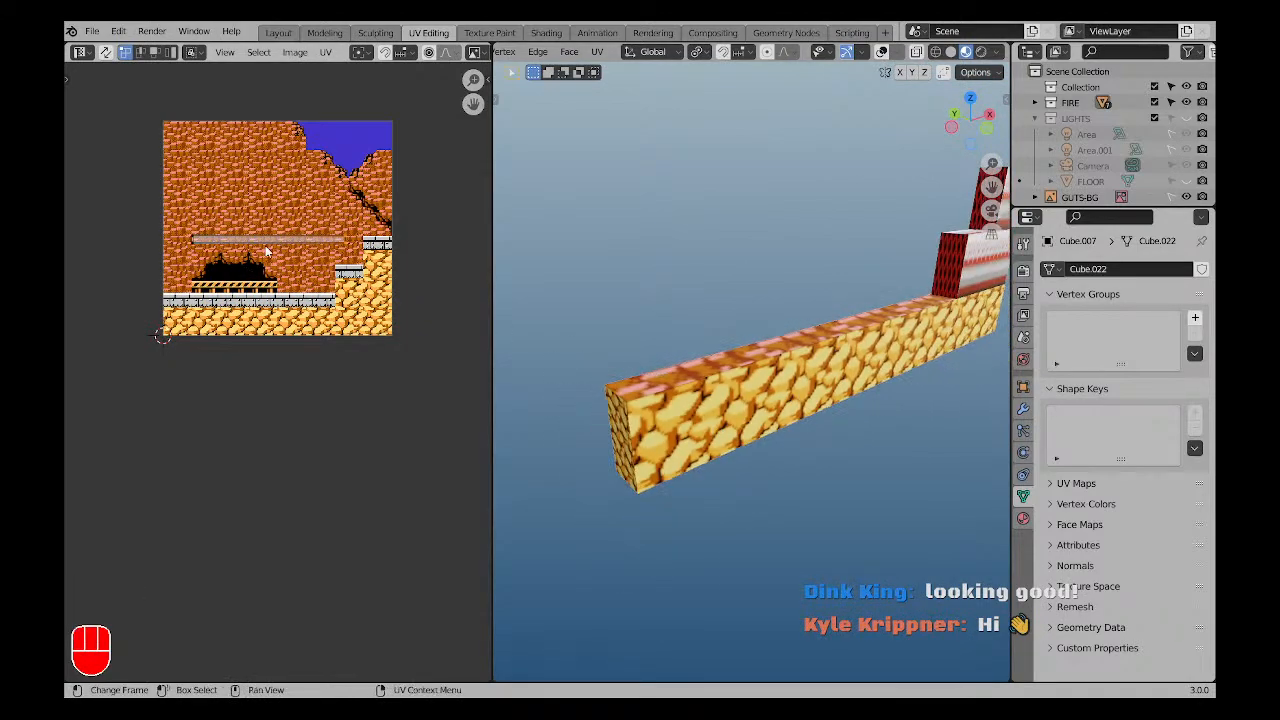
pyautogui.scroll(2, 274, 240)
pyautogui.click(881, 51)
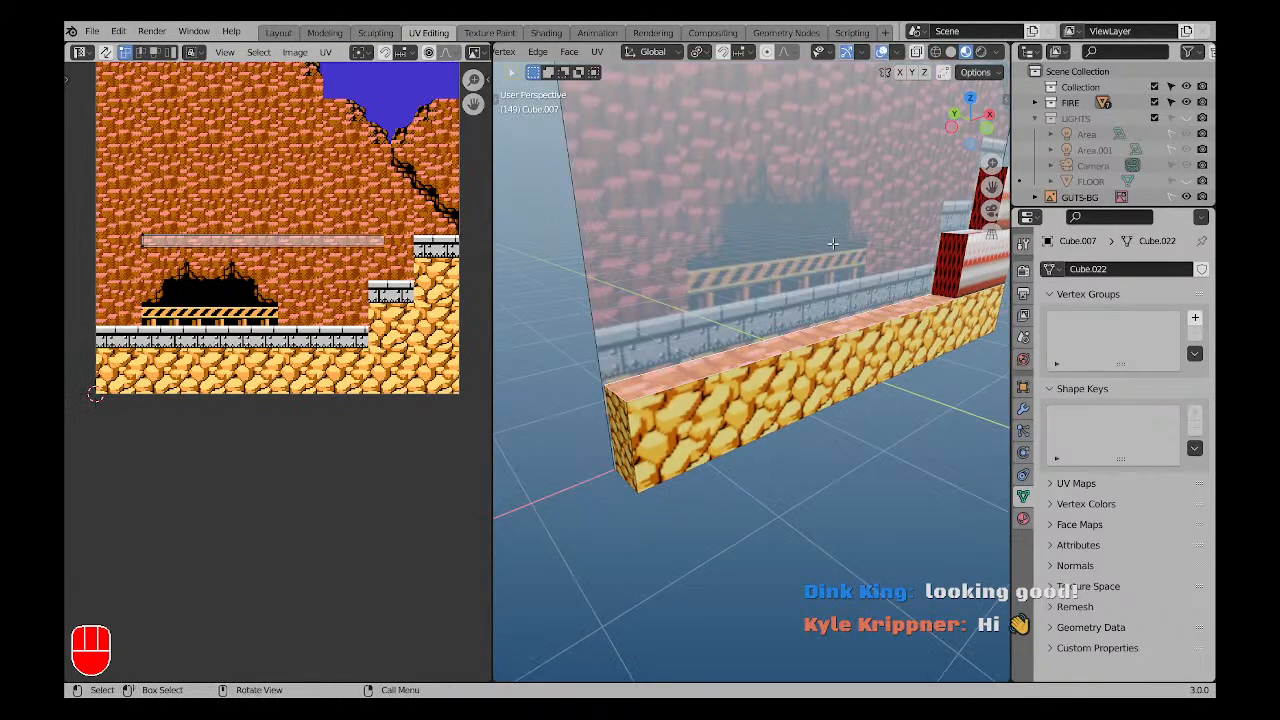
pyautogui.press('a')
pyautogui.press('a')
pyautogui.press('/')
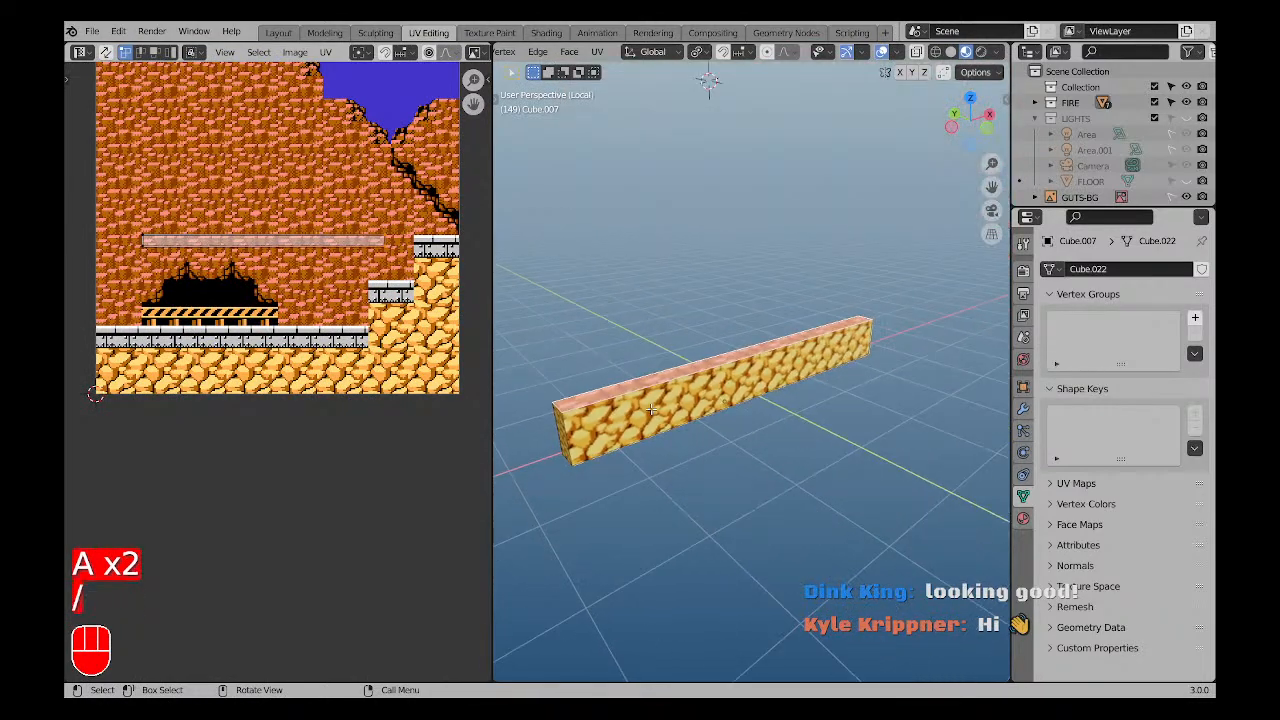
# Scale the top face's UVs about 3.9 times along Y over the orange bricks.
pyautogui.moveTo(650, 408); pyautogui.dragTo(656, 375, button='middle')
pyautogui.scroll(3, 712, 383)
pyautogui.scroll(-3, 347, 280)
pyautogui.press('a')
pyautogui.scroll(3, 298, 233)
pyautogui.keyDown('shift'); pyautogui.moveTo(347, 365); pyautogui.dragTo(327, 322, button='middle'); pyautogui.keyUp('shift')
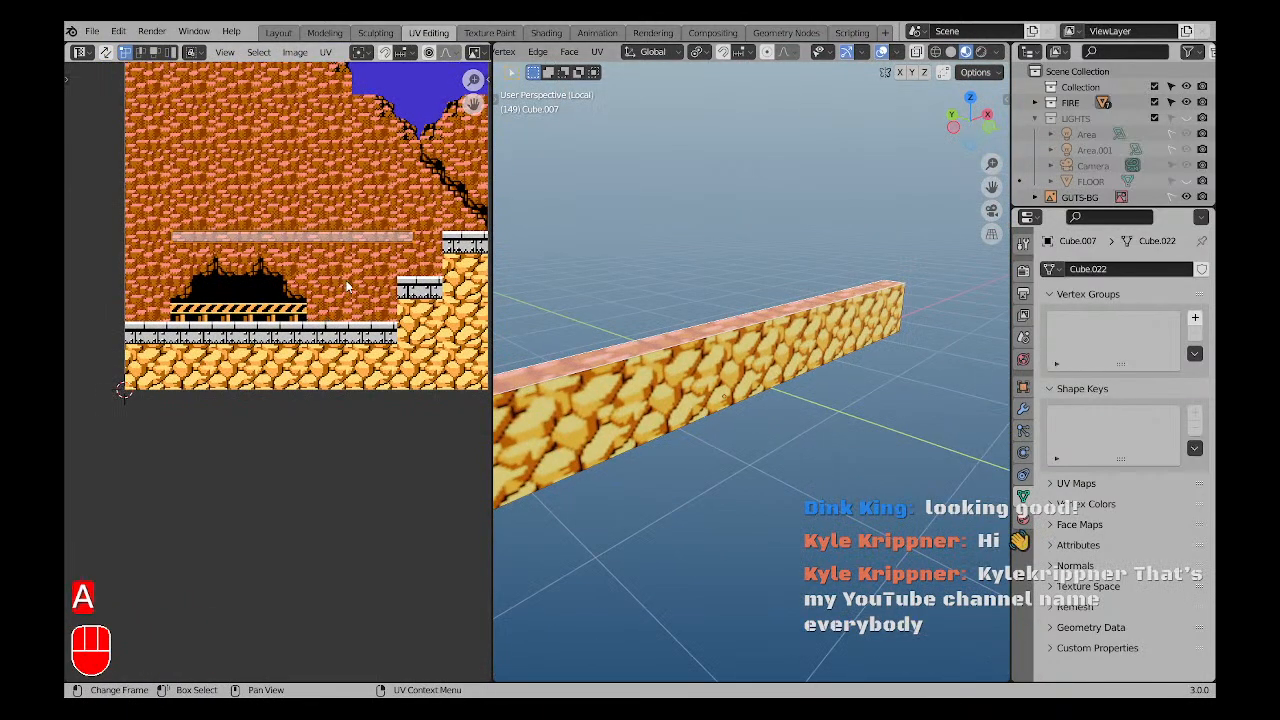
pyautogui.press('s')
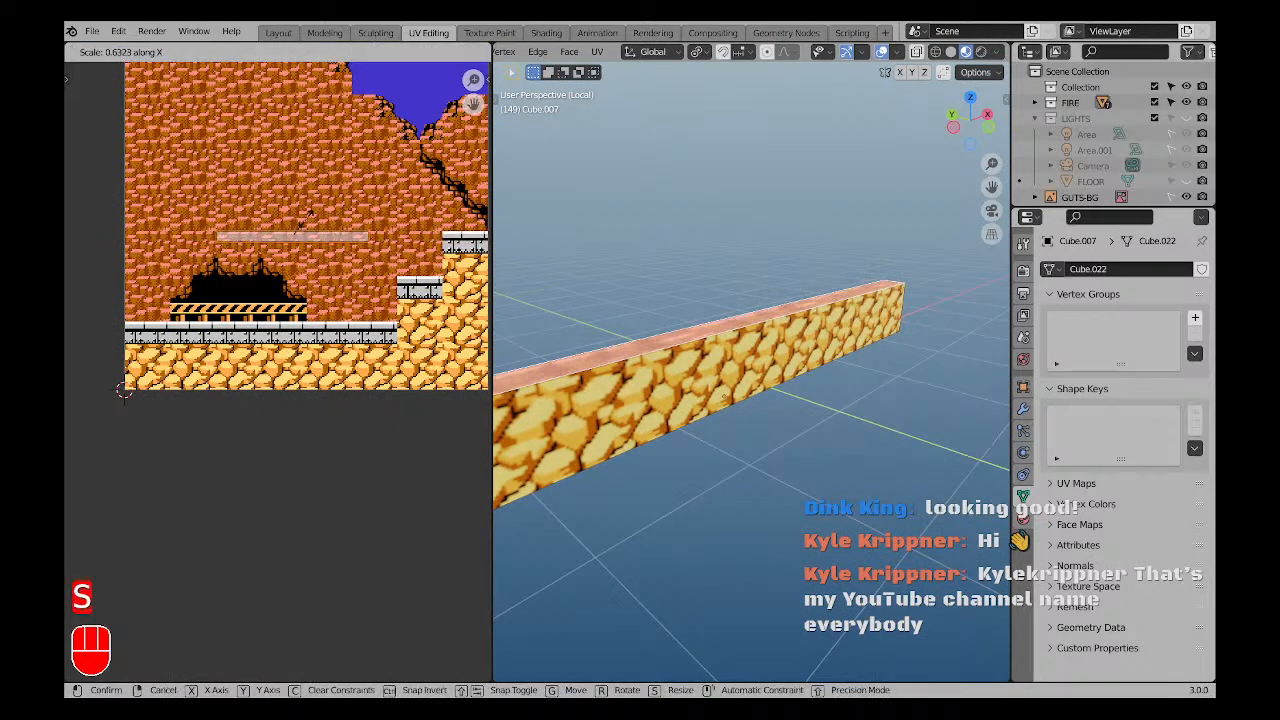
pyautogui.click(305, 226)
pyautogui.press('s')
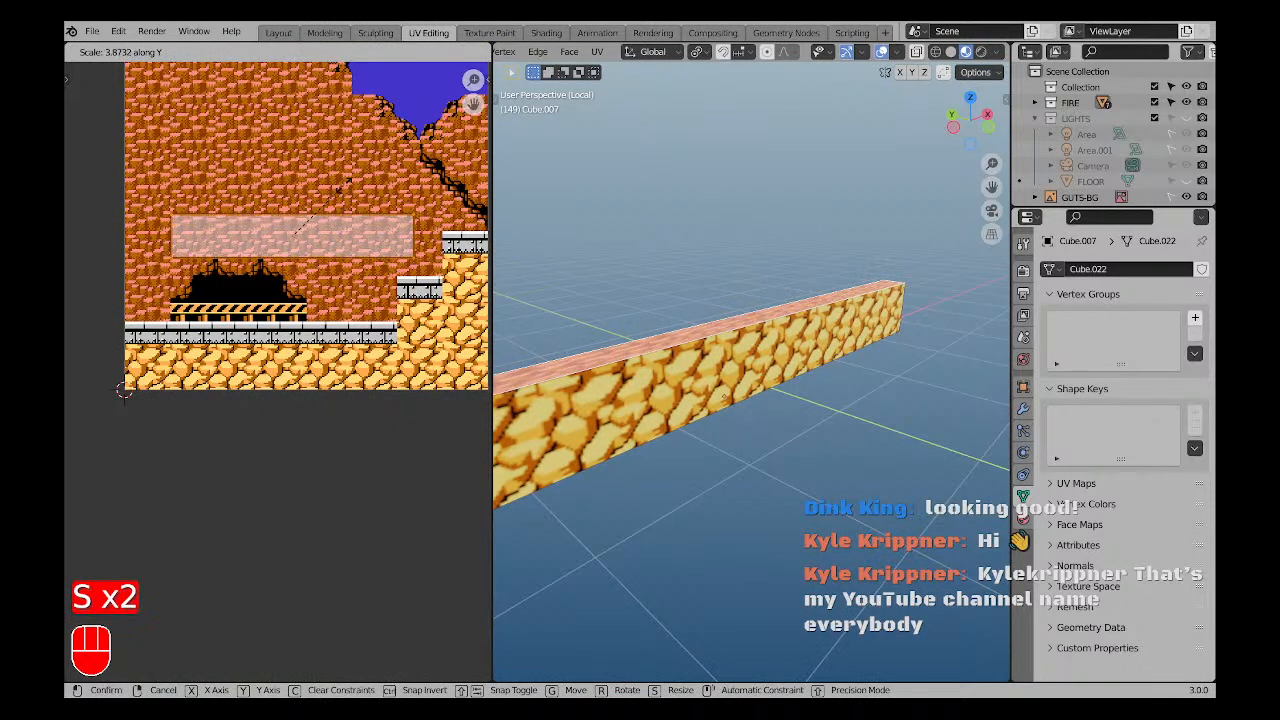
# Select the block's right end face, move its UVs onto the yellow rock strip and rotate them 90°.
pyautogui.press('a')
pyautogui.moveTo(681, 348); pyautogui.dragTo(521, 337, button='middle')
pyautogui.scroll(-2, 523, 338)
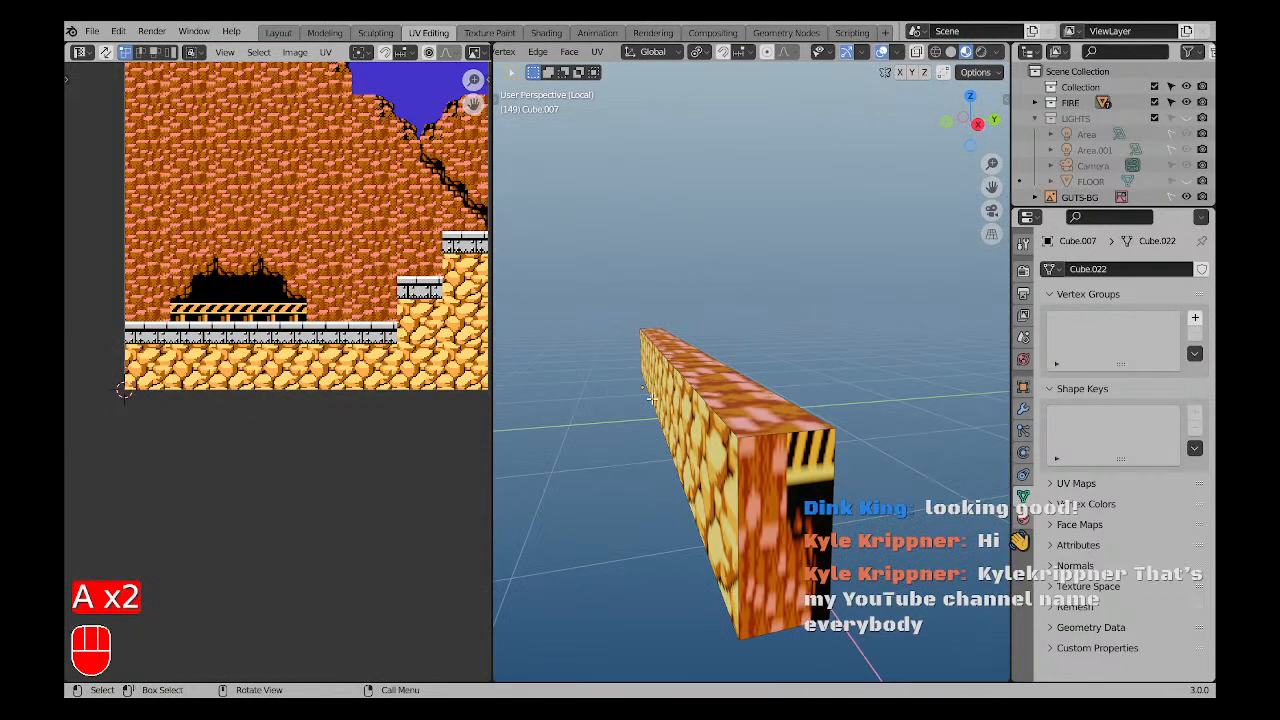
pyautogui.click(768, 495)
pyautogui.press('a')
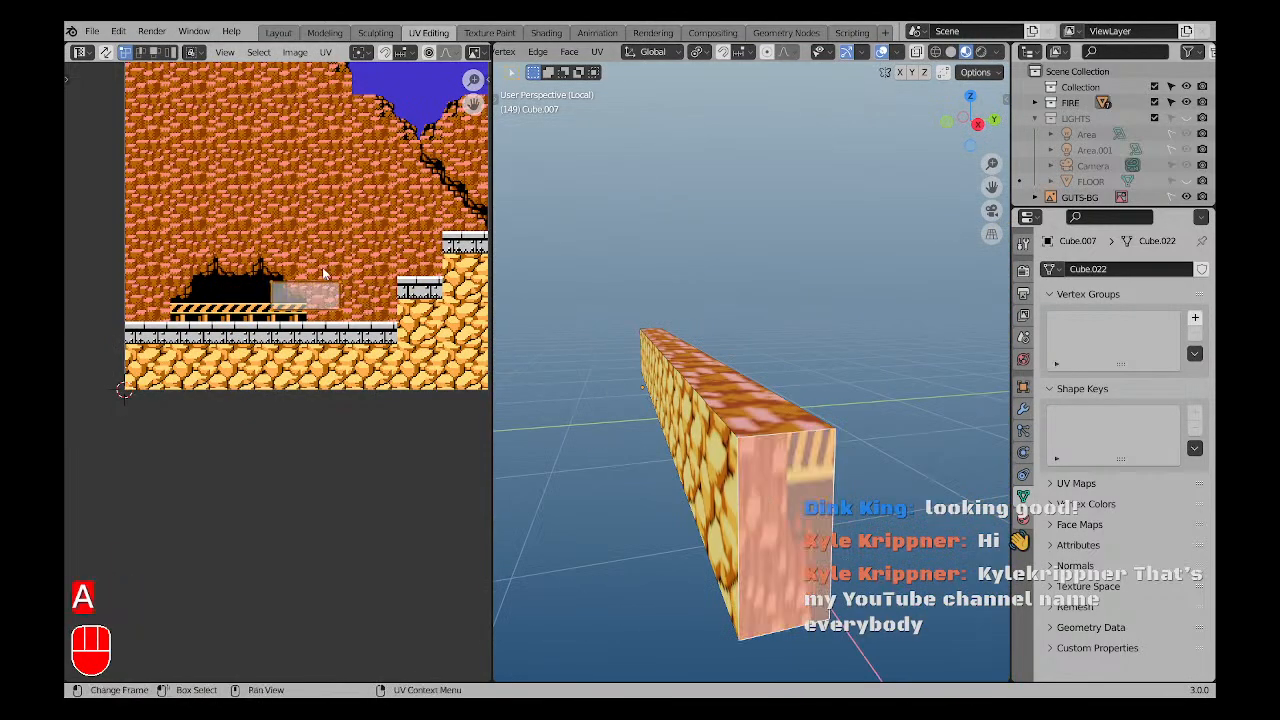
pyautogui.press('g')
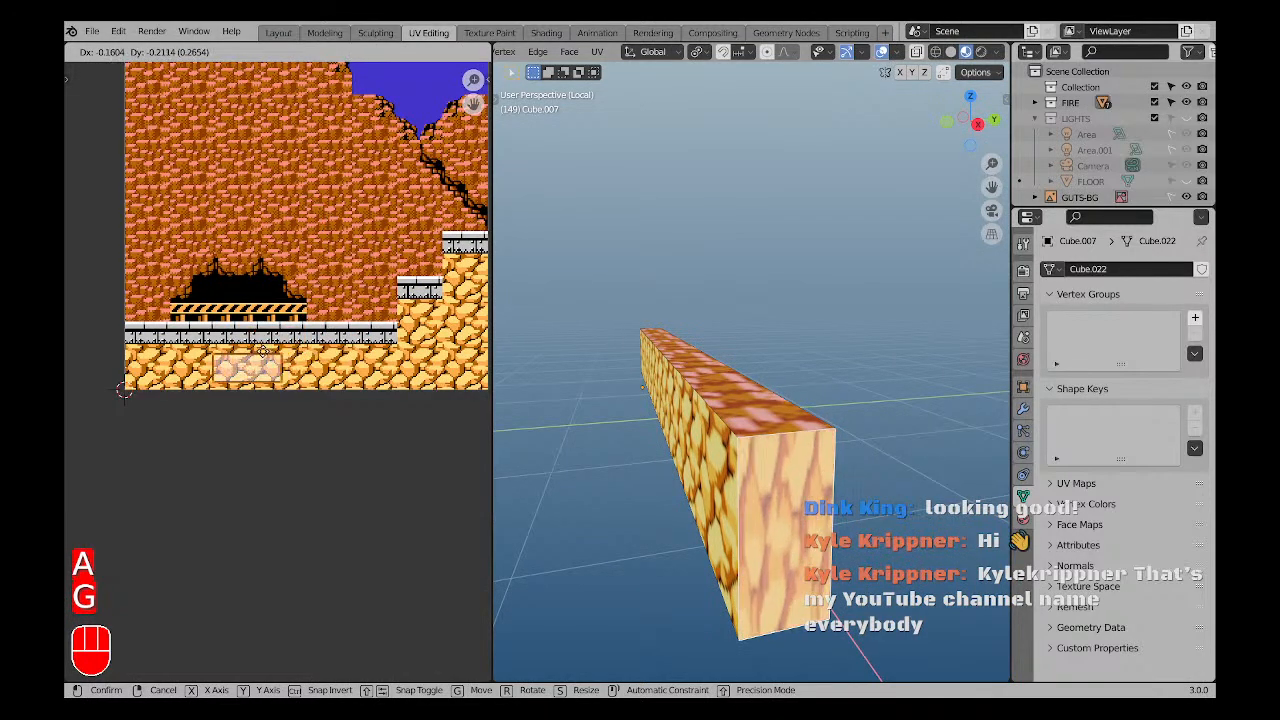
pyautogui.write('r90')
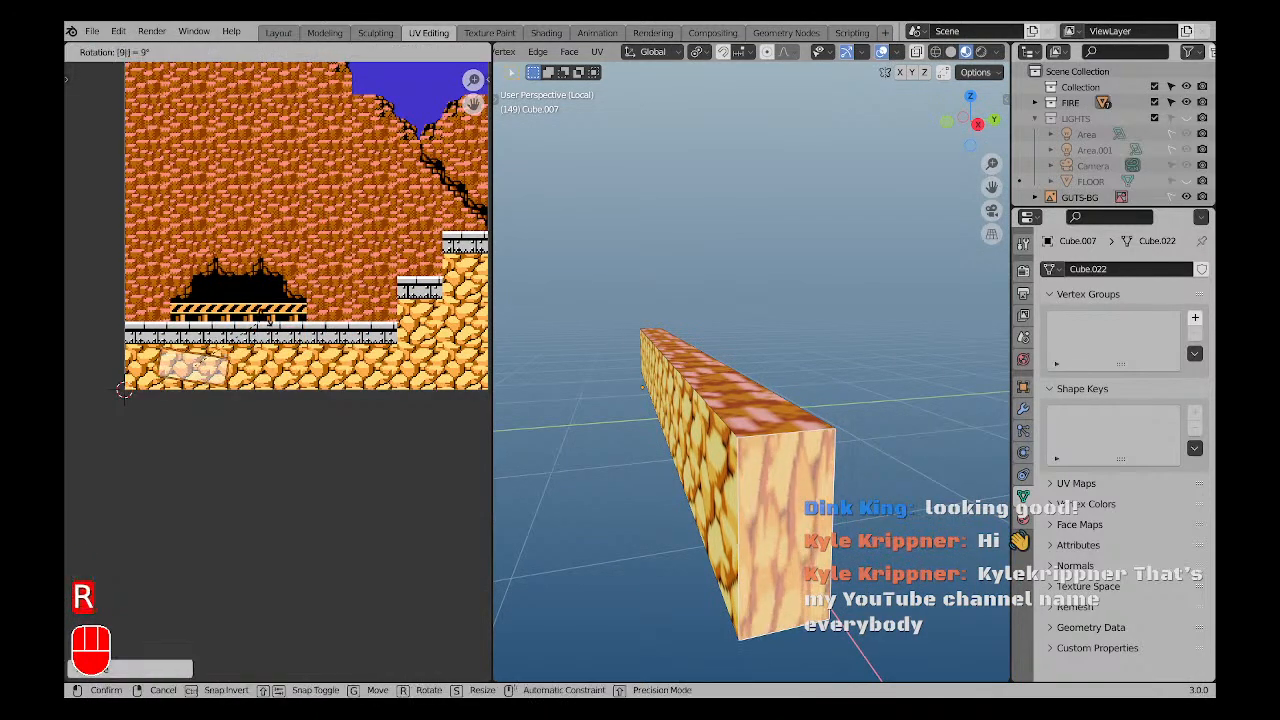
pyautogui.press('Return')
# Move the top and bottom edges of the right end face's UVs along Y to fit the rock strip's height.
pyautogui.scroll(2, 348, 390)
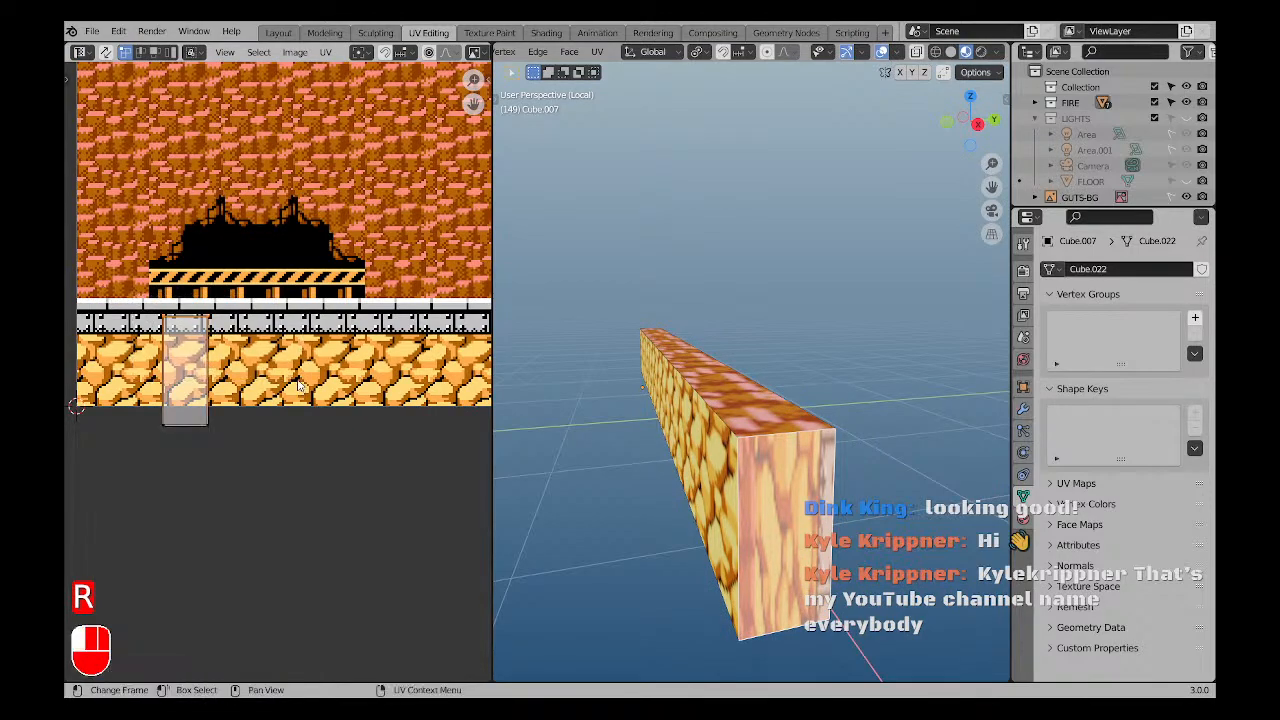
pyautogui.press('g')
pyautogui.press('y')
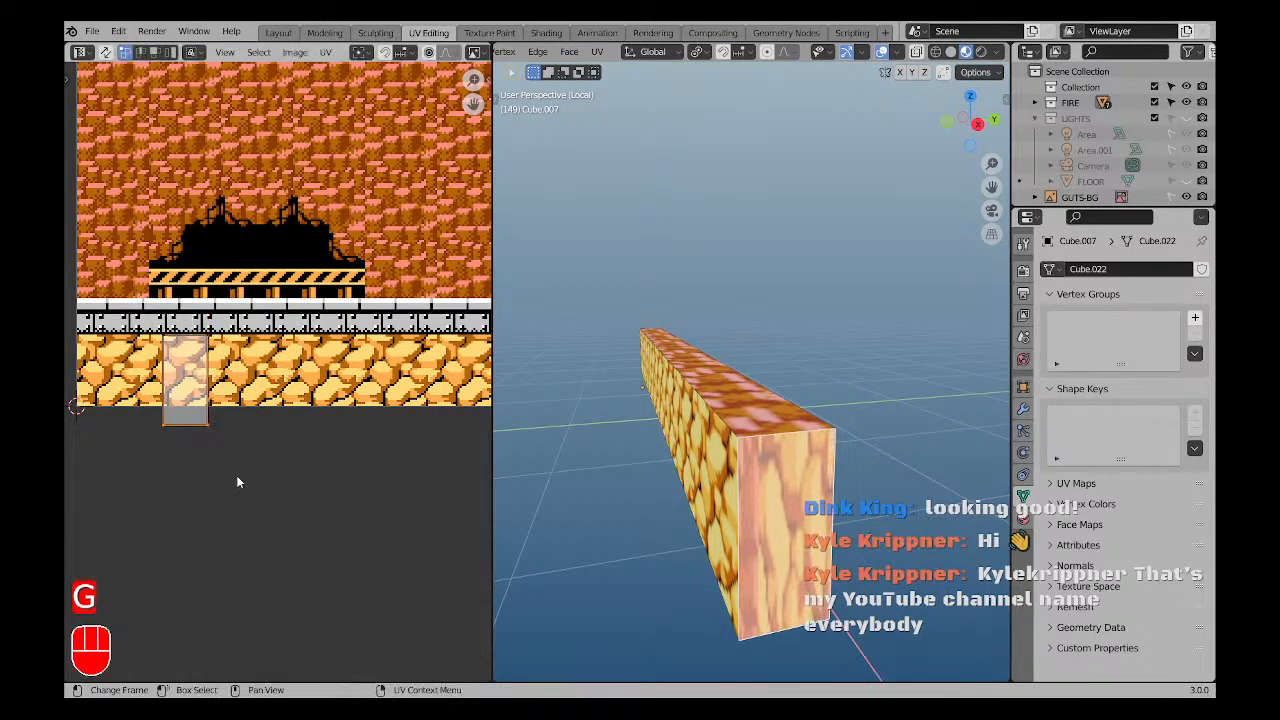
pyautogui.press('g')
pyautogui.click(231, 459)
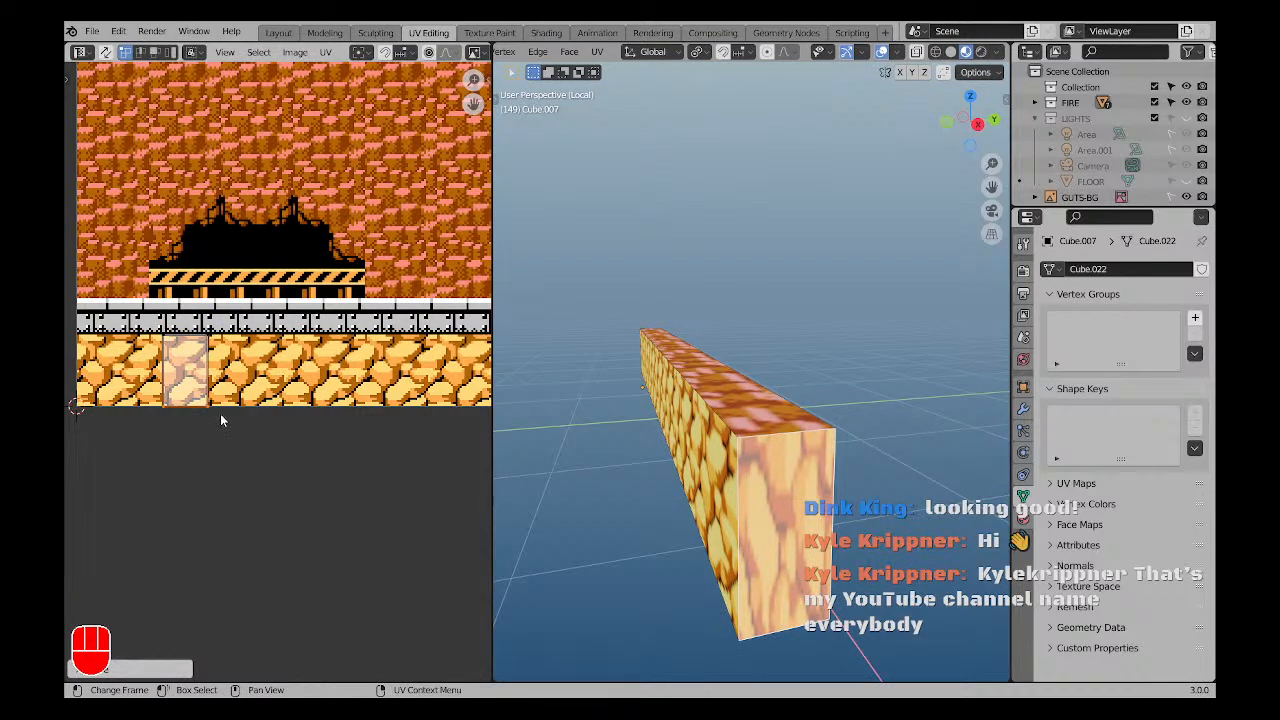
# Move the left edge of the right end face's UVs along X to the image's left border.
pyautogui.press('KP_Multiply')
pyautogui.scroll(-1, 277, 500)
pyautogui.keyDown('shift'); pyautogui.moveTo(205, 461); pyautogui.dragTo(240, 440, button='middle'); pyautogui.keyUp('shift')
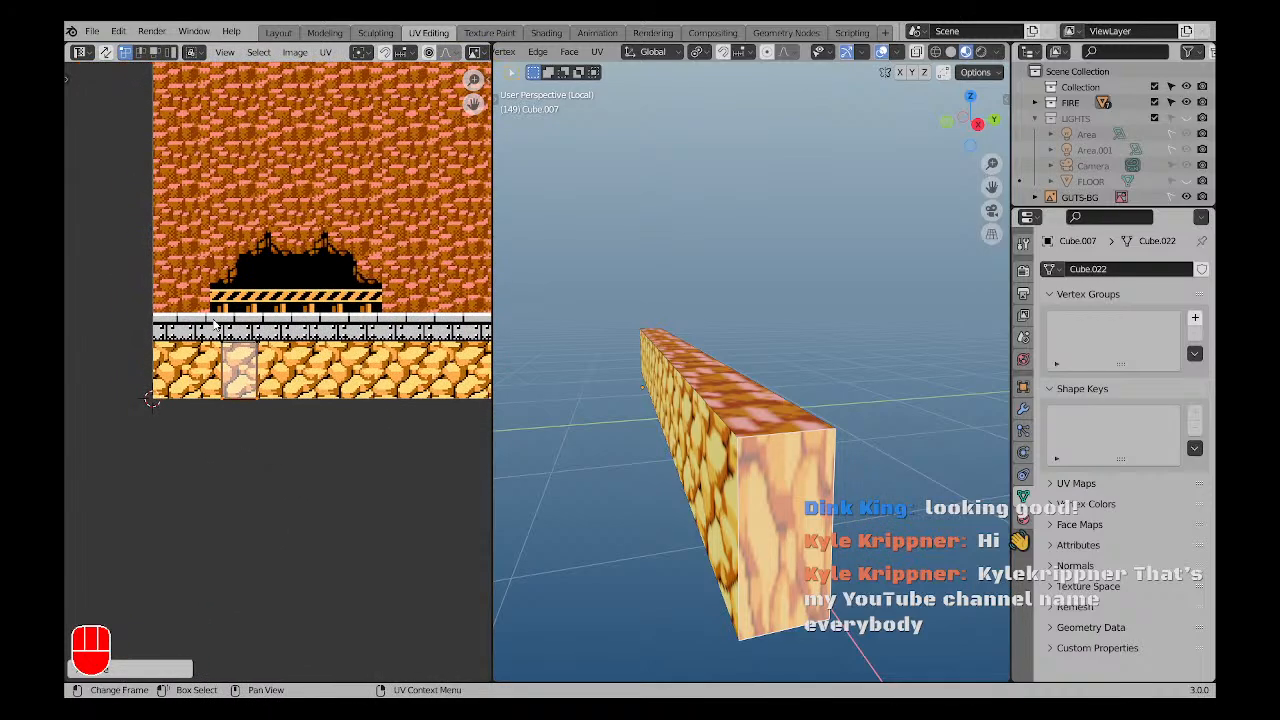
pyautogui.press('g')
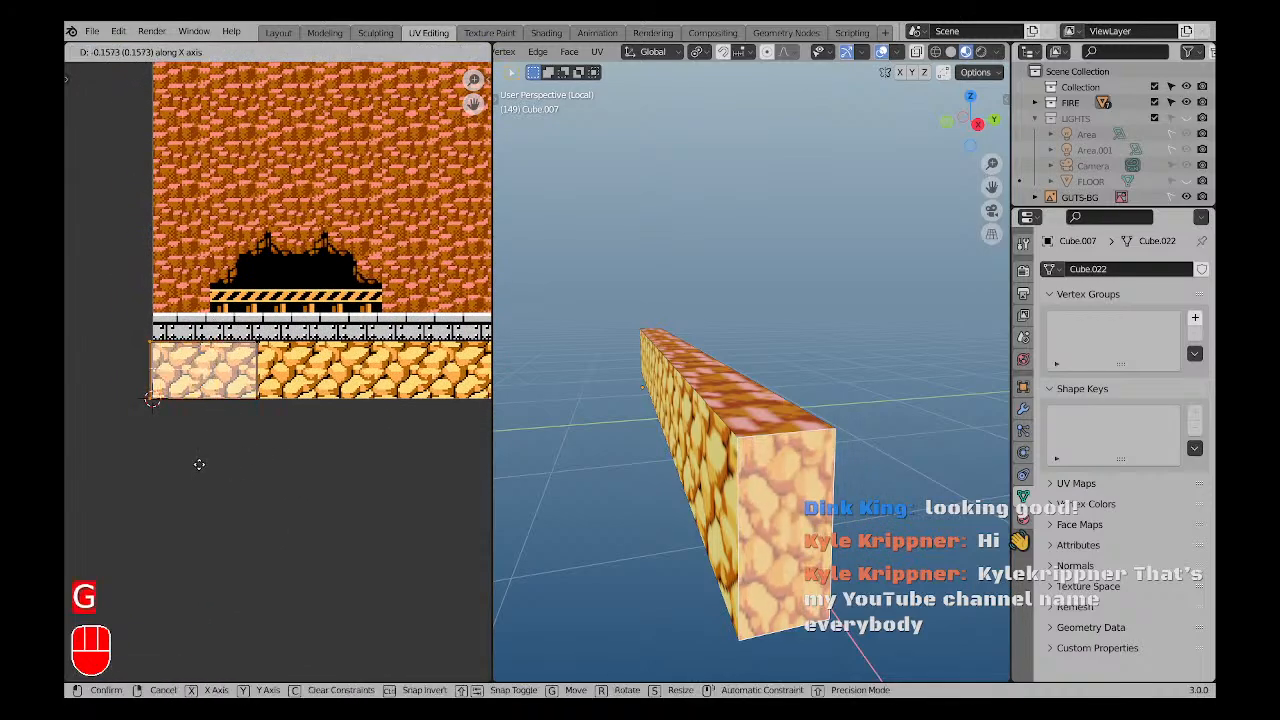
pyautogui.click(203, 466)
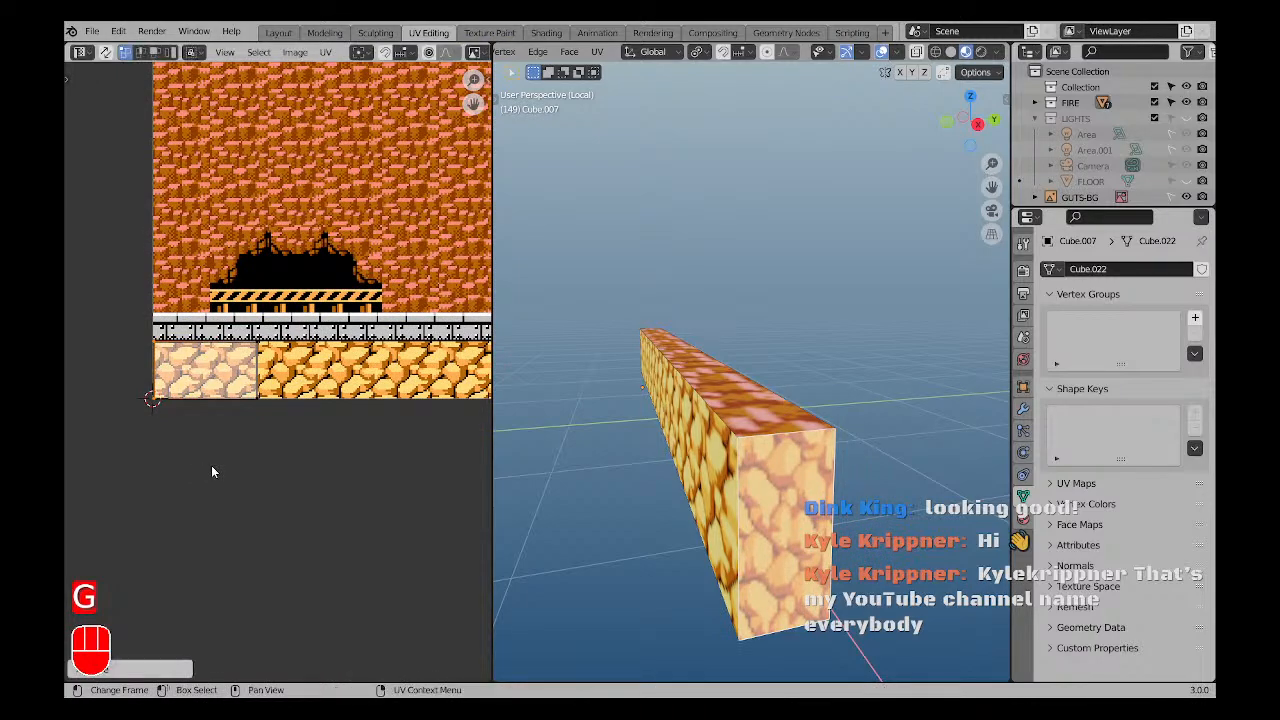
# Examine the isolated, textured block in front orthographic view alongside its UV layout.
pyautogui.scroll(-2, 211, 466)
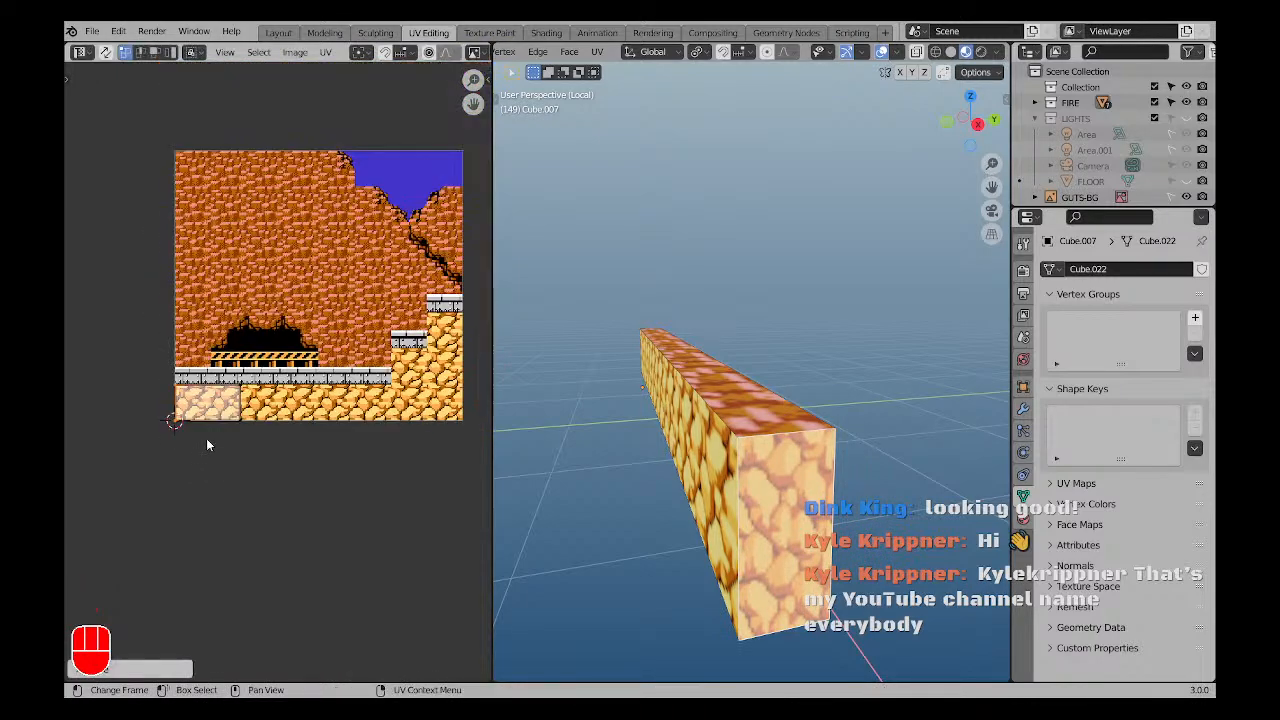
pyautogui.keyDown('shift'); pyautogui.moveTo(266, 462); pyautogui.dragTo(211, 456, button='middle'); pyautogui.keyUp('shift')
pyautogui.scroll(-3, 681, 448)
pyautogui.moveTo(681, 448); pyautogui.dragTo(781, 408, button='middle')
pyautogui.press('KP_1')
pyautogui.scroll(-3, 654, 460)
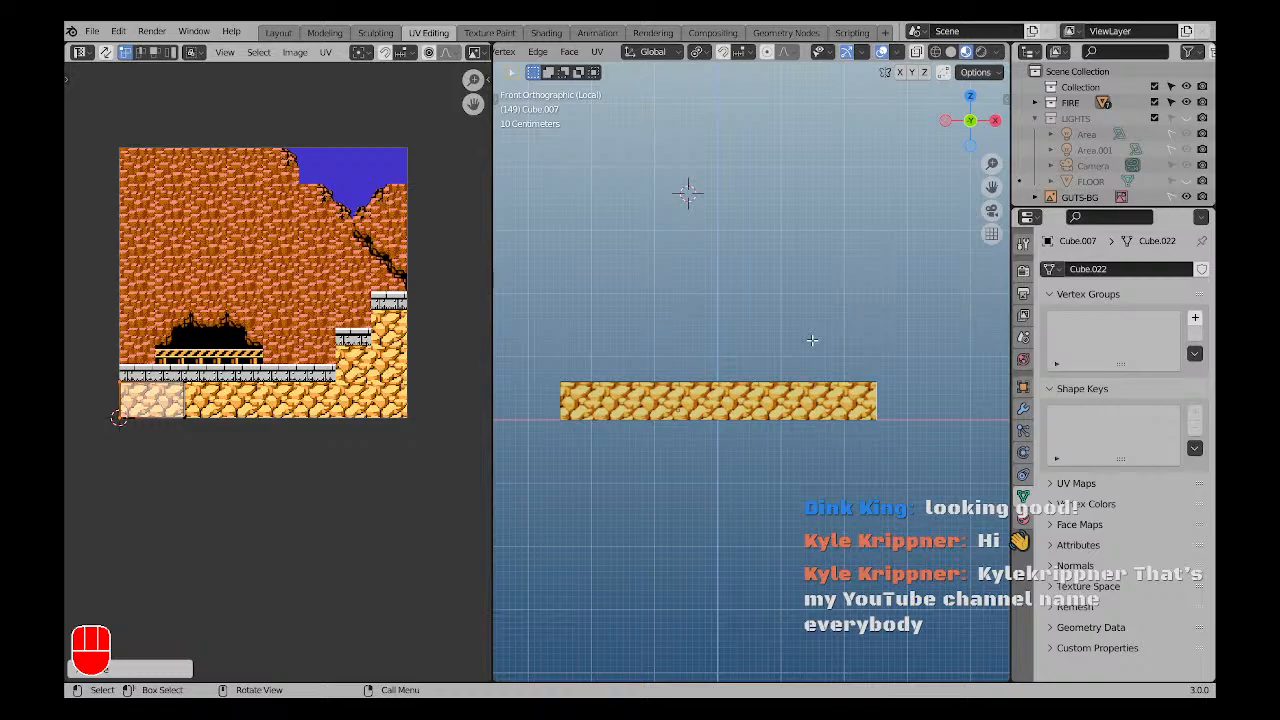
pyautogui.press('KP_Multiply')
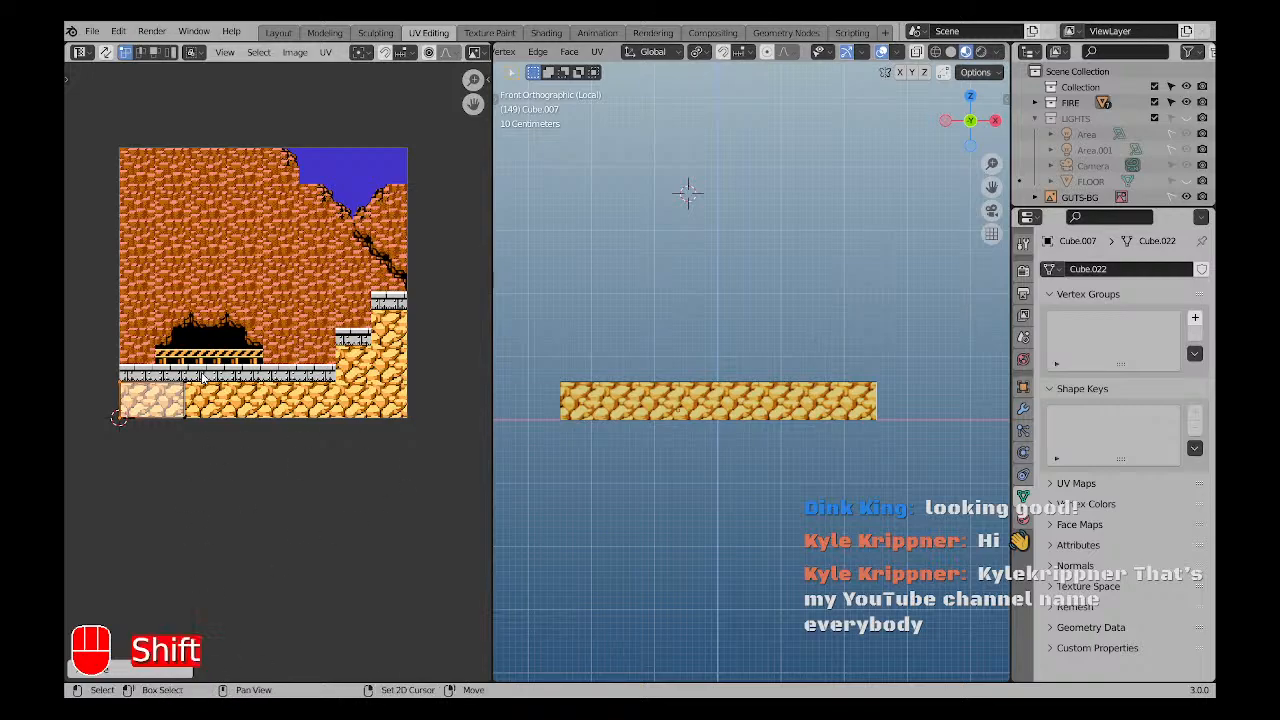
pyautogui.keyDown('shift'); pyautogui.moveTo(276, 461); pyautogui.dragTo(340, 389, button='middle'); pyautogui.keyUp('shift')
pyautogui.click(340, 389)
pyautogui.keyDown('shift'); pyautogui.moveTo(296, 347); pyautogui.dragTo(262, 350, button='middle'); pyautogui.keyUp('shift')
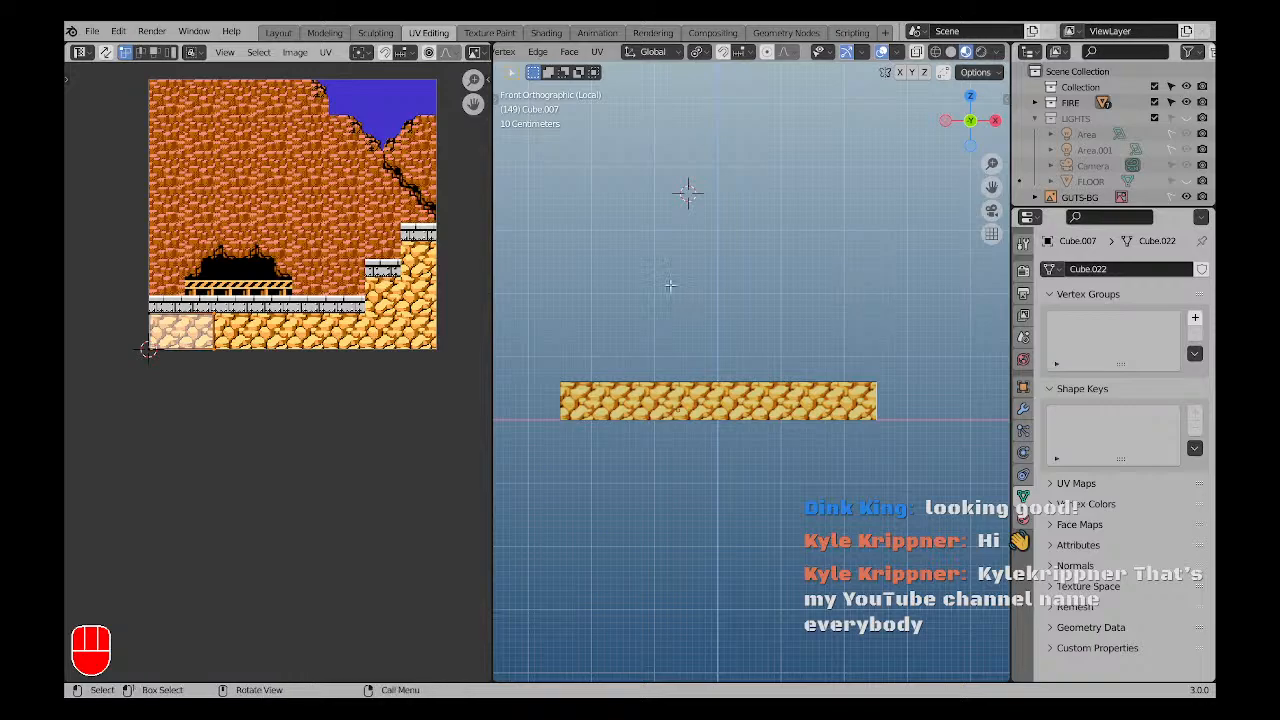
# Leave the isolated view of the textured block and return to object mode in front orthographic view of the whole scene.
pyautogui.moveTo(678, 411); pyautogui.dragTo(660, 440, button='middle')
pyautogui.scroll(7, 830, 430)
pyautogui.press('/')
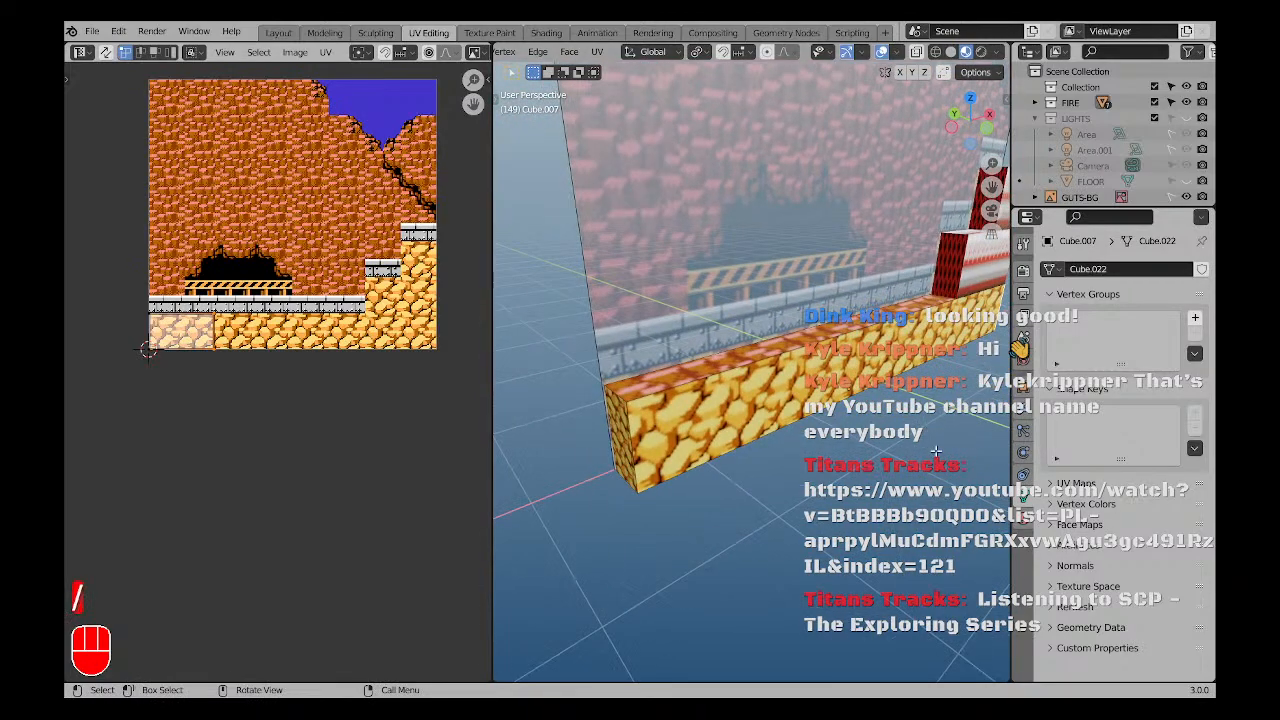
pyautogui.keyDown('shift'); pyautogui.moveTo(777, 372); pyautogui.dragTo(702, 412, button='middle'); pyautogui.keyUp('shift')
pyautogui.scroll(-3, 702, 412)
pyautogui.press('a')
pyautogui.press('a')
pyautogui.moveTo(884, 390); pyautogui.dragTo(822, 360, button='middle')
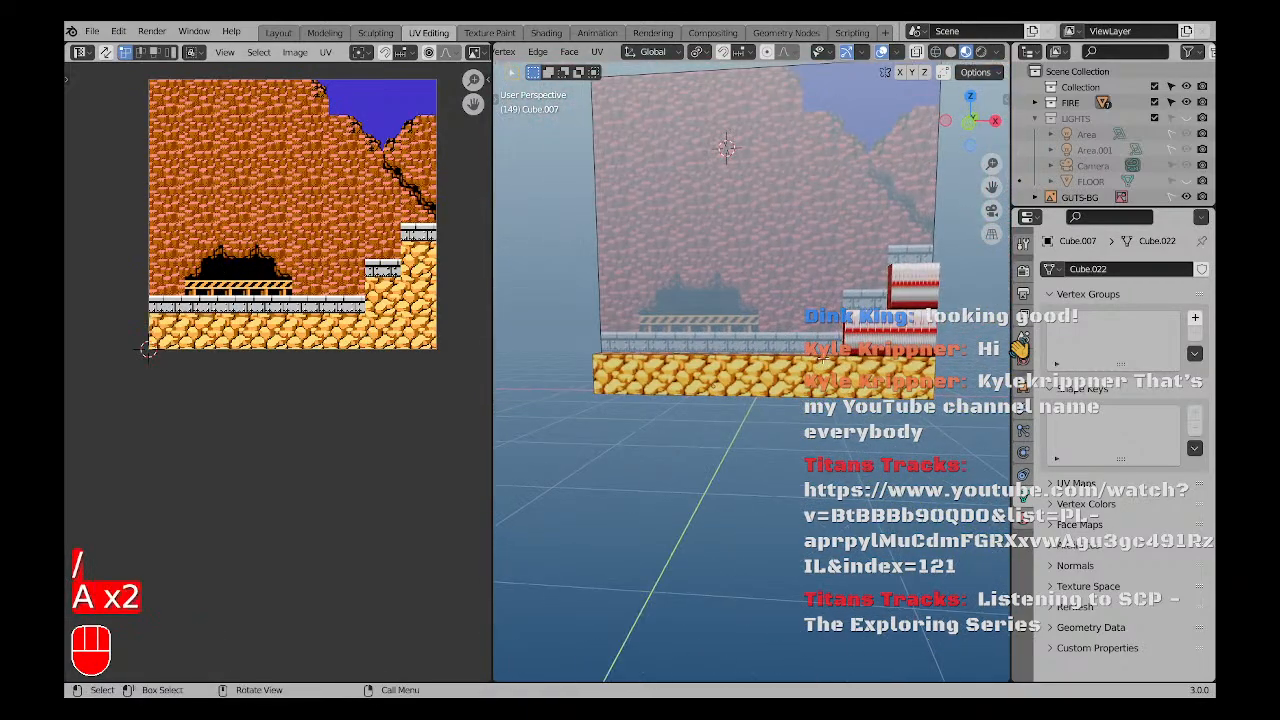
pyautogui.press('KP_1')
pyautogui.scroll(-3, 769, 412)
pyautogui.press('Tab')
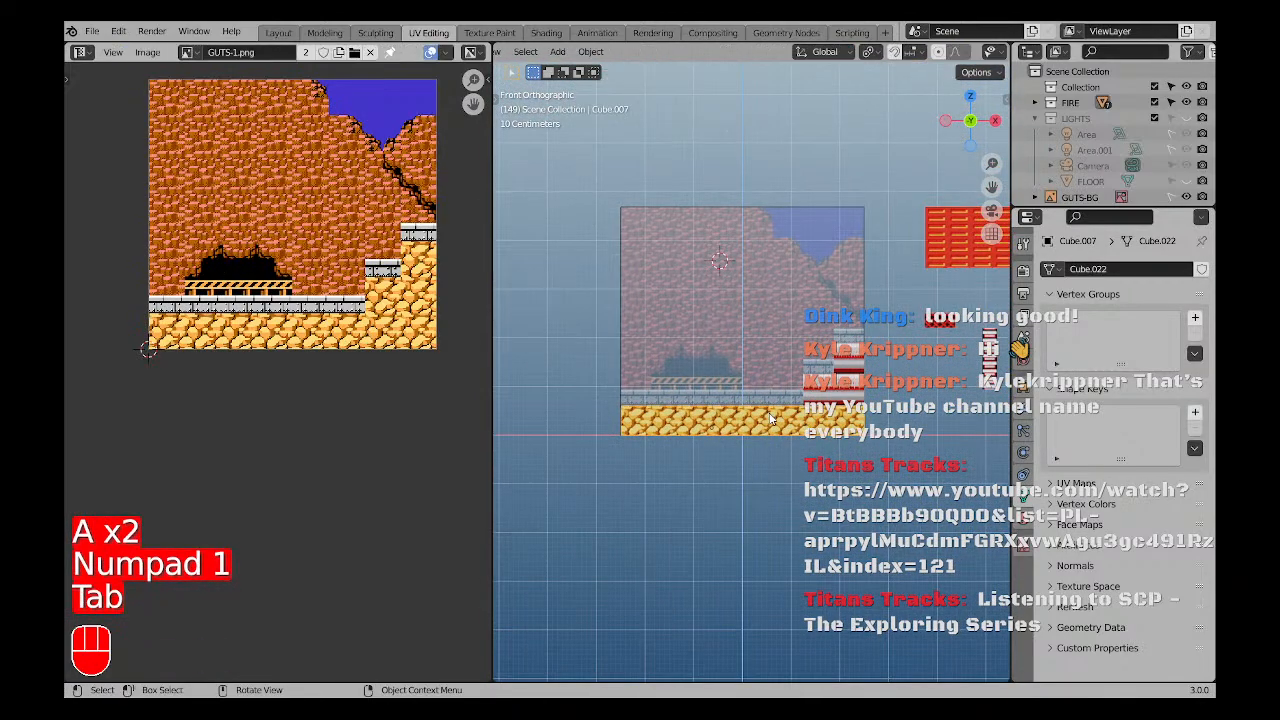
# Delete the old red-and-white step blocks standing in front of the GUTS-BG image's stone steps.
pyautogui.press('Tab')
pyautogui.press('Tab')
pyautogui.press('a')
pyautogui.press('a')
pyautogui.click(814, 400)
pyautogui.scroll(2, 814, 400)
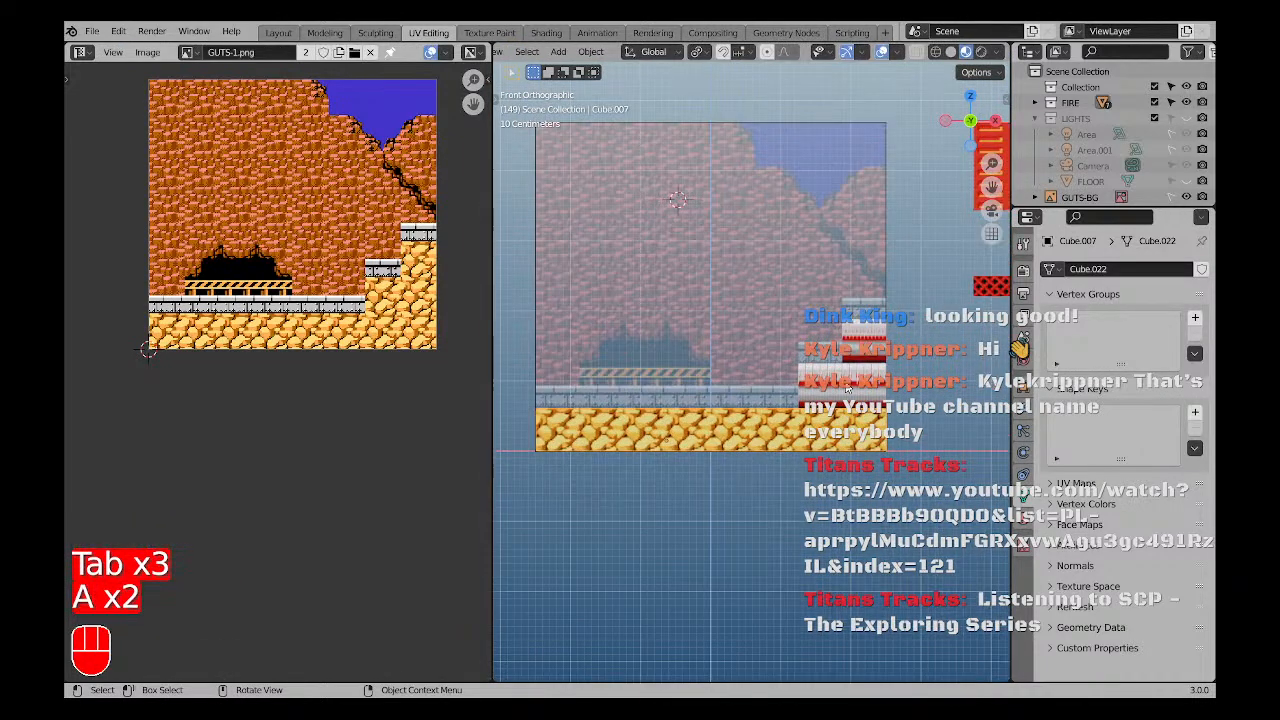
pyautogui.press('a')
pyautogui.press('a')
pyautogui.click(849, 390)
pyautogui.press('x')
pyautogui.press('x')
pyautogui.click(778, 334)
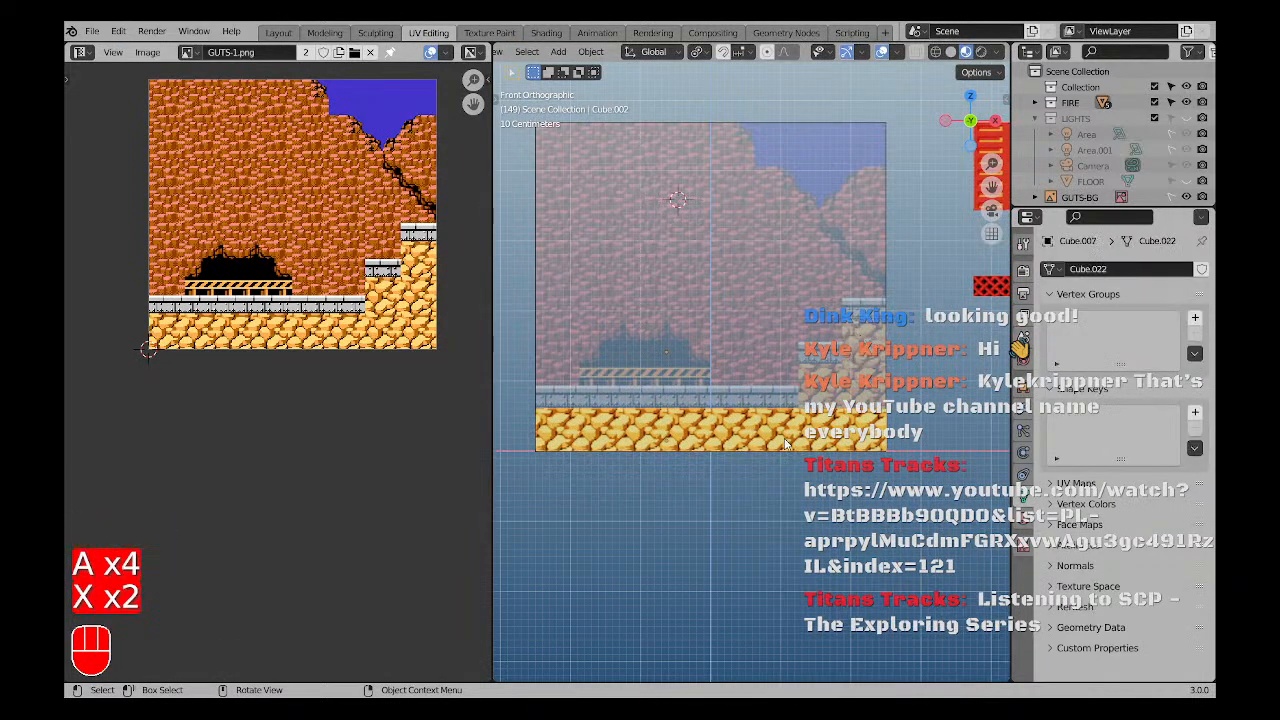
# Duplicate the rock-textured floor block and place the copy directly on top of the original.
pyautogui.hotkey('shift', 'd')
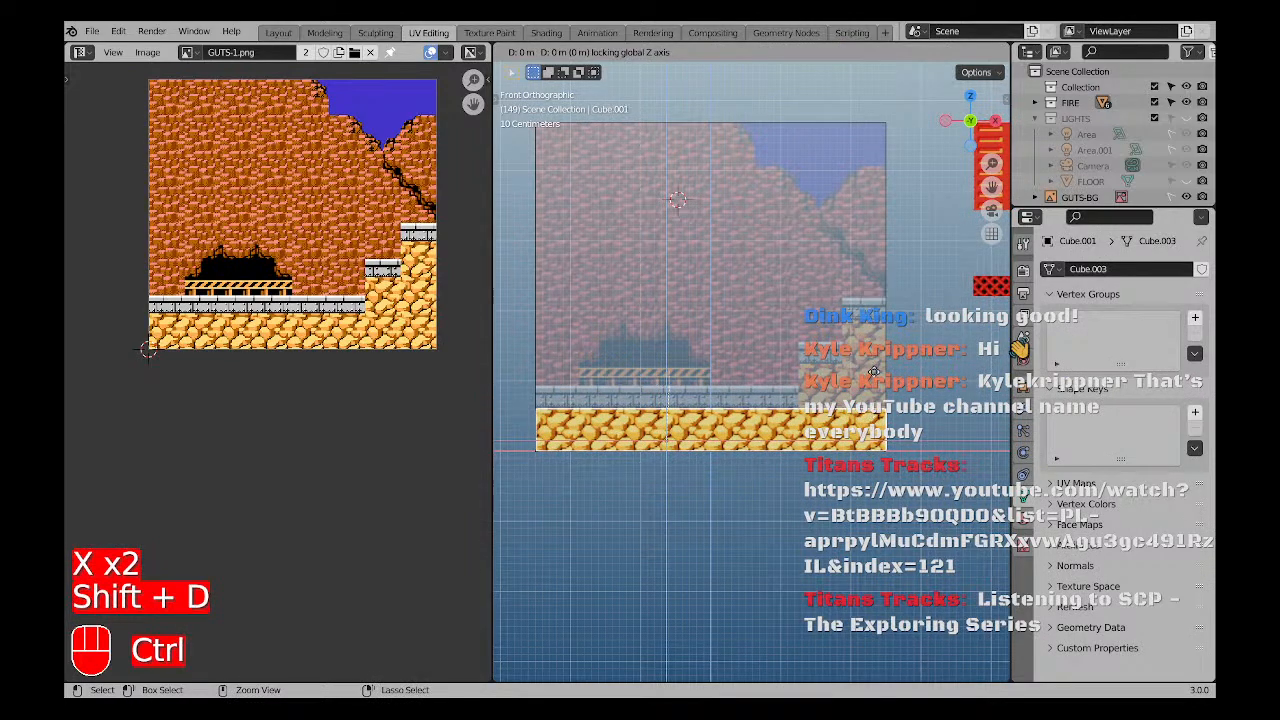
pyautogui.click(877, 417)
pyautogui.scroll(2, 877, 417)
pyautogui.press('g')
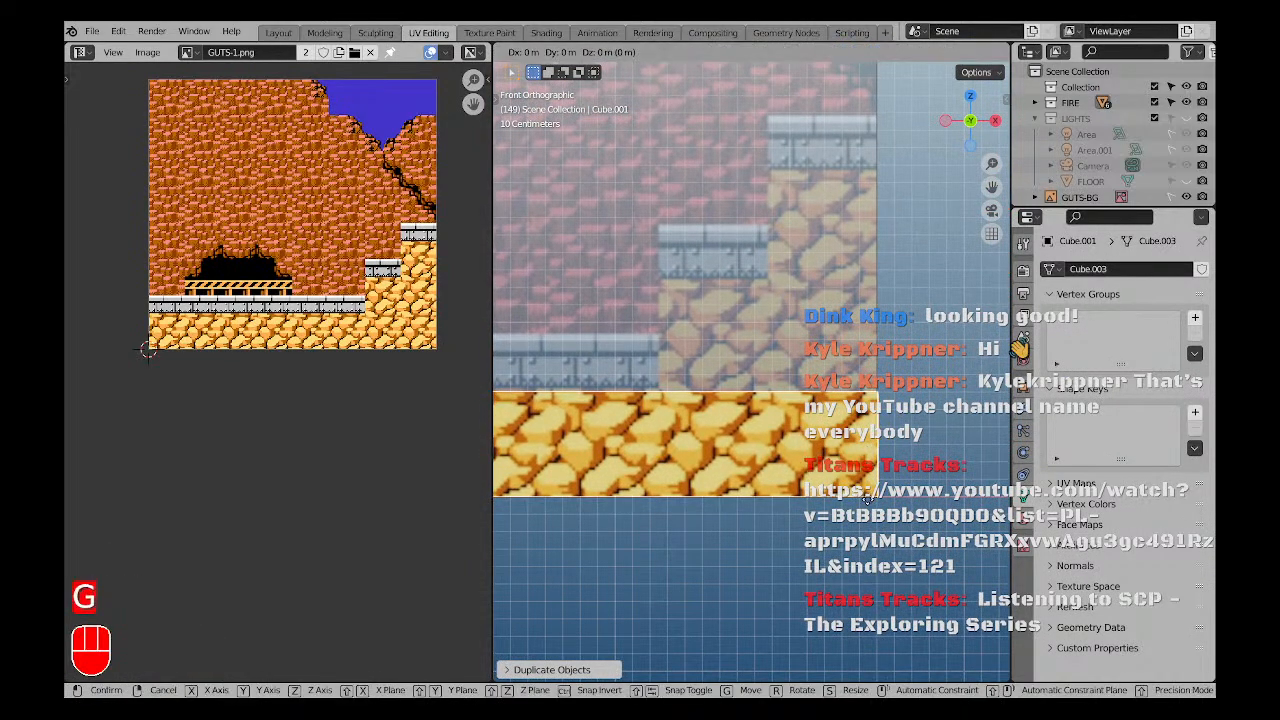
pyautogui.click(865, 397)
pyautogui.scroll(-7, 780, 360)
# In wireframe, select the upper block's left end and move it along X near the left side of the lower stone step.
pyautogui.press('Tab')
pyautogui.keyDown('shift'); pyautogui.moveTo(667, 337); pyautogui.dragTo(736, 351, button='middle'); pyautogui.keyUp('shift')
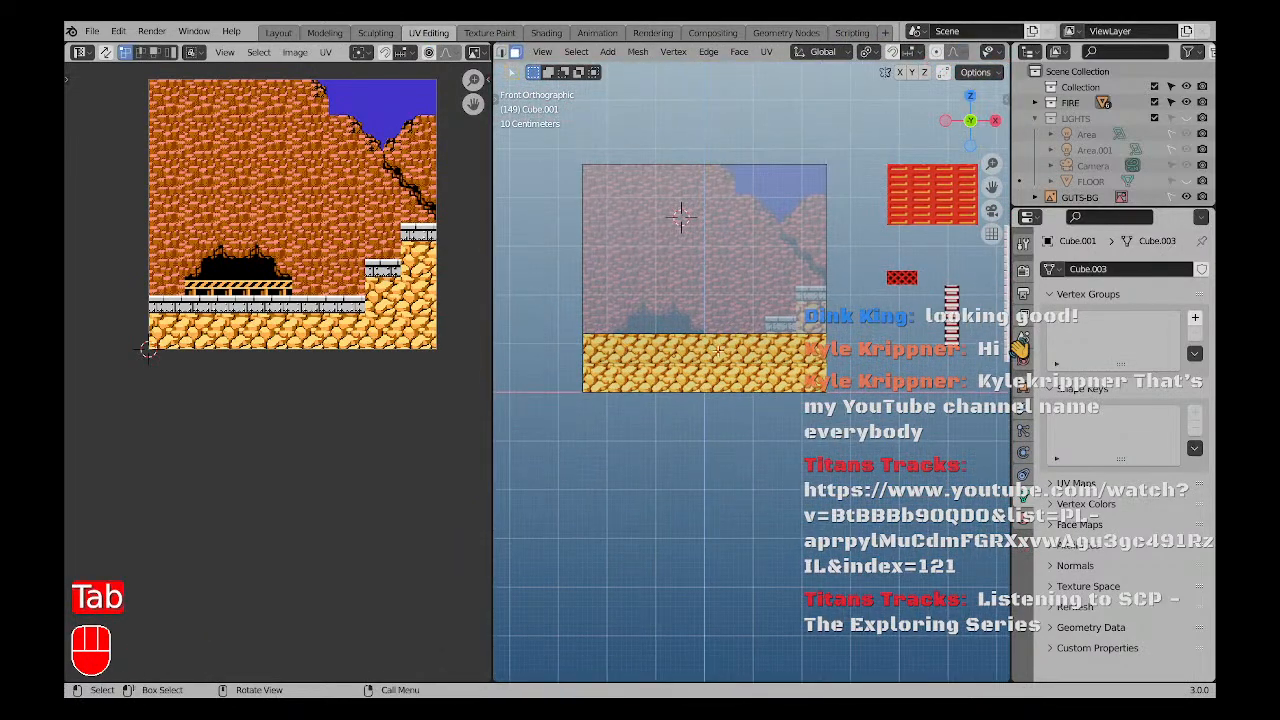
pyautogui.press('z')
pyautogui.press('a')
pyautogui.press('a')
pyautogui.press('g')
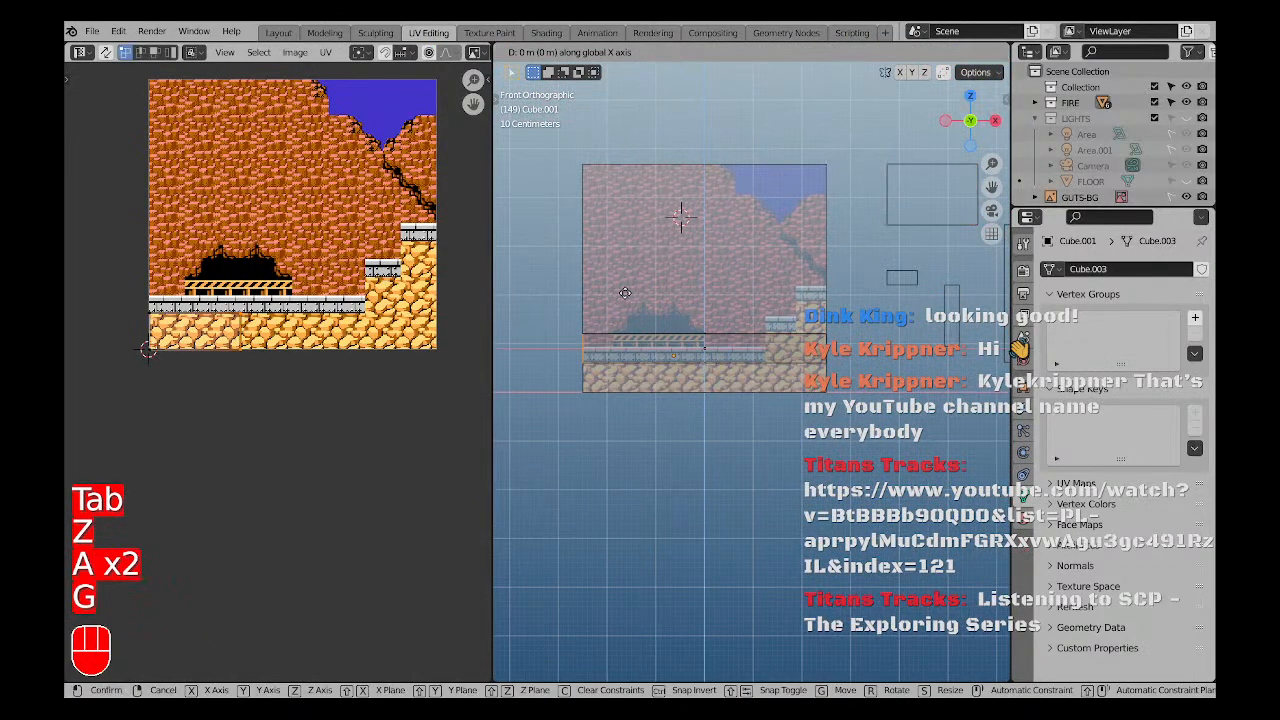
pyautogui.click(738, 292)
# Fine-tune the upper block's left end along X to align with the lower step's left edge in the GUTS-BG image.
pyautogui.scroll(7, 737, 288)
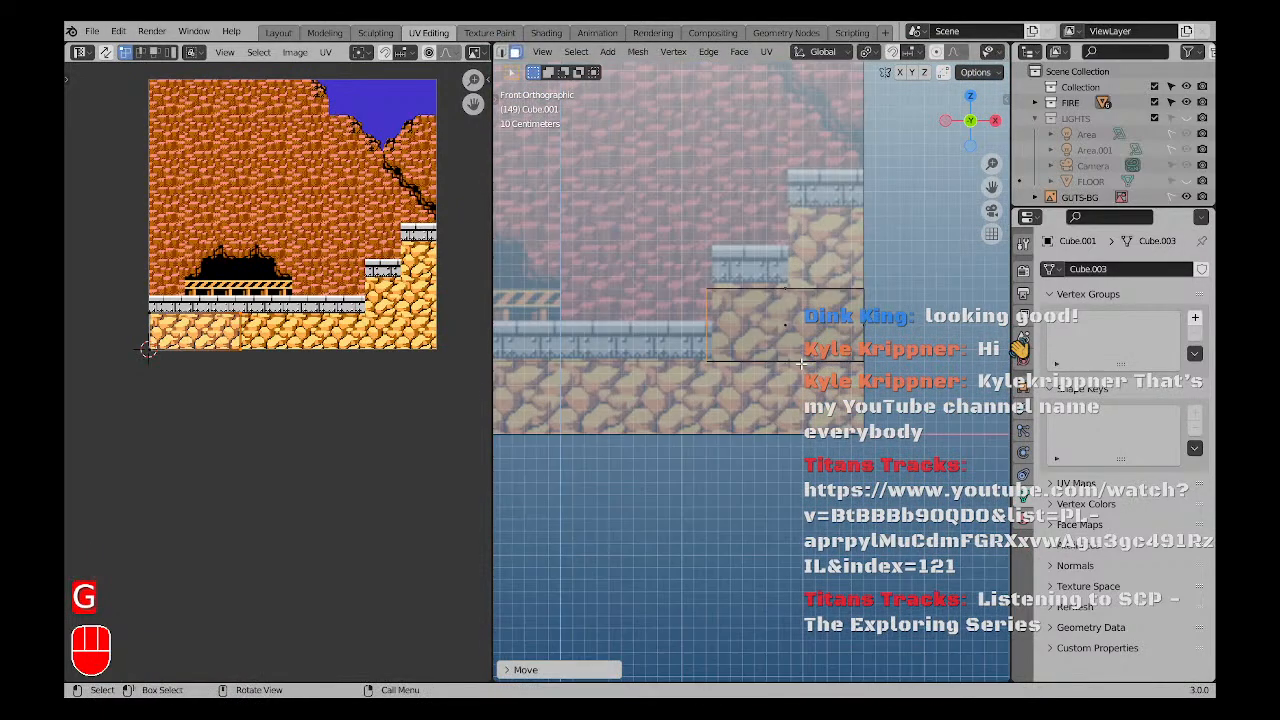
pyautogui.scroll(3, 697, 303)
pyautogui.press('g')
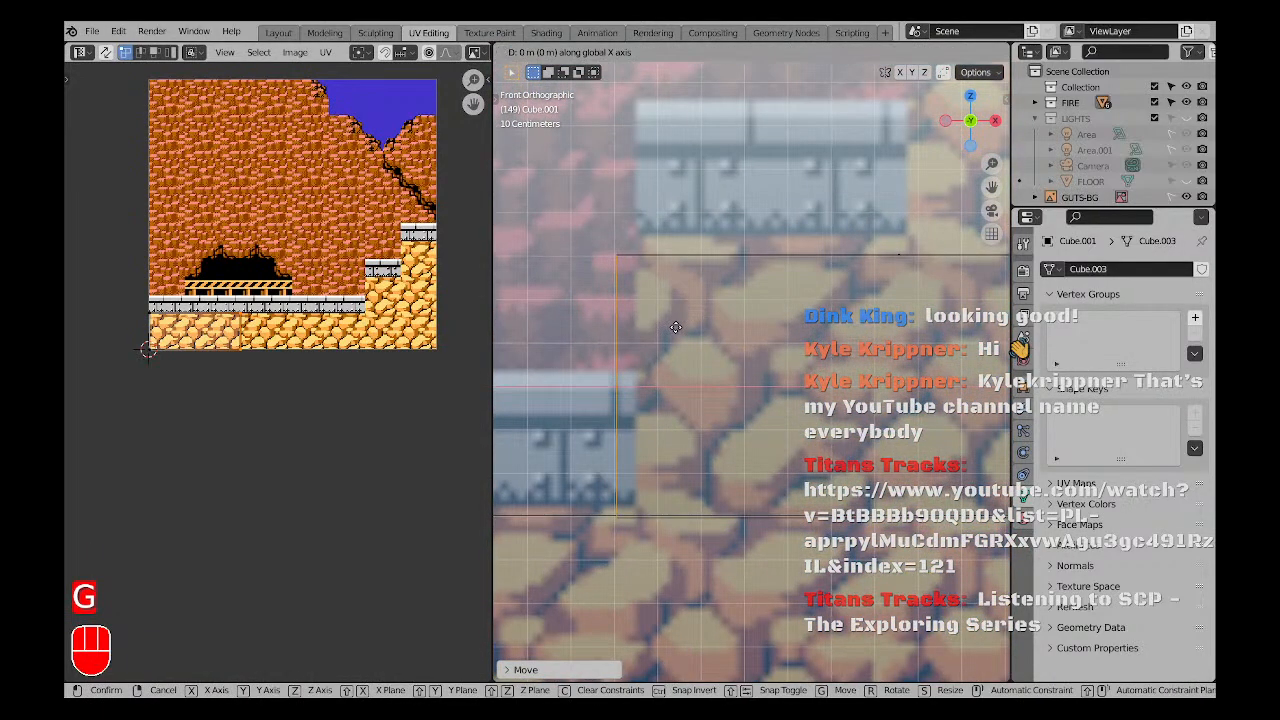
pyautogui.press('ctrl')
pyautogui.click(704, 327)
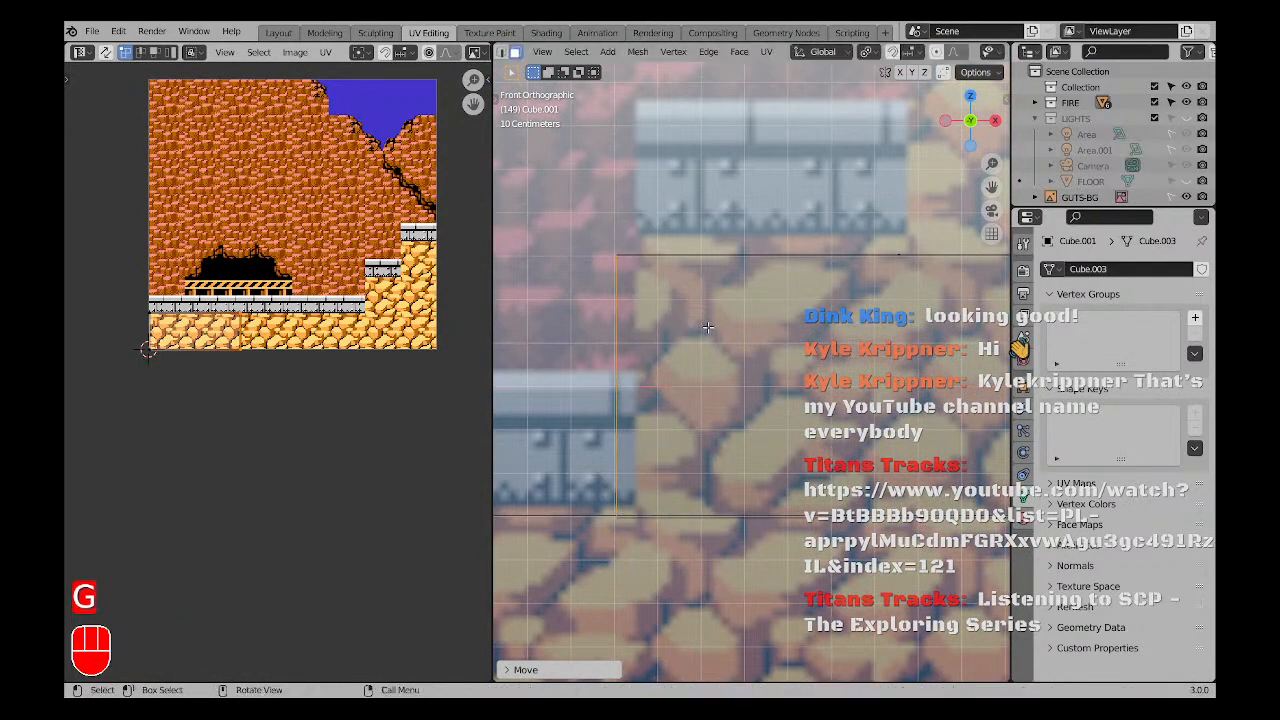
pyautogui.press('g')
pyautogui.press('shift')
pyautogui.click(631, 287)
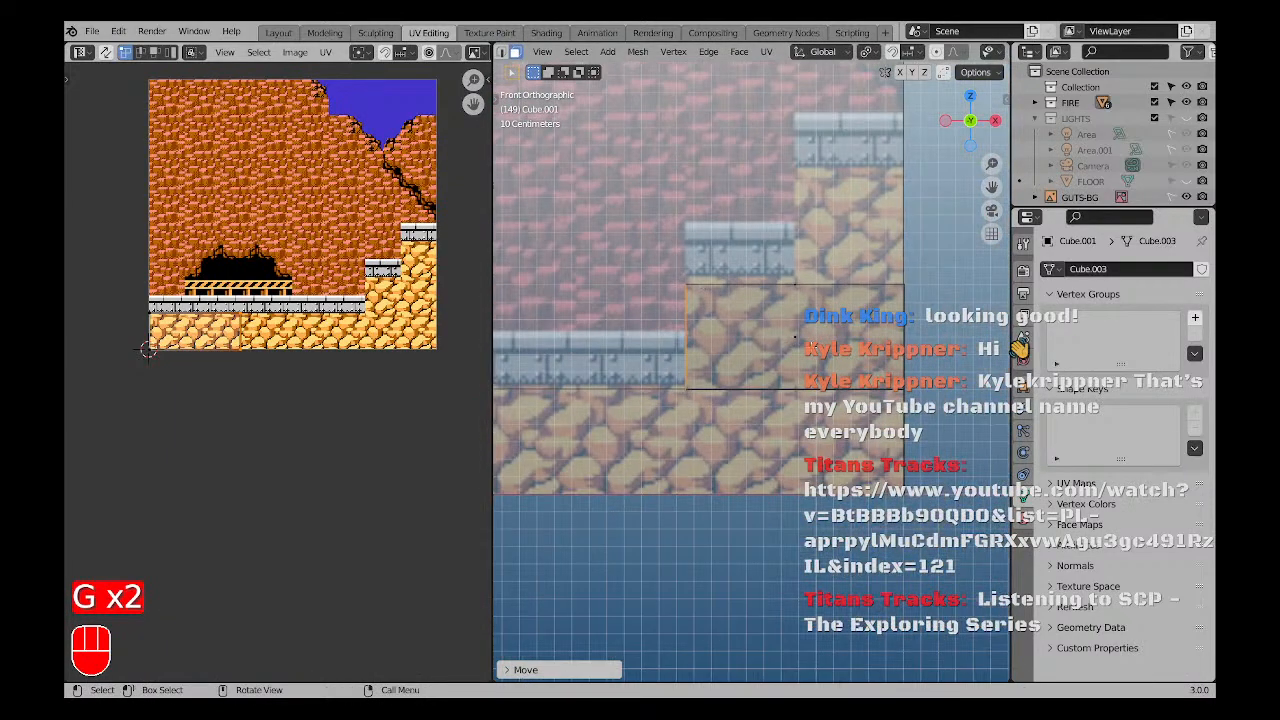
# Move the upper block's top edge up along Z to the underside of the lower step's grey ledge.
pyautogui.click(631, 287)
pyautogui.press('g')
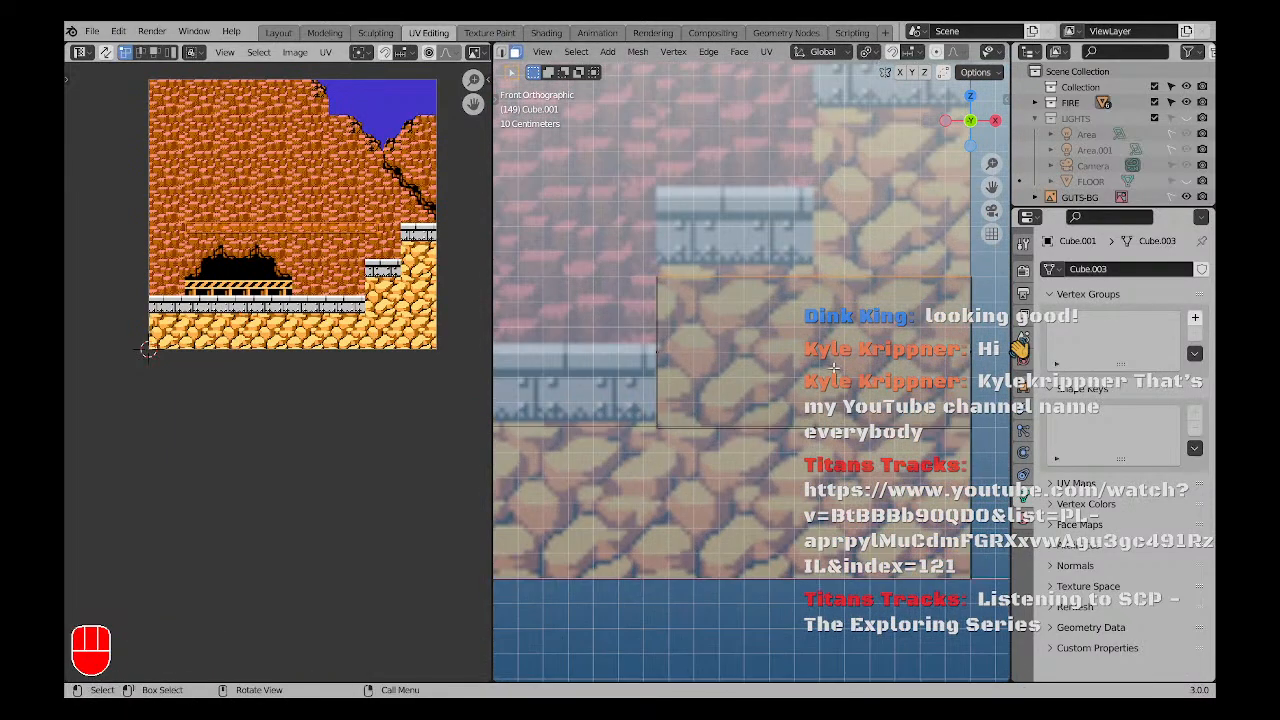
pyautogui.press('shift')
pyautogui.click(822, 355)
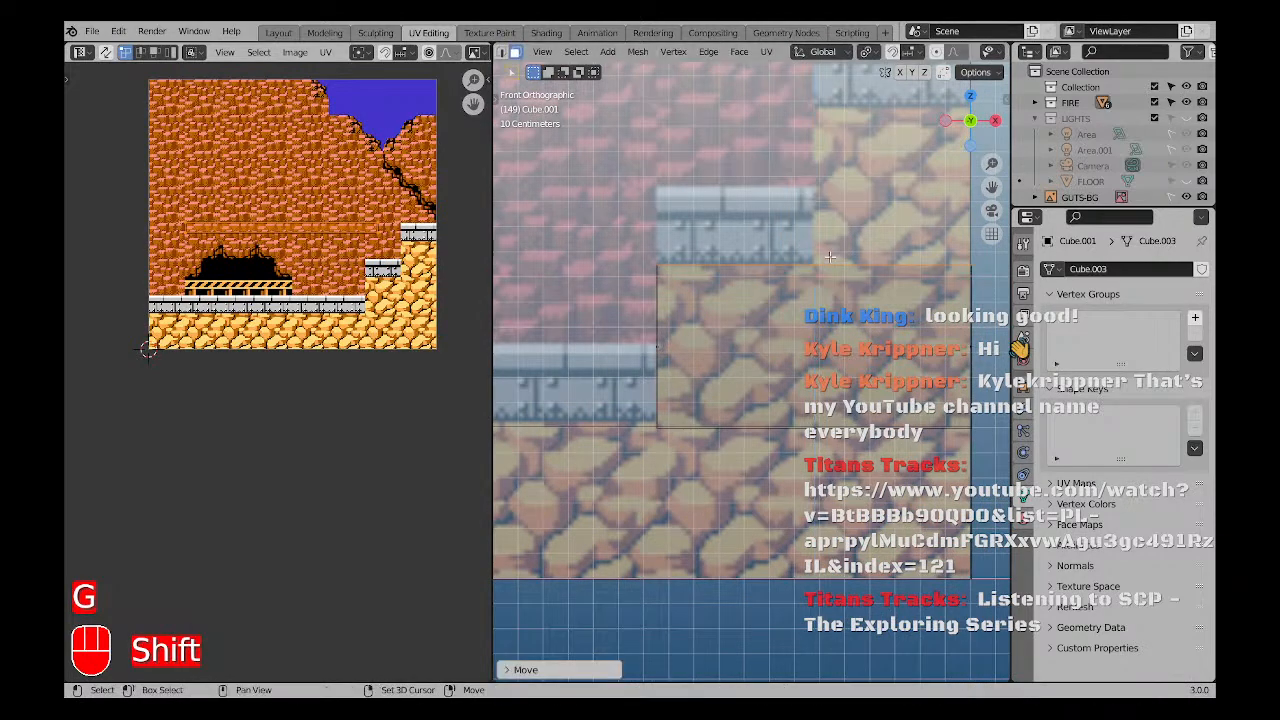
# Return to object mode and switch the viewport shading back to Material Preview.
pyautogui.press('Tab')
pyautogui.press('a')
pyautogui.press('a')
pyautogui.scroll(-4, 805, 371)
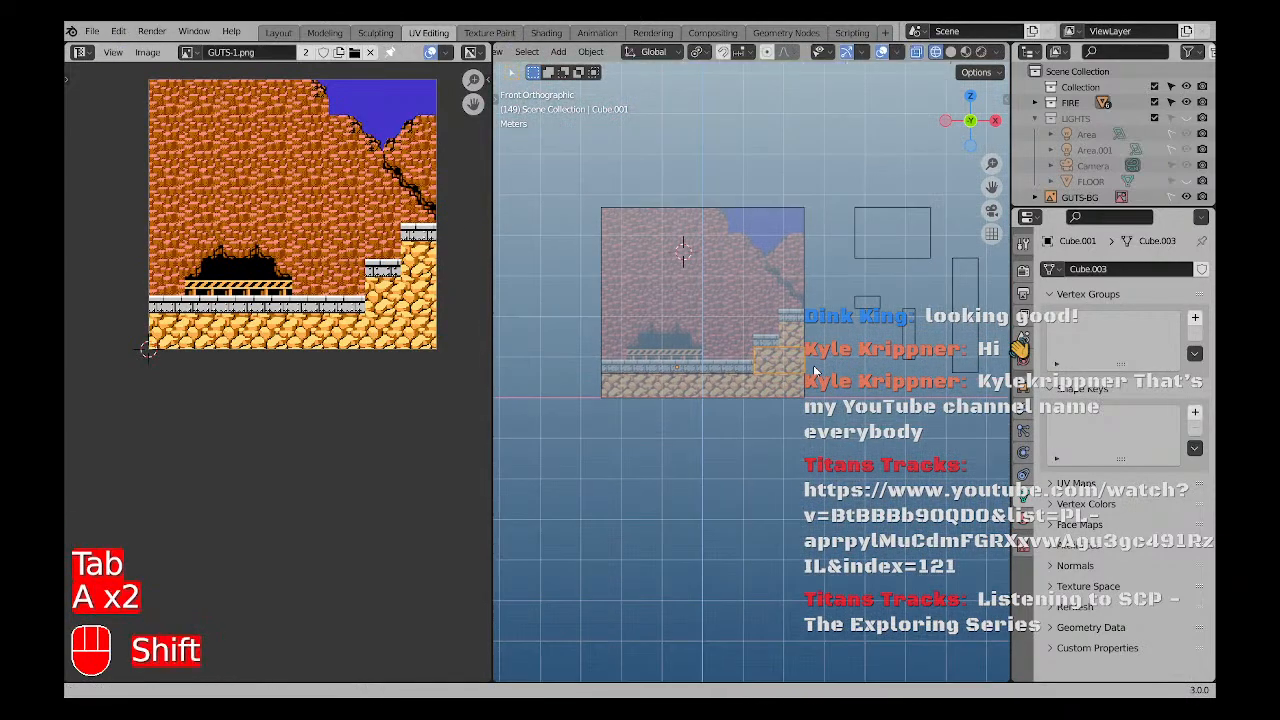
pyautogui.press('z')
pyautogui.click(799, 480)
pyautogui.press('a')
pyautogui.press('a')
pyautogui.scroll(4, 750, 368)
# Scale the upper block's front-face UVs to about 0.3 along X and move them onto the rock area under the lower ledge.
pyautogui.press('Tab')
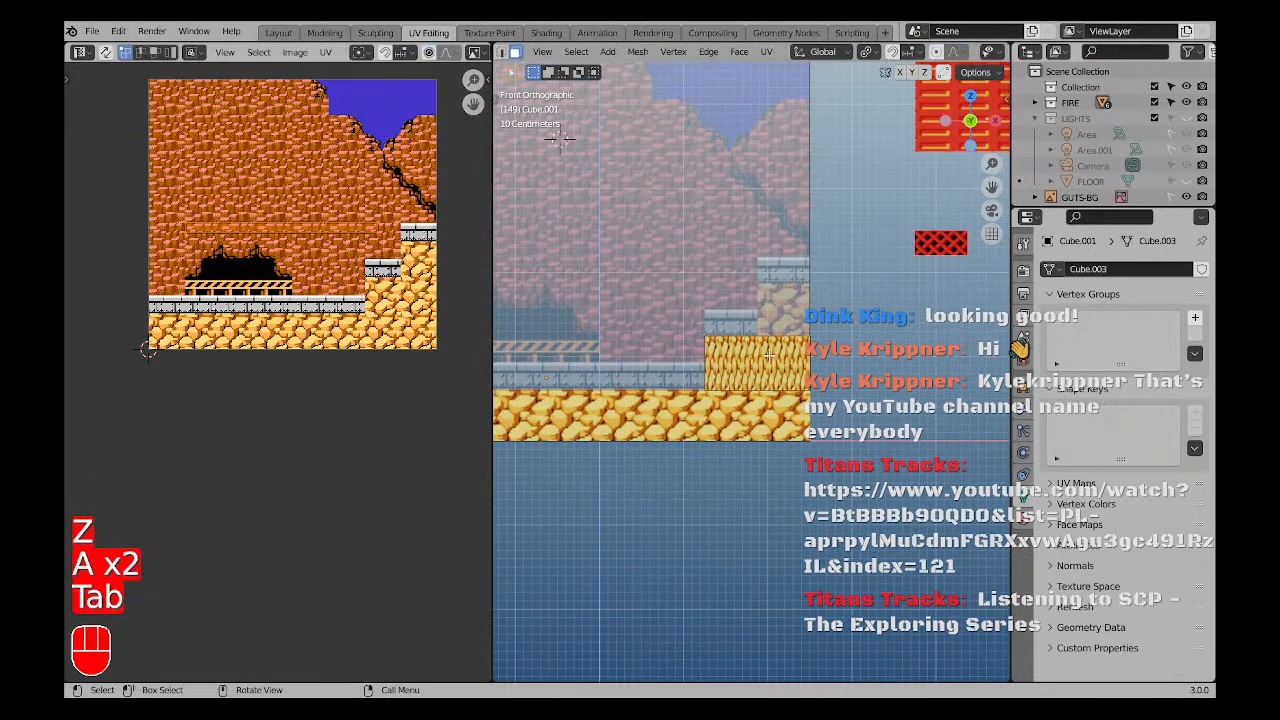
pyautogui.press('a')
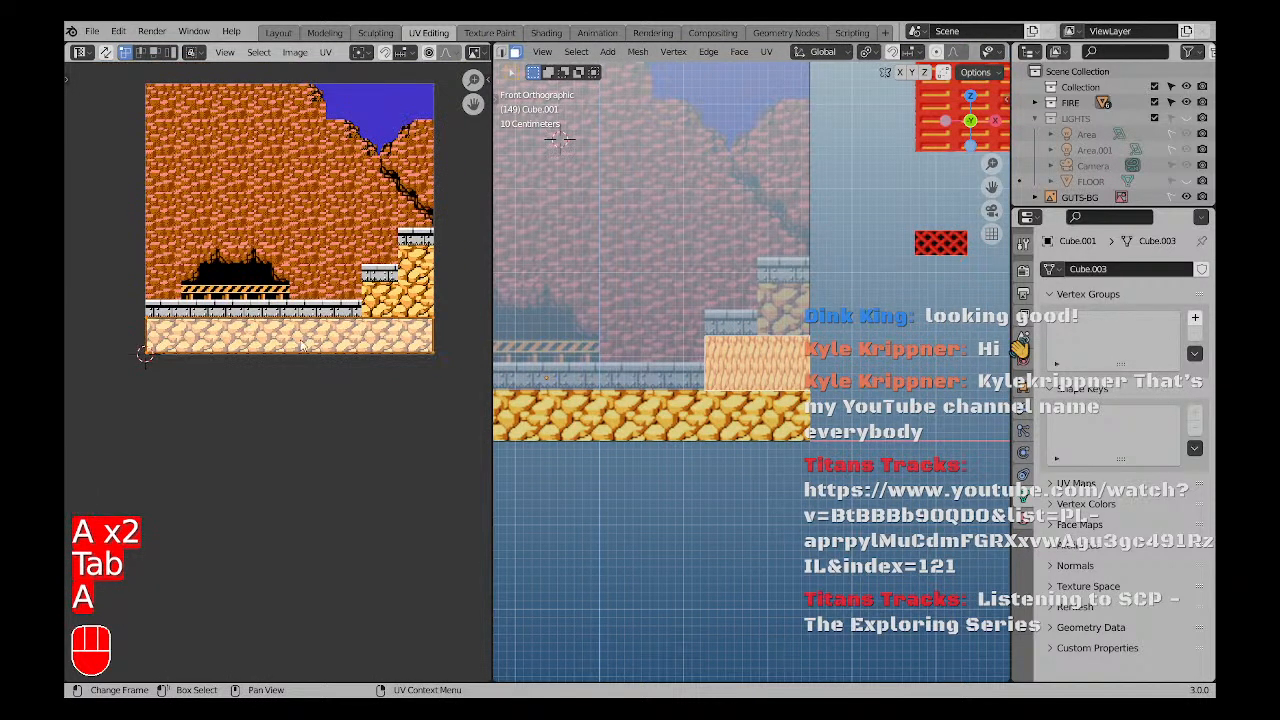
pyautogui.press('s')
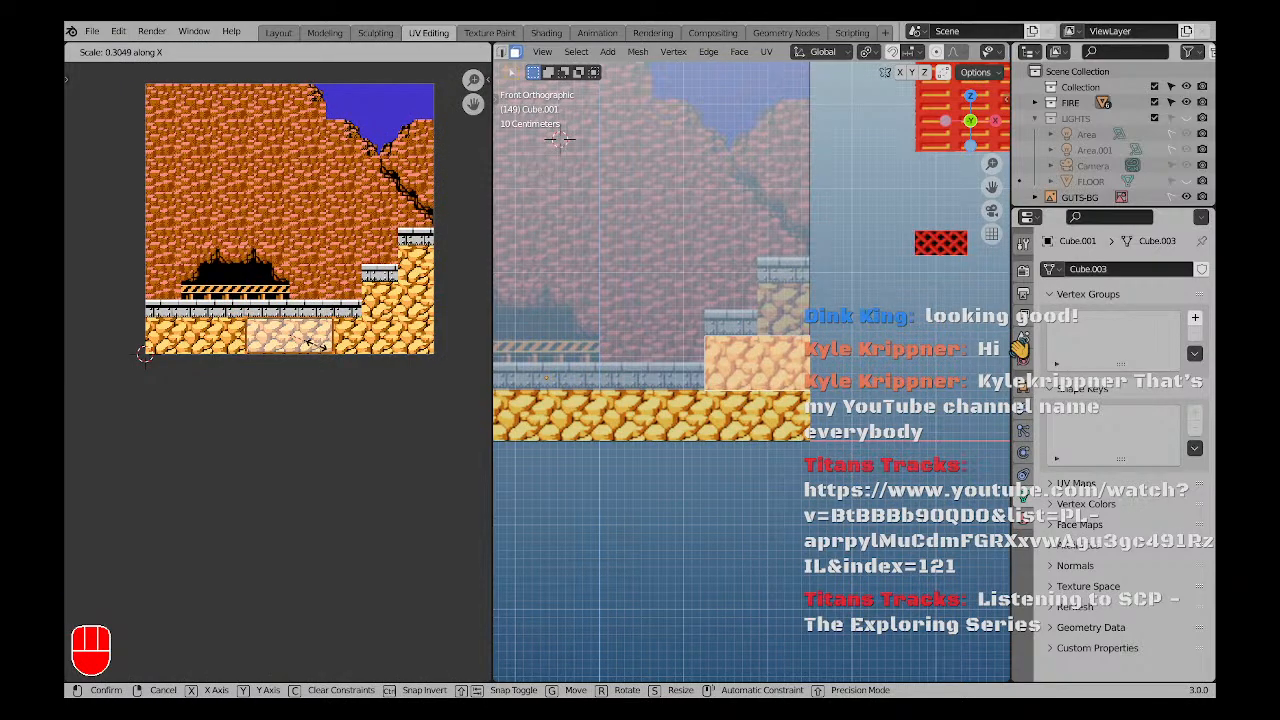
pyautogui.click(313, 343)
pyautogui.press('g')
pyautogui.click(431, 310)
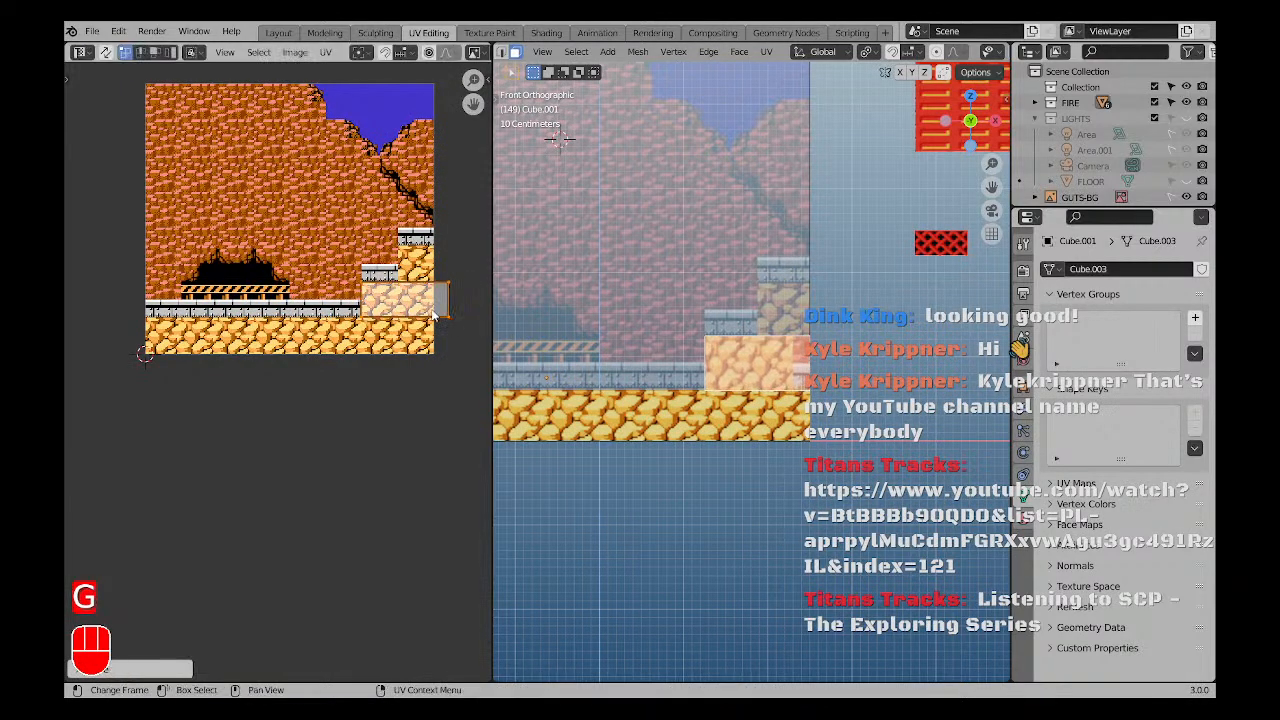
# Select the right edge of the front face's UVs and move it to the image's right border.
pyautogui.scroll(5, 431, 305)
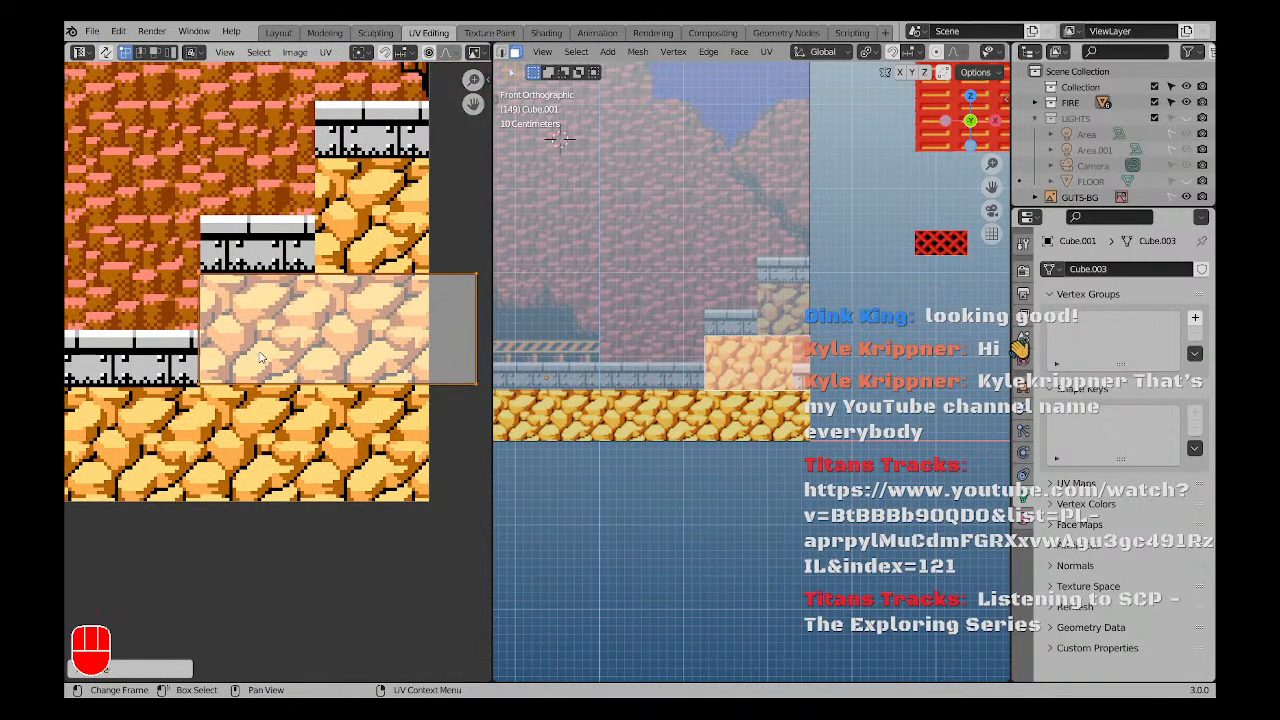
pyautogui.scroll(2, 272, 350)
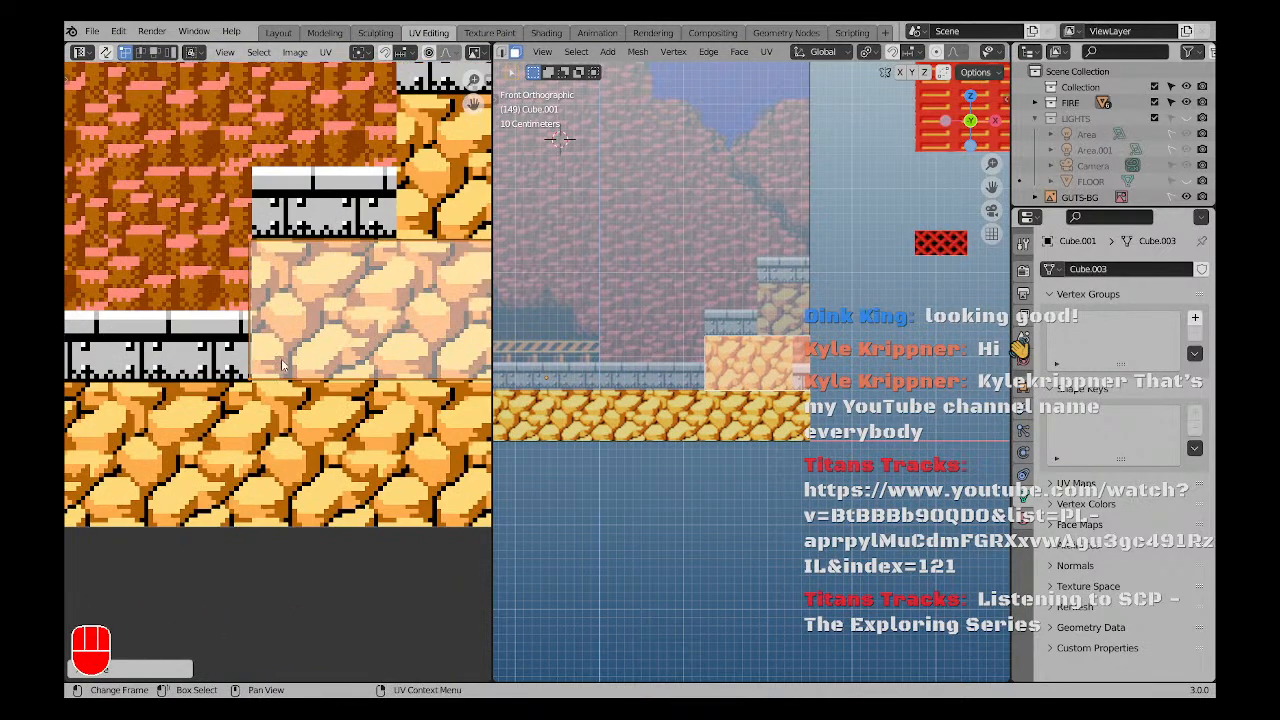
pyautogui.scroll(2, 256, 291)
pyautogui.scroll(-3, 192, 352)
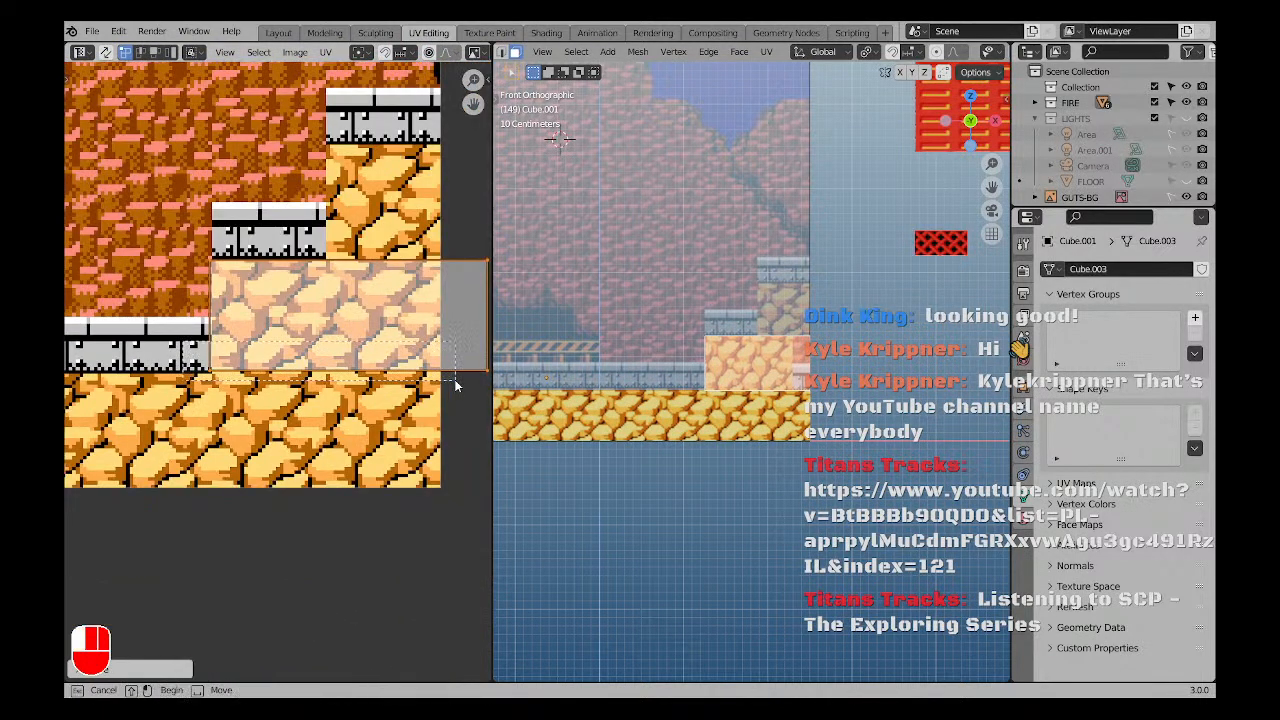
pyautogui.click(481, 379)
pyautogui.scroll(-1, 410, 384)
pyautogui.keyDown('shift'); pyautogui.moveTo(404, 385); pyautogui.dragTo(325, 374, button='middle'); pyautogui.keyUp('shift')
pyautogui.press('g')
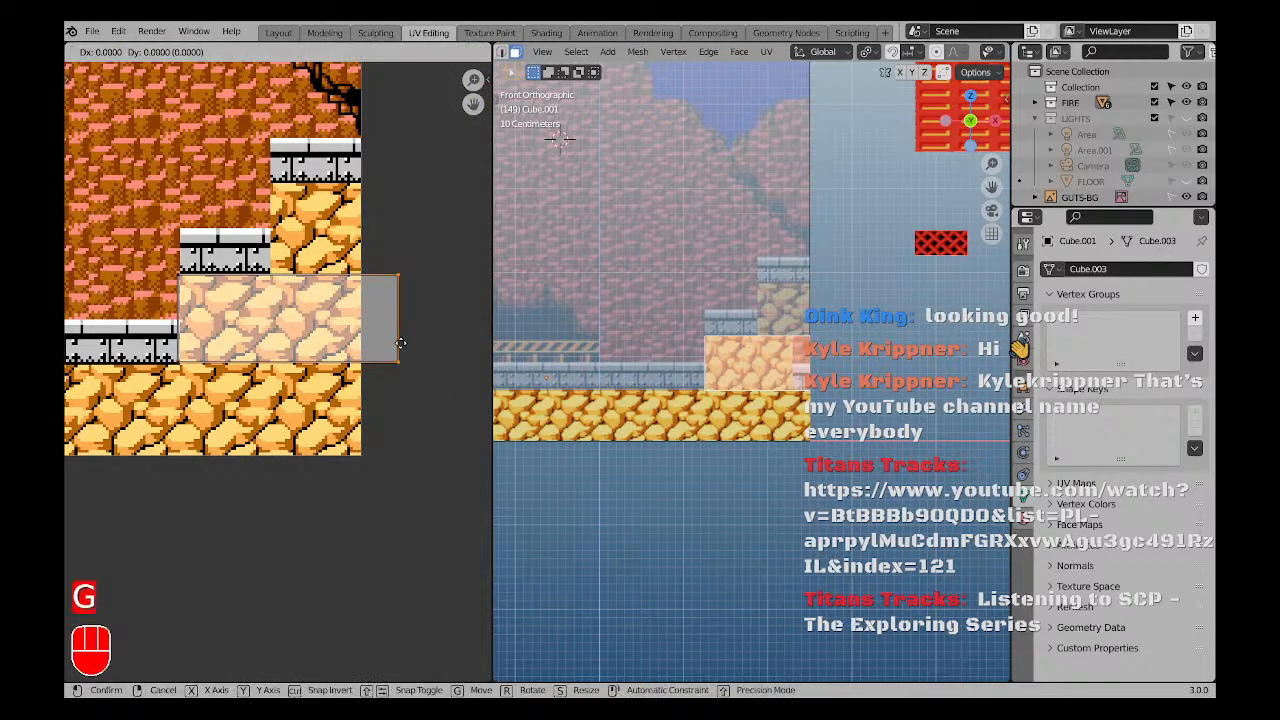
pyautogui.click(363, 341)
# Compare the upper block's front rock texture with the floor block beneath it and the GUTS-BG image.
pyautogui.press('a')
pyautogui.press('a')
pyautogui.press('a')
pyautogui.press('a')
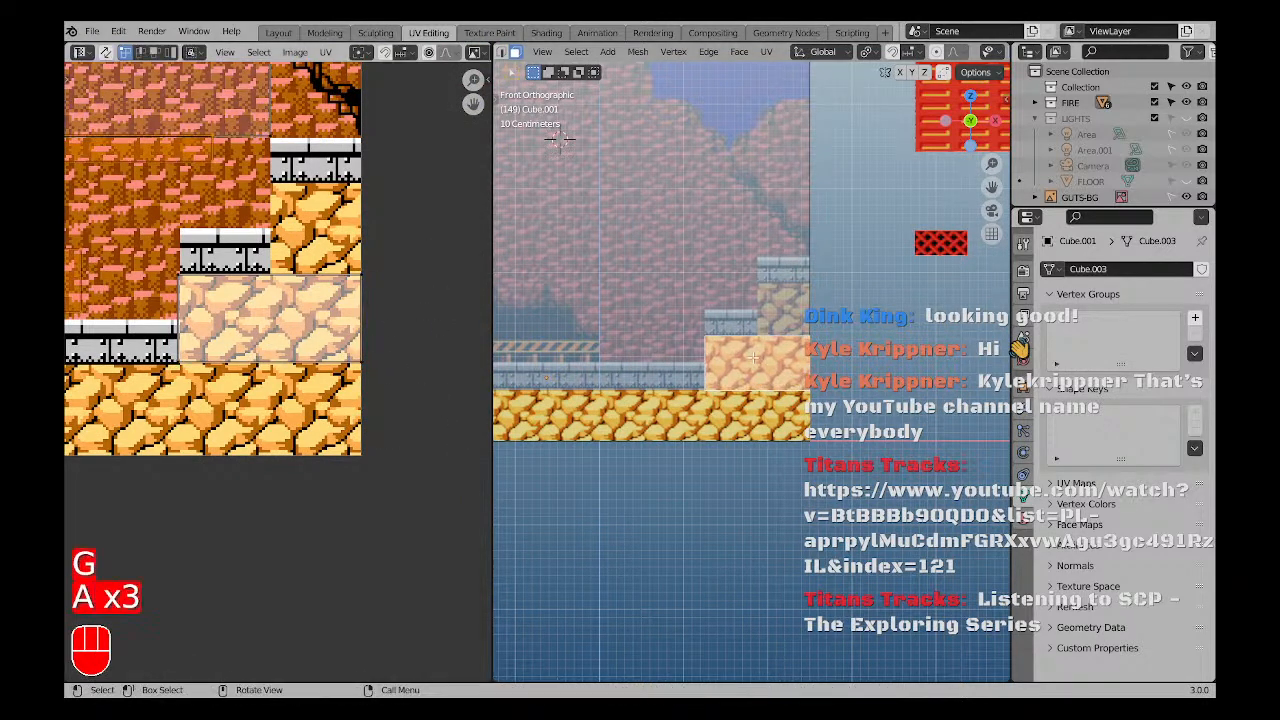
pyautogui.scroll(6, 752, 392)
pyautogui.scroll(-3, 744, 354)
pyautogui.press('z')
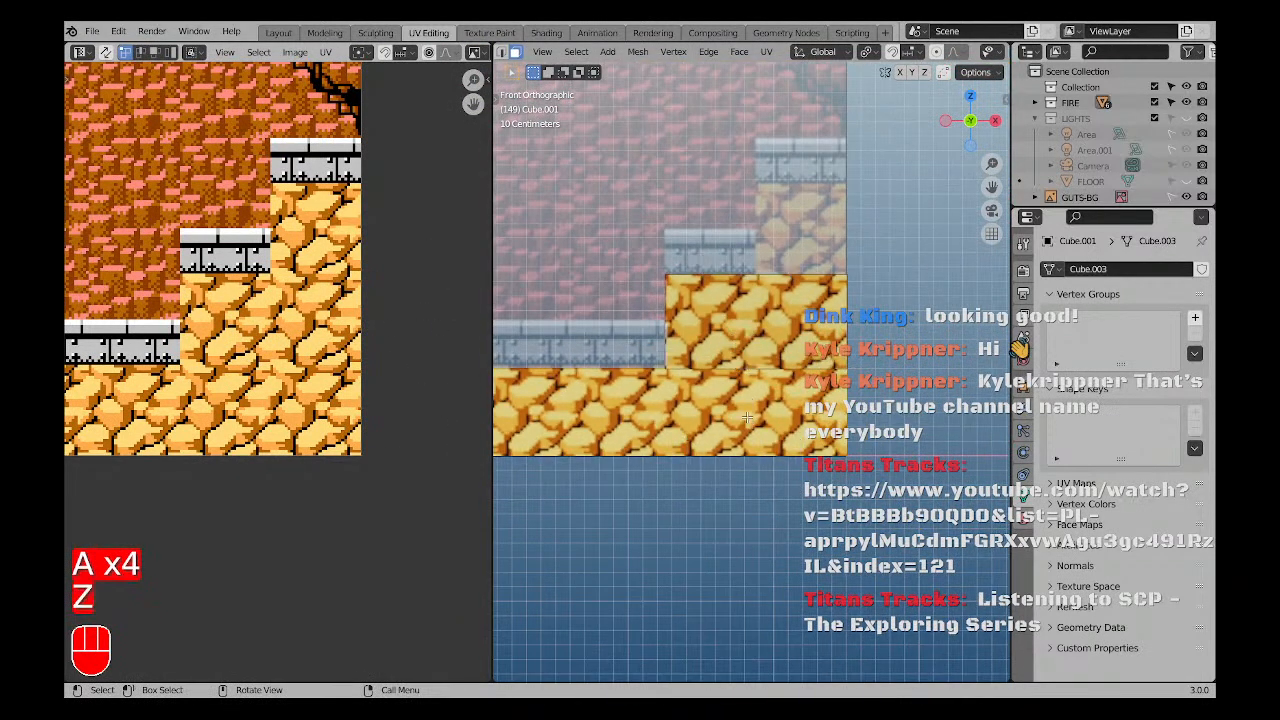
pyautogui.press('z')
pyautogui.press('z')
# Return to object mode and inspect the stacked rock blocks from an angle.
pyautogui.moveTo(275, 335)
pyautogui.keyDown('shift'); pyautogui.mouseDown(button='middle')
pyautogui.moveTo(337, 372)
pyautogui.moveTo(274, 363)
pyautogui.mouseUp(button='middle'); pyautogui.keyUp('shift')
pyautogui.scroll(-2, 337, 370)
pyautogui.scroll(-2, 712, 348)
pyautogui.press('Tab')
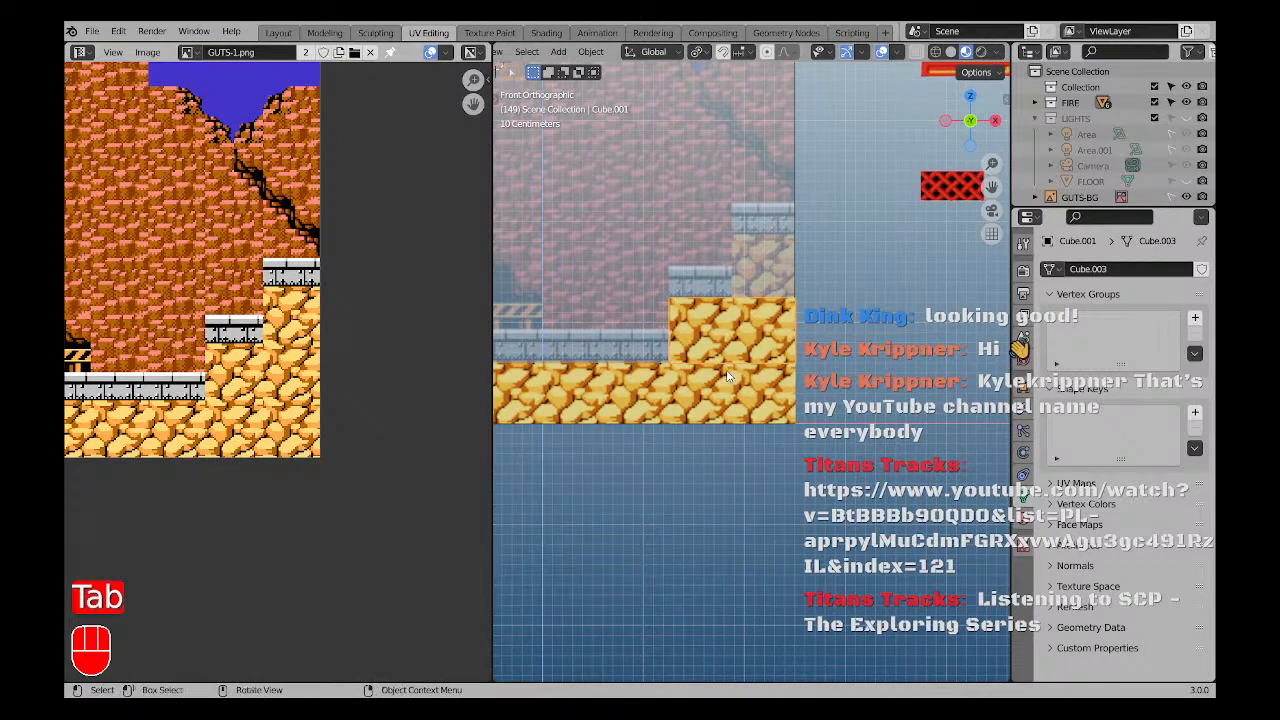
pyautogui.scroll(-1, 714, 350)
pyautogui.keyDown('shift'); pyautogui.moveTo(742, 367); pyautogui.dragTo(709, 371, button='middle'); pyautogui.keyUp('shift')
pyautogui.press('a')
pyautogui.press('a')
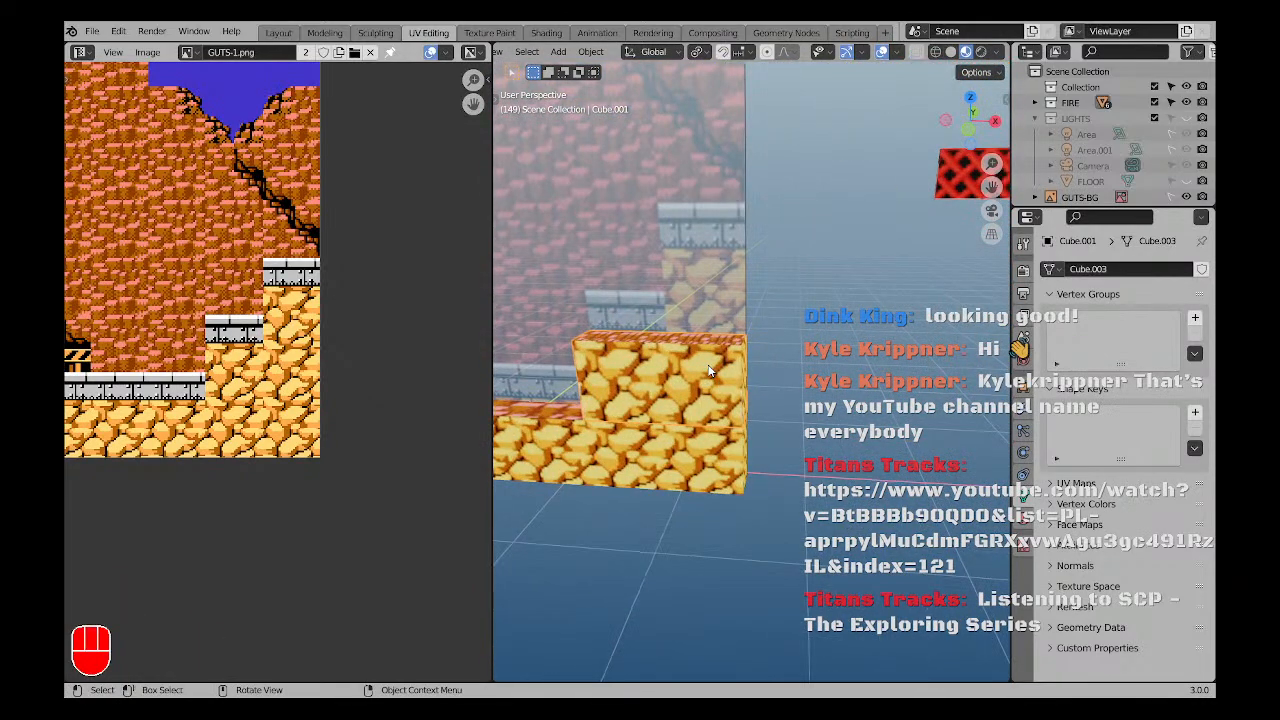
# Duplicate the upper rock block in front view and move the copy up along Z to the higher stone step.
pyautogui.press('KP_1')
pyautogui.hotkey('shift', 'd')
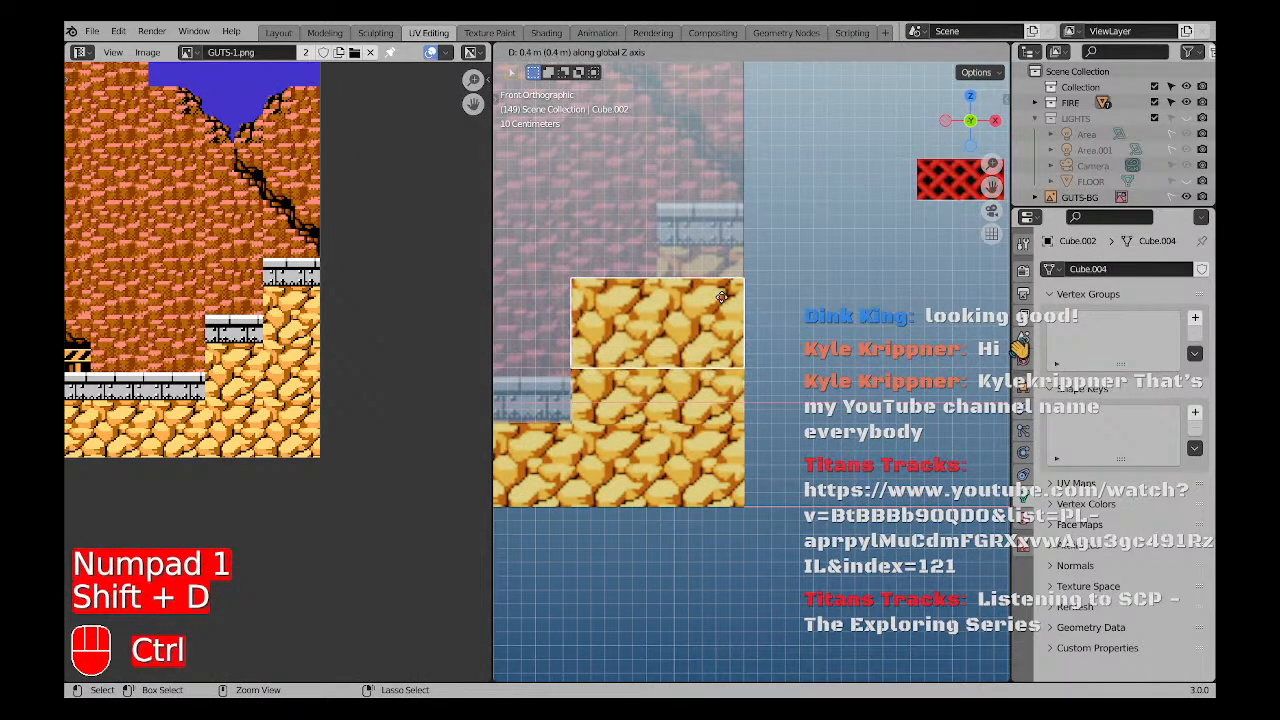
pyautogui.click(720, 280)
# In wireframe, raise the new block about 0.03 m along Z so its top meets the underside of the highest grey ledge.
pyautogui.press('z')
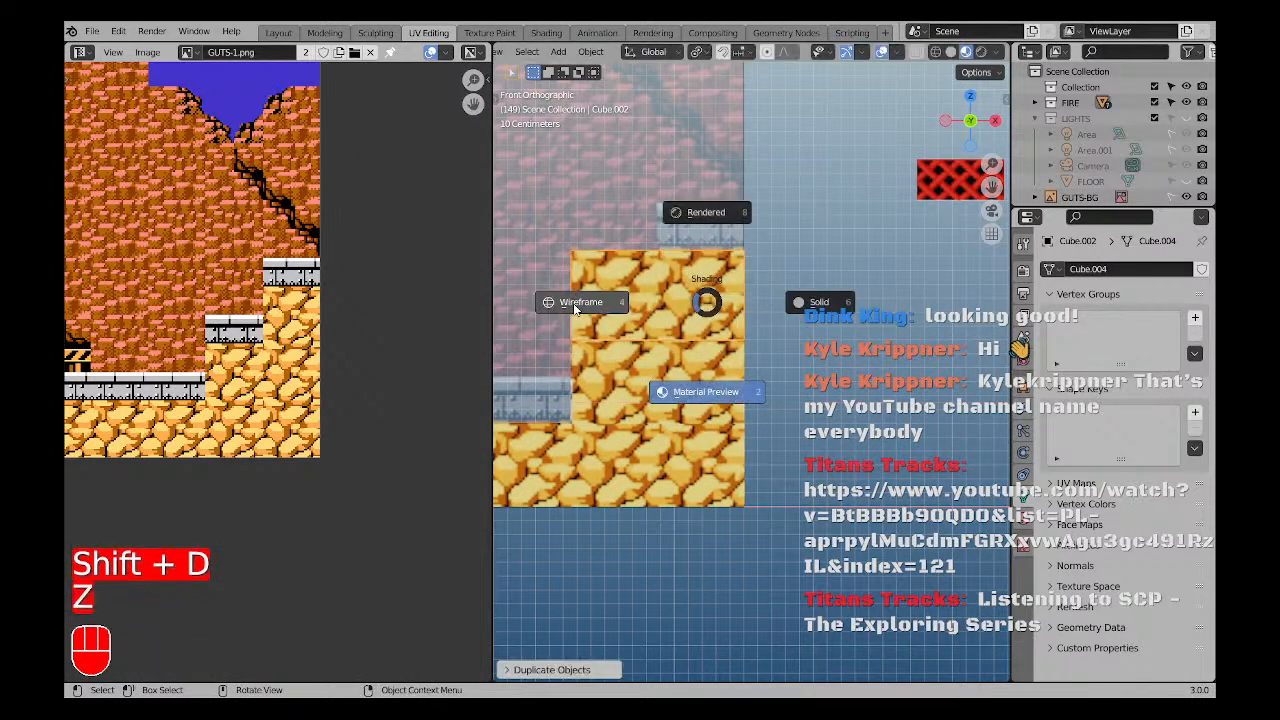
pyautogui.click(668, 298)
pyautogui.scroll(3, 708, 291)
pyautogui.scroll(2, 751, 212)
pyautogui.keyDown('shift'); pyautogui.moveTo(785, 229); pyautogui.dragTo(766, 320, button='middle'); pyautogui.keyUp('shift')
pyautogui.scroll(2, 766, 322)
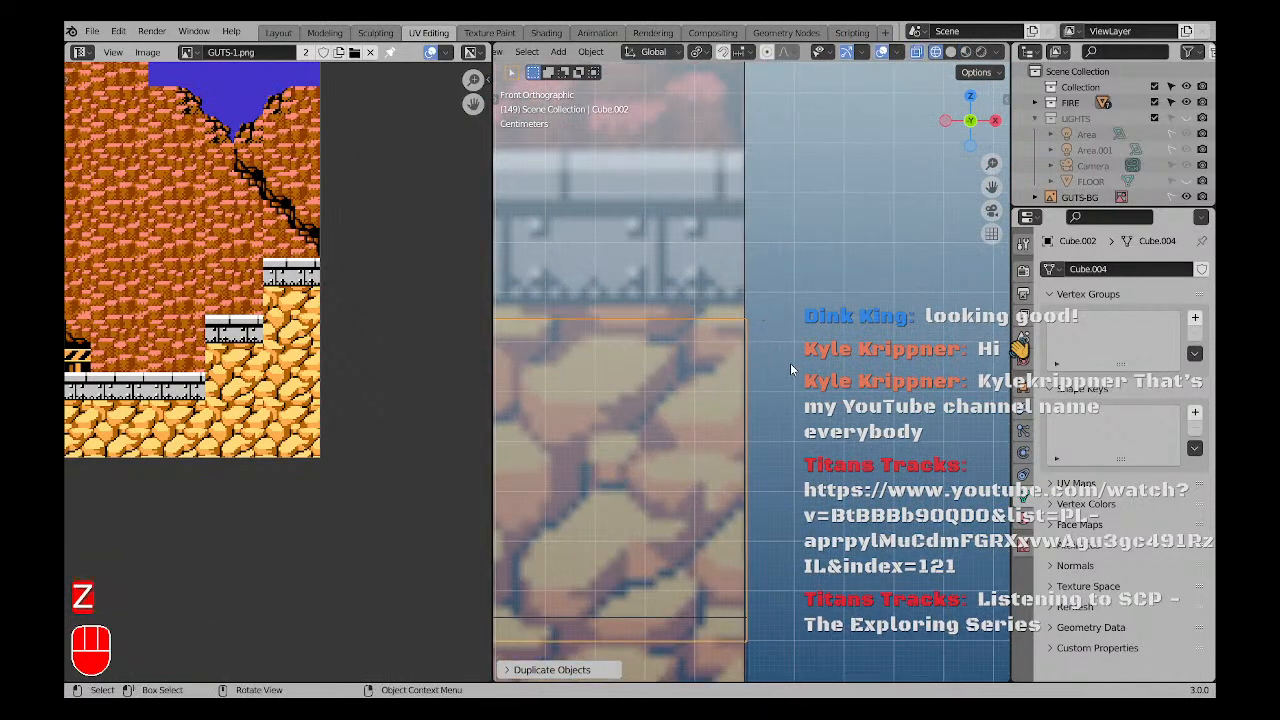
pyautogui.press('g')
pyautogui.middleClick(791, 364)
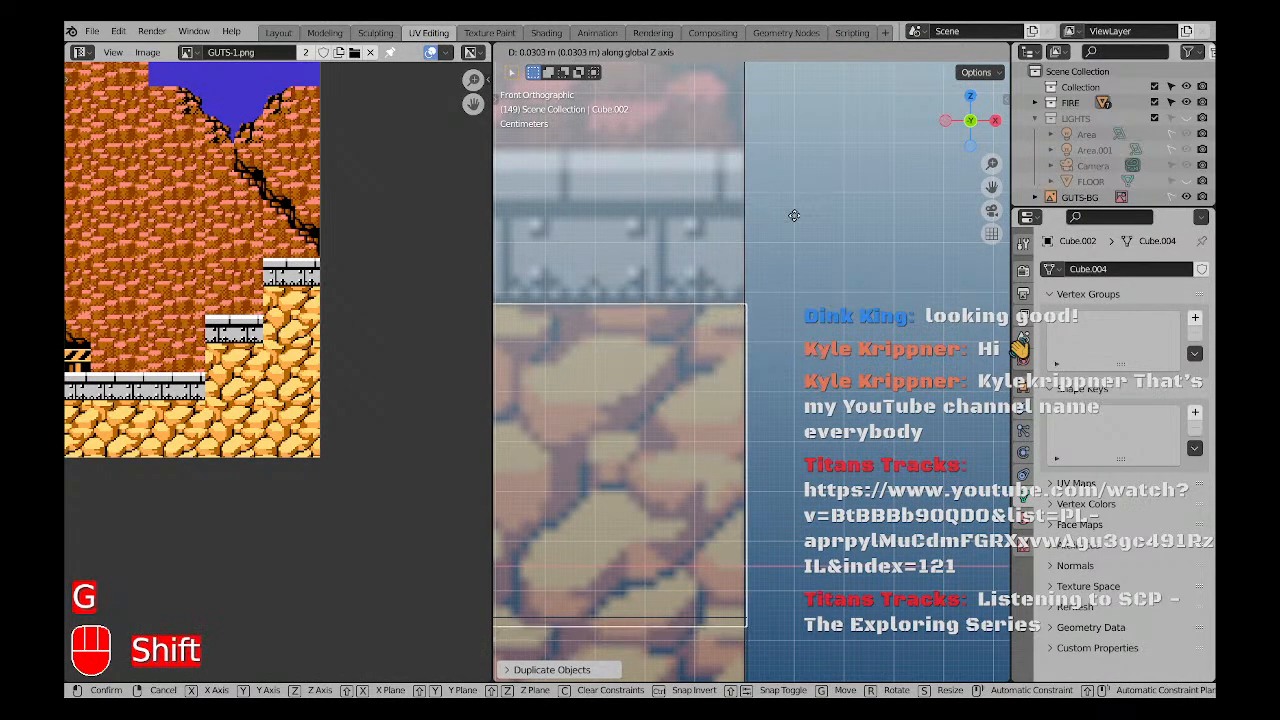
pyautogui.click(714, 204)
pyautogui.scroll(-3, 734, 399)
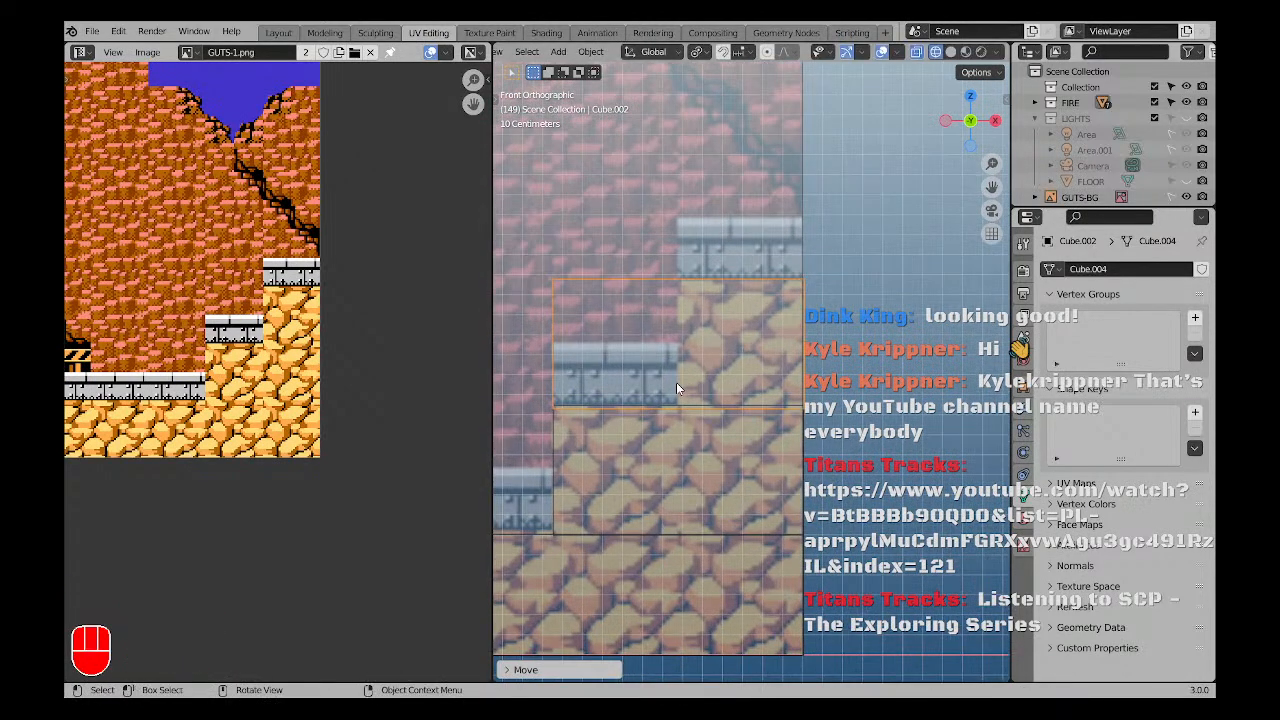
# Move the new block's bottom edge along Z so it meets the top of the rock block beneath it.
pyautogui.press('Tab')
pyautogui.moveTo(528, 397); pyautogui.dragTo(720, 424)
pyautogui.press('g')
pyautogui.middleClick(745, 420)
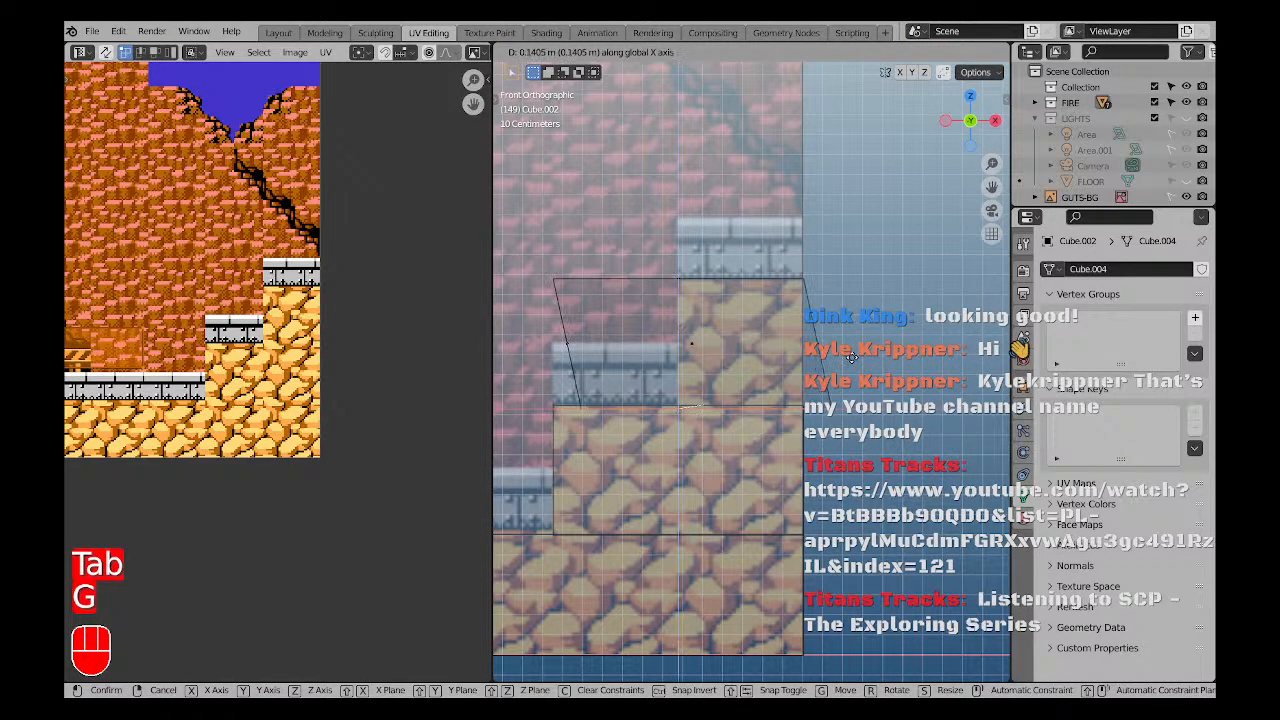
pyautogui.rightClick(765, 410)
pyautogui.scroll(6, 775, 406)
pyautogui.press('g')
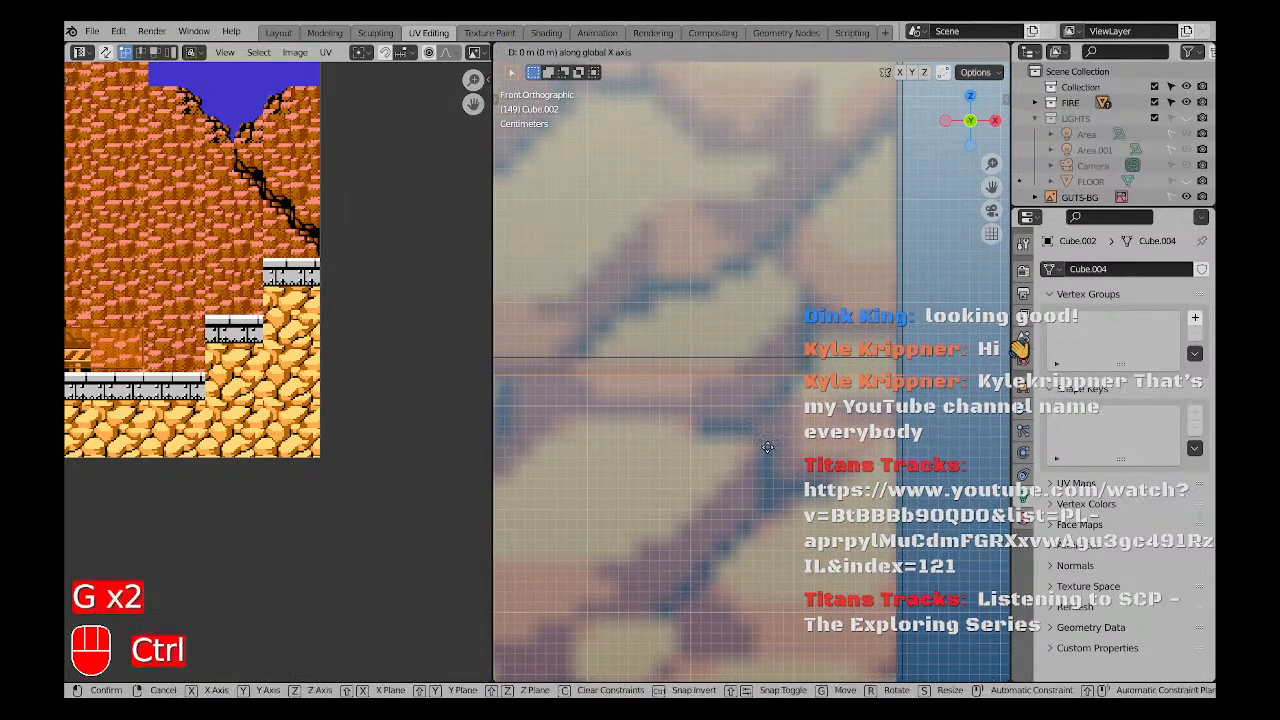
pyautogui.click(763, 423)
pyautogui.scroll(-5, 700, 300)
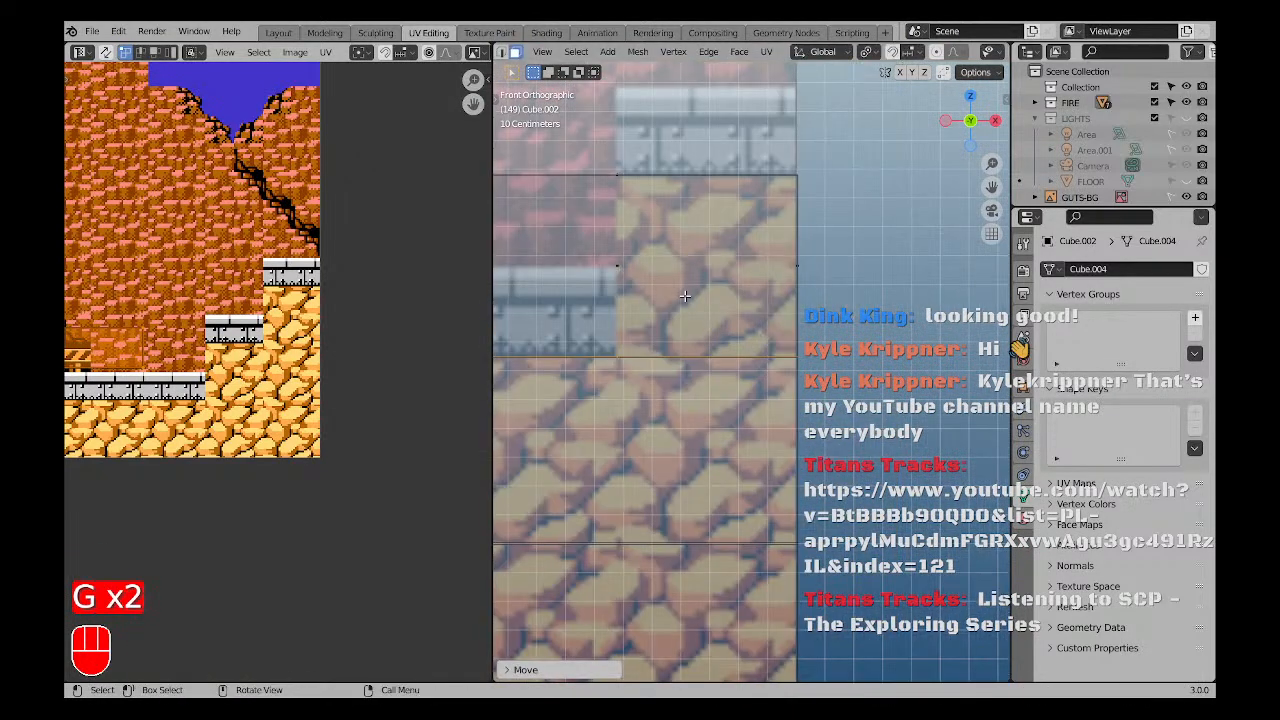
# Move the upper block's left side along X to the left edge of the highest rock column, finishing in object mode.
pyautogui.moveTo(617, 181); pyautogui.dragTo(746, 440)
pyautogui.press('g')
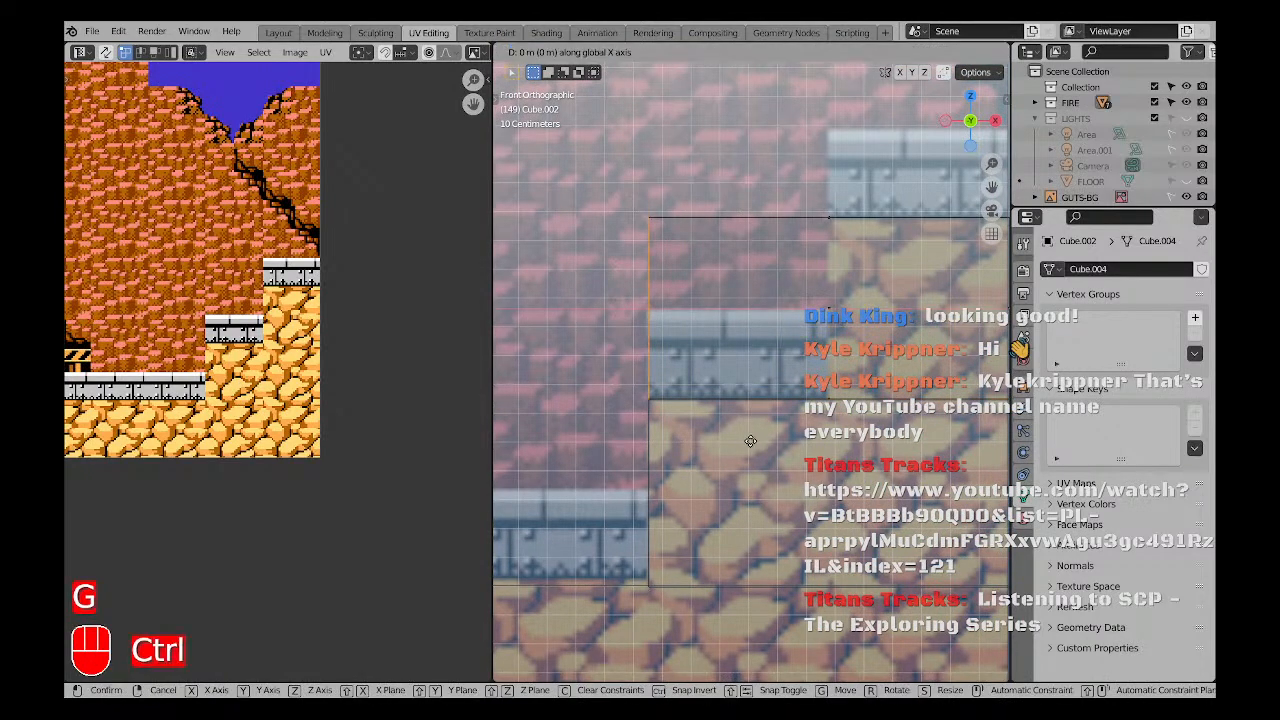
pyautogui.click(931, 419)
pyautogui.scroll(4, 852, 280)
pyautogui.keyDown('shift'); pyautogui.moveTo(852, 280); pyautogui.dragTo(769, 347, button='middle'); pyautogui.keyUp('shift')
pyautogui.press('g')
pyautogui.press('x')
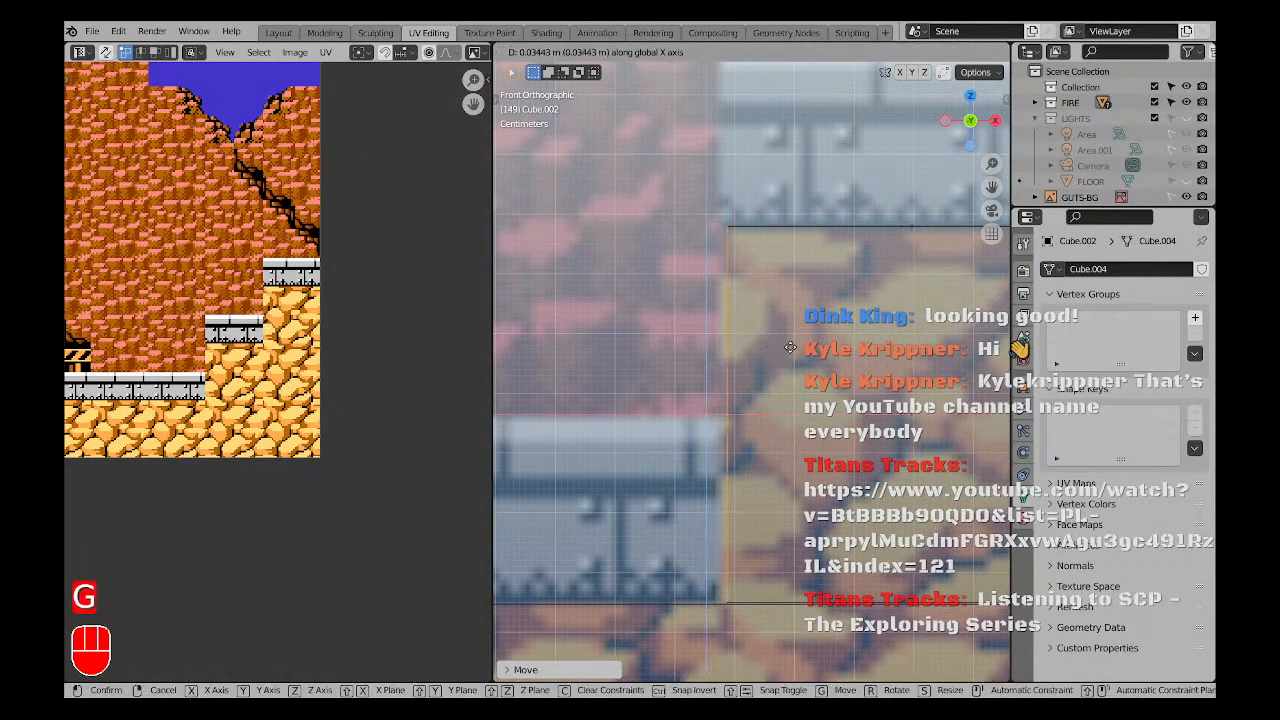
pyautogui.click(769, 347)
pyautogui.scroll(-4, 798, 326)
pyautogui.press('a')
pyautogui.press('a')
pyautogui.press('Tab')
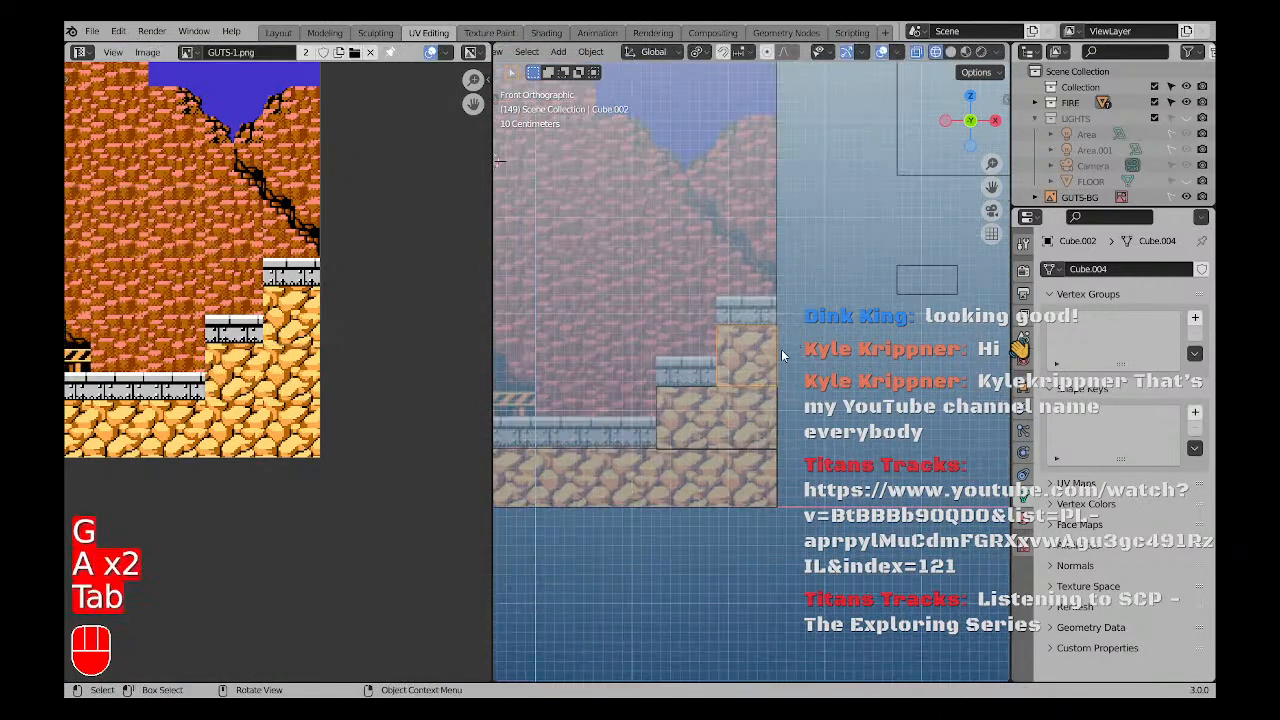
# In textured display, move the upper block's front-face UVs up along Y to the underside of the highest grey ledge in GUTS-1.png.
pyautogui.press('Tab')
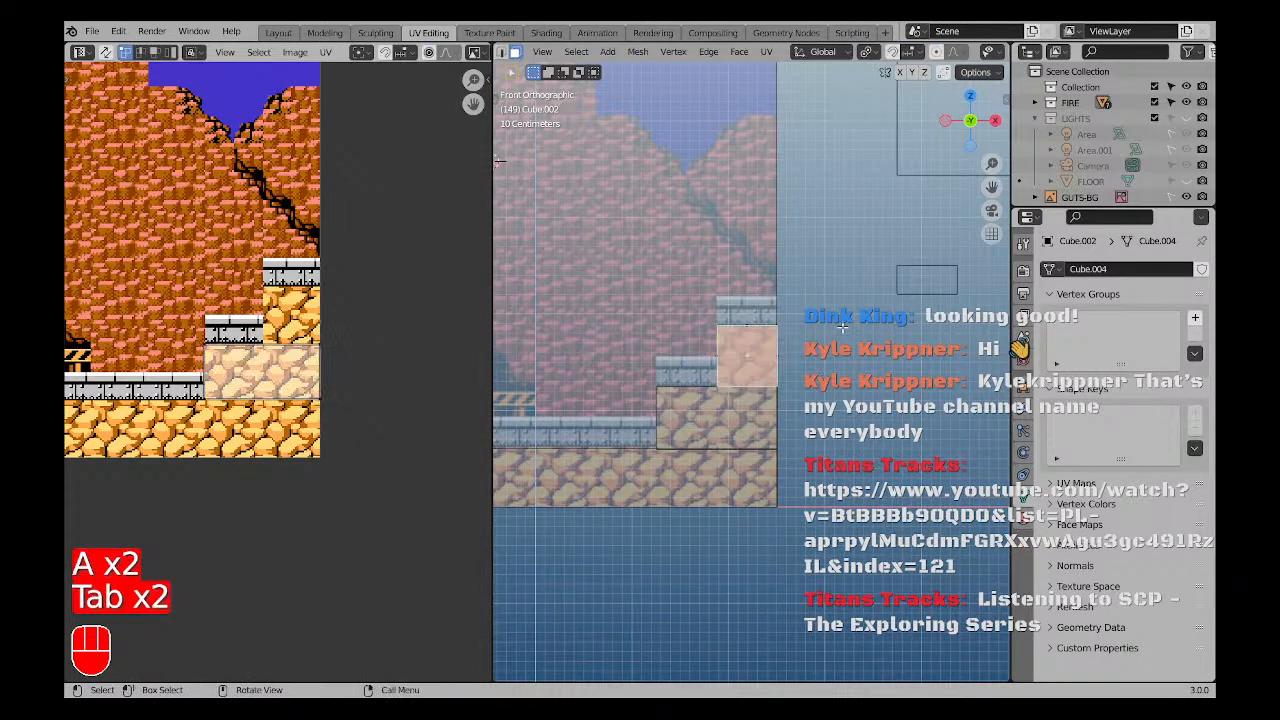
pyautogui.press('z')
pyautogui.press('a')
pyautogui.press('a')
pyautogui.press('a')
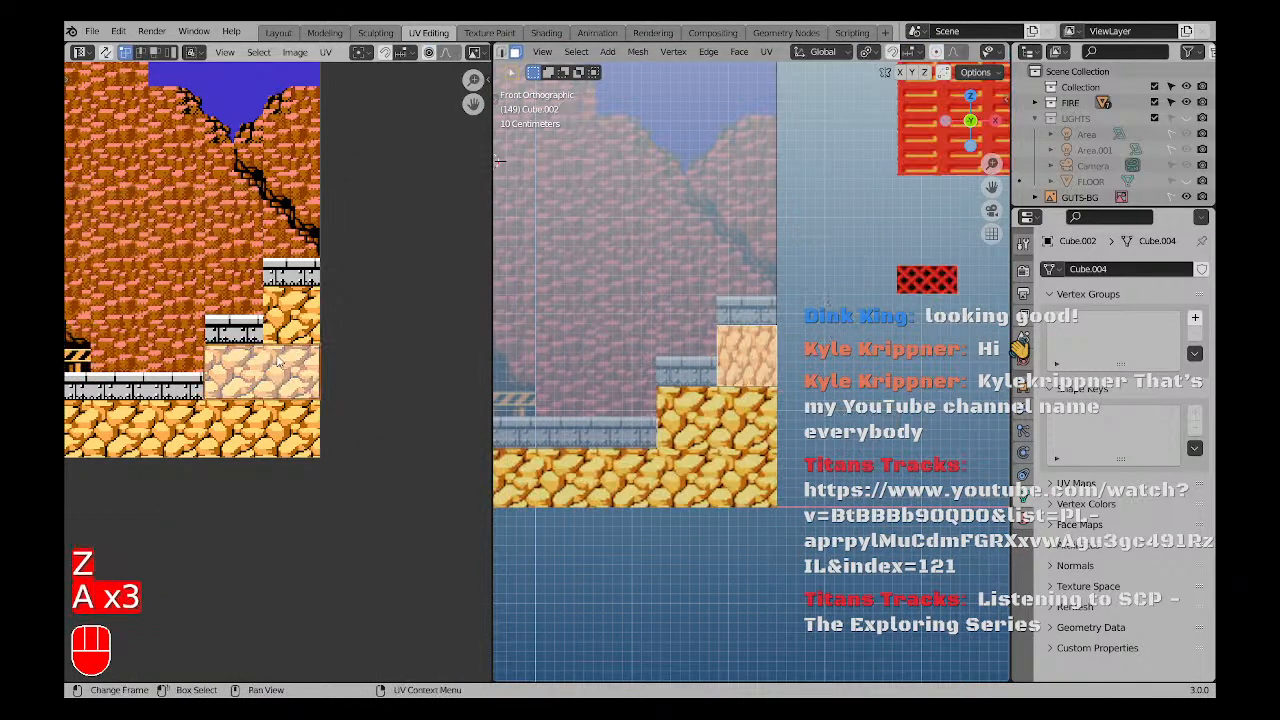
pyautogui.scroll(2, 203, 362)
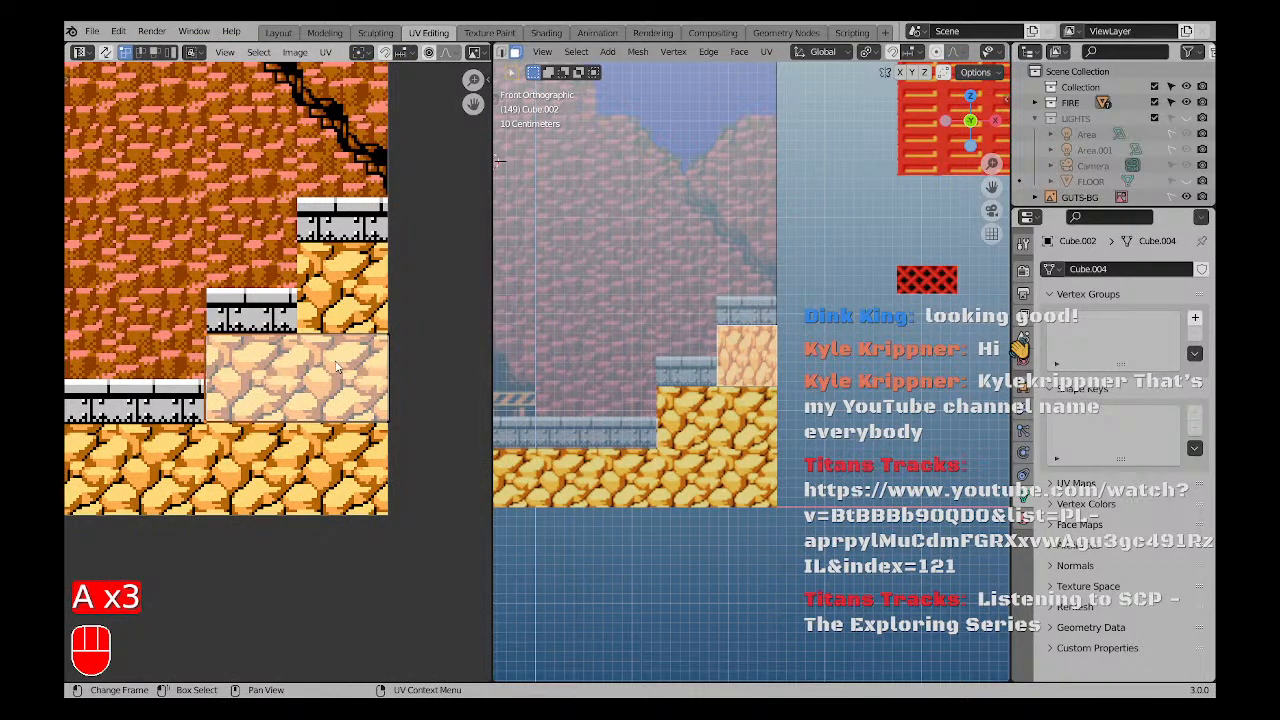
pyautogui.moveTo(397, 455); pyautogui.dragTo(399, 452)
pyautogui.press('g')
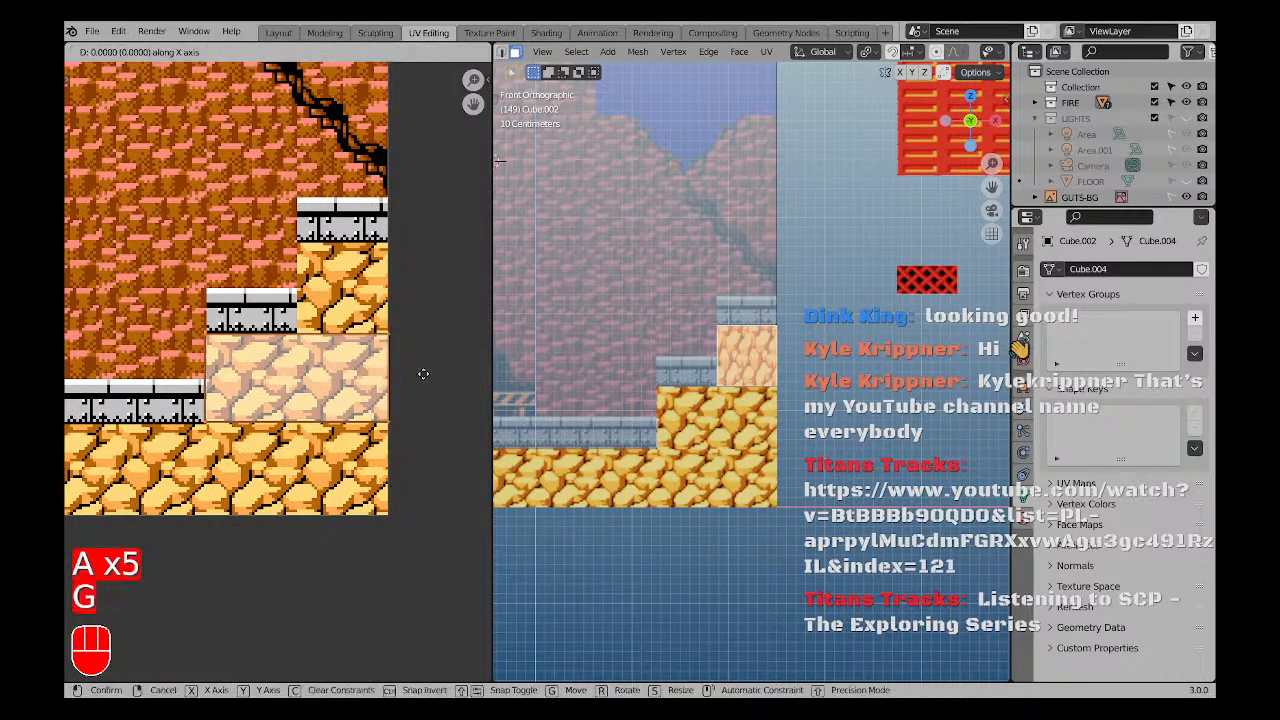
pyautogui.keyDown('ctrl'); pyautogui.click(424, 279); pyautogui.keyUp('ctrl')
pyautogui.scroll(5, 420, 250)
pyautogui.press('g')
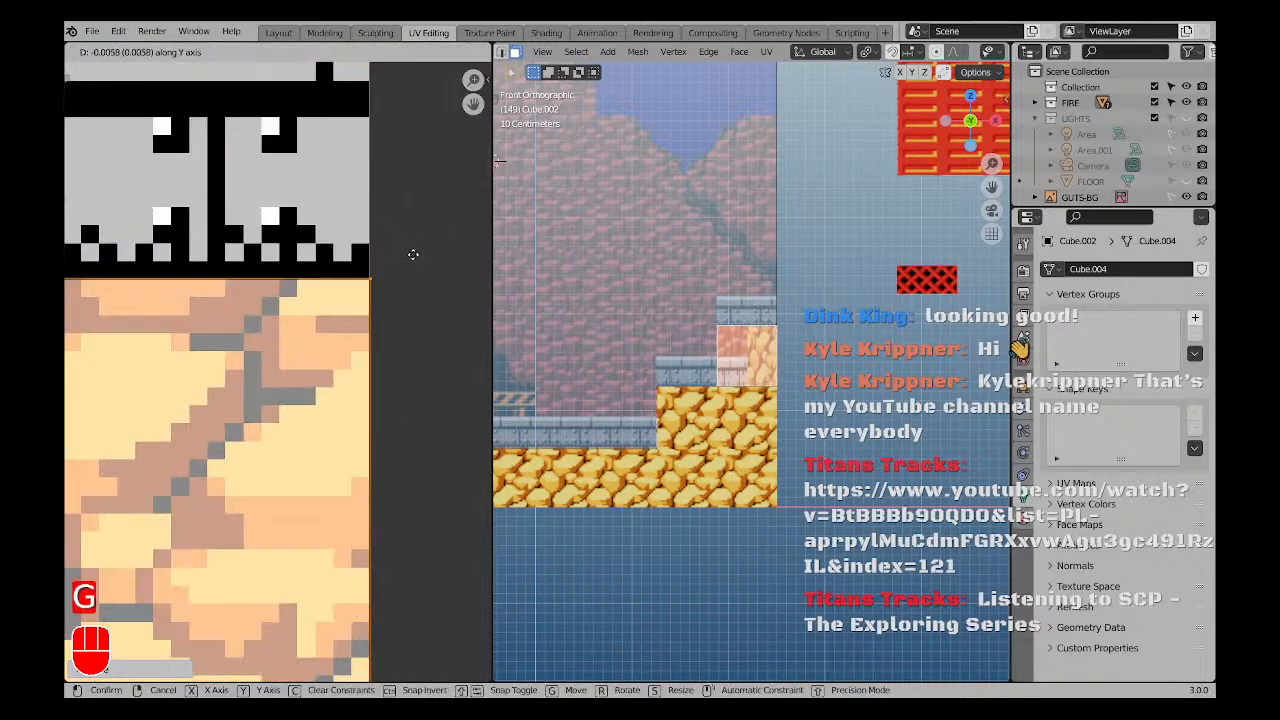
pyautogui.click(411, 254)
# Move the left edge of the front-face UVs along X so they cover only the highest rock column.
pyautogui.scroll(-7, 411, 254)
pyautogui.press('g')
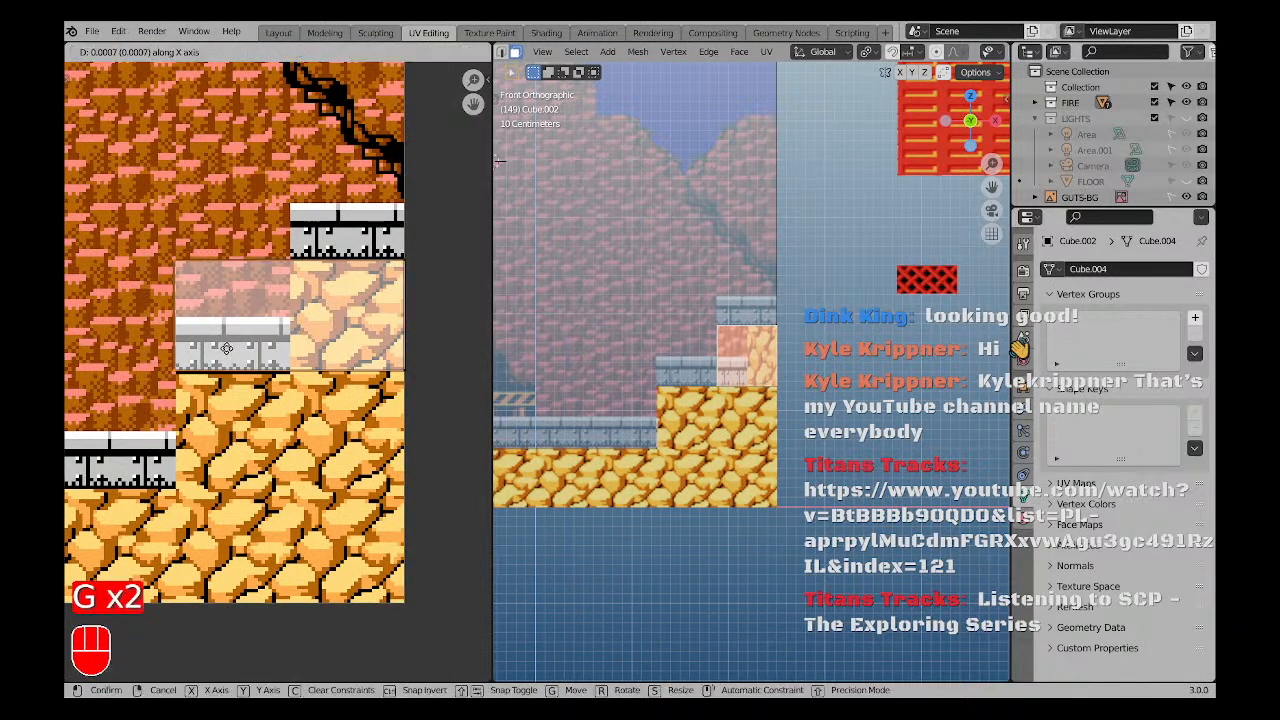
pyautogui.click(331, 343)
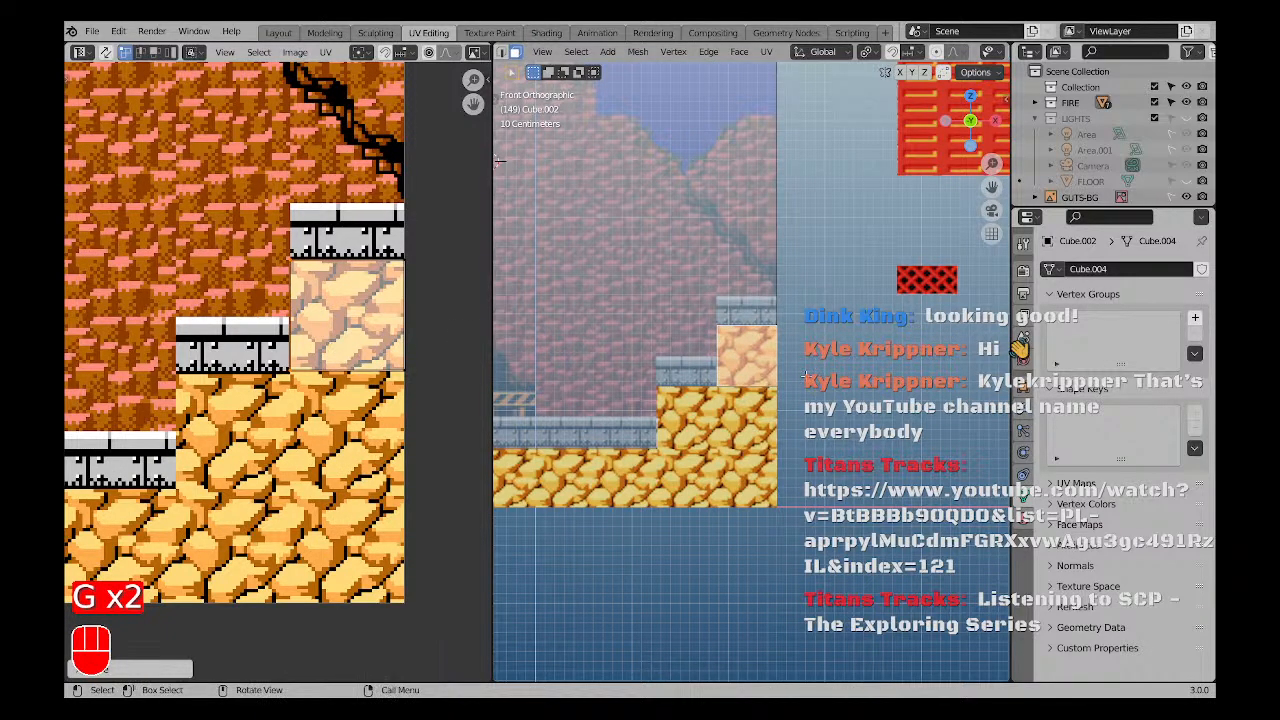
pyautogui.press('a')
pyautogui.press('a')
# Inspect the textured rock steps against the GUTS-BG image from an angle, and return to object mode.
pyautogui.scroll(-3, 738, 385)
pyautogui.press('z')
pyautogui.moveTo(738, 385)
pyautogui.mouseDown(button='middle')
pyautogui.moveTo(779, 397)
pyautogui.moveTo(583, 390)
pyautogui.moveTo(778, 390)
pyautogui.moveTo(789, 429)
pyautogui.moveTo(764, 447)
pyautogui.moveTo(766, 380)
pyautogui.moveTo(760, 426)
pyautogui.moveTo(833, 440)
pyautogui.moveTo(752, 448)
pyautogui.moveTo(714, 409)
pyautogui.mouseUp(button='middle')
pyautogui.press('a')
pyautogui.press('a')
pyautogui.scroll(-3, 766, 380)
pyautogui.scroll(3, 714, 409)
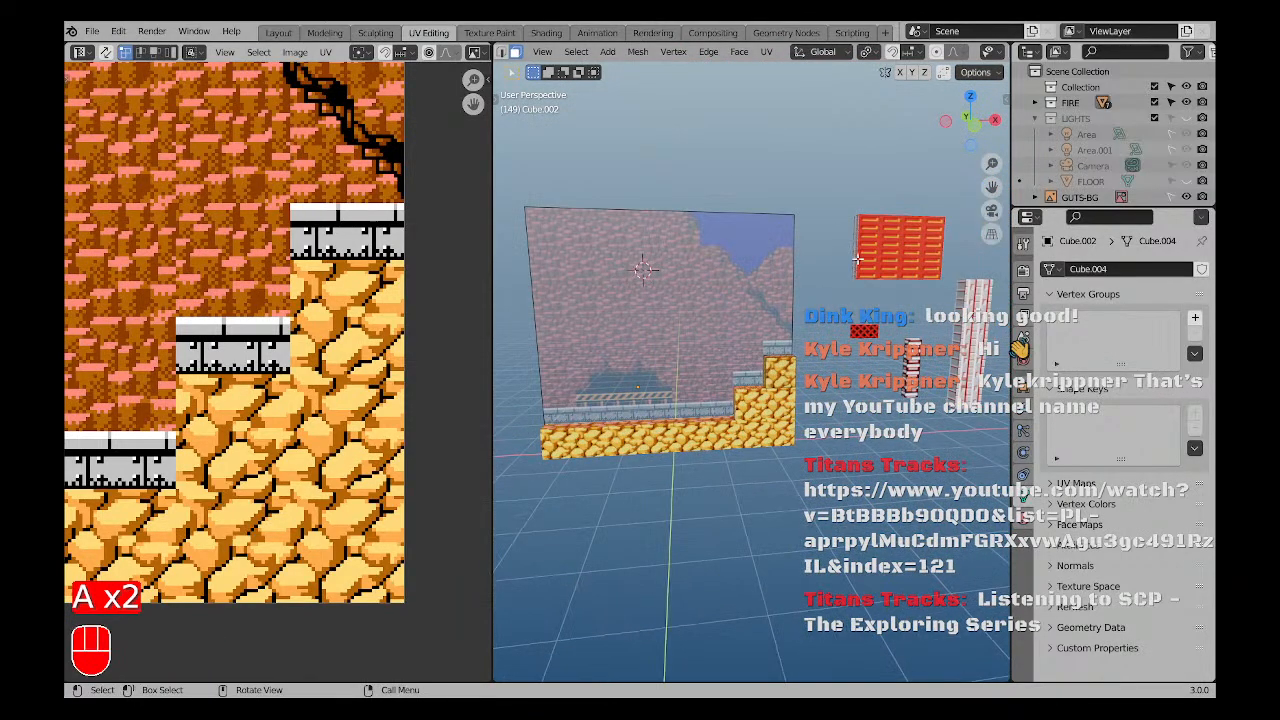
pyautogui.moveTo(857, 258); pyautogui.dragTo(765, 353, button='middle')
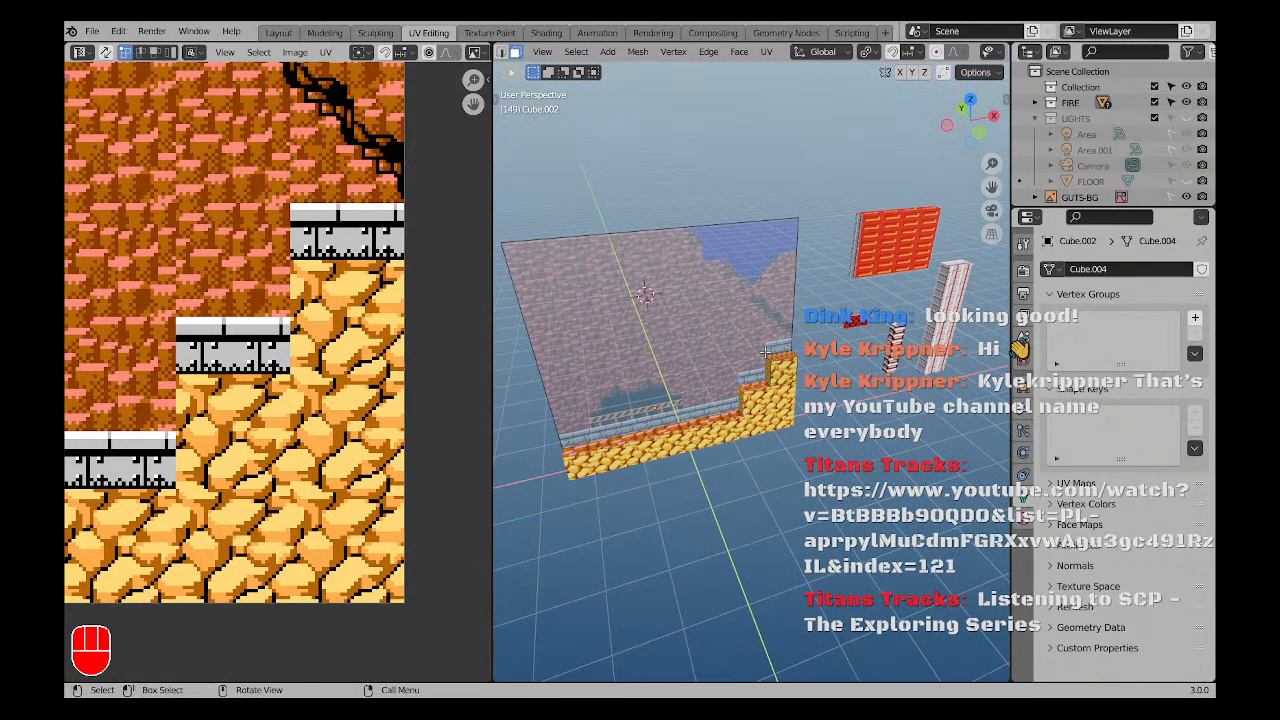
pyautogui.press('Tab')
pyautogui.press('Tab')
pyautogui.press('a')
pyautogui.press('a')
pyautogui.press('Tab')
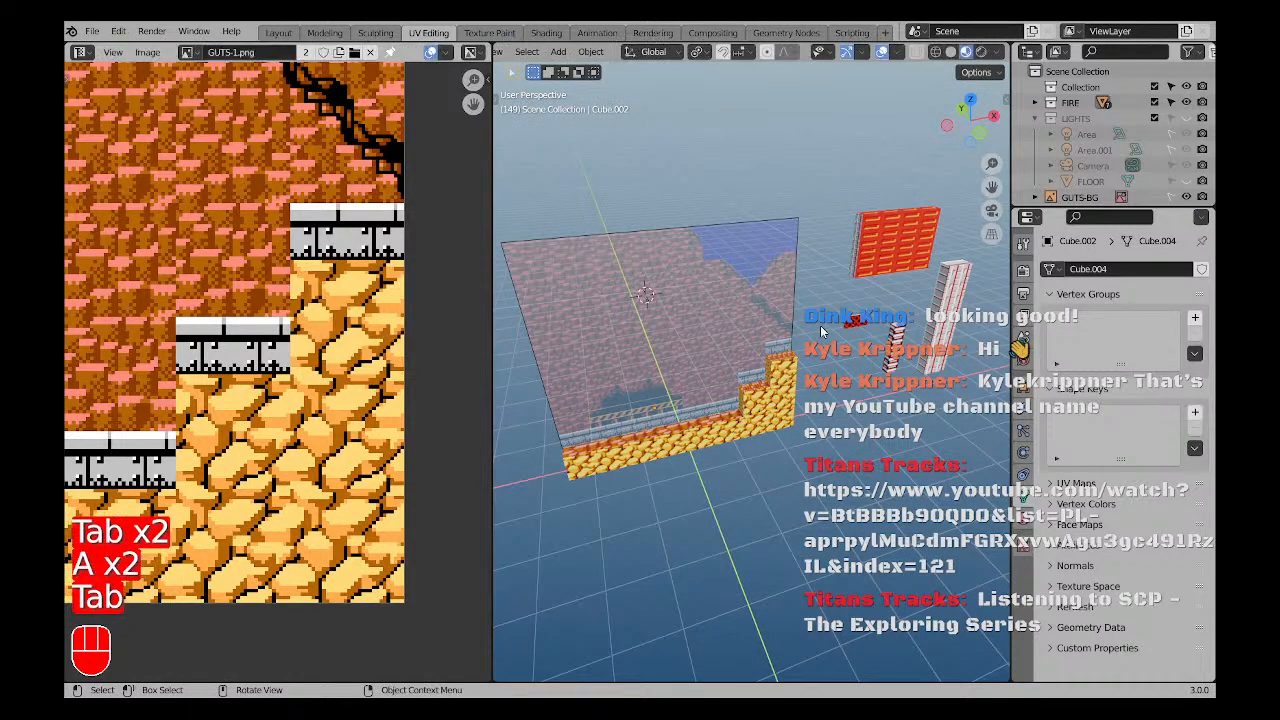
# In front view, move the large red-and-yellow block along X and down Z to the lower grey ledge on the GUTS-BG image.
pyautogui.press('a')
pyautogui.press('a')
pyautogui.click(738, 368)
pyautogui.press('KP_1')
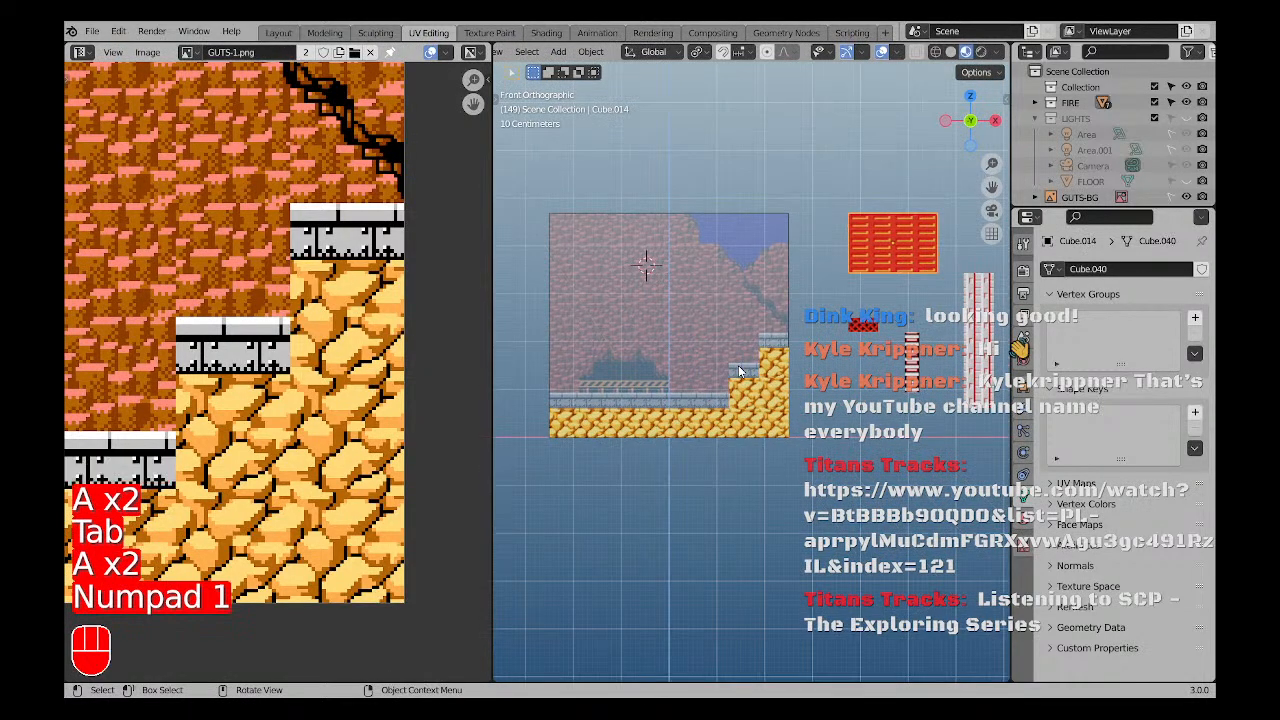
pyautogui.press('g')
pyautogui.press('g')
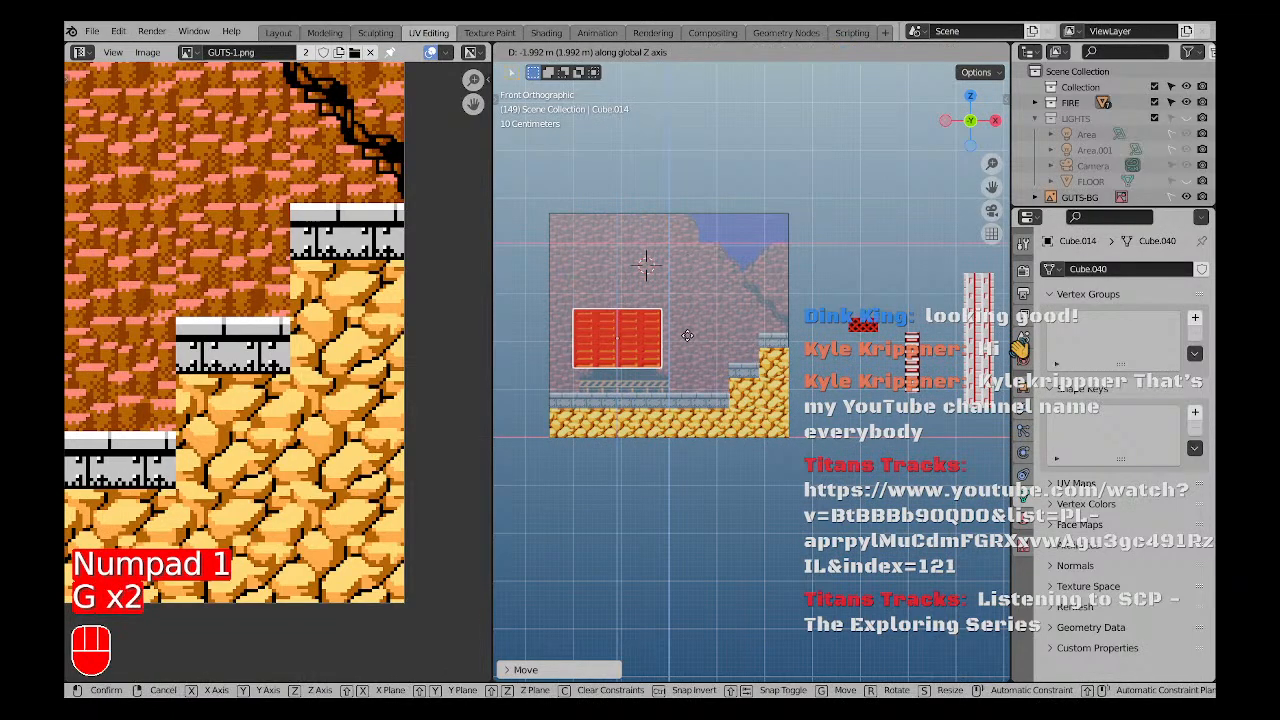
pyautogui.click(688, 370)
pyautogui.moveTo(688, 370); pyautogui.dragTo(710, 398, button='middle')
pyautogui.press('g')
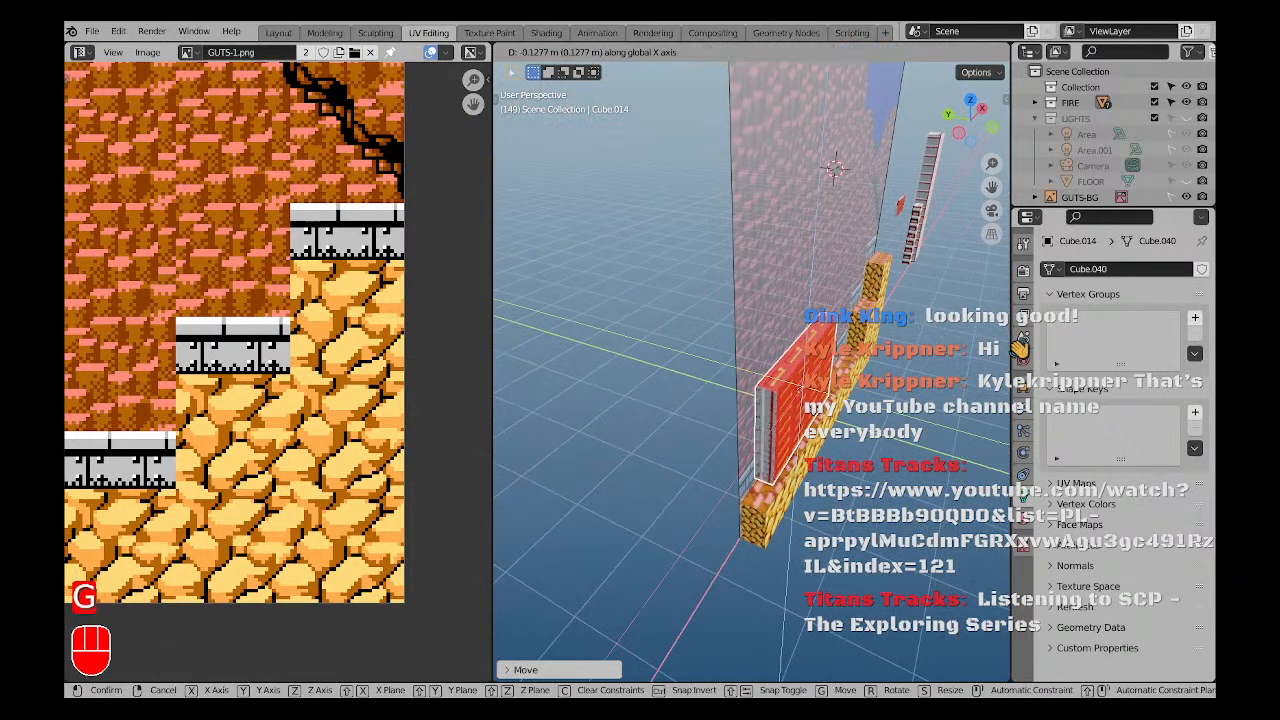
pyautogui.rightClick(688, 432)
pyautogui.press('KP_1')
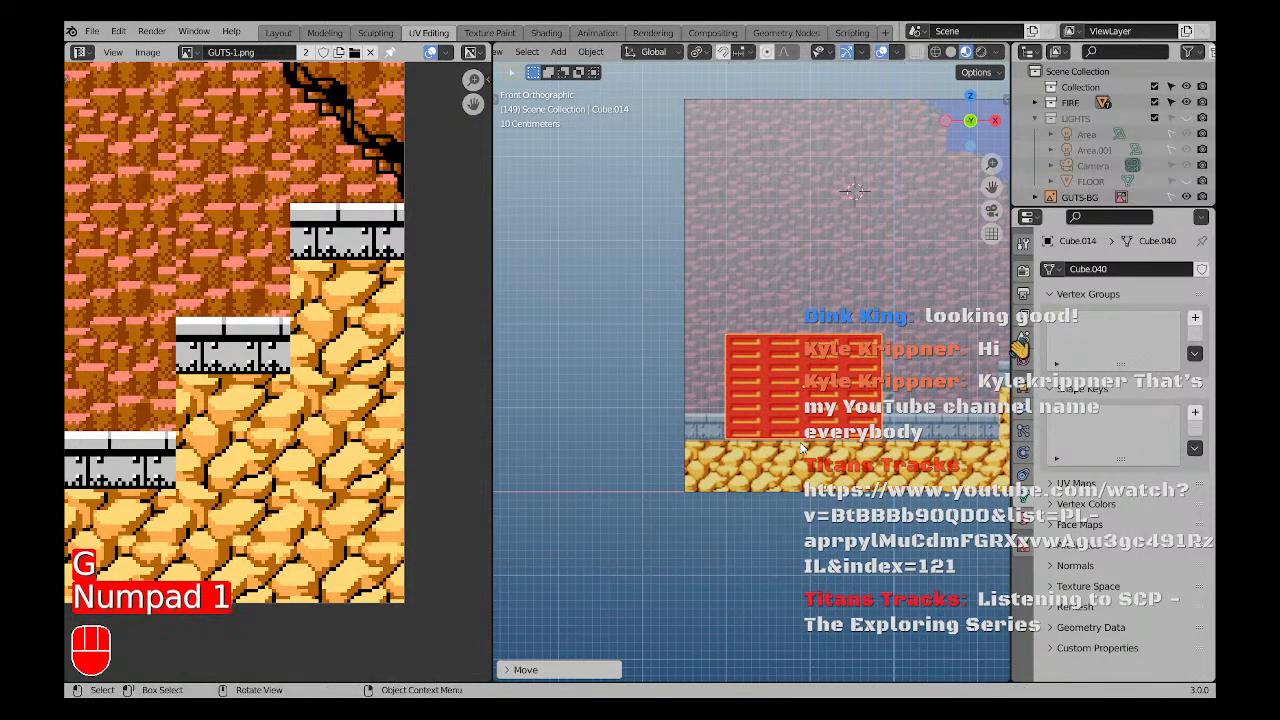
# Lower the red block slightly along Z so its base rests on the top of the rock floor block.
pyautogui.scroll(6, 744, 350)
pyautogui.press('g')
pyautogui.press('z')
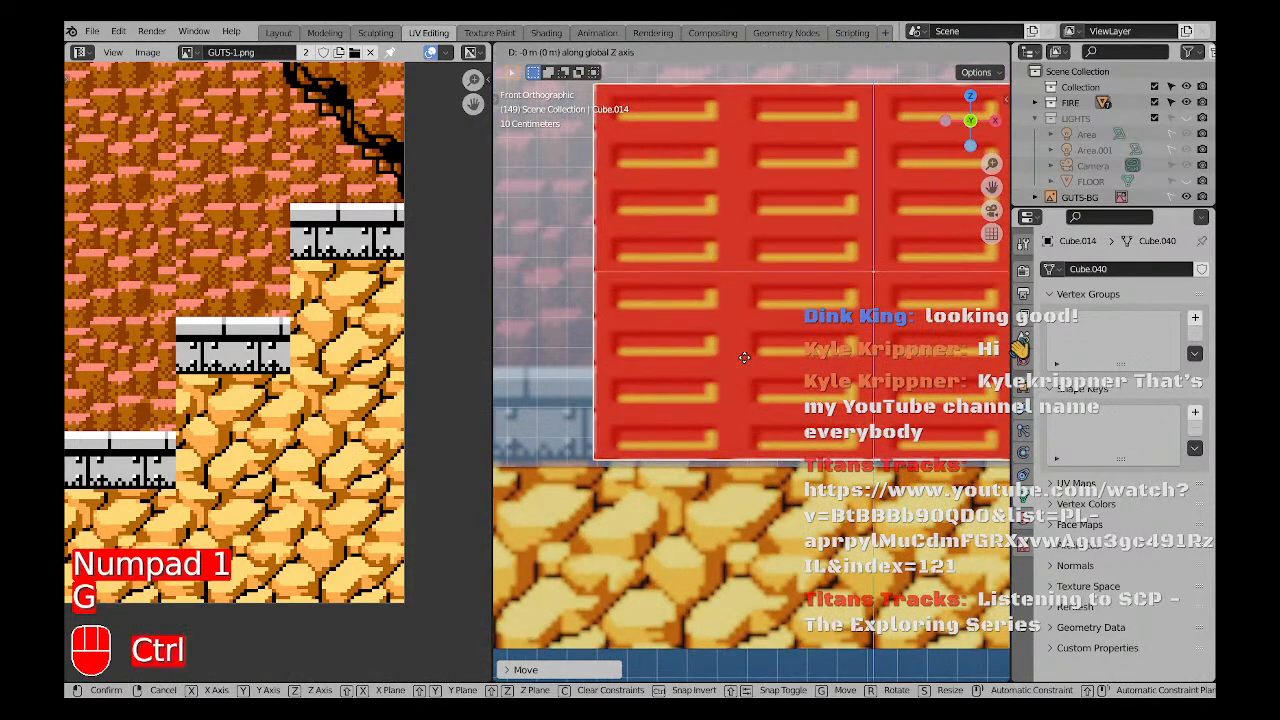
pyautogui.rightClick(761, 275)
pyautogui.press('g')
pyautogui.press('z')
pyautogui.click(763, 345)
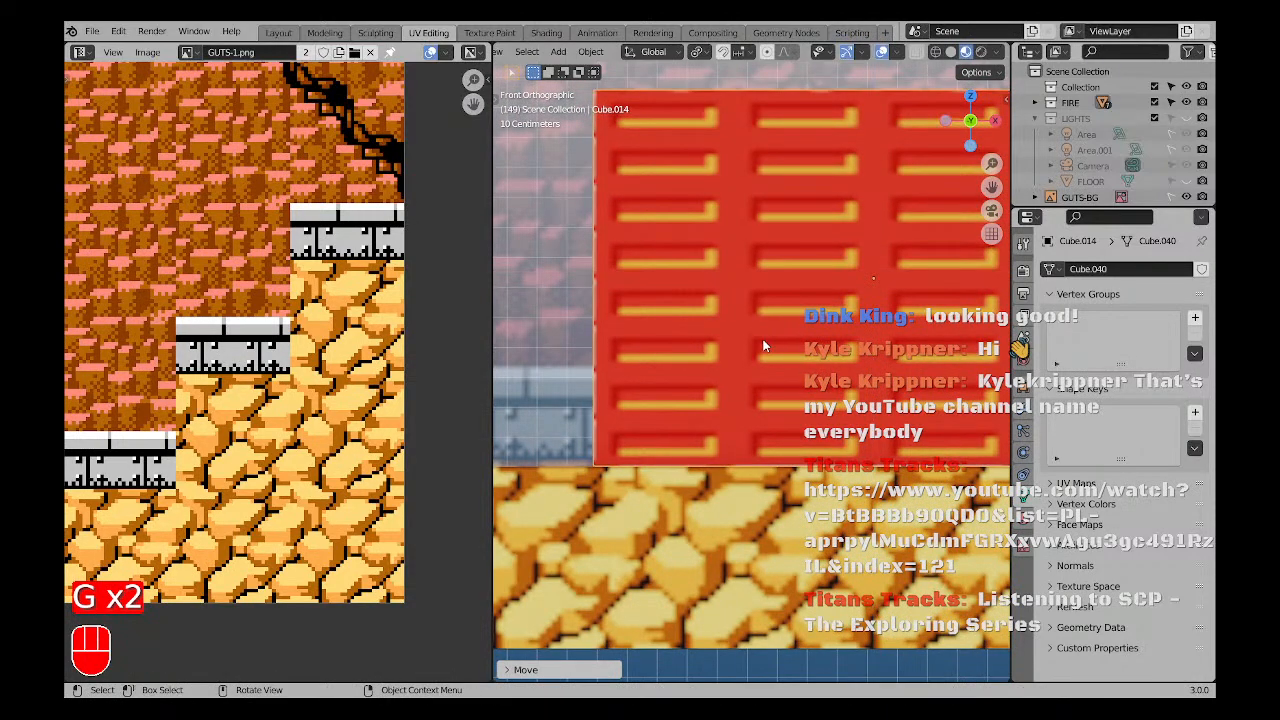
# Move the red block along X until its left side is flush with the left end of the floor block.
pyautogui.scroll(-5, 763, 345)
pyautogui.press('g')
pyautogui.press('x')
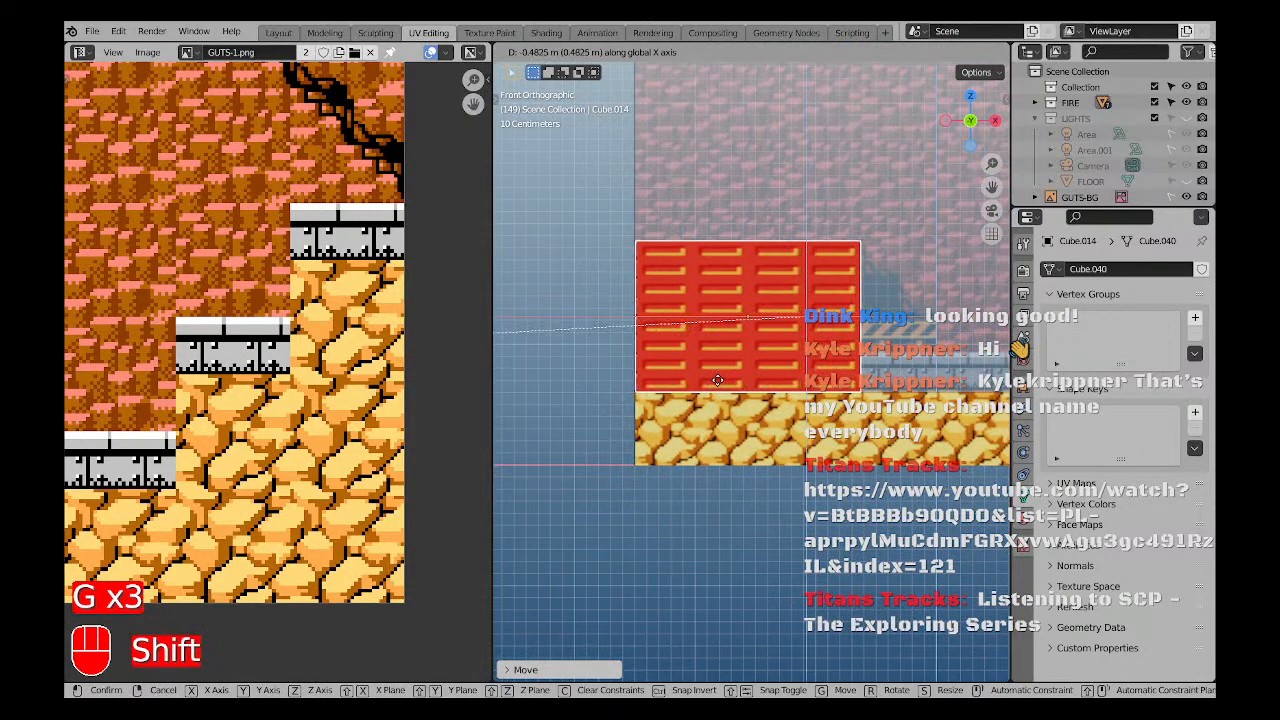
pyautogui.click(696, 375)
# In wireframe edit mode, lower the block's top along Z to the top edge of the lower grey ledge.
pyautogui.press('Tab')
pyautogui.press('z')
pyautogui.click(527, 318)
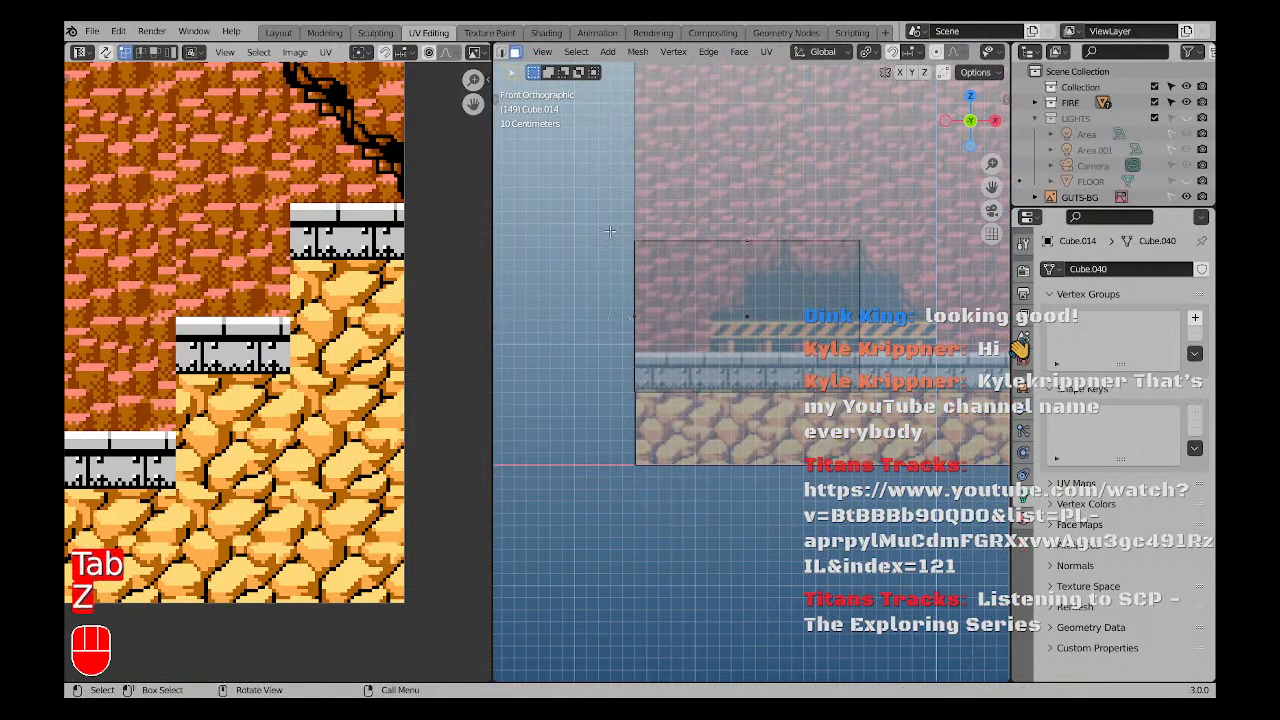
pyautogui.press('g')
pyautogui.press('z')
pyautogui.click(873, 338)
pyautogui.scroll(3, 873, 338)
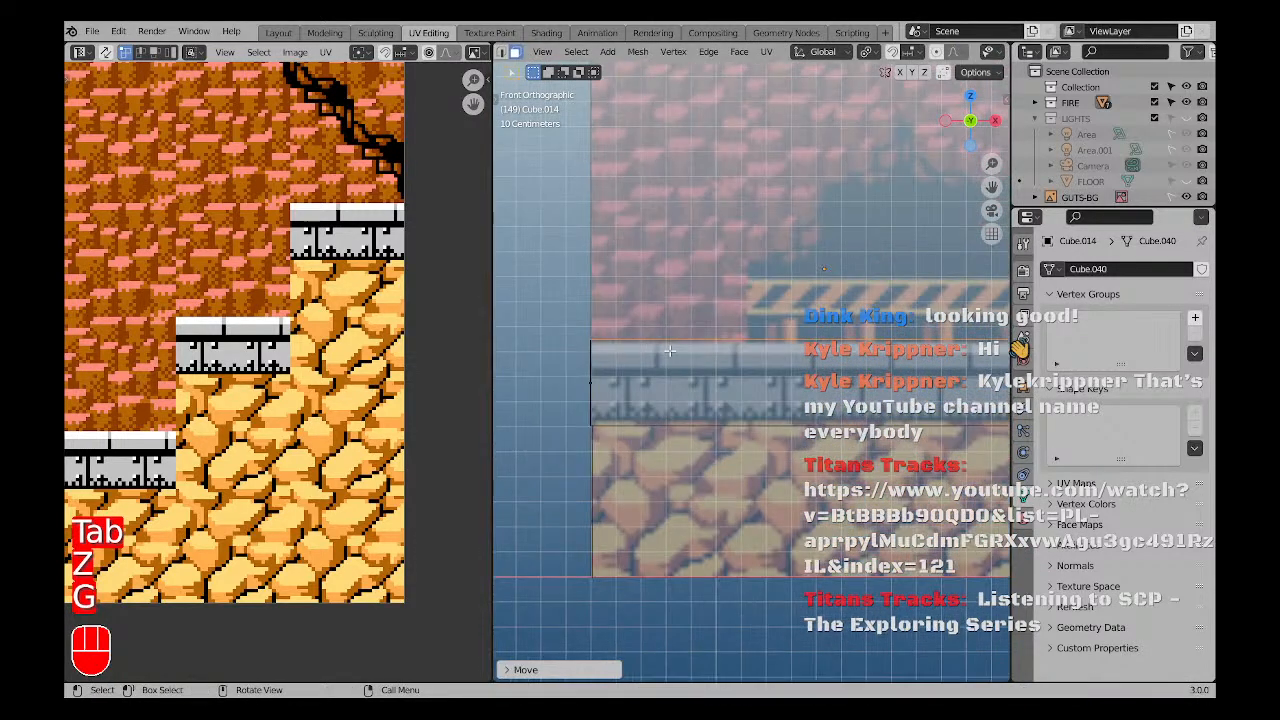
pyautogui.press('g')
pyautogui.press('g')
pyautogui.click(682, 293)
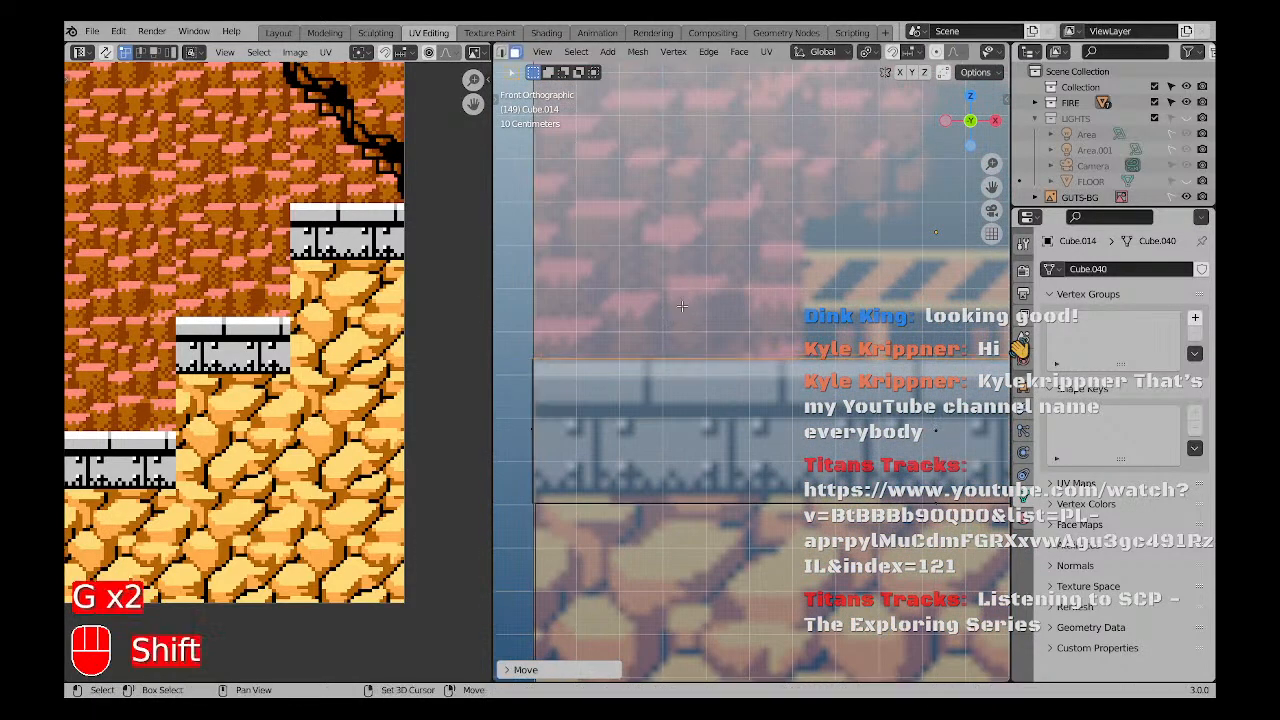
# Raise the ledge block's bottom edge along Z to match the underside of the grey ledge in the image.
pyautogui.scroll(-4, 673, 425)
pyautogui.scroll(-2, 766, 461)
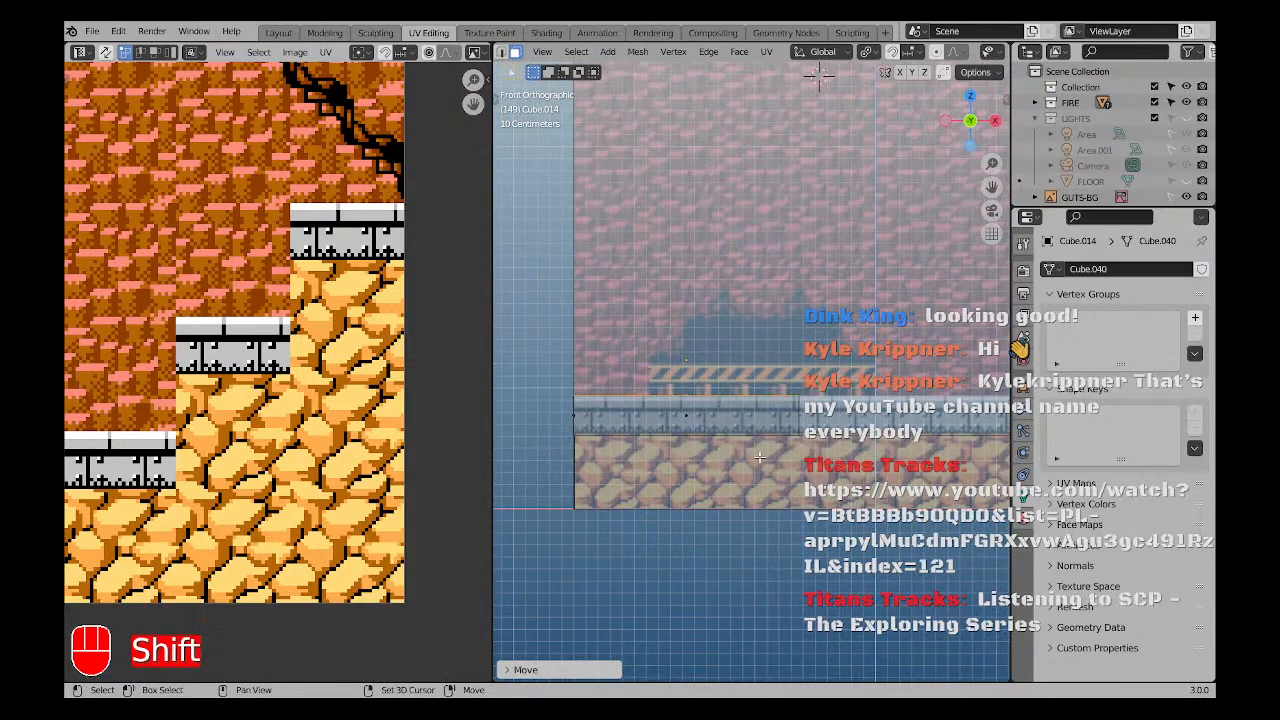
pyautogui.keyDown('shift'); pyautogui.moveTo(767, 461); pyautogui.dragTo(766, 419, button='middle'); pyautogui.keyUp('shift')
pyautogui.moveTo(922, 421); pyautogui.dragTo(922, 421)
pyautogui.scroll(6, 687, 431)
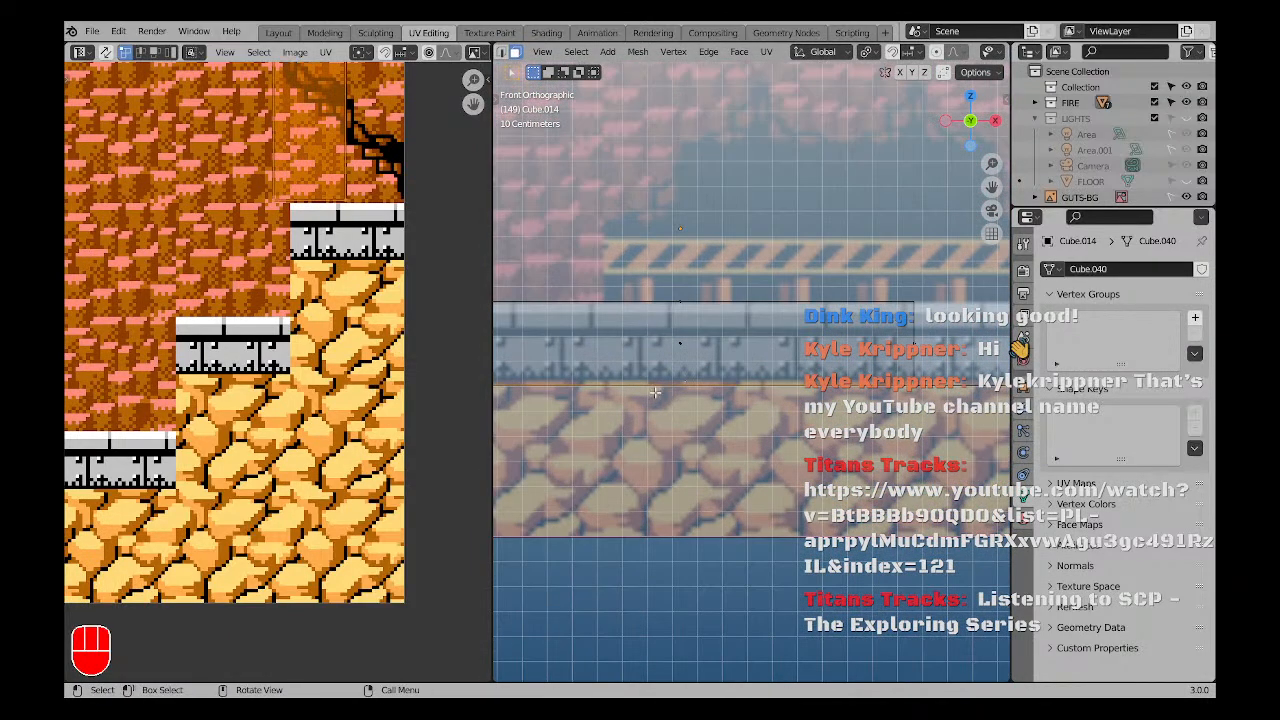
pyautogui.press('g')
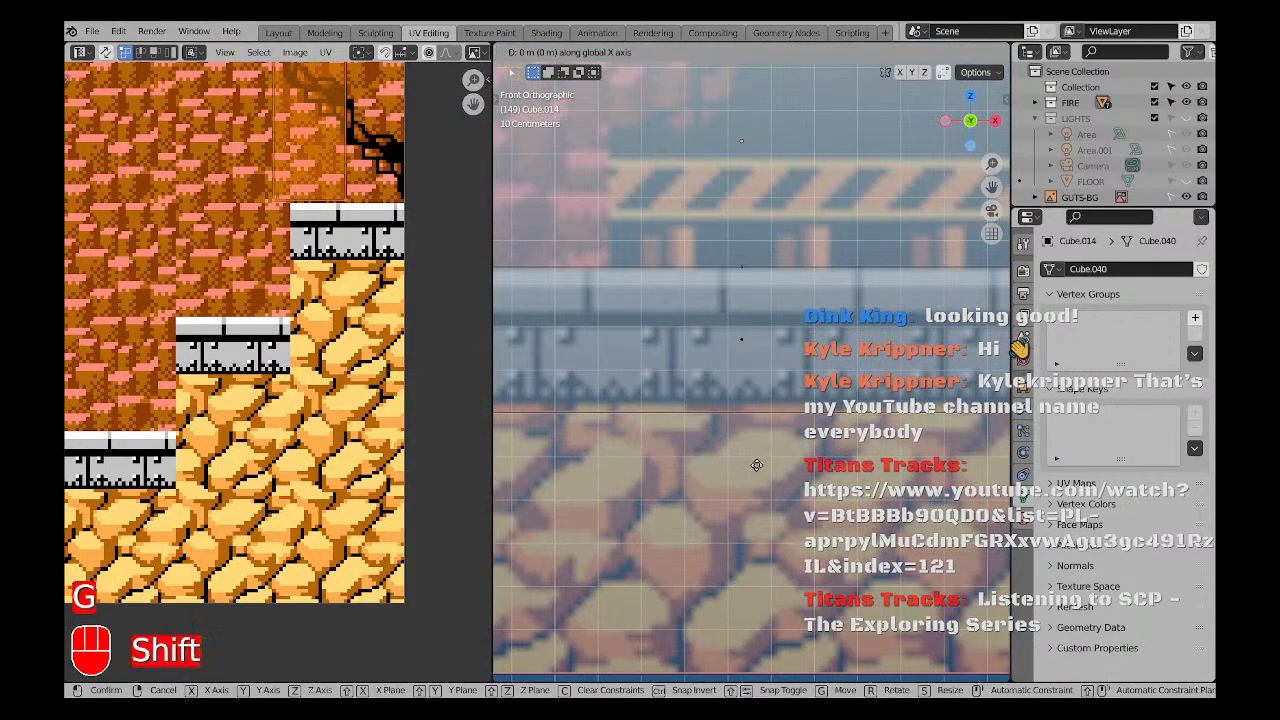
pyautogui.click(755, 364)
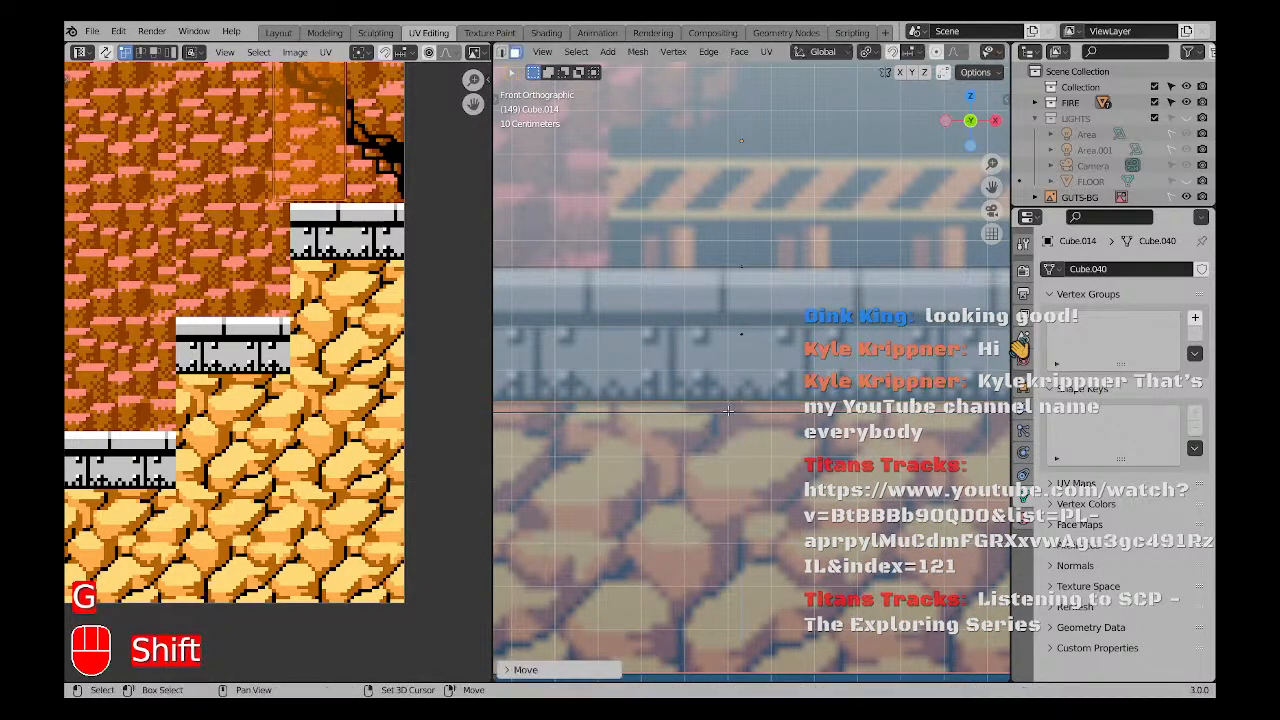
# Stretch the ledge block's right side along X to the end of the lower grey ledge, where the rock steps begin.
pyautogui.scroll(-10, 738, 411)
pyautogui.keyDown('shift'); pyautogui.moveTo(800, 400); pyautogui.dragTo(656, 384, button='middle'); pyautogui.keyUp('shift')
pyautogui.scroll(4, 705, 393)
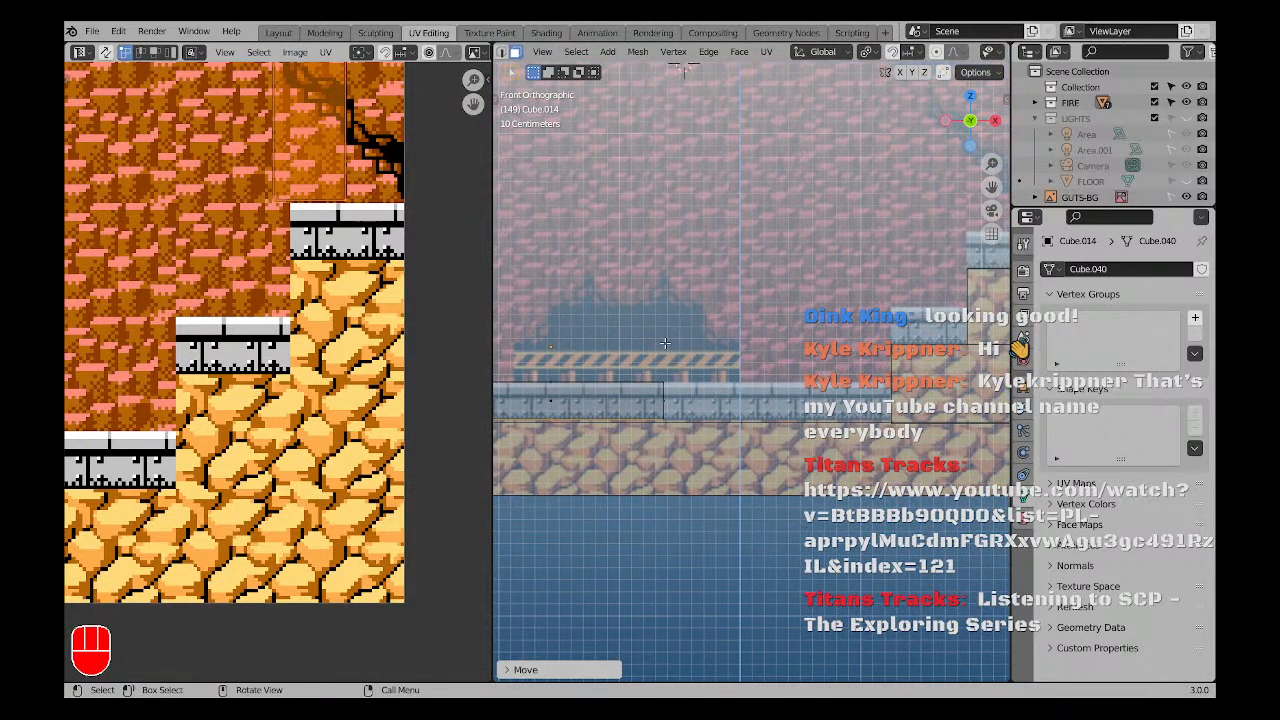
pyautogui.click(618, 355)
pyautogui.moveTo(618, 355); pyautogui.dragTo(706, 432)
pyautogui.press('g')
pyautogui.press('x')
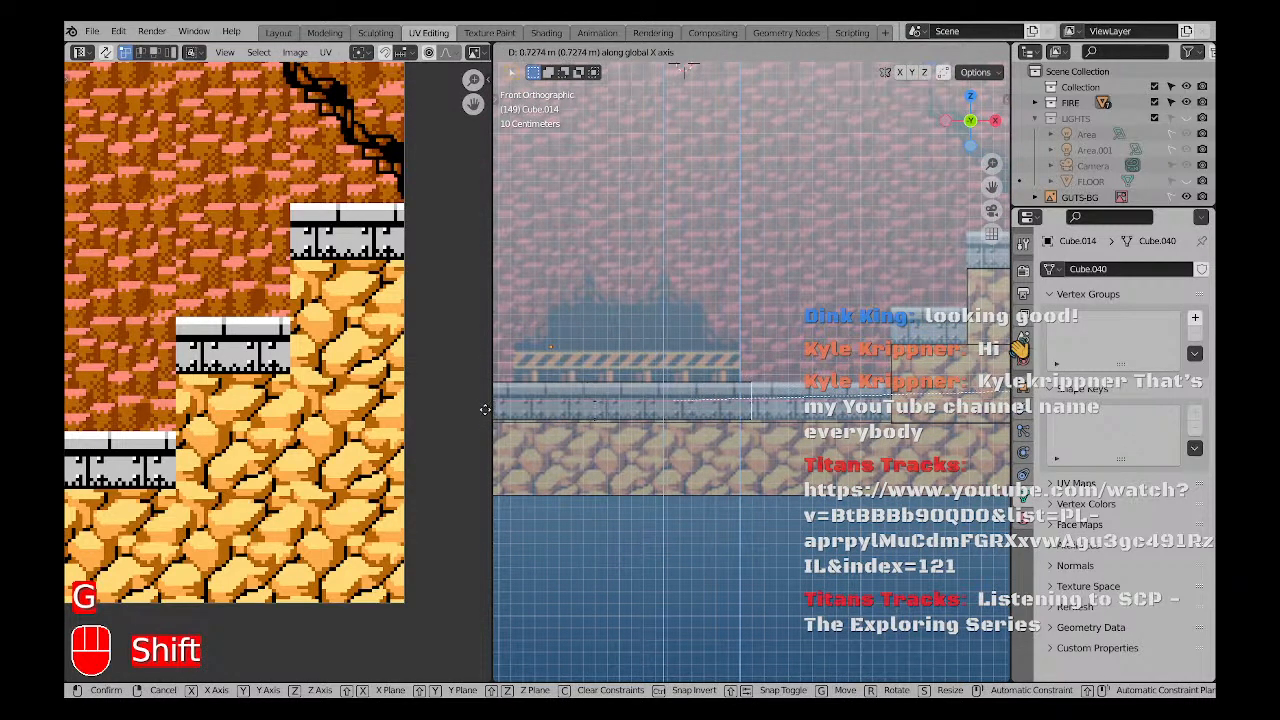
pyautogui.rightClick(484, 409)
pyautogui.press('g')
pyautogui.press('x')
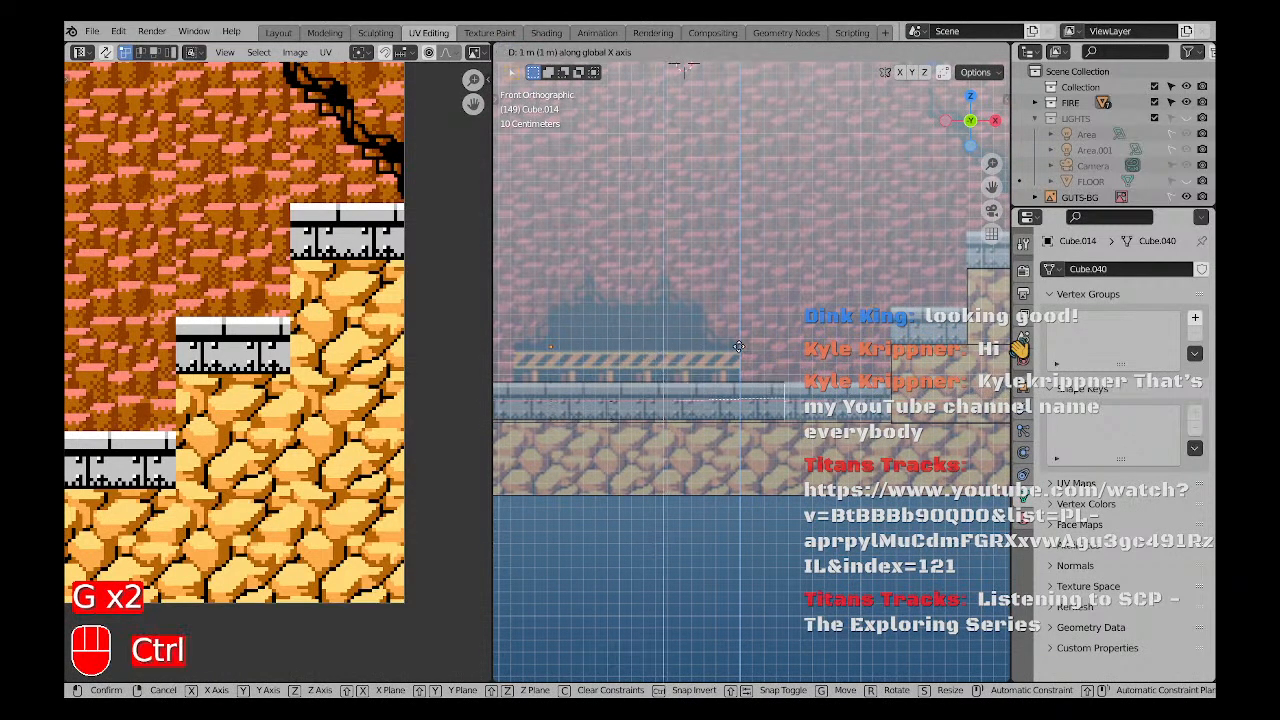
pyautogui.click(843, 338)
# Fine-tune the ledge block's right side along X so it meets the left face of the first rock step.
pyautogui.scroll(9, 888, 400)
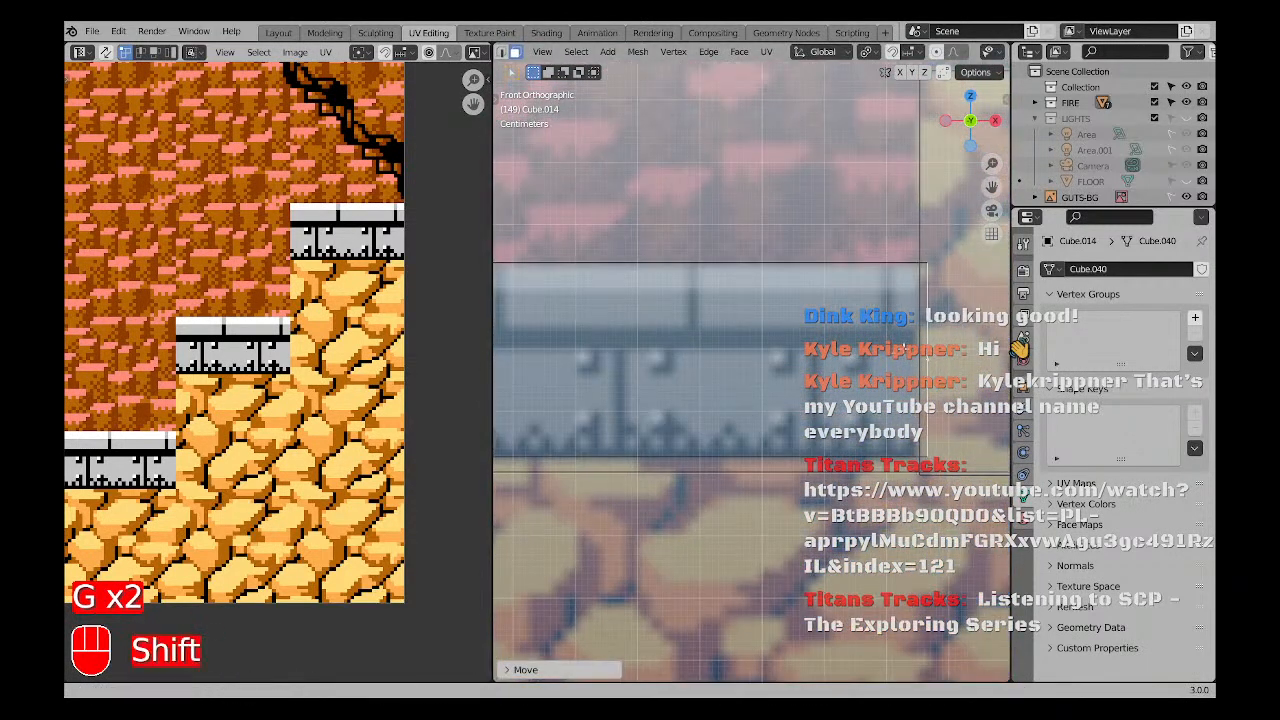
pyautogui.keyDown('shift'); pyautogui.moveTo(845, 220); pyautogui.dragTo(734, 242, button='middle'); pyautogui.keyUp('shift')
pyautogui.press('g')
pyautogui.press('x')
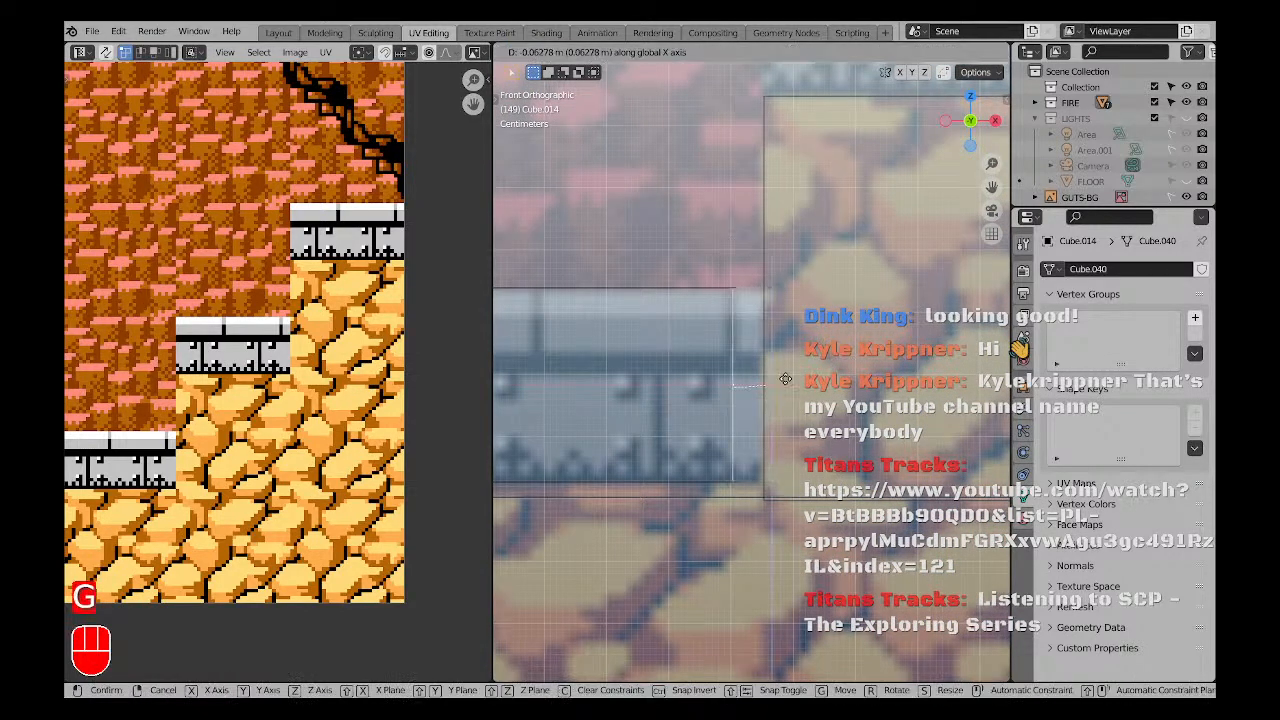
pyautogui.click(762, 388)
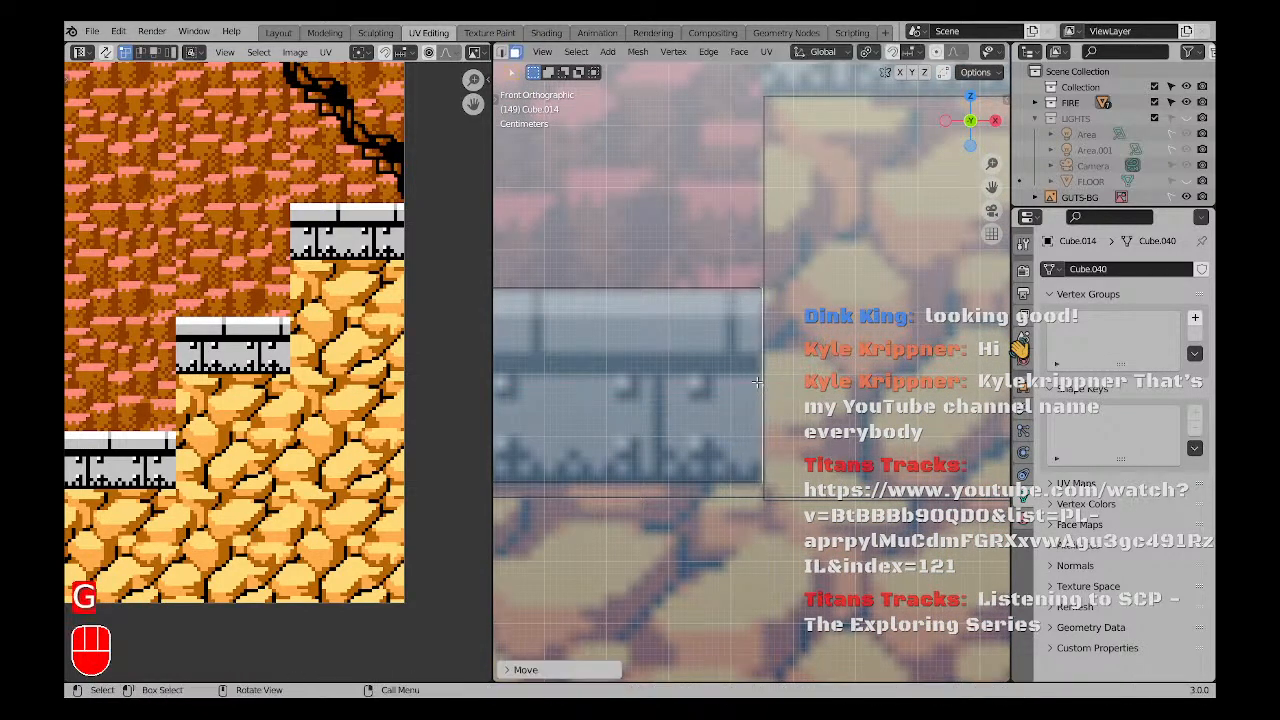
# Leave edit mode, show the scene with its textures instead of wireframe, and open the grey ledge block for mesh editing.
pyautogui.scroll(-6, 720, 385)
pyautogui.press('Tab')
pyautogui.moveTo(667, 380); pyautogui.dragTo(752, 424, button='middle')
pyautogui.press('a')
pyautogui.press('a')
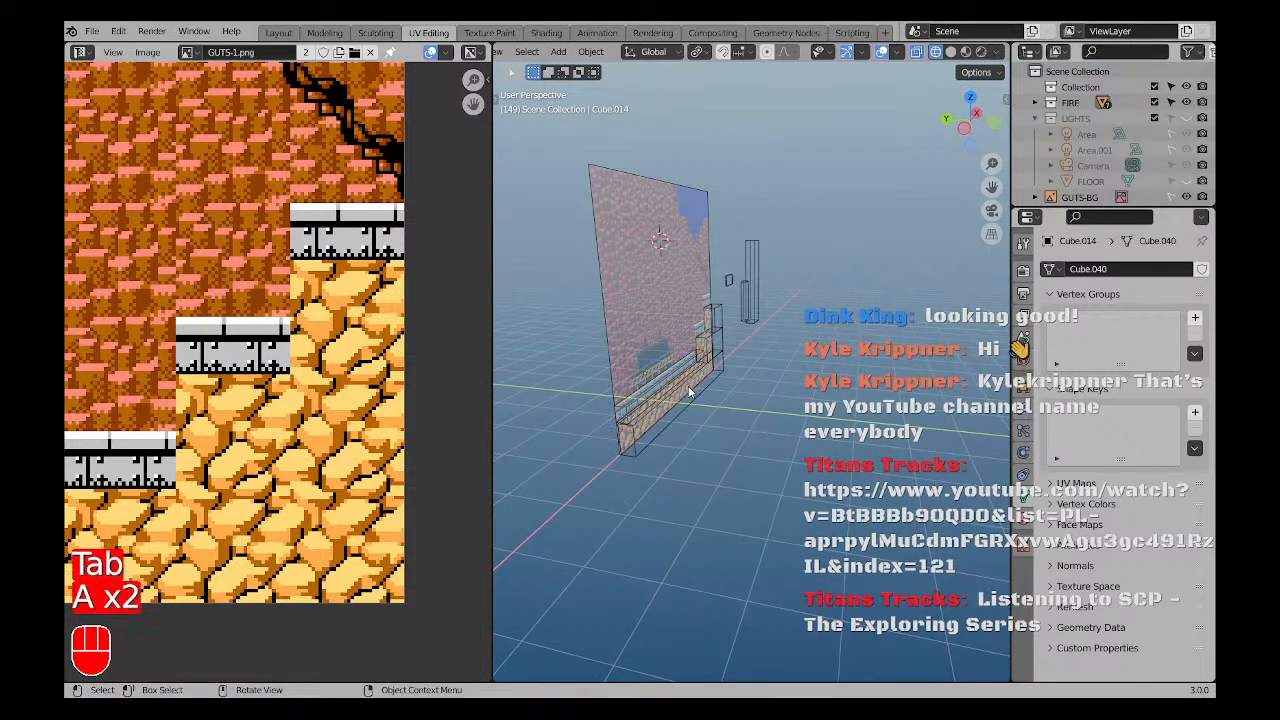
pyautogui.scroll(4, 700, 400)
pyautogui.press('z')
pyautogui.press('a')
pyautogui.click(625, 391)
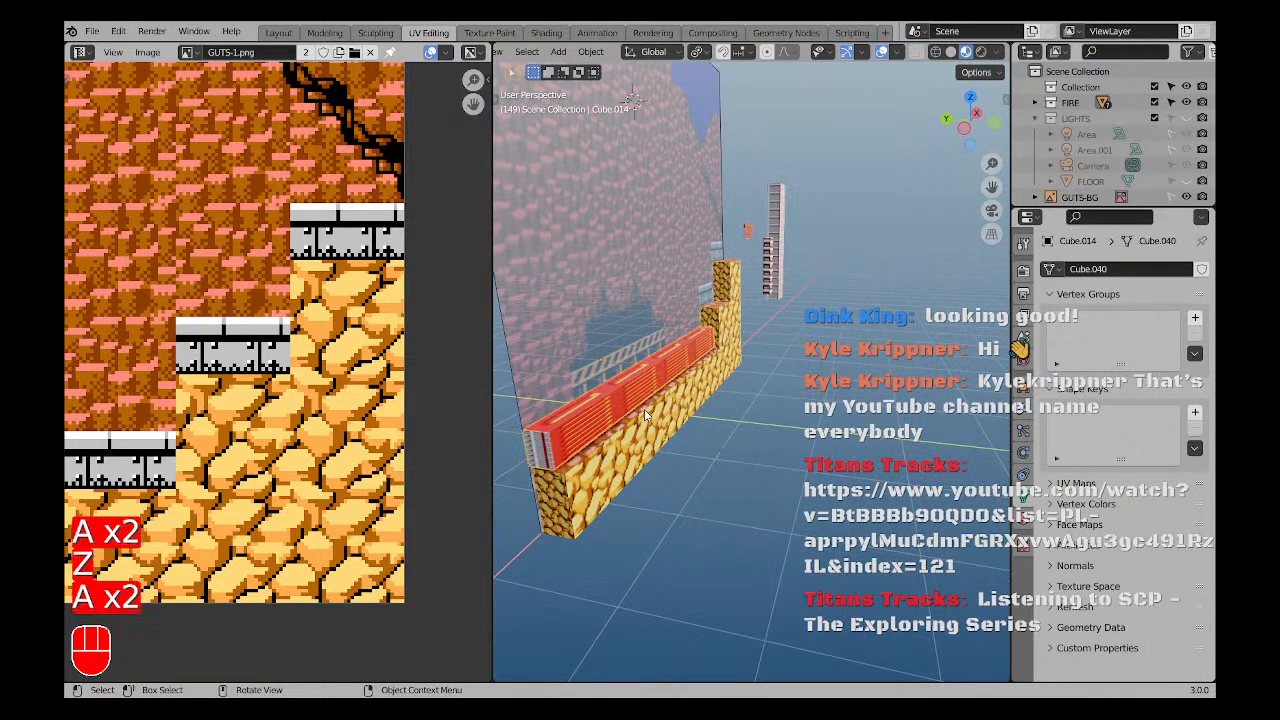
pyautogui.press('Tab')
# Move the ledge block's UV island onto the left end of the lower grey ledge in GUTS-1.png.
pyautogui.moveTo(644, 409); pyautogui.dragTo(616, 404, button='middle')
pyautogui.scroll(-7, 290, 396)
pyautogui.keyDown('shift'); pyautogui.moveTo(247, 400); pyautogui.dragTo(260, 368, button='middle'); pyautogui.keyUp('shift')
pyautogui.scroll(1, 235, 315)
pyautogui.scroll(1, 260, 367)
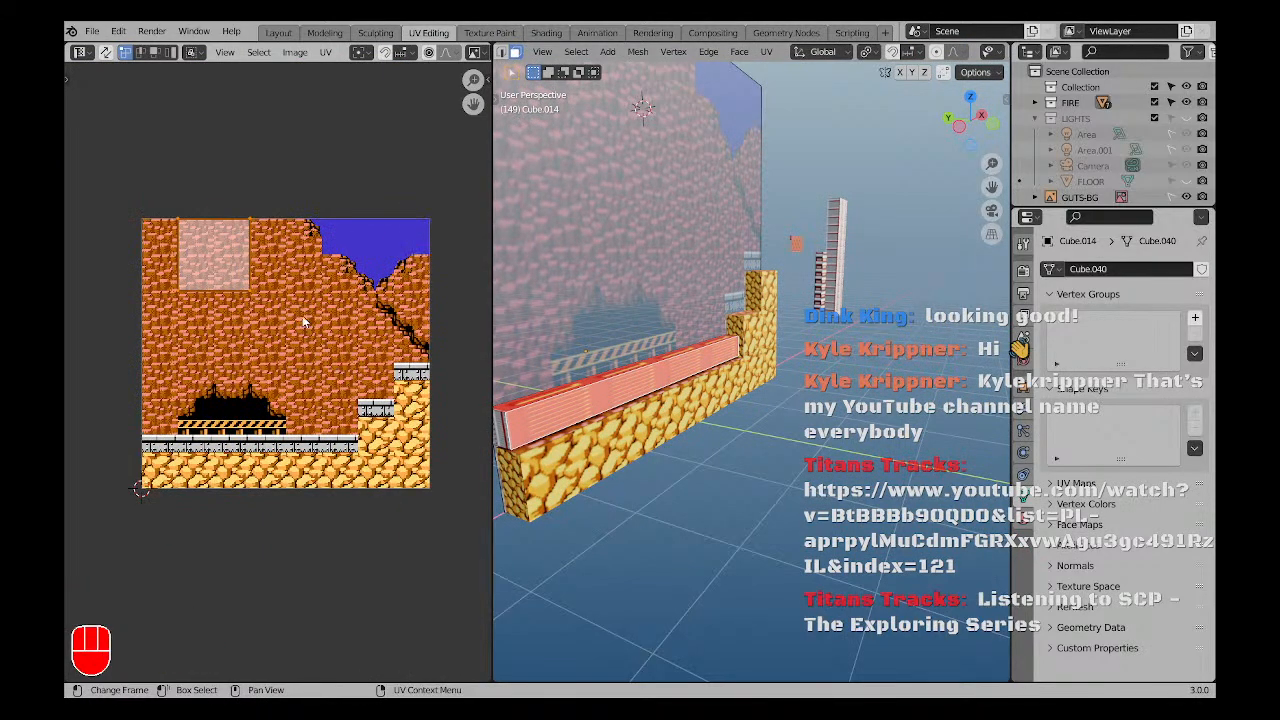
pyautogui.press('g')
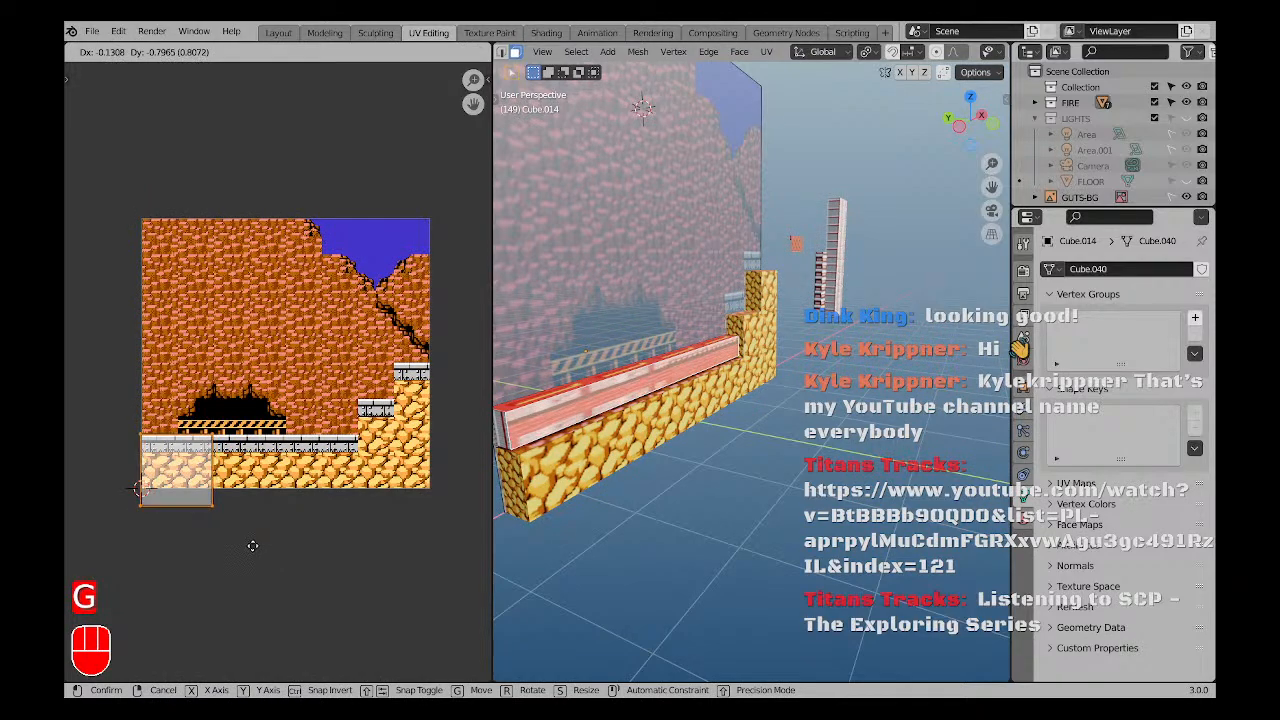
pyautogui.click(252, 546)
# Raise the UV island's bottom edge along Y to the underside of the grey ledge.
pyautogui.scroll(4, 206, 496)
pyautogui.keyDown('shift'); pyautogui.moveTo(206, 497); pyautogui.dragTo(352, 476, button='middle'); pyautogui.keyUp('shift')
pyautogui.moveTo(123, 432); pyautogui.dragTo(383, 535)
pyautogui.scroll(2, 325, 430)
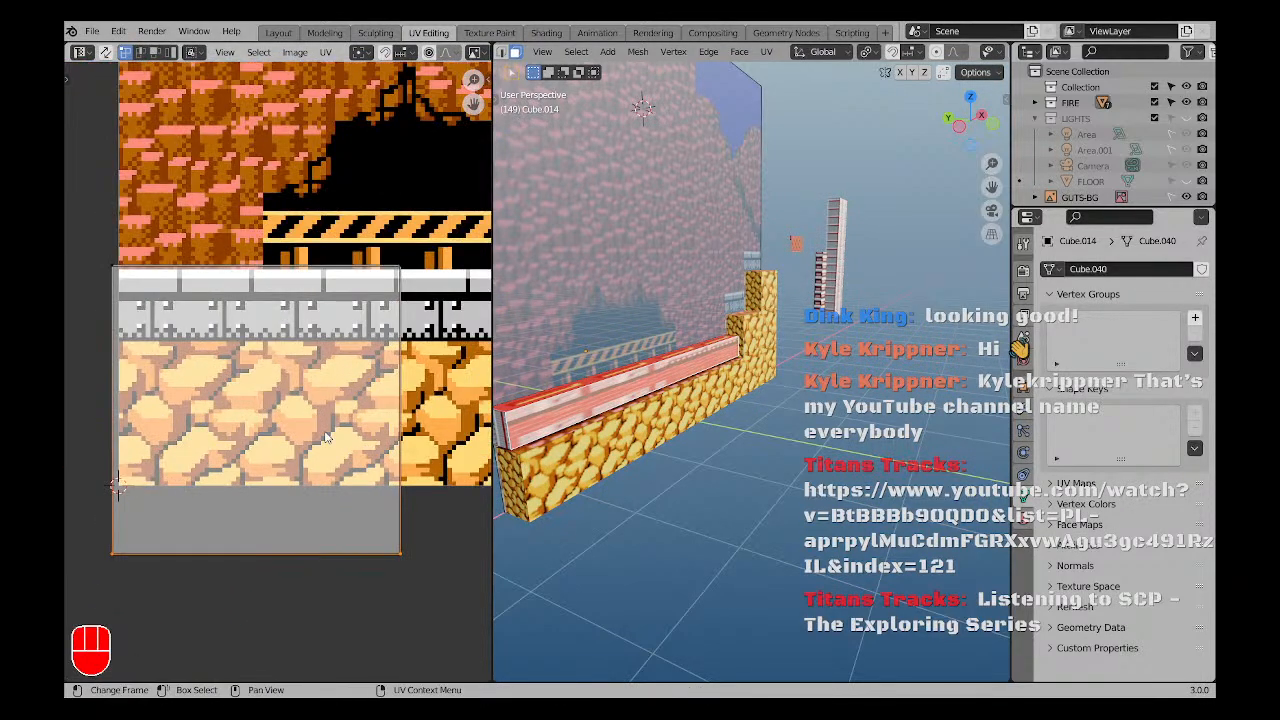
pyautogui.press('g')
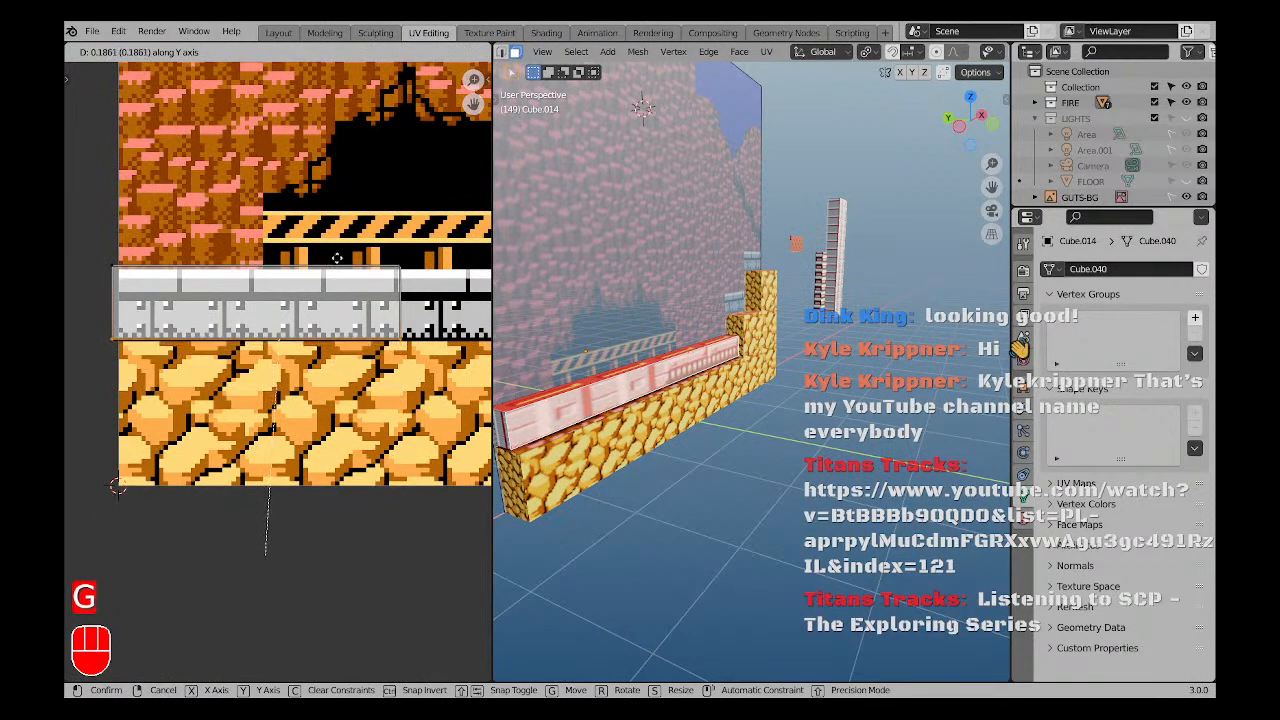
pyautogui.click(338, 264)
# Shift the UV island's left edge along X to the left border of the texture image.
pyautogui.keyDown('shift'); pyautogui.moveTo(114, 283); pyautogui.dragTo(154, 311, button='middle'); pyautogui.keyUp('shift')
pyautogui.scroll(4, 154, 311)
pyautogui.moveTo(116, 248); pyautogui.dragTo(174, 482)
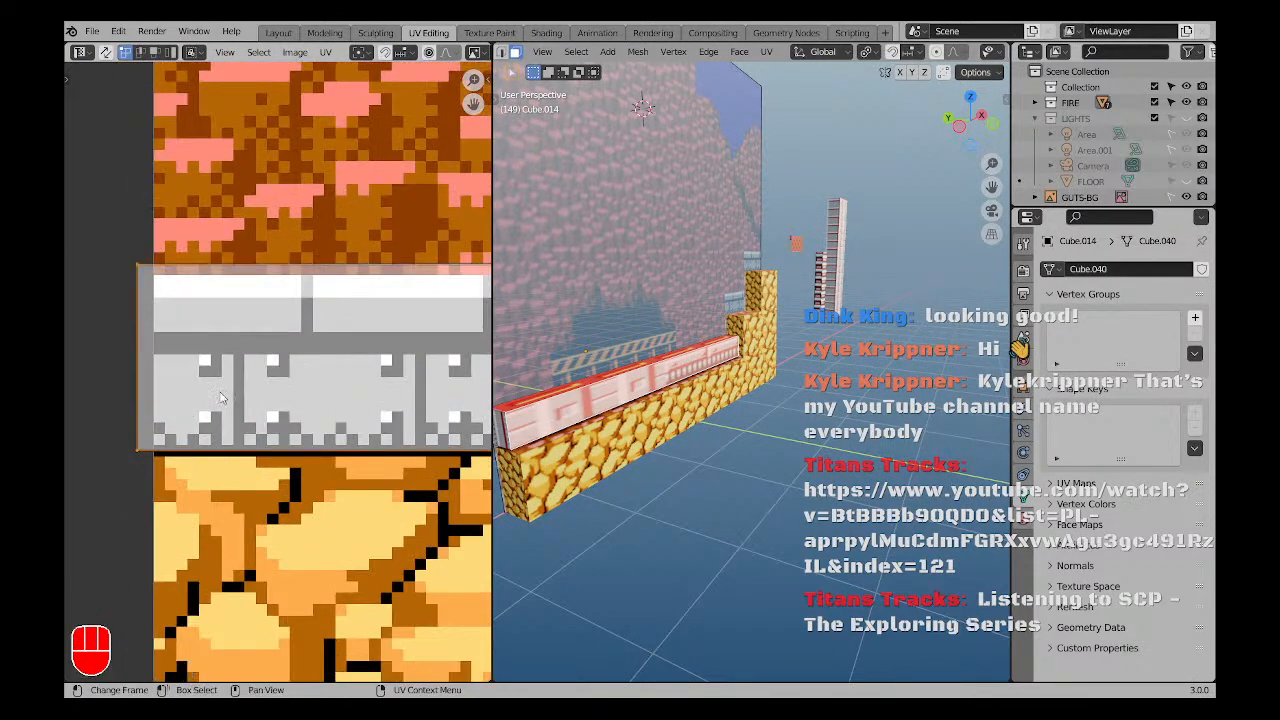
pyautogui.press('g')
pyautogui.moveTo(202, 349); pyautogui.dragTo(220, 349, button='middle')
pyautogui.click(216, 349)
pyautogui.scroll(-4, 136, 239)
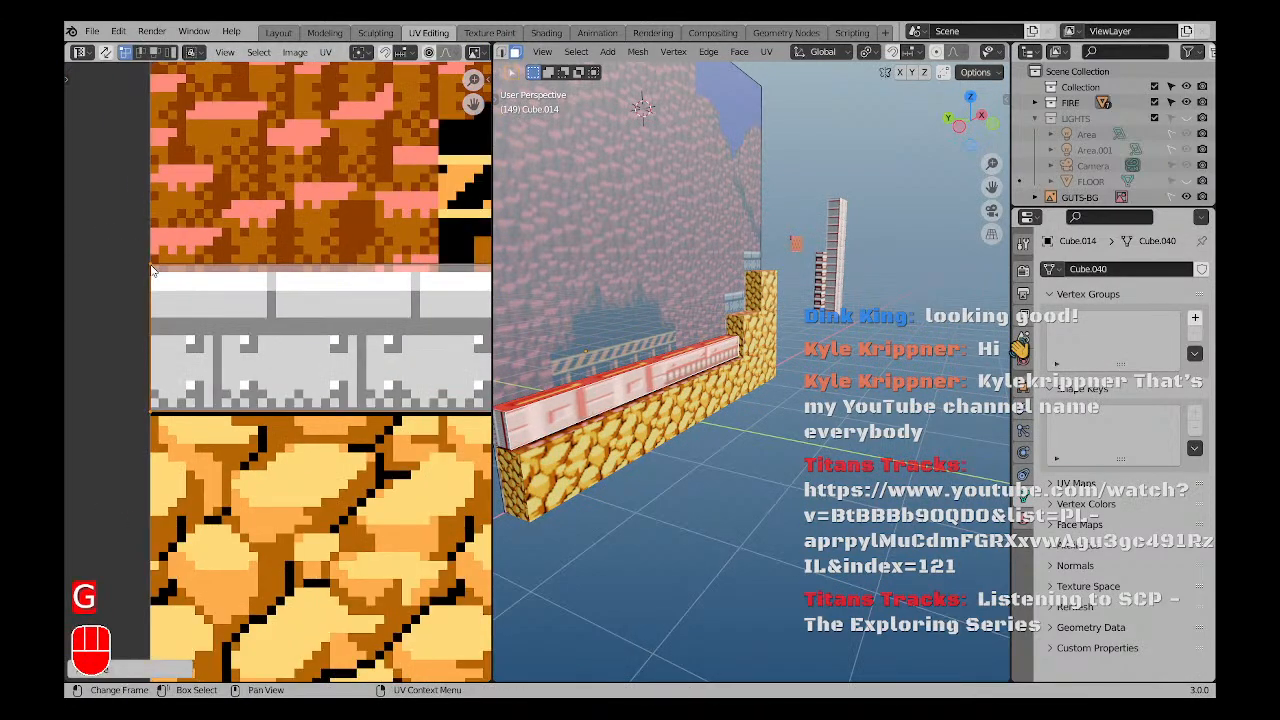
# Lower the UV island's top edge precisely along Y to the top of the grey ledge's white strip.
pyautogui.moveTo(118, 230); pyautogui.dragTo(394, 311)
pyautogui.scroll(5, 281, 249)
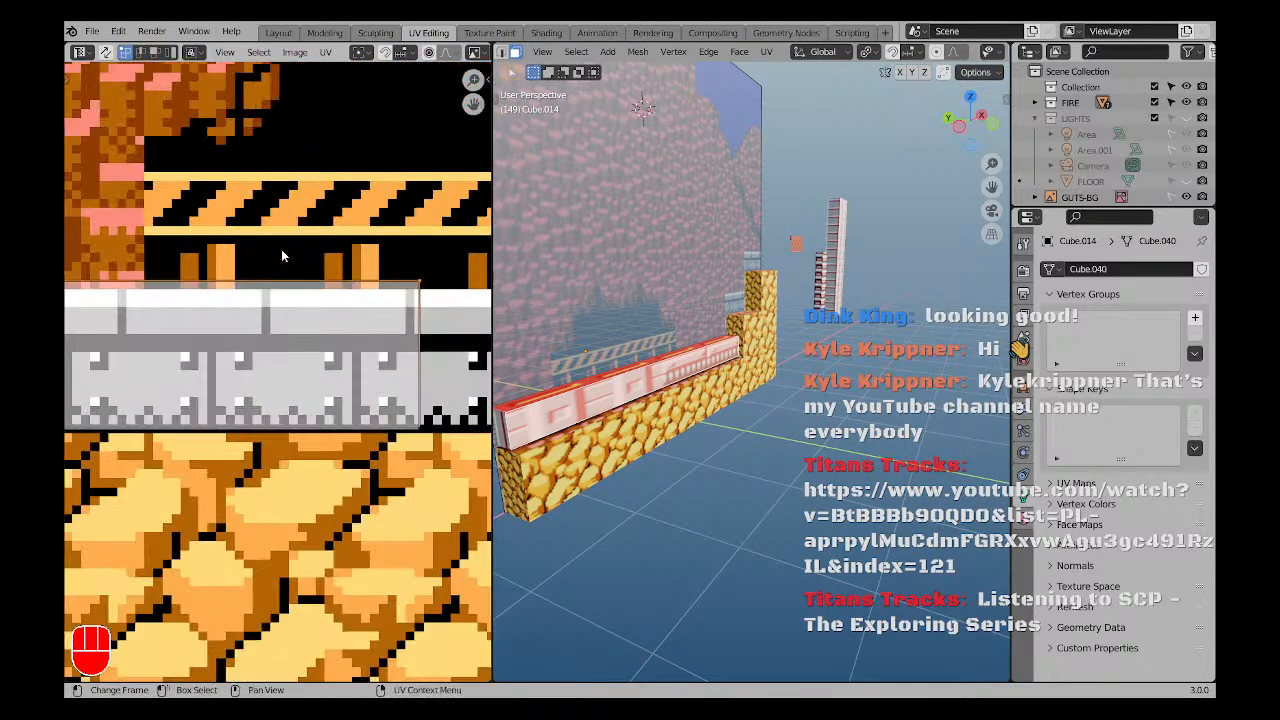
pyautogui.press('g')
pyautogui.moveTo(283, 250); pyautogui.dragTo(285, 262, button='middle')
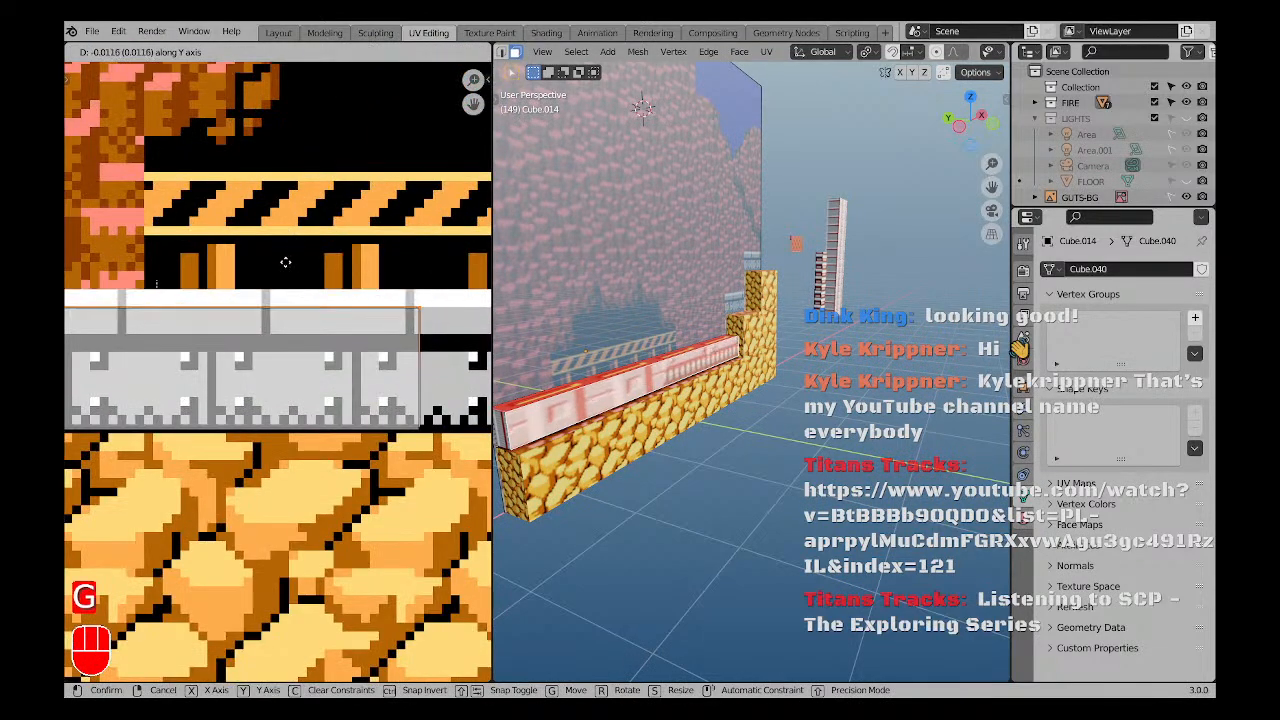
pyautogui.press('shift')
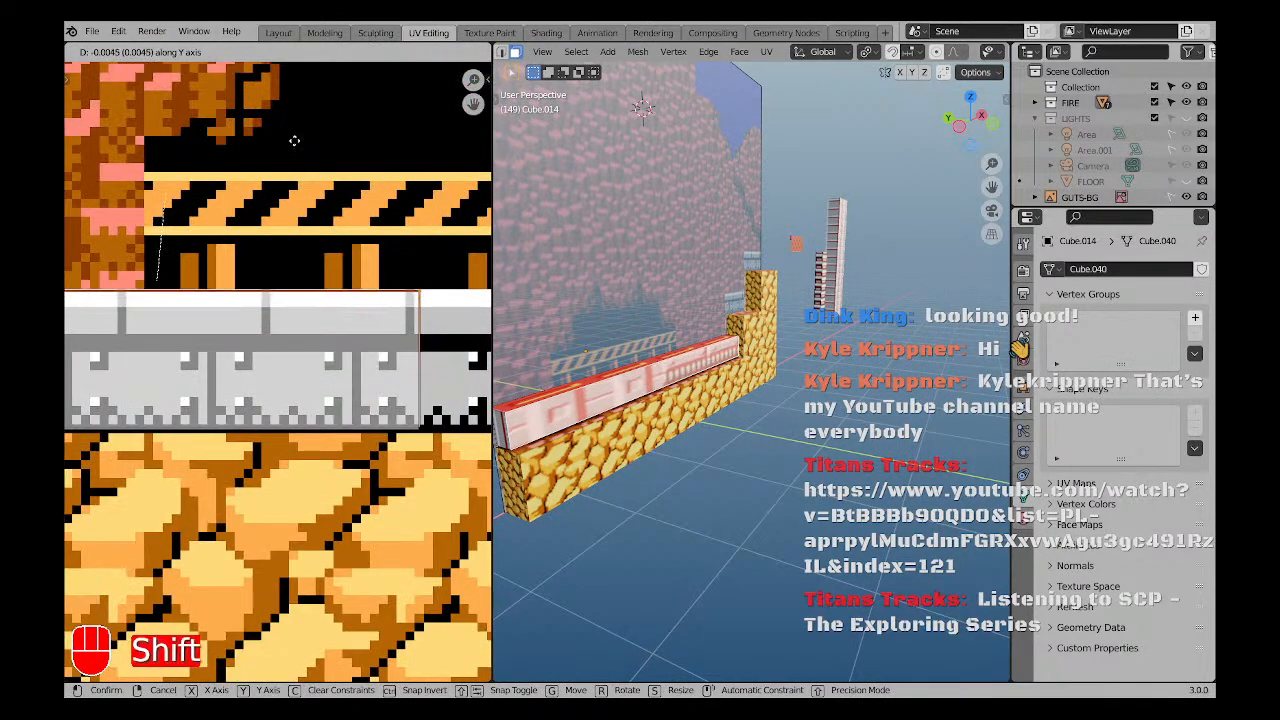
pyautogui.click(296, 116)
# Stretch the UV island's right edge 0.5 along X, in snapped increments, to the right end of the lower grey ledge.
pyautogui.scroll(-5, 191, 355)
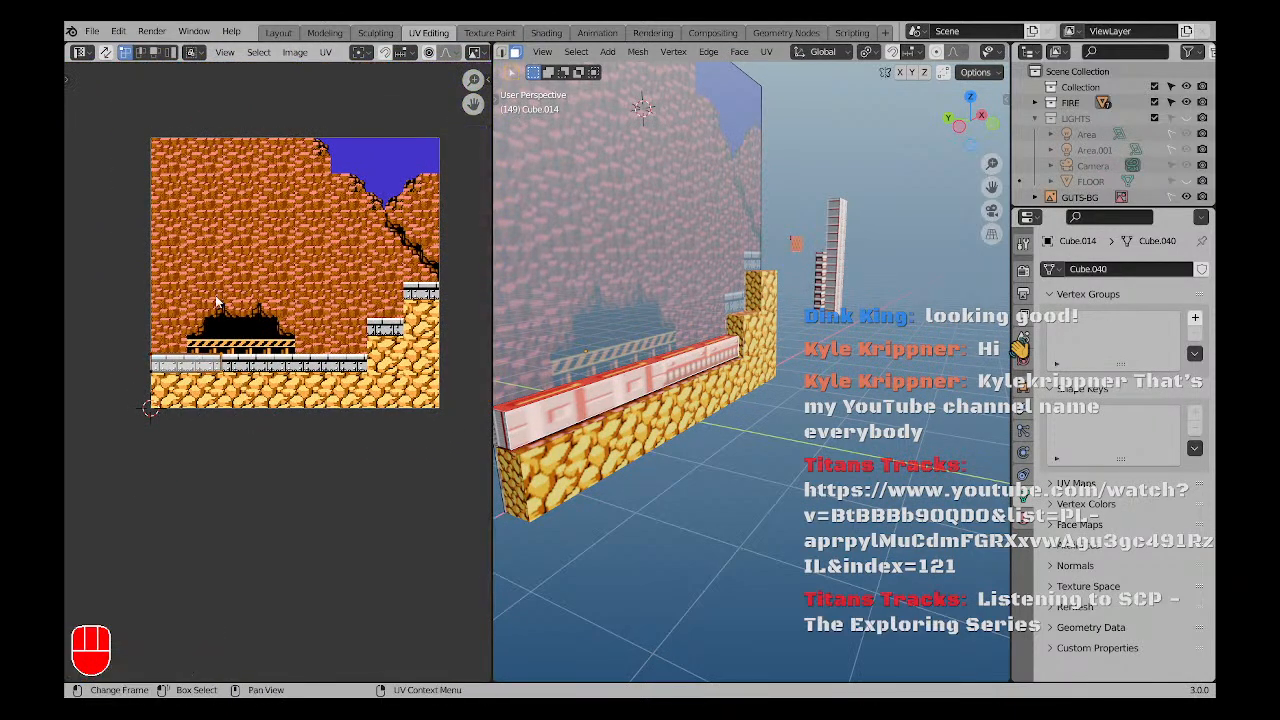
pyautogui.press('g')
pyautogui.moveTo(218, 303); pyautogui.dragTo(236, 302, button='middle')
pyautogui.press('ctrl')
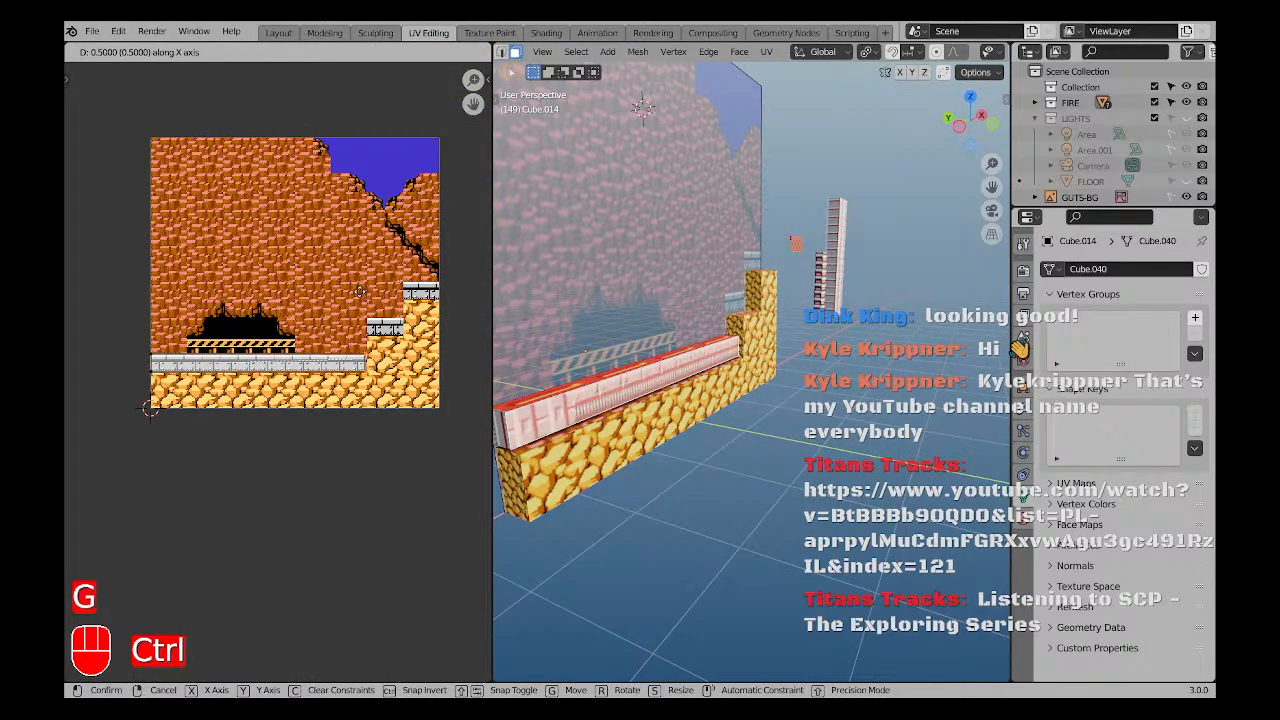
# Move the front face's right UV edge along X to the right end of the long grey brick ledge in the texture.
pyautogui.click(359, 291)
pyautogui.scroll(6, 396, 398)
pyautogui.scroll(2, 287, 283)
pyautogui.press('g')
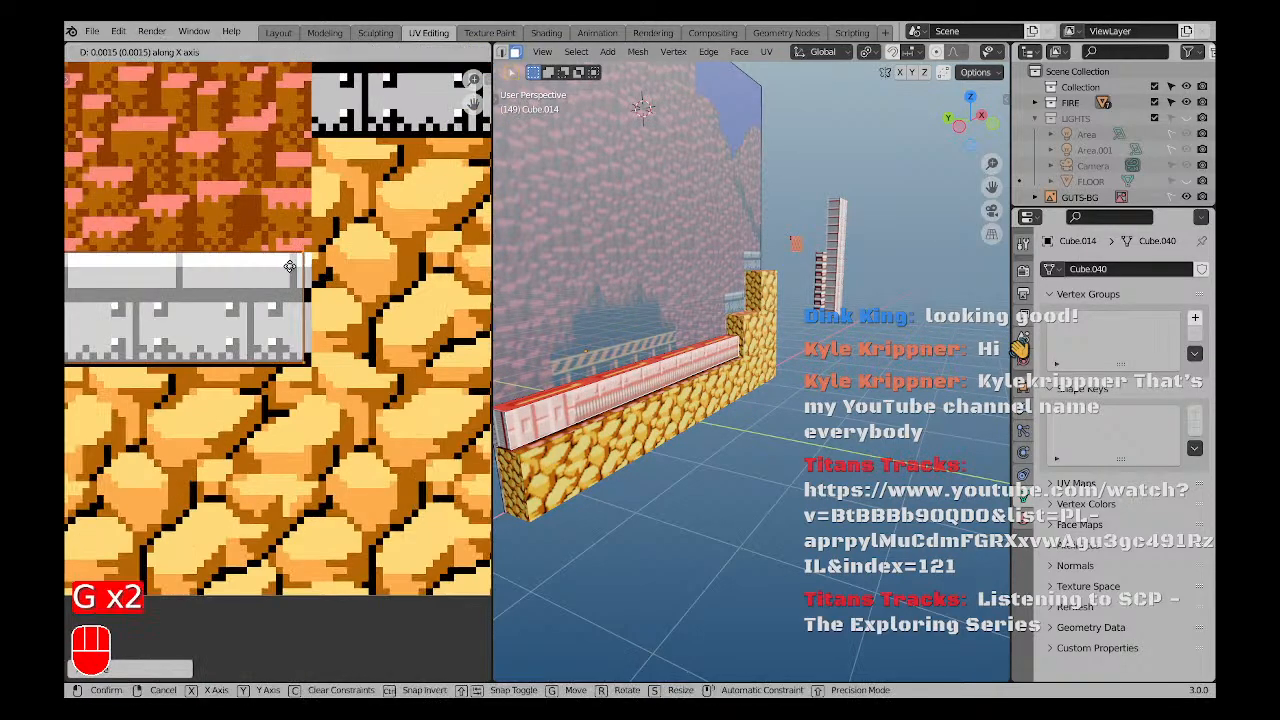
pyautogui.click(296, 266)
pyautogui.scroll(-1, 301, 304)
pyautogui.moveTo(622, 430); pyautogui.dragTo(563, 423, button='middle')
pyautogui.scroll(3, 618, 394)
pyautogui.press('a')
pyautogui.press('a')
pyautogui.scroll(-3, 644, 376)
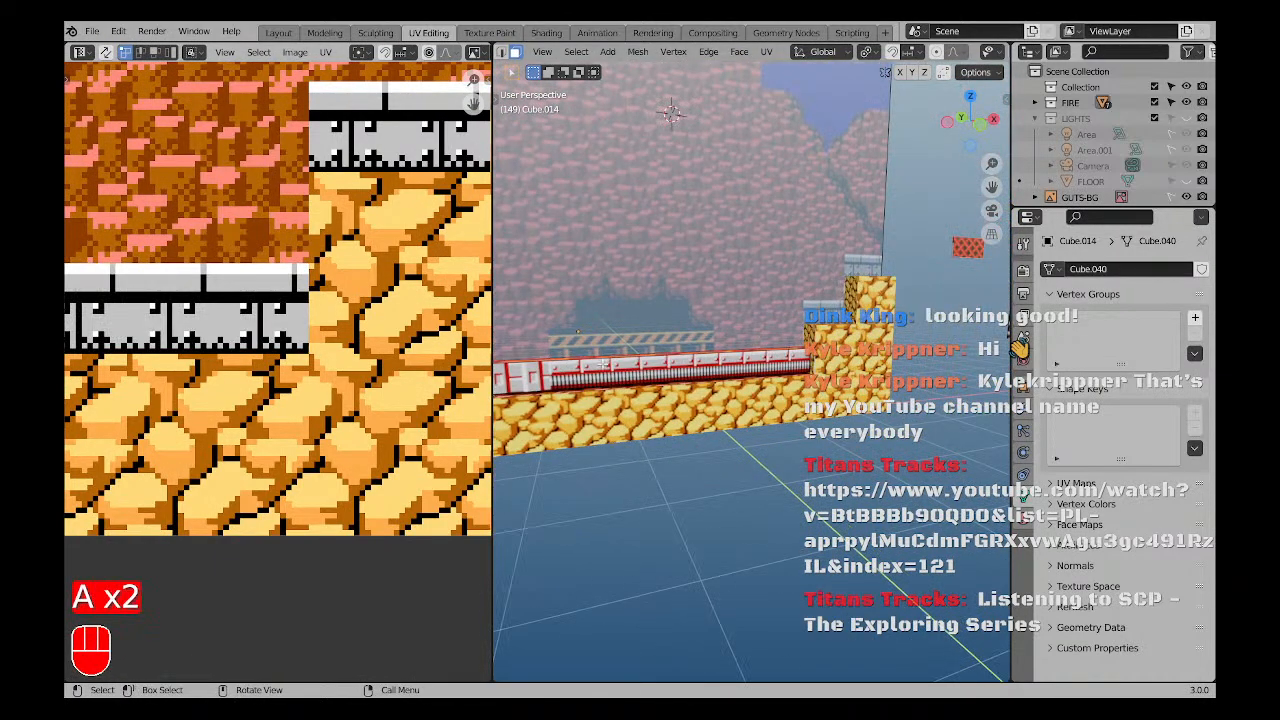
# Leave Edit Mode and swap the FIRE material's image texture for GUTS-1.png in the Shading workspace.
pyautogui.press('Tab')
pyautogui.press('a')
pyautogui.press('a')
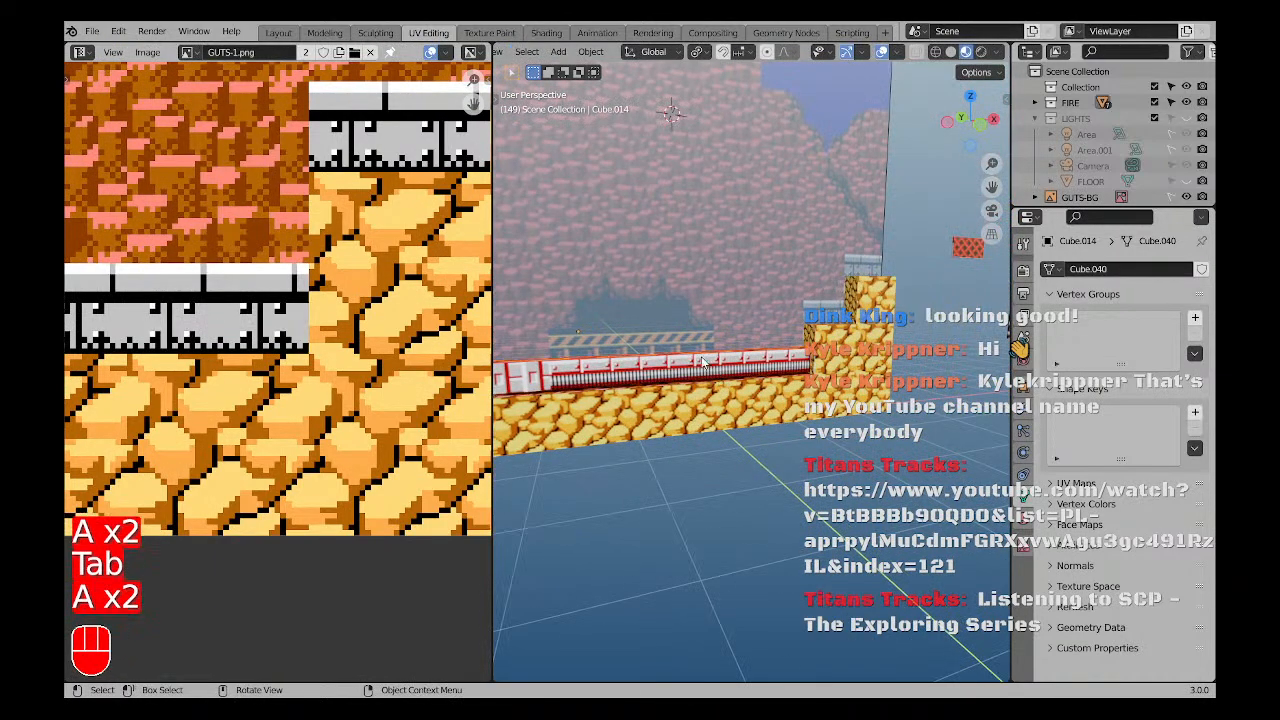
pyautogui.click(556, 33)
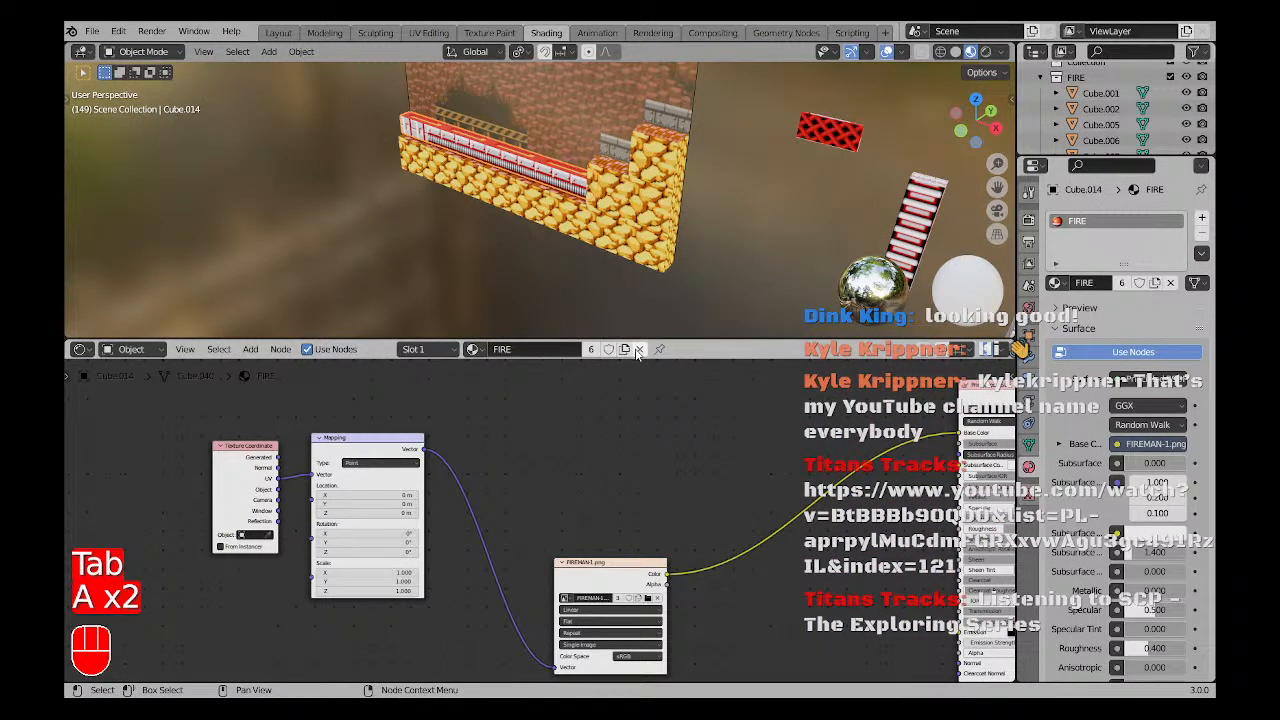
pyautogui.click(474, 349)
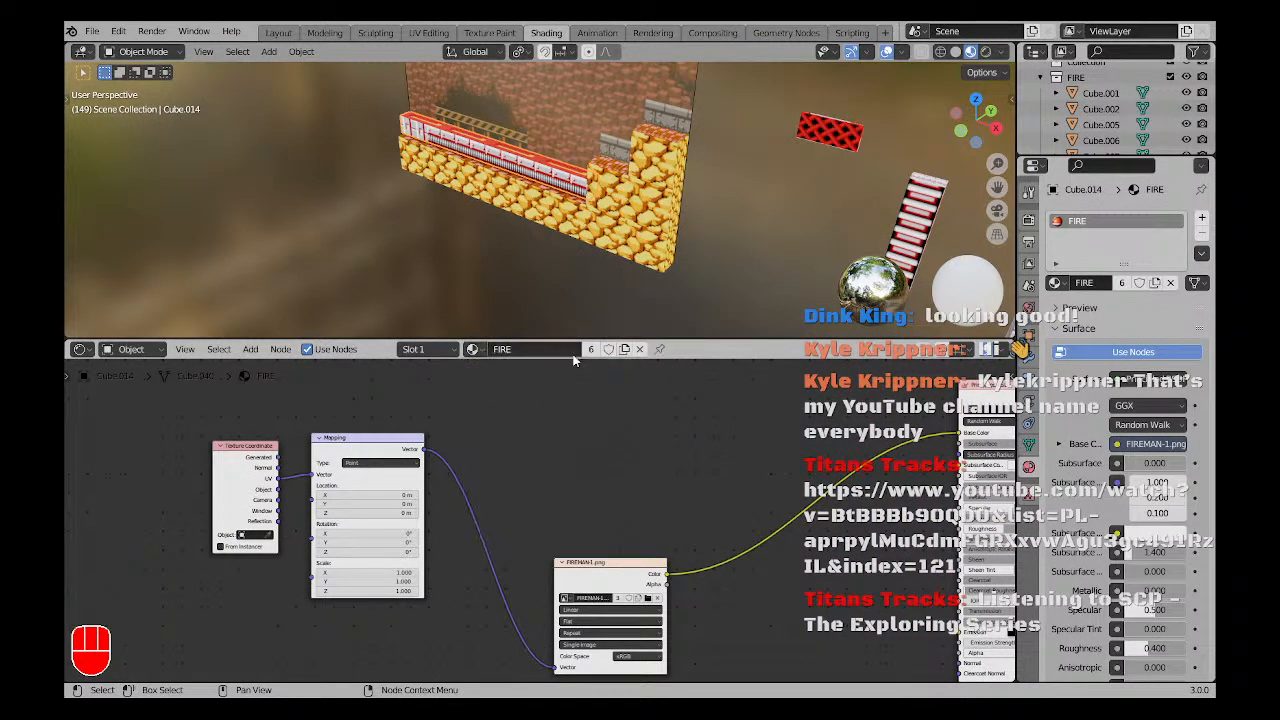
pyautogui.moveTo(586, 578); pyautogui.dragTo(610, 475, button='middle')
pyautogui.scroll(4, 610, 475)
pyautogui.click(581, 504)
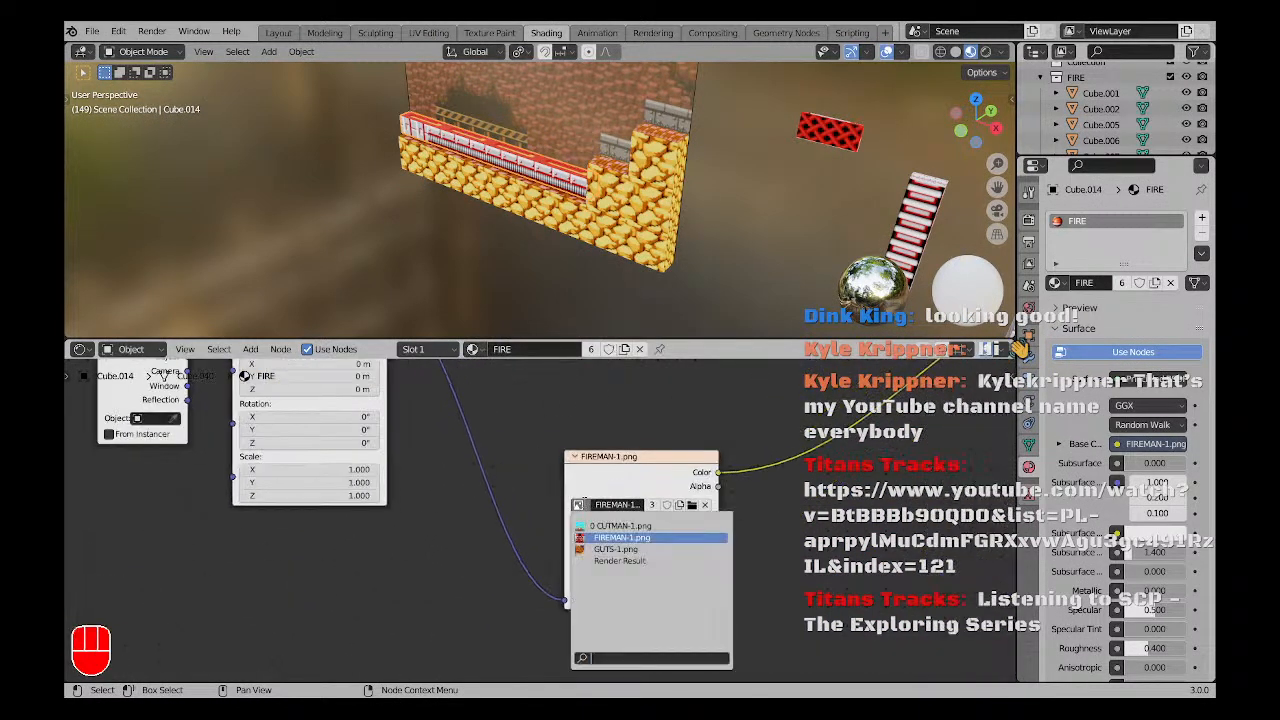
pyautogui.click(615, 549)
pyautogui.scroll(3, 240, 120)
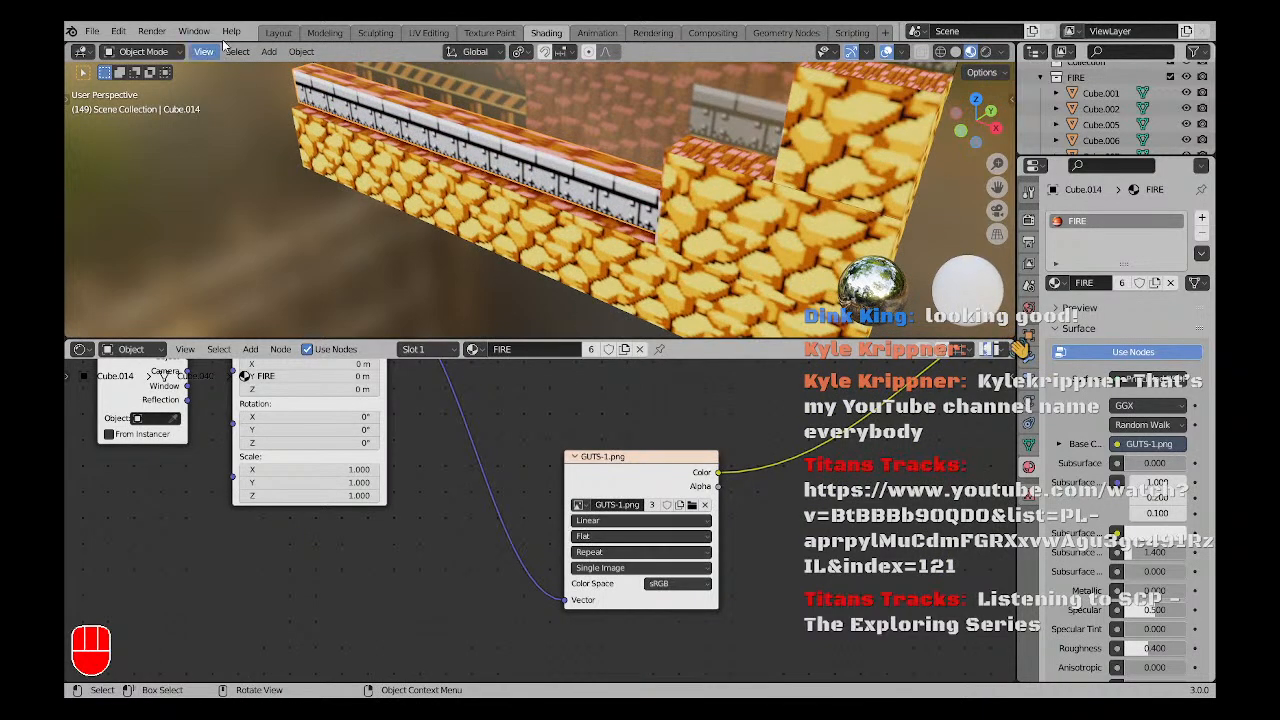
# Return to the UV Editing workspace, select the ledge's top face and move its UV island onto the left end of the grey brick ledge.
pyautogui.click(428, 33)
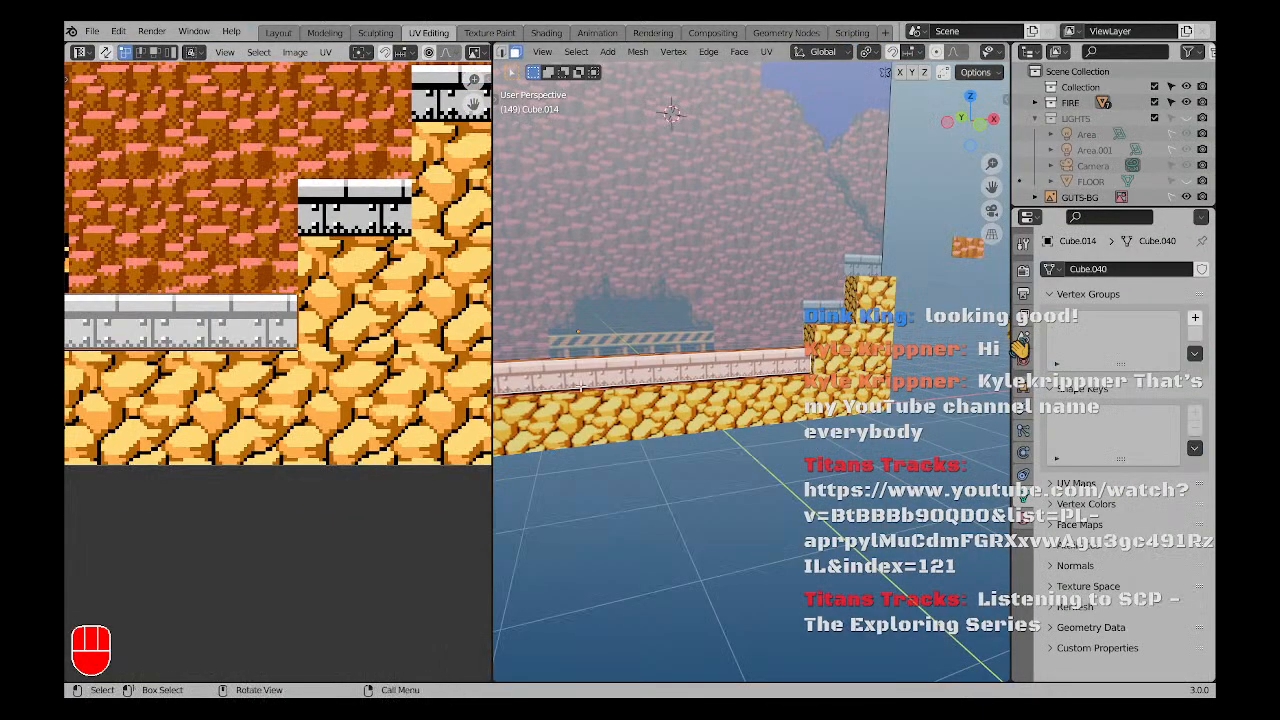
pyautogui.press('a')
pyautogui.press('a')
pyautogui.moveTo(700, 380); pyautogui.dragTo(733, 386, button='middle')
pyautogui.click(607, 376)
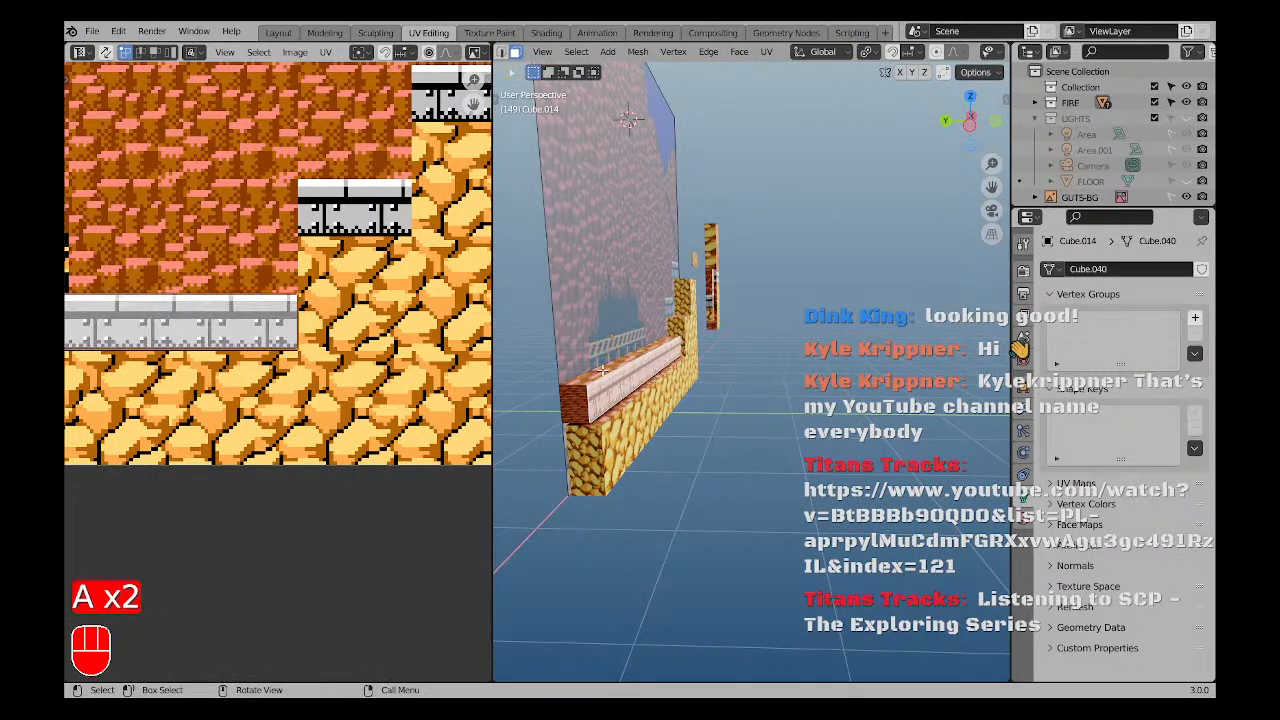
pyautogui.click(602, 372)
pyautogui.moveTo(602, 440); pyautogui.dragTo(715, 391, button='middle')
pyautogui.scroll(-6, 360, 296)
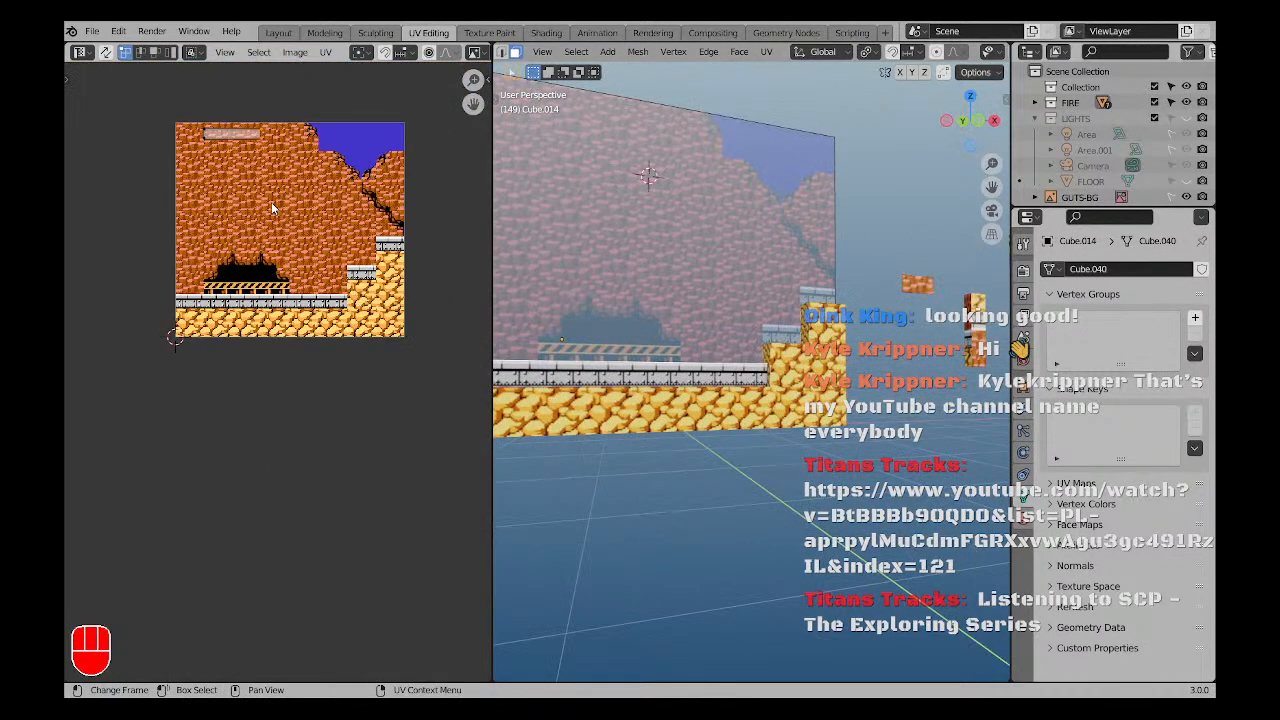
pyautogui.scroll(3, 250, 195)
pyautogui.press('a')
pyautogui.press('g')
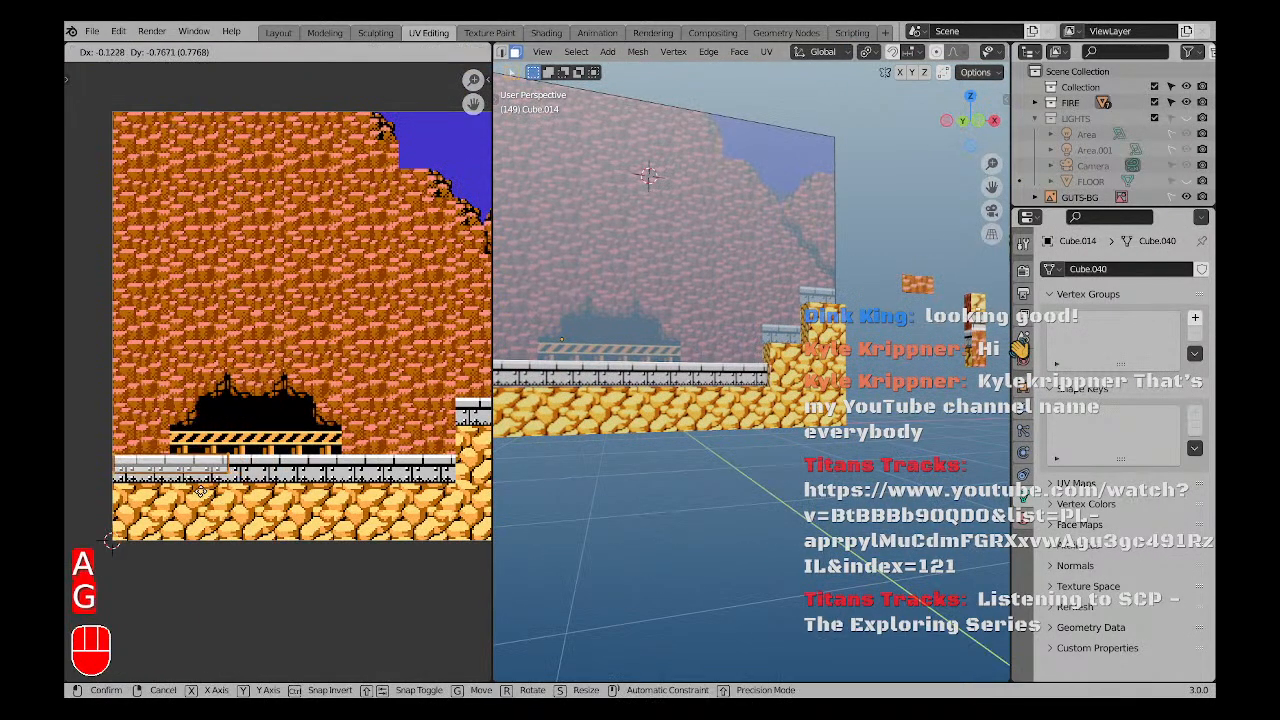
pyautogui.click(200, 490)
pyautogui.scroll(3, 313, 428)
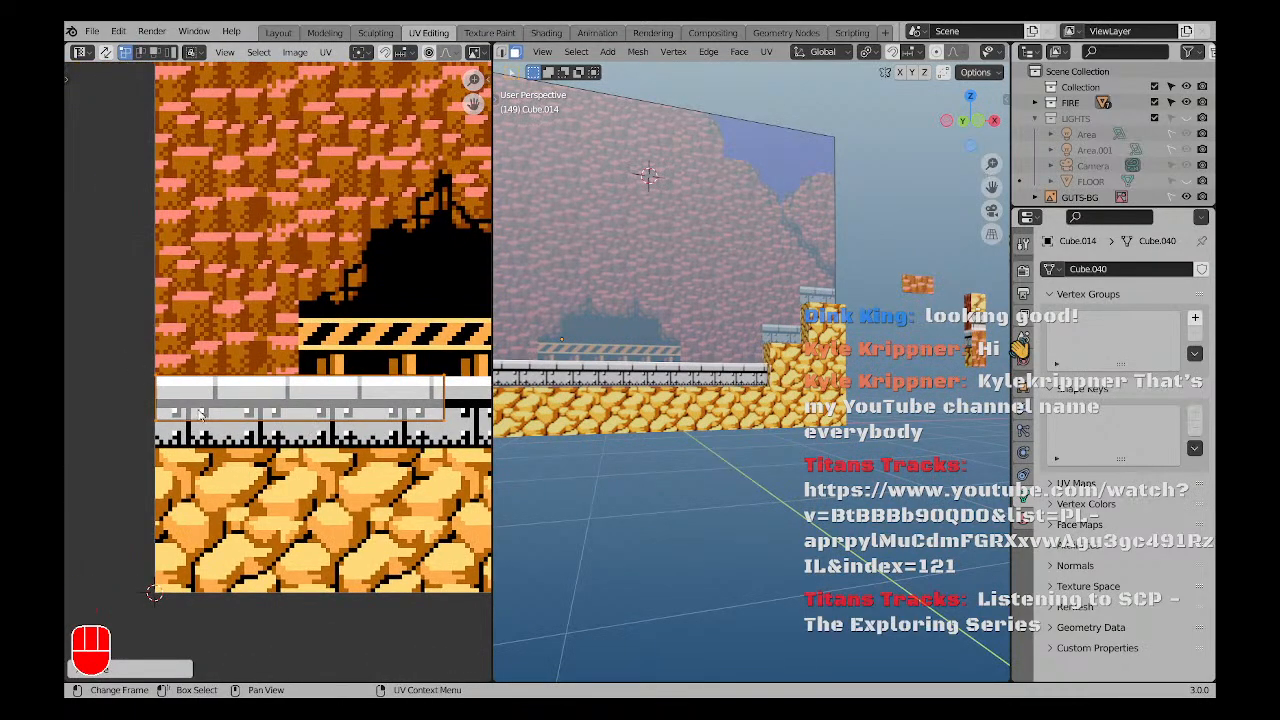
# Move the top face's lower UV edge along Y to the underside of the black line beneath the light brick row.
pyautogui.scroll(-1, 127, 407)
pyautogui.moveTo(403, 432); pyautogui.dragTo(404, 432)
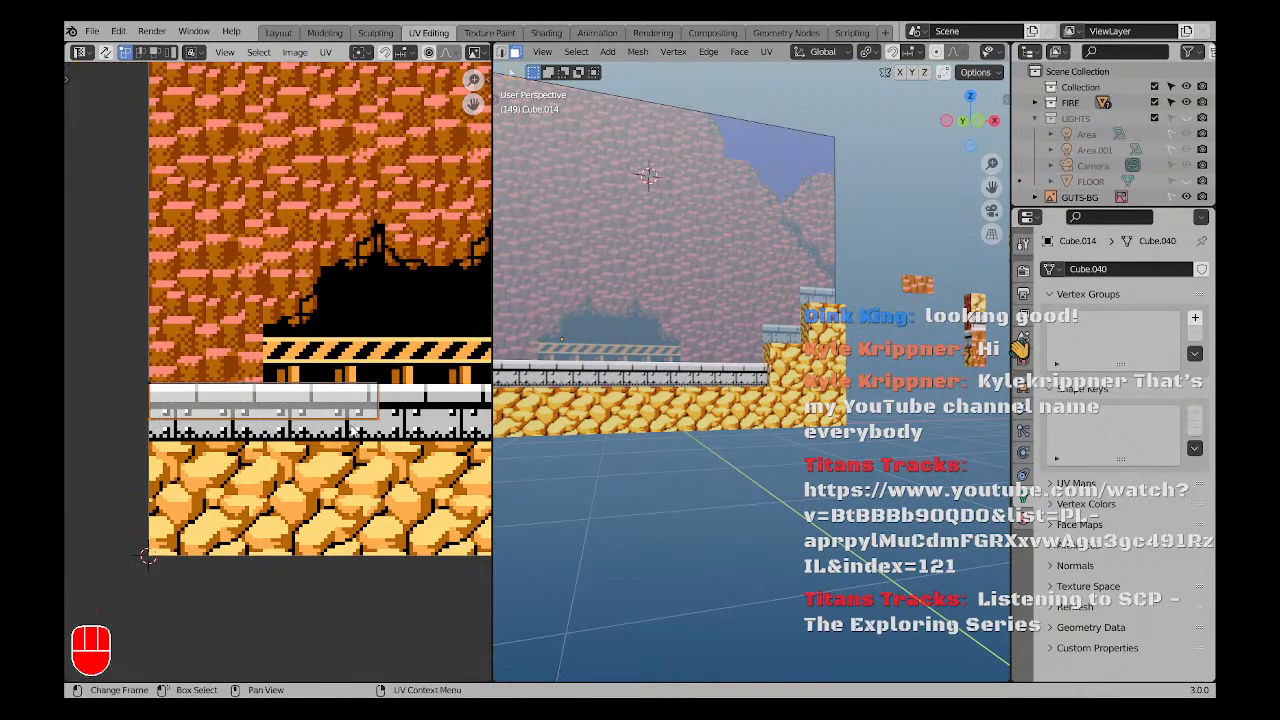
pyautogui.press('g')
pyautogui.press('y')
pyautogui.click(352, 411)
pyautogui.scroll(6, 348, 408)
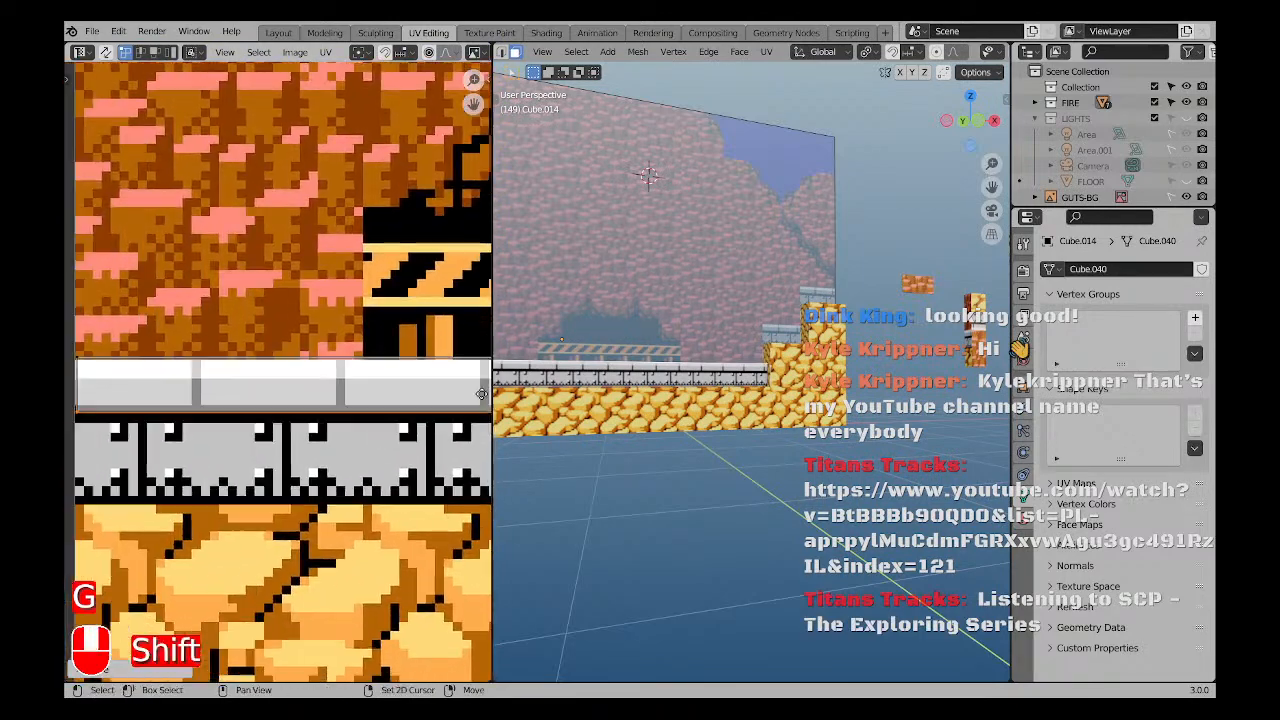
pyautogui.press('g')
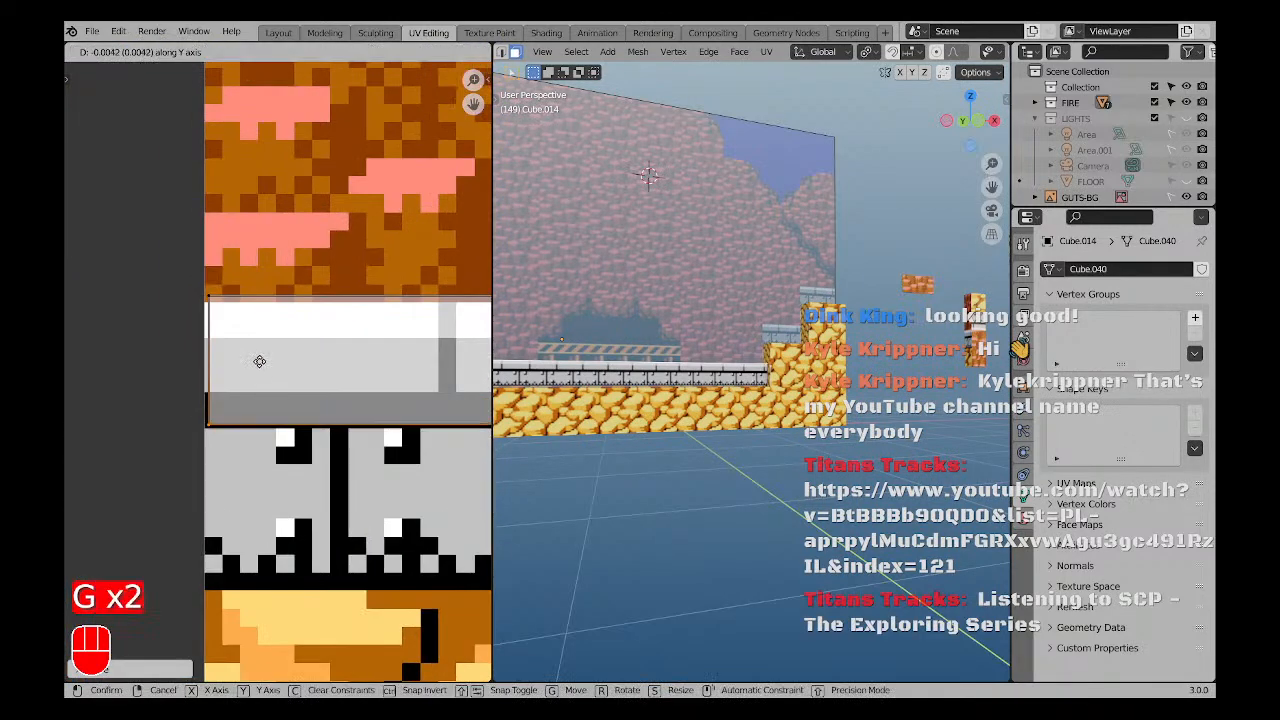
pyautogui.click(262, 368)
pyautogui.press('g')
pyautogui.middleClick(270, 391)
pyautogui.keyDown('shift'); pyautogui.click(272, 402); pyautogui.keyUp('shift')
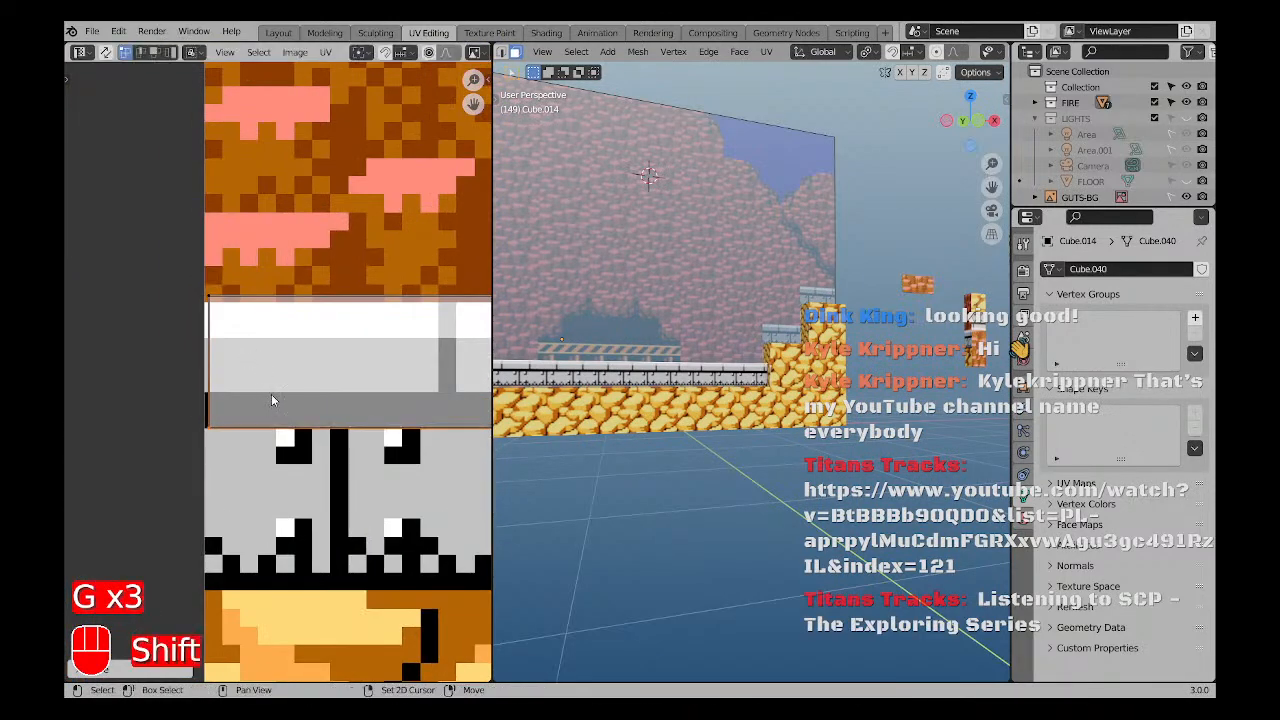
# Align the top face's left UV edge along X with the left border of the texture.
pyautogui.moveTo(202, 258); pyautogui.dragTo(292, 504)
pyautogui.press('g')
pyautogui.middleClick(277, 376)
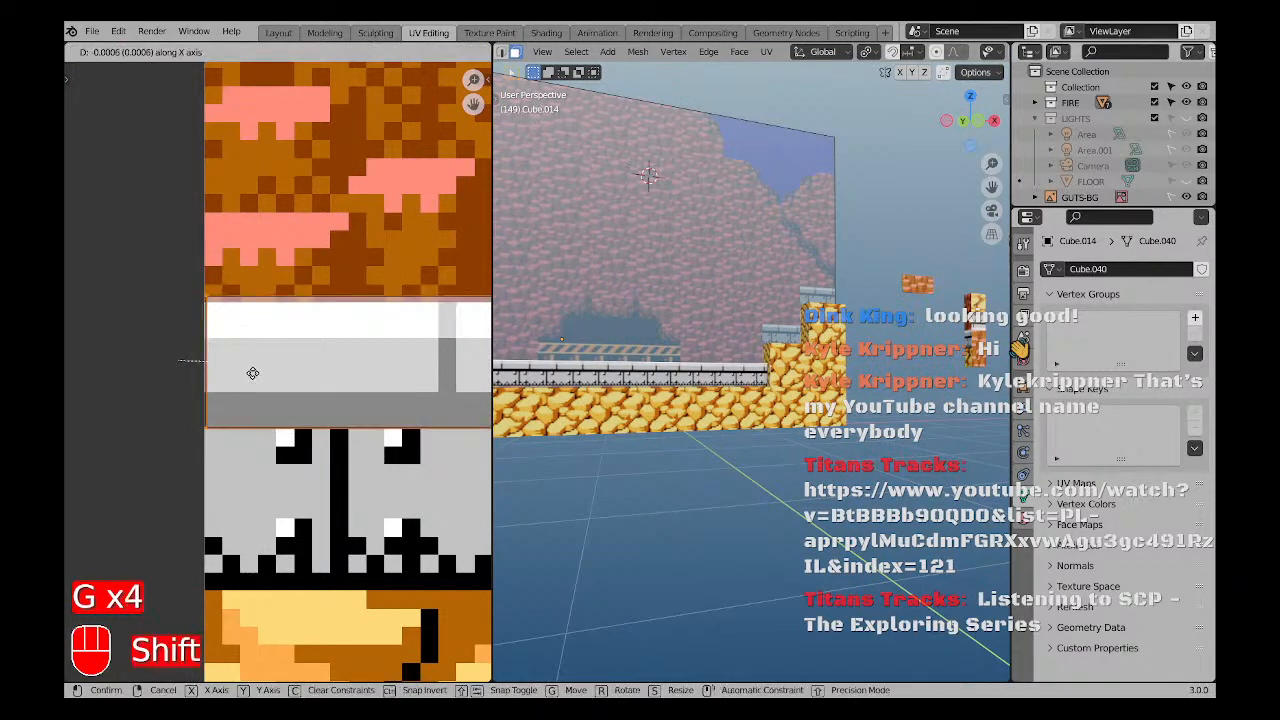
pyautogui.keyDown('shift'); pyautogui.click(240, 373); pyautogui.keyUp('shift')
# Move the top face's upper UV edge along Y down to the top of the white brick row.
pyautogui.scroll(-6, 173, 337)
pyautogui.scroll(-3, 267, 375)
pyautogui.keyDown('shift'); pyautogui.moveTo(267, 375); pyautogui.dragTo(181, 373, button='middle'); pyautogui.keyUp('shift')
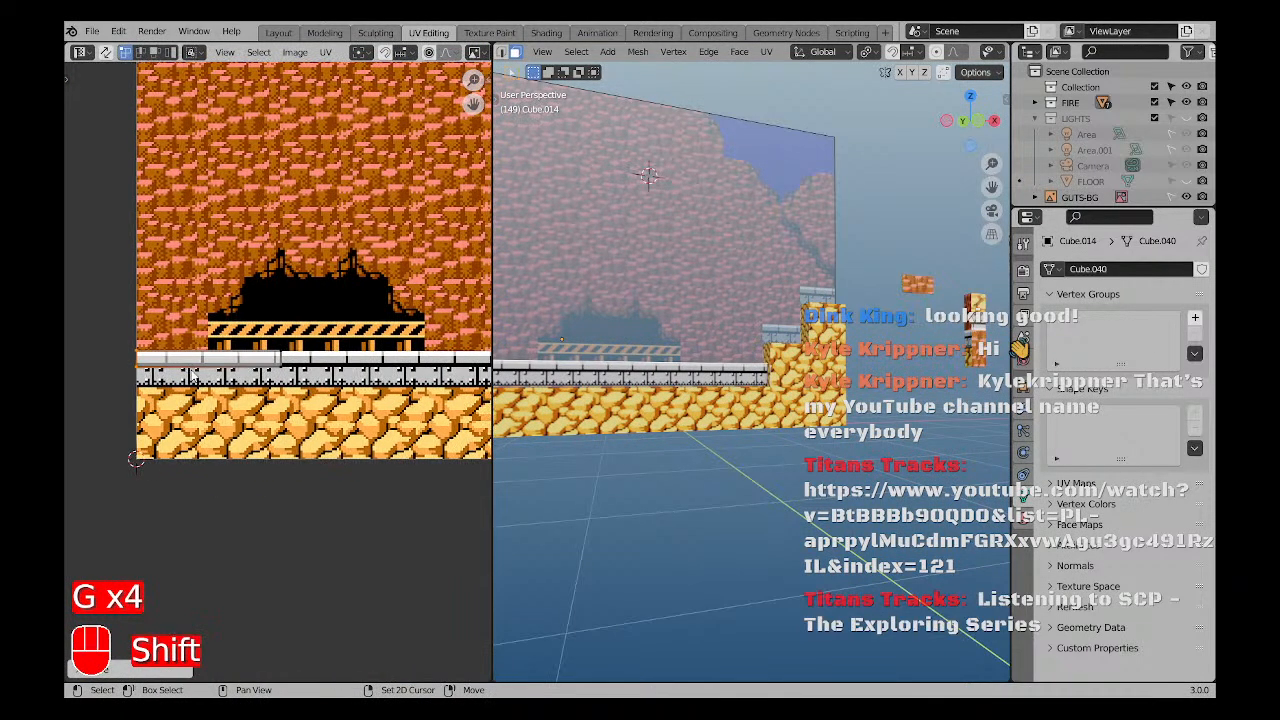
pyautogui.moveTo(109, 332); pyautogui.dragTo(215, 363)
pyautogui.moveTo(301, 363); pyautogui.dragTo(301, 363)
pyautogui.scroll(8, 301, 363)
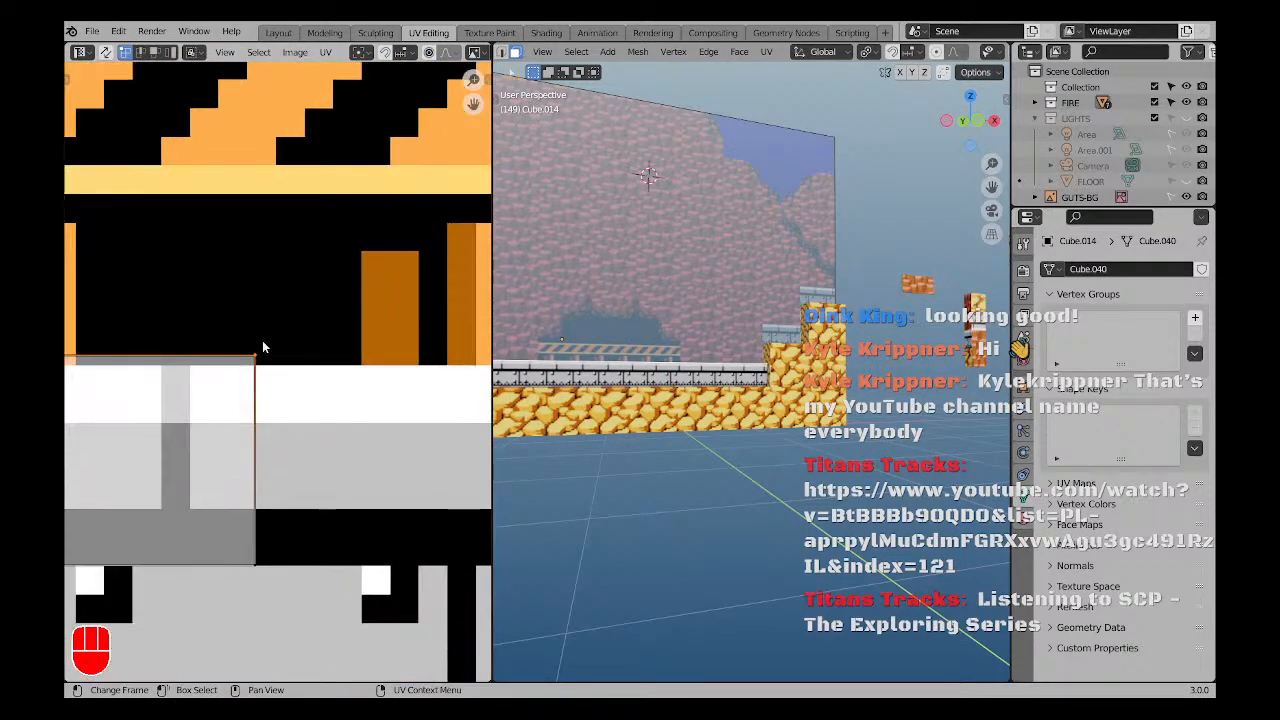
pyautogui.press('g')
pyautogui.middleClick(294, 318)
pyautogui.keyDown('shift'); pyautogui.click(289, 402); pyautogui.keyUp('shift')
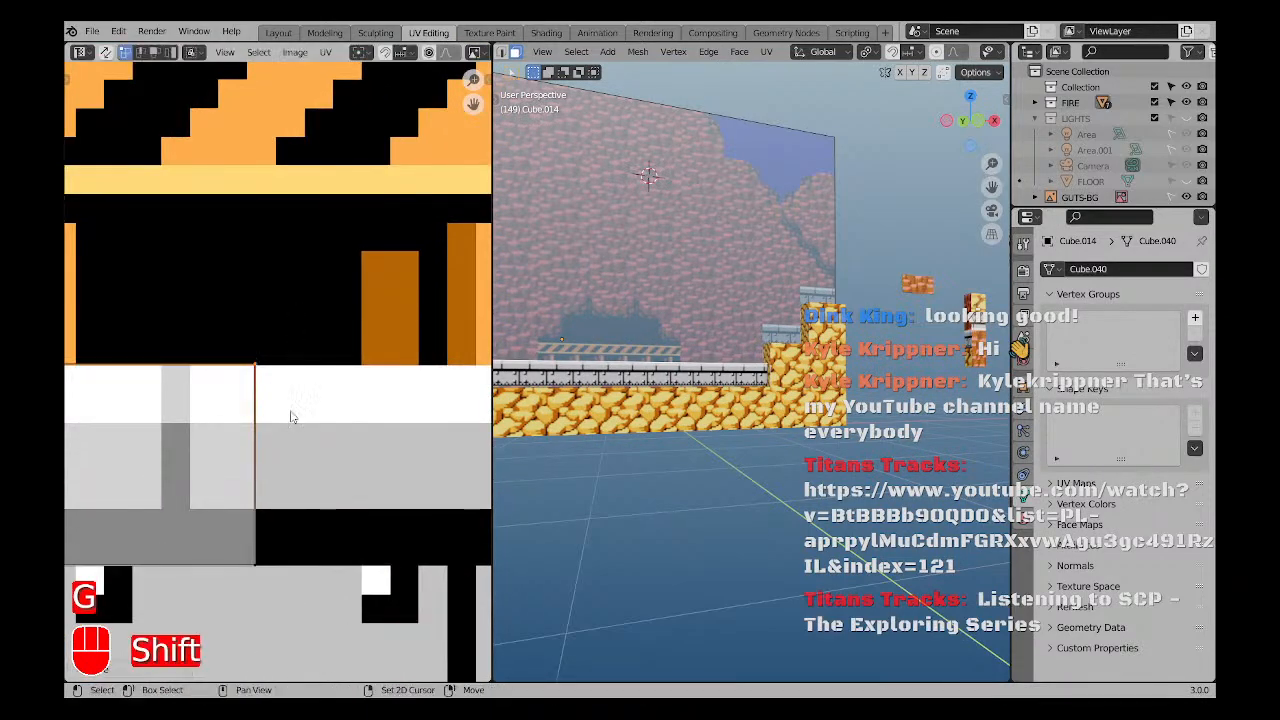
# Stretch the top face's UV island along X by moving its right edge towards the far end of the grey ledge, then deselect everything.
pyautogui.scroll(-8, 265, 405)
pyautogui.press('g')
pyautogui.middleClick(224, 343)
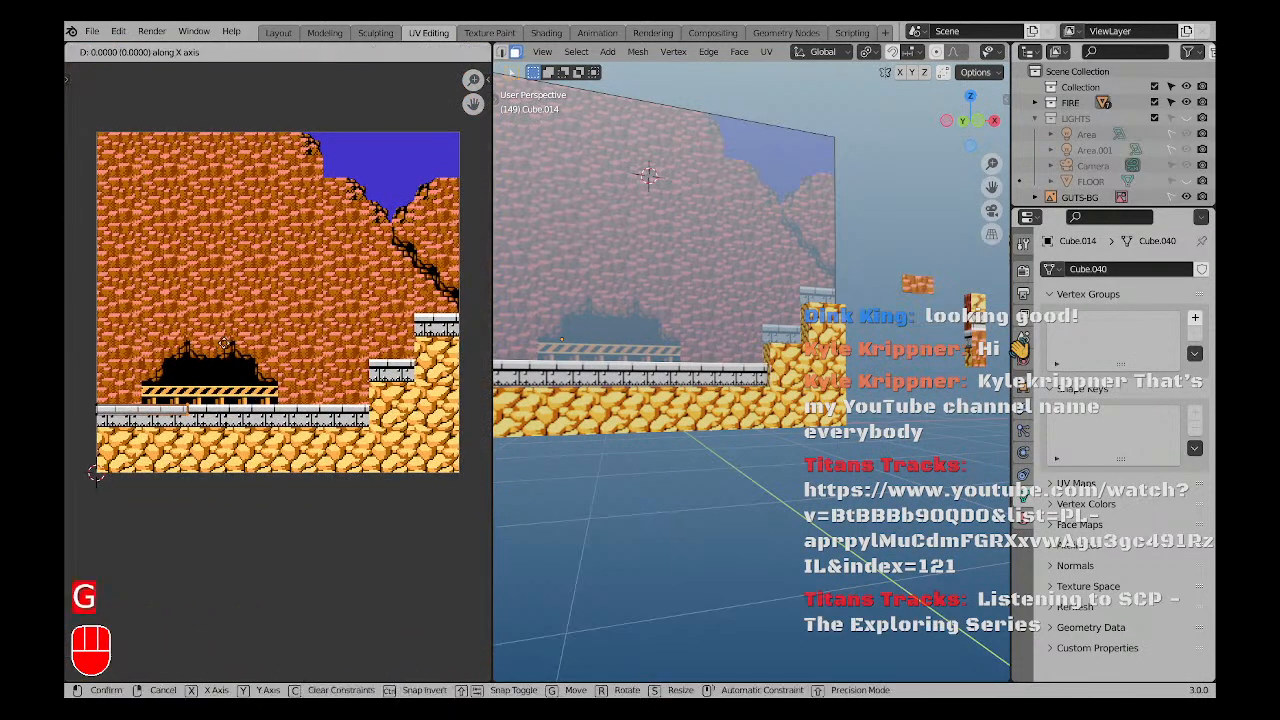
pyautogui.click(309, 335)
pyautogui.moveTo(690, 405); pyautogui.dragTo(805, 430, button='middle')
pyautogui.scroll(2, 700, 432)
pyautogui.press('a')
pyautogui.press('a')
# Reselect the ledge's top face and raise its lower UV edge along Y to exclude the black line below the bricks.
pyautogui.moveTo(620, 442); pyautogui.dragTo(638, 421, button='middle')
pyautogui.scroll(3, 271, 418)
pyautogui.click(597, 452)
pyautogui.scroll(5, 428, 424)
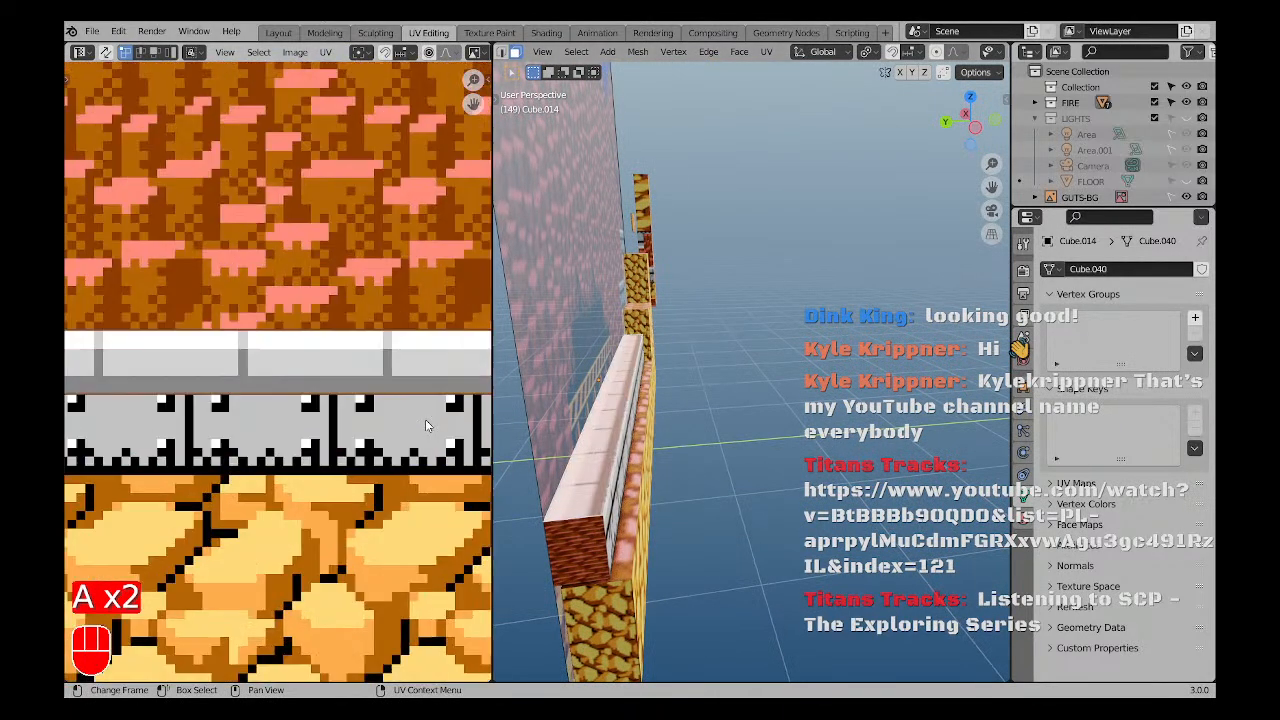
pyautogui.scroll(-6, 390, 405)
pyautogui.keyDown('shift'); pyautogui.moveTo(262, 395); pyautogui.dragTo(323, 386, button='middle'); pyautogui.keyUp('shift')
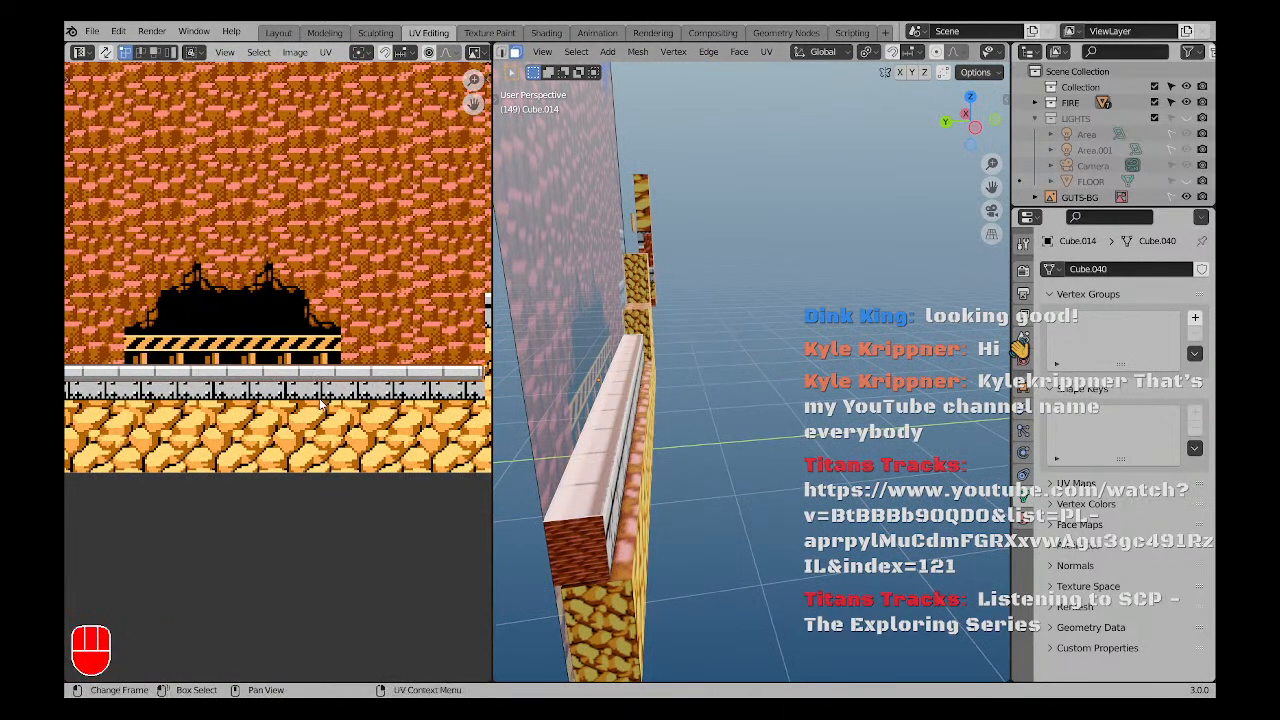
pyautogui.scroll(-1, 322, 398)
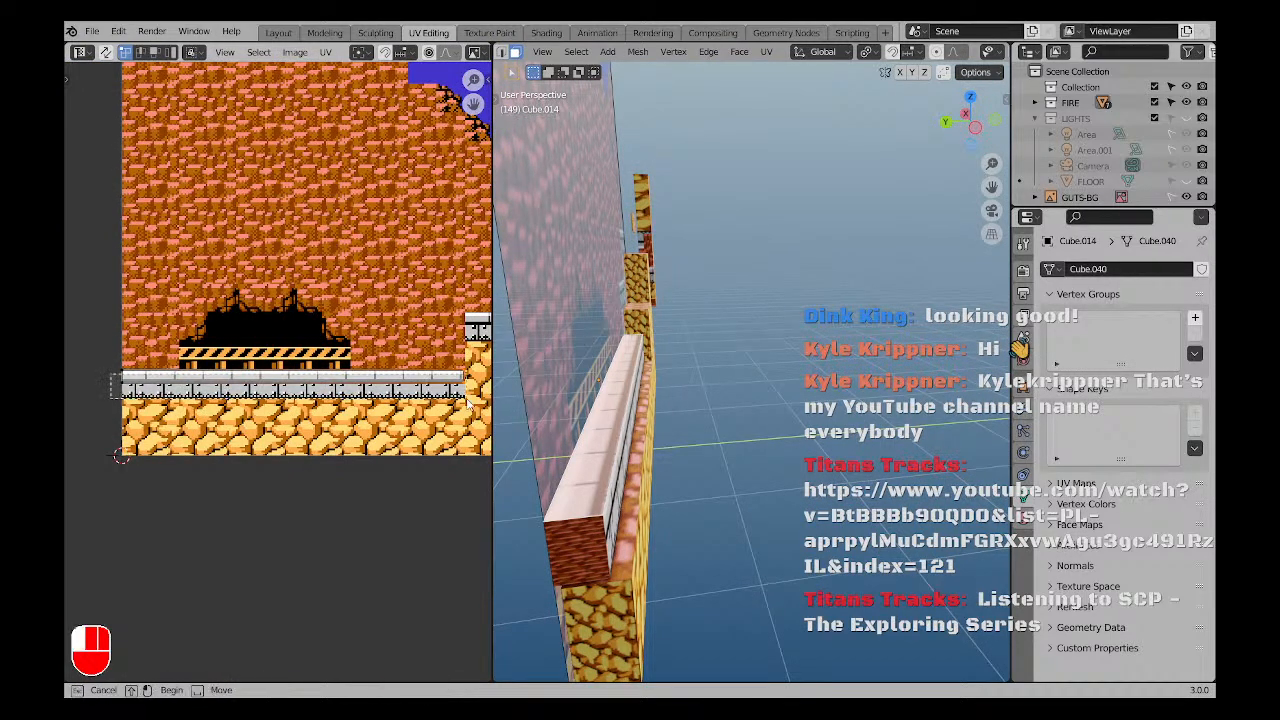
pyautogui.scroll(6, 473, 405)
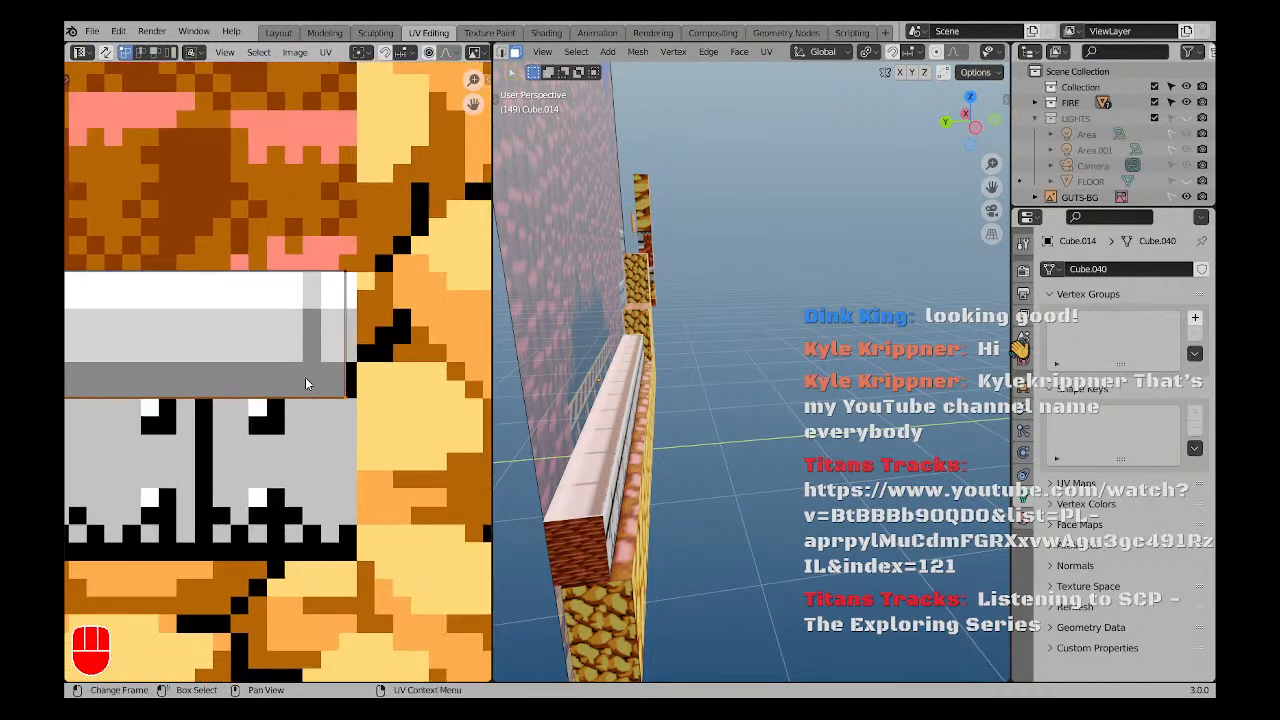
pyautogui.press('g')
pyautogui.press('x')
pyautogui.click(403, 371)
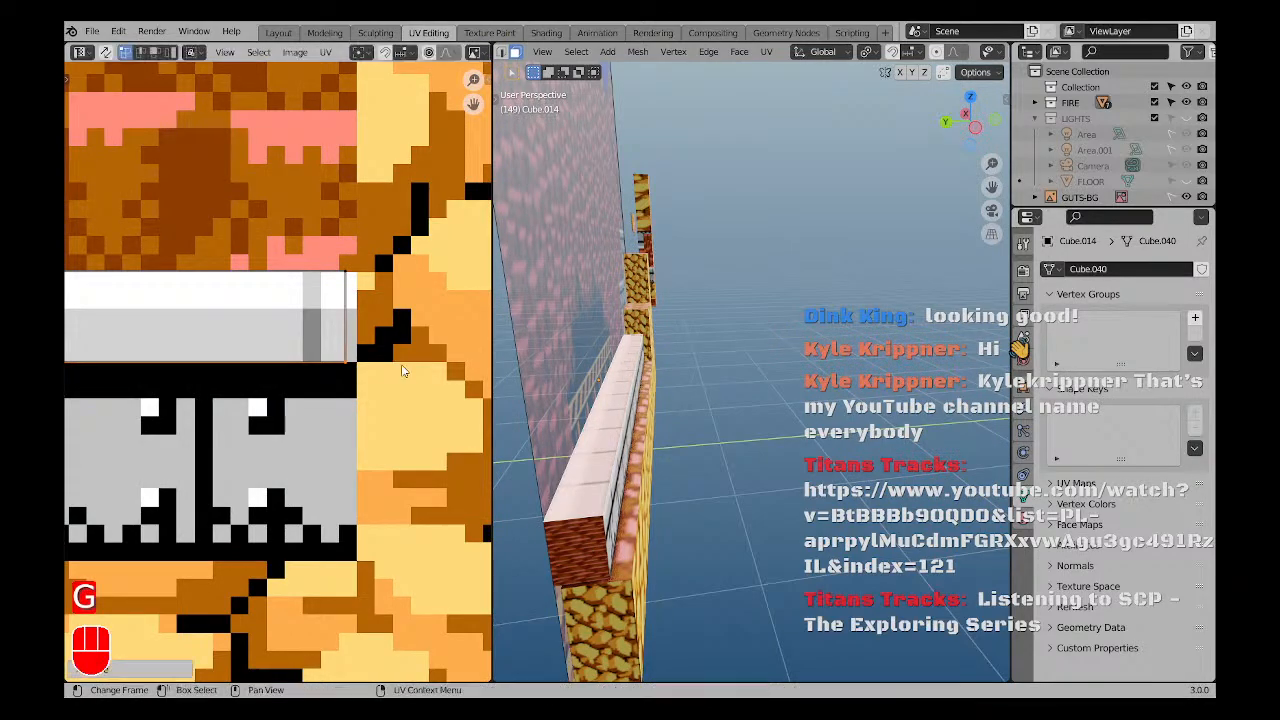
# Align the top face's right UV edge along X with the exact end of the grey ledge and clear the selection.
pyautogui.moveTo(368, 364); pyautogui.dragTo(370, 365)
pyautogui.press('g')
pyautogui.middleClick(375, 360)
pyautogui.click(380, 361)
pyautogui.press('a')
pyautogui.press('a')
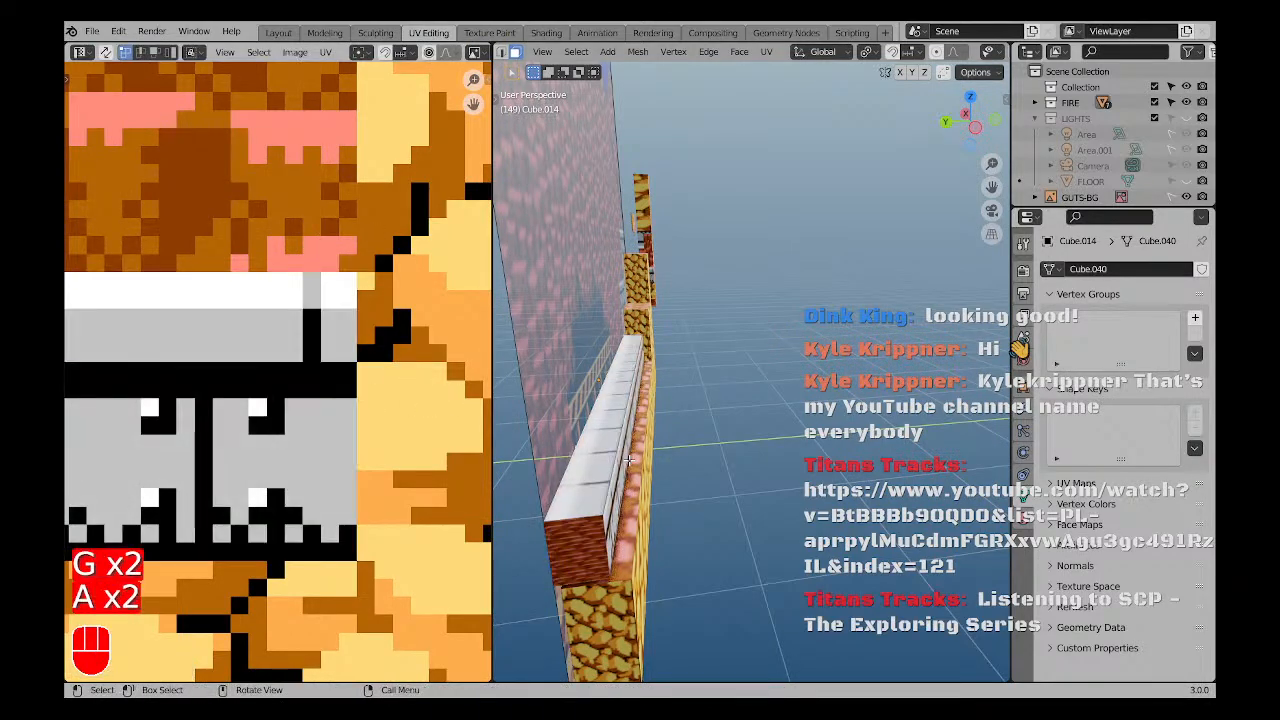
# Select the near end face of the ledge and move its UV island down over the grey brick ledge in the texture.
pyautogui.moveTo(632, 458); pyautogui.dragTo(1012, 438, button='middle')
pyautogui.scroll(-2, 880, 395)
pyautogui.keyDown('shift'); pyautogui.moveTo(880, 395); pyautogui.dragTo(825, 410, button='middle'); pyautogui.keyUp('shift')
pyautogui.moveTo(570, 405); pyautogui.dragTo(680, 395, button='middle')
pyautogui.keyDown('shift'); pyautogui.moveTo(593, 380); pyautogui.dragTo(673, 457, button='middle'); pyautogui.keyUp('shift')
pyautogui.scroll(-8, 230, 214)
pyautogui.press('a')
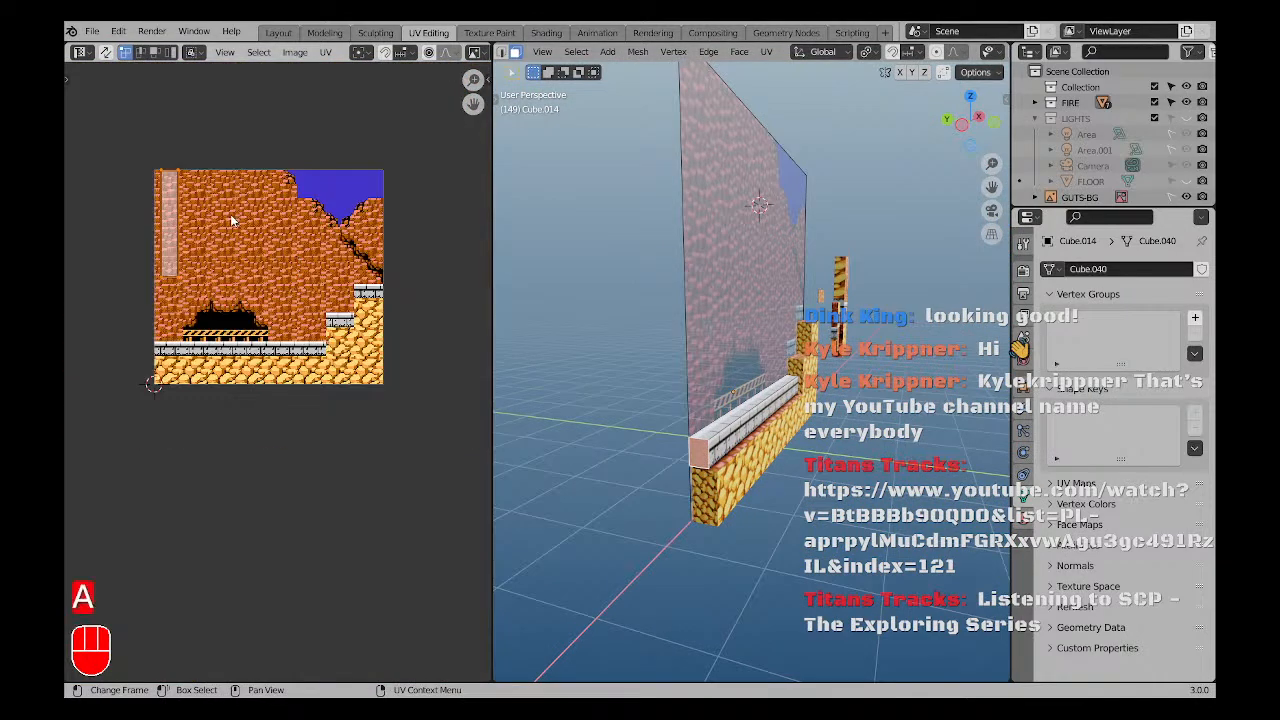
pyautogui.press('g')
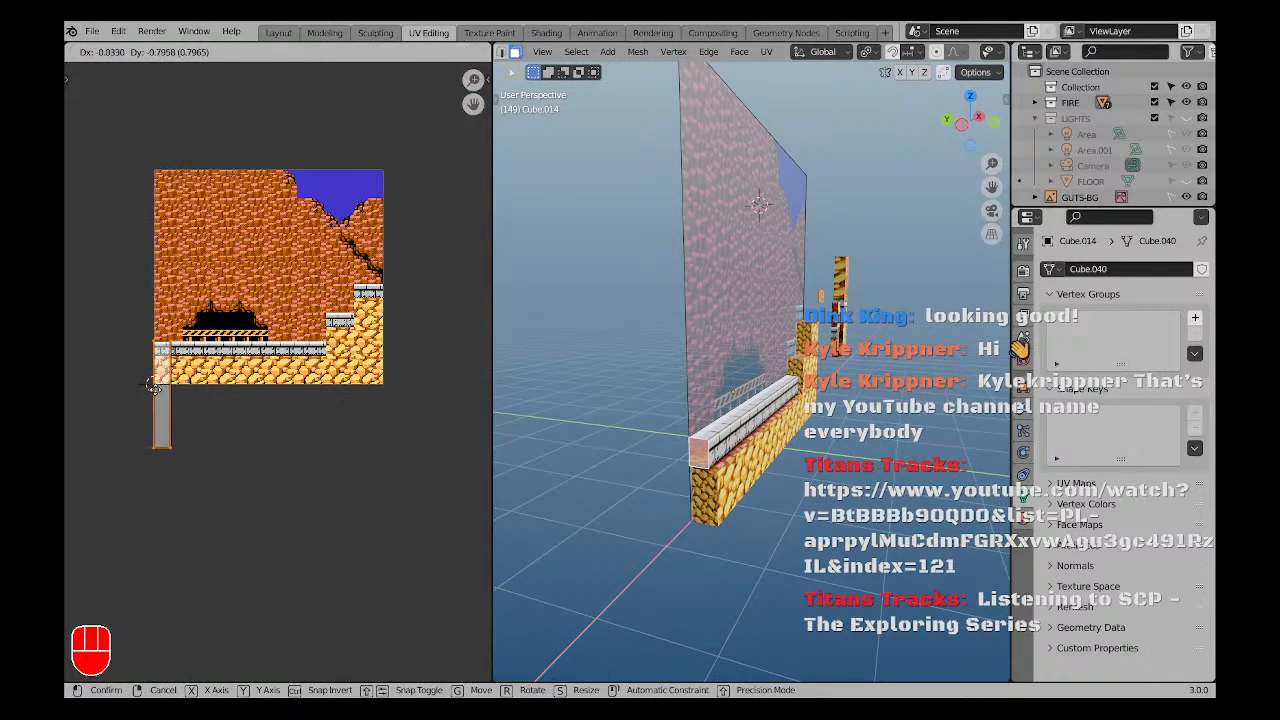
pyautogui.click(205, 380)
pyautogui.scroll(1, 204, 380)
pyautogui.scroll(5, 208, 365)
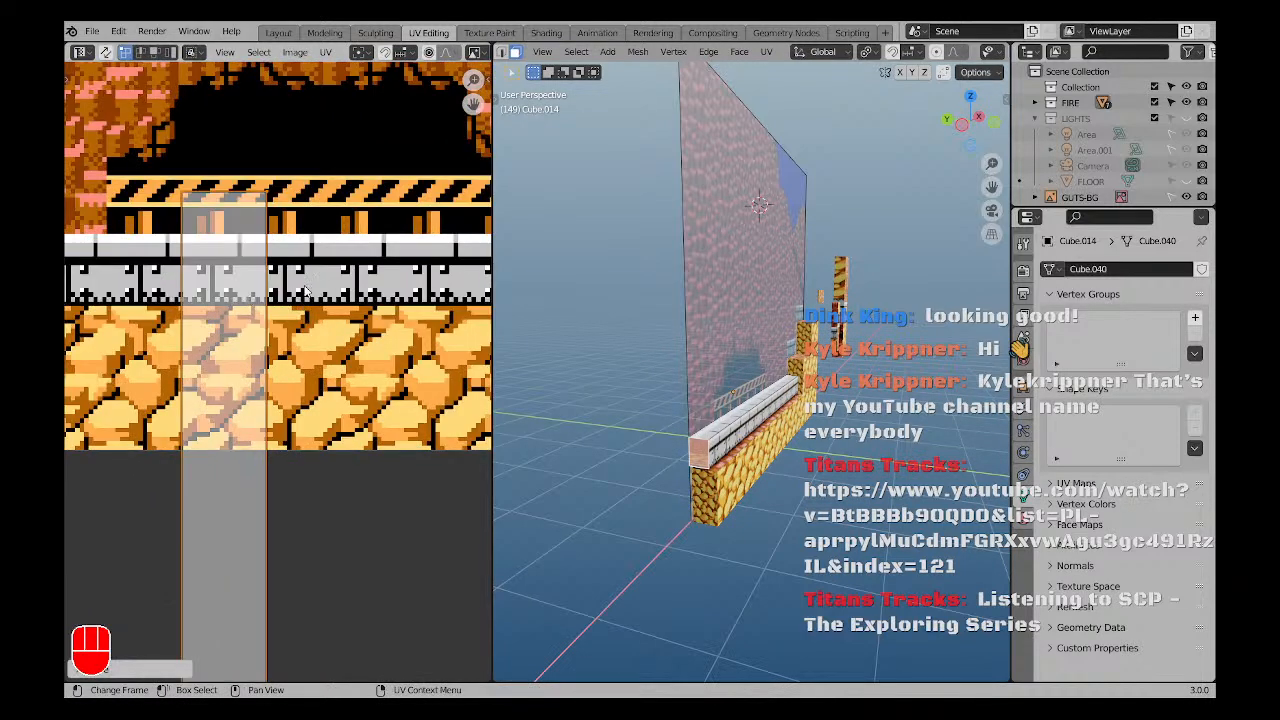
pyautogui.press('s')
pyautogui.press('x')
pyautogui.rightClick(388, 272)
# Shrink the end face's UV island vertically to about the ledge's height and place it over the grey bricks.
pyautogui.press('s')
pyautogui.press('g')
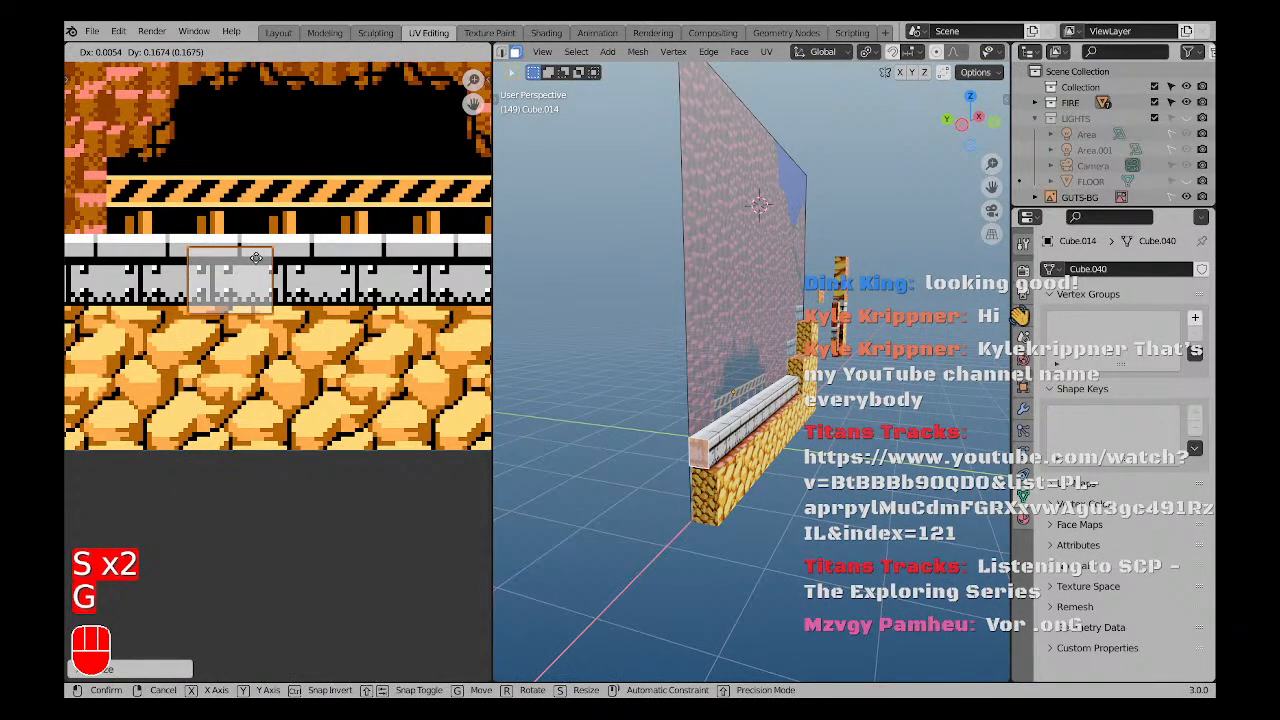
pyautogui.click(261, 248)
pyautogui.scroll(5, 672, 465)
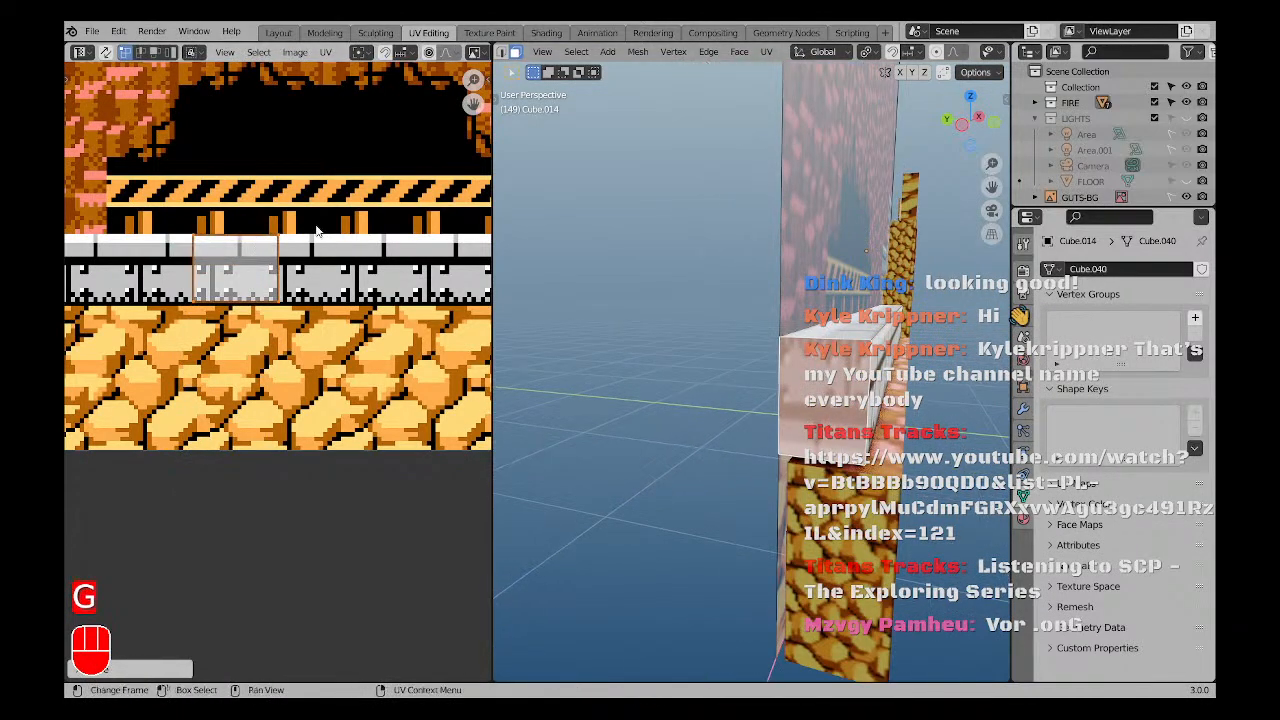
# Rotate the end face's UV island by 180° and move it along X to the left end of the grey ledge.
pyautogui.press('r')
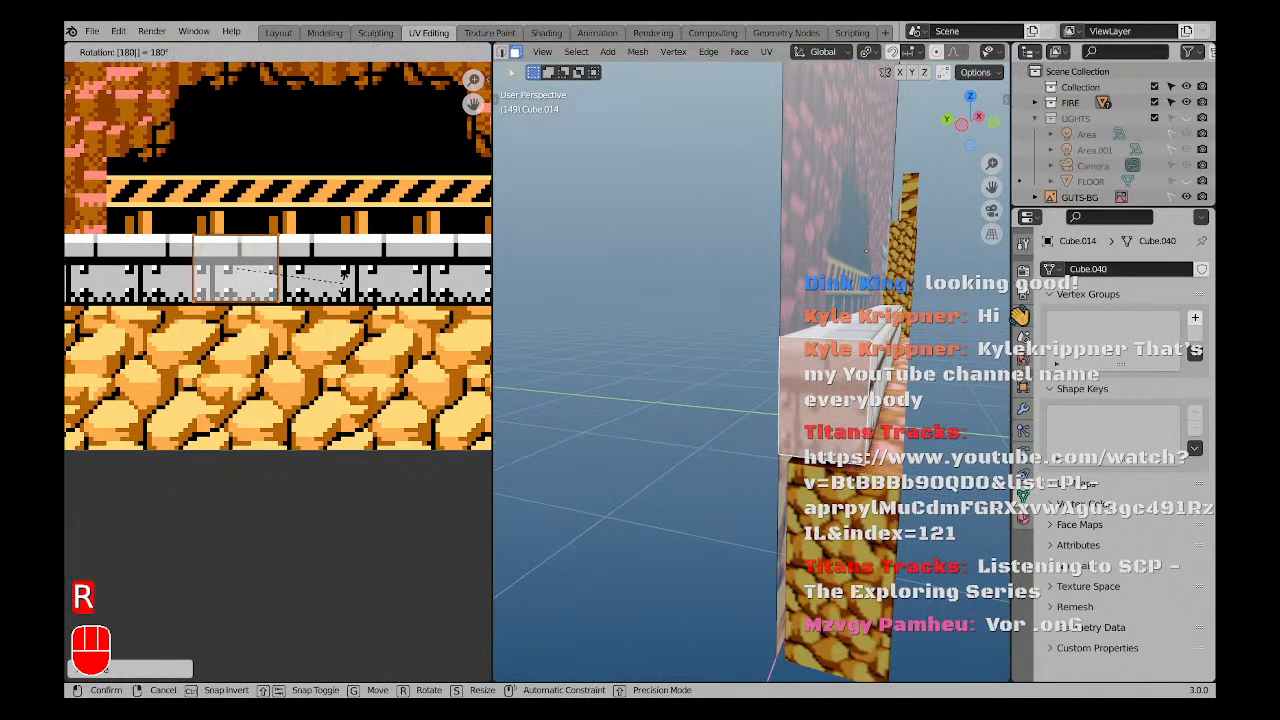
pyautogui.click(343, 277)
pyautogui.scroll(-3, 343, 288)
pyautogui.scroll(1, 273, 277)
pyautogui.press('g')
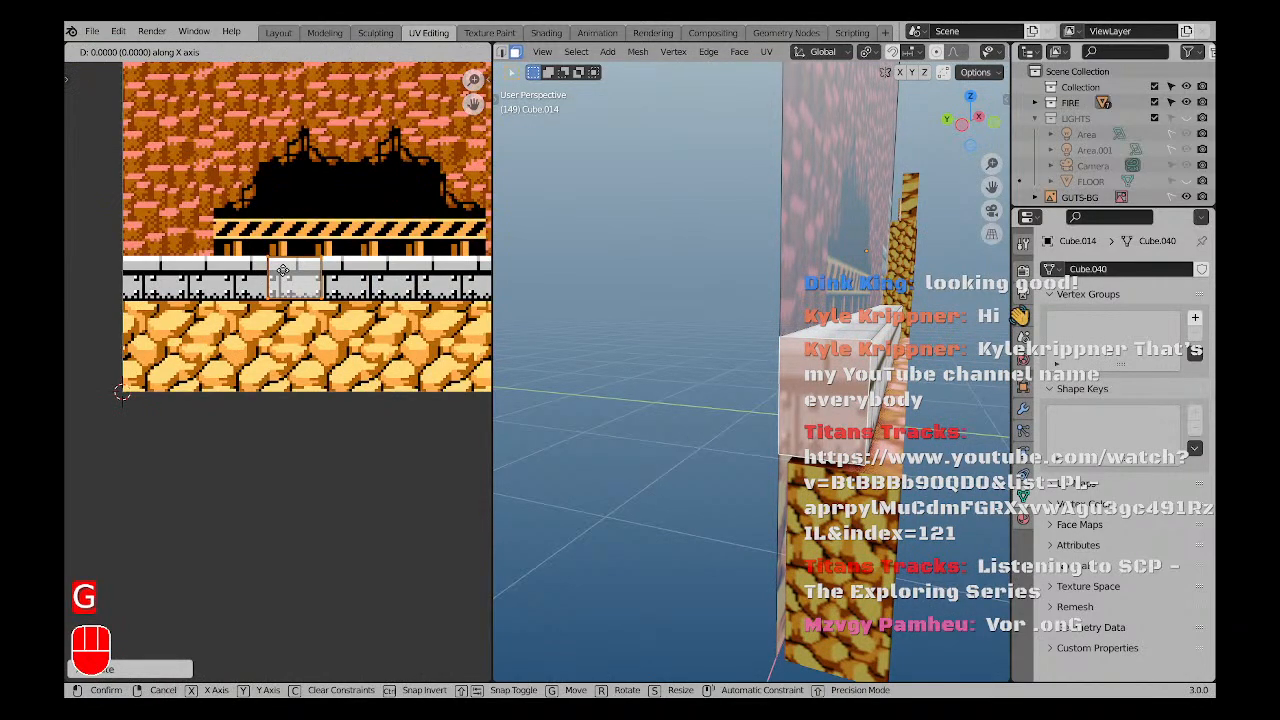
pyautogui.scroll(3, 138, 273)
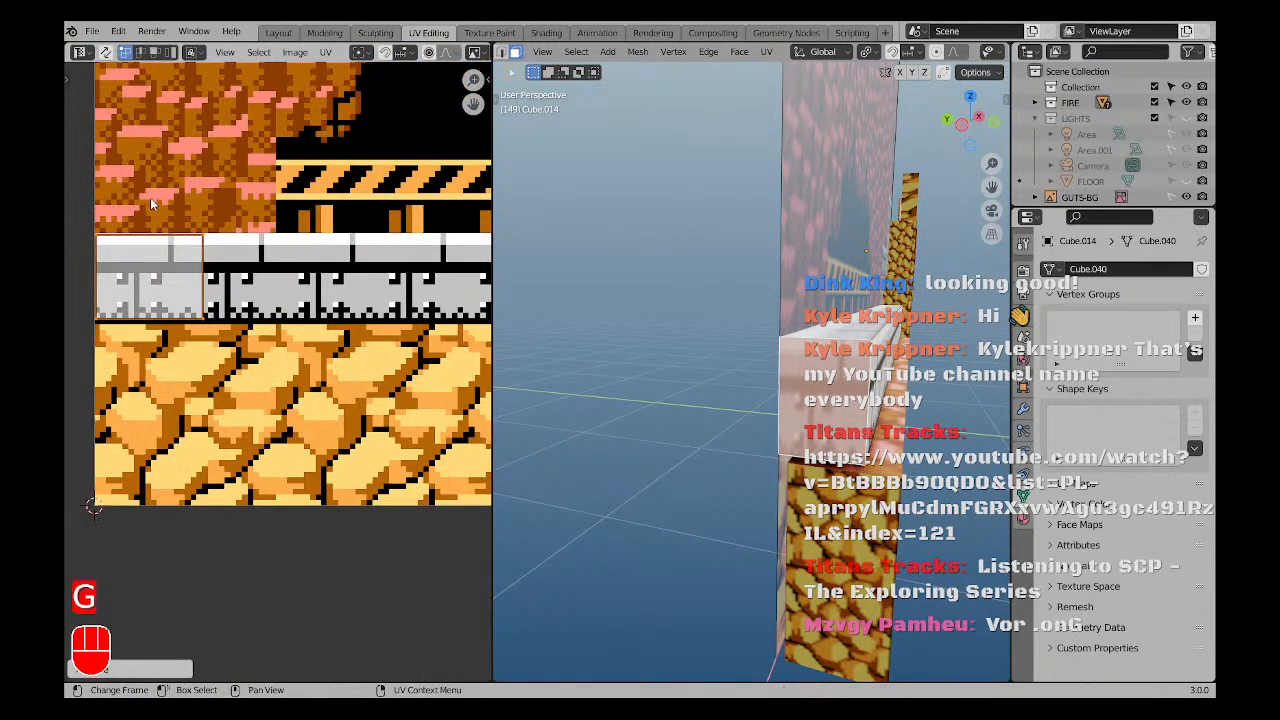
# Move the end face's right UV edge along X to the first brick joint in the grey ledge's upper row.
pyautogui.press('g')
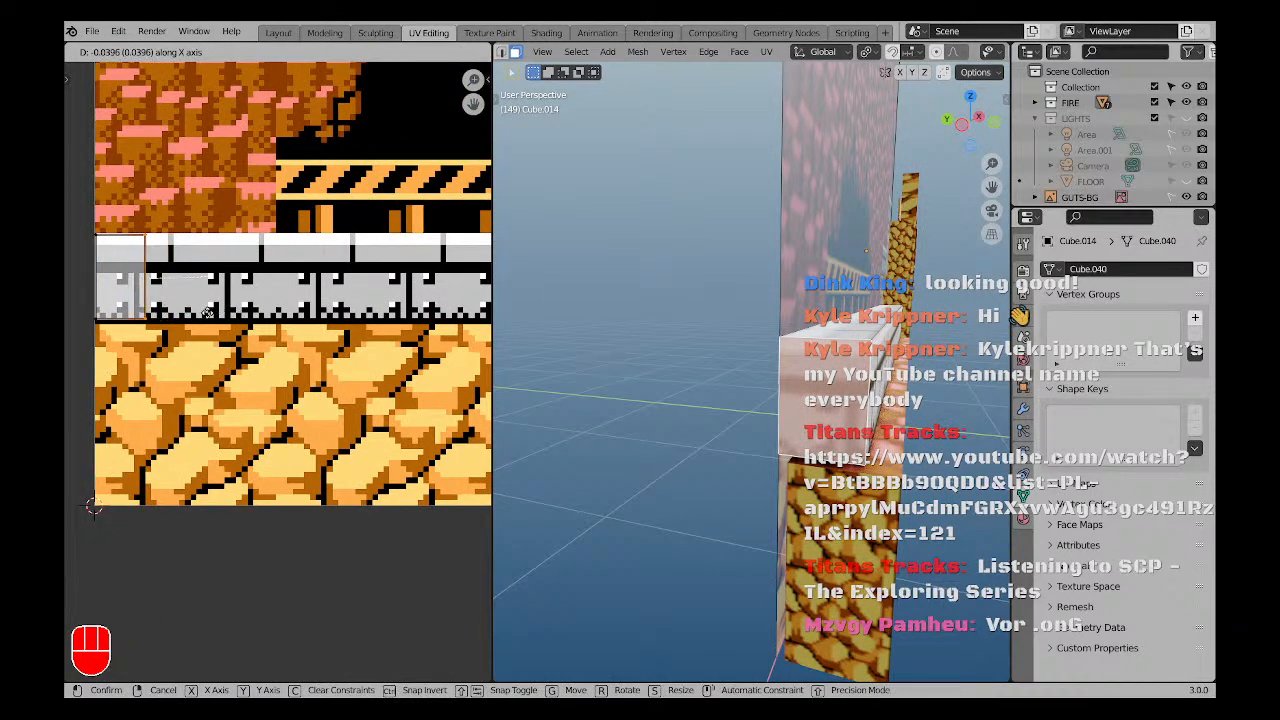
pyautogui.press('y')
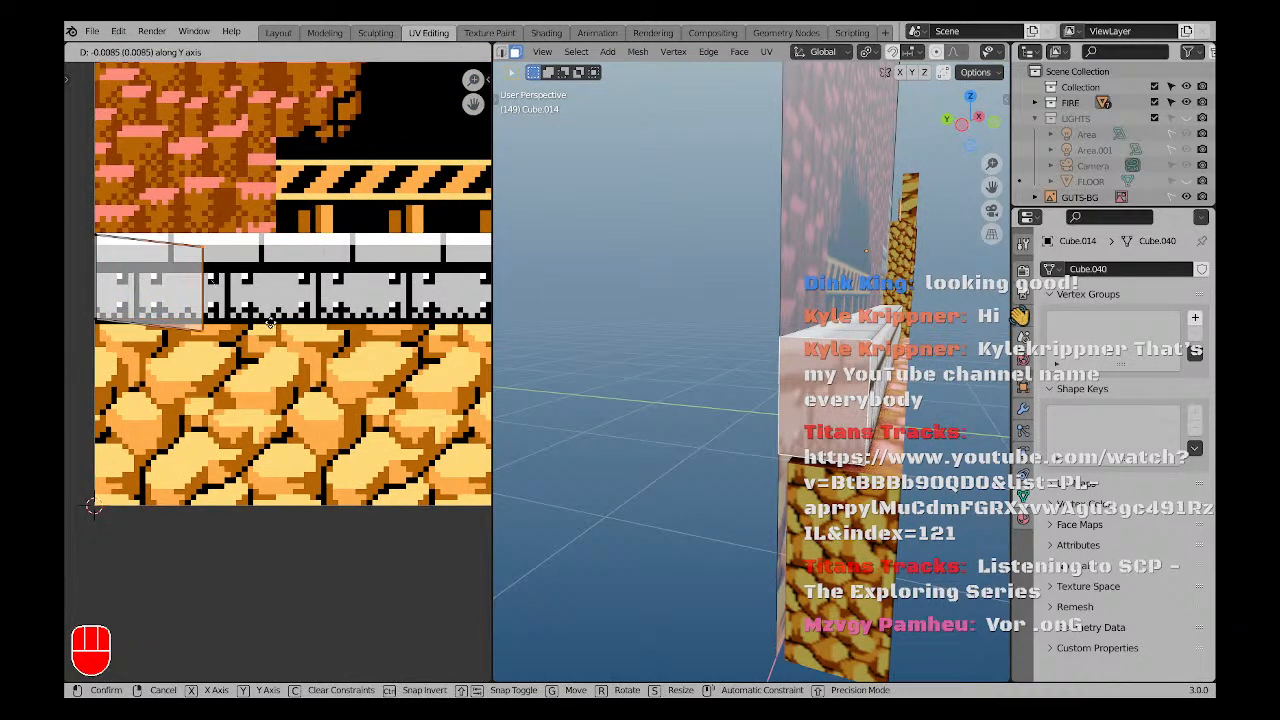
pyautogui.press('x')
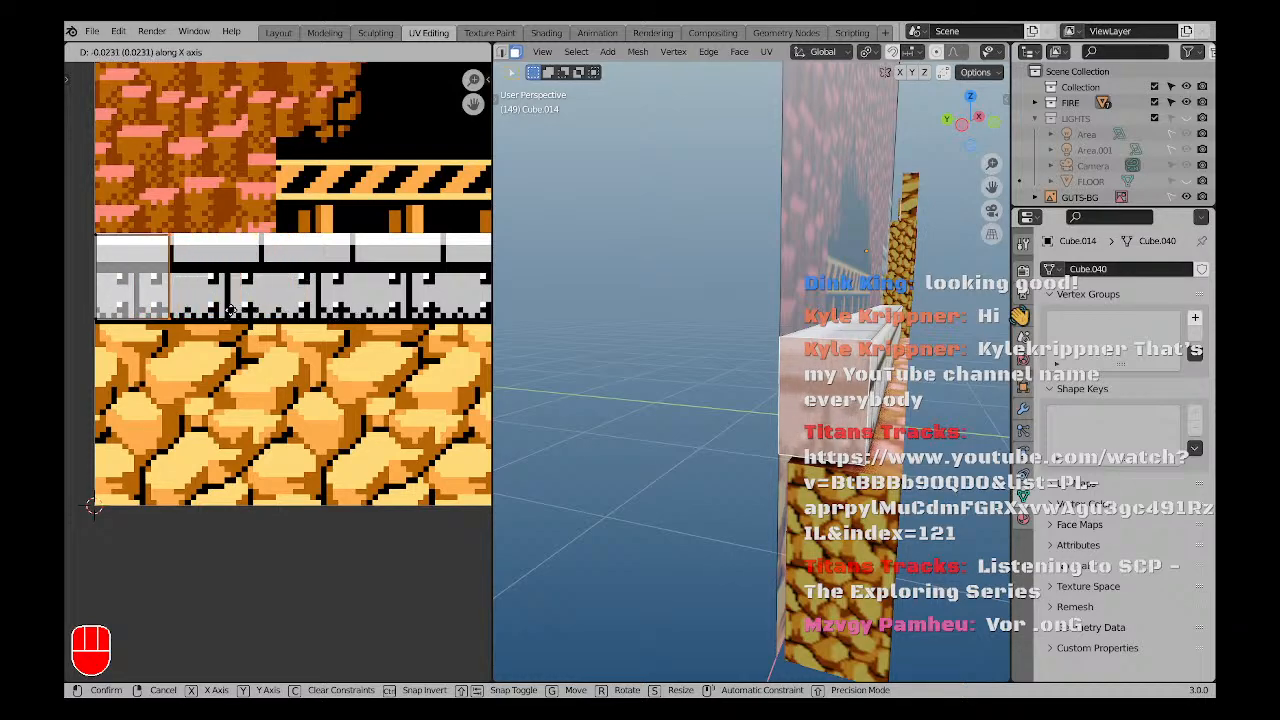
pyautogui.click(229, 315)
# Clear the ledge's mesh selection and save the file.
pyautogui.moveTo(830, 386); pyautogui.dragTo(749, 419, button='middle')
pyautogui.scroll(4, 745, 405)
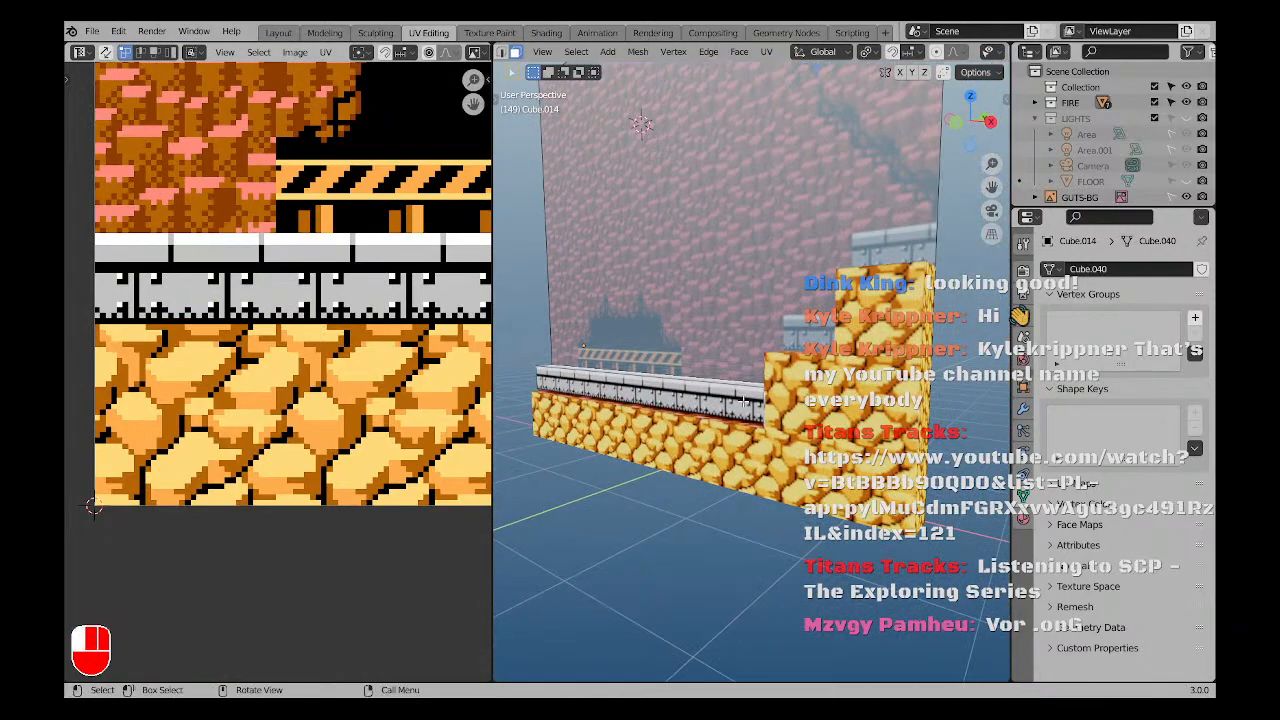
pyautogui.click(744, 402)
pyautogui.press('x')
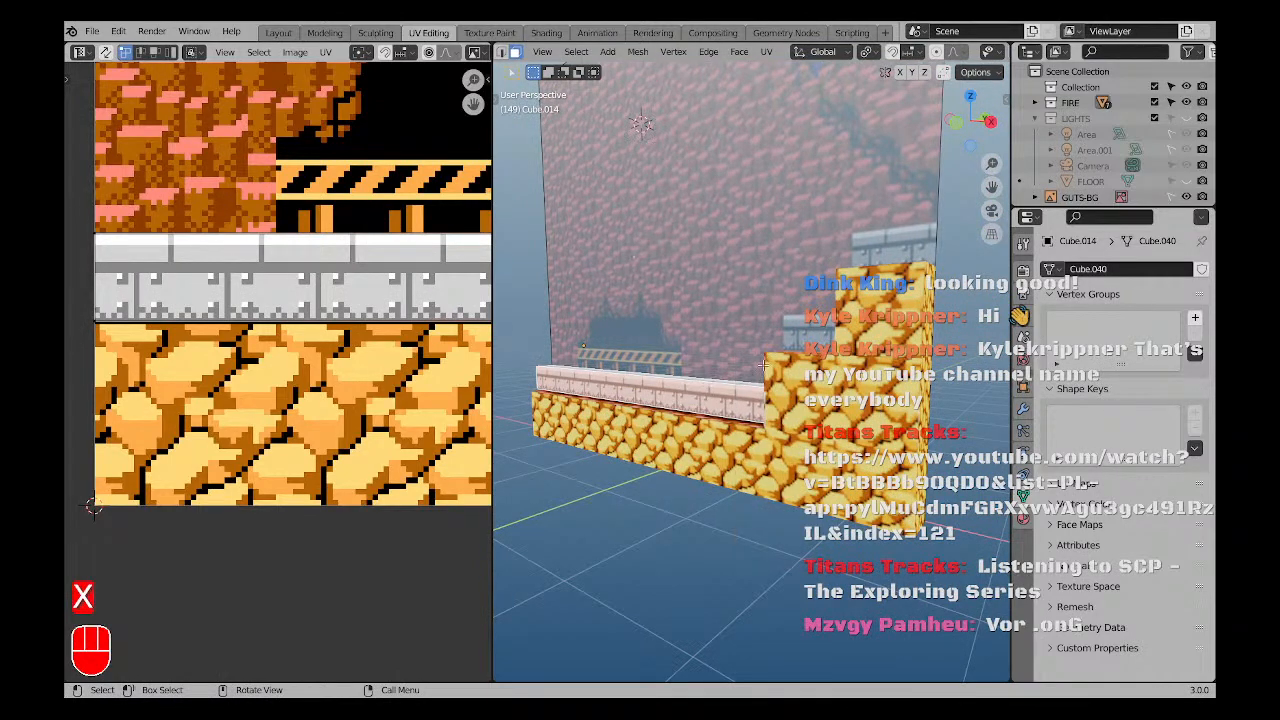
pyautogui.press('a')
pyautogui.press('a')
pyautogui.hotkey('ctrl', 's')
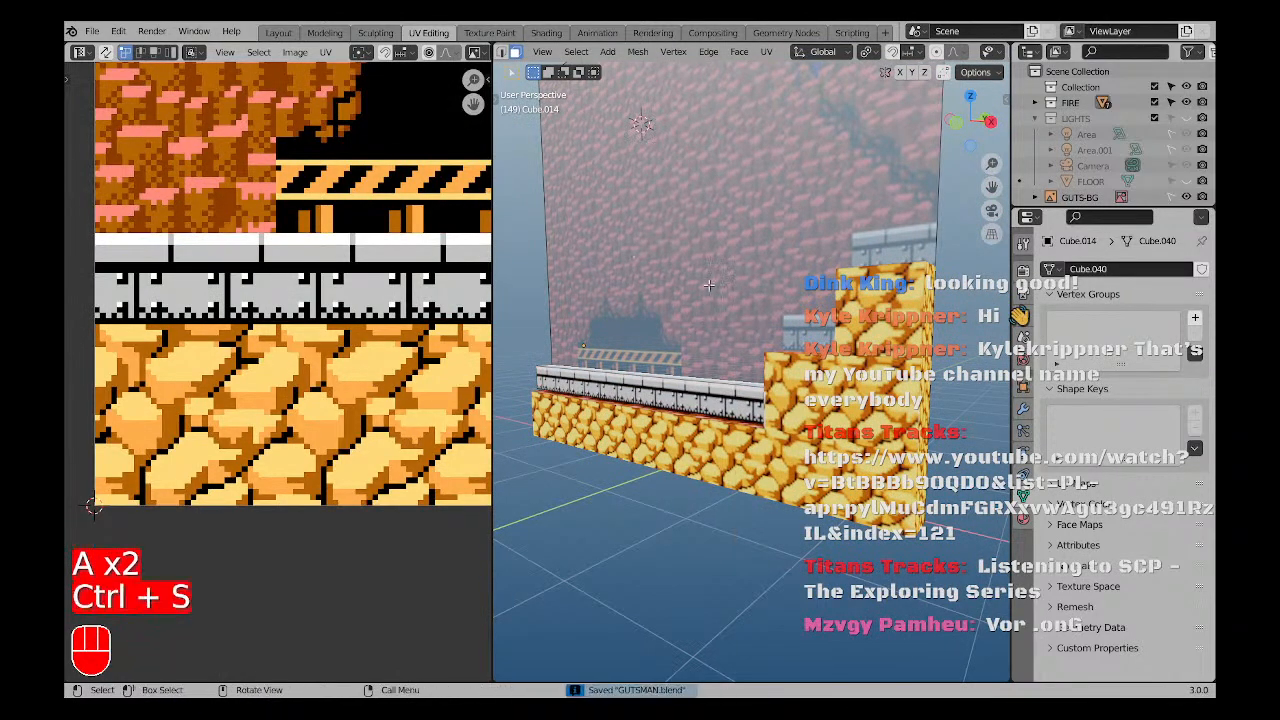
# Select the ledge's other end face, rotate its UV island by 180° and shorten the island along Y to about the ledge's height.
pyautogui.scroll(-5, 938, 56)
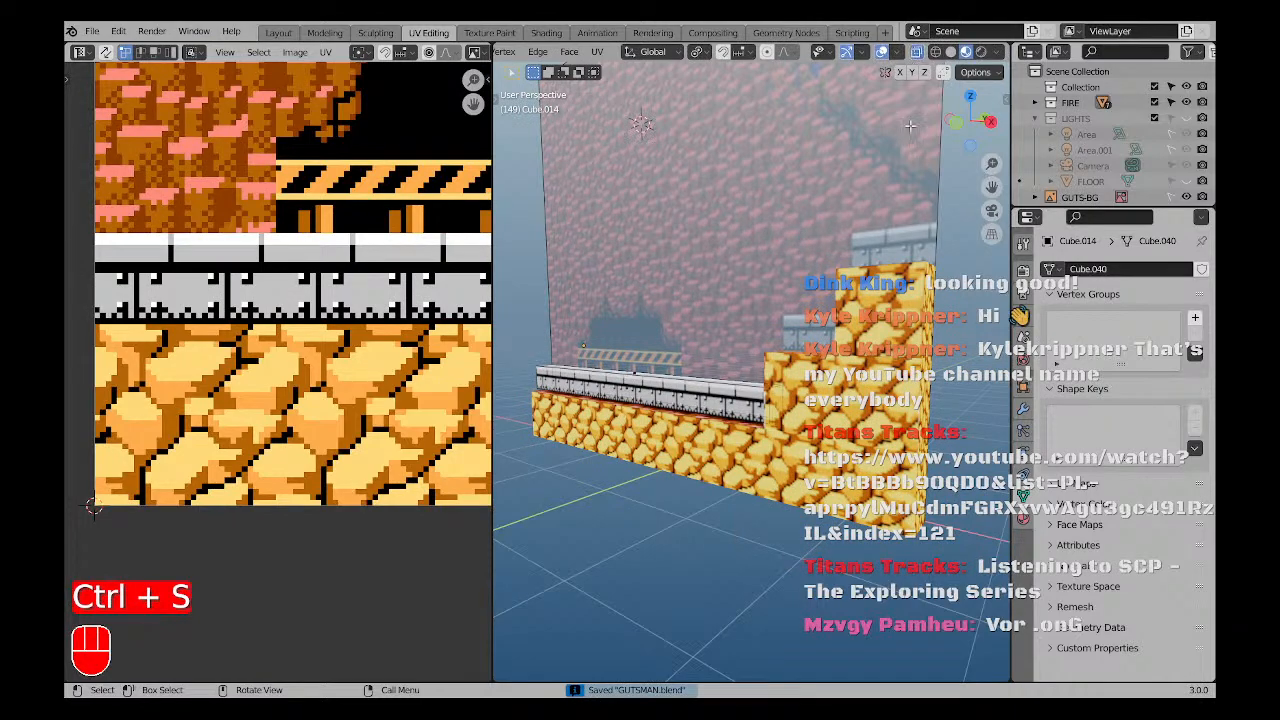
pyautogui.moveTo(910, 125); pyautogui.dragTo(784, 398, button='middle')
pyautogui.scroll(-8, 321, 281)
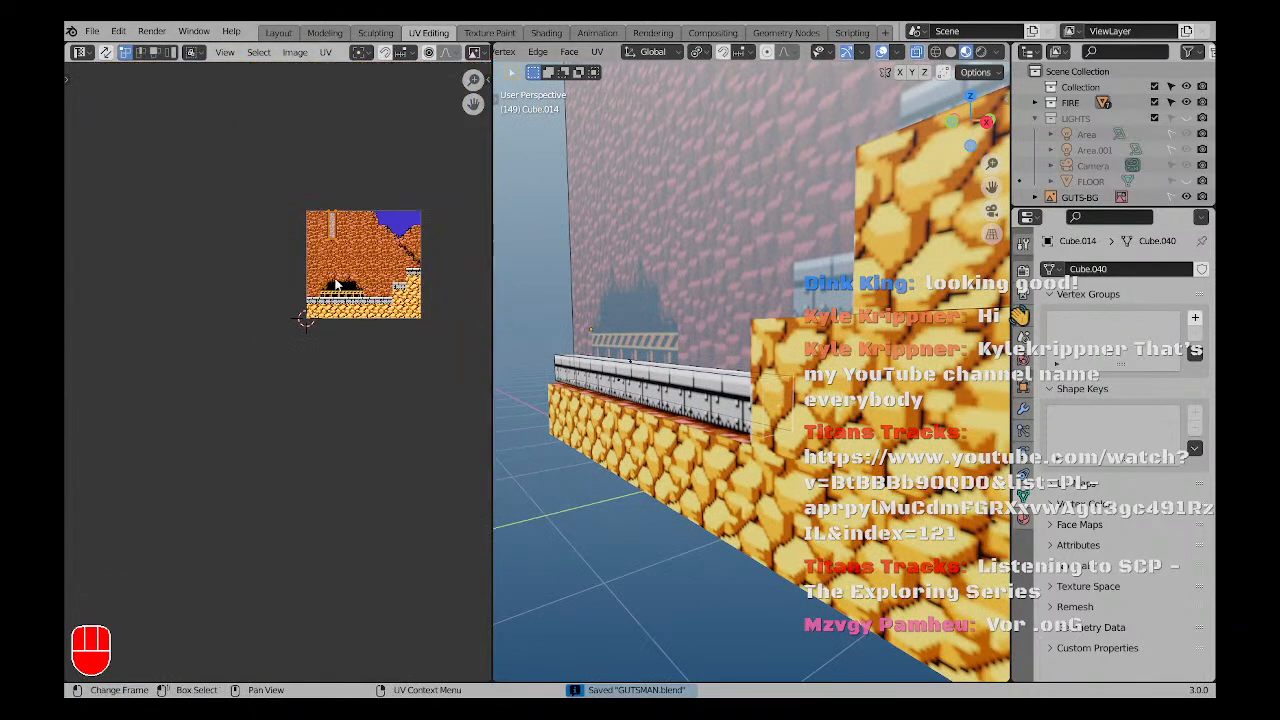
pyautogui.scroll(4, 261, 230)
pyautogui.press('a')
pyautogui.write('r18')
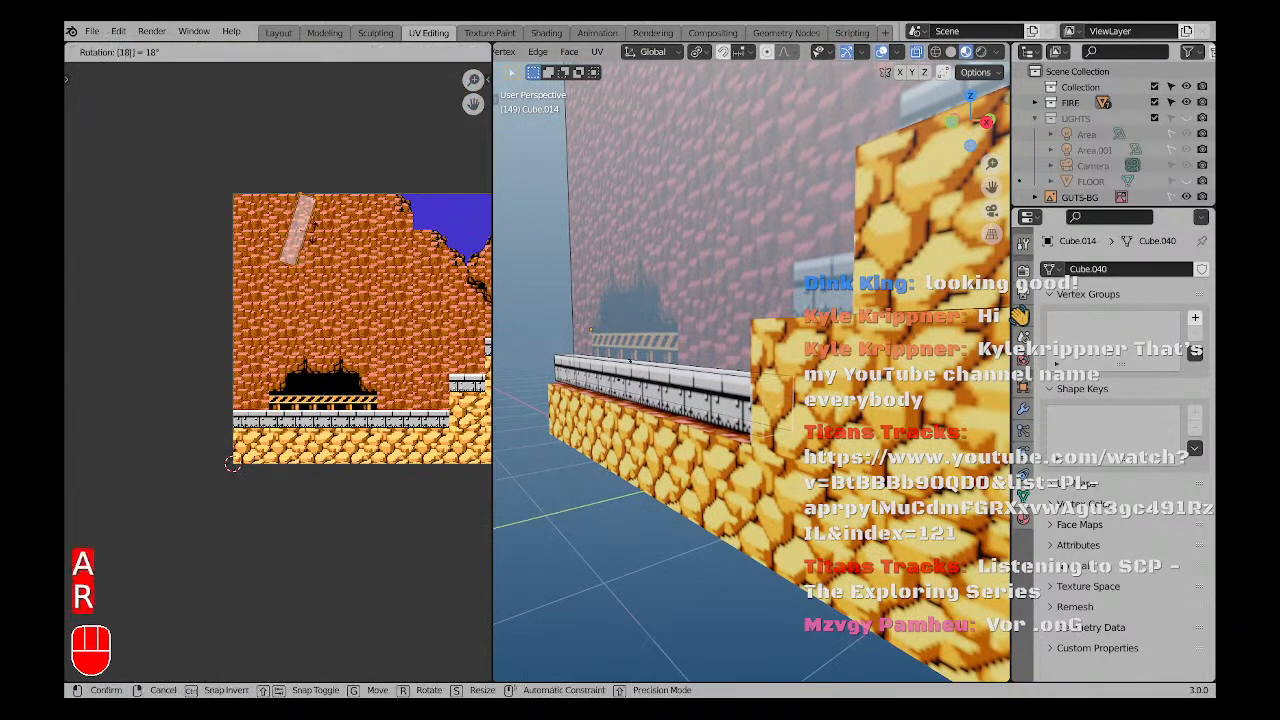
pyautogui.write('0')
pyautogui.press('Return')
pyautogui.scroll(1, 313, 238)
pyautogui.press('g')
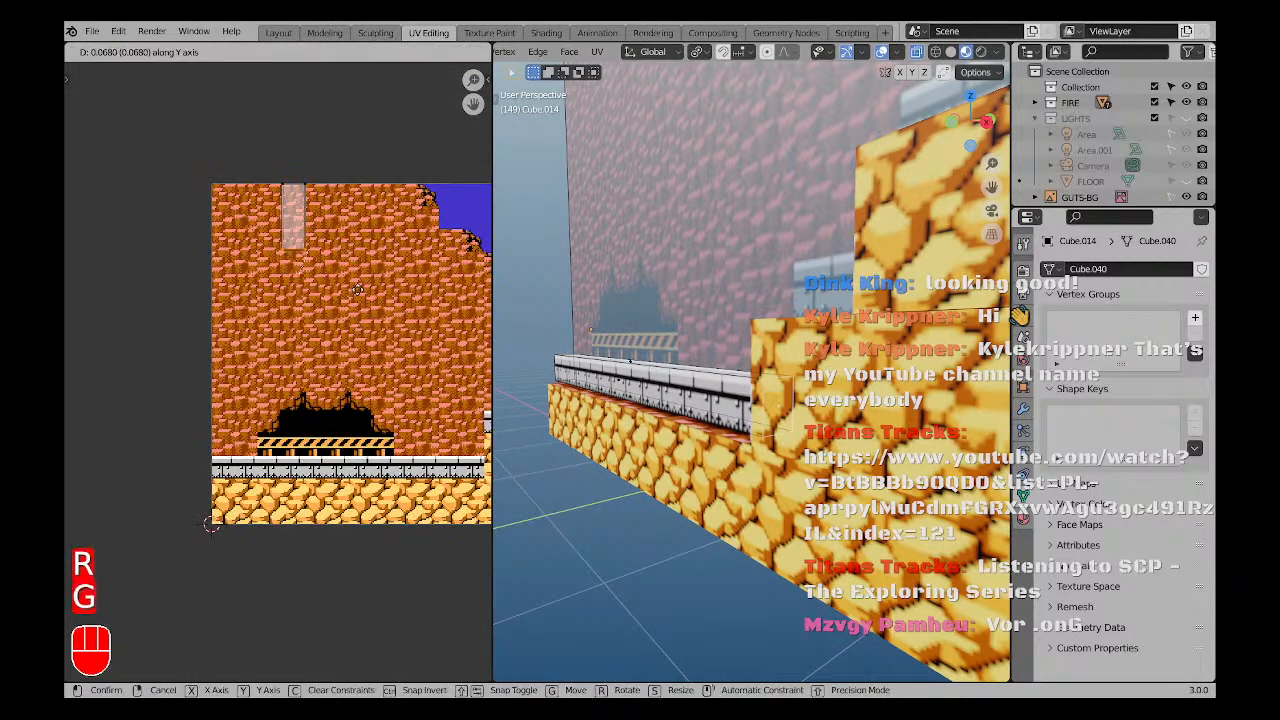
# Place the UV island over the left end of the grey ledge and extend its right edge along X to the second brick joint.
pyautogui.press('g')
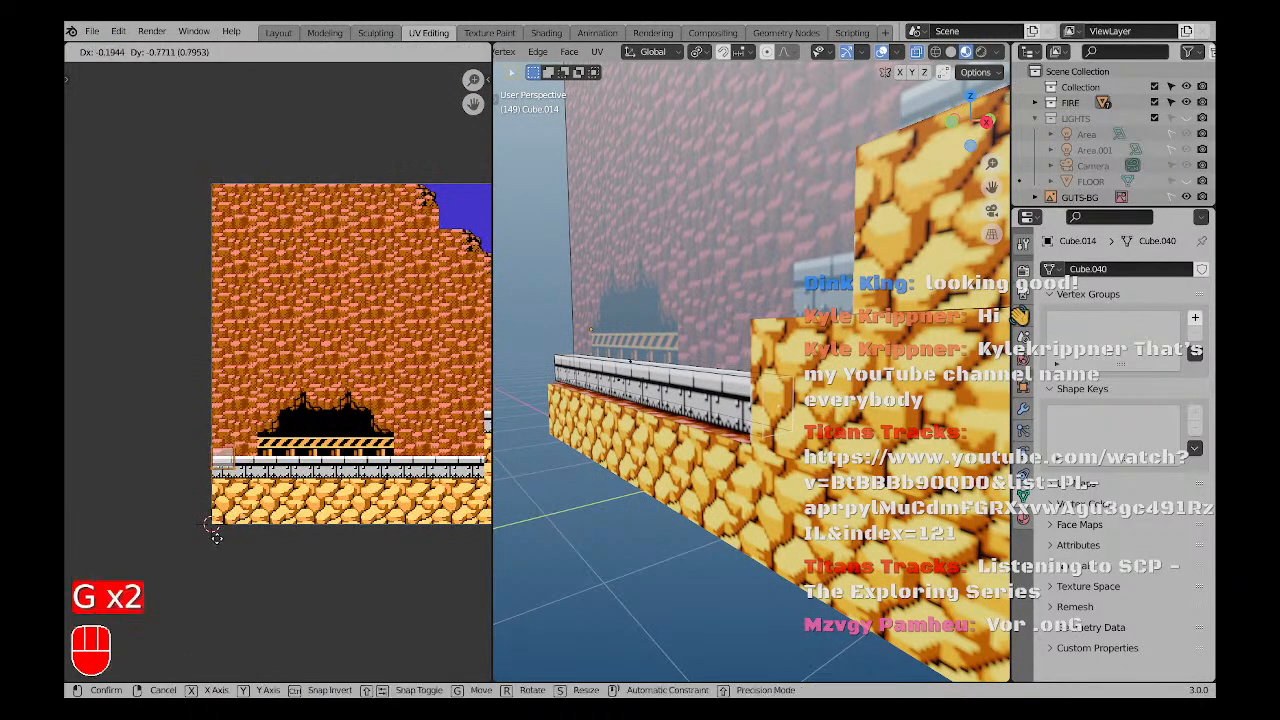
pyautogui.scroll(4, 213, 560)
pyautogui.press('g')
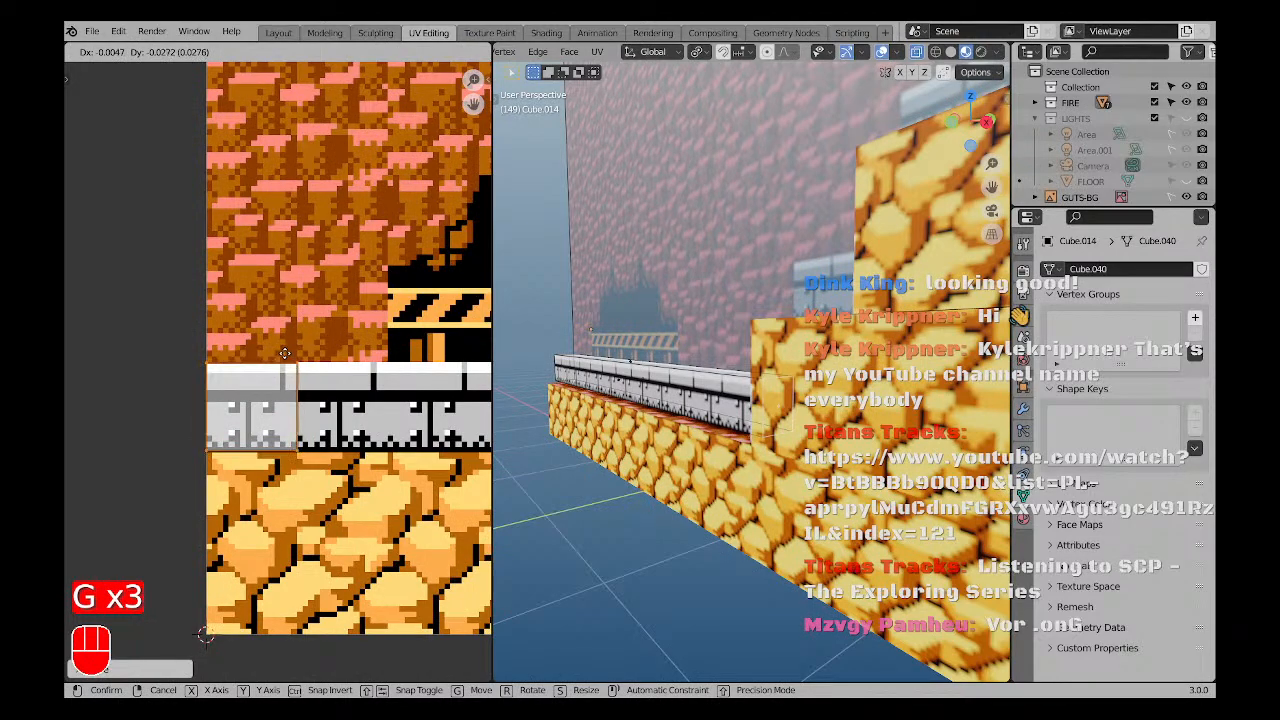
pyautogui.click(284, 353)
pyautogui.scroll(-1, 345, 492)
pyautogui.press('g')
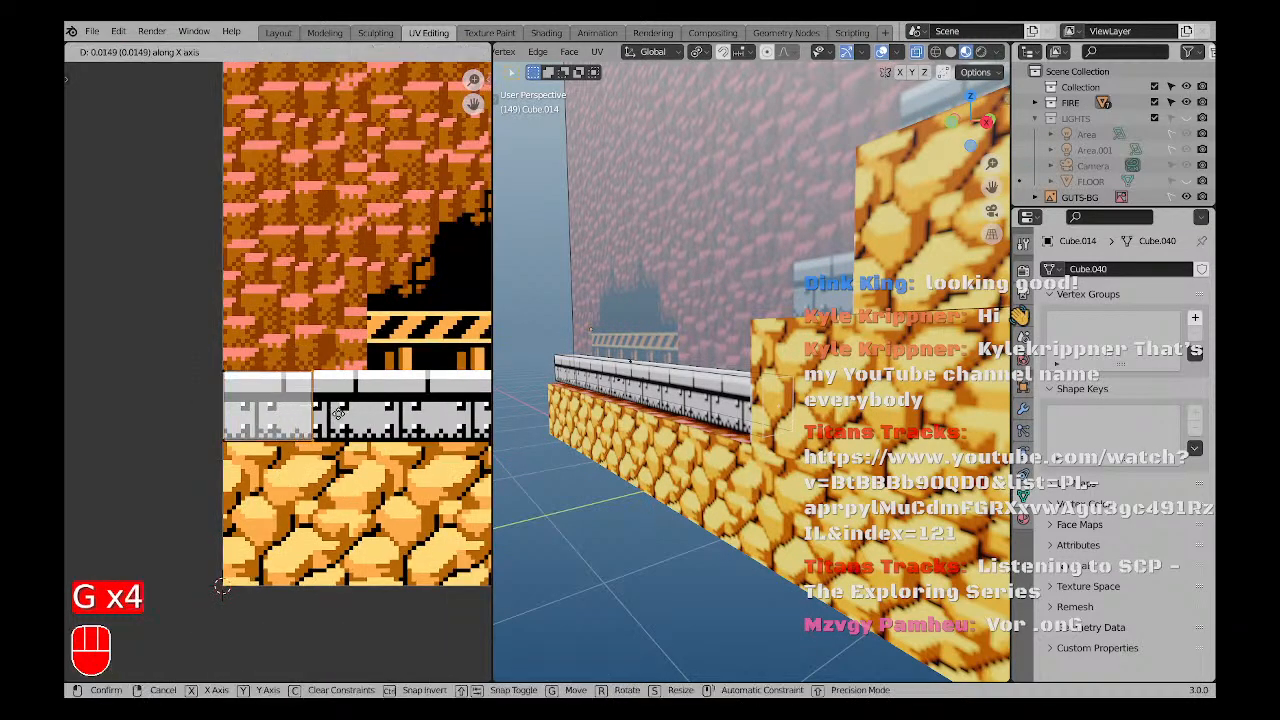
pyautogui.click(381, 416)
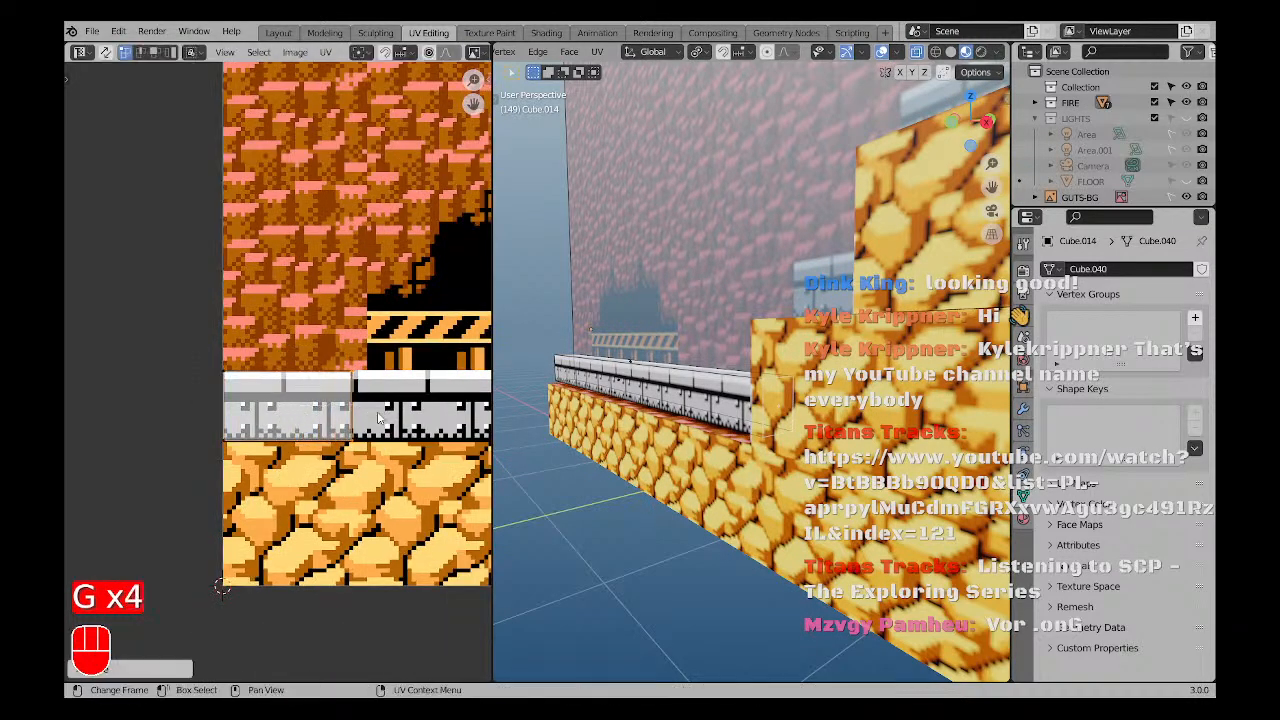
# Clear the selection and switch the viewport to Solid shading and back to Material Preview.
pyautogui.scroll(-3, 320, 411)
pyautogui.press('a')
pyautogui.press('a')
pyautogui.scroll(-5, 663, 374)
pyautogui.moveTo(663, 374); pyautogui.dragTo(715, 391, button='middle')
pyautogui.press('z')
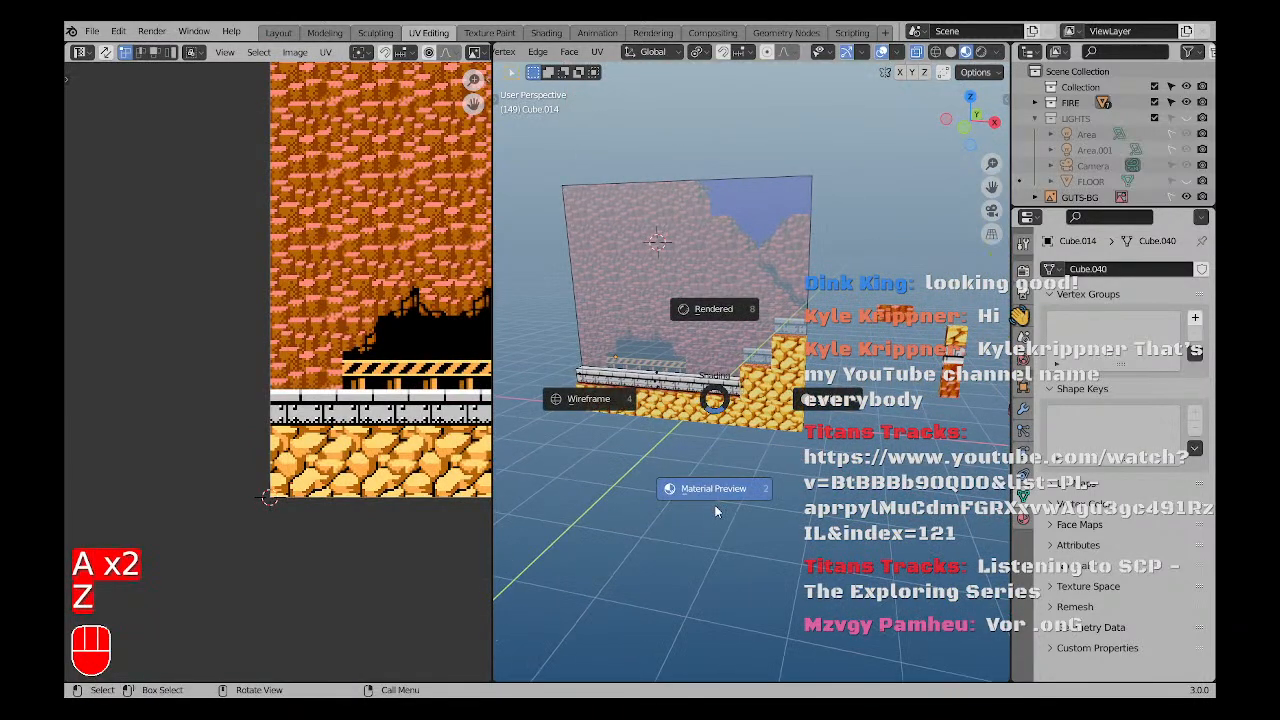
pyautogui.click(951, 52)
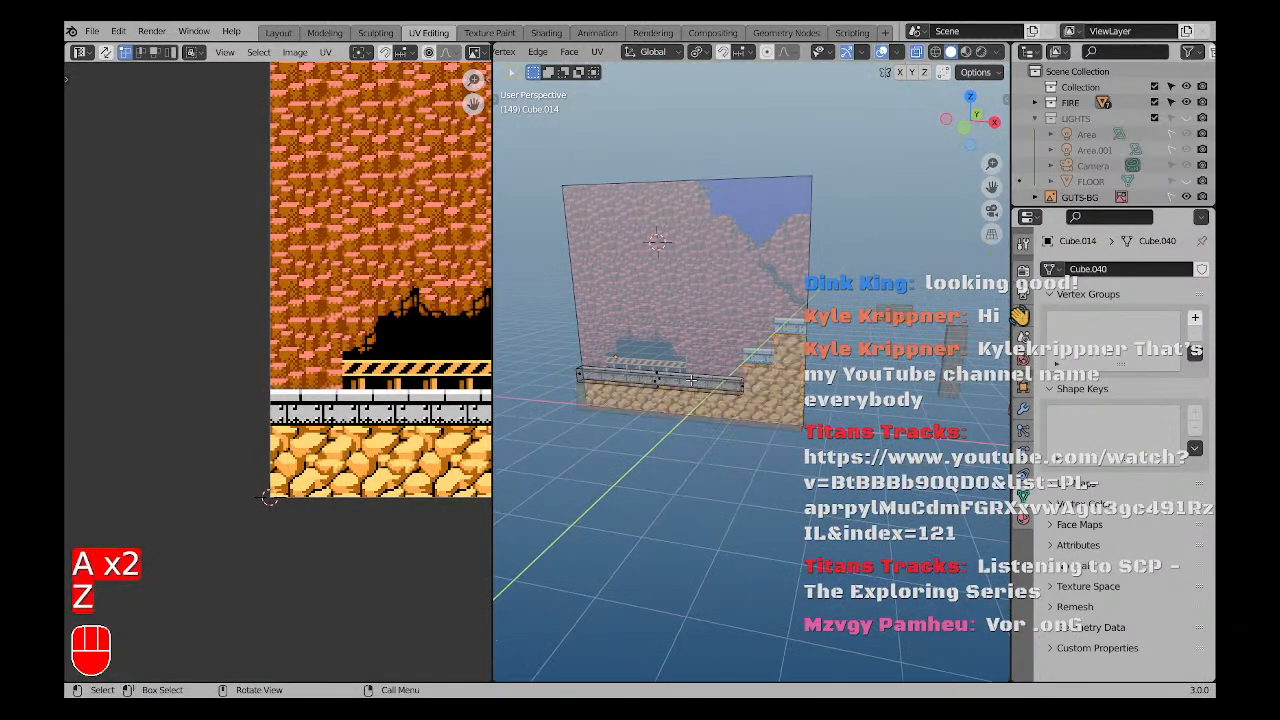
pyautogui.click(964, 52)
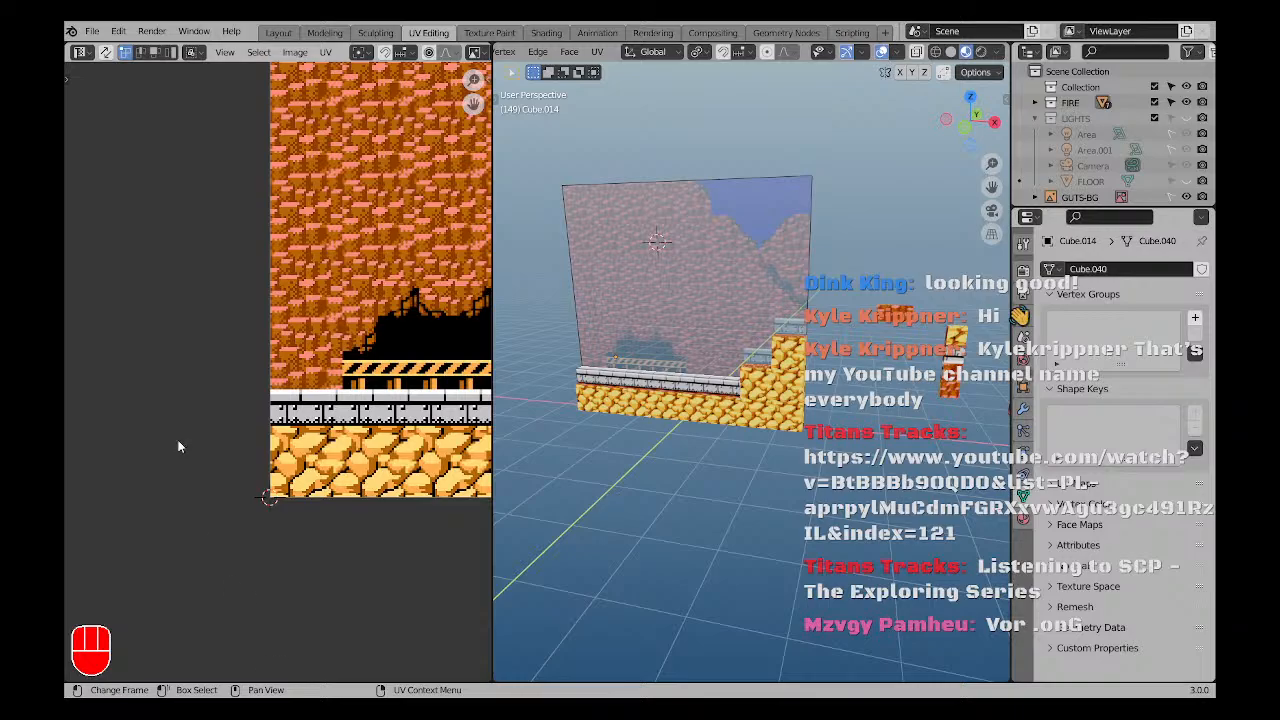
# Examine the textured ledge block in the stage and compare it with the full texture image.
pyautogui.moveTo(765, 410); pyautogui.dragTo(816, 413, button='middle')
pyautogui.scroll(5, 790, 412)
pyautogui.keyDown('shift'); pyautogui.moveTo(680, 412); pyautogui.dragTo(778, 398, button='middle'); pyautogui.keyUp('shift')
pyautogui.scroll(-5, 742, 423)
pyautogui.scroll(1, 770, 400)
pyautogui.scroll(-5, 274, 384)
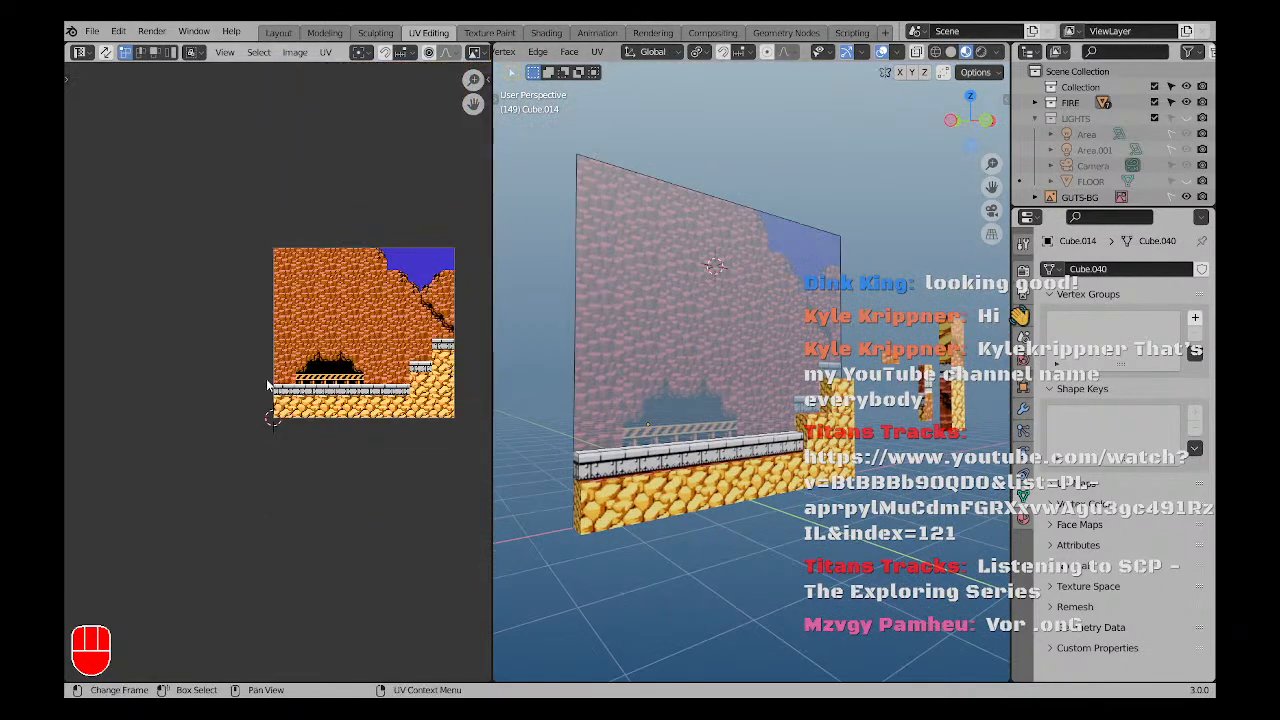
pyautogui.moveTo(290, 402); pyautogui.dragTo(207, 410, button='middle')
pyautogui.scroll(2, 252, 410)
pyautogui.scroll(2, 687, 453)
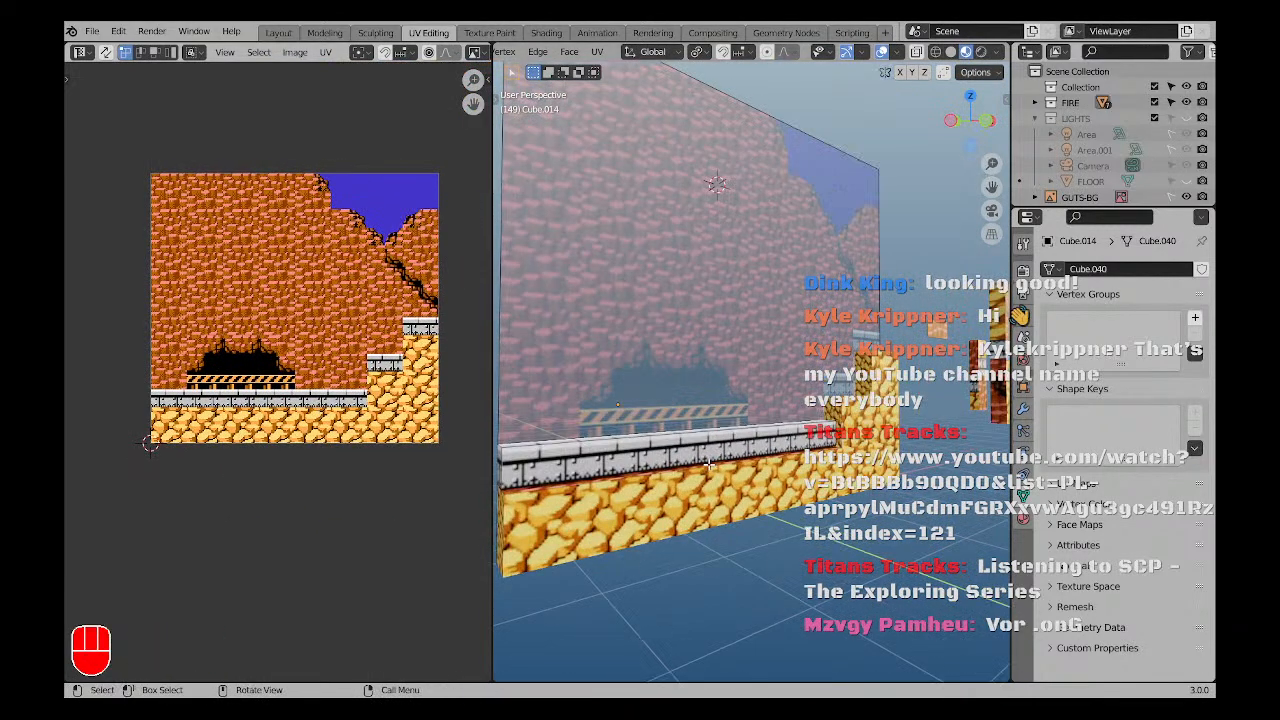
# In Object Mode and front view, move the ledge block up along Z and about 0.6 m along X to the middle rock step.
pyautogui.press('Tab')
pyautogui.press('Tab')
pyautogui.press('a')
pyautogui.press('a')
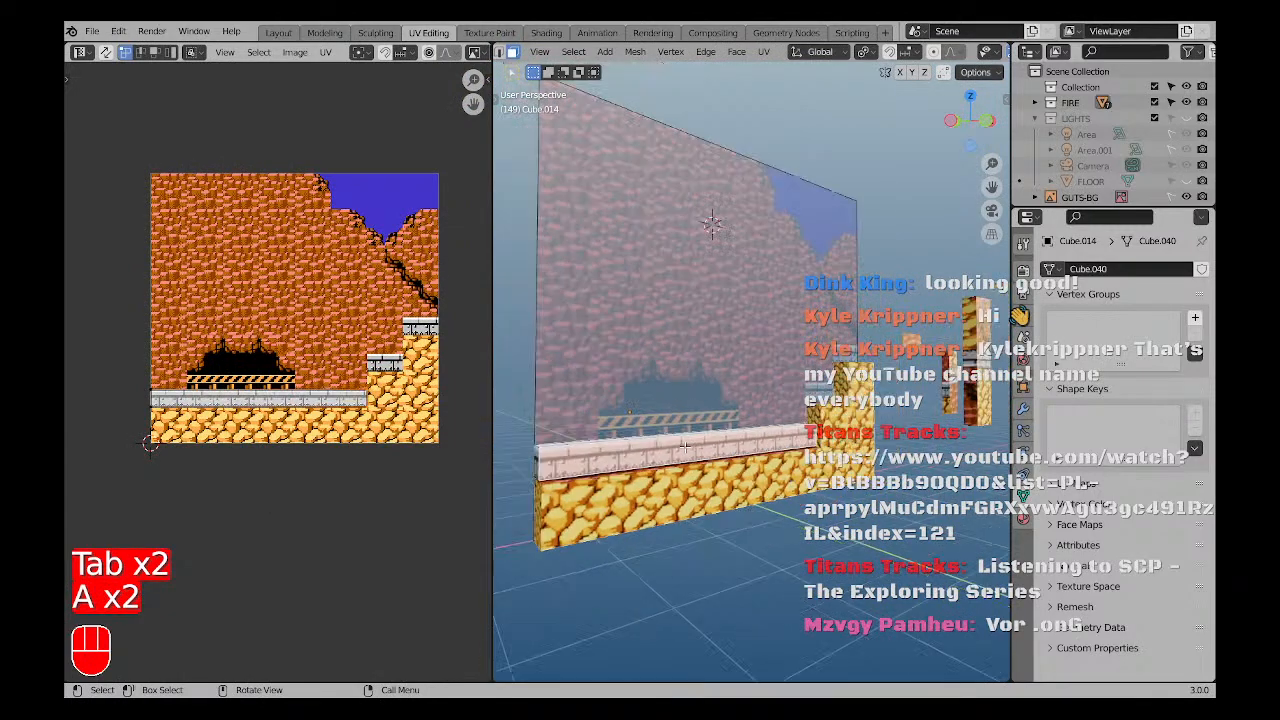
pyautogui.press('Tab')
pyautogui.press('a')
pyautogui.press('a')
pyautogui.press('KP_1')
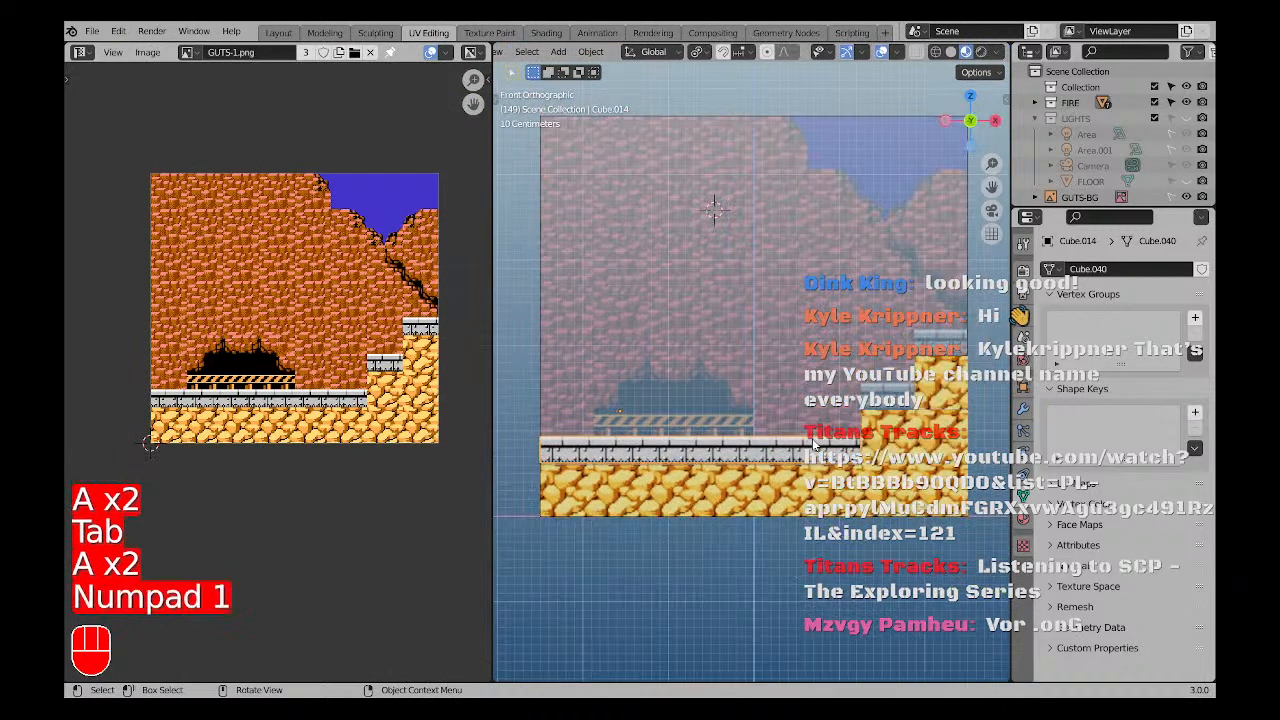
pyautogui.press('g')
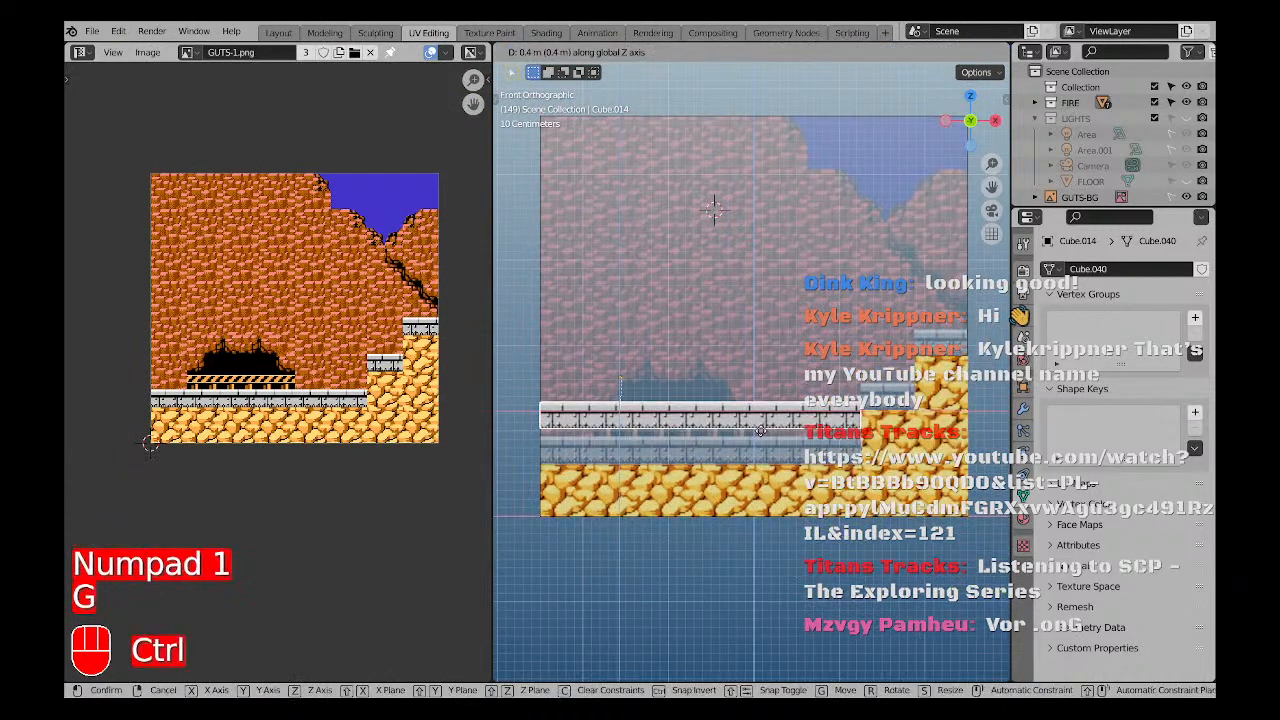
pyautogui.click(760, 425)
pyautogui.press('g')
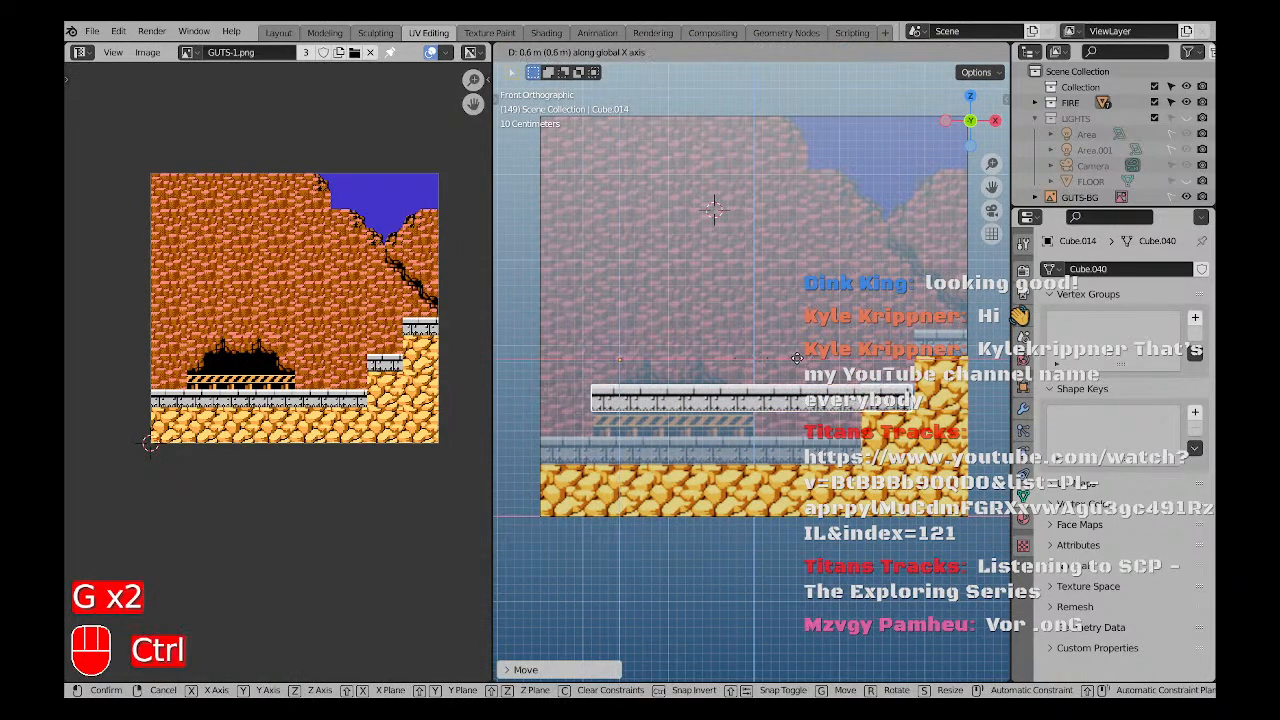
pyautogui.keyDown('ctrl'); pyautogui.click(790, 363); pyautogui.keyUp('ctrl')
# Fine-tune the ledge block's position so it rests on the middle rock step and its right end meets the taller rocks.
pyautogui.scroll(5, 790, 363)
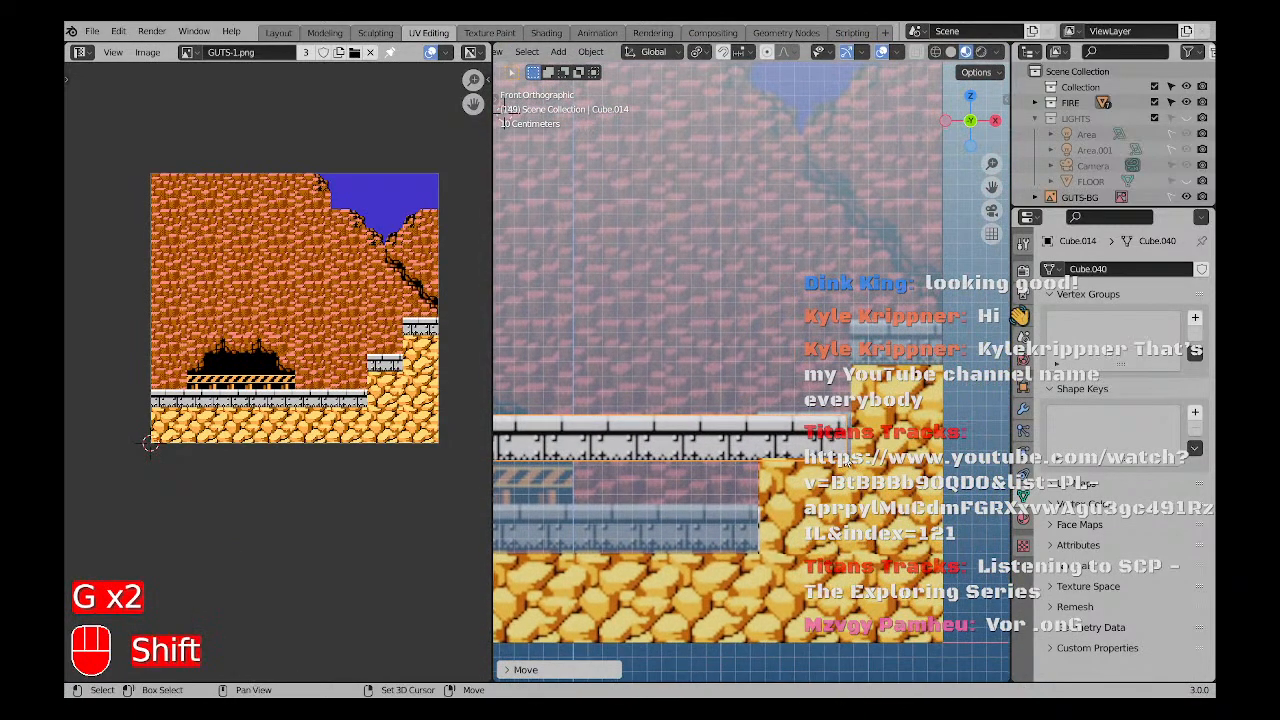
pyautogui.press('g')
pyautogui.click(804, 318)
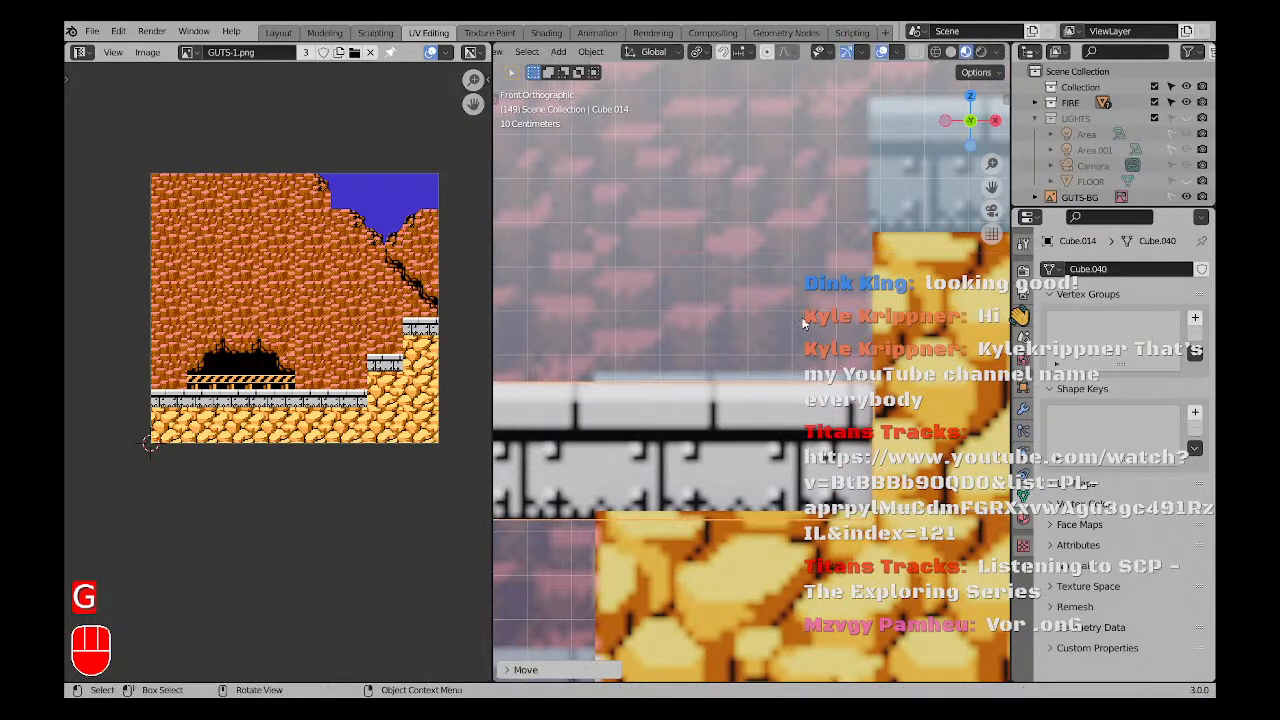
pyautogui.scroll(-2, 805, 319)
pyautogui.press('g')
pyautogui.press('z')
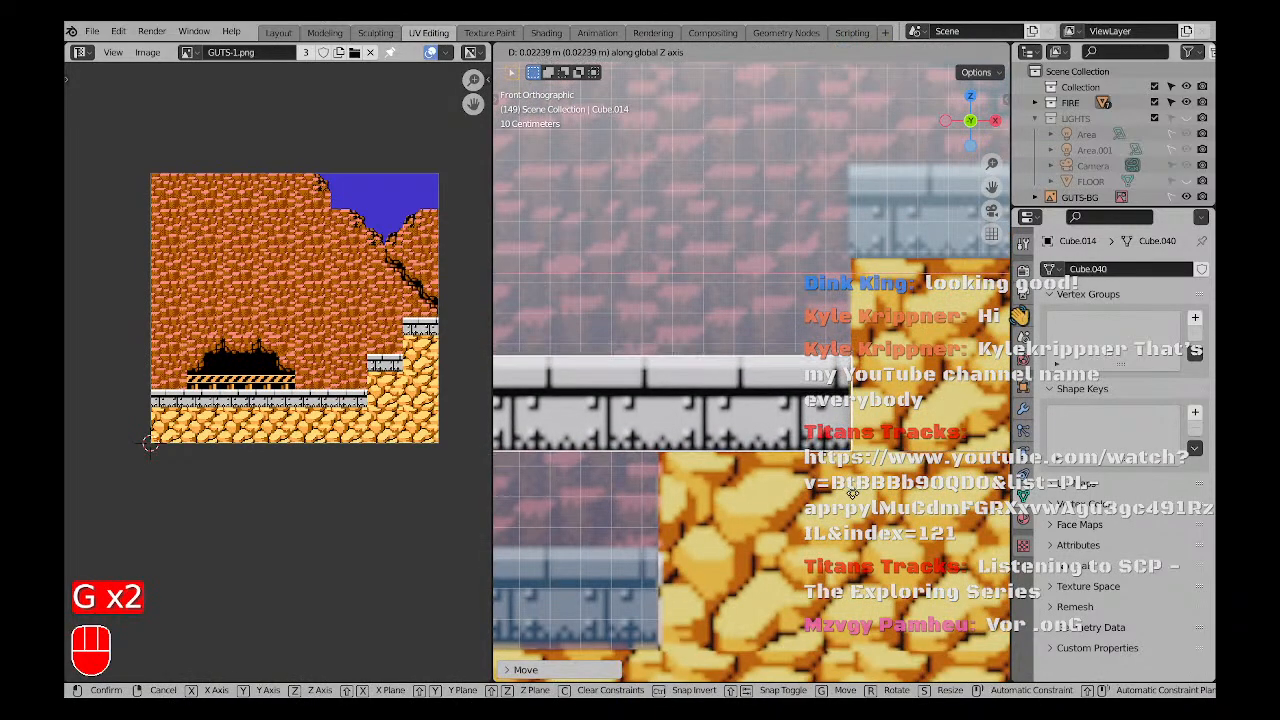
pyautogui.click(855, 497)
# Compare the raised ledge with the short ledge in the texture and open the block in Edit Mode at its left end face.
pyautogui.scroll(-4, 706, 368)
pyautogui.keyDown('shift'); pyautogui.moveTo(690, 399); pyautogui.dragTo(757, 425, button='middle'); pyautogui.keyUp('shift')
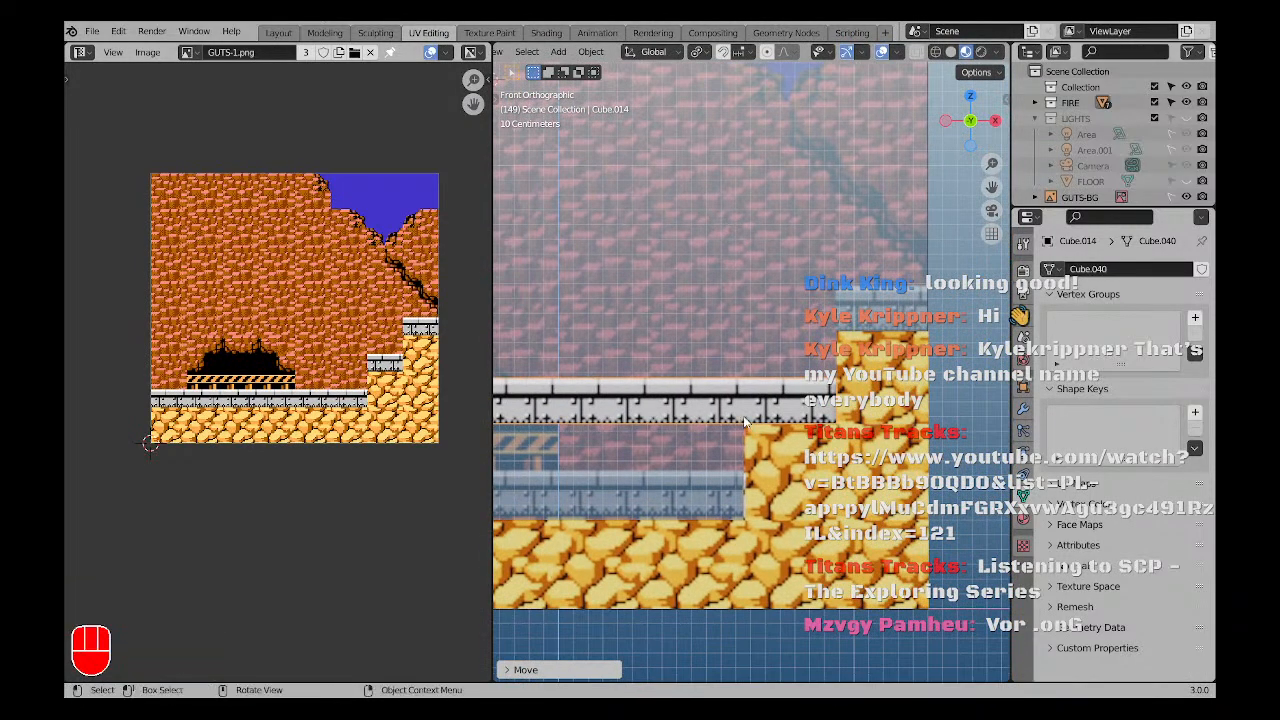
pyautogui.scroll(7, 757, 426)
pyautogui.scroll(-4, 756, 426)
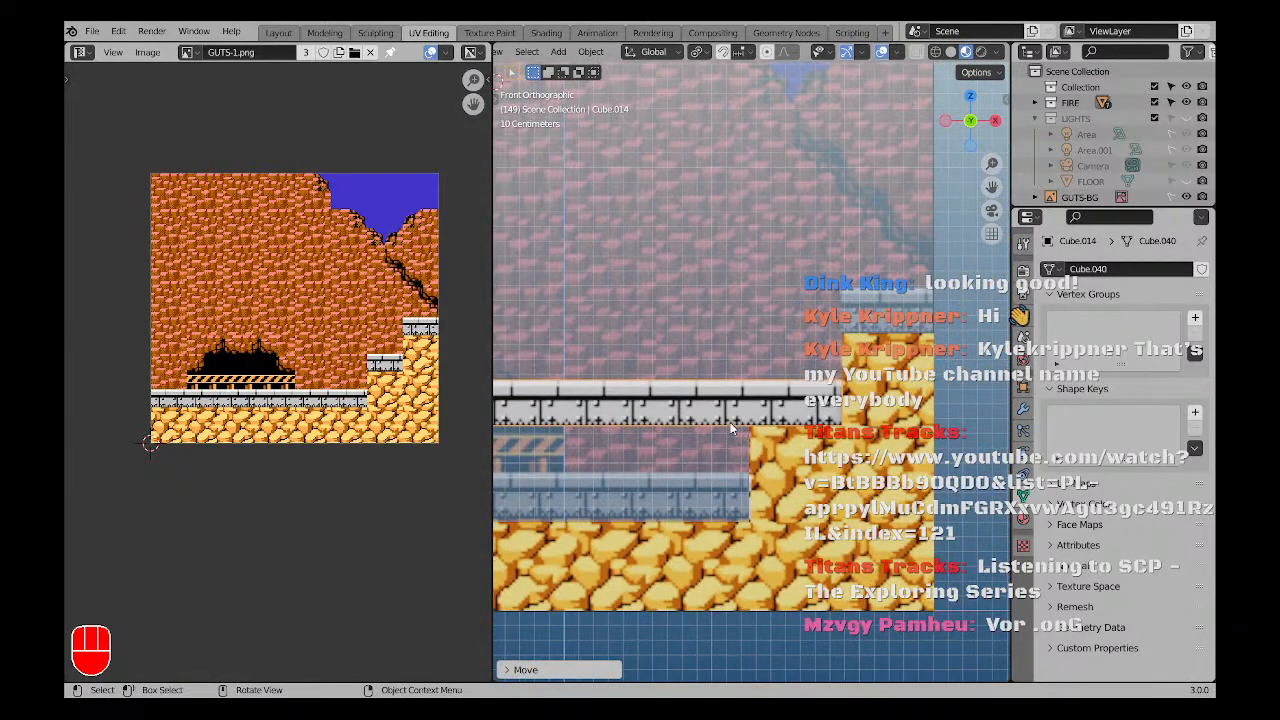
pyautogui.scroll(5, 382, 391)
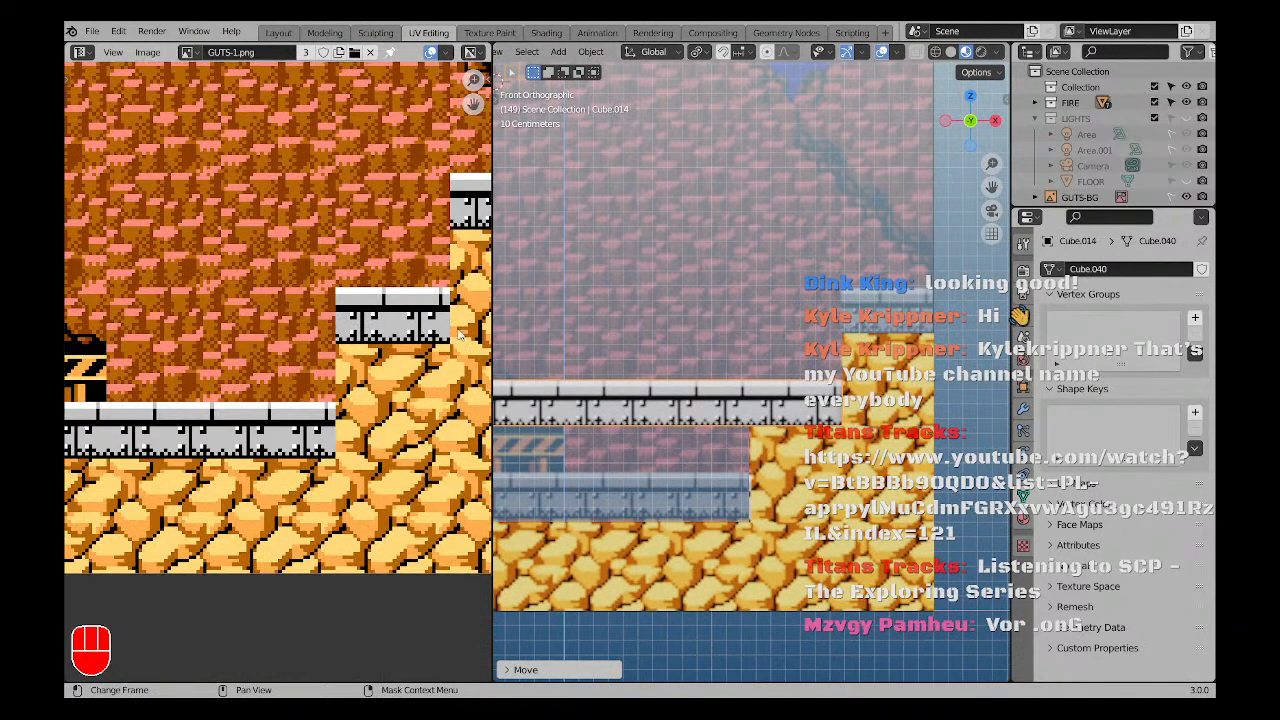
pyautogui.scroll(-5, 711, 398)
pyautogui.keyDown('shift'); pyautogui.moveTo(662, 412); pyautogui.dragTo(691, 434, button='middle'); pyautogui.keyUp('shift')
pyautogui.scroll(4, 606, 417)
pyautogui.moveTo(606, 417); pyautogui.dragTo(686, 434, button='middle')
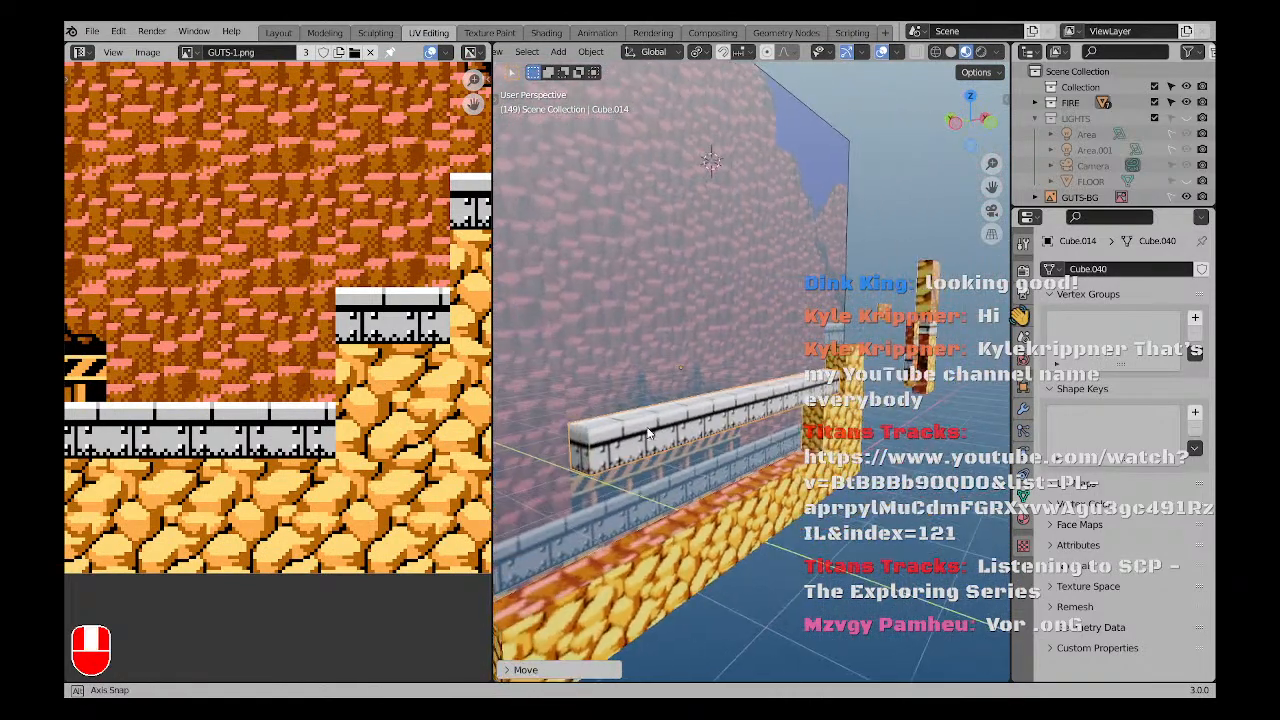
pyautogui.press('Tab')
pyautogui.press('g')
pyautogui.press('x')
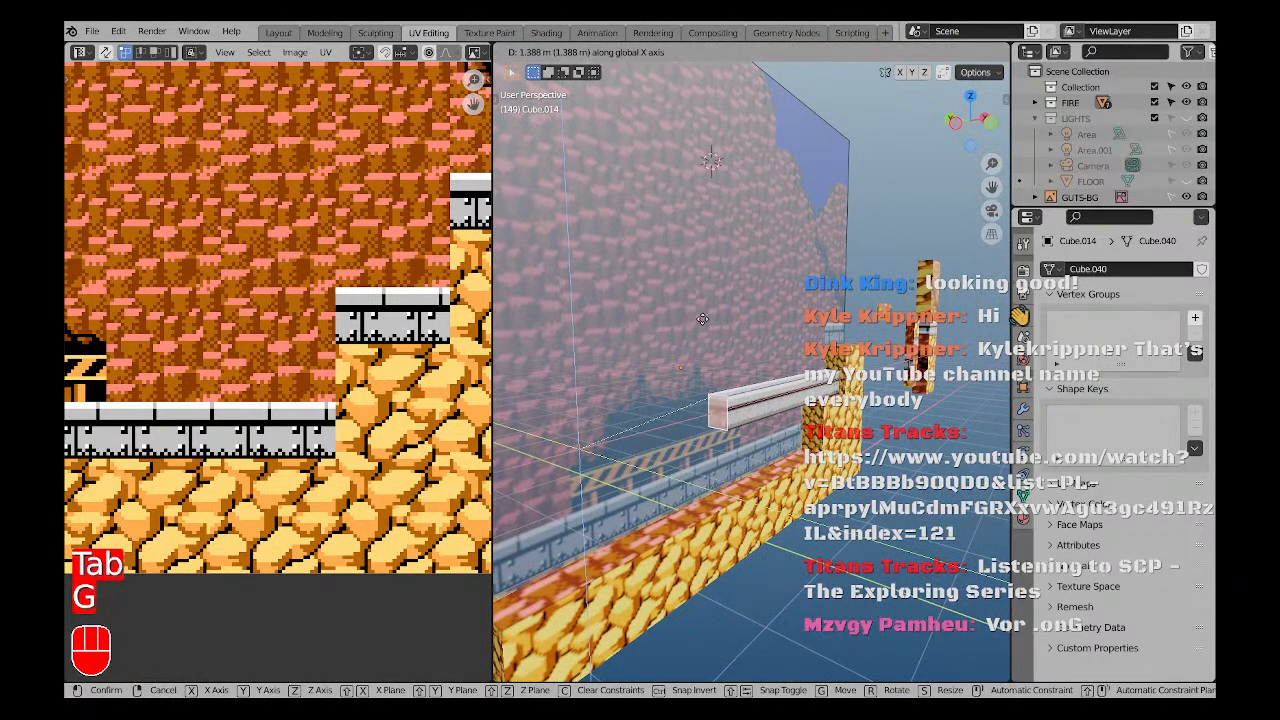
pyautogui.click(799, 296)
# Try shortening the ledge block by moving its left end face along X to the left edge of the middle rock step.
pyautogui.press('KP_1')
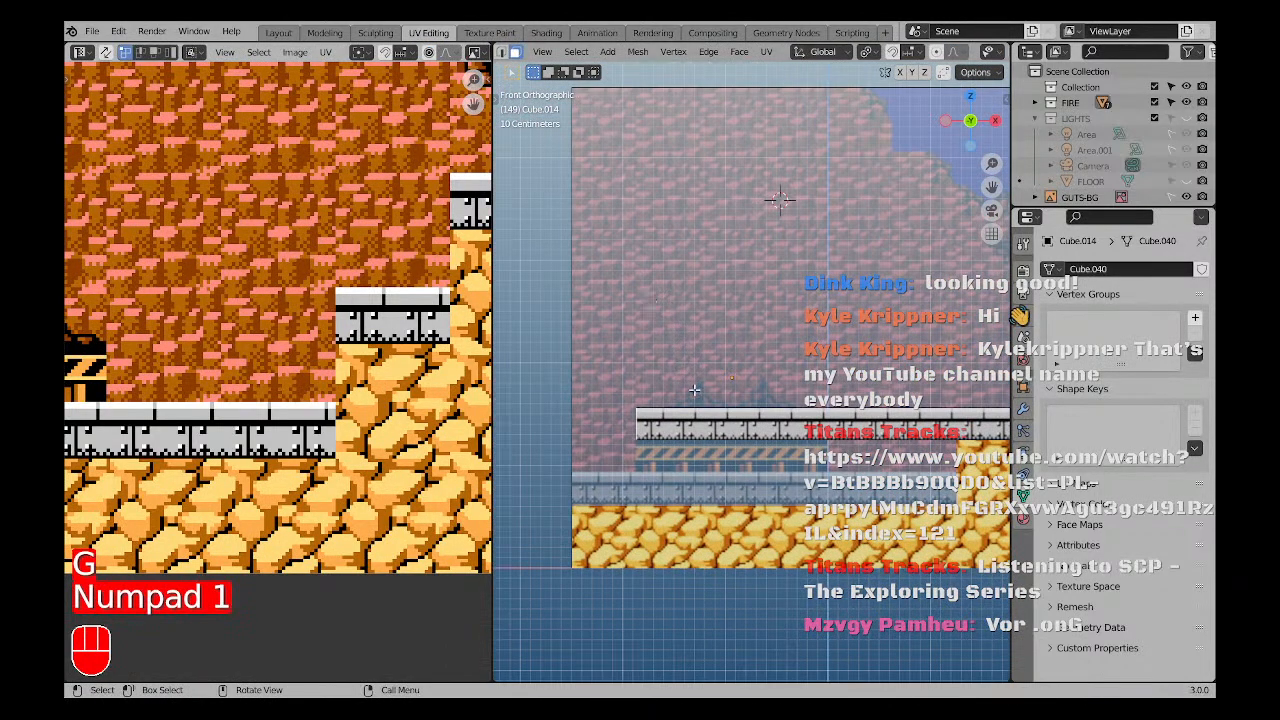
pyautogui.scroll(2, 795, 420)
pyautogui.press('g')
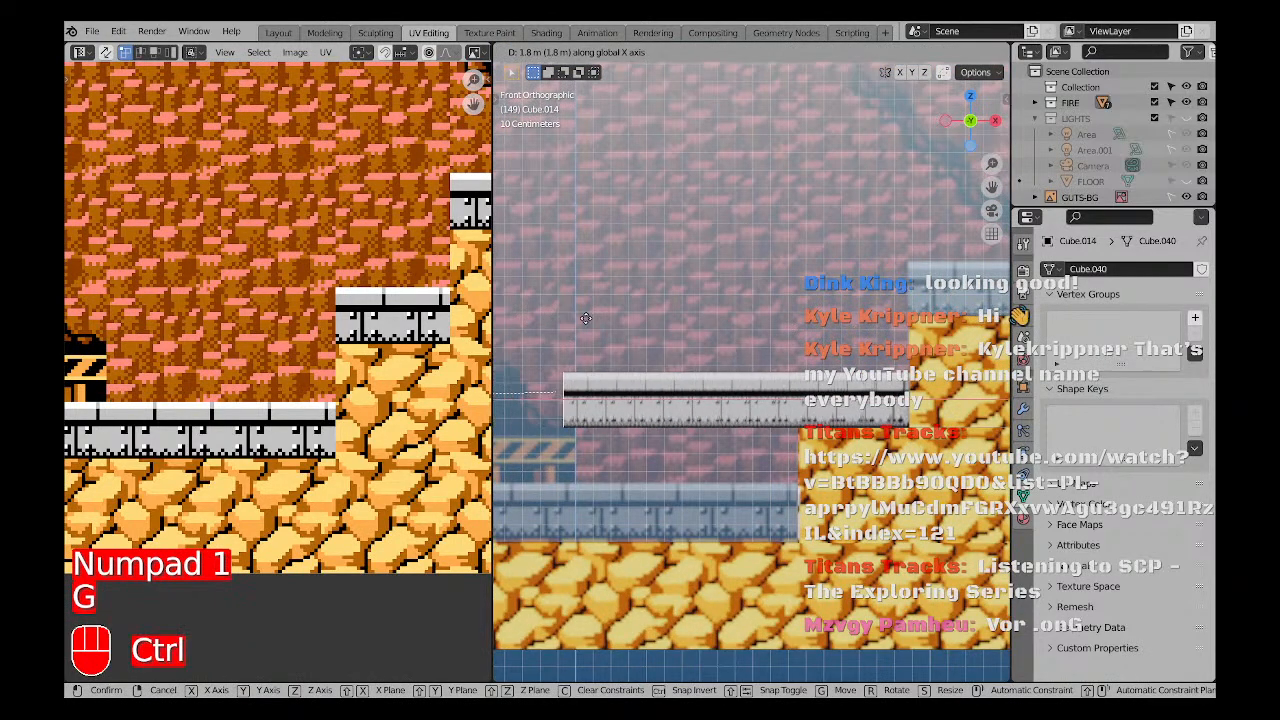
pyautogui.keyDown('ctrl'); pyautogui.click(822, 326); pyautogui.keyUp('ctrl')
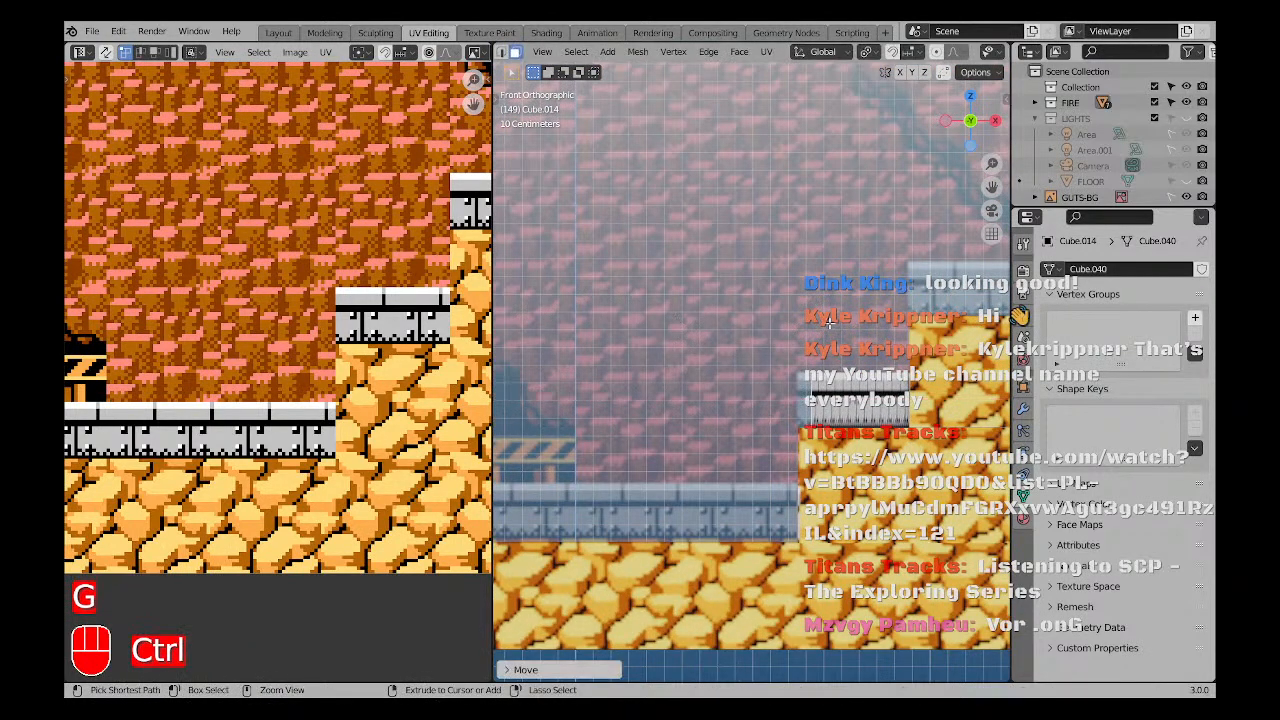
pyautogui.scroll(2, 821, 388)
pyautogui.press('g')
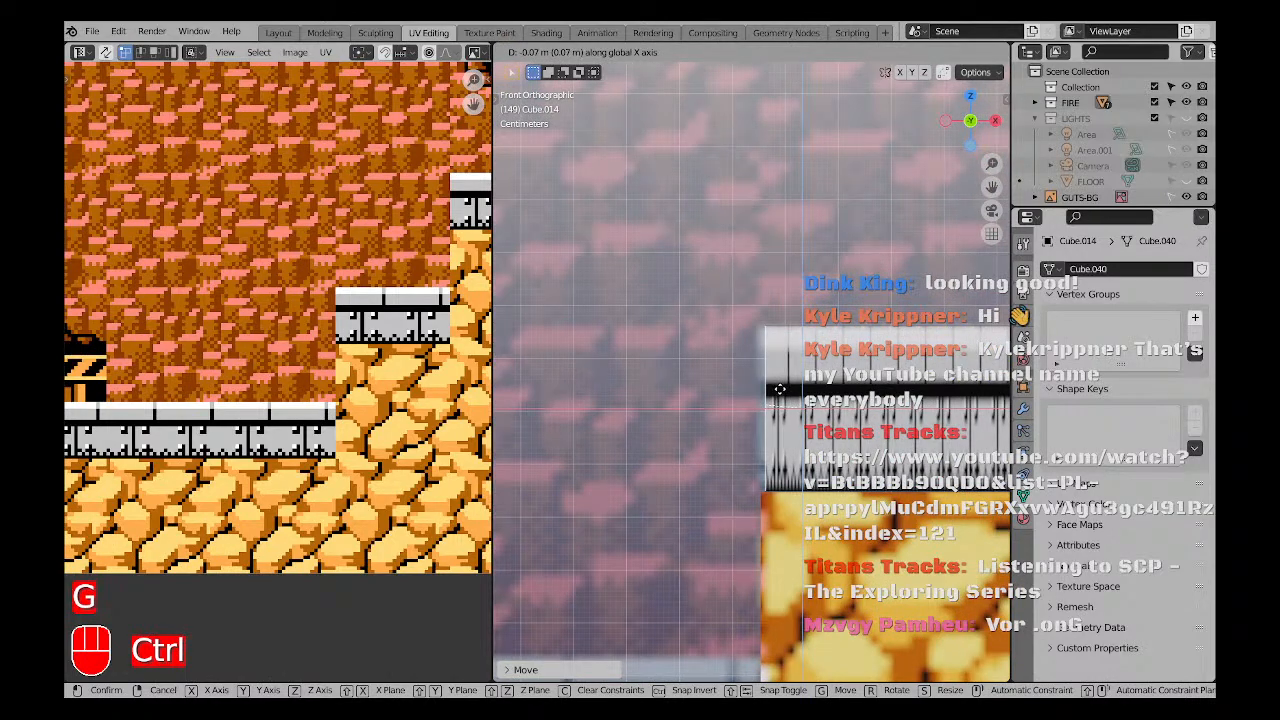
pyautogui.click(771, 390)
pyautogui.scroll(-3, 771, 390)
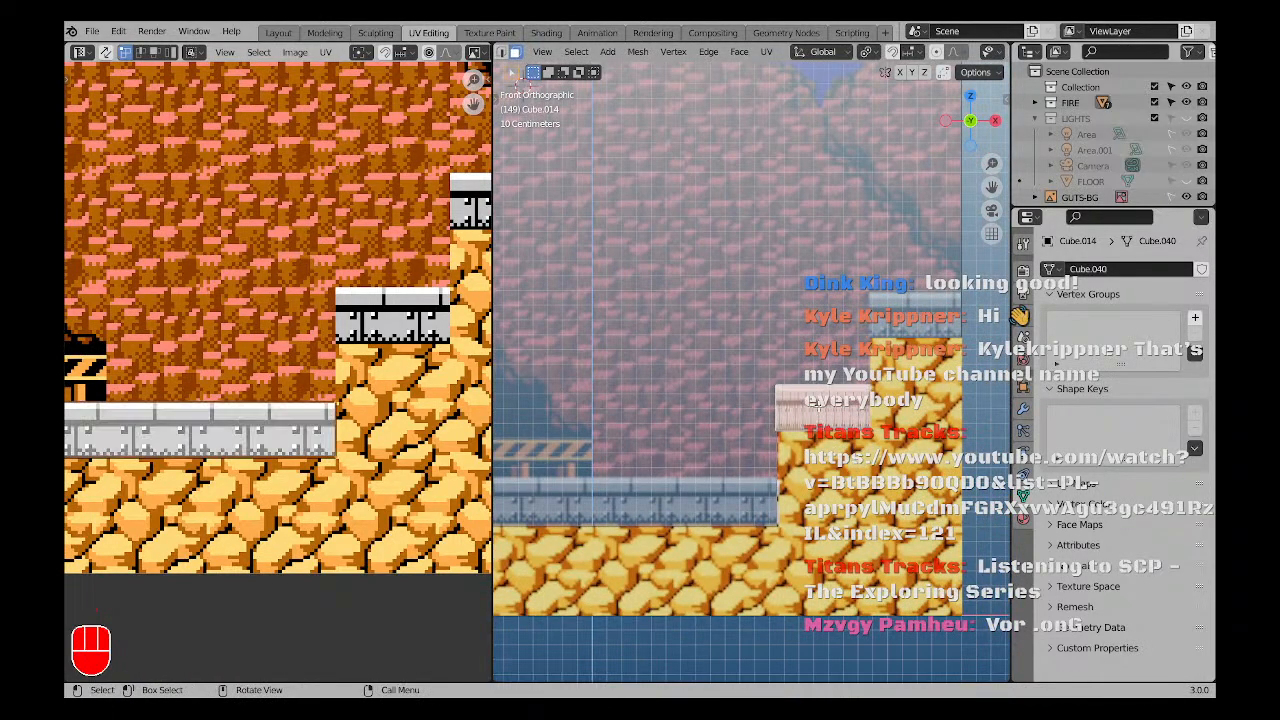
# Try moving the shortened block's front-face UVs onto the short ledge in the texture image.
pyautogui.scroll(-3, 297, 418)
pyautogui.scroll(-2, 297, 418)
pyautogui.scroll(3, 300, 400)
pyautogui.press('a')
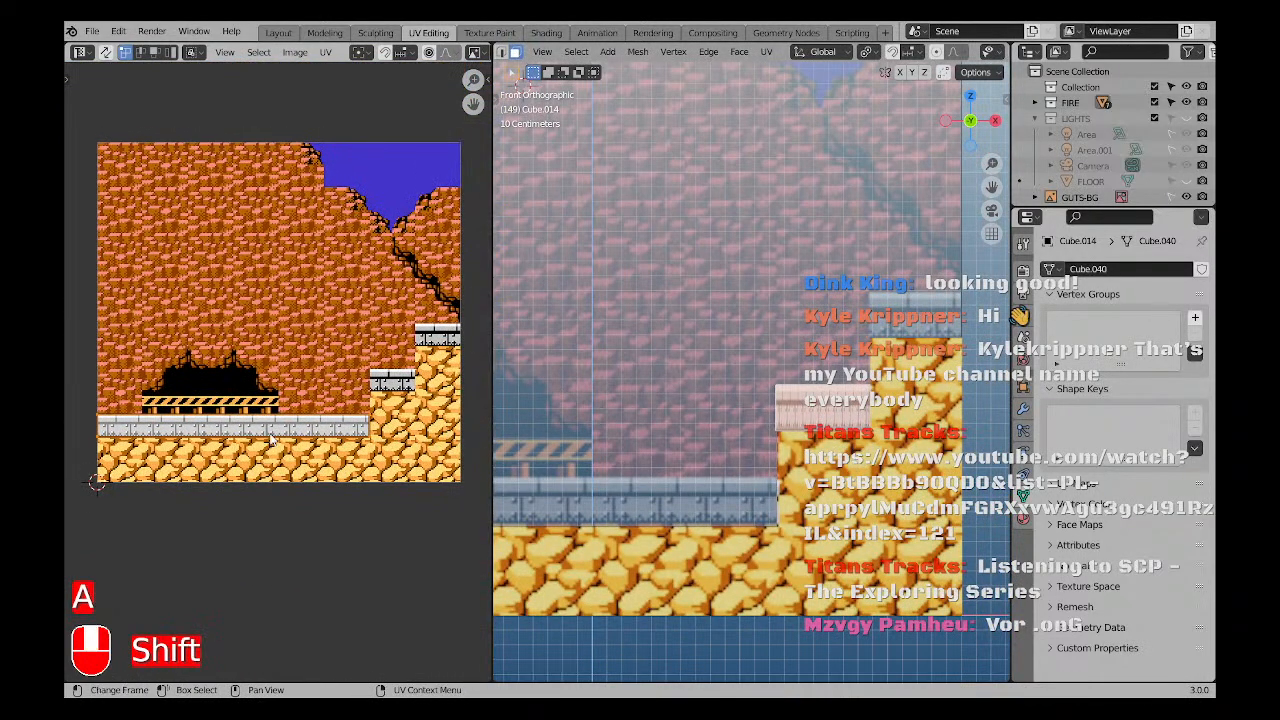
pyautogui.press('g')
pyautogui.click(314, 387)
# Fine-tune the front-face UVs so their right end and height line up with the short ledge in the texture.
pyautogui.scroll(5, 392, 381)
pyautogui.keyDown('shift'); pyautogui.moveTo(392, 381); pyautogui.dragTo(351, 397, button='middle'); pyautogui.keyUp('shift')
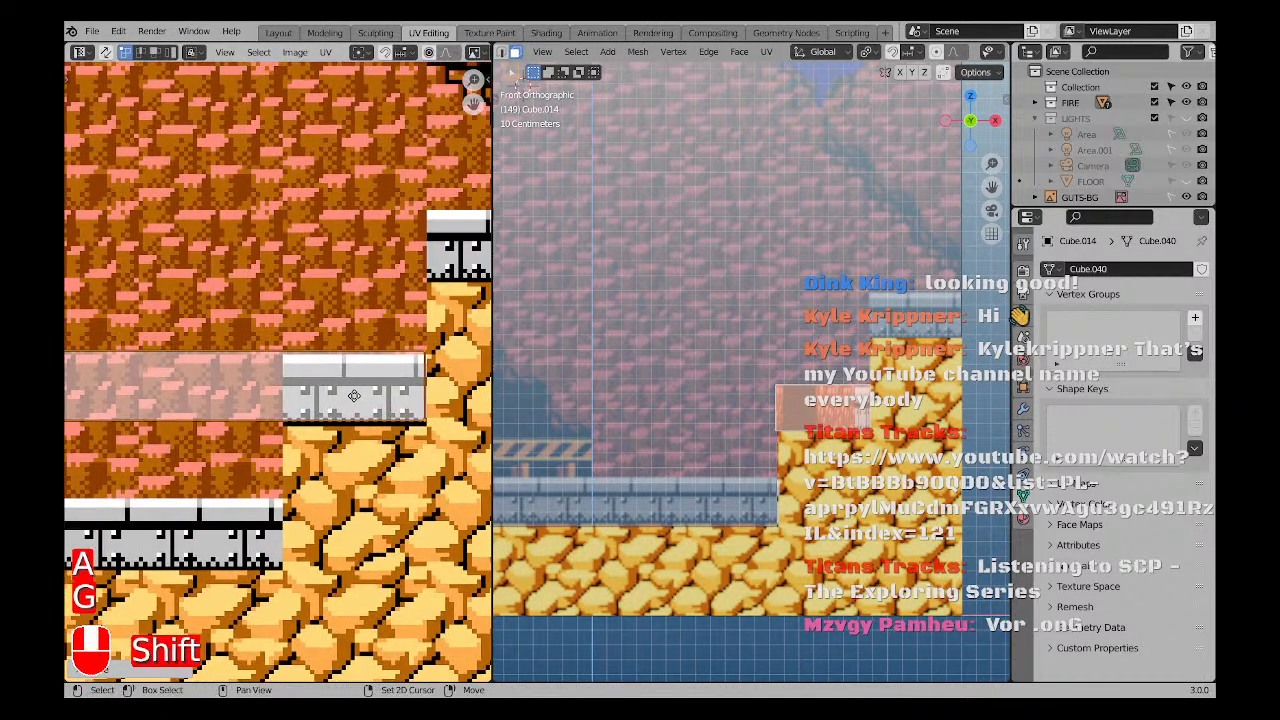
pyautogui.scroll(4, 408, 375)
pyautogui.press('g')
pyautogui.middleClick(363, 357)
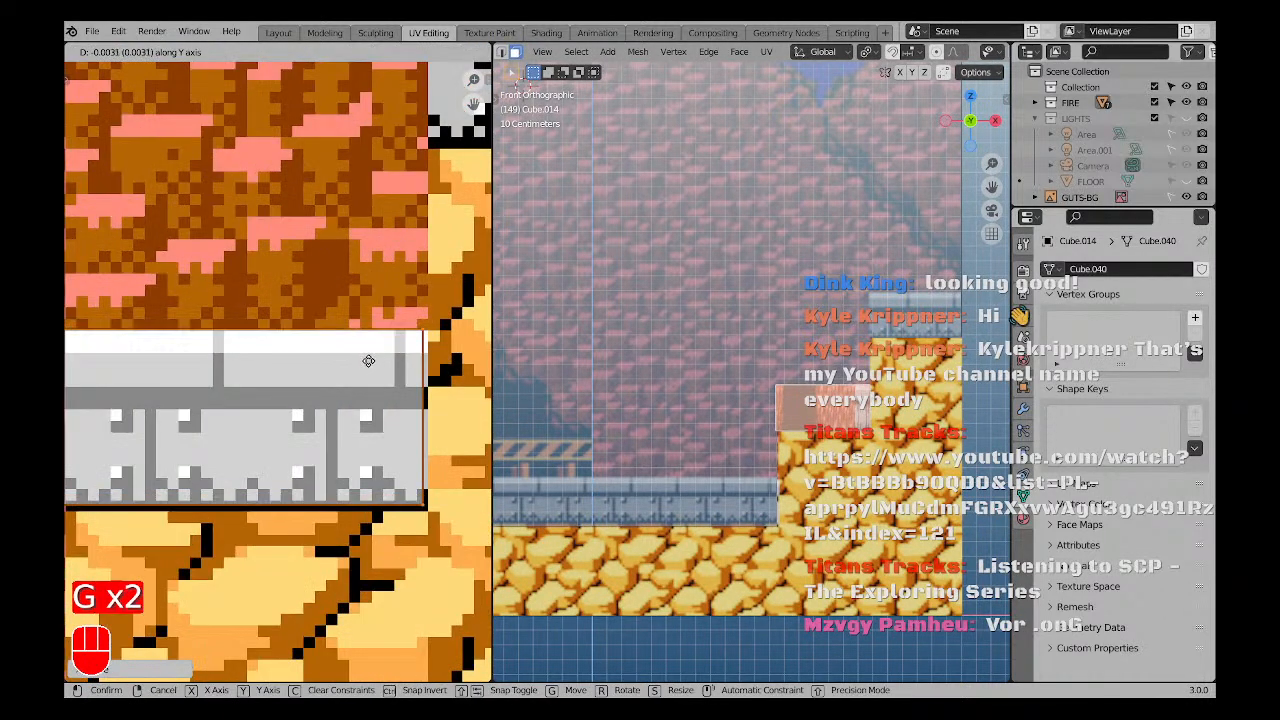
pyautogui.press('g')
pyautogui.click(367, 369)
pyautogui.scroll(-6, 367, 369)
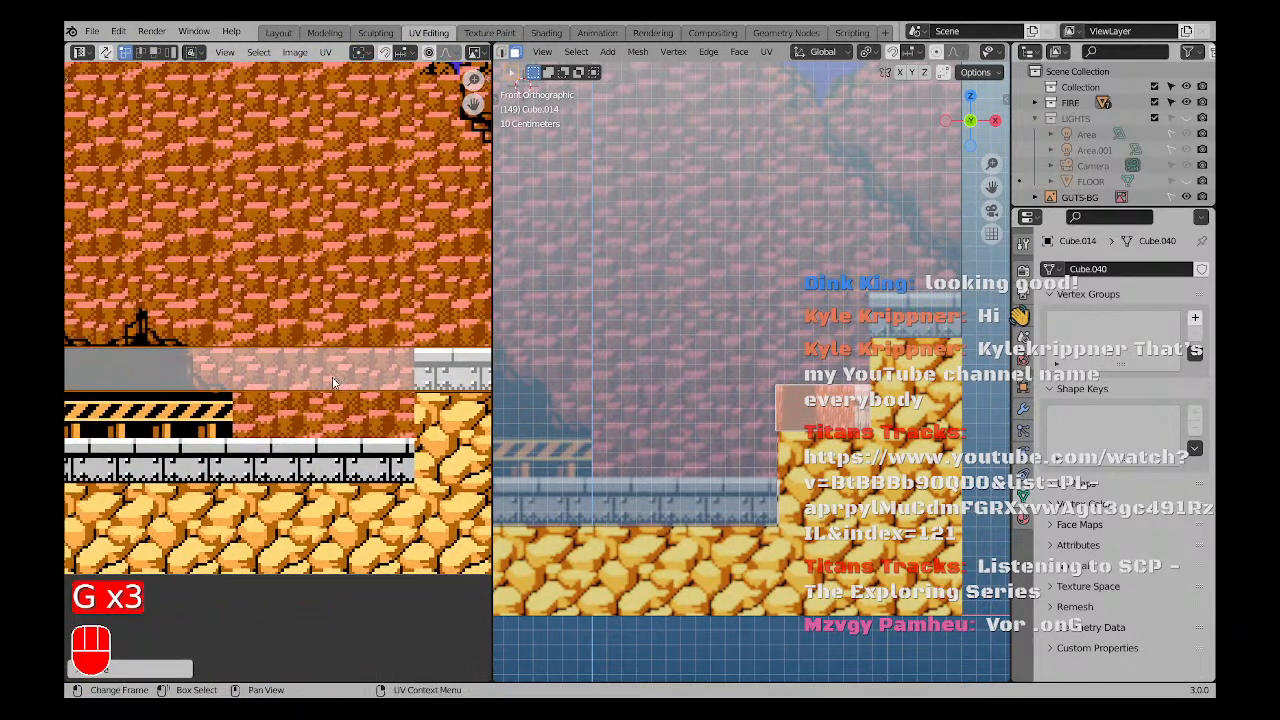
# Move the front face's left-edge UVs about 0.61 along X to the left end of the short ledge in the texture.
pyautogui.press('g')
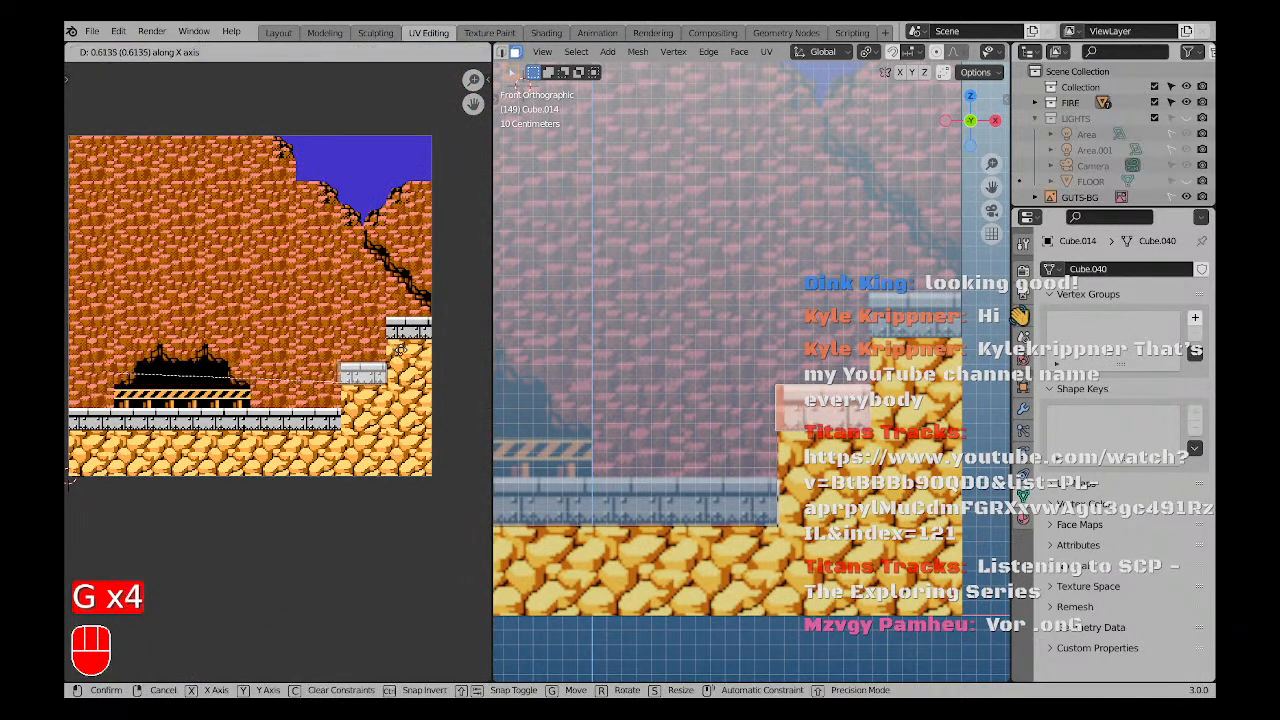
pyautogui.click(69, 481)
pyautogui.scroll(6, 338, 323)
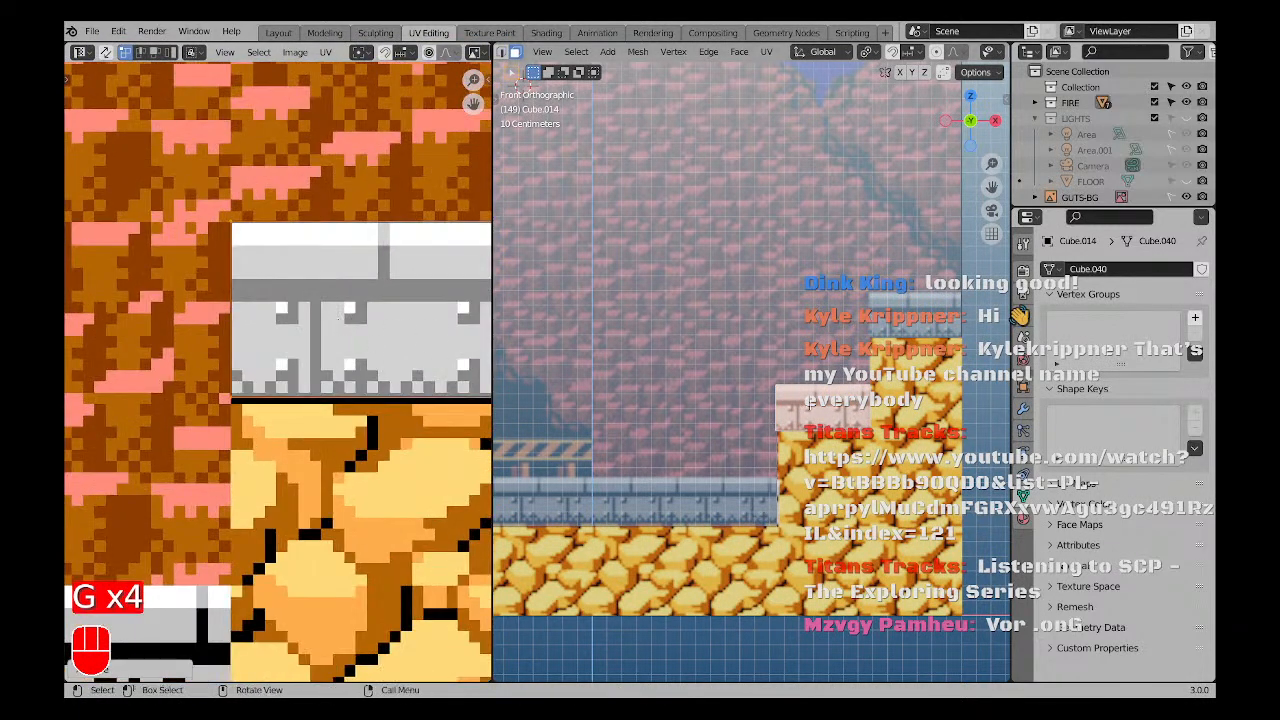
pyautogui.scroll(1, 848, 409)
pyautogui.press('a')
pyautogui.press('a')
# Move the block's top-face UVs onto the white upper strip of the short ledge, aligning their right end with it.
pyautogui.moveTo(710, 400); pyautogui.dragTo(582, 402, button='middle')
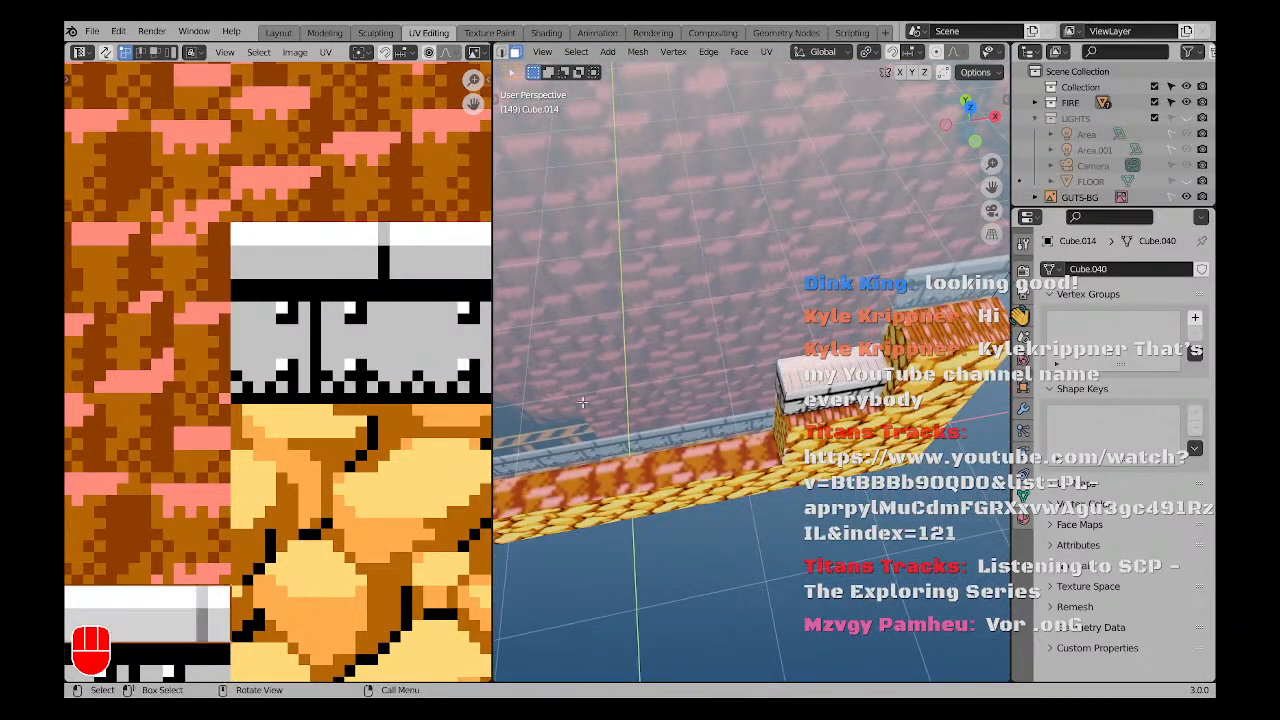
pyautogui.scroll(-5, 353, 355)
pyautogui.press('a')
pyautogui.press('g')
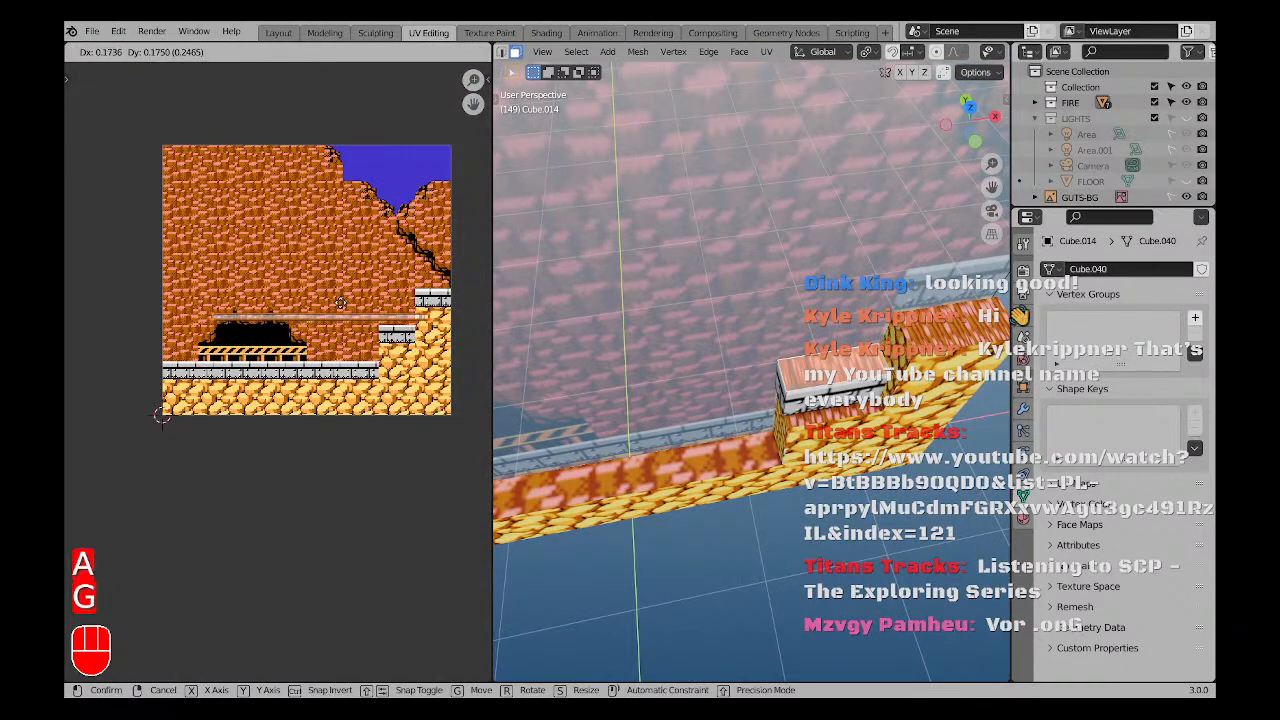
pyautogui.click(334, 310)
pyautogui.scroll(8, 328, 315)
pyautogui.press('g')
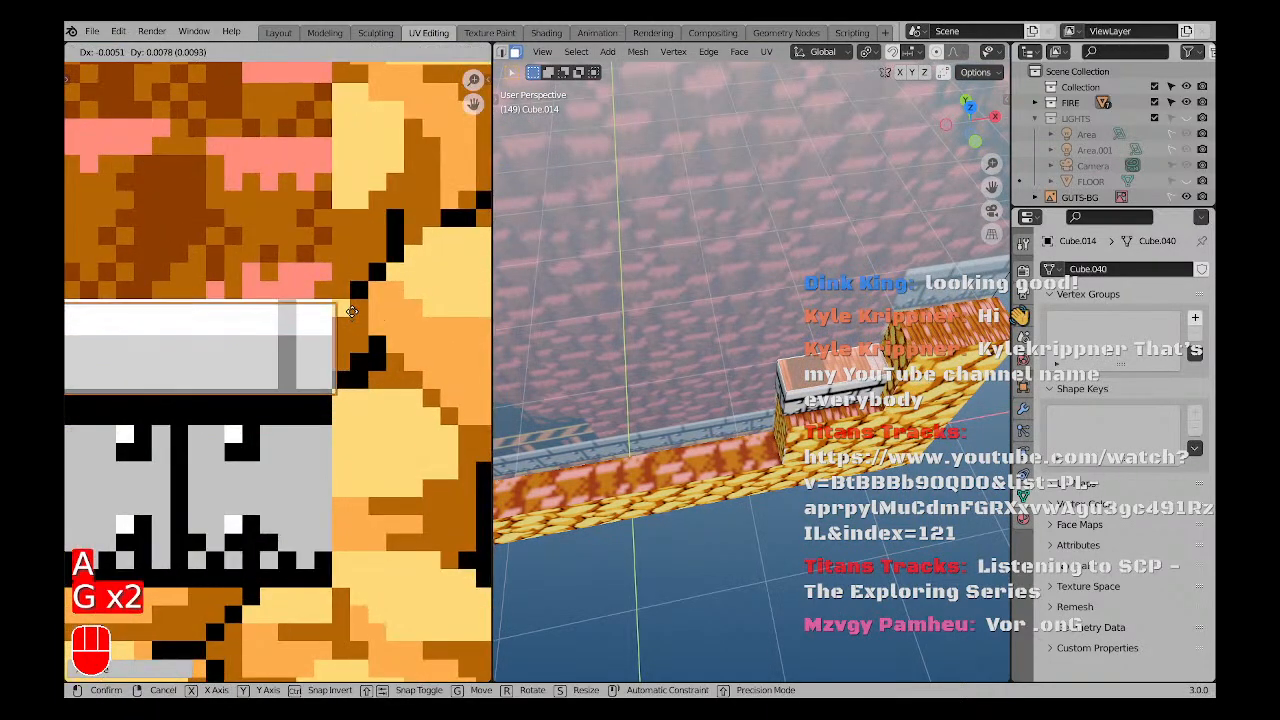
pyautogui.click(349, 306)
# Move the top face's left-edge UVs along X to the short ledge's left end and check the mapping on the block.
pyautogui.scroll(-8, 349, 306)
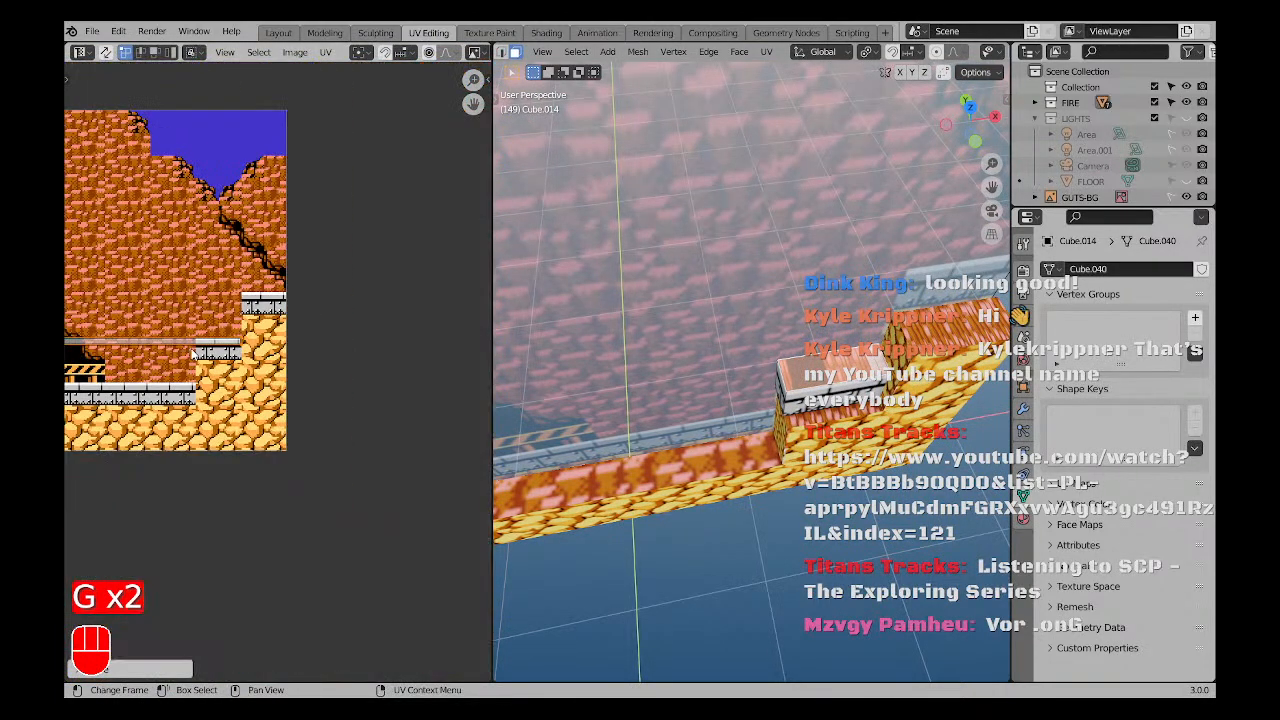
pyautogui.scroll(3, 193, 354)
pyautogui.press('g')
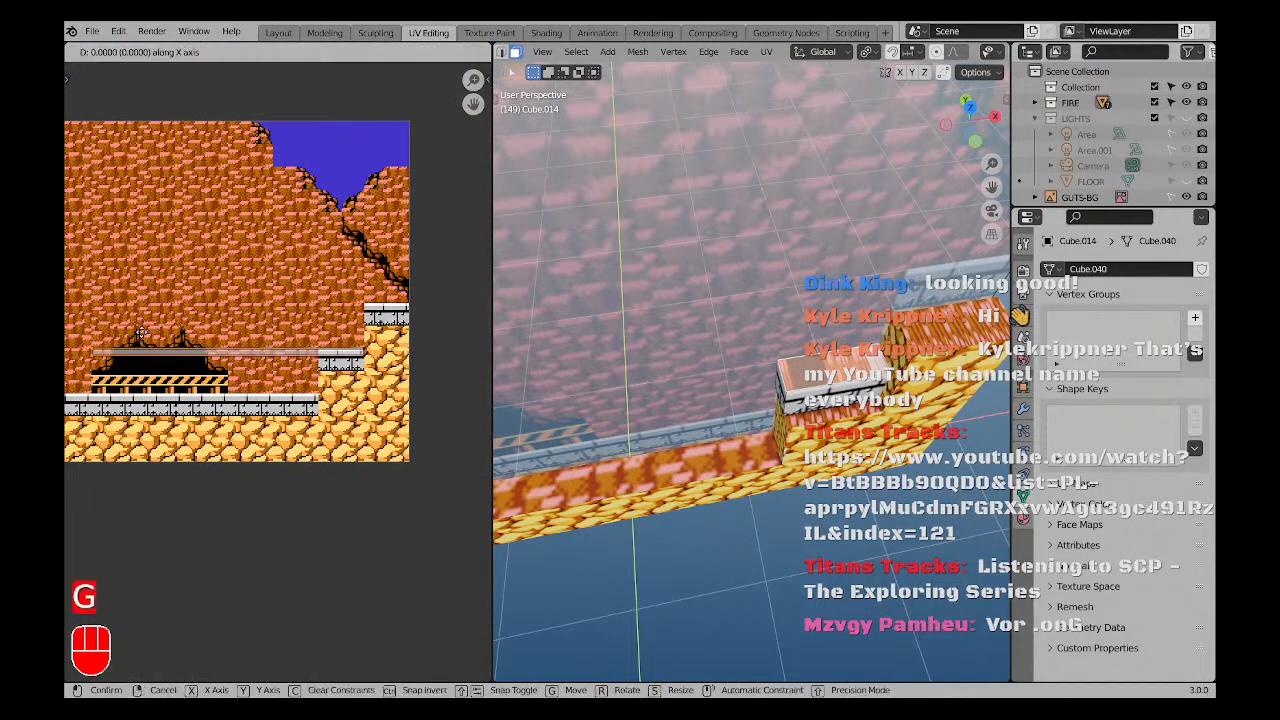
pyautogui.click(368, 335)
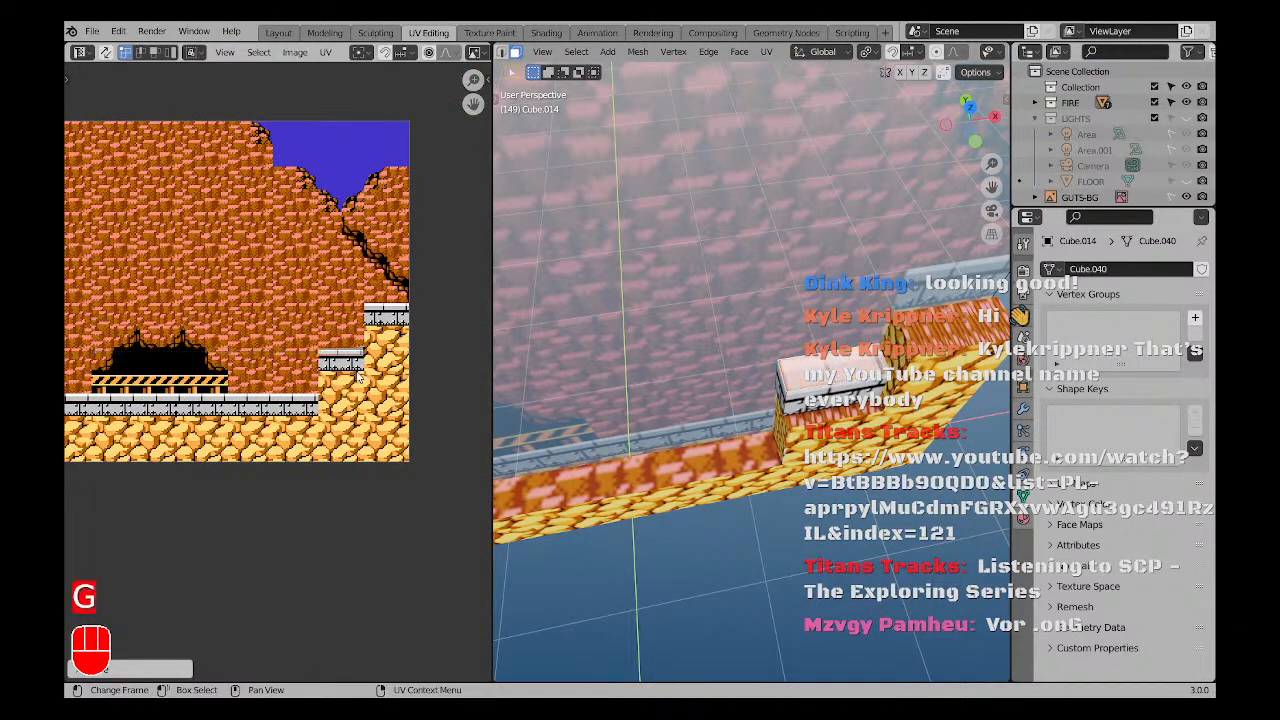
pyautogui.scroll(8, 277, 349)
pyautogui.scroll(2, 277, 340)
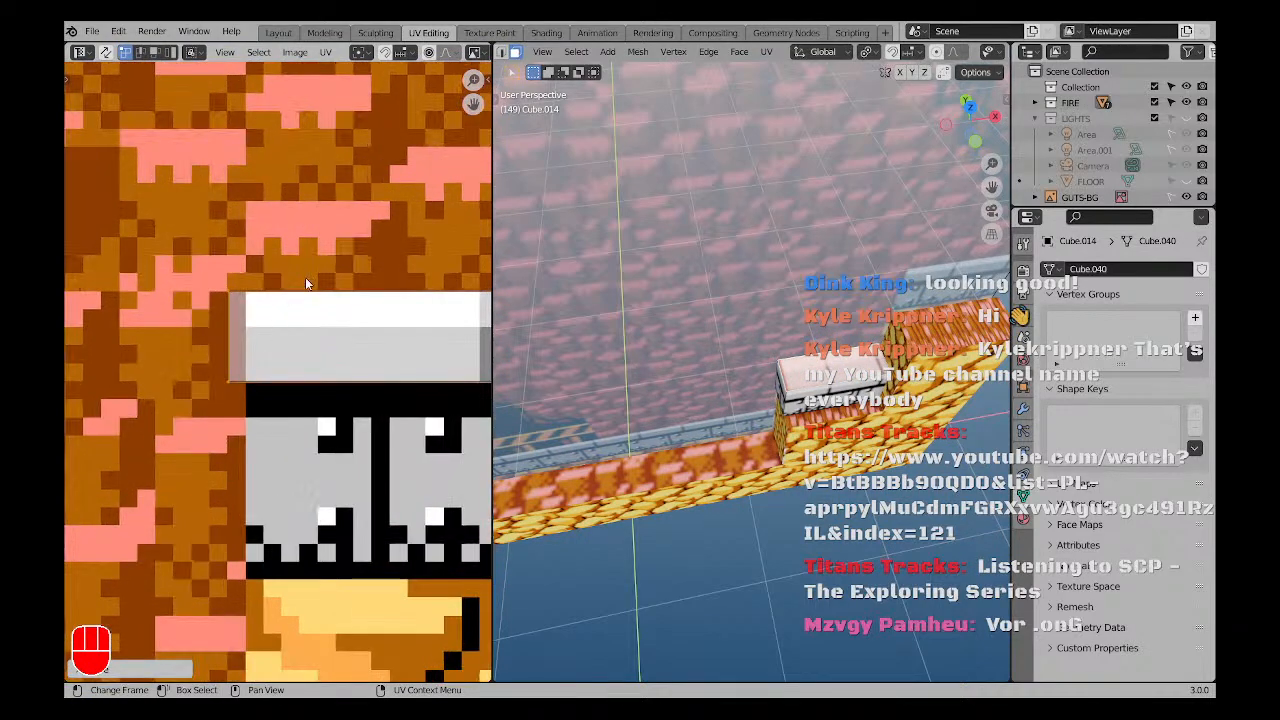
pyautogui.press('g')
pyautogui.click(327, 266)
pyautogui.press('a')
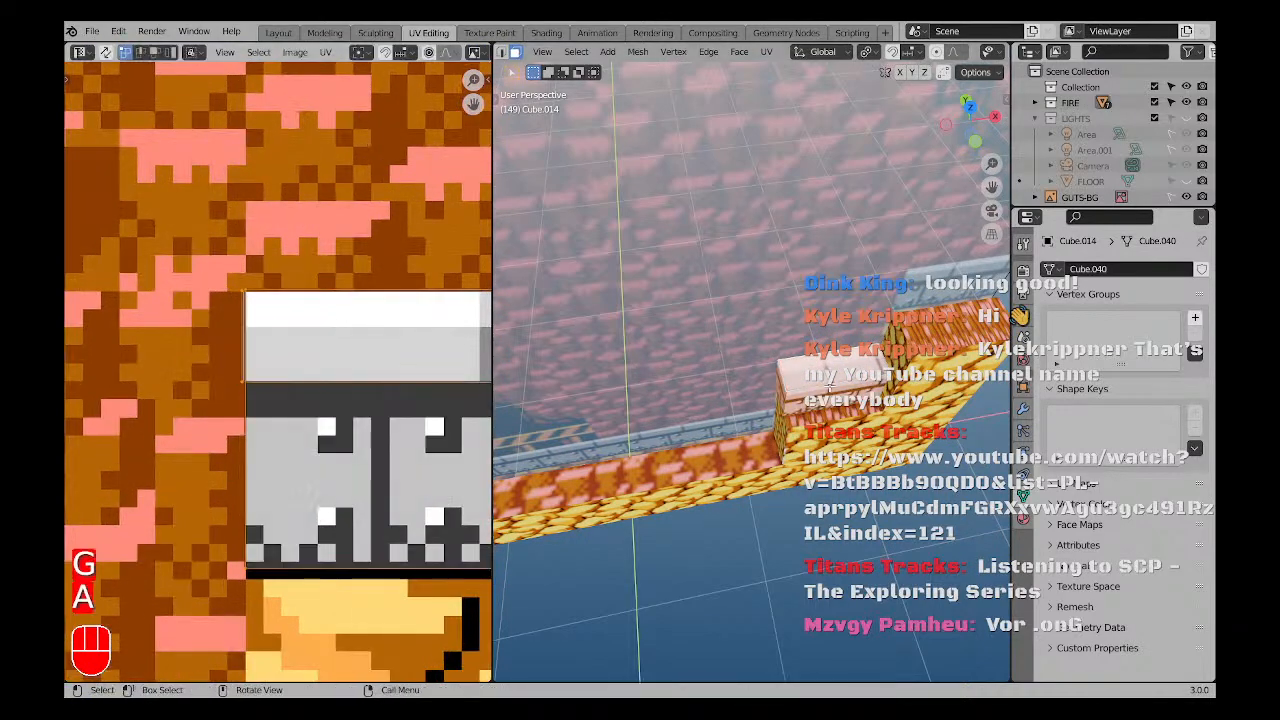
pyautogui.press('a')
pyautogui.moveTo(690, 420); pyautogui.dragTo(827, 422, button='middle')
# Undo the UV edits made to the top and front faces of the shortened ledge block.
pyautogui.hotkey('ctrl', 'z')
pyautogui.hotkey('ctrl', 'z')
pyautogui.hotkey('ctrl', 'z')
pyautogui.hotkey('ctrl', 'z')
pyautogui.hotkey('ctrl', 'z')
pyautogui.hotkey('ctrl', 'z')
pyautogui.hotkey('ctrl', 'z')
pyautogui.hotkey('ctrl', 'z')
pyautogui.hotkey('ctrl', 'z')
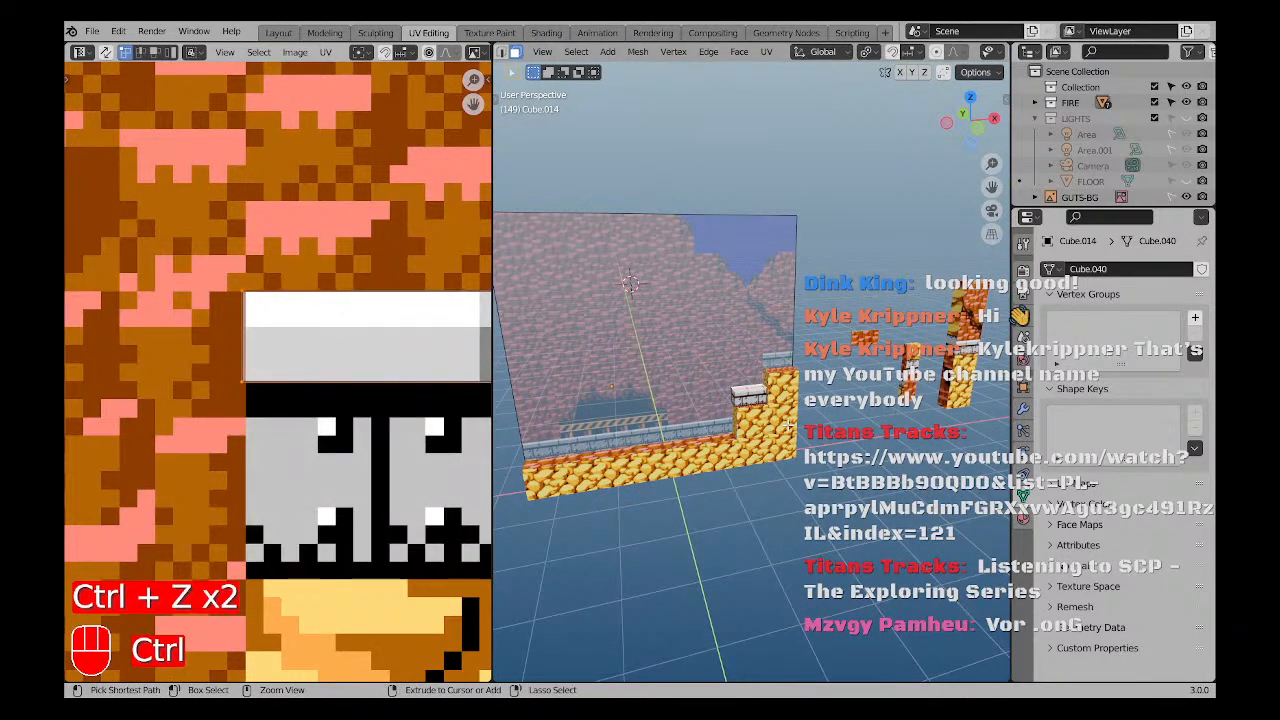
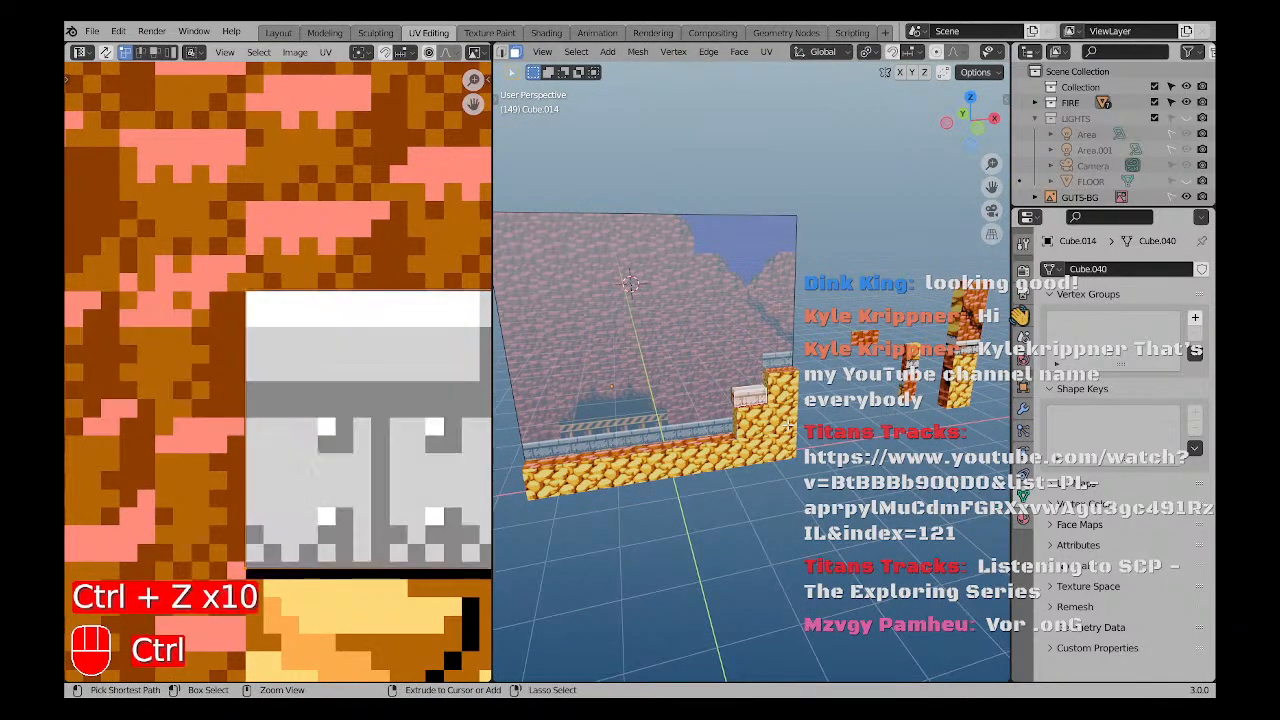
pyautogui.hotkey('ctrl', 'z')
pyautogui.hotkey('ctrl', 'z')
pyautogui.hotkey('ctrl', 'z')
pyautogui.hotkey('ctrl', 'z')
pyautogui.hotkey('ctrl', 'z')
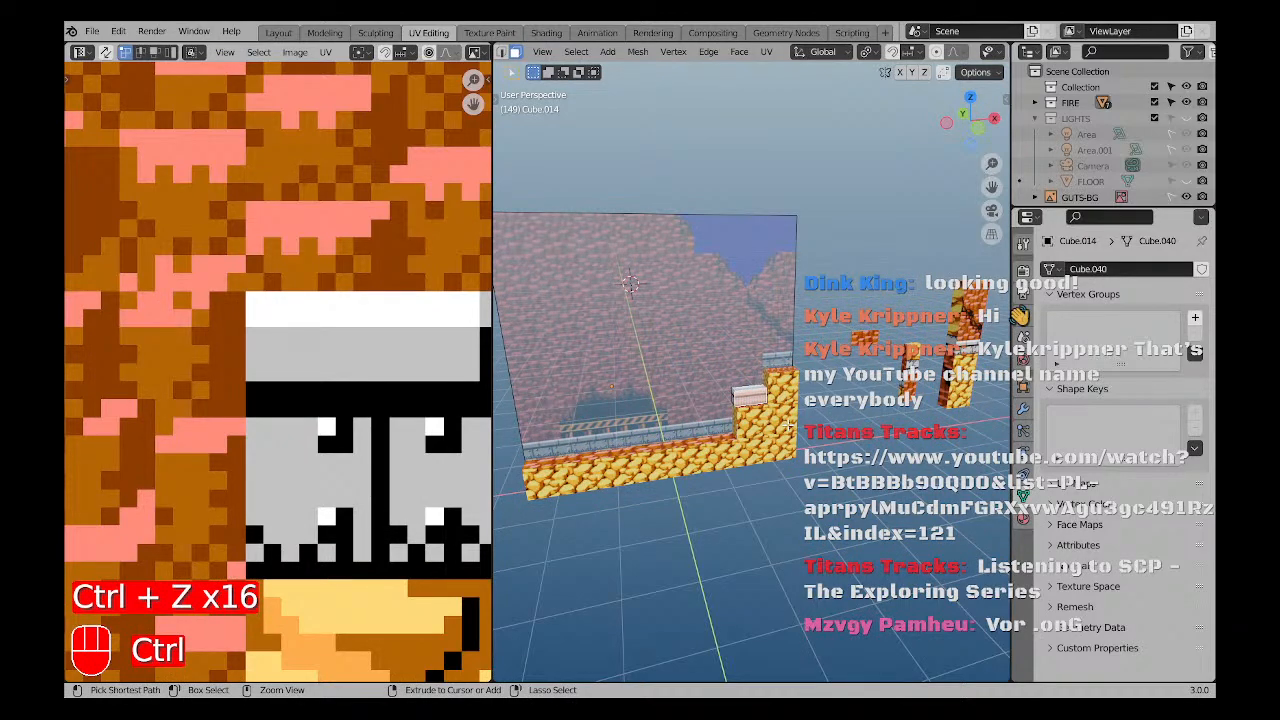
# Undo the shortening of the ledge block and its move up to the middle rock step.
pyautogui.hotkey('ctrl', 'z')
pyautogui.hotkey('ctrl', 'z')
pyautogui.hotkey('ctrl', 'z')
pyautogui.hotkey('ctrl', 'z')
pyautogui.hotkey('ctrl', 'z')
pyautogui.hotkey('ctrl', 'z')
pyautogui.hotkey('ctrl', 'z')
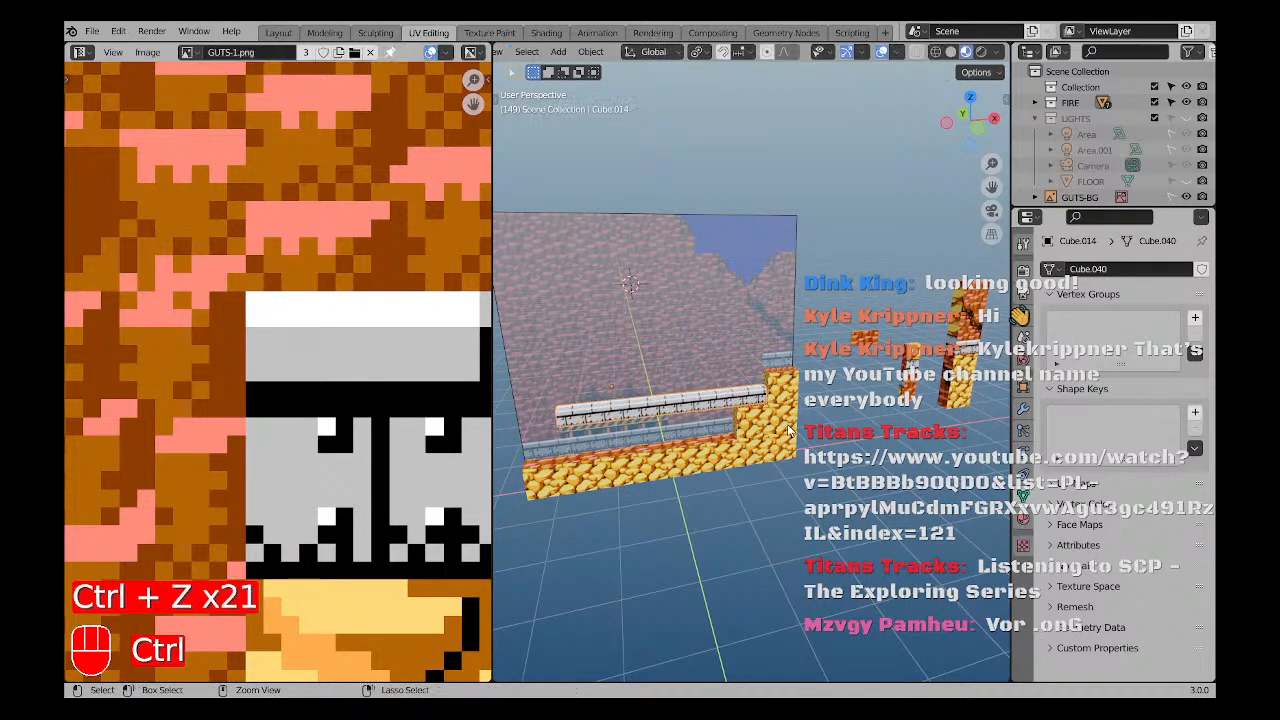
# Duplicate the full-length floor ledge in Object Mode and, in front view, raise the copy to the middle rock step's height.
pyautogui.press('a')
pyautogui.press('a')
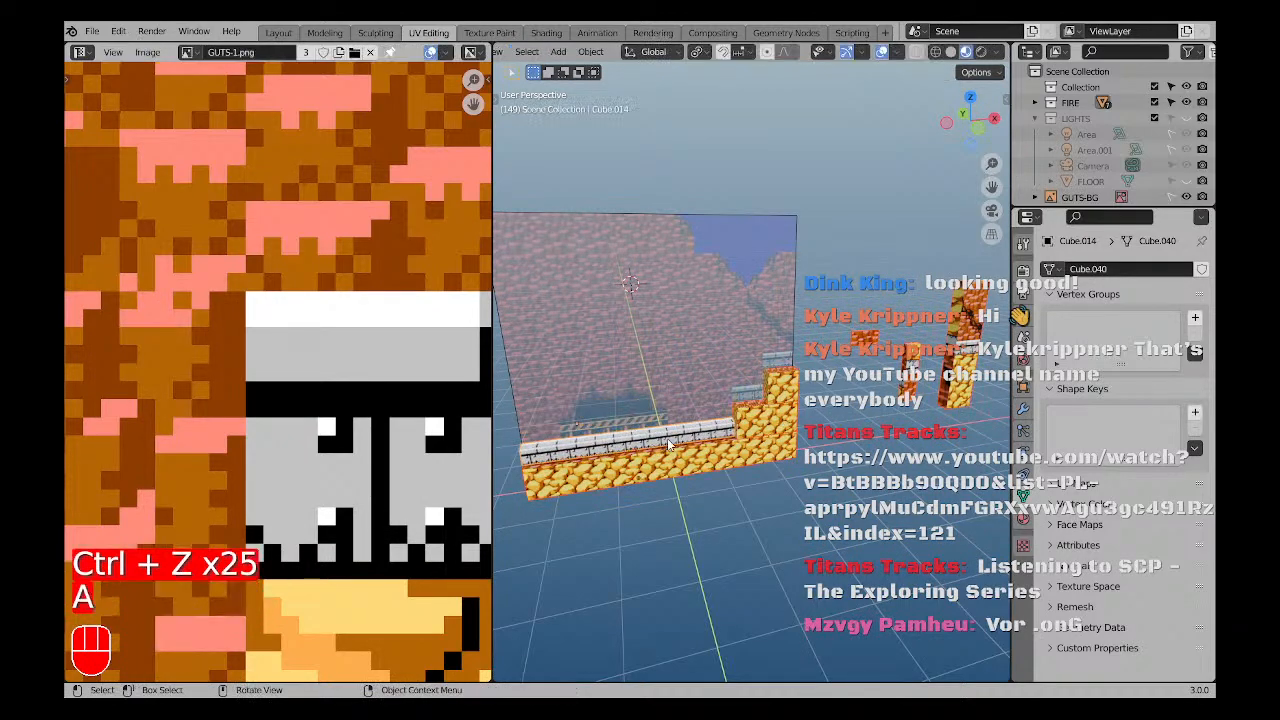
pyautogui.moveTo(789, 430); pyautogui.dragTo(700, 428, button='middle')
pyautogui.hotkey('shift', 'd')
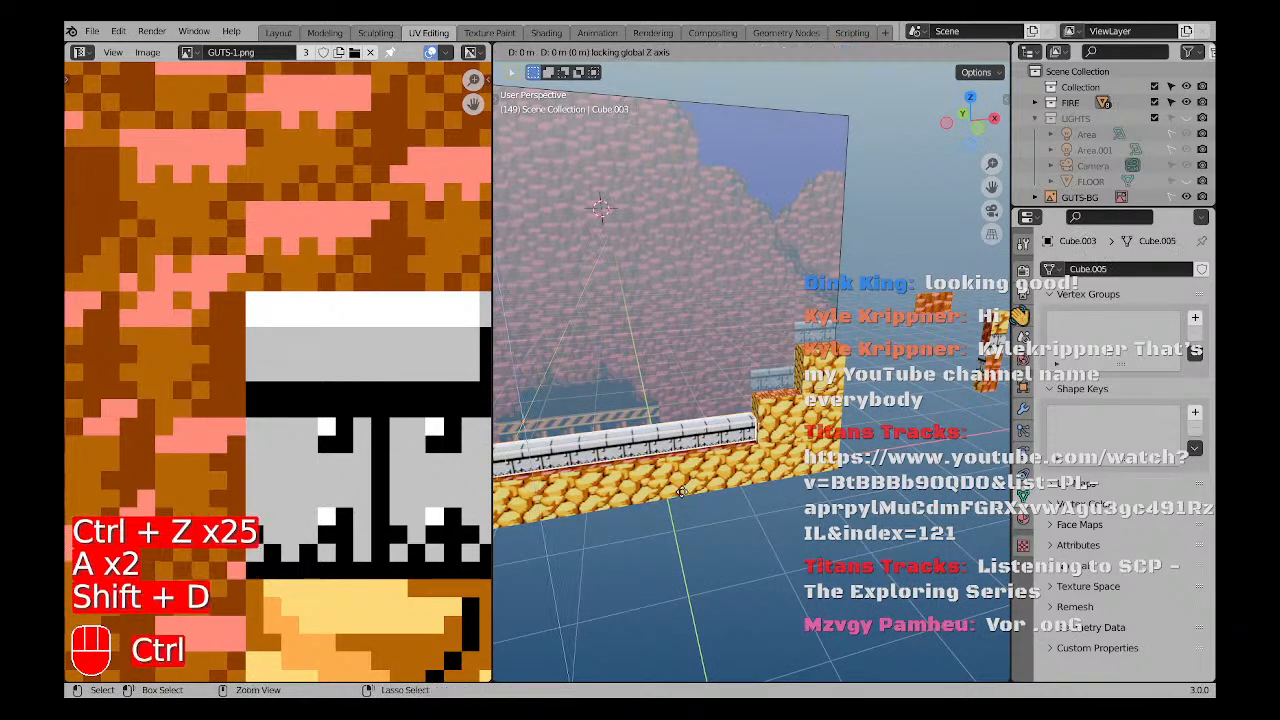
pyautogui.click(686, 482)
pyautogui.press('KP_1')
pyautogui.press('g')
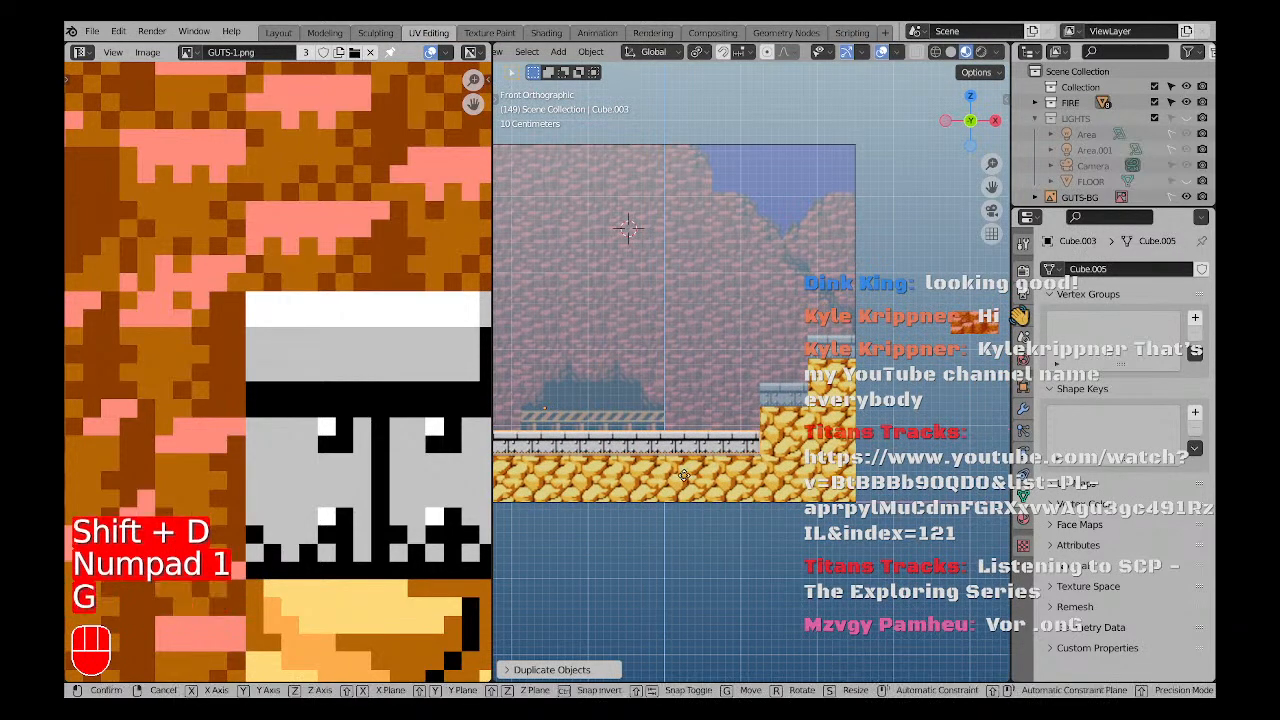
pyautogui.click(688, 437)
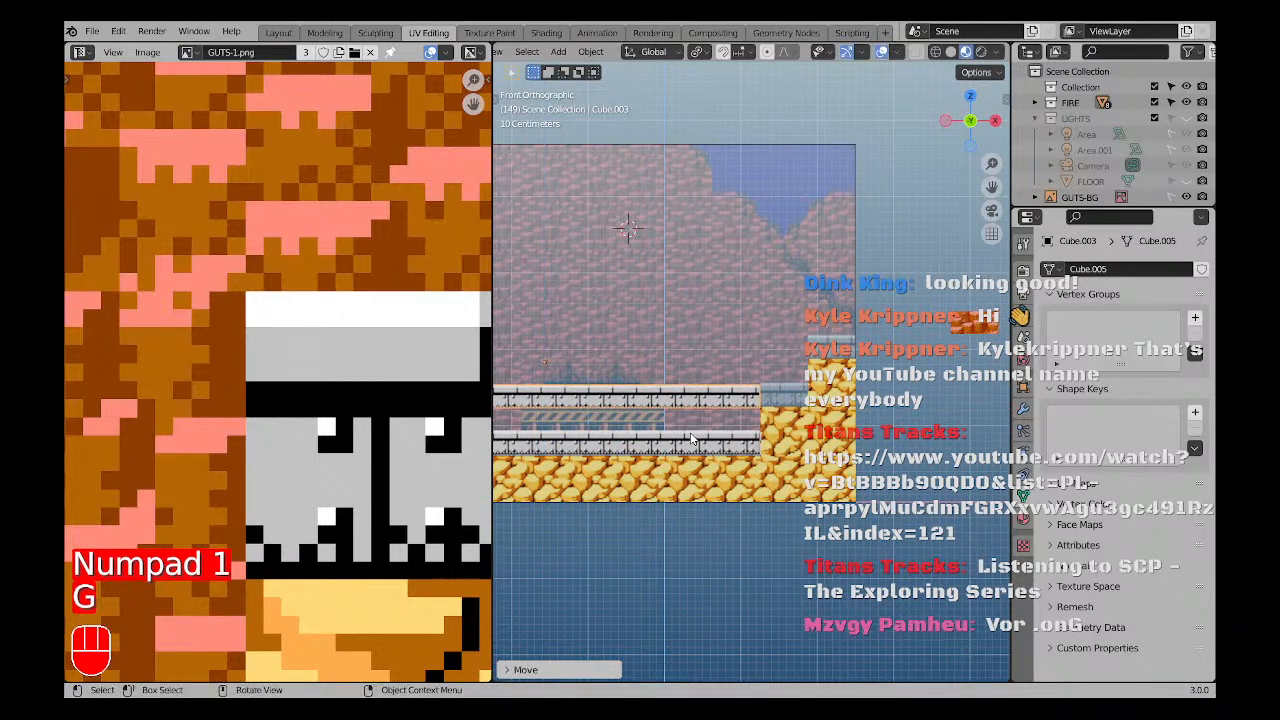
# Duplicate the raised ledge and move the new copy up along Z to sit at the height of the top rock step.
pyautogui.hotkey('shift', 'd')
pyautogui.press('z')
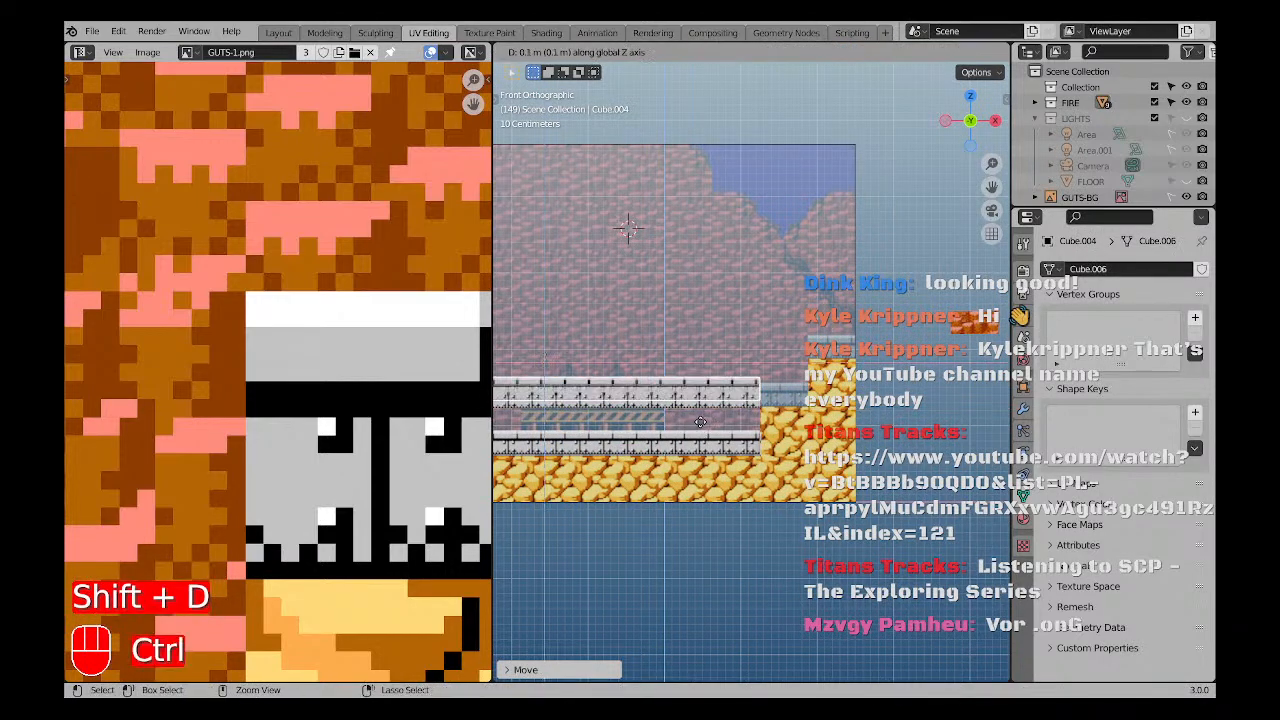
pyautogui.click(701, 392)
pyautogui.scroll(2, 785, 391)
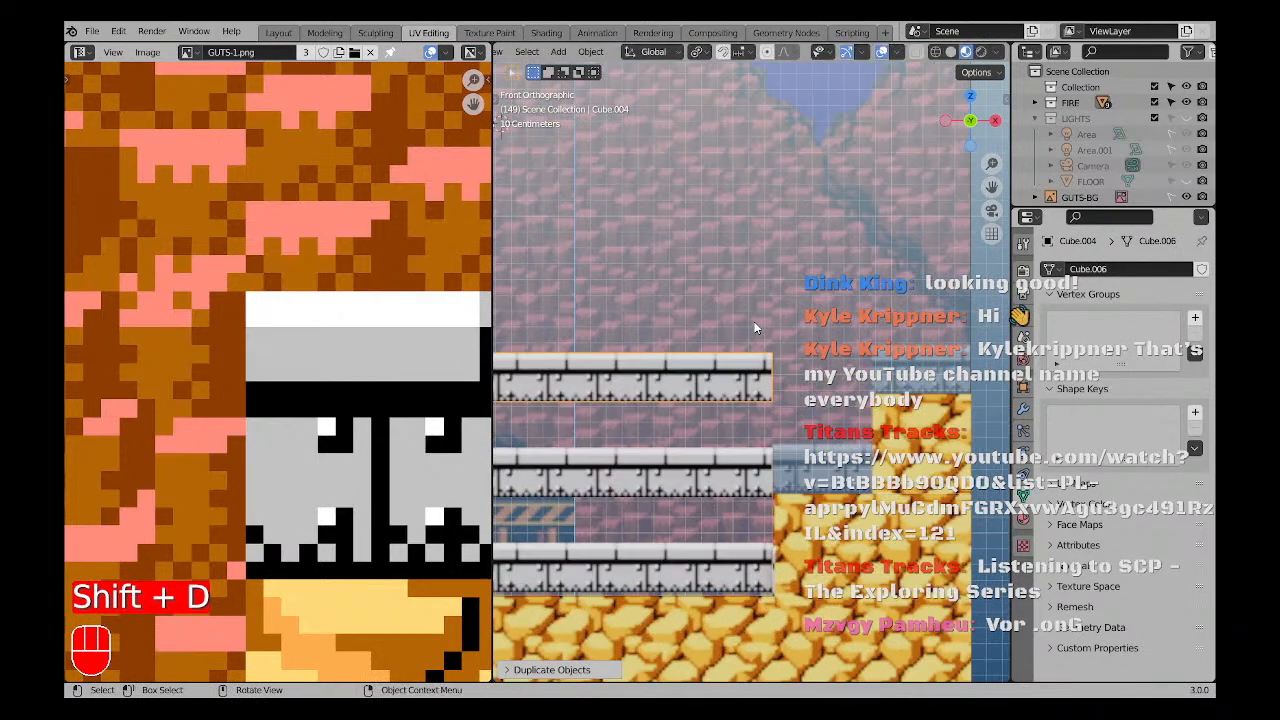
pyautogui.scroll(2, 745, 430)
pyautogui.press('g')
pyautogui.press('z')
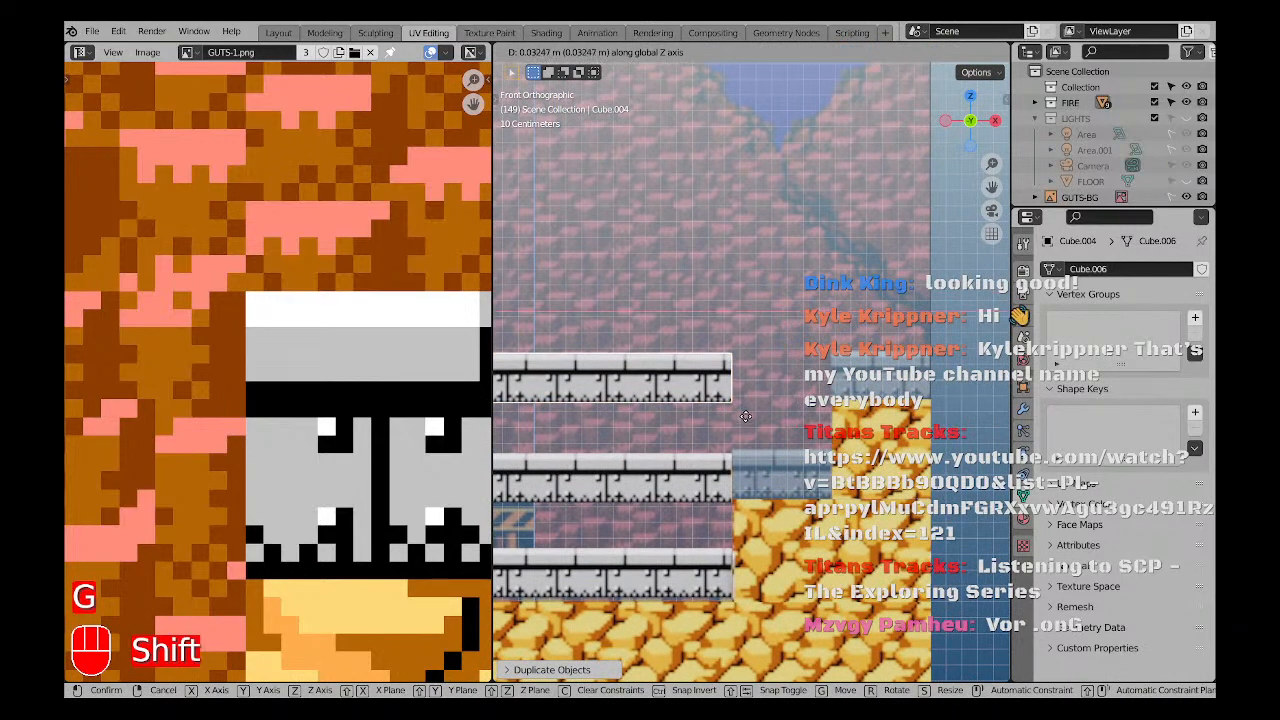
pyautogui.click(745, 415)
# Move the top ledge copy about 1.19 m along X so its right end meets the right edge of the rocks.
pyautogui.press('g')
pyautogui.press('x')
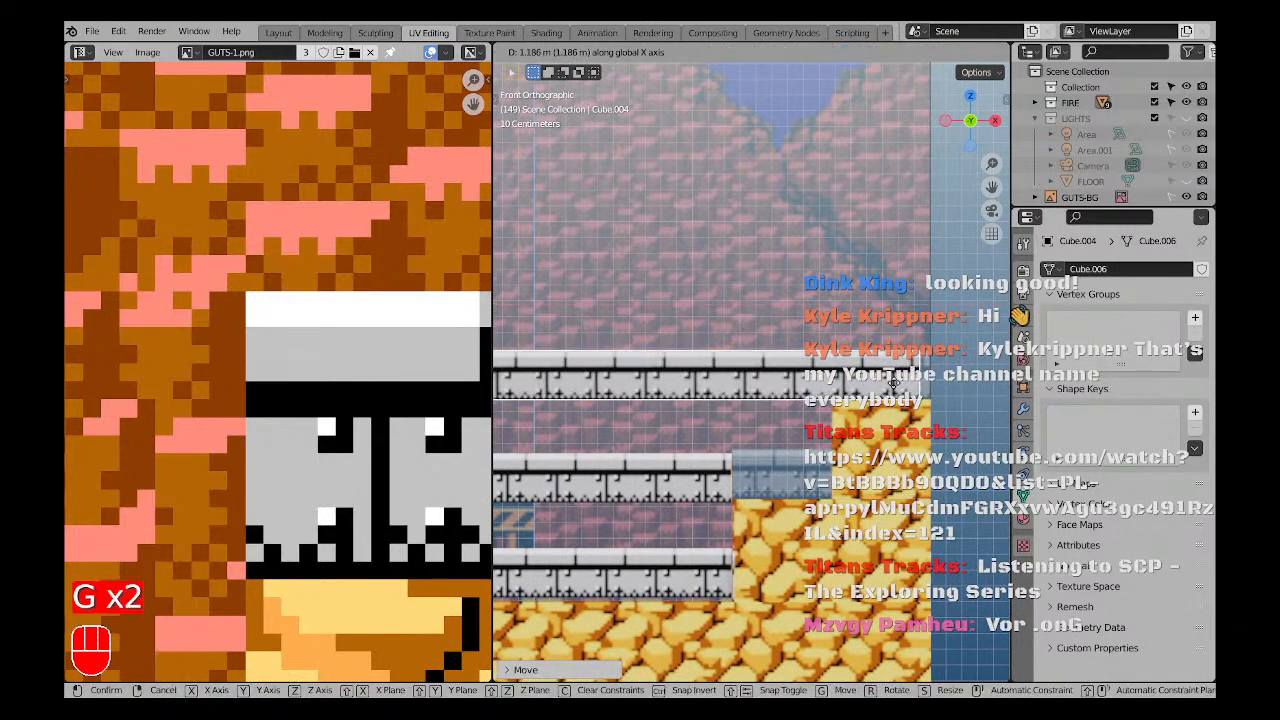
pyautogui.click(903, 387)
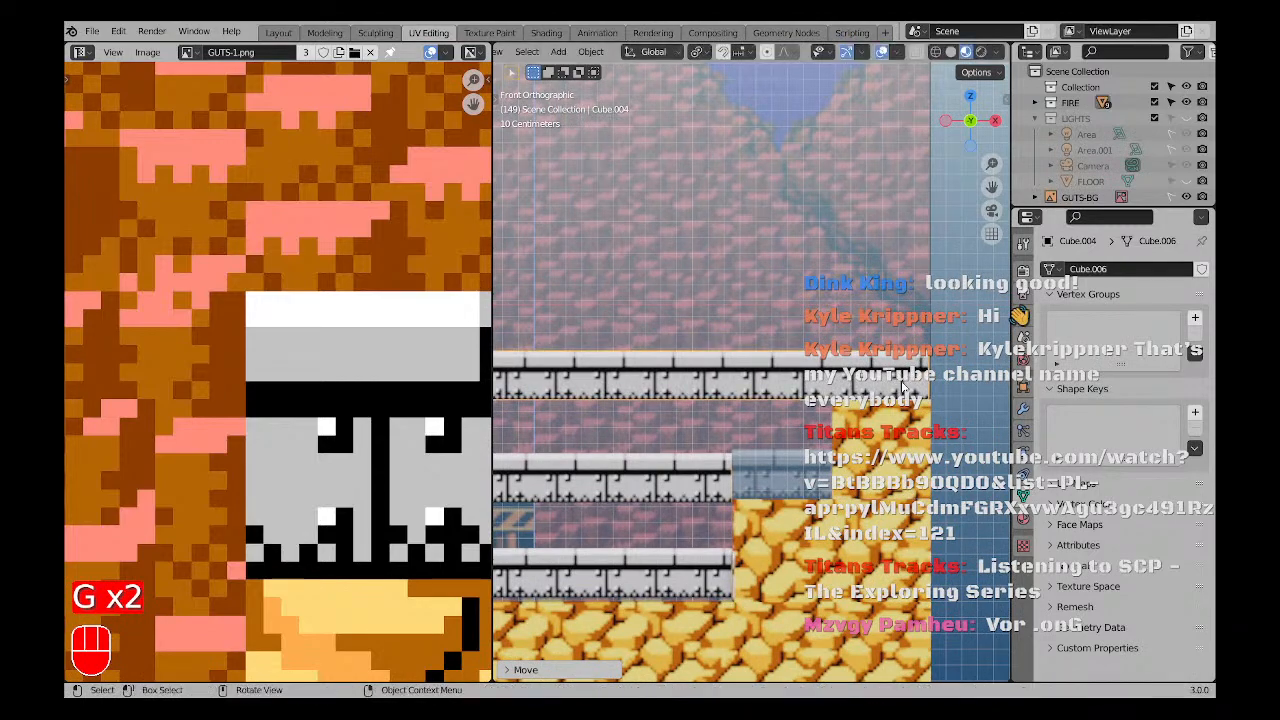
pyautogui.press('g')
pyautogui.press('x')
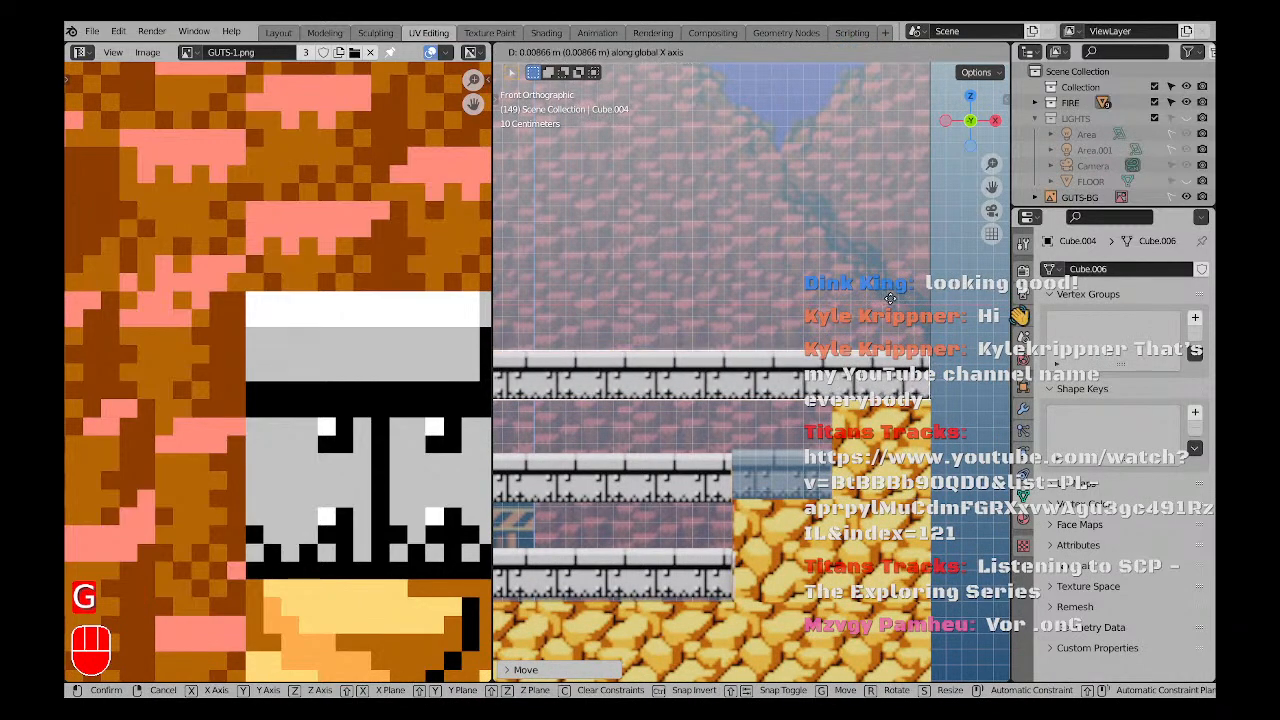
pyautogui.click(707, 461)
# Move the middle ledge copy about 0.61 m along X and fine-tune it so its right end meets the taller rocks.
pyautogui.click(707, 461)
pyautogui.press('g')
pyautogui.press('x')
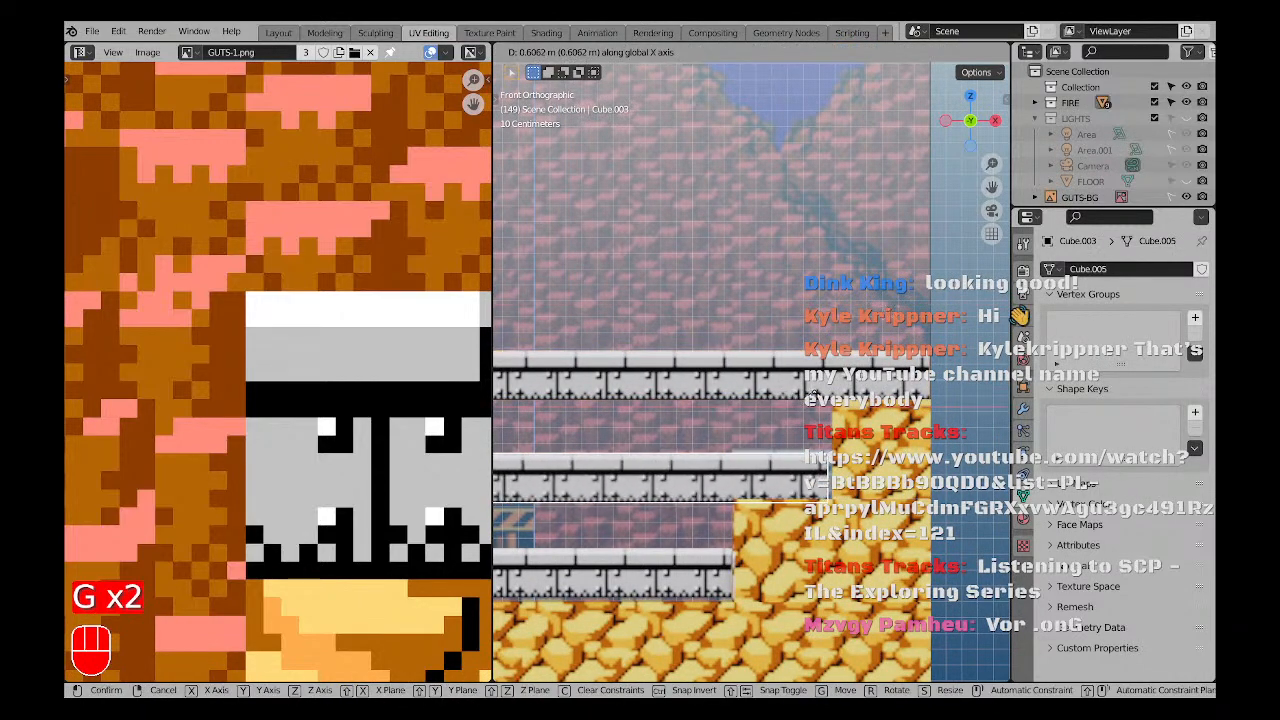
pyautogui.click(820, 402)
pyautogui.scroll(6, 816, 480)
pyautogui.press('g')
pyautogui.press('x')
pyautogui.click(840, 445)
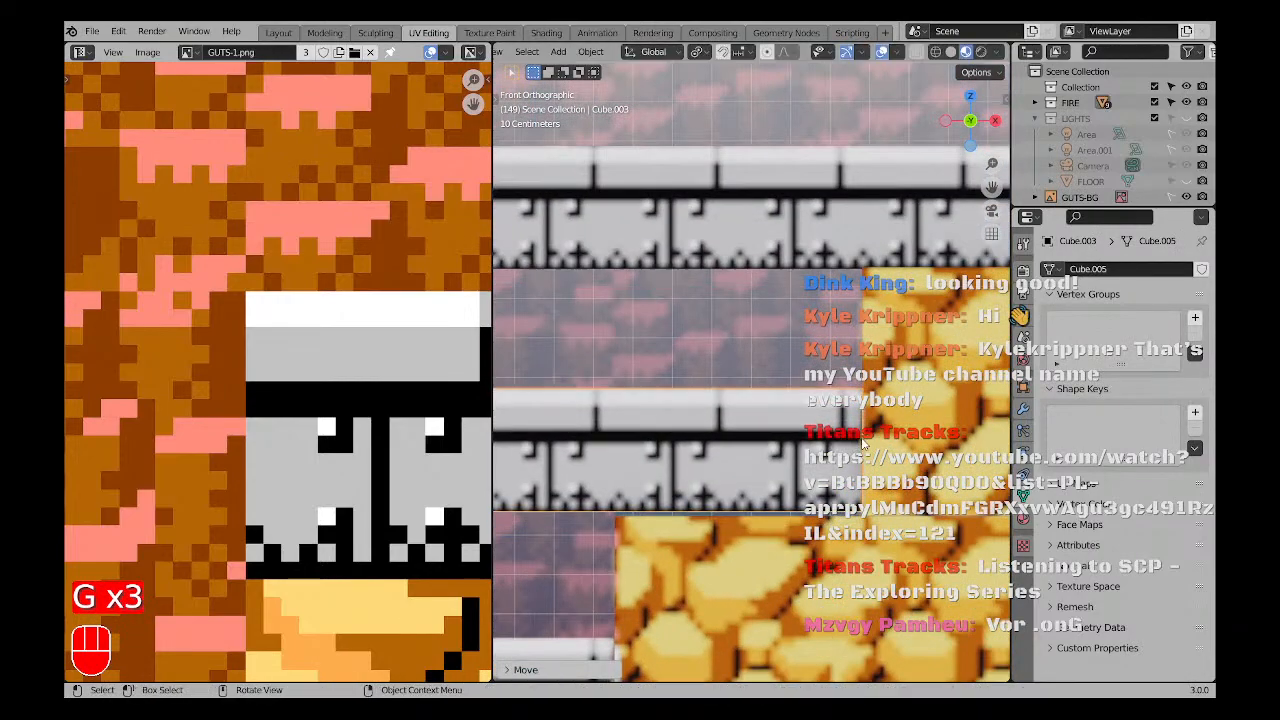
# Open both raised ledges in Edit Mode together and shorten them by moving their left end faces along X to the rock steps.
pyautogui.scroll(-8, 816, 416)
pyautogui.moveTo(698, 427); pyautogui.dragTo(650, 394, button='middle')
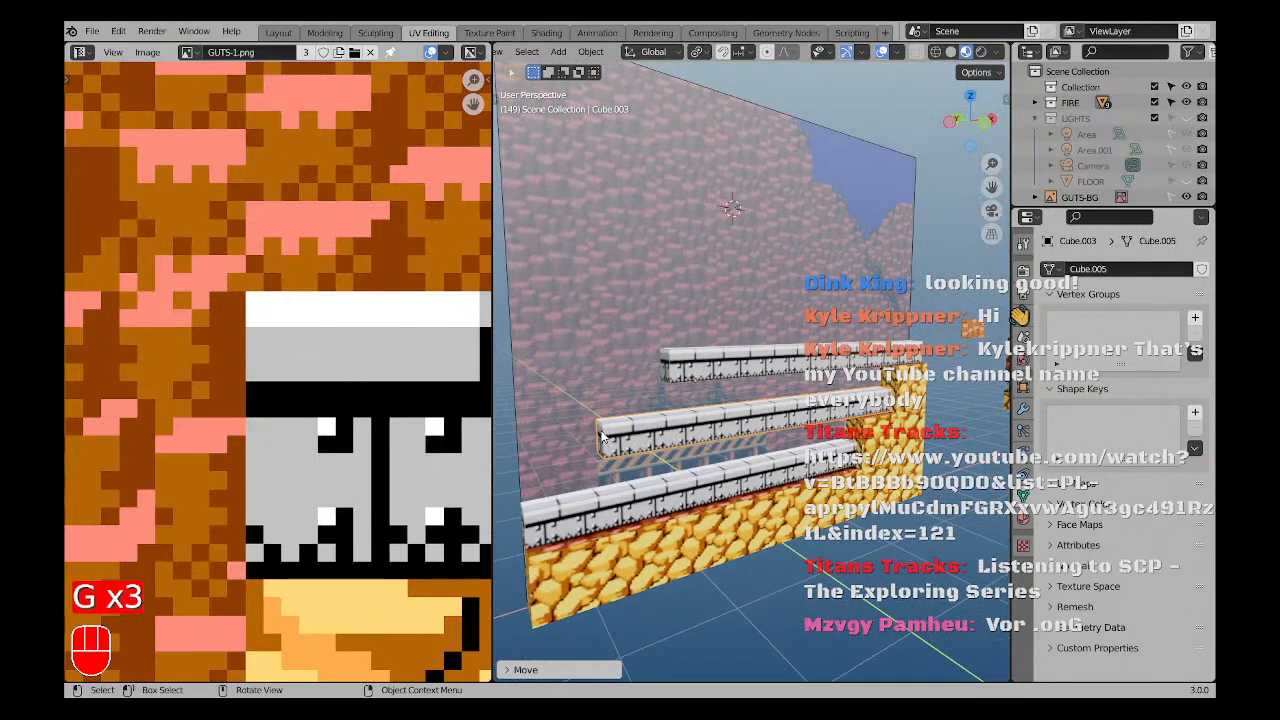
pyautogui.press('Tab')
pyautogui.press('a')
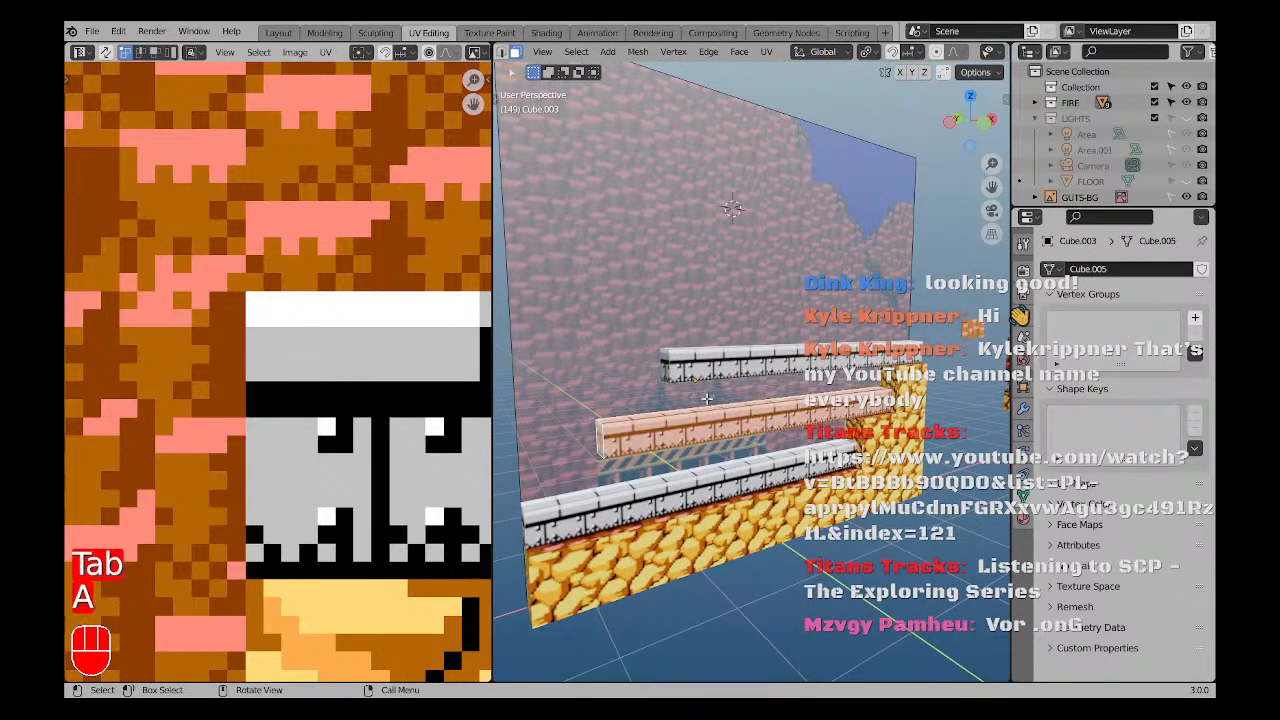
pyautogui.press('Tab')
pyautogui.press('a')
pyautogui.press('a')
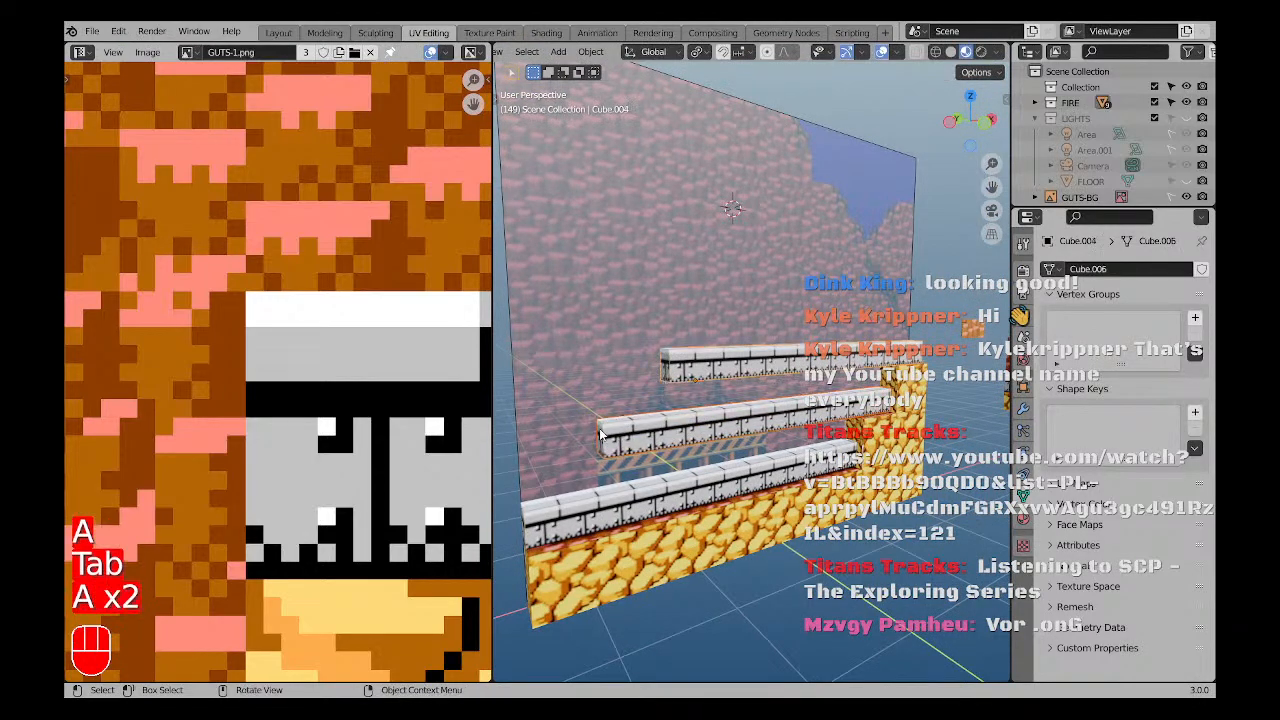
pyautogui.press('Tab')
pyautogui.keyDown('shift'); pyautogui.click(667, 367); pyautogui.keyUp('shift')
pyautogui.press('g')
pyautogui.moveTo(676, 370); pyautogui.dragTo(845, 383, button='middle')
pyautogui.click(838, 383)
# In front view, fine-tune both left end faces along X so they meet the left edges of the rock steps.
pyautogui.press('KP_1')
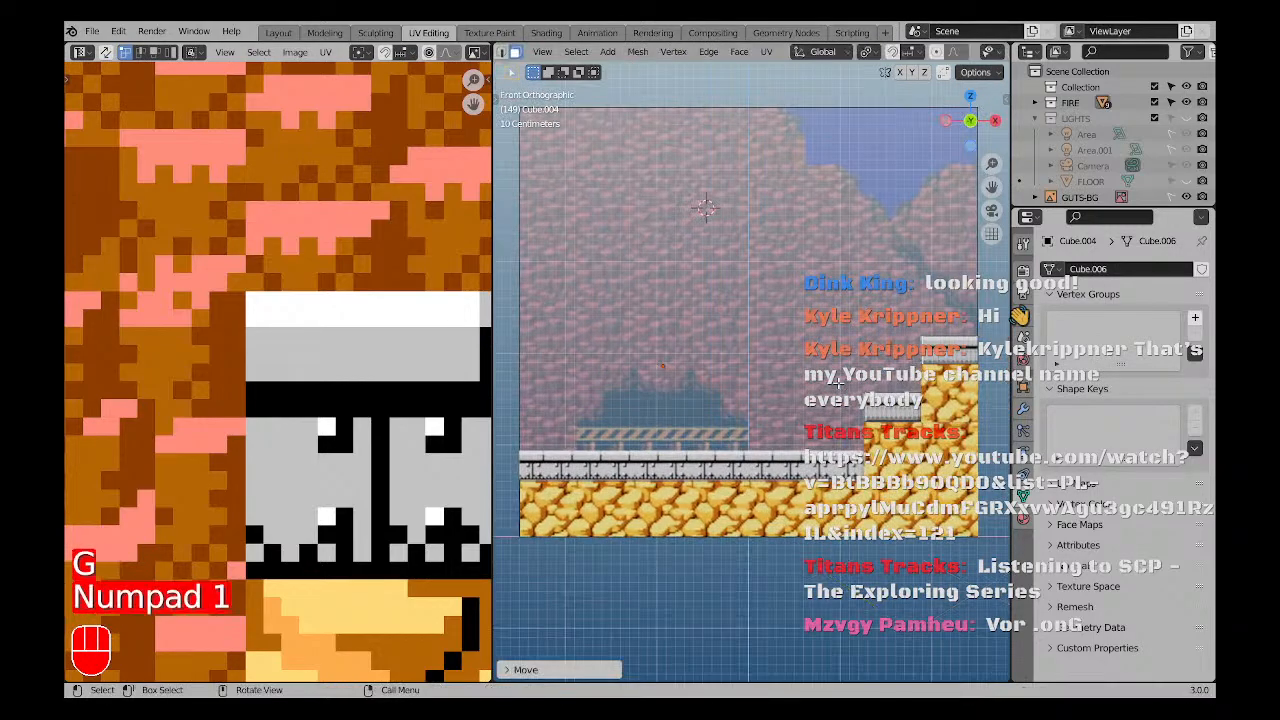
pyautogui.scroll(3, 750, 370)
pyautogui.keyDown('shift'); pyautogui.moveTo(858, 455); pyautogui.dragTo(791, 482, button='middle'); pyautogui.keyUp('shift')
pyautogui.scroll(2, 789, 402)
pyautogui.press('g')
pyautogui.middleClick(788, 402)
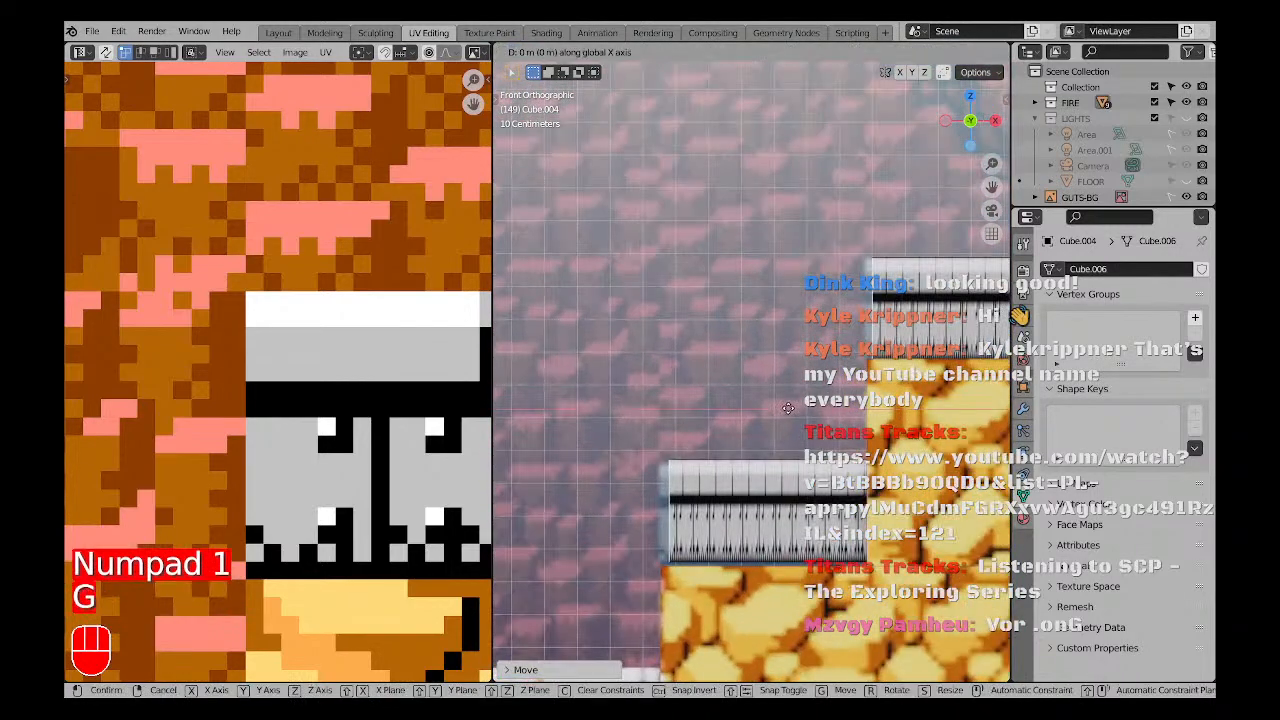
pyautogui.click(782, 410)
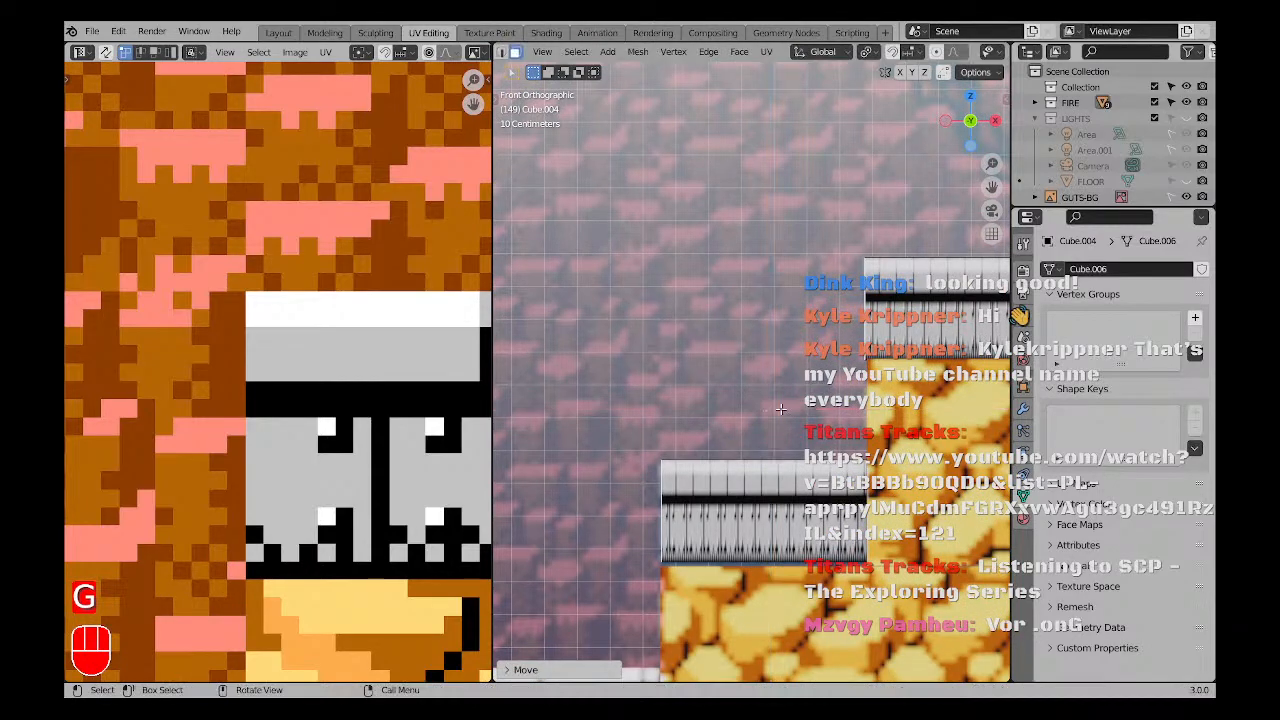
# In Object Mode, lower the middle ledge about 0.01 m along Z so it rests on the middle rock step.
pyautogui.keyDown('shift'); pyautogui.moveTo(782, 410); pyautogui.dragTo(769, 368, button='middle'); pyautogui.keyUp('shift')
pyautogui.scroll(-2, 770, 385)
pyautogui.press('Tab')
pyautogui.click(775, 475)
pyautogui.press('KP_Decimal')
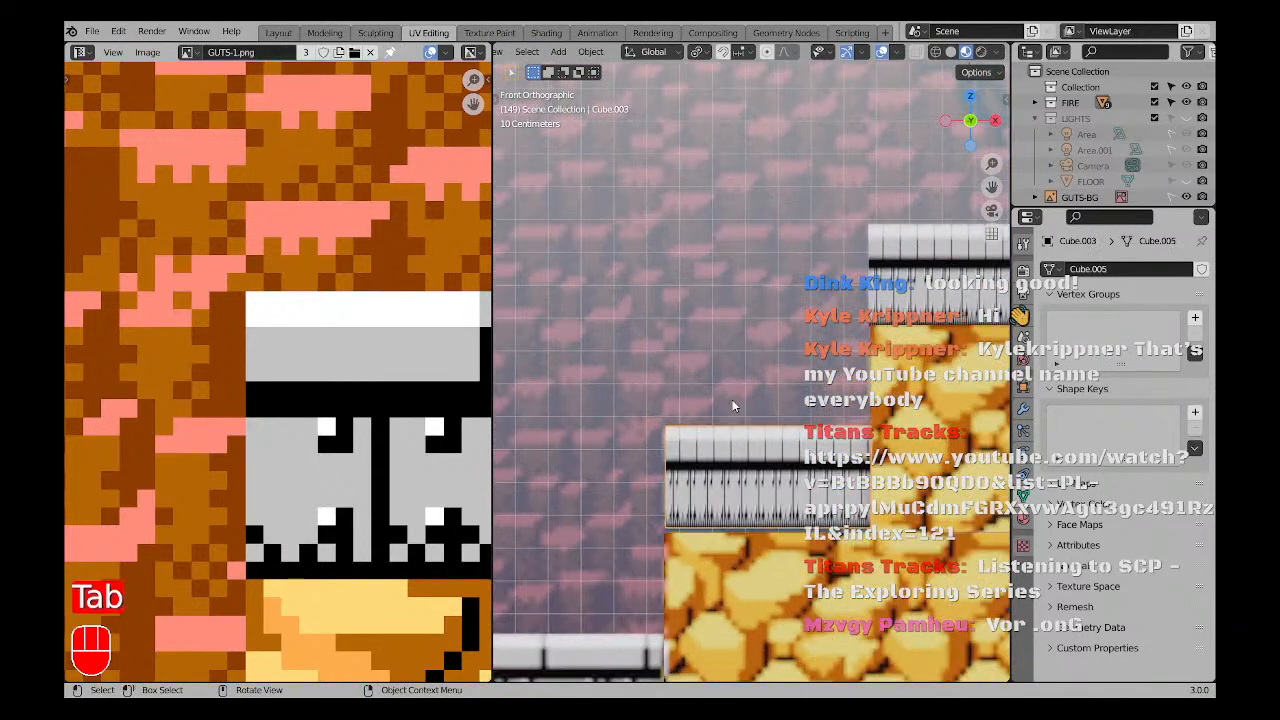
pyautogui.press('g')
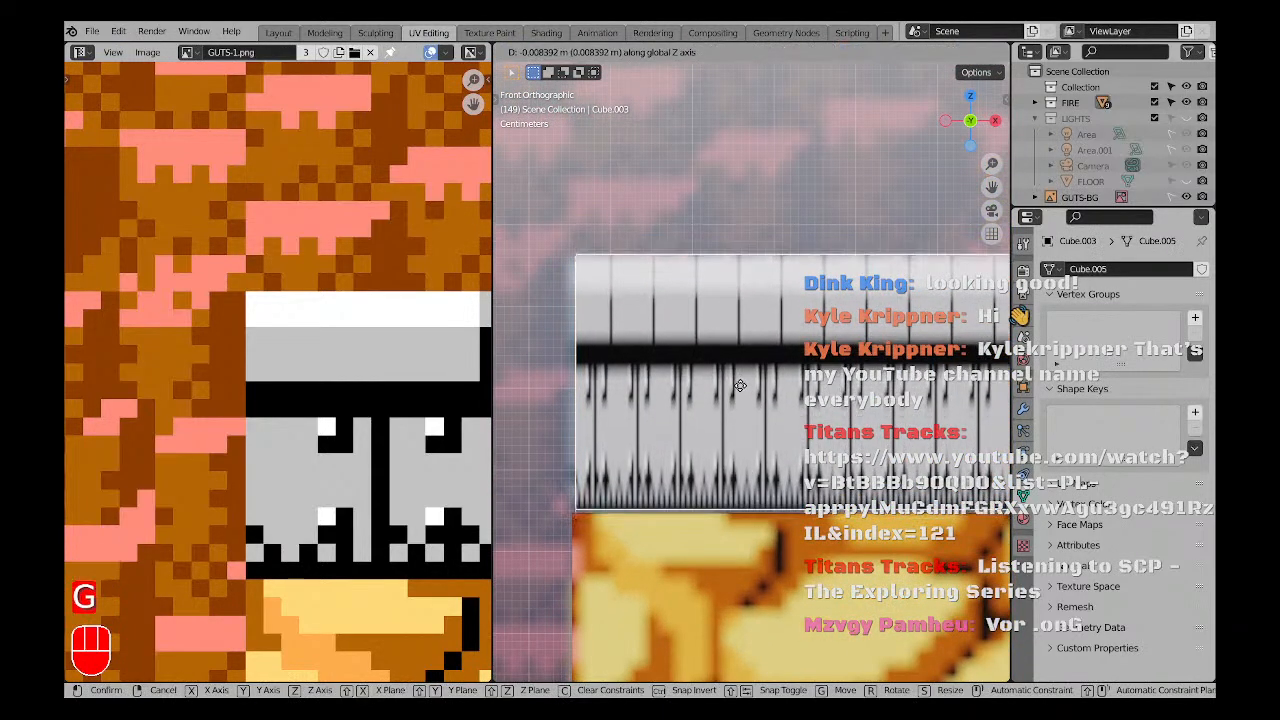
pyautogui.click(740, 388)
# With see-through shading in Edit Mode, move the middle ledge's left end vertices about 0.004 m outward along X to the rock edge.
pyautogui.press('Tab')
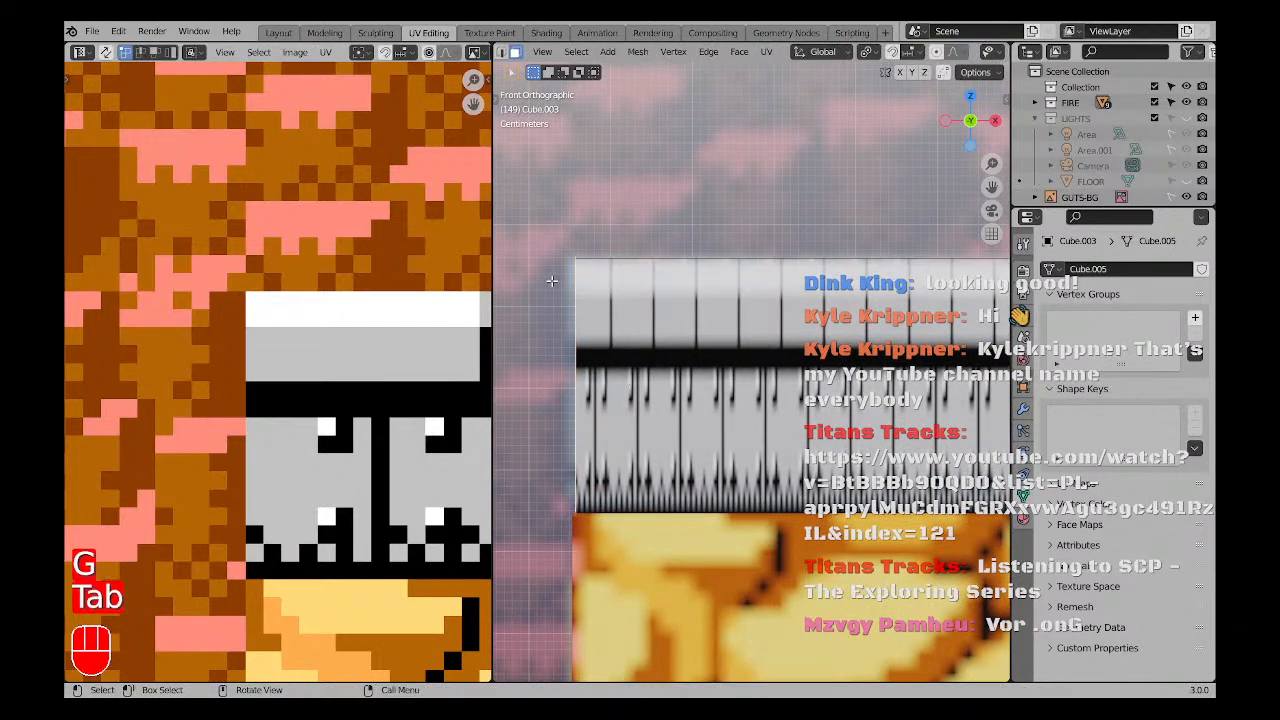
pyautogui.press('z')
pyautogui.click(615, 381)
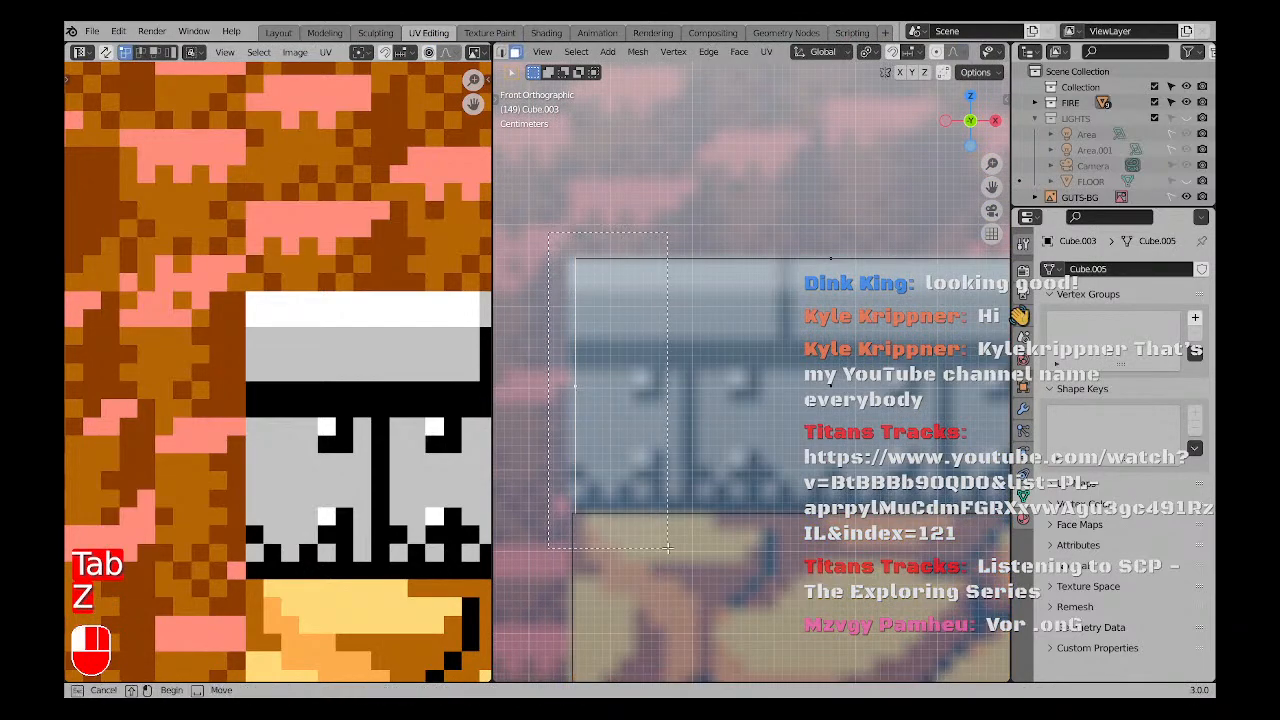
pyautogui.press('g')
pyautogui.press('x')
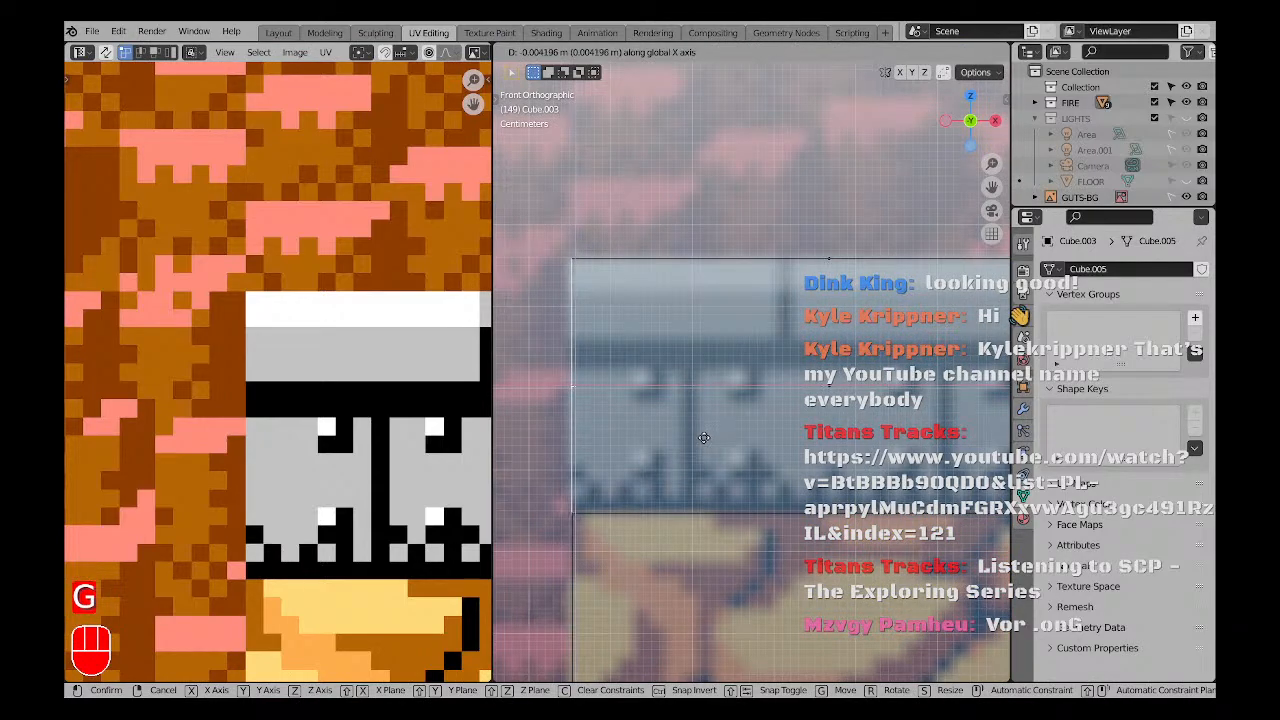
pyautogui.click(704, 438)
pyautogui.scroll(-8, 704, 438)
pyautogui.keyDown('shift'); pyautogui.moveTo(780, 378); pyautogui.dragTo(737, 425, button='middle'); pyautogui.keyUp('shift')
pyautogui.scroll(3, 737, 424)
pyautogui.scroll(-2, 766, 377)
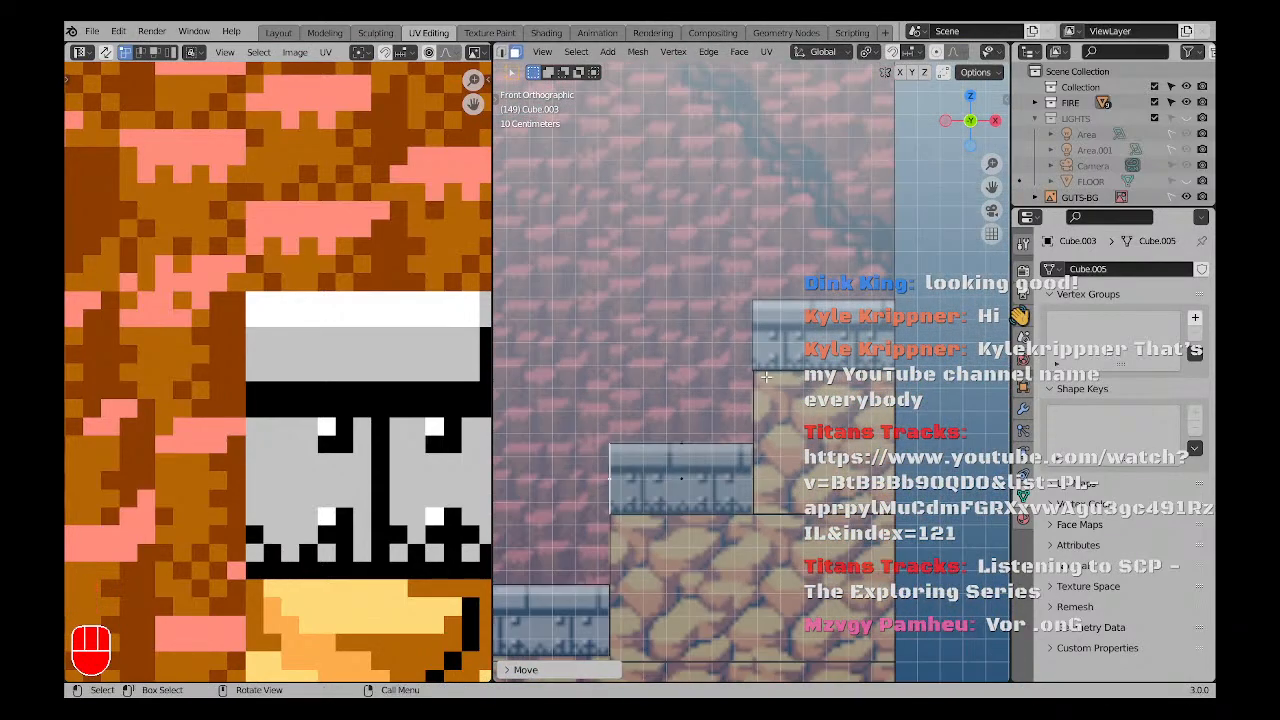
# Return to Object Mode, restore the textured viewport shading and clear the selection.
pyautogui.press('Tab')
pyautogui.press('a')
pyautogui.press('z')
pyautogui.press('a')
pyautogui.press('a')
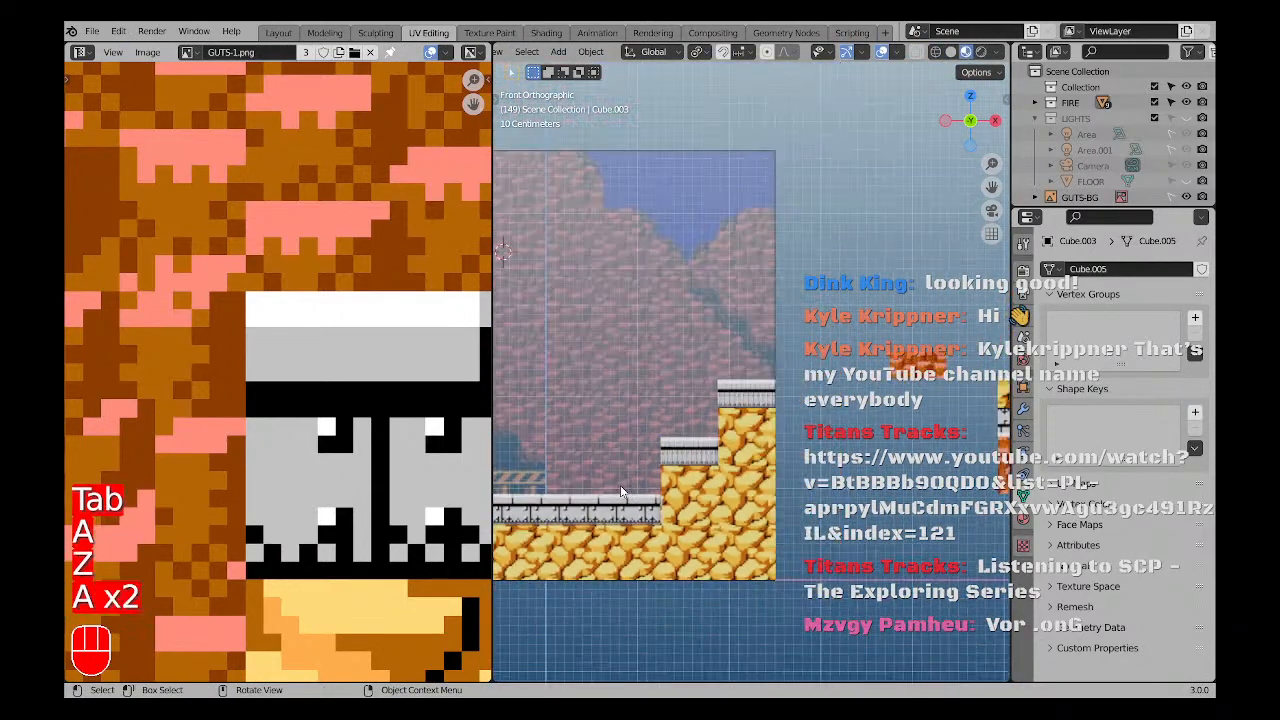
# Move the middle ledge's front-face UVs onto the middle ledge in GUTS-1.png, aligning their right edge with the ledge's right end.
pyautogui.press('Tab')
pyautogui.scroll(-4, 318, 475)
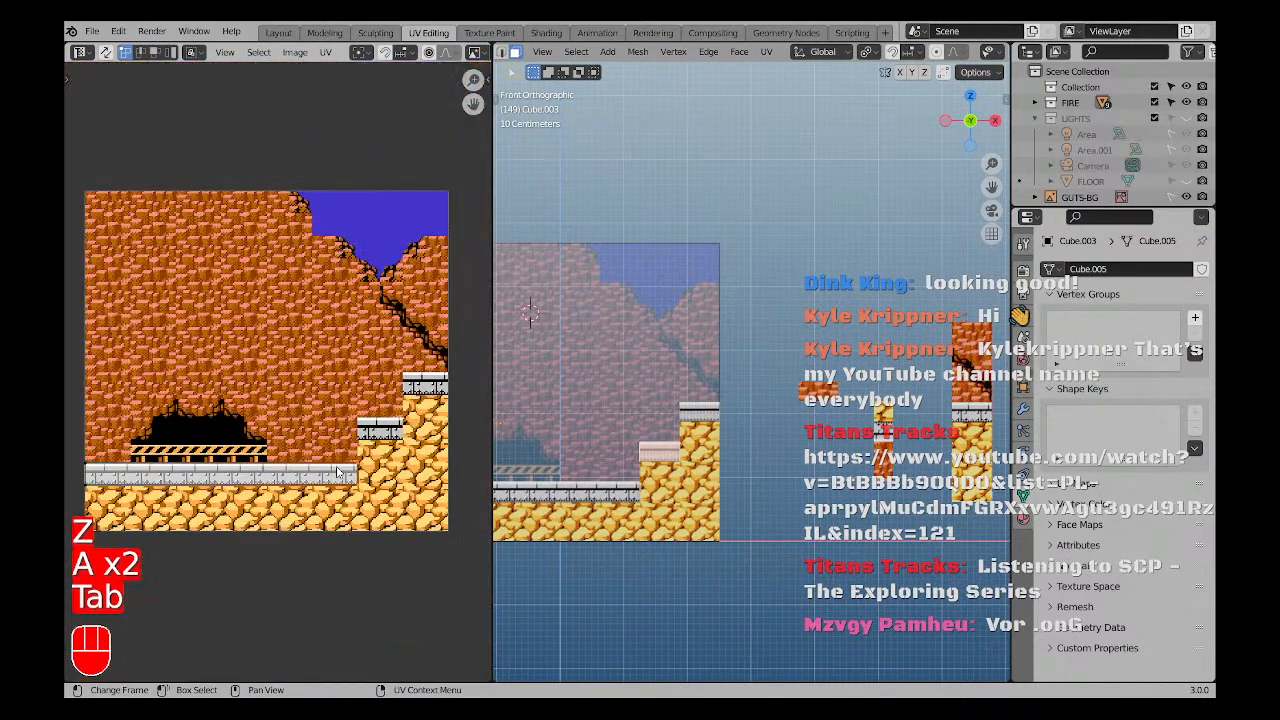
pyautogui.press('a')
pyautogui.press('g')
pyautogui.click(372, 442)
pyautogui.scroll(6, 437, 453)
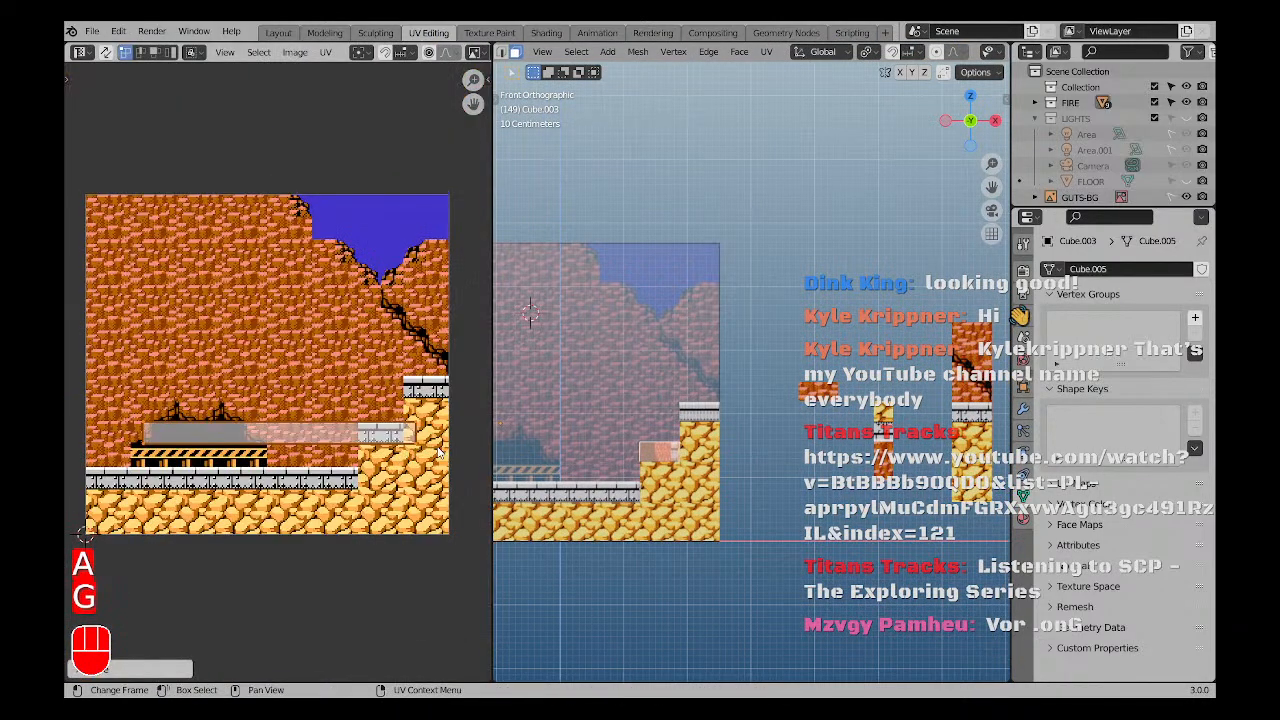
pyautogui.scroll(1, 437, 453)
pyautogui.keyDown('shift'); pyautogui.moveTo(437, 453); pyautogui.dragTo(370, 463, button='middle'); pyautogui.keyUp('shift')
pyautogui.scroll(3, 370, 447)
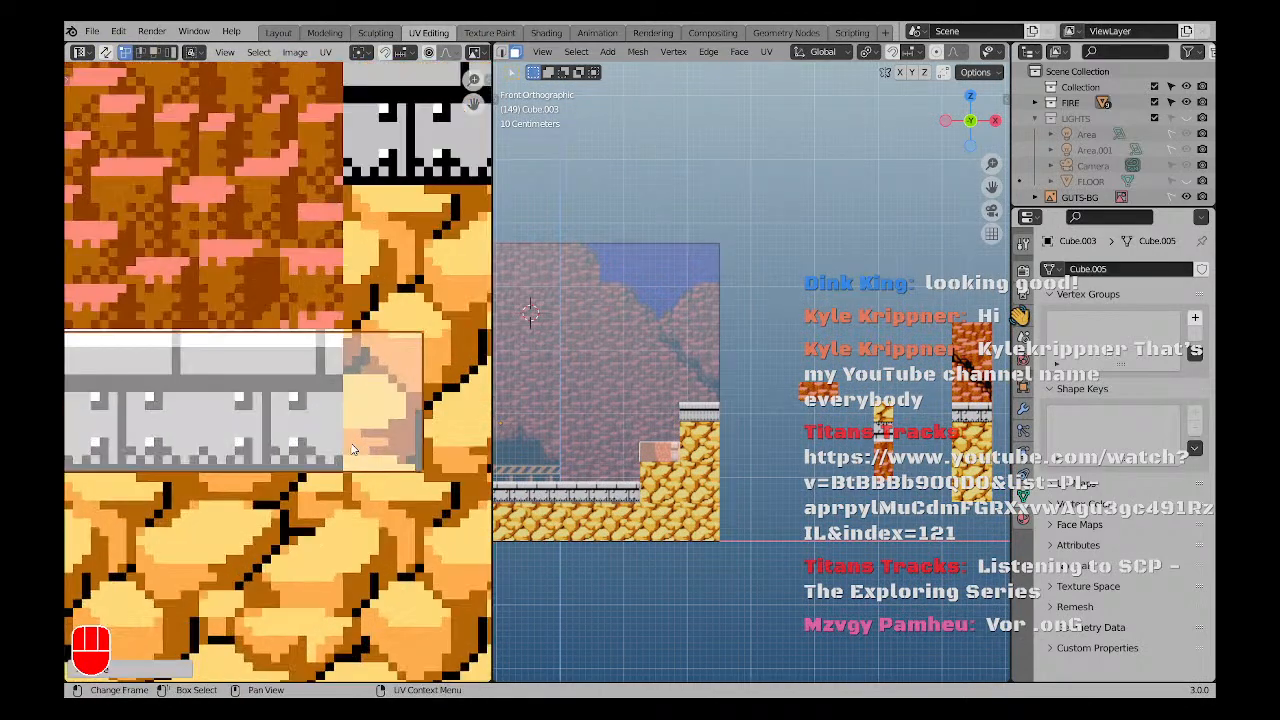
pyautogui.press('g')
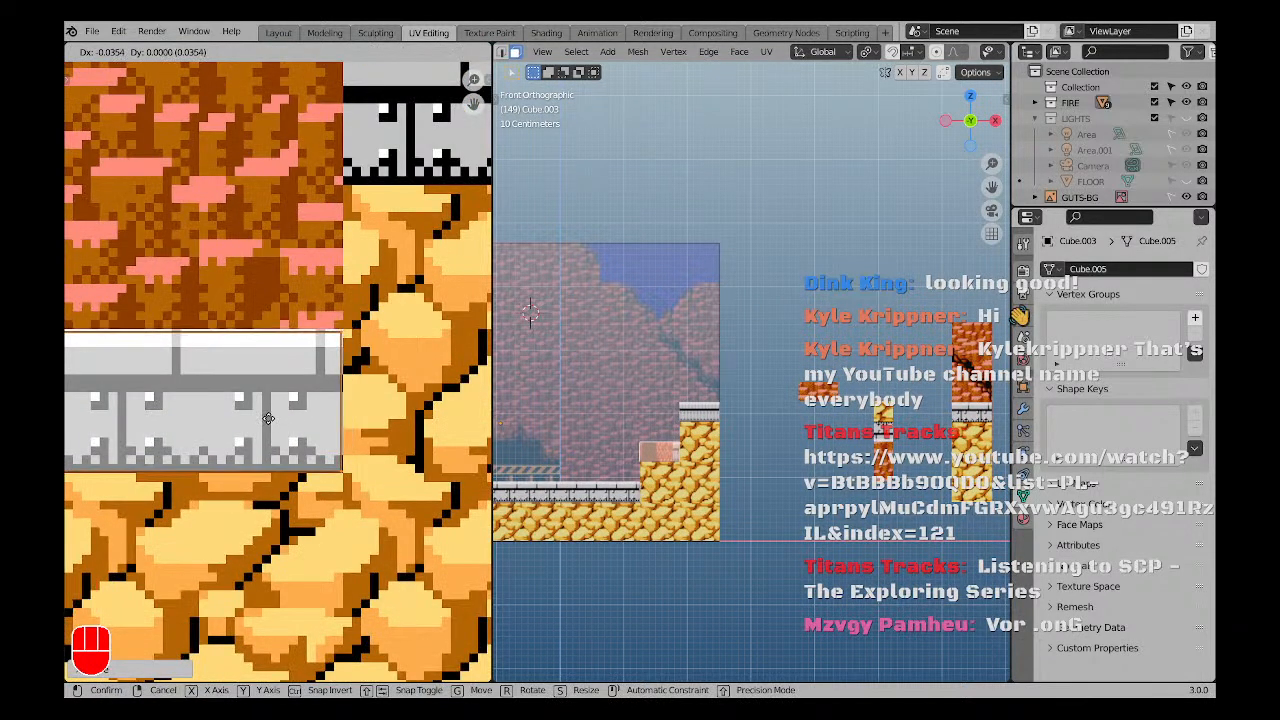
pyautogui.click(269, 418)
# Move the left edge of the front-face UVs about 0.6 along X to the left end of the middle ledge in the image.
pyautogui.press('Home')
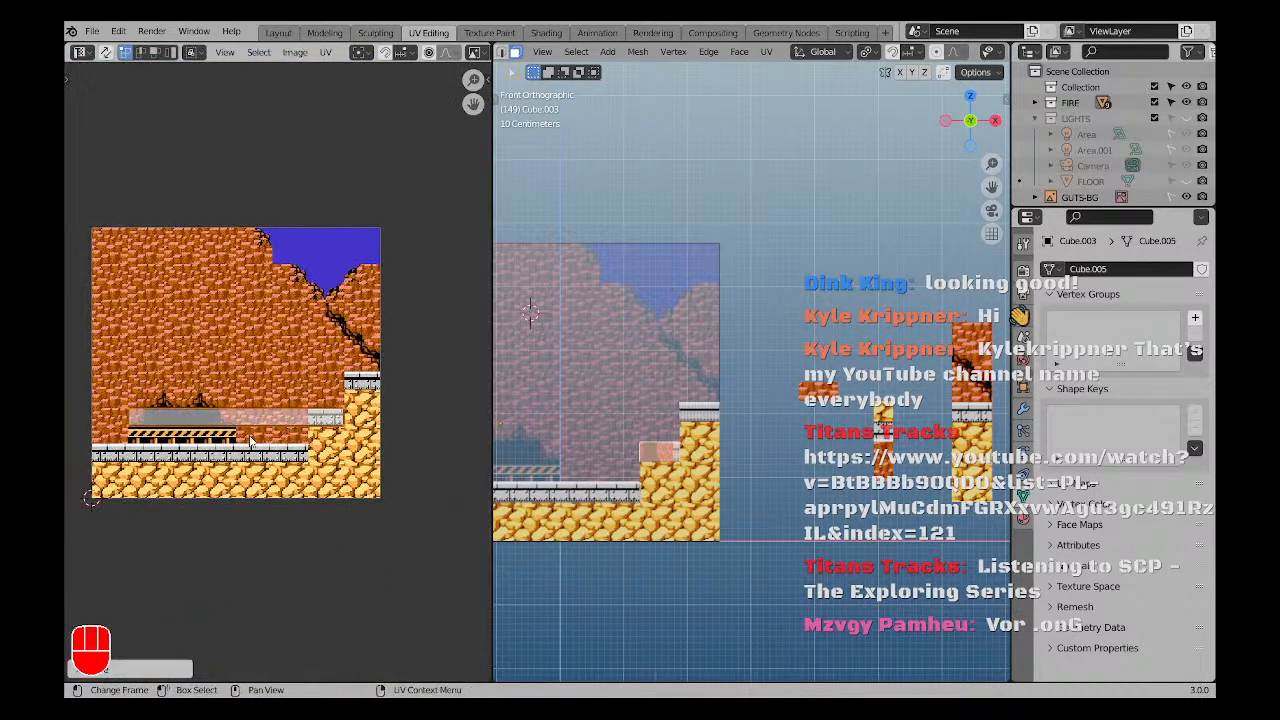
pyautogui.press('g')
pyautogui.press('x')
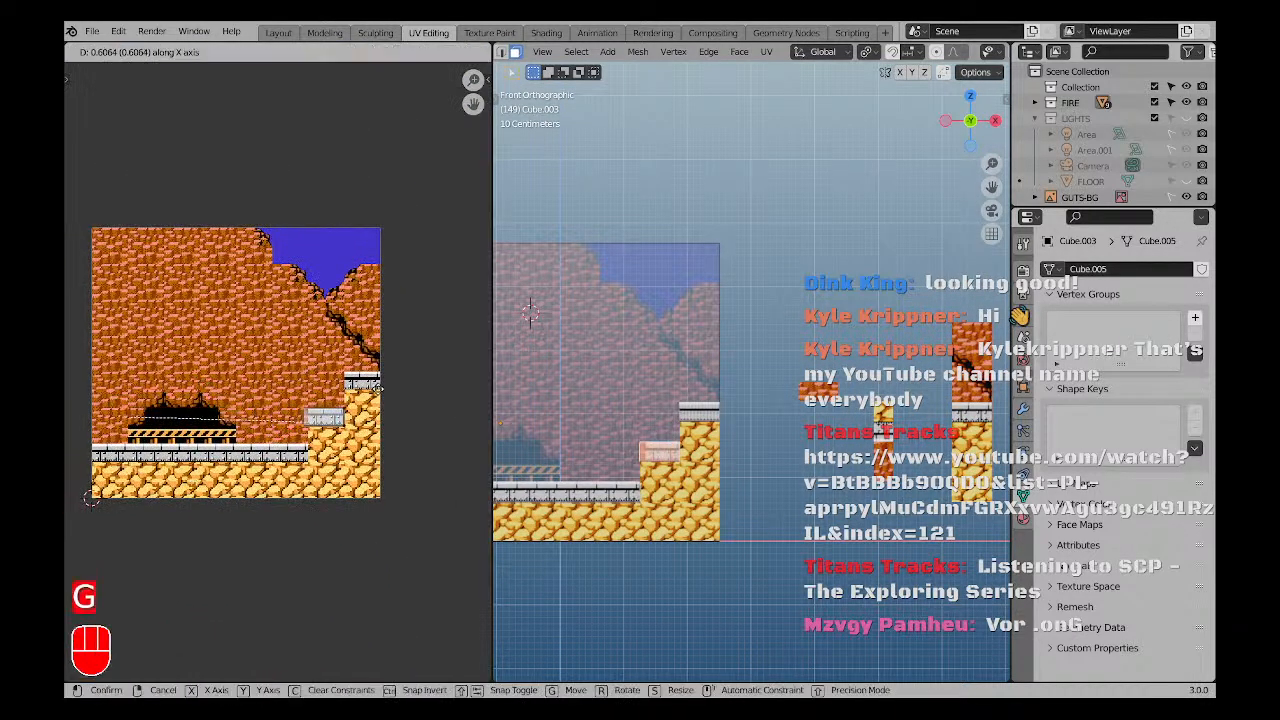
pyautogui.click(384, 389)
pyautogui.scroll(9, 336, 410)
pyautogui.keyDown('shift'); pyautogui.moveTo(179, 372); pyautogui.dragTo(211, 338, button='middle'); pyautogui.keyUp('shift')
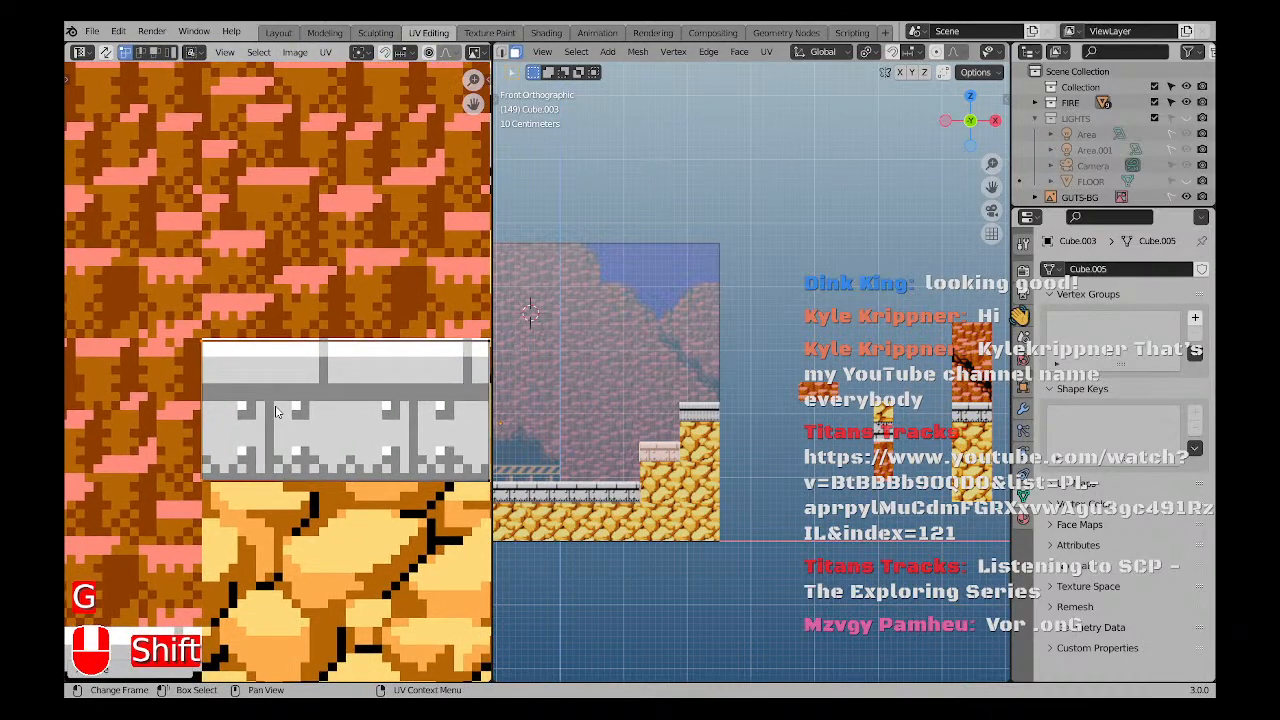
pyautogui.scroll(3, 210, 338)
pyautogui.scroll(-3, 211, 338)
# Select the middle ledge's top face and move its UVs onto the white strip of the middle ledge, aligned with its right end.
pyautogui.moveTo(710, 442); pyautogui.dragTo(634, 422, button='middle')
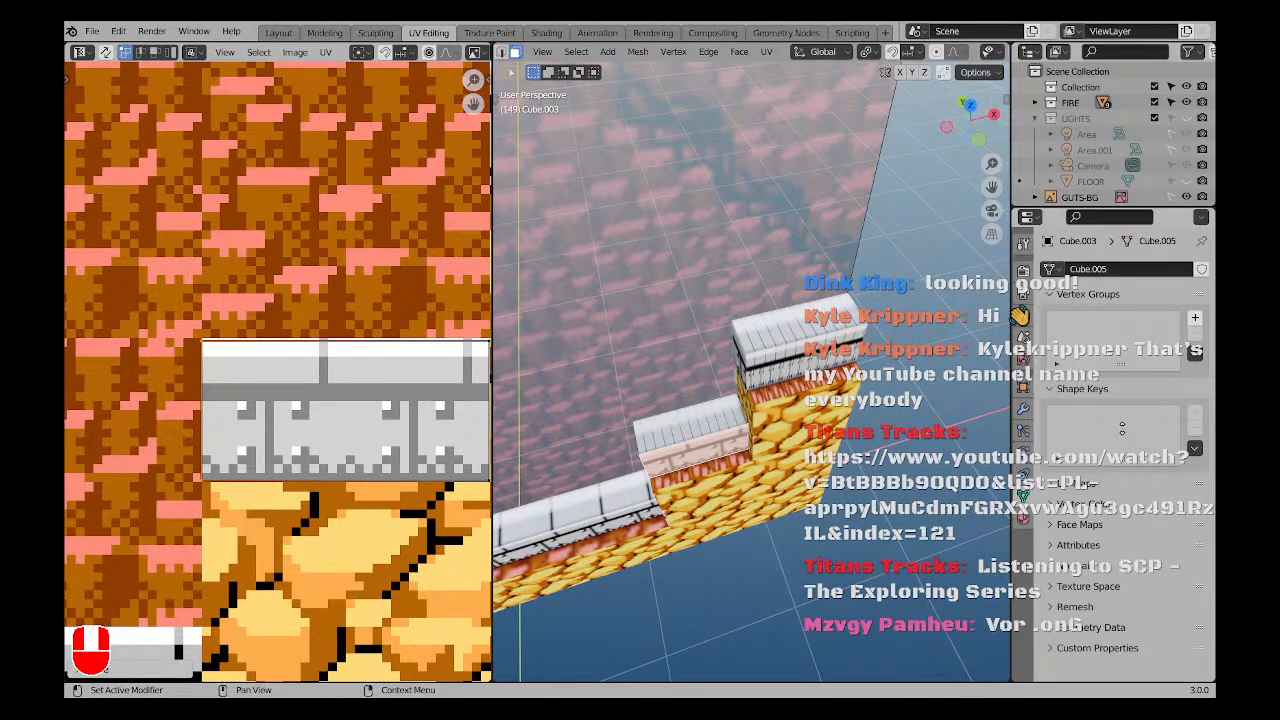
pyautogui.moveTo(601, 432); pyautogui.dragTo(598, 430, button='middle')
pyautogui.scroll(-12, 300, 380)
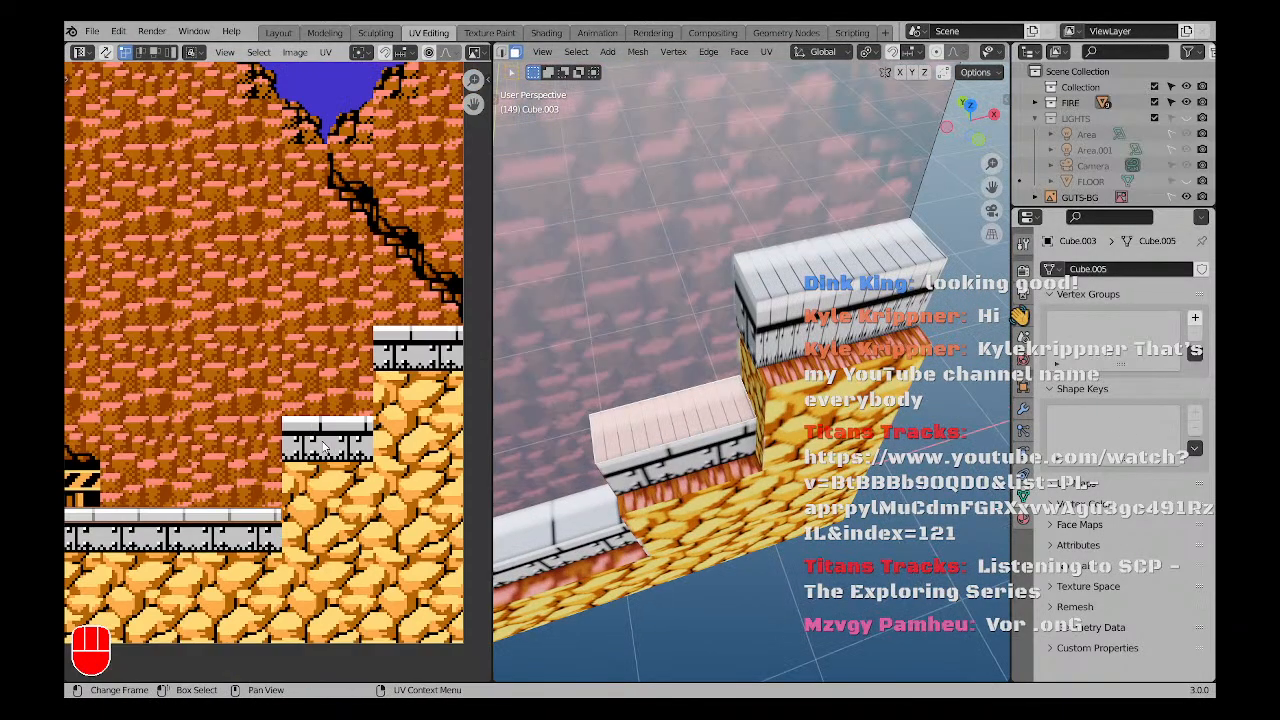
pyautogui.press('a')
pyautogui.scroll(1, 298, 375)
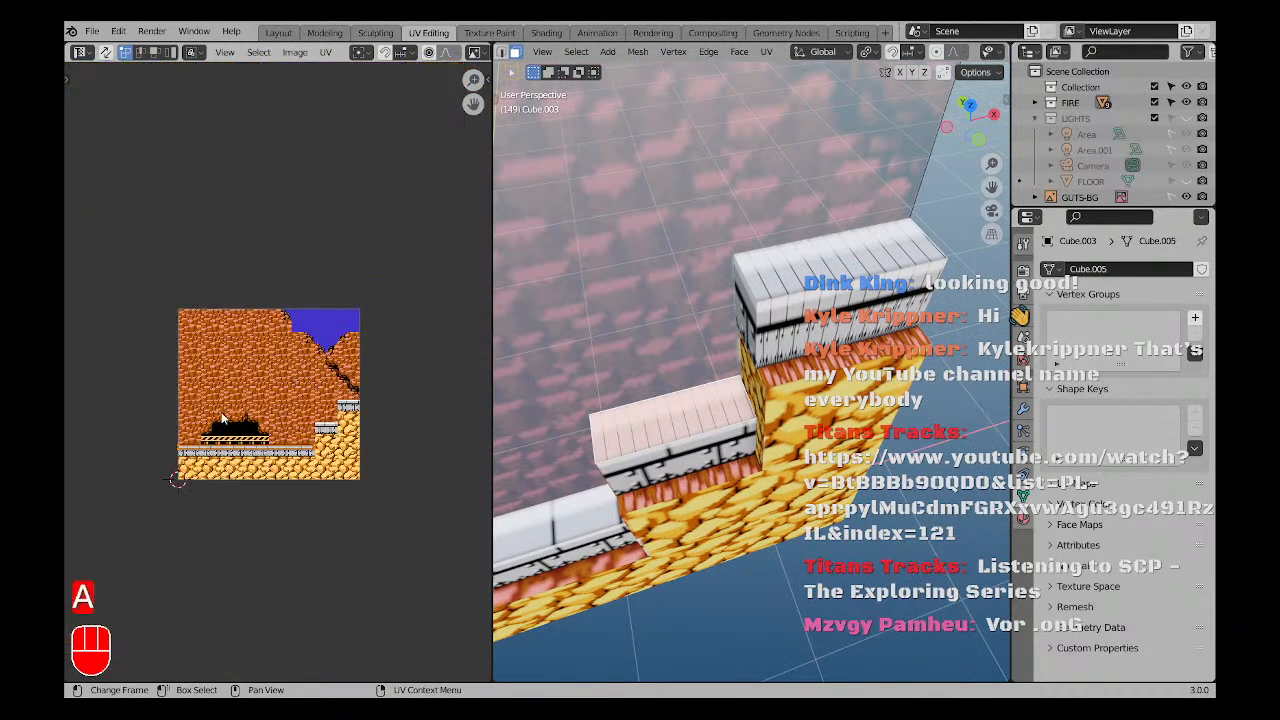
pyautogui.scroll(2, 292, 455)
pyautogui.scroll(-1, 292, 455)
pyautogui.scroll(2, 294, 461)
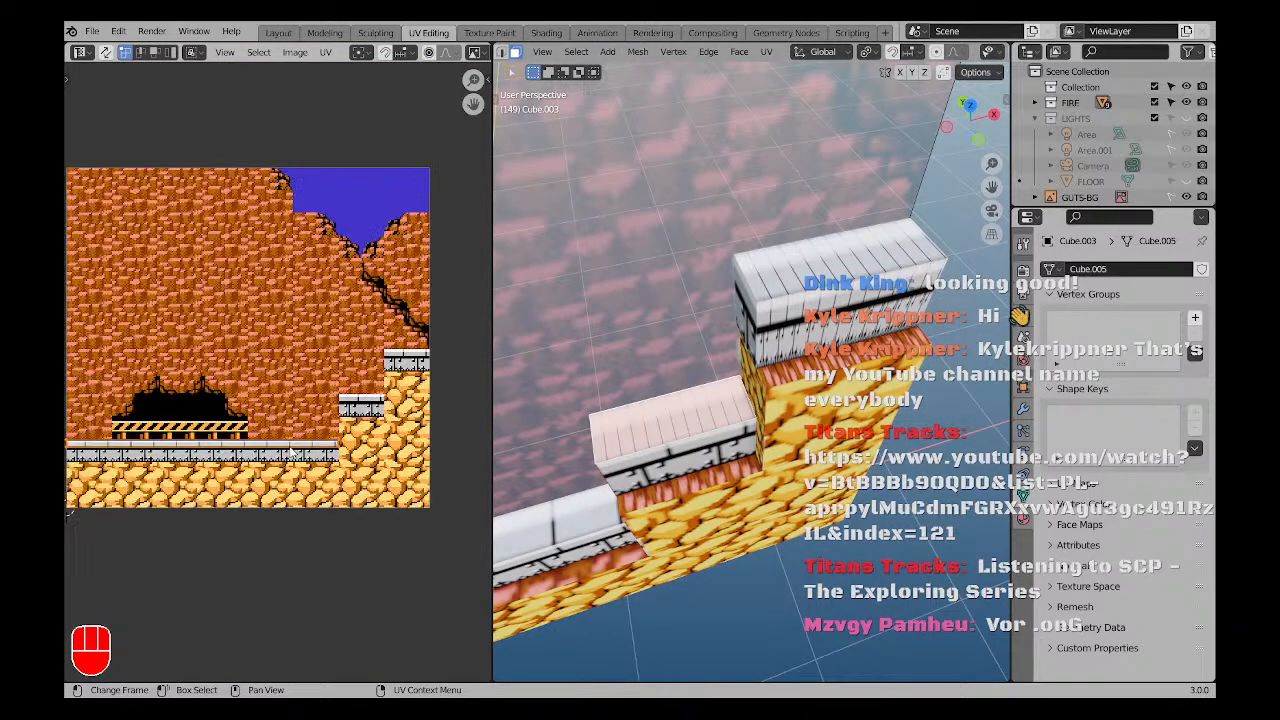
pyautogui.press('g')
pyautogui.click(345, 401)
pyautogui.scroll(6, 345, 402)
pyautogui.scroll(4, 343, 401)
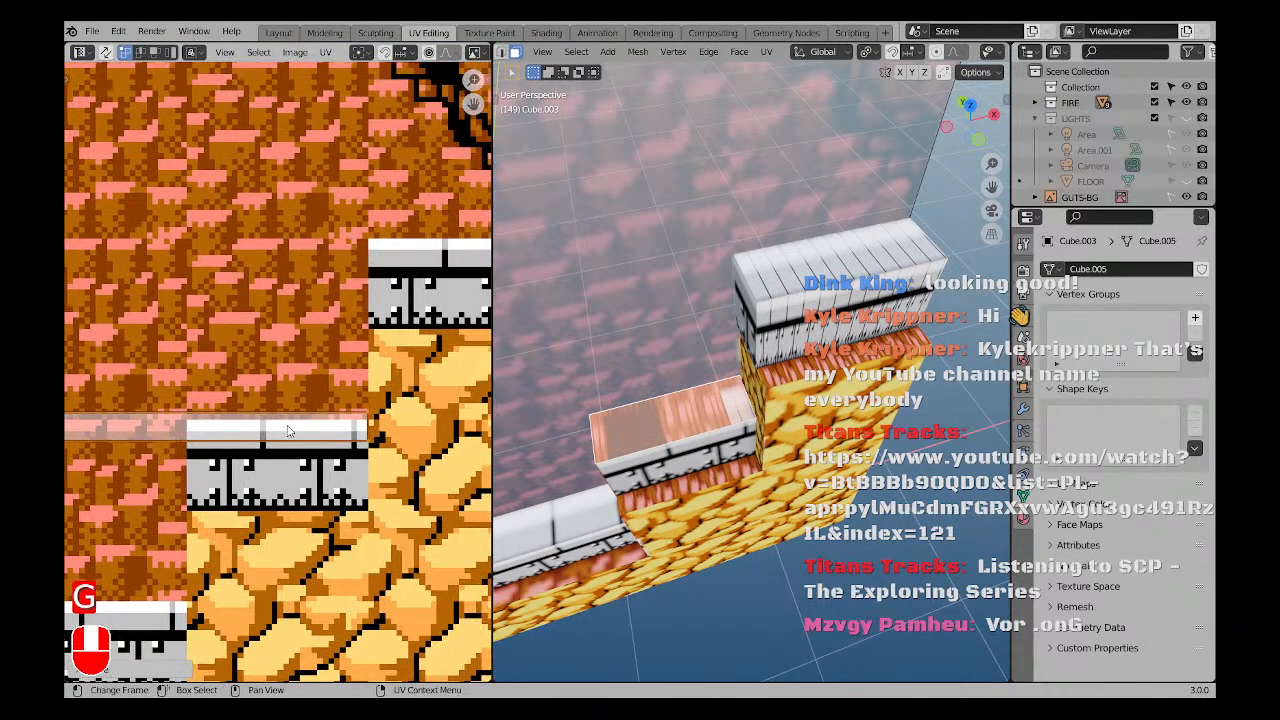
pyautogui.press('g')
pyautogui.click(360, 413)
# Move the left edge of the top-face UVs along X to the left end of the white strip and fine-tune it.
pyautogui.scroll(-10, 360, 413)
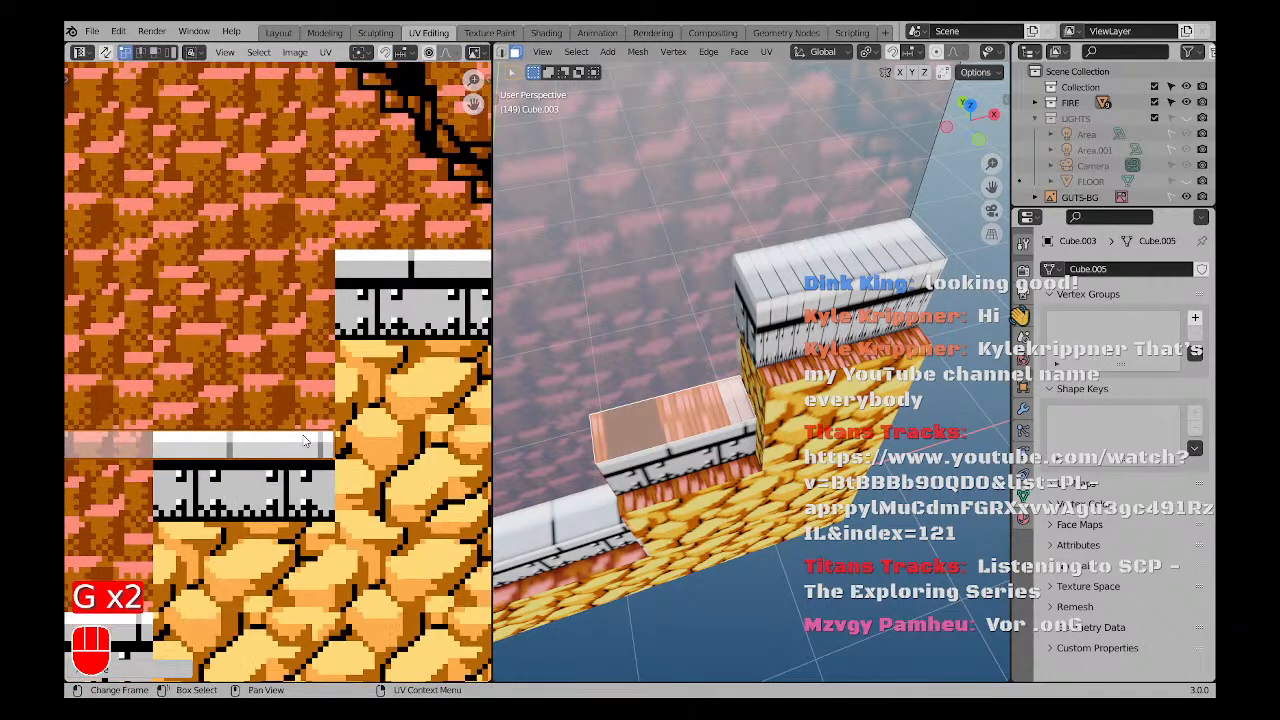
pyautogui.press('g')
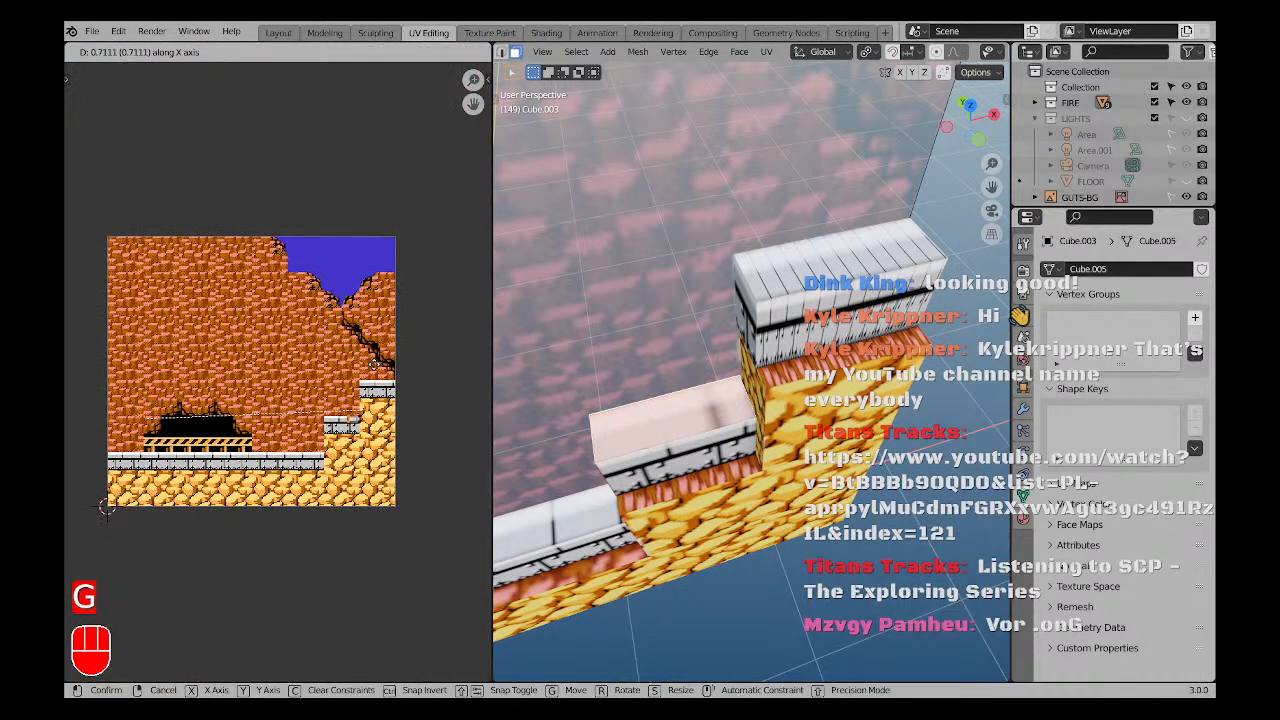
pyautogui.click(349, 376)
pyautogui.scroll(6, 349, 376)
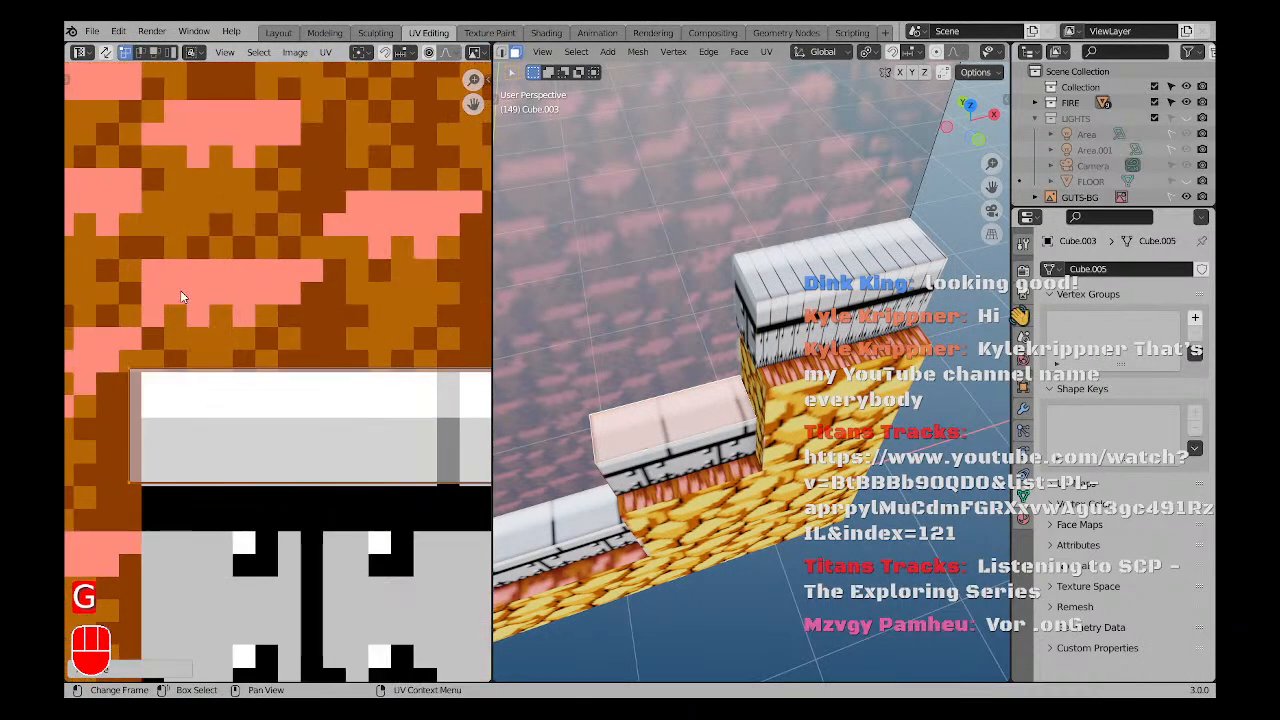
pyautogui.press('g')
pyautogui.click(142, 312)
pyautogui.scroll(-4, 142, 312)
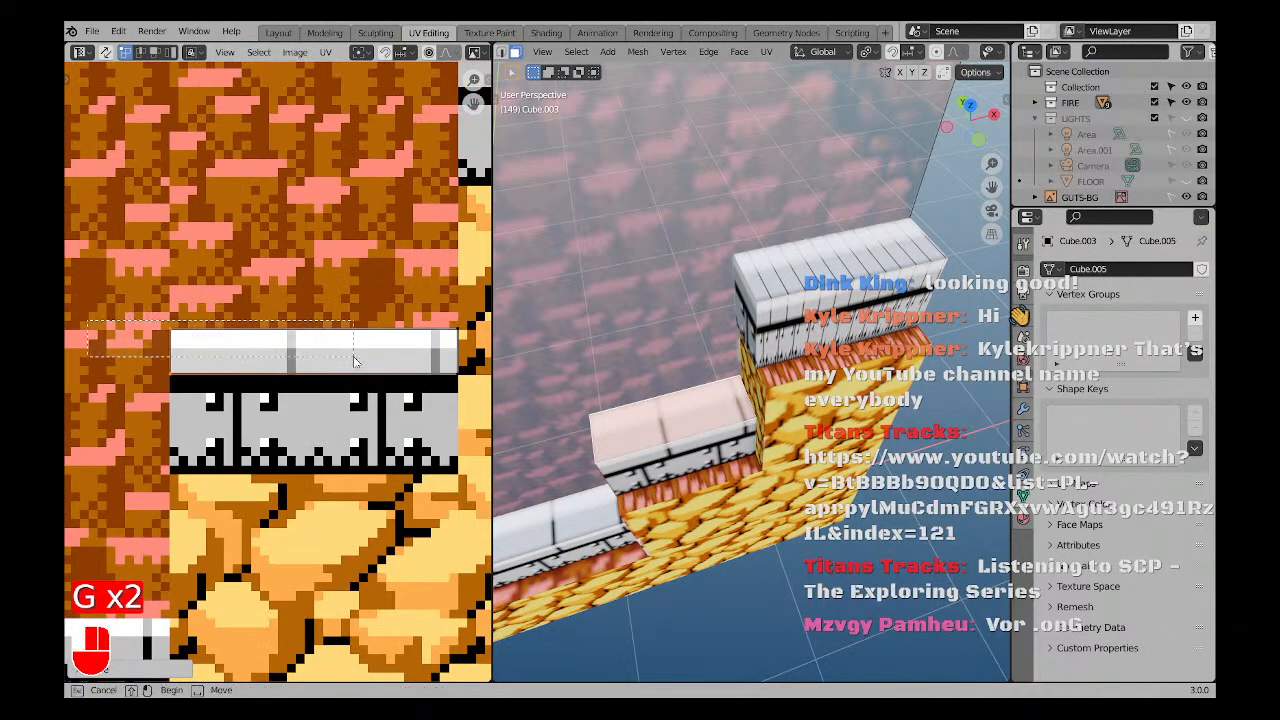
# Move the upper edge of the top-face UVs slightly along Y to stay inside the white strip, and clear the selection.
pyautogui.scroll(5, 465, 325)
pyautogui.press('g')
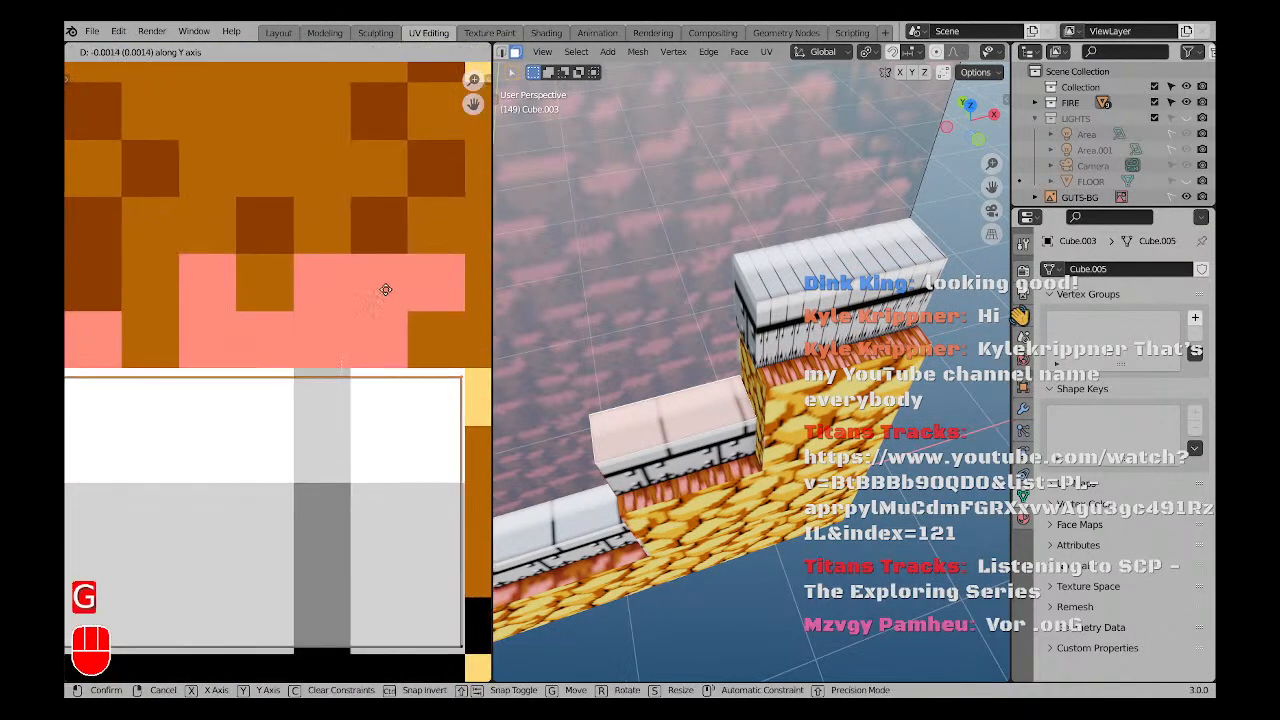
pyautogui.click(393, 283)
pyautogui.press('a')
pyautogui.press('a')
pyautogui.scroll(-6, 688, 436)
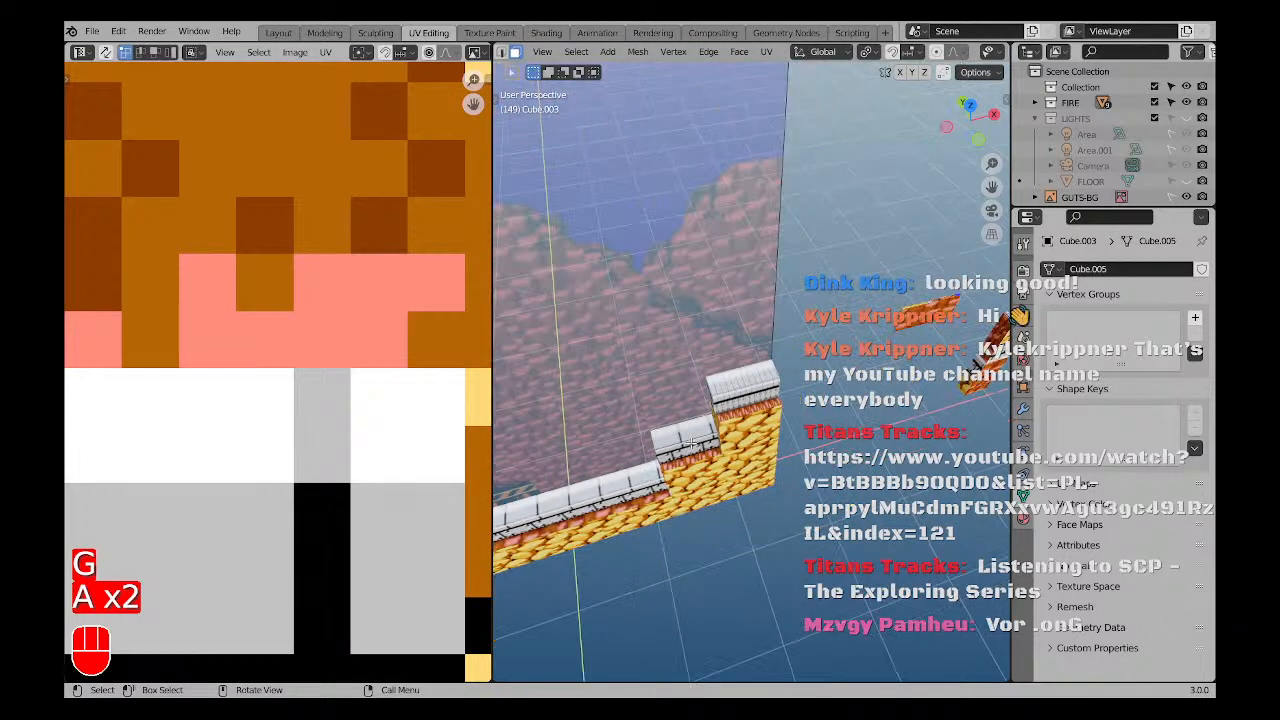
# Switch editing to the top ledge and move its front-face UVs onto the top ledge in the image.
pyautogui.moveTo(694, 430); pyautogui.dragTo(756, 418, button='middle')
pyautogui.scroll(-3, 747, 434)
pyautogui.press('Tab')
pyautogui.click(728, 446)
pyautogui.scroll(3, 732, 441)
pyautogui.press('Tab')
pyautogui.scroll(-14, 305, 373)
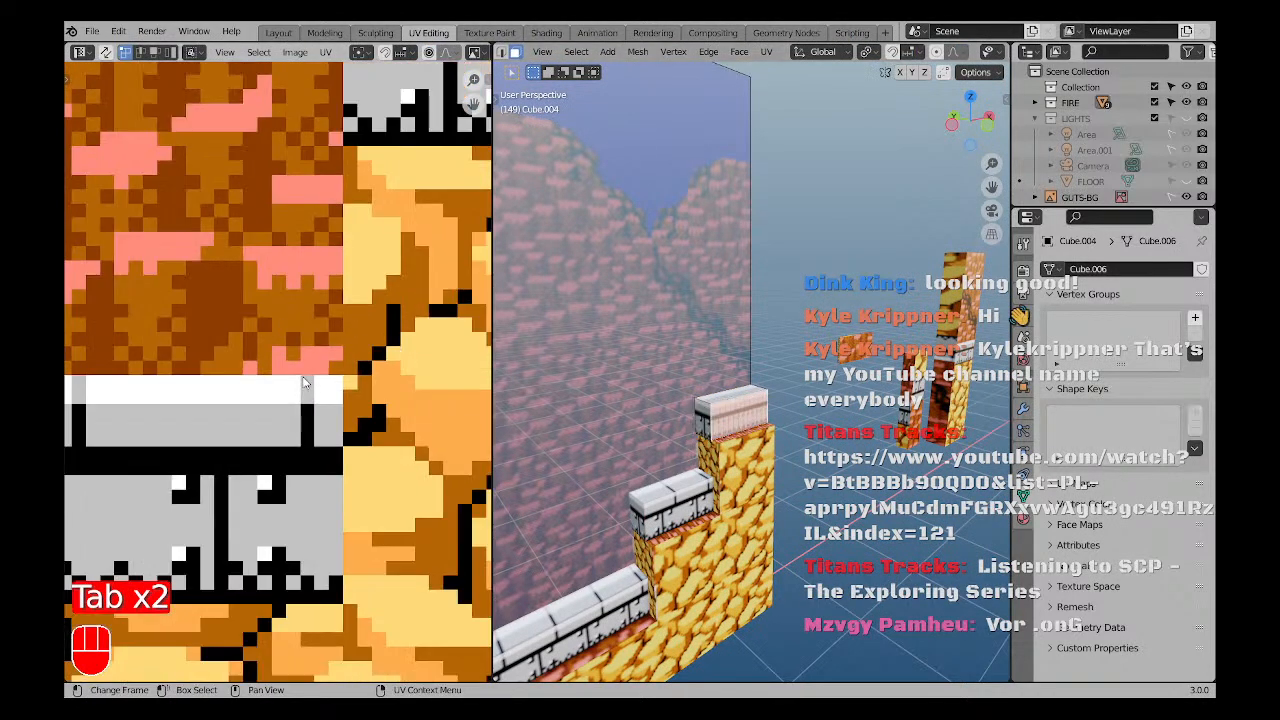
pyautogui.press('a')
pyautogui.press('g')
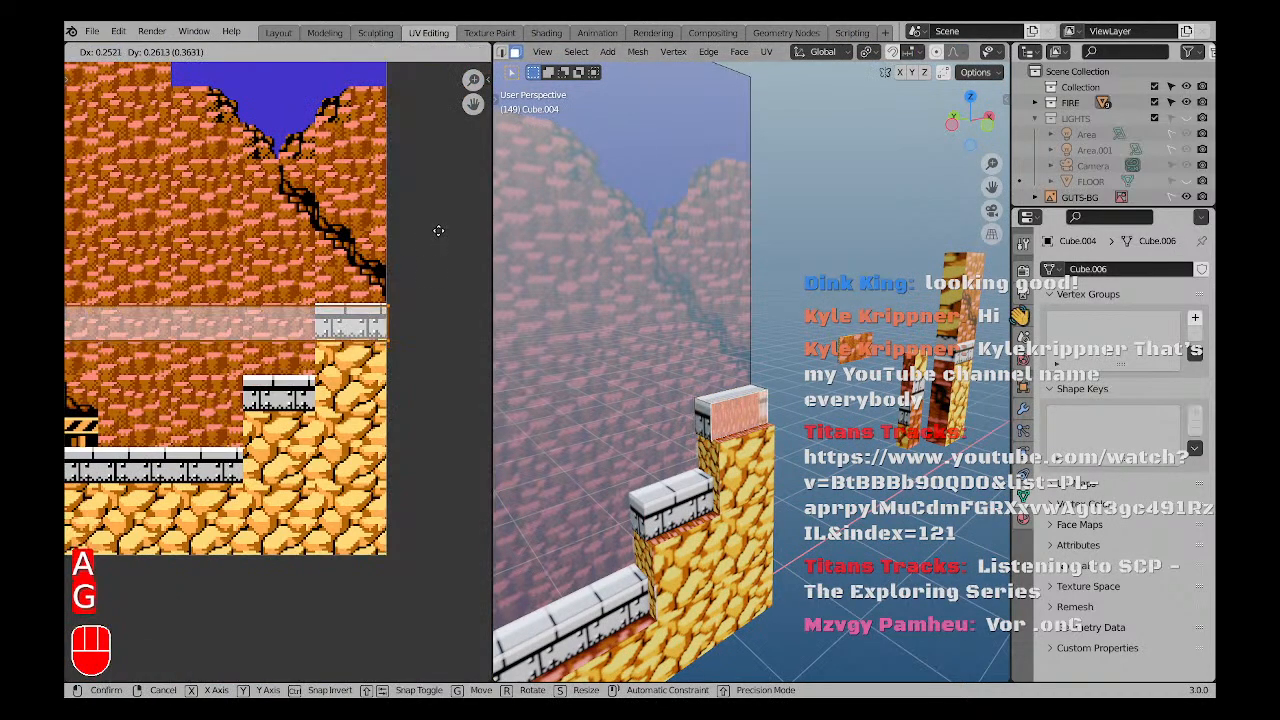
pyautogui.click(439, 229)
# Move the front-face UVs slightly along Y to line up with the upper edge of the top ledge in the image.
pyautogui.scroll(4, 389, 333)
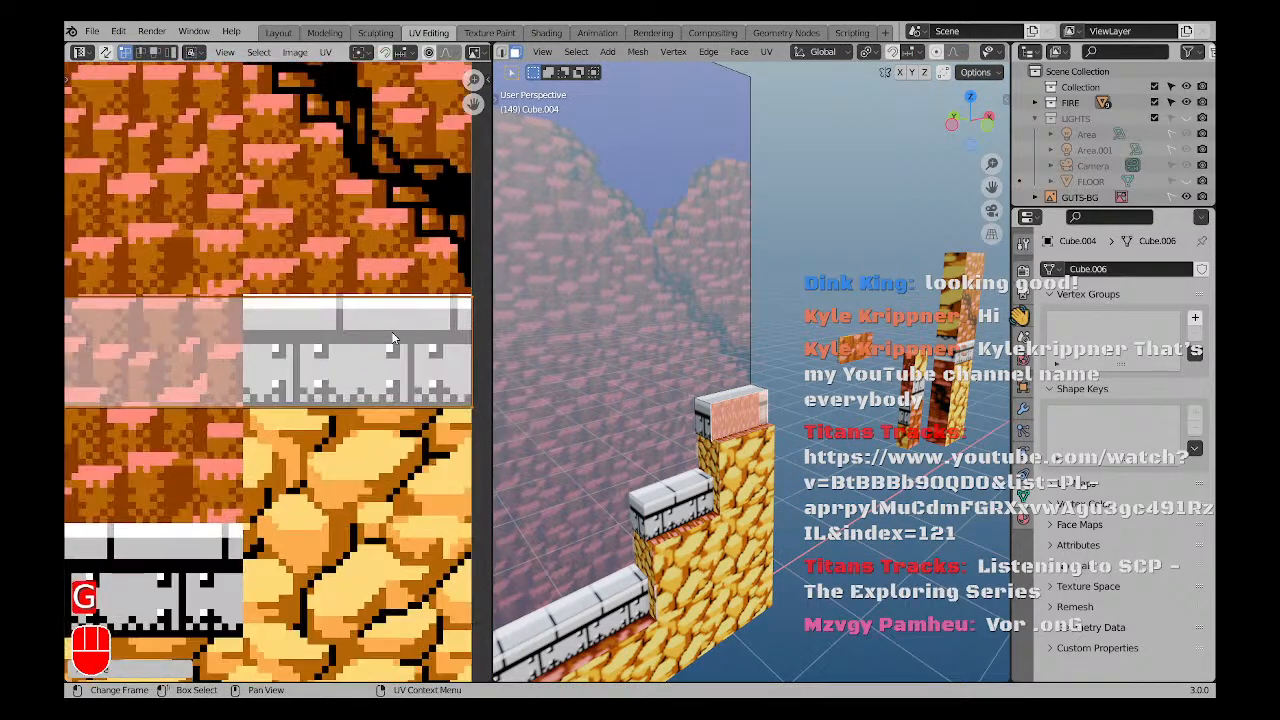
pyautogui.scroll(-2, 340, 375)
pyautogui.scroll(4, 336, 380)
pyautogui.keyDown('shift'); pyautogui.moveTo(229, 360); pyautogui.dragTo(343, 317, button='middle'); pyautogui.keyUp('shift')
pyautogui.scroll(3, 343, 317)
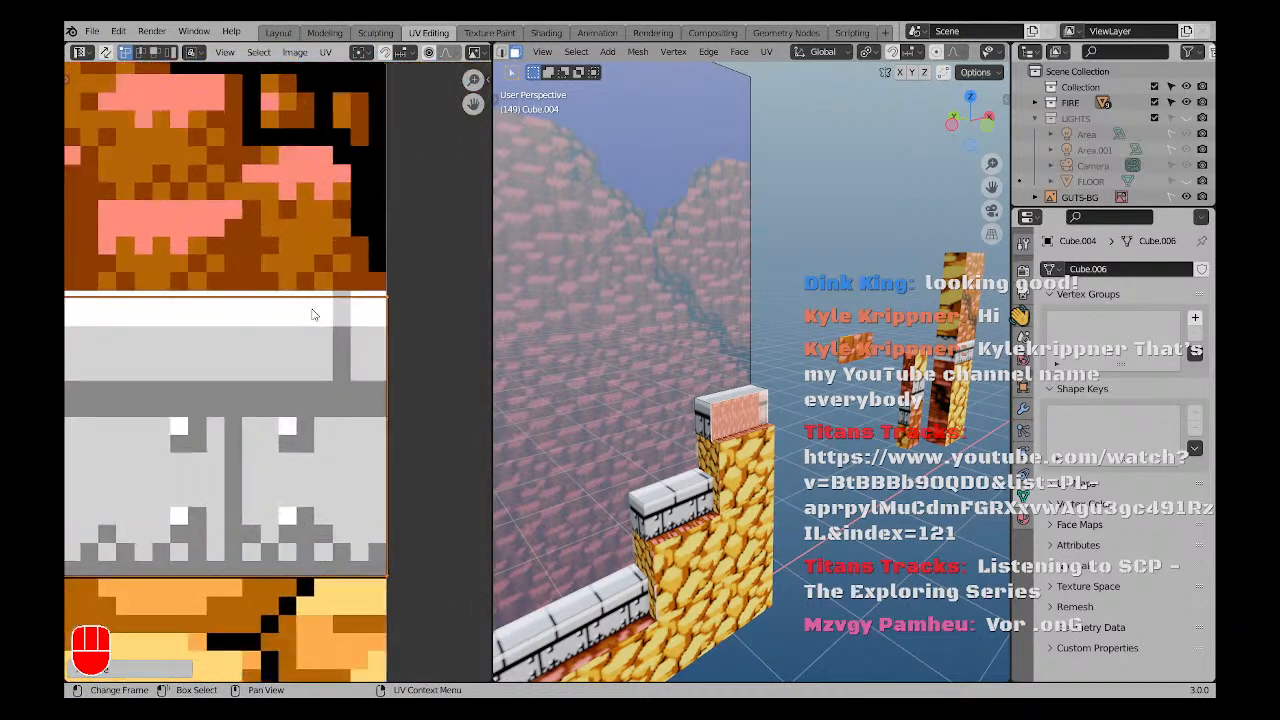
pyautogui.press('g')
pyautogui.press('y')
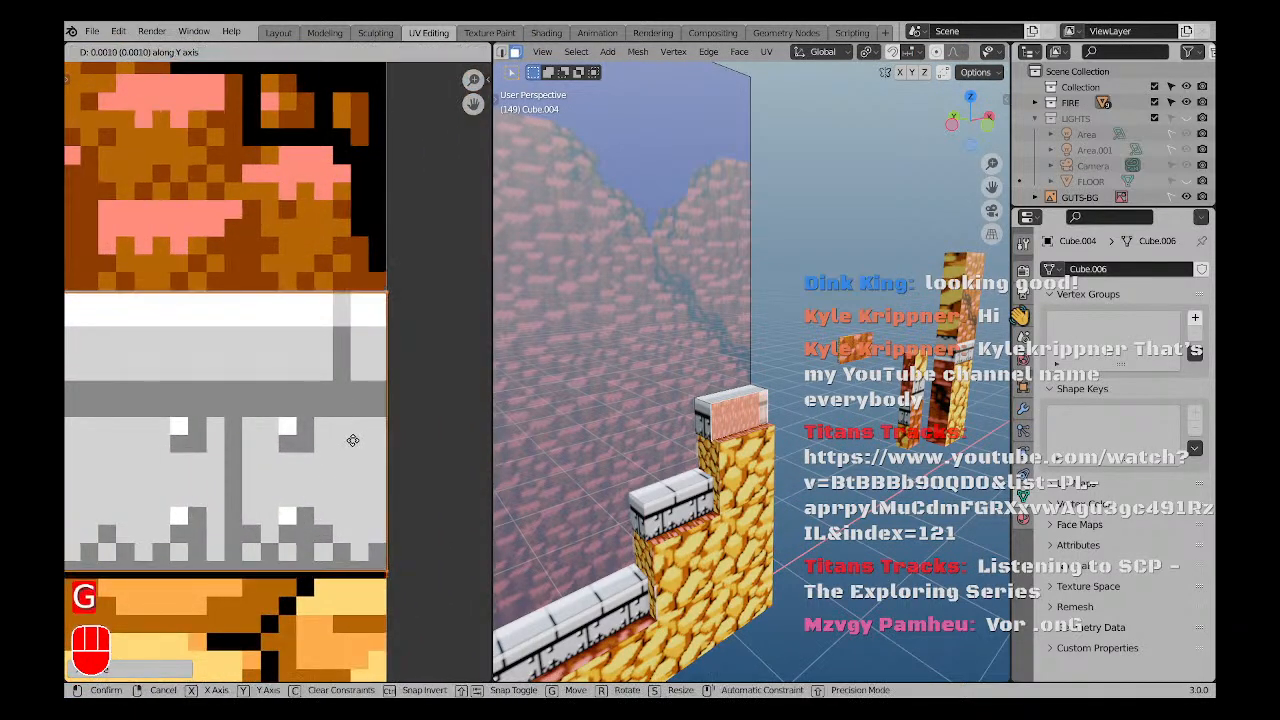
pyautogui.click(353, 438)
# Move the left edge of the front-face UVs along X to the left end of the top ledge, fine-tuning by about 0.03.
pyautogui.scroll(-10, 300, 425)
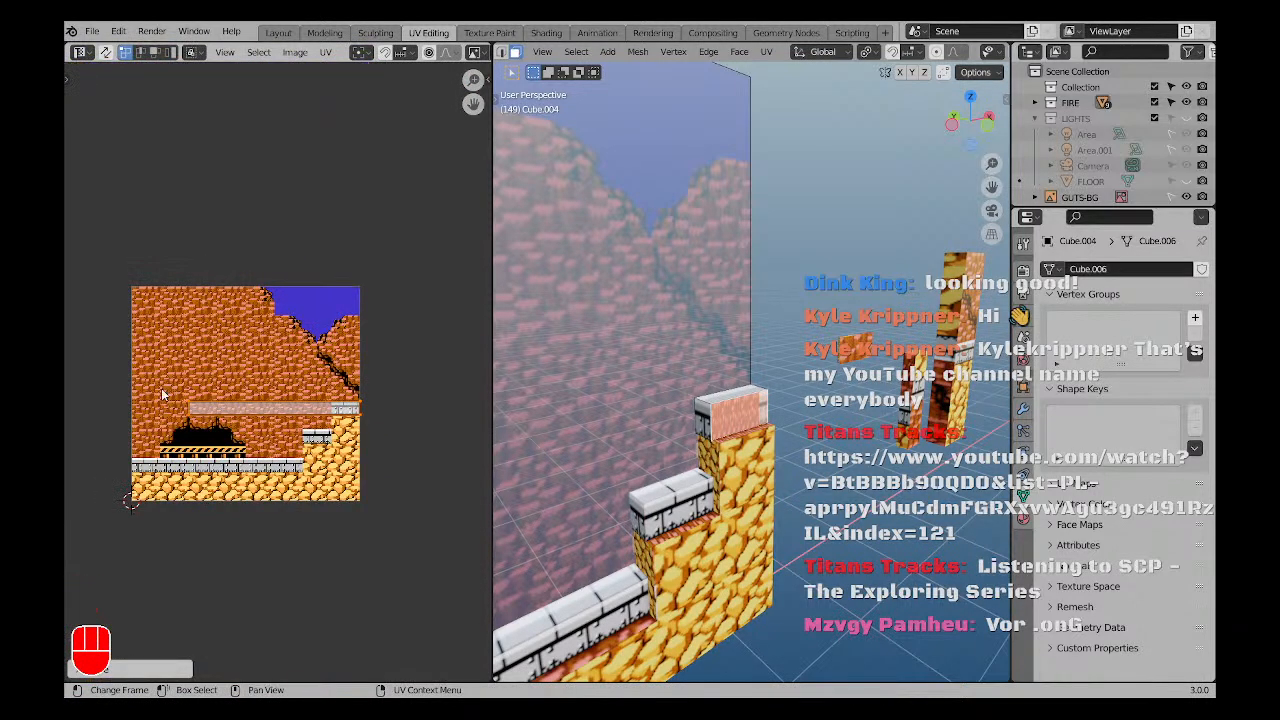
pyautogui.press('g')
pyautogui.press('x')
pyautogui.click(360, 423)
pyautogui.scroll(10, 328, 436)
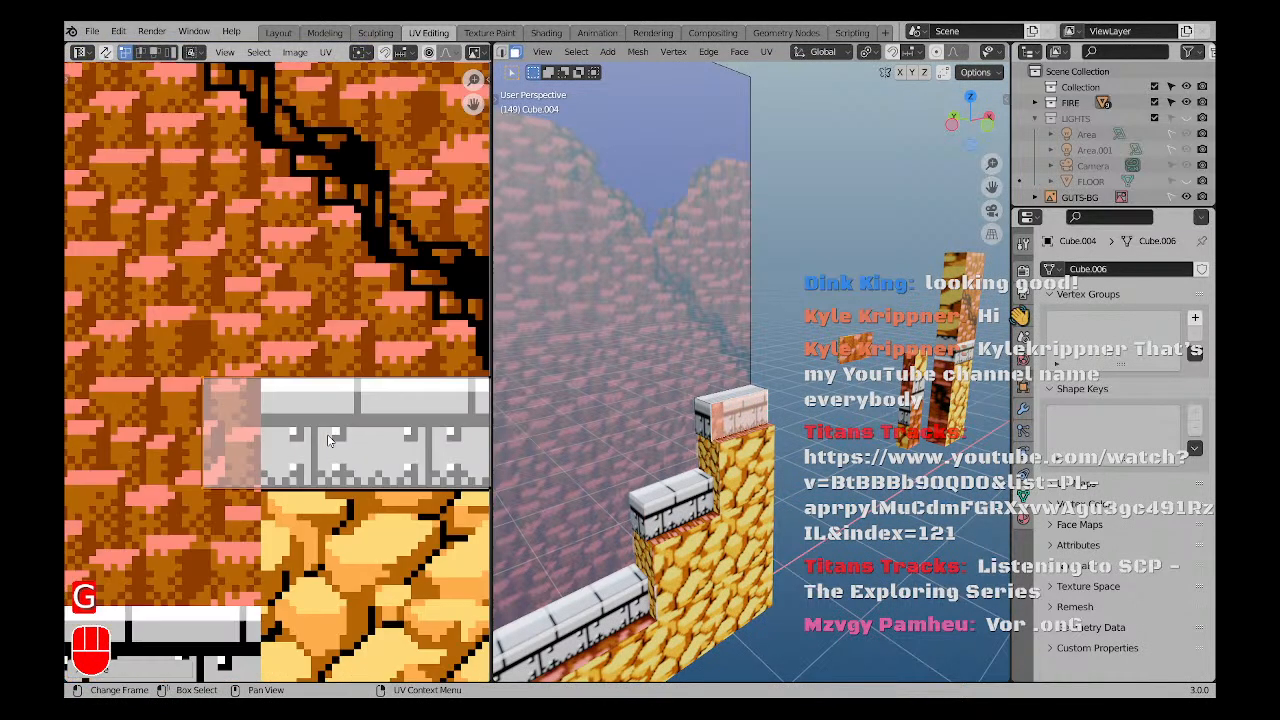
pyautogui.press('g')
pyautogui.press('x')
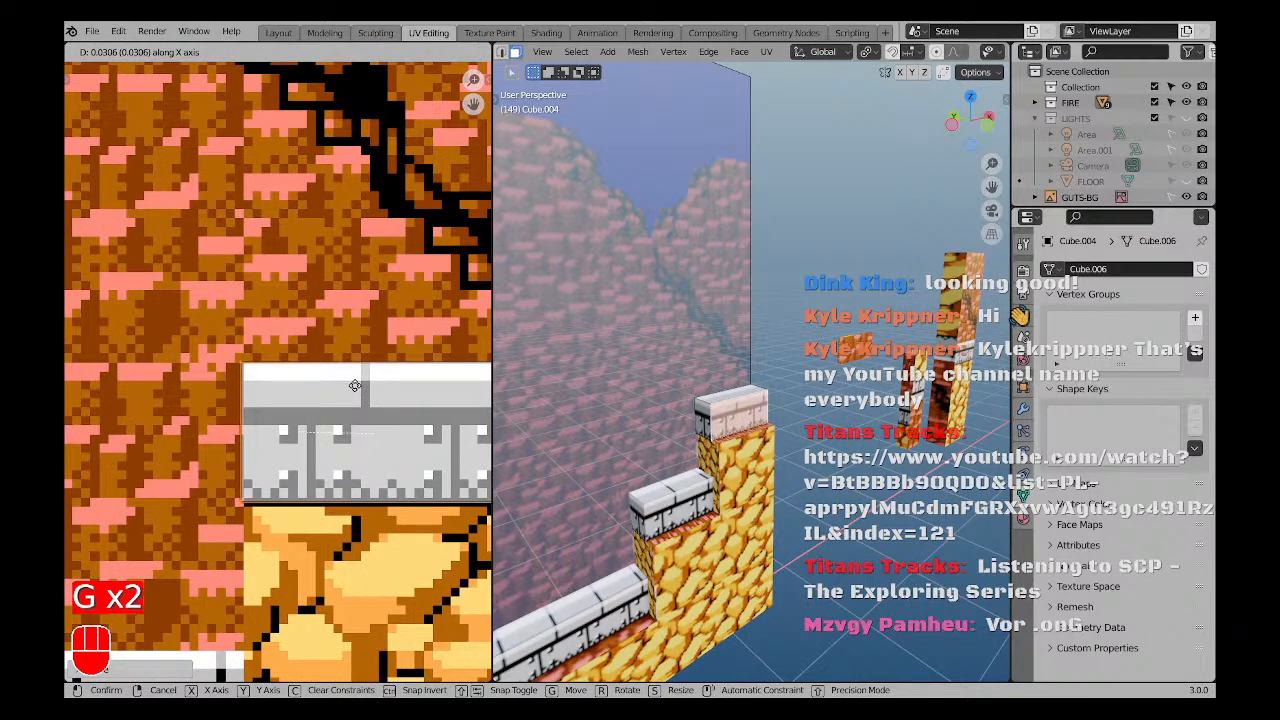
pyautogui.click(358, 385)
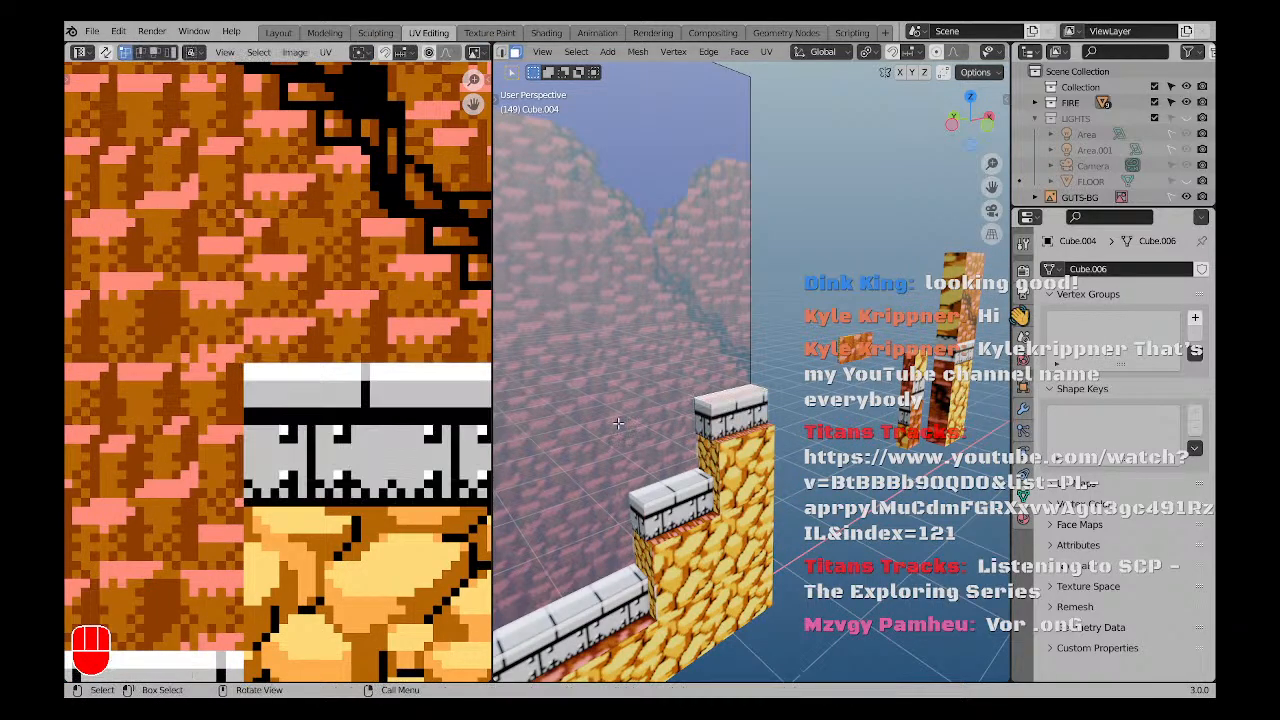
# Select the top ledge's top face and move its UVs onto the ledge's white strip, aligned with its right end.
pyautogui.scroll(-12, 300, 380)
pyautogui.press('a')
pyautogui.scroll(5, 317, 381)
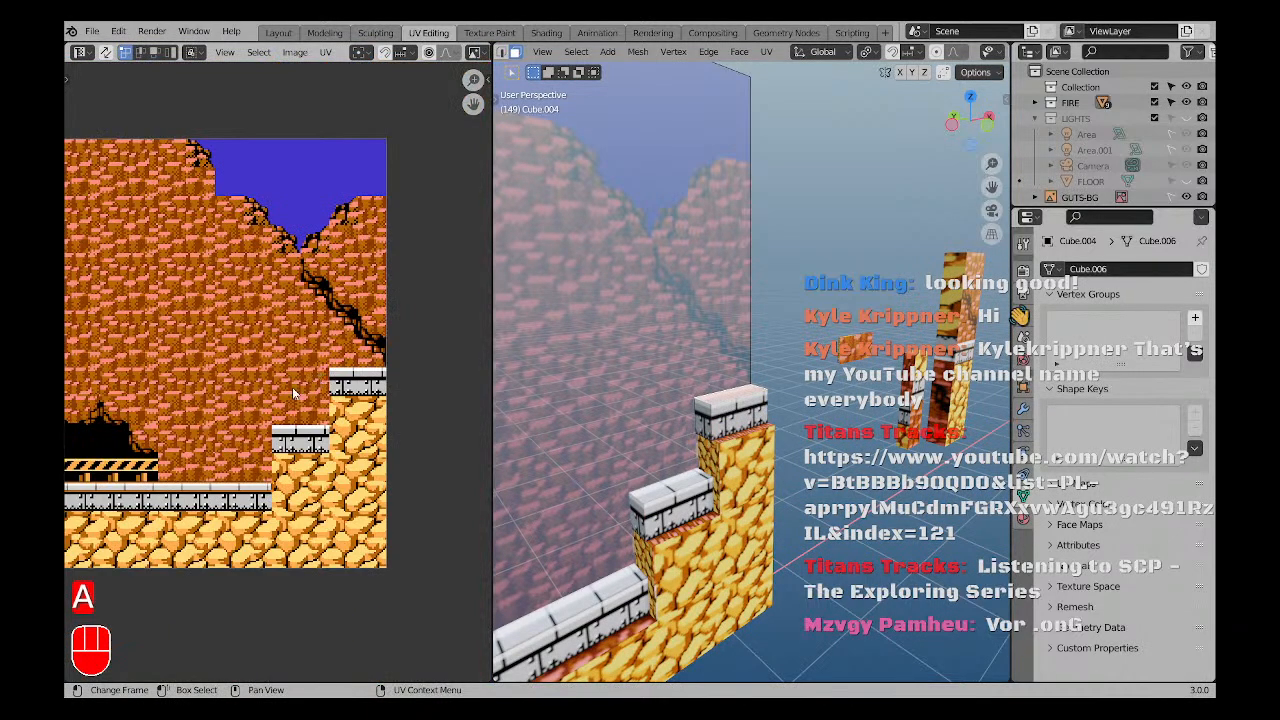
pyautogui.scroll(1, 292, 388)
pyautogui.press('a')
pyautogui.press('g')
pyautogui.click(407, 278)
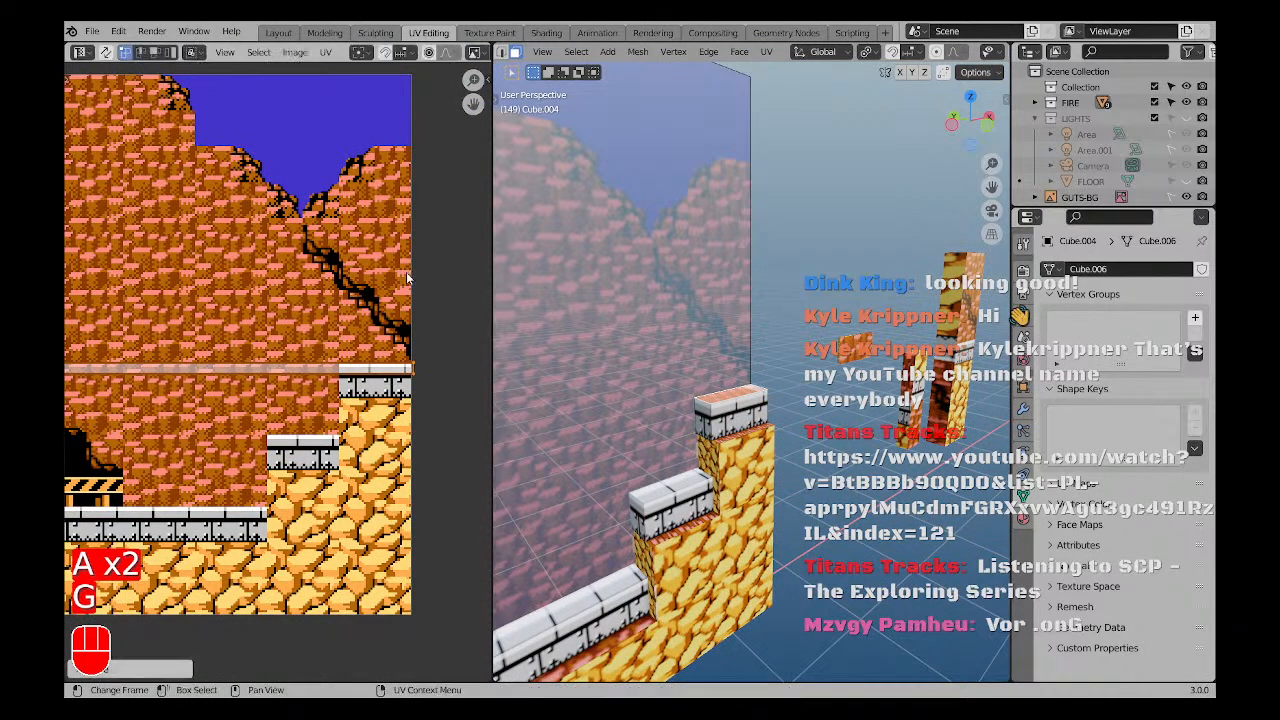
pyautogui.scroll(5, 404, 400)
pyautogui.press('g')
pyautogui.press('x')
pyautogui.click(389, 401)
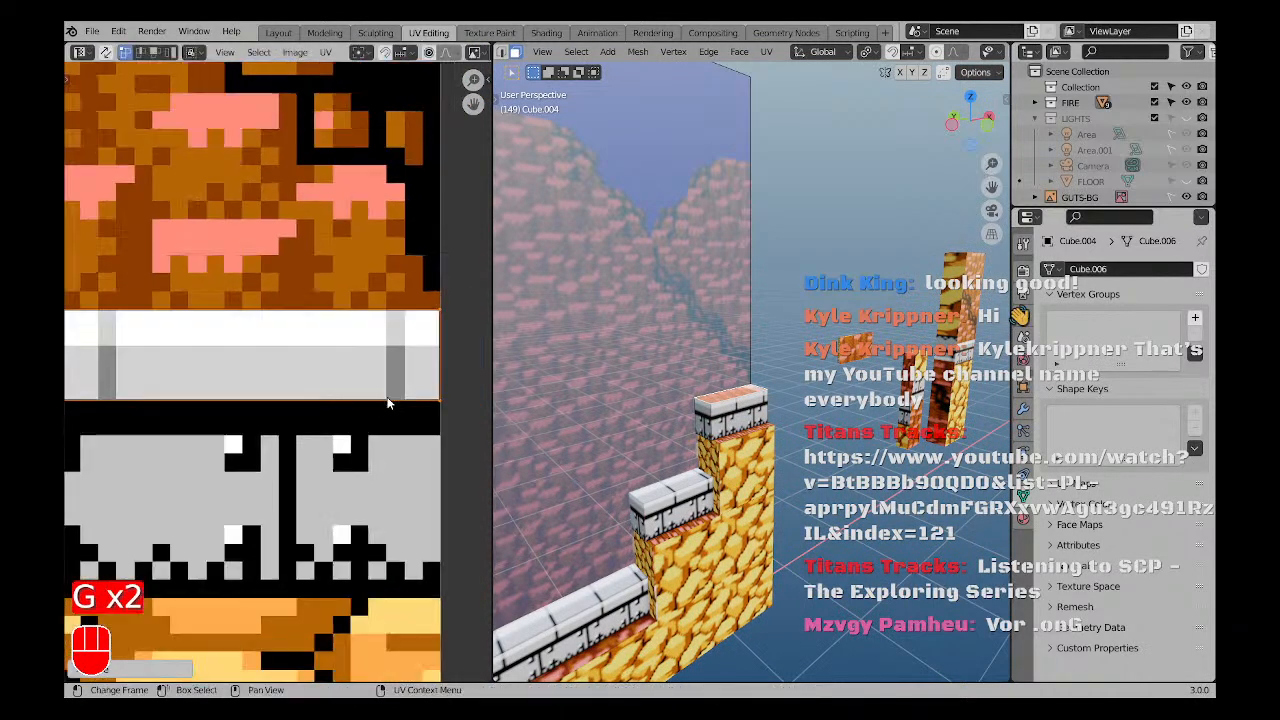
# Move the left edge of the top-face UVs along X to the left end of the top ledge's white strip and fine-tune it.
pyautogui.scroll(-6, 179, 363)
pyautogui.keyDown('shift'); pyautogui.moveTo(179, 363); pyautogui.dragTo(230, 365, button='middle'); pyautogui.keyUp('shift')
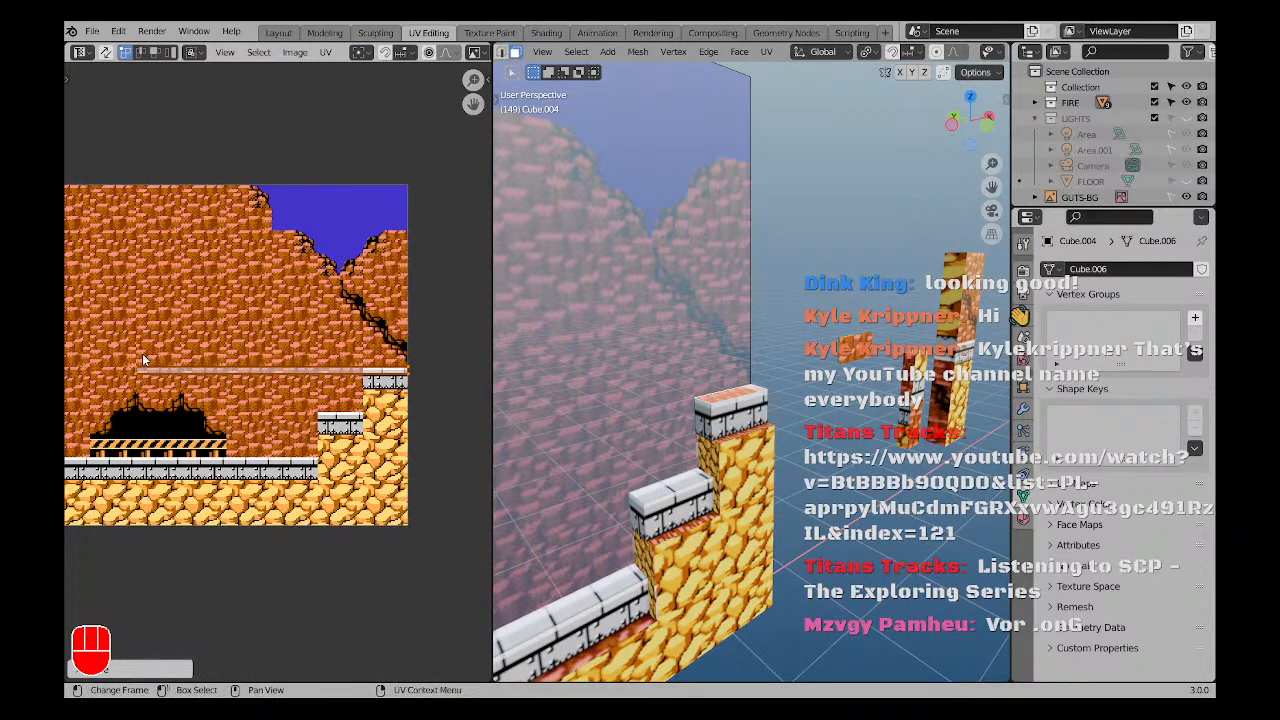
pyautogui.moveTo(120, 385); pyautogui.dragTo(168, 353)
pyautogui.press('g')
pyautogui.press('x')
pyautogui.scroll(6, 388, 342)
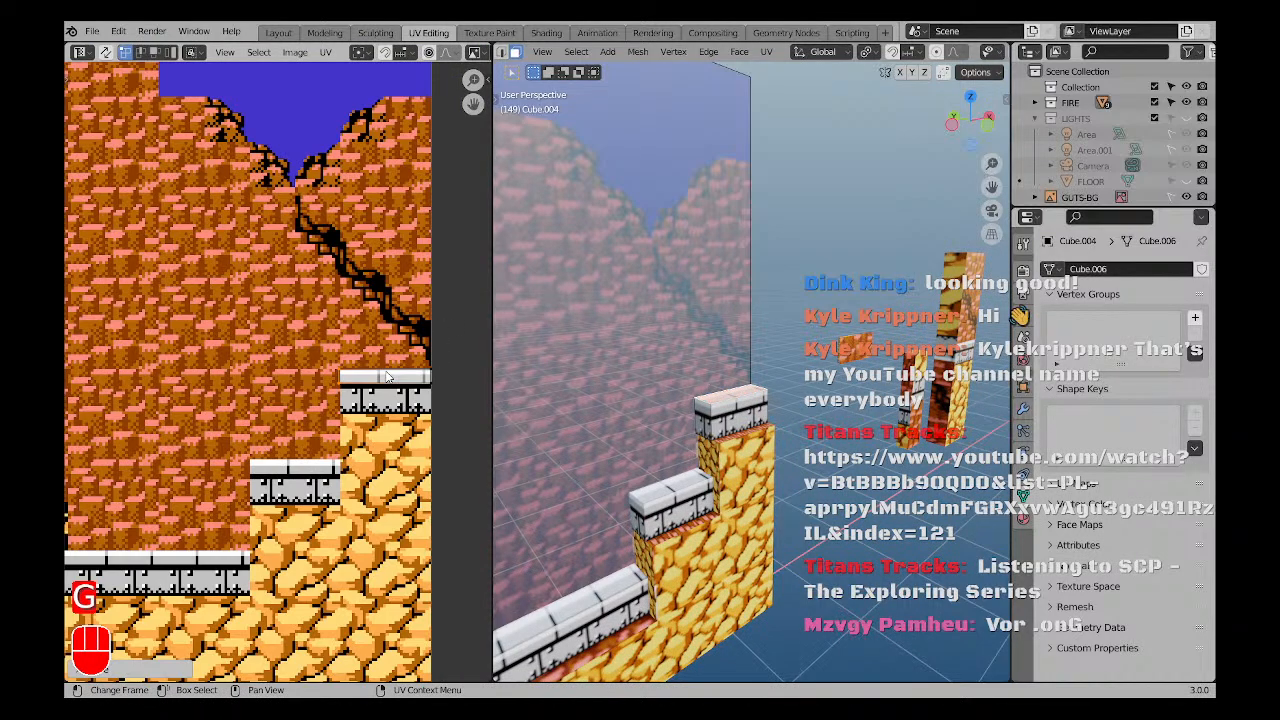
pyautogui.press('g')
pyautogui.click(283, 292)
pyautogui.scroll(-5, 298, 415)
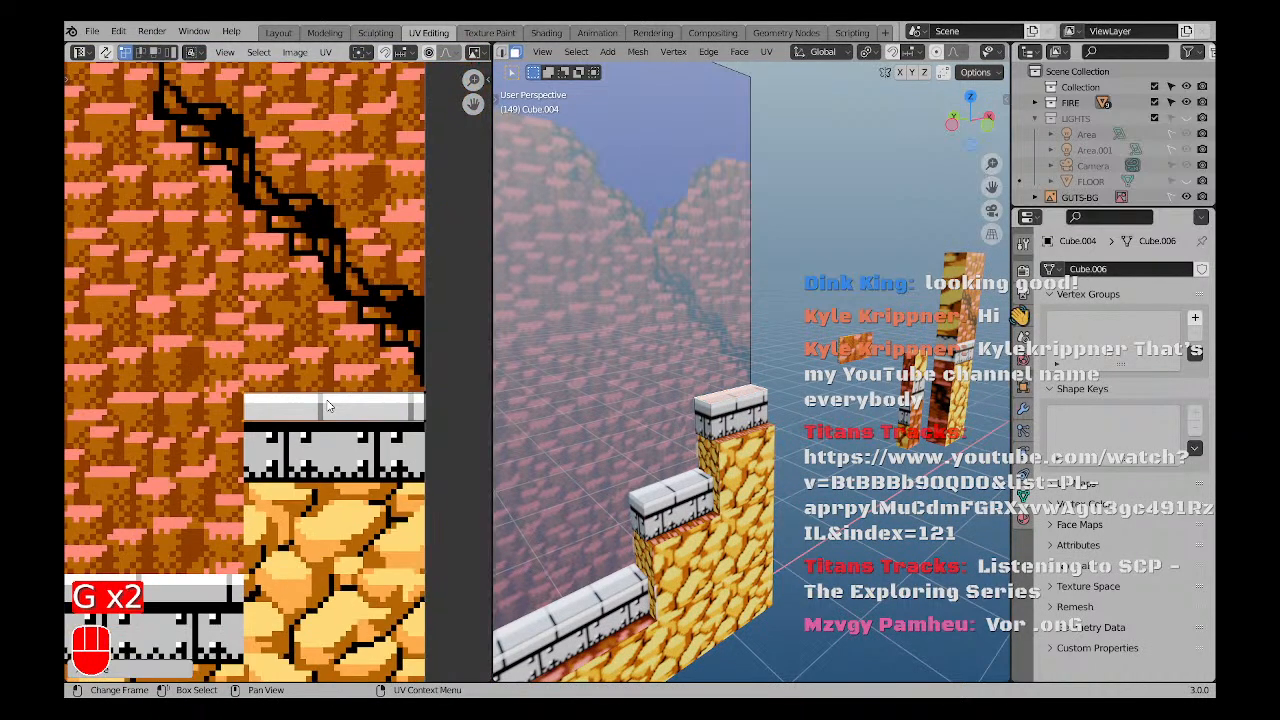
# Select the top ledge's outer side face and rotate its UVs 180 degrees.
pyautogui.moveTo(329, 408); pyautogui.dragTo(265, 416, button='middle')
pyautogui.press('a')
pyautogui.press('a')
pyautogui.moveTo(760, 425); pyautogui.dragTo(663, 424, button='middle')
pyautogui.scroll(2, 663, 424)
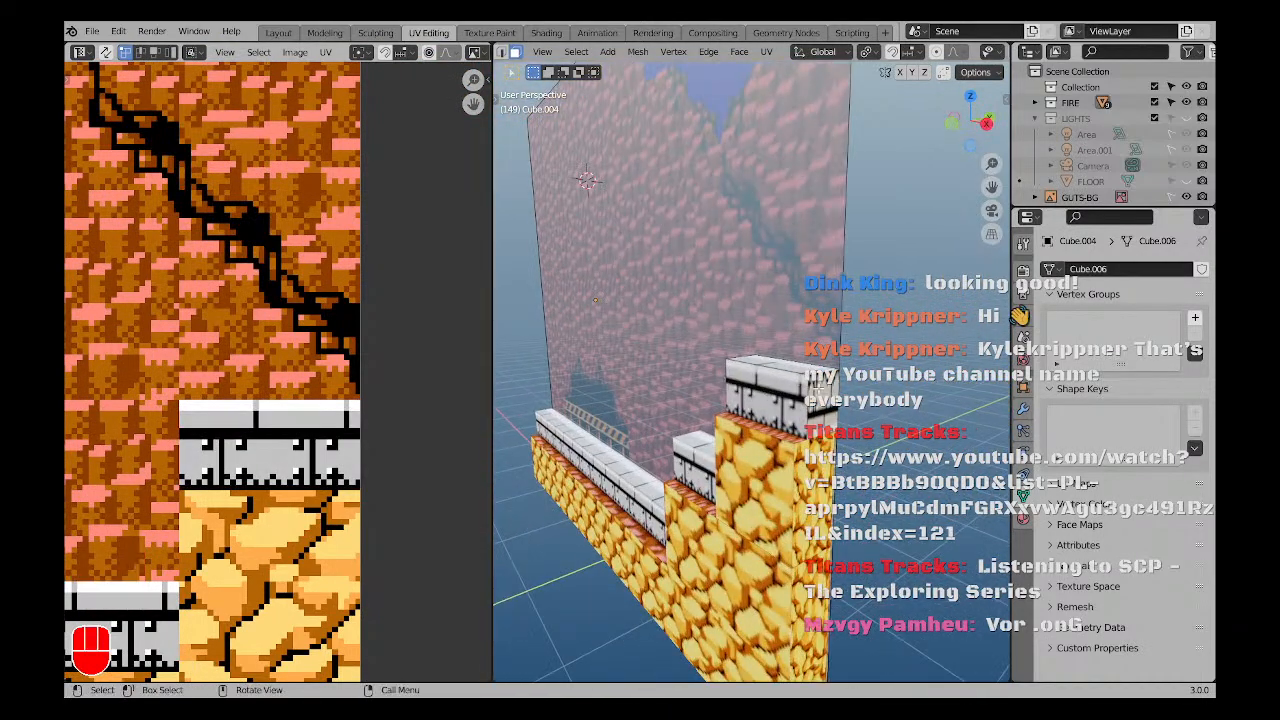
pyautogui.scroll(-10, 400, 400)
pyautogui.scroll(10, 223, 457)
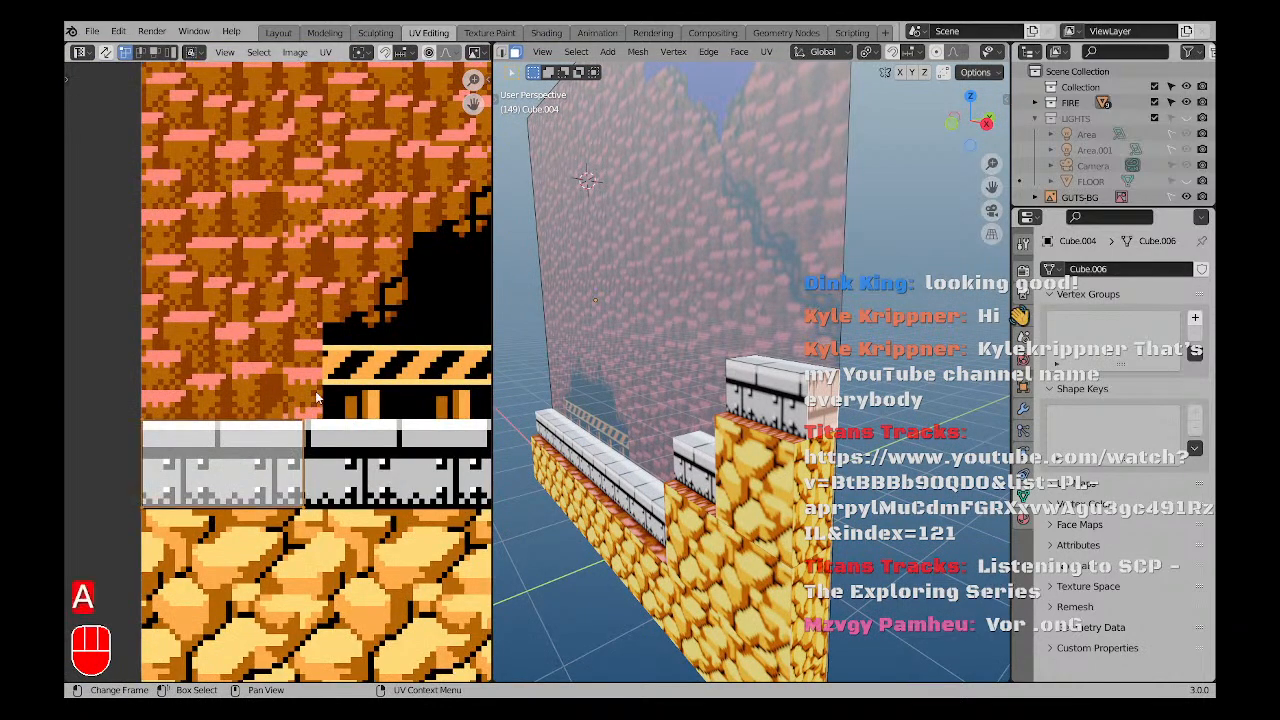
pyautogui.write('r180')
pyautogui.click(314, 392)
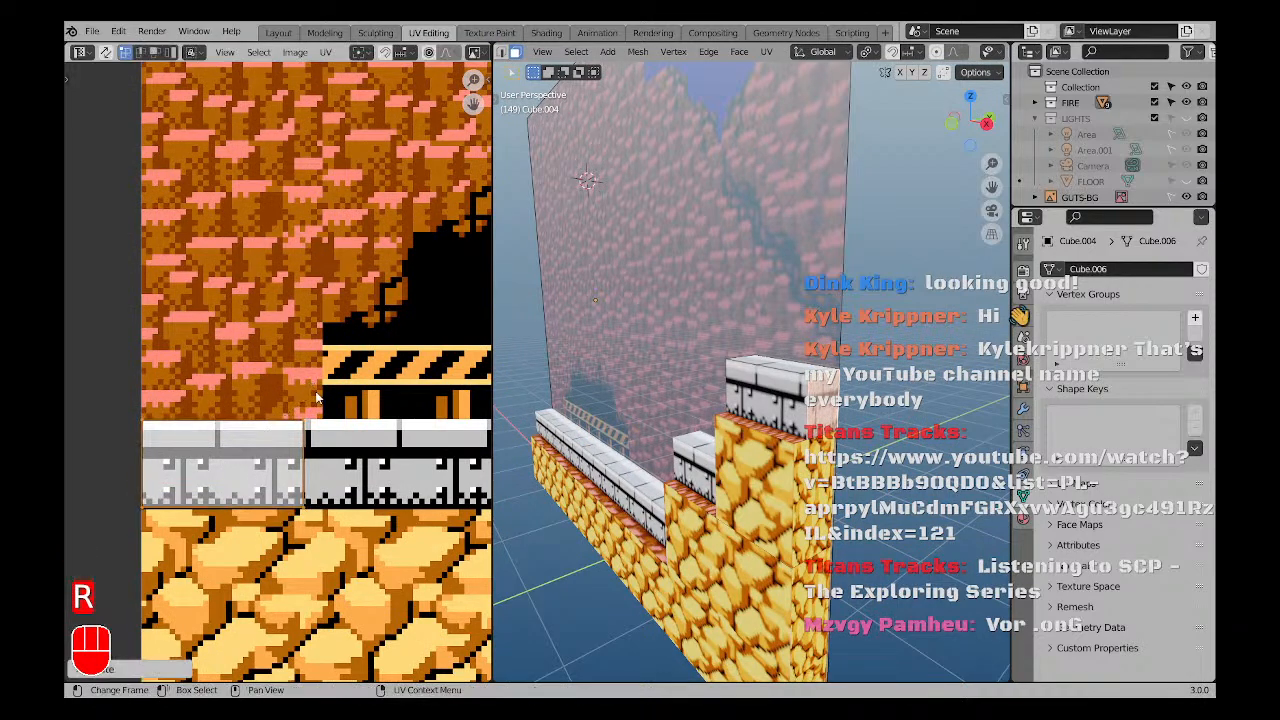
# Narrow the side-face UVs along X to about one block, clear the selection and leave mesh editing.
pyautogui.press('g')
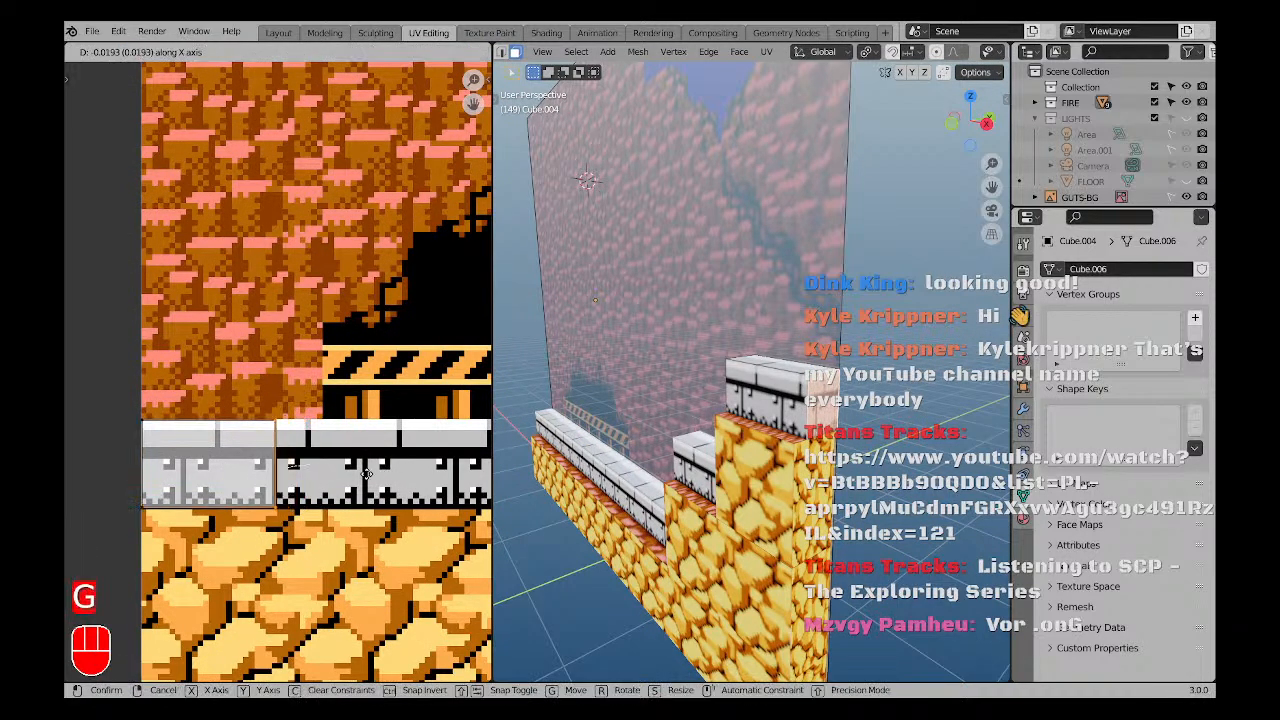
pyautogui.click(307, 483)
pyautogui.press('a')
pyautogui.press('a')
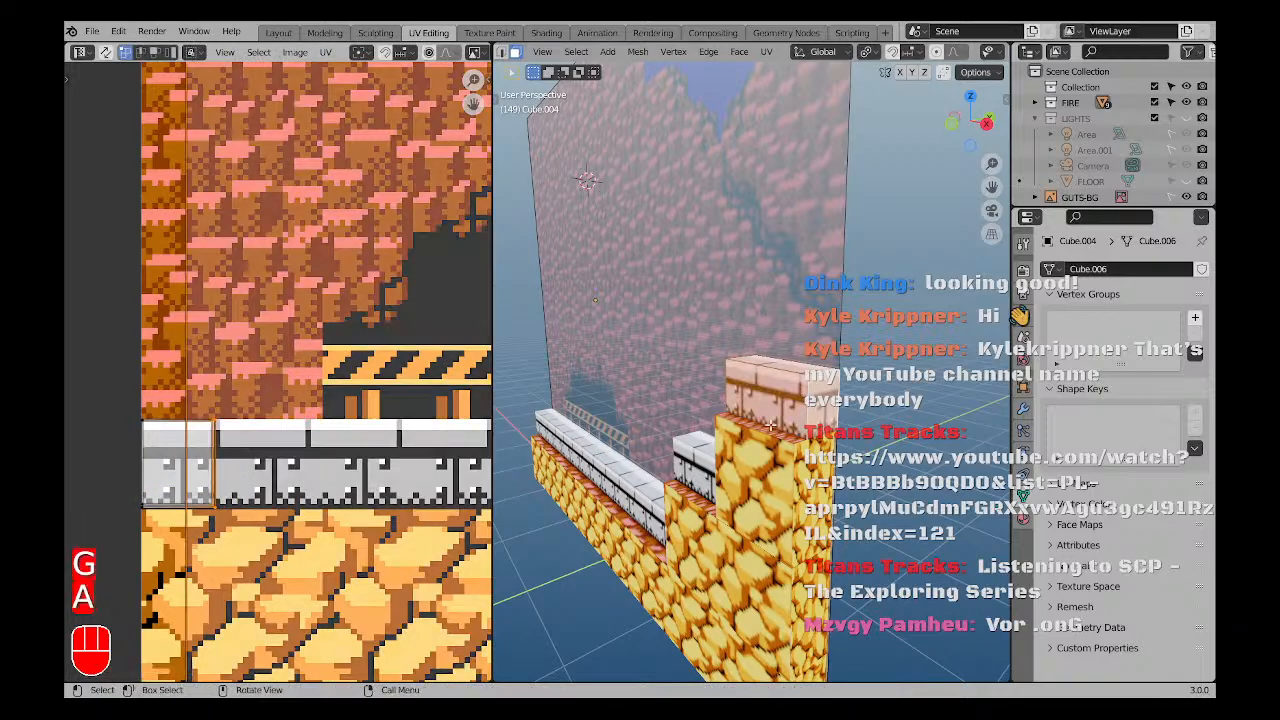
pyautogui.moveTo(812, 422); pyautogui.dragTo(683, 452, button='middle')
pyautogui.press('a')
pyautogui.press('a')
pyautogui.press('Tab')
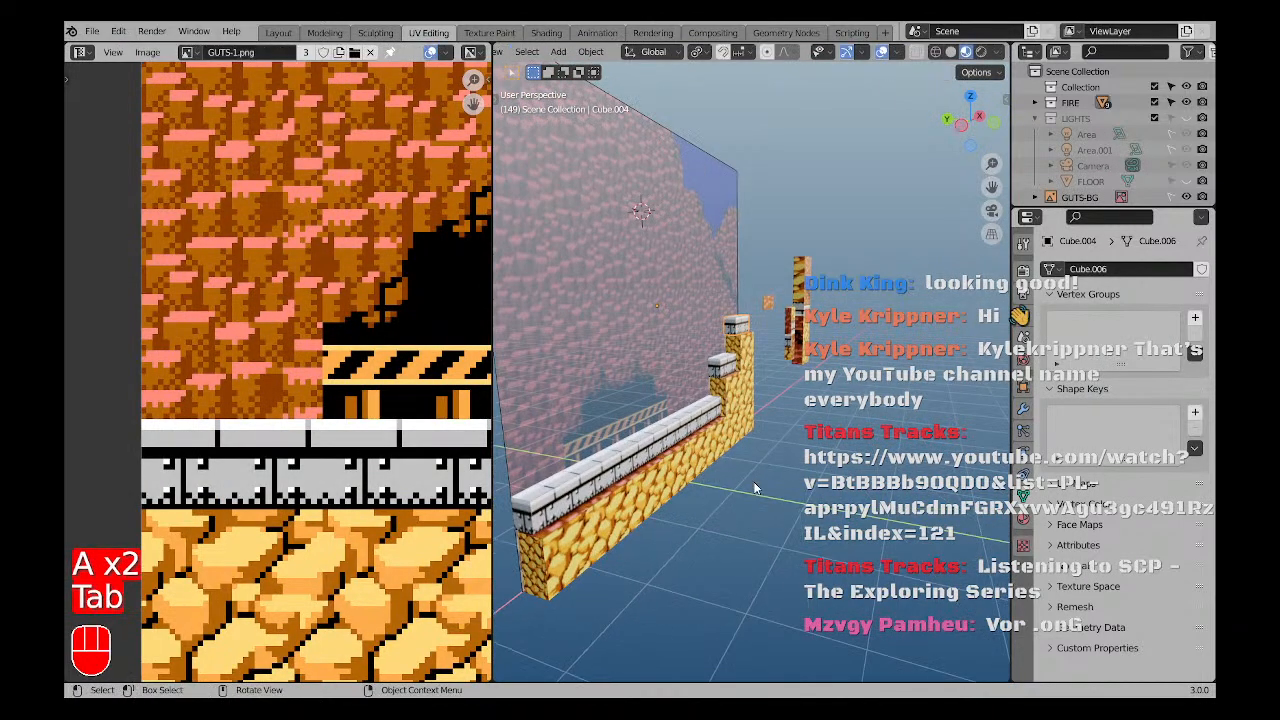
# Try scaling the floor, middle and top ledges together along Y, and undo the resize.
pyautogui.press('a')
pyautogui.press('a')
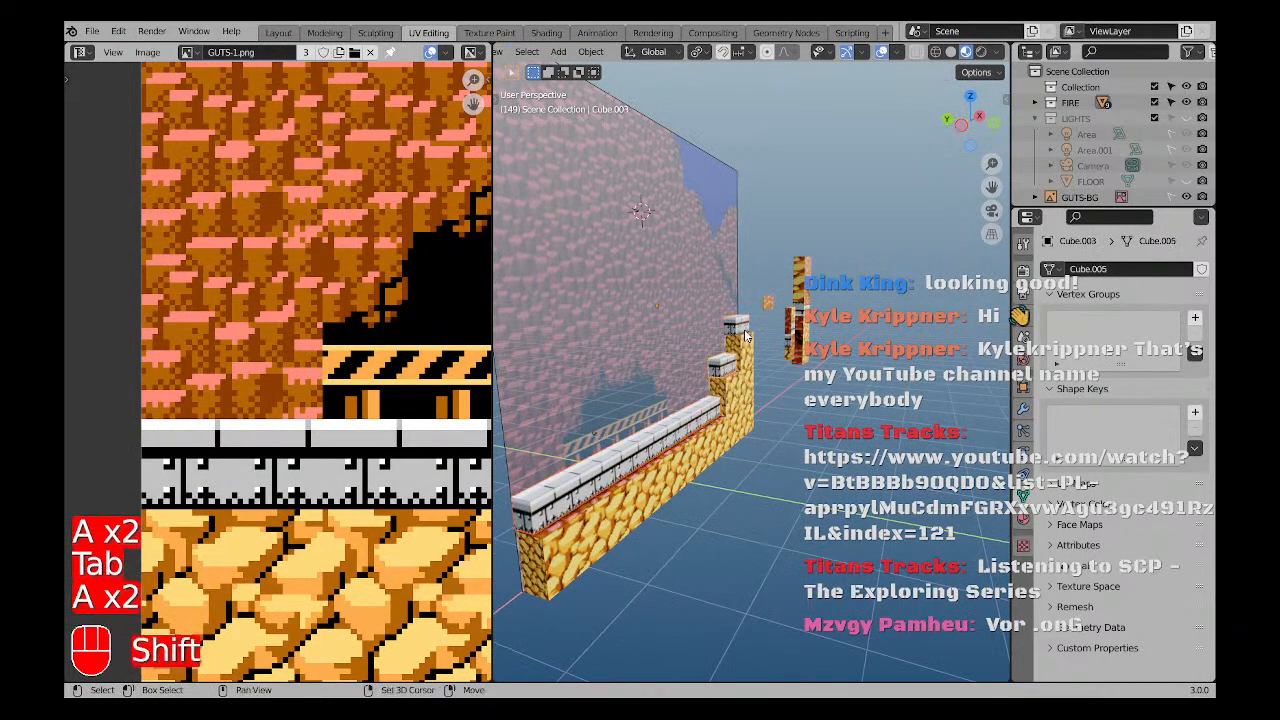
pyautogui.click(732, 358)
pyautogui.scroll(1, 731, 356)
pyautogui.press('s')
pyautogui.press('x')
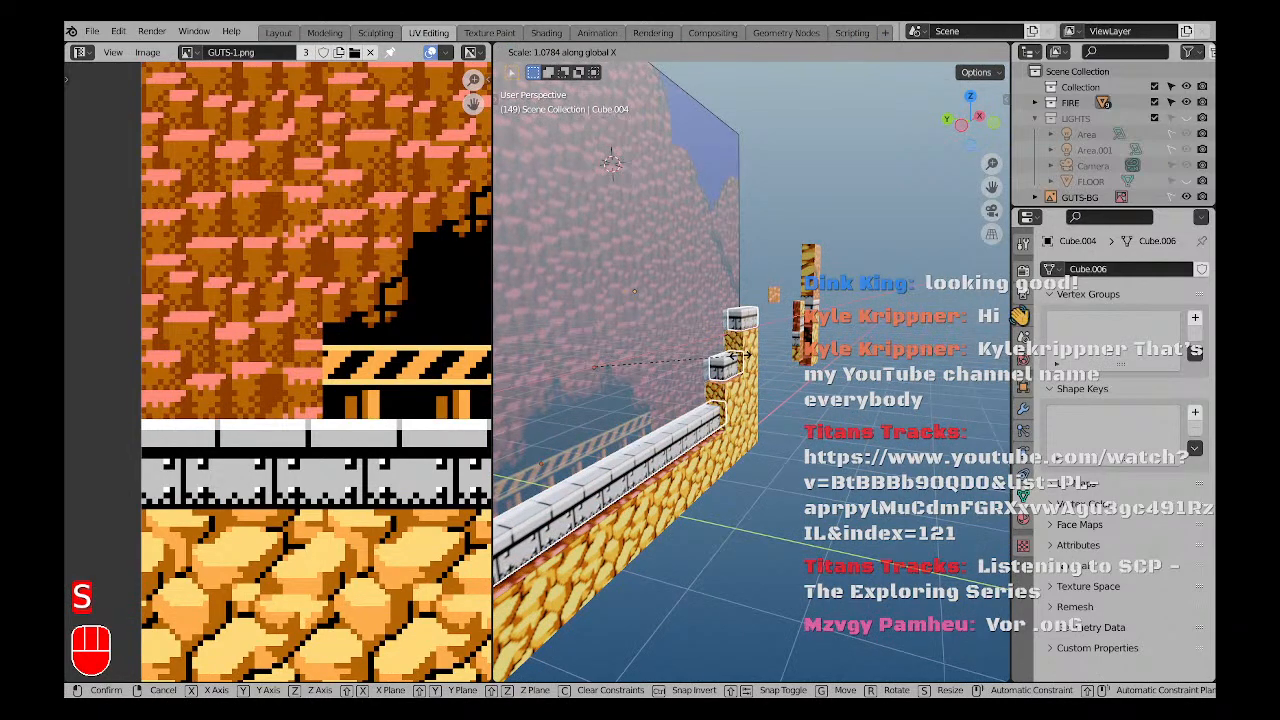
pyautogui.press('y')
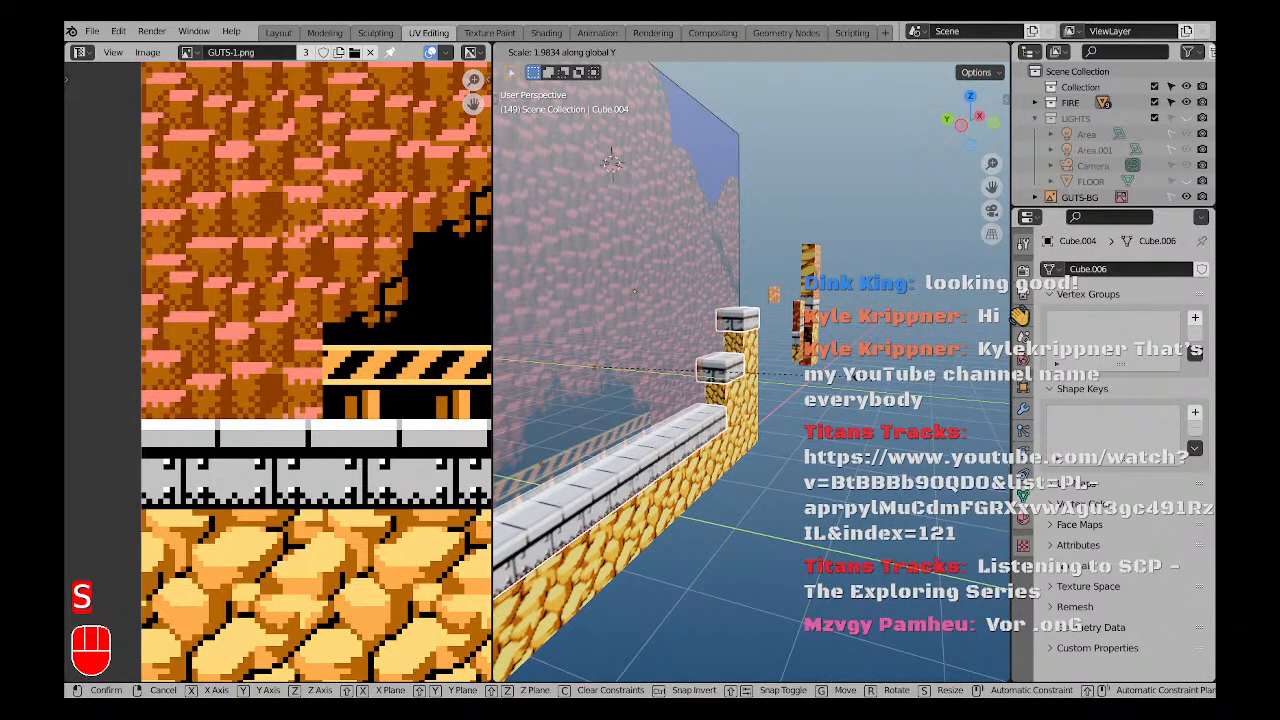
pyautogui.click(948, 408)
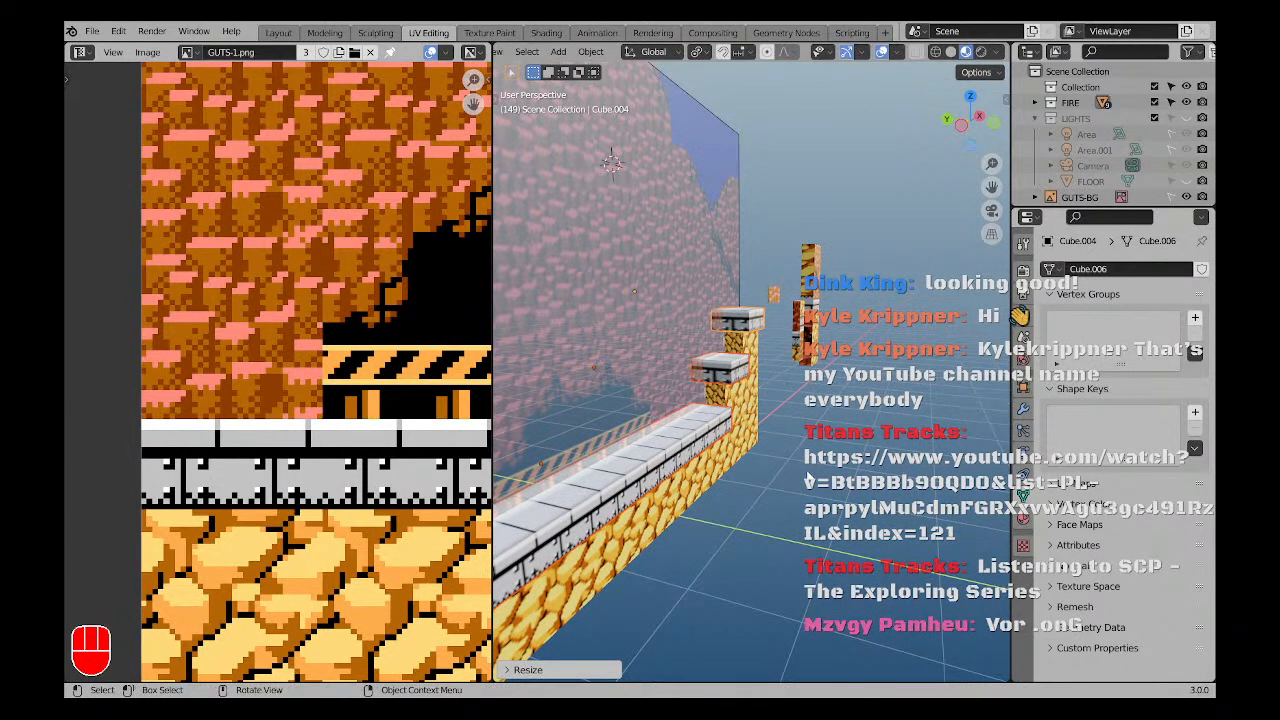
pyautogui.moveTo(775, 470); pyautogui.dragTo(701, 424, button='middle')
pyautogui.hotkey('ctrl', 'z')
# Try moving the front faces of the yellow rock blocks outward along Y, and undo the move.
pyautogui.click(690, 457)
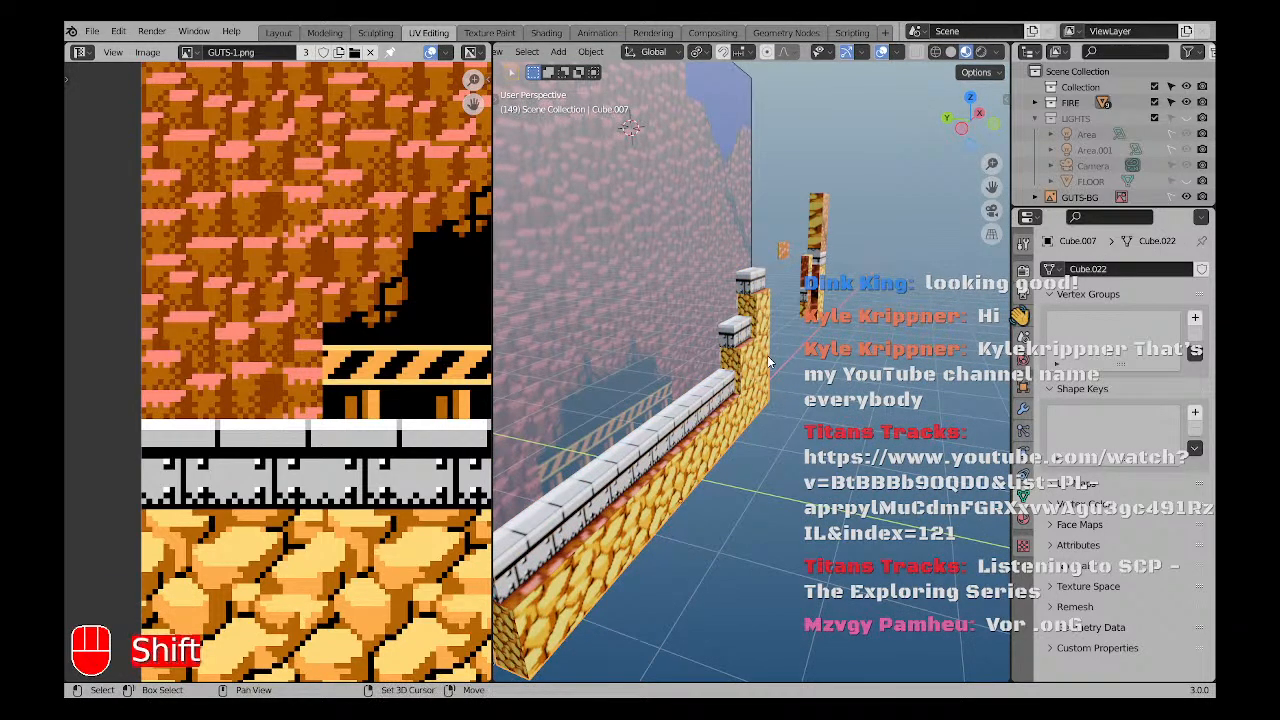
pyautogui.press('Tab')
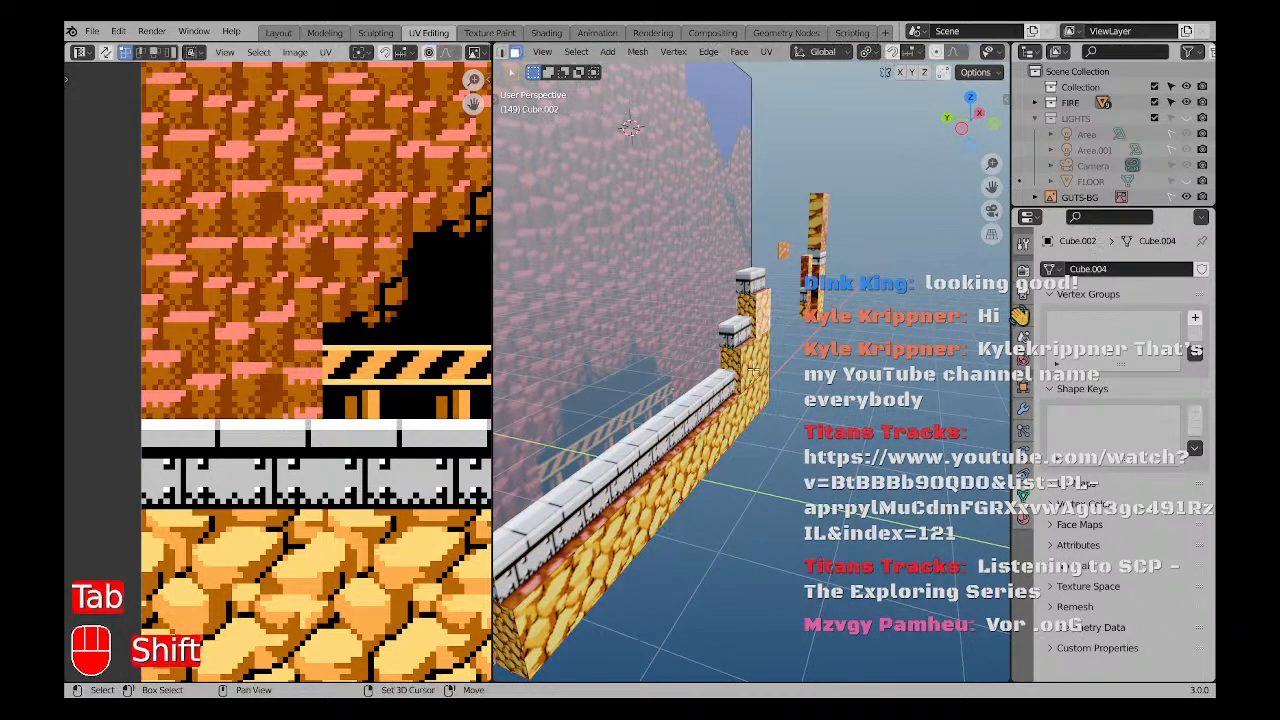
pyautogui.keyDown('shift'); pyautogui.click(741, 356); pyautogui.keyUp('shift')
pyautogui.press('g')
pyautogui.press('y')
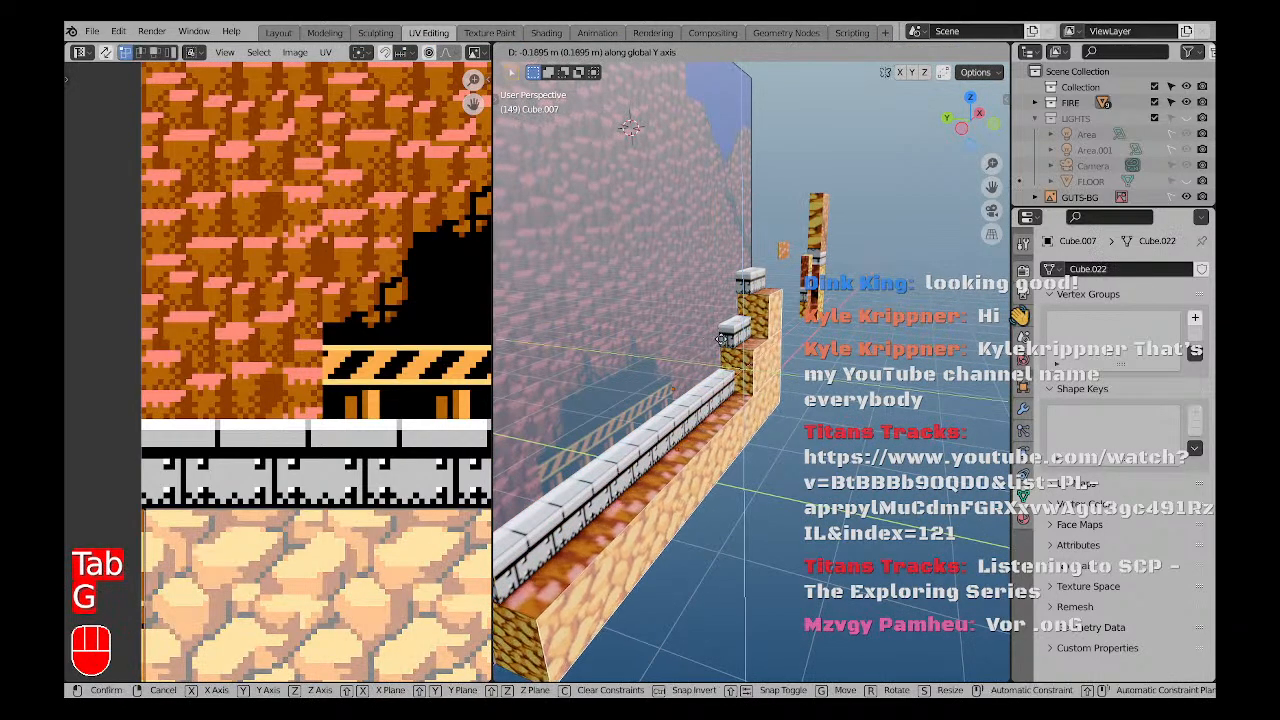
pyautogui.click(765, 420)
pyautogui.moveTo(765, 420); pyautogui.dragTo(690, 414, button='middle')
pyautogui.hotkey('ctrl', 'z')
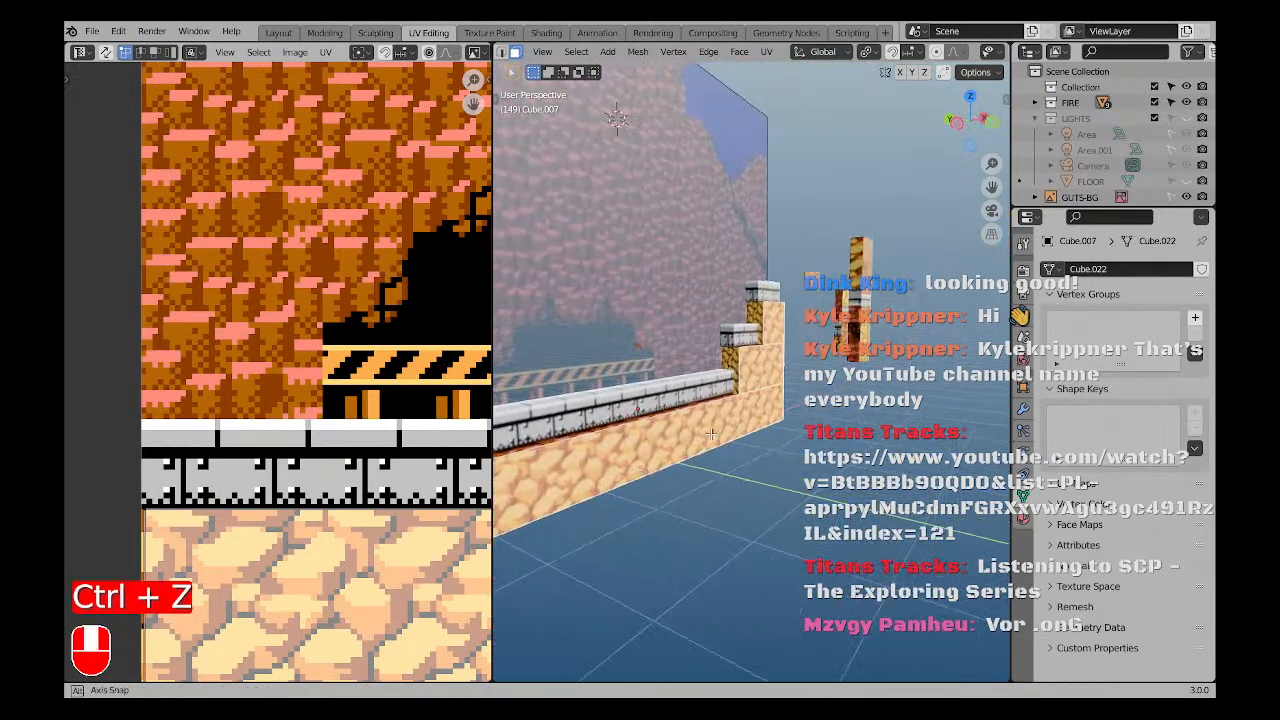
# Clear the selection and examine the whole stage in the front orthographic view.
pyautogui.press('a')
pyautogui.press('a')
pyautogui.moveTo(798, 402); pyautogui.dragTo(820, 291, button='middle')
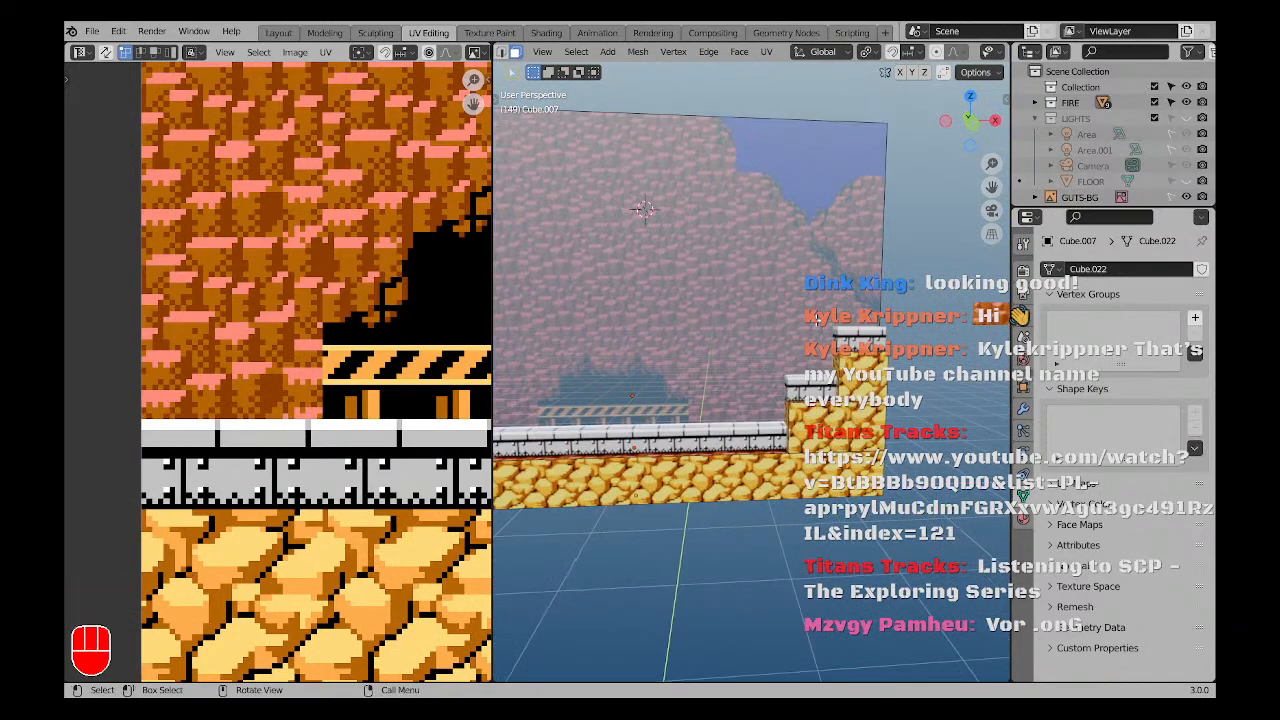
pyautogui.press('KP_1')
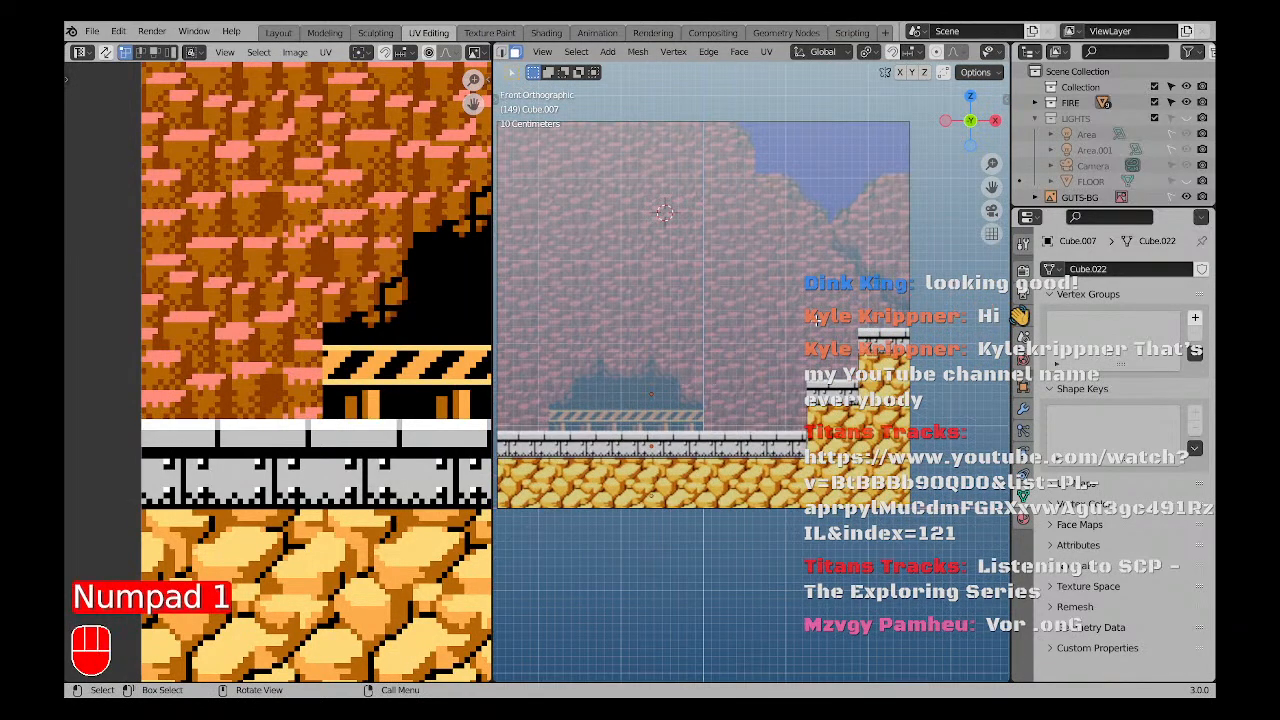
pyautogui.keyDown('shift'); pyautogui.moveTo(722, 355); pyautogui.dragTo(775, 420, button='middle'); pyautogui.keyUp('shift')
pyautogui.press('Tab')
pyautogui.press('Tab')
pyautogui.scroll(-2, 775, 462)
pyautogui.scroll(3, 734, 471)
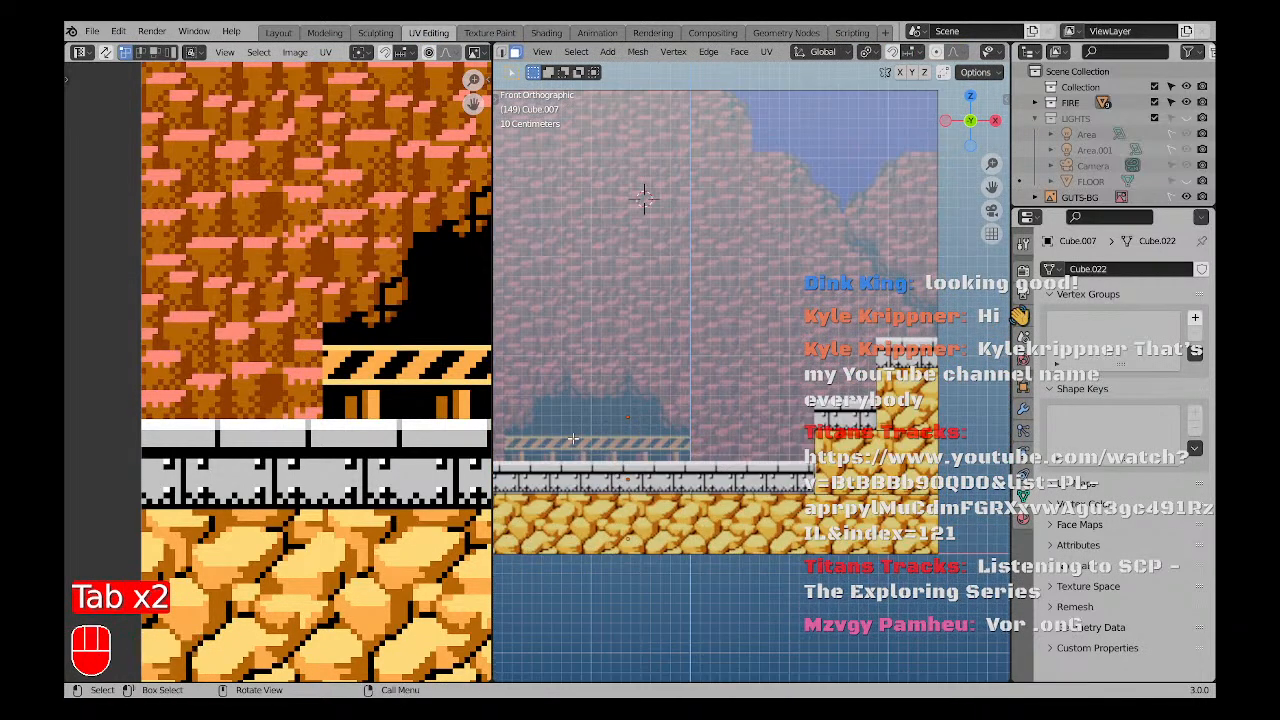
pyautogui.keyDown('shift'); pyautogui.moveTo(652, 430); pyautogui.dragTo(669, 427, button='middle'); pyautogui.keyUp('shift')
pyautogui.scroll(-4, 669, 427)
pyautogui.keyDown('shift'); pyautogui.moveTo(906, 395); pyautogui.dragTo(777, 426, button='middle'); pyautogui.keyUp('shift')
pyautogui.press('a')
pyautogui.press('a')
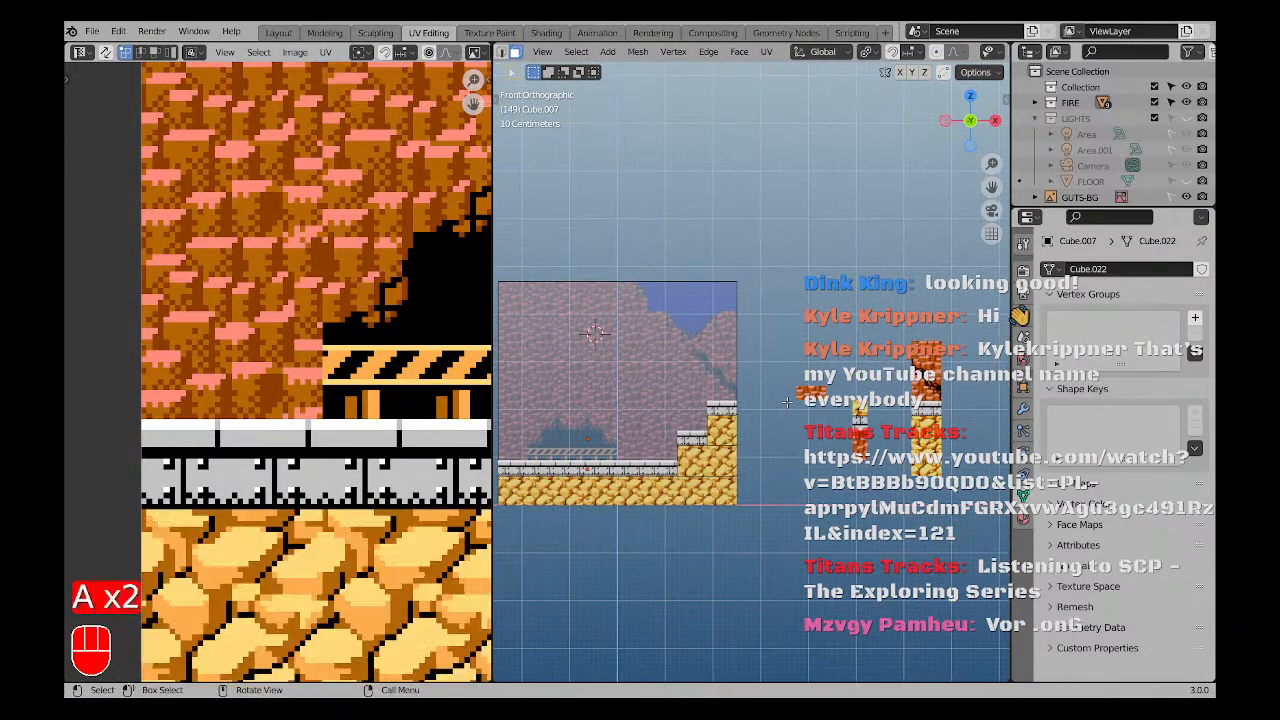
pyautogui.hscroll(3, 976, 48)
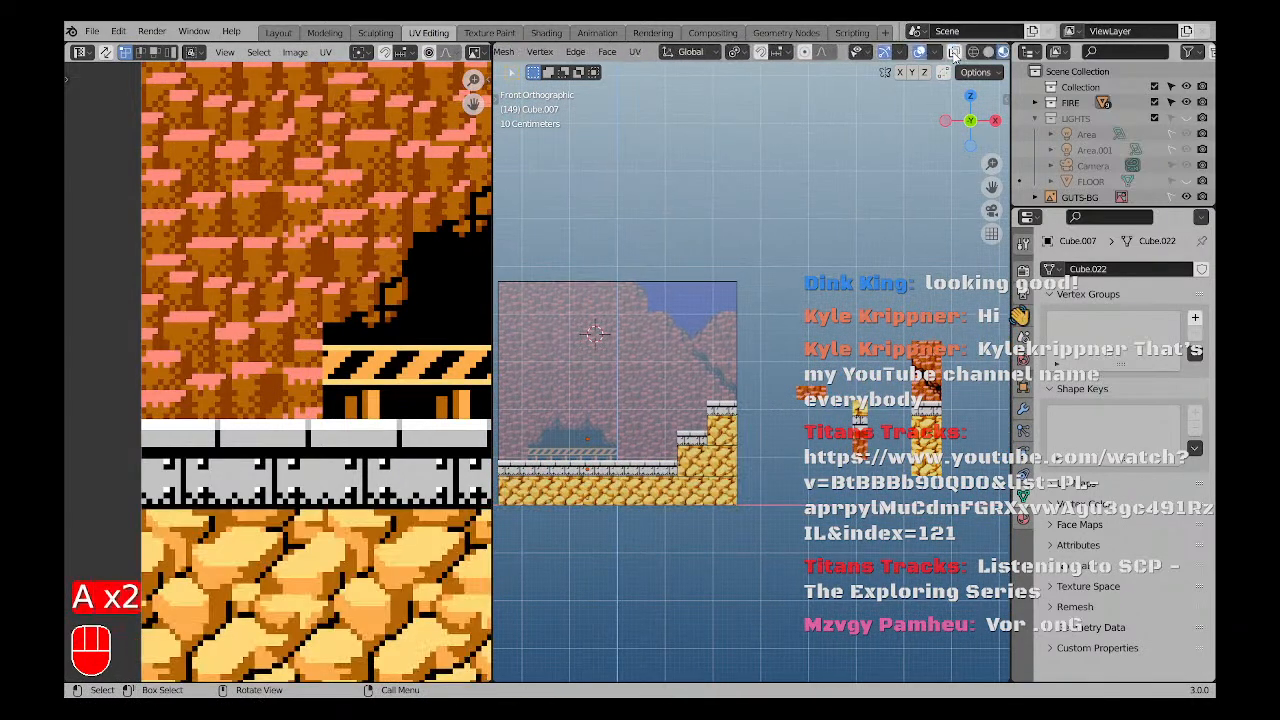
# Leave mesh editing, clear the object selection and select the small floating rock platform beside the stage.
pyautogui.press('Tab')
pyautogui.press('a')
pyautogui.press('a')
pyautogui.click(812, 393)
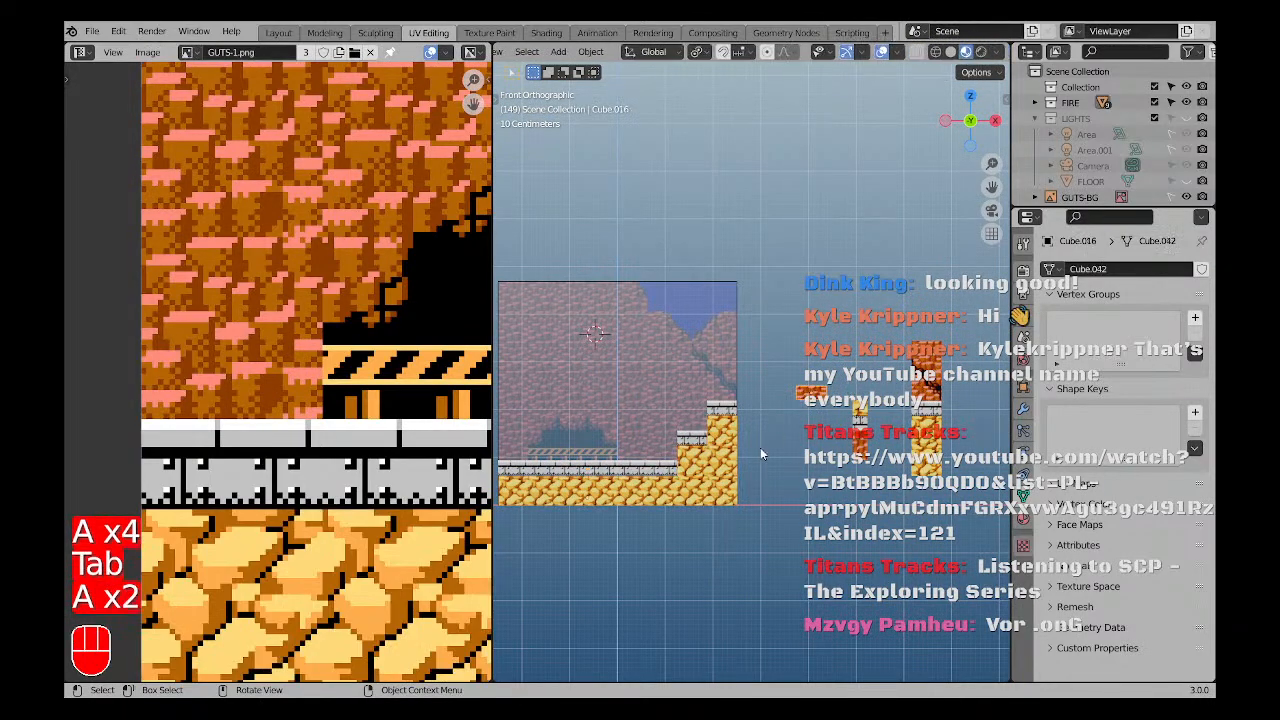
# Move the small rock platform in front of the stage backdrop and lower it along Z onto the grey floor.
pyautogui.press('g')
pyautogui.click(550, 455)
pyautogui.keyDown('shift'); pyautogui.moveTo(623, 432); pyautogui.dragTo(717, 396, button='middle'); pyautogui.keyUp('shift')
pyautogui.scroll(3, 717, 396)
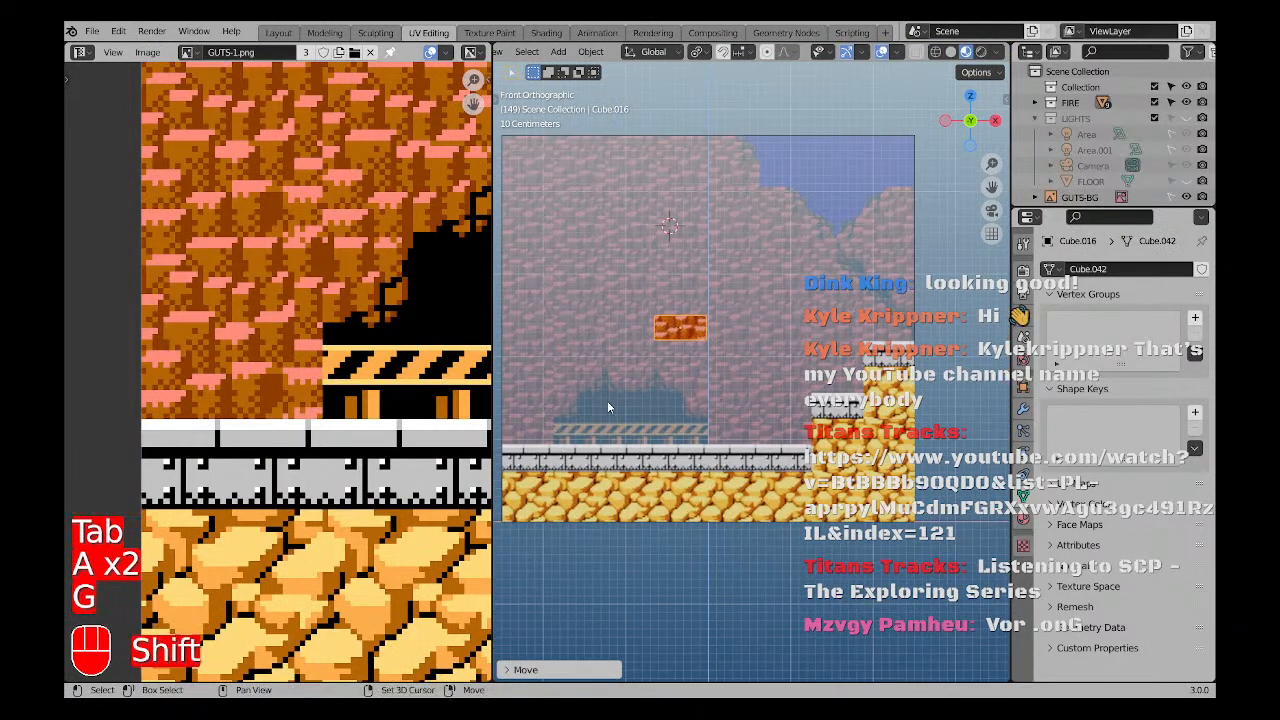
pyautogui.keyDown('shift'); pyautogui.moveTo(625, 385); pyautogui.dragTo(717, 353, button='middle'); pyautogui.keyUp('shift')
pyautogui.scroll(3, 717, 353)
pyautogui.press('g')
pyautogui.press('z')
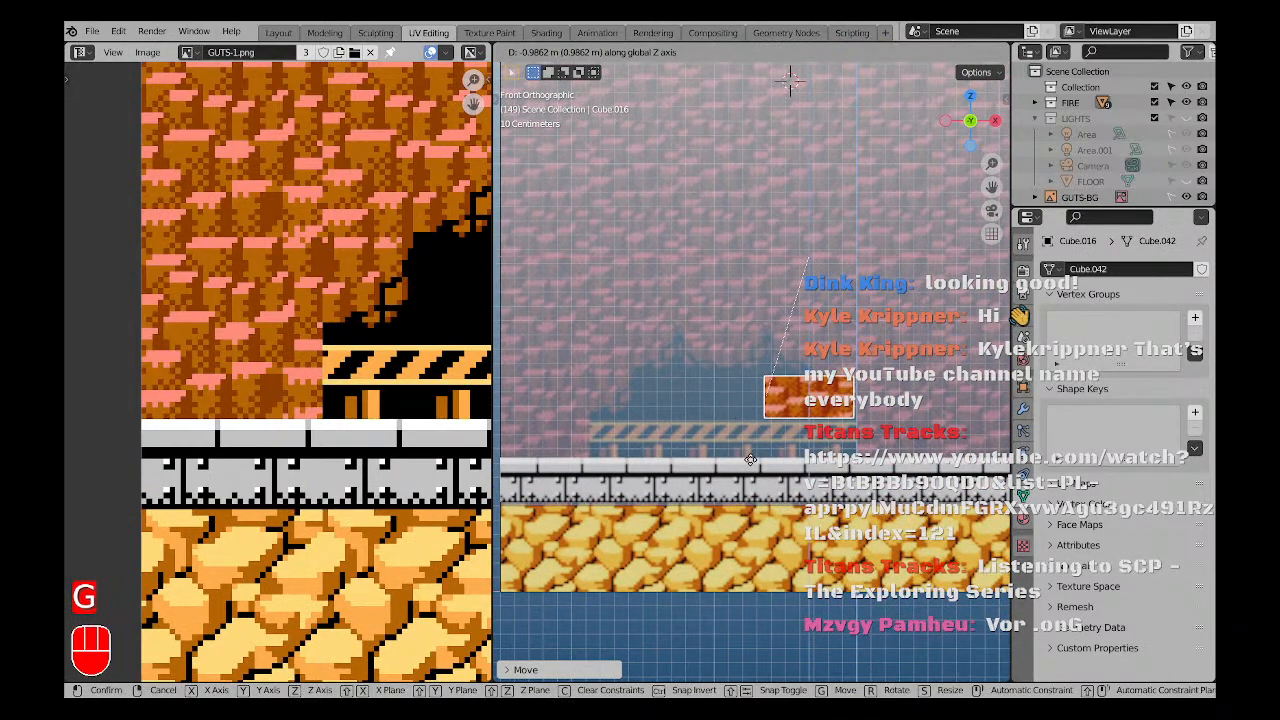
pyautogui.click(752, 496)
# Slide the rock platform along X until its left side lines up with the striped barrier's left end.
pyautogui.press('g')
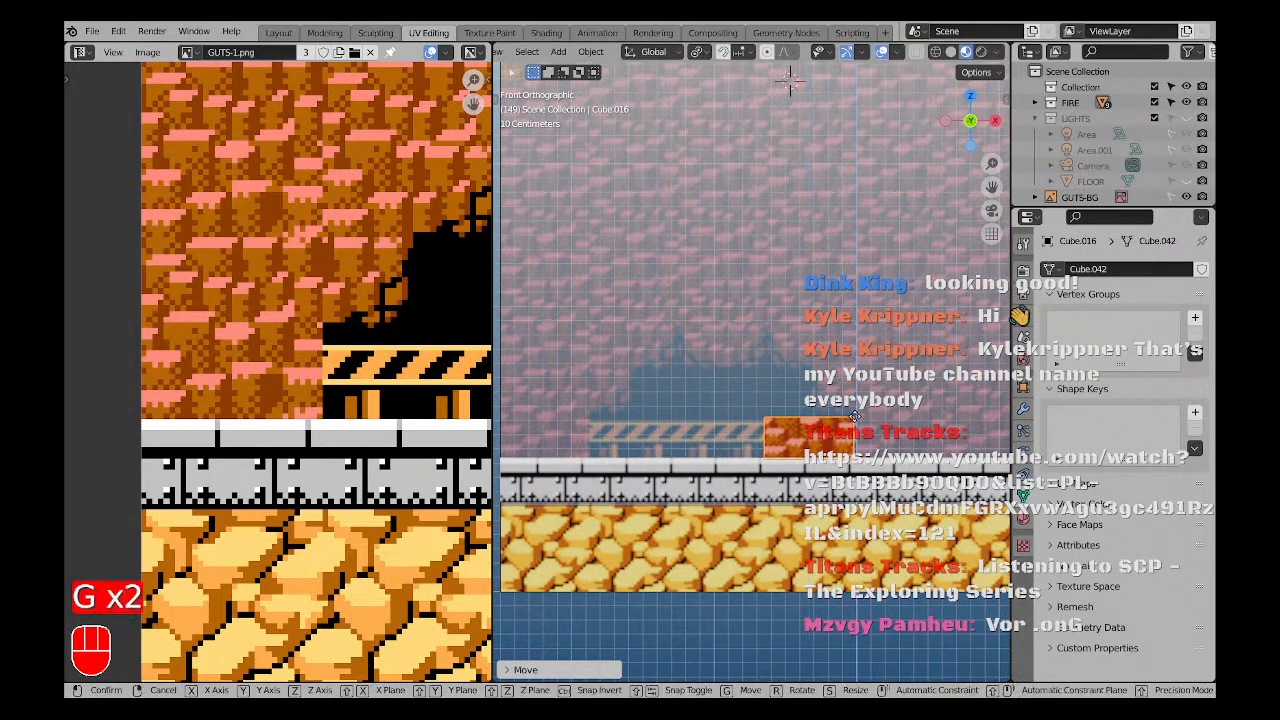
pyautogui.press('x')
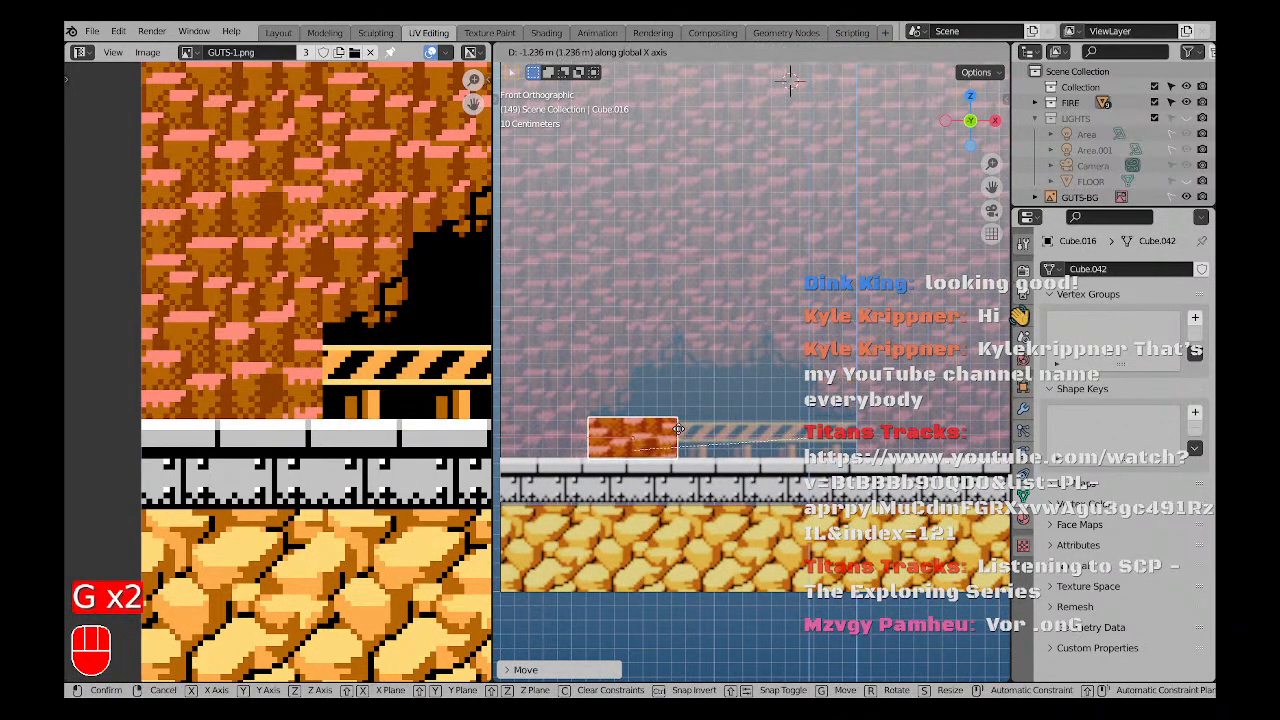
pyautogui.click(678, 429)
# Show the scene in wireframe and lower the platform mesh's upper edge to the top of the striped barrier beam.
pyautogui.scroll(2, 595, 409)
pyautogui.press('z')
pyautogui.keyDown('shift'); pyautogui.moveTo(645, 429); pyautogui.dragTo(667, 371, button='middle'); pyautogui.keyUp('shift')
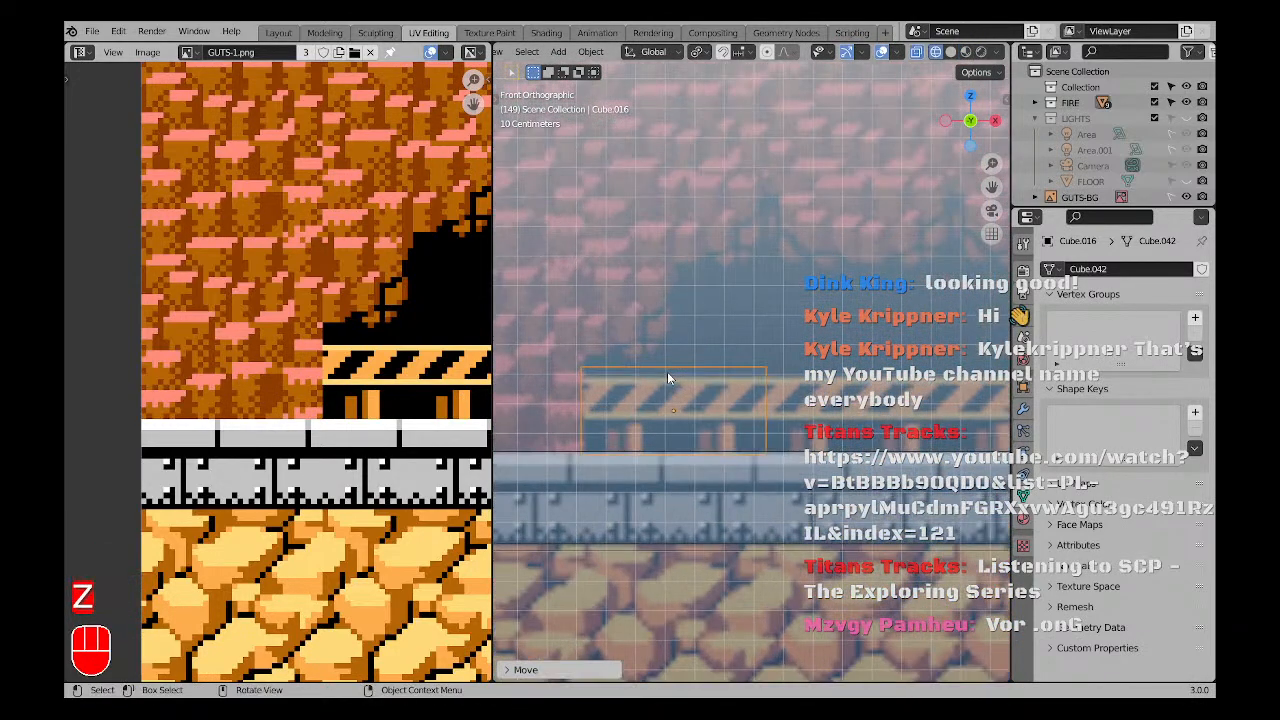
pyautogui.scroll(2, 621, 367)
pyautogui.press('Tab')
pyautogui.moveTo(612, 352); pyautogui.dragTo(722, 382)
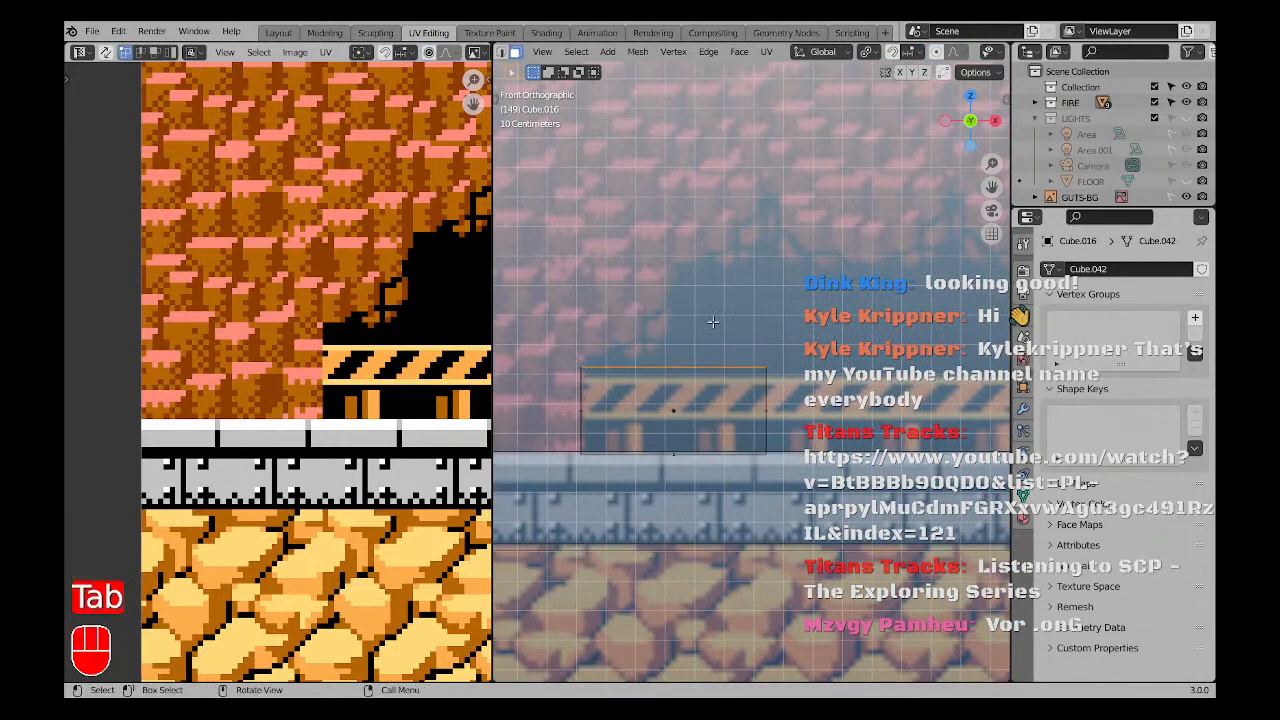
pyautogui.press('g')
pyautogui.click(706, 297)
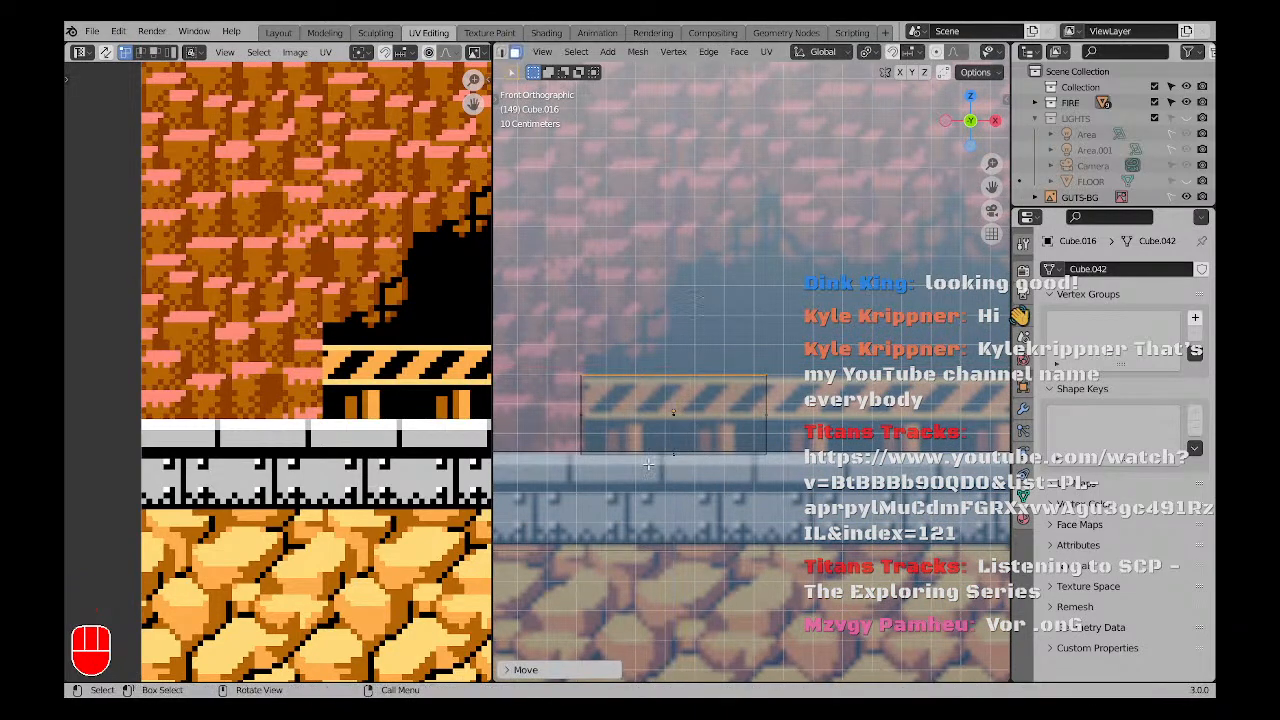
# Raise the platform mesh's lower edge along Z to the bottom of the striped barrier beam.
pyautogui.moveTo(540, 432); pyautogui.dragTo(812, 480)
pyautogui.press('g')
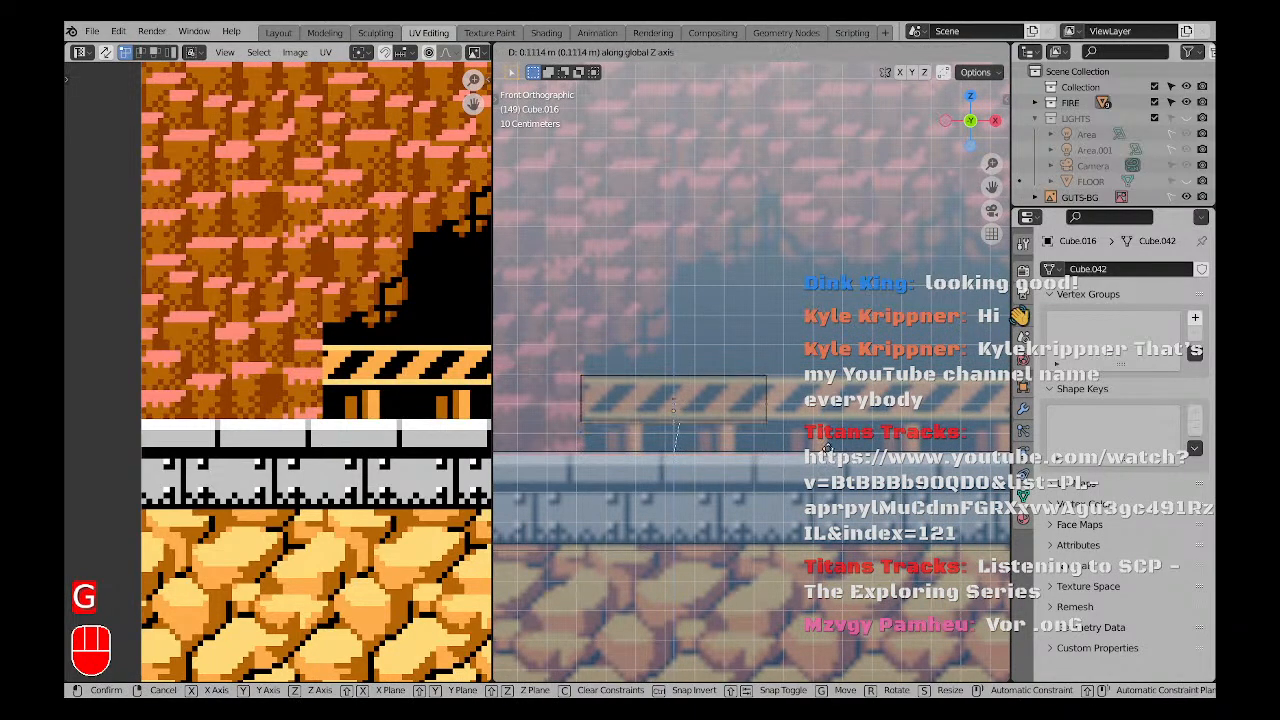
pyautogui.click(828, 444)
# Extend the block's right side along X to the right end of the striped barrier.
pyautogui.scroll(2, 840, 425)
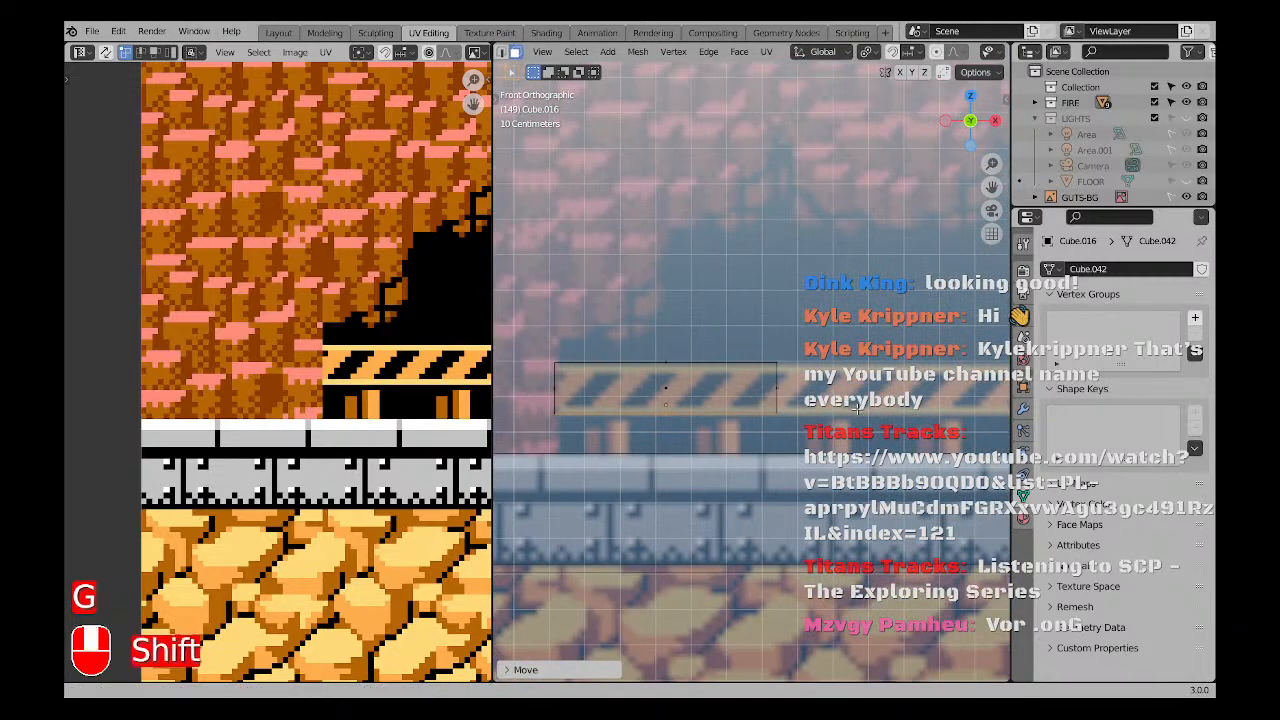
pyautogui.scroll(3, 569, 408)
pyautogui.scroll(-3, 588, 380)
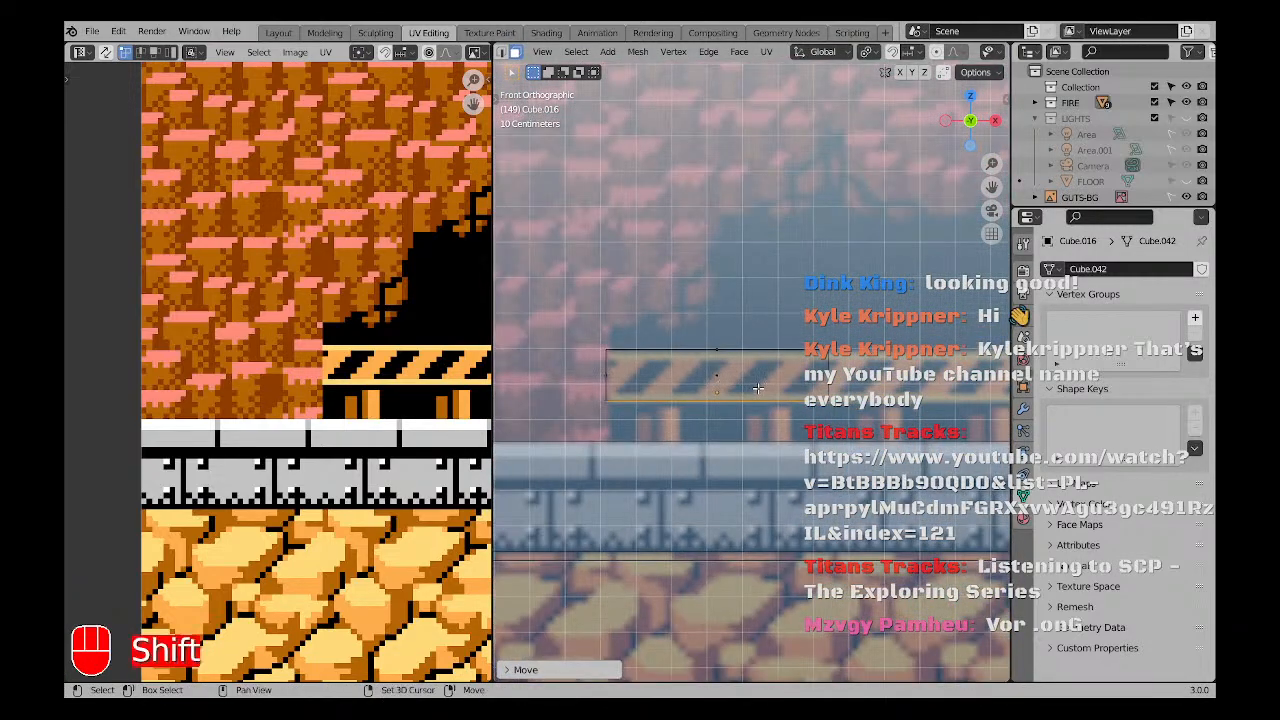
pyautogui.moveTo(748, 445); pyautogui.dragTo(748, 445)
pyautogui.press('g')
pyautogui.press('x')
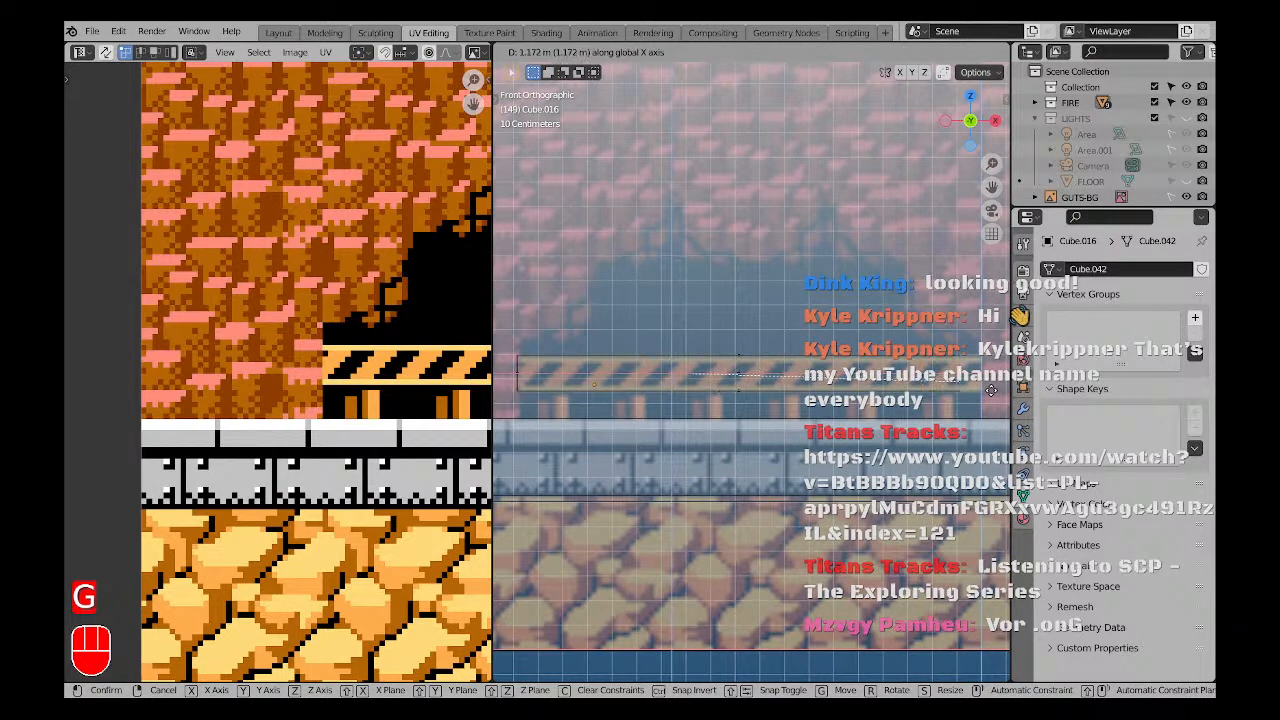
pyautogui.click(497, 390)
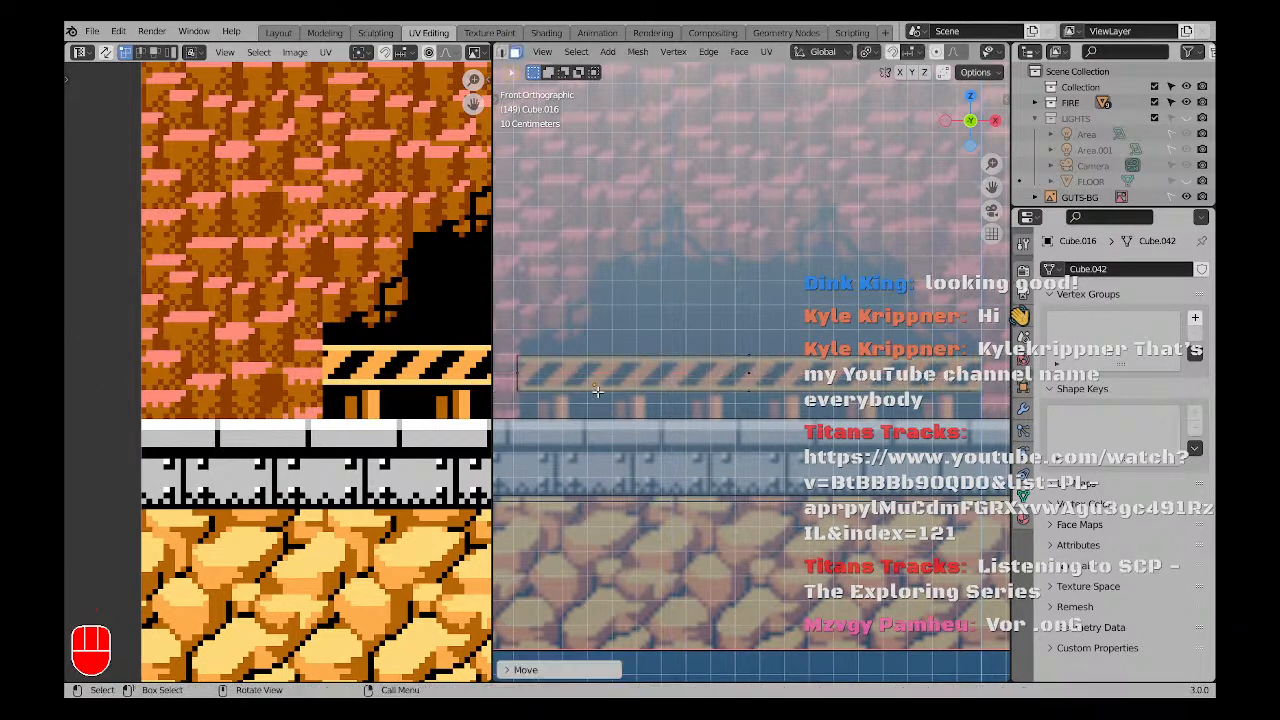
# Select the barrier block's front face and pull it outward along Y in the top view.
pyautogui.scroll(3, 597, 390)
pyautogui.moveTo(538, 412); pyautogui.dragTo(760, 454, button='middle')
pyautogui.scroll(-2, 760, 454)
pyautogui.keyDown('shift'); pyautogui.moveTo(890, 446); pyautogui.dragTo(838, 422, button='middle'); pyautogui.keyUp('shift')
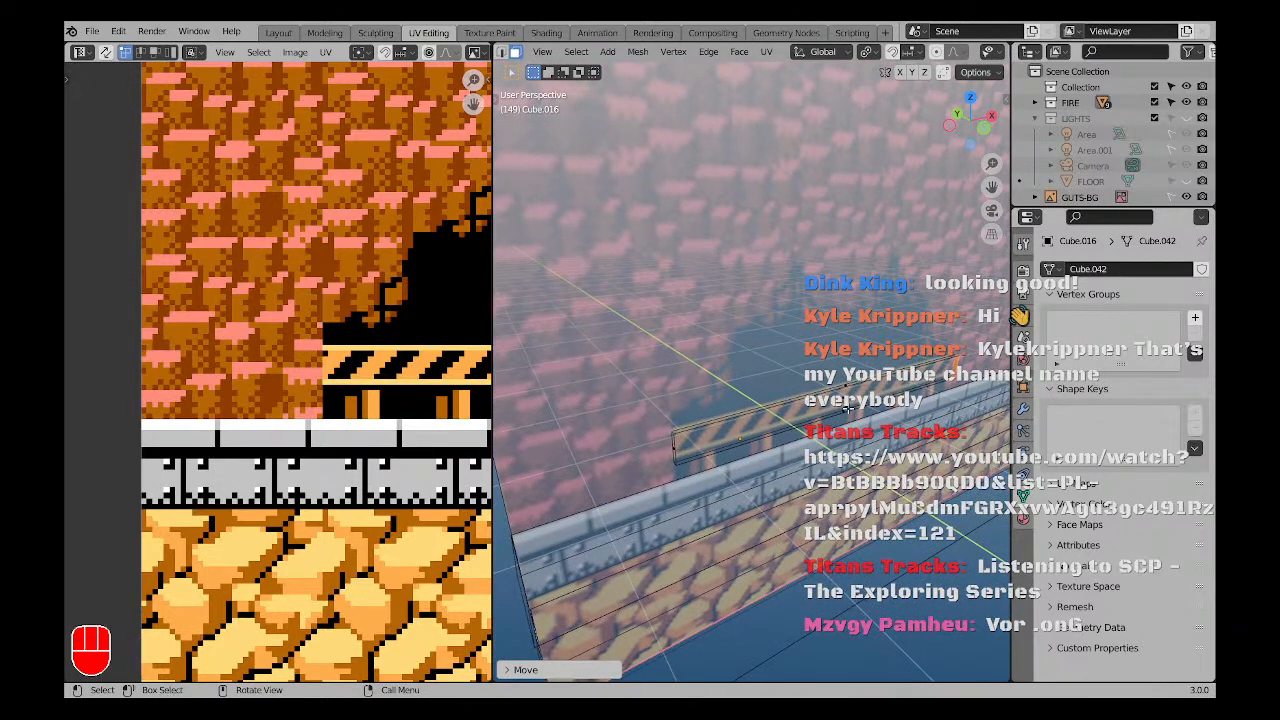
pyautogui.click(822, 428)
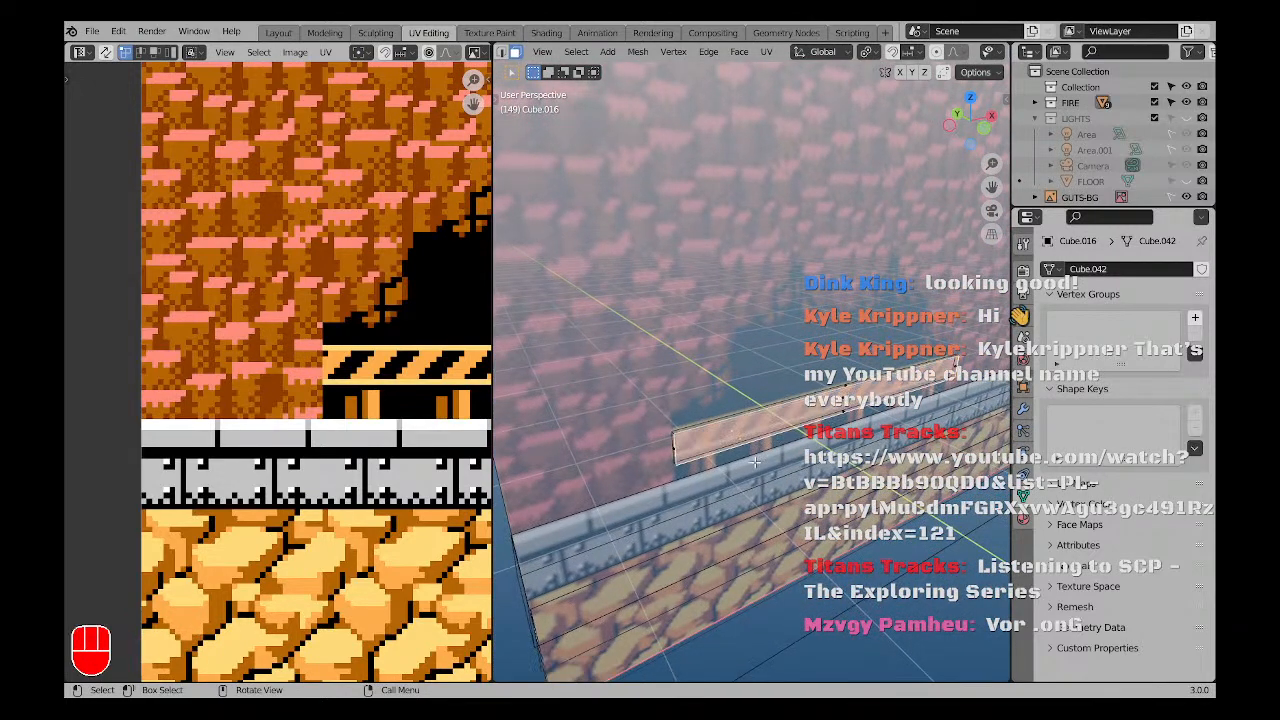
pyautogui.press('KP_7')
pyautogui.press('g')
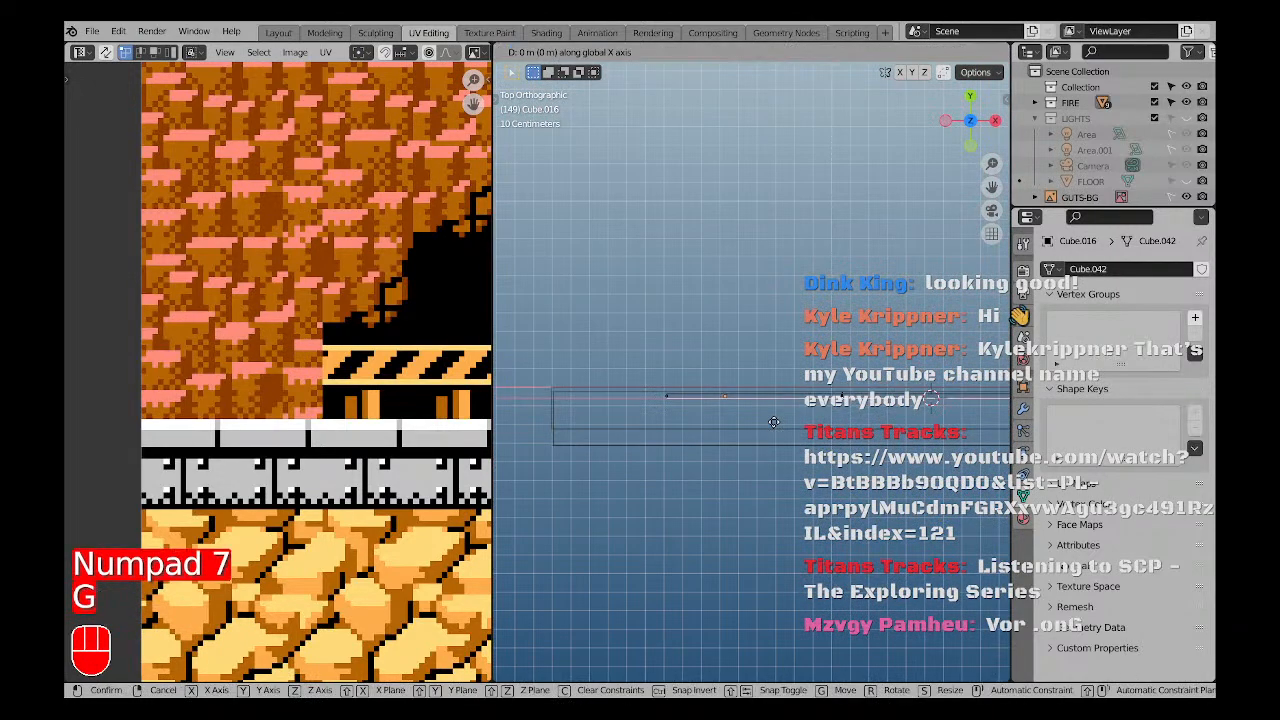
pyautogui.click(775, 425)
pyautogui.moveTo(775, 425); pyautogui.dragTo(777, 413, button='middle')
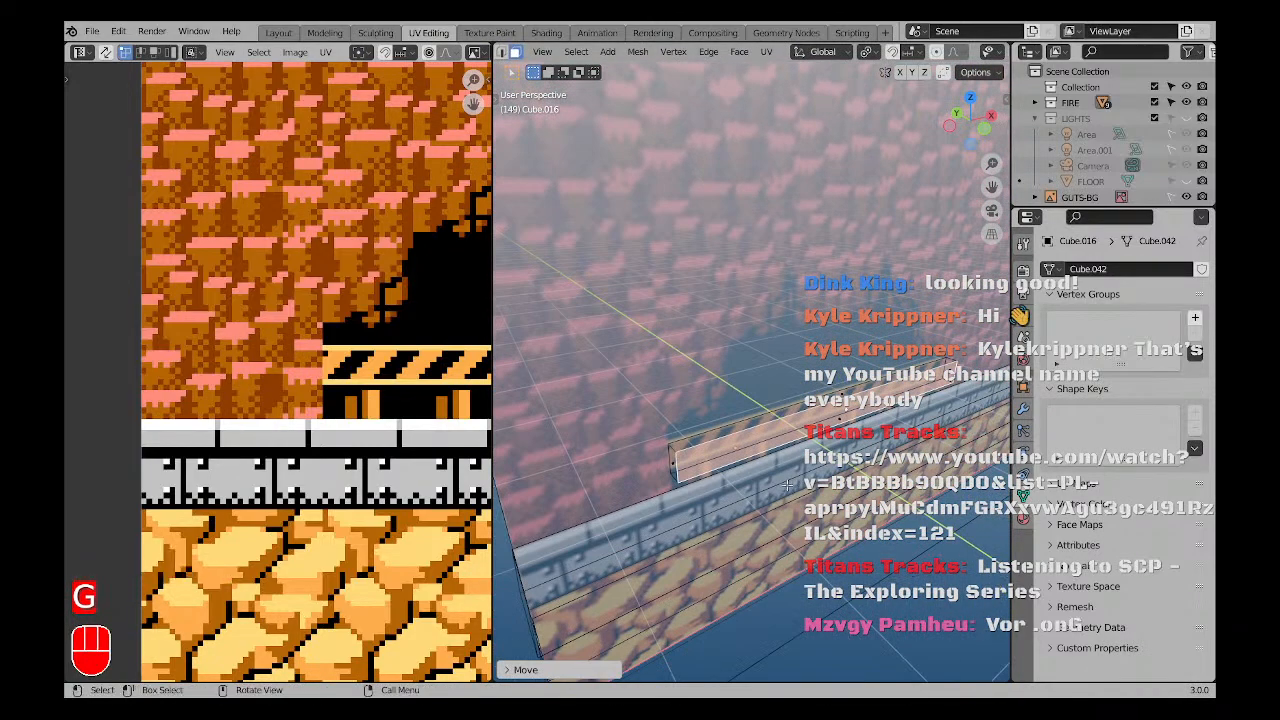
# Return to textured shading and move the front face's UVs over the striped band in GUTS-1.png.
pyautogui.press('z')
pyautogui.click(775, 547)
pyautogui.moveTo(734, 522)
pyautogui.mouseDown(button='middle')
pyautogui.moveTo(672, 488)
pyautogui.moveTo(812, 436)
pyautogui.mouseUp(button='middle')
pyautogui.press('a')
pyautogui.press('a')
pyautogui.scroll(-6, 268, 342)
pyautogui.scroll(2, 268, 342)
pyautogui.press('a')
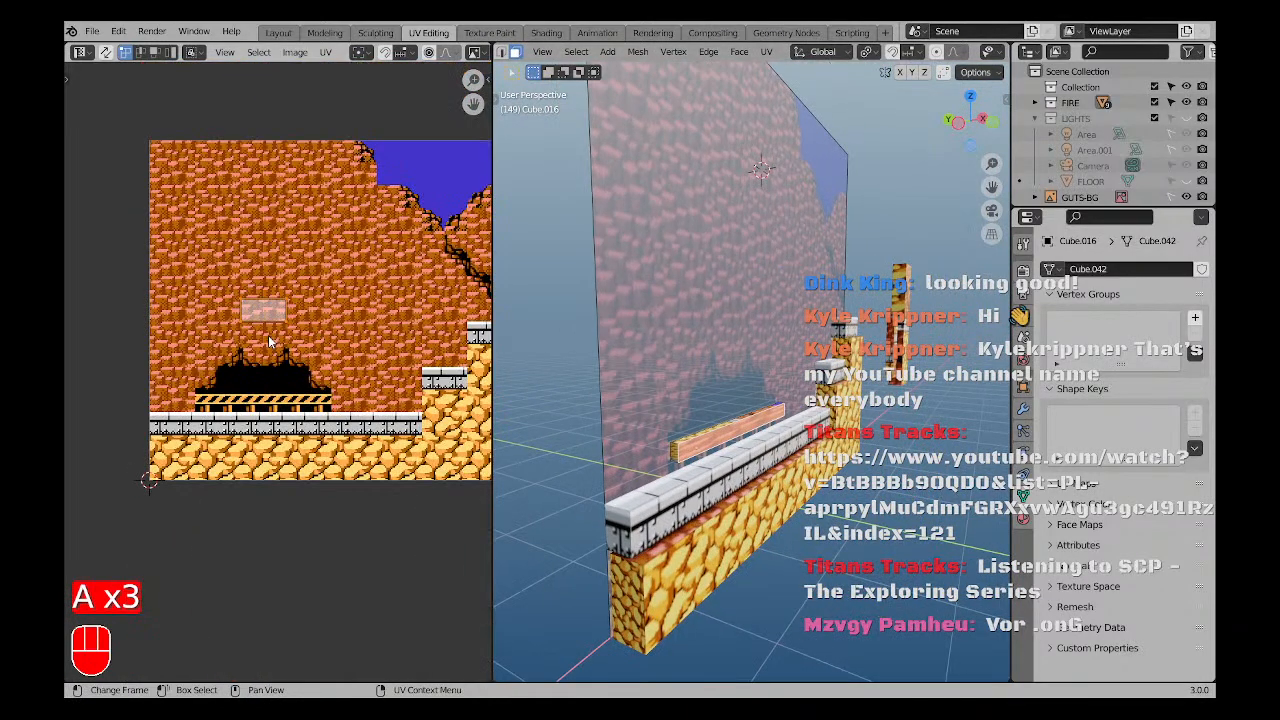
pyautogui.press('g')
pyautogui.click(262, 408)
pyautogui.scroll(6, 262, 405)
pyautogui.scroll(2, 240, 385)
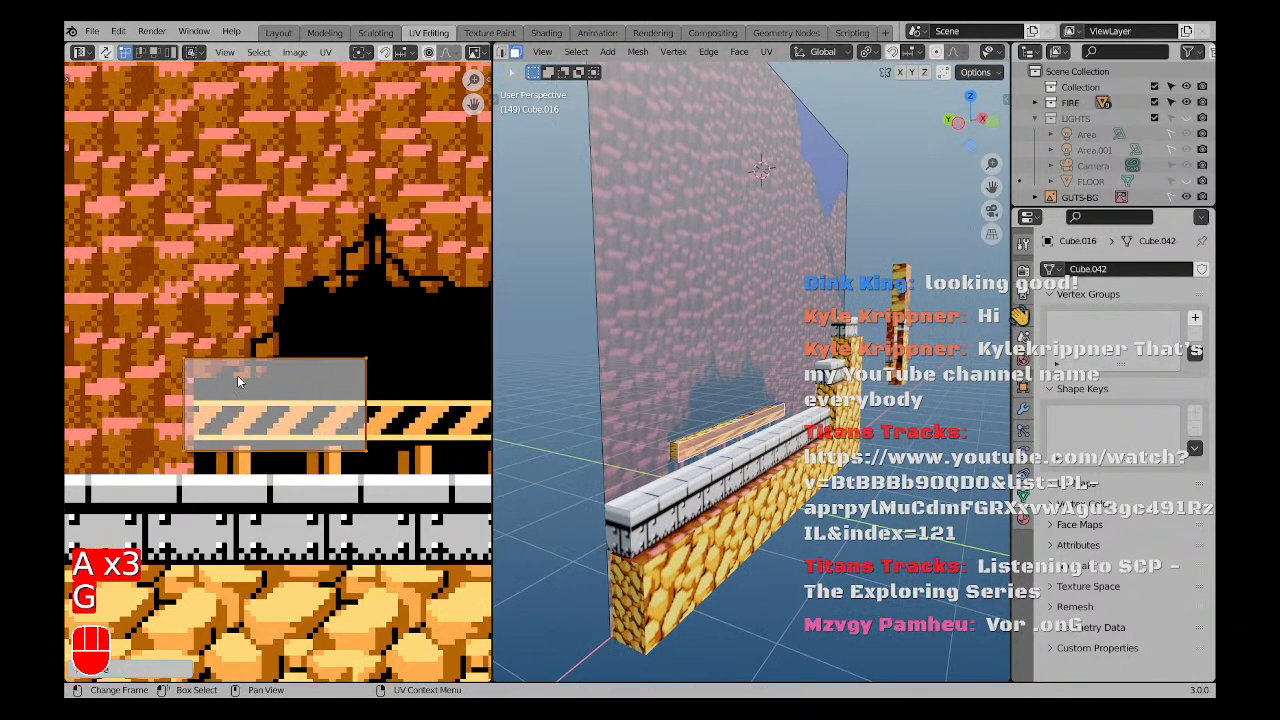
# Rotate the front face's UVs 180° and align their upper-left corner with the striped band's corner.
pyautogui.scroll(1, 215, 428)
pyautogui.press('g')
pyautogui.scroll(5, 637, 463)
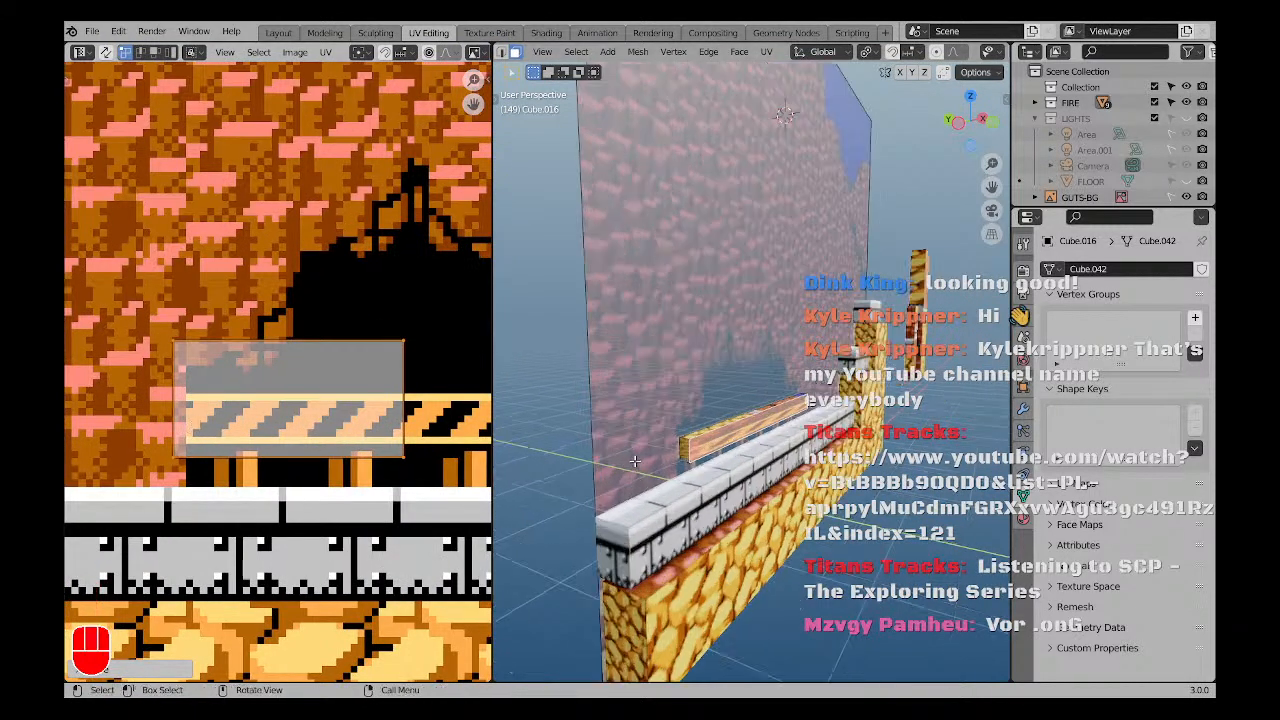
pyautogui.press('r')
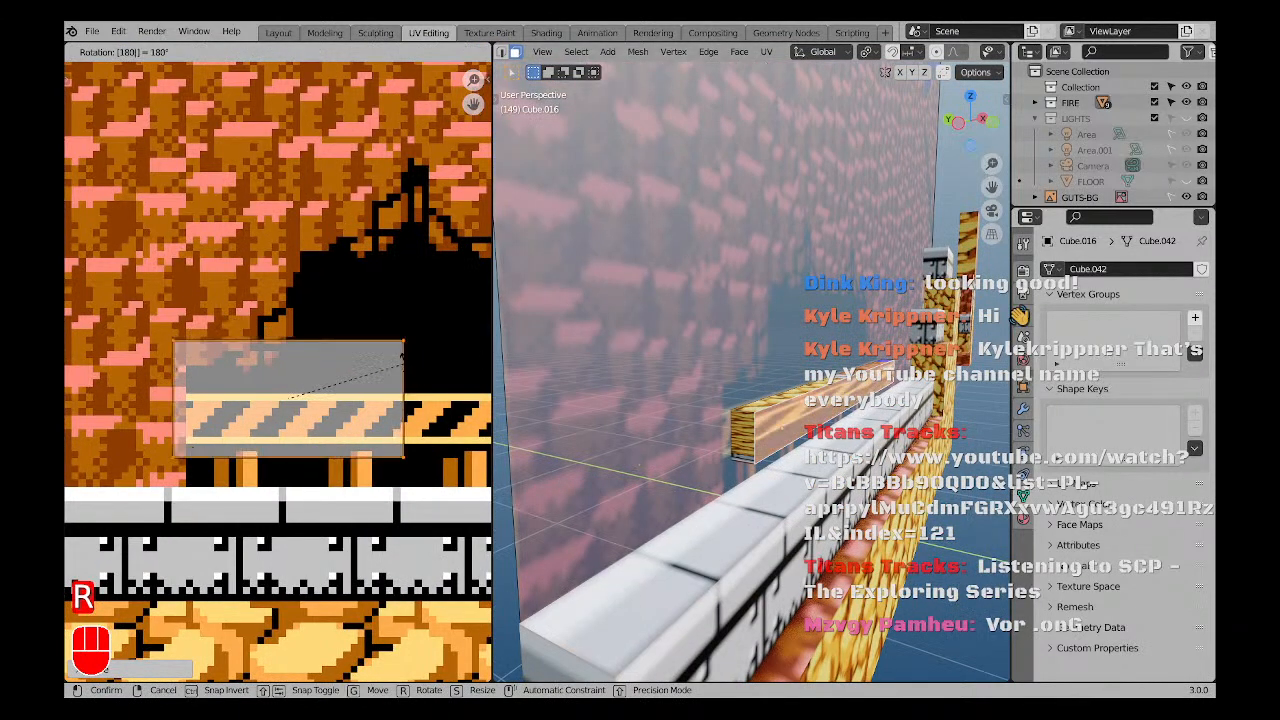
pyautogui.press('g')
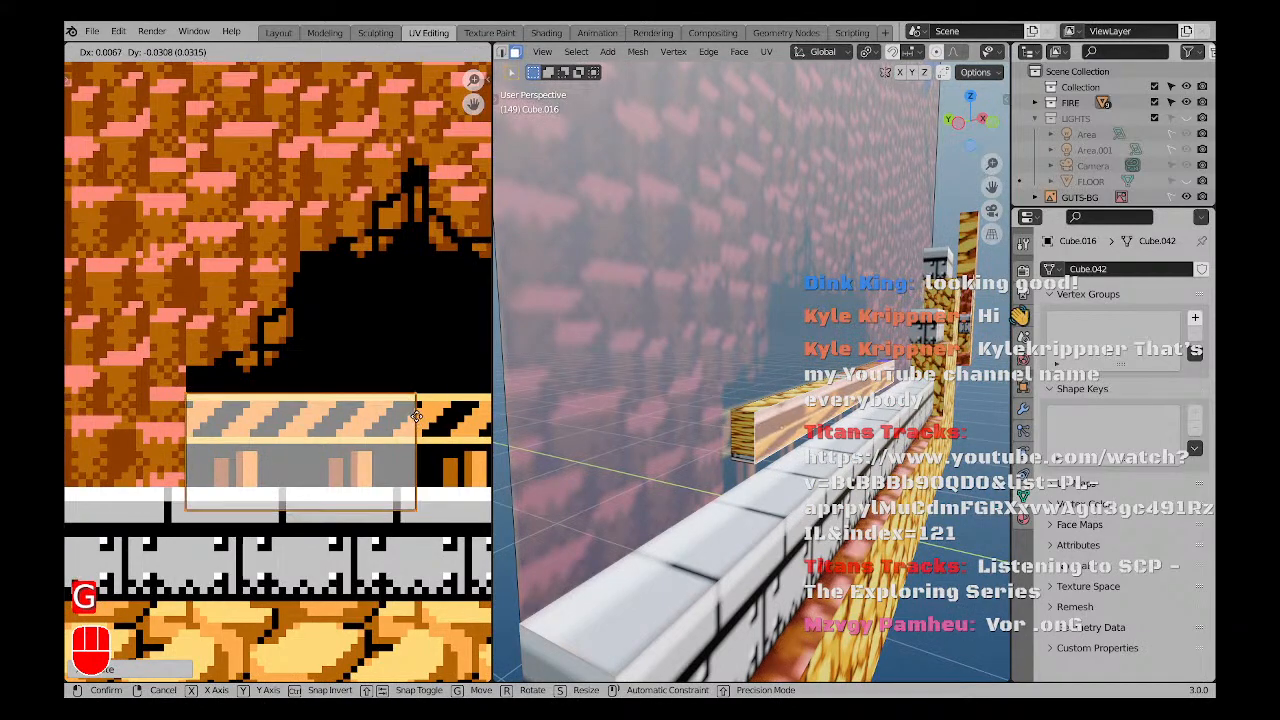
pyautogui.click(416, 424)
# Fit the front face's lower UV edge to the striped band's bottom along Y and its left edge to the band's start along X.
pyautogui.scroll(-2, 243, 480)
pyautogui.press('g')
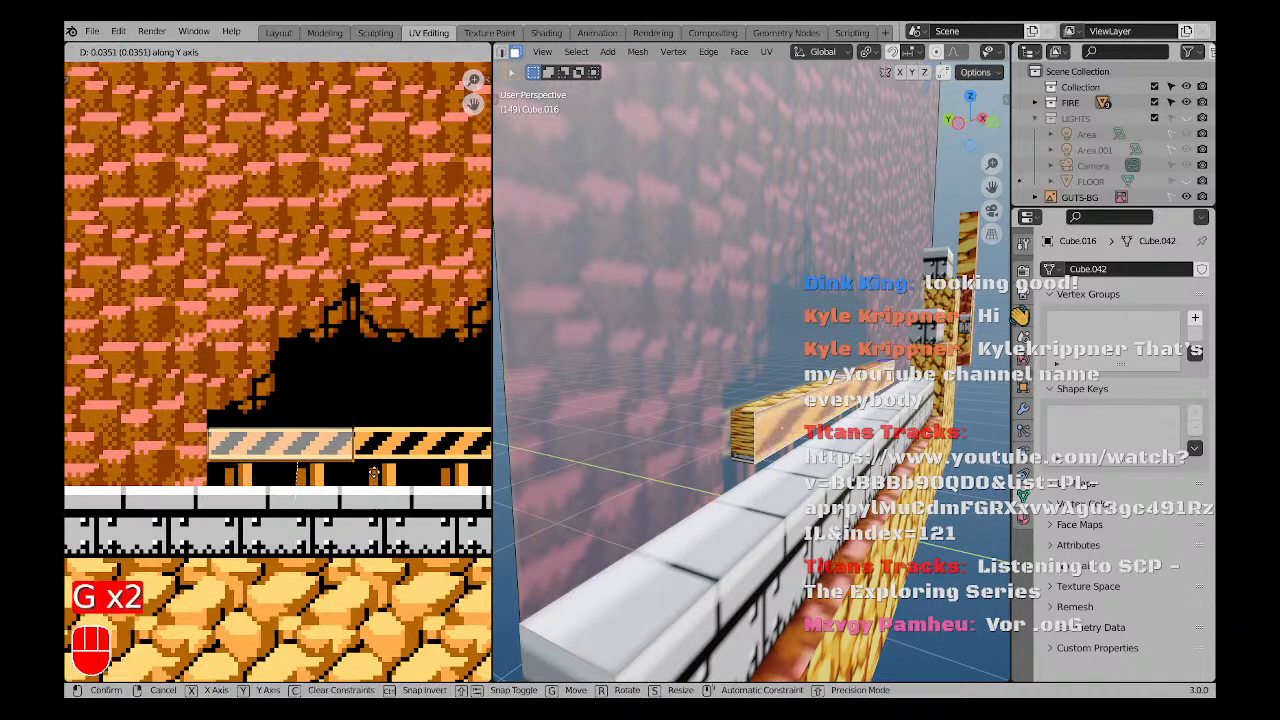
pyautogui.click(372, 477)
pyautogui.scroll(3, 251, 444)
pyautogui.moveTo(188, 503); pyautogui.dragTo(186, 500)
pyautogui.press('g')
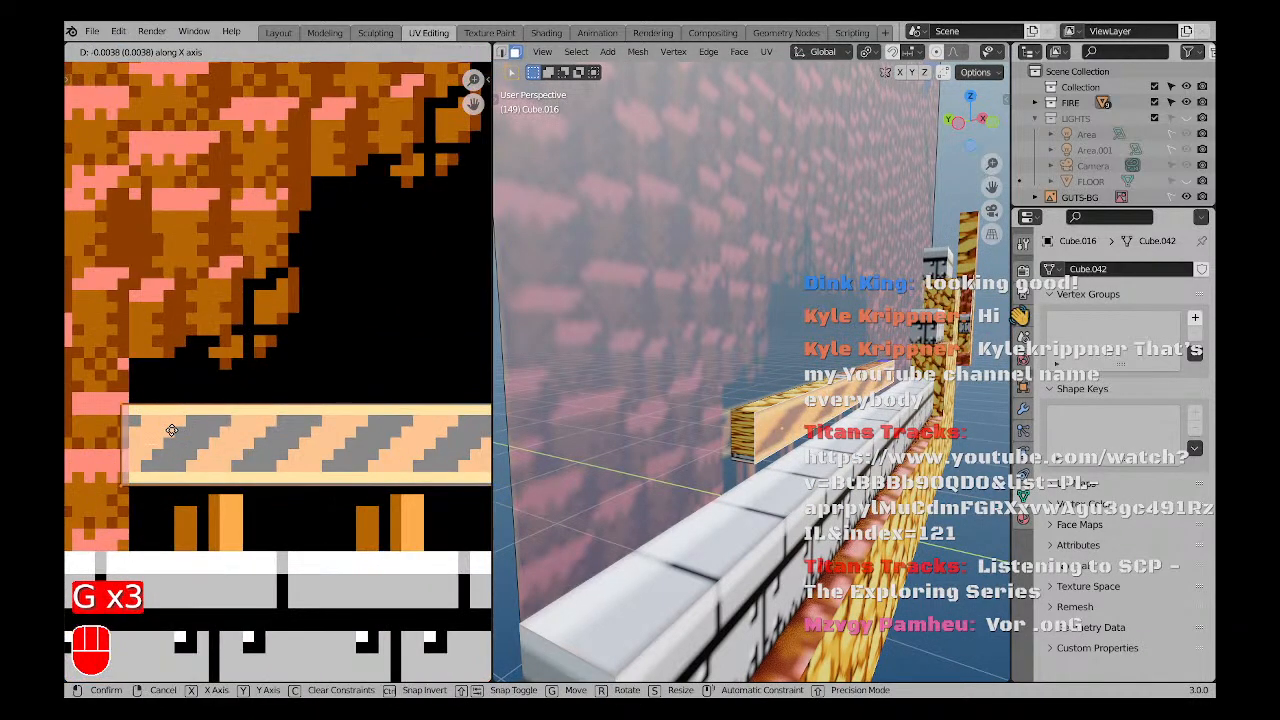
pyautogui.click(180, 431)
# Stretch the front face's right UV edge along X to the right end of the striped band.
pyautogui.scroll(-5, 180, 431)
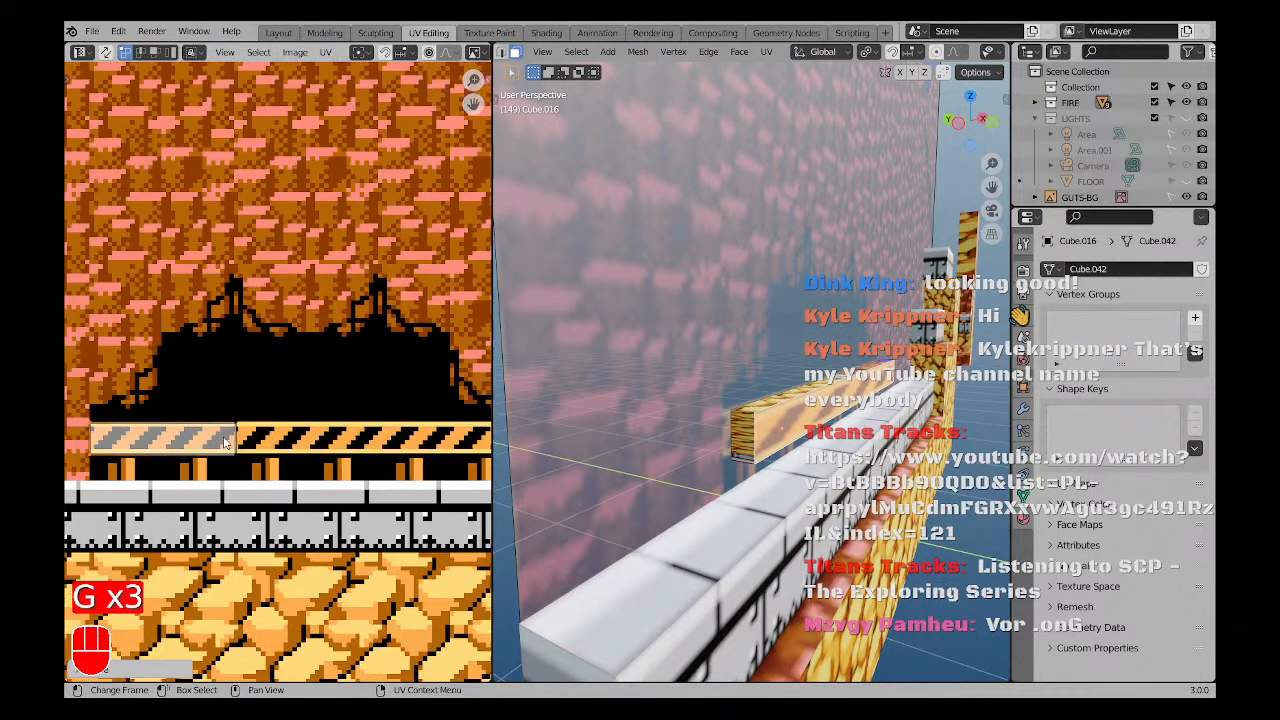
pyautogui.keyDown('shift'); pyautogui.moveTo(336, 474); pyautogui.dragTo(291, 442, button='middle'); pyautogui.keyUp('shift')
pyautogui.press('g')
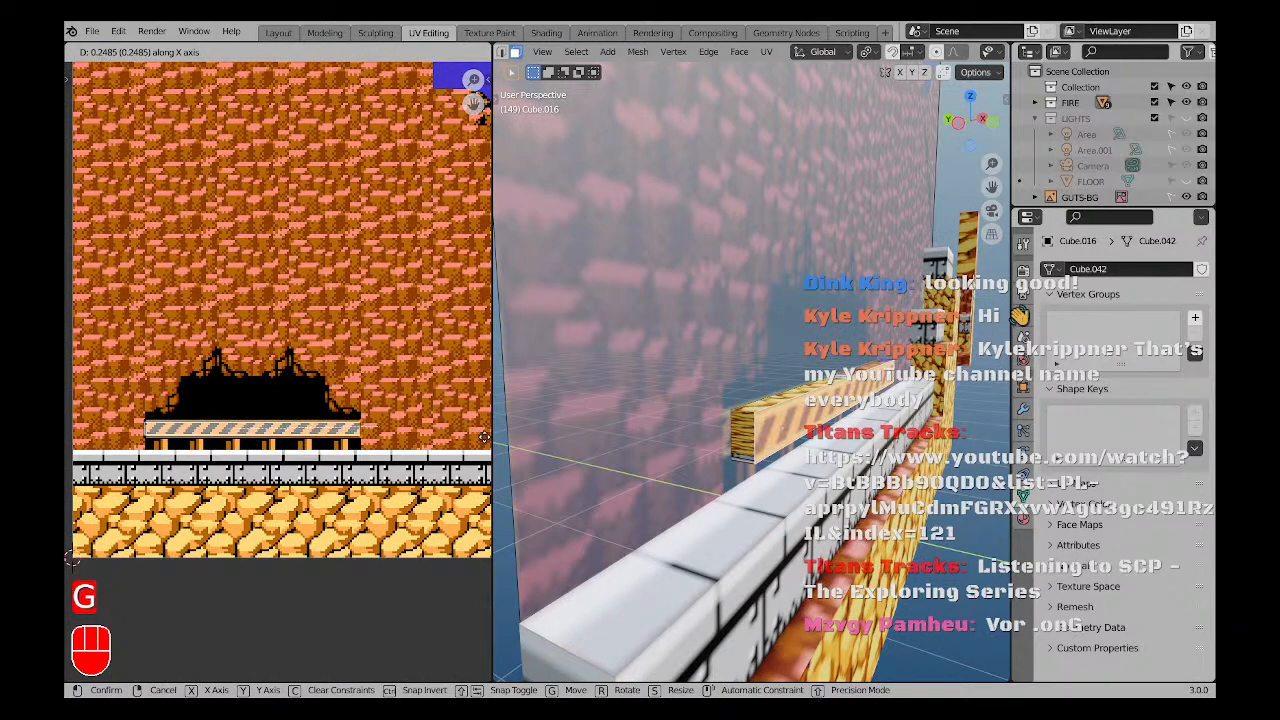
pyautogui.click(478, 436)
# Rotate the barrier block's top-face UVs and align their upper-left corner with the striped band's left end.
pyautogui.moveTo(760, 420)
pyautogui.mouseDown(button='middle')
pyautogui.moveTo(786, 407)
pyautogui.moveTo(745, 425)
pyautogui.mouseUp(button='middle')
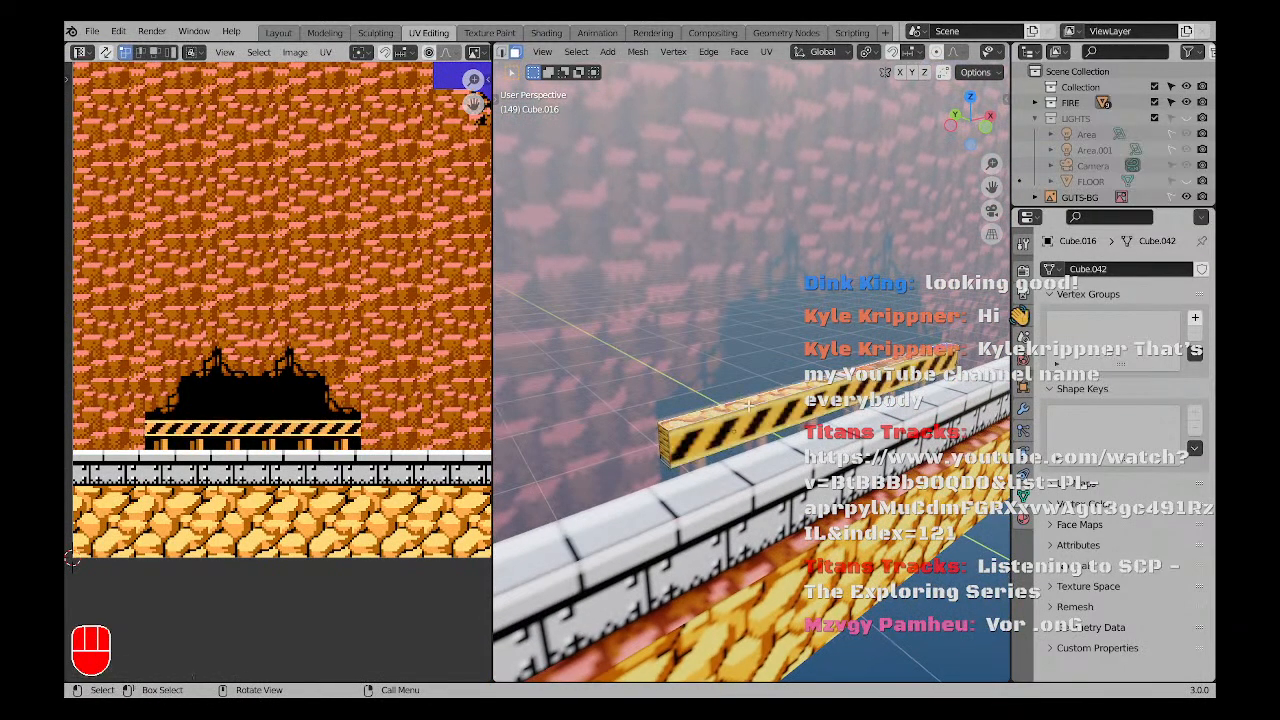
pyautogui.scroll(-4, 273, 396)
pyautogui.press('r')
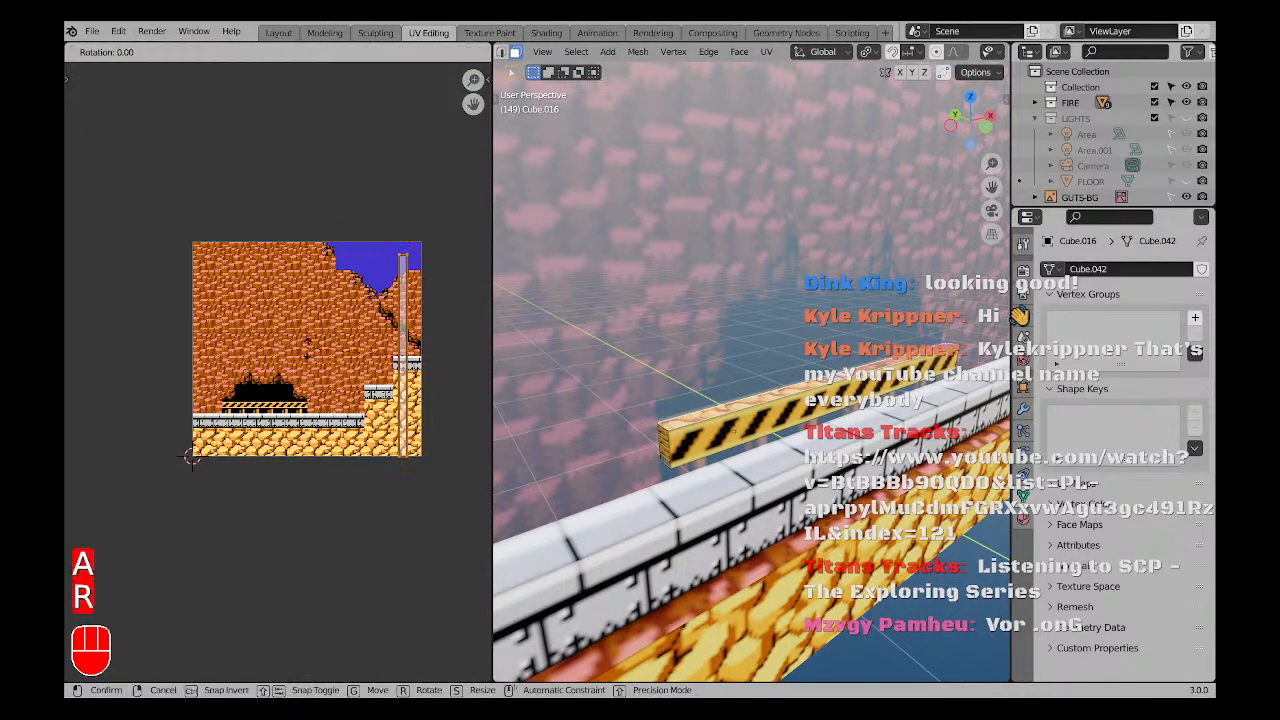
pyautogui.press('g')
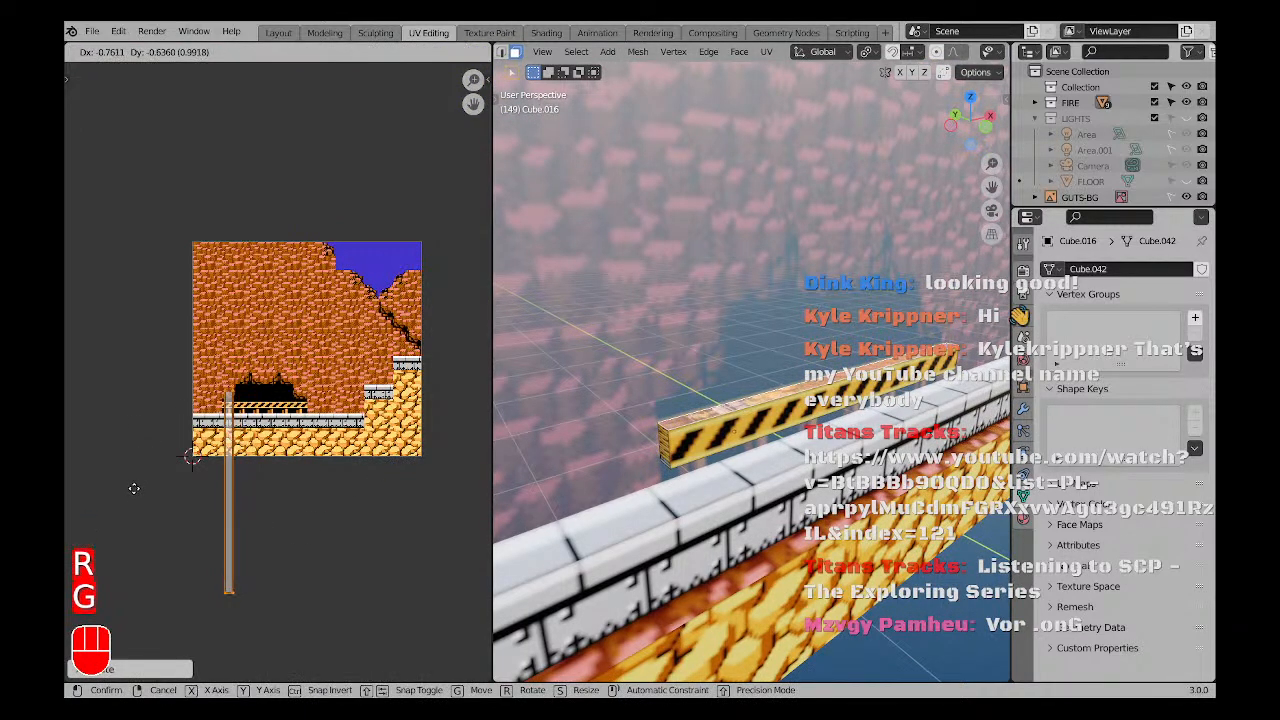
pyautogui.click(131, 497)
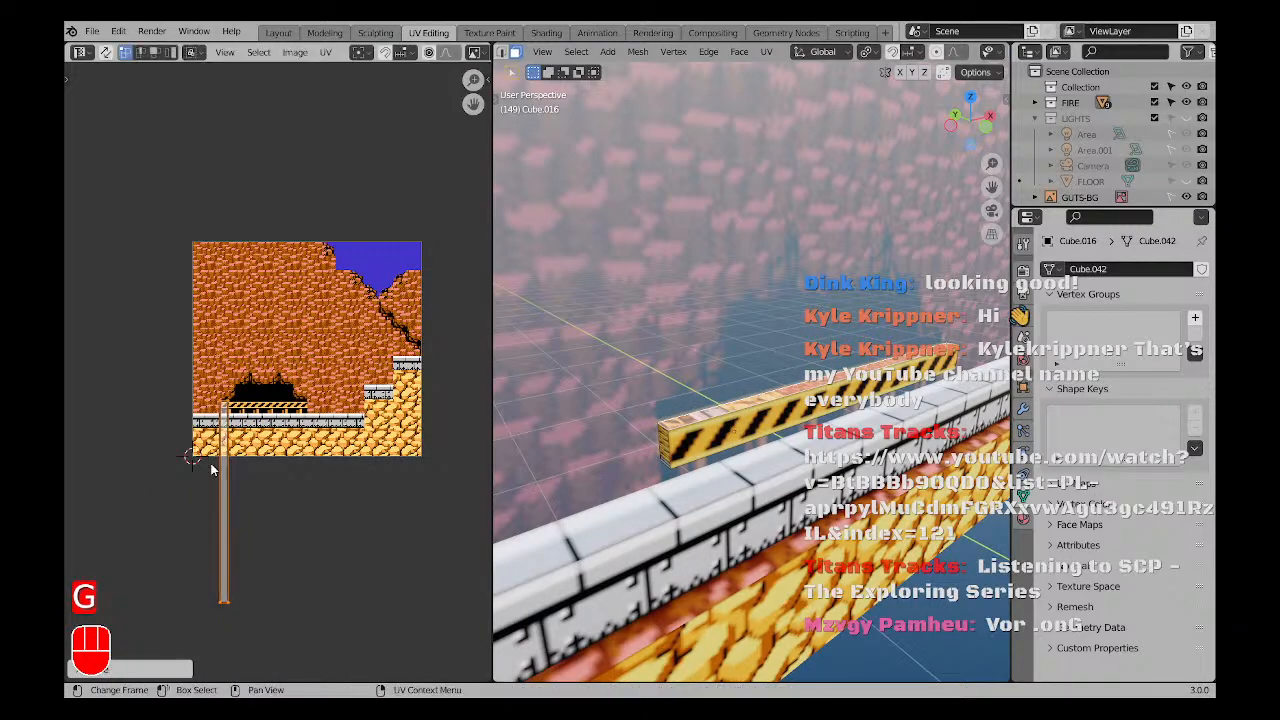
pyautogui.scroll(8, 211, 470)
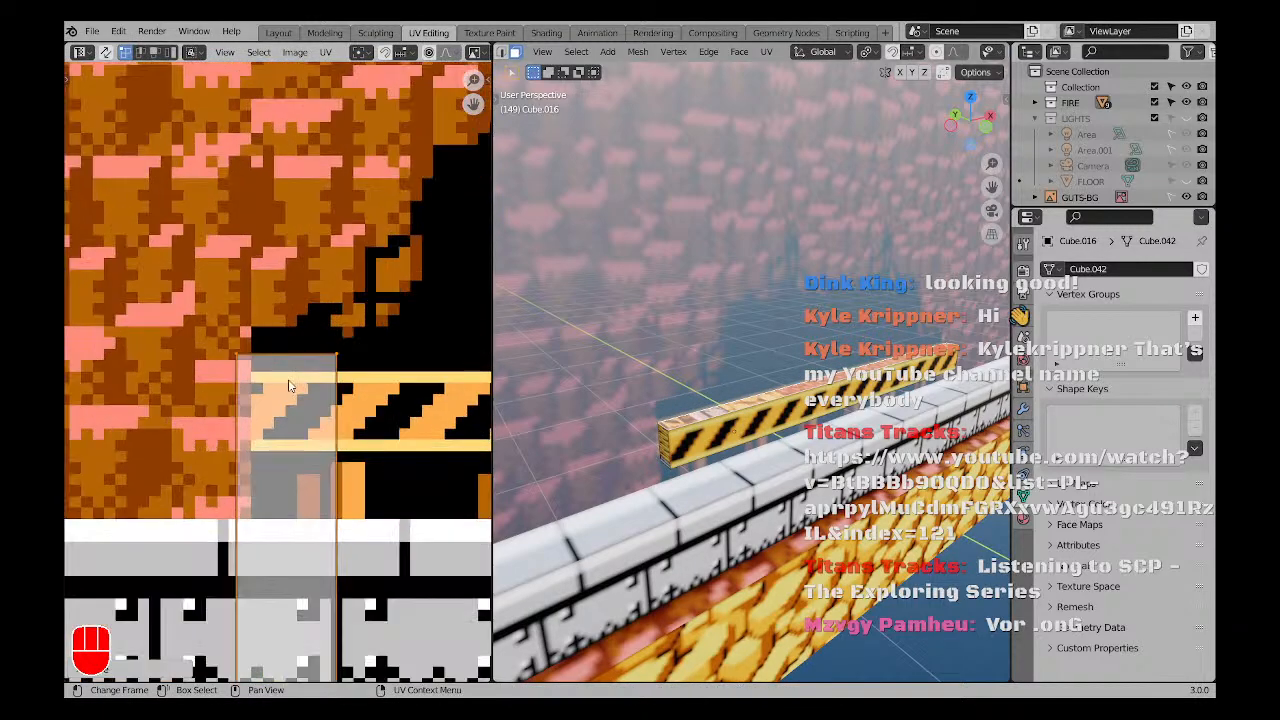
pyautogui.press('g')
pyautogui.click(298, 346)
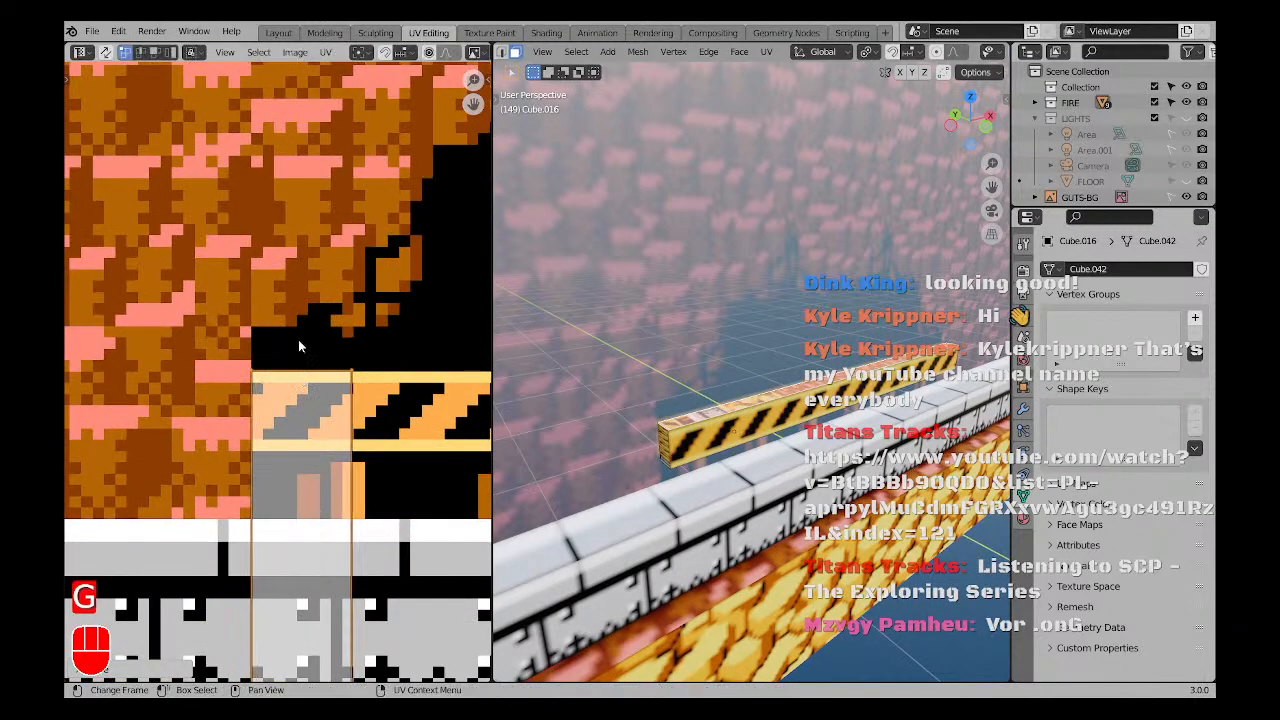
# Move the top face's lower UV edge up along Y to the bottom of the striped band.
pyautogui.scroll(-6, 300, 410)
pyautogui.press('g')
pyautogui.press('y')
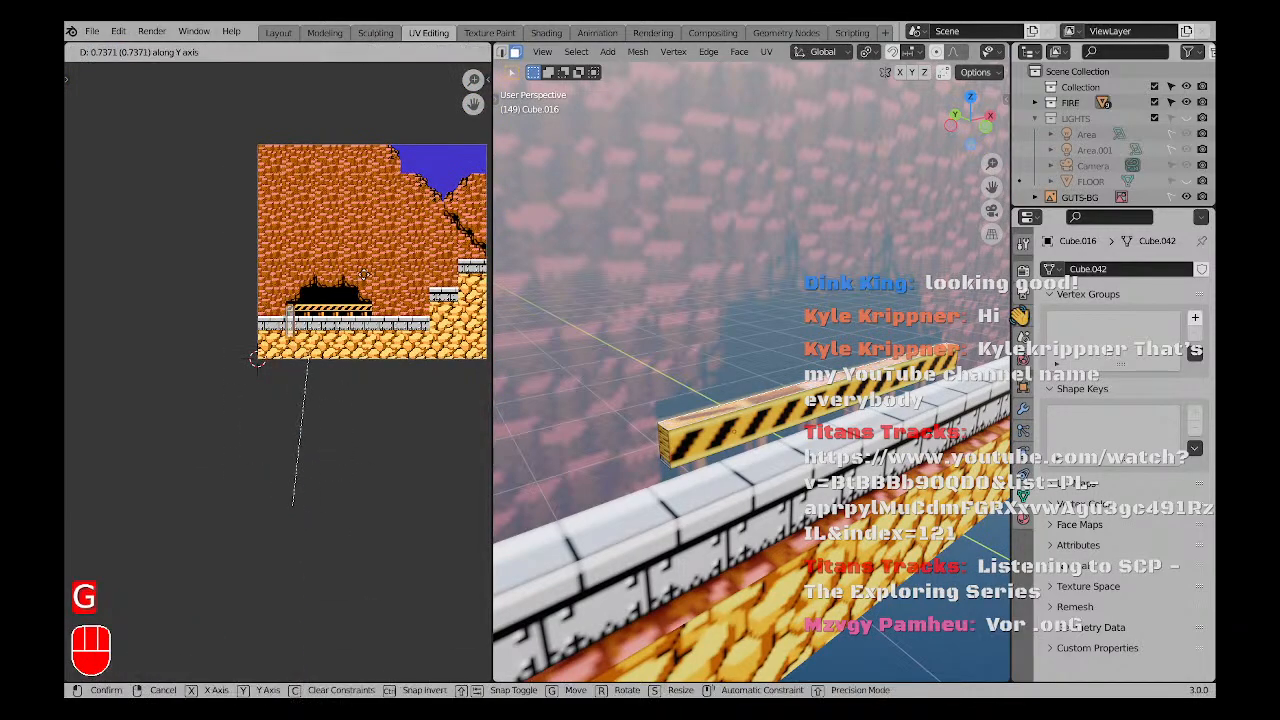
pyautogui.click(364, 274)
pyautogui.scroll(10, 290, 296)
pyautogui.scroll(3, 283, 366)
pyautogui.moveTo(373, 352); pyautogui.dragTo(230, 382, button='middle')
pyautogui.press('g')
pyautogui.middleClick(320, 328)
pyautogui.click(311, 389)
# Stretch the top face's right UV edge along X to the striped band's right end, and clear the mesh selection.
pyautogui.scroll(-2, 336, 386)
pyautogui.scroll(-3, 230, 380)
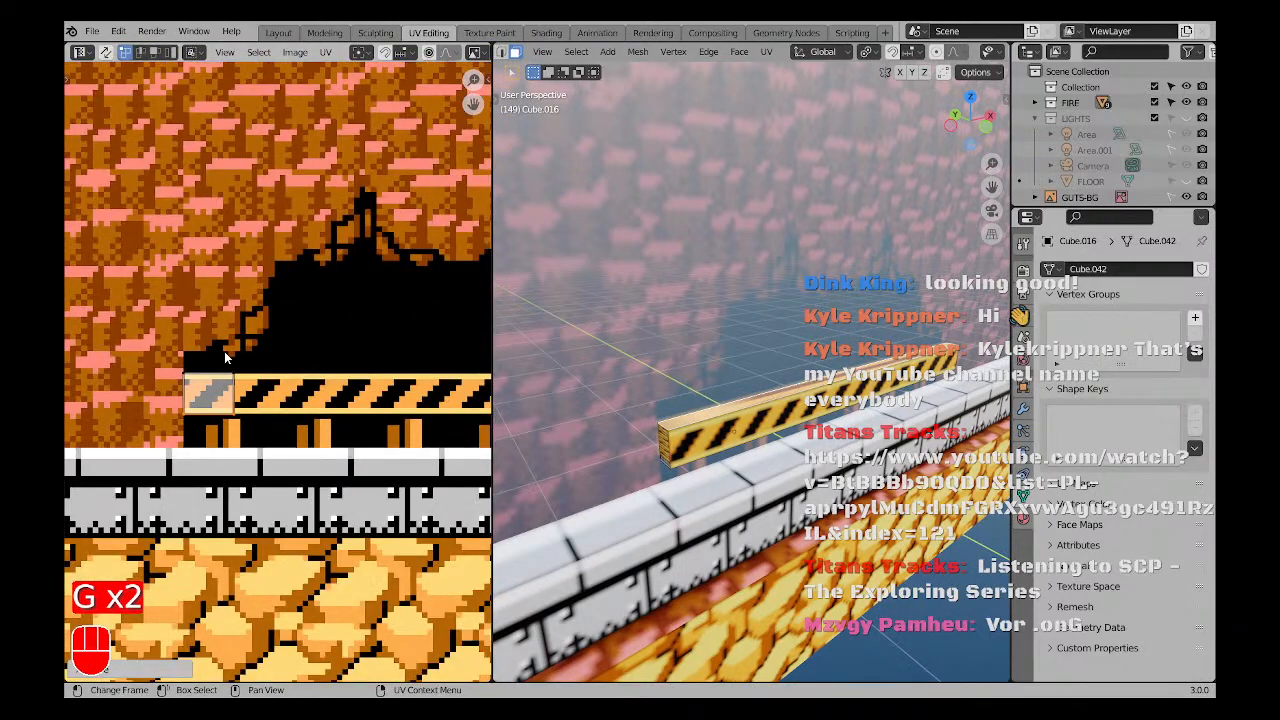
pyautogui.scroll(-4, 224, 345)
pyautogui.press('g')
pyautogui.press('x')
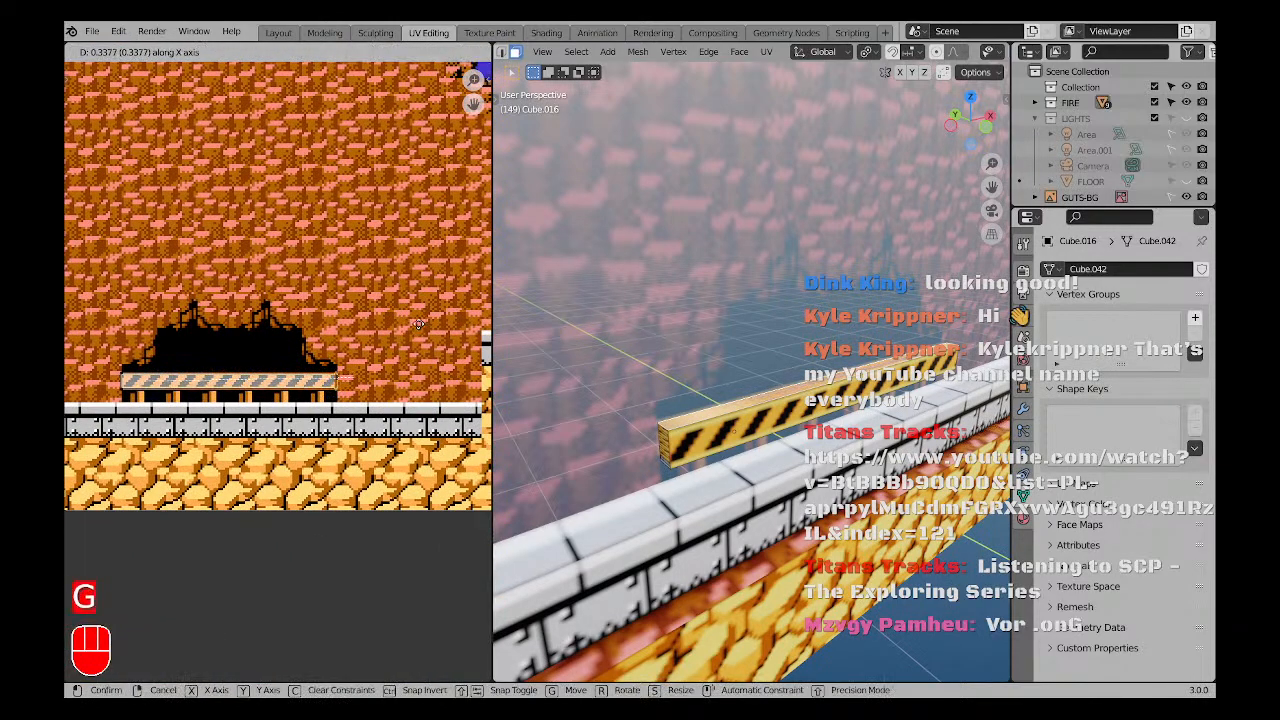
pyautogui.click(418, 324)
pyautogui.press('a')
pyautogui.press('a')
pyautogui.moveTo(682, 322); pyautogui.dragTo(710, 405, button='middle')
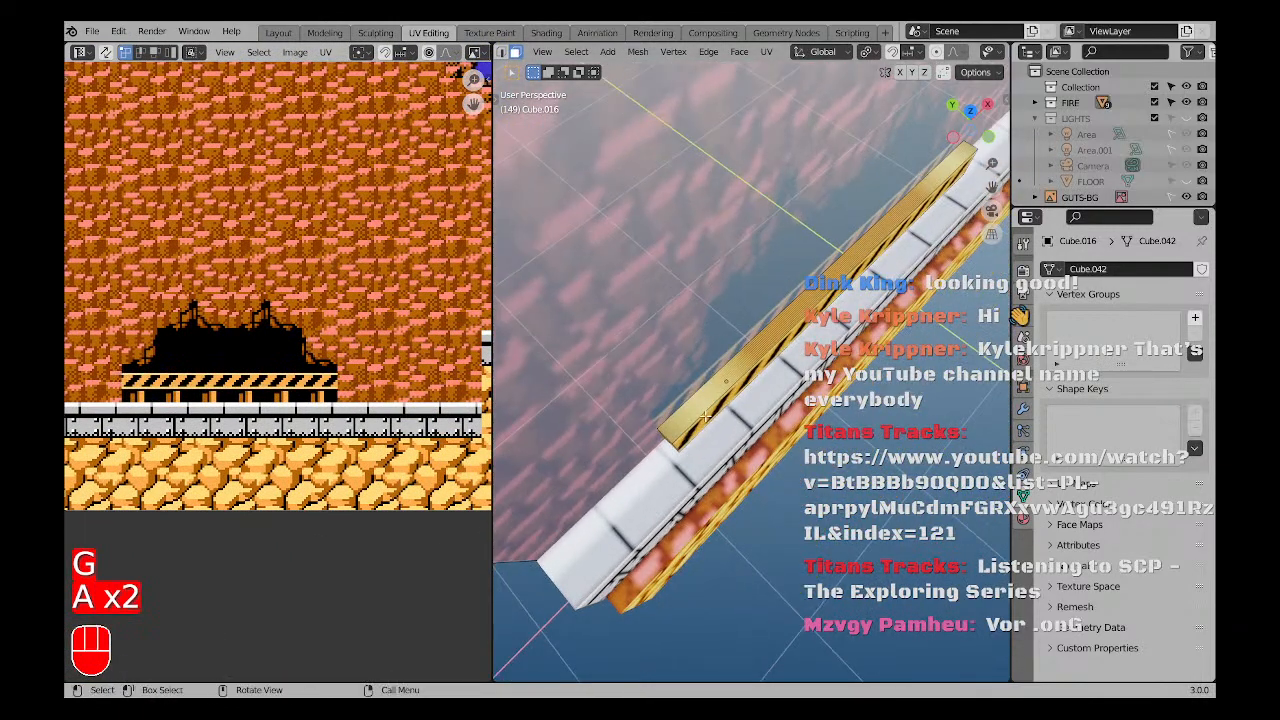
# Rotate the barrier block's top-face UVs by 180 degrees and by a further 90 degrees.
pyautogui.click(711, 398)
pyautogui.press('r')
pyautogui.rightClick(277, 405)
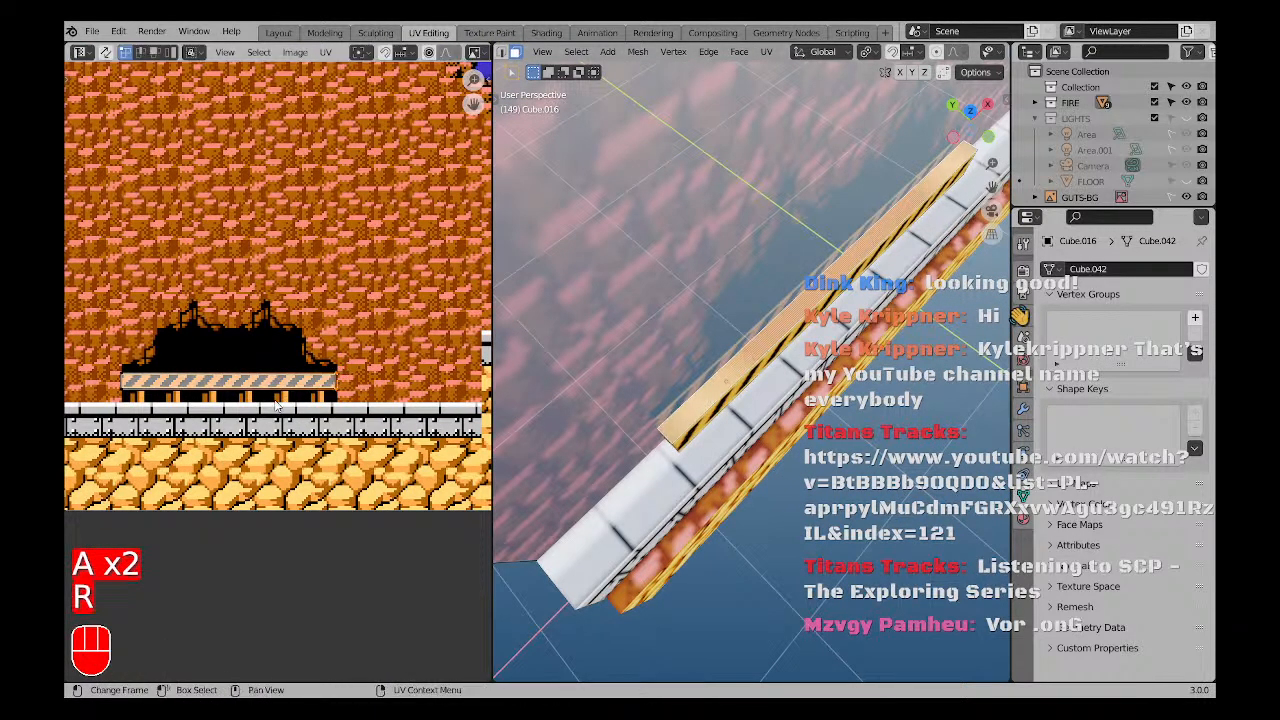
pyautogui.press('r')
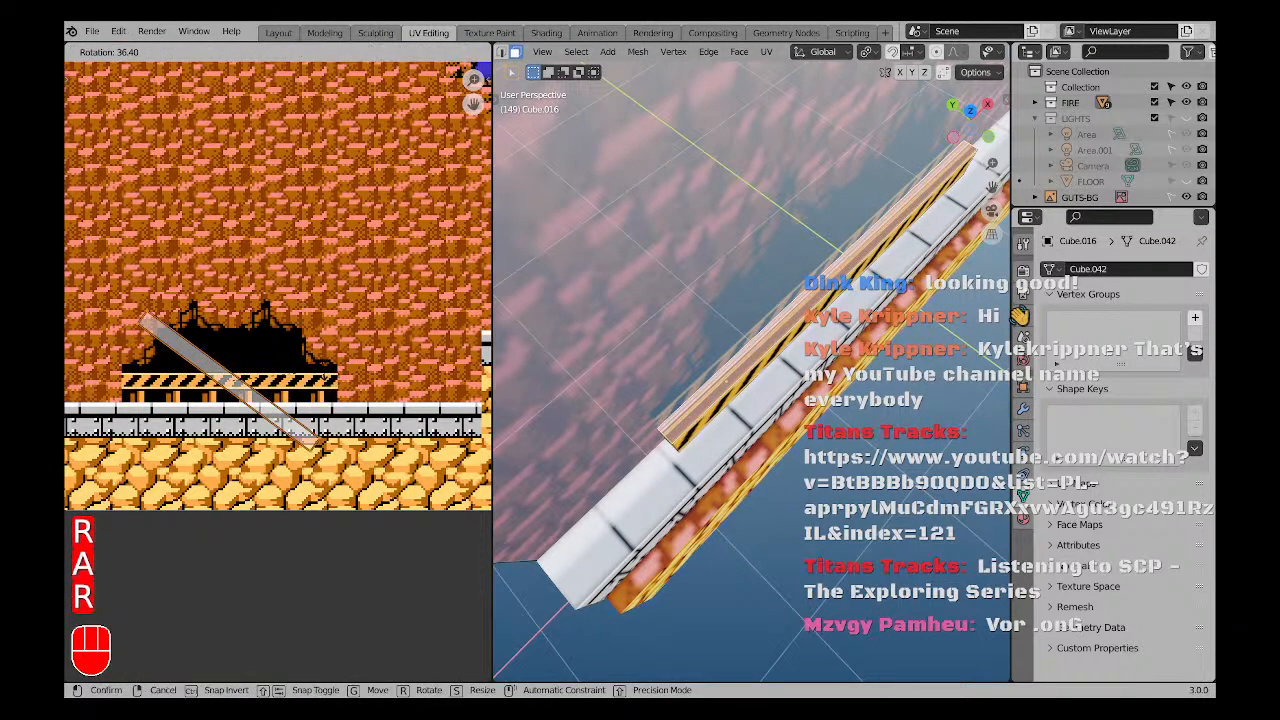
pyautogui.write('180')
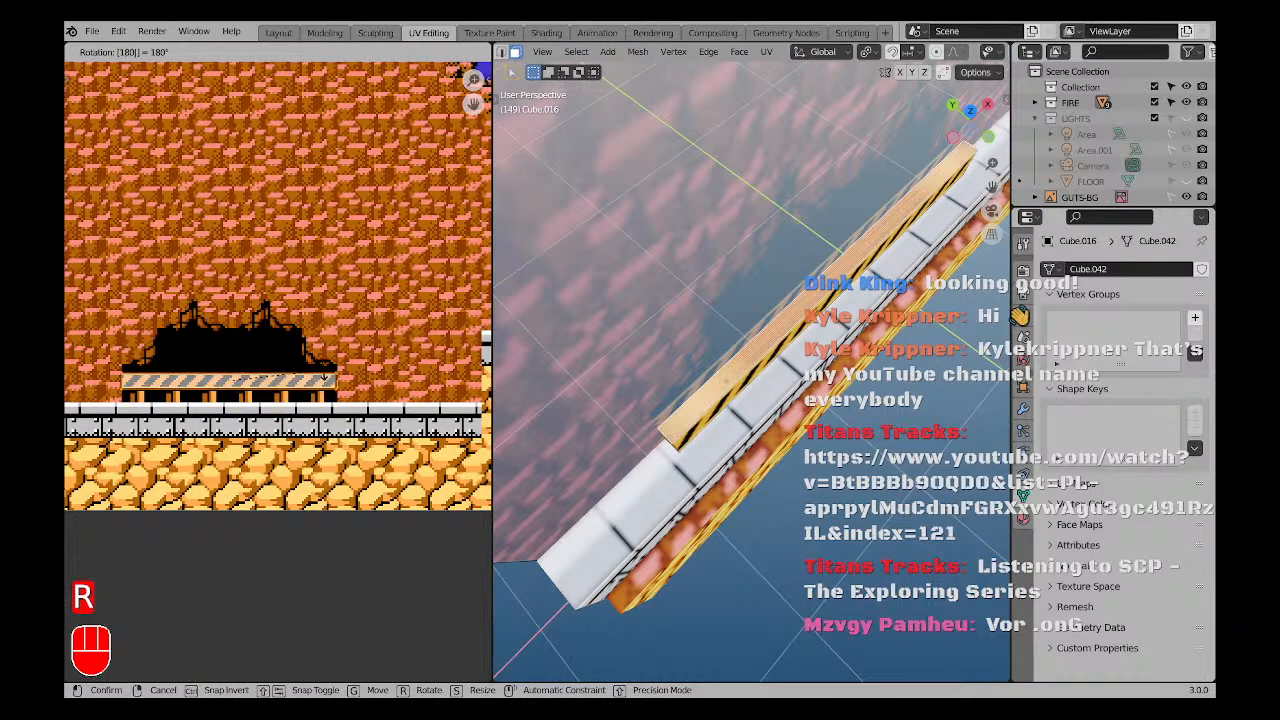
pyautogui.press('Return')
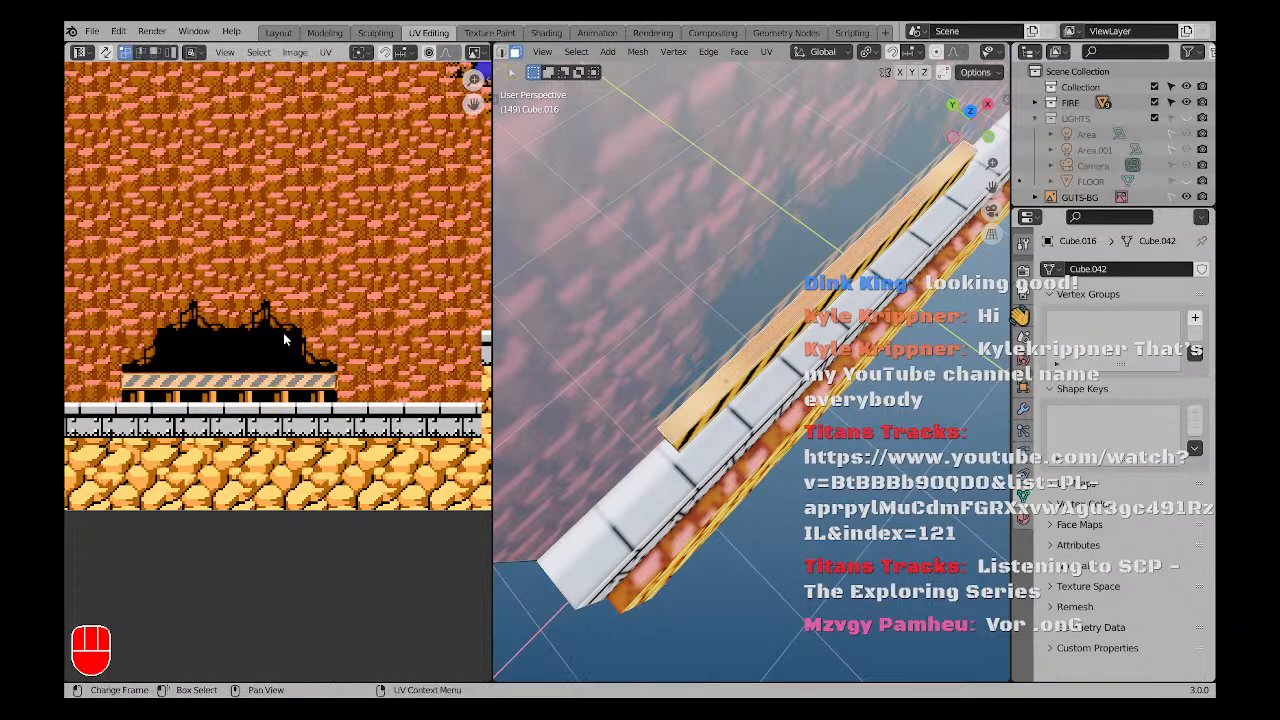
pyautogui.write('r90')
pyautogui.press('Return')
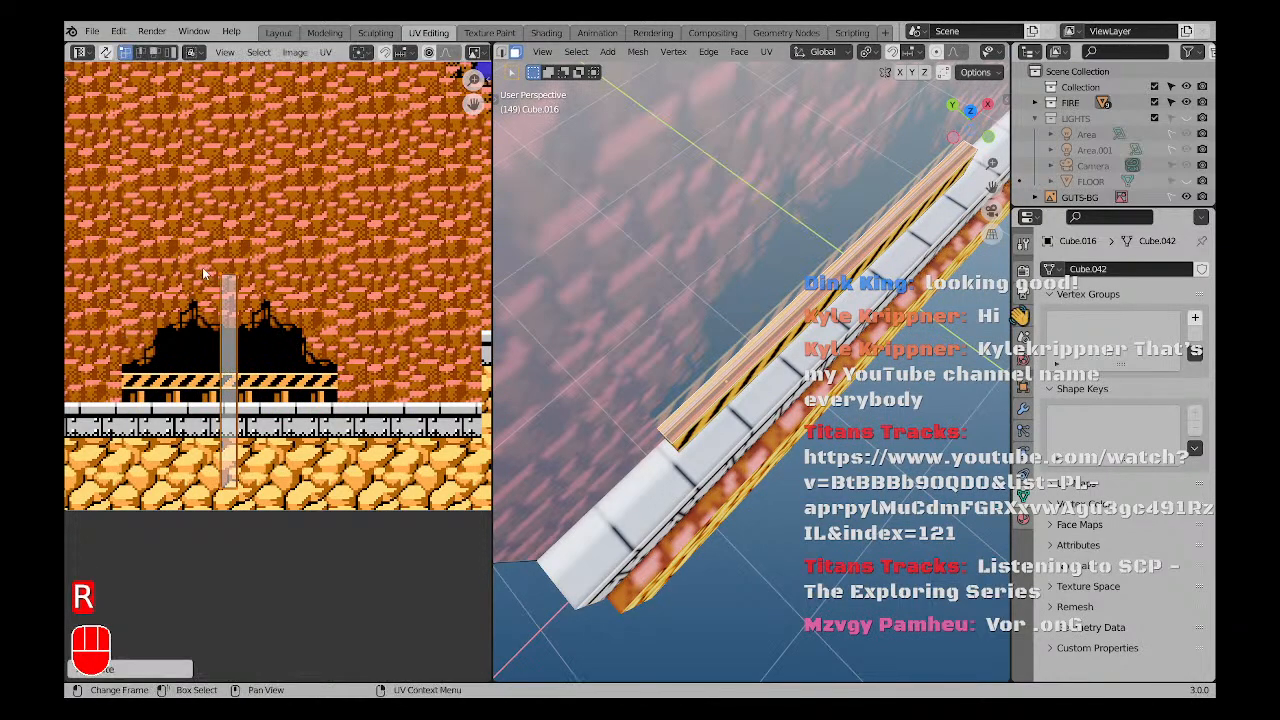
# Bring the top face's upper and lower UV edges along Y to the upper and lower sides of the striped band.
pyautogui.press('g')
pyautogui.press('y')
pyautogui.moveTo(287, 334); pyautogui.dragTo(293, 331, button='middle')
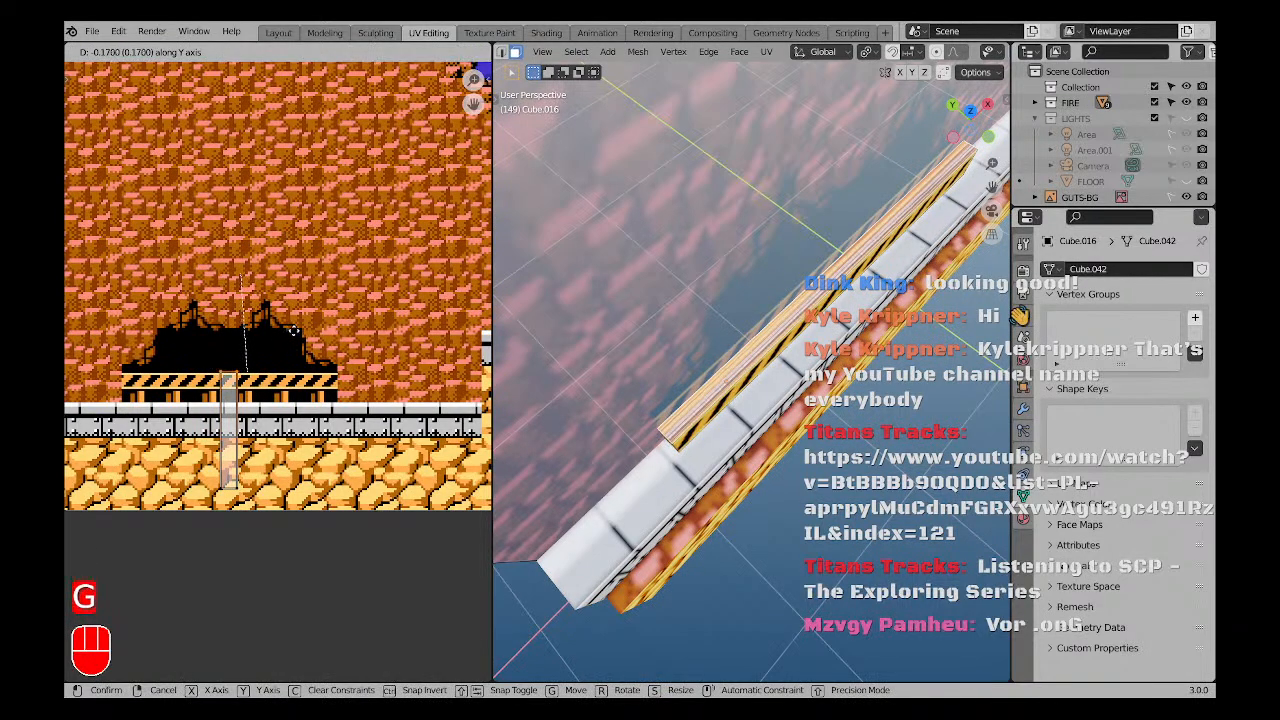
pyautogui.click(298, 337)
pyautogui.moveTo(258, 523); pyautogui.dragTo(184, 474)
pyautogui.press('g')
pyautogui.moveTo(184, 473); pyautogui.dragTo(198, 381, button='middle')
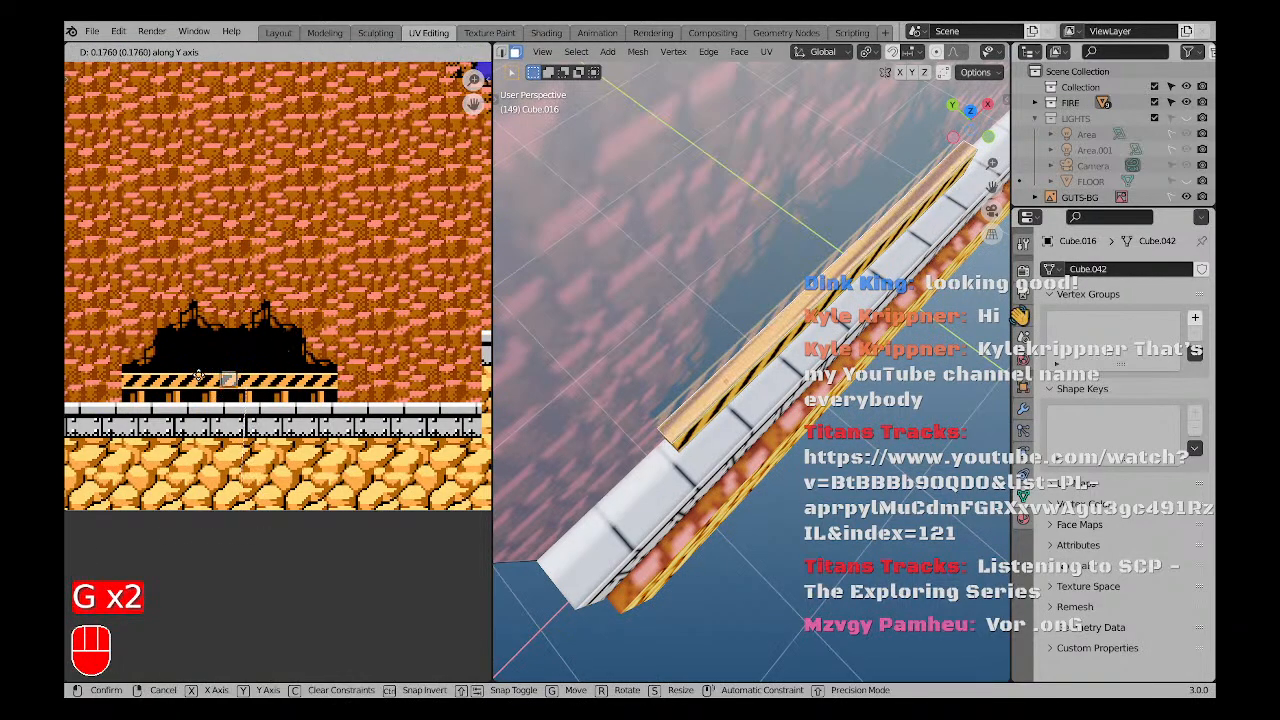
pyautogui.click(200, 378)
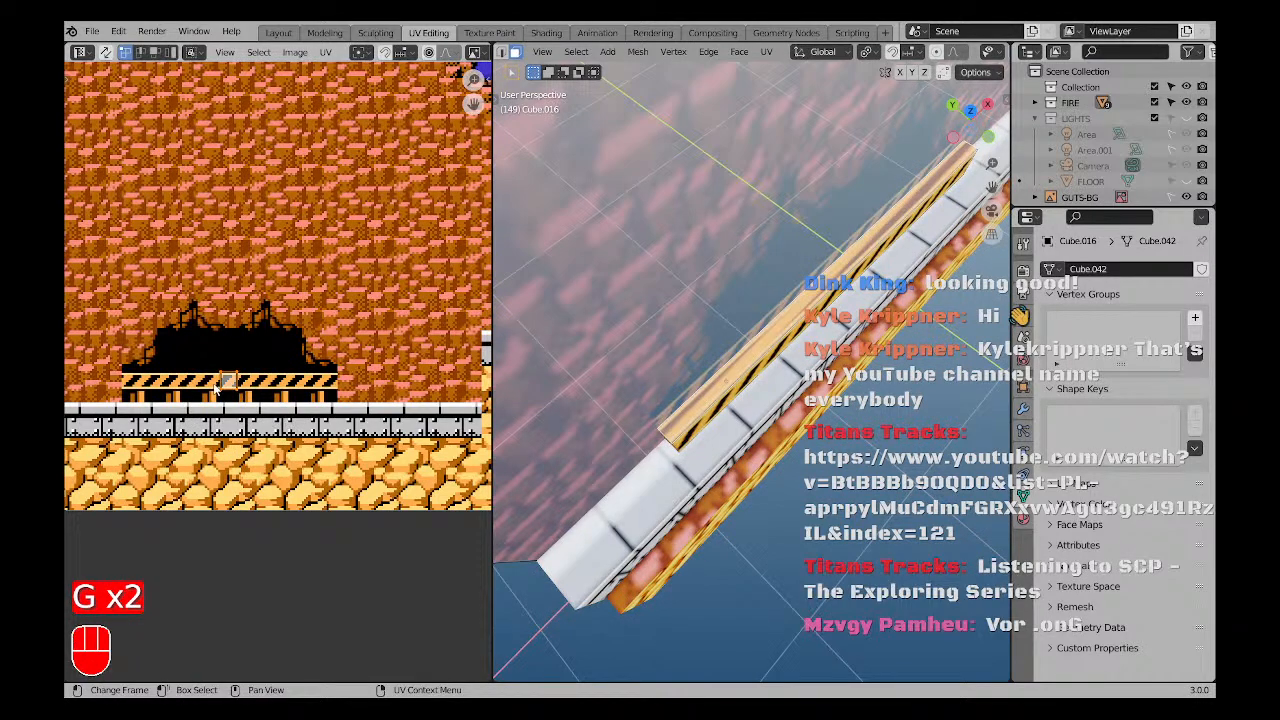
# Scale the top face's UVs along X to span the width of the striped band.
pyautogui.press('s')
pyautogui.press('x')
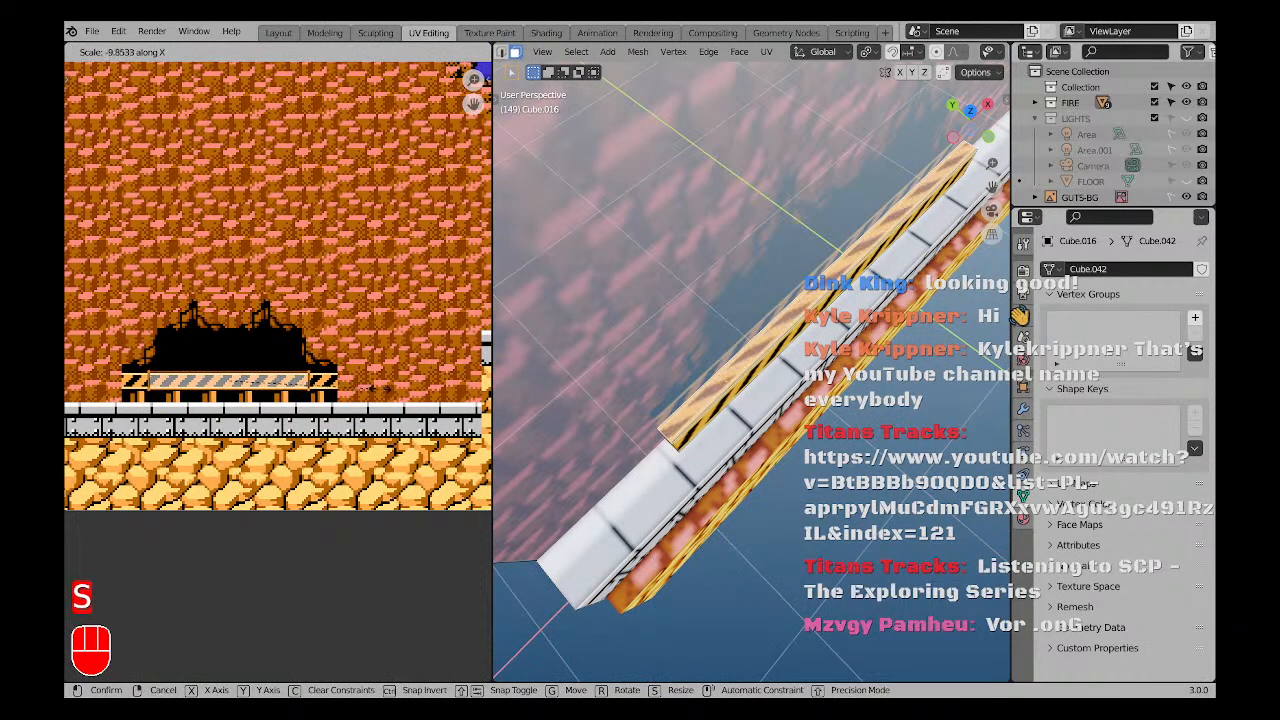
pyautogui.click(437, 387)
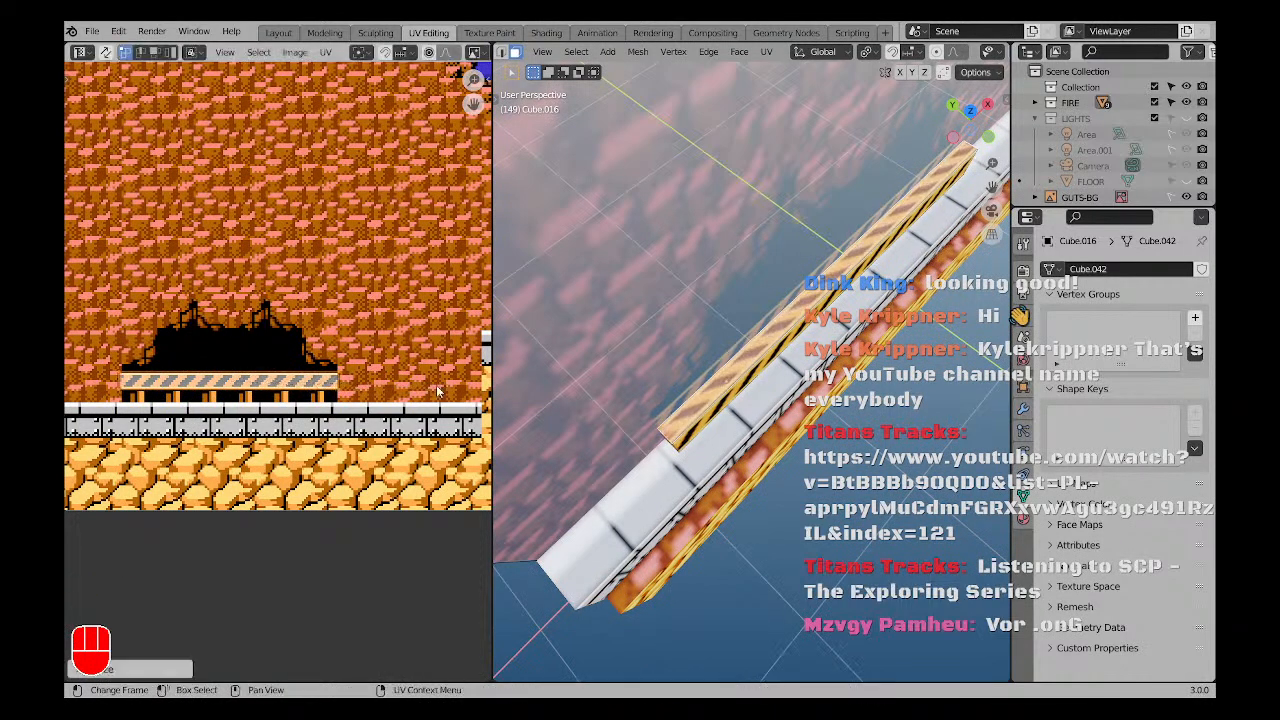
# Align the top face's left and right UV edges along X with the two ends of the striped band.
pyautogui.scroll(7, 175, 390)
pyautogui.scroll(2, 175, 390)
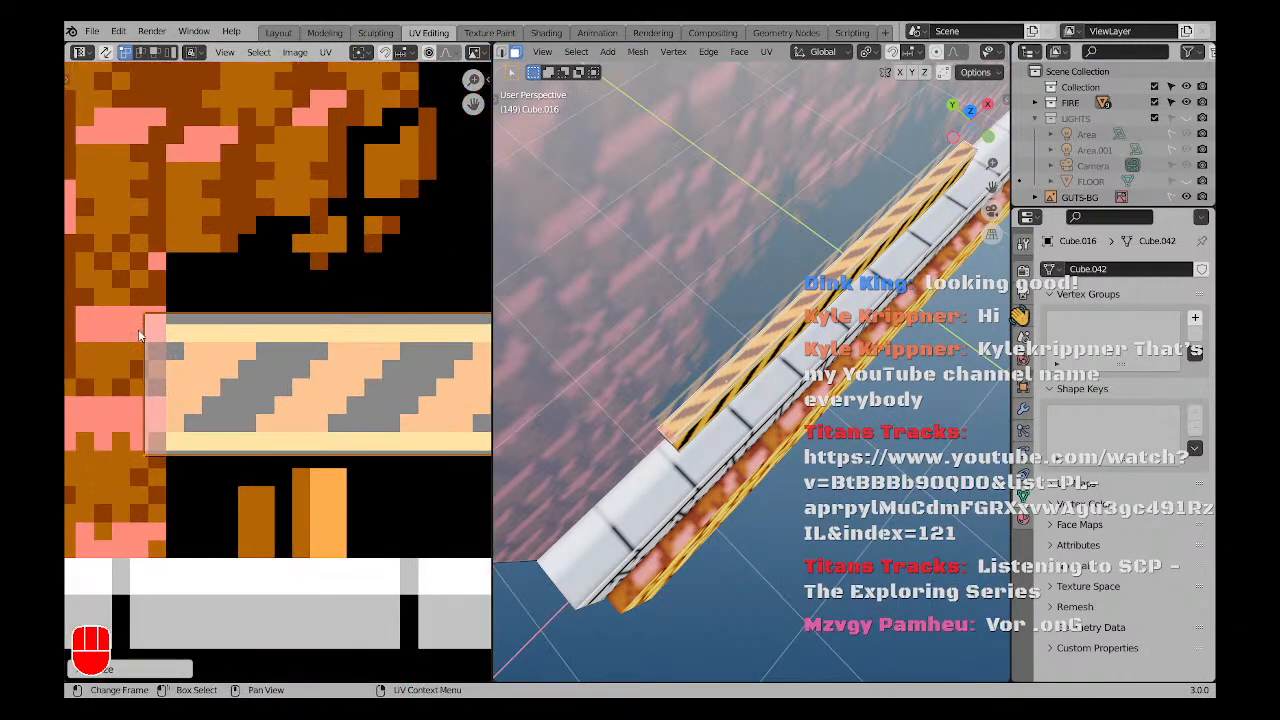
pyautogui.press('g')
pyautogui.press('x')
pyautogui.click(230, 360)
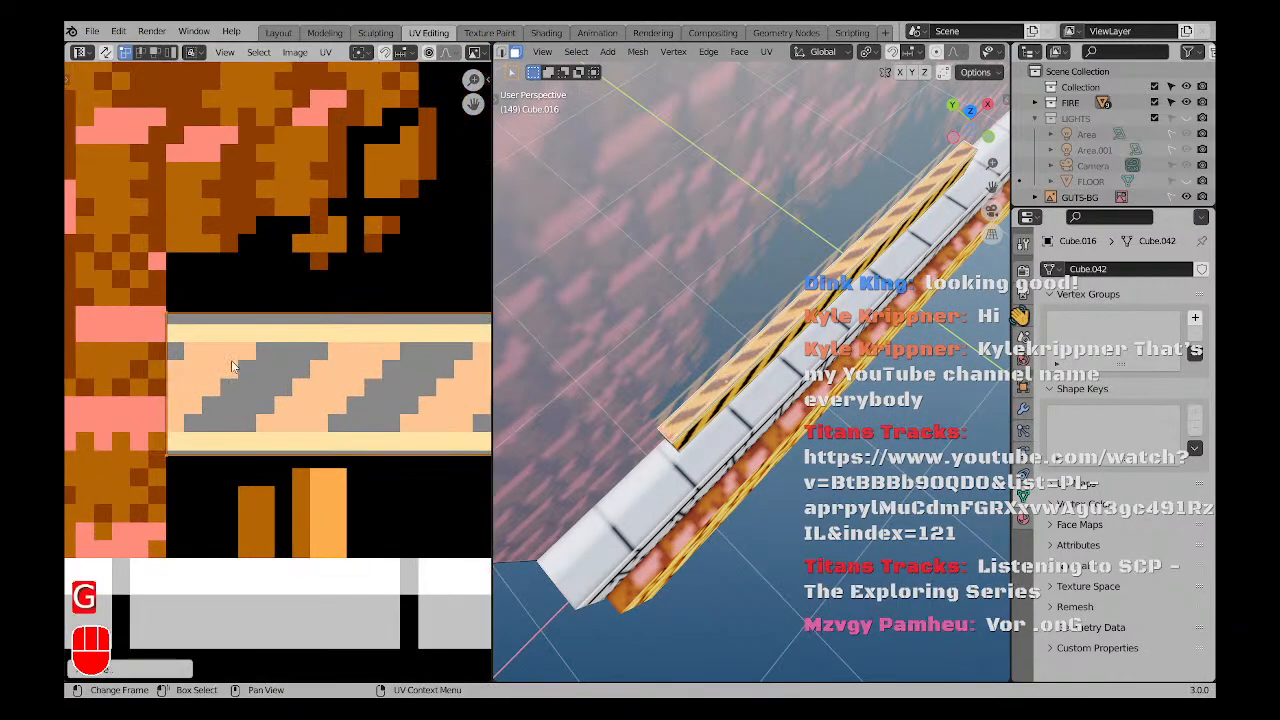
pyautogui.scroll(-4, 211, 368)
pyautogui.scroll(3, 260, 290)
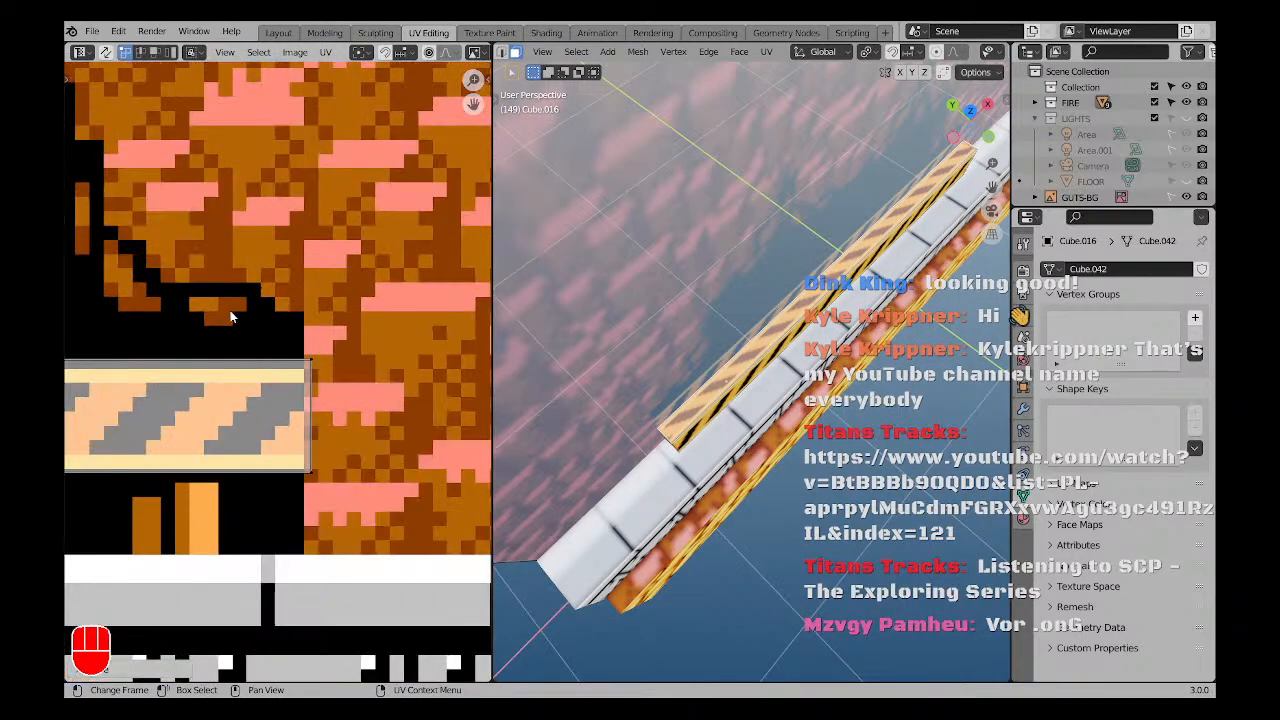
pyautogui.press('g')
pyautogui.press('x')
pyautogui.click(348, 406)
# Lower the top face's upper UV edge along Y to the striped band's upper border, and clear the mesh selection.
pyautogui.scroll(-10, 346, 392)
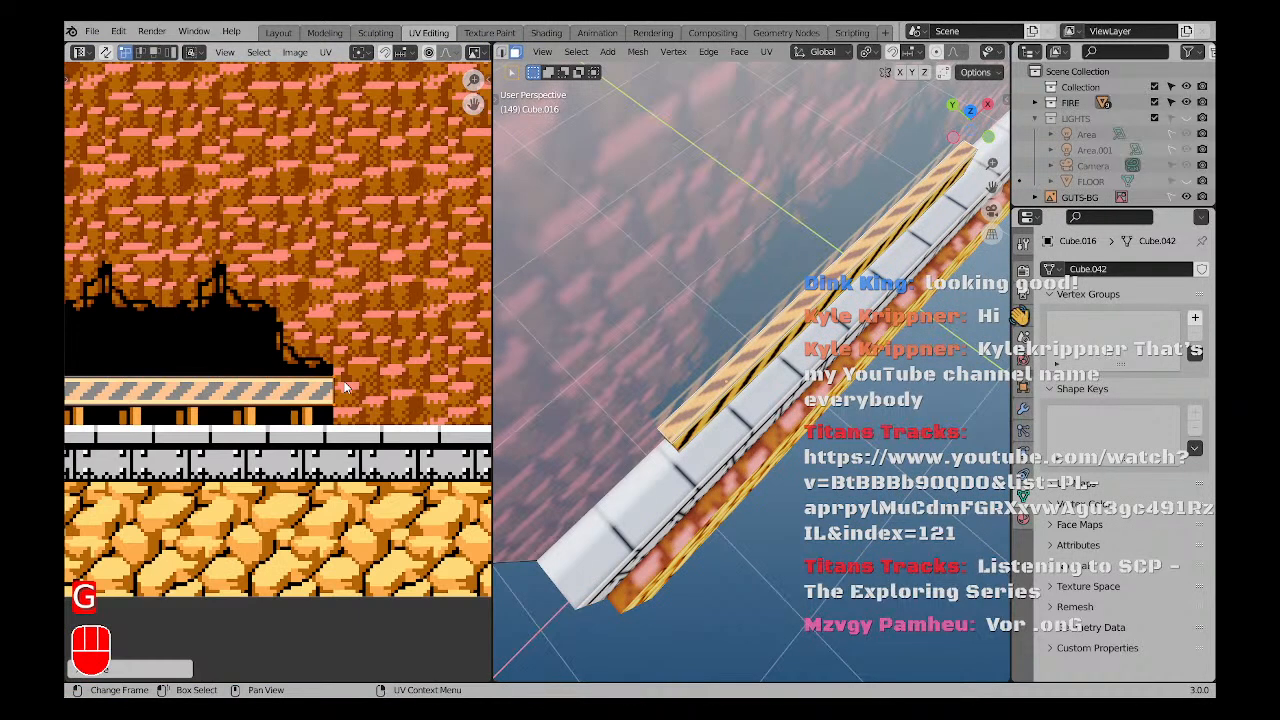
pyautogui.moveTo(205, 350); pyautogui.dragTo(251, 344, button='middle')
pyautogui.moveTo(143, 346); pyautogui.dragTo(299, 364)
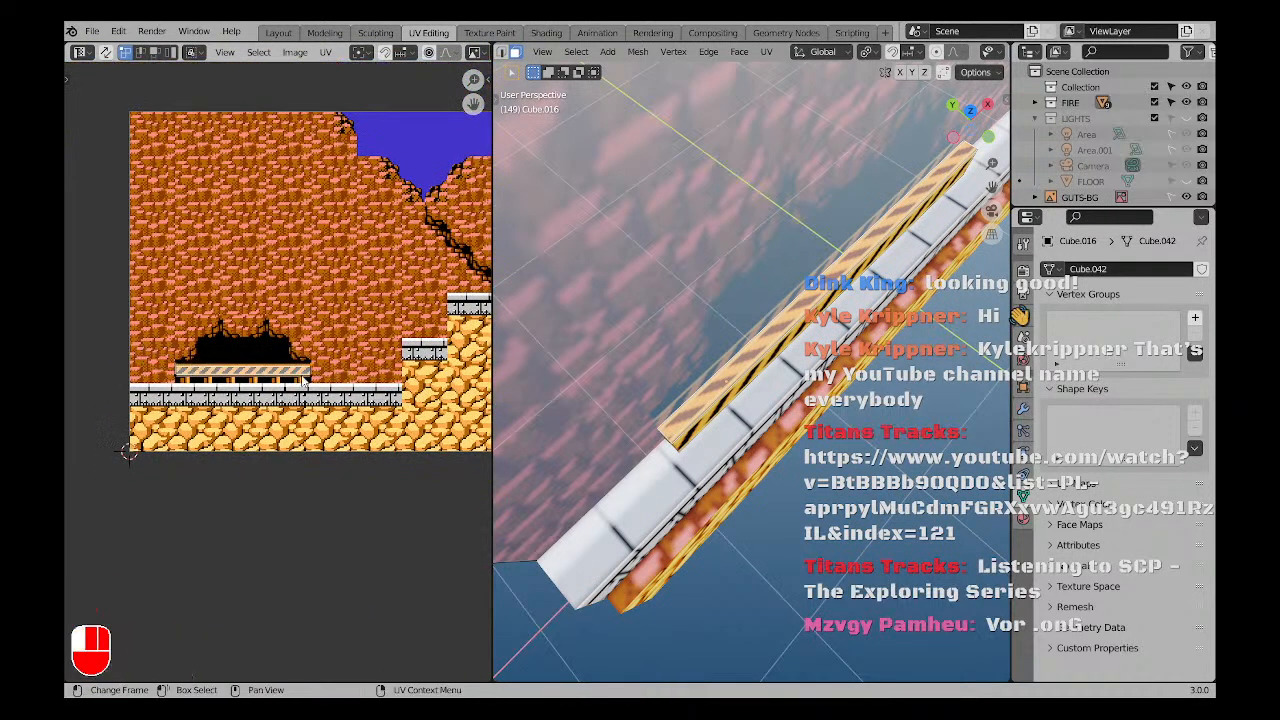
pyautogui.scroll(8, 225, 360)
pyautogui.press('g')
pyautogui.press('x')
pyautogui.press('y')
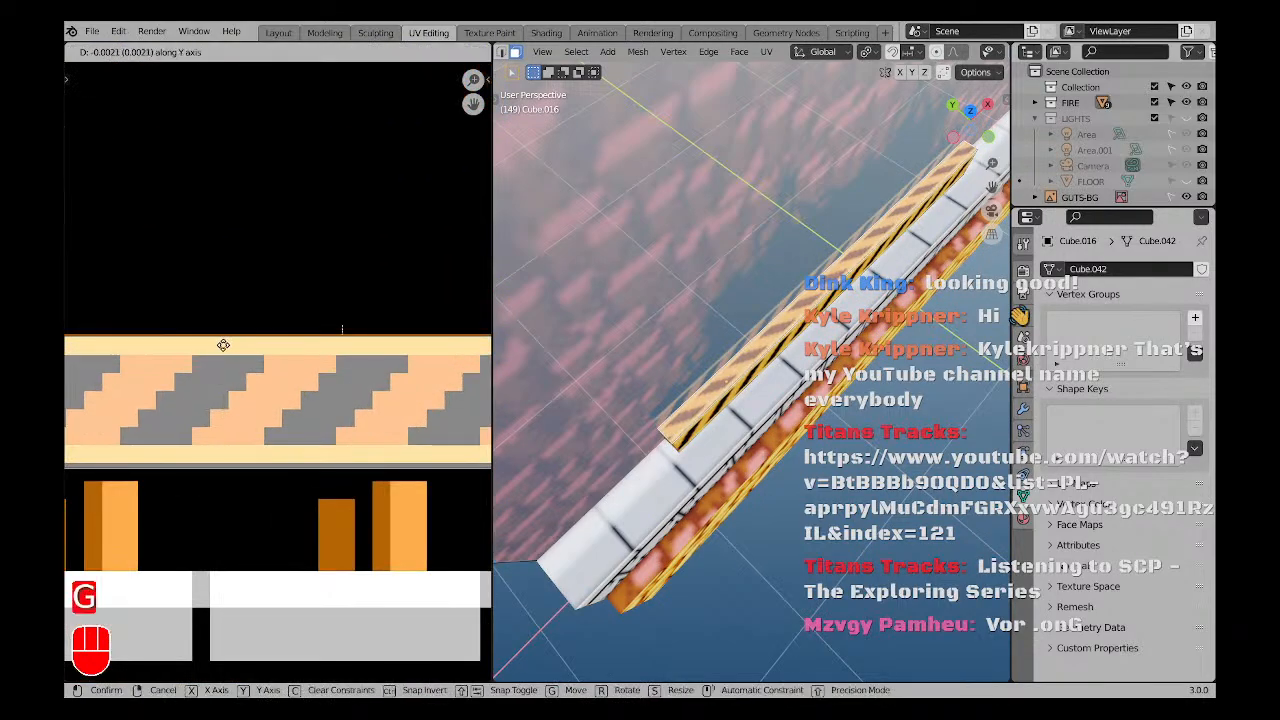
pyautogui.click(224, 346)
pyautogui.scroll(-8, 231, 411)
pyautogui.press('a')
pyautogui.press('a')
# Select the barrier's exposed left end face and move its UVs so their upper end lies on the striped band's left end.
pyautogui.moveTo(750, 430); pyautogui.dragTo(655, 397, button='middle')
pyautogui.scroll(-7, 410, 396)
pyautogui.keyDown('shift'); pyautogui.moveTo(392, 394); pyautogui.dragTo(442, 460, button='middle'); pyautogui.keyUp('shift')
pyautogui.press('a')
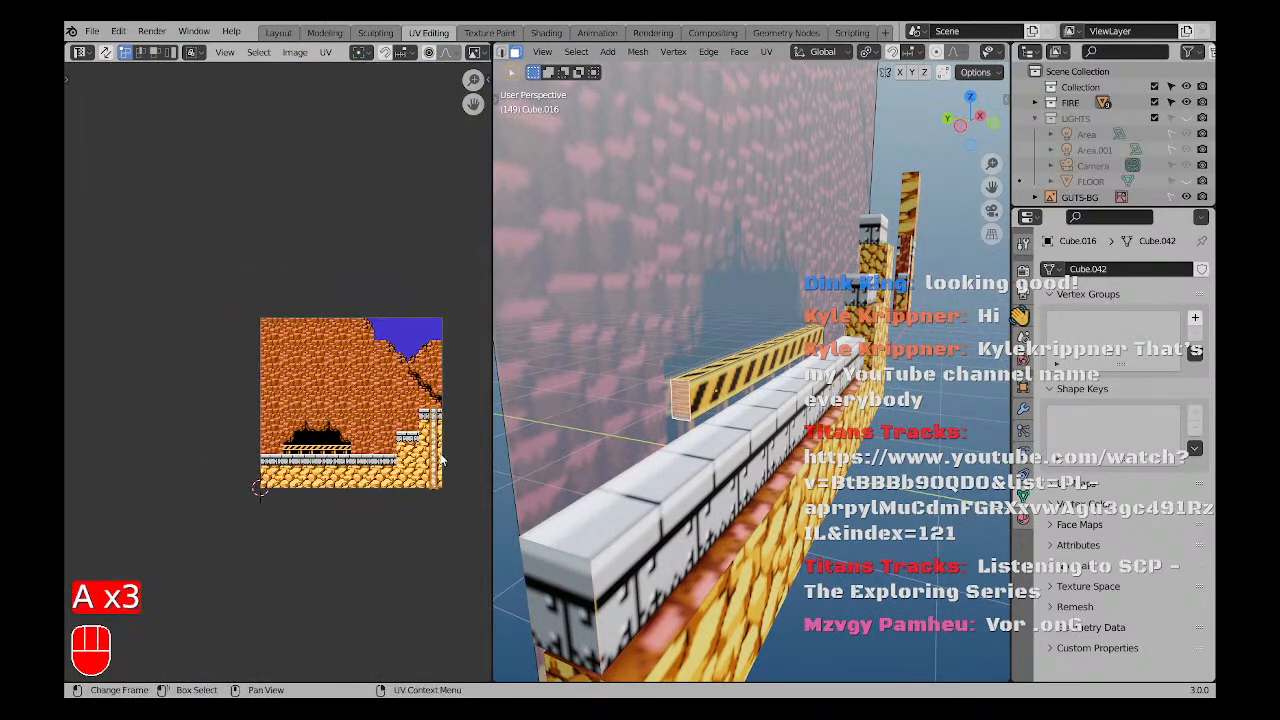
pyautogui.press('g')
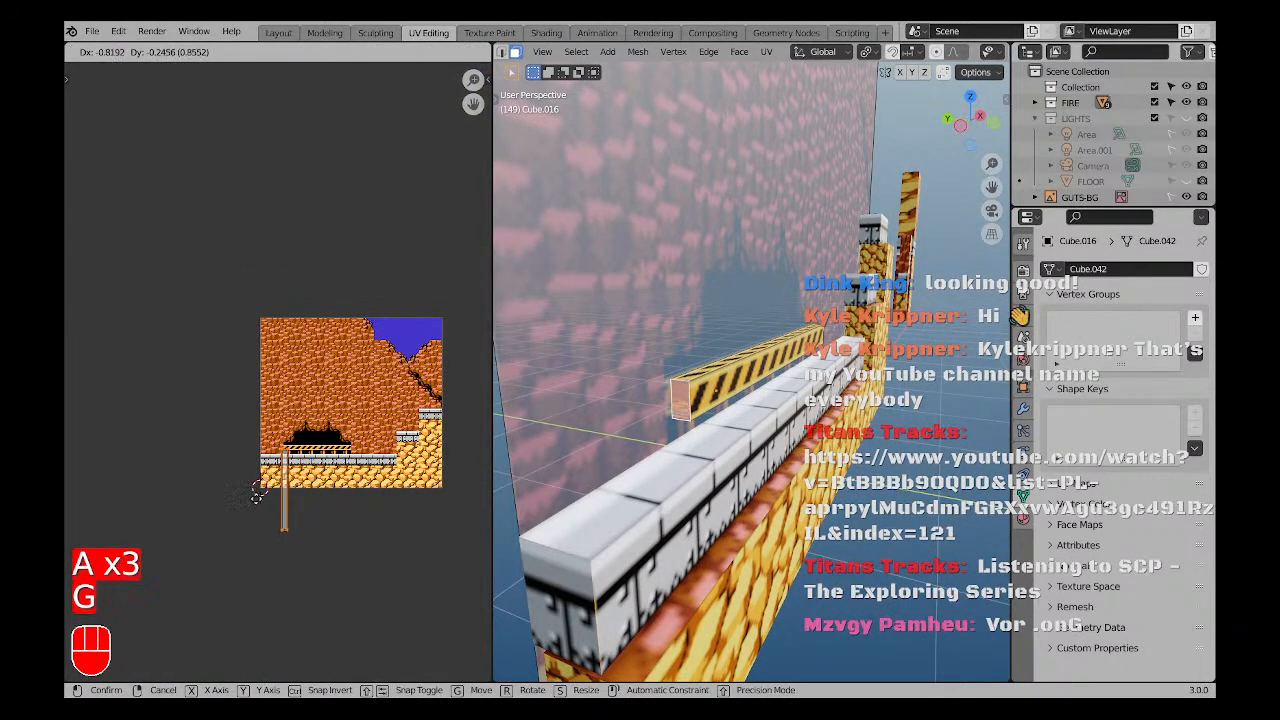
pyautogui.click(325, 434)
pyautogui.scroll(5, 319, 465)
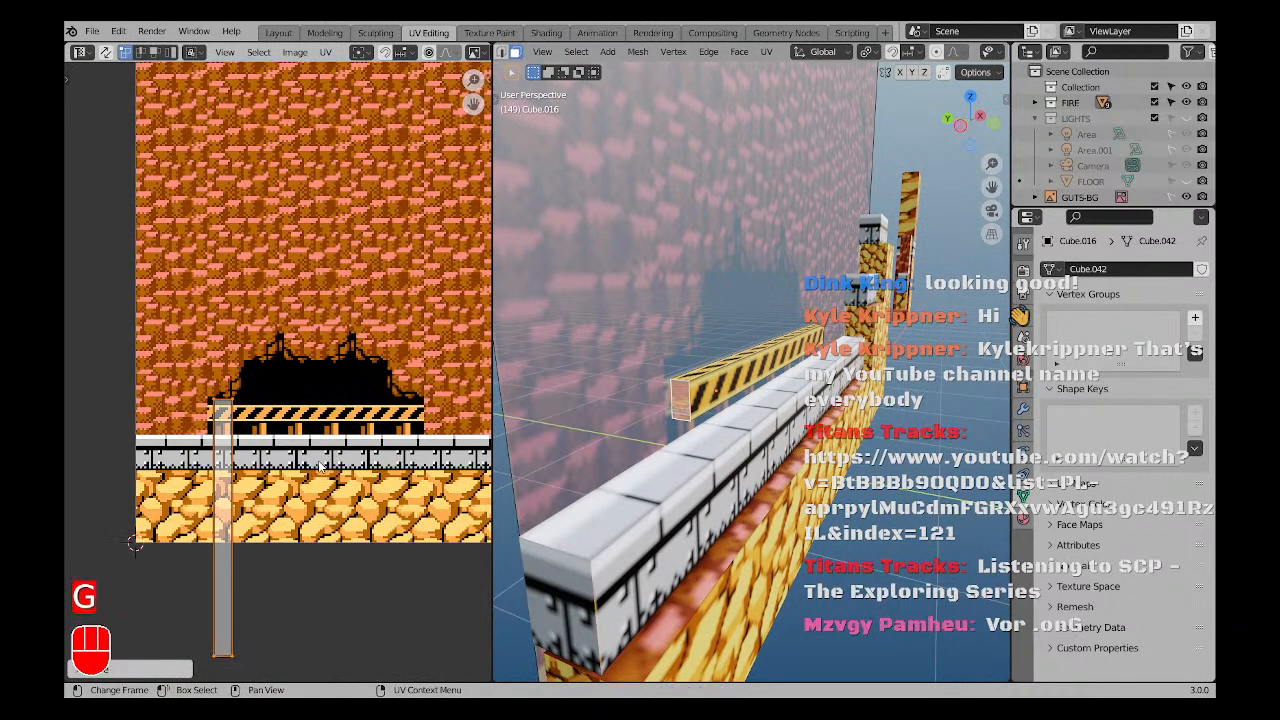
# Move the left end face's lower UV edge up along Y to the striped band.
pyautogui.keyDown('shift'); pyautogui.moveTo(318, 464); pyautogui.dragTo(370, 388, button='middle'); pyautogui.keyUp('shift')
pyautogui.moveTo(308, 604); pyautogui.dragTo(259, 568)
pyautogui.press('g')
pyautogui.press('y')
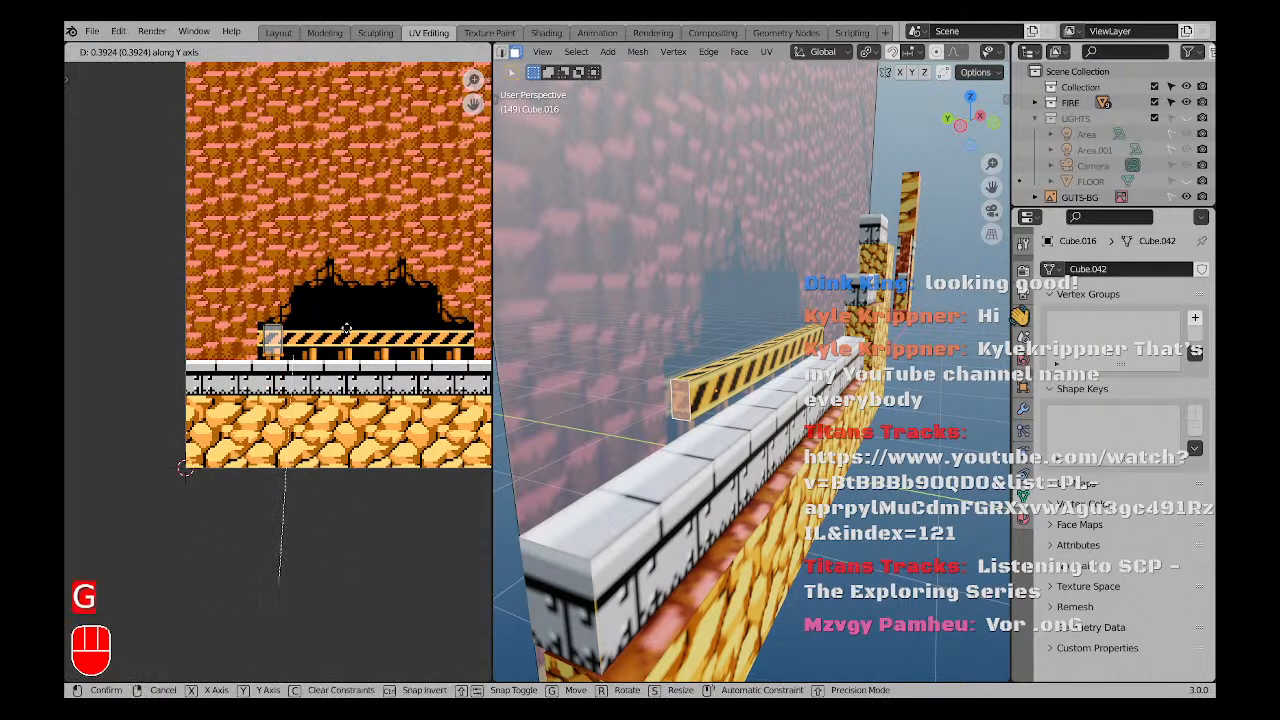
pyautogui.click(349, 317)
# Align the left end face's UVs with the striped band's upper-left corner and raise their lower edge along Y to the band's bottom.
pyautogui.scroll(8, 262, 330)
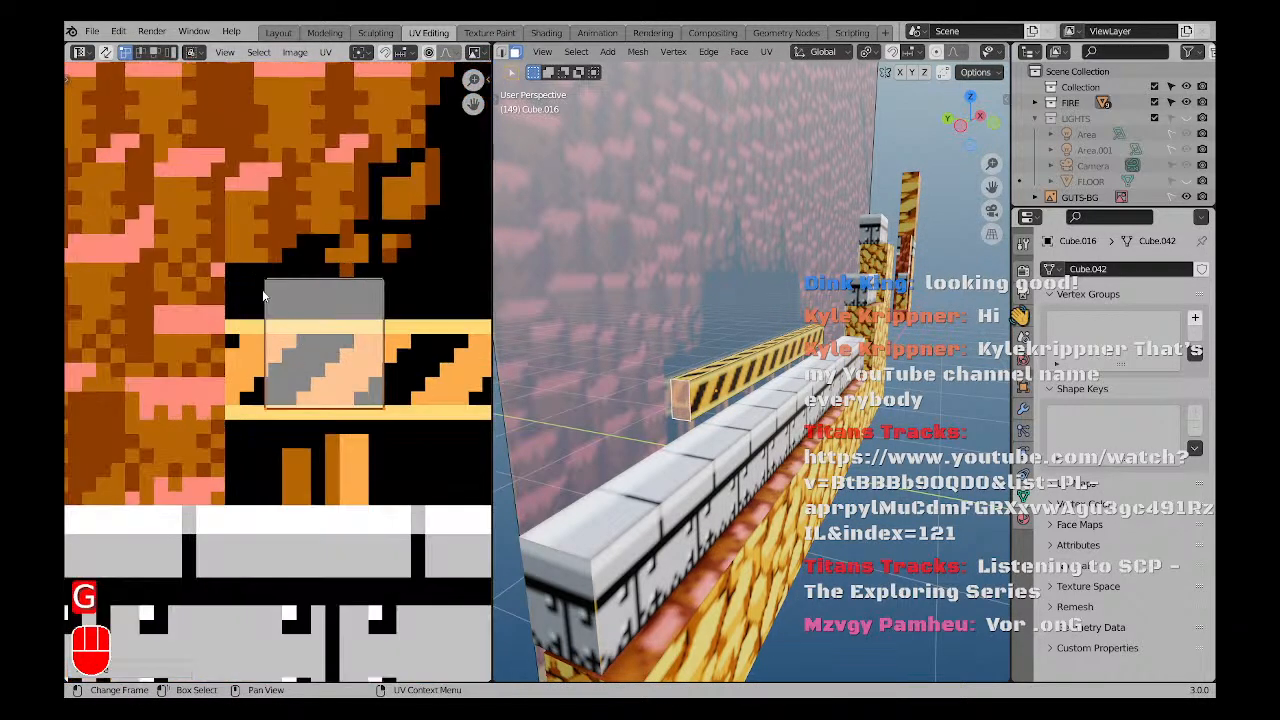
pyautogui.moveTo(212, 262); pyautogui.dragTo(413, 441)
pyautogui.press('g')
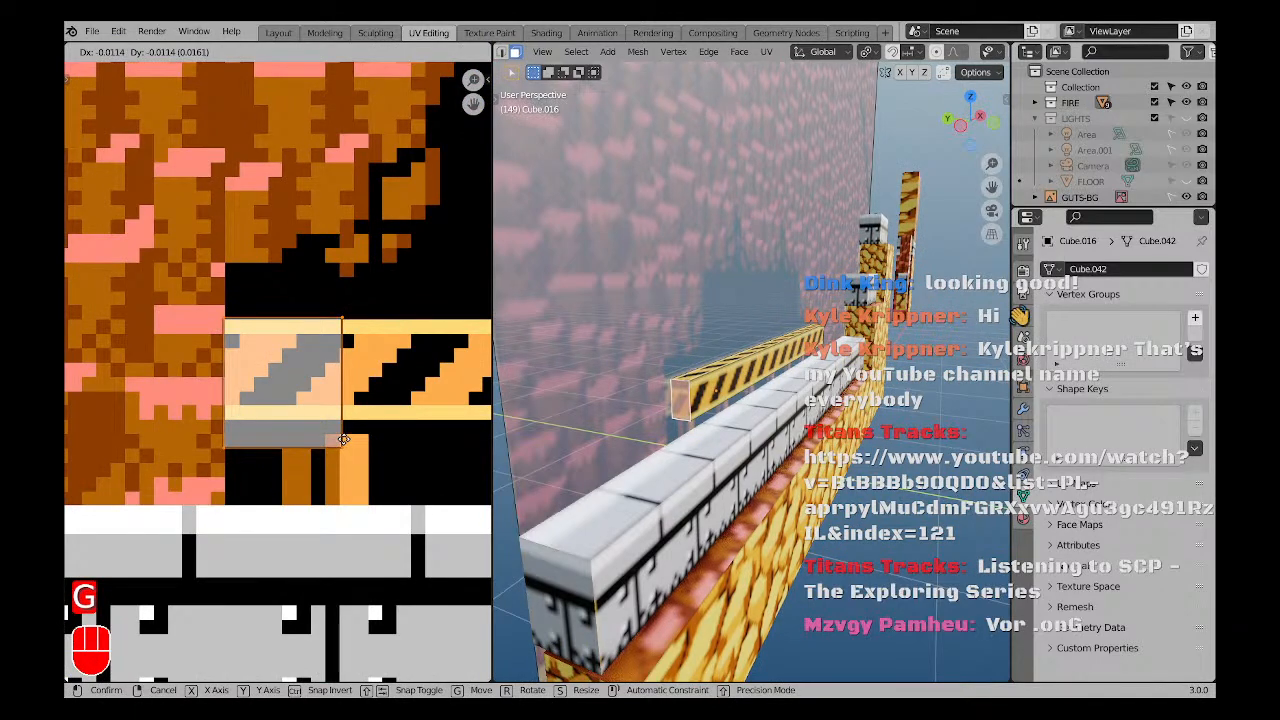
pyautogui.click(378, 521)
pyautogui.press('g')
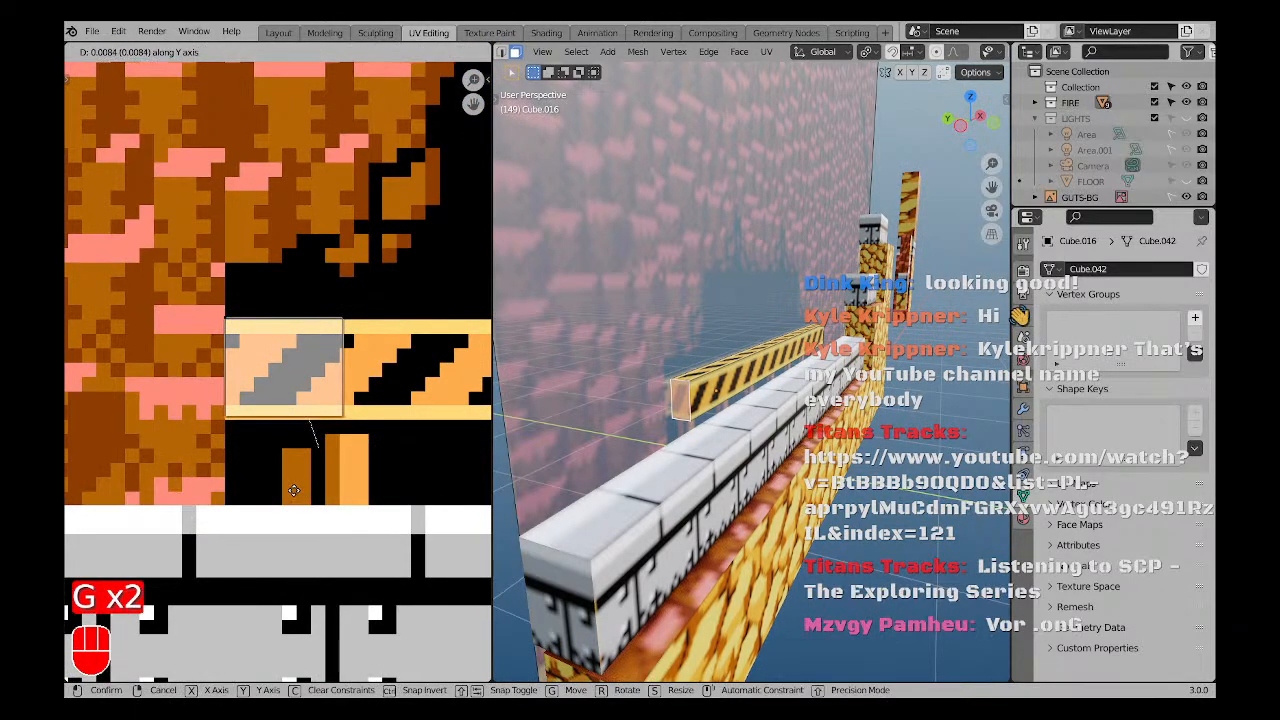
pyautogui.press('r')
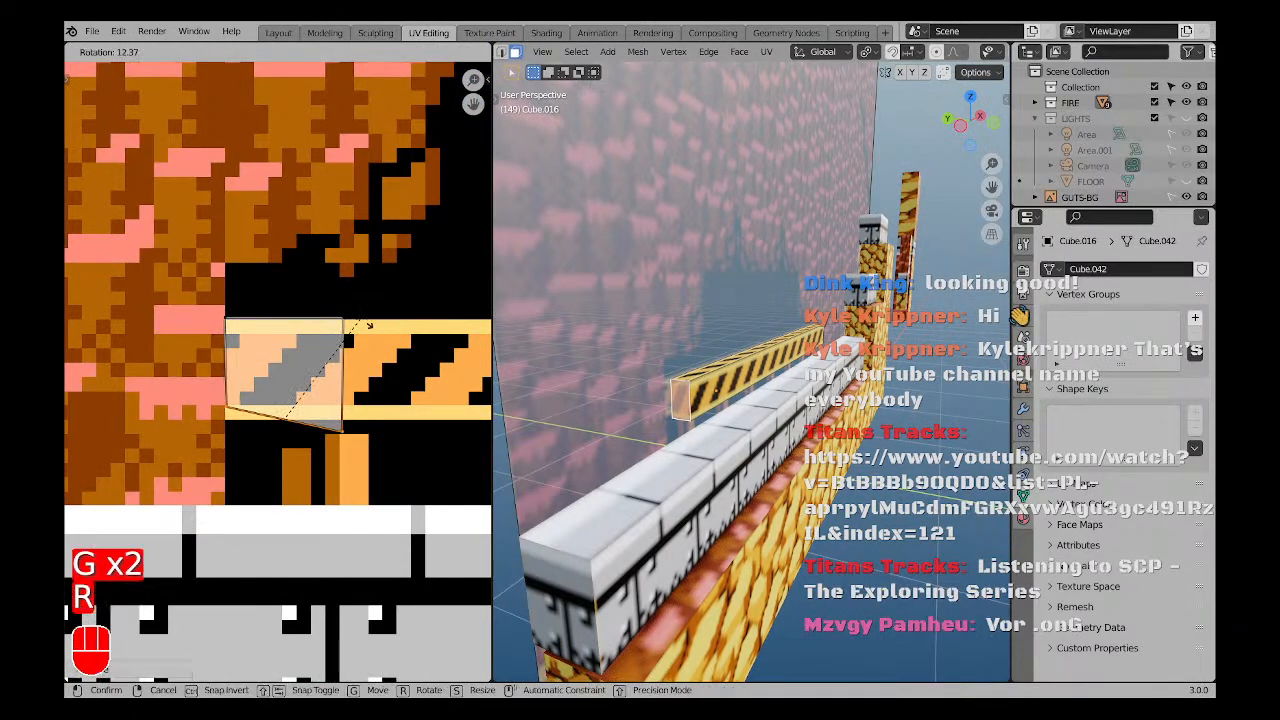
pyautogui.click(350, 438)
pyautogui.press('a')
pyautogui.press('r')
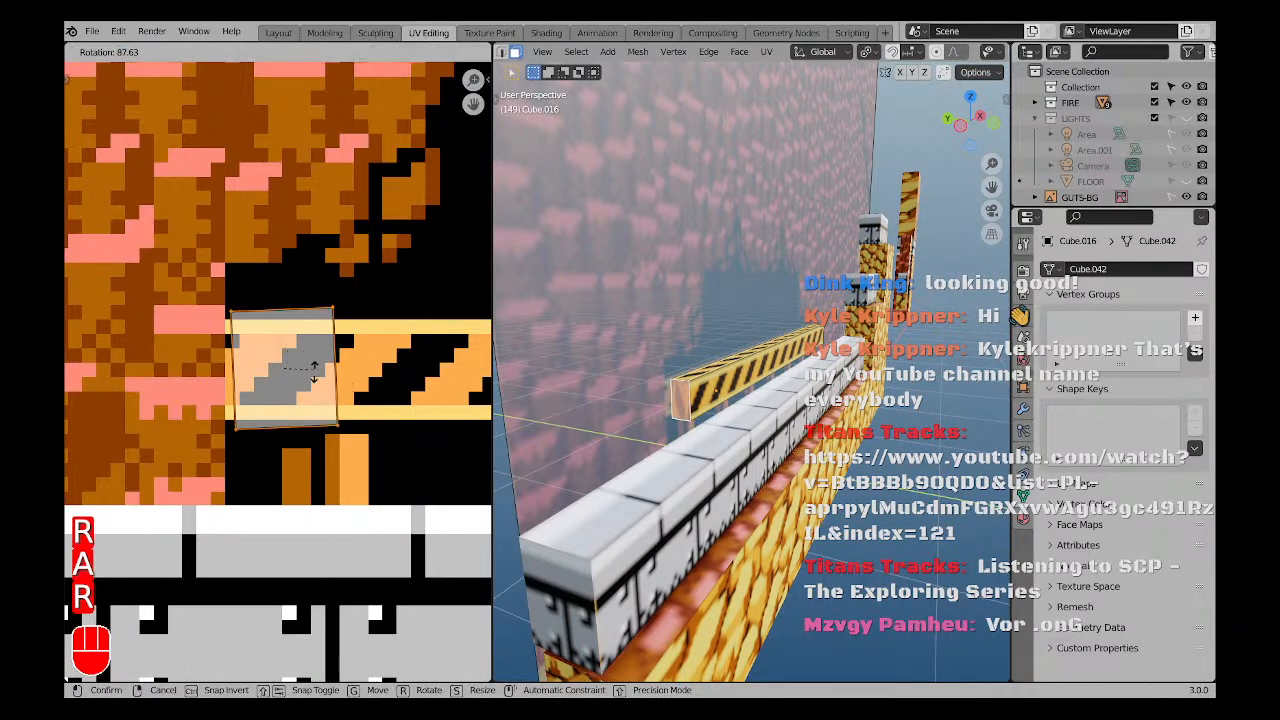
pyautogui.click(300, 362)
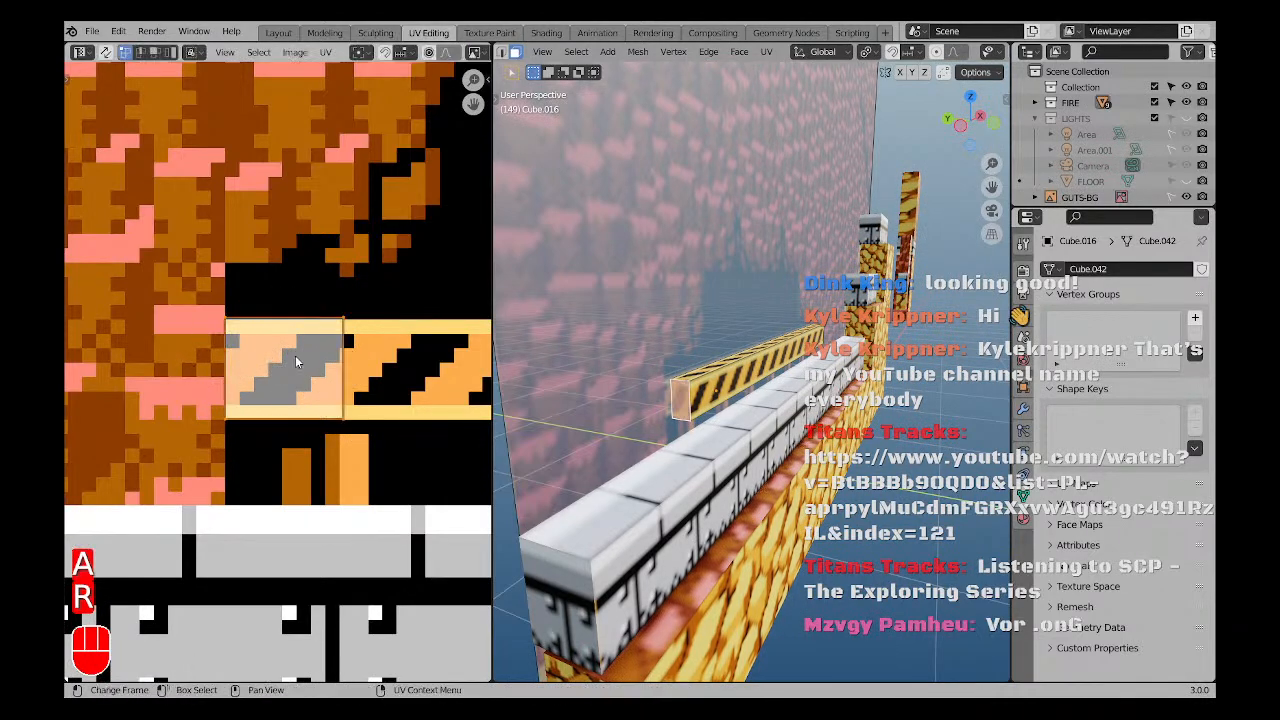
pyautogui.scroll(-5, 207, 373)
pyautogui.press('g')
pyautogui.press('x')
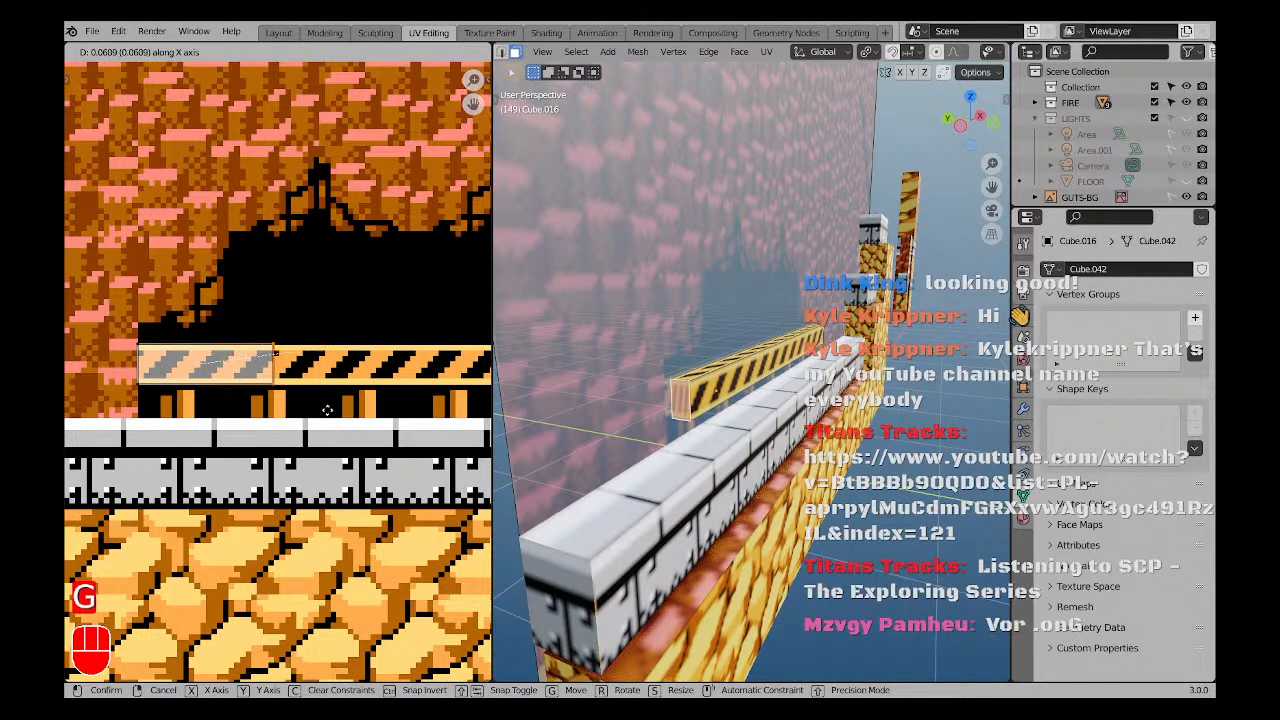
pyautogui.click(255, 423)
# Select the barrier's opposite end face and move its UVs so their upper end lies on the striped band's left end.
pyautogui.scroll(-6, 145, 332)
pyautogui.keyDown('shift'); pyautogui.moveTo(145, 332); pyautogui.dragTo(83, 364, button='middle'); pyautogui.keyUp('shift')
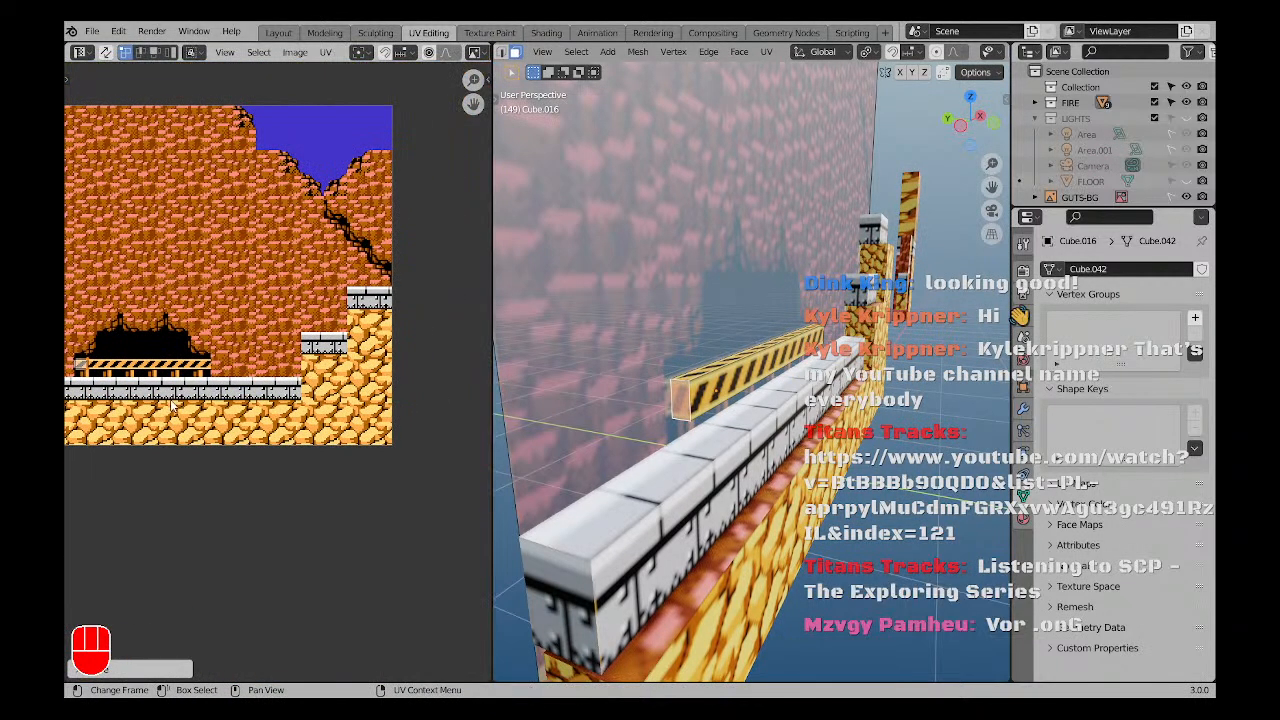
pyautogui.moveTo(620, 430); pyautogui.dragTo(890, 430, button='middle')
pyautogui.moveTo(753, 414); pyautogui.dragTo(858, 416, button='middle')
pyautogui.click(777, 605)
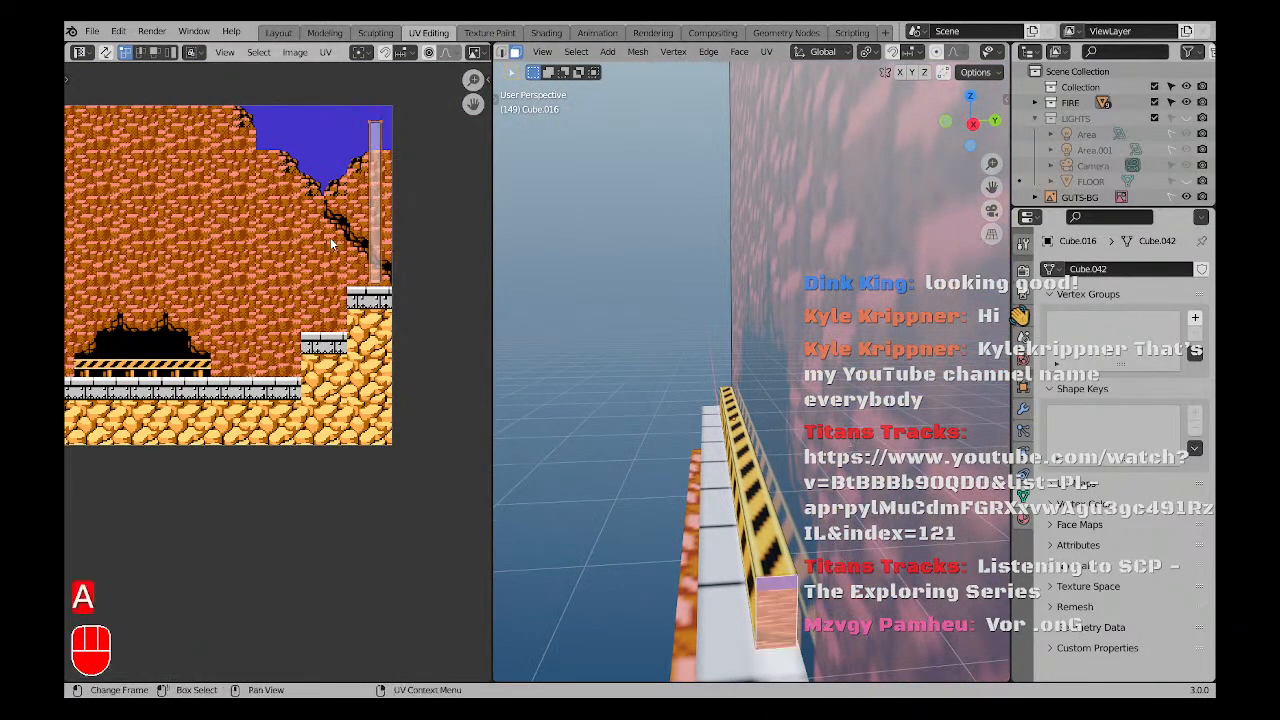
pyautogui.press('g')
pyautogui.click(236, 430)
pyautogui.keyDown('shift'); pyautogui.moveTo(230, 402); pyautogui.dragTo(330, 365, button='middle'); pyautogui.keyUp('shift')
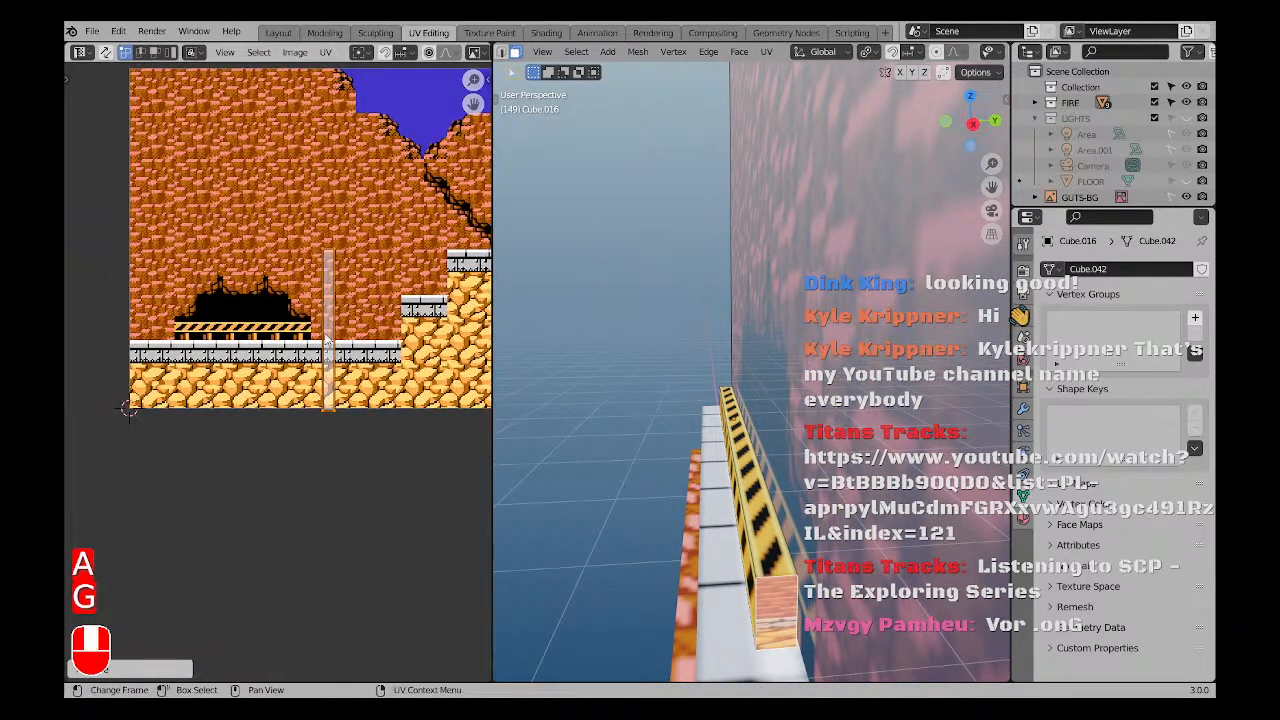
pyautogui.press('g')
pyautogui.click(177, 406)
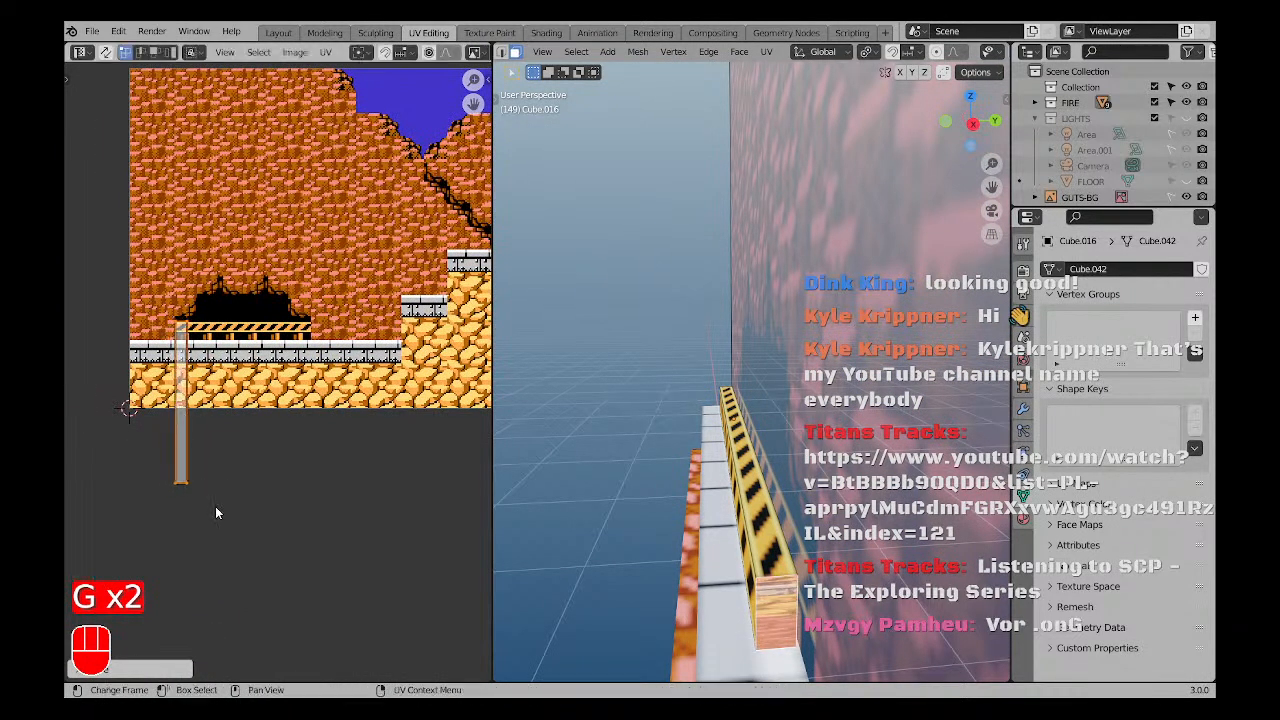
# Move the opposite end face's lower UV edge up along Y to the striped band.
pyautogui.moveTo(254, 550); pyautogui.dragTo(109, 429)
pyautogui.press('g')
pyautogui.moveTo(182, 372); pyautogui.dragTo(191, 262, button='middle')
pyautogui.click(190, 262)
# Select the opposite end face's UVs and align them with the striped band's upper-left corner.
pyautogui.scroll(8, 188, 300)
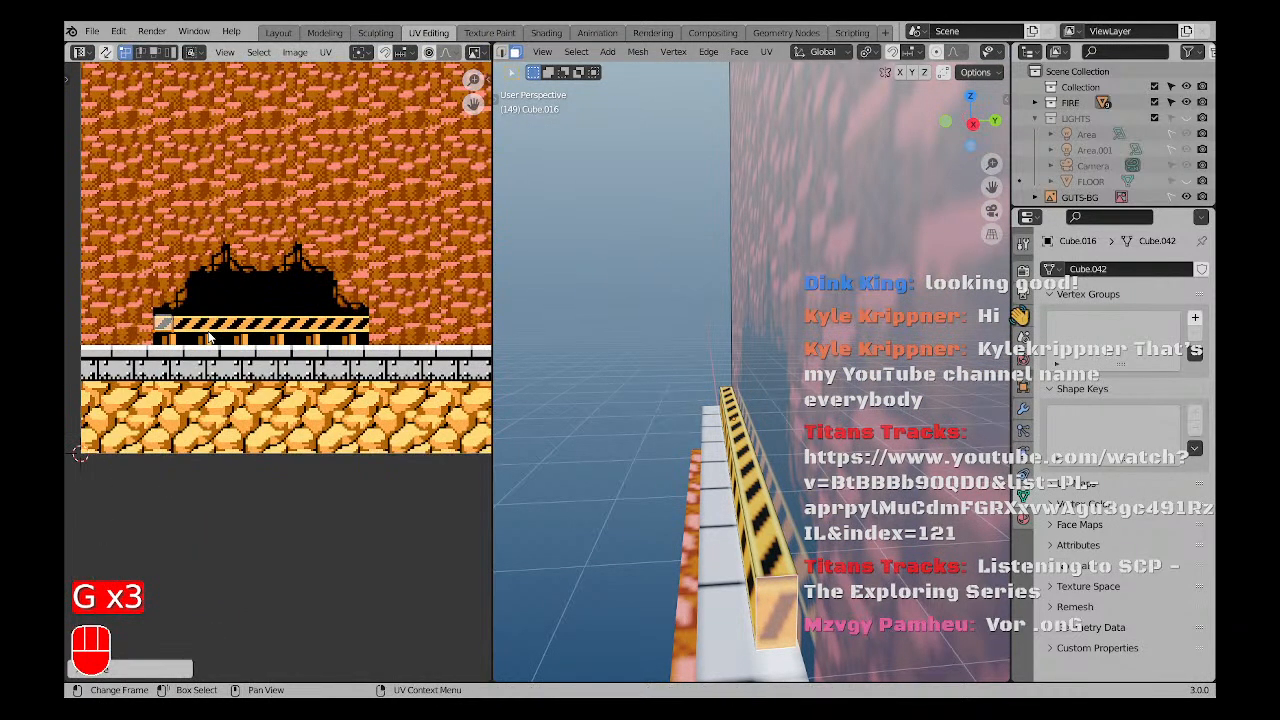
pyautogui.moveTo(199, 380); pyautogui.dragTo(247, 382, button='middle')
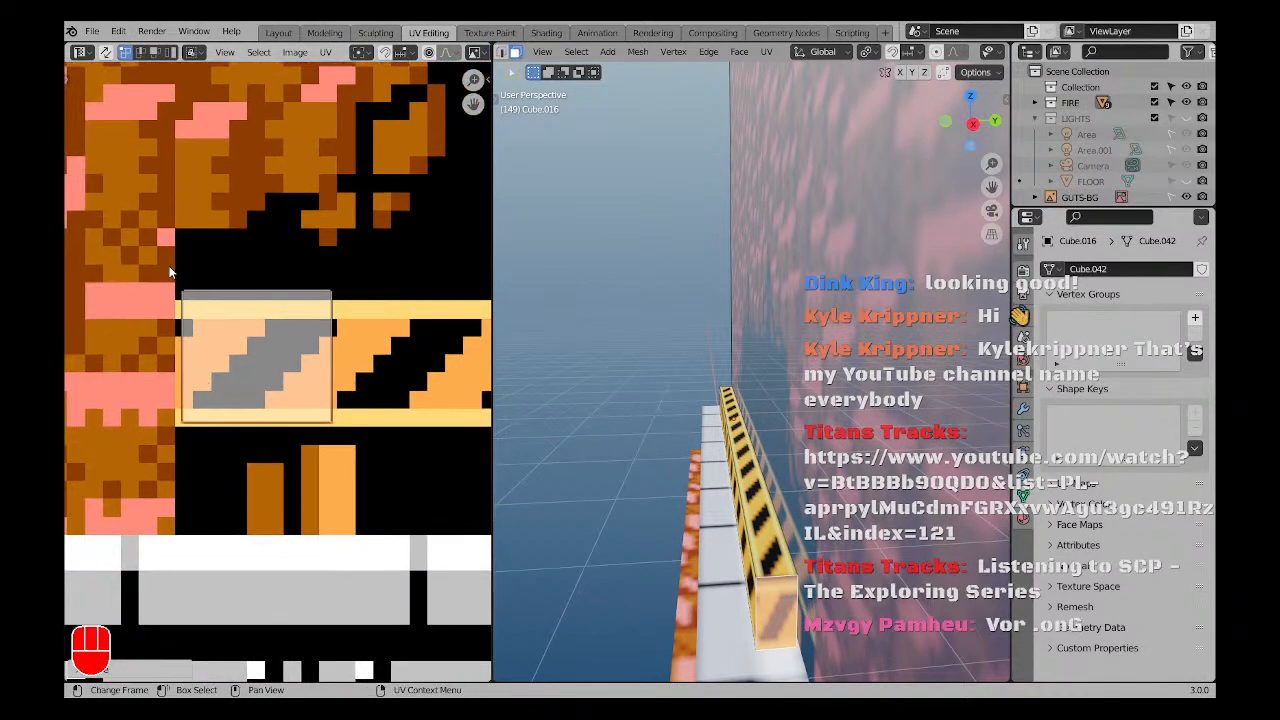
pyautogui.moveTo(144, 256); pyautogui.dragTo(394, 467)
pyautogui.press('g')
pyautogui.click(273, 398)
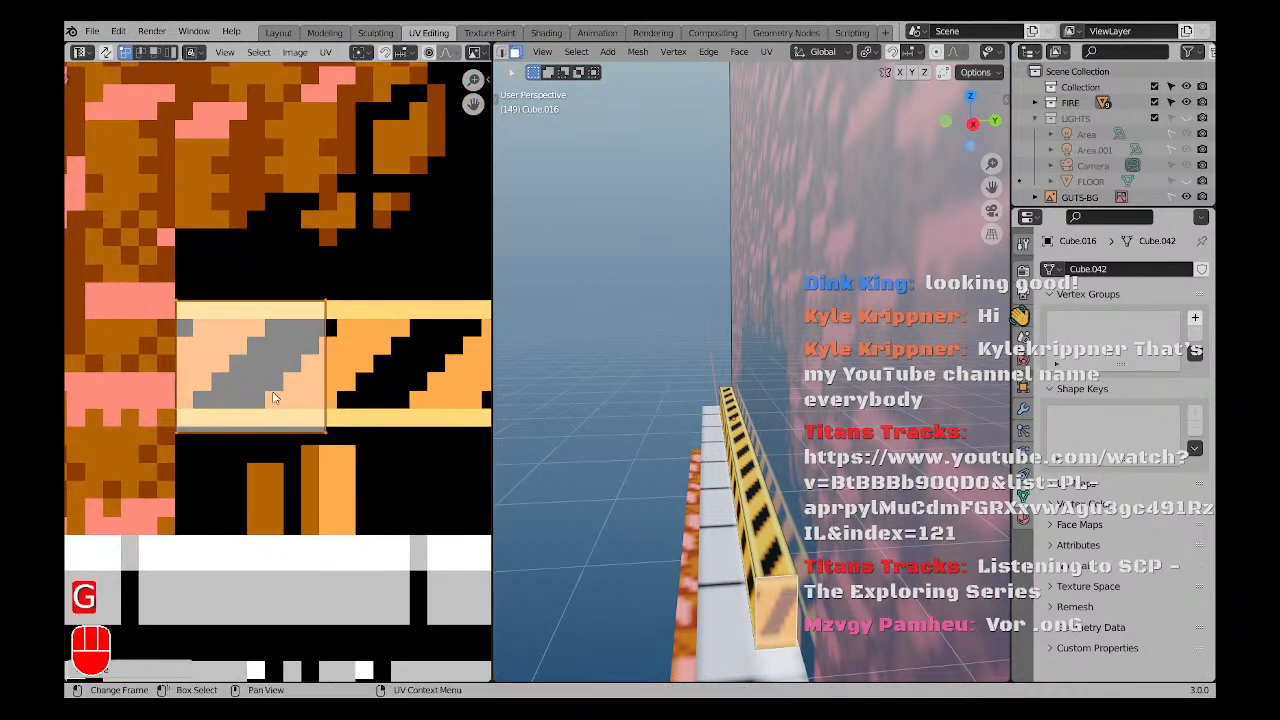
# Raise the opposite end face's lower UV edge along Y to the striped band's bottom and clear the face selection.
pyautogui.press('g')
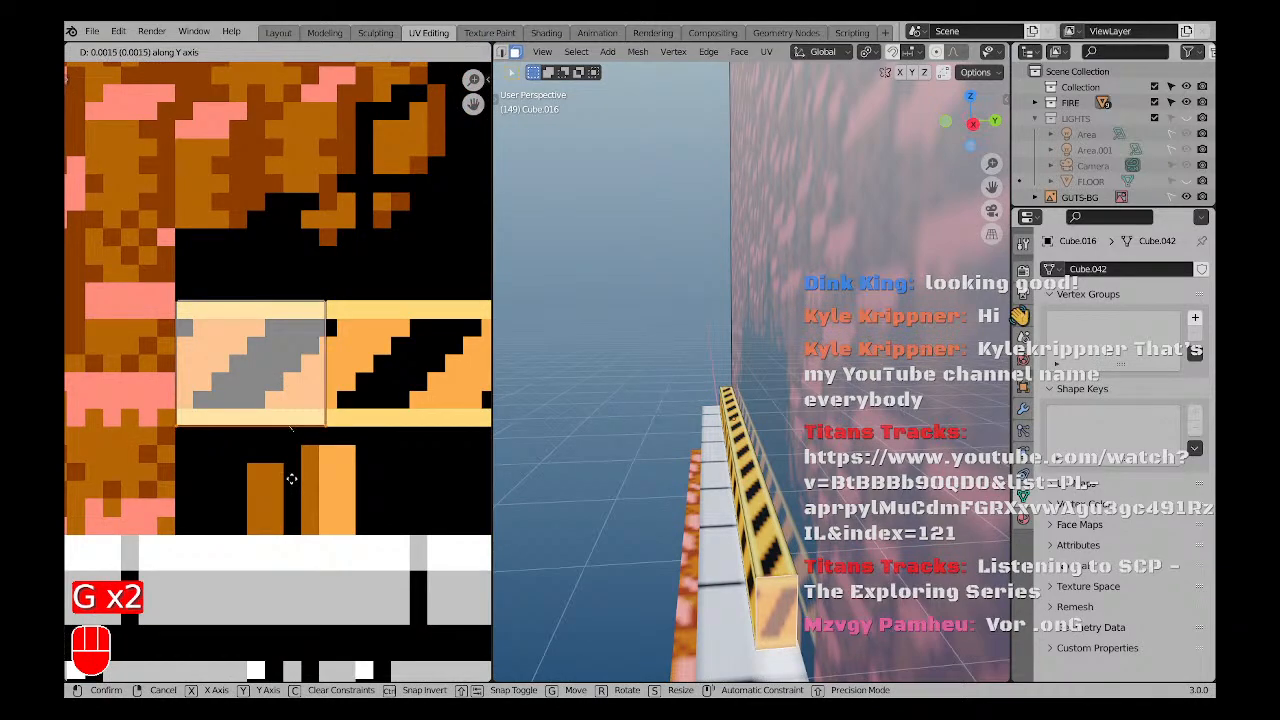
pyautogui.click(291, 479)
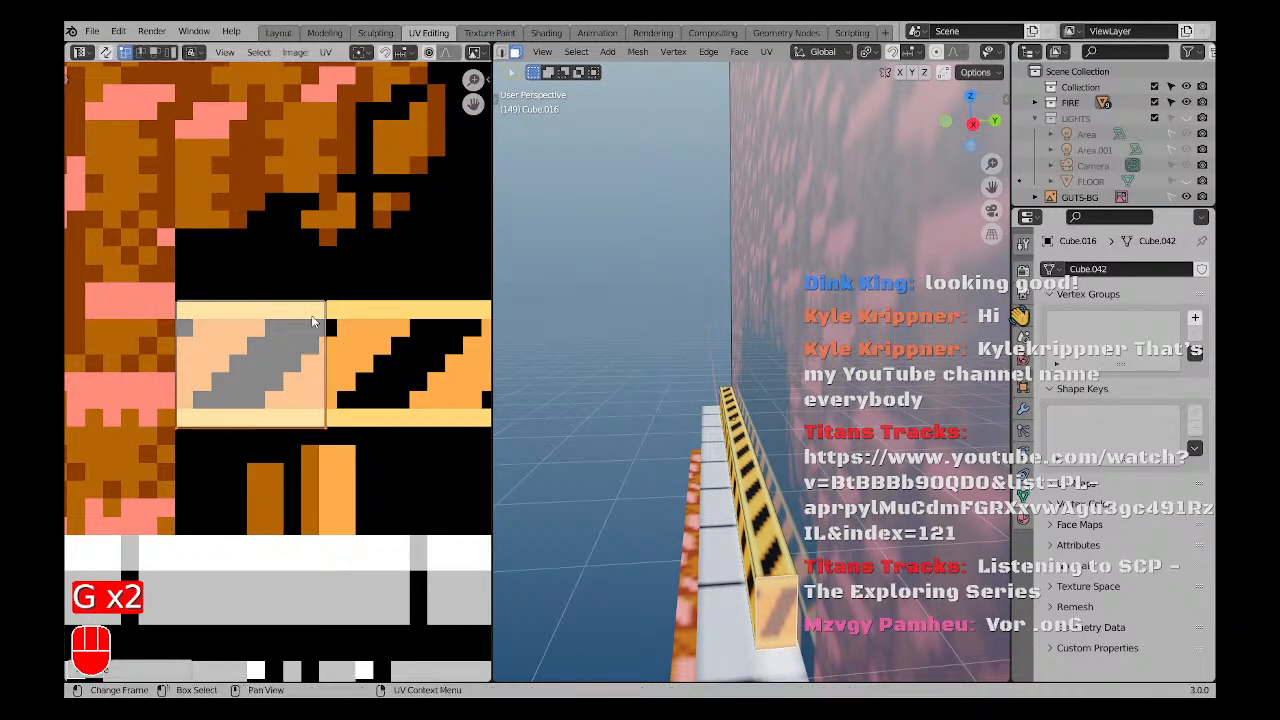
pyautogui.press('g')
pyautogui.click(371, 387)
pyautogui.press('a')
pyautogui.press('a')
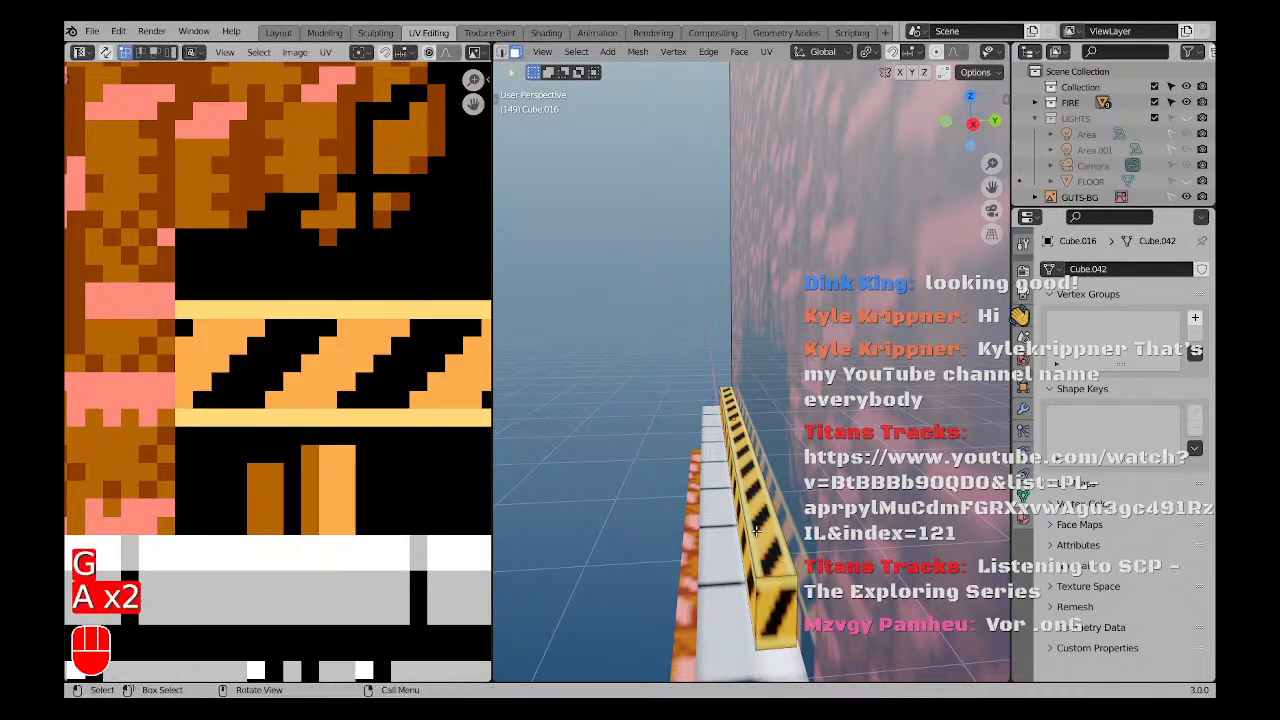
# Select the striped barrier's underside face and rotate all its UVs by 90 degrees.
pyautogui.moveTo(742, 574); pyautogui.dragTo(675, 428, button='middle')
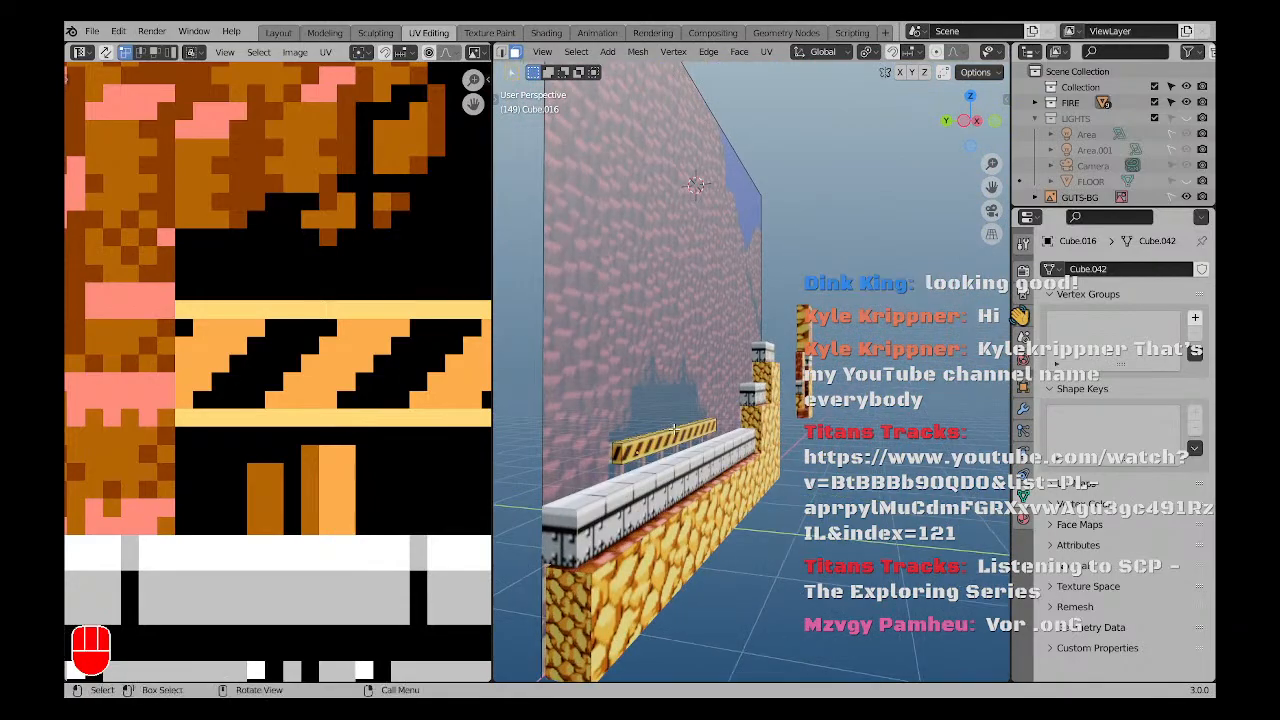
pyautogui.moveTo(697, 558); pyautogui.dragTo(560, 400, button='middle')
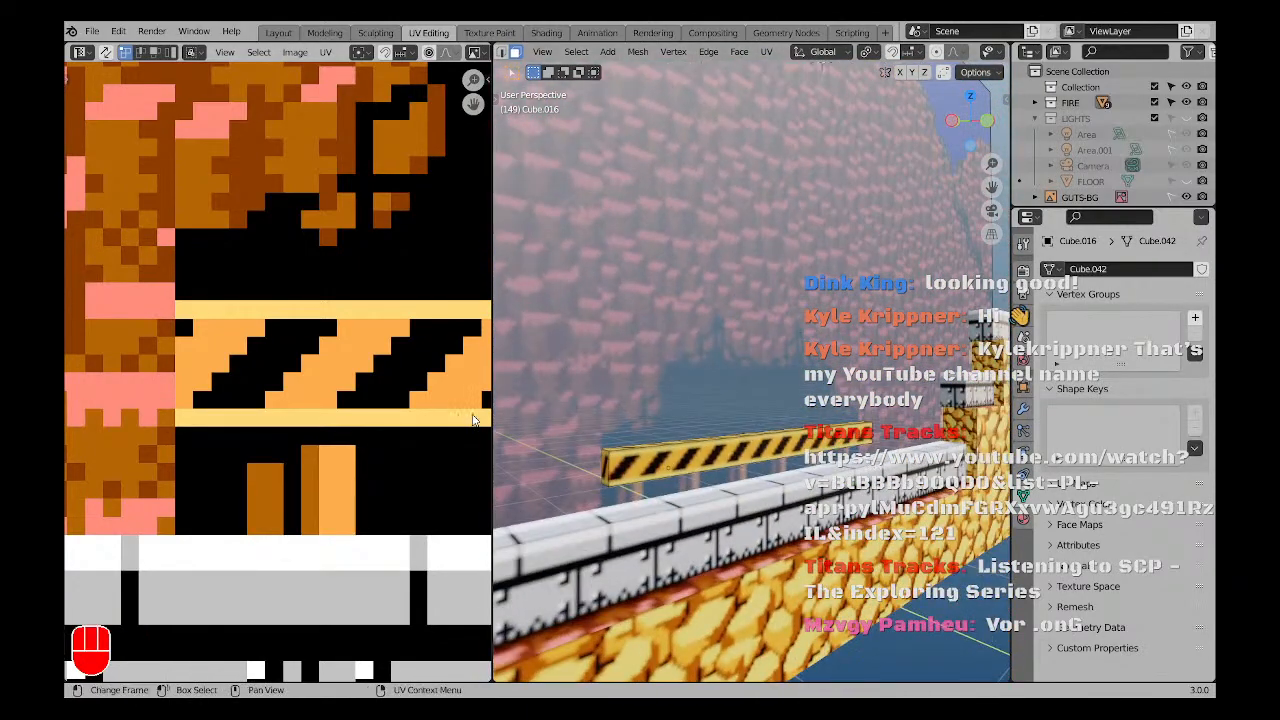
pyautogui.press('KP_1')
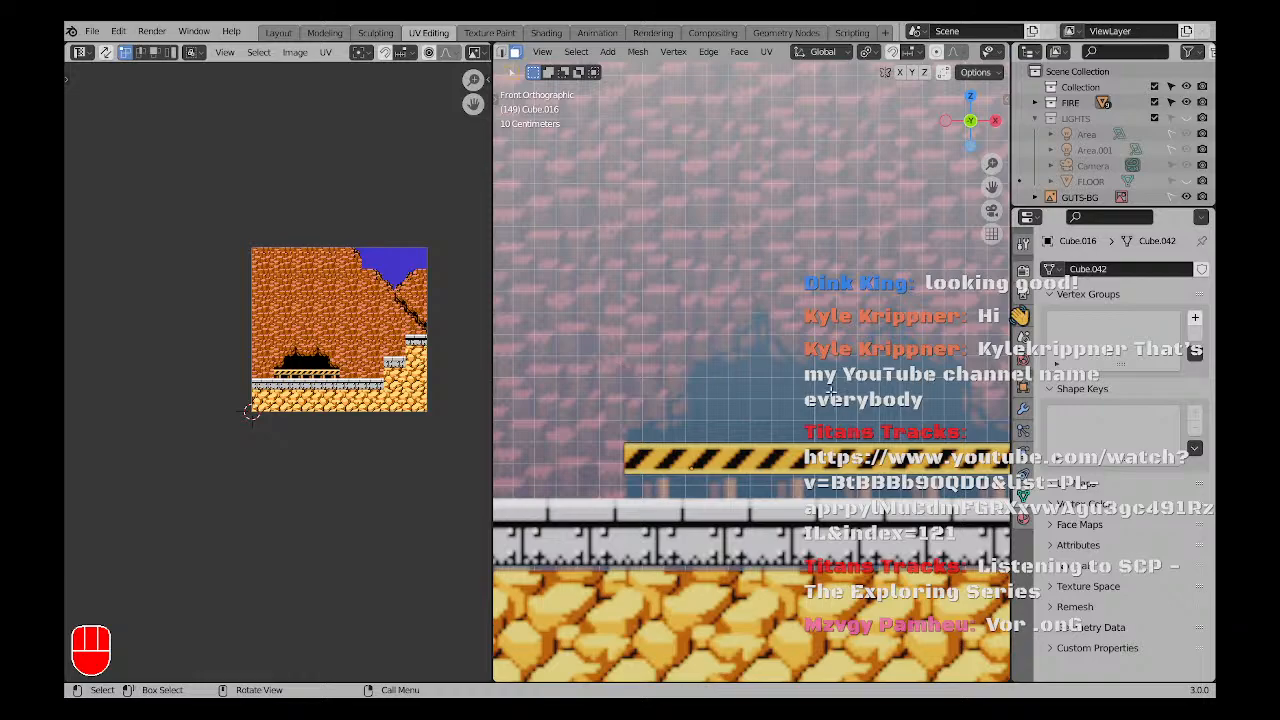
pyautogui.scroll(2, 729, 464)
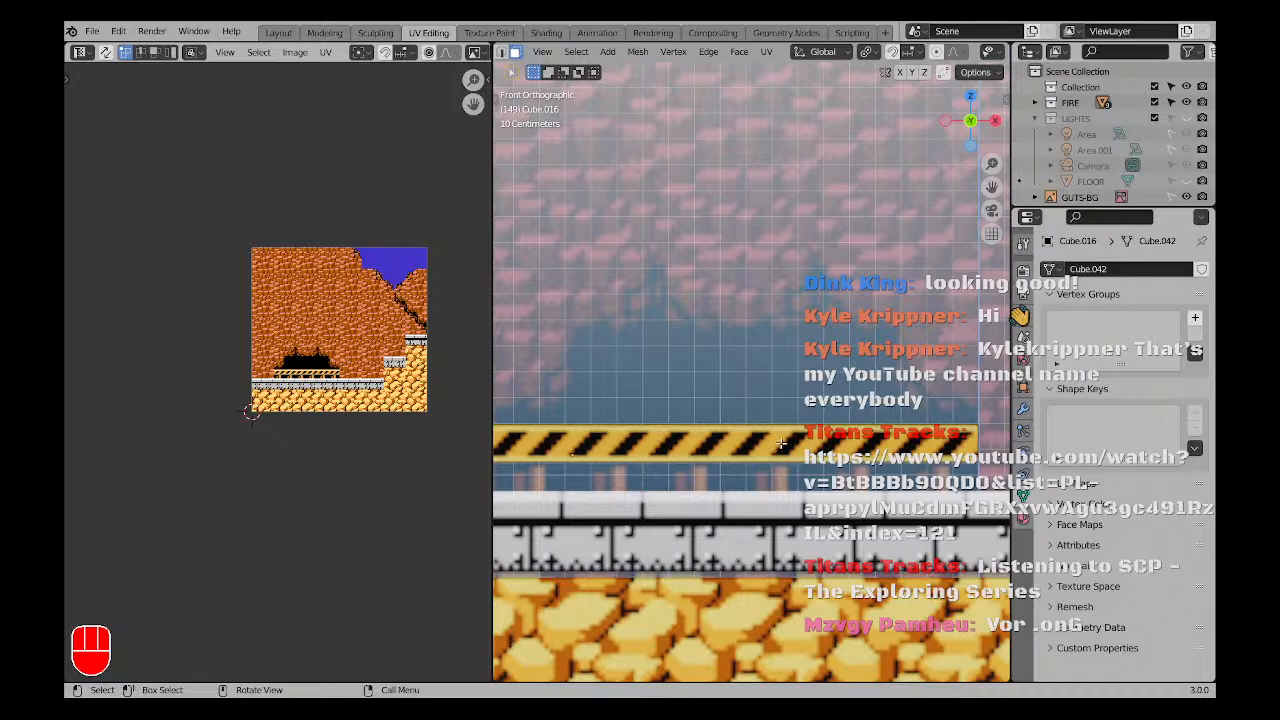
pyautogui.moveTo(781, 443); pyautogui.dragTo(858, 400, button='middle')
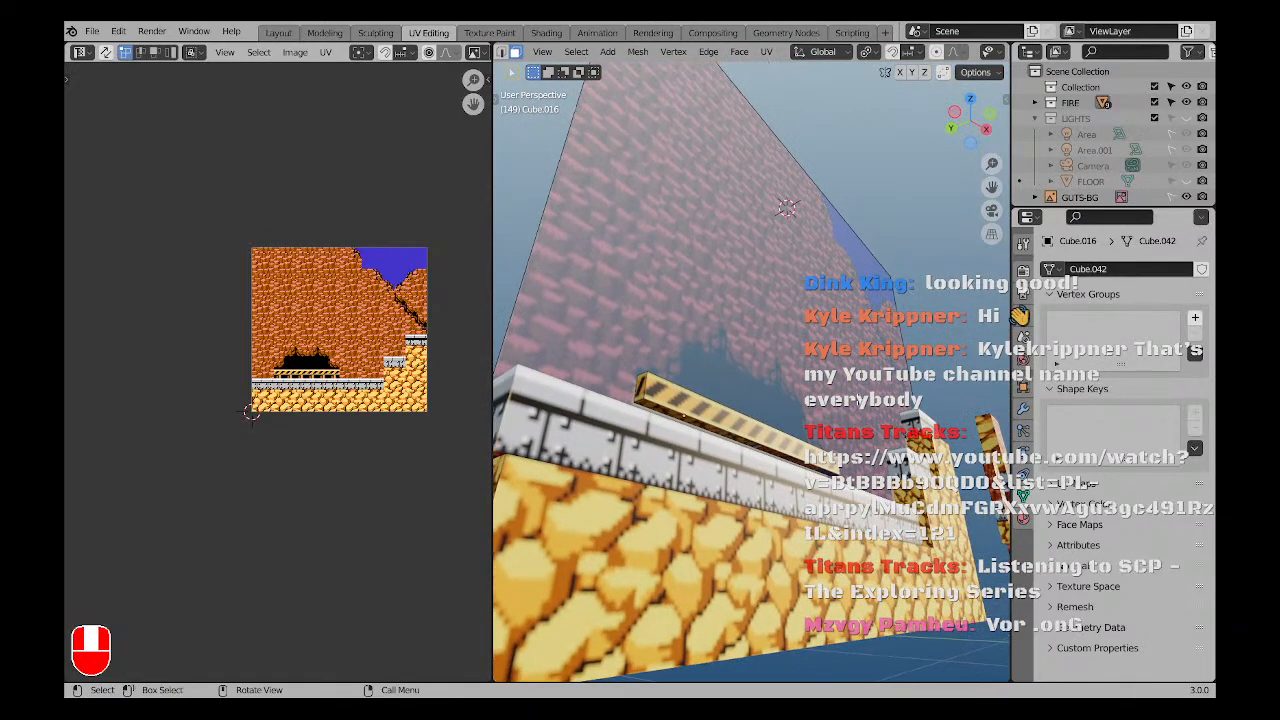
pyautogui.moveTo(722, 424)
pyautogui.mouseDown(button='middle')
pyautogui.moveTo(686, 430)
pyautogui.moveTo(740, 426)
pyautogui.moveTo(705, 428)
pyautogui.mouseUp(button='middle')
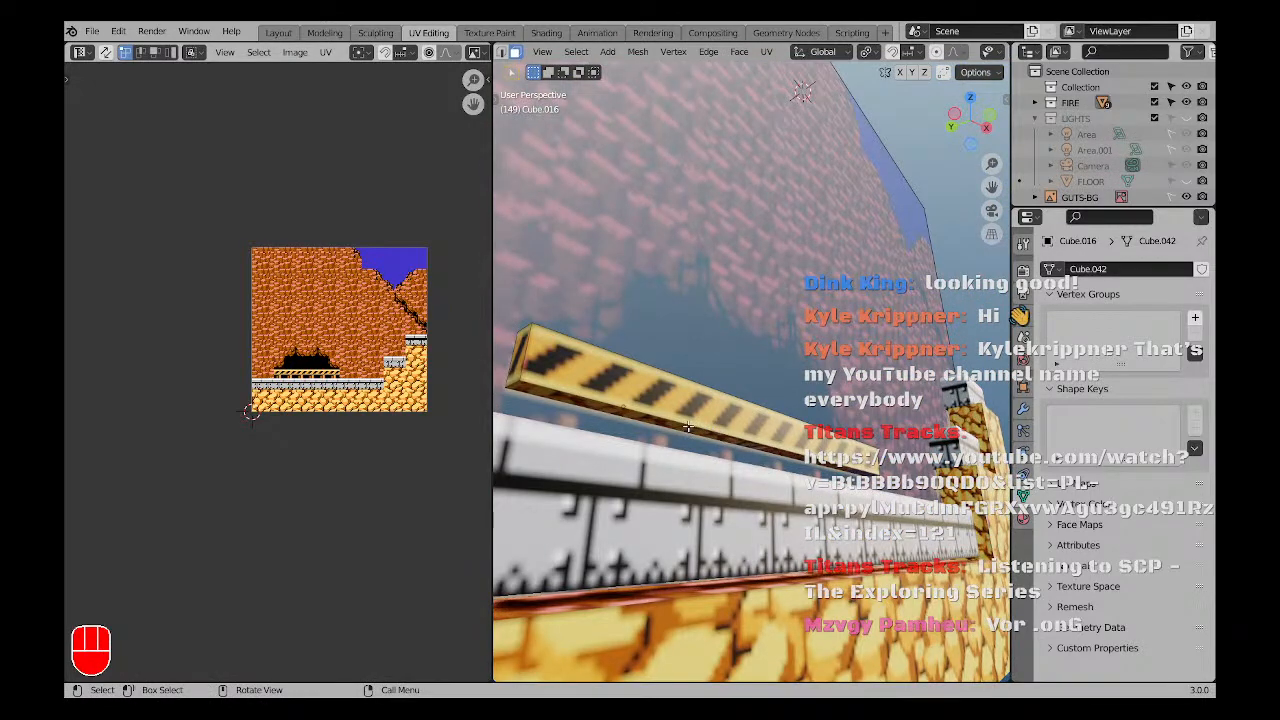
pyautogui.click(688, 427)
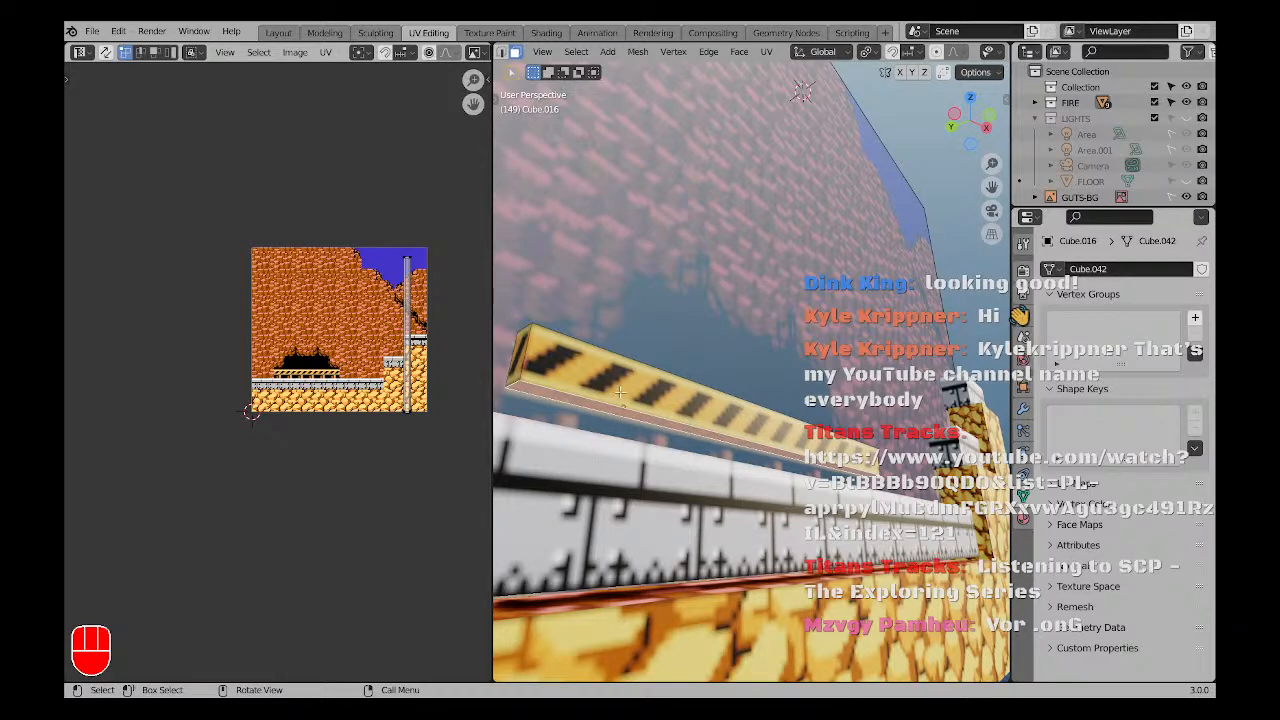
pyautogui.scroll(3, 420, 370)
pyautogui.write('ar')
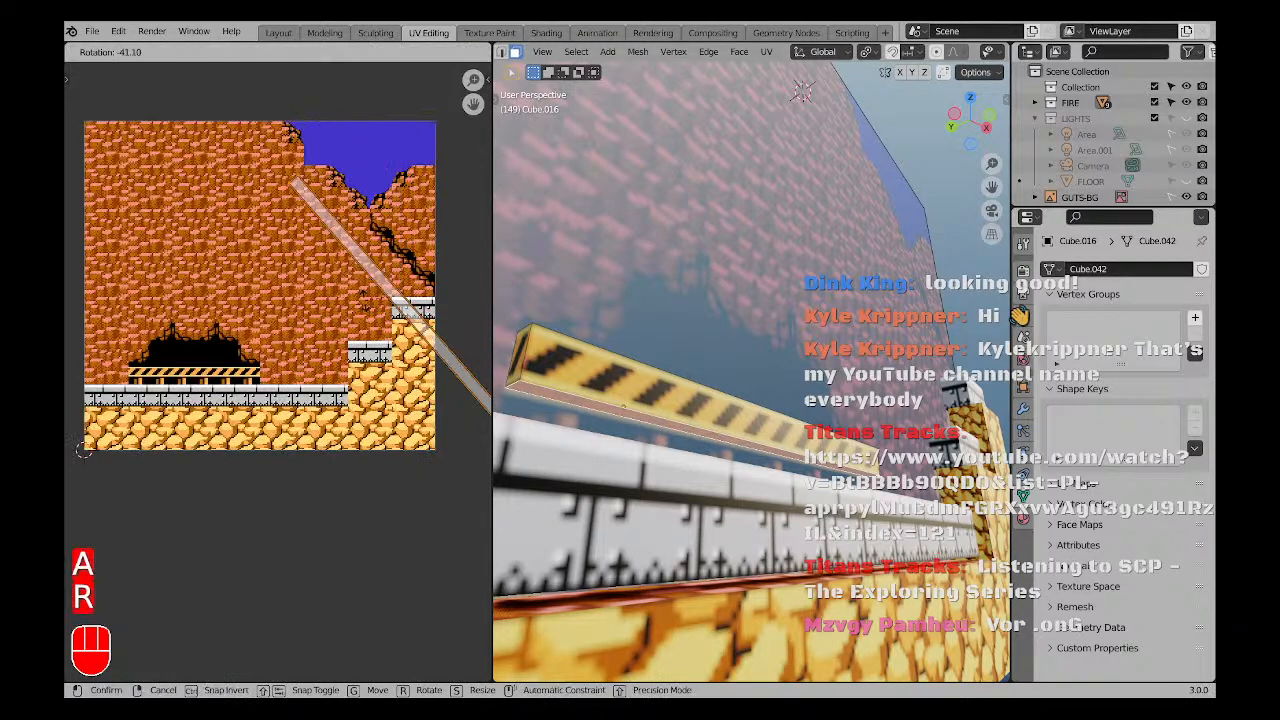
pyautogui.write('90')
pyautogui.press('Return')
# Move the underside face's UVs onto the striped band so their upper-left corner lies near the band's left end.
pyautogui.keyDown('shift'); pyautogui.moveTo(295, 360); pyautogui.dragTo(344, 325, button='middle'); pyautogui.keyUp('shift')
pyautogui.scroll(-2, 344, 325)
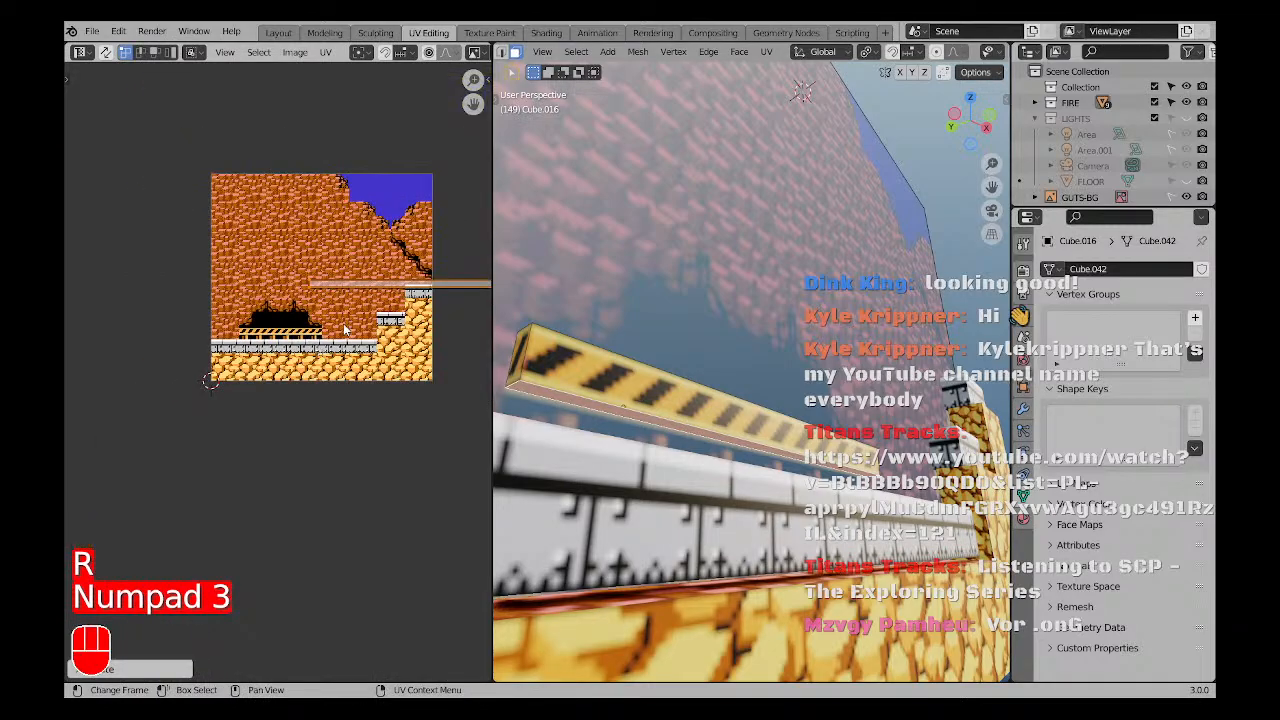
pyautogui.press('g')
pyautogui.click(257, 382)
pyautogui.scroll(9, 251, 343)
pyautogui.keyDown('shift'); pyautogui.moveTo(239, 310); pyautogui.dragTo(222, 353, button='middle'); pyautogui.keyUp('shift')
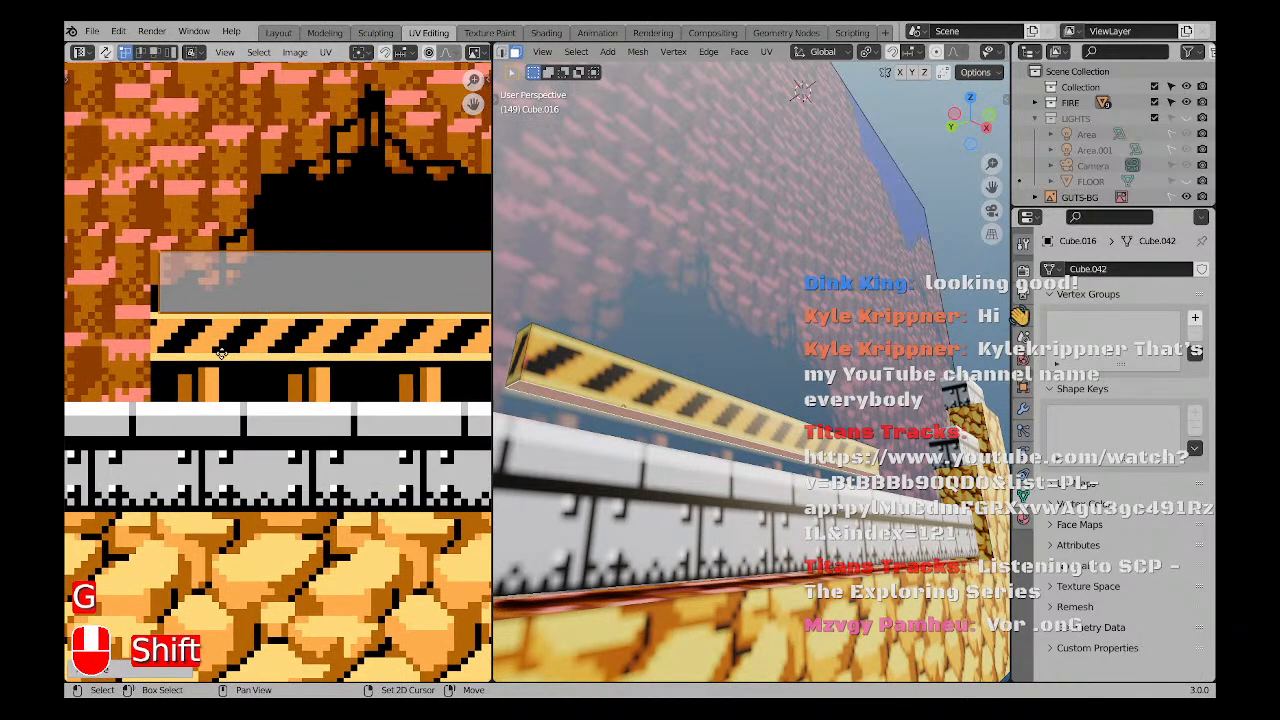
pyautogui.press('g')
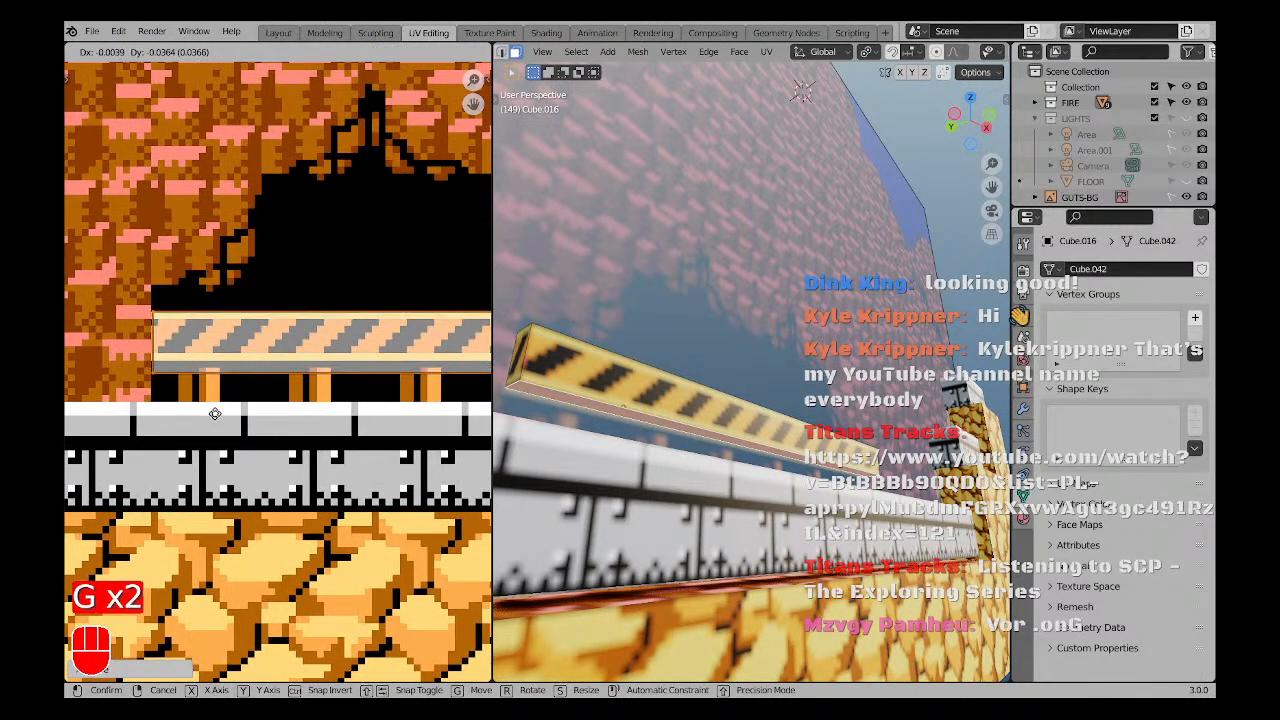
pyautogui.click(211, 414)
# Fine-align the underside face's UVs with the striped band's upper-left corner.
pyautogui.scroll(2, 208, 414)
pyautogui.scroll(-1, 208, 414)
pyautogui.keyDown('shift'); pyautogui.moveTo(145, 345); pyautogui.dragTo(234, 366, button='middle'); pyautogui.keyUp('shift')
pyautogui.scroll(5, 234, 366)
pyautogui.press('g')
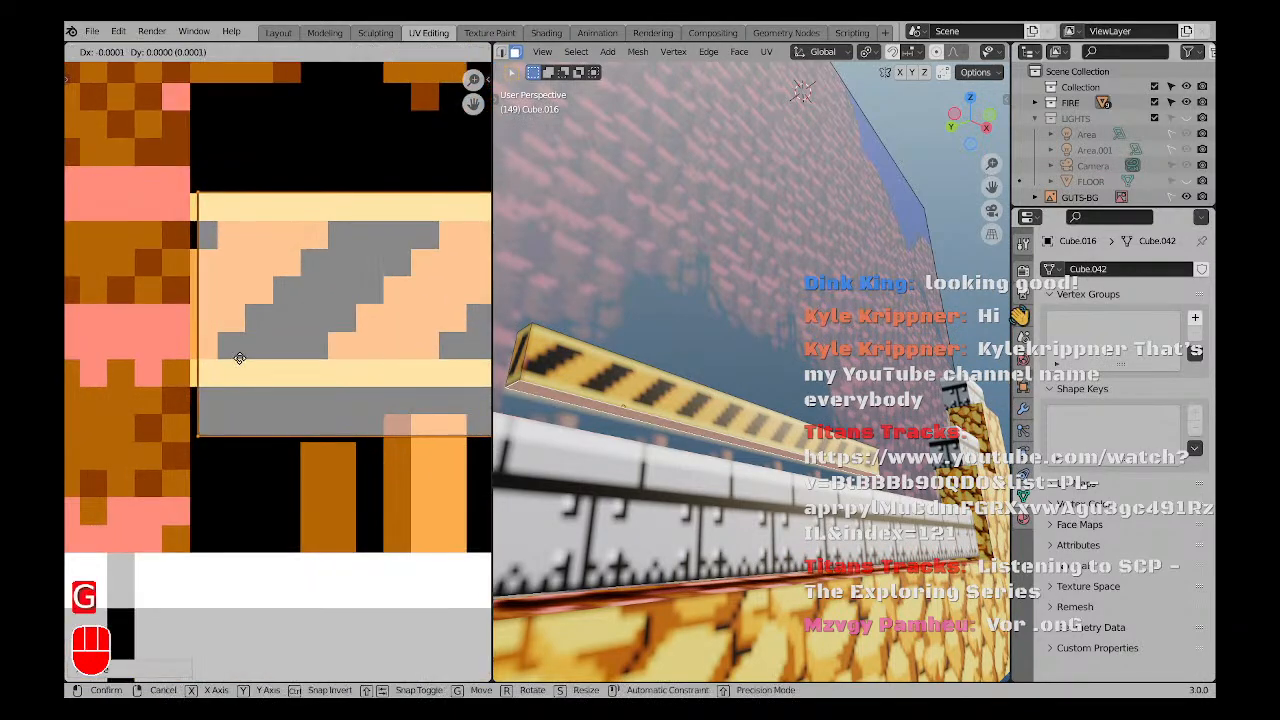
pyautogui.click(231, 357)
# Select the underside face's right UV edge and move it along X to the striped band's right end.
pyautogui.scroll(-10, 254, 411)
pyautogui.keyDown('shift'); pyautogui.moveTo(275, 405); pyautogui.dragTo(88, 397, button='middle'); pyautogui.keyUp('shift')
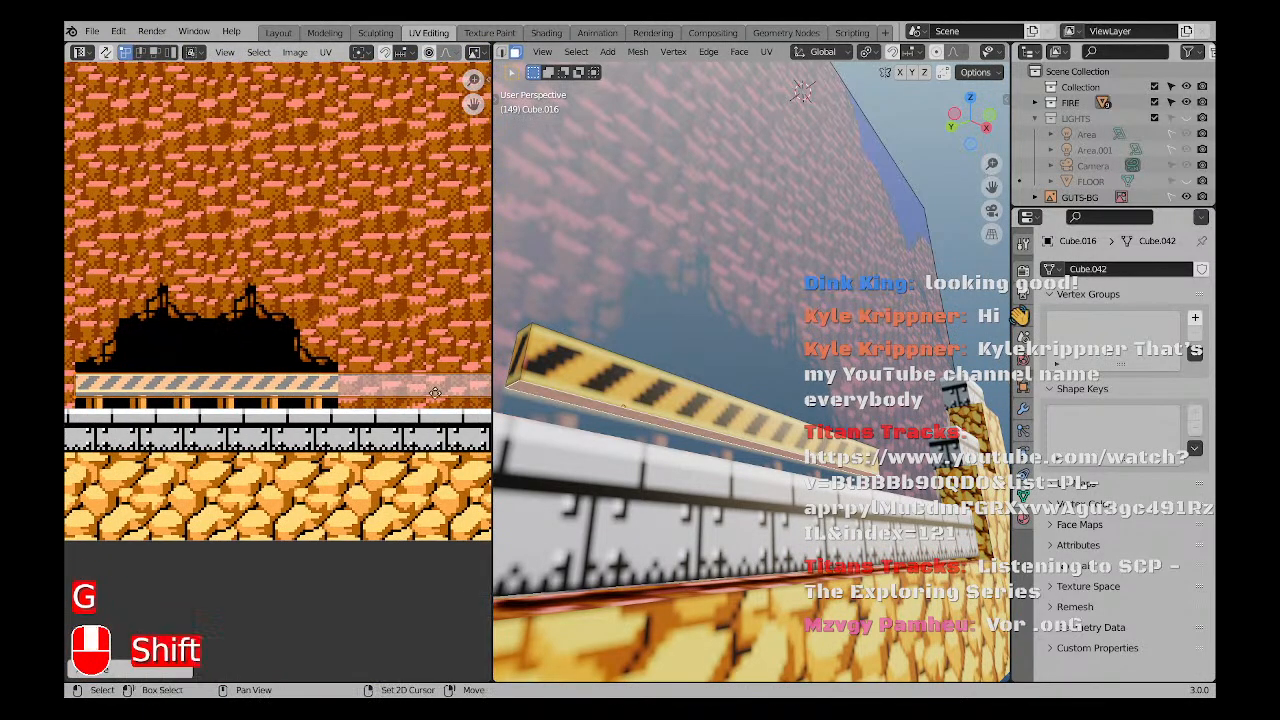
pyautogui.keyDown('shift'); pyautogui.moveTo(435, 393); pyautogui.dragTo(362, 387, button='middle'); pyautogui.keyUp('shift')
pyautogui.scroll(-5, 215, 387)
pyautogui.scroll(1, 215, 387)
pyautogui.moveTo(312, 355); pyautogui.dragTo(440, 436)
pyautogui.press('g')
pyautogui.moveTo(350, 417); pyautogui.dragTo(234, 413, button='middle')
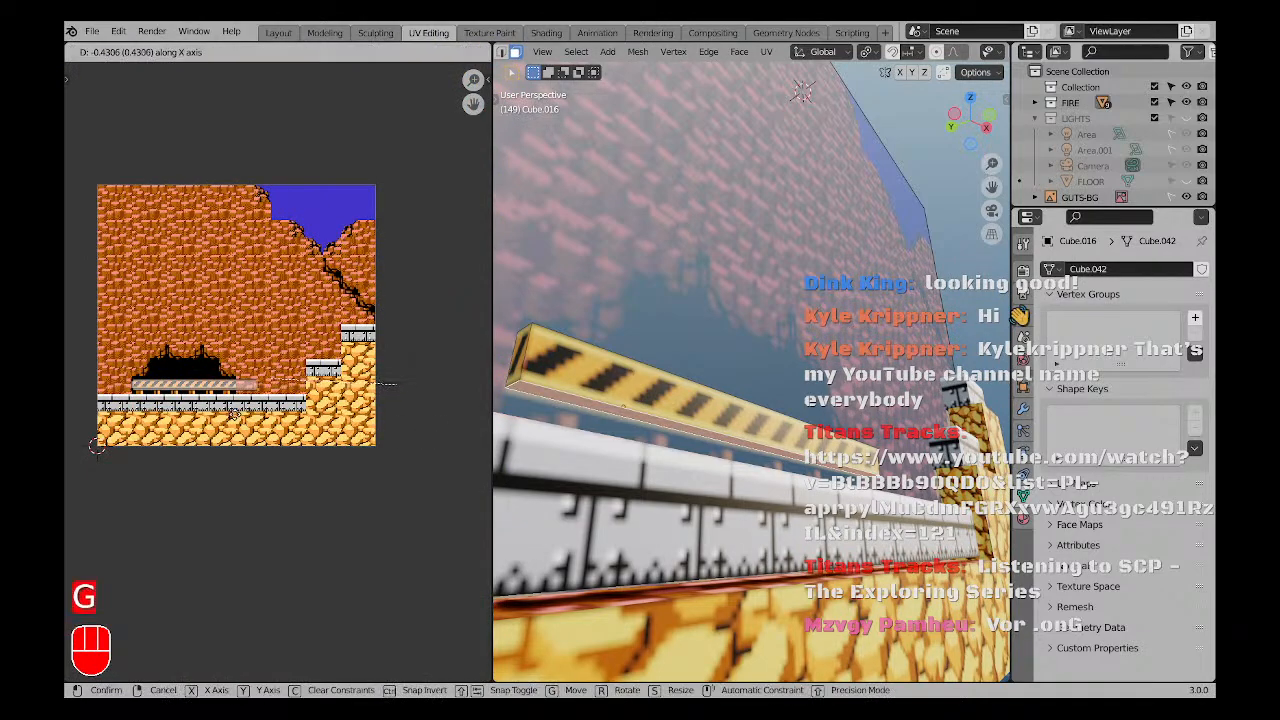
pyautogui.click(213, 412)
# Fine-tune the underside face's right UV edge along X to match the band's right end exactly.
pyautogui.scroll(1, 214, 418)
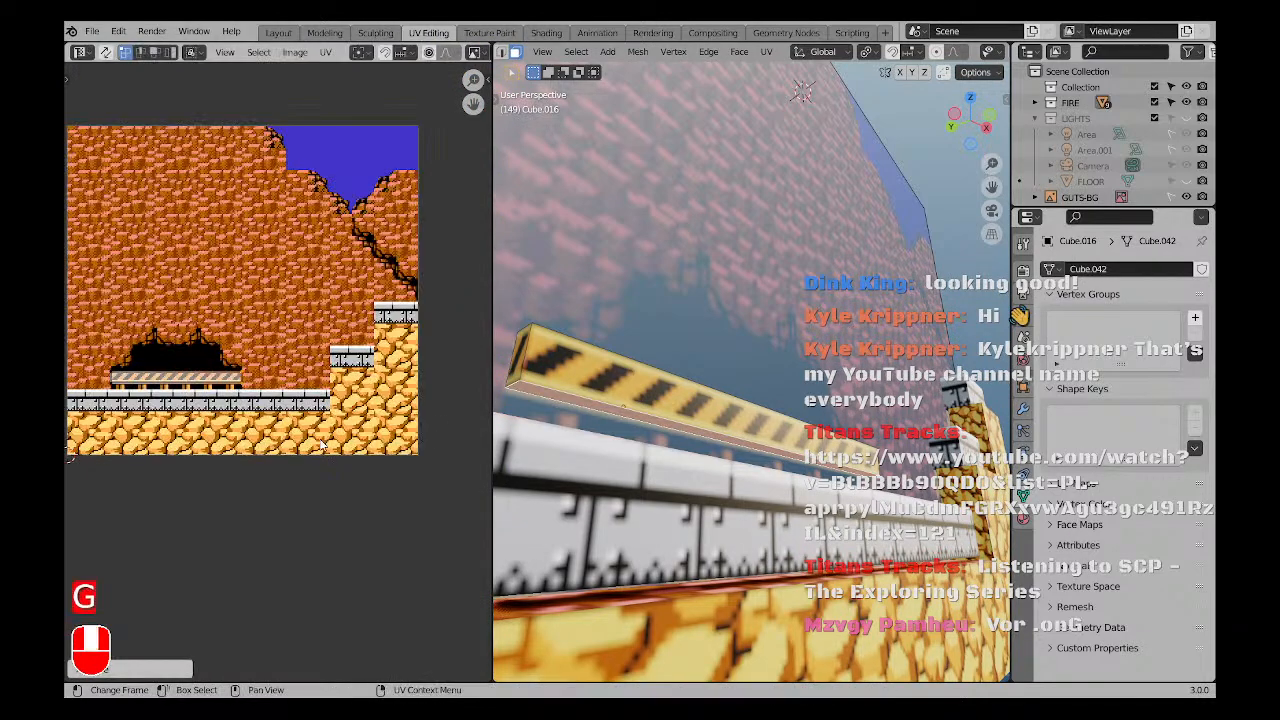
pyautogui.keyDown('shift'); pyautogui.moveTo(321, 445); pyautogui.dragTo(421, 440, button='middle'); pyautogui.keyUp('shift')
pyautogui.scroll(6, 421, 337)
pyautogui.press('g')
pyautogui.press('x')
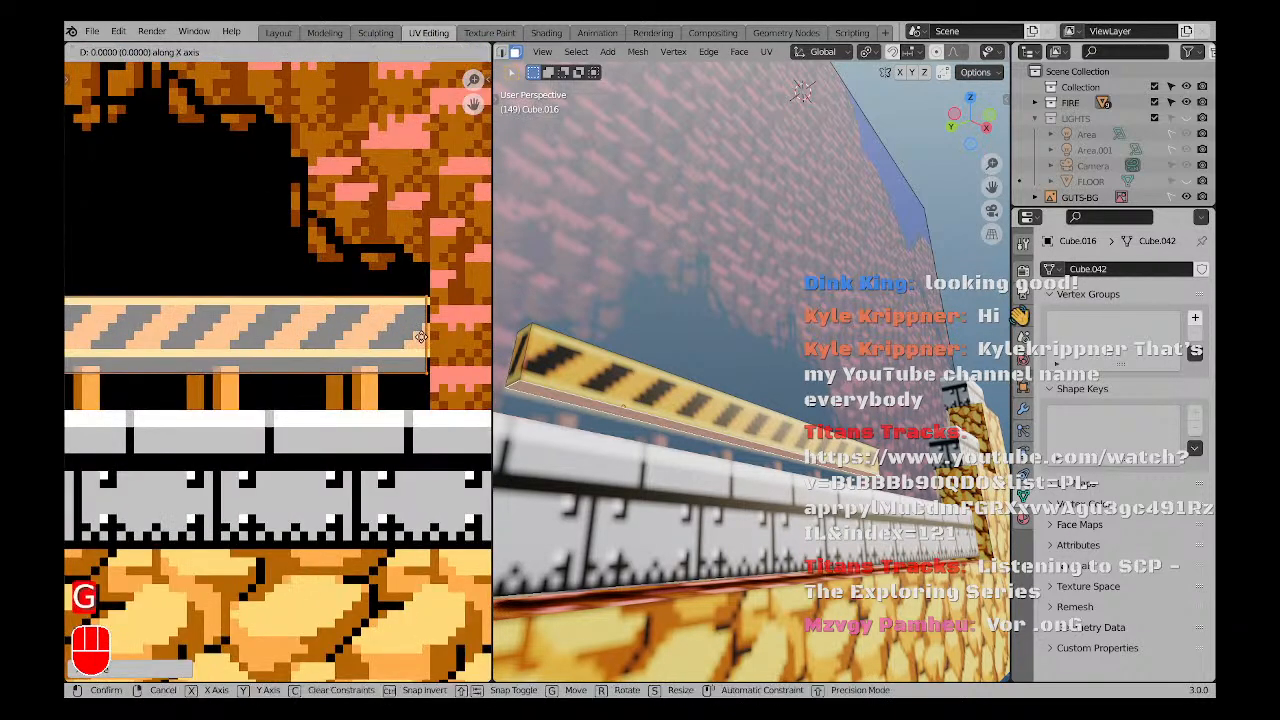
pyautogui.click(425, 337)
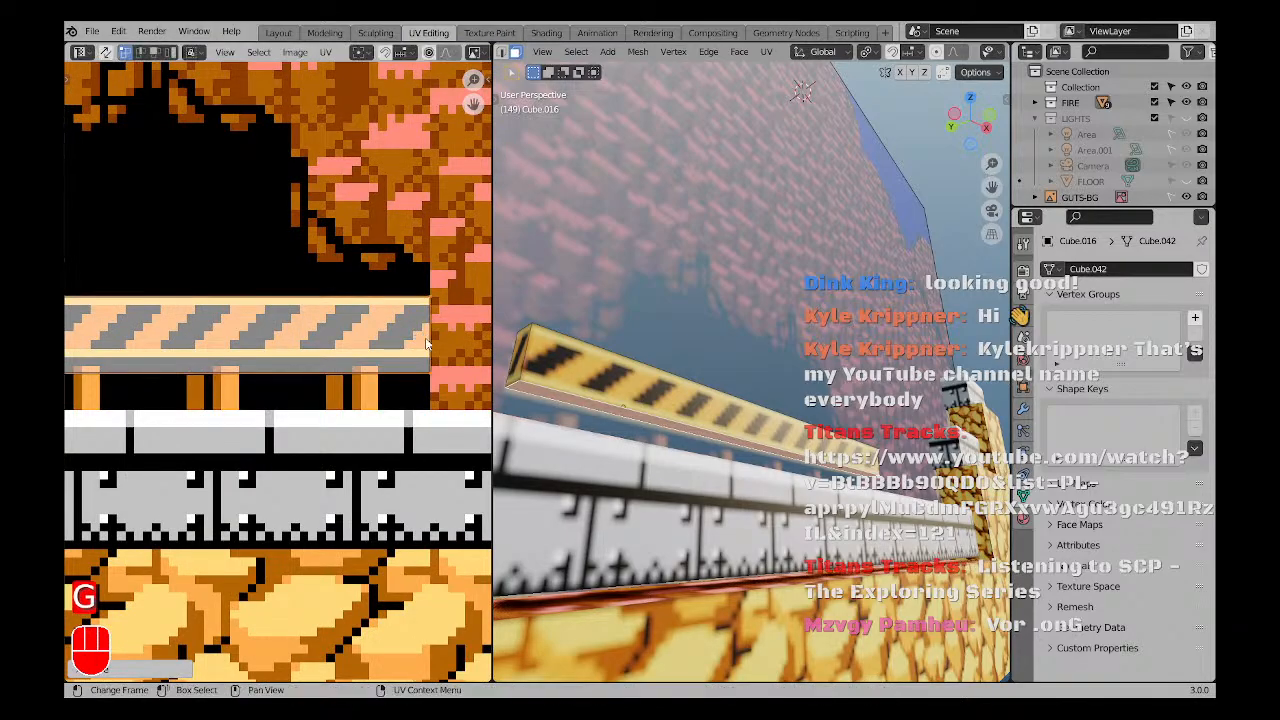
# Raise the underside face's lower UV edge along Y to the bottom of the striped band.
pyautogui.scroll(-6, 425, 337)
pyautogui.scroll(4, 297, 360)
pyautogui.scroll(-2, 297, 360)
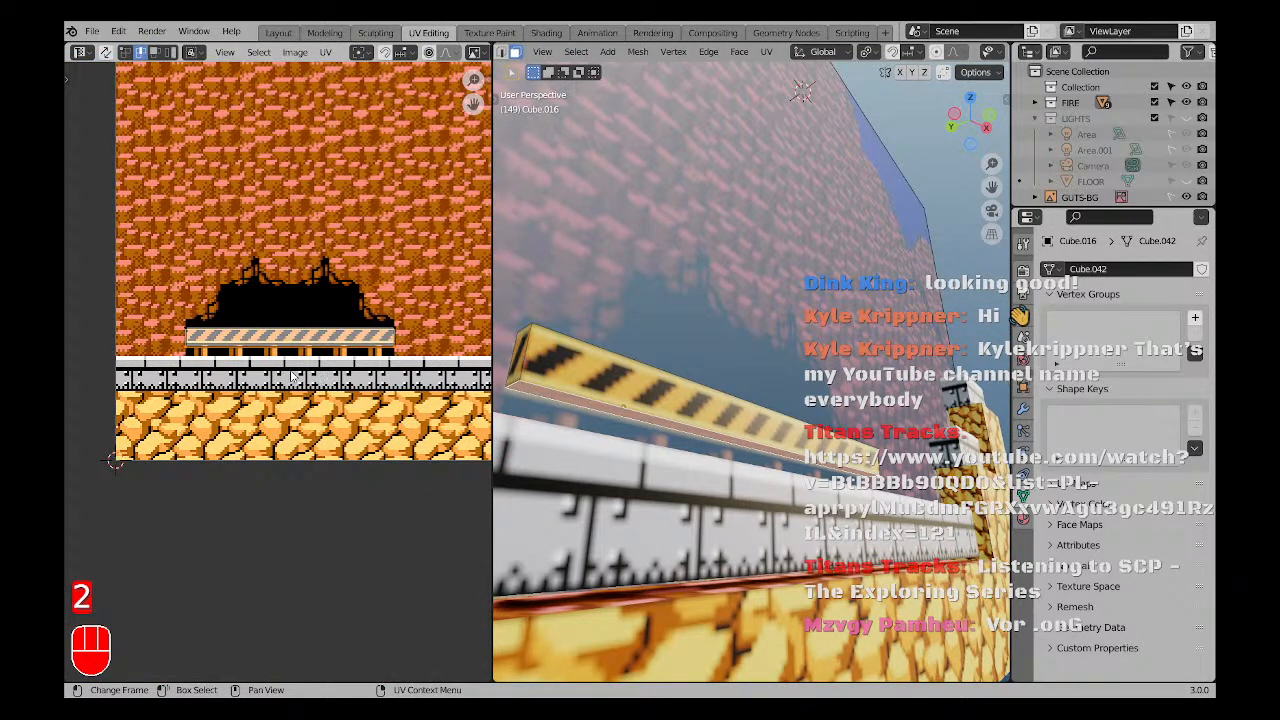
pyautogui.scroll(5, 293, 375)
pyautogui.press('g')
pyautogui.press('y')
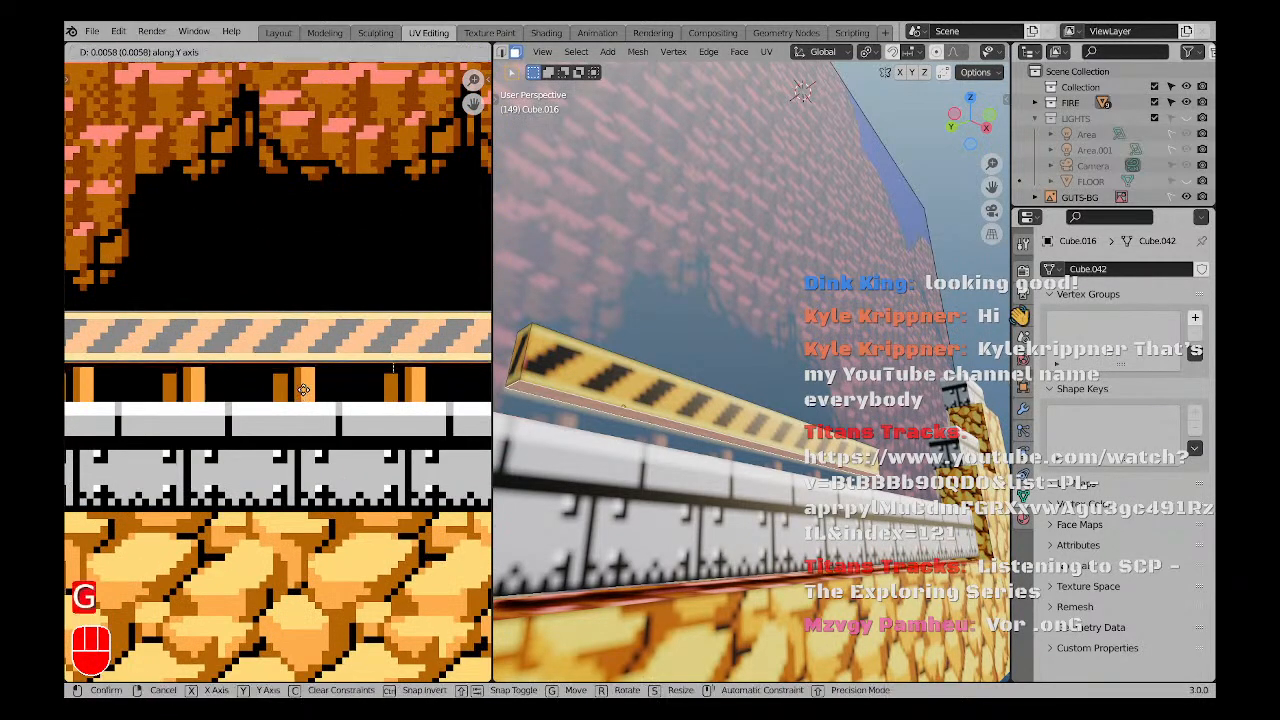
pyautogui.click(303, 389)
# Isolate the striped barrier in local view and select its back face.
pyautogui.moveTo(600, 360); pyautogui.dragTo(629, 342, button='middle')
pyautogui.press('/')
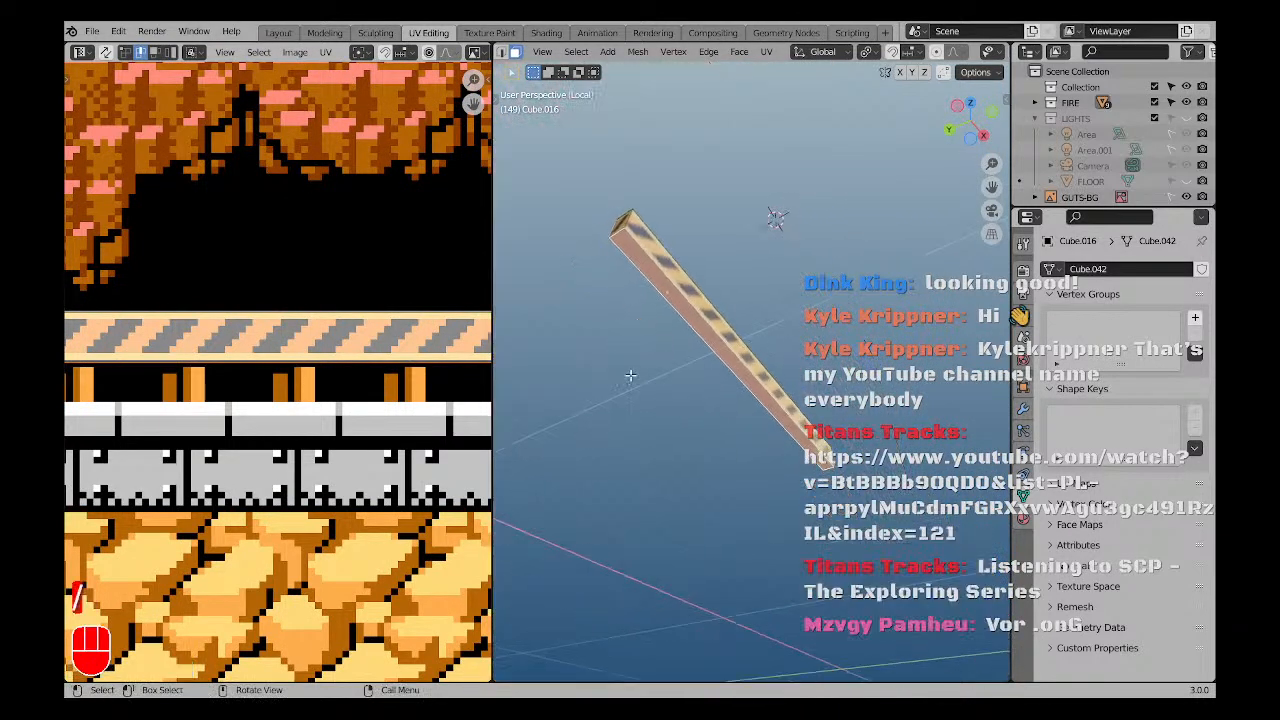
pyautogui.press('a')
pyautogui.press('a')
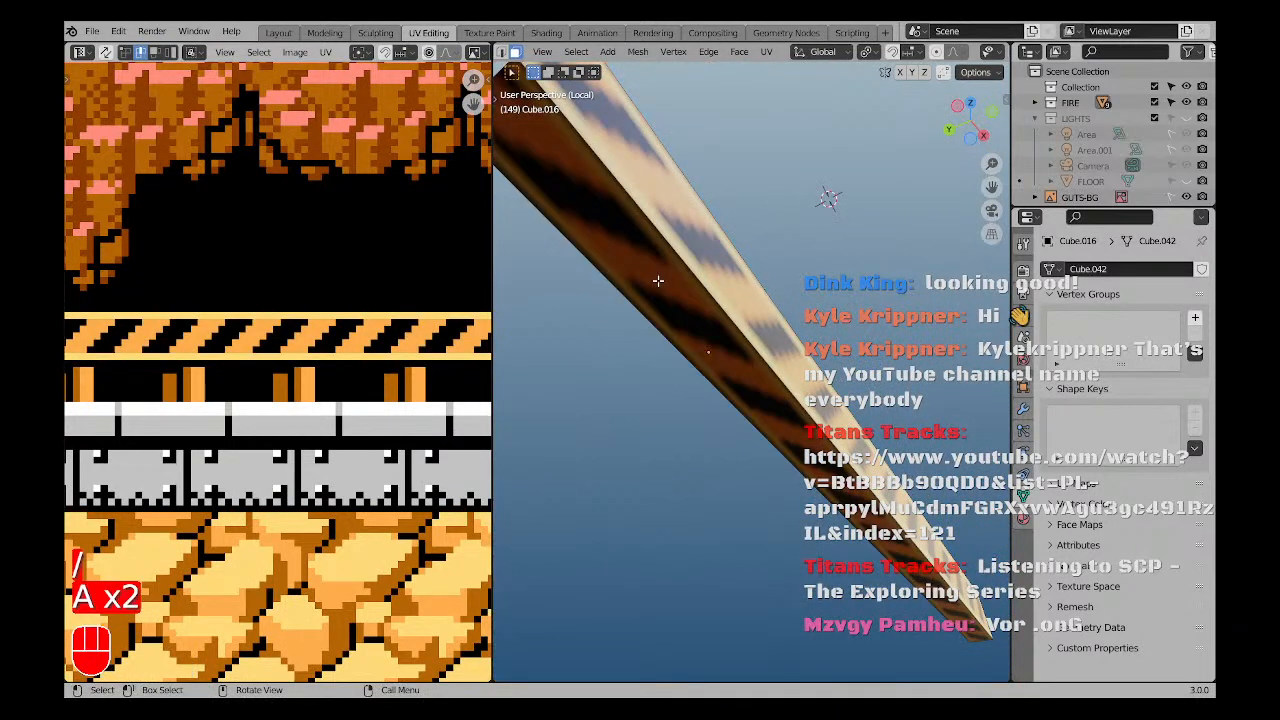
pyautogui.moveTo(720, 345); pyautogui.dragTo(726, 150, button='middle')
pyautogui.click(800, 345)
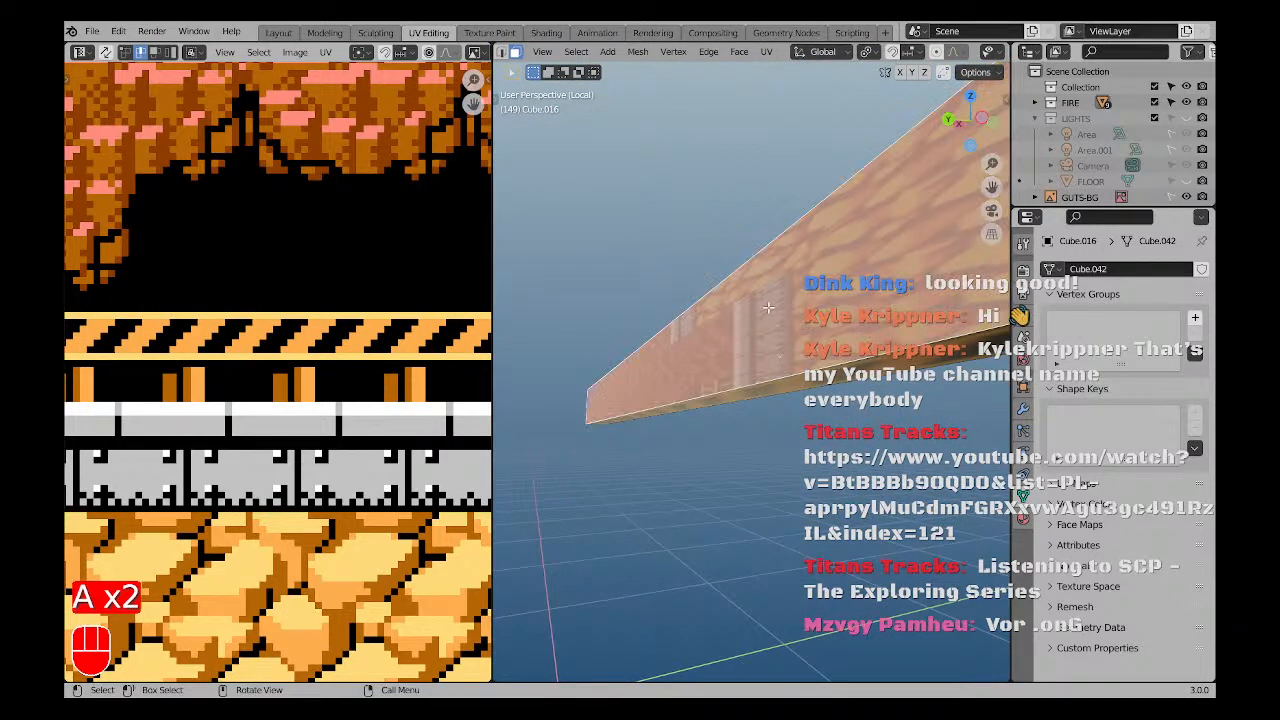
# Rotate the back face's UVs to lie horizontally and move their upper-left corner onto the striped band's left end.
pyautogui.scroll(-3, 780, 340)
pyautogui.scroll(-9, 329, 302)
pyautogui.press('a')
pyautogui.scroll(3, 370, 263)
pyautogui.scroll(-1, 370, 265)
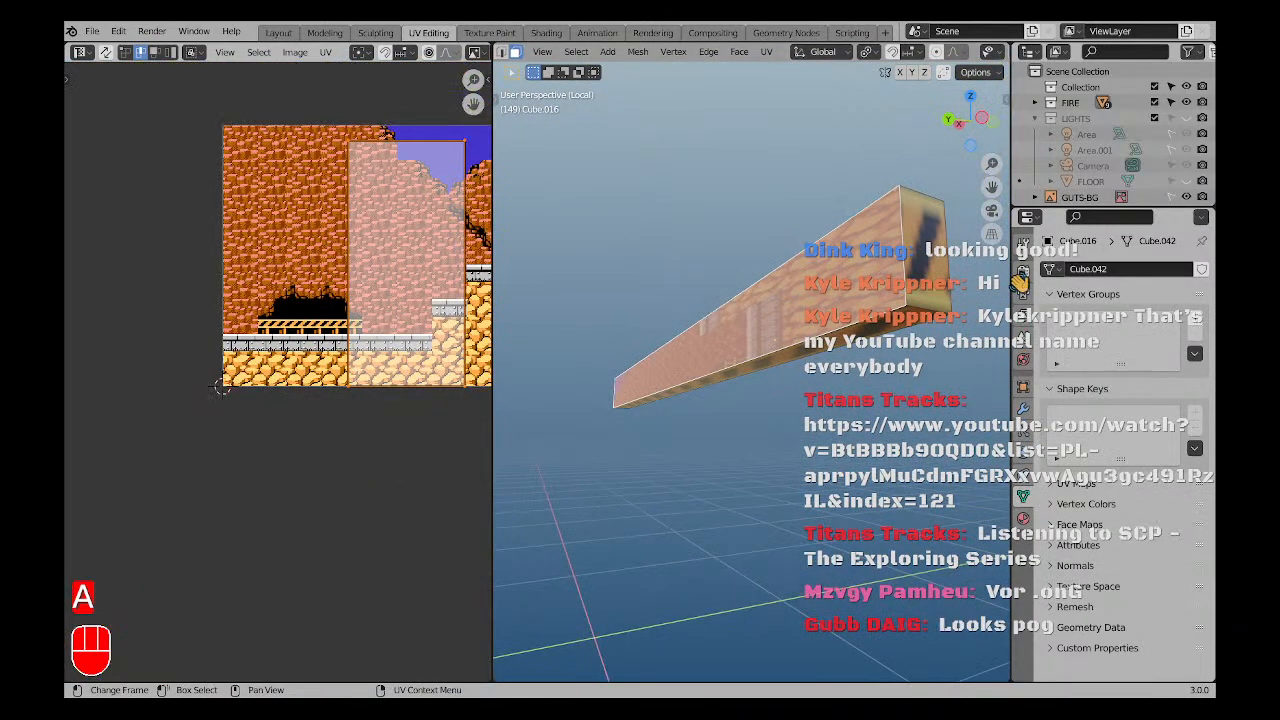
pyautogui.press('r')
pyautogui.click(381, 284)
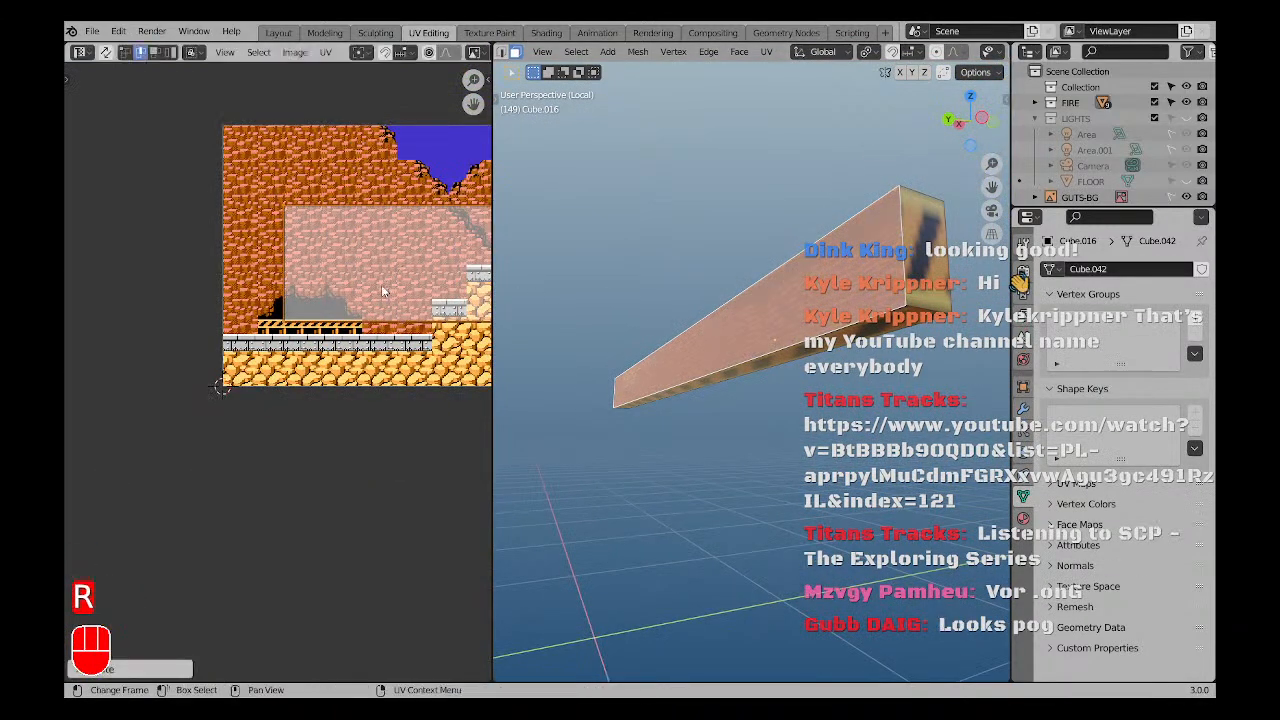
pyautogui.press('g')
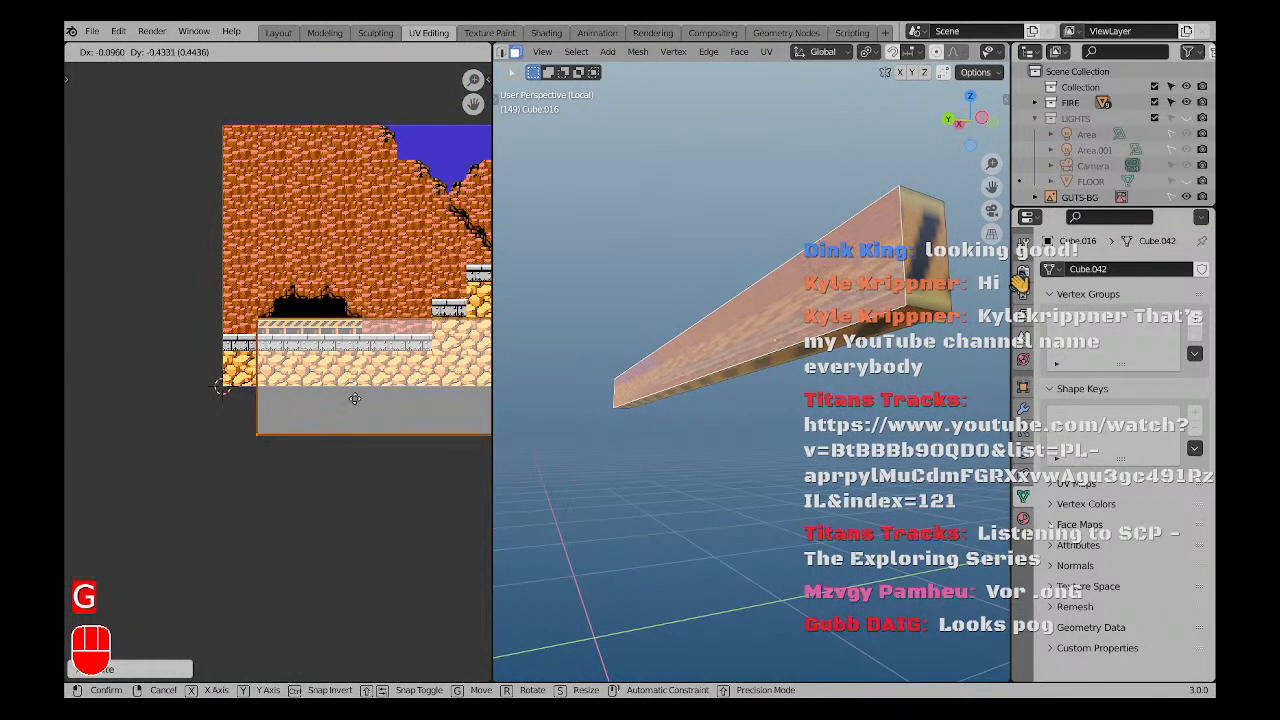
pyautogui.click(353, 396)
# Select the back face's lower UV edge and raise it along Y to the striped band's bottom.
pyautogui.scroll(-3, 370, 410)
pyautogui.moveTo(390, 438); pyautogui.dragTo(175, 341)
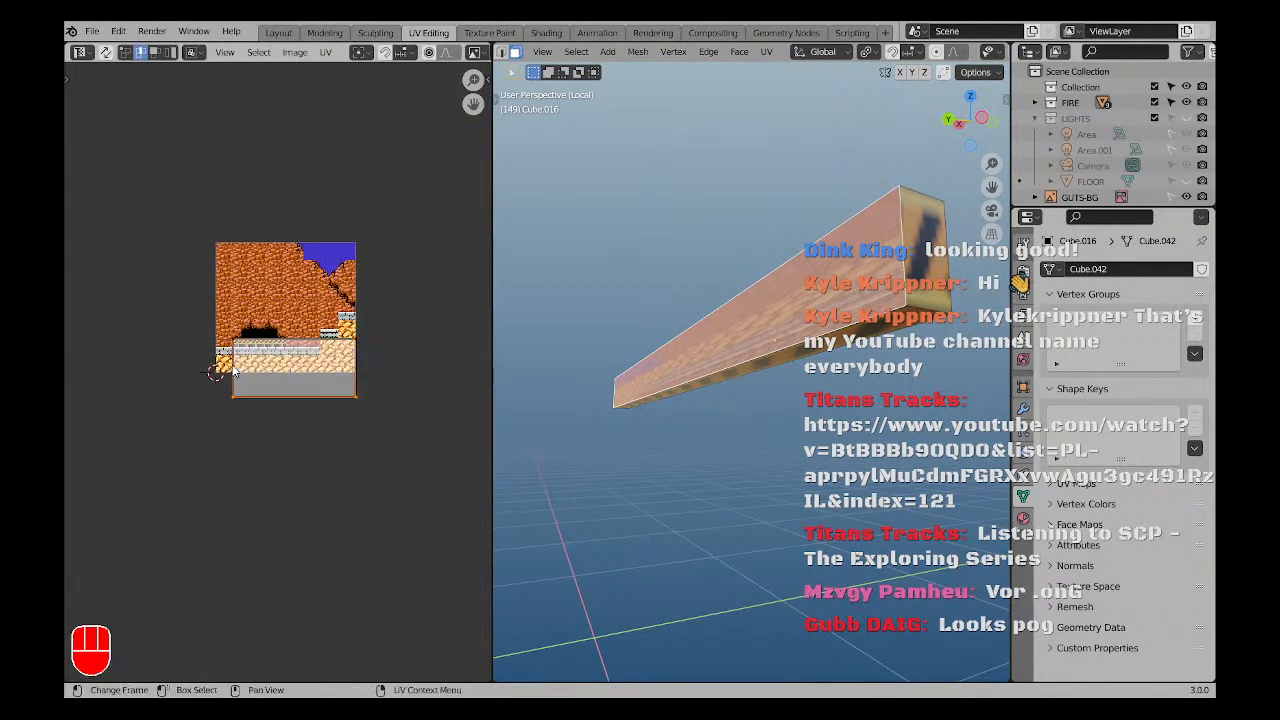
pyautogui.scroll(4, 230, 366)
pyautogui.press('g')
pyautogui.press('y')
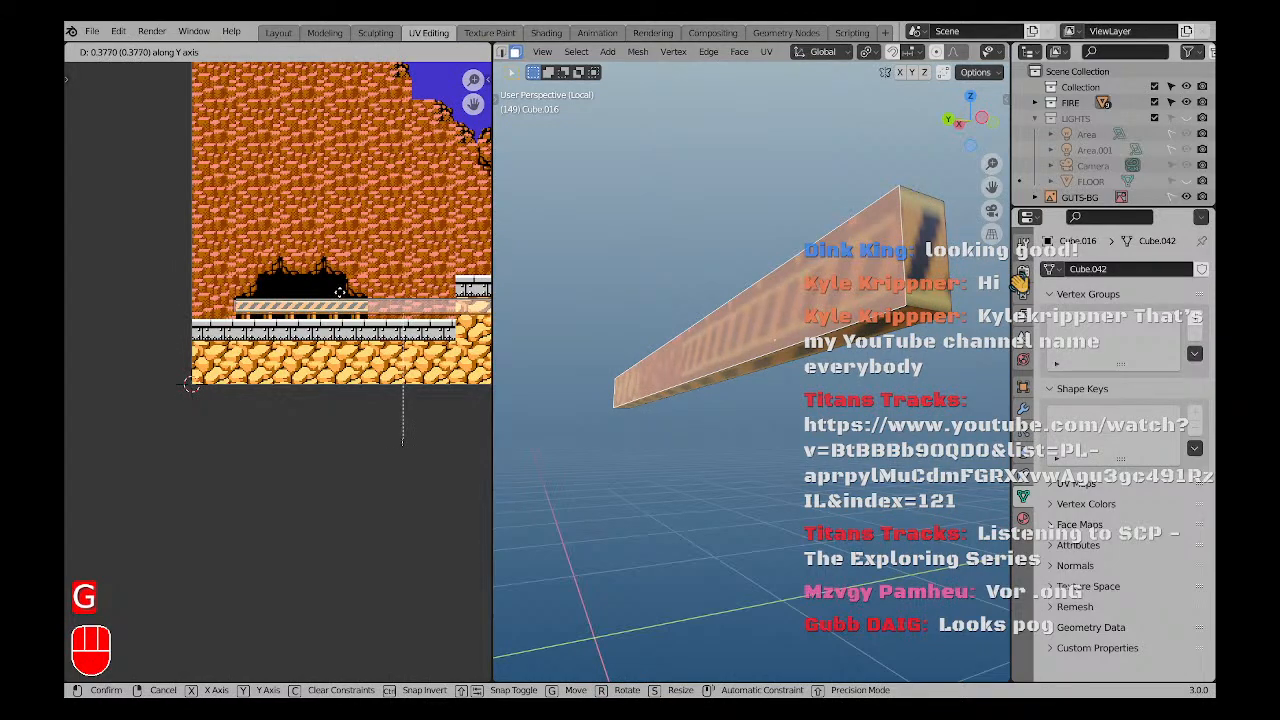
pyautogui.click(385, 300)
# Lower the back face's upper UV edge along Y to the top of the striped band.
pyautogui.scroll(2, 385, 298)
pyautogui.scroll(3, 260, 270)
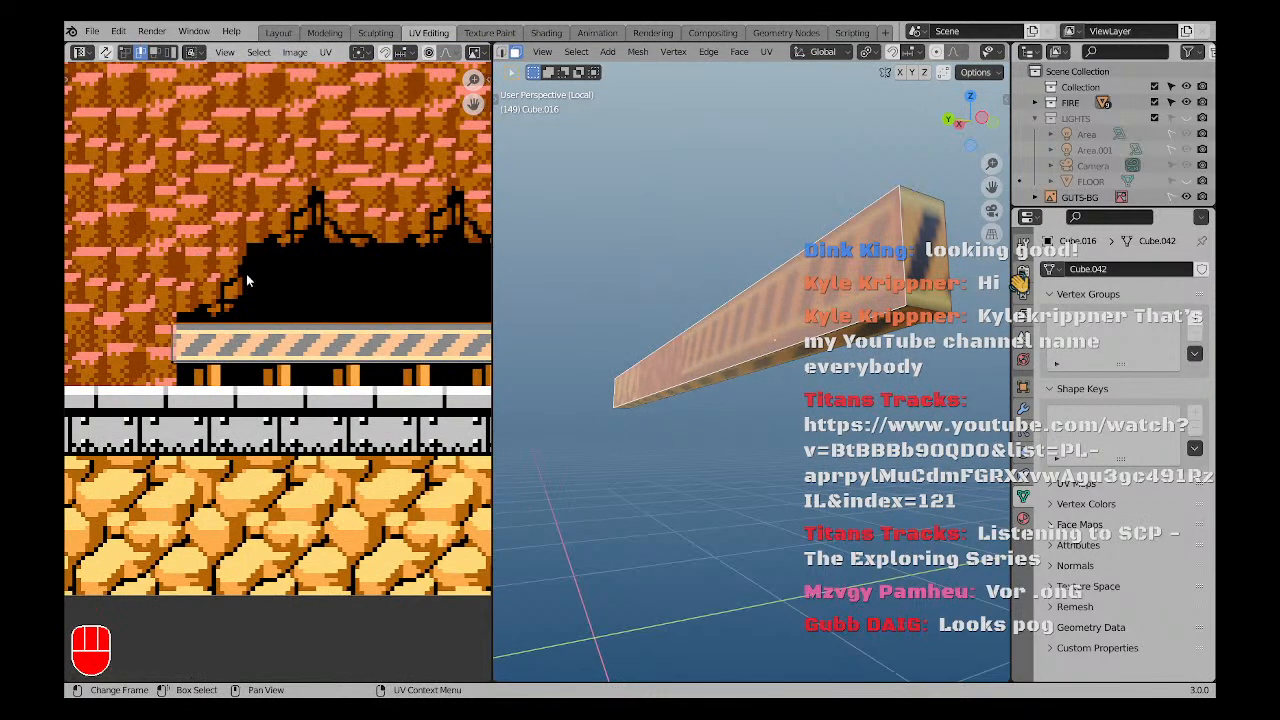
pyautogui.press('g')
pyautogui.press('y')
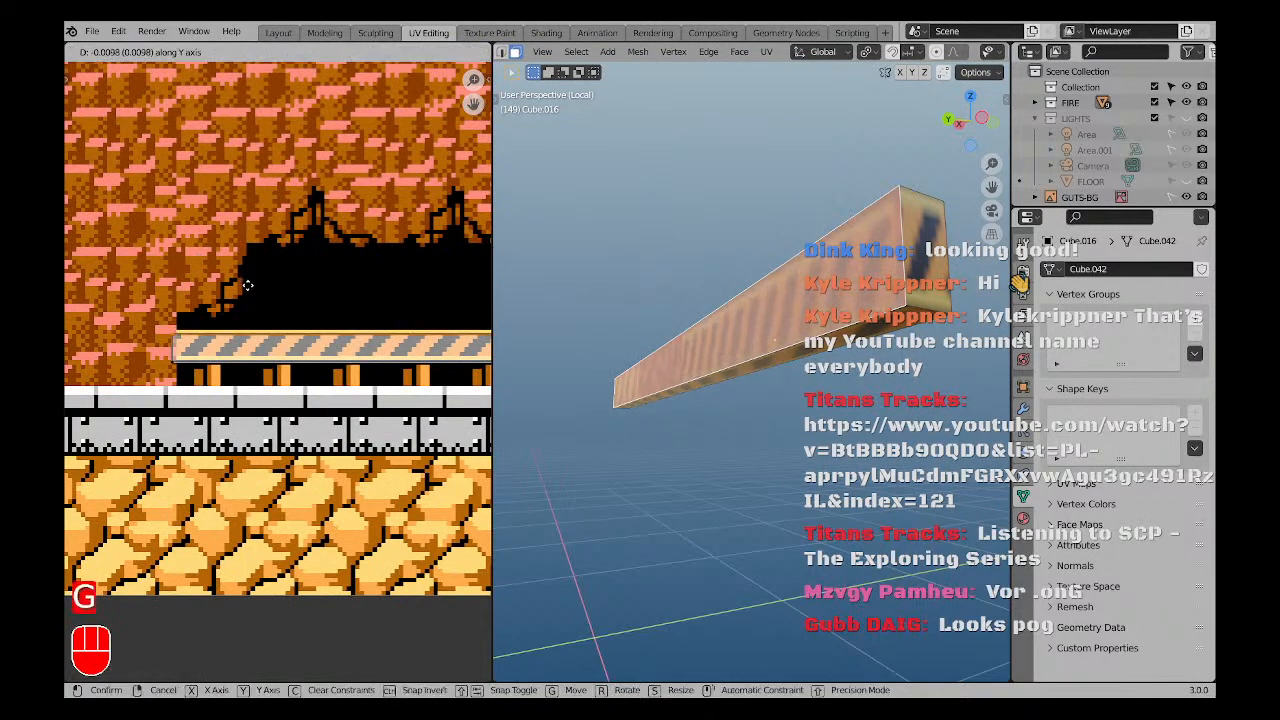
pyautogui.click(248, 286)
# Shift the back face's left UV edge along X onto the striped band's left end and fine-tune its position.
pyautogui.scroll(6, 170, 300)
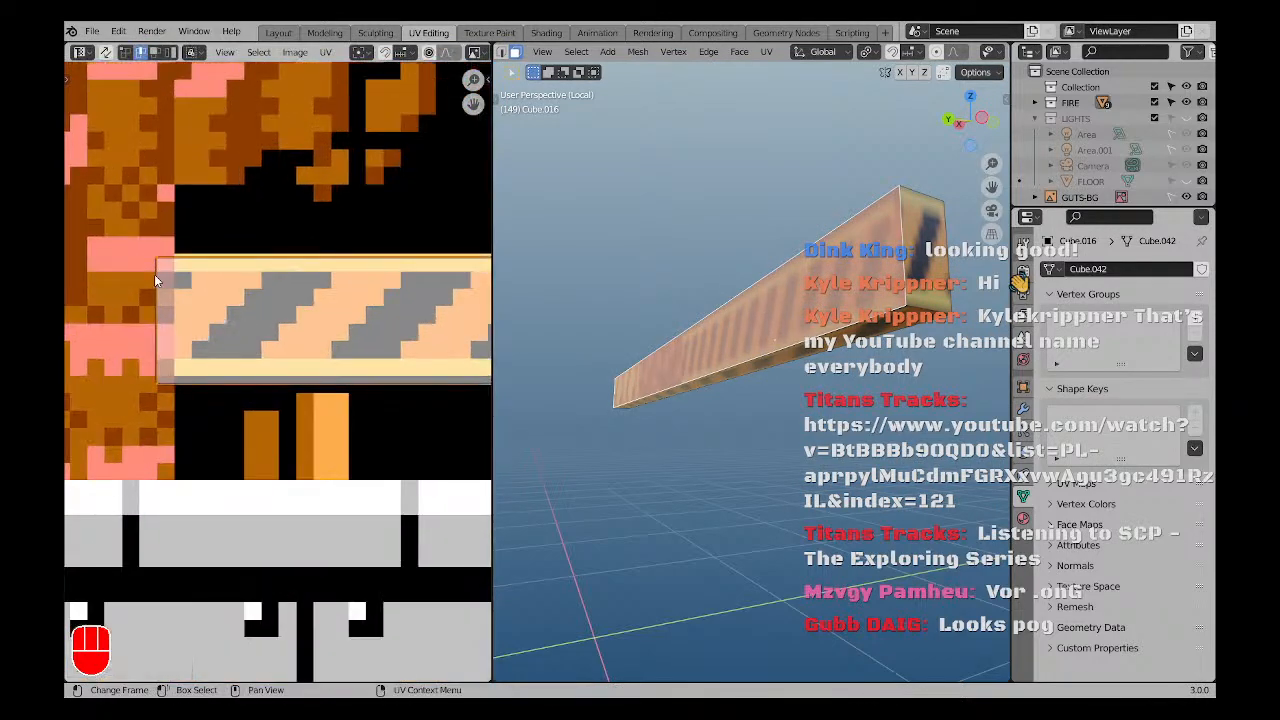
pyautogui.press('g')
pyautogui.press('x')
pyautogui.click(225, 328)
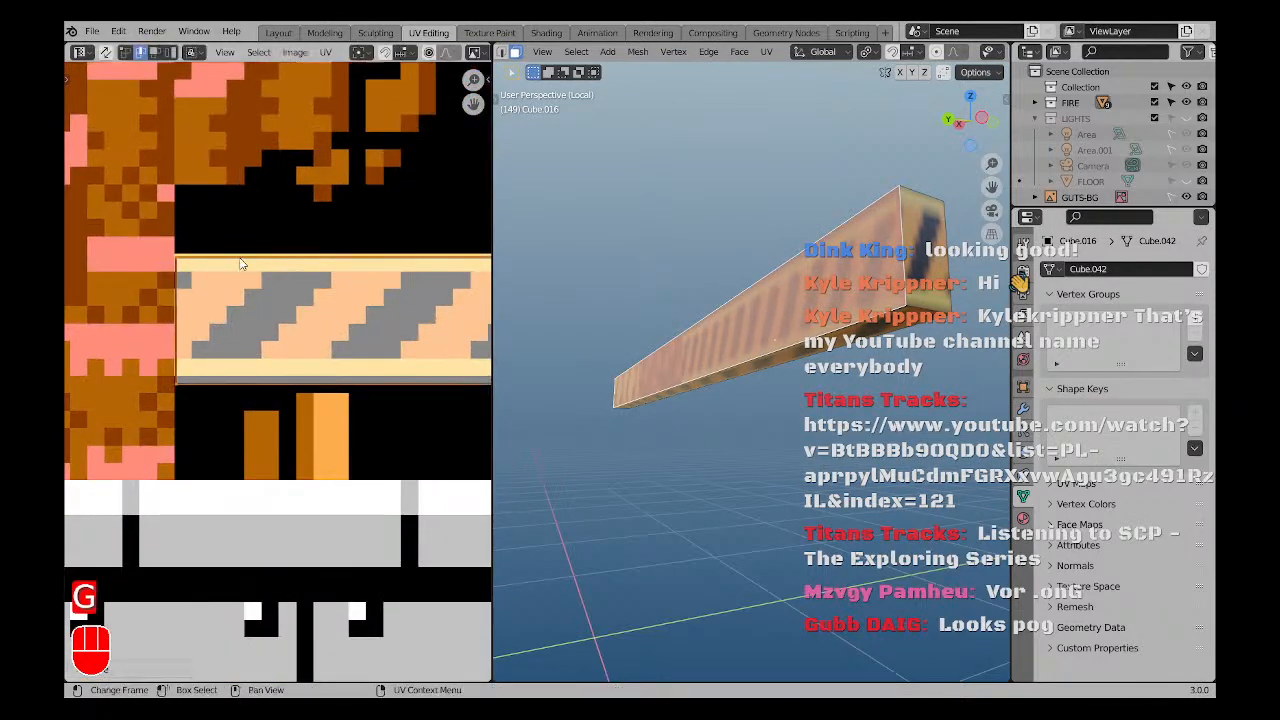
pyautogui.press('g')
pyautogui.click(226, 307)
pyautogui.scroll(-2, 240, 315)
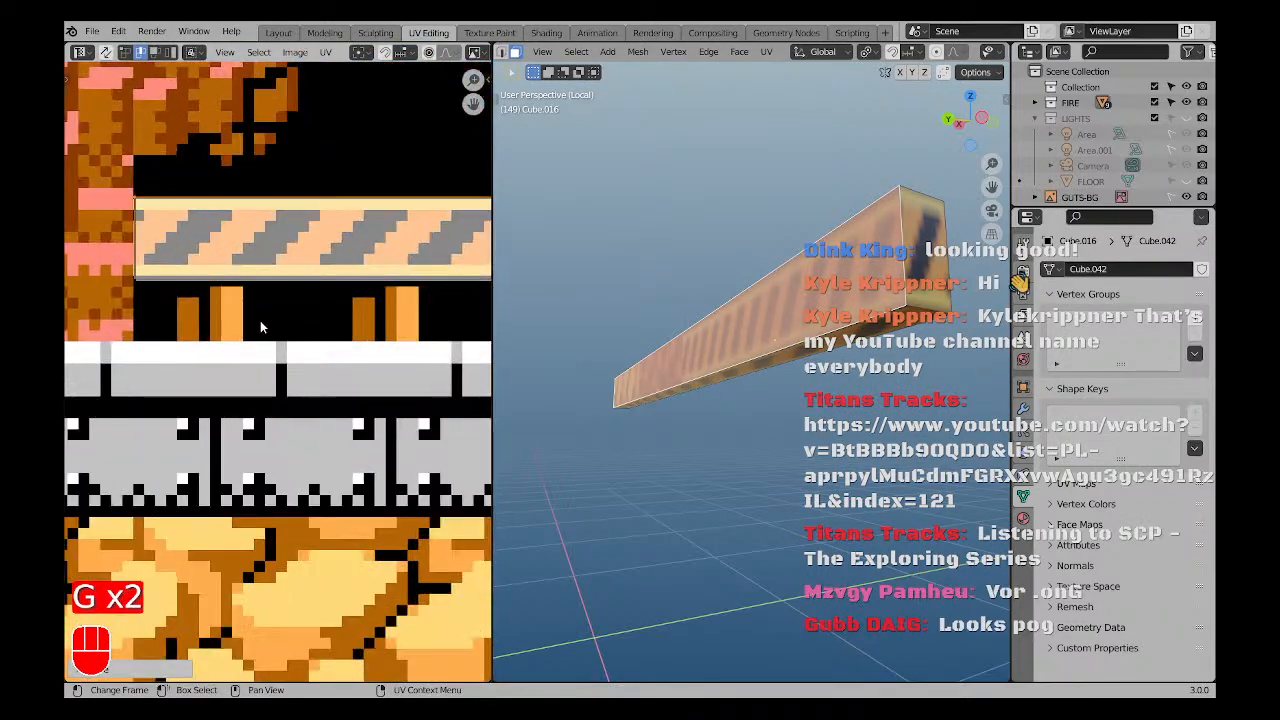
pyautogui.press('g')
pyautogui.press('x')
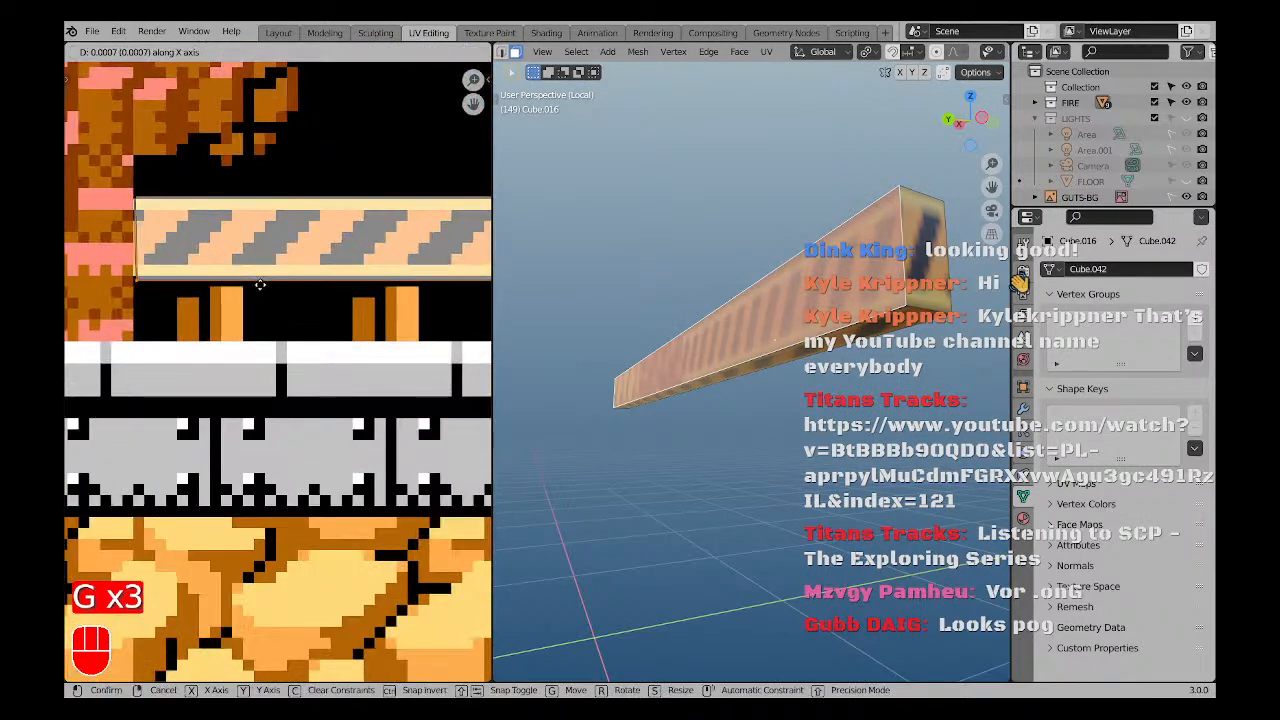
pyautogui.click(259, 285)
# Bring the back face's right UV edge inward along X to the right end of the striped band.
pyautogui.scroll(-4, 235, 298)
pyautogui.press('g')
pyautogui.press('x')
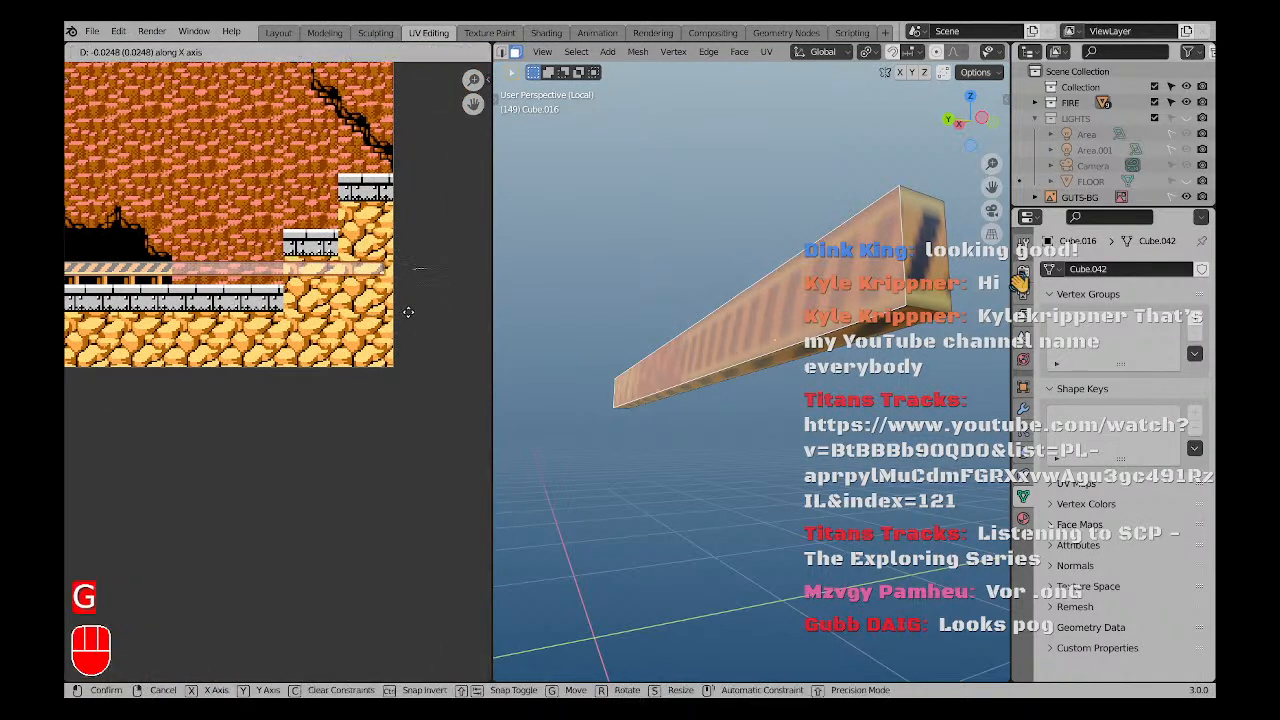
pyautogui.click(208, 316)
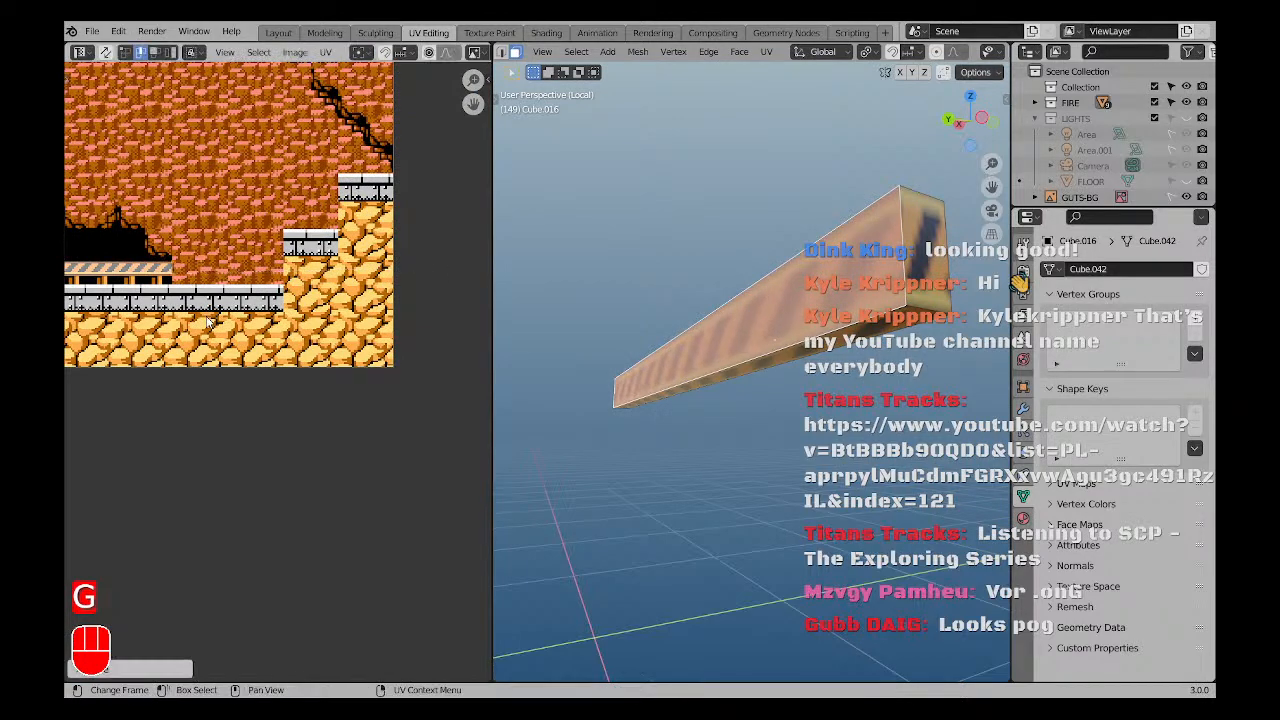
# Leave local view with everything deselected, showing the whole stage again, and save the file.
pyautogui.press('a')
pyautogui.press('a')
pyautogui.moveTo(690, 372); pyautogui.dragTo(745, 362, button='middle')
pyautogui.press('/')
pyautogui.press('a')
pyautogui.press('a')
pyautogui.scroll(5, 765, 353)
pyautogui.scroll(-5, 765, 353)
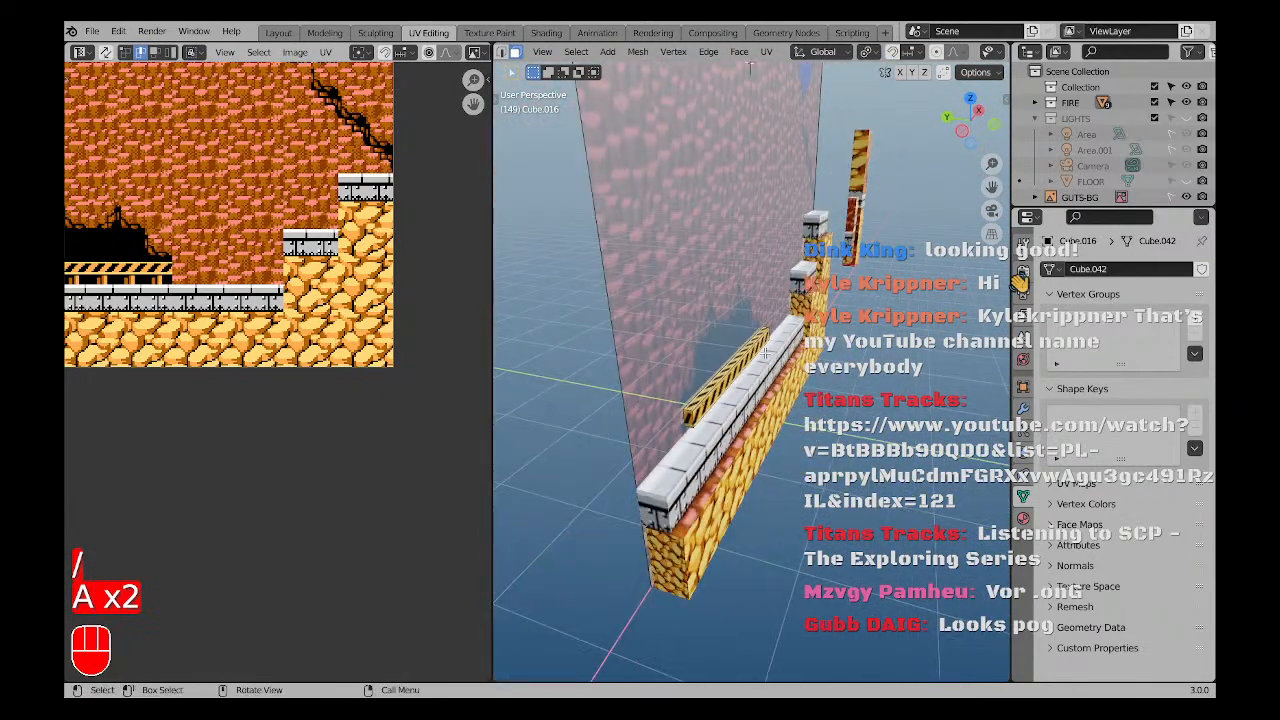
pyautogui.moveTo(669, 373); pyautogui.dragTo(637, 404, button='middle')
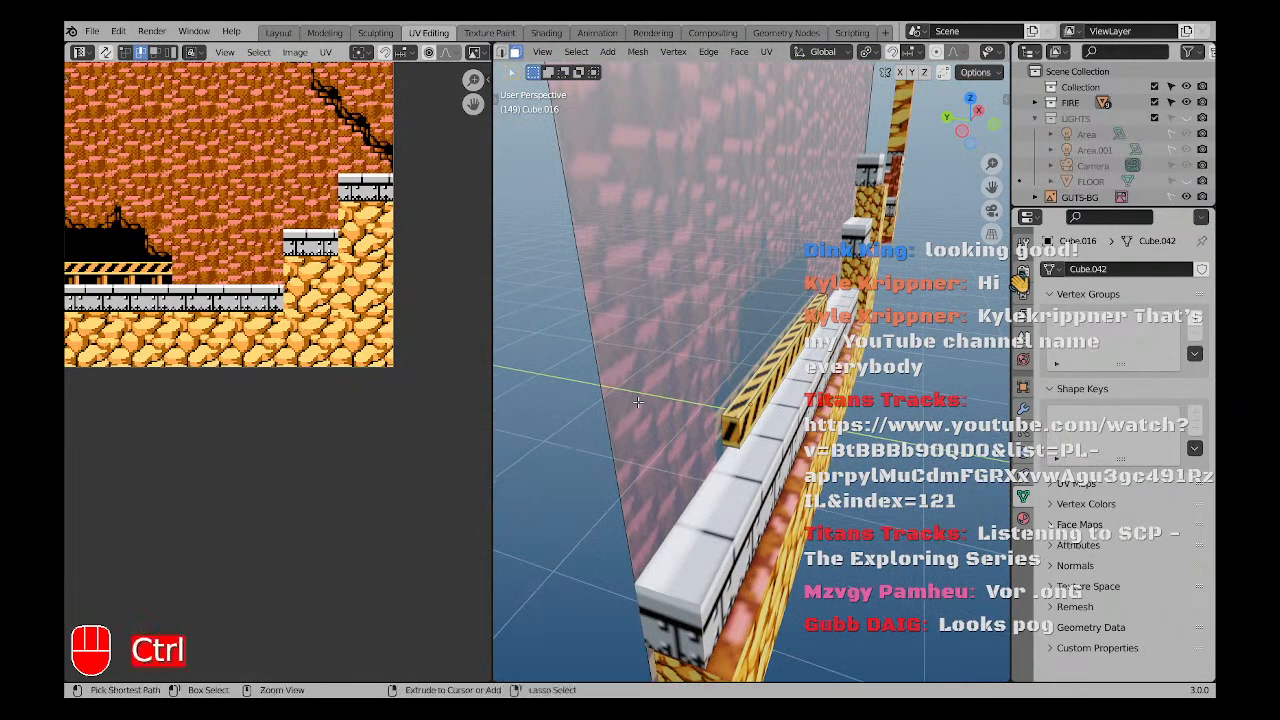
pyautogui.hotkey('ctrl', 's')
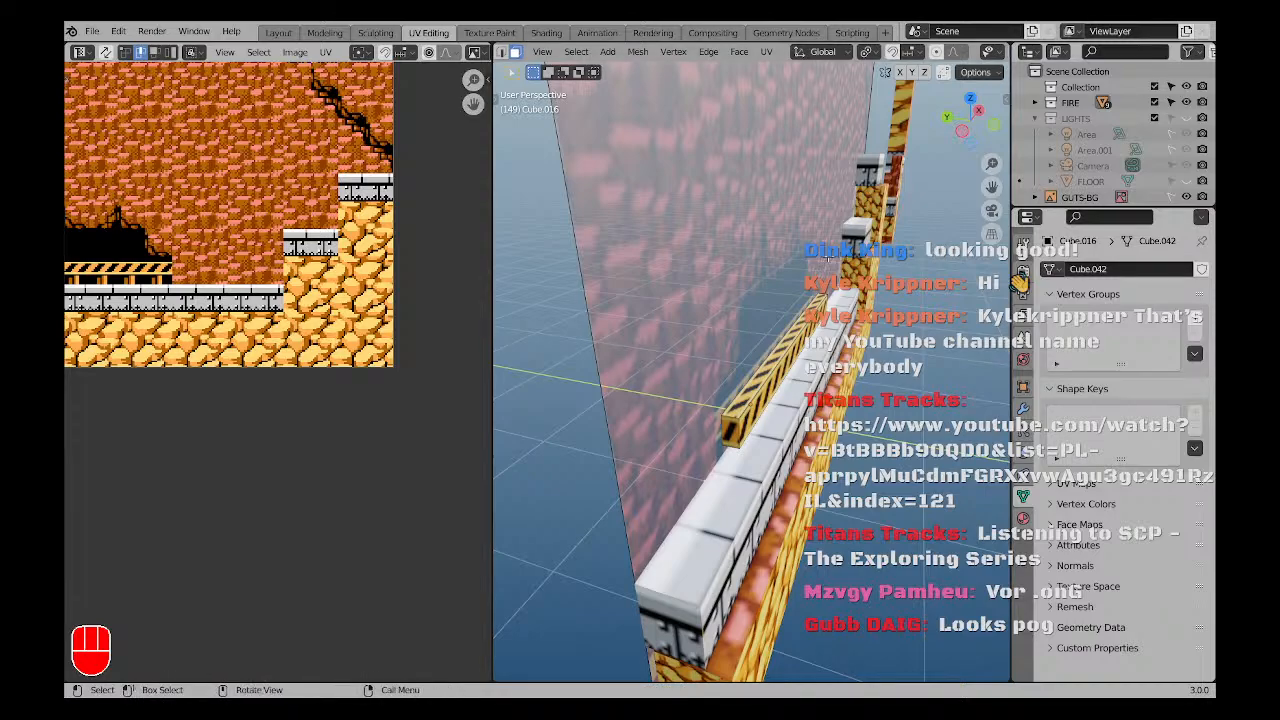
# Inspect the striped barrier and the support posts pictured beneath it from several angles.
pyautogui.moveTo(709, 370); pyautogui.dragTo(690, 434, button='middle')
pyautogui.scroll(4, 690, 435)
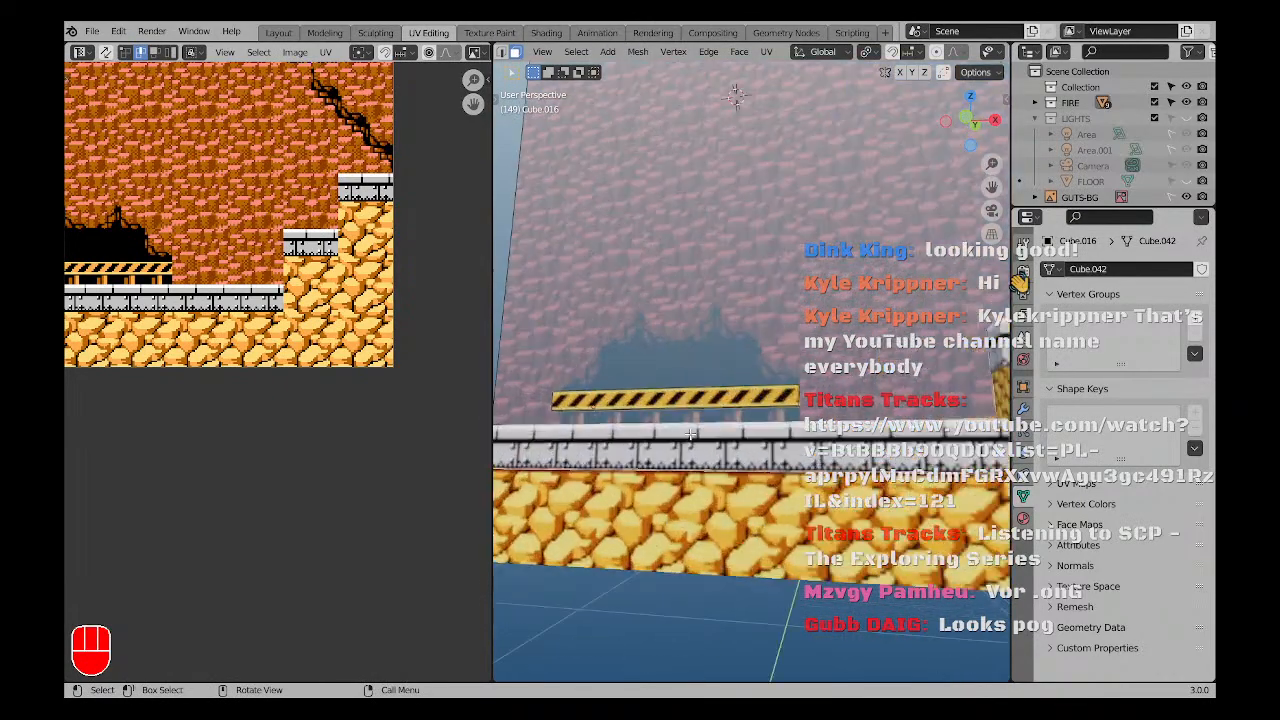
pyautogui.press('KP_Multiply')
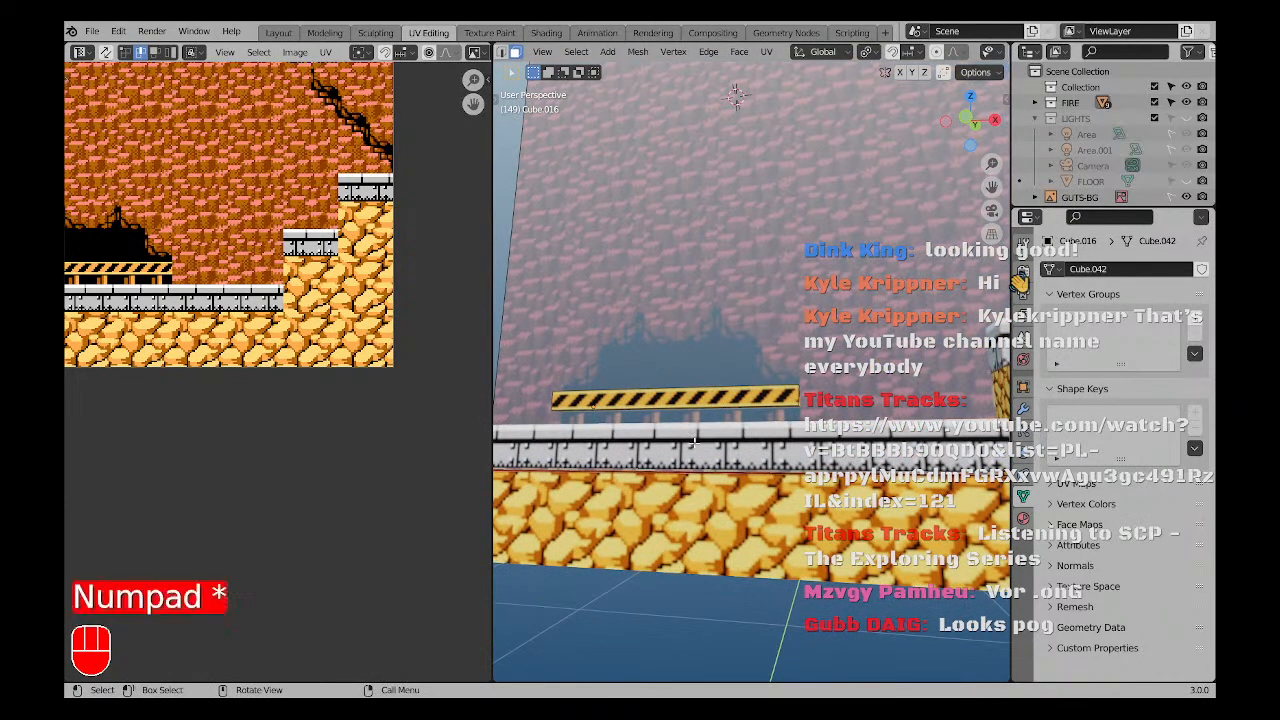
pyautogui.moveTo(651, 436); pyautogui.dragTo(622, 450, button='middle')
pyautogui.scroll(-4, 700, 447)
pyautogui.moveTo(865, 432); pyautogui.dragTo(900, 388, button='middle')
pyautogui.scroll(-4, 825, 440)
pyautogui.scroll(4, 900, 388)
pyautogui.keyDown('shift'); pyautogui.moveTo(600, 392); pyautogui.dragTo(674, 444, button='middle'); pyautogui.keyUp('shift')
pyautogui.scroll(5, 674, 444)
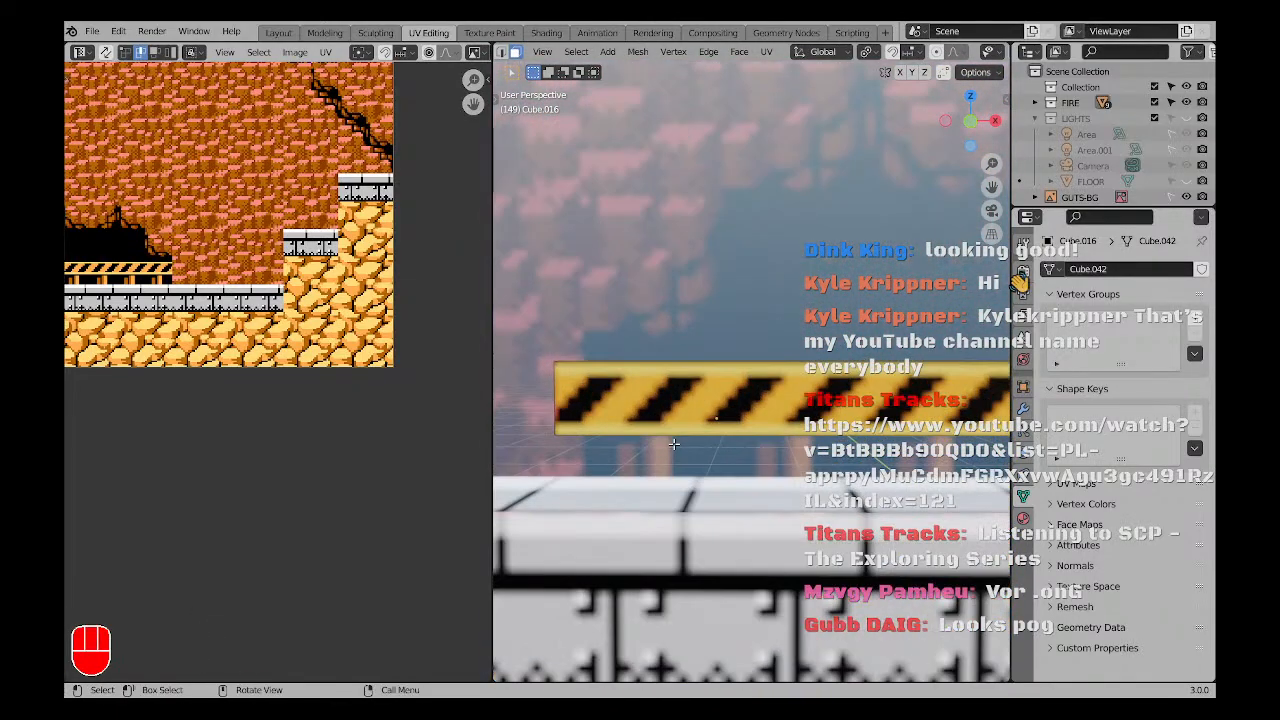
# Set the 3D cursor on the lighter support post beneath the striped barrier's left end in front view.
pyautogui.press('KP_1')
pyautogui.scroll(3, 655, 430)
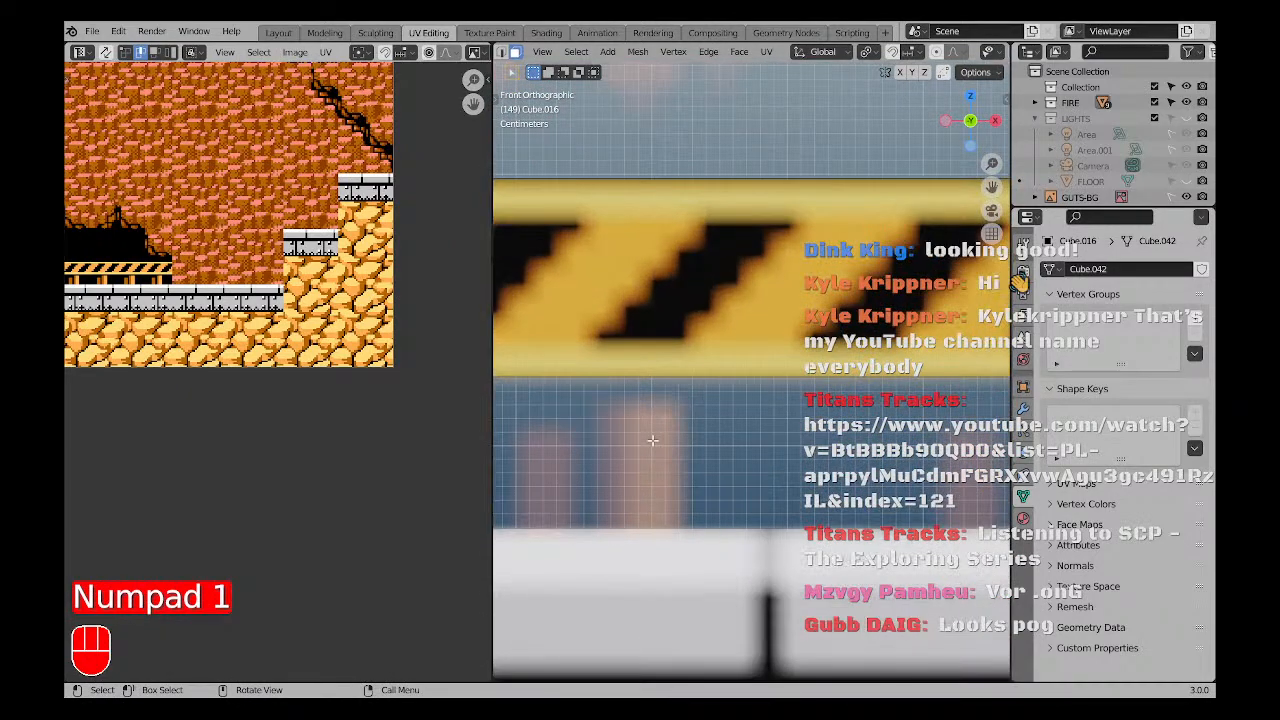
pyautogui.keyDown('shift'); pyautogui.moveTo(651, 424); pyautogui.dragTo(691, 424, button='middle'); pyautogui.keyUp('shift')
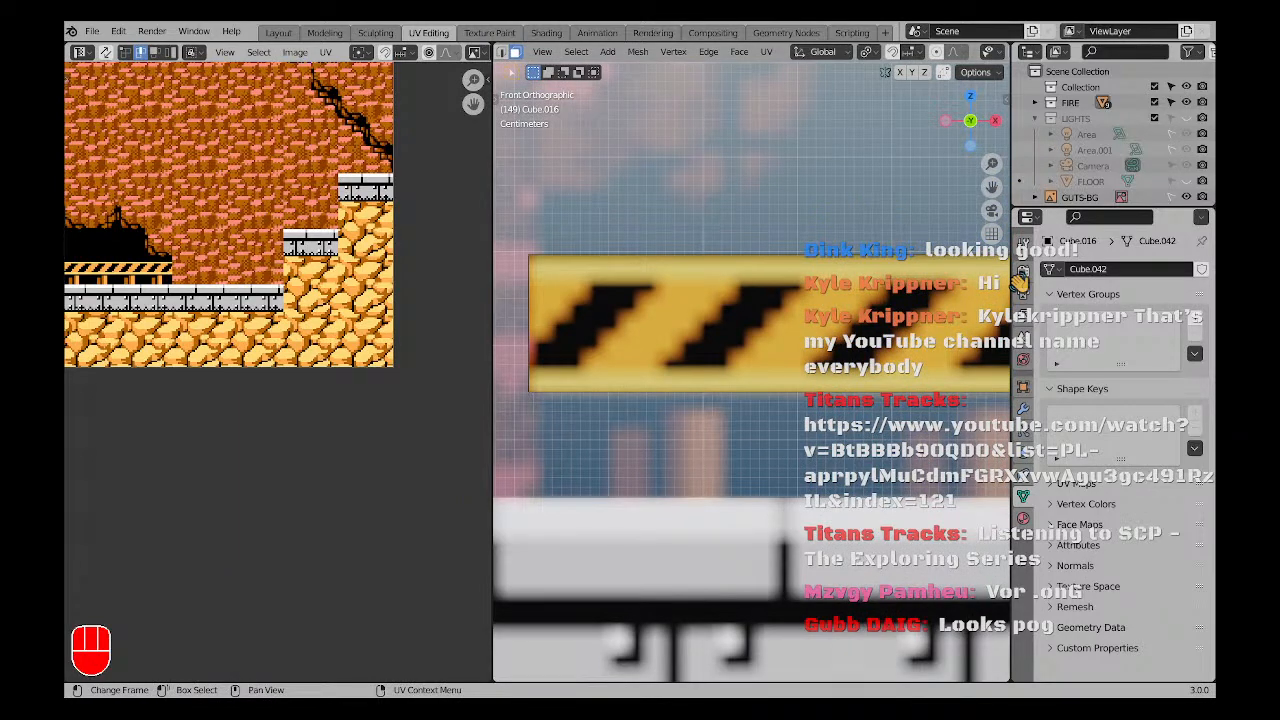
pyautogui.scroll(-4, 654, 453)
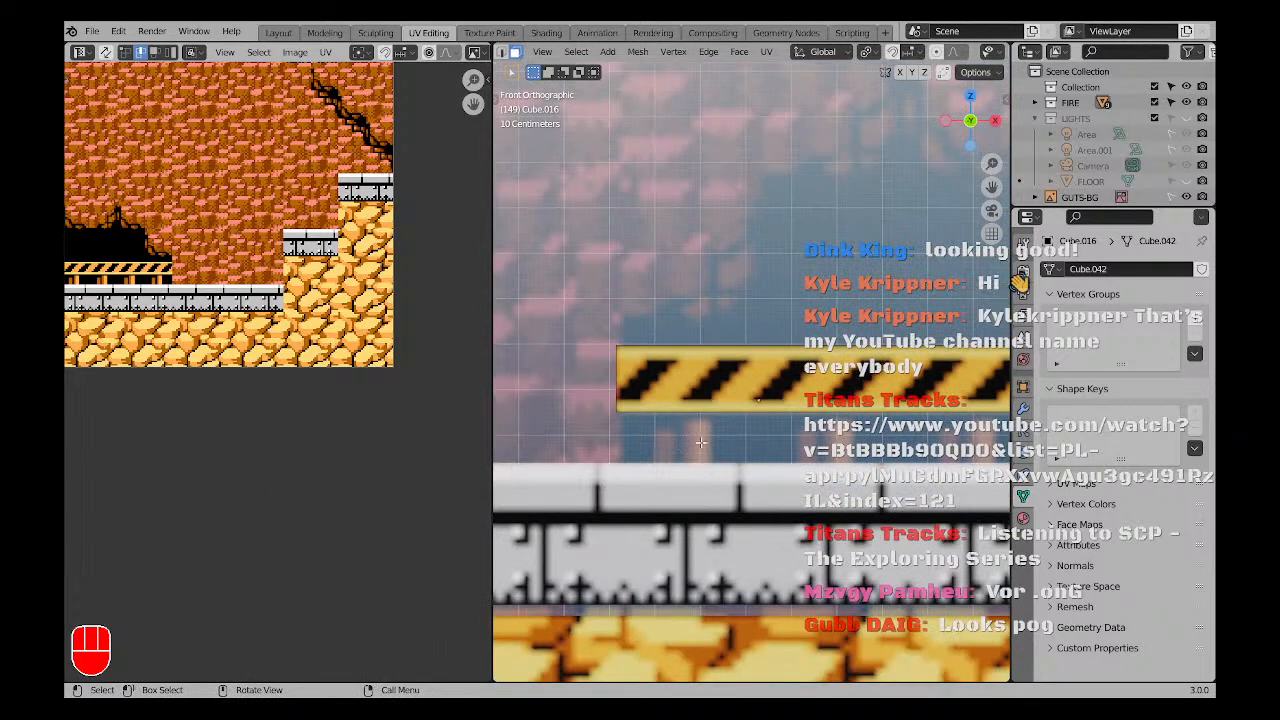
pyautogui.scroll(6, 696, 436)
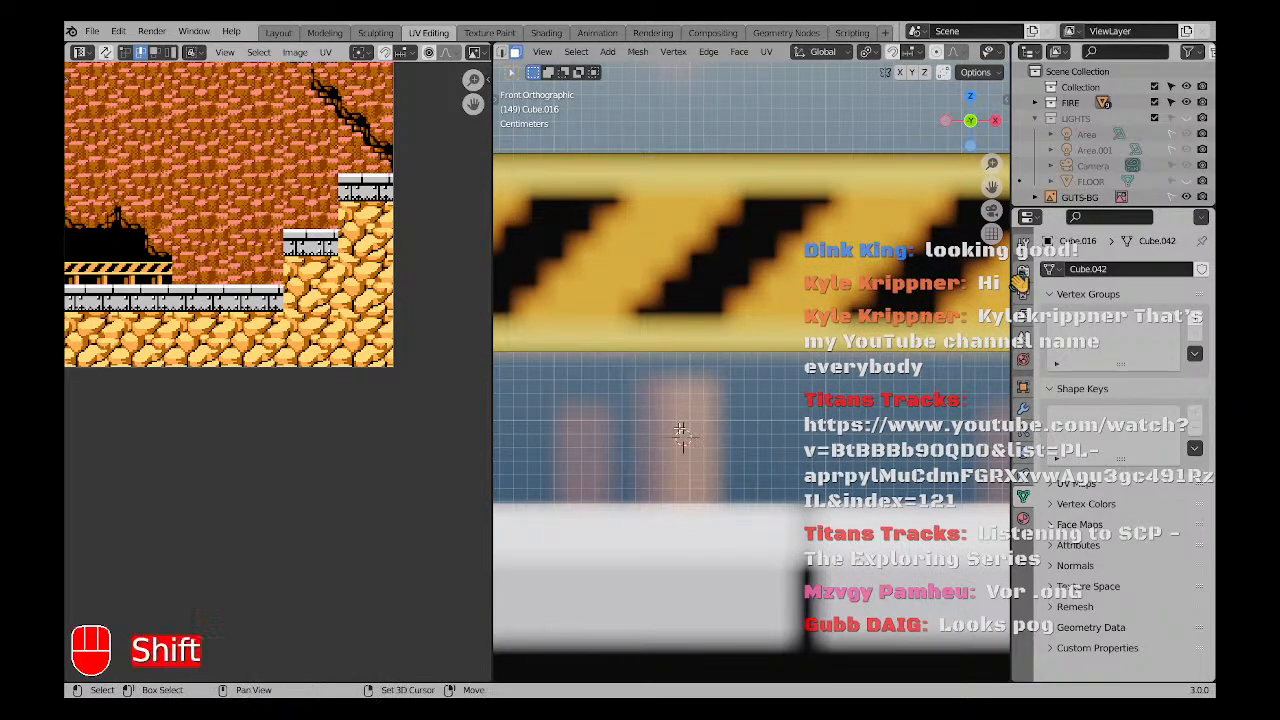
pyautogui.scroll(-3, 680, 432)
pyautogui.hotkey('shift', 'a')
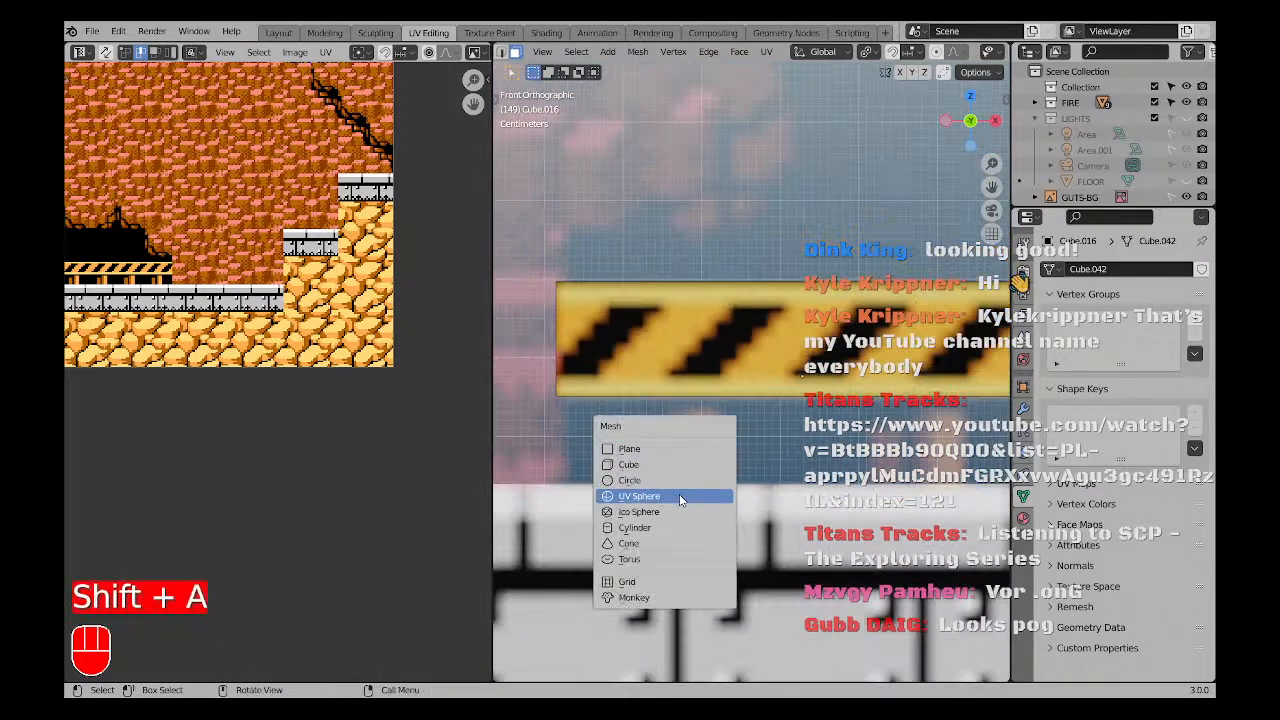
pyautogui.click(667, 524)
pyautogui.scroll(-3, 720, 415)
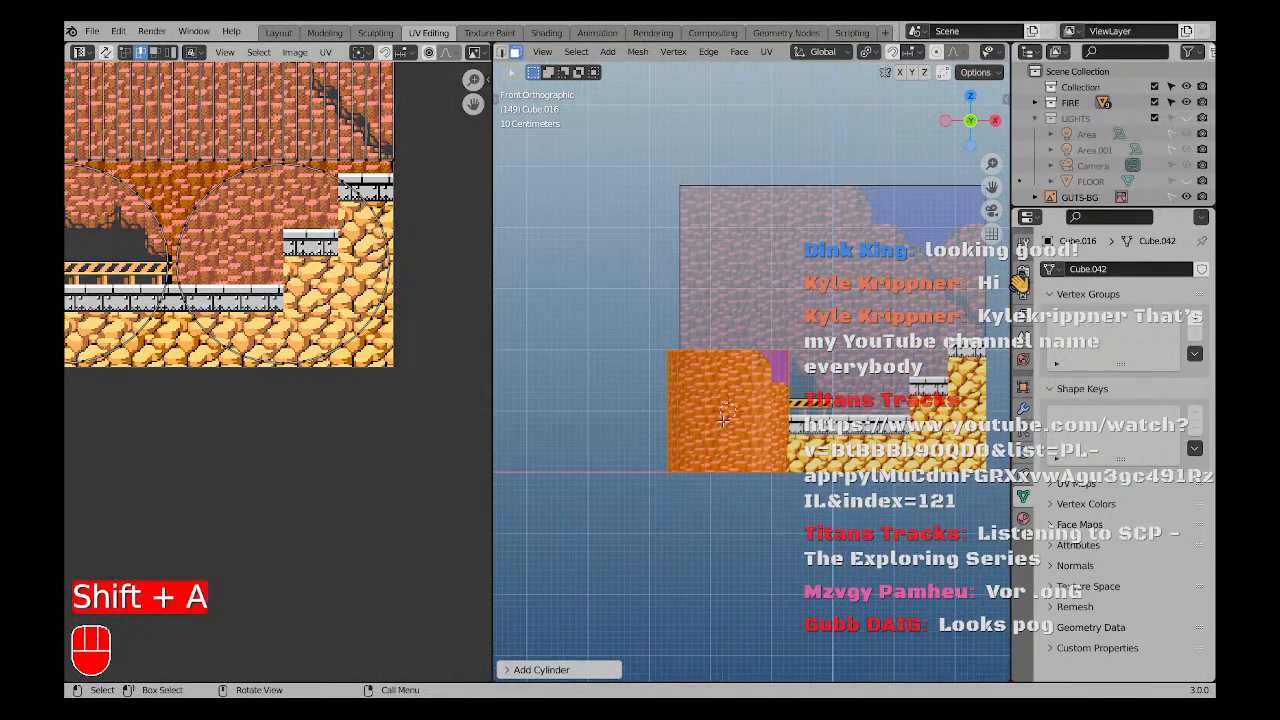
pyautogui.moveTo(723, 420); pyautogui.dragTo(758, 433, button='middle')
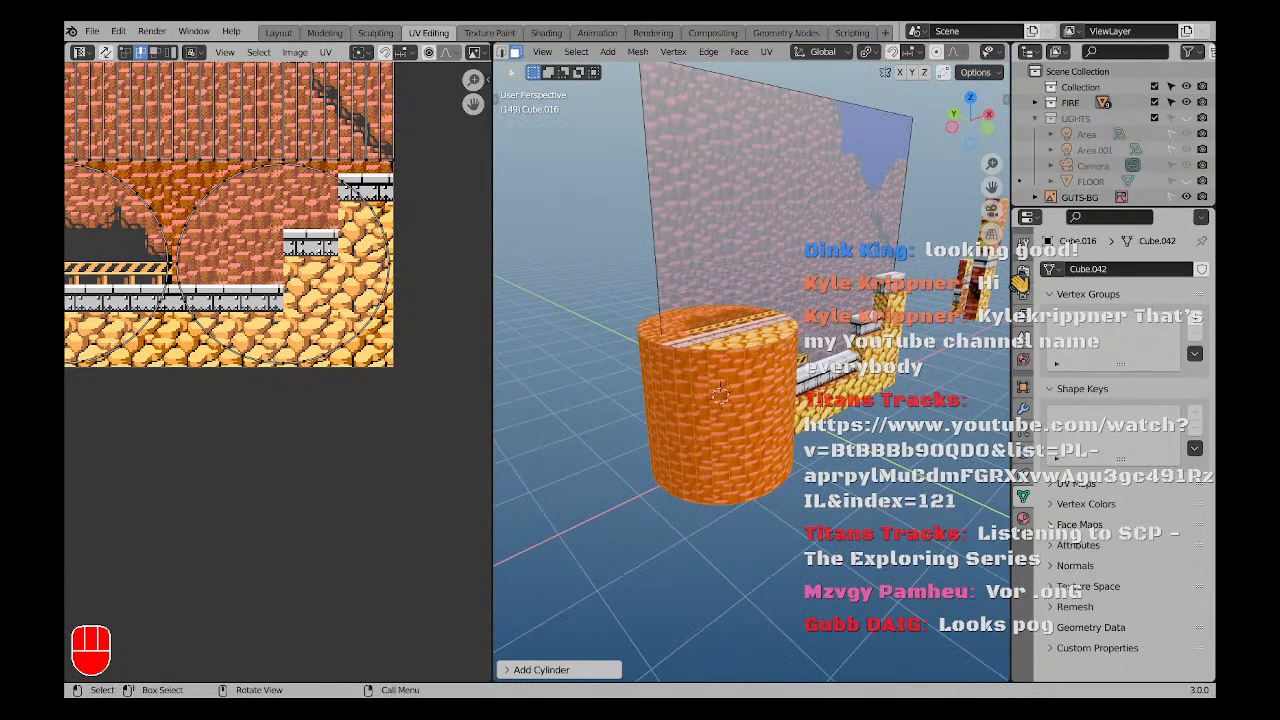
pyautogui.hotkey('ctrl', 'z')
pyautogui.scroll(3, 720, 395)
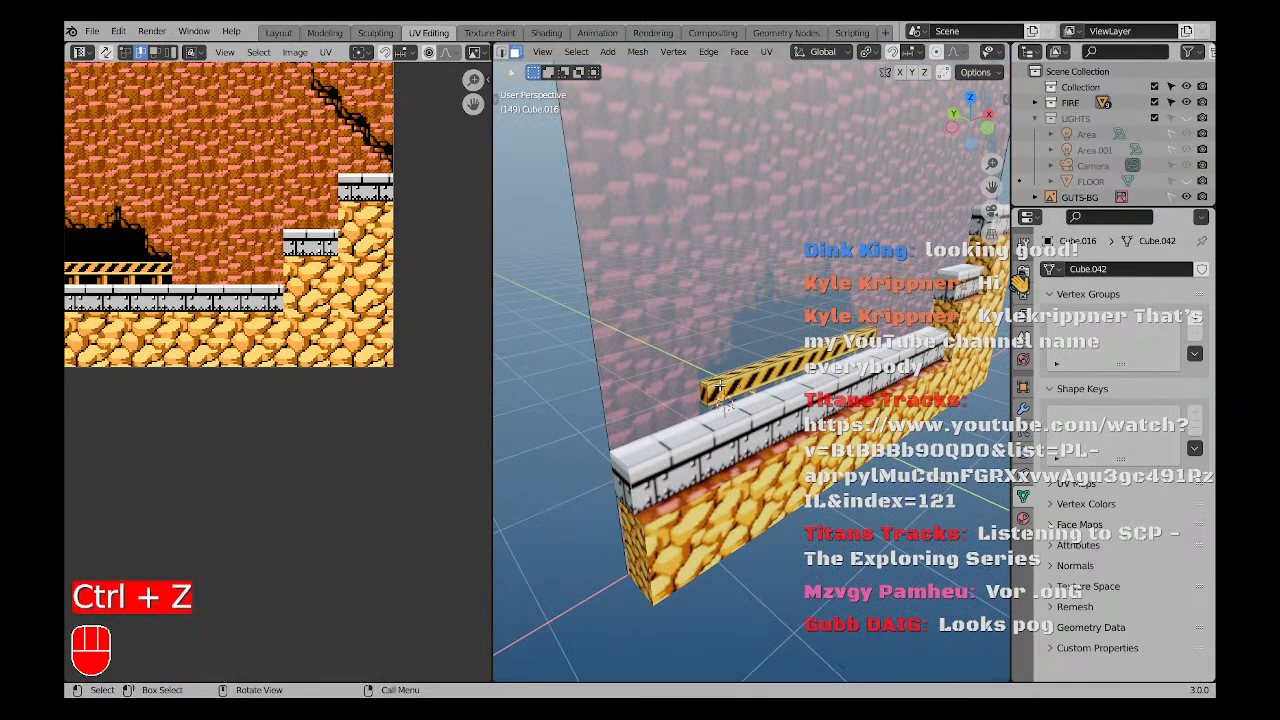
# Return to Object Mode, deselect everything, and add a mesh cylinder as a separate object at the 3D cursor.
pyautogui.press('Tab')
pyautogui.press('a')
pyautogui.press('a')
pyautogui.scroll(3, 728, 400)
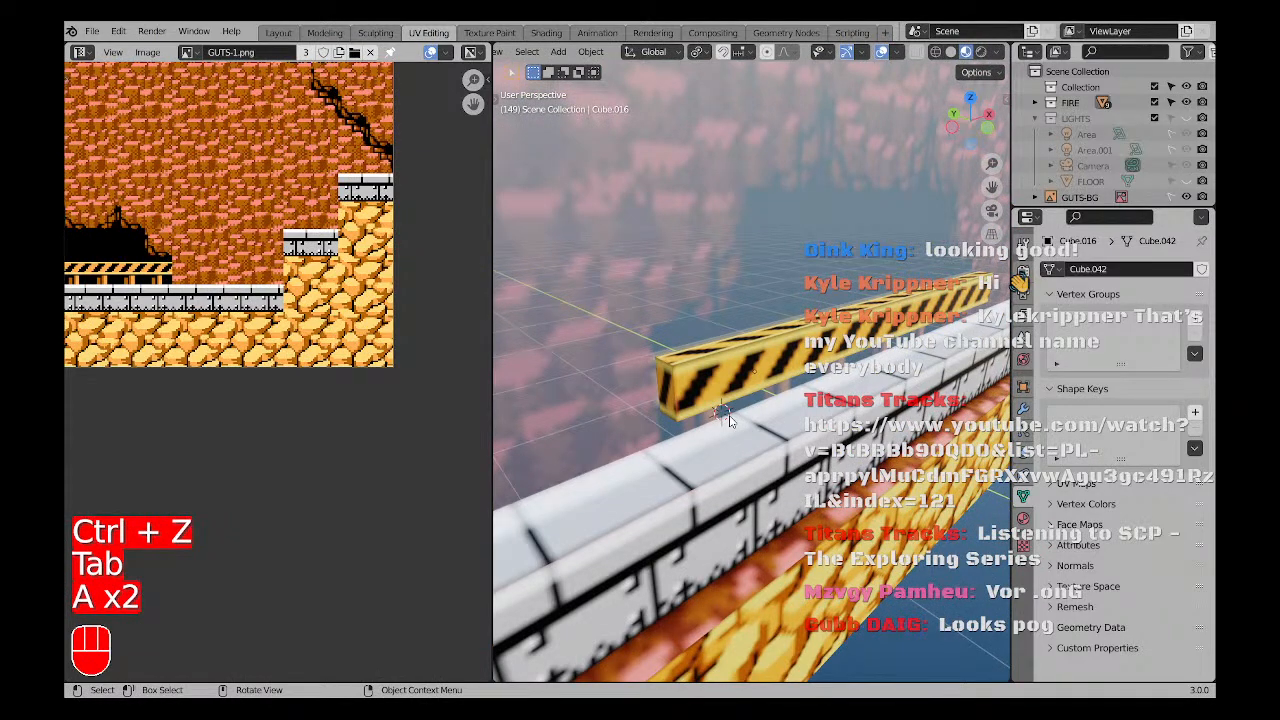
pyautogui.press('KP_1')
pyautogui.scroll(3, 729, 415)
pyautogui.hotkey('shift', 'a')
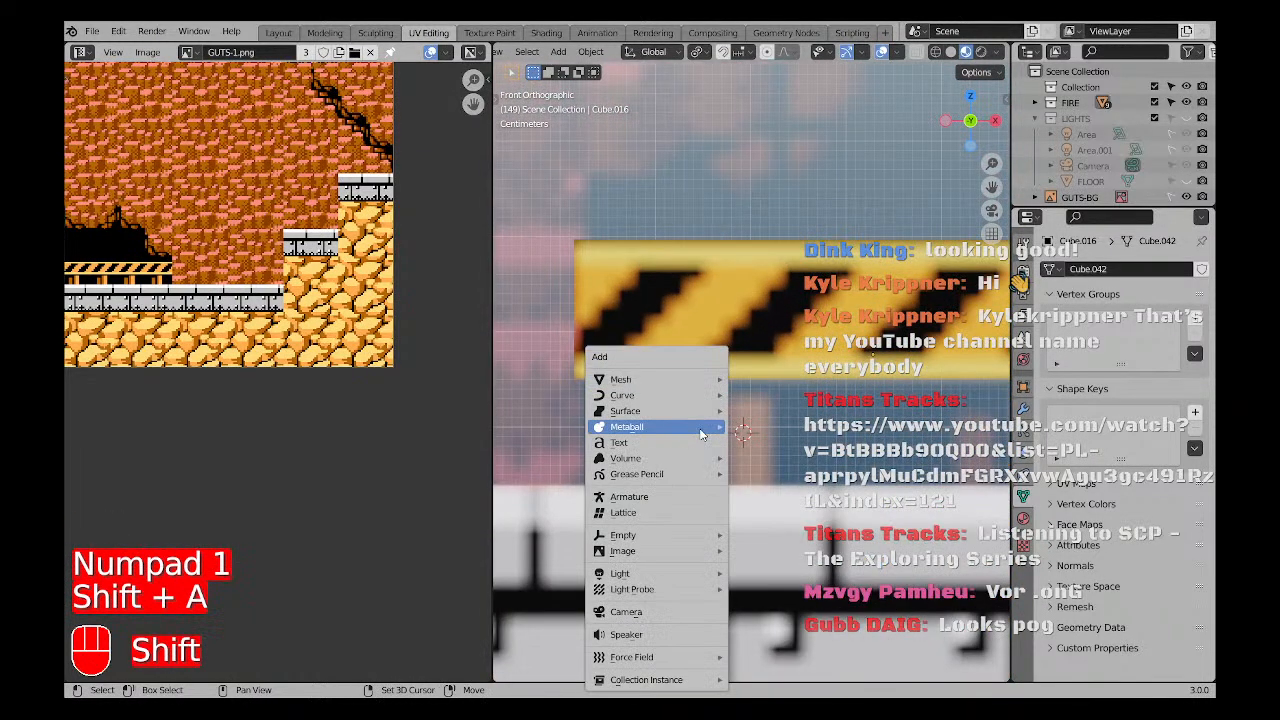
pyautogui.moveTo(700, 379)
pyautogui.click(793, 463)
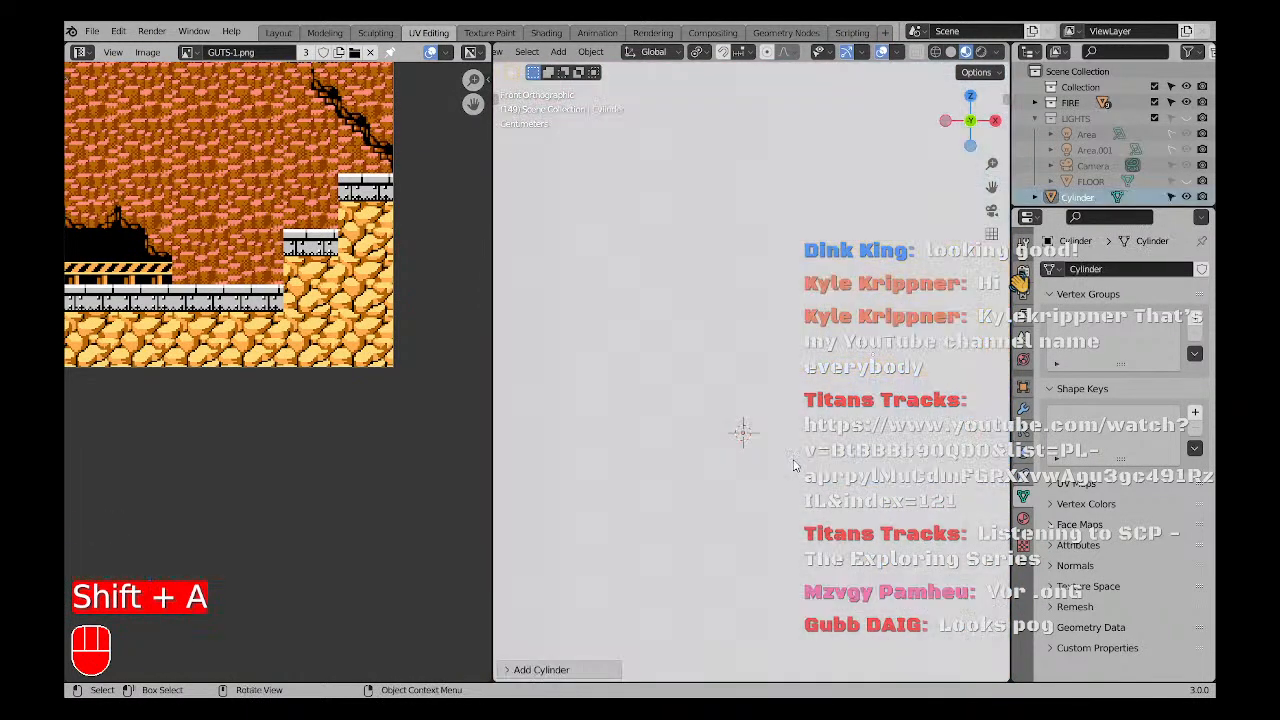
# Scale the new cylinder down uniformly to a small post between the striped barrier and the ledge.
pyautogui.moveTo(793, 463); pyautogui.dragTo(640, 388, button='middle')
pyautogui.press('s')
pyautogui.click(742, 434)
pyautogui.scroll(10, 742, 436)
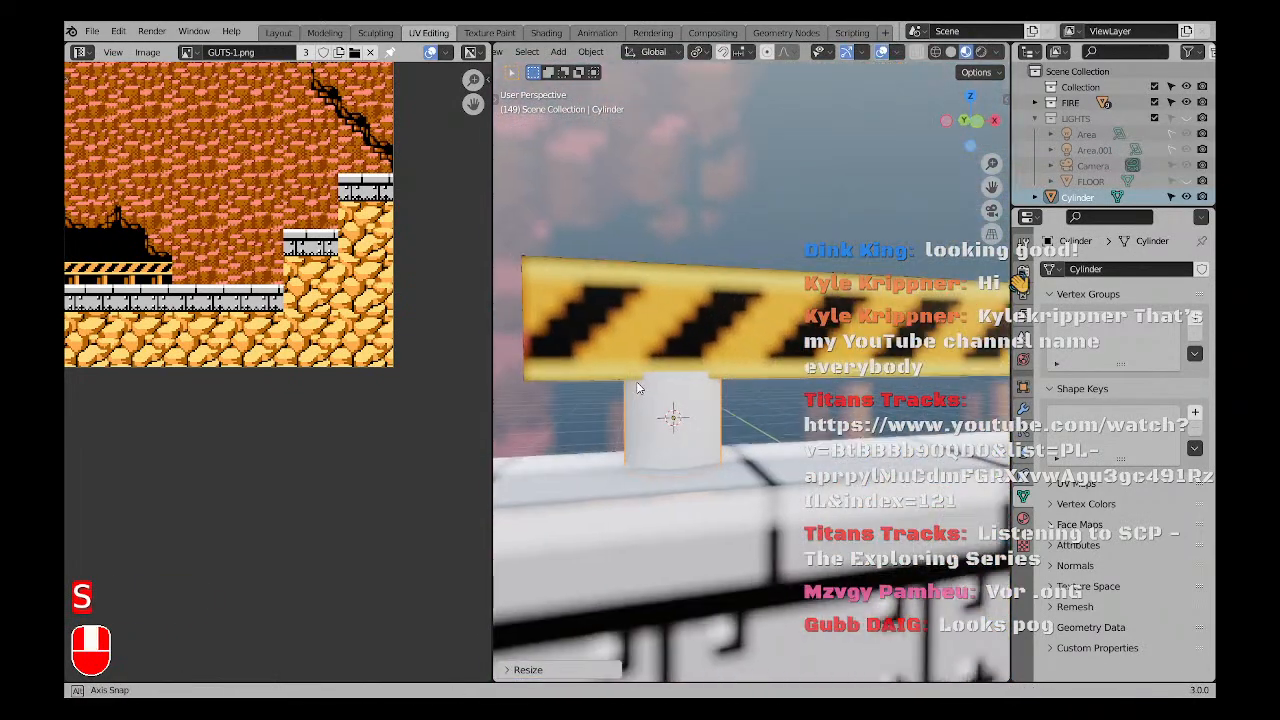
# Show the front view in wireframe and scale the cylinder uniformly to about 0.61 of its size.
pyautogui.press('KP_1')
pyautogui.press('z')
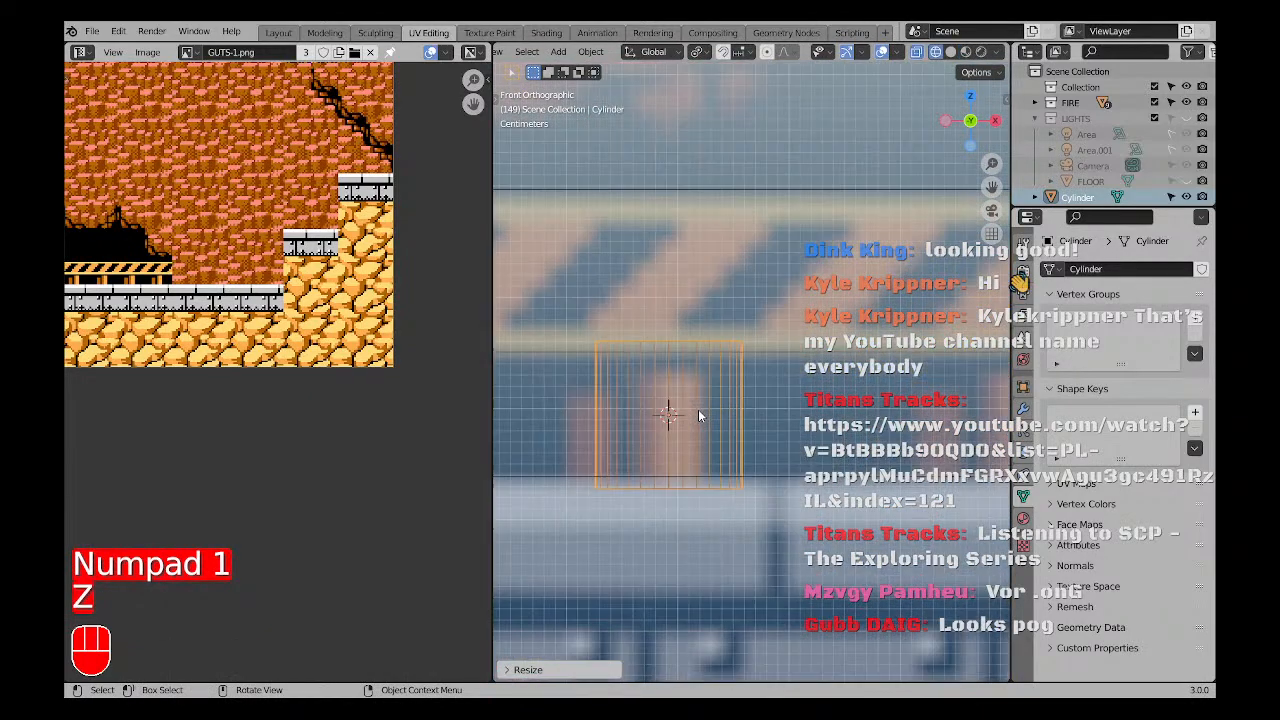
pyautogui.press('a')
pyautogui.press('a')
pyautogui.press('a')
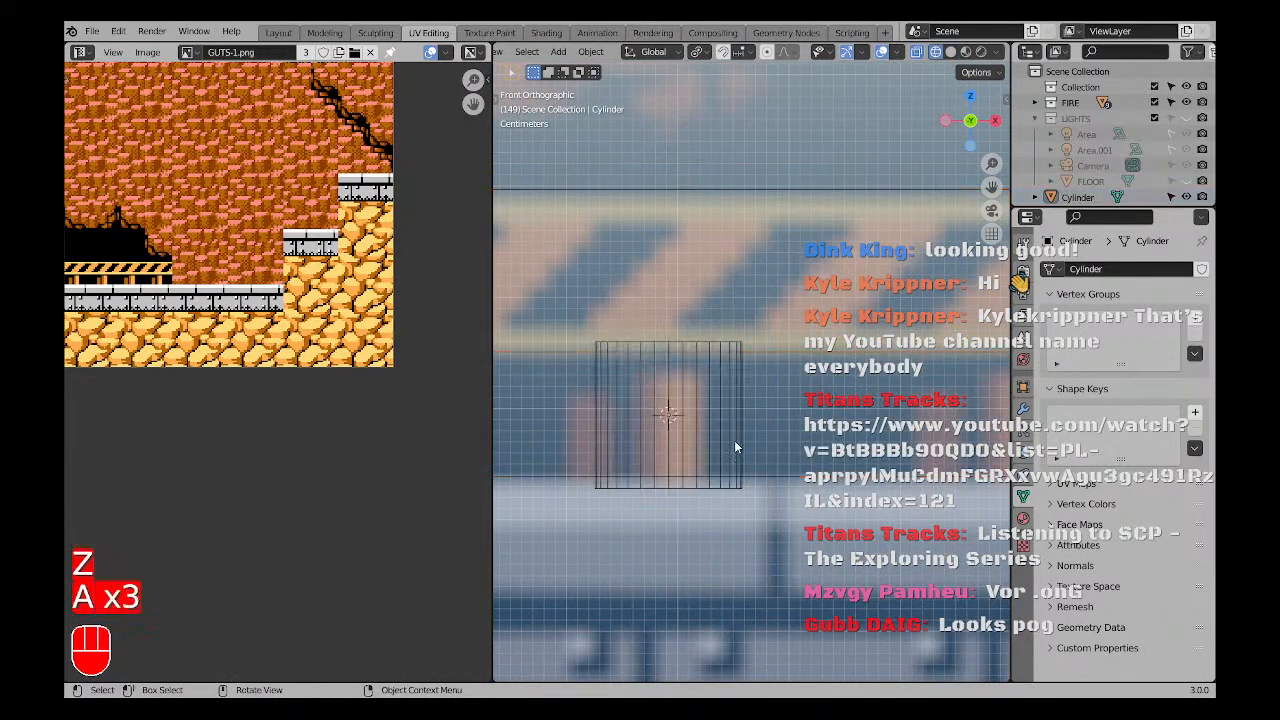
pyautogui.click(745, 427)
pyautogui.press('s')
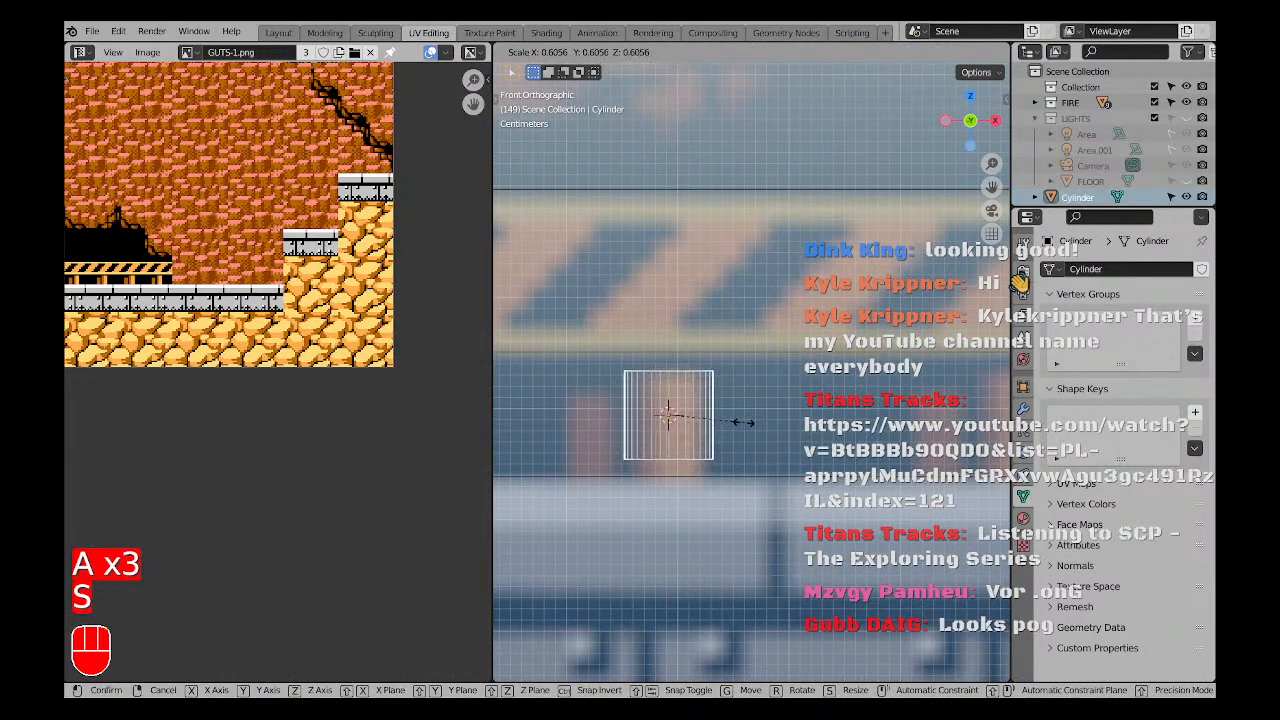
pyautogui.click(740, 423)
# Stretch the cylinder along Z so it spans from the ledge's top to the striped barrier's underside.
pyautogui.scroll(3, 680, 376)
pyautogui.press('s')
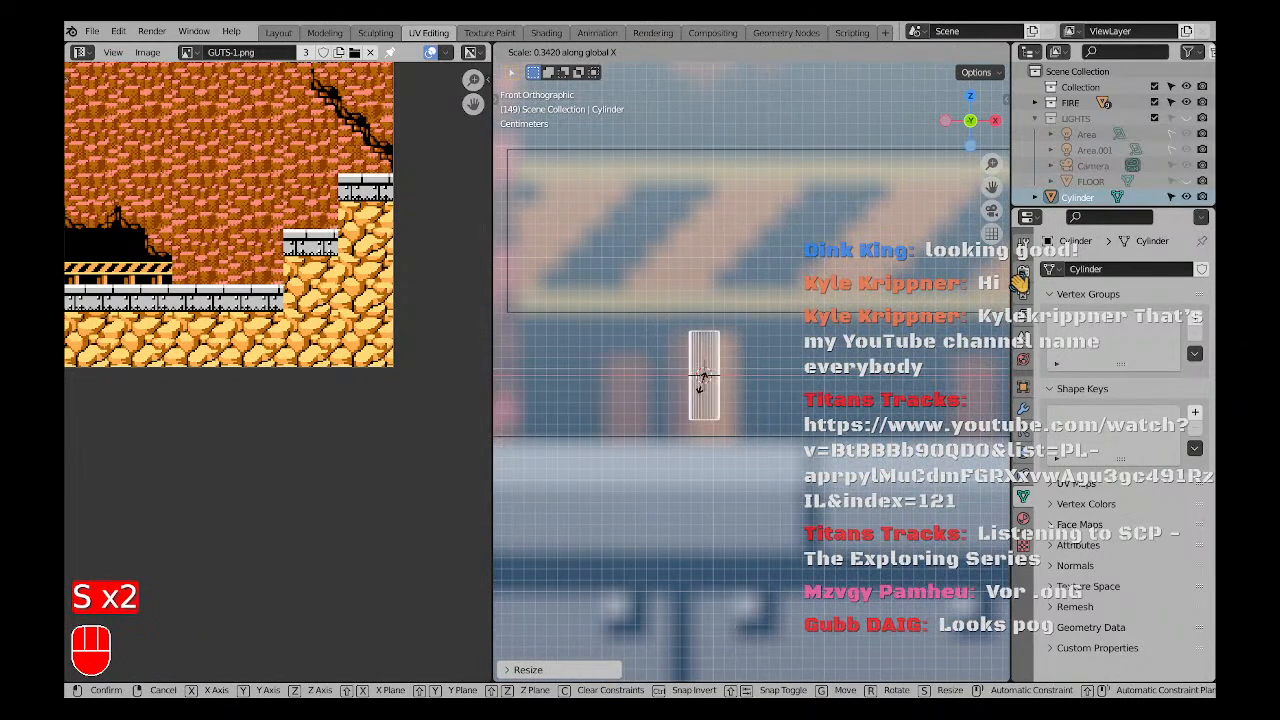
pyautogui.press('s')
pyautogui.press('z')
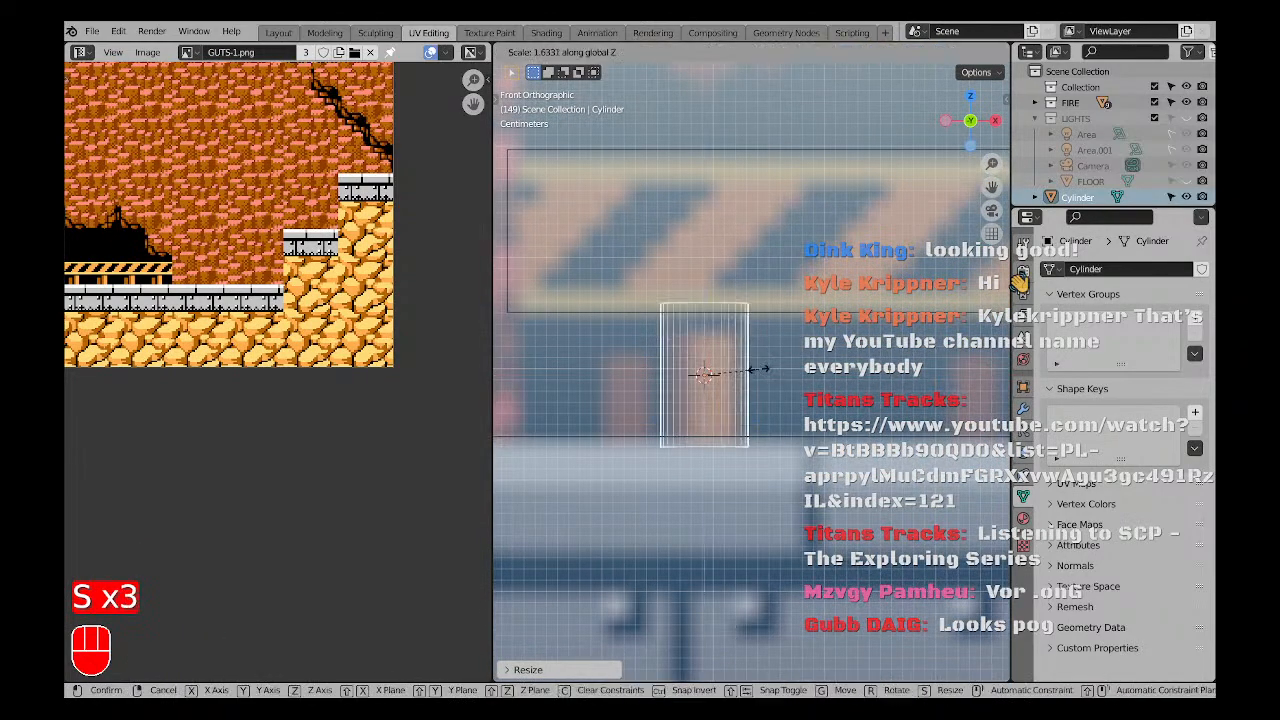
pyautogui.click(752, 374)
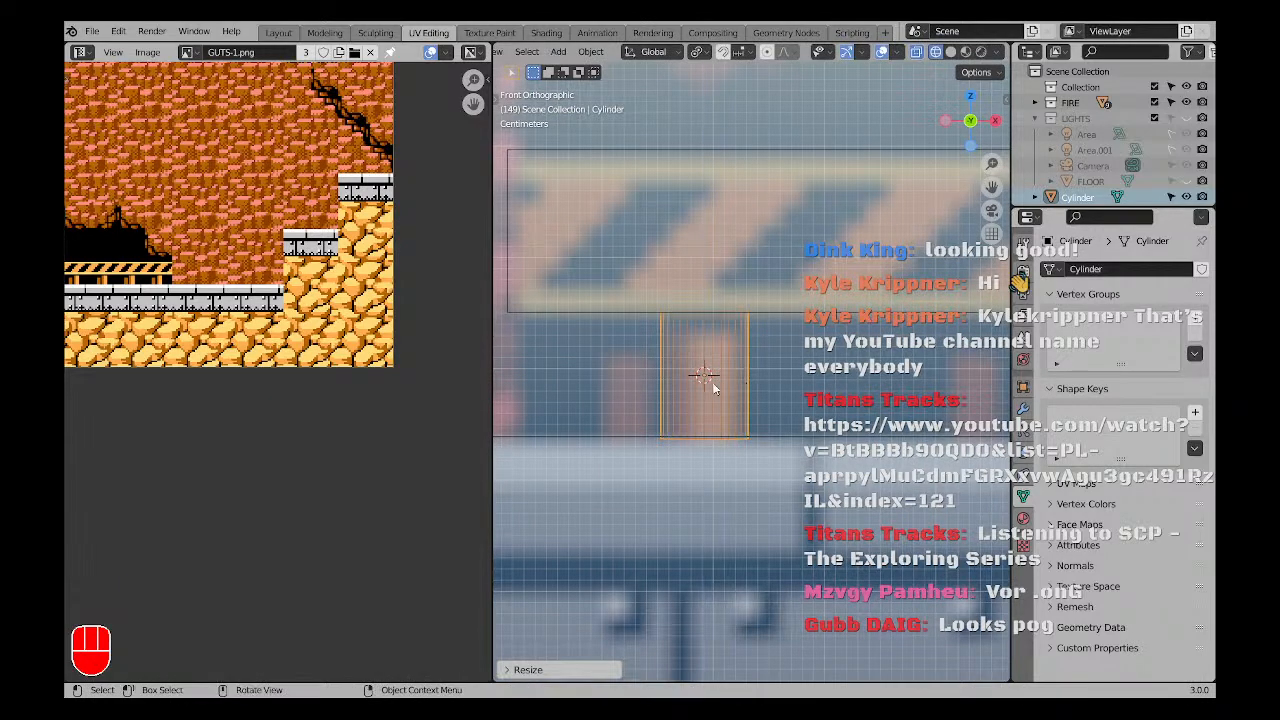
# Inspect the cylinder post beneath the striped barrier from the front and in Material Preview shading.
pyautogui.moveTo(752, 374); pyautogui.dragTo(772, 403, button='middle')
pyautogui.press('KP_1')
pyautogui.scroll(-3, 661, 368)
pyautogui.press('KP_1')
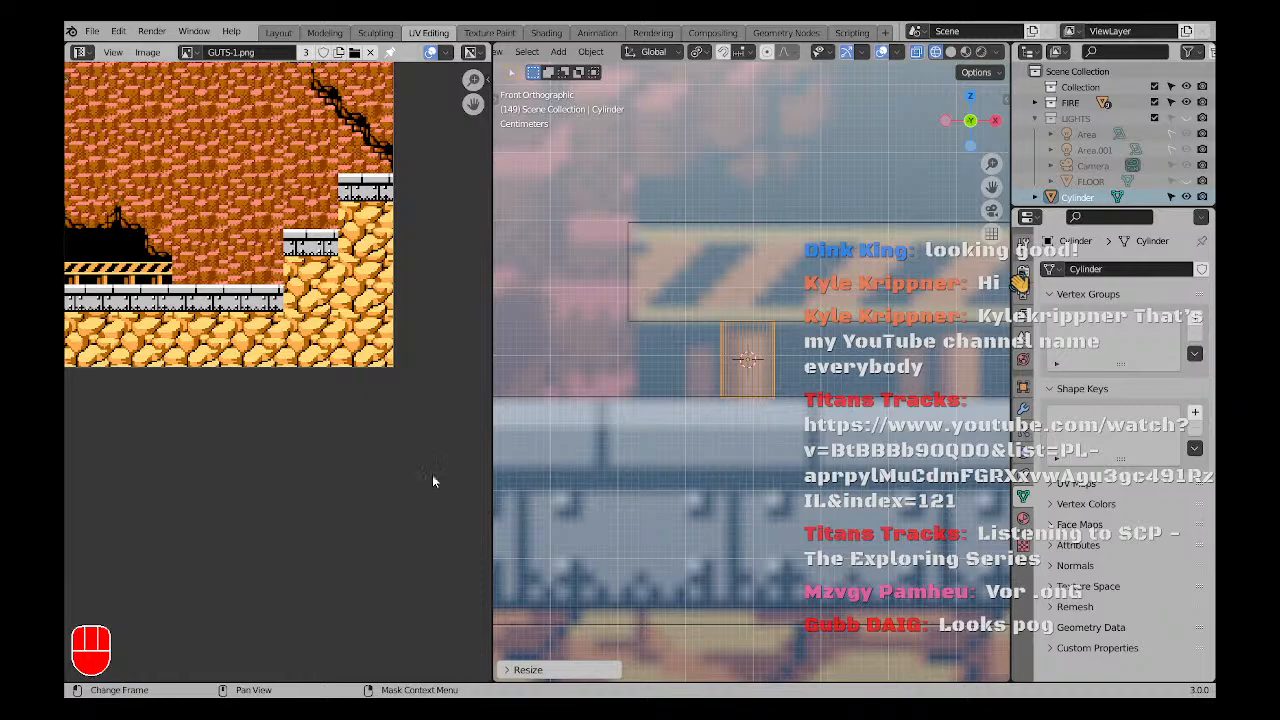
pyautogui.scroll(-7, 660, 418)
pyautogui.keyDown('shift'); pyautogui.moveTo(684, 462); pyautogui.dragTo(725, 485, button='middle'); pyautogui.keyUp('shift')
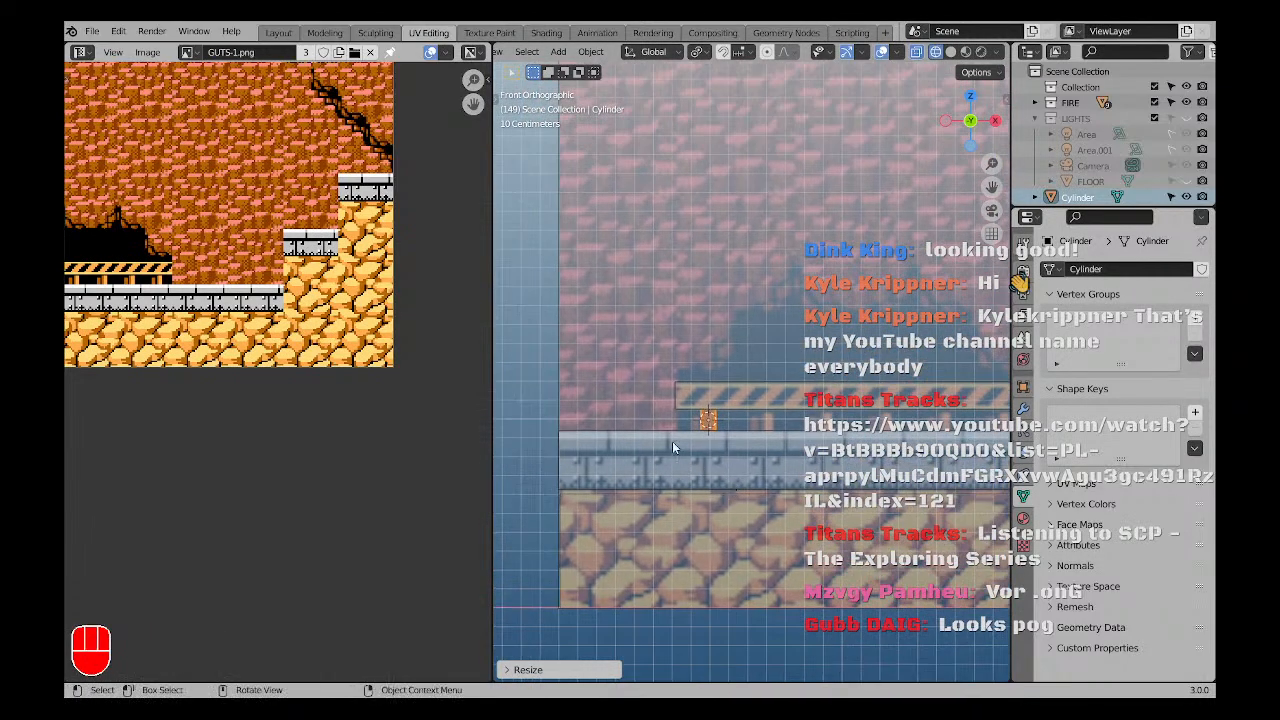
pyautogui.scroll(8, 749, 448)
pyautogui.press('z')
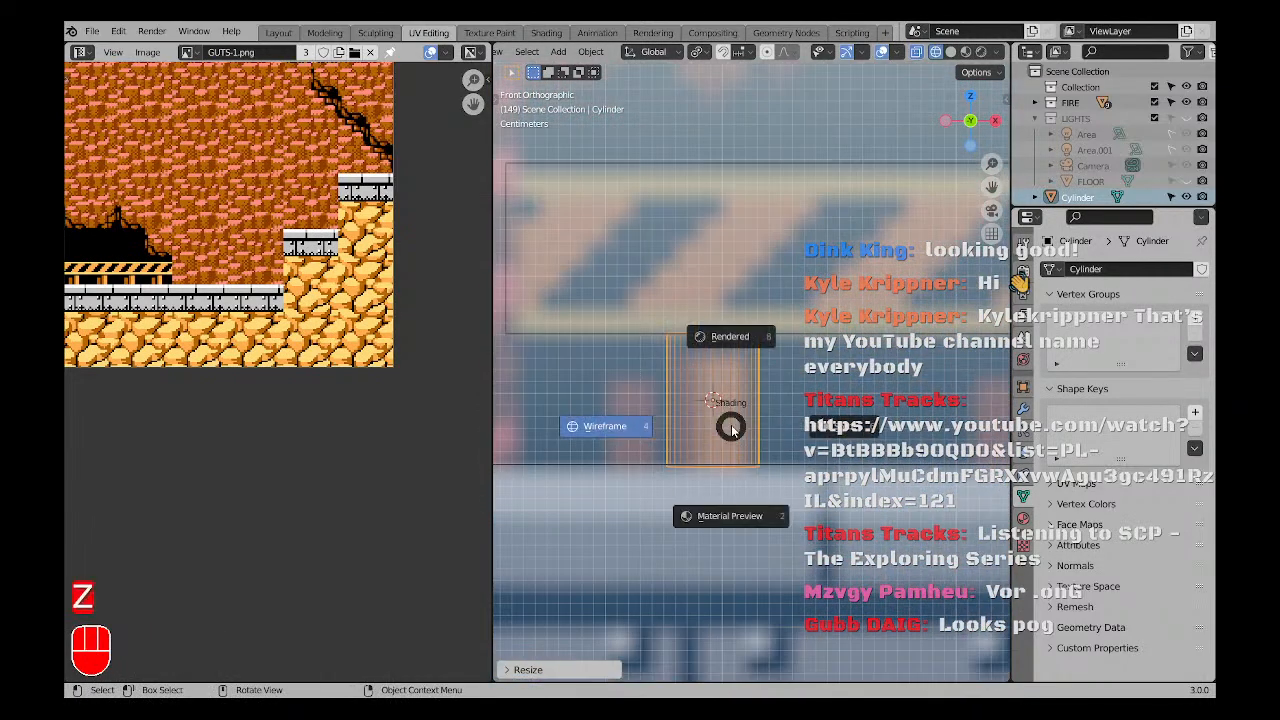
pyautogui.click(731, 446)
pyautogui.moveTo(718, 414)
pyautogui.mouseDown(button='middle')
pyautogui.moveTo(792, 429)
pyautogui.moveTo(700, 377)
pyautogui.moveTo(832, 422)
pyautogui.moveTo(726, 338)
pyautogui.moveTo(777, 312)
pyautogui.moveTo(768, 288)
pyautogui.moveTo(740, 374)
pyautogui.moveTo(649, 342)
pyautogui.moveTo(774, 234)
pyautogui.mouseUp(button='middle')
# Isolate the striped barrier and the cylinder in local view, shown from the top in wireframe.
pyautogui.click(726, 338)
pyautogui.press('Tab')
pyautogui.press('g')
pyautogui.click(780, 329)
pyautogui.press('a')
pyautogui.press('a')
pyautogui.keyDown('shift'); pyautogui.moveTo(580, 340); pyautogui.dragTo(679, 431, button='middle'); pyautogui.keyUp('shift')
pyautogui.press('Tab')
pyautogui.press('/')
pyautogui.scroll(3, 679, 431)
pyautogui.press('KP_1')
pyautogui.press('KP_7')
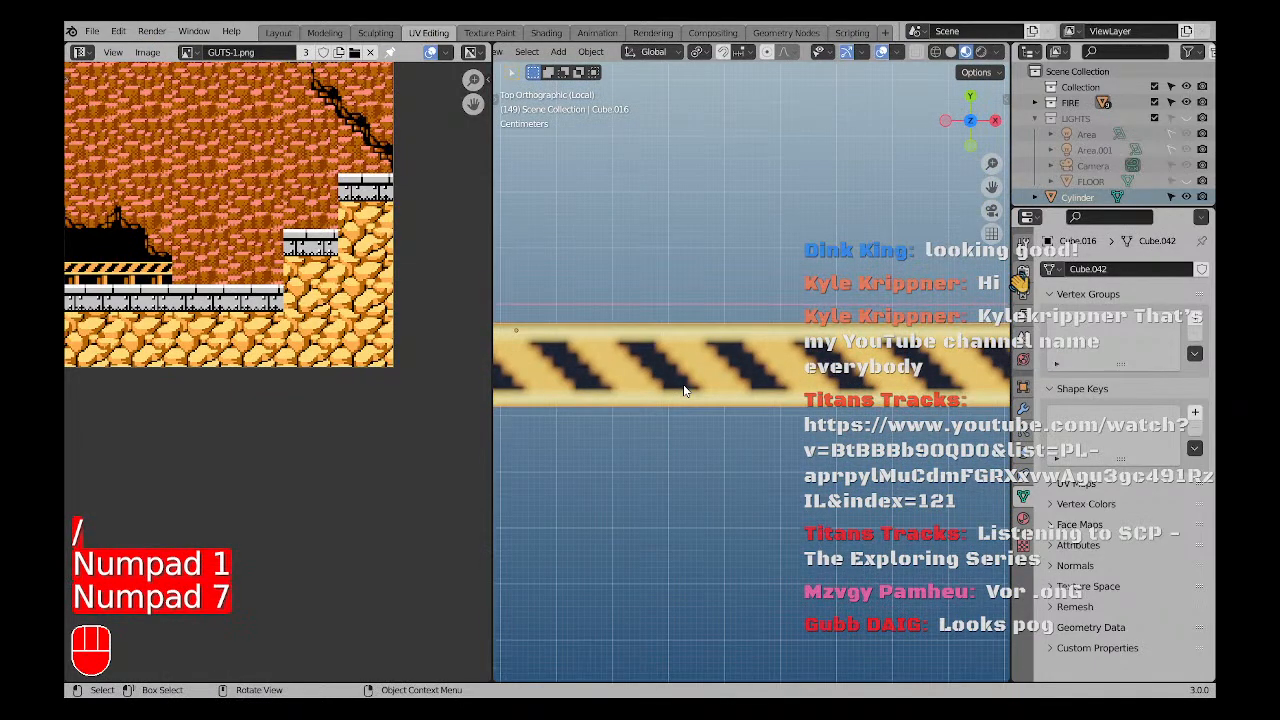
pyautogui.scroll(-4, 683, 390)
pyautogui.press('z')
pyautogui.click(650, 355)
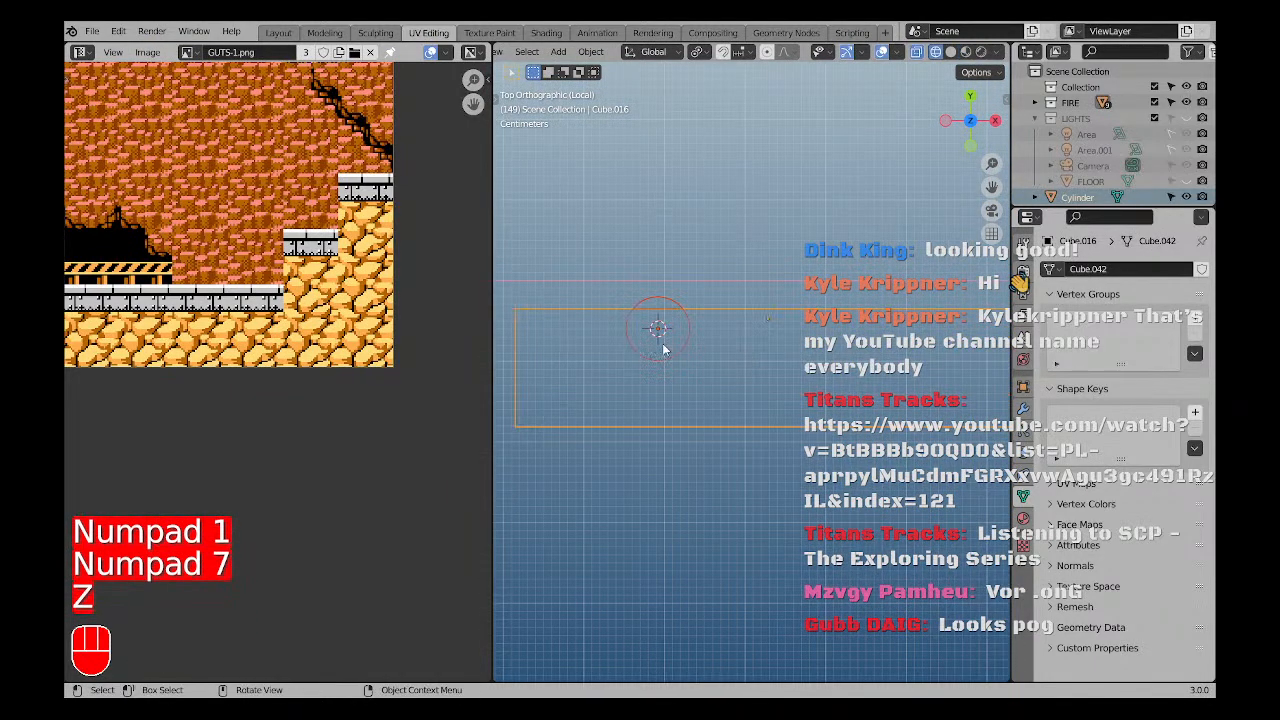
# Select only the cylinder and move it about -0.08 m along Y, near the barrier's front edge.
pyautogui.press('a')
pyautogui.press('a')
pyautogui.click(667, 354)
pyautogui.press('g')
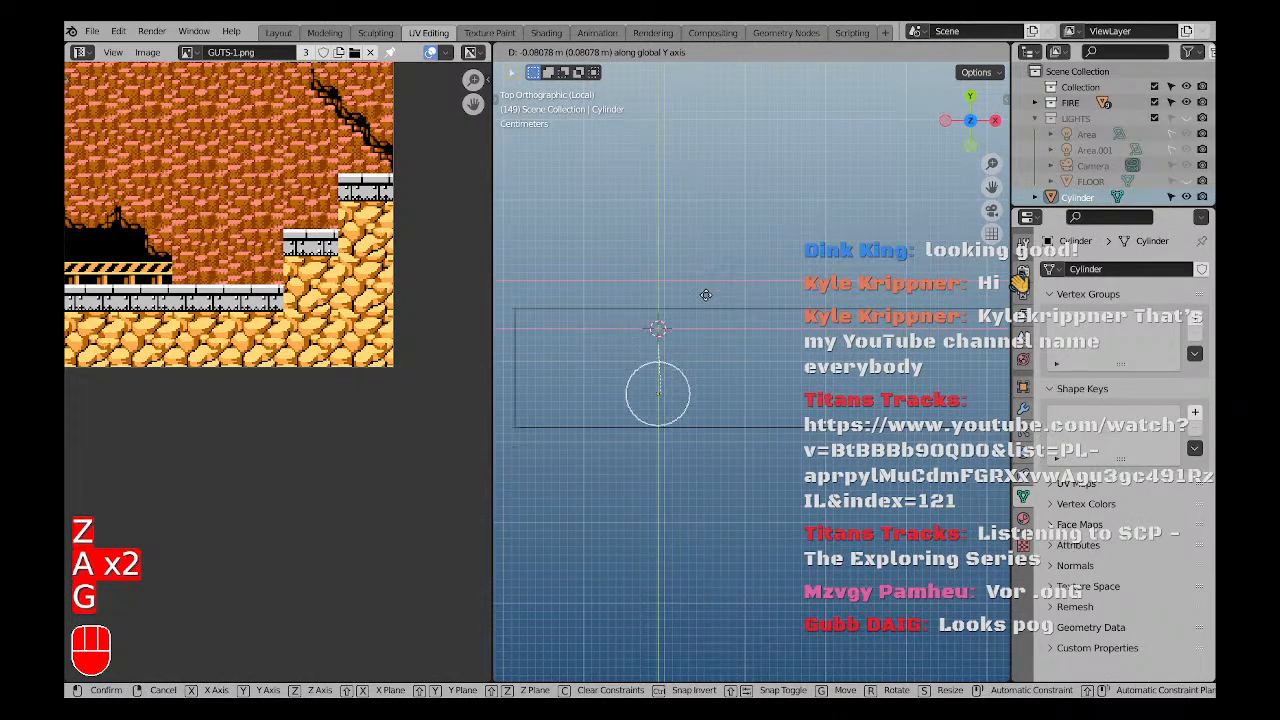
pyautogui.click(704, 296)
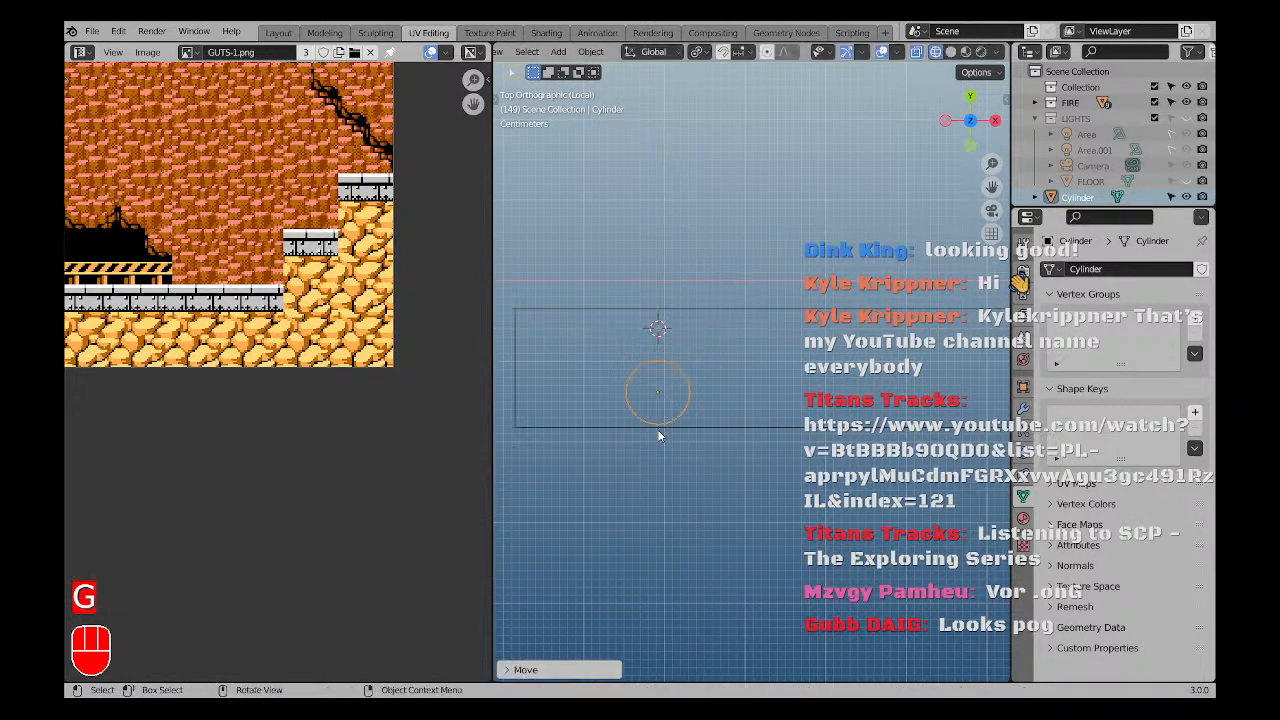
# Duplicate the cylinder about -0.08 m along X and shift the copy along Y toward the barrier's rear edge.
pyautogui.hotkey('shift', 'd')
pyautogui.press('x')
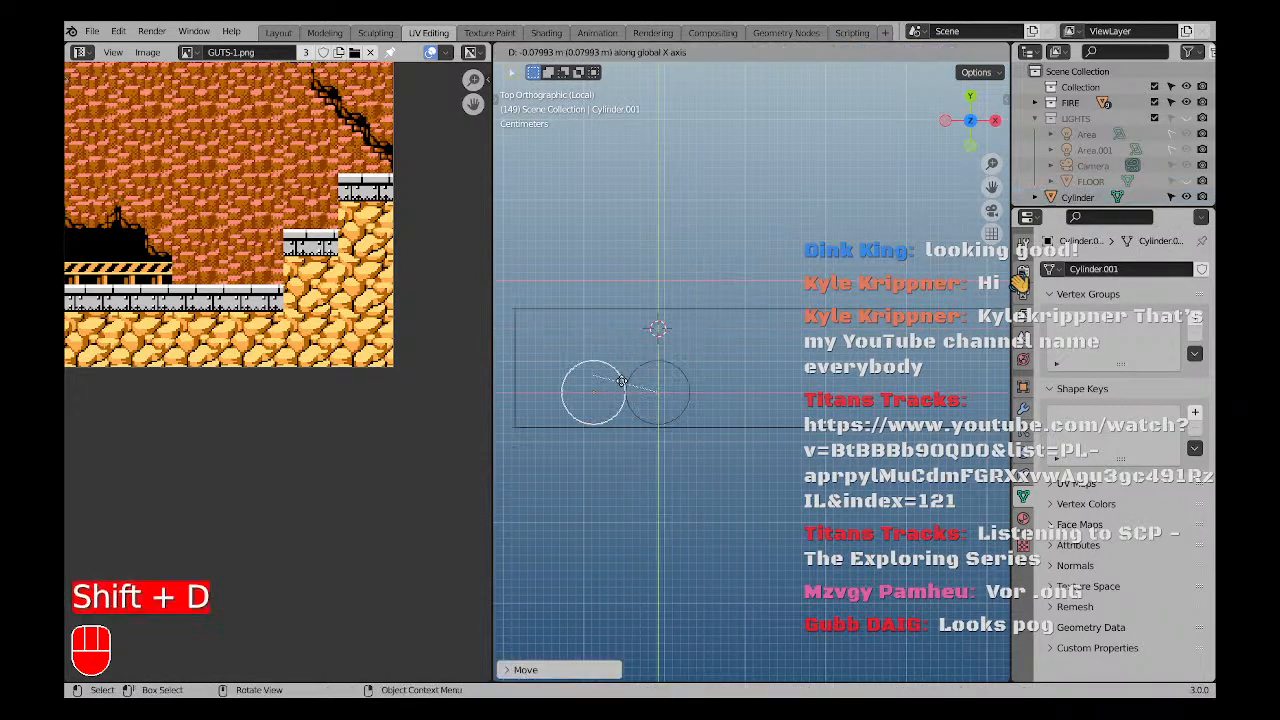
pyautogui.click(621, 381)
pyautogui.press('g')
pyautogui.press('y')
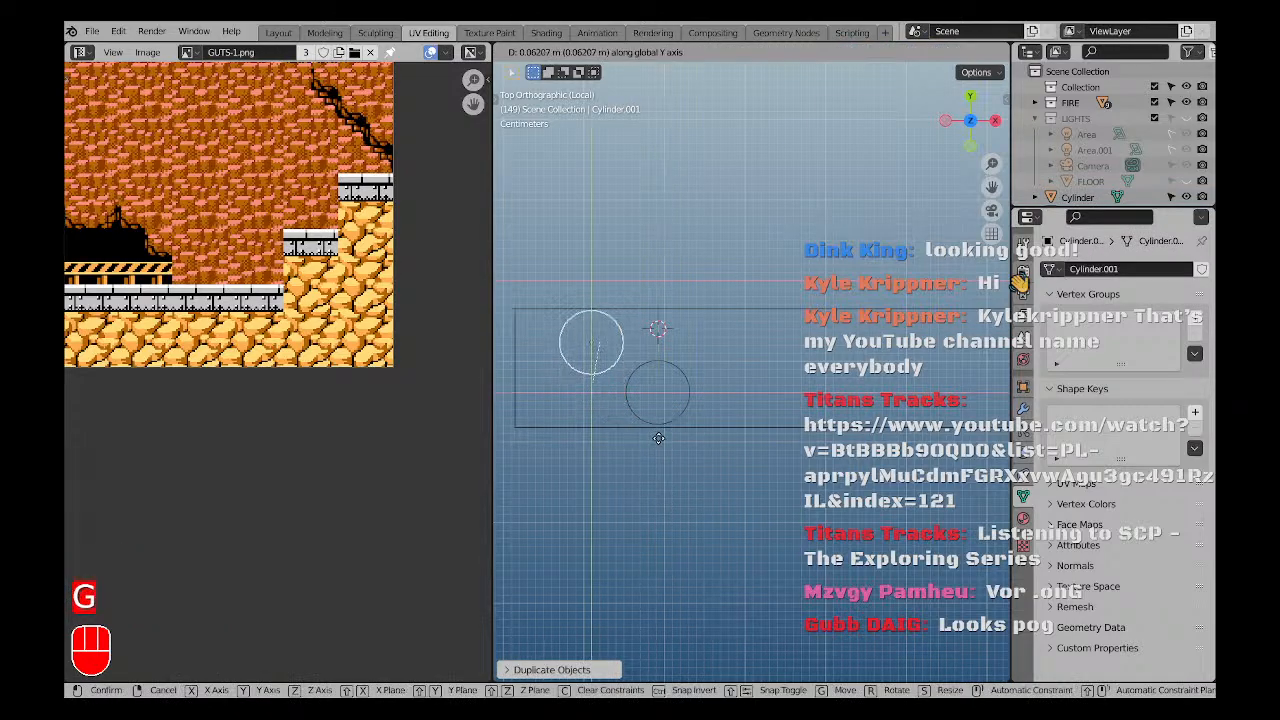
pyautogui.click(658, 438)
# Restore Material Preview shading, leave local view with nothing selected, and show the stage from the front.
pyautogui.press('KP_1')
pyautogui.moveTo(658, 435); pyautogui.dragTo(667, 367, button='middle')
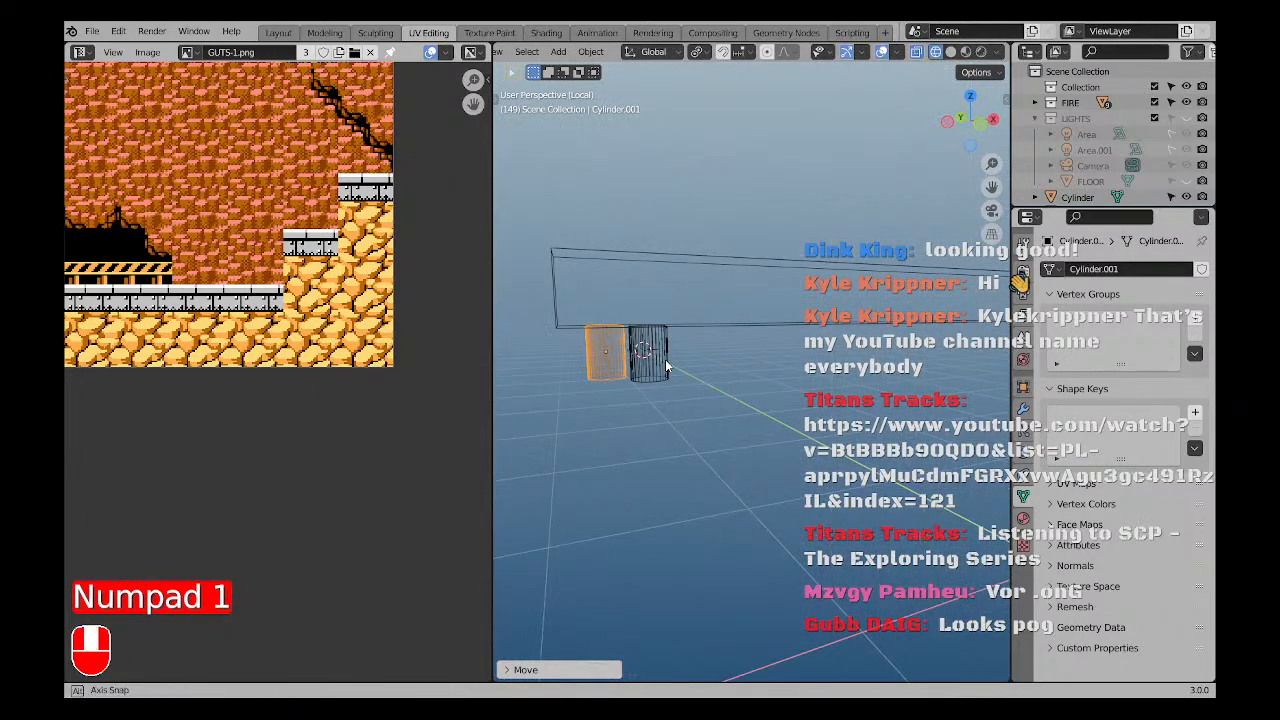
pyautogui.press('z')
pyautogui.press('z')
pyautogui.click(685, 443)
pyautogui.press('a')
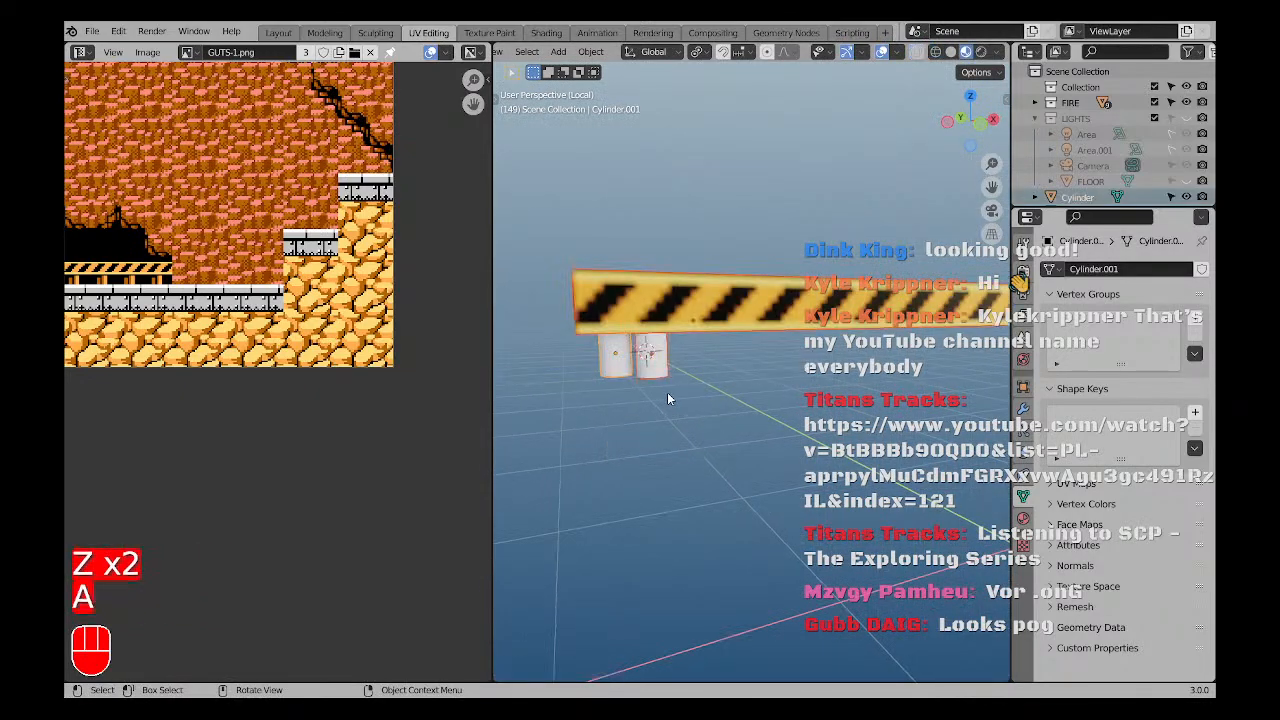
pyautogui.press('a')
pyautogui.press('/')
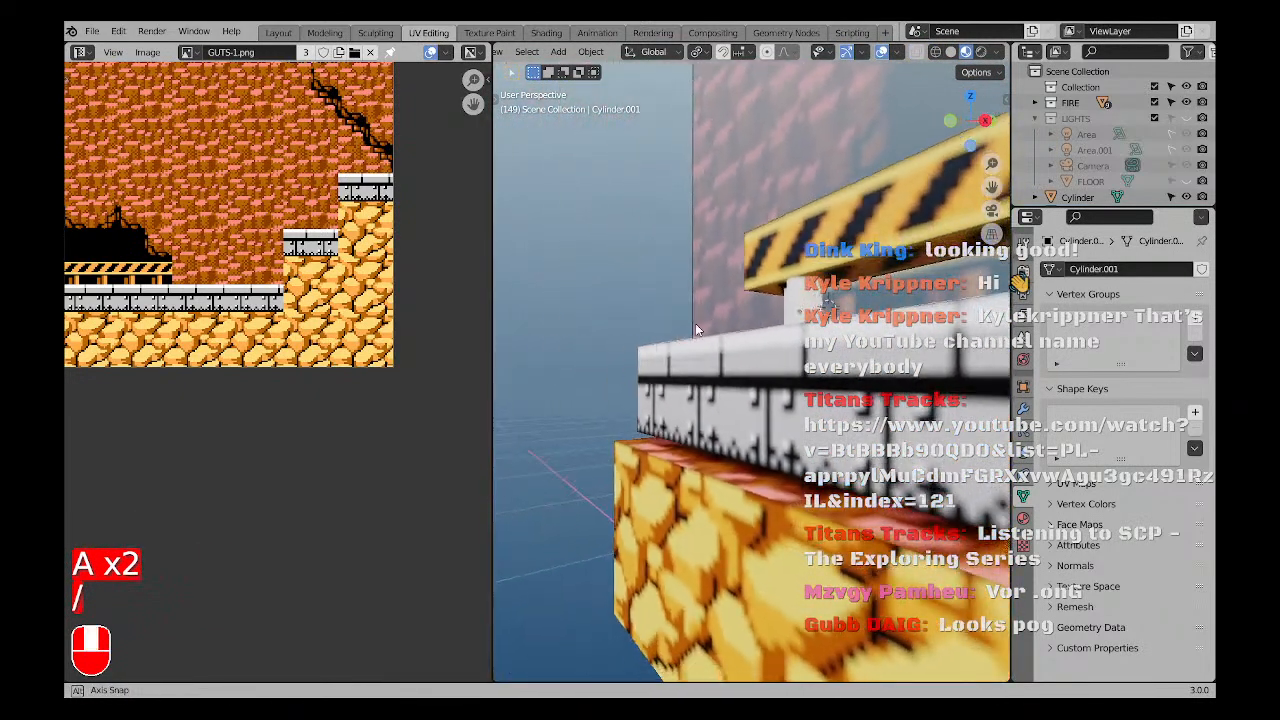
pyautogui.moveTo(697, 329); pyautogui.dragTo(766, 334, button='middle')
pyautogui.press('KP_1')
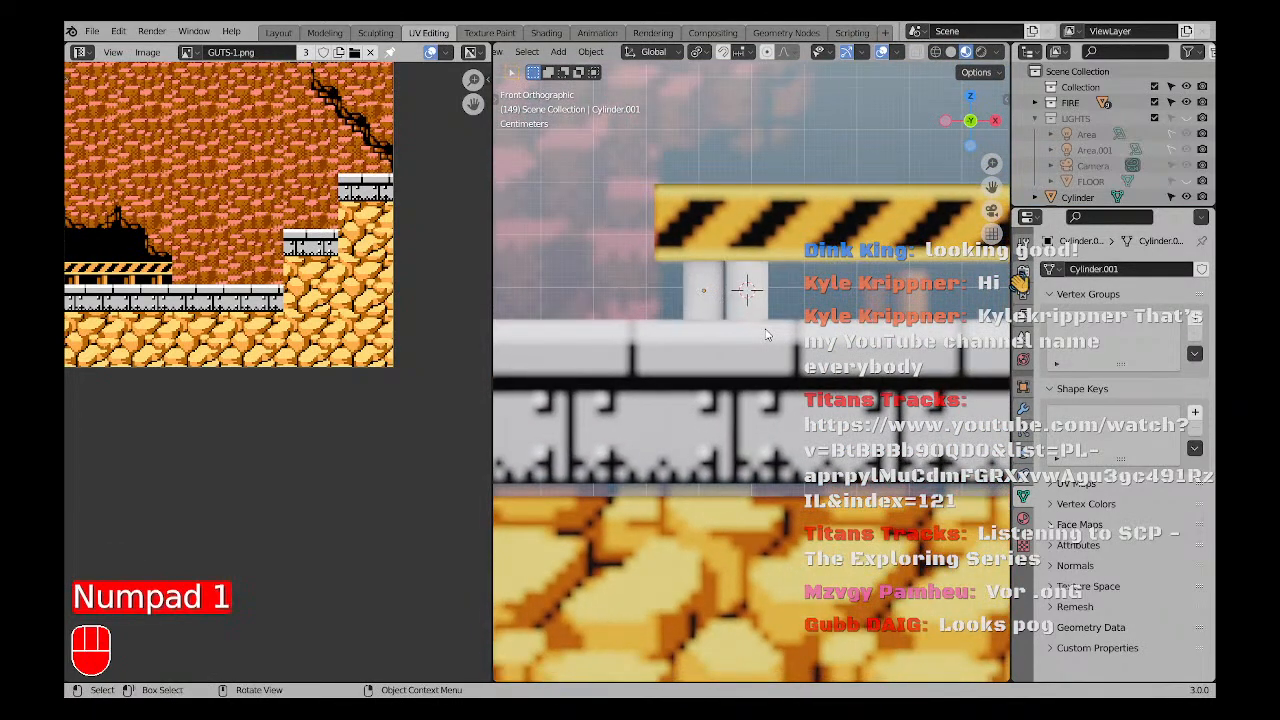
# Create a new material for the front cylinder in the Shading workspace and set its base color to turquoise.
pyautogui.click(747, 294)
pyautogui.scroll(-1, 746, 298)
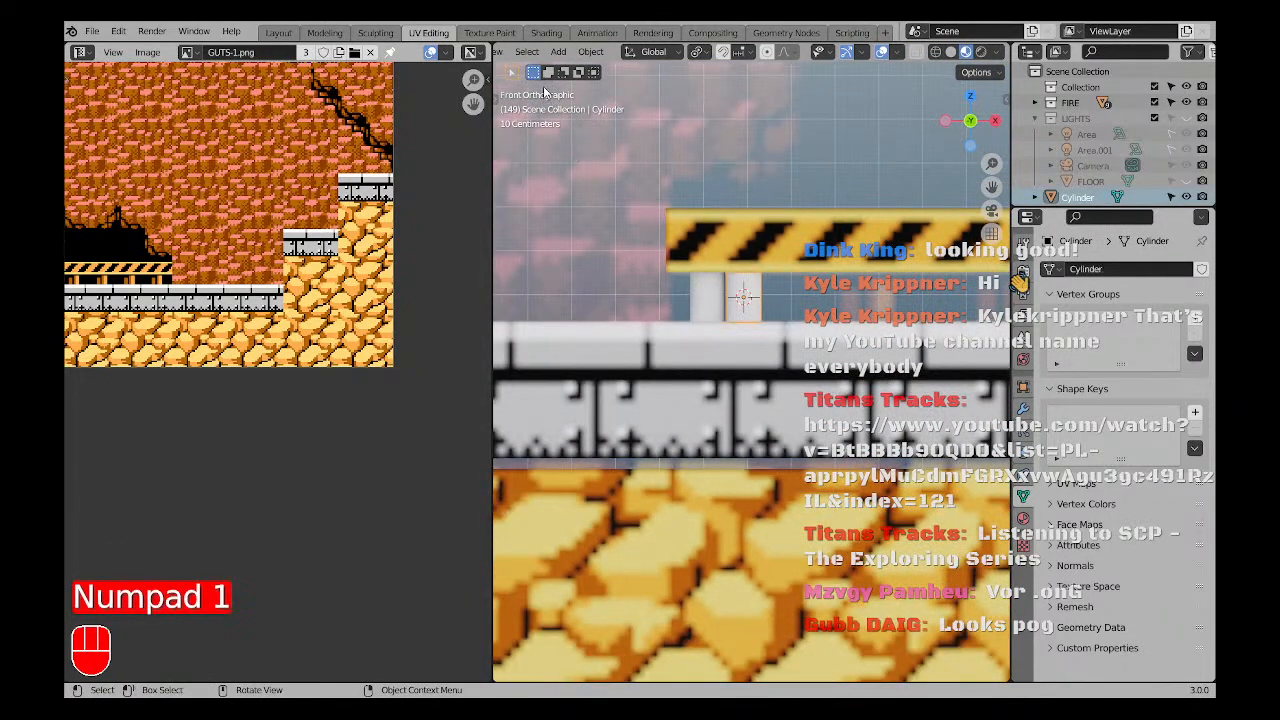
pyautogui.click(545, 32)
pyautogui.moveTo(610, 303)
pyautogui.mouseDown(button='middle')
pyautogui.moveTo(509, 193)
pyautogui.moveTo(537, 247)
pyautogui.mouseUp(button='middle')
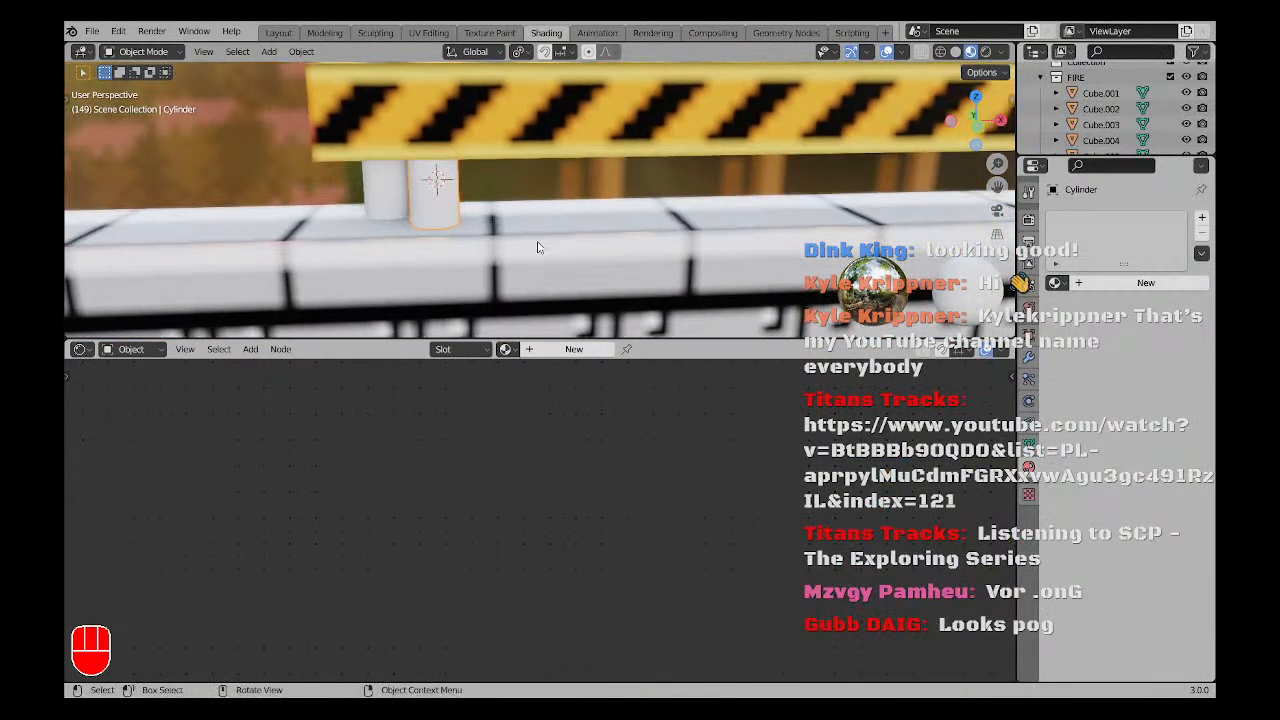
pyautogui.click(573, 349)
pyautogui.scroll(2, 718, 415)
pyautogui.scroll(-2, 730, 439)
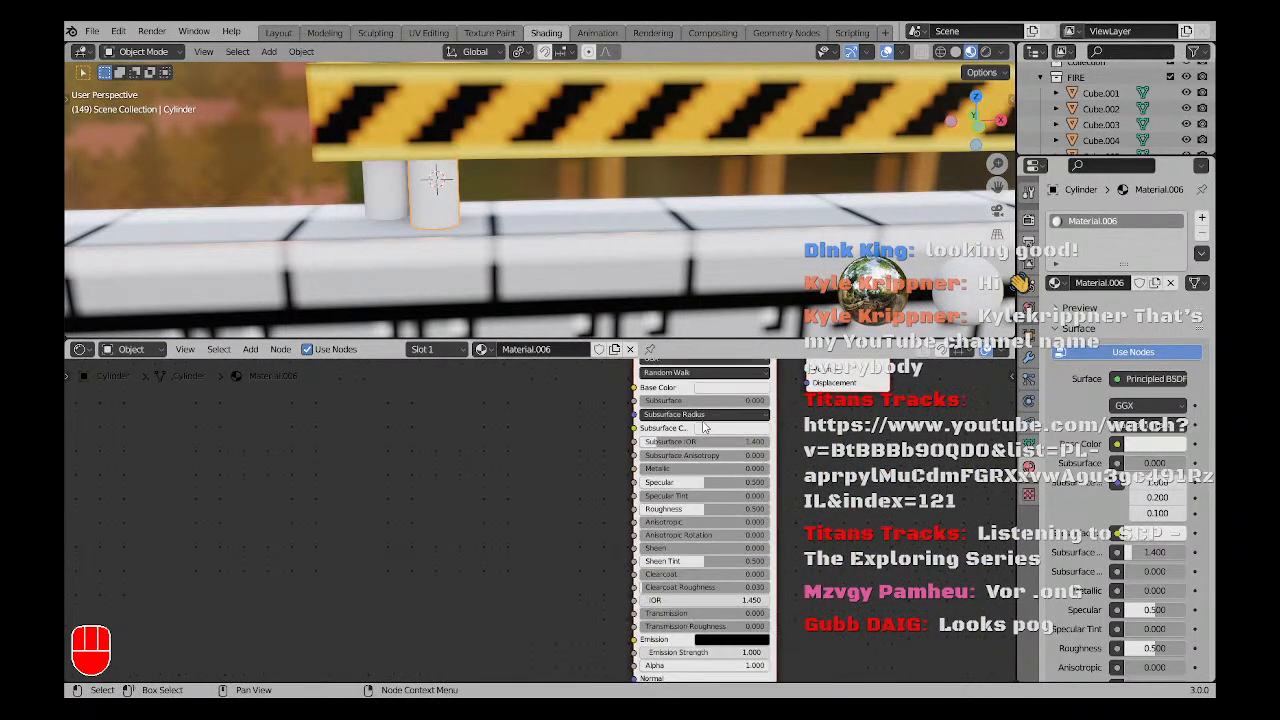
pyautogui.click(719, 455)
pyautogui.moveTo(724, 339); pyautogui.dragTo(732, 291)
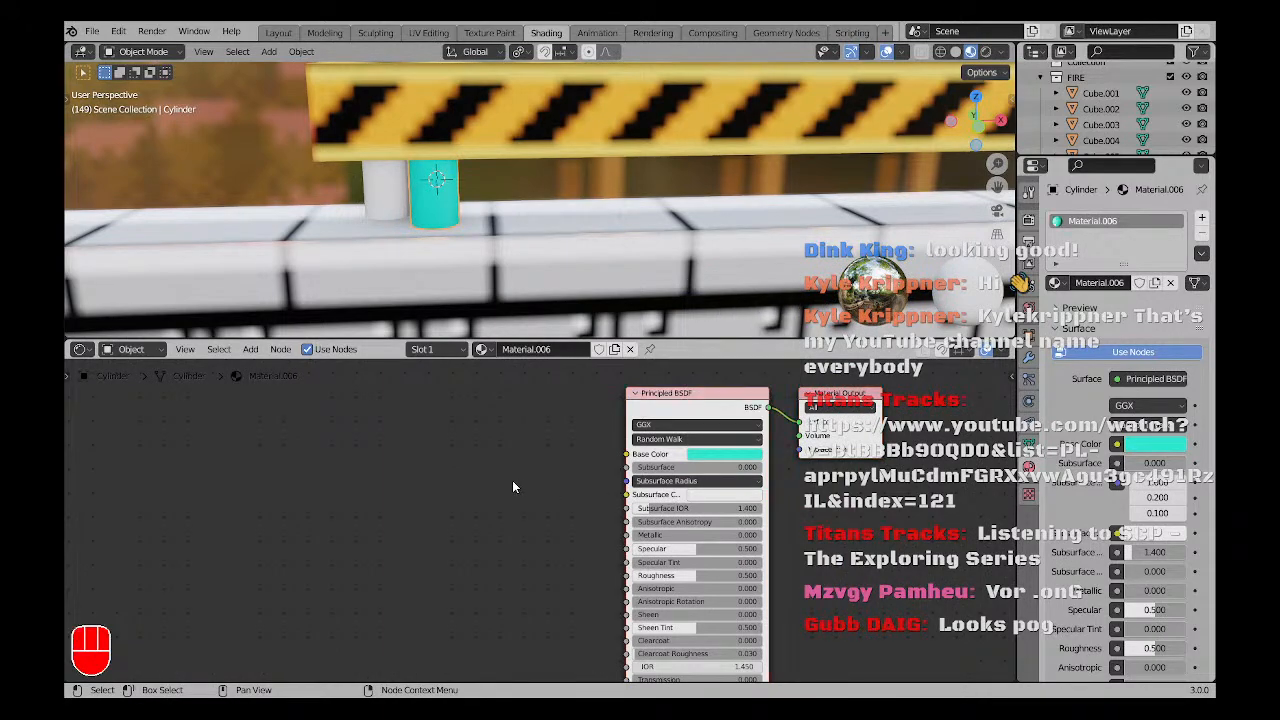
# Add an Image Texture node using GUTS-1.png and connect its Color output to the Principled BSDF's Base Color.
pyautogui.hotkey('shift', 'a')
pyautogui.moveTo(305, 551)
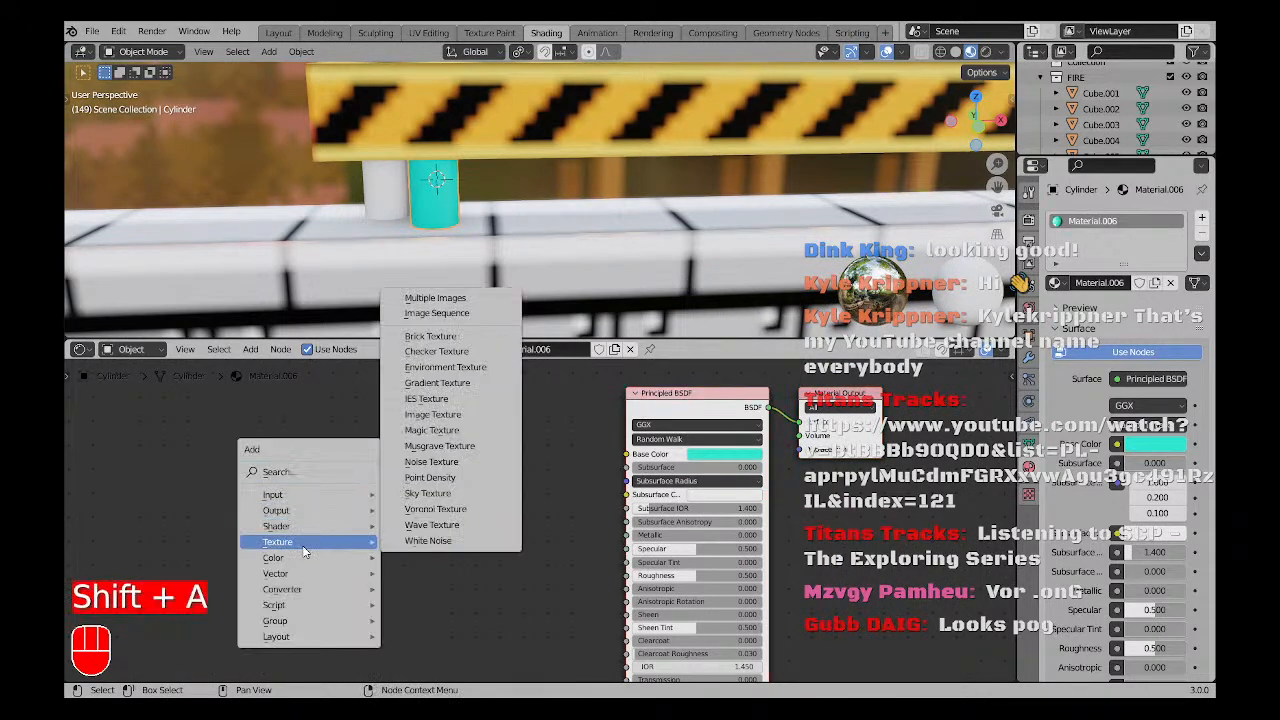
pyautogui.click(432, 414)
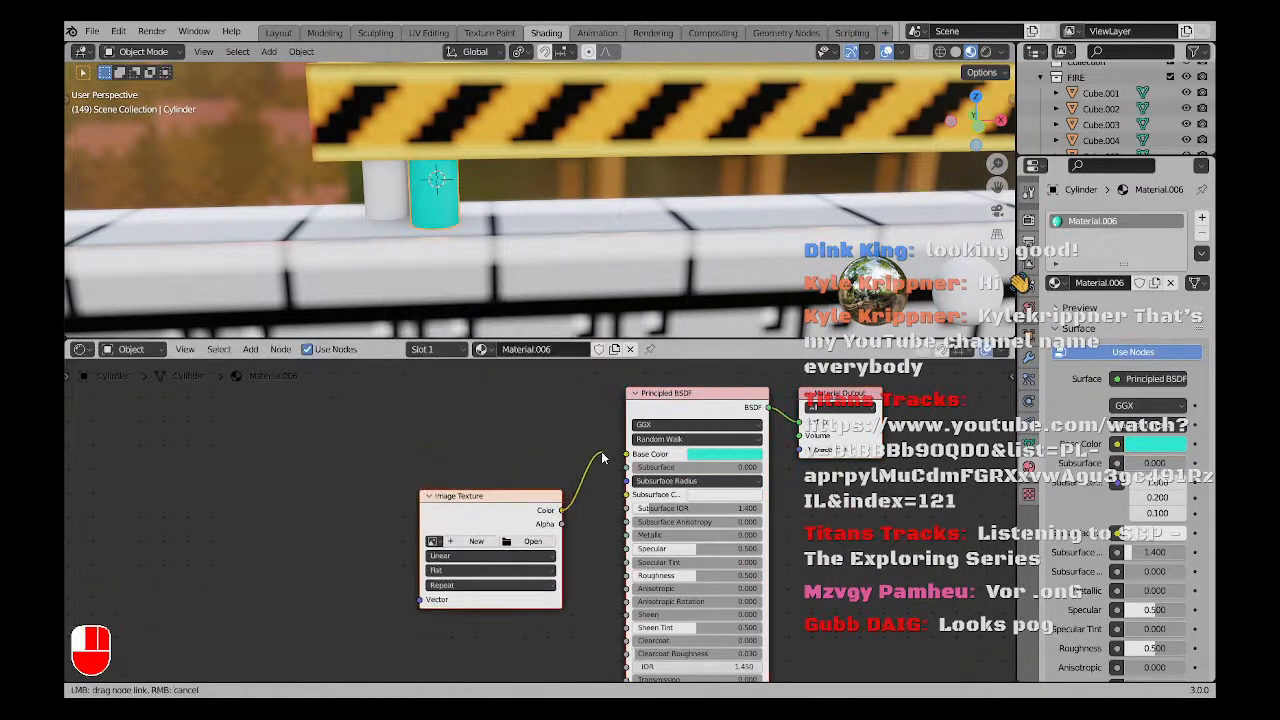
pyautogui.click(435, 542)
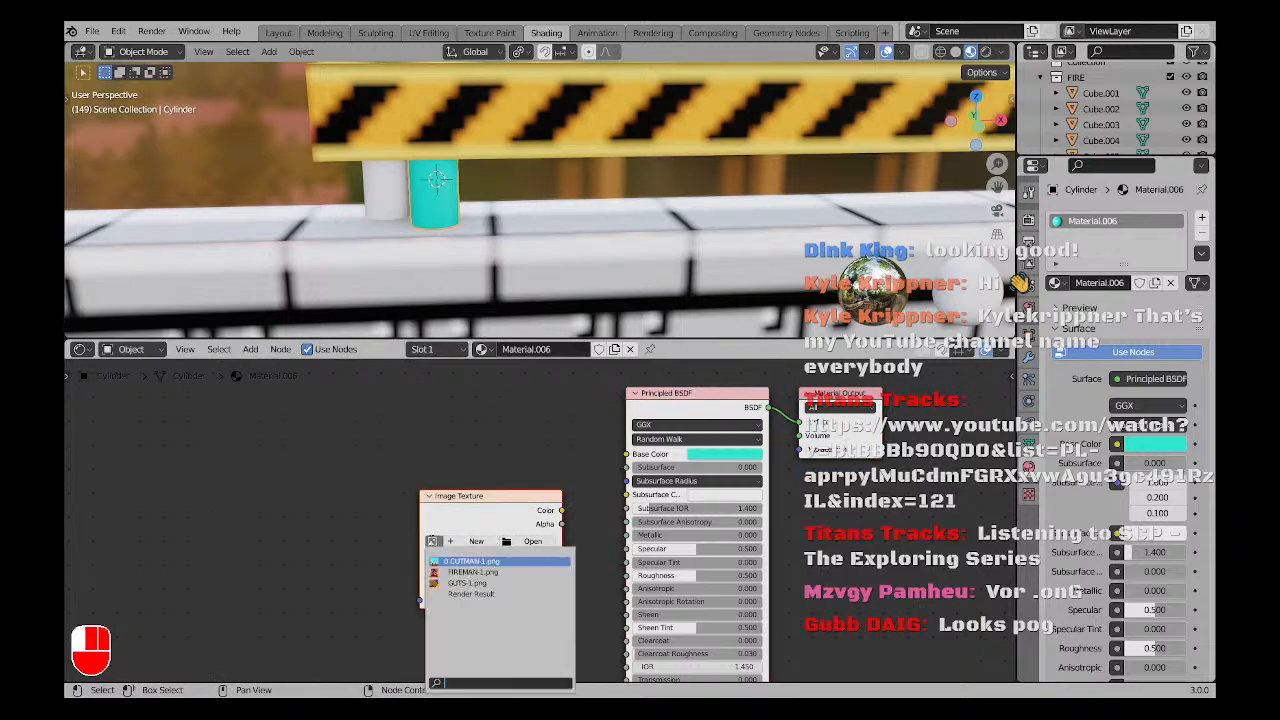
pyautogui.click(468, 584)
pyautogui.moveTo(482, 553); pyautogui.dragTo(380, 501)
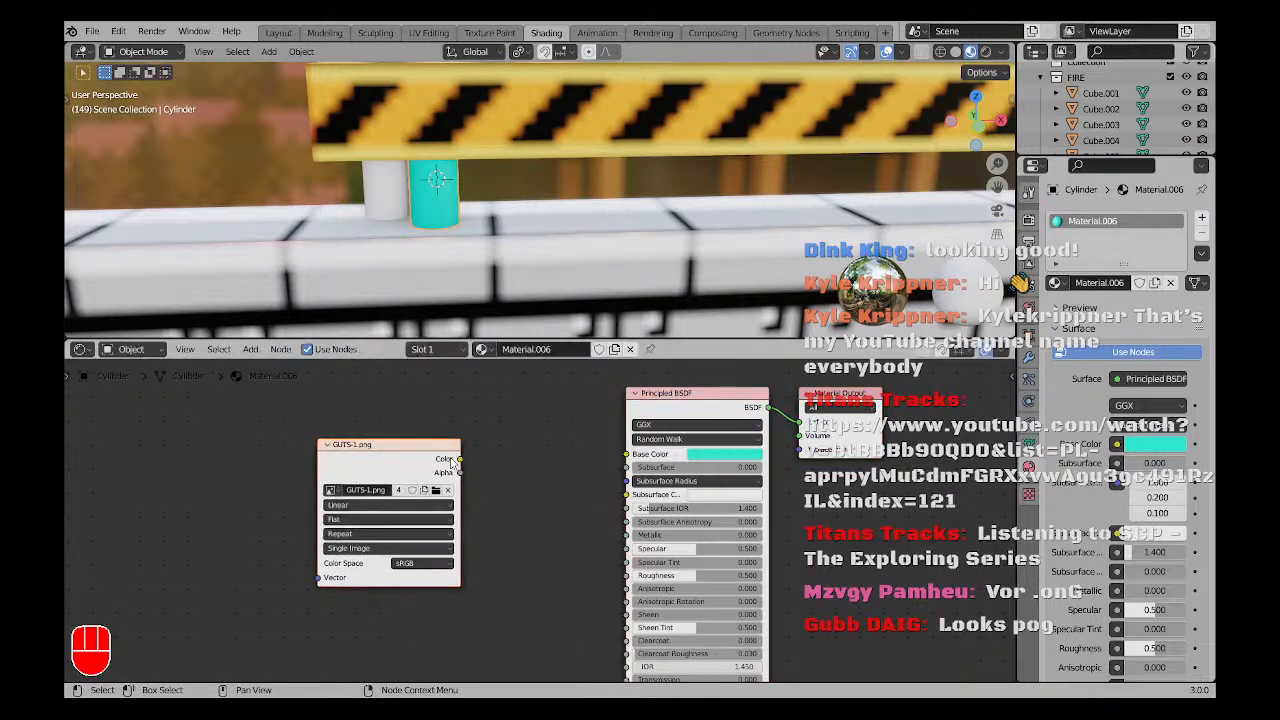
pyautogui.moveTo(459, 459); pyautogui.dragTo(600, 457)
pyautogui.moveTo(629, 455); pyautogui.dragTo(628, 454)
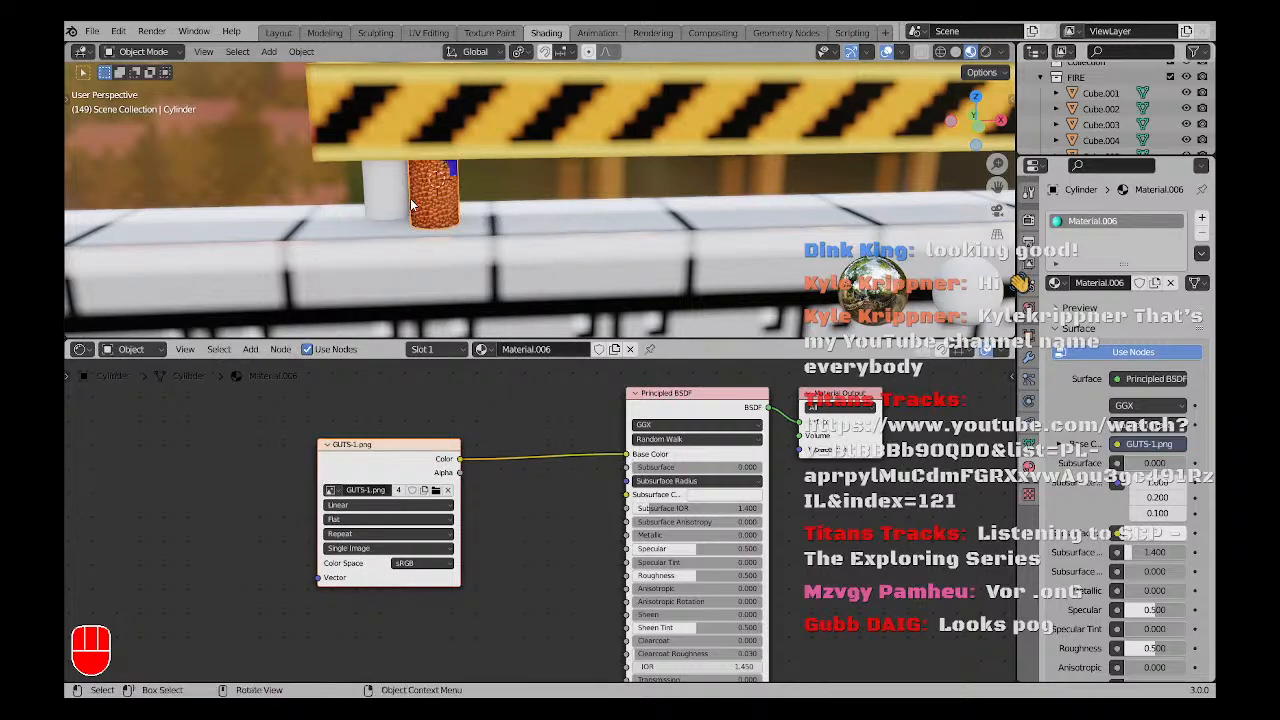
# Add Texture Coordinate and Mapping nodes feeding the GUTS-1.png image texture.
pyautogui.scroll(2, 416, 194)
pyautogui.moveTo(345, 476); pyautogui.dragTo(444, 439, button='middle')
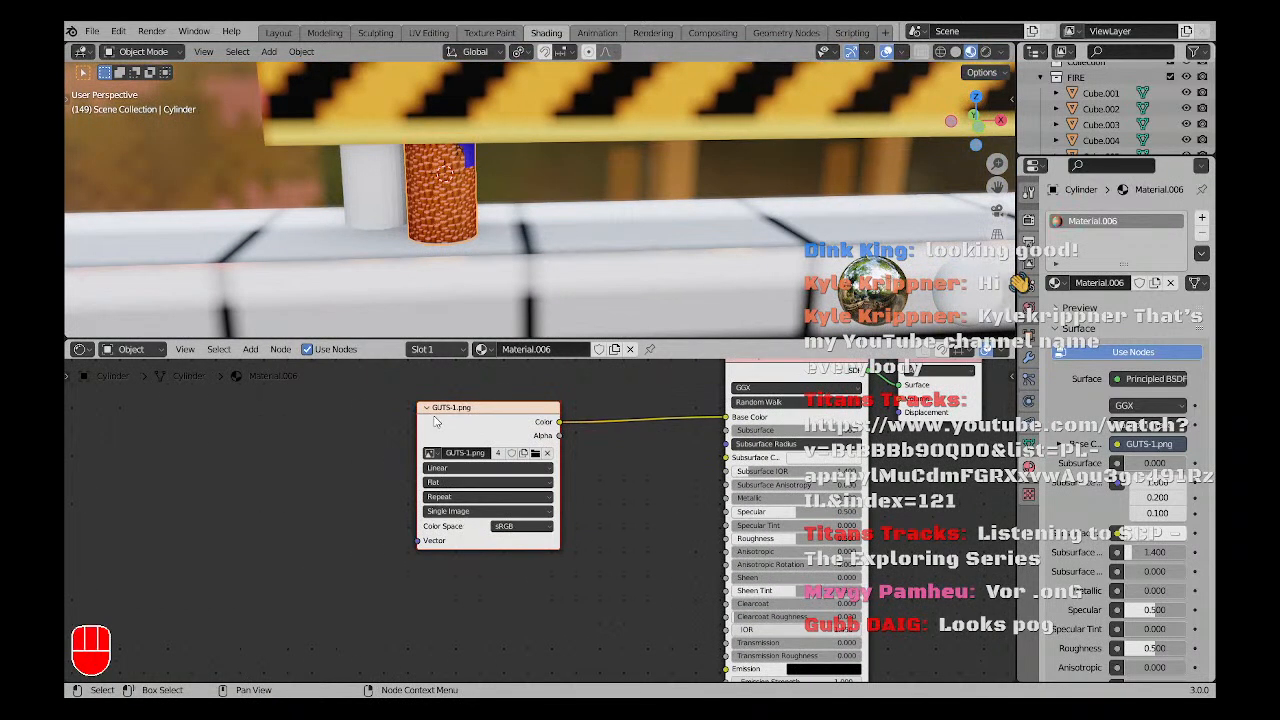
pyautogui.hotkey('ctrl', 't')
pyautogui.press('a')
pyautogui.press('a')
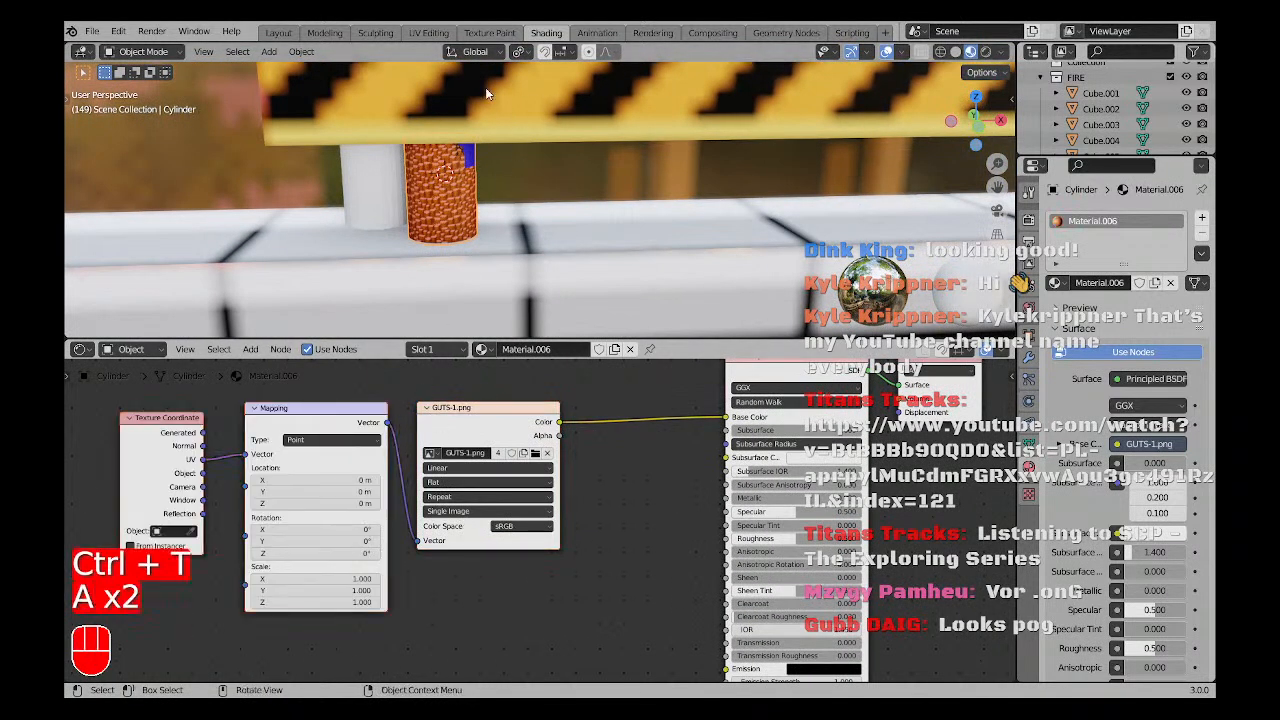
# Switch to the UV Editing workspace and select the front cylinder's entire mesh in the front view.
pyautogui.click(428, 33)
pyautogui.scroll(5, 745, 265)
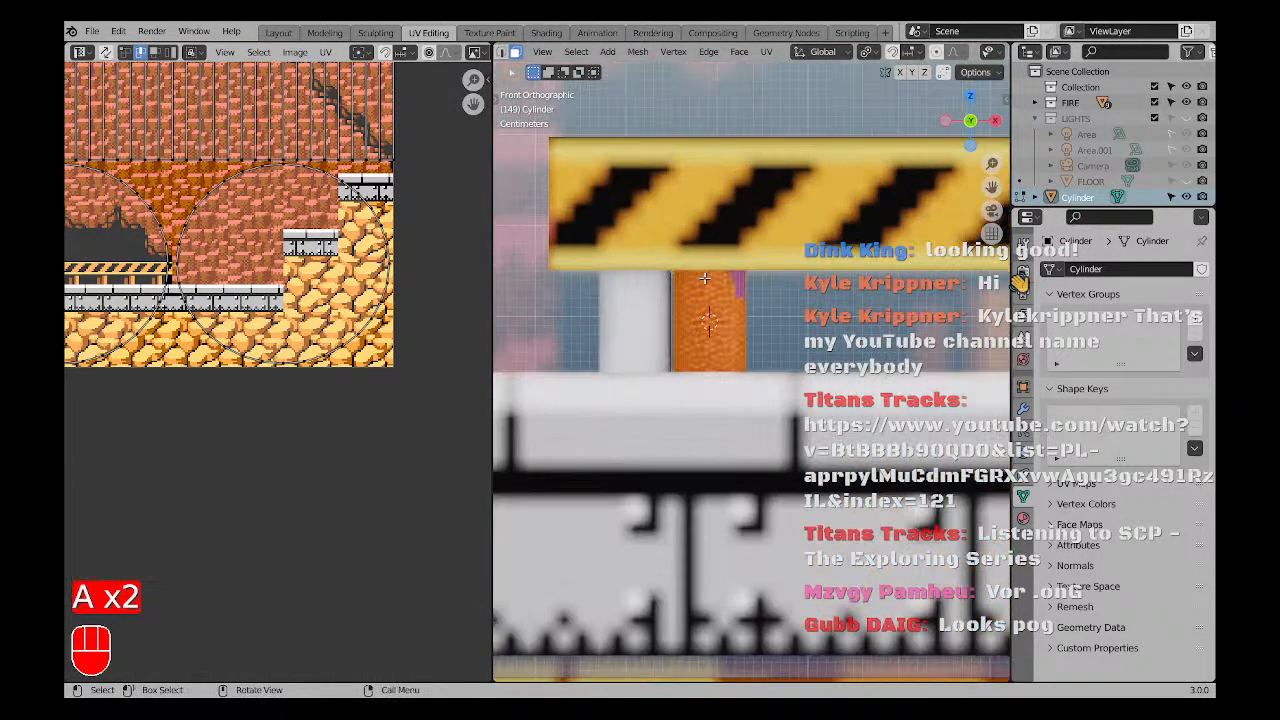
pyautogui.press('a')
pyautogui.press('KP_1')
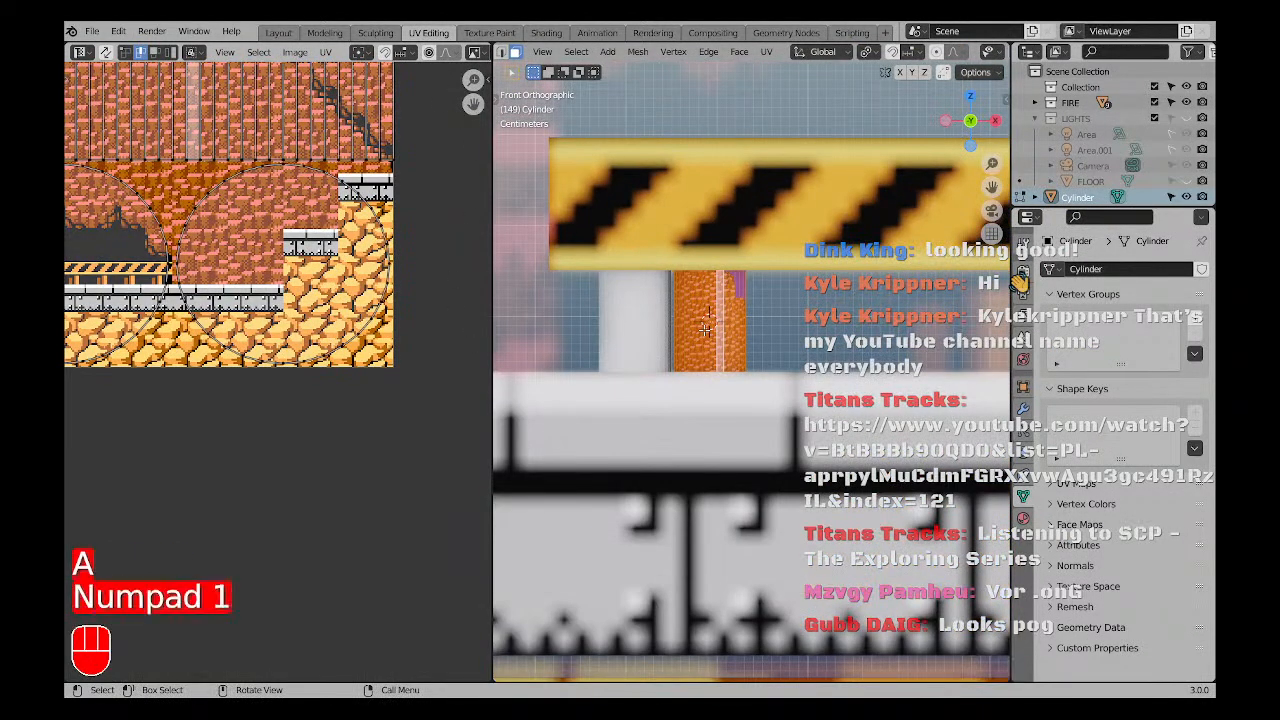
pyautogui.press('a')
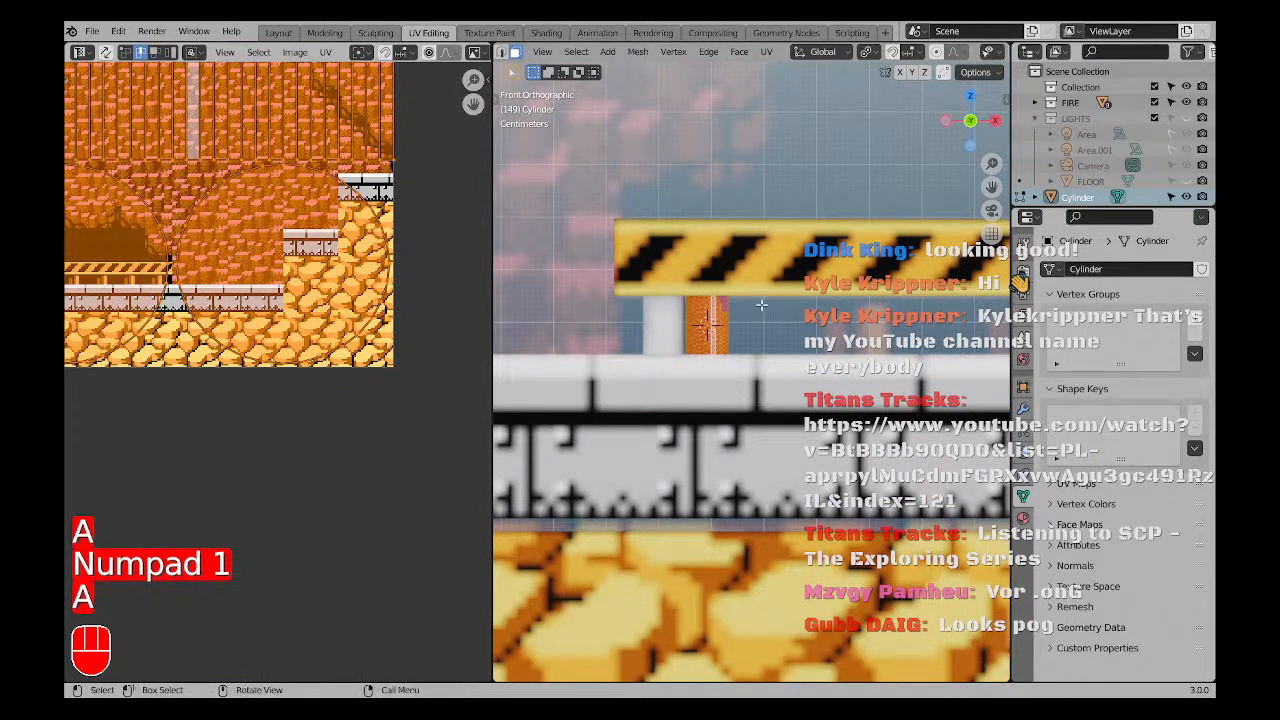
pyautogui.press('a')
pyautogui.press('a')
pyautogui.scroll(4, 707, 318)
pyautogui.press('a')
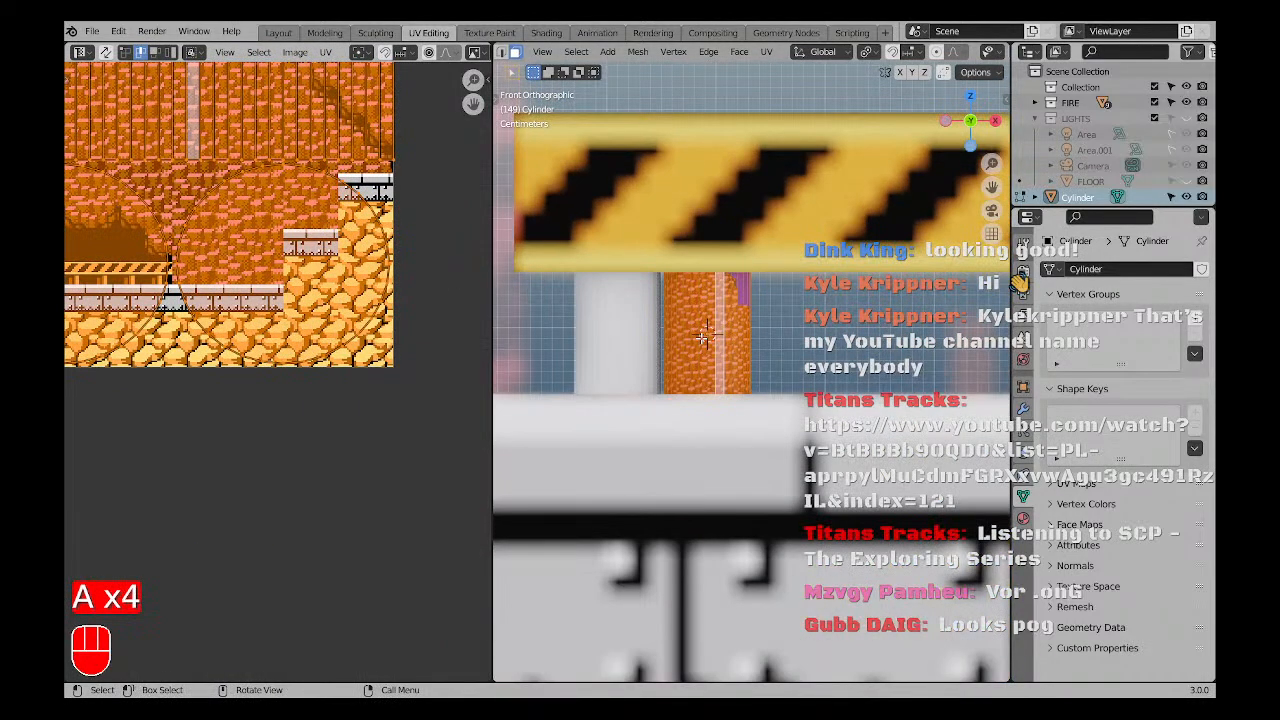
# Try to move the cylinder's UVs across GUTS-1.png toward the orange post artwork, and undo the move.
pyautogui.scroll(6, 120, 285)
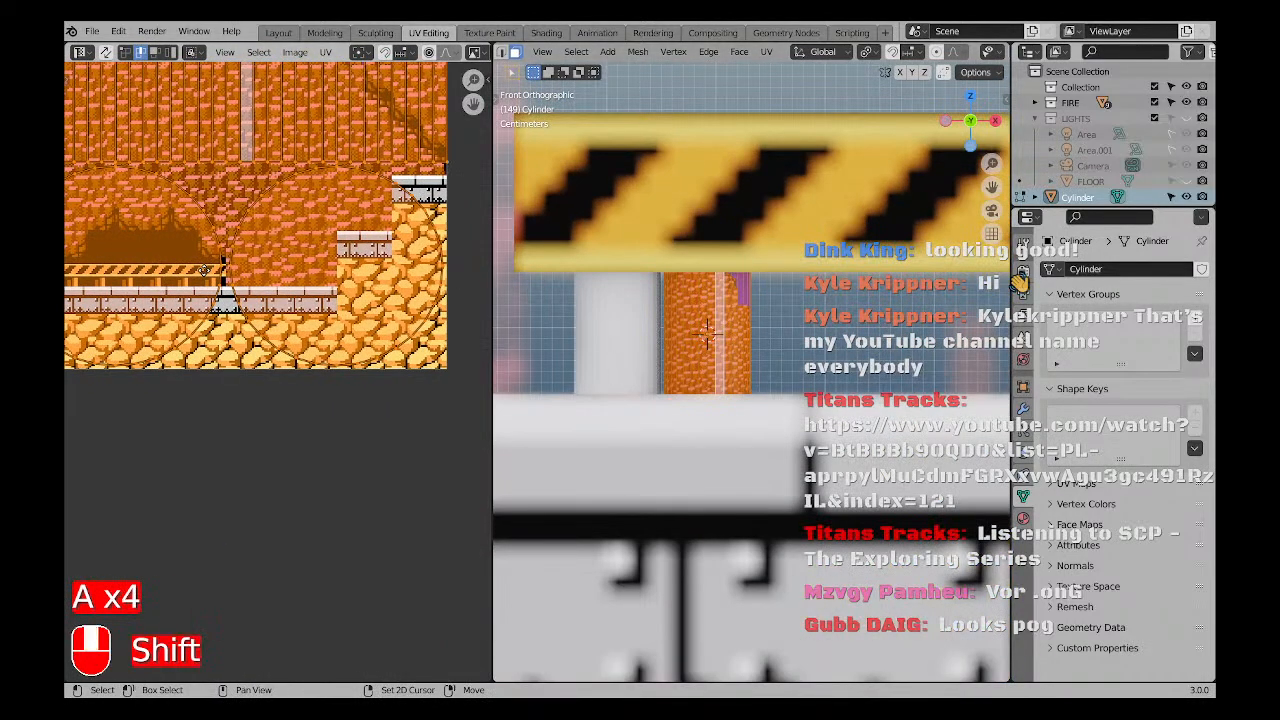
pyautogui.scroll(-4, 230, 319)
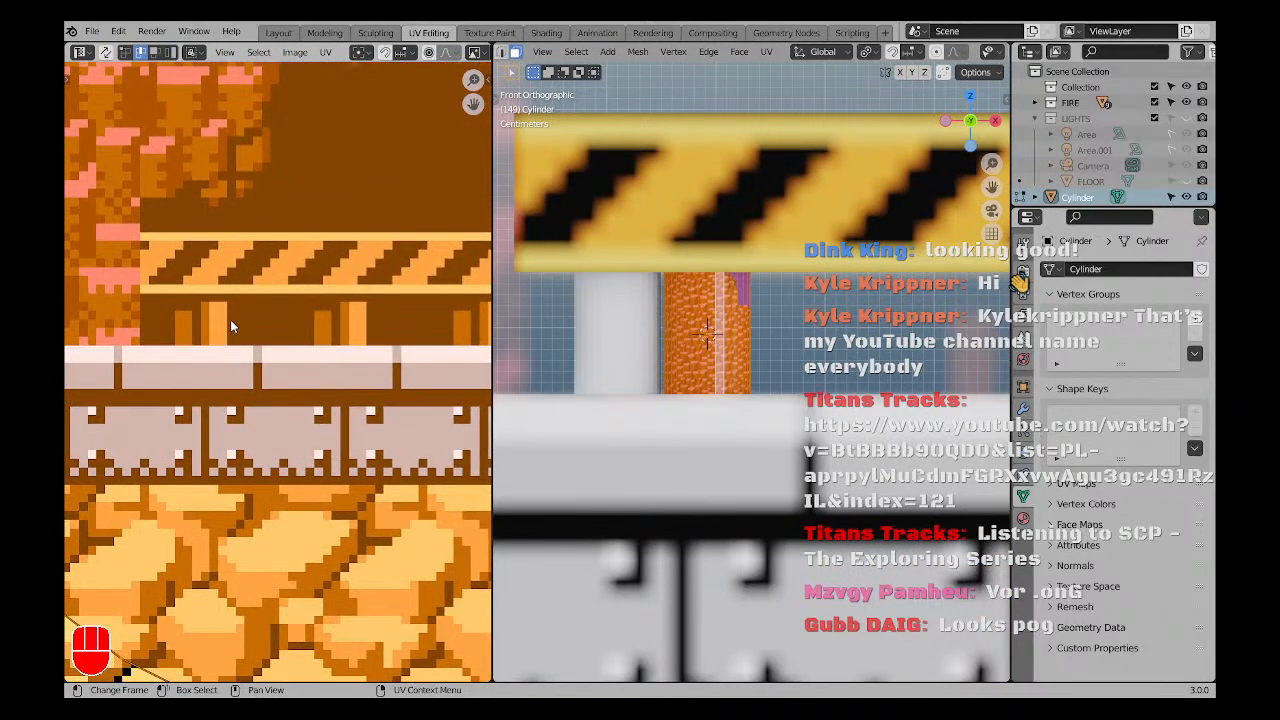
pyautogui.press('a')
pyautogui.press('a')
pyautogui.press('a')
pyautogui.scroll(-5, 240, 338)
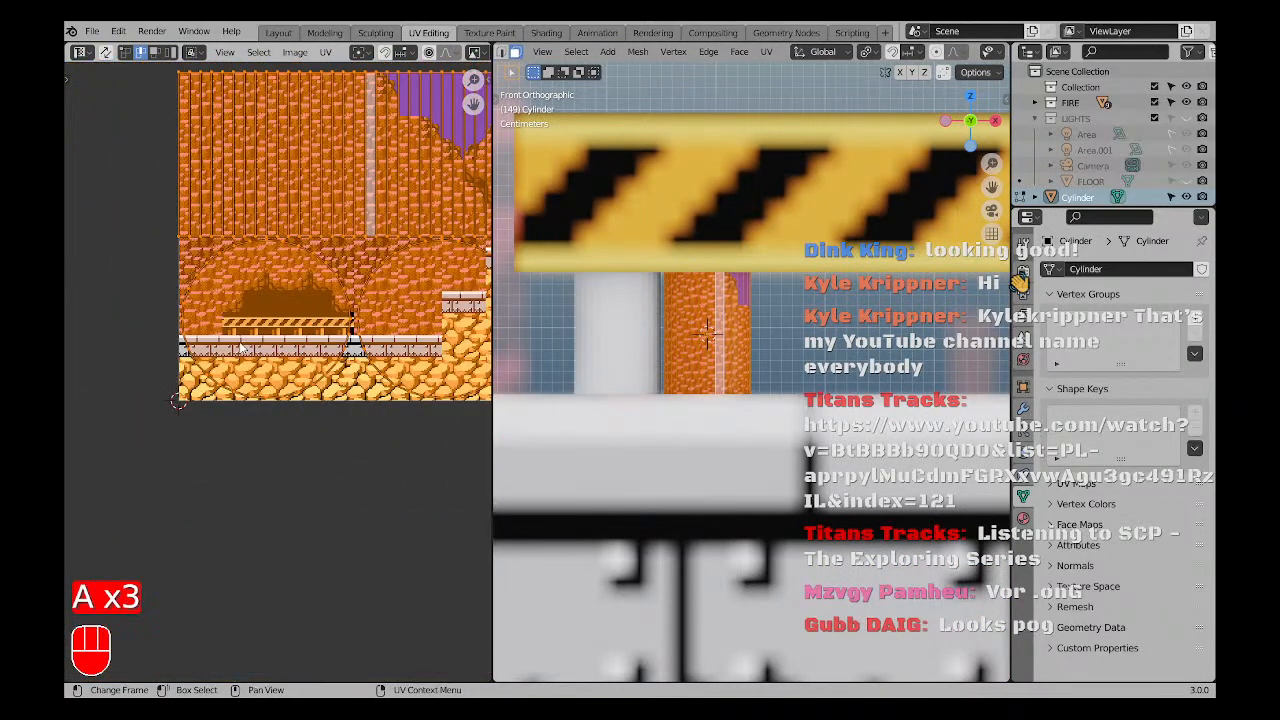
pyautogui.press('g')
pyautogui.click(250, 324)
pyautogui.scroll(9, 250, 326)
pyautogui.scroll(3, 205, 362)
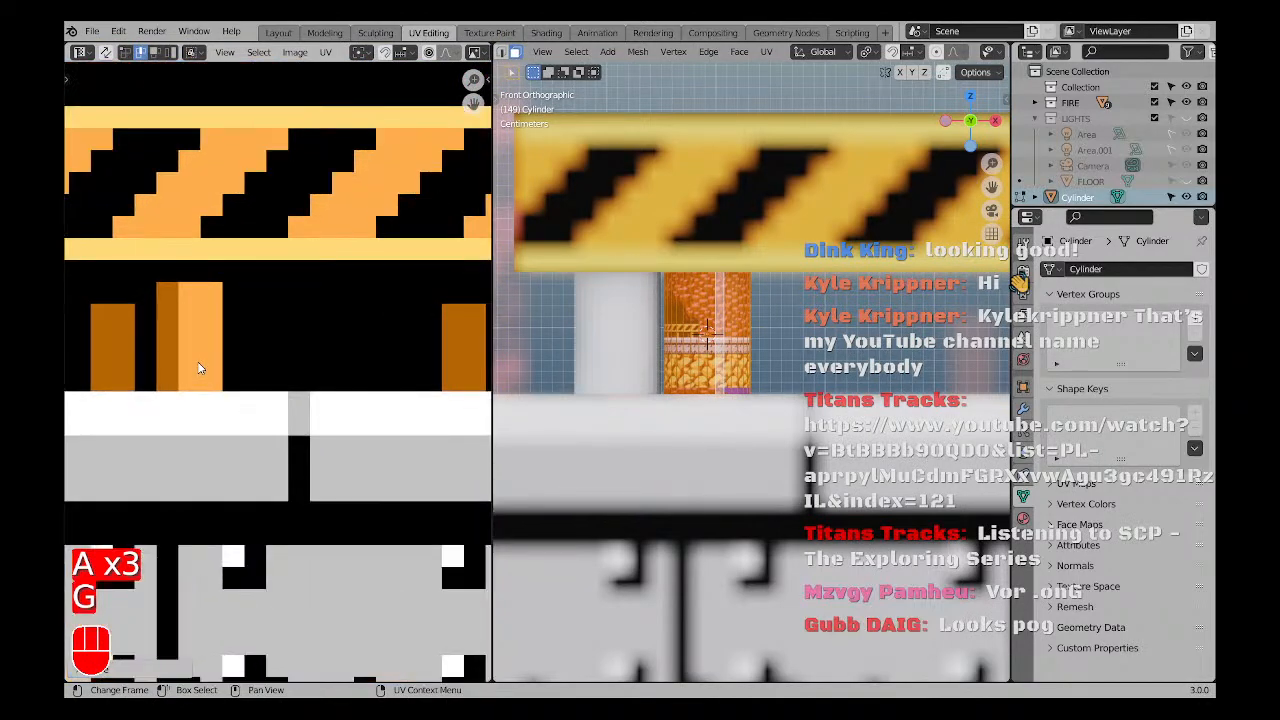
pyautogui.scroll(-4, 199, 368)
pyautogui.hotkey('ctrl', 'z')
pyautogui.scroll(-2, 249, 363)
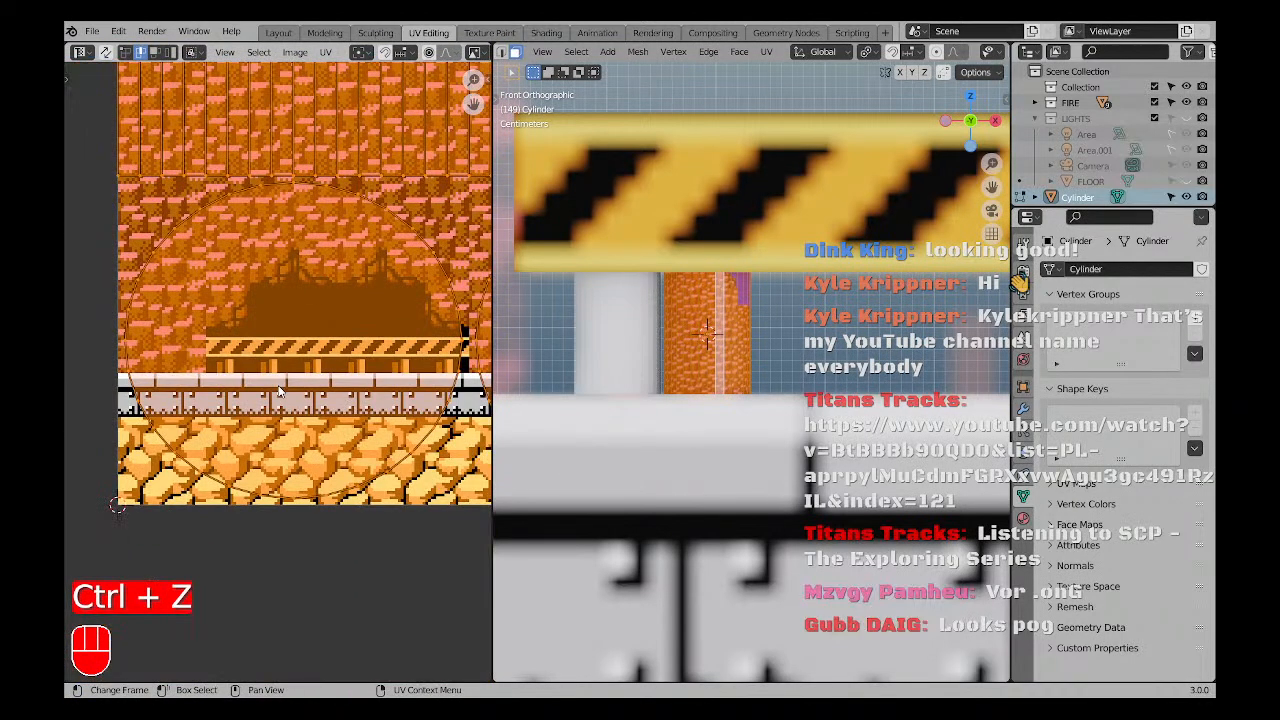
# Select the cylinder's whole mesh and unwrap it with Project from View in the front view.
pyautogui.press('a')
pyautogui.press('a')
pyautogui.scroll(2, 756, 369)
pyautogui.press('a')
pyautogui.press('a')
pyautogui.press('a')
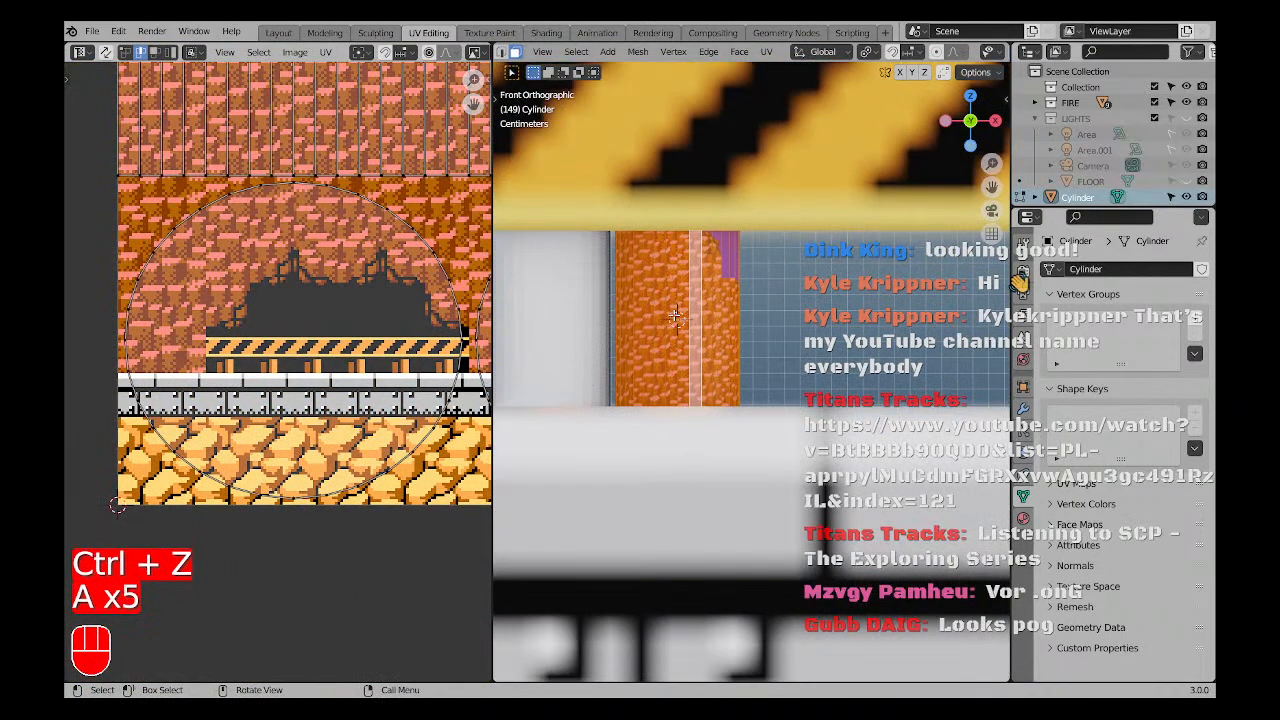
pyautogui.press('u')
pyautogui.click(640, 447)
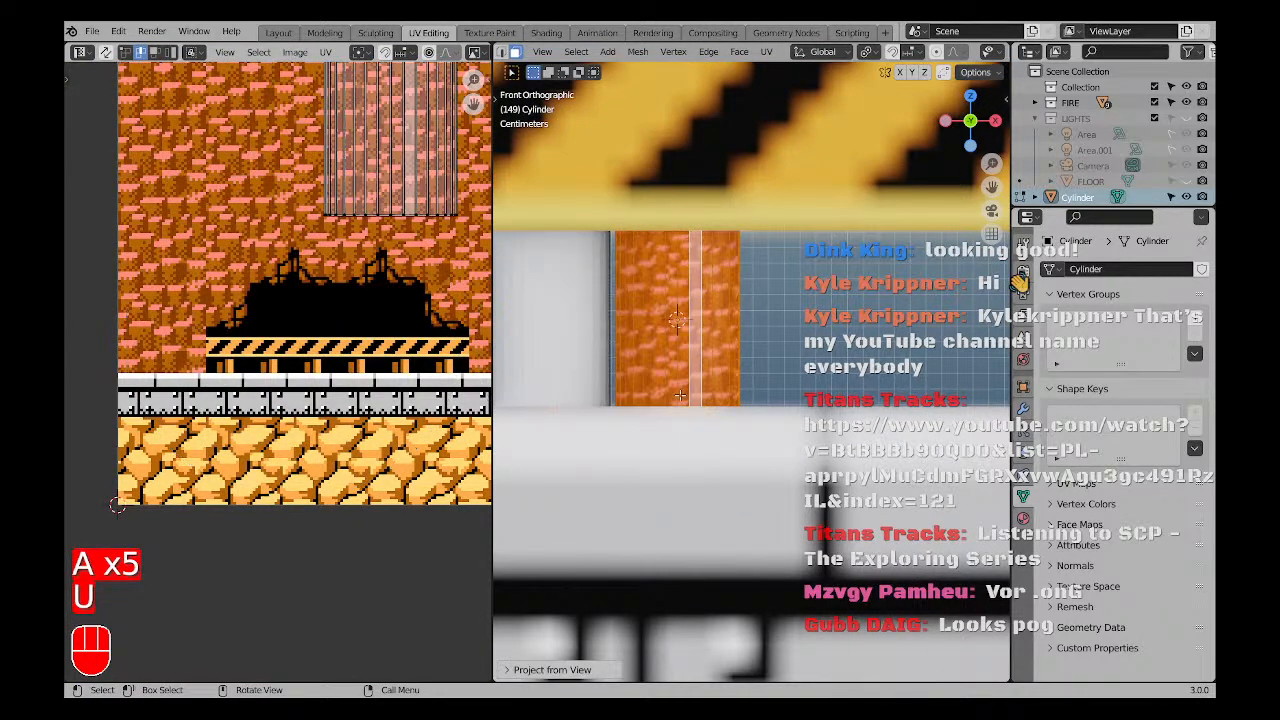
# Move the front cylinder's UVs over the orange post artwork in GUTS-1.png and shrink them to roughly the artwork's size.
pyautogui.scroll(-3, 357, 285)
pyautogui.press('a')
pyautogui.scroll(3, 340, 145)
pyautogui.press('g')
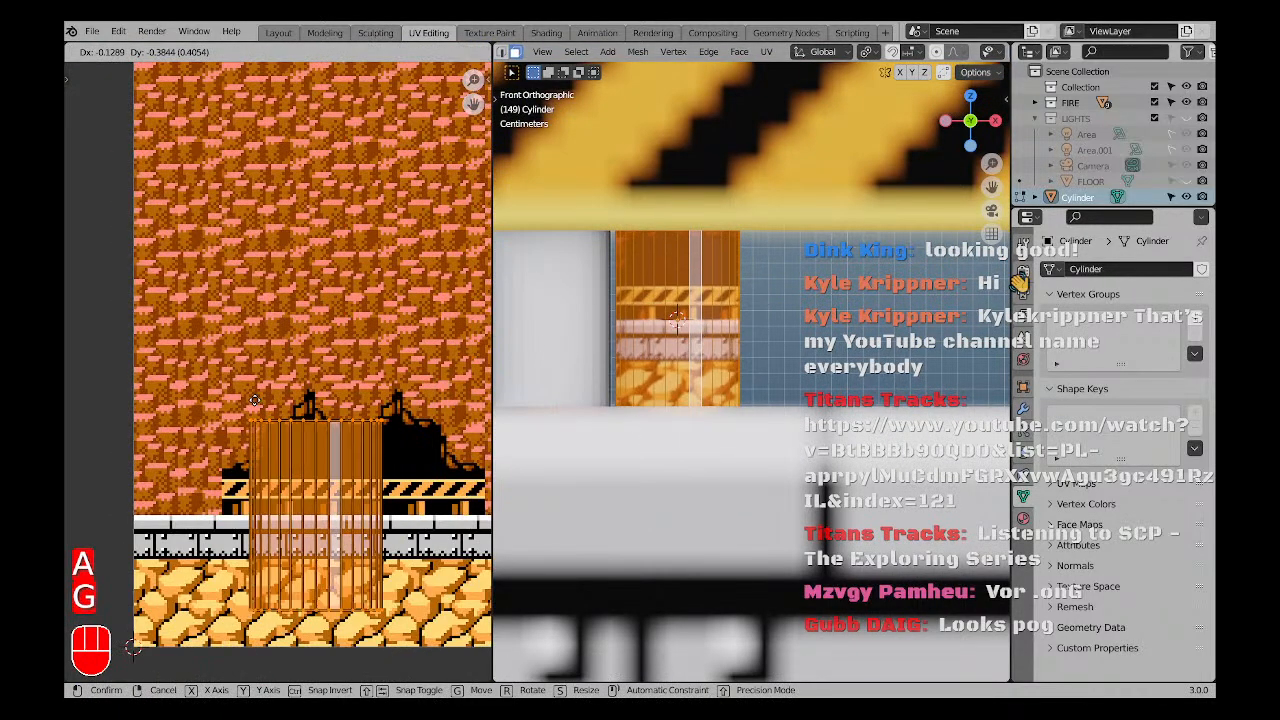
pyautogui.scroll(4, 250, 400)
pyautogui.press('s')
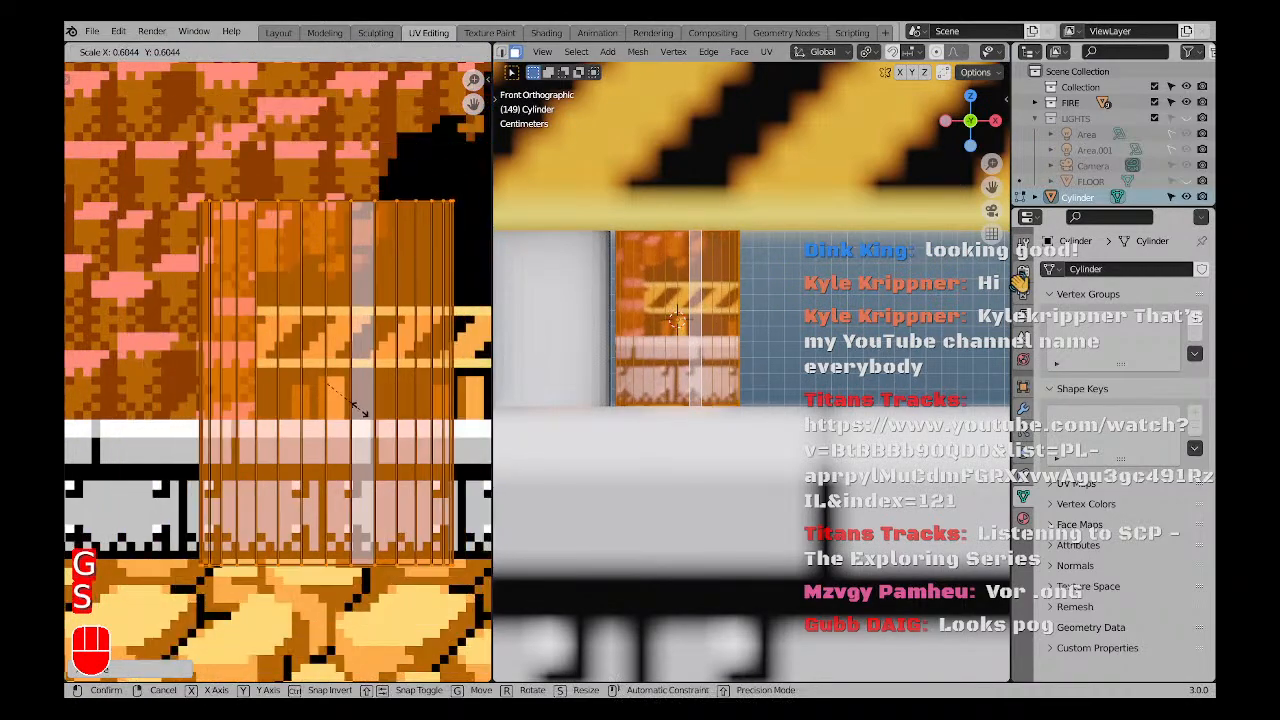
pyautogui.press('s')
pyautogui.click(380, 445)
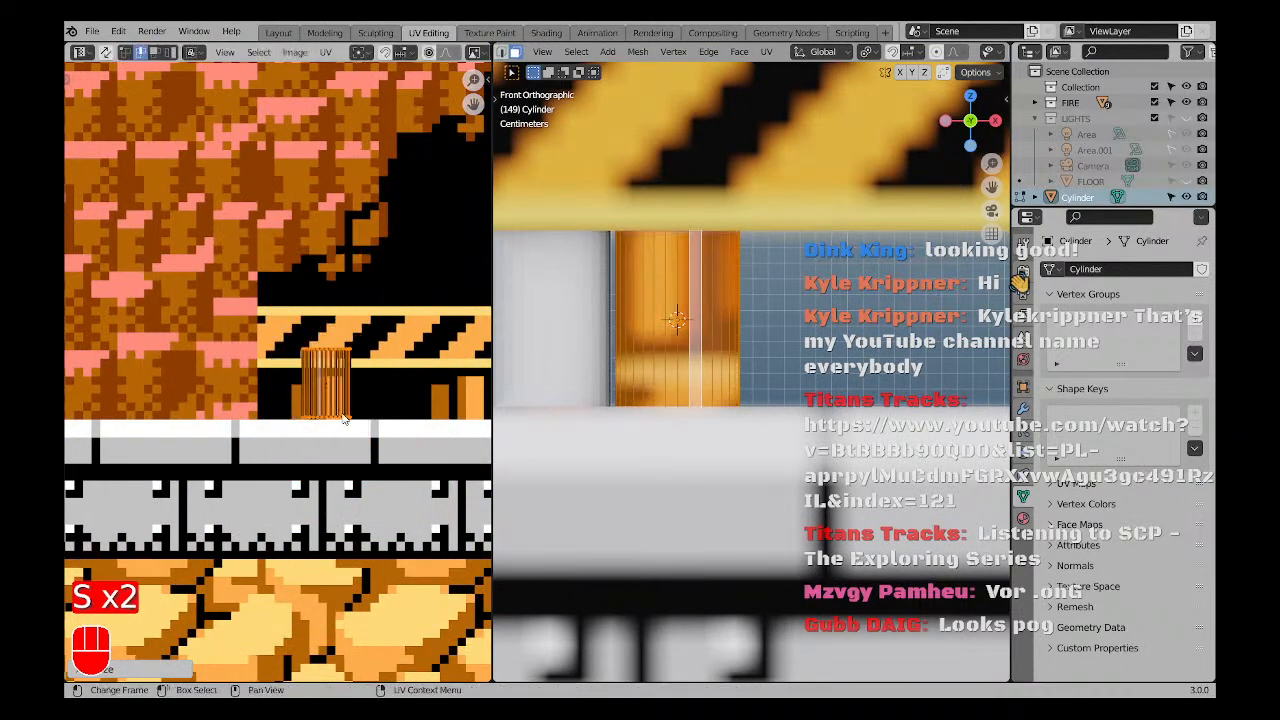
# Fine-tune the scale and position of the front cylinder's UVs so their sides and upper edge match the two-tone orange post.
pyautogui.scroll(3, 379, 444)
pyautogui.press('g')
pyautogui.press('s')
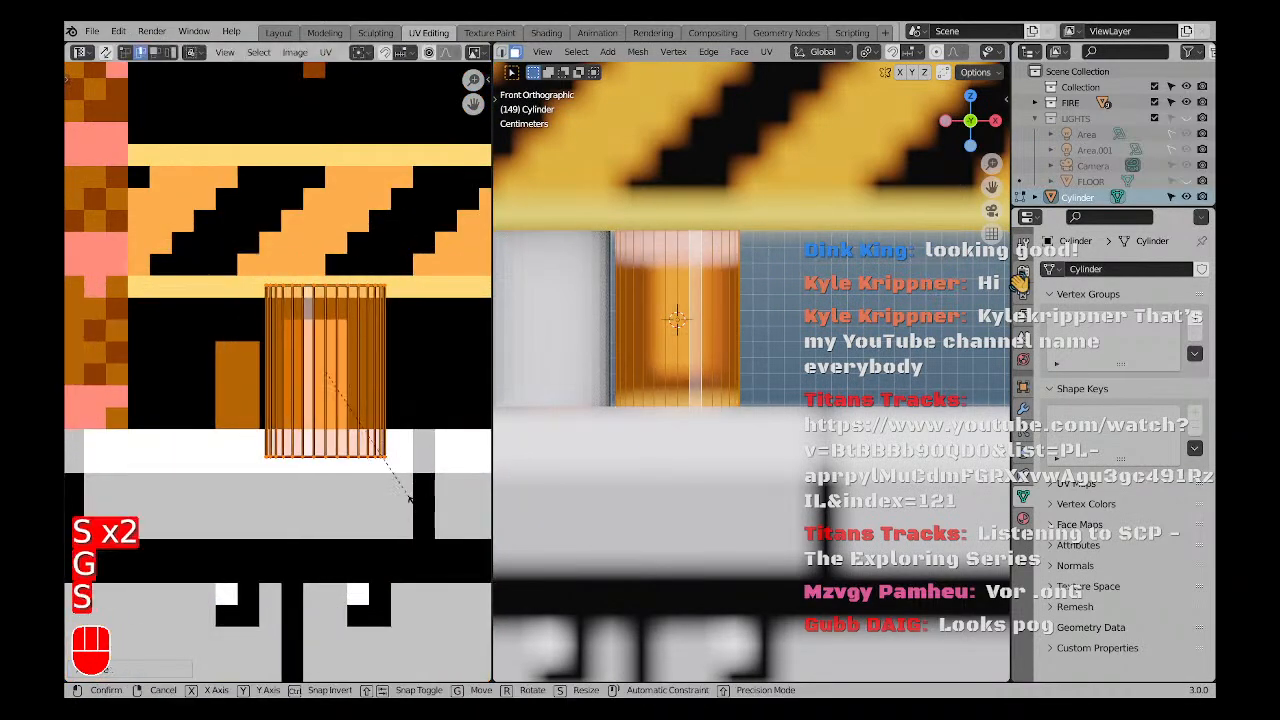
pyautogui.click(374, 449)
pyautogui.scroll(3, 339, 387)
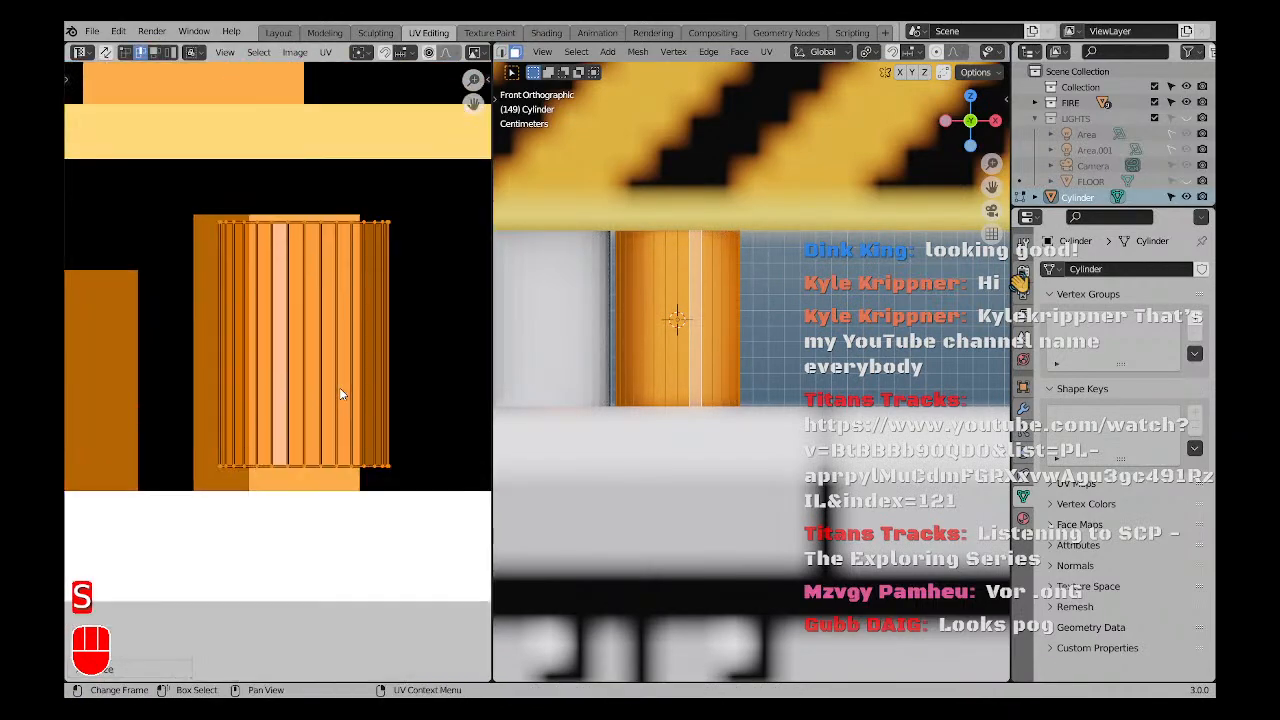
pyautogui.press('g')
pyautogui.press('g')
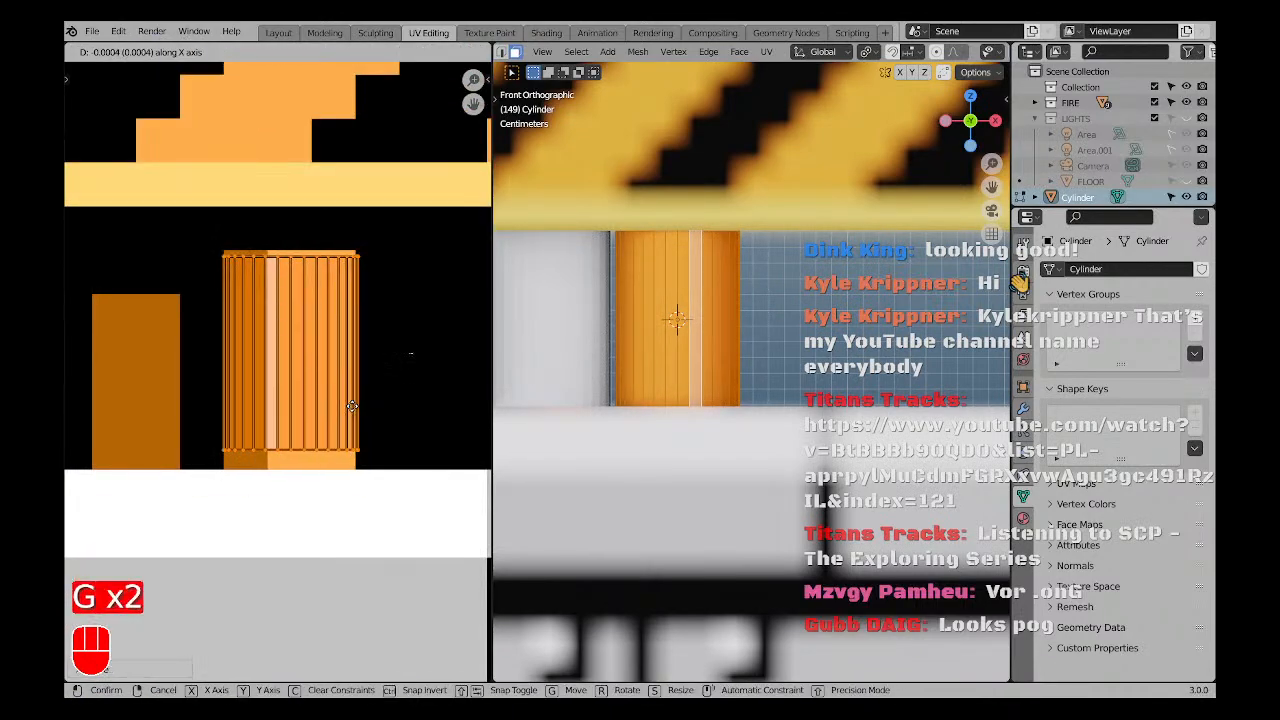
pyautogui.press('g')
pyautogui.click(368, 424)
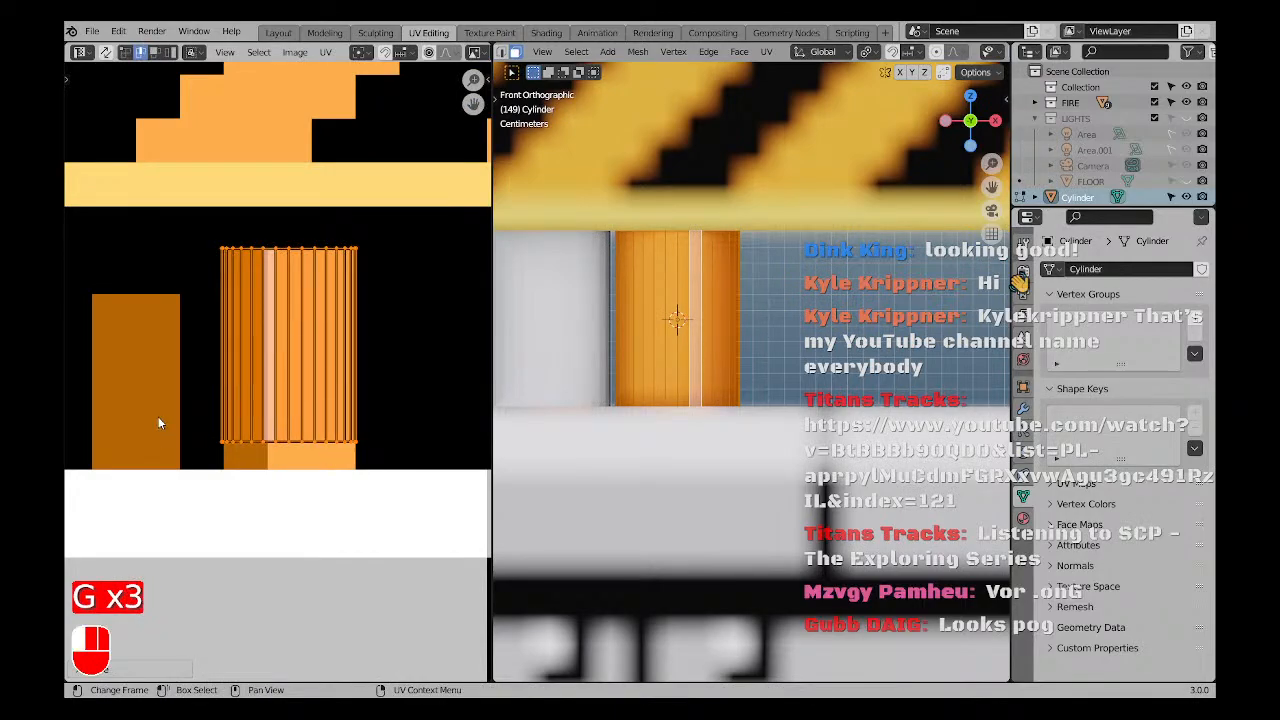
# Extend the lower edge of the front cylinder's UVs down to the base of the orange post artwork, and deselect everything.
pyautogui.scroll(-1, 158, 416)
pyautogui.press('g')
pyautogui.click(388, 374)
pyautogui.press('a')
pyautogui.press('a')
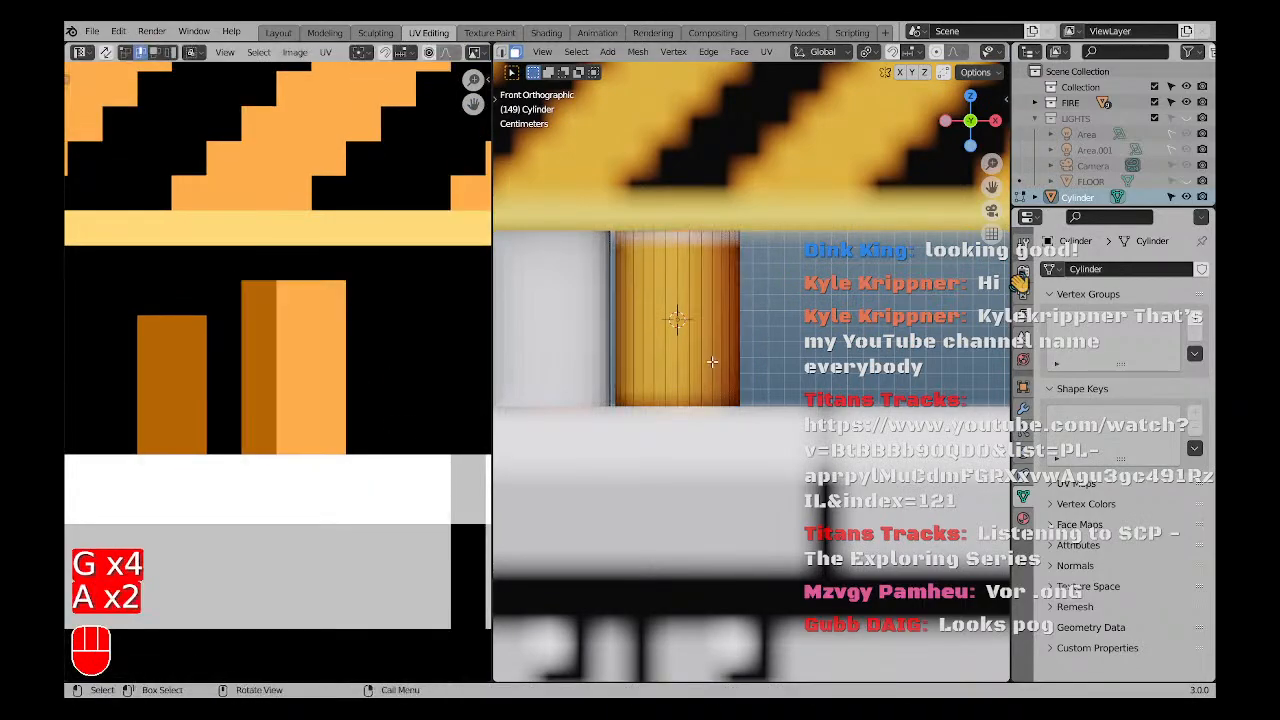
# Examine the textured front cylinder beneath the barrier and check how its UVs fit the orange post artwork.
pyautogui.scroll(-7, 714, 360)
pyautogui.moveTo(714, 360)
pyautogui.mouseDown(button='middle')
pyautogui.moveTo(820, 358)
pyautogui.moveTo(586, 363)
pyautogui.moveTo(711, 377)
pyautogui.mouseUp(button='middle')
pyautogui.scroll(-3, 711, 377)
pyautogui.press('a')
pyautogui.press('a')
pyautogui.scroll(4, 712, 376)
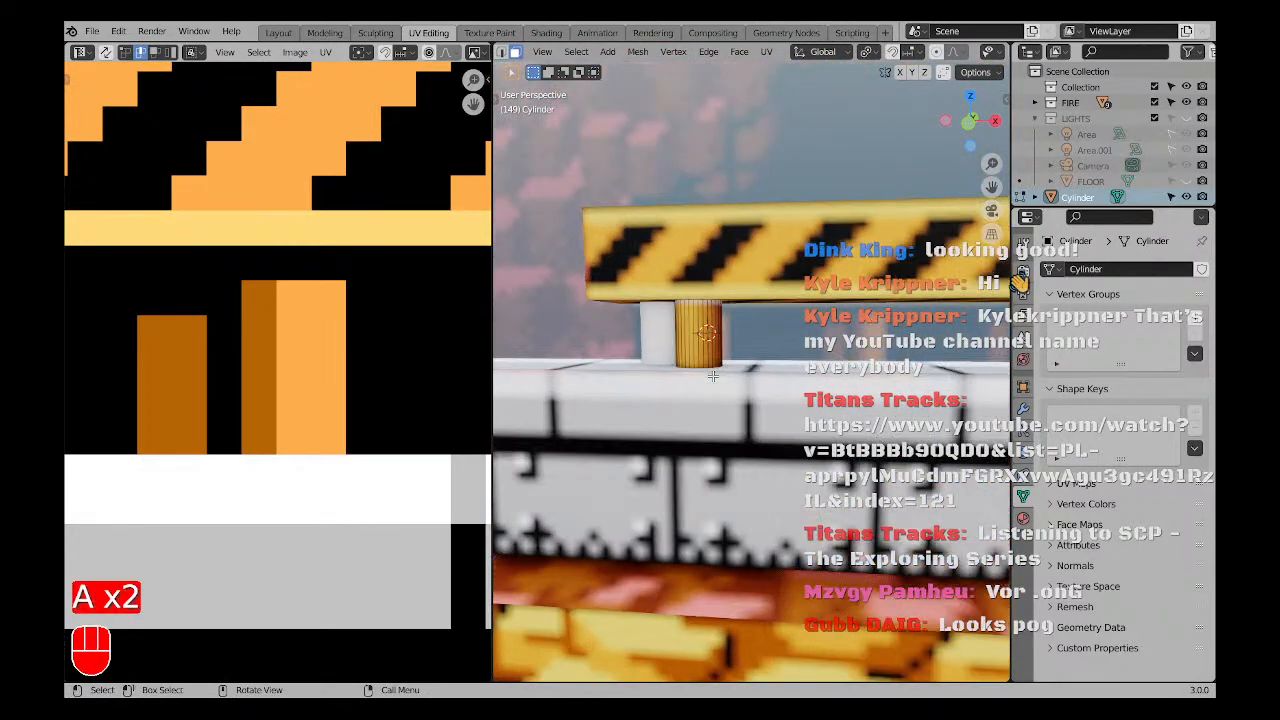
pyautogui.press('a')
pyautogui.scroll(3, 240, 397)
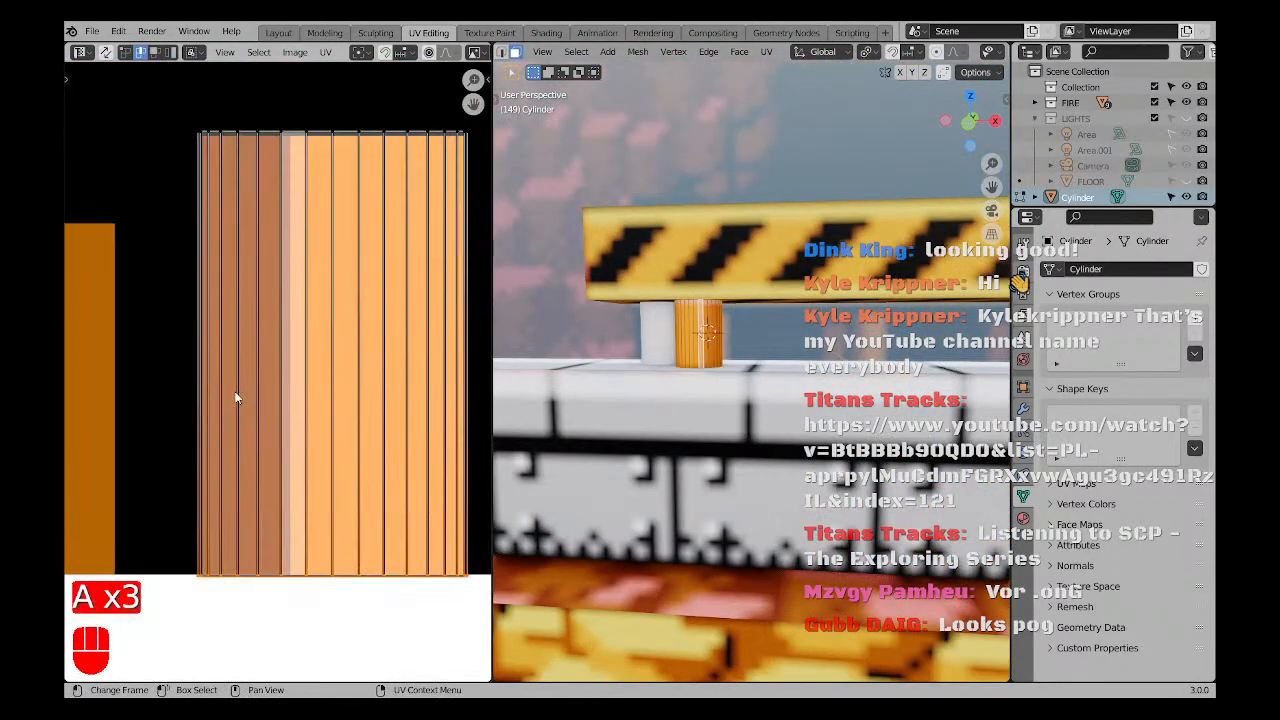
pyautogui.scroll(-1, 236, 397)
pyautogui.scroll(-1, 236, 390)
pyautogui.keyDown('shift'); pyautogui.moveTo(284, 509); pyautogui.dragTo(255, 435, button='middle'); pyautogui.keyUp('shift')
pyautogui.scroll(4, 245, 434)
pyautogui.scroll(-3, 234, 437)
pyautogui.scroll(-1, 125, 408)
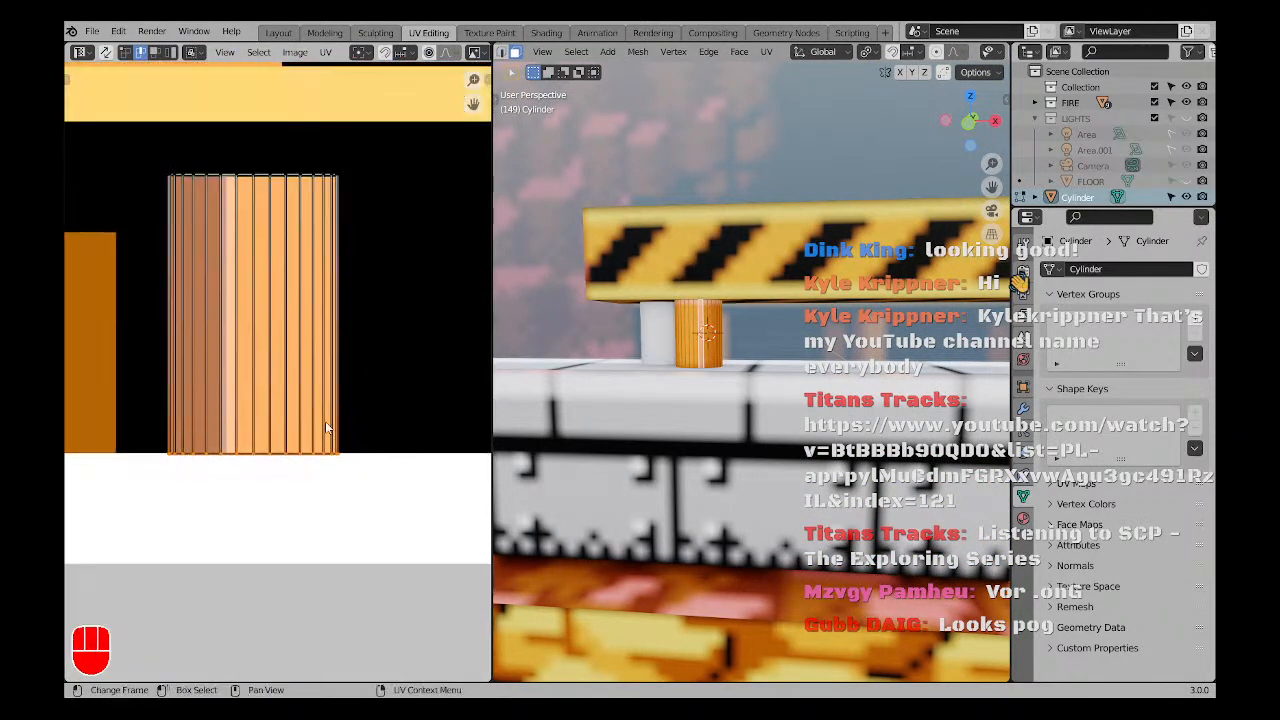
pyautogui.press('a')
pyautogui.press('a')
pyautogui.press('KP_1')
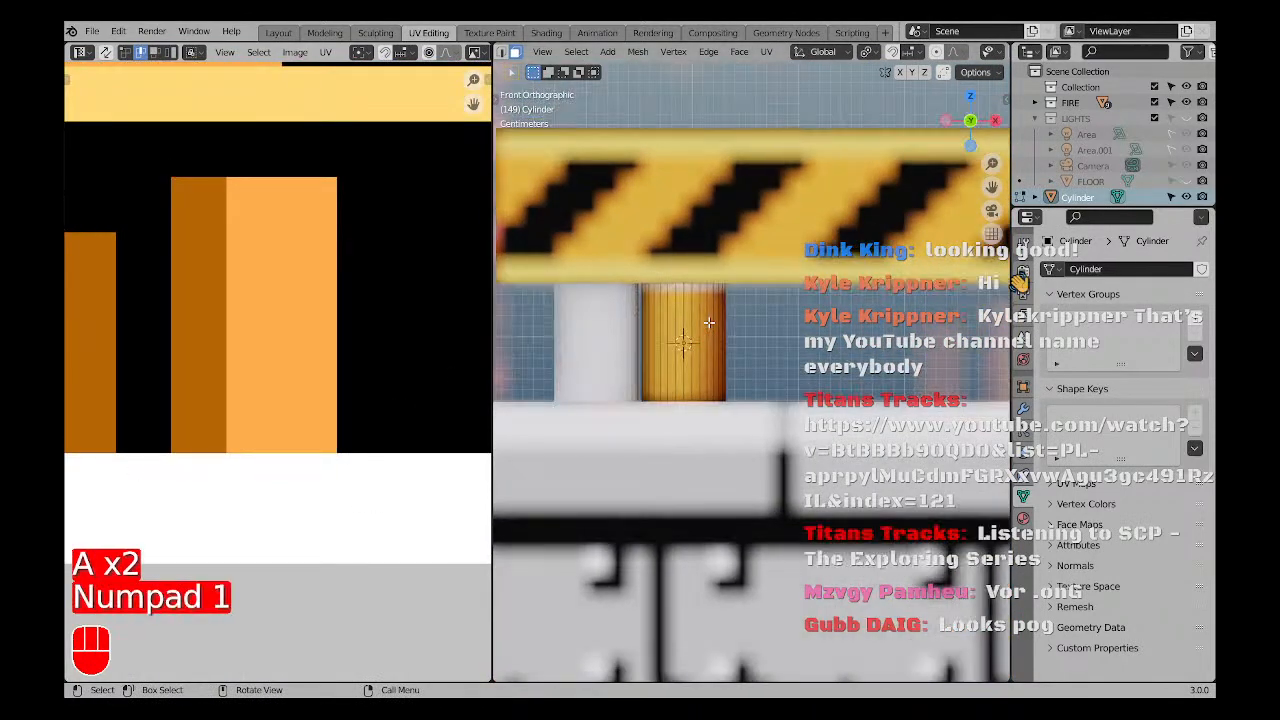
# Return to Object Mode and compare the textured front cylinder with the plain rear cylinder in a perspective view.
pyautogui.scroll(-2, 703, 337)
pyautogui.press('z')
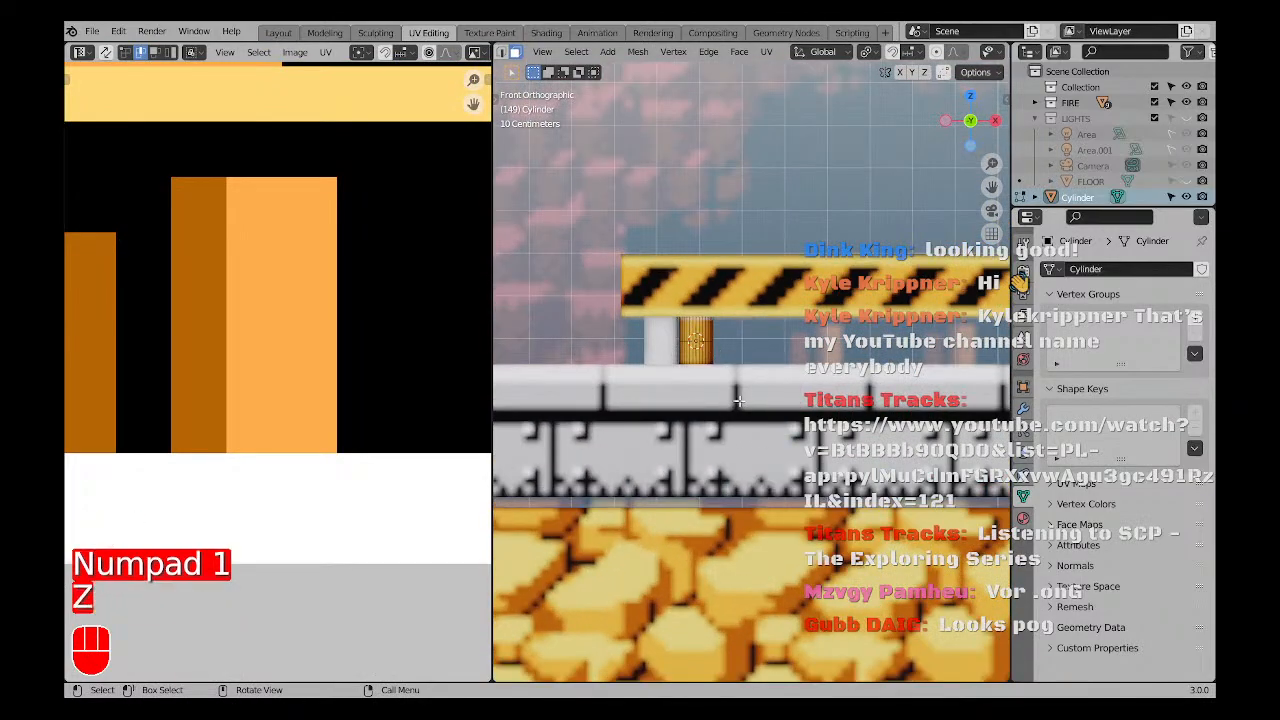
pyautogui.press('Tab')
pyautogui.press('a')
pyautogui.press('a')
pyautogui.scroll(-2, 692, 431)
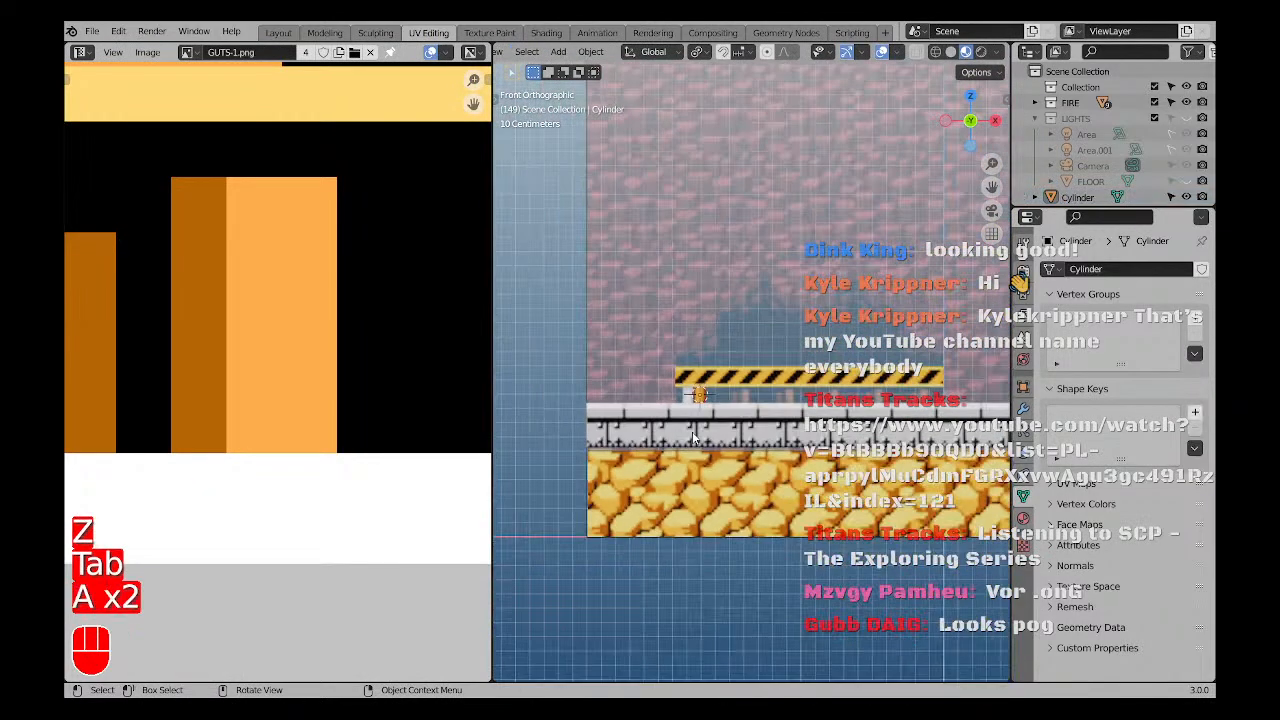
pyautogui.moveTo(692, 431); pyautogui.dragTo(727, 404, button='middle')
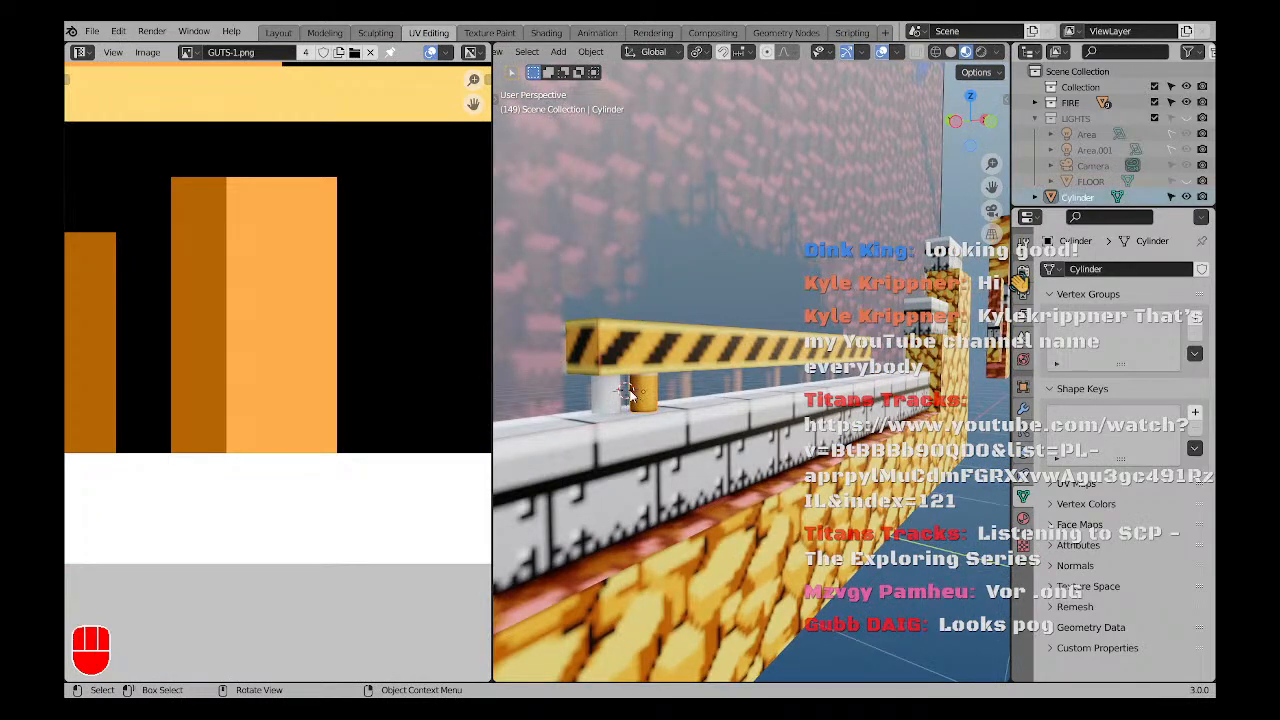
pyautogui.scroll(2, 605, 400)
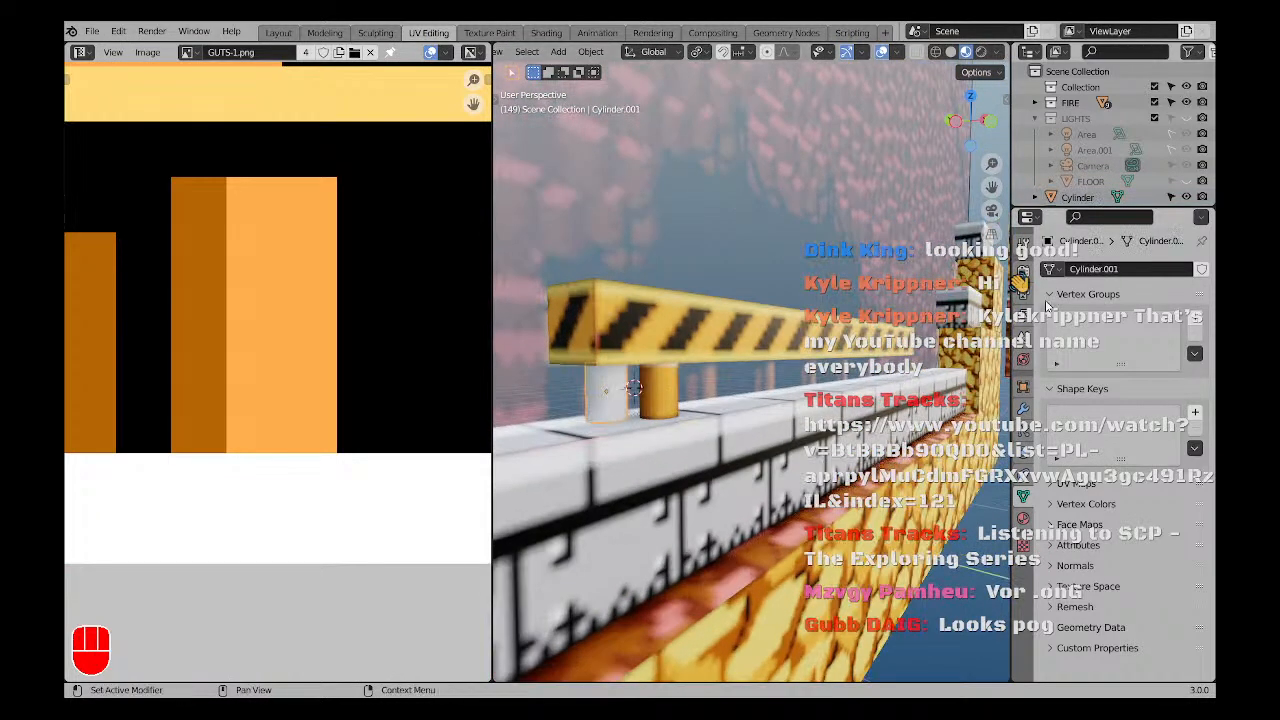
# Duplicate the textured front cylinder in the top wireframe view and move the copy along X until it sits directly beside the original.
pyautogui.press('a')
pyautogui.press('a')
pyautogui.press('KP_7')
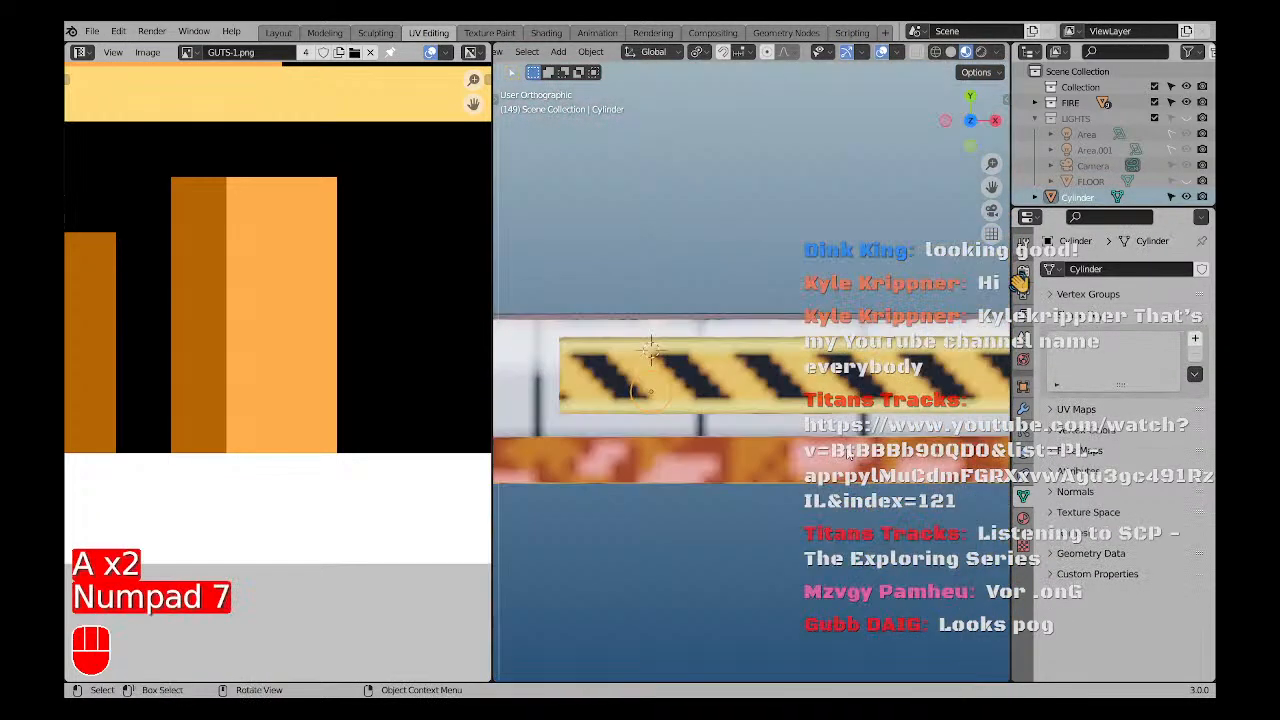
pyautogui.press('z')
pyautogui.keyDown('shift'); pyautogui.moveTo(701, 357); pyautogui.dragTo(800, 399, button='middle'); pyautogui.keyUp('shift')
pyautogui.scroll(3, 800, 399)
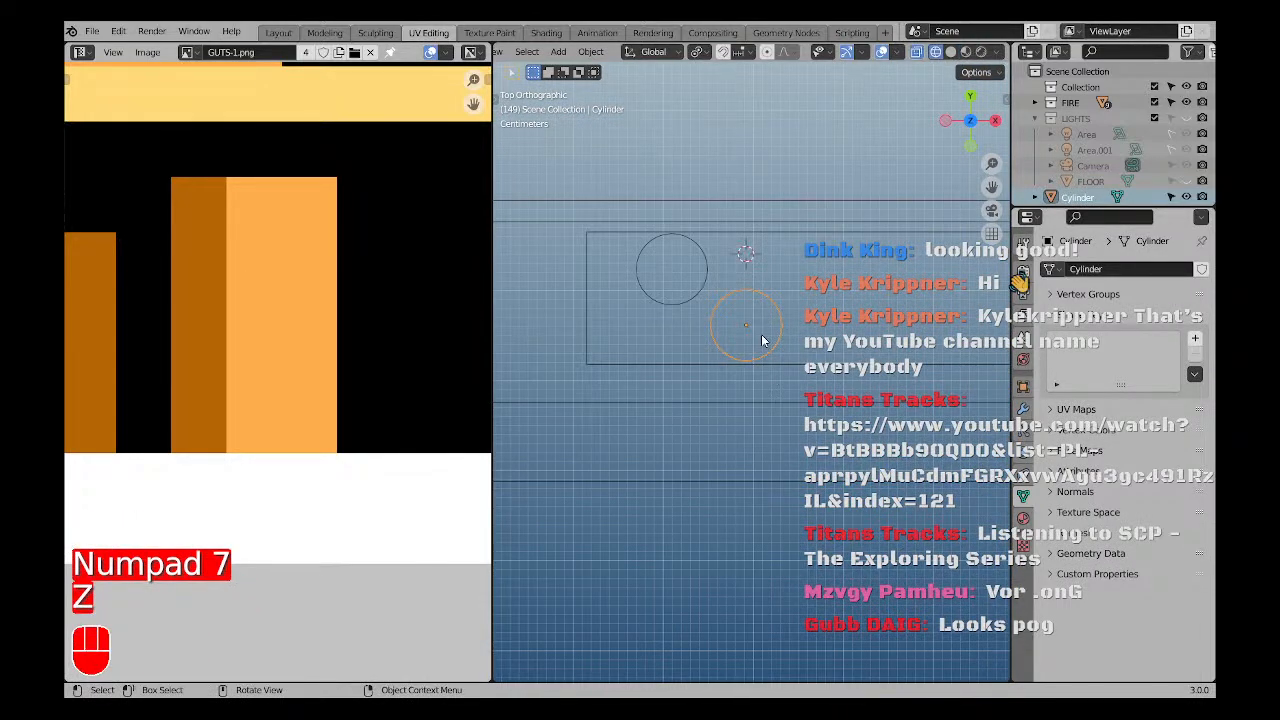
pyautogui.hotkey('shift', 'd')
pyautogui.rightClick(686, 327)
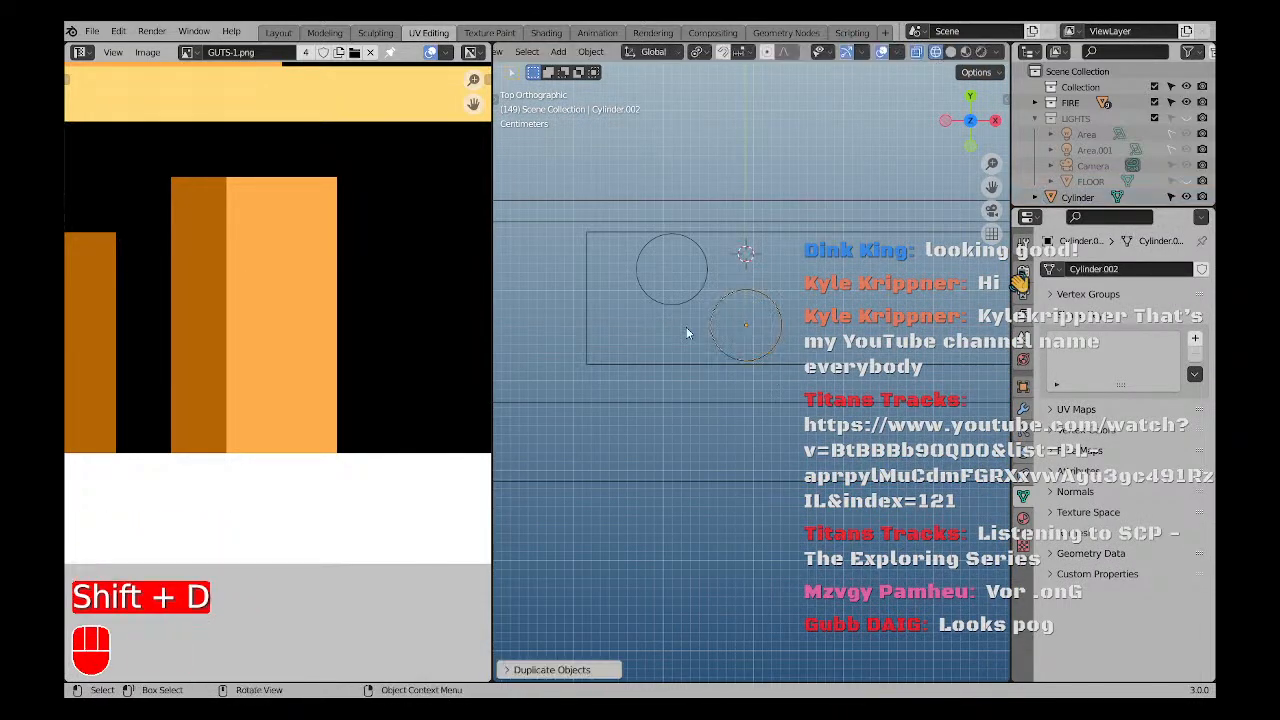
pyautogui.press('g')
pyautogui.press('x')
pyautogui.keyDown('ctrl'); pyautogui.moveTo(796, 350); pyautogui.dragTo(722, 346, button='middle'); pyautogui.keyUp('ctrl')
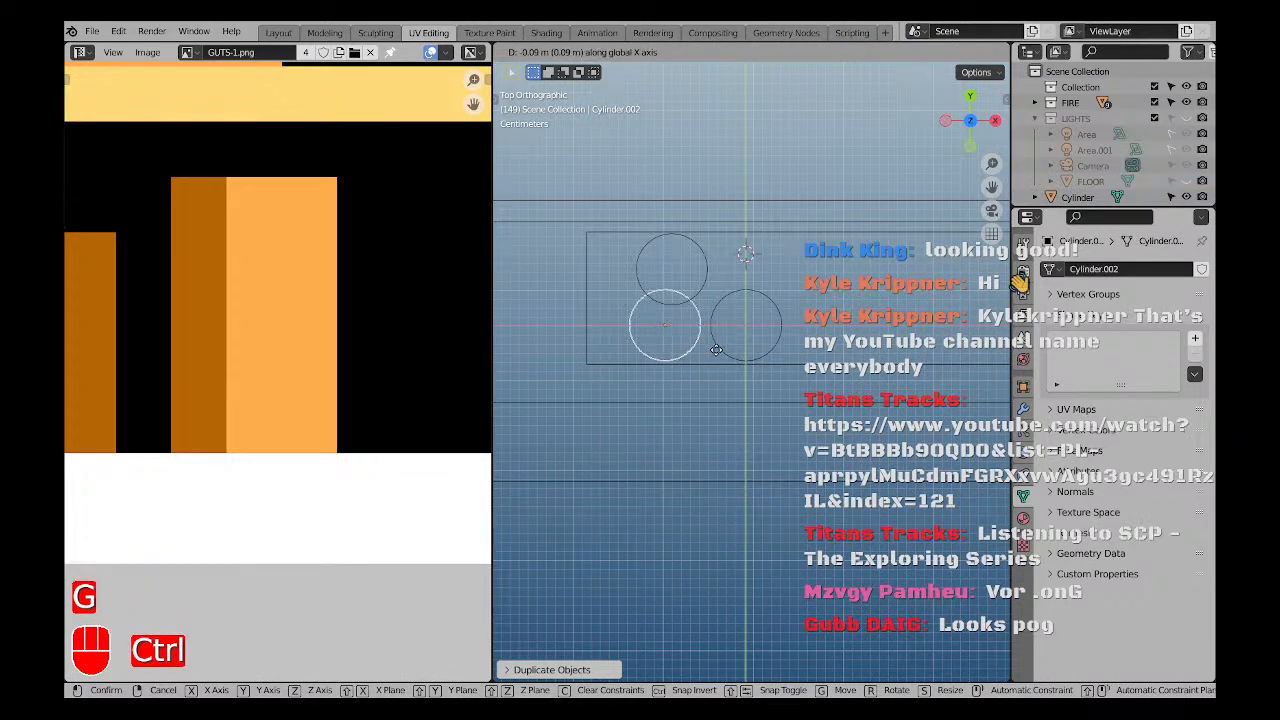
pyautogui.click(722, 352)
# Delete the untextured rear cylinder and select the duplicated post.
pyautogui.press('x')
pyautogui.click(648, 319)
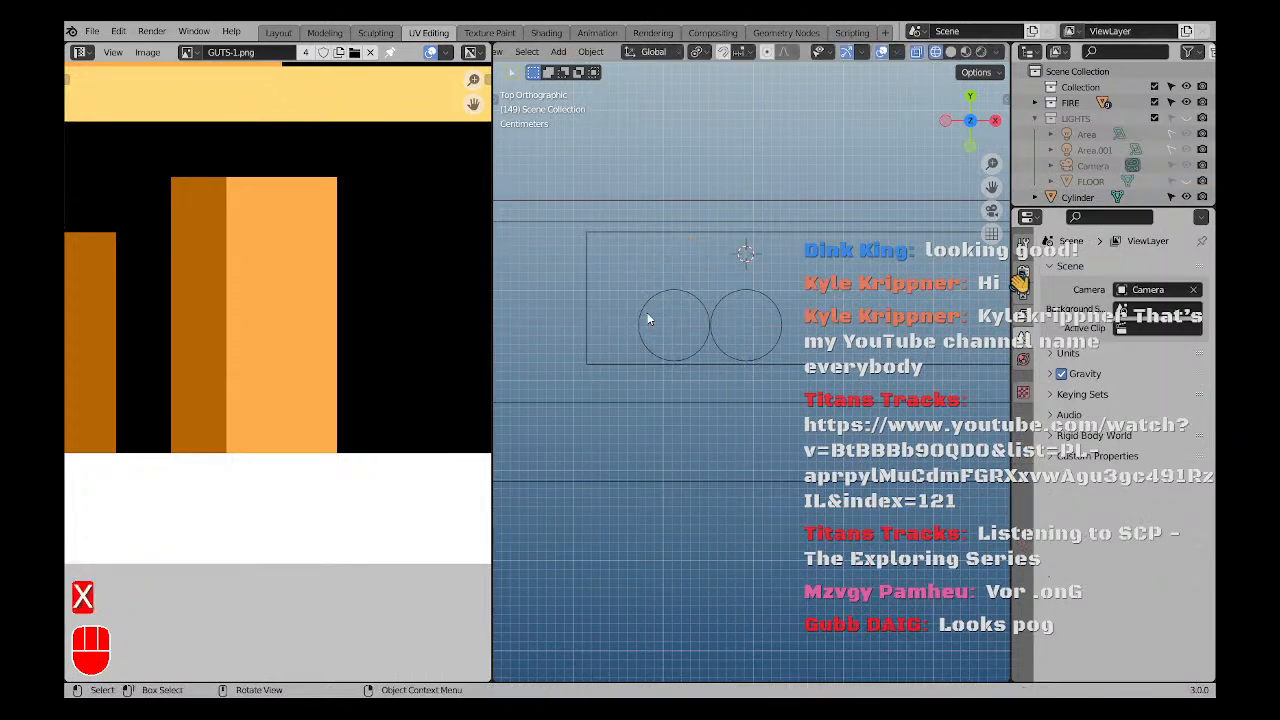
pyautogui.click(648, 334)
# Move the duplicated cylinder backward along Y in the top view into the rear post's position beneath the barrier.
pyautogui.middleClick(707, 387)
pyautogui.rightClick(707, 387)
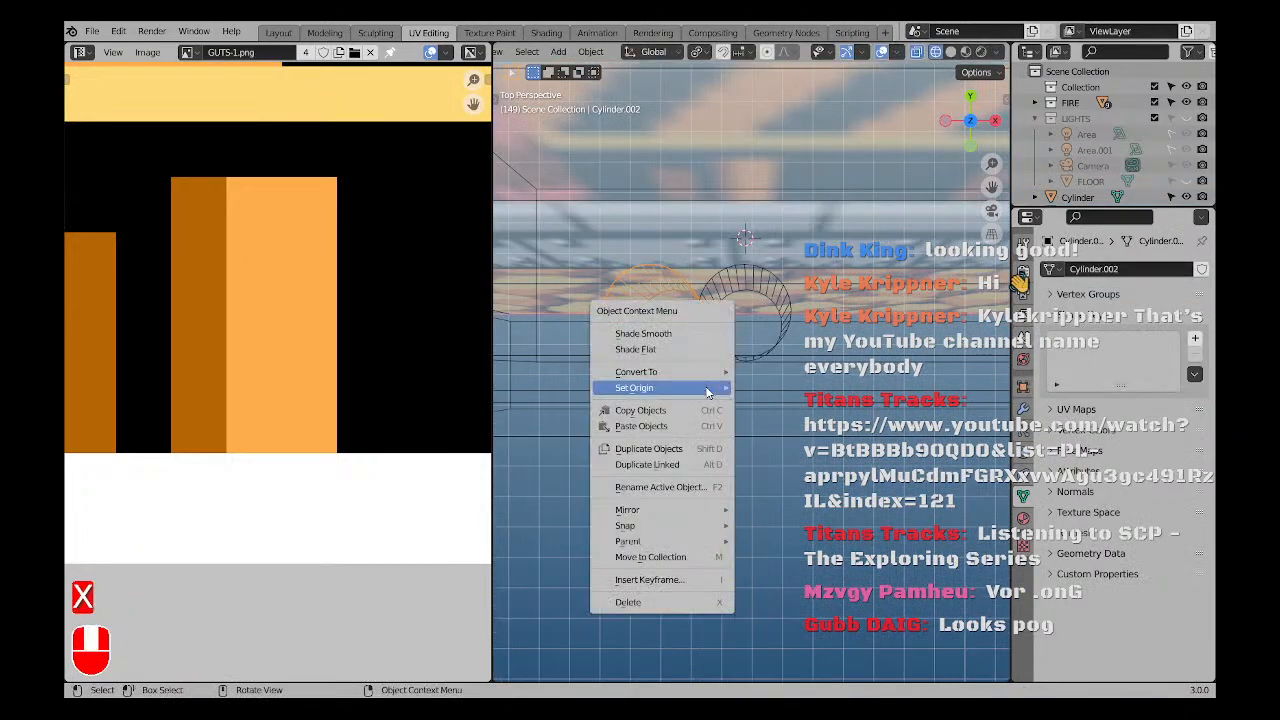
pyautogui.press('KP_7')
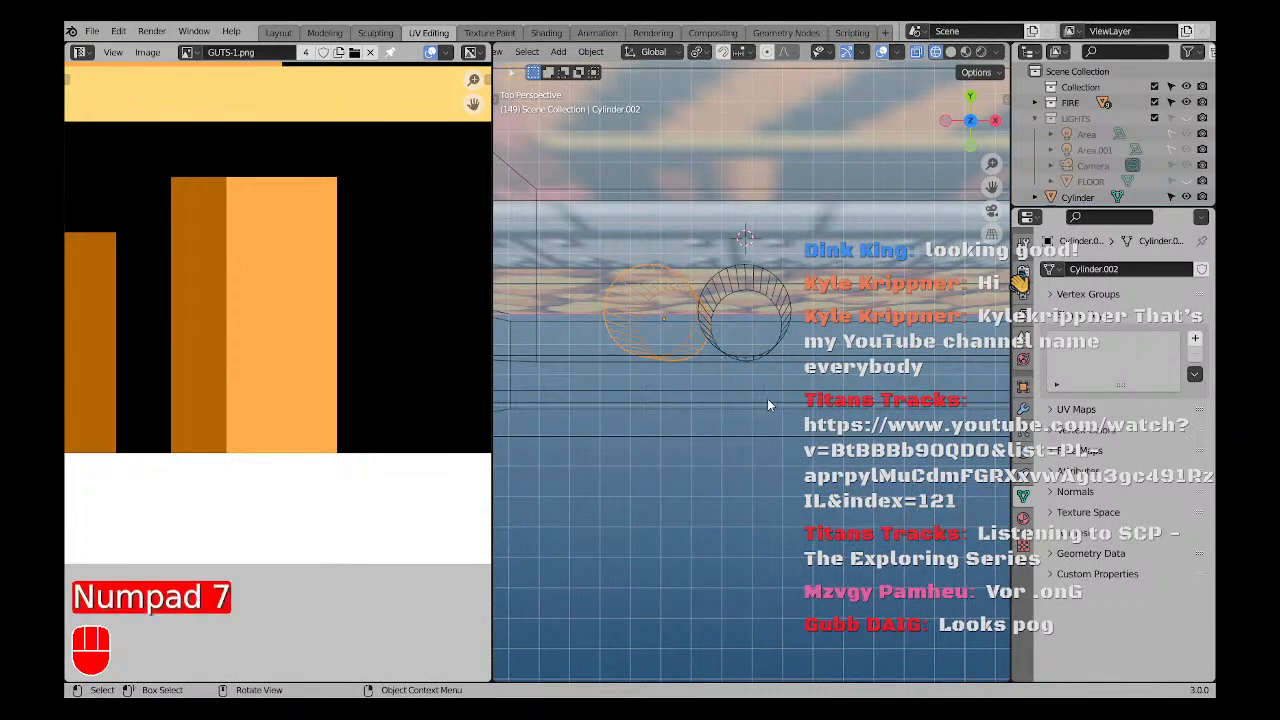
pyautogui.press('a')
pyautogui.press('a')
pyautogui.press('KP_7')
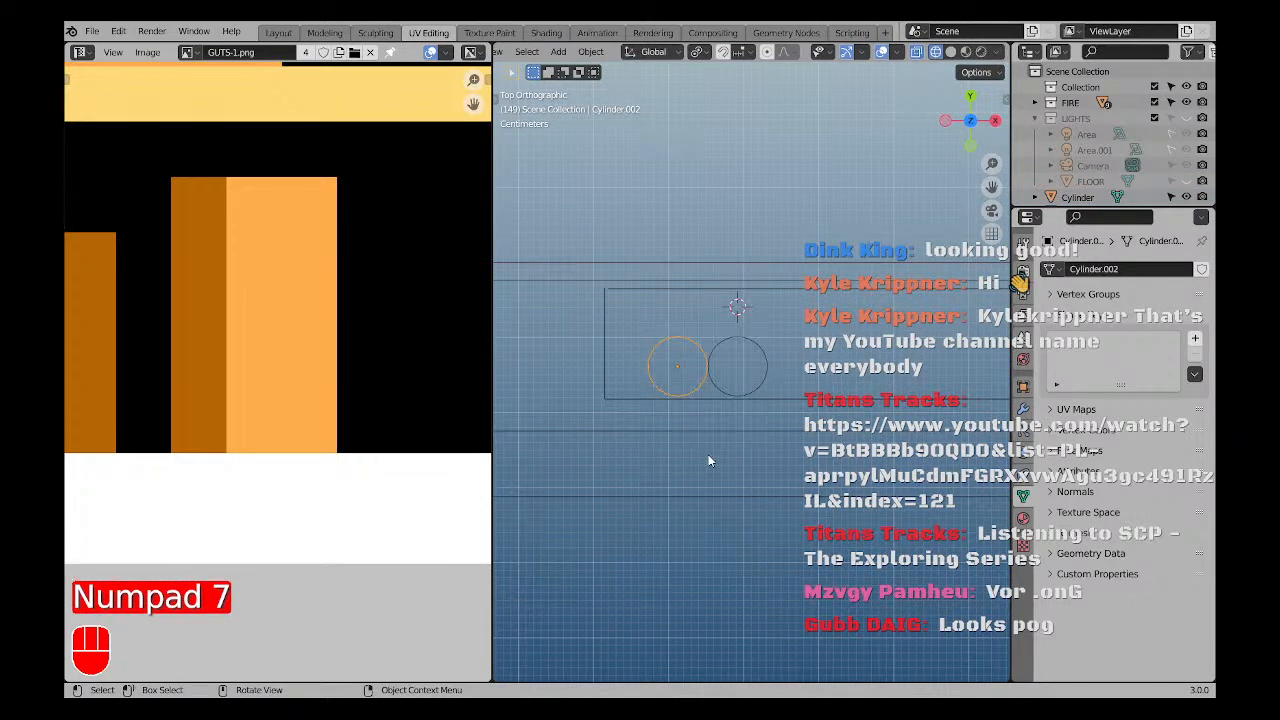
pyautogui.press('g')
pyautogui.click(709, 424)
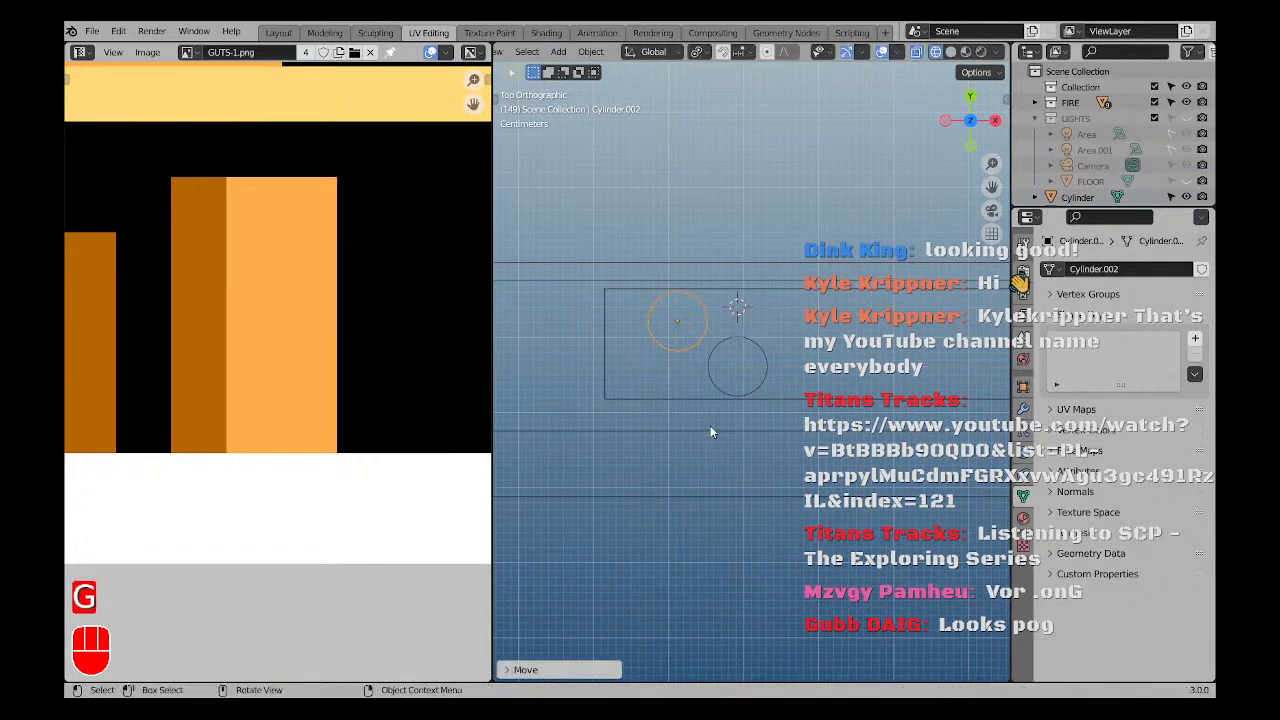
# Unwrap the duplicated rear cylinder's whole mesh with Project from View in the front view.
pyautogui.press('KP_1')
pyautogui.scroll(-5, 643, 410)
pyautogui.scroll(-4, 148, 275)
pyautogui.keyDown('shift'); pyautogui.moveTo(153, 276); pyautogui.dragTo(262, 322, button='middle'); pyautogui.keyUp('shift')
pyautogui.scroll(3, 242, 328)
pyautogui.scroll(-1, 240, 329)
pyautogui.scroll(3, 716, 357)
pyautogui.scroll(5, 664, 336)
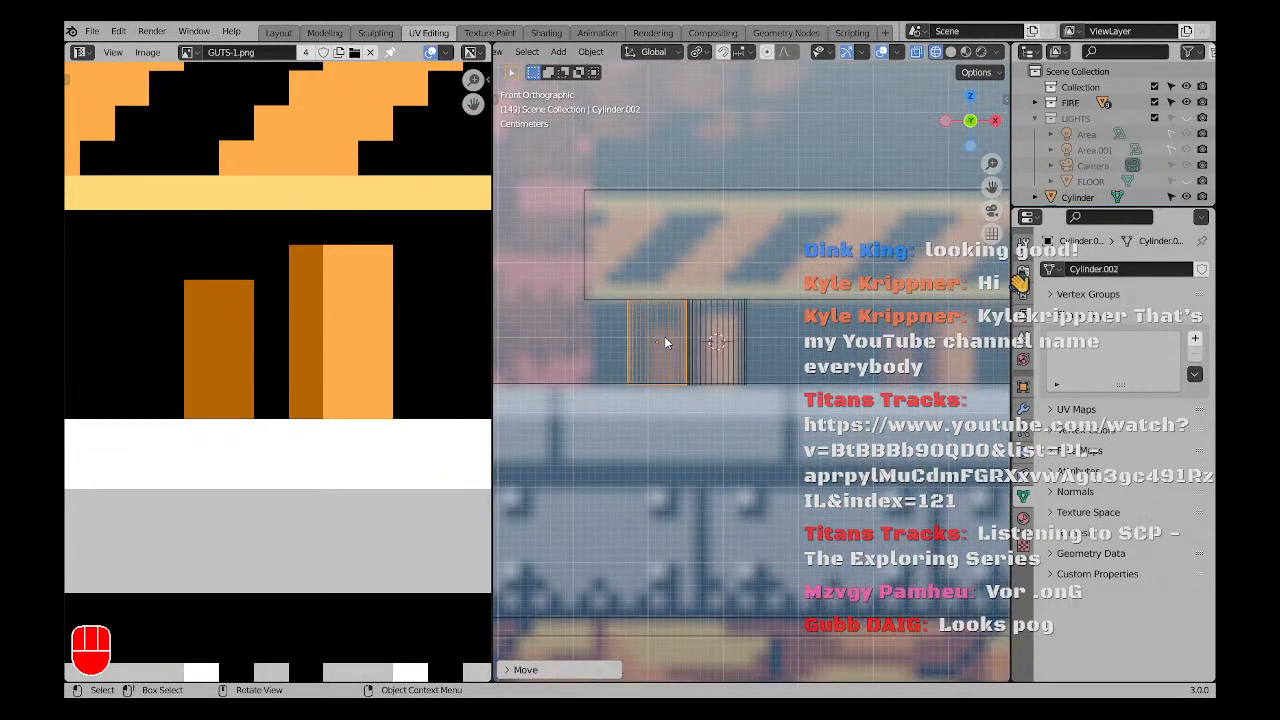
pyautogui.press('Tab')
pyautogui.press('a')
pyautogui.press('u')
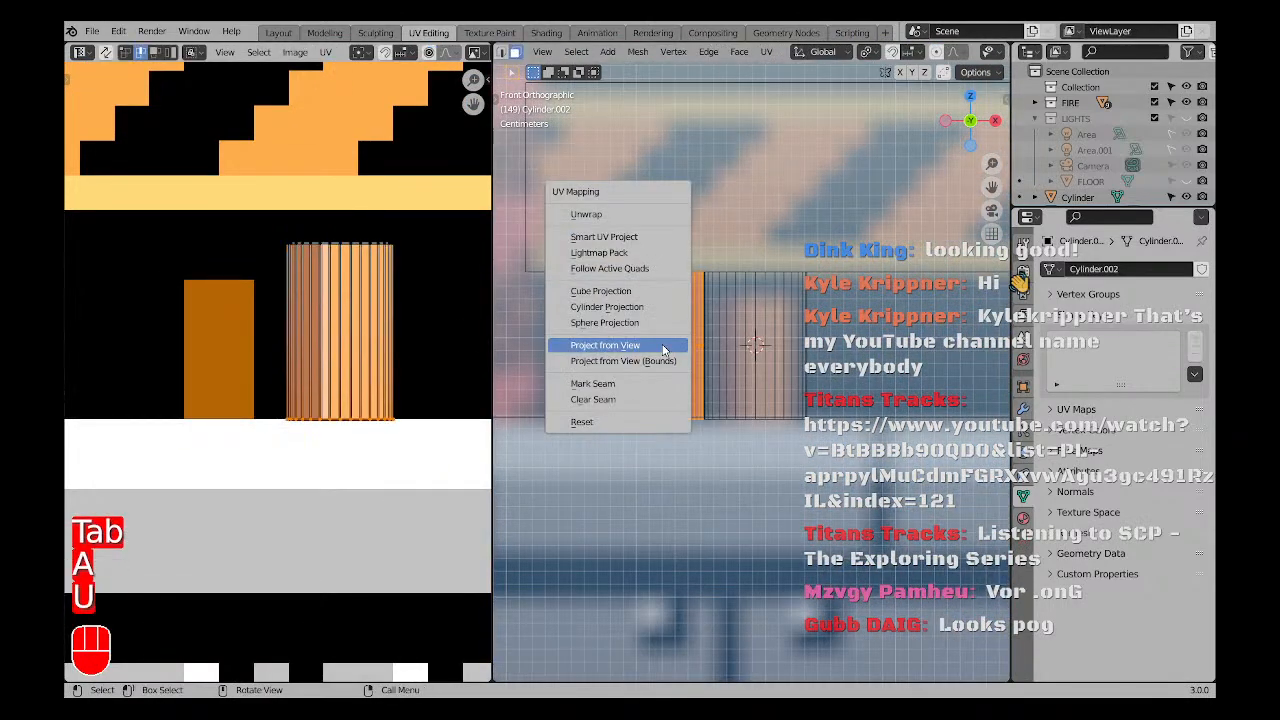
pyautogui.click(604, 345)
# Move the rear cylinder's UVs toward the darker brown post artwork beneath the striped barrier and scale them down.
pyautogui.scroll(-8, 280, 330)
pyautogui.press('a')
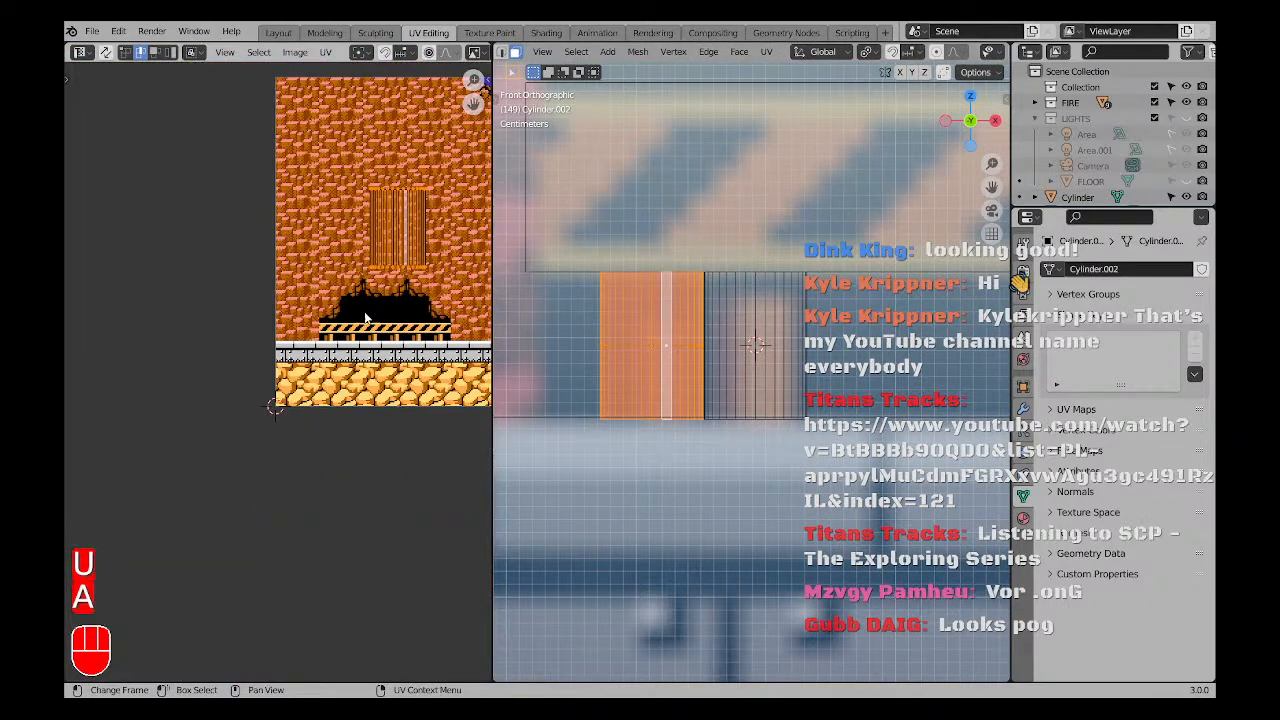
pyautogui.press('g')
pyautogui.click(337, 370)
pyautogui.scroll(6, 340, 372)
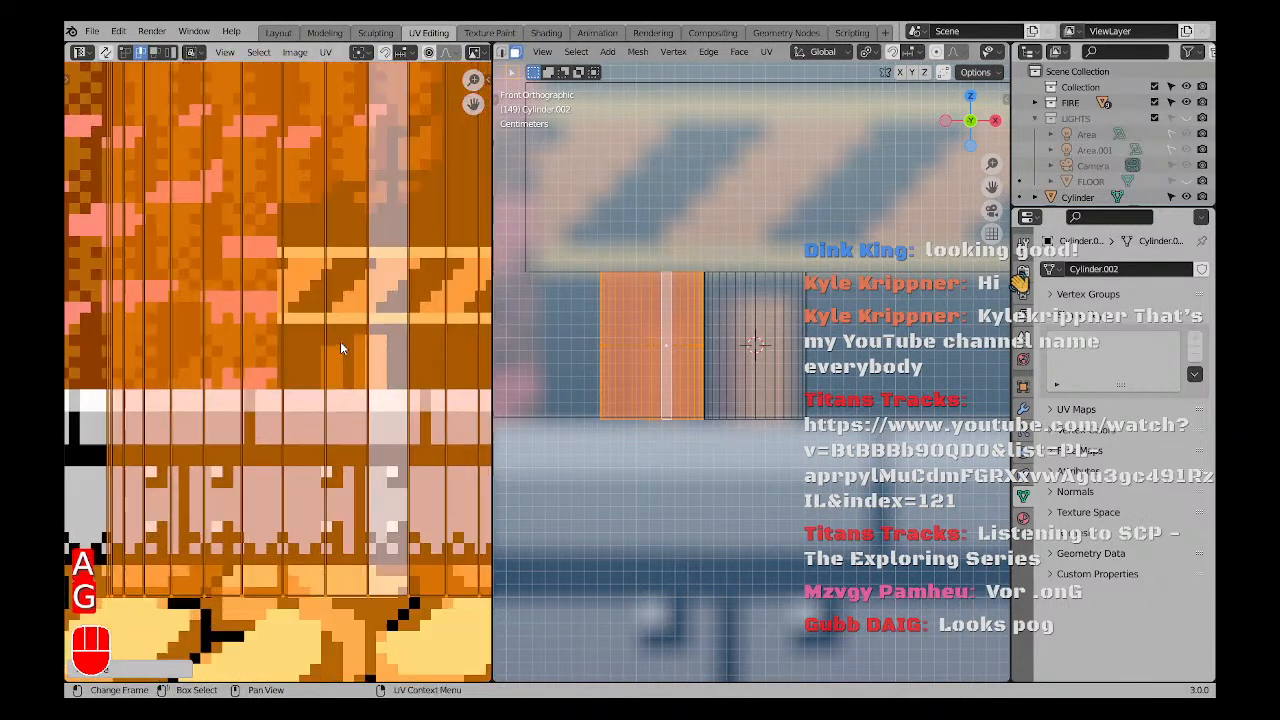
pyautogui.press('g')
pyautogui.press('s')
pyautogui.press('s')
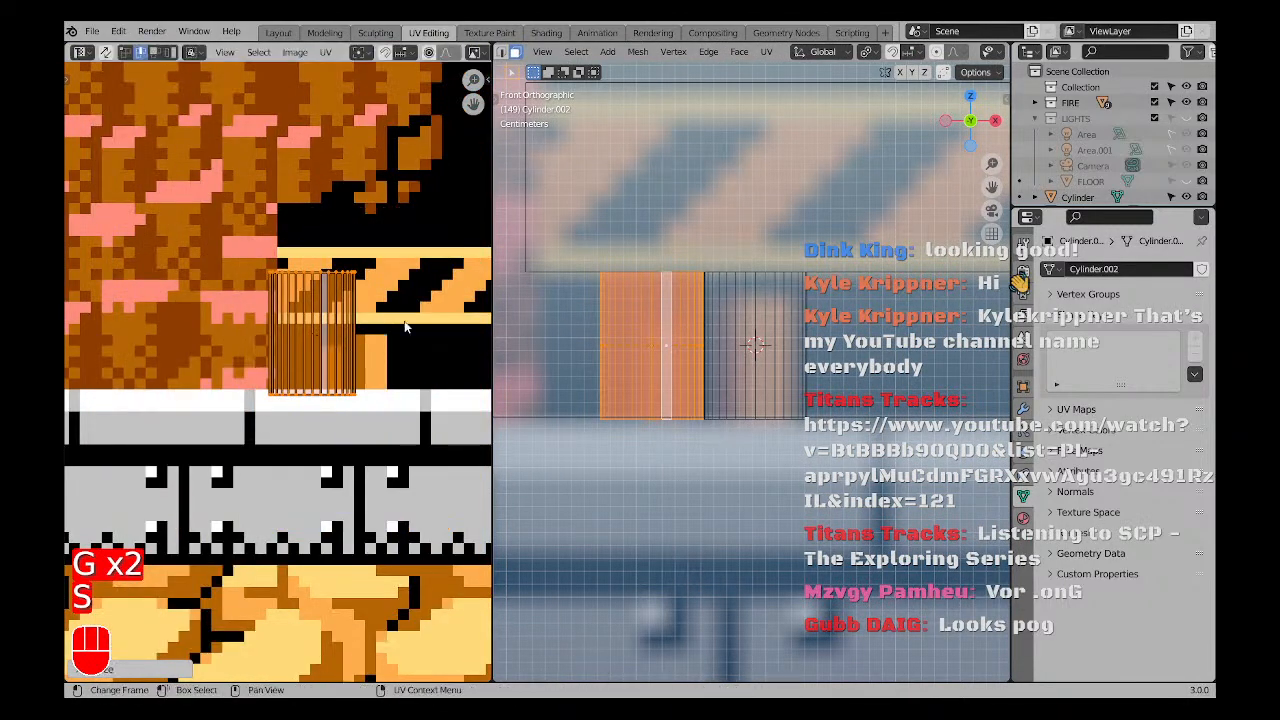
pyautogui.click(337, 361)
# Place the rear cylinder's UVs over the dark brown post artwork and scale them to match its width.
pyautogui.scroll(4, 337, 361)
pyautogui.press('g')
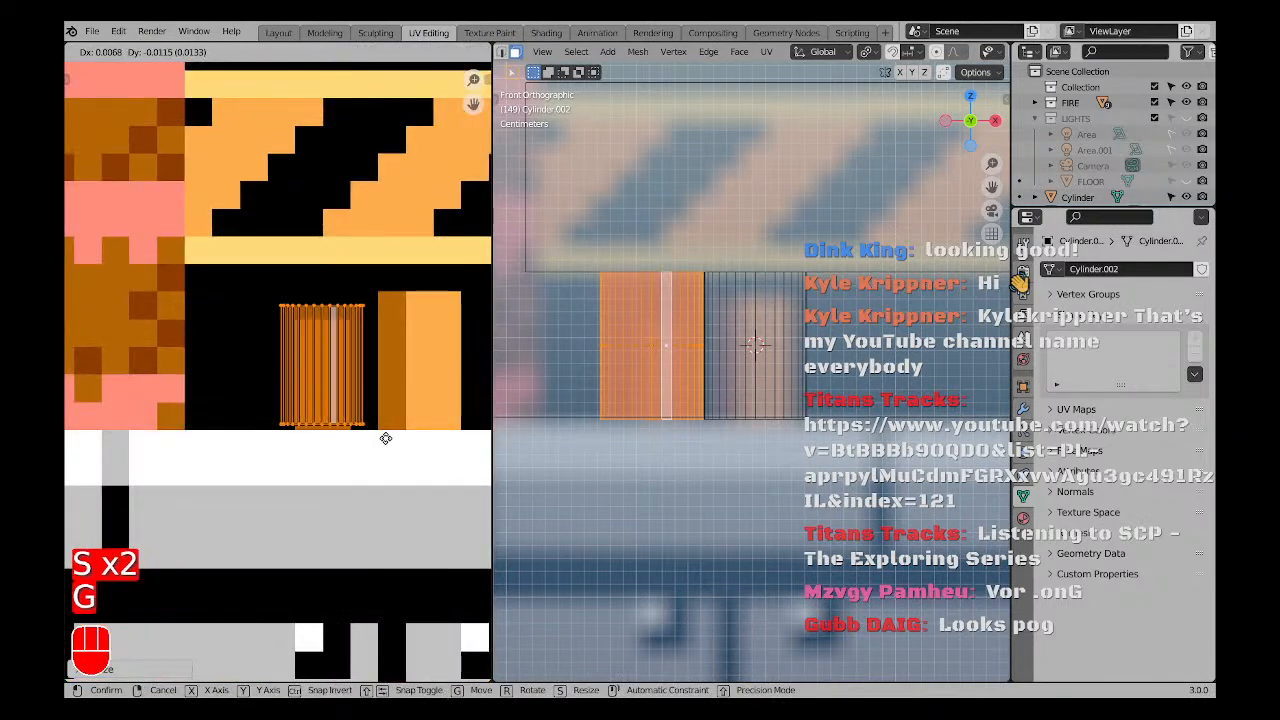
pyautogui.scroll(1, 330, 380)
pyautogui.press('s')
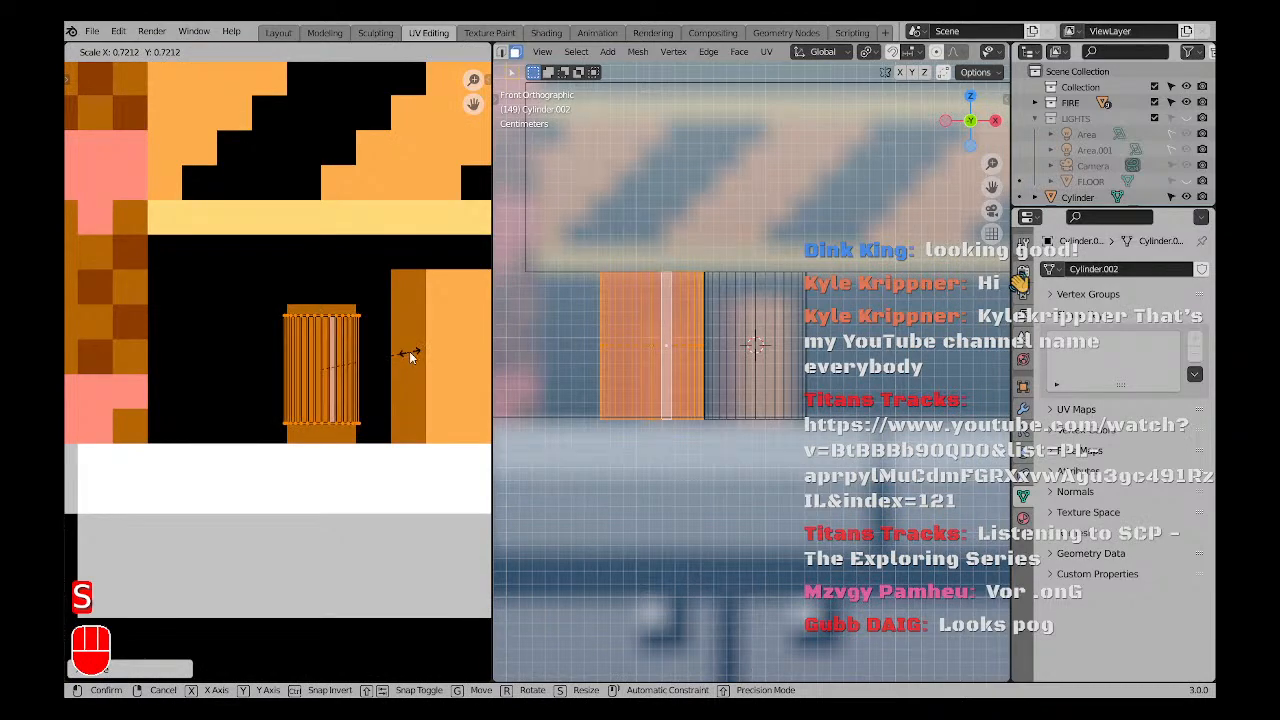
pyautogui.click(409, 351)
pyautogui.scroll(4, 351, 326)
pyautogui.moveTo(306, 371); pyautogui.dragTo(306, 352, button='middle')
pyautogui.press('s')
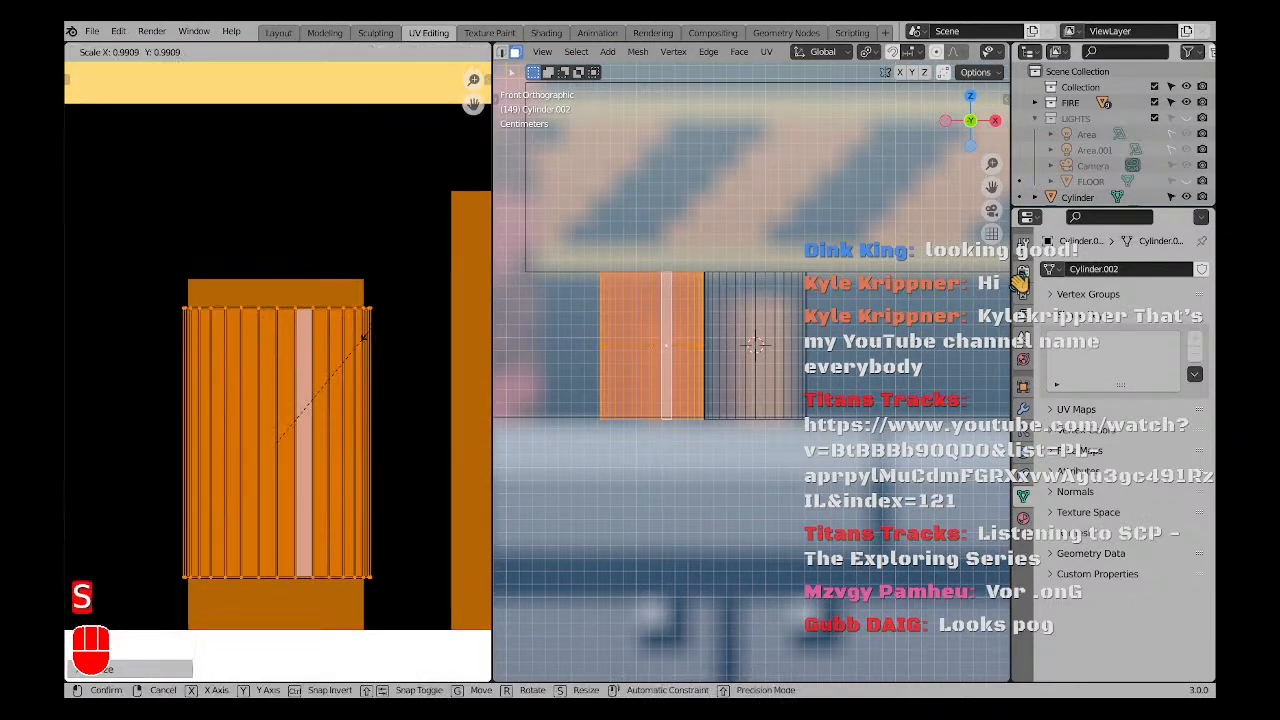
pyautogui.click(358, 336)
# Fit the rear cylinder's UVs to the dark brown post artwork, aligning their top and bottom edges with the post's ends.
pyautogui.moveTo(293, 342); pyautogui.dragTo(380, 340)
pyautogui.press('g')
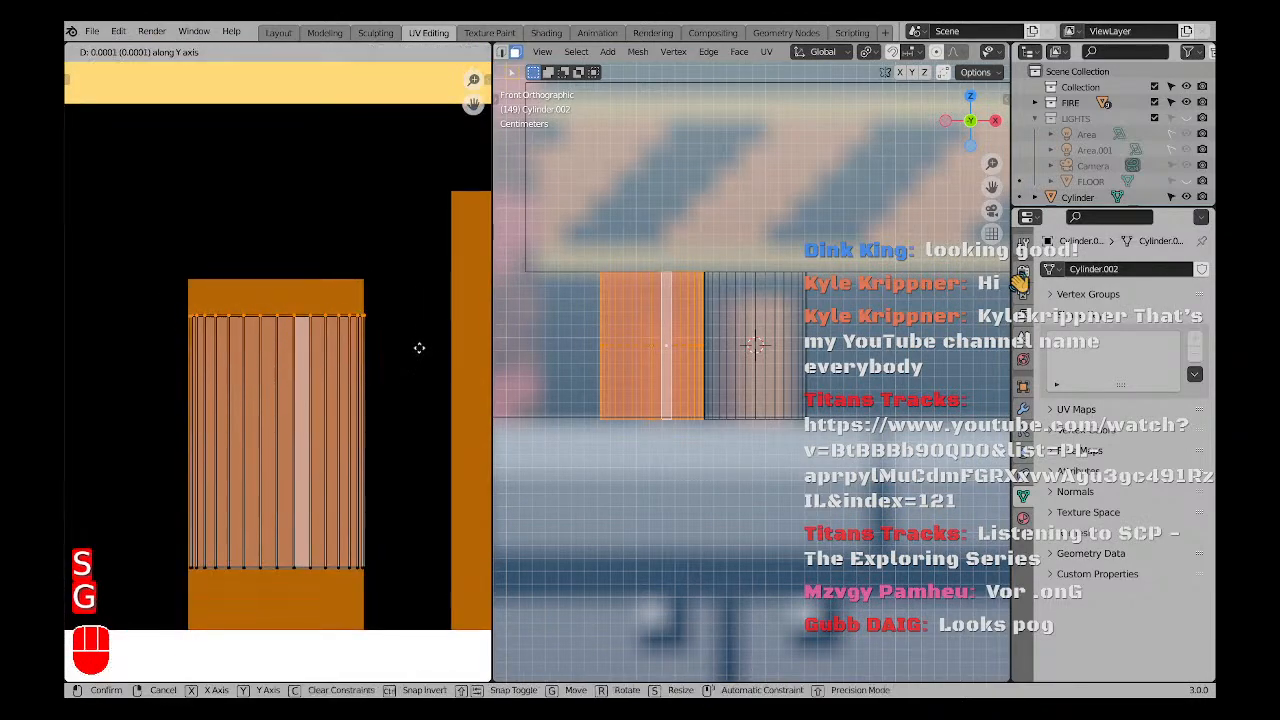
pyautogui.click(423, 316)
pyautogui.scroll(-1, 335, 515)
pyautogui.keyDown('shift'); pyautogui.moveTo(335, 520); pyautogui.dragTo(305, 406, button='middle'); pyautogui.keyUp('shift')
pyautogui.moveTo(180, 456); pyautogui.dragTo(345, 372)
pyautogui.press('g')
pyautogui.middleClick(346, 368)
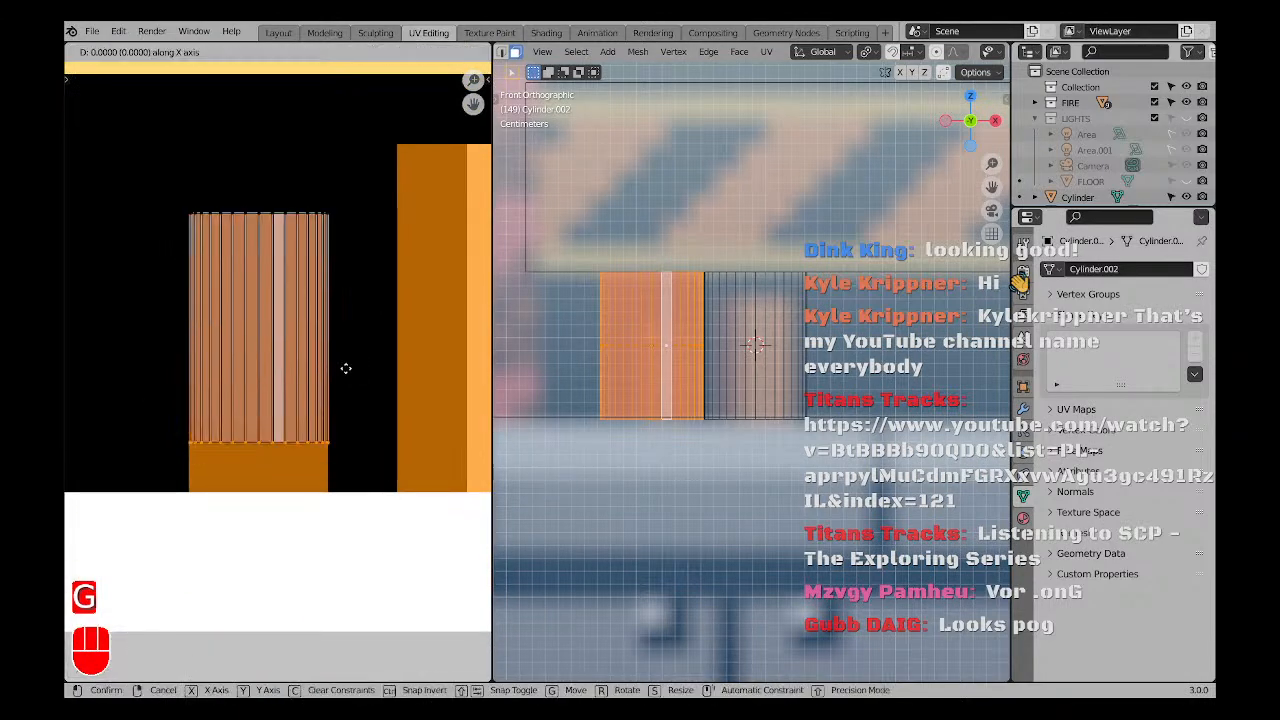
pyautogui.click(345, 420)
# Display the scene in Material Preview shading and leave Edit Mode on the rear cylinder.
pyautogui.press('a')
pyautogui.scroll(-3, 662, 359)
pyautogui.press('z')
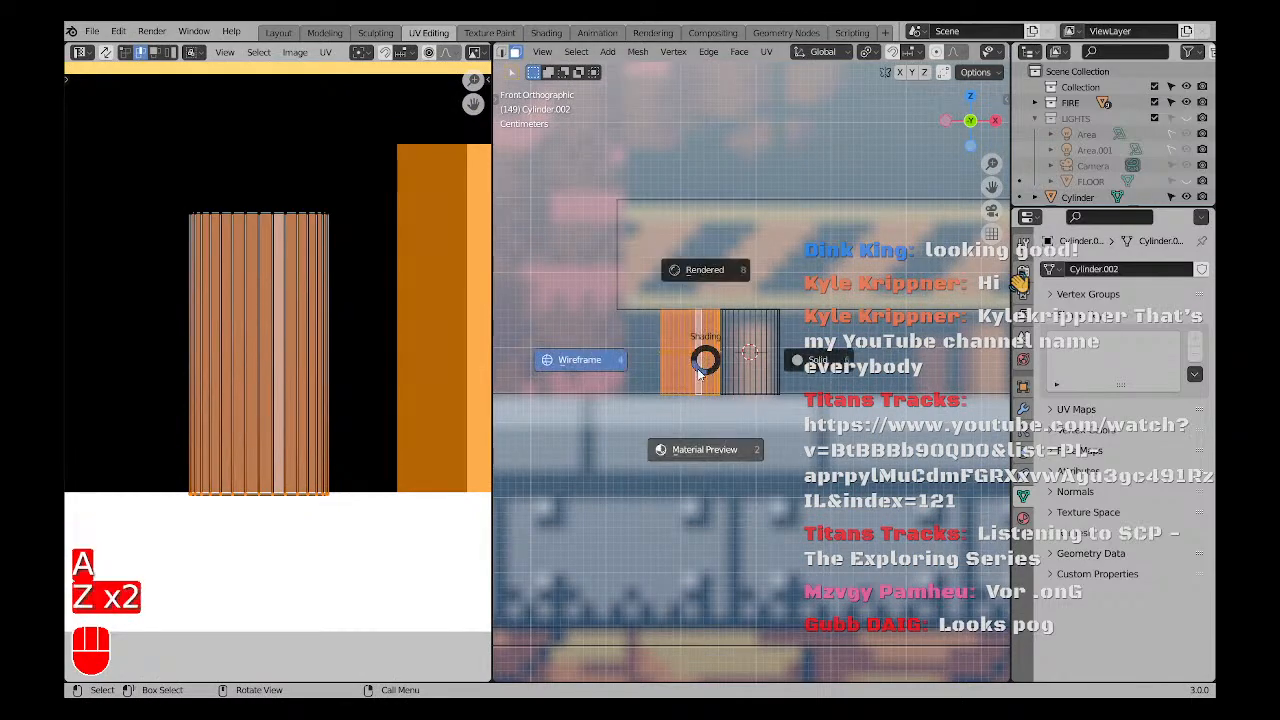
pyautogui.click(707, 450)
pyautogui.press('a')
pyautogui.press('a')
pyautogui.moveTo(707, 450)
pyautogui.mouseDown(button='middle')
pyautogui.moveTo(772, 374)
pyautogui.moveTo(714, 372)
pyautogui.moveTo(735, 374)
pyautogui.mouseUp(button='middle')
pyautogui.press('Tab')
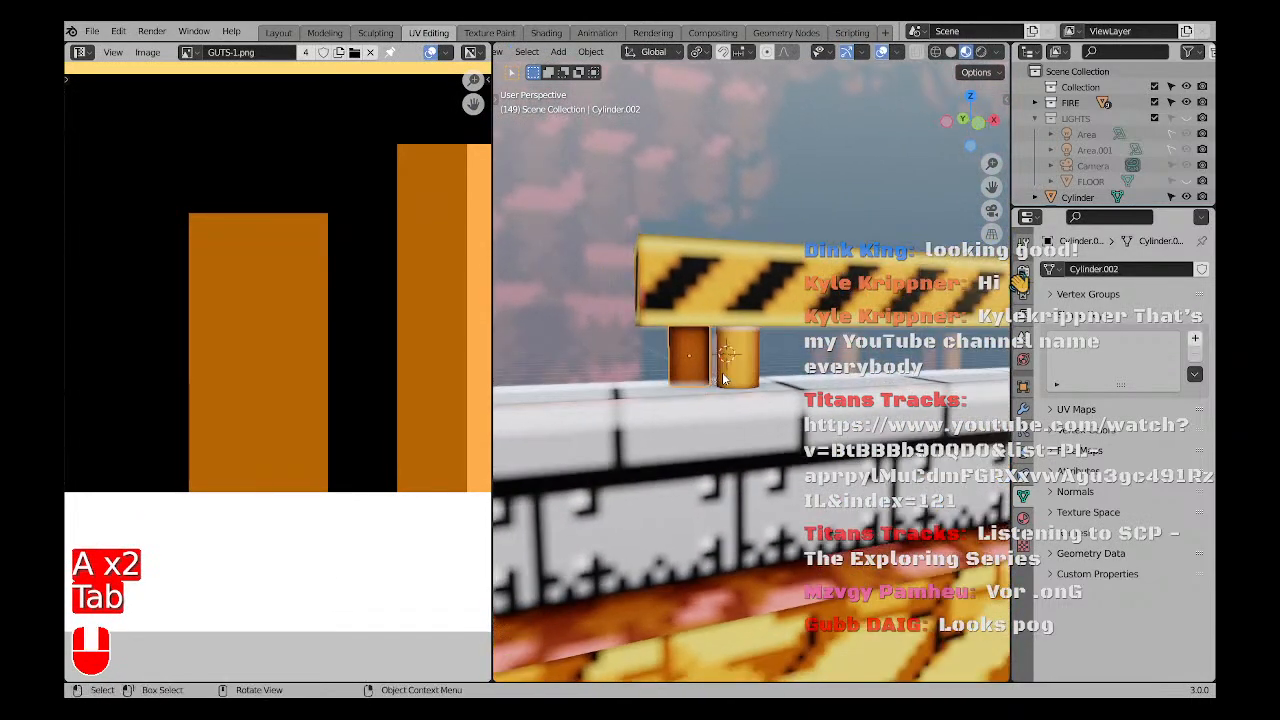
# Try to rotate the front cylinder's UVs over its two-tone post artwork in Edit Mode.
pyautogui.scroll(3, 708, 373)
pyautogui.press('a')
pyautogui.press('Tab')
pyautogui.press('a')
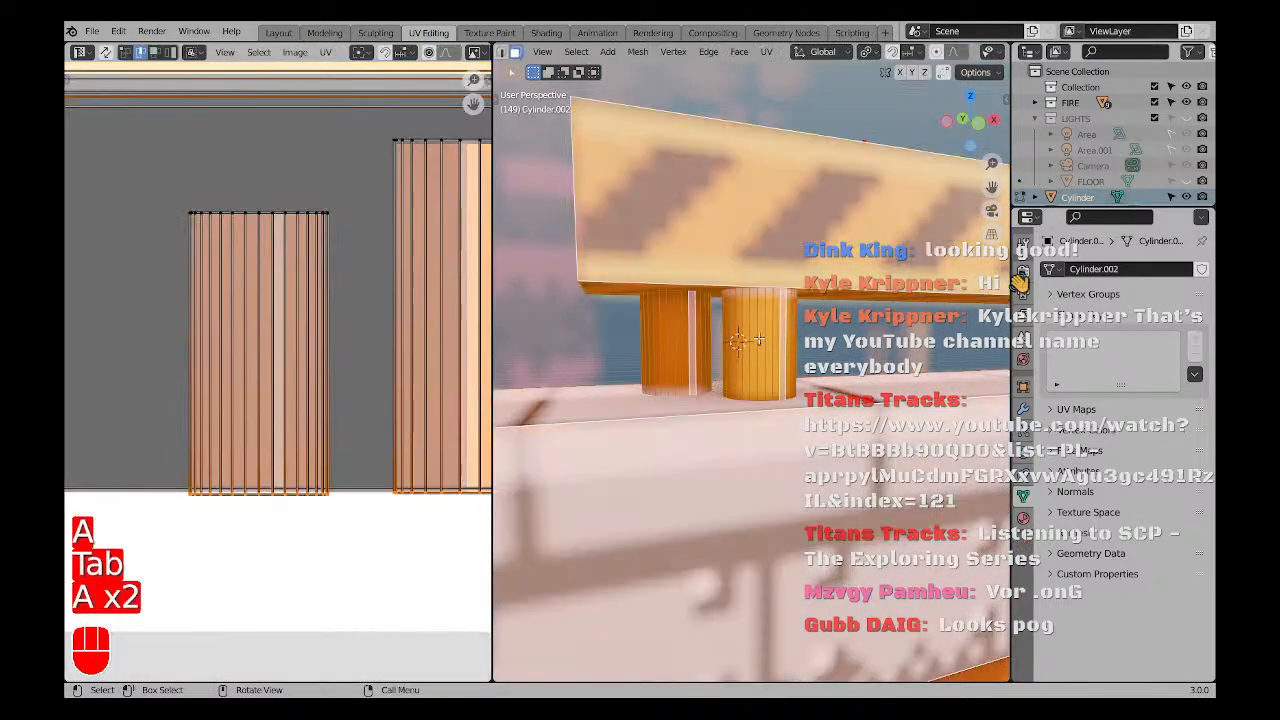
pyautogui.press('a')
pyautogui.press('l')
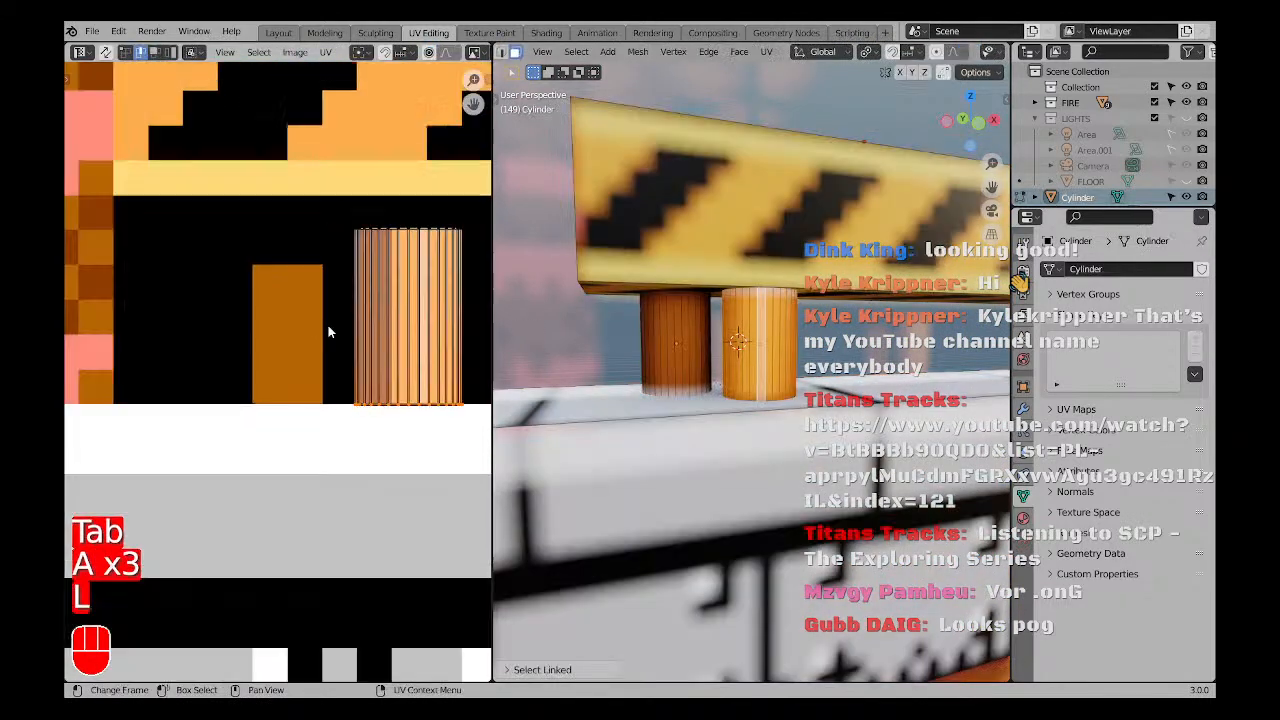
pyautogui.press('a')
pyautogui.press('r')
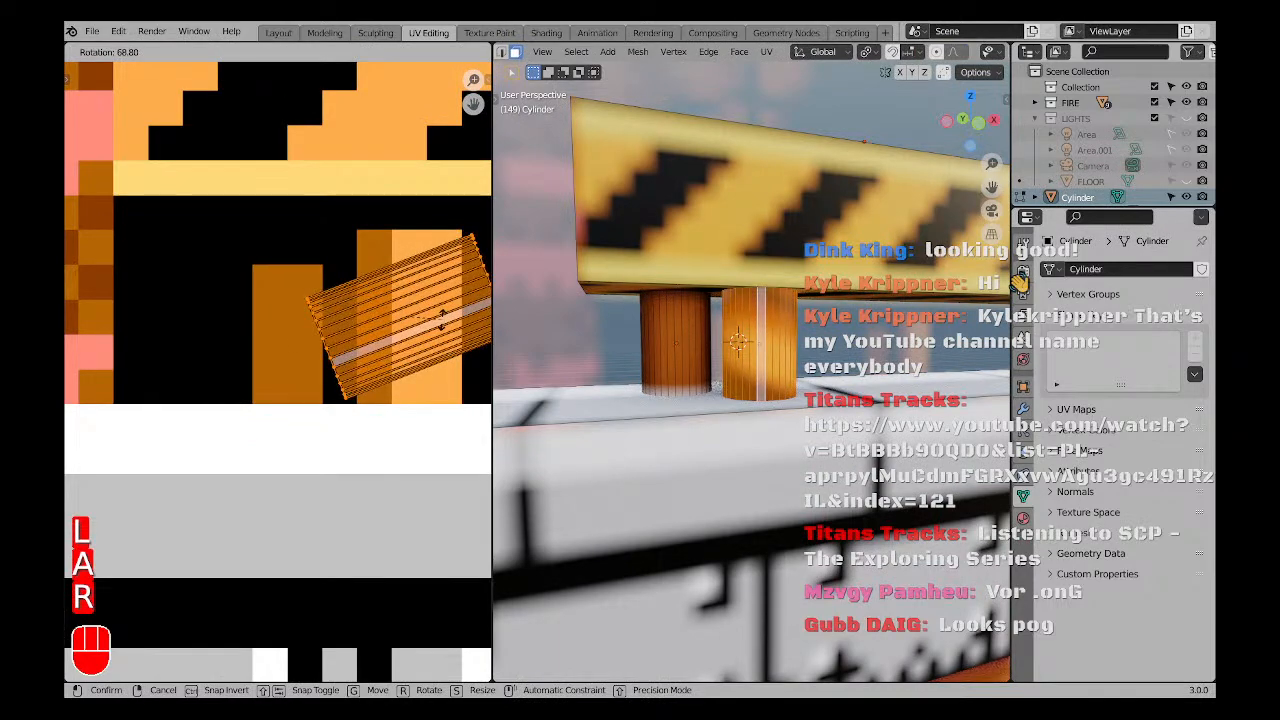
pyautogui.click(441, 319)
pyautogui.press('a')
pyautogui.press('a')
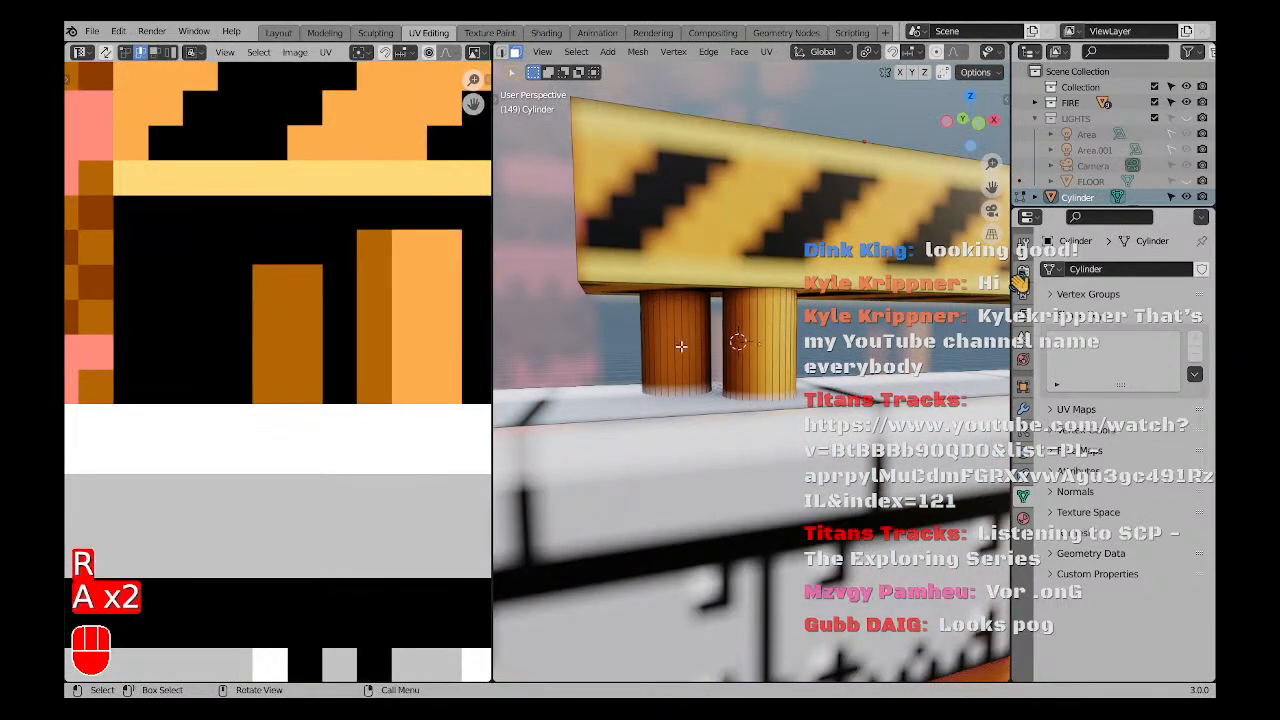
pyautogui.press('a')
pyautogui.press('a')
pyautogui.press('a')
pyautogui.press('a')
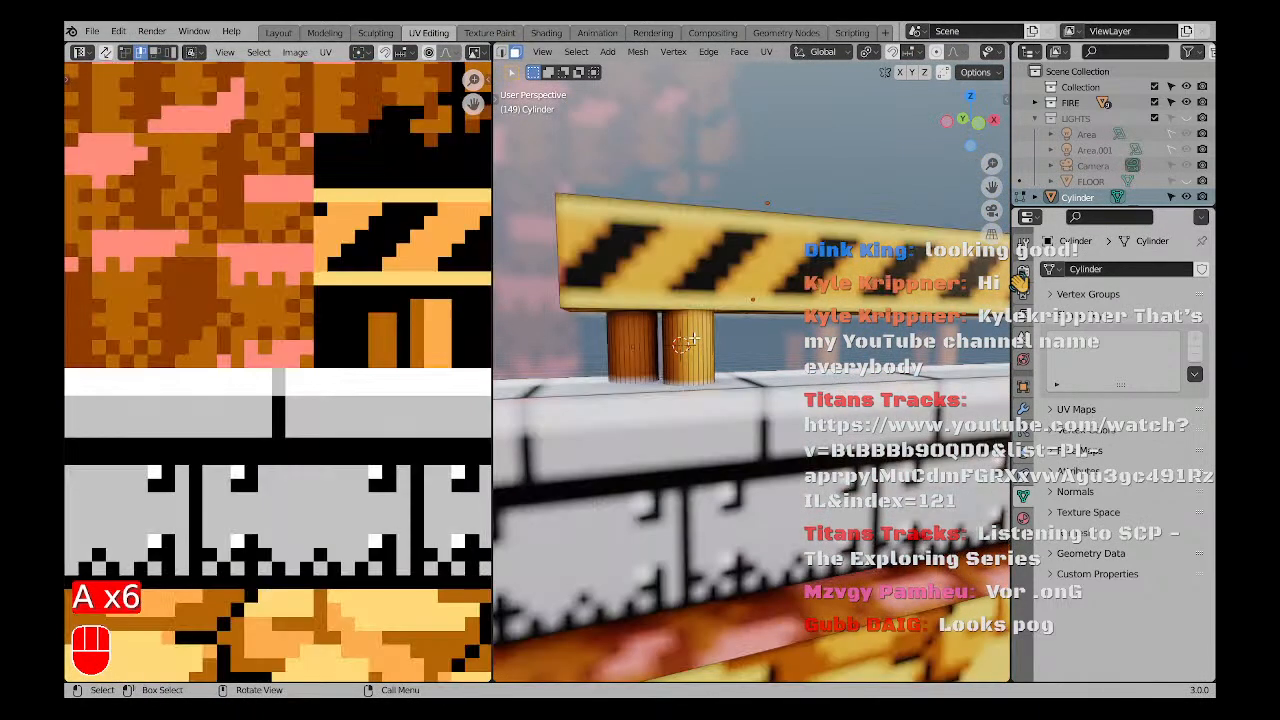
pyautogui.press('Tab')
# Examine the textured front and rear posts beneath the striped barrier from the front and sides.
pyautogui.press('a')
pyautogui.press('a')
pyautogui.scroll(-3, 719, 366)
pyautogui.press('KP_1')
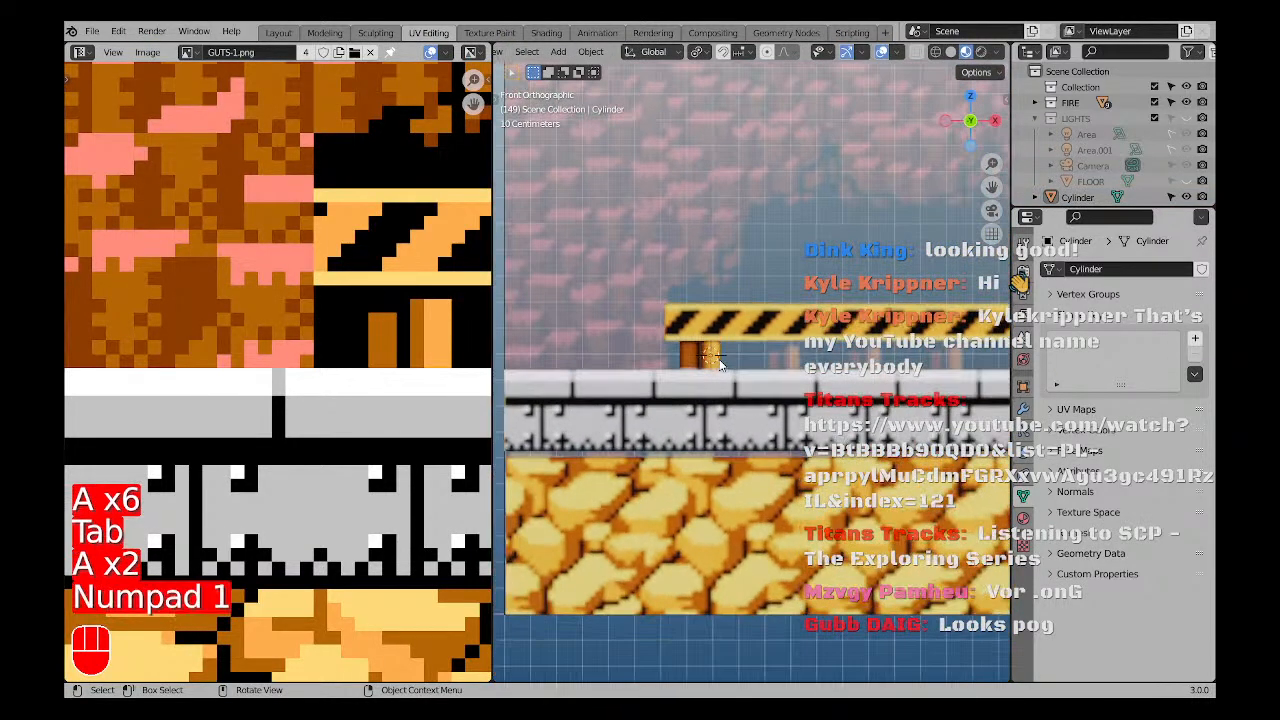
pyautogui.scroll(-3, 719, 366)
pyautogui.keyDown('shift'); pyautogui.moveTo(719, 366); pyautogui.dragTo(668, 369, button='middle'); pyautogui.keyUp('shift')
pyautogui.moveTo(668, 369); pyautogui.dragTo(807, 376, button='middle')
pyautogui.scroll(8, 668, 378)
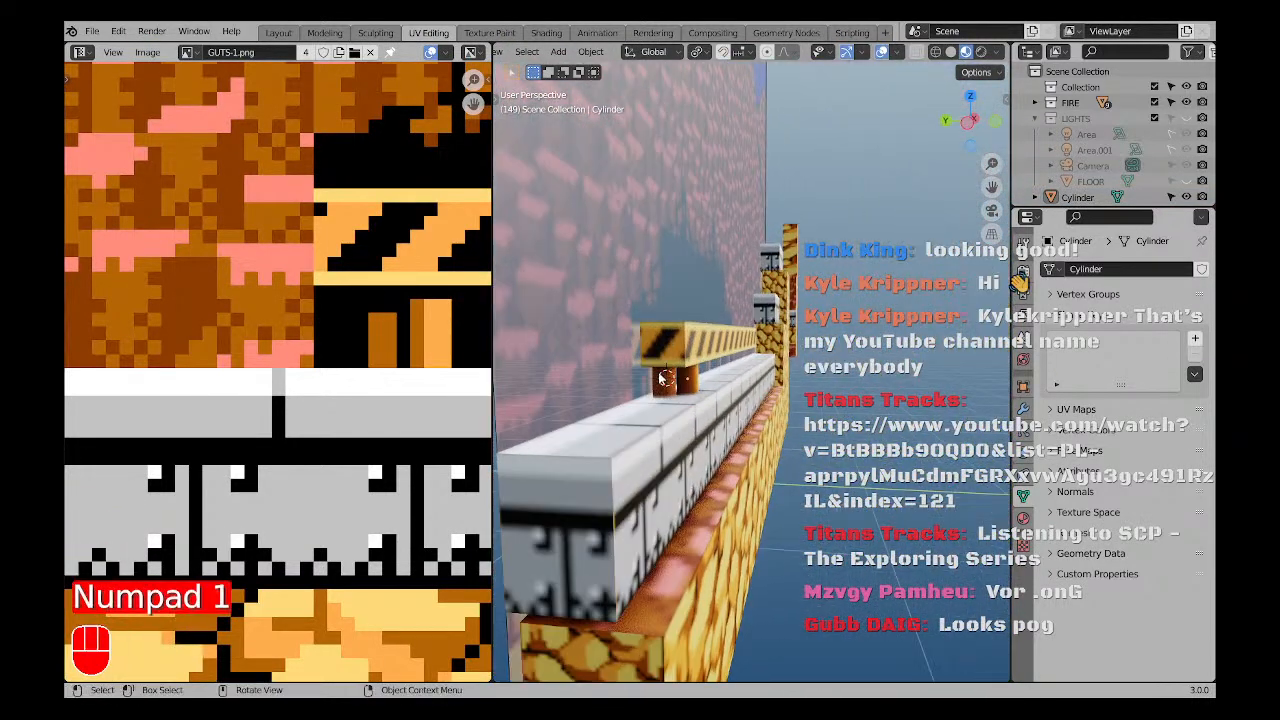
pyautogui.moveTo(687, 366)
pyautogui.keyDown('shift'); pyautogui.mouseDown(button='middle')
pyautogui.moveTo(697, 327)
pyautogui.moveTo(725, 337)
pyautogui.moveTo(674, 348)
pyautogui.mouseUp(button='middle'); pyautogui.keyUp('shift')
pyautogui.scroll(-2, 676, 348)
pyautogui.keyDown('shift'); pyautogui.moveTo(860, 335); pyautogui.dragTo(682, 339, button='middle'); pyautogui.keyUp('shift')
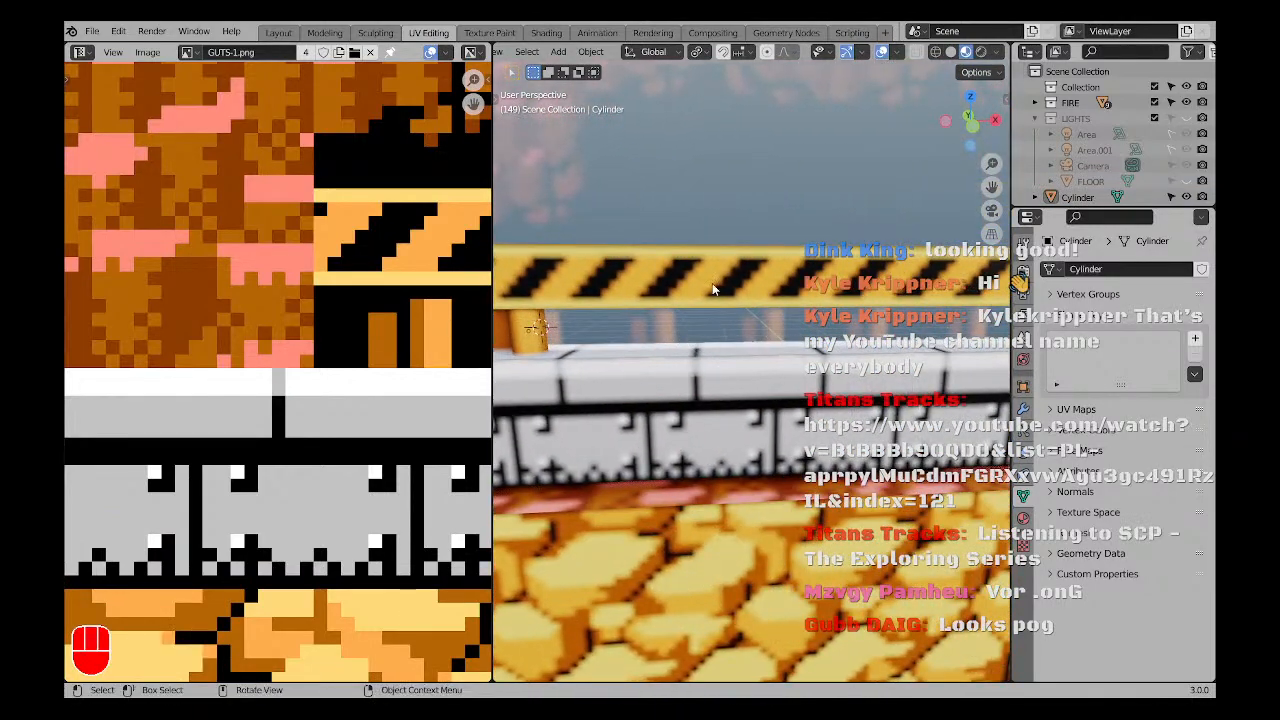
pyautogui.scroll(-4, 714, 289)
pyautogui.scroll(-7, 213, 300)
pyautogui.moveTo(427, 314); pyautogui.dragTo(257, 323, button='middle')
pyautogui.moveTo(642, 322); pyautogui.dragTo(645, 317, button='middle')
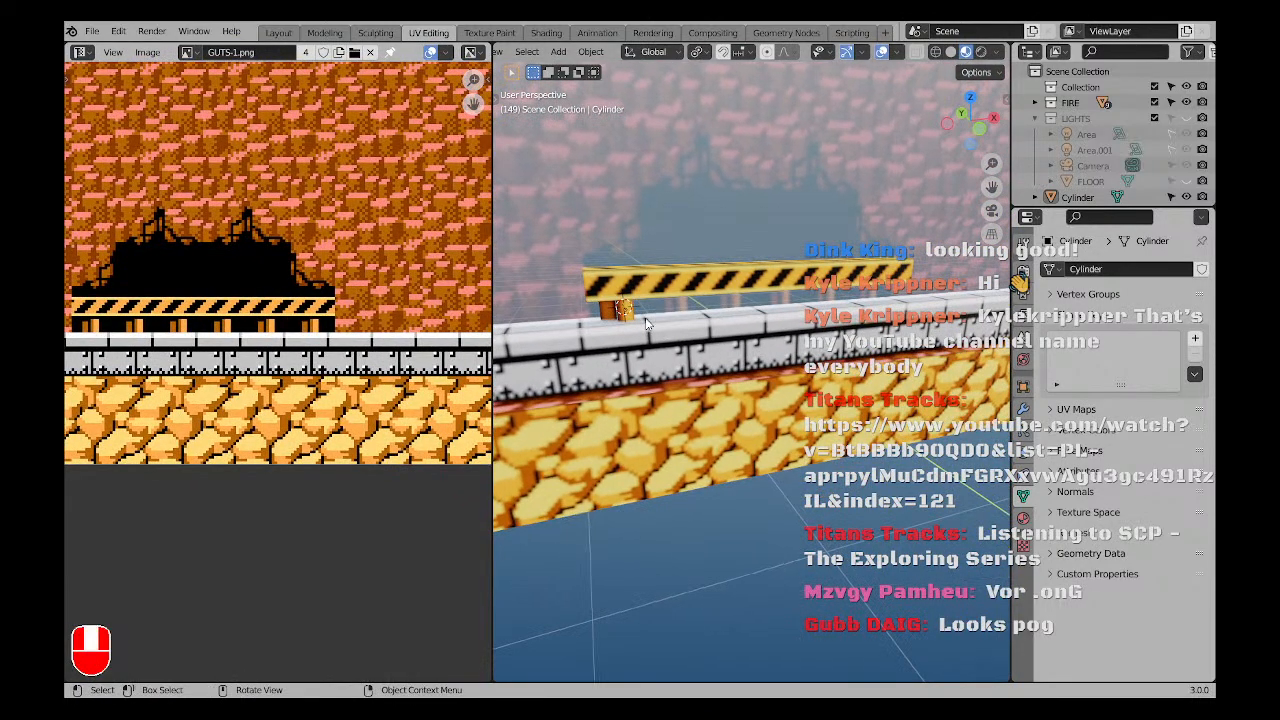
pyautogui.press('KP_1')
pyautogui.moveTo(692, 213); pyautogui.dragTo(728, 228, button='middle')
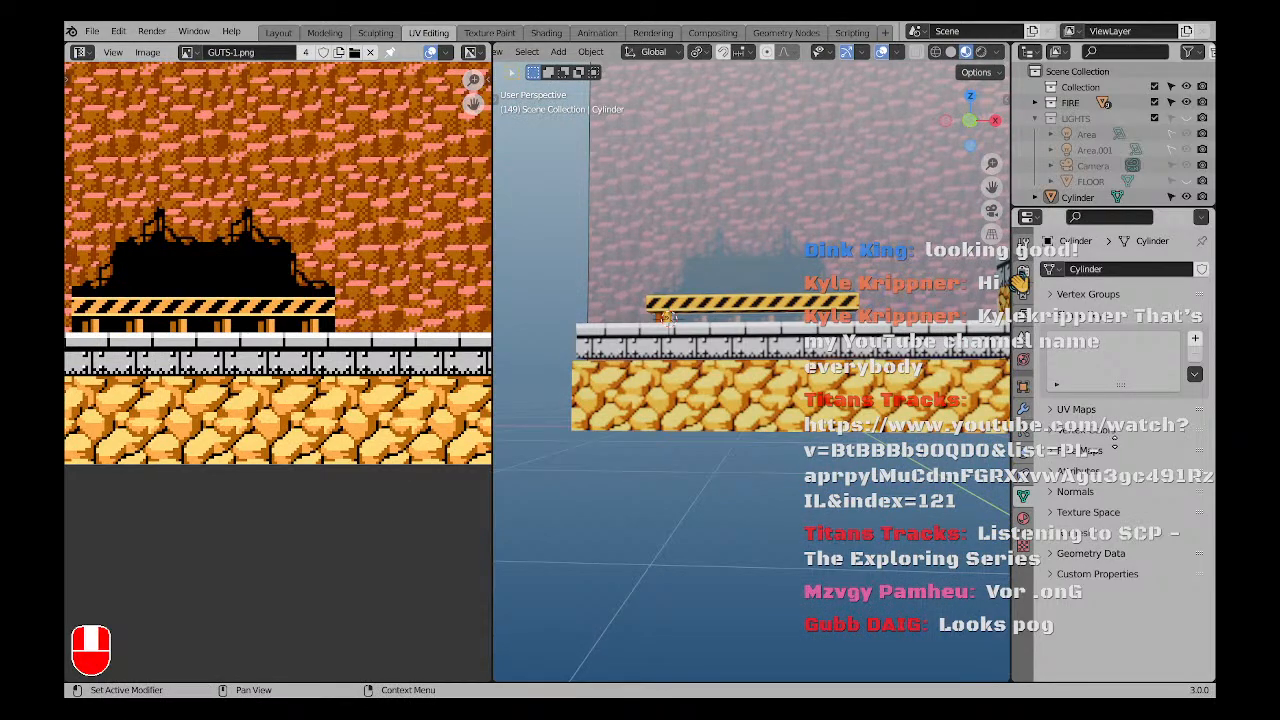
pyautogui.moveTo(645, 338); pyautogui.dragTo(719, 356, button='middle')
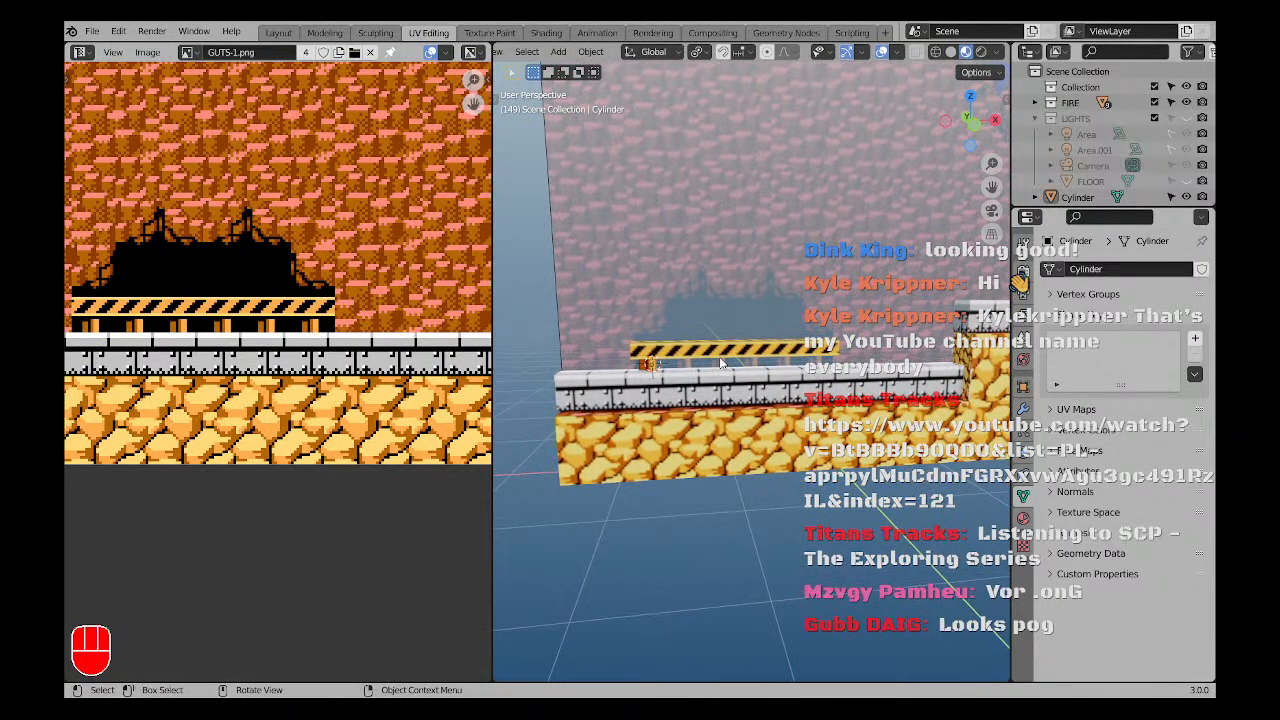
# Duplicate both post cylinders in the front view and move the copies about 0.32 m along X beneath the barrier.
pyautogui.press('KP_1')
pyautogui.press('a')
pyautogui.press('a')
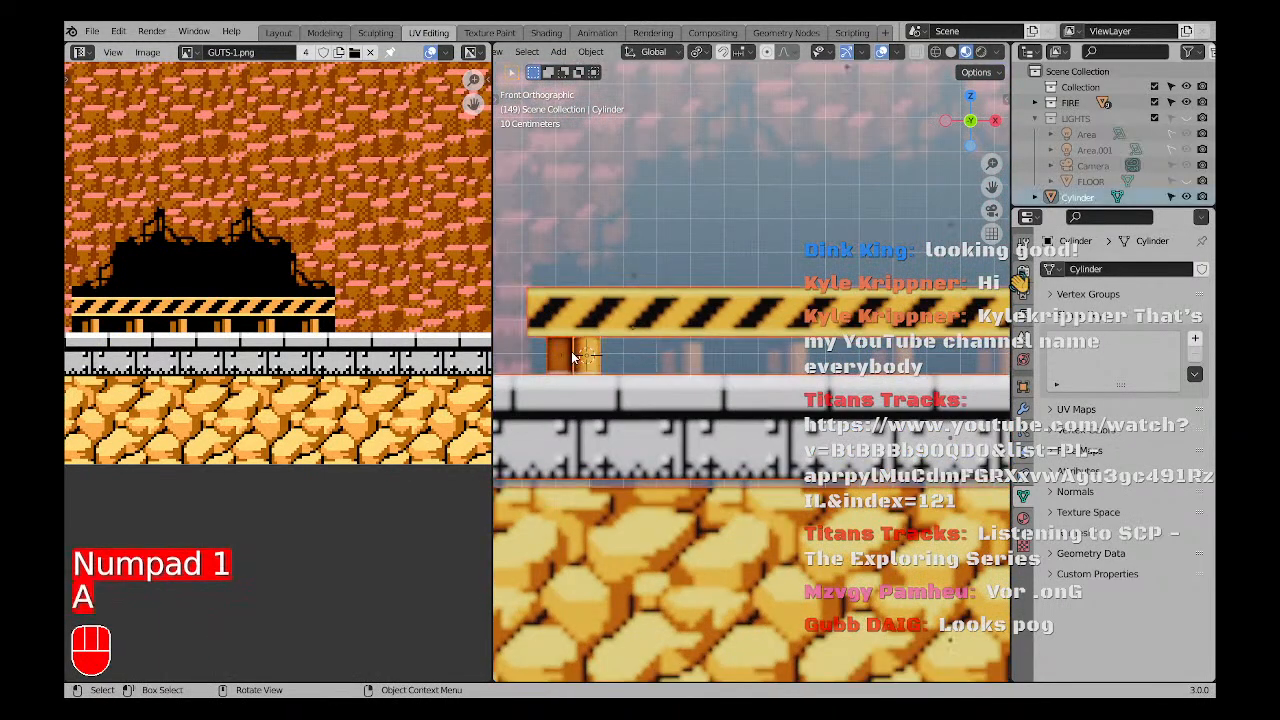
pyautogui.scroll(6, 528, 350)
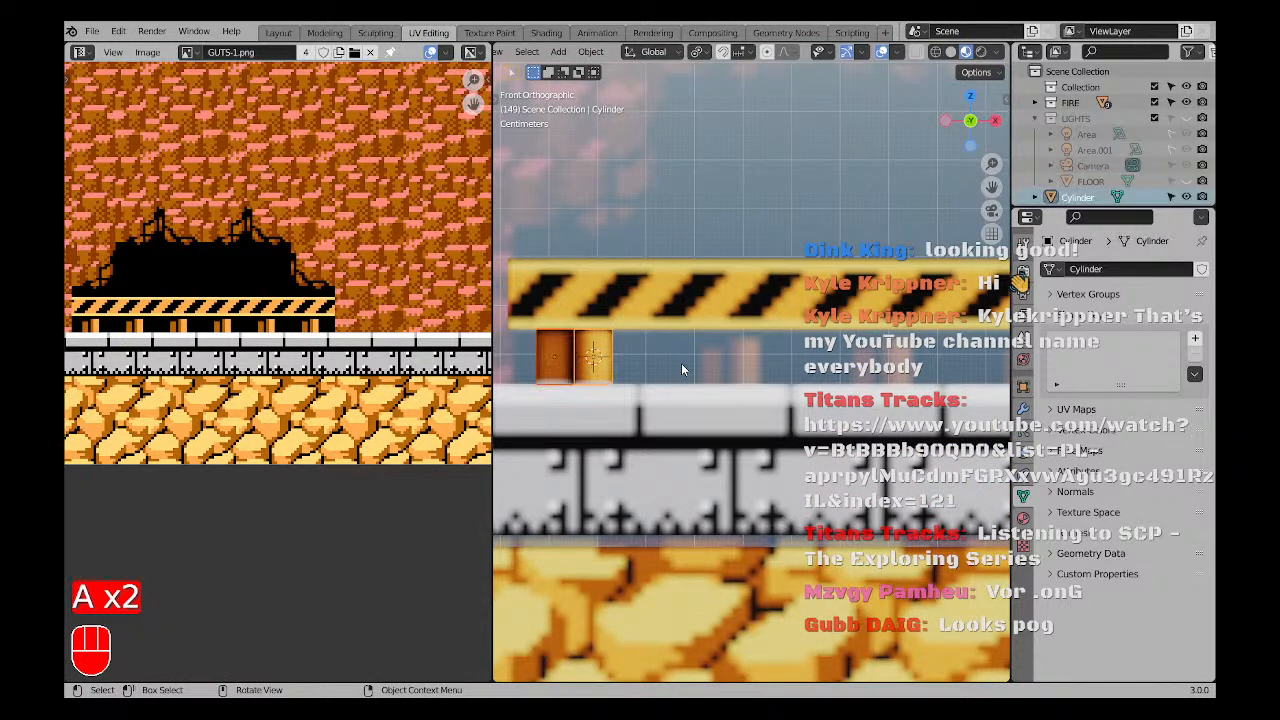
pyautogui.hotkey('shift', 'd')
pyautogui.rightClick(855, 362)
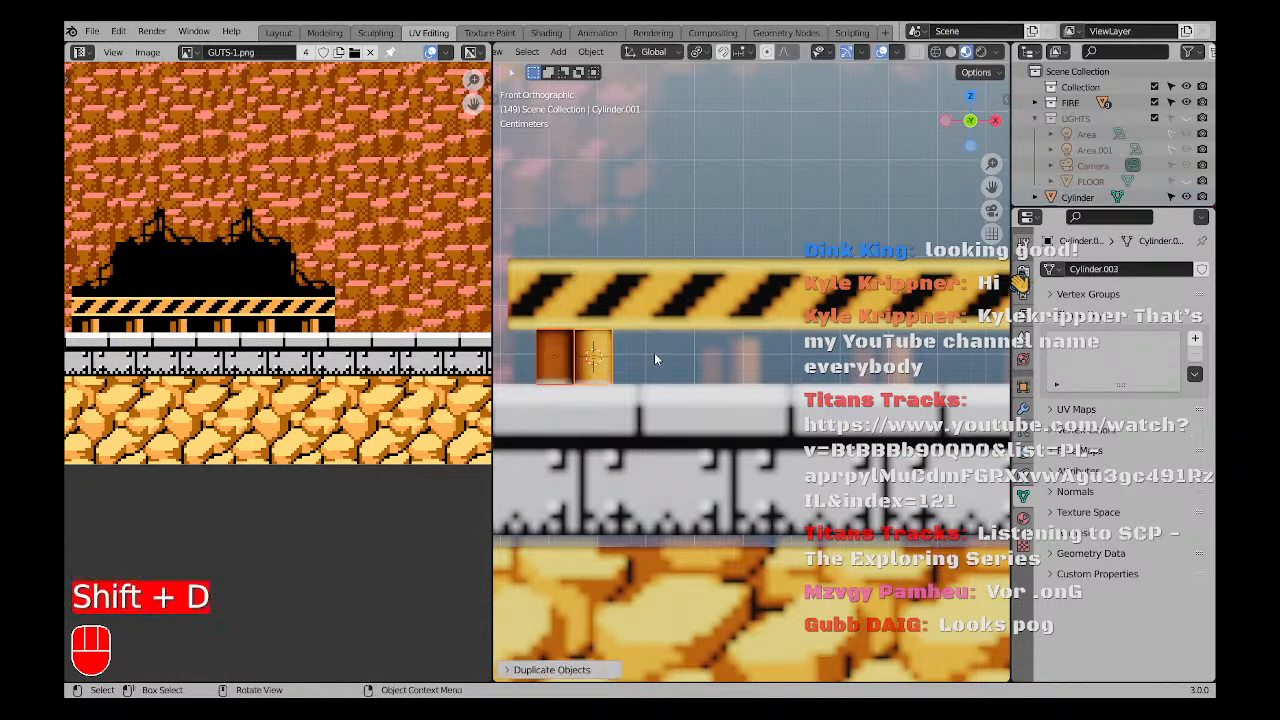
pyautogui.press('g')
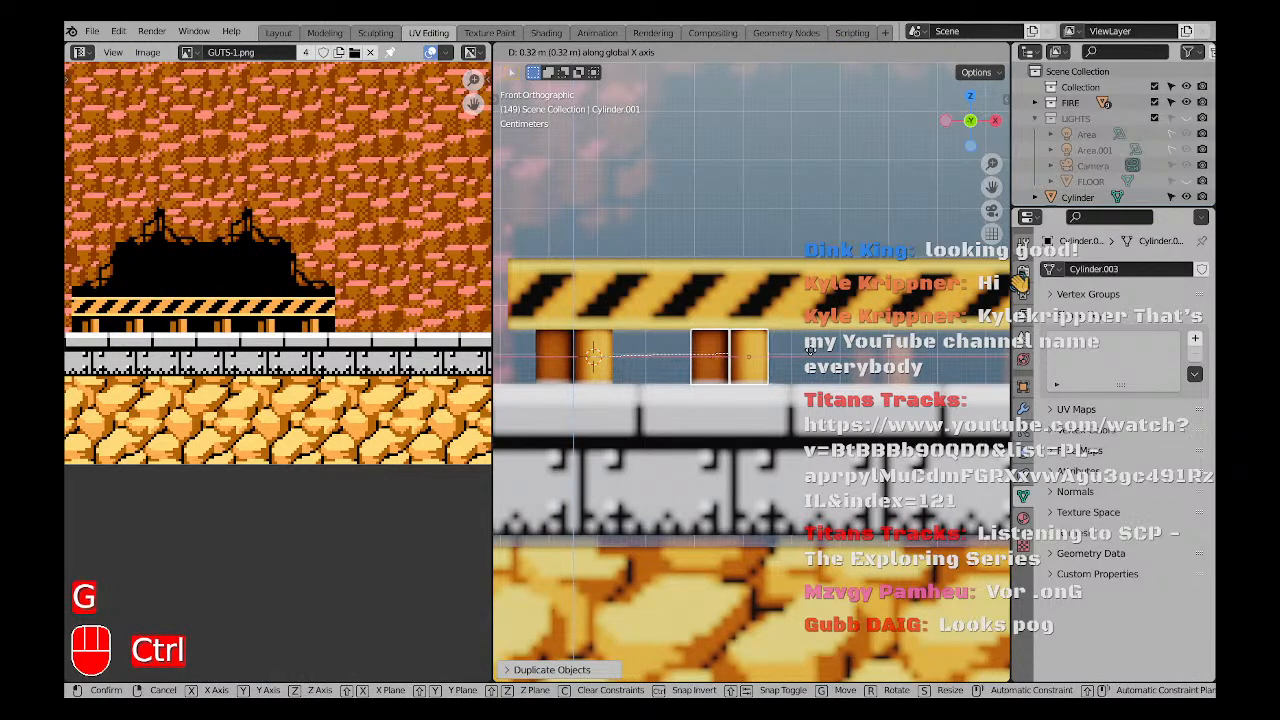
pyautogui.click(809, 351)
# Delete the duplicated pair of posts beneath the barrier.
pyautogui.scroll(-5, 793, 380)
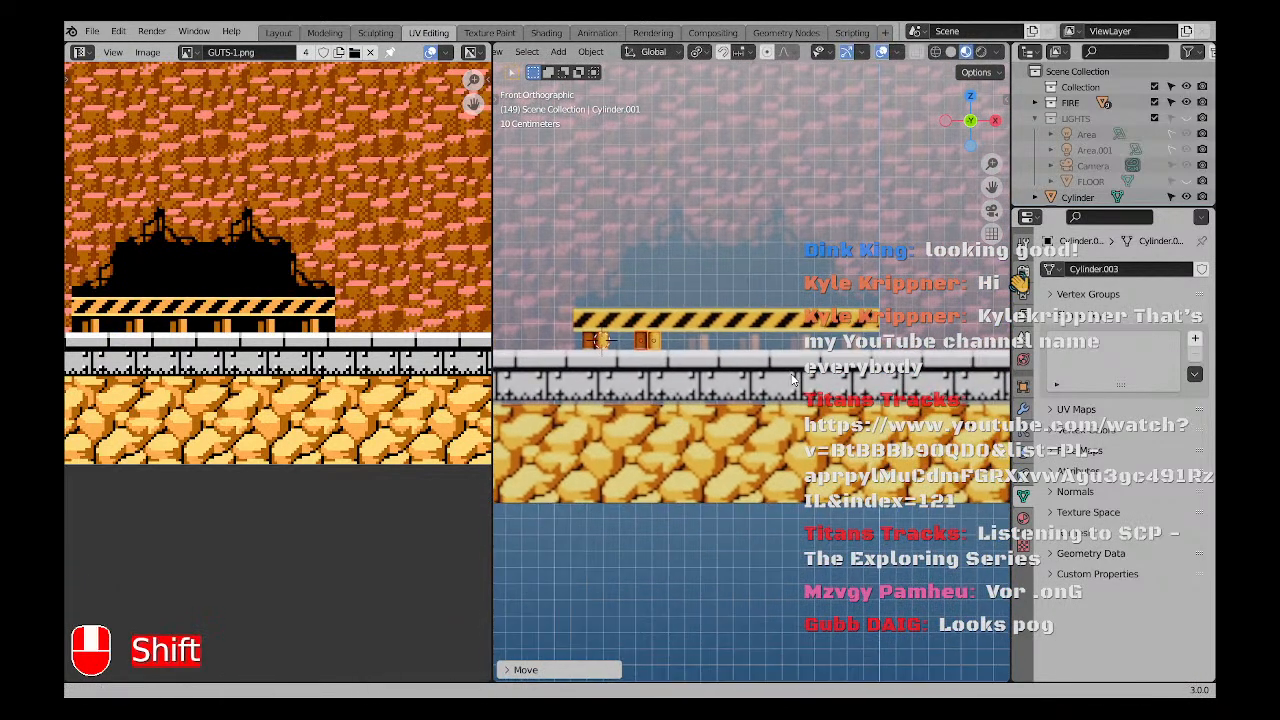
pyautogui.keyDown('shift'); pyautogui.moveTo(793, 380); pyautogui.dragTo(781, 380, button='middle'); pyautogui.keyUp('shift')
pyautogui.scroll(3, 672, 330)
pyautogui.press('x')
pyautogui.click(680, 367)
pyautogui.keyDown('shift'); pyautogui.moveTo(565, 366); pyautogui.dragTo(628, 369, button='middle'); pyautogui.keyUp('shift')
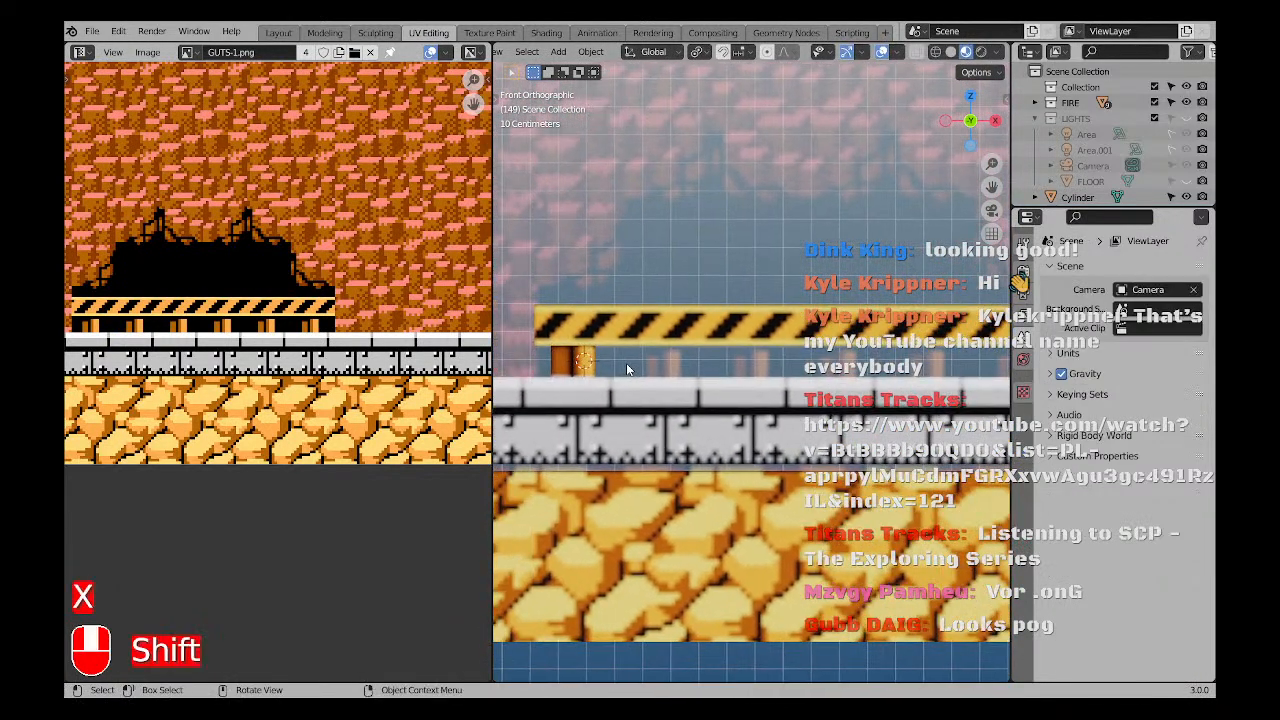
# Duplicate the original front and rear posts and move the copies 0.3 m along X to the next post position.
pyautogui.click(564, 359)
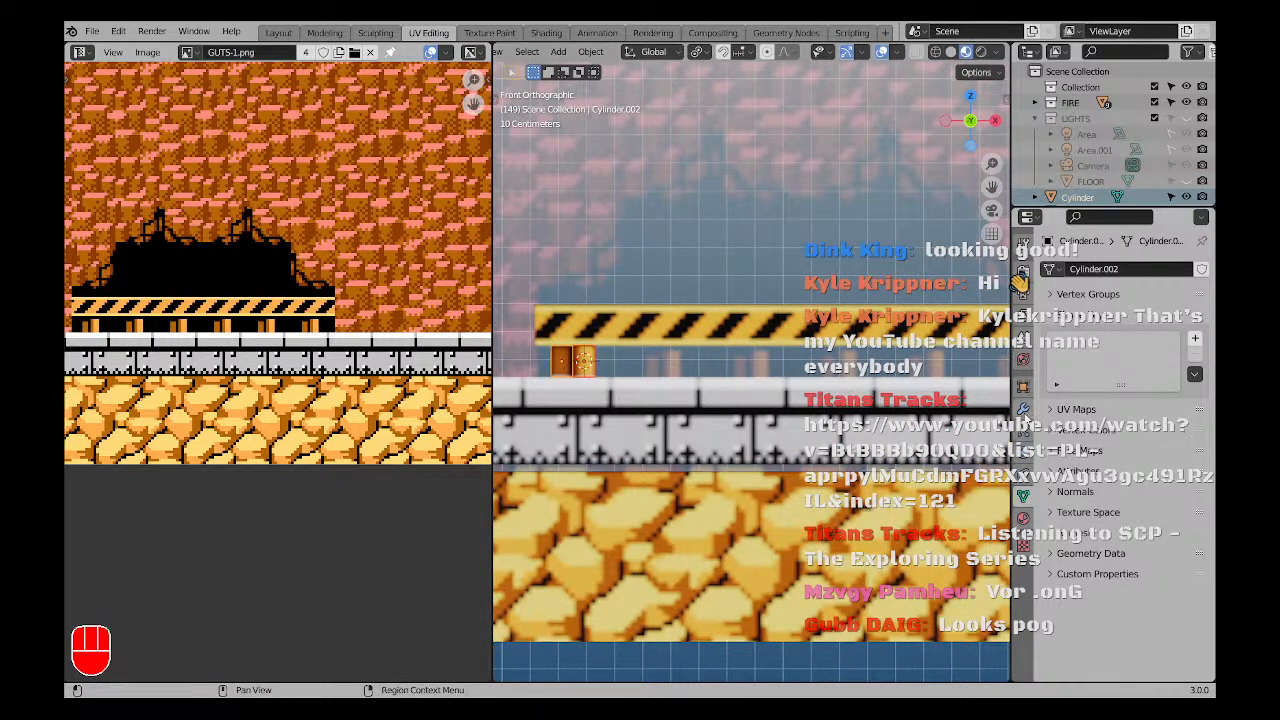
pyautogui.scroll(2, 561, 365)
pyautogui.keyDown('shift'); pyautogui.moveTo(718, 374); pyautogui.dragTo(620, 383, button='middle'); pyautogui.keyUp('shift')
pyautogui.scroll(-3, 620, 383)
pyautogui.hotkey('shift', 'd')
pyautogui.press('x')
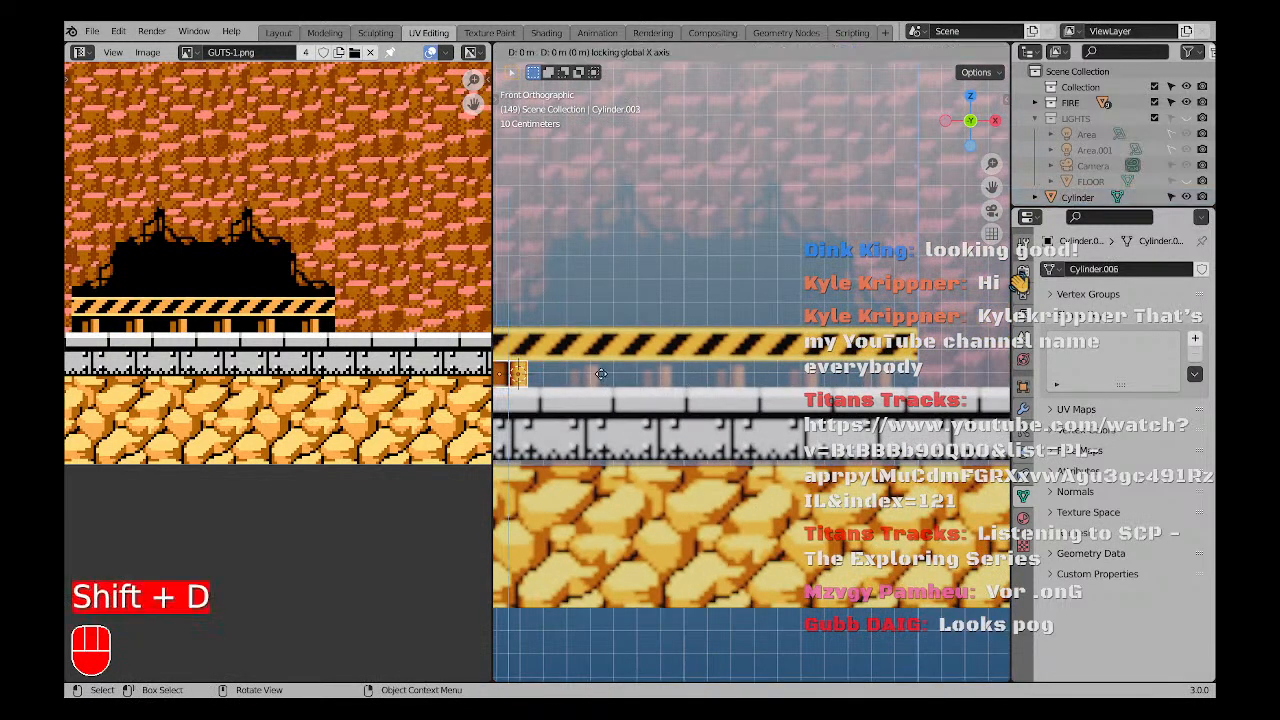
pyautogui.click(638, 372)
pyautogui.press('g')
pyautogui.press('x')
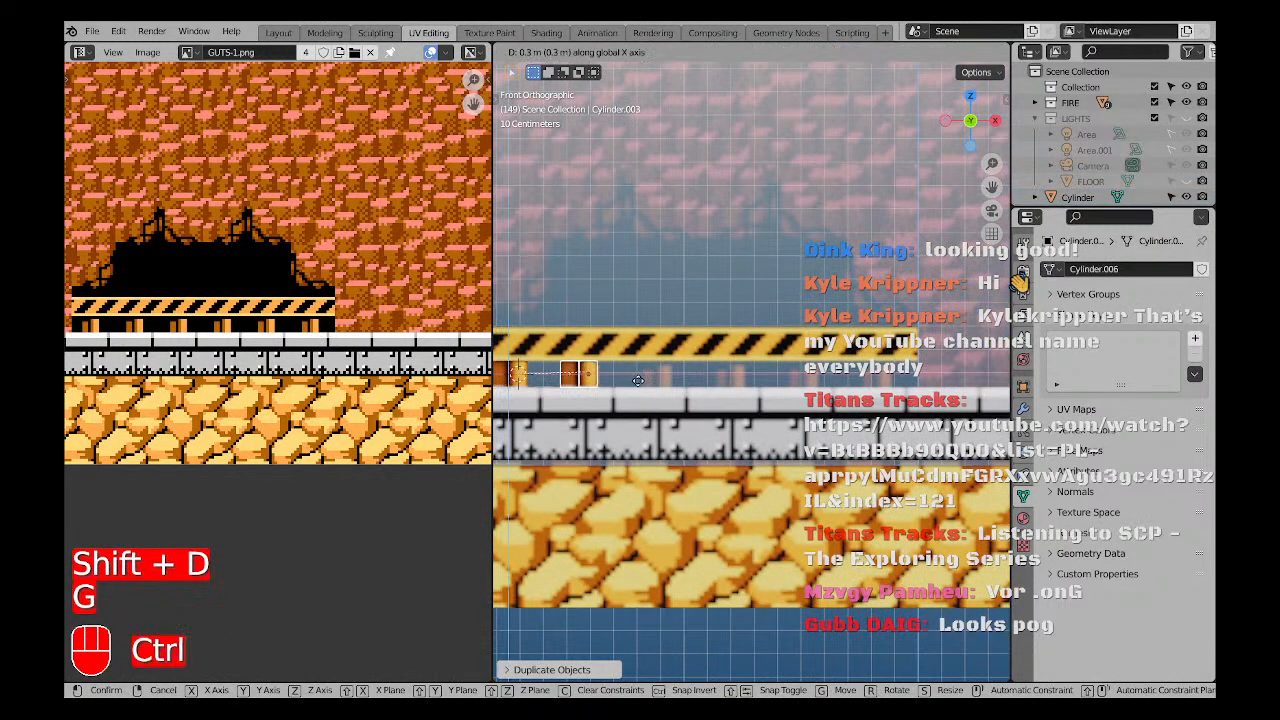
pyautogui.click(630, 388)
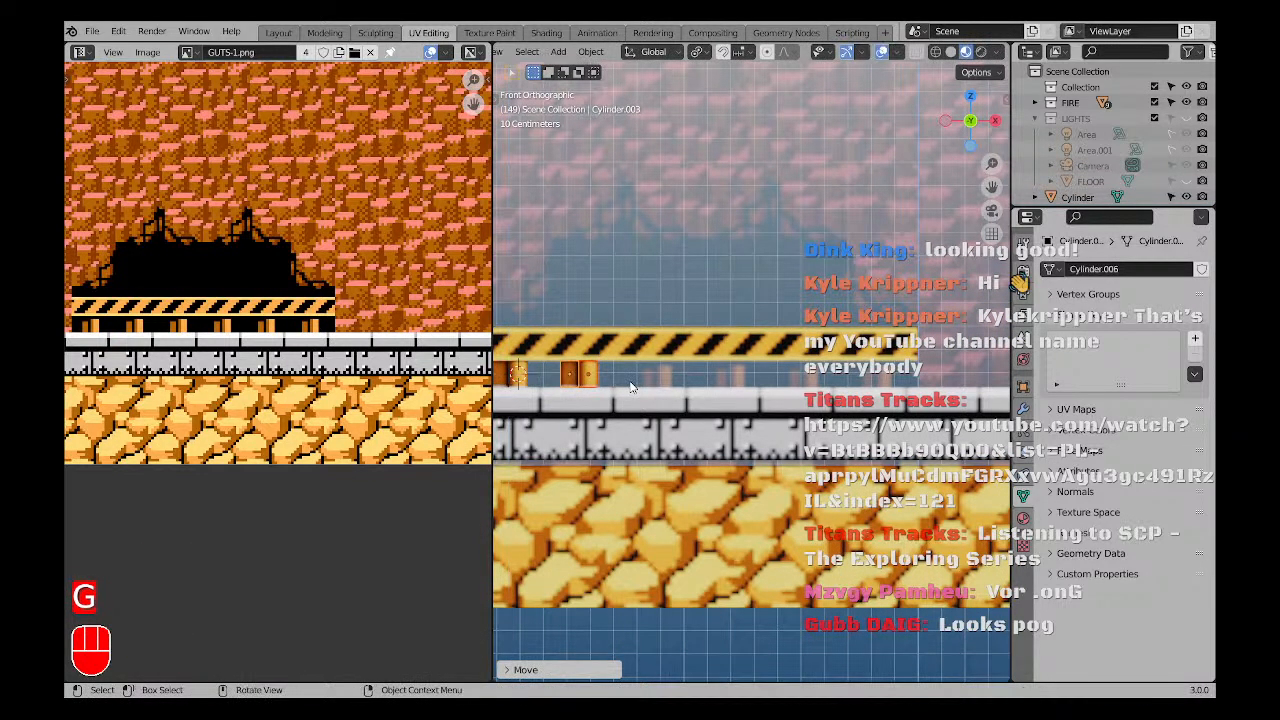
pyautogui.hotkey('shift', 'r')
pyautogui.hotkey('ctrl', 'z')
pyautogui.scroll(3, 567, 367)
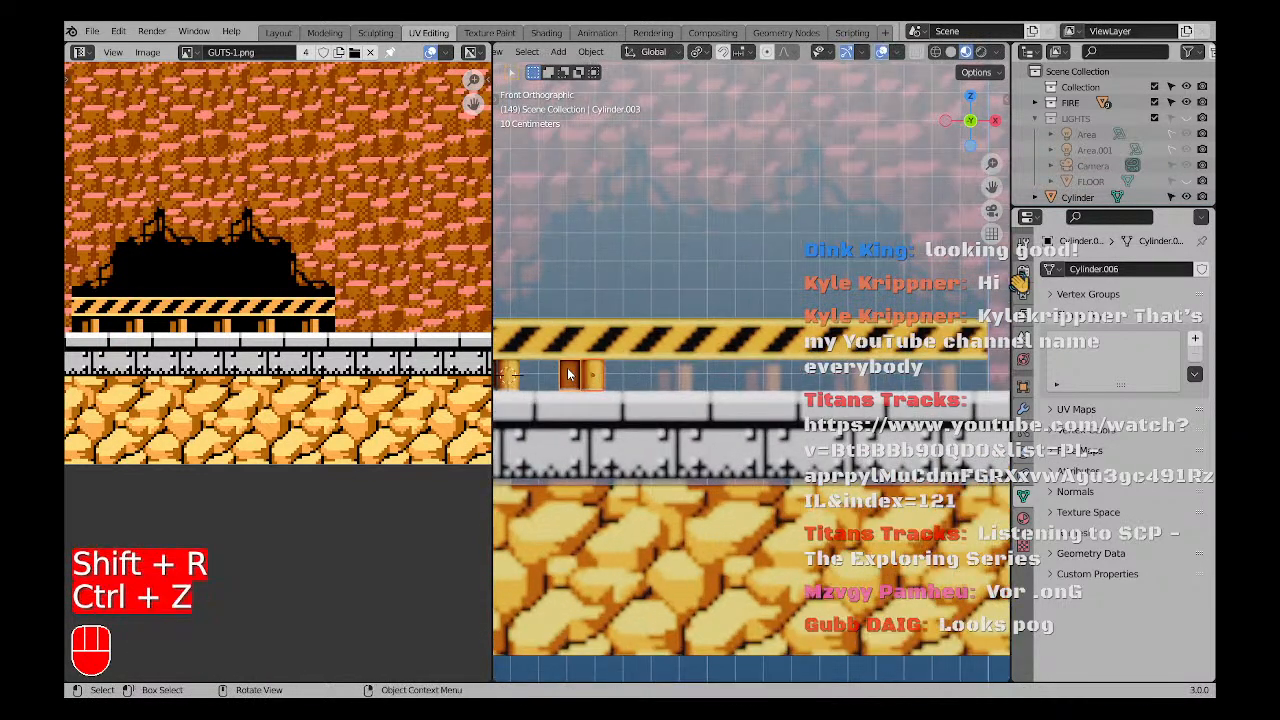
# Duplicate the pair of posts about 0.33 m along the X axis and repeat the duplication three times under the striped beam.
pyautogui.hotkey('shift', 'd')
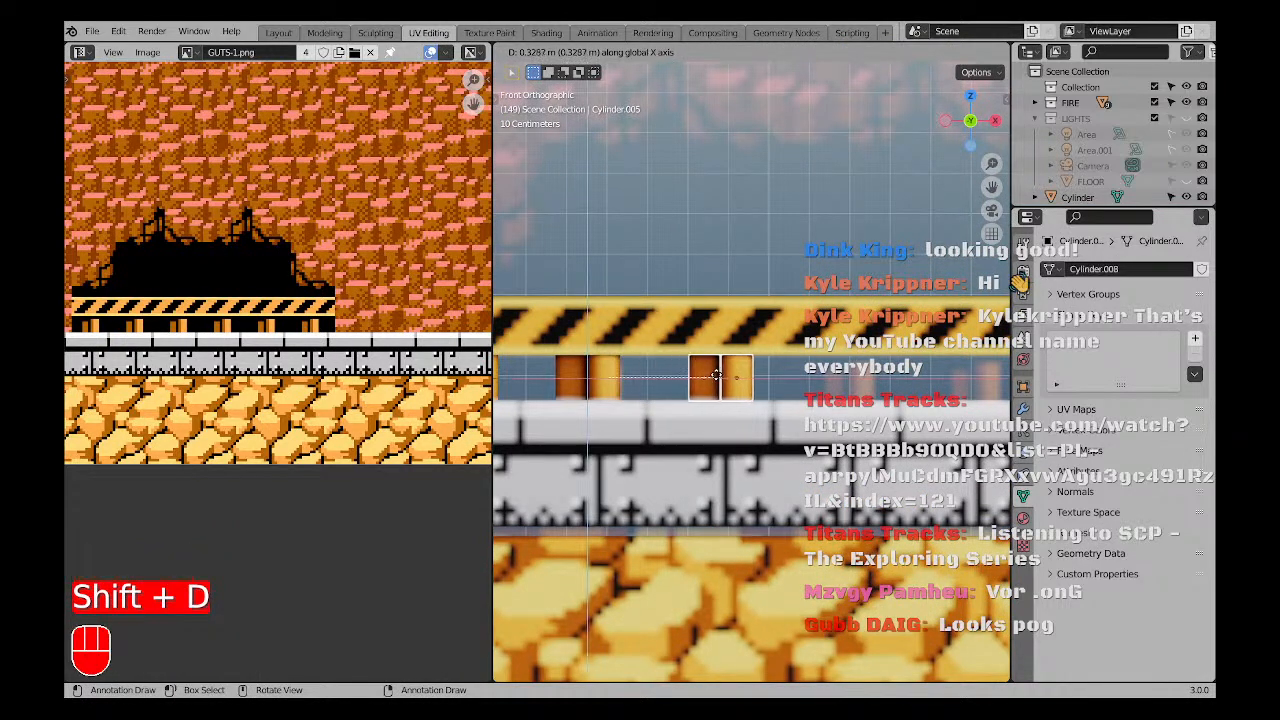
pyautogui.click(714, 376)
pyautogui.scroll(-2, 710, 374)
pyautogui.hotkey('shift', 'r')
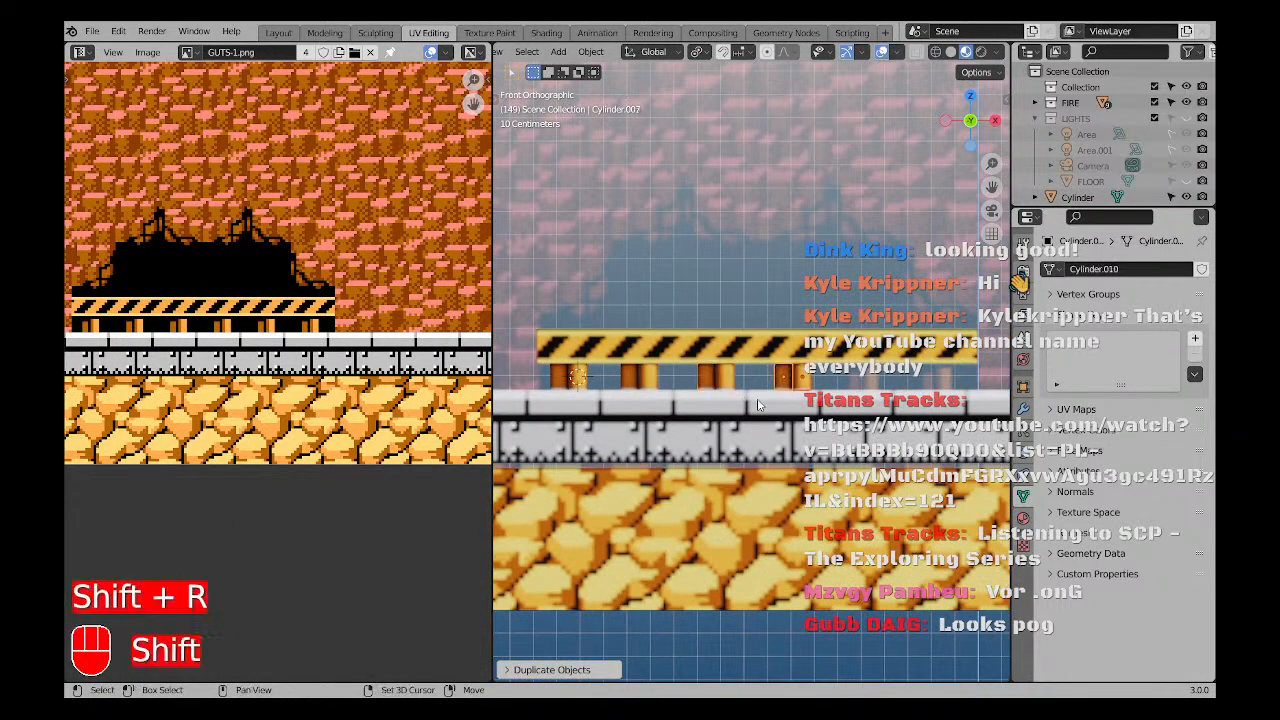
pyautogui.hotkey('shift', 'r')
pyautogui.hotkey('shift', 'r')
pyautogui.scroll(-3, 757, 398)
pyautogui.press('a')
pyautogui.press('a')
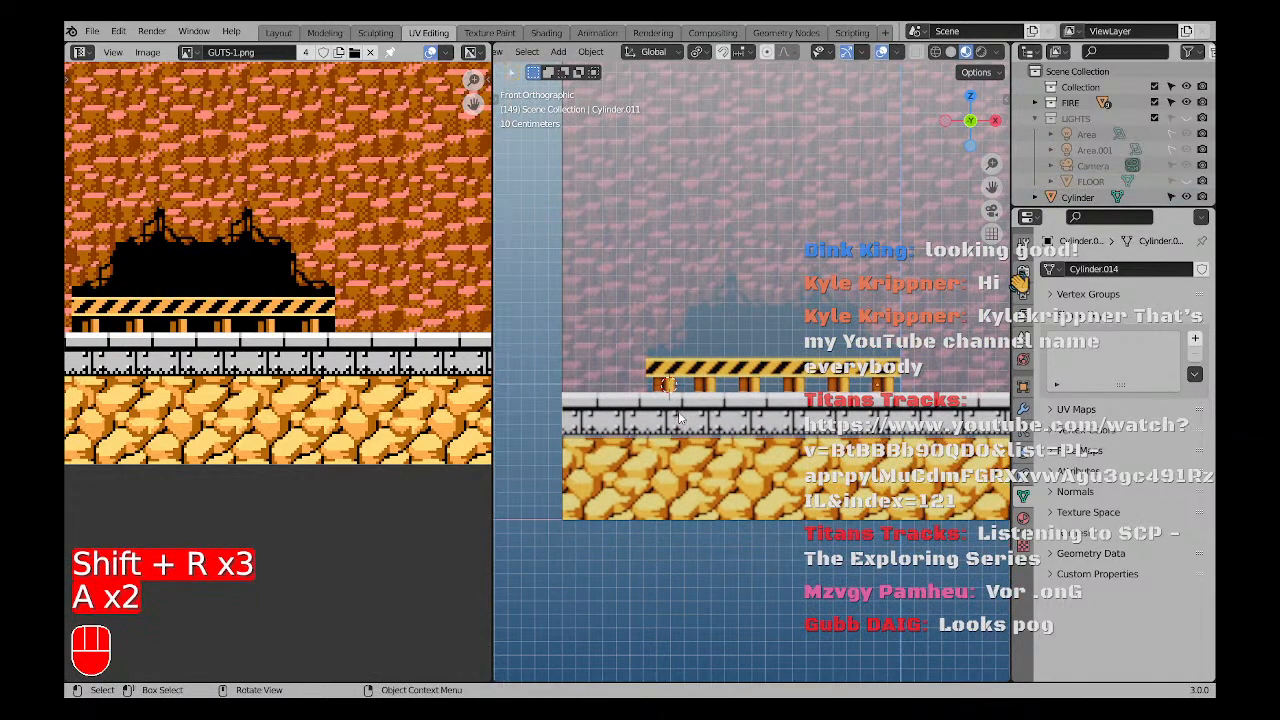
# Examine the striped beam and its posts within the level from an angle and from the front.
pyautogui.moveTo(679, 419); pyautogui.dragTo(735, 385, button='middle')
pyautogui.scroll(-3, 779, 348)
pyautogui.keyDown('shift'); pyautogui.moveTo(779, 348); pyautogui.dragTo(690, 395, button='middle'); pyautogui.keyUp('shift')
pyautogui.moveTo(690, 395); pyautogui.dragTo(516, 396, button='middle')
pyautogui.scroll(-3, 708, 394)
pyautogui.press('KP_1')
pyautogui.press('a')
pyautogui.press('a')
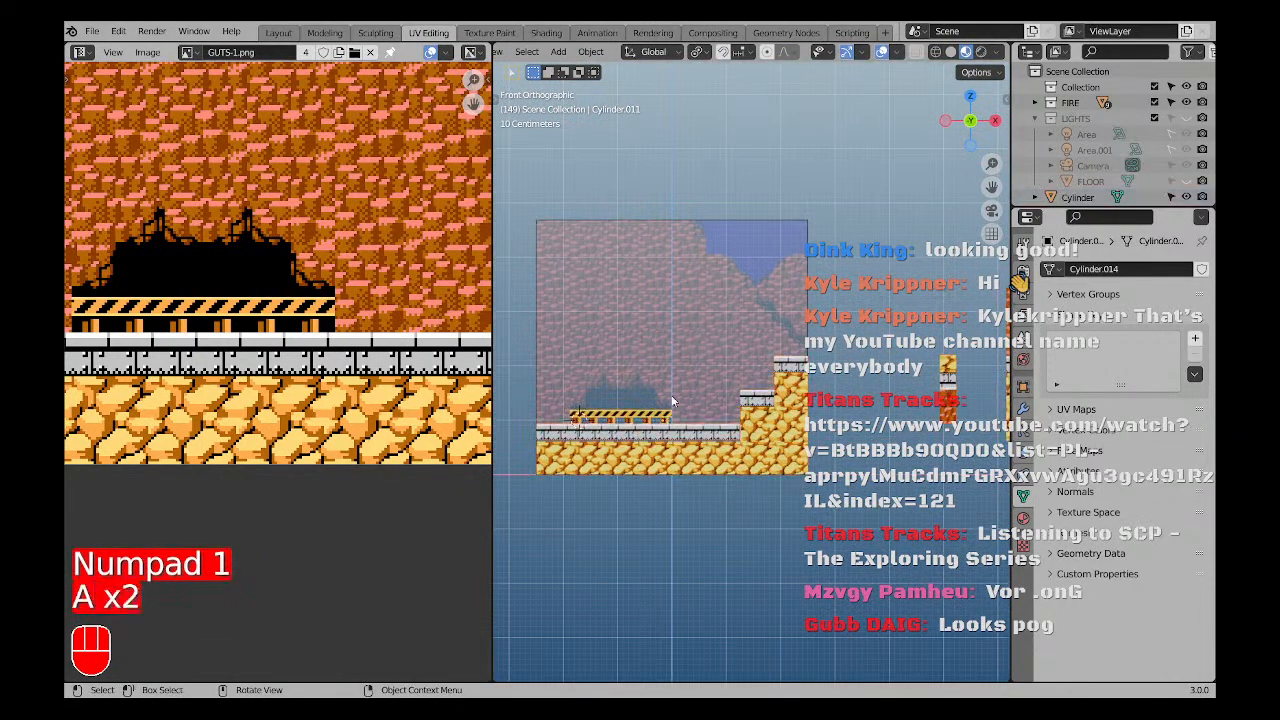
# Preview the level in rendered shading with the LIGHTS collection shown, and return to material preview with it hidden.
pyautogui.click(983, 52)
pyautogui.click(1186, 118)
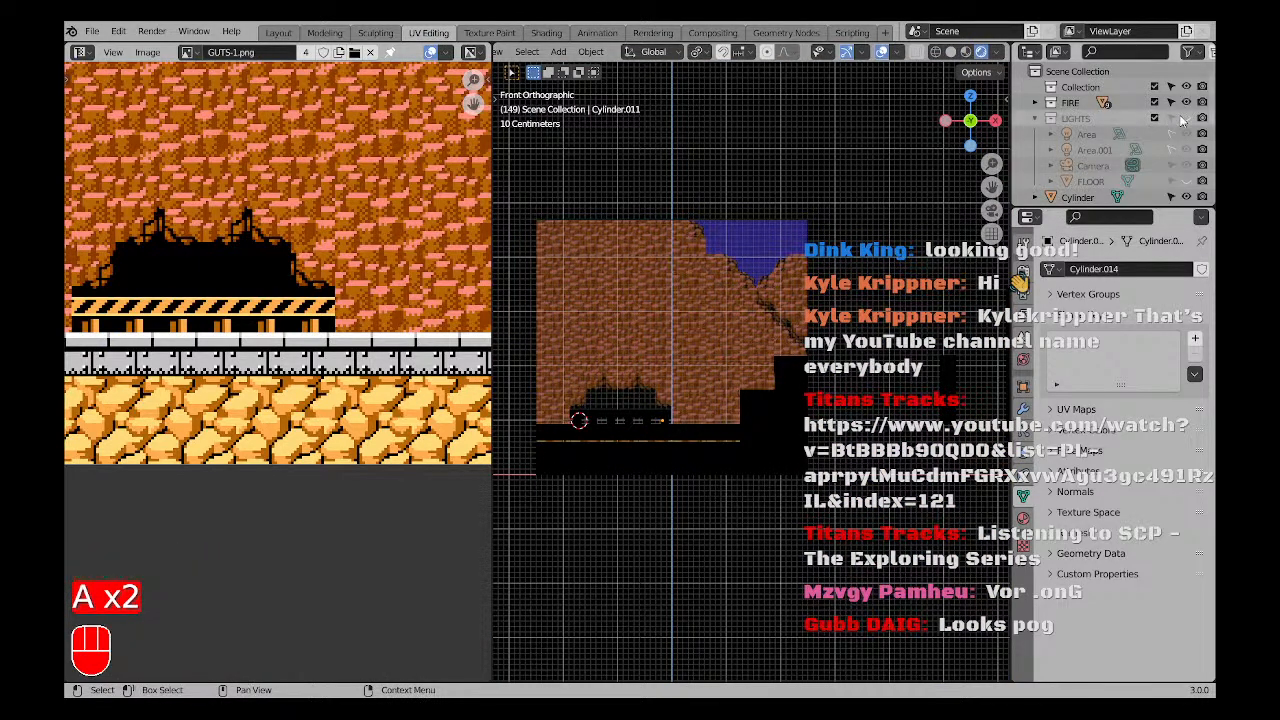
pyautogui.moveTo(691, 443); pyautogui.dragTo(560, 478, button='middle')
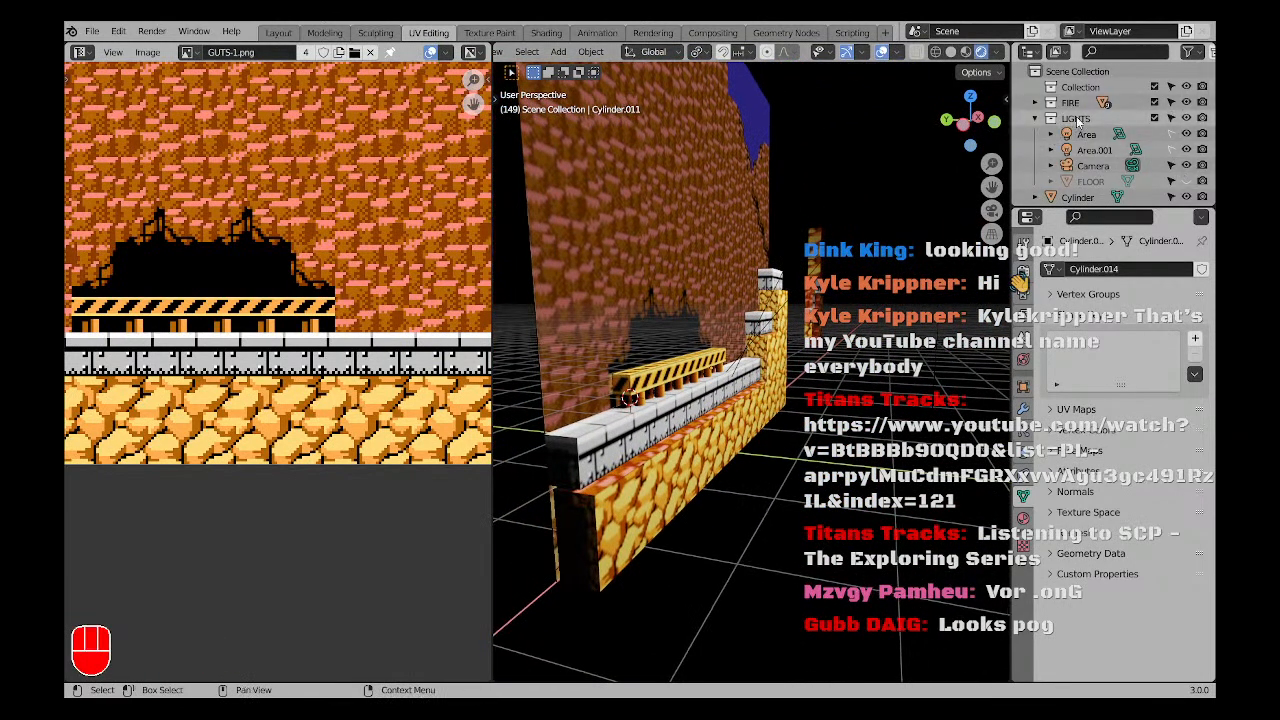
pyautogui.click(1187, 119)
pyautogui.click(966, 53)
# Deselect everything and save the file.
pyautogui.press('a')
pyautogui.press('a')
pyautogui.moveTo(790, 408); pyautogui.dragTo(708, 459, button='middle')
pyautogui.hotkey('ctrl', 's')
# Place the 3D cursor at the world origin and add a plane there.
pyautogui.scroll(-3, 809, 377)
pyautogui.keyDown('shift'); pyautogui.moveTo(809, 377); pyautogui.dragTo(735, 444, button='middle'); pyautogui.keyUp('shift')
pyautogui.scroll(2, 735, 444)
pyautogui.press('KP_1')
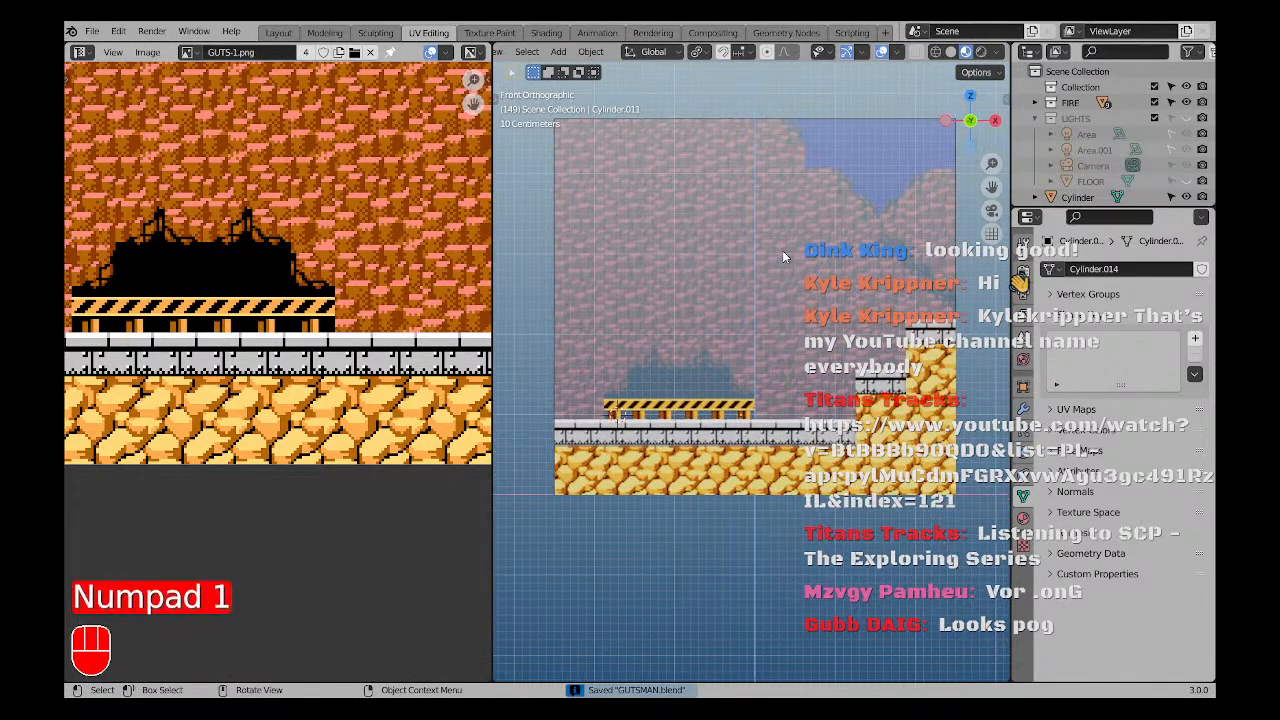
pyautogui.scroll(-1, 703, 320)
pyautogui.keyDown('shift'); pyautogui.moveTo(749, 391); pyautogui.dragTo(728, 375, button='middle'); pyautogui.keyUp('shift')
pyautogui.hotkey('shift', 's')
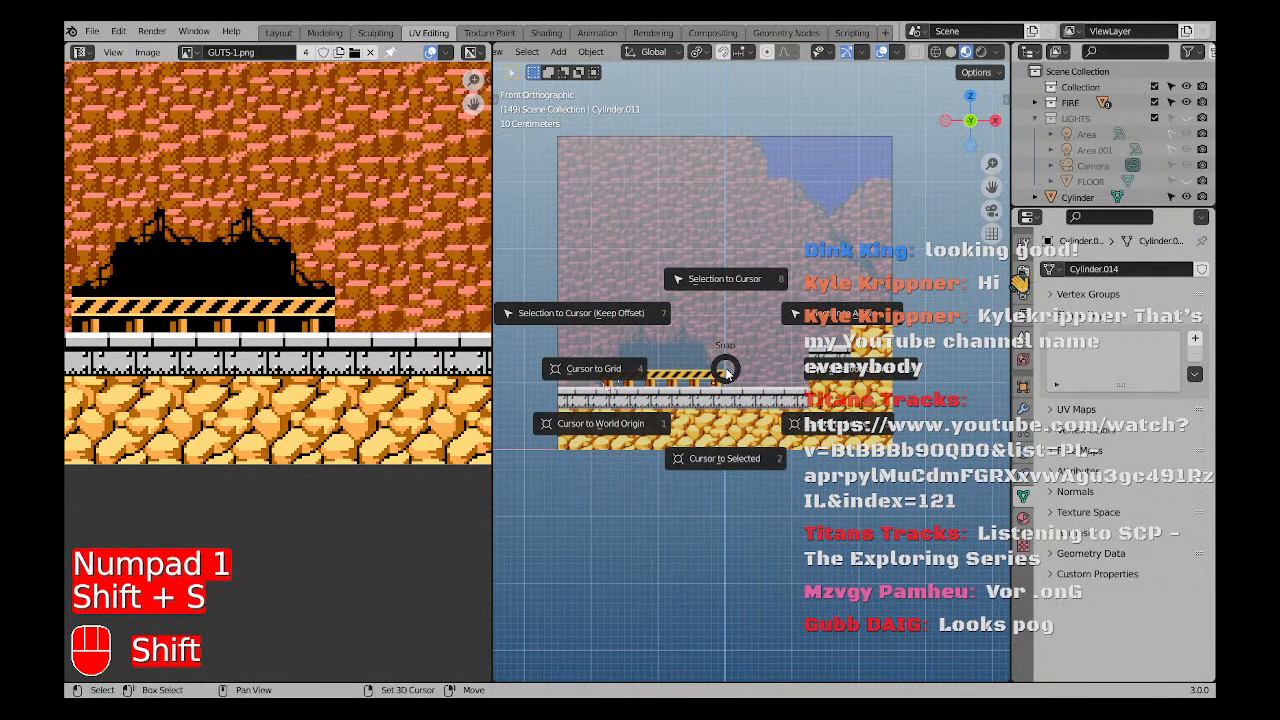
pyautogui.click(649, 441)
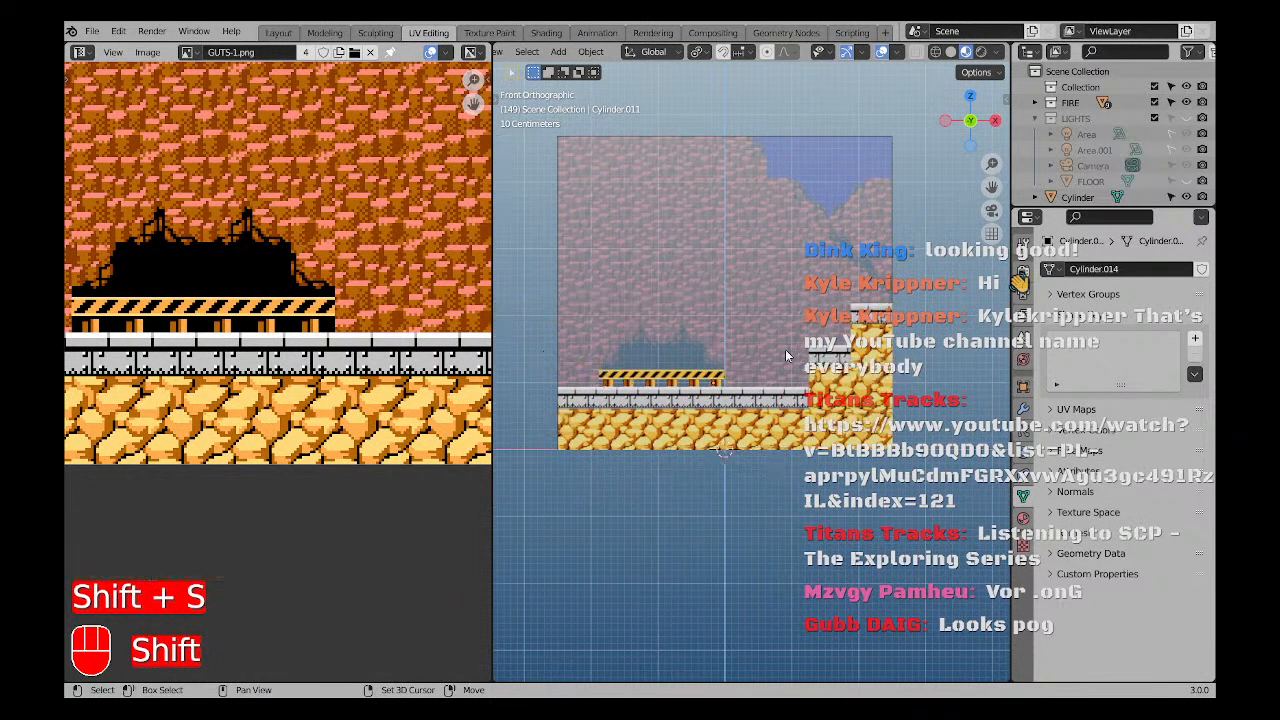
pyautogui.hotkey('shift', 'a')
pyautogui.moveTo(730, 317)
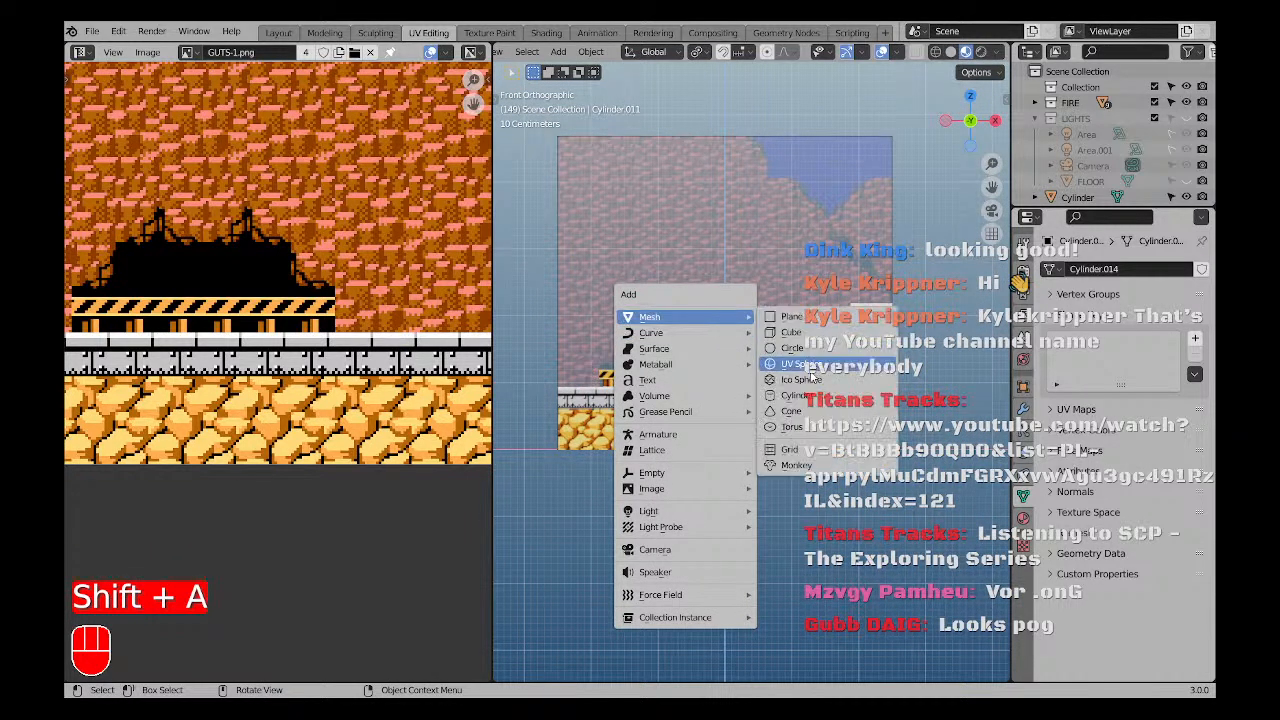
pyautogui.click(782, 317)
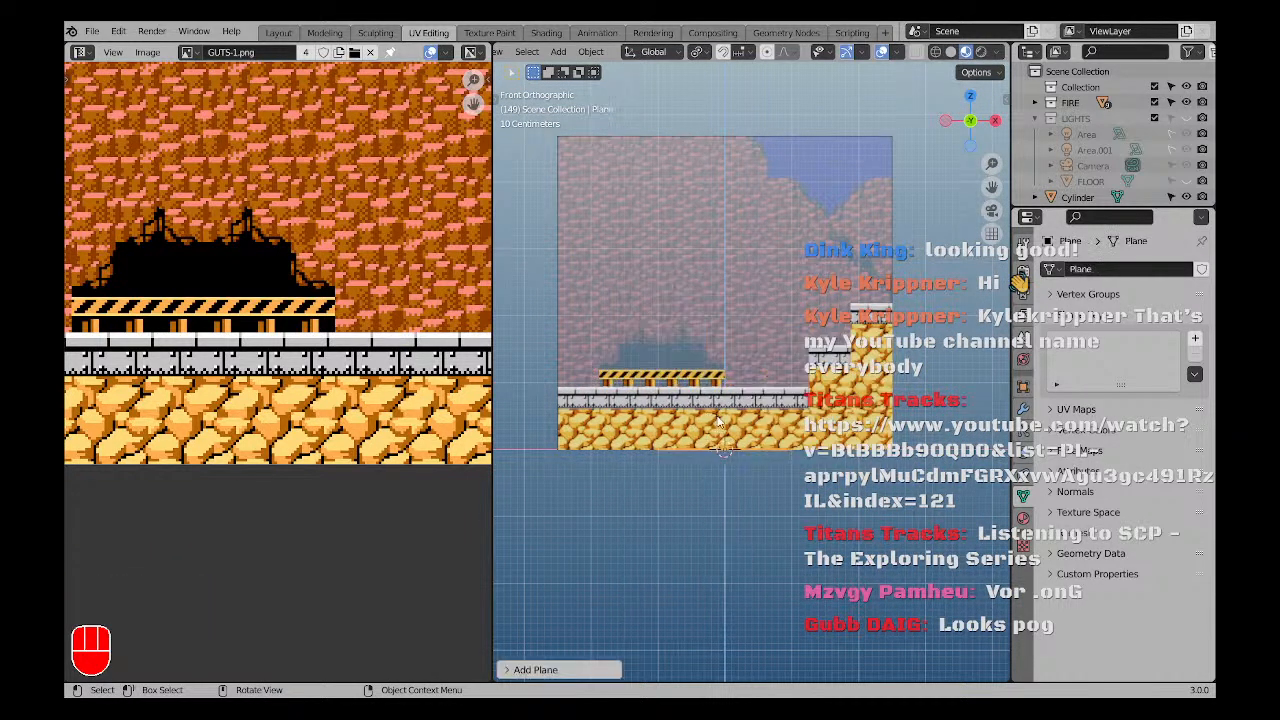
# Rotate the new plane upright about the X axis so it faces the front view.
pyautogui.press('KP_7')
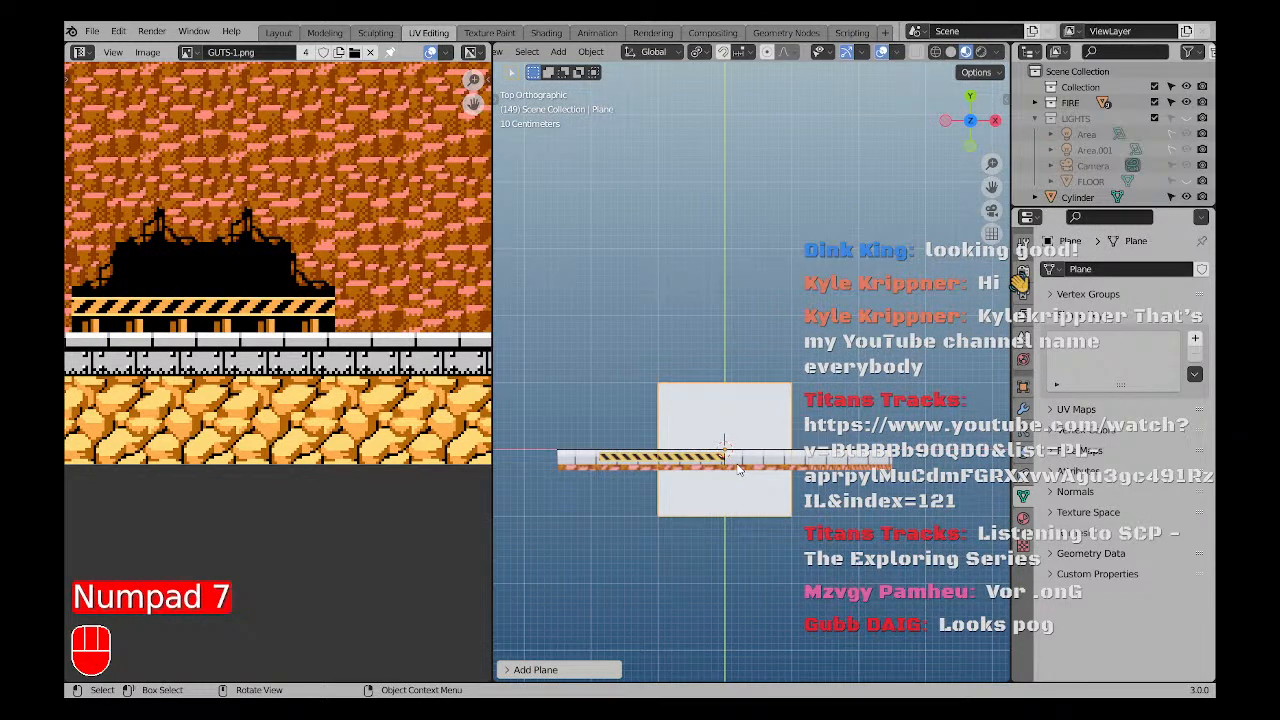
pyautogui.press('KP_1')
pyautogui.press('n')
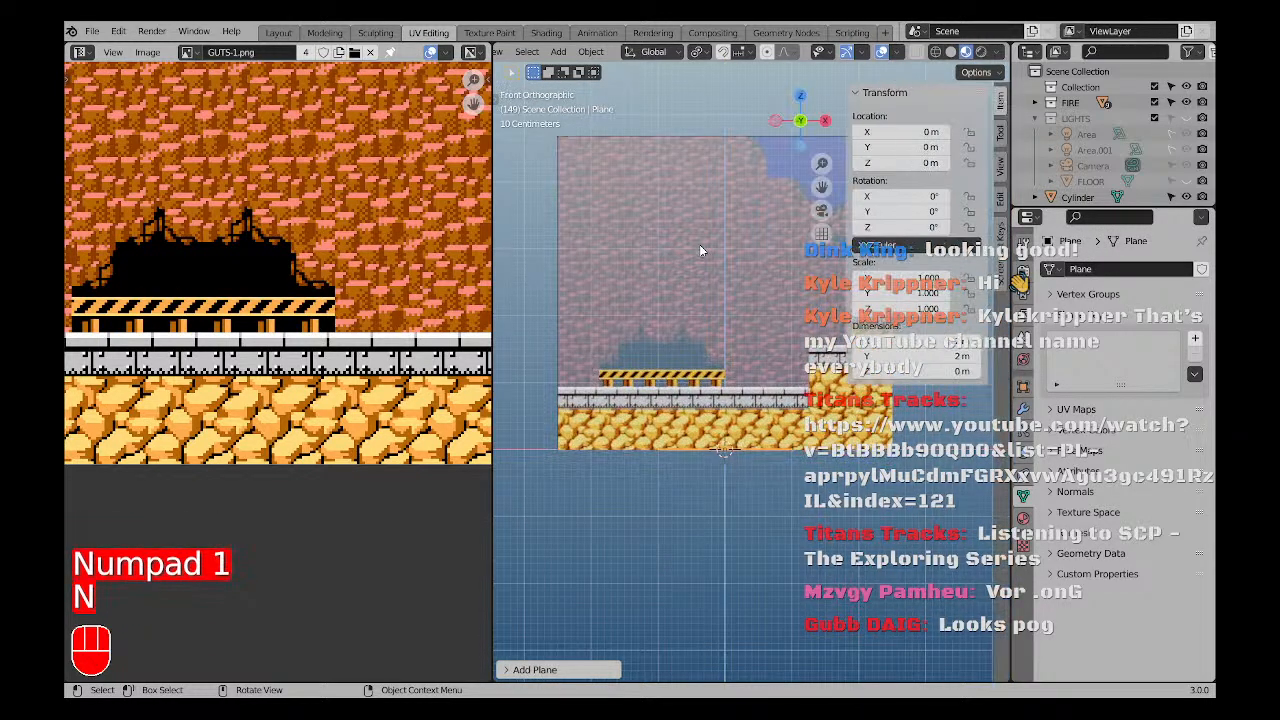
pyautogui.press('n')
pyautogui.press('r')
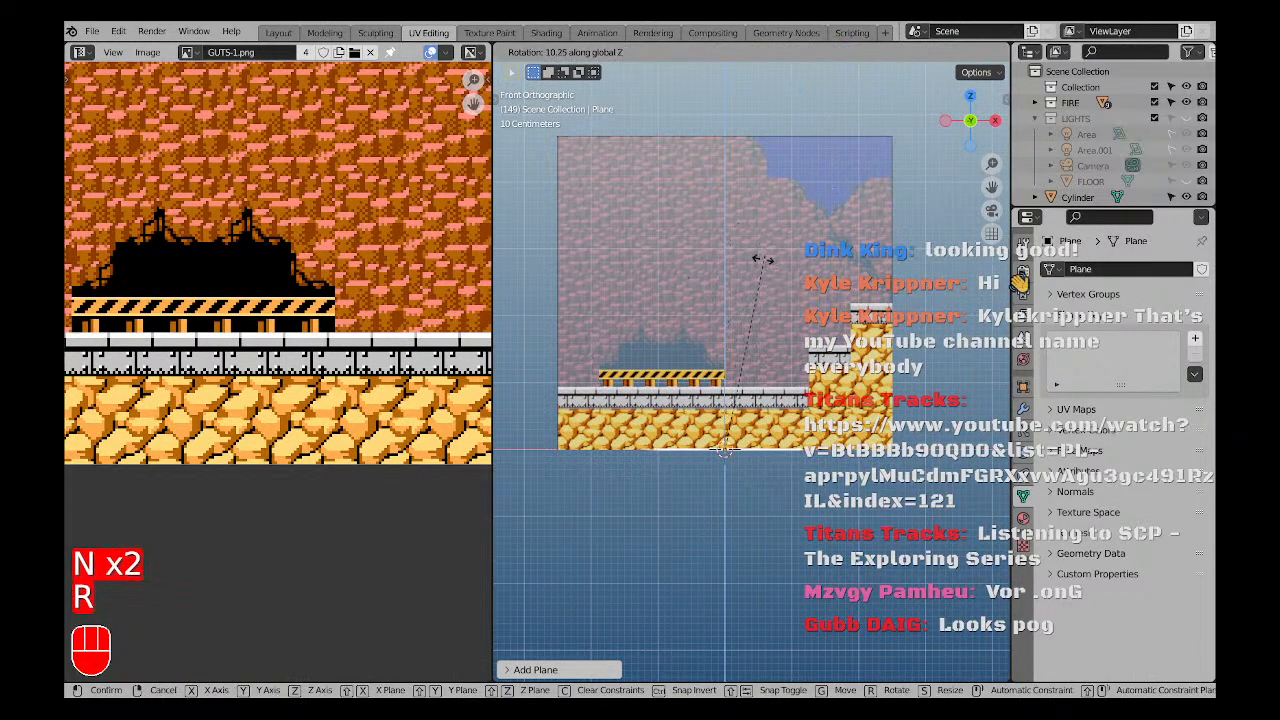
pyautogui.press('x')
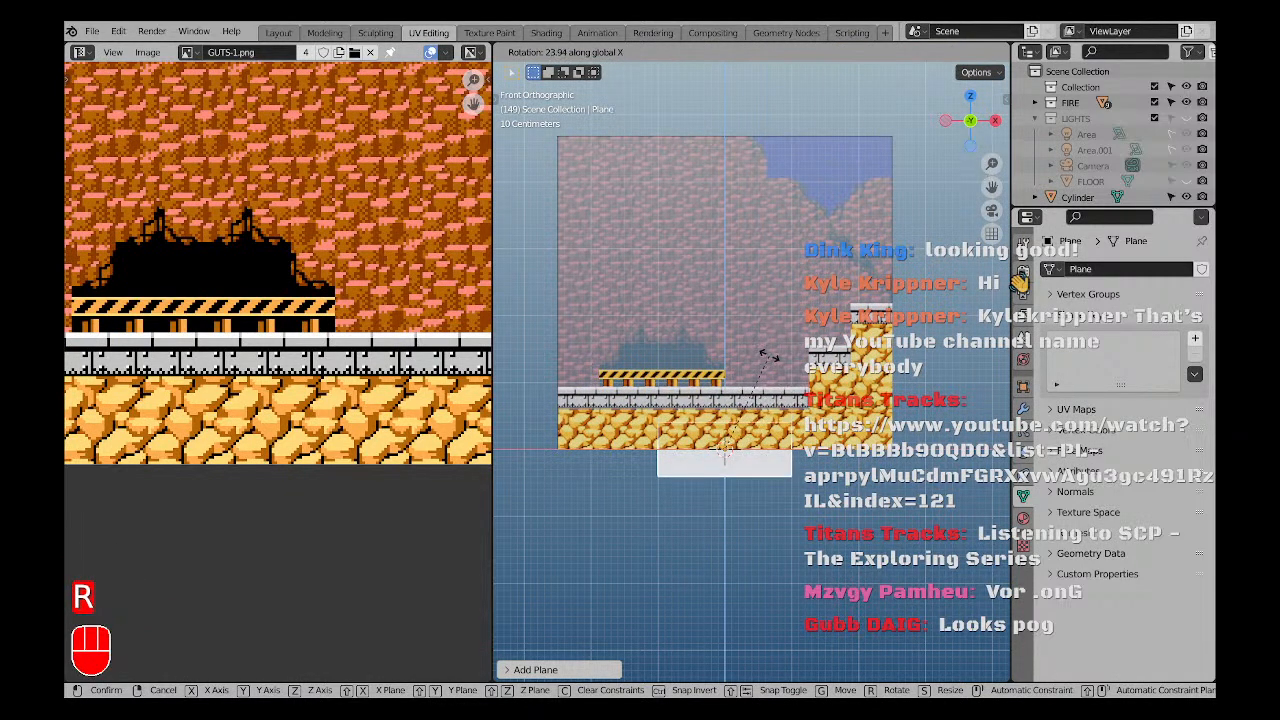
pyautogui.click(771, 362)
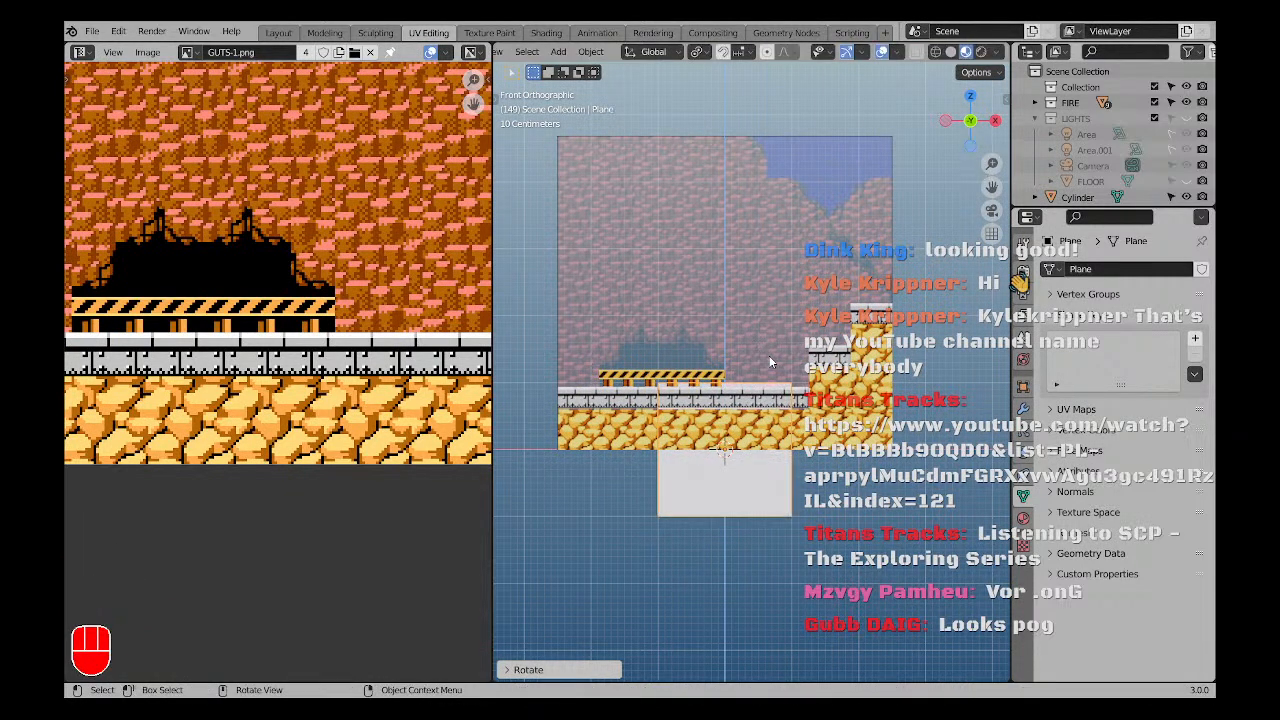
# Scale the plane by 2.5 and raise it along Z until its lower edge meets the ground's base line.
pyautogui.press('s')
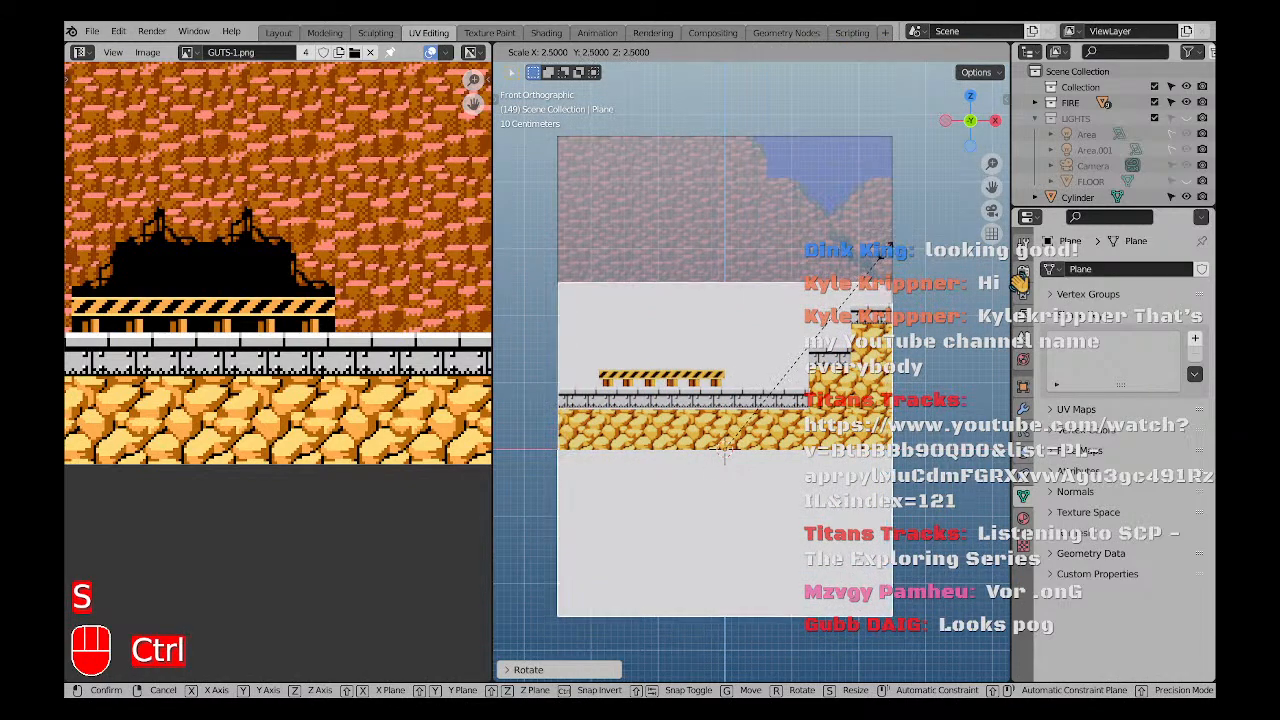
pyautogui.click(878, 256)
pyautogui.press('g')
pyautogui.press('z')
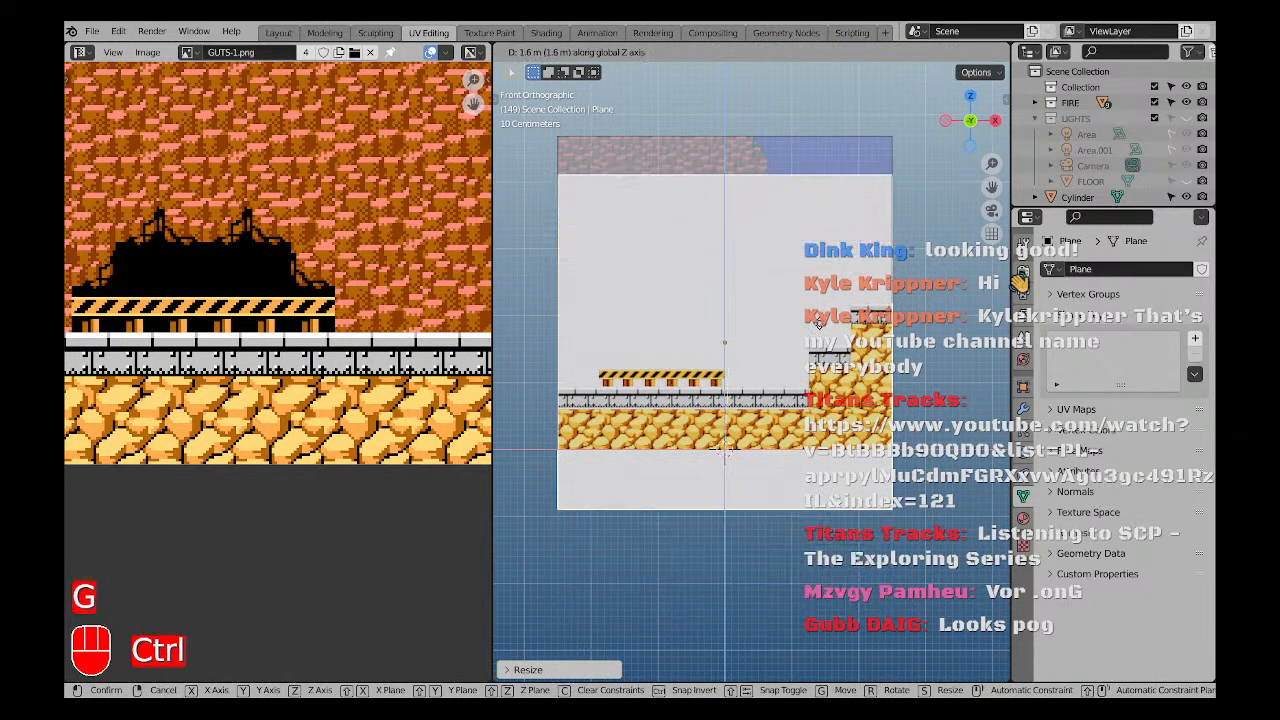
pyautogui.click(819, 261)
pyautogui.scroll(-2, 808, 270)
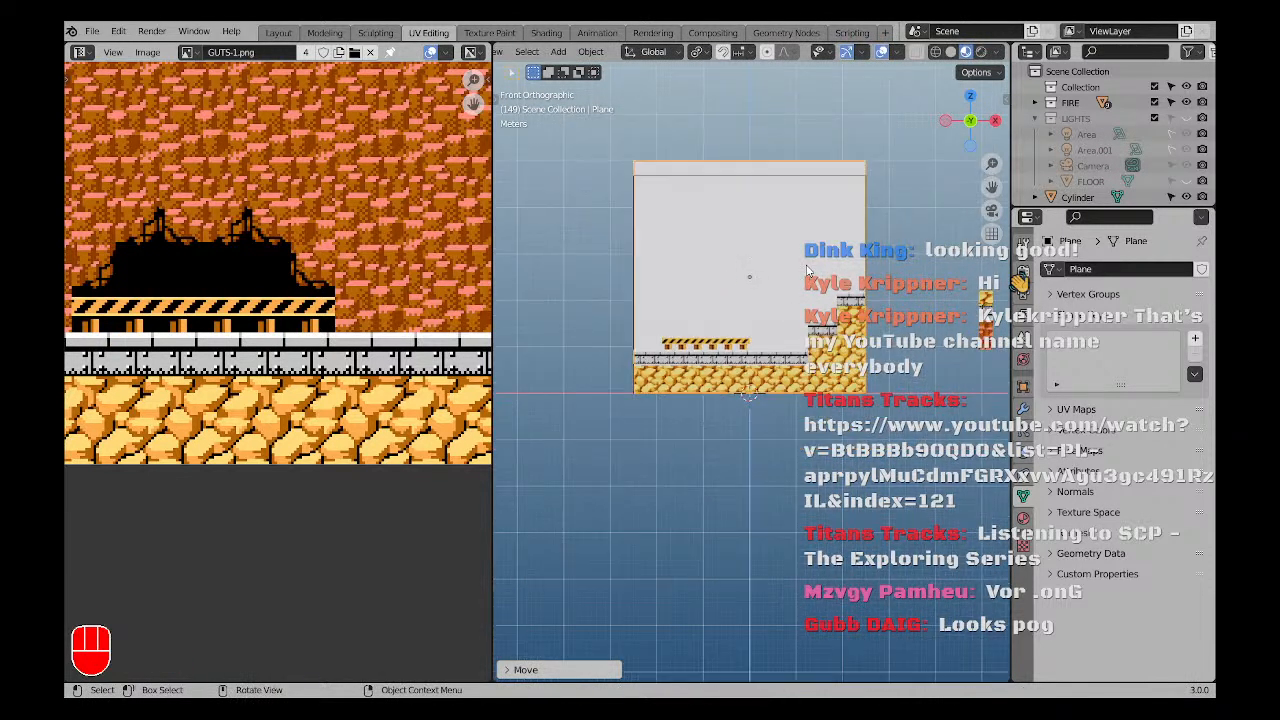
# Start editing the plane's mesh in edge selection mode.
pyautogui.scroll(2, 808, 270)
pyautogui.press('Tab')
pyautogui.press('2')
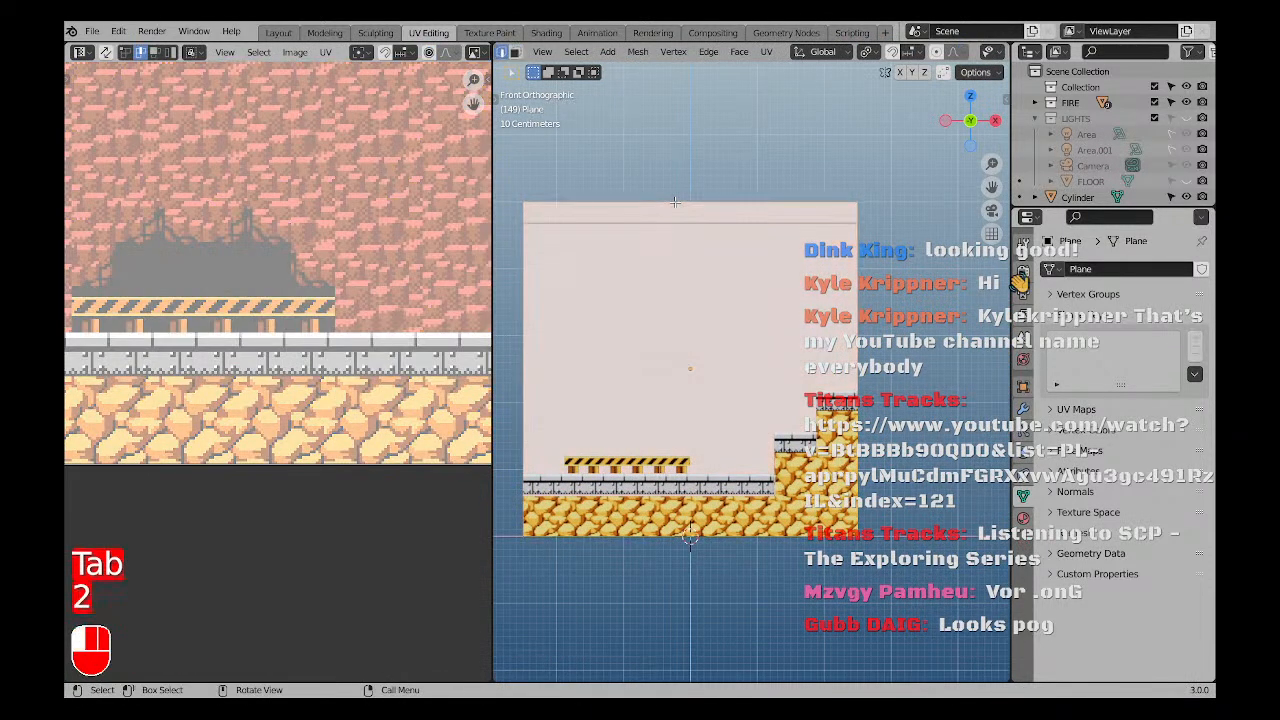
pyautogui.press('g')
pyautogui.moveTo(690, 158)
pyautogui.mouseDown(button='middle')
pyautogui.moveTo(700, 149)
pyautogui.moveTo(703, 163)
pyautogui.mouseUp(button='middle')
pyautogui.rightClick(702, 171)
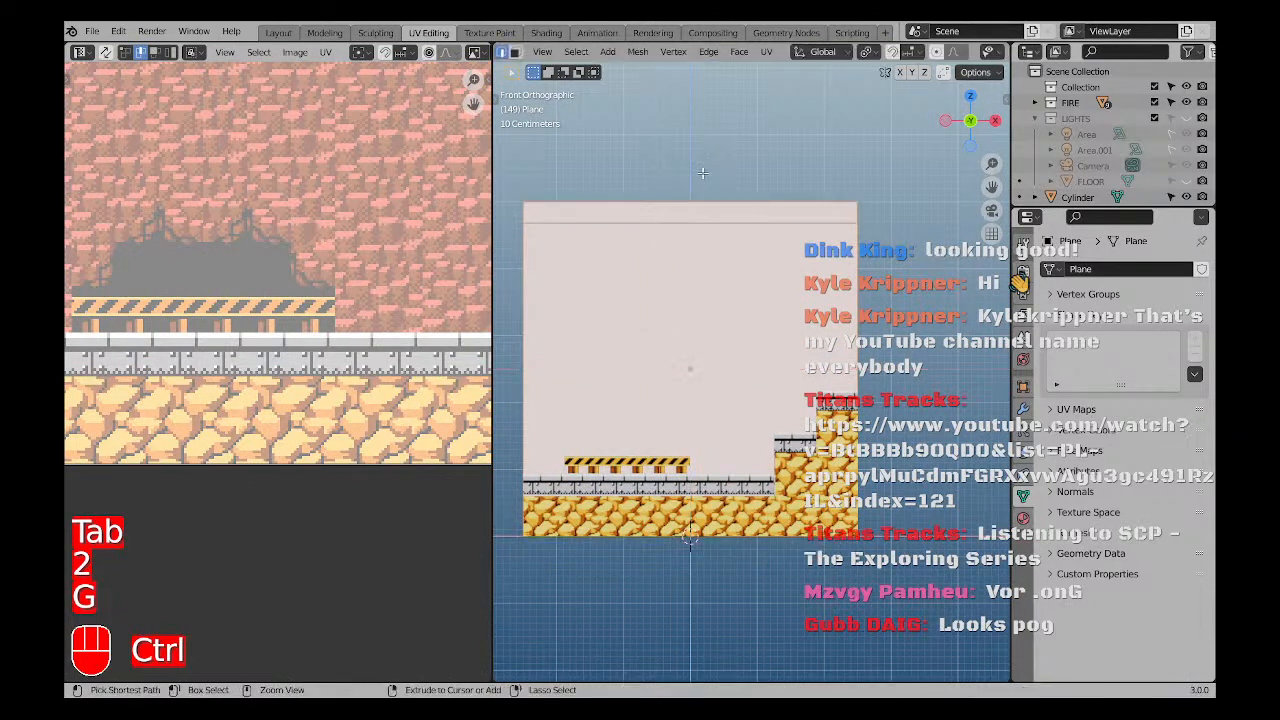
# Lower the plane's top edge about 0.3 m along Z to match the backdrop's top edge, and leave edit mode.
pyautogui.press('a')
pyautogui.press('a')
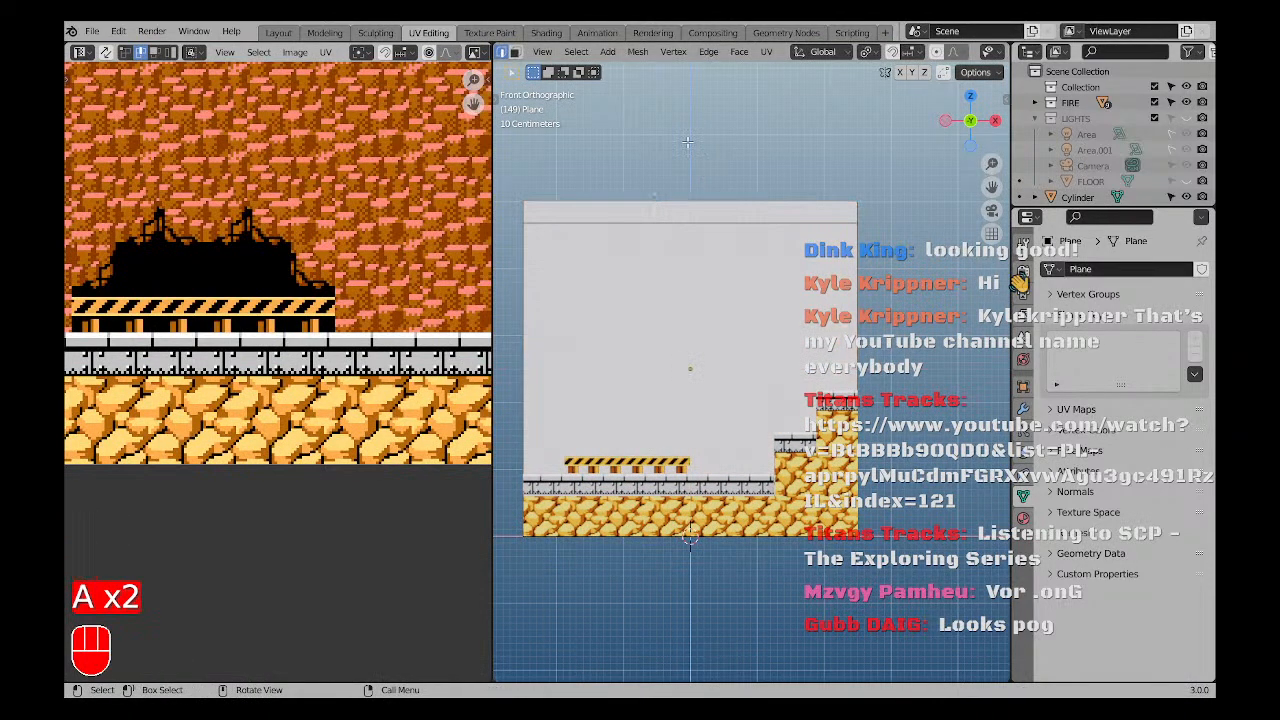
pyautogui.press('g')
pyautogui.moveTo(687, 143); pyautogui.dragTo(688, 161, button='middle')
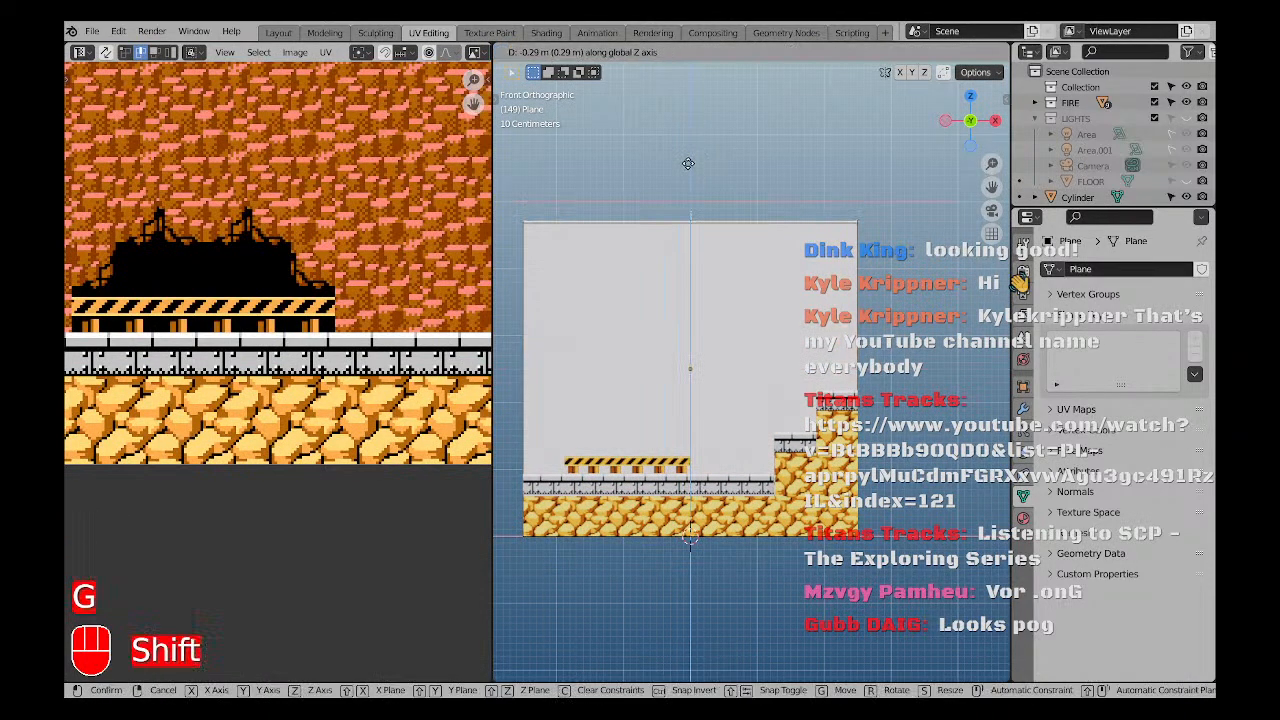
pyautogui.keyDown('shift'); pyautogui.click(688, 182); pyautogui.keyUp('shift')
pyautogui.scroll(-3, 750, 340)
pyautogui.press('a')
pyautogui.press('a')
pyautogui.moveTo(714, 346); pyautogui.dragTo(738, 373, button='middle')
pyautogui.press('Tab')
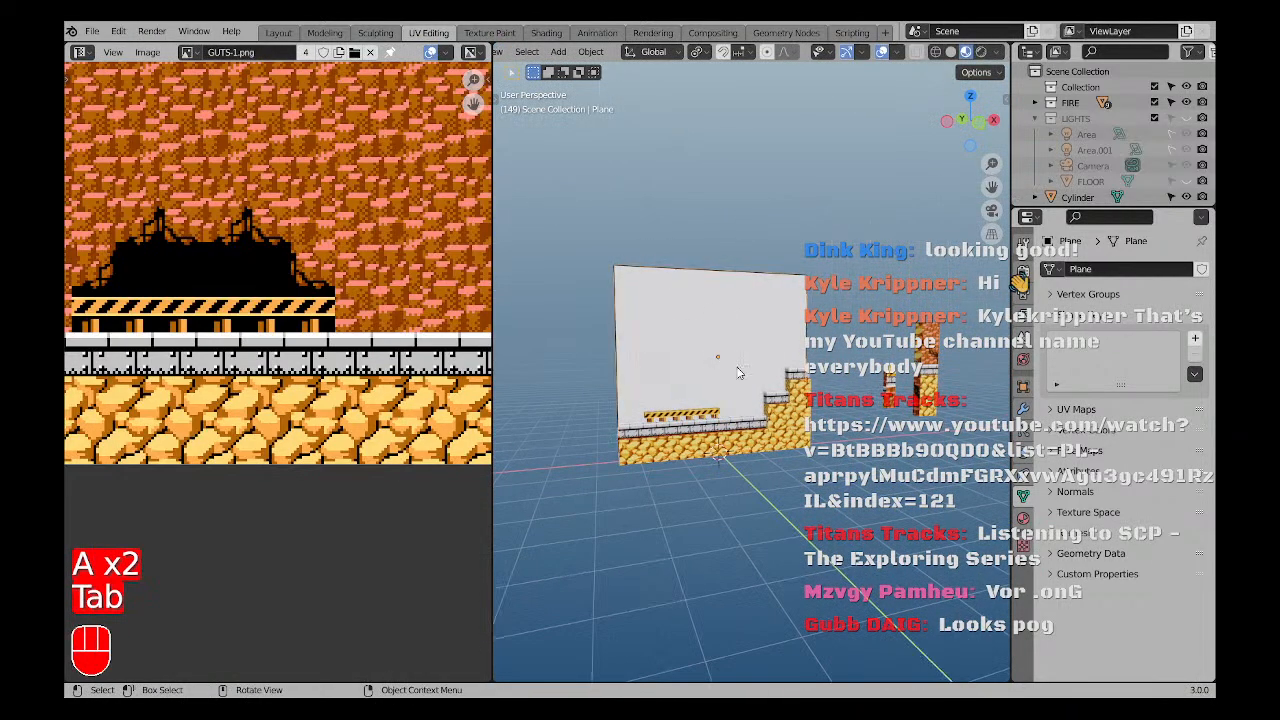
# Open the Shading workspace and isolate the plane in local view.
pyautogui.click(546, 32)
pyautogui.scroll(-3, 580, 250)
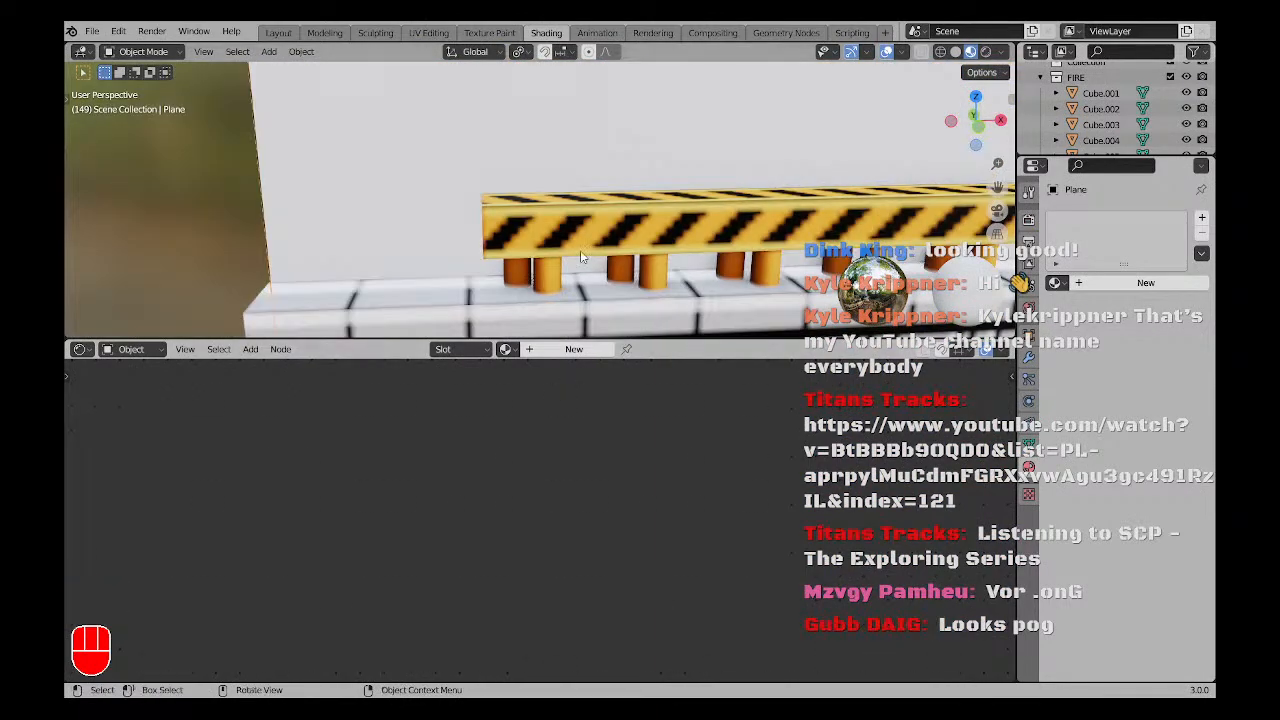
pyautogui.press('/')
pyautogui.scroll(-5, 537, 303)
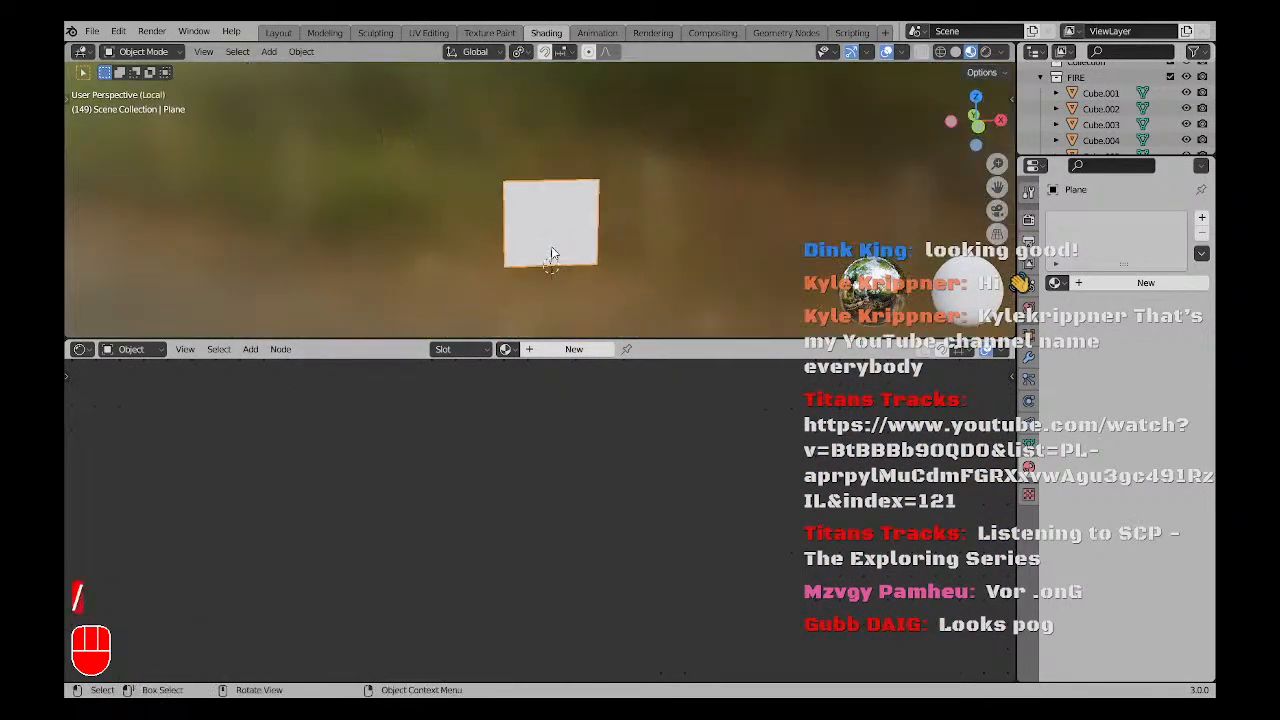
pyautogui.moveTo(551, 246)
pyautogui.mouseDown(button='middle')
pyautogui.moveTo(582, 245)
pyautogui.moveTo(568, 215)
pyautogui.moveTo(543, 232)
pyautogui.mouseUp(button='middle')
pyautogui.scroll(3, 543, 237)
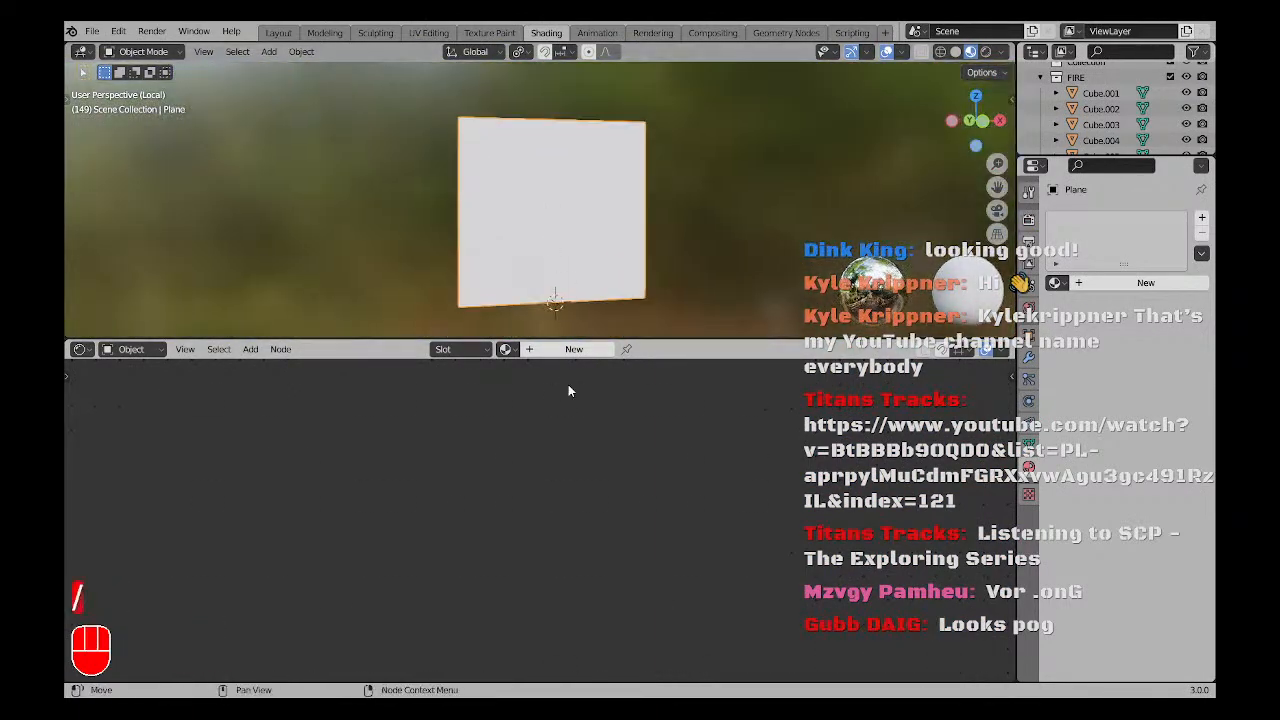
# Create a new material on the plane and set its base color to yellow-green.
pyautogui.click(574, 349)
pyautogui.click(712, 408)
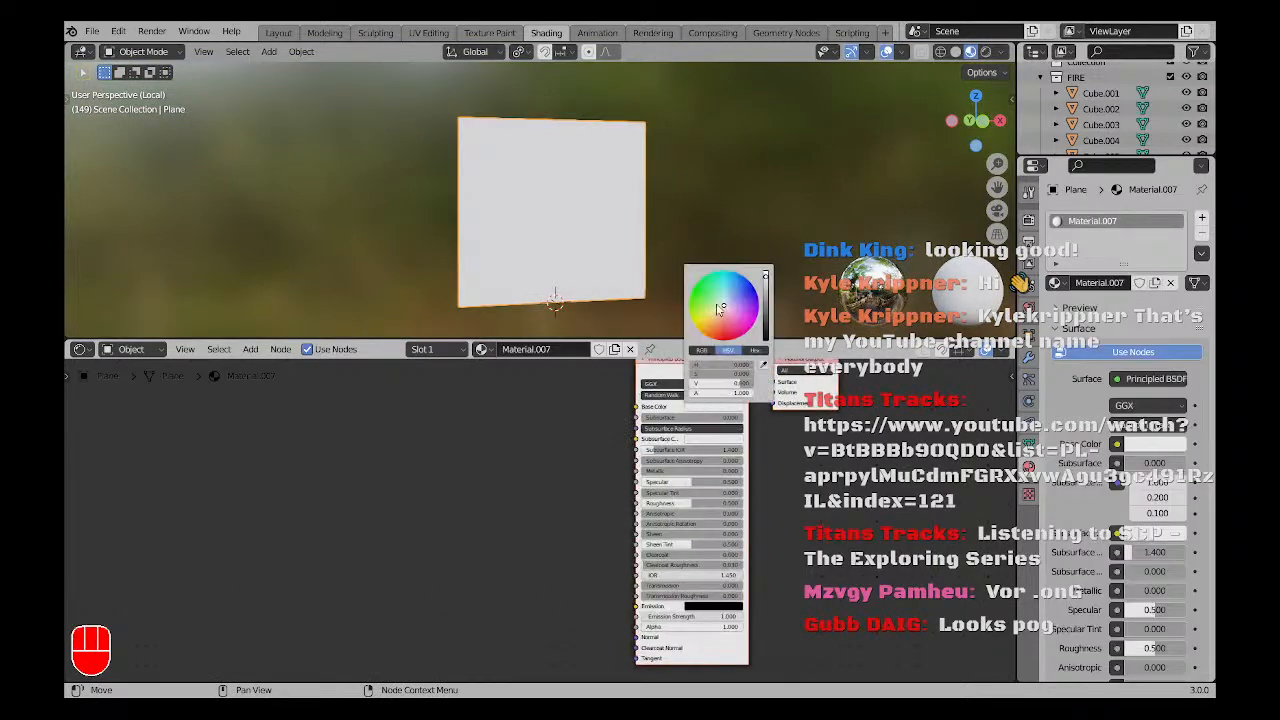
pyautogui.moveTo(715, 304)
pyautogui.mouseDown()
pyautogui.moveTo(706, 286)
pyautogui.moveTo(690, 308)
pyautogui.mouseUp()
# Add an Image Texture node using GUTS-1.png and connect its Color output to the shader's Base Color.
pyautogui.hotkey('shift', 'a')
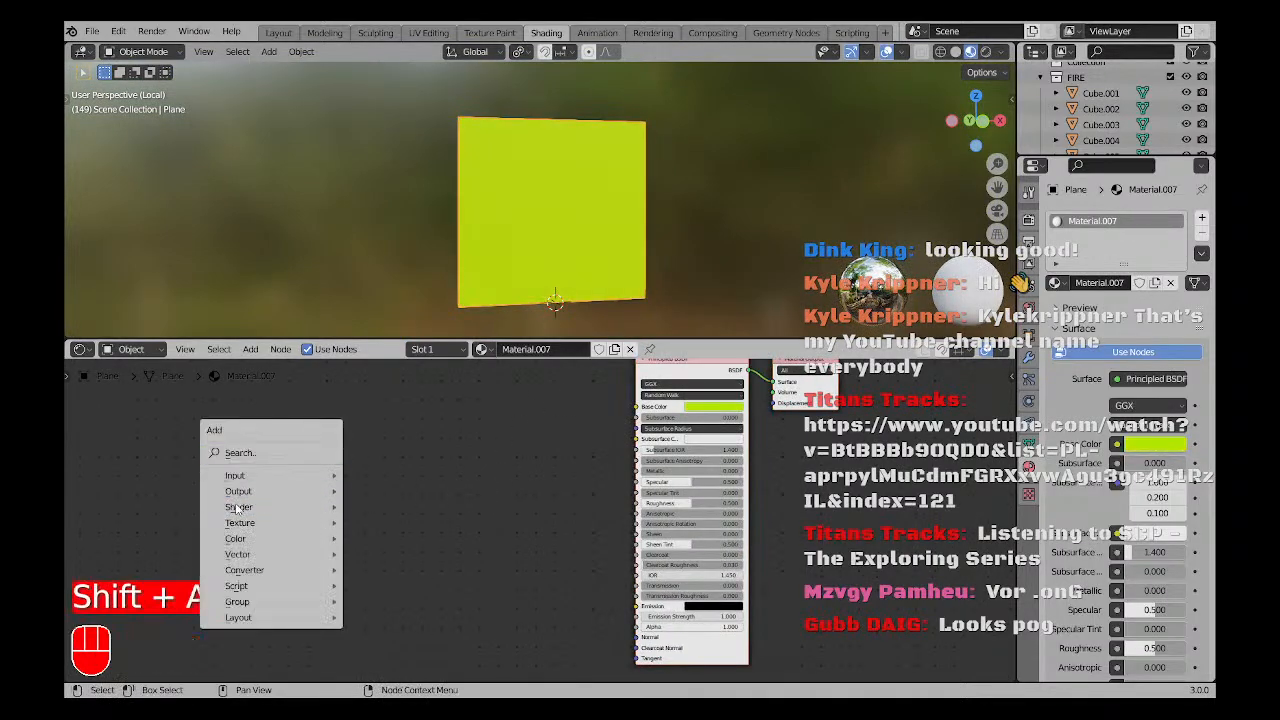
pyautogui.moveTo(240, 520)
pyautogui.click(380, 384)
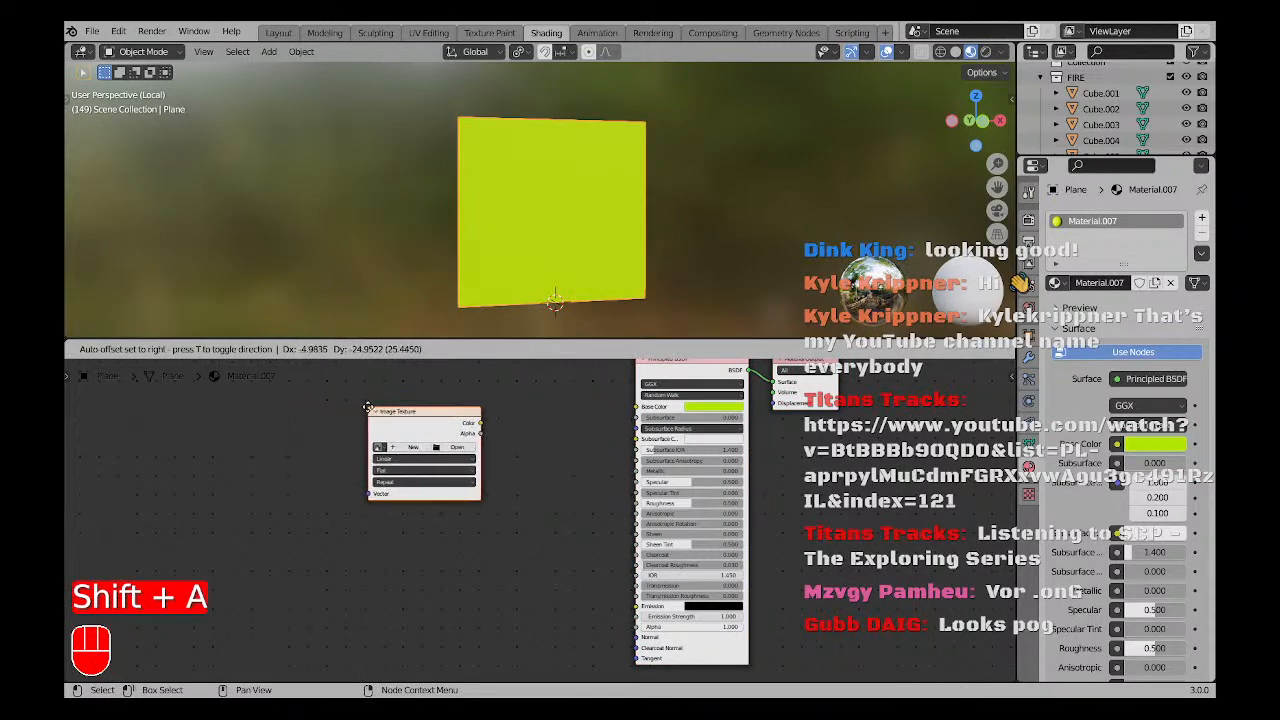
pyautogui.click(380, 406)
pyautogui.click(380, 446)
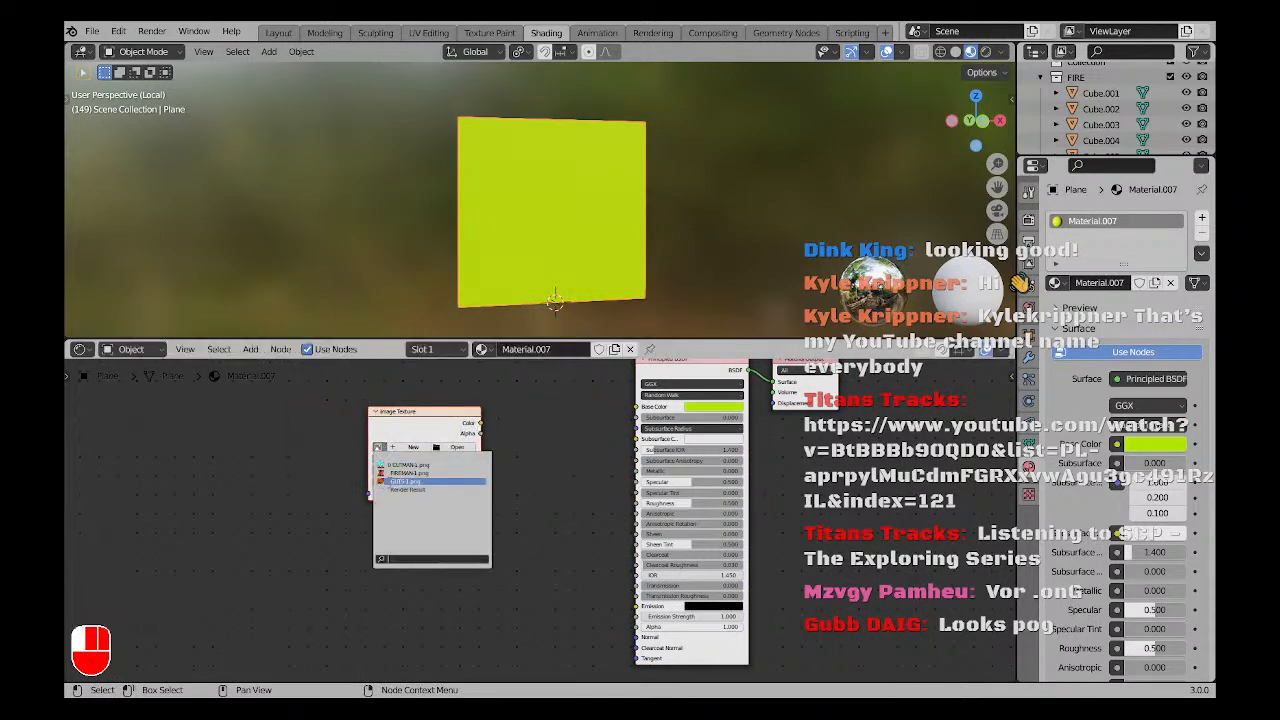
pyautogui.click(405, 481)
pyautogui.moveTo(479, 424); pyautogui.dragTo(638, 407)
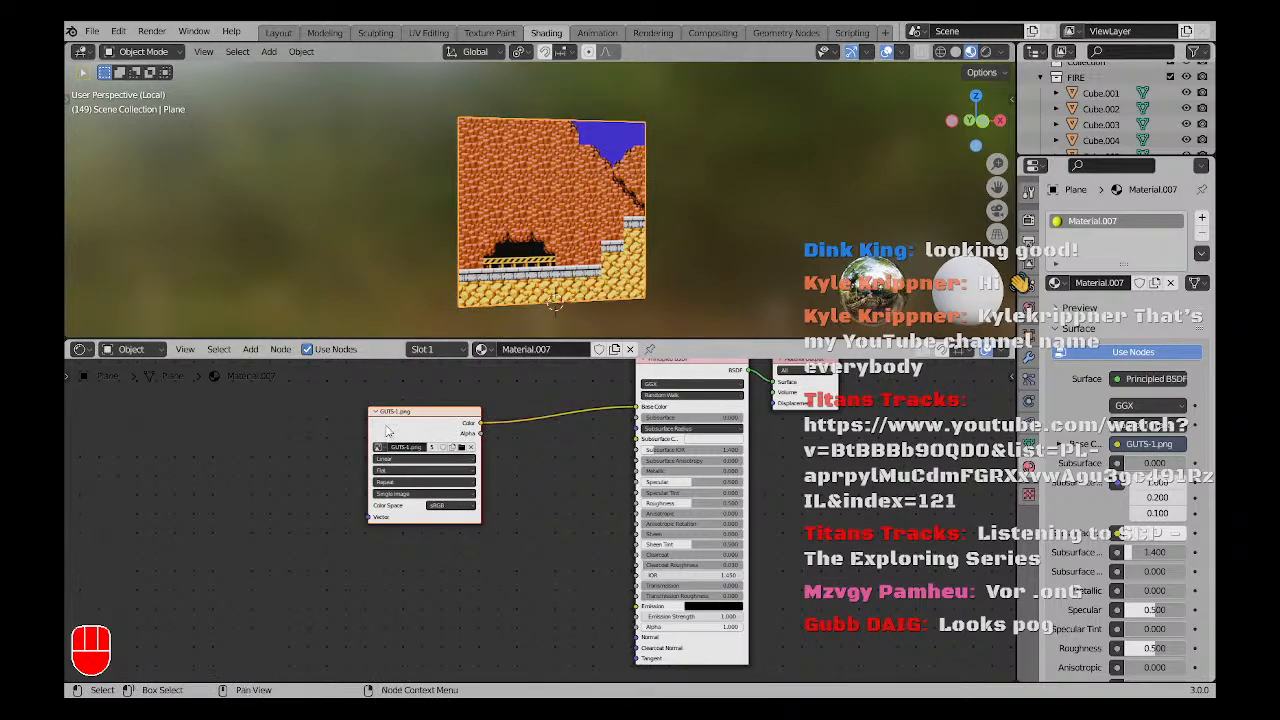
# Add Texture Coordinate and Mapping nodes to the GUTS-1.png texture and view the plane from the front.
pyautogui.hotkey('ctrl', 't')
pyautogui.press('a')
pyautogui.press('a')
pyautogui.press('KP_1')
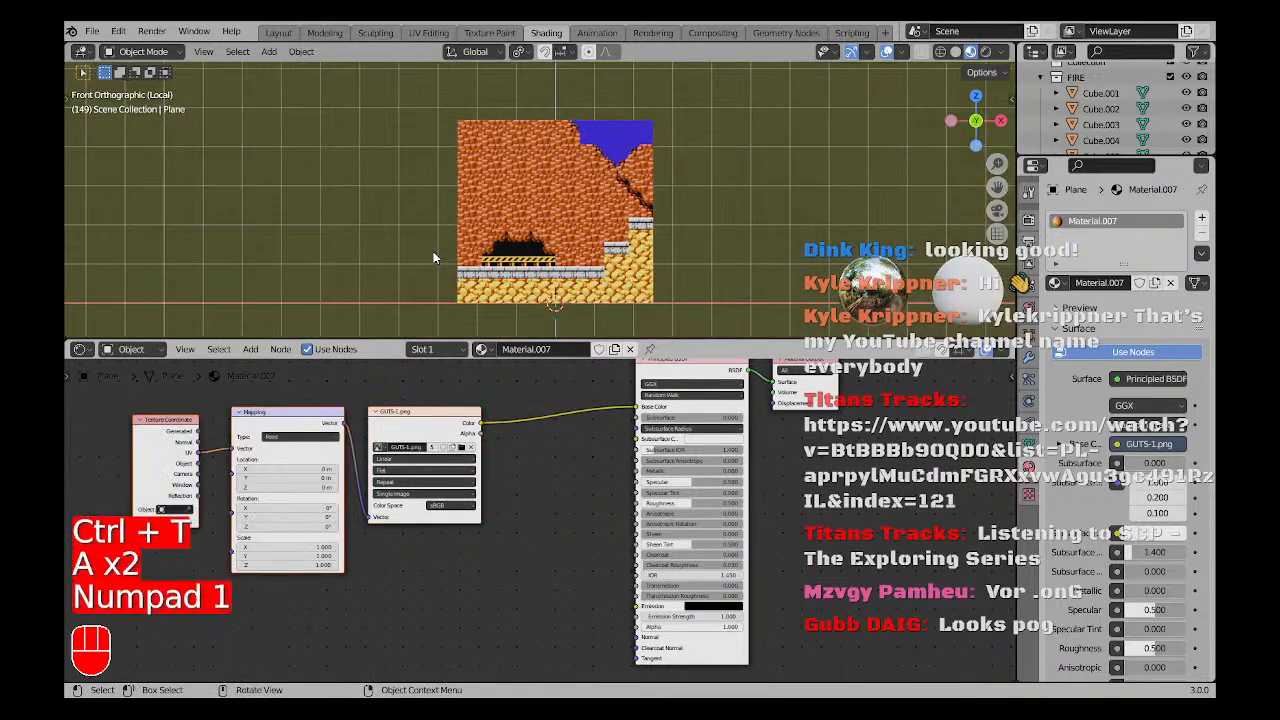
pyautogui.scroll(2, 472, 246)
pyautogui.keyDown('shift'); pyautogui.moveTo(620, 212); pyautogui.dragTo(548, 225, button='middle'); pyautogui.keyUp('shift')
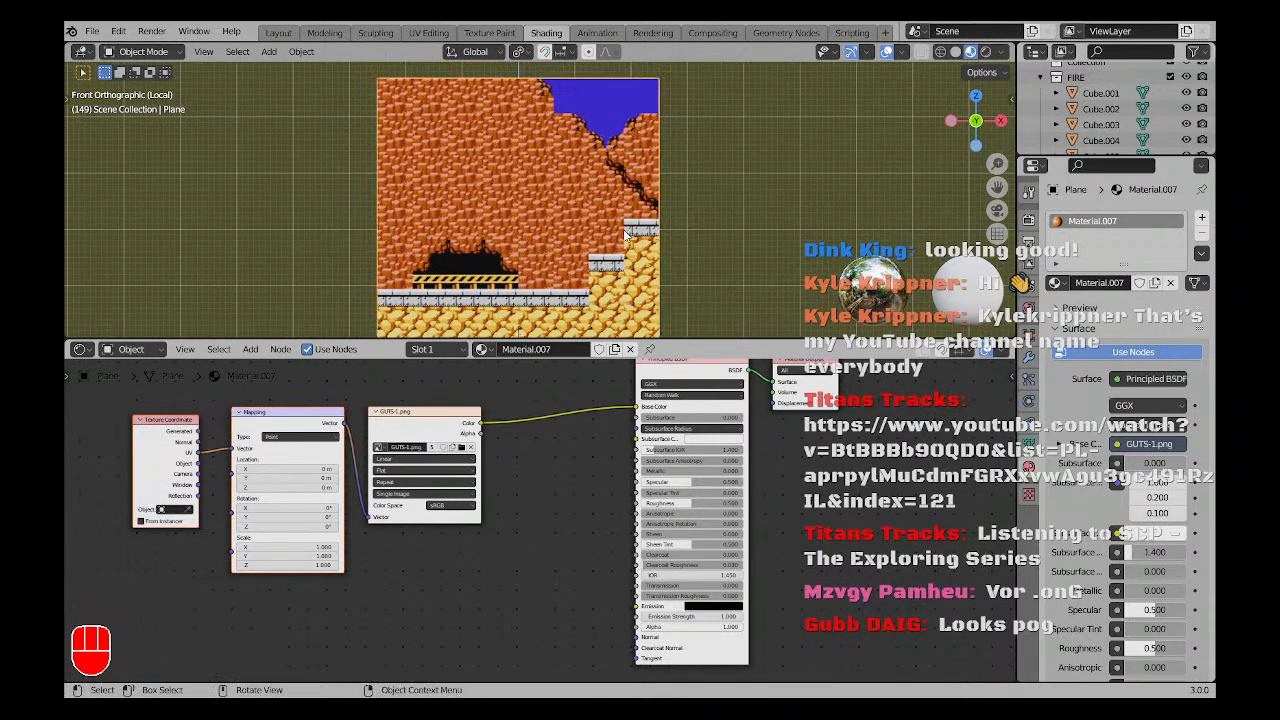
# Open the UV Editing workspace and frame both the GUTS-1.png image and the textured plane in front view.
pyautogui.click(428, 33)
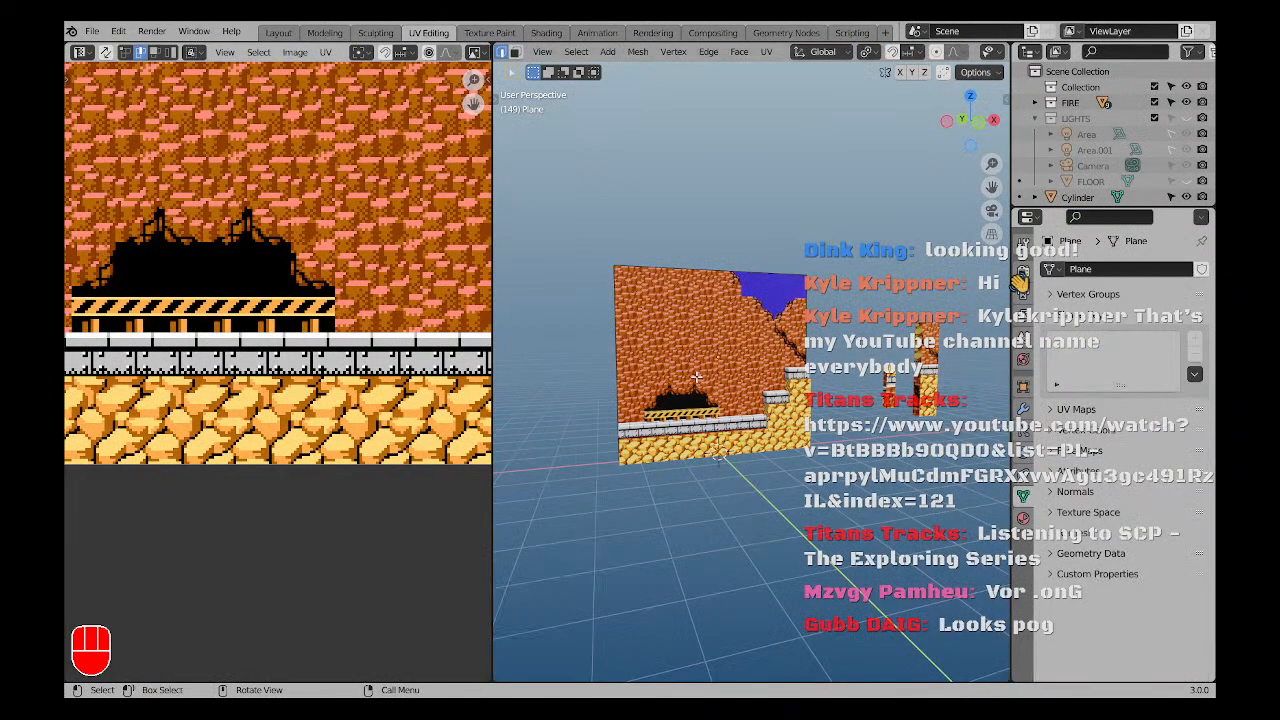
pyautogui.press('KP_1')
pyautogui.scroll(-4, 230, 311)
pyautogui.moveTo(240, 310); pyautogui.dragTo(217, 365, button='middle')
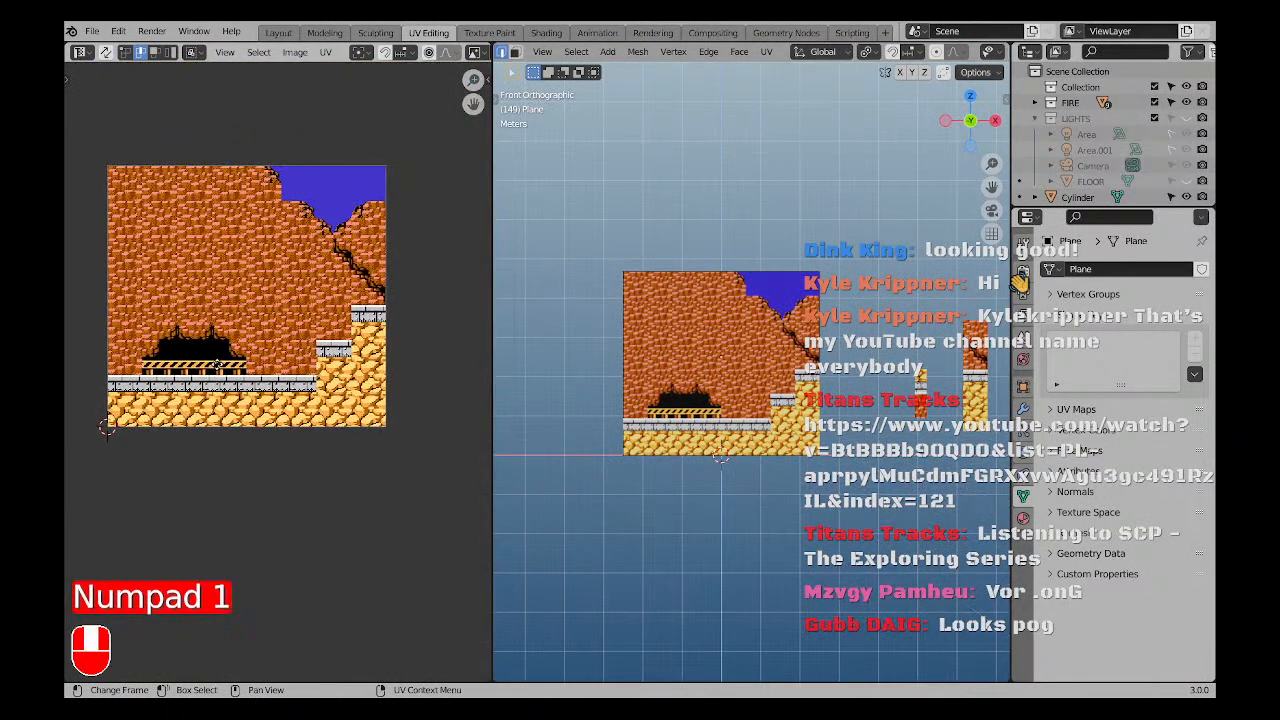
pyautogui.scroll(2, 650, 394)
pyautogui.keyDown('shift'); pyautogui.moveTo(650, 394); pyautogui.dragTo(611, 374, button='middle'); pyautogui.keyUp('shift')
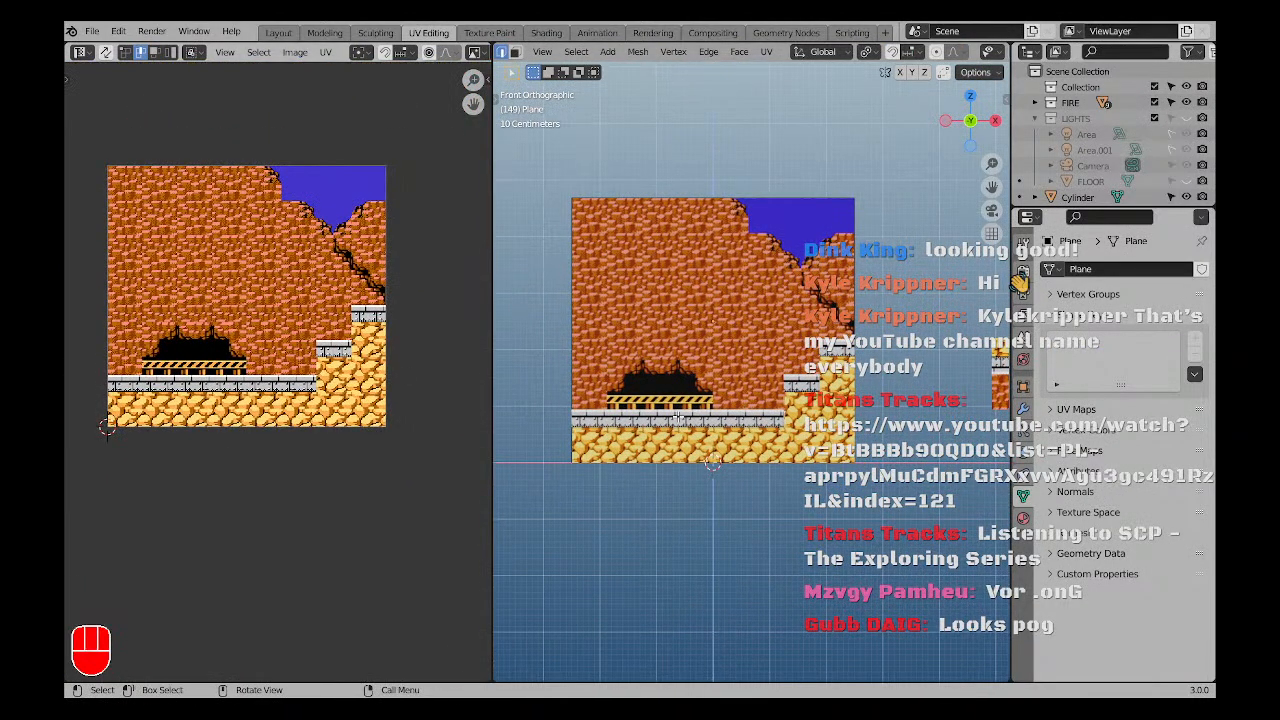
# Add a horizontal loop cut across the plane and slide it to the top edge of the long grey brick ledge.
pyautogui.hotkey('ctrl', 'r')
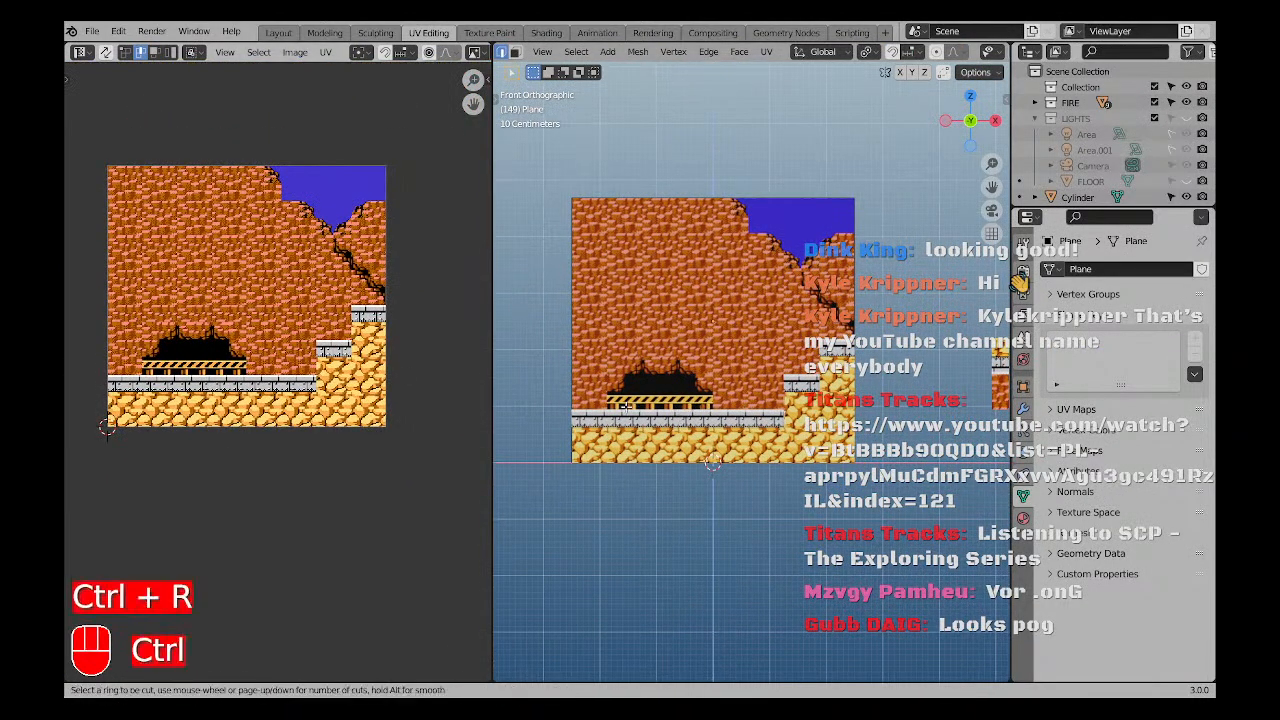
pyautogui.click(548, 388)
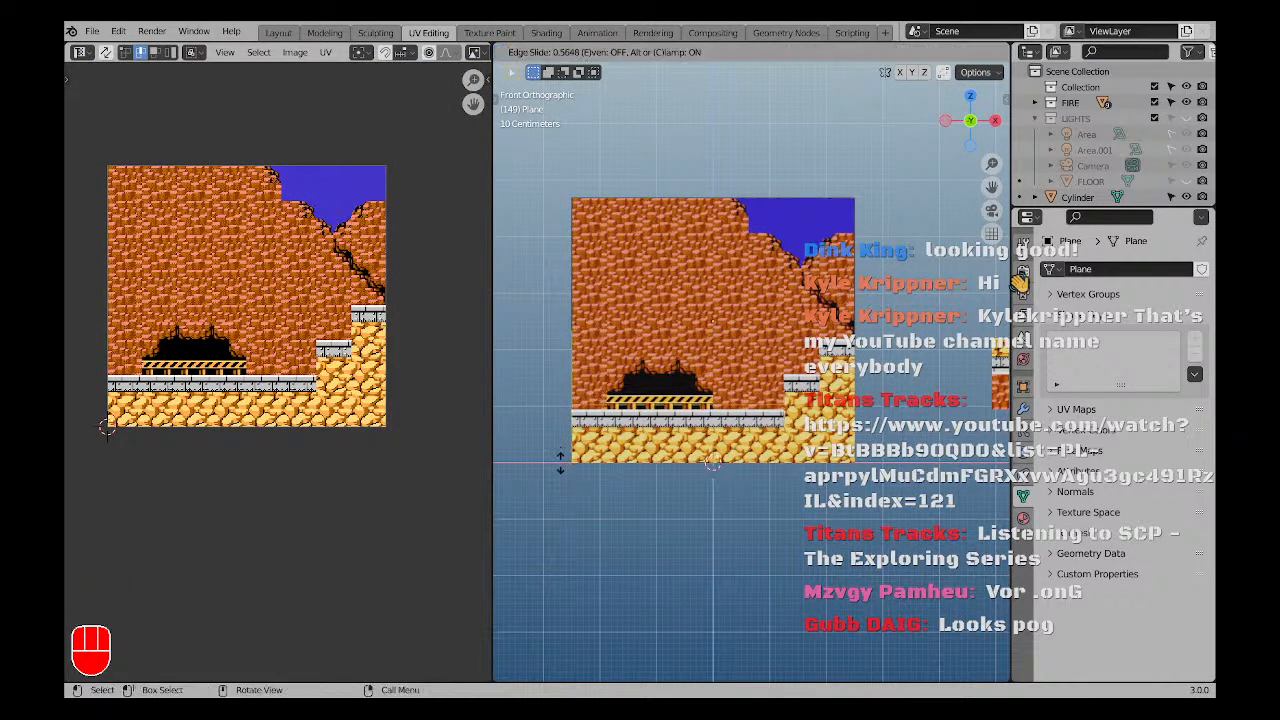
pyautogui.click(561, 470)
pyautogui.scroll(4, 630, 385)
pyautogui.press('g')
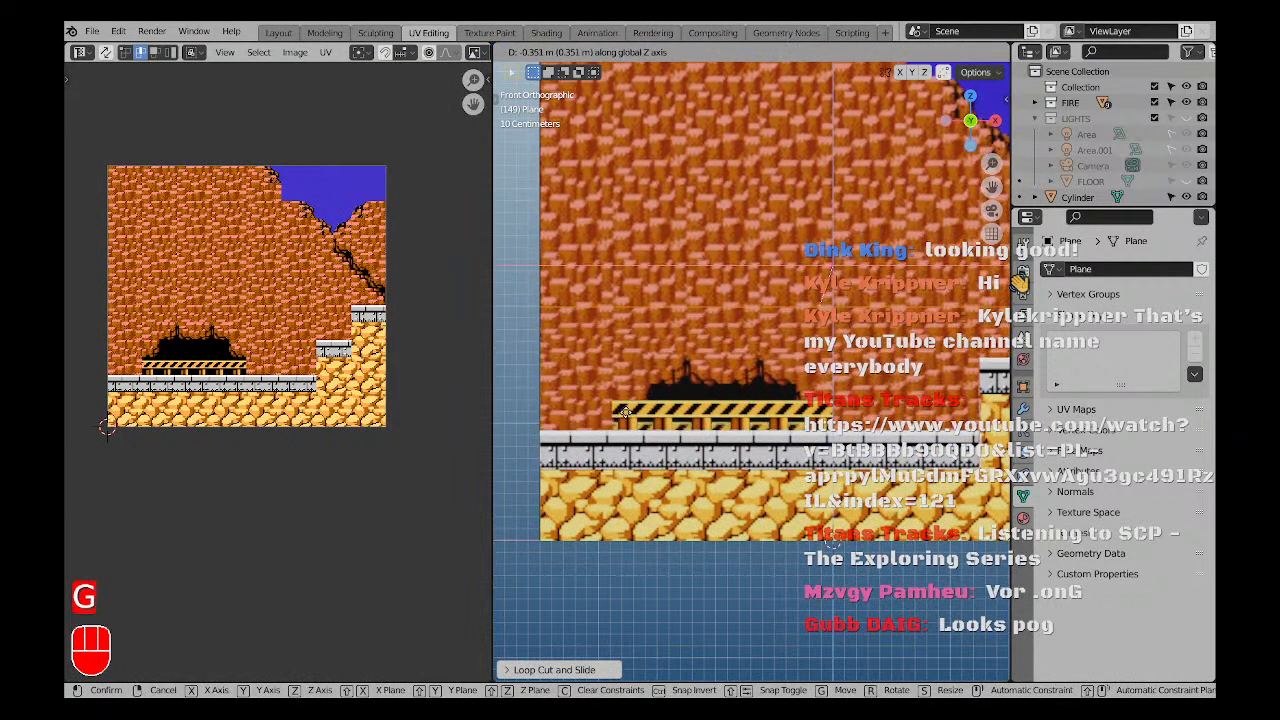
pyautogui.press('g')
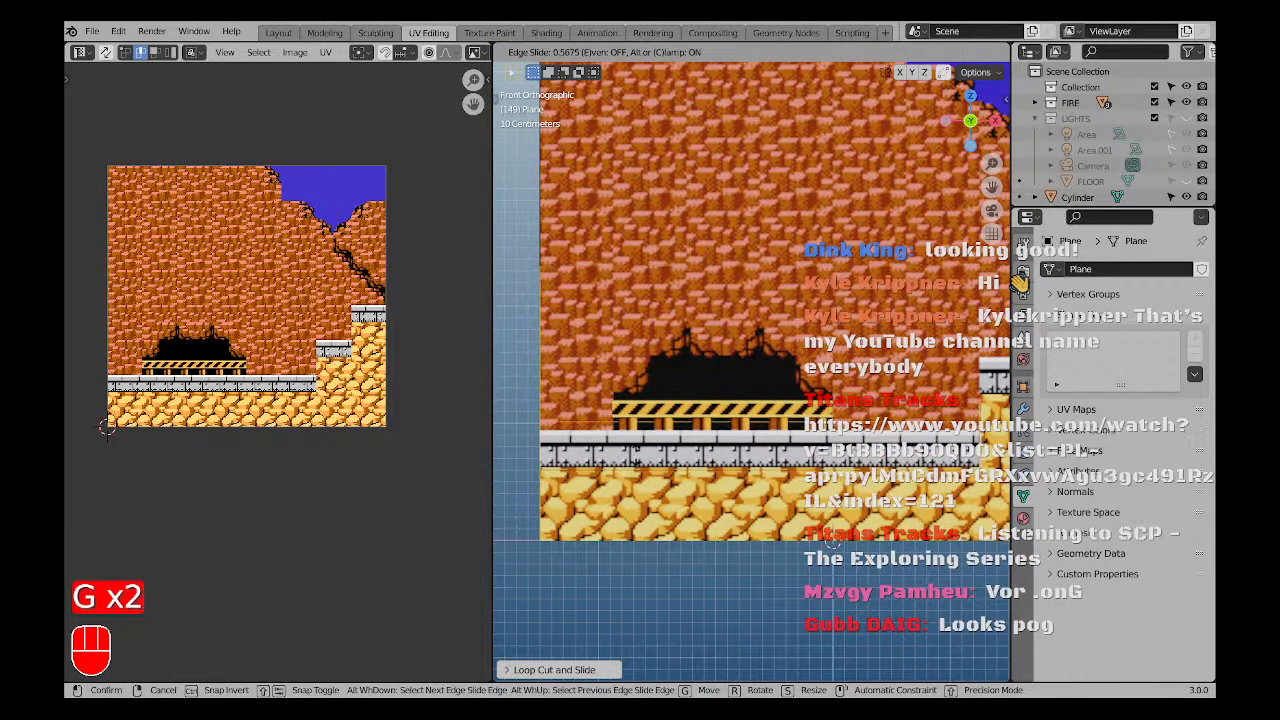
pyautogui.click(634, 461)
pyautogui.scroll(-3, 680, 415)
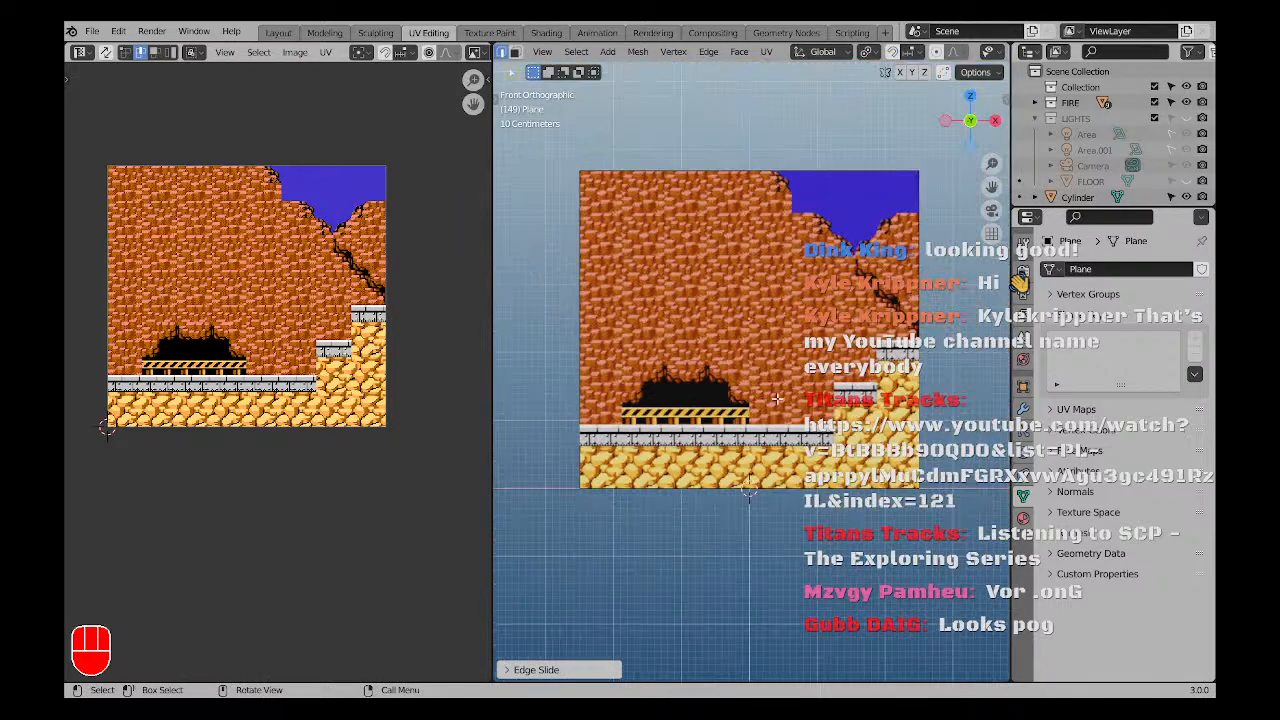
# Add two vertical loop cuts on the plane, one at the long ledge's right end and one centered between it and the plane's right edge.
pyautogui.hotkey('ctrl', 'r')
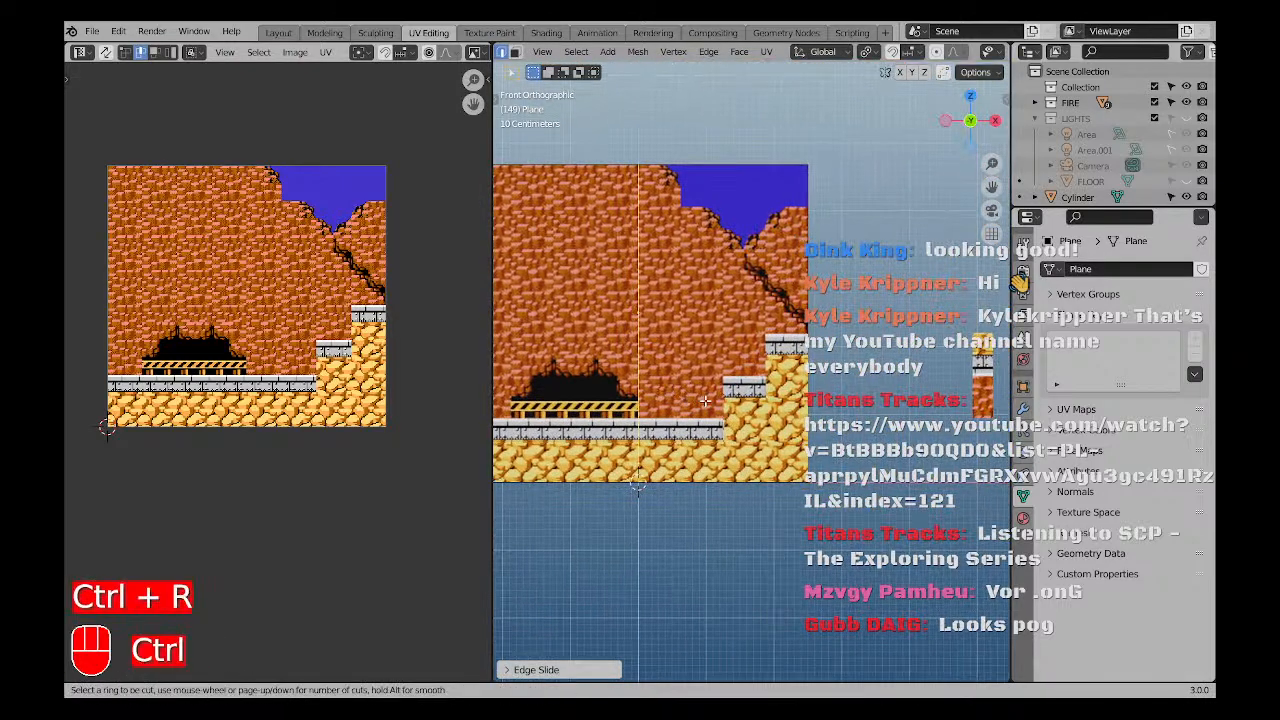
pyautogui.click(710, 400)
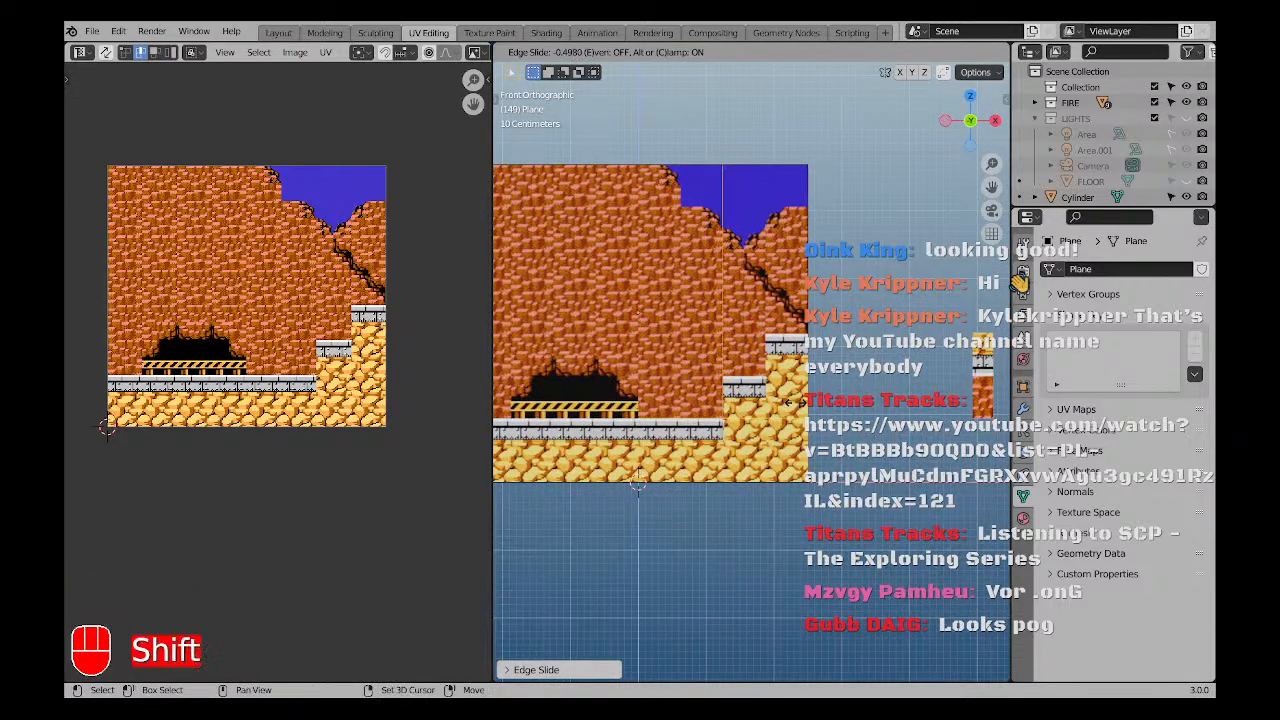
pyautogui.click(791, 402)
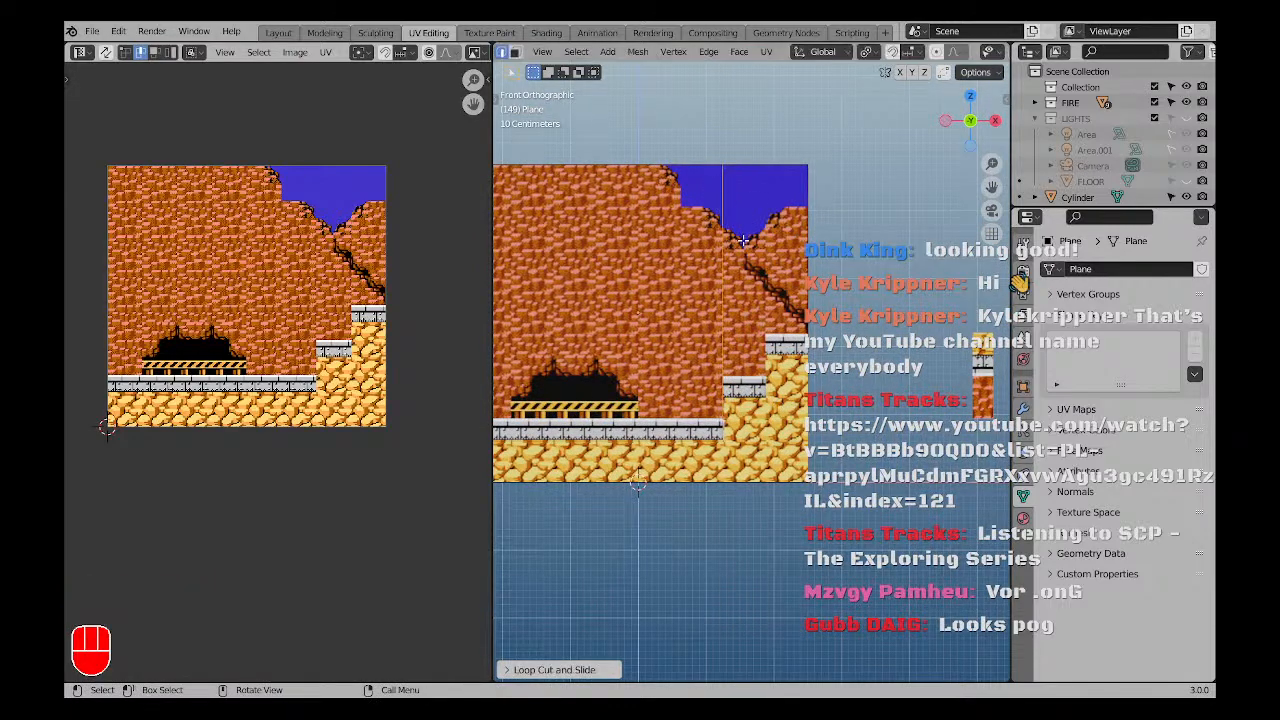
pyautogui.hotkey('ctrl', 'r')
pyautogui.click(766, 186)
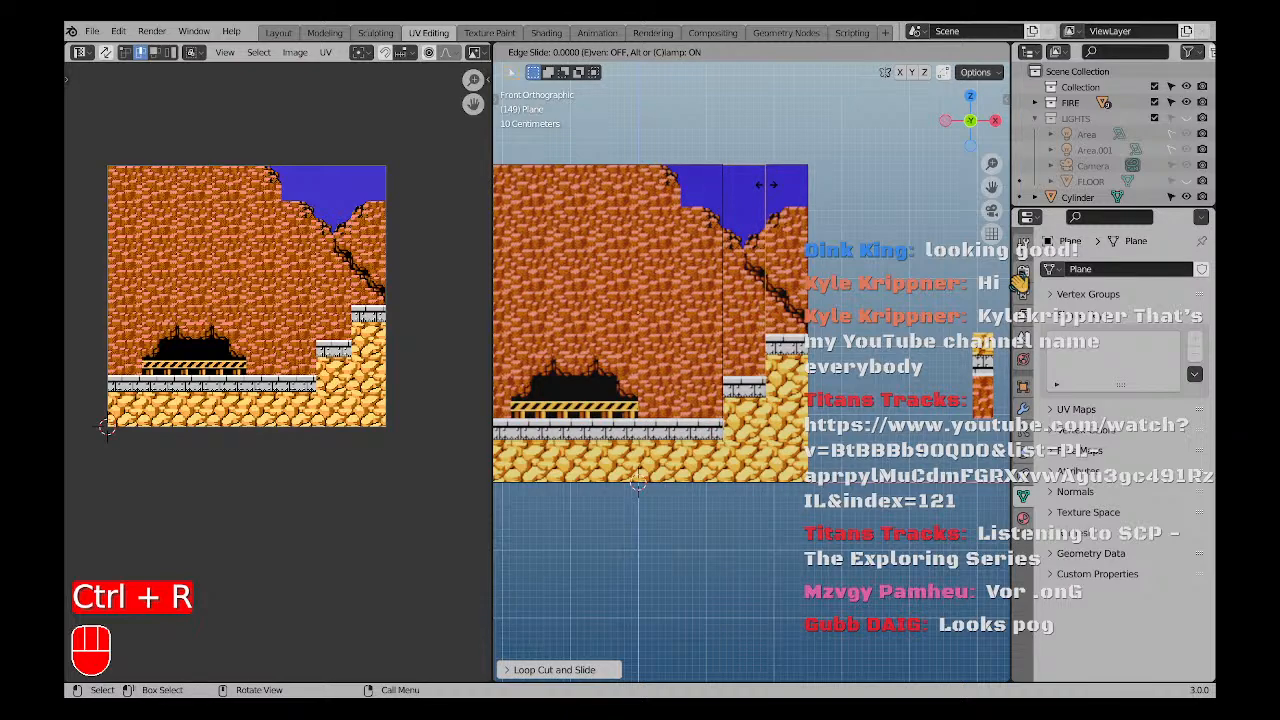
pyautogui.click(766, 184)
# Examine the three upper faces of the plane against the level geometry in solid shading, and return to Material Preview.
pyautogui.press('a')
pyautogui.press('a')
pyautogui.scroll(-1, 783, 249)
pyautogui.press('3')
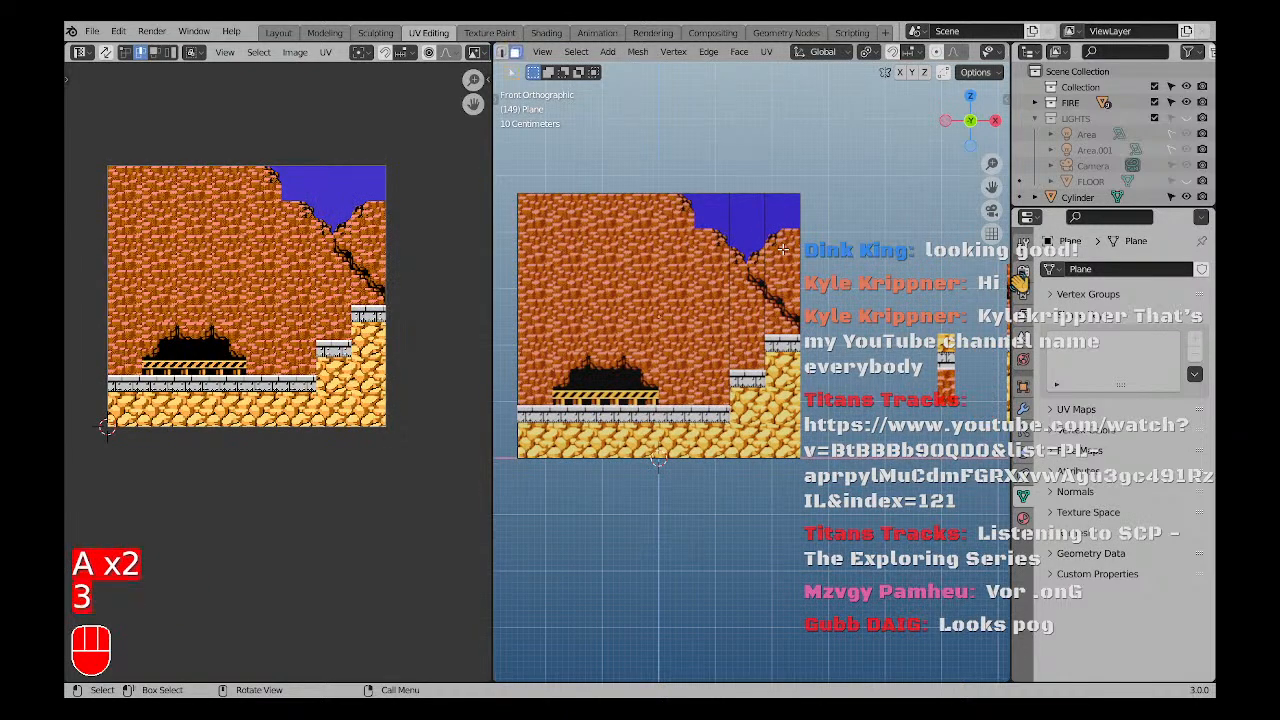
pyautogui.press('z')
pyautogui.click(797, 281)
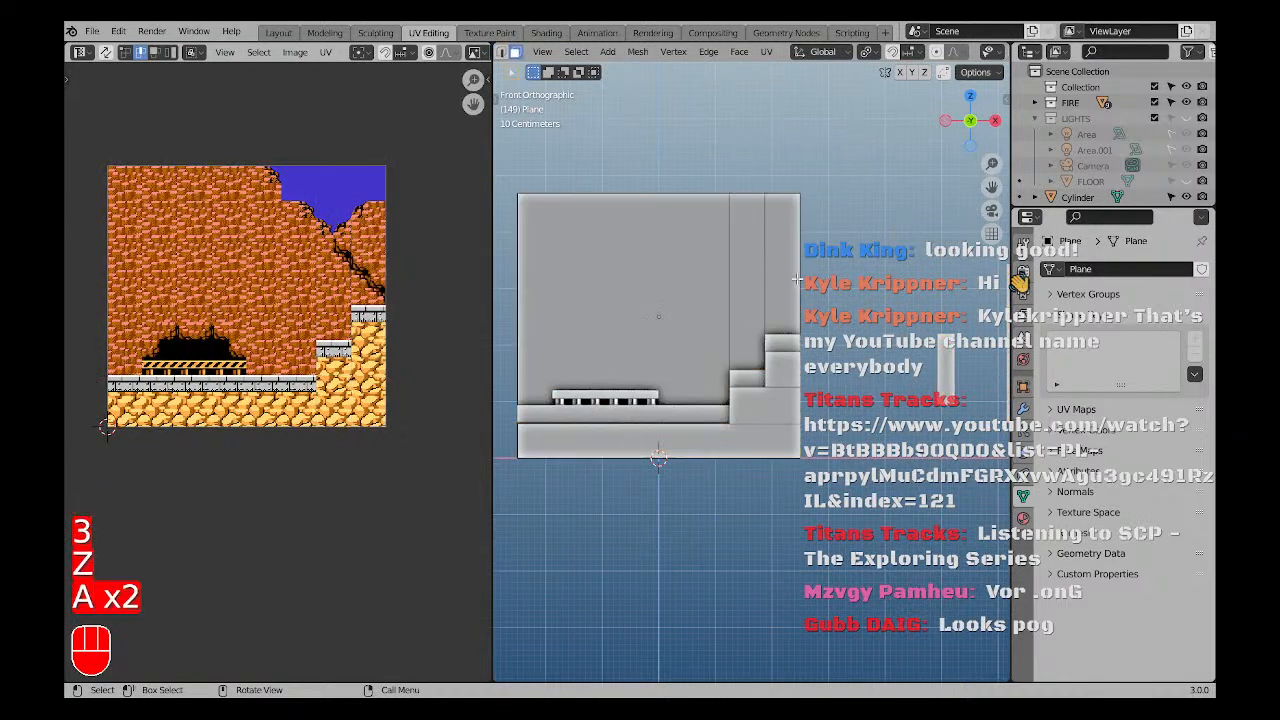
pyautogui.click(783, 286)
pyautogui.keyDown('shift'); pyautogui.click(749, 292); pyautogui.keyUp('shift')
pyautogui.keyDown('shift'); pyautogui.click(670, 322); pyautogui.keyUp('shift')
pyautogui.keyDown('shift'); pyautogui.moveTo(594, 407); pyautogui.dragTo(648, 399, button='middle'); pyautogui.keyUp('shift')
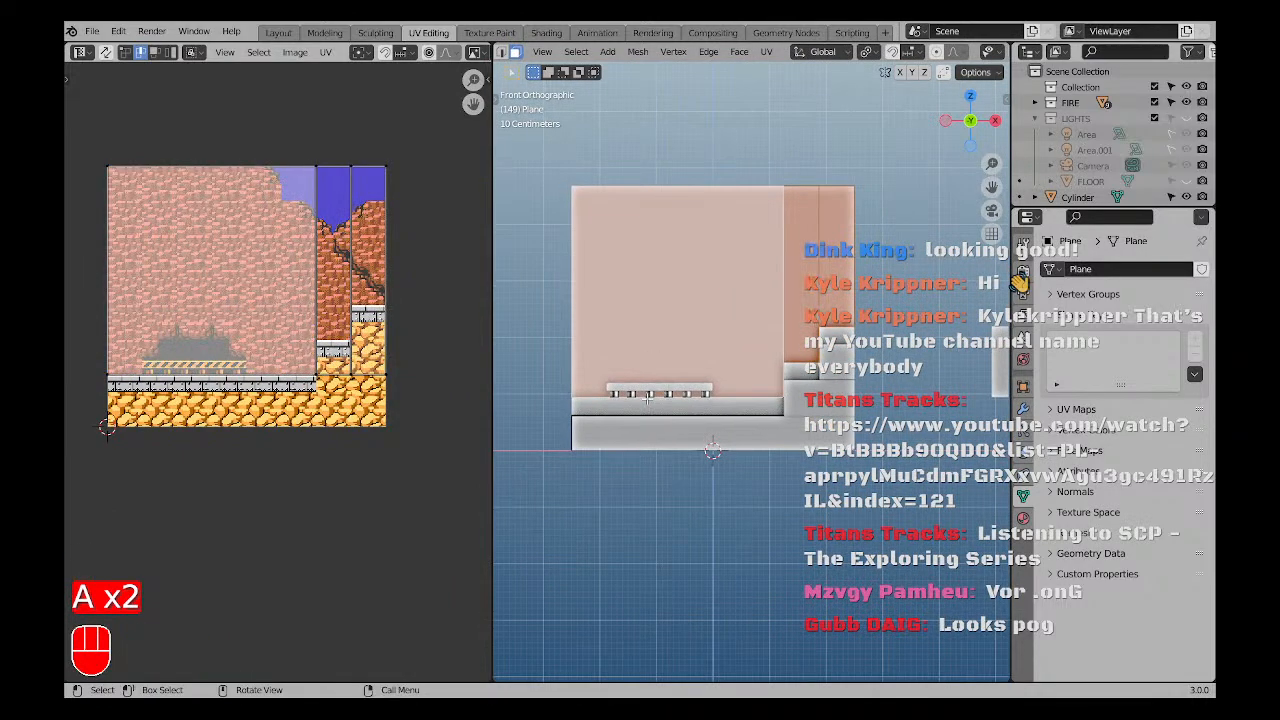
pyautogui.scroll(4, 648, 399)
pyautogui.press('z')
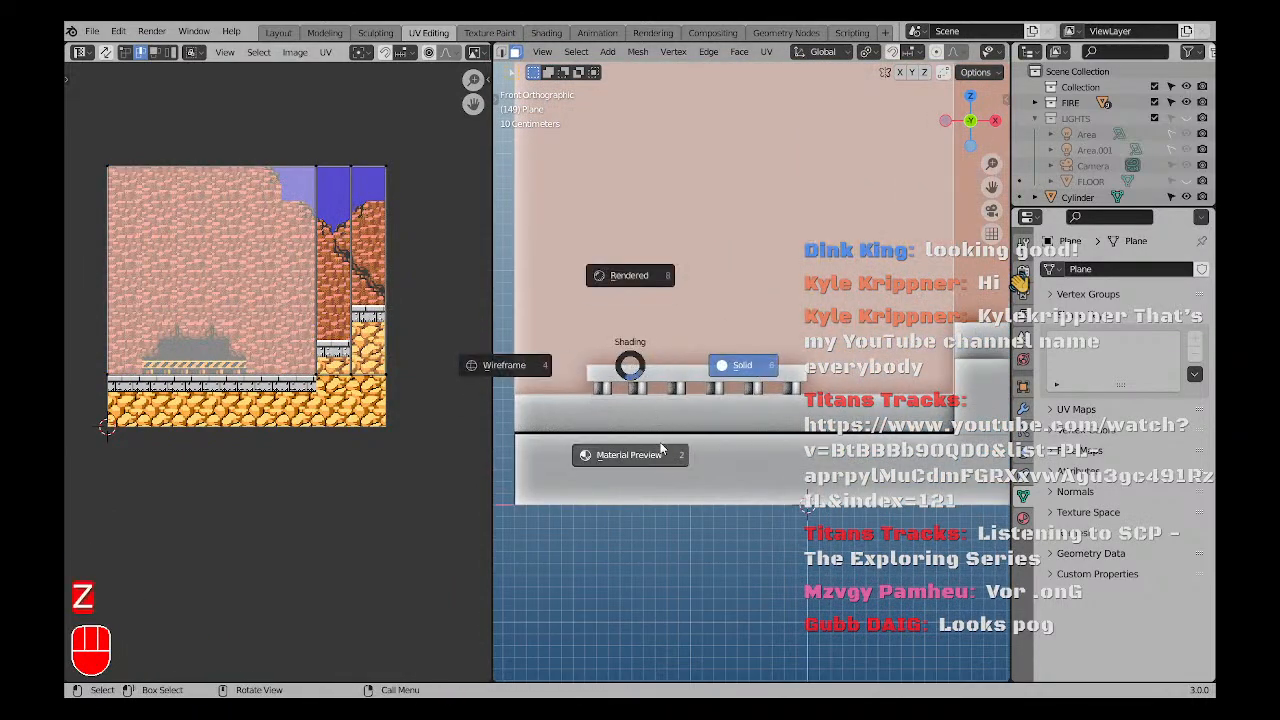
pyautogui.click(630, 455)
pyautogui.scroll(2, 610, 372)
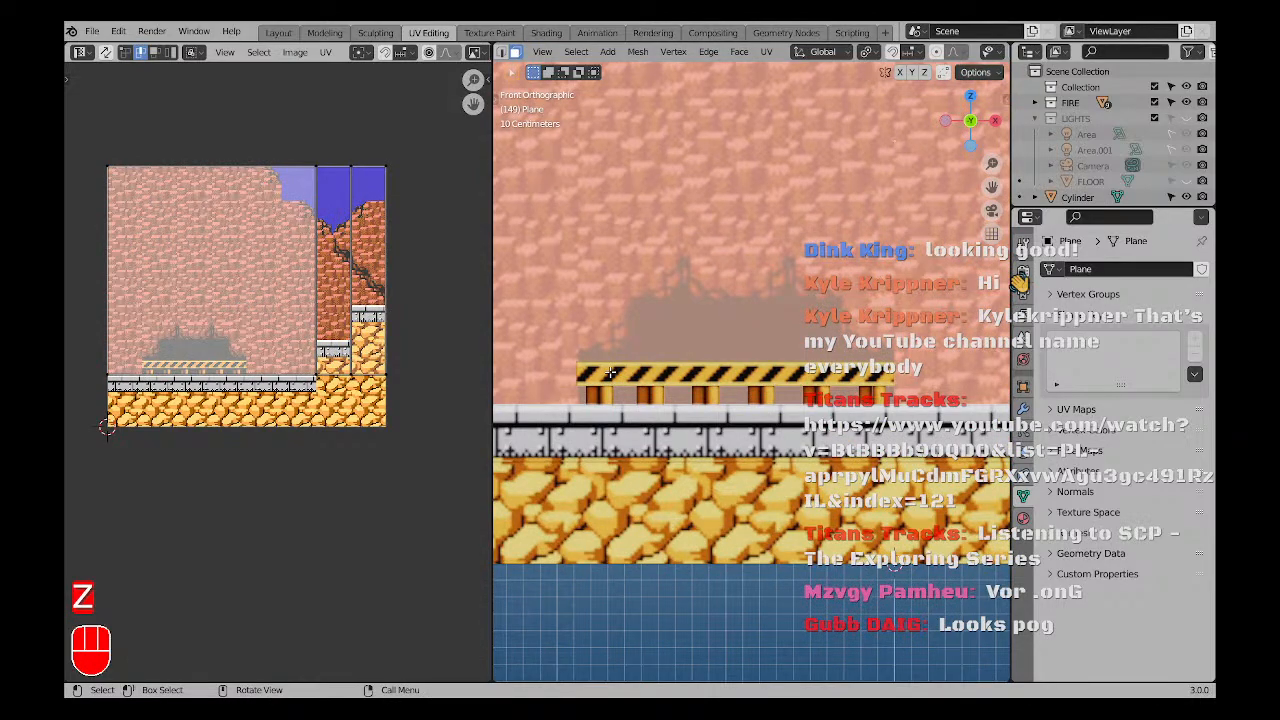
pyautogui.press('a')
pyautogui.press('a')
pyautogui.keyDown('shift'); pyautogui.moveTo(610, 372); pyautogui.dragTo(660, 404, button='middle'); pyautogui.keyUp('shift')
pyautogui.hotkey('ctrl', 'r')
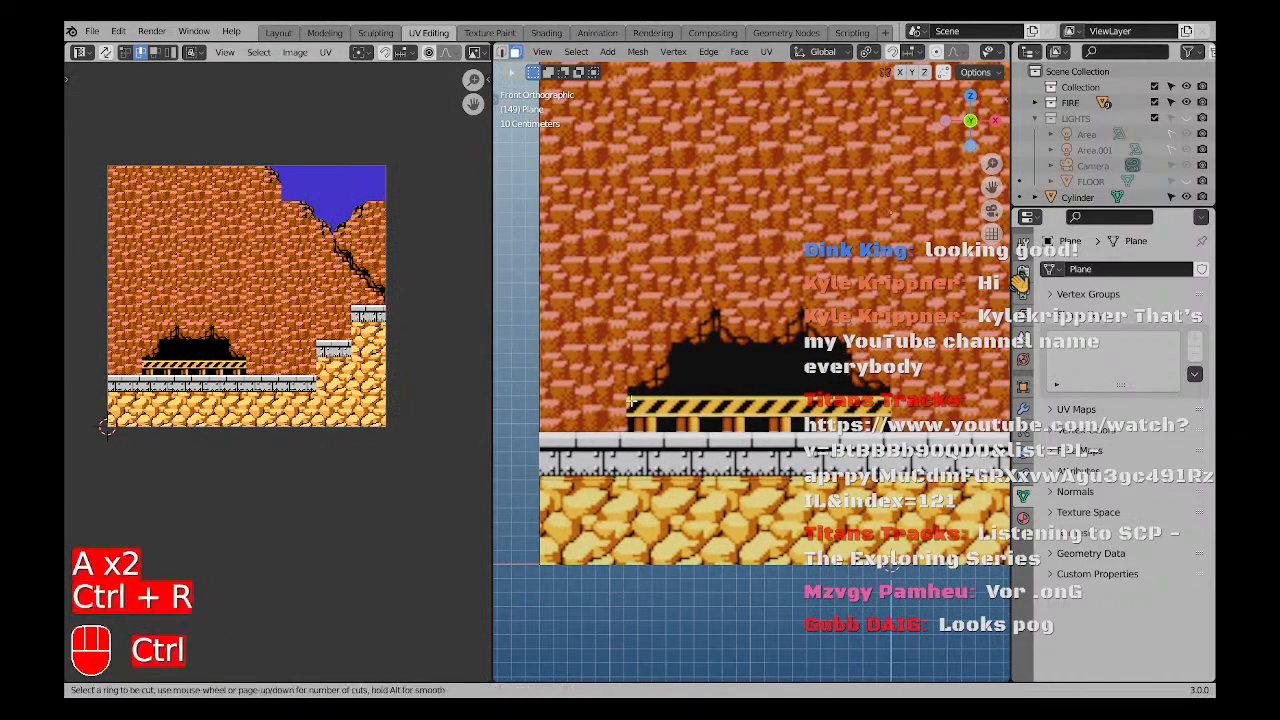
pyautogui.rightClick(616, 286)
pyautogui.press('a')
pyautogui.press('a')
pyautogui.scroll(-4, 650, 320)
pyautogui.press('a')
pyautogui.press('a')
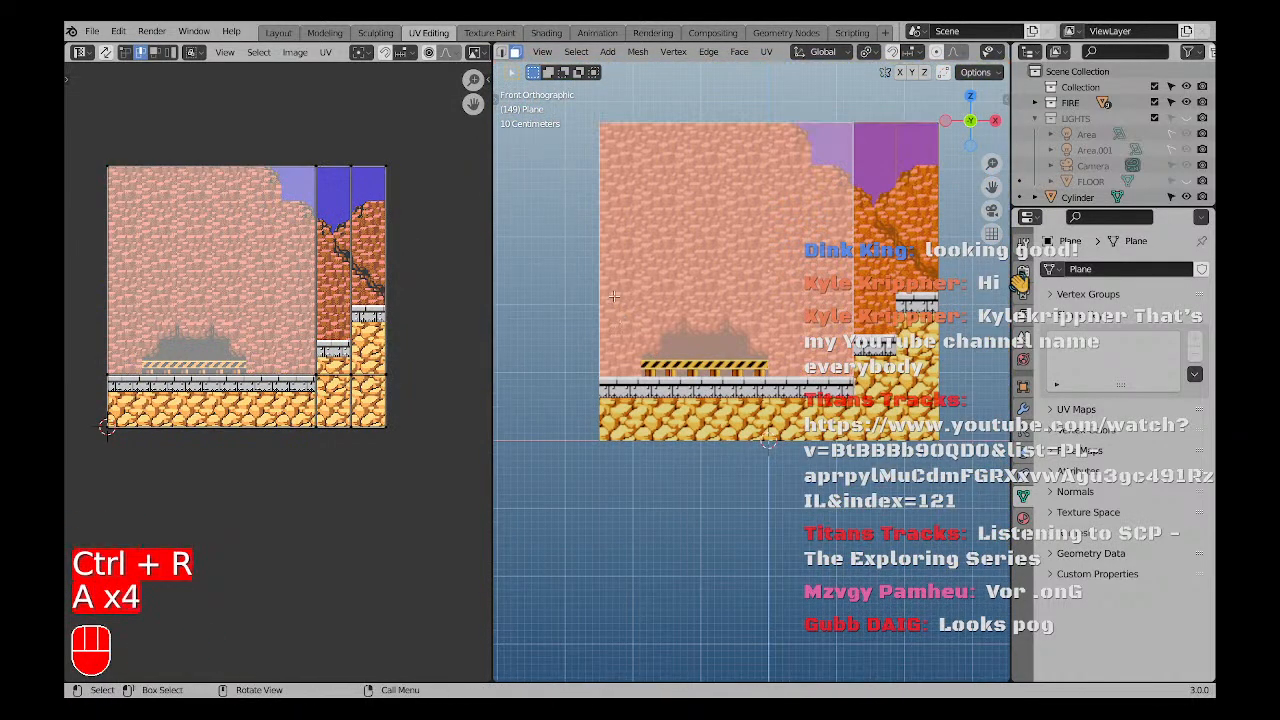
# Add a vertical loop cut through the large wall area and slide it to the left end of the striped beam.
pyautogui.click(614, 296)
pyautogui.scroll(2, 625, 320)
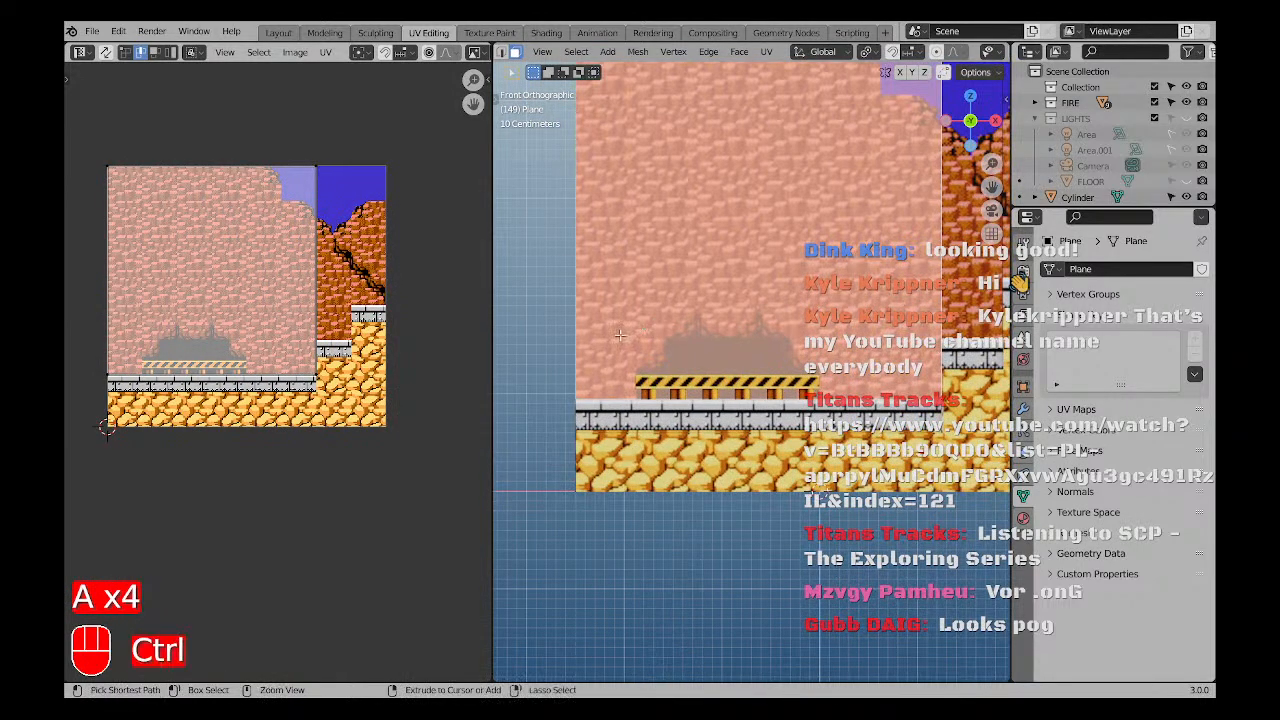
pyautogui.hotkey('ctrl', 'r')
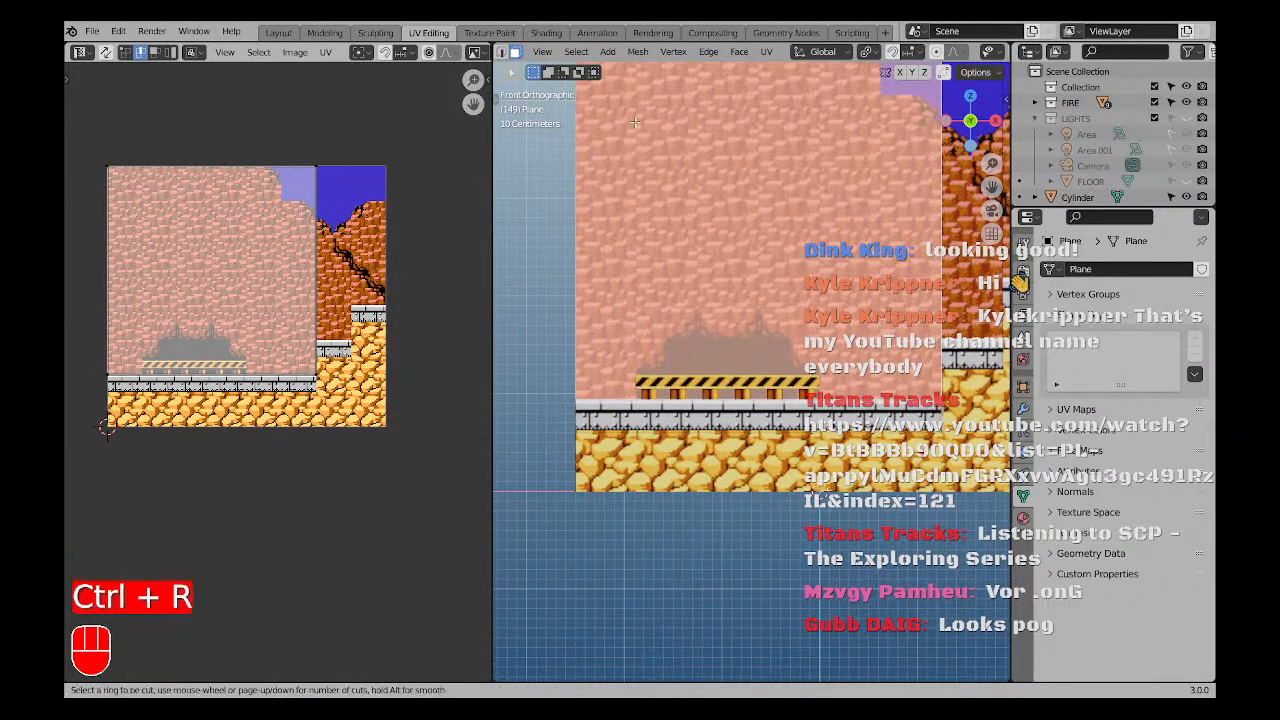
pyautogui.click(772, 420)
pyautogui.press('shift')
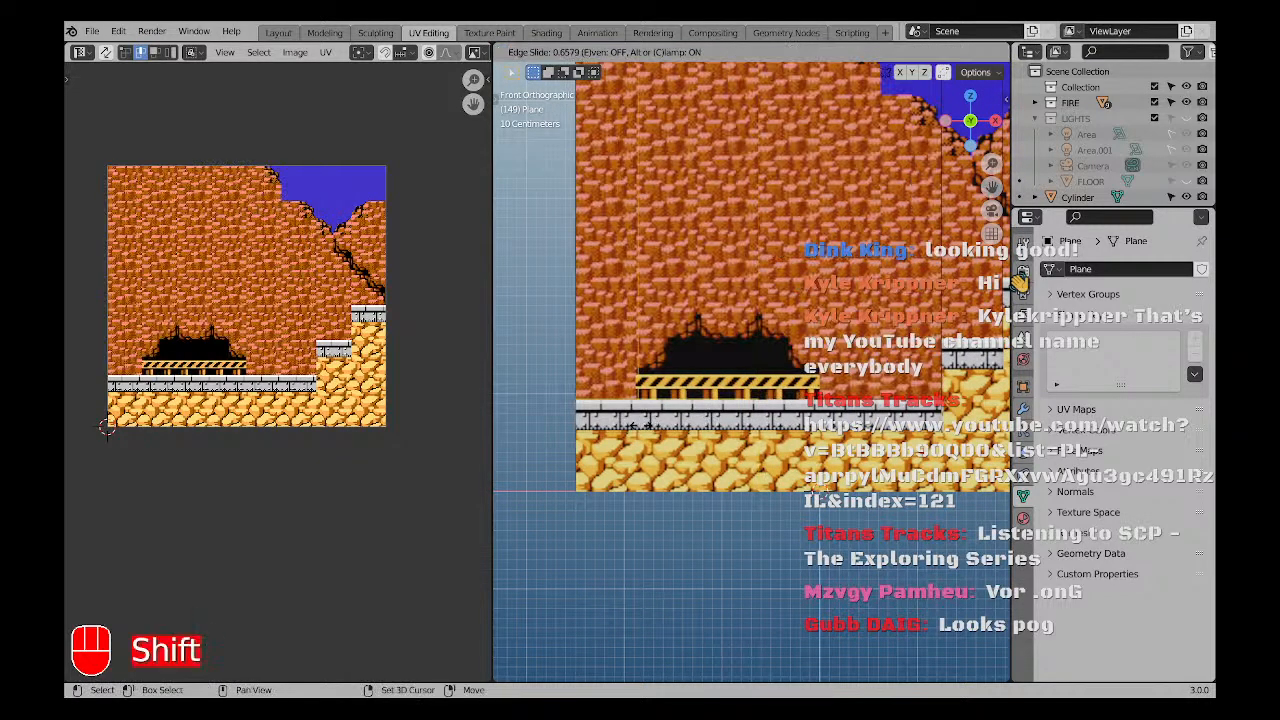
pyautogui.keyDown('shift'); pyautogui.click(634, 430); pyautogui.keyUp('shift')
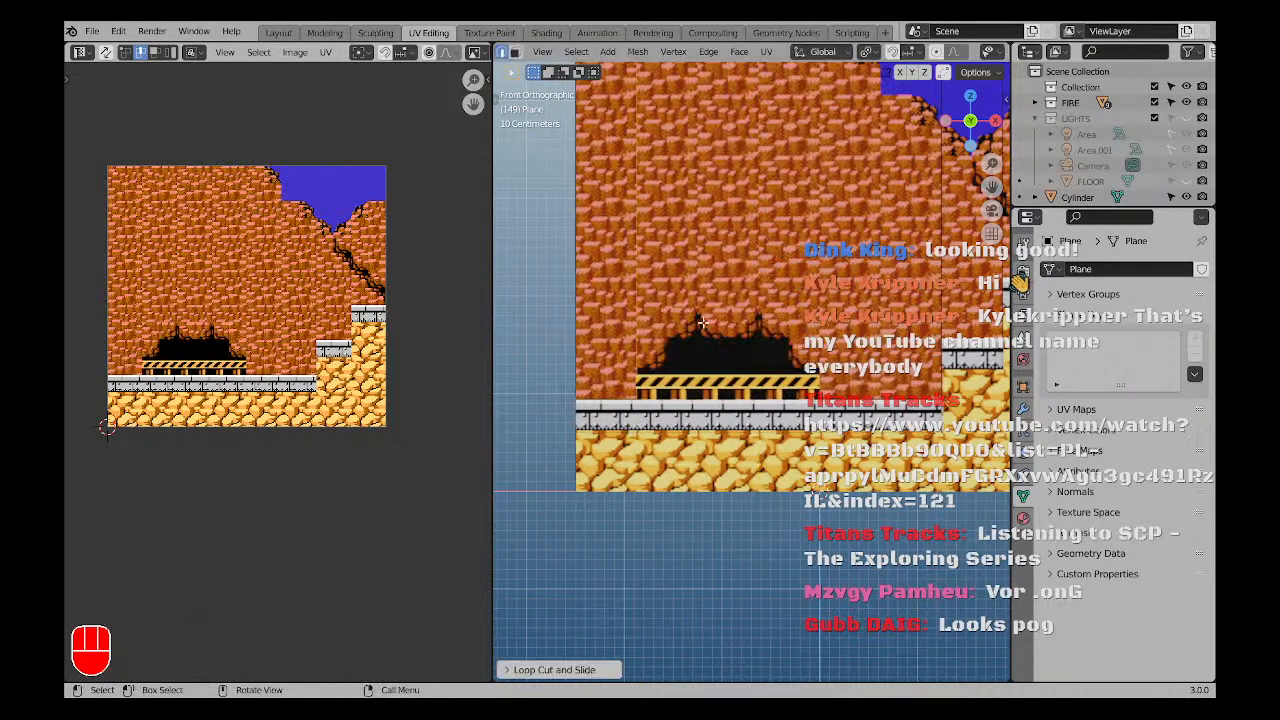
# Add another vertical loop cut and slide it to the right end of the striped beam.
pyautogui.scroll(-1, 681, 362)
pyautogui.keyDown('shift'); pyautogui.moveTo(681, 362); pyautogui.dragTo(682, 445, button='middle'); pyautogui.keyUp('shift')
pyautogui.scroll(1, 682, 445)
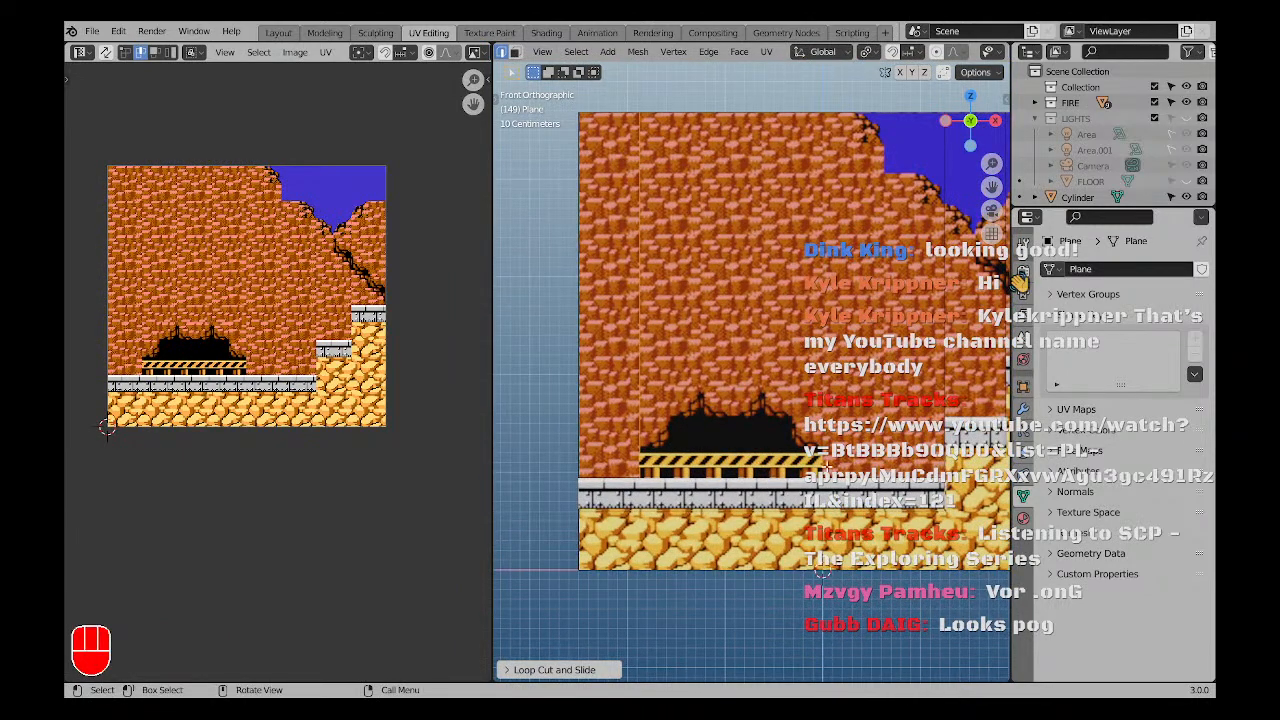
pyautogui.keyDown('shift'); pyautogui.moveTo(829, 466); pyautogui.dragTo(796, 466, button='middle'); pyautogui.keyUp('shift')
pyautogui.hotkey('ctrl', 'r')
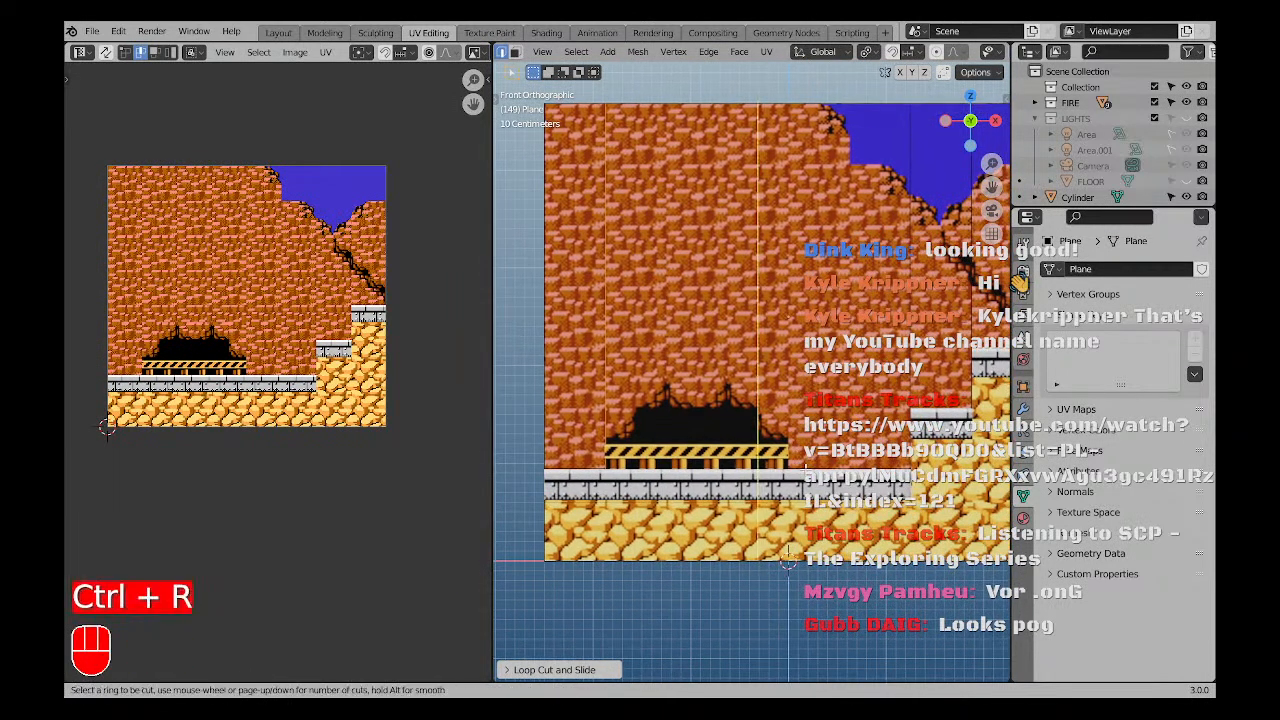
pyautogui.click(806, 469)
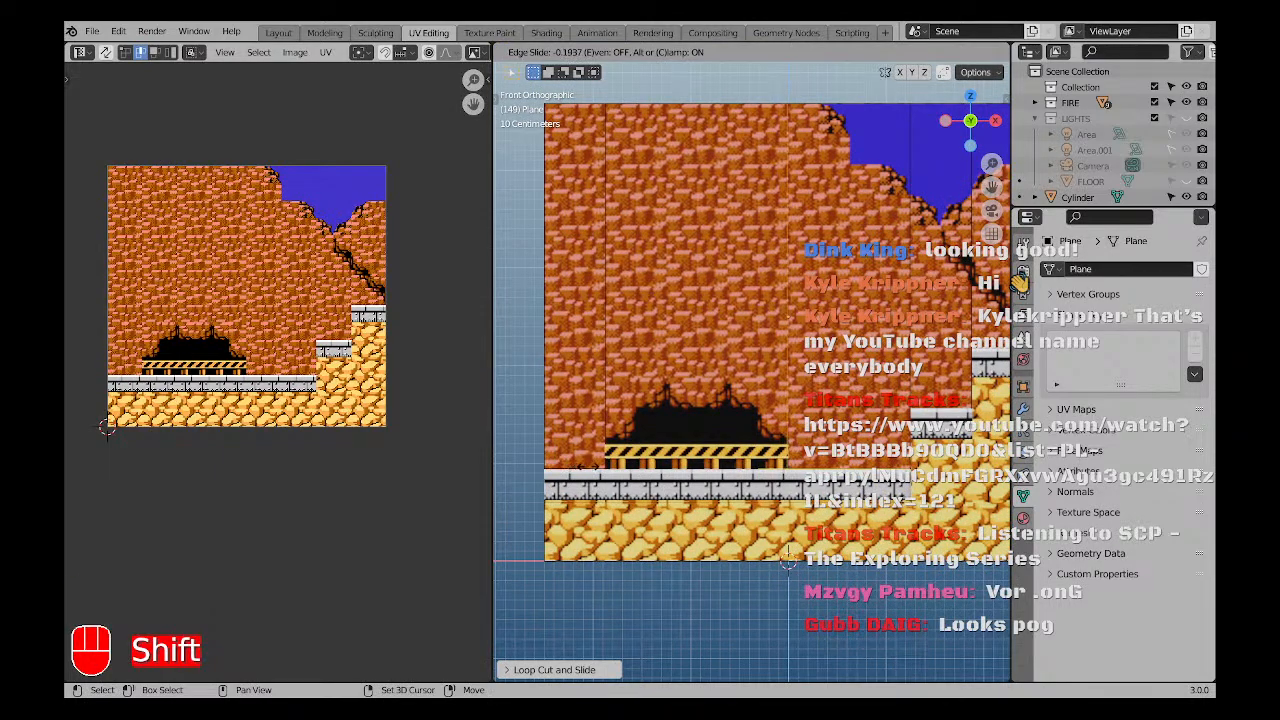
pyautogui.click(631, 424)
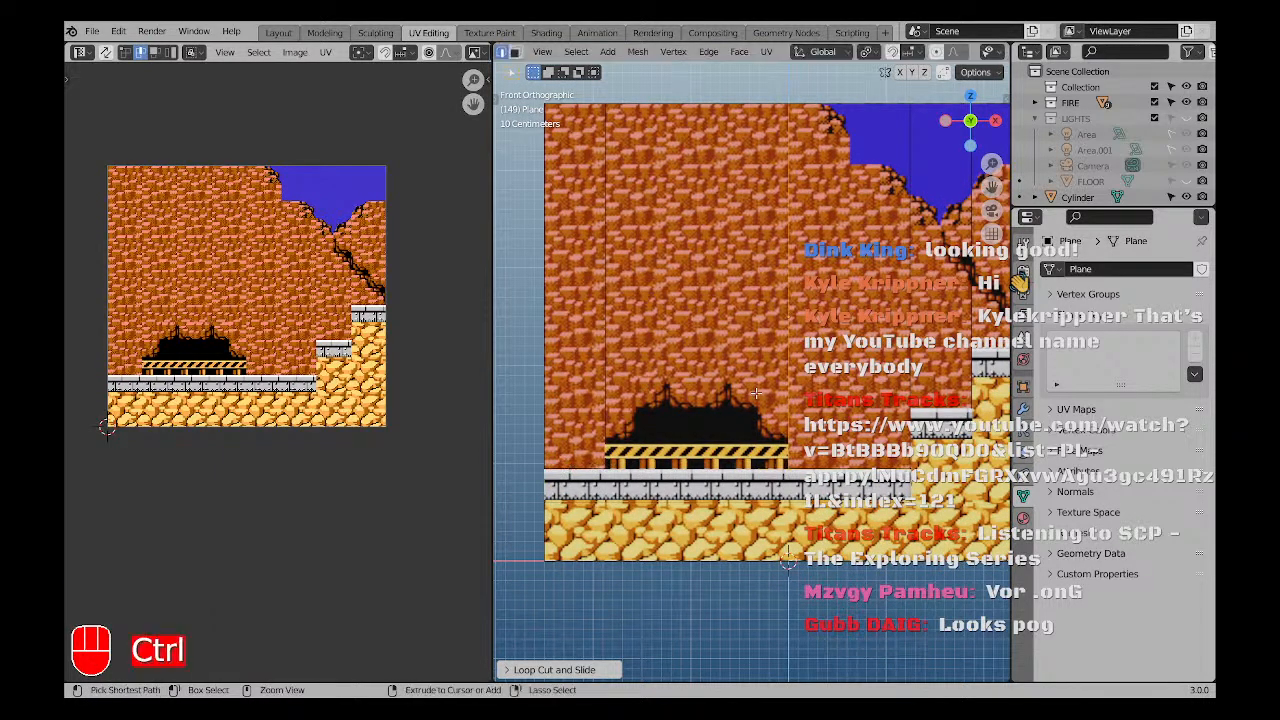
# Add a horizontal loop cut through the wall, slide it to the top edge of the striped beam, and clear the selection.
pyautogui.hotkey('ctrl', 'r')
pyautogui.click(606, 414)
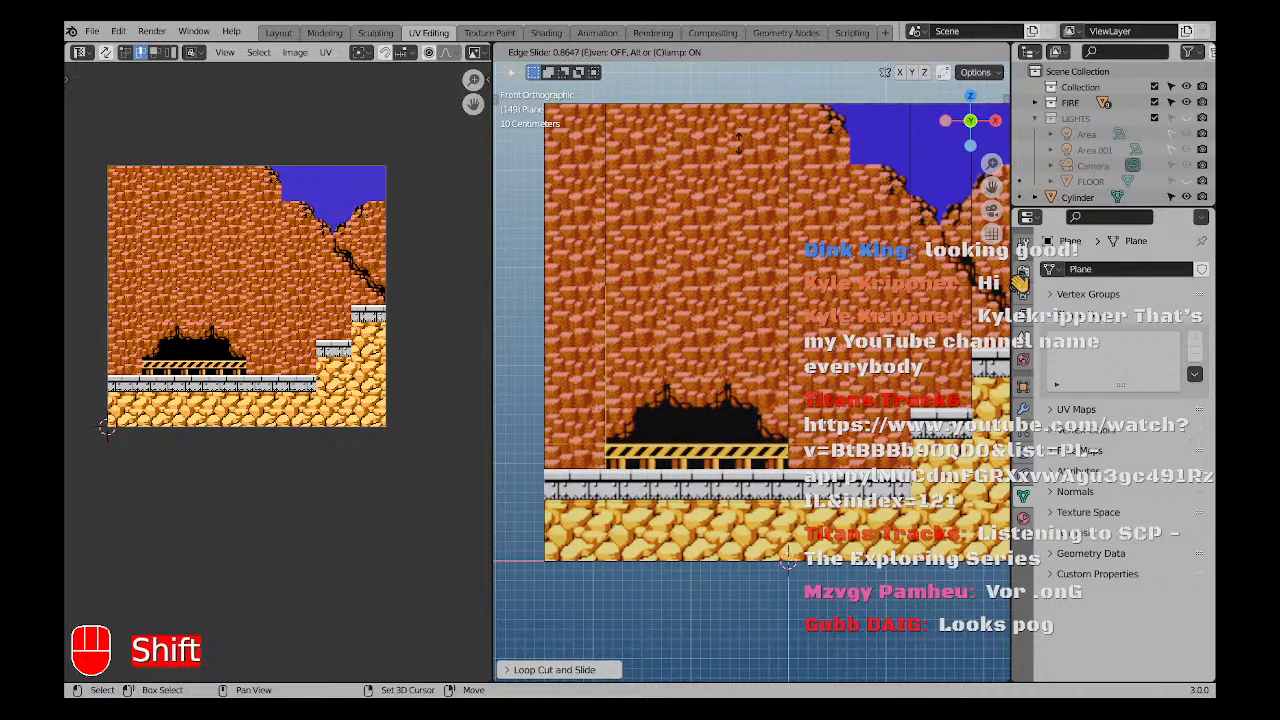
pyautogui.keyDown('shift'); pyautogui.click(739, 144); pyautogui.keyUp('shift')
pyautogui.scroll(-3, 695, 346)
pyautogui.press('a')
pyautogui.press('a')
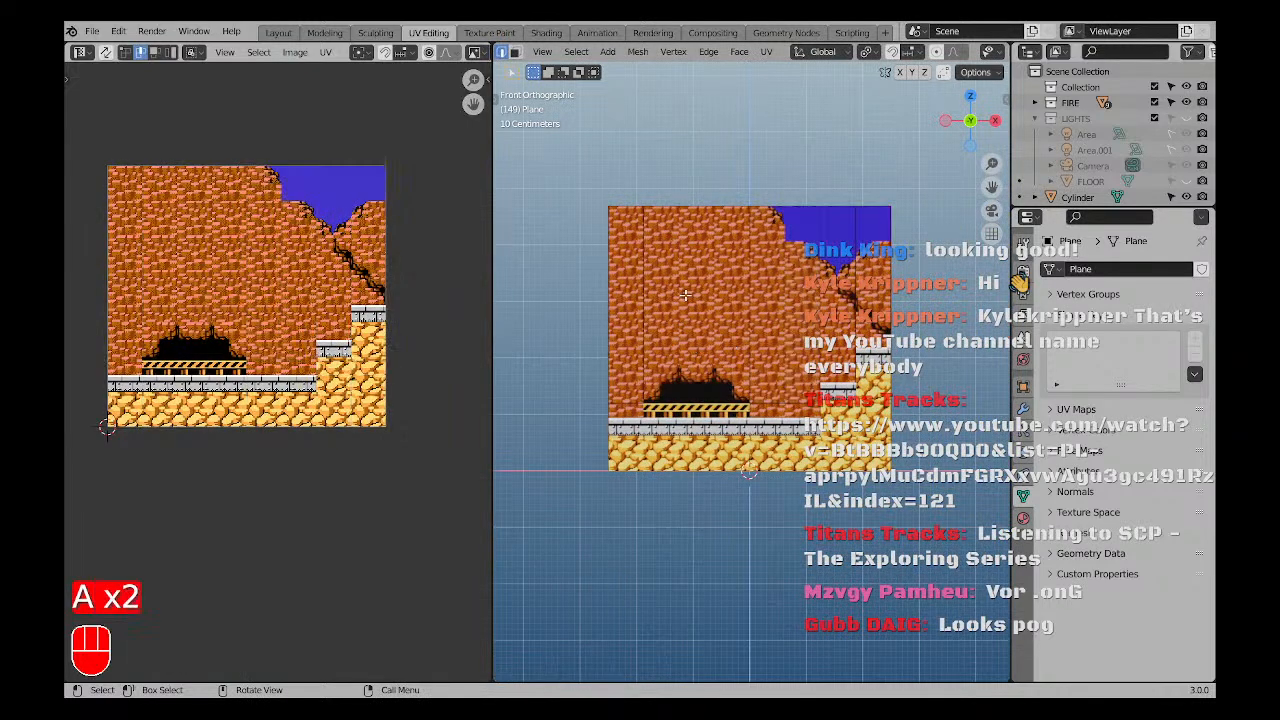
# Dissolve the short horizontal edge left of the striped beam and select the merged wall face there.
pyautogui.press('3')
pyautogui.click(630, 297)
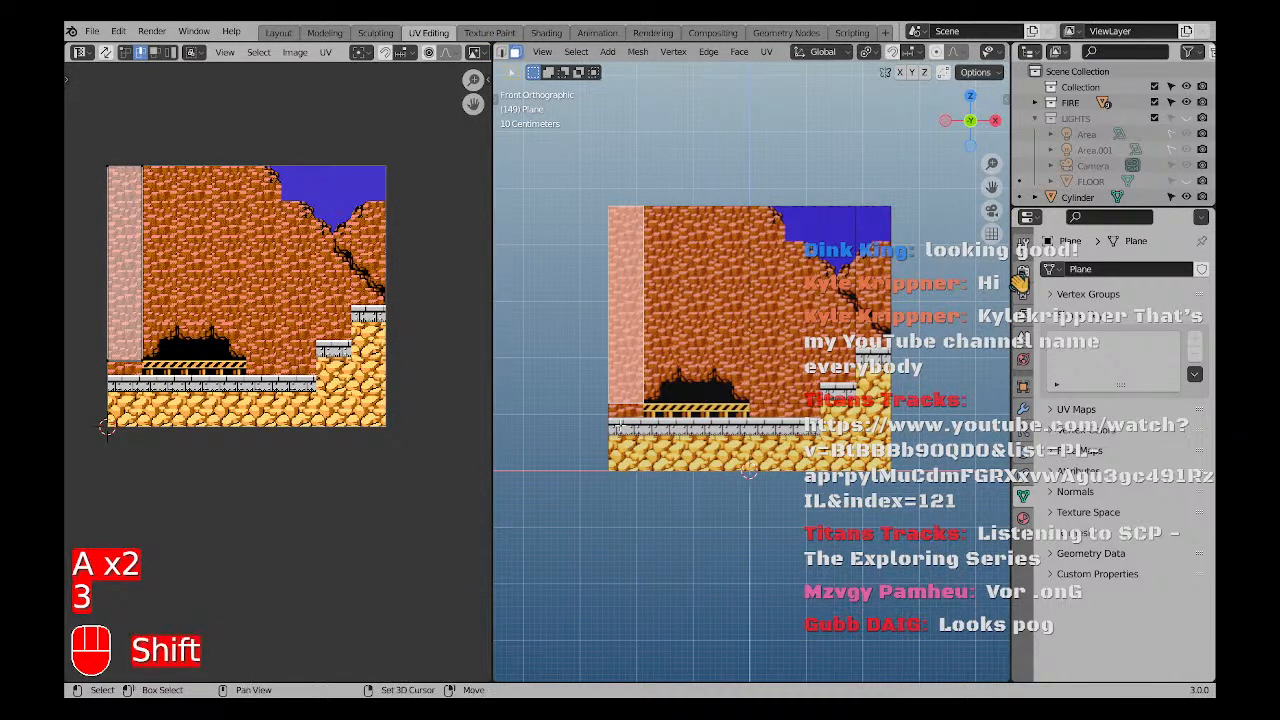
pyautogui.keyDown('shift'); pyautogui.click(620, 412); pyautogui.keyUp('shift')
pyautogui.scroll(2, 632, 424)
pyautogui.press('a')
pyautogui.press('a')
pyautogui.scroll(3, 621, 392)
pyautogui.press('2')
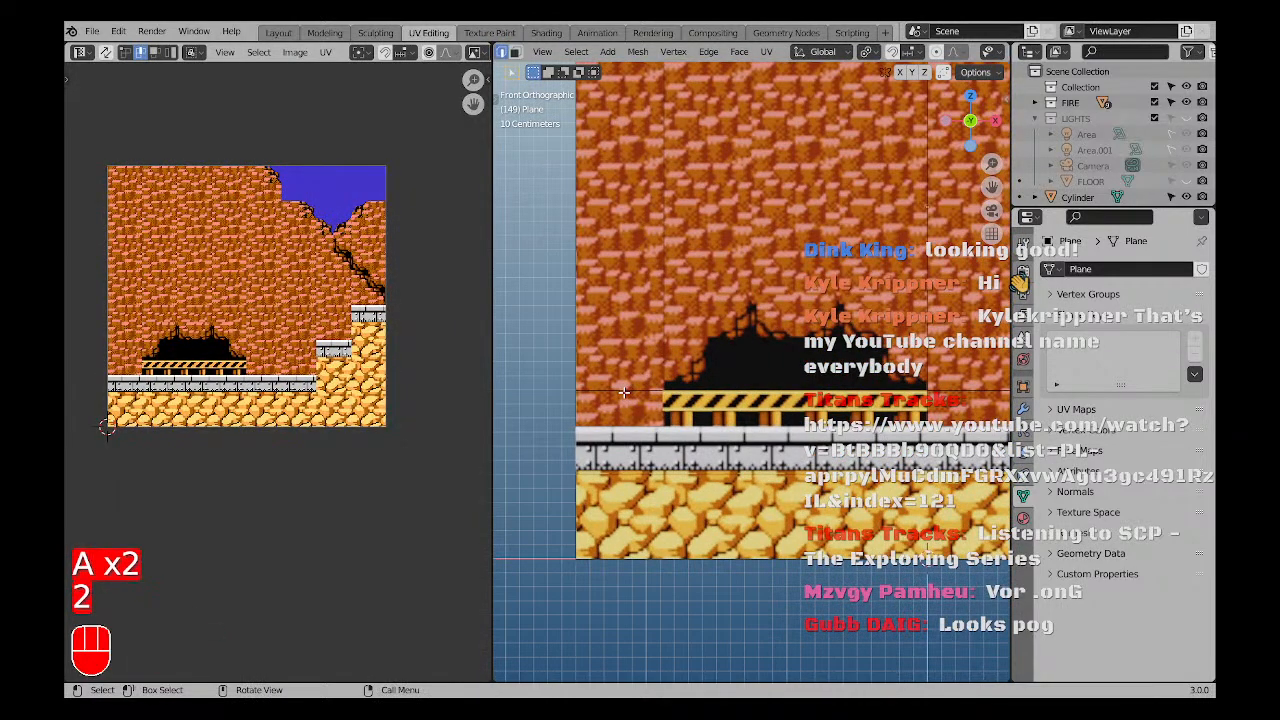
pyautogui.hotkey('ctrl', 'x')
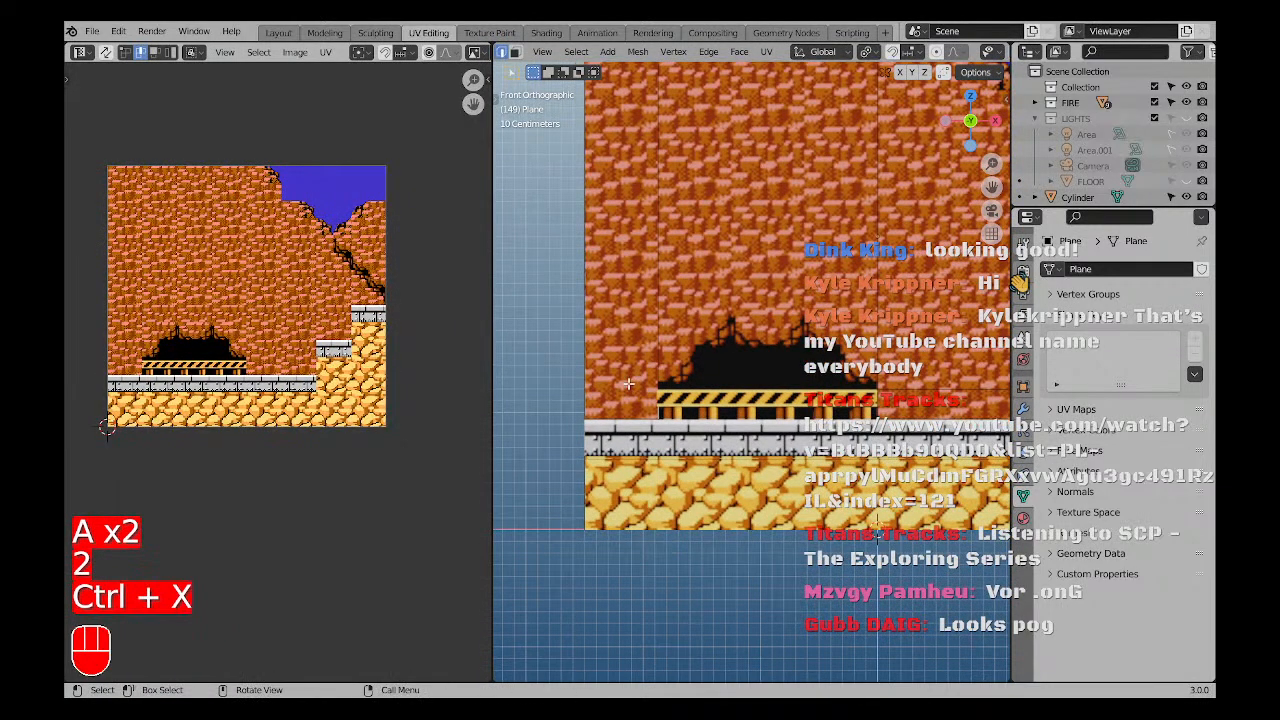
pyautogui.press('3')
pyautogui.click(632, 314)
# Dissolve the short horizontal edge between the striped beam's right end and the grey brick step.
pyautogui.scroll(-1, 632, 314)
pyautogui.keyDown('shift'); pyautogui.moveTo(660, 285); pyautogui.dragTo(598, 329, button='middle'); pyautogui.keyUp('shift')
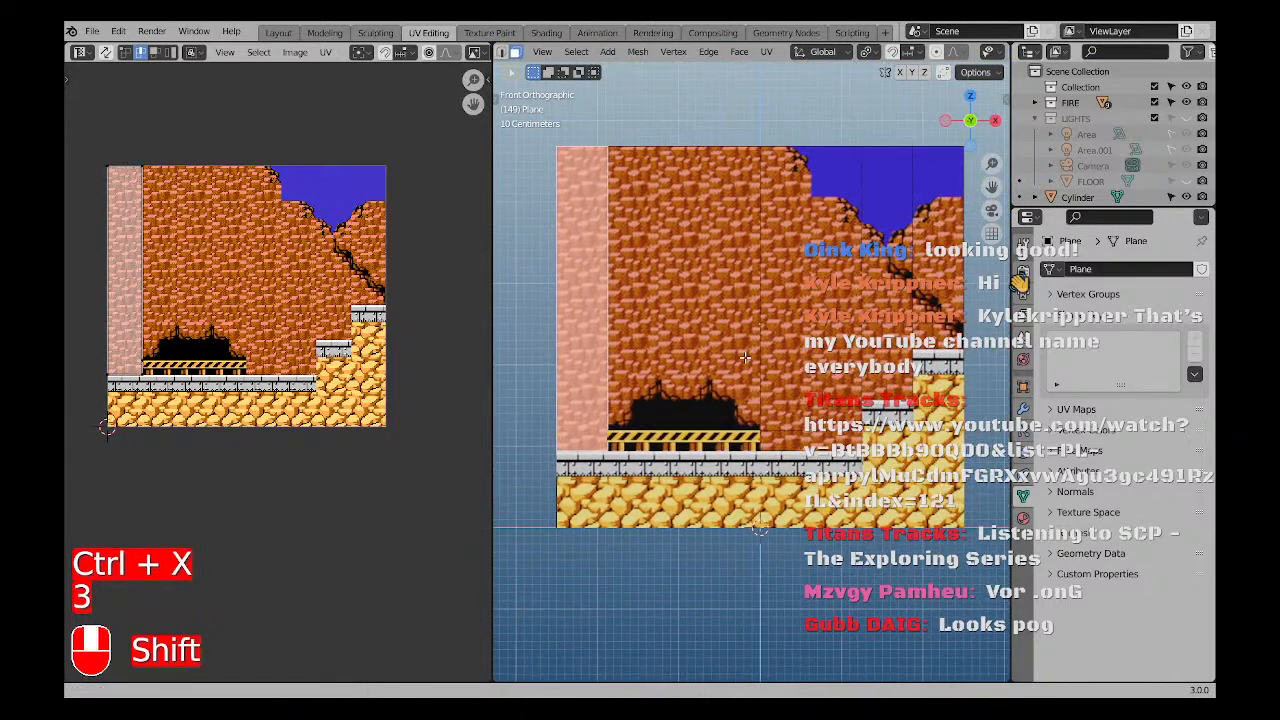
pyautogui.click(684, 284)
pyautogui.click(829, 273)
pyautogui.scroll(3, 790, 440)
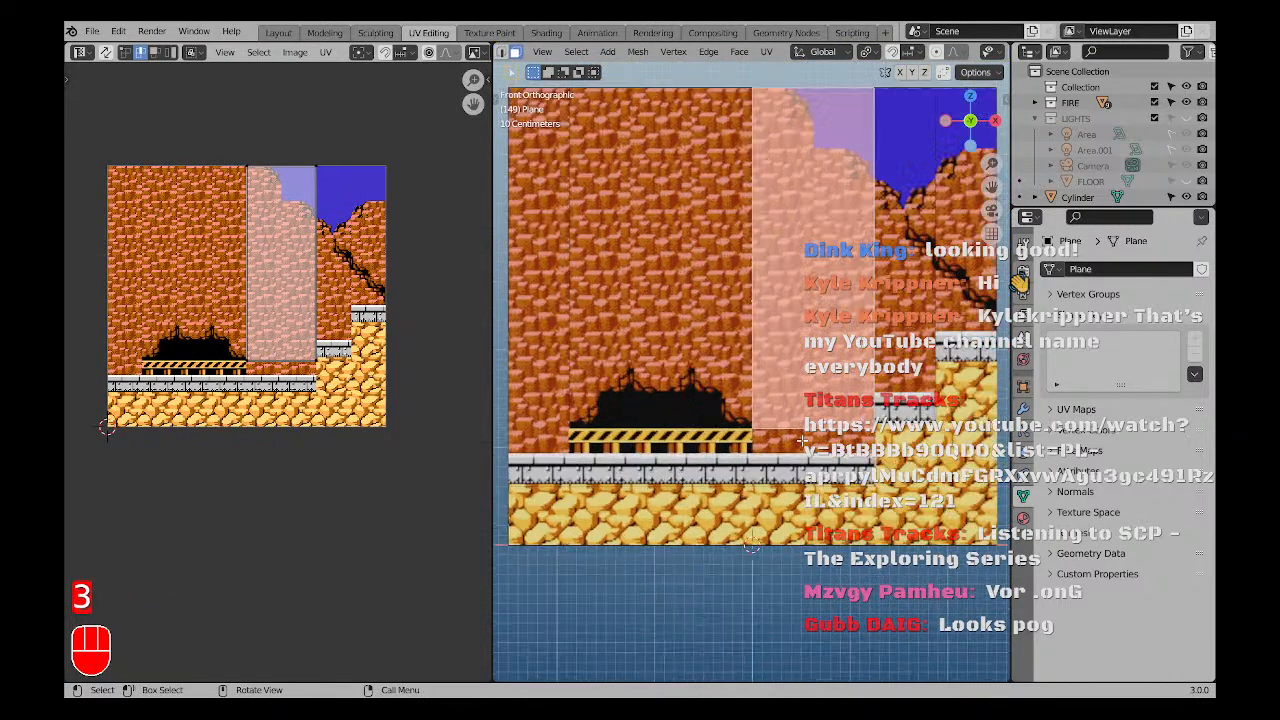
pyautogui.press('2')
pyautogui.click(799, 414)
pyautogui.hotkey('ctrl', 'x')
pyautogui.scroll(-3, 800, 424)
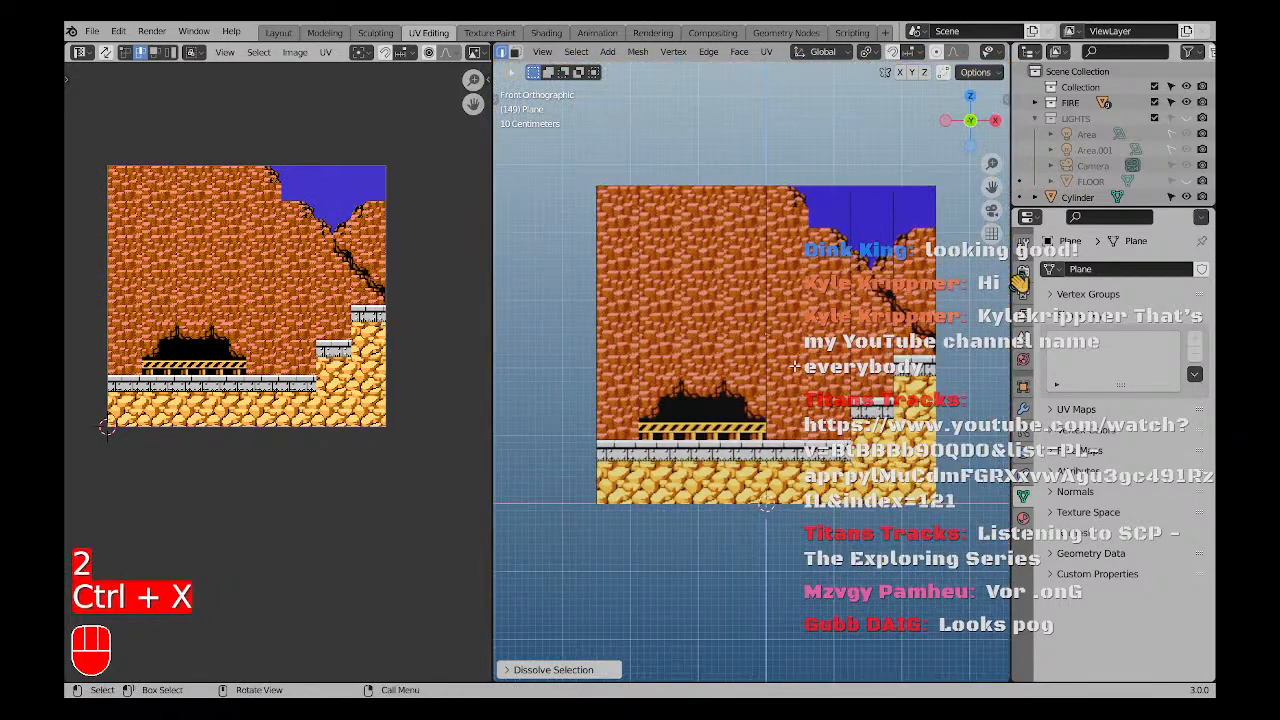
# Check the plane's wall divisions by selecting individual vertical wall faces, and clear the selection.
pyautogui.press('3')
pyautogui.click(793, 358)
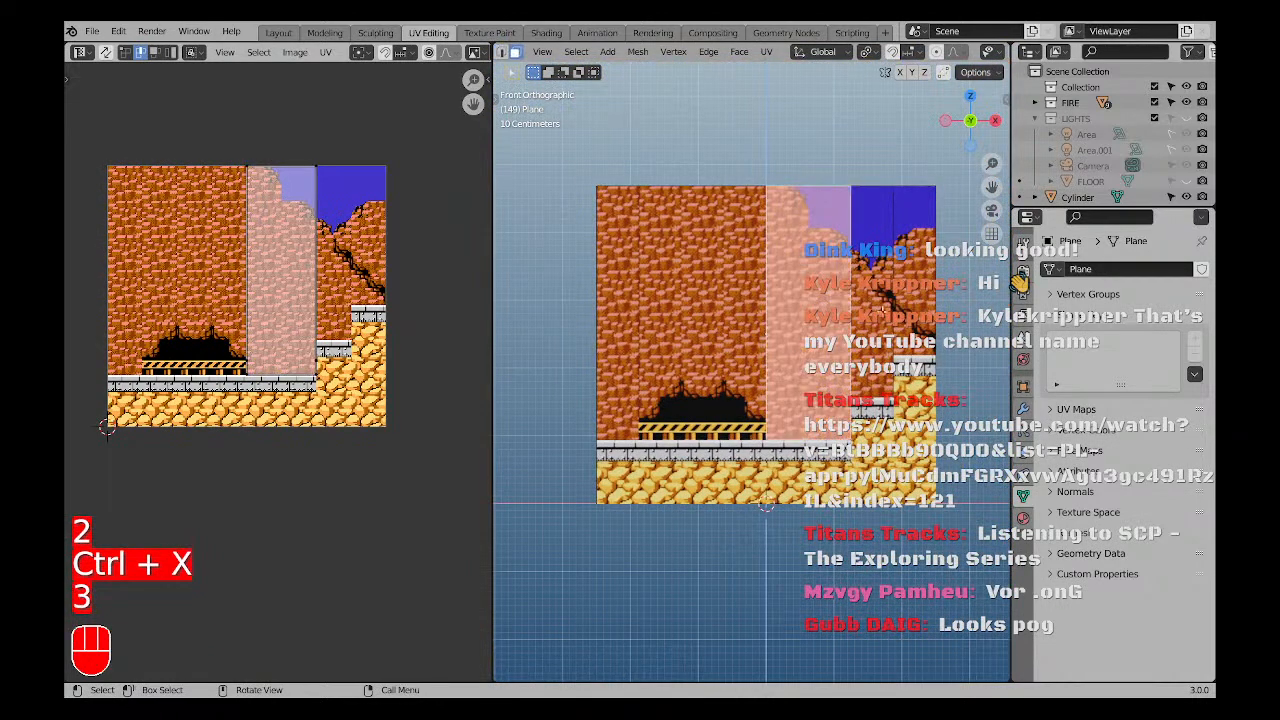
pyautogui.click(872, 301)
pyautogui.click(921, 308)
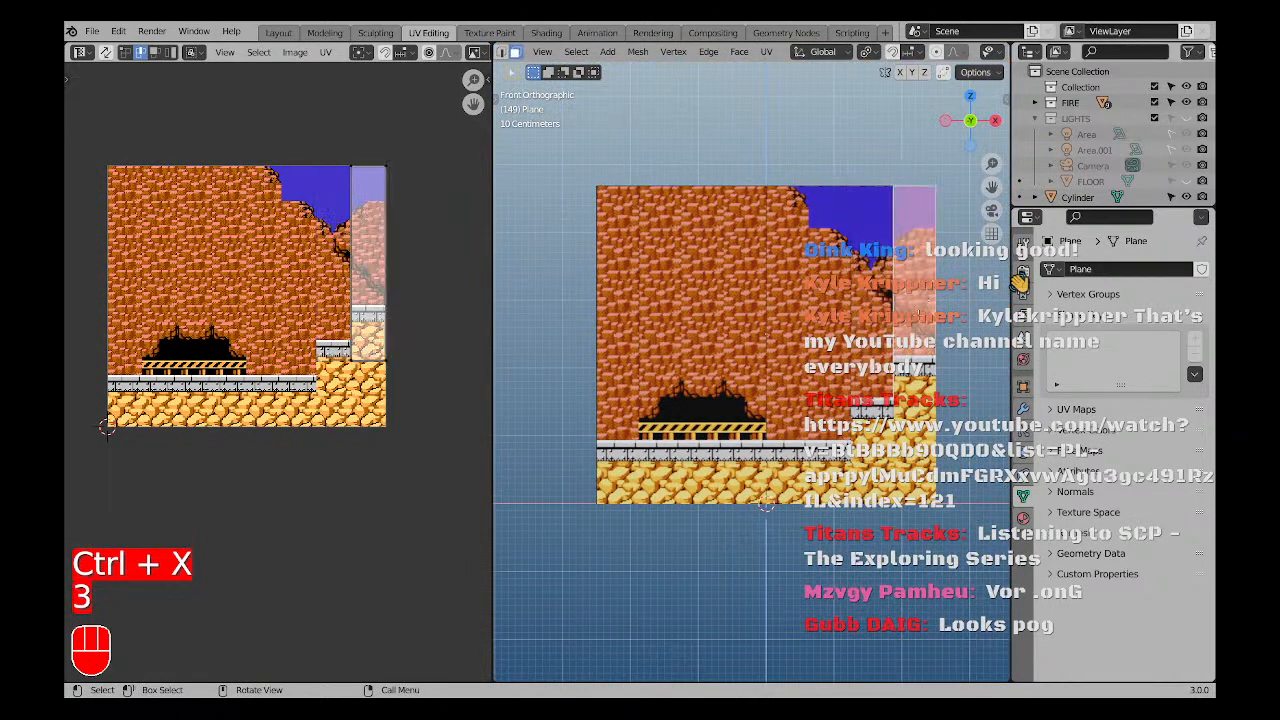
pyautogui.press('a')
pyautogui.press('a')
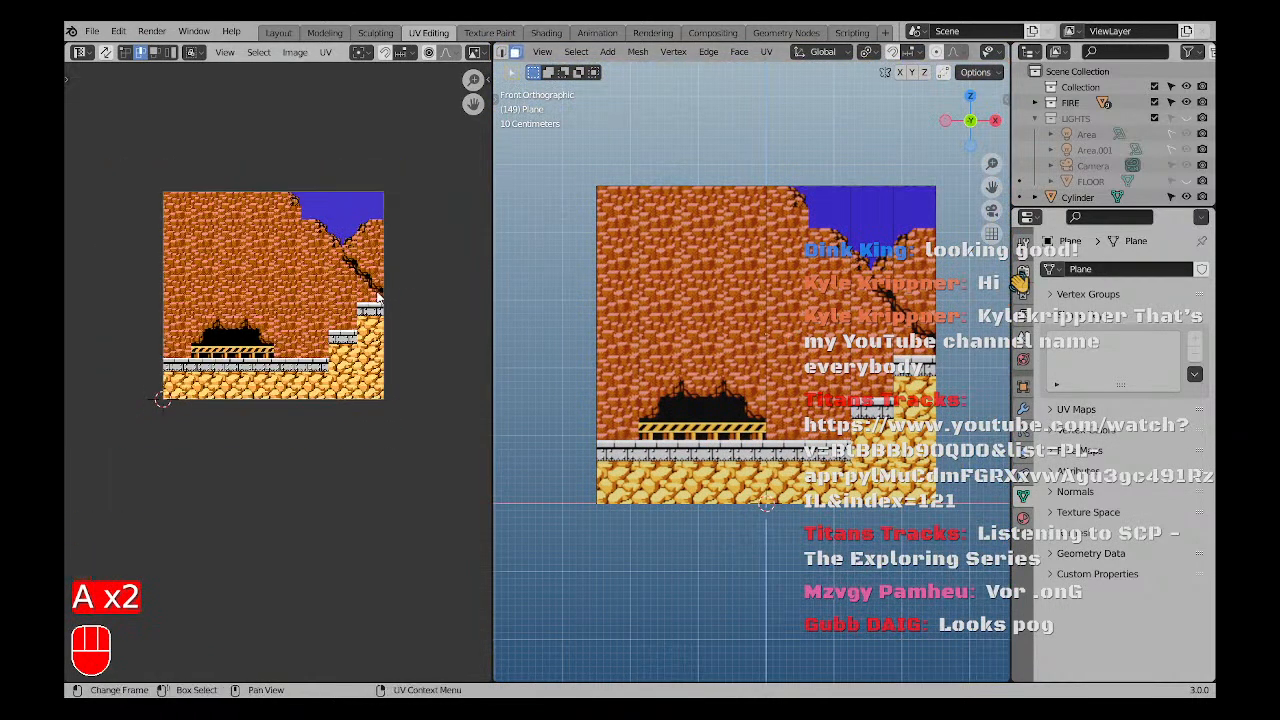
pyautogui.click(630, 340)
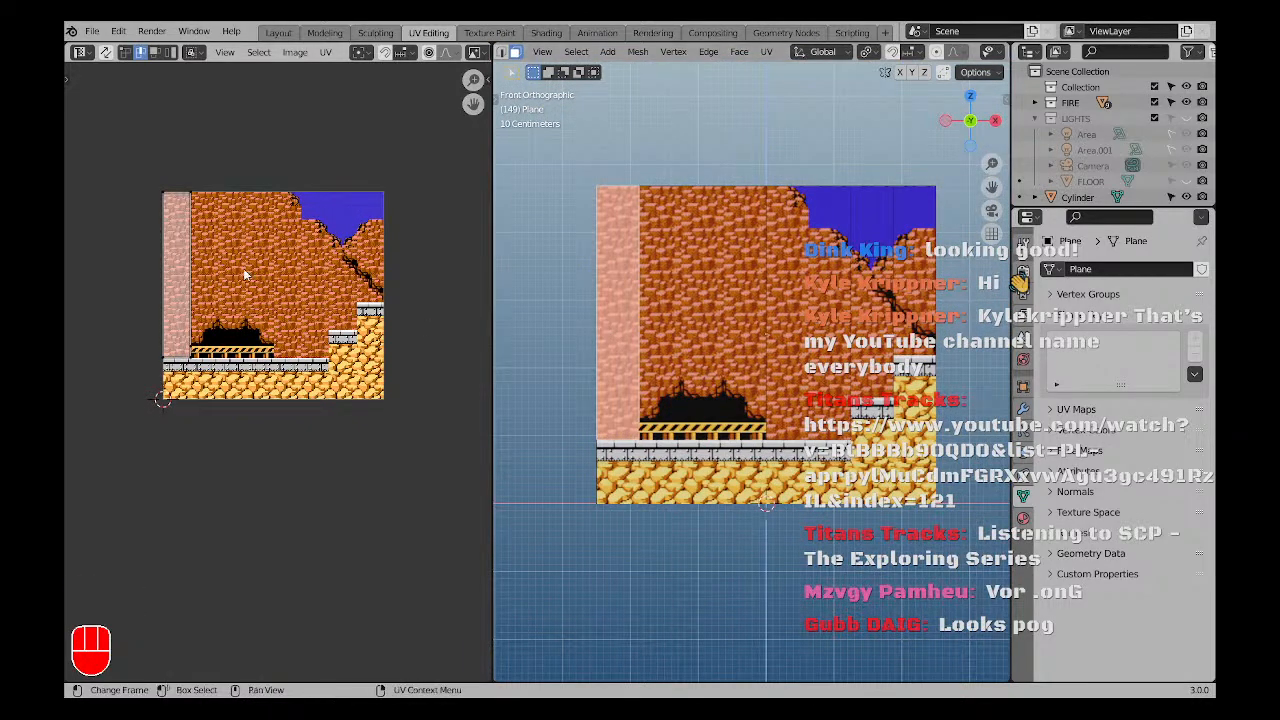
pyautogui.scroll(1, 254, 266)
pyautogui.press('a')
pyautogui.press('a')
# Leave mesh editing and inspect the whole level from an angle, ending in the front view with nothing selected.
pyautogui.moveTo(671, 391); pyautogui.dragTo(703, 383, button='middle')
pyautogui.press('Tab')
pyautogui.press('KP_Divide')
pyautogui.press('KP_Divide')
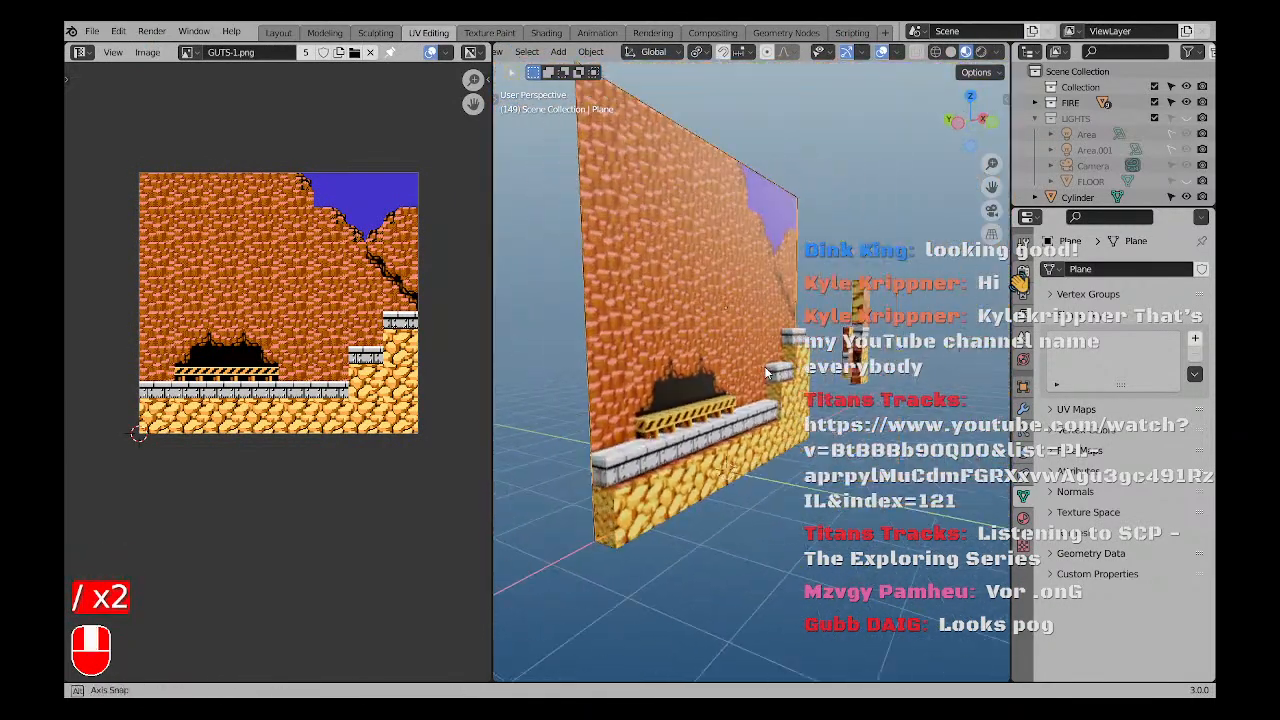
pyautogui.press('a')
pyautogui.press('a')
pyautogui.moveTo(735, 428); pyautogui.dragTo(762, 447, button='middle')
pyautogui.press('KP_1')
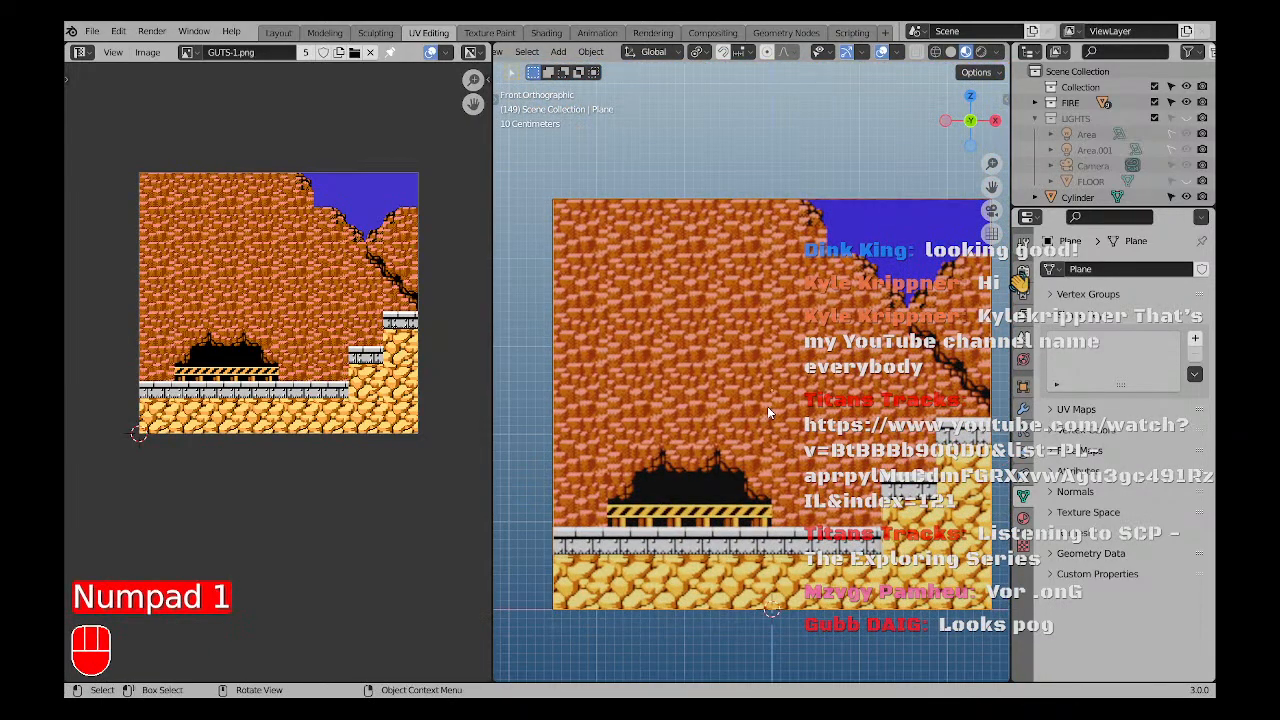
pyautogui.press('Tab')
pyautogui.moveTo(690, 484); pyautogui.dragTo(679, 419, button='middle')
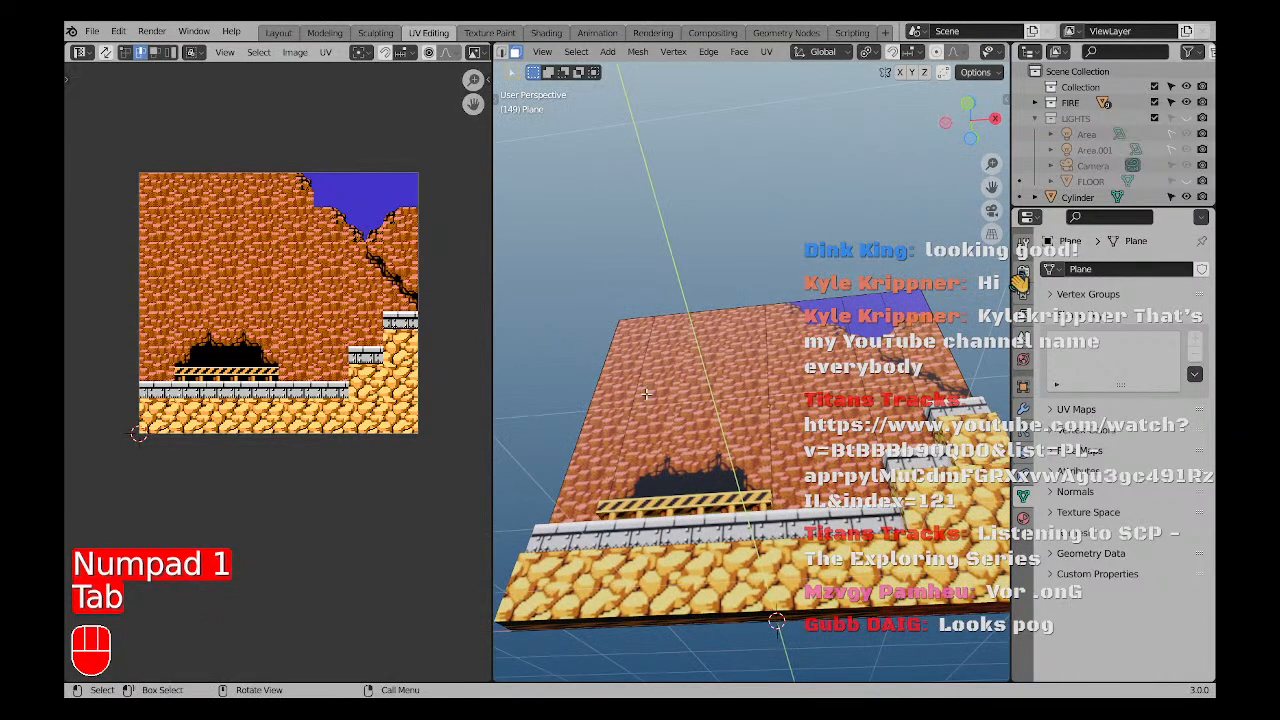
pyautogui.press('KP_1')
pyautogui.keyDown('shift'); pyautogui.moveTo(776, 620); pyautogui.dragTo(906, 605, button='middle'); pyautogui.keyUp('shift')
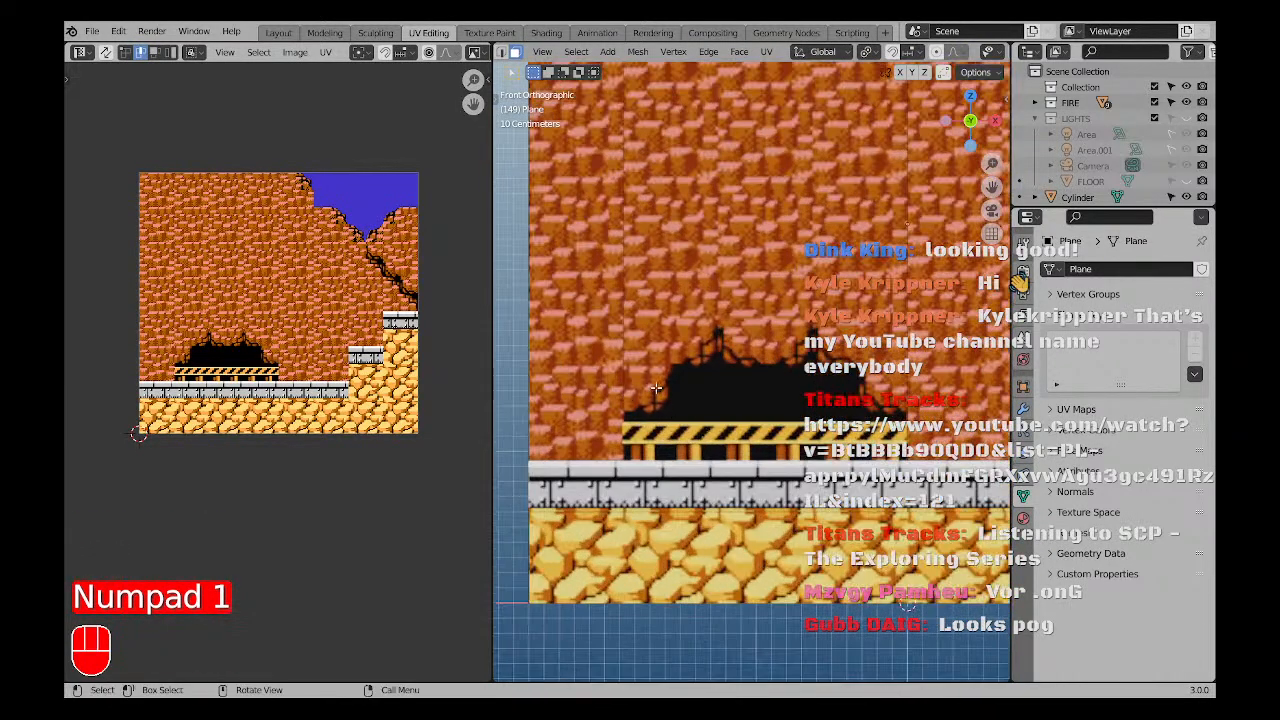
pyautogui.keyDown('shift'); pyautogui.moveTo(680, 406); pyautogui.dragTo(638, 423, button='middle'); pyautogui.keyUp('shift')
pyautogui.scroll(1, 630, 426)
pyautogui.keyDown('shift'); pyautogui.moveTo(737, 409); pyautogui.dragTo(711, 444, button='middle'); pyautogui.keyUp('shift')
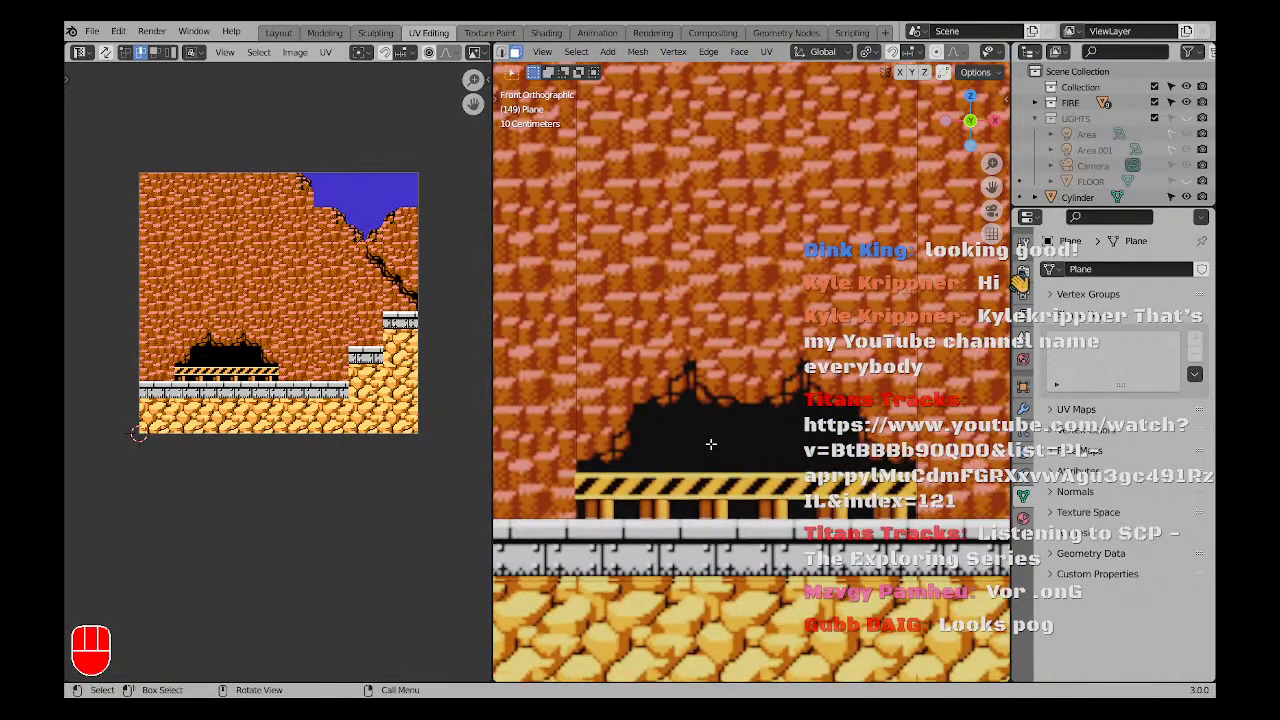
pyautogui.press('k')
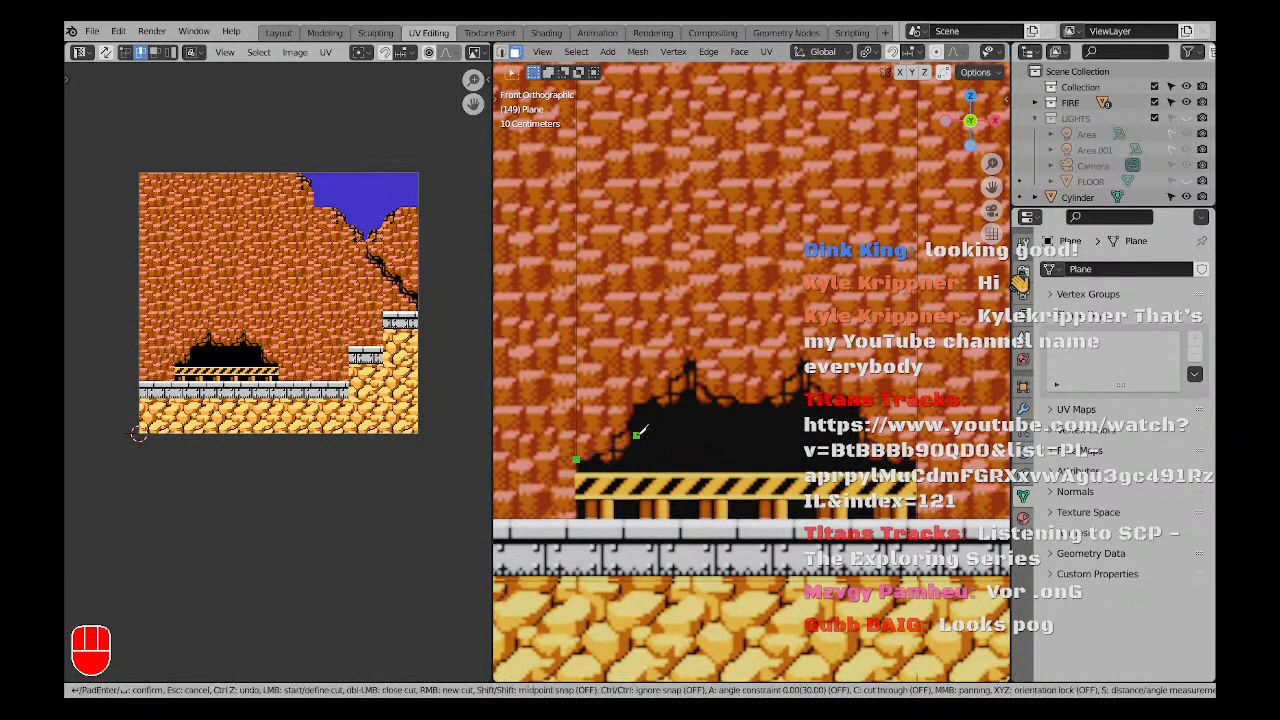
pyautogui.press('c')
pyautogui.moveTo(628, 440); pyautogui.dragTo(614, 430, button='middle')
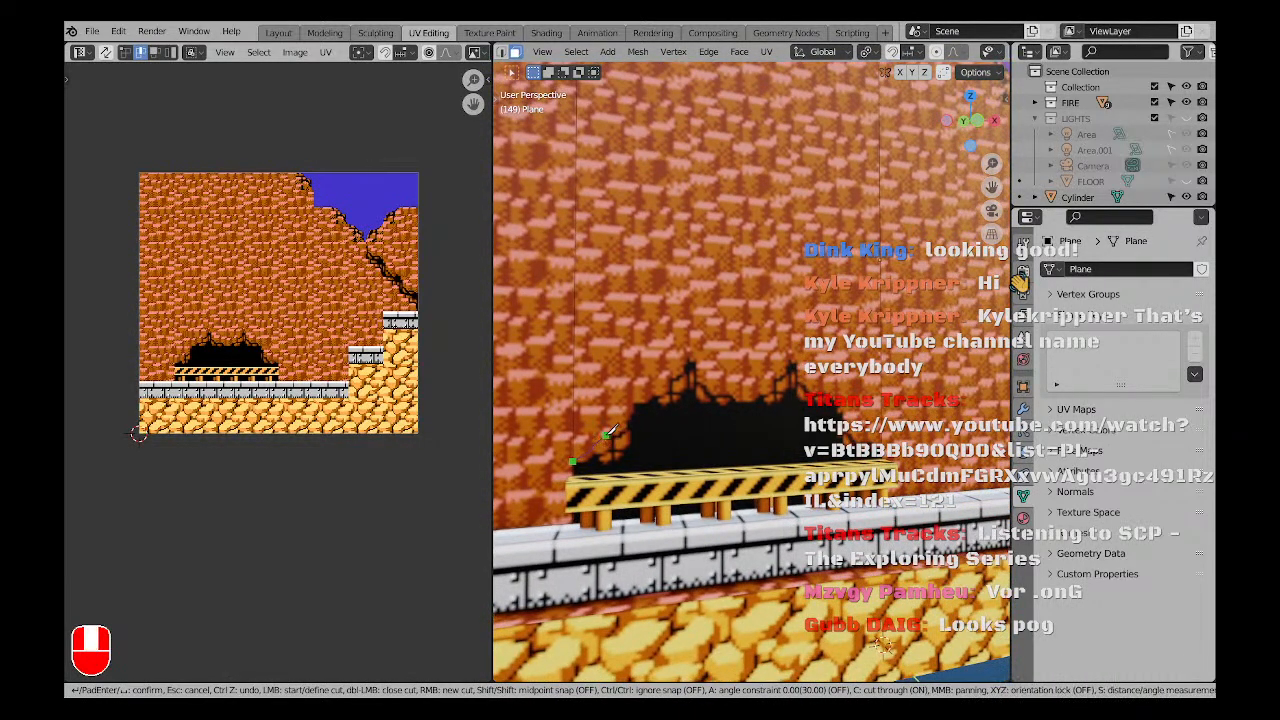
pyautogui.press('a')
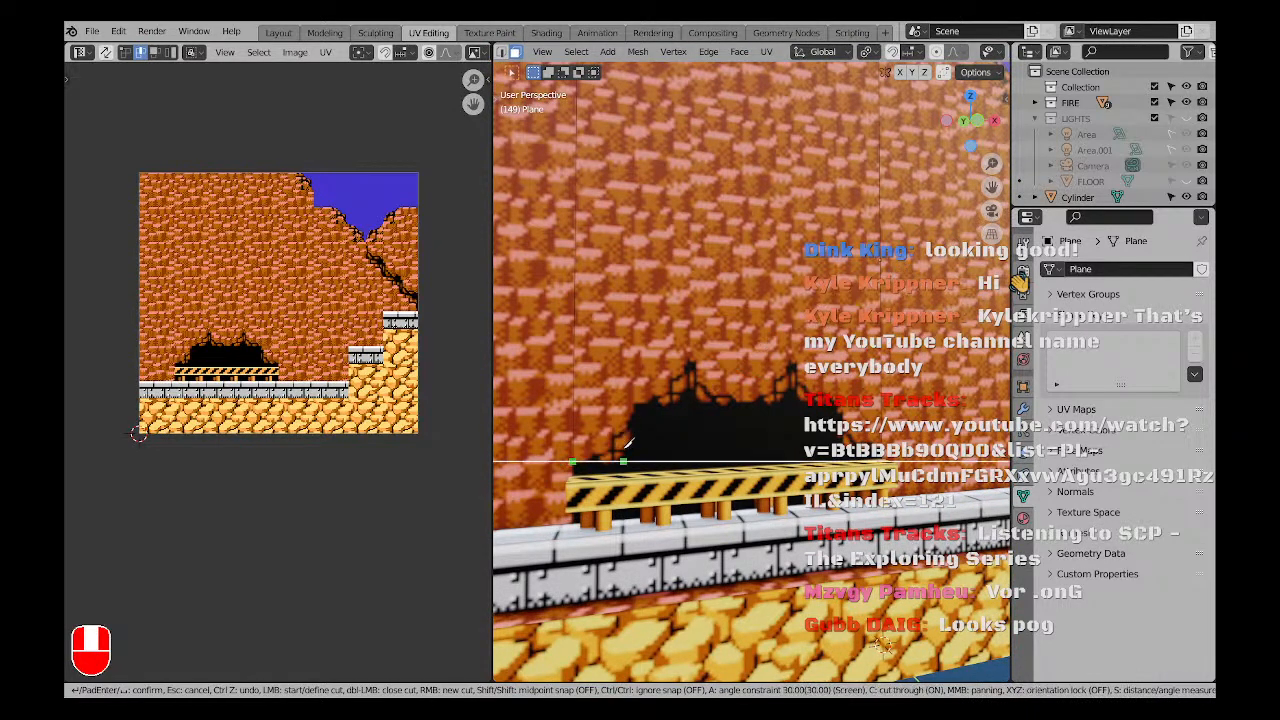
pyautogui.press('1')
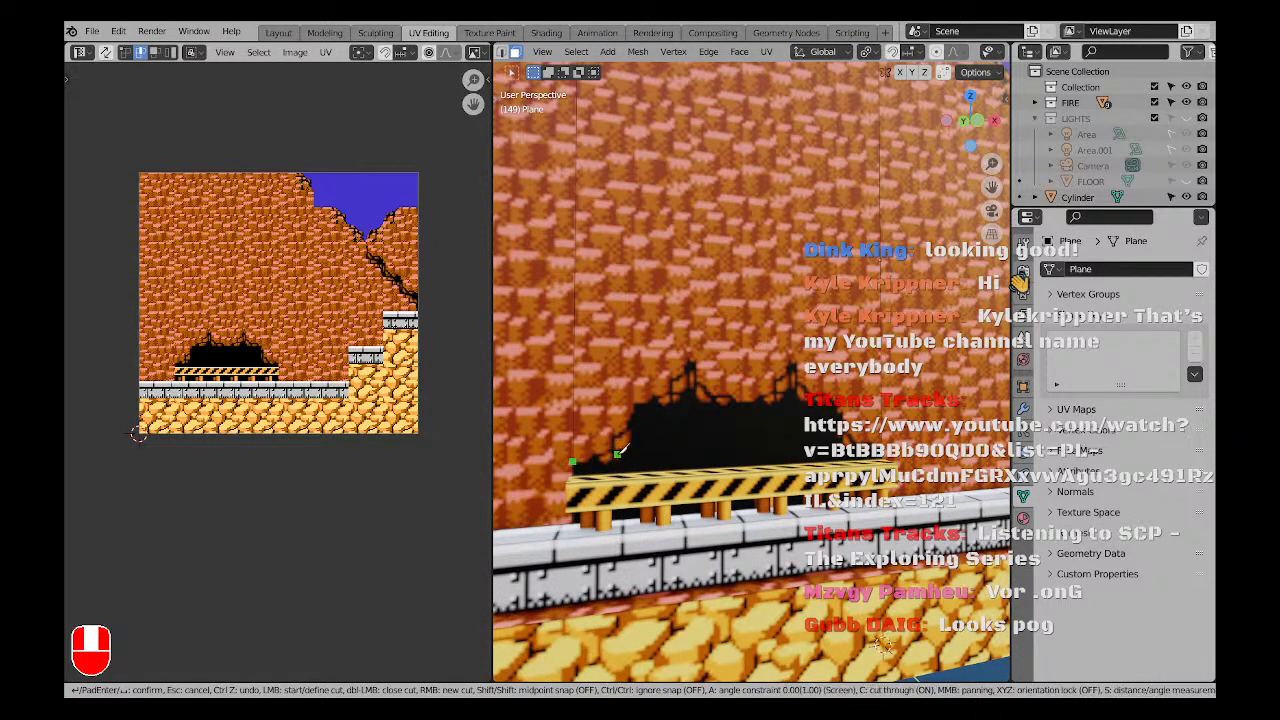
pyautogui.press('Escape')
pyautogui.press('KP_1')
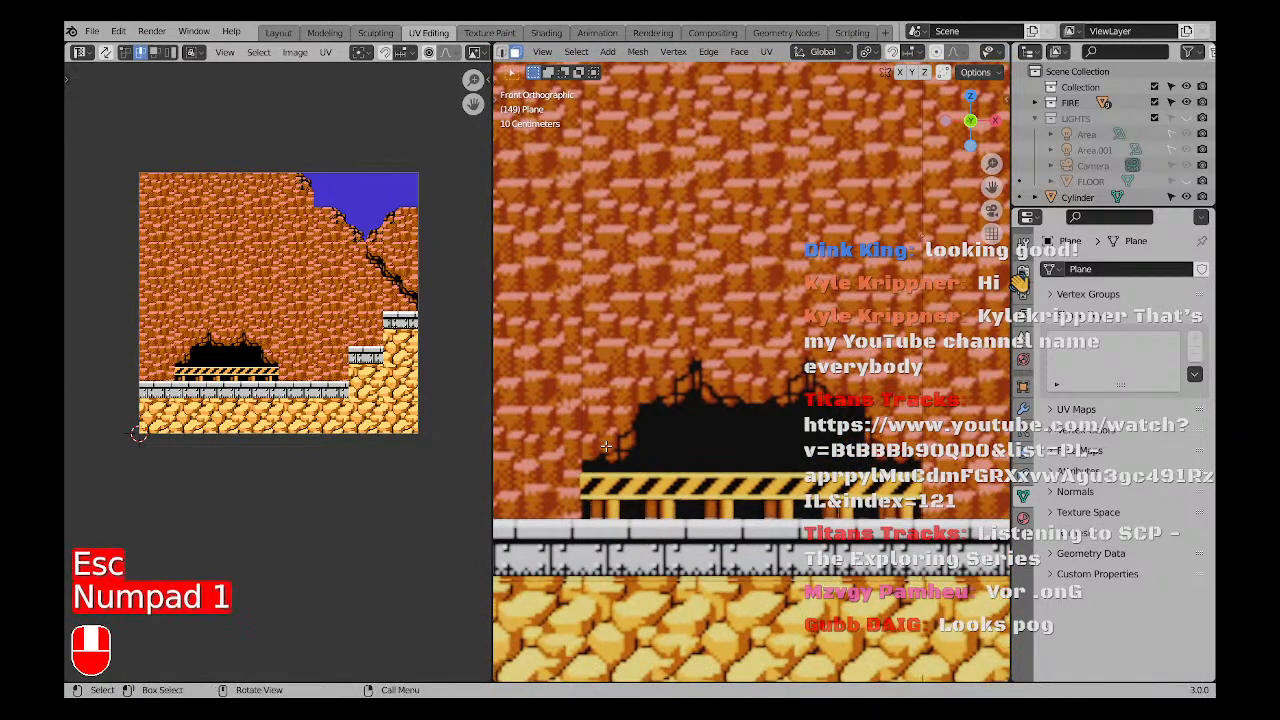
# Try to knife-cut an angle-constrained outline around the black opening above the striped beam.
pyautogui.scroll(-3, 640, 446)
pyautogui.keyDown('shift'); pyautogui.moveTo(700, 446); pyautogui.dragTo(643, 422, button='middle'); pyautogui.keyUp('shift')
pyautogui.moveTo(655, 432); pyautogui.dragTo(657, 395, button='middle')
pyautogui.press('KP_1')
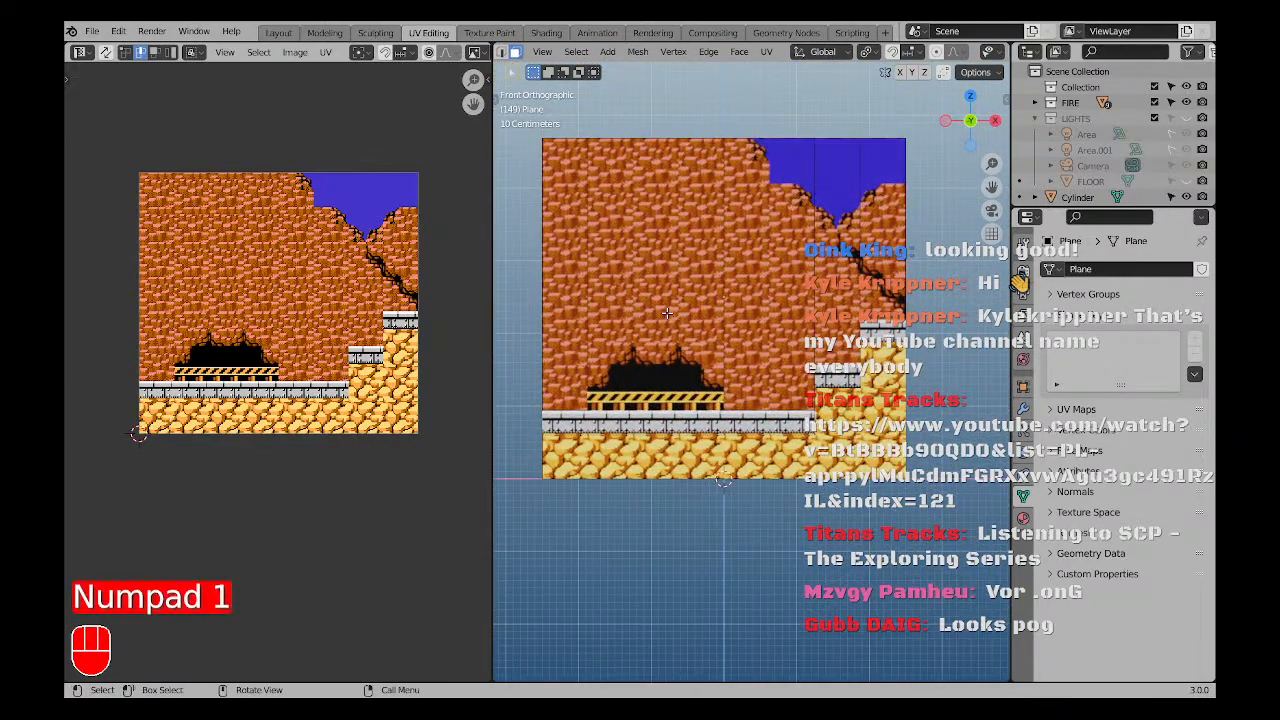
pyautogui.scroll(6, 629, 366)
pyautogui.keyDown('shift'); pyautogui.moveTo(652, 463); pyautogui.dragTo(629, 490, button='middle'); pyautogui.keyUp('shift')
pyautogui.scroll(1, 626, 473)
pyautogui.press('k')
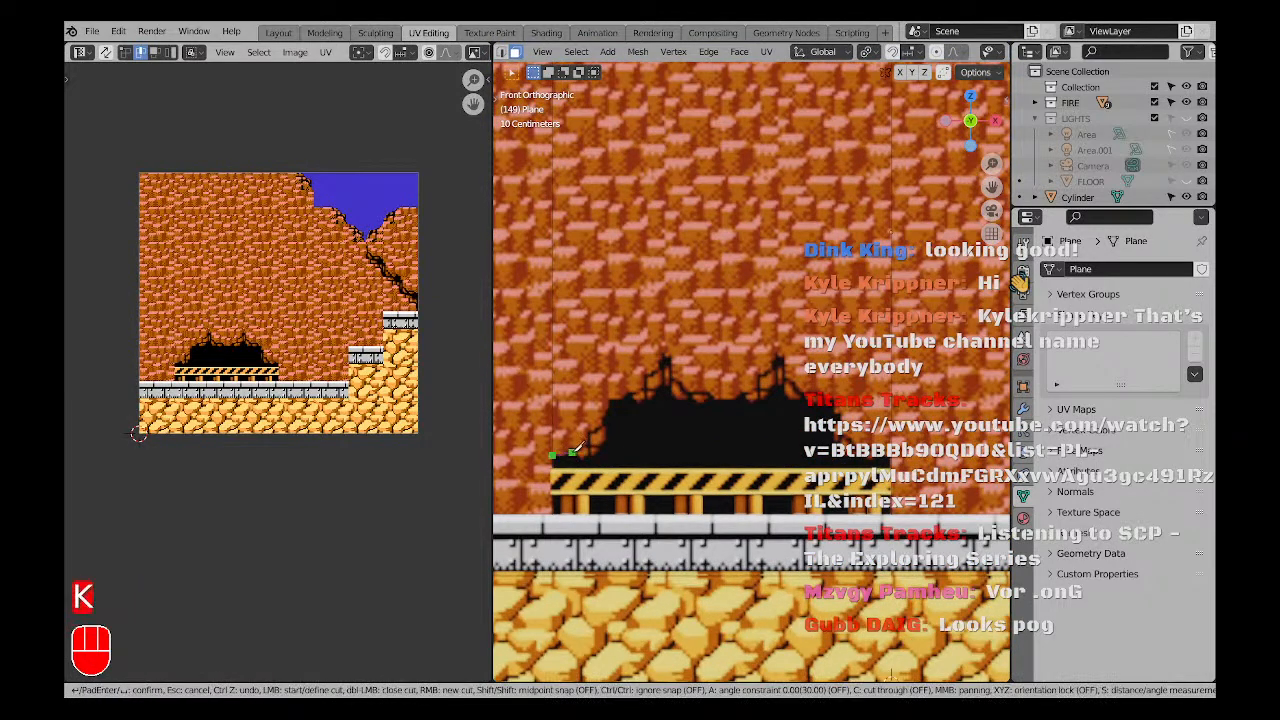
pyautogui.press('a')
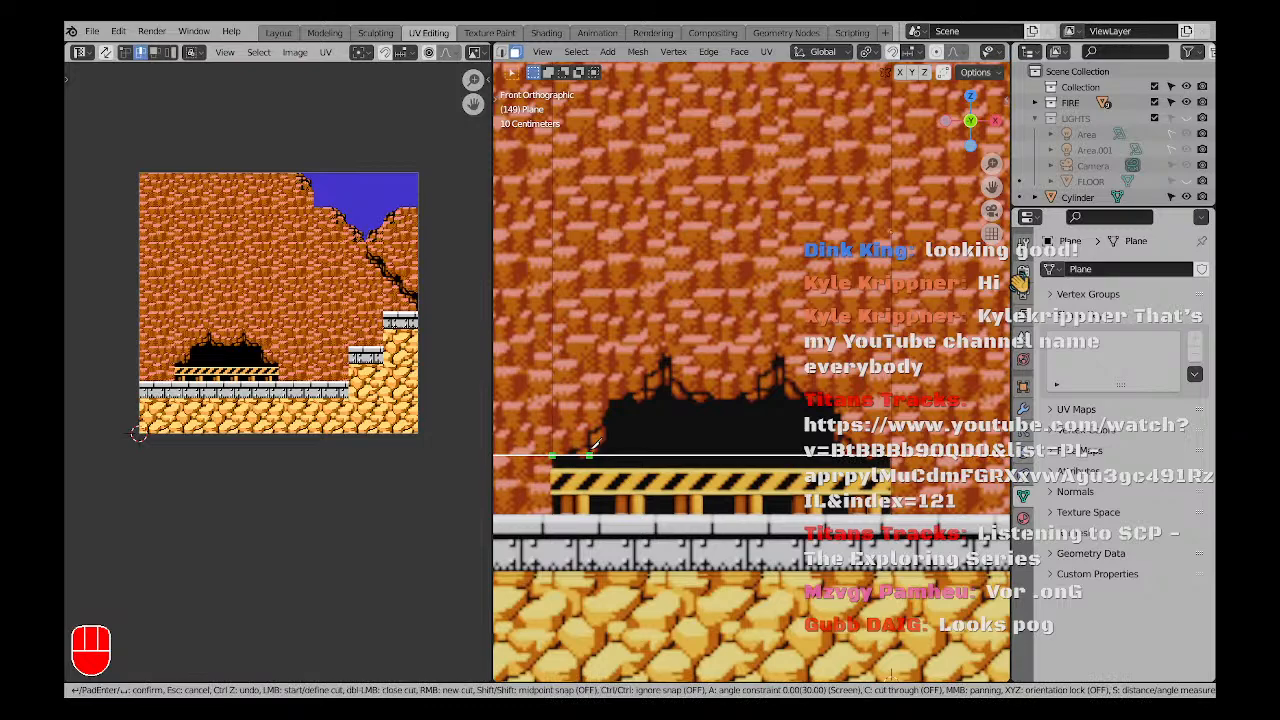
pyautogui.click(605, 455)
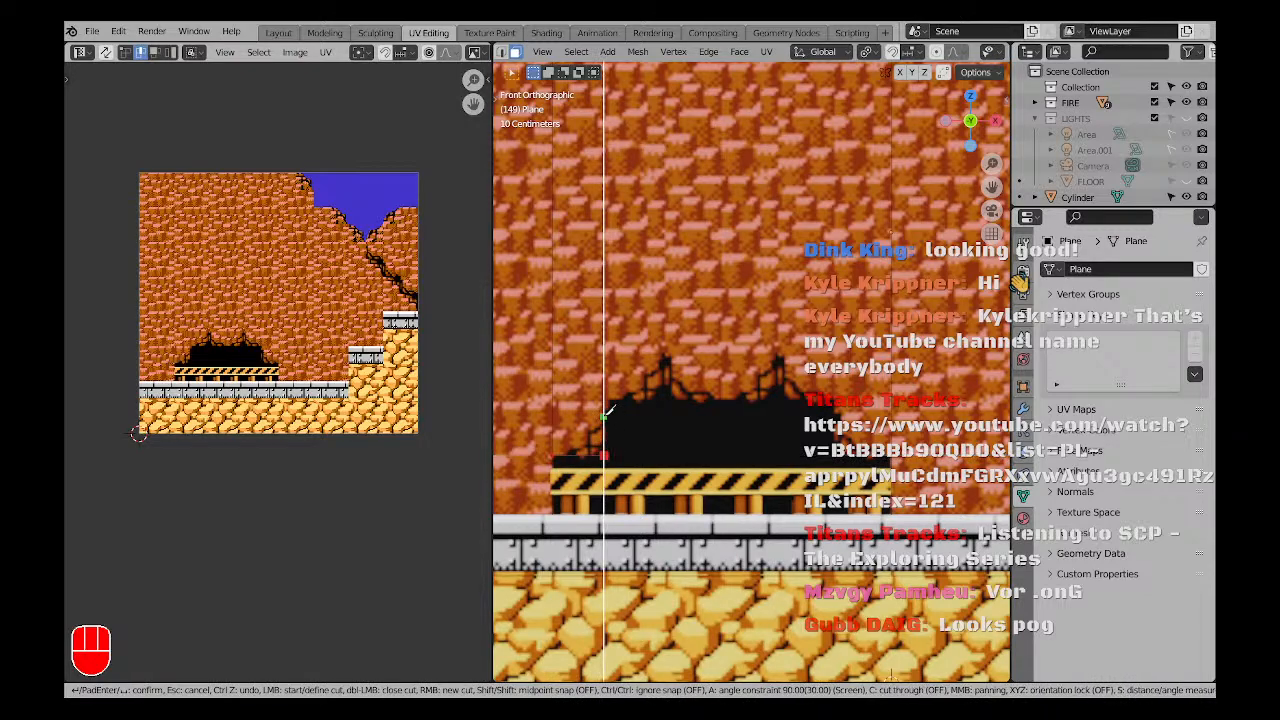
pyautogui.click(604, 398)
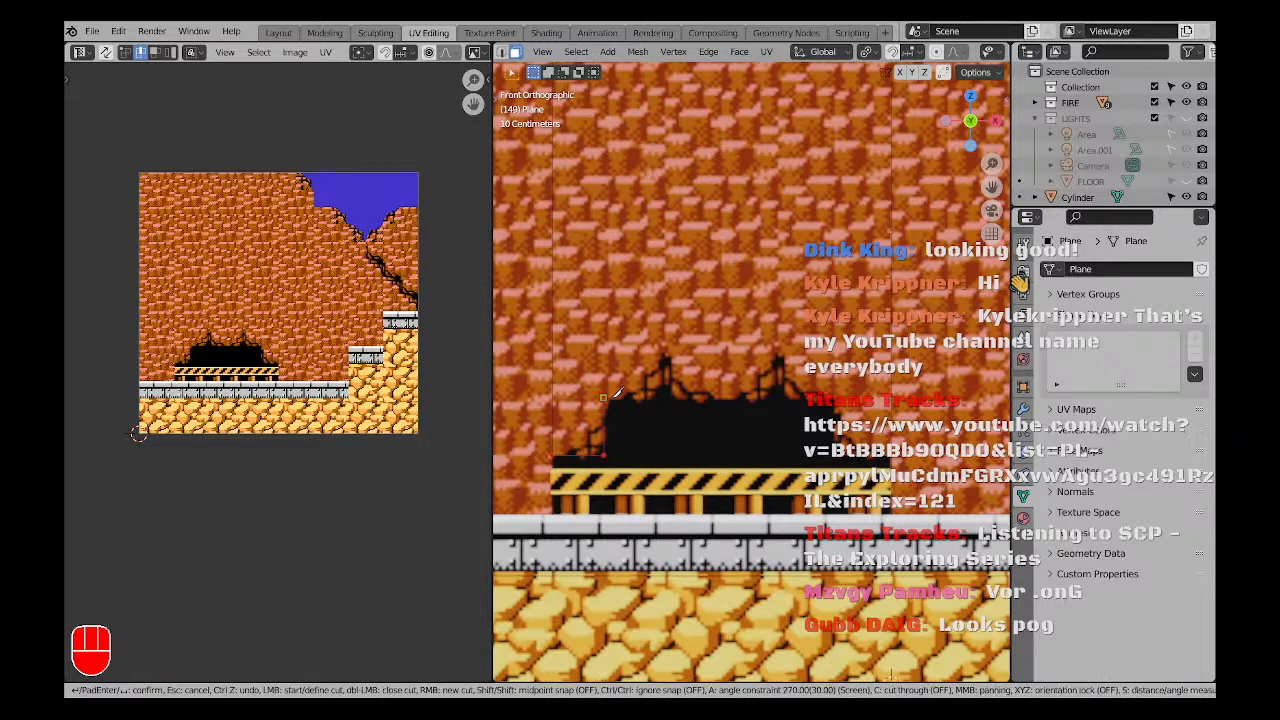
pyautogui.click(832, 398)
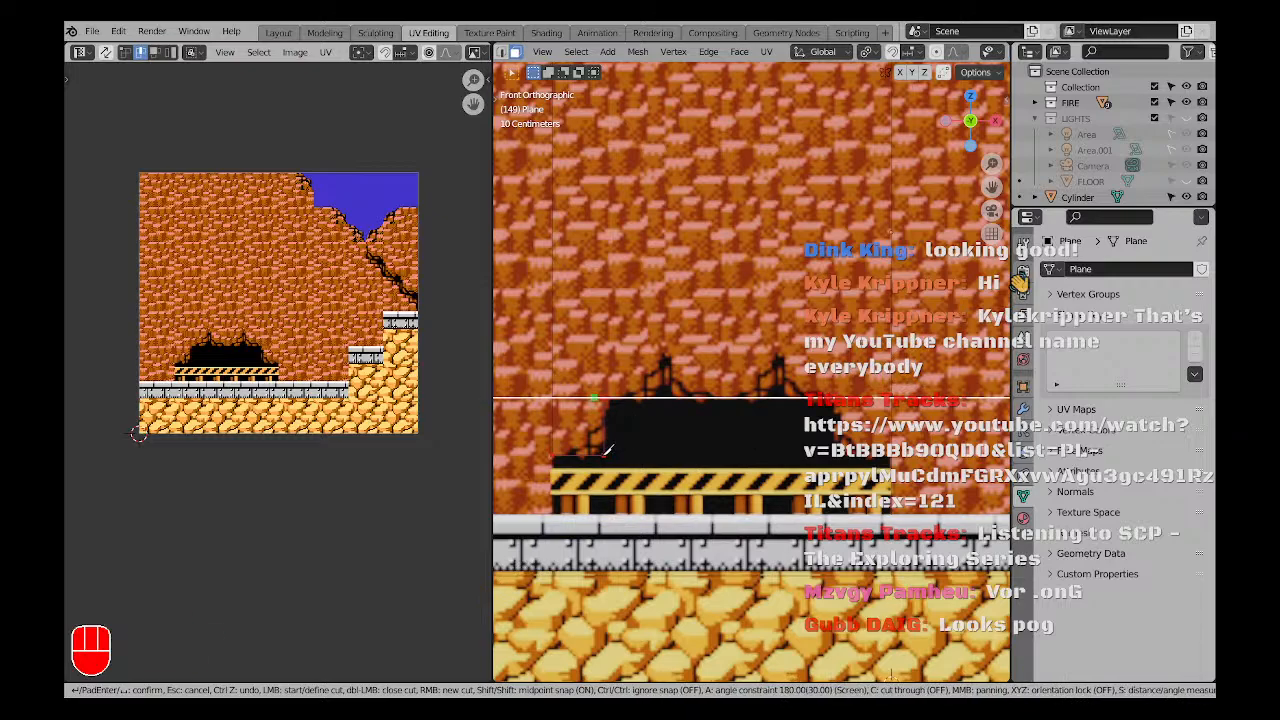
pyautogui.press('shift')
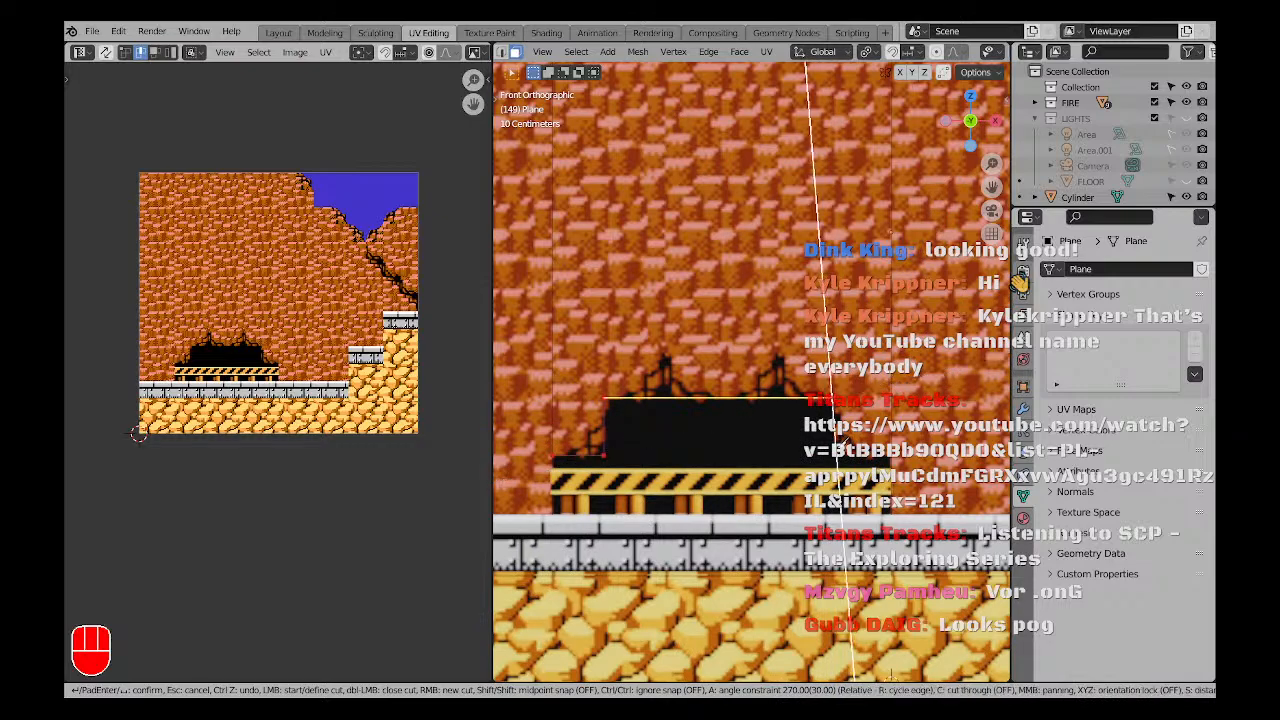
pyautogui.press('shift')
pyautogui.moveTo(890, 675)
pyautogui.mouseDown(button='middle')
pyautogui.moveTo(870, 660)
pyautogui.moveTo(885, 668)
pyautogui.mouseUp(button='middle')
pyautogui.press('Escape')
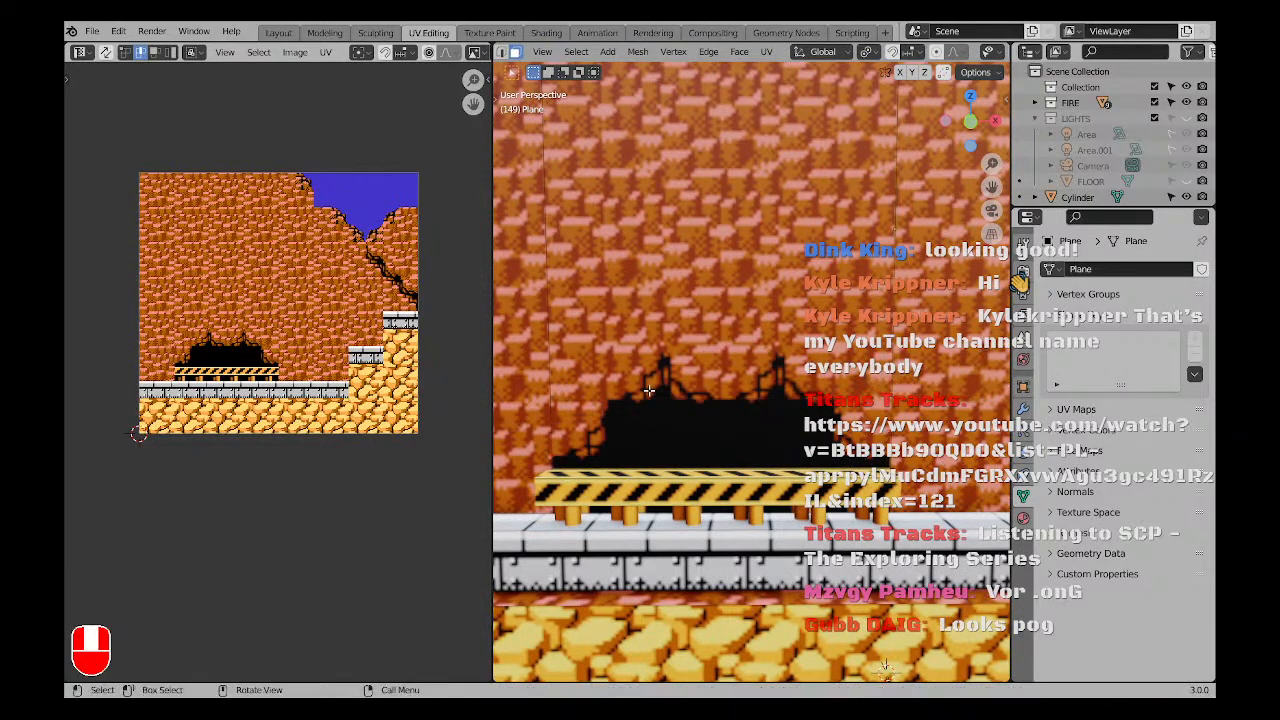
pyautogui.press('KP_1')
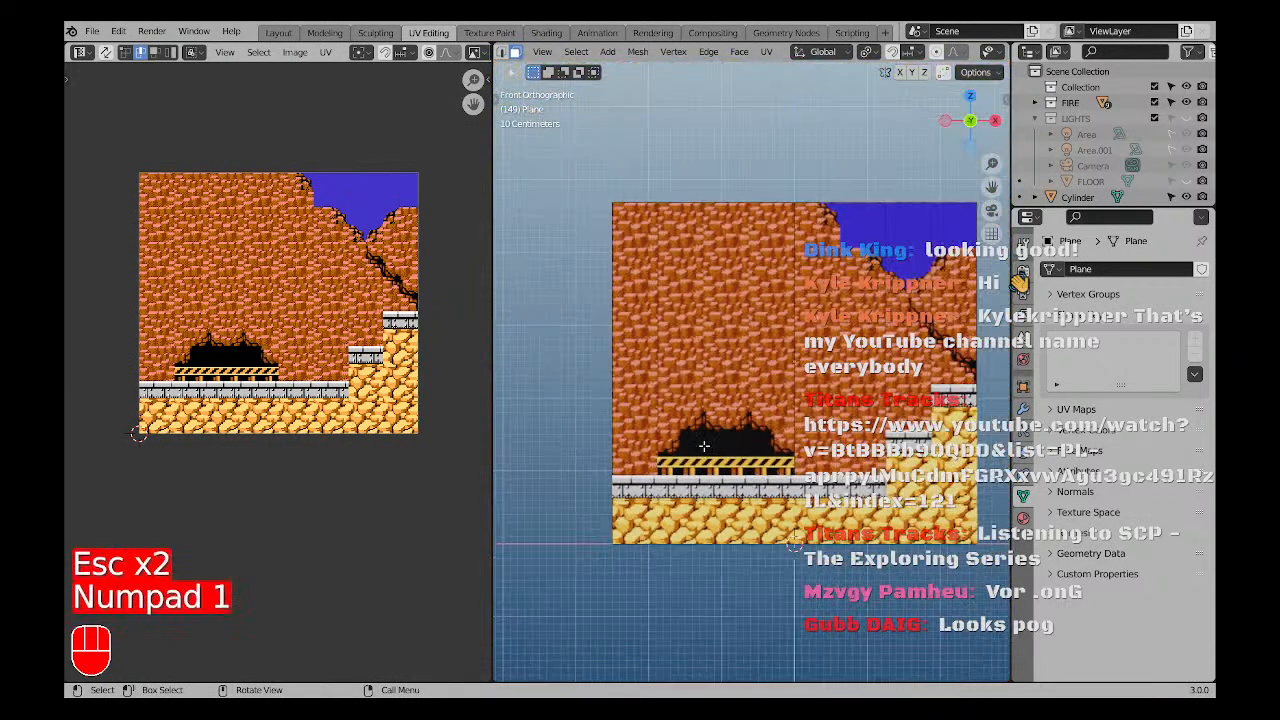
pyautogui.moveTo(767, 409)
pyautogui.mouseDown(button='middle')
pyautogui.moveTo(771, 438)
pyautogui.moveTo(771, 412)
pyautogui.mouseUp(button='middle')
pyautogui.scroll(-5, 988, 52)
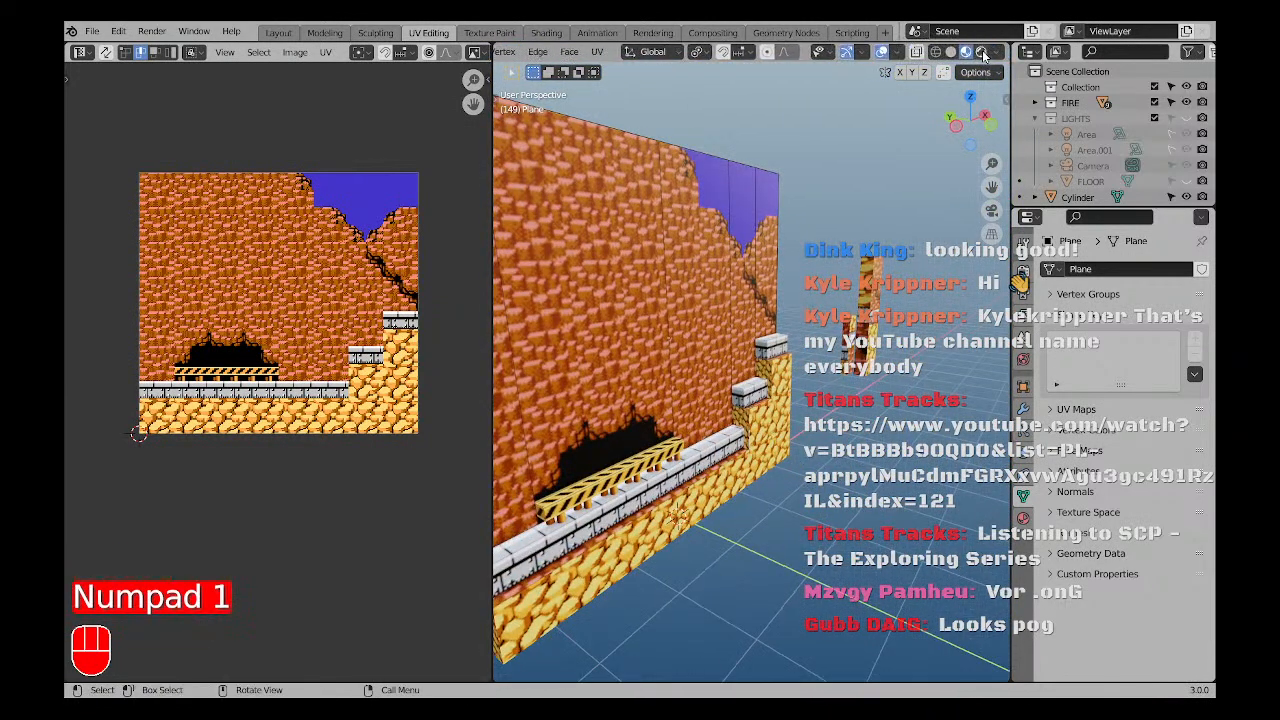
# Switch the viewport to rendered shading, unhide the LIGHTS collection and leave the plane's mesh editing.
pyautogui.click(982, 52)
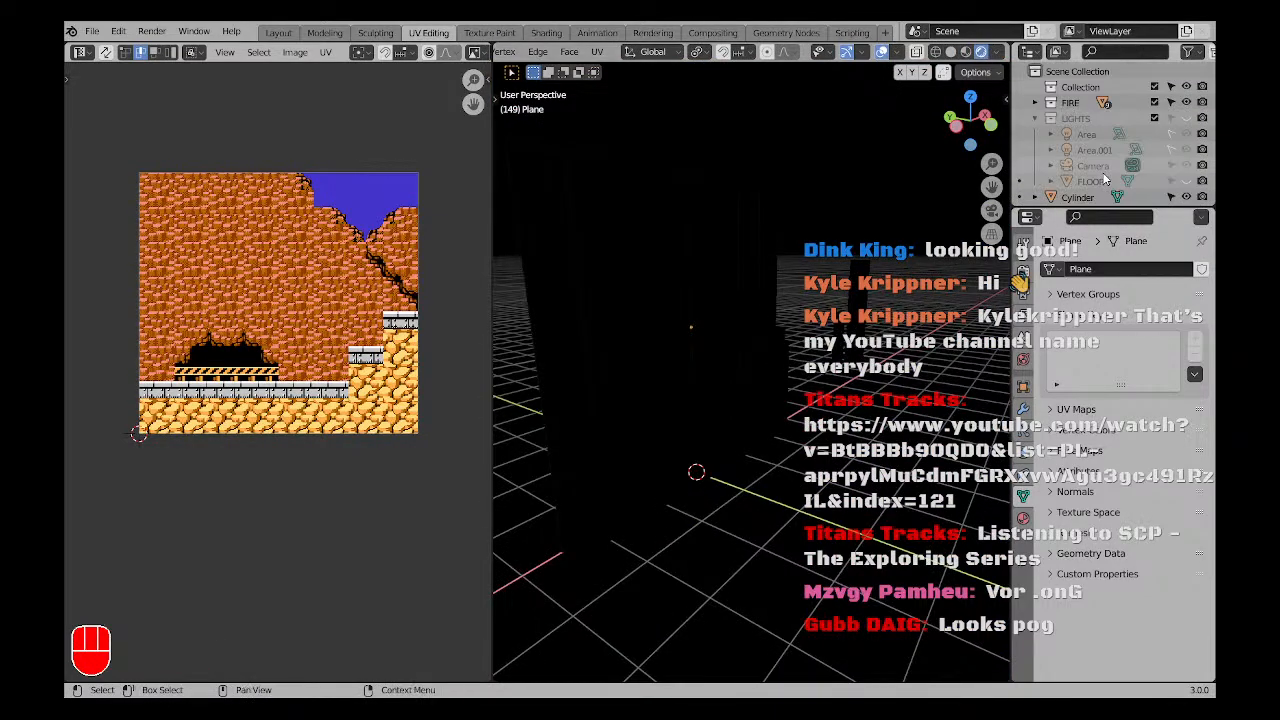
pyautogui.click(1186, 118)
pyautogui.moveTo(565, 430); pyautogui.dragTo(678, 477, button='middle')
pyautogui.press('Tab')
pyautogui.press('a')
pyautogui.press('a')
# Select the yellow rock base in the scene and unhide the FLOOR object.
pyautogui.click(678, 475)
pyautogui.moveTo(739, 437); pyautogui.dragTo(742, 475, button='middle')
pyautogui.moveTo(742, 475); pyautogui.dragTo(715, 471, button='middle')
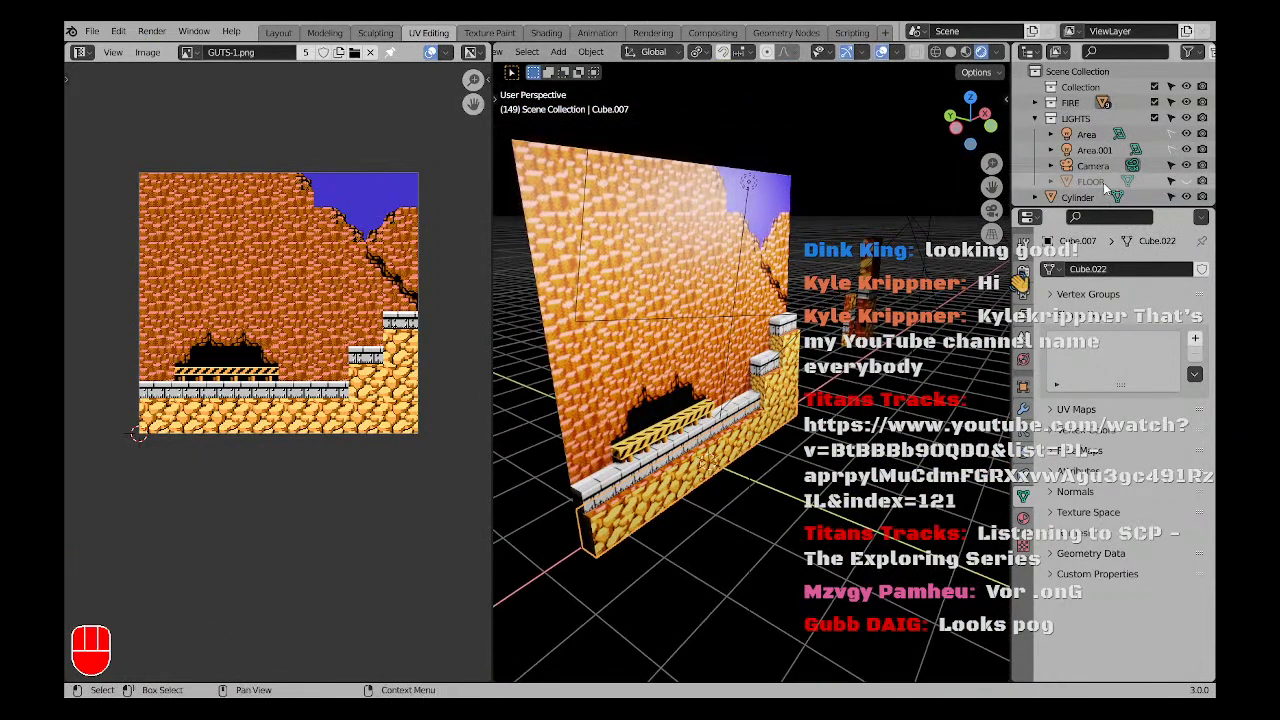
pyautogui.scroll(-8, 1093, 178)
pyautogui.scroll(7, 1093, 172)
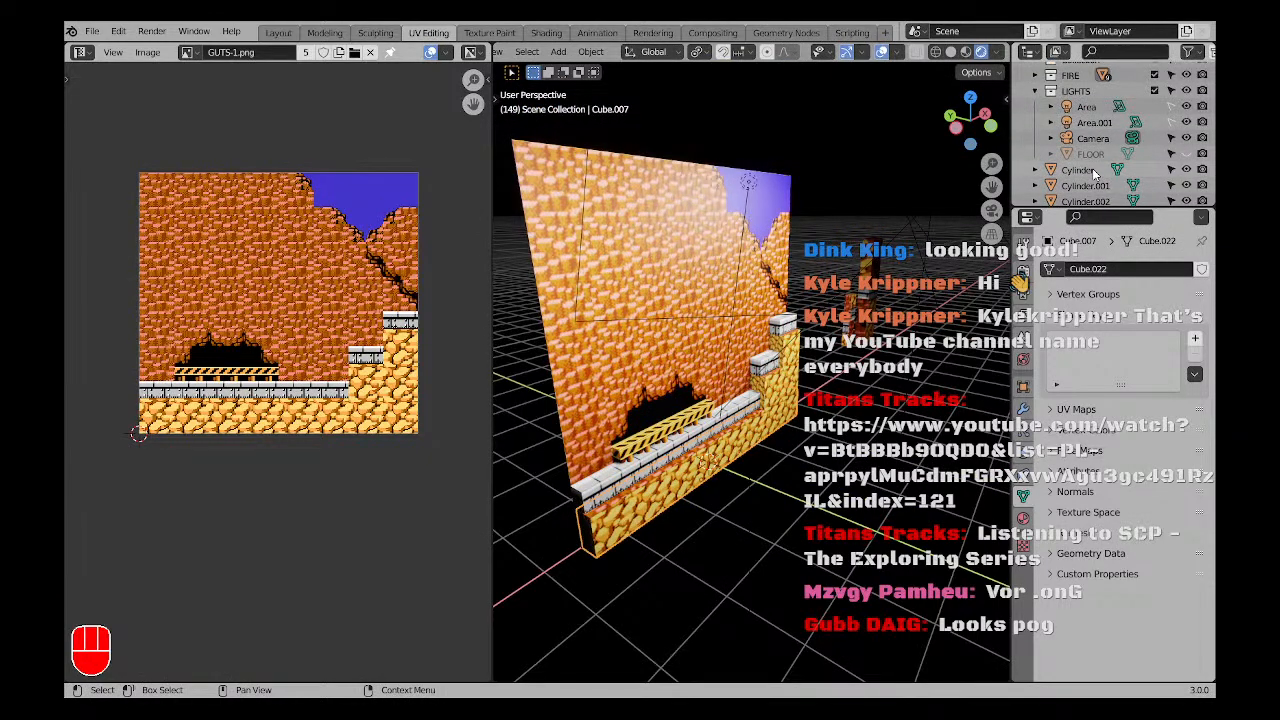
pyautogui.click(1186, 154)
pyautogui.scroll(3, 812, 384)
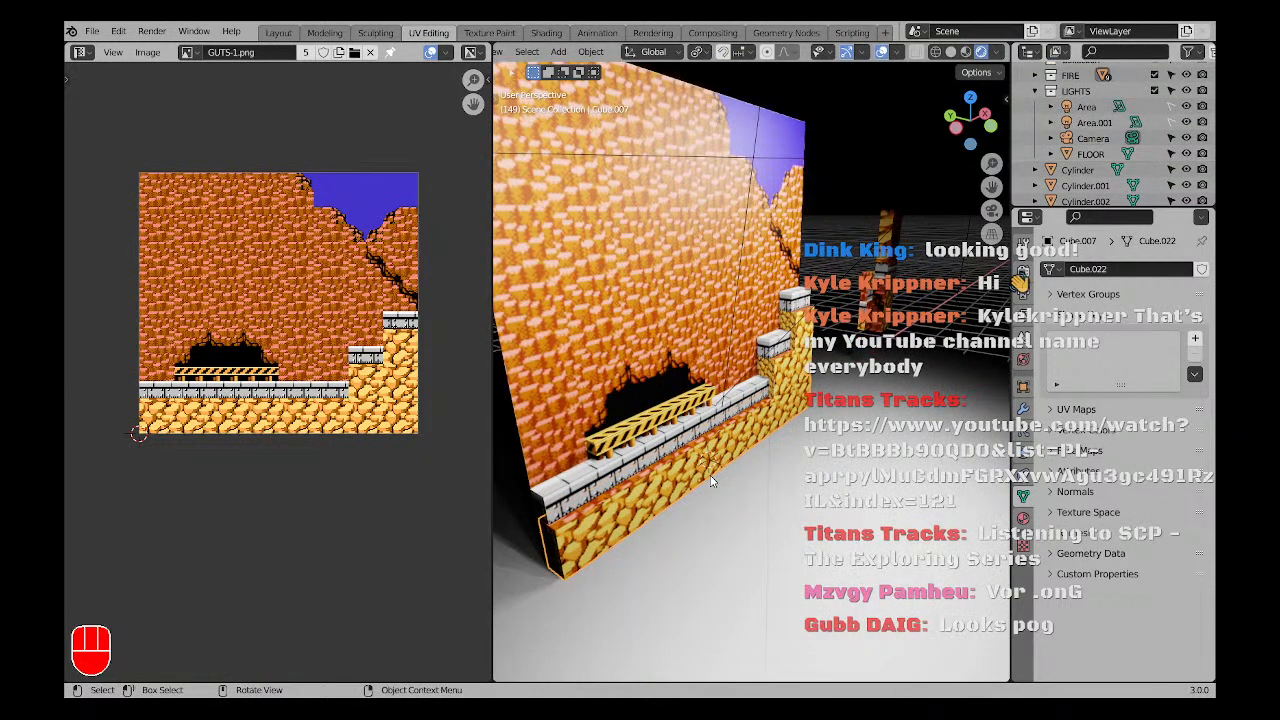
pyautogui.press('Tab')
pyautogui.press('shift')
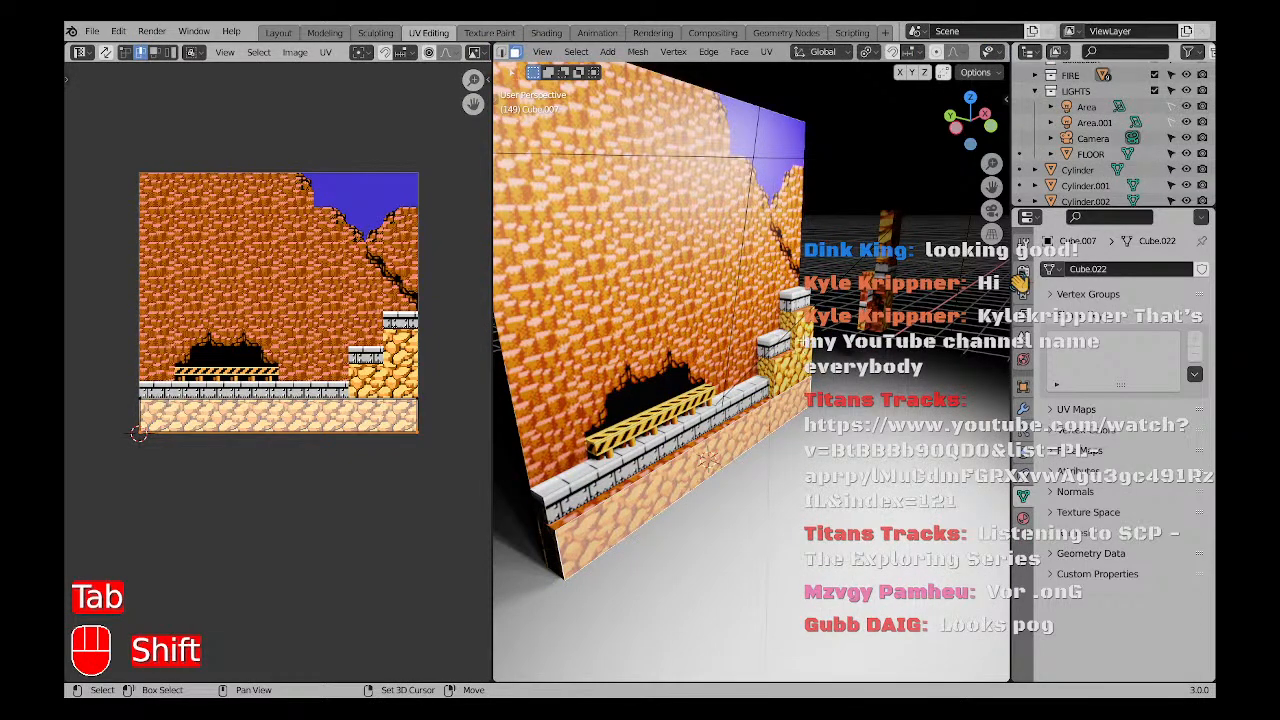
pyautogui.scroll(3, 799, 358)
pyautogui.press('a')
pyautogui.press('a')
pyautogui.press('Tab')
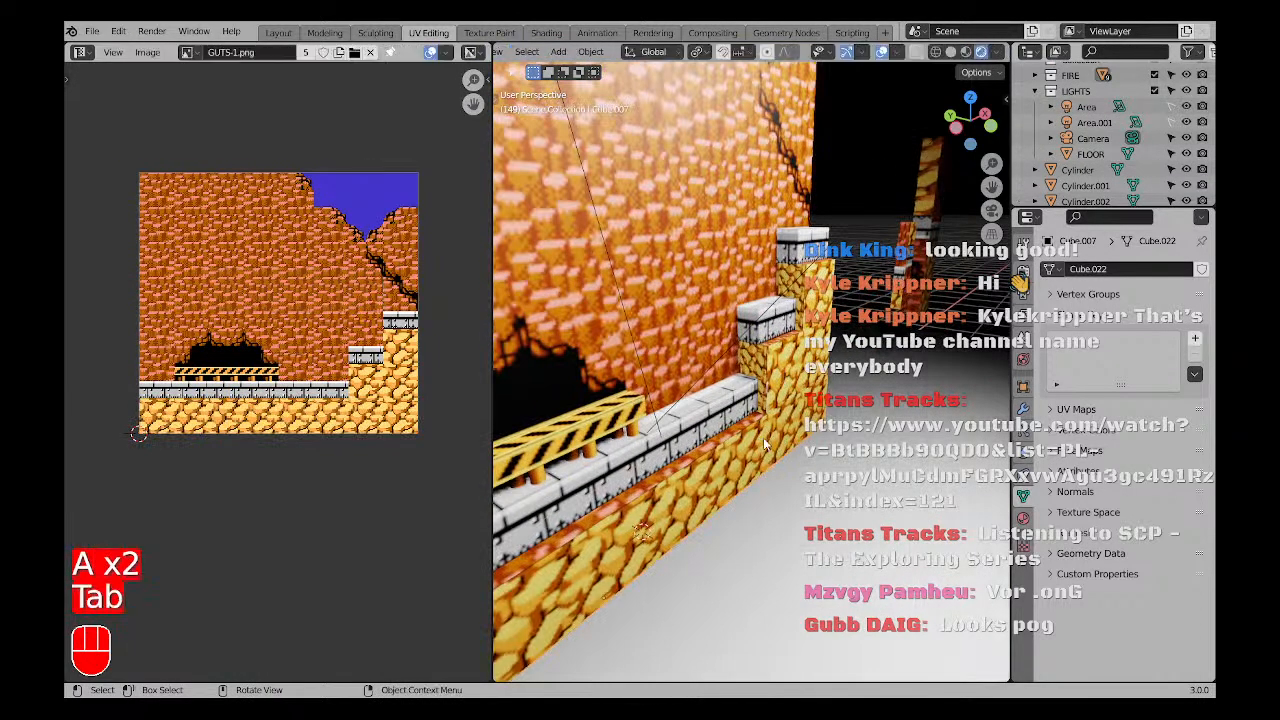
pyautogui.click(797, 374)
pyautogui.press('a')
pyautogui.press('a')
pyautogui.click(797, 374)
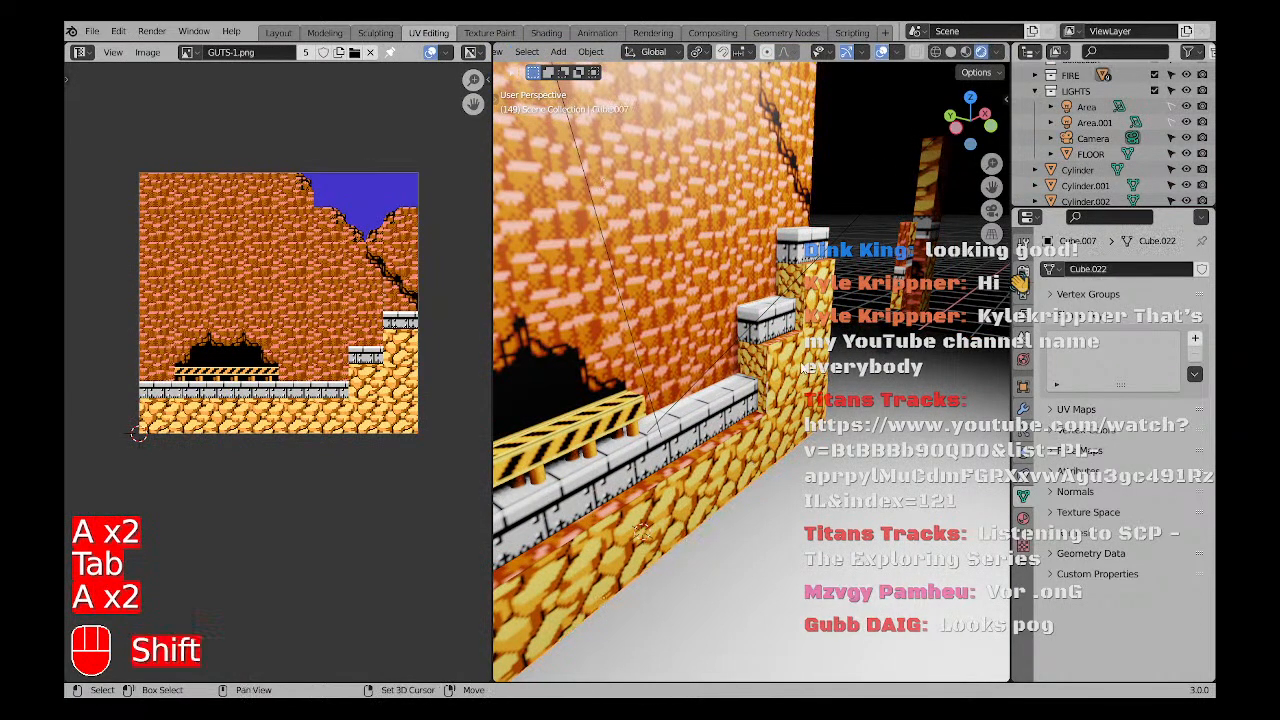
# Select the three front faces of the yellow rock base and steps and move them about -0.25 m along the Y axis.
pyautogui.press('Tab')
pyautogui.click(815, 300)
pyautogui.keyDown('shift'); pyautogui.click(796, 377); pyautogui.keyUp('shift')
pyautogui.keyDown('shift'); pyautogui.click(720, 465); pyautogui.keyUp('shift')
pyautogui.scroll(-3, 720, 466)
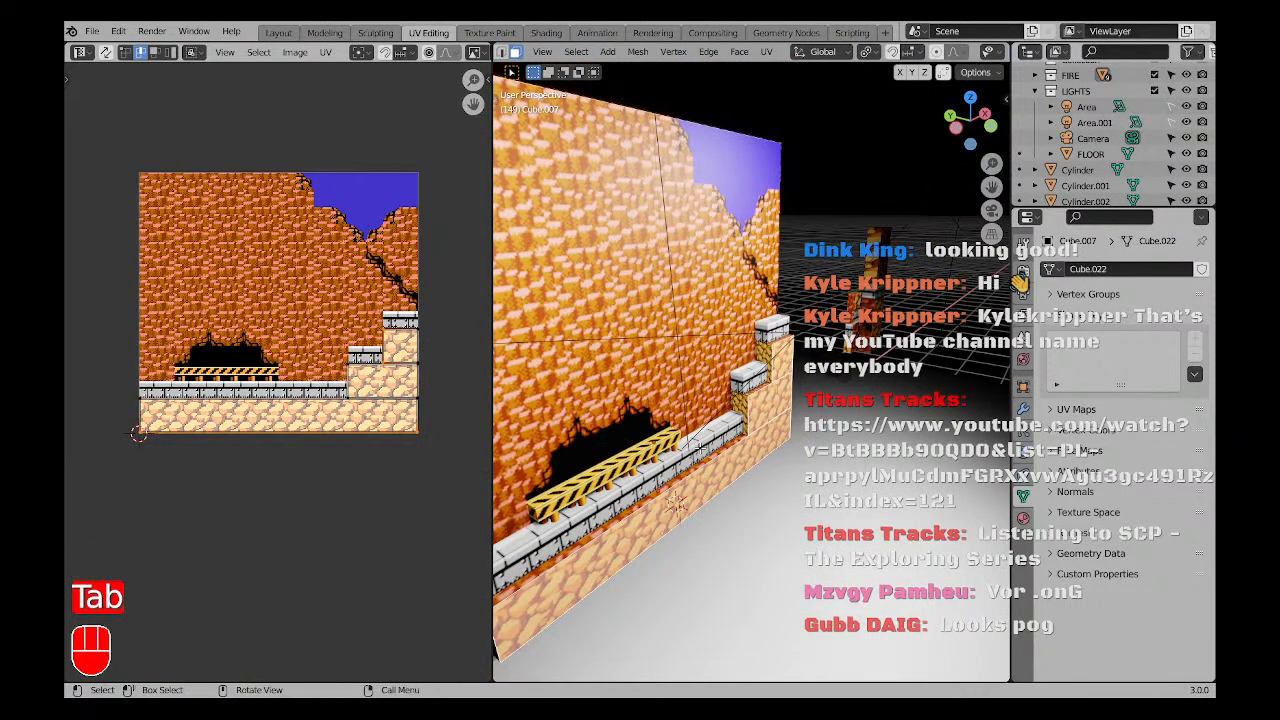
pyautogui.moveTo(718, 466); pyautogui.dragTo(748, 467, button='middle')
pyautogui.press('g')
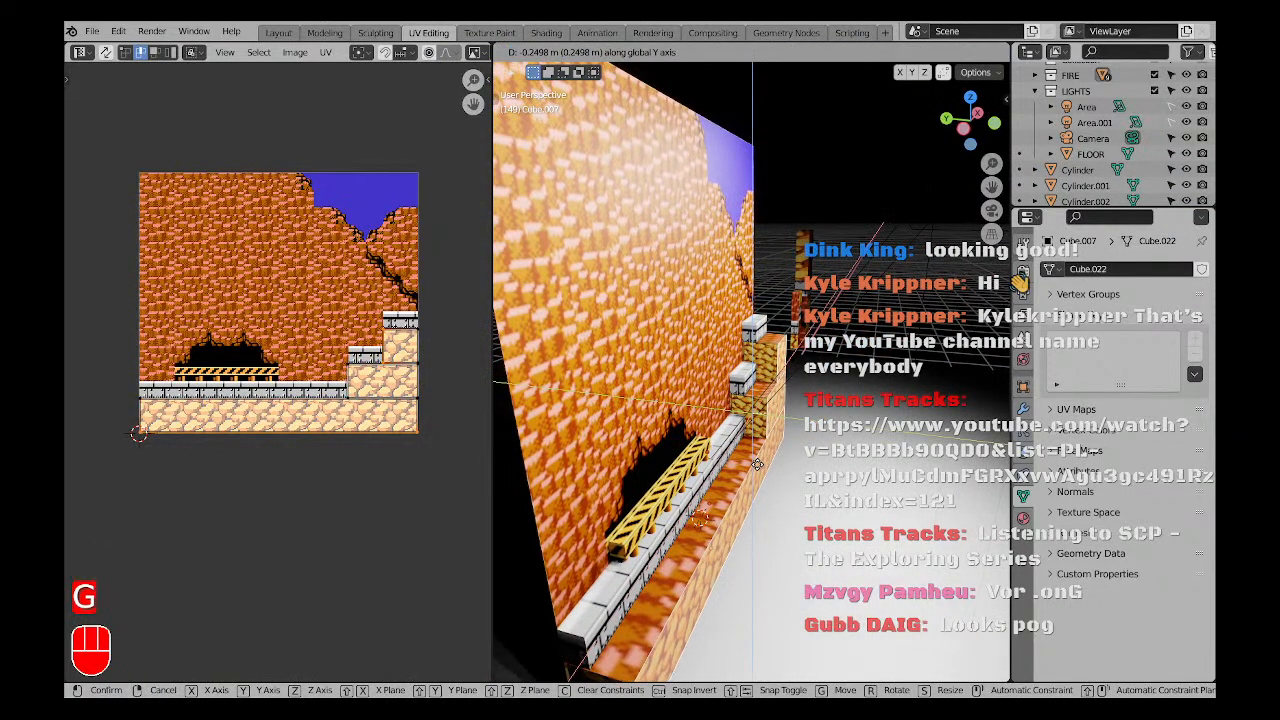
pyautogui.click(760, 464)
# Leave the yellow rock base's mesh editing and select a grey brick block in the scene.
pyautogui.moveTo(667, 539); pyautogui.dragTo(649, 497, button='middle')
pyautogui.click(645, 488)
pyautogui.click(638, 427)
pyautogui.keyDown('shift'); pyautogui.moveTo(638, 427); pyautogui.dragTo(702, 462, button='middle'); pyautogui.keyUp('shift')
pyautogui.press('Tab')
pyautogui.click(645, 468)
pyautogui.scroll(2, 720, 450)
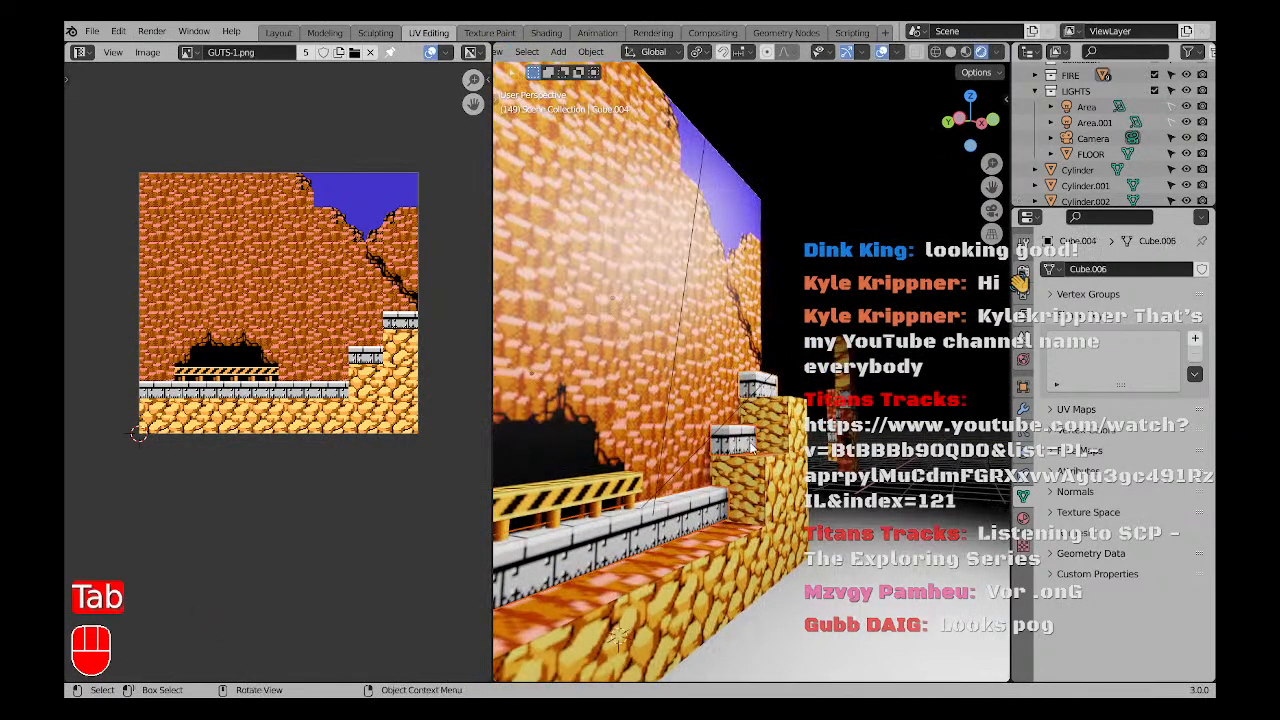
pyautogui.scroll(-1, 742, 450)
# Select the front faces of the long grey brick ledge and the two brick steps and move them outward from the wall.
pyautogui.click(738, 498)
pyautogui.press('Tab')
pyautogui.click(719, 500)
pyautogui.keyDown('shift'); pyautogui.click(742, 441); pyautogui.keyUp('shift')
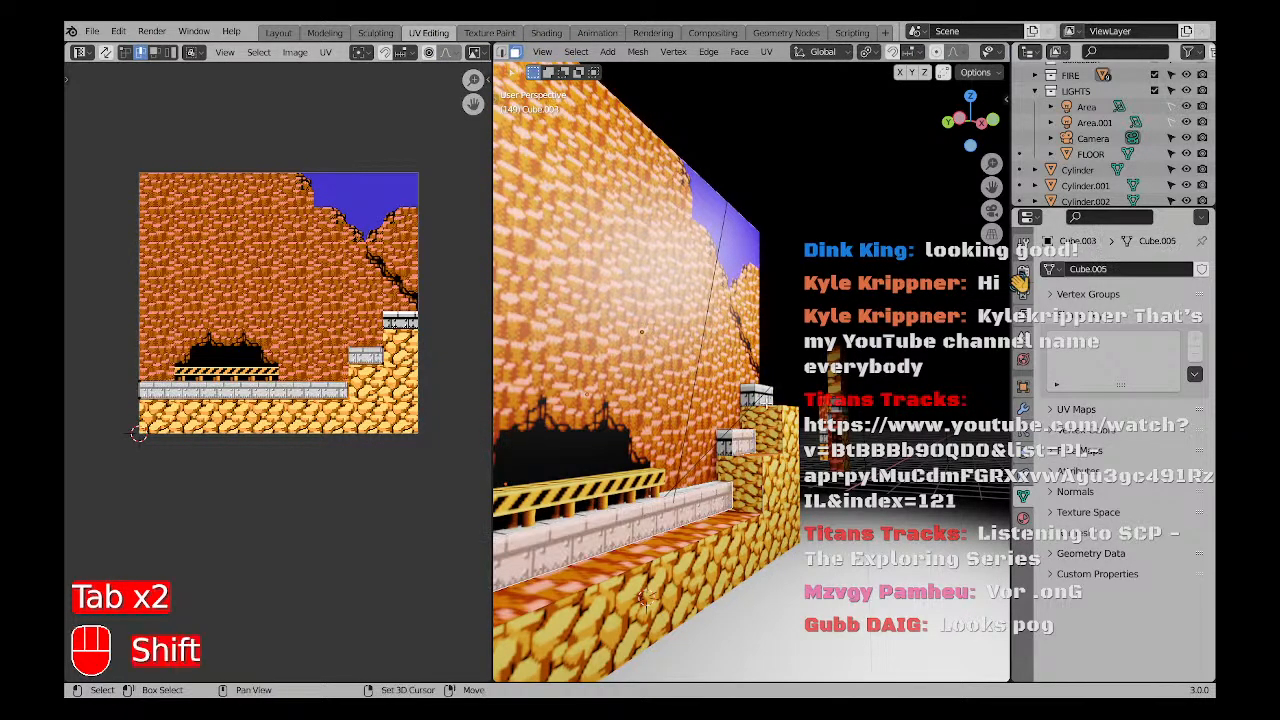
pyautogui.keyDown('shift'); pyautogui.click(766, 400); pyautogui.keyUp('shift')
pyautogui.scroll(-3, 756, 445)
pyautogui.press('g')
pyautogui.press('x')
pyautogui.click(775, 455)
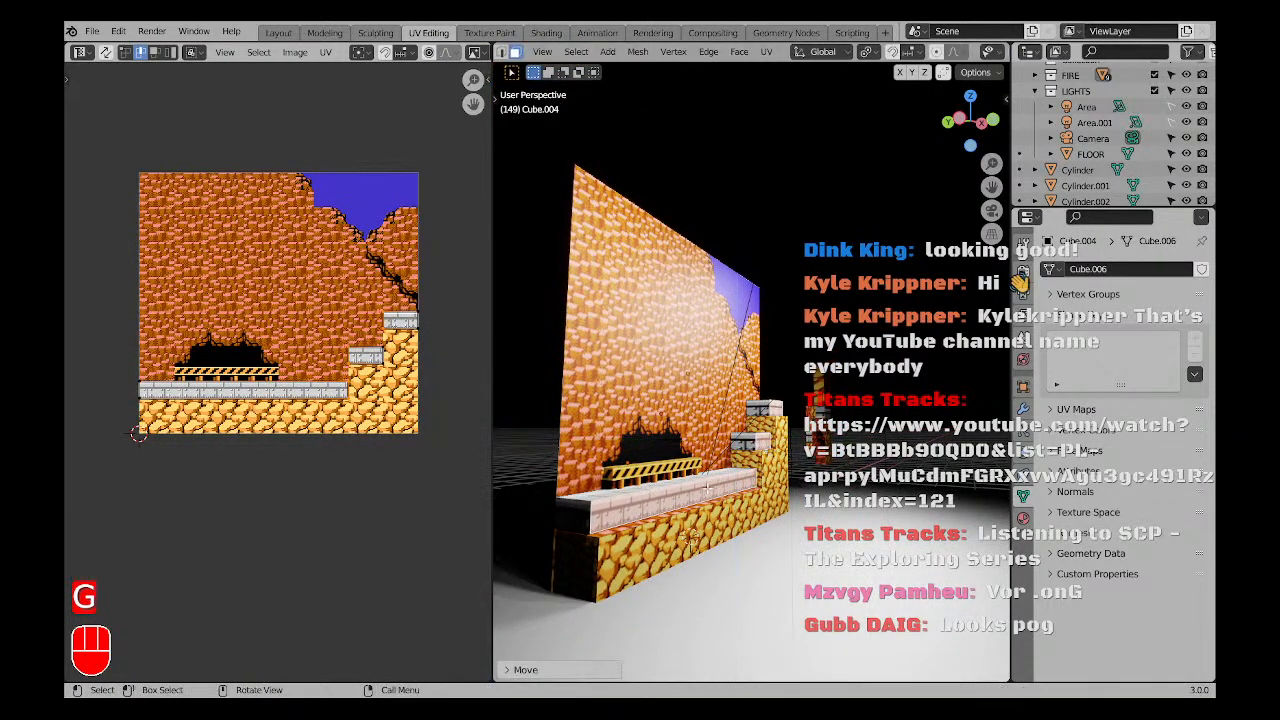
pyautogui.moveTo(714, 490); pyautogui.dragTo(694, 517, button='middle')
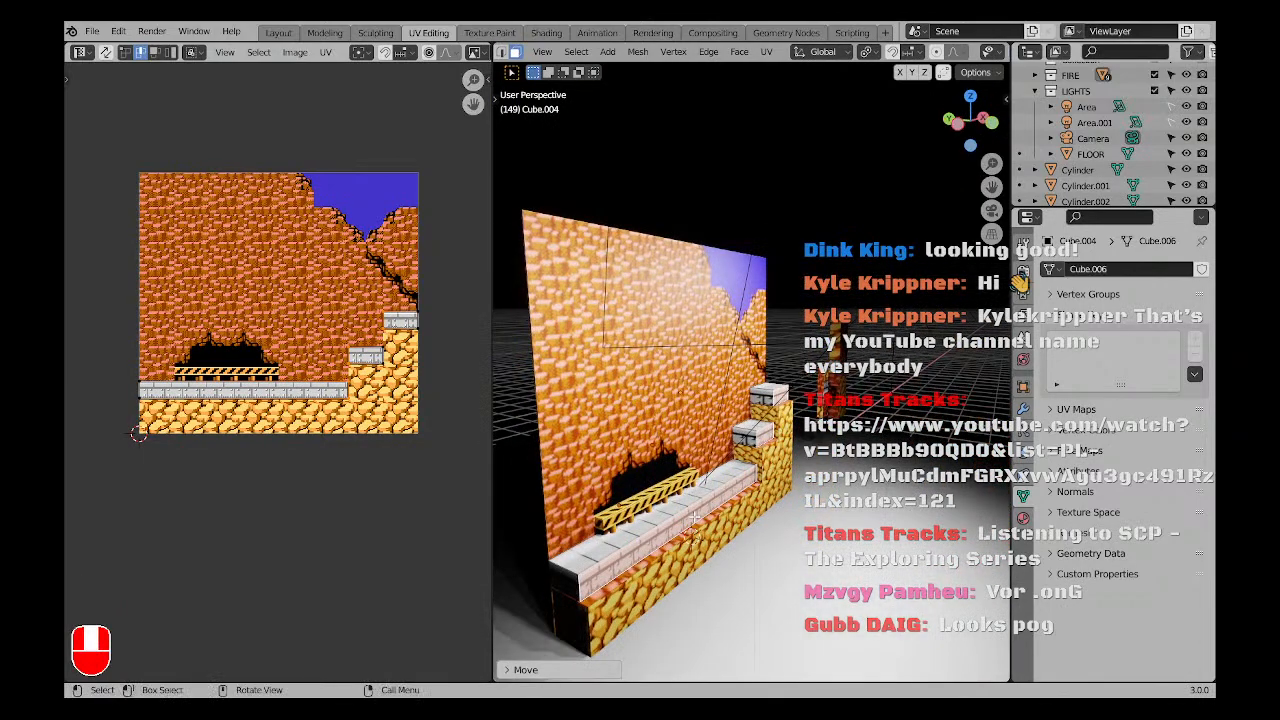
# Leave the brick blocks' mesh editing and open the background rock wall plane for mesh editing.
pyautogui.keyDown('shift'); pyautogui.moveTo(880, 476); pyautogui.dragTo(783, 418, button='middle'); pyautogui.keyUp('shift')
pyautogui.scroll(2, 732, 429)
pyautogui.press('a')
pyautogui.press('a')
pyautogui.scroll(-3, 783, 418)
pyautogui.press('Tab')
pyautogui.press('a')
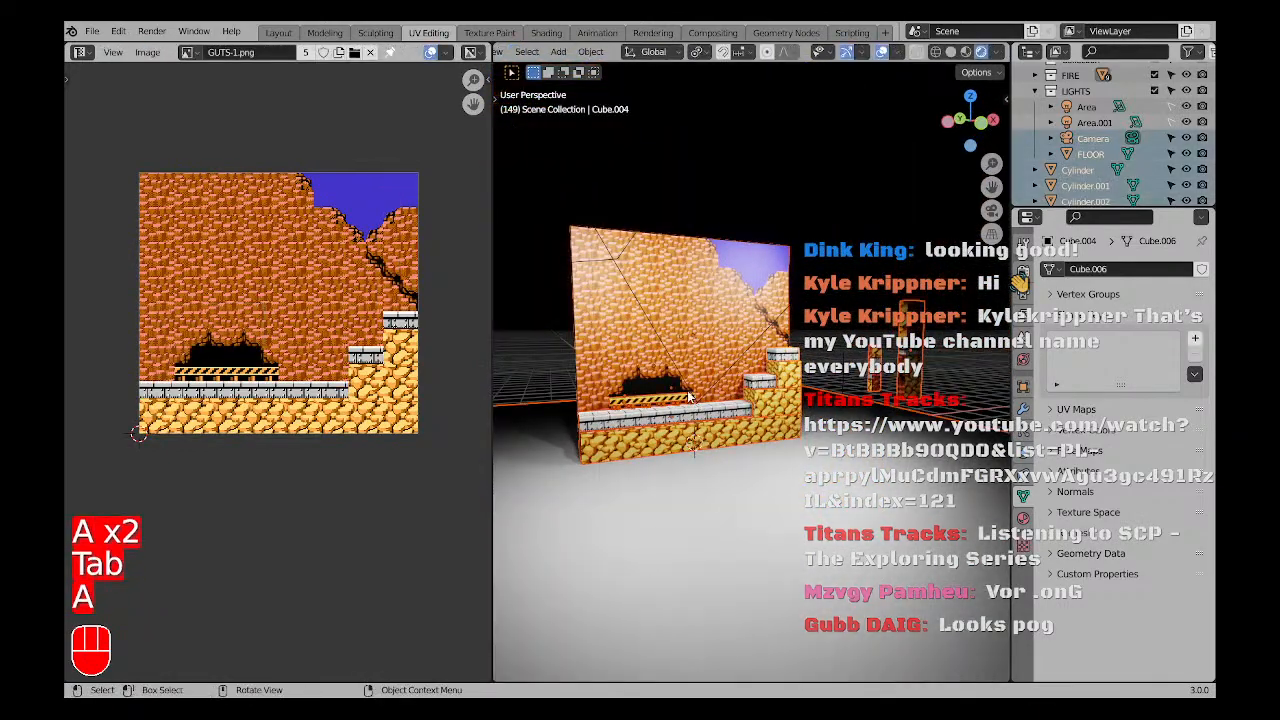
pyautogui.press('a')
pyautogui.scroll(4, 748, 463)
pyautogui.click(678, 403)
pyautogui.moveTo(677, 403); pyautogui.dragTo(740, 406, button='middle')
pyautogui.press('Tab')
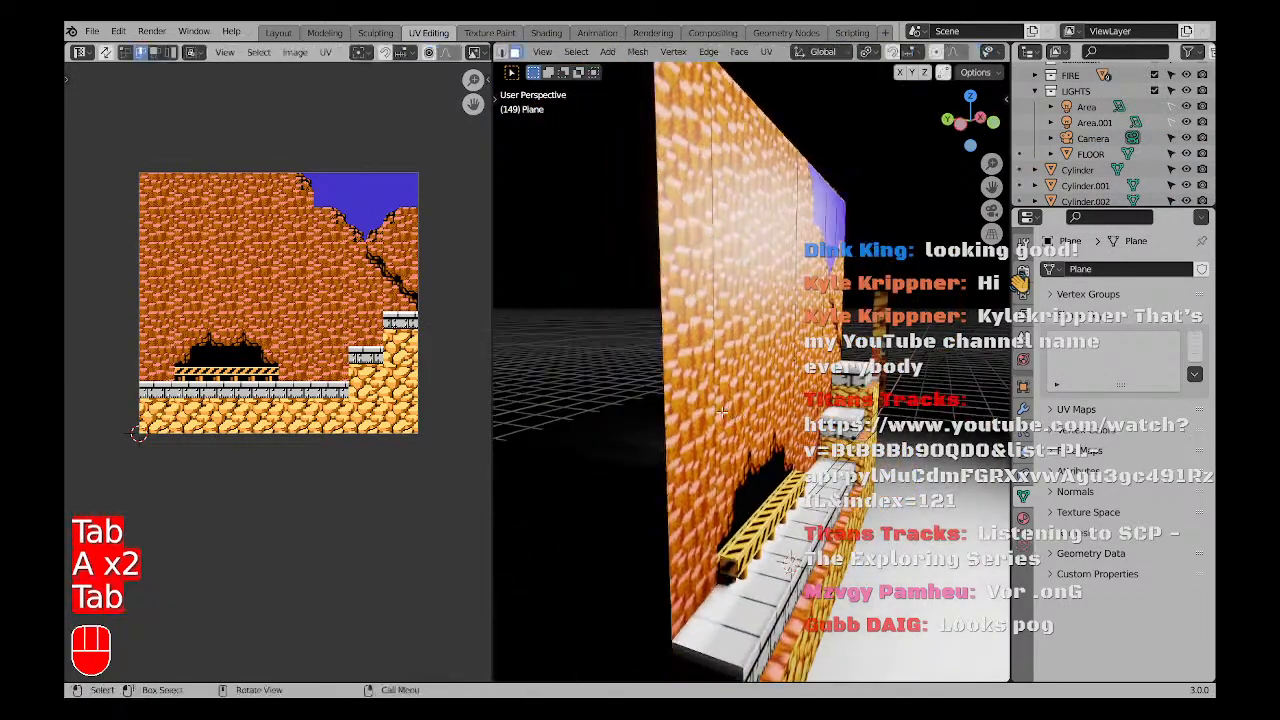
pyautogui.click(708, 449)
pyautogui.moveTo(708, 449); pyautogui.dragTo(585, 455, button='middle')
pyautogui.scroll(-1, 725, 458)
pyautogui.keyDown('shift'); pyautogui.moveTo(803, 356); pyautogui.dragTo(748, 364, button='middle'); pyautogui.keyUp('shift')
pyautogui.keyDown('shift'); pyautogui.click(748, 364); pyautogui.keyUp('shift')
pyautogui.keyDown('shift'); pyautogui.click(948, 388); pyautogui.keyUp('shift')
pyautogui.keyDown('shift'); pyautogui.moveTo(972, 391); pyautogui.dragTo(741, 393, button='middle'); pyautogui.keyUp('shift')
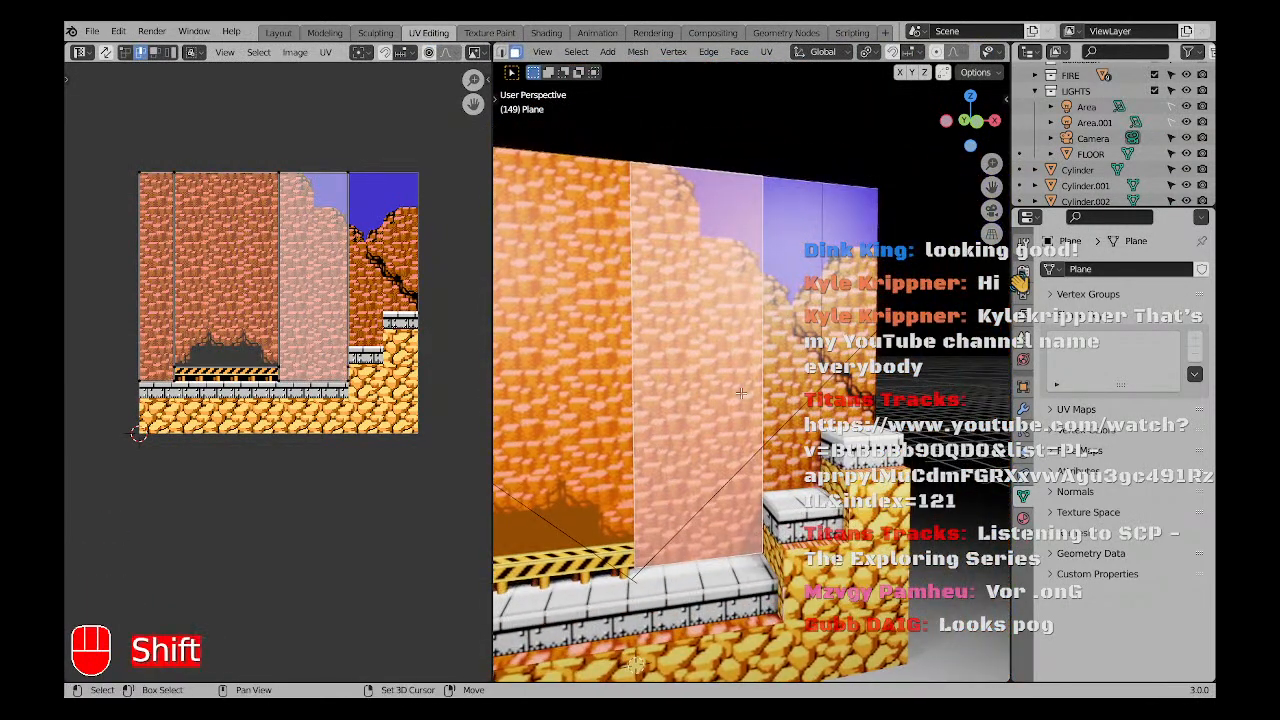
pyautogui.keyDown('shift'); pyautogui.click(800, 362); pyautogui.keyUp('shift')
pyautogui.keyDown('shift'); pyautogui.click(848, 365); pyautogui.keyUp('shift')
pyautogui.scroll(-3, 640, 440)
pyautogui.moveTo(555, 452); pyautogui.dragTo(632, 456, button='middle')
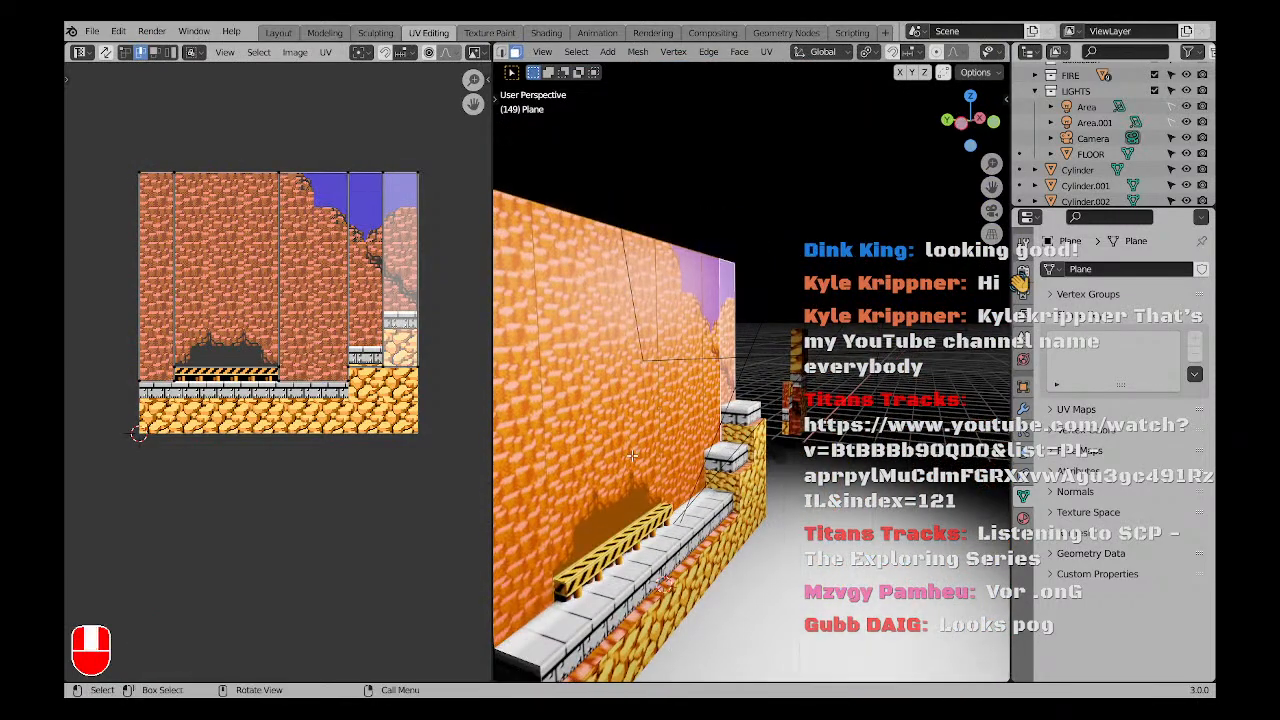
pyautogui.keyDown('shift'); pyautogui.click(619, 527); pyautogui.keyUp('shift')
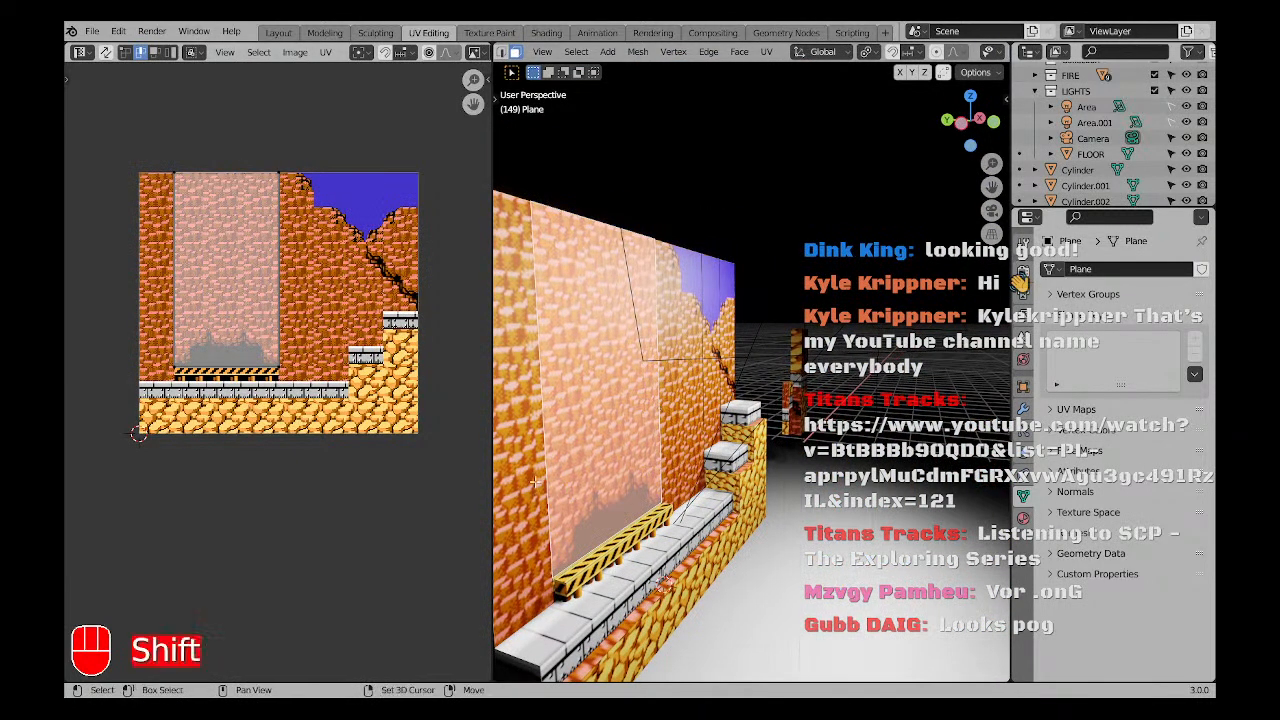
# Select all five vertical panels of the rock wall, including the one with the black opening, using solid shading.
pyautogui.press('a')
pyautogui.press('a')
pyautogui.scroll(3, 600, 480)
pyautogui.keyDown('shift'); pyautogui.click(636, 497); pyautogui.keyUp('shift')
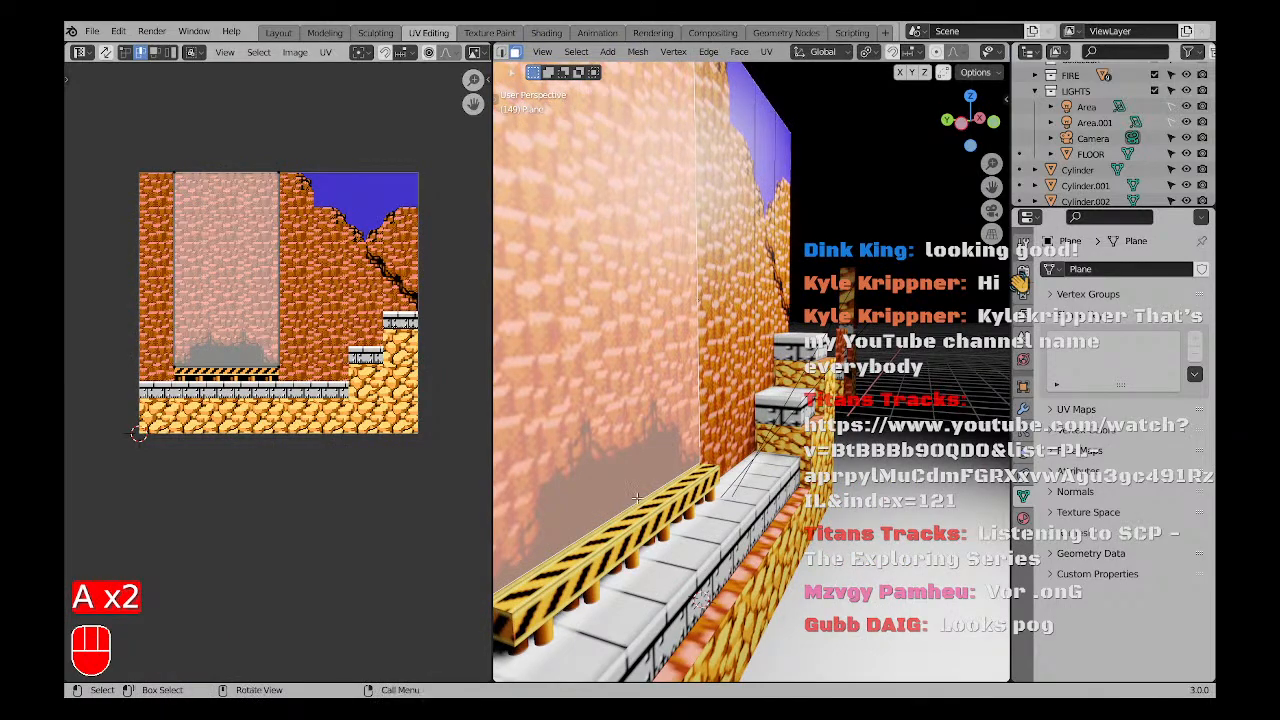
pyautogui.press('KP_1')
pyautogui.press('z')
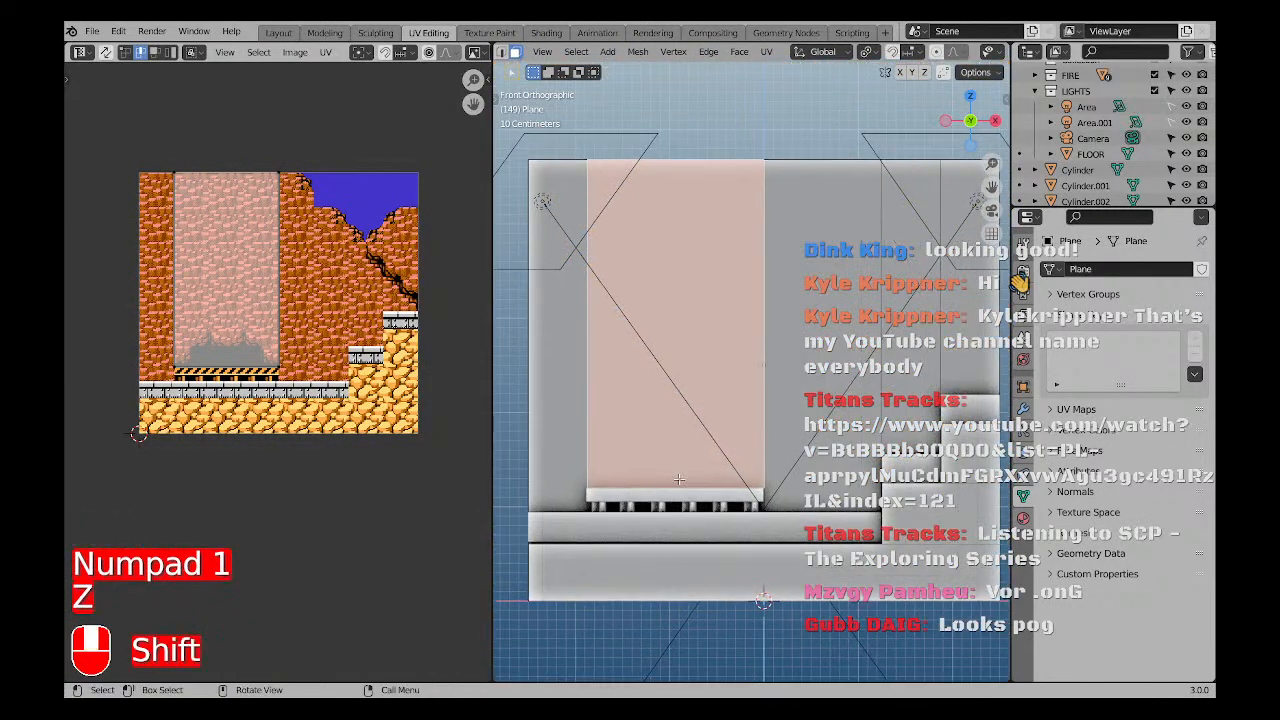
pyautogui.scroll(2, 668, 500)
pyautogui.click(663, 514)
pyautogui.scroll(-2, 614, 461)
pyautogui.click(612, 400)
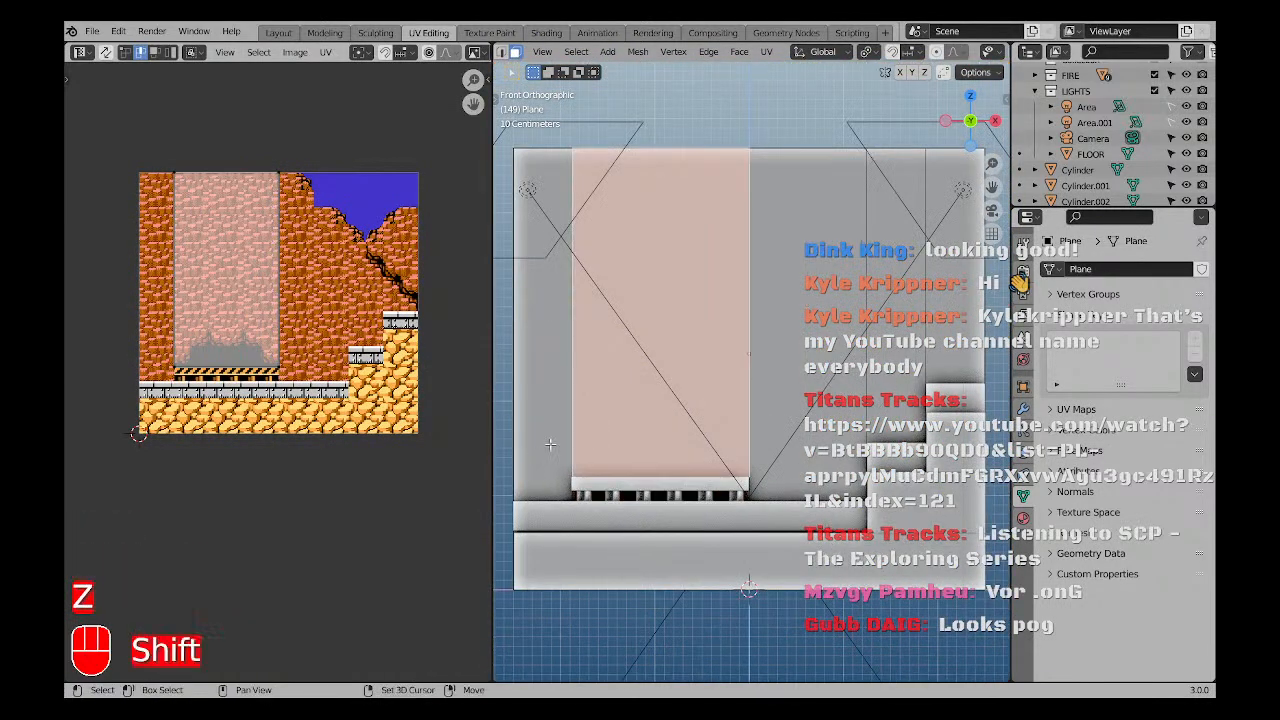
pyautogui.keyDown('shift'); pyautogui.click(550, 412); pyautogui.keyUp('shift')
pyautogui.keyDown('shift'); pyautogui.click(810, 355); pyautogui.keyUp('shift')
pyautogui.keyDown('shift'); pyautogui.click(896, 312); pyautogui.keyUp('shift')
pyautogui.keyDown('shift'); pyautogui.click(943, 306); pyautogui.keyUp('shift')
# Switch to material preview shading and extrude the selected wall panels about 0.13 m along their normals.
pyautogui.moveTo(762, 364); pyautogui.dragTo(845, 388, button='middle')
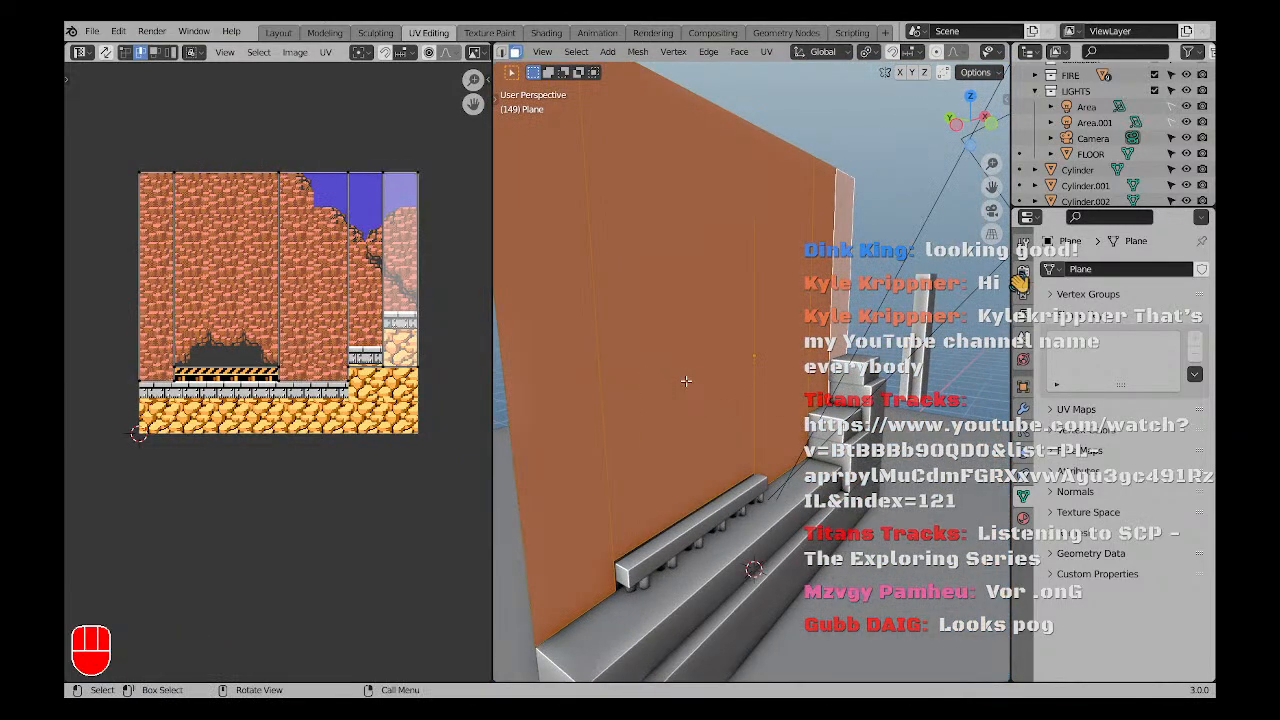
pyautogui.press('z')
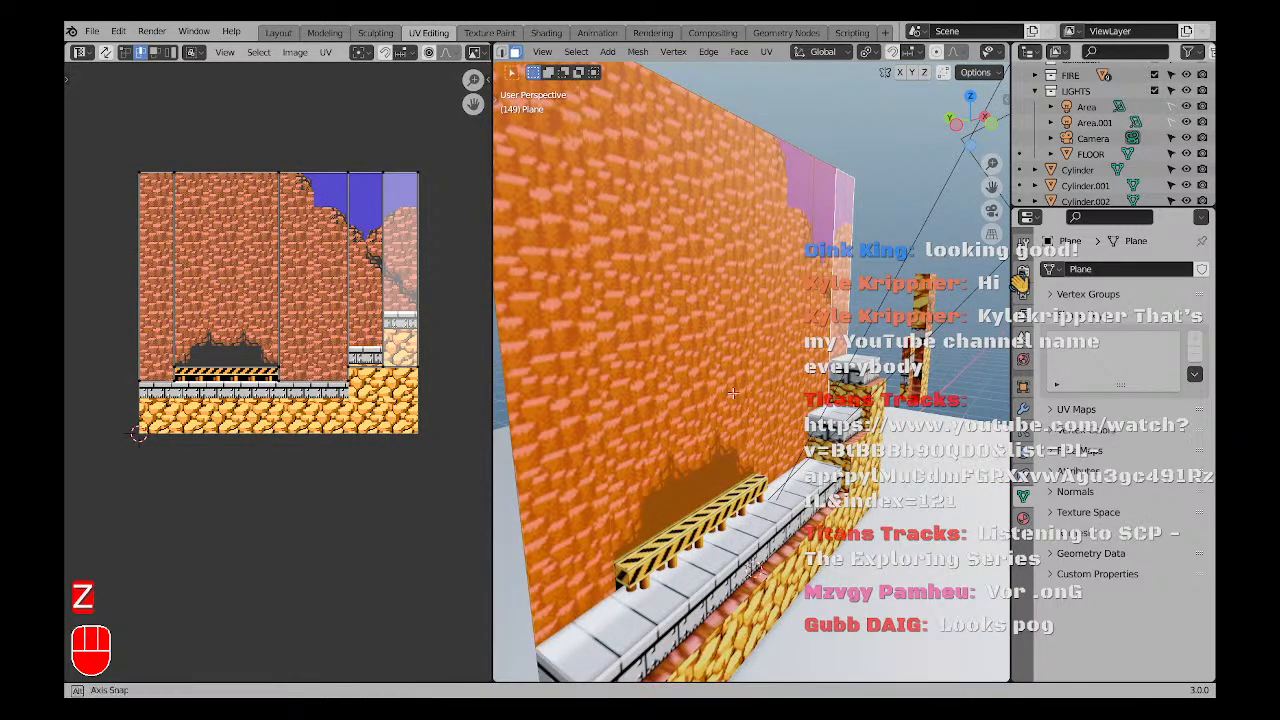
pyautogui.moveTo(733, 393); pyautogui.dragTo(750, 396, button='middle')
pyautogui.press('e')
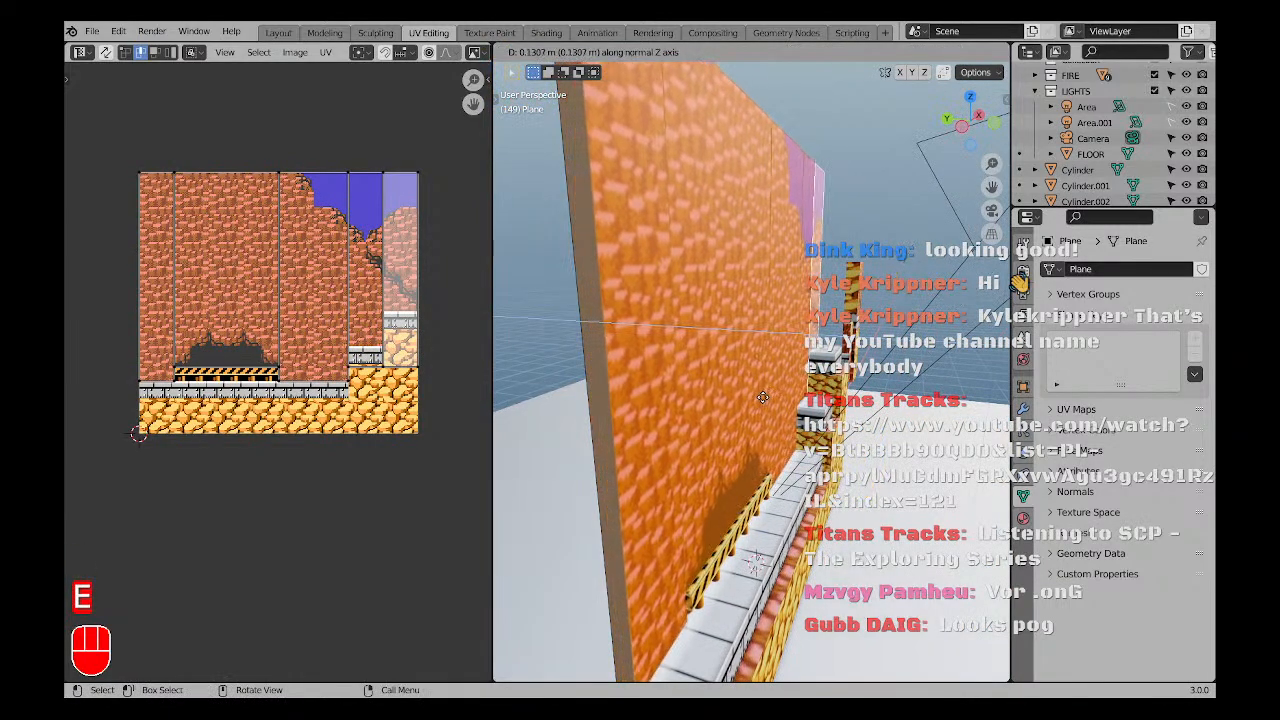
pyautogui.click(763, 399)
# Clear the selection, inspect the wall and undo its extrusion.
pyautogui.press('a')
pyautogui.press('a')
pyautogui.moveTo(802, 509); pyautogui.dragTo(698, 484, button='middle')
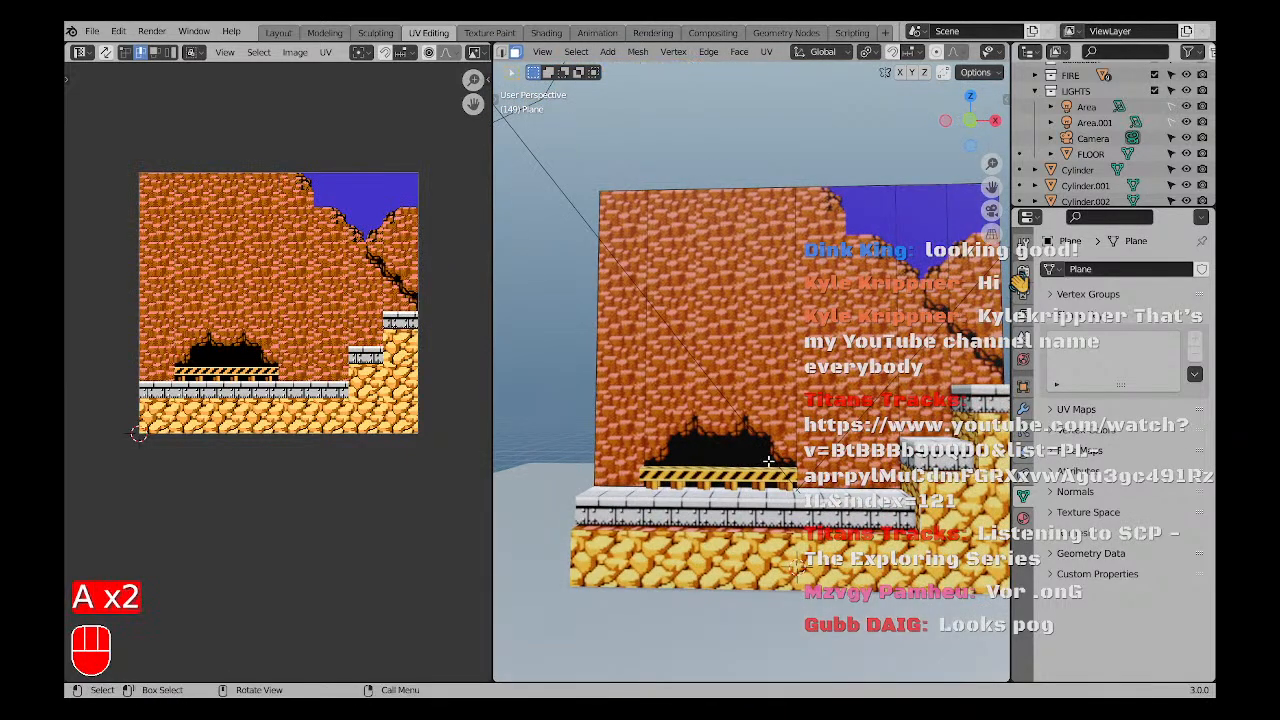
pyautogui.hotkey('ctrl', 'z')
pyautogui.hotkey('ctrl', 'z')
# Select only the wall panel that contains the black opening above the striped beam.
pyautogui.press('a')
pyautogui.press('a')
pyautogui.scroll(3, 768, 461)
pyautogui.click(716, 449)
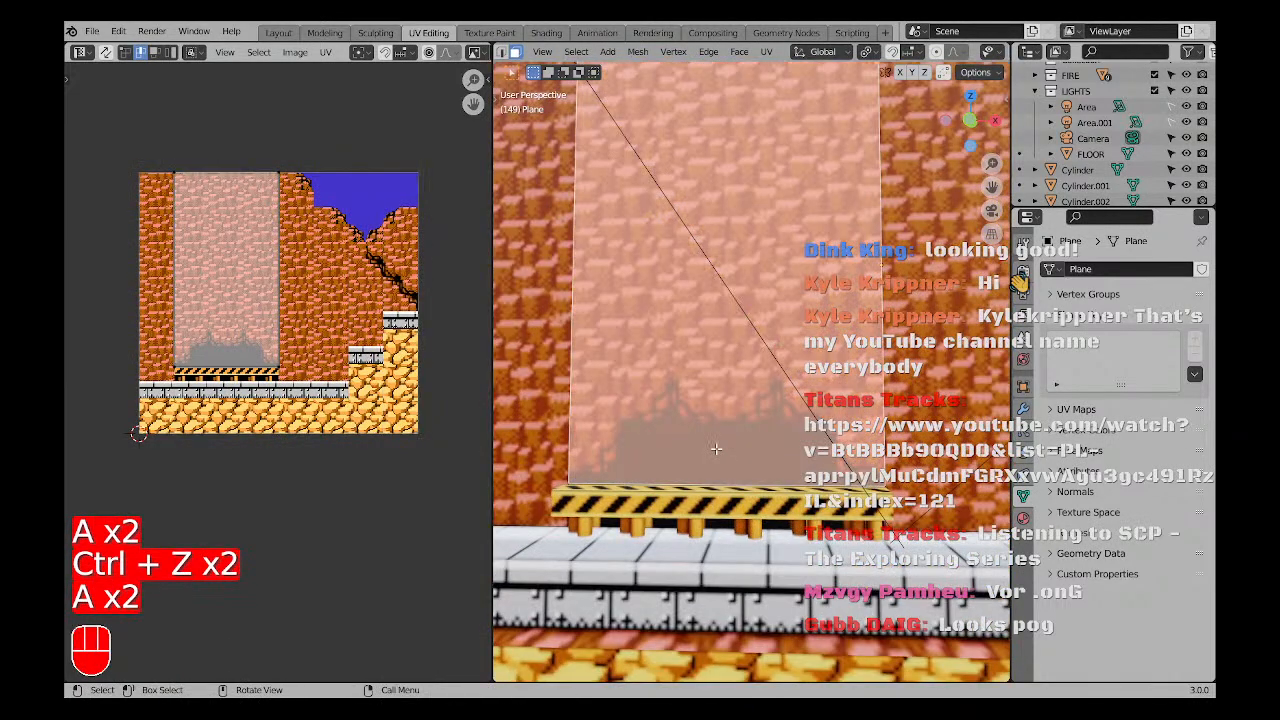
pyautogui.press('KP_1')
pyautogui.scroll(2, 731, 440)
pyautogui.keyDown('shift'); pyautogui.moveTo(731, 440); pyautogui.dragTo(751, 414, button='middle'); pyautogui.keyUp('shift')
pyautogui.scroll(-1, 752, 412)
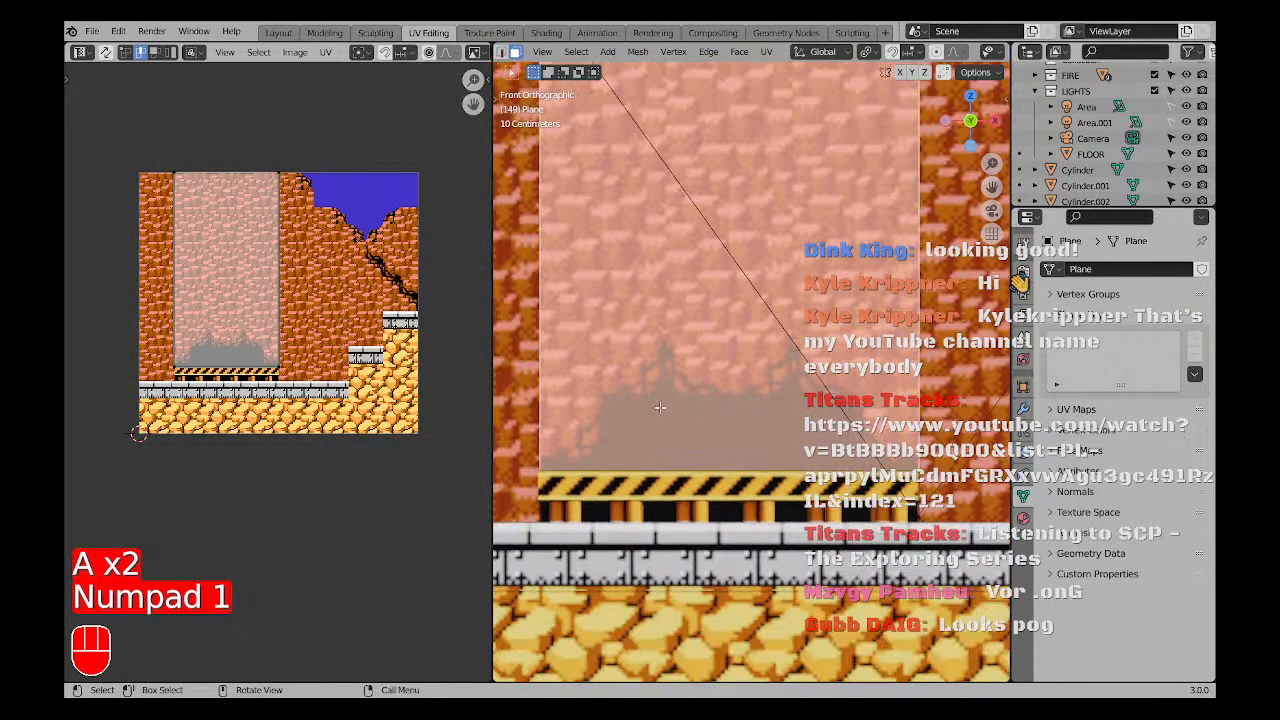
pyautogui.keyDown('shift'); pyautogui.moveTo(680, 353); pyautogui.dragTo(675, 382, button='middle'); pyautogui.keyUp('shift')
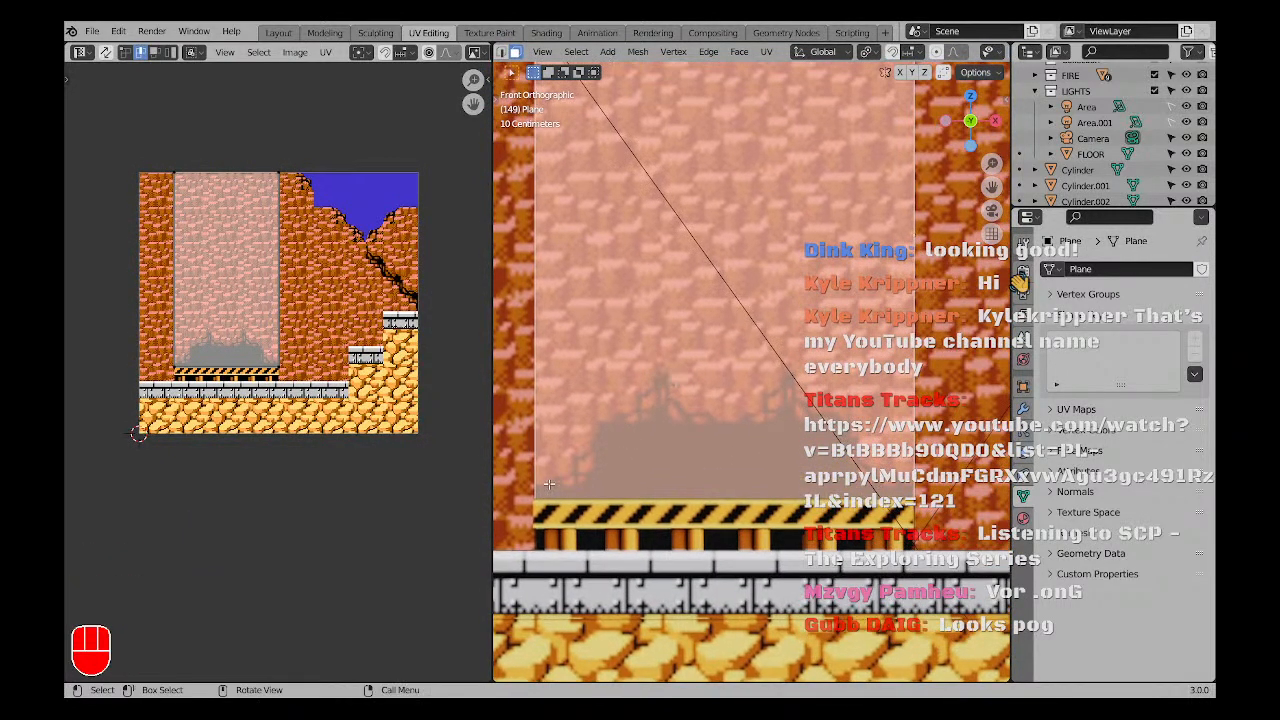
# Knife-cut an angle-constrained outline along the lower strip, side and upper edge of the black opening.
pyautogui.press('k')
pyautogui.press('shift')
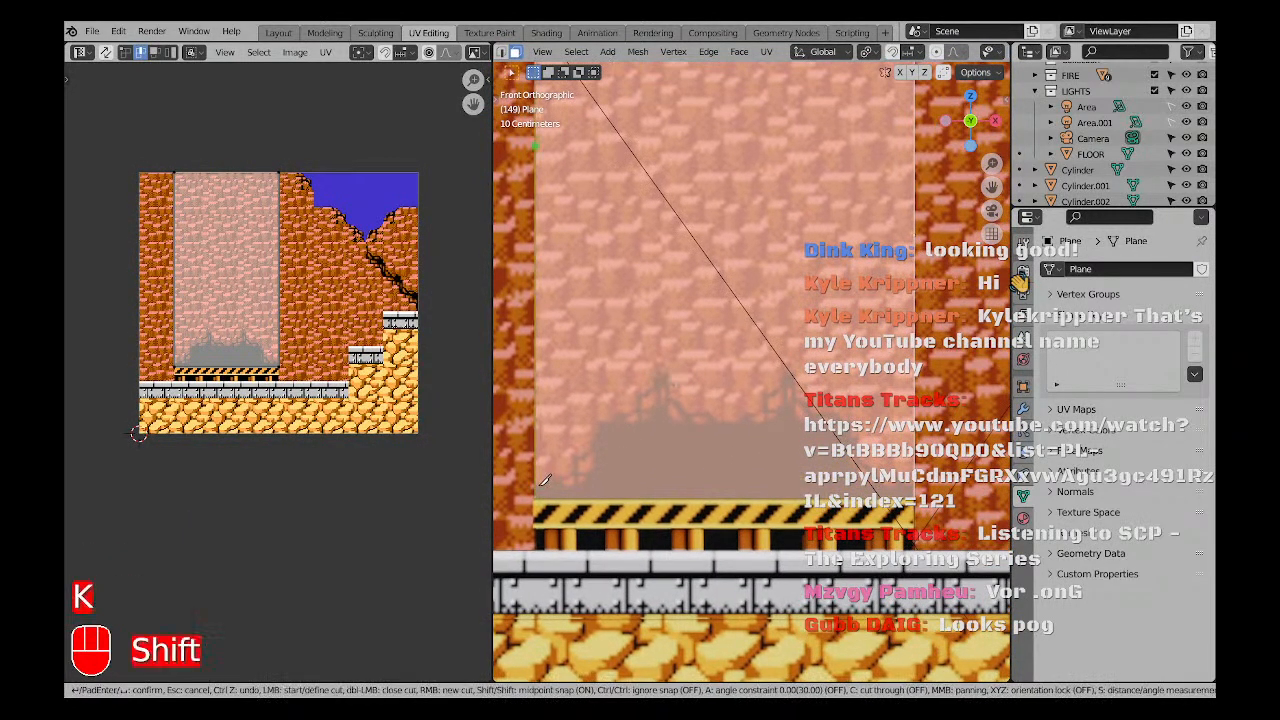
pyautogui.click(545, 478)
pyautogui.press('shift')
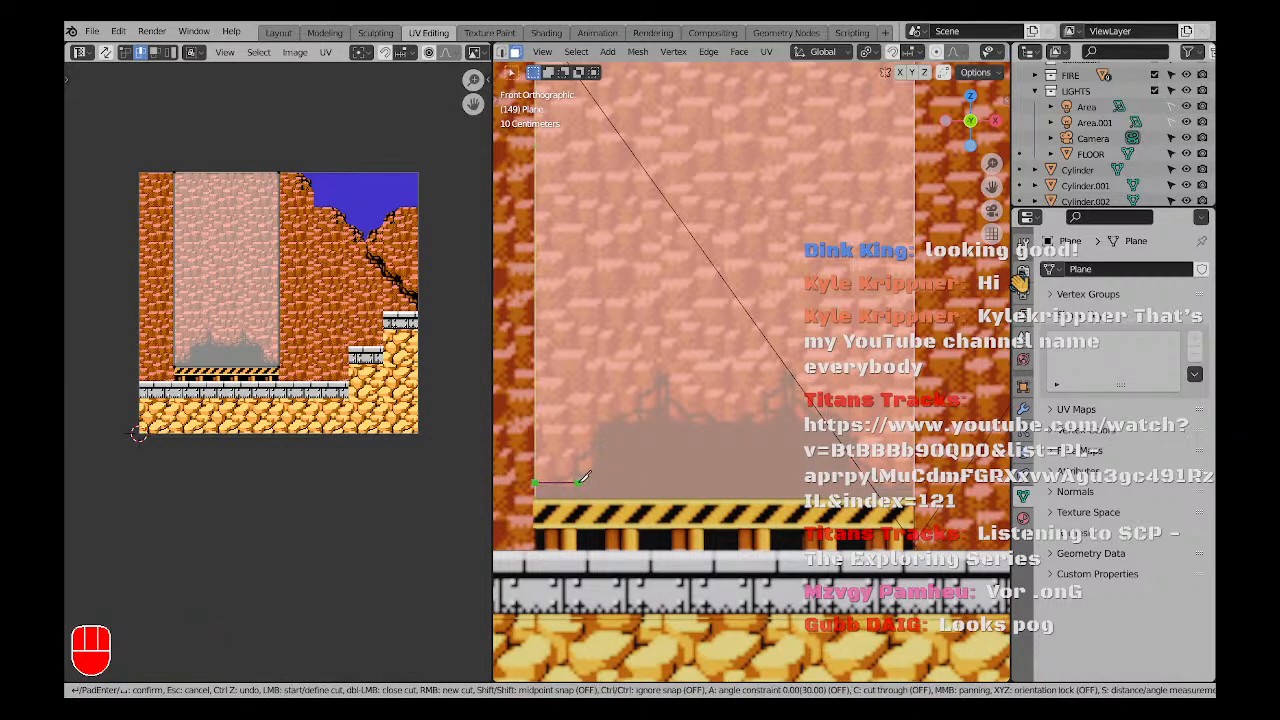
pyautogui.press('ctrl')
pyautogui.press('a')
pyautogui.click(593, 482)
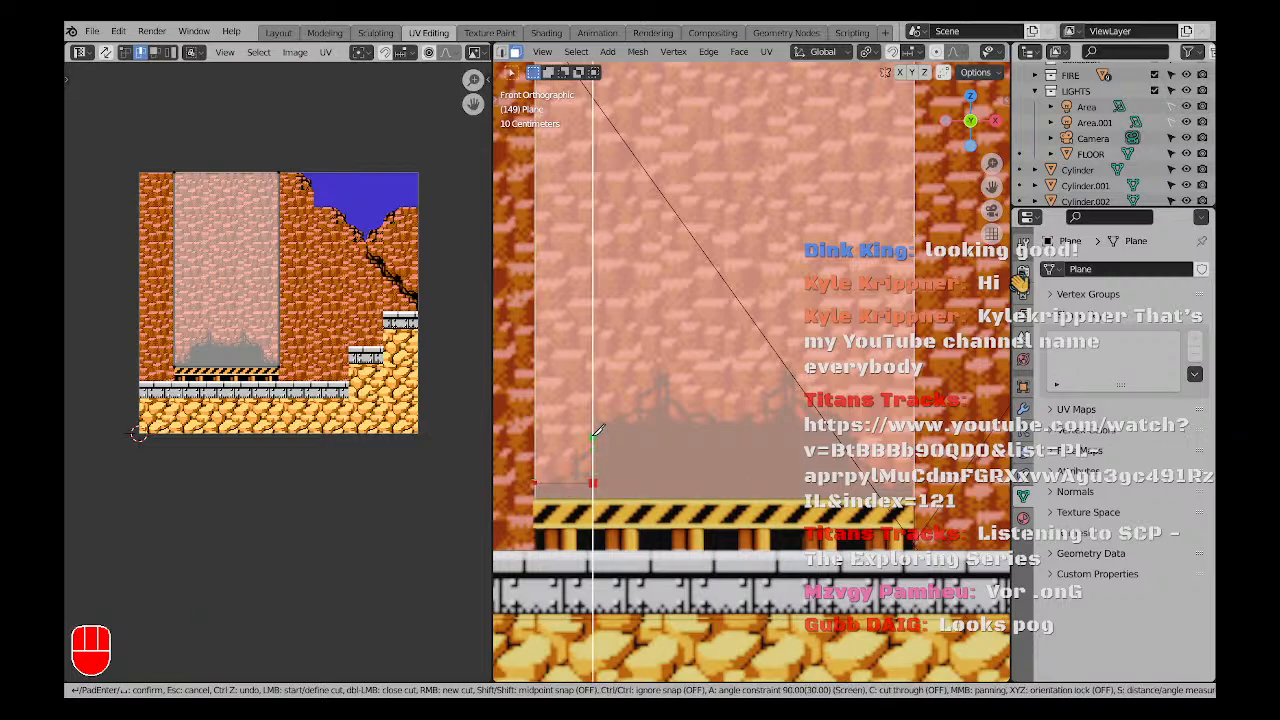
pyautogui.click(596, 422)
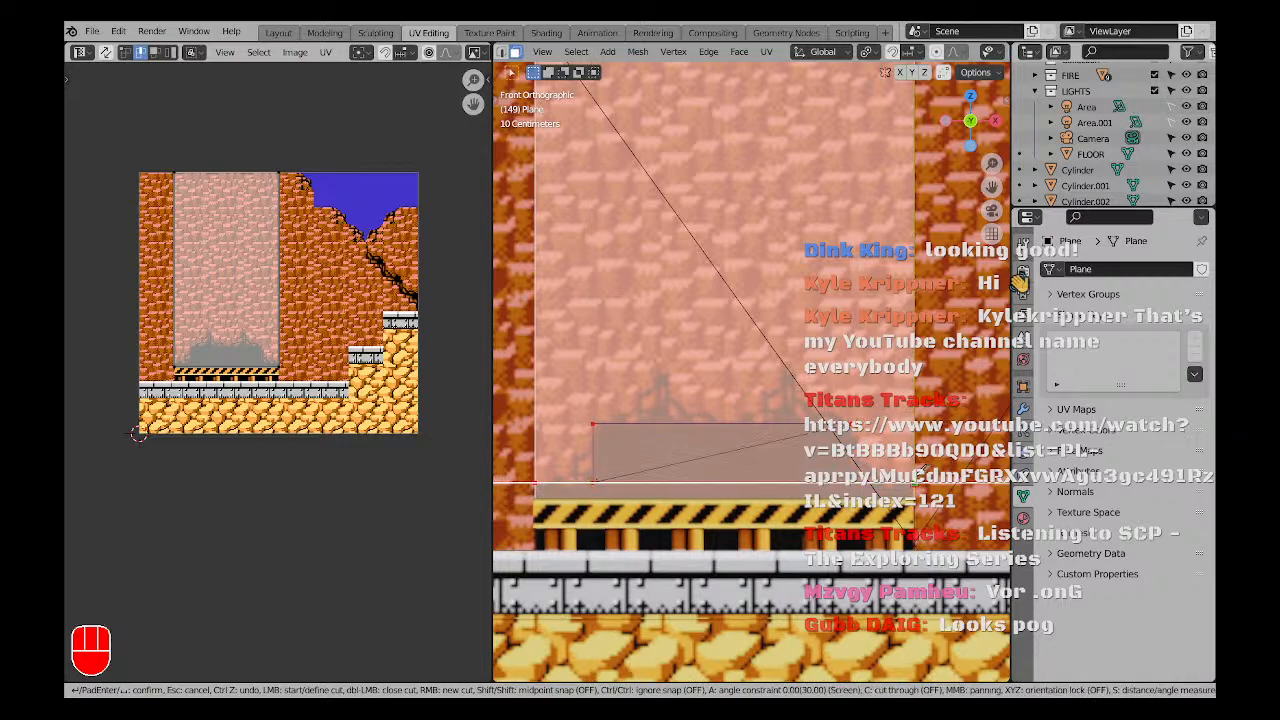
pyautogui.press('Return')
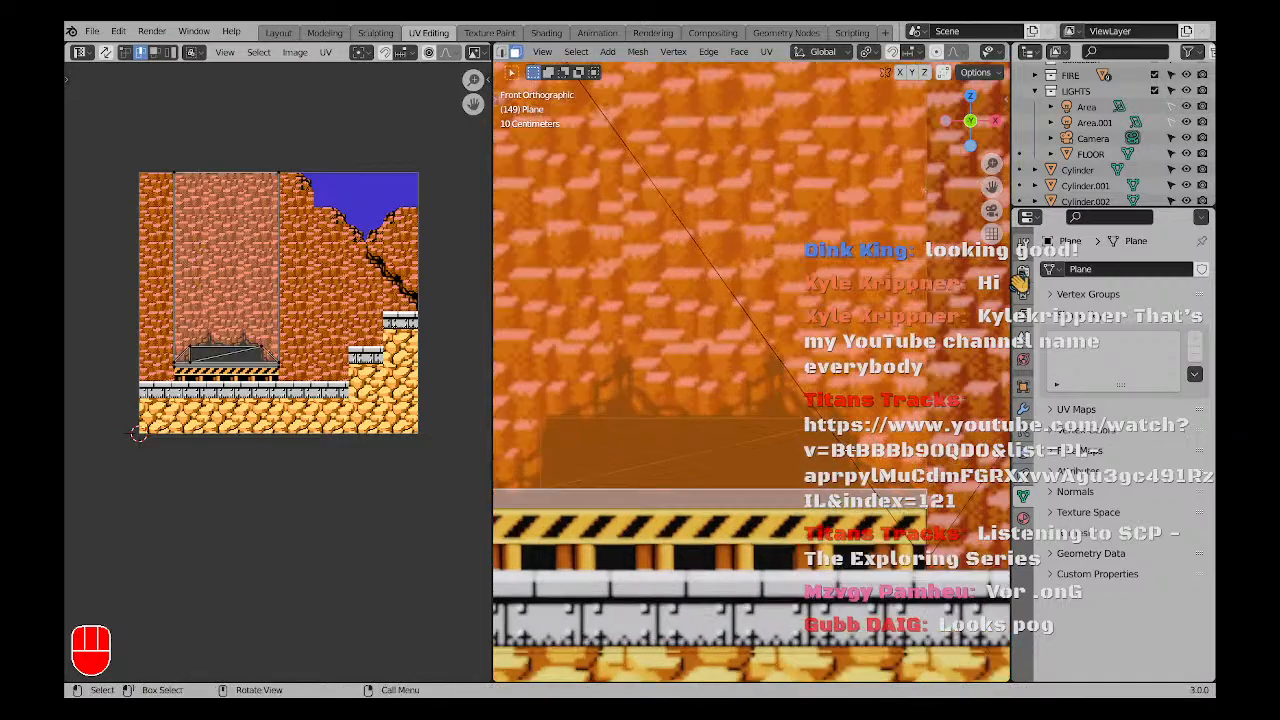
# Clear the selection, show the wall in solid shading and switch to edge selection.
pyautogui.press('a')
pyautogui.press('a')
pyautogui.press('z')
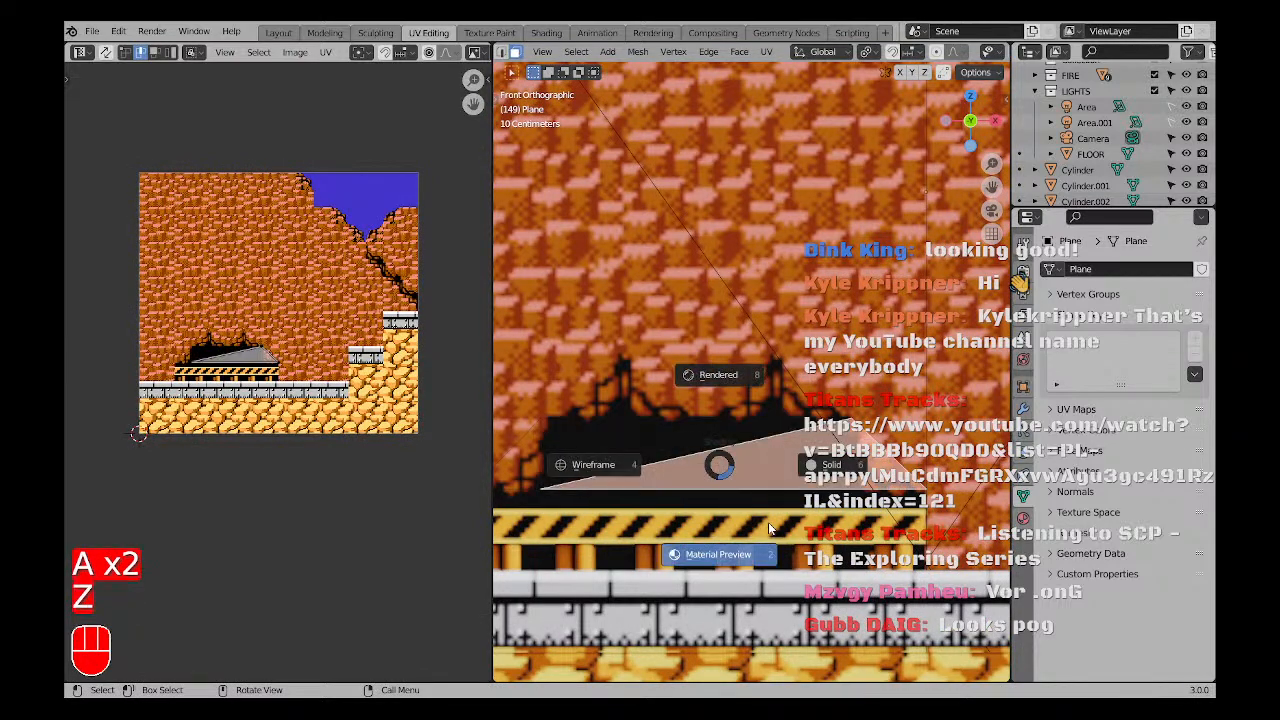
pyautogui.click(770, 529)
pyautogui.press('a')
pyautogui.press('a')
pyautogui.press('2')
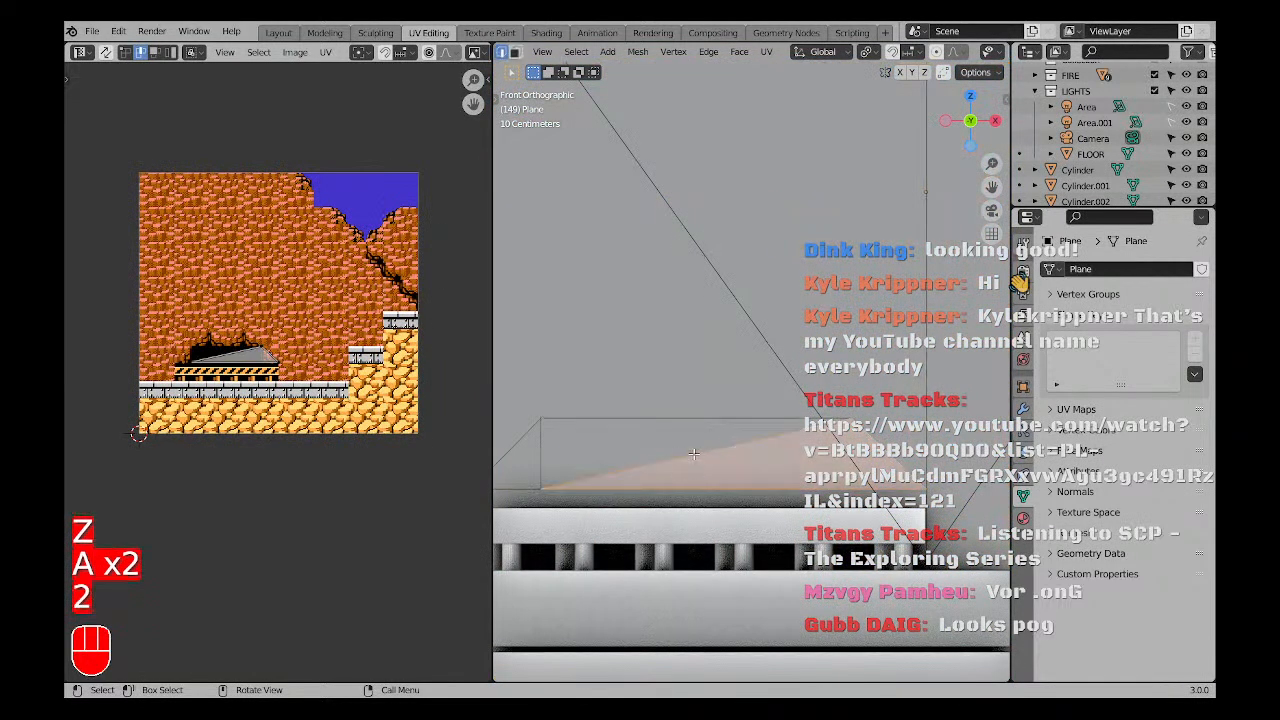
# Knife-cut a vertical edge closing the opening's far end and dissolve the long diagonal edge across the opening.
pyautogui.press('k')
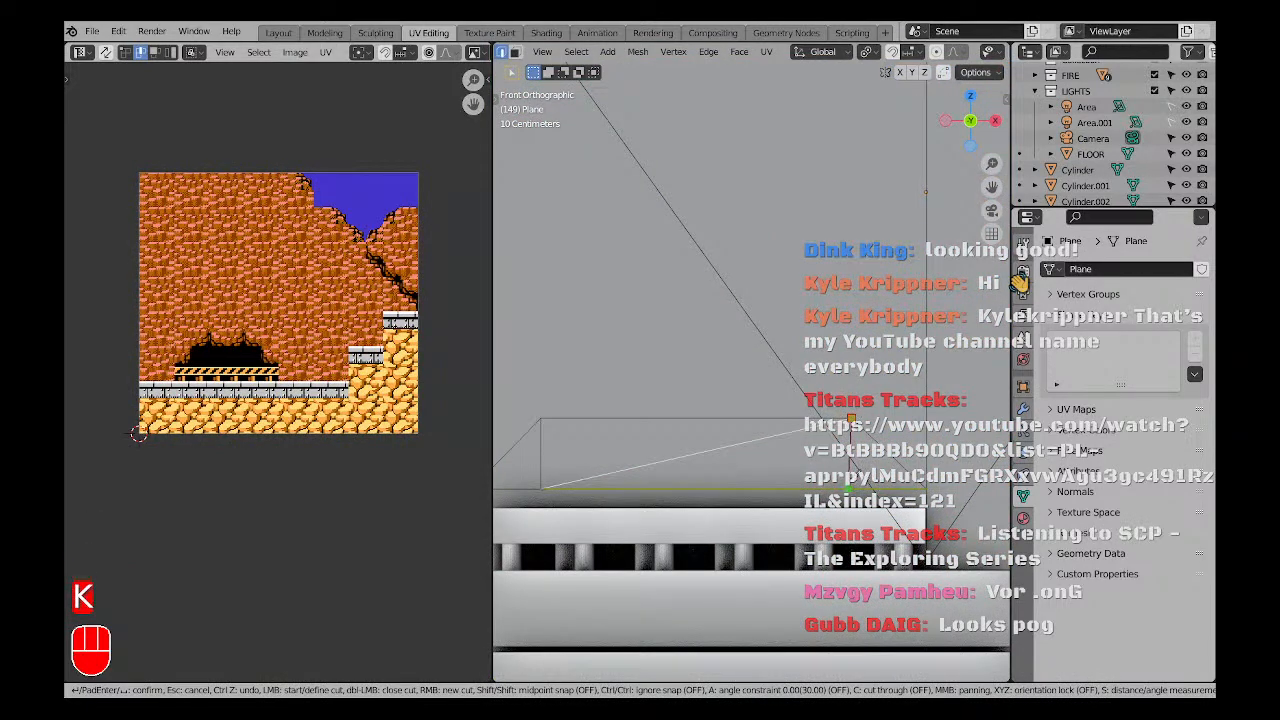
pyautogui.press('a')
pyautogui.click(853, 488)
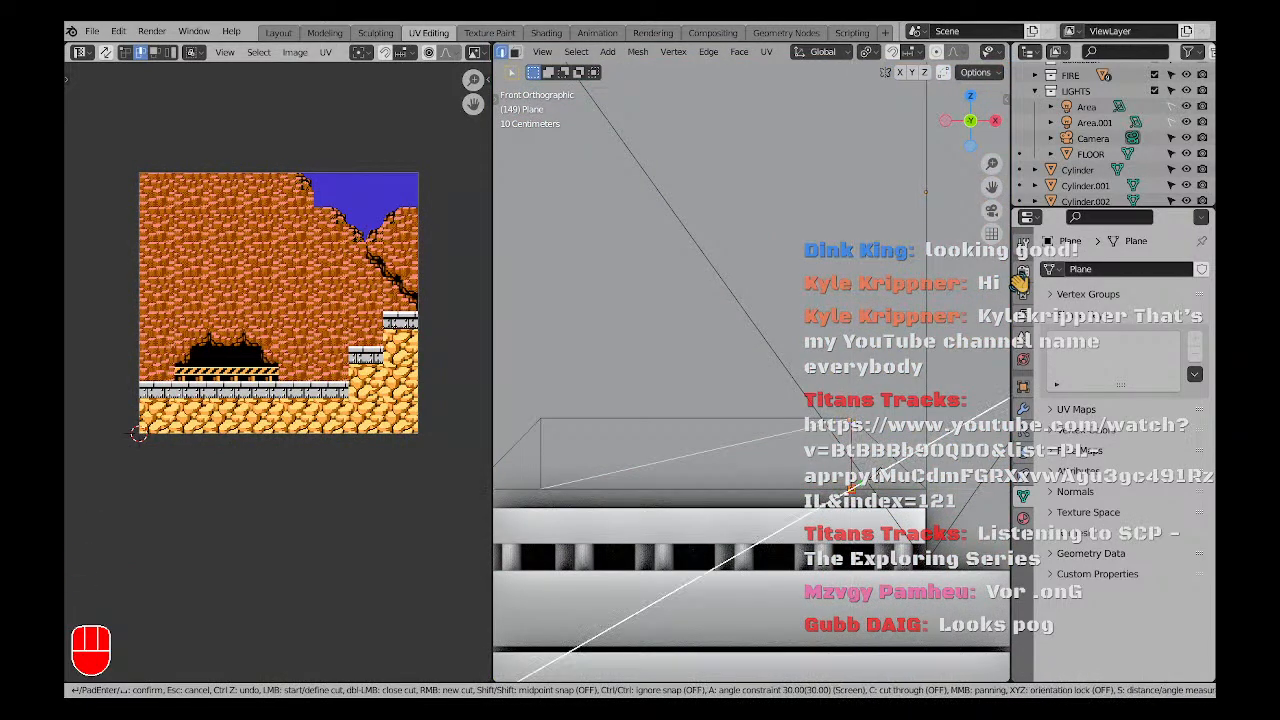
pyautogui.press('Return')
pyautogui.scroll(-1, 803, 471)
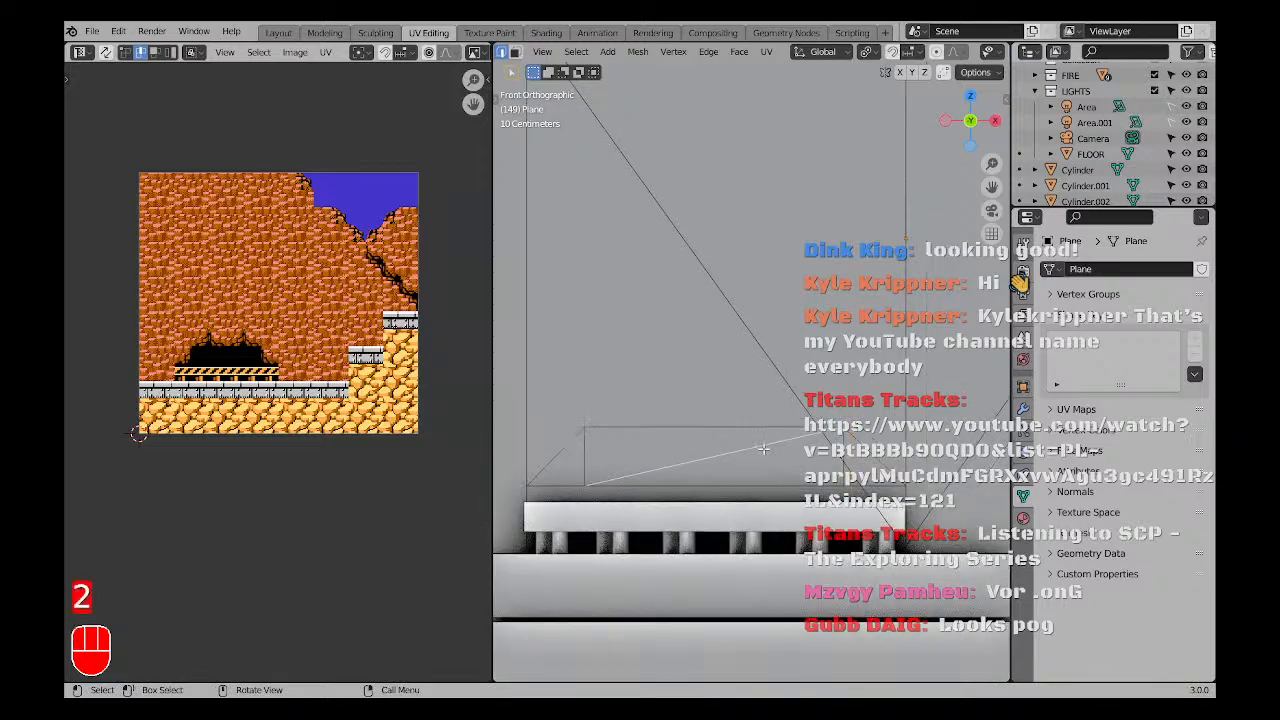
pyautogui.hotkey('ctrl', 'x')
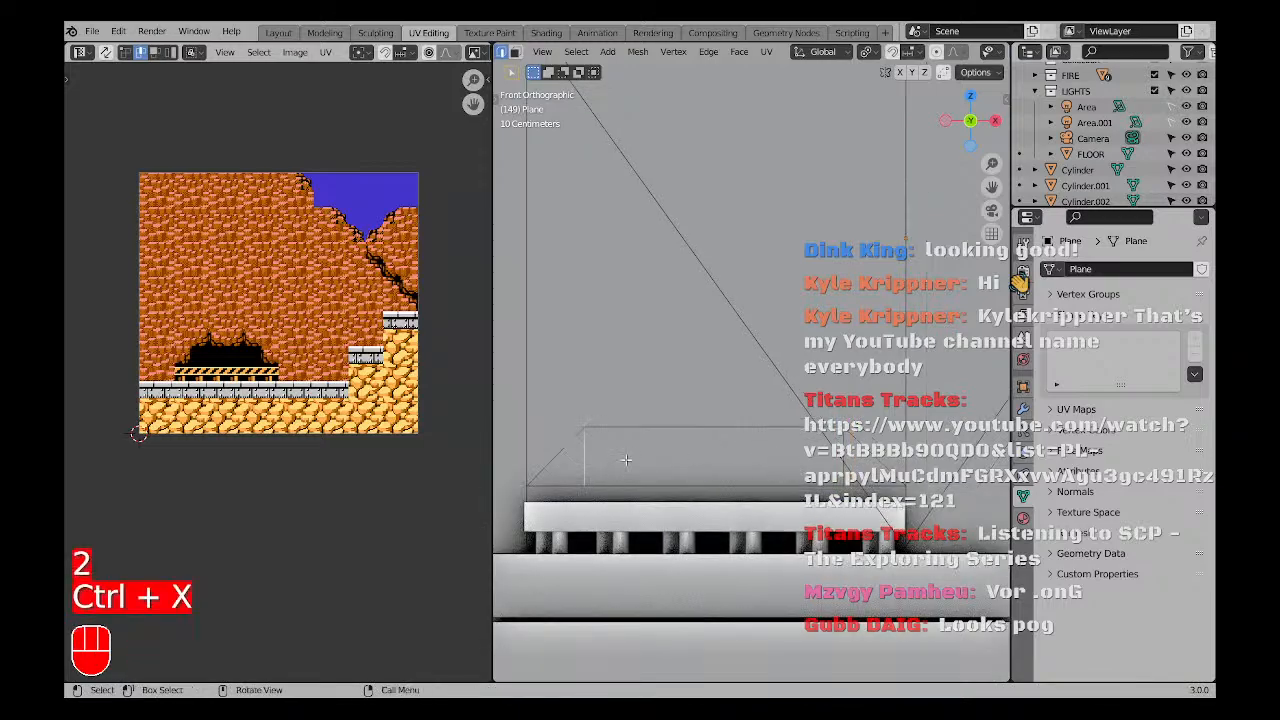
# Return to material preview shading and select the opening's rectangular face and the thin strip beneath it.
pyautogui.moveTo(626, 459); pyautogui.dragTo(567, 470, button='middle')
pyautogui.press('z')
pyautogui.click(701, 495)
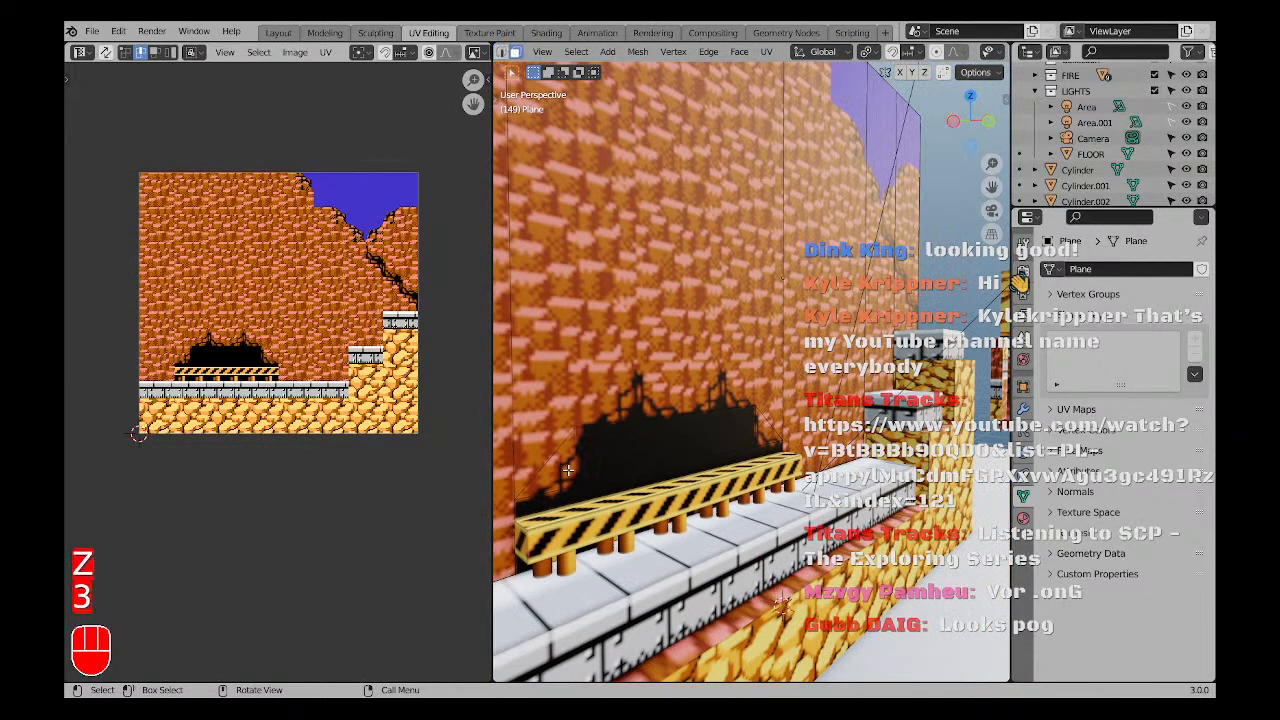
pyautogui.click(567, 470)
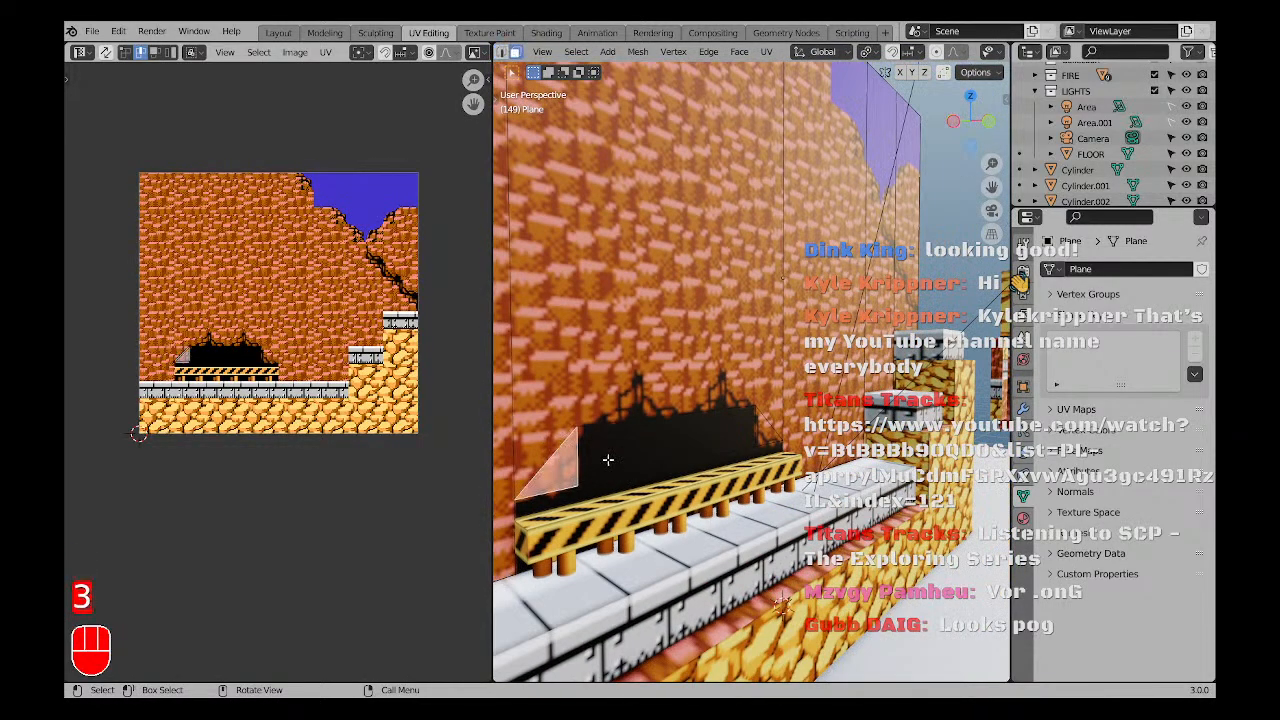
pyautogui.moveTo(608, 460)
pyautogui.mouseDown(button='middle')
pyautogui.moveTo(640, 456)
pyautogui.moveTo(614, 449)
pyautogui.mouseUp(button='middle')
pyautogui.click(616, 452)
pyautogui.keyDown('shift'); pyautogui.click(627, 484); pyautogui.keyUp('shift')
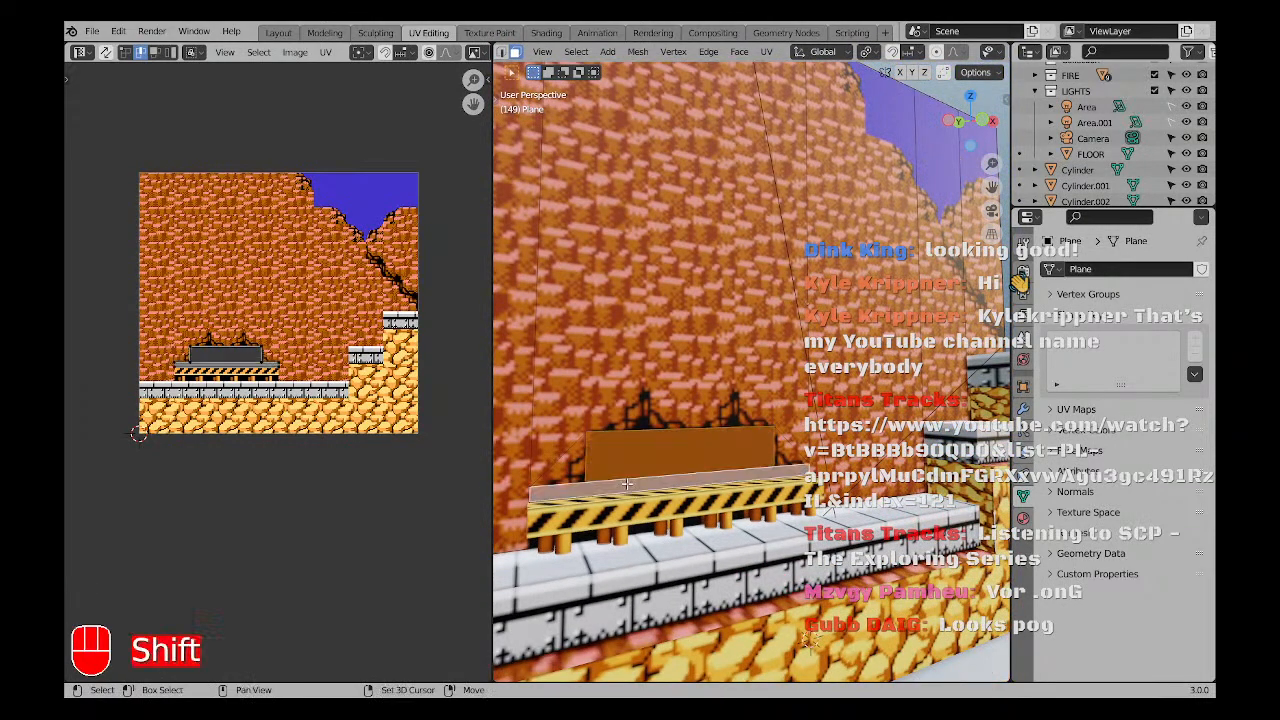
pyautogui.keyDown('shift'); pyautogui.click(585, 533); pyautogui.keyUp('shift')
# Invert the face selection, extrude the wall around the opening and move it about -0.13 m along the Y axis.
pyautogui.moveTo(722, 498); pyautogui.dragTo(732, 362, button='middle')
pyautogui.hotkey('ctrl', 'i')
pyautogui.press('e')
pyautogui.click(702, 394)
pyautogui.press('g')
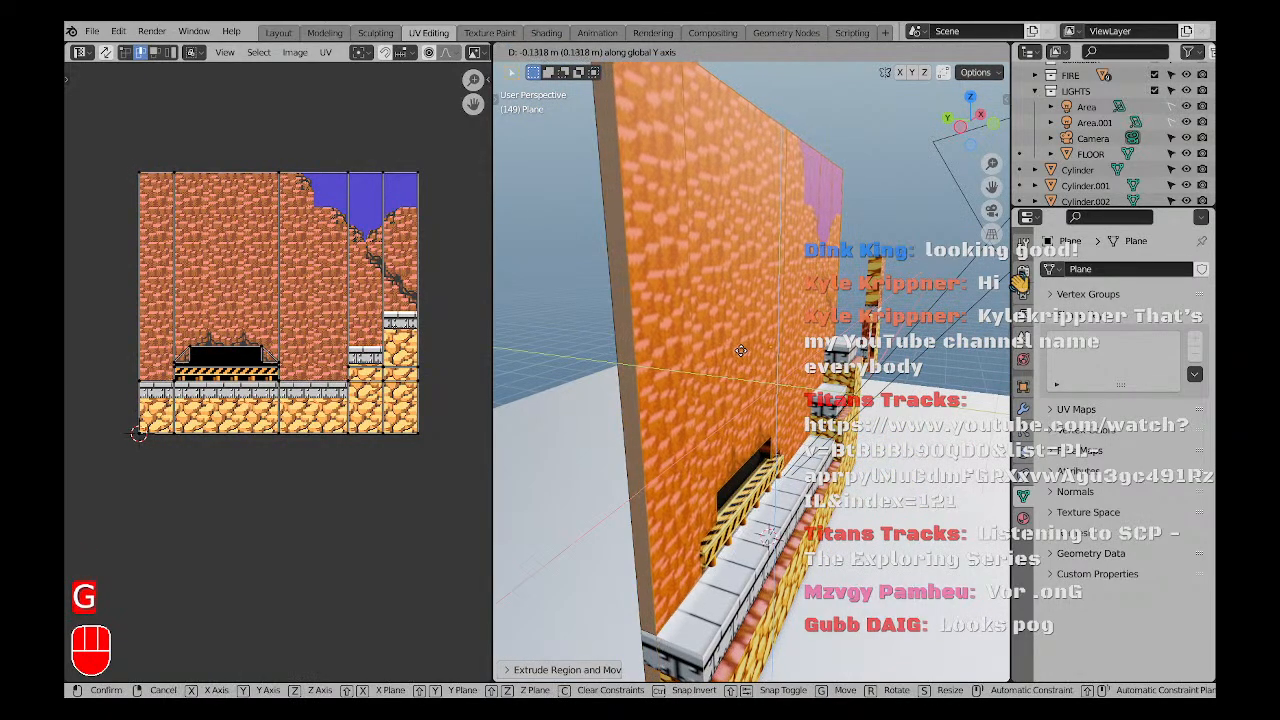
pyautogui.click(741, 350)
pyautogui.moveTo(784, 446); pyautogui.dragTo(642, 439, button='middle')
pyautogui.scroll(2, 642, 439)
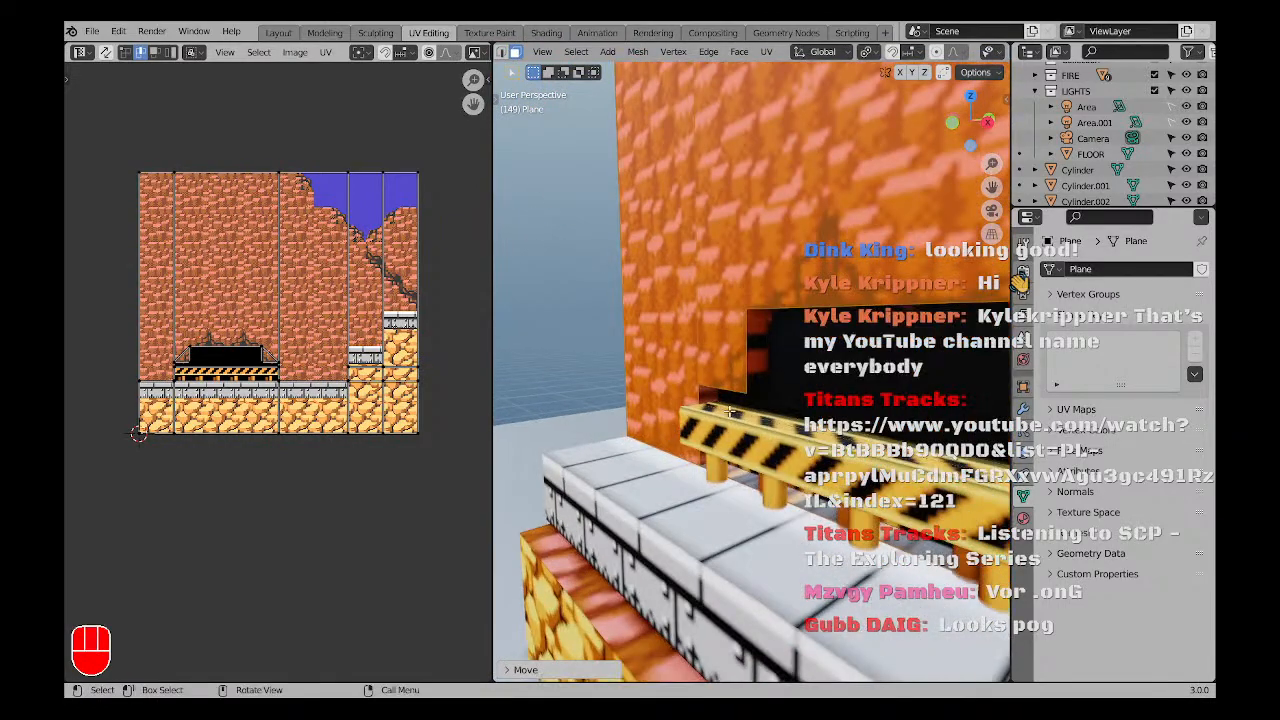
# Leave the wall's edit mode and clear the object selection.
pyautogui.press('a')
pyautogui.press('a')
pyautogui.moveTo(700, 400); pyautogui.dragTo(683, 441, button='middle')
pyautogui.scroll(3, 774, 416)
pyautogui.press('Tab')
pyautogui.press('a')
pyautogui.press('a')
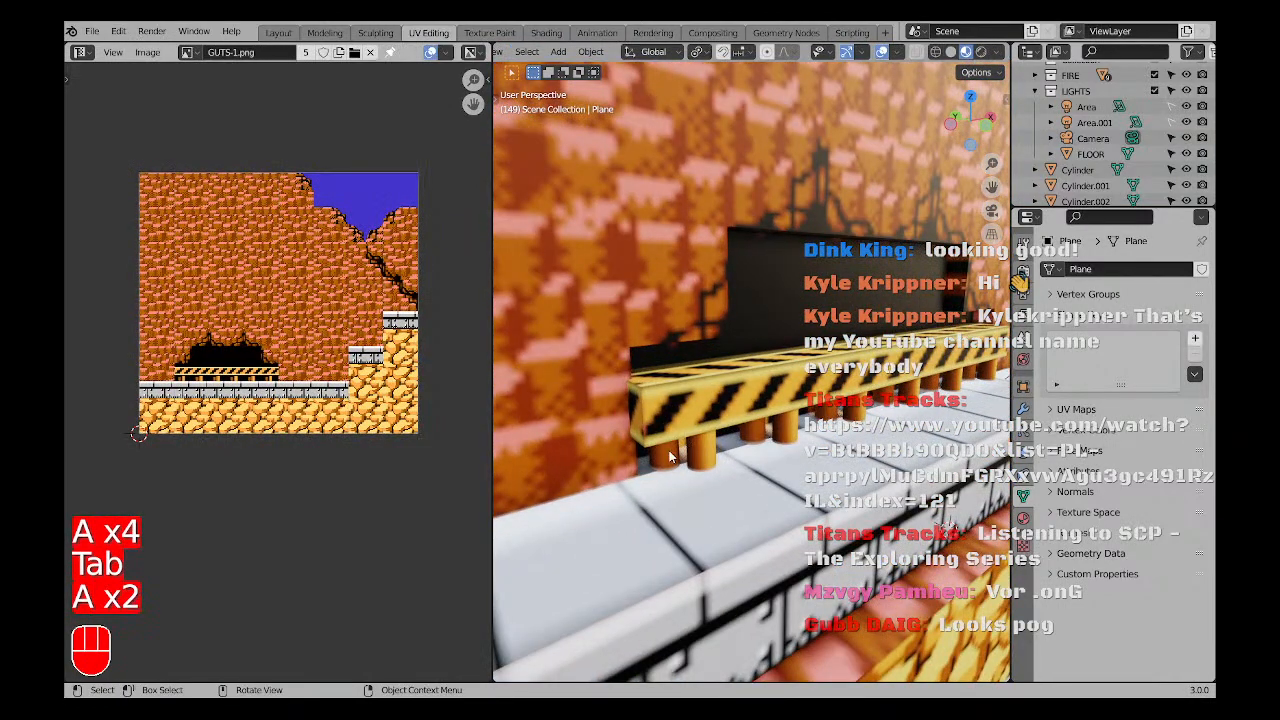
pyautogui.keyDown('shift'); pyautogui.click(670, 456); pyautogui.keyUp('shift')
pyautogui.keyDown('shift'); pyautogui.click(770, 437); pyautogui.keyUp('shift')
pyautogui.keyDown('shift'); pyautogui.click(851, 412); pyautogui.keyUp('shift')
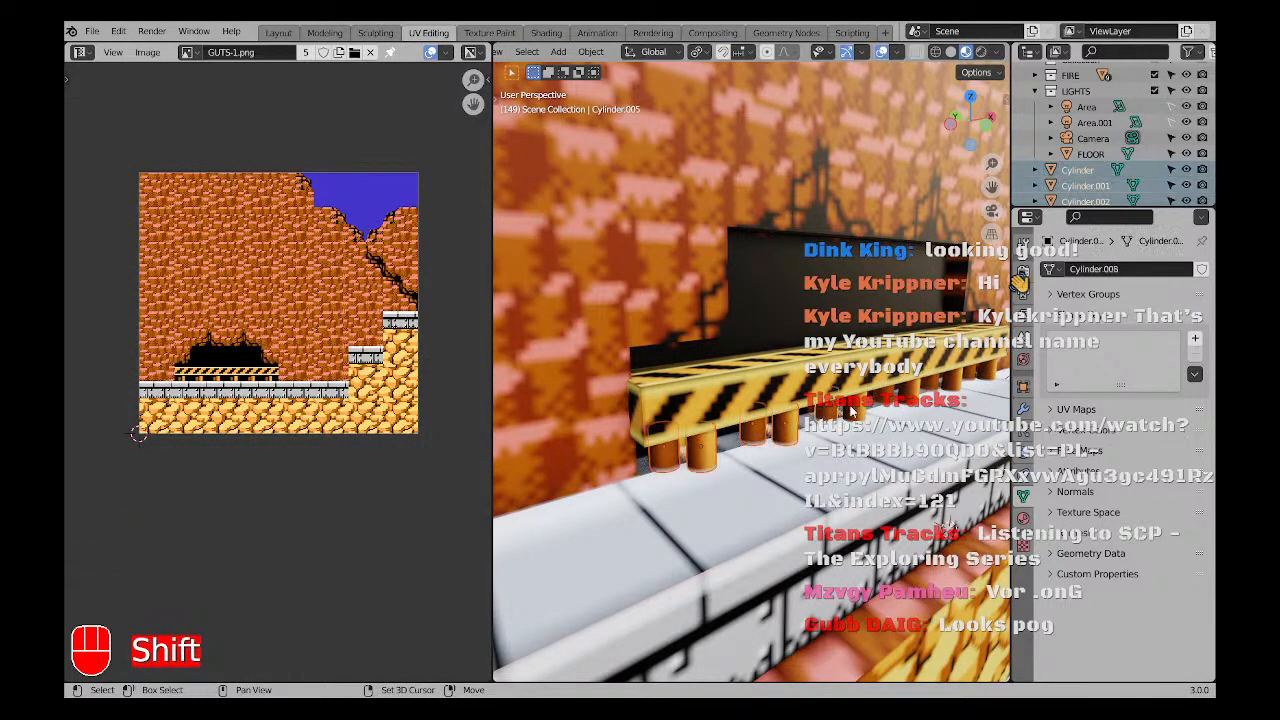
pyautogui.scroll(2, 851, 412)
pyautogui.keyDown('shift'); pyautogui.moveTo(851, 412); pyautogui.dragTo(748, 408, button='middle'); pyautogui.keyUp('shift')
pyautogui.scroll(3, 748, 408)
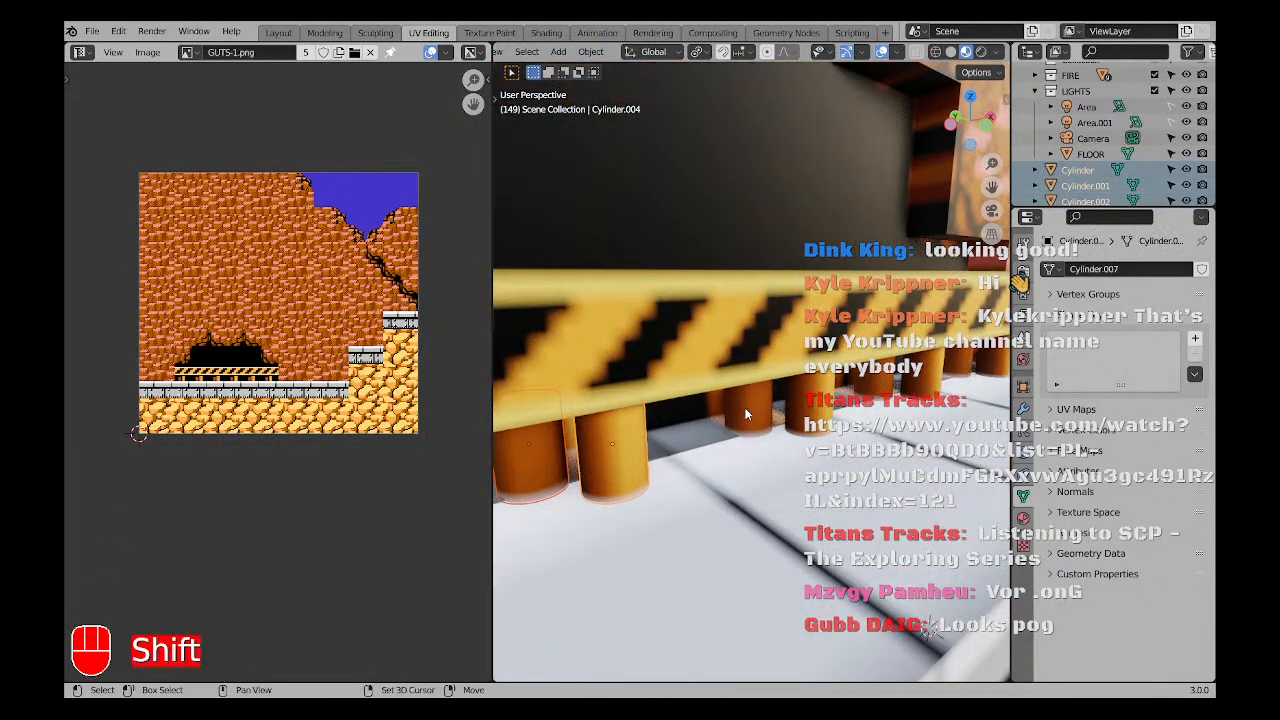
pyautogui.keyDown('shift'); pyautogui.click(747, 413); pyautogui.keyUp('shift')
pyautogui.keyDown('shift'); pyautogui.click(838, 406); pyautogui.keyUp('shift')
pyautogui.press('a')
pyautogui.press('a')
pyautogui.scroll(-6, 870, 396)
pyautogui.moveTo(965, 385); pyautogui.dragTo(924, 369, button='middle')
pyautogui.scroll(2, 597, 404)
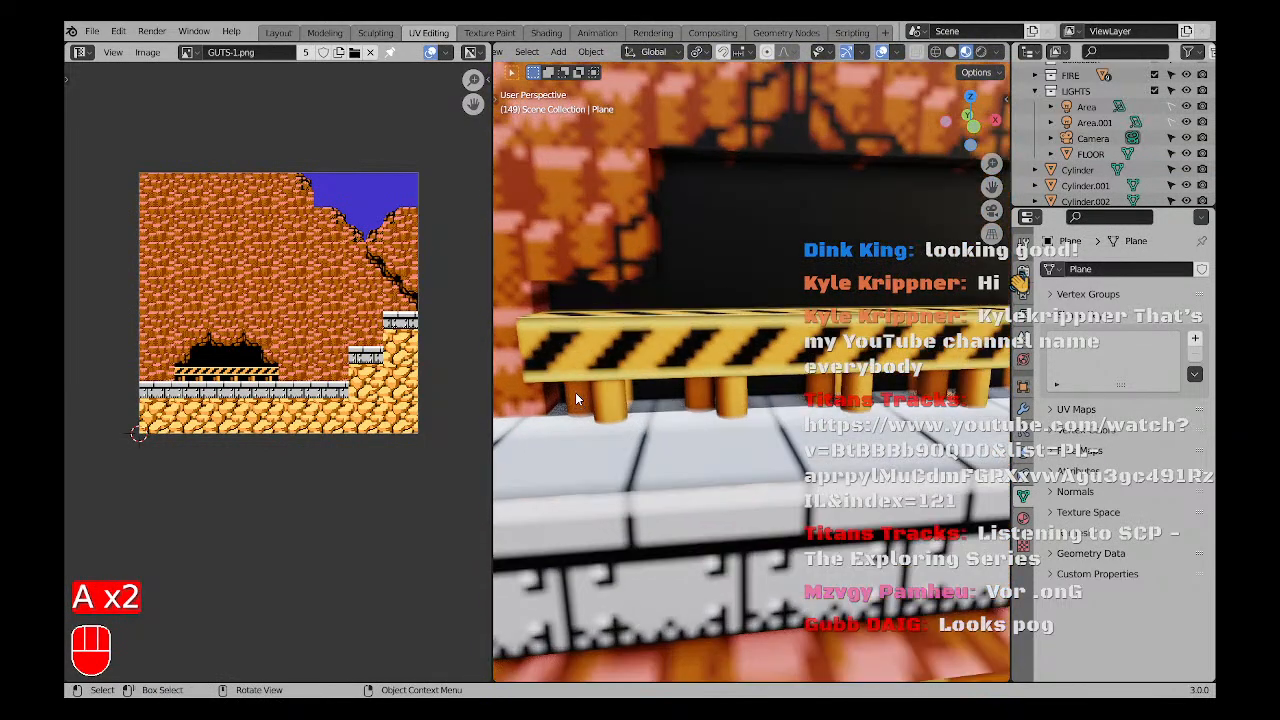
pyautogui.keyDown('shift'); pyautogui.click(588, 400); pyautogui.keyUp('shift')
pyautogui.press('a')
pyautogui.press('a')
pyautogui.keyDown('shift'); pyautogui.click(605, 408); pyautogui.keyUp('shift')
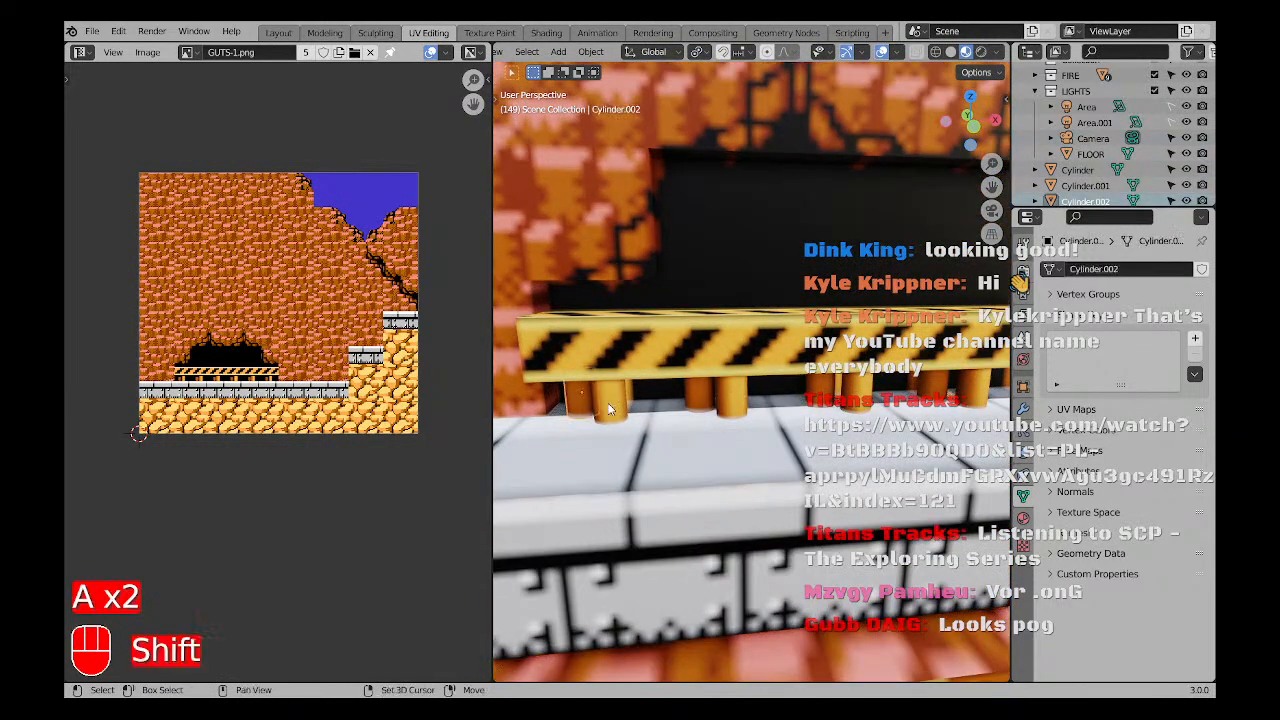
# Show the scene in solid shading and clear the selection.
pyautogui.press('z')
pyautogui.click(764, 388)
pyautogui.press('a')
pyautogui.press('a')
pyautogui.keyDown('shift'); pyautogui.click(578, 398); pyautogui.keyUp('shift')
pyautogui.keyDown('shift'); pyautogui.click(607, 403); pyautogui.keyUp('shift')
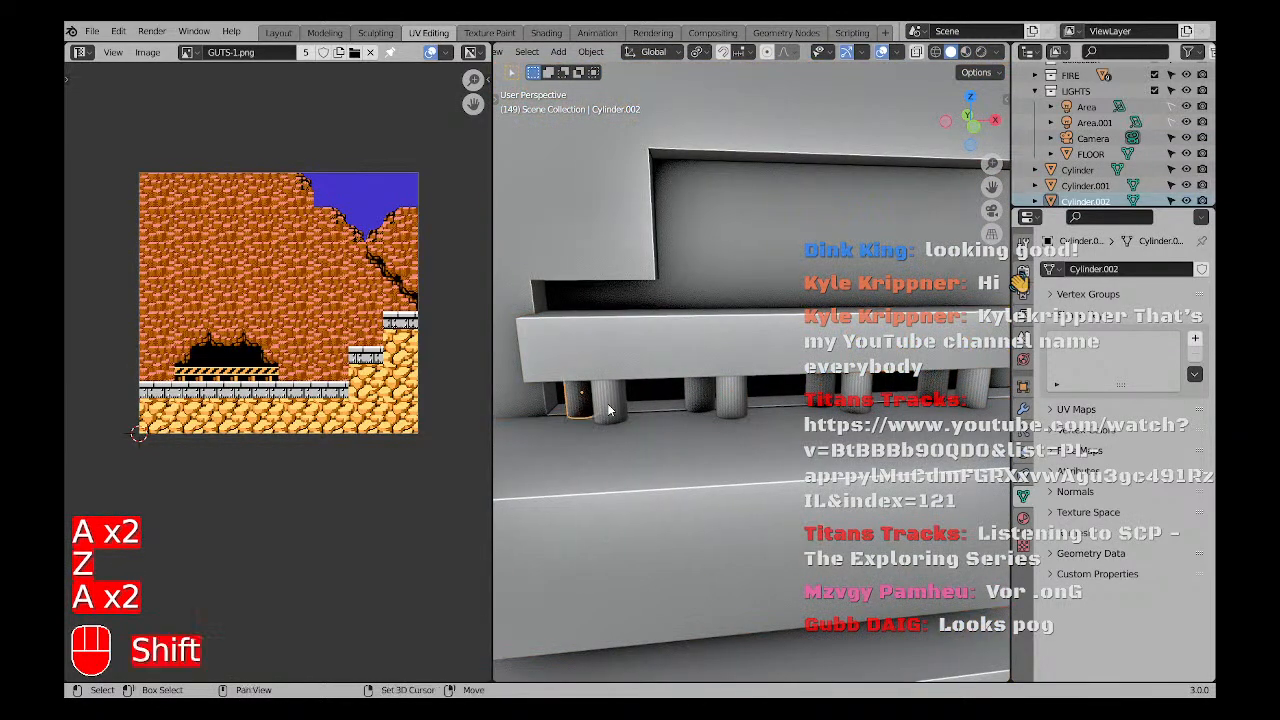
pyautogui.keyDown('shift'); pyautogui.click(692, 398); pyautogui.keyUp('shift')
pyautogui.keyDown('shift'); pyautogui.click(730, 398); pyautogui.keyUp('shift')
pyautogui.keyDown('shift'); pyautogui.click(839, 397); pyautogui.keyUp('shift')
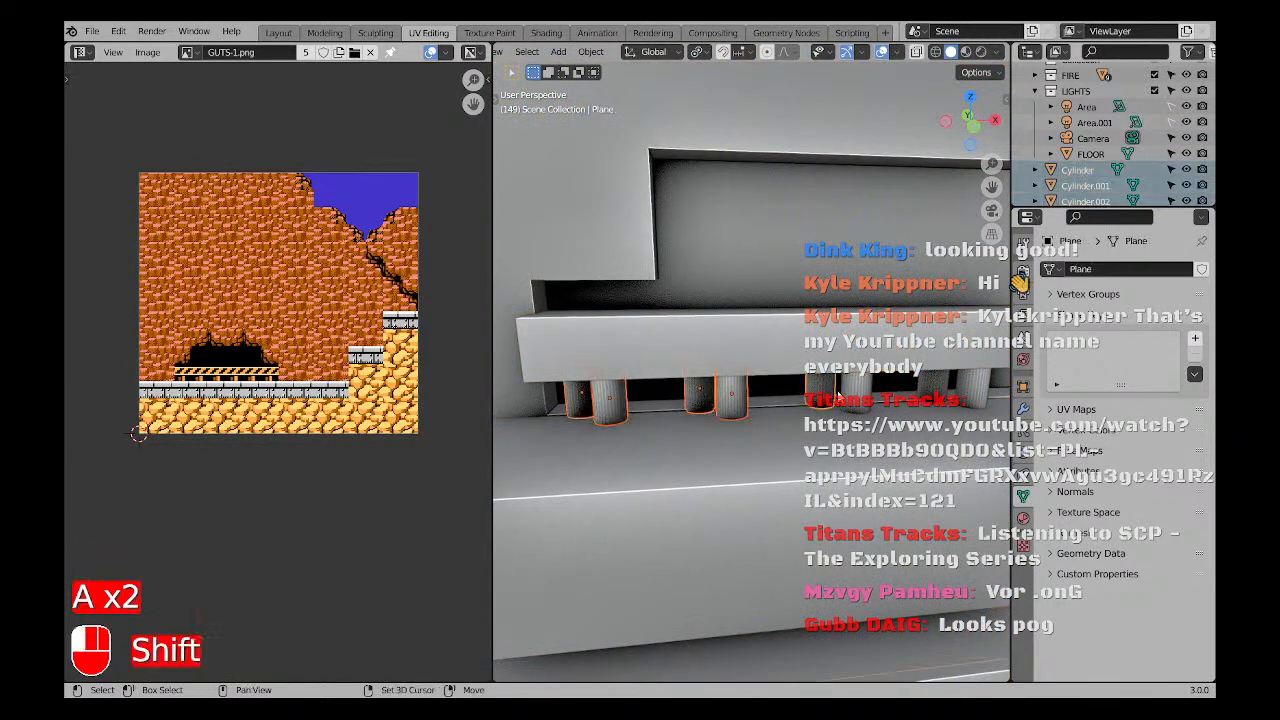
pyautogui.press('a')
pyautogui.press('a')
# Select all the cylindrical posts beneath the striped beam together with the beam itself.
pyautogui.keyDown('shift'); pyautogui.click(850, 397); pyautogui.keyUp('shift')
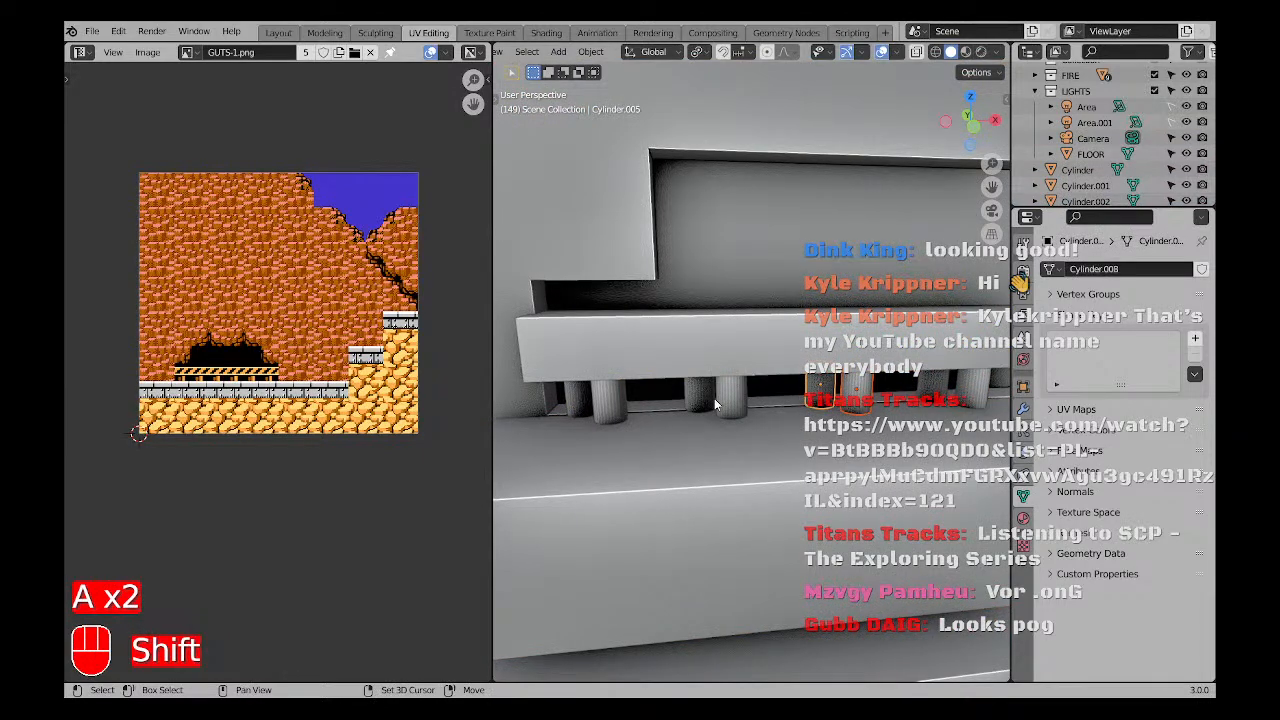
pyautogui.keyDown('shift'); pyautogui.click(718, 404); pyautogui.keyUp('shift')
pyautogui.keyDown('shift'); pyautogui.click(697, 403); pyautogui.keyUp('shift')
pyautogui.keyDown('shift'); pyautogui.click(614, 403); pyautogui.keyUp('shift')
pyautogui.keyDown('shift'); pyautogui.click(580, 401); pyautogui.keyUp('shift')
pyautogui.keyDown('shift'); pyautogui.moveTo(864, 411); pyautogui.dragTo(621, 402, button='middle'); pyautogui.keyUp('shift')
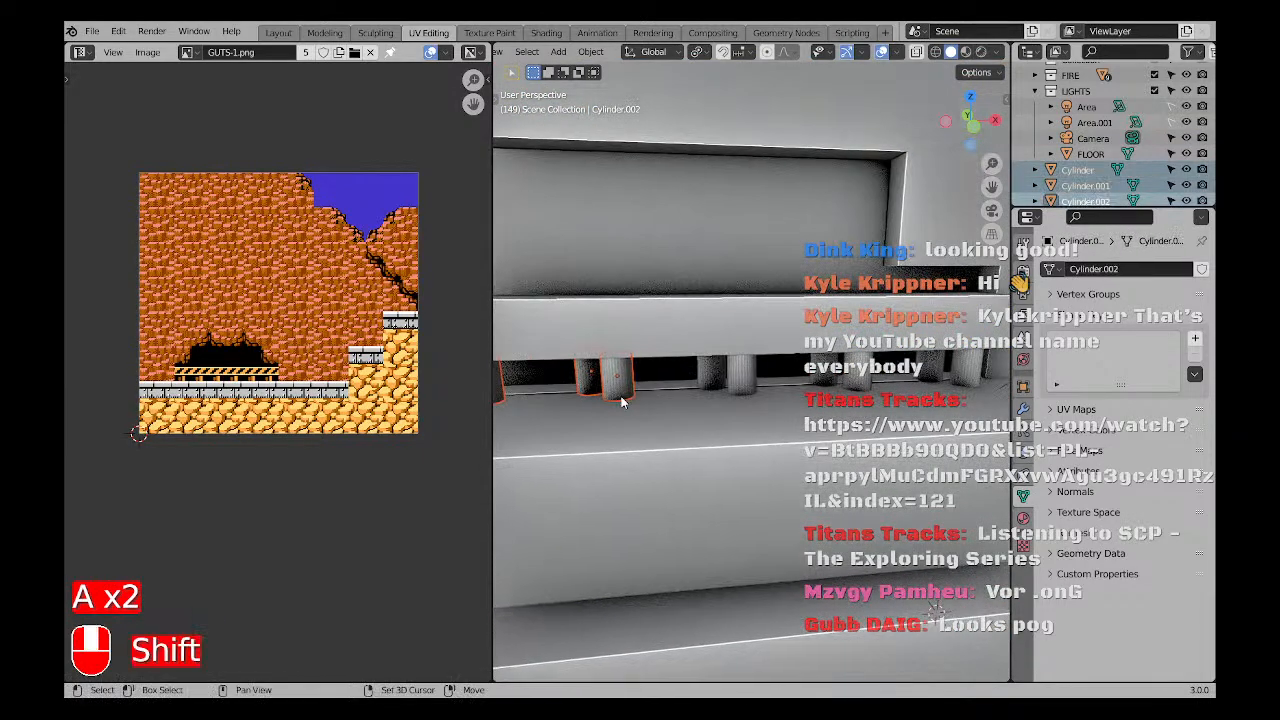
pyautogui.keyDown('shift'); pyautogui.click(711, 378); pyautogui.keyUp('shift')
pyautogui.keyDown('shift'); pyautogui.click(741, 380); pyautogui.keyUp('shift')
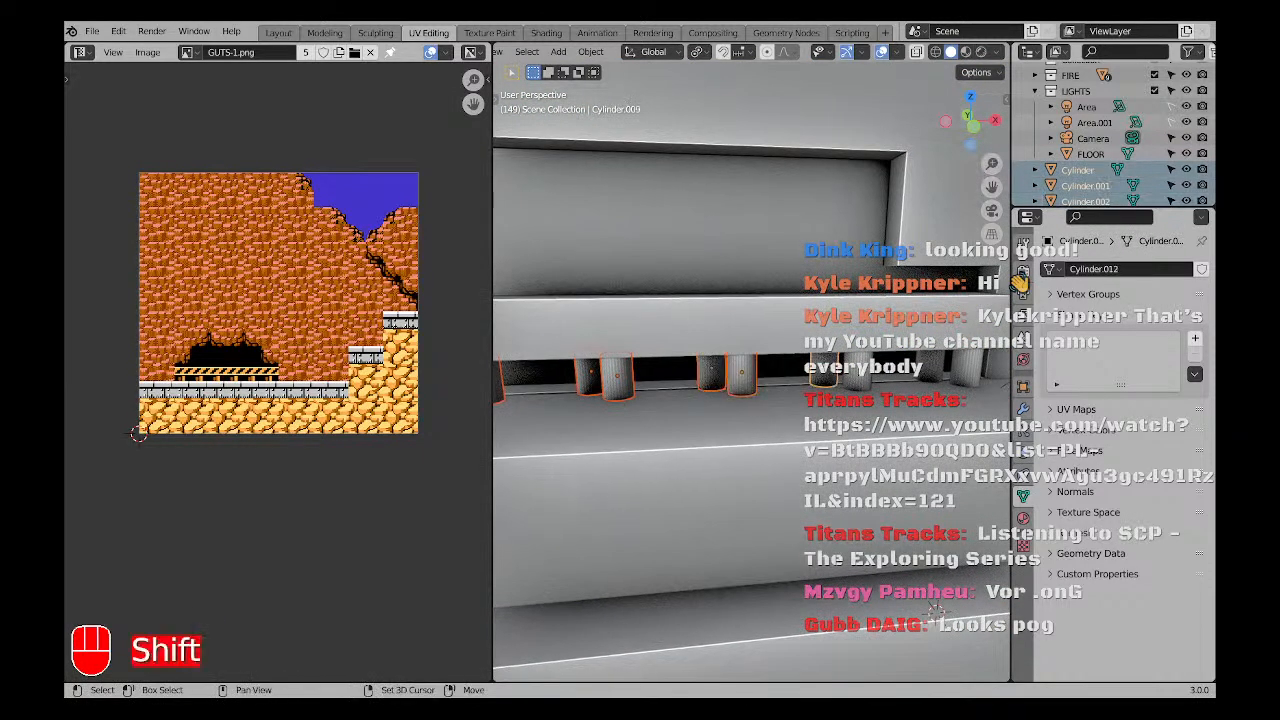
pyautogui.scroll(-4, 967, 376)
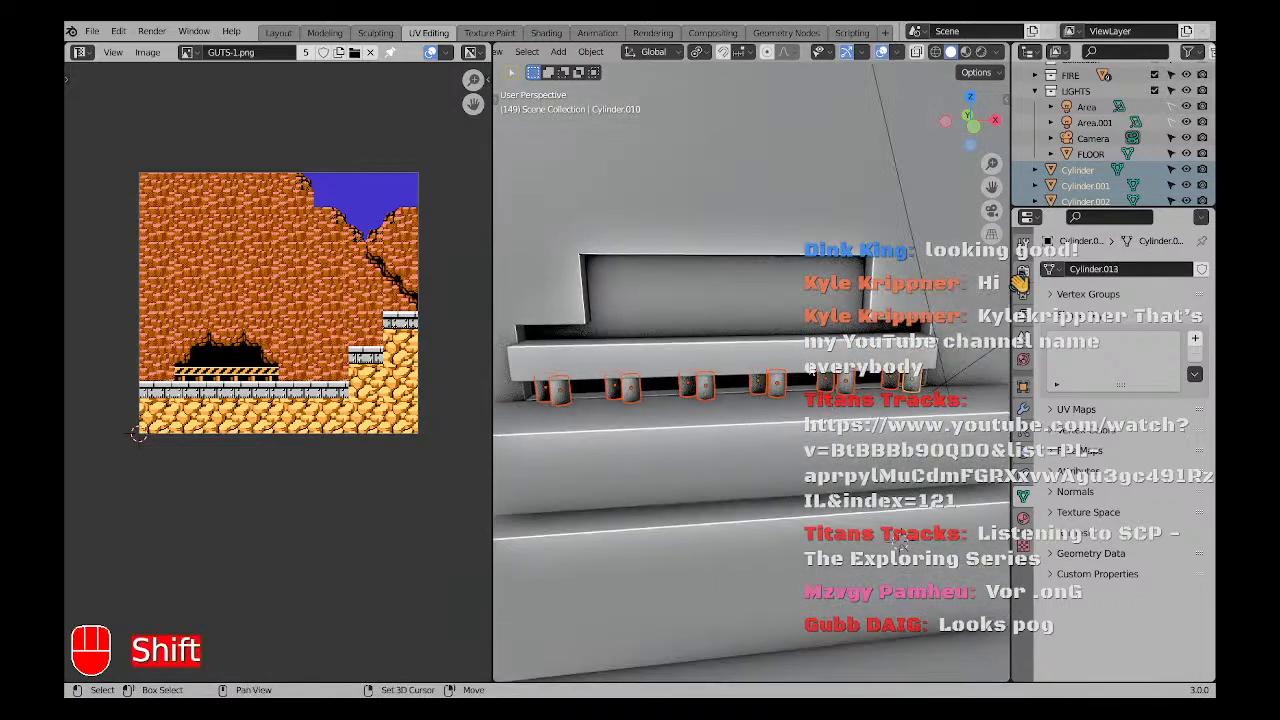
pyautogui.keyDown('shift'); pyautogui.click(810, 356); pyautogui.keyUp('shift')
pyautogui.scroll(-1, 680, 406)
# Move the selected beam and posts outward, away from the wall's opening.
pyautogui.moveTo(680, 406); pyautogui.dragTo(786, 400, button='middle')
pyautogui.scroll(3, 786, 400)
pyautogui.scroll(1, 690, 406)
pyautogui.moveTo(647, 342)
pyautogui.keyDown('shift'); pyautogui.mouseDown(button='middle')
pyautogui.moveTo(661, 374)
pyautogui.moveTo(683, 356)
pyautogui.moveTo(582, 318)
pyautogui.moveTo(625, 341)
pyautogui.moveTo(605, 340)
pyautogui.mouseUp(button='middle'); pyautogui.keyUp('shift')
pyautogui.press('g')
pyautogui.click(686, 342)
pyautogui.scroll(-4, 686, 342)
pyautogui.press('g')
pyautogui.click(688, 353)
# Back in material preview shading, edit the wall and delete the ledge face along the opening's base and the face beneath it.
pyautogui.press('z')
pyautogui.press('a')
pyautogui.press('a')
pyautogui.click(605, 340)
pyautogui.press('Tab')
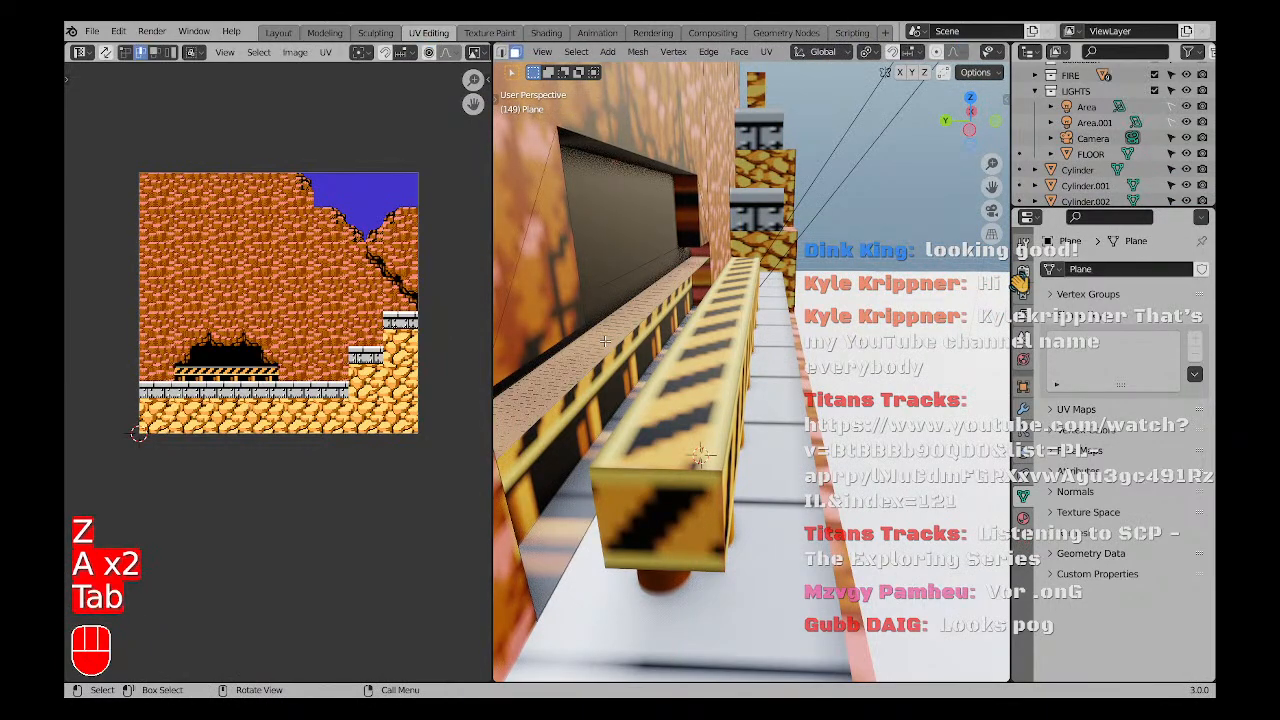
pyautogui.press('x')
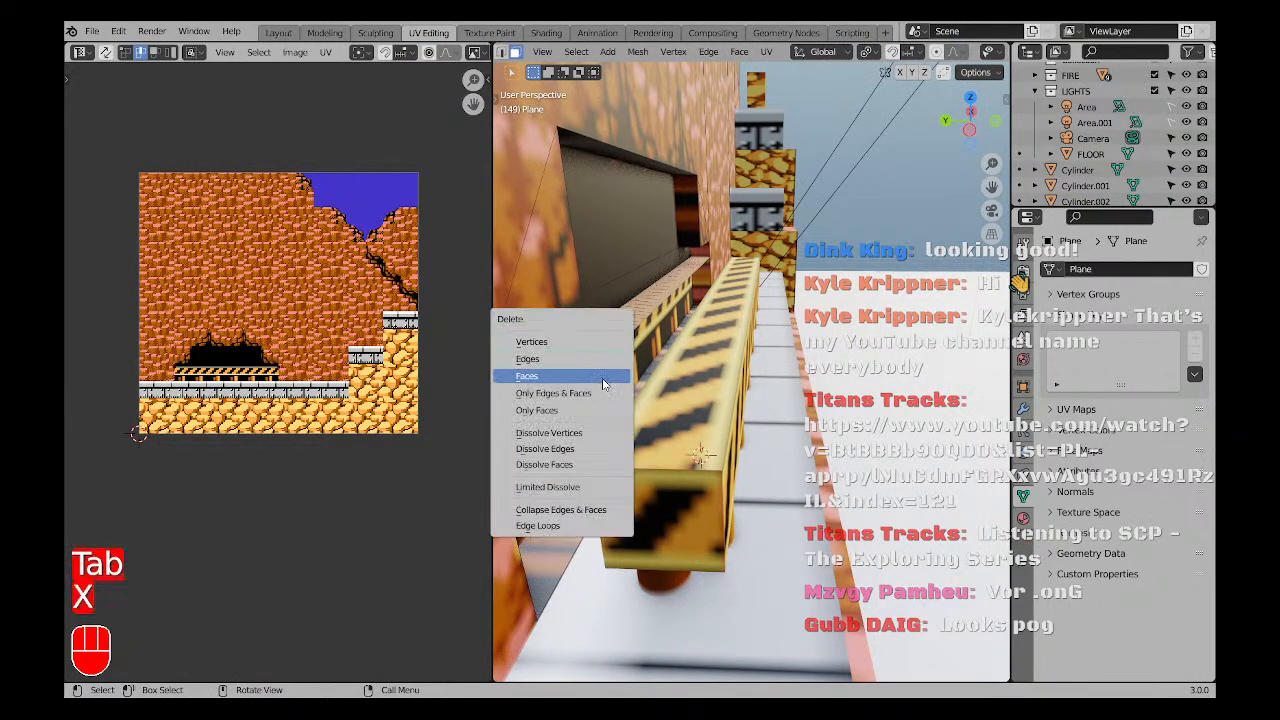
pyautogui.click(602, 378)
pyautogui.press('a')
pyautogui.press('a')
pyautogui.press('x')
pyautogui.press('a')
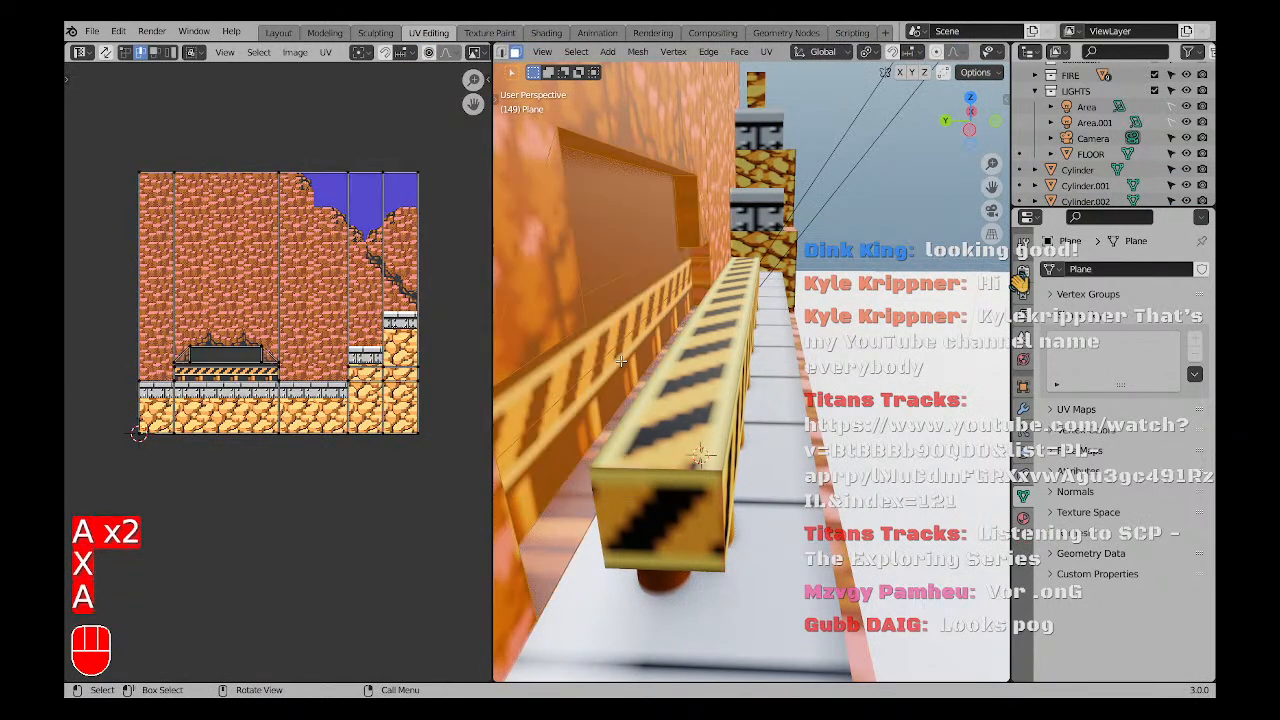
# Switch to solid shading and edge selection, and try to remove the low edge along the opening's base.
pyautogui.press('a')
pyautogui.press('z')
pyautogui.press('a')
pyautogui.press('a')
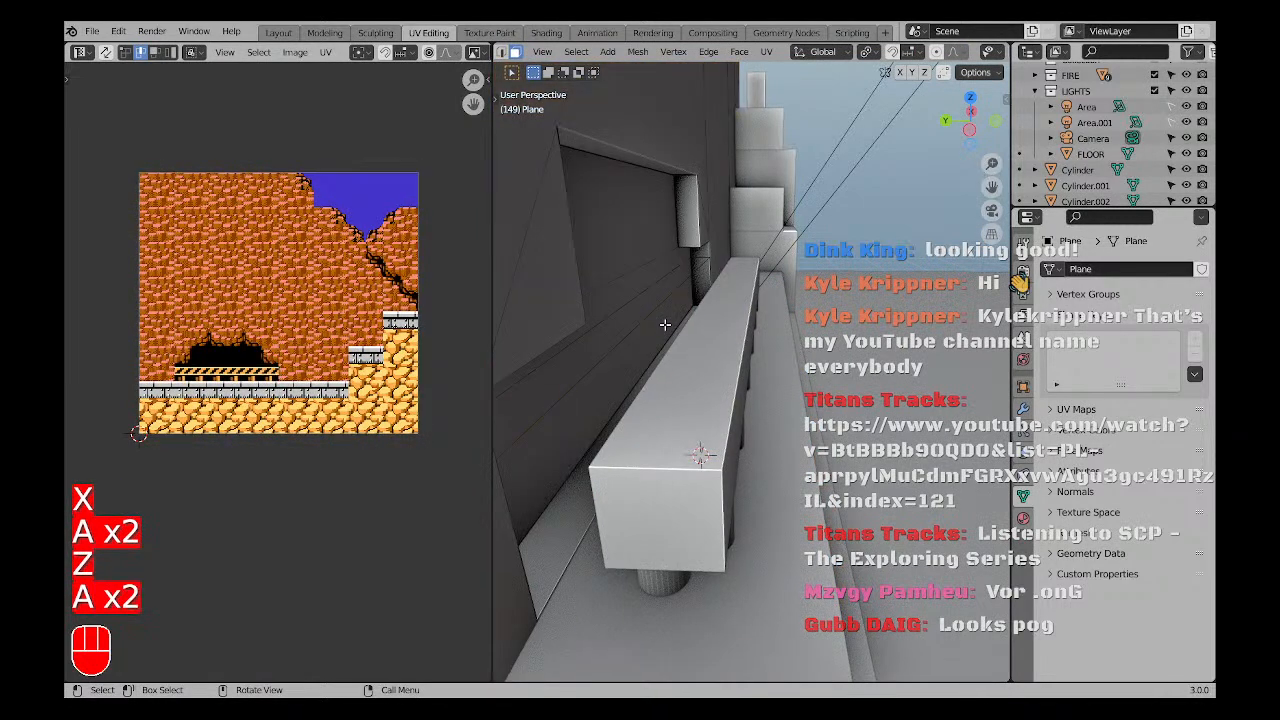
pyautogui.press('2')
pyautogui.moveTo(650, 308); pyautogui.dragTo(665, 318, button='middle')
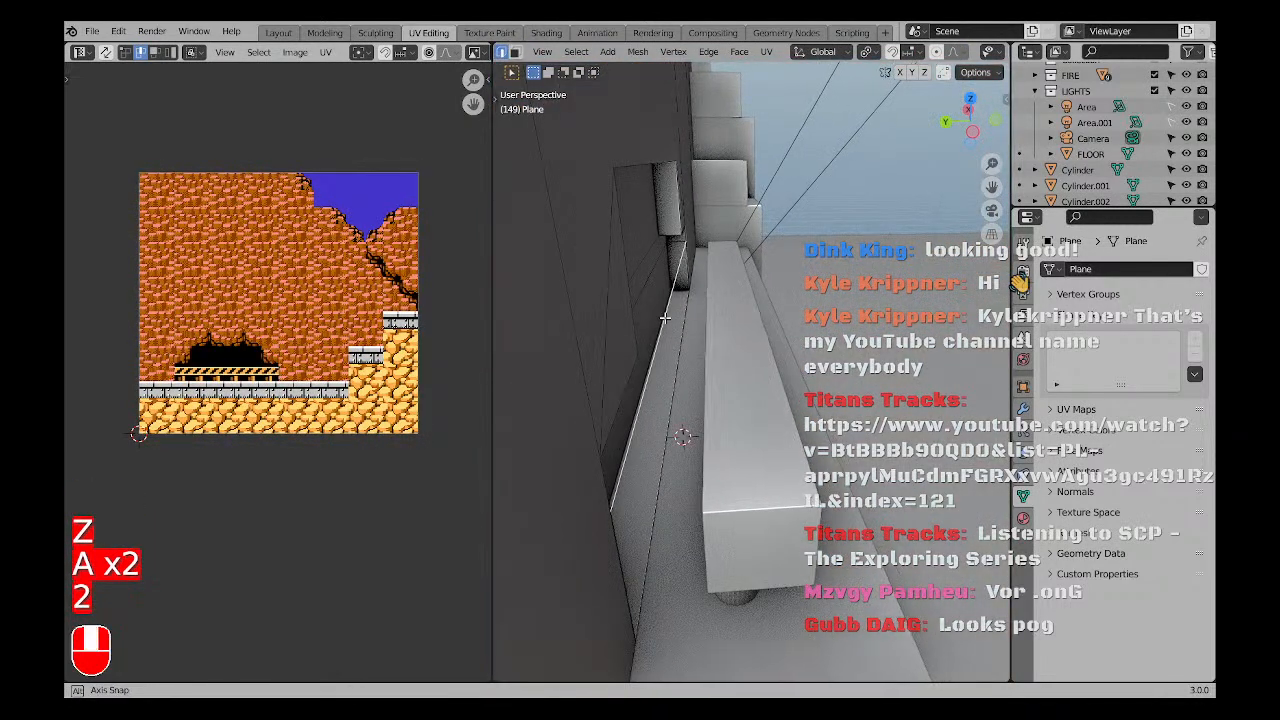
pyautogui.hotkey('ctrl', 'x')
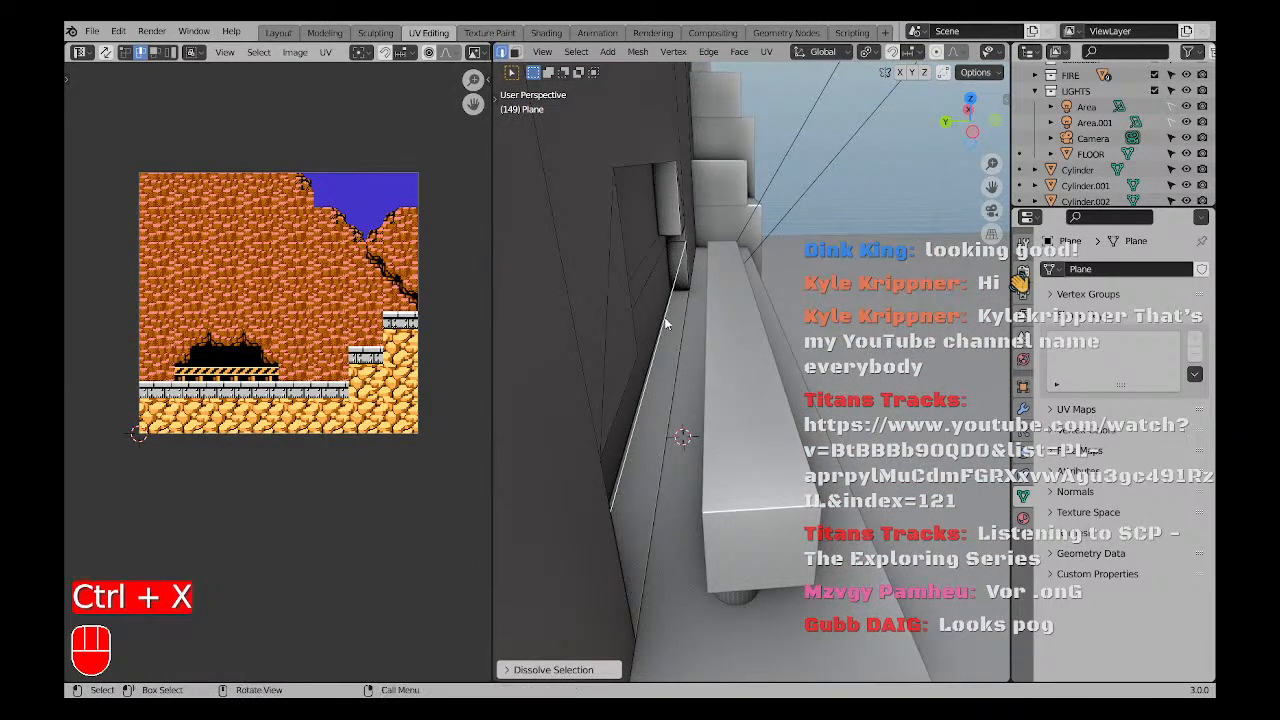
pyautogui.press('x')
pyautogui.click(664, 312)
# Try to delete the long edge running across the back face of the wall's recess.
pyautogui.moveTo(694, 355); pyautogui.dragTo(669, 327, button='middle')
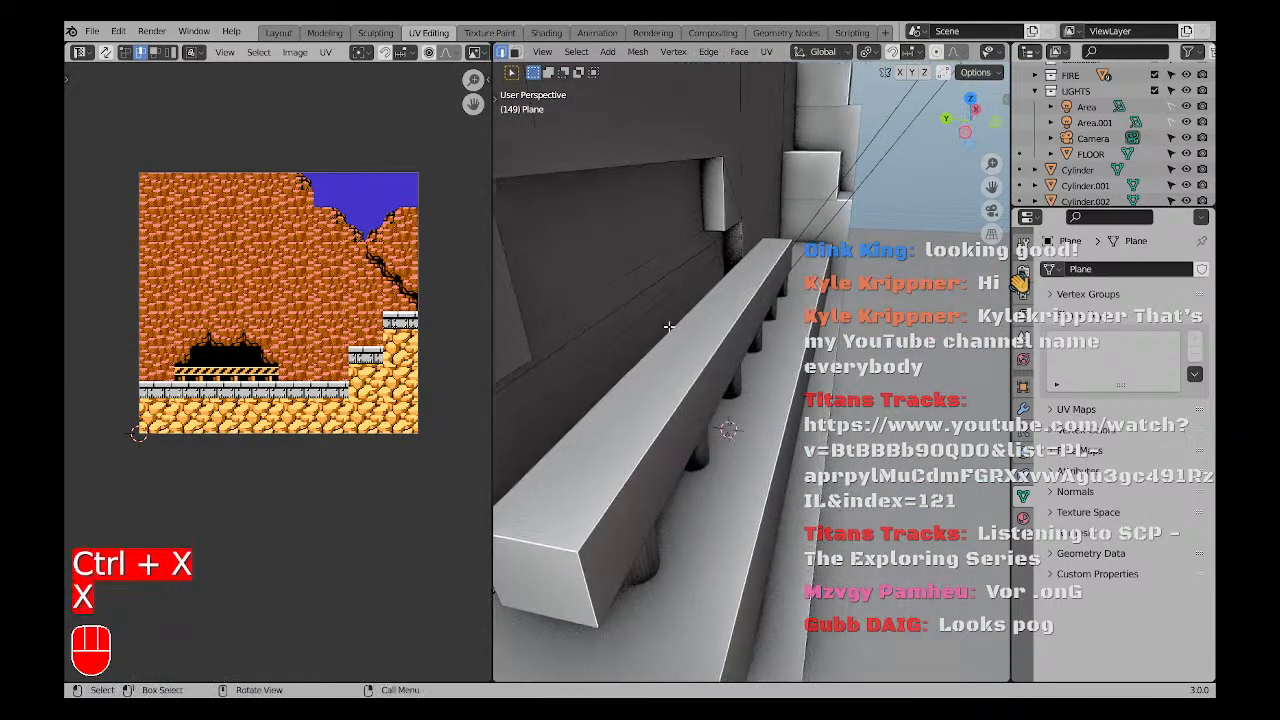
pyautogui.press('x')
pyautogui.press('x')
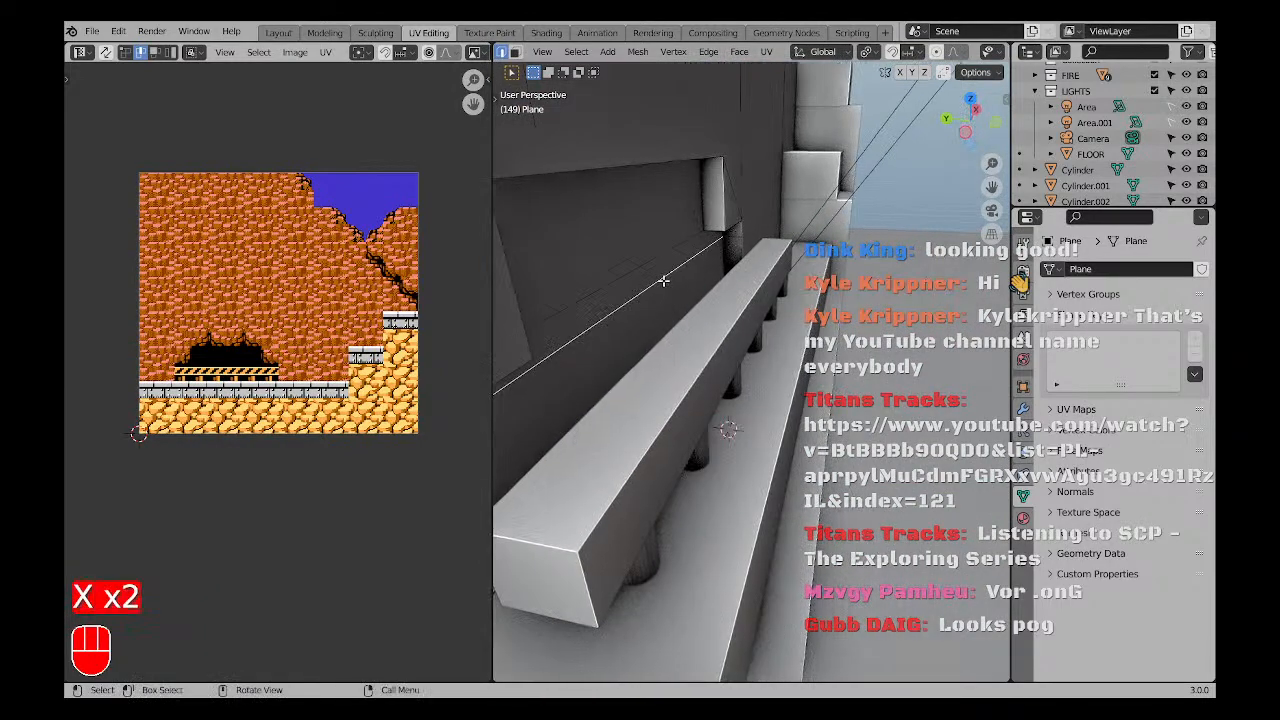
pyautogui.moveTo(663, 281)
pyautogui.mouseDown(button='middle')
pyautogui.moveTo(727, 326)
pyautogui.moveTo(672, 308)
pyautogui.moveTo(626, 323)
pyautogui.moveTo(609, 304)
pyautogui.moveTo(748, 284)
pyautogui.mouseUp(button='middle')
pyautogui.press('x')
pyautogui.click(673, 311)
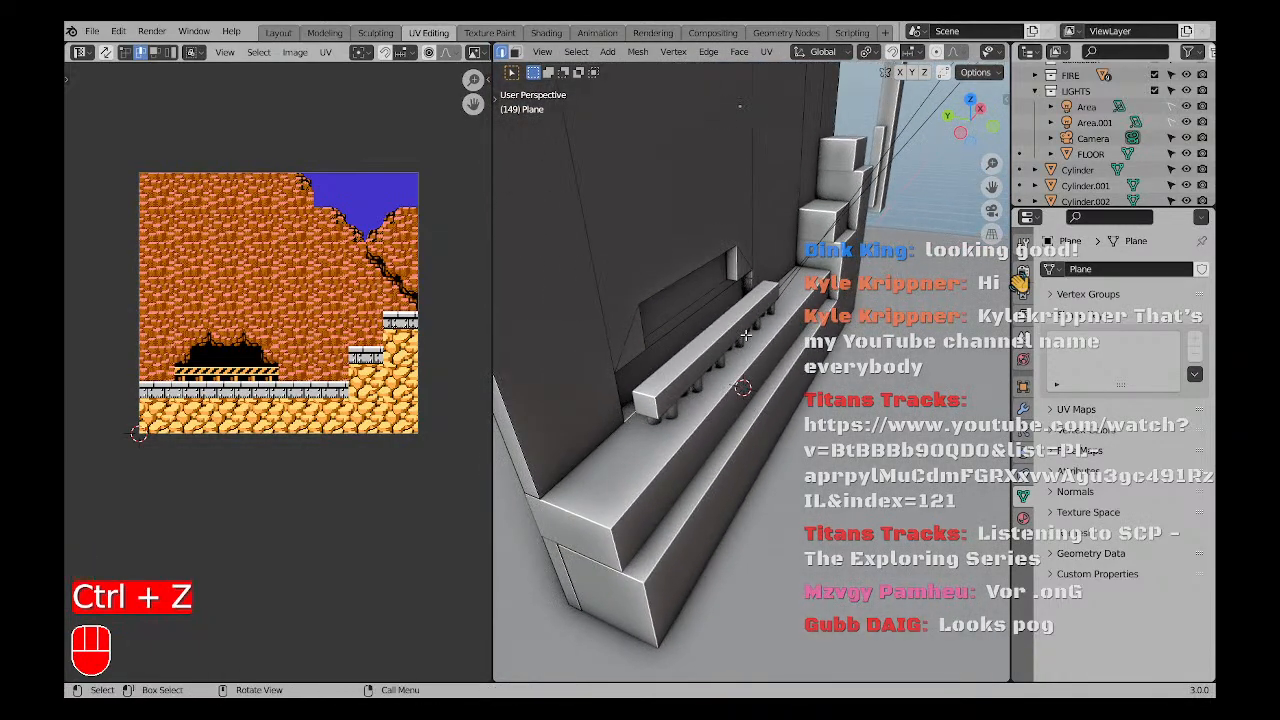
# Inspect the recessed opening behind the beam in material preview and solid shading.
pyautogui.press('z')
pyautogui.click(772, 366)
pyautogui.press('a')
pyautogui.press('a')
pyautogui.moveTo(764, 343)
pyautogui.mouseDown(button='middle')
pyautogui.moveTo(709, 335)
pyautogui.moveTo(722, 505)
pyautogui.moveTo(667, 459)
pyautogui.mouseUp(button='middle')
pyautogui.press('z')
pyautogui.press('a')
pyautogui.press('a')
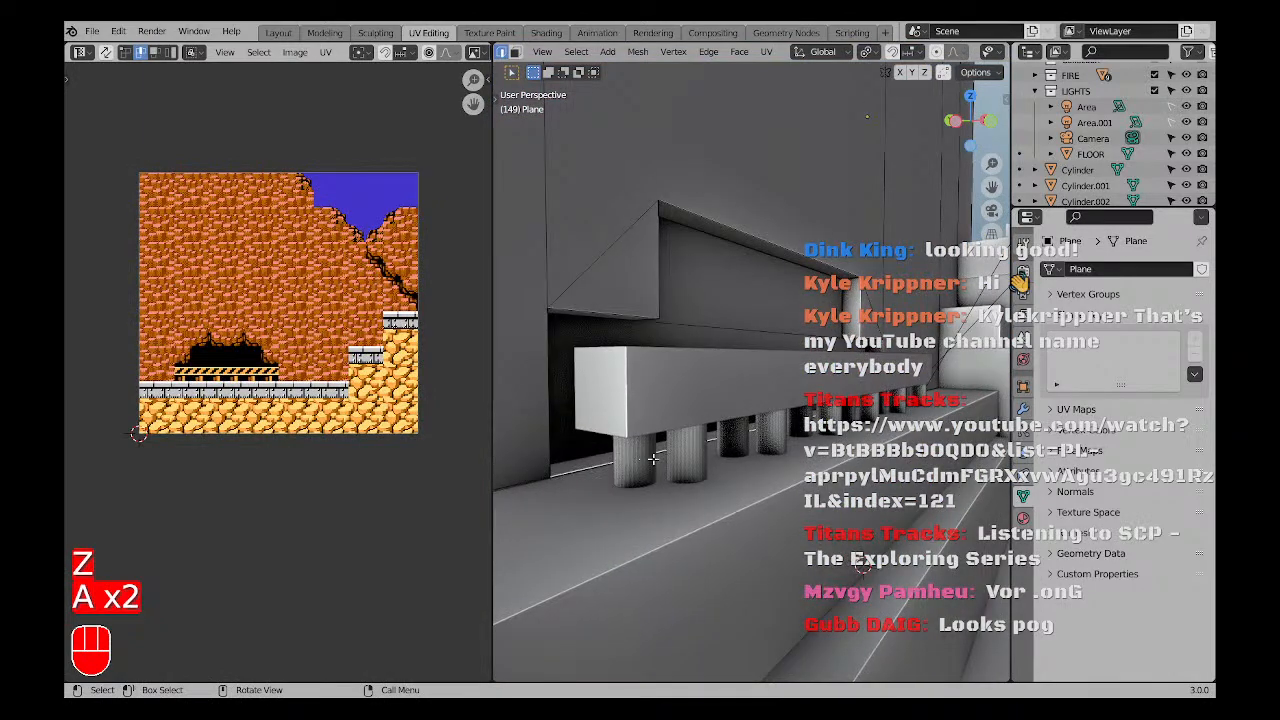
# Leave the wall's edit mode and select all the cylindrical posts beneath the beam.
pyautogui.press('Tab')
pyautogui.press('a')
pyautogui.press('a')
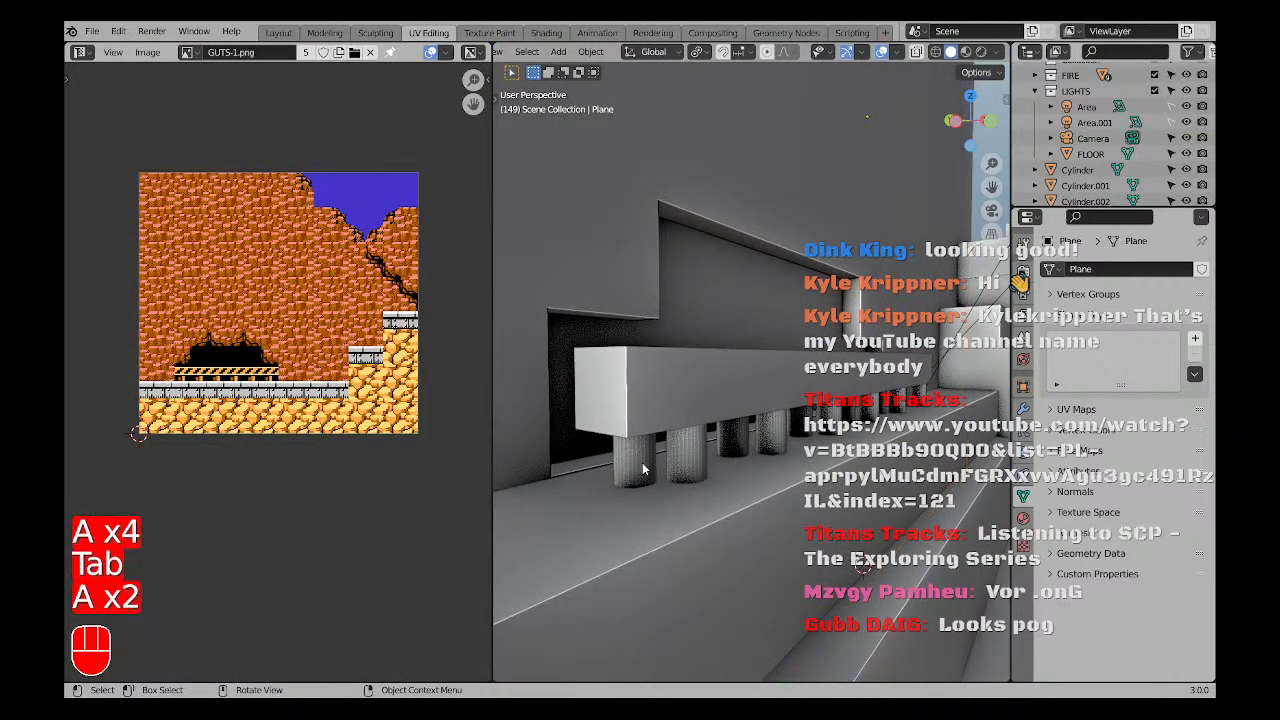
pyautogui.click(642, 462)
pyautogui.keyDown('shift'); pyautogui.click(690, 463); pyautogui.keyUp('shift')
pyautogui.keyDown('shift'); pyautogui.click(761, 438); pyautogui.keyUp('shift')
pyautogui.keyDown('shift'); pyautogui.click(735, 446); pyautogui.keyUp('shift')
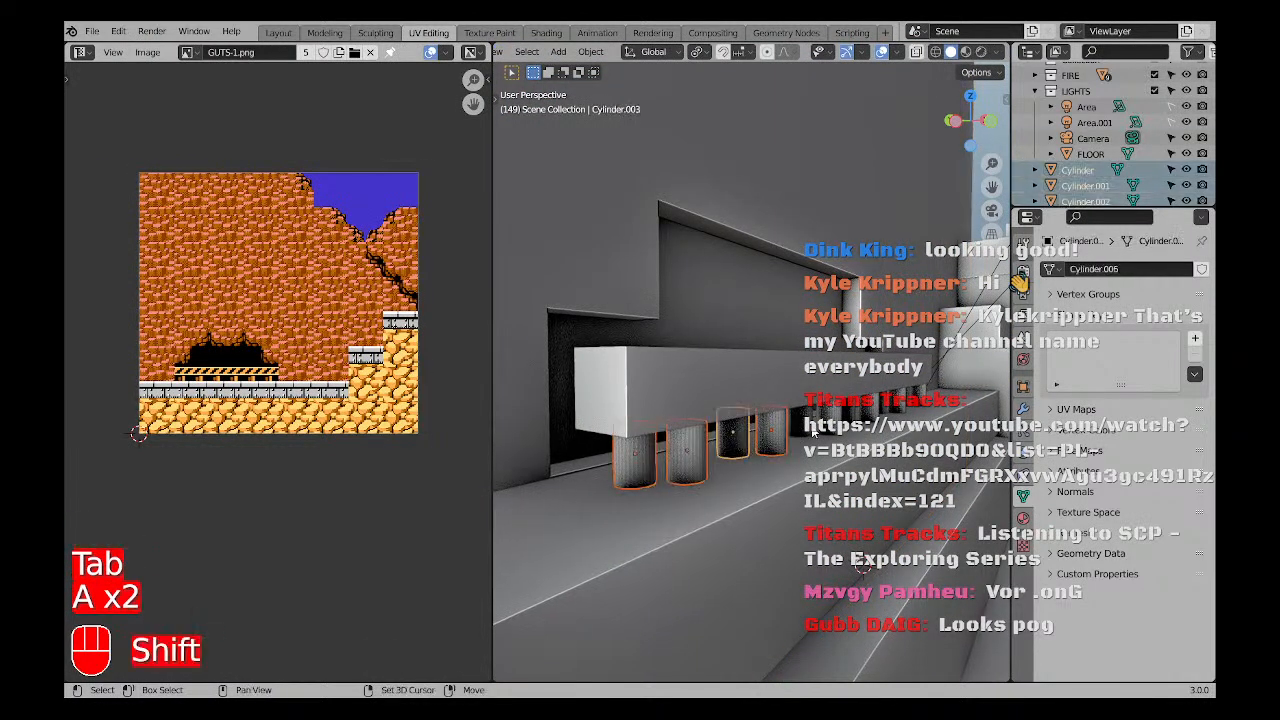
pyautogui.press('KP_Decimal')
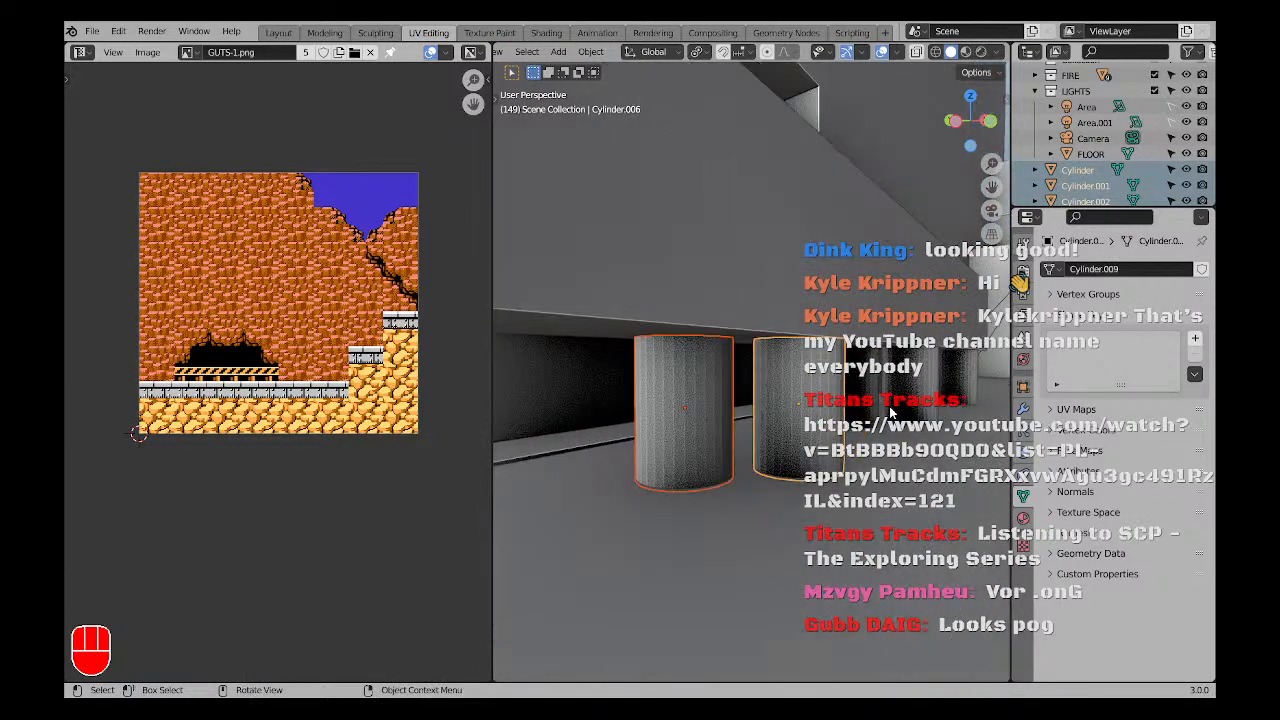
pyautogui.keyDown('shift'); pyautogui.click(960, 390); pyautogui.keyUp('shift')
pyautogui.moveTo(960, 390); pyautogui.dragTo(860, 392, button='middle')
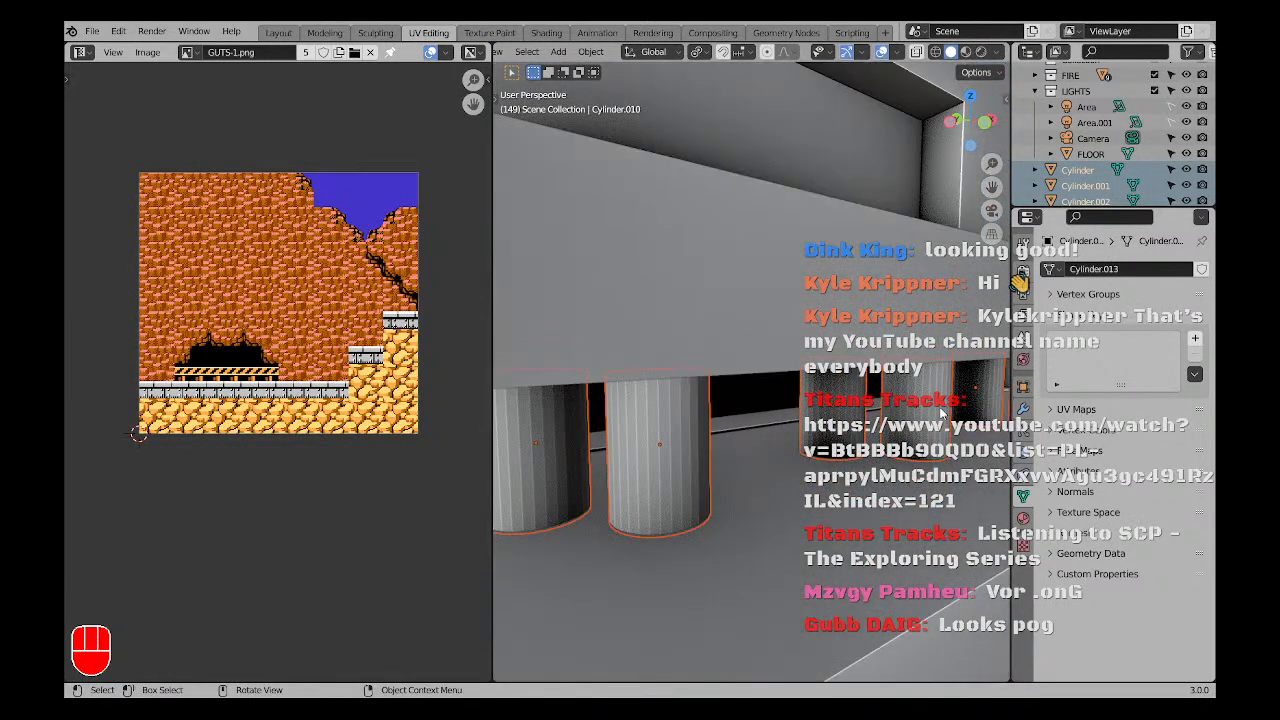
pyautogui.scroll(-2, 817, 397)
pyautogui.moveTo(951, 381); pyautogui.dragTo(766, 420, button='middle')
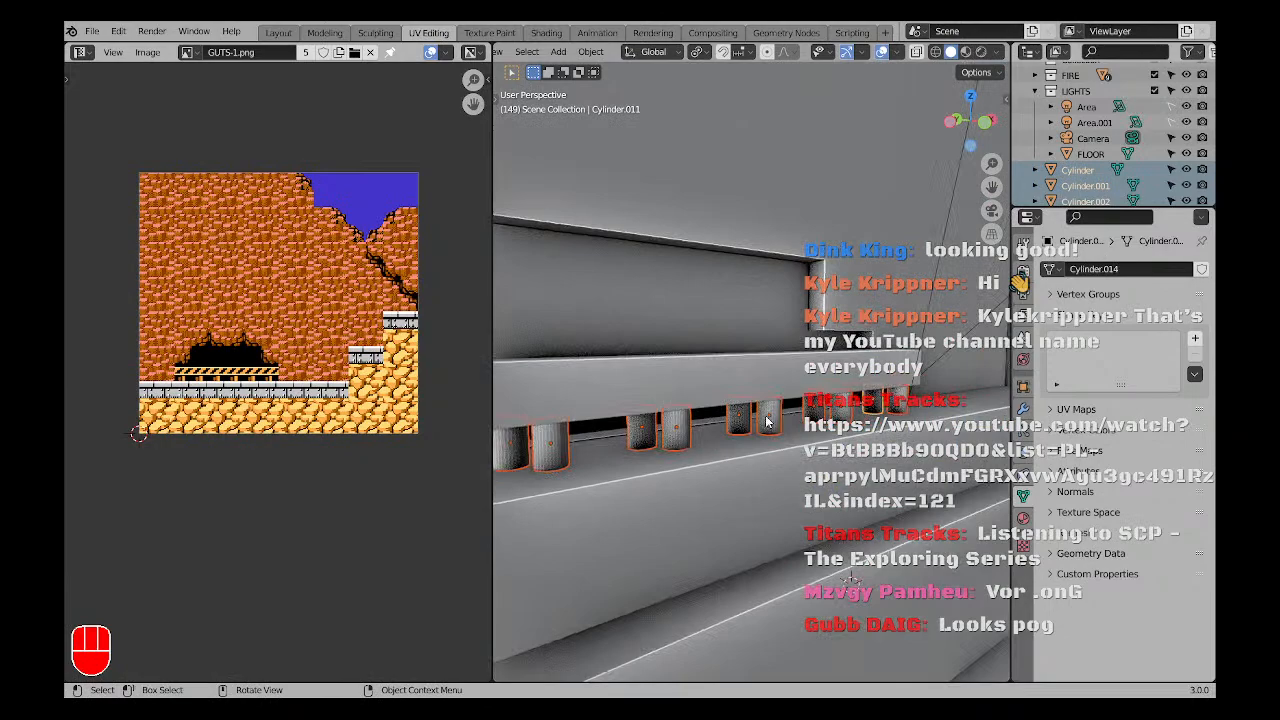
# Parent the selected posts to the beam and test-move the beam to check that they follow it.
pyautogui.keyDown('shift'); pyautogui.click(709, 383); pyautogui.keyUp('shift')
pyautogui.hotkey('ctrl', 'p')
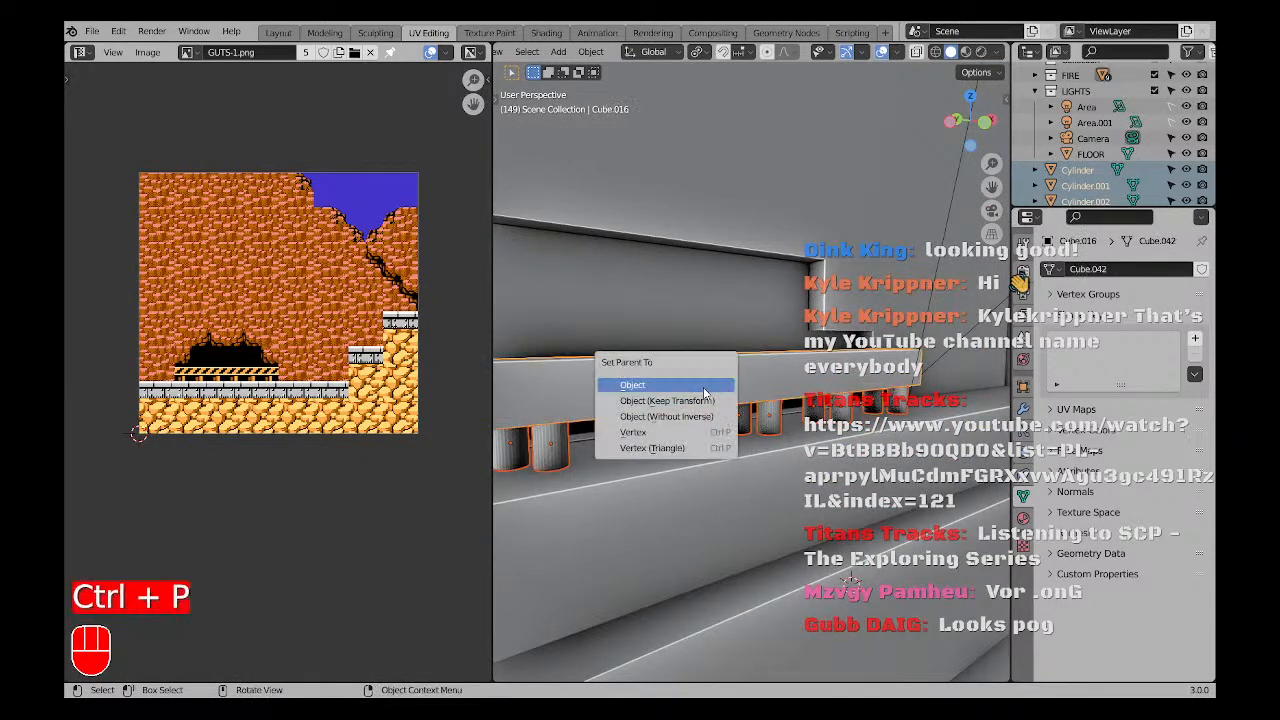
pyautogui.click(703, 401)
pyautogui.press('a')
pyautogui.press('a')
pyautogui.press('g')
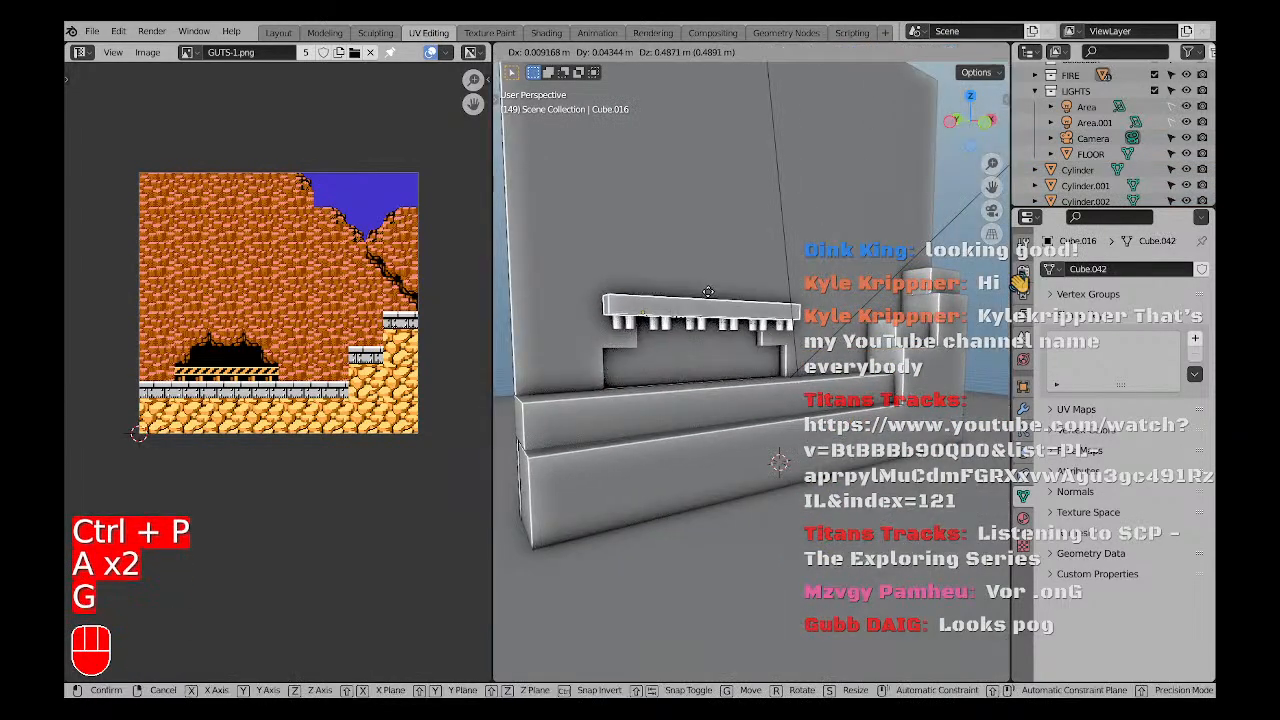
pyautogui.click(760, 335)
pyautogui.press('a')
pyautogui.press('a')
# Change the viewport from solid through material preview to rendered shading and hide the viewport overlays.
pyautogui.press('z')
pyautogui.click(755, 462)
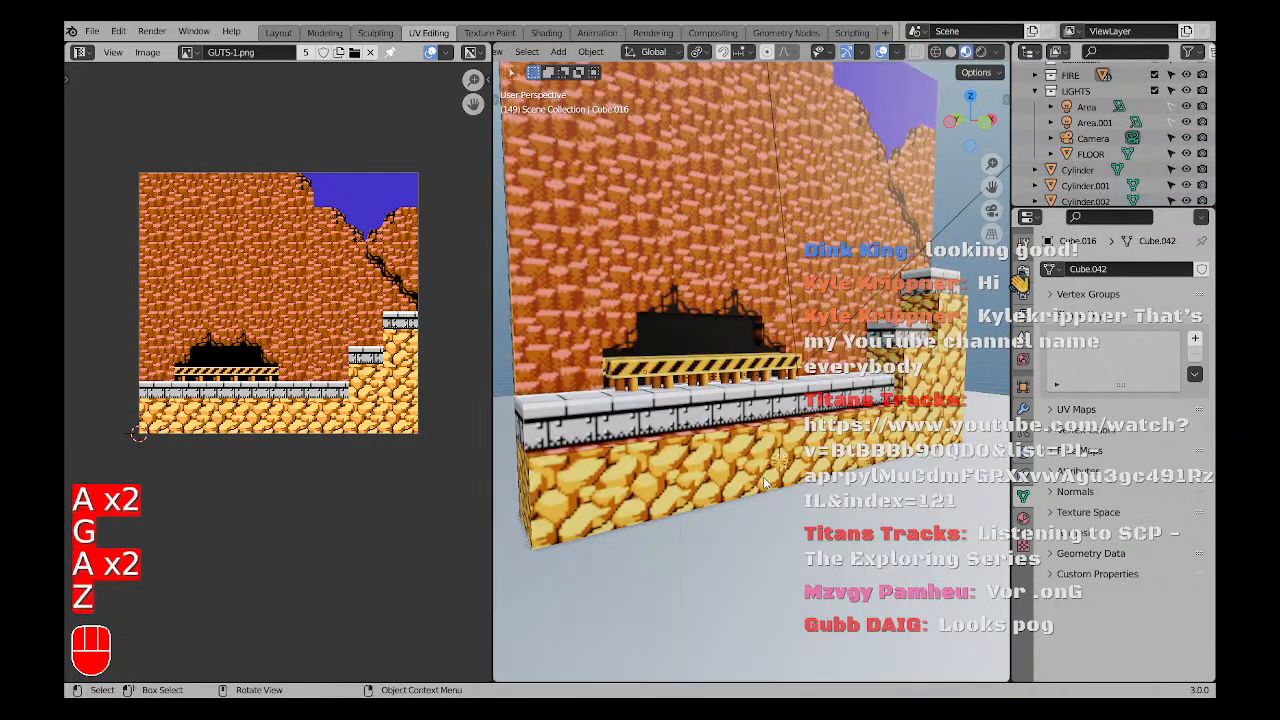
pyautogui.press('a')
pyautogui.press('a')
pyautogui.moveTo(766, 340); pyautogui.dragTo(655, 345, button='middle')
pyautogui.scroll(-5, 655, 345)
pyautogui.click(981, 52)
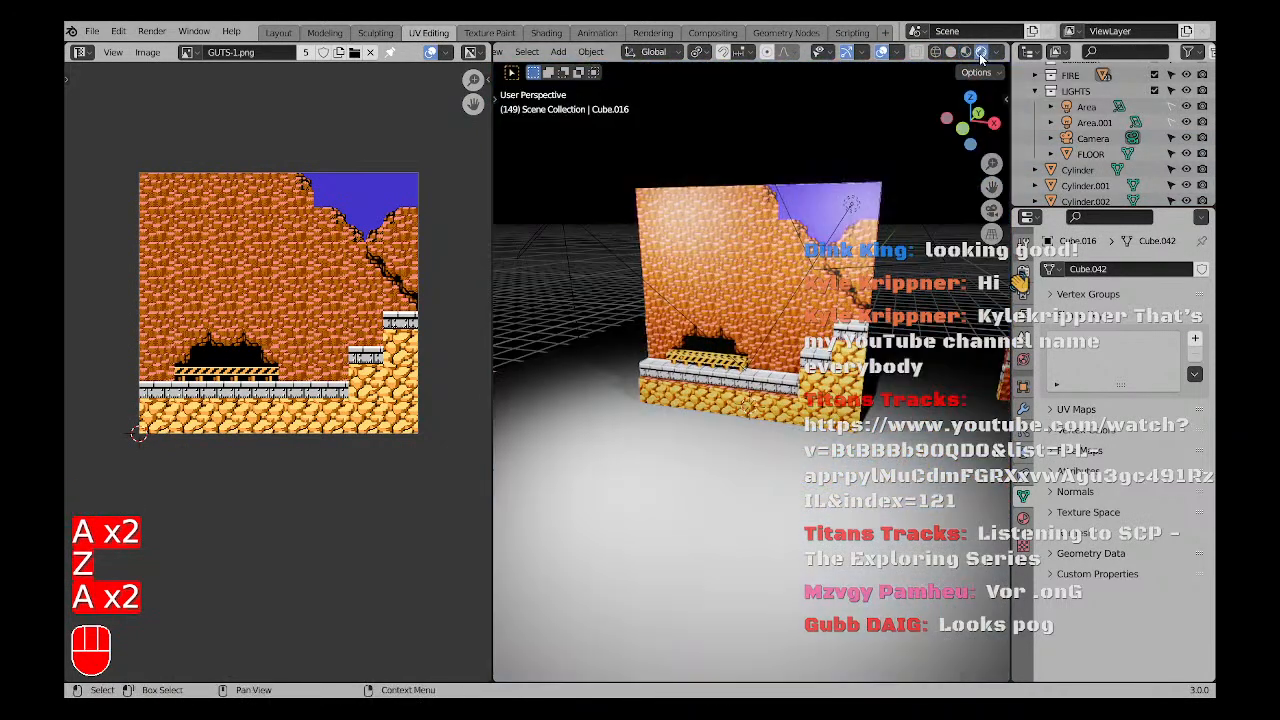
pyautogui.moveTo(798, 352)
pyautogui.mouseDown(button='middle')
pyautogui.moveTo(787, 355)
pyautogui.moveTo(832, 370)
pyautogui.moveTo(826, 345)
pyautogui.mouseUp(button='middle')
pyautogui.moveTo(826, 345); pyautogui.dragTo(818, 314, button='middle')
pyautogui.click(881, 52)
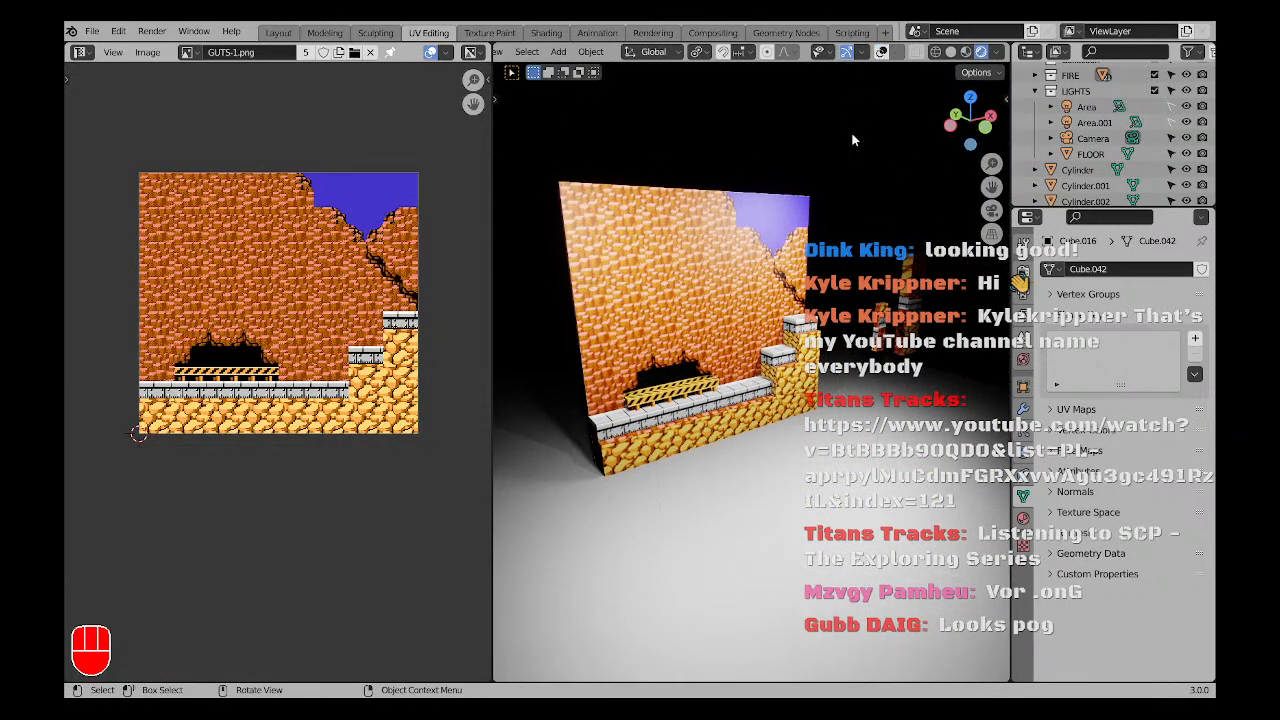
# Walk through the rendered level at close range to examine the beam, its posts, the wall opening and the stepped blocks.
pyautogui.hotkey('shift', 'f')
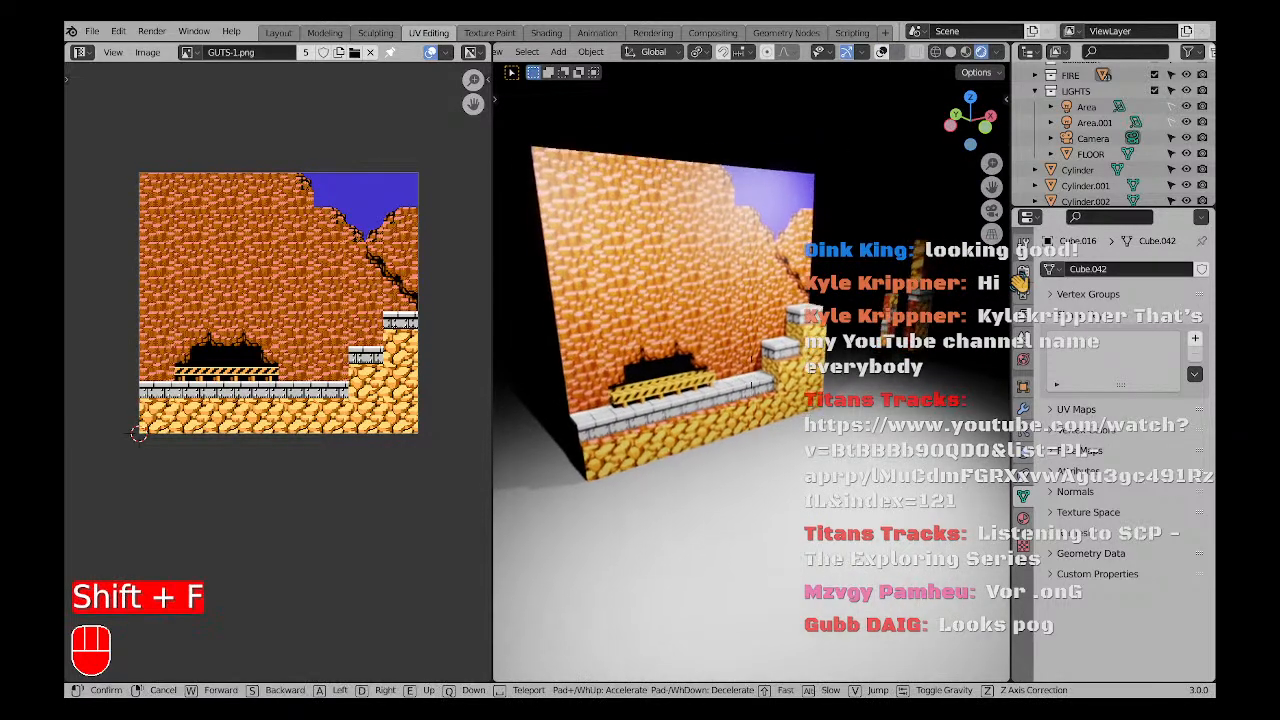
pyautogui.press('w')
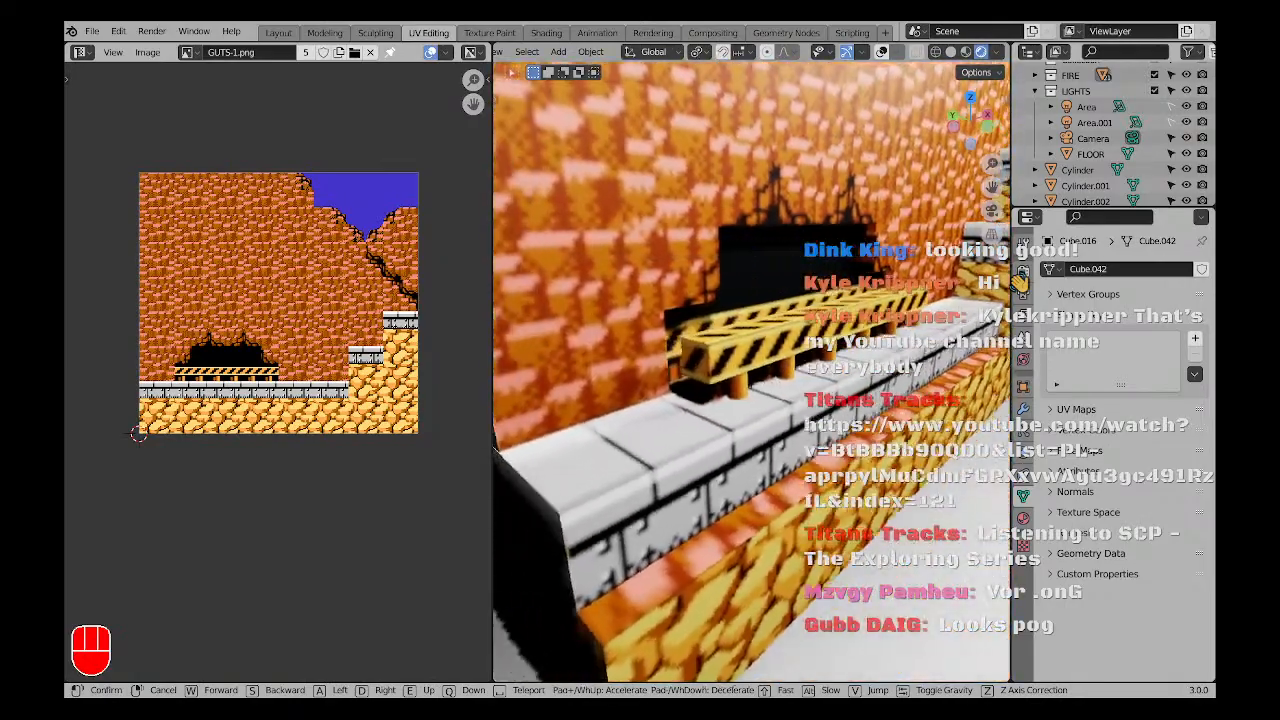
pyautogui.press('a')
pyautogui.press('d')
pyautogui.press('d')
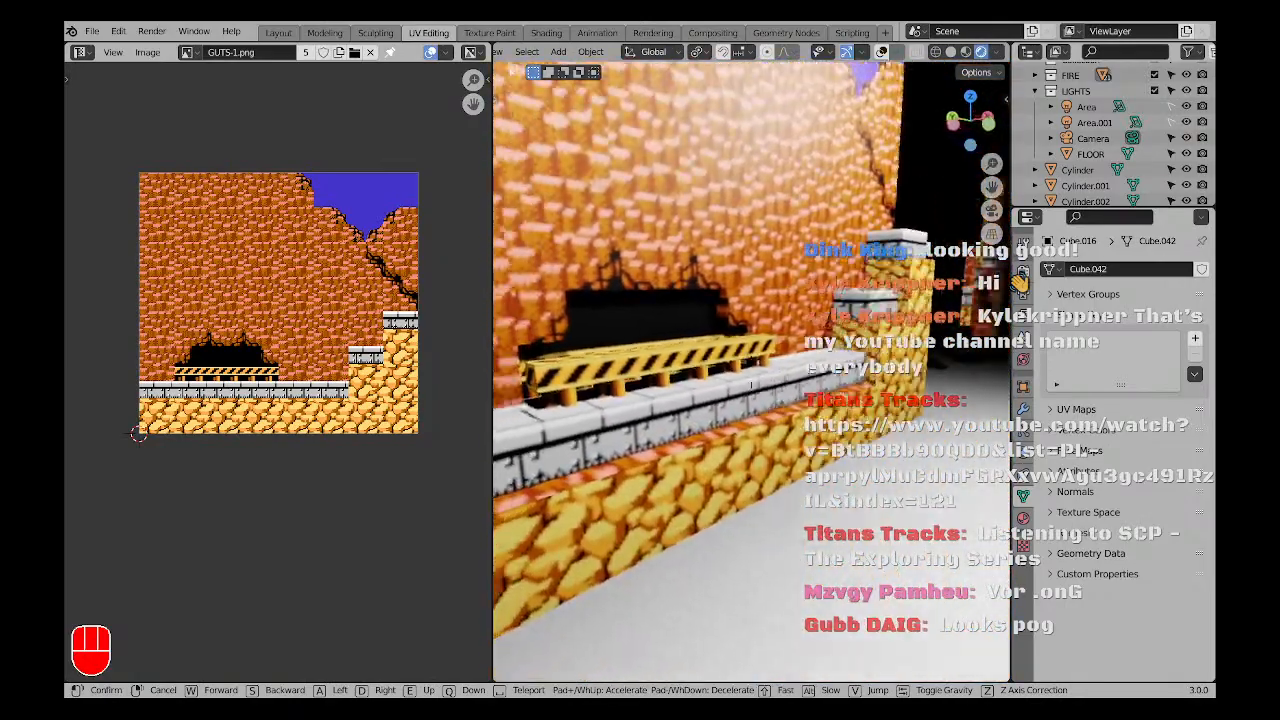
pyautogui.press('w')
pyautogui.press('a')
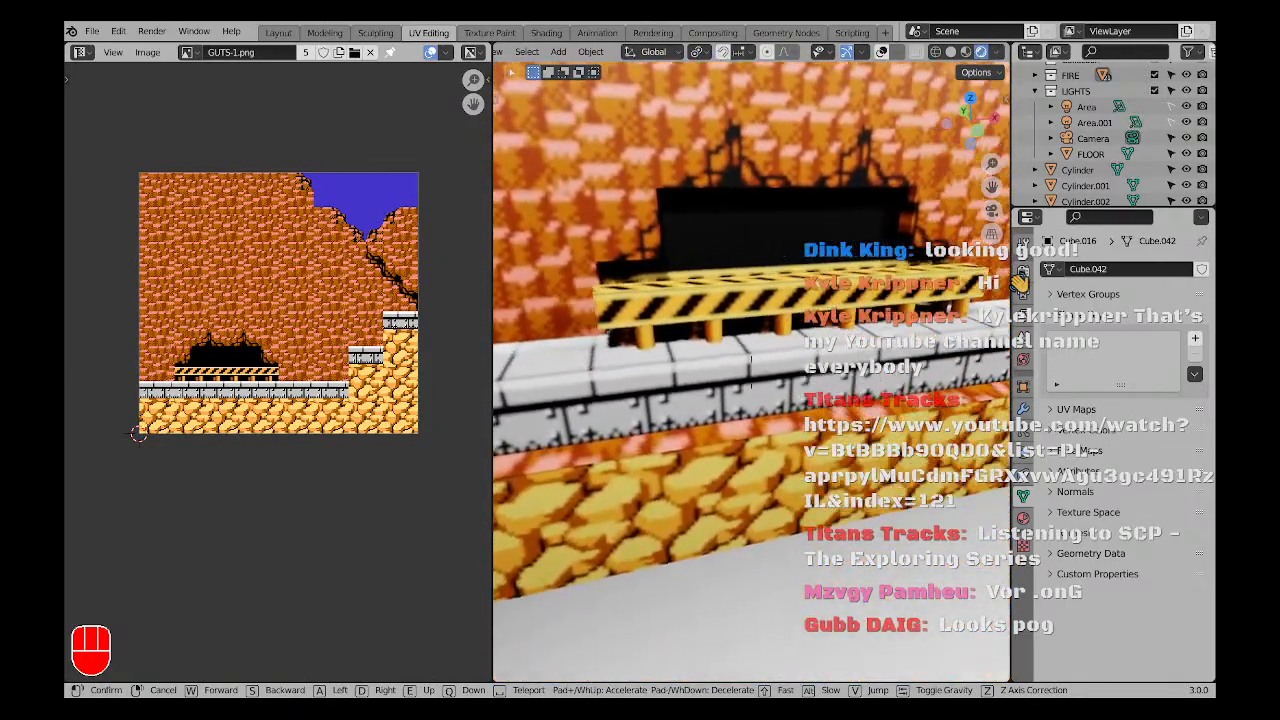
pyautogui.press('w')
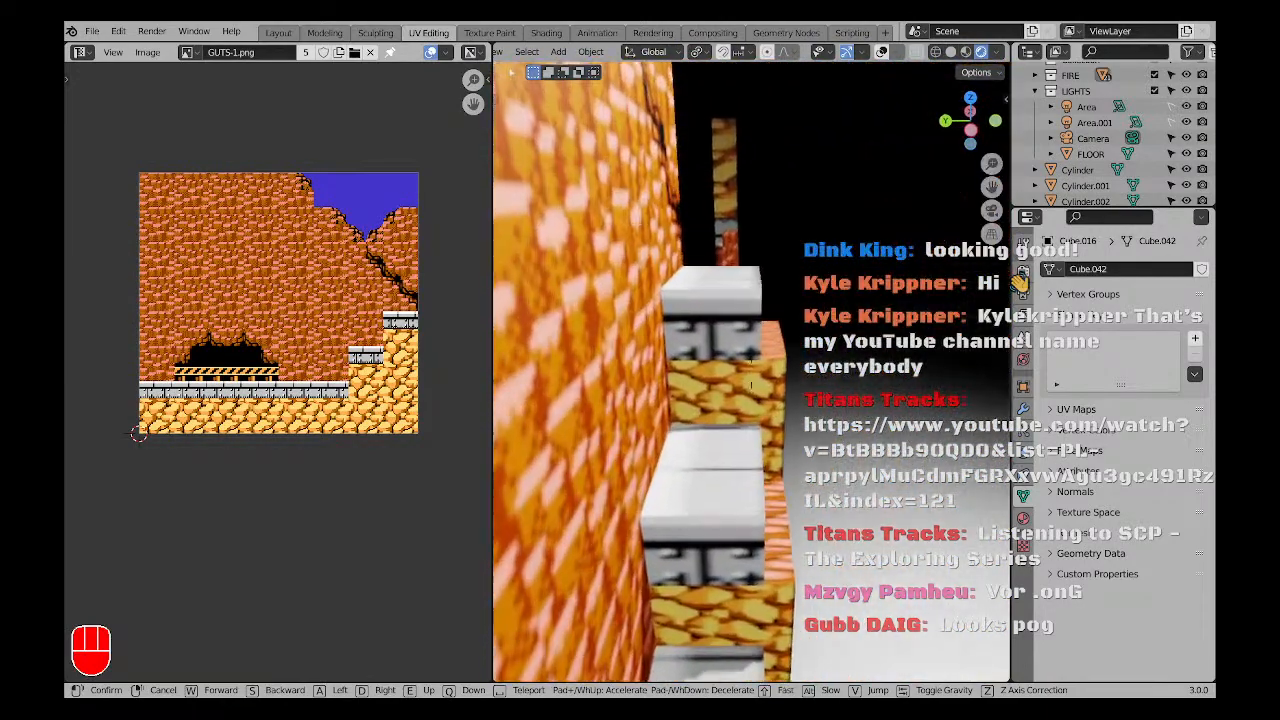
pyautogui.press('w')
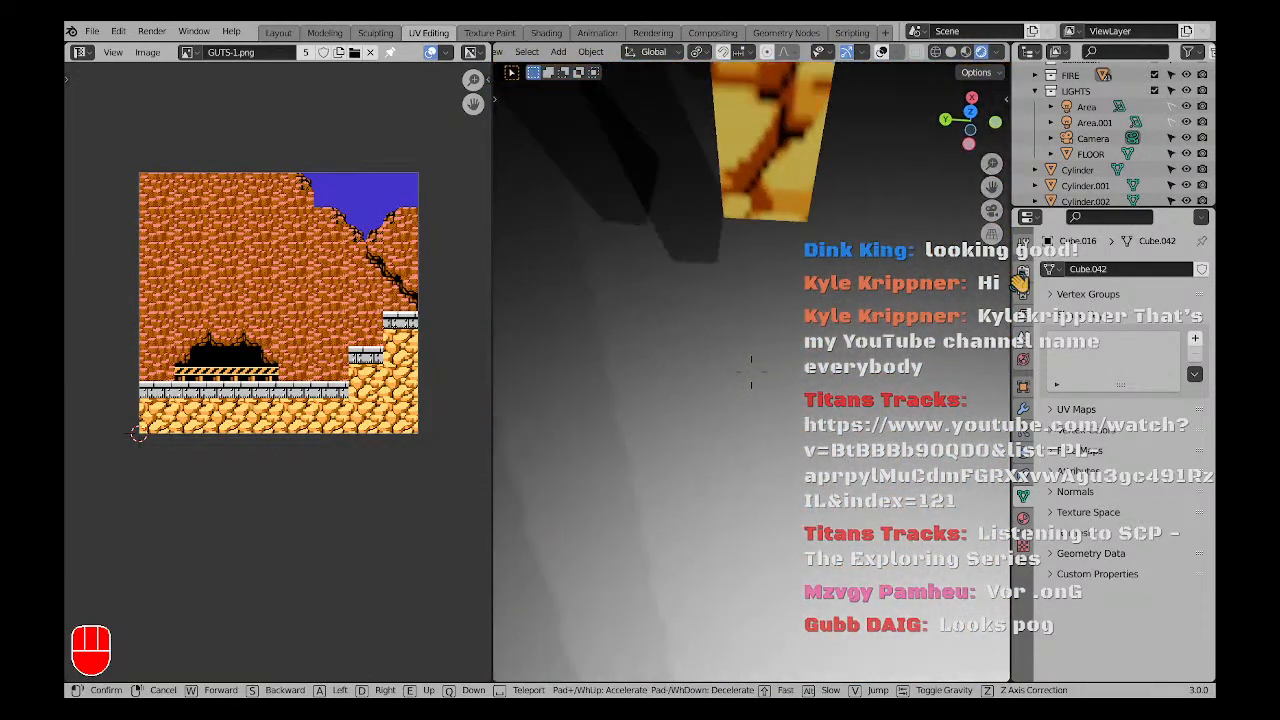
pyautogui.press('d')
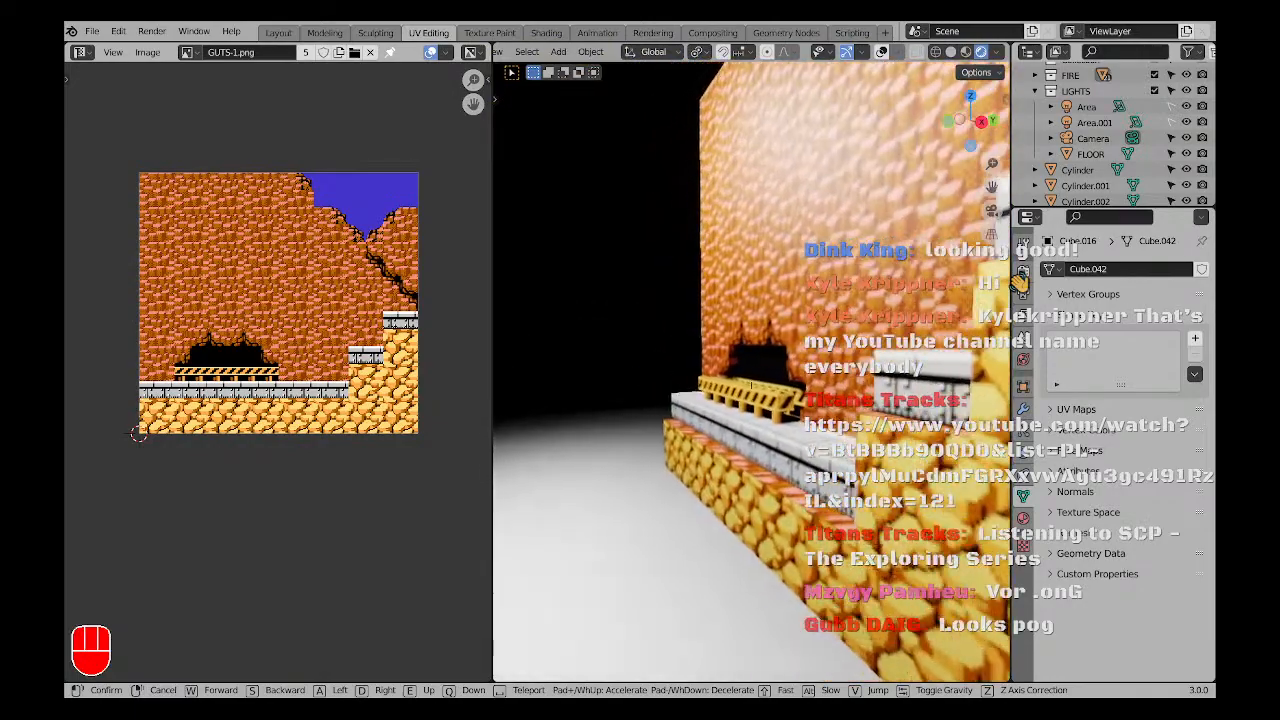
pyautogui.press('a')
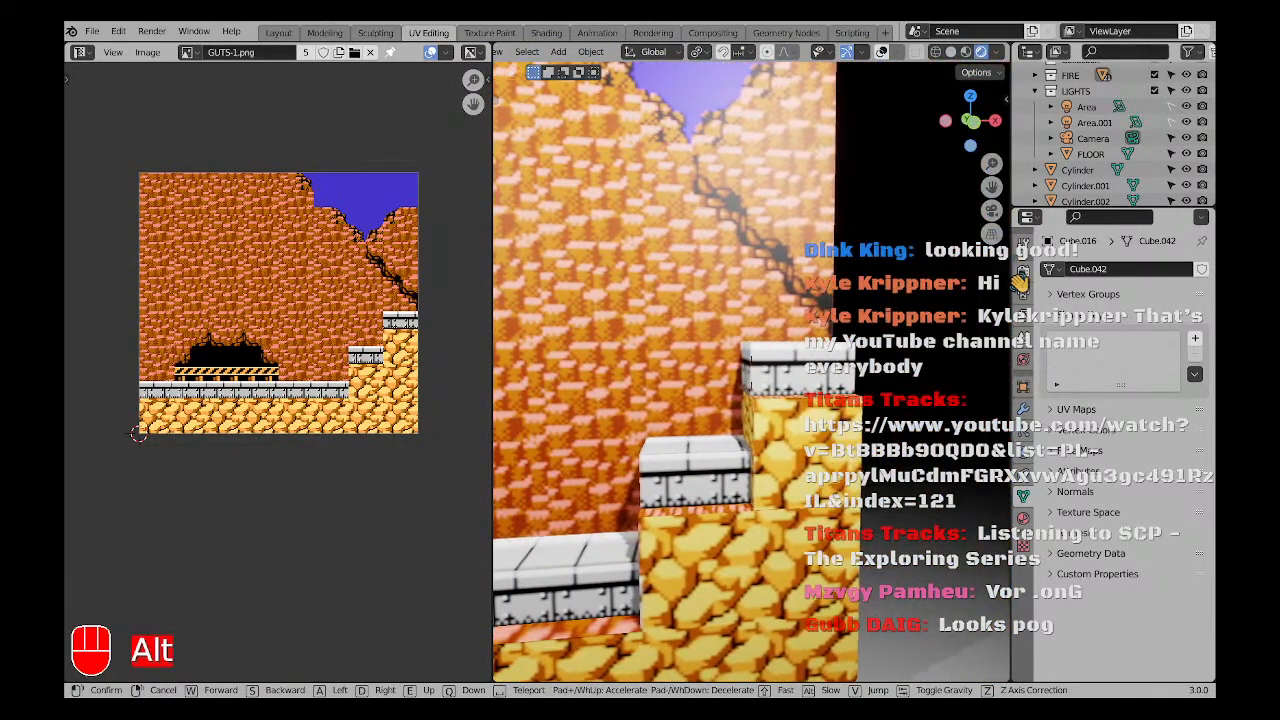
pyautogui.press('s')
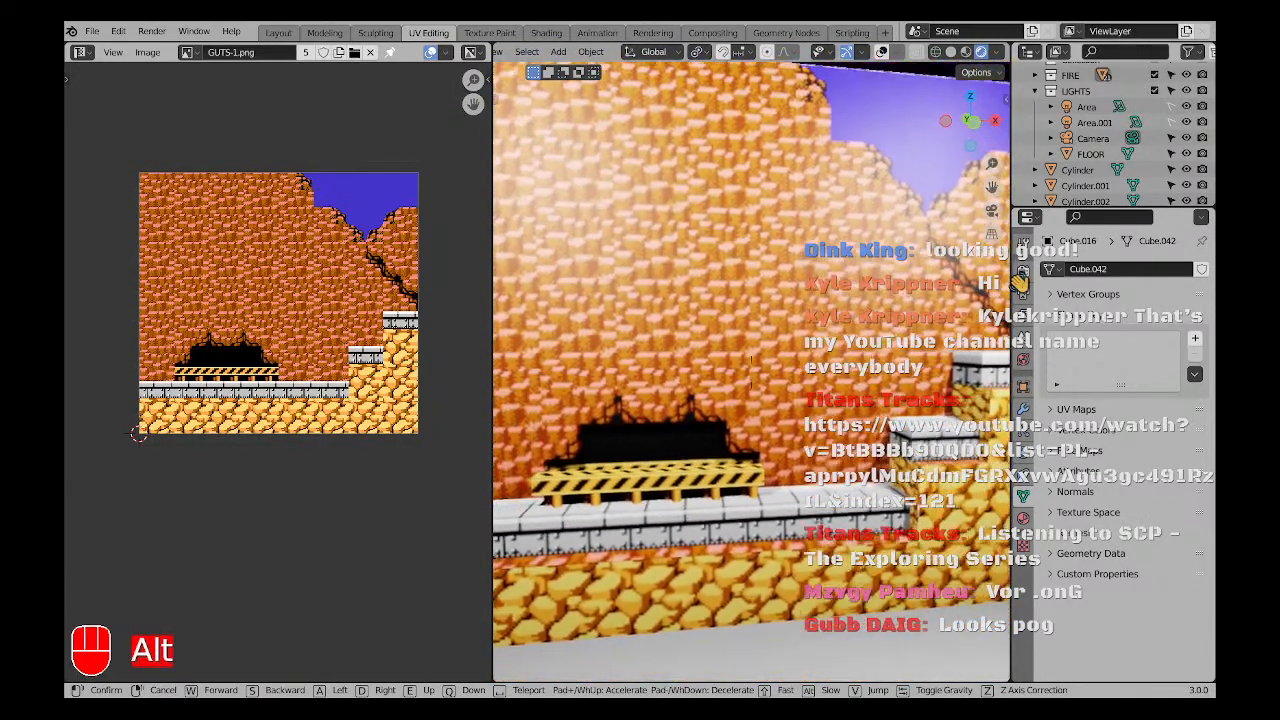
pyautogui.press('a')
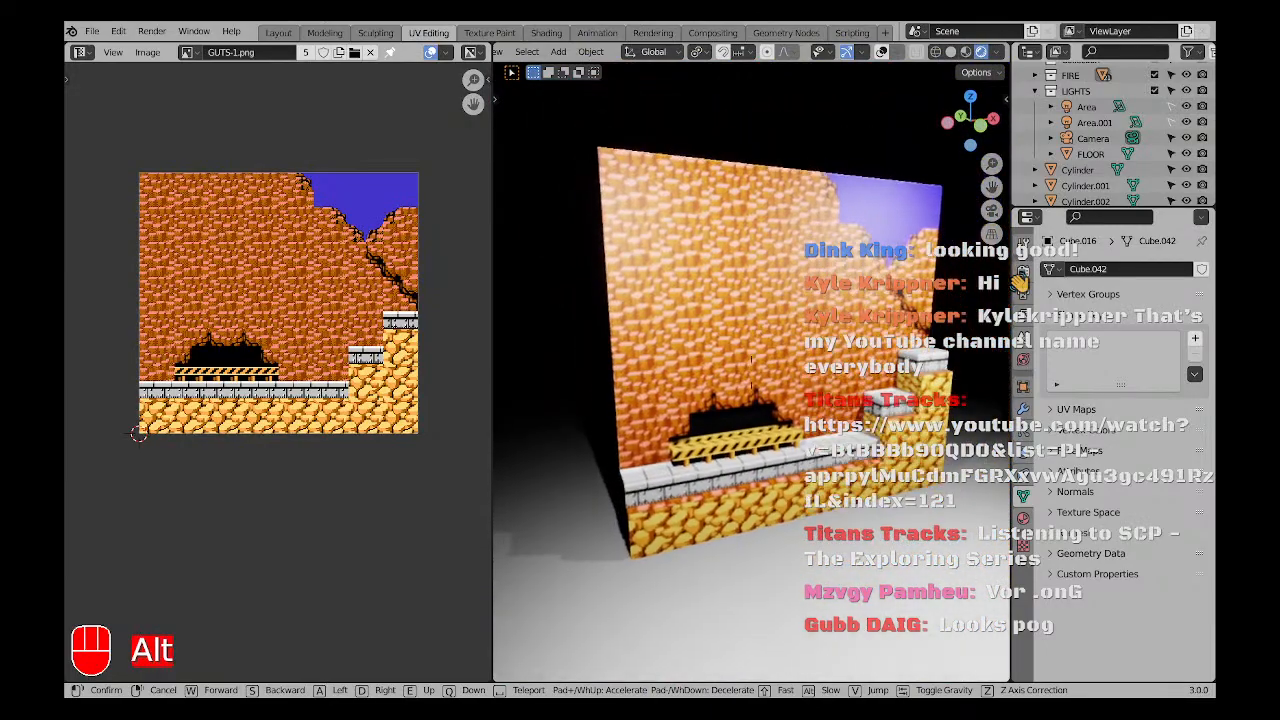
pyautogui.press('w')
pyautogui.hotkey('shift', 'w')
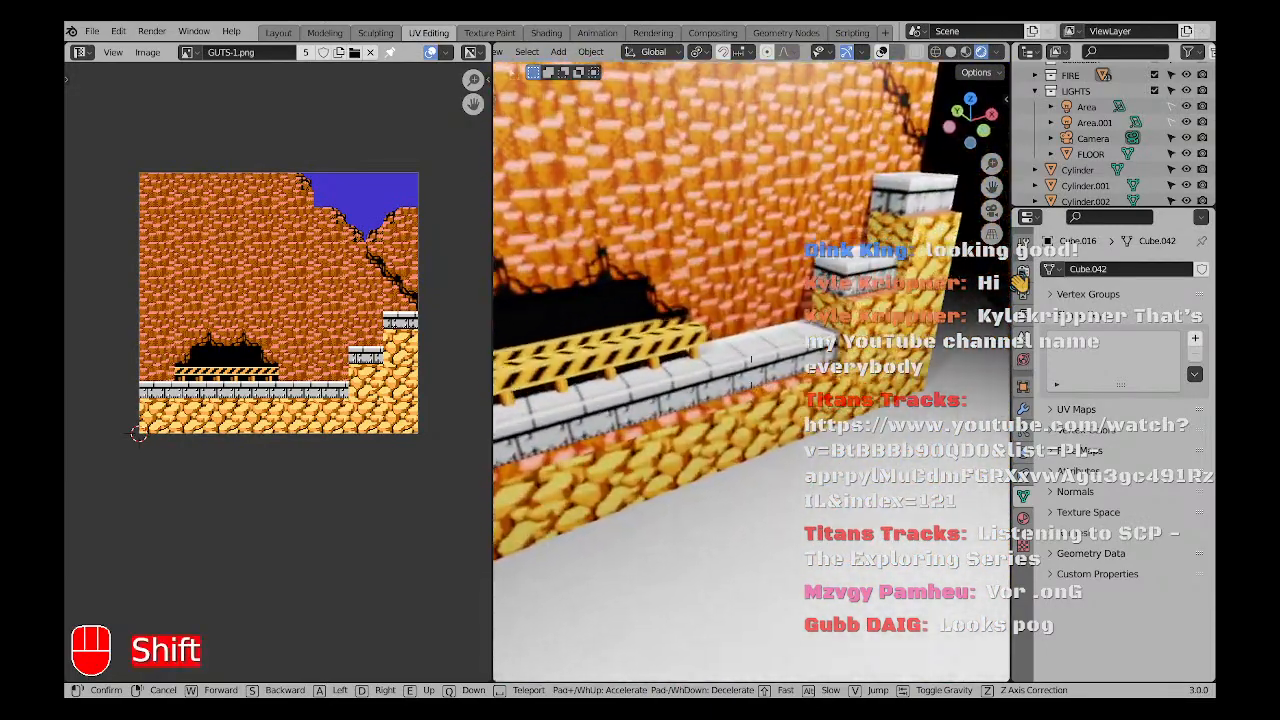
pyautogui.hotkey('shift', 's')
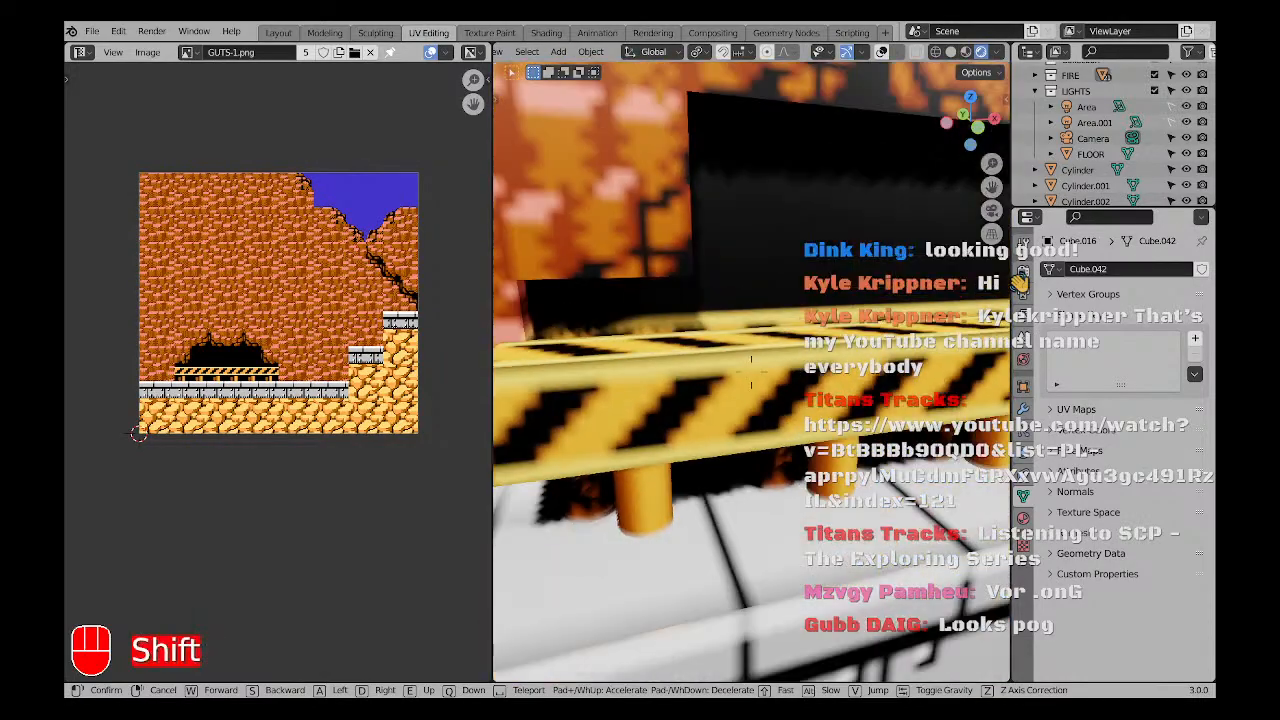
pyautogui.press('d')
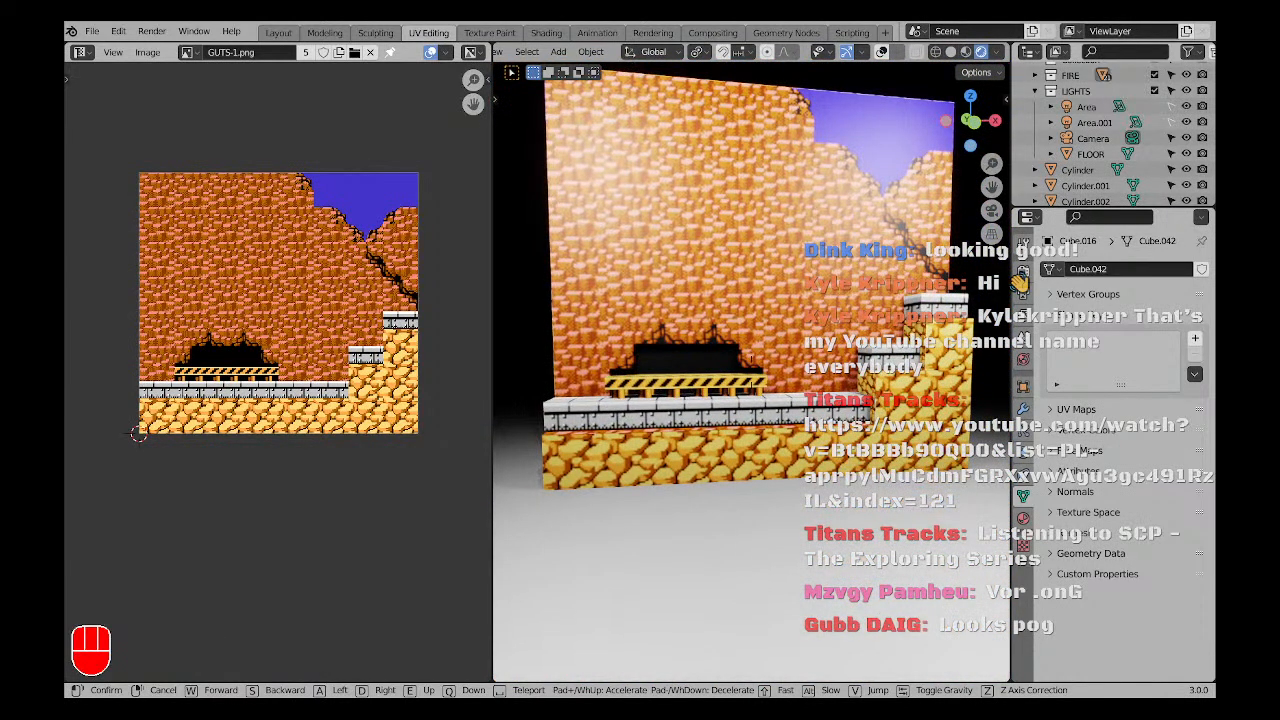
pyautogui.press('ctrl')
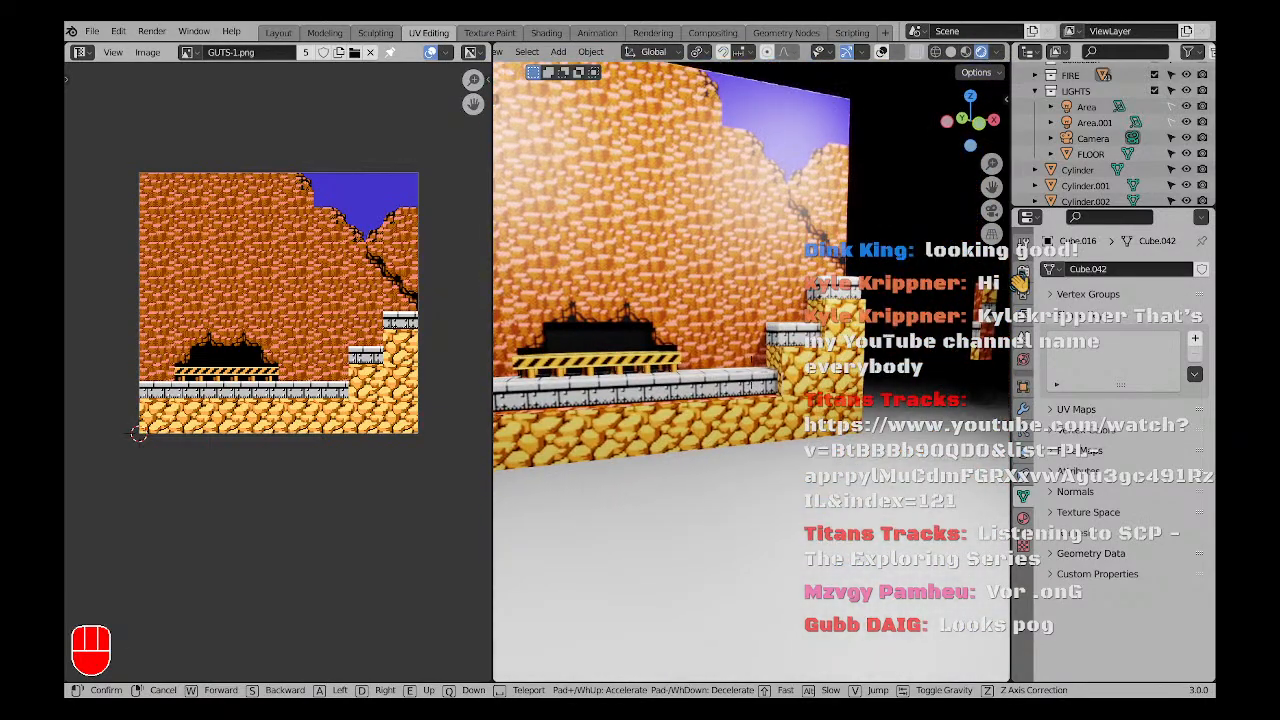
pyautogui.rightClick(729, 413)
# Save GUTSMAN.blend, and save the scene again under the file name ICEMAN.blend.
pyautogui.hotkey('ctrl', 's')
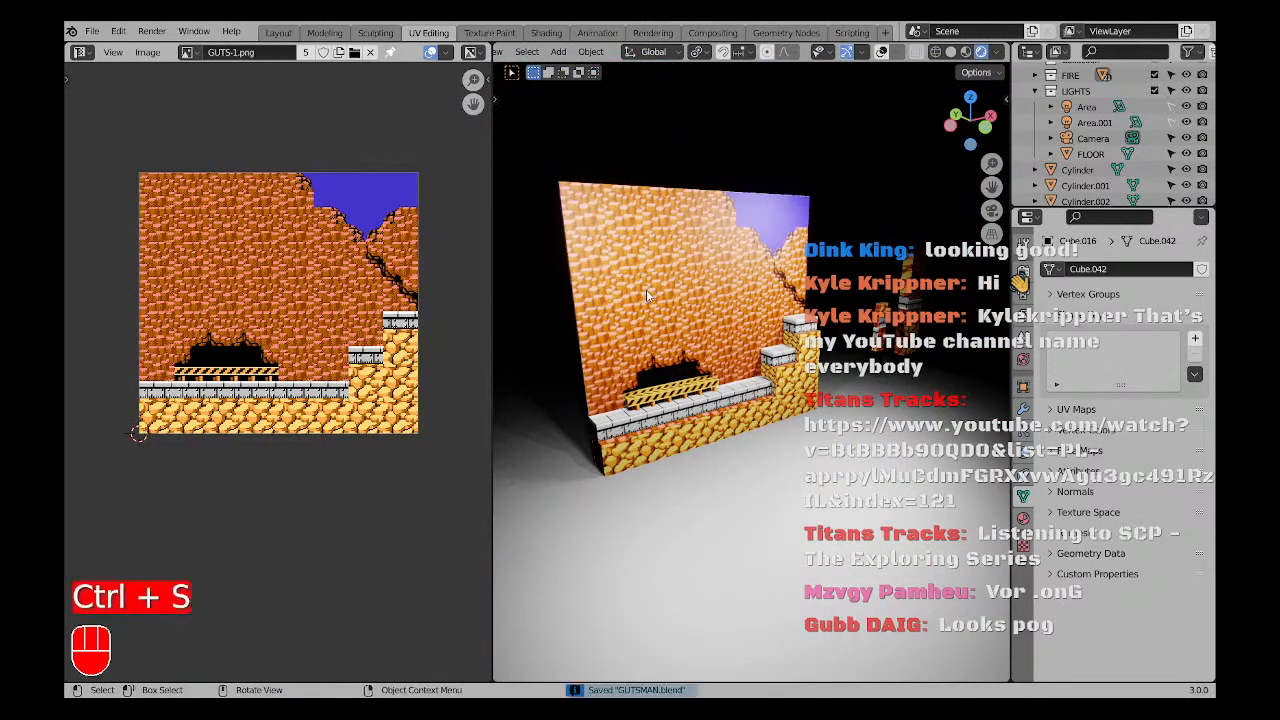
pyautogui.click(92, 32)
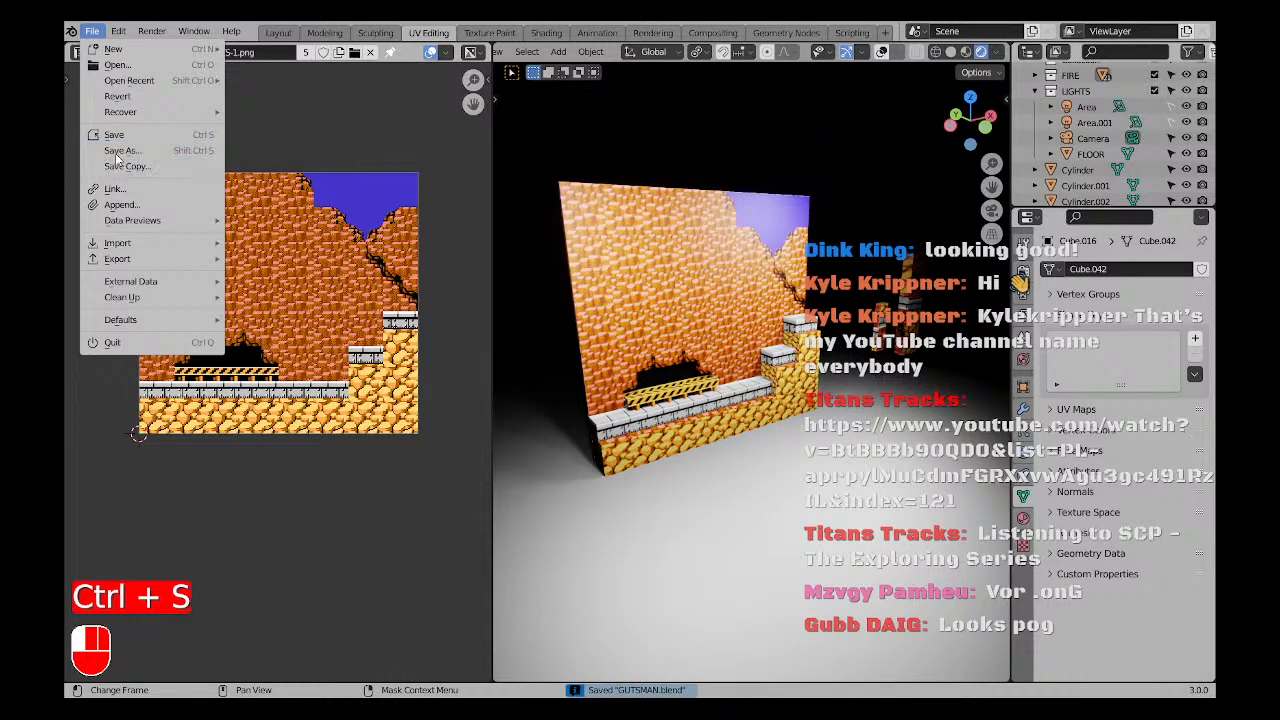
pyautogui.click(85, 34)
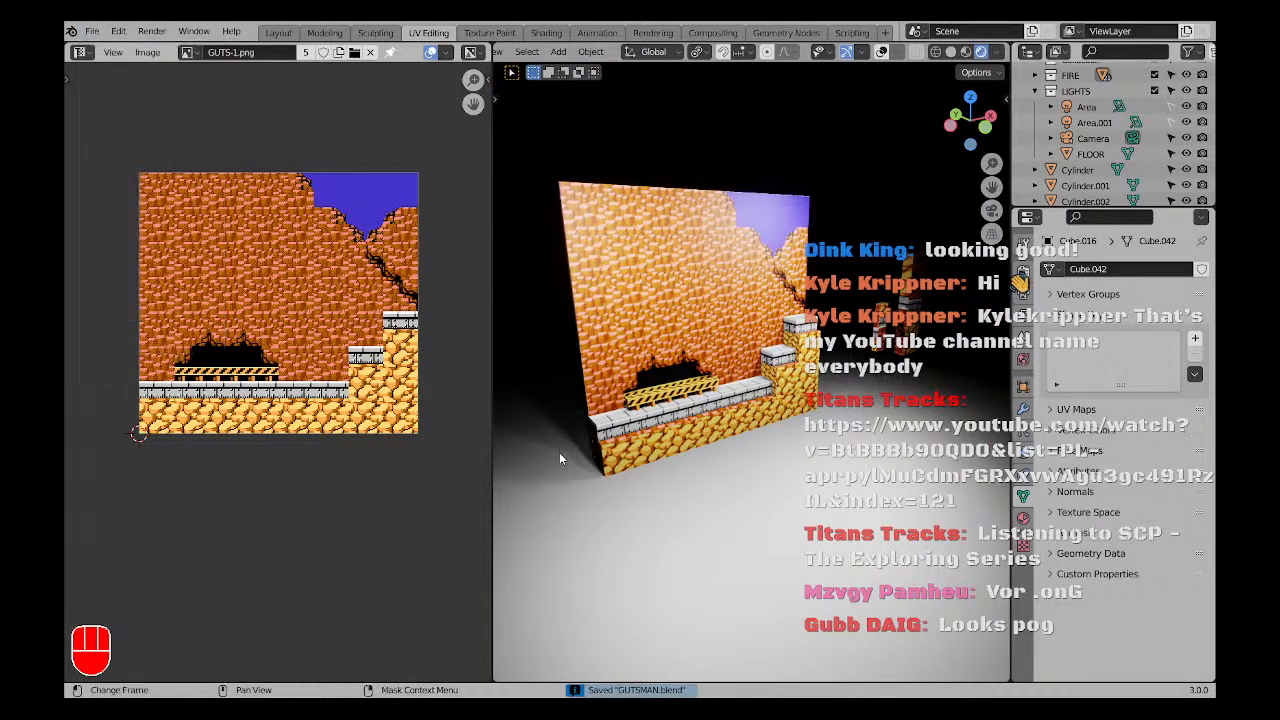
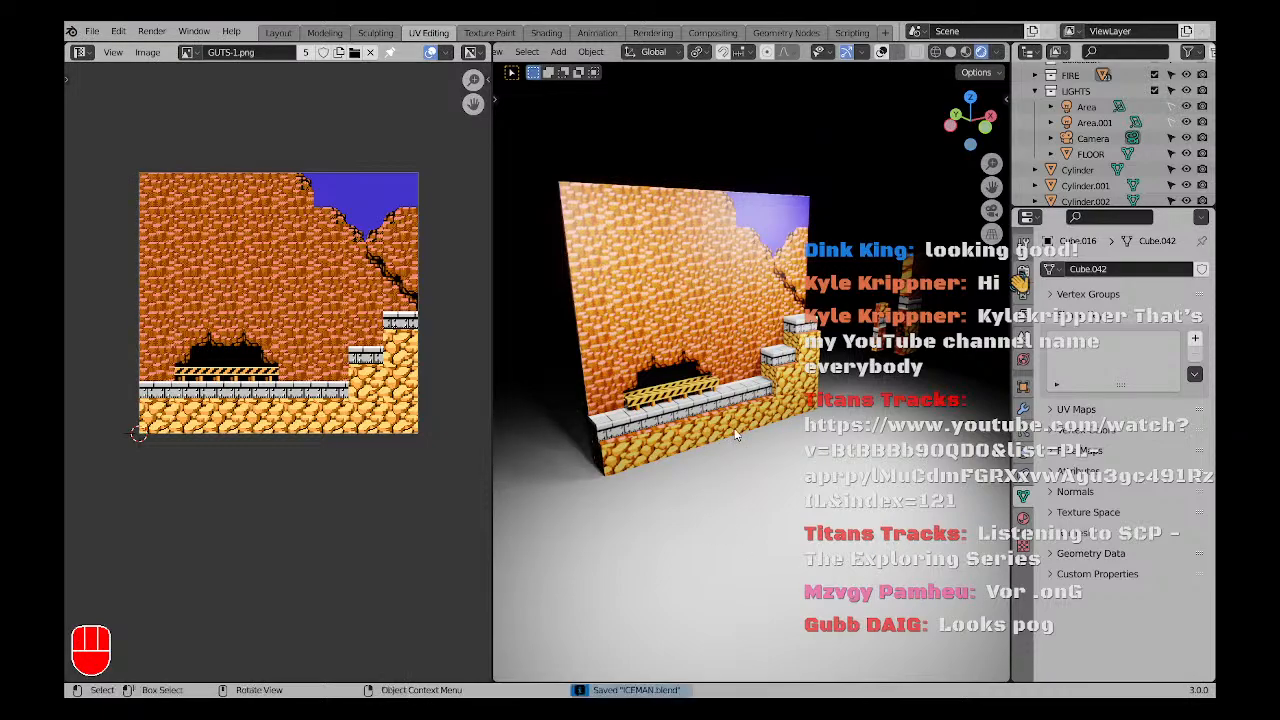
# Enlarge the outliner to show more of the scene's objects and hide the LIGHTS collection.
pyautogui.moveTo(815, 429); pyautogui.dragTo(714, 425, button='middle')
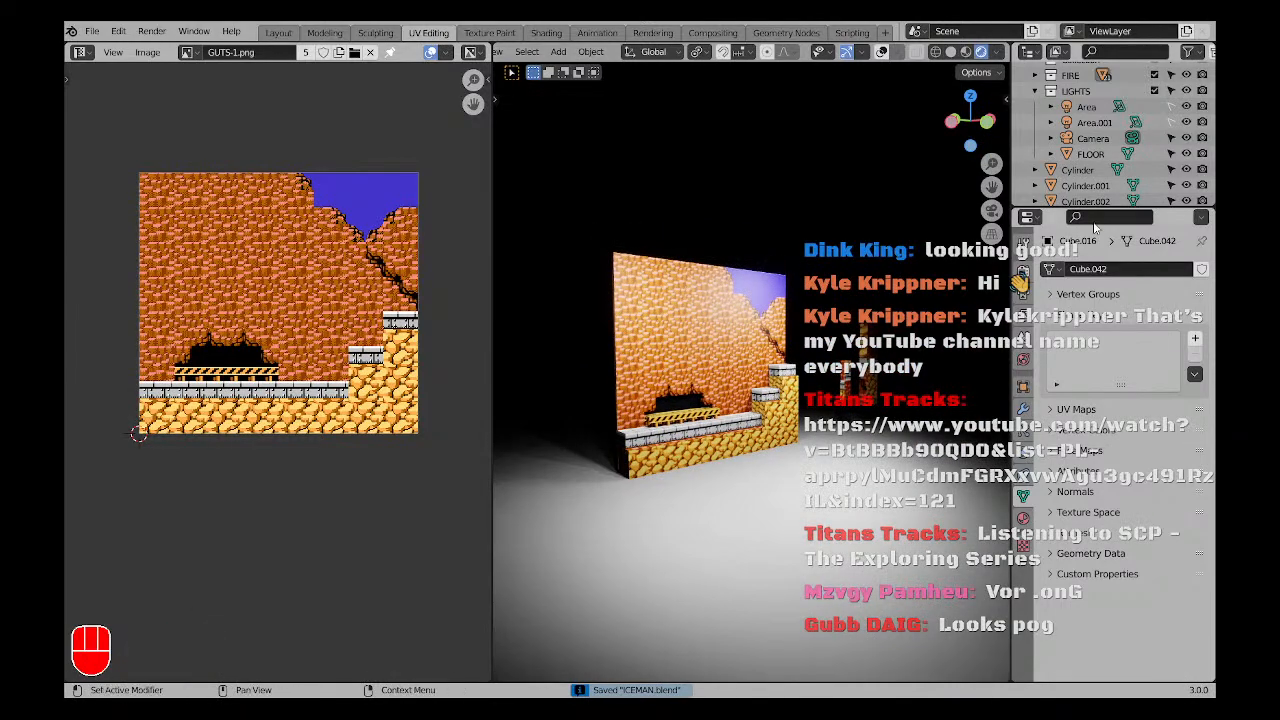
pyautogui.scroll(-5, 1080, 130)
pyautogui.scroll(-2, 1083, 160)
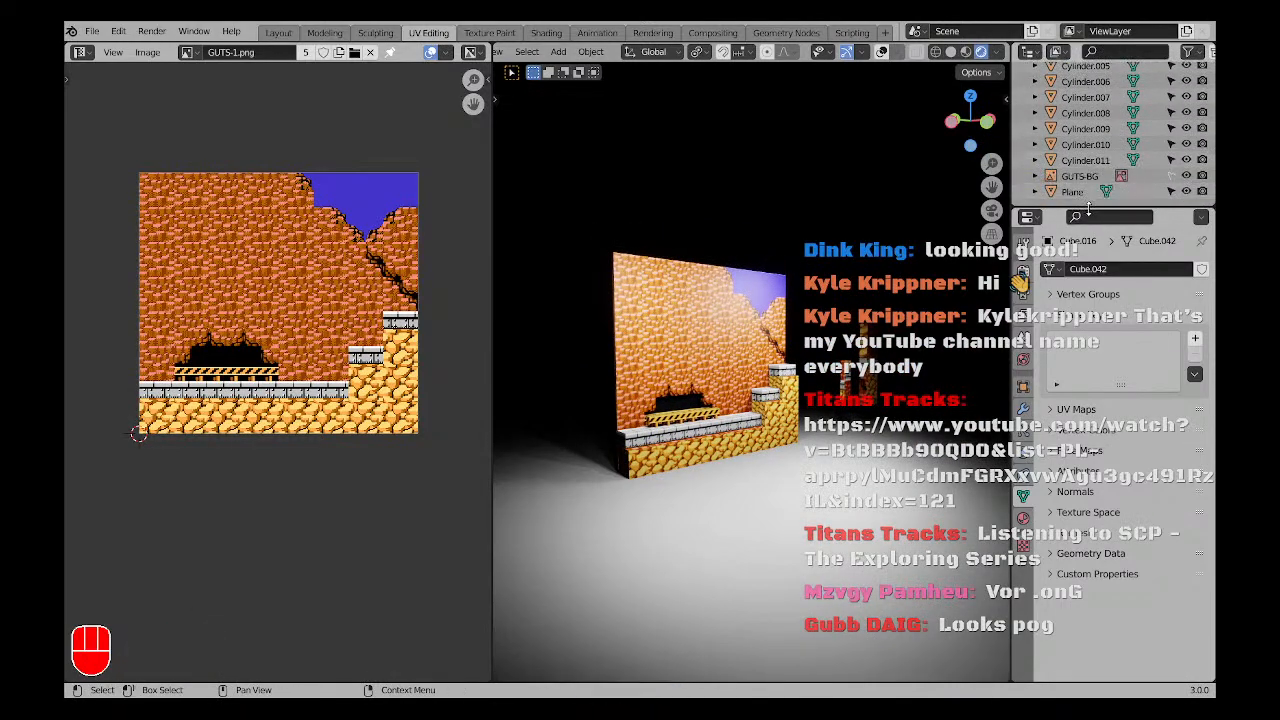
pyautogui.moveTo(1088, 207); pyautogui.dragTo(1093, 395)
pyautogui.scroll(5, 1093, 270)
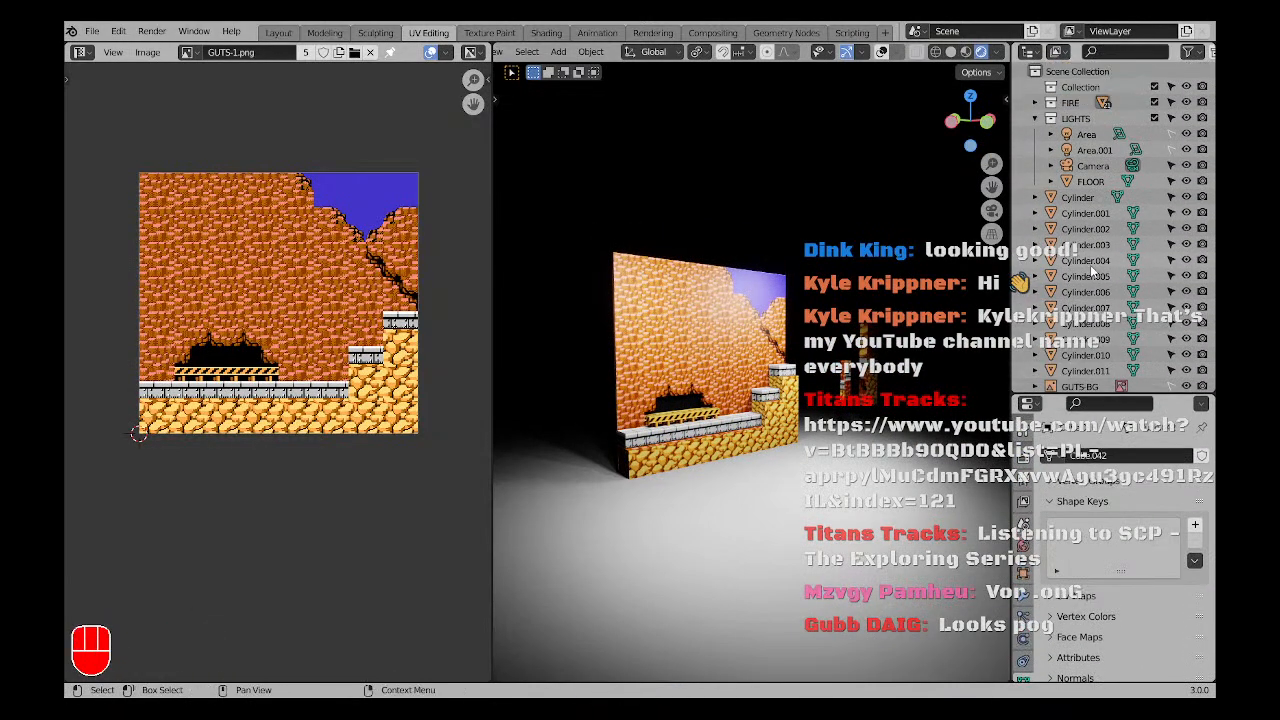
pyautogui.click(1071, 104)
pyautogui.click(1186, 118)
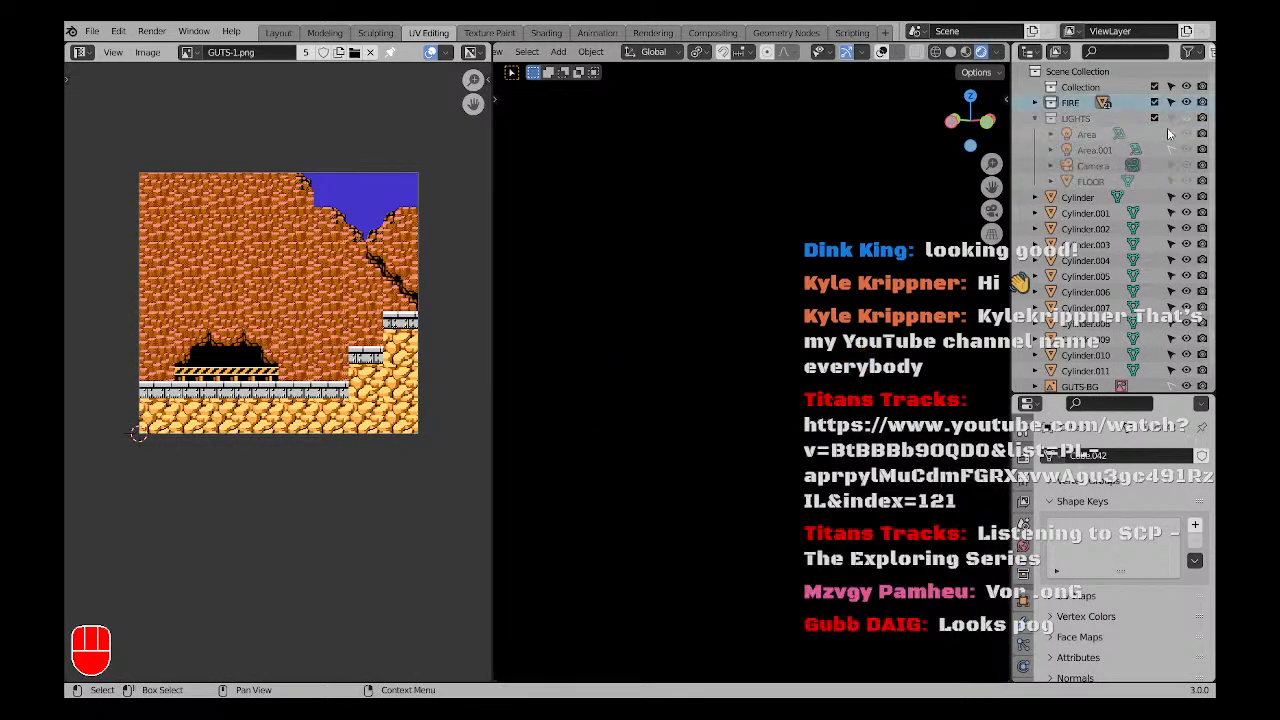
pyautogui.press('a')
pyautogui.press('a')
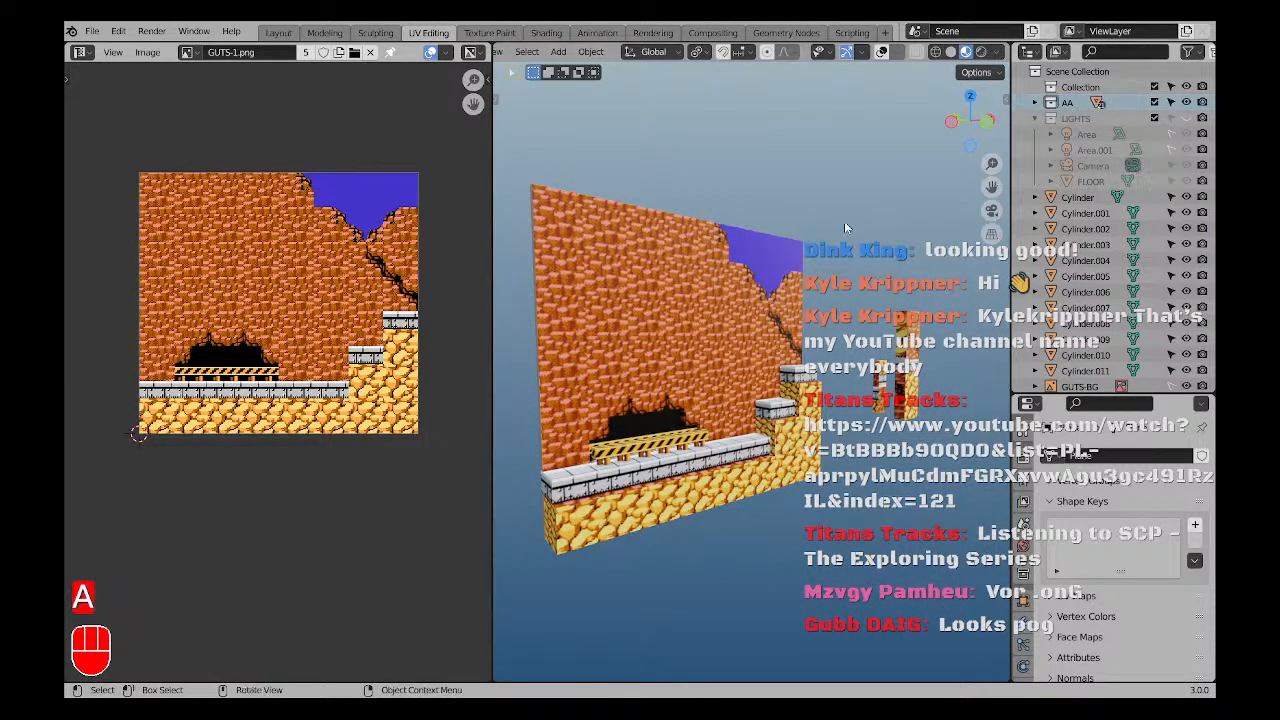
pyautogui.hotkey('ctrl', 'z')
# Expand the FIRE collection, show the viewport overlays, and select Cube.001 through Cube.016 to check which parts of the level they are.
pyautogui.press('a')
pyautogui.press('a')
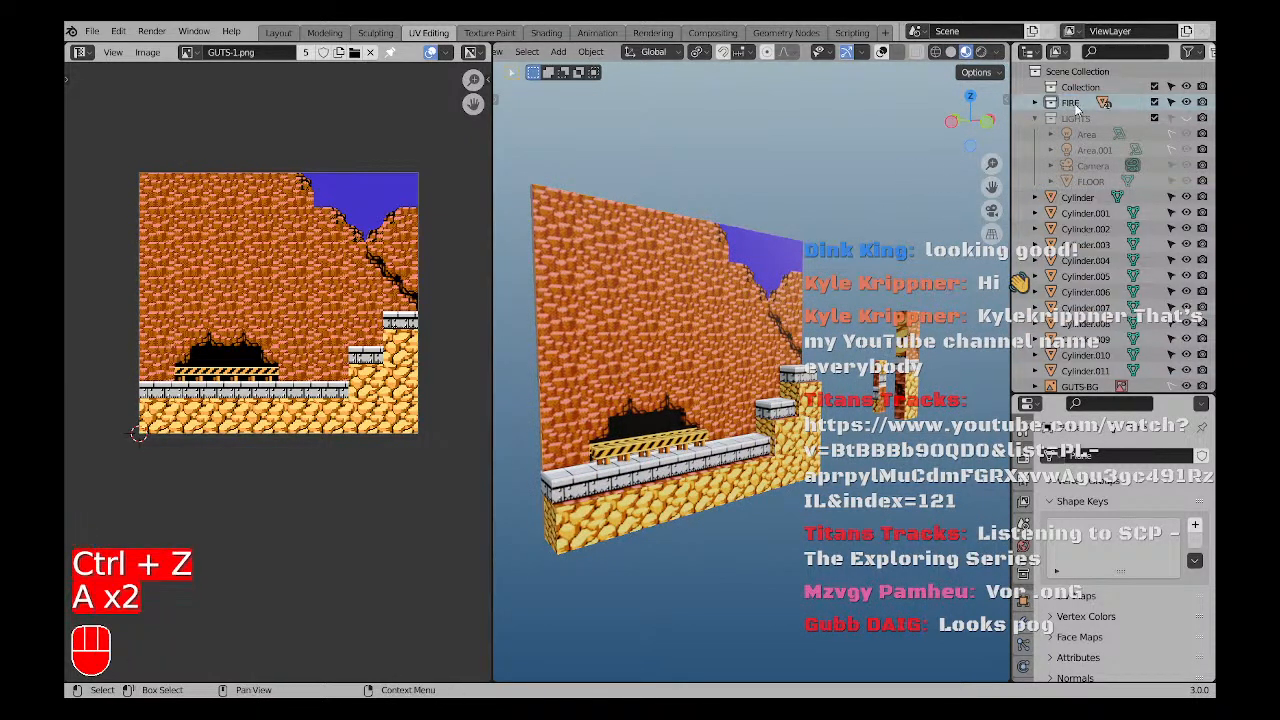
pyautogui.click(1035, 102)
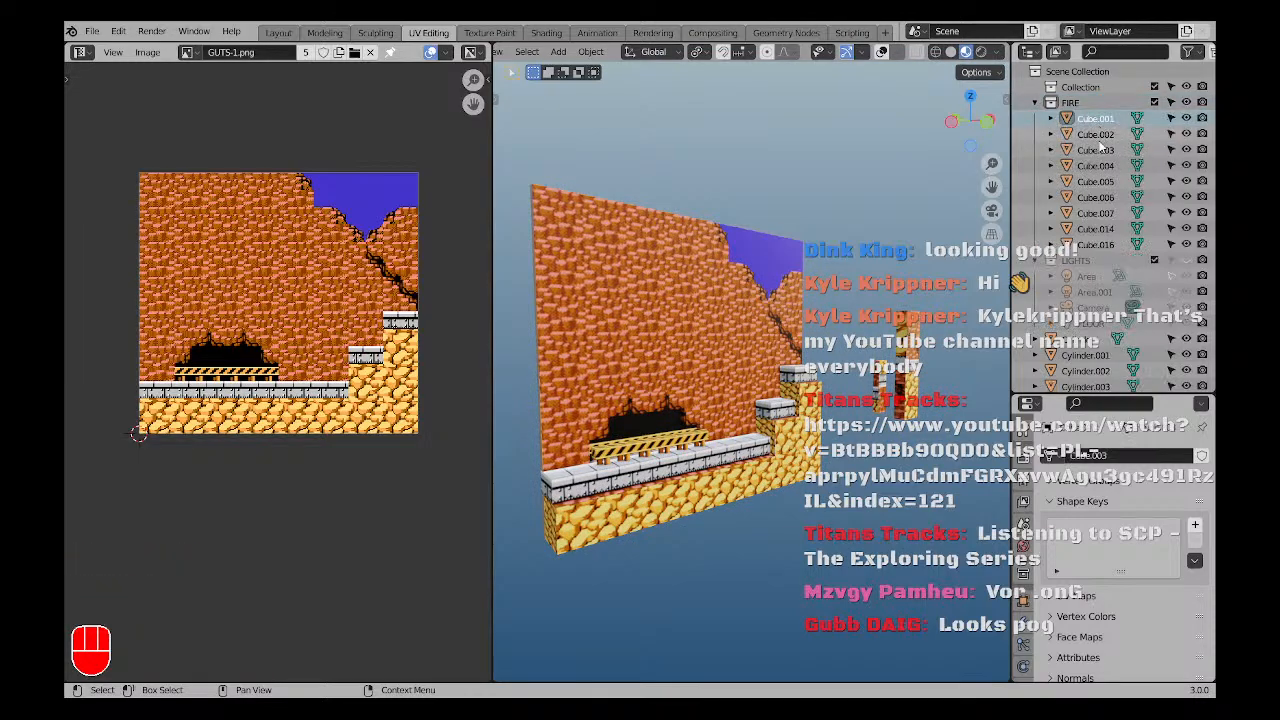
pyautogui.click(882, 53)
pyautogui.press('a')
pyautogui.press('a')
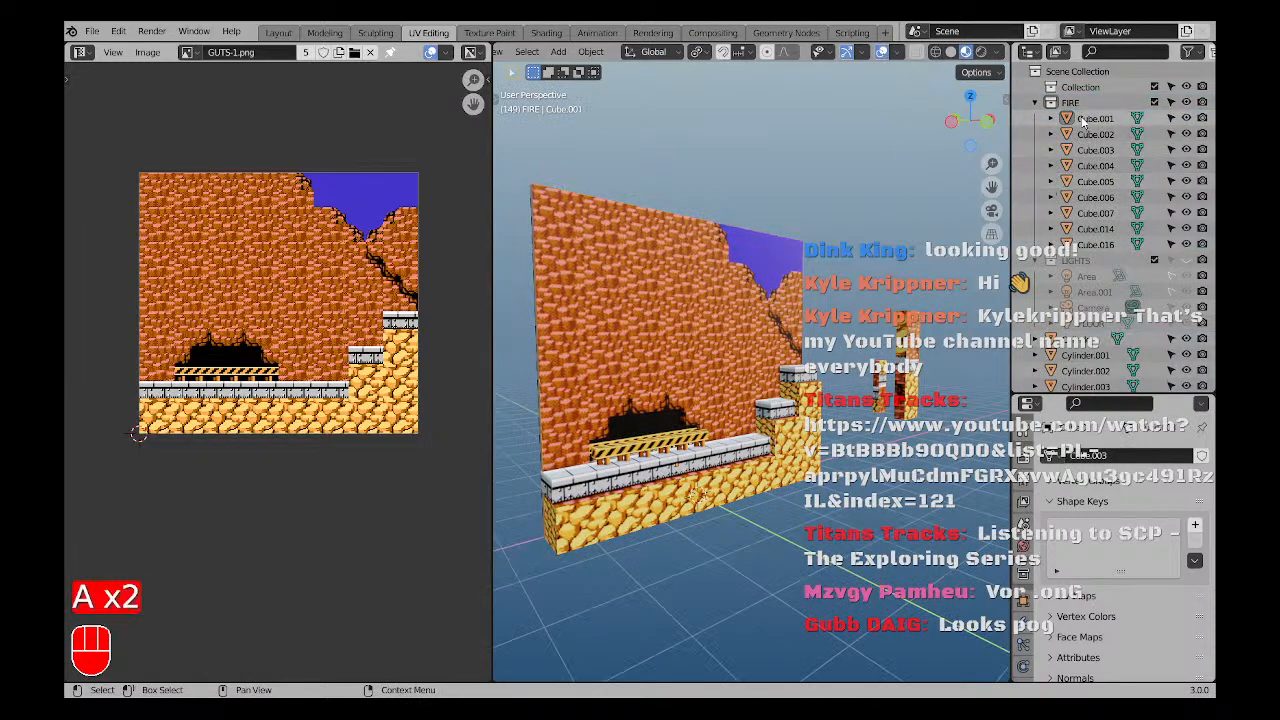
pyautogui.keyDown('shift'); pyautogui.click(1093, 246); pyautogui.keyUp('shift')
pyautogui.scroll(-1, 855, 315)
pyautogui.moveTo(855, 315)
pyautogui.mouseDown(button='middle')
pyautogui.moveTo(800, 320)
pyautogui.moveTo(855, 321)
pyautogui.moveTo(832, 315)
pyautogui.mouseUp(button='middle')
pyautogui.scroll(-1, 880, 280)
# Clear the selection, rename the FIRE collection as GUTS and collapse it.
pyautogui.press('a')
pyautogui.press('a')
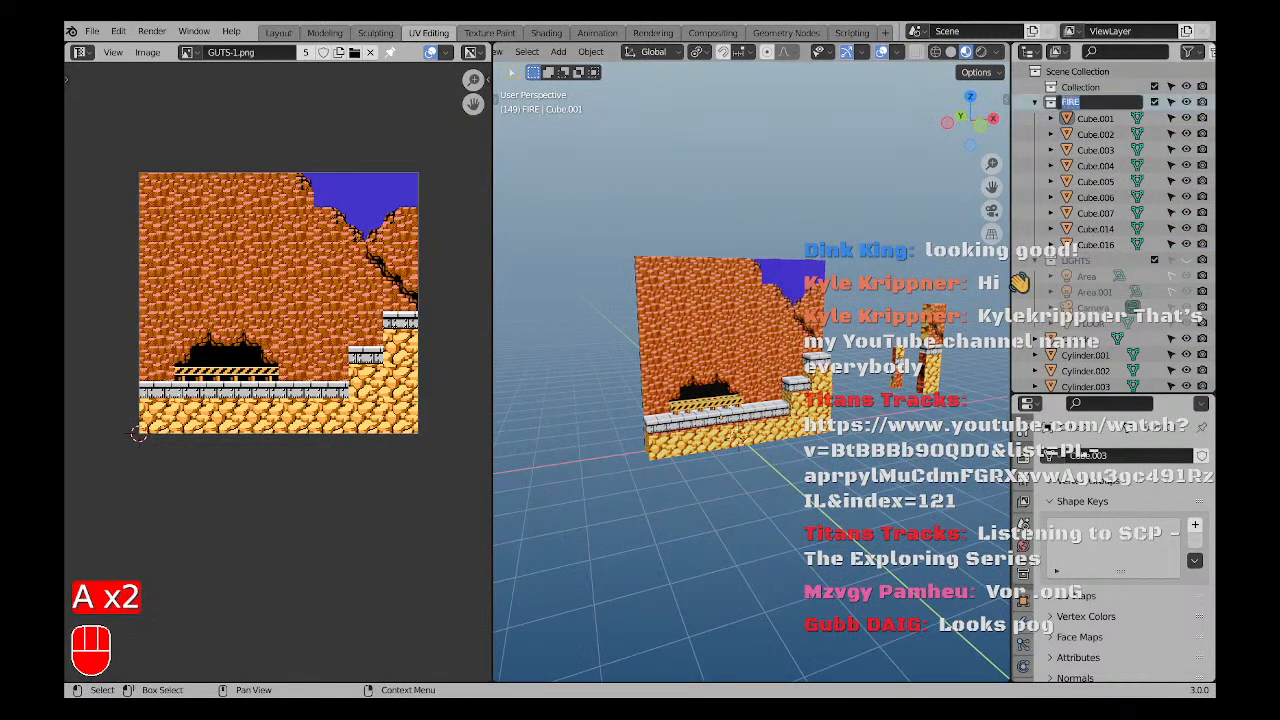
pyautogui.click(1035, 102)
# Select Cylinder through Cylinder.011 and isolate them briefly in local view to check that they are the beam's posts.
pyautogui.click(1078, 197)
pyautogui.scroll(-2, 1087, 350)
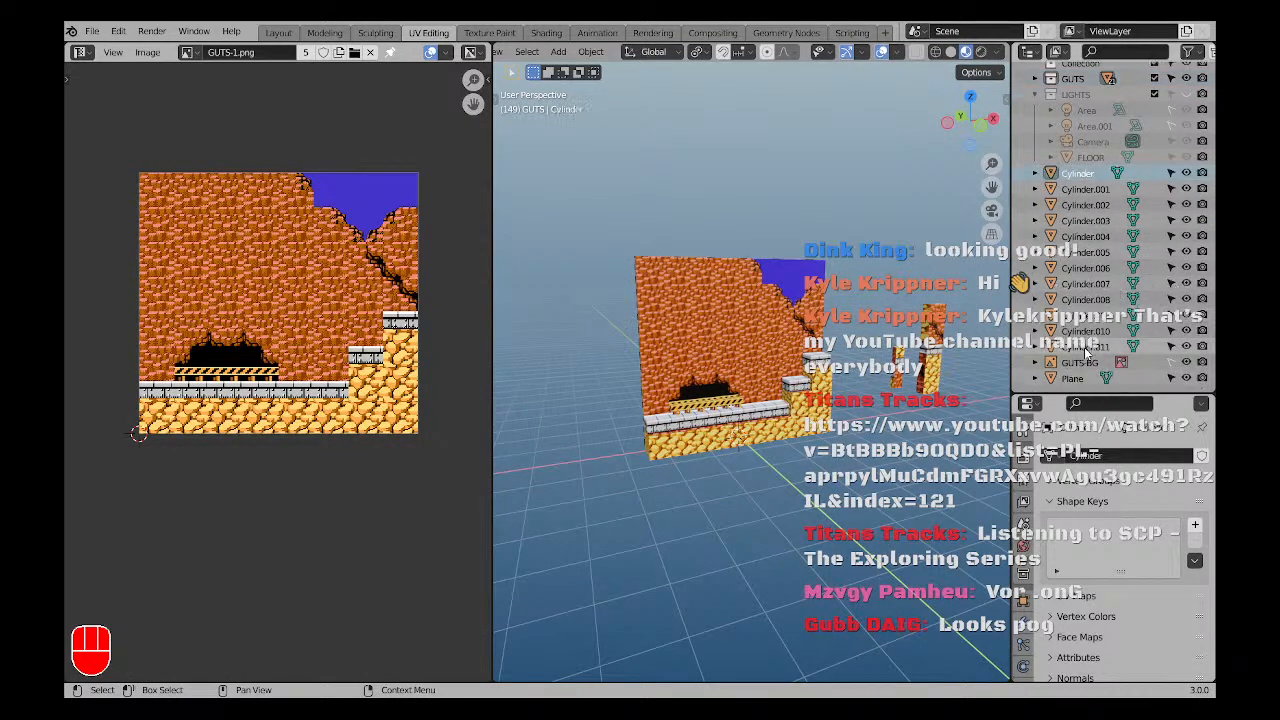
pyautogui.keyDown('shift'); pyautogui.click(1086, 350); pyautogui.keyUp('shift')
pyautogui.scroll(5, 663, 389)
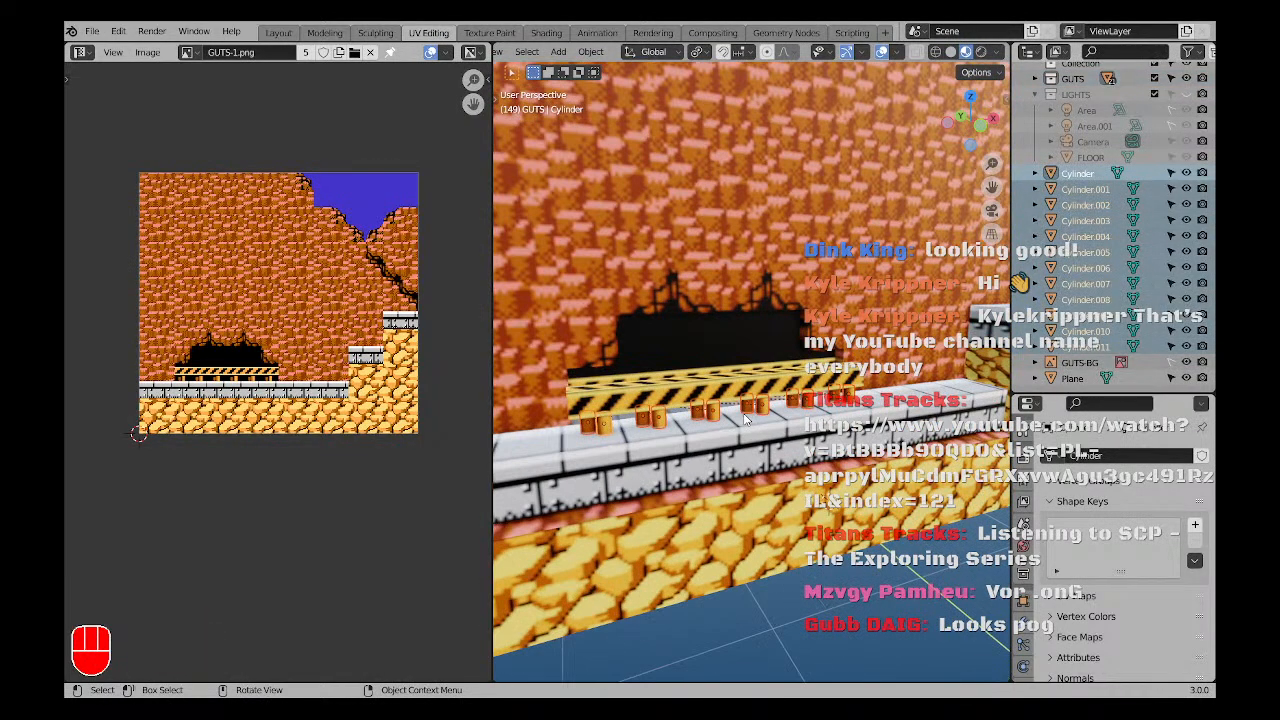
pyautogui.moveTo(740, 415); pyautogui.dragTo(760, 420, button='middle')
pyautogui.press('/')
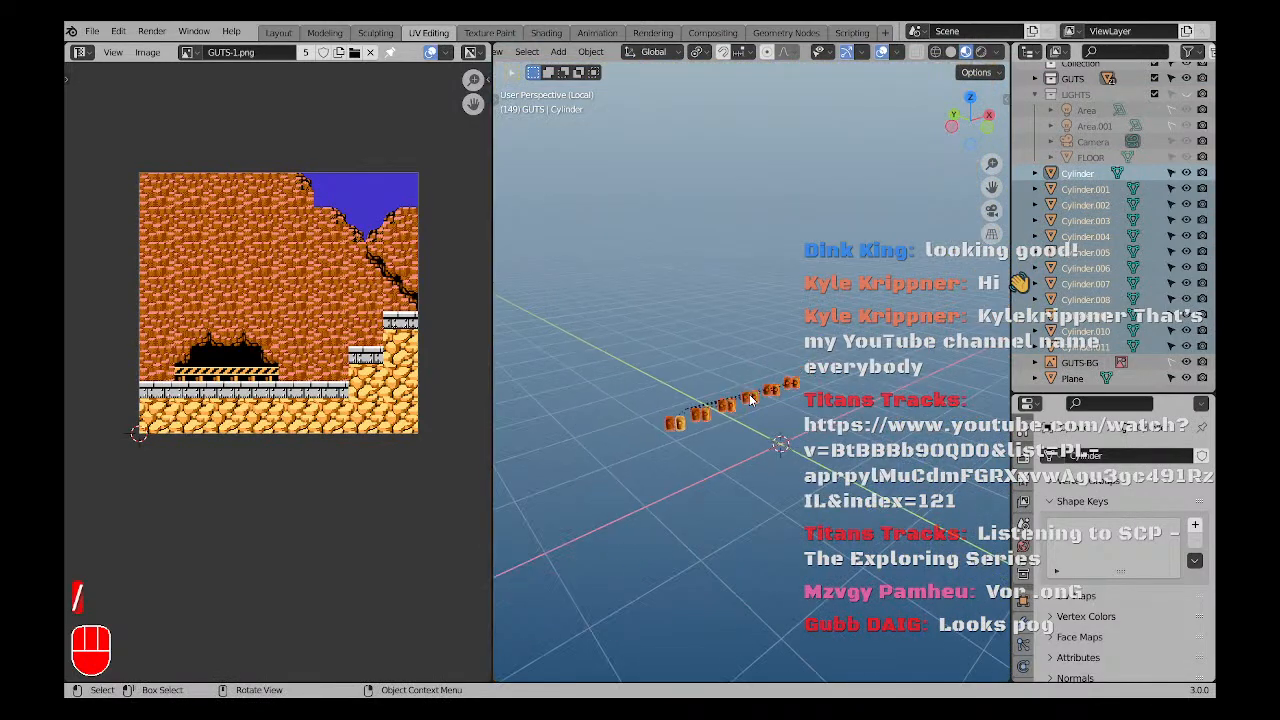
pyautogui.press('/')
pyautogui.scroll(2, 1081, 211)
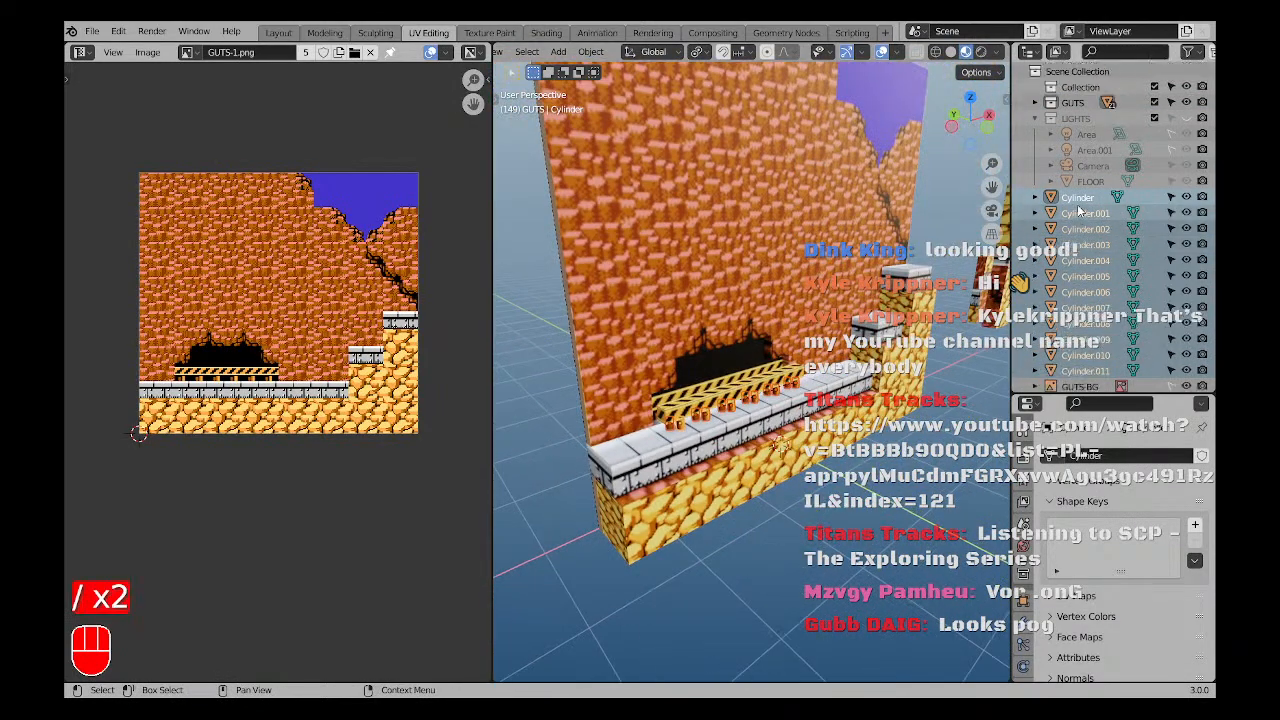
# Move the selected cylinders into the GUTS collection and deselect all objects.
pyautogui.moveTo(1091, 290); pyautogui.dragTo(1087, 103)
pyautogui.scroll(-5, 957, 272)
pyautogui.press('a')
pyautogui.press('a')
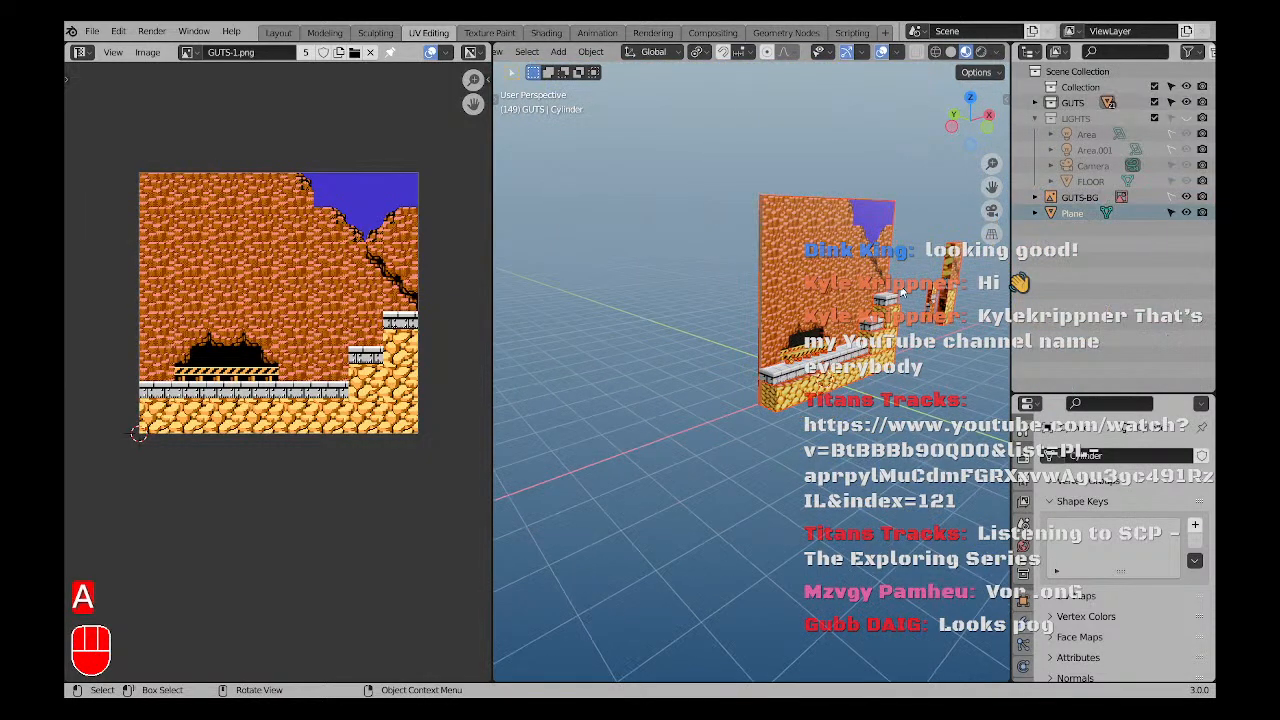
# Switch the viewport to solid shading, select the base and stepped blocks to check them, and clear the selection.
pyautogui.keyDown('shift'); pyautogui.moveTo(957, 272); pyautogui.dragTo(753, 338, button='middle'); pyautogui.keyUp('shift')
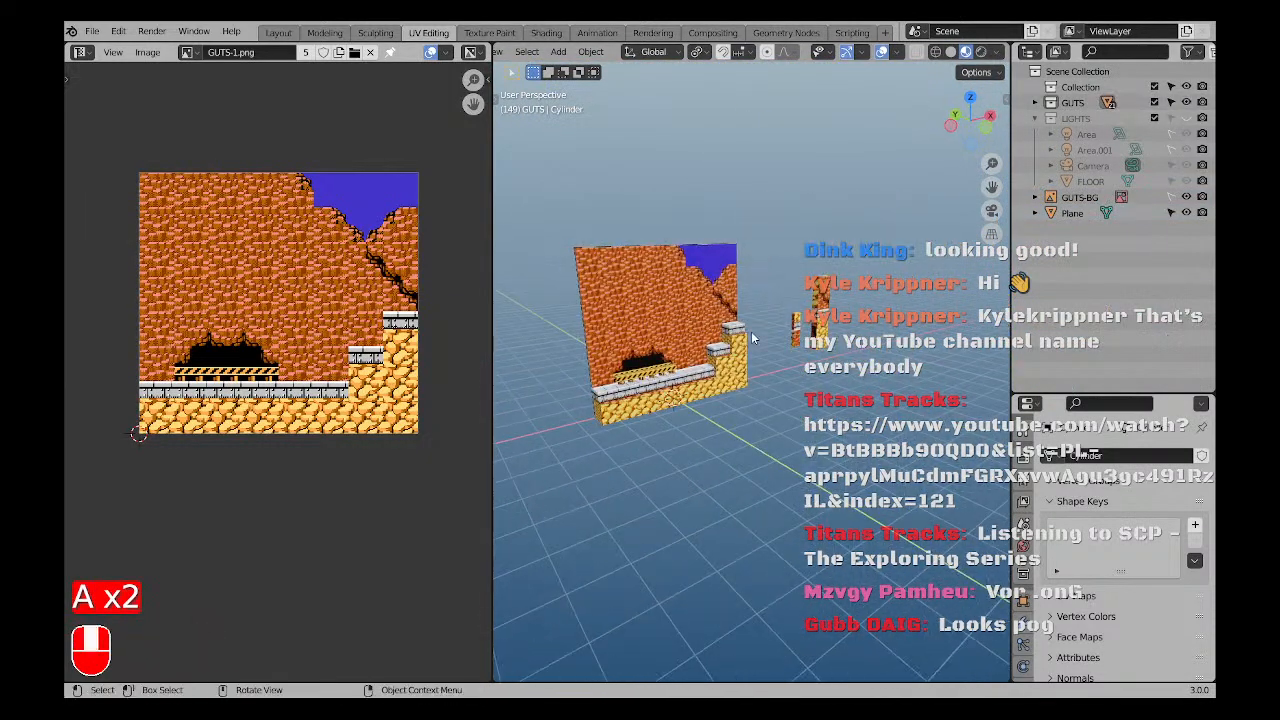
pyautogui.click(713, 390)
pyautogui.scroll(6, 713, 390)
pyautogui.press('z')
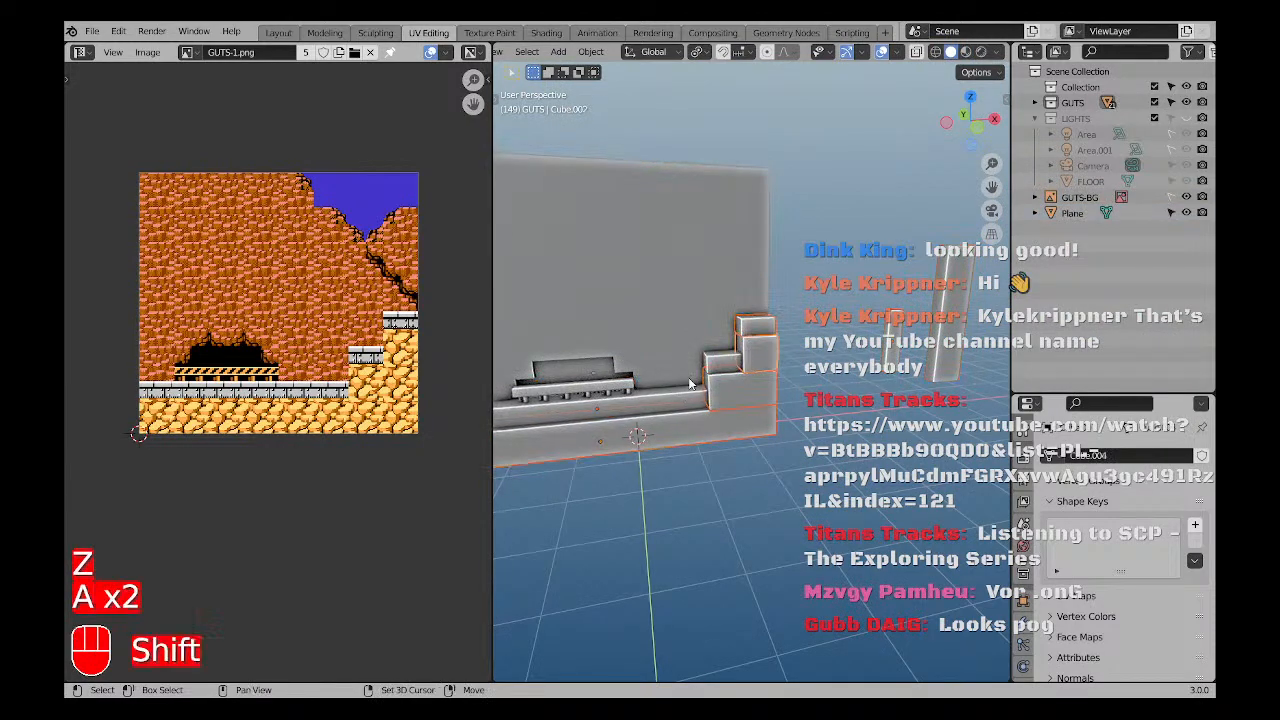
pyautogui.press('a')
pyautogui.press('a')
pyautogui.scroll(-3, 943, 356)
pyautogui.keyDown('shift'); pyautogui.moveTo(943, 356); pyautogui.dragTo(743, 362, button='middle'); pyautogui.keyUp('shift')
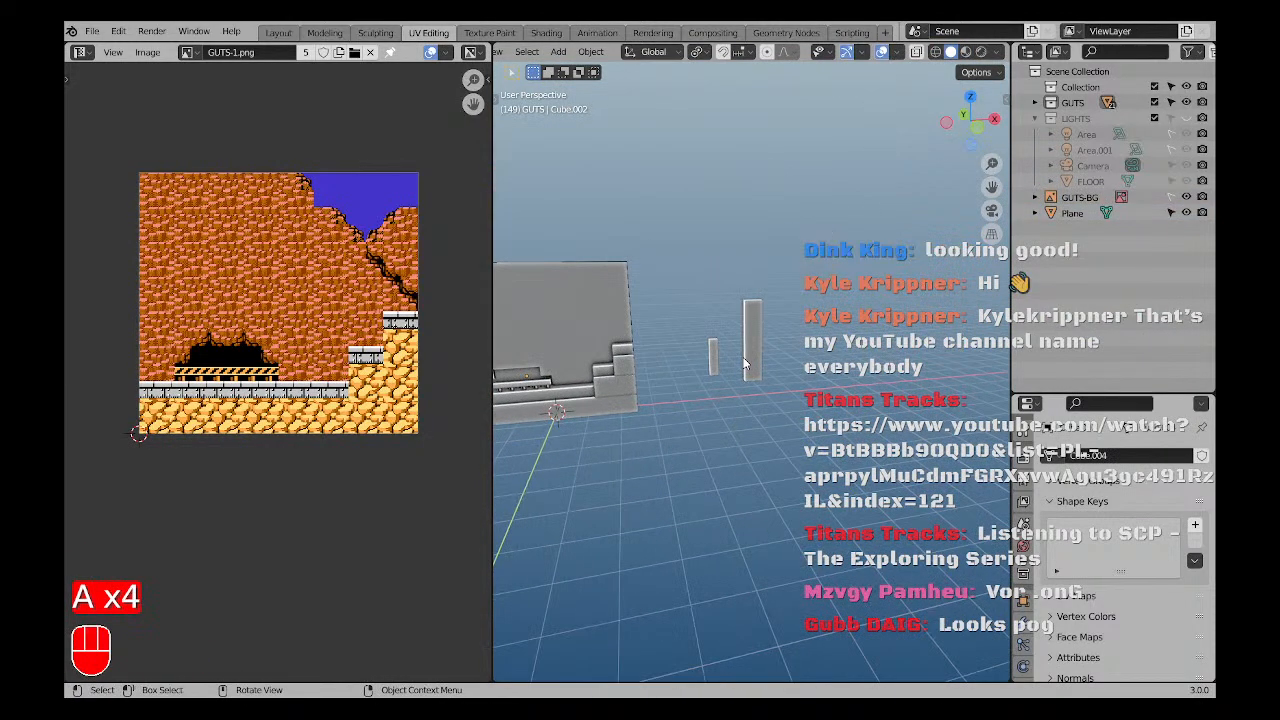
# Delete the two upright blocks standing apart to the right of the level.
pyautogui.moveTo(688, 296); pyautogui.dragTo(765, 340)
pyautogui.press('x')
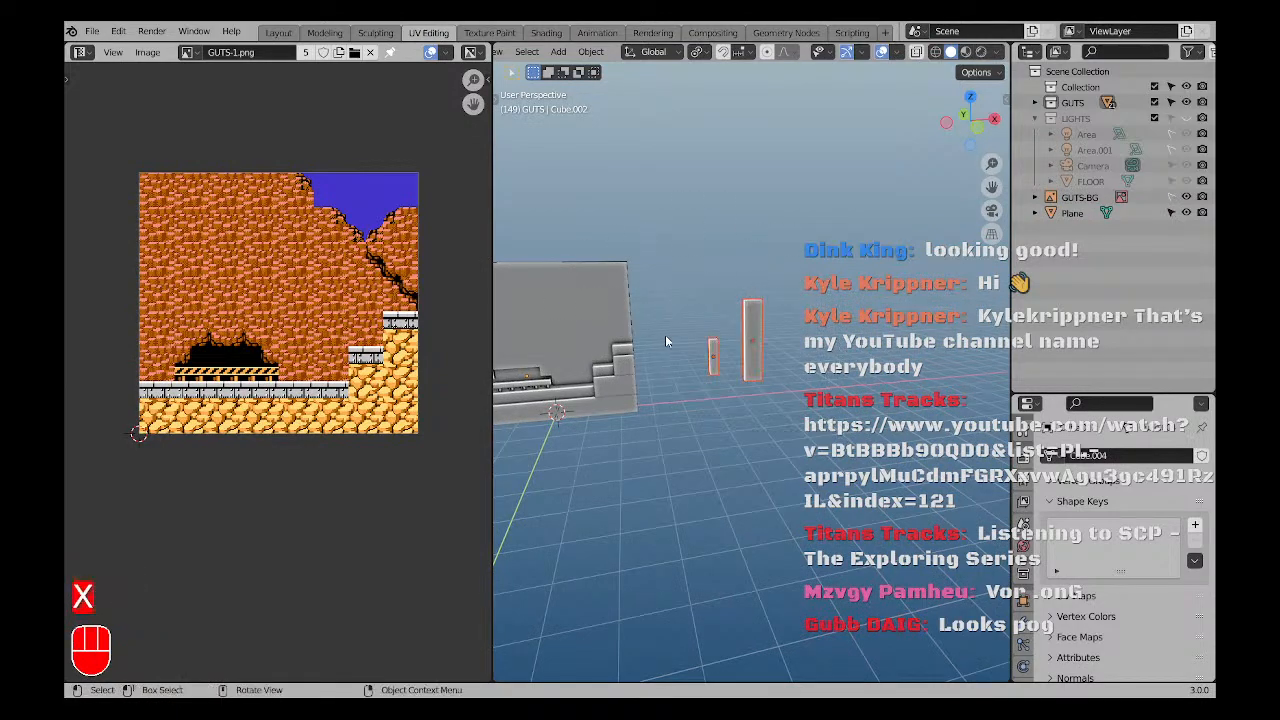
pyautogui.moveTo(682, 272); pyautogui.dragTo(749, 341)
pyautogui.press('x')
pyautogui.click(749, 341)
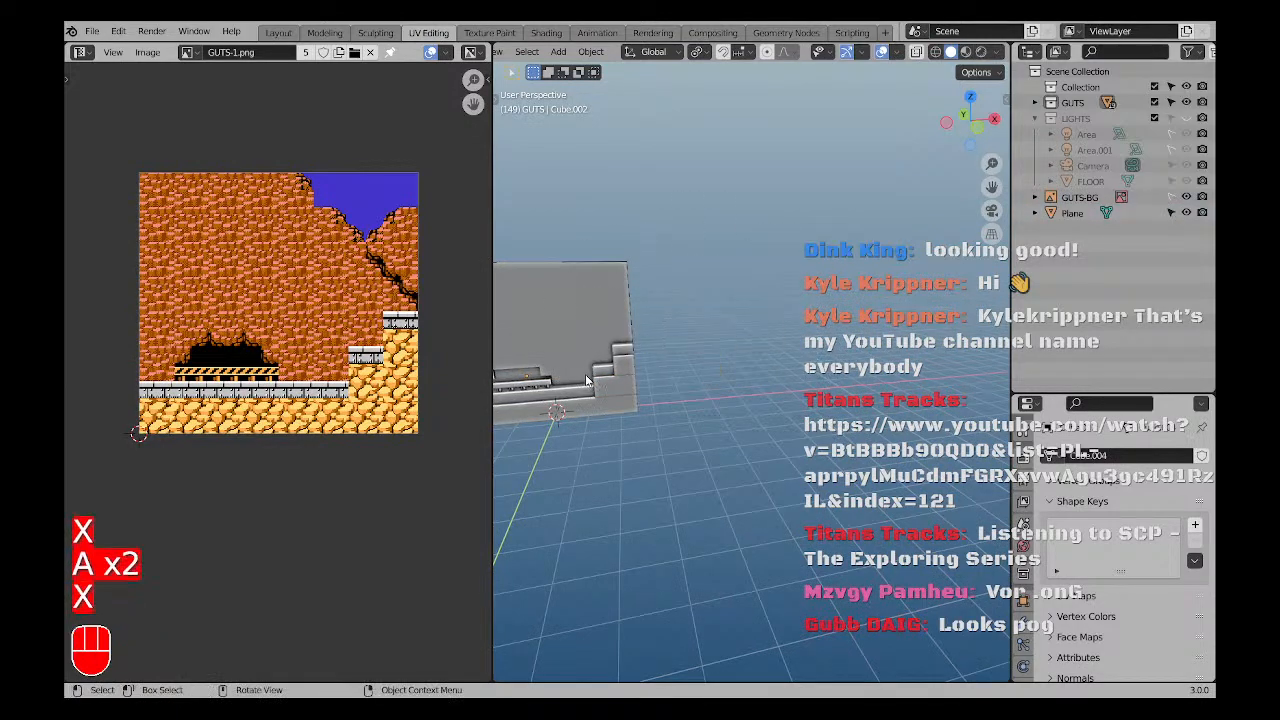
# Select the base and stepped blocks, move them clear of the wall to its right, and clear the selection.
pyautogui.keyDown('shift'); pyautogui.moveTo(503, 402); pyautogui.dragTo(711, 381, button='middle'); pyautogui.keyUp('shift')
pyautogui.click(711, 387)
pyautogui.scroll(4, 822, 362)
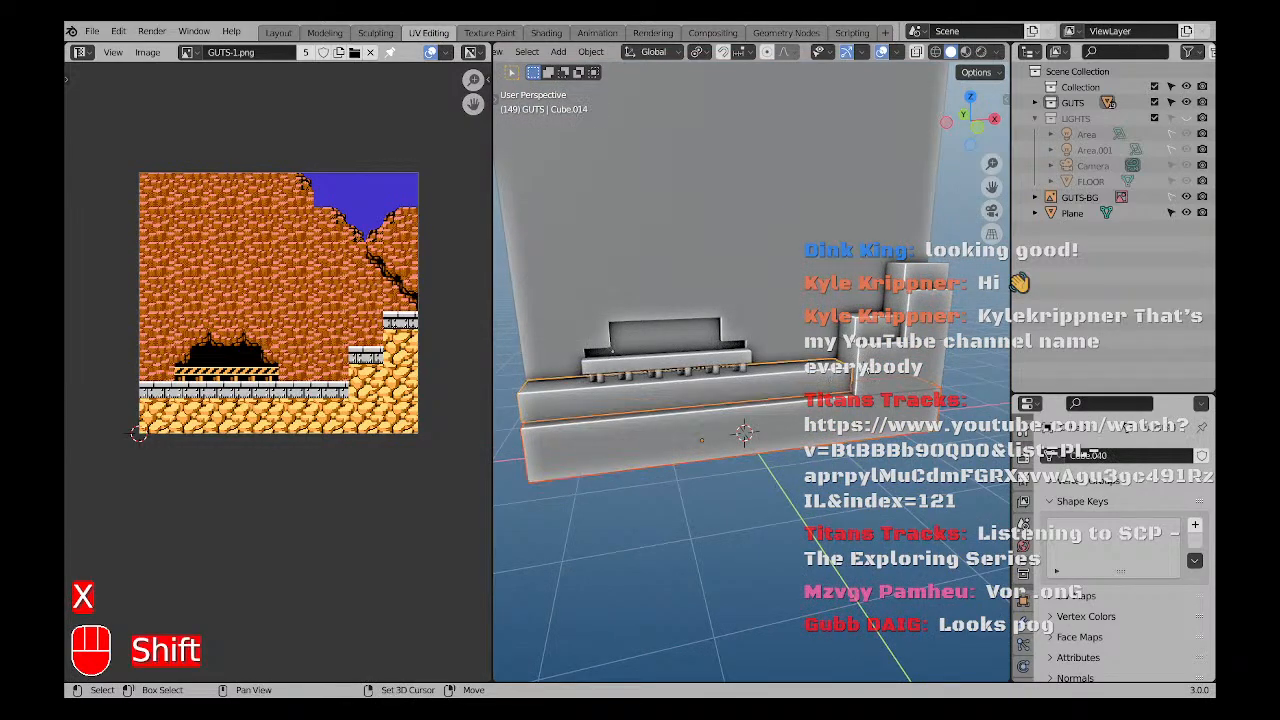
pyautogui.keyDown('shift'); pyautogui.click(919, 283); pyautogui.keyUp('shift')
pyautogui.scroll(-3, 850, 284)
pyautogui.keyDown('shift'); pyautogui.moveTo(780, 288); pyautogui.dragTo(860, 265, button='middle'); pyautogui.keyUp('shift')
pyautogui.press('g')
pyautogui.click(860, 265)
pyautogui.keyDown('shift'); pyautogui.moveTo(754, 324); pyautogui.dragTo(746, 428, button='middle'); pyautogui.keyUp('shift')
pyautogui.press('a')
pyautogui.press('a')
# Move the beam and its posts off the wall onto the relocated base blocks and deselect everything.
pyautogui.scroll(2, 668, 460)
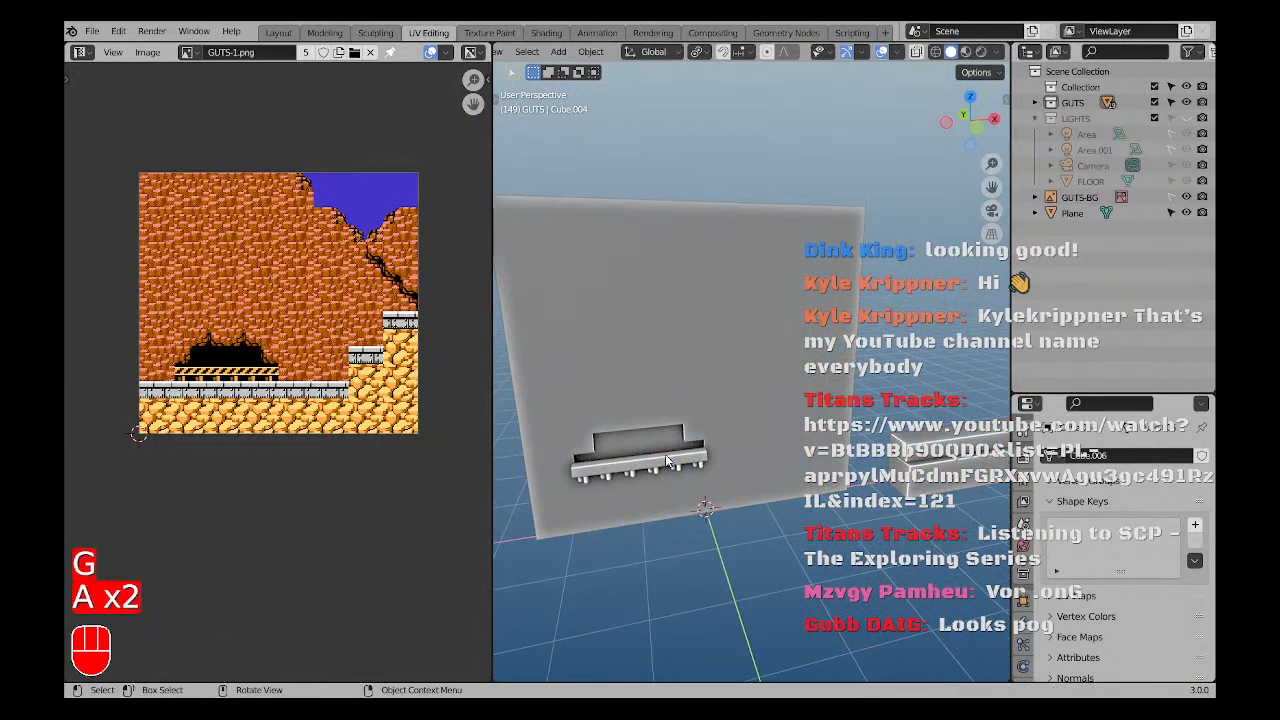
pyautogui.press('g')
pyautogui.click(500, 269)
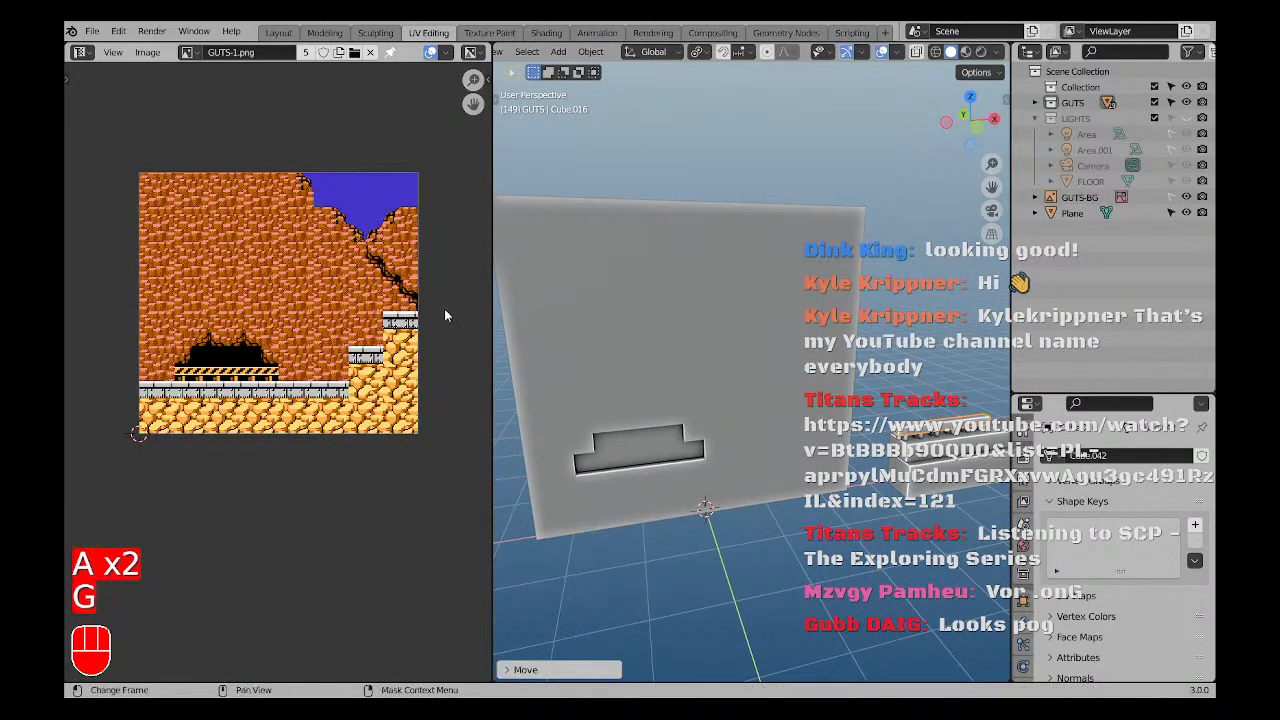
pyautogui.press('a')
pyautogui.press('a')
# Delete the old wall plane with the cave cutout, leaving the reference image in place.
pyautogui.click(640, 375)
pyautogui.scroll(-4, 700, 385)
pyautogui.moveTo(706, 386); pyautogui.dragTo(746, 380, button='middle')
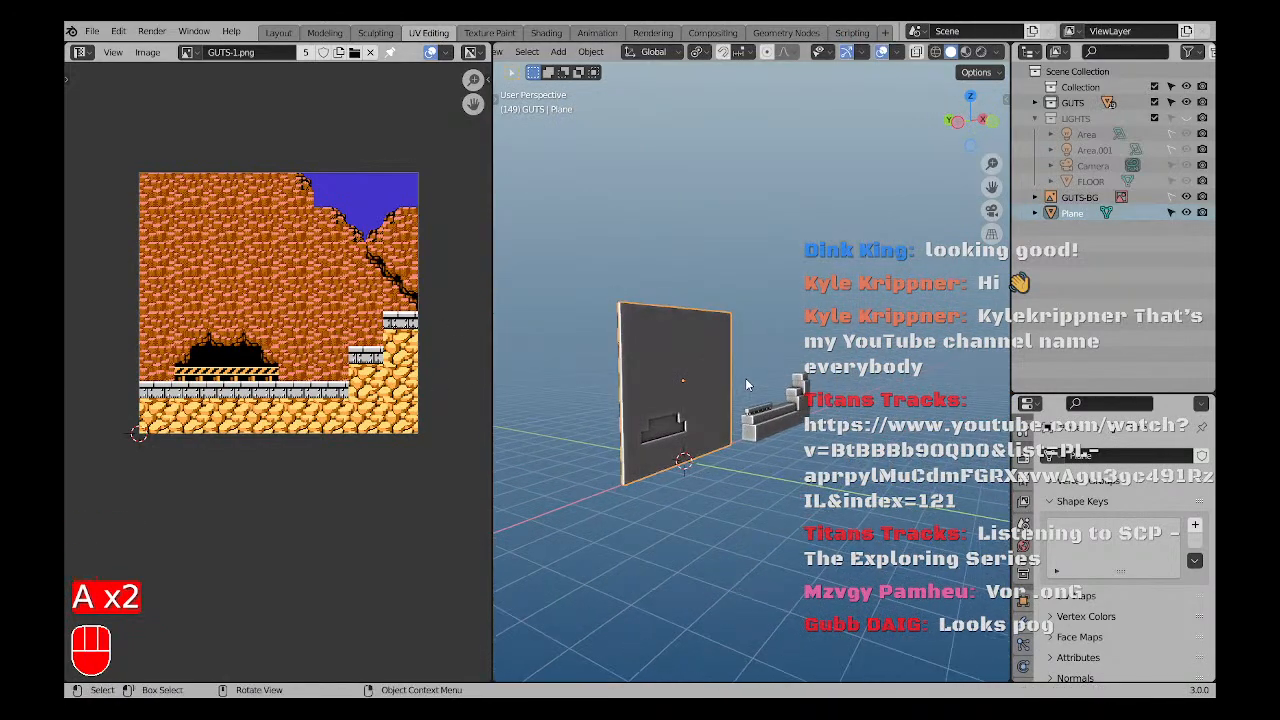
pyautogui.press('x')
pyautogui.click(640, 403)
pyautogui.scroll(1, 672, 362)
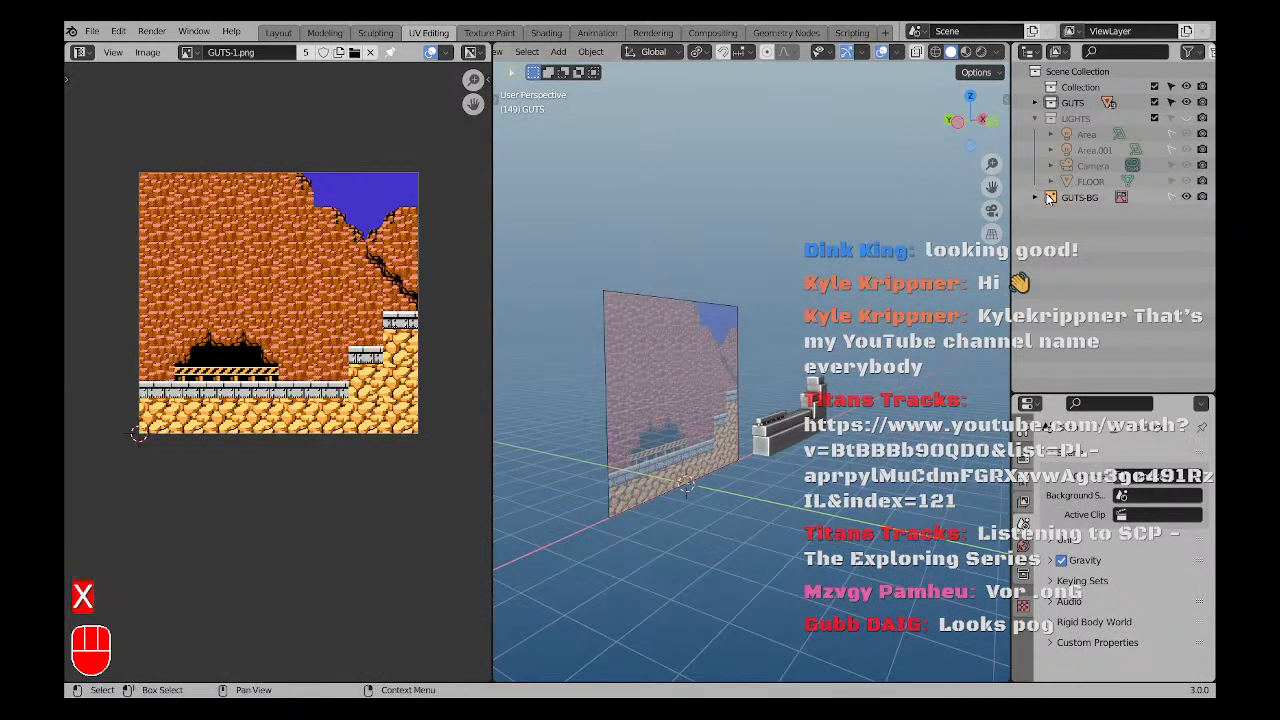
# Make the GUTS-BG reference selectable and replace its image with ICEMAN-1.png.
pyautogui.click(1164, 198)
pyautogui.moveTo(692, 318); pyautogui.dragTo(765, 340, button='middle')
pyautogui.scroll(-4, 1085, 520)
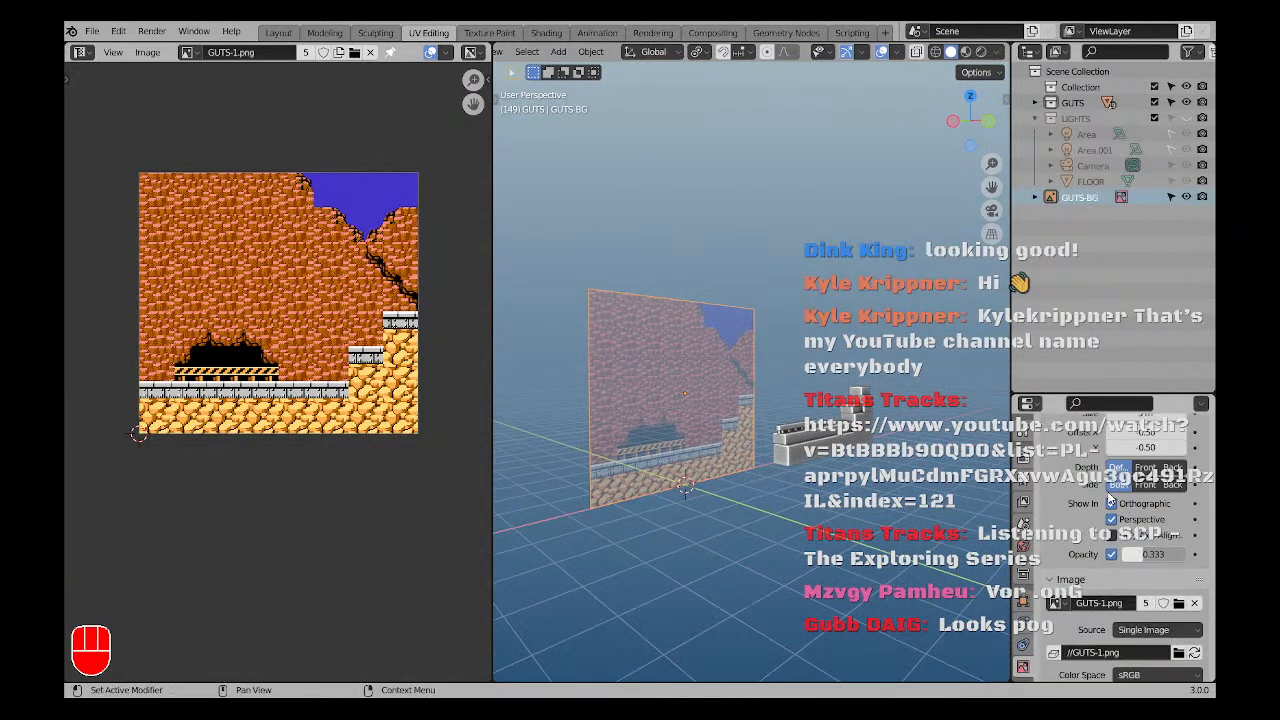
pyautogui.click(1055, 596)
pyautogui.click(1133, 599)
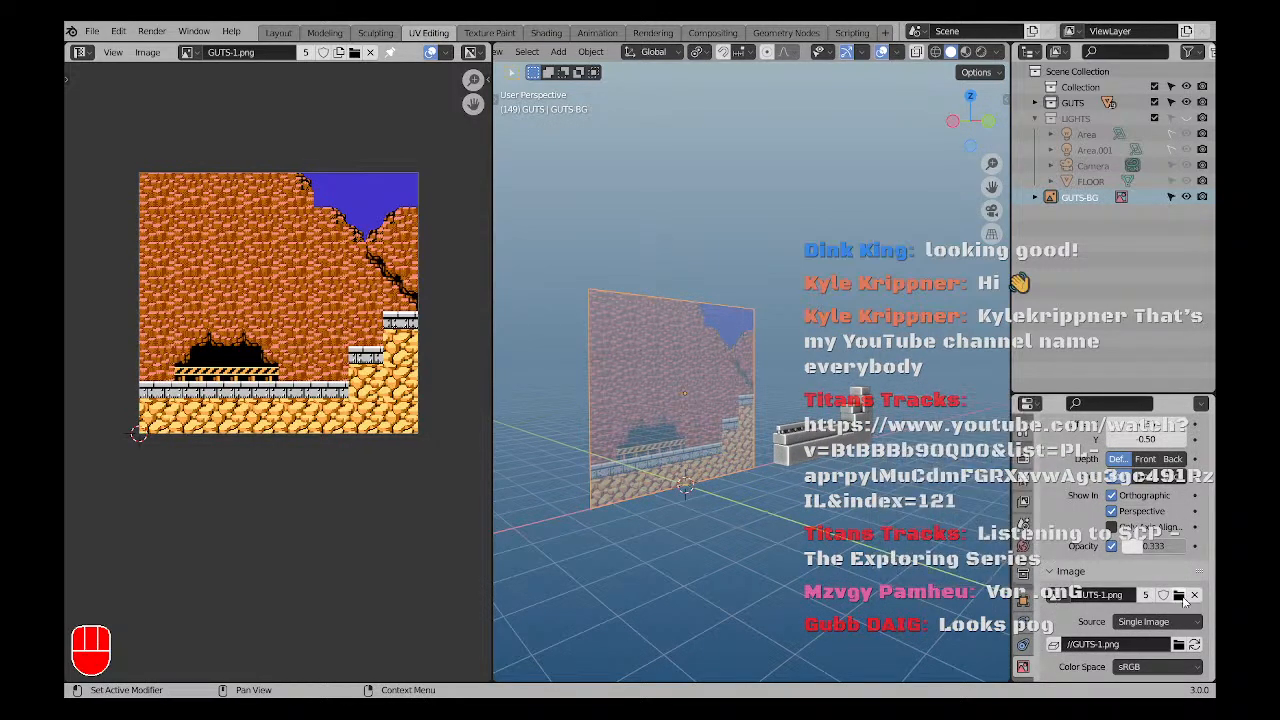
pyautogui.doubleClick(480, 300)
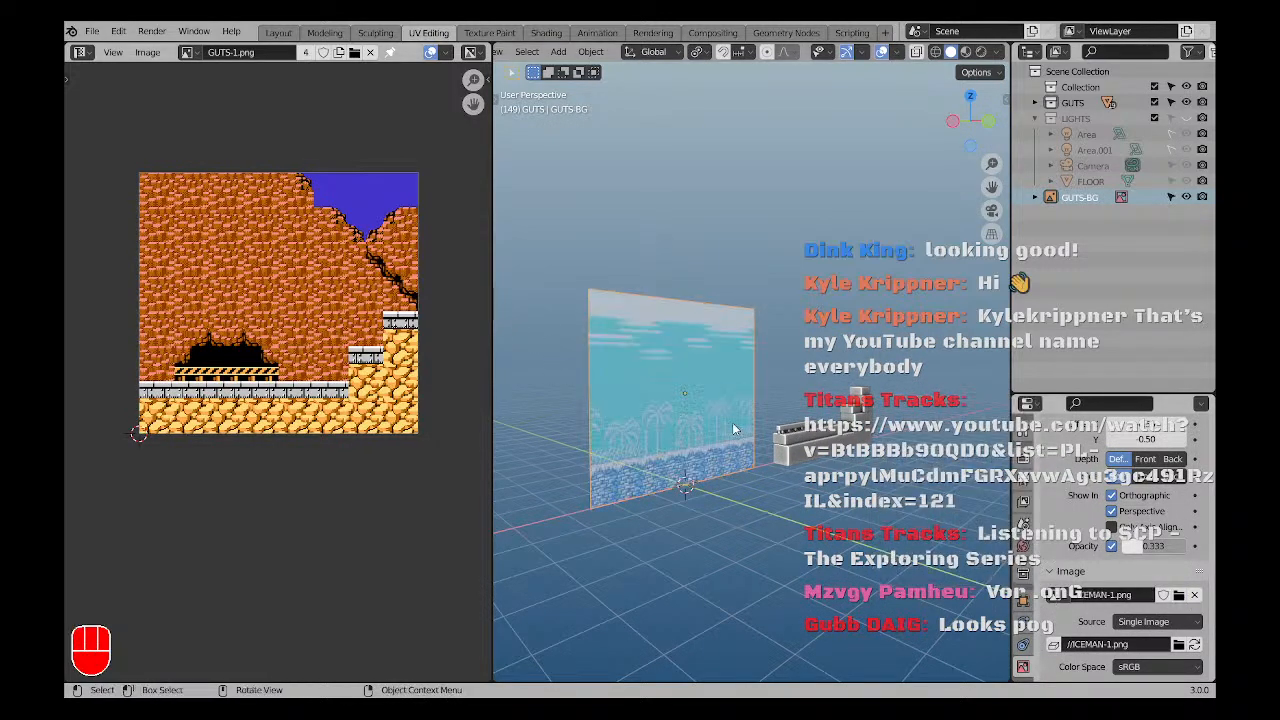
# Deselect everything, show the ice level reference in front view, and save the scene.
pyautogui.moveTo(735, 428); pyautogui.dragTo(681, 410, button='middle')
pyautogui.press('a')
pyautogui.press('a')
pyautogui.press('KP_1')
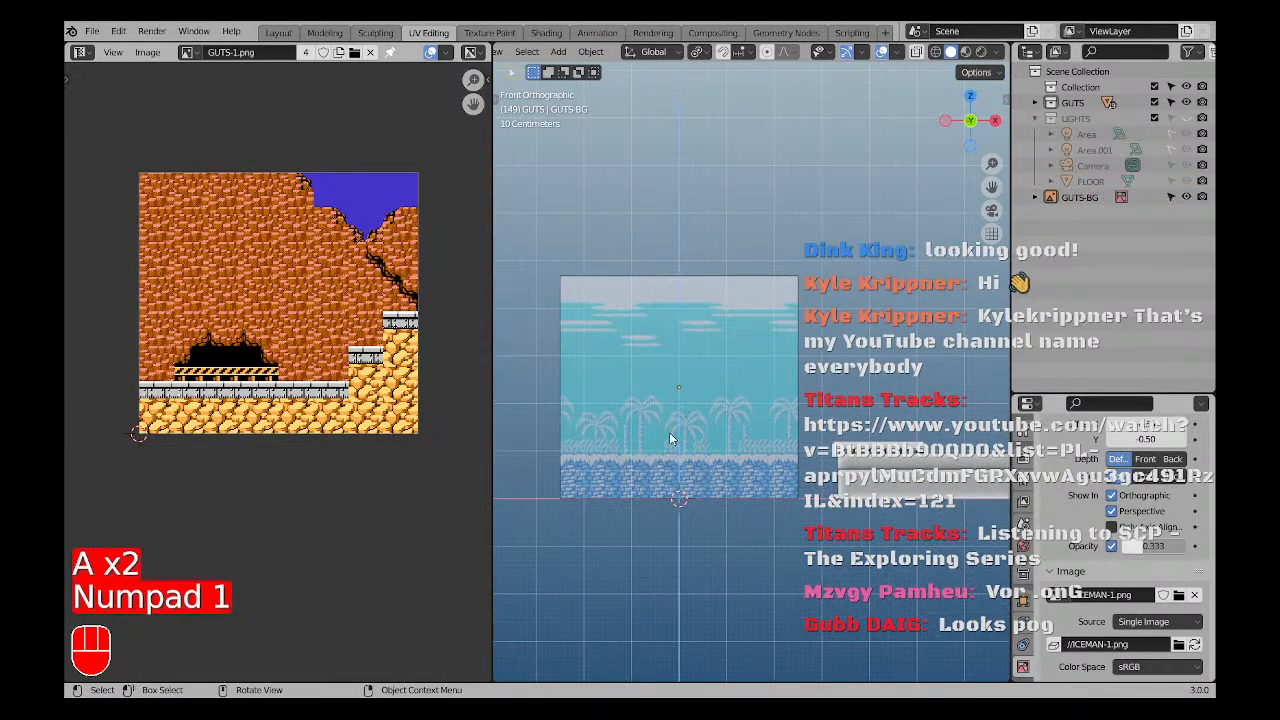
pyautogui.scroll(3, 670, 438)
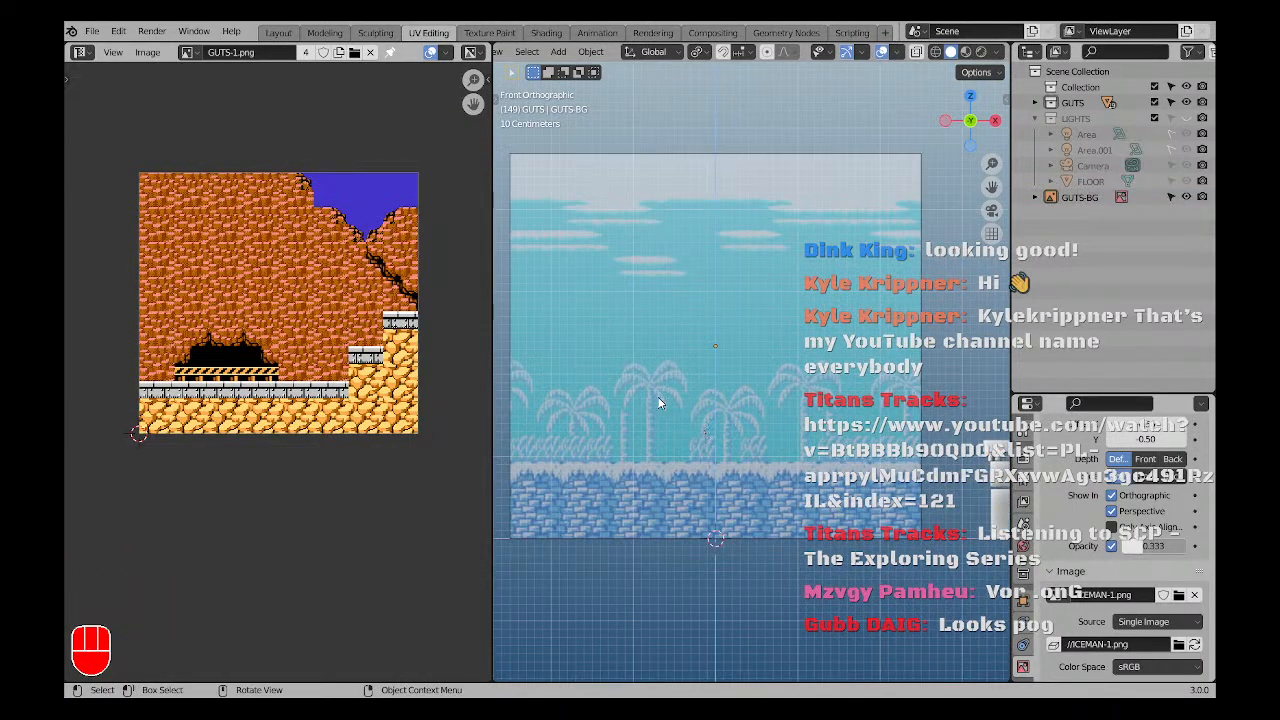
pyautogui.scroll(-1, 659, 403)
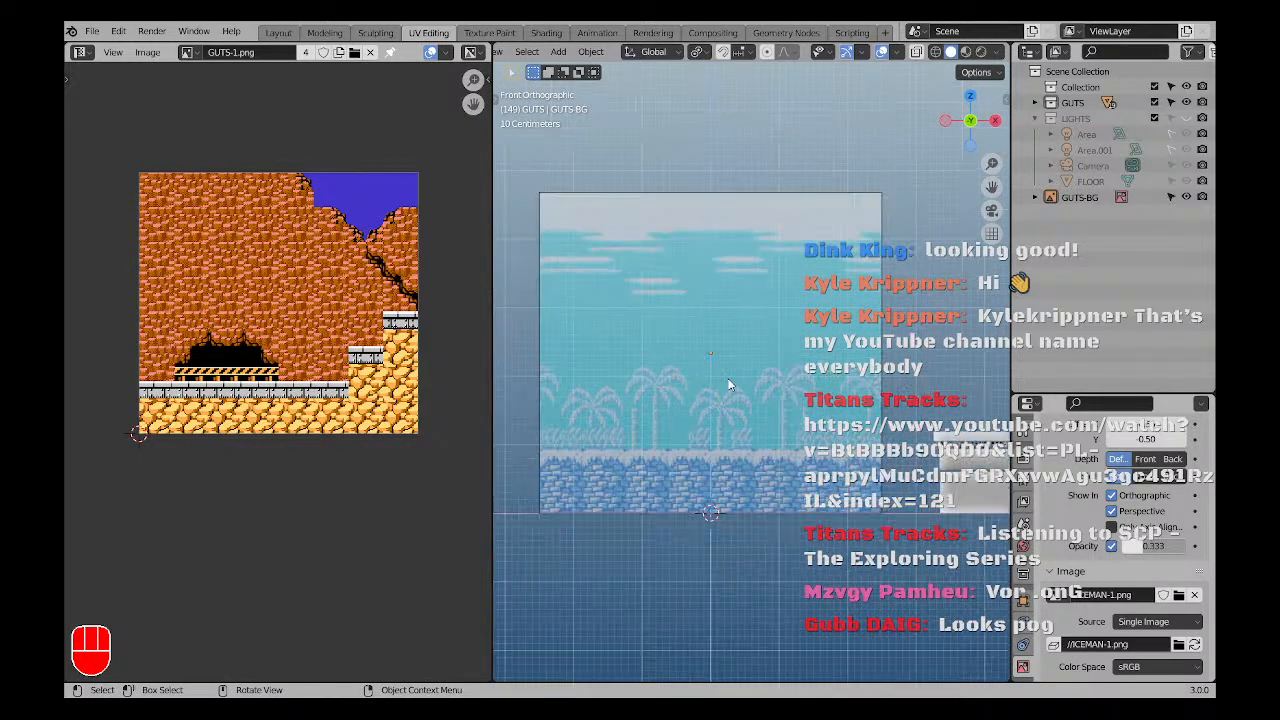
pyautogui.hotkey('ctrl', 's')
pyautogui.scroll(-1, 766, 366)
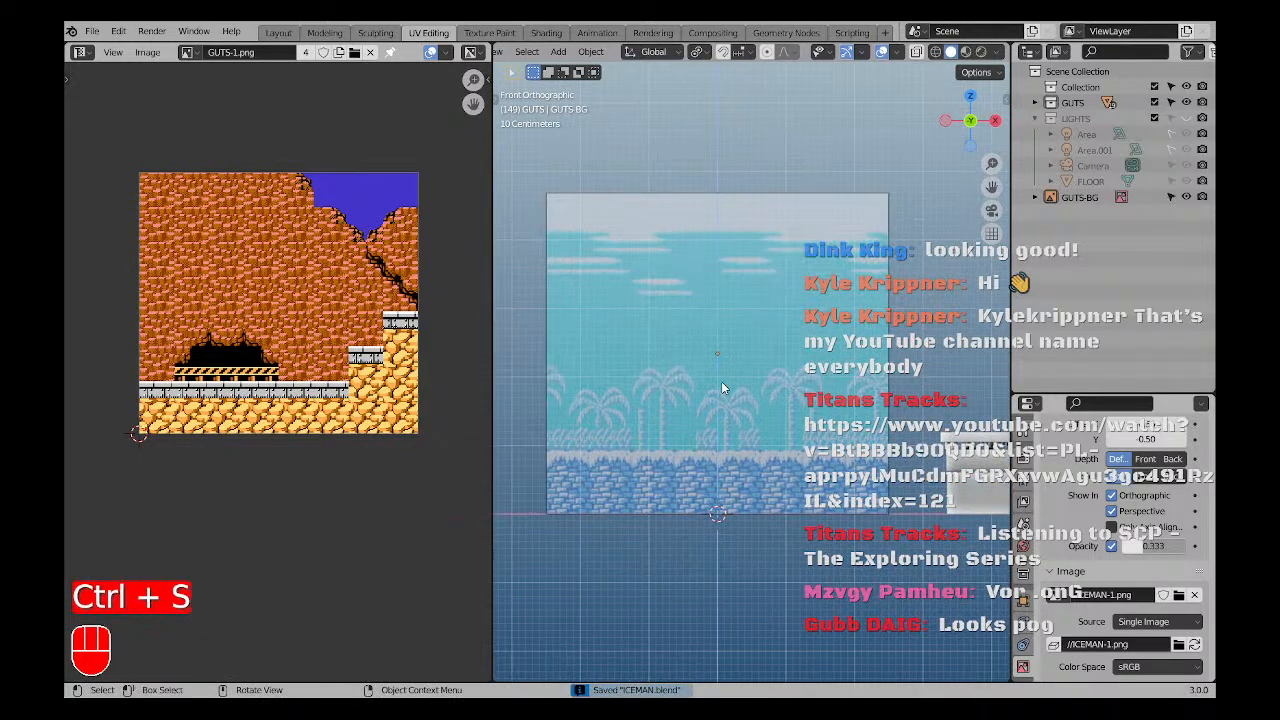
# Add a plane at the 3D cursor and rotate it 90 degrees about the X axis.
pyautogui.hotkey('shift', 'a')
pyautogui.moveTo(686, 357)
pyautogui.click(806, 357)
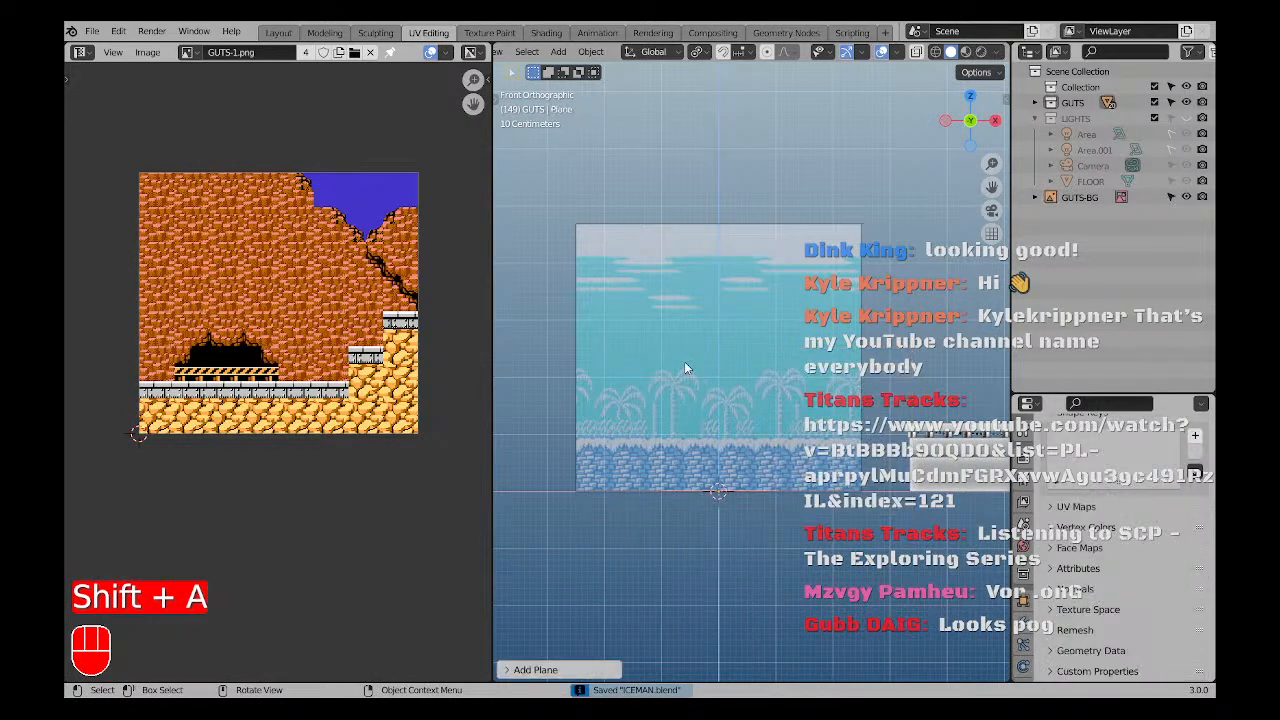
pyautogui.press('r')
pyautogui.press('x')
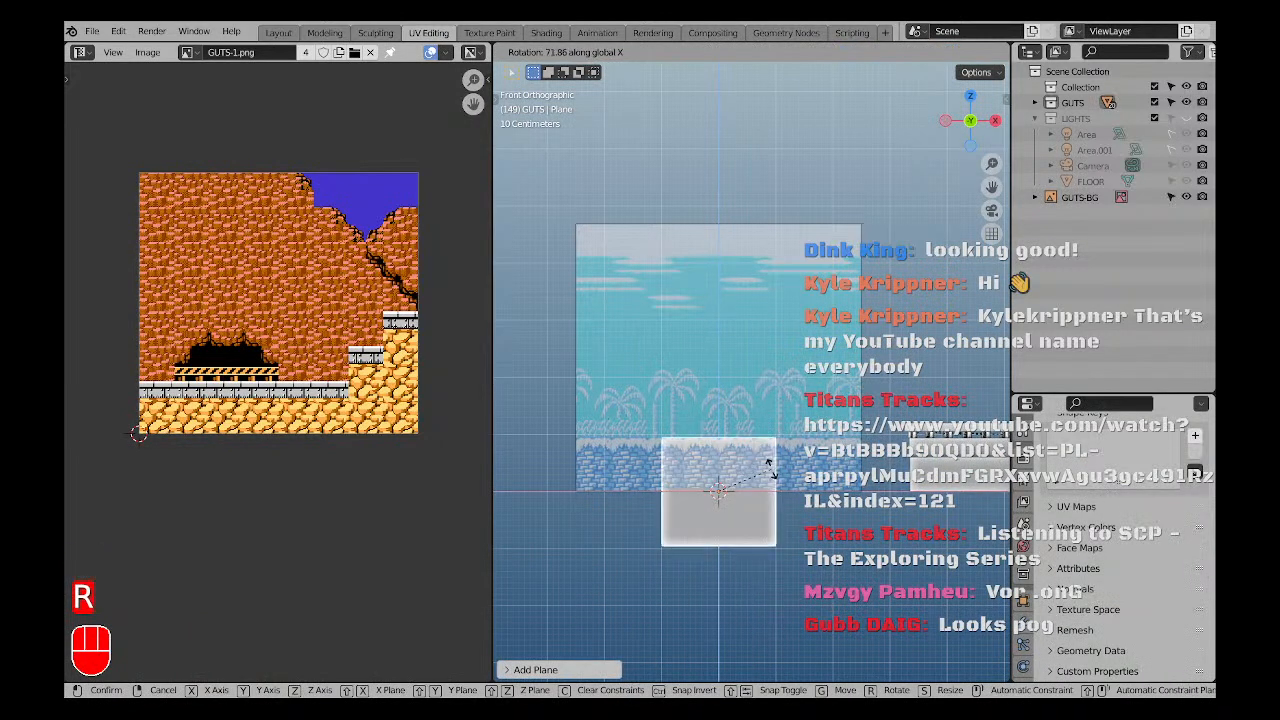
pyautogui.write('90')
pyautogui.press('Return')
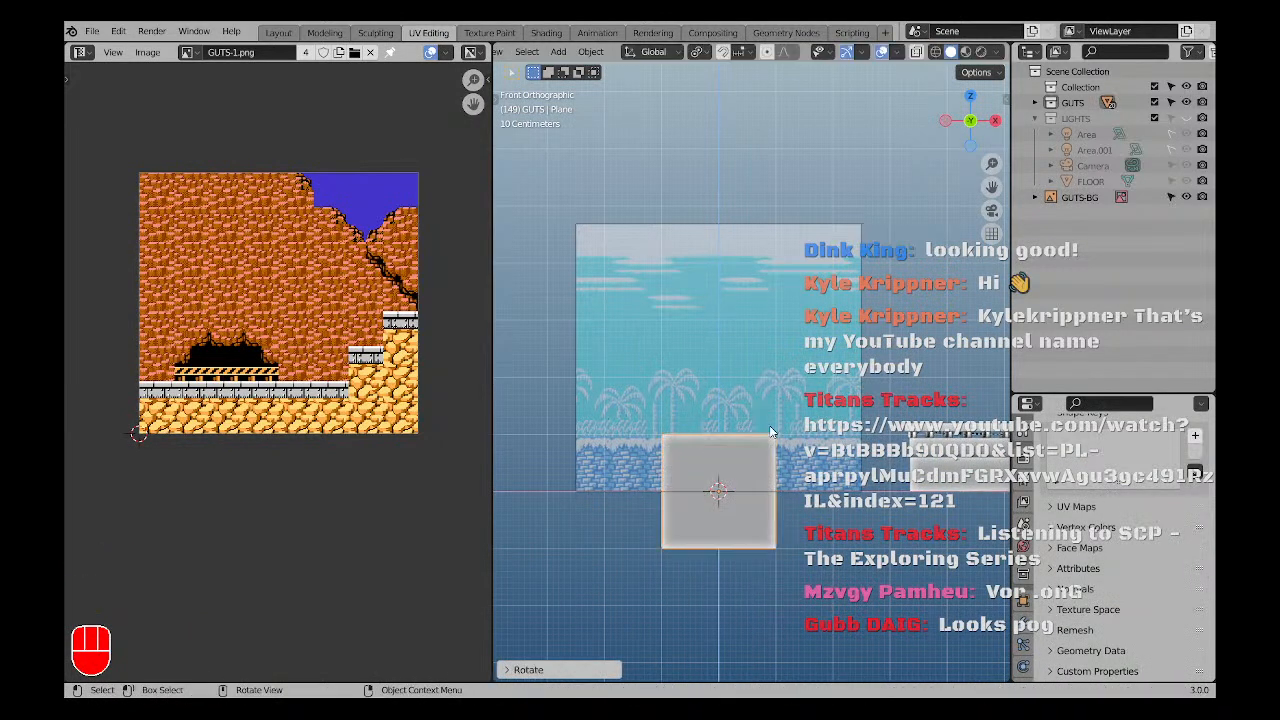
# Scale the plane to the reference image's width and raise it until its lower edge meets the image's base.
pyautogui.press('s')
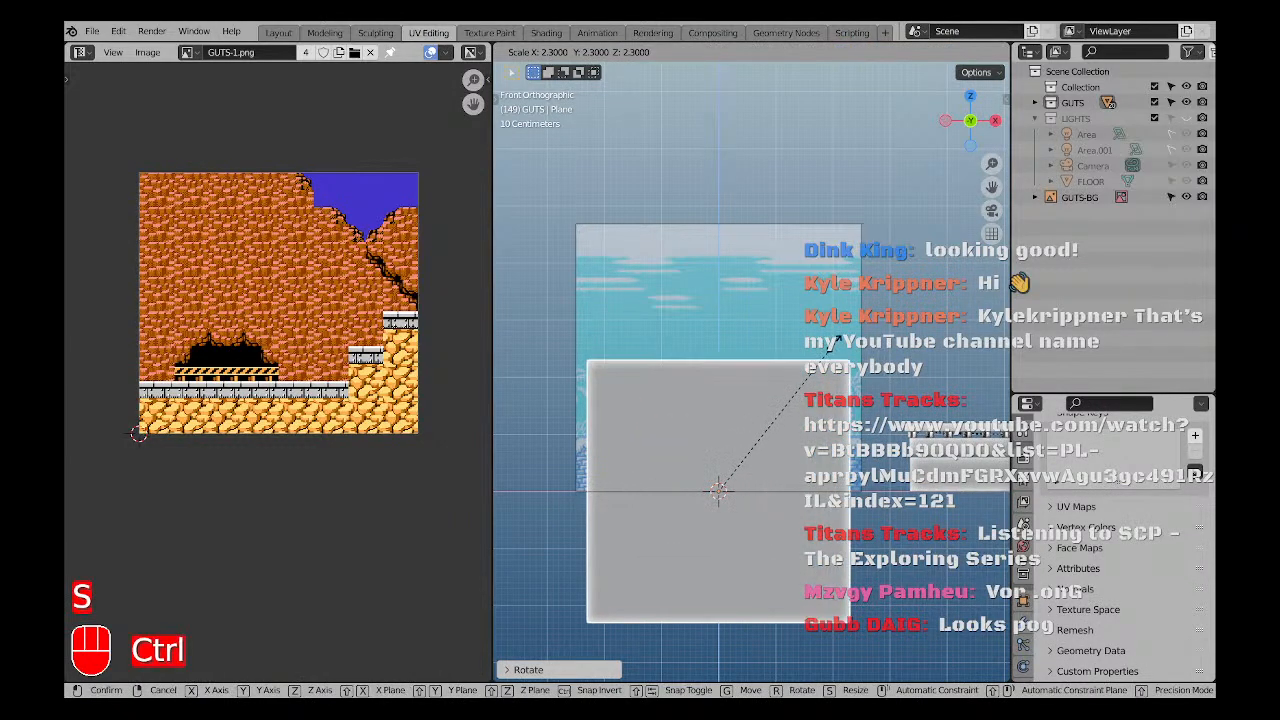
pyautogui.click(845, 325)
pyautogui.press('g')
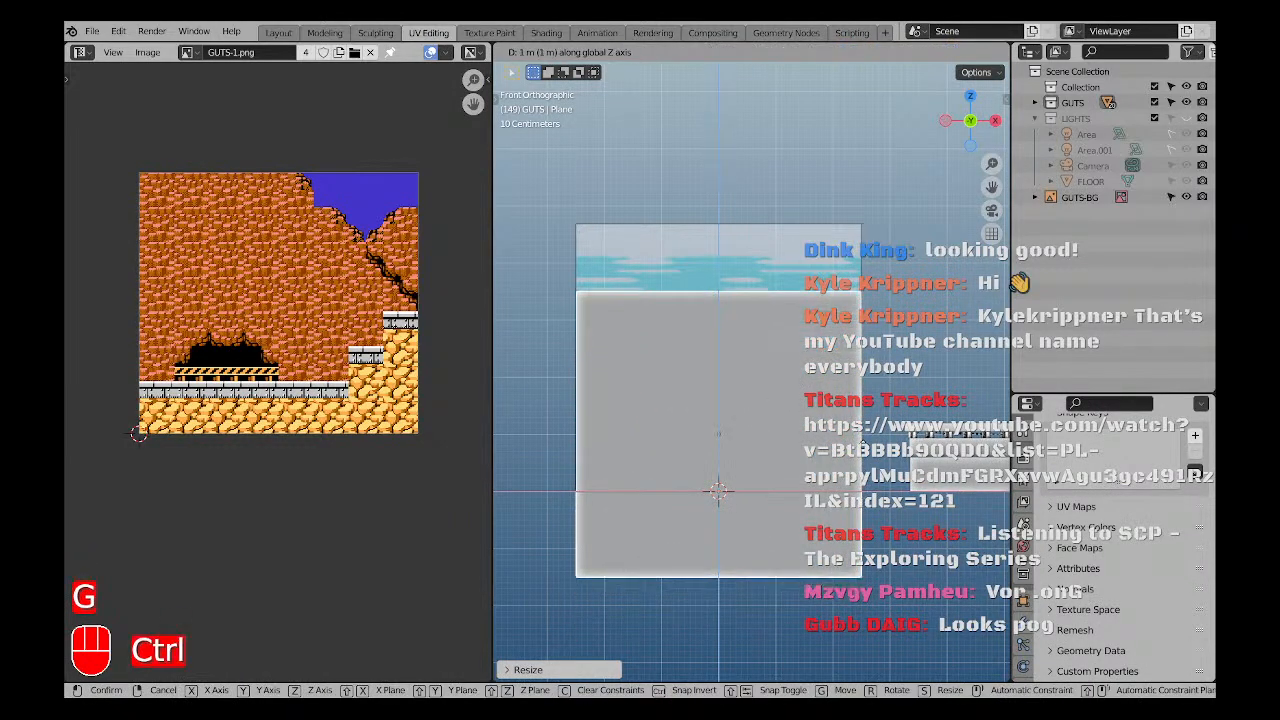
pyautogui.click(860, 362)
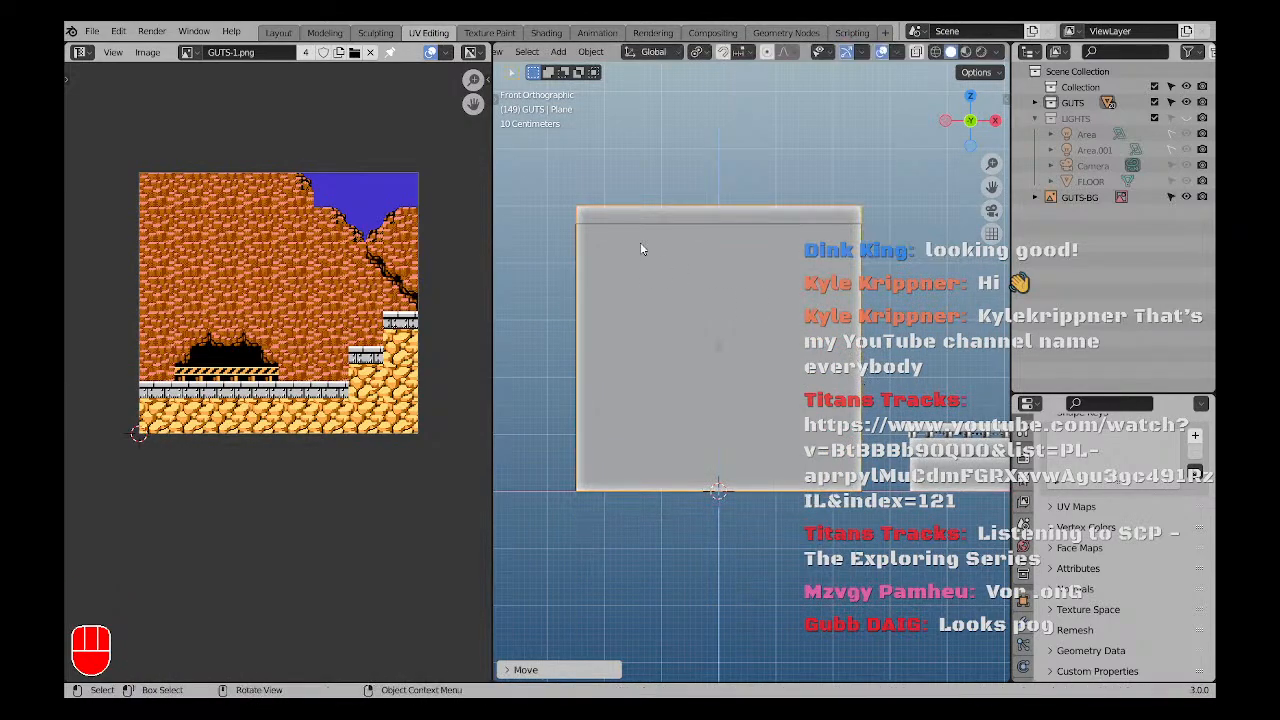
# Lower the plane's top edge to the top of the reference image and return to Object Mode.
pyautogui.press('Tab')
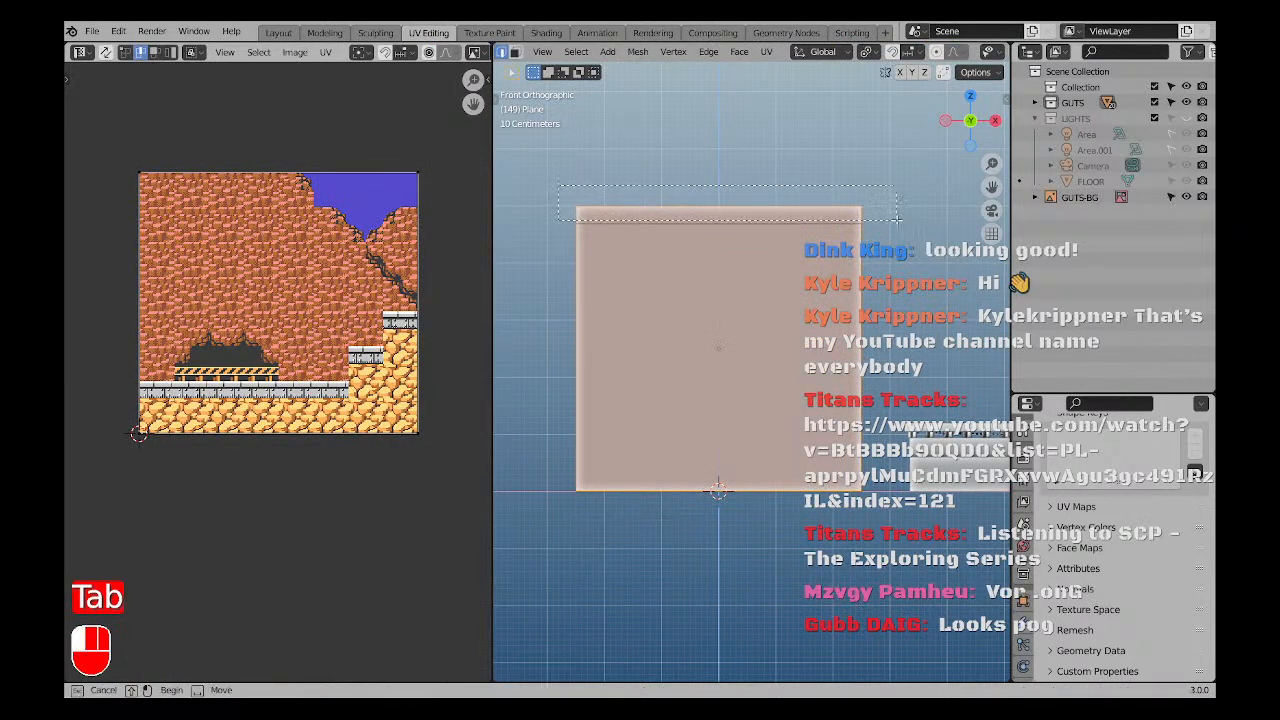
pyautogui.moveTo(897, 218); pyautogui.dragTo(897, 218)
pyautogui.press('g')
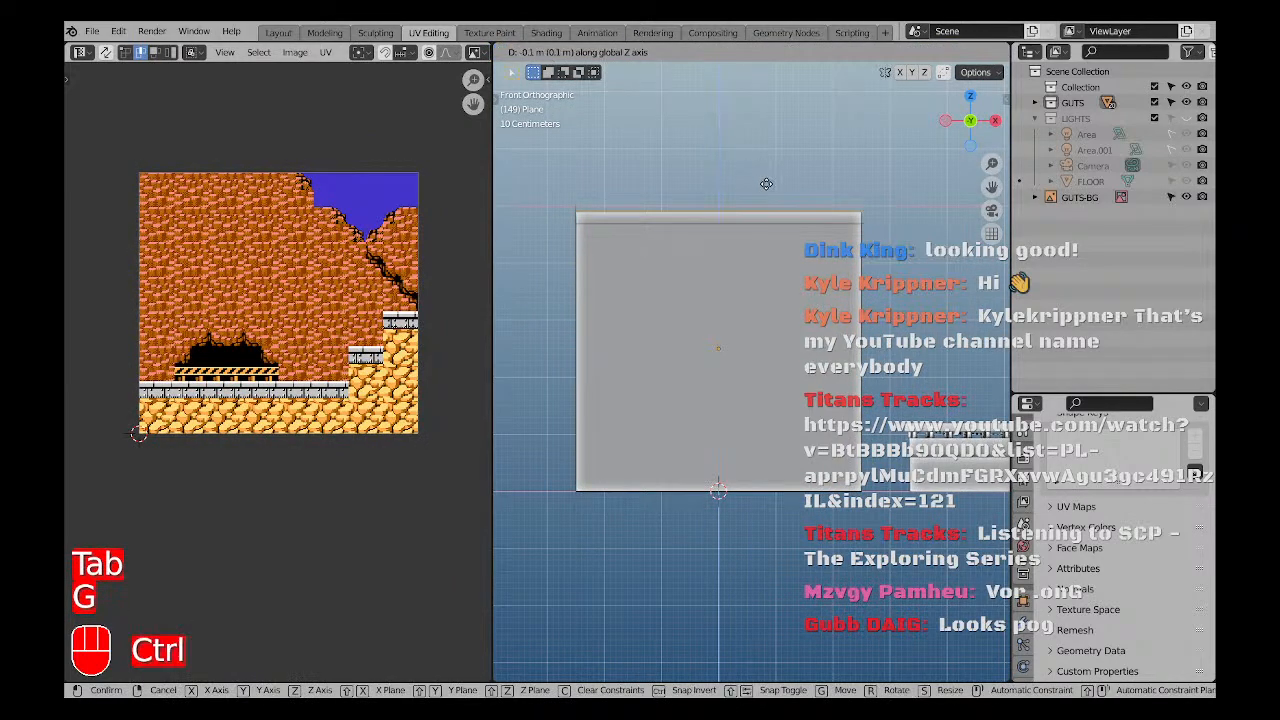
pyautogui.click(767, 192)
pyautogui.press('Tab')
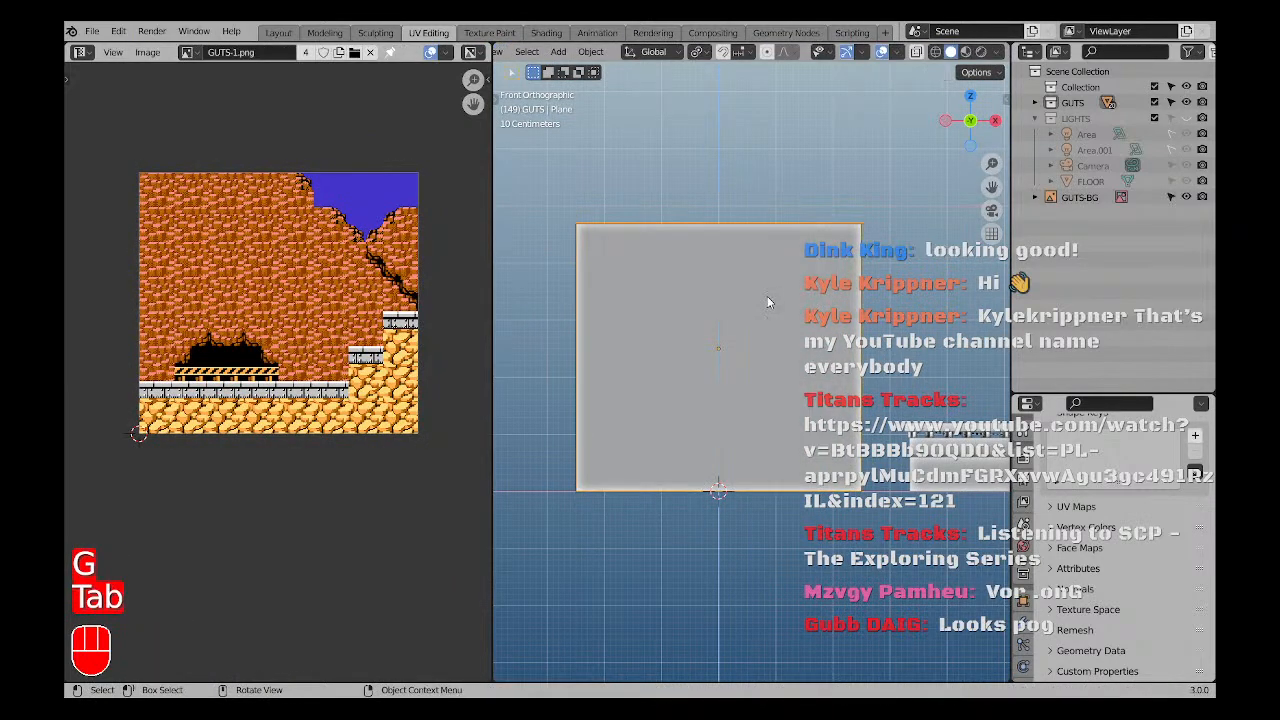
pyautogui.press('a')
pyautogui.press('a')
pyautogui.moveTo(680, 354); pyautogui.dragTo(684, 410, button='middle')
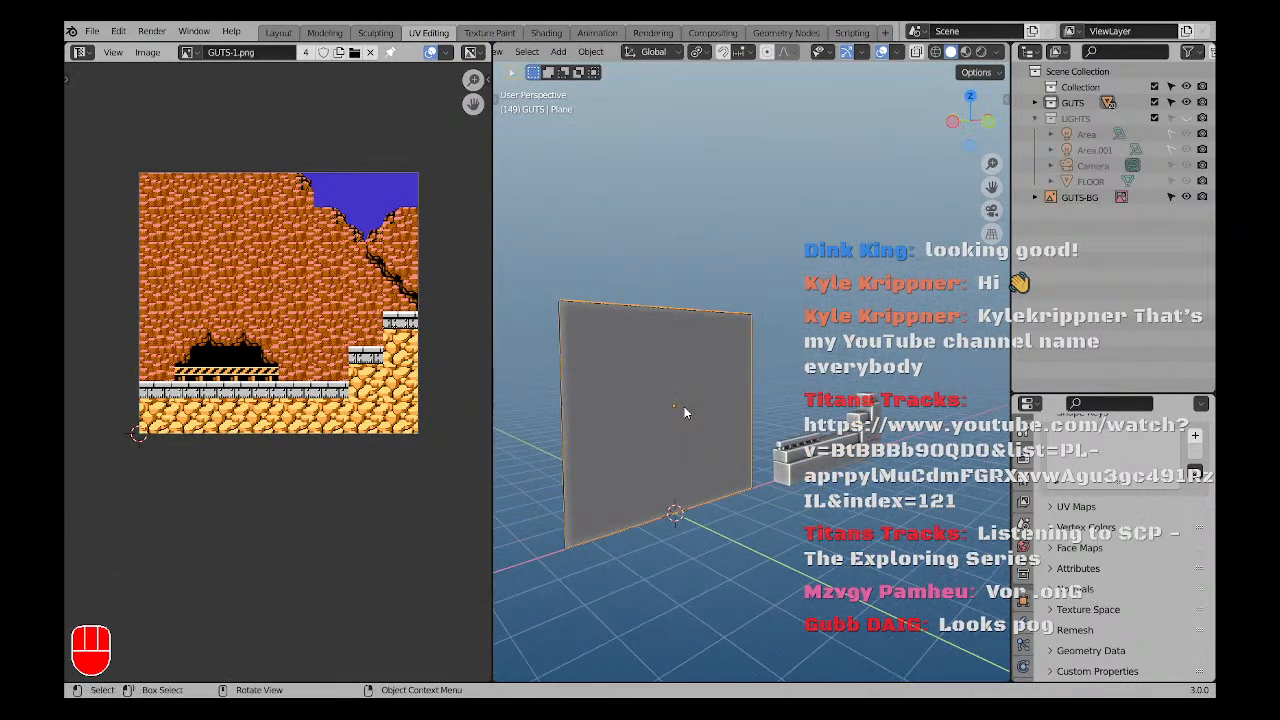
# Rename the GUTS-BG reference object as ICE-BG and clear the selection.
pyautogui.click(1078, 198)
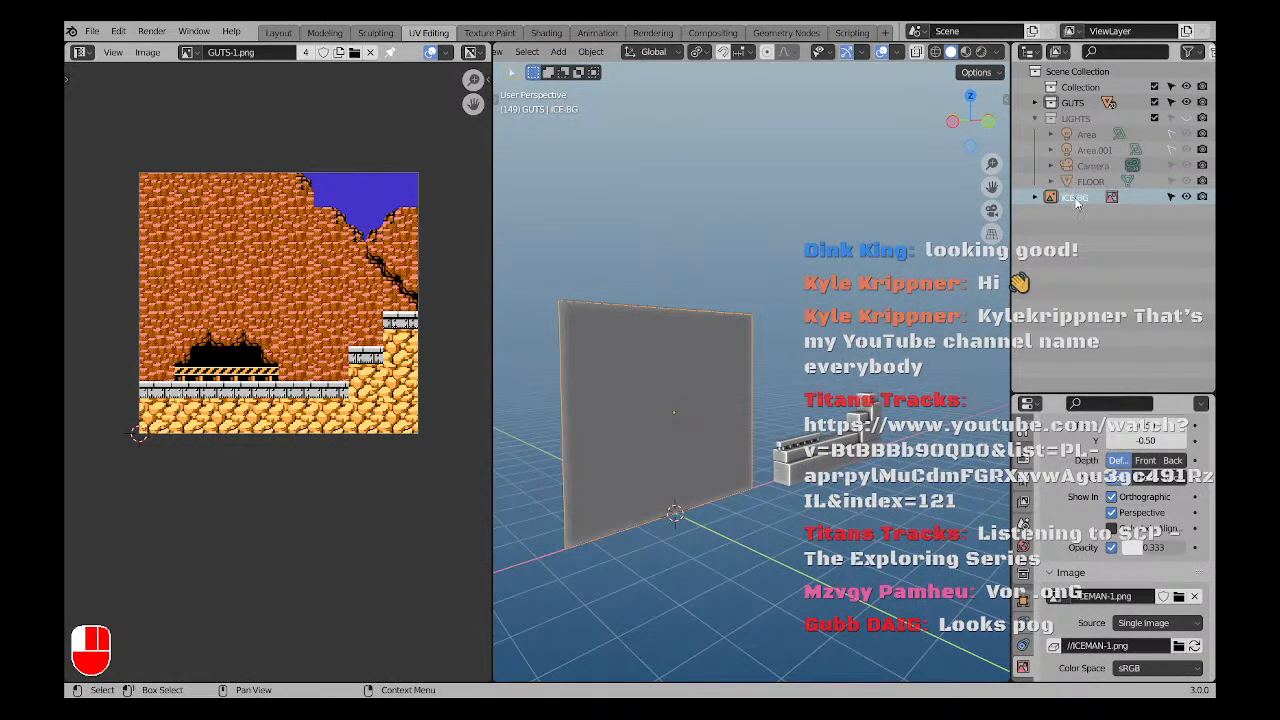
pyautogui.press('a')
pyautogui.press('a')
pyautogui.keyDown('shift'); pyautogui.moveTo(760, 398); pyautogui.dragTo(768, 385, button='middle'); pyautogui.keyUp('shift')
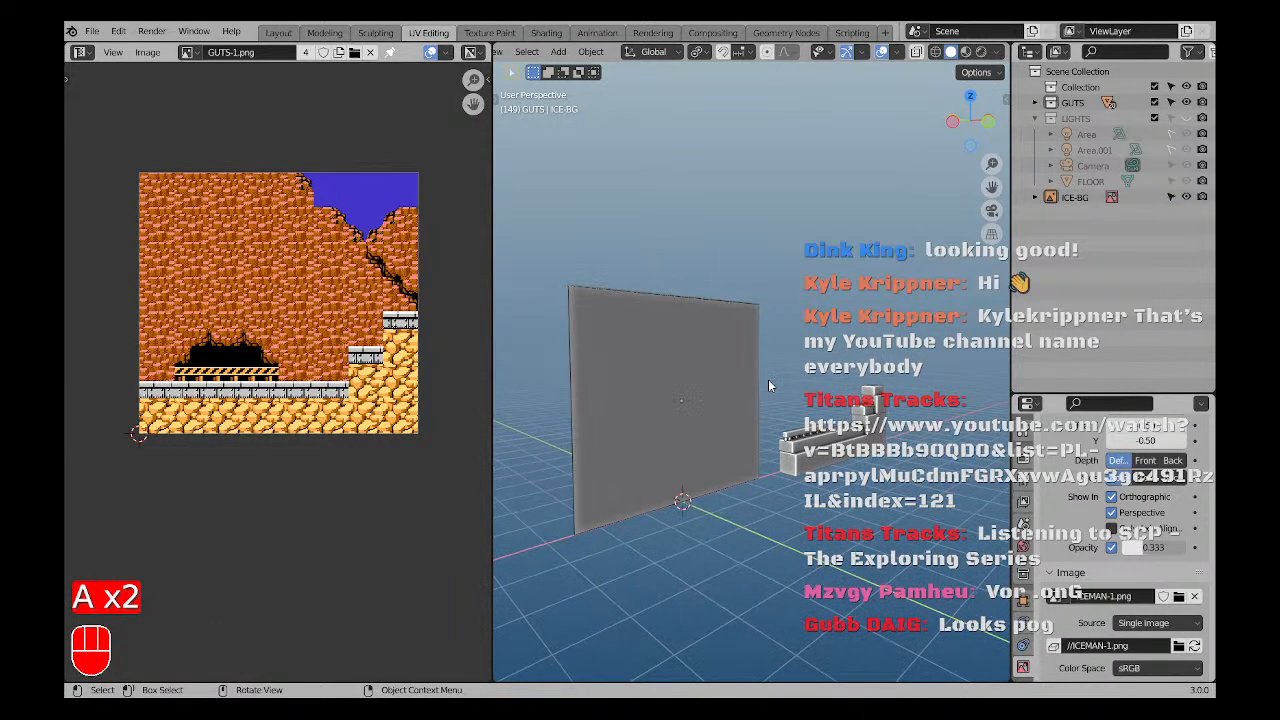
pyautogui.moveTo(768, 385); pyautogui.dragTo(748, 438, button='middle')
# Switch the viewport to material preview shading and select the new background plane.
pyautogui.click(965, 52)
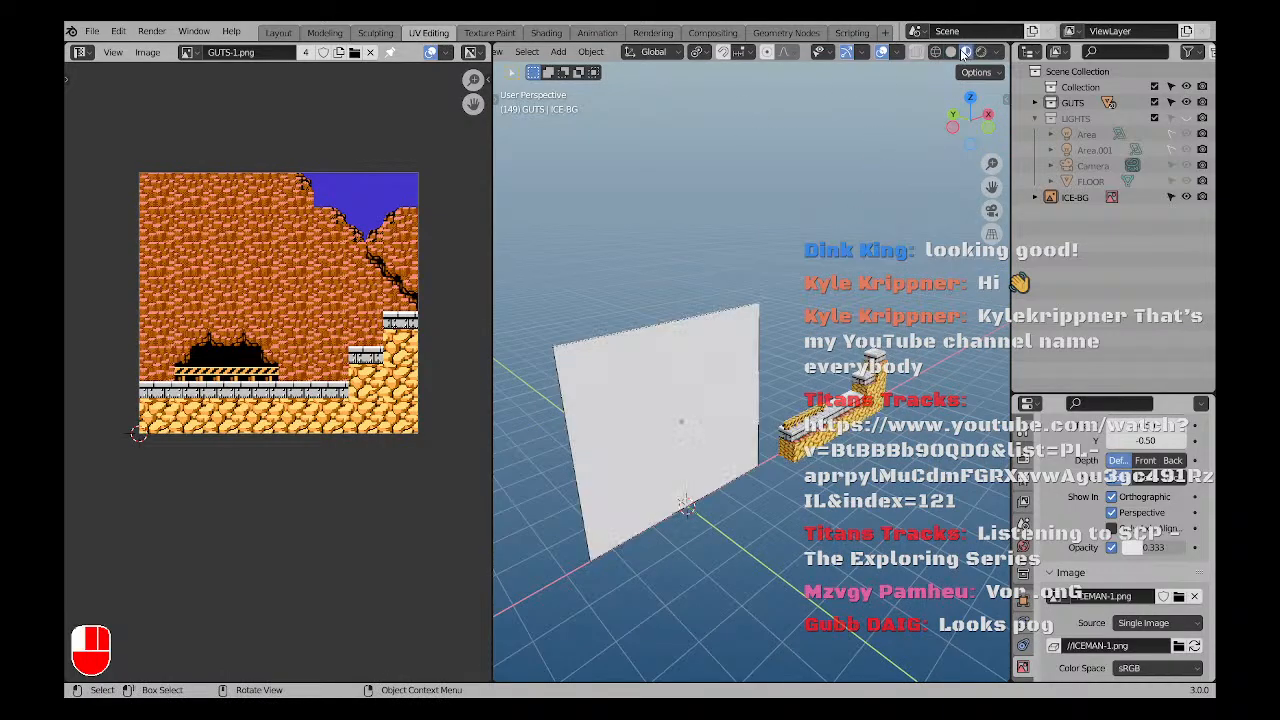
pyautogui.moveTo(677, 420)
pyautogui.mouseDown(button='middle')
pyautogui.moveTo(694, 434)
pyautogui.moveTo(651, 406)
pyautogui.moveTo(547, 402)
pyautogui.moveTo(698, 416)
pyautogui.mouseUp(button='middle')
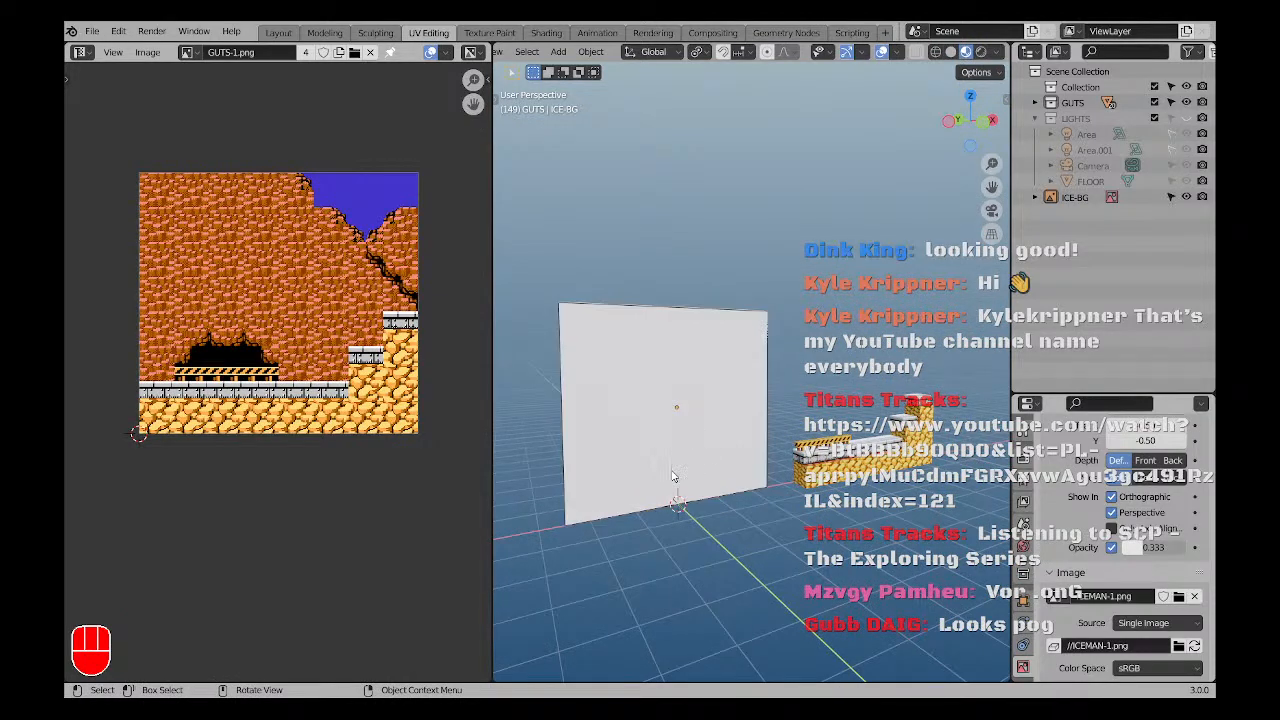
pyautogui.keyDown('shift'); pyautogui.moveTo(735, 389); pyautogui.dragTo(708, 410, button='middle'); pyautogui.keyUp('shift')
pyautogui.click(751, 383)
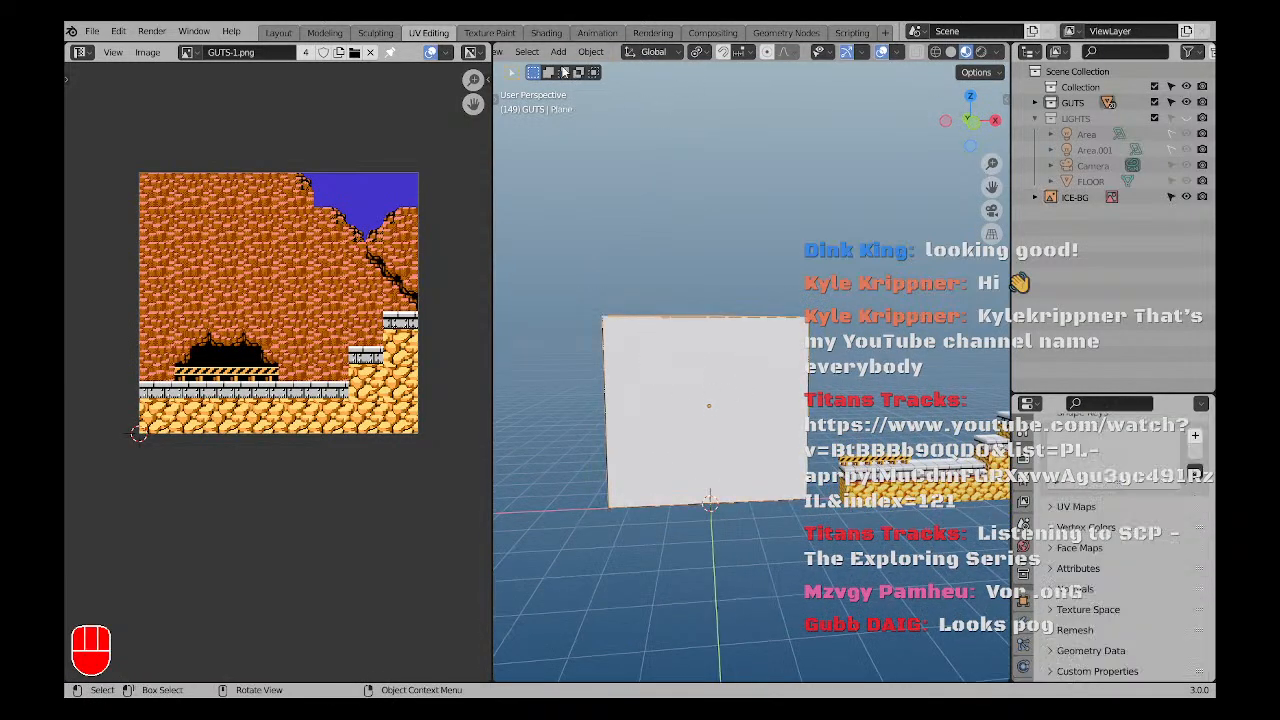
# Open the Shading workspace and try to frame the background plane in its viewport.
pyautogui.click(546, 32)
pyautogui.scroll(-10, 542, 295)
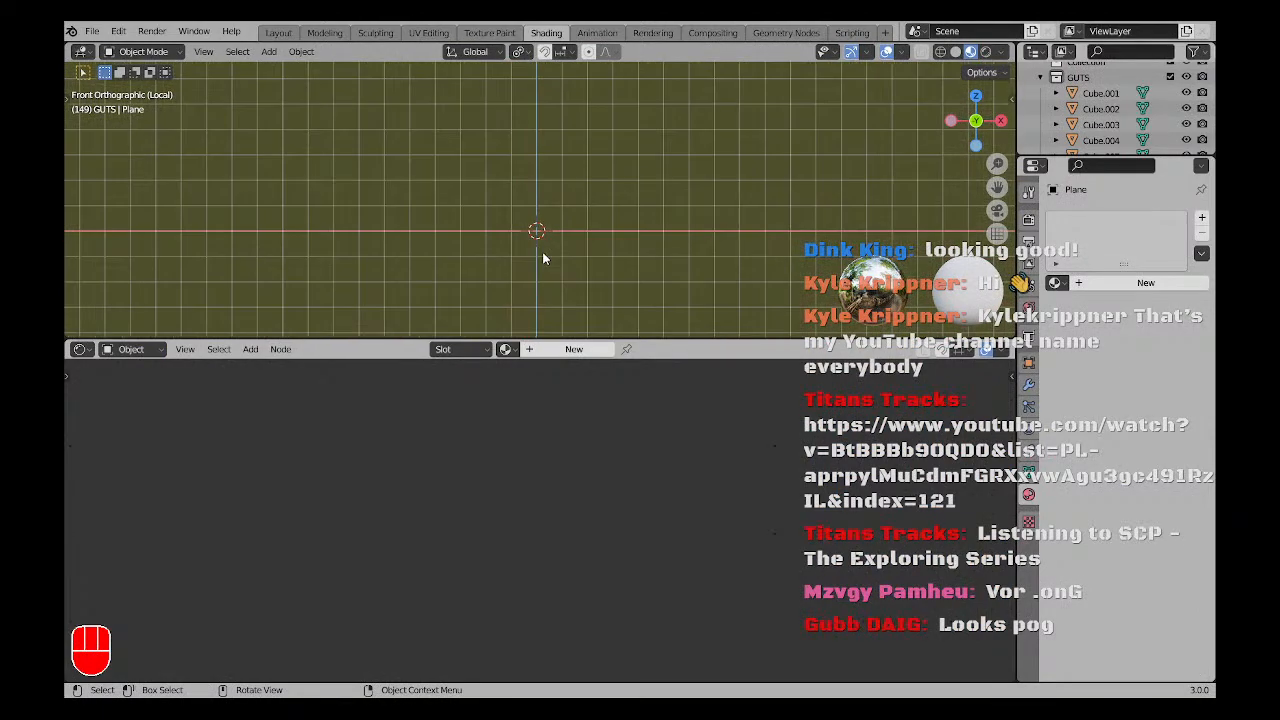
pyautogui.press('KP_Decimal')
pyautogui.press('a')
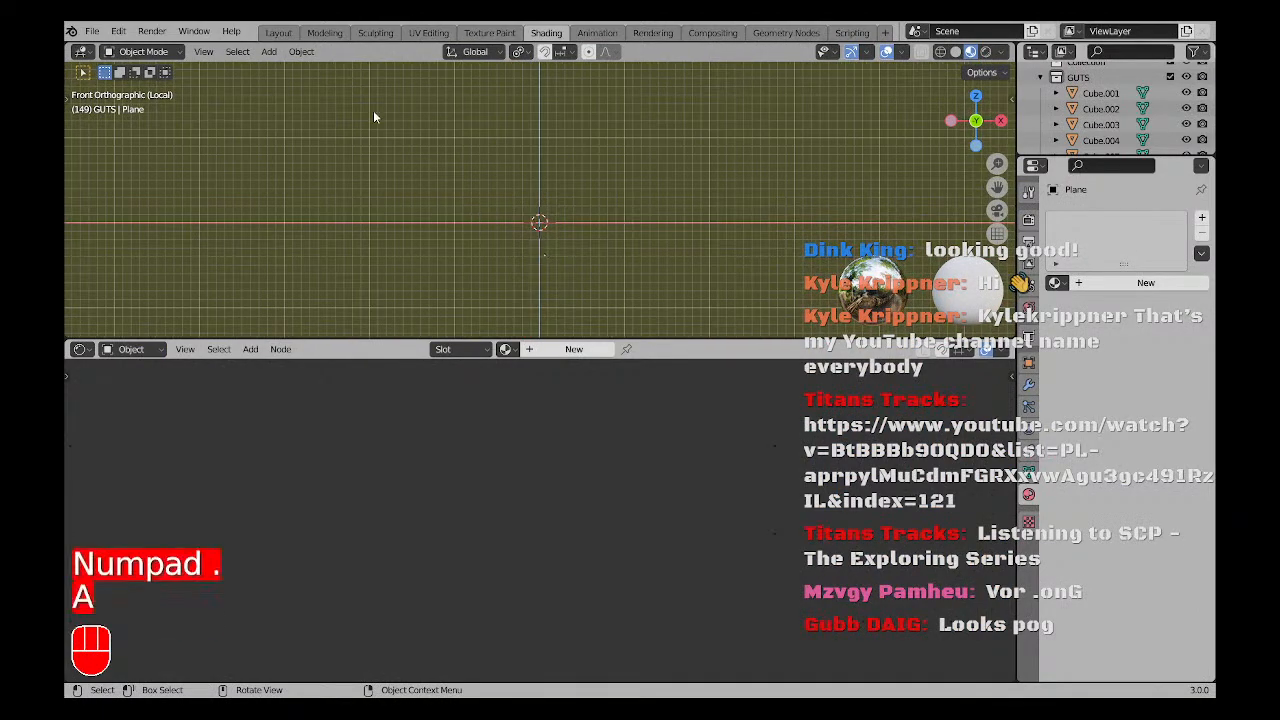
# Check the plane in the Sculpting and Modeling workspaces, exit Edit Mode, and return to the Shading workspace.
pyautogui.click(376, 33)
pyautogui.press('a')
pyautogui.press('a')
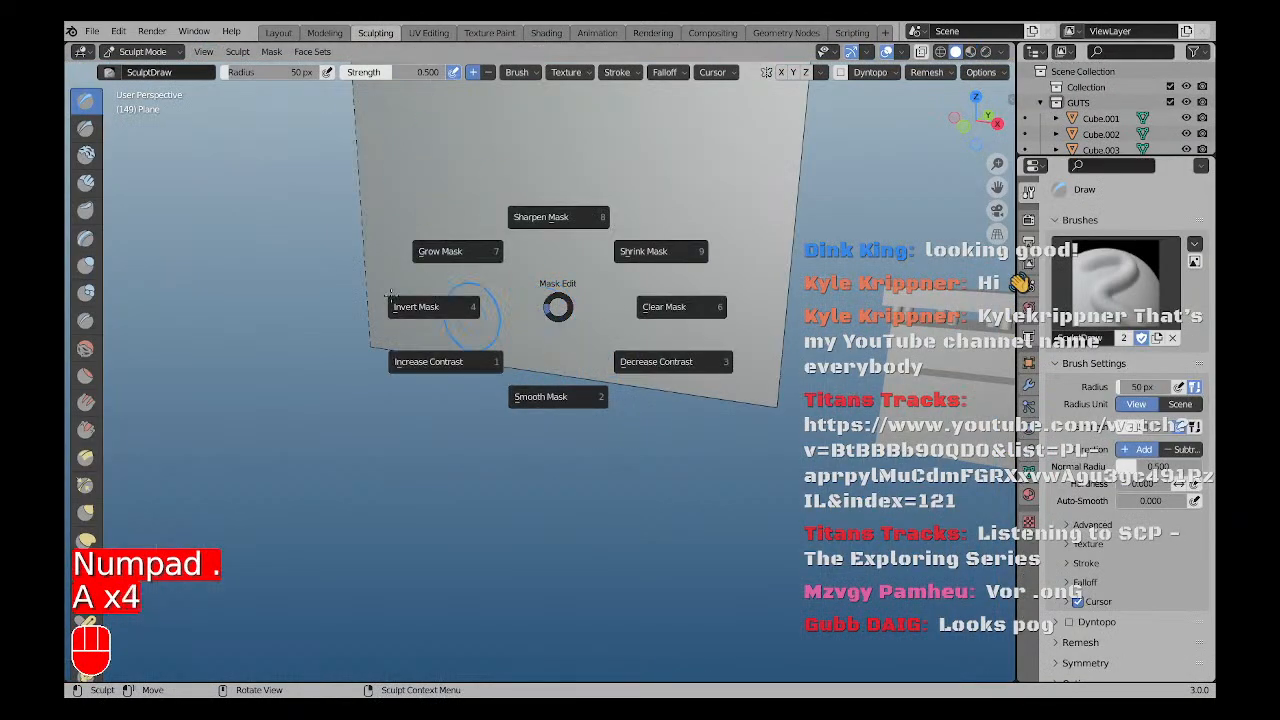
pyautogui.click(324, 33)
pyautogui.press('a')
pyautogui.press('a')
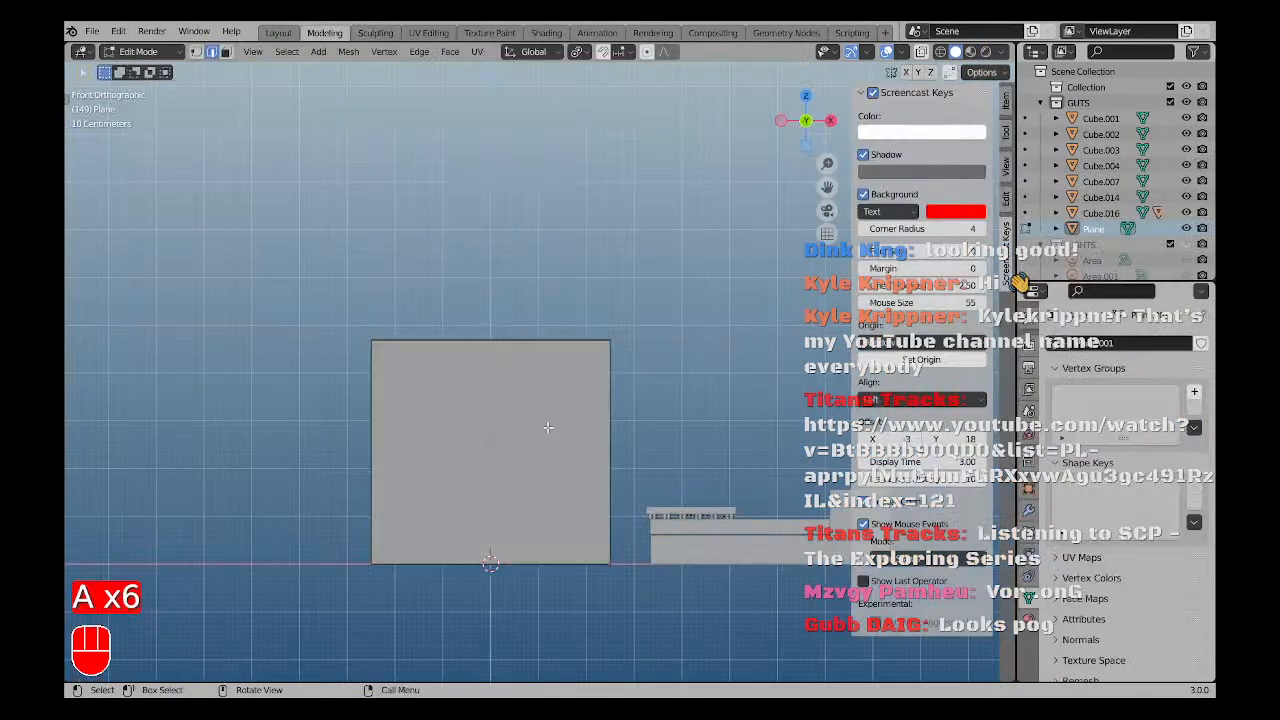
pyautogui.press('Tab')
pyautogui.press('a')
pyautogui.press('a')
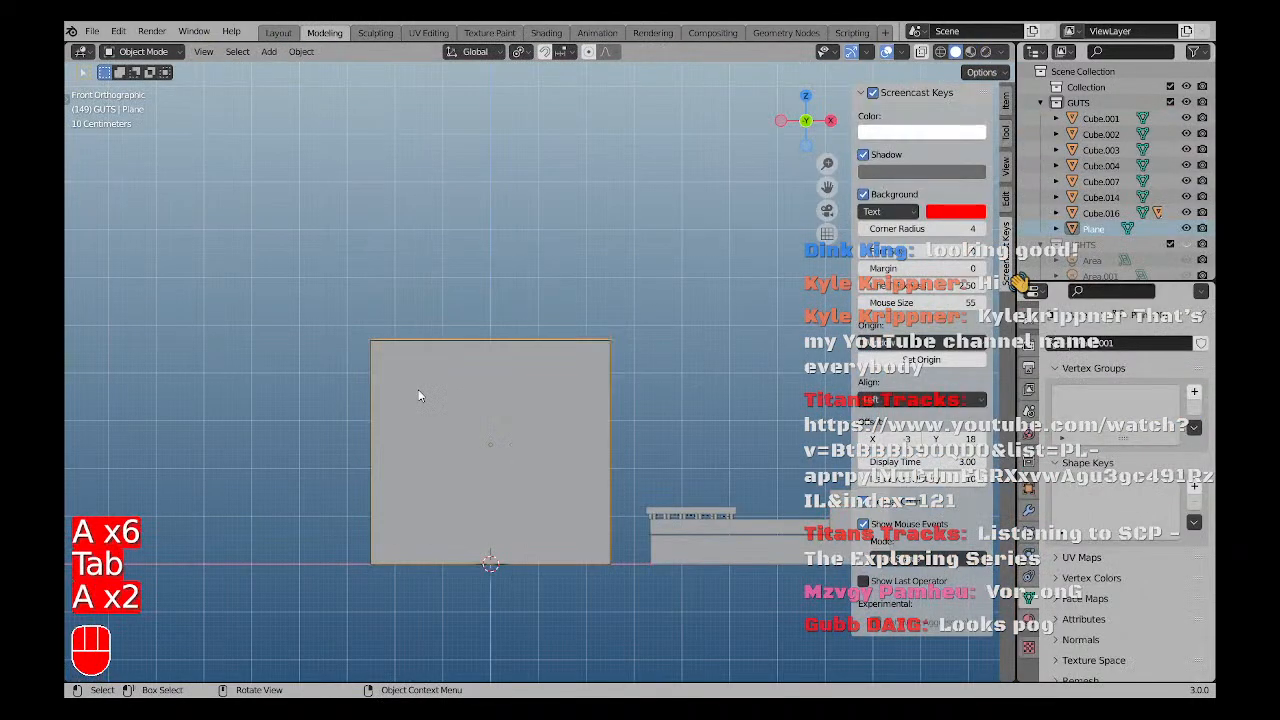
pyautogui.click(560, 33)
pyautogui.scroll(3, 527, 256)
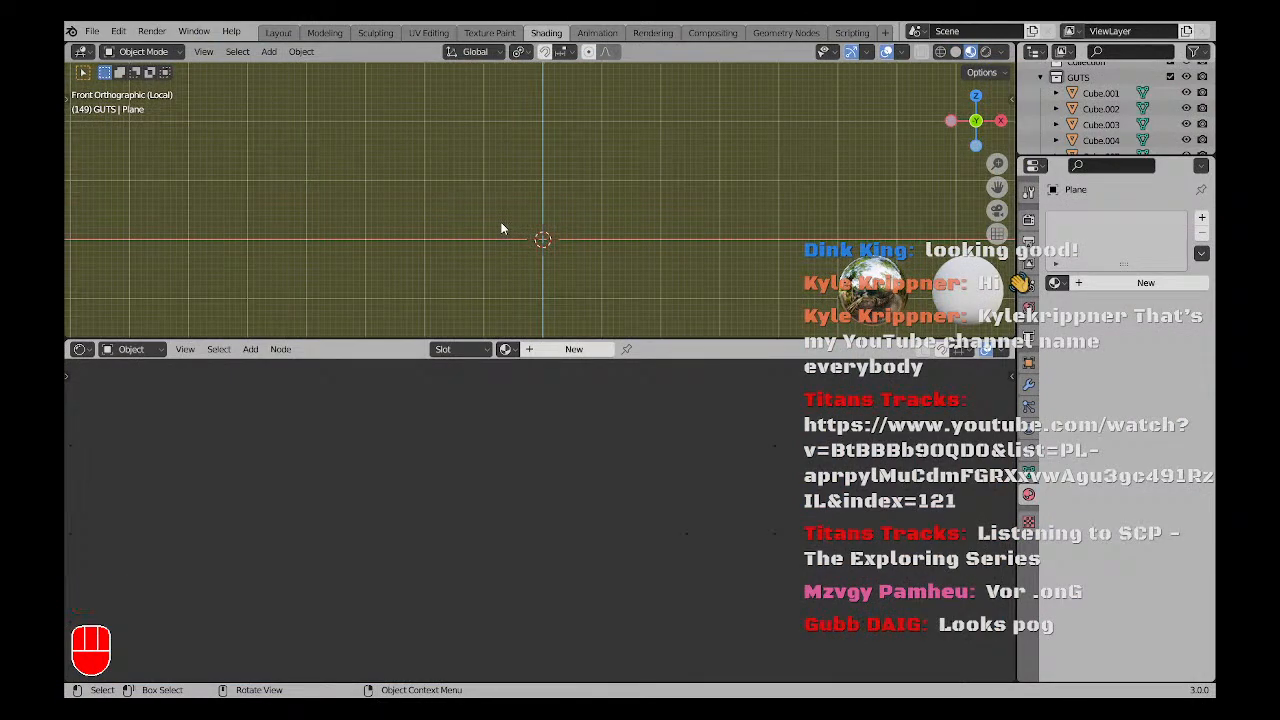
# Leave local view, give the background plane a new material, and set its base color to blue.
pyautogui.press('/')
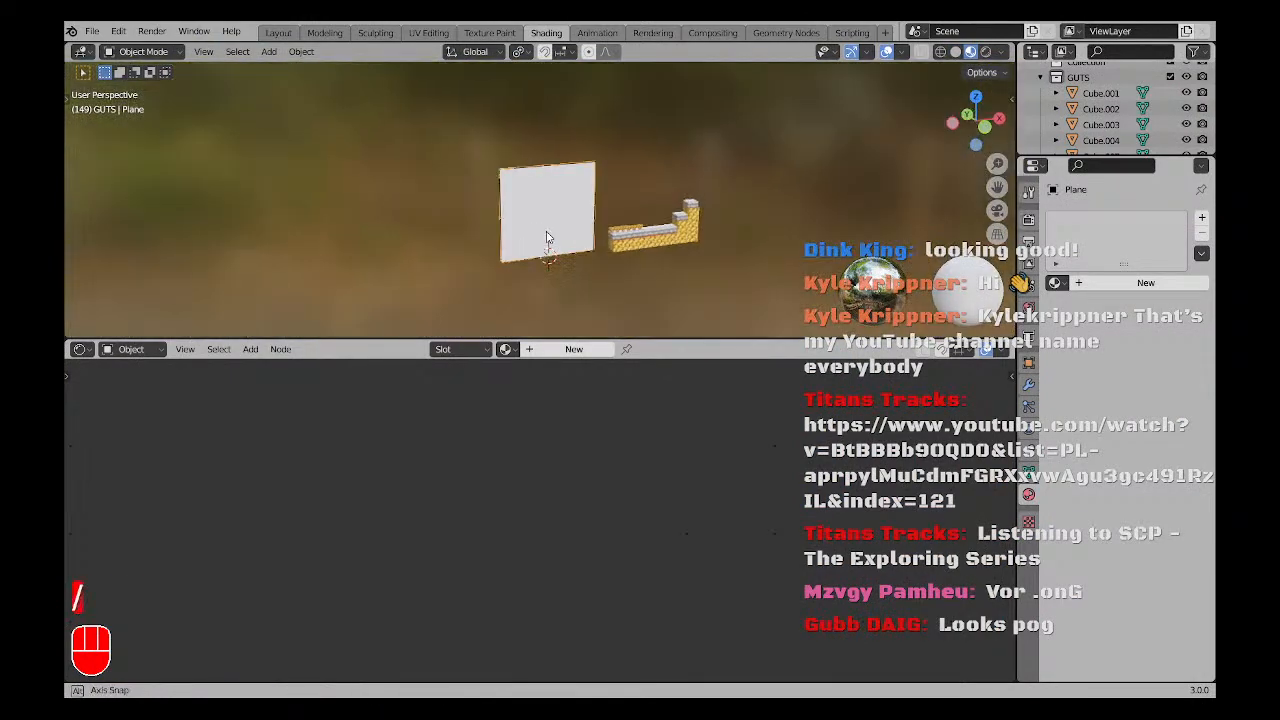
pyautogui.click(572, 350)
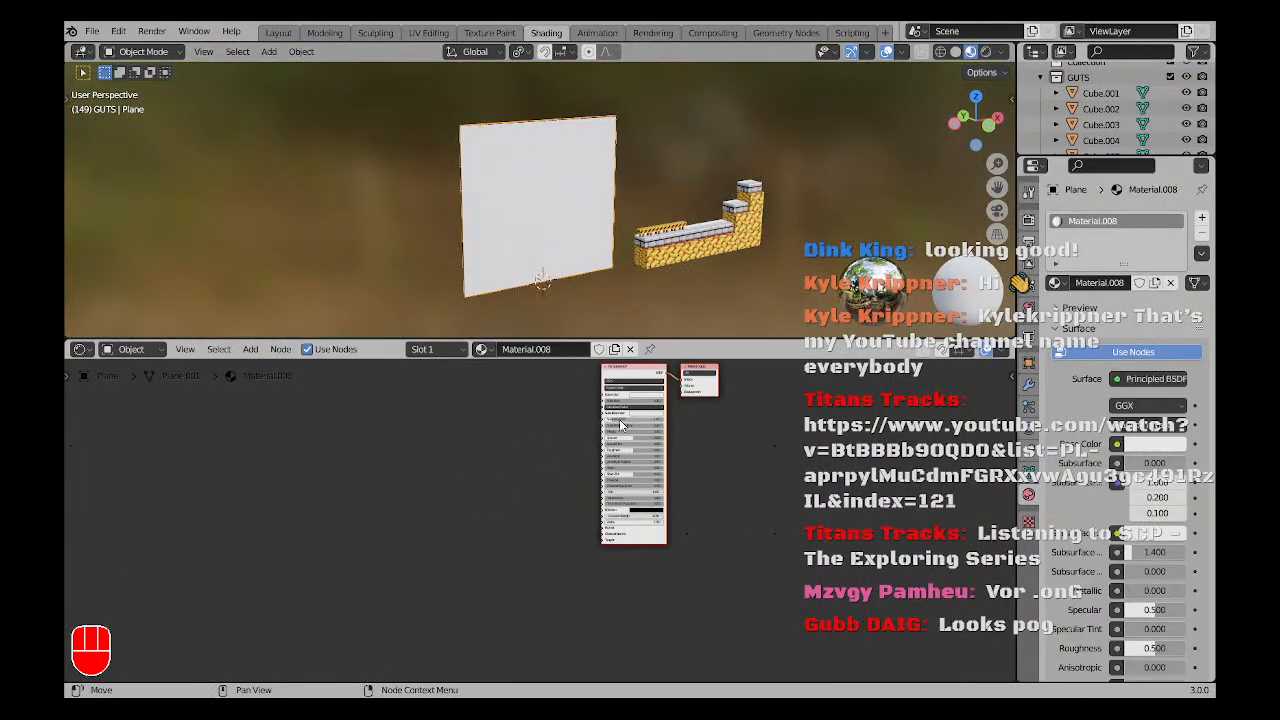
pyautogui.scroll(4, 621, 425)
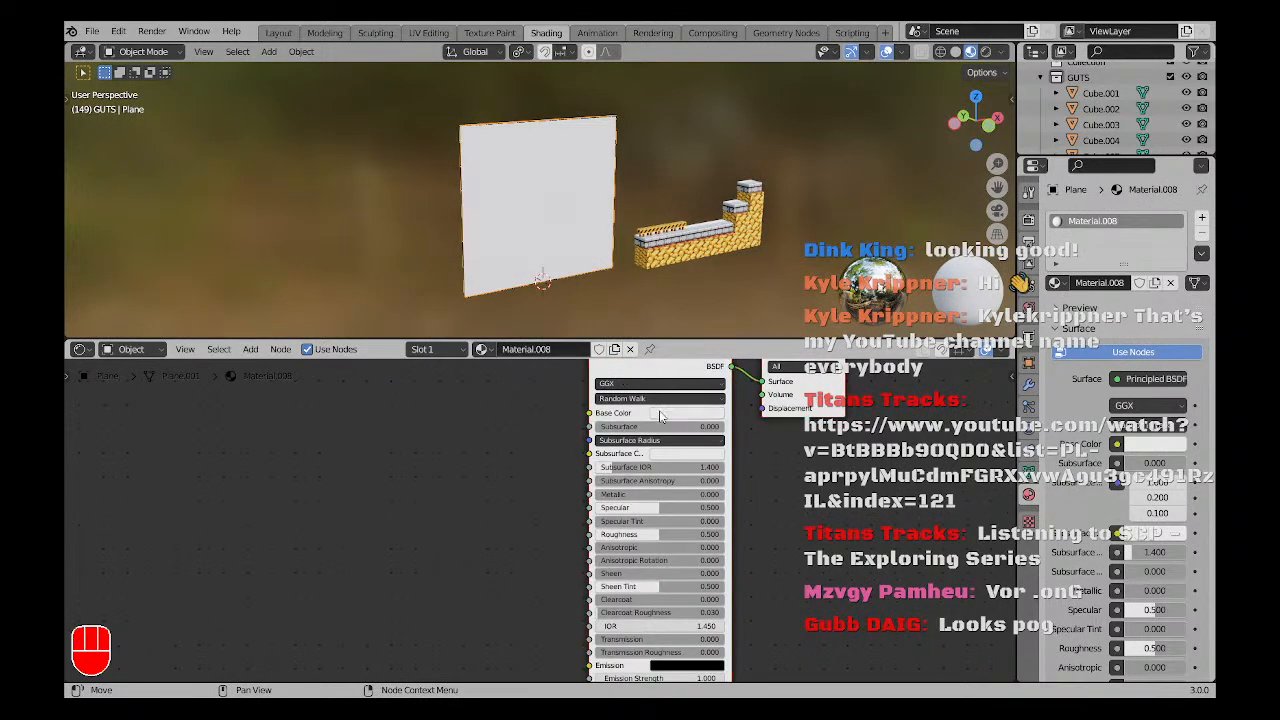
pyautogui.click(660, 416)
pyautogui.moveTo(696, 312); pyautogui.dragTo(740, 267)
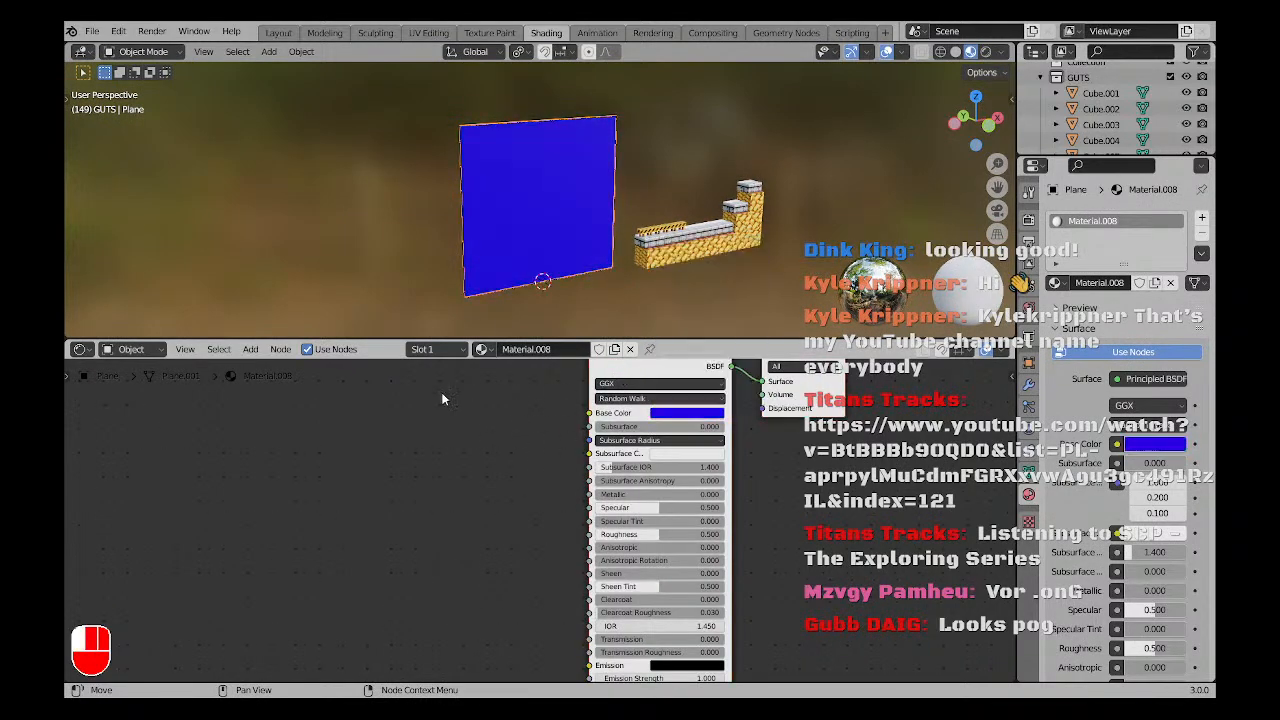
# Add an Image Texture node with ICEMAN-1.png, link its Color to Base Color, and attach mapping nodes to it.
pyautogui.hotkey('shift', 'a')
pyautogui.moveTo(223, 535)
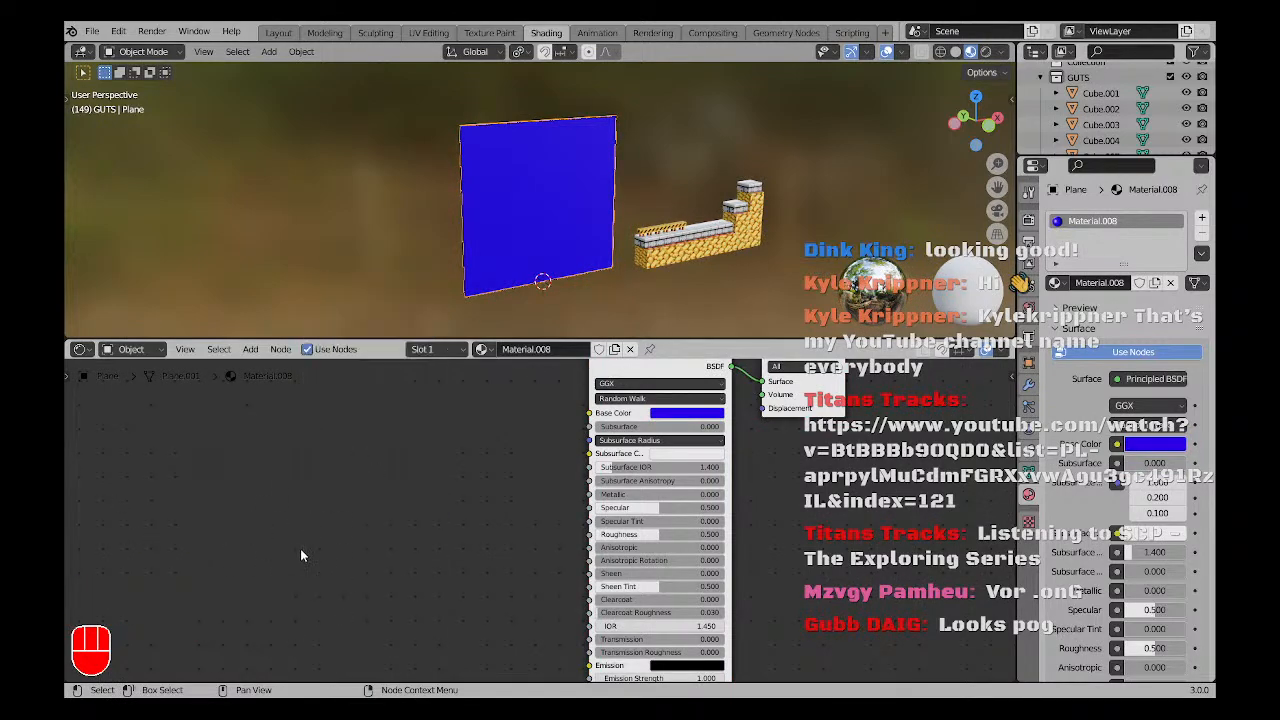
pyautogui.hotkey('shift', 'a')
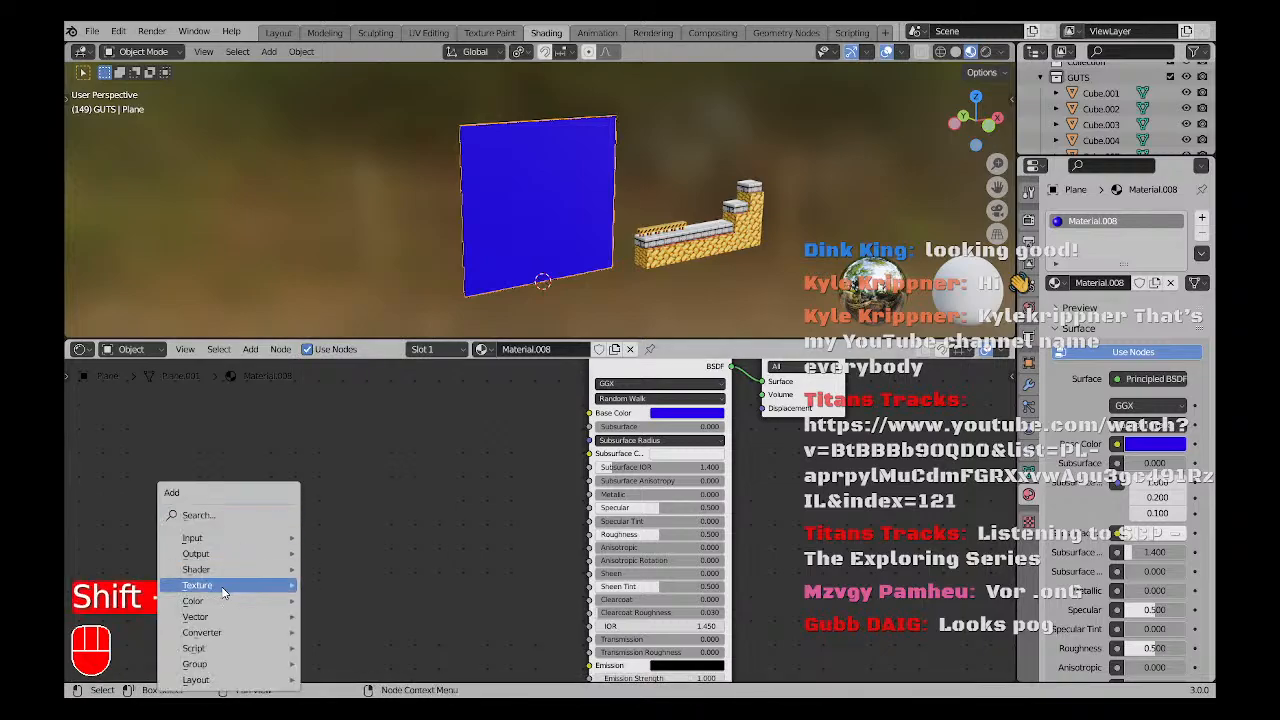
pyautogui.moveTo(222, 592)
pyautogui.click(352, 457)
pyautogui.click(405, 520)
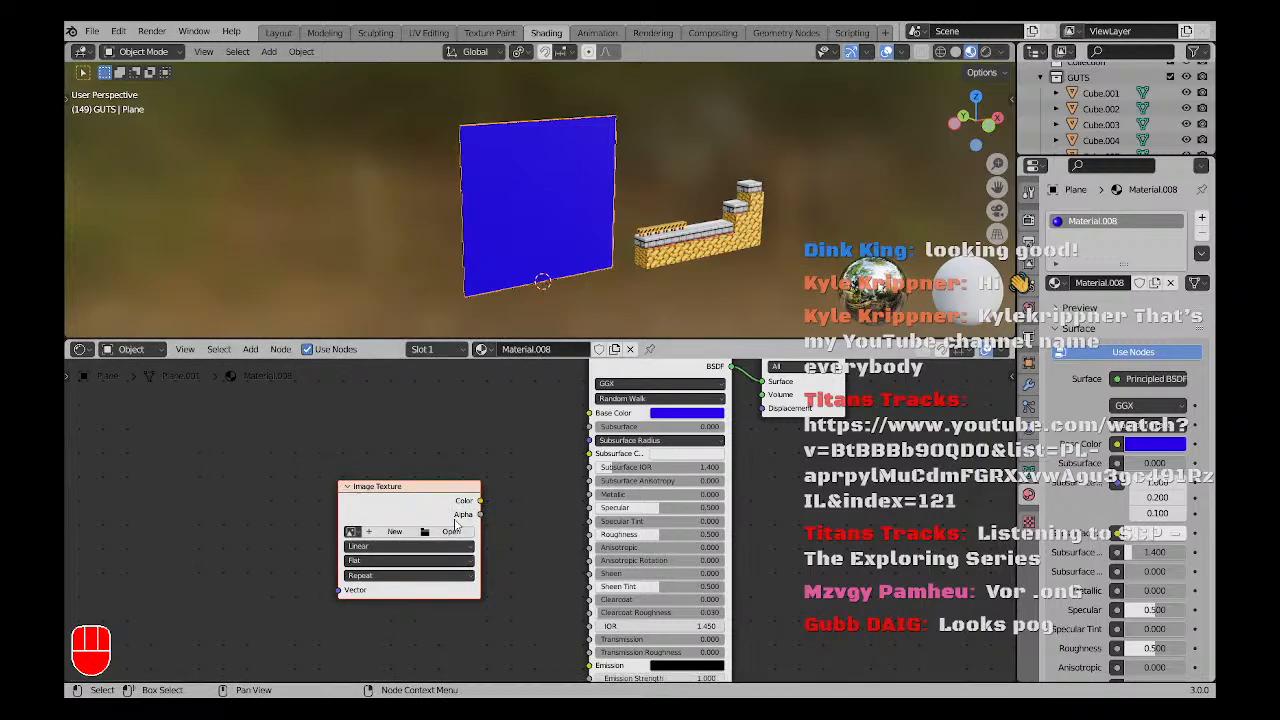
pyautogui.click(355, 535)
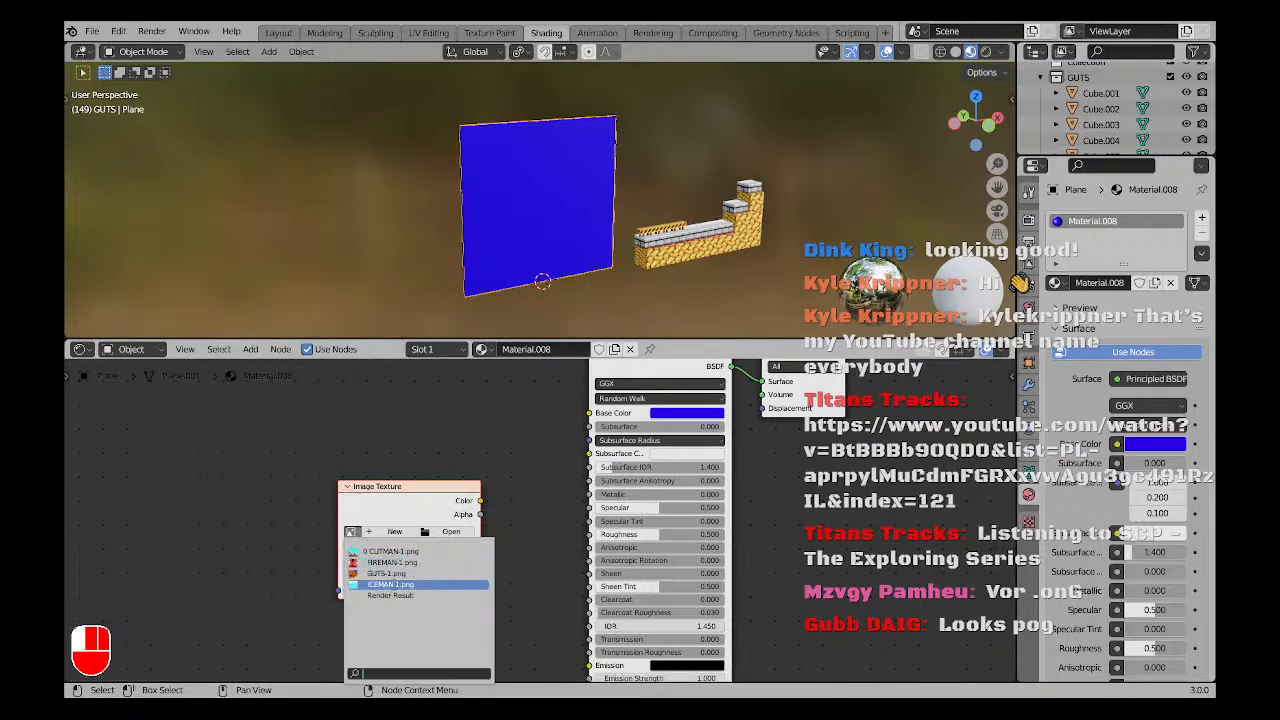
pyautogui.click(420, 586)
pyautogui.moveTo(590, 443); pyautogui.dragTo(589, 413)
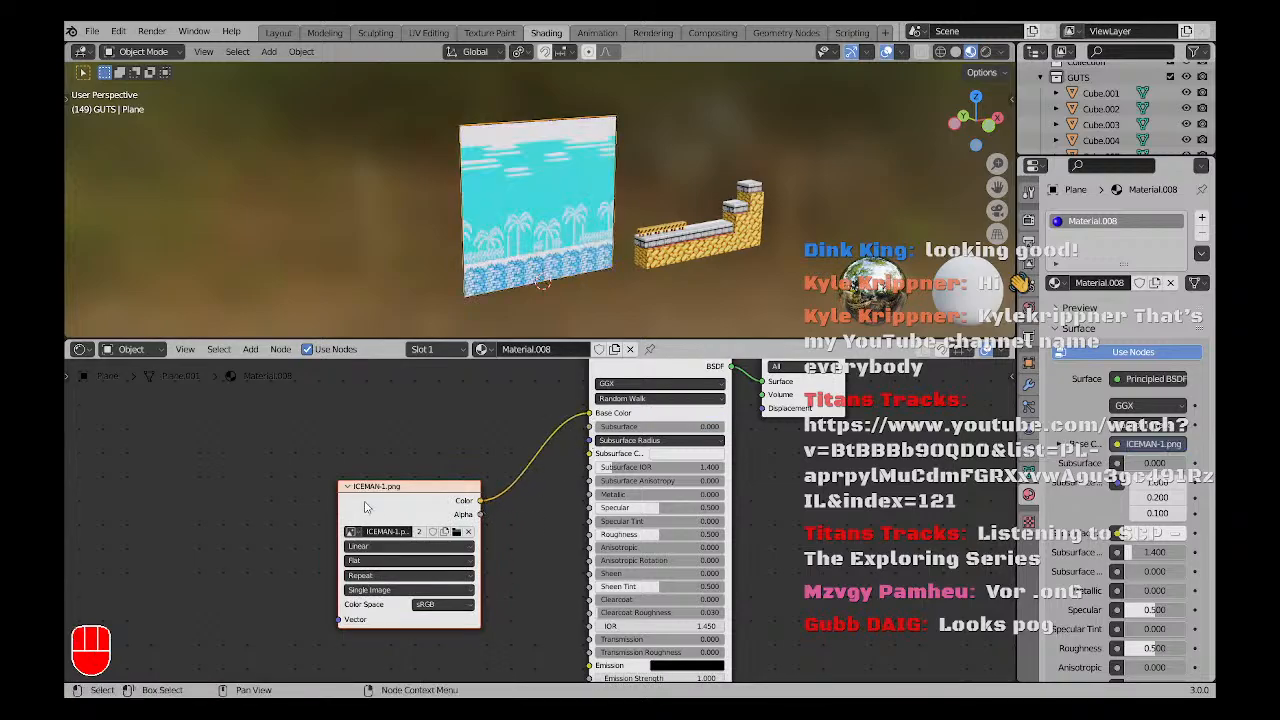
pyautogui.hotkey('ctrl', 't')
pyautogui.press('a')
pyautogui.press('a')
pyautogui.click(575, 235)
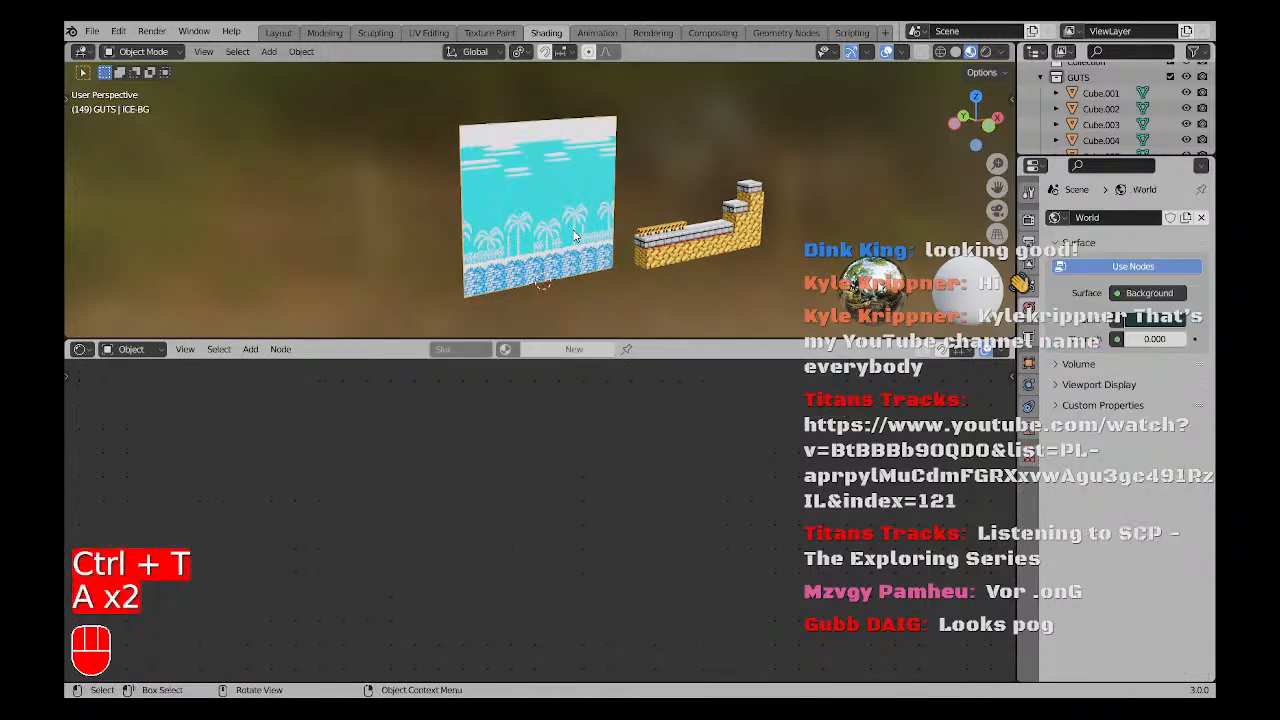
# In front view, select the Guts Man floor block and replace its material's texture image with ICEMAN-1.png.
pyautogui.press('KP_1')
pyautogui.scroll(4, 575, 200)
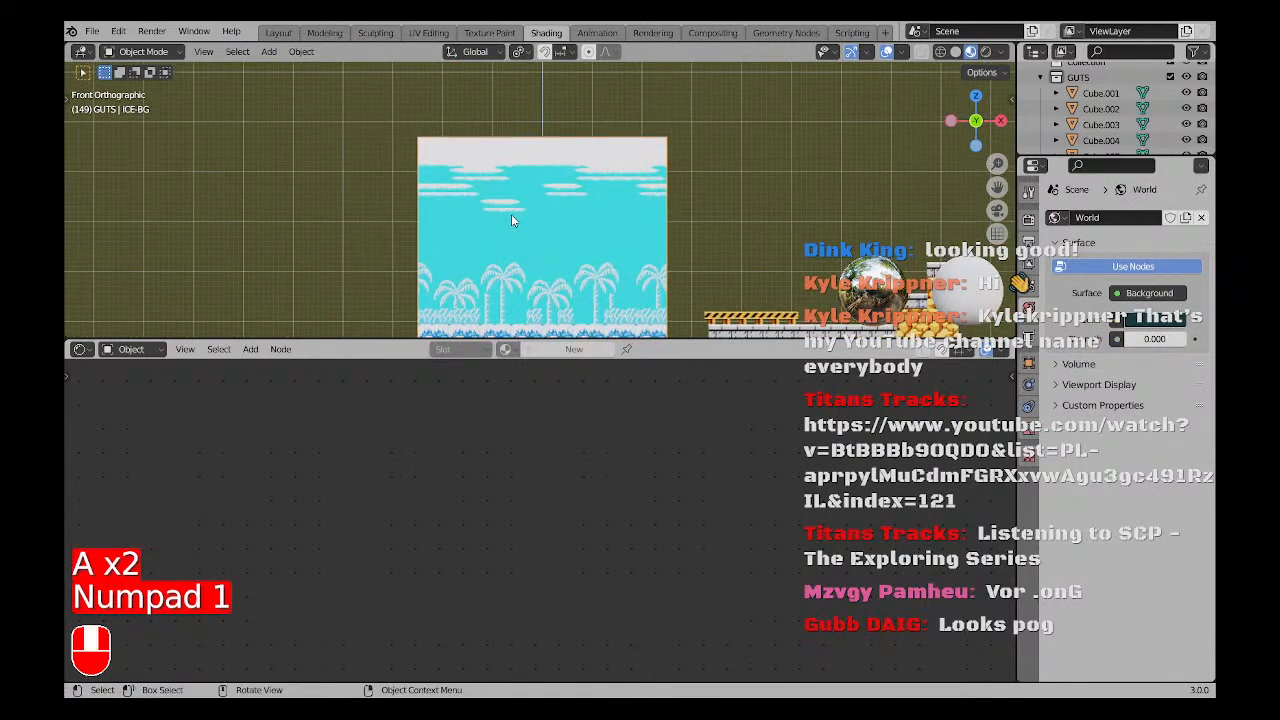
pyautogui.keyDown('shift'); pyautogui.moveTo(588, 320); pyautogui.dragTo(570, 262, button='middle'); pyautogui.keyUp('shift')
pyautogui.scroll(3, 574, 265)
pyautogui.click(777, 266)
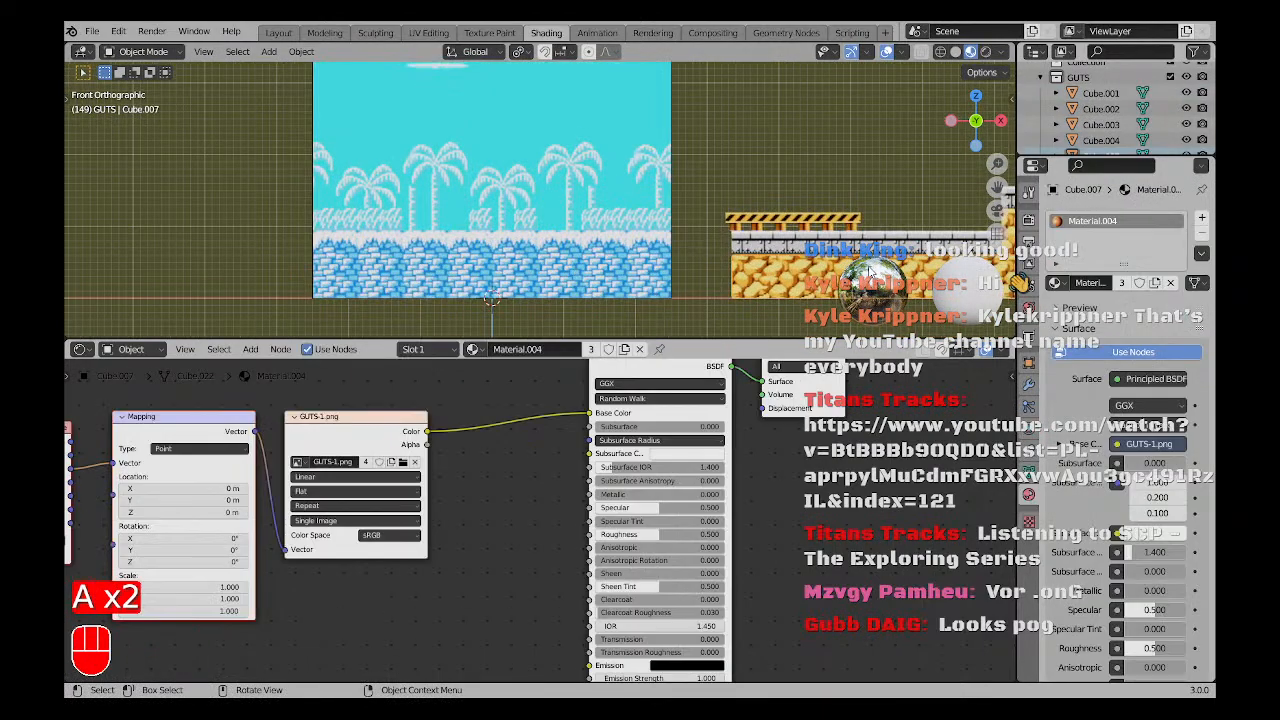
pyautogui.scroll(-1, 680, 288)
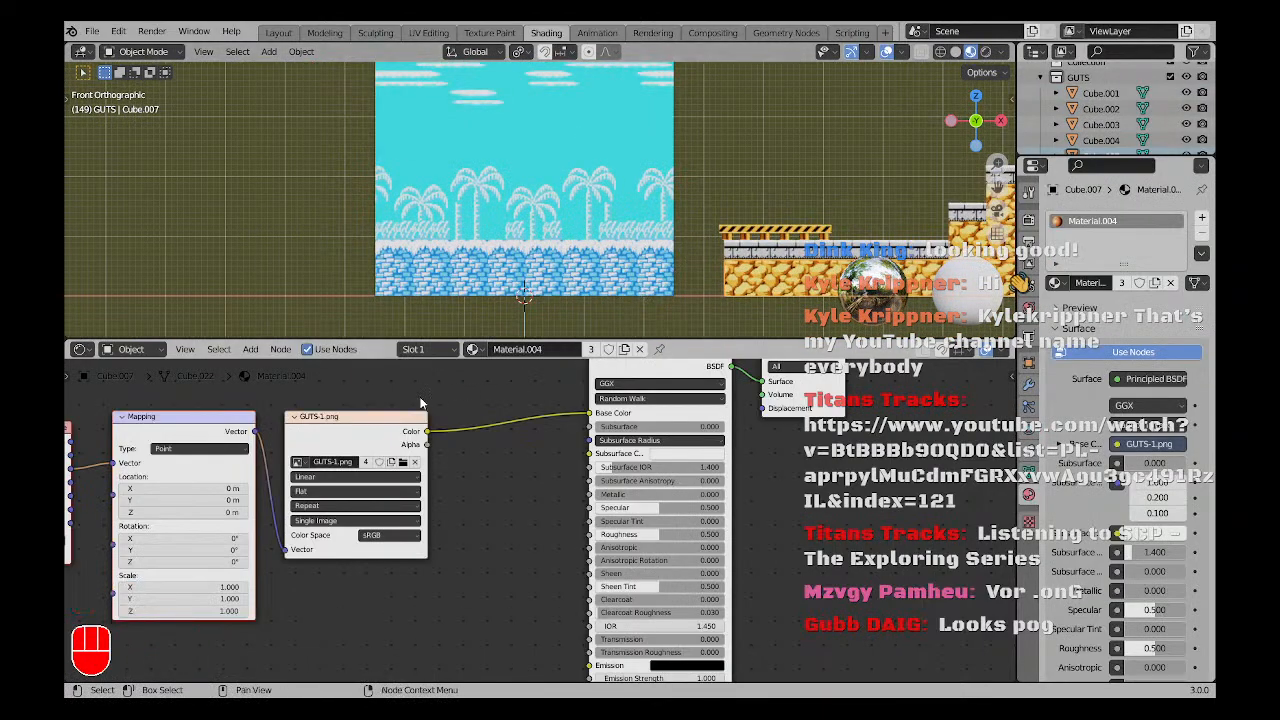
pyautogui.click(297, 463)
pyautogui.click(340, 495)
pyautogui.press('a')
pyautogui.press('a')
pyautogui.press('a')
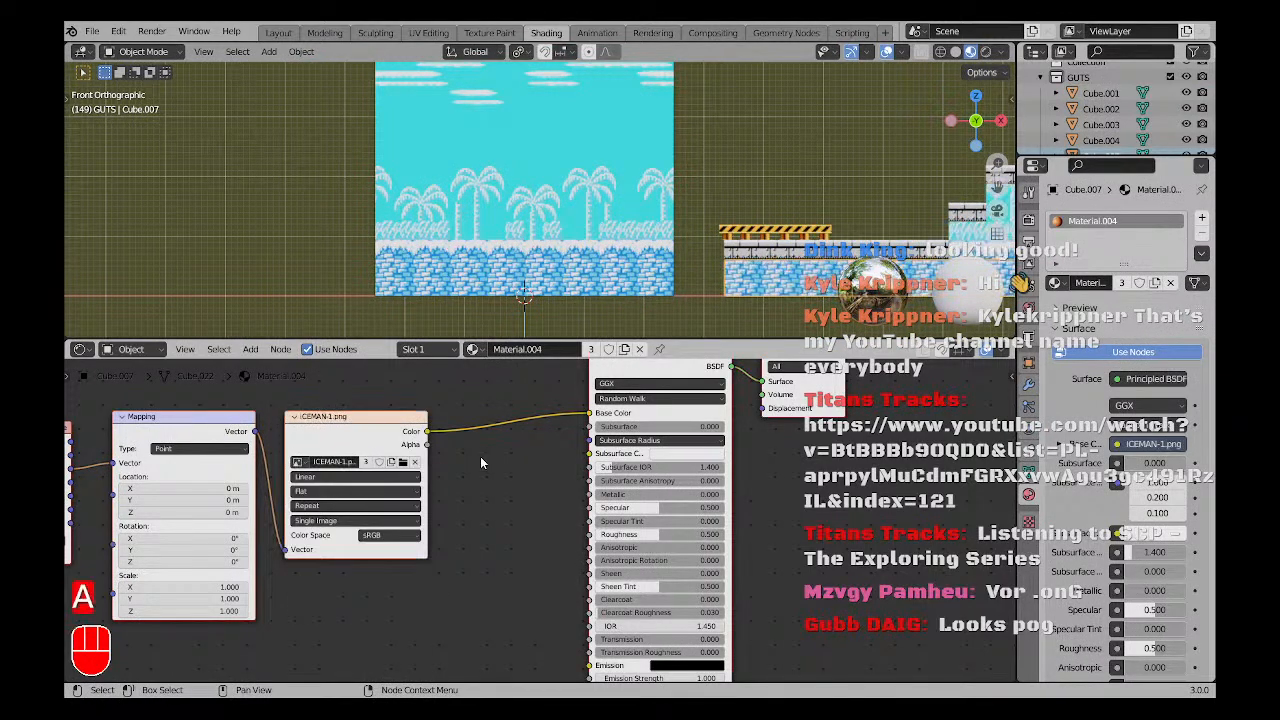
pyautogui.press('a')
# Move the floor block along X onto the brick floor of the ice background, using snapping.
pyautogui.press('g')
pyautogui.press('ctrl')
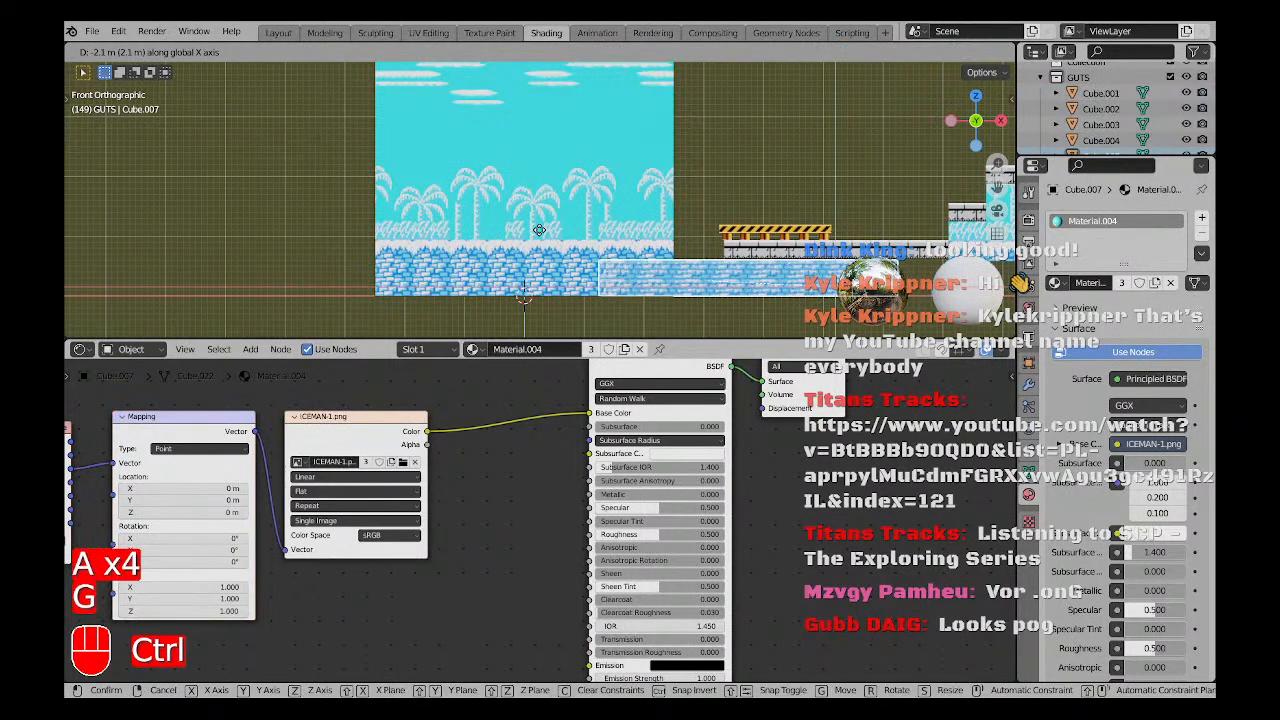
pyautogui.click(324, 216)
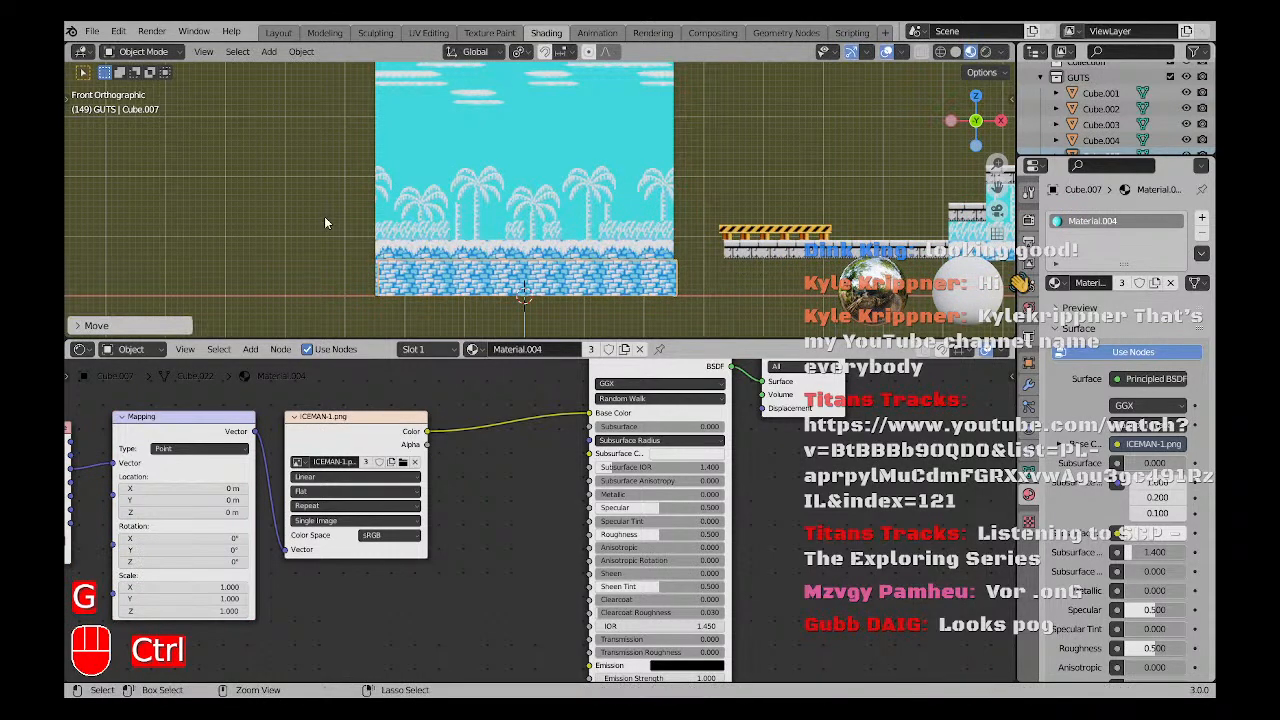
pyautogui.scroll(4, 442, 290)
# In the UV Editing workspace, use wireframe front view to shift the block about -0.047 m along X, aligning it with the background's left edge.
pyautogui.click(428, 32)
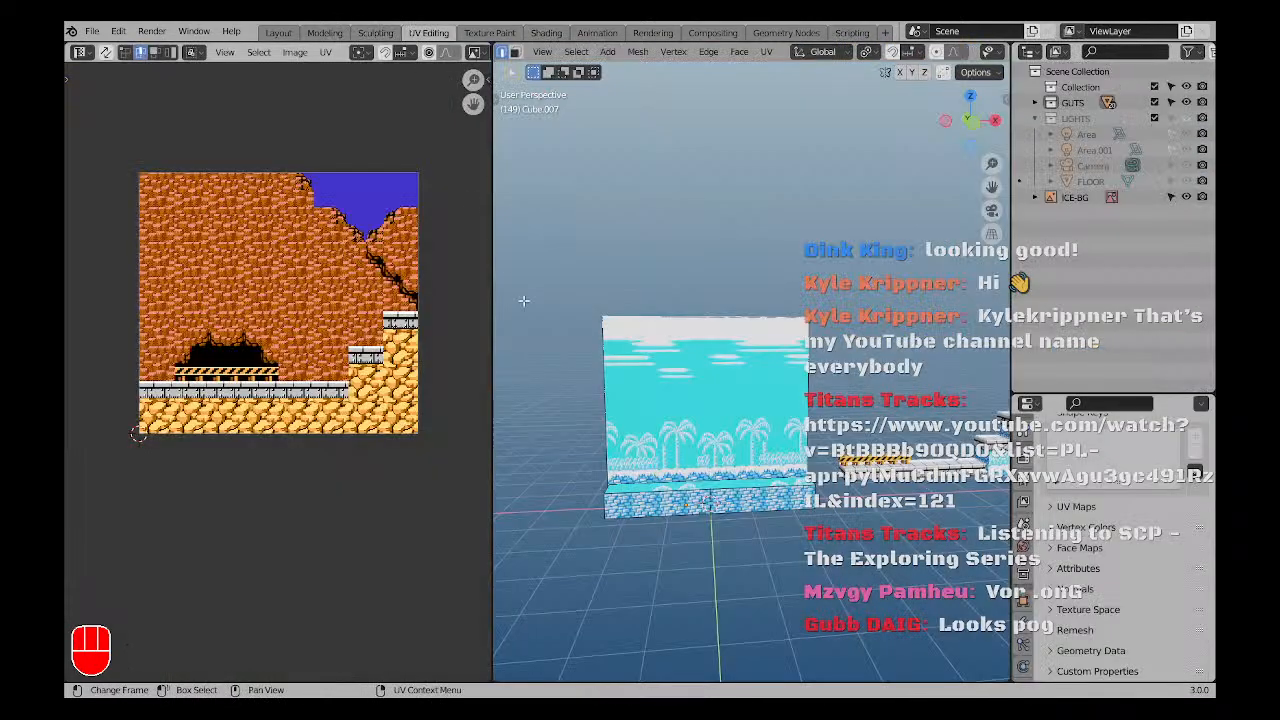
pyautogui.scroll(4, 781, 557)
pyautogui.press('KP_1')
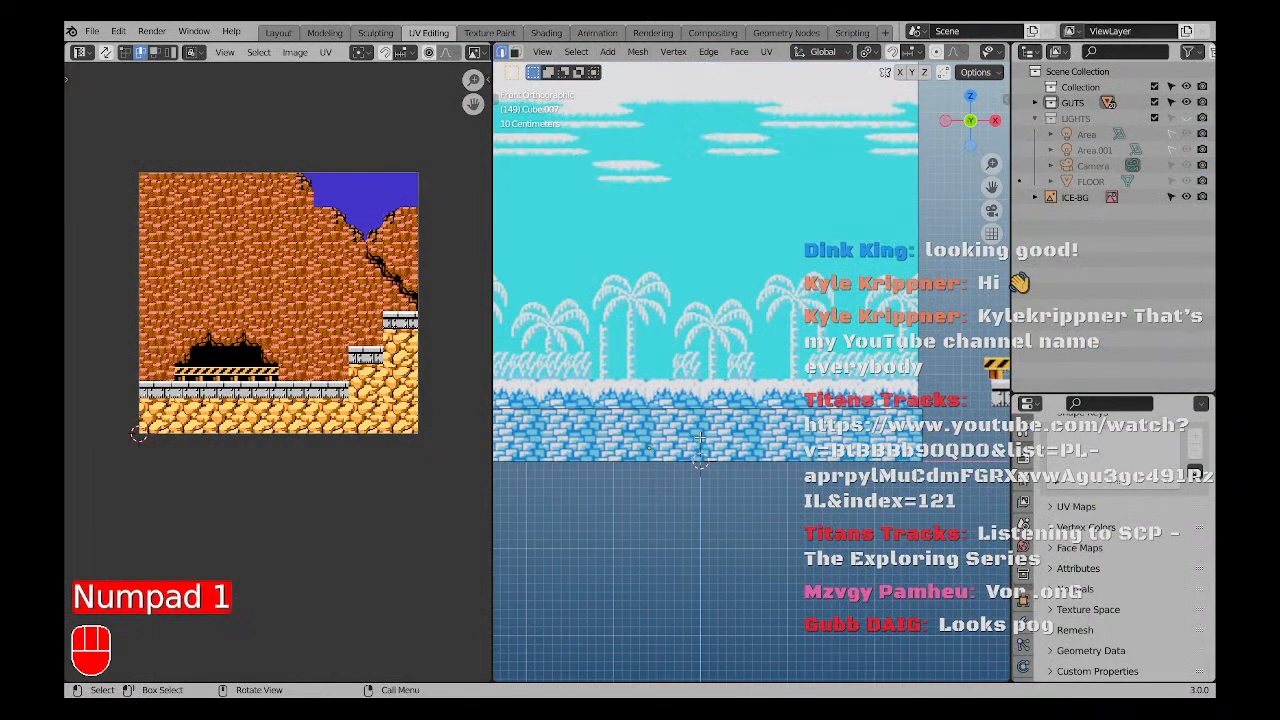
pyautogui.scroll(3, 689, 442)
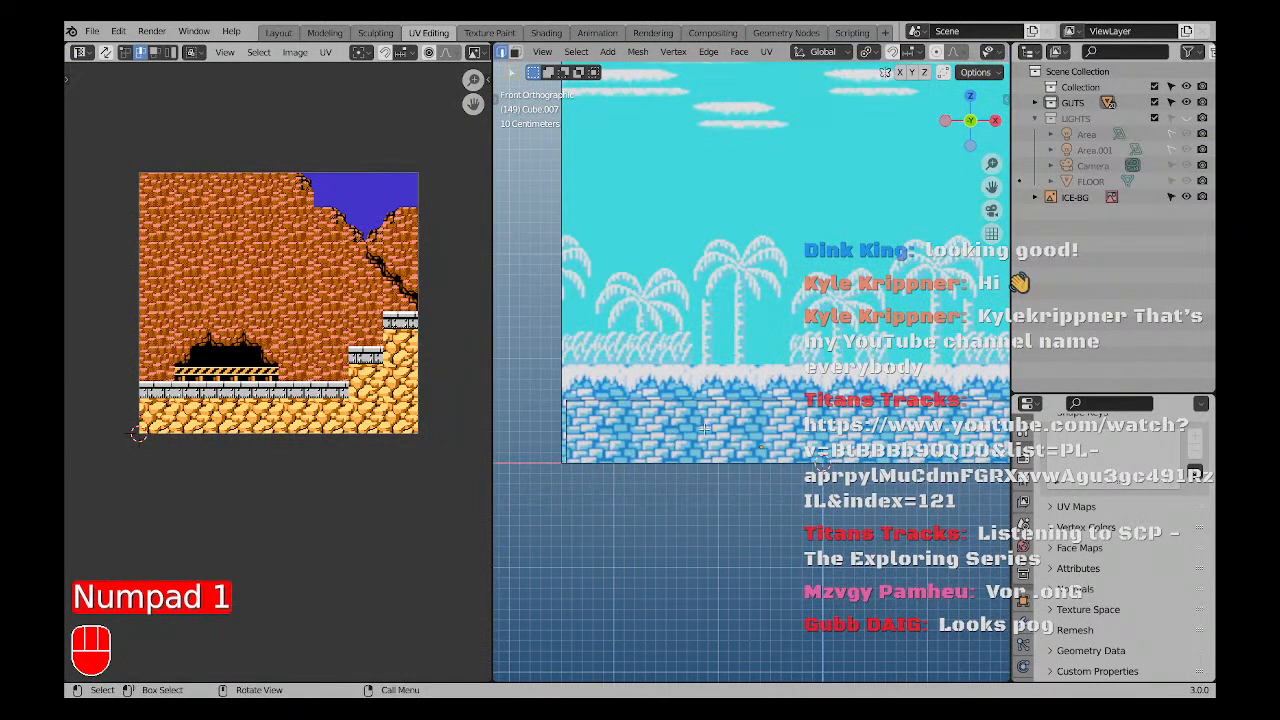
pyautogui.press('a')
pyautogui.press('a')
pyautogui.press('Tab')
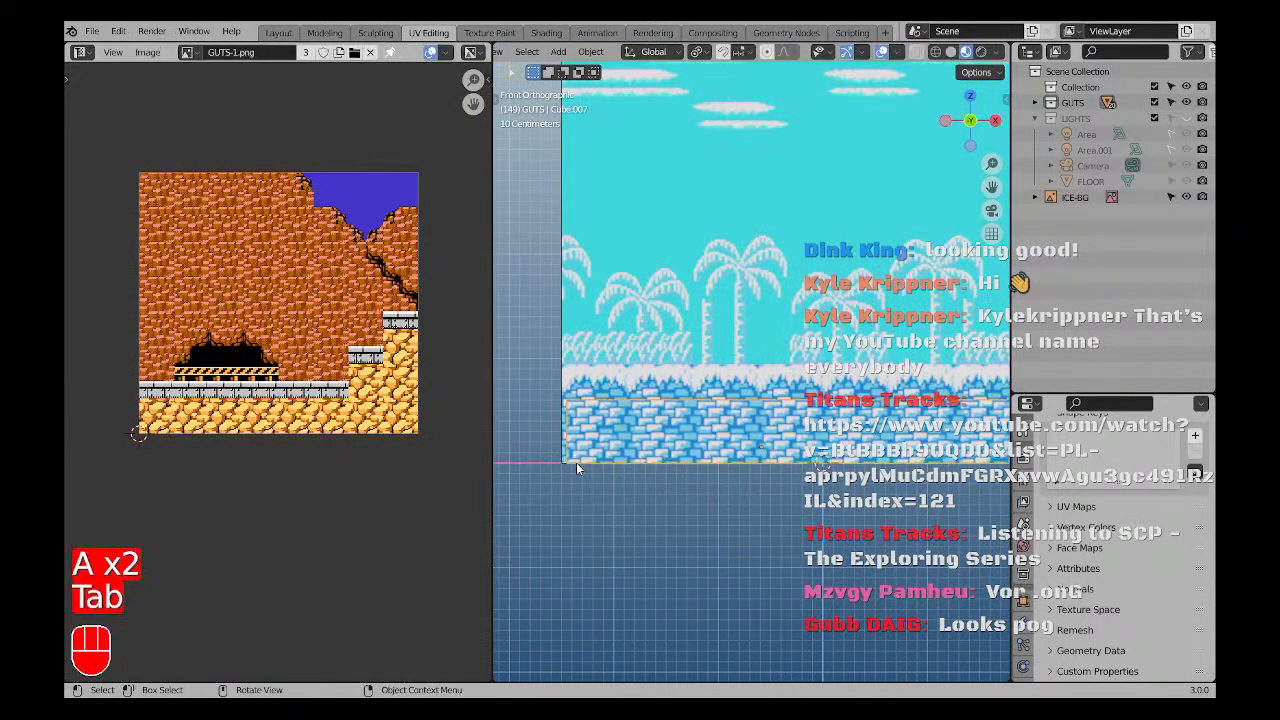
pyautogui.press('a')
pyautogui.press('a')
pyautogui.scroll(3, 645, 408)
pyautogui.press('z')
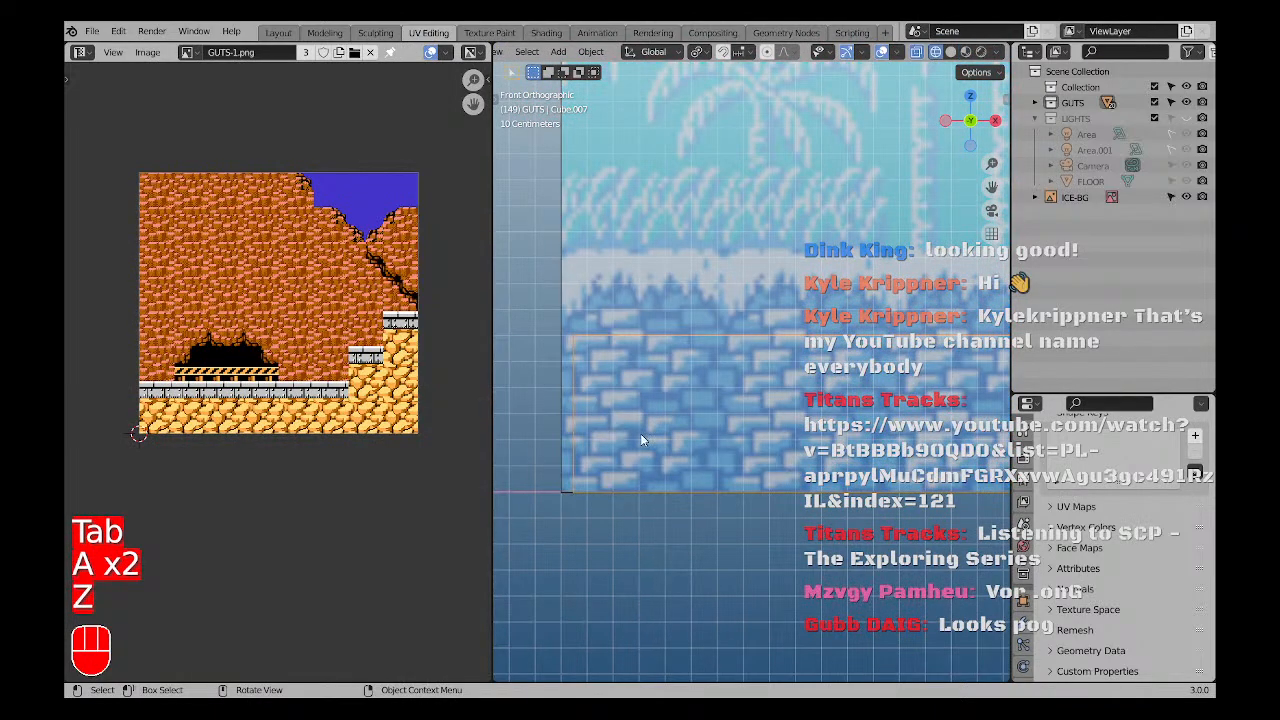
pyautogui.press('g')
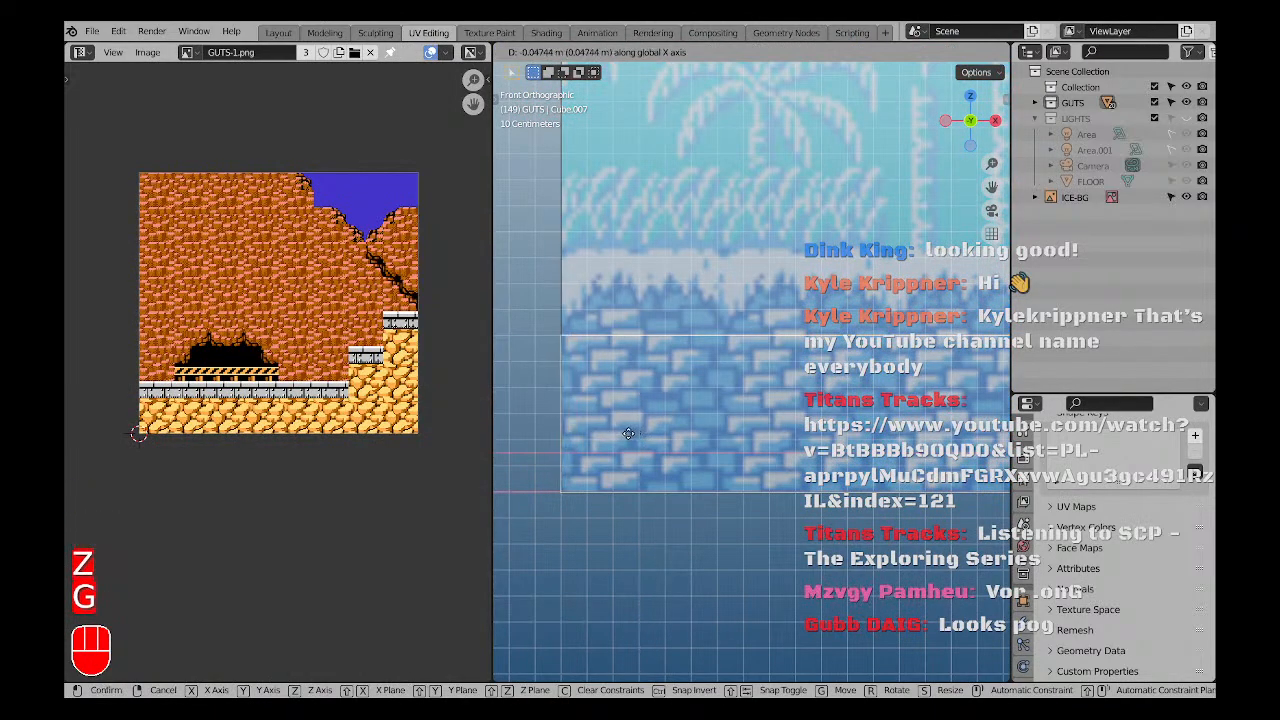
pyautogui.click(628, 433)
# Enter Edit Mode on the floor block and raise its top edge 0.2 m along Z with snapping.
pyautogui.scroll(-4, 628, 433)
pyautogui.keyDown('shift'); pyautogui.moveTo(880, 420); pyautogui.dragTo(762, 403, button='middle'); pyautogui.keyUp('shift')
pyautogui.scroll(4, 800, 365)
pyautogui.scroll(2, 793, 422)
pyautogui.scroll(-3, 793, 422)
pyautogui.press('Tab')
pyautogui.scroll(-5, 738, 406)
pyautogui.press('a')
pyautogui.press('a')
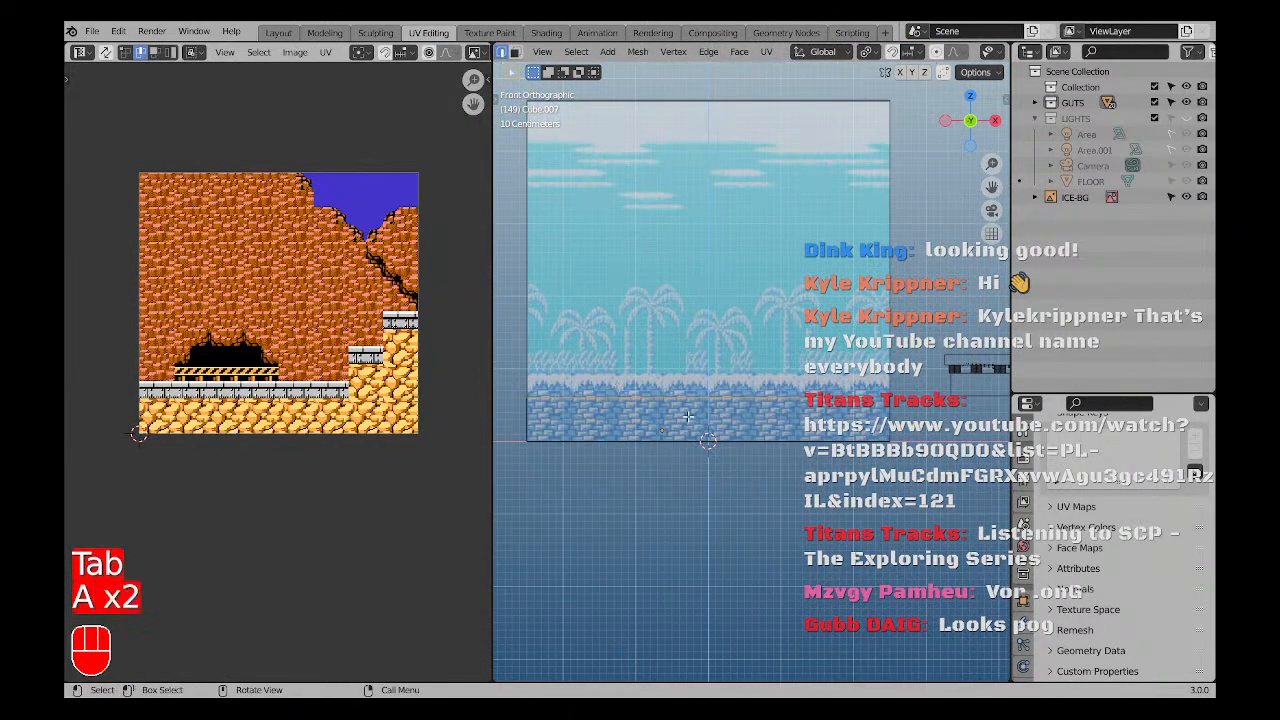
pyautogui.scroll(2, 718, 420)
pyautogui.press('g')
pyautogui.press('z')
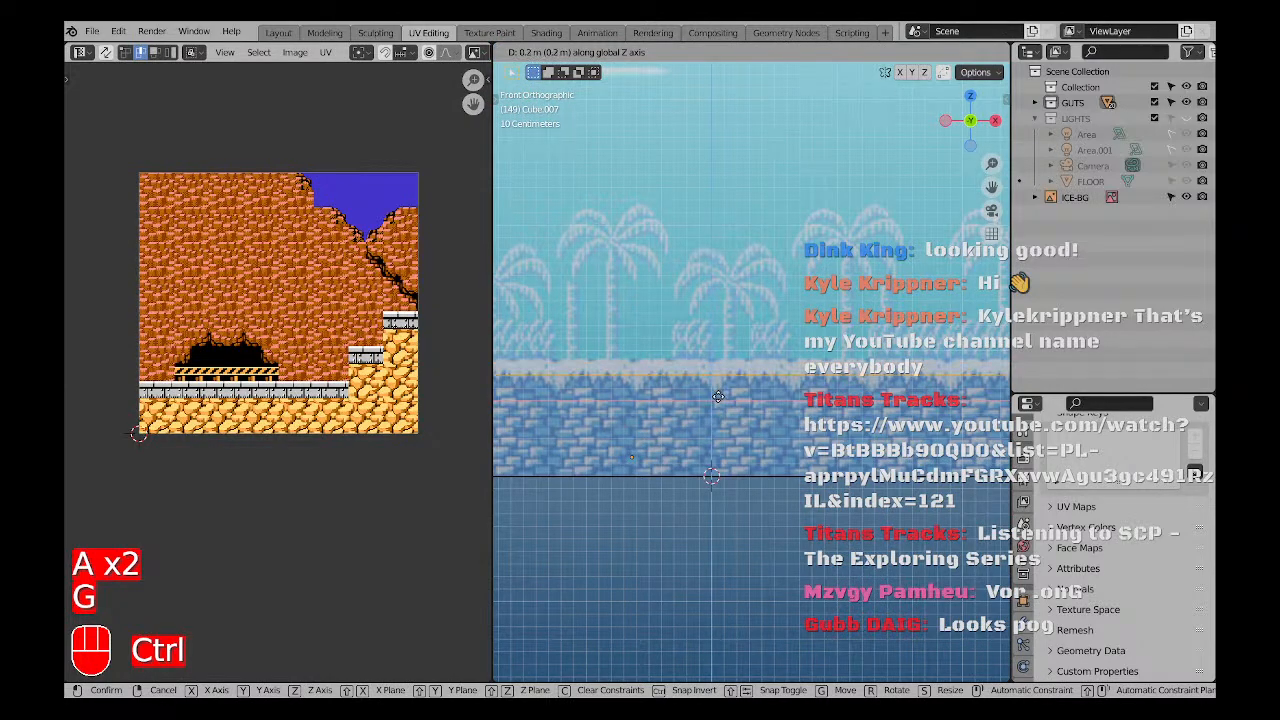
pyautogui.keyDown('ctrl'); pyautogui.click(720, 396); pyautogui.keyUp('ctrl')
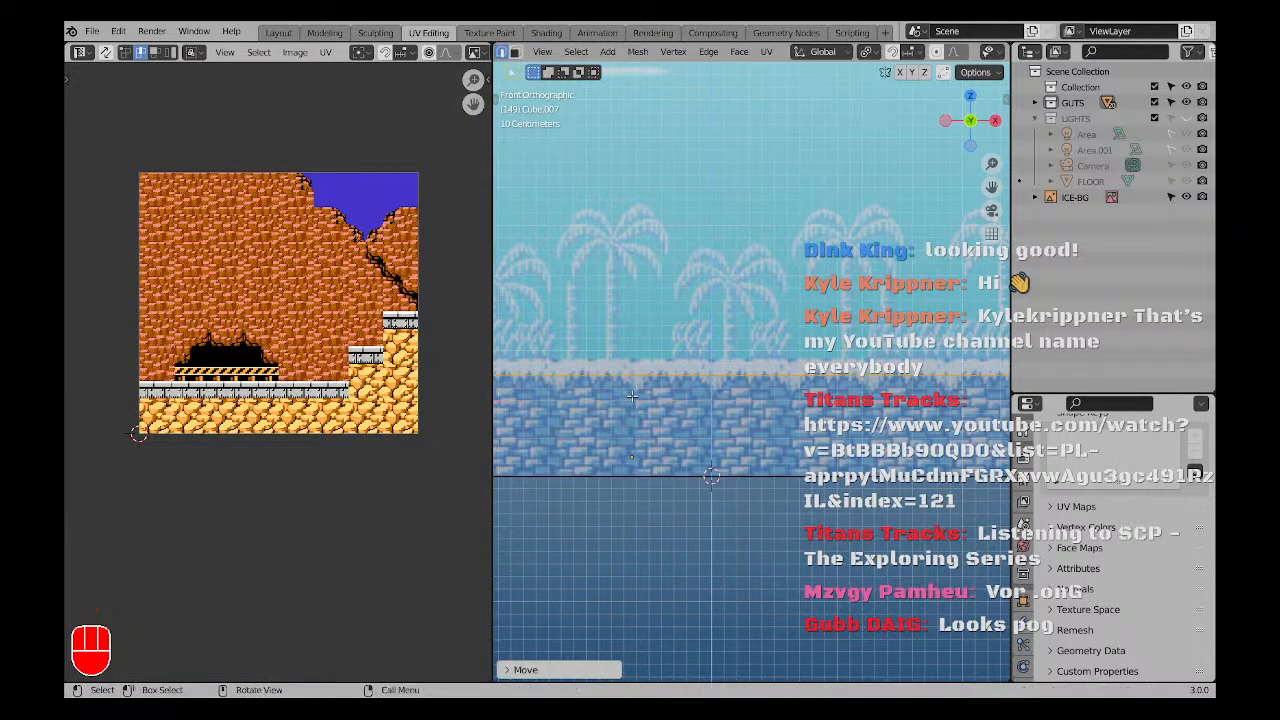
# Lower the floor block's top edge about 0.166 m along Z to line up with the brick rows.
pyautogui.scroll(3, 637, 416)
pyautogui.scroll(-2, 652, 373)
pyautogui.keyDown('shift'); pyautogui.moveTo(652, 373); pyautogui.dragTo(816, 383, button='middle'); pyautogui.keyUp('shift')
pyautogui.scroll(2, 816, 384)
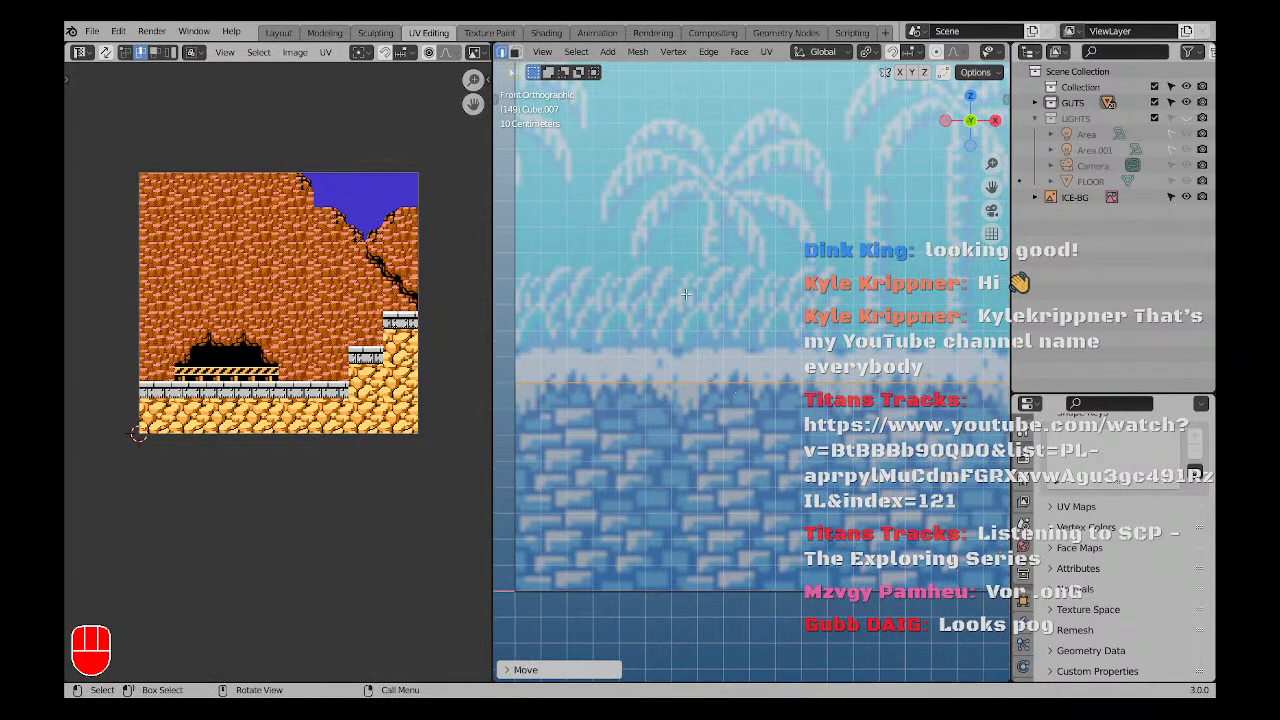
pyautogui.press('g')
pyautogui.press('z')
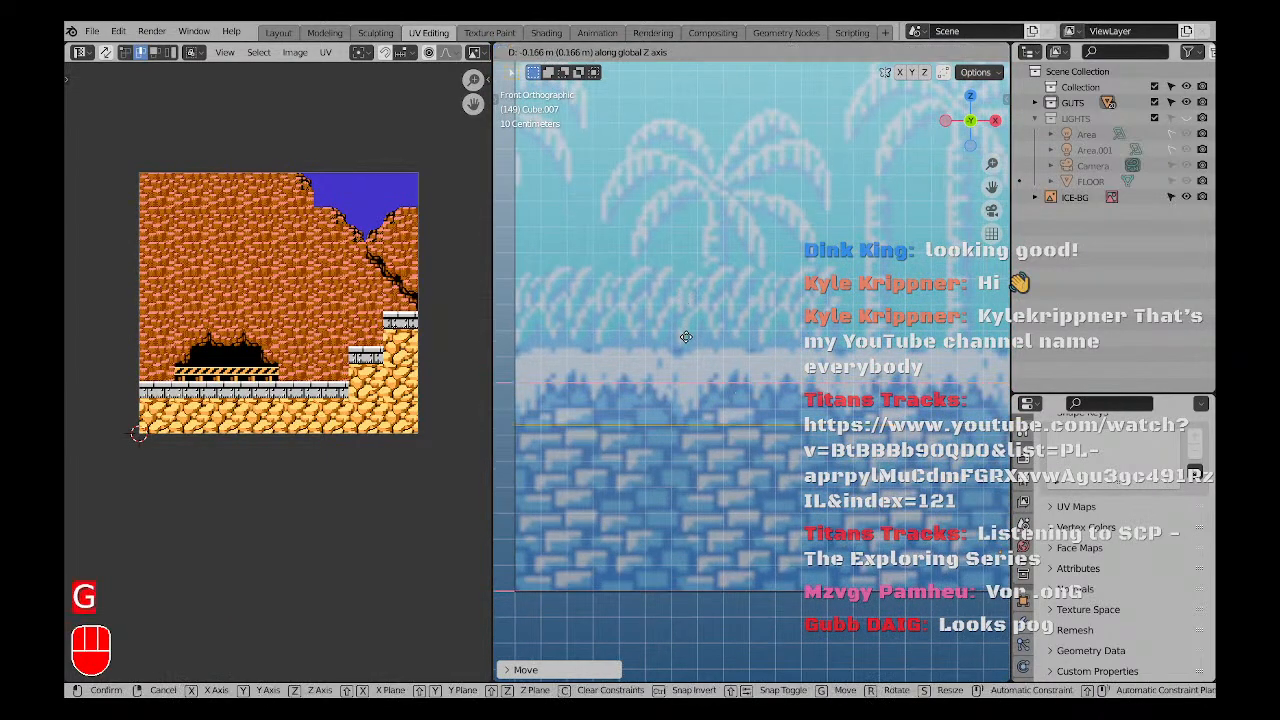
pyautogui.click(686, 338)
pyautogui.scroll(-8, 659, 442)
pyautogui.keyDown('shift'); pyautogui.moveTo(659, 442); pyautogui.dragTo(611, 413, button='middle'); pyautogui.keyUp('shift')
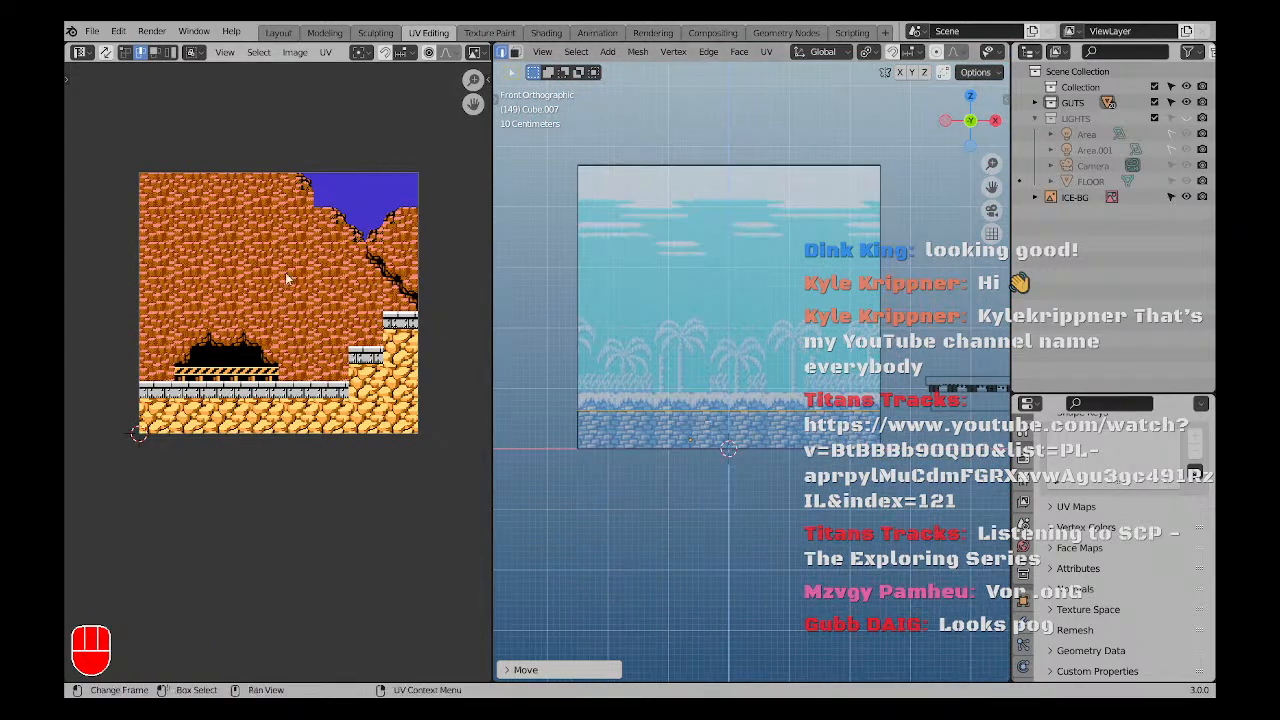
# Display ICEMAN-1.png in the UV editor in place of GUTS-1.png.
pyautogui.scroll(-5, 262, 54)
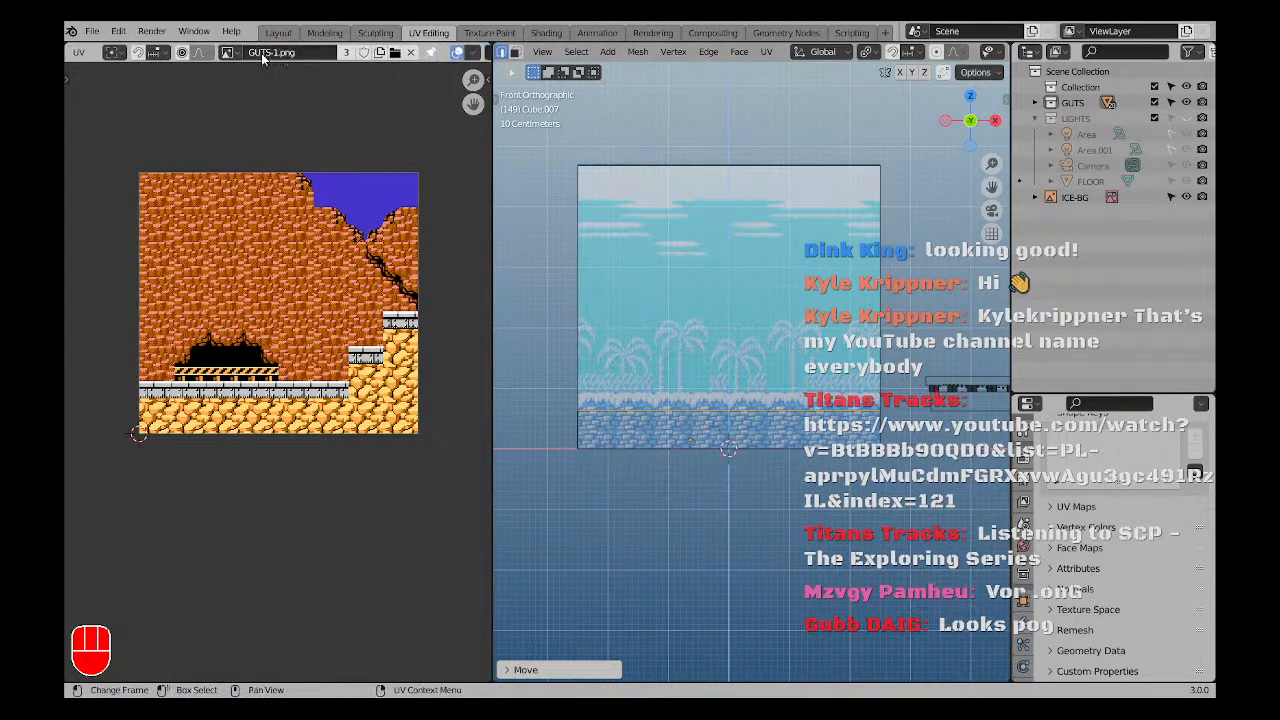
pyautogui.click(143, 54)
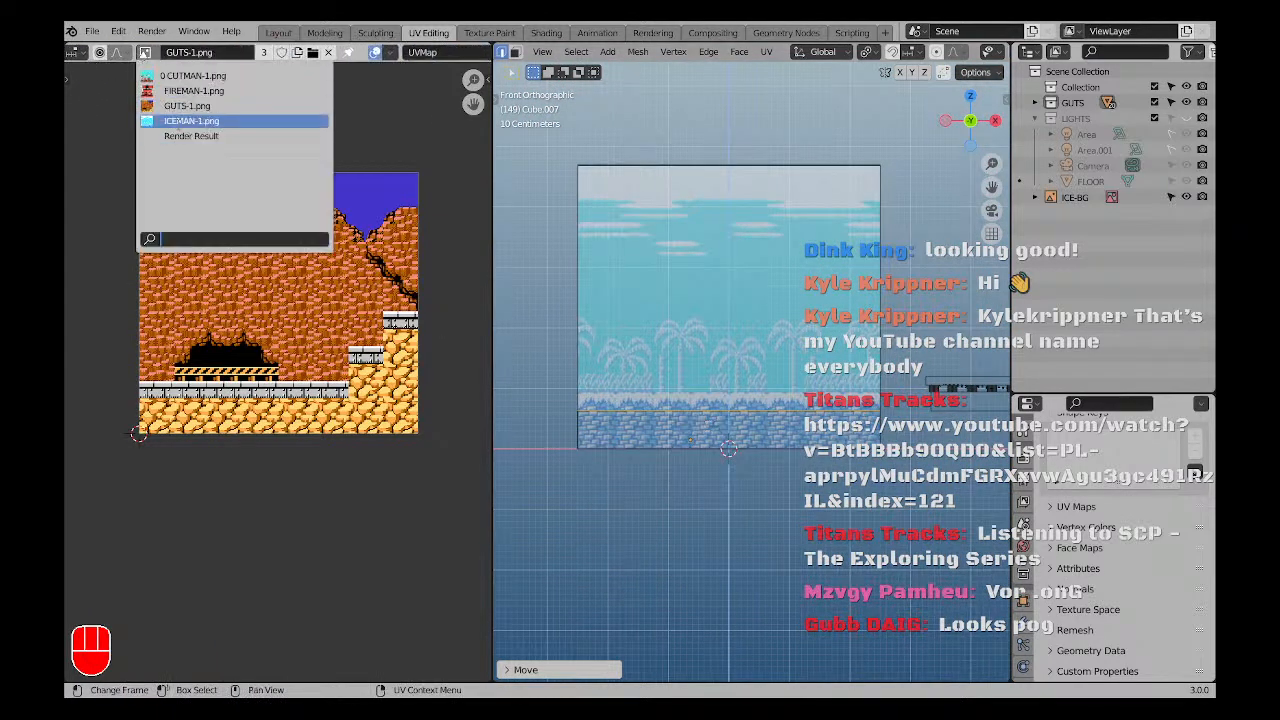
pyautogui.click(190, 121)
pyautogui.scroll(2, 642, 418)
# Reselect the floor block, return to Edit Mode, and select its front face in face selection mode.
pyautogui.press('Tab')
pyautogui.click(670, 452)
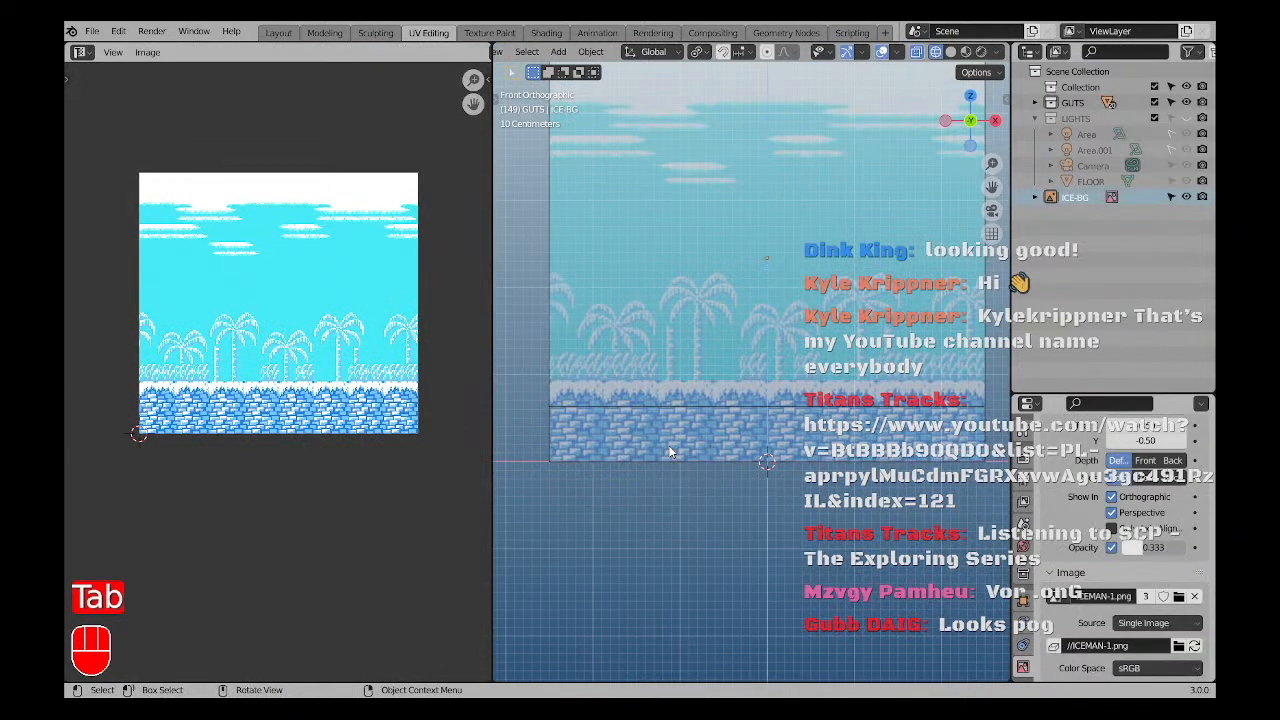
pyautogui.press('a')
pyautogui.press('a')
pyautogui.click(672, 404)
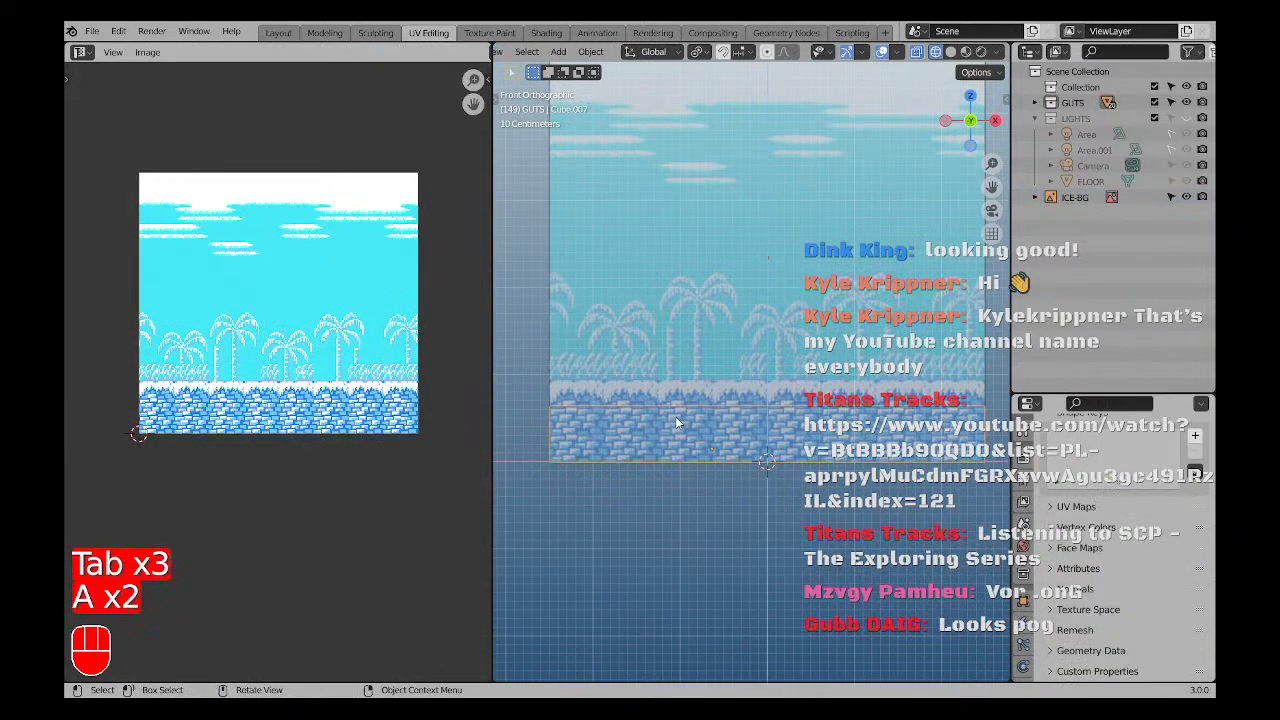
pyautogui.press('Tab')
pyautogui.press('a')
pyautogui.press('a')
pyautogui.press('3')
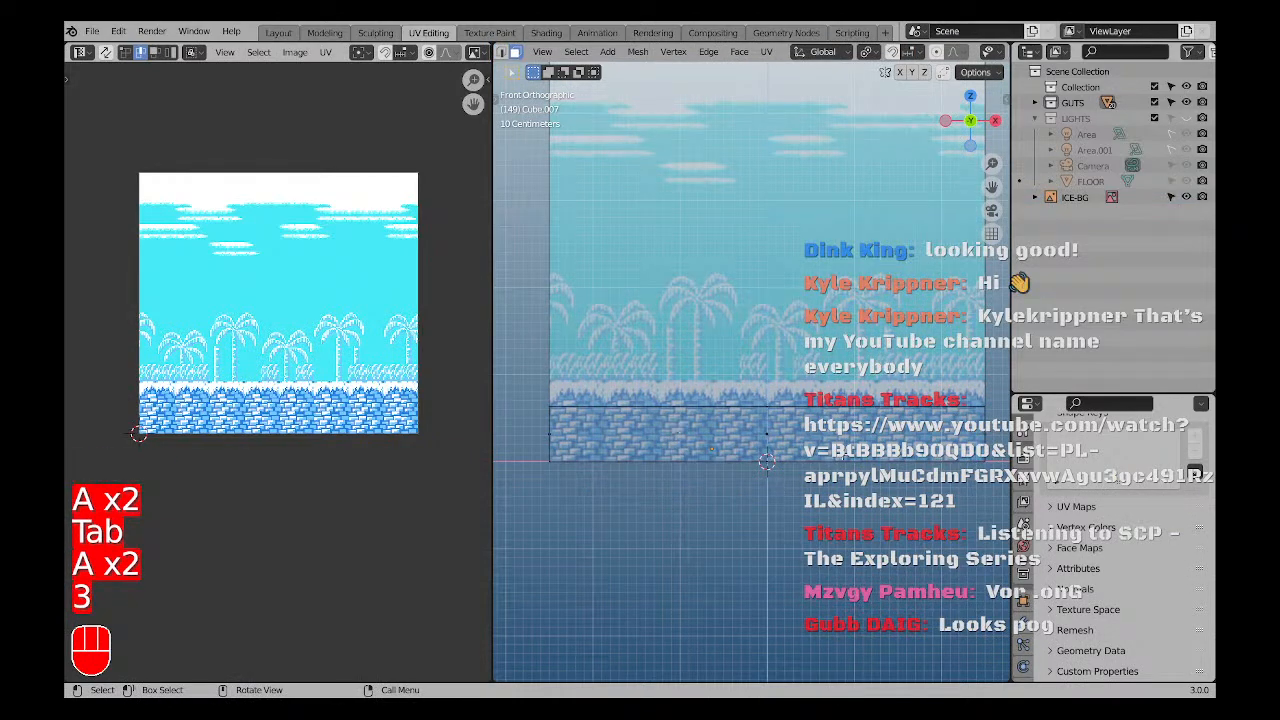
pyautogui.click(679, 427)
# Lower the bottom UV edge of the floor block's front face along Y to the bottom border of the image.
pyautogui.scroll(3, 270, 416)
pyautogui.scroll(-2, 344, 435)
pyautogui.keyDown('shift'); pyautogui.moveTo(443, 399); pyautogui.dragTo(367, 352, button='middle'); pyautogui.keyUp('shift')
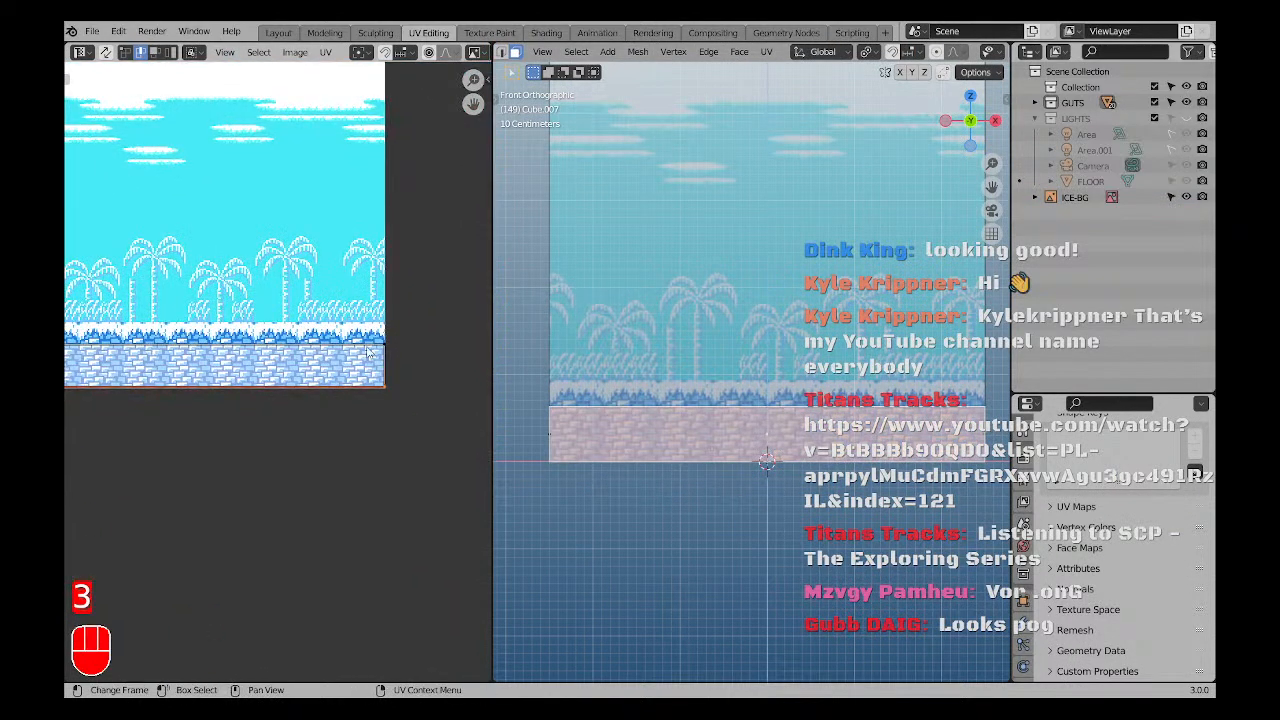
pyautogui.scroll(7, 370, 381)
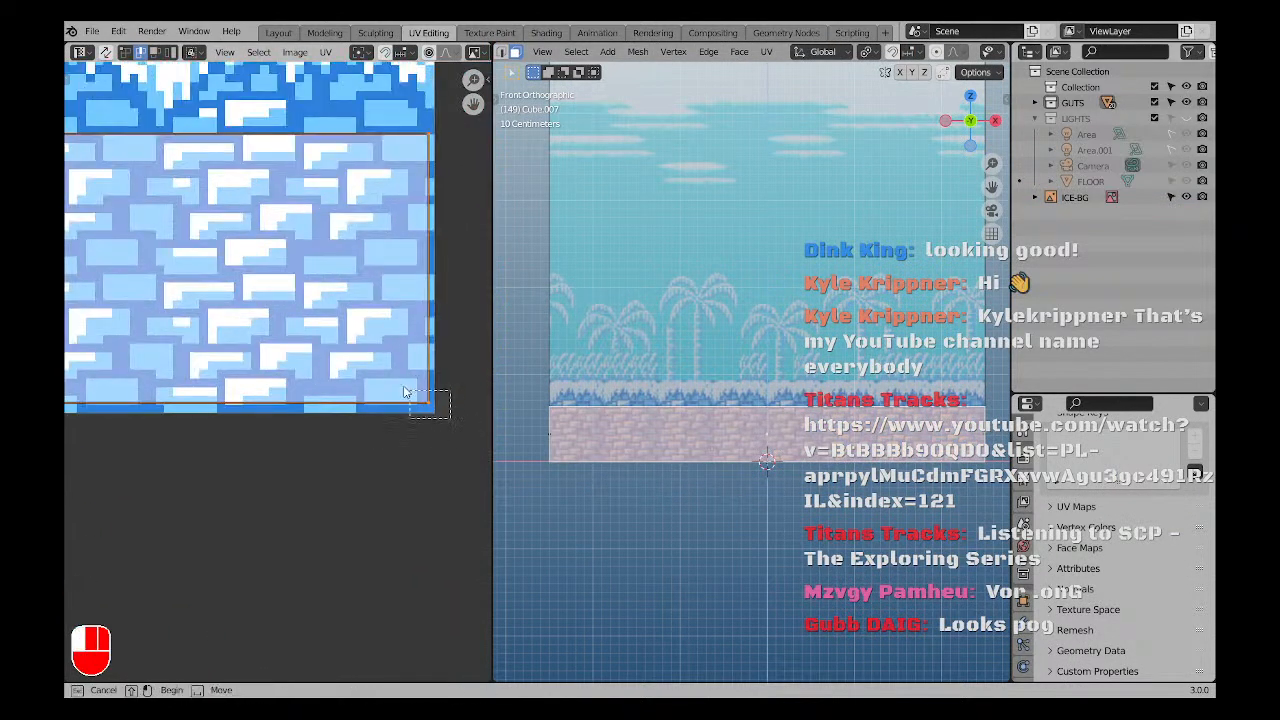
pyautogui.moveTo(403, 386); pyautogui.dragTo(399, 384)
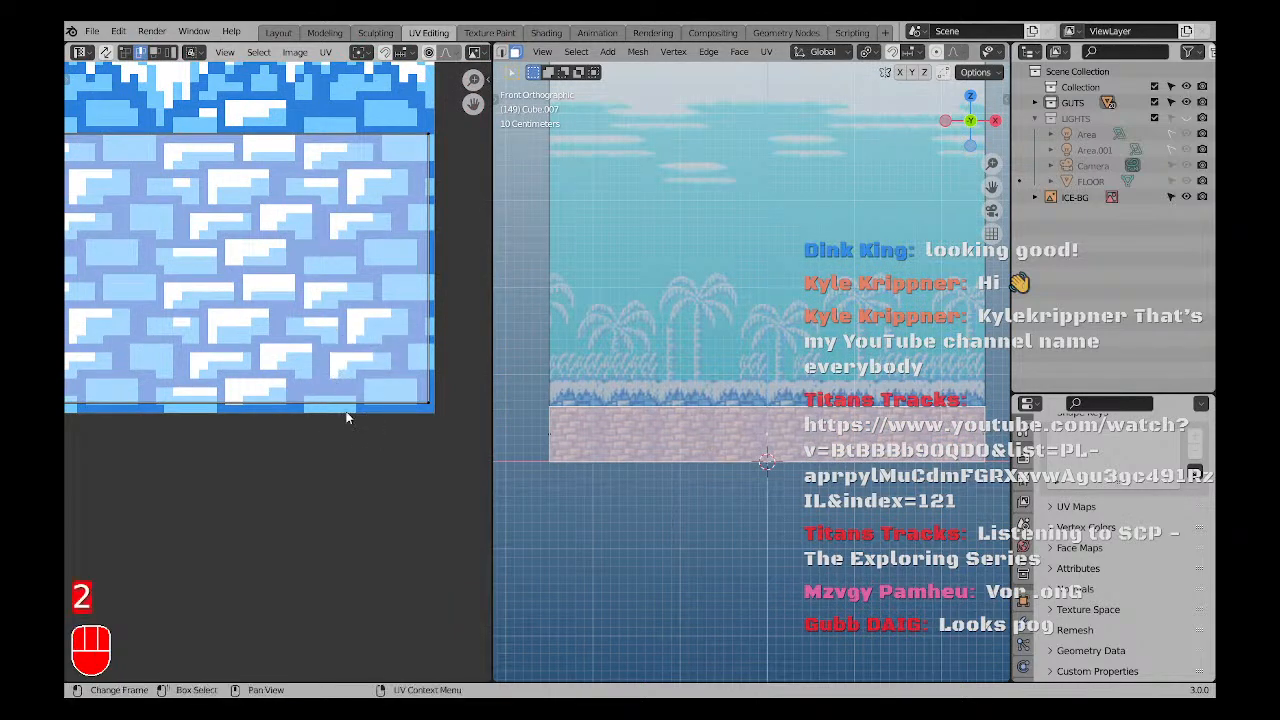
pyautogui.press('g')
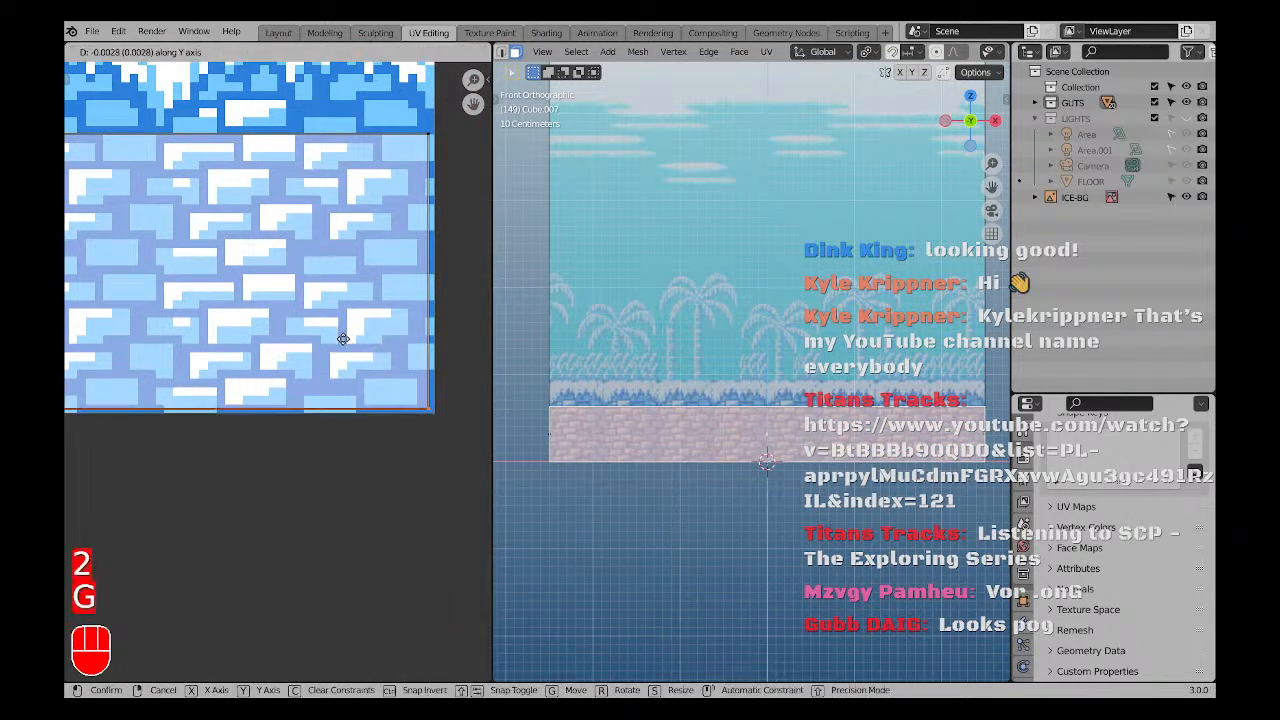
pyautogui.click(341, 342)
# Move the right UV edge of the front face along X to the image's right border.
pyautogui.keyDown('shift'); pyautogui.click(427, 282); pyautogui.keyUp('shift')
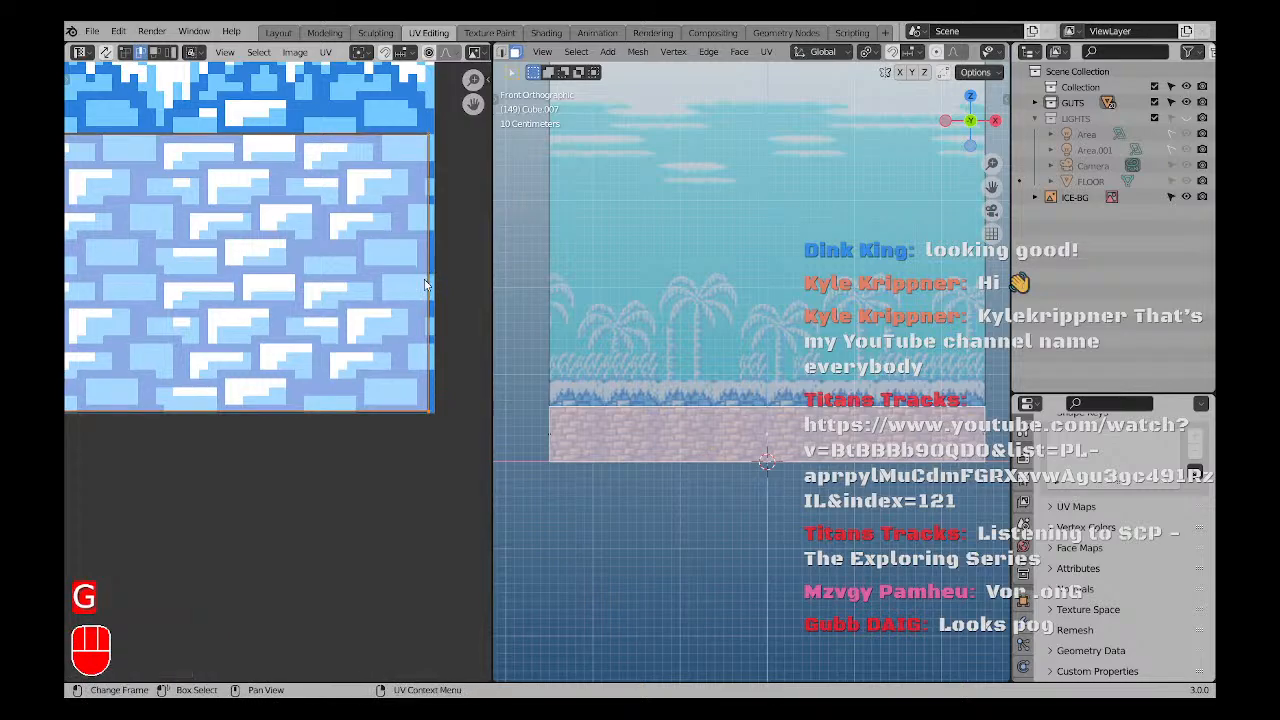
pyautogui.press('g')
pyautogui.press('x')
pyautogui.click(341, 311)
pyautogui.scroll(-5, 178, 333)
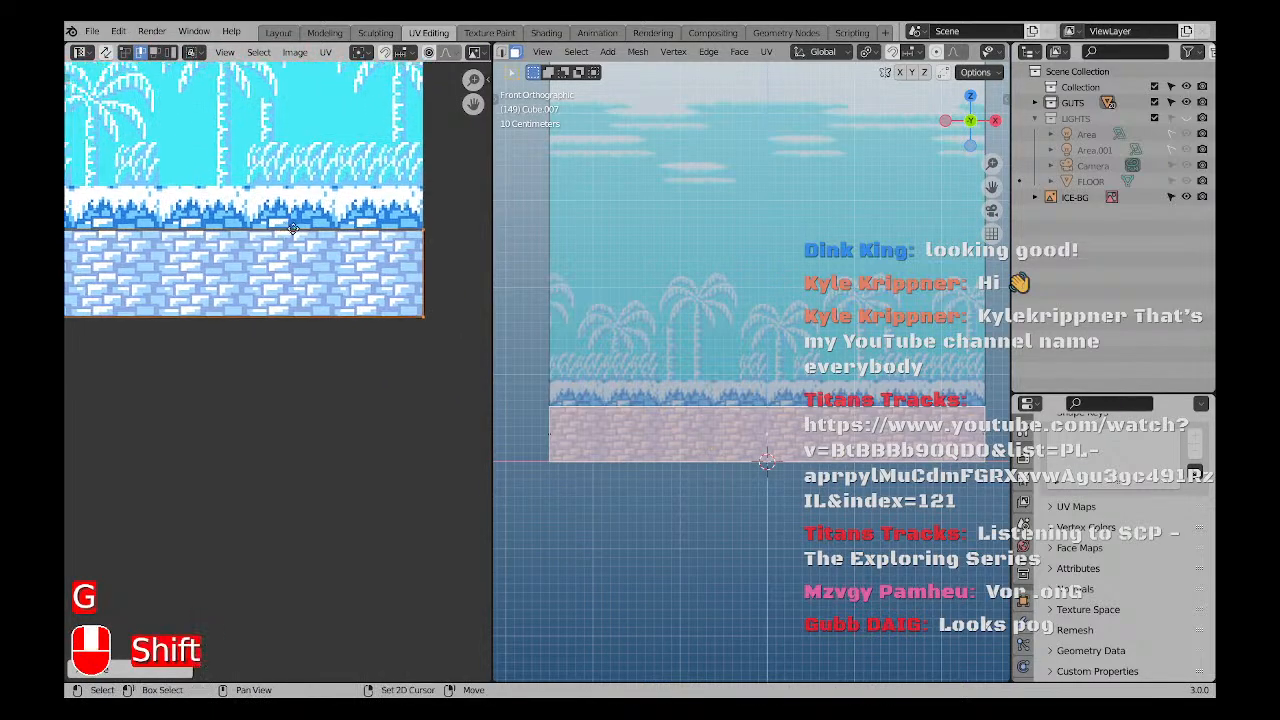
# Move the left UV edge of the front face along X to the image's left border and clear the selection.
pyautogui.scroll(6, 200, 310)
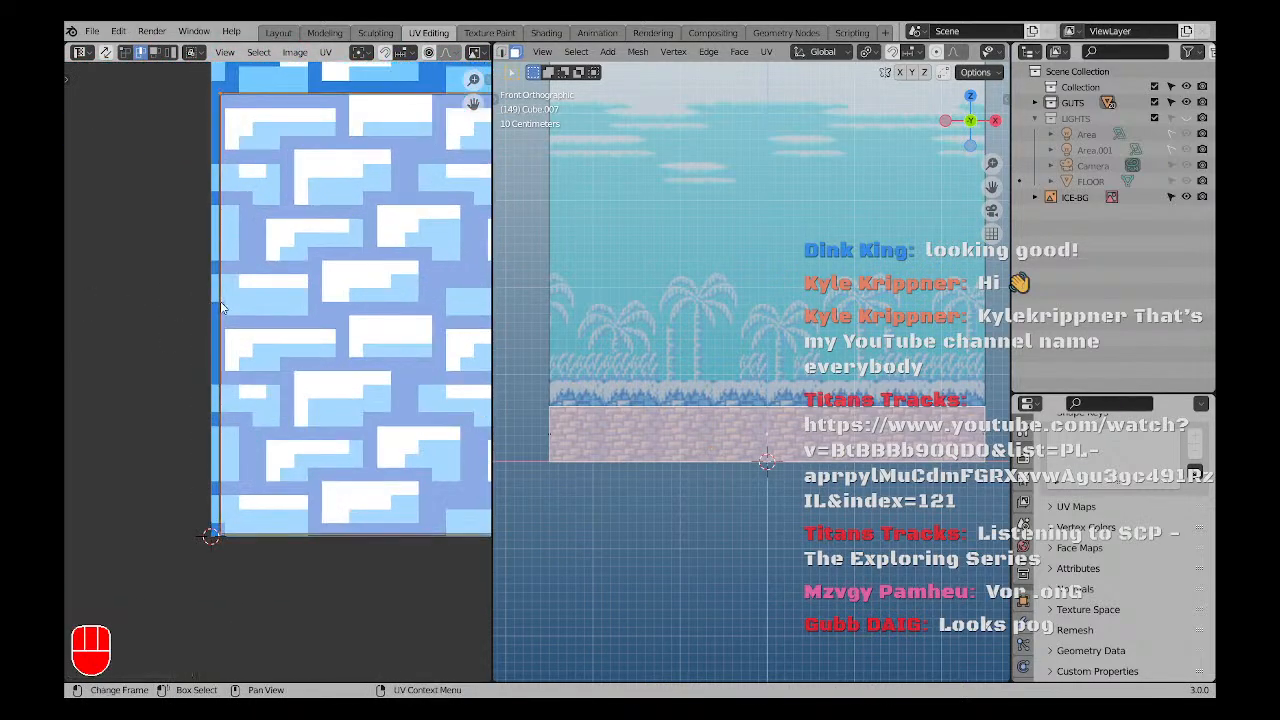
pyautogui.press('g')
pyautogui.press('x')
pyautogui.click(289, 327)
pyautogui.scroll(-5, 272, 330)
pyautogui.press('a')
pyautogui.press('a')
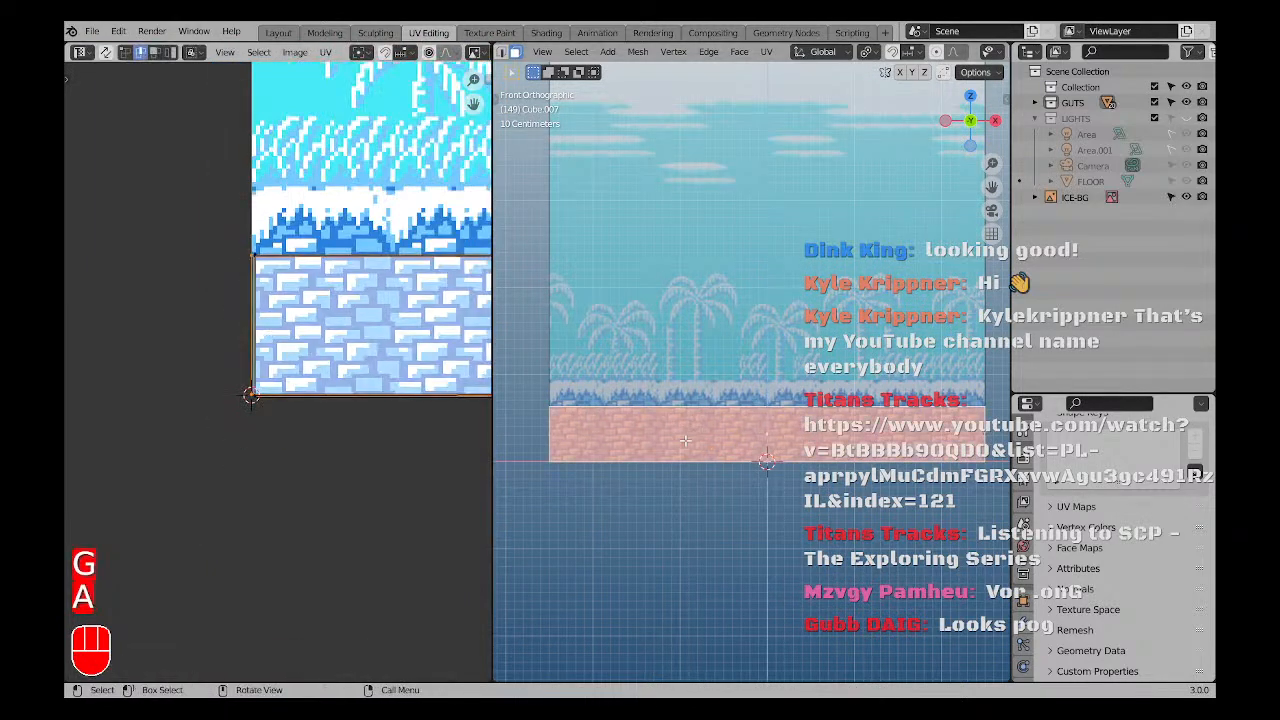
# Return the viewport to Material Preview shading and select the floor block's left end face.
pyautogui.moveTo(676, 444); pyautogui.dragTo(561, 465, button='middle')
pyautogui.press('z')
pyautogui.press('a')
pyautogui.press('a')
pyautogui.click(591, 460)
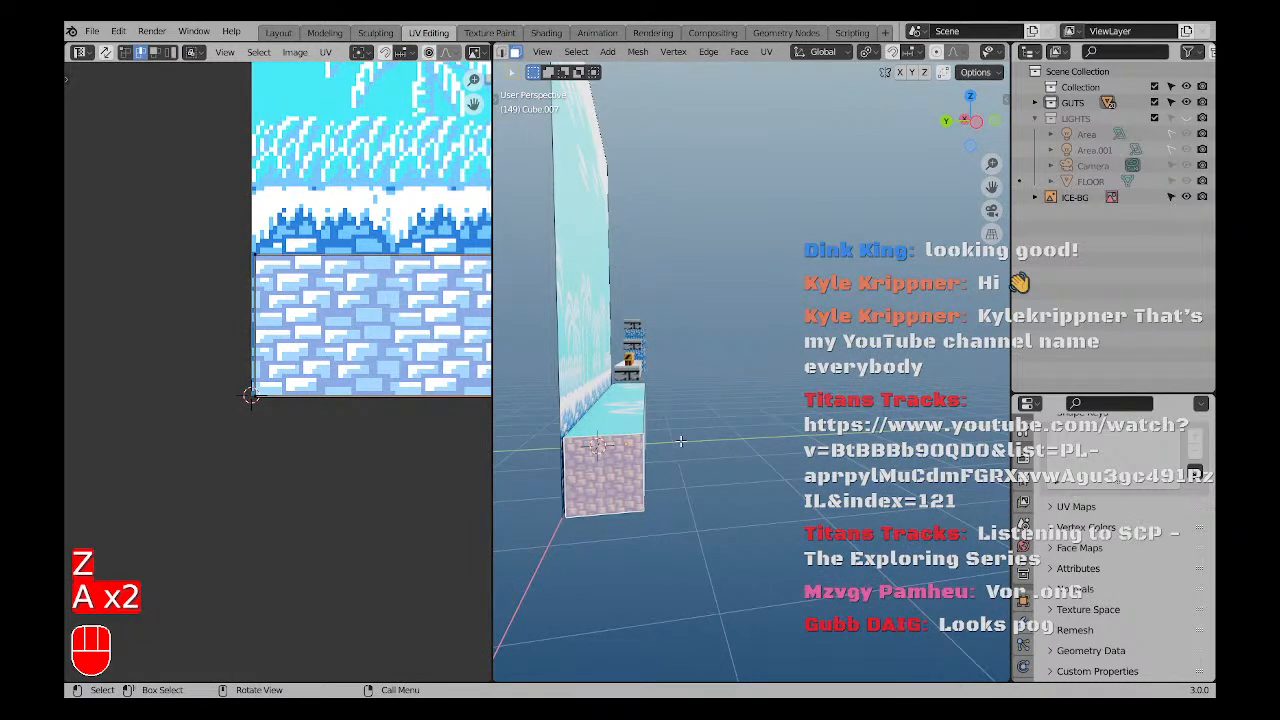
# Narrow the left end face's UV island by moving its right edge inward along X.
pyautogui.moveTo(680, 441); pyautogui.dragTo(586, 429, button='middle')
pyautogui.scroll(-2, 586, 429)
pyautogui.scroll(-7, 403, 352)
pyautogui.keyDown('shift'); pyautogui.moveTo(391, 350); pyautogui.dragTo(319, 369, button='middle'); pyautogui.keyUp('shift')
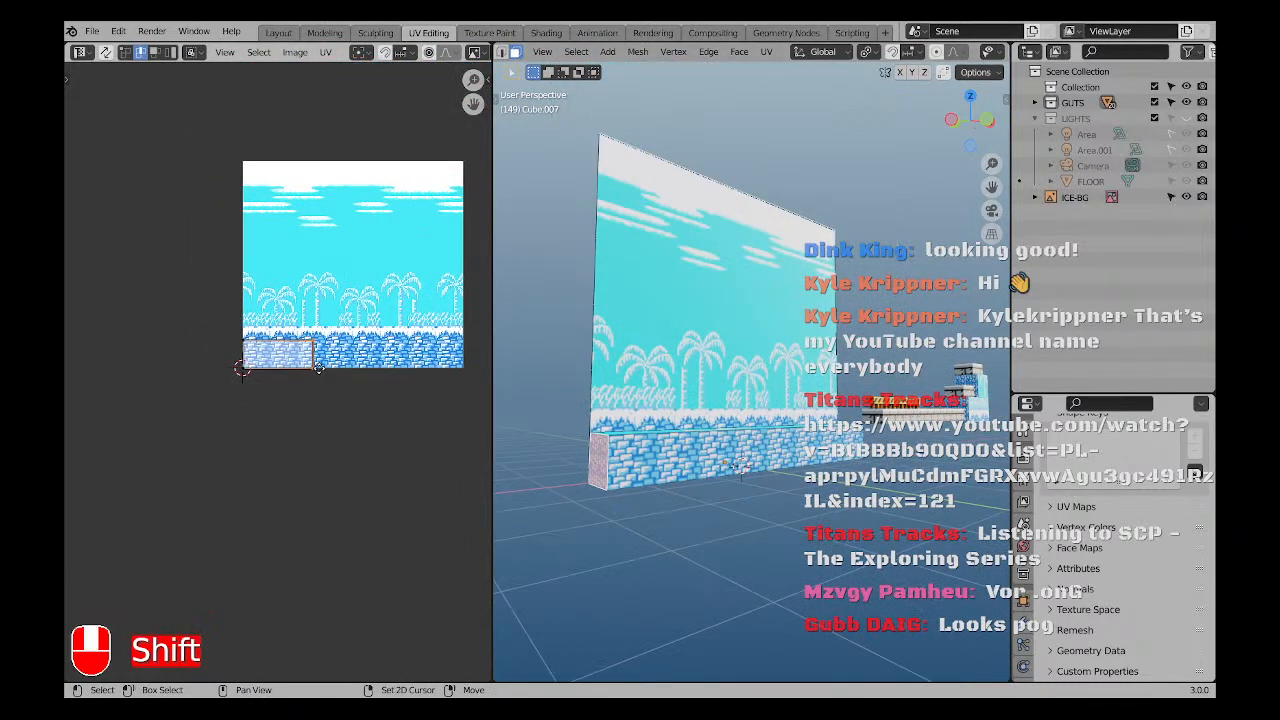
pyautogui.scroll(4, 318, 368)
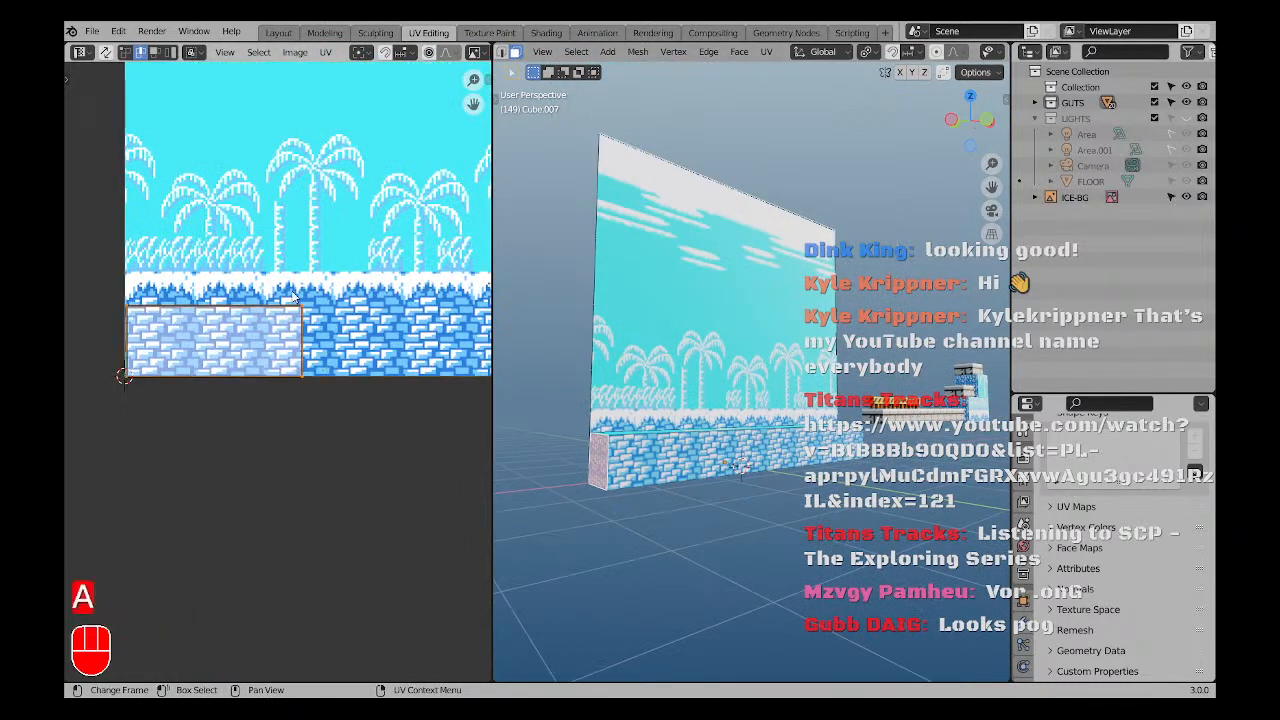
pyautogui.press('g')
pyautogui.press('x')
pyautogui.click(281, 391)
# Rotate the left end face's UV island by 90°.
pyautogui.scroll(2, 170, 337)
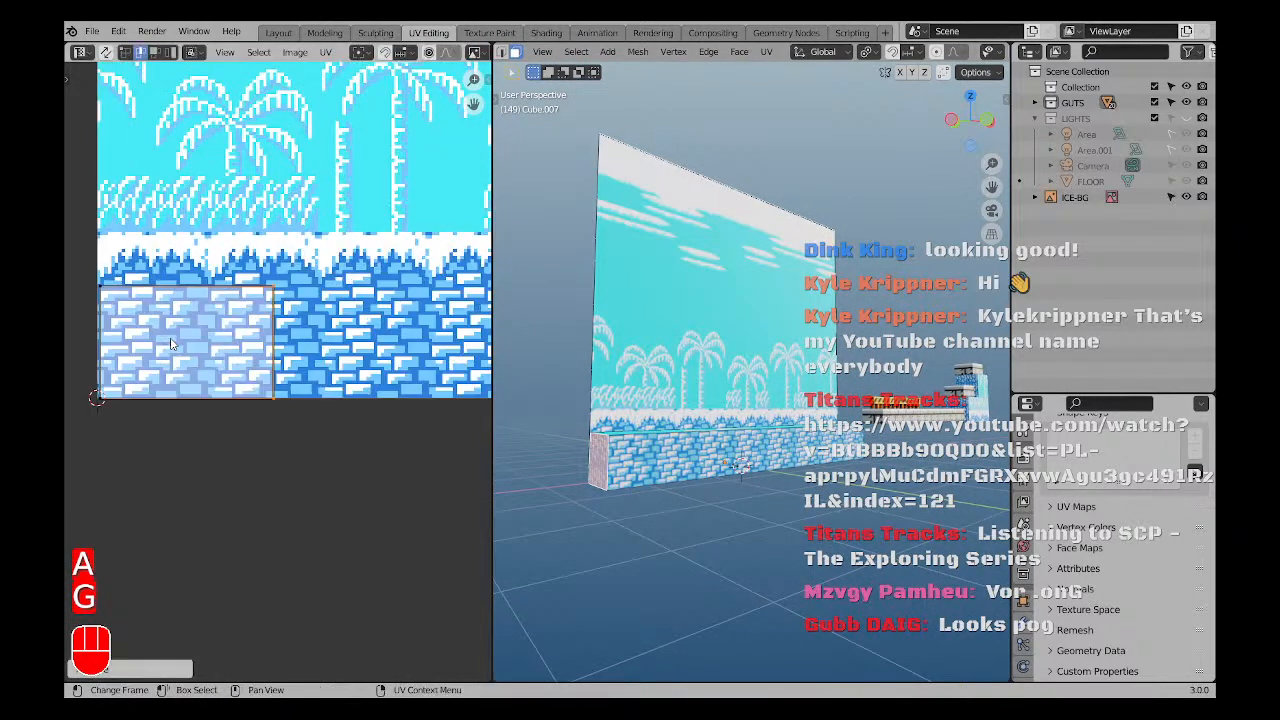
pyautogui.write('r90')
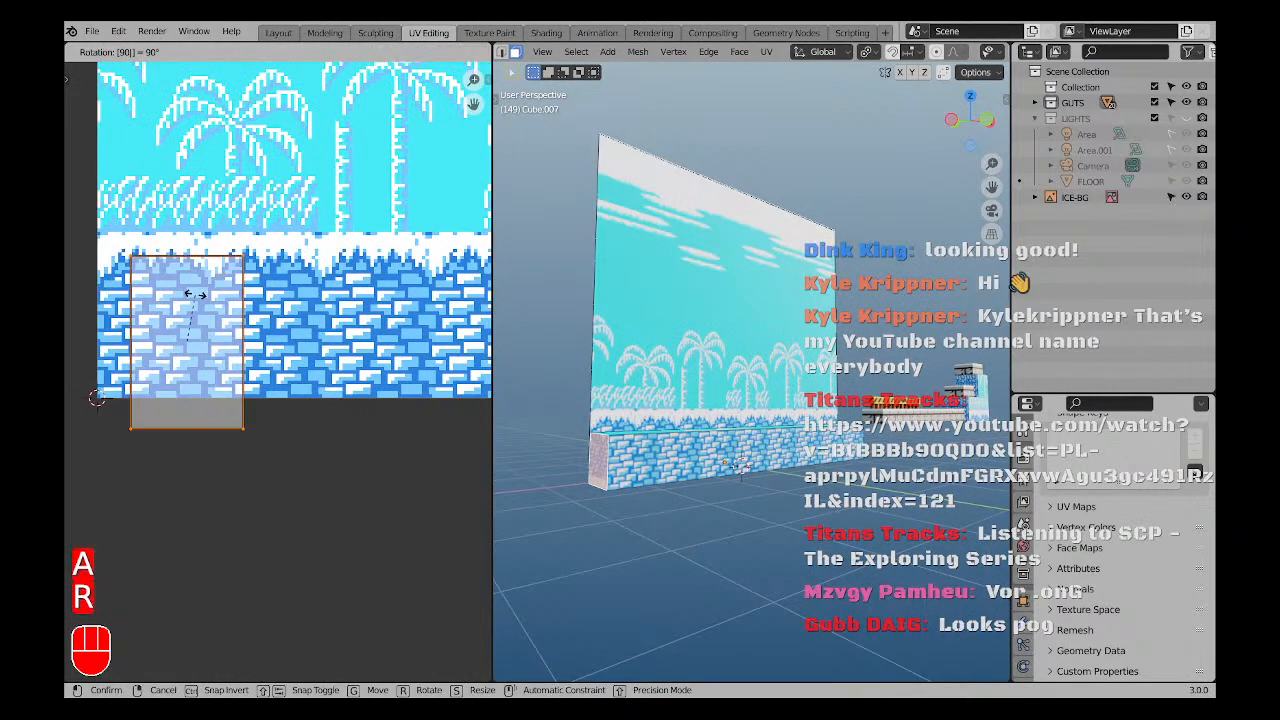
pyautogui.press('Return')
# Fit the rotated island's bottom edge to the image's lower border and its top edge to the top of the full brick rows.
pyautogui.press('g')
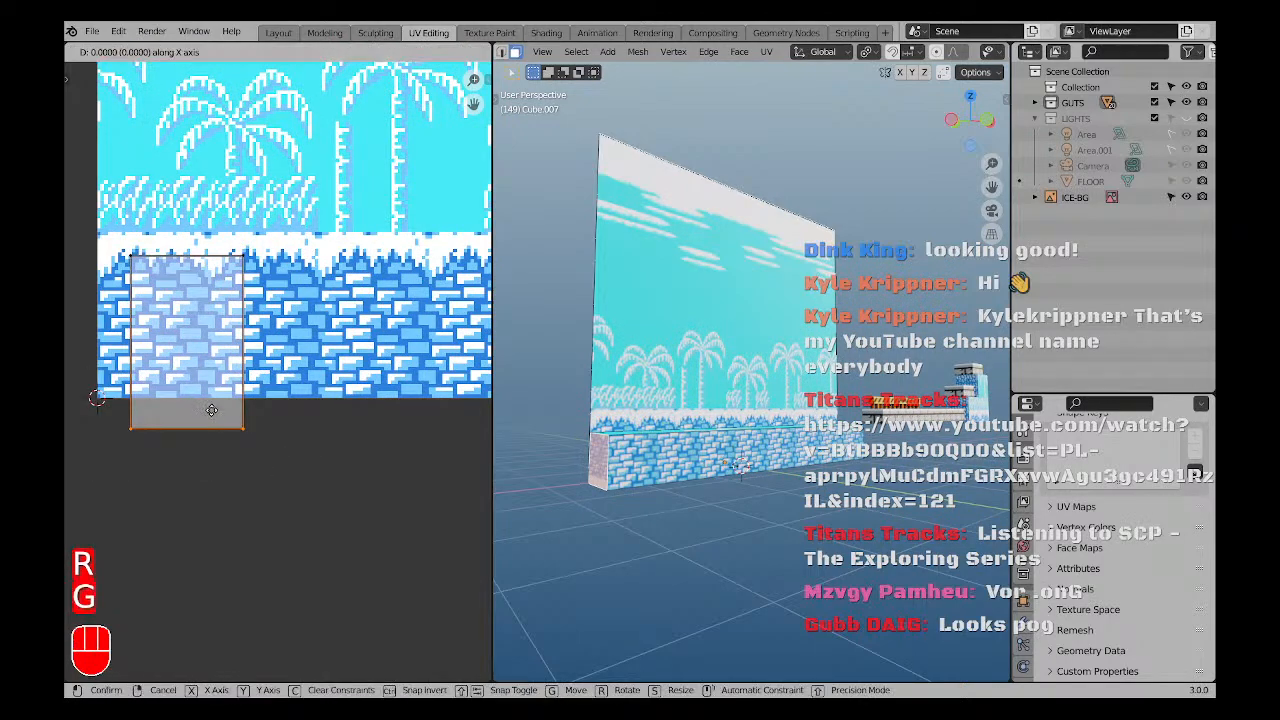
pyautogui.click(215, 390)
pyautogui.scroll(2, 222, 360)
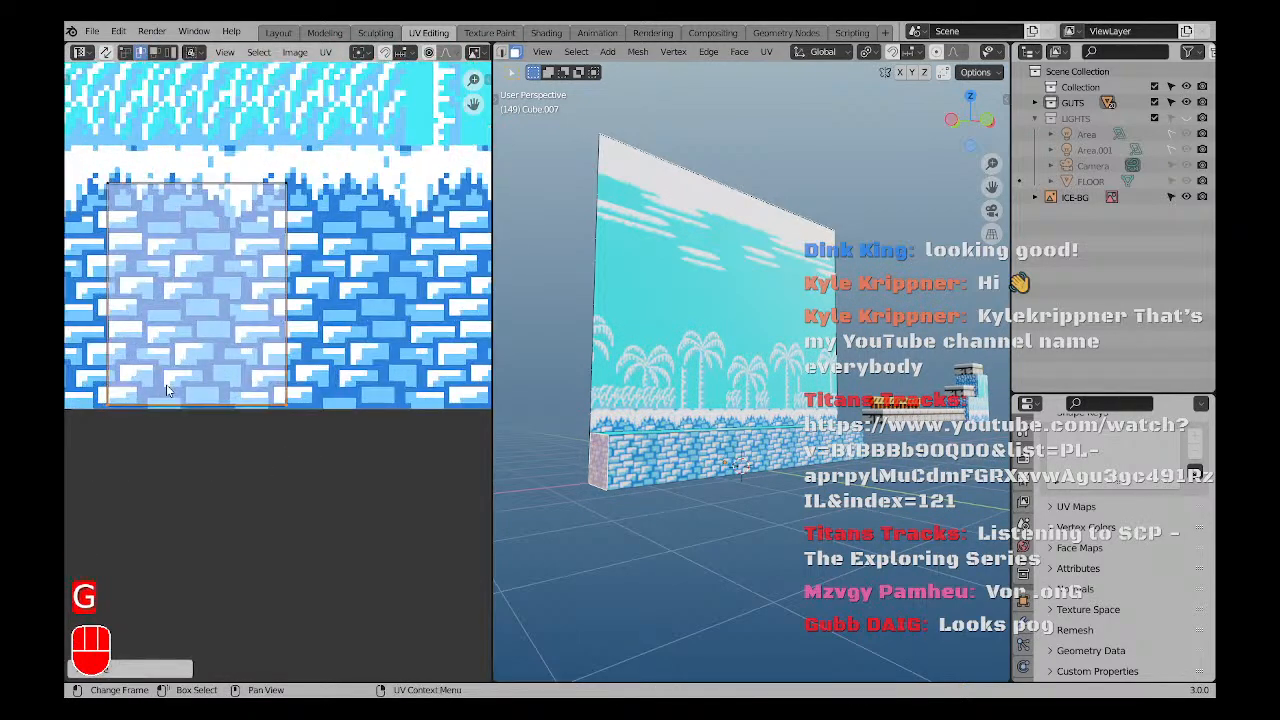
pyautogui.press('g')
pyautogui.middleClick(229, 317)
pyautogui.click(232, 323)
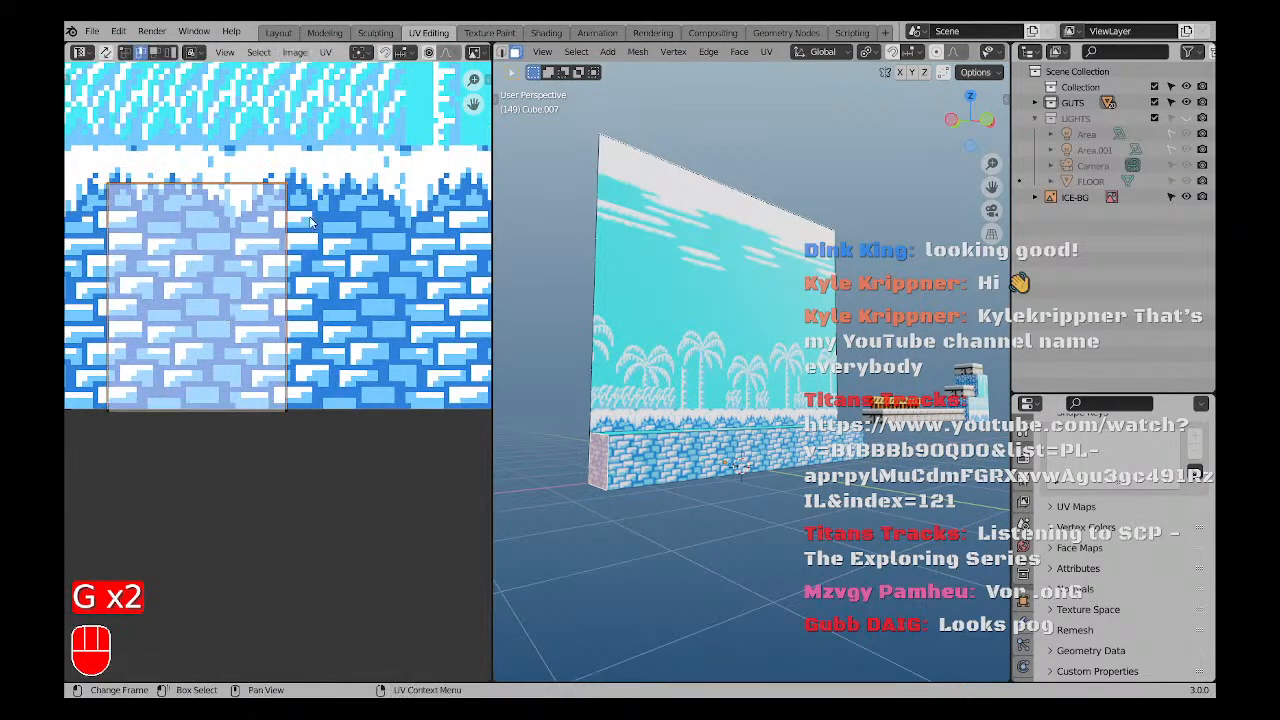
pyautogui.press('g')
pyautogui.click(286, 252)
pyautogui.press('a')
pyautogui.press('a')
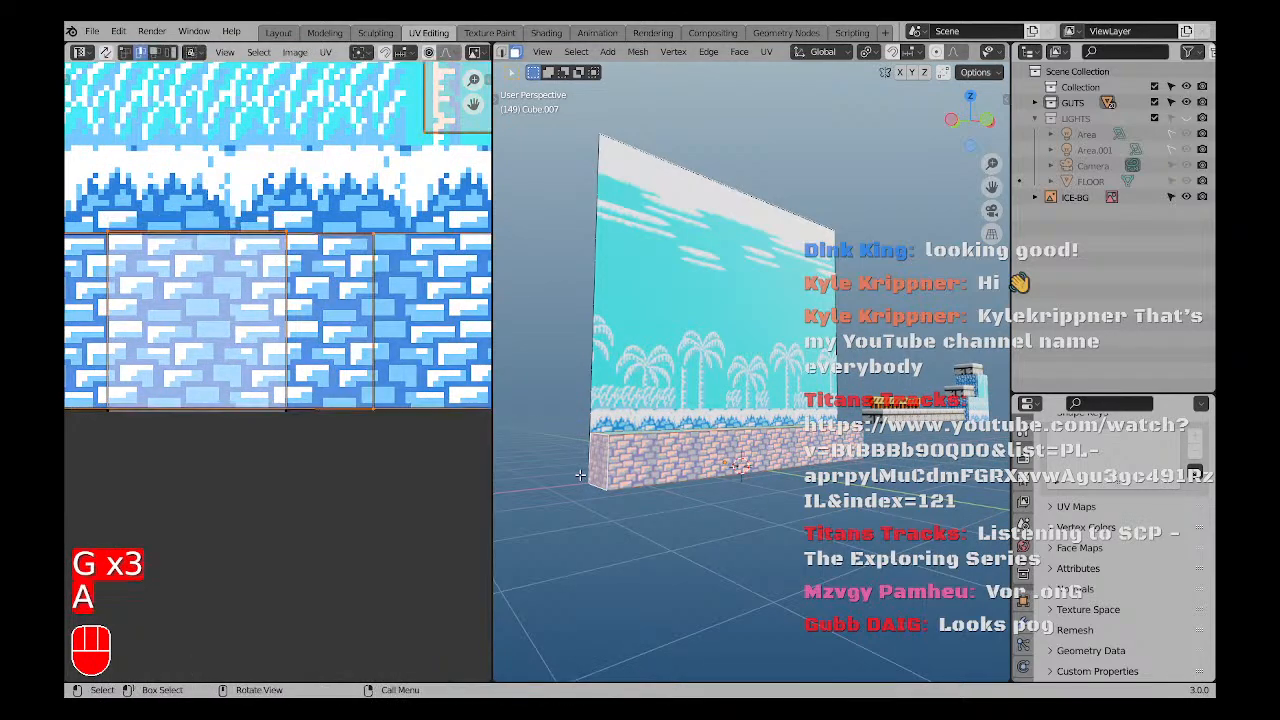
# Select the floor block's right end face and rotate its UV island by 90°.
pyautogui.moveTo(660, 460); pyautogui.dragTo(724, 467, button='middle')
pyautogui.click(788, 468)
pyautogui.click(818, 466)
pyautogui.scroll(-3, 344, 363)
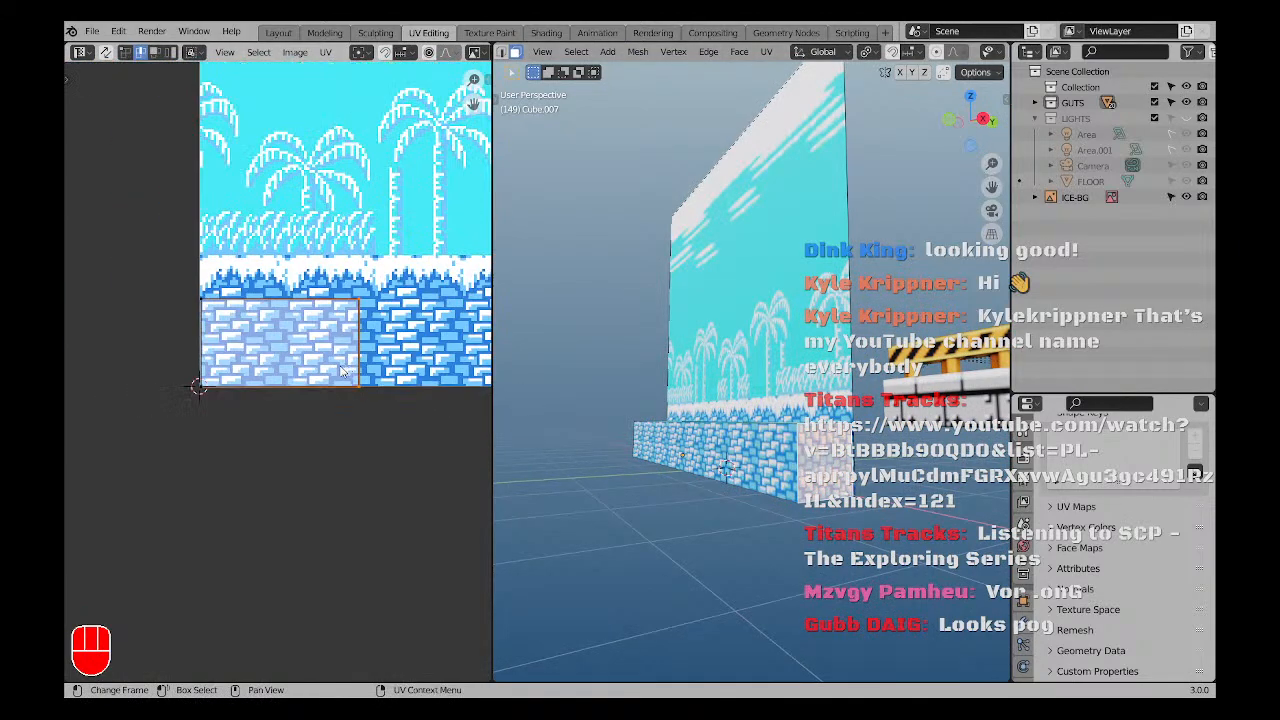
pyautogui.write('ar90')
pyautogui.press('Return')
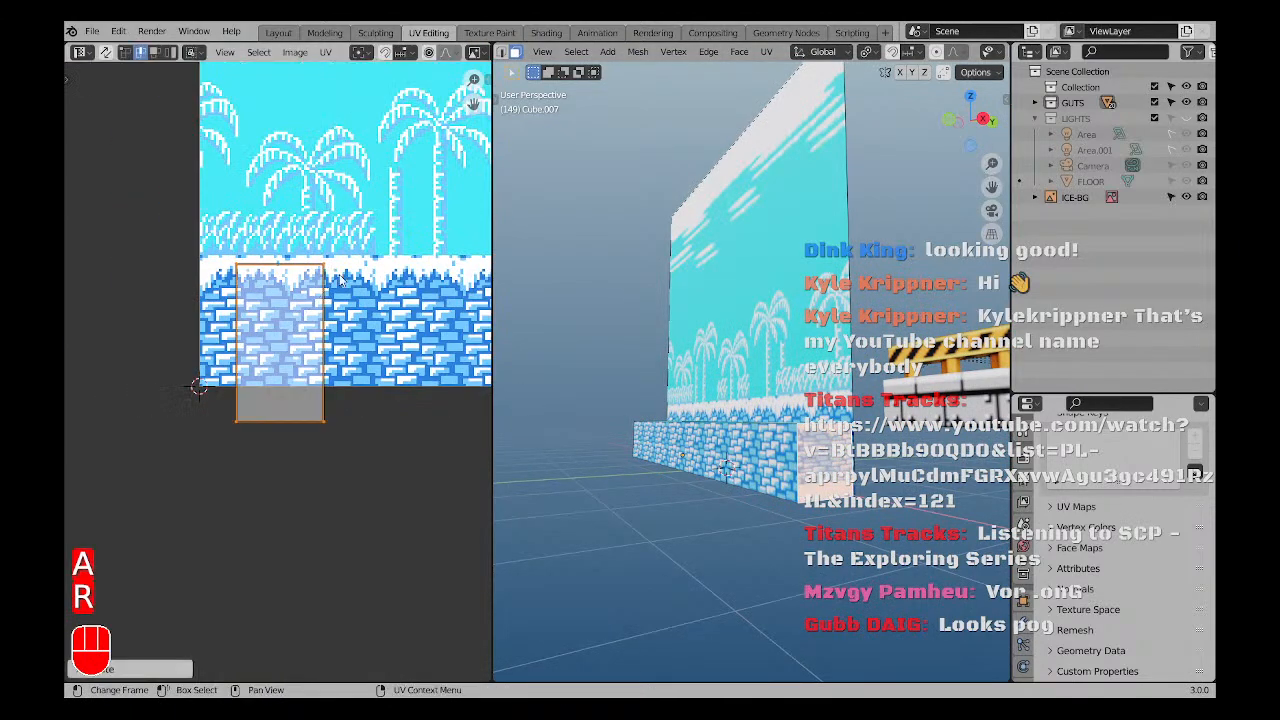
# Move the right end island's top edge down and bottom edge up along Y so it covers only the brick rows.
pyautogui.scroll(2, 340, 279)
pyautogui.press('g')
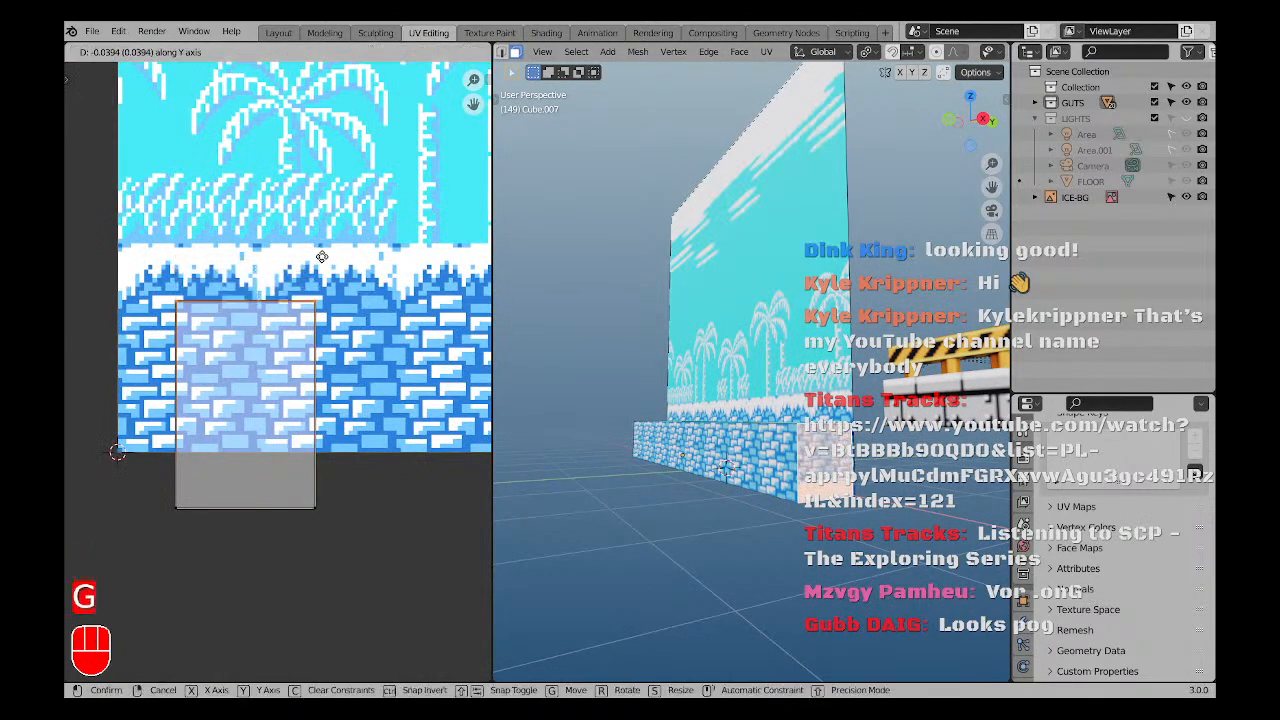
pyautogui.press('g')
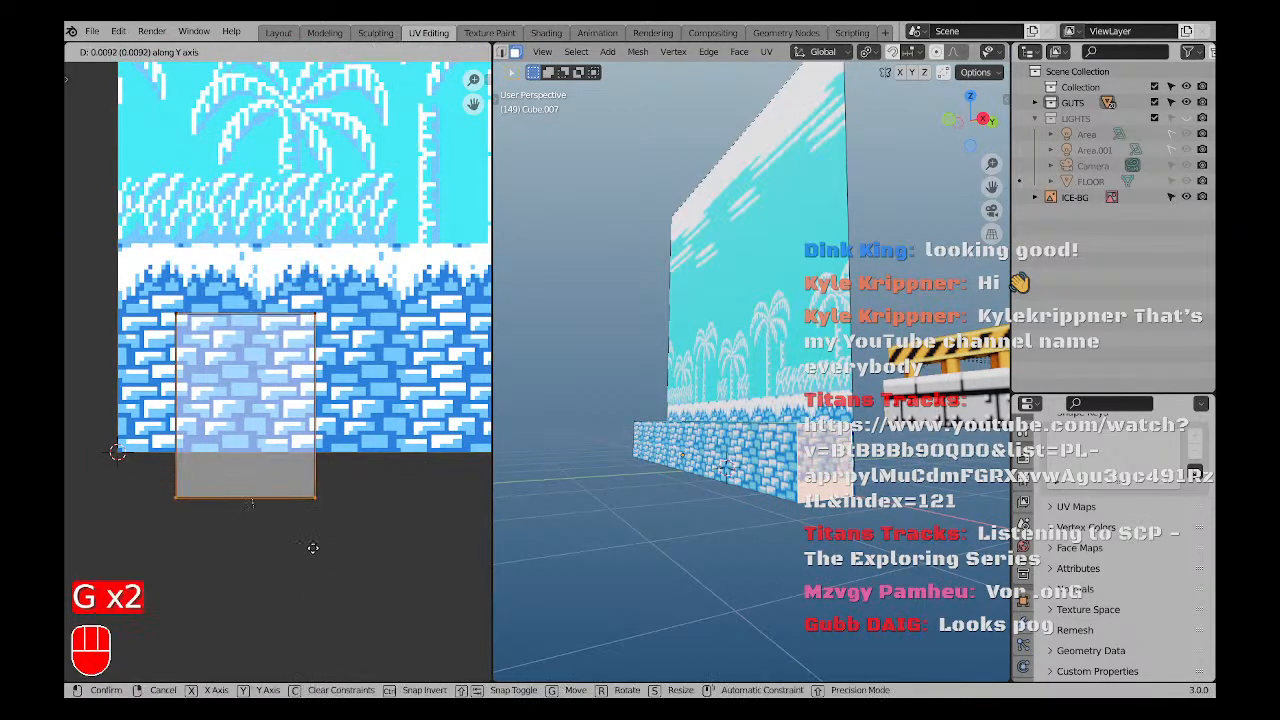
pyautogui.click(311, 508)
pyautogui.press('a')
pyautogui.press('a')
# Select the floor block's top face and move its UV island about -0.13 in X and -0.28 in Y onto the snow strip.
pyautogui.moveTo(782, 388); pyautogui.dragTo(799, 432, button='middle')
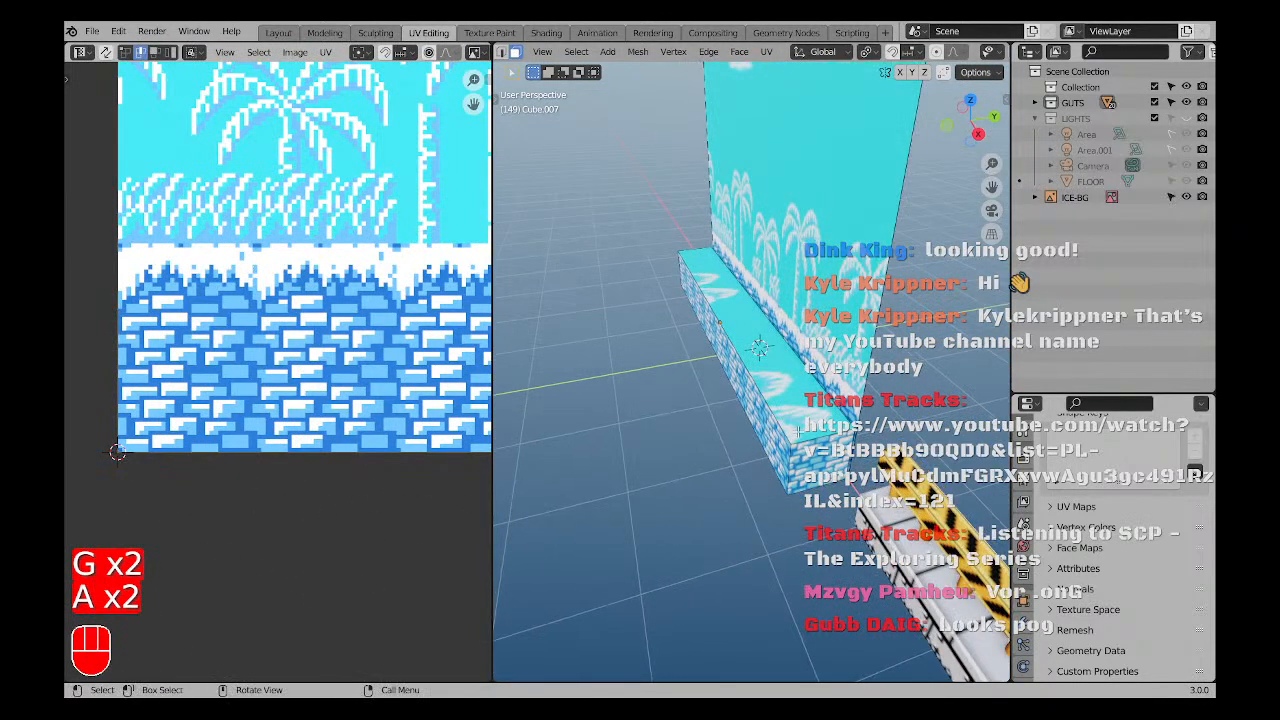
pyautogui.click(812, 417)
pyautogui.scroll(-4, 358, 328)
pyautogui.keyDown('shift'); pyautogui.moveTo(354, 300); pyautogui.dragTo(237, 332, button='middle'); pyautogui.keyUp('shift')
pyautogui.scroll(-2, 236, 318)
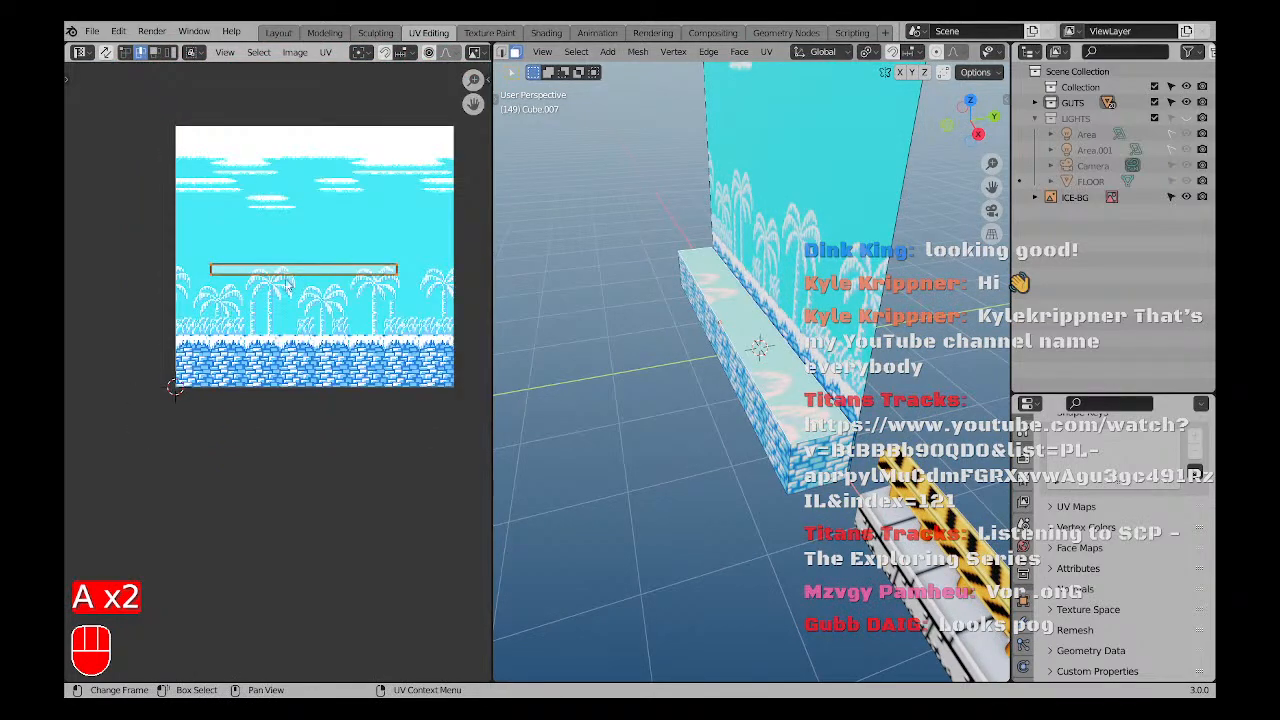
pyautogui.press('g')
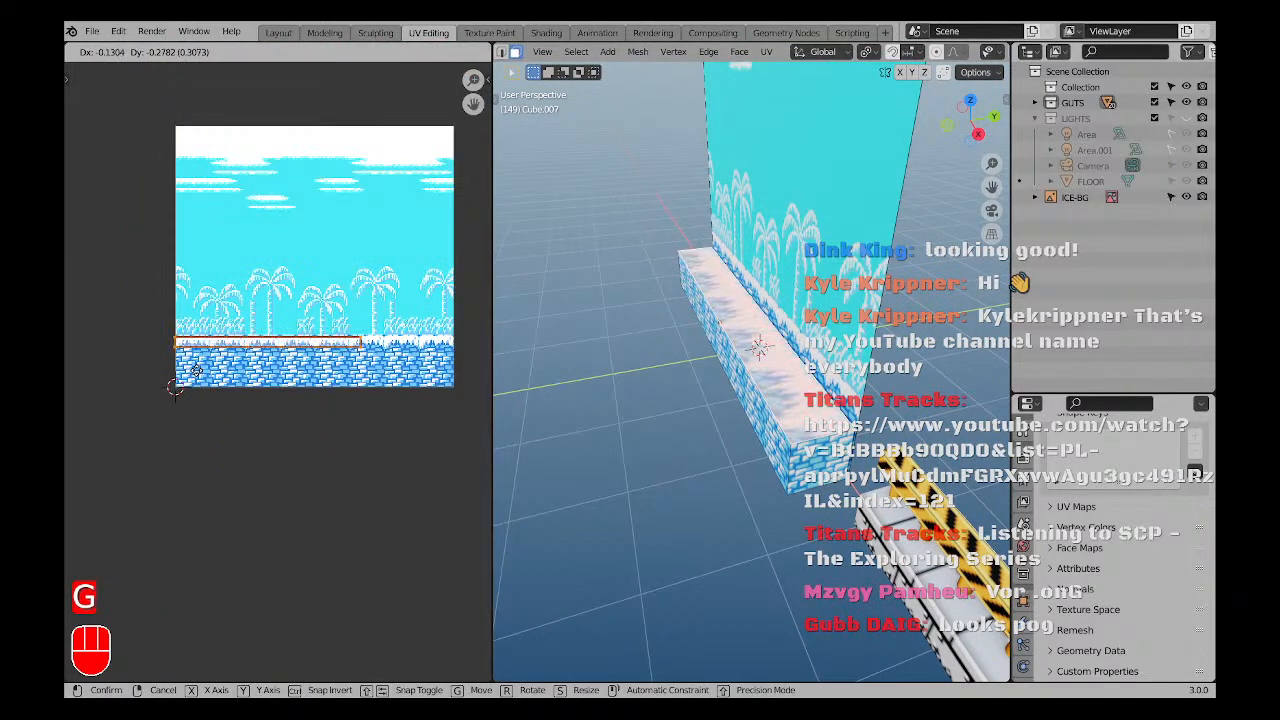
pyautogui.click(196, 371)
# Nudge the top face's UV island about 0.006 in X and 0.005 in Y to align with the image's left border and snow.
pyautogui.scroll(8, 185, 347)
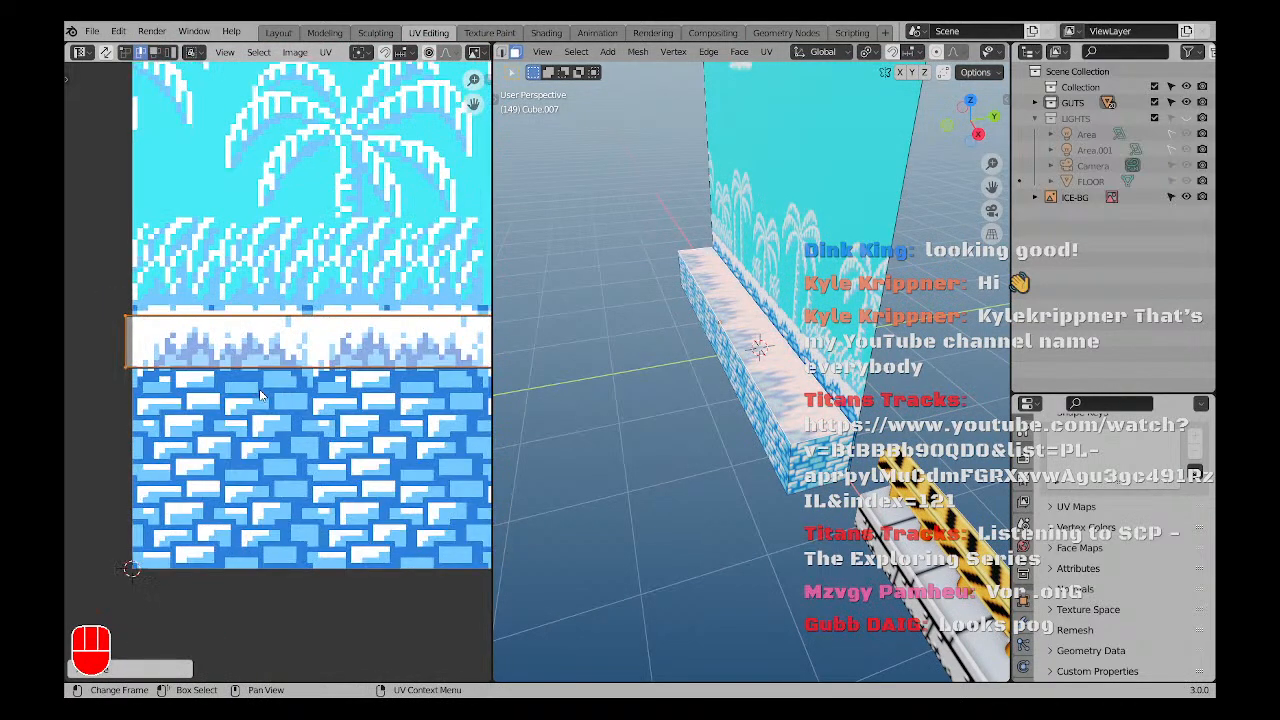
pyautogui.press('g')
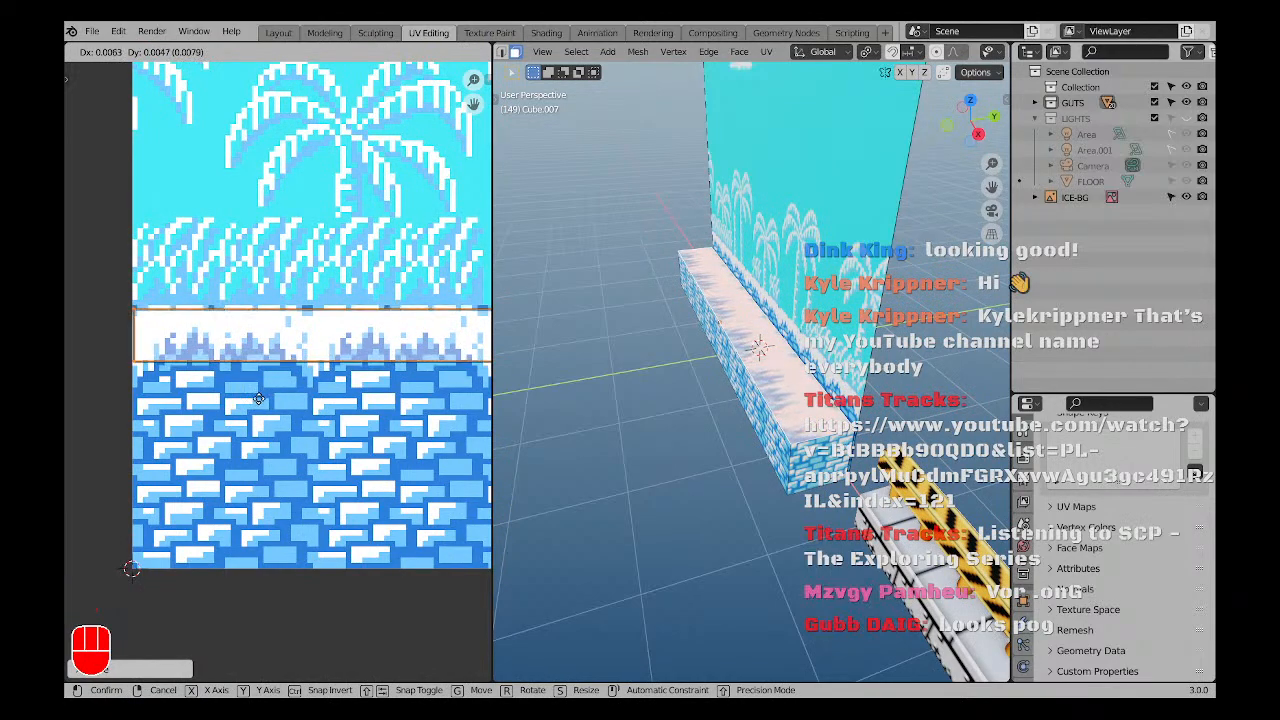
pyautogui.click(259, 399)
pyautogui.press('a')
pyautogui.press('a')
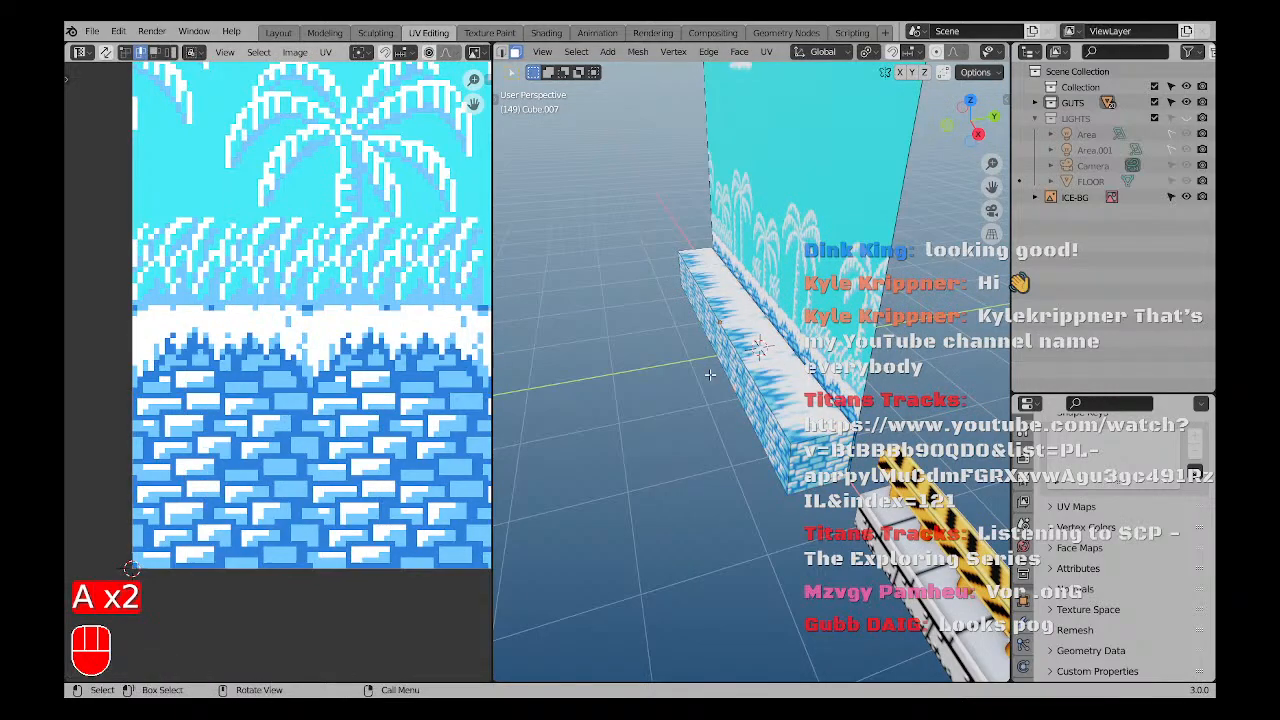
# Reselect the floor block's top face and move its UV island down about 0.07 along Y onto the brick rows.
pyautogui.moveTo(622, 482); pyautogui.dragTo(712, 480, button='middle')
pyautogui.scroll(-2, 259, 367)
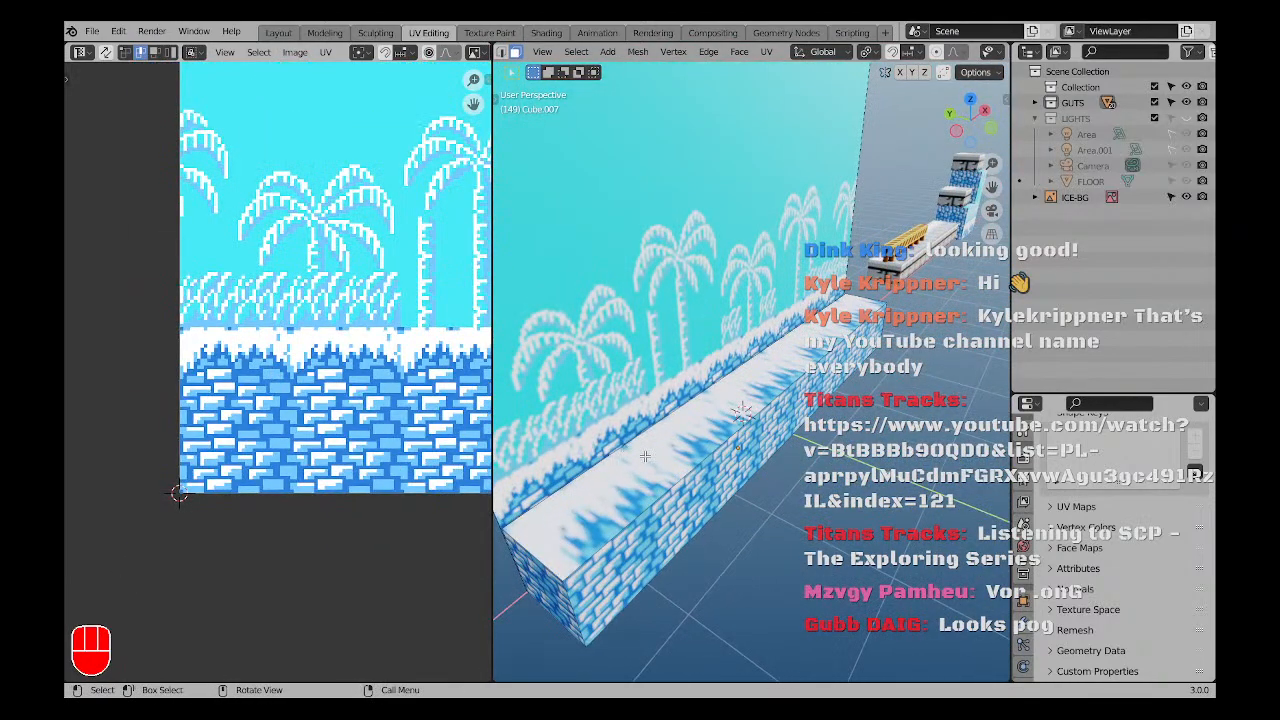
pyautogui.click(625, 470)
pyautogui.press('g')
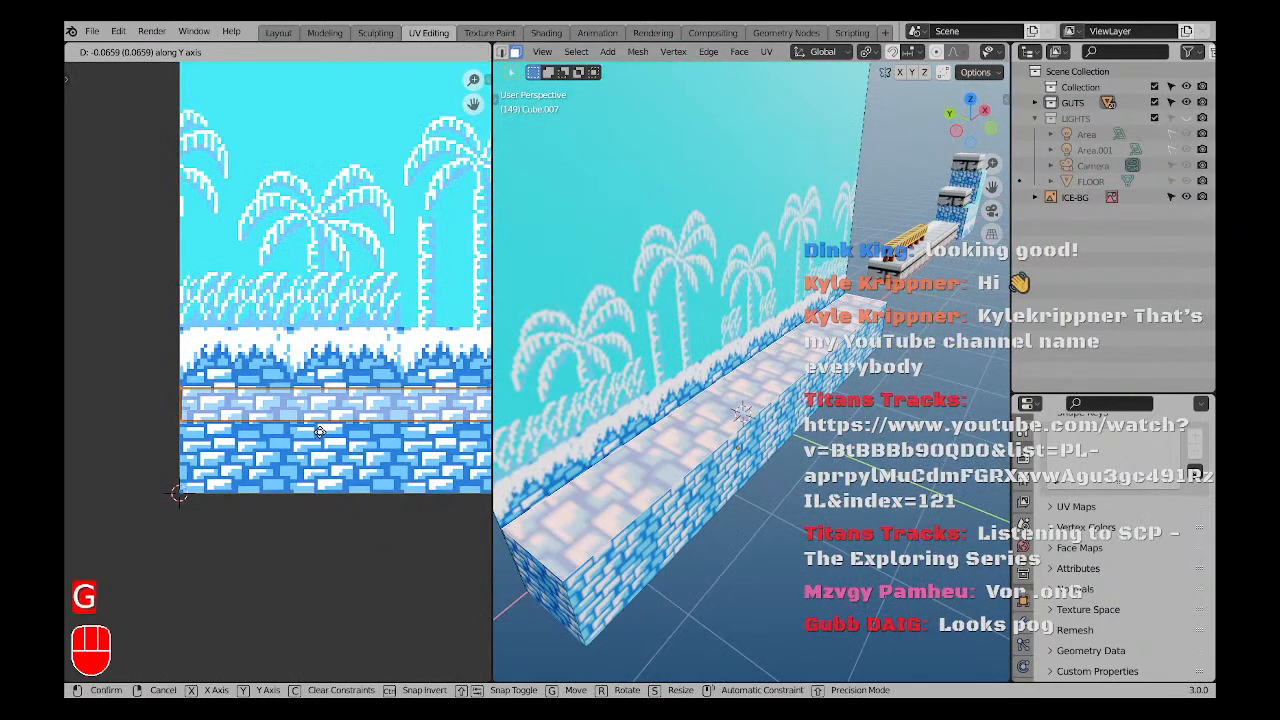
pyautogui.click(319, 433)
# Raise the floor block's top face along Z in front wireframe view to meet the underside of the background's snow band.
pyautogui.moveTo(732, 491)
pyautogui.mouseDown(button='middle')
pyautogui.moveTo(699, 464)
pyautogui.moveTo(705, 430)
pyautogui.moveTo(659, 443)
pyautogui.moveTo(635, 492)
pyautogui.moveTo(740, 480)
pyautogui.mouseUp(button='middle')
pyautogui.click(780, 478)
pyautogui.press('g')
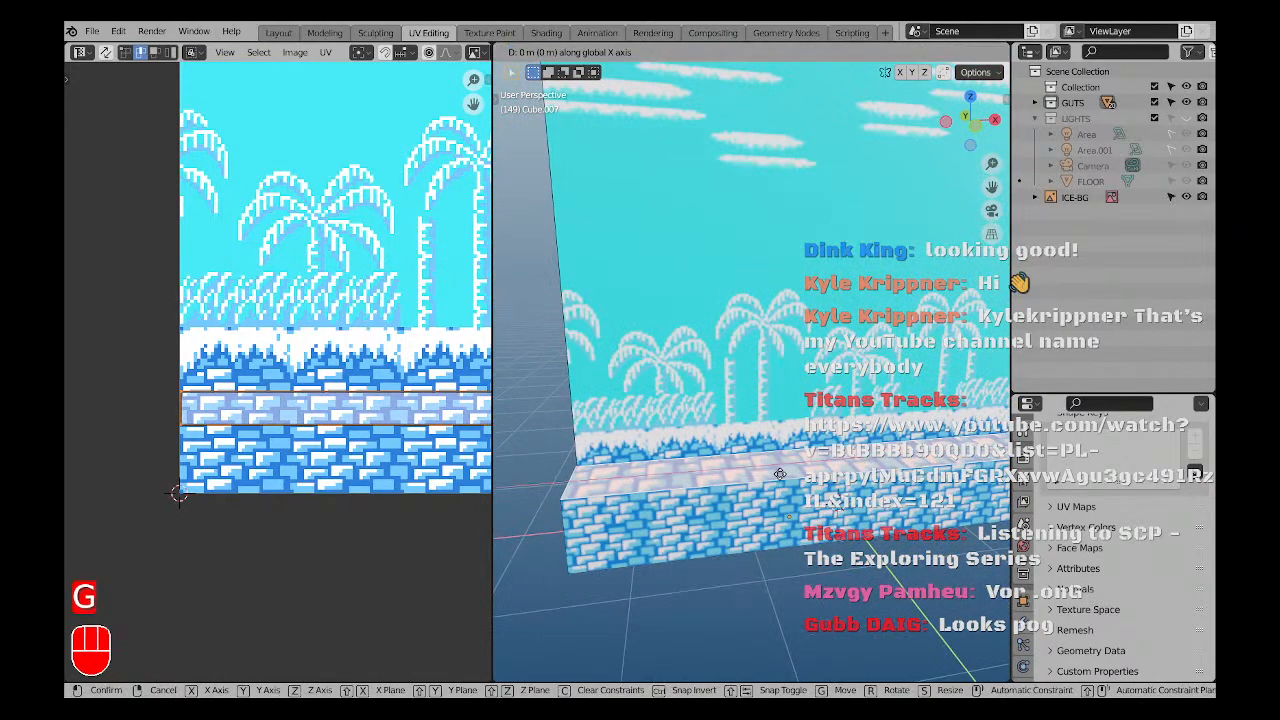
pyautogui.press('KP_1')
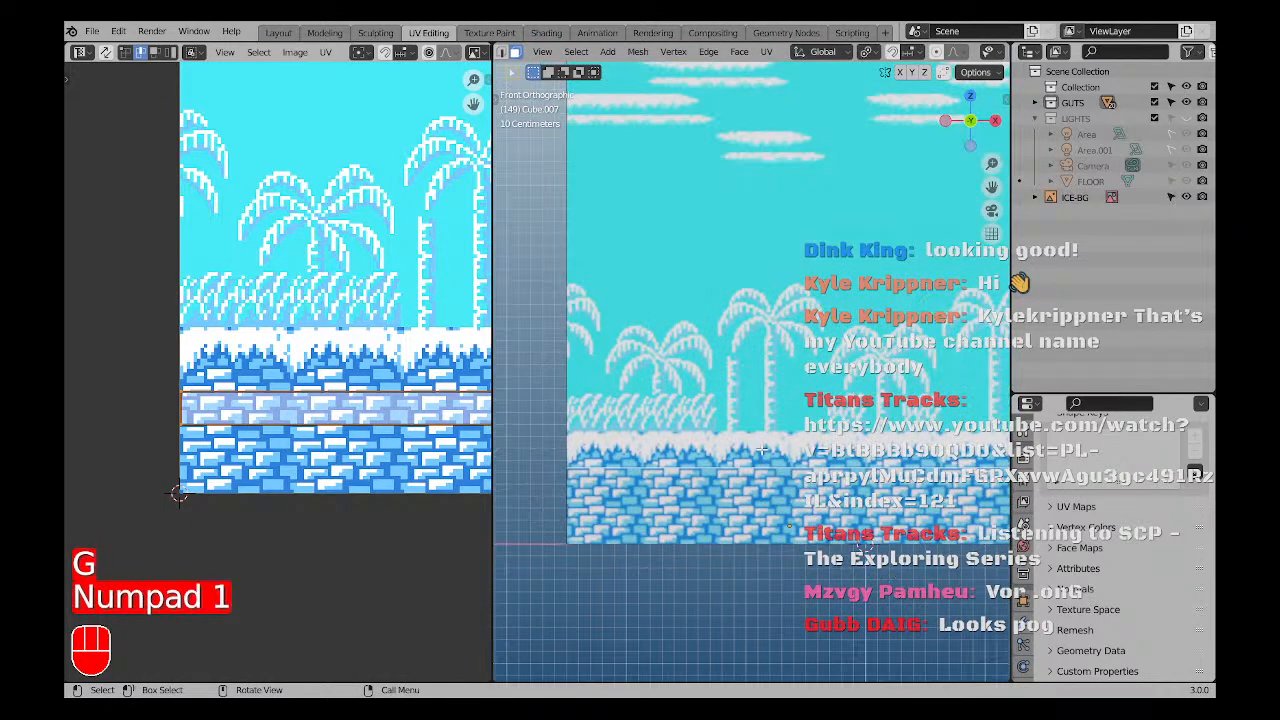
pyautogui.press('z')
pyautogui.press('g')
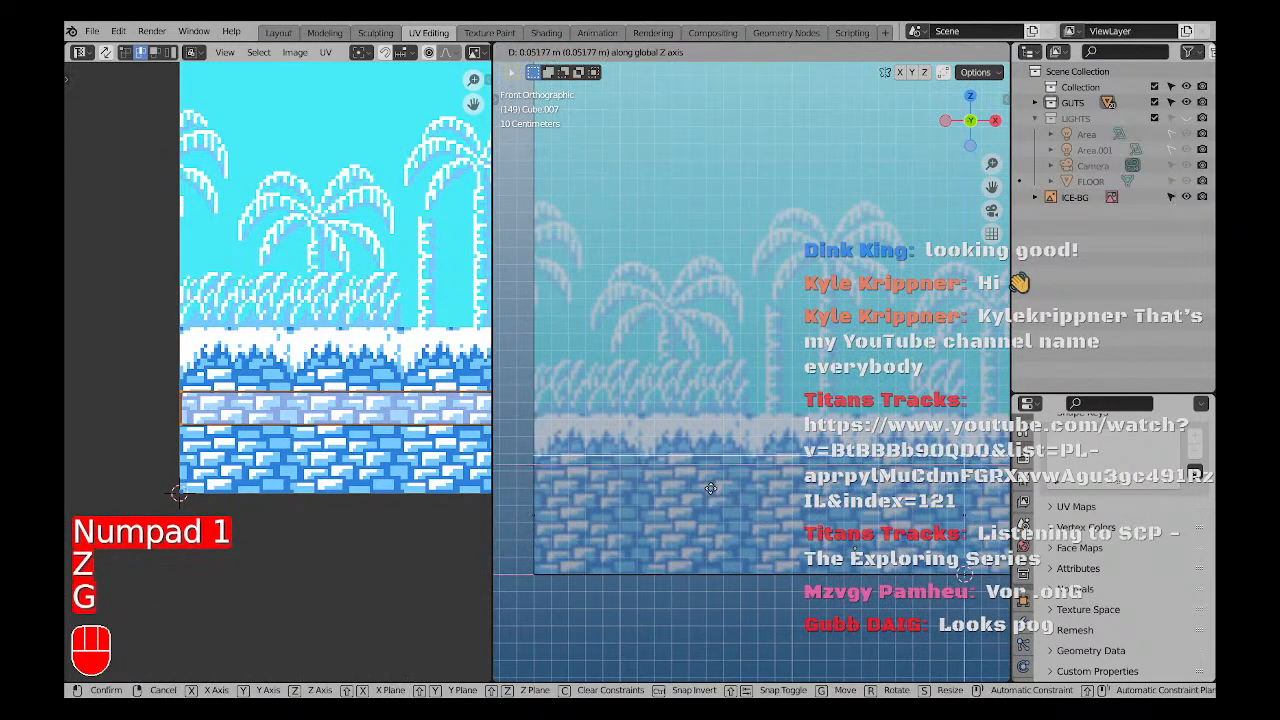
pyautogui.click(712, 471)
# Return to Material Preview shading, clear the selection, and view the floor block from the front.
pyautogui.scroll(-2, 678, 467)
pyautogui.press('z')
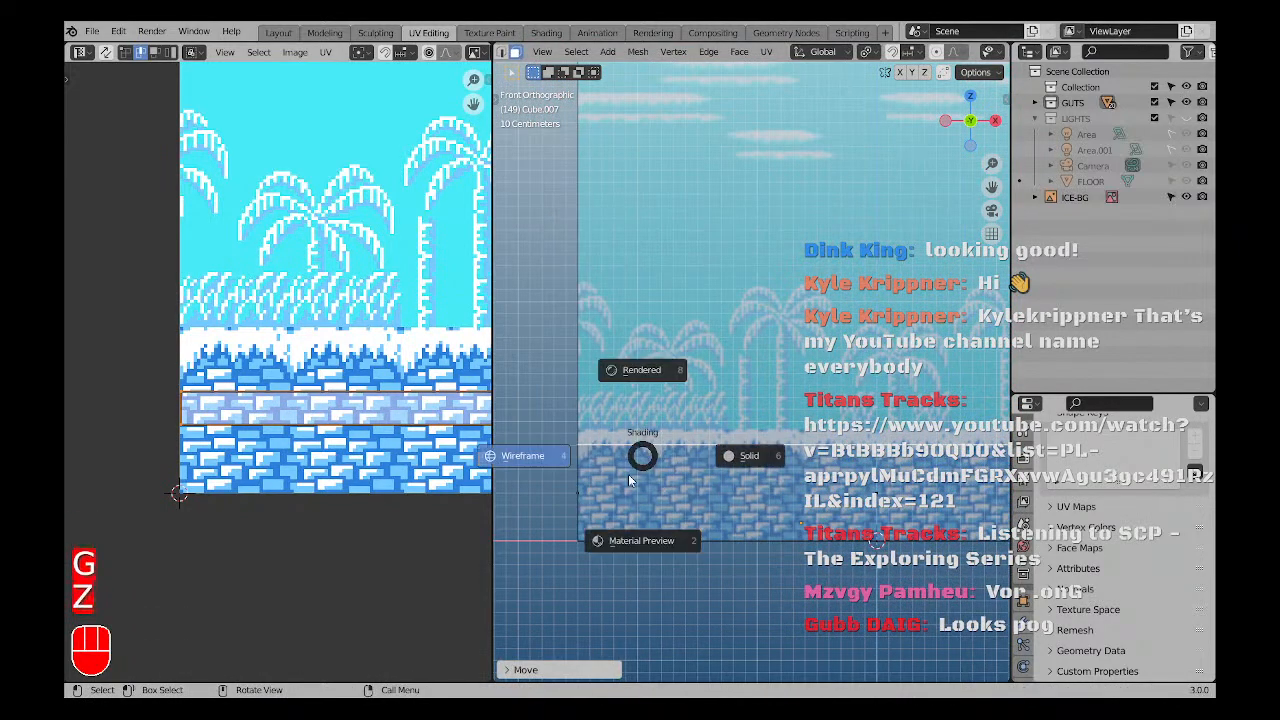
pyautogui.press('a')
pyautogui.press('a')
pyautogui.moveTo(622, 483); pyautogui.dragTo(698, 494, button='middle')
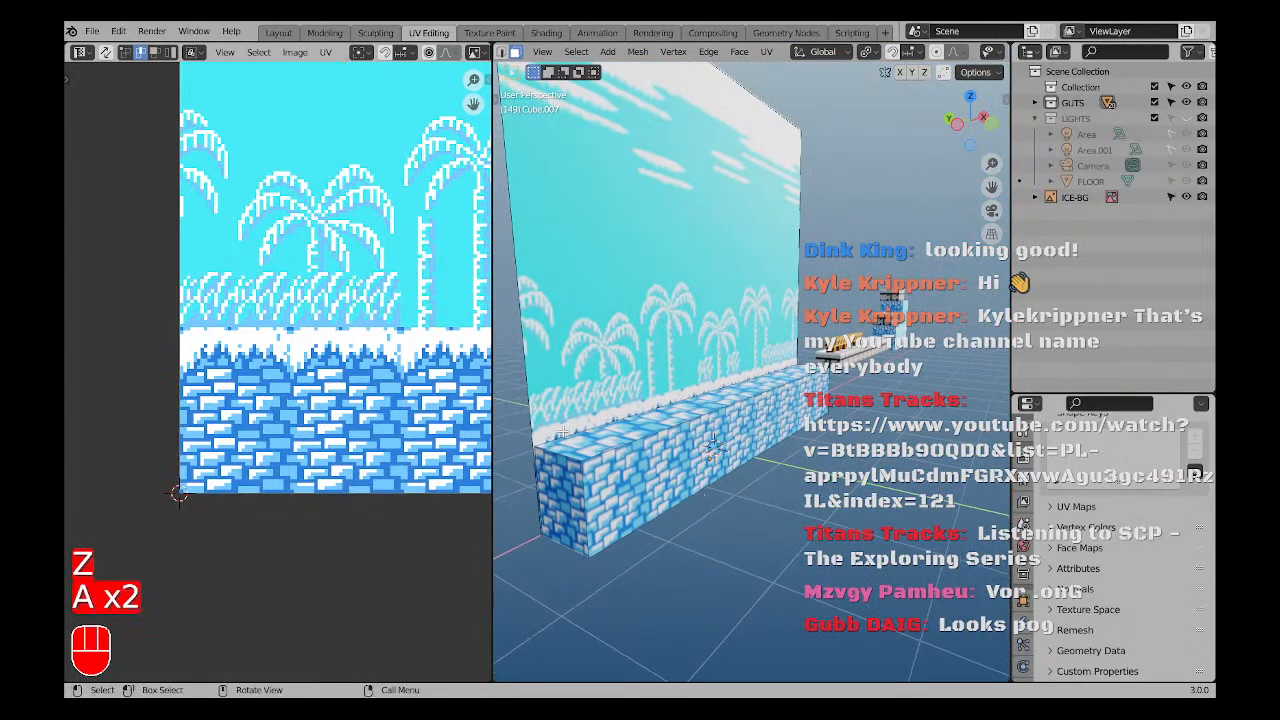
pyautogui.press('KP_1')
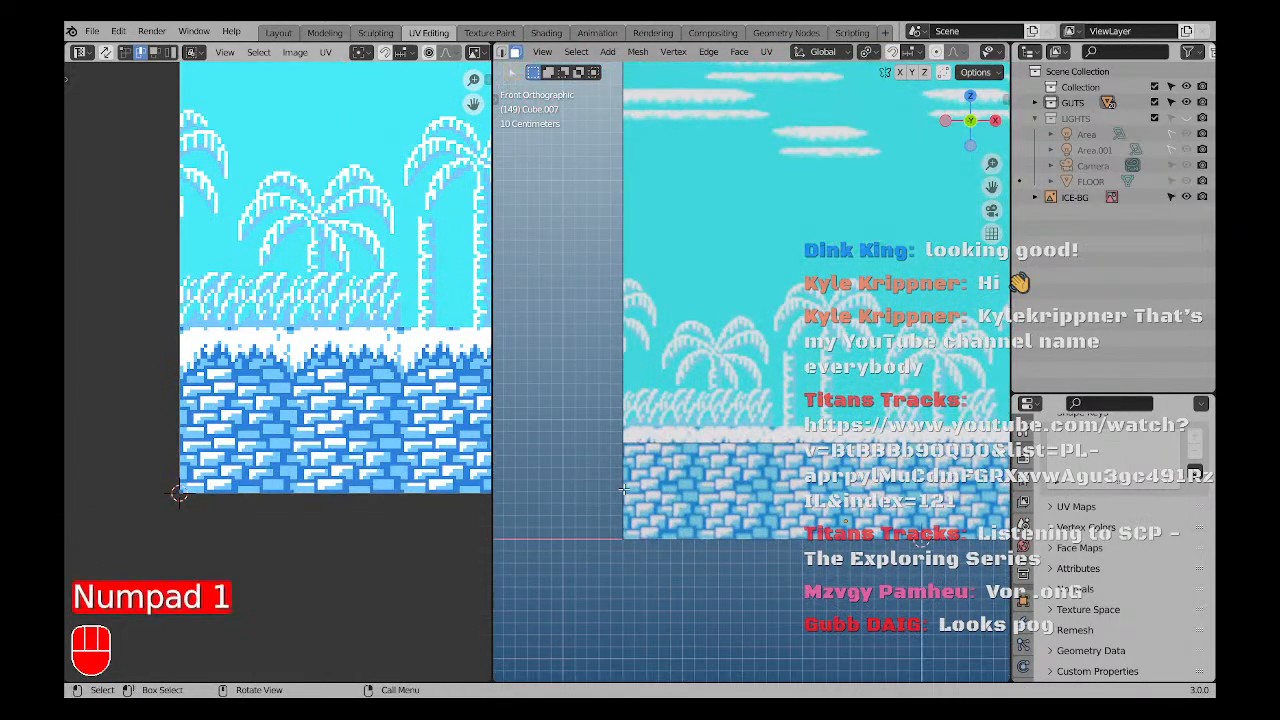
pyautogui.press('z')
pyautogui.click(590, 467)
pyautogui.scroll(4, 588, 468)
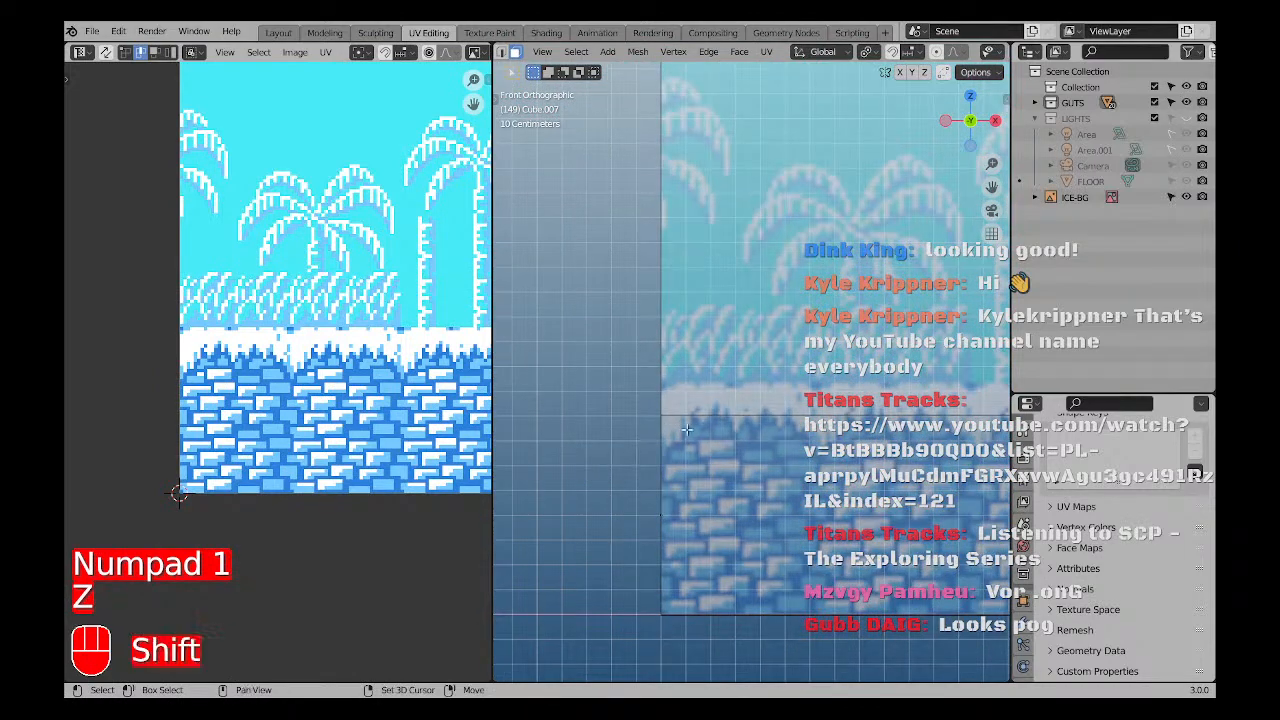
pyautogui.moveTo(691, 467)
pyautogui.keyDown('shift'); pyautogui.mouseDown(button='middle')
pyautogui.moveTo(498, 486)
pyautogui.moveTo(655, 463)
pyautogui.moveTo(549, 460)
pyautogui.mouseUp(button='middle'); pyautogui.keyUp('shift')
pyautogui.scroll(-3, 646, 465)
pyautogui.scroll(-3, 671, 490)
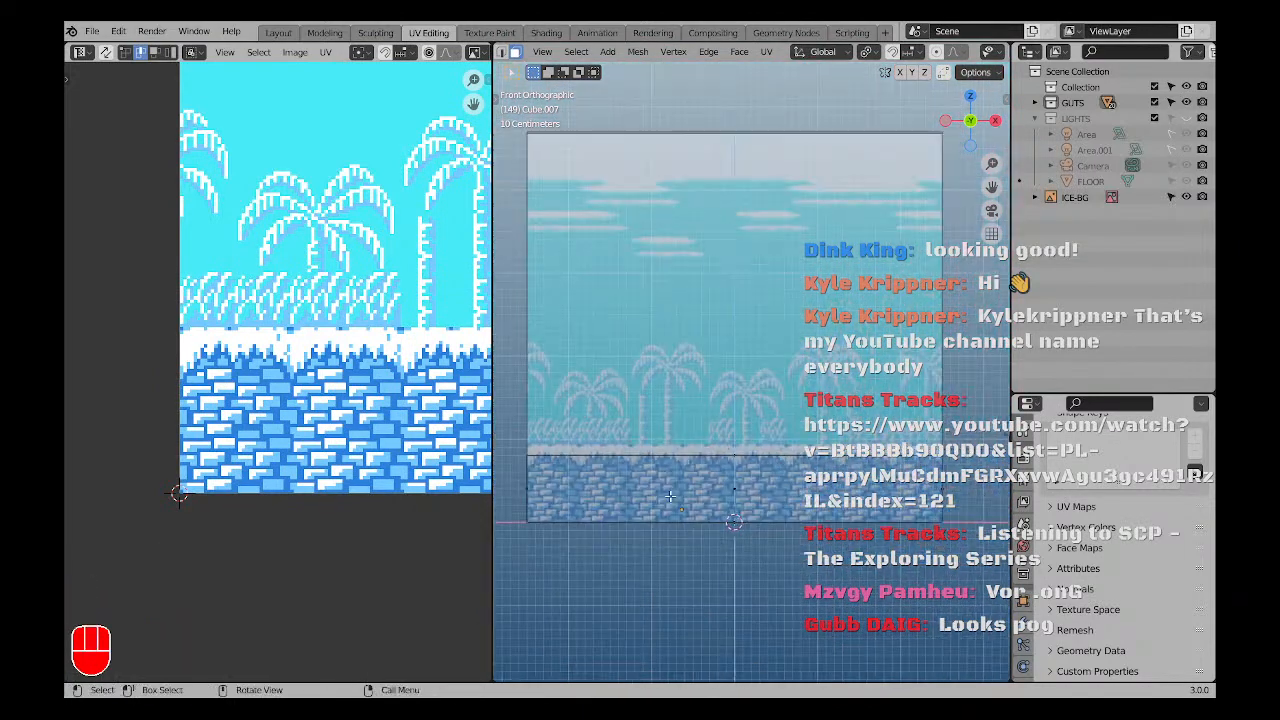
pyautogui.keyDown('shift'); pyautogui.moveTo(772, 497); pyautogui.dragTo(748, 506, button='middle'); pyautogui.keyUp('shift')
pyautogui.hotkey('shift', 'a')
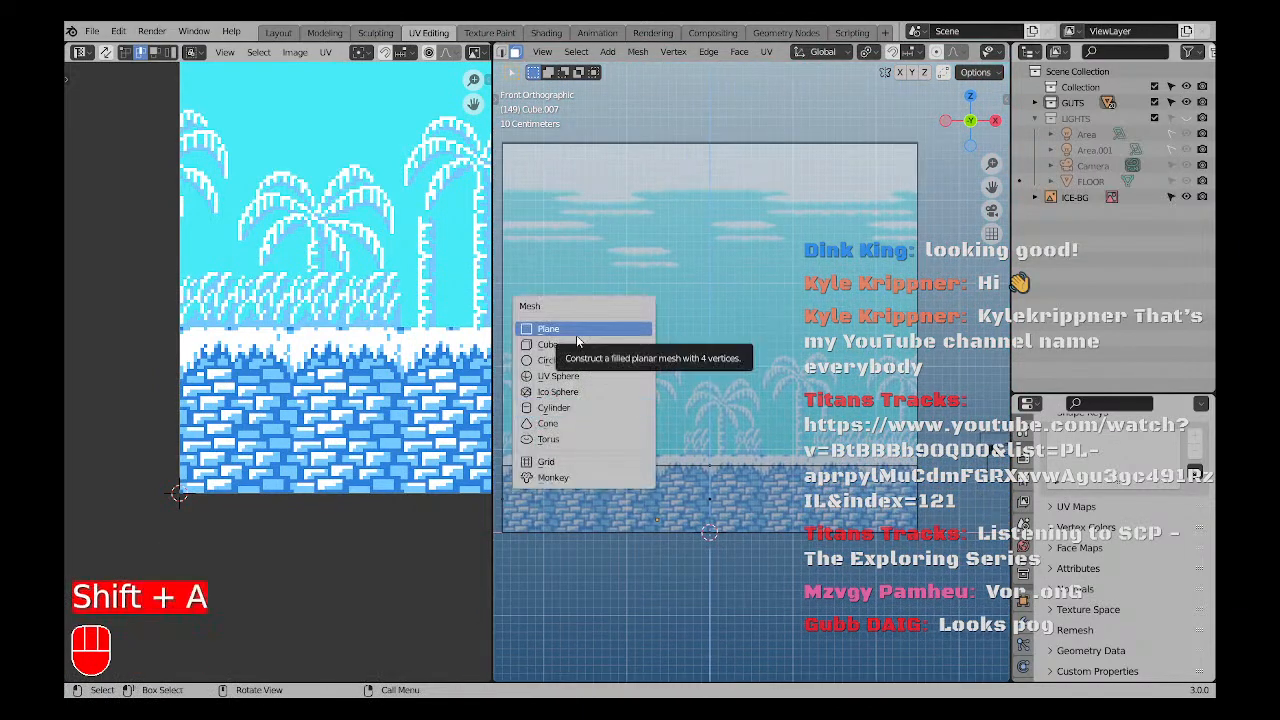
pyautogui.click(570, 353)
pyautogui.press('a')
pyautogui.press('a')
pyautogui.moveTo(600, 380); pyautogui.dragTo(722, 437, button='middle')
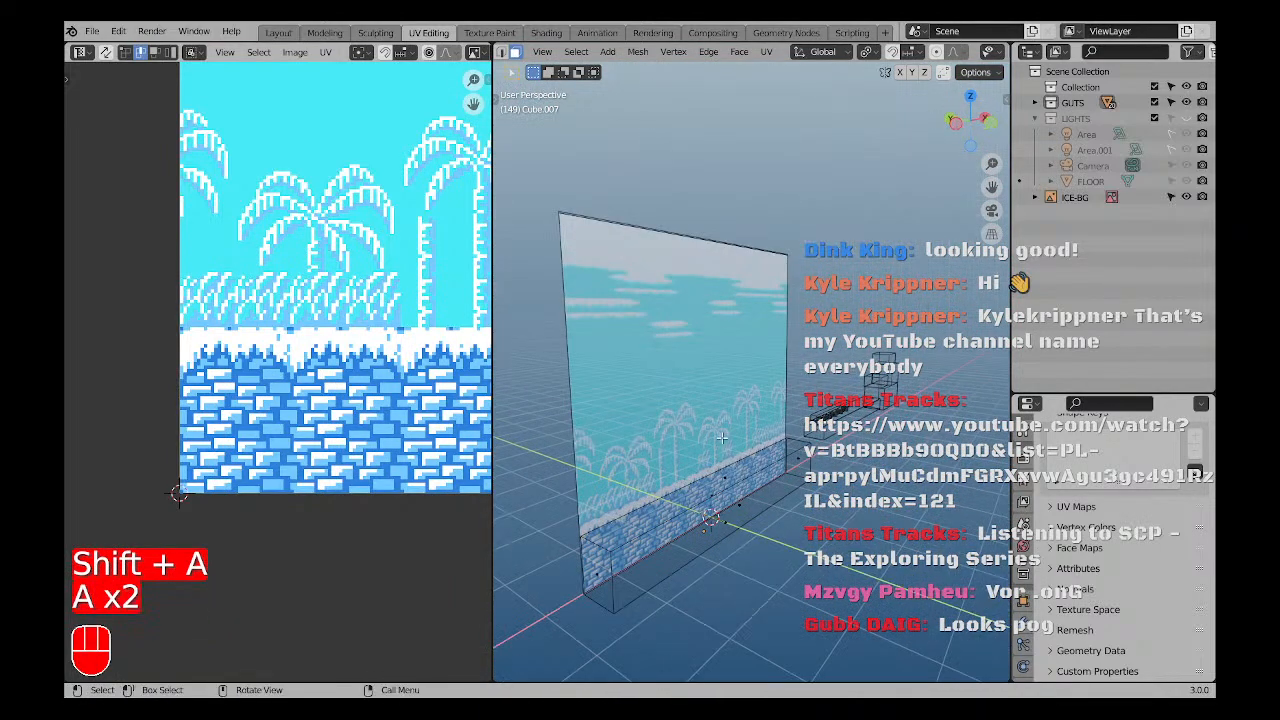
pyautogui.moveTo(728, 508); pyautogui.dragTo(694, 507, button='middle')
pyautogui.scroll(3, 712, 498)
pyautogui.scroll(-2, 726, 488)
# Return to Object Mode in Material Preview shading with nothing selected.
pyautogui.press('Tab')
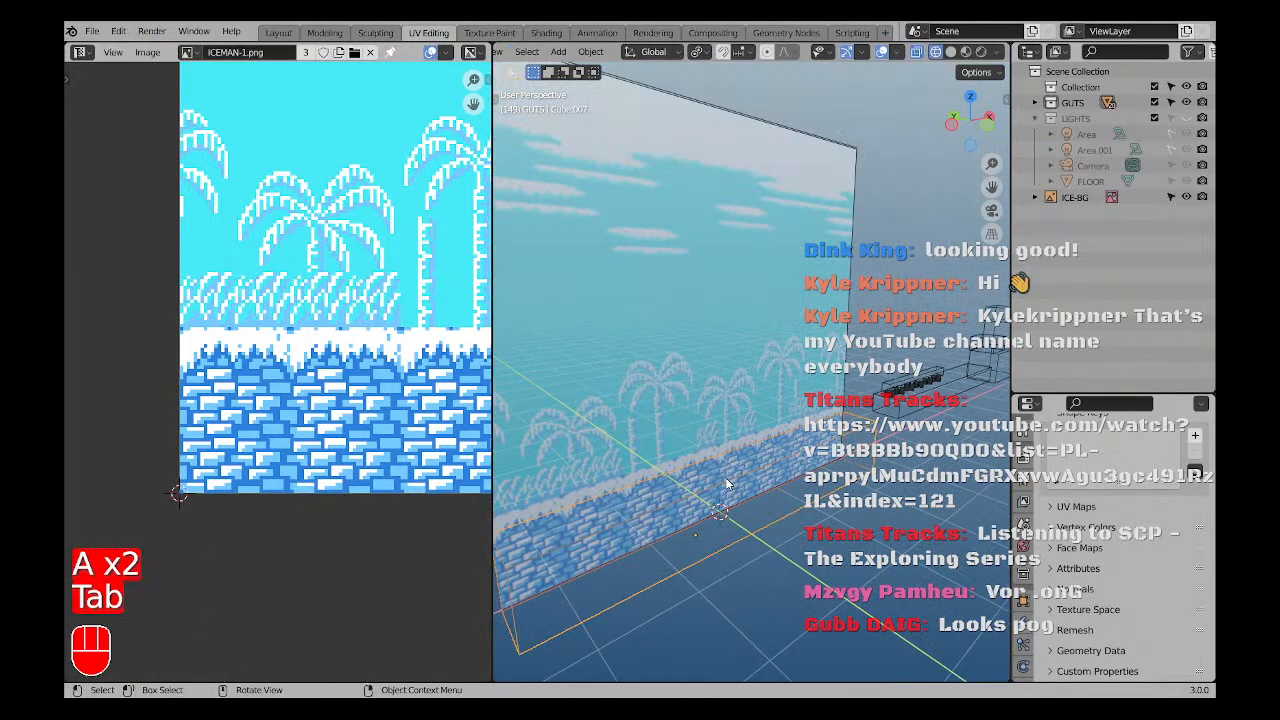
pyautogui.click(728, 478)
pyautogui.click(733, 478)
pyautogui.press('z')
pyautogui.press('a')
pyautogui.press('a')
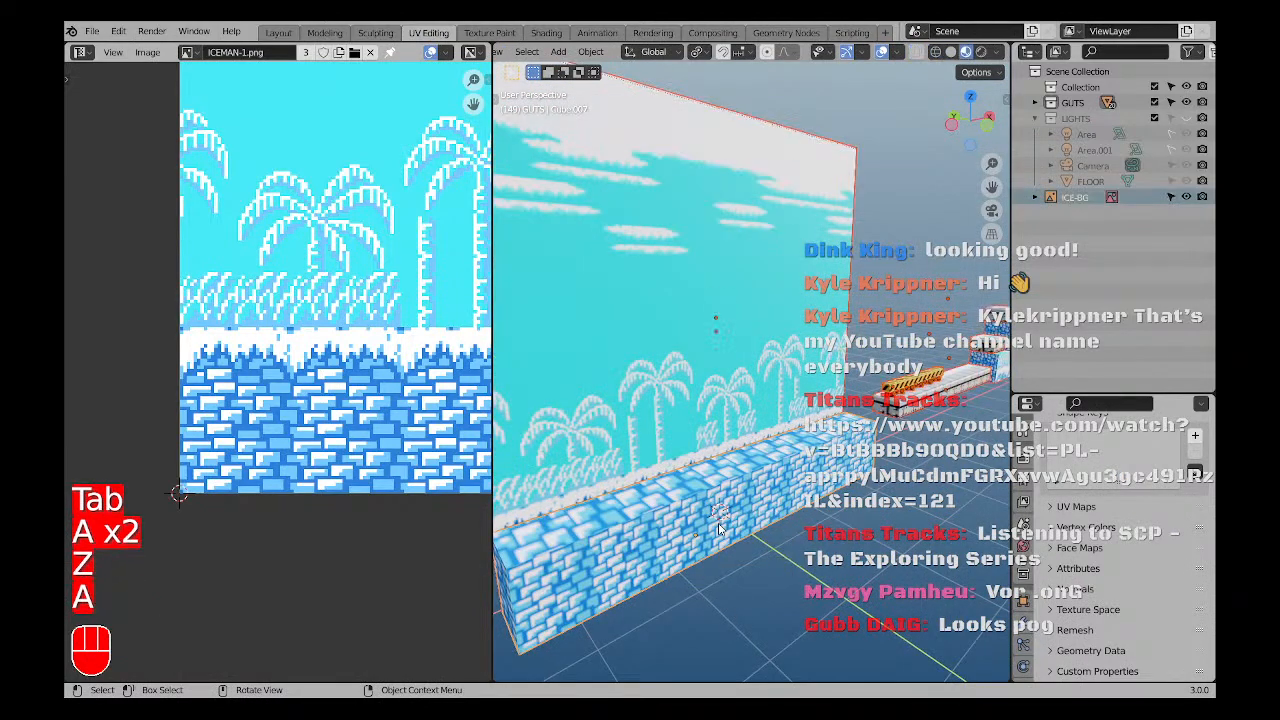
# Duplicate the floor block in front view and move the copy up 0.8 m along Z.
pyautogui.click(727, 549)
pyautogui.press('KP_1')
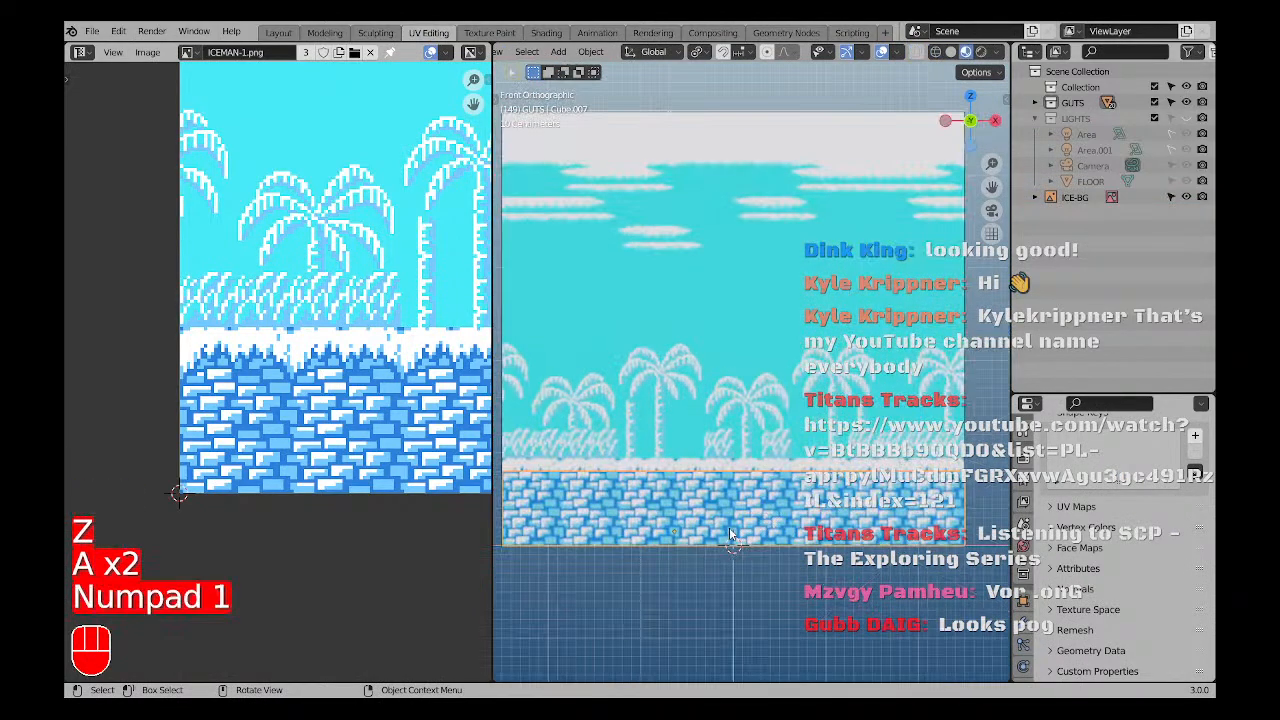
pyautogui.hotkey('shift', 'd')
pyautogui.click(731, 452)
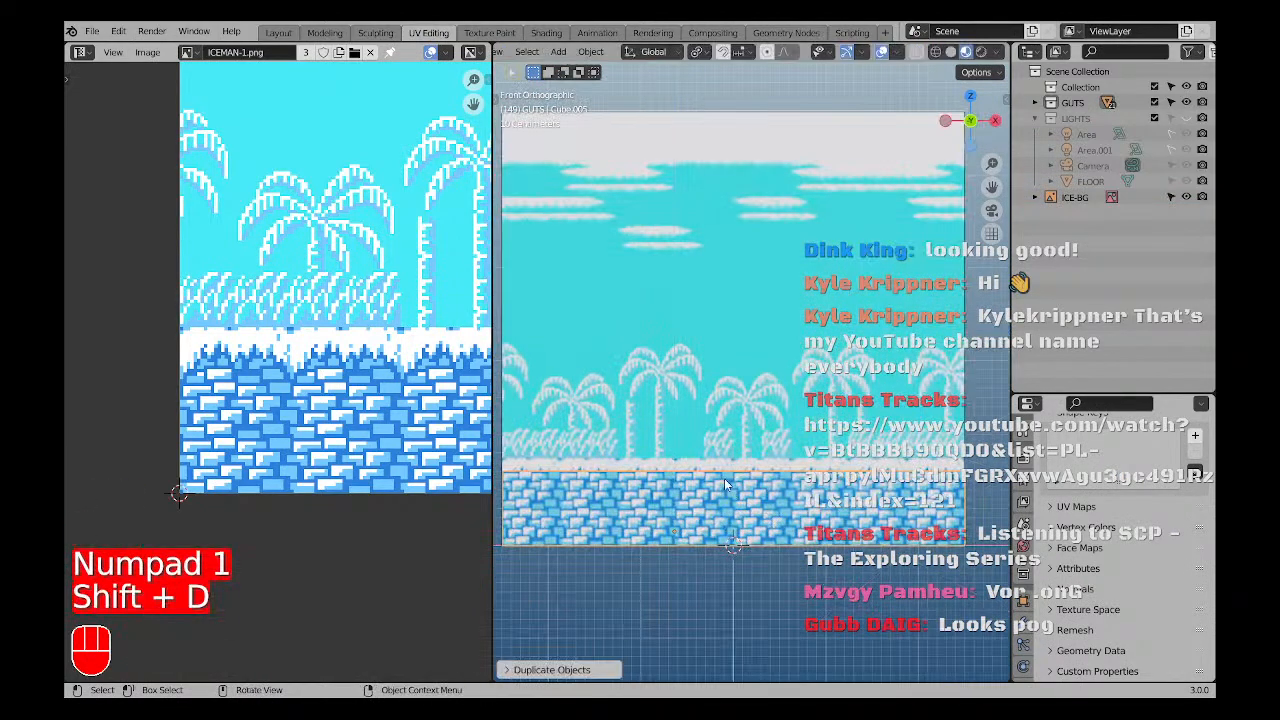
pyautogui.press('g')
pyautogui.press('z')
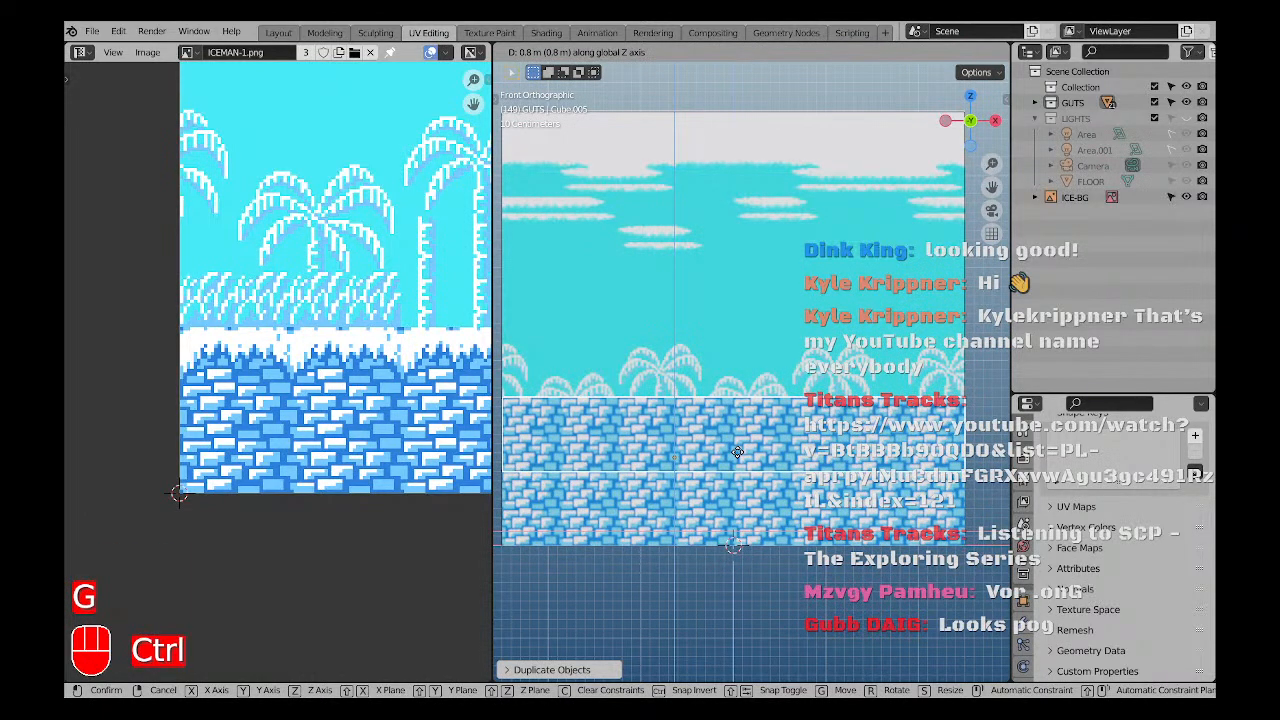
pyautogui.click(660, 424)
# In wireframe Edit Mode, lower the duplicate block's top face along Z to the upper edge of the background's snow band.
pyautogui.scroll(-1, 770, 414)
pyautogui.press('z')
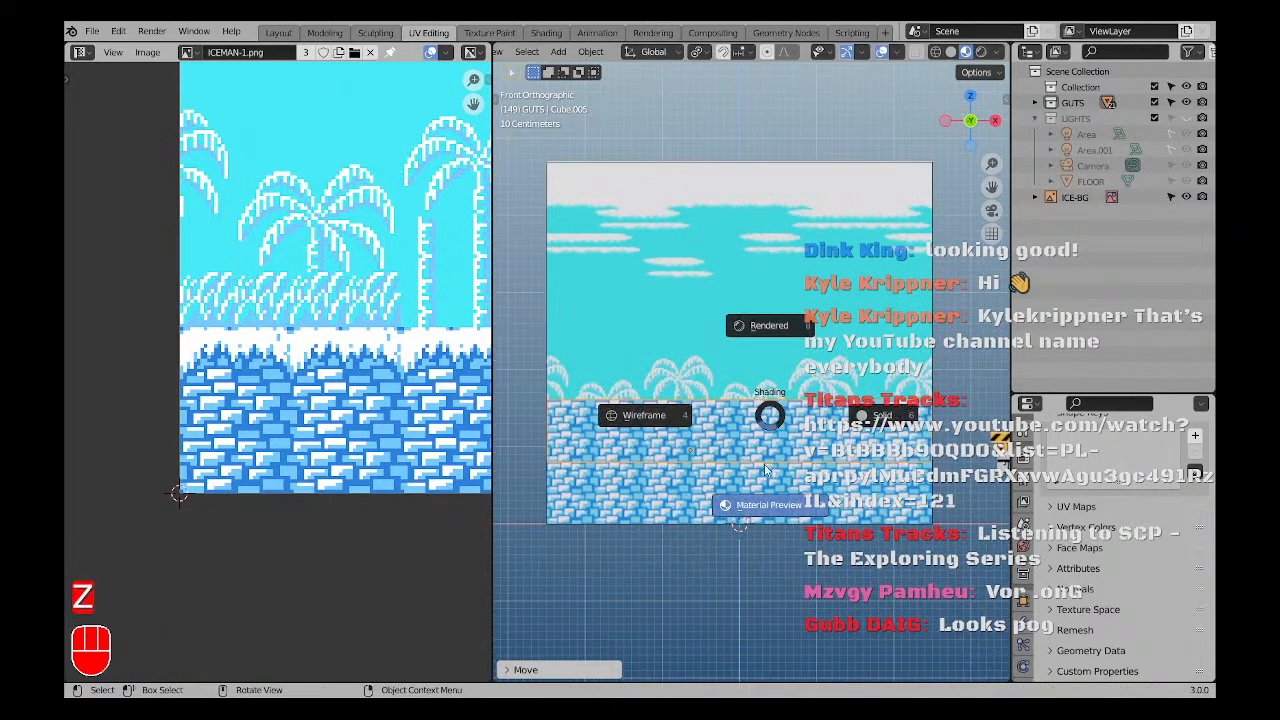
pyautogui.click(644, 418)
pyautogui.press('Tab')
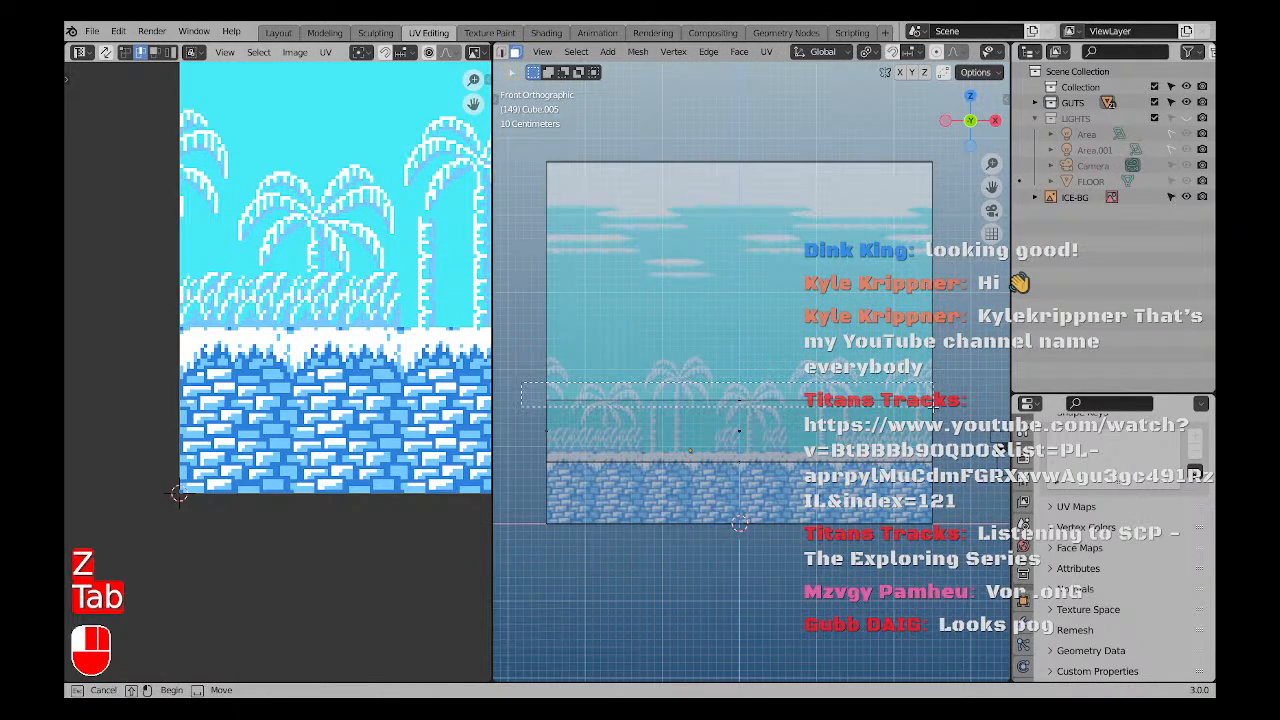
pyautogui.moveTo(935, 404); pyautogui.dragTo(935, 404)
pyautogui.press('g')
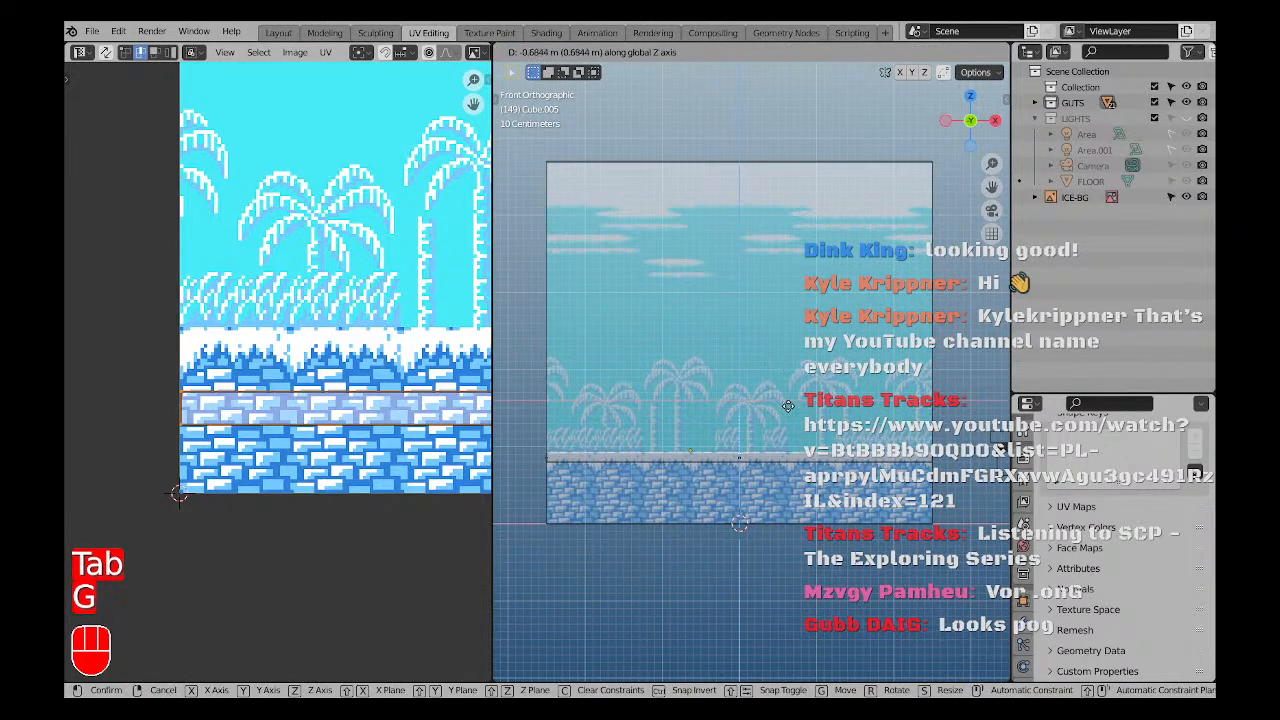
pyautogui.click(788, 405)
pyautogui.scroll(6, 641, 480)
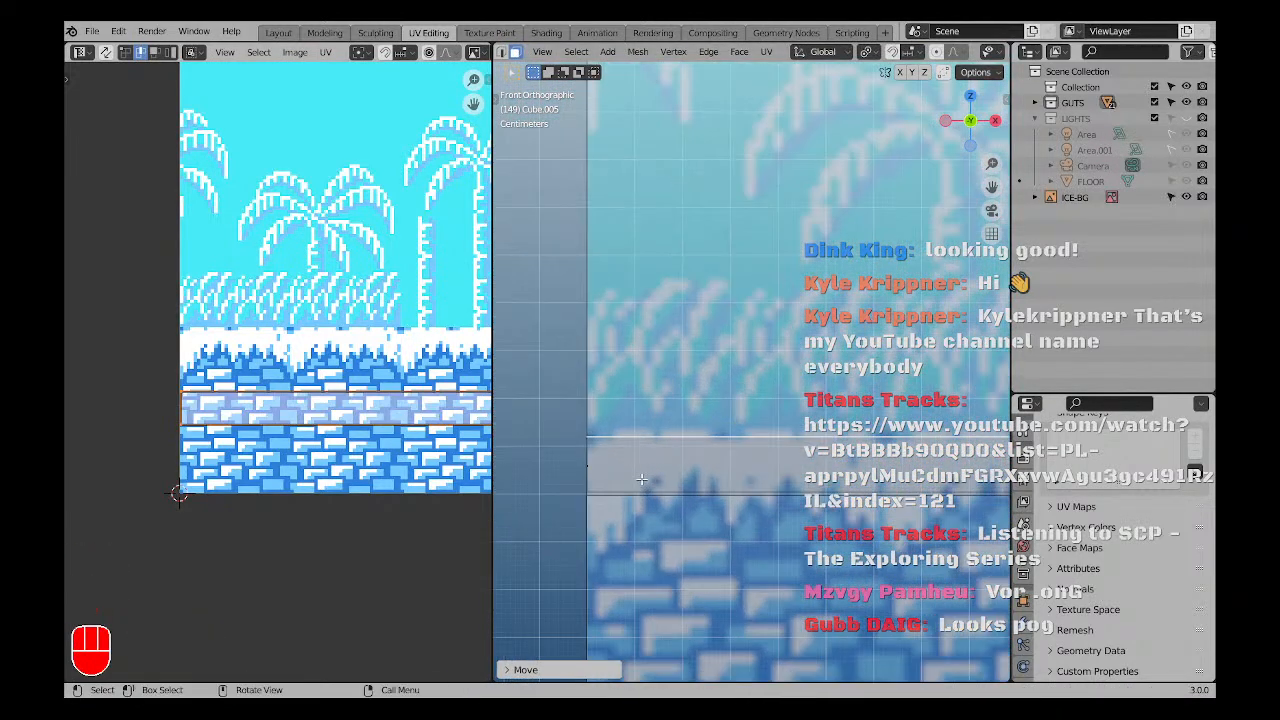
pyautogui.press('g')
pyautogui.press('x')
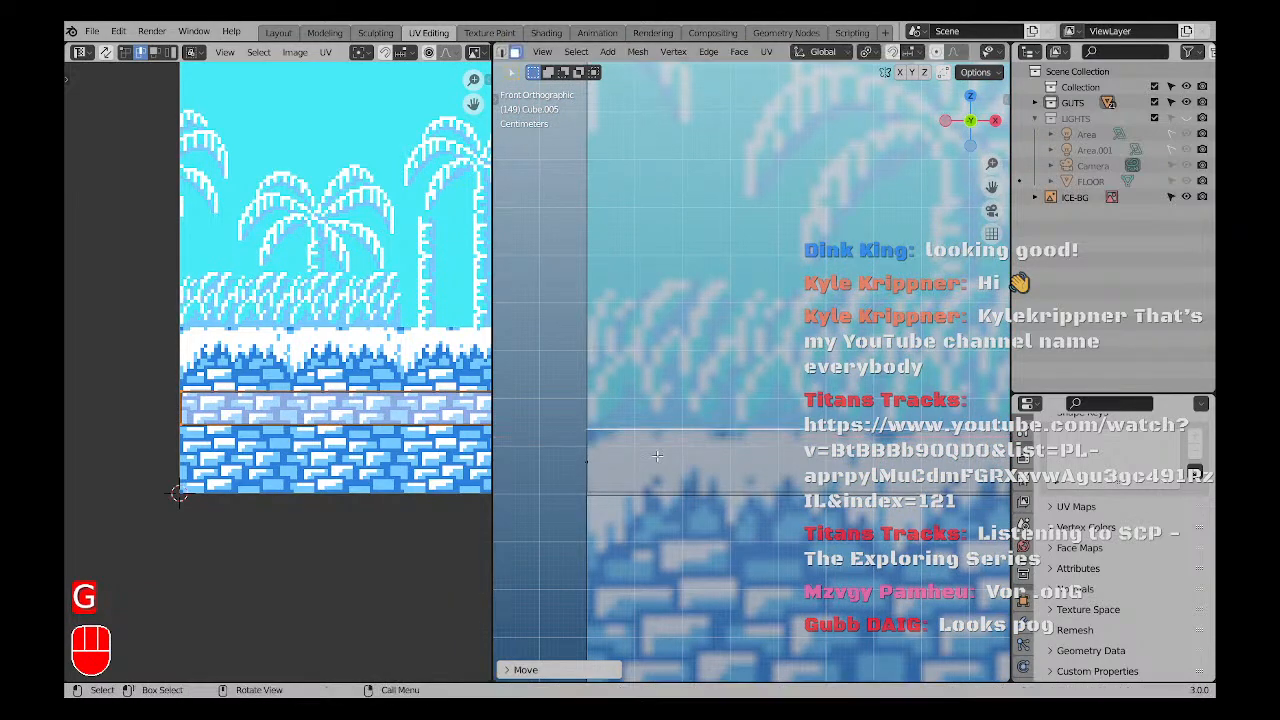
pyautogui.scroll(-5, 657, 456)
# Select the duplicate block's bottom face and move it down along Z to just below the snow's jagged edge.
pyautogui.click(715, 438)
pyautogui.click(709, 457)
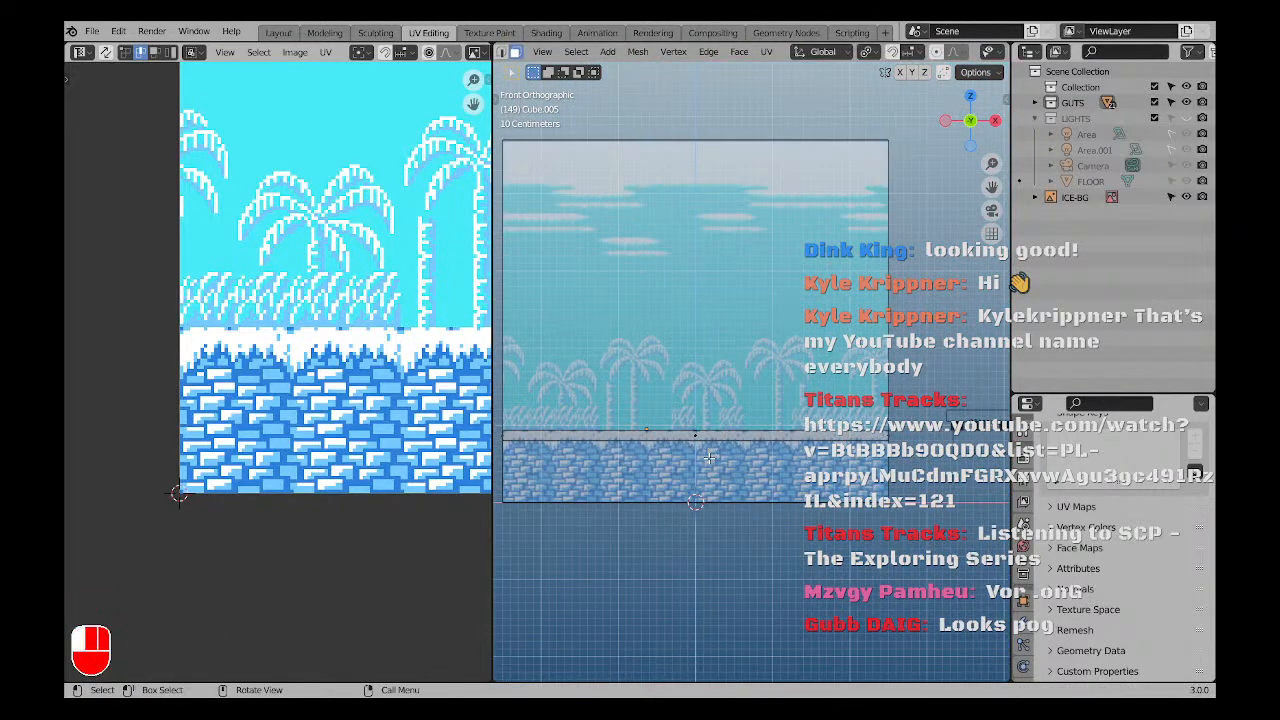
pyautogui.keyDown('shift'); pyautogui.moveTo(613, 466); pyautogui.dragTo(779, 470, button='middle'); pyautogui.keyUp('shift')
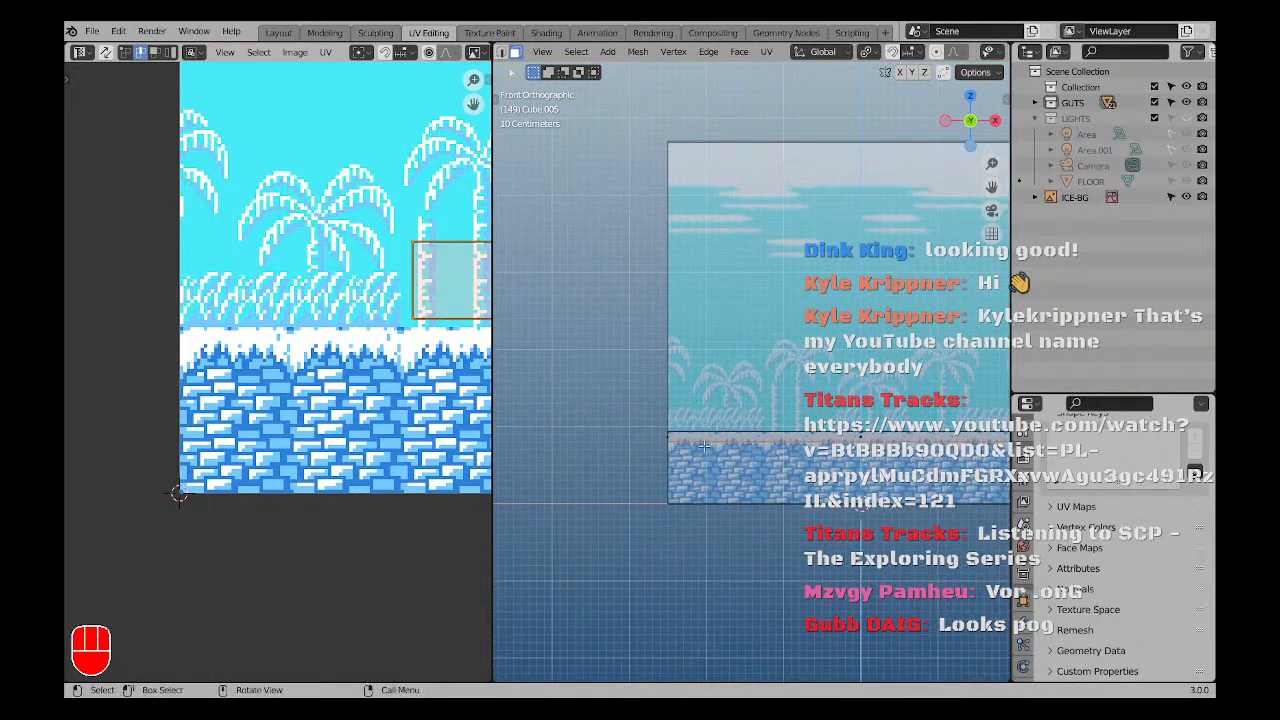
pyautogui.moveTo(692, 440); pyautogui.dragTo(694, 456, button='middle')
pyautogui.scroll(4, 694, 456)
pyautogui.press('KP_1')
pyautogui.scroll(4, 699, 456)
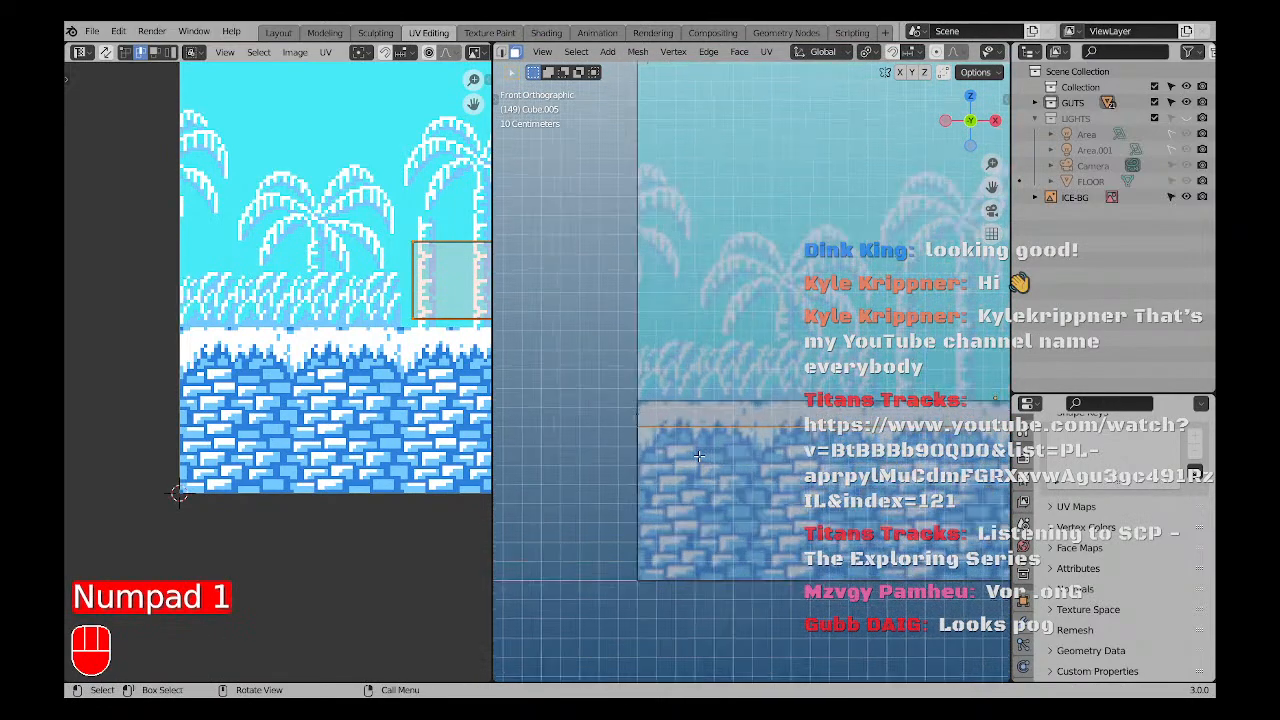
pyautogui.press('g')
pyautogui.press('z')
pyautogui.click(690, 484)
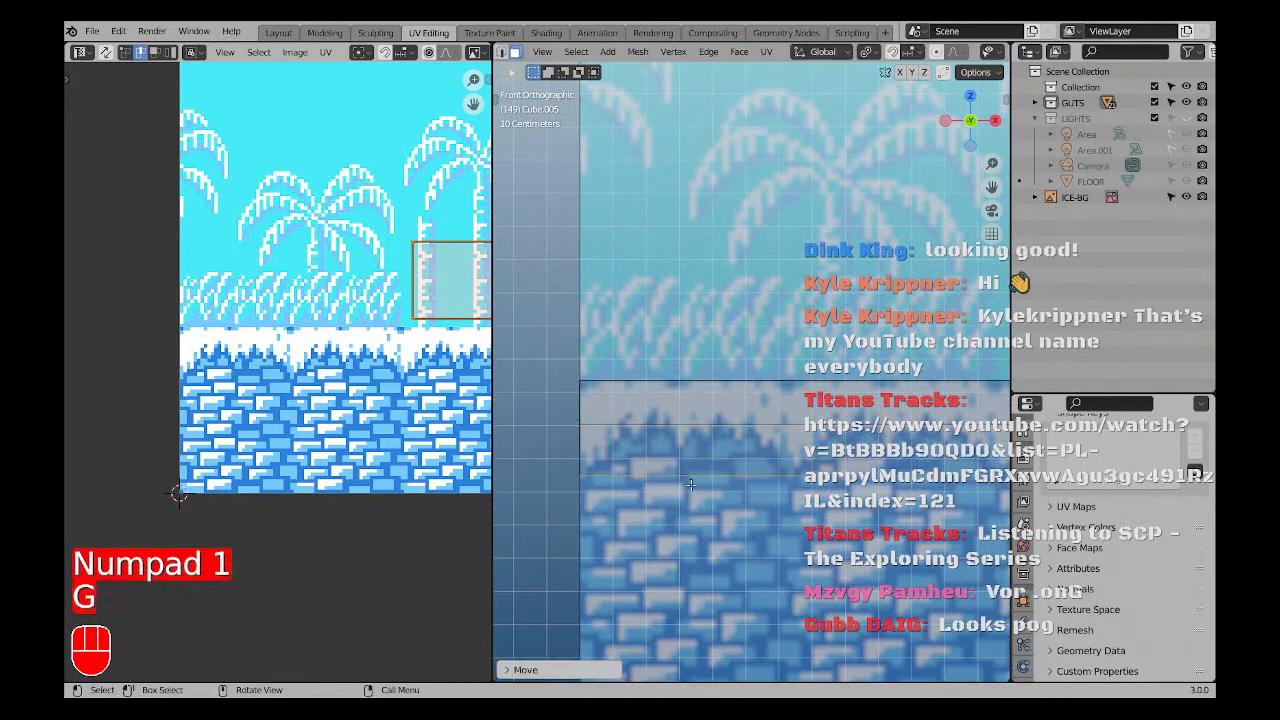
pyautogui.scroll(-5, 787, 424)
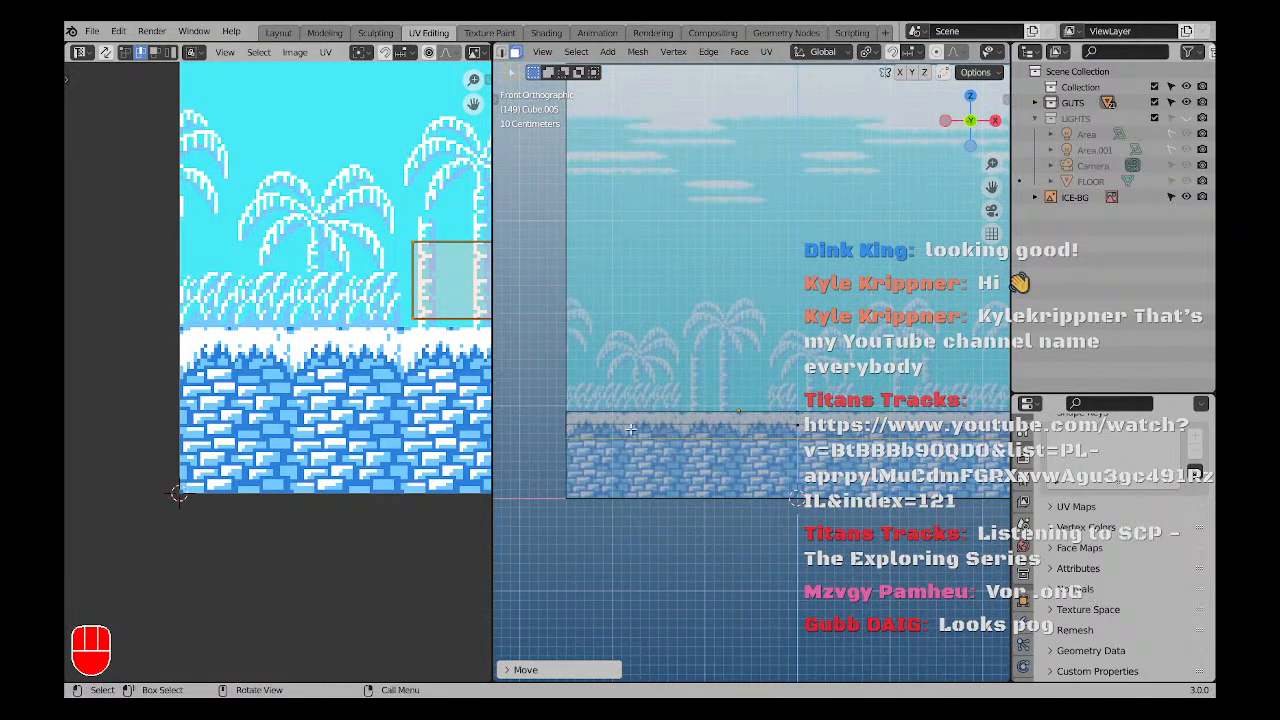
# Switch to editing the original floor block and lower its top face to meet the underside of the snow block.
pyautogui.press('Tab')
pyautogui.click(600, 422)
pyautogui.press('Tab')
pyautogui.click(600, 422)
pyautogui.press('Tab')
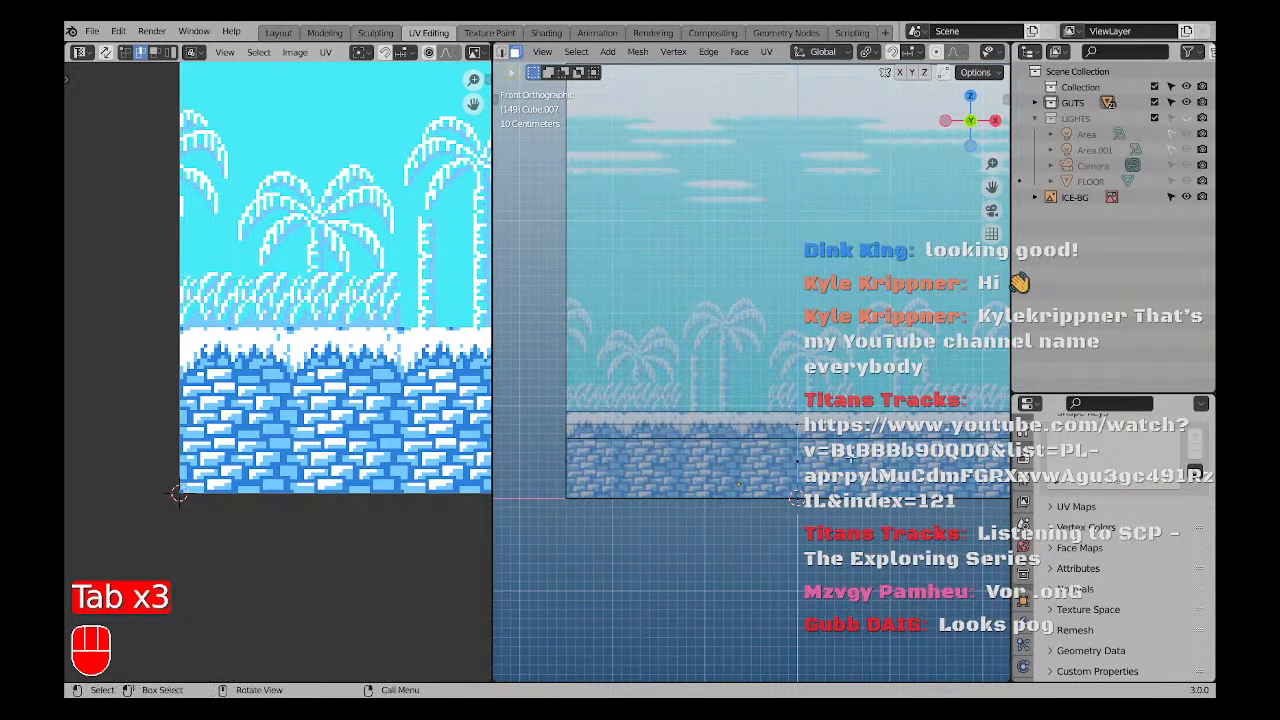
pyautogui.keyDown('shift'); pyautogui.moveTo(851, 460); pyautogui.dragTo(770, 477, button='middle'); pyautogui.keyUp('shift')
pyautogui.scroll(2, 720, 456)
pyautogui.moveTo(709, 452); pyautogui.dragTo(716, 402)
pyautogui.scroll(-3, 715, 402)
pyautogui.press('g')
pyautogui.press('x')
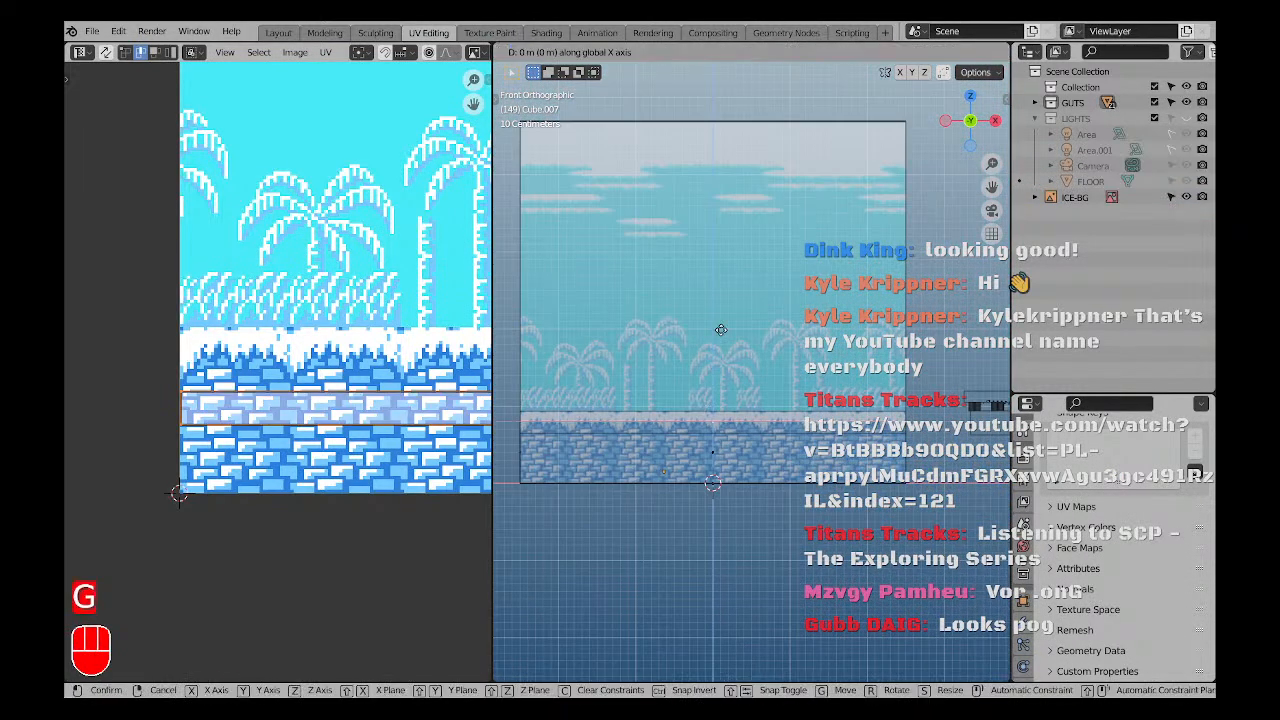
pyautogui.click(720, 343)
# Return to Material Preview shading and open the upper snow block for mesh editing in front view.
pyautogui.moveTo(720, 343)
pyautogui.mouseDown(button='middle')
pyautogui.moveTo(708, 447)
pyautogui.moveTo(628, 494)
pyautogui.mouseUp(button='middle')
pyautogui.press('Tab')
pyautogui.press('a')
pyautogui.press('a')
pyautogui.press('z')
pyautogui.click(706, 512)
pyautogui.press('a')
pyautogui.press('a')
pyautogui.click(665, 491)
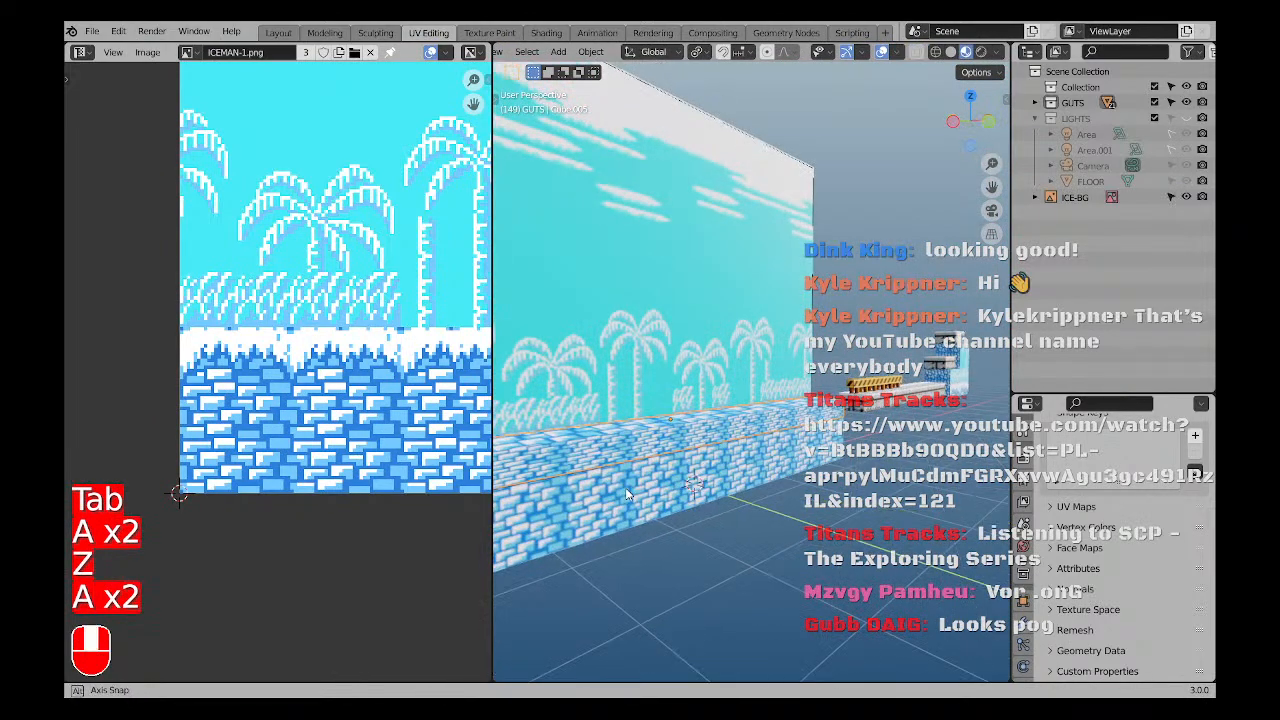
pyautogui.press('Tab')
pyautogui.press('KP_1')
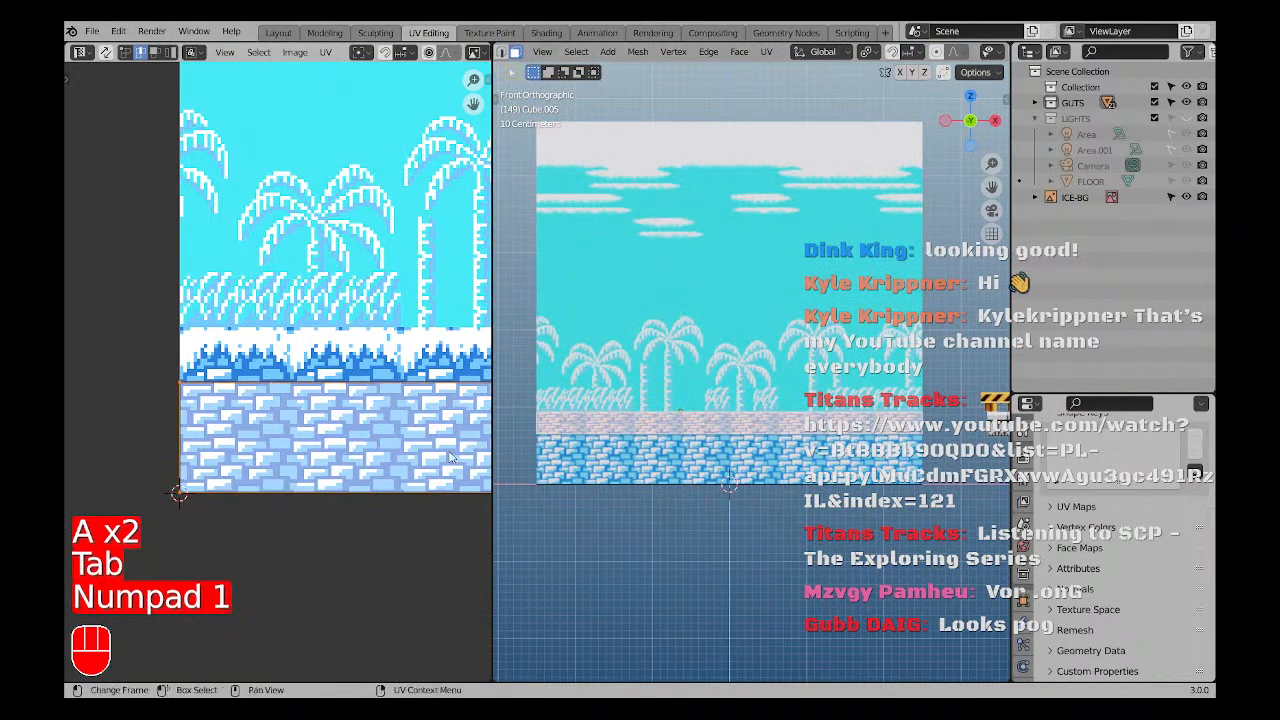
# Move the snow block's front-face UV island up so its top edge lines up with the image's snow line.
pyautogui.scroll(-2, 388, 460)
pyautogui.keyDown('shift'); pyautogui.moveTo(388, 460); pyautogui.dragTo(258, 454, button='middle'); pyautogui.keyUp('shift')
pyautogui.press('g')
pyautogui.rightClick(301, 466)
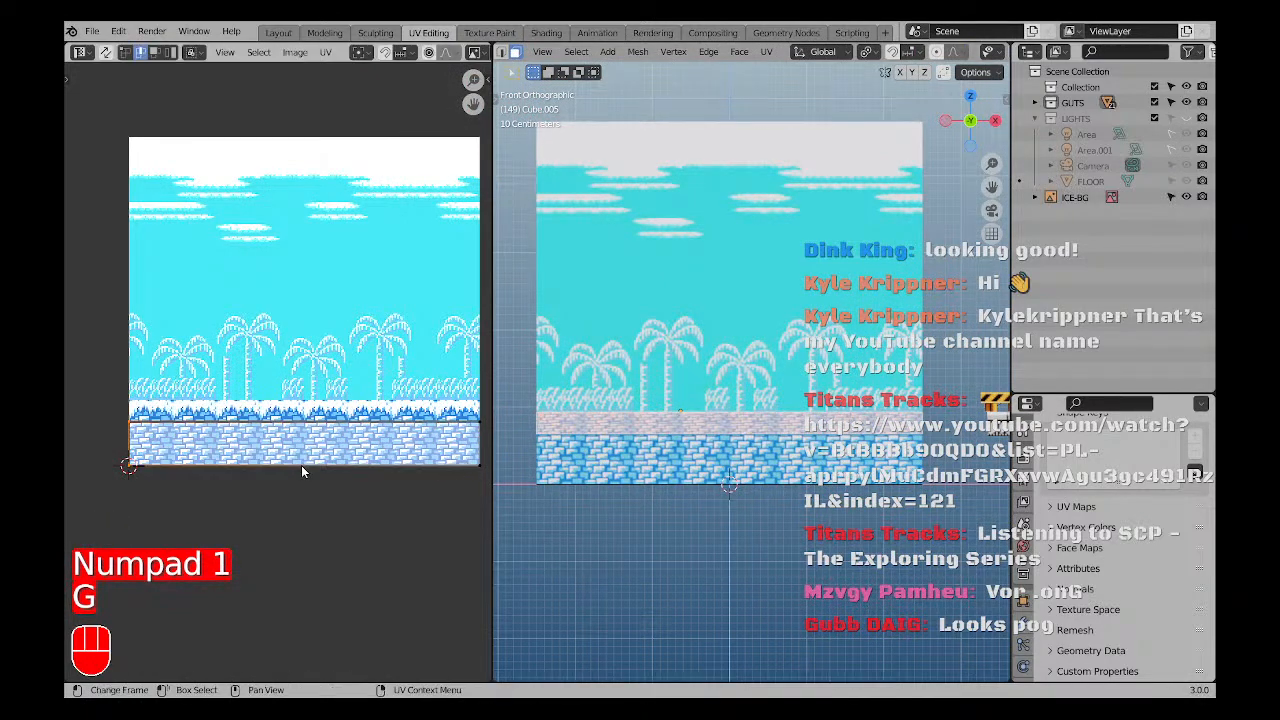
pyautogui.press('a')
pyautogui.press('g')
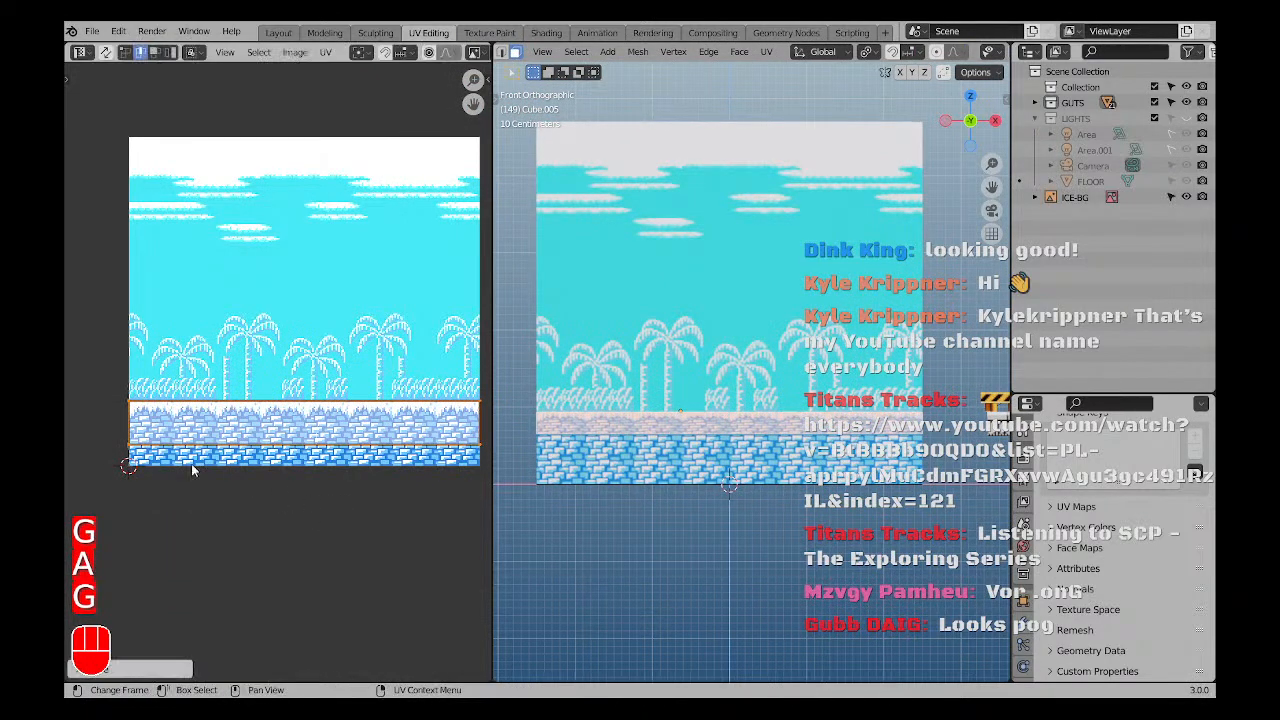
pyautogui.press('g')
pyautogui.moveTo(241, 463)
pyautogui.mouseDown(button='middle')
pyautogui.moveTo(249, 435)
pyautogui.moveTo(235, 475)
pyautogui.mouseUp(button='middle')
pyautogui.click(317, 511)
pyautogui.press('g')
pyautogui.moveTo(327, 520)
pyautogui.mouseDown(button='middle')
pyautogui.moveTo(314, 566)
pyautogui.moveTo(315, 524)
pyautogui.mouseUp(button='middle')
# Raise the lower edge of the front-face UV island about 0.078 along Y to just below the snow, and clear the selection.
pyautogui.press('a')
pyautogui.press('a')
pyautogui.moveTo(315, 525); pyautogui.dragTo(309, 485)
pyautogui.press('g')
pyautogui.moveTo(318, 514); pyautogui.dragTo(319, 505, button='middle')
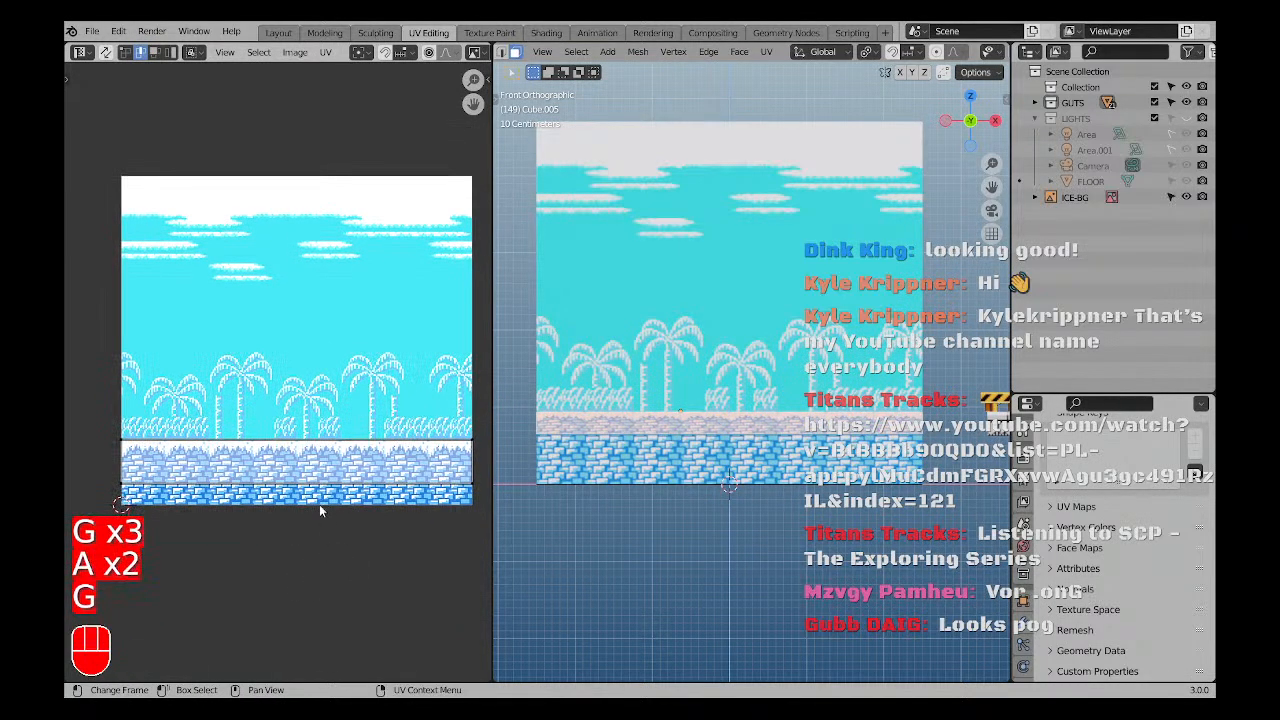
pyautogui.press('g')
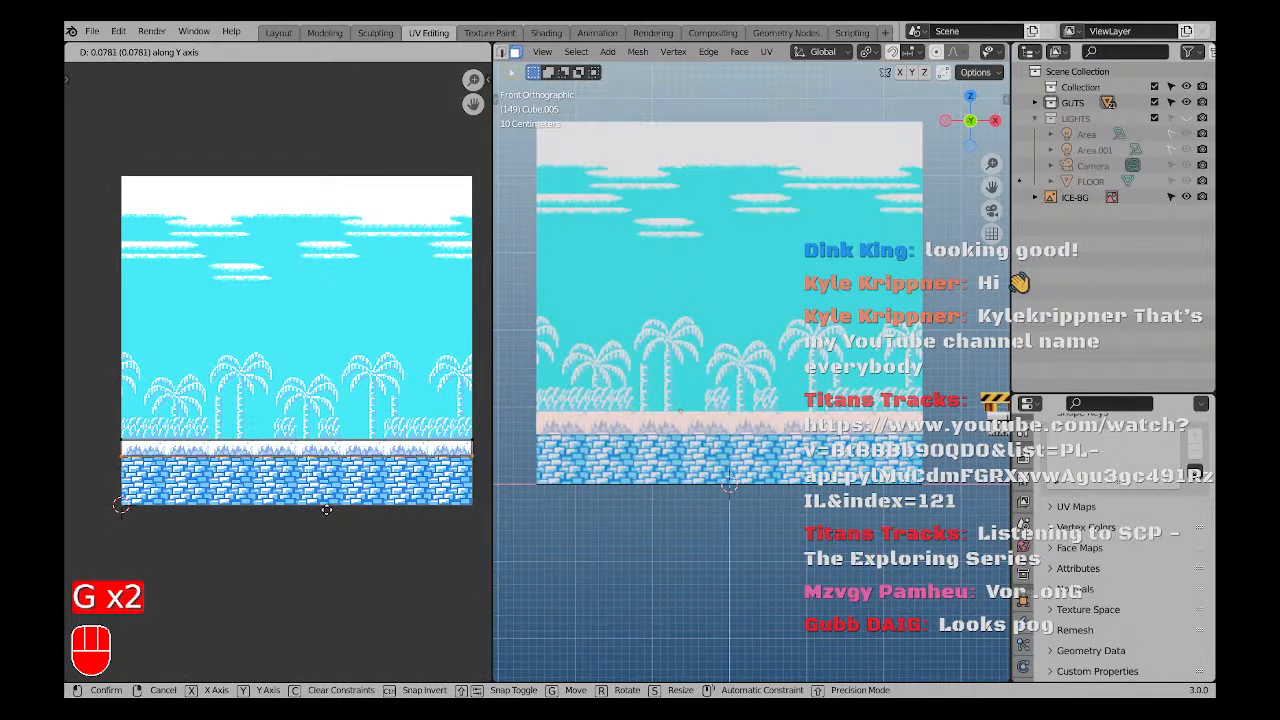
pyautogui.click(328, 508)
pyautogui.press('a')
pyautogui.press('a')
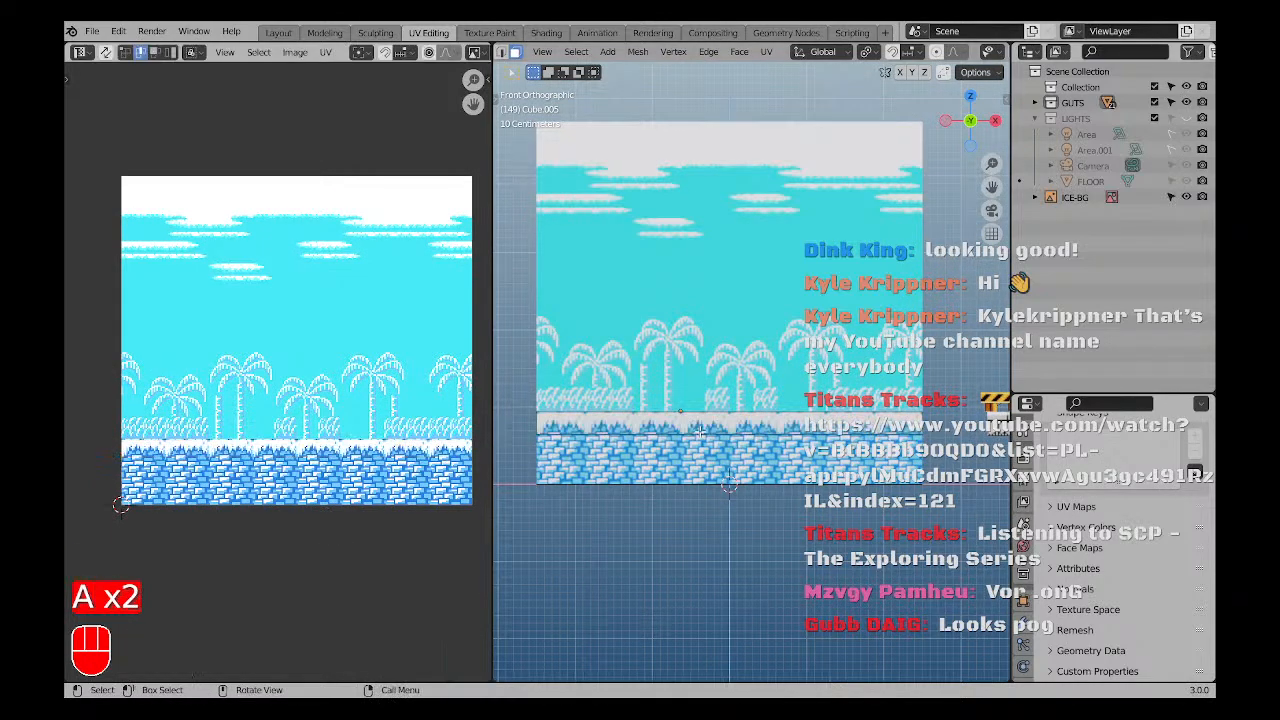
# Select the snow block's left end face and move its UV island about -0.036 in X and 0.067 in Y onto the snow.
pyautogui.moveTo(700, 460); pyautogui.dragTo(647, 447, button='middle')
pyautogui.click(647, 447)
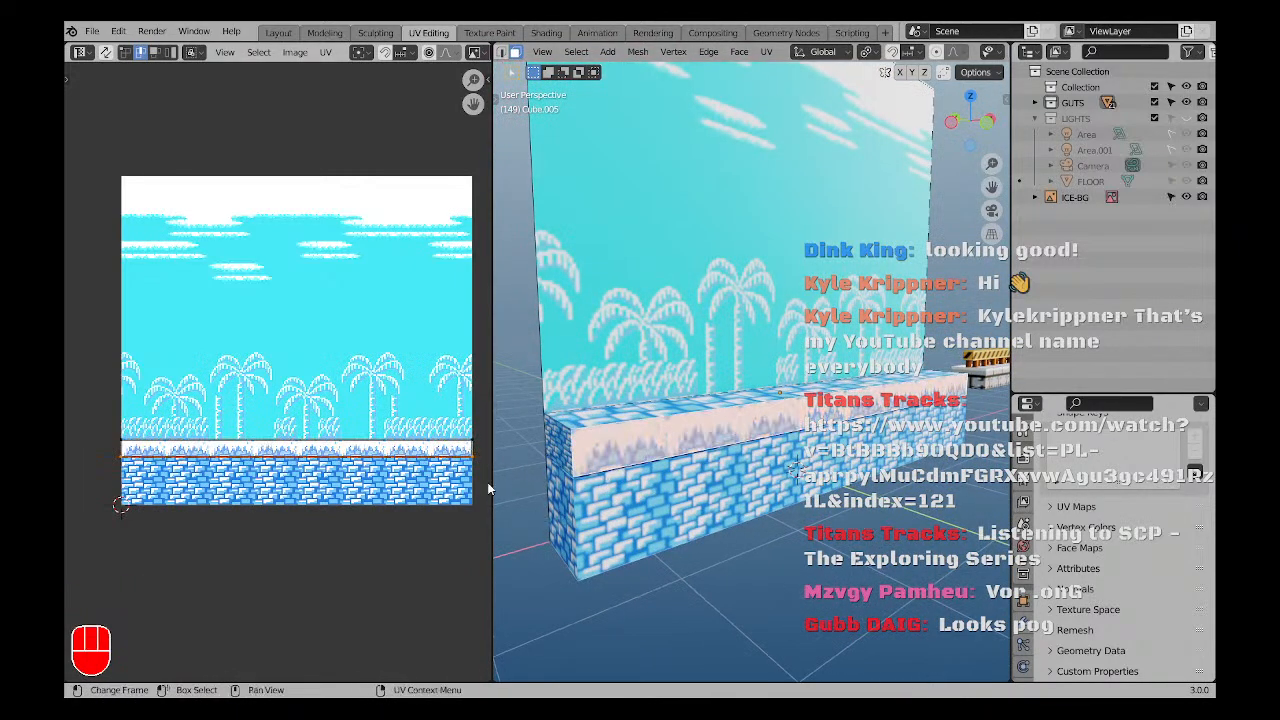
pyautogui.click(552, 441)
pyautogui.scroll(4, 181, 498)
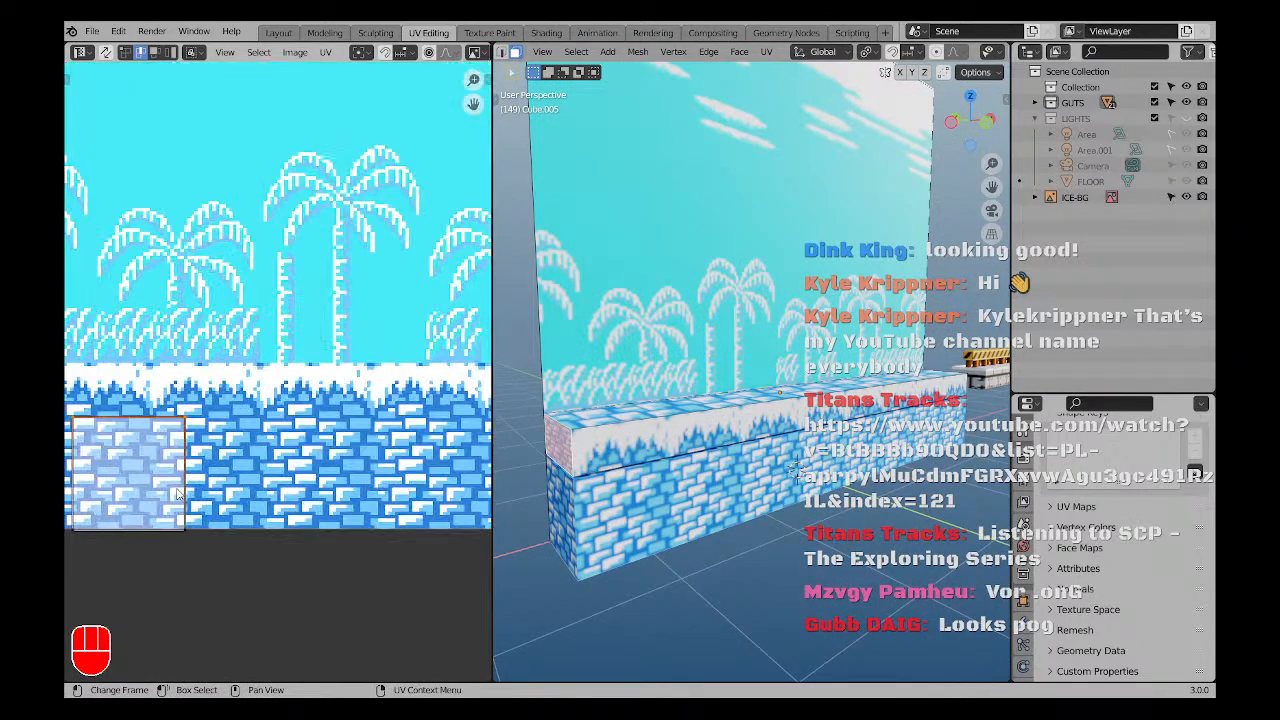
pyautogui.keyDown('shift'); pyautogui.moveTo(150, 440); pyautogui.dragTo(248, 463, button='middle'); pyautogui.keyUp('shift')
pyautogui.press('g')
pyautogui.rightClick(222, 416)
pyautogui.press('a')
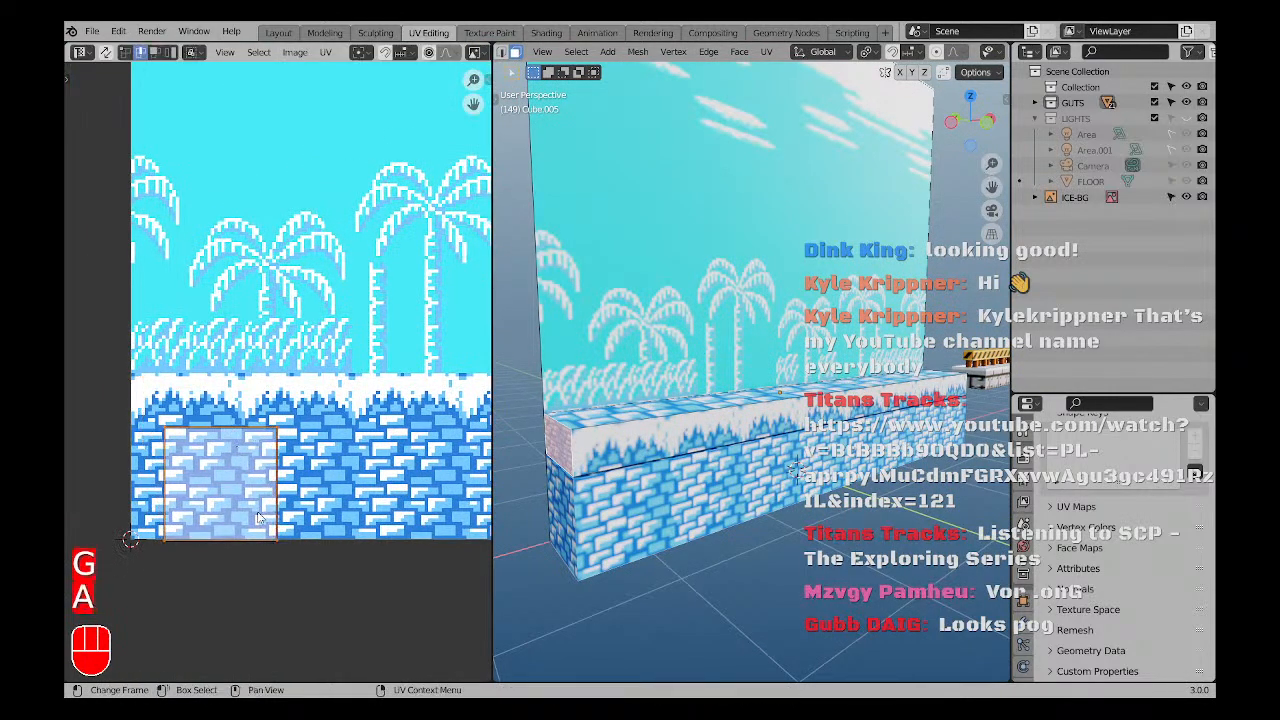
pyautogui.press('g')
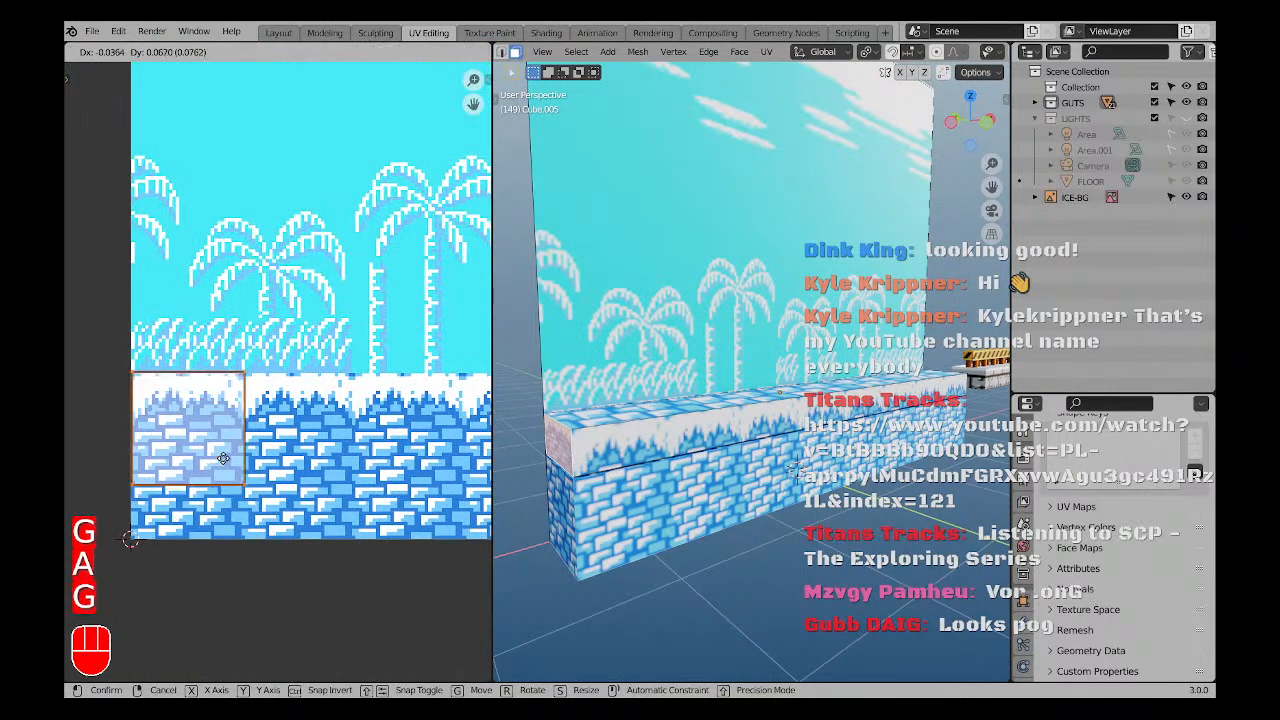
pyautogui.click(226, 459)
# Raise the end face UV island's lower edge along Y to the snow's jagged edge, and shift its left edge about -0.002 in X.
pyautogui.moveTo(291, 556); pyautogui.dragTo(102, 437)
pyautogui.press('g')
pyautogui.press('y')
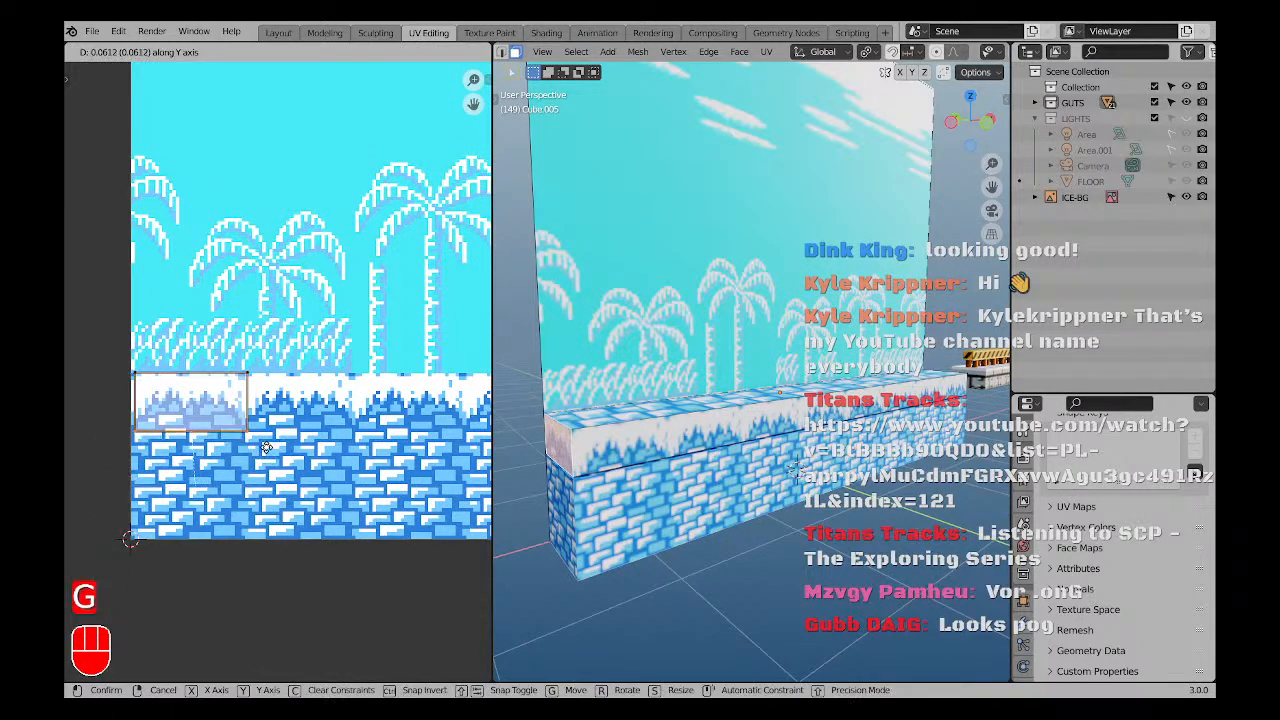
pyautogui.click(166, 388)
pyautogui.moveTo(210, 455); pyautogui.dragTo(208, 453)
pyautogui.press('g')
pyautogui.press('x')
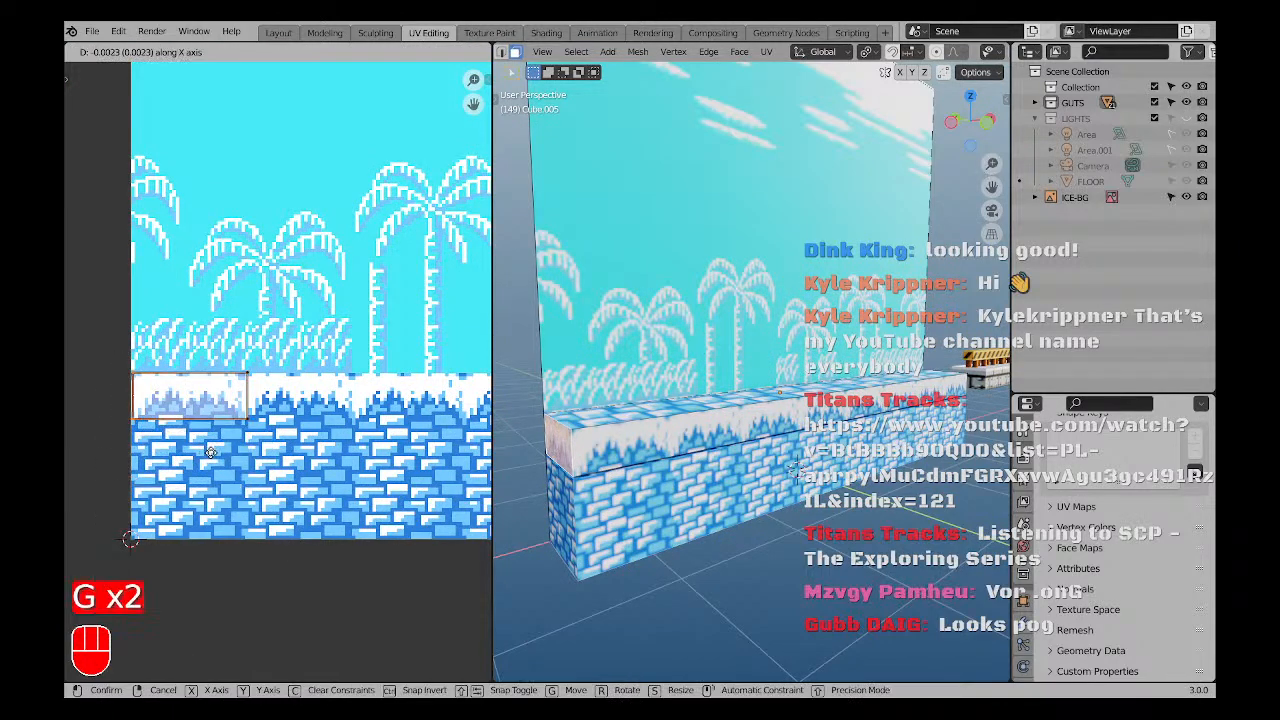
pyautogui.click(210, 453)
# Clear the selection and examine the opposite end of the floor and snow blocks.
pyautogui.moveTo(605, 440); pyautogui.dragTo(800, 525, button='middle')
pyautogui.press('a')
pyautogui.press('a')
pyautogui.scroll(-2, 627, 436)
pyautogui.moveTo(920, 520); pyautogui.dragTo(806, 522, button='middle')
pyautogui.scroll(3, 806, 522)
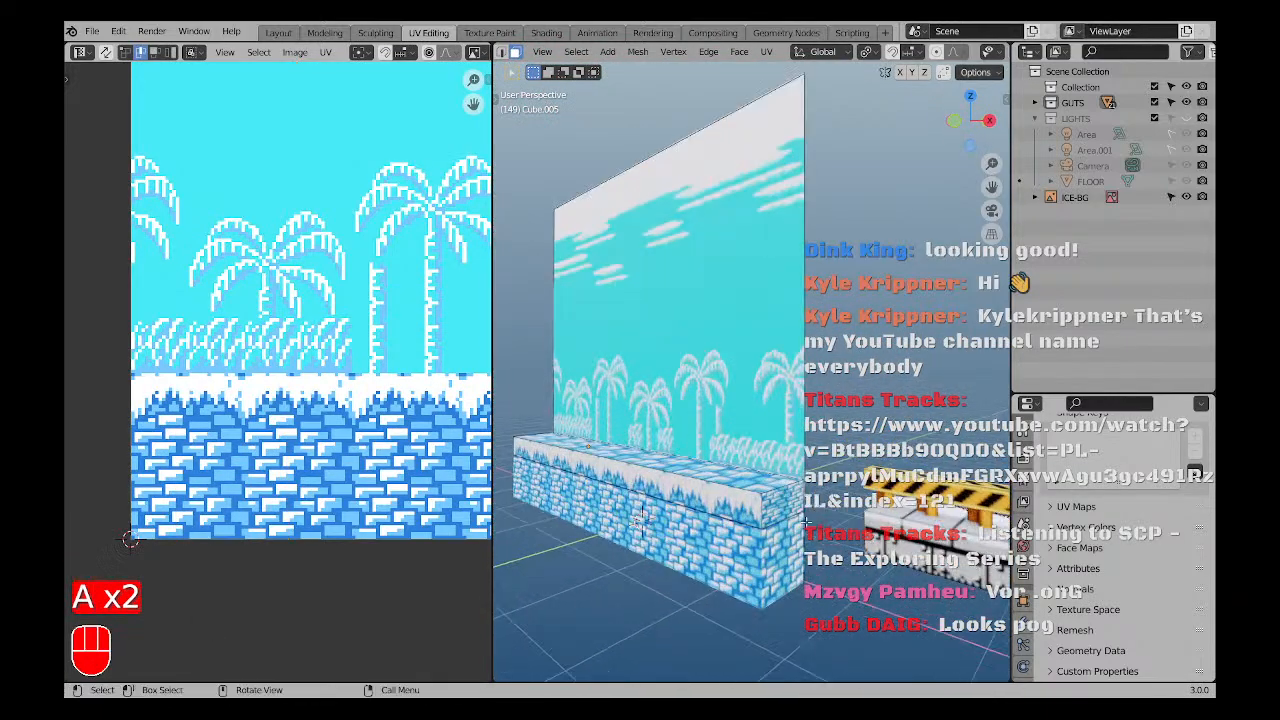
# Select the snow block's opposite end face, move its UV island onto the snow, and raise its lower edge about 0.071 along Y.
pyautogui.click(770, 515)
pyautogui.press('g')
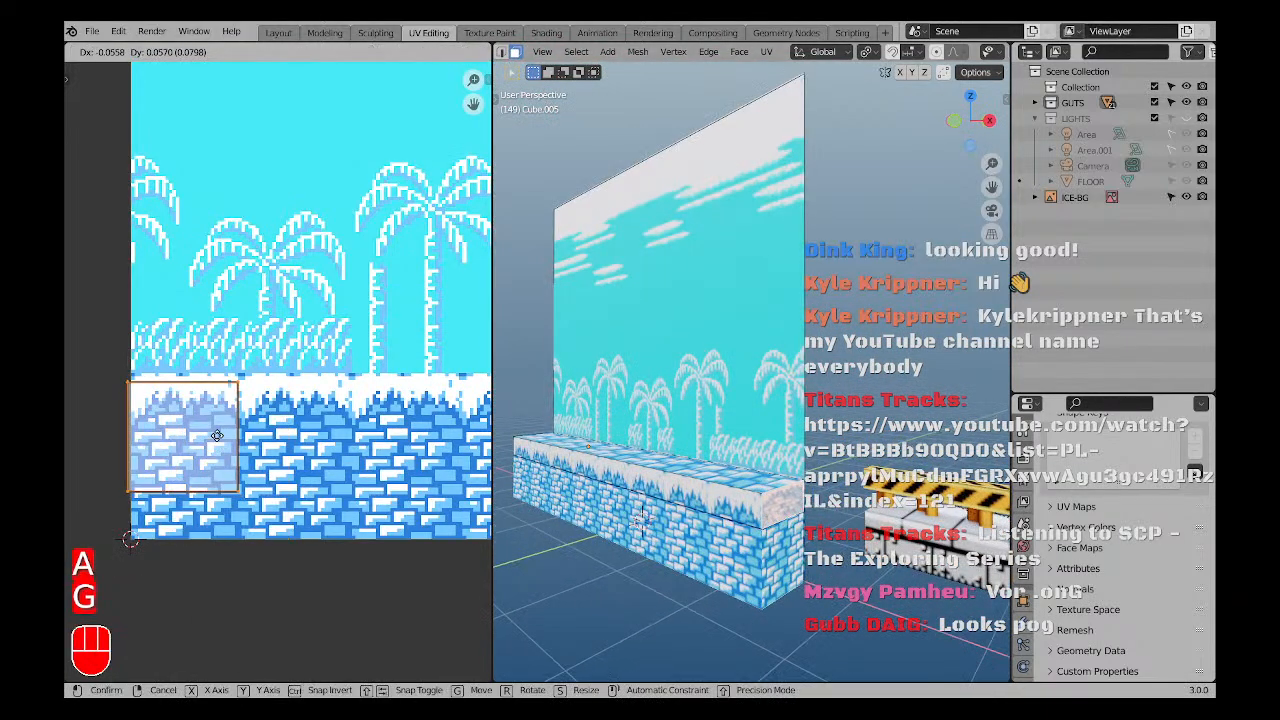
pyautogui.click(223, 430)
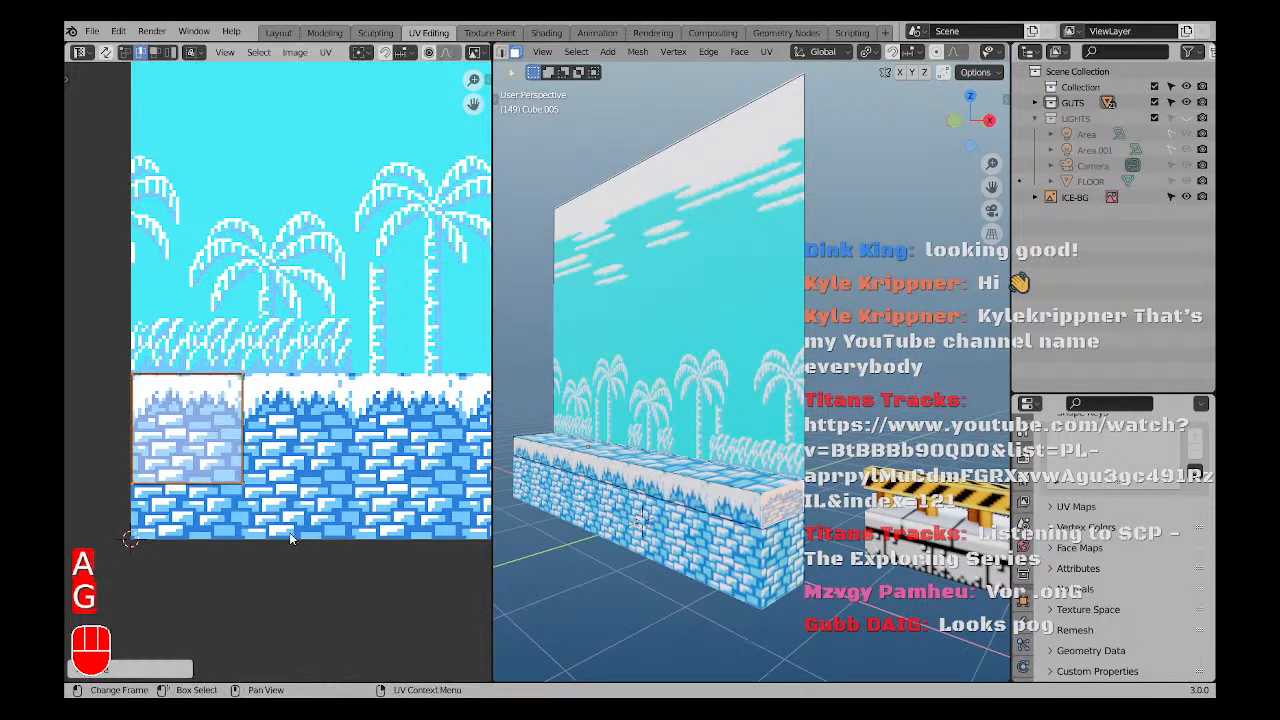
pyautogui.press('g')
pyautogui.press('y')
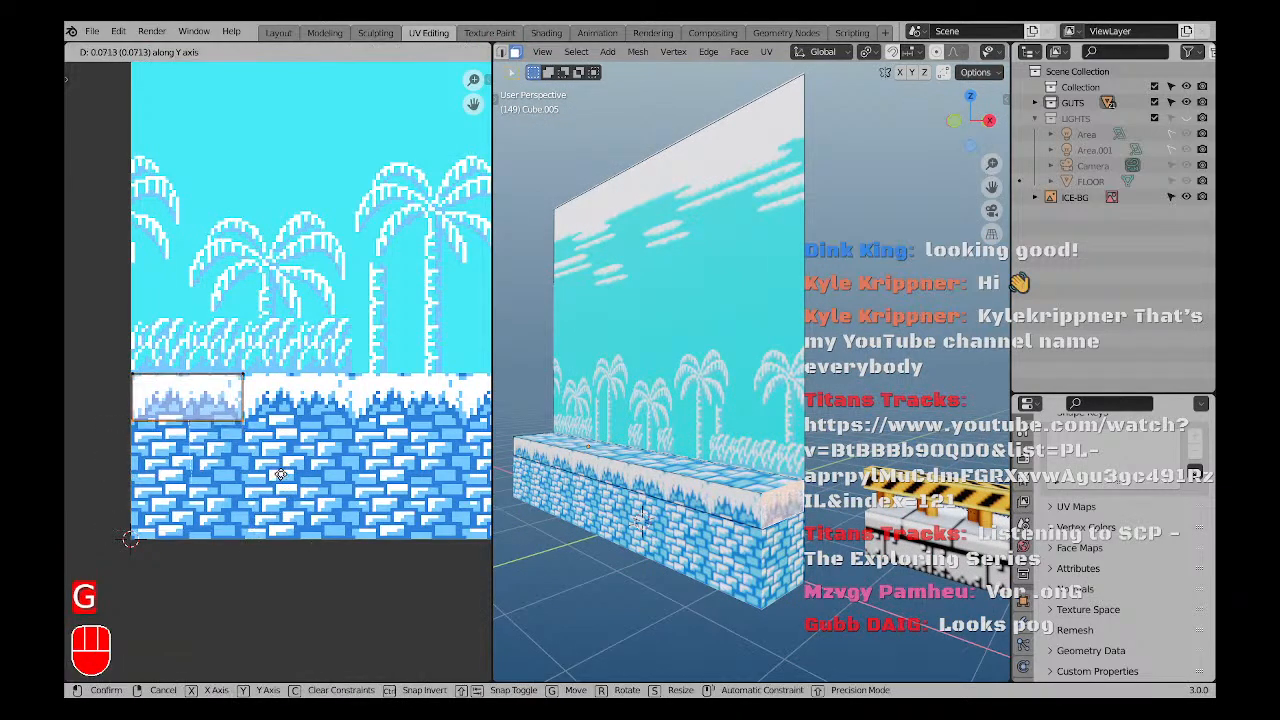
pyautogui.click(281, 471)
pyautogui.press('a')
pyautogui.press('a')
# Select the snow block's top face, raise its UV island's lower edge about 0.071 along Y onto the snow, and clear the selection.
pyautogui.moveTo(757, 428); pyautogui.dragTo(718, 466, button='middle')
pyautogui.click(717, 468)
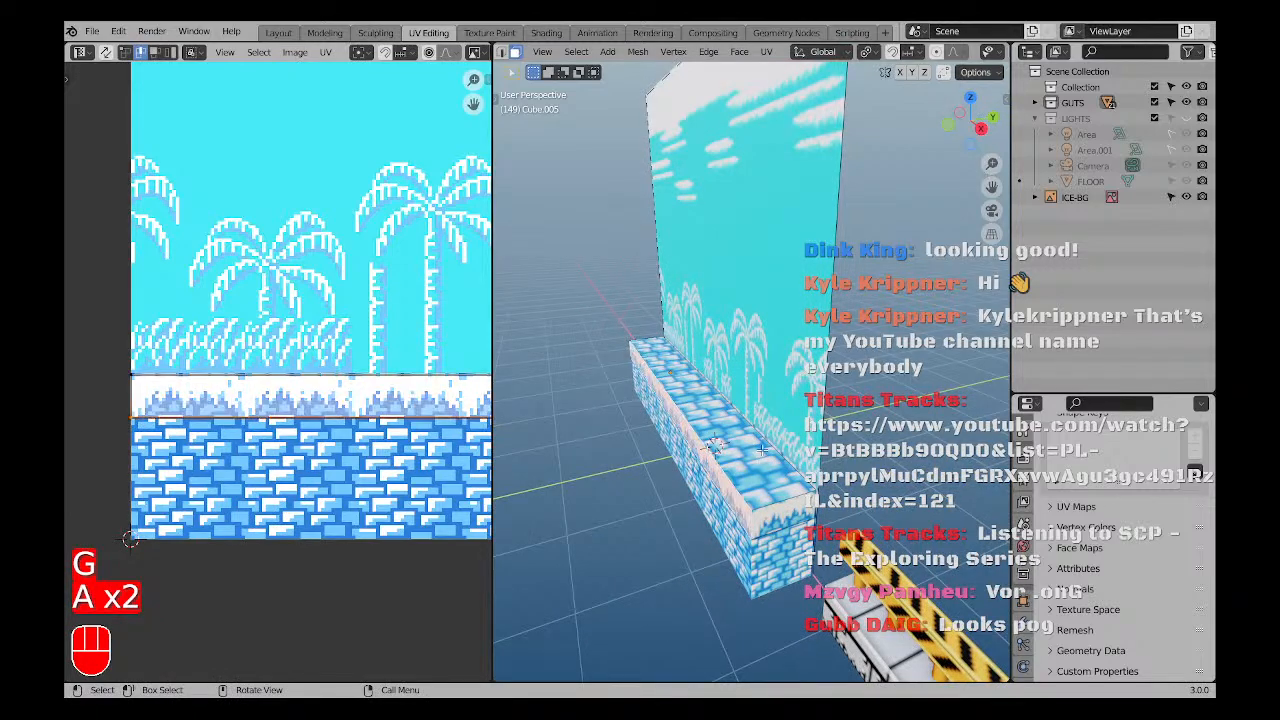
pyautogui.click(763, 450)
pyautogui.scroll(-2, 672, 474)
pyautogui.scroll(-2, 366, 483)
pyautogui.press('g')
pyautogui.press('y')
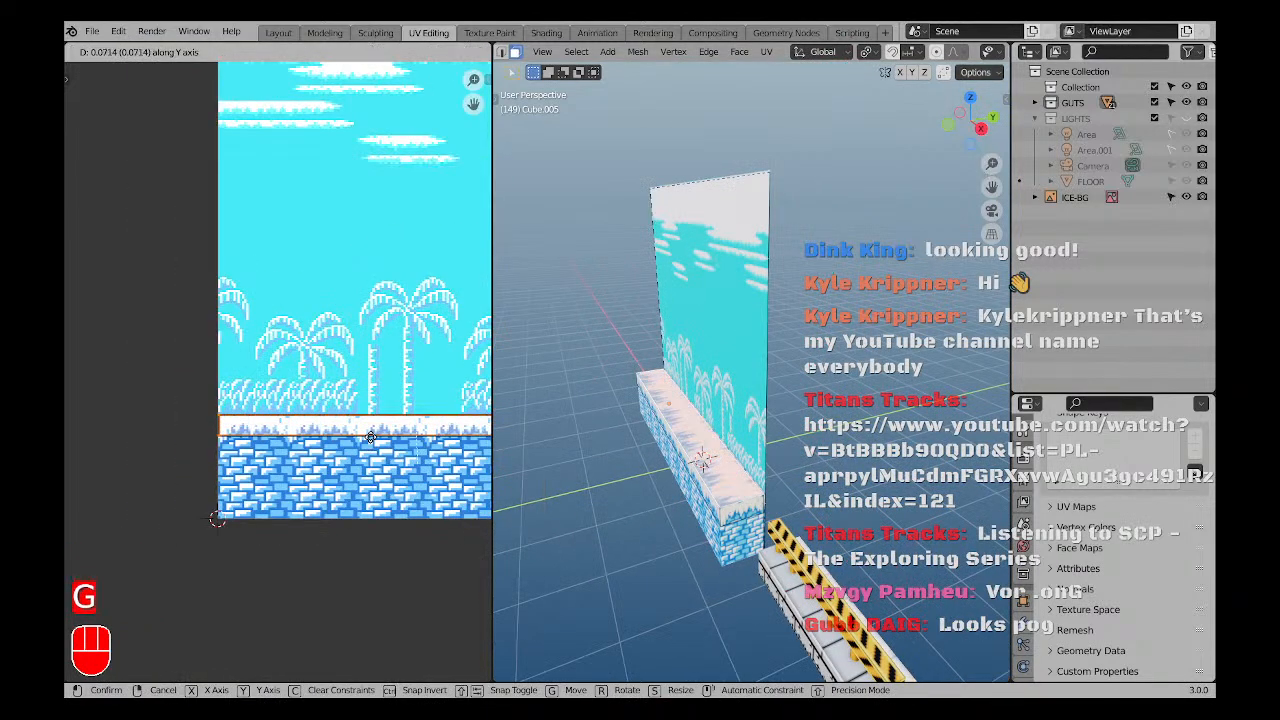
pyautogui.click(370, 437)
pyautogui.scroll(3, 729, 485)
pyautogui.press('a')
pyautogui.press('a')
# Try a level 2 subdivision on the snow block, undo it, and clear the selection.
pyautogui.moveTo(729, 485); pyautogui.dragTo(830, 466, button='middle')
pyautogui.keyDown('shift'); pyautogui.moveTo(560, 485); pyautogui.dragTo(718, 490, button='middle'); pyautogui.keyUp('shift')
pyautogui.moveTo(710, 537); pyautogui.dragTo(789, 577, button='middle')
pyautogui.moveTo(672, 524); pyautogui.dragTo(624, 524, button='middle')
pyautogui.press('Tab')
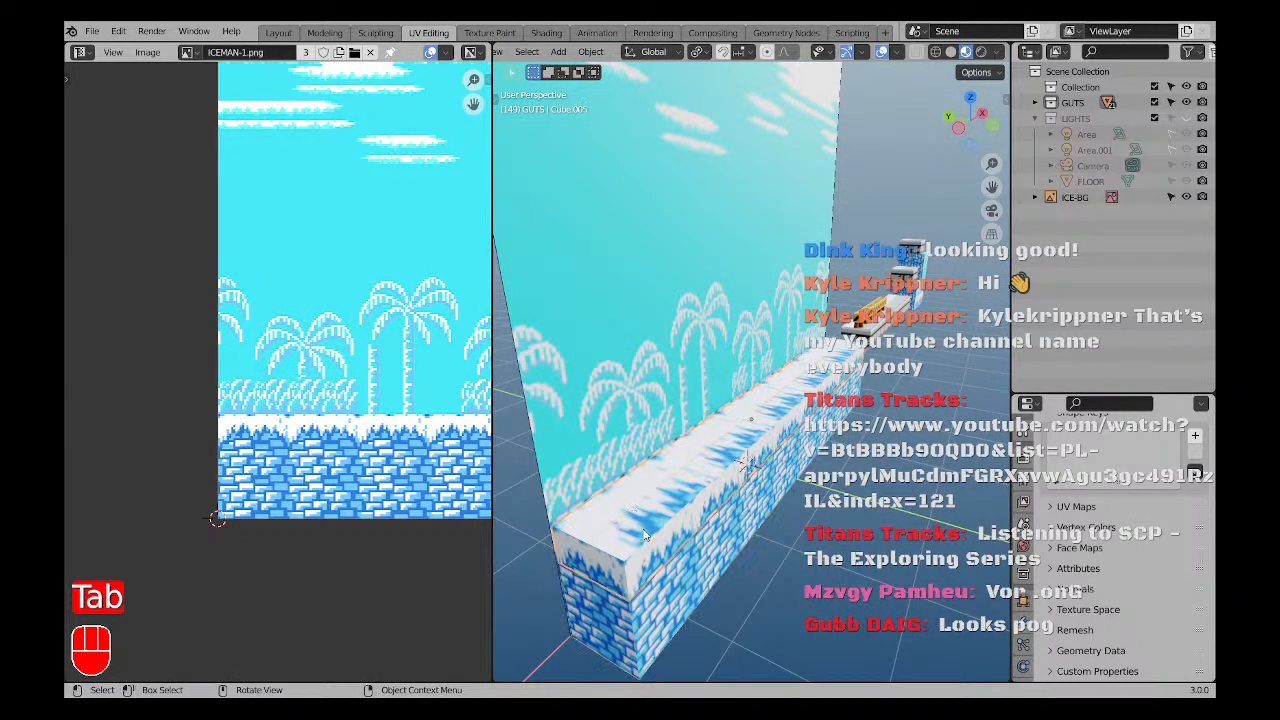
pyautogui.hotkey('ctrl', '2')
pyautogui.scroll(6, 631, 528)
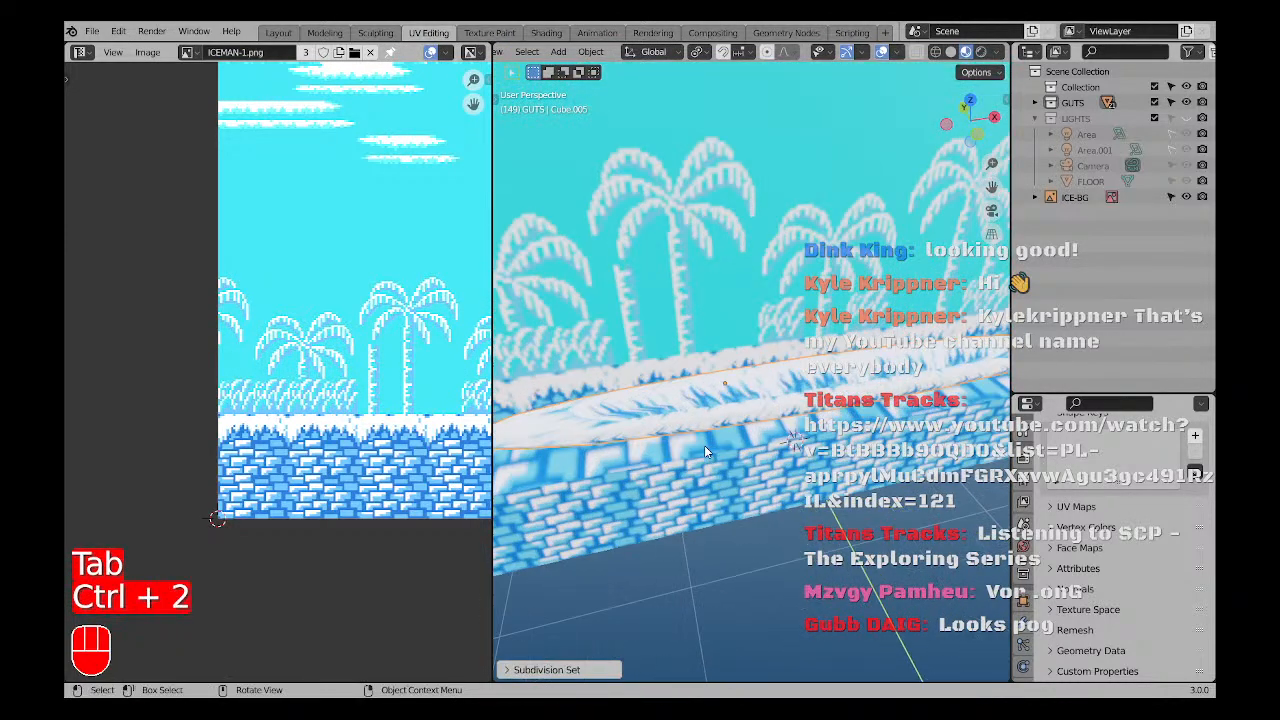
pyautogui.hotkey('ctrl', 'z')
pyautogui.press('a')
pyautogui.press('a')
pyautogui.moveTo(626, 456); pyautogui.dragTo(734, 455, button='middle')
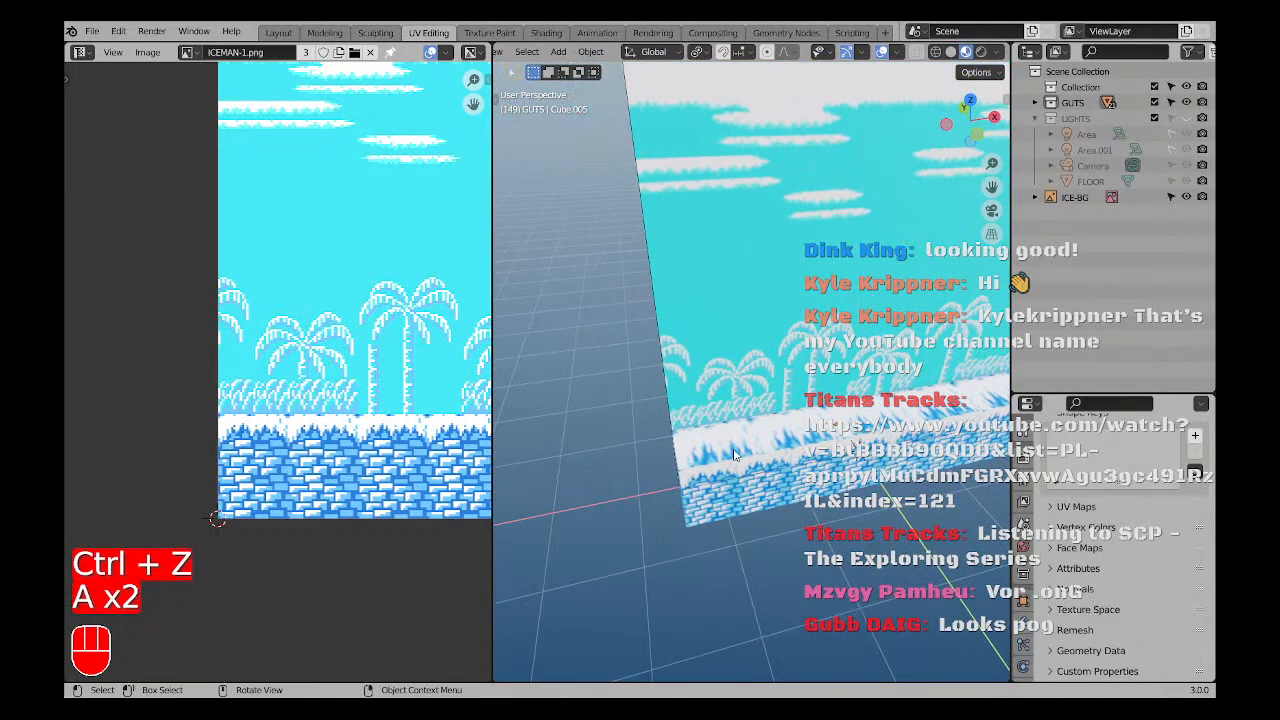
# Extend the right edge of the snow block's long UV island about 0.338 along X to the image's right edge.
pyautogui.press('Tab')
pyautogui.scroll(3, 418, 442)
pyautogui.scroll(-2, 336, 456)
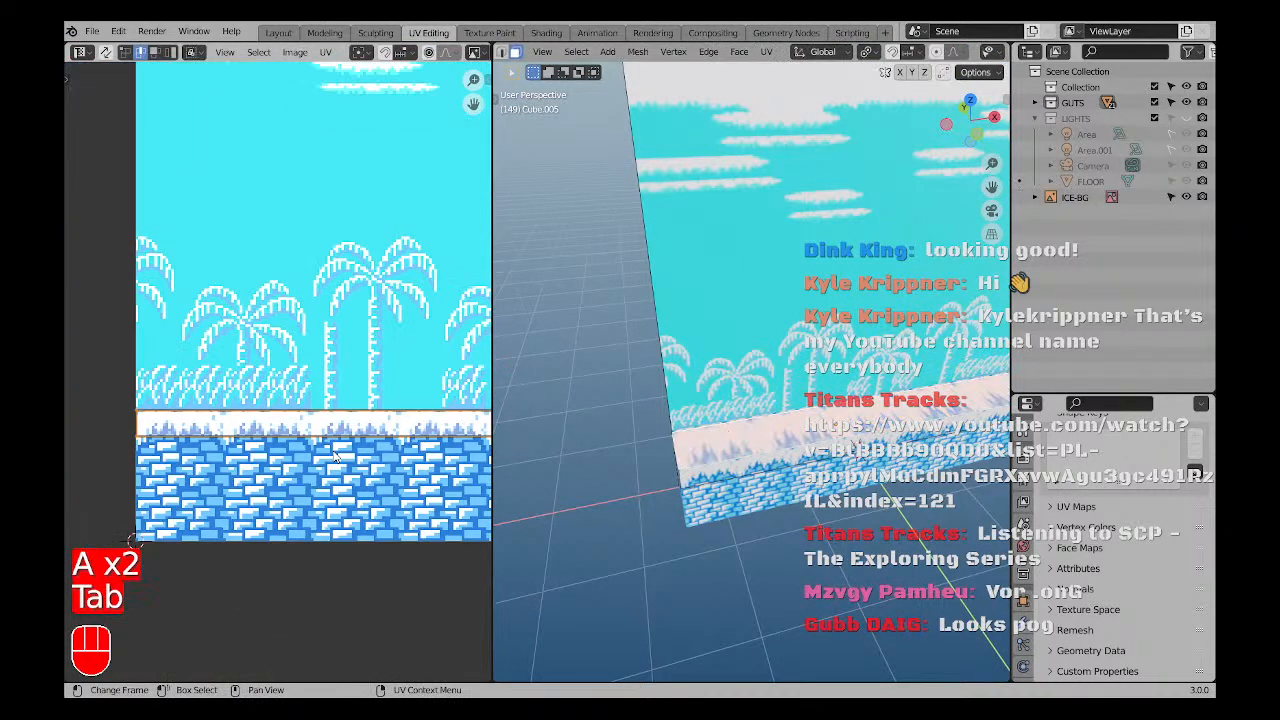
pyautogui.moveTo(320, 468); pyautogui.dragTo(319, 442, button='middle')
pyautogui.scroll(-2, 340, 438)
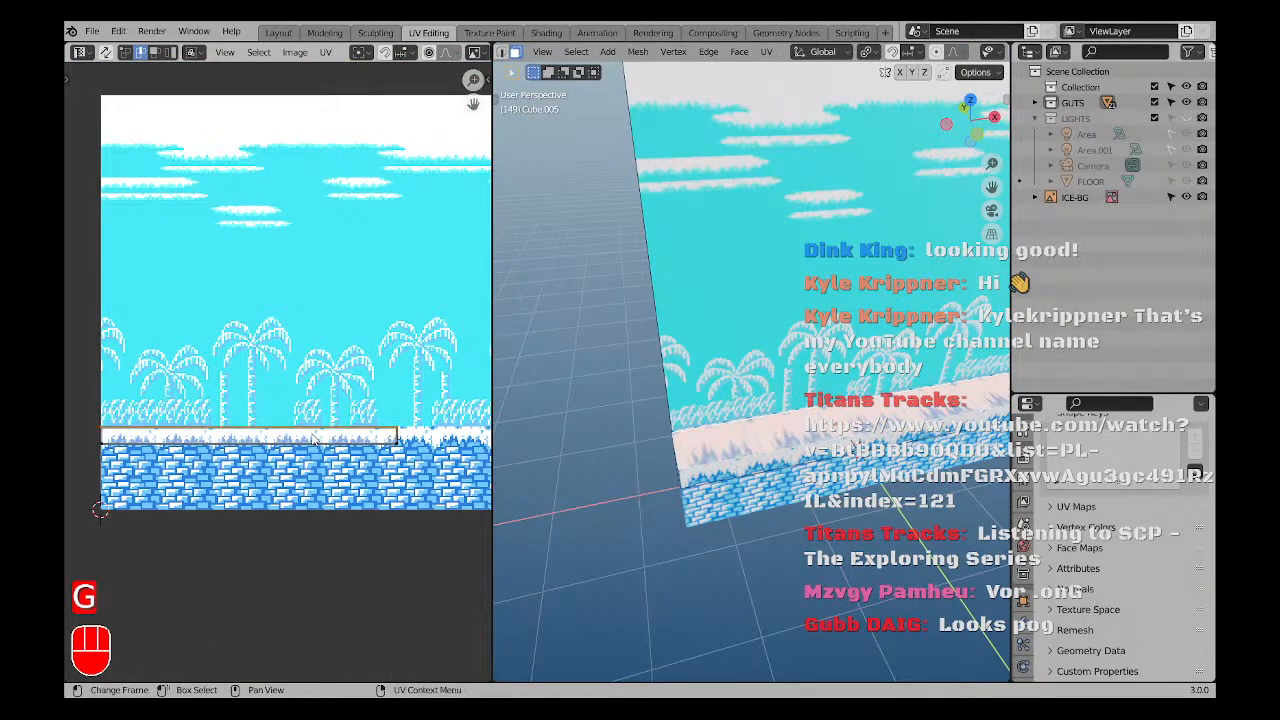
pyautogui.scroll(-2, 428, 478)
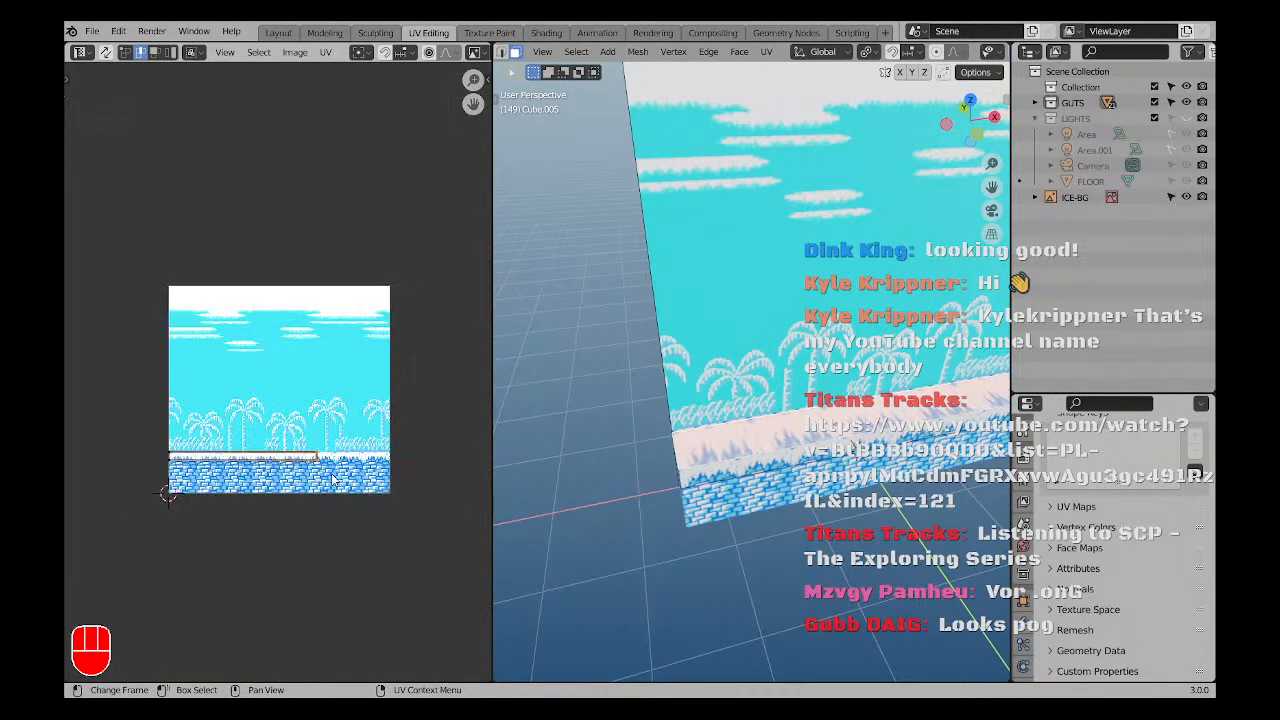
pyautogui.press('g')
pyautogui.press('x')
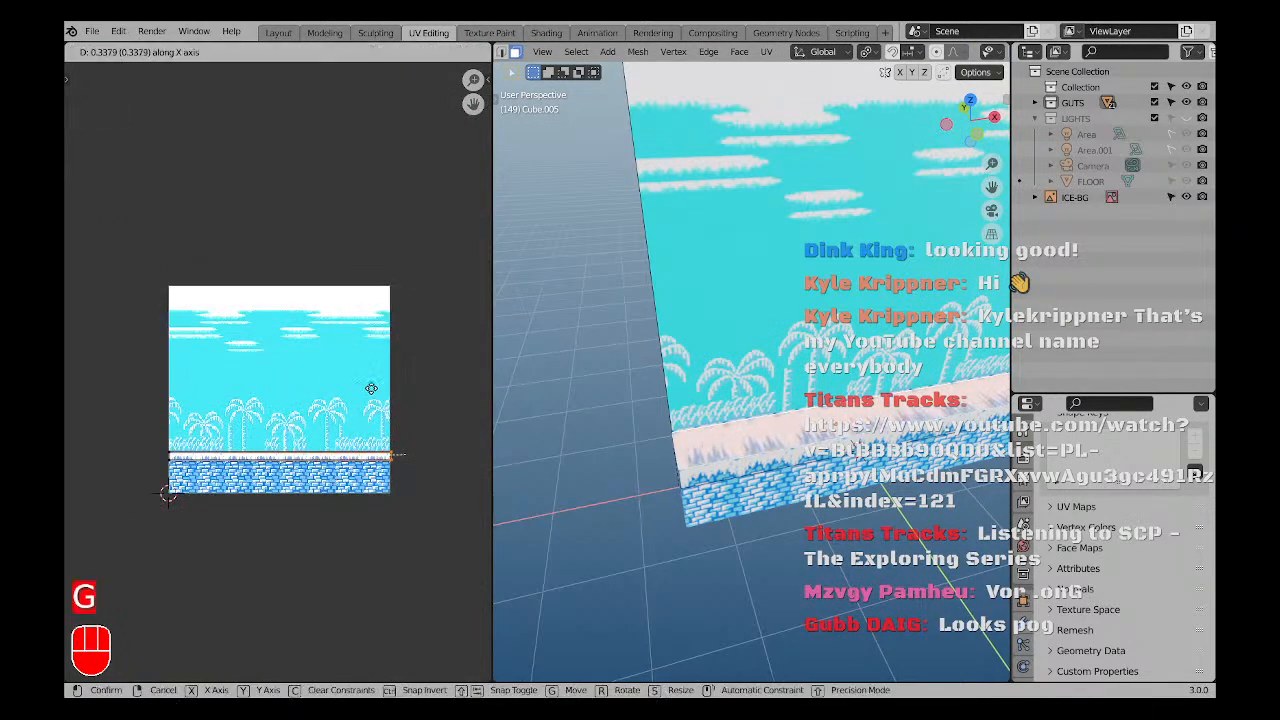
pyautogui.click(370, 388)
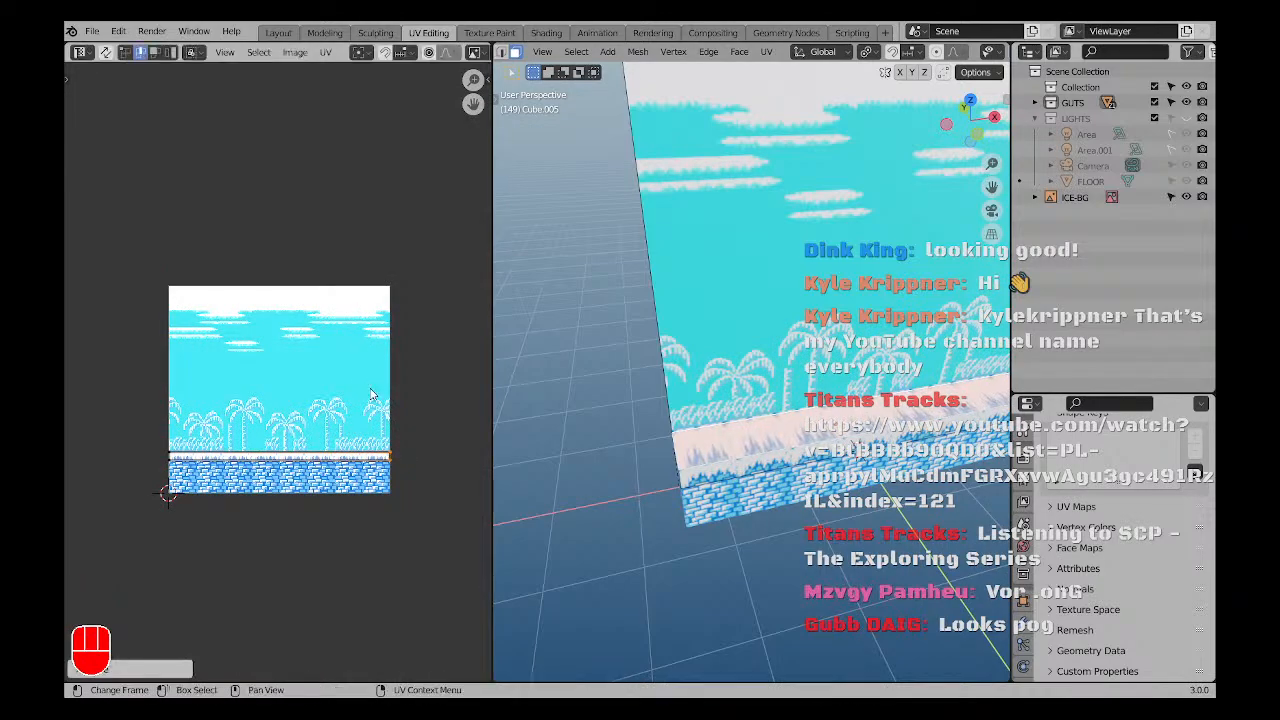
# Lower the bottom edge of the long snow UV island about 0.020 along Y and clear the selection.
pyautogui.scroll(6, 343, 465)
pyautogui.scroll(1, 316, 479)
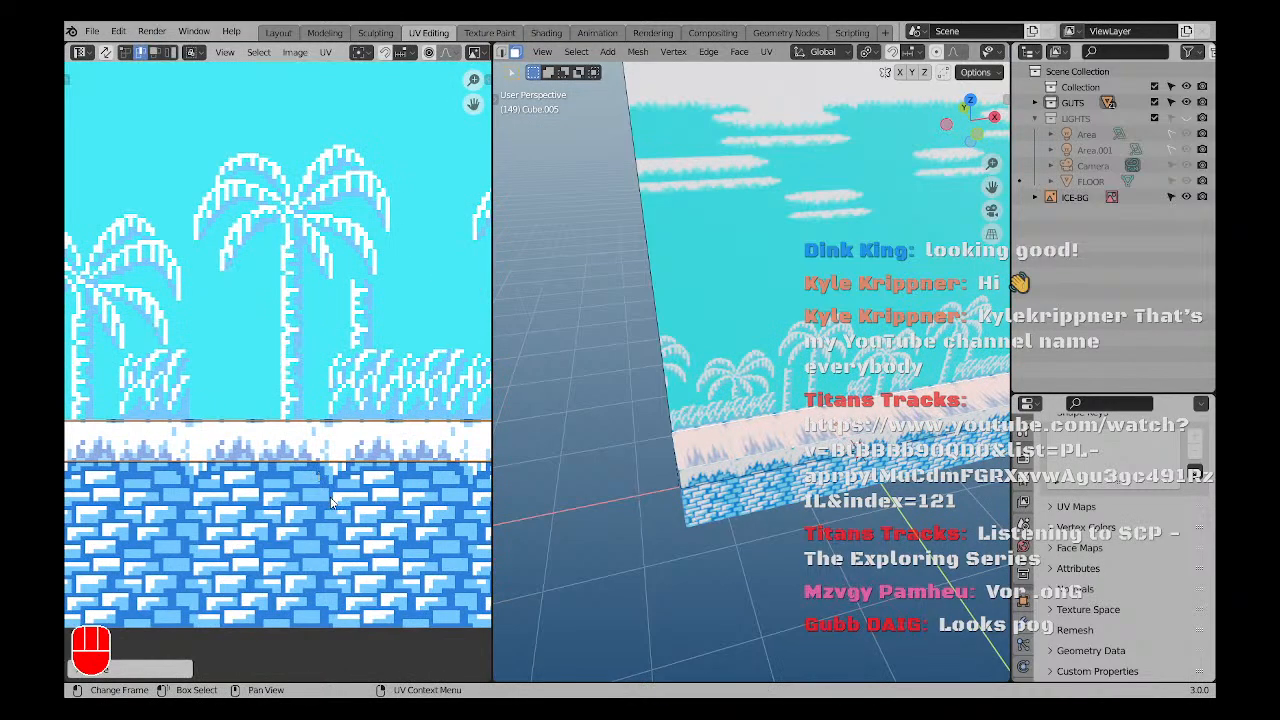
pyautogui.press('g')
pyautogui.press('y')
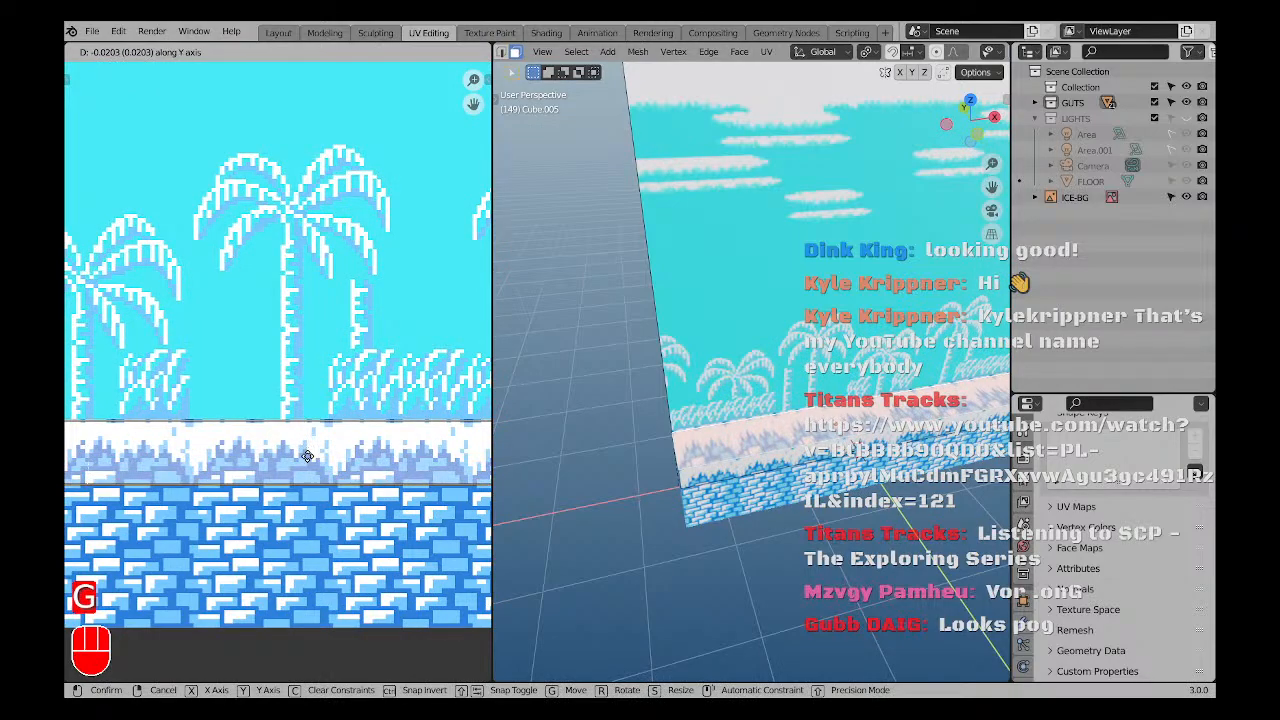
pyautogui.click(307, 456)
pyautogui.press('a')
pyautogui.press('a')
# Select the snow block's top face and raise its UV island's lower edge about 0.033 along Y, covering only plain snow.
pyautogui.scroll(-2, 870, 448)
pyautogui.keyDown('shift'); pyautogui.moveTo(875, 446); pyautogui.dragTo(835, 430, button='middle'); pyautogui.keyUp('shift')
pyautogui.scroll(4, 752, 463)
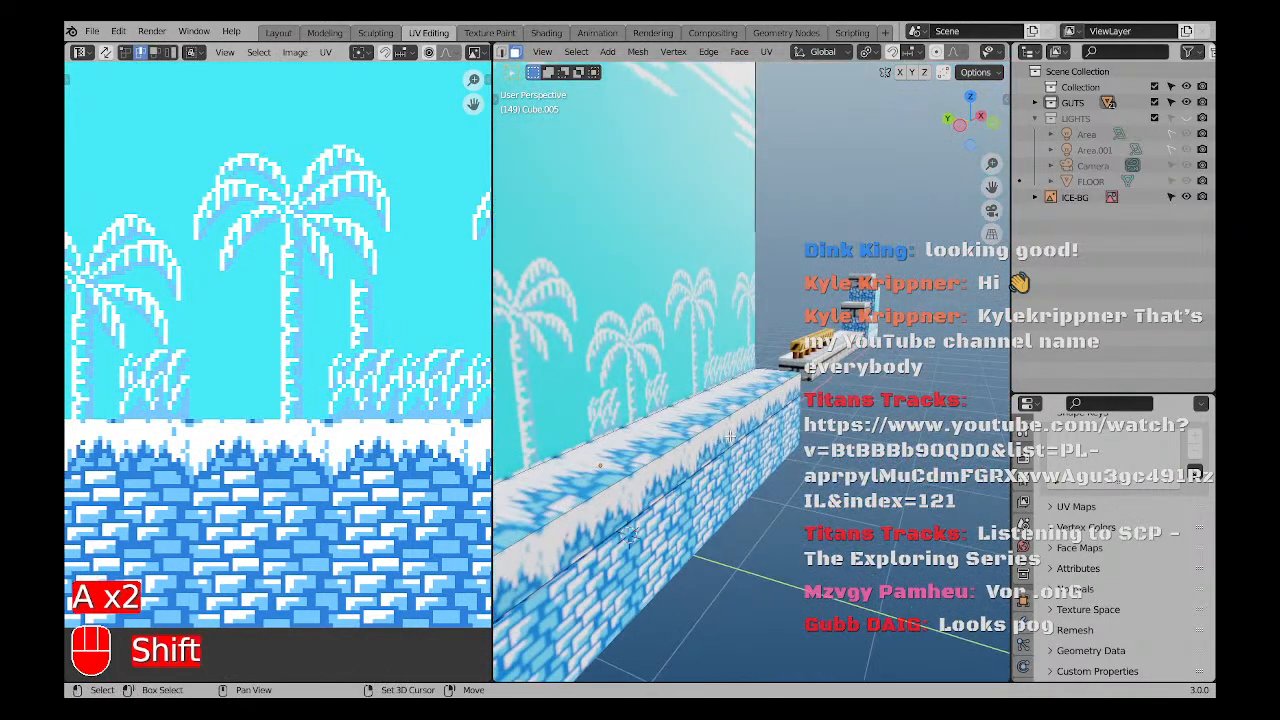
pyautogui.click(562, 473)
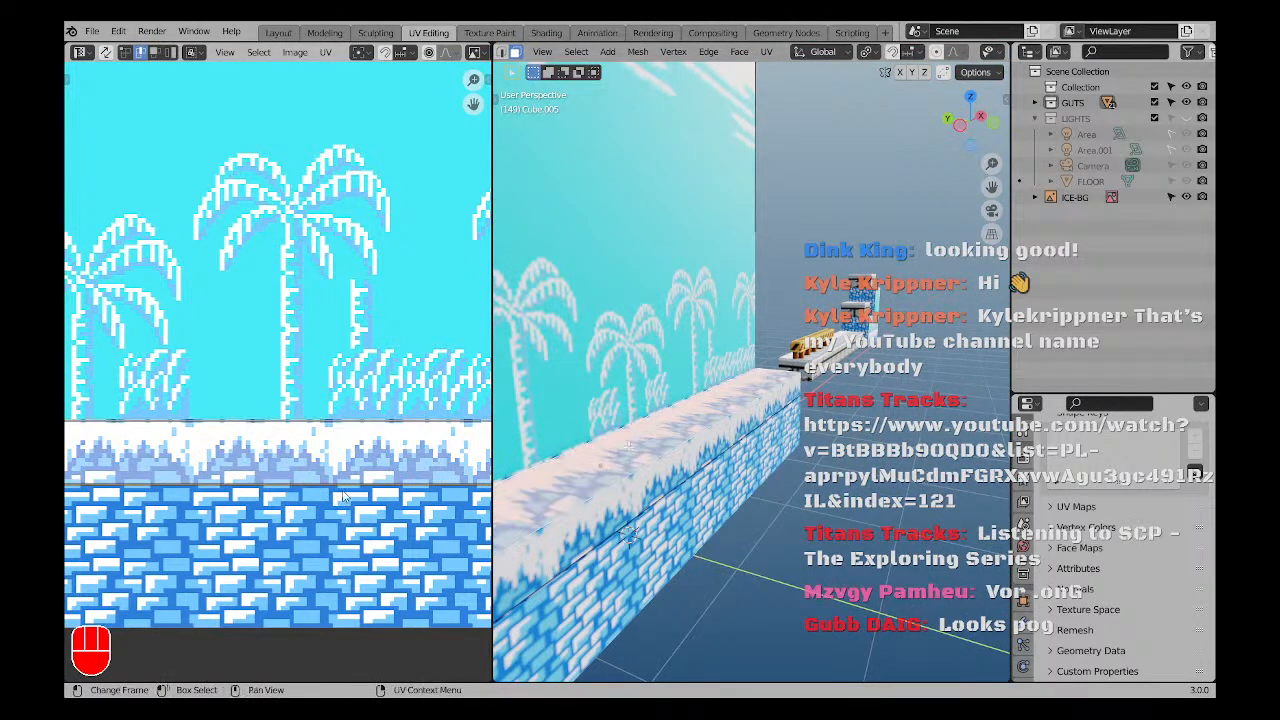
pyautogui.press('g')
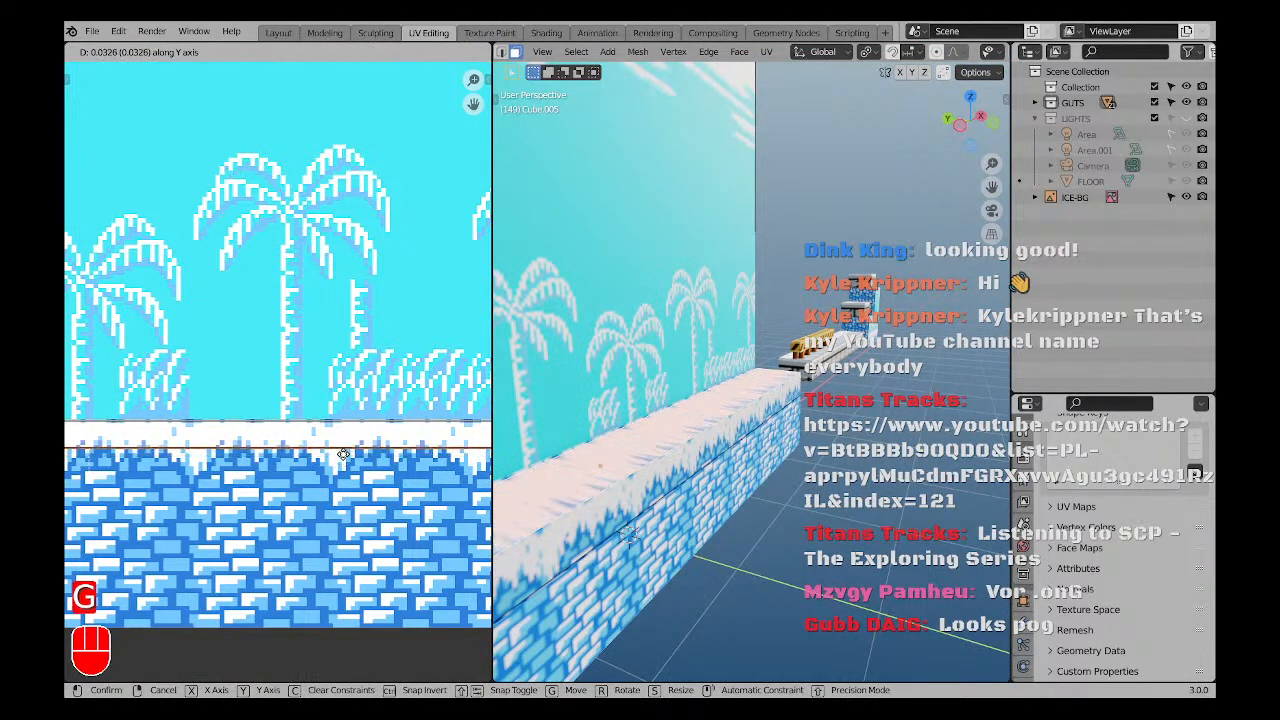
pyautogui.click(343, 454)
pyautogui.press('a')
pyautogui.press('a')
pyautogui.scroll(-7, 732, 418)
pyautogui.moveTo(732, 418); pyautogui.dragTo(741, 485, button='middle')
pyautogui.press('a')
pyautogui.press('a')
# Pull the snow block's long front face slightly outward to overhang the brick floor block.
pyautogui.scroll(5, 726, 473)
pyautogui.press('Tab')
pyautogui.click(648, 449)
pyautogui.moveTo(648, 449); pyautogui.dragTo(686, 459, button='middle')
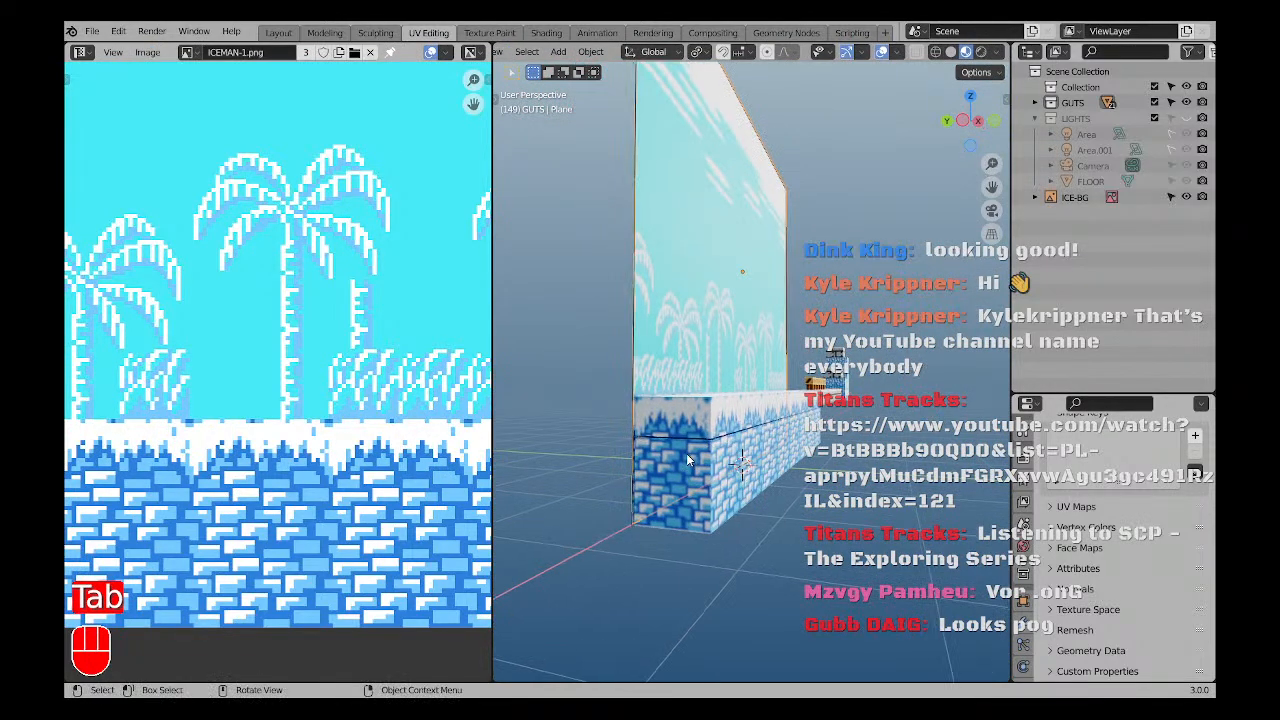
pyautogui.press('Tab')
pyautogui.moveTo(736, 410); pyautogui.dragTo(733, 492, button='middle')
pyautogui.press('g')
pyautogui.click(738, 472)
pyautogui.scroll(4, 733, 488)
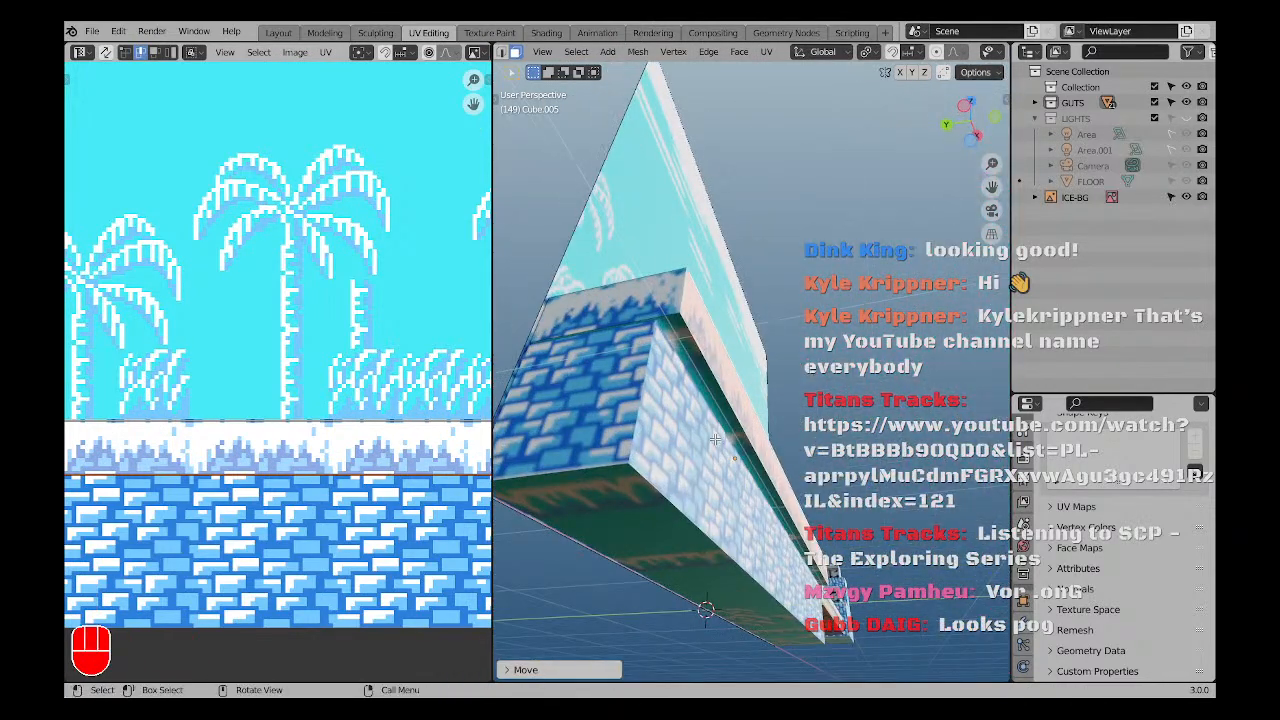
# Lower the snow block's underside face about 0.136 m along Z and clear the selection.
pyautogui.moveTo(729, 423); pyautogui.dragTo(692, 390, button='middle')
pyautogui.click(688, 388)
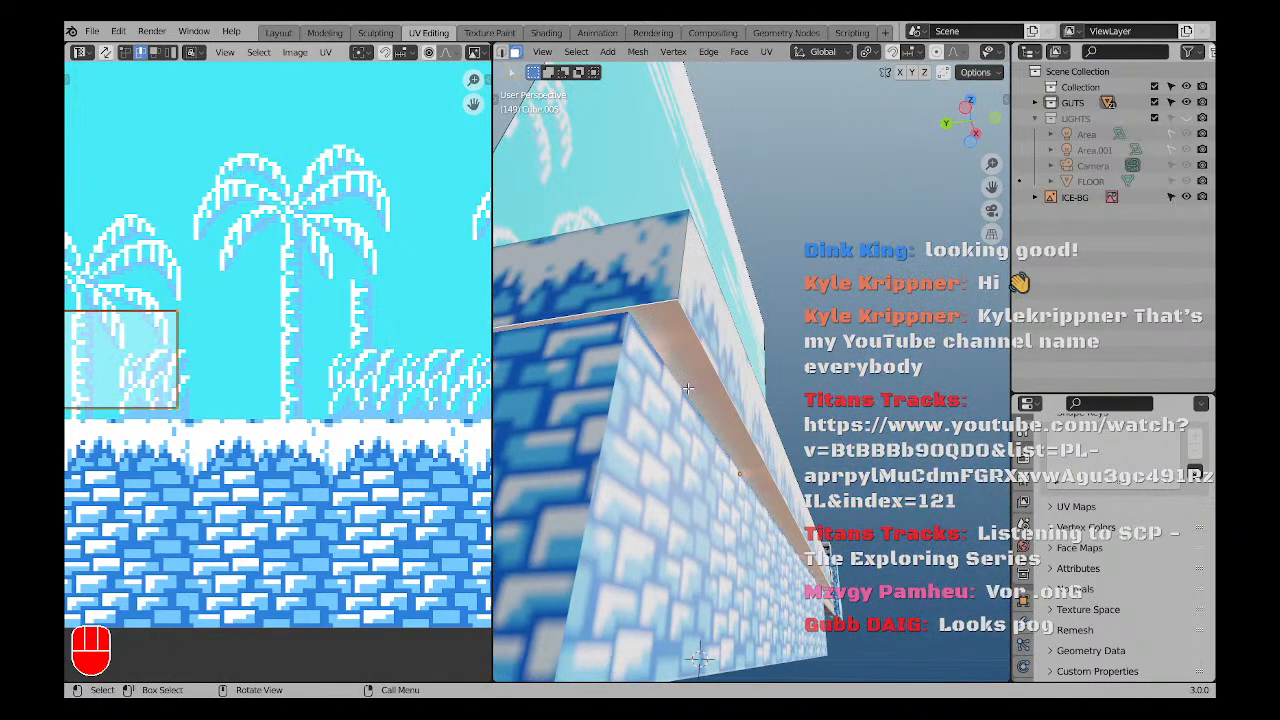
pyautogui.press('g')
pyautogui.press('z')
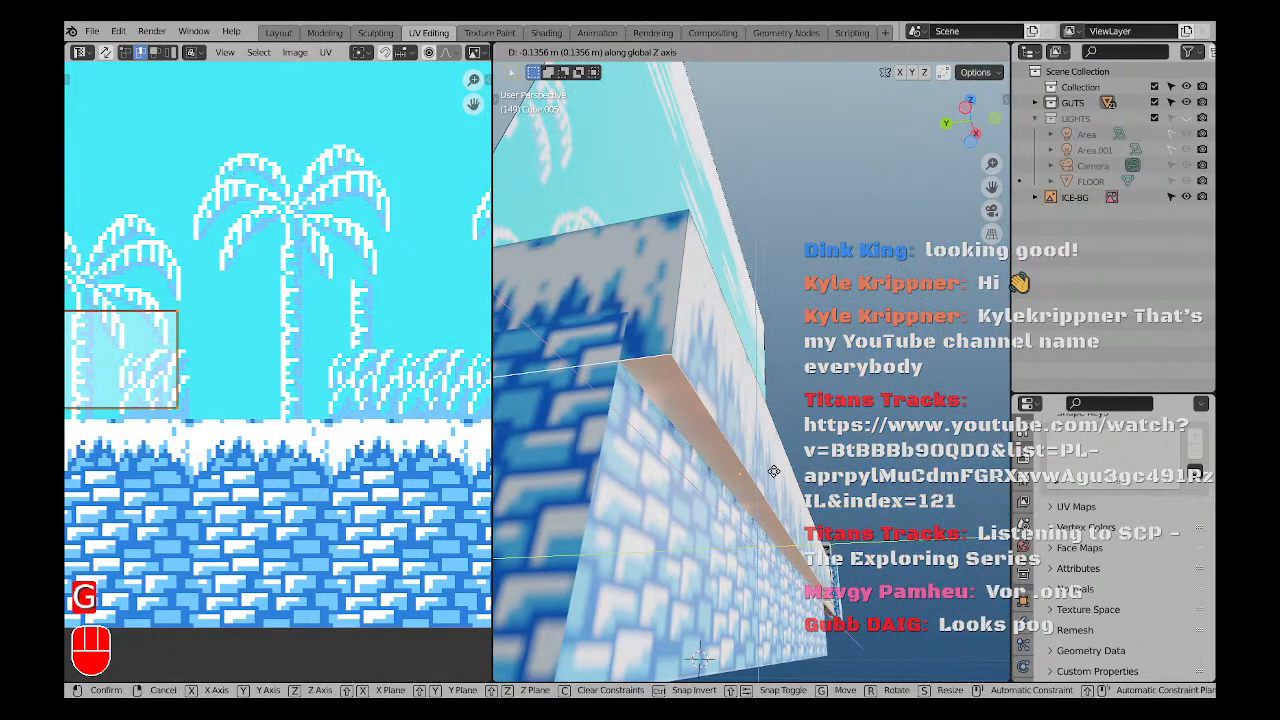
pyautogui.click(772, 471)
pyautogui.moveTo(772, 471); pyautogui.dragTo(812, 546, button='middle')
pyautogui.press('a')
pyautogui.press('a')
# Try another move on the snow block's geometry, check it in front view, and undo it.
pyautogui.moveTo(720, 616); pyautogui.dragTo(650, 480, button='middle')
pyautogui.press('g')
pyautogui.click(725, 561)
pyautogui.scroll(-8, 760, 454)
pyautogui.press('KP_1')
pyautogui.hotkey('ctrl', 'z')
# Select both end faces of the snow block and scale them outward along X past the ends of the floor block.
pyautogui.scroll(4, 735, 468)
pyautogui.press('a')
pyautogui.press('a')
pyautogui.moveTo(650, 480)
pyautogui.mouseDown(button='middle')
pyautogui.moveTo(570, 490)
pyautogui.moveTo(640, 495)
pyautogui.mouseUp(button='middle')
pyautogui.scroll(4, 575, 495)
pyautogui.moveTo(640, 495); pyautogui.dragTo(655, 510, button='middle')
pyautogui.keyDown('shift'); pyautogui.click(643, 517); pyautogui.keyUp('shift')
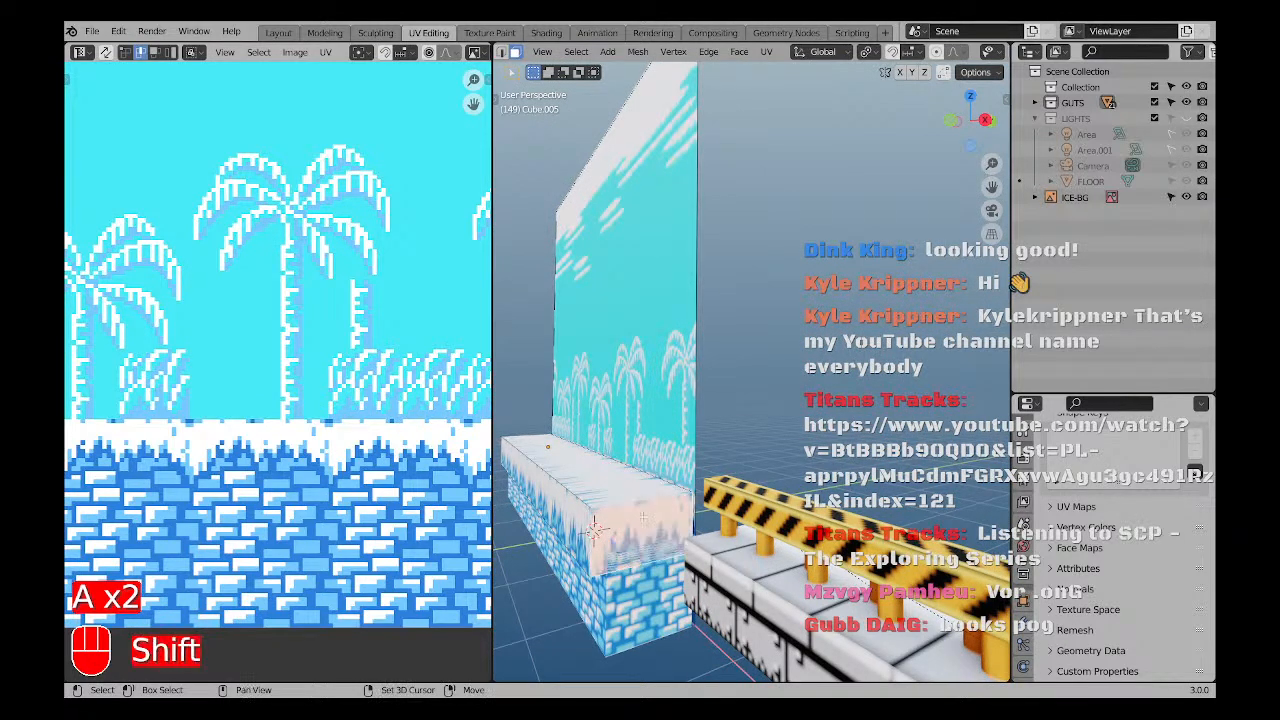
pyautogui.press('KP_1')
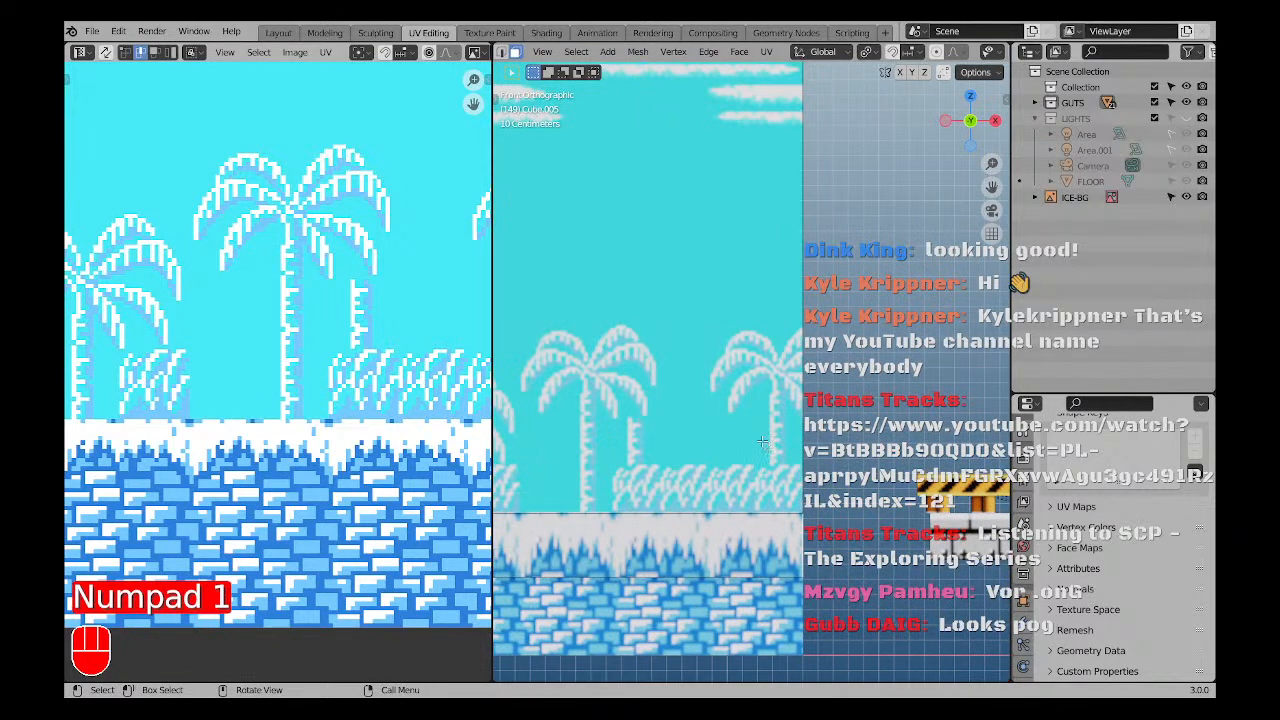
pyautogui.scroll(-1, 705, 421)
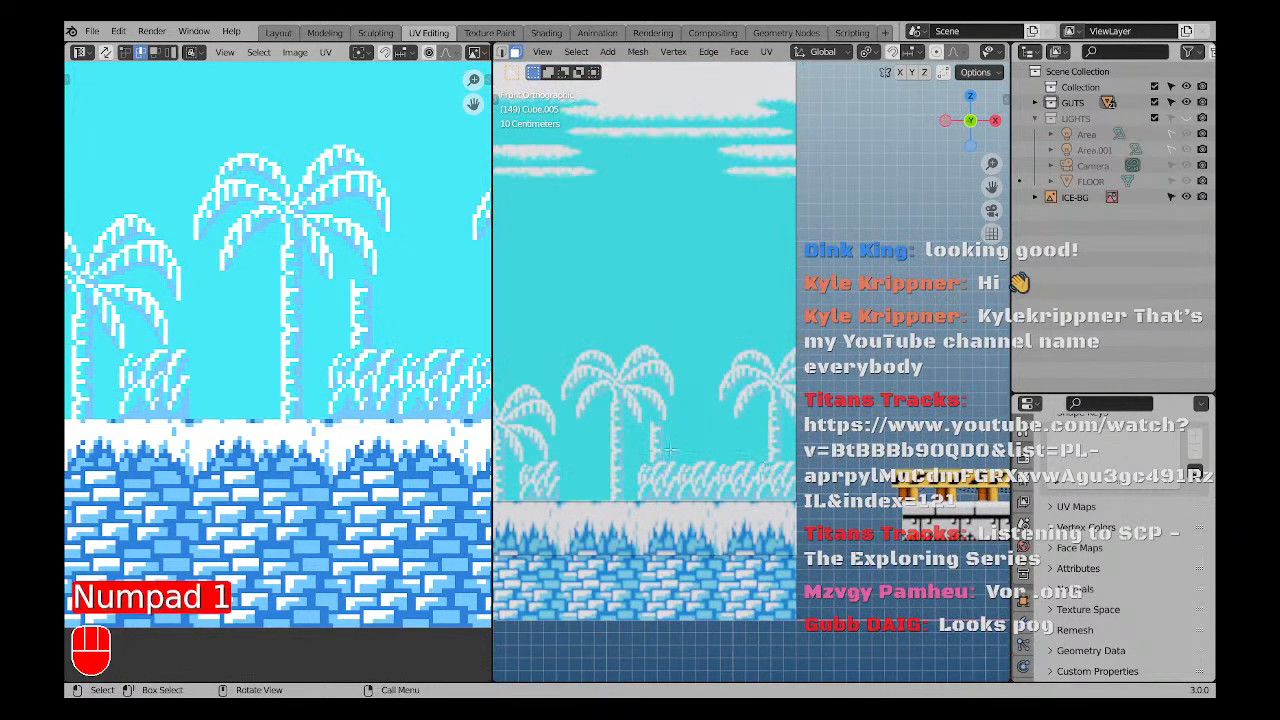
pyautogui.scroll(-3, 669, 450)
pyautogui.keyDown('shift'); pyautogui.moveTo(669, 452); pyautogui.dragTo(737, 472, button='middle'); pyautogui.keyUp('shift')
pyautogui.press('s')
pyautogui.press('x')
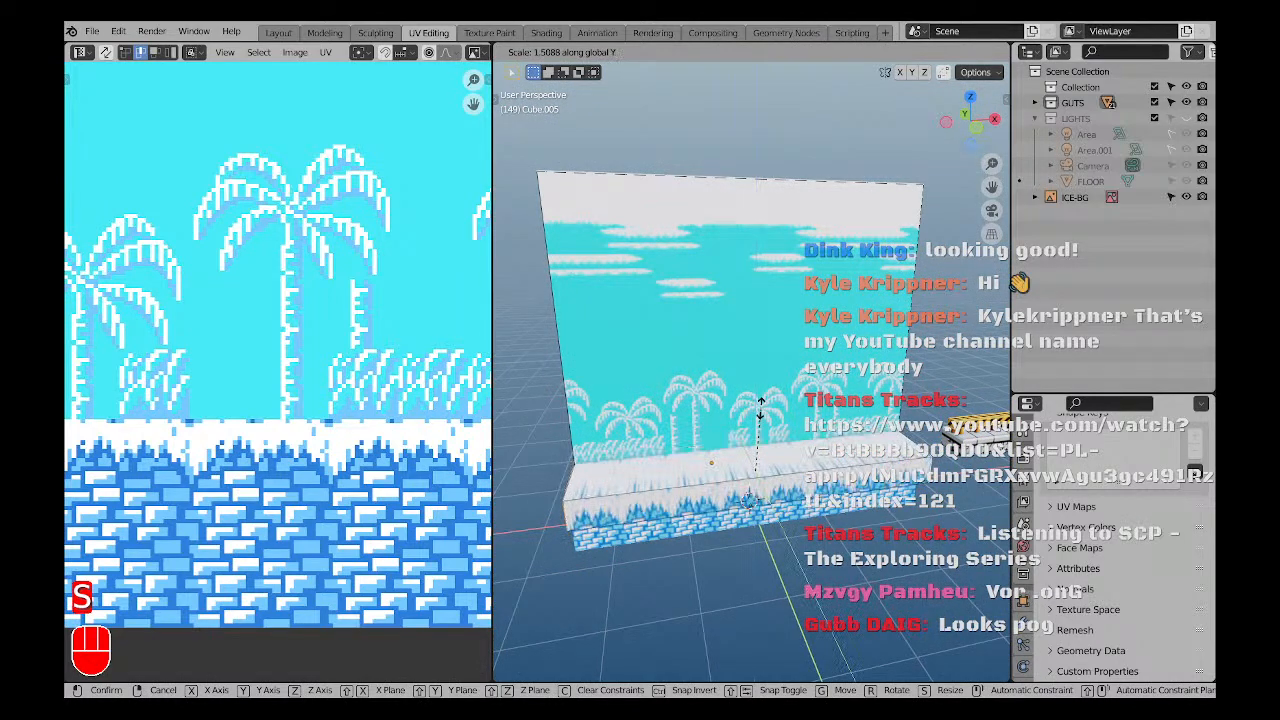
pyautogui.click(777, 408)
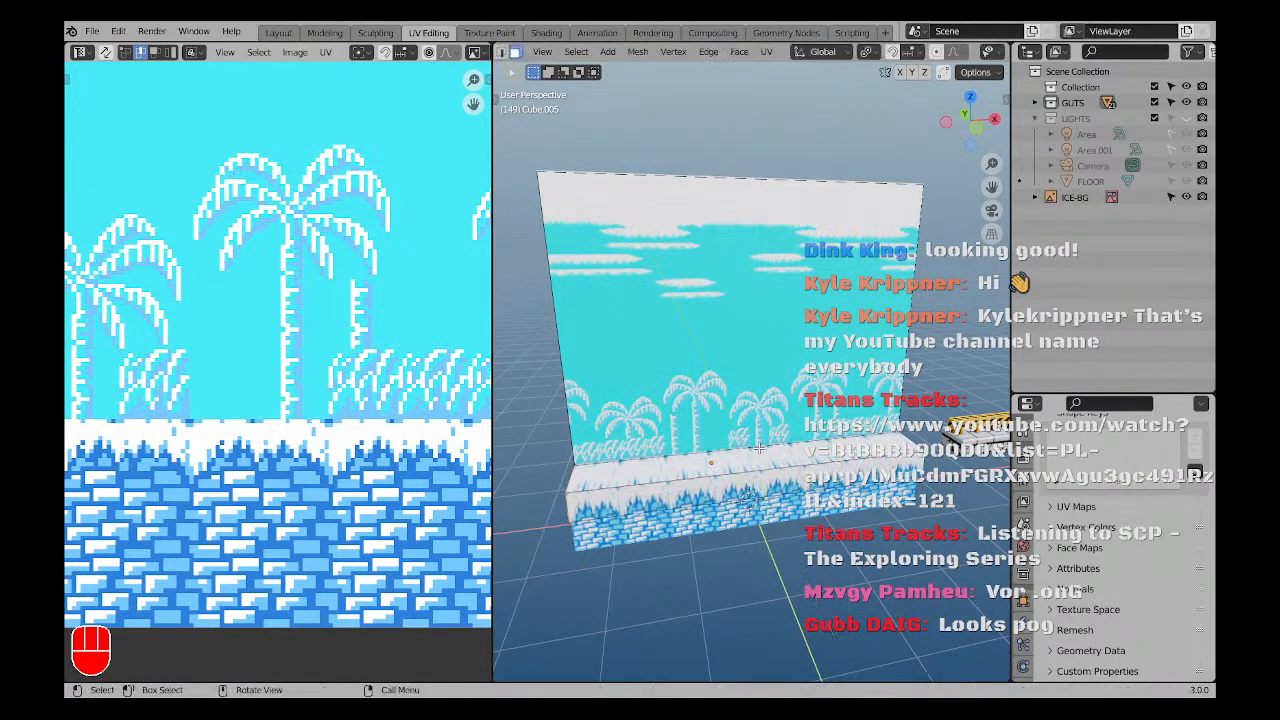
# Apply Shrink/Fatten to the snow block's end faces and clear the selection.
pyautogui.hotkey('alt', 's')
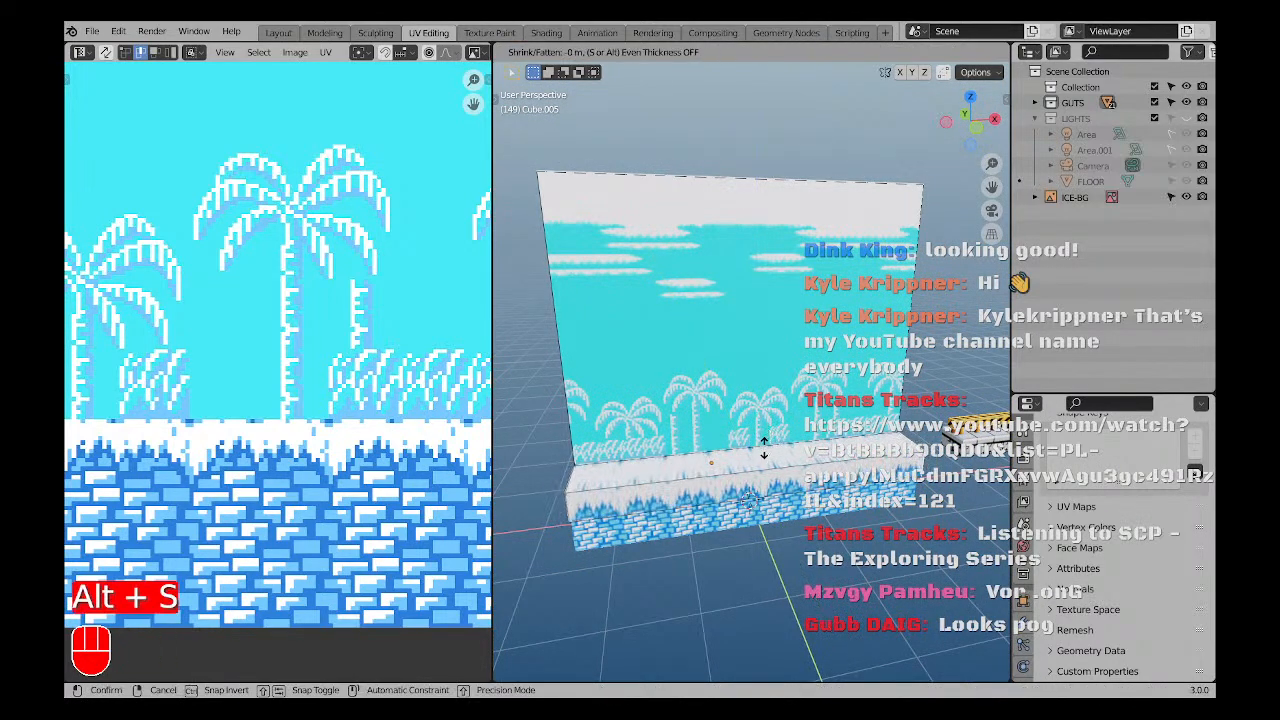
pyautogui.click(771, 436)
pyautogui.moveTo(771, 436); pyautogui.dragTo(735, 528, button='middle')
pyautogui.press('a')
pyautogui.press('a')
pyautogui.press('a')
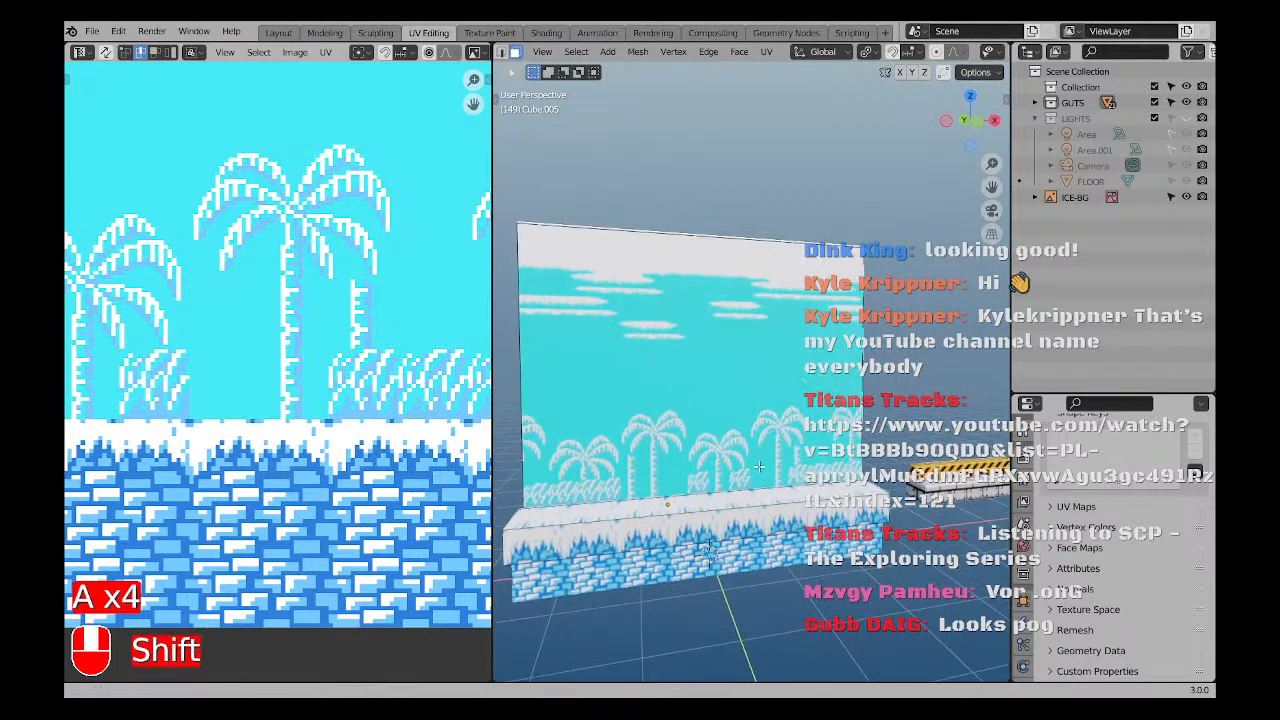
# Add a plane to the snow block's mesh in front view and move it along X.
pyautogui.press('KP_1')
pyautogui.scroll(5, 643, 435)
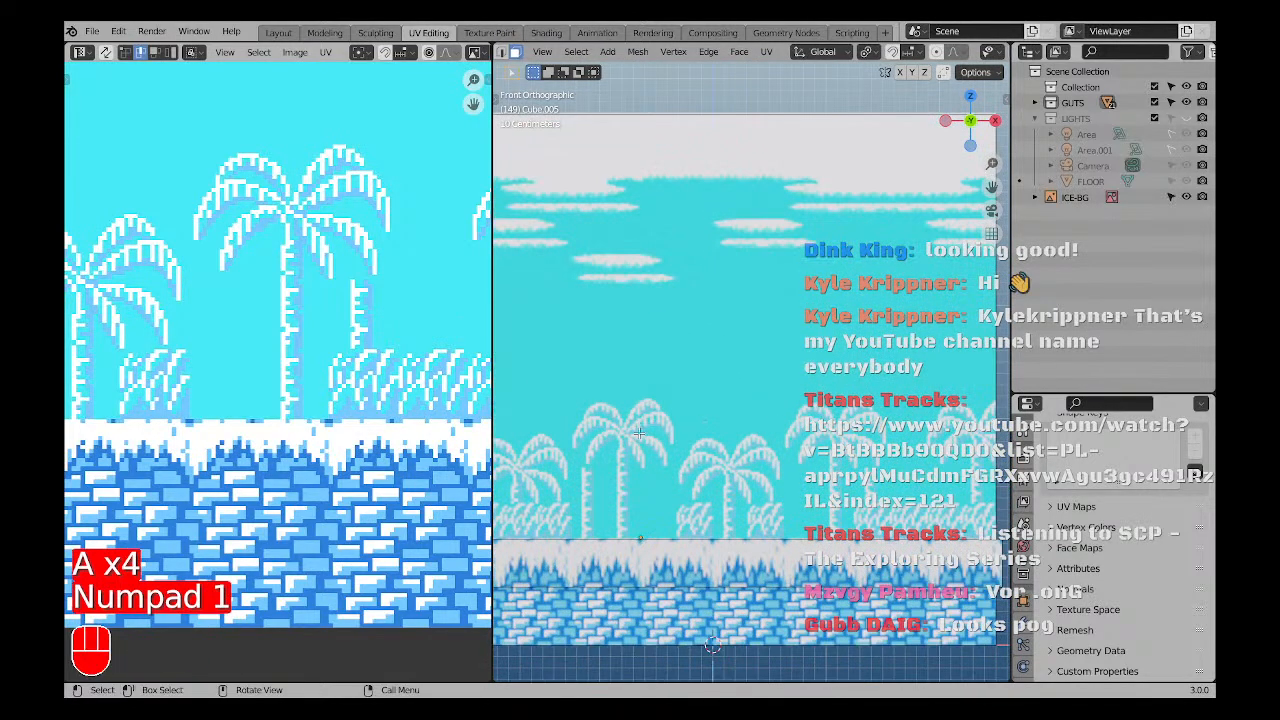
pyautogui.keyDown('shift'); pyautogui.moveTo(520, 540); pyautogui.dragTo(700, 488, button='middle'); pyautogui.keyUp('shift')
pyautogui.scroll(1, 700, 488)
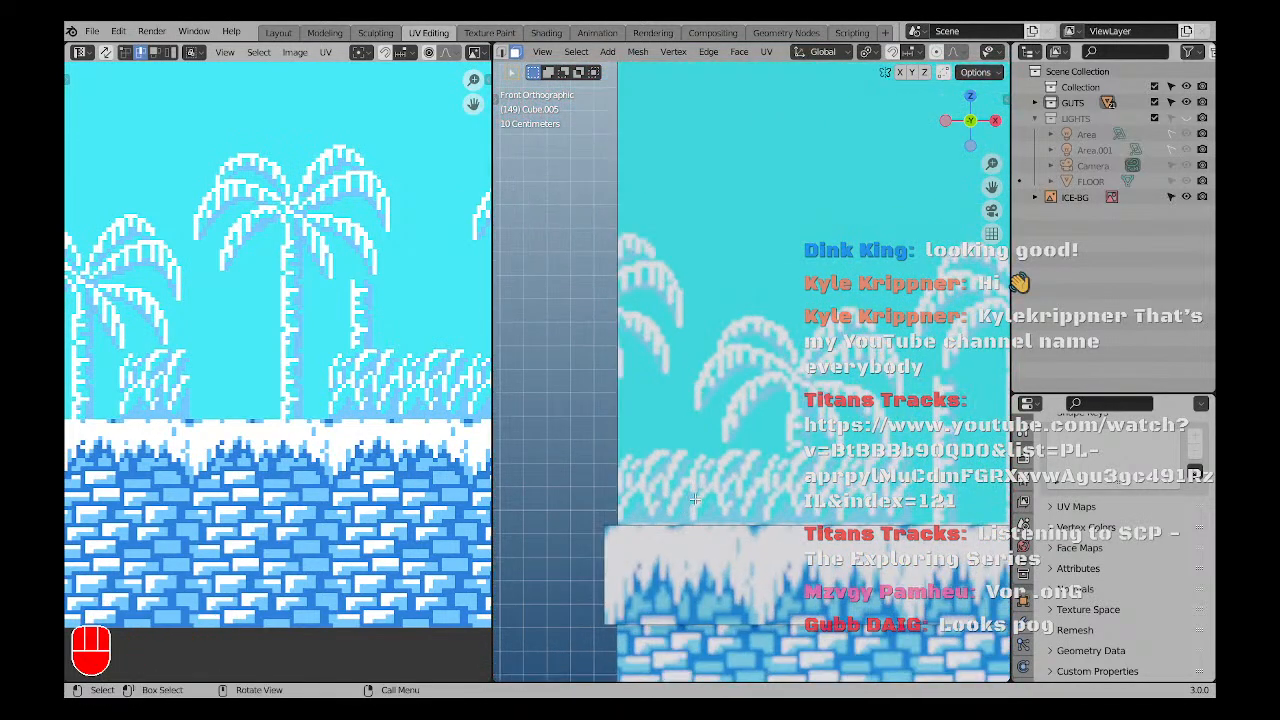
pyautogui.hotkey('shift', 'a')
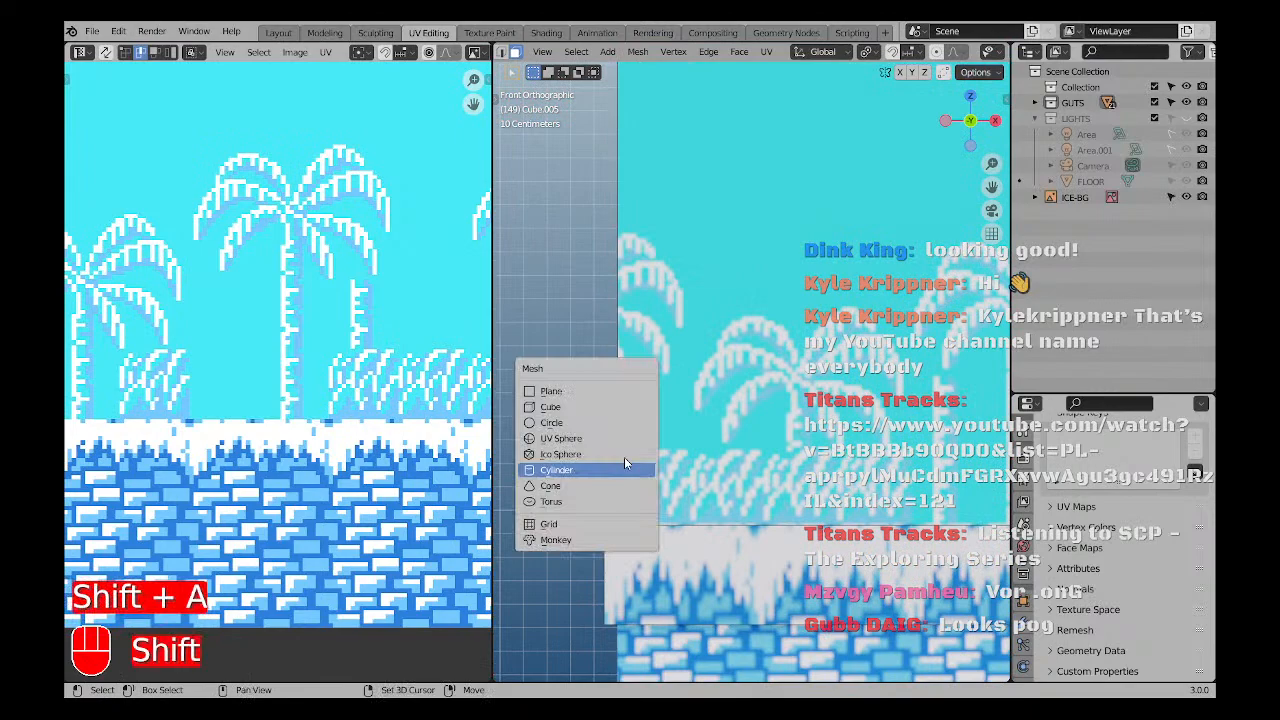
pyautogui.click(581, 399)
pyautogui.scroll(-5, 770, 480)
pyautogui.press('g')
pyautogui.press('x')
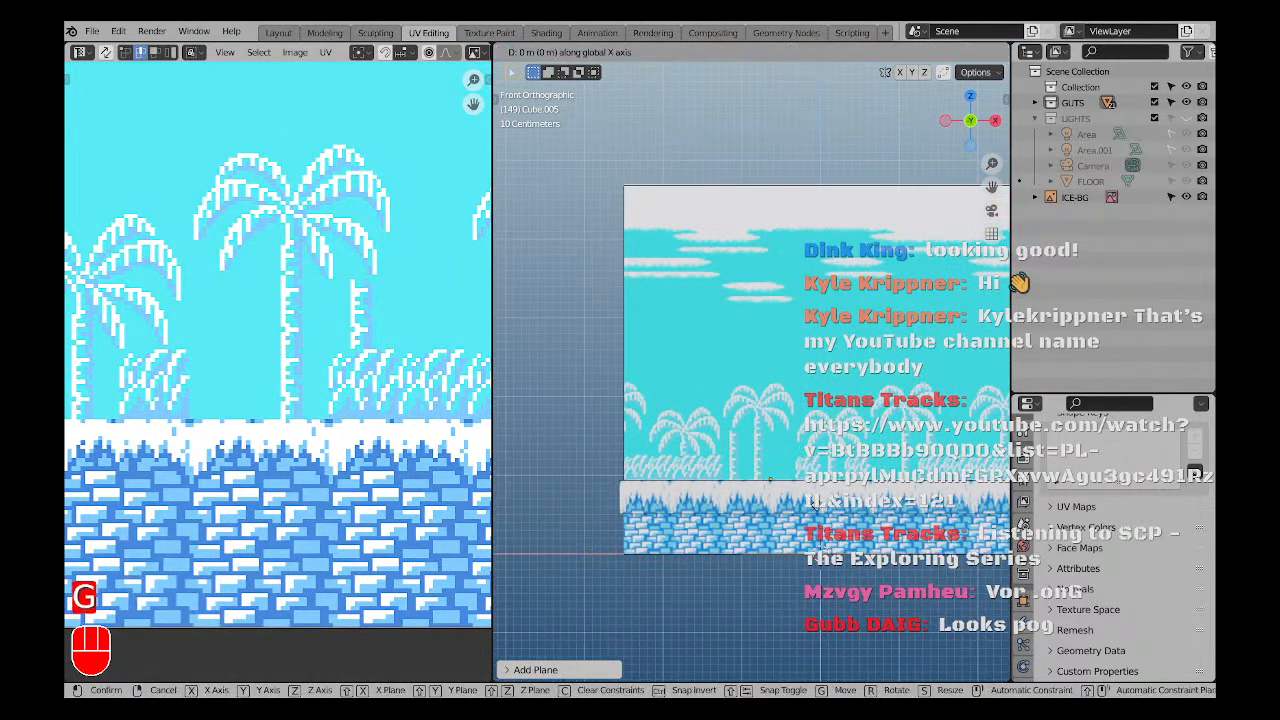
# Rotate the new plane about X so it stands upright facing the front view, and move it beyond the background's left edge.
pyautogui.press('r')
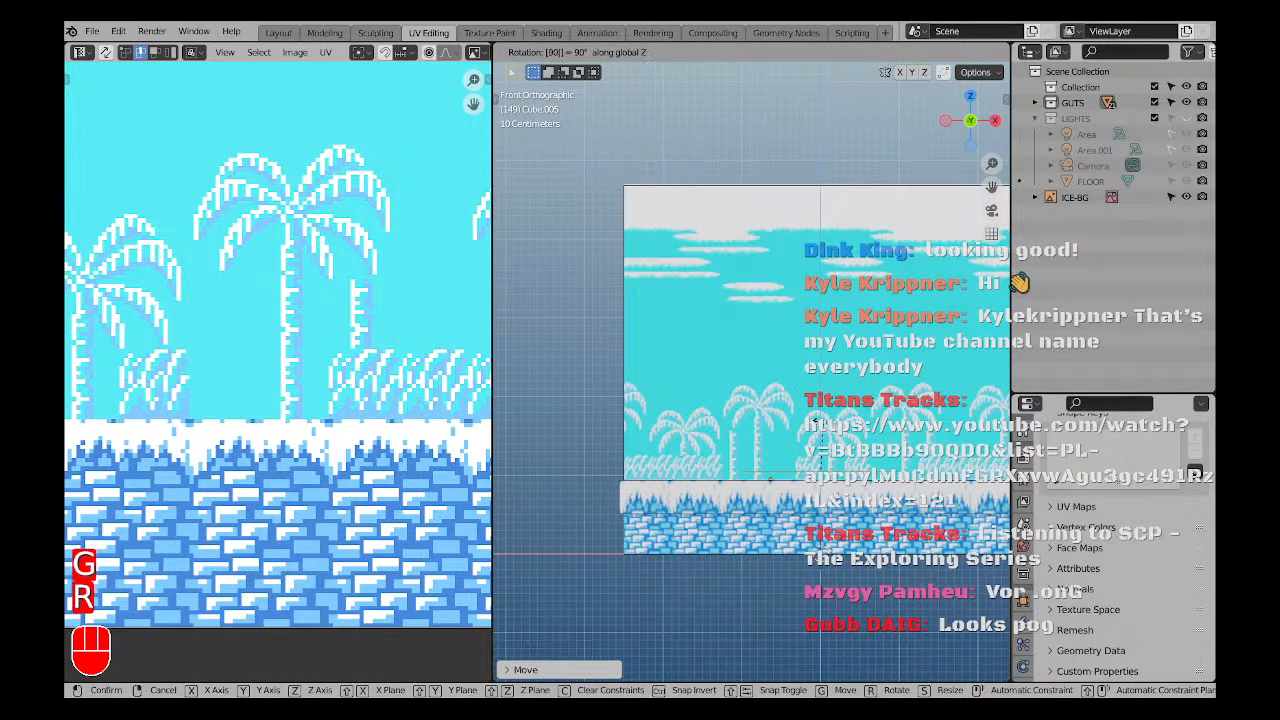
pyautogui.press('Return')
pyautogui.press('r')
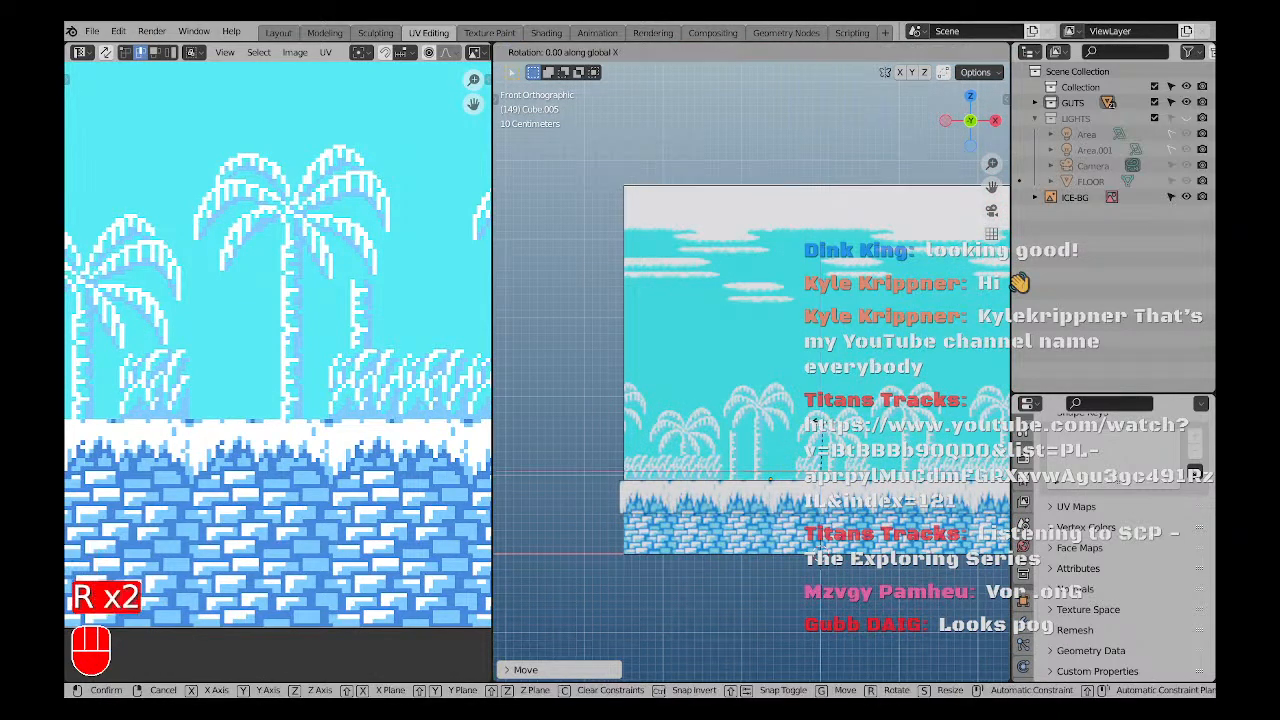
pyautogui.press('g')
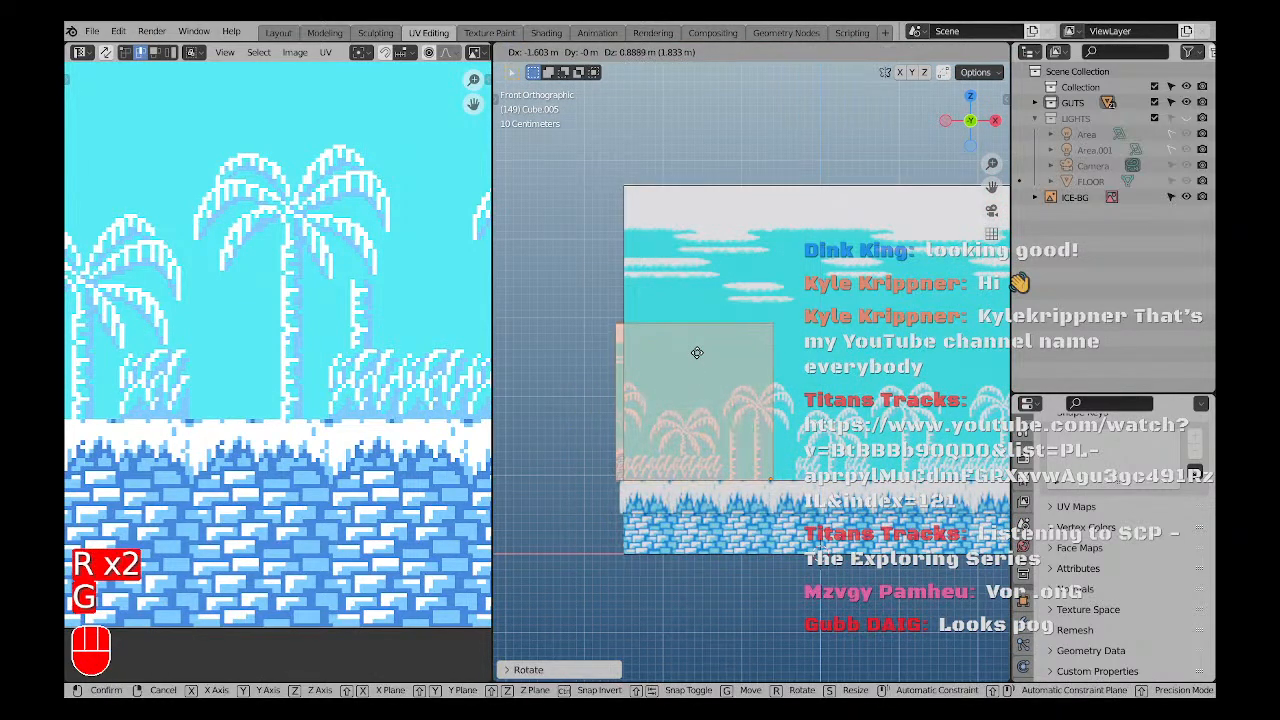
pyautogui.click(553, 353)
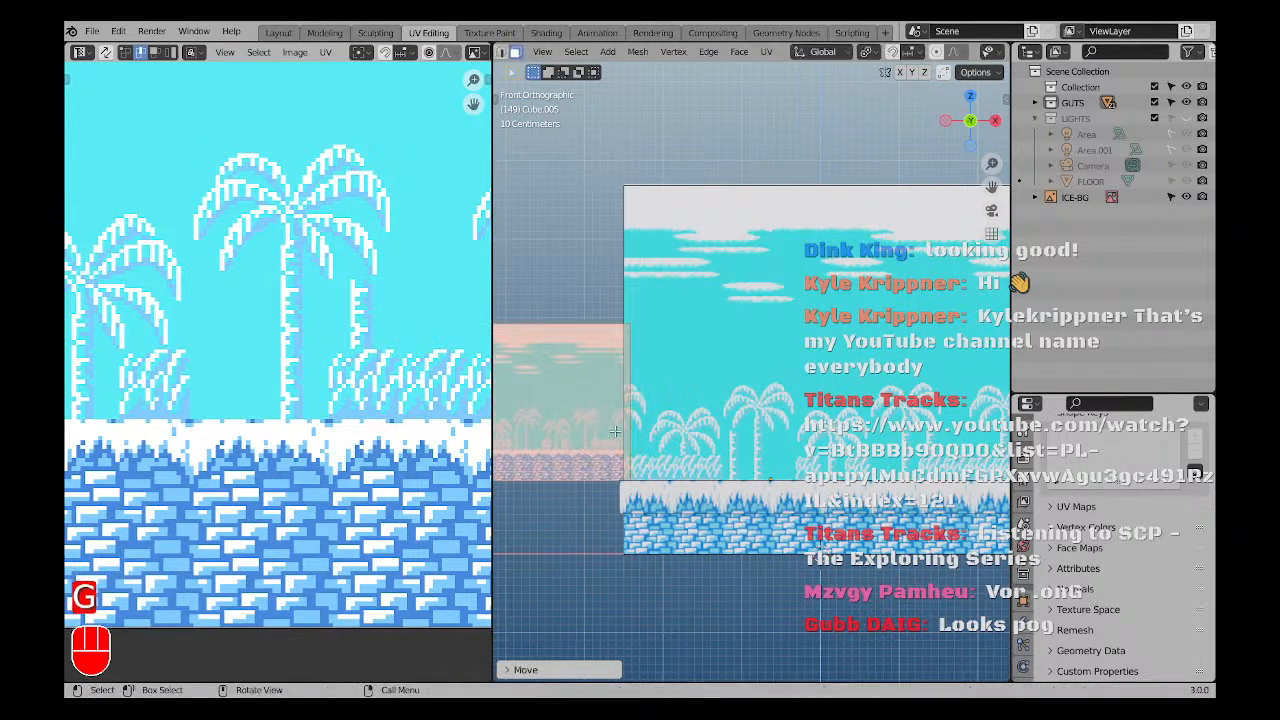
# Move the plane back over the background's left part in solid shading and scale it down to a small square.
pyautogui.moveTo(613, 466)
pyautogui.keyDown('shift'); pyautogui.mouseDown(button='middle')
pyautogui.moveTo(613, 482)
pyautogui.moveTo(676, 472)
pyautogui.mouseUp(button='middle'); pyautogui.keyUp('shift')
pyautogui.scroll(3, 668, 460)
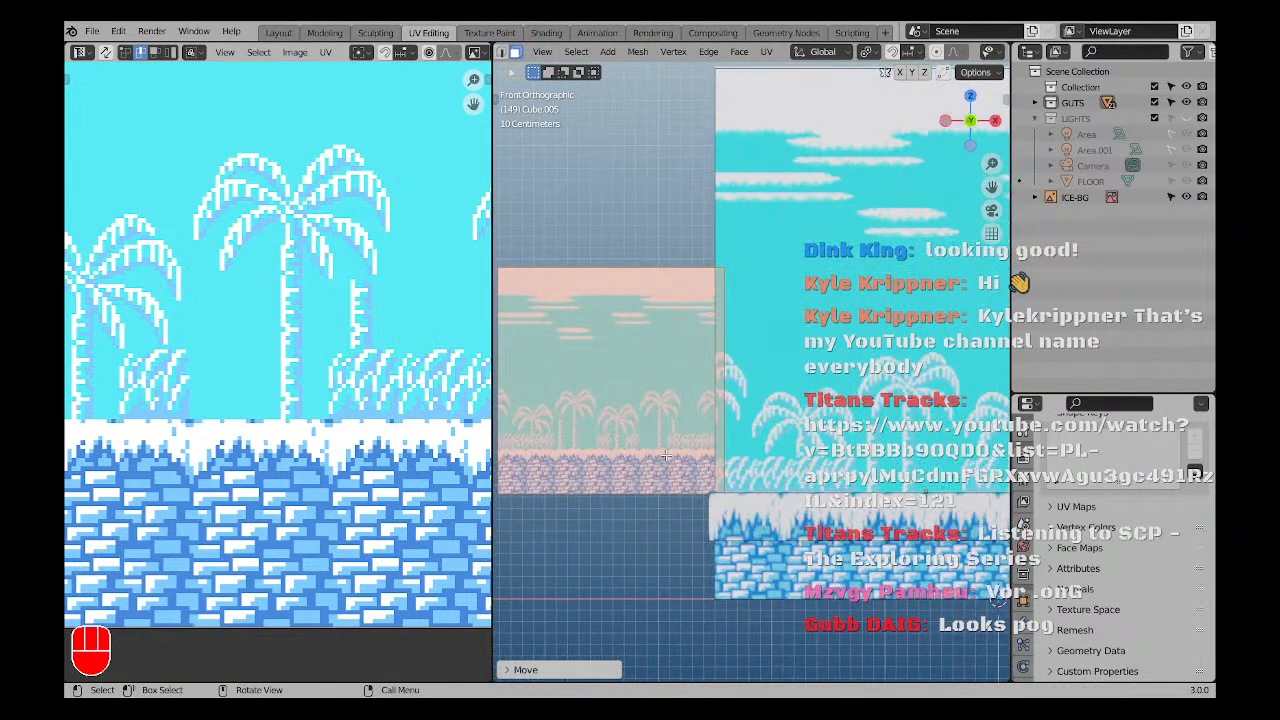
pyautogui.press('z')
pyautogui.click(818, 457)
pyautogui.press('g')
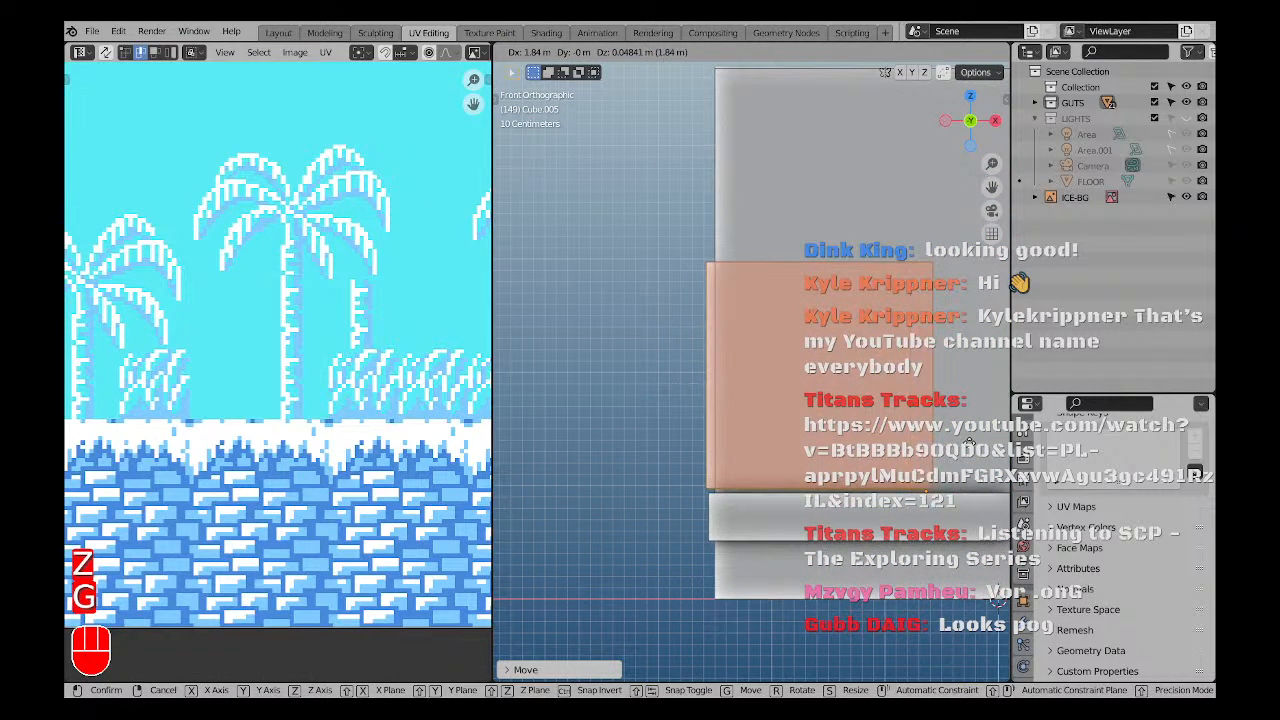
pyautogui.click(979, 449)
pyautogui.press('s')
pyautogui.click(831, 400)
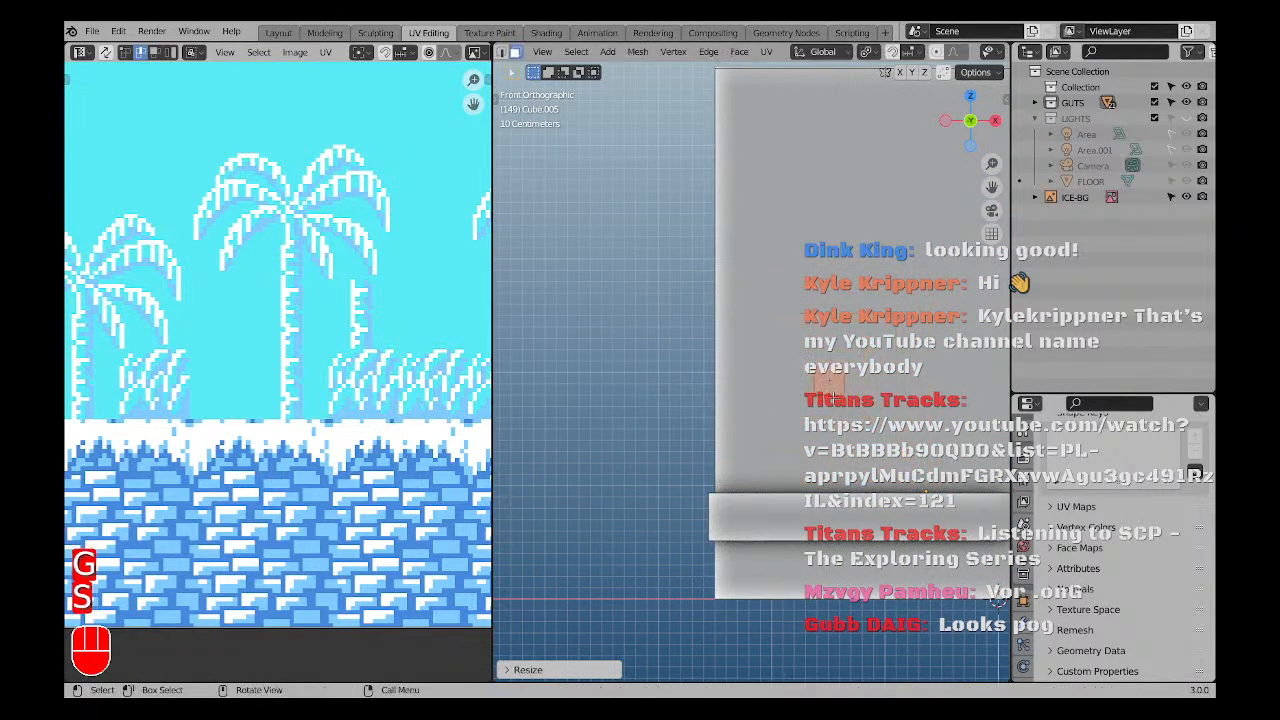
# Move the small plane over the shrubs just above the snow block with textures shown, and shift it forward along Y.
pyautogui.press('g')
pyautogui.click(754, 488)
pyautogui.press('z')
pyautogui.click(752, 518)
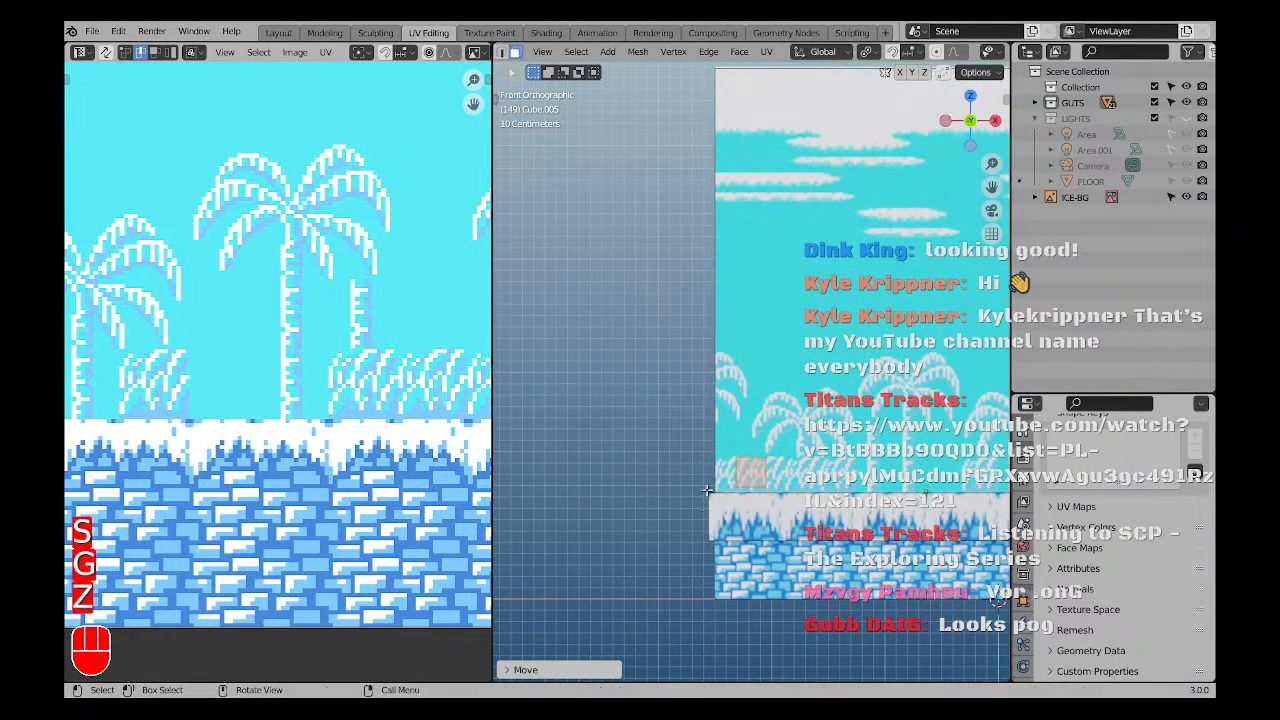
pyautogui.scroll(4, 771, 485)
pyautogui.moveTo(771, 485)
pyautogui.mouseDown(button='middle')
pyautogui.moveTo(740, 470)
pyautogui.moveTo(758, 482)
pyautogui.mouseUp(button='middle')
pyautogui.press('g')
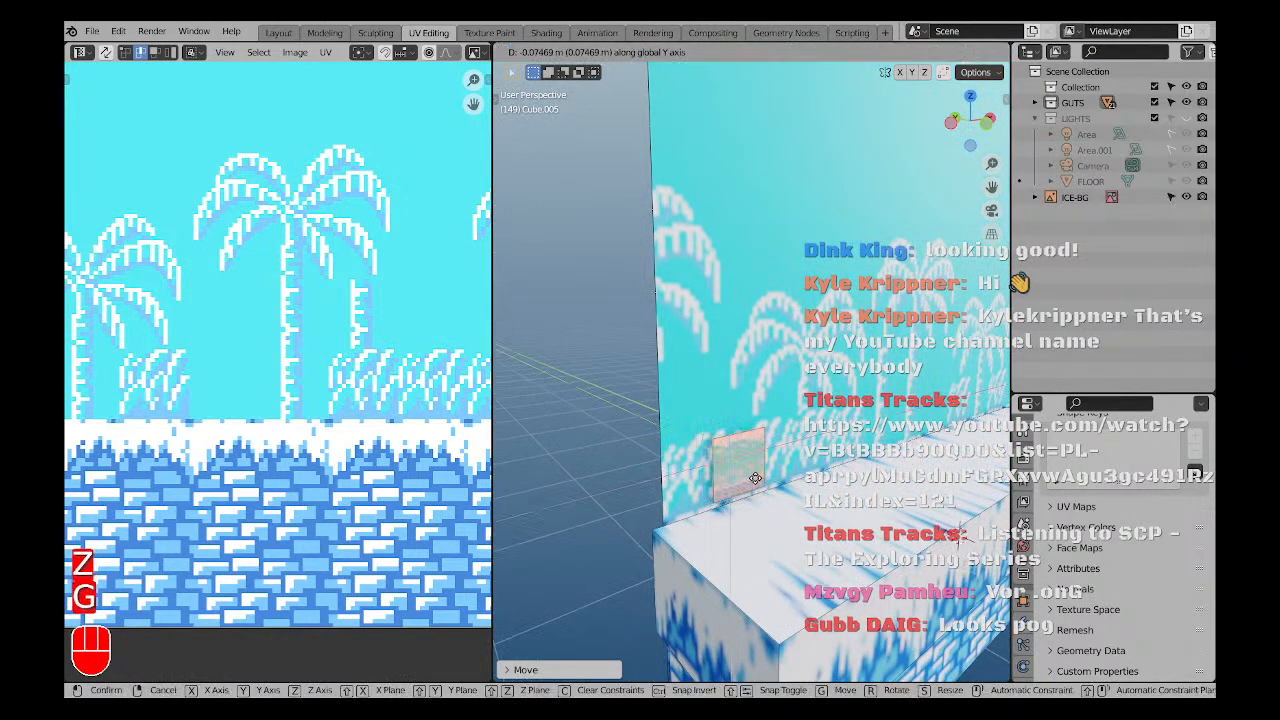
pyautogui.click(756, 479)
# Align the small plane in front wireframe view with the background's left edge and lower it along Z onto the snow block's top.
pyautogui.press('KP_1')
pyautogui.press('z')
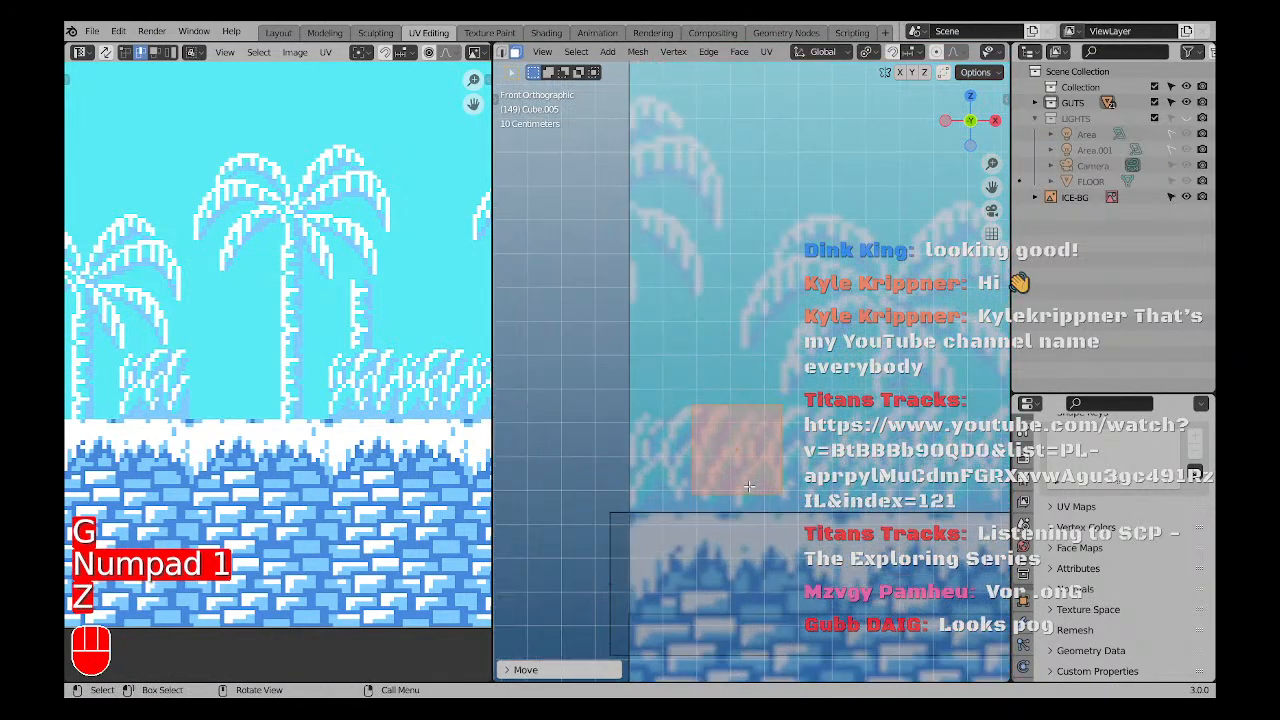
pyautogui.press('g')
pyautogui.click(688, 495)
pyautogui.press('g')
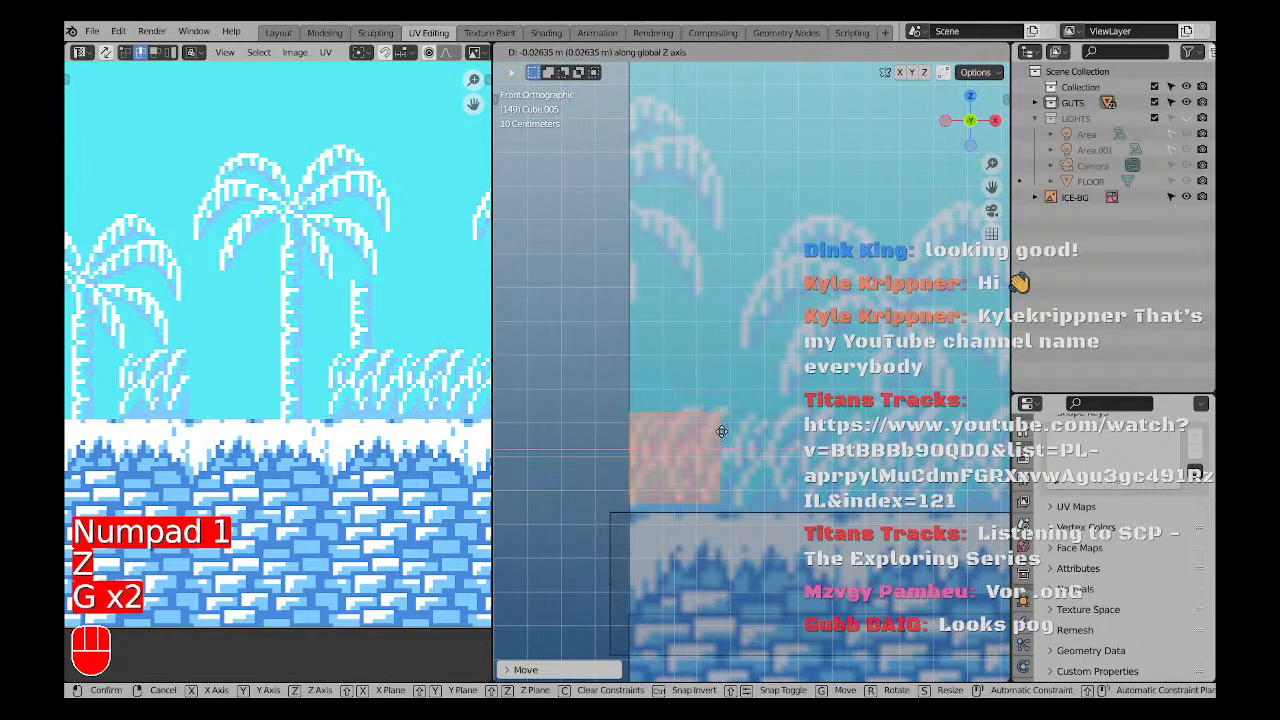
pyautogui.click(723, 441)
pyautogui.scroll(4, 643, 424)
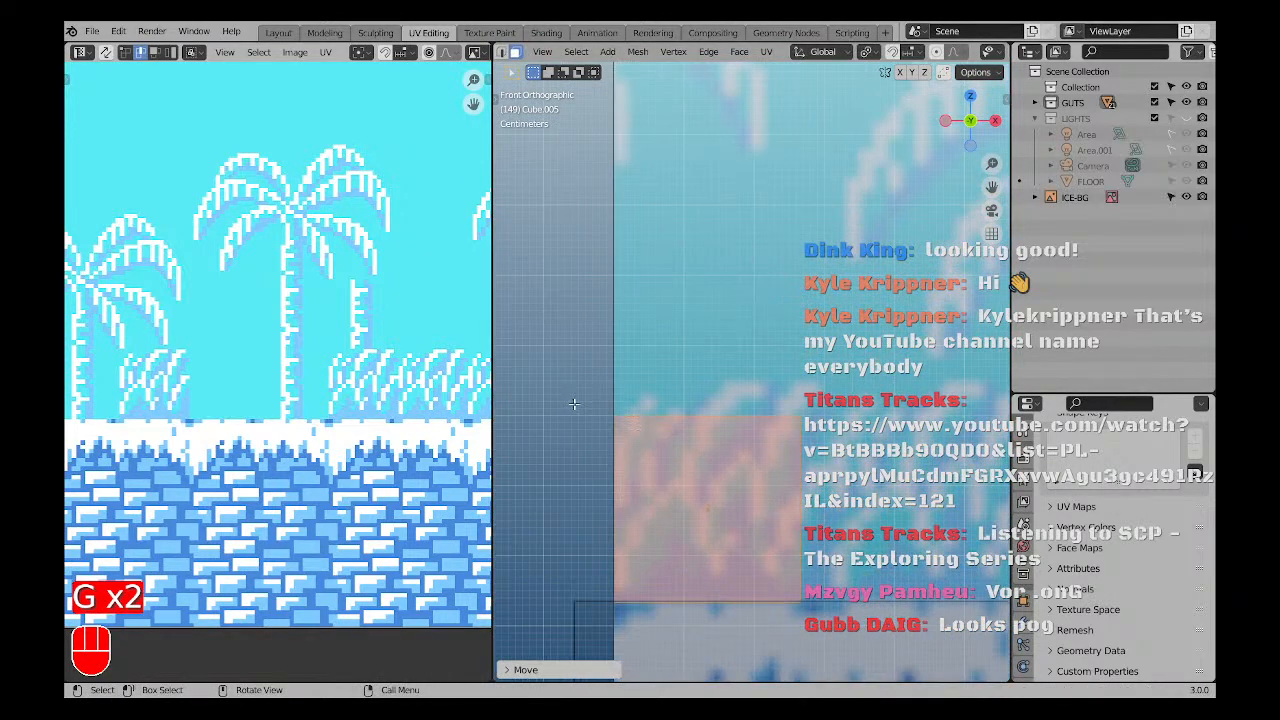
# Clear the mesh selection, leave Edit Mode and select the ICE-BG reference image.
pyautogui.press('Tab')
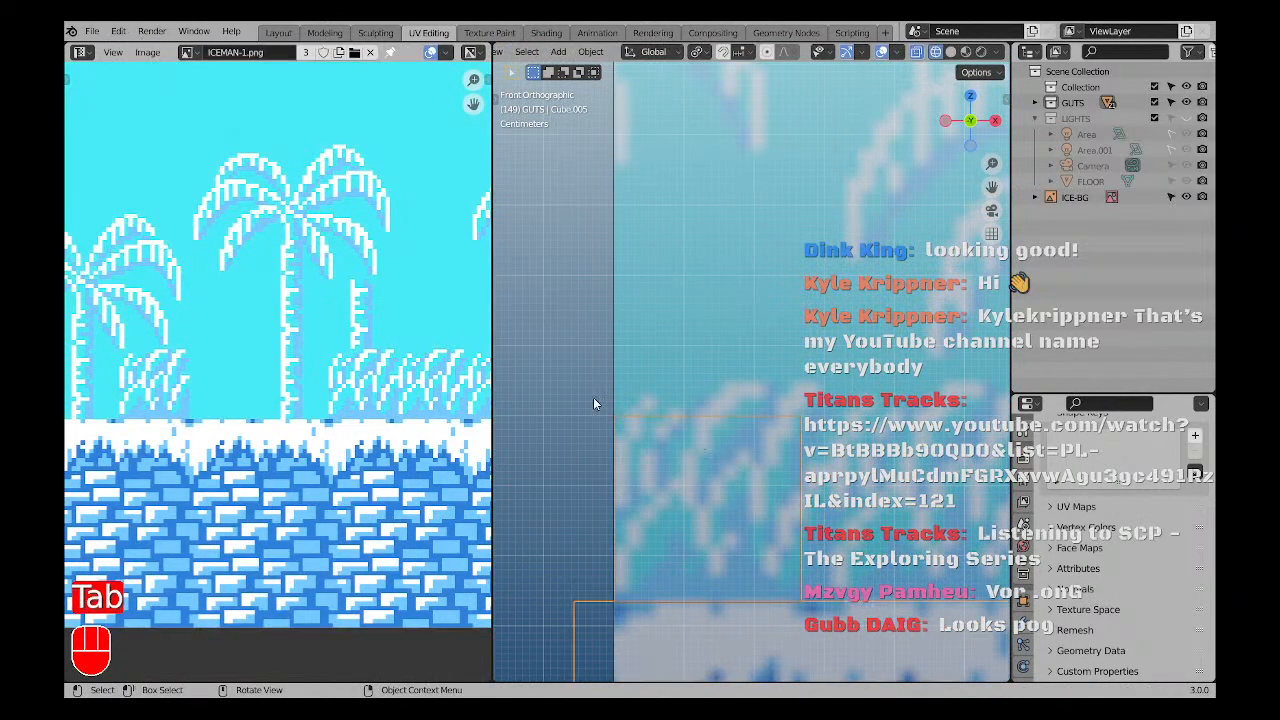
pyautogui.press('Tab')
pyautogui.scroll(-4, 613, 425)
pyautogui.press('a')
pyautogui.press('a')
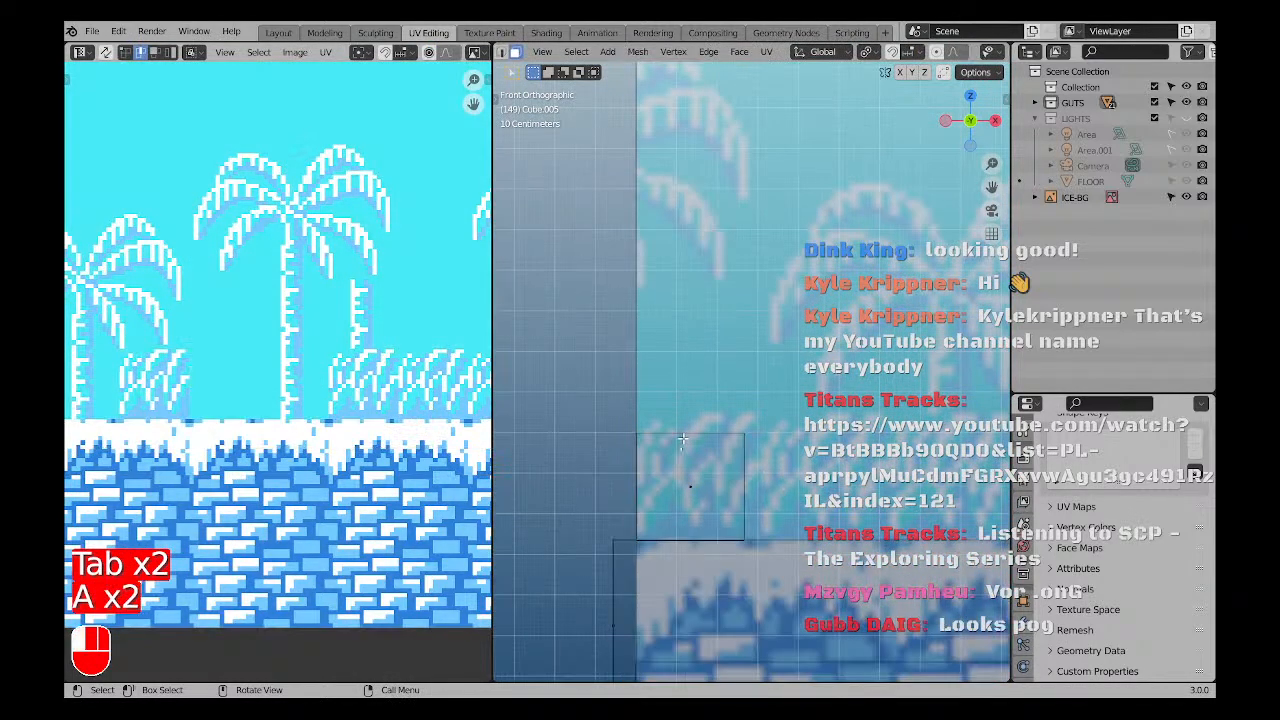
pyautogui.press('Tab')
pyautogui.press('Tab')
pyautogui.press('Tab')
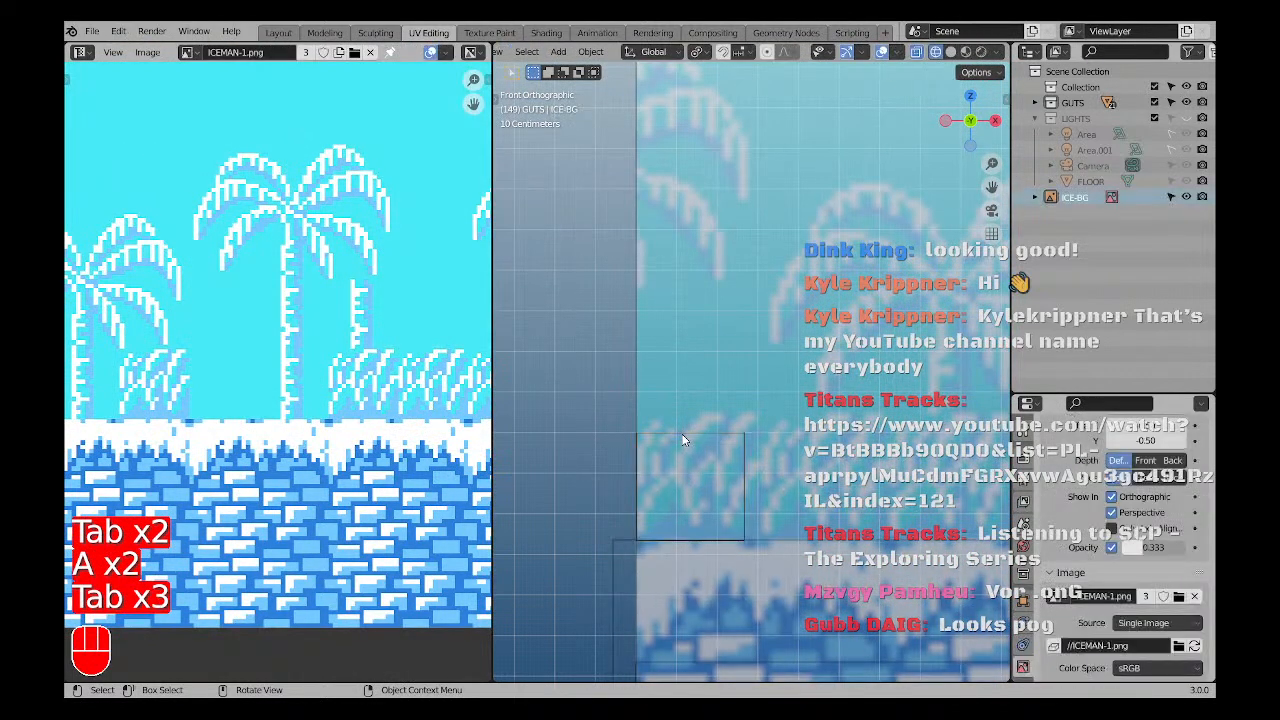
# Delete the small square face in front of the leftmost bushes from the ice ledge mesh.
pyautogui.press('Tab')
pyautogui.moveTo(683, 440); pyautogui.dragTo(785, 522, button='middle')
pyautogui.press('a')
pyautogui.press('a')
pyautogui.press('Tab')
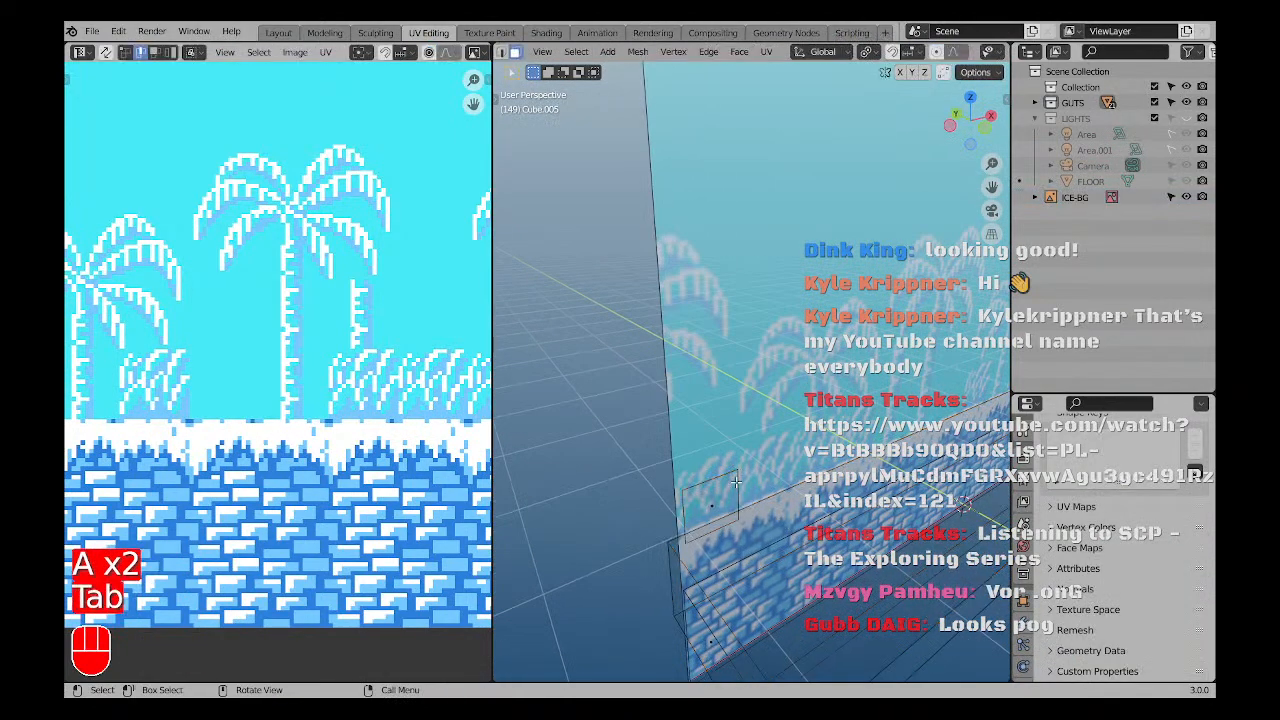
pyautogui.press('l')
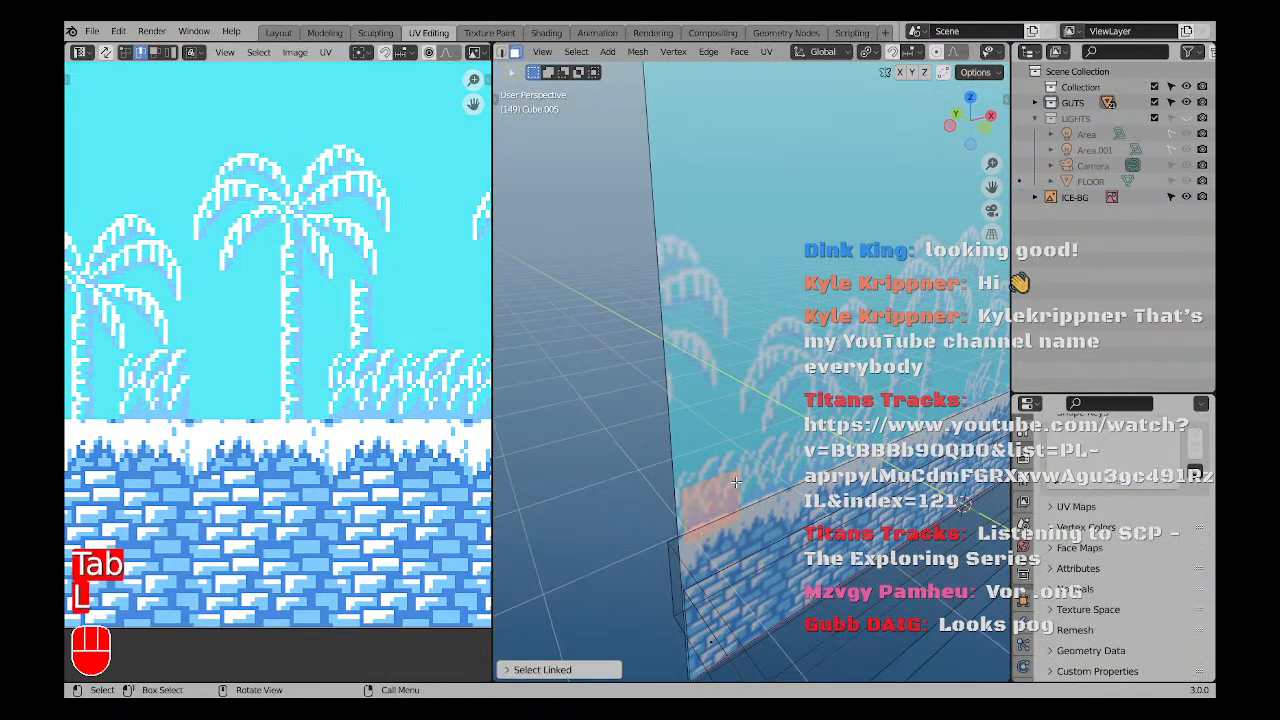
pyautogui.press('x')
pyautogui.click(736, 483)
pyautogui.hotkey('ctrl', 'z')
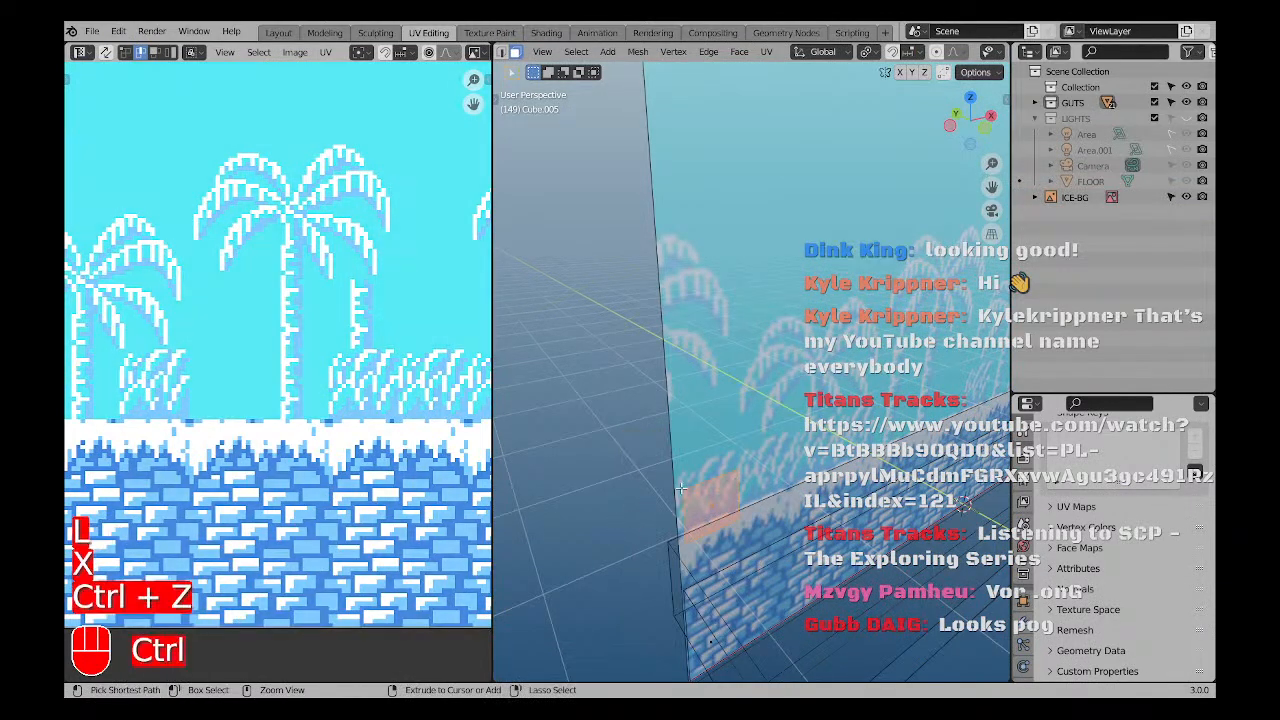
pyautogui.press('x')
pyautogui.click(708, 500)
pyautogui.press('a')
pyautogui.press('a')
pyautogui.scroll(-4, 707, 495)
pyautogui.press('Tab')
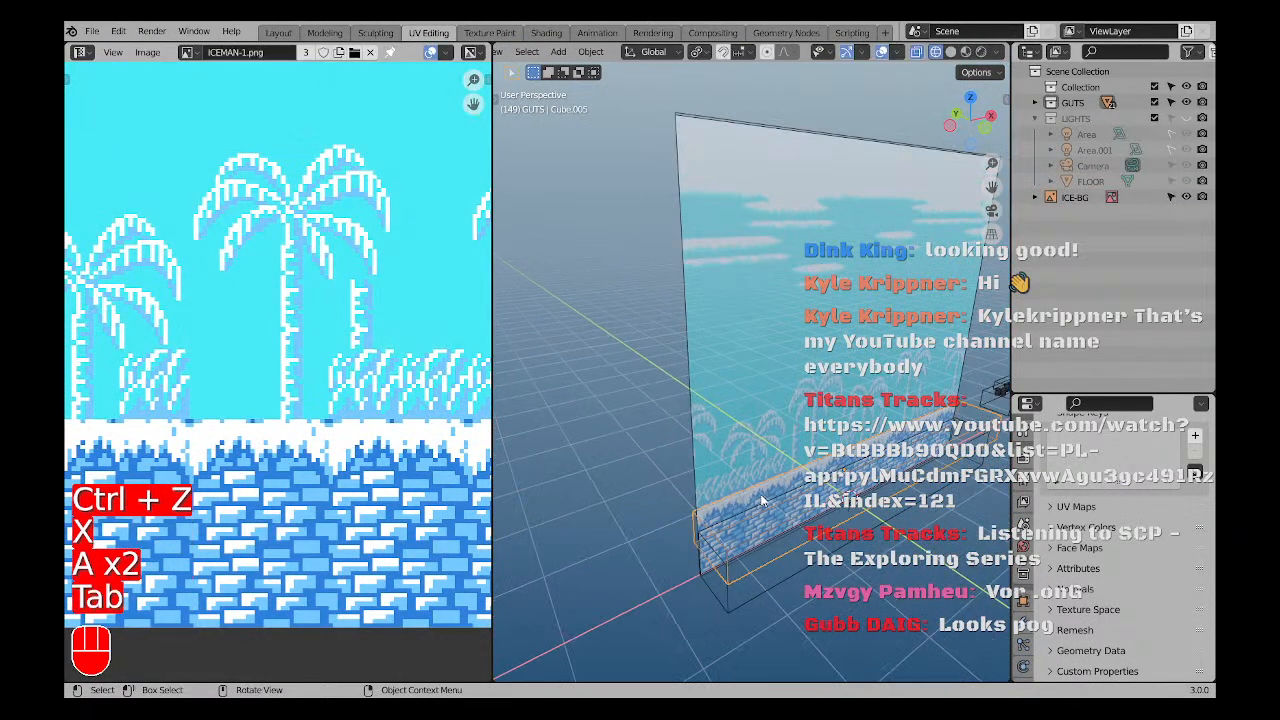
# Add a new mesh plane to the scene in the front view.
pyautogui.press('a')
pyautogui.press('a')
pyautogui.scroll(-2, 707, 495)
pyautogui.press('KP_1')
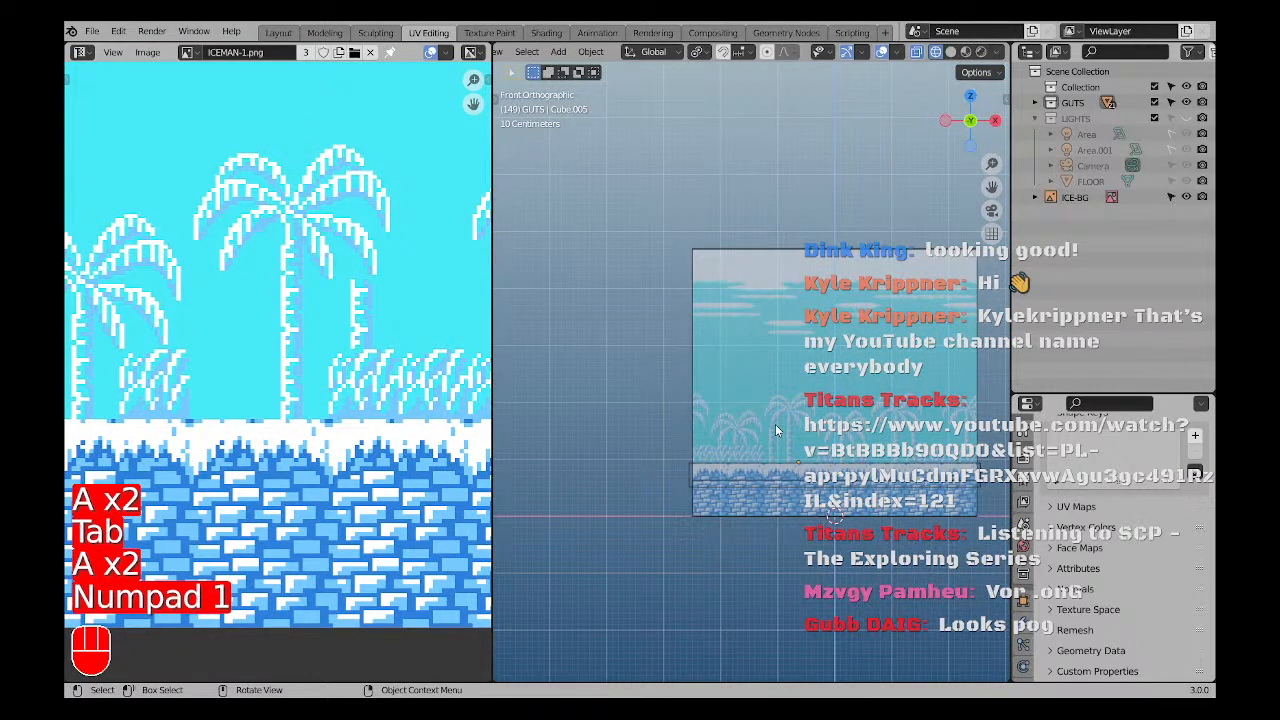
pyautogui.hotkey('shift', 'a')
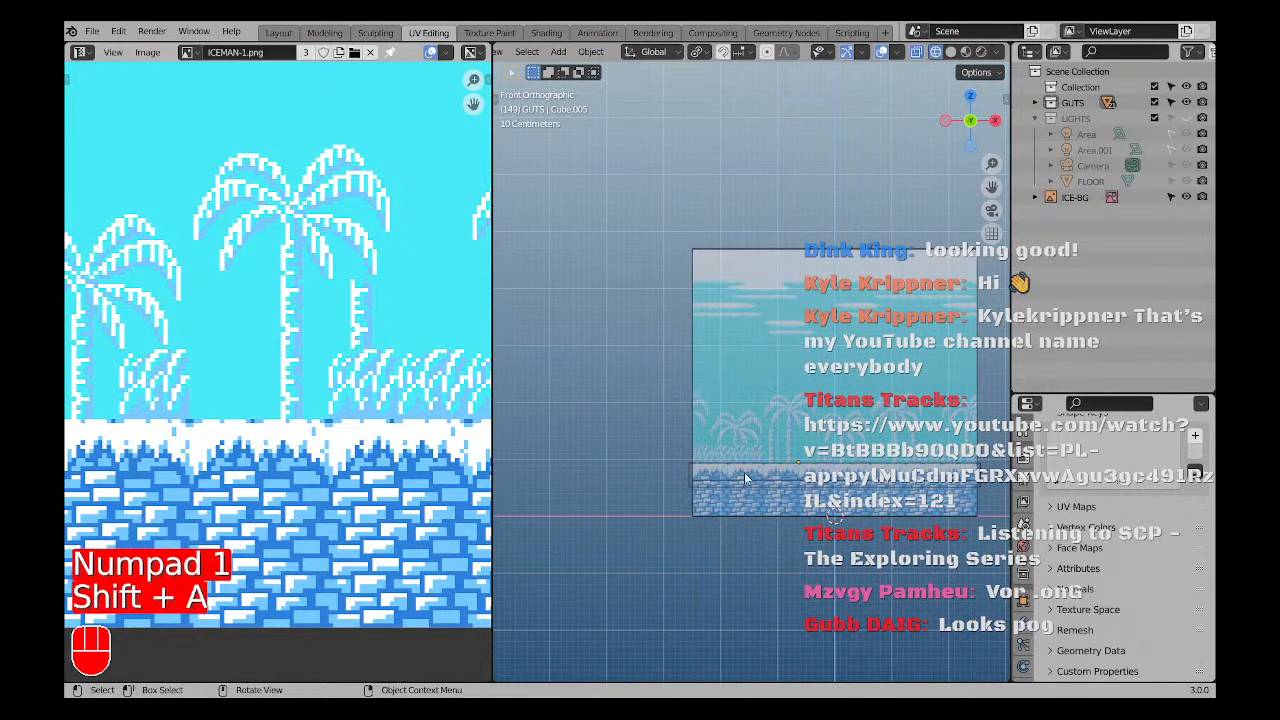
pyautogui.press('a')
pyautogui.press('a')
pyautogui.hotkey('shift', 'a')
pyautogui.moveTo(700, 379)
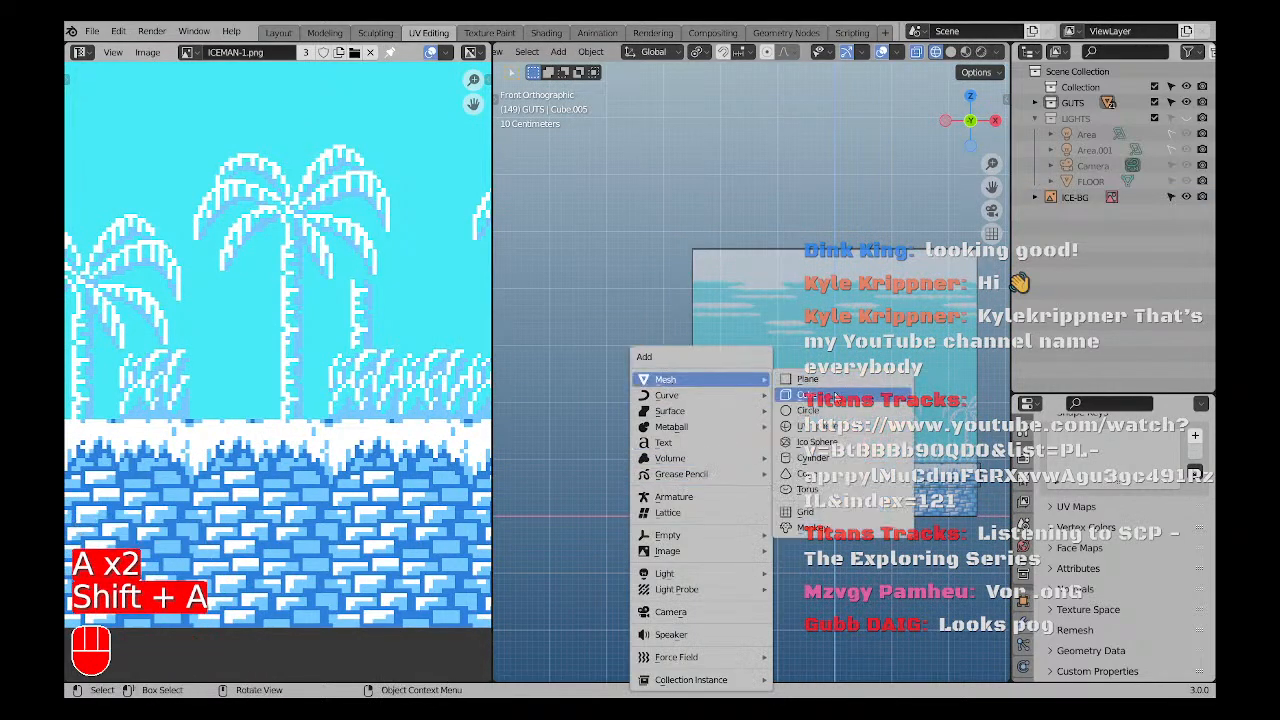
pyautogui.click(806, 379)
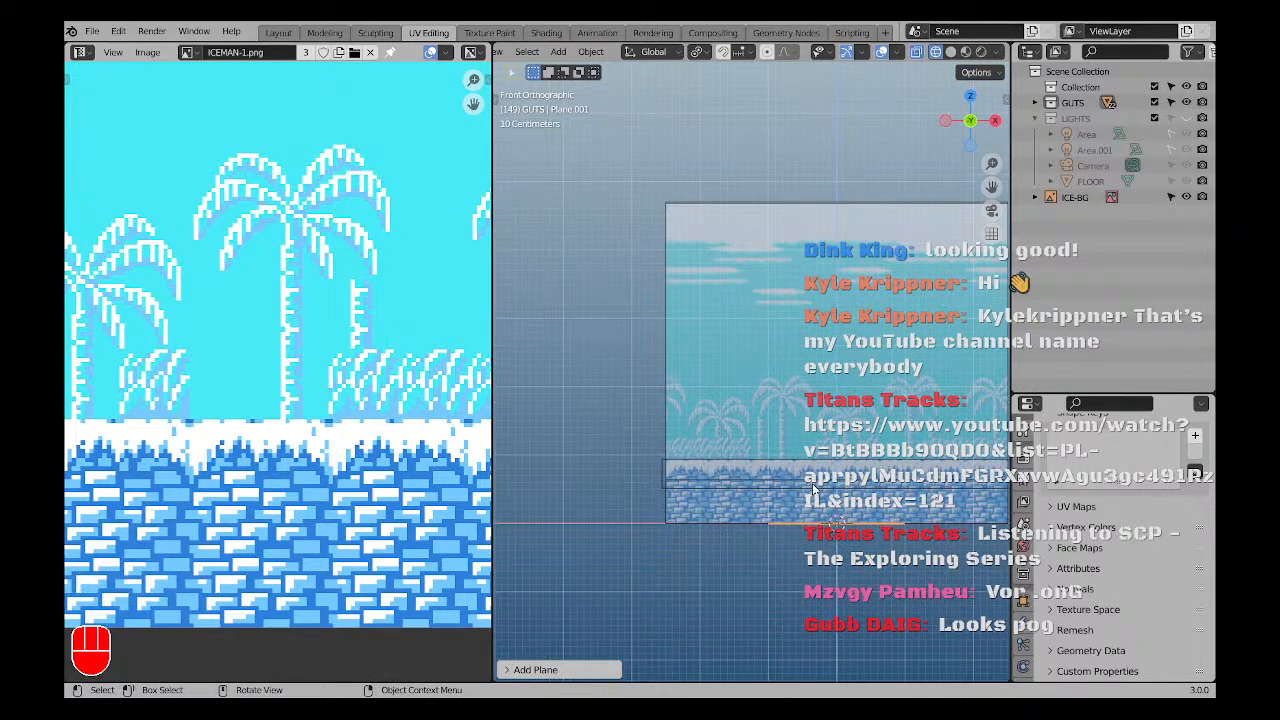
# Rotate the new plane upright and move it against the backdrop's left edge, above the ledge.
pyautogui.press('r')
pyautogui.press('z')
pyautogui.press('g')
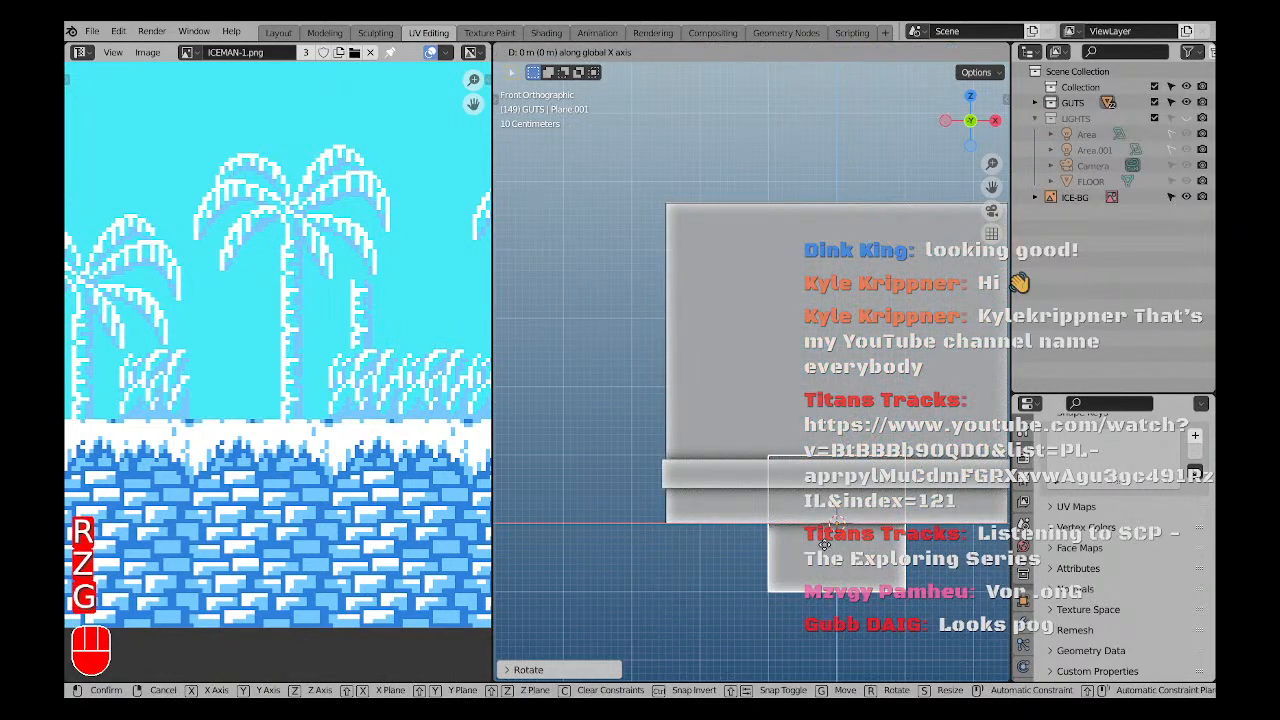
pyautogui.press('g')
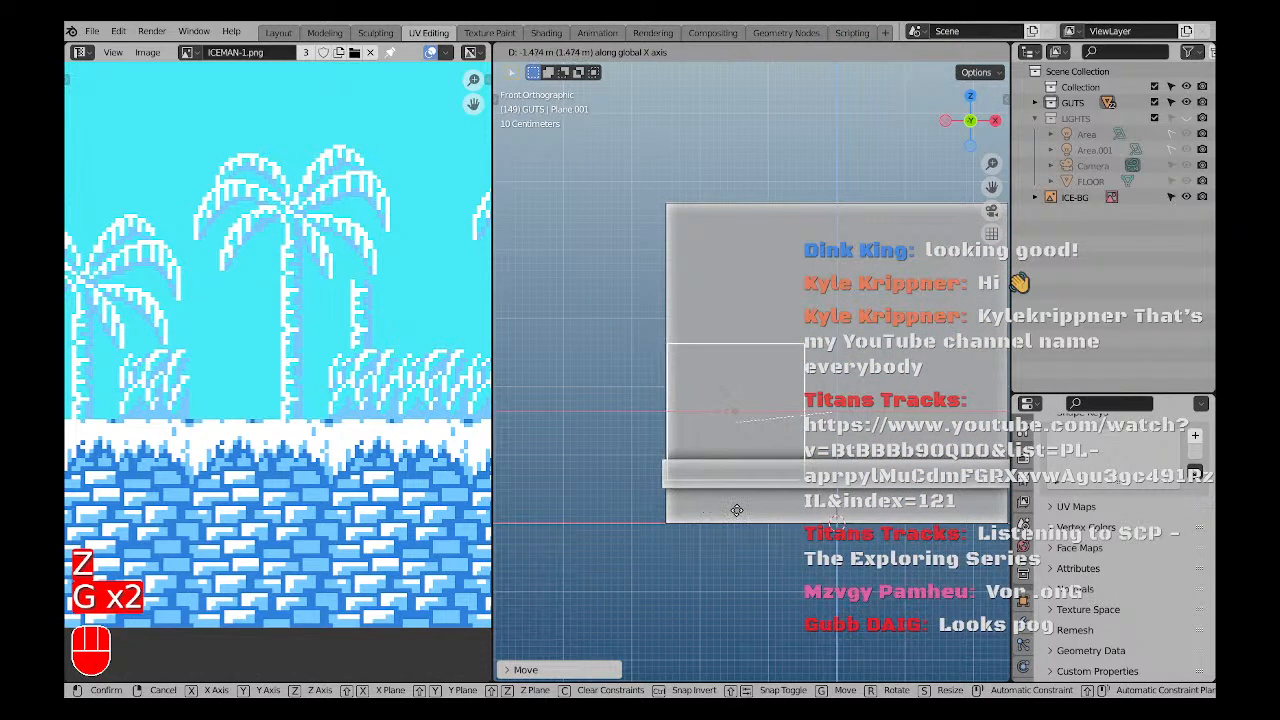
pyautogui.click(736, 510)
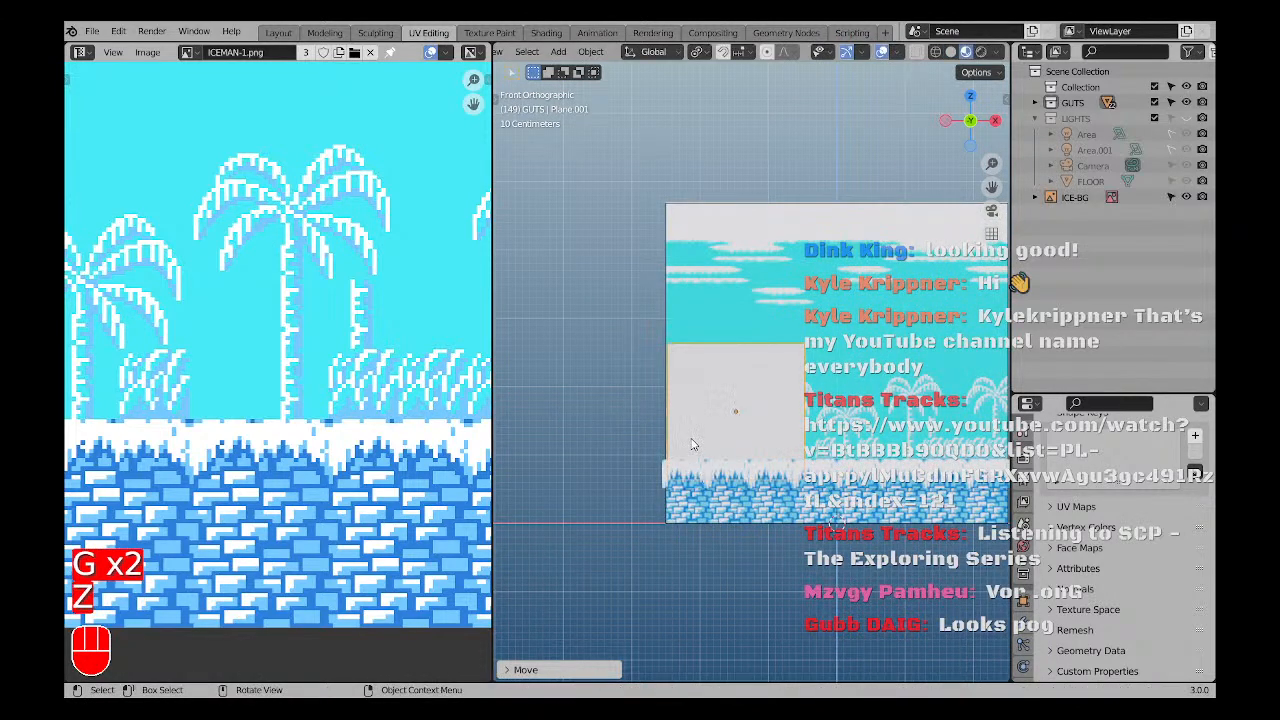
# Scale the plane down to bush size and position it over the leftmost bush, just above the snowy ledge.
pyautogui.press('z')
pyautogui.press('g')
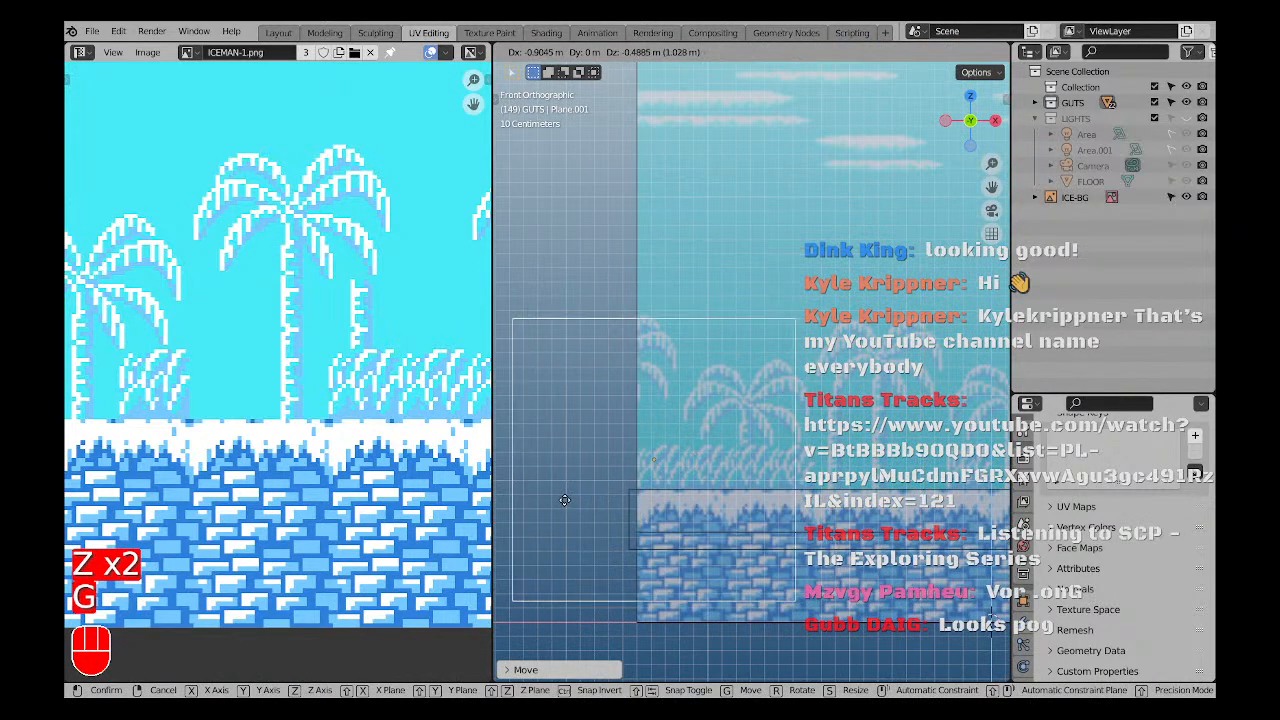
pyautogui.press('s')
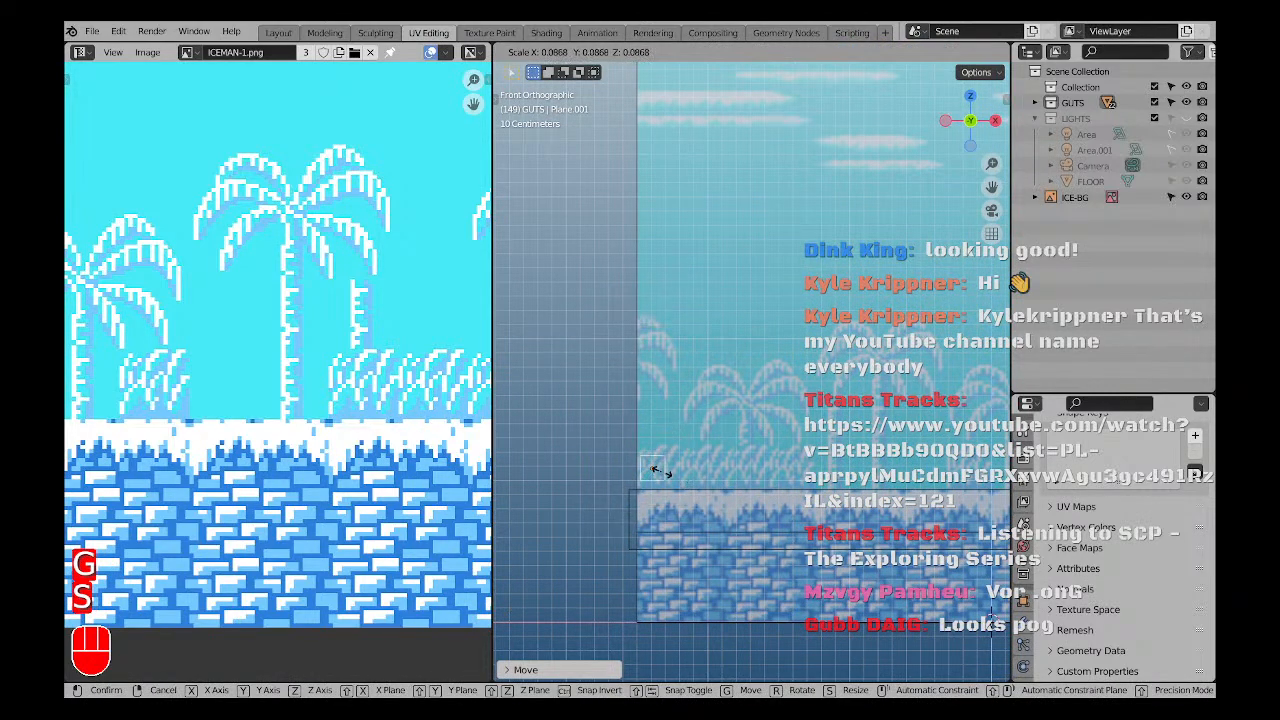
pyautogui.press('g')
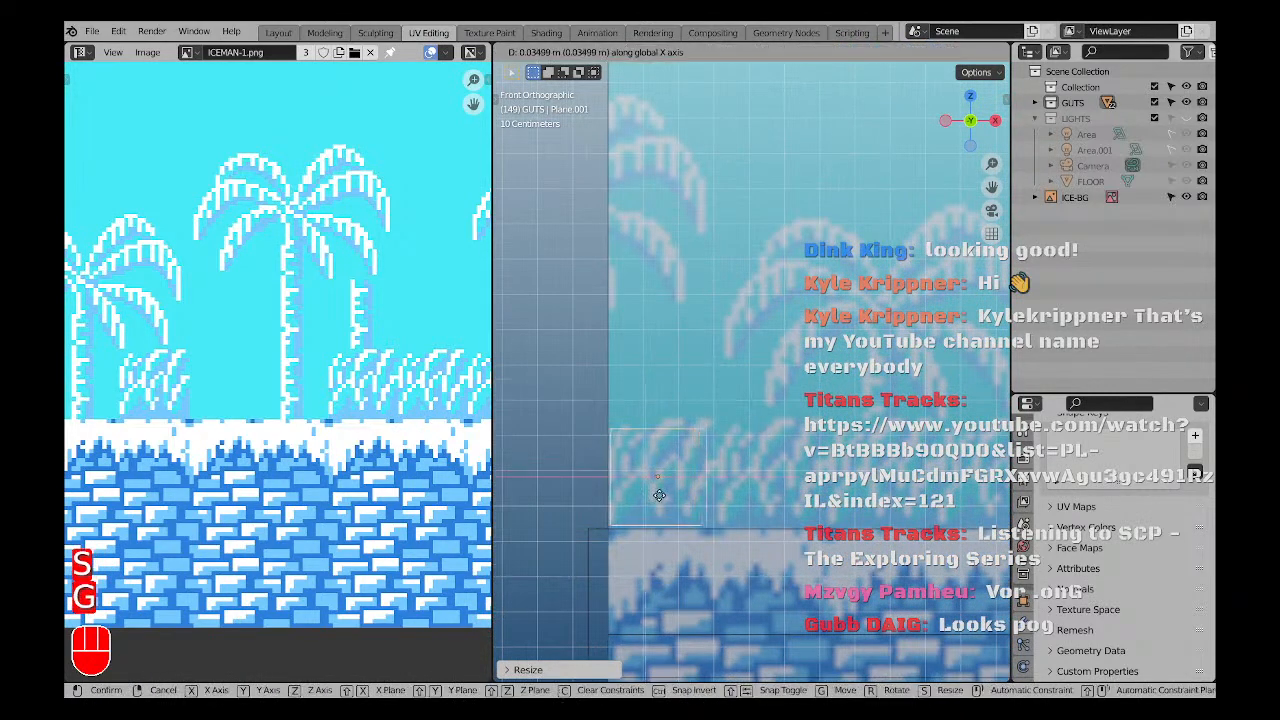
pyautogui.click(659, 495)
pyautogui.press('g')
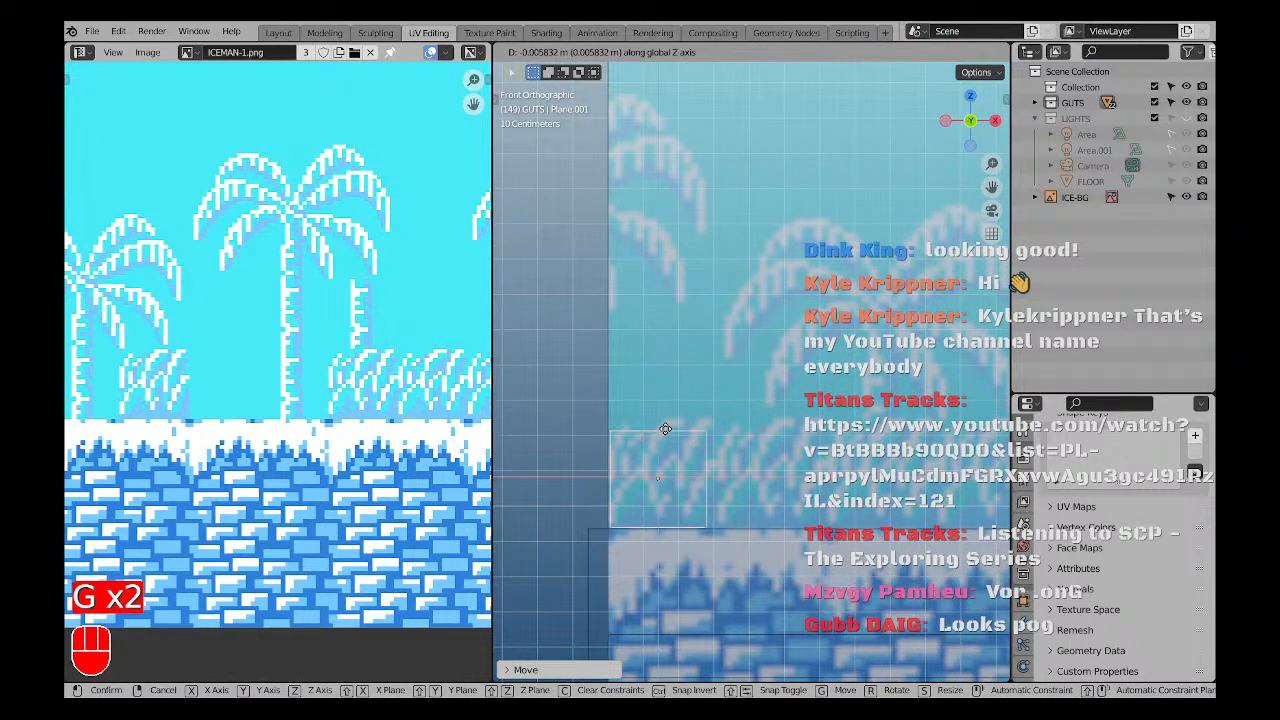
pyautogui.click(663, 433)
pyautogui.scroll(3, 657, 438)
# Raise the plane's top edge along the Z axis to cover the tips of the bush.
pyautogui.press('Tab')
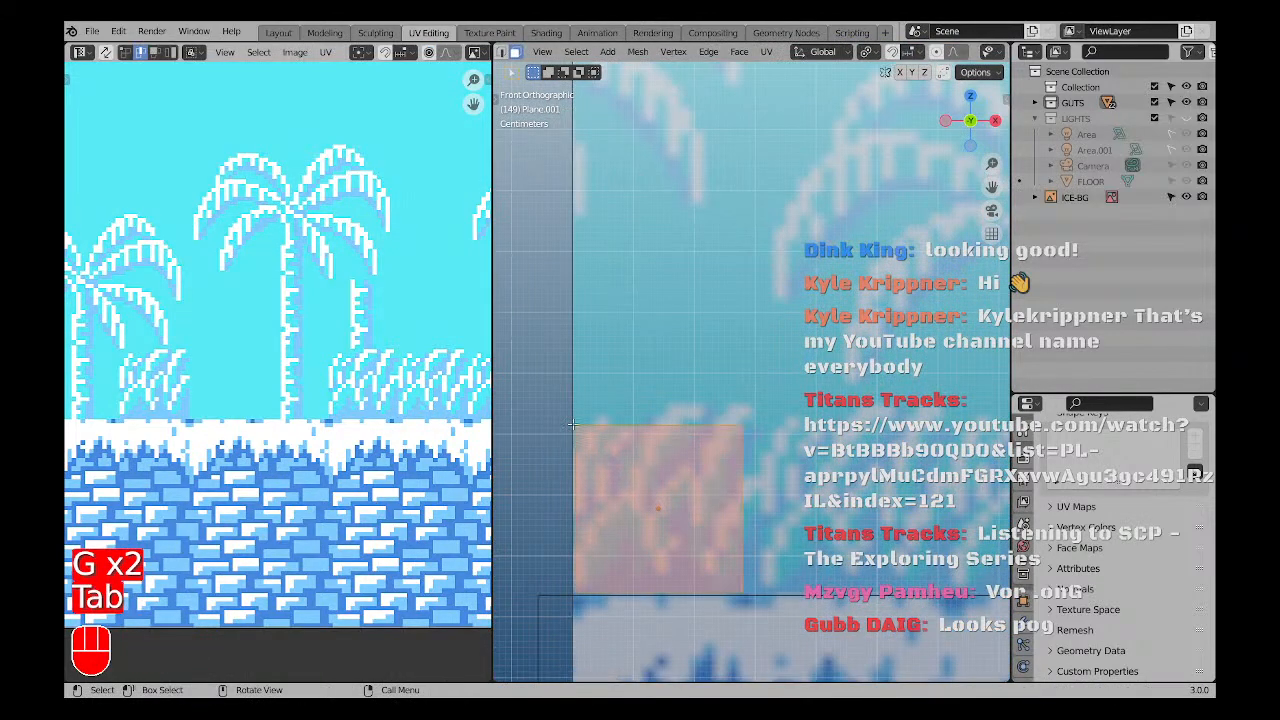
pyautogui.press('a')
pyautogui.press('a')
pyautogui.press('g')
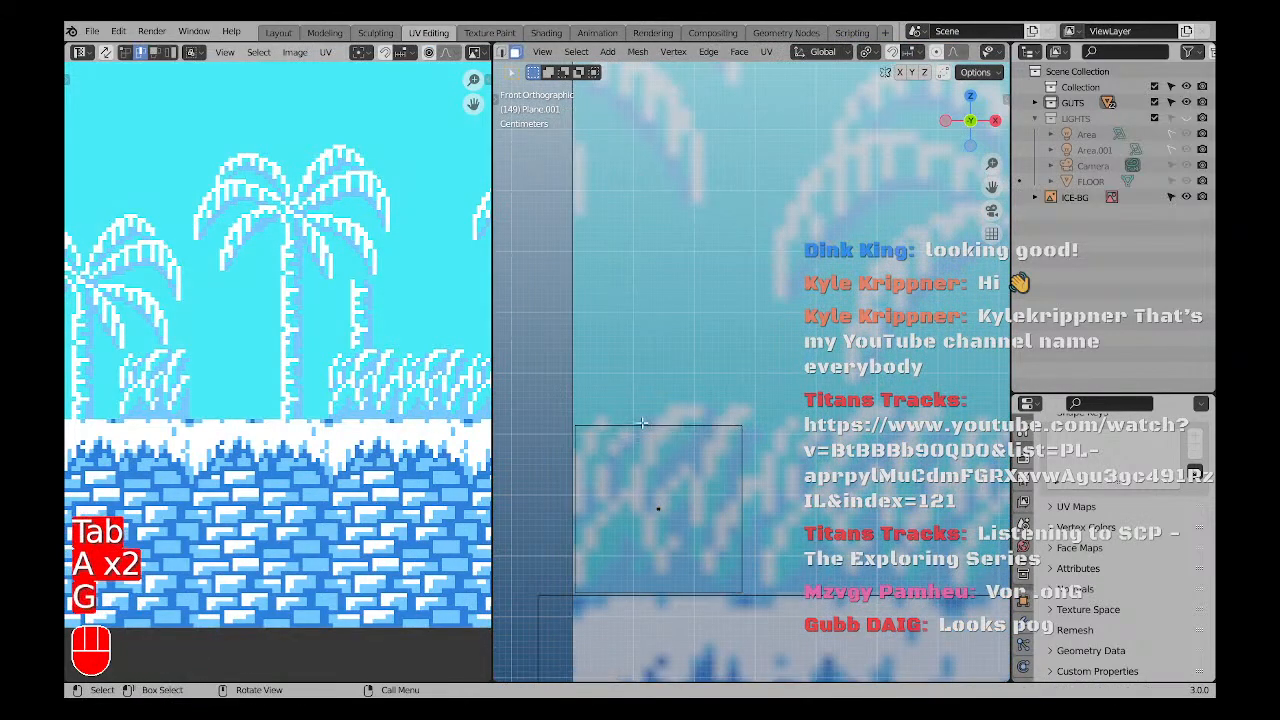
pyautogui.press('2')
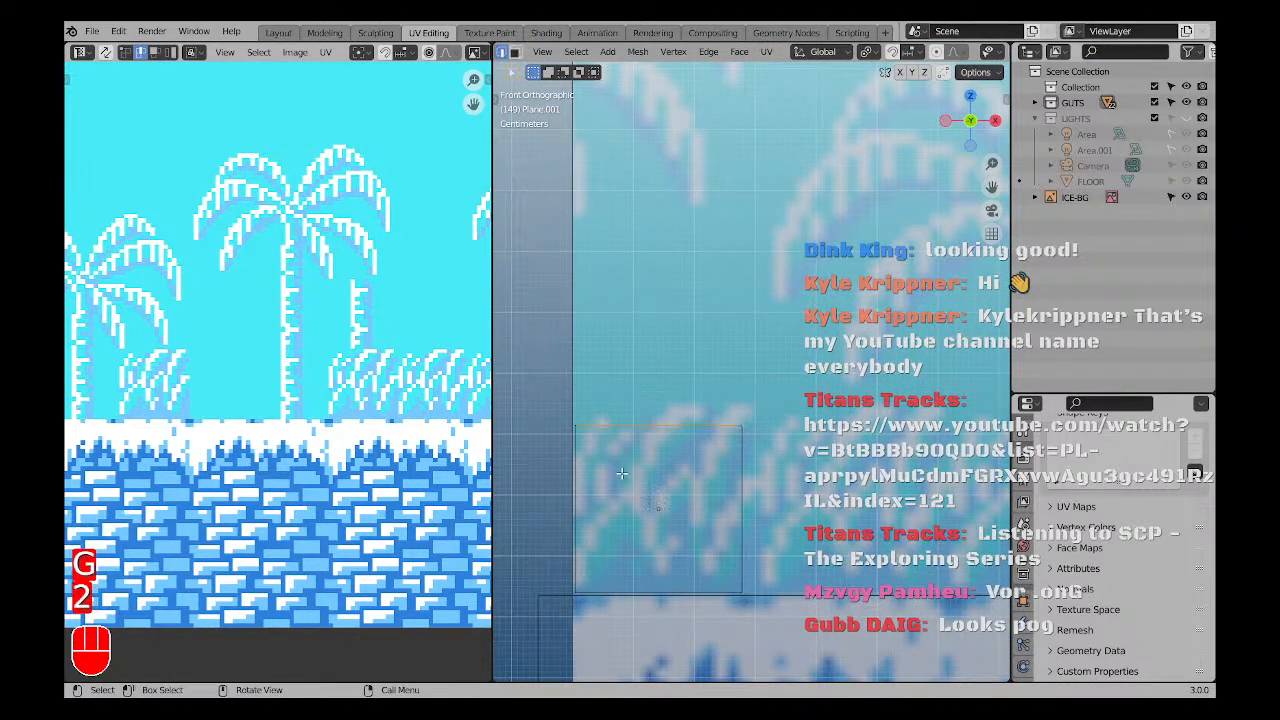
pyautogui.press('g')
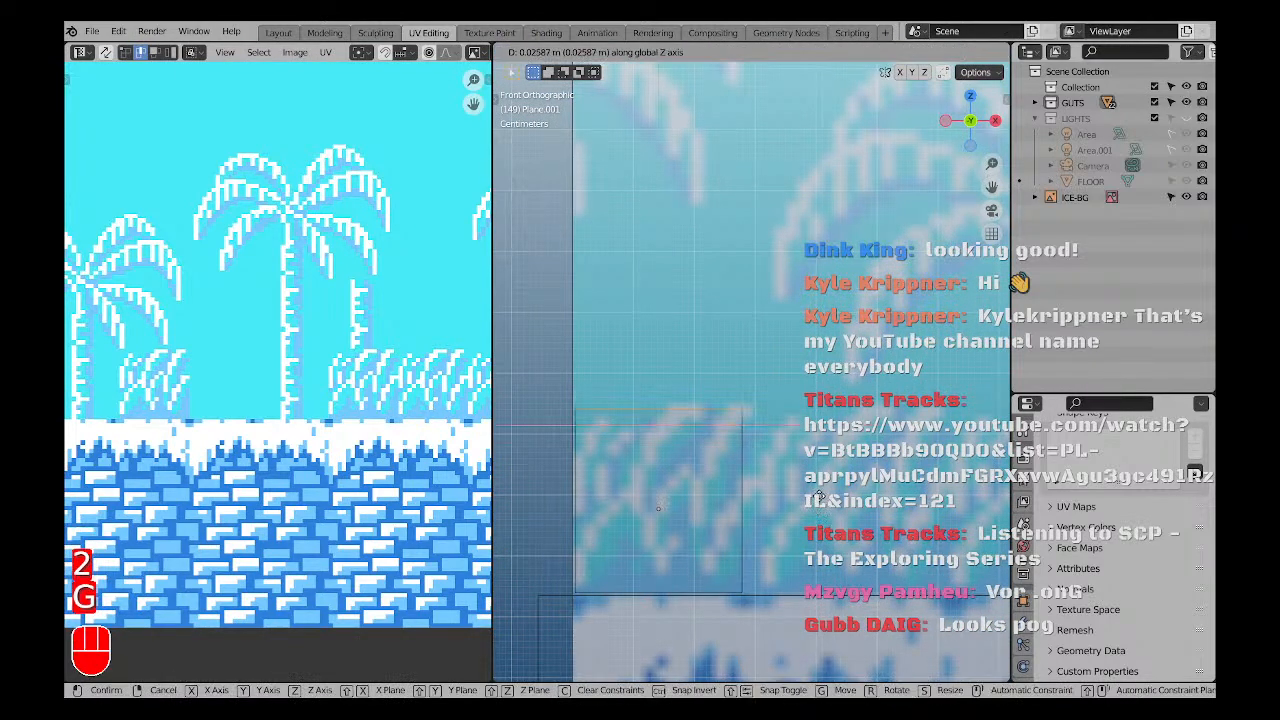
pyautogui.click(719, 398)
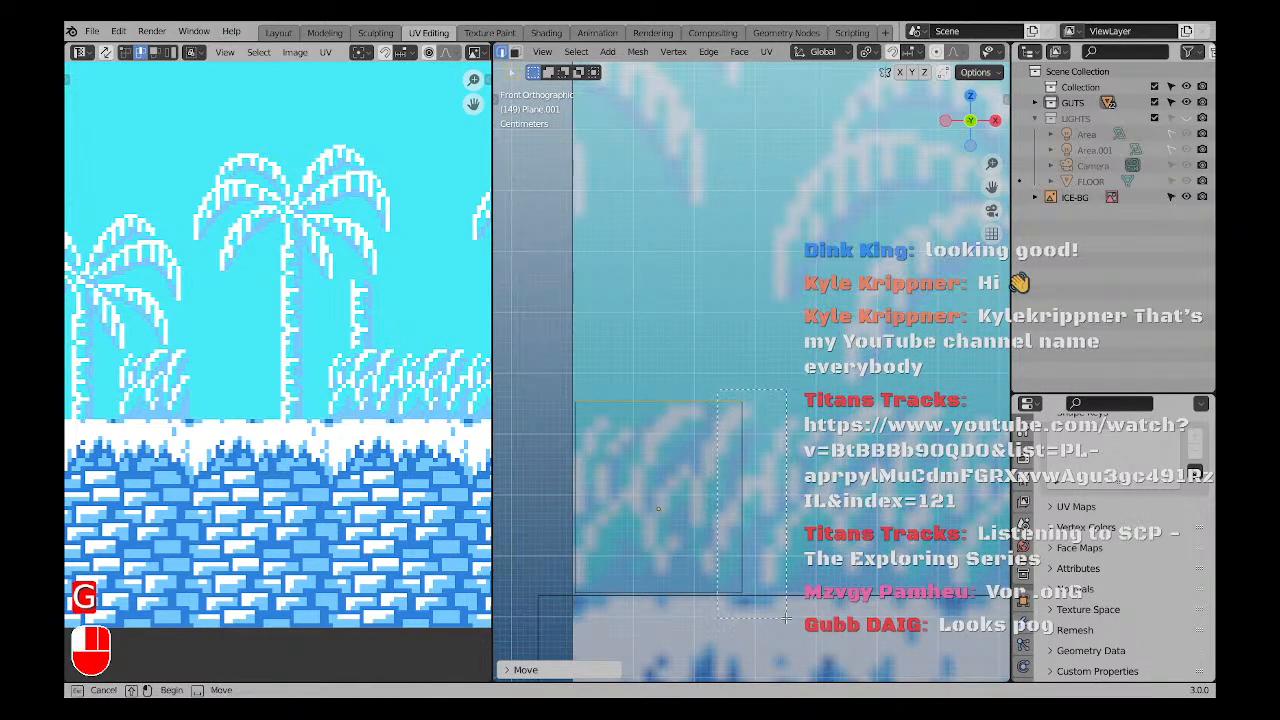
# Move the plane's right edge outward along the X axis to match the width of the bush pattern.
pyautogui.press('g')
pyautogui.press('x')
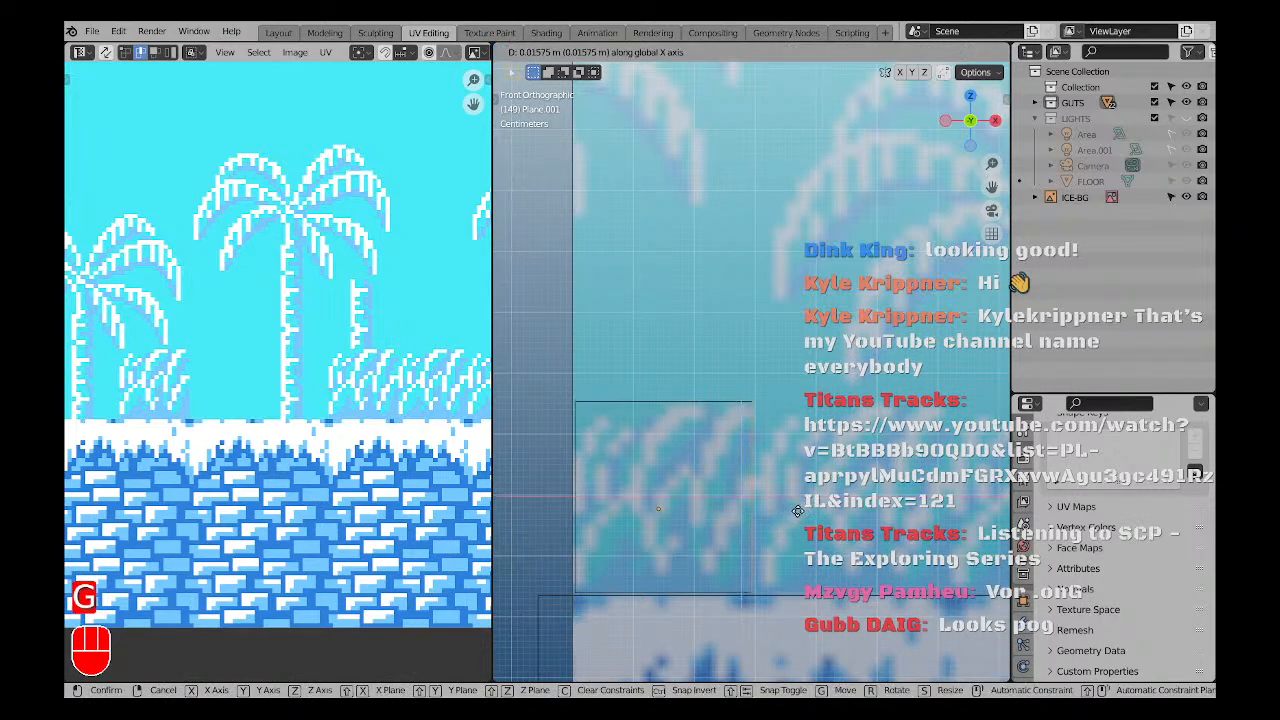
pyautogui.click(795, 511)
pyautogui.scroll(-3, 760, 495)
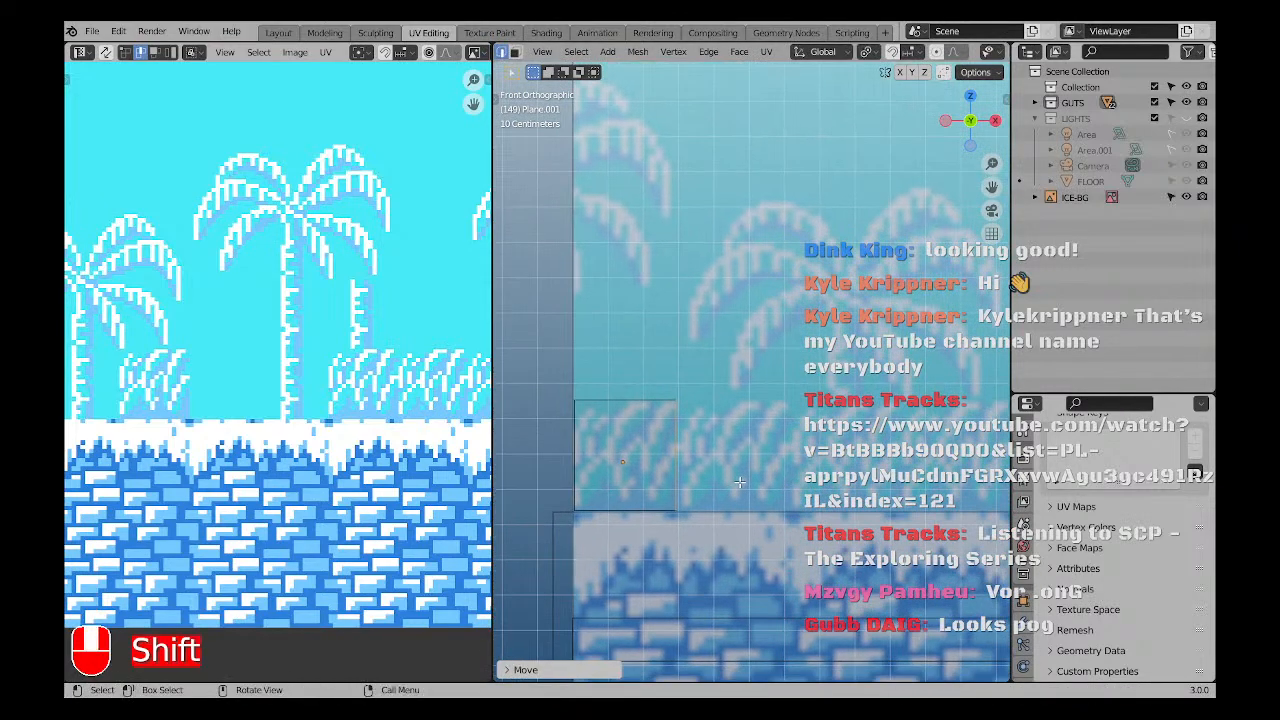
pyautogui.press('g')
pyautogui.press('x')
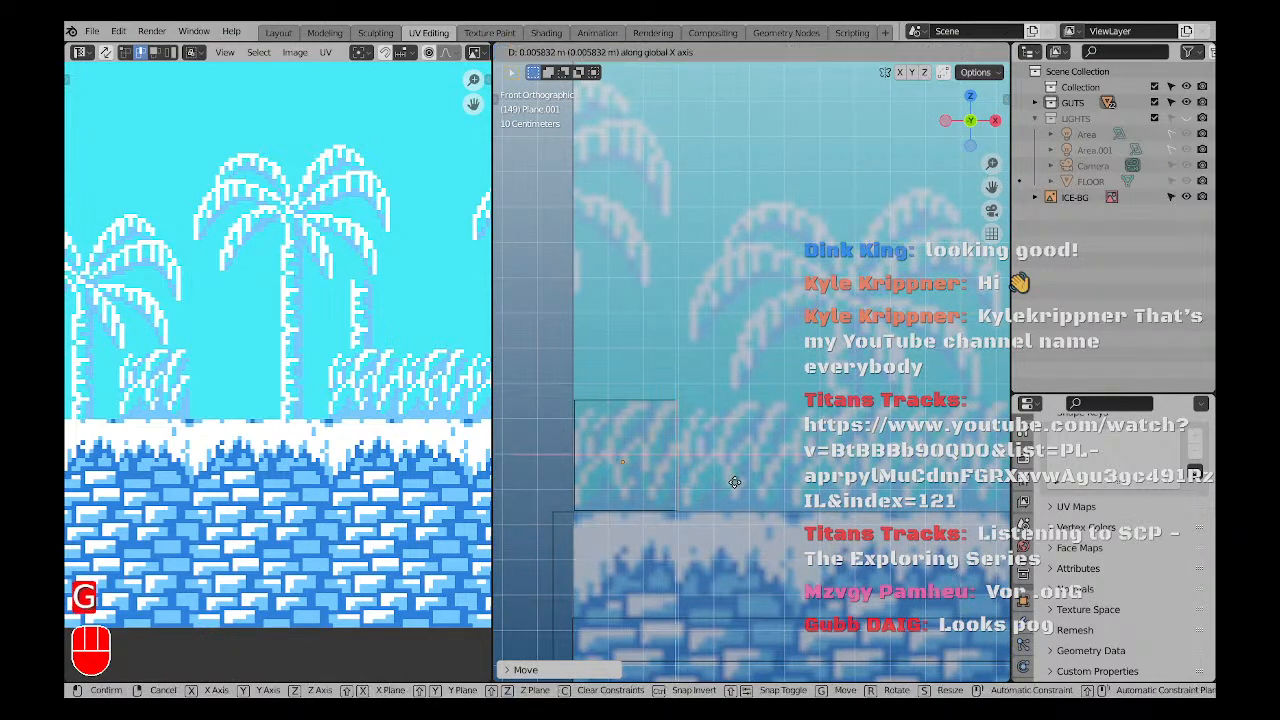
pyautogui.click(734, 482)
pyautogui.scroll(-2, 576, 430)
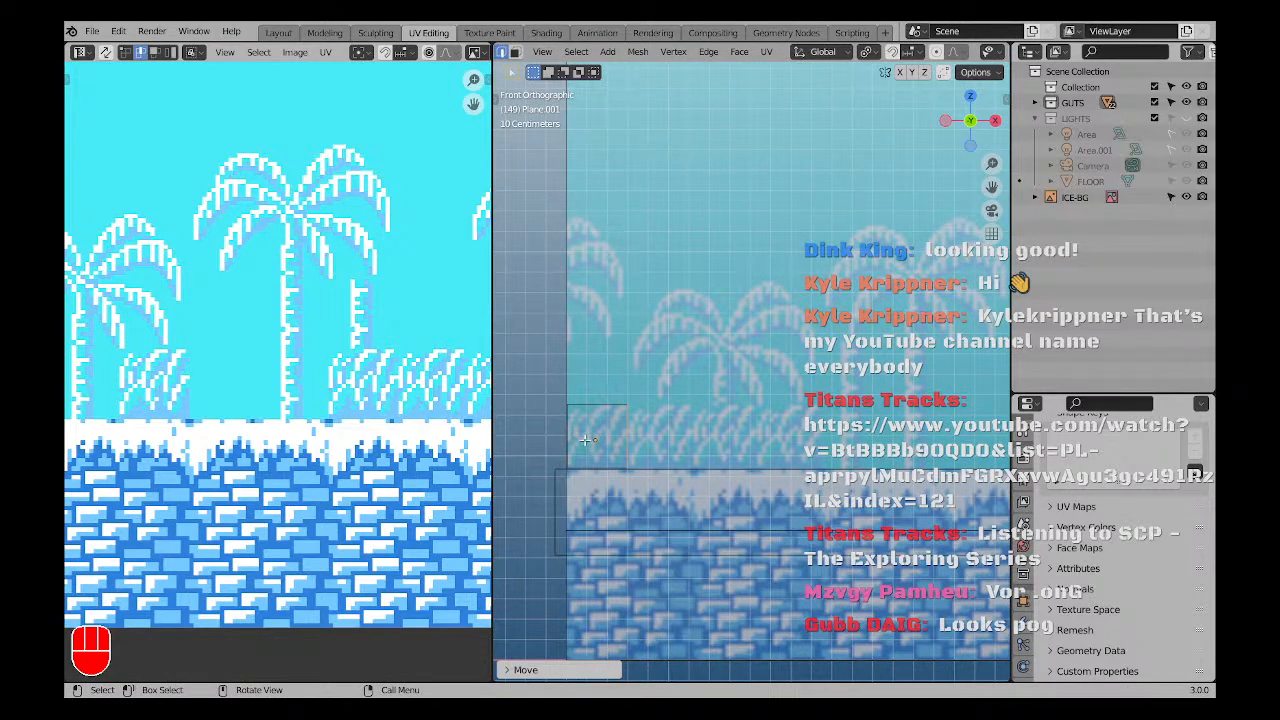
# Move the bush plane forward along the Y axis so it stands on the ledge in front of the backdrop.
pyautogui.moveTo(619, 460); pyautogui.dragTo(594, 478, button='middle')
pyautogui.press('Tab')
pyautogui.press('g')
pyautogui.press('y')
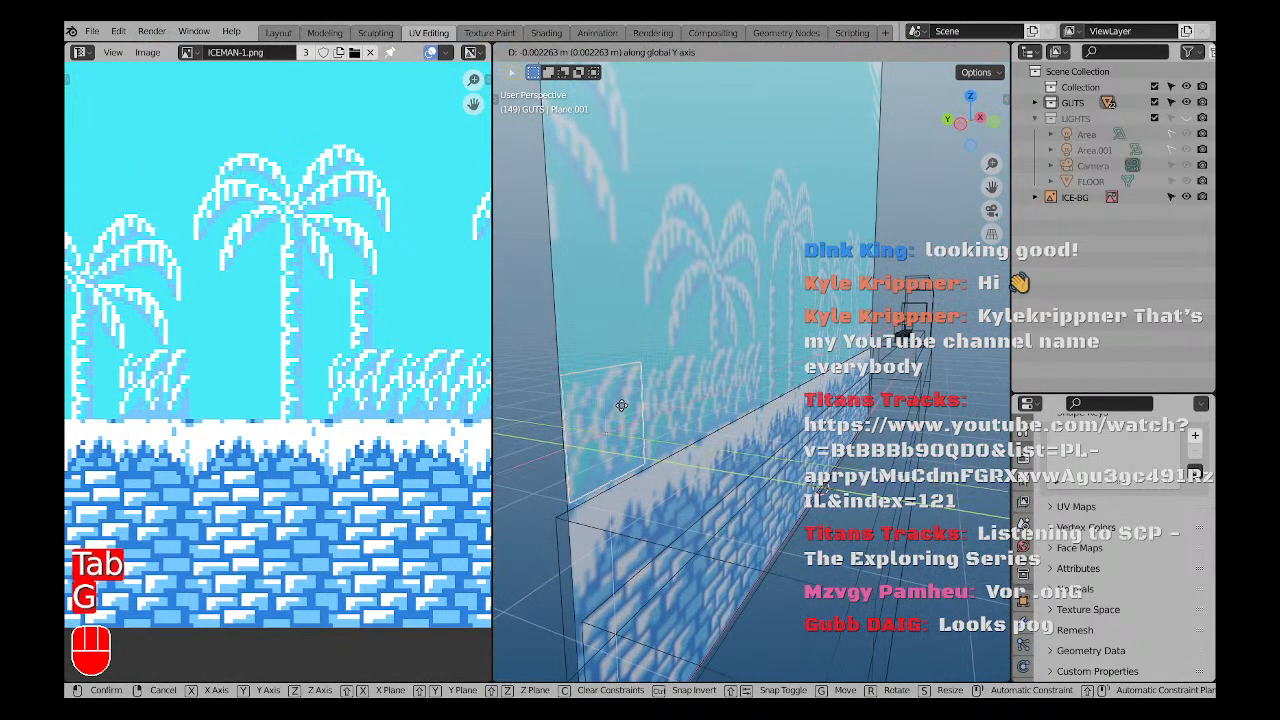
pyautogui.click(642, 412)
pyautogui.hotkey('alt', 'z')
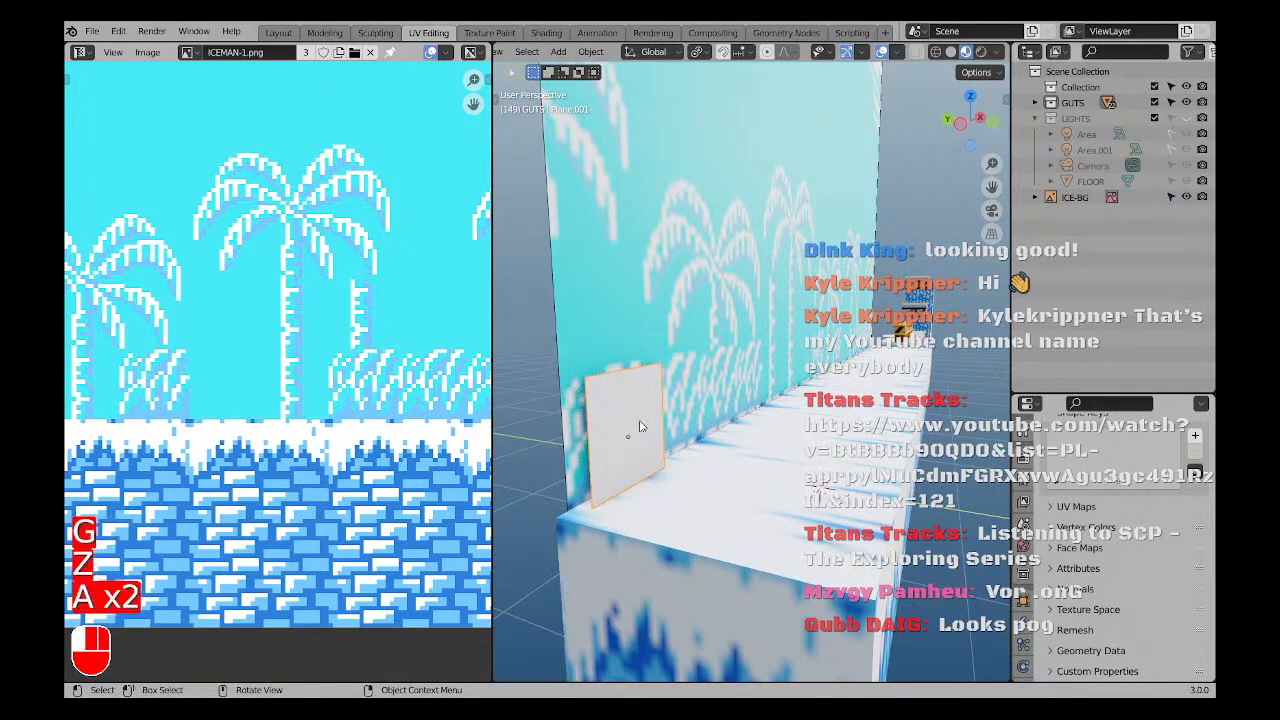
# Create a new material for the bush plane in the Shading workspace and make its base color red.
pyautogui.click(546, 33)
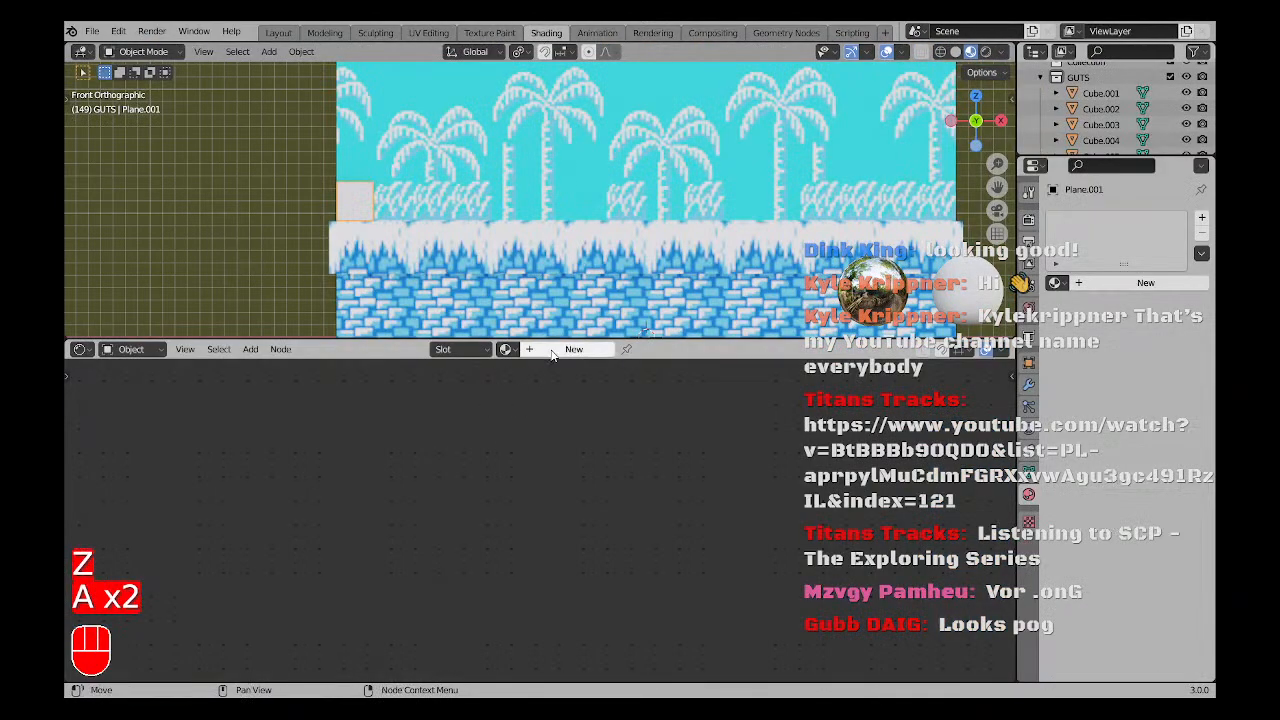
pyautogui.scroll(1, 656, 414)
pyautogui.click(660, 413)
pyautogui.moveTo(684, 300)
pyautogui.mouseDown()
pyautogui.moveTo(677, 315)
pyautogui.moveTo(693, 320)
pyautogui.mouseUp()
pyautogui.press('a')
pyautogui.press('a')
# Add an Image Texture node feeding the Base Color, with Mapping and Texture Coordinate nodes attached to it.
pyautogui.hotkey('shift', 'a')
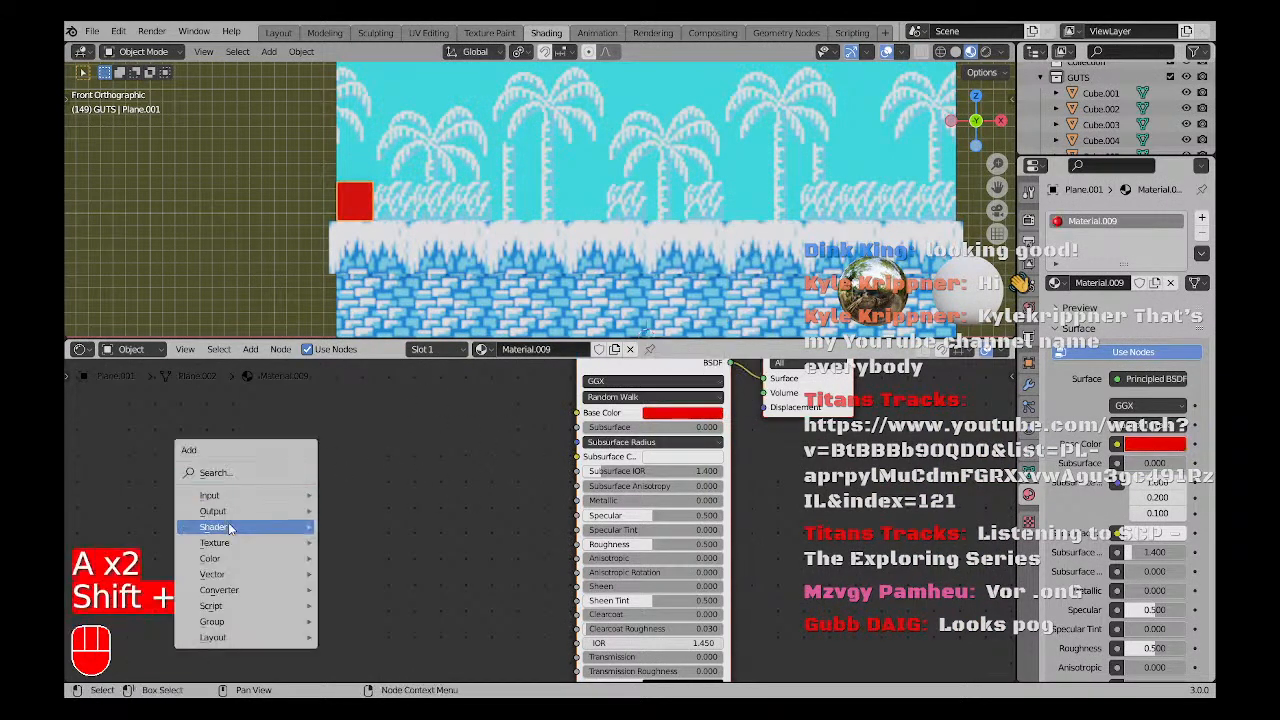
pyautogui.moveTo(232, 527)
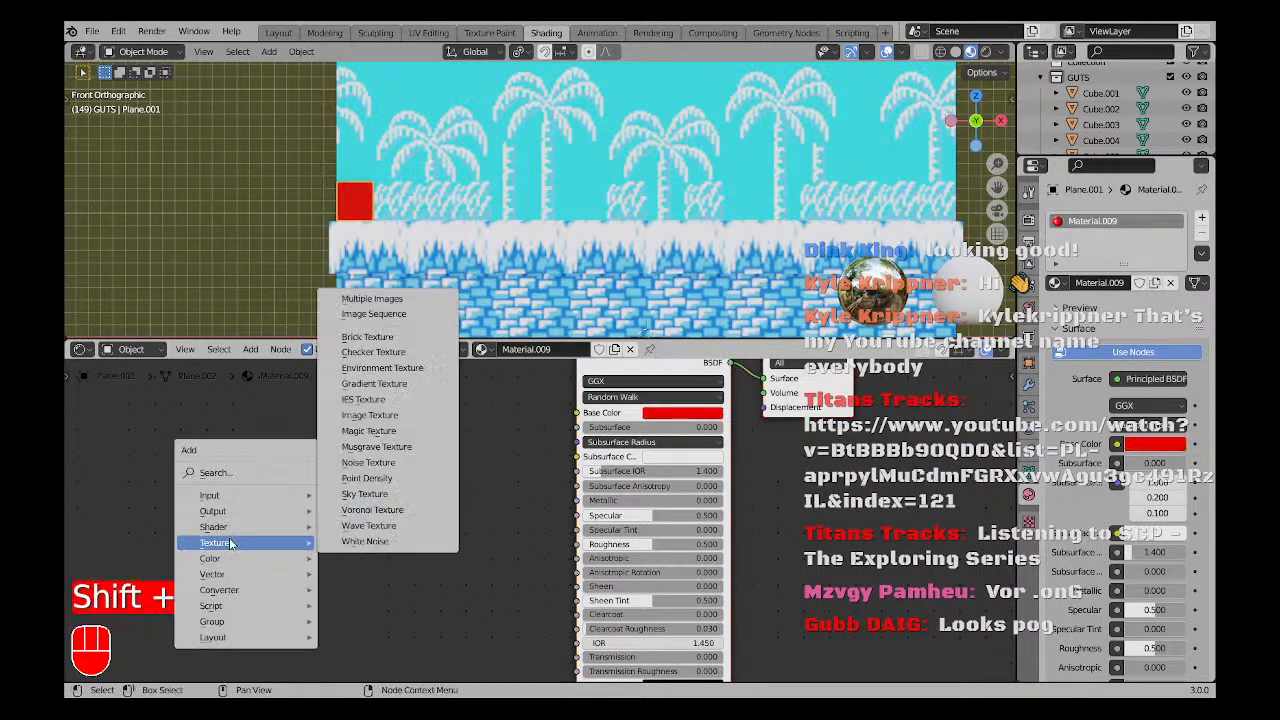
pyautogui.click(370, 415)
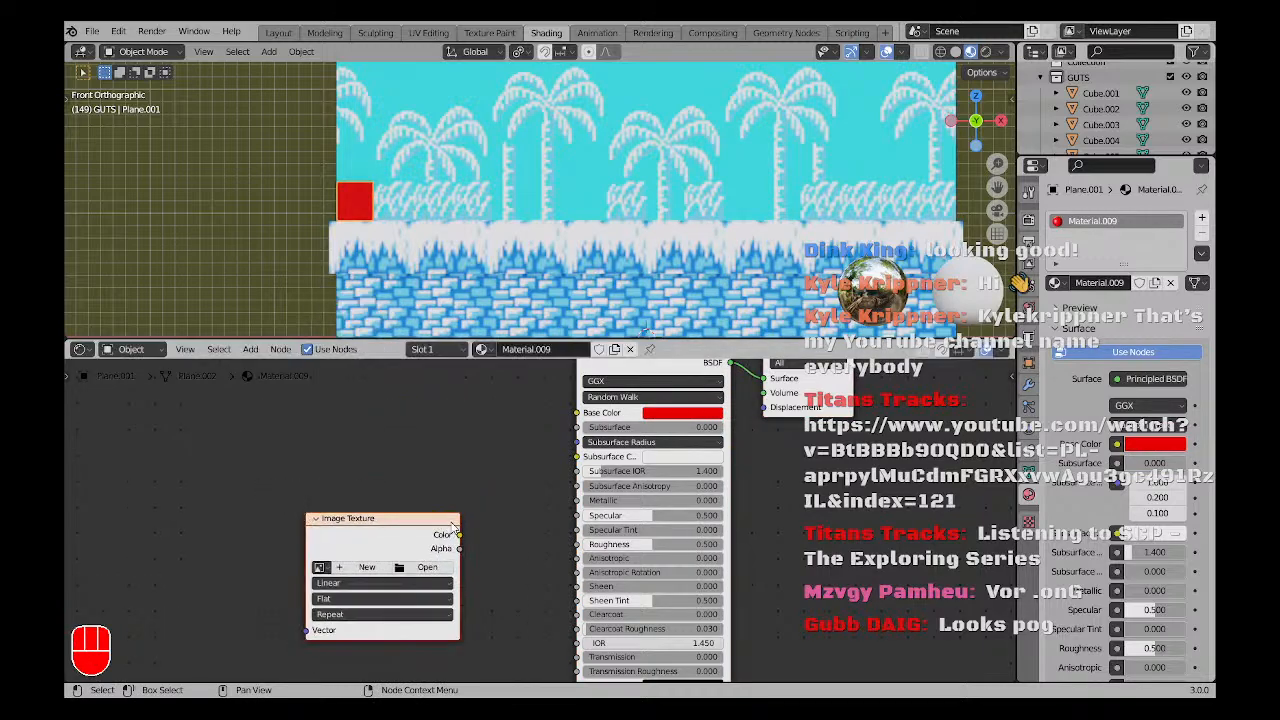
pyautogui.moveTo(458, 533); pyautogui.dragTo(580, 413)
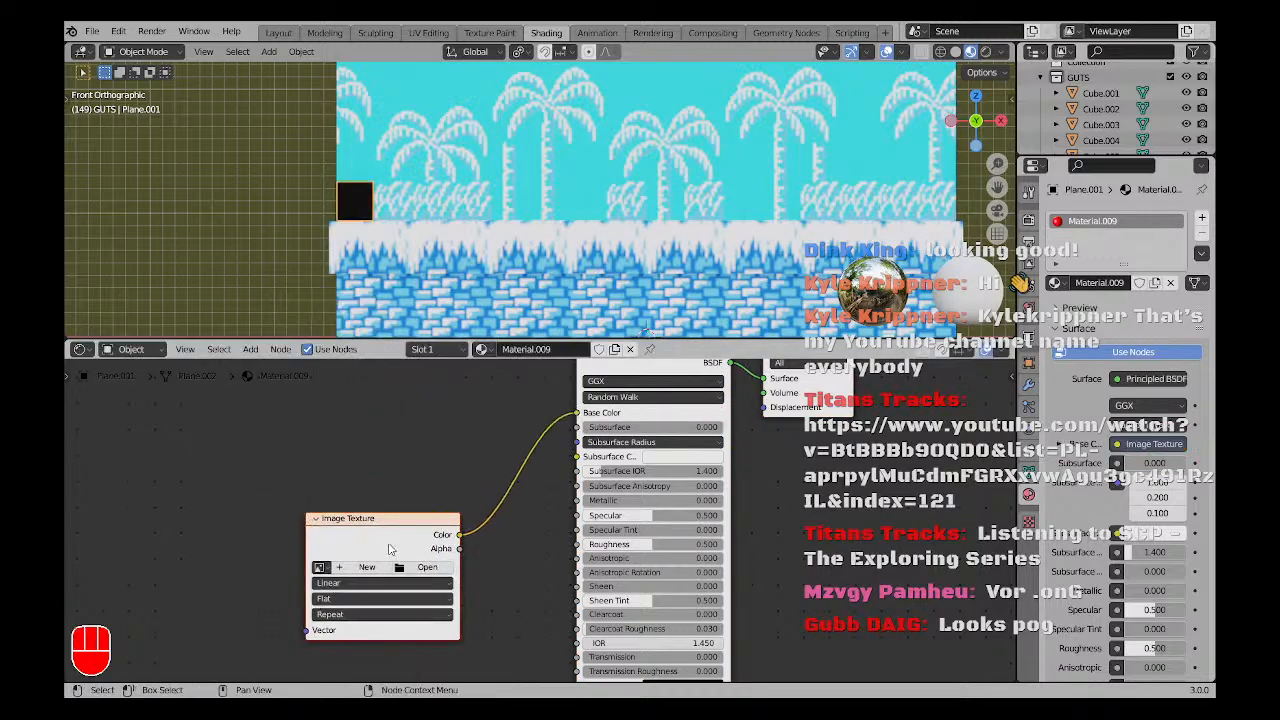
pyautogui.hotkey('ctrl', 't')
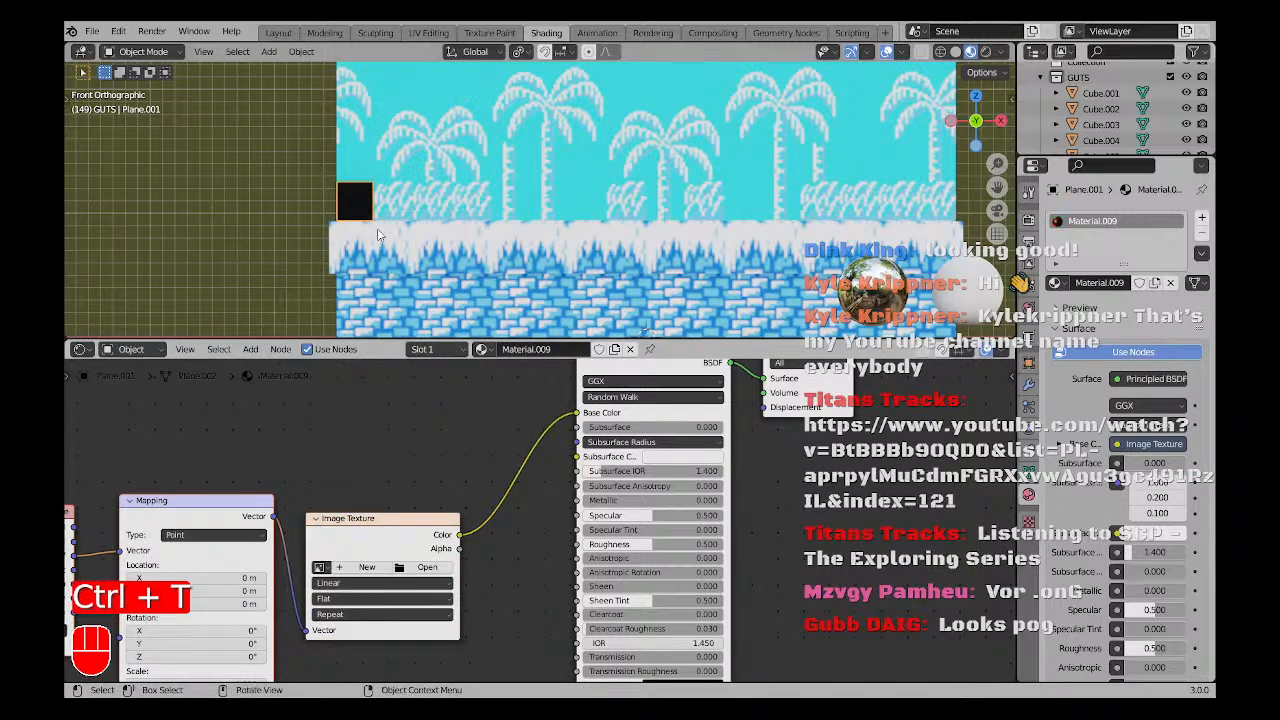
# Assign the ICEMAN-1.png image to the bush plane's Image Texture node.
pyautogui.scroll(-1, 385, 318)
pyautogui.keyDown('shift'); pyautogui.moveTo(317, 526); pyautogui.dragTo(483, 460, button='middle'); pyautogui.keyUp('shift')
pyautogui.scroll(3, 466, 501)
pyautogui.click(491, 500)
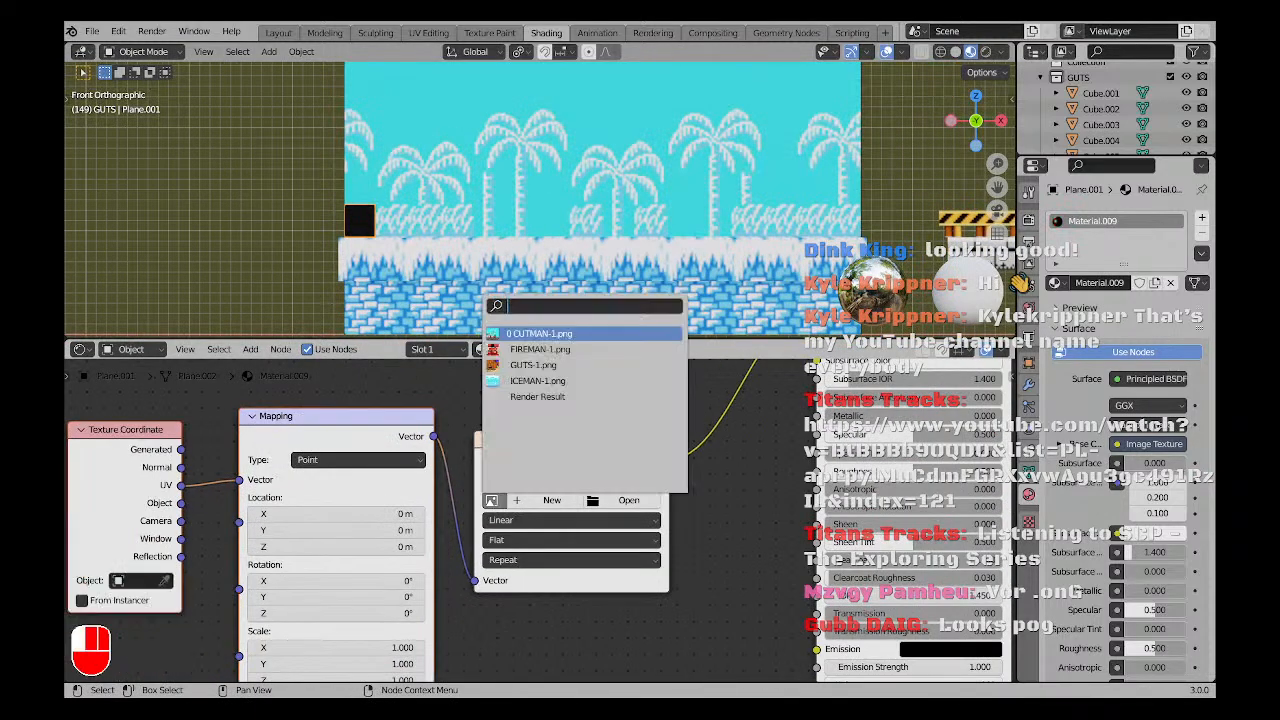
pyautogui.click(537, 381)
pyautogui.press('a')
pyautogui.press('a')
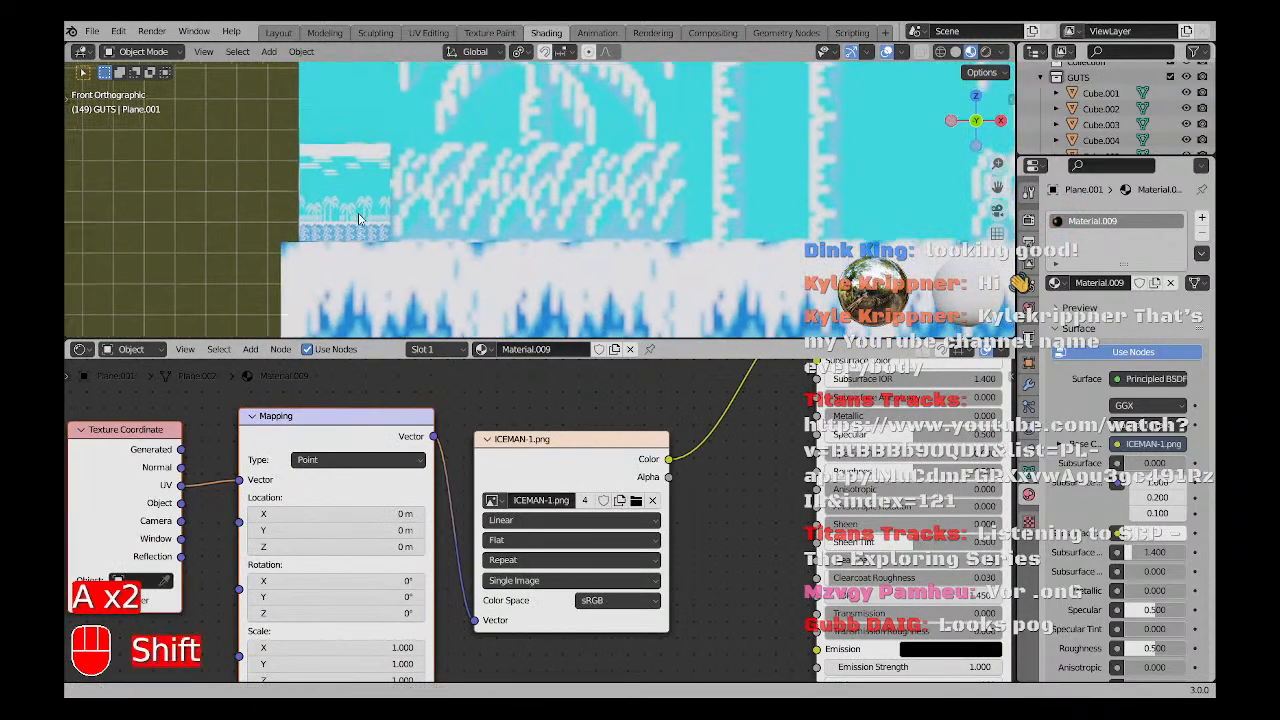
# Open the bush plane in the UV Editing workspace and bring the whole ICEMAN-1.png image into view.
pyautogui.click(386, 33)
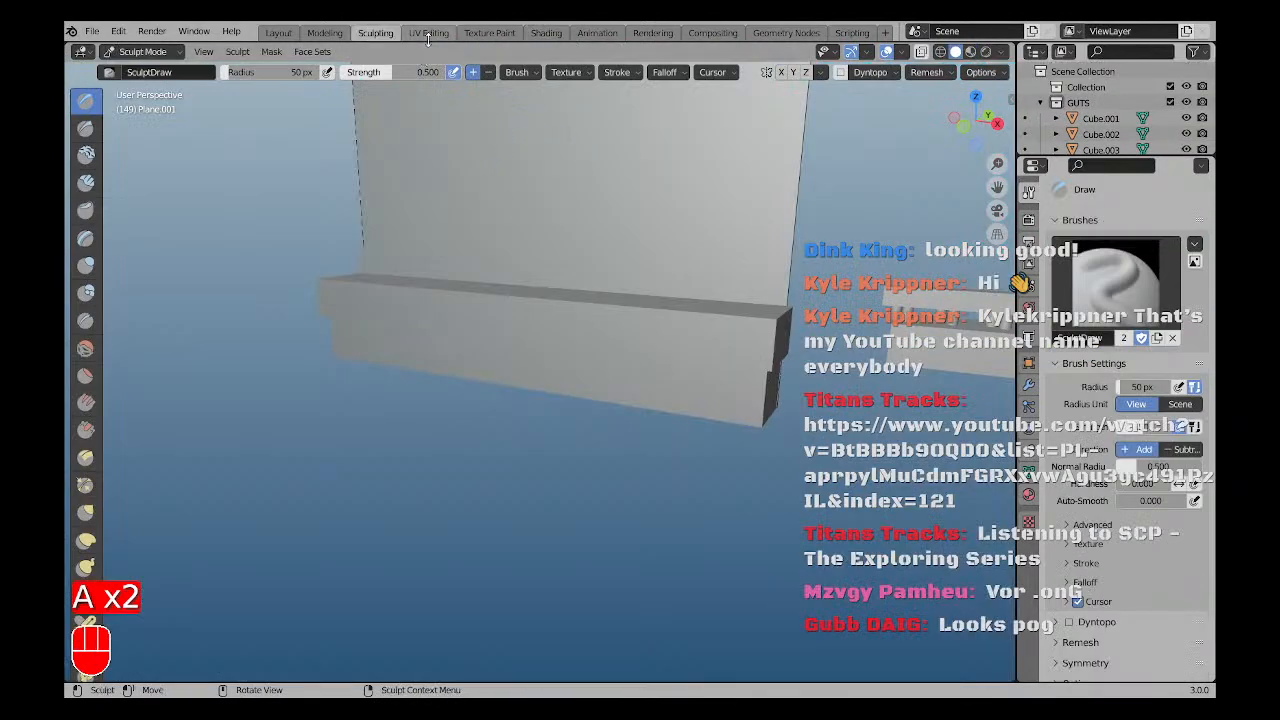
pyautogui.click(426, 33)
pyautogui.scroll(-2, 470, 410)
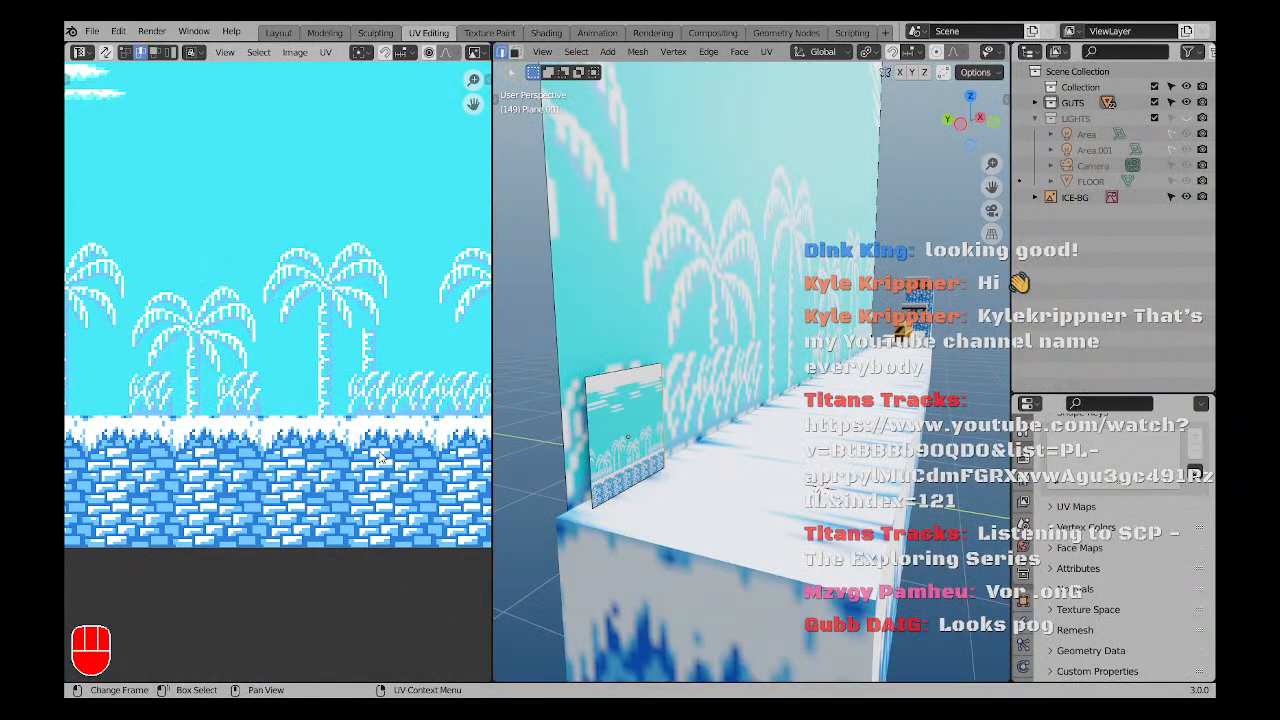
pyautogui.keyDown('shift'); pyautogui.scroll(-2, 470, 410); pyautogui.keyUp('shift')
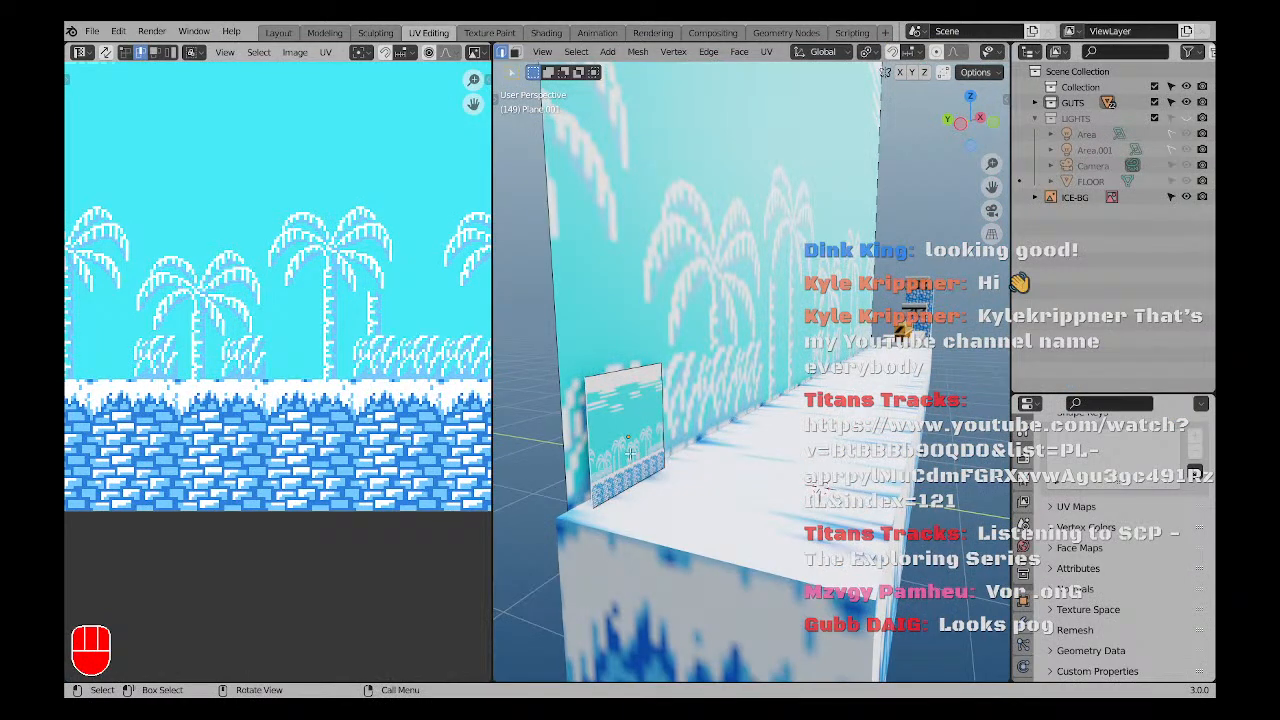
pyautogui.press('Tab')
pyautogui.press('a')
pyautogui.press('a')
pyautogui.scroll(-3, 268, 338)
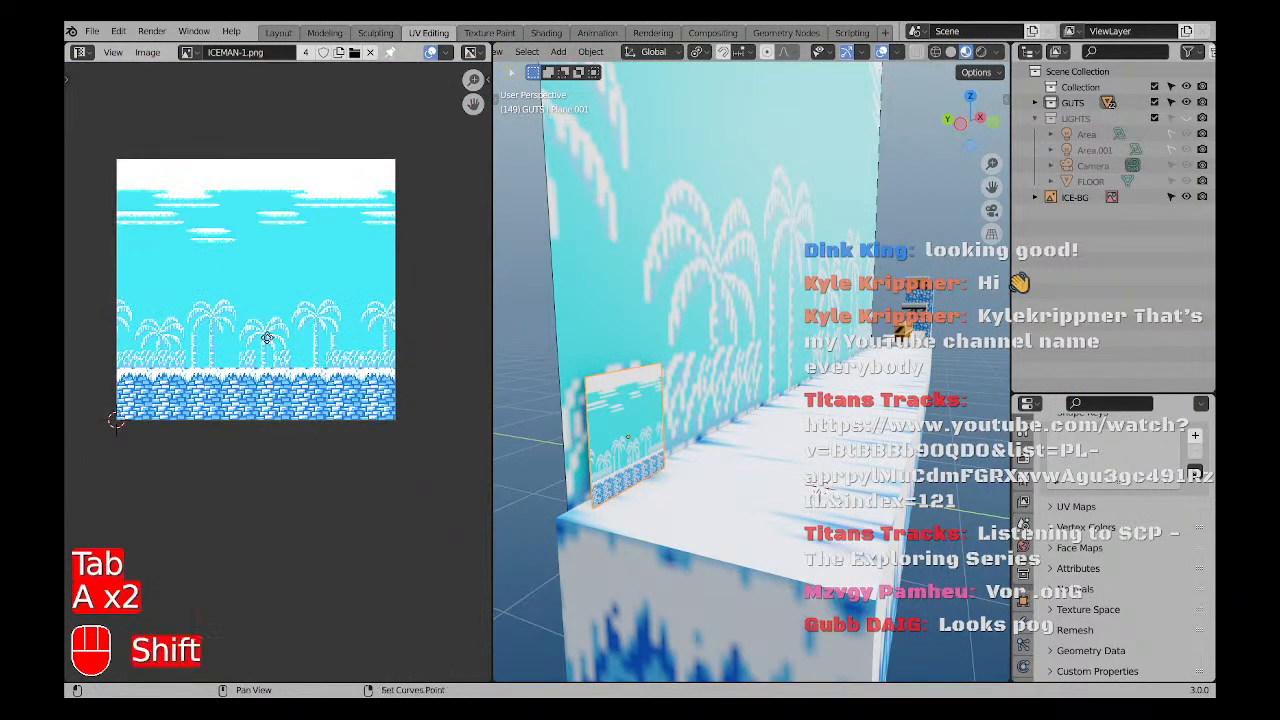
pyautogui.keyDown('shift'); pyautogui.moveTo(268, 338); pyautogui.dragTo(298, 340, button='middle'); pyautogui.keyUp('shift')
pyautogui.scroll(2, 623, 423)
pyautogui.scroll(-1, 310, 362)
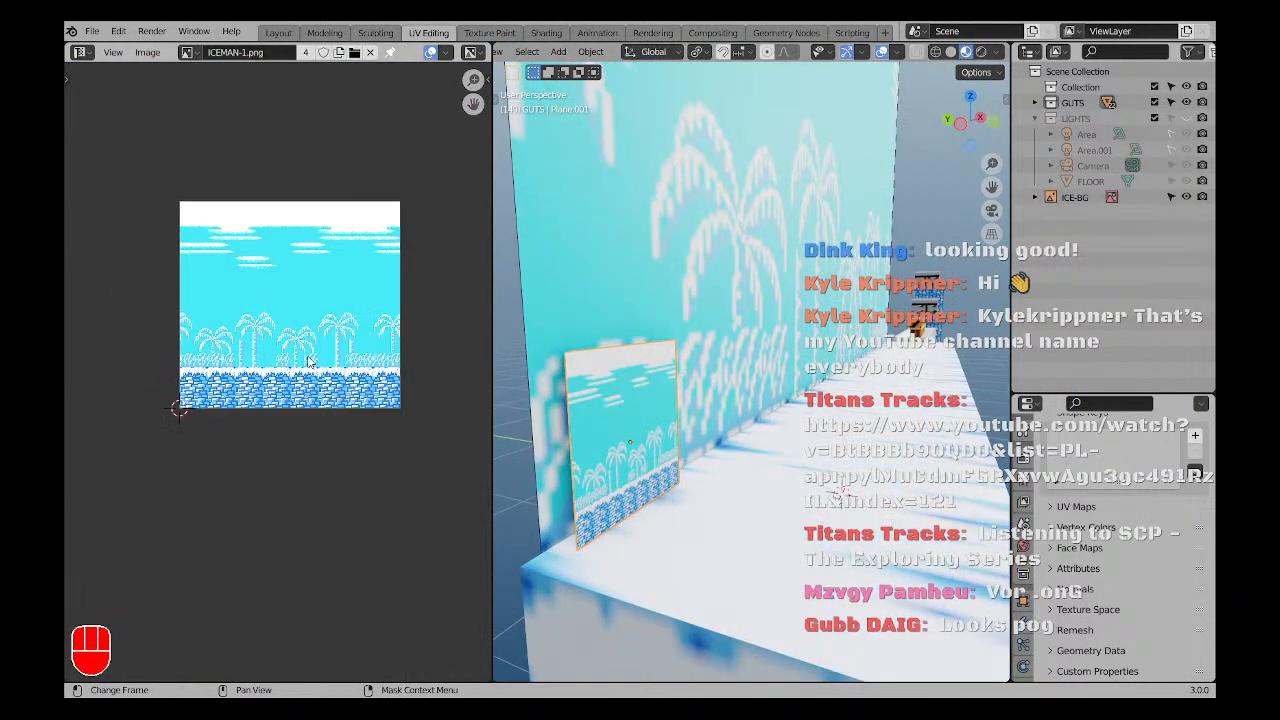
# Enter Edit Mode on the bush plane and select its face in face select mode.
pyautogui.press('Tab')
pyautogui.press('a')
pyautogui.press('a')
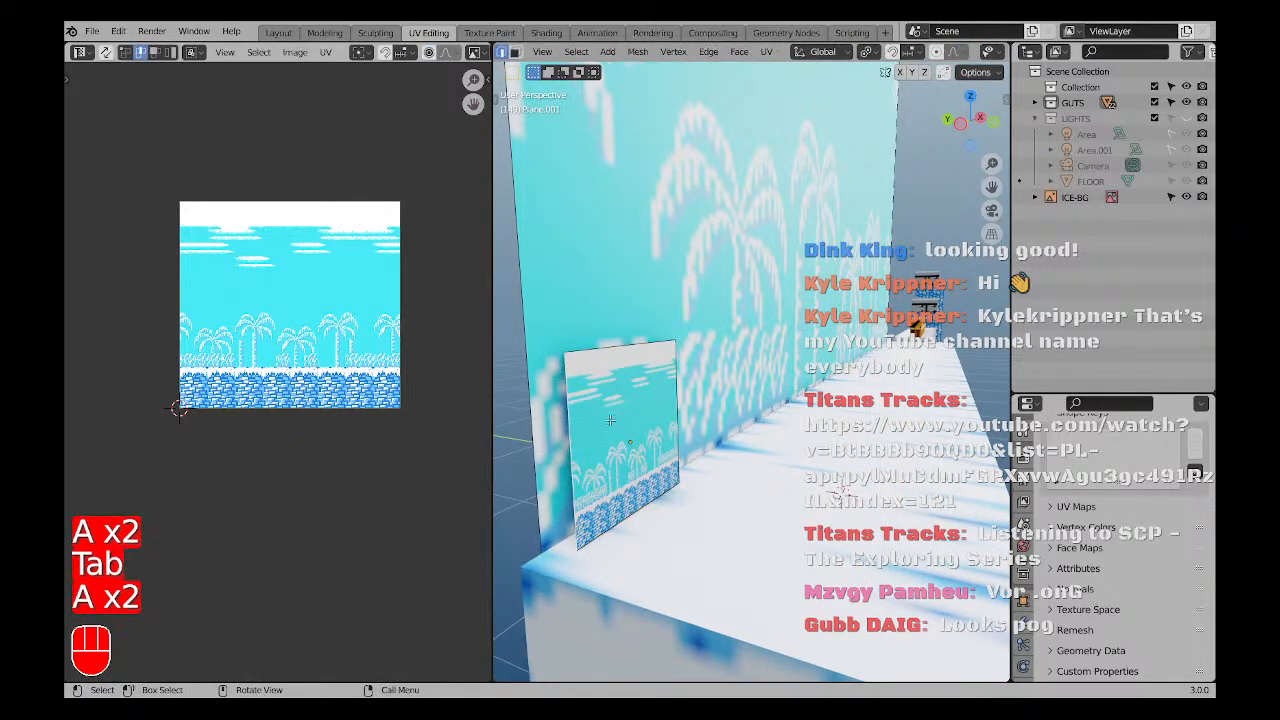
pyautogui.press('3')
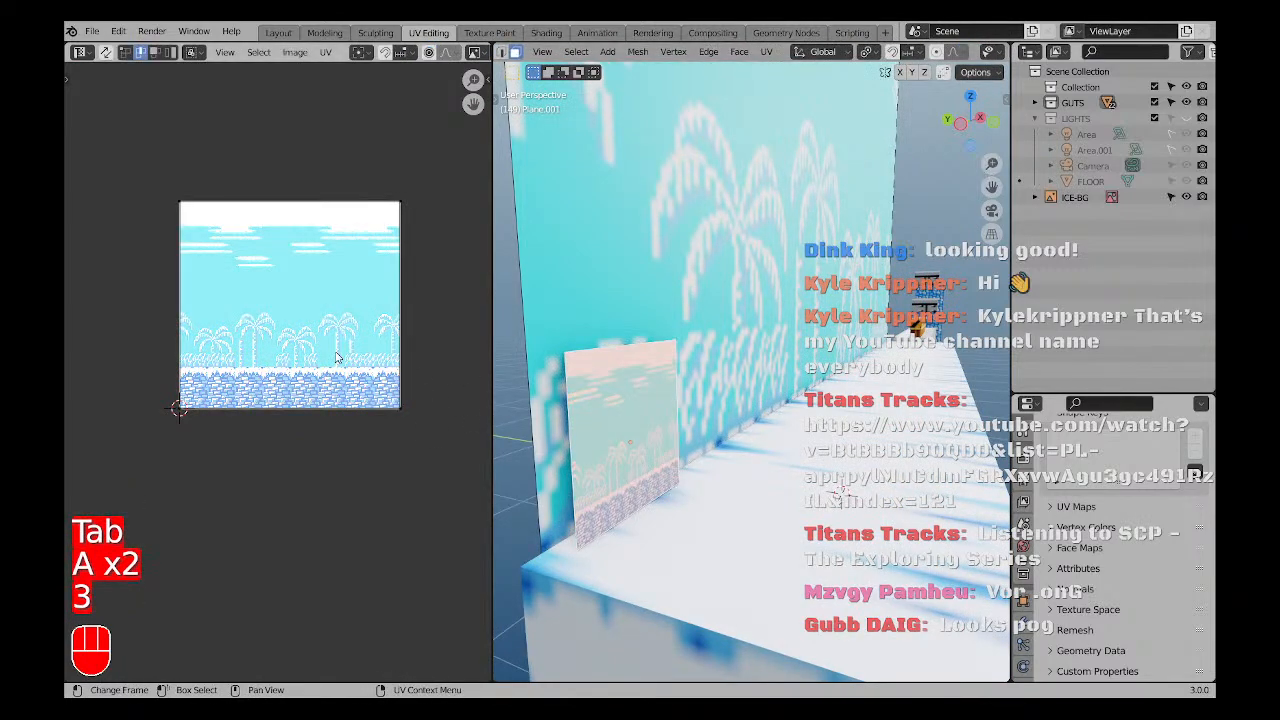
# Scale the bush plane's UV face down and place it over the bushes near the image's lower-left corner.
pyautogui.scroll(1, 363, 244)
pyautogui.press('s')
pyautogui.press('a')
pyautogui.press('s')
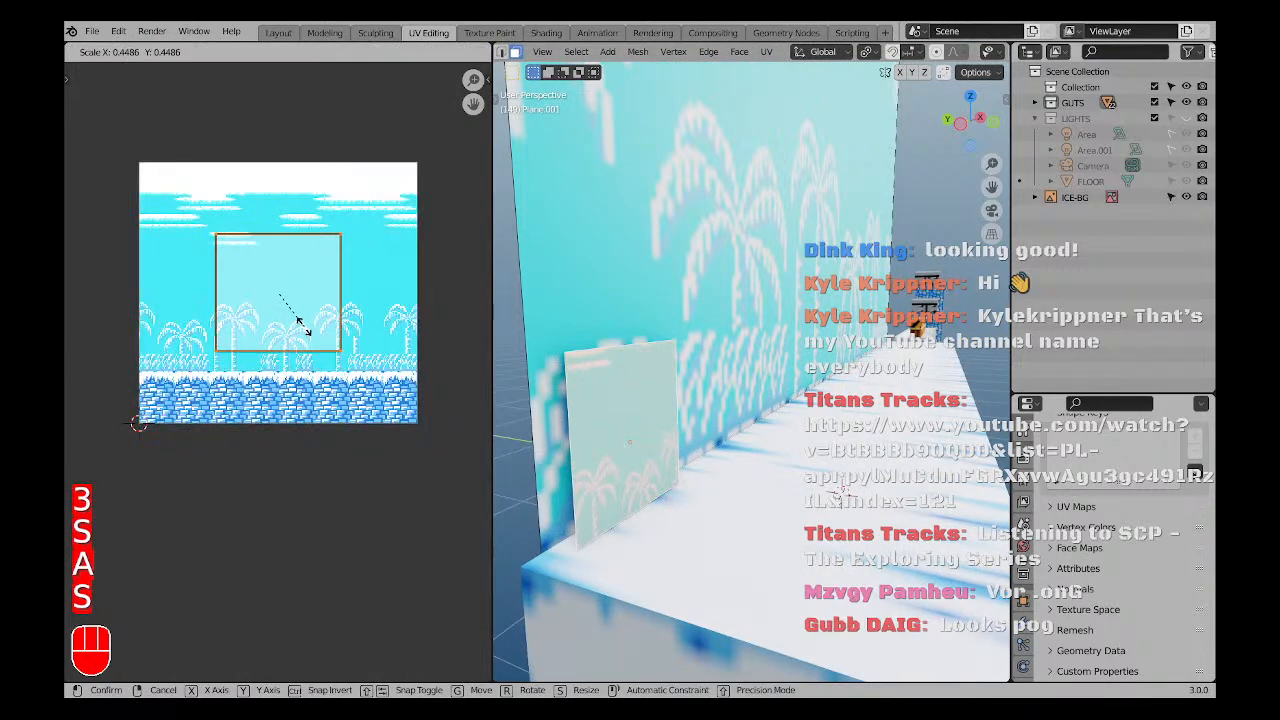
pyautogui.click(288, 290)
pyautogui.press('g')
pyautogui.click(186, 394)
pyautogui.scroll(7, 200, 385)
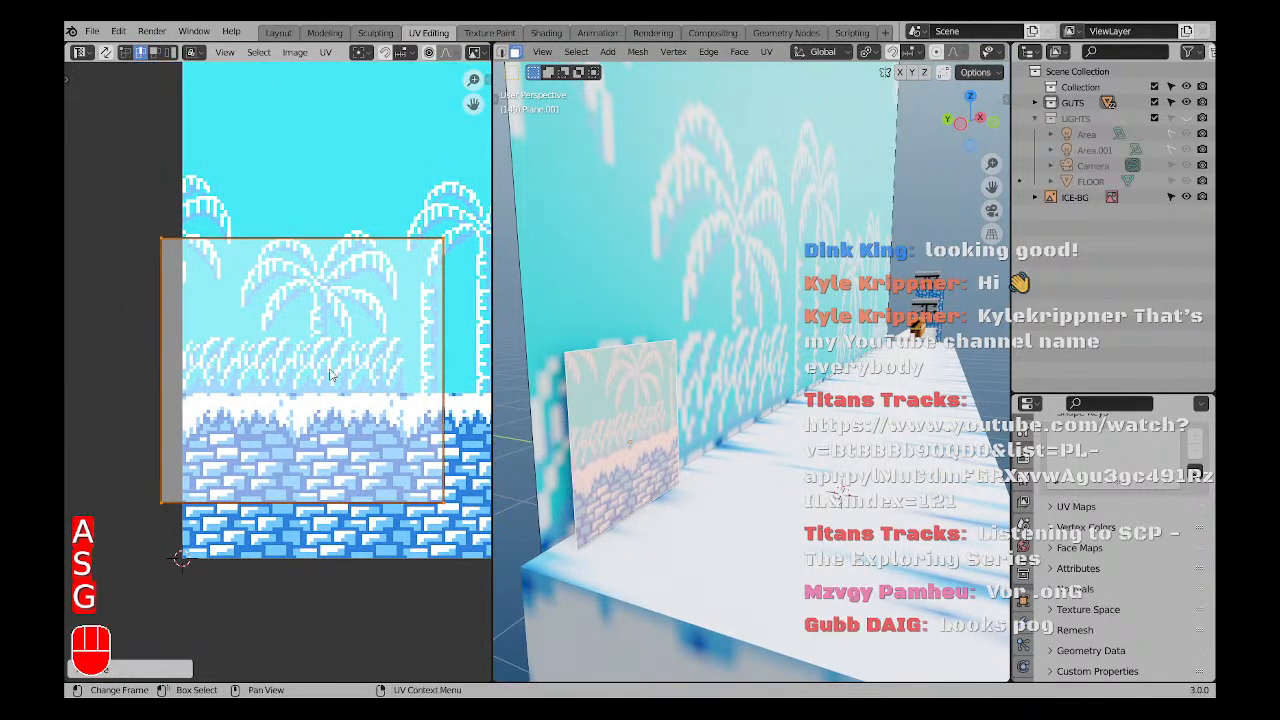
pyautogui.press('s')
pyautogui.click(290, 370)
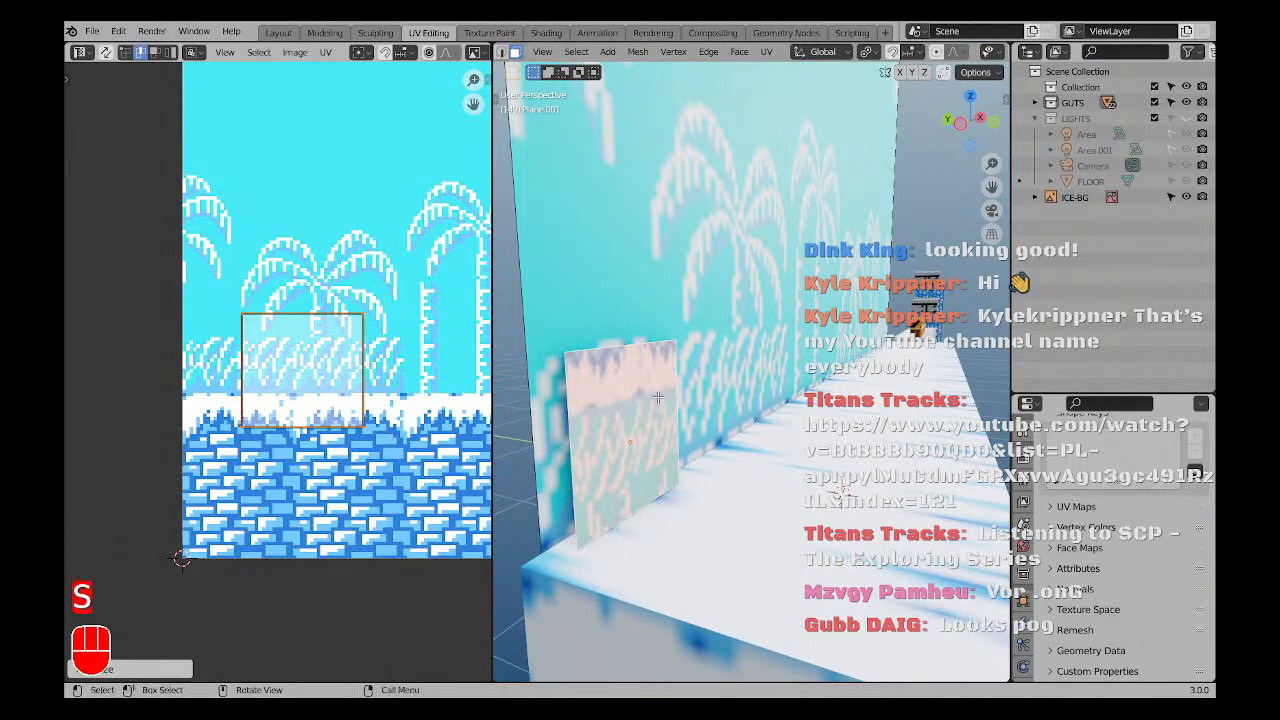
# Move the UV face to the image's left border over the bushes and narrow it by shifting its right edge along X.
pyautogui.press('KP_1')
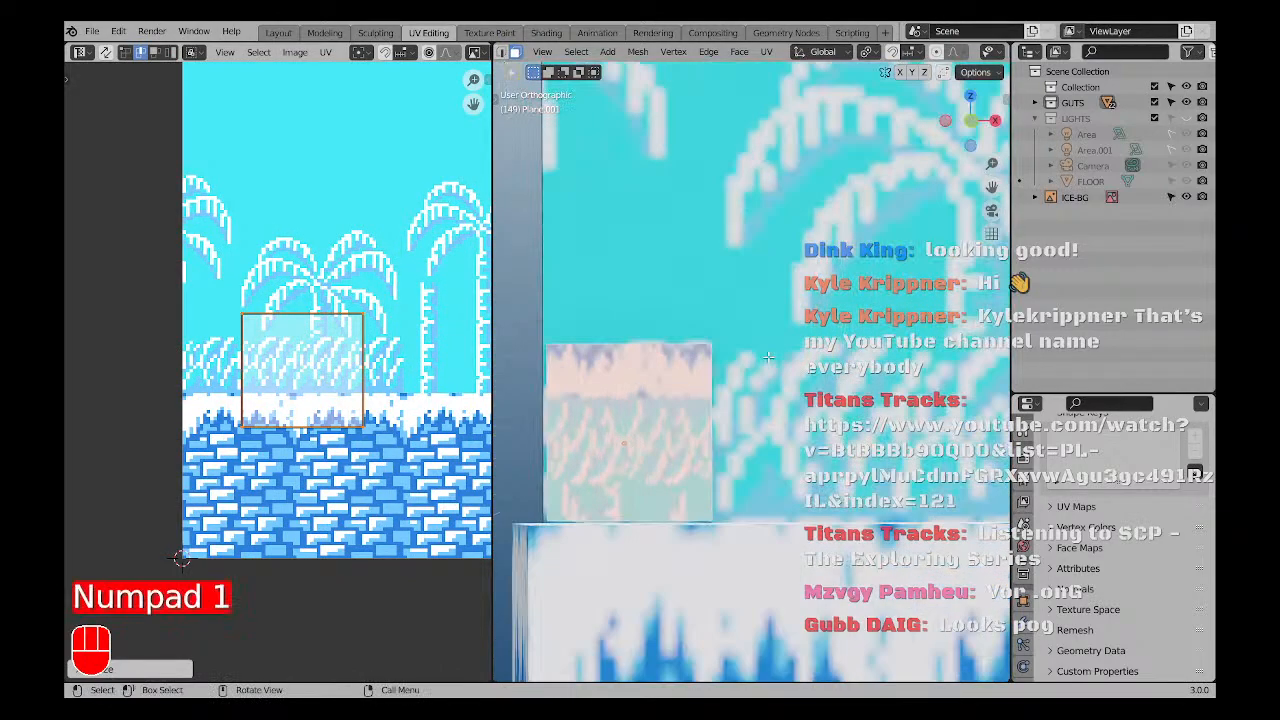
pyautogui.keyDown('shift'); pyautogui.moveTo(324, 397); pyautogui.dragTo(375, 382, button='middle'); pyautogui.keyUp('shift')
pyautogui.scroll(2, 375, 382)
pyautogui.press('g')
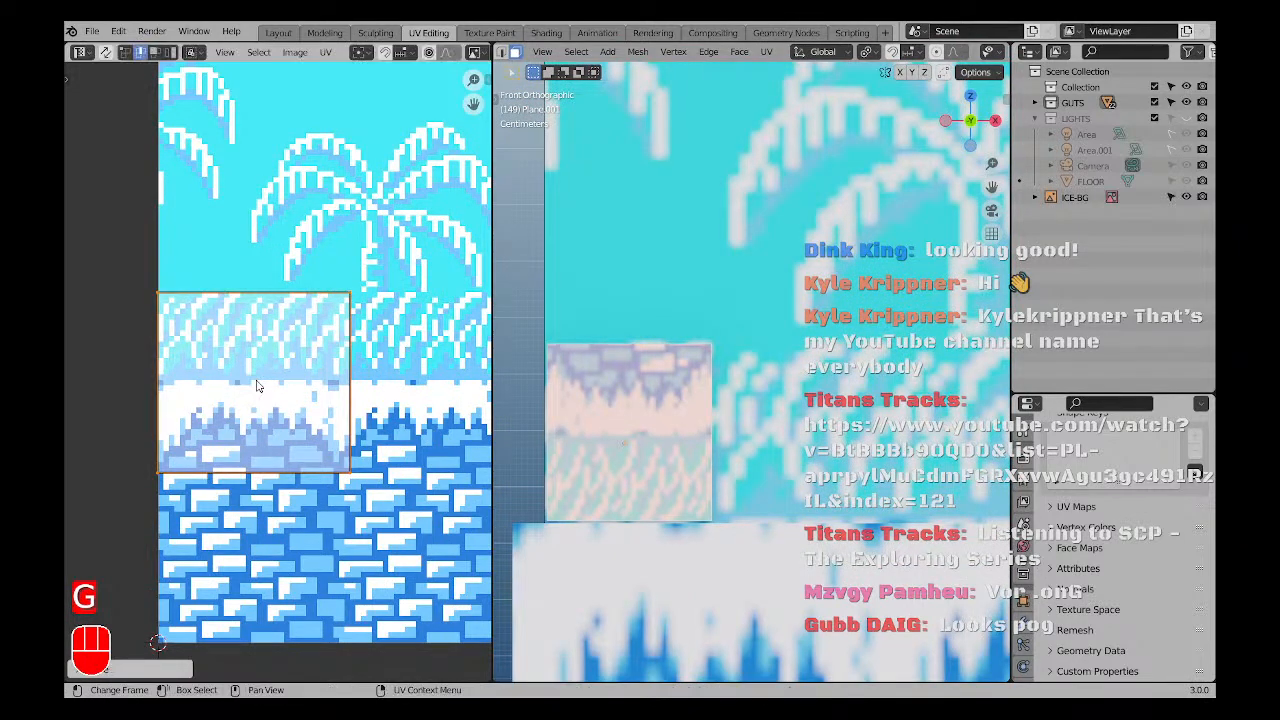
pyautogui.press('x')
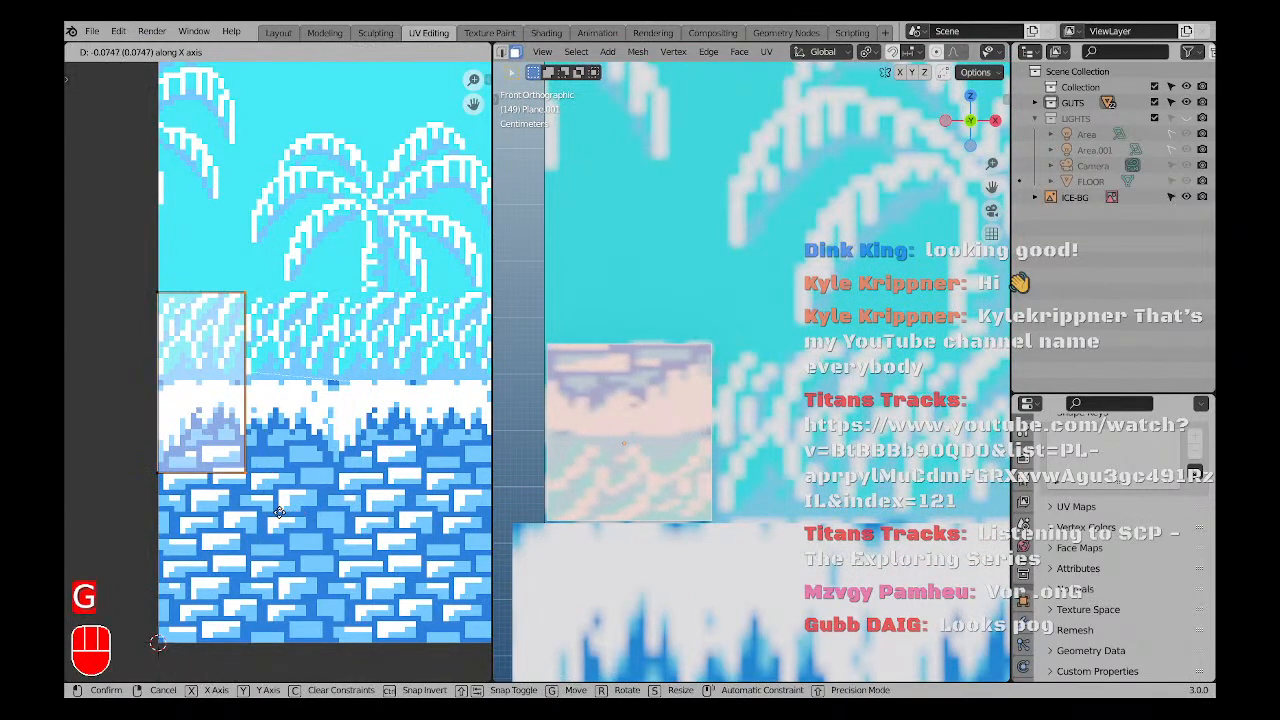
pyautogui.click(210, 465)
# Raise the UV face's bottom edge to the base of the bushes, just above the snow.
pyautogui.scroll(1, 240, 405)
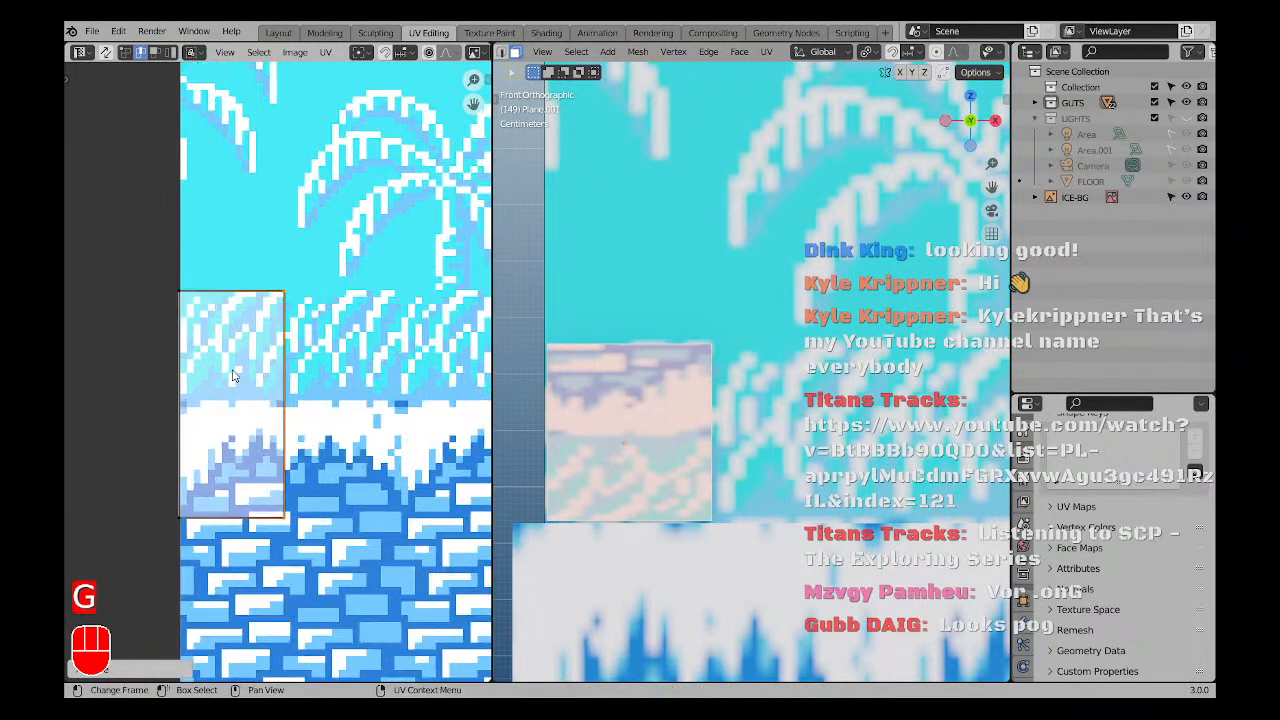
pyautogui.scroll(-1, 652, 460)
pyautogui.scroll(-5, 306, 377)
pyautogui.keyDown('shift'); pyautogui.moveTo(312, 382); pyautogui.dragTo(264, 376, button='middle'); pyautogui.keyUp('shift')
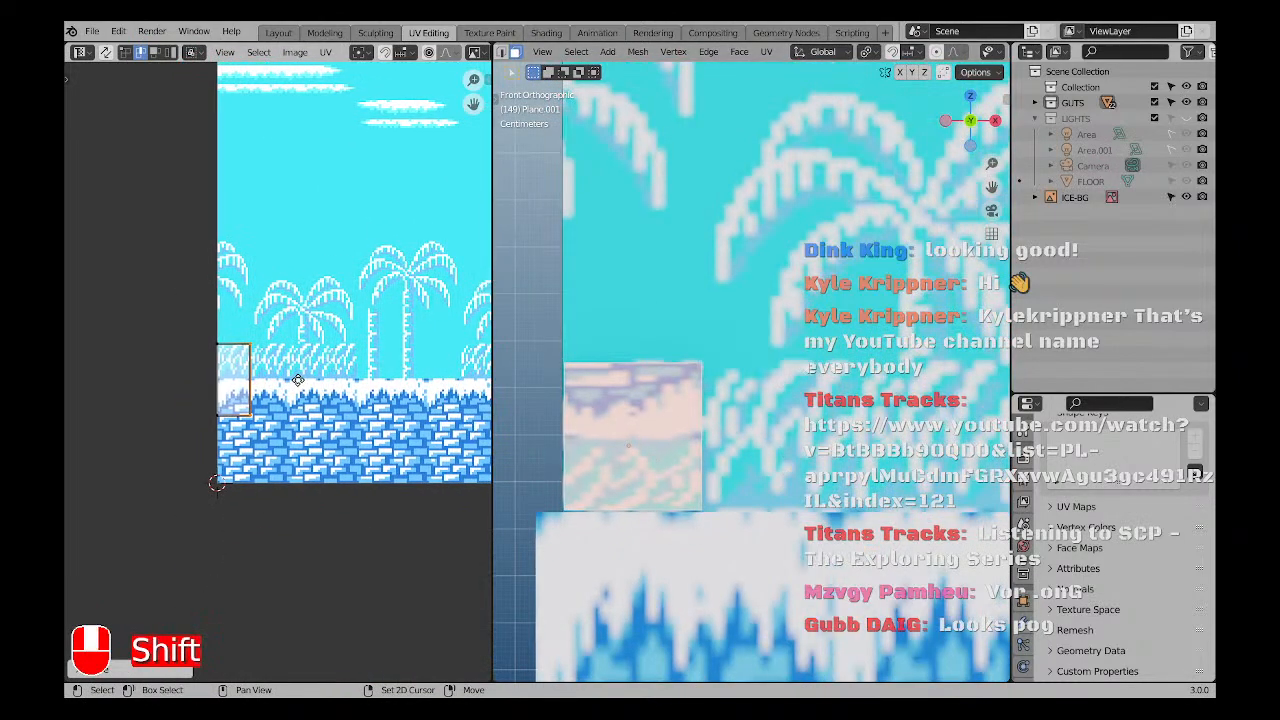
pyautogui.scroll(-6, 596, 405)
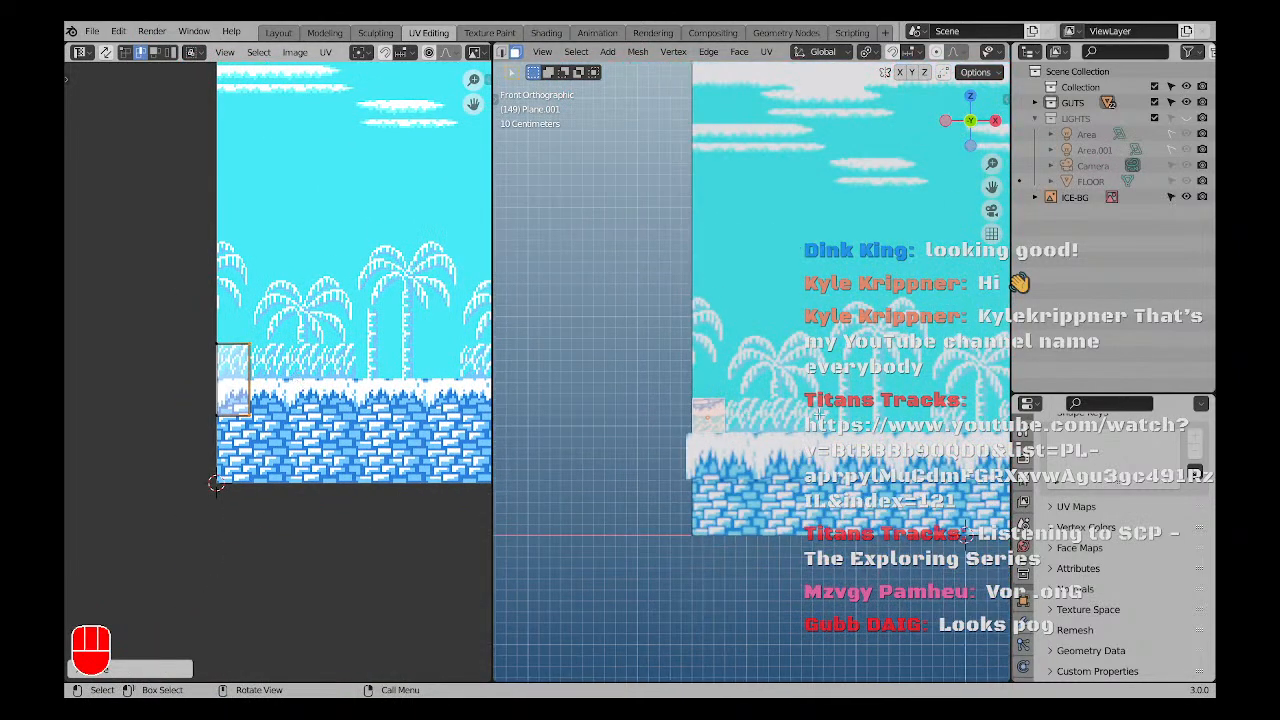
pyautogui.scroll(7, 762, 413)
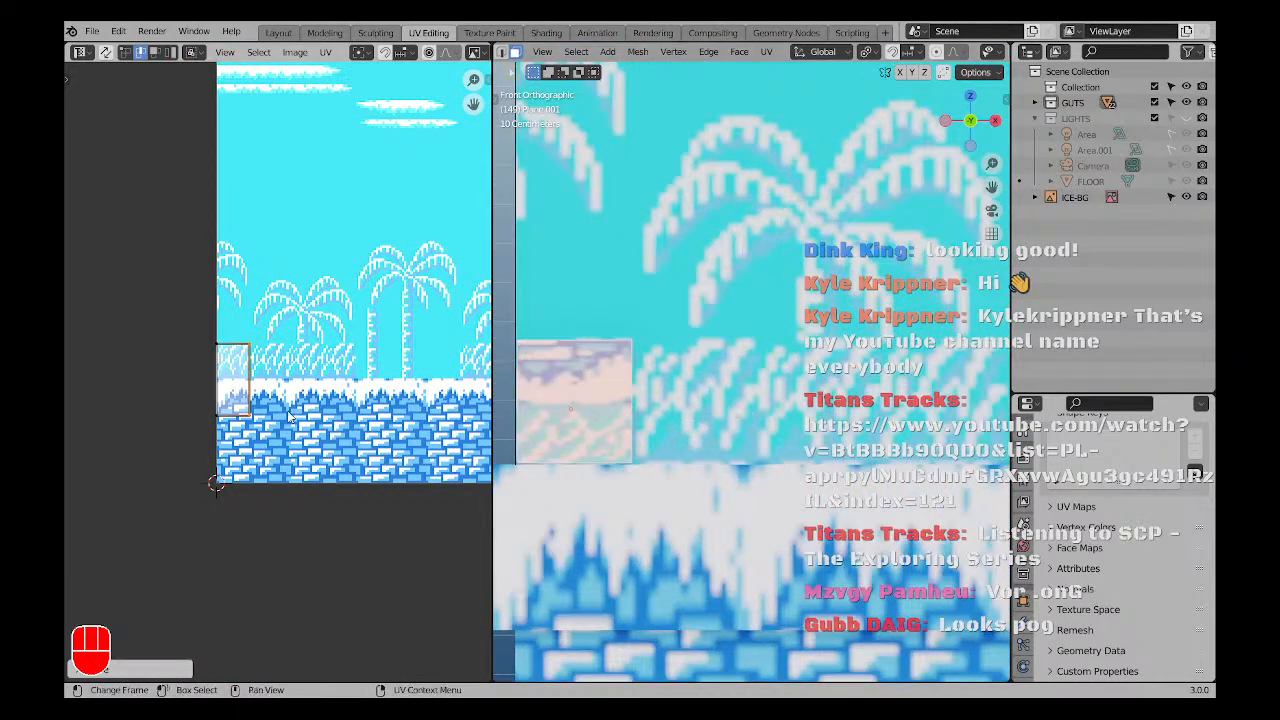
pyautogui.scroll(2, 260, 408)
pyautogui.scroll(2, 203, 368)
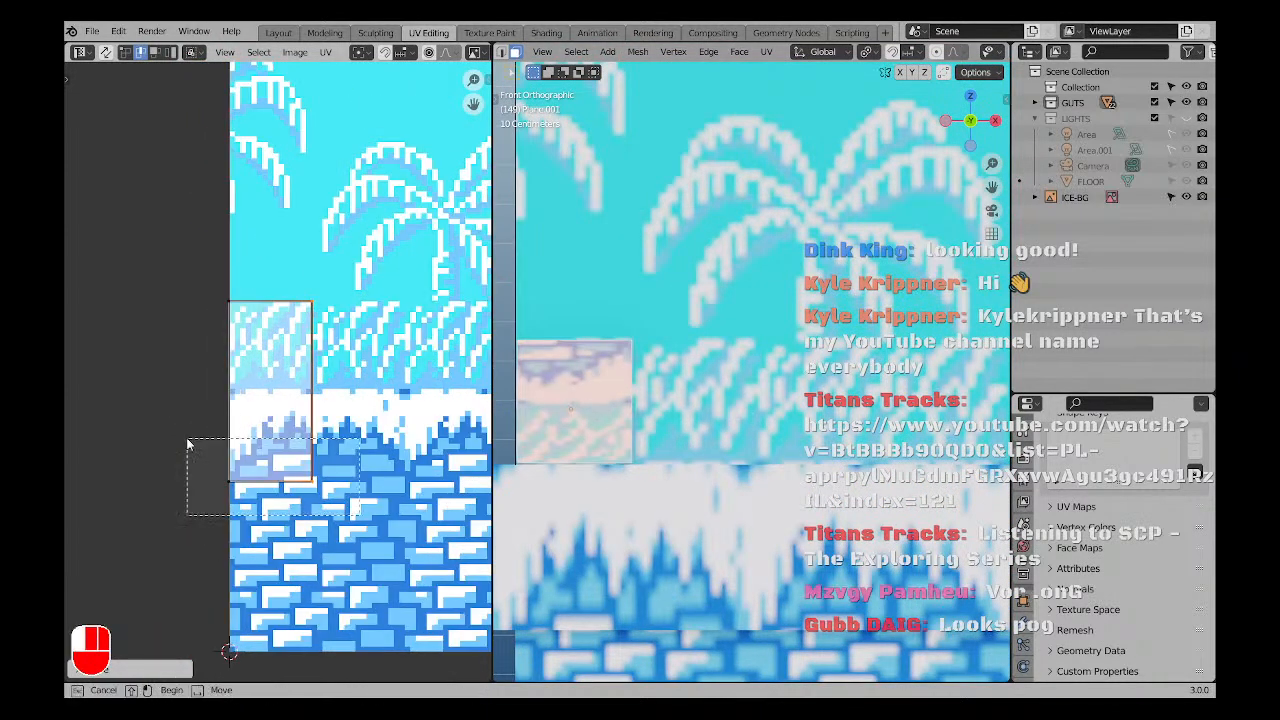
pyautogui.press('g')
pyautogui.click(334, 410)
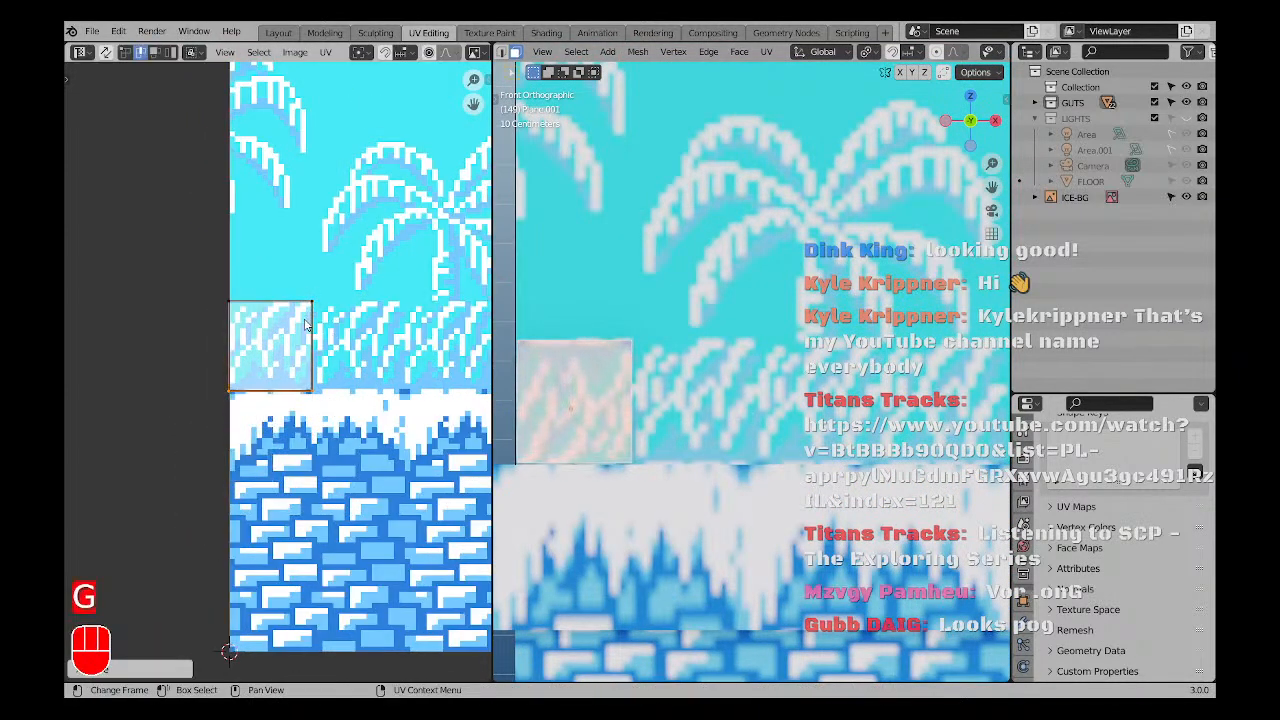
# Rotate the entire UV face 180 degrees so the bushes stand upright on the plane.
pyautogui.write('ar')
pyautogui.write('180')
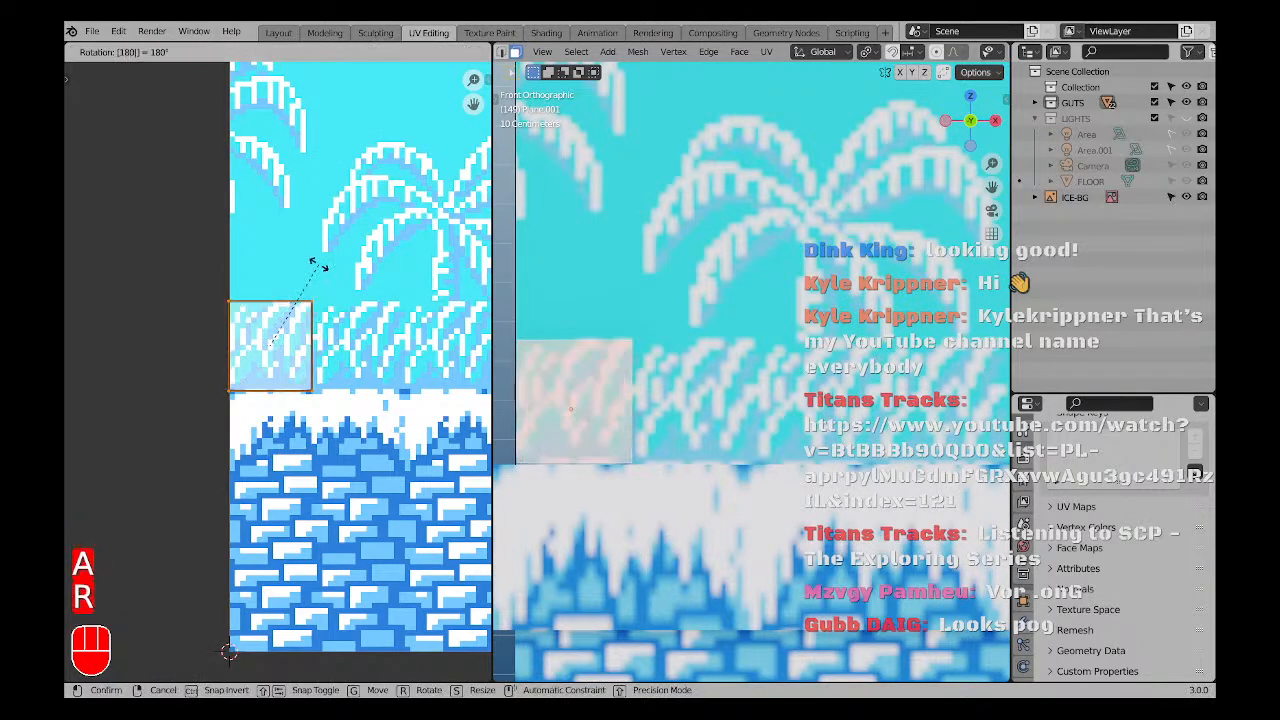
pyautogui.click(319, 268)
# Fine-tune the UV face by nudging its bottom edge down along Y and its right edge outward along X.
pyautogui.scroll(2, 307, 368)
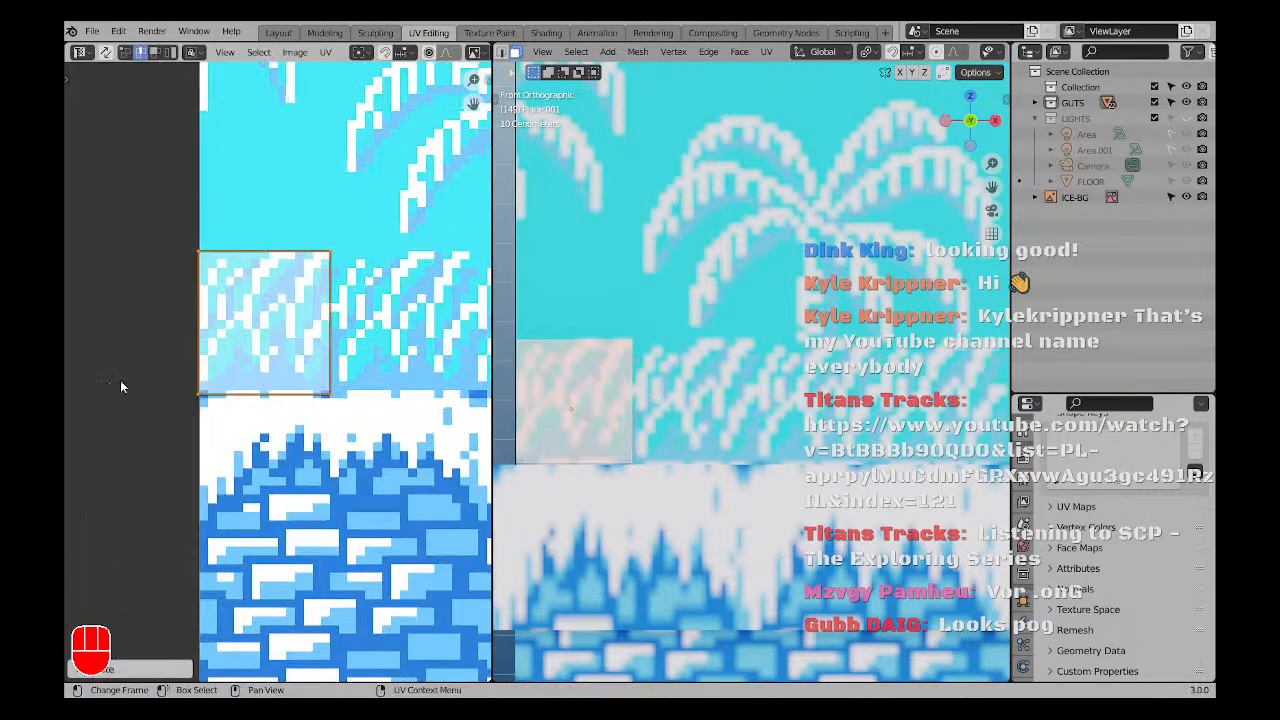
pyautogui.press('g')
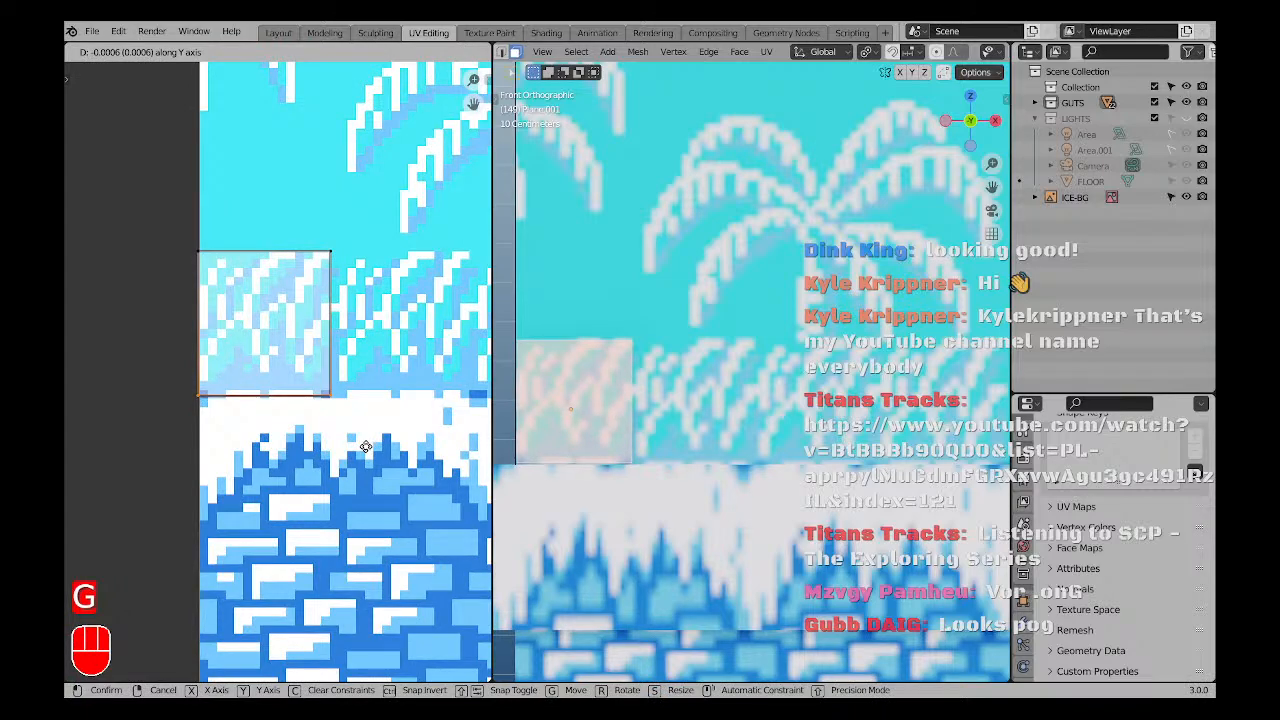
pyautogui.click(366, 452)
pyautogui.scroll(3, 266, 303)
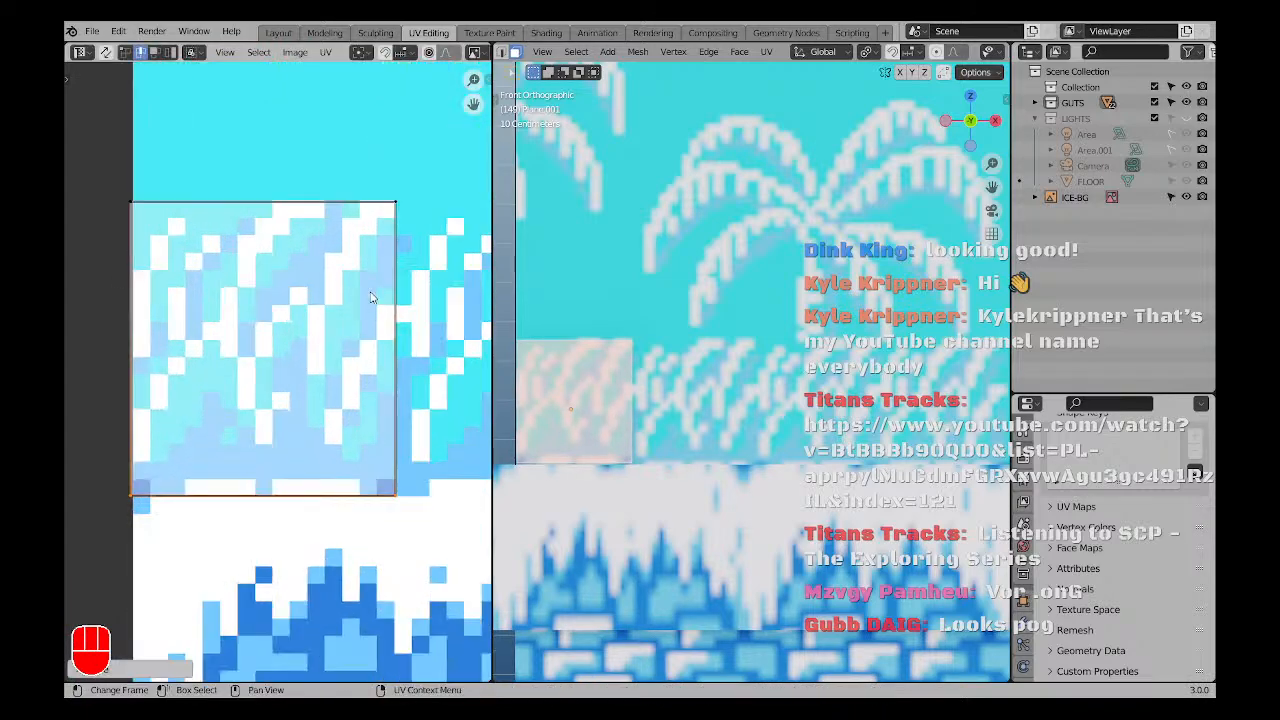
pyautogui.moveTo(394, 236); pyautogui.dragTo(309, 274, button='middle')
pyautogui.scroll(-2, 308, 274)
pyautogui.moveTo(277, 196); pyautogui.dragTo(337, 456)
pyautogui.press('g')
pyautogui.press('x')
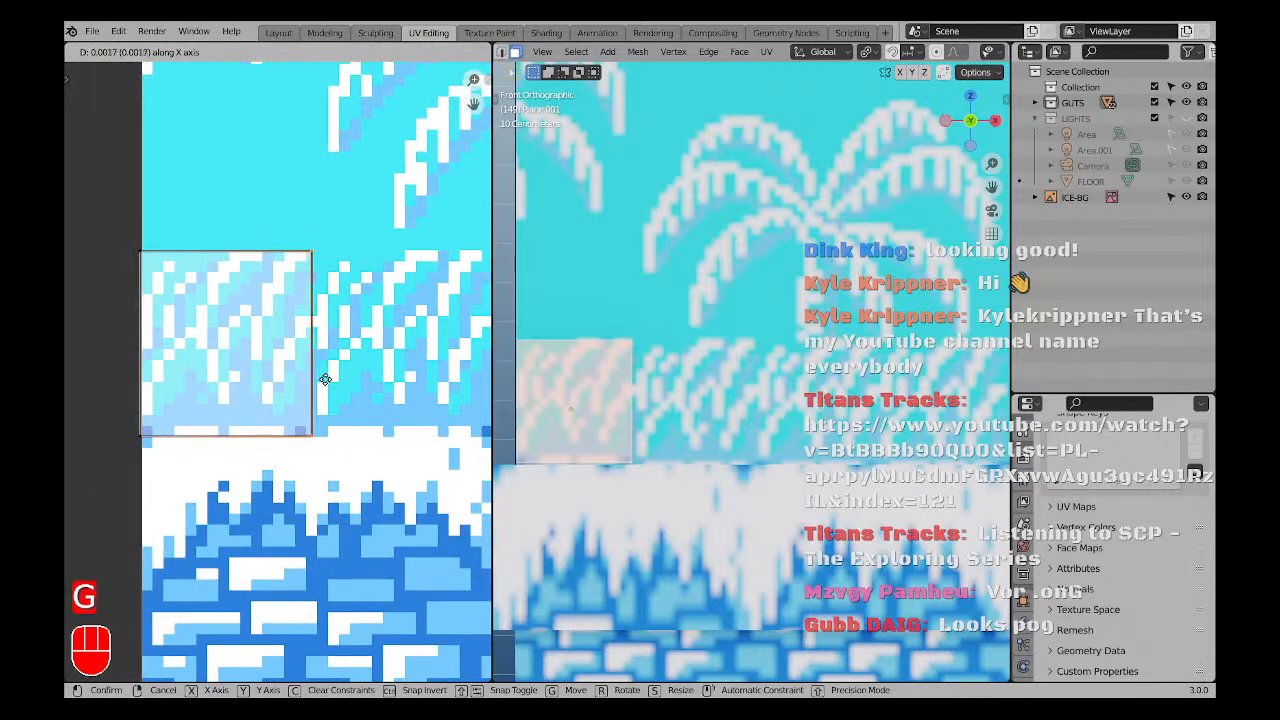
pyautogui.click(329, 379)
# Examine how the bush texture on the plane lines up with the backdrop from several angles.
pyautogui.scroll(-3, 636, 373)
pyautogui.press('a')
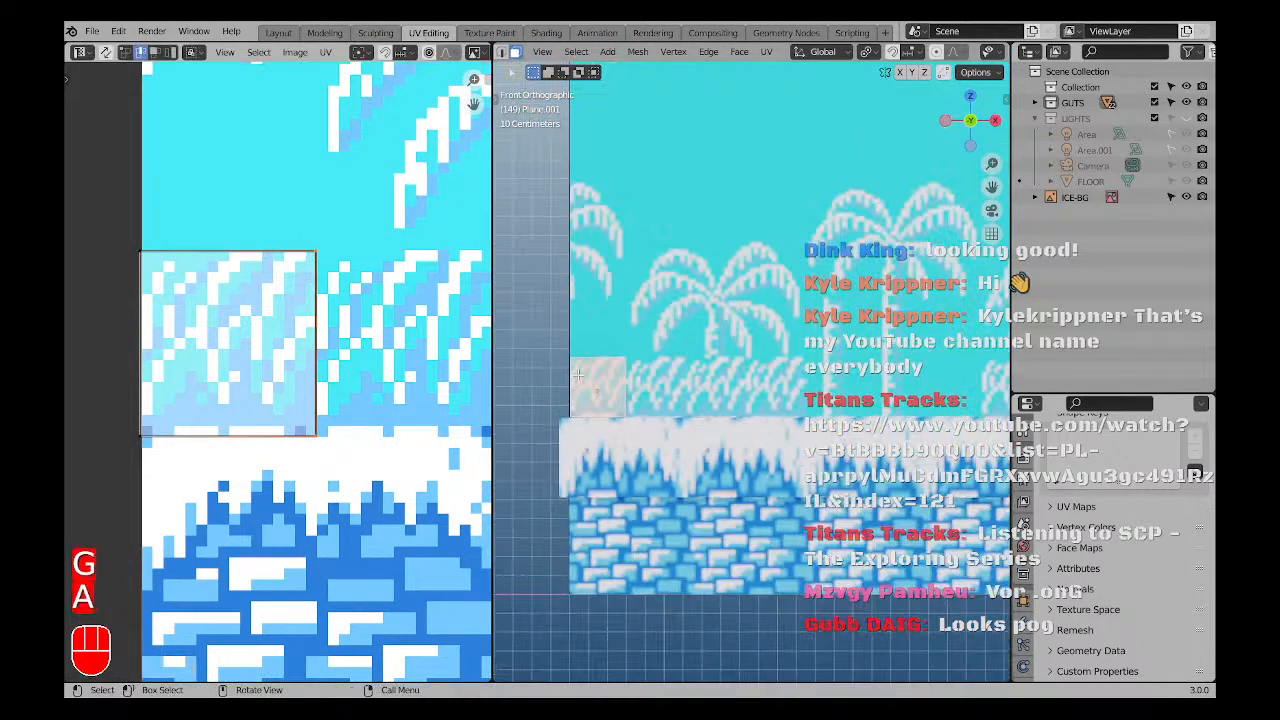
pyautogui.press('a')
pyautogui.moveTo(592, 374); pyautogui.dragTo(562, 382, button='middle')
pyautogui.scroll(3, 640, 393)
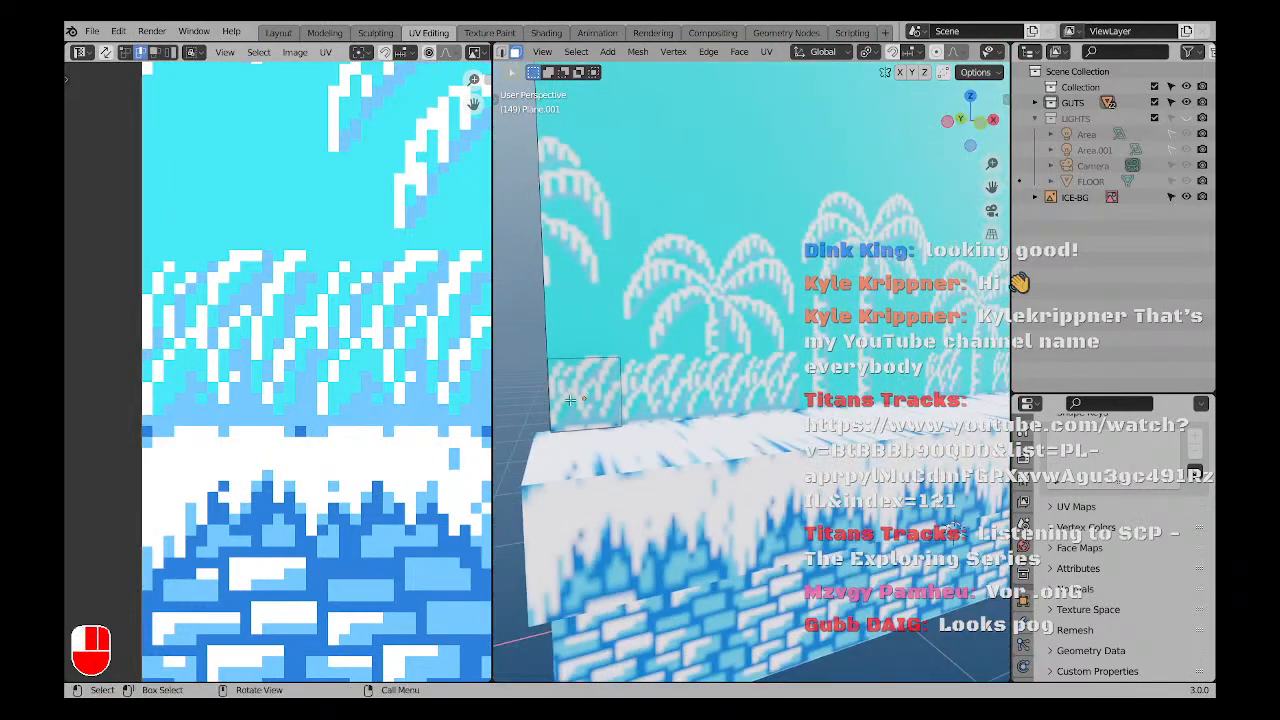
pyautogui.click(588, 397)
pyautogui.scroll(-3, 620, 400)
pyautogui.moveTo(630, 403); pyautogui.dragTo(664, 412, button='middle')
pyautogui.scroll(2, 664, 412)
pyautogui.scroll(3, 648, 408)
pyautogui.scroll(-2, 639, 397)
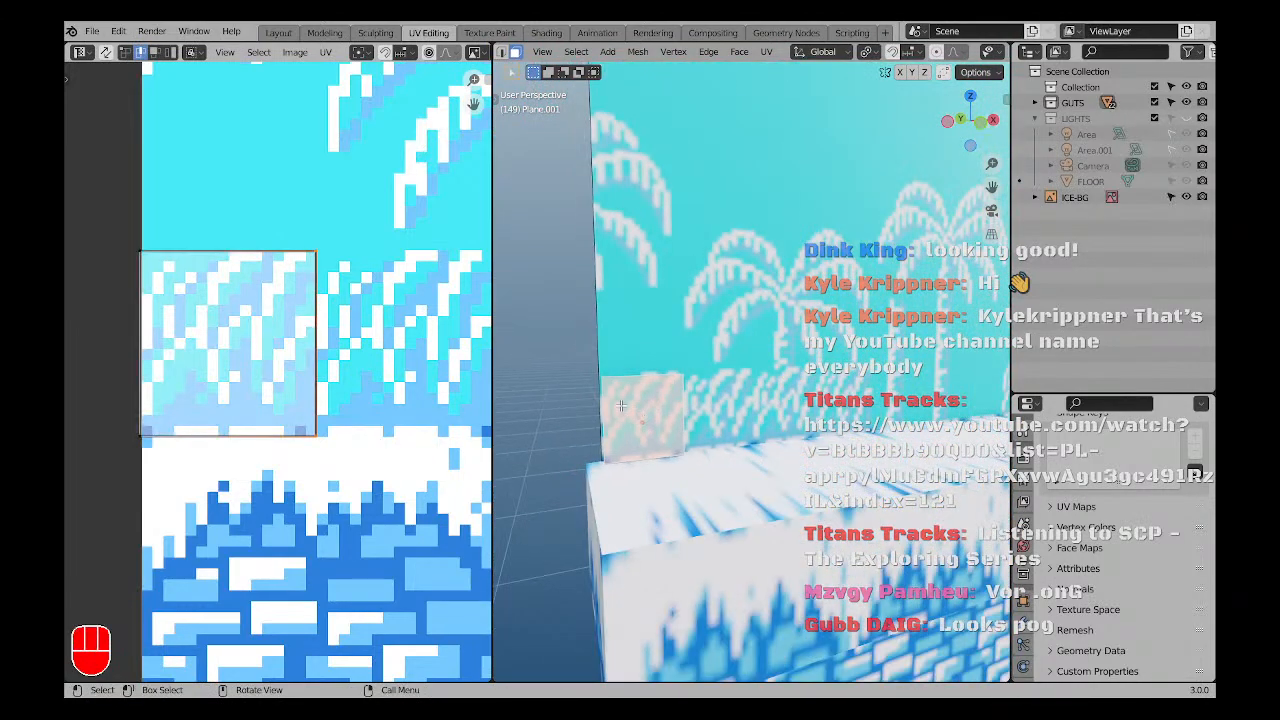
pyautogui.scroll(2, 624, 401)
pyautogui.press('Tab')
pyautogui.press('a')
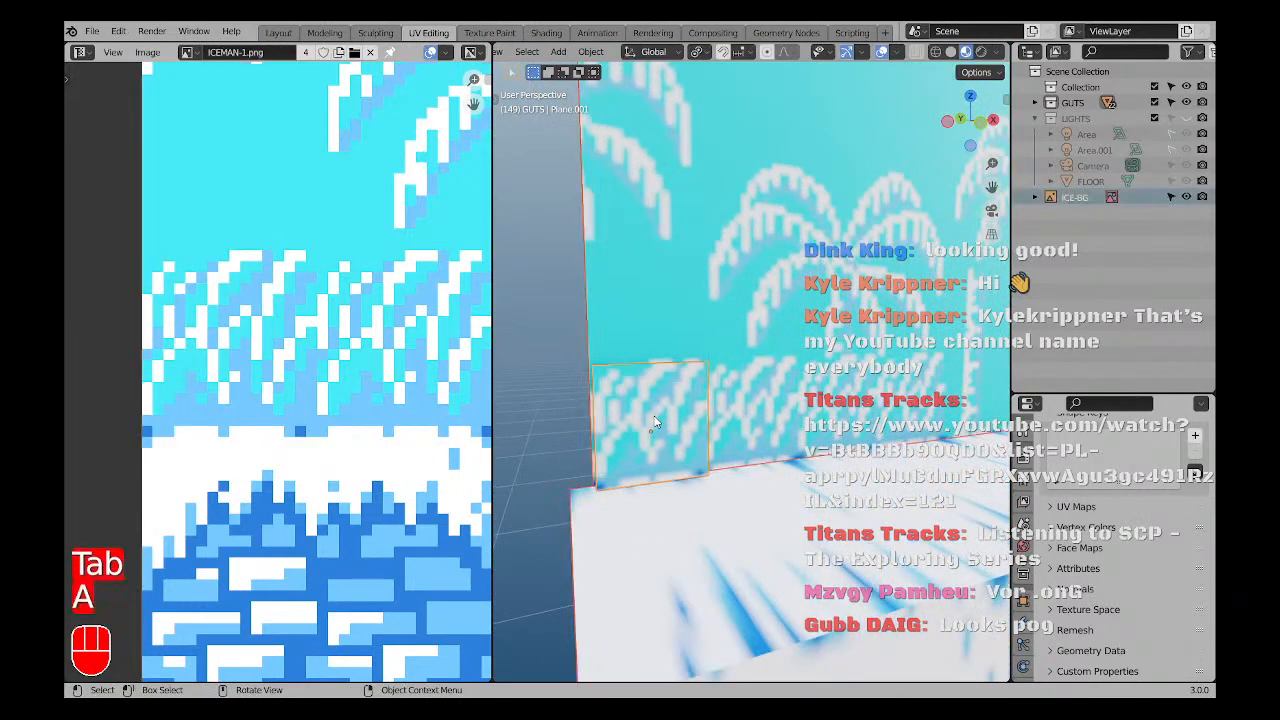
pyautogui.press('a')
pyautogui.press('a')
pyautogui.press('Tab')
pyautogui.press('a')
pyautogui.press('a')
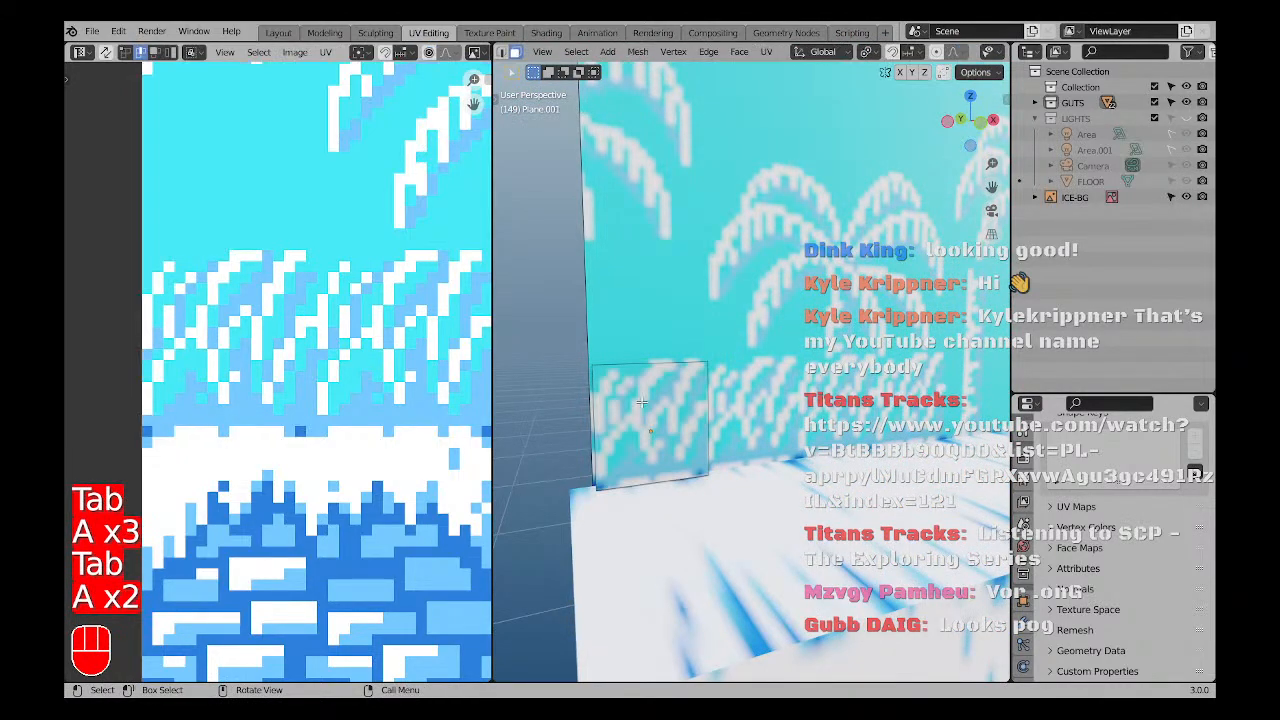
# Try subdividing the bush plane with 10 cuts and a fractal value of 0.400.
pyautogui.press('a')
pyautogui.rightClick(641, 401)
pyautogui.click(641, 401)
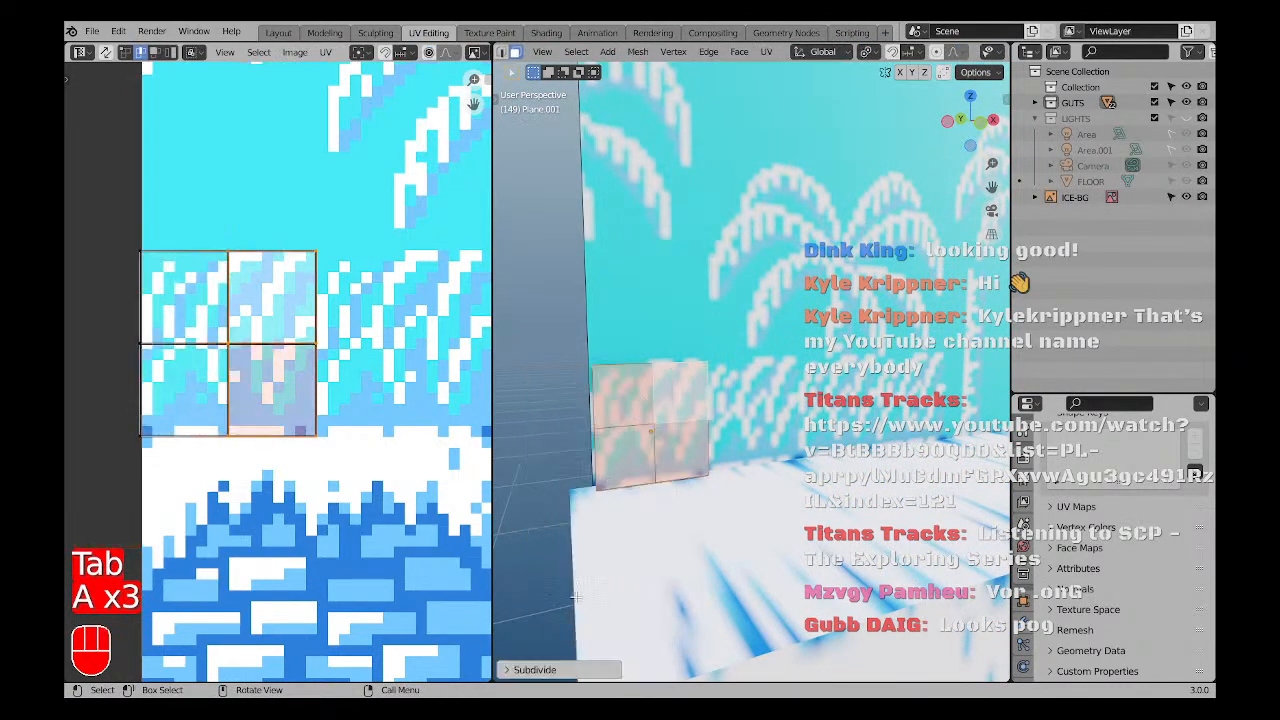
pyautogui.click(550, 670)
pyautogui.moveTo(634, 562); pyautogui.dragTo(690, 562)
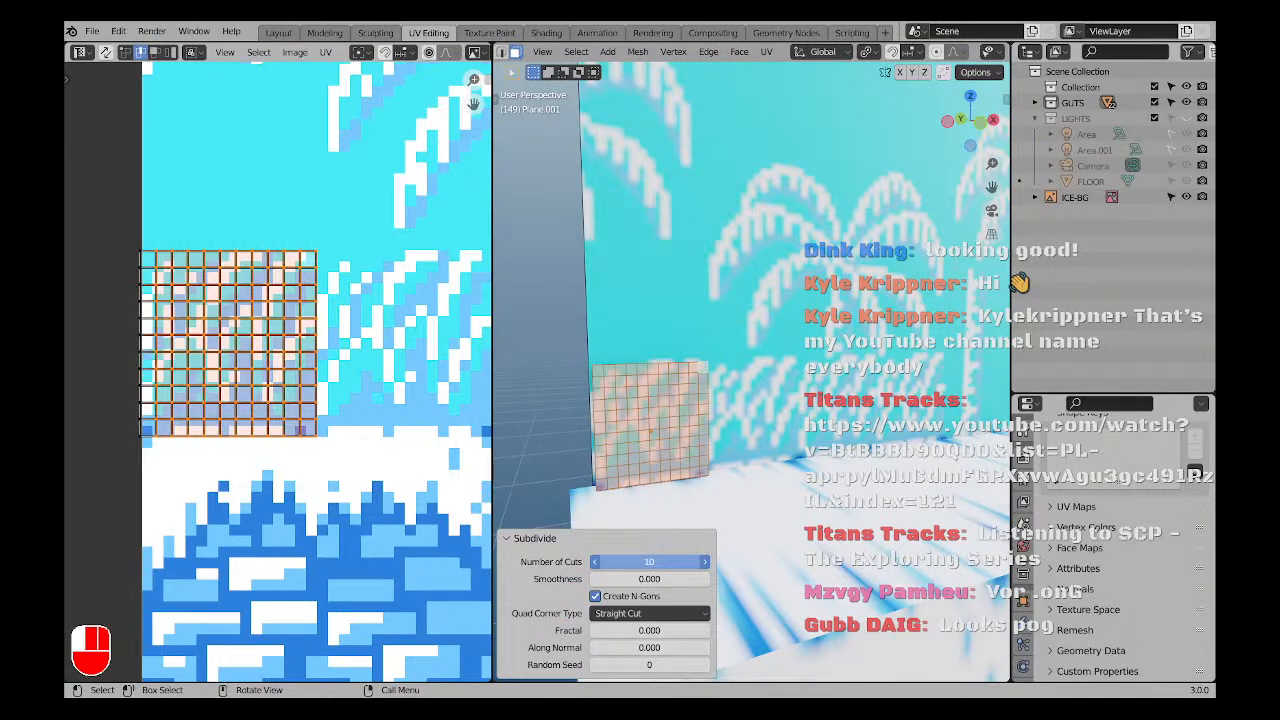
pyautogui.moveTo(573, 392); pyautogui.dragTo(590, 446, button='middle')
pyautogui.moveTo(649, 630); pyautogui.dragTo(672, 630)
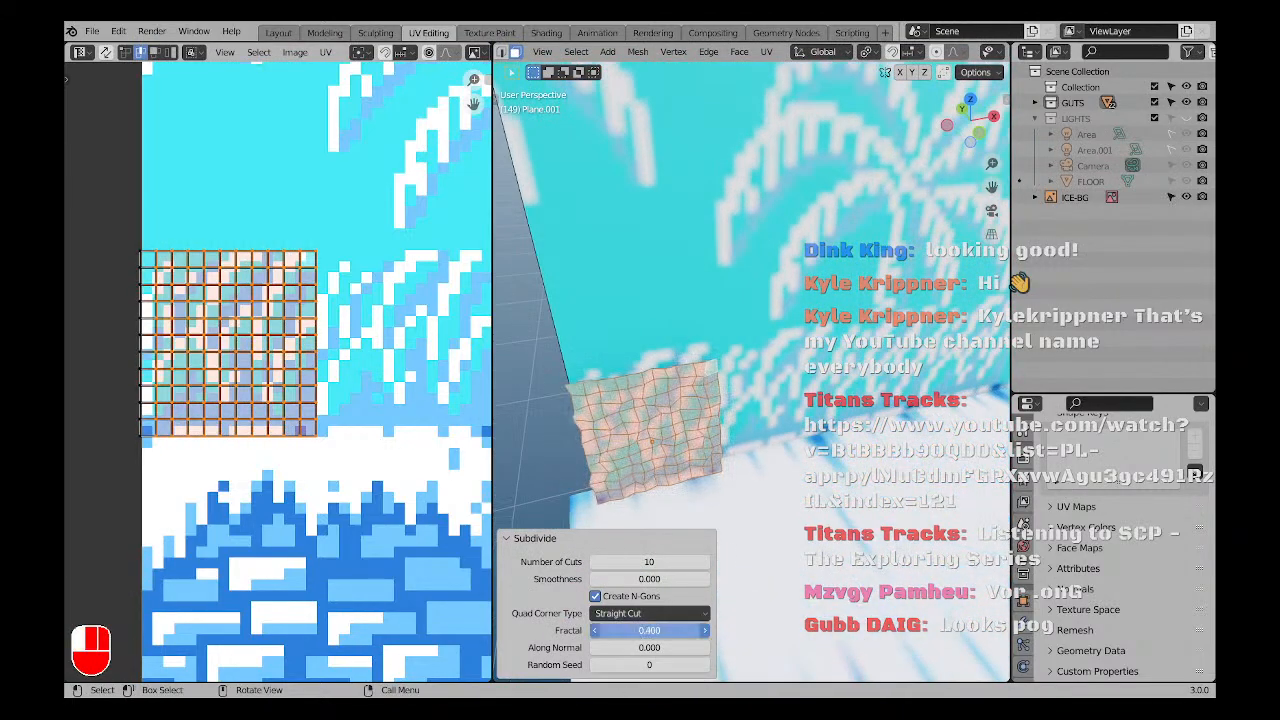
# Hide the viewport overlays to check the distorted bush plane, and undo its fractal subdivision.
pyautogui.moveTo(596, 432); pyautogui.dragTo(680, 477, button='middle')
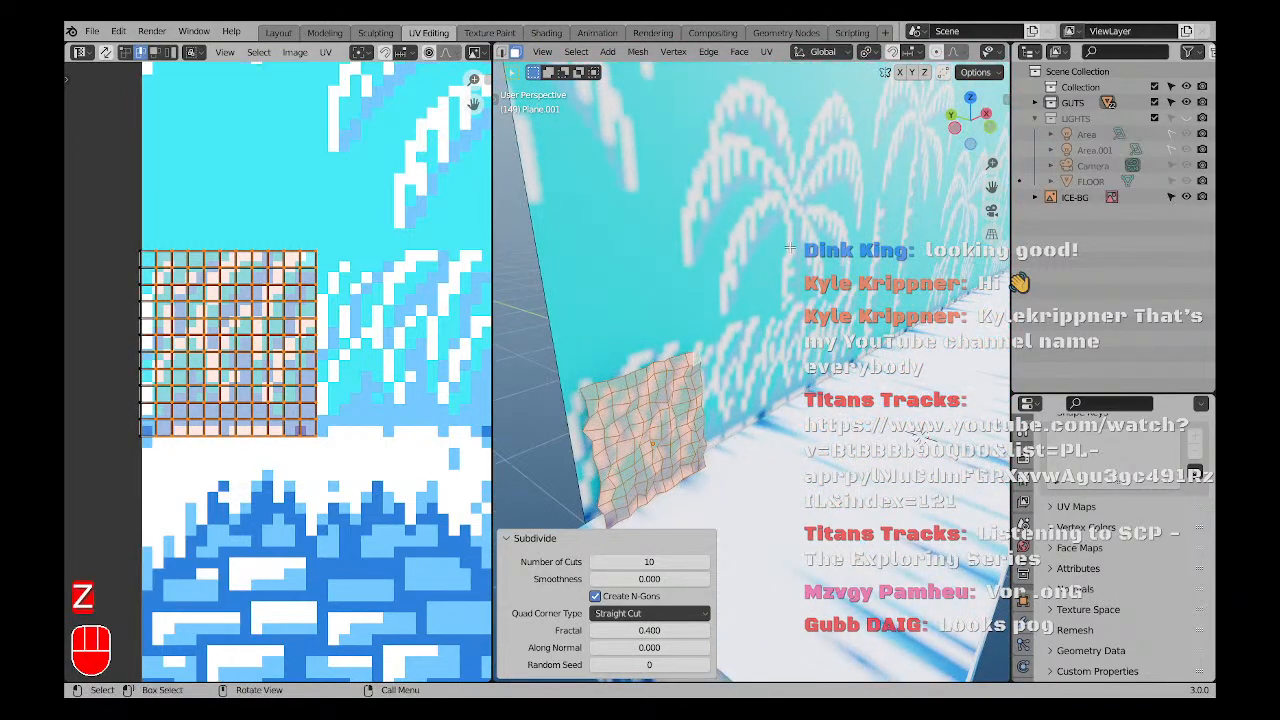
pyautogui.scroll(-3, 937, 58)
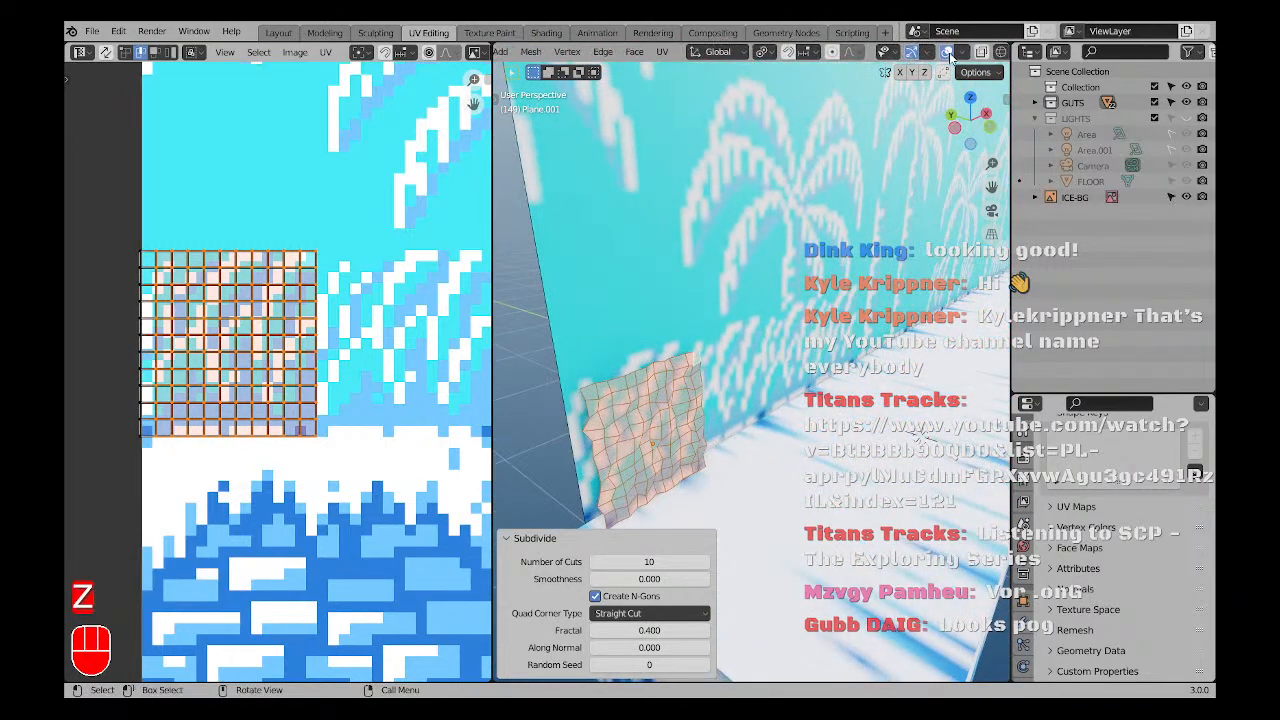
pyautogui.click(950, 57)
pyautogui.moveTo(653, 407); pyautogui.dragTo(661, 461, button='middle')
pyautogui.hotkey('ctrl', 'z')
pyautogui.hotkey('ctrl', 'z')
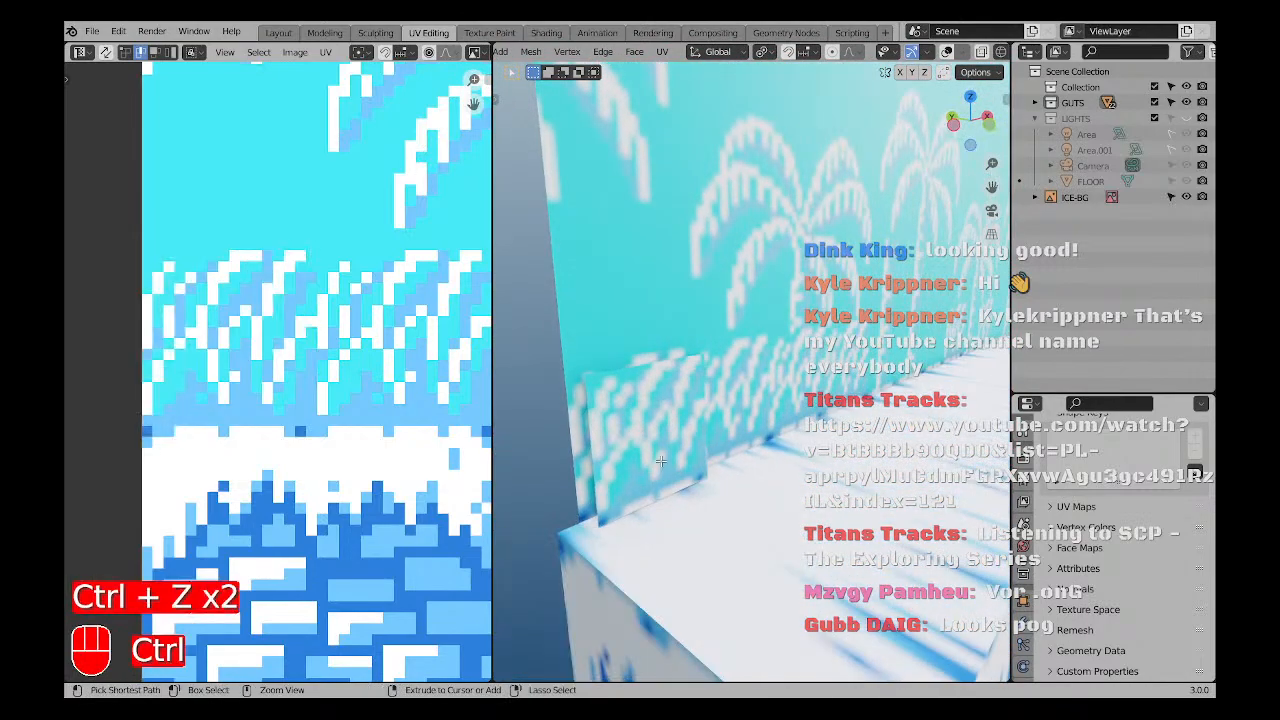
# Undo the last edit of the bush plane, return to Object Mode and deselect everything.
pyautogui.hotkey('ctrl', 'z')
pyautogui.press('a')
pyautogui.press('a')
pyautogui.press('Tab')
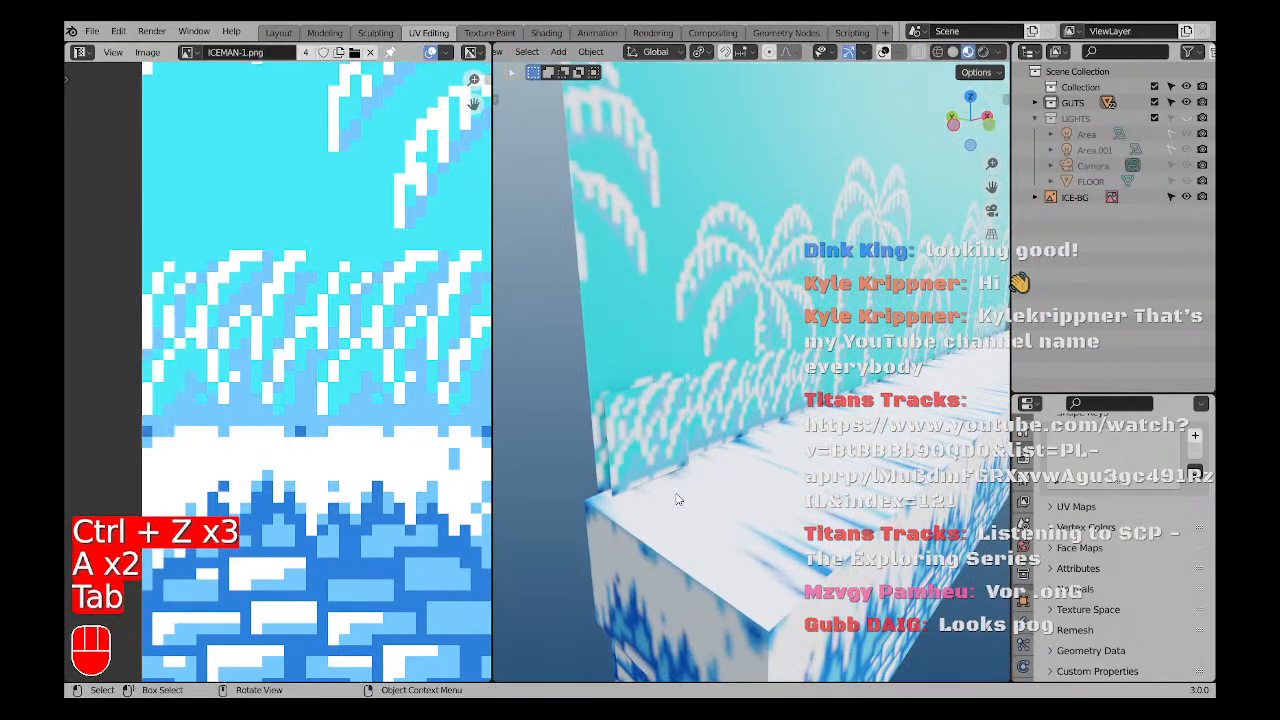
pyautogui.press('a')
pyautogui.press('a')
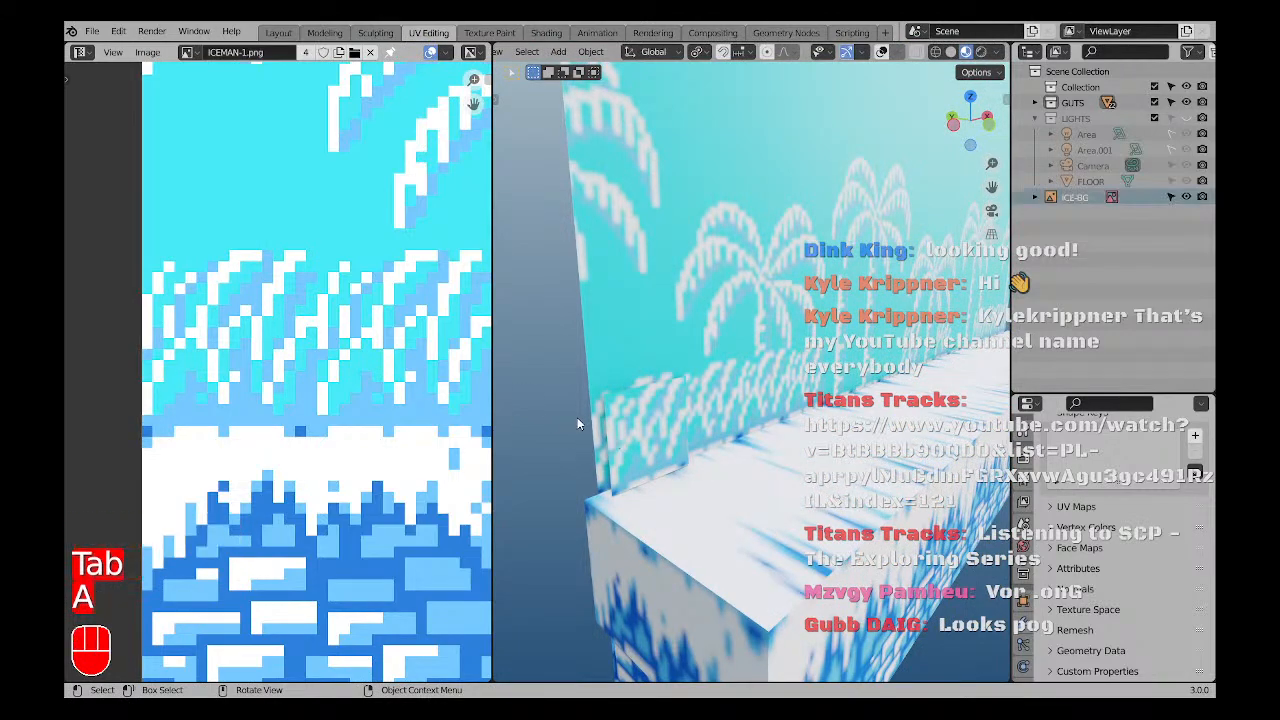
# Examine the bush plane against the palm backdrop from the front in Material Preview shading.
pyautogui.press('z')
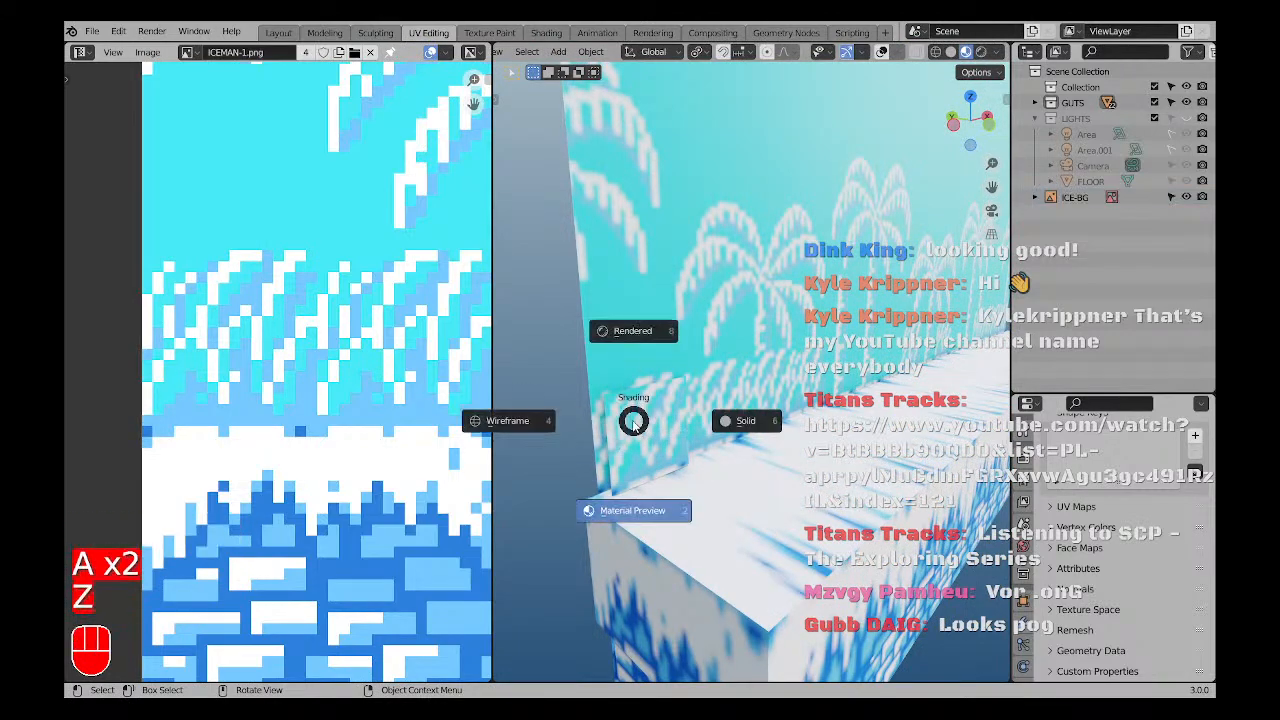
pyautogui.click(612, 516)
pyautogui.moveTo(563, 411); pyautogui.dragTo(612, 432, button='middle')
pyautogui.press('a')
pyautogui.press('a')
pyautogui.press('Tab')
pyautogui.press('Tab')
pyautogui.click(630, 438)
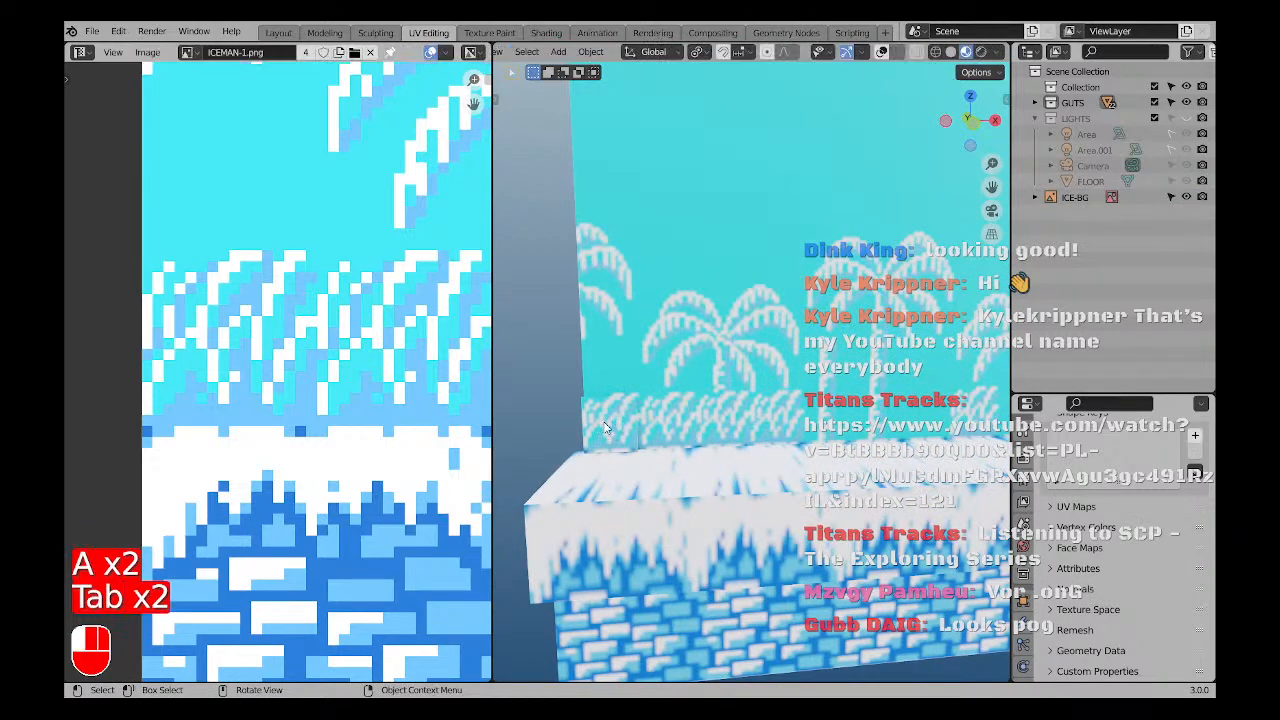
pyautogui.scroll(-3, 630, 438)
pyautogui.press('a')
pyautogui.press('a')
pyautogui.moveTo(640, 430); pyautogui.dragTo(700, 410, button='middle')
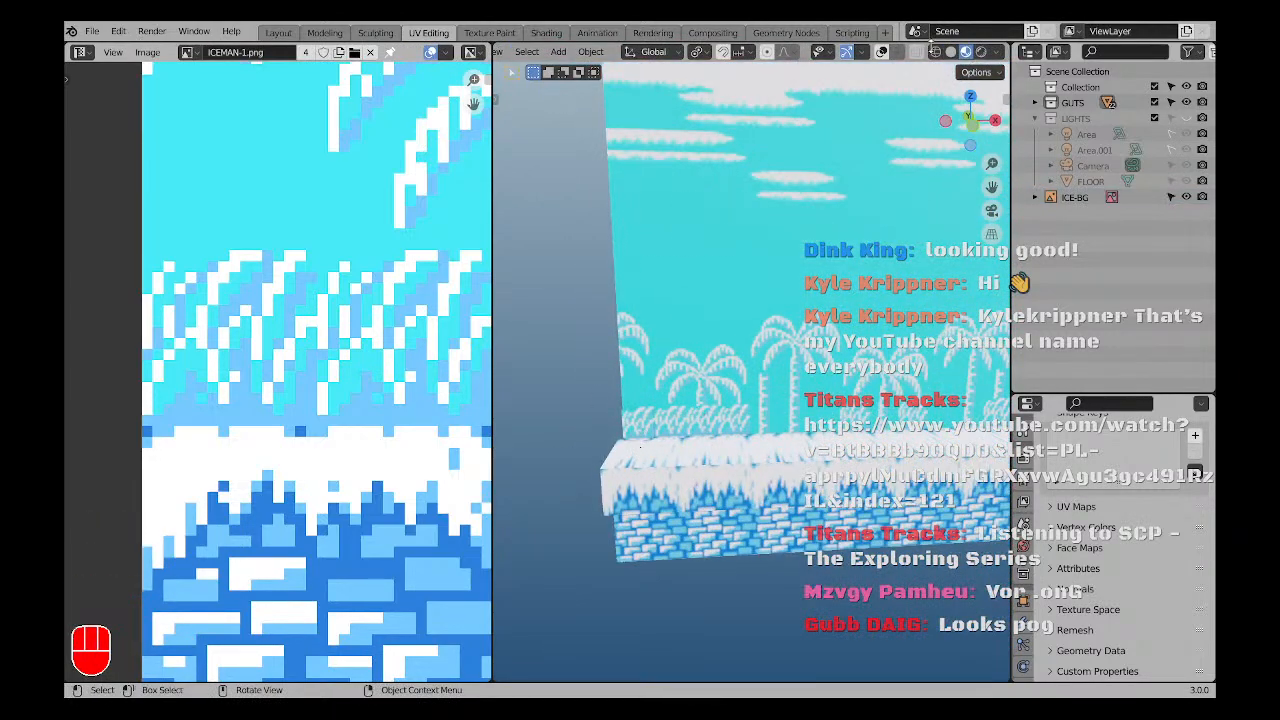
# Show the viewport overlays again and check the bush plane's alignment with the backdrop in front orthographic view.
pyautogui.press('a')
pyautogui.press('a')
pyautogui.press('KP_1')
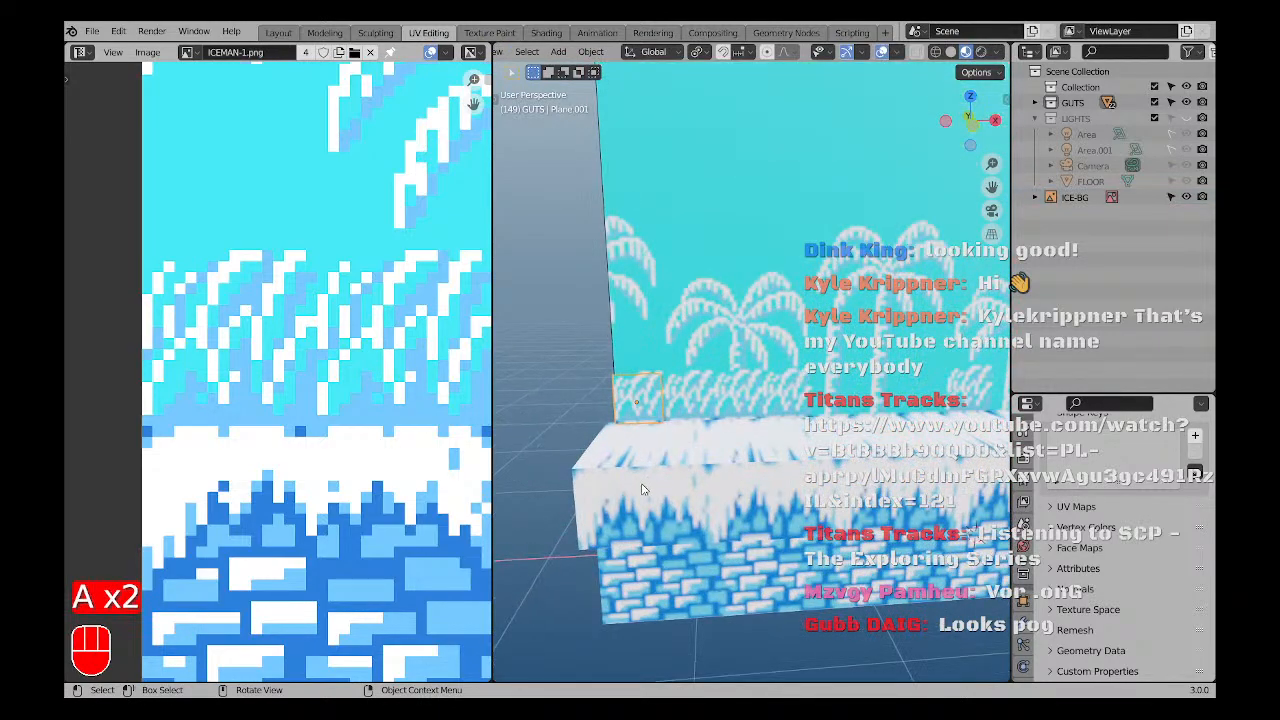
pyautogui.moveTo(544, 398); pyautogui.dragTo(638, 462, button='middle')
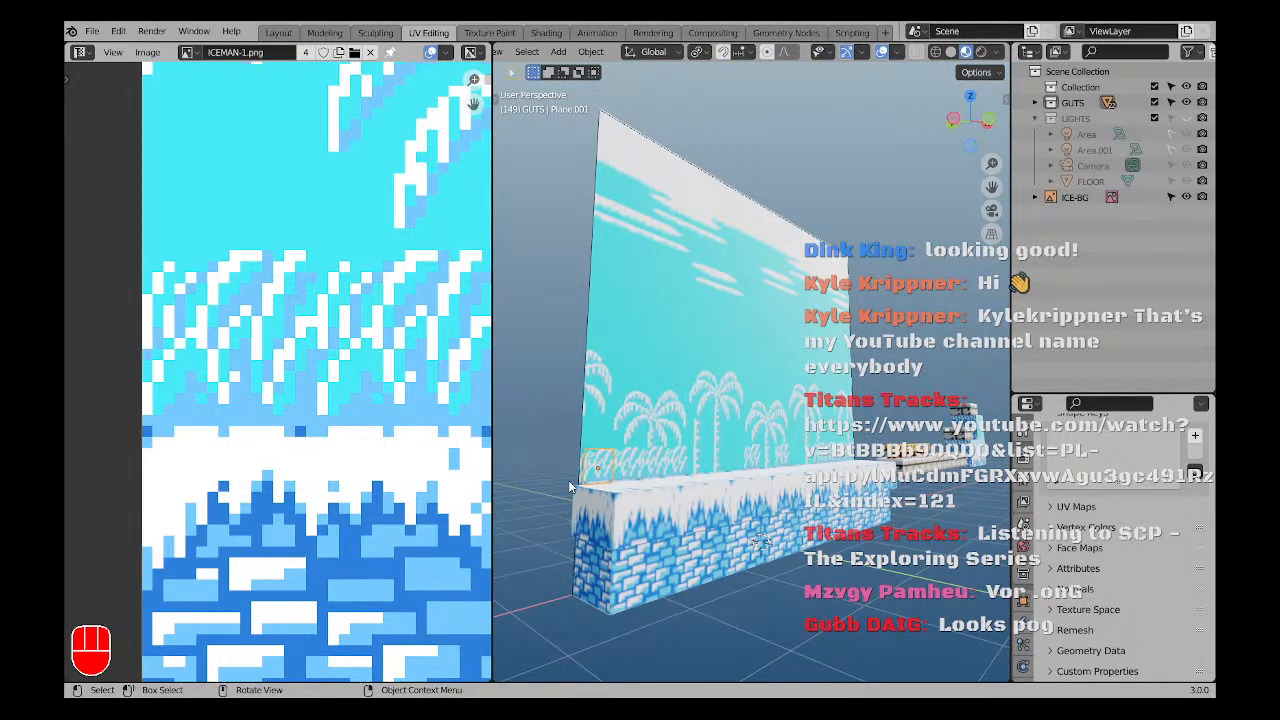
pyautogui.scroll(6, 580, 478)
pyautogui.press('KP_1')
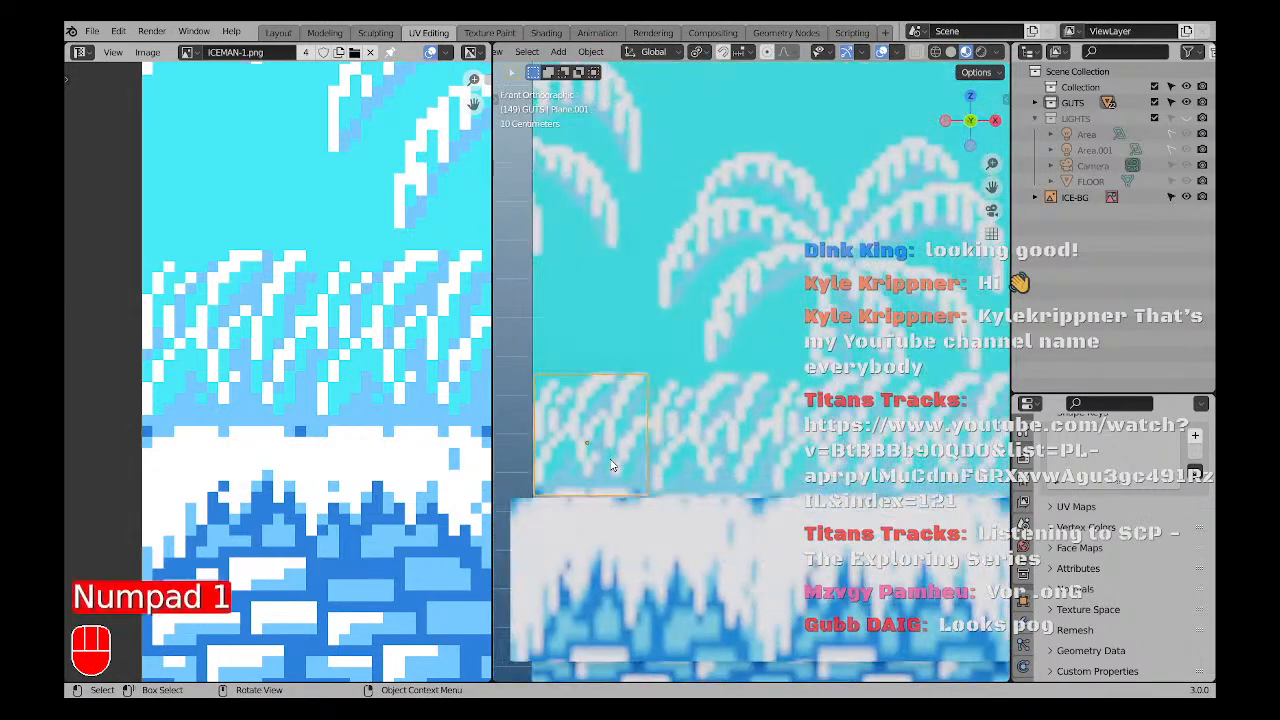
pyautogui.scroll(-4, 610, 464)
pyautogui.keyDown('shift'); pyautogui.moveTo(627, 171); pyautogui.dragTo(604, 147, button='middle'); pyautogui.keyUp('shift')
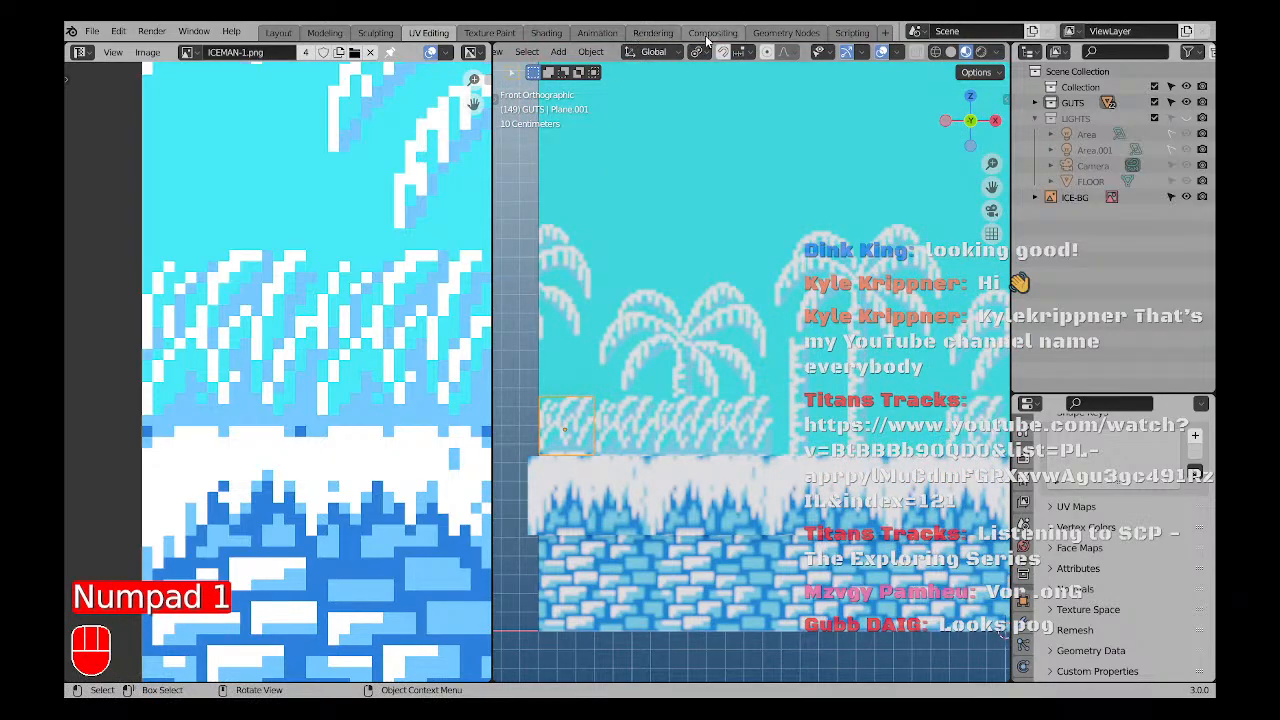
# Inspect the bush plane's Material.009 nodes in the Shading workspace, and return to the UV Editing workspace.
pyautogui.click(546, 32)
pyautogui.moveTo(611, 396)
pyautogui.mouseDown(button='middle')
pyautogui.moveTo(581, 420)
pyautogui.moveTo(659, 545)
pyautogui.mouseUp(button='middle')
pyautogui.scroll(3, 394, 244)
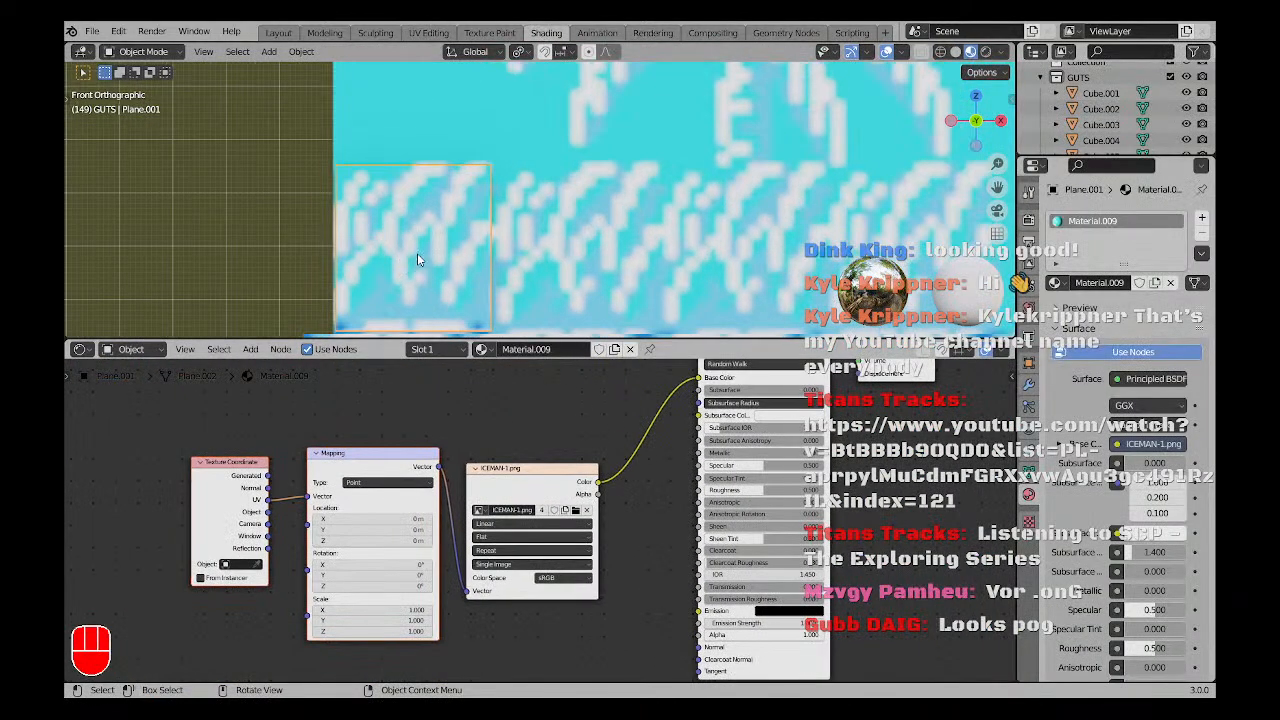
pyautogui.keyDown('shift'); pyautogui.moveTo(417, 253); pyautogui.dragTo(434, 231, button='middle'); pyautogui.keyUp('shift')
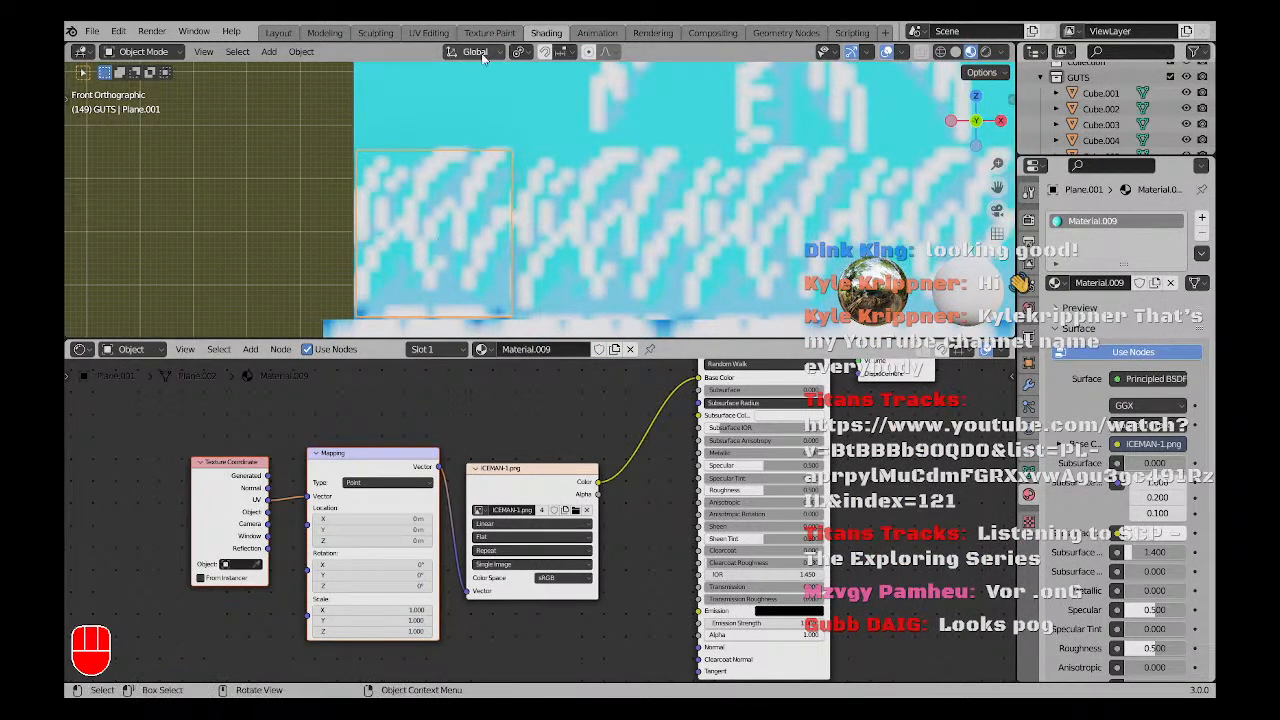
pyautogui.click(428, 32)
# Examine the palm trunks on the backdrop in front view, ending in Object Mode with nothing selected.
pyautogui.keyDown('shift'); pyautogui.moveTo(623, 375); pyautogui.dragTo(623, 395, button='middle'); pyautogui.keyUp('shift')
pyautogui.scroll(3, 624, 394)
pyautogui.press('a')
pyautogui.press('a')
pyautogui.scroll(3, 681, 394)
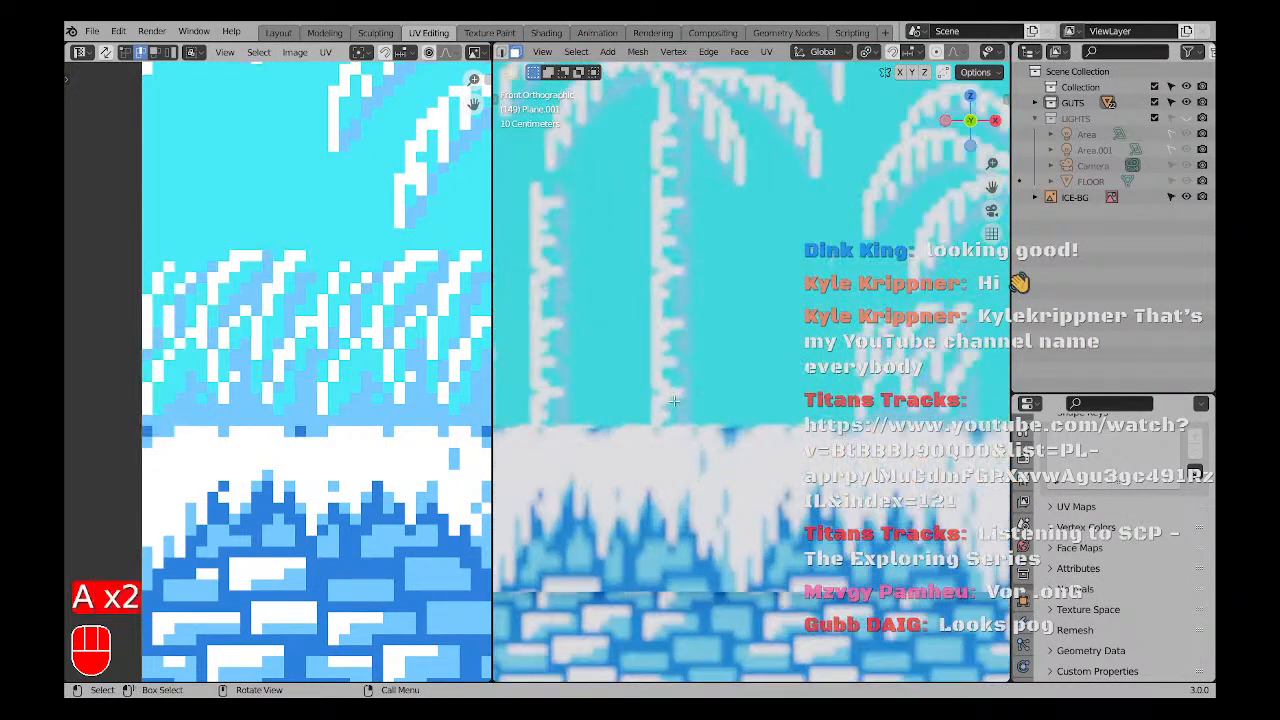
pyautogui.scroll(-6, 677, 398)
pyautogui.press('Tab')
pyautogui.press('a')
pyautogui.press('a')
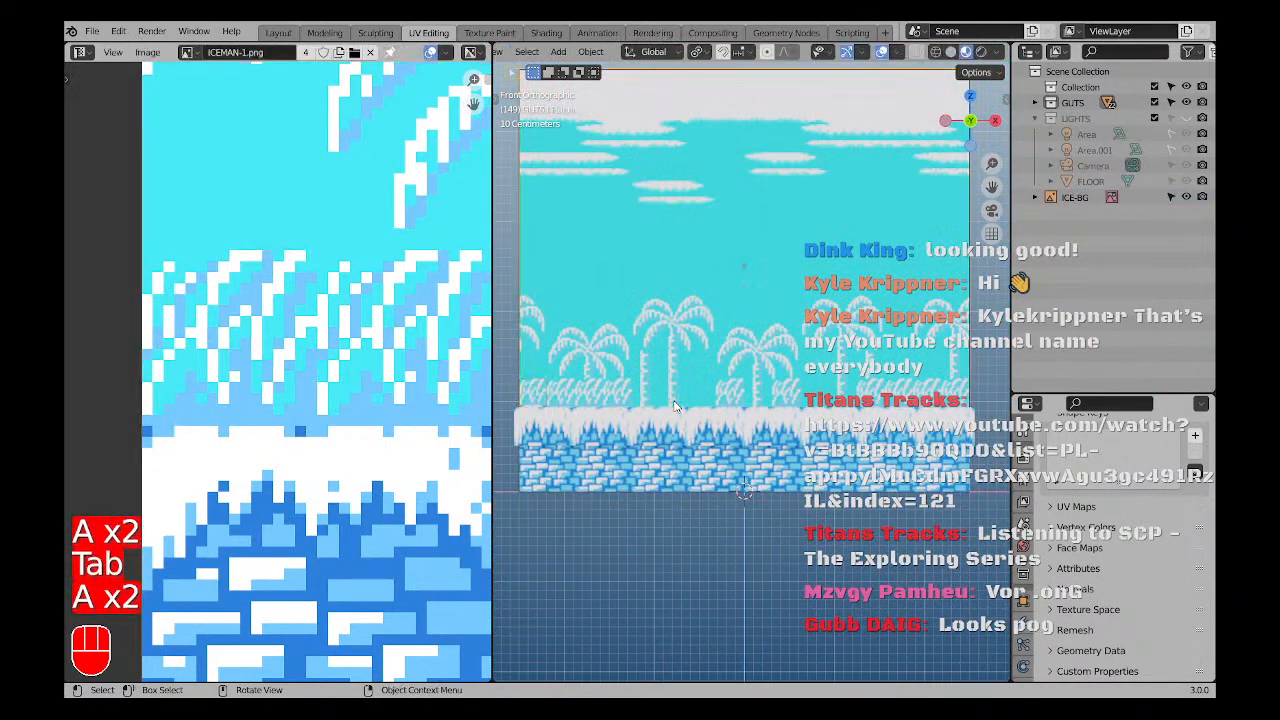
# Add a mesh cylinder at the world origin with 32 vertices, a 1 m radius and a 2 m depth.
pyautogui.scroll(3, 677, 420)
pyautogui.press('a')
pyautogui.press('a')
pyautogui.hotkey('shift', 'a')
pyautogui.moveTo(650, 379)
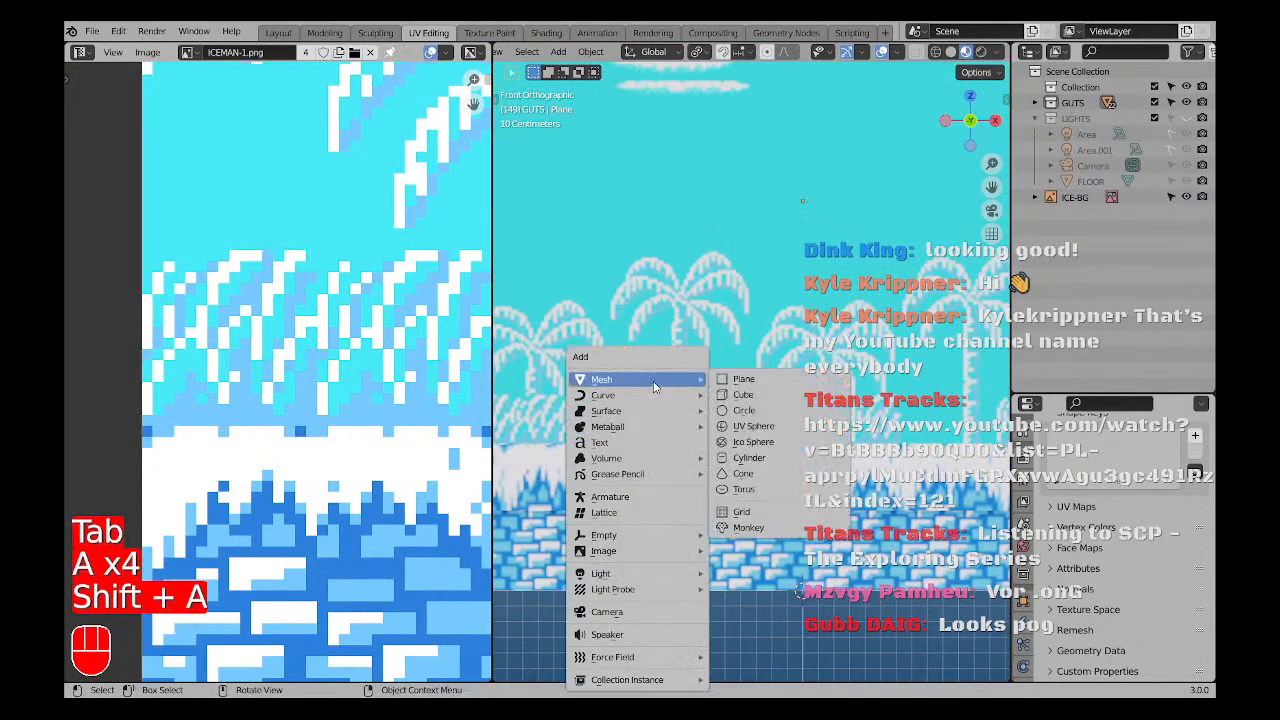
pyautogui.click(755, 457)
pyautogui.scroll(-4, 755, 457)
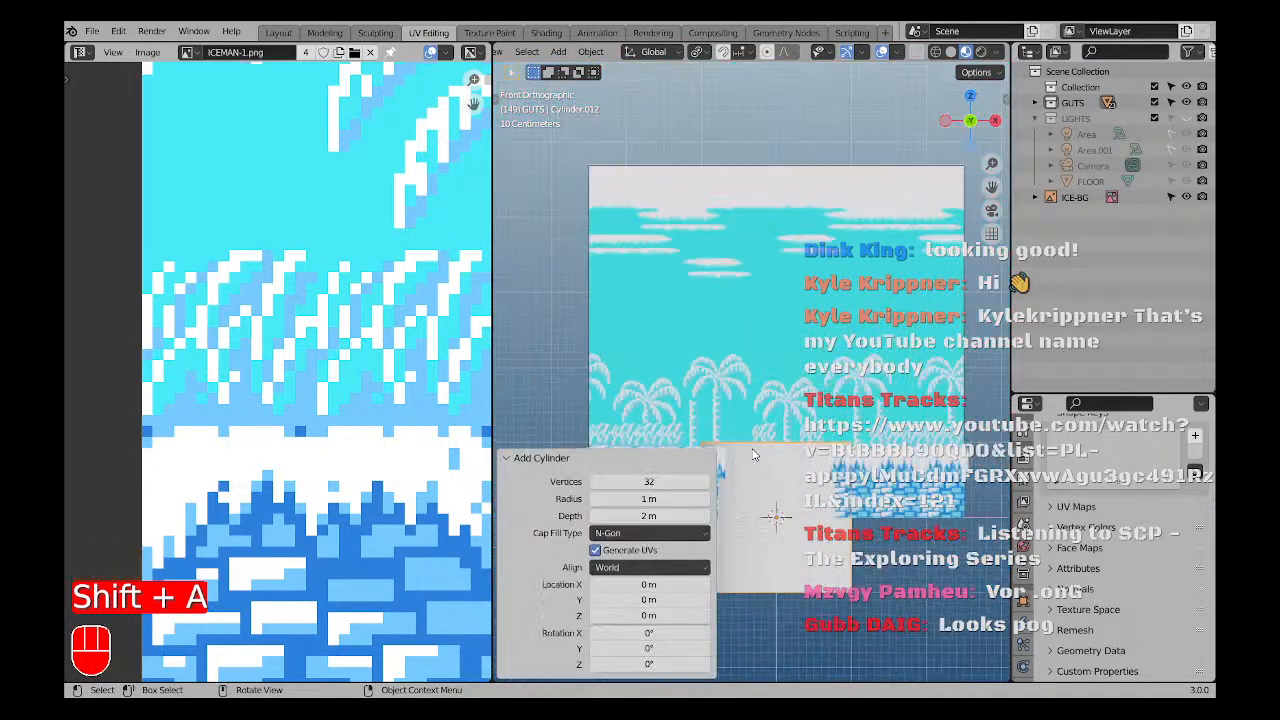
pyautogui.click(576, 460)
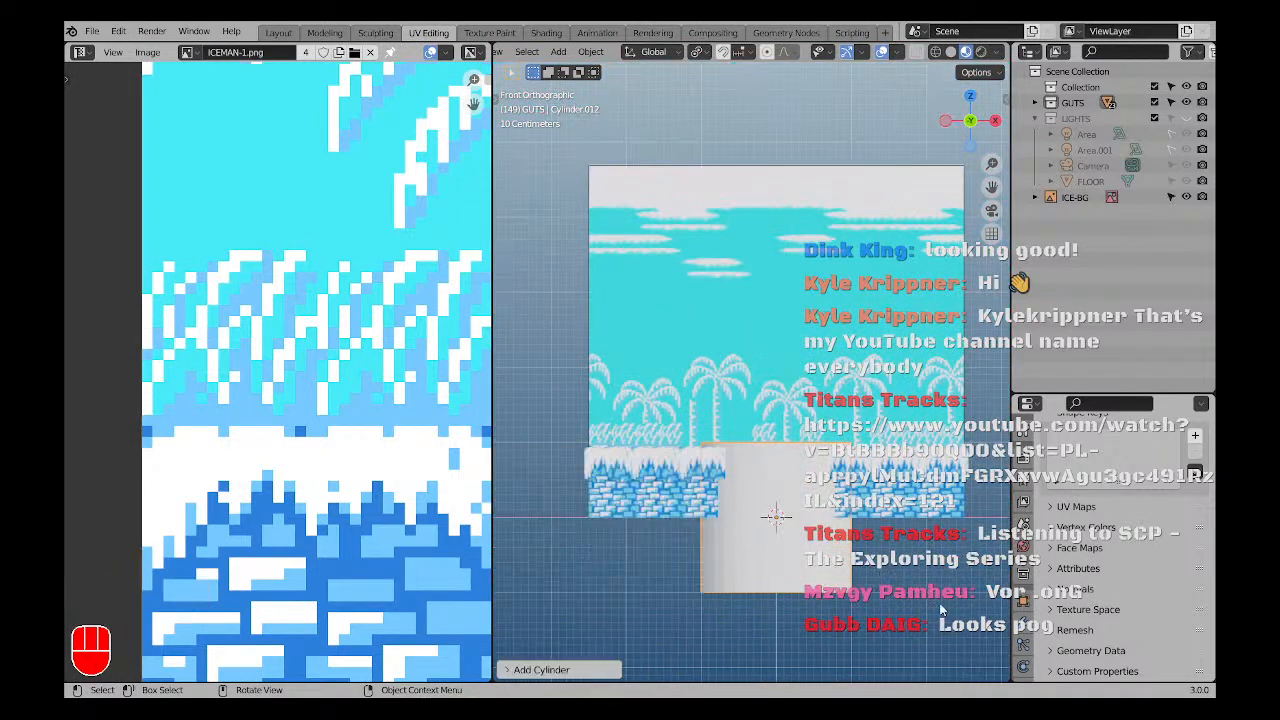
# Scale the cylinder down to a small block and move it to the foot of the tall palm on the backdrop.
pyautogui.press('s')
pyautogui.click(790, 519)
pyautogui.press('g')
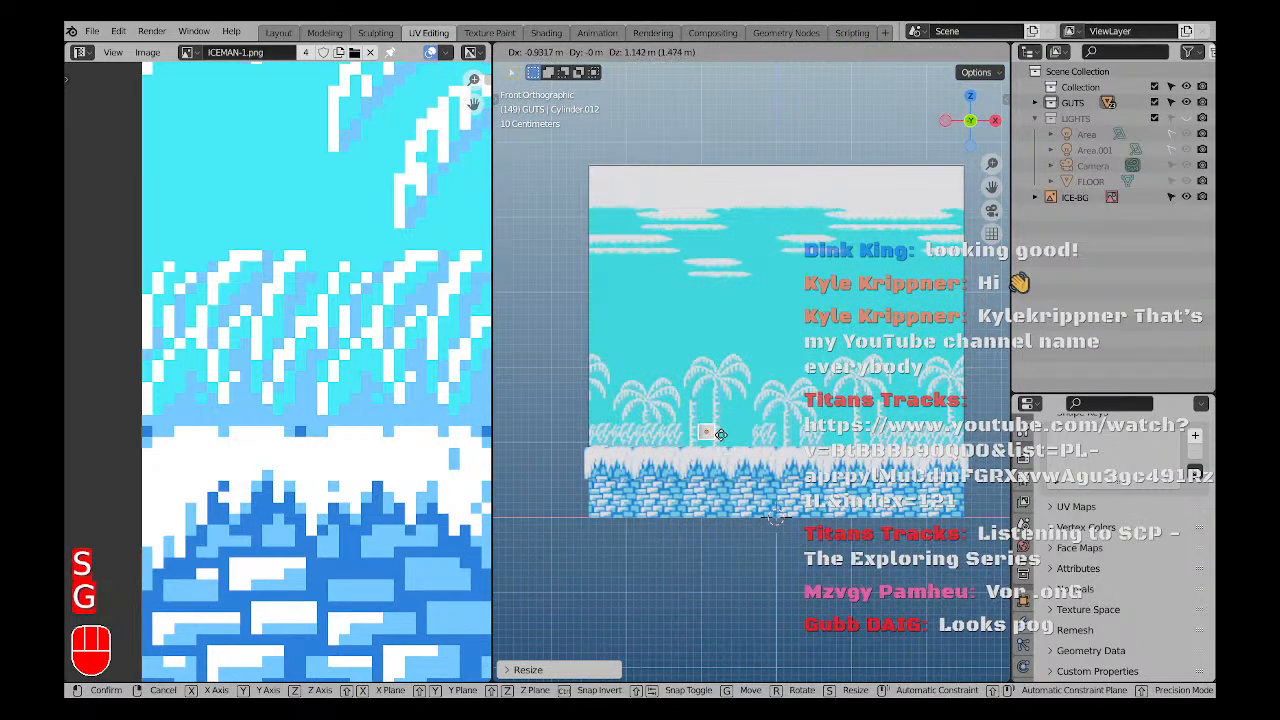
pyautogui.click(720, 434)
pyautogui.scroll(8, 720, 434)
# Scale the cylinder by about 0.71 and reposition it over the base of the palm's right-hand trunk edge.
pyautogui.press('g')
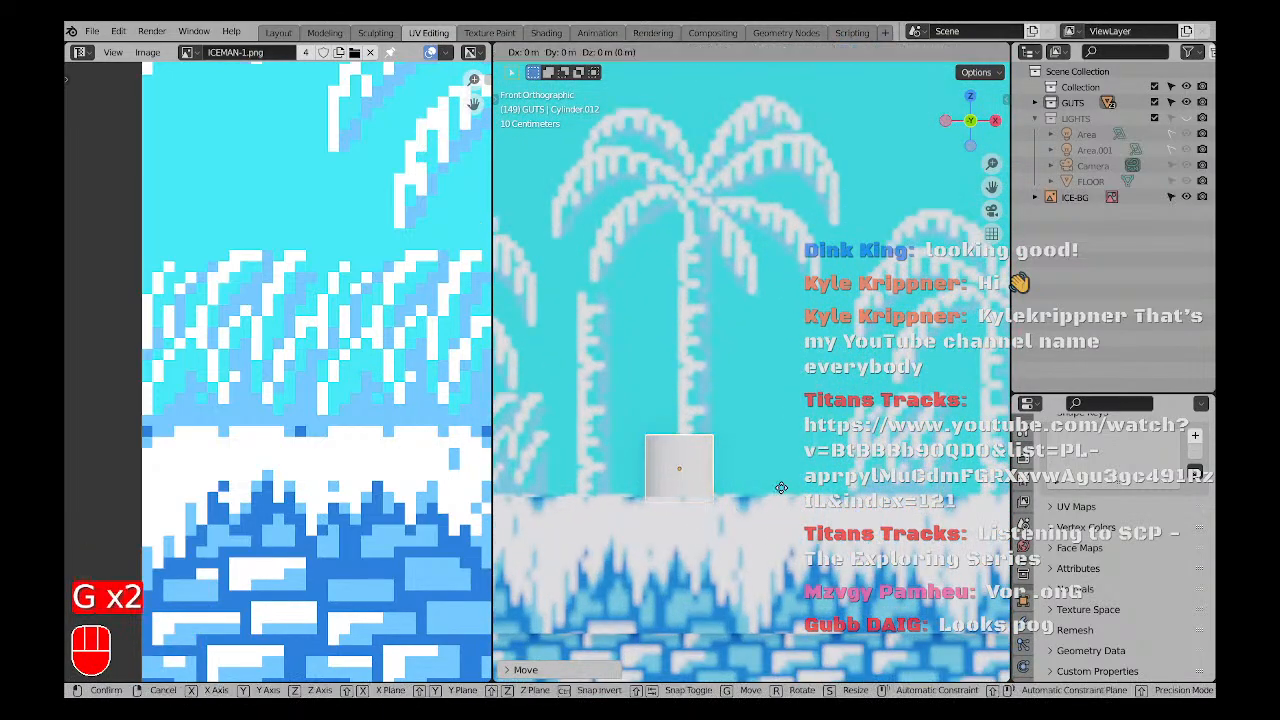
pyautogui.press('s')
pyautogui.scroll(3, 759, 479)
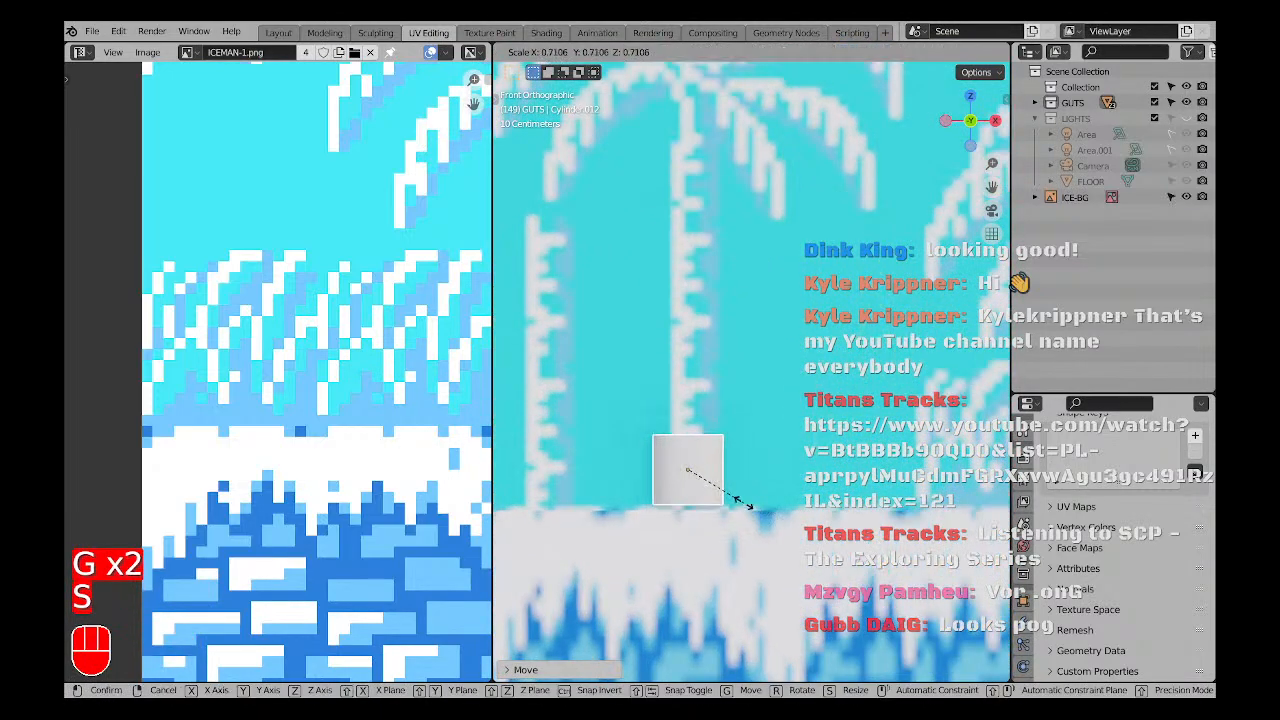
pyautogui.click(745, 505)
pyautogui.press('g')
pyautogui.click(740, 511)
pyautogui.scroll(3, 700, 460)
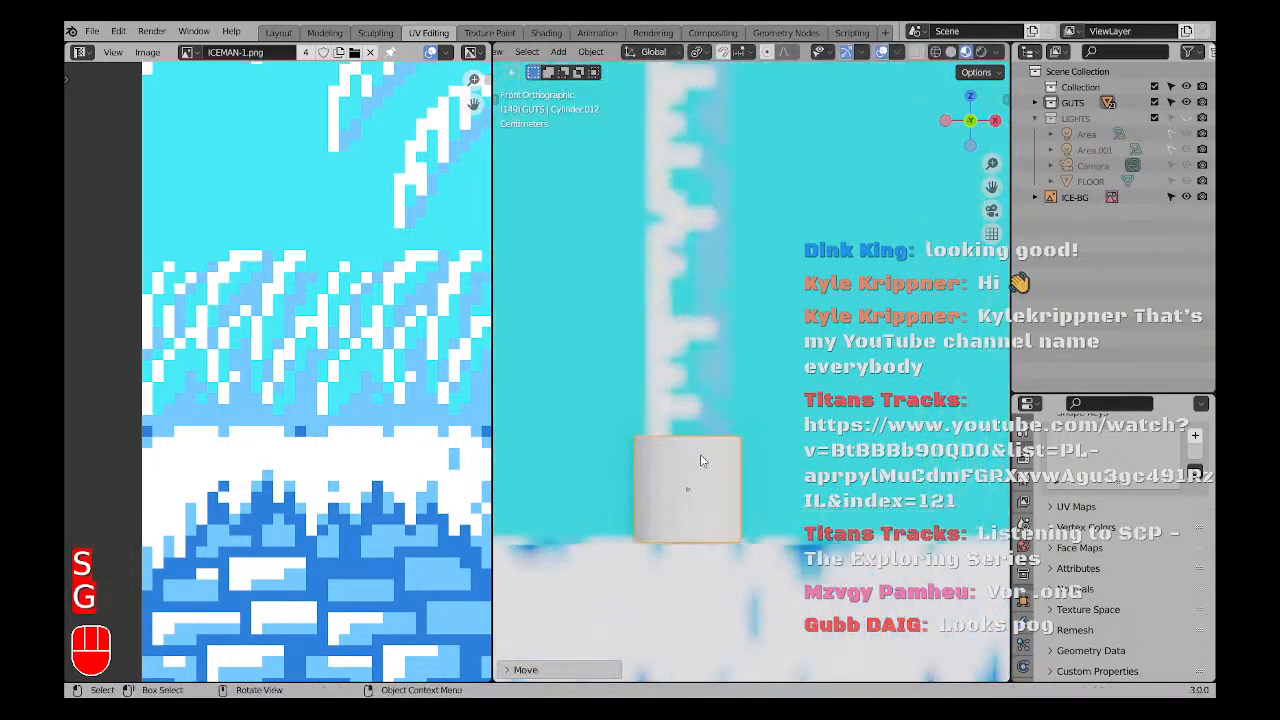
# In Wireframe shading, shrink the cylinder to the trunk's width and lower it along Z onto the snow ledge.
pyautogui.press('z')
pyautogui.scroll(2, 705, 440)
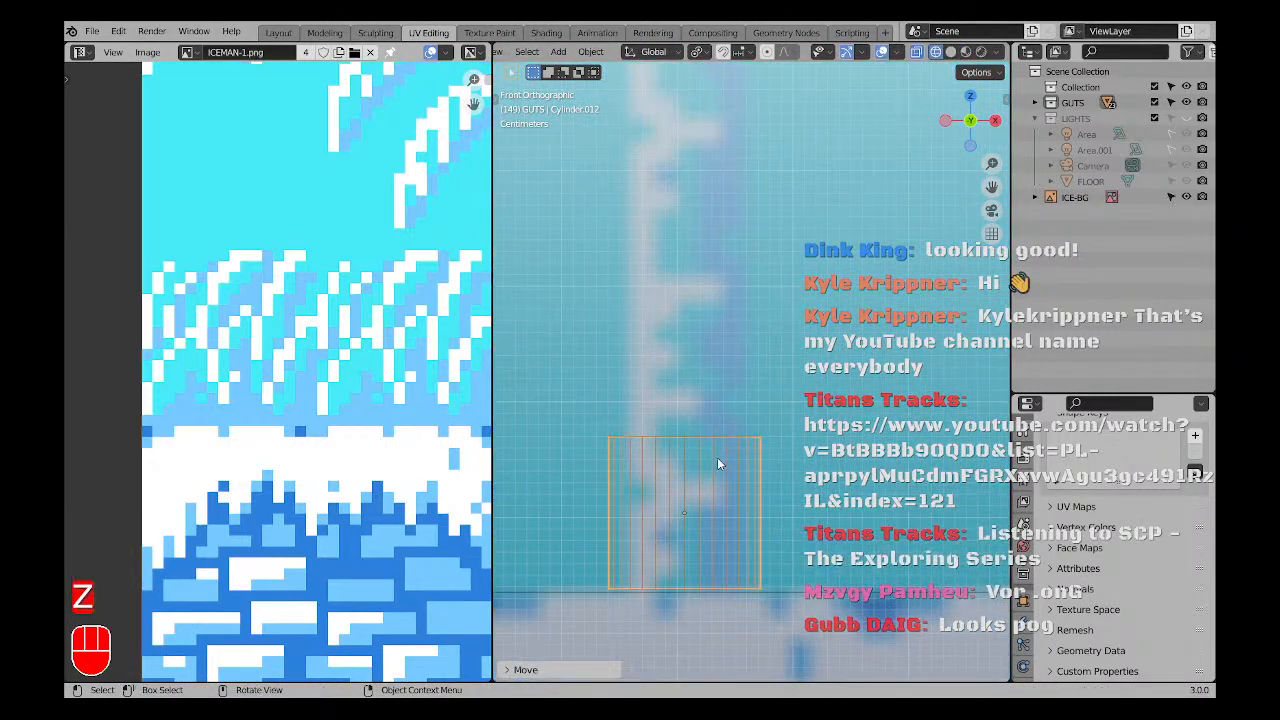
pyautogui.press('s')
pyautogui.click(795, 450)
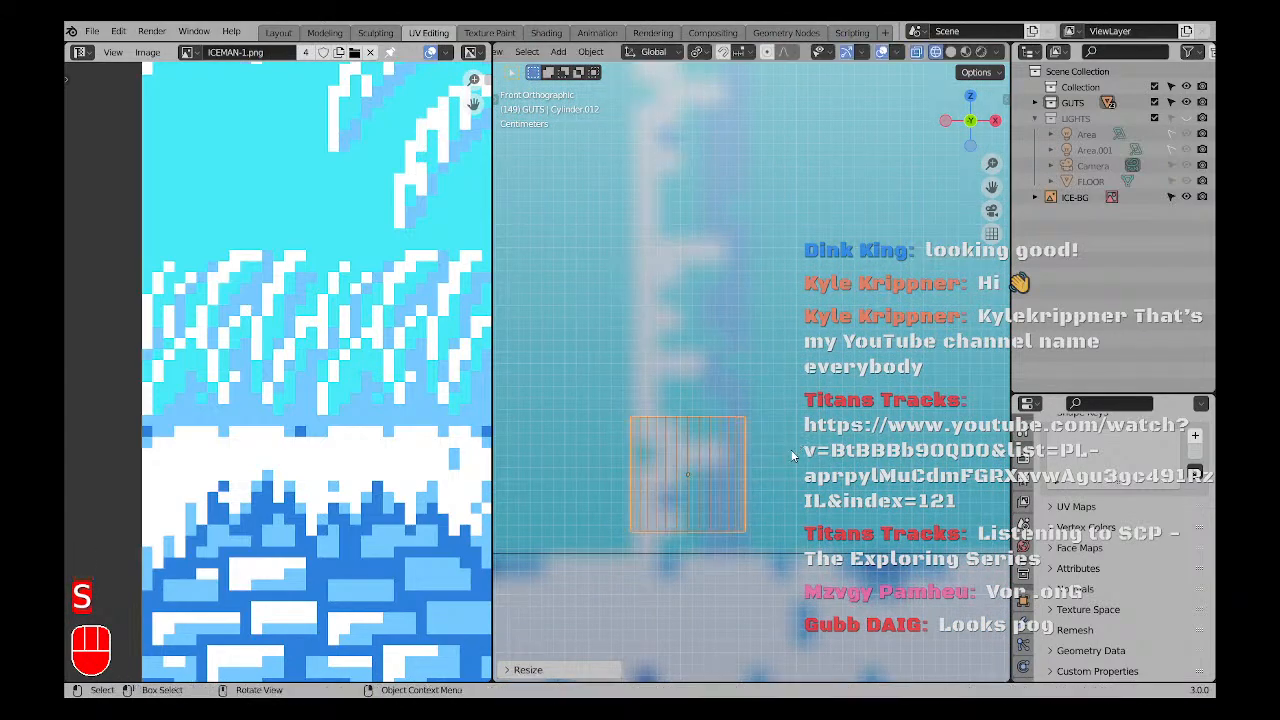
pyautogui.press('g')
pyautogui.press('x')
pyautogui.press('z')
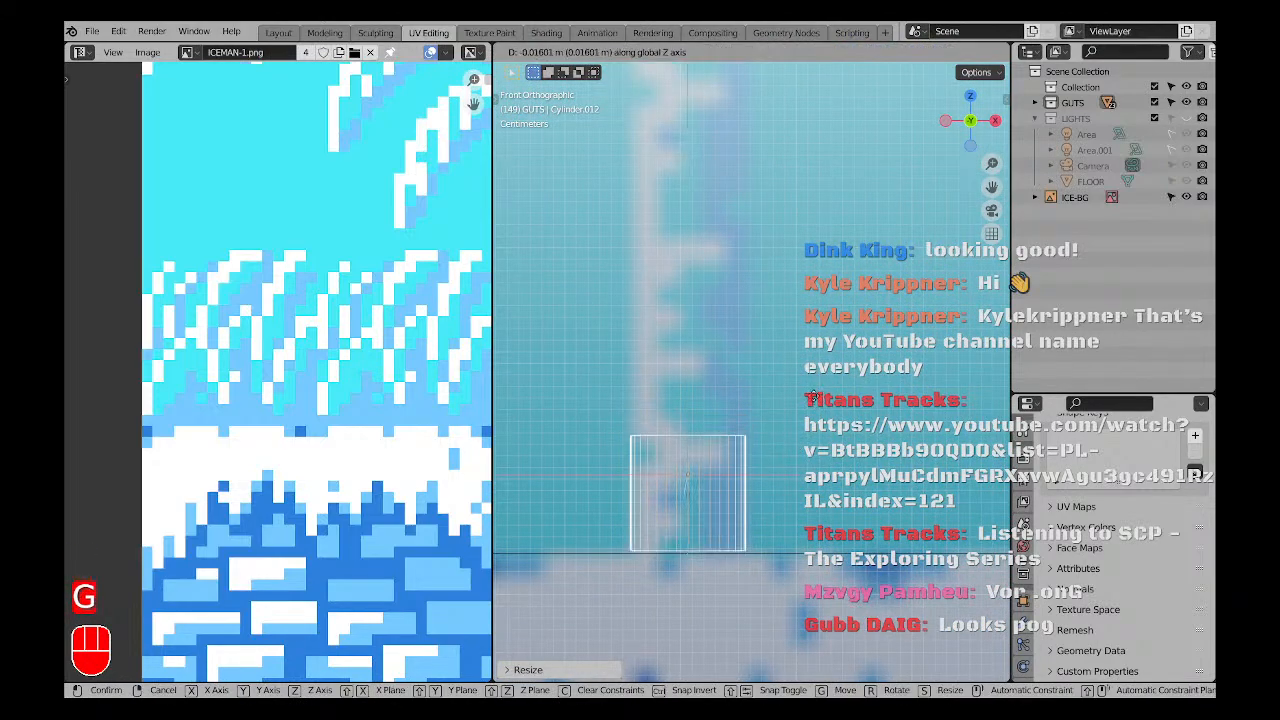
pyautogui.keyDown('shift'); pyautogui.click(814, 398); pyautogui.keyUp('shift')
# In Edit Mode, stretch the cylinder into a tall trunk by raising its top vertices to just below the palm's crown.
pyautogui.scroll(-5, 687, 438)
pyautogui.press('Tab')
pyautogui.scroll(-3, 740, 422)
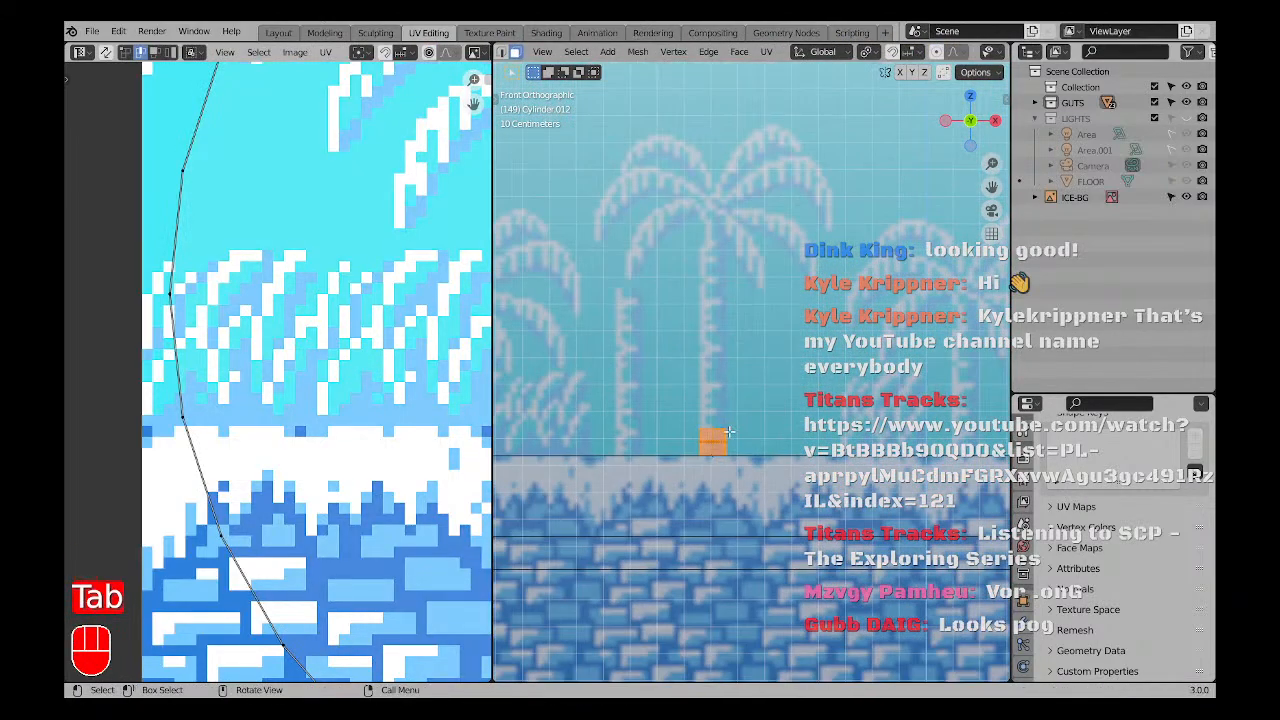
pyautogui.press('g')
pyautogui.rightClick(756, 233)
pyautogui.scroll(3, 700, 449)
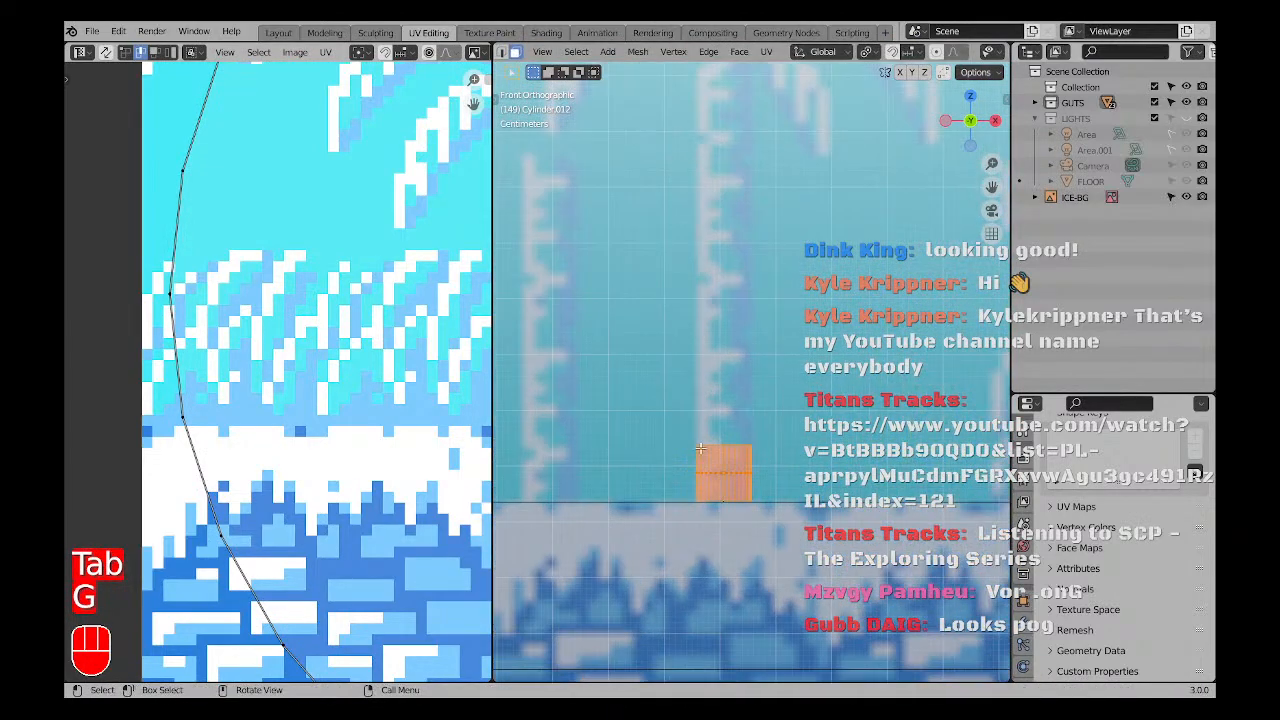
pyautogui.click(688, 426)
pyautogui.scroll(3, 695, 432)
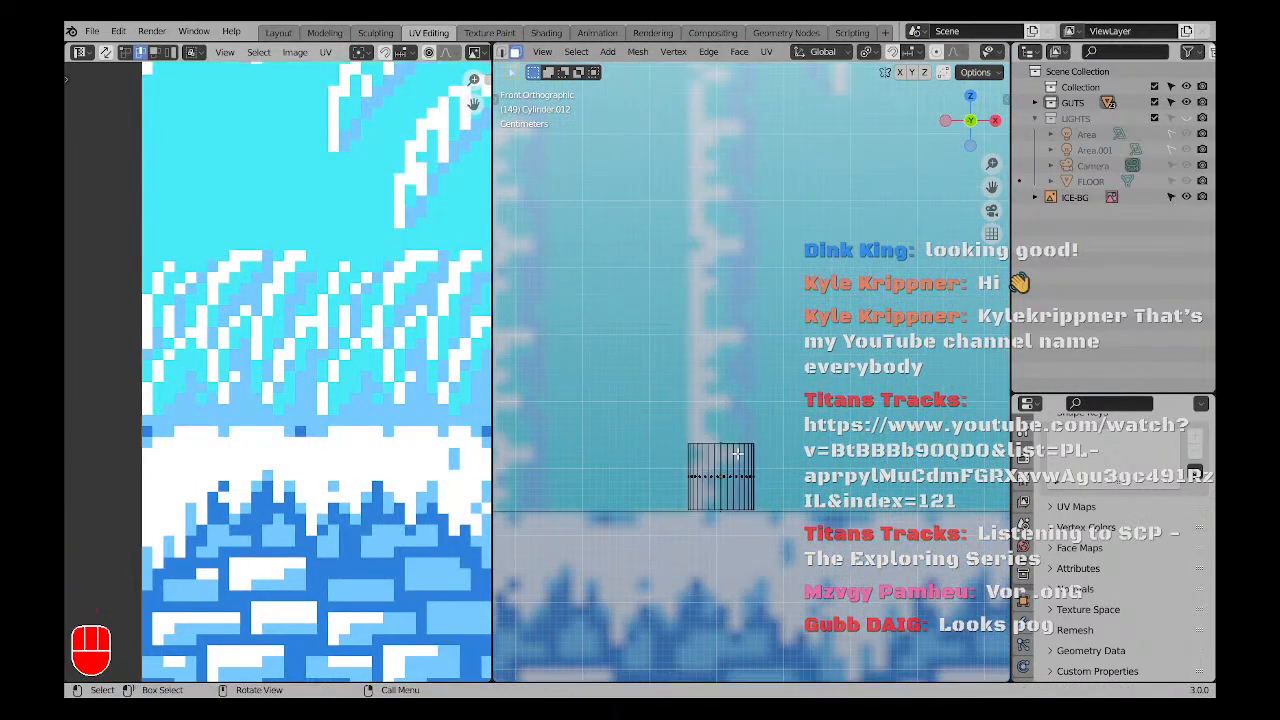
pyautogui.moveTo(728, 448); pyautogui.dragTo(770, 482)
pyautogui.scroll(-4, 765, 465)
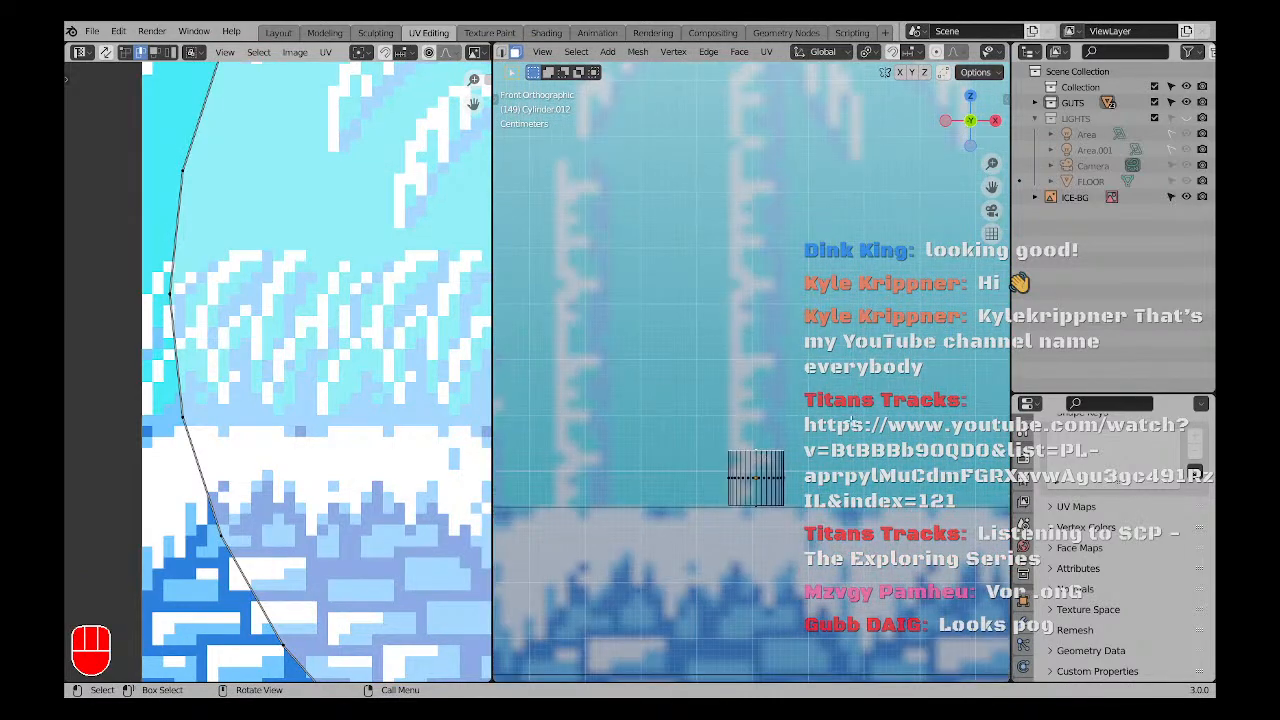
pyautogui.scroll(-1, 850, 422)
pyautogui.keyDown('shift'); pyautogui.moveTo(895, 418); pyautogui.dragTo(777, 120, button='middle'); pyautogui.keyUp('shift')
pyautogui.press('g')
pyautogui.click(774, 86)
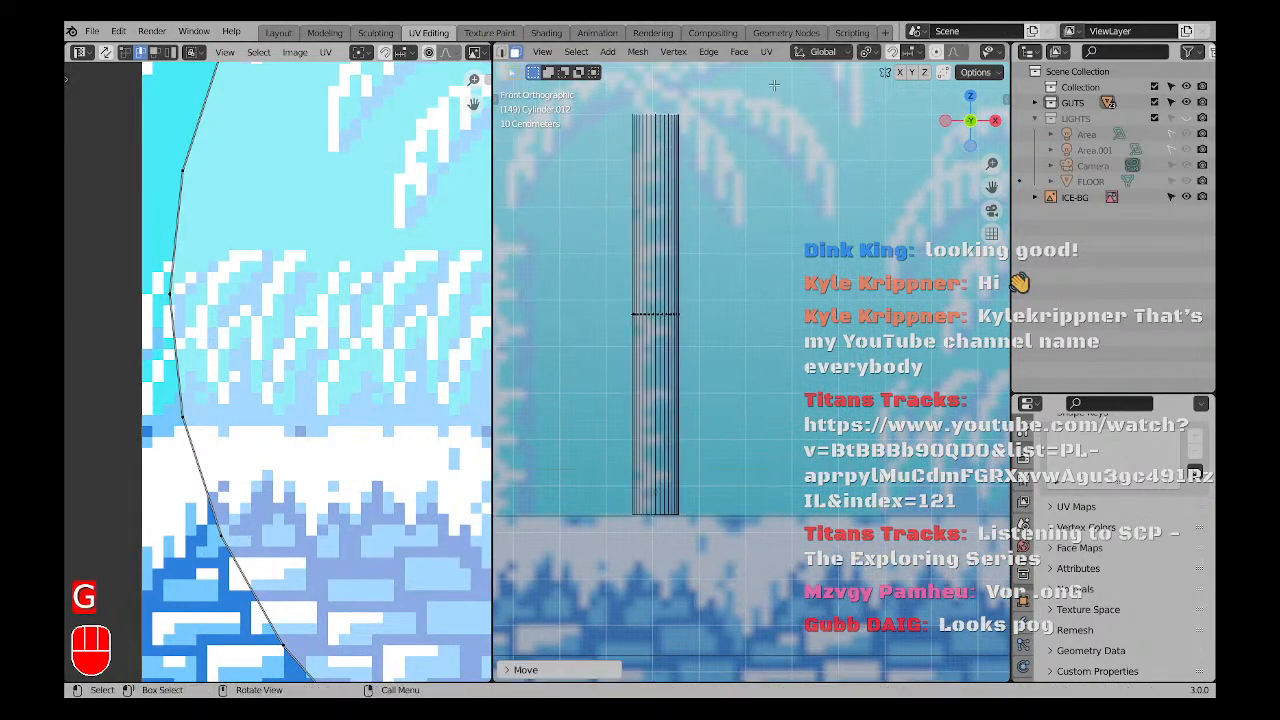
# Shift the trunk's top vertices about 0.004 m along X to follow the drawn palm, and clear the selection.
pyautogui.scroll(-3, 692, 358)
pyautogui.keyDown('shift'); pyautogui.moveTo(705, 291); pyautogui.dragTo(717, 404, button='middle'); pyautogui.keyUp('shift')
pyautogui.scroll(3, 717, 404)
pyautogui.press('g')
pyautogui.press('x')
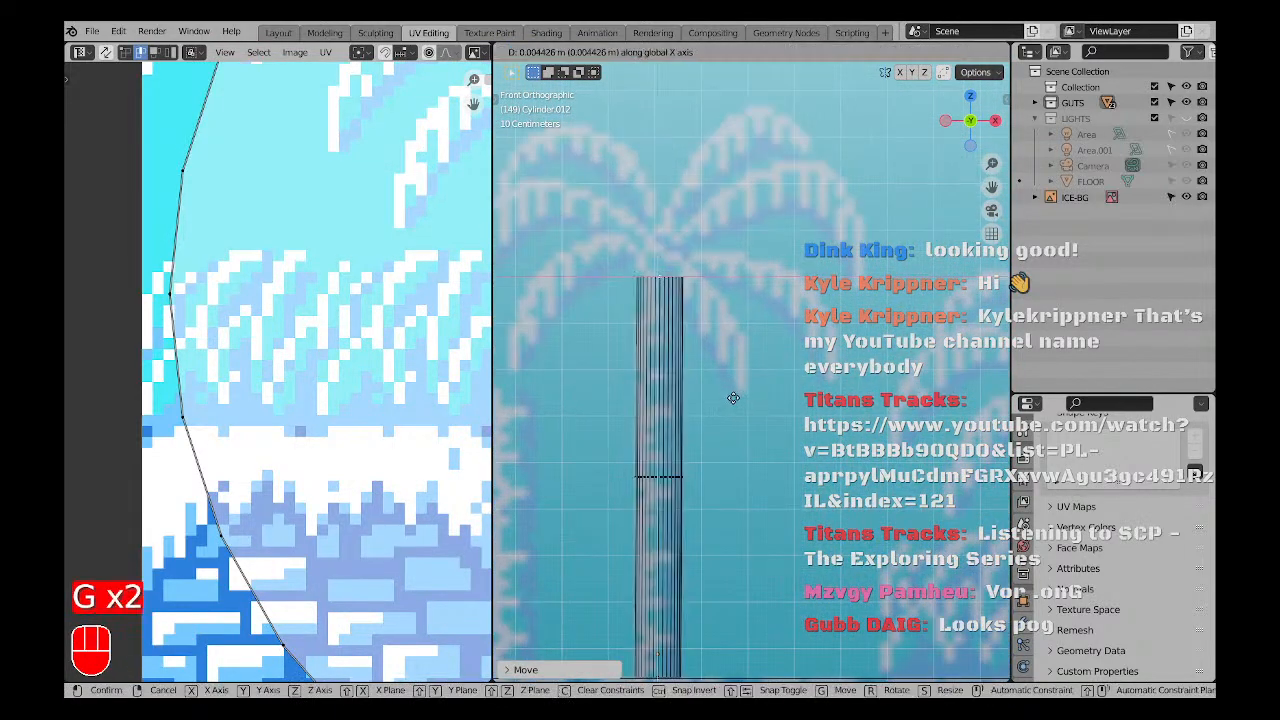
pyautogui.click(733, 398)
pyautogui.scroll(-5, 667, 402)
pyautogui.press('a')
pyautogui.press('a')
pyautogui.scroll(5, 673, 353)
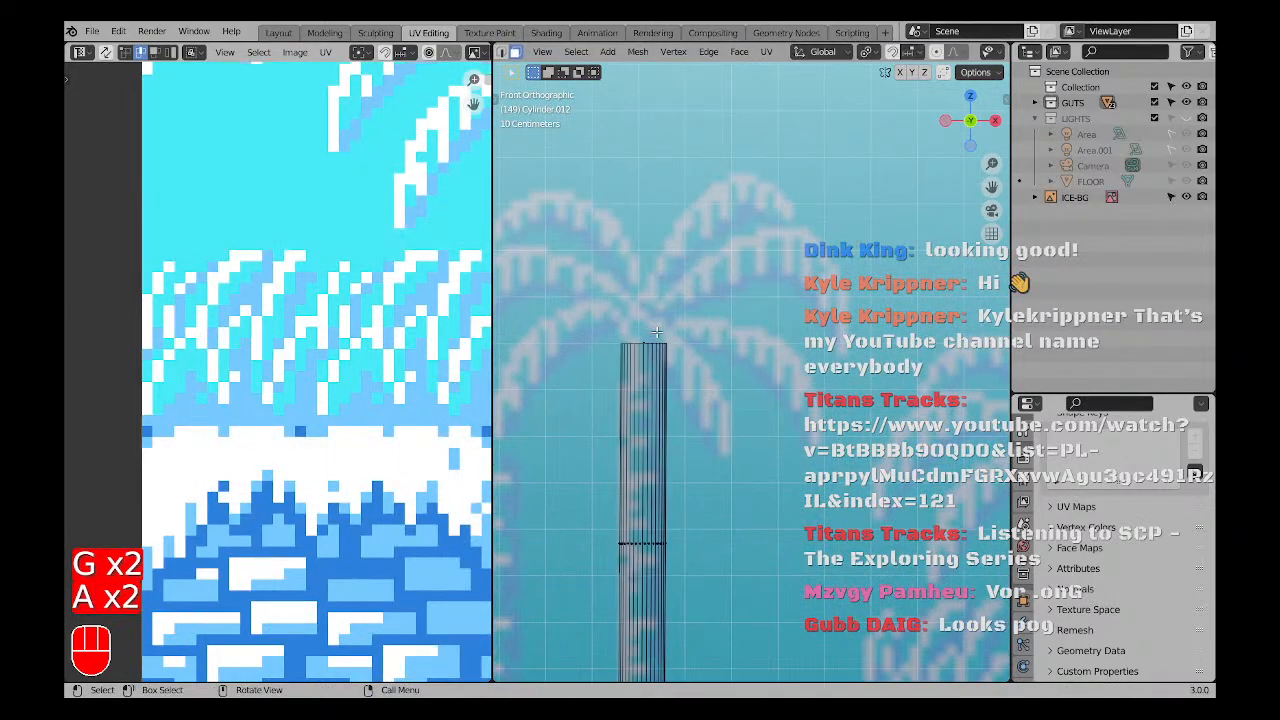
# Snap the 3D cursor to the centre of the trunk cylinder's top ring and return to front view.
pyautogui.moveTo(659, 295); pyautogui.dragTo(701, 393, button='middle')
pyautogui.press('KP_1')
pyautogui.hotkey('shift', 'a')
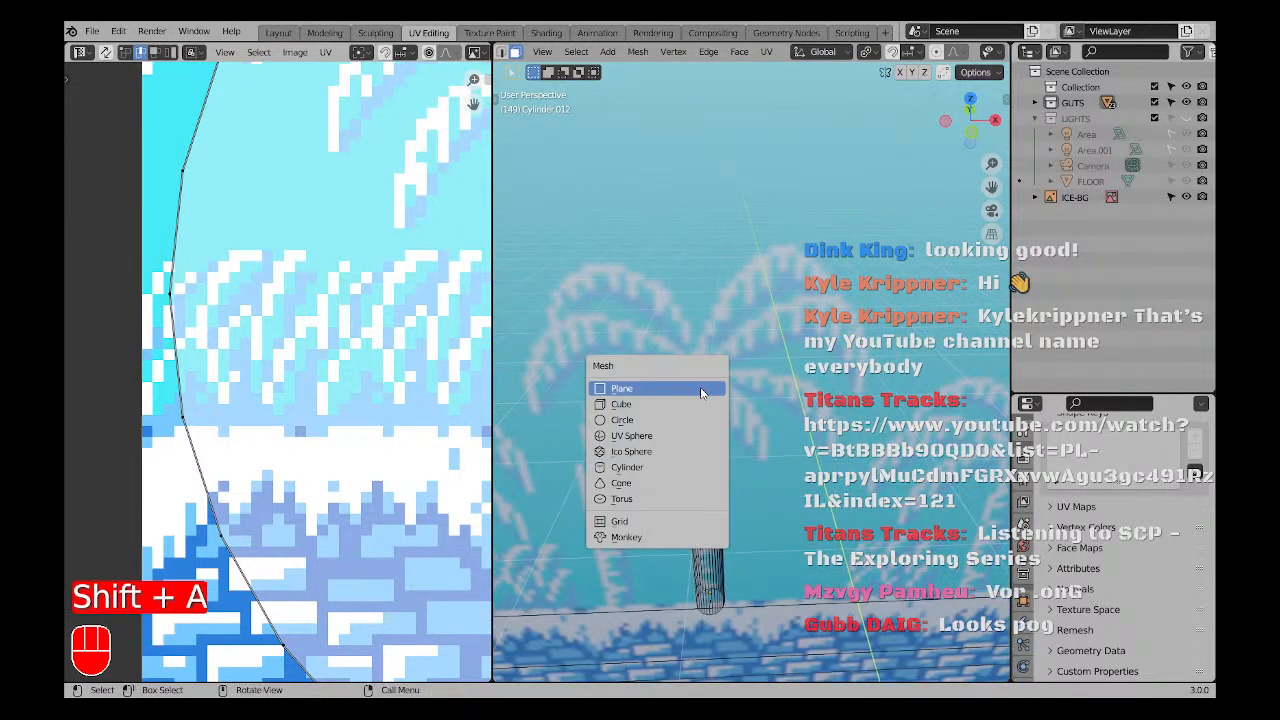
pyautogui.hotkey('shift', 's')
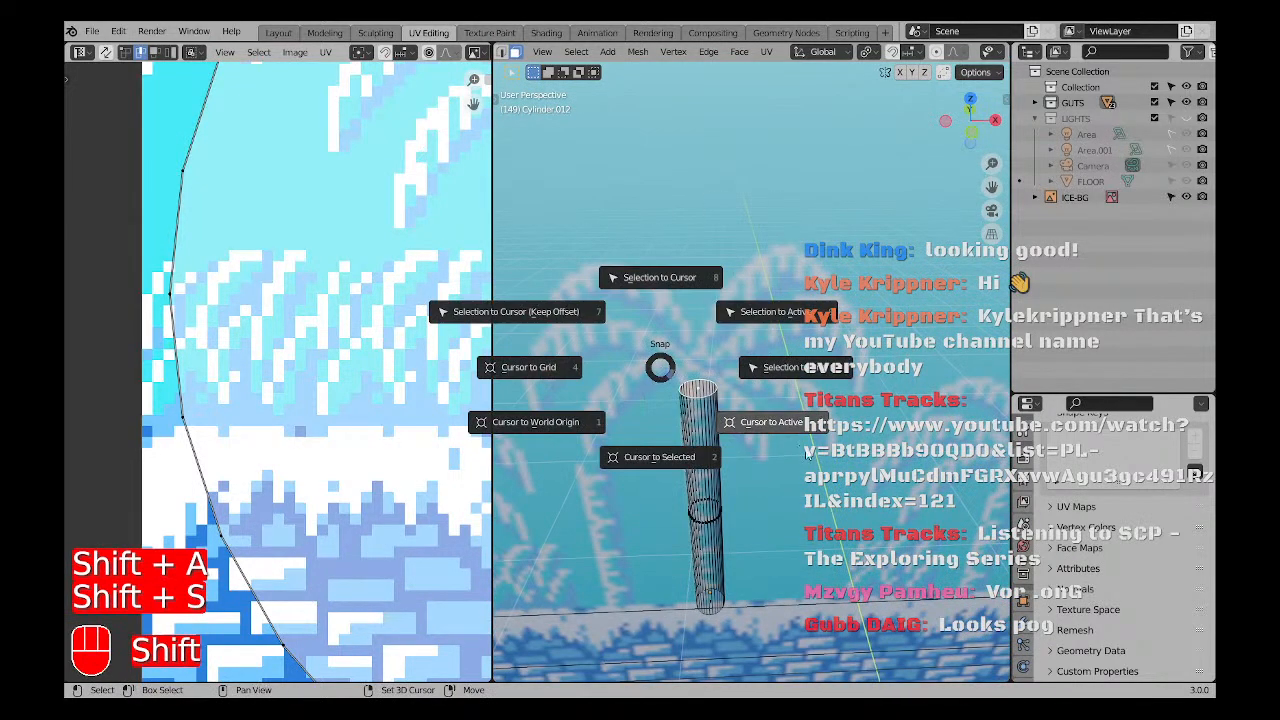
pyautogui.click(674, 375)
pyautogui.scroll(3, 677, 373)
pyautogui.moveTo(677, 373); pyautogui.dragTo(730, 416, button='middle')
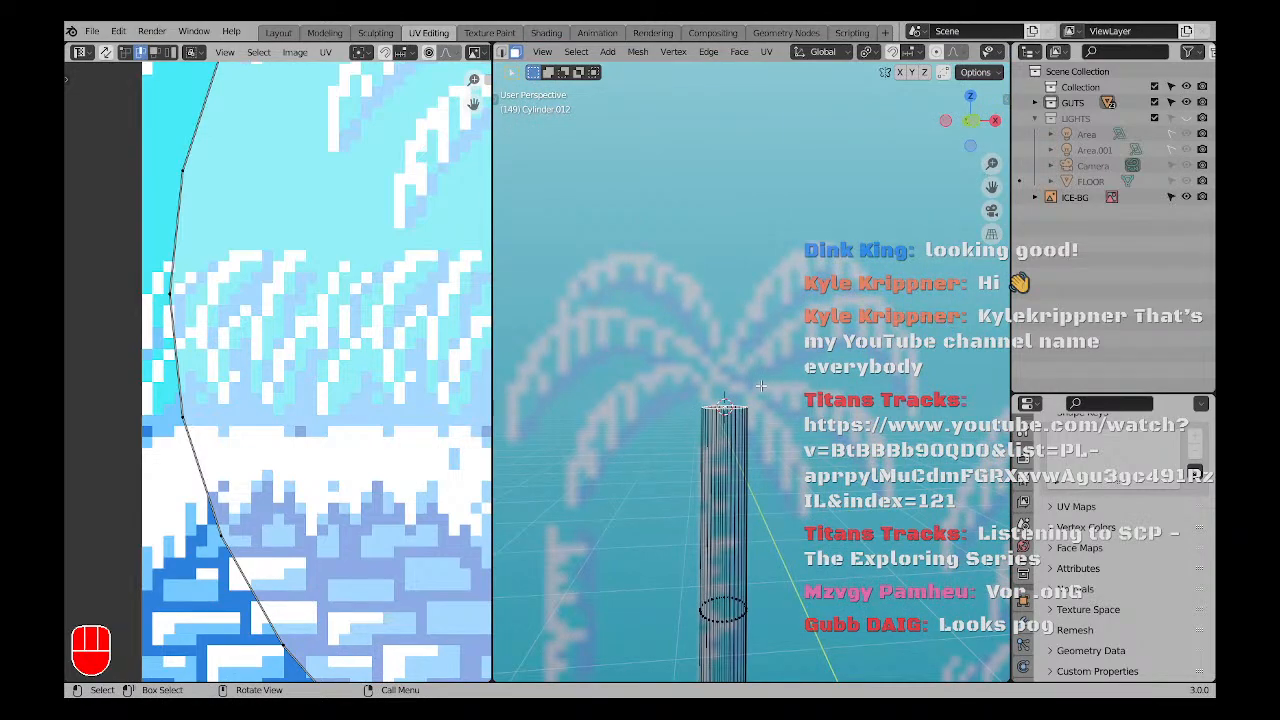
pyautogui.press('KP_1')
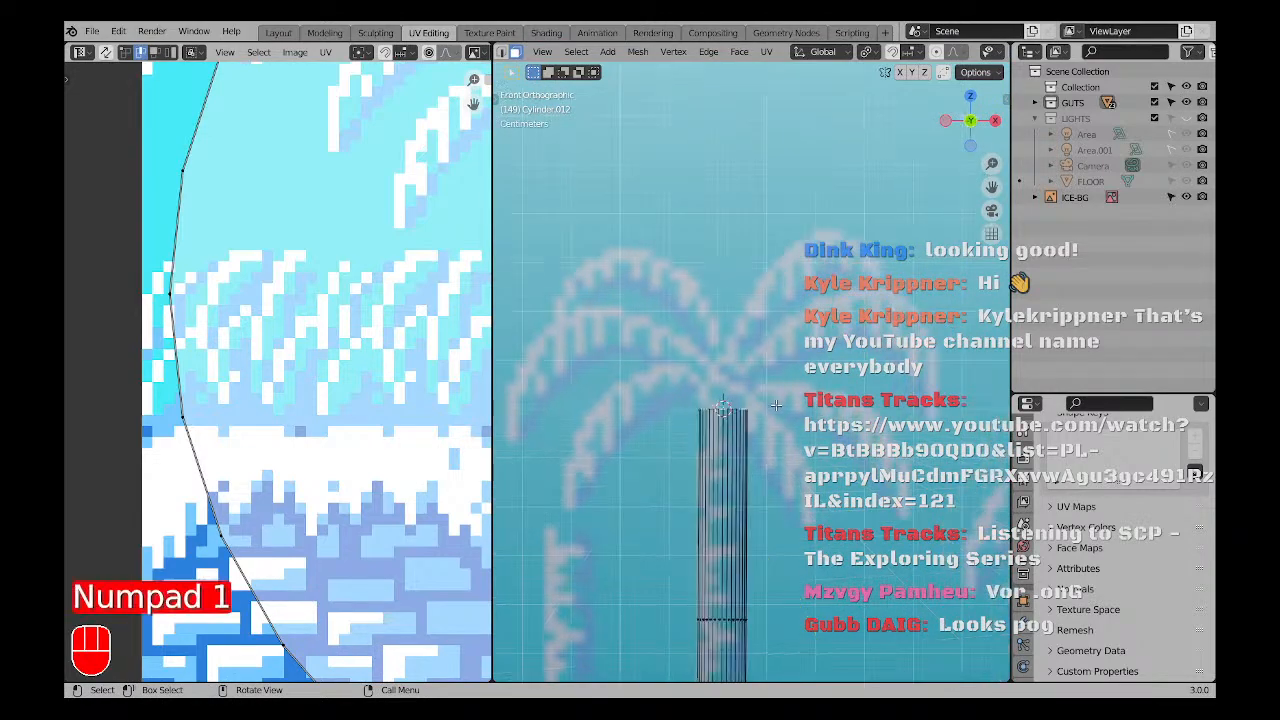
pyautogui.keyDown('shift'); pyautogui.moveTo(776, 405); pyautogui.dragTo(700, 283, button='middle'); pyautogui.keyUp('shift')
pyautogui.scroll(2, 685, 283)
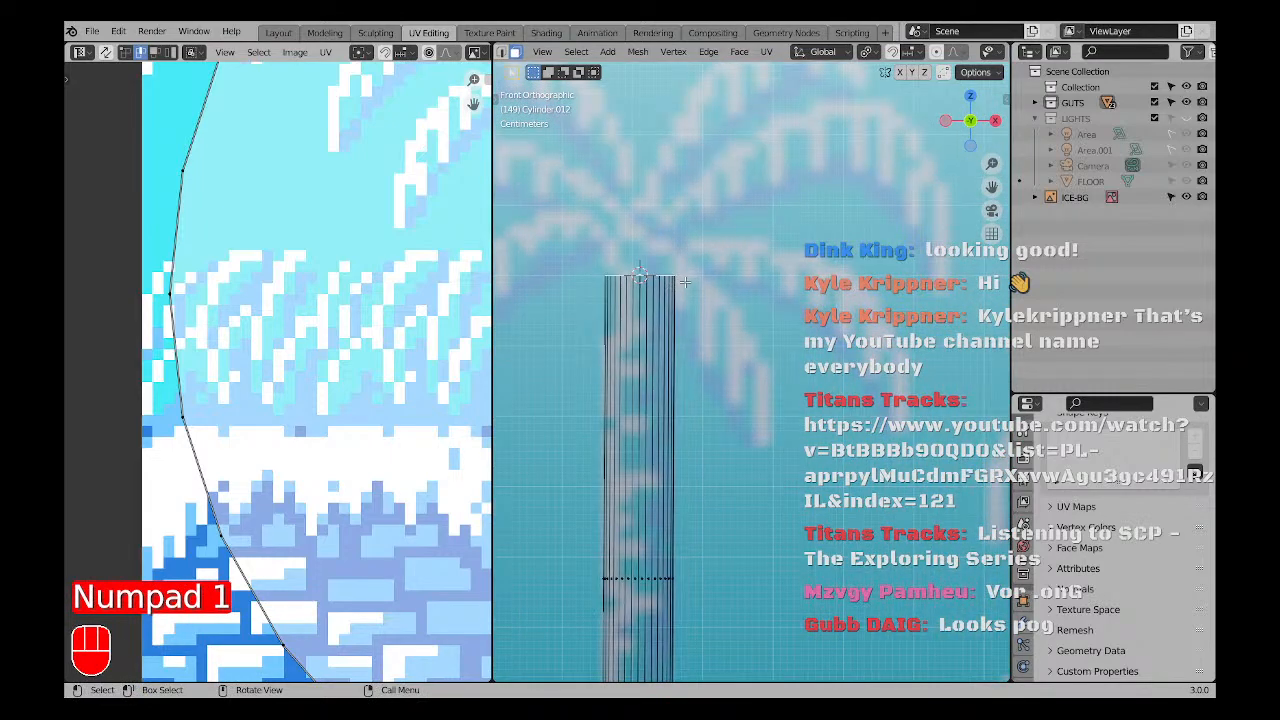
# Lower the trunk's top vertices slightly along Z and snap the 3D cursor to the centre of the top ring.
pyautogui.scroll(-2, 670, 290)
pyautogui.scroll(1, 611, 280)
pyautogui.press('g')
pyautogui.press('z')
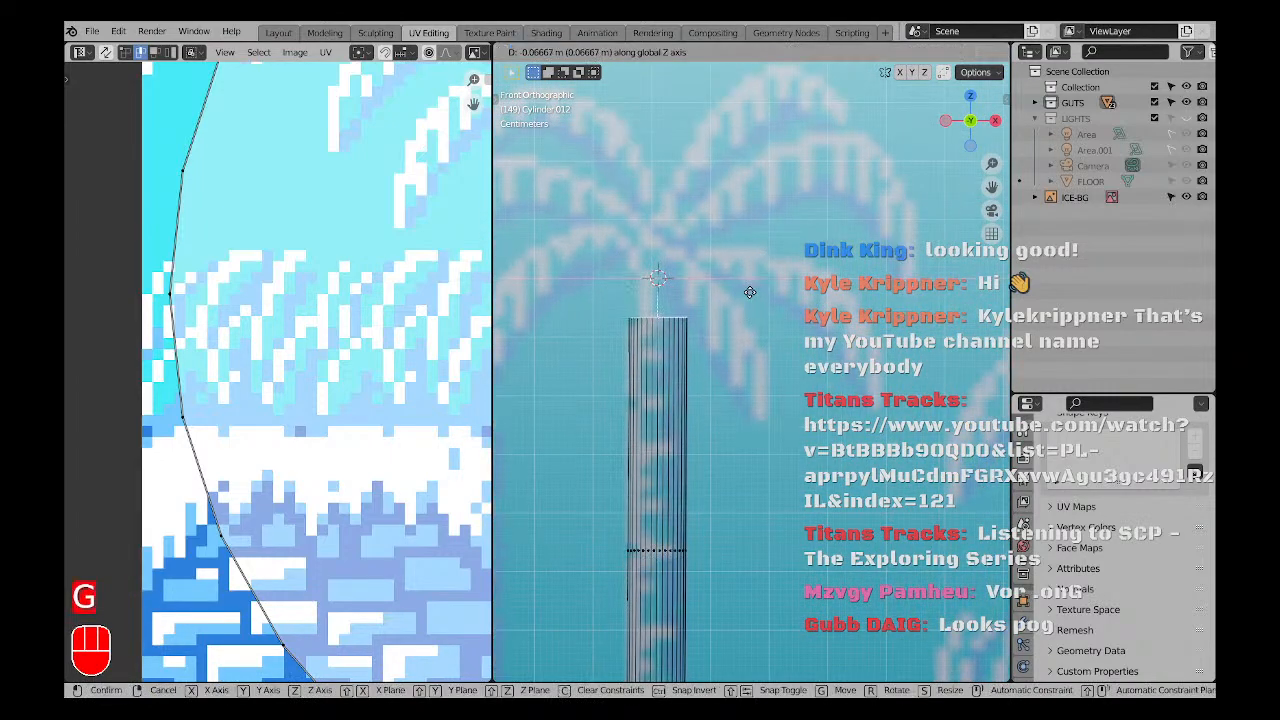
pyautogui.click(750, 285)
pyautogui.scroll(-2, 722, 292)
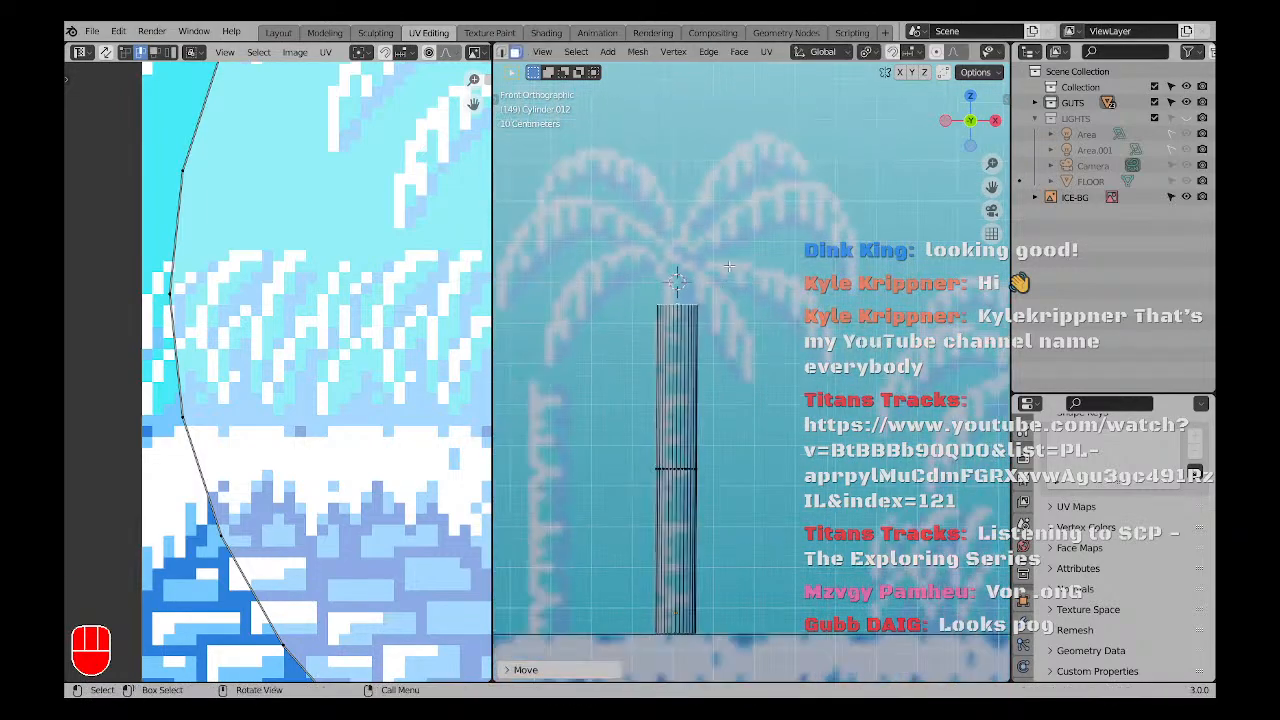
pyautogui.keyDown('shift'); pyautogui.moveTo(729, 255); pyautogui.dragTo(709, 318, button='middle'); pyautogui.keyUp('shift')
pyautogui.scroll(2, 709, 318)
pyautogui.hotkey('shift', 's')
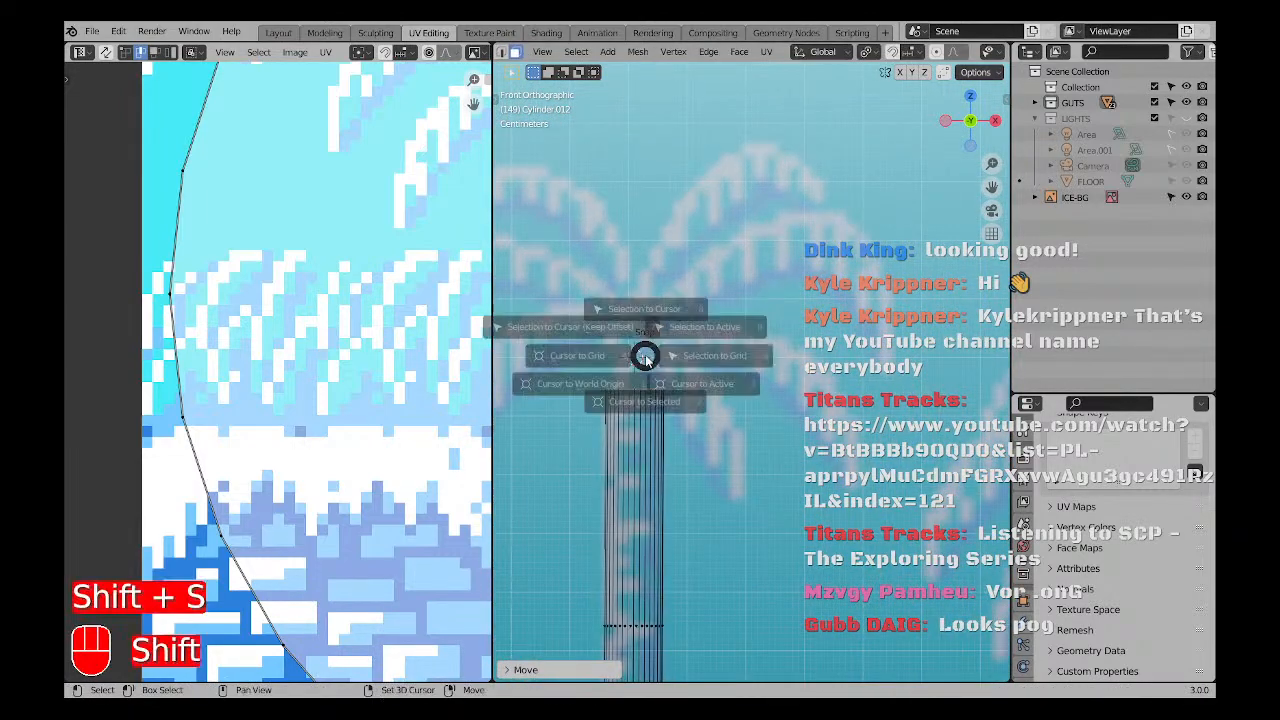
# Add a plane at the 3D cursor and rotate it 90° about the X axis.
pyautogui.hotkey('shift', 'a')
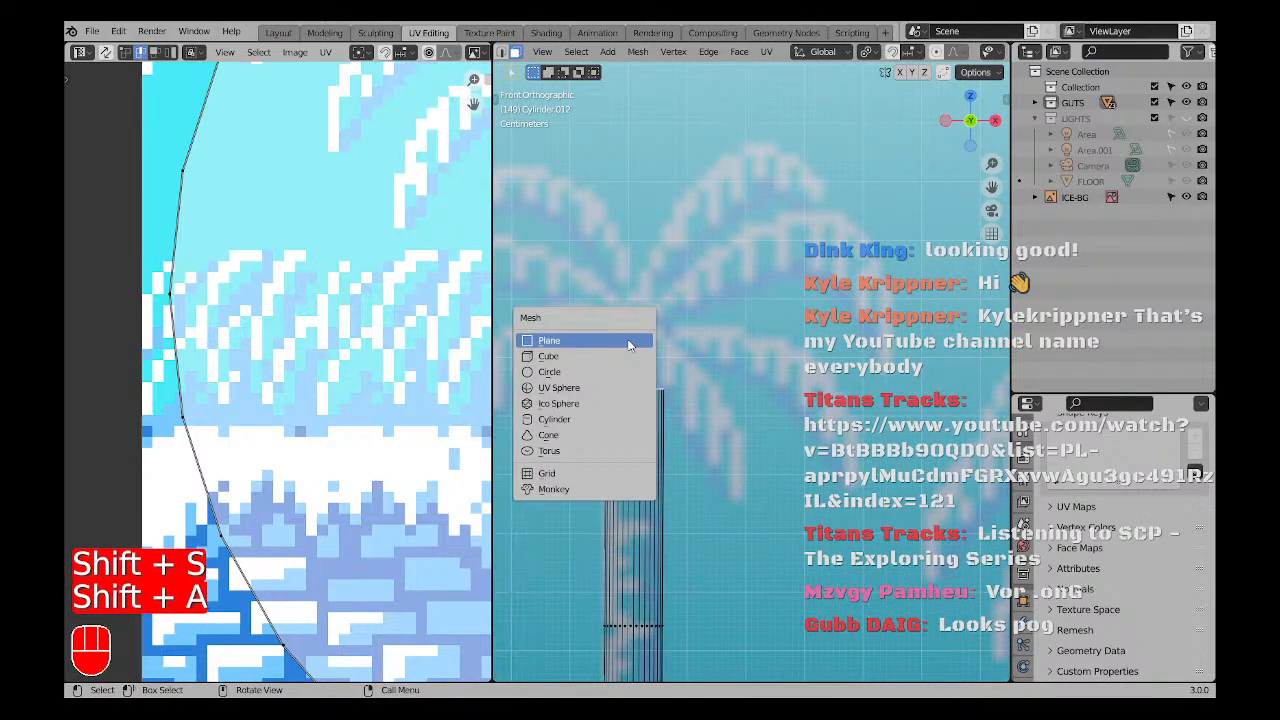
pyautogui.click(628, 342)
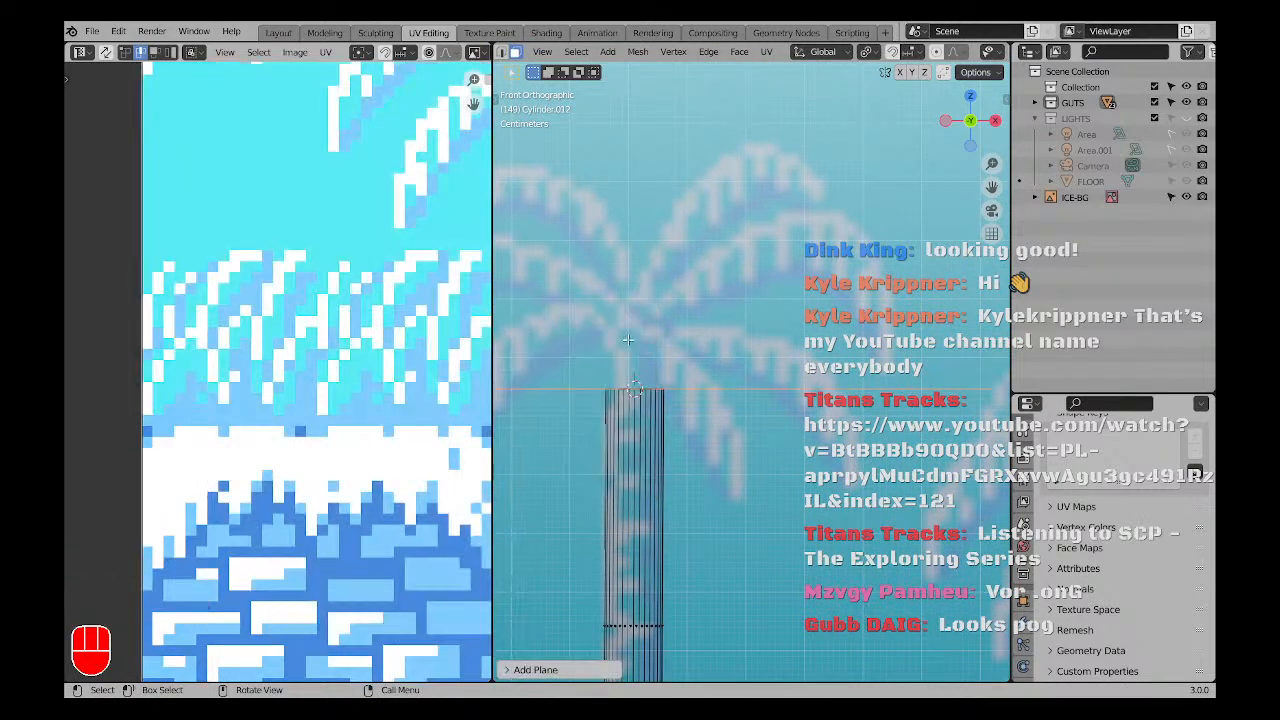
pyautogui.write('rx')
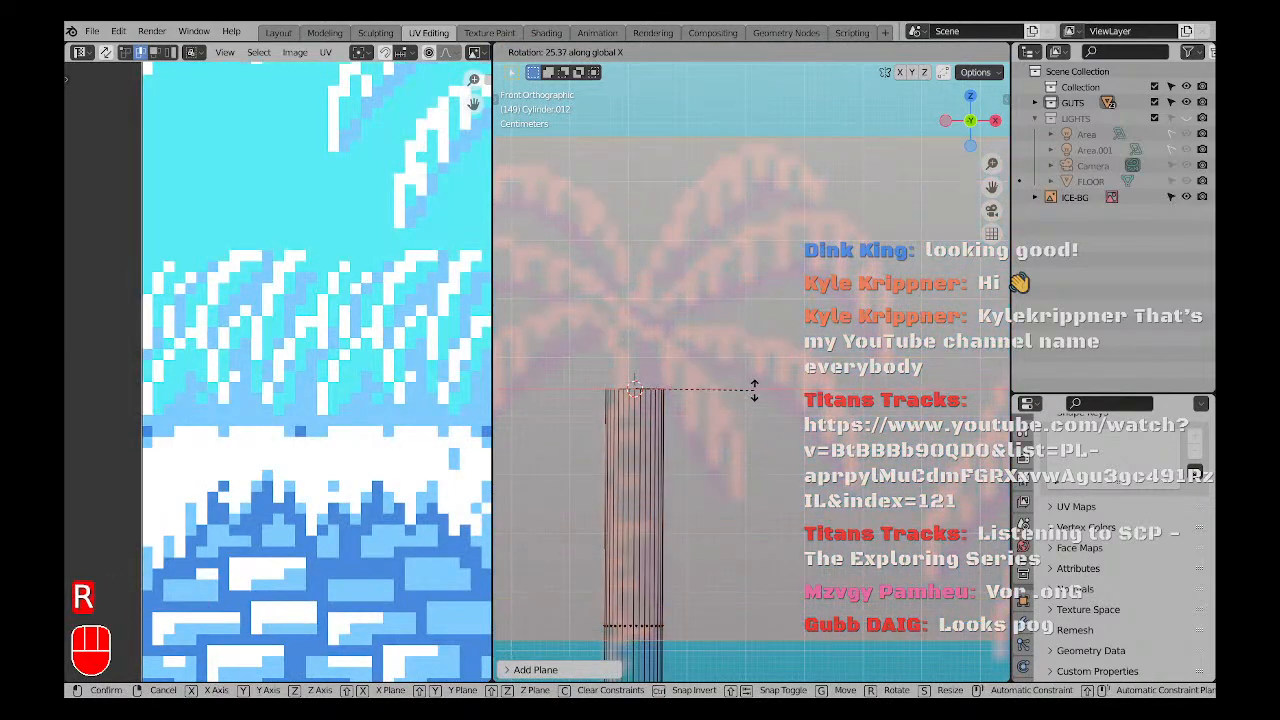
pyautogui.write('90')
pyautogui.press('Return')
# Scale the plane down to a small square and move it over the drooping frond just right of the trunk.
pyautogui.press('s')
pyautogui.click(693, 382)
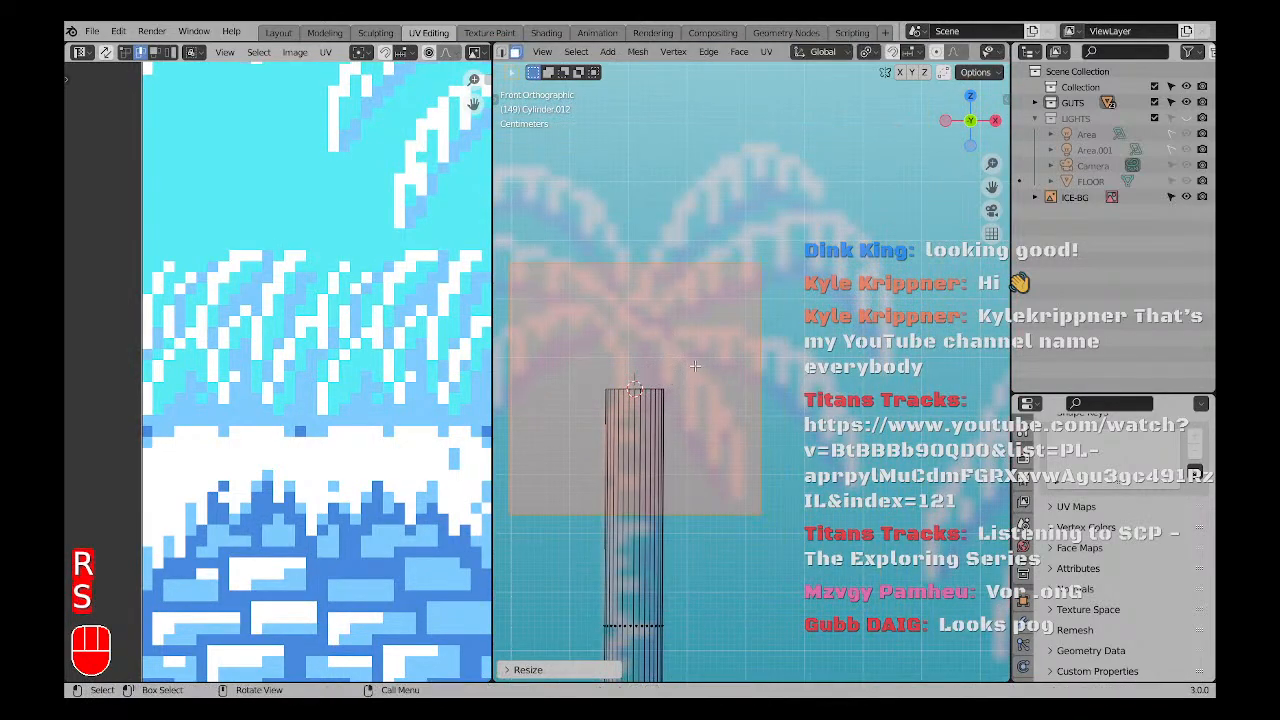
pyautogui.press('s')
pyautogui.click(676, 406)
pyautogui.press('g')
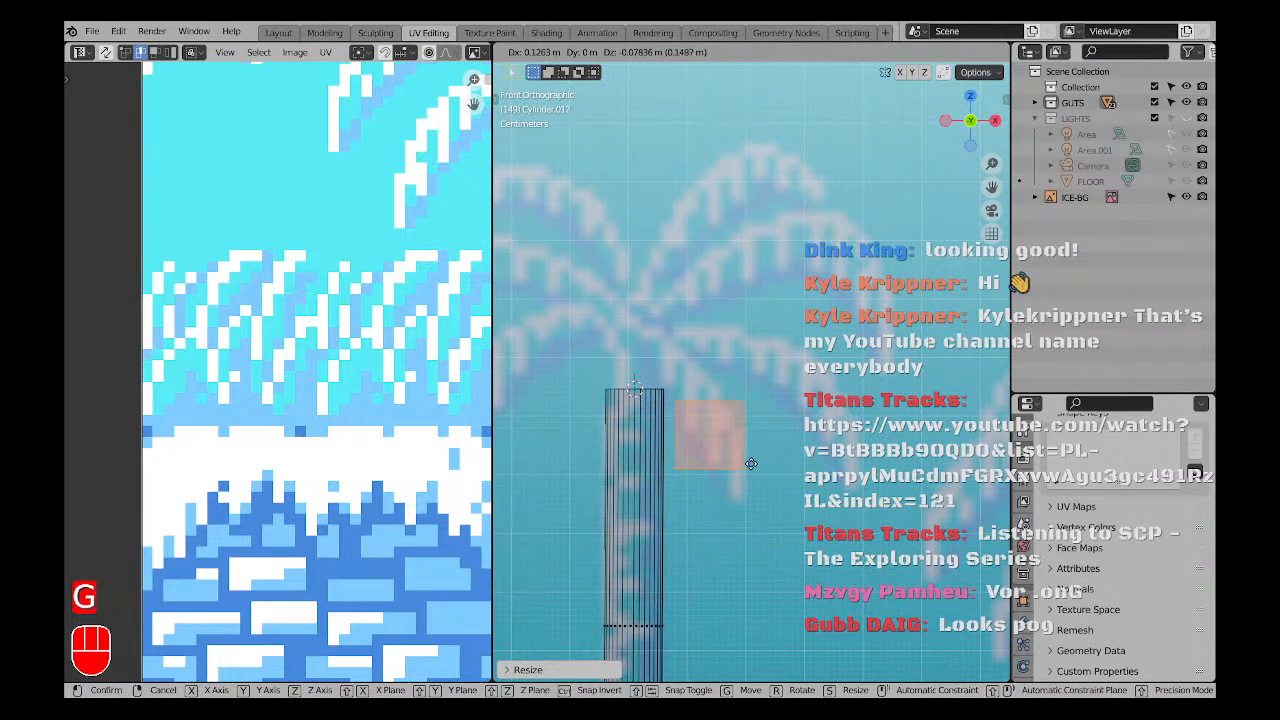
pyautogui.click(751, 495)
pyautogui.scroll(2, 713, 463)
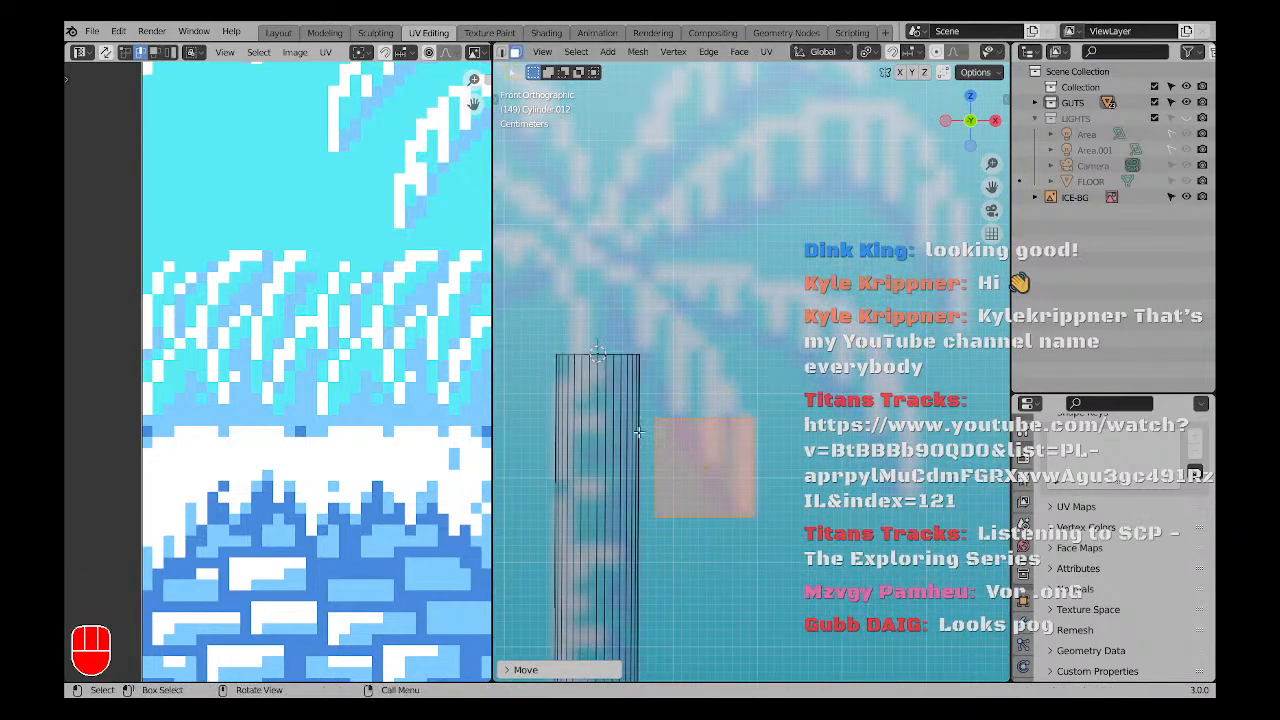
# Narrow the plane to the width of the frond's tip by moving its left vertices along X.
pyautogui.press('Tab')
pyautogui.press('Tab')
pyautogui.press('a')
pyautogui.press('a')
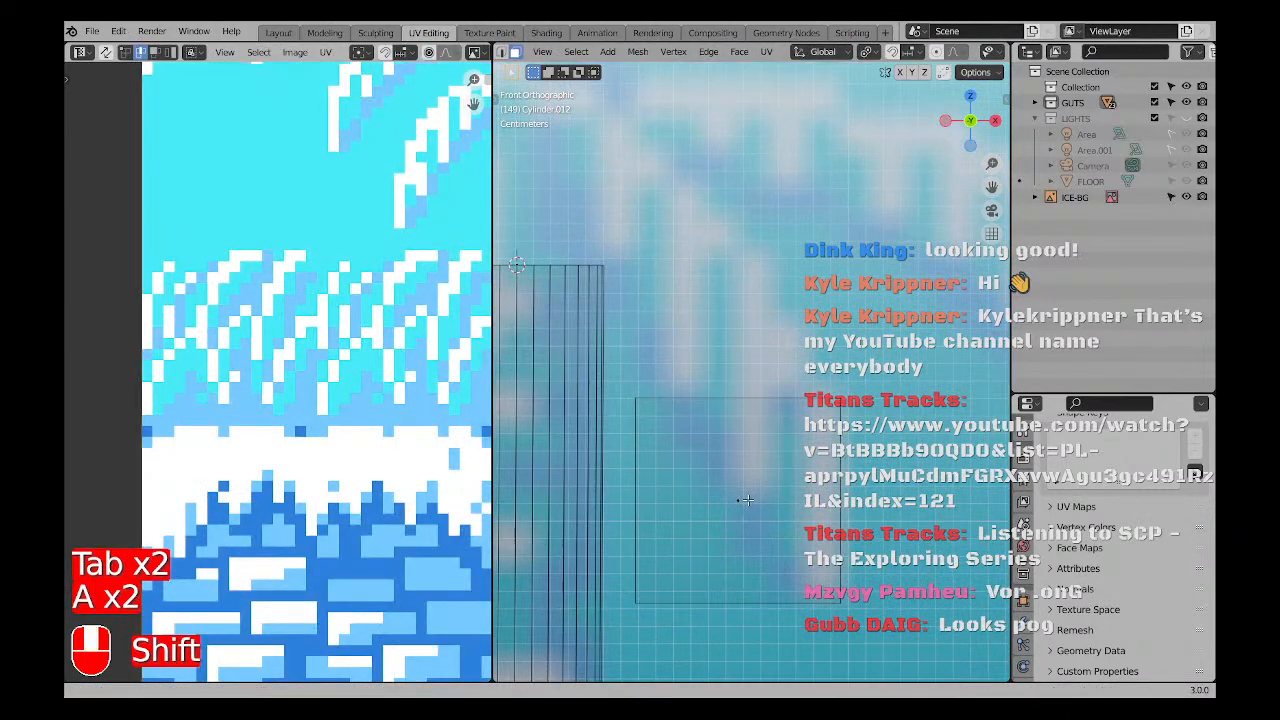
pyautogui.press('1')
pyautogui.moveTo(685, 617); pyautogui.dragTo(688, 620)
pyautogui.scroll(-4, 688, 620)
pyautogui.keyDown('shift'); pyautogui.moveTo(688, 620); pyautogui.dragTo(665, 558, button='middle'); pyautogui.keyUp('shift')
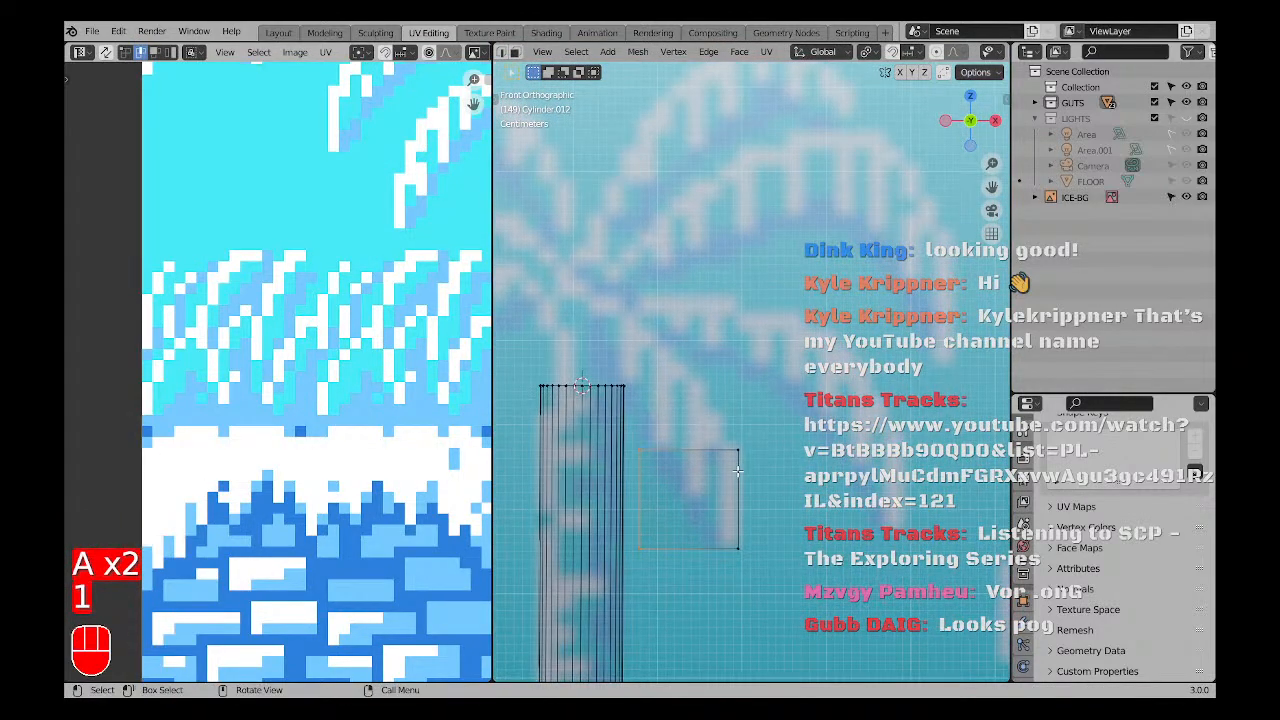
pyautogui.press('g')
pyautogui.moveTo(742, 470); pyautogui.dragTo(791, 468, button='middle')
pyautogui.click(811, 466)
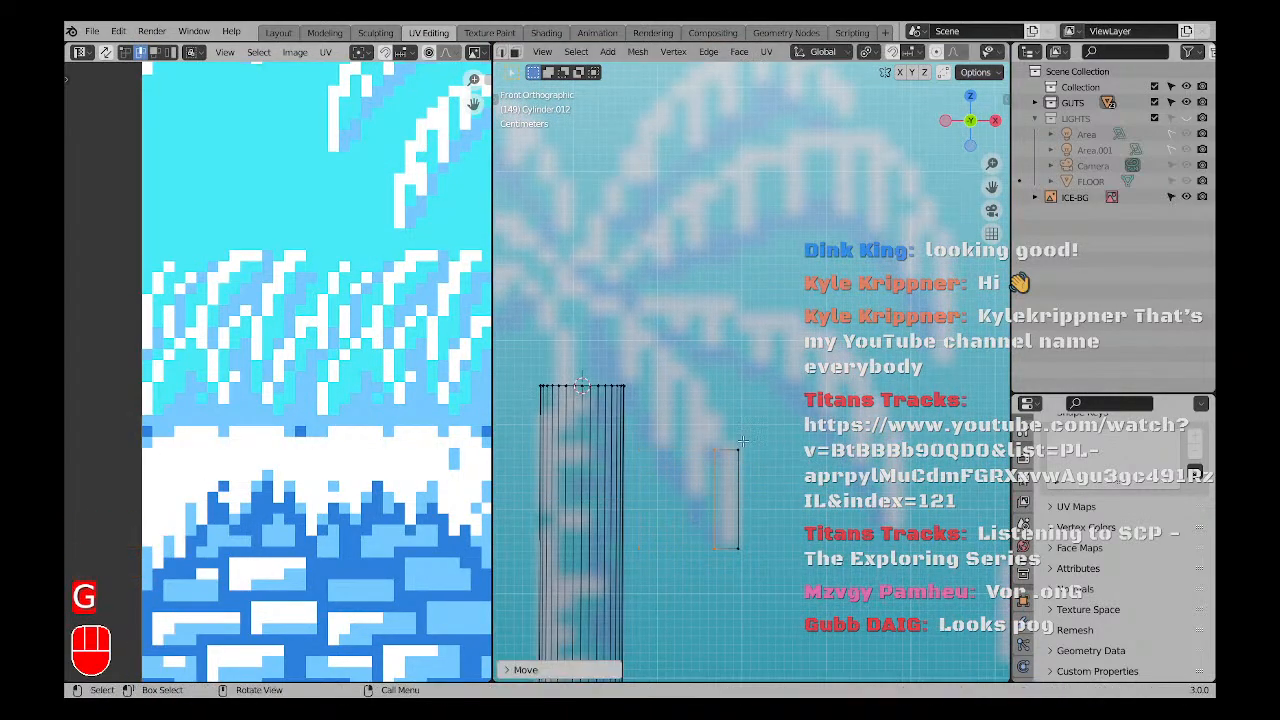
# Move the plane's top-left vertex about 0.07 m outward along X to cover the frond's wider part.
pyautogui.click(756, 437)
pyautogui.scroll(3, 724, 457)
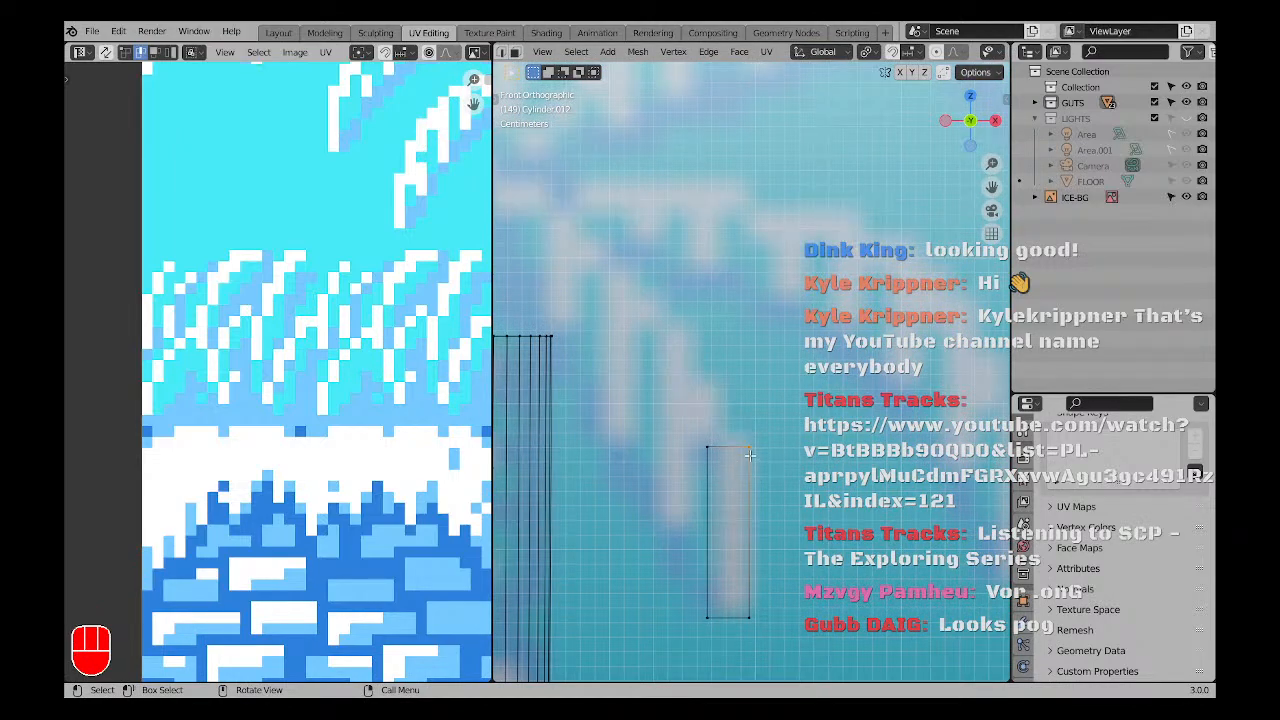
pyautogui.moveTo(703, 485); pyautogui.dragTo(706, 487)
pyautogui.press('g')
pyautogui.press('x')
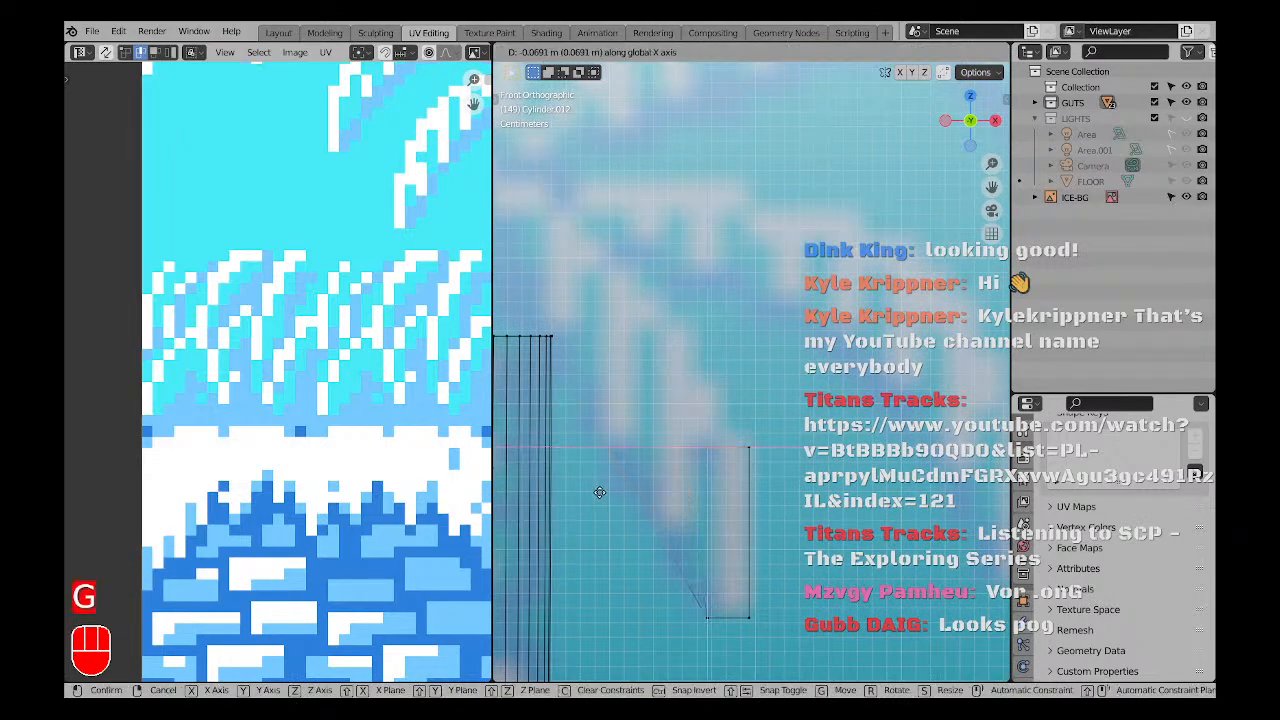
pyautogui.click(590, 492)
pyautogui.scroll(-1, 587, 491)
pyautogui.keyDown('shift'); pyautogui.moveTo(587, 491); pyautogui.dragTo(622, 585, button='middle'); pyautogui.keyUp('shift')
pyautogui.scroll(-1, 622, 585)
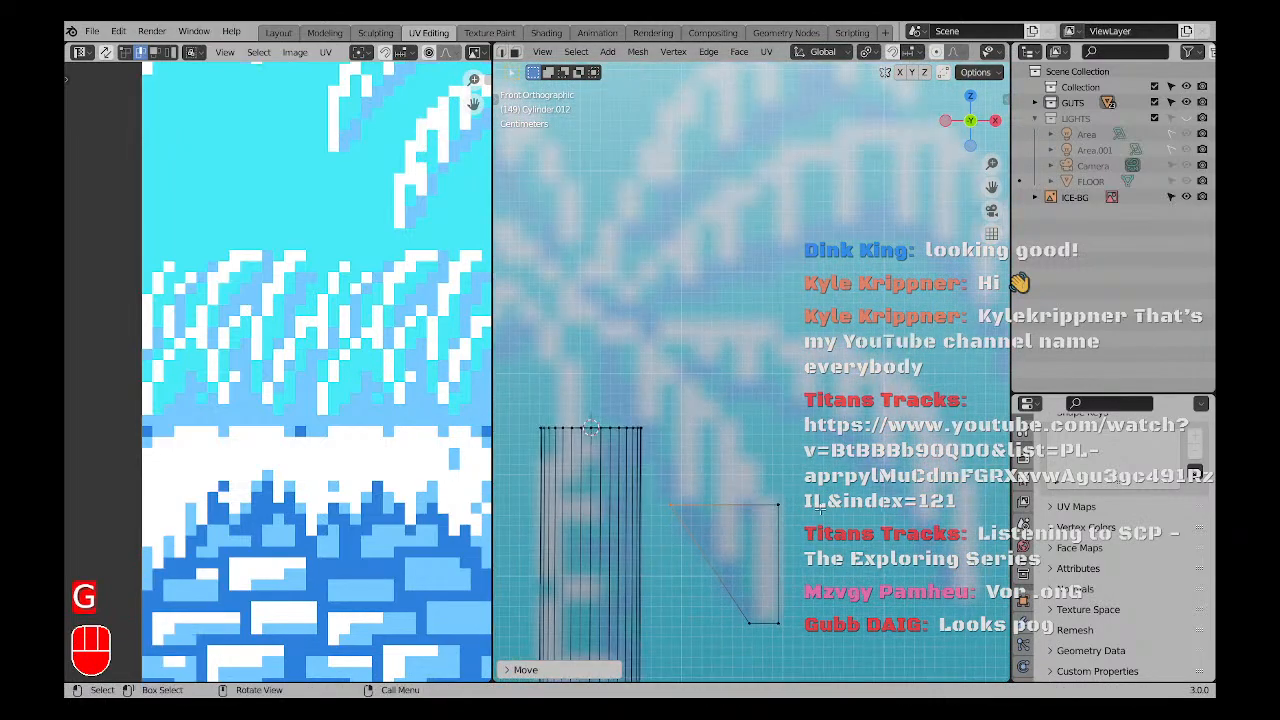
# Raise the plane's top-right vertex along Z so that the upper edge slopes with the drawn frond.
pyautogui.click(716, 494)
pyautogui.press('g')
pyautogui.click(714, 498)
pyautogui.press('g')
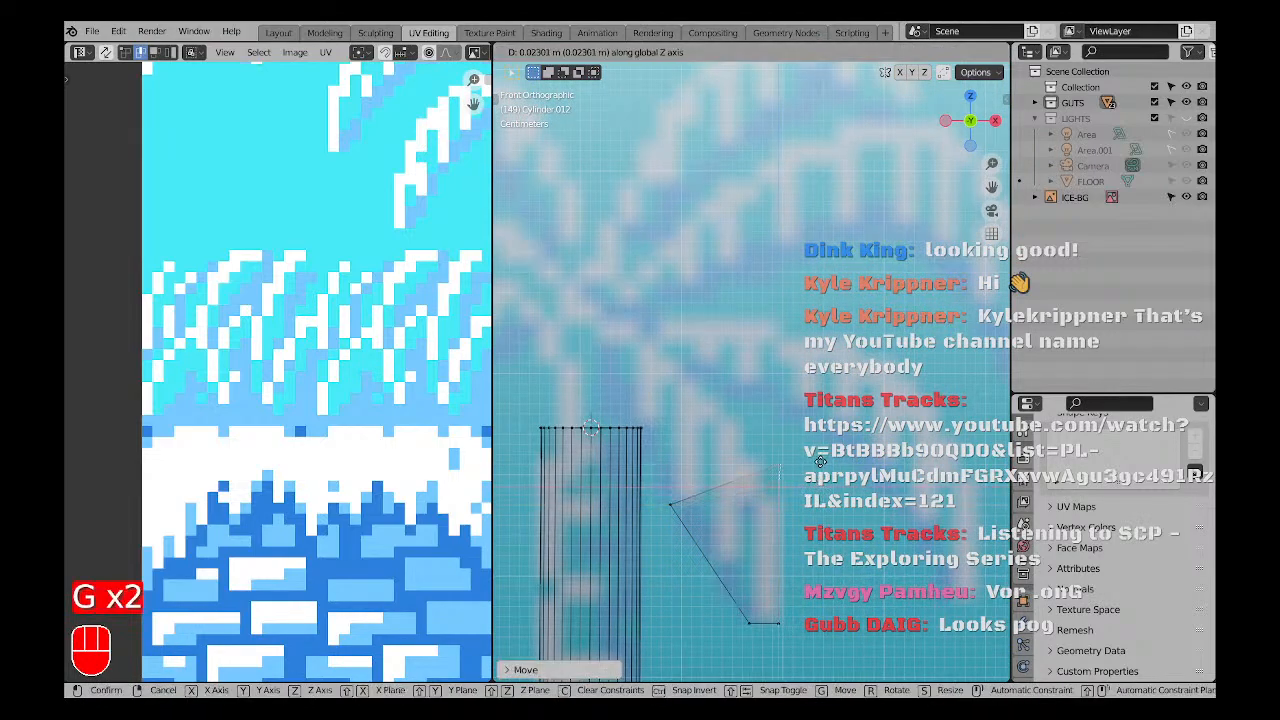
pyautogui.click(718, 487)
pyautogui.press('g')
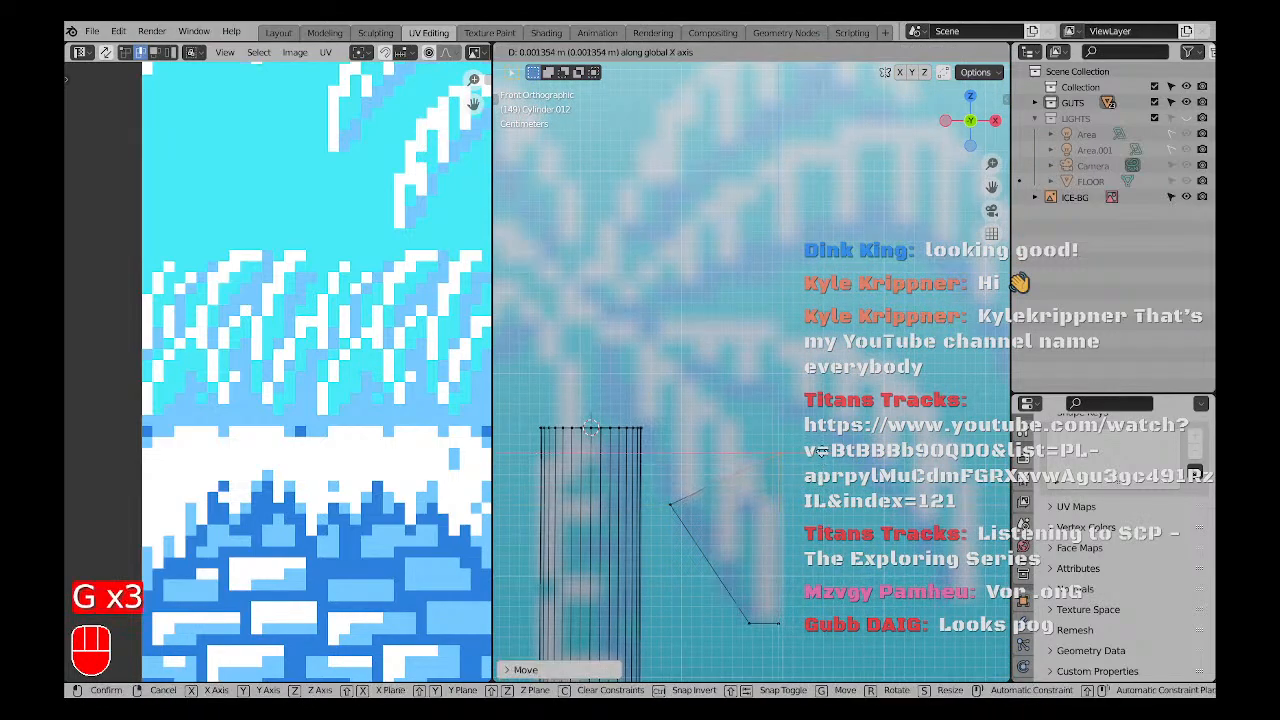
pyautogui.click(818, 451)
pyautogui.scroll(-2, 790, 474)
pyautogui.scroll(2, 783, 466)
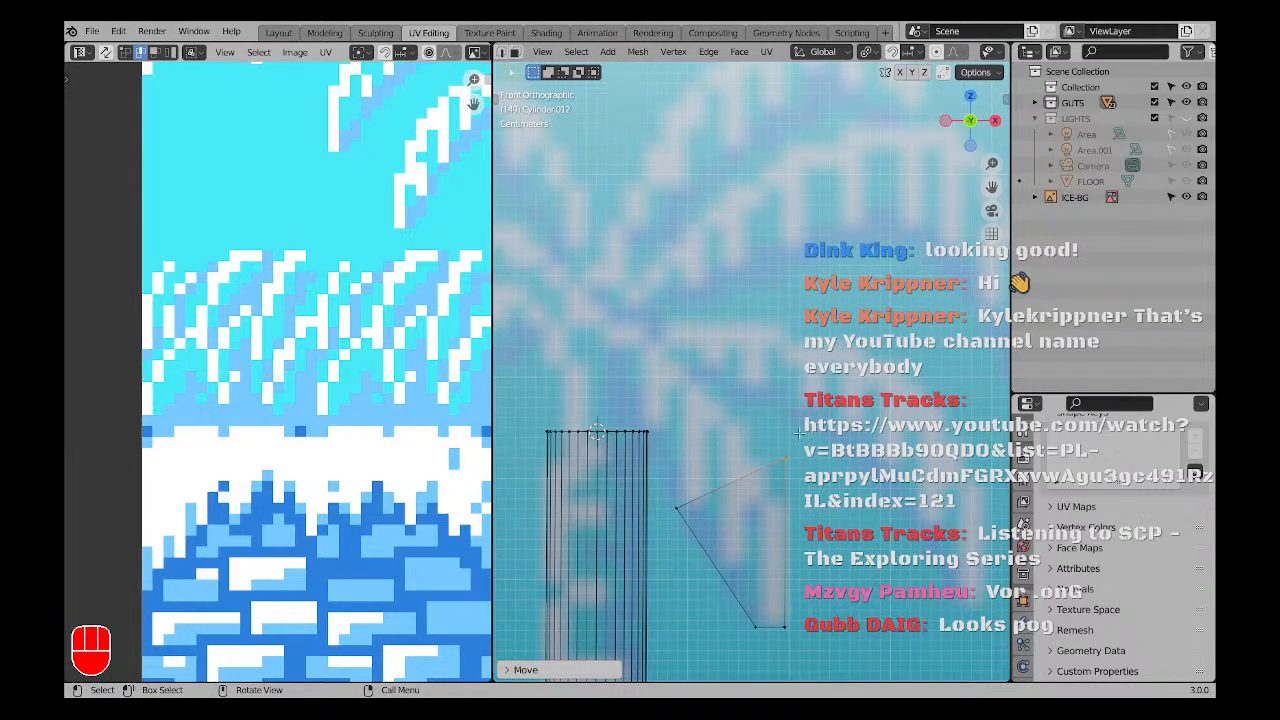
# Shift the plane's top-right vertex inward and its bottom-right vertex slightly outward along X to follow the frond's outline.
pyautogui.scroll(-2, 818, 485)
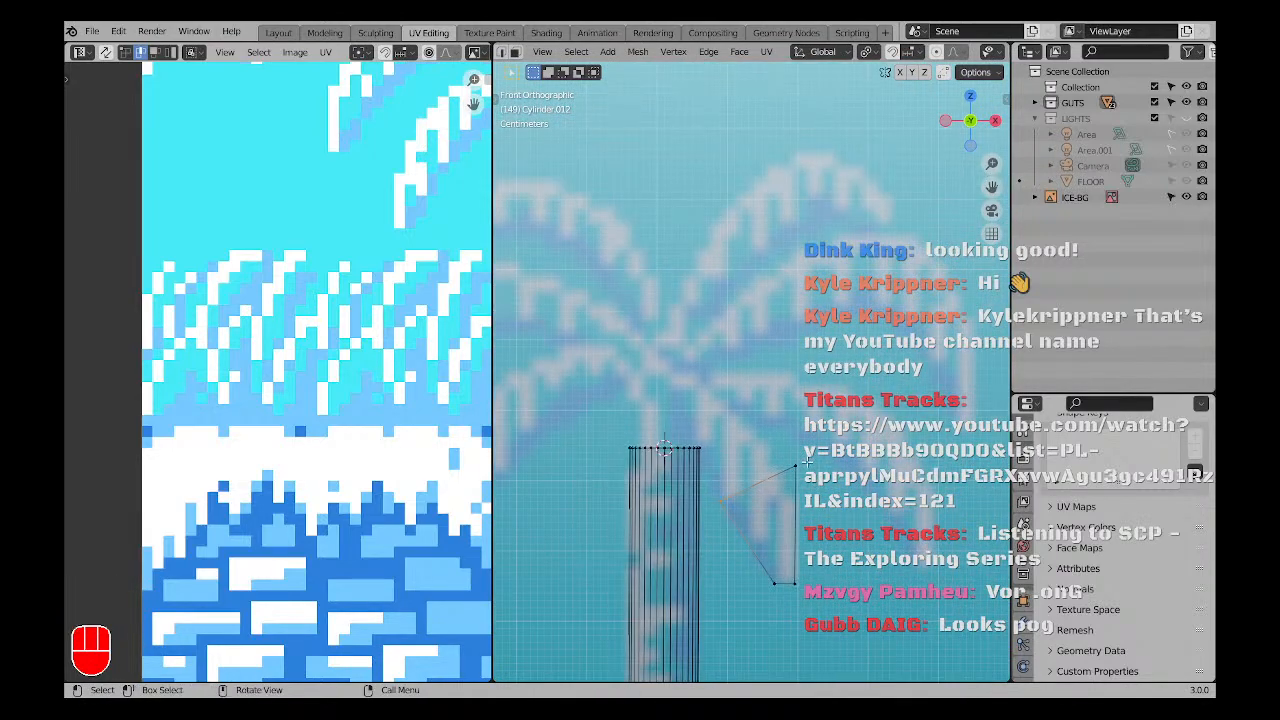
pyautogui.press('g')
pyautogui.press('x')
pyautogui.click(803, 496)
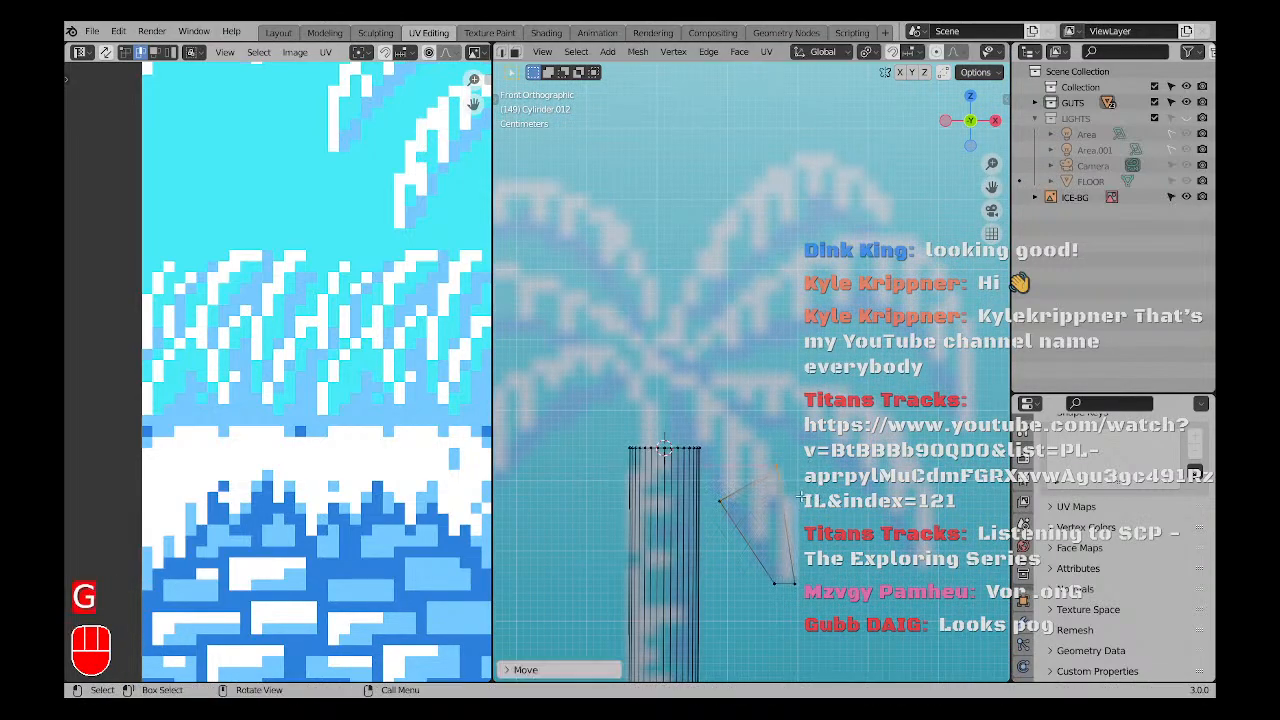
pyautogui.moveTo(838, 614); pyautogui.dragTo(754, 558)
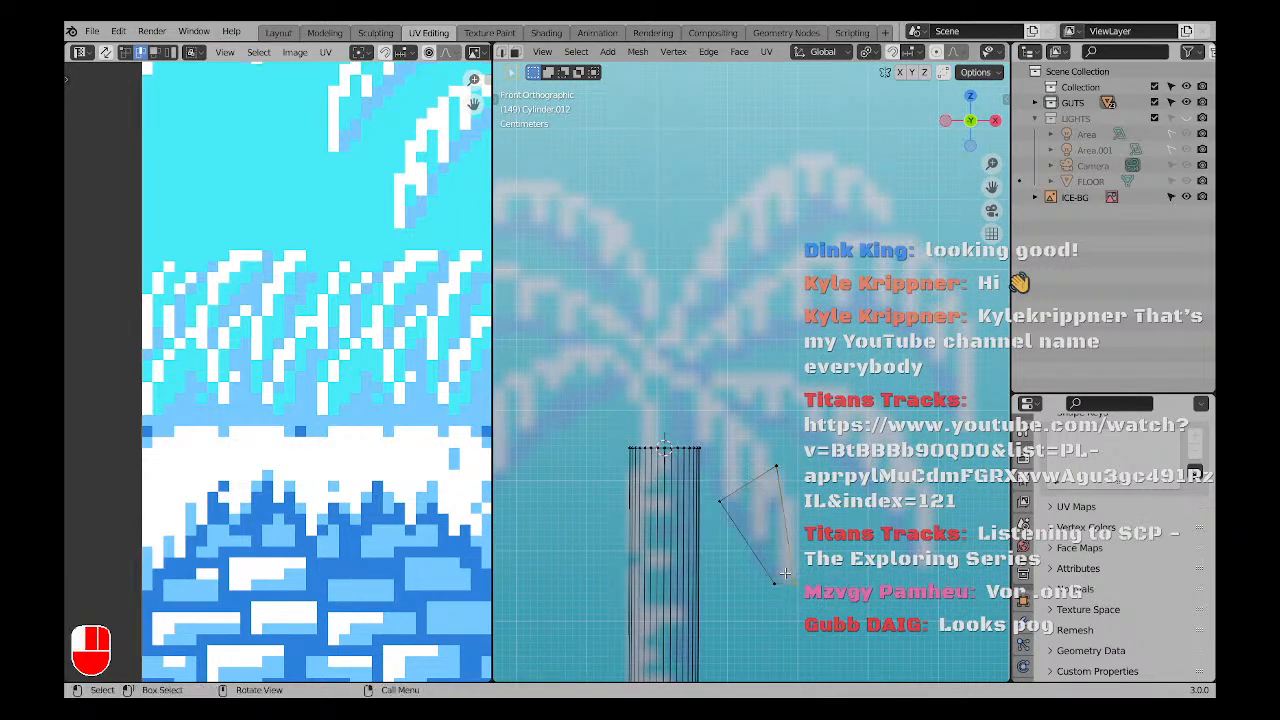
pyautogui.press('g')
pyautogui.press('x')
pyautogui.click(816, 556)
pyautogui.scroll(3, 797, 498)
# Subdivide the frond plane's right edge and move the new middle vertex about 0.02 m outward along X.
pyautogui.click(774, 454)
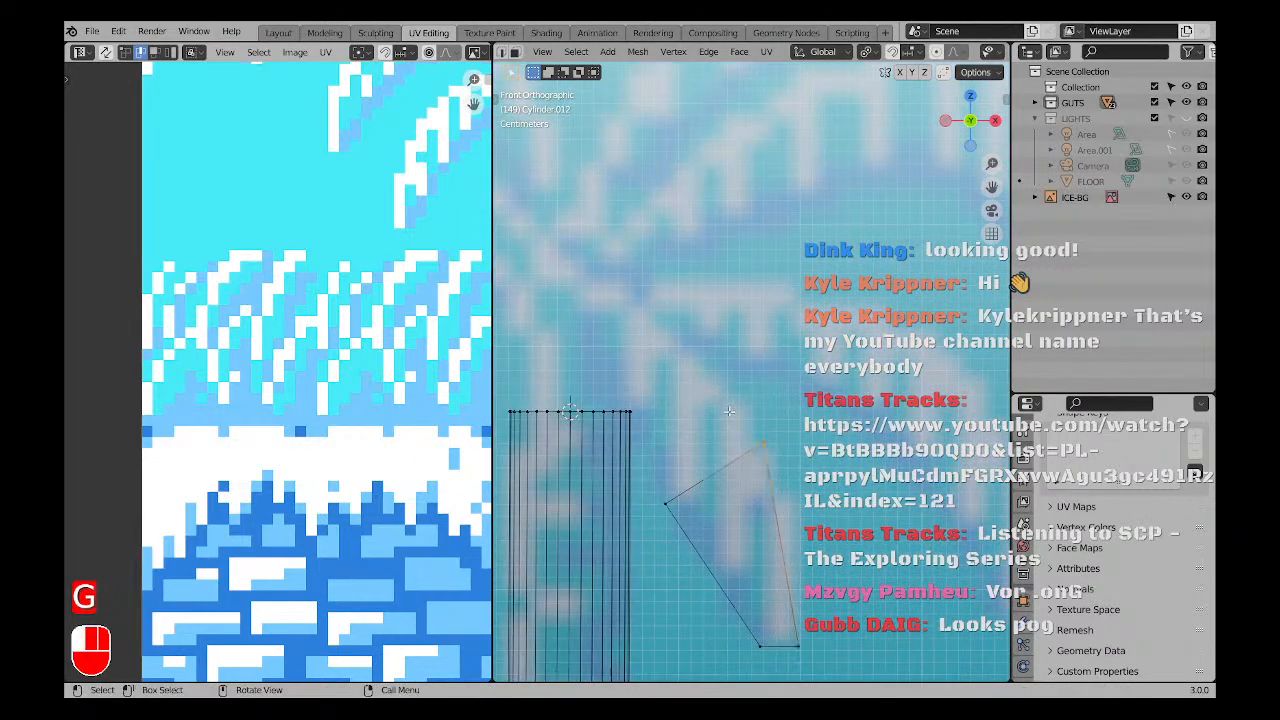
pyautogui.keyDown('shift'); pyautogui.moveTo(799, 663); pyautogui.dragTo(790, 665); pyautogui.keyUp('shift')
pyautogui.keyDown('shift'); pyautogui.moveTo(783, 550); pyautogui.dragTo(733, 484, button='middle'); pyautogui.keyUp('shift')
pyautogui.rightClick(720, 437)
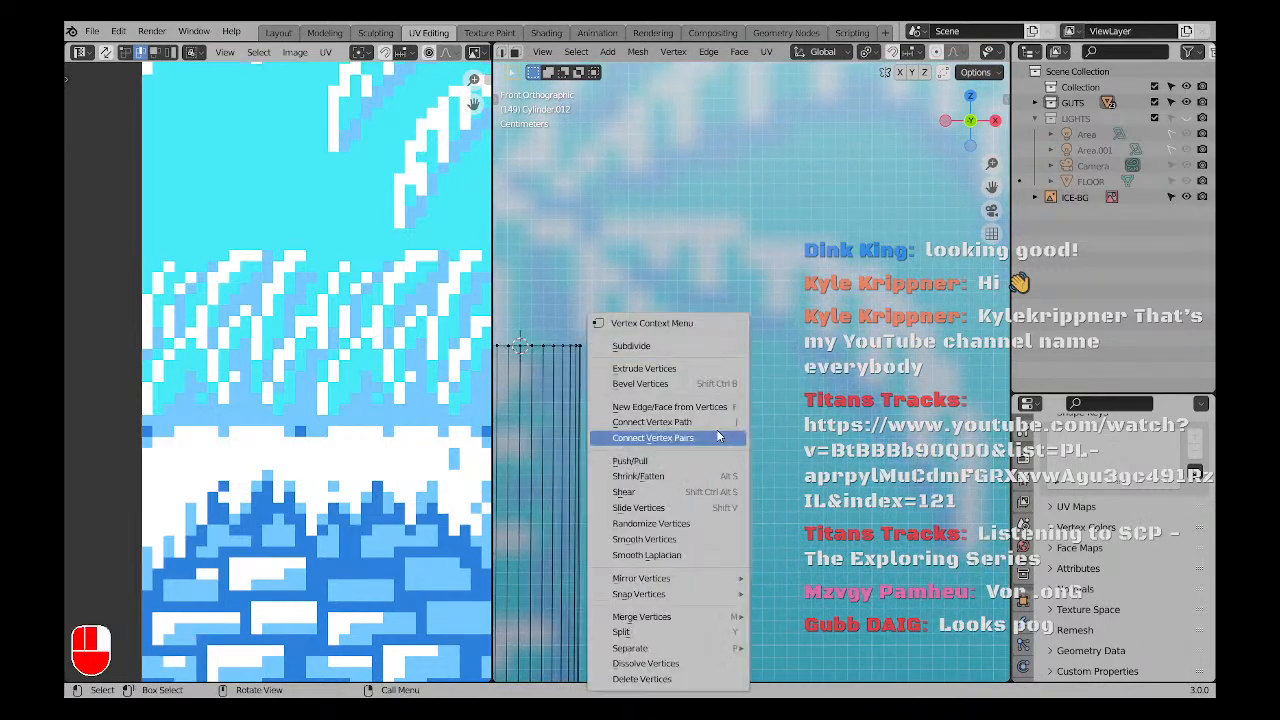
pyautogui.click(660, 343)
pyautogui.click(737, 478)
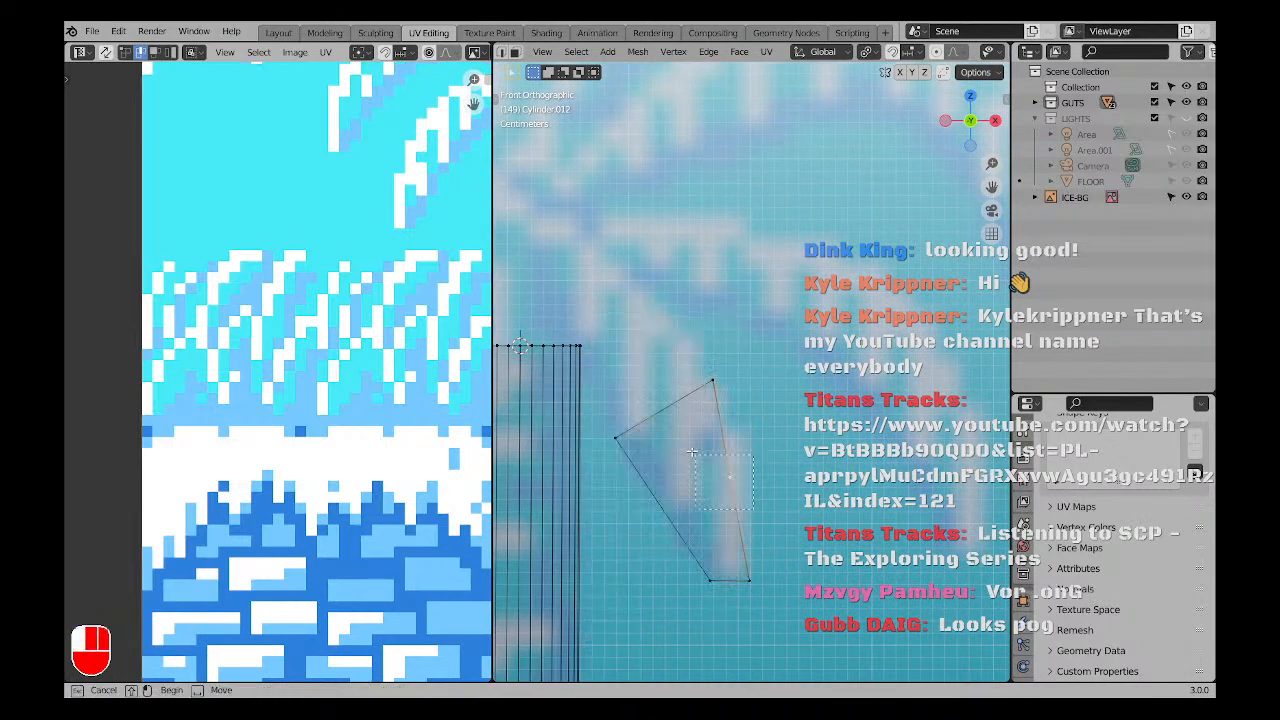
pyautogui.press('g')
pyautogui.press('x')
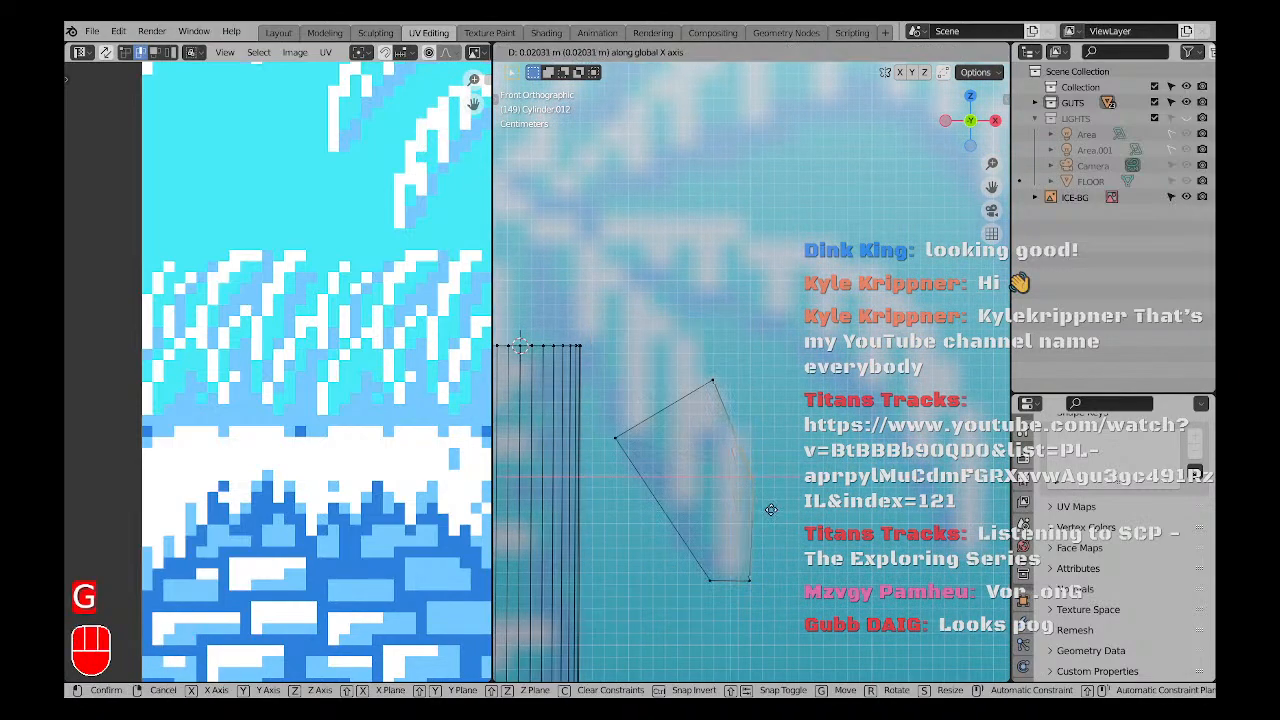
pyautogui.click(771, 510)
pyautogui.scroll(-1, 664, 432)
pyautogui.keyDown('shift'); pyautogui.moveTo(664, 432); pyautogui.dragTo(708, 459, button='middle'); pyautogui.keyUp('shift')
pyautogui.scroll(-3, 703, 494)
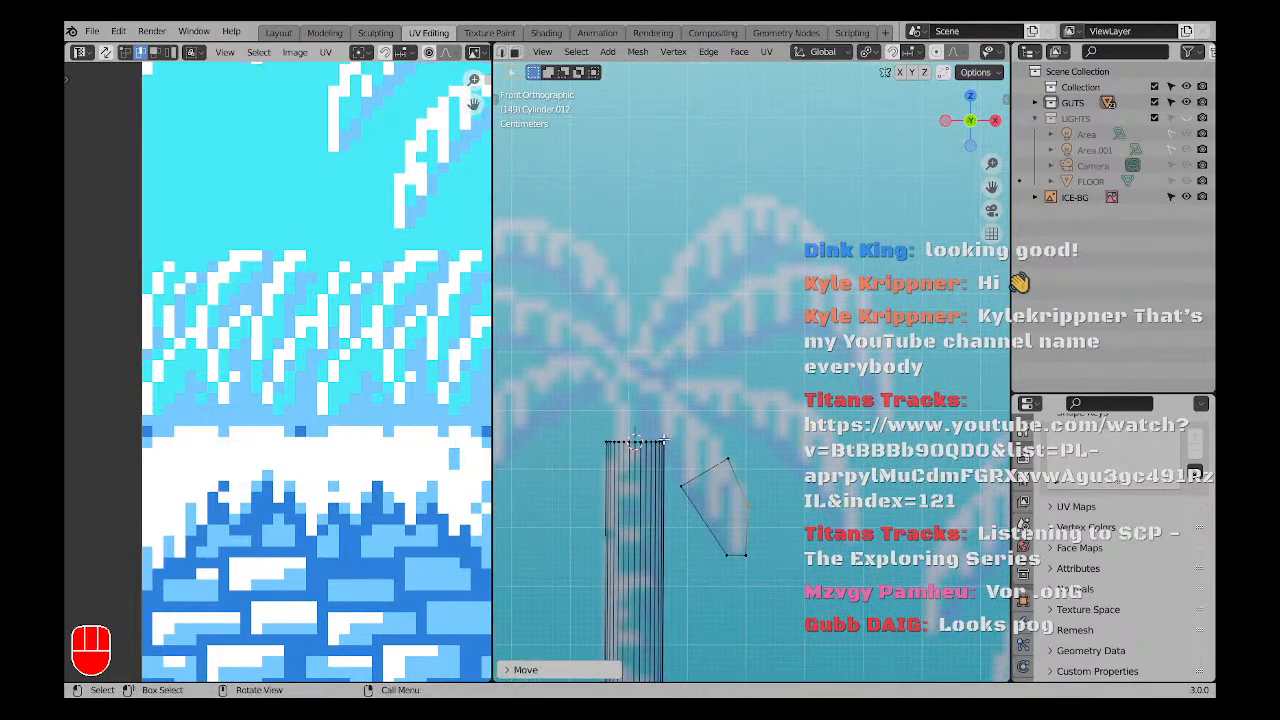
pyautogui.moveTo(664, 439); pyautogui.dragTo(758, 504)
pyautogui.press('g')
pyautogui.rightClick(757, 503)
# Move the frond's upper edge up to the palm's crown and scale that edge to about half its length.
pyautogui.press('a')
pyautogui.press('a')
pyautogui.scroll(2, 704, 483)
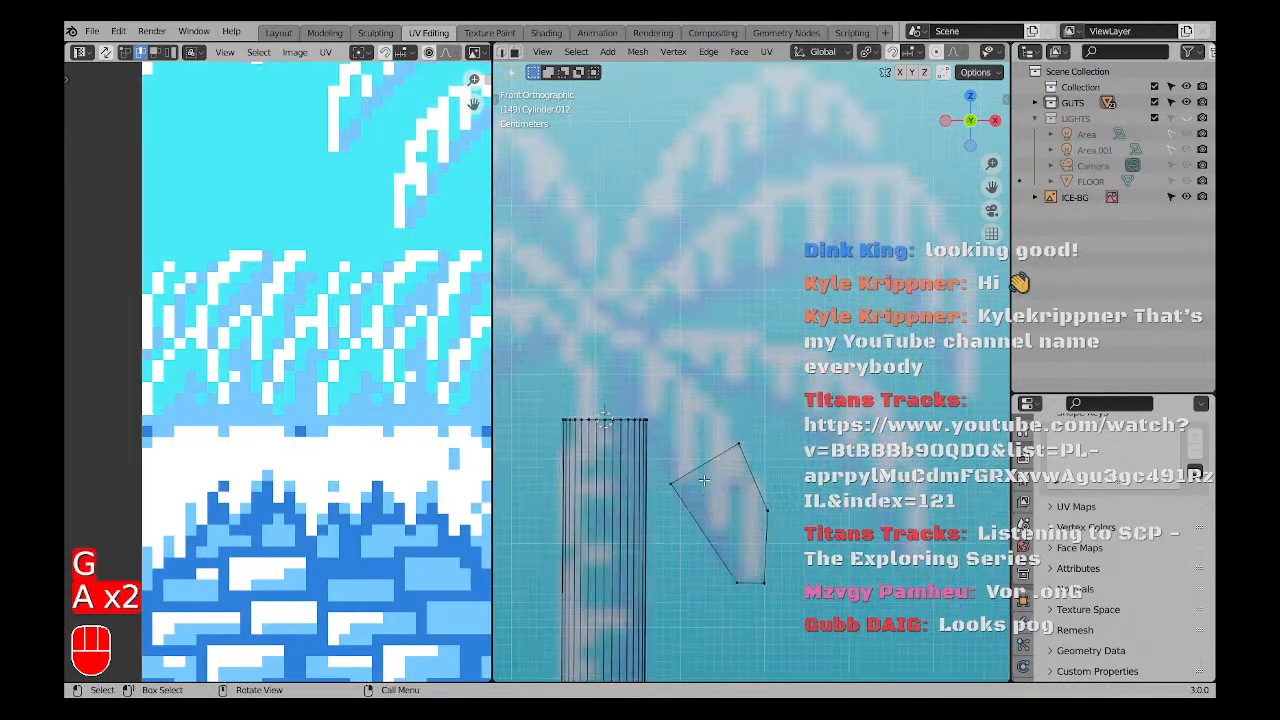
pyautogui.press('2')
pyautogui.press('g')
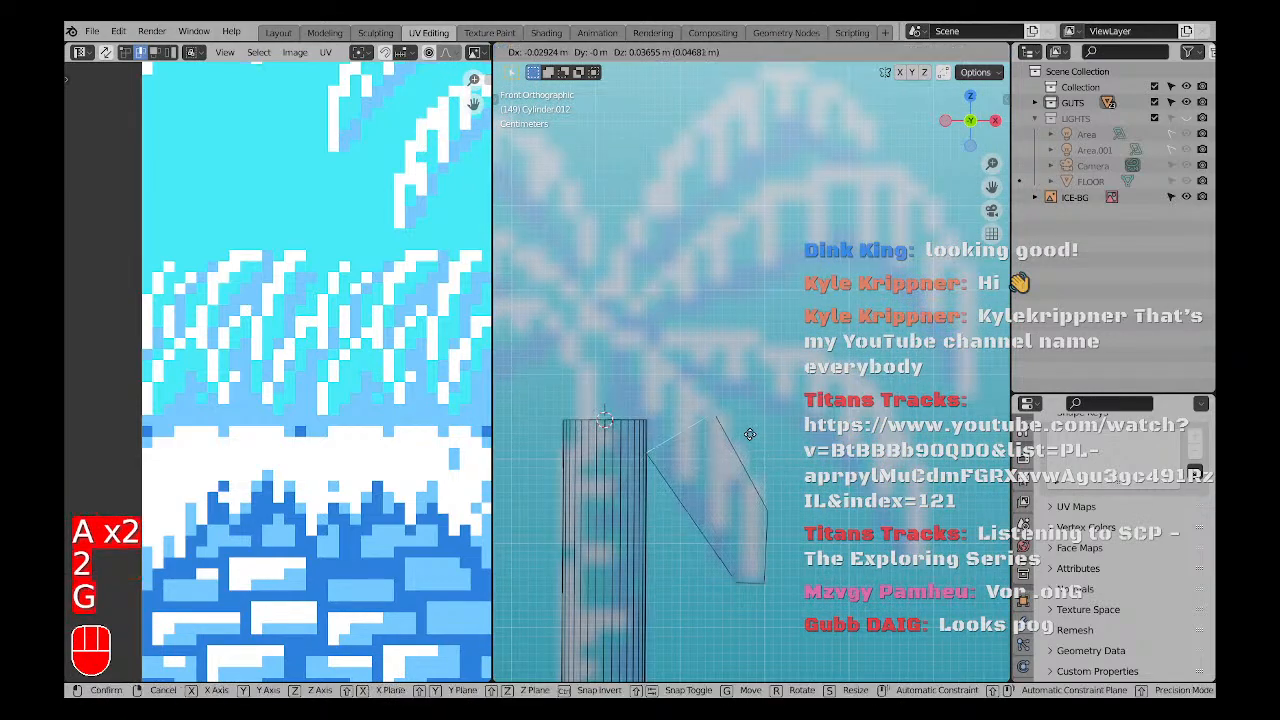
pyautogui.click(752, 403)
pyautogui.press('s')
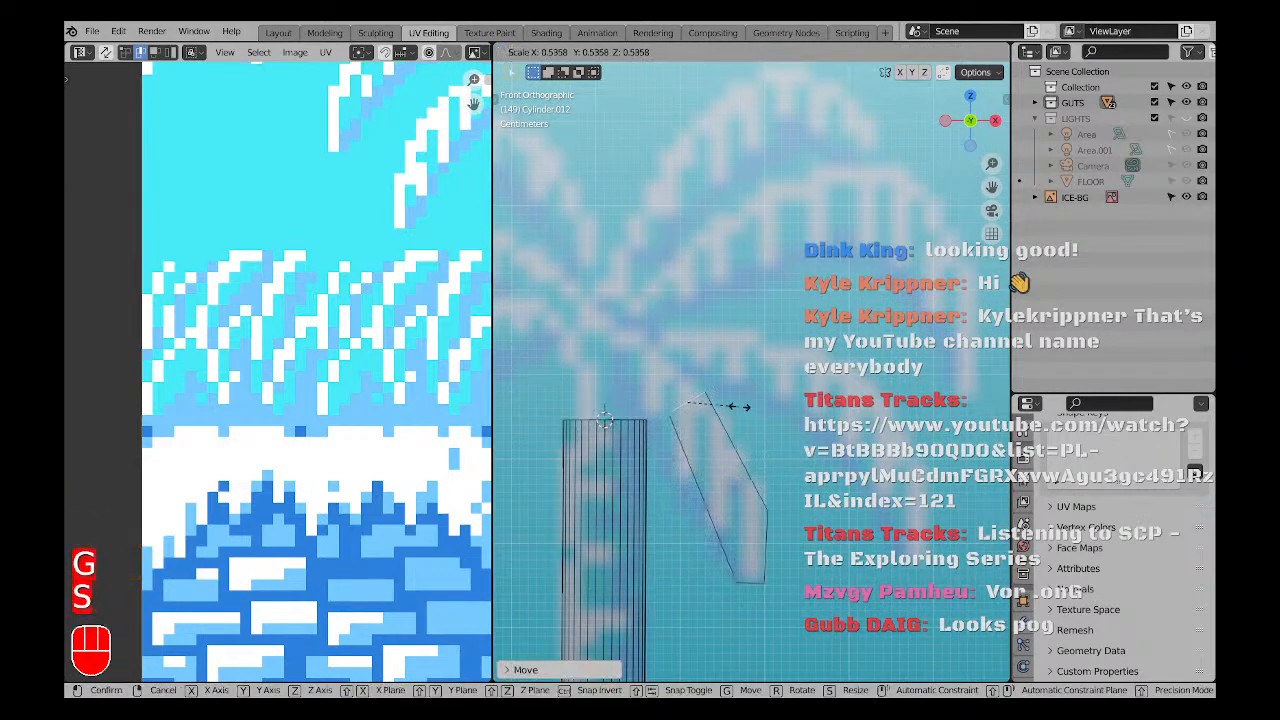
pyautogui.click(738, 406)
pyautogui.press('g')
pyautogui.click(704, 366)
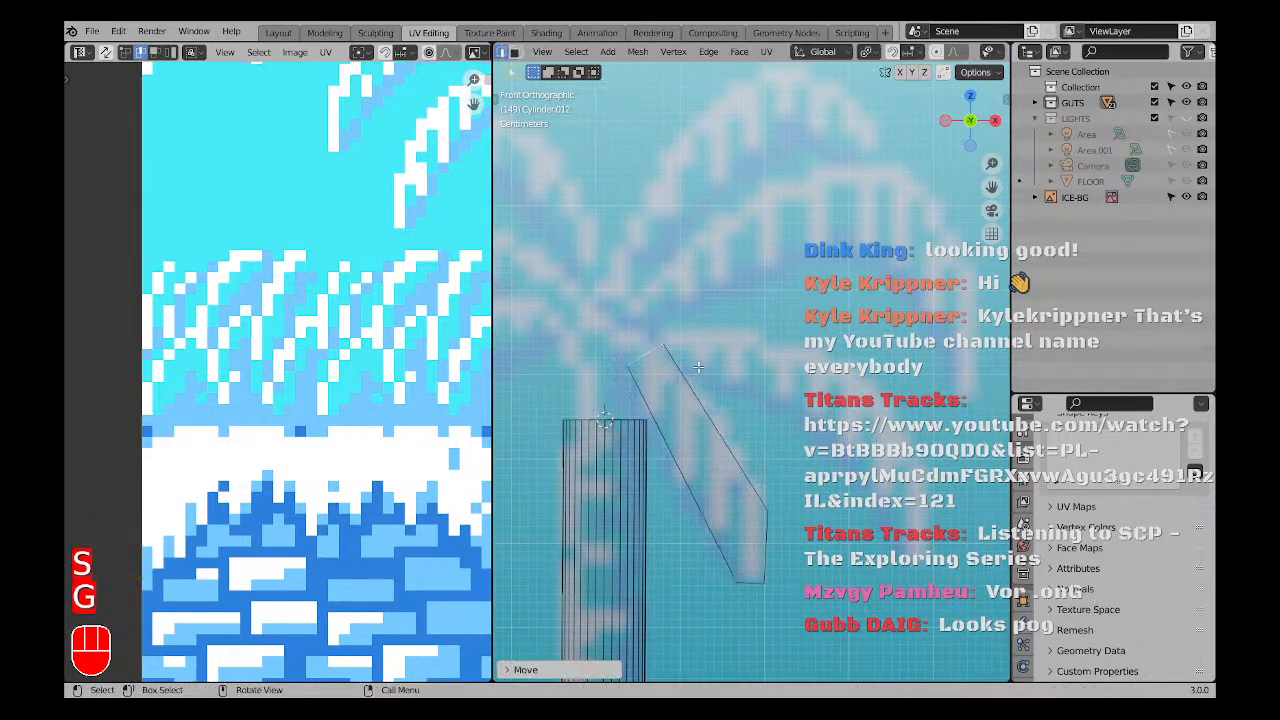
# Extrude the frond face along its normal to give it thickness, and leave Edit Mode with nothing selected.
pyautogui.moveTo(704, 366); pyautogui.dragTo(690, 427, button='middle')
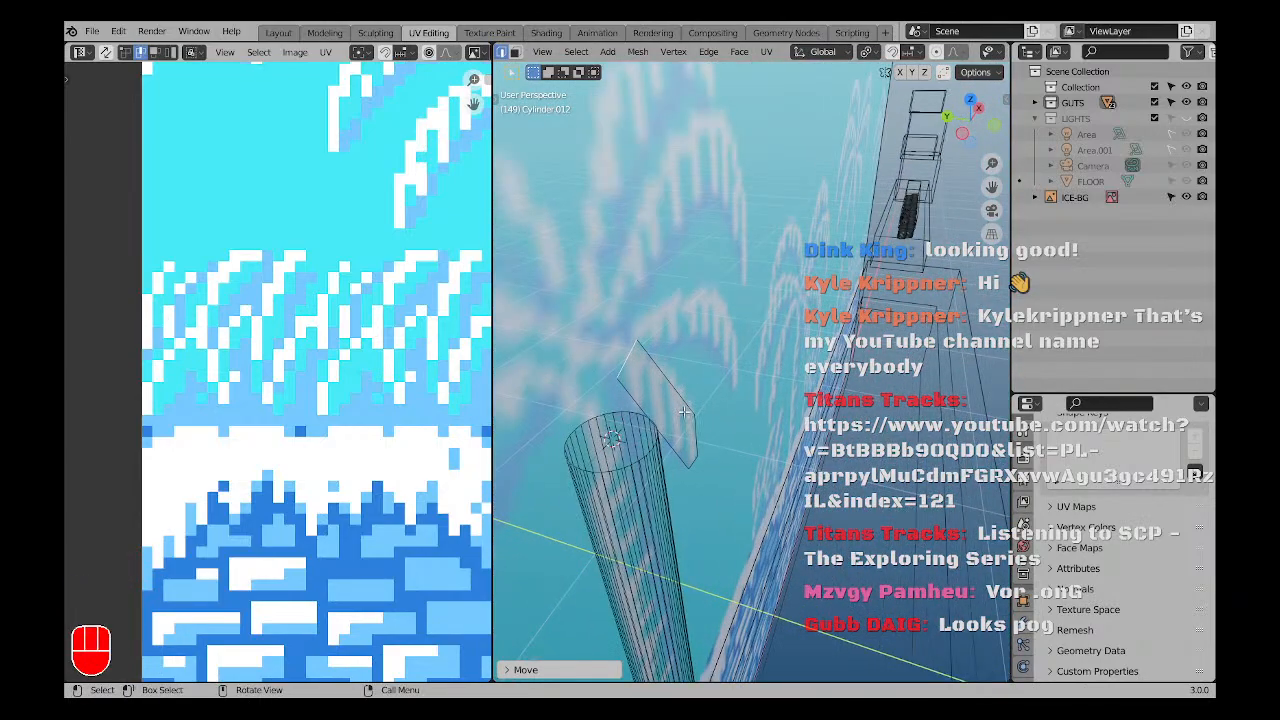
pyautogui.press('3')
pyautogui.click(655, 397)
pyautogui.press('e')
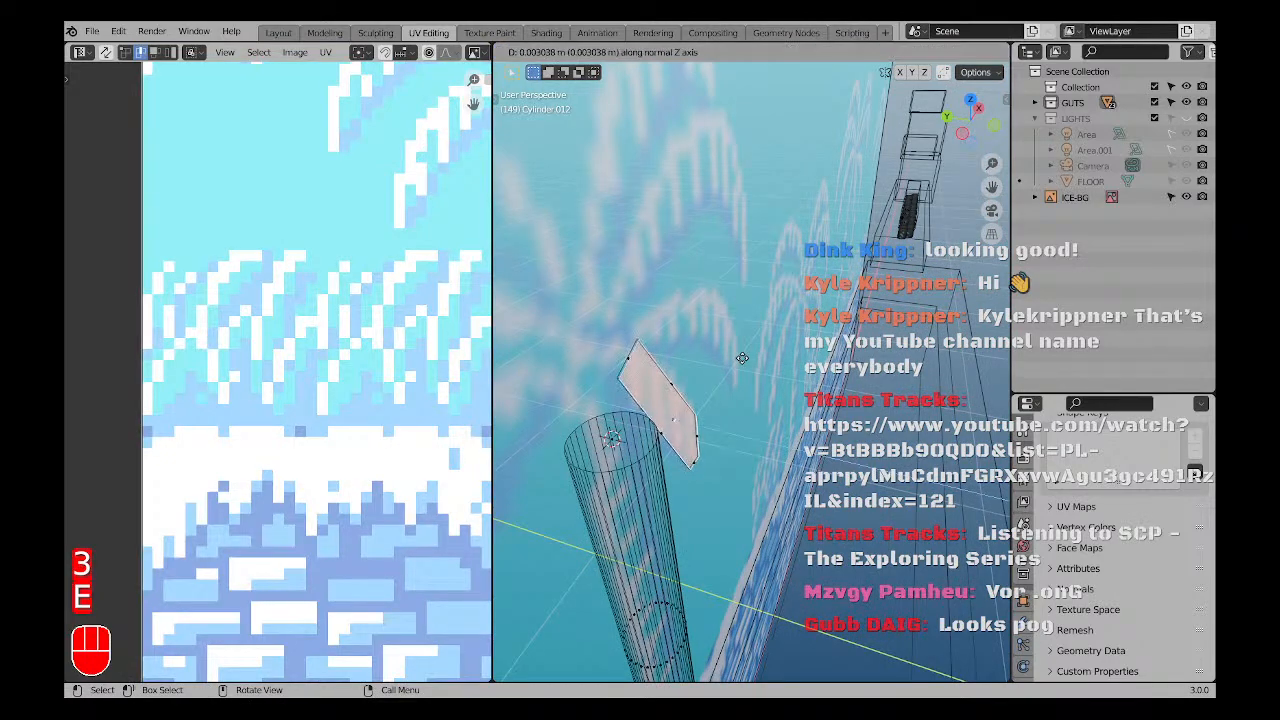
pyautogui.click(747, 418)
pyautogui.press('Tab')
pyautogui.press('a')
pyautogui.press('a')
pyautogui.moveTo(747, 412)
pyautogui.mouseDown(button='middle')
pyautogui.moveTo(673, 409)
pyautogui.moveTo(604, 360)
pyautogui.moveTo(645, 368)
pyautogui.moveTo(746, 438)
pyautogui.moveTo(718, 470)
pyautogui.moveTo(706, 450)
pyautogui.moveTo(746, 445)
pyautogui.moveTo(757, 404)
pyautogui.mouseUp(button='middle')
pyautogui.press('Tab')
pyautogui.press('Tab')
pyautogui.press('l')
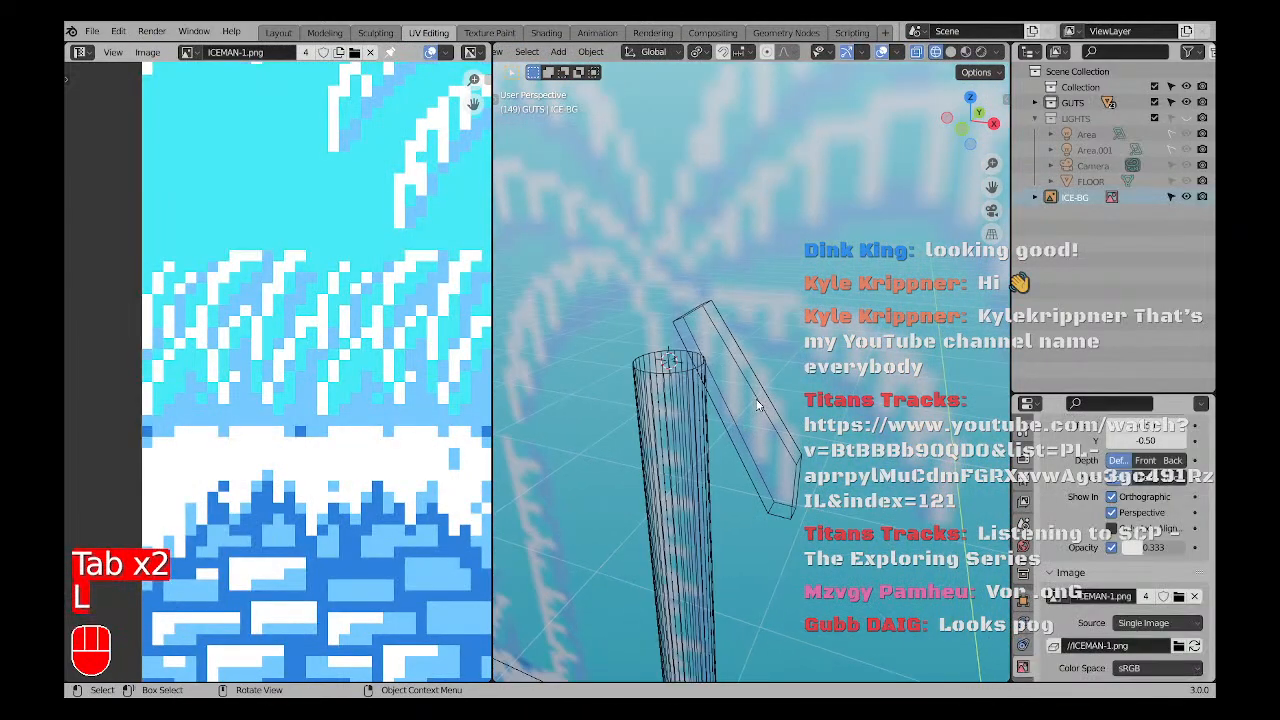
pyautogui.press('a')
pyautogui.press('a')
pyautogui.press('Tab')
pyautogui.press('a')
pyautogui.press('a')
# Reopen the tree mesh in Edit Mode, select all linked geometry of the extruded frond, and return to front view.
pyautogui.click(757, 404)
pyautogui.moveTo(757, 404)
pyautogui.mouseDown(button='middle')
pyautogui.moveTo(780, 406)
pyautogui.moveTo(754, 400)
pyautogui.mouseUp(button='middle')
pyautogui.scroll(1, 754, 400)
pyautogui.press('Tab')
pyautogui.press('a')
pyautogui.press('a')
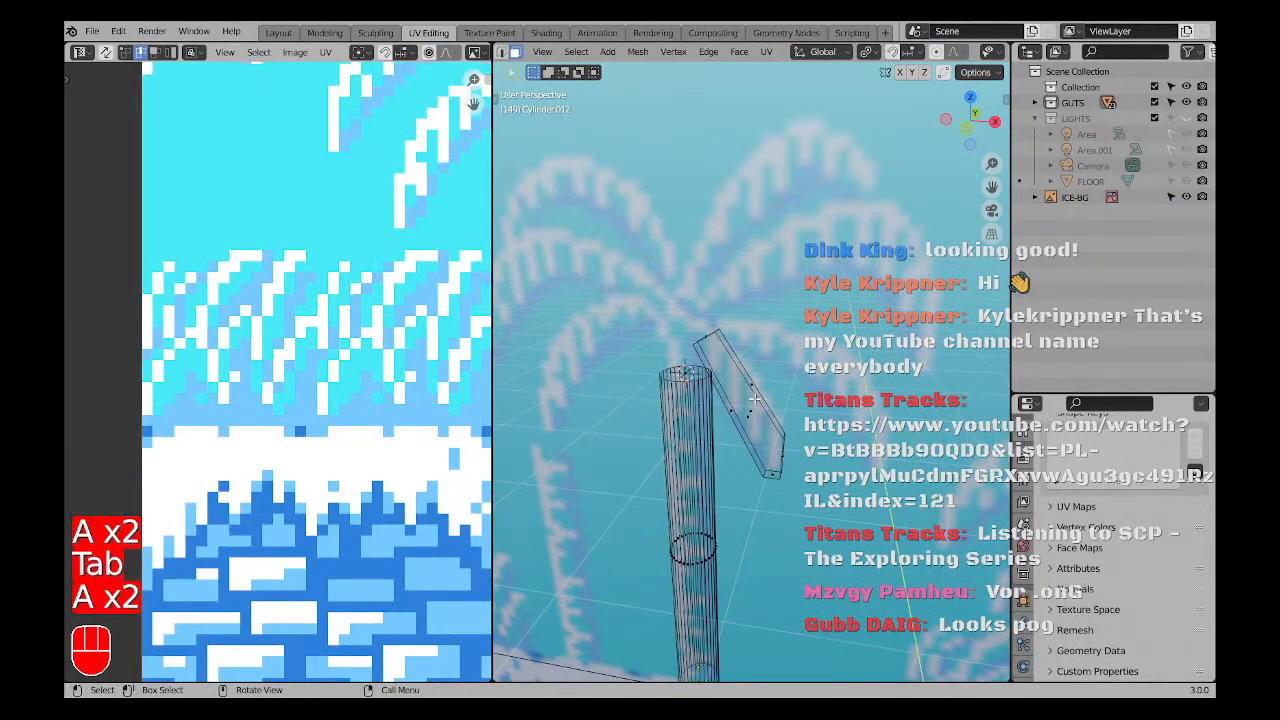
pyautogui.press('l')
pyautogui.press('KP_1')
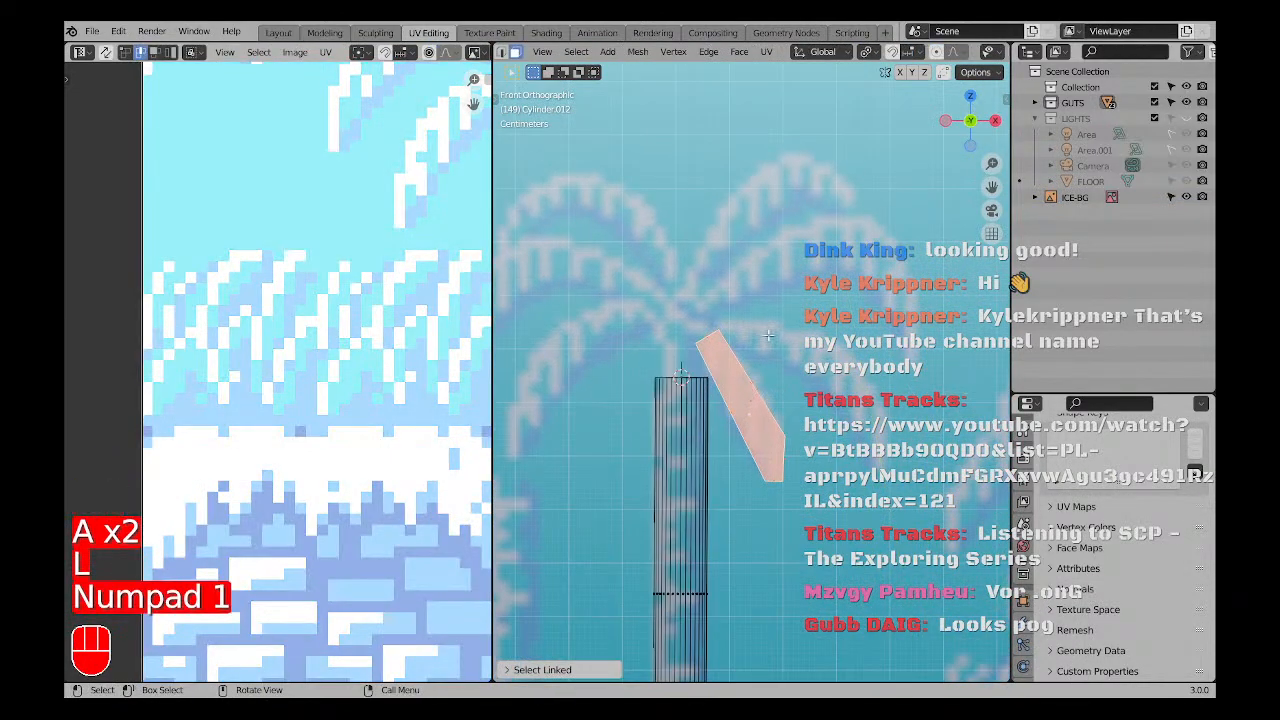
# Duplicate the frond, rotated about 42 degrees toward horizontal, with the copy's inner end placed at the palm's crown.
pyautogui.hotkey('shift', 'd')
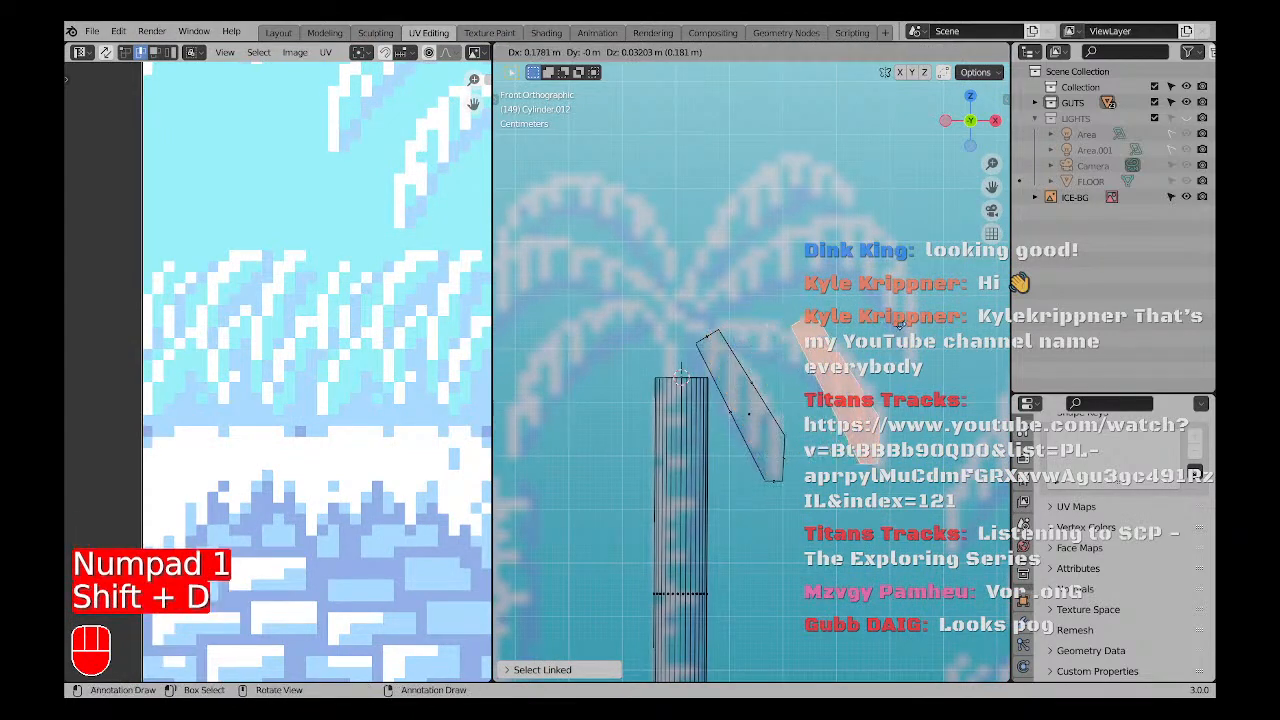
pyautogui.click(907, 331)
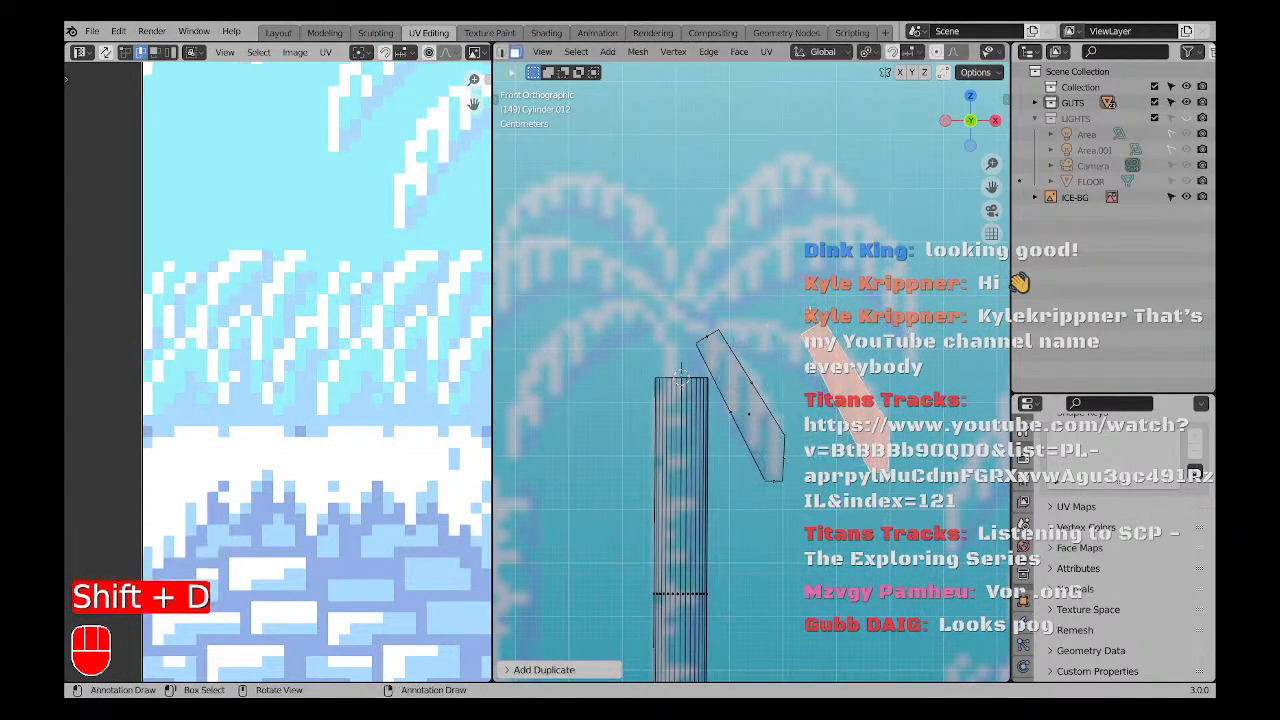
pyautogui.scroll(-1, 783, 331)
pyautogui.press('r')
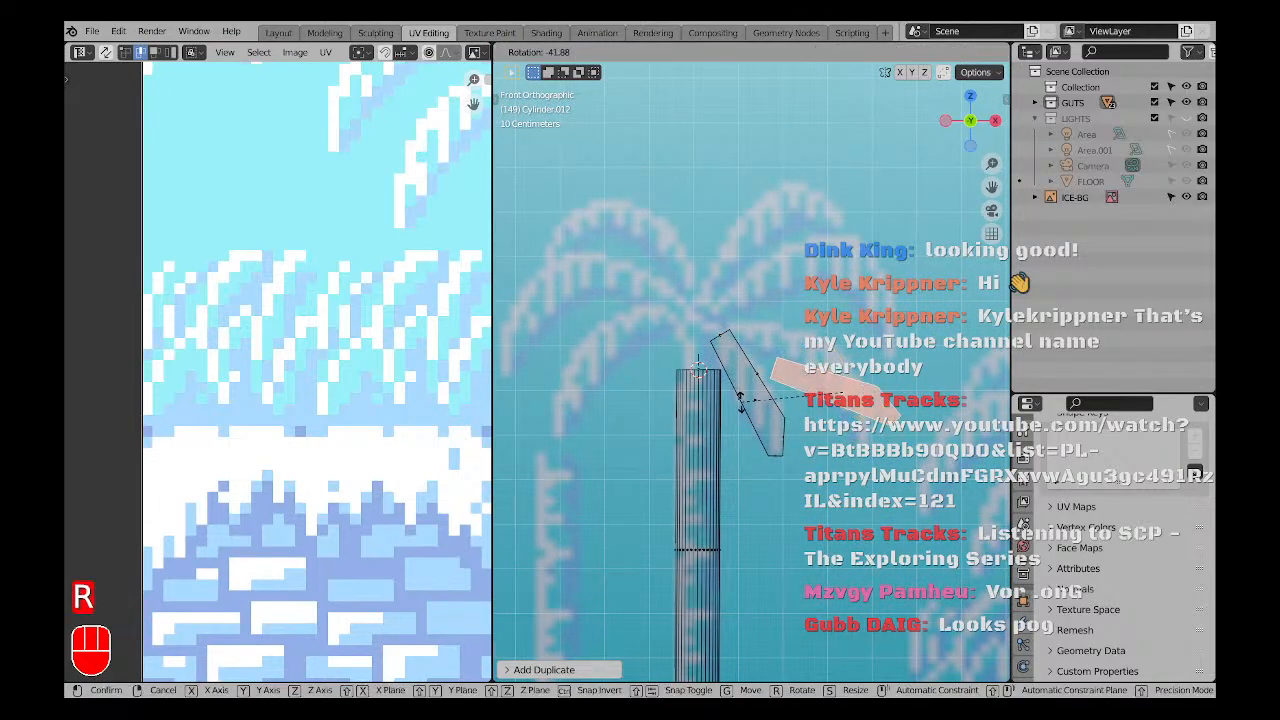
pyautogui.click(699, 369)
pyautogui.press('g')
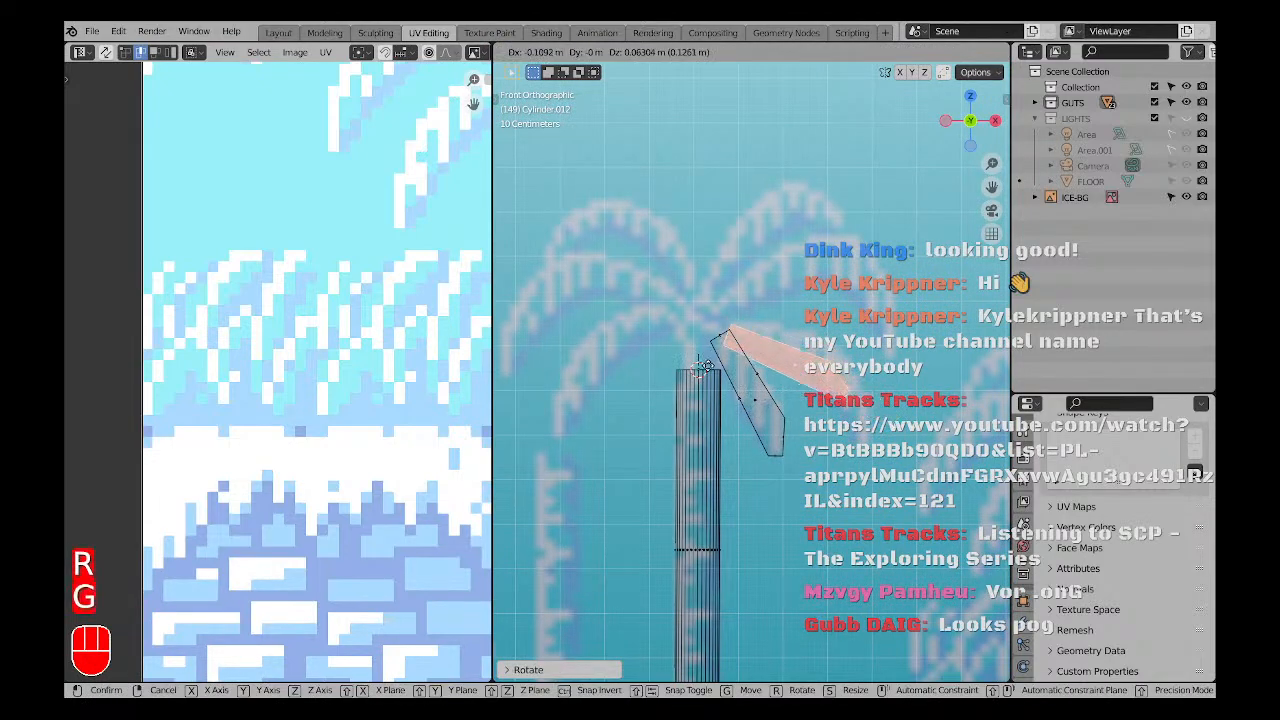
pyautogui.click(702, 362)
# Select all linked geometry of the duplicated frond and move it about 0.04 m outward along X in front view.
pyautogui.press('a')
pyautogui.press('a')
pyautogui.moveTo(702, 362); pyautogui.dragTo(772, 368, button='middle')
pyautogui.press('l')
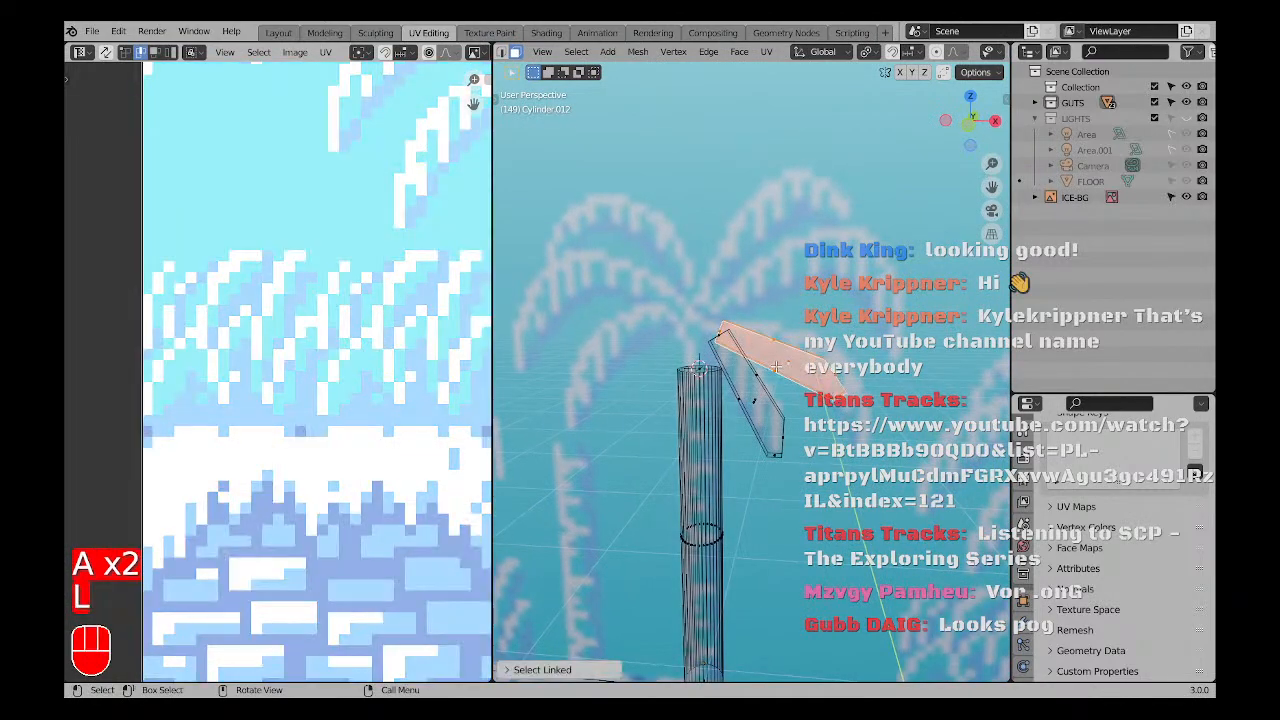
pyautogui.press('KP_1')
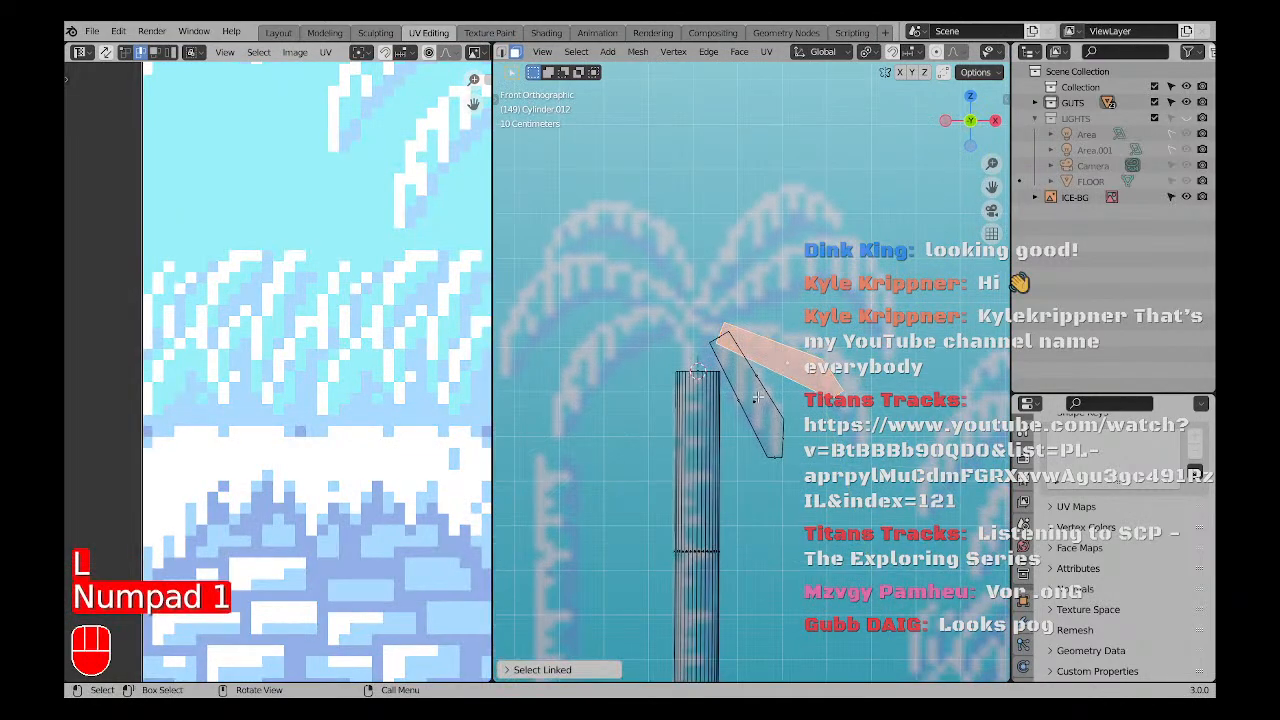
pyautogui.scroll(-3, 616, 386)
pyautogui.moveTo(757, 370); pyautogui.dragTo(793, 521, button='middle')
pyautogui.scroll(-3, 900, 494)
pyautogui.press('KP_Decimal')
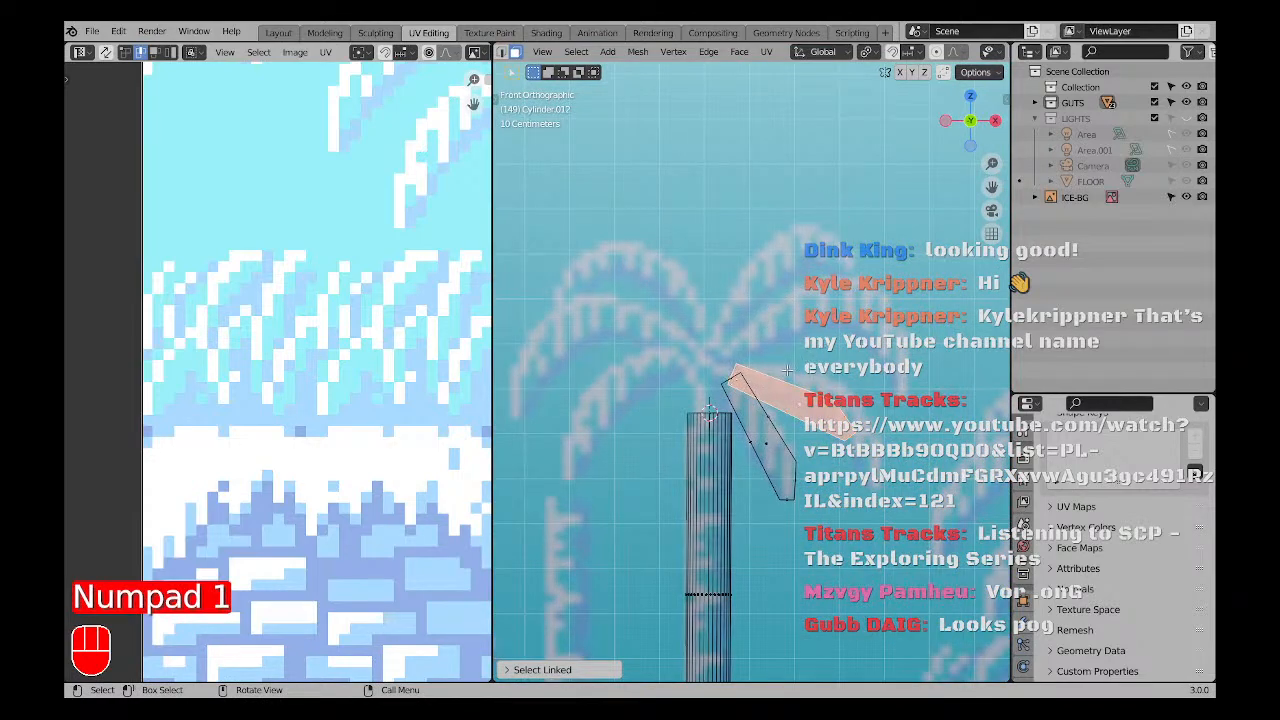
pyautogui.hotkey('shift', 'r')
pyautogui.rightClick(744, 322)
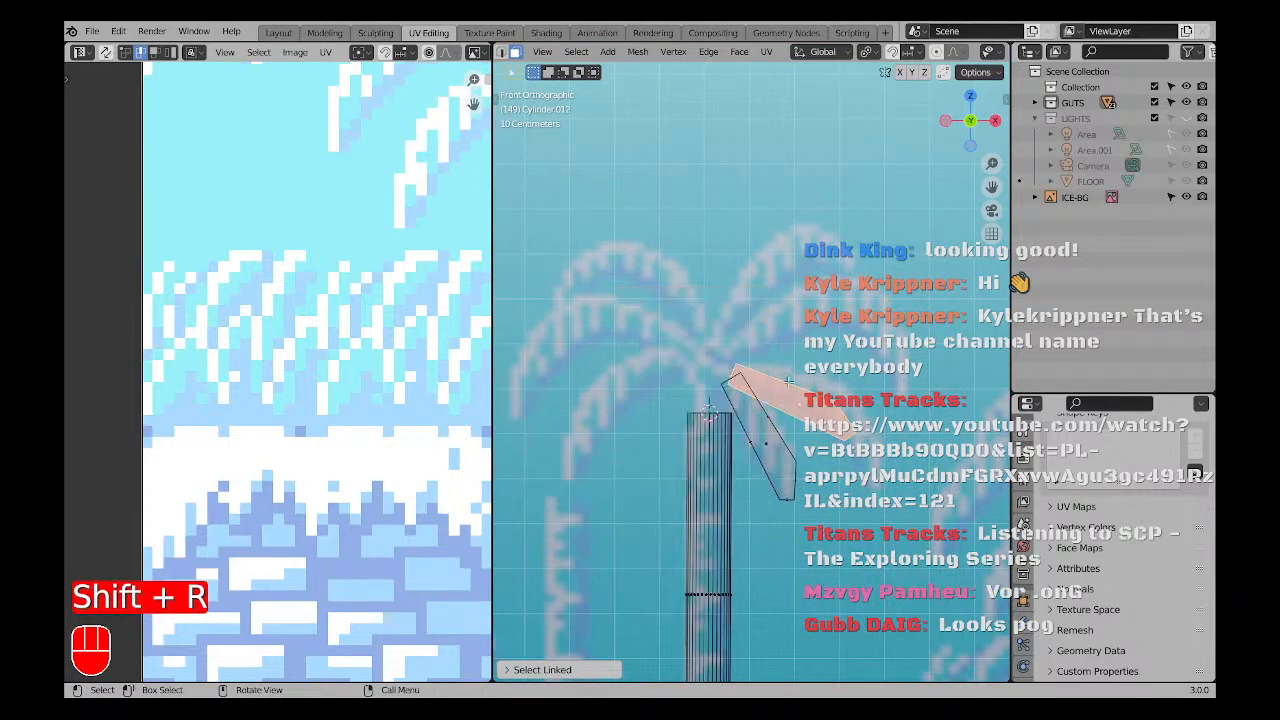
pyautogui.press('a')
pyautogui.press('a')
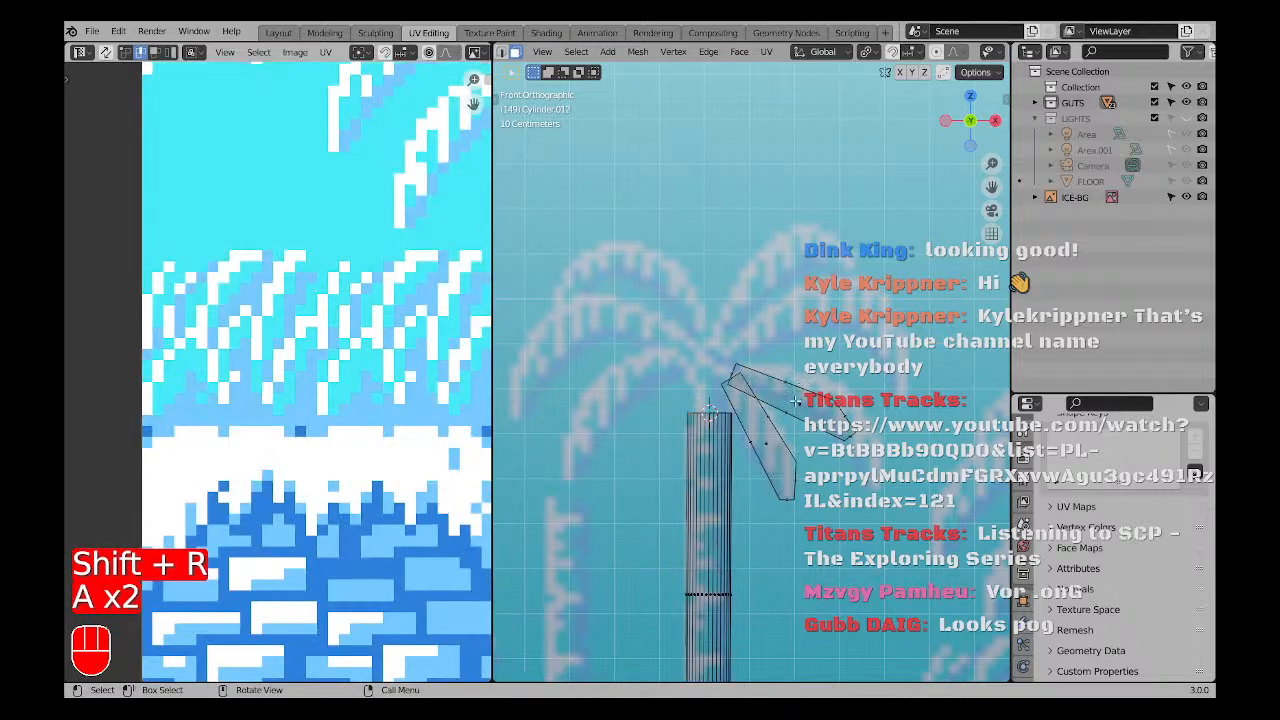
pyautogui.press('l')
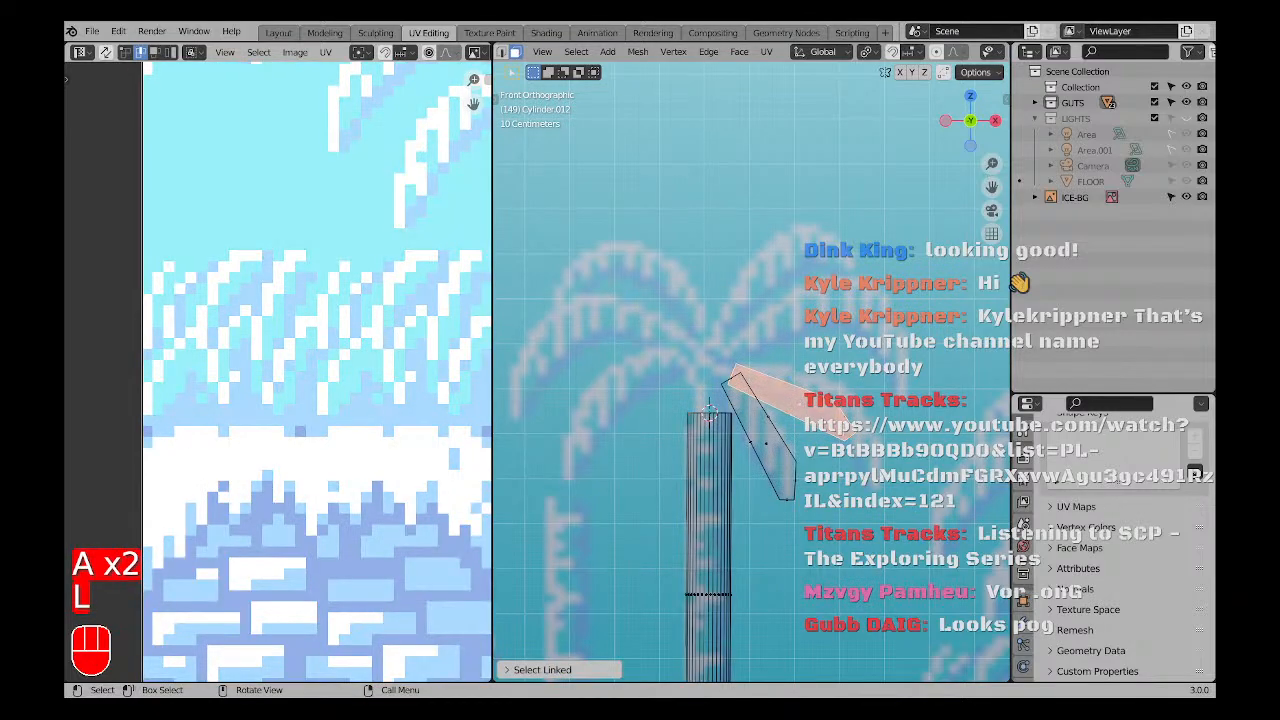
pyautogui.keyDown('shift'); pyautogui.moveTo(813, 399); pyautogui.dragTo(791, 378, button='middle'); pyautogui.keyUp('shift')
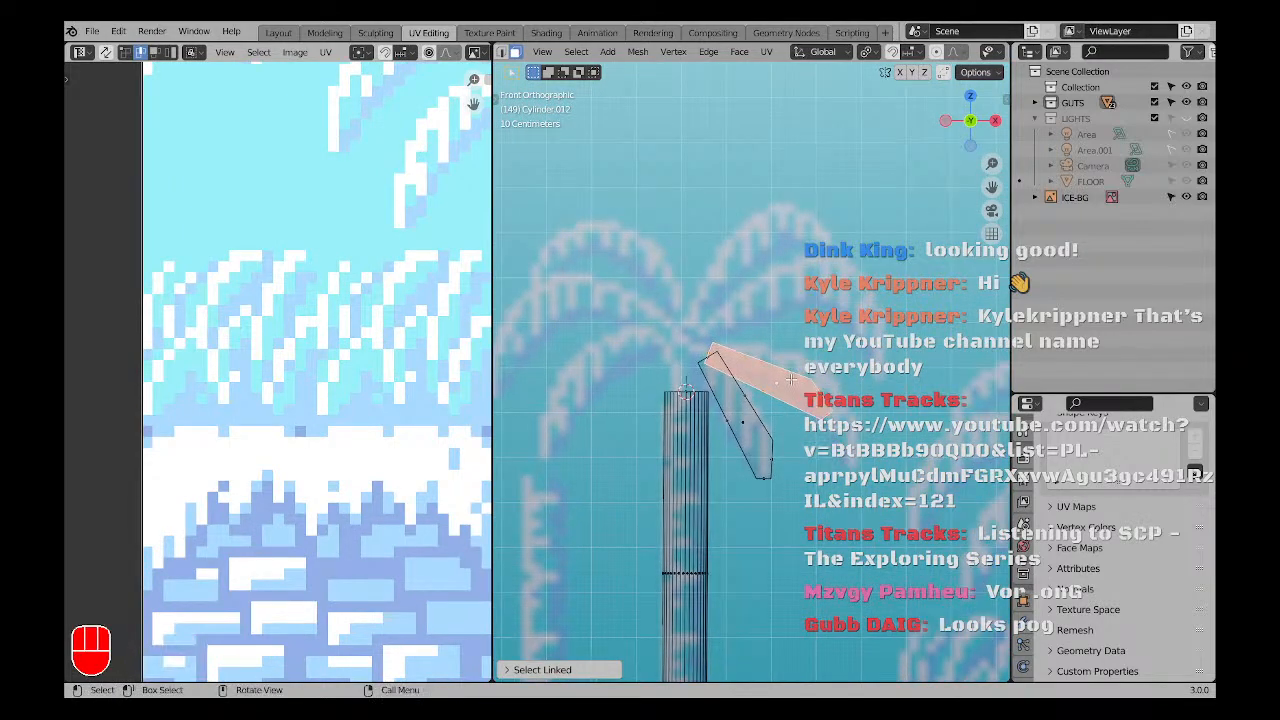
pyautogui.scroll(2, 791, 378)
pyautogui.press('g')
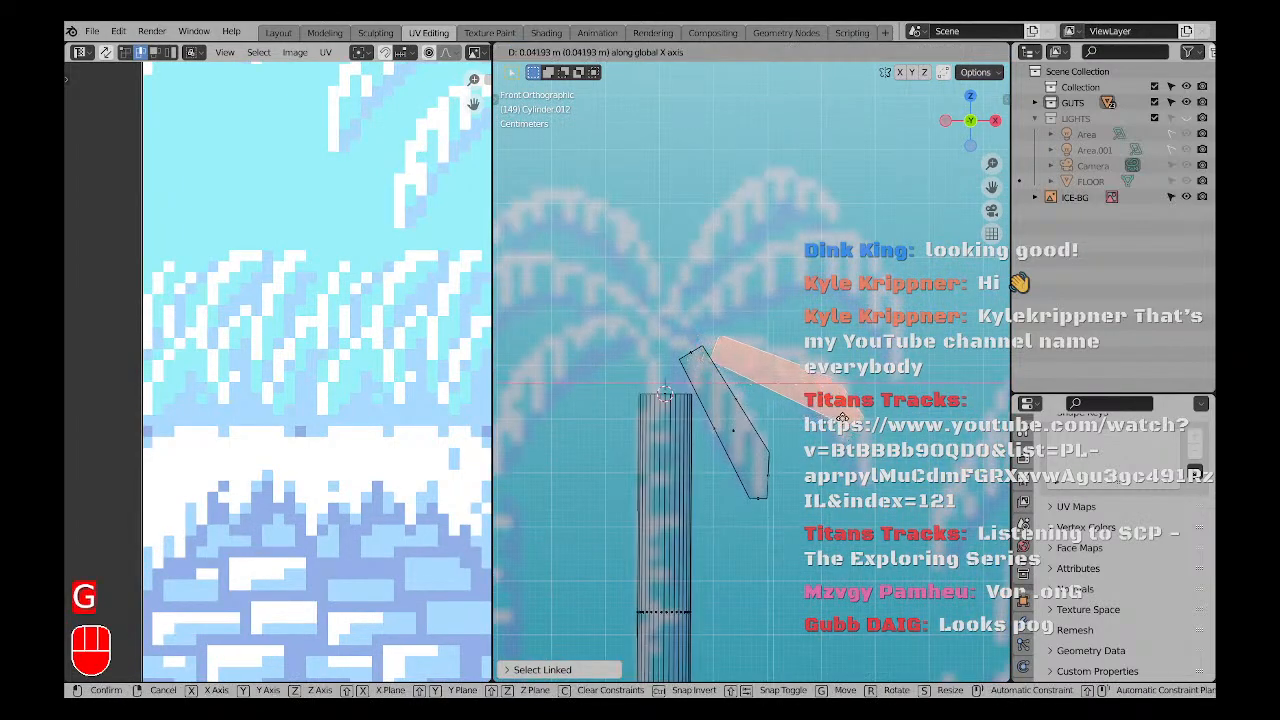
pyautogui.click(843, 418)
pyautogui.scroll(2, 845, 425)
pyautogui.press('Tab')
pyautogui.press('1')
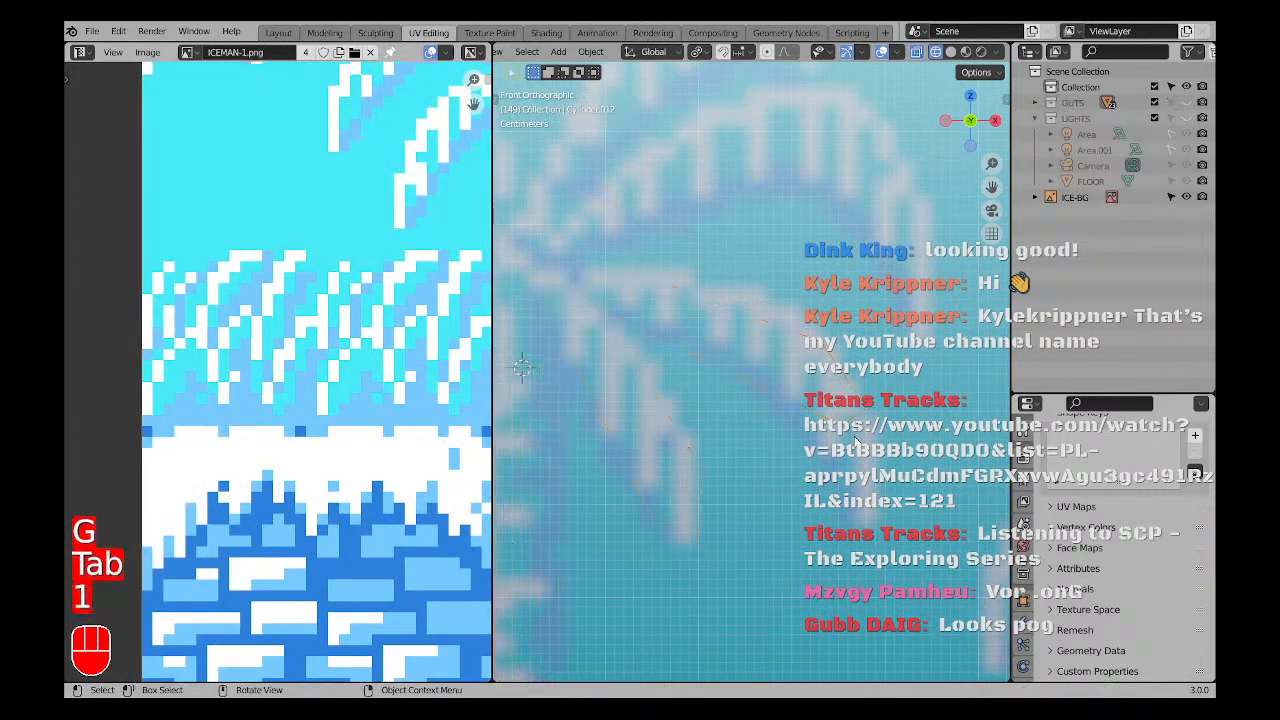
pyautogui.press('Tab')
pyautogui.scroll(-4, 774, 421)
pyautogui.press('Tab')
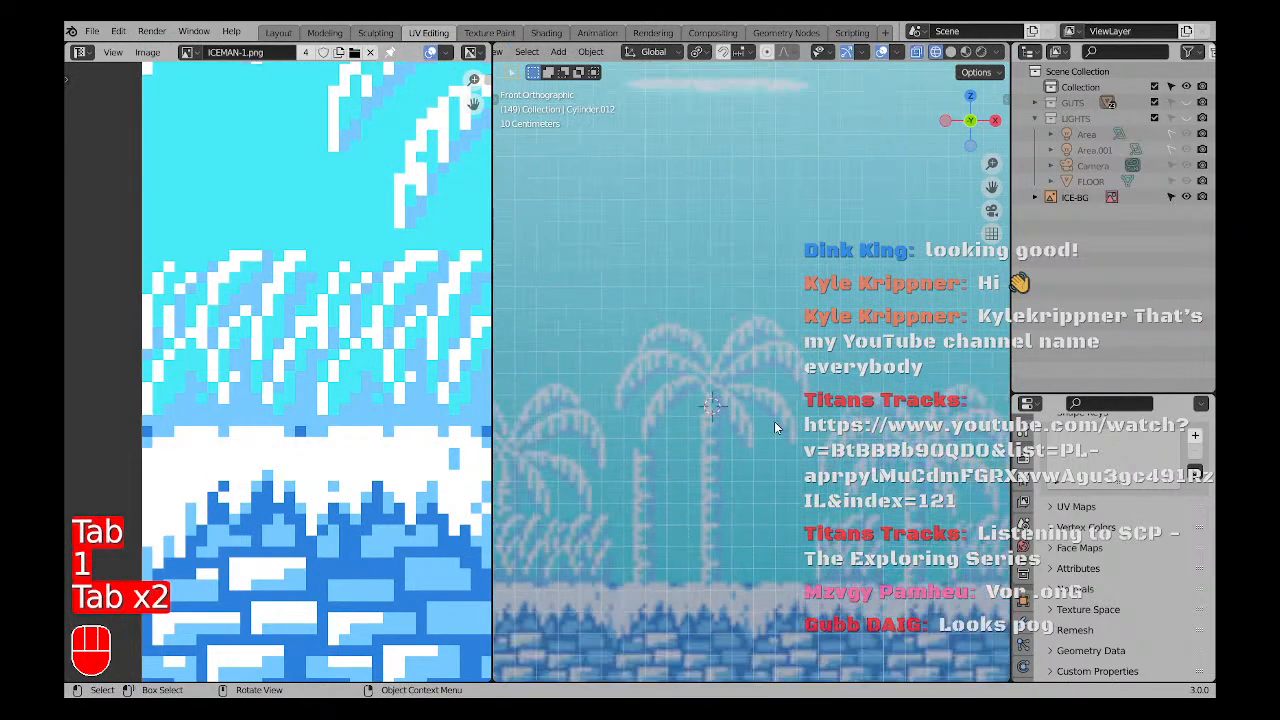
pyautogui.hotkey('ctrl', 'z')
pyautogui.hotkey('ctrl', 'z')
pyautogui.hotkey('ctrl', 'z')
pyautogui.press('Tab')
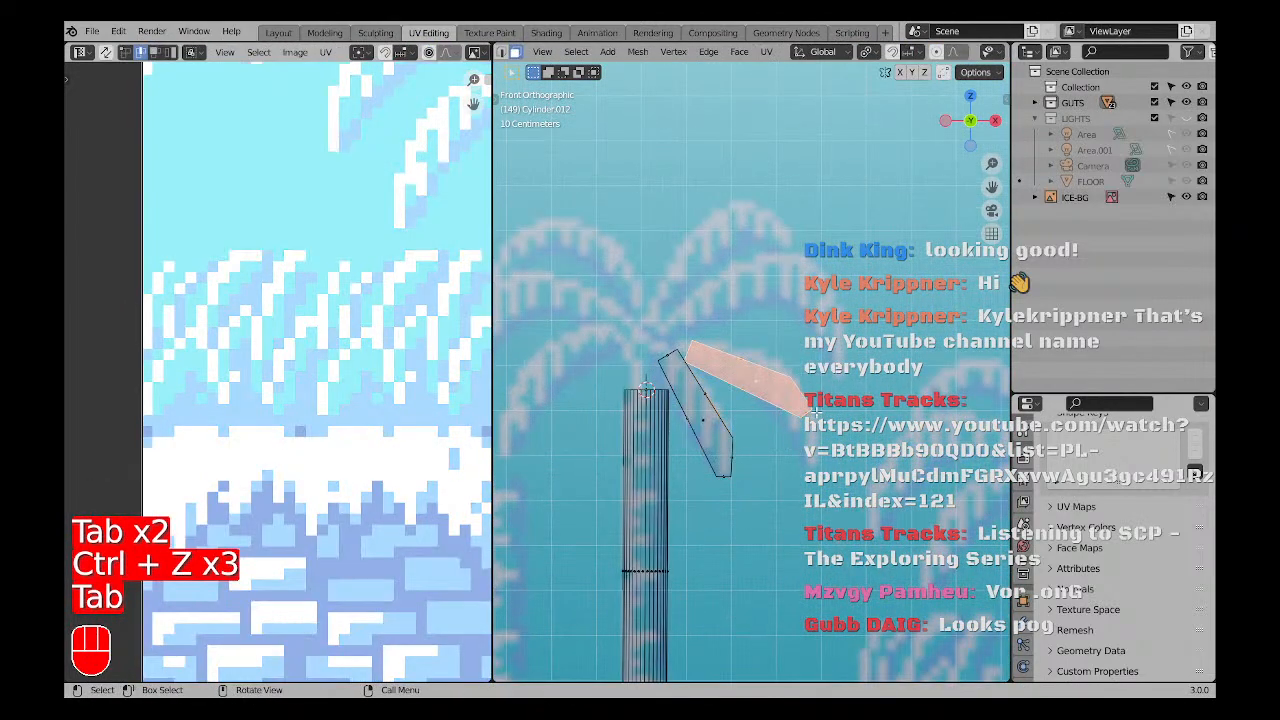
# Leave Edit Mode and make the ICE-BG backdrop image unselectable in the scene.
pyautogui.press('Tab')
pyautogui.press('a')
pyautogui.press('a')
pyautogui.scroll(4, 809, 413)
pyautogui.click(801, 413)
pyautogui.click(799, 417)
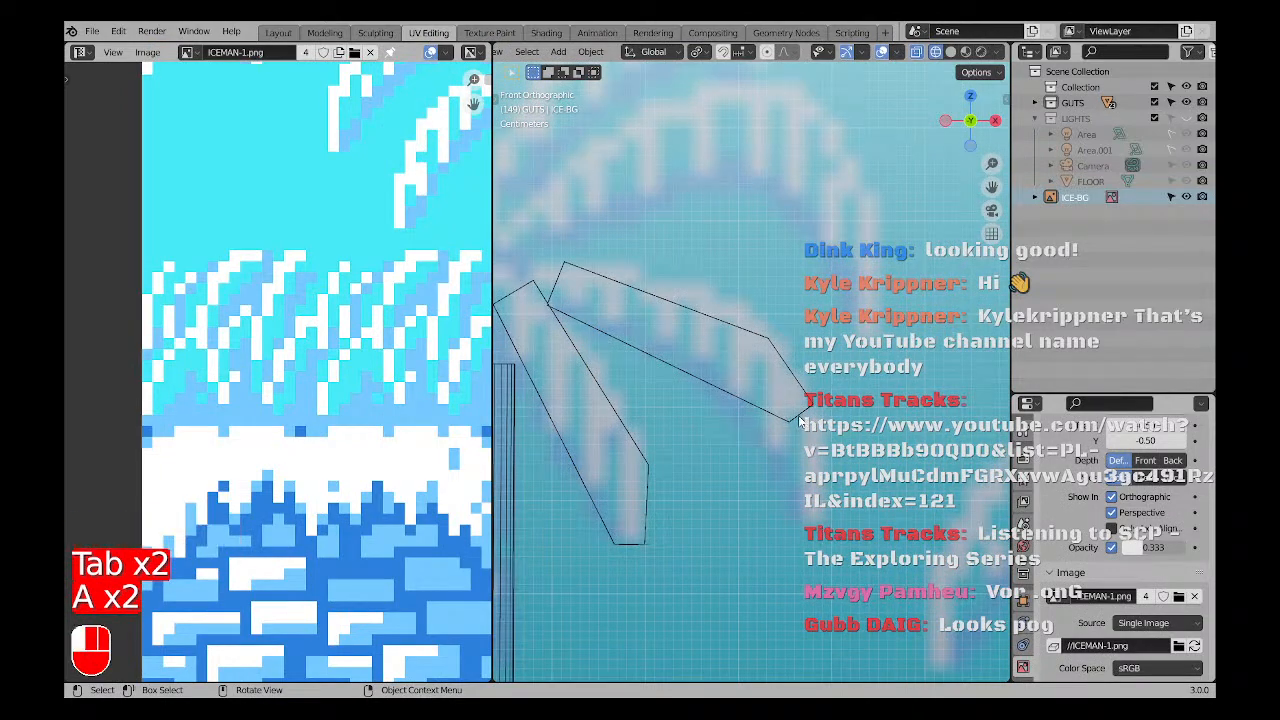
pyautogui.click(799, 446)
pyautogui.click(1171, 198)
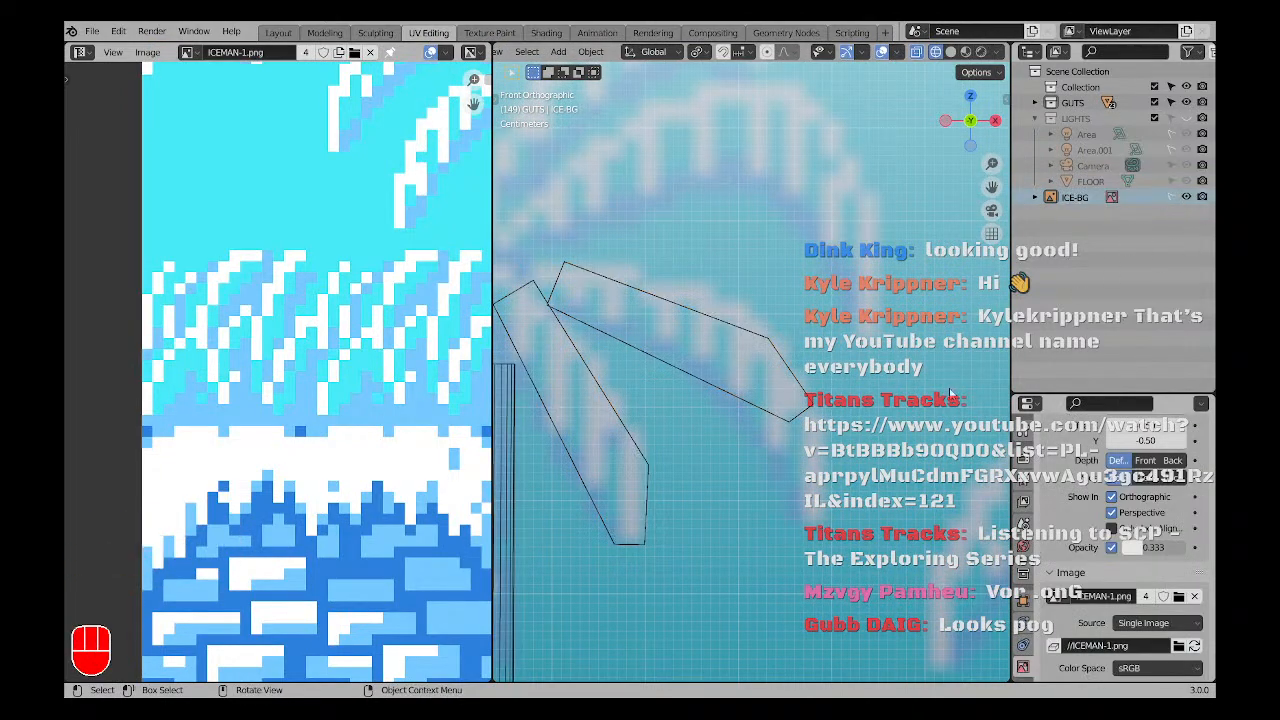
# Open the tree mesh for vertex editing and move the duplicated frond's lower tip vertices down toward the backdrop frond's tip.
pyautogui.press('a')
pyautogui.press('a')
pyautogui.click(797, 422)
pyautogui.press('Tab')
pyautogui.press('1')
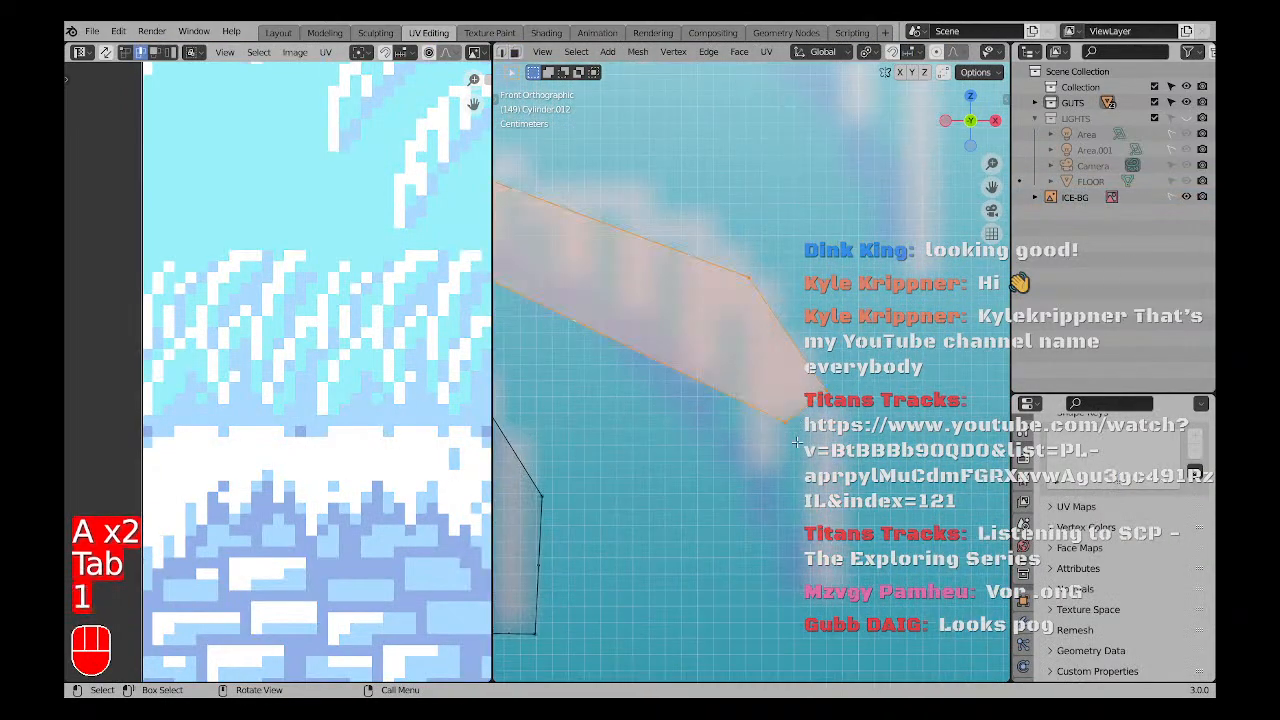
pyautogui.click(795, 442)
pyautogui.press('g')
pyautogui.click(786, 547)
pyautogui.scroll(-2, 786, 547)
pyautogui.keyDown('shift'); pyautogui.moveTo(786, 546); pyautogui.dragTo(735, 482, button='middle'); pyautogui.keyUp('shift')
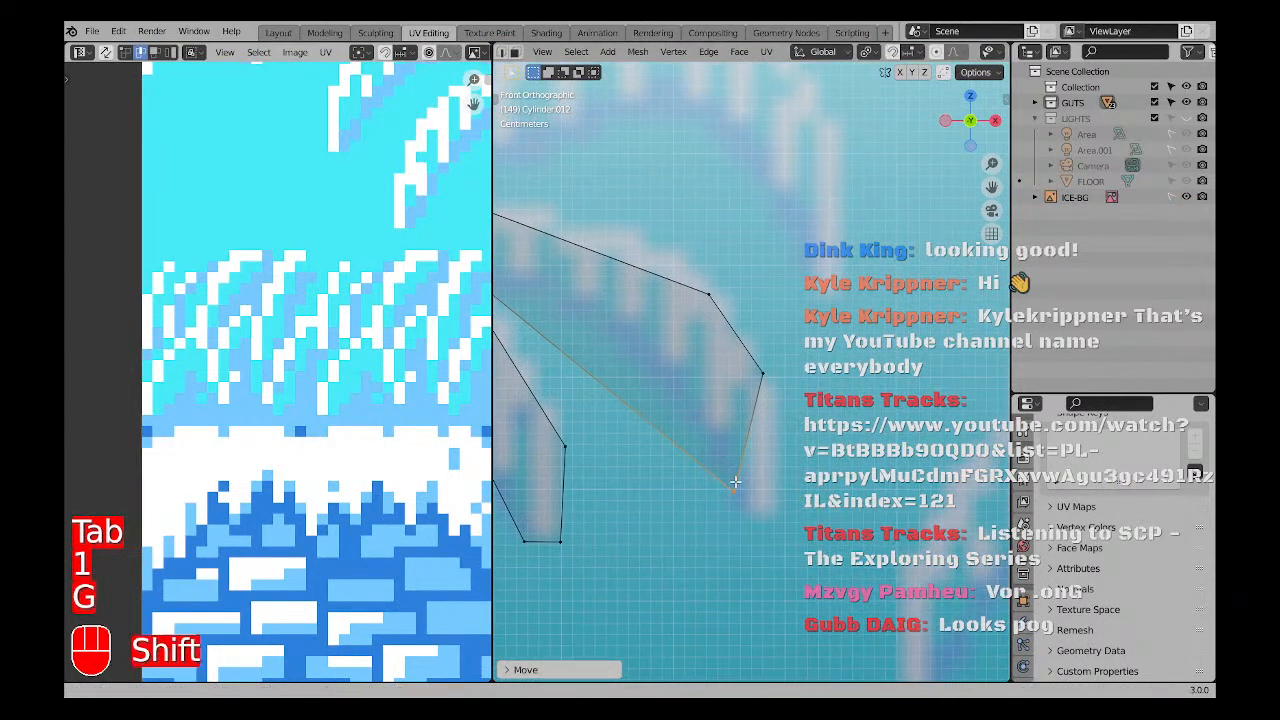
# Fit the duplicated frond's outer corner and tip to the backdrop, moving the tip about 0.02 m outward along X.
pyautogui.press('g')
pyautogui.press('g')
pyautogui.click(783, 411)
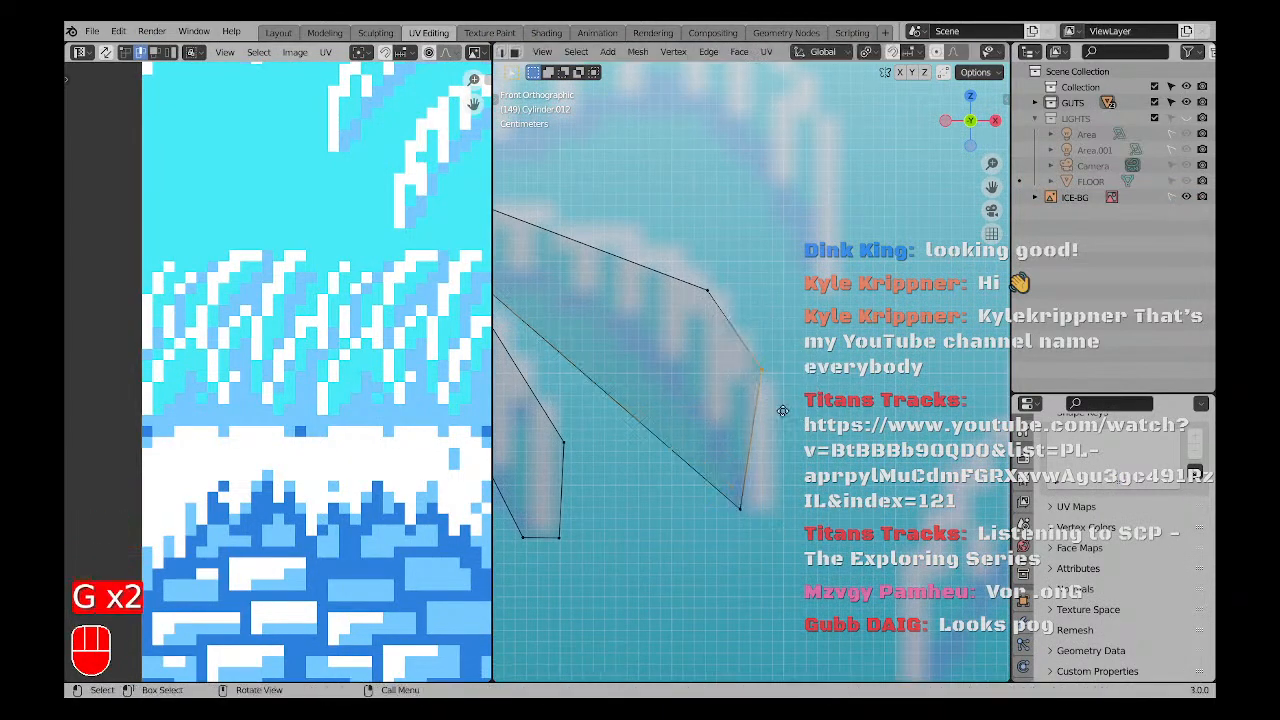
pyautogui.press('g')
pyautogui.click(797, 426)
pyautogui.moveTo(725, 491); pyautogui.dragTo(724, 489)
pyautogui.press('g')
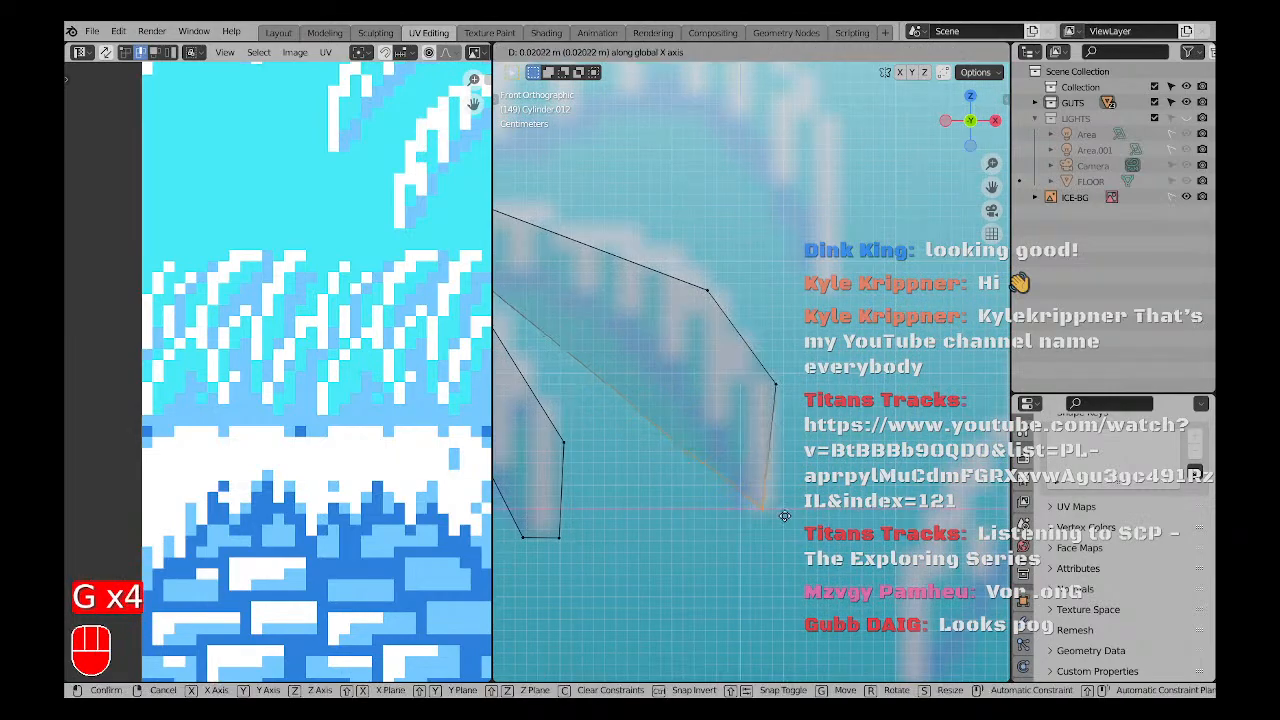
pyautogui.click(758, 488)
pyautogui.scroll(-2, 695, 478)
pyautogui.keyDown('shift'); pyautogui.moveTo(695, 478); pyautogui.dragTo(746, 552, button='middle'); pyautogui.keyUp('shift')
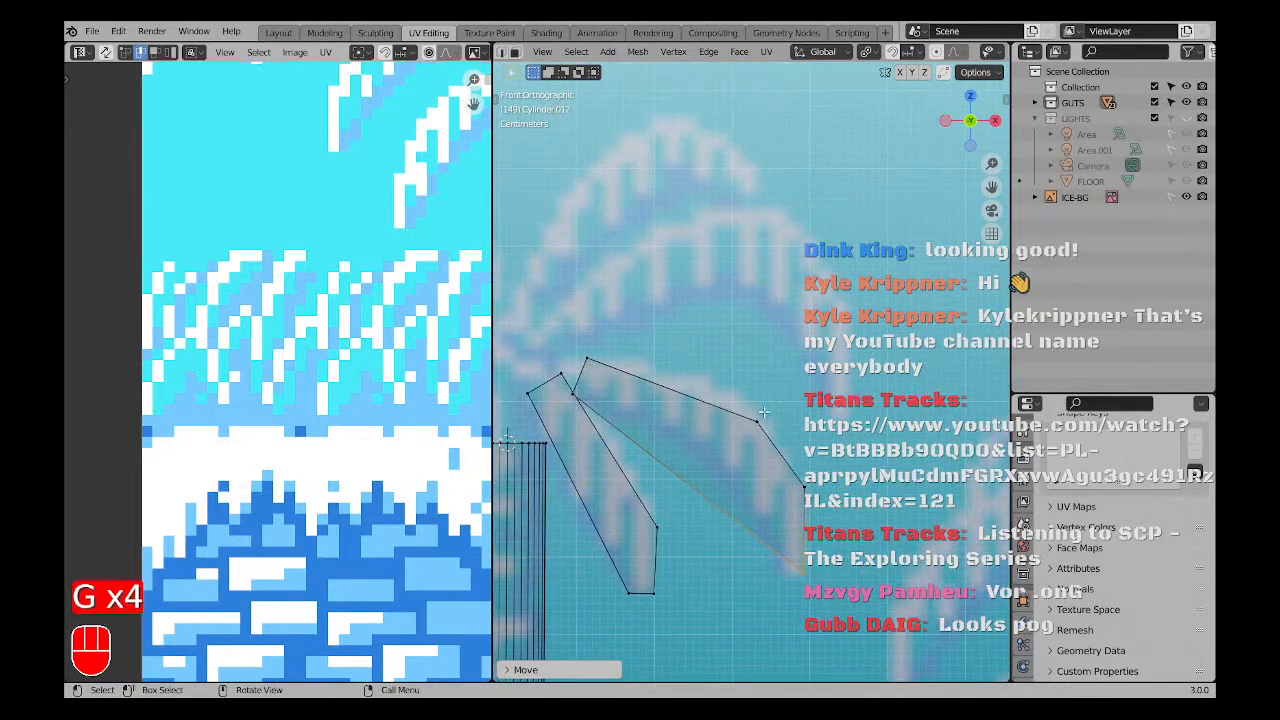
# Move the frond's upper bend vertices up and slightly outward, and shift its lower inner corner outward along X.
pyautogui.press('g')
pyautogui.click(777, 405)
pyautogui.keyDown('shift'); pyautogui.moveTo(606, 405); pyautogui.dragTo(665, 414, button='middle'); pyautogui.keyUp('shift')
pyautogui.scroll(3, 665, 414)
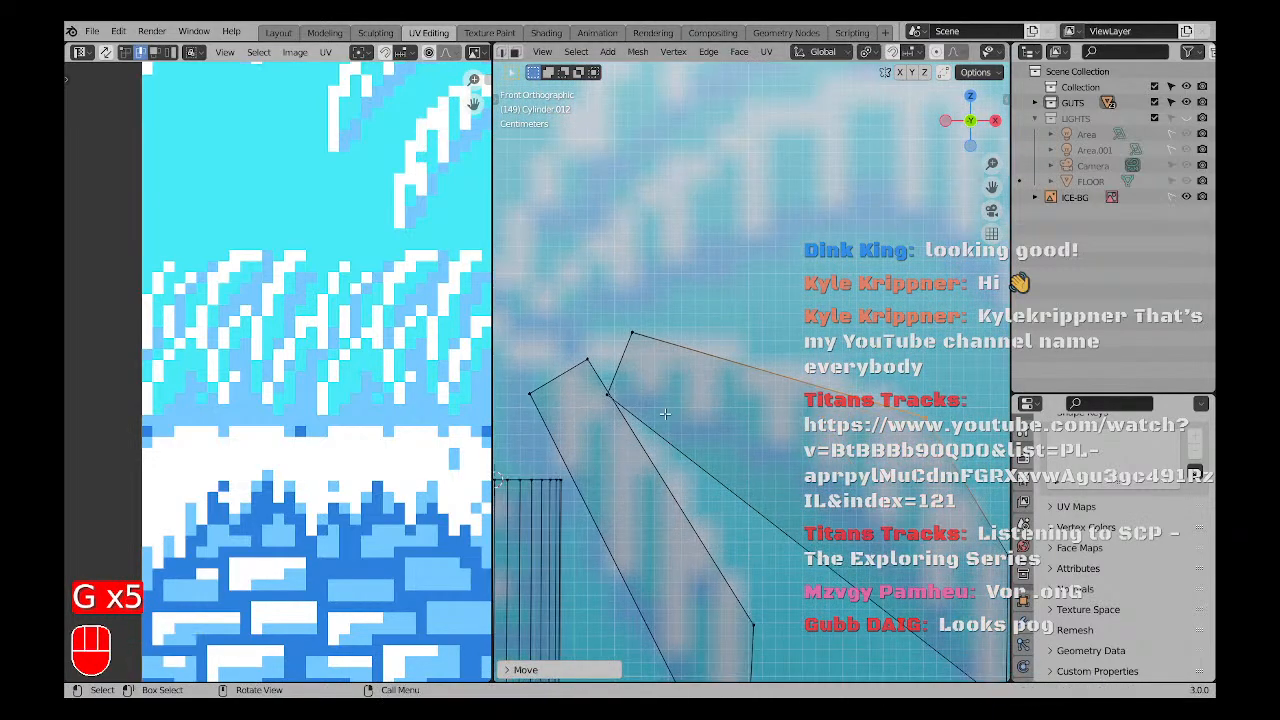
pyautogui.moveTo(625, 378); pyautogui.dragTo(602, 419)
pyautogui.press('g')
pyautogui.press('x')
pyautogui.click(759, 430)
pyautogui.scroll(-2, 760, 431)
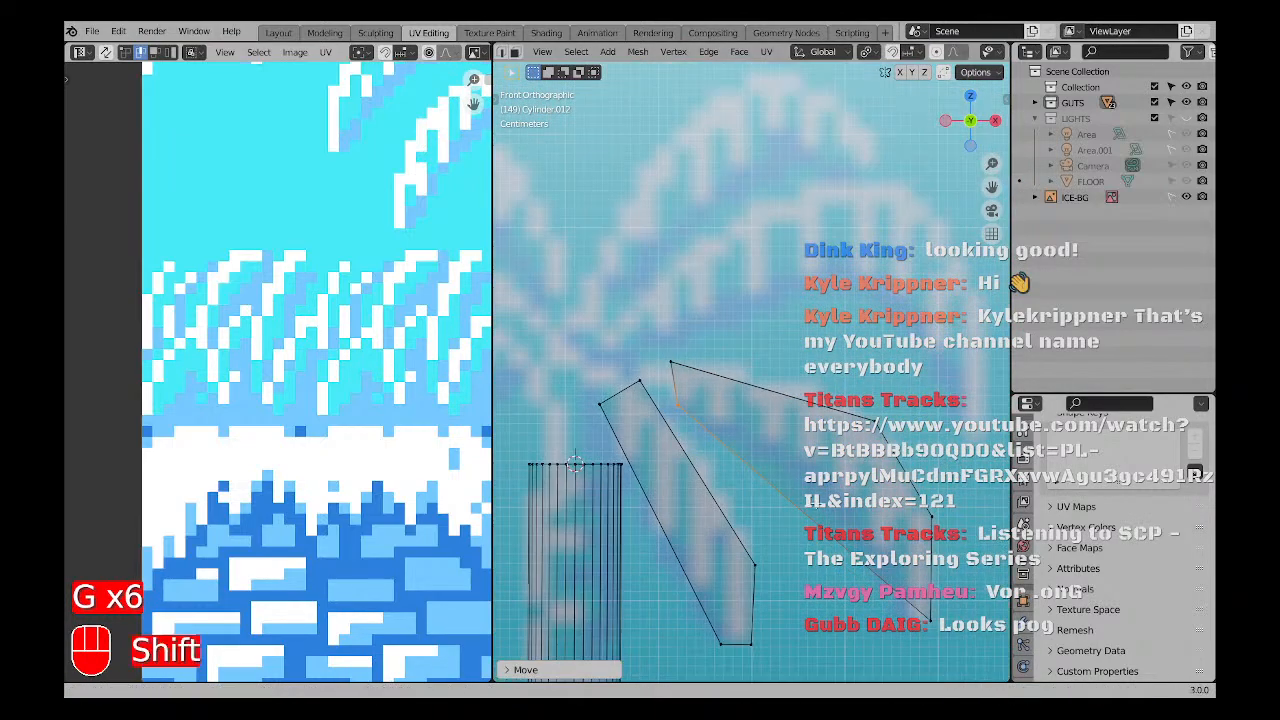
# Subdivide the duplicated frond's lower edge between its inner corner and its tip.
pyautogui.keyDown('shift'); pyautogui.moveTo(815, 504); pyautogui.dragTo(767, 430, button='middle'); pyautogui.keyUp('shift')
pyautogui.keyDown('shift'); pyautogui.moveTo(892, 558); pyautogui.dragTo(868, 528); pyautogui.keyUp('shift')
pyautogui.rightClick(677, 346)
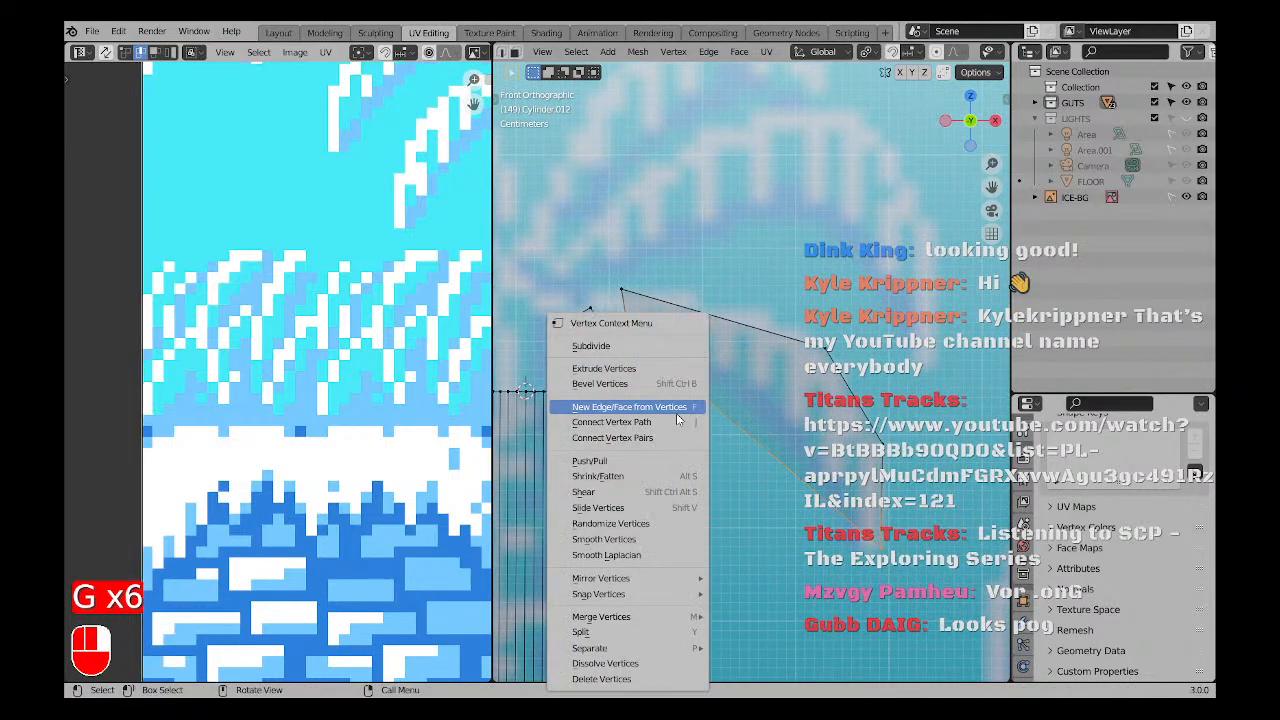
pyautogui.click(595, 346)
# Try moving the lower edge's new midpoint vertices in an angled view, and undo both moves.
pyautogui.moveTo(770, 427); pyautogui.dragTo(800, 428, button='middle')
pyautogui.press('g')
pyautogui.click(772, 413)
pyautogui.press('g')
pyautogui.press('z')
pyautogui.click(808, 425)
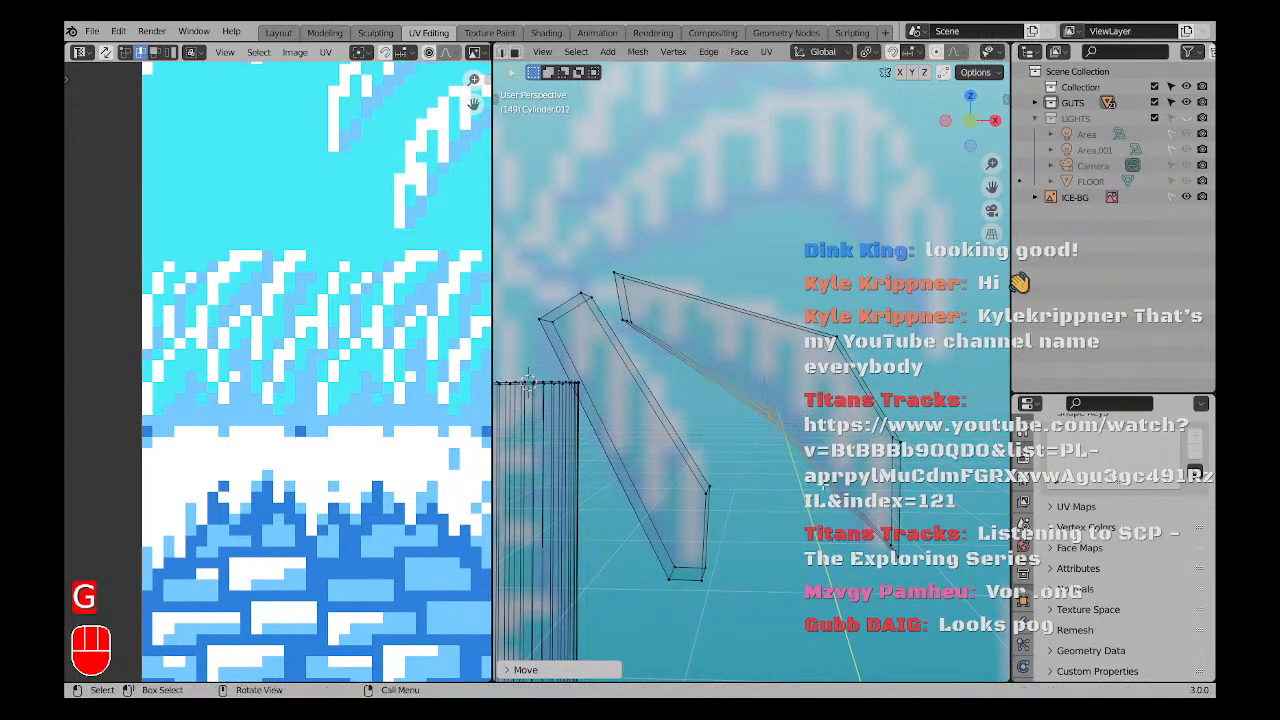
pyautogui.scroll(-3, 766, 475)
pyautogui.moveTo(757, 490); pyautogui.dragTo(783, 483, button='middle')
pyautogui.hotkey('ctrl', 'z')
pyautogui.hotkey('ctrl', 'z')
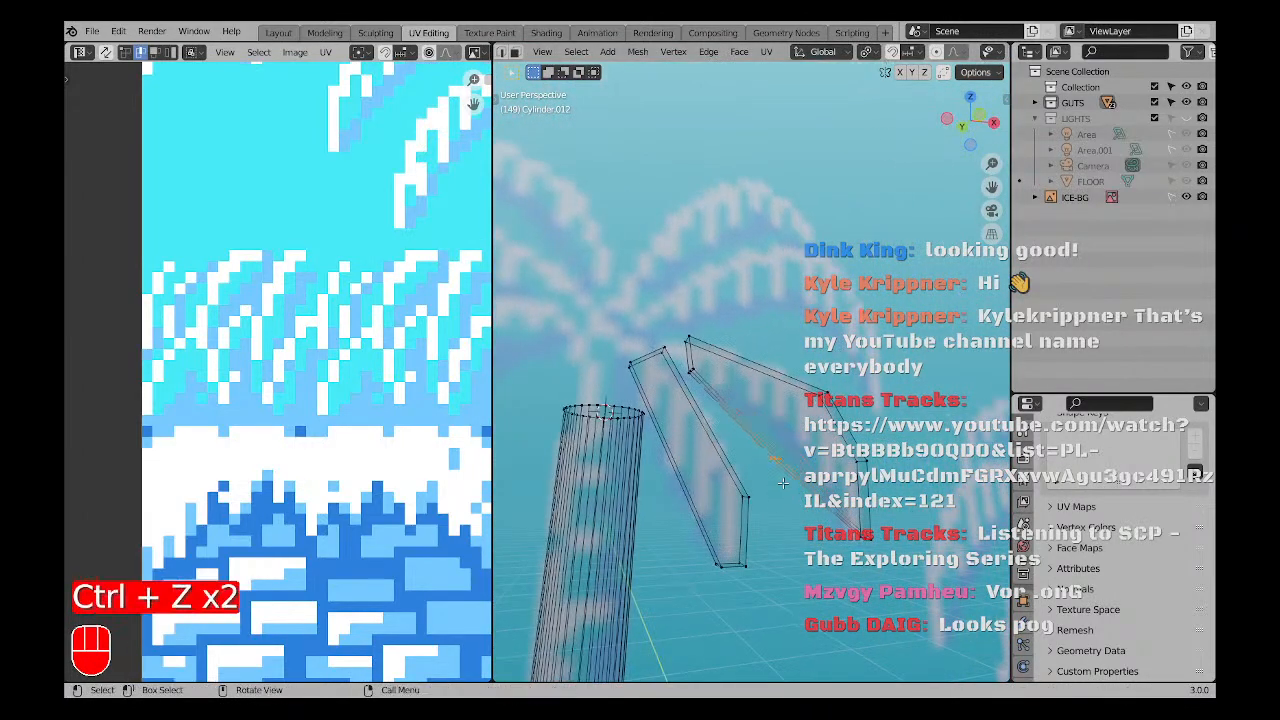
# In front view, move the lower edge's midpoint vertices outward along X and up along Z to arch the frond.
pyautogui.press('KP_1')
pyautogui.press('g')
pyautogui.press('x')
pyautogui.click(840, 454)
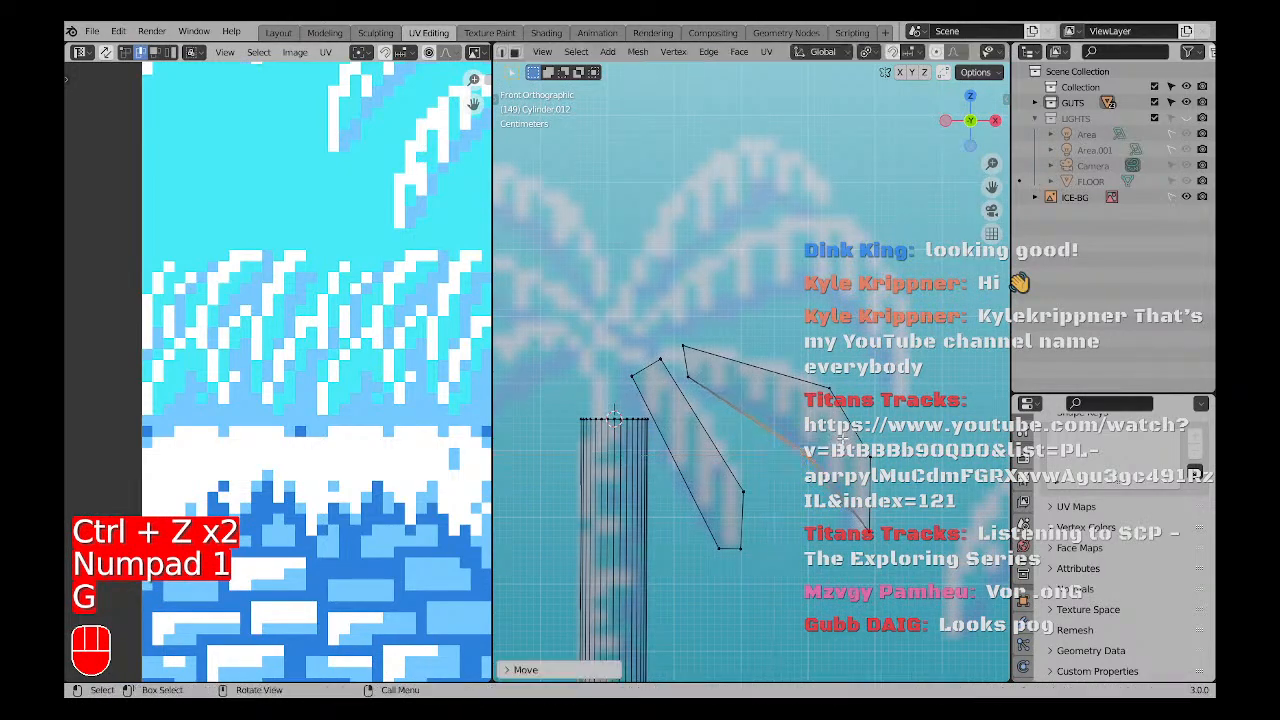
pyautogui.press('g')
pyautogui.press('z')
pyautogui.click(838, 441)
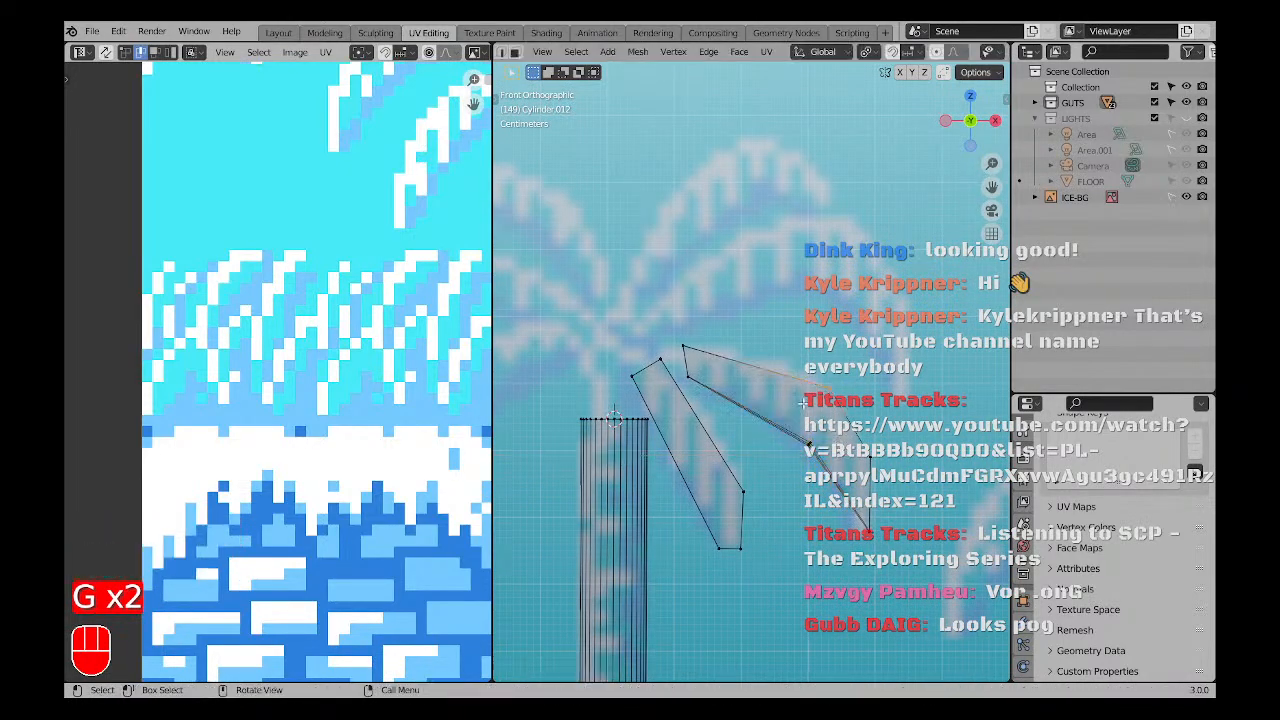
# Raise the frond's top edge about 0.01 m along Z and shift its upper bend vertices about 0.03 m inward along X.
pyautogui.press('g')
pyautogui.click(716, 357)
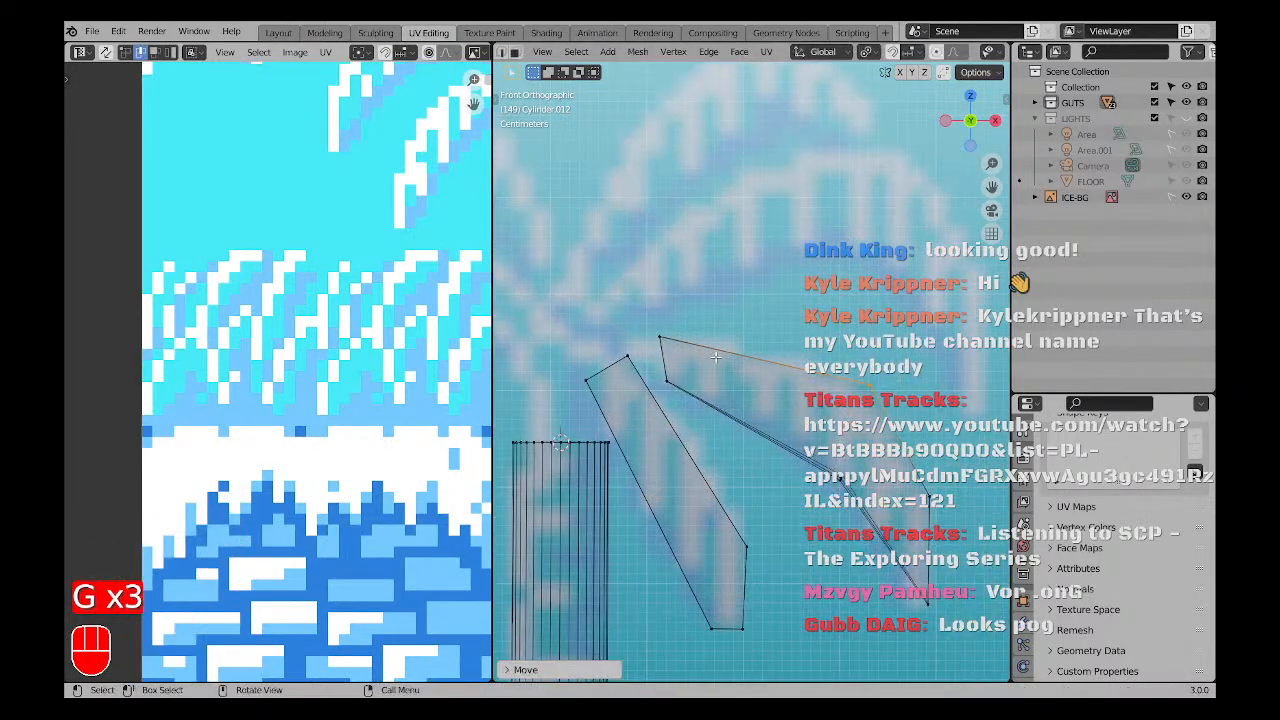
pyautogui.keyDown('shift'); pyautogui.click(662, 337); pyautogui.keyUp('shift')
pyautogui.press('g')
pyautogui.moveTo(739, 329); pyautogui.dragTo(739, 326, button='middle')
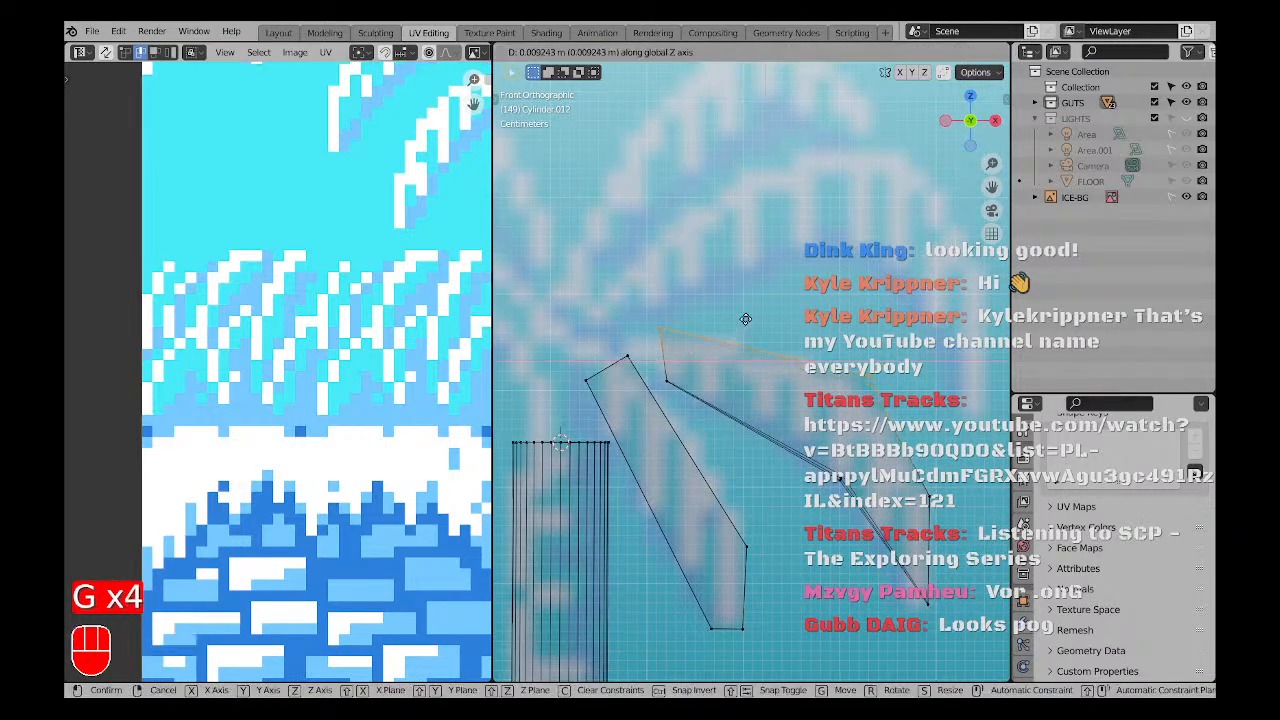
pyautogui.click(745, 319)
pyautogui.click(874, 386)
pyautogui.press('g')
pyautogui.moveTo(908, 392); pyautogui.dragTo(893, 392, button='middle')
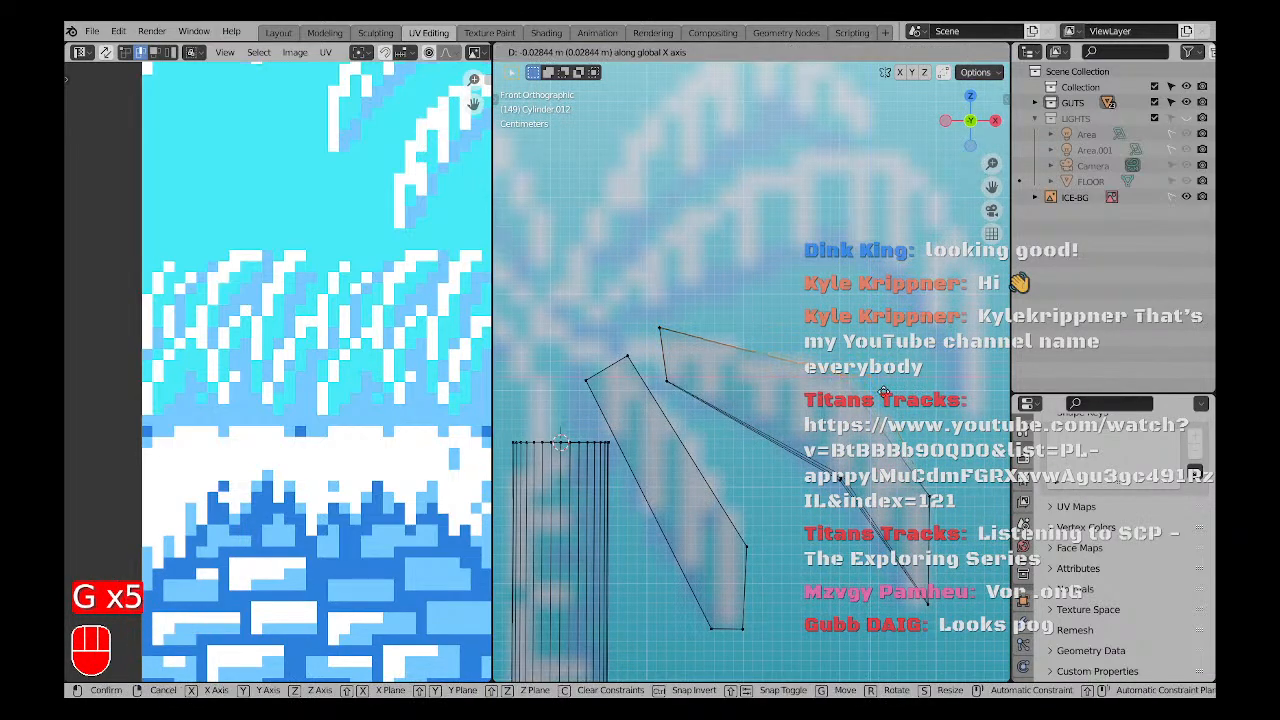
pyautogui.click(882, 392)
# Move the frond's inner end vertices about 0.04 m along X toward the trunk, and clear the selection.
pyautogui.scroll(-1, 730, 355)
pyautogui.keyDown('shift'); pyautogui.moveTo(700, 340); pyautogui.dragTo(761, 370, button='middle'); pyautogui.keyUp('shift')
pyautogui.scroll(2, 740, 362)
pyautogui.moveTo(703, 342); pyautogui.dragTo(754, 353)
pyautogui.press('g')
pyautogui.moveTo(760, 358); pyautogui.dragTo(780, 371, button='middle')
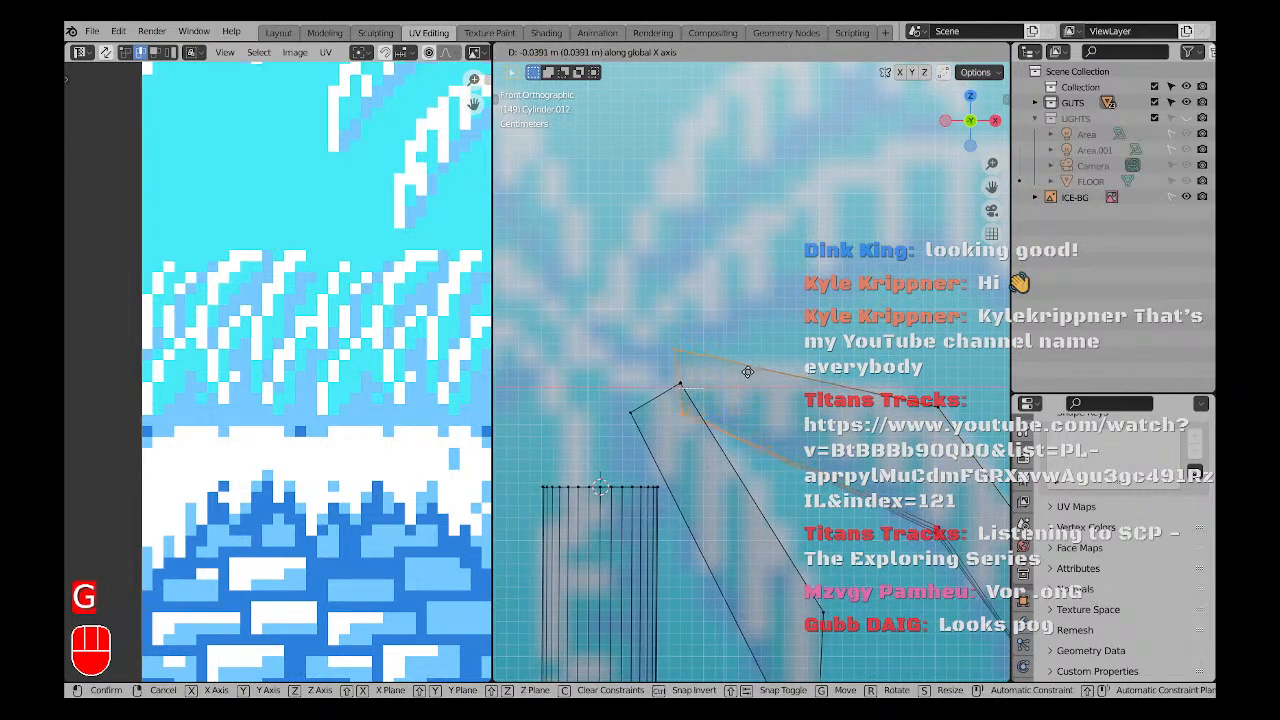
pyautogui.click(747, 372)
pyautogui.scroll(-2, 747, 372)
pyautogui.keyDown('shift'); pyautogui.moveTo(739, 483); pyautogui.dragTo(704, 420, button='middle'); pyautogui.keyUp('shift')
pyautogui.press('a')
pyautogui.press('a')
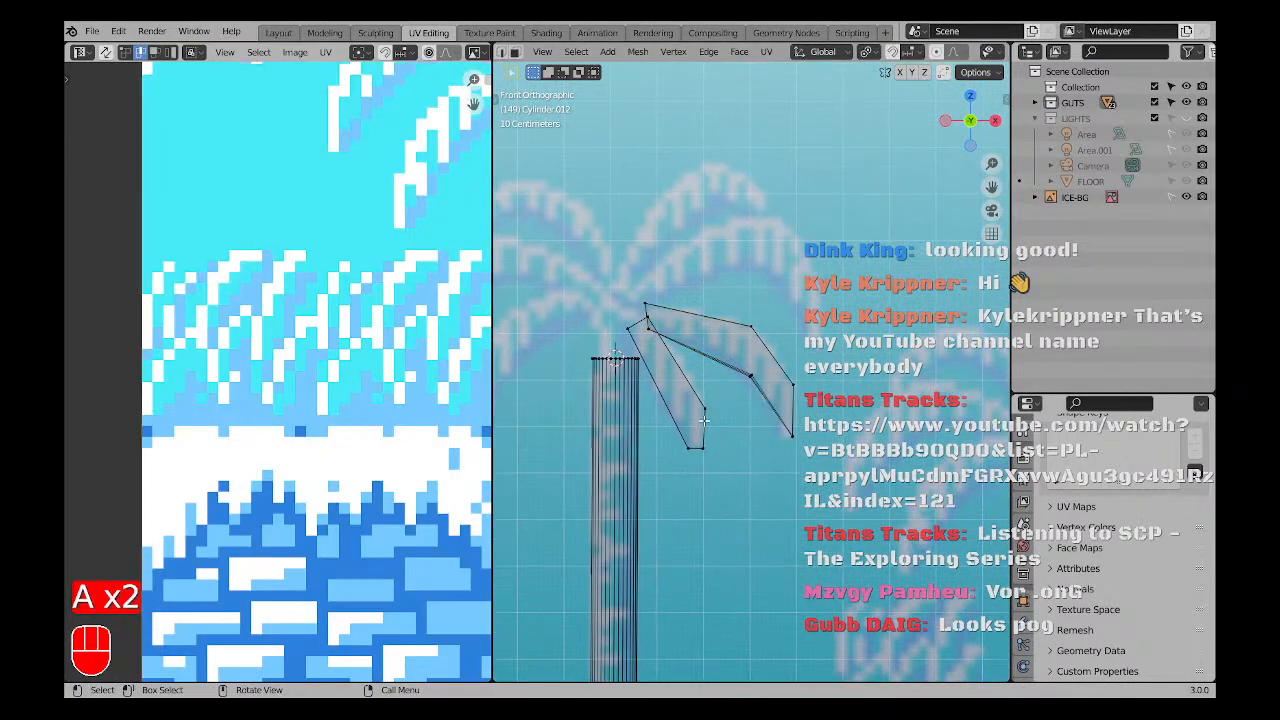
pyautogui.moveTo(717, 314); pyautogui.dragTo(665, 320, button='middle')
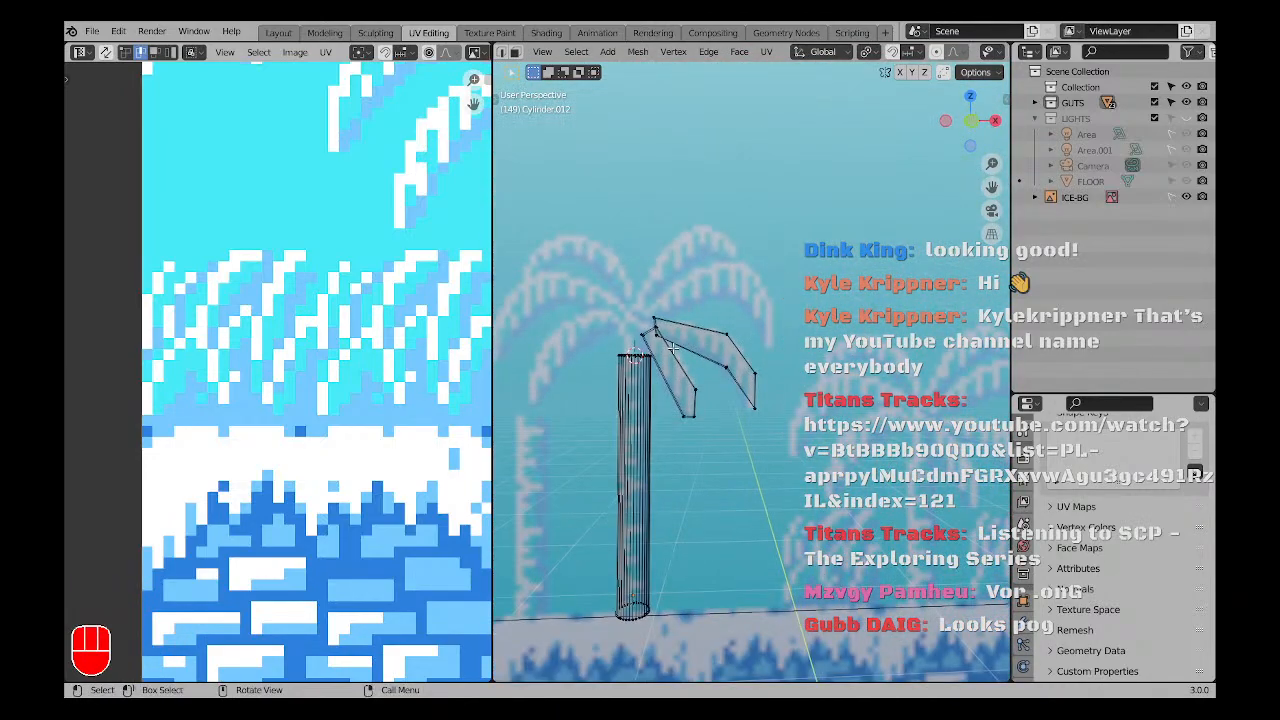
# In front view, select the whole upper frond, duplicate it, and move the copy up about 0.14 m along Z.
pyautogui.press('KP_1')
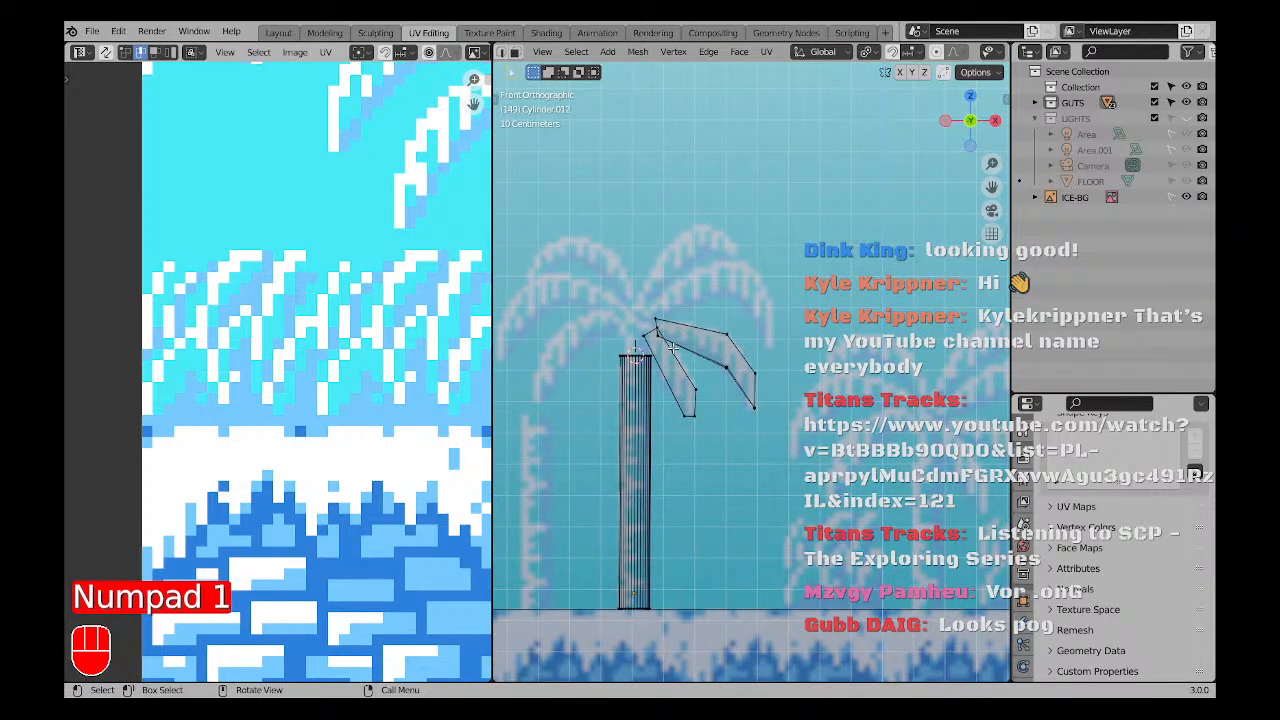
pyautogui.press('l')
pyautogui.scroll(1, 720, 342)
pyautogui.keyDown('shift'); pyautogui.moveTo(720, 342); pyautogui.dragTo(757, 427, button='middle'); pyautogui.keyUp('shift')
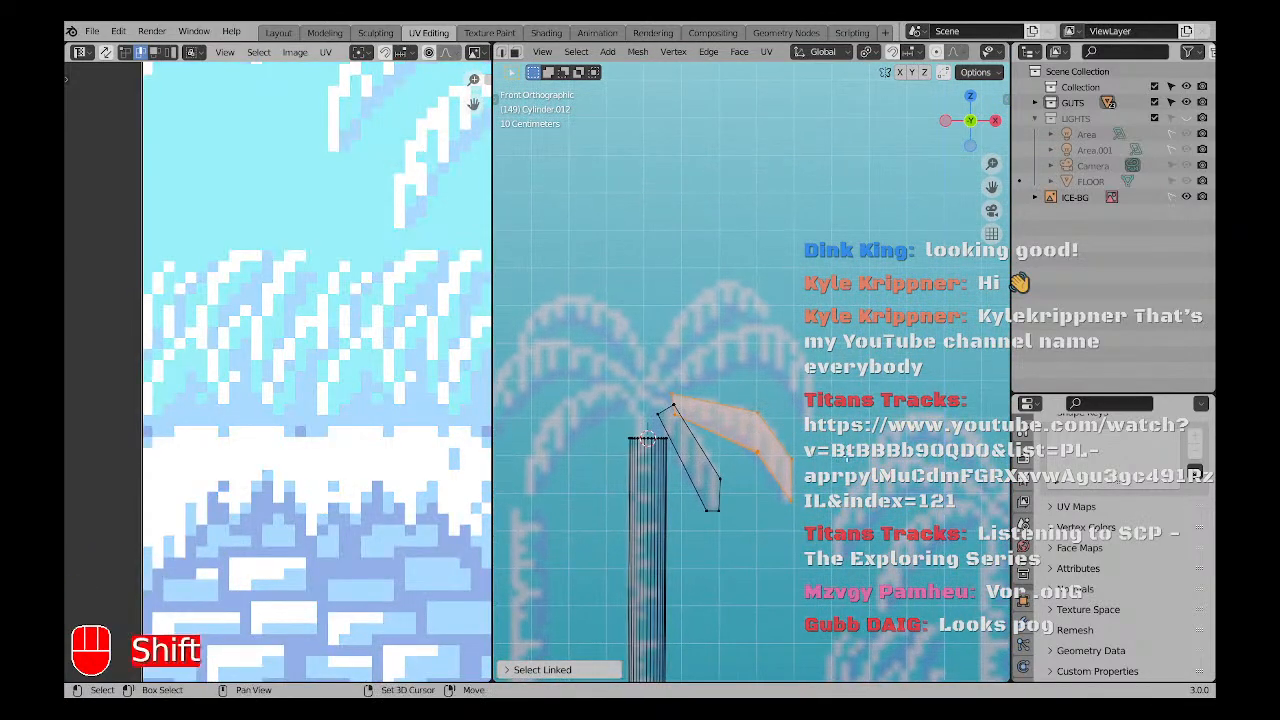
pyautogui.hotkey('shift', 'd')
pyautogui.press('g')
pyautogui.press('z')
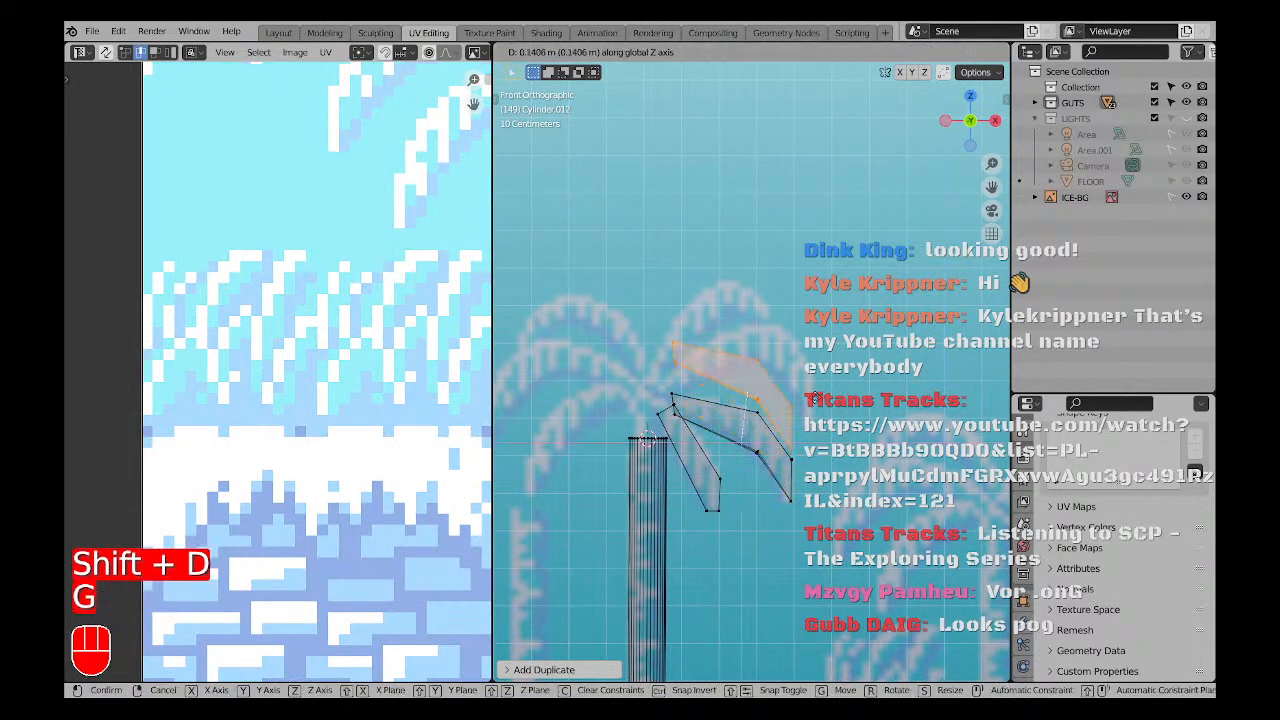
pyautogui.click(815, 386)
# Move the duplicated frond about 0.05 m outward along X and lower it along Z over the backdrop's second frond.
pyautogui.scroll(4, 814, 387)
pyautogui.press('g')
pyautogui.moveTo(816, 389); pyautogui.dragTo(848, 408, button='middle')
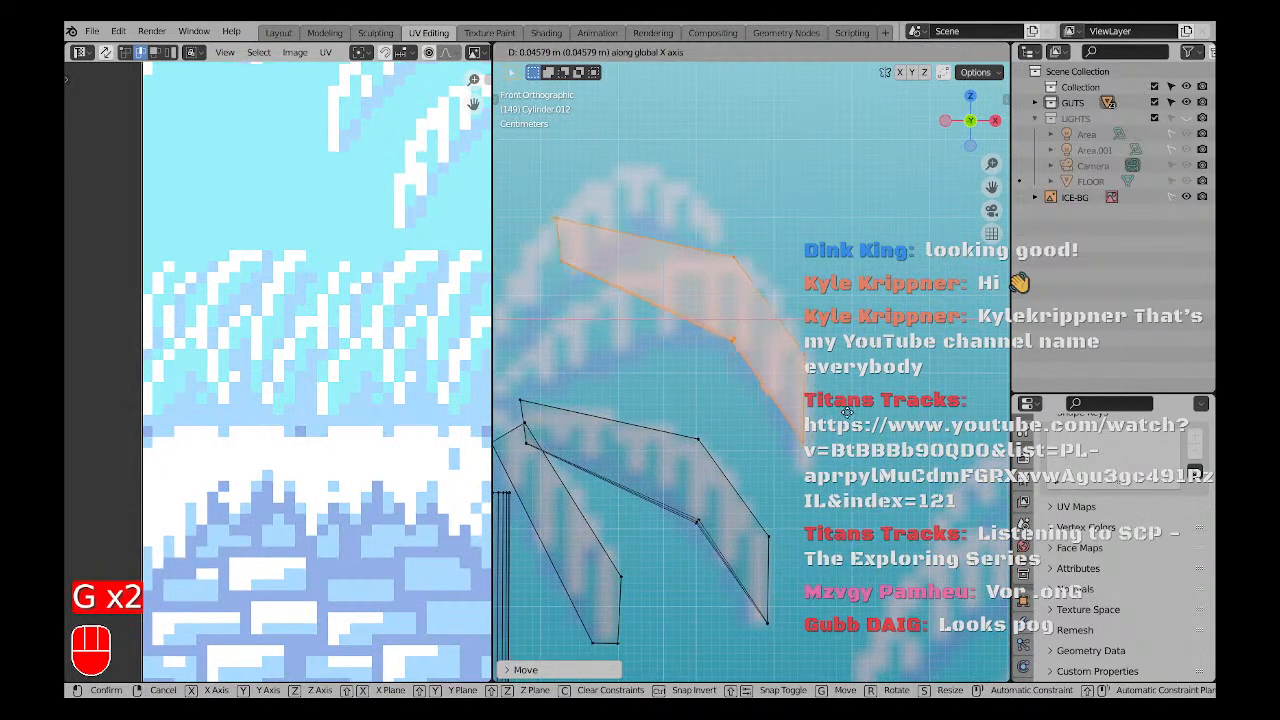
pyautogui.click(853, 412)
pyautogui.press('g')
pyautogui.click(825, 390)
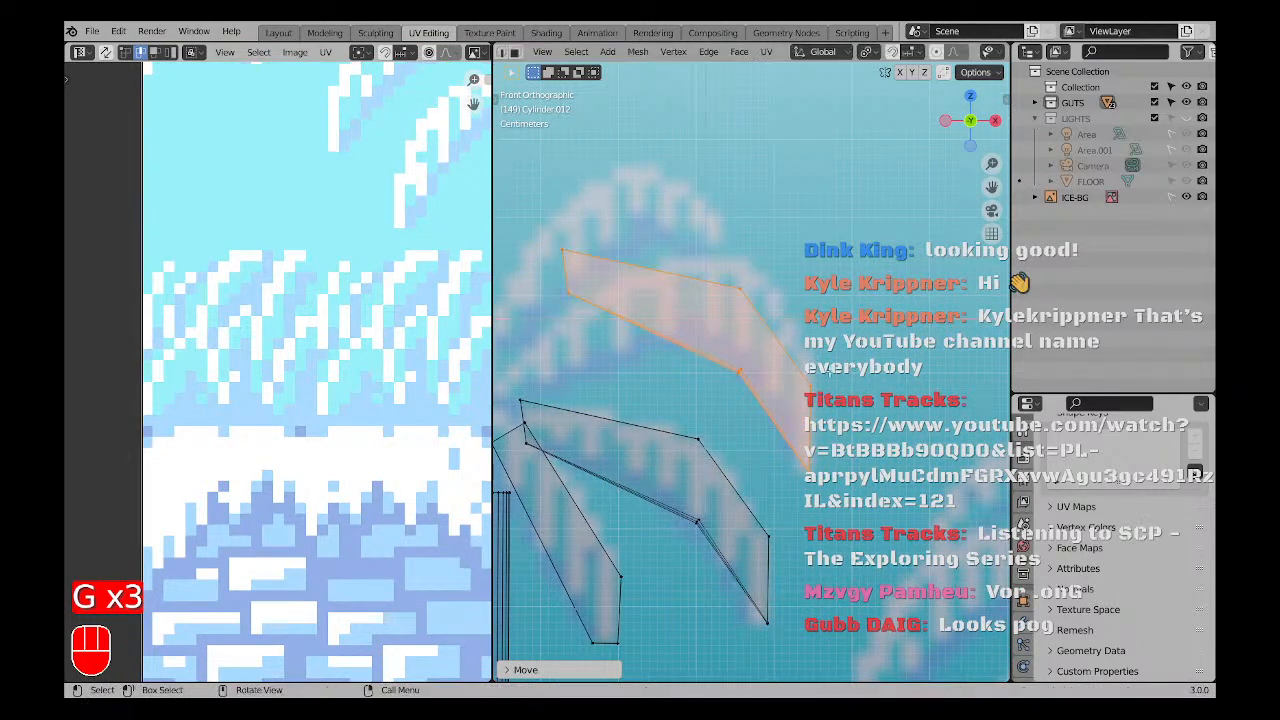
pyautogui.press('g')
pyautogui.moveTo(825, 390); pyautogui.dragTo(827, 373, button='middle')
pyautogui.click(828, 366)
# Raise the copied frond's upper and lower bend vertices along Z, and nudge the upper ones slightly outward along X.
pyautogui.click(777, 282)
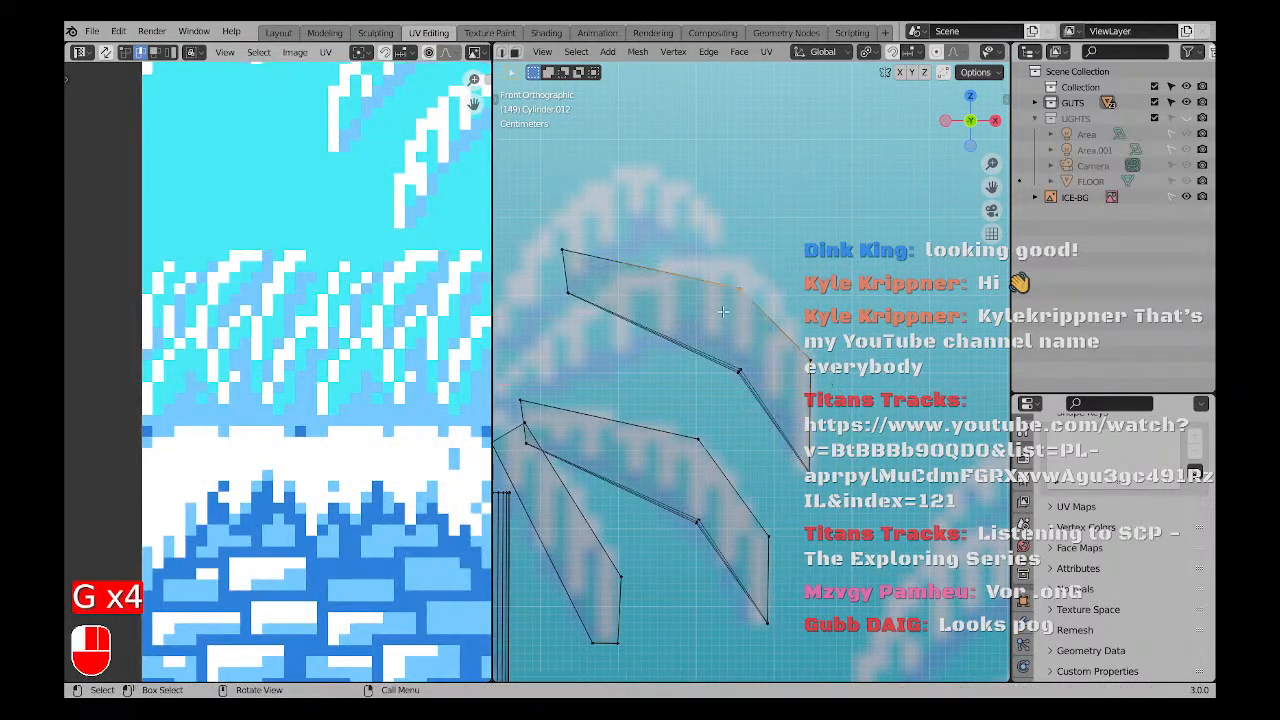
pyautogui.press('g')
pyautogui.moveTo(806, 294); pyautogui.dragTo(812, 272, button='middle')
pyautogui.click(815, 262)
pyautogui.click(777, 360)
pyautogui.press('g')
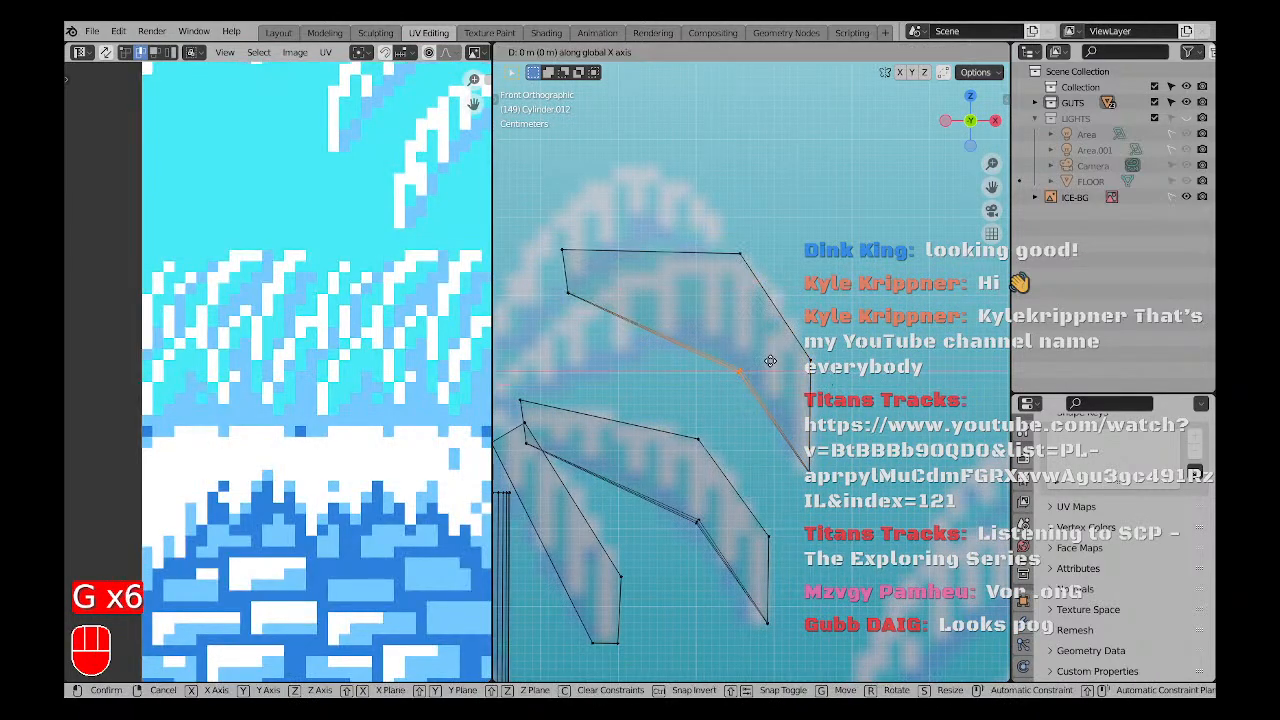
pyautogui.click(777, 343)
pyautogui.moveTo(790, 298); pyautogui.dragTo(790, 298)
pyautogui.press('g')
pyautogui.press('x')
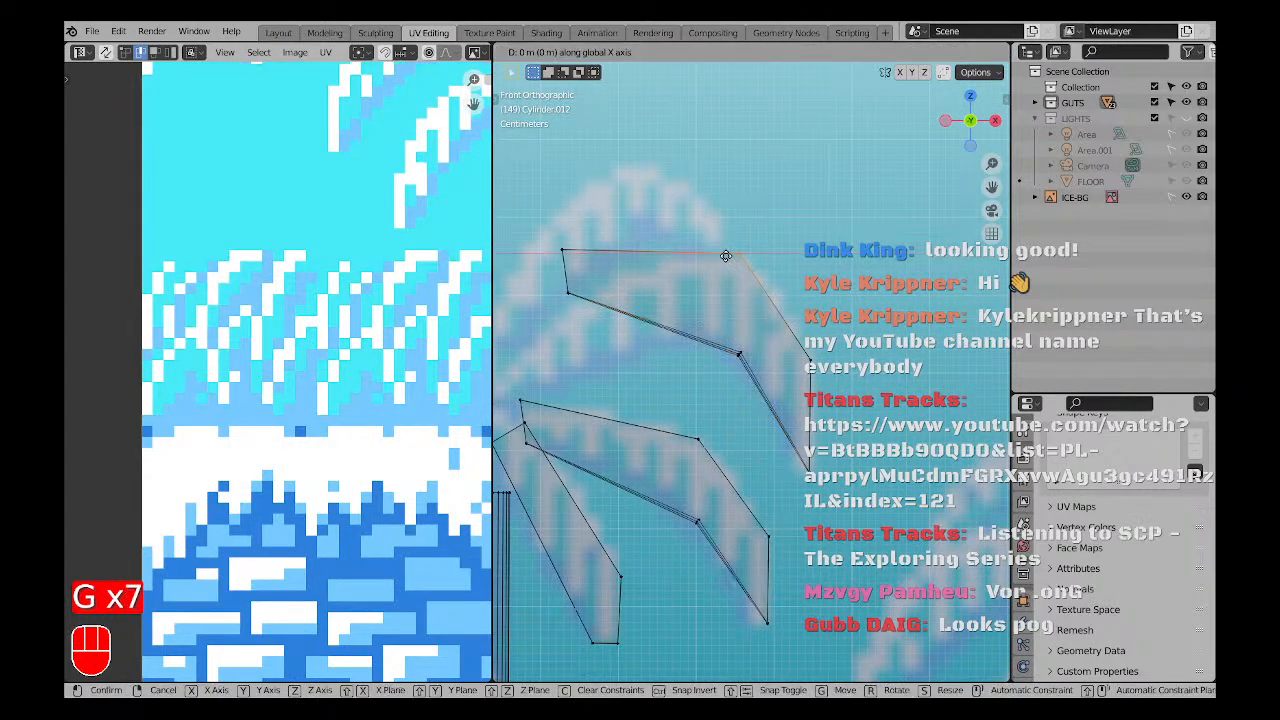
pyautogui.click(731, 259)
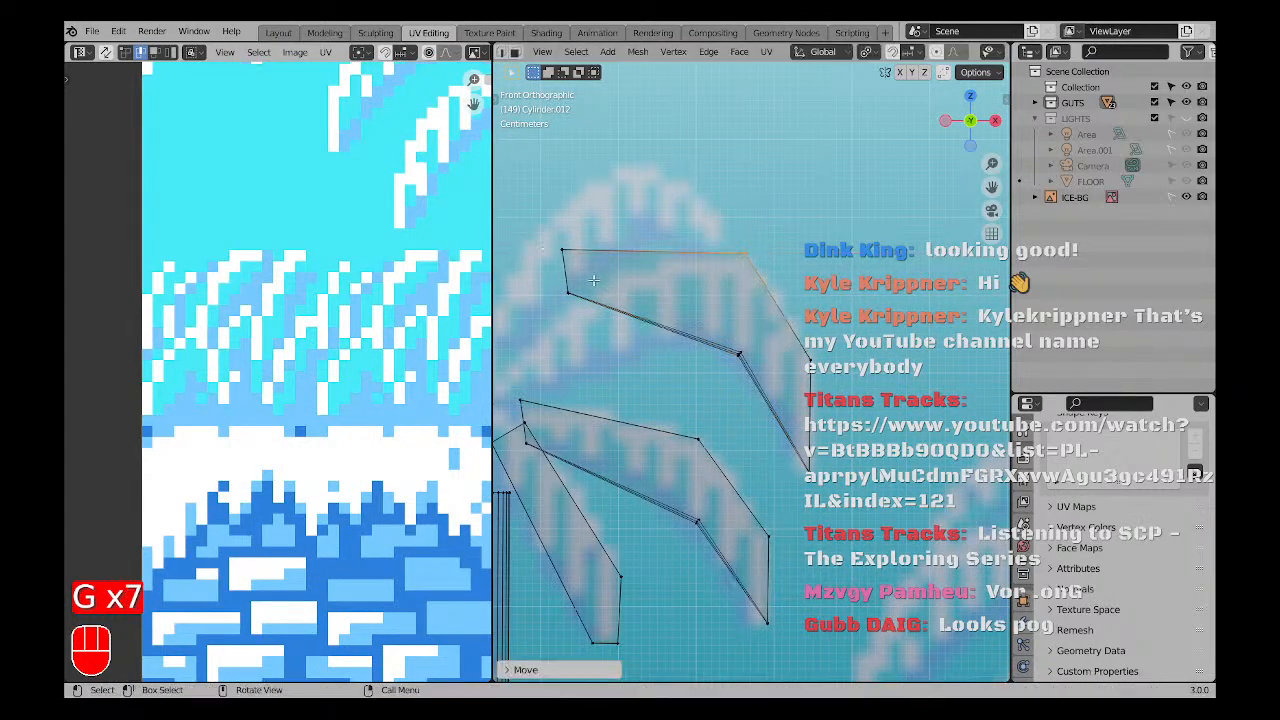
# Lower the copied frond's bottom inner corner vertices along Z, and lower its top inner corner vertices slightly.
pyautogui.moveTo(589, 280); pyautogui.dragTo(556, 307)
pyautogui.keyDown('shift'); pyautogui.moveTo(592, 359); pyautogui.dragTo(714, 306, button='middle'); pyautogui.keyUp('shift')
pyautogui.press('g')
pyautogui.click(721, 390)
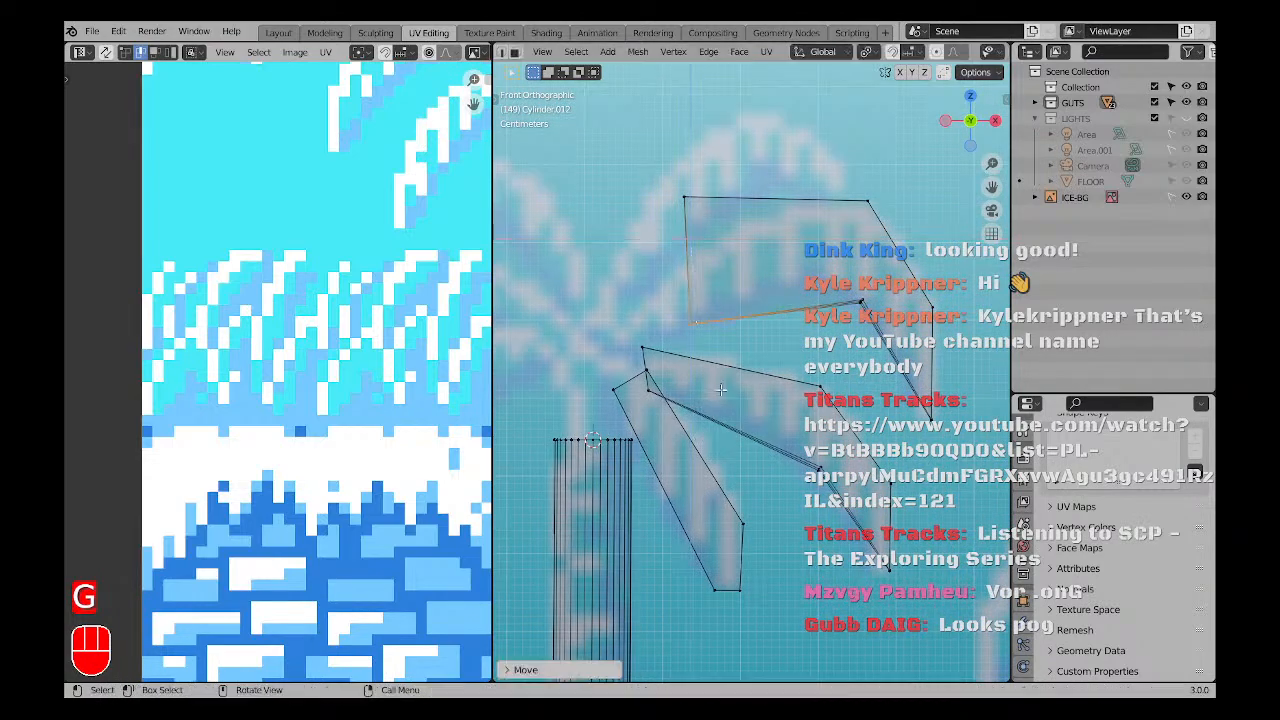
pyautogui.moveTo(718, 210); pyautogui.dragTo(667, 180)
pyautogui.press('g')
pyautogui.moveTo(730, 242); pyautogui.dragTo(731, 264, button='middle')
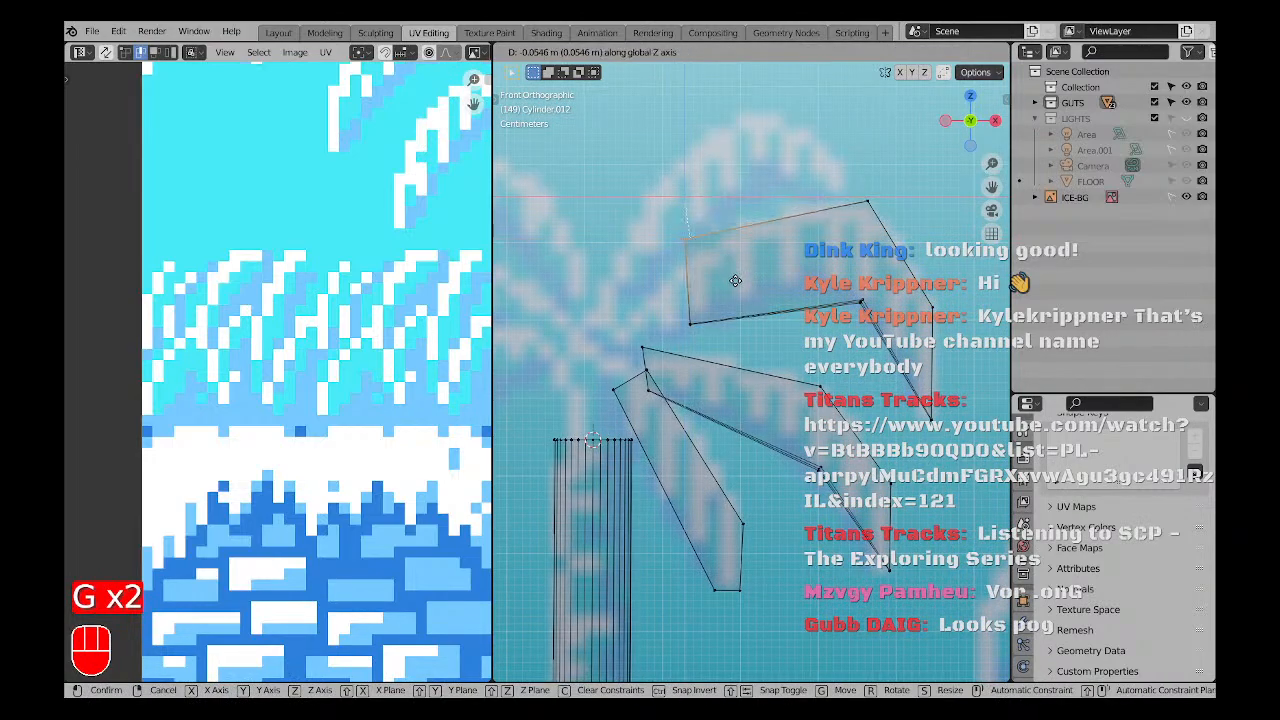
pyautogui.click(740, 251)
# Subdivide the copied frond's top edge between the inner corner and the bend, and clear the selection.
pyautogui.keyDown('shift'); pyautogui.click(814, 210); pyautogui.keyUp('shift')
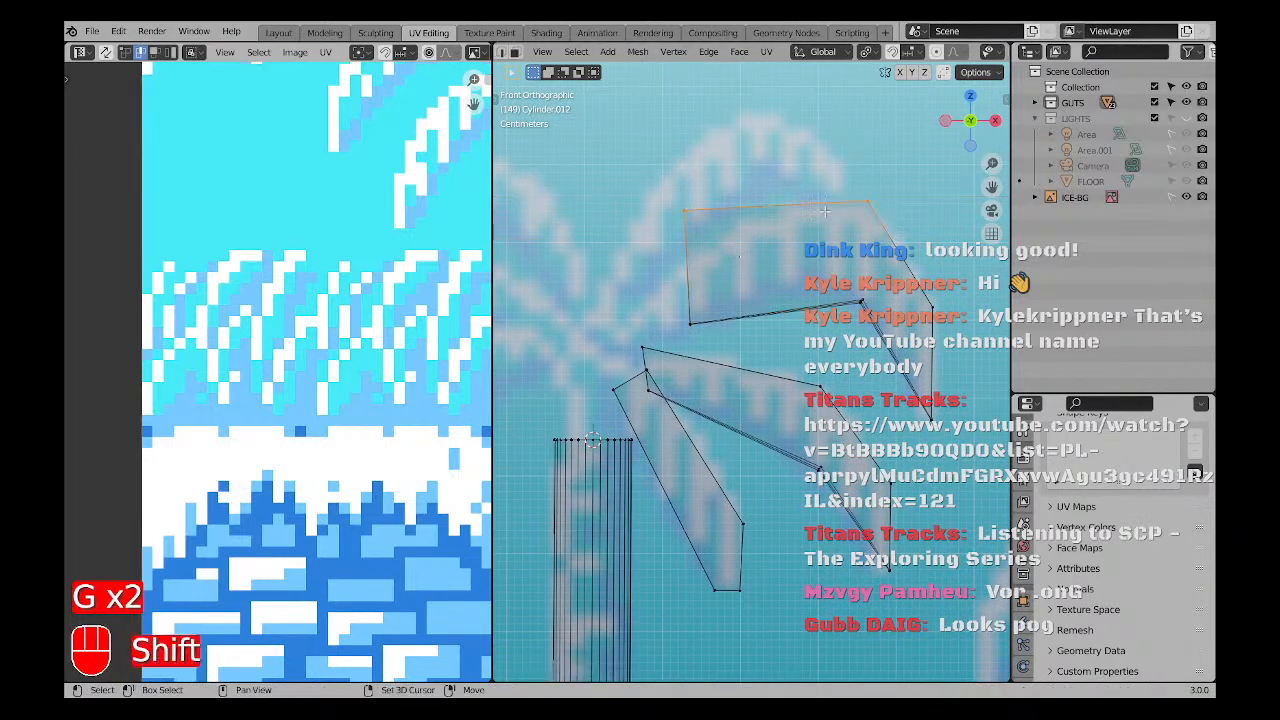
pyautogui.rightClick(650, 243)
pyautogui.click(650, 243)
pyautogui.press('a')
pyautogui.press('a')
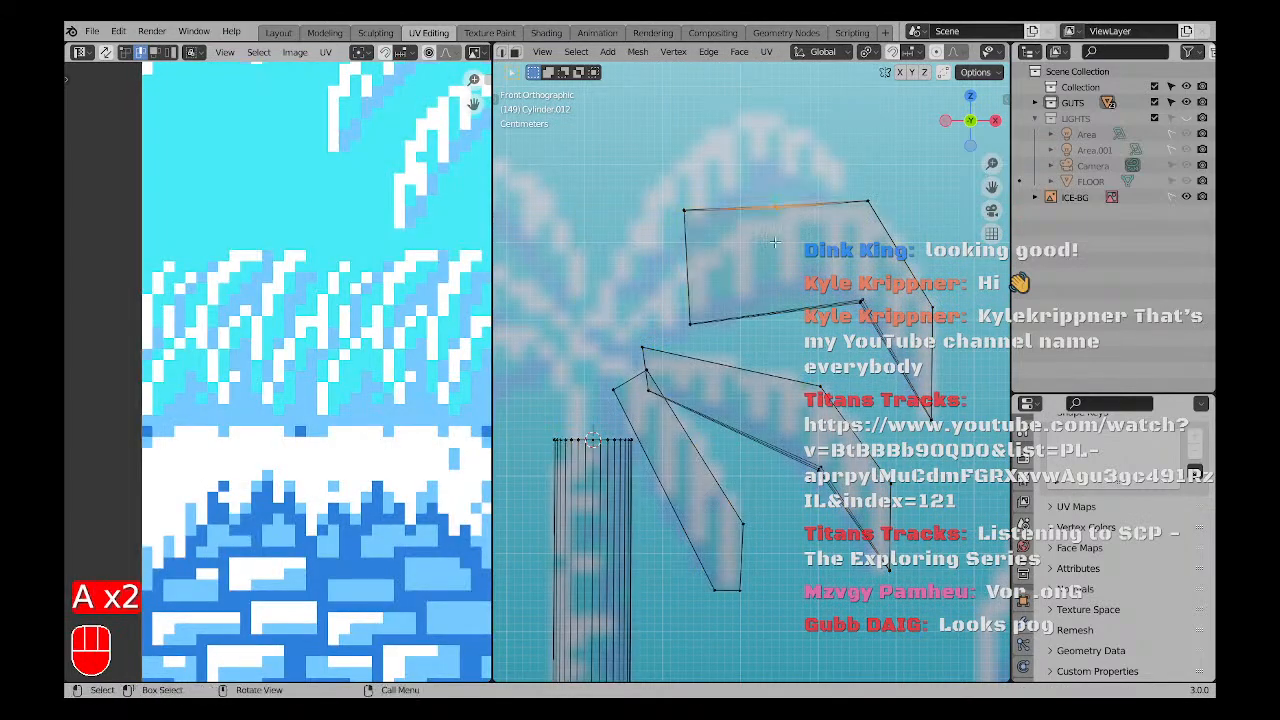
# Lower the top inner corner vertices along Z and adjust the new midpoint vertices' height to arch the top edge.
pyautogui.press('g')
pyautogui.click(778, 254)
pyautogui.moveTo(645, 250); pyautogui.dragTo(645, 250)
pyautogui.press('g')
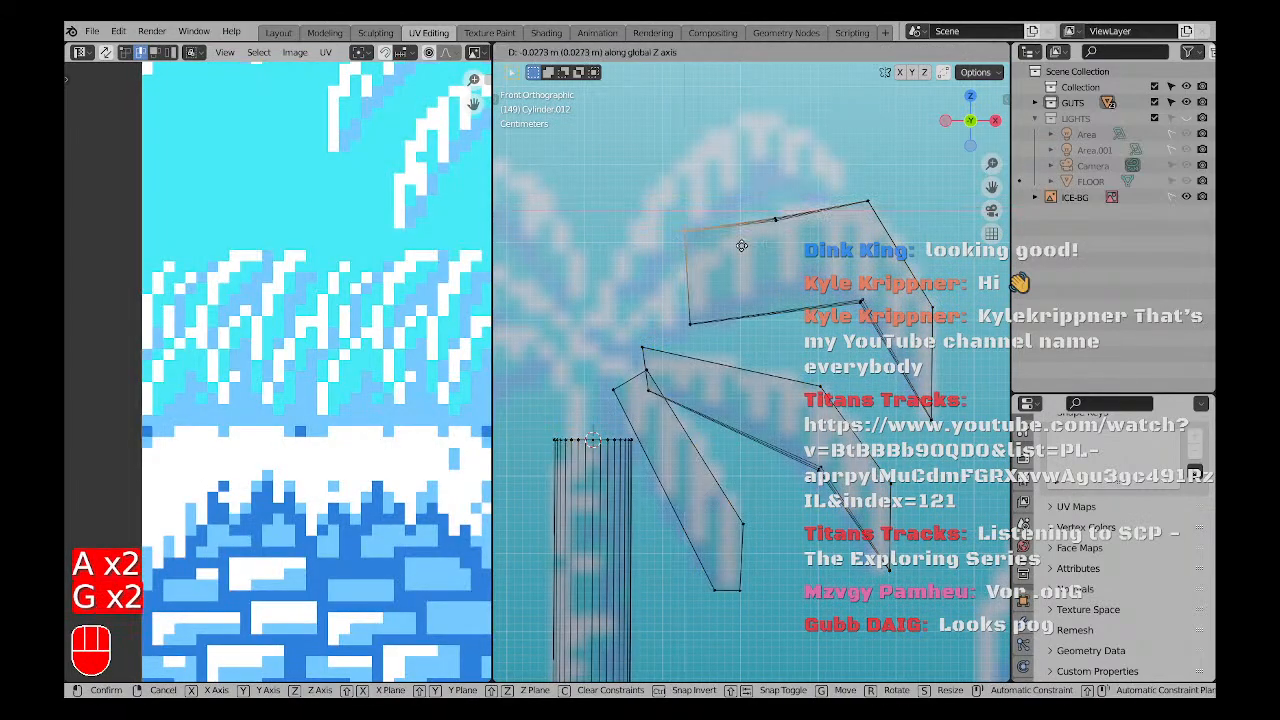
pyautogui.click(744, 273)
pyautogui.moveTo(790, 243); pyautogui.dragTo(757, 202)
pyautogui.press('g')
pyautogui.click(757, 192)
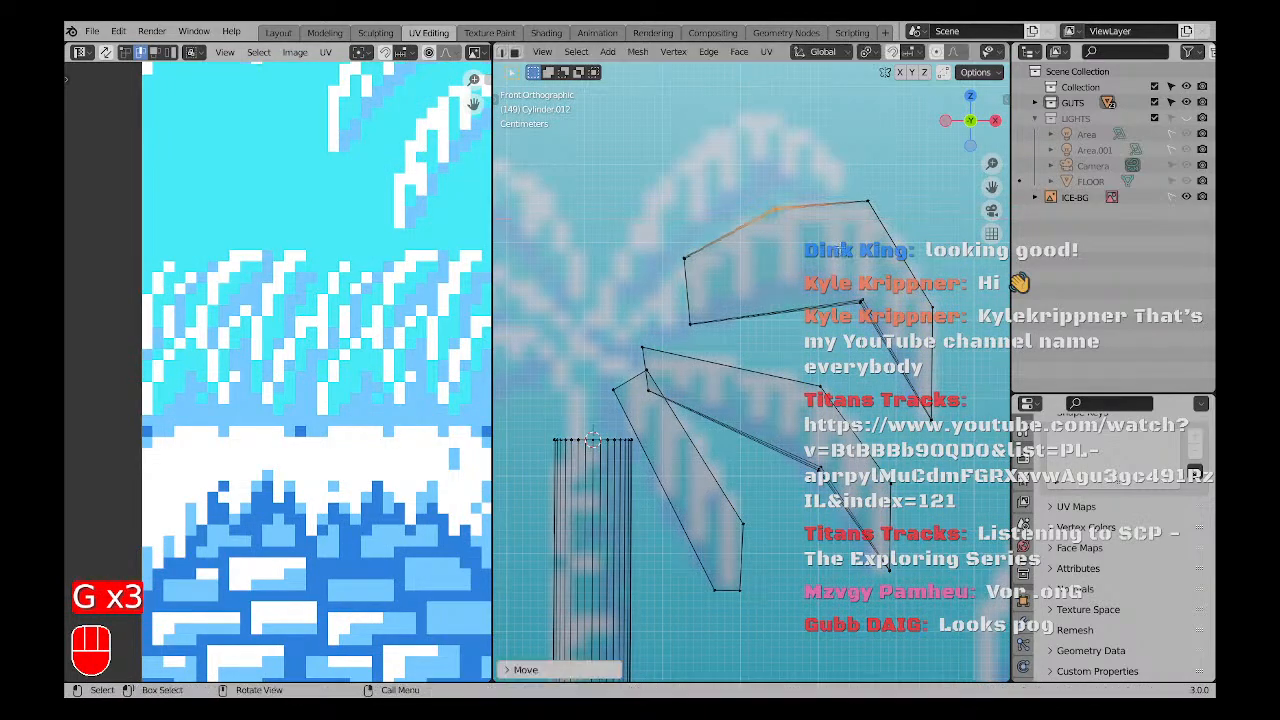
# Lower the outer top bend vertices slightly along Z and raise the upper vertices at the frond's tip.
pyautogui.moveTo(896, 185); pyautogui.dragTo(848, 228)
pyautogui.press('g')
pyautogui.click(852, 238)
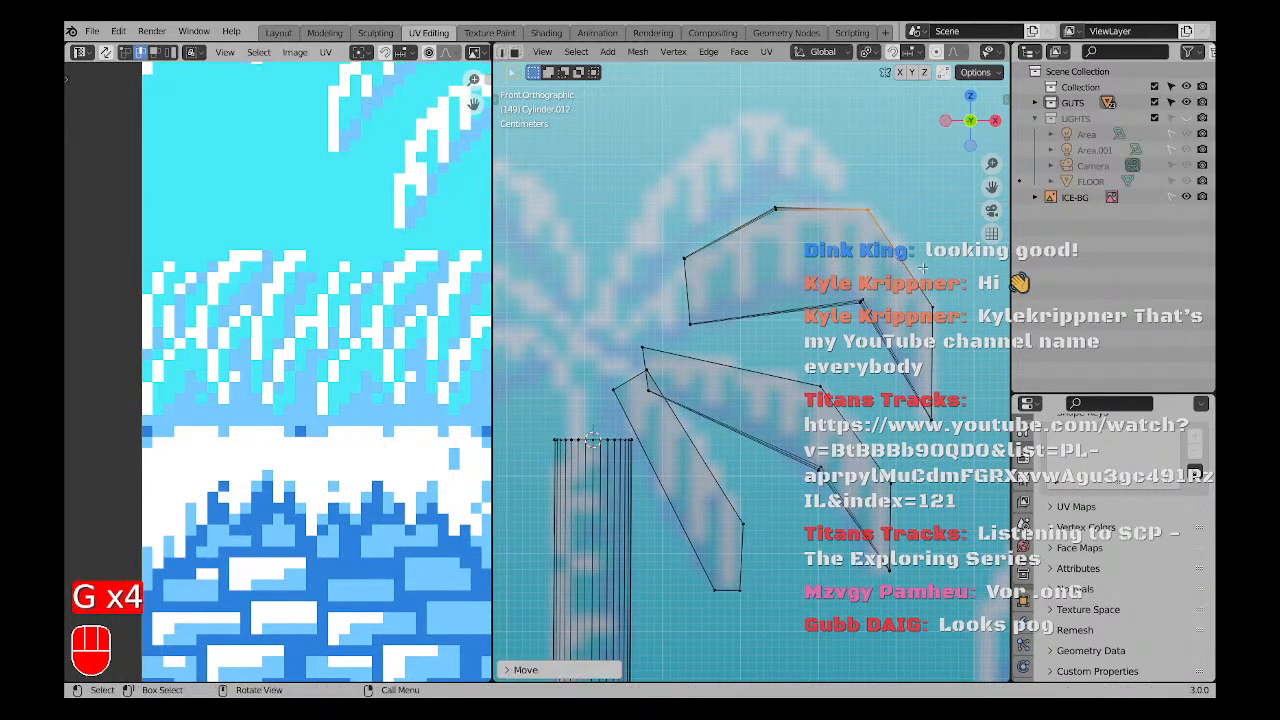
pyautogui.scroll(2, 923, 267)
pyautogui.keyDown('shift'); pyautogui.moveTo(923, 267); pyautogui.dragTo(824, 314, button='middle'); pyautogui.keyUp('shift')
pyautogui.moveTo(864, 400); pyautogui.dragTo(822, 338)
pyautogui.press('g')
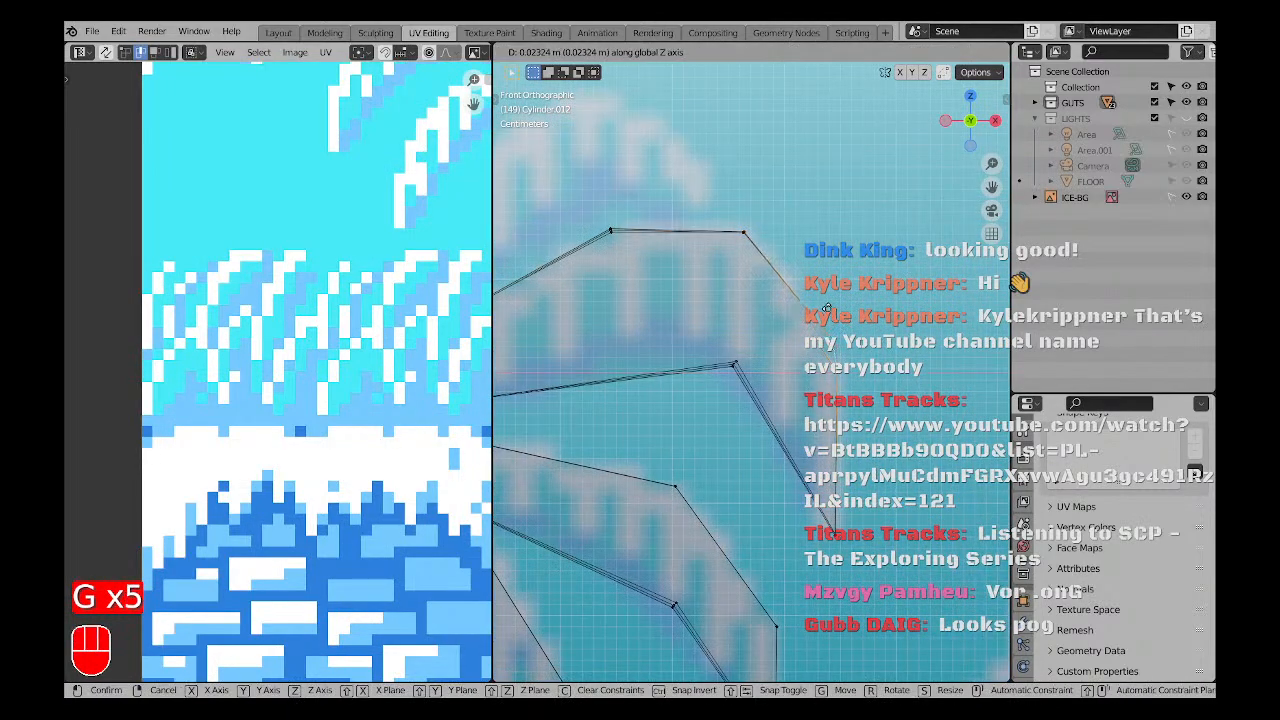
pyautogui.click(828, 291)
# Raise the copied frond's lower bend vertices about 0.004 m along Z.
pyautogui.scroll(-2, 800, 330)
pyautogui.keyDown('shift'); pyautogui.moveTo(728, 374); pyautogui.dragTo(824, 388, button='middle'); pyautogui.keyUp('shift')
pyautogui.scroll(2, 824, 390)
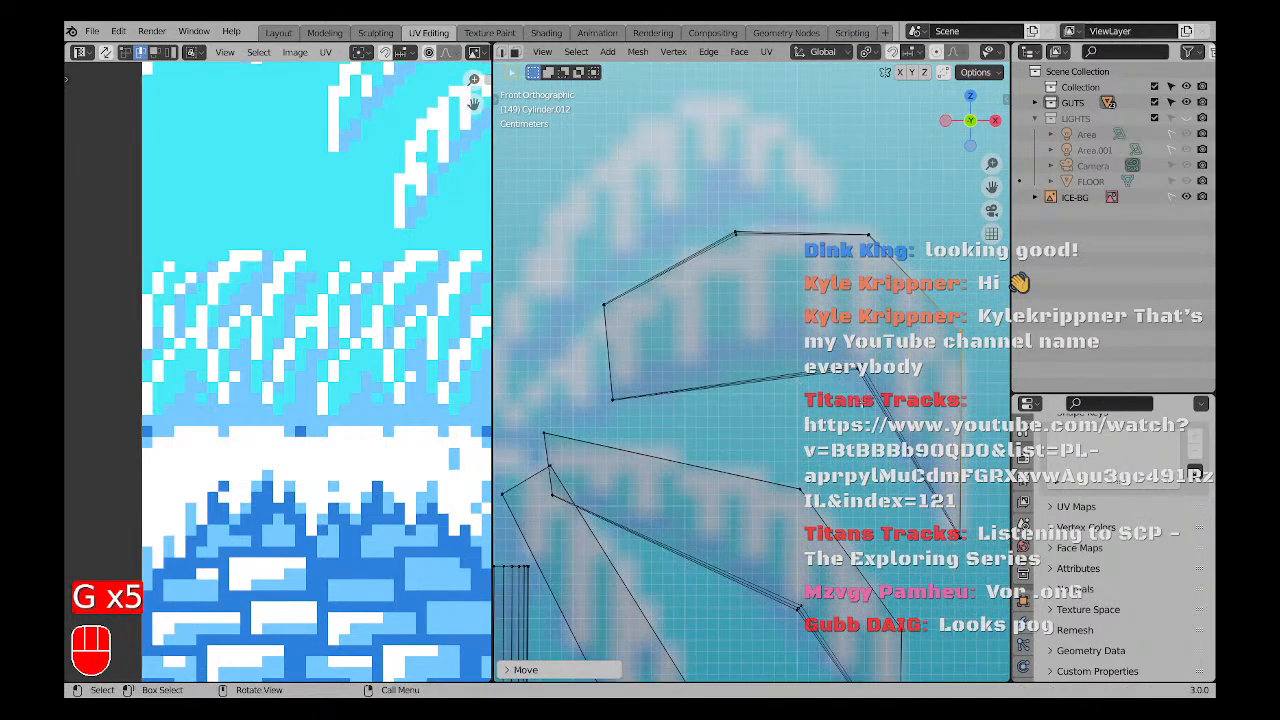
pyautogui.moveTo(878, 402); pyautogui.dragTo(838, 350)
pyautogui.press('g')
pyautogui.press('x')
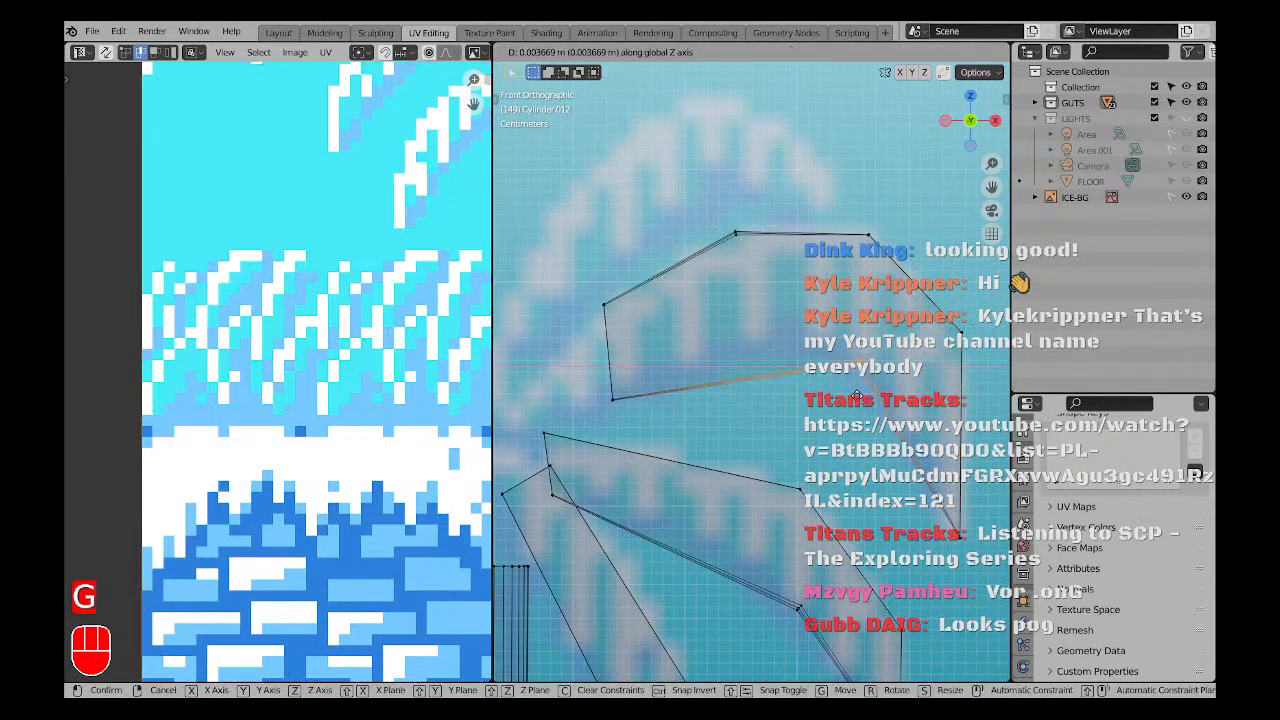
pyautogui.click(857, 396)
# Move the copied frond's inner end vertices toward the trunk along X and down along Z.
pyautogui.scroll(-2, 666, 389)
pyautogui.keyDown('shift'); pyautogui.moveTo(677, 386); pyautogui.dragTo(724, 414, button='middle'); pyautogui.keyUp('shift')
pyautogui.press('KP_1')
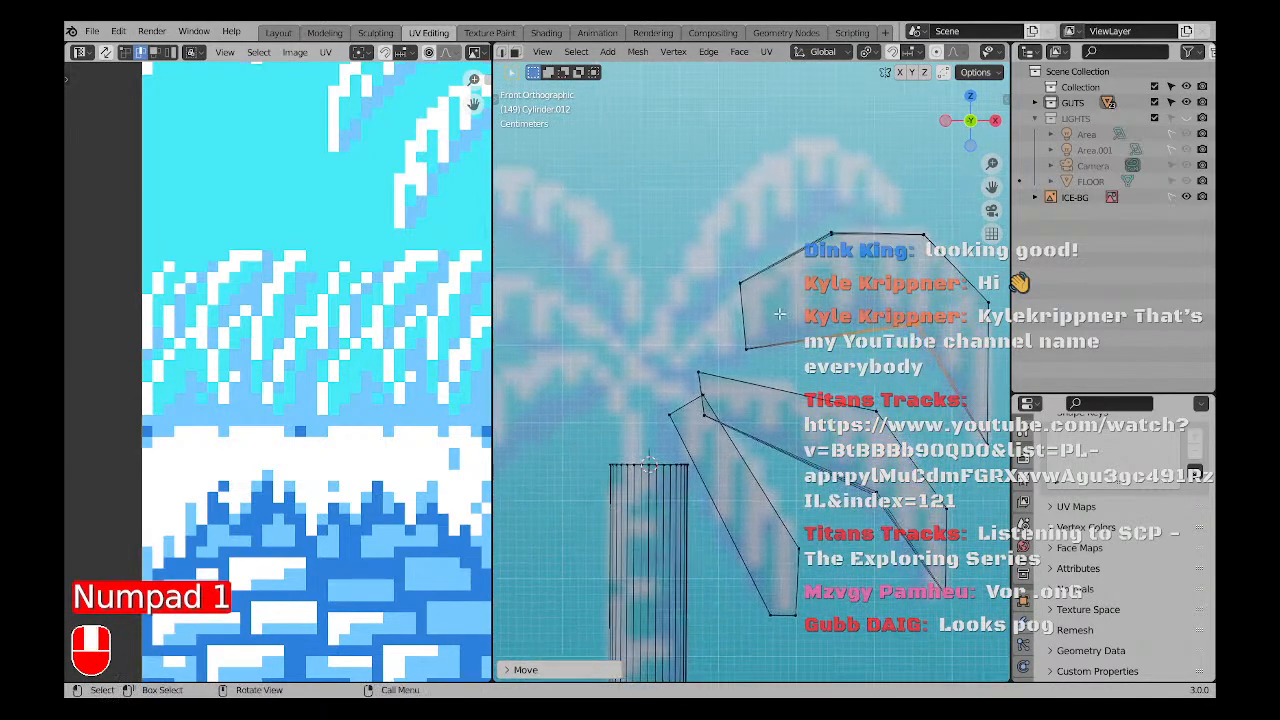
pyautogui.moveTo(836, 414); pyautogui.dragTo(836, 414)
pyautogui.press('g')
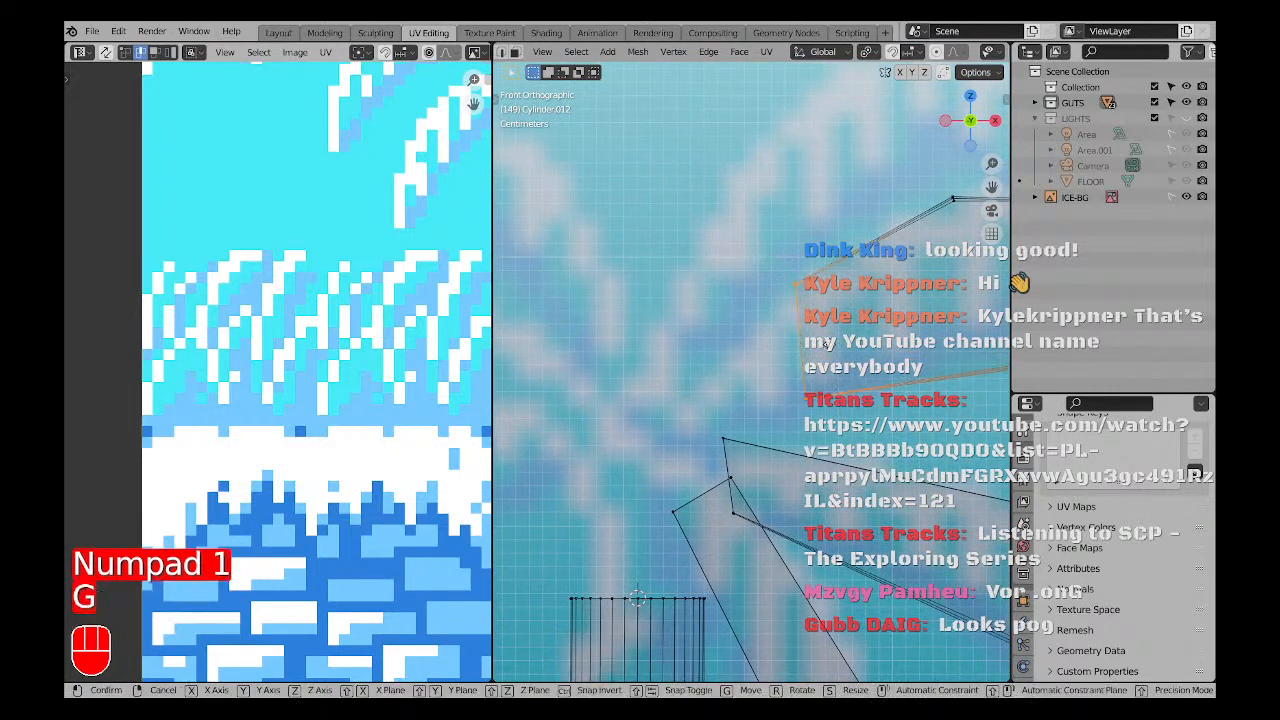
pyautogui.click(792, 357)
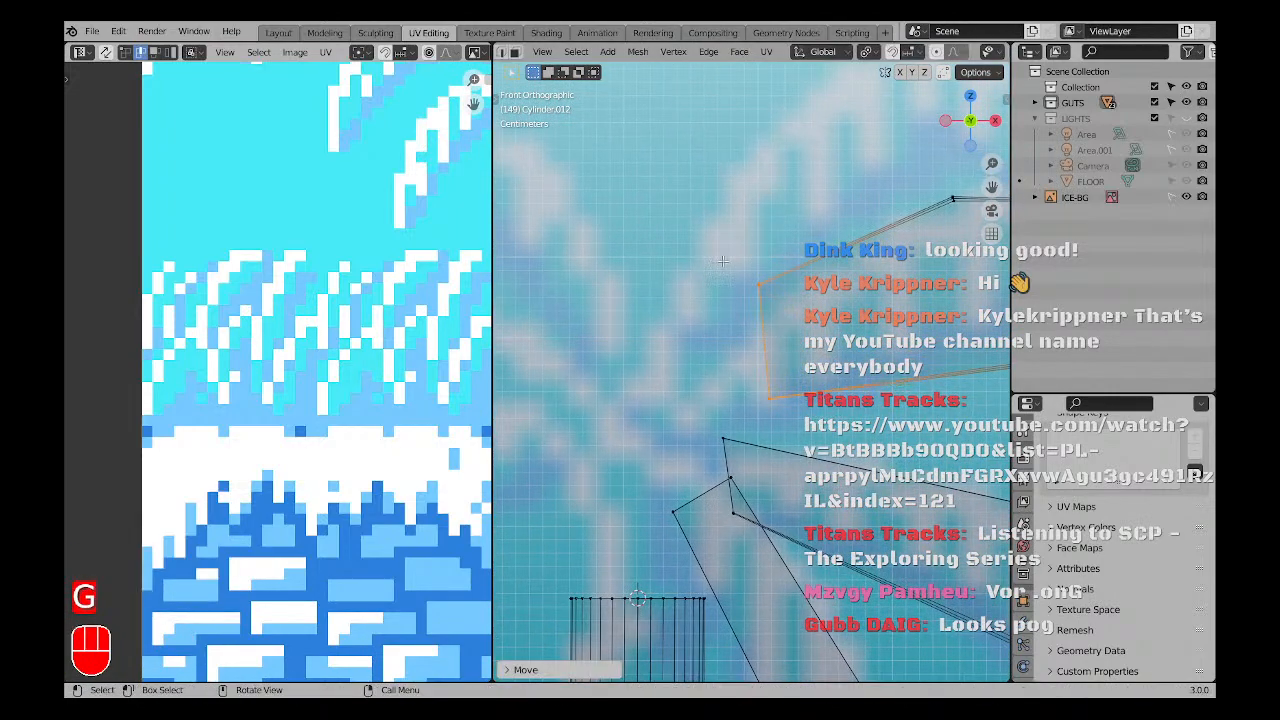
pyautogui.press('g')
pyautogui.click(802, 371)
# Move the inner end's bottom corner vertices inward and down to meet the root of the lower frond.
pyautogui.keyDown('shift'); pyautogui.moveTo(802, 371); pyautogui.dragTo(797, 311, button='middle'); pyautogui.keyUp('shift')
pyautogui.moveTo(797, 311); pyautogui.dragTo(755, 370)
pyautogui.press('g')
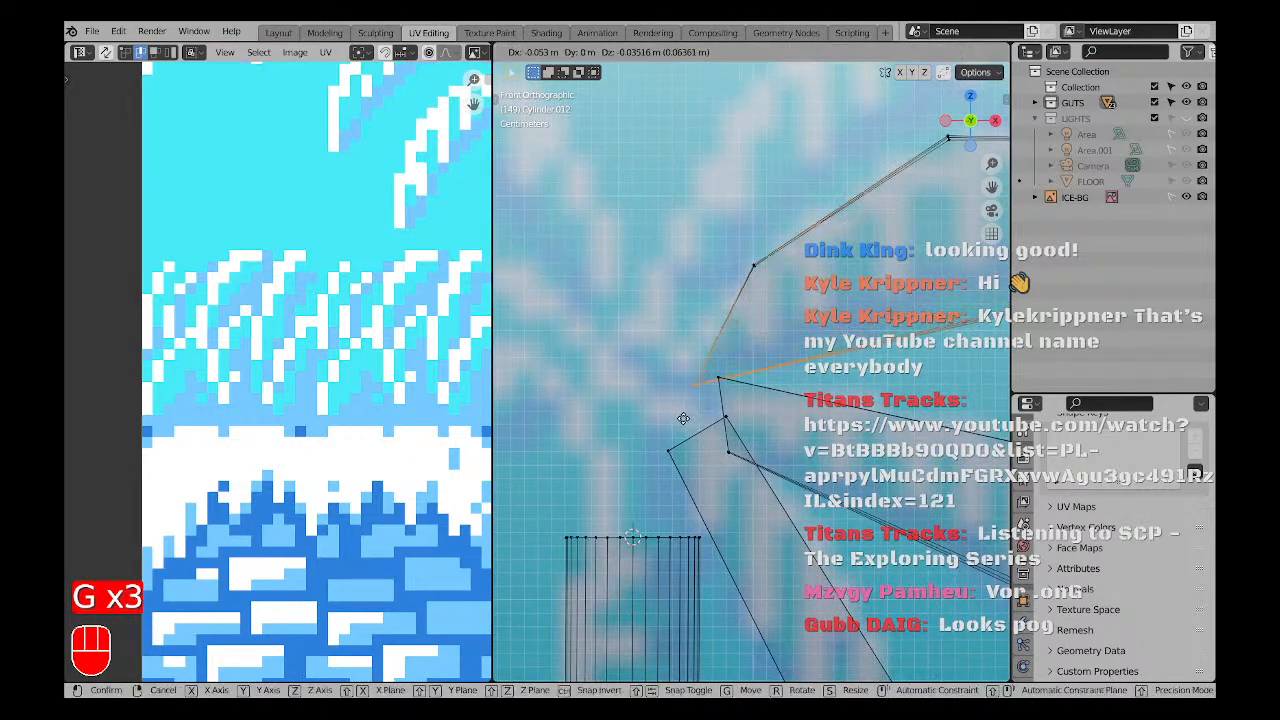
pyautogui.click(698, 420)
# Move the inner end's top corner vertices about 0.055 m inward and 0.063 m down to taper the frond, and clear the selection.
pyautogui.moveTo(774, 298); pyautogui.dragTo(780, 303)
pyautogui.press('g')
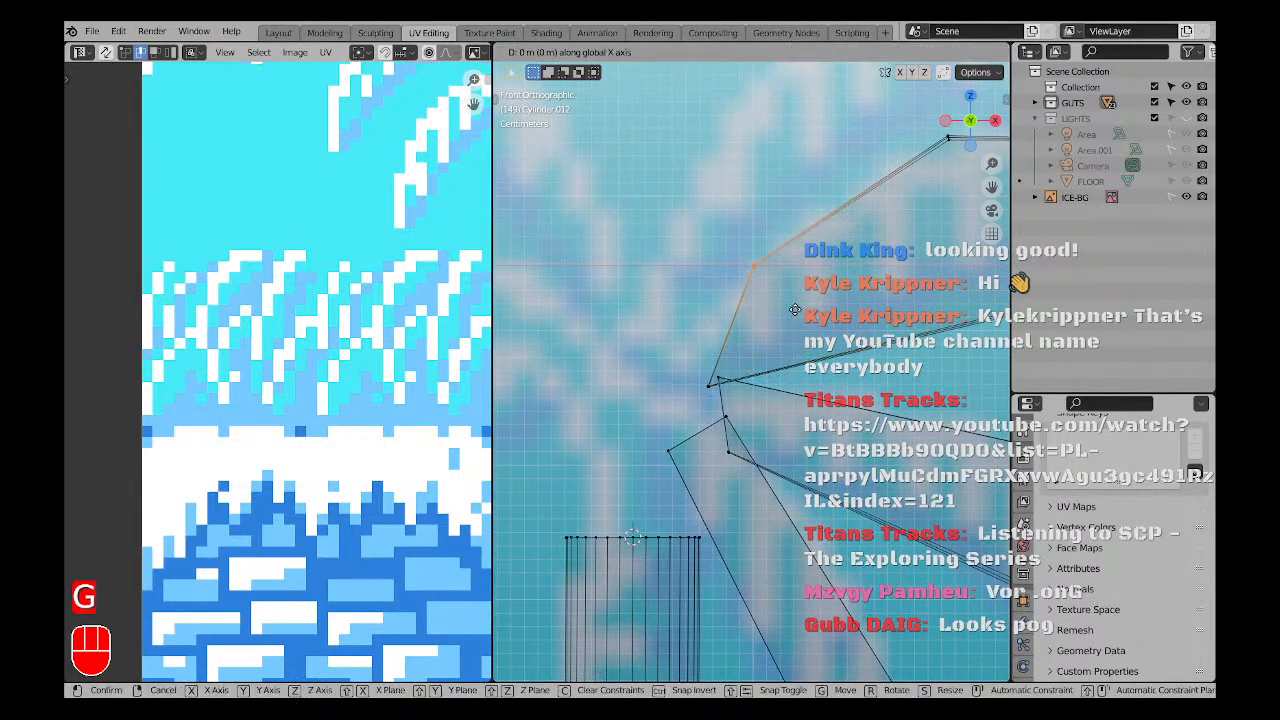
pyautogui.rightClick(793, 284)
pyautogui.press('g')
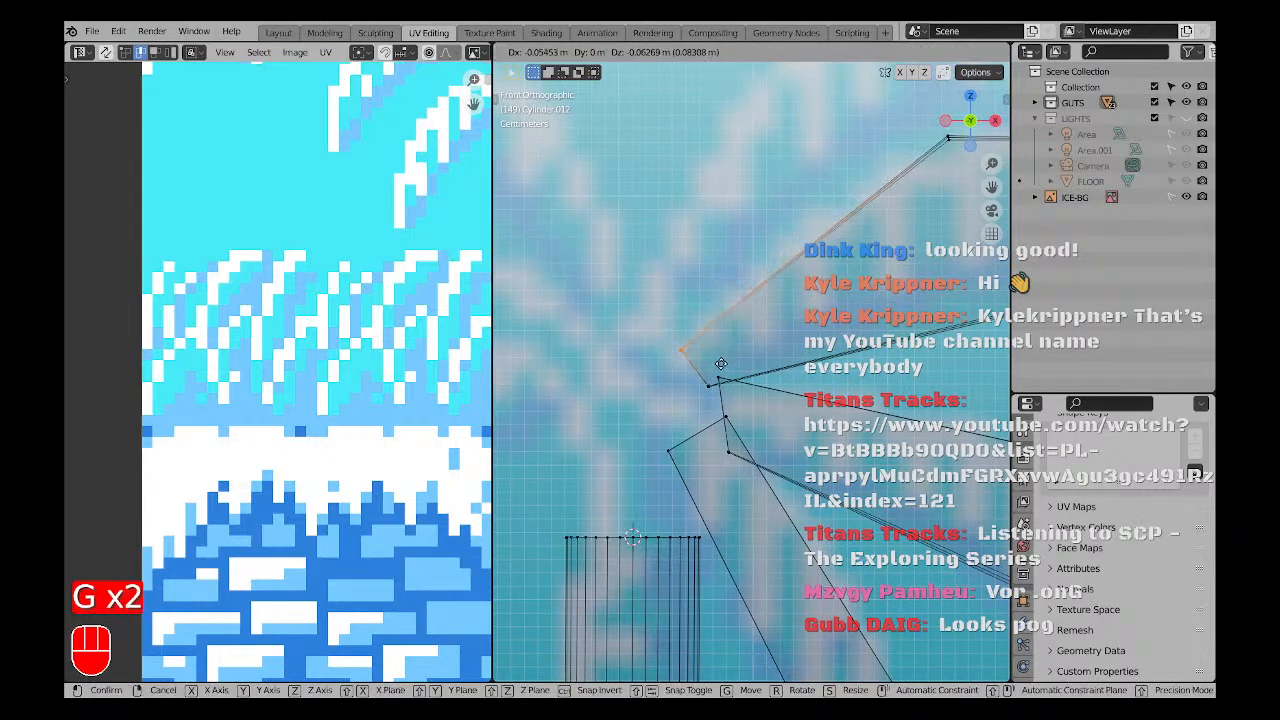
pyautogui.click(720, 363)
pyautogui.scroll(-5, 705, 330)
pyautogui.press('a')
pyautogui.press('a')
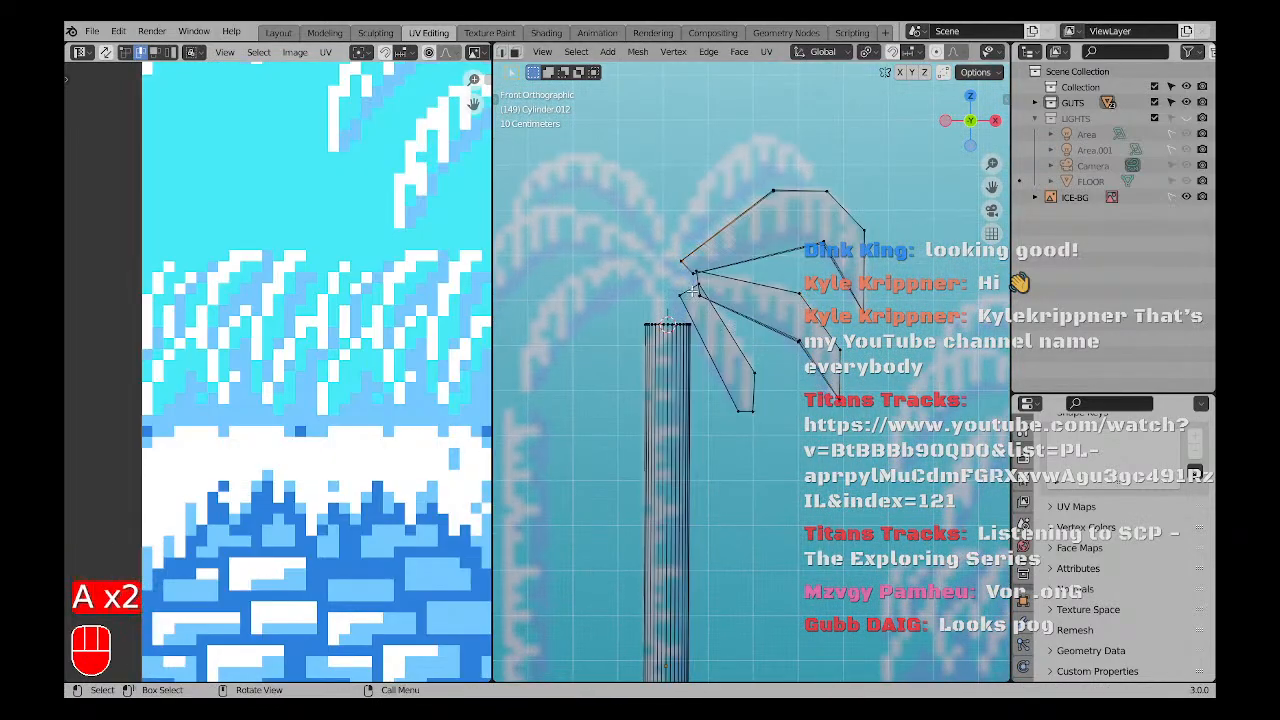
# Subdivide the frond's sloping top edge between the inner corner and the first bend.
pyautogui.moveTo(693, 291); pyautogui.dragTo(698, 284, button='middle')
pyautogui.press('KP_1')
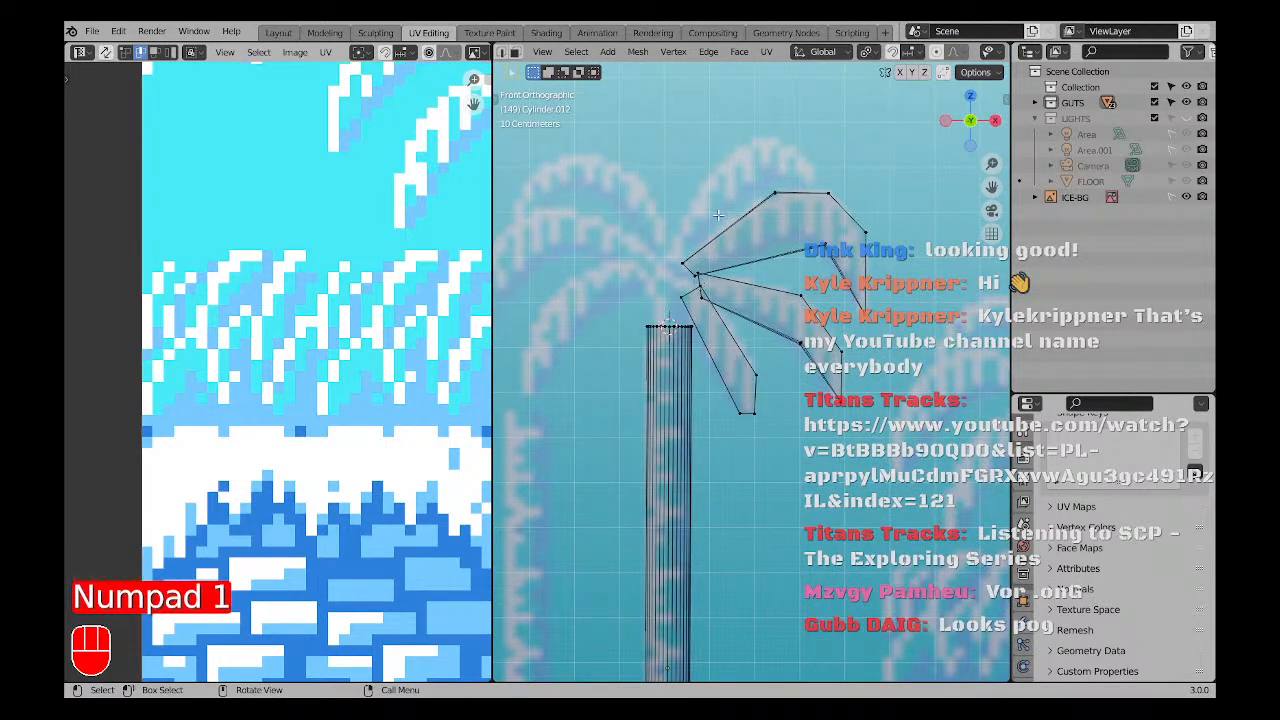
pyautogui.keyDown('shift'); pyautogui.moveTo(718, 215); pyautogui.dragTo(670, 272, button='middle'); pyautogui.keyUp('shift')
pyautogui.scroll(5, 665, 270)
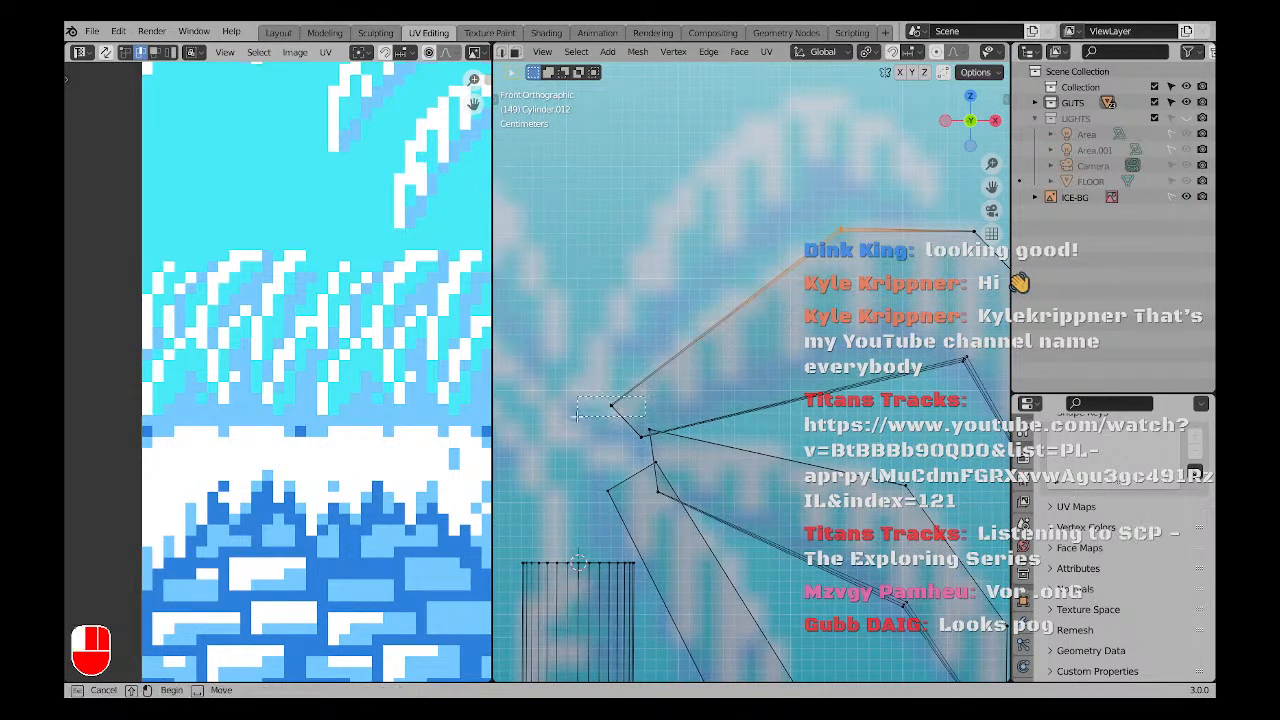
pyautogui.keyDown('shift'); pyautogui.moveTo(568, 427); pyautogui.dragTo(568, 427); pyautogui.keyUp('shift')
pyautogui.press('a')
pyautogui.press('a')
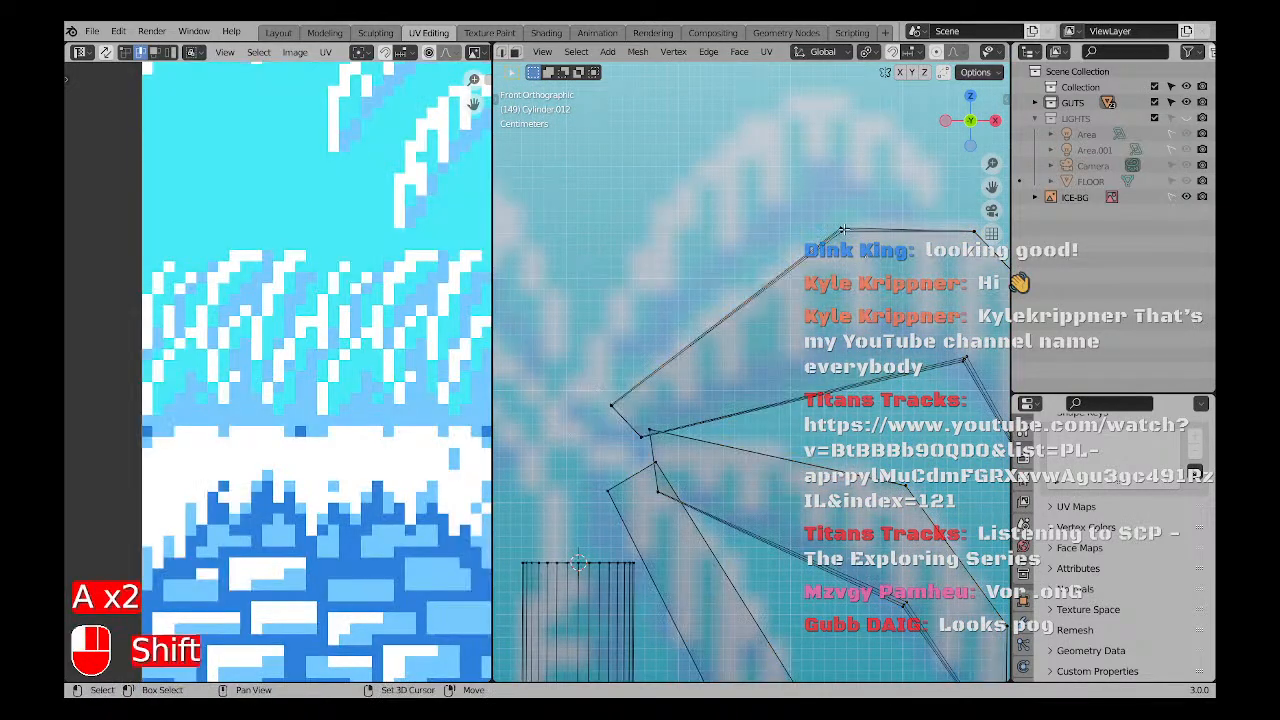
pyautogui.moveTo(862, 208); pyautogui.dragTo(822, 248)
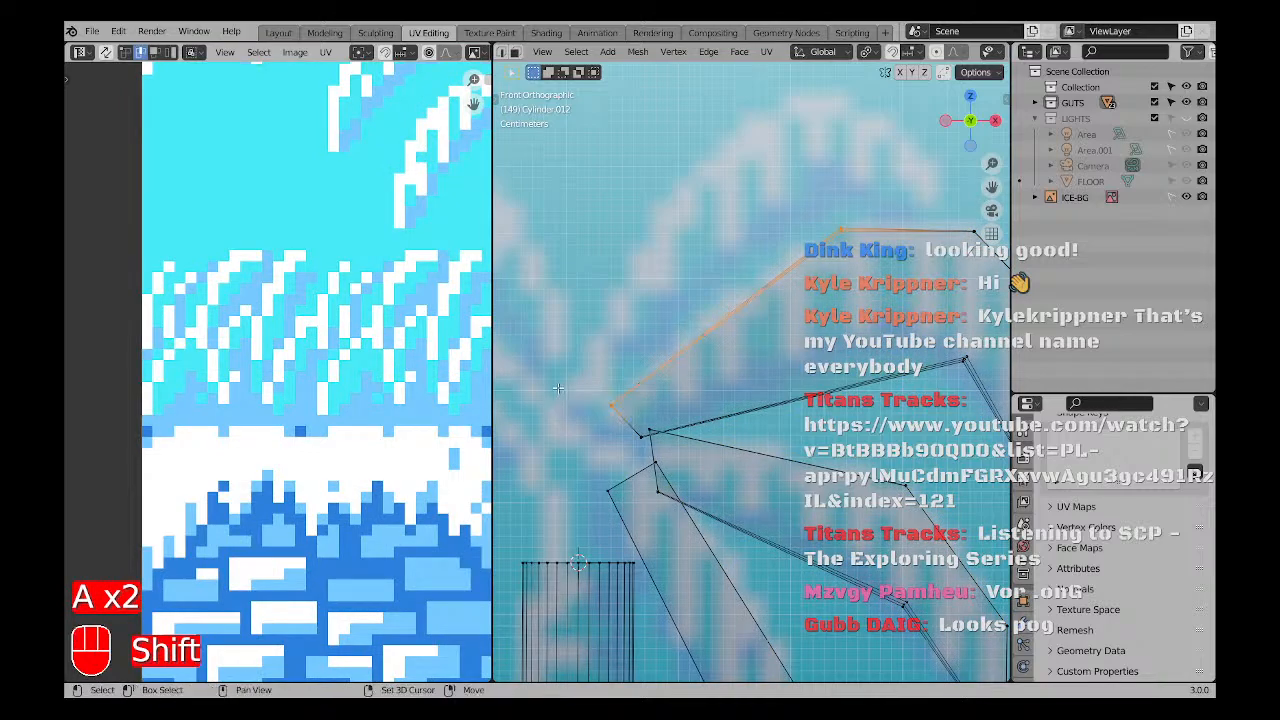
pyautogui.rightClick(617, 277)
pyautogui.click(617, 277)
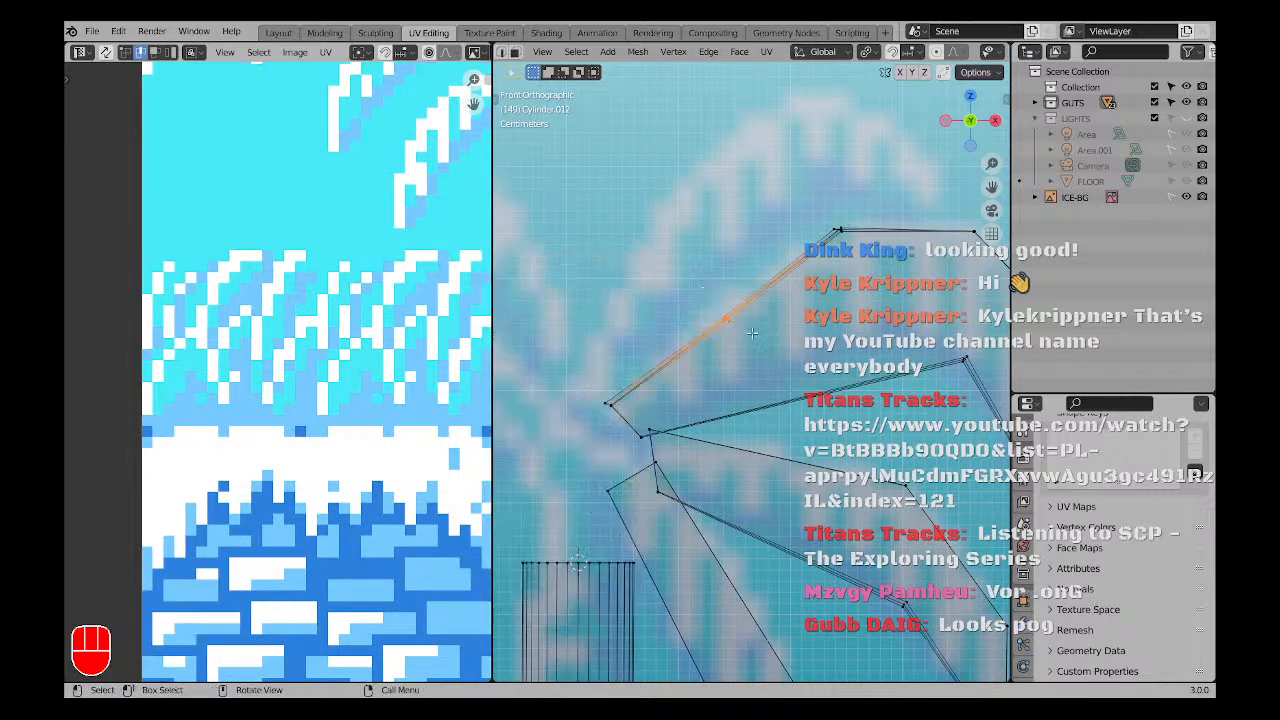
# Raise the sloping edge's new midpoint vertices along Z to round the frond's arch, and clear the selection.
pyautogui.press('g')
pyautogui.press('z')
pyautogui.click(737, 313)
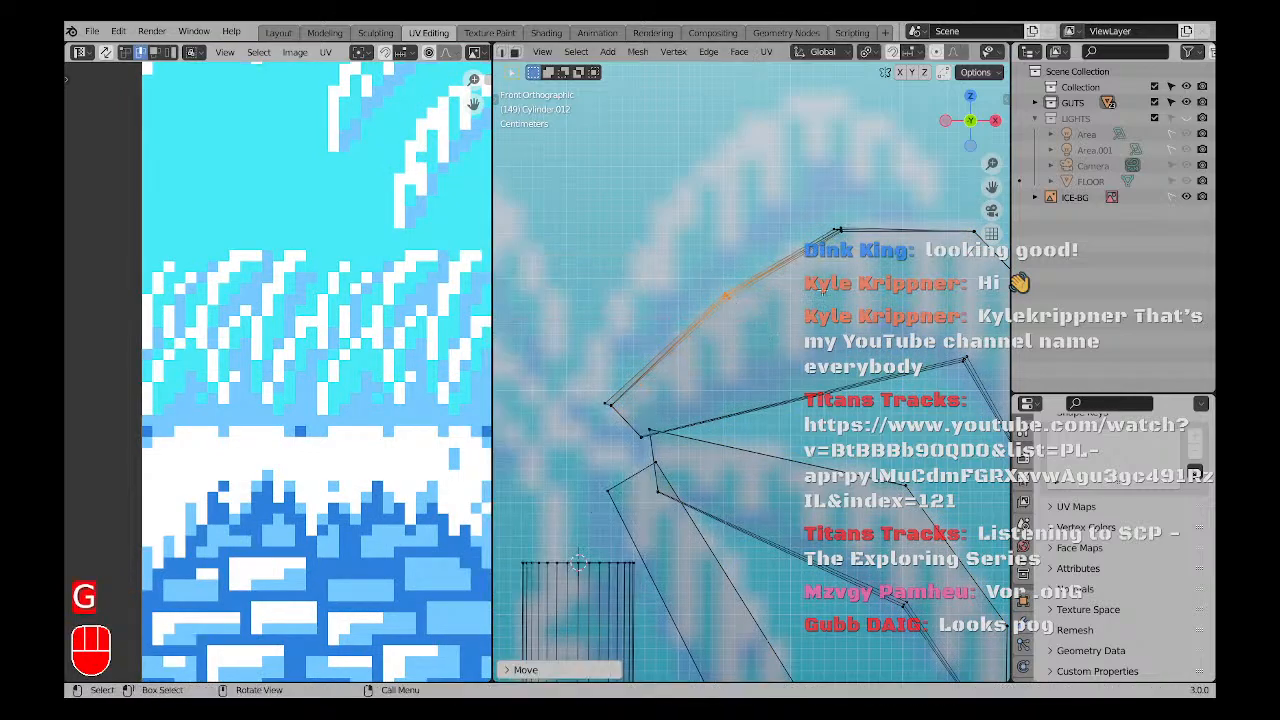
pyautogui.press('a')
pyautogui.press('a')
pyautogui.scroll(-3, 763, 434)
pyautogui.press('l')
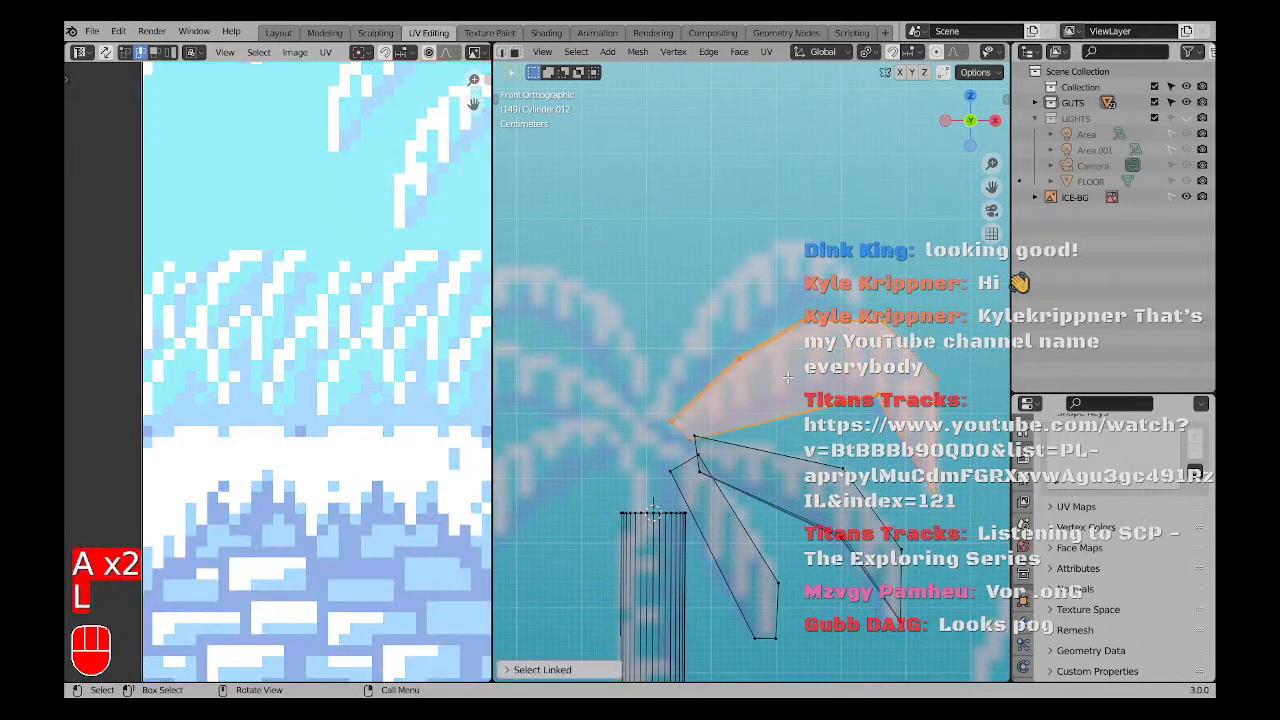
pyautogui.hotkey('shift', 'd')
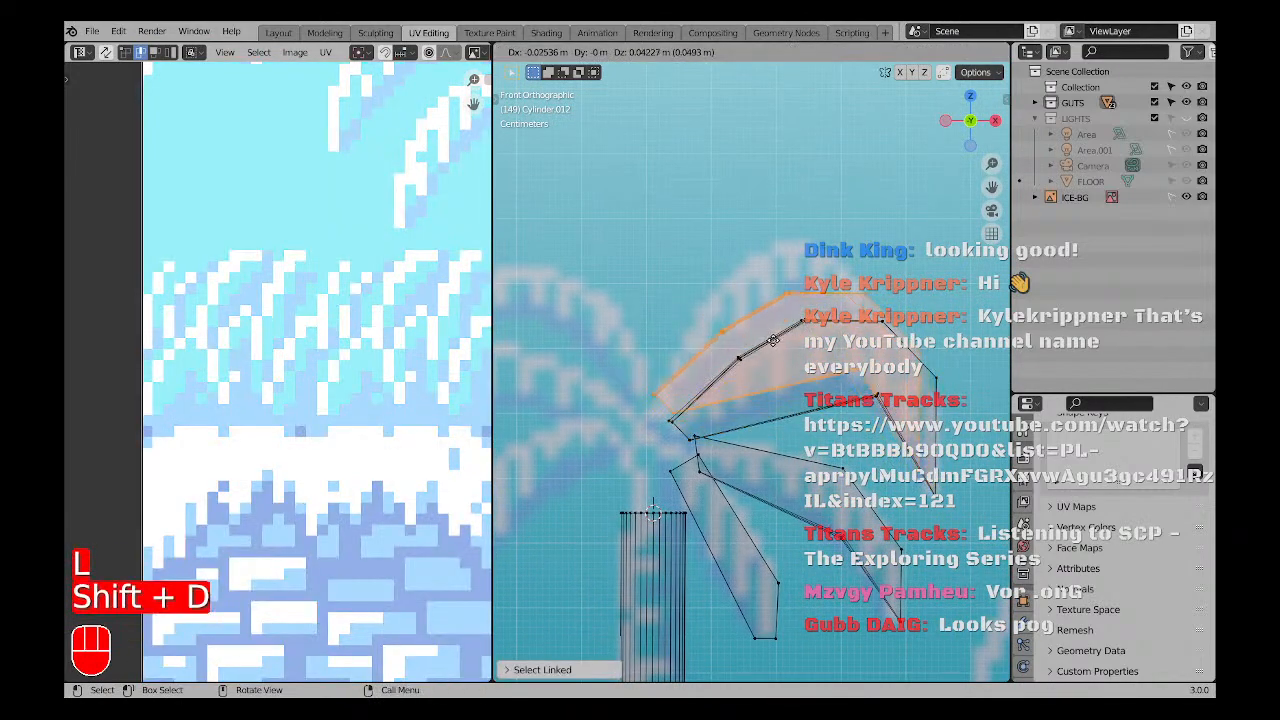
pyautogui.click(766, 342)
pyautogui.press('r')
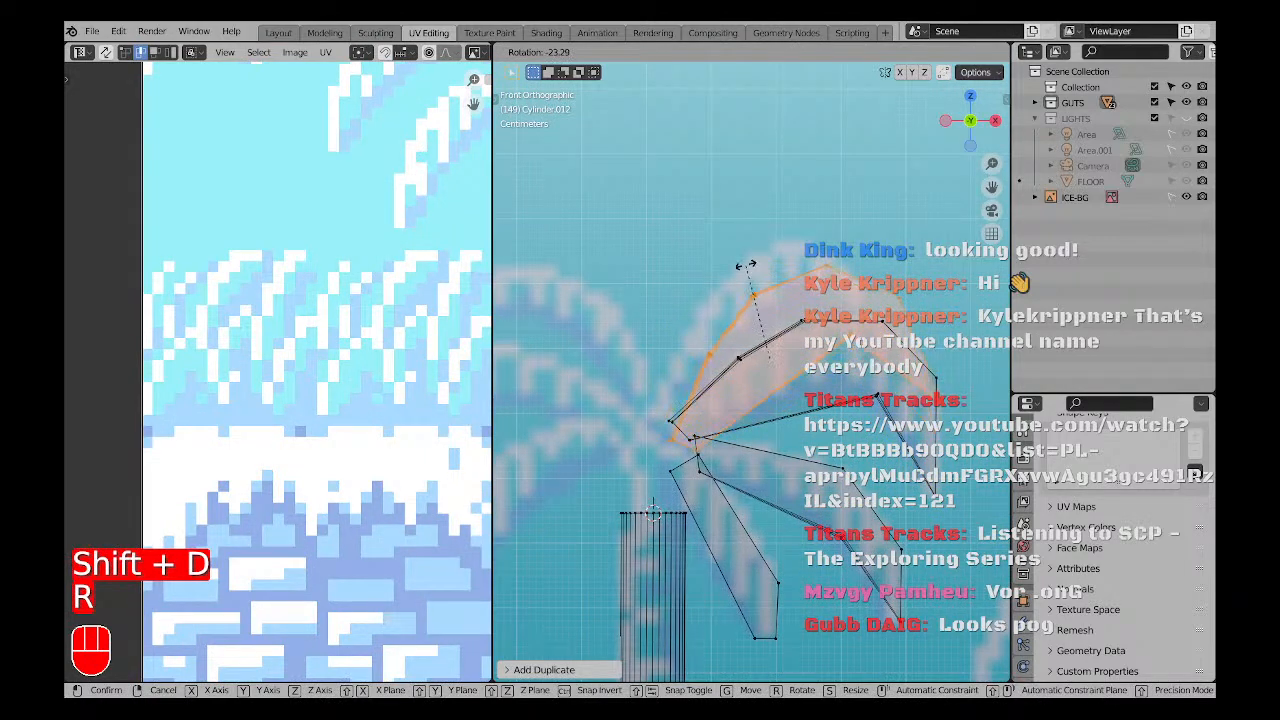
pyautogui.click(831, 335)
pyautogui.press('g')
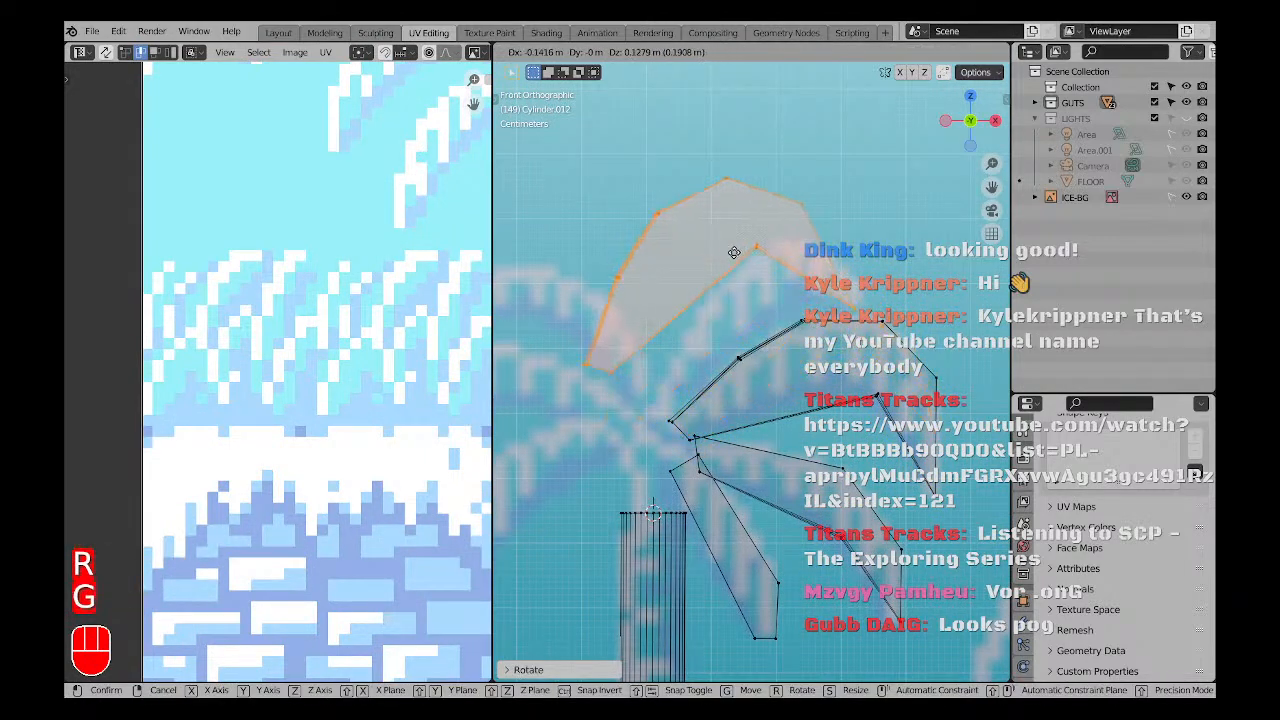
pyautogui.click(737, 252)
pyautogui.press('x')
pyautogui.click(745, 335)
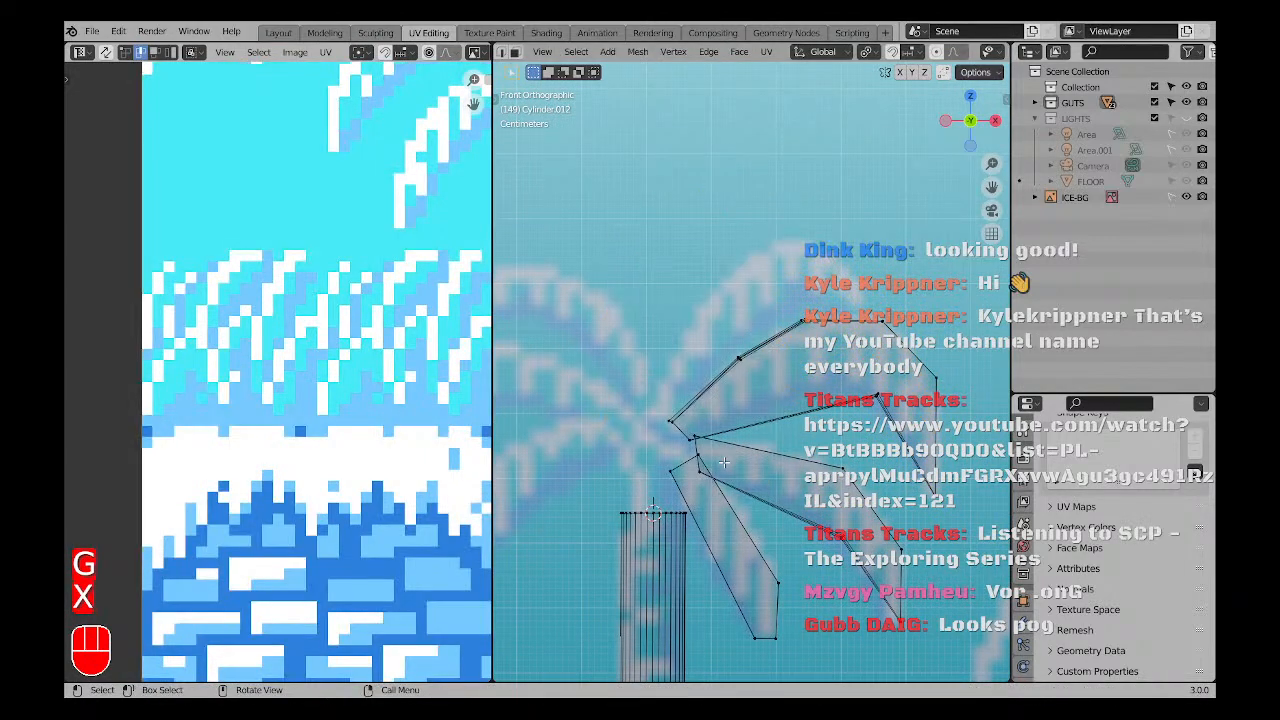
# Duplicate the middle frond and place the copy above the upper frond.
pyautogui.keyDown('shift'); pyautogui.moveTo(743, 487); pyautogui.dragTo(733, 437, button='middle'); pyautogui.keyUp('shift')
pyautogui.scroll(3, 744, 477)
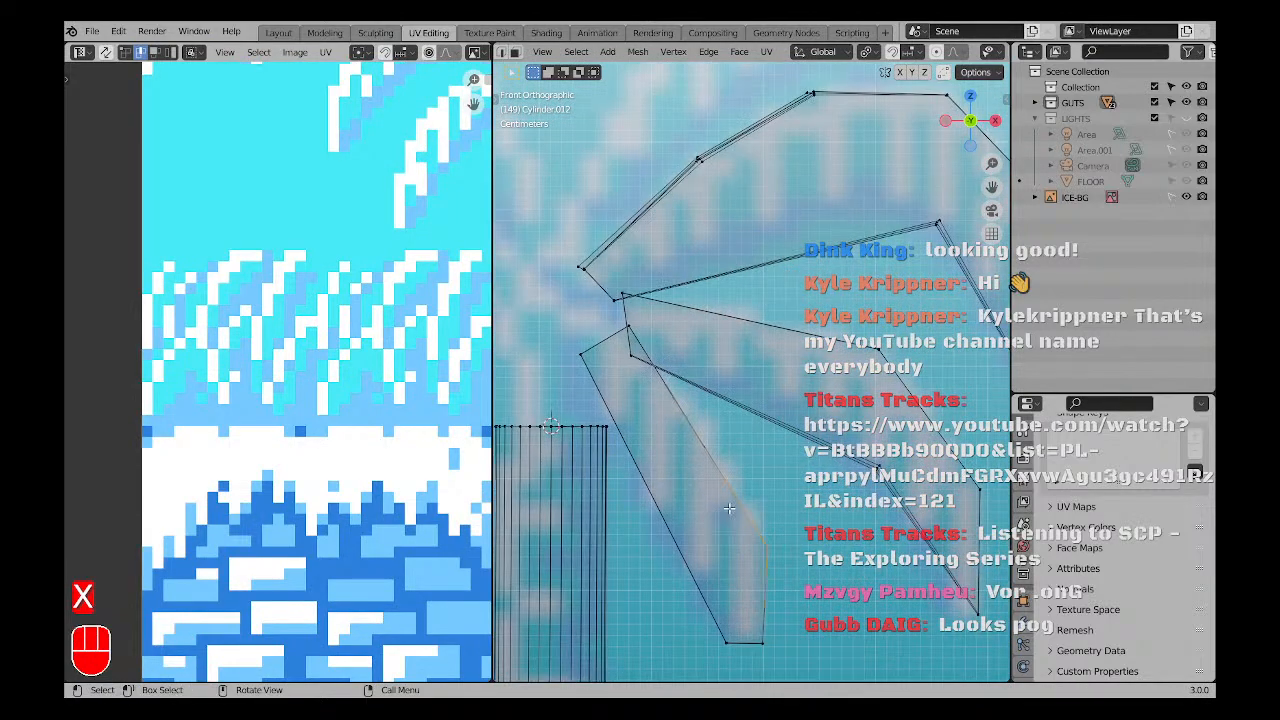
pyautogui.scroll(-5, 688, 398)
pyautogui.press('a')
pyautogui.press('a')
pyautogui.keyDown('shift'); pyautogui.moveTo(642, 372); pyautogui.dragTo(720, 406, button='middle'); pyautogui.keyUp('shift')
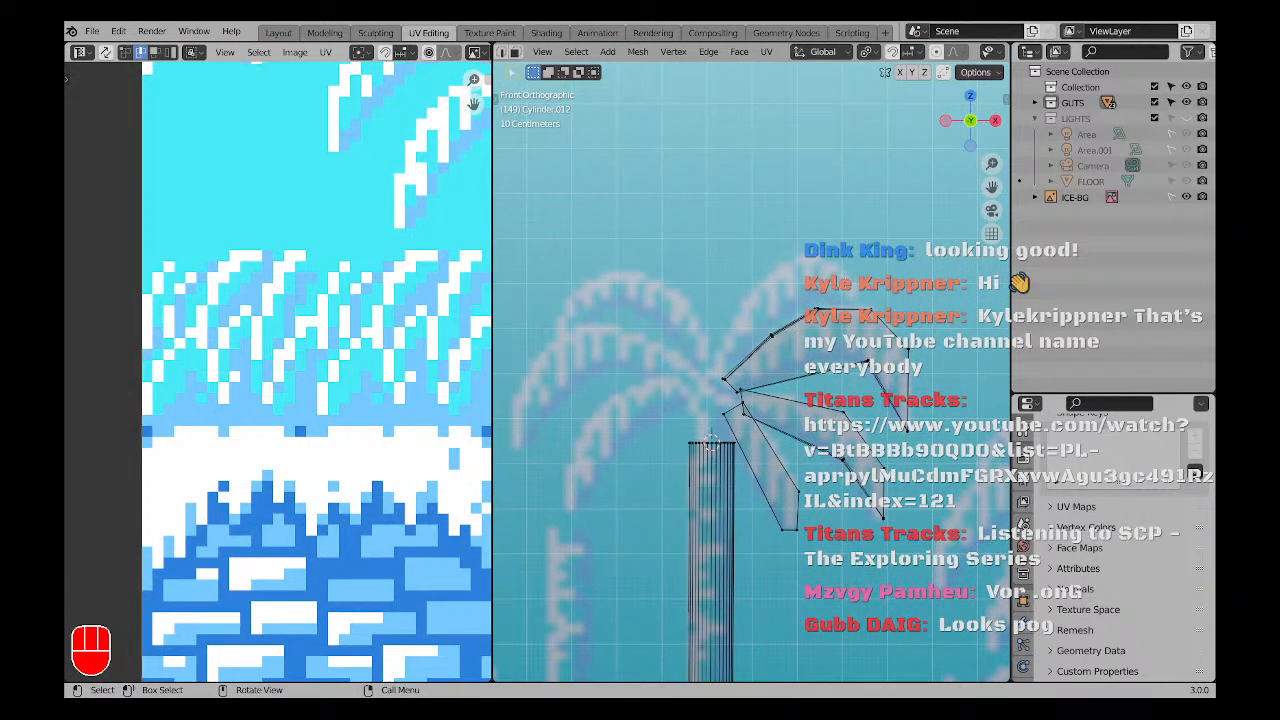
pyautogui.press('l')
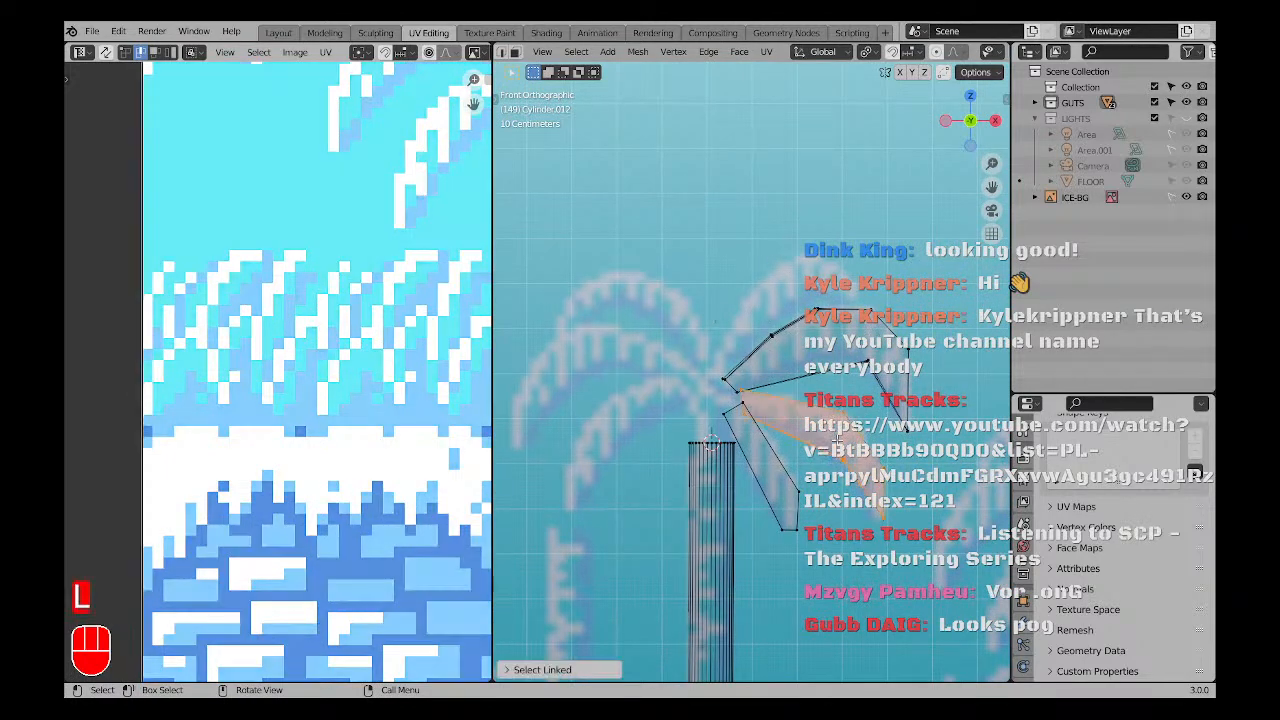
pyautogui.hotkey('shift', 'd')
pyautogui.click(809, 222)
# Lower the upper corner vertices of the duplicate frond's outer tip about 0.063 m along Z.
pyautogui.scroll(3, 809, 222)
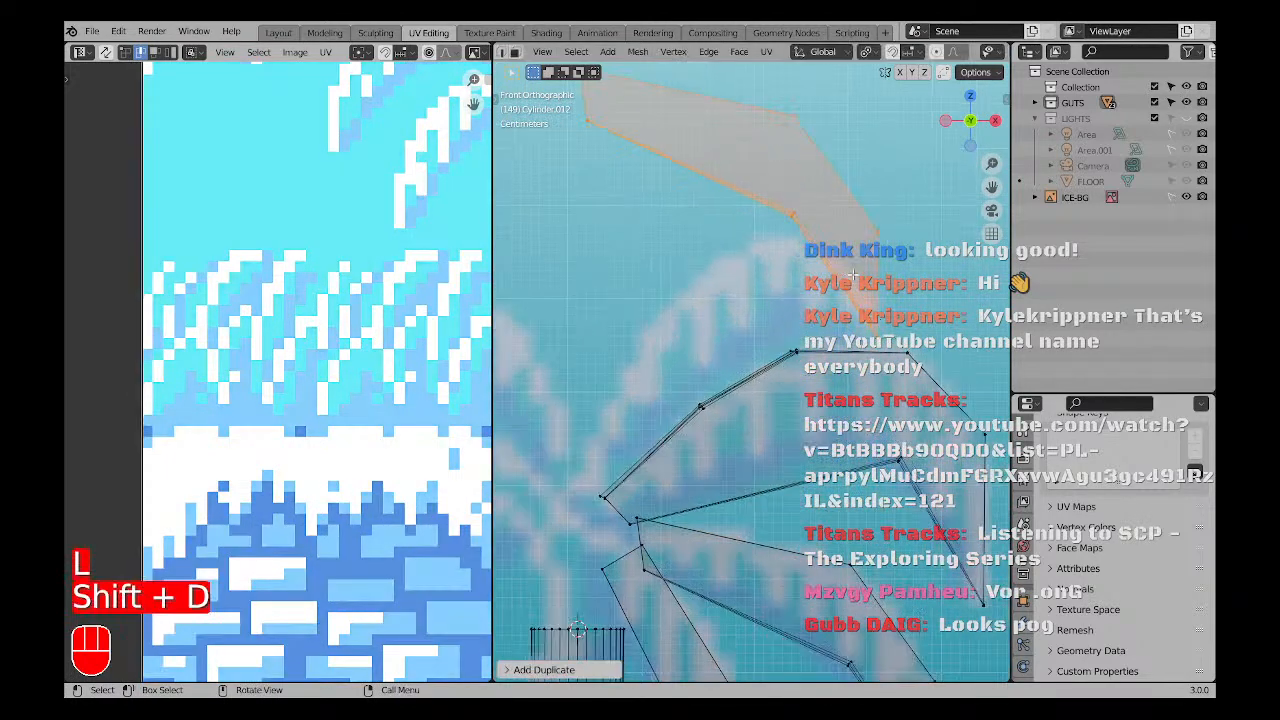
pyautogui.press('g')
pyautogui.press('z')
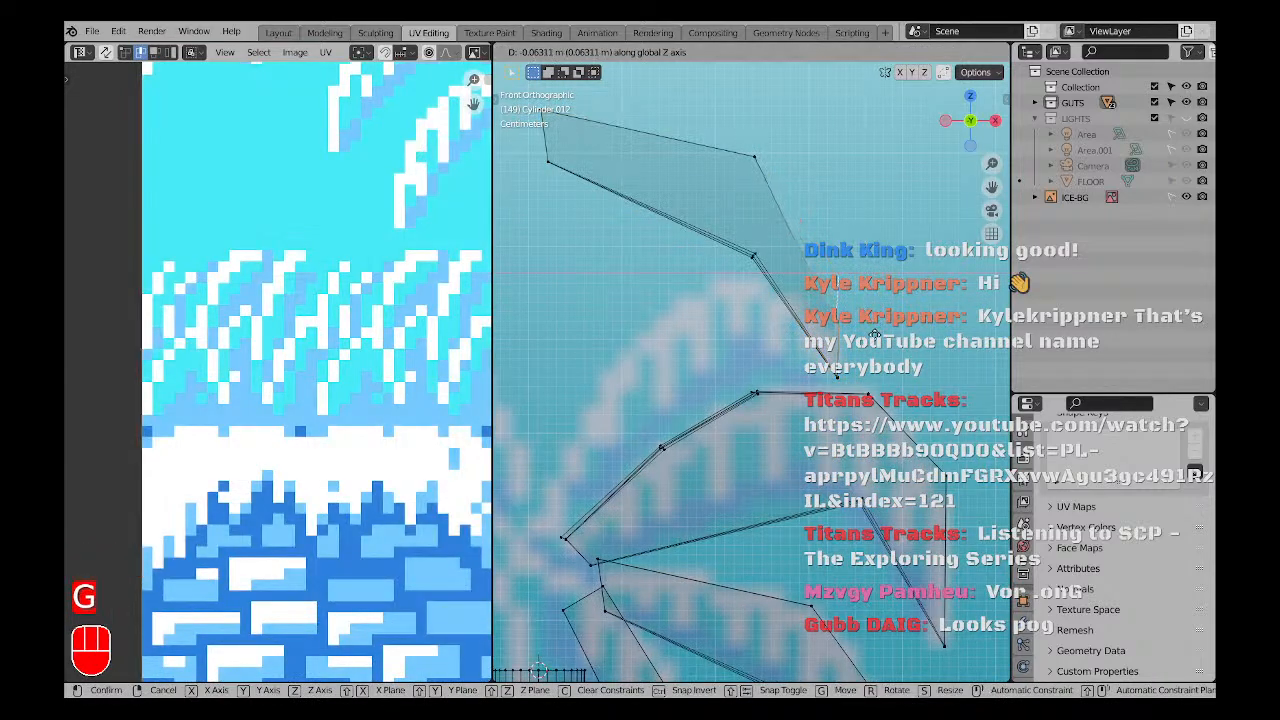
pyautogui.click(875, 335)
# Lower the duplicate frond's bottom and top bend vertices along Z toward the backdrop frond.
pyautogui.moveTo(731, 296); pyautogui.dragTo(731, 297)
pyautogui.press('g')
pyautogui.press('g')
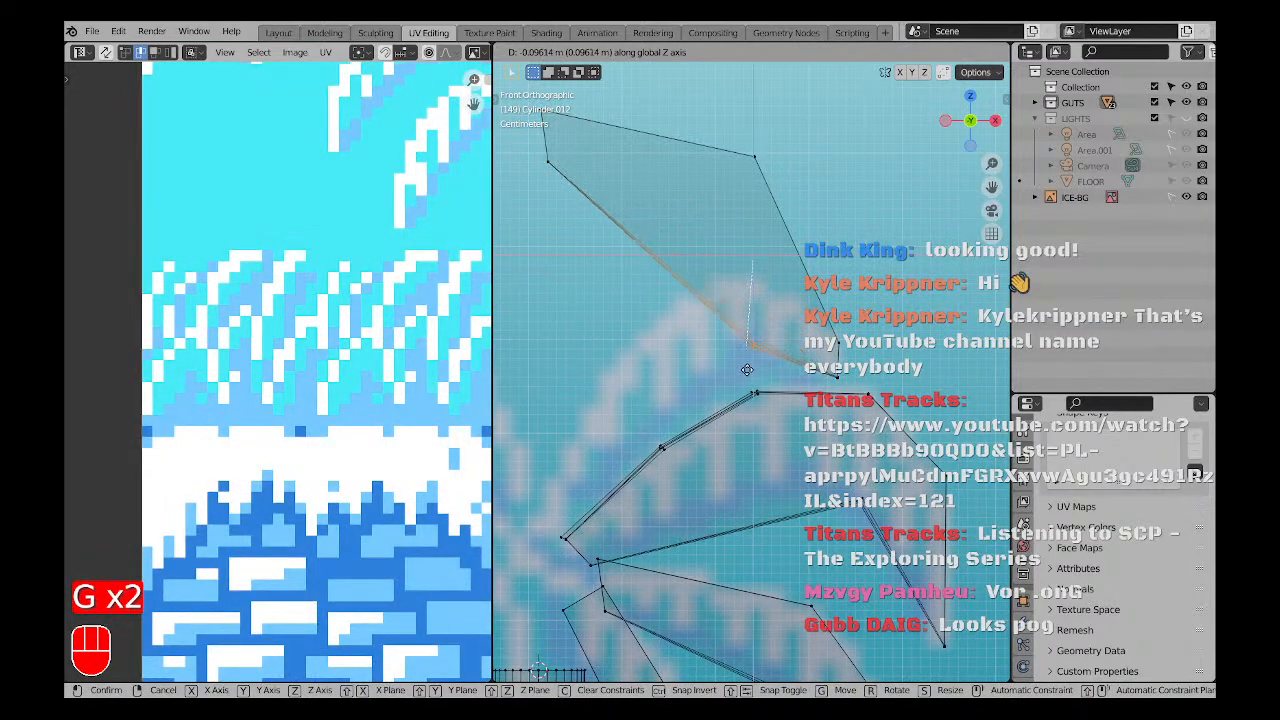
pyautogui.click(747, 381)
pyautogui.press('g')
pyautogui.press('z')
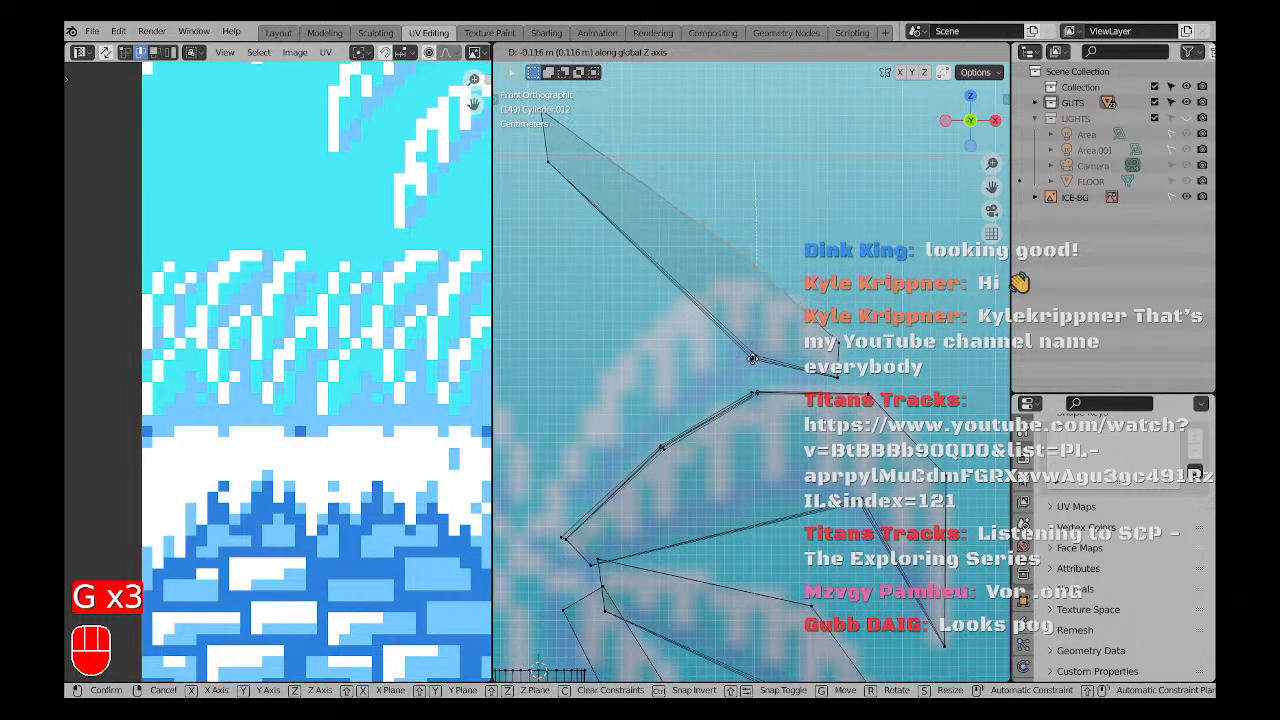
pyautogui.click(752, 373)
# Bring the duplicate's inner-end bottom and top corner vertices down and outward onto the backdrop's uppermost frond.
pyautogui.scroll(-2, 672, 361)
pyautogui.keyDown('shift'); pyautogui.moveTo(562, 293); pyautogui.dragTo(614, 288, button='middle'); pyautogui.keyUp('shift')
pyautogui.scroll(3, 614, 288)
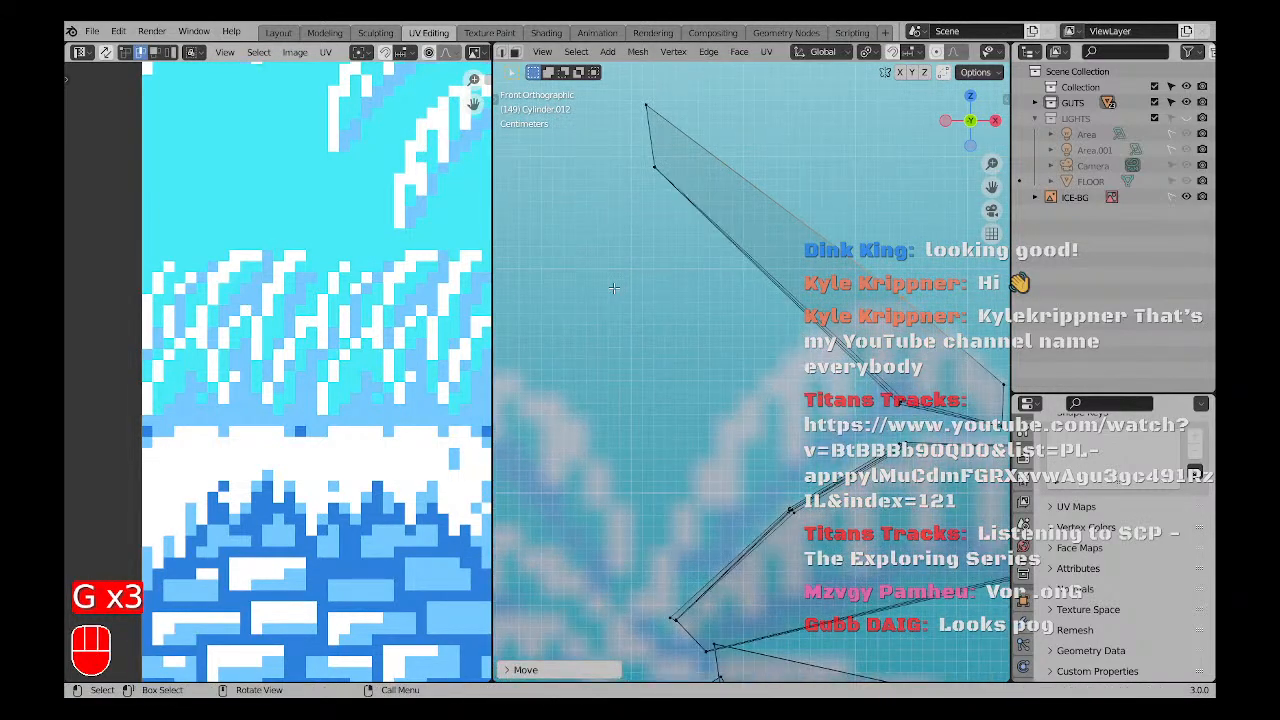
pyautogui.click(659, 161)
pyautogui.press('g')
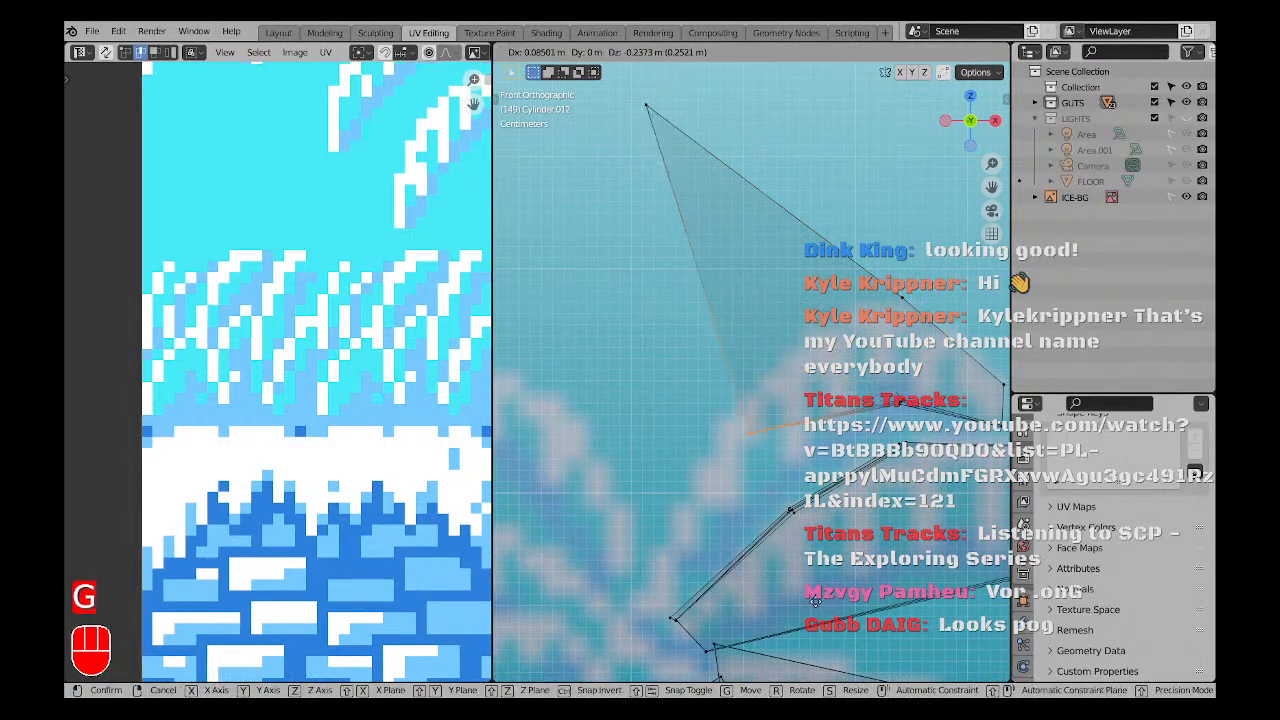
pyautogui.click(836, 625)
pyautogui.scroll(-2, 712, 350)
pyautogui.keyDown('shift'); pyautogui.moveTo(695, 323); pyautogui.dragTo(667, 337, button='middle'); pyautogui.keyUp('shift')
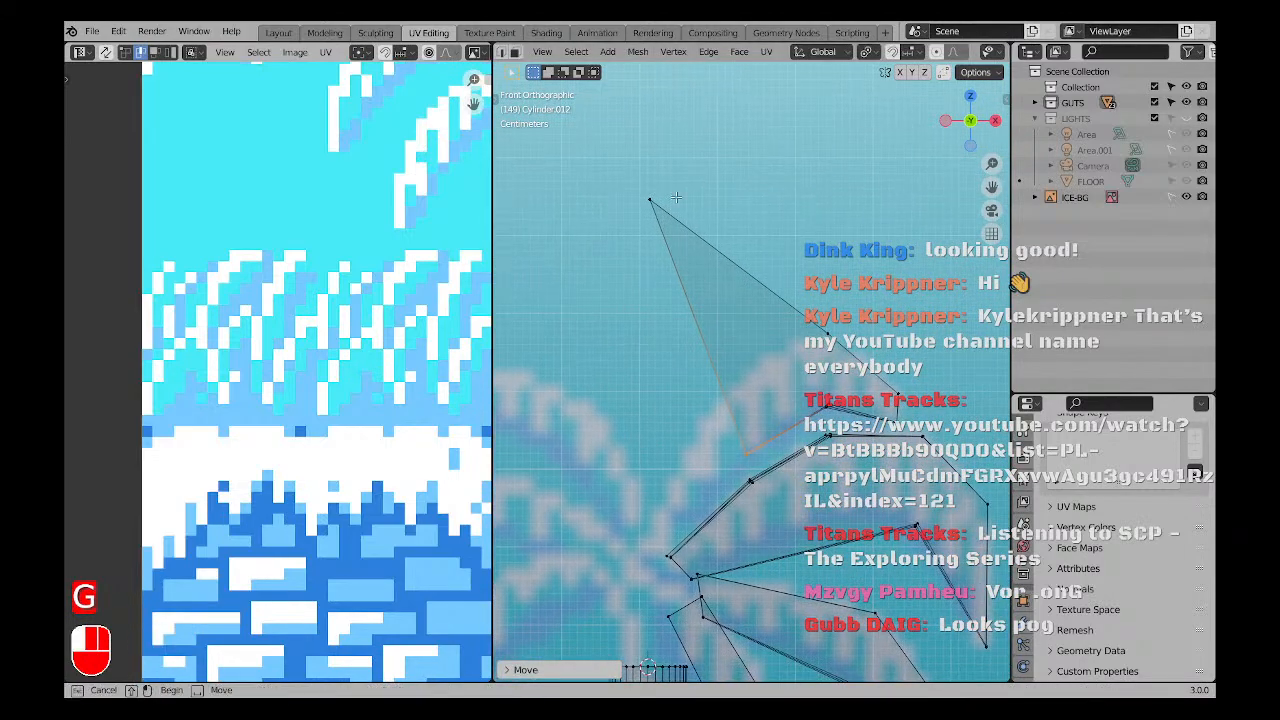
pyautogui.press('g')
pyautogui.click(796, 455)
pyautogui.keyDown('shift'); pyautogui.moveTo(796, 455); pyautogui.dragTo(772, 368, button='middle'); pyautogui.keyUp('shift')
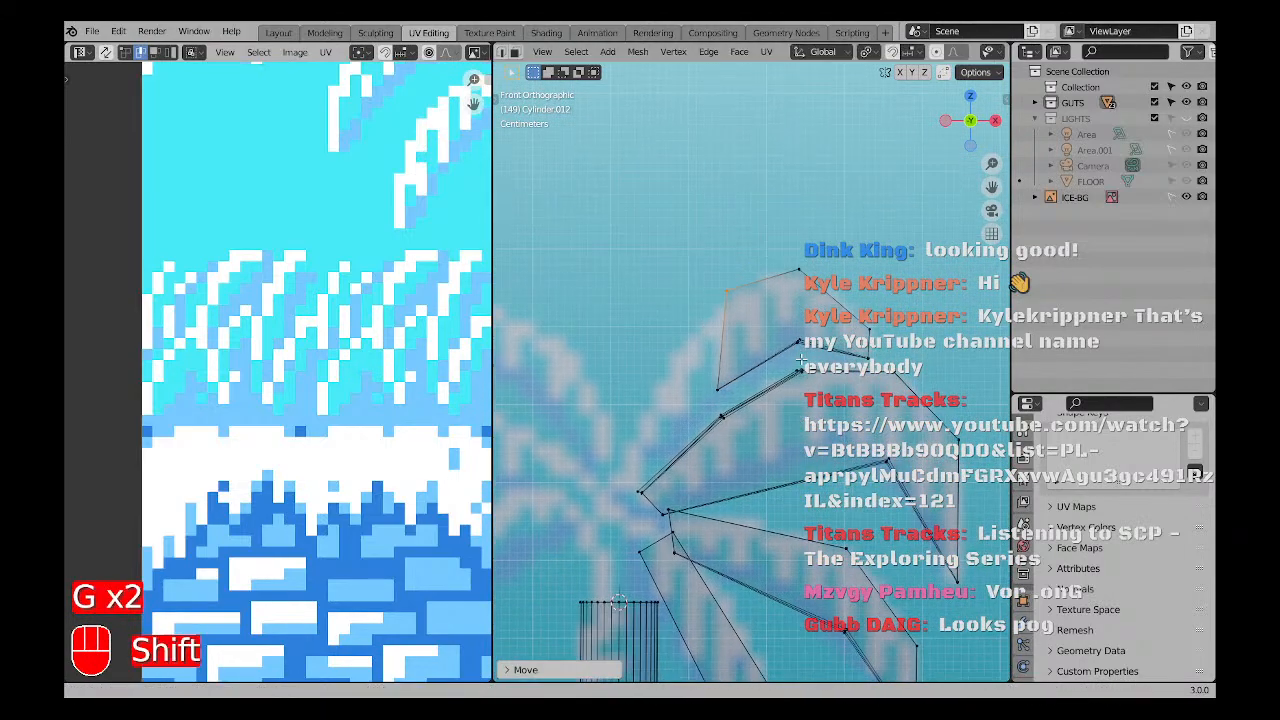
# Move the bottom bend vertices inward and up to follow the underside of the backdrop frond.
pyautogui.scroll(1, 774, 366)
pyautogui.keyDown('shift'); pyautogui.moveTo(816, 327); pyautogui.dragTo(874, 349, button='middle'); pyautogui.keyUp('shift')
pyautogui.scroll(2, 874, 349)
pyautogui.moveTo(868, 343); pyautogui.dragTo(877, 356)
pyautogui.press('g')
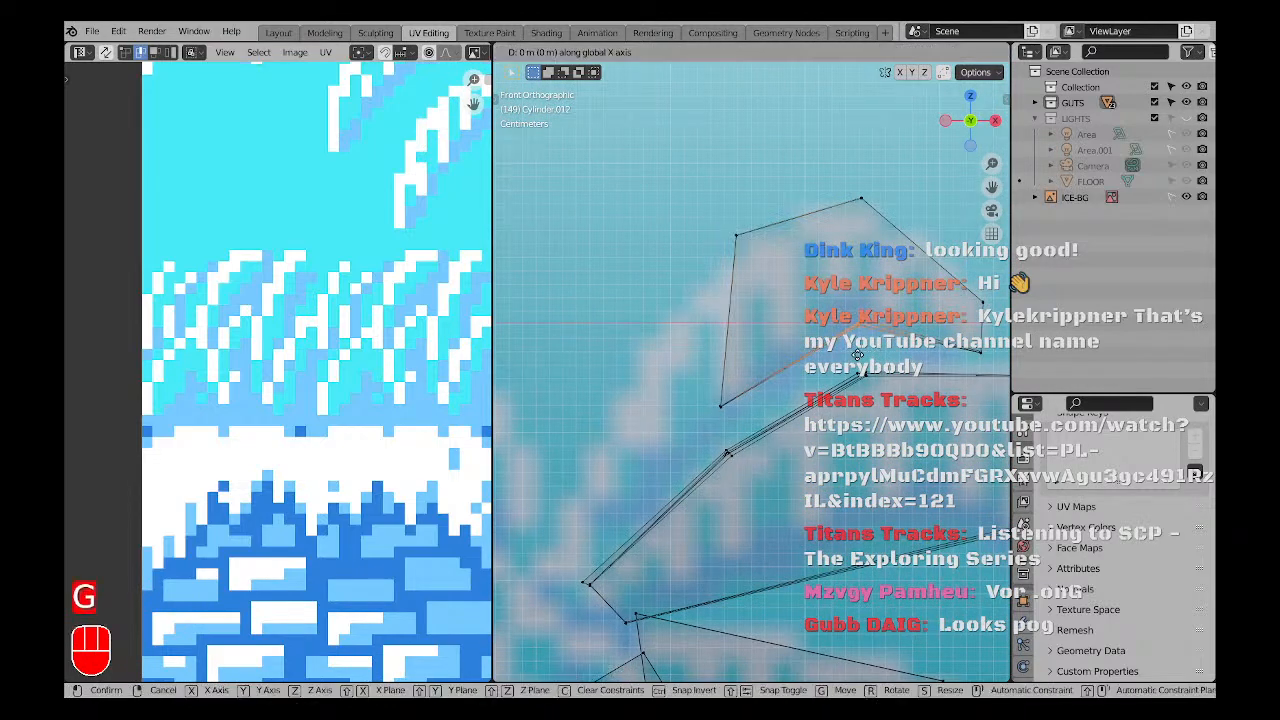
pyautogui.click(879, 320)
pyautogui.press('g')
pyautogui.click(859, 321)
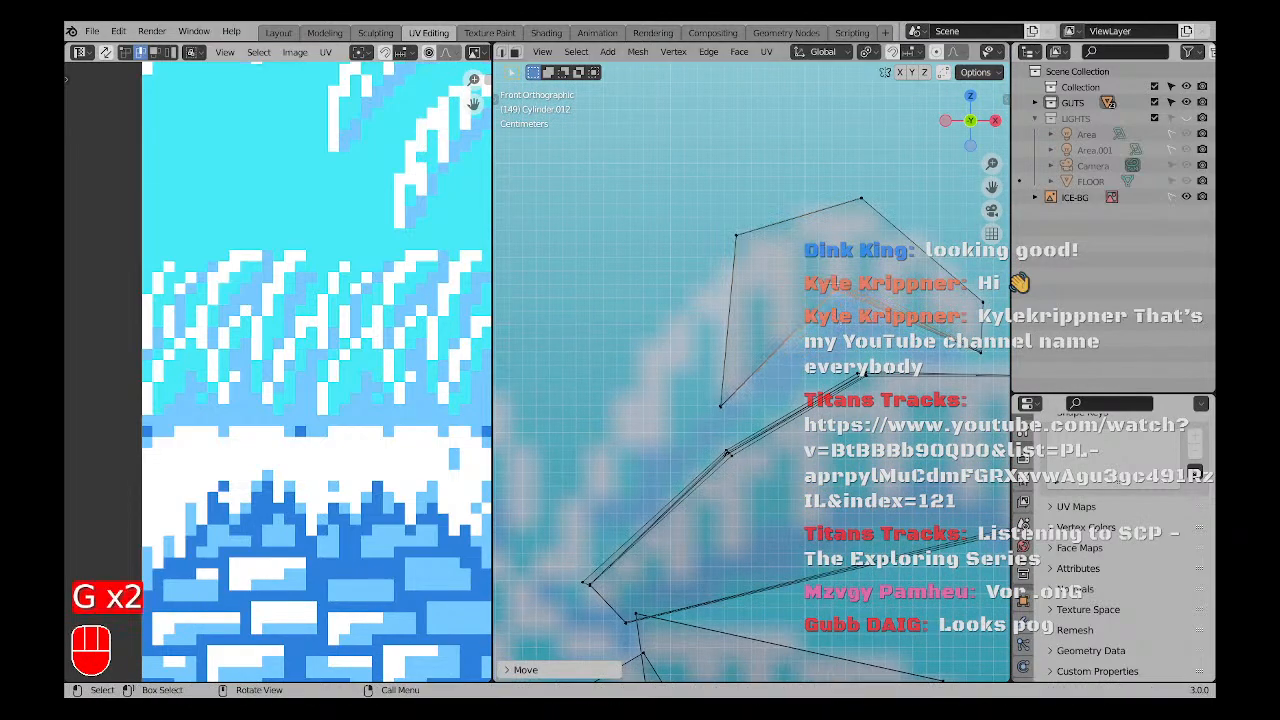
pyautogui.rightClick(850, 247)
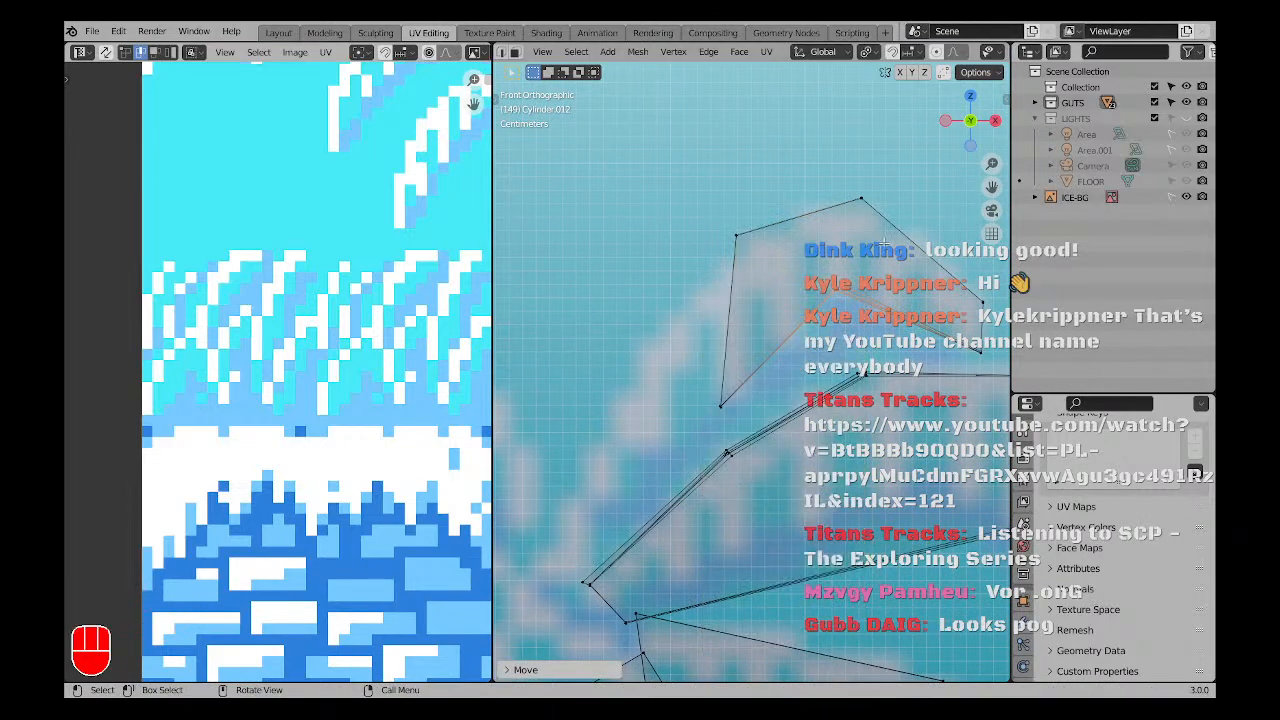
pyautogui.press('g')
pyautogui.click(886, 248)
# Nudge the inner end's top corner vertices and bottom corner vertices separately along X.
pyautogui.scroll(-3, 860, 255)
pyautogui.keyDown('shift'); pyautogui.moveTo(791, 273); pyautogui.dragTo(773, 224, button='middle'); pyautogui.keyUp('shift')
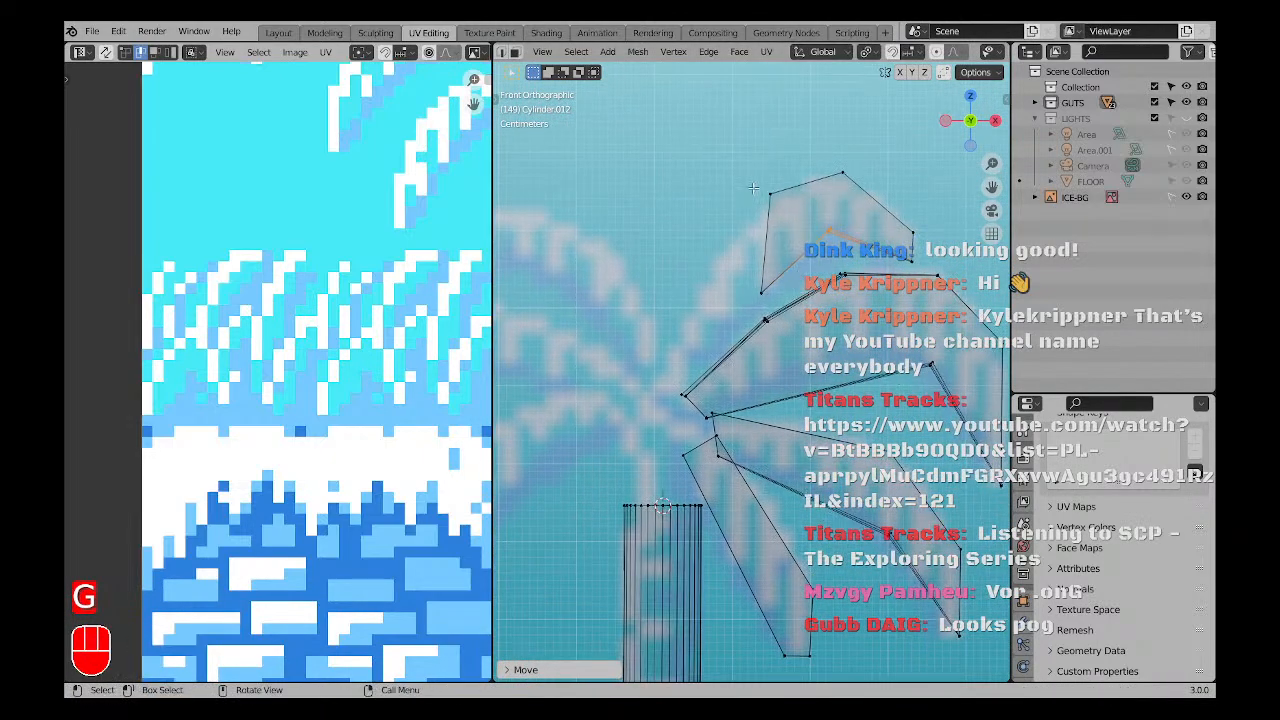
pyautogui.moveTo(754, 188); pyautogui.dragTo(785, 232)
pyautogui.press('g')
pyautogui.press('x')
pyautogui.click(785, 244)
pyautogui.scroll(3, 768, 280)
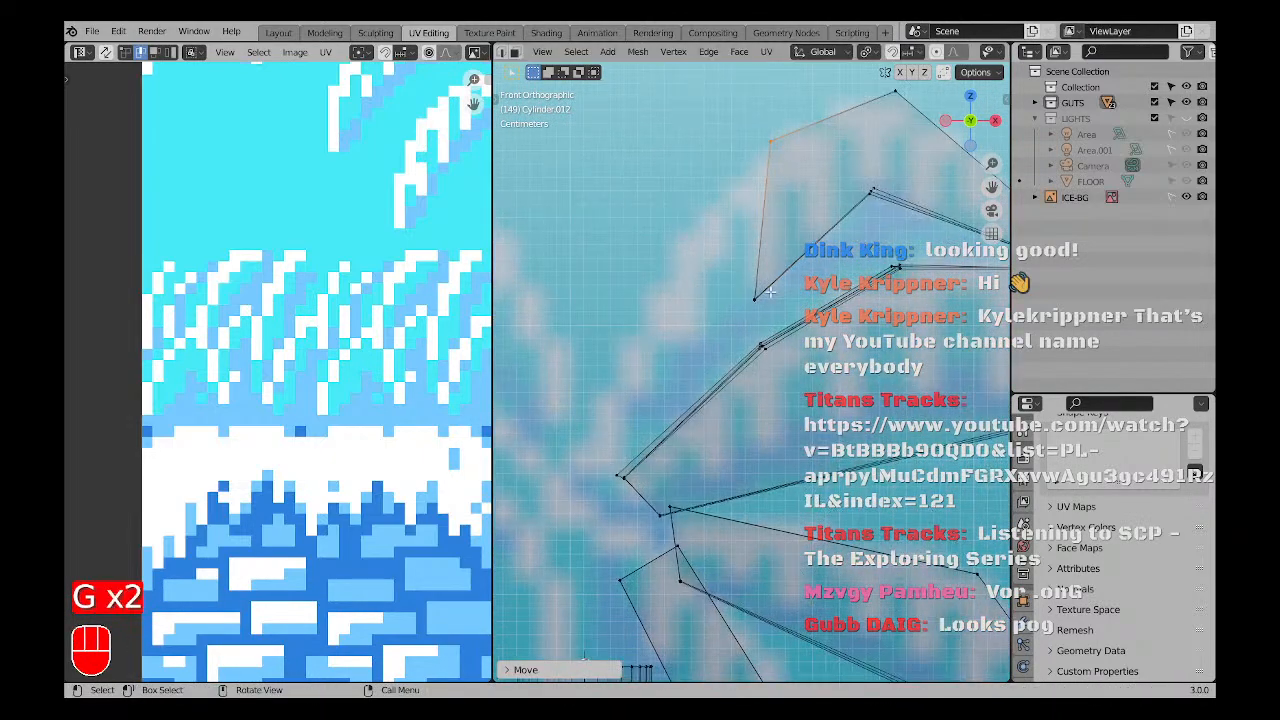
pyautogui.press('g')
pyautogui.press('x')
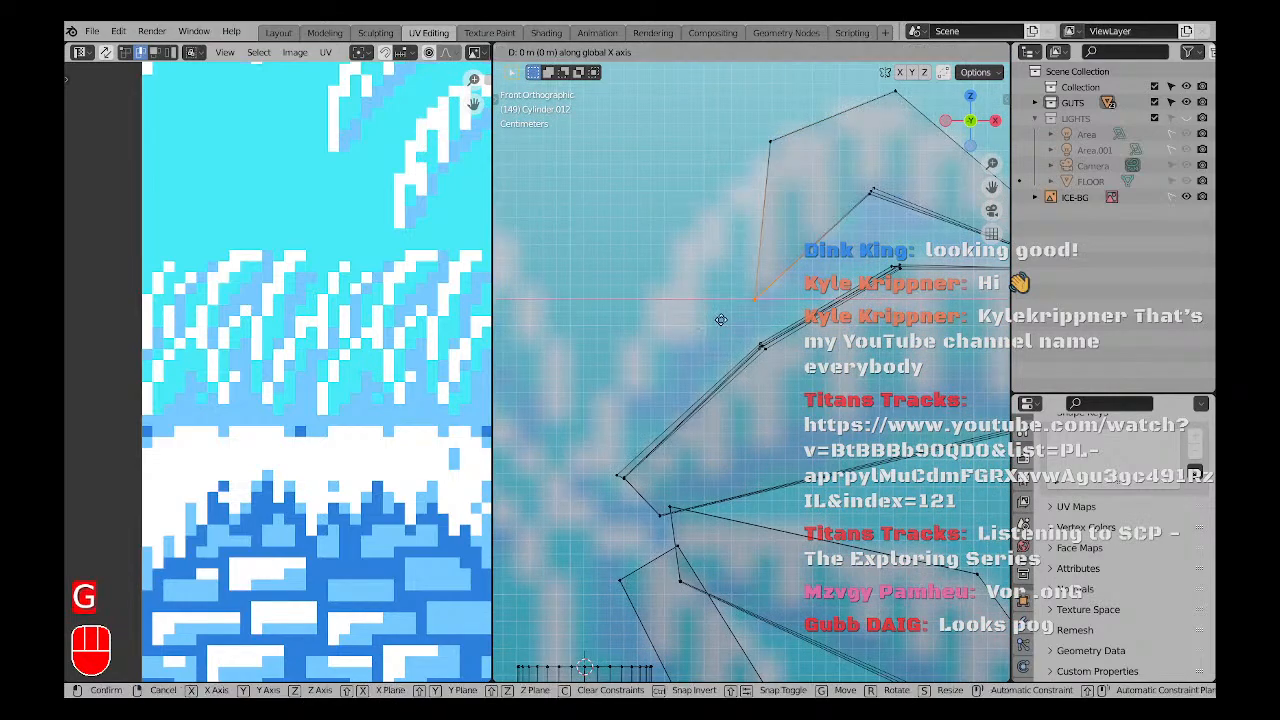
pyautogui.click(720, 317)
# Extrude the duplicate frond's inner end toward the trunk to add a new segment.
pyautogui.scroll(-2, 744, 247)
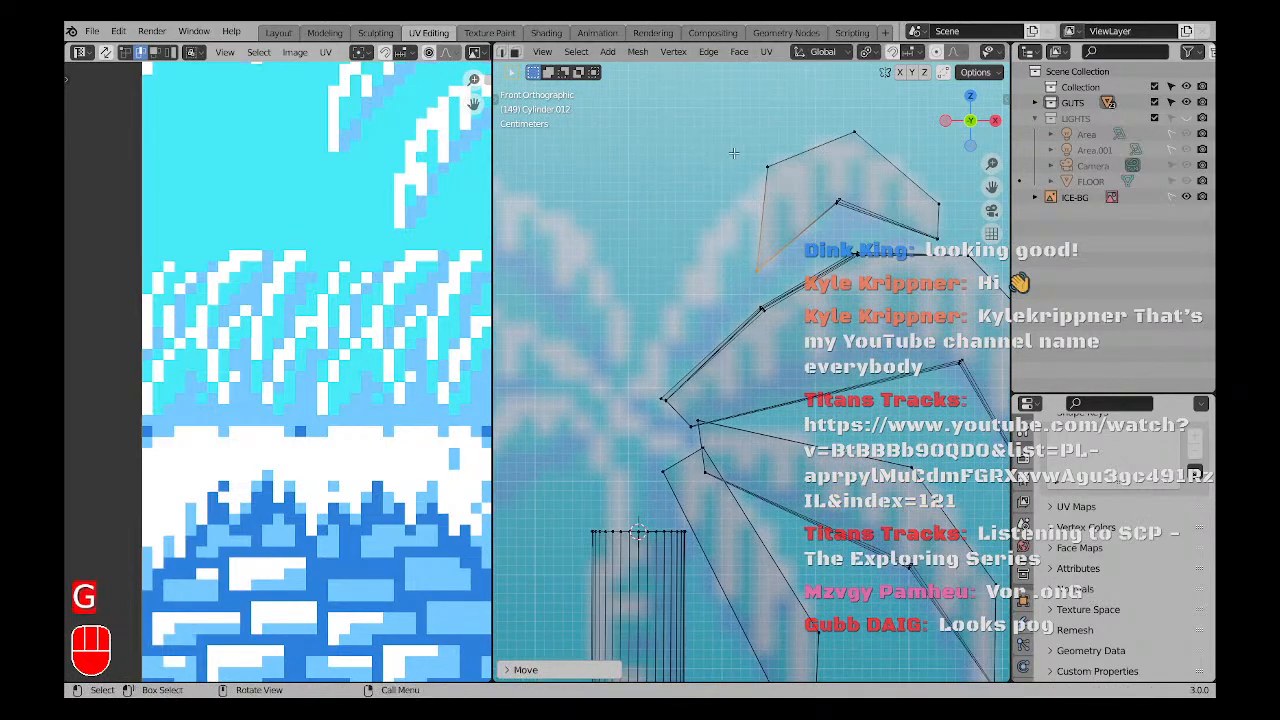
pyautogui.scroll(1, 720, 232)
pyautogui.press('e')
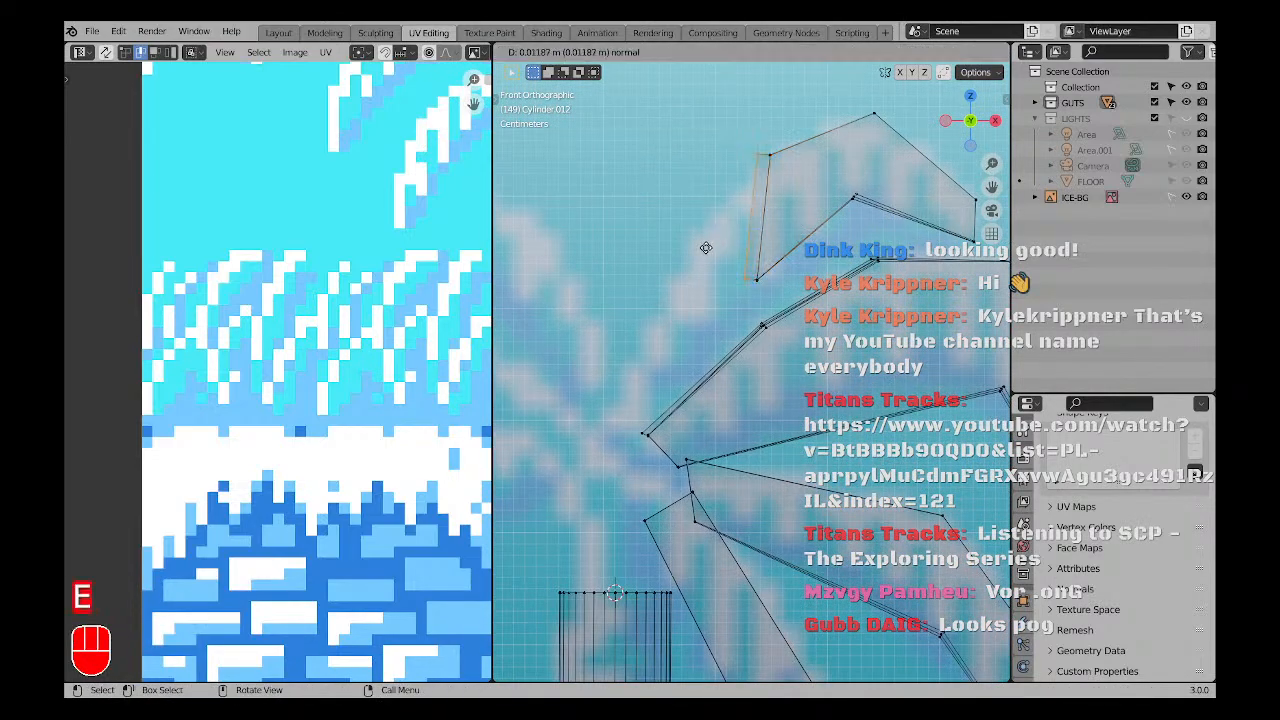
pyautogui.click(658, 170)
# Move the new segment's bottom and top corner vertices down to follow the backdrop frond's curve.
pyautogui.click(683, 275)
pyautogui.press('g')
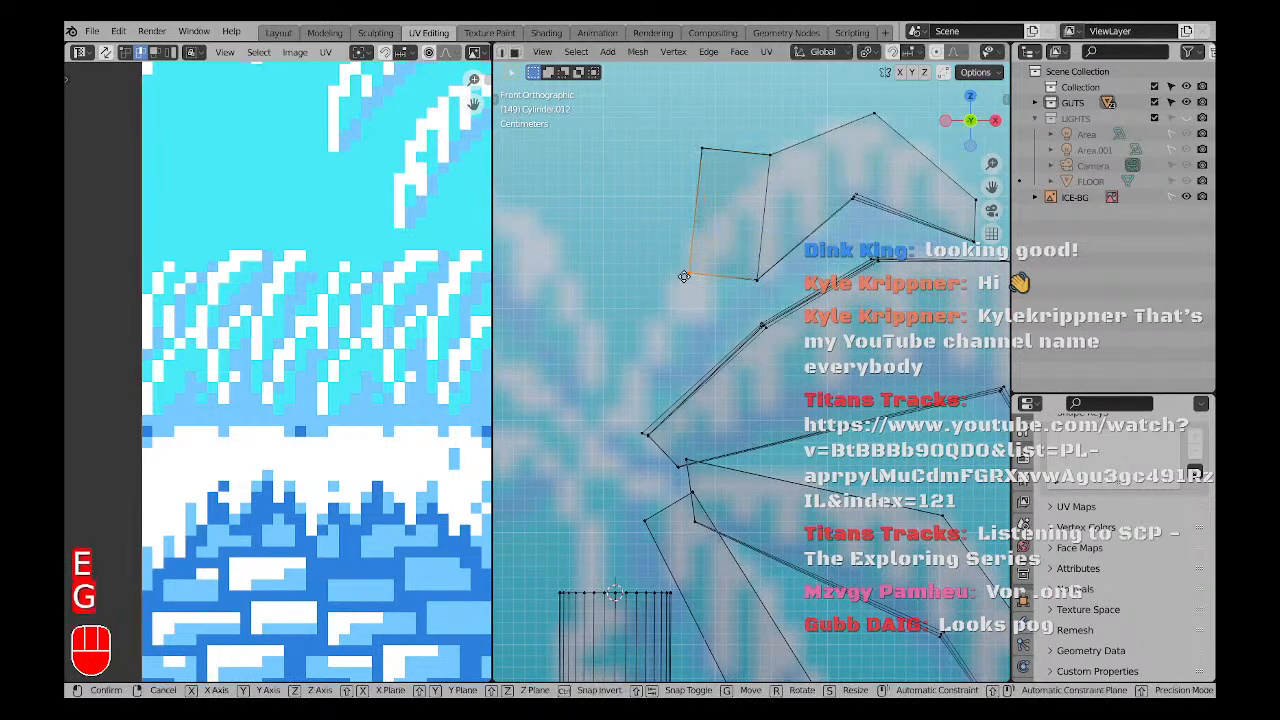
pyautogui.click(691, 330)
pyautogui.click(667, 208)
pyautogui.press('g')
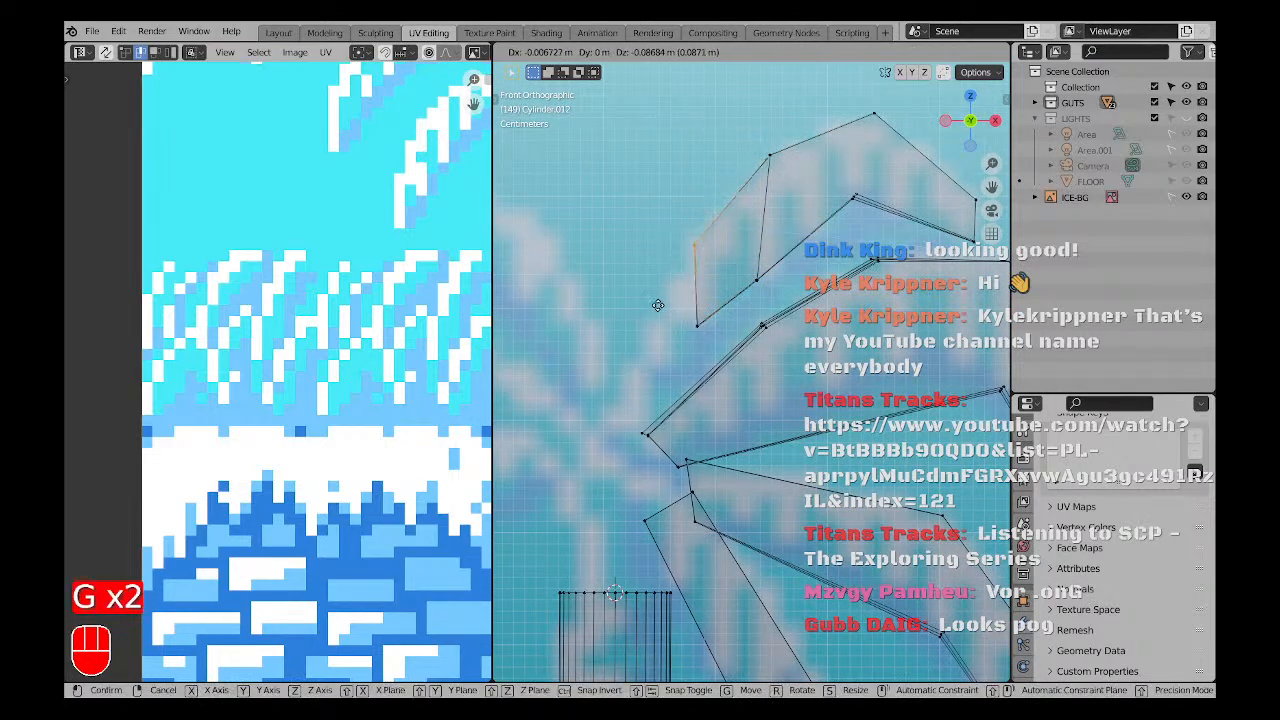
pyautogui.click(644, 320)
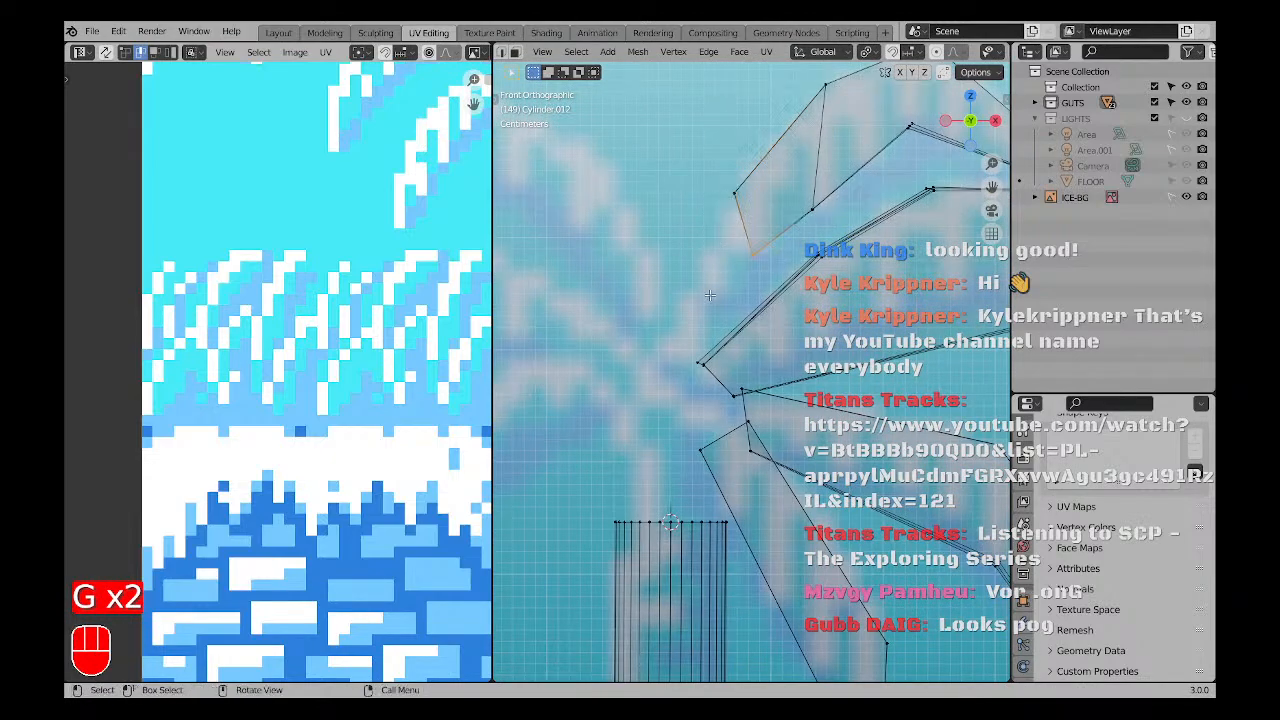
# Slide the bottom vertices of the cross edge behind the new segment outward along the frond's underside, and clear the selection.
pyautogui.keyDown('shift'); pyautogui.moveTo(764, 266); pyautogui.dragTo(790, 284, button='middle'); pyautogui.keyUp('shift')
pyautogui.moveTo(723, 233); pyautogui.dragTo(768, 336)
pyautogui.press('g')
pyautogui.press('g')
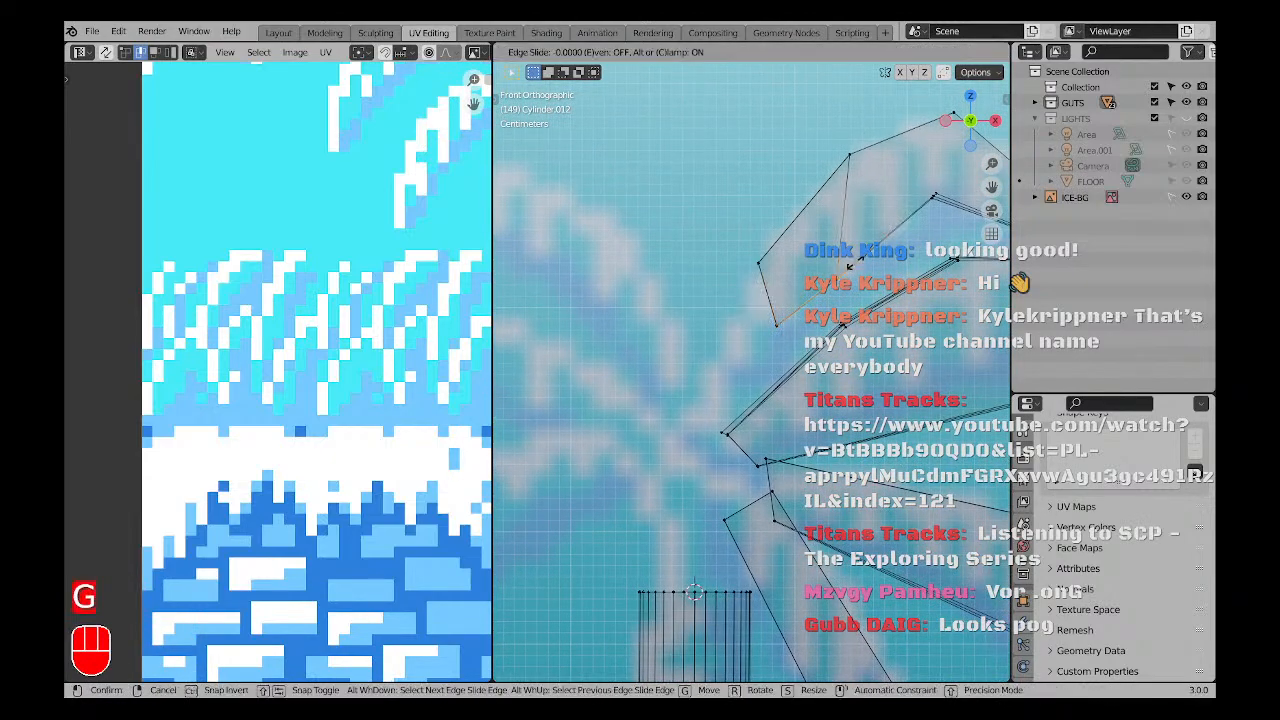
pyautogui.click(893, 222)
pyautogui.press('a')
pyautogui.press('a')
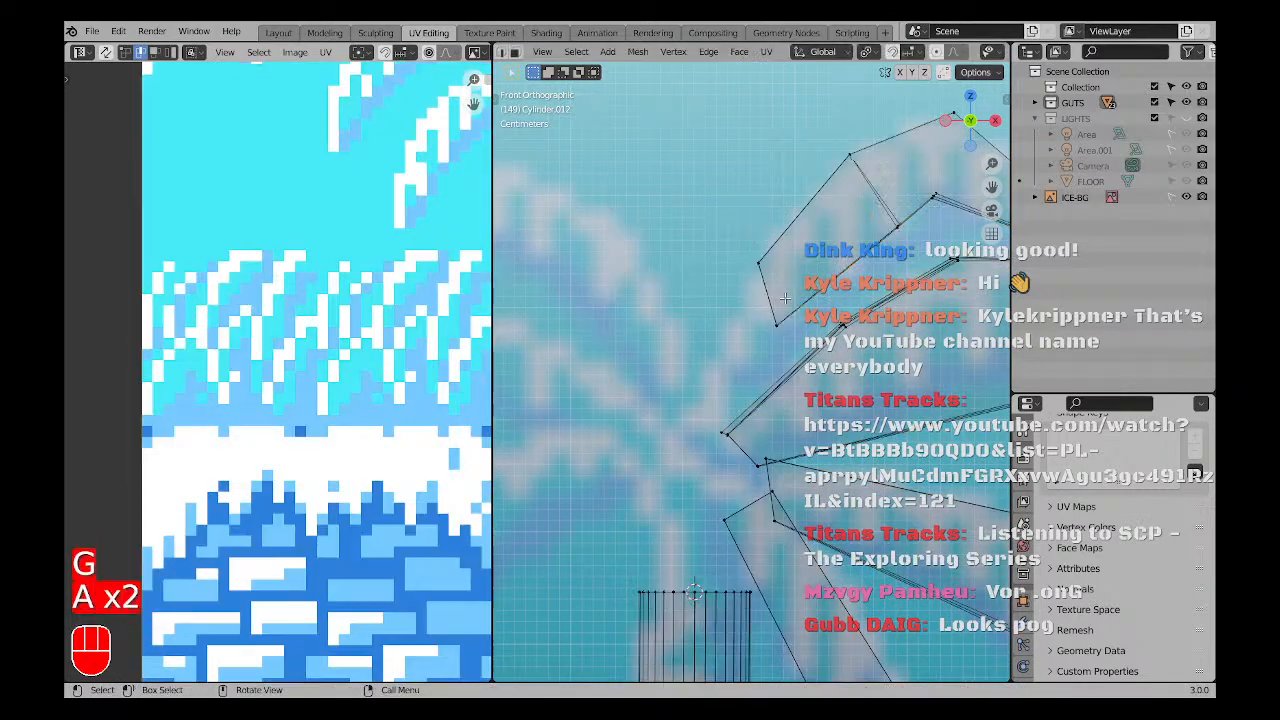
# Select the frond's inner end and scale it down slightly to narrow it.
pyautogui.keyDown('shift'); pyautogui.moveTo(733, 228); pyautogui.dragTo(733, 168, button='middle'); pyautogui.keyUp('shift')
pyautogui.moveTo(733, 168); pyautogui.dragTo(778, 288)
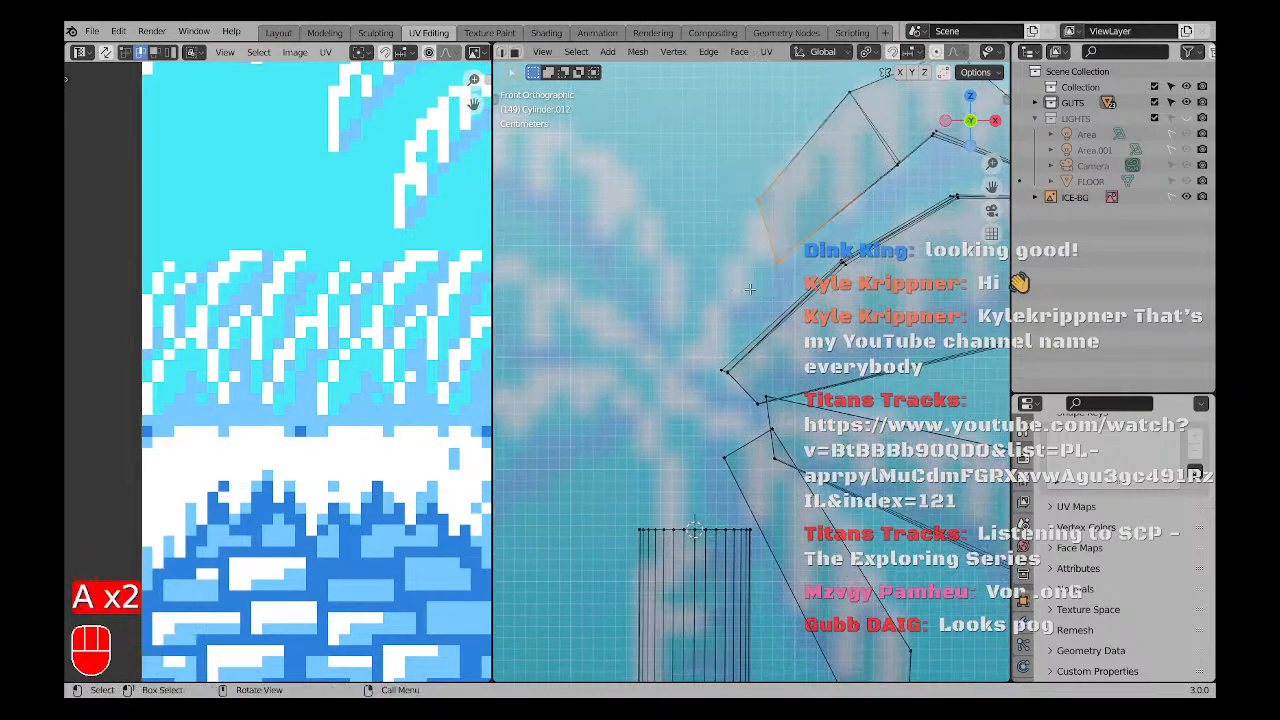
pyautogui.press('s')
pyautogui.click(755, 268)
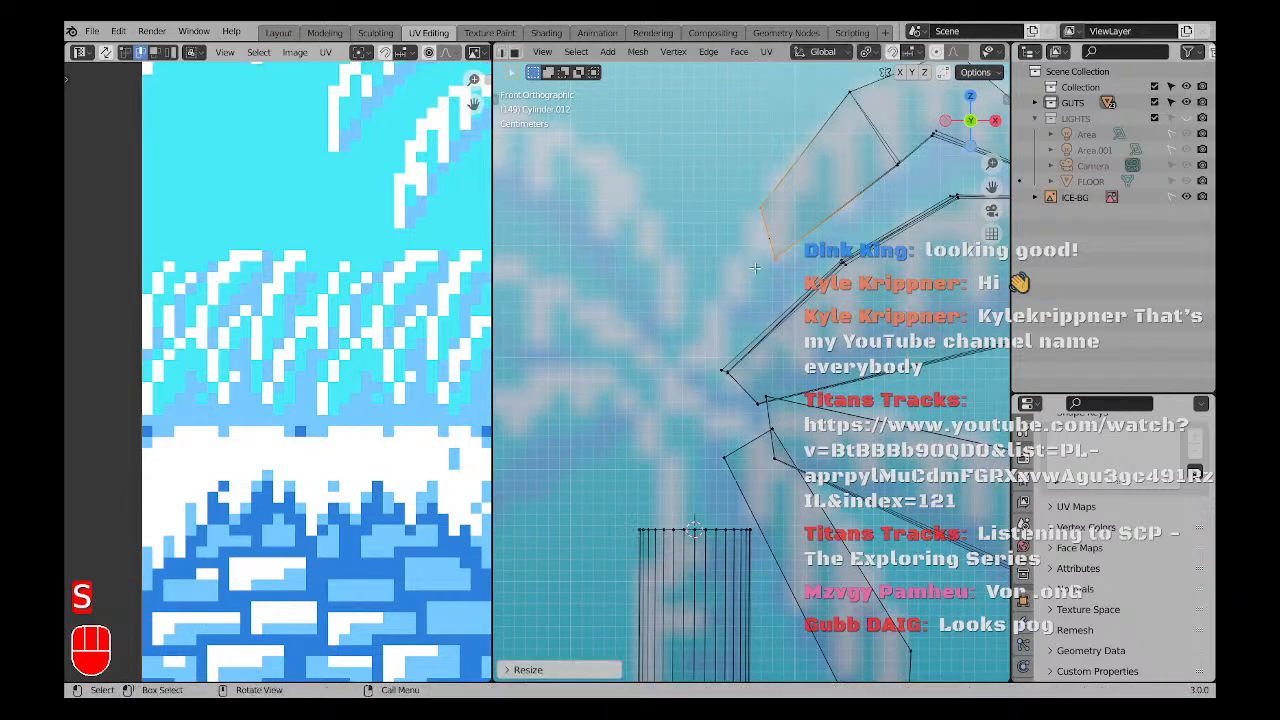
# Extrude the upper frond's inner end down to the crown beside the neighbouring frond's base, and clear the selection.
pyautogui.press('e')
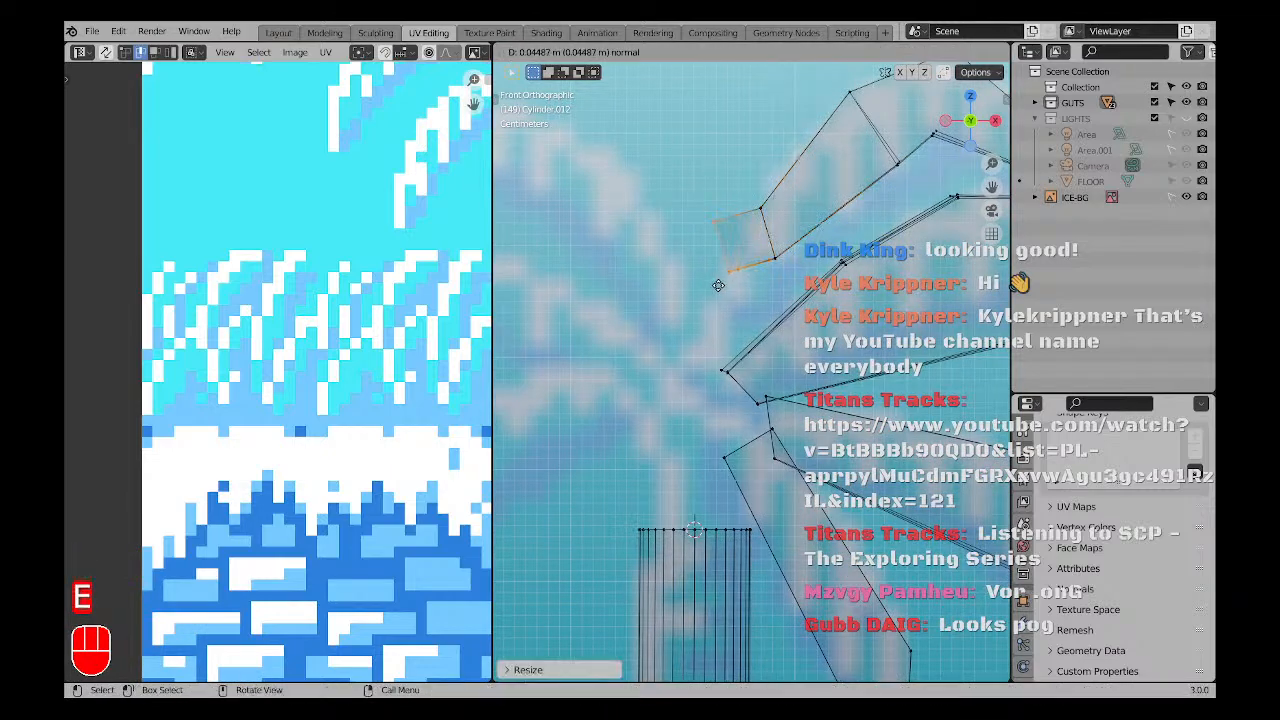
pyautogui.press('x')
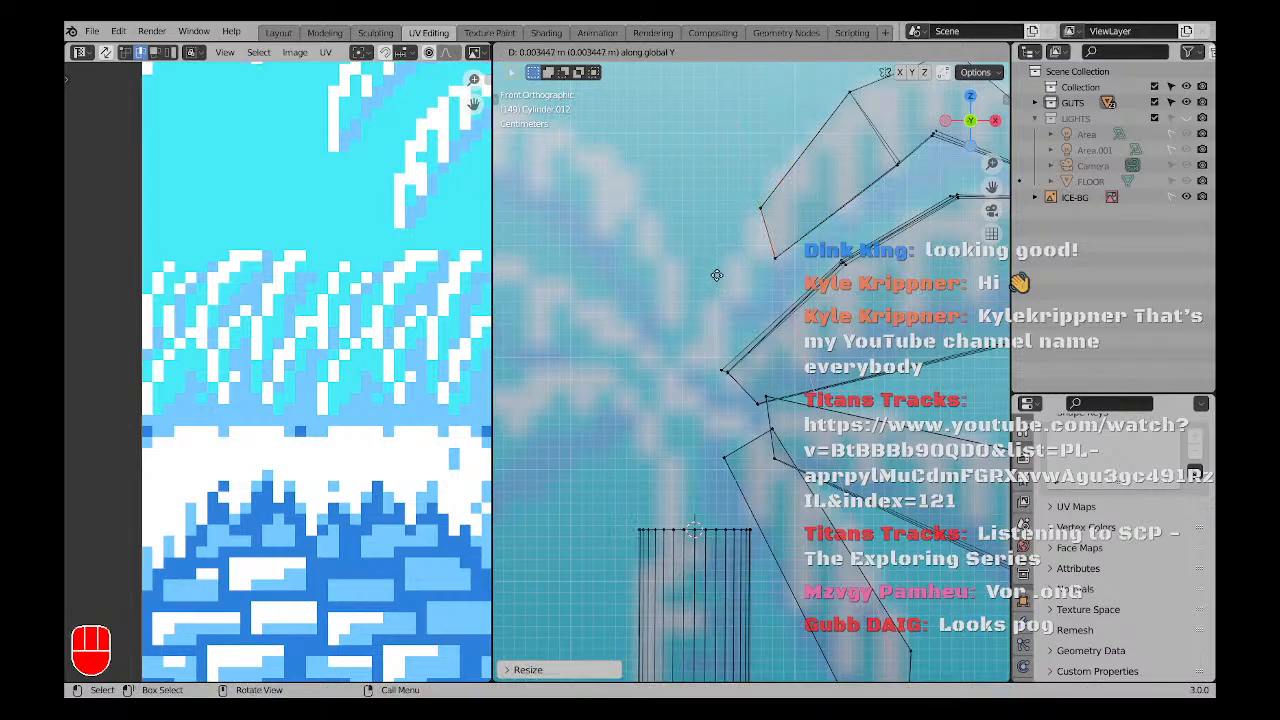
pyautogui.press('x')
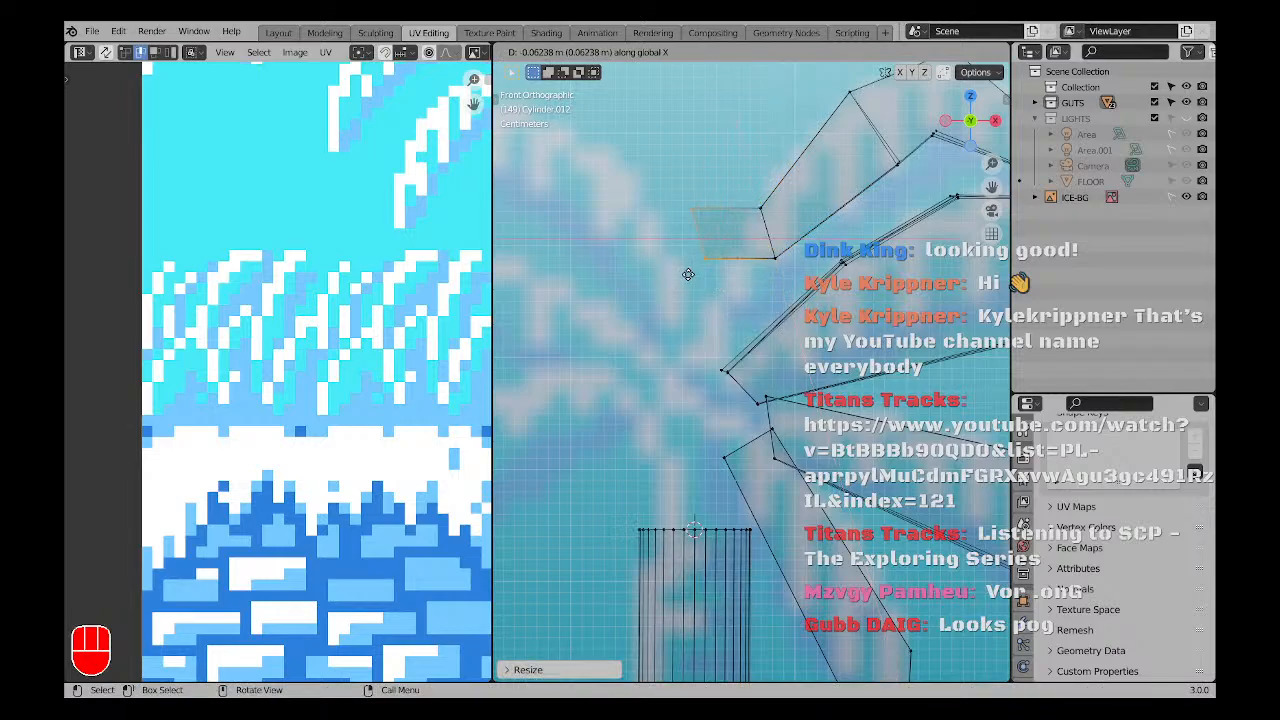
pyautogui.press('x')
pyautogui.press('x')
pyautogui.press('x')
pyautogui.press('x')
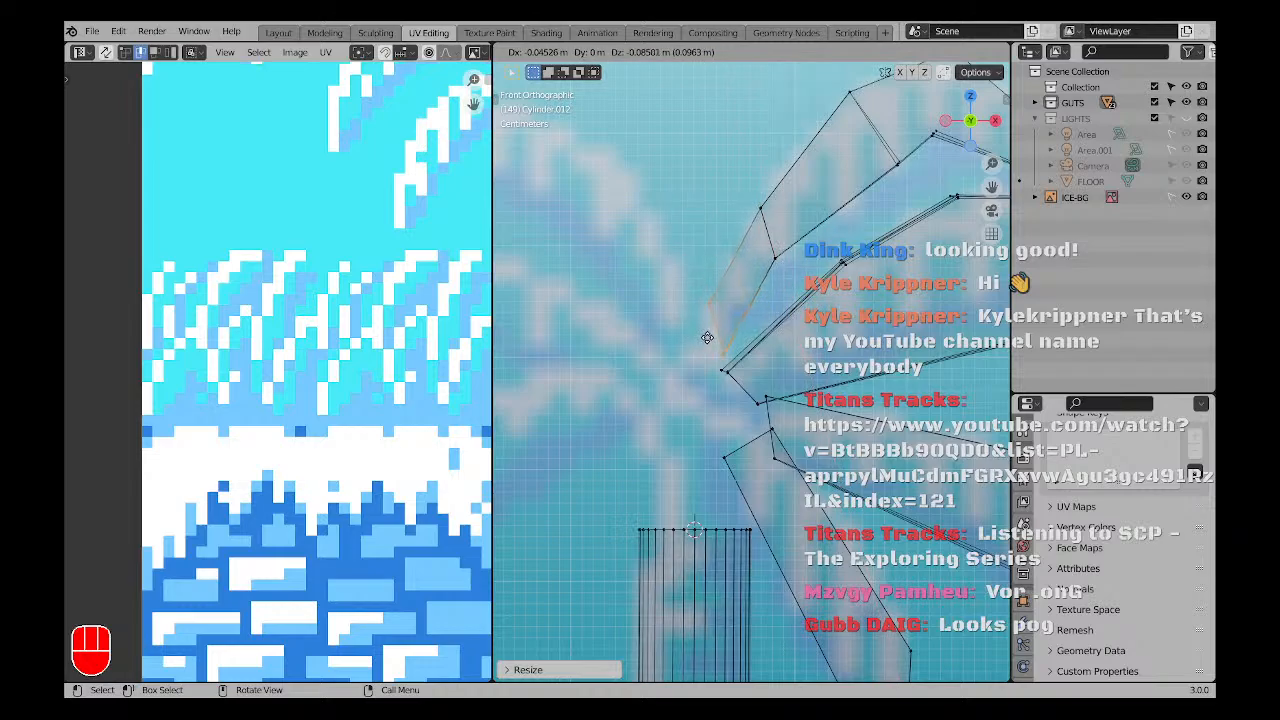
pyautogui.click(703, 337)
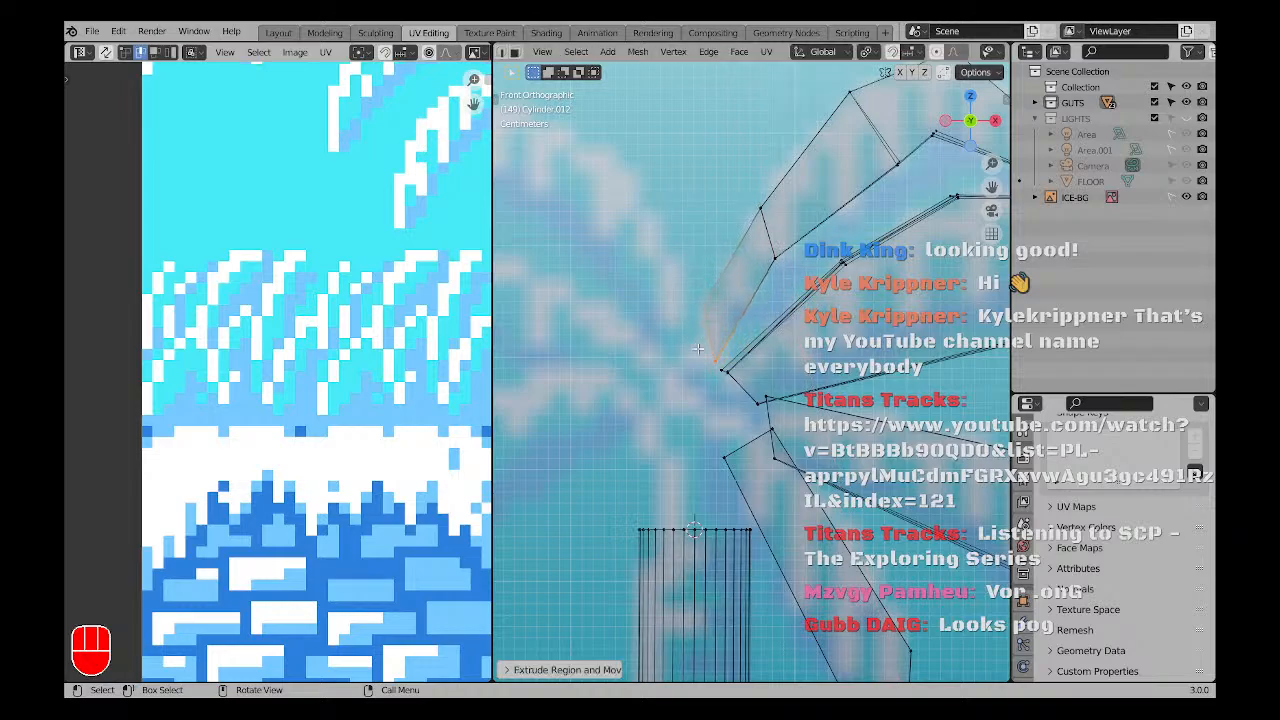
pyautogui.moveTo(703, 337); pyautogui.dragTo(733, 310, button='middle')
pyautogui.press('KP_1')
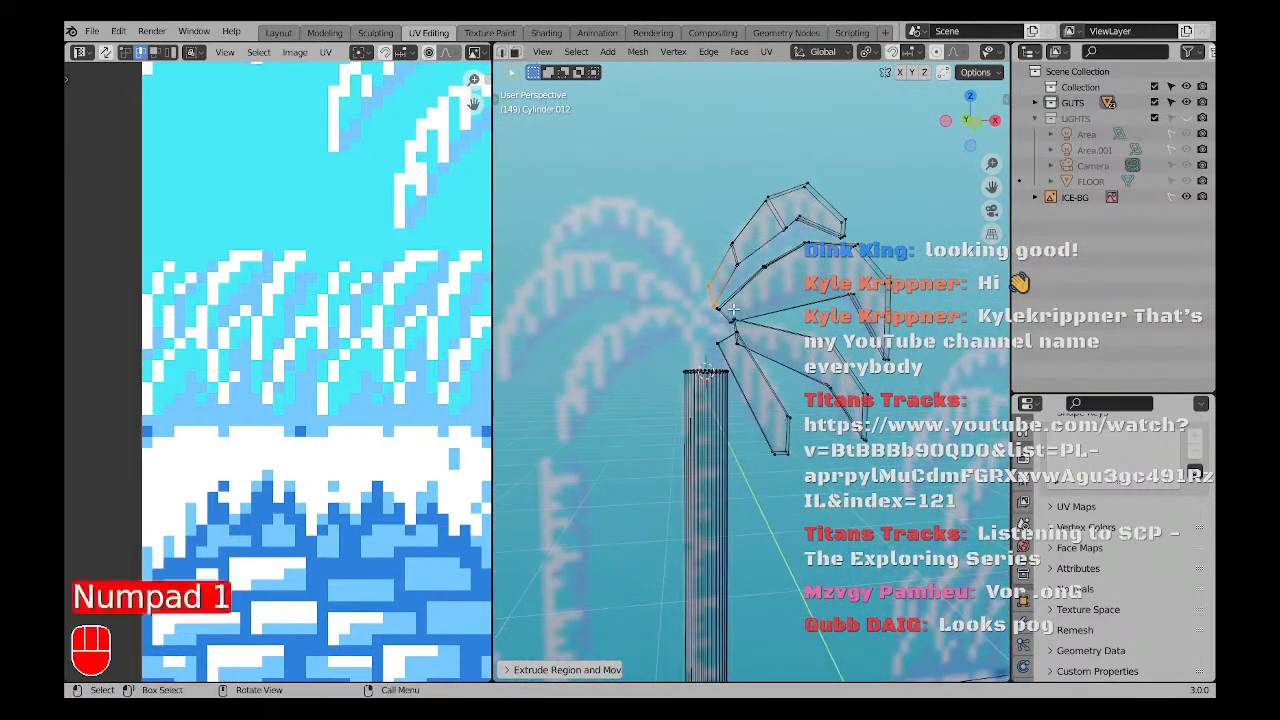
pyautogui.press('a')
pyautogui.press('a')
pyautogui.scroll(-2, 742, 242)
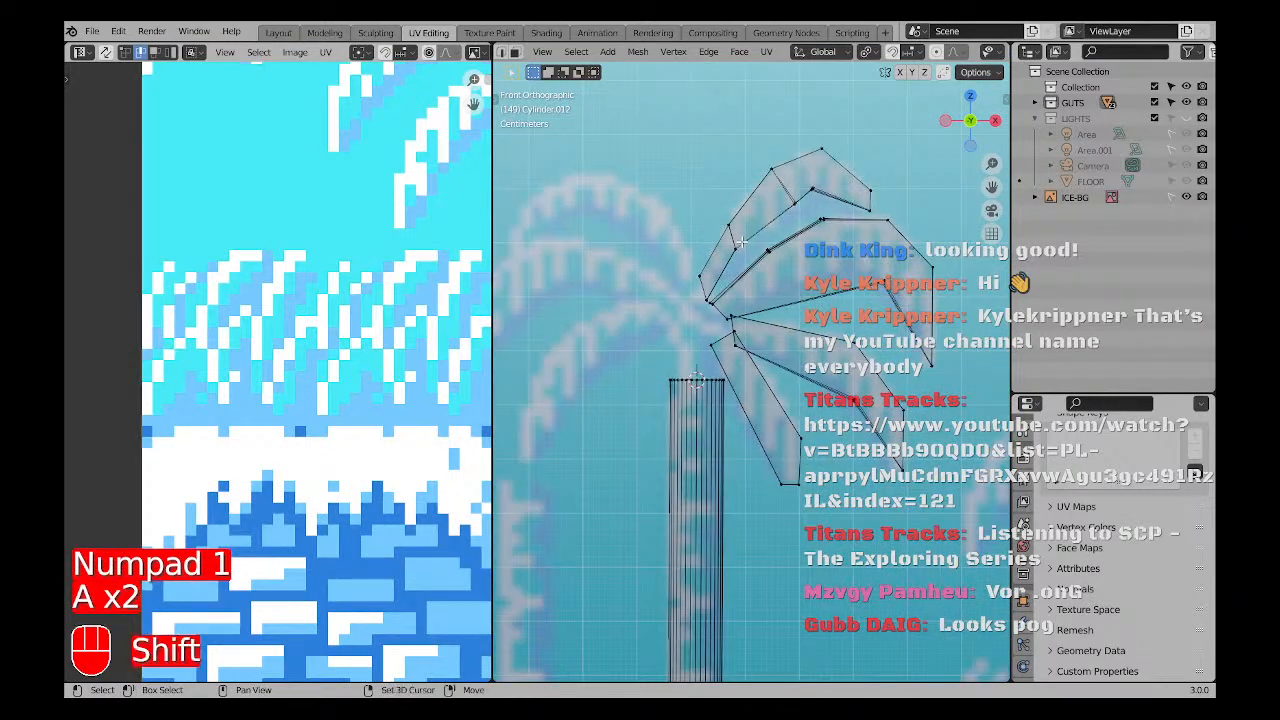
# Move the top vertex of the upper frond's inner cross edge slightly outward to match the backdrop curve, and deselect it.
pyautogui.keyDown('shift'); pyautogui.moveTo(746, 230); pyautogui.dragTo(812, 297, button='middle'); pyautogui.keyUp('shift')
pyautogui.scroll(3, 812, 297)
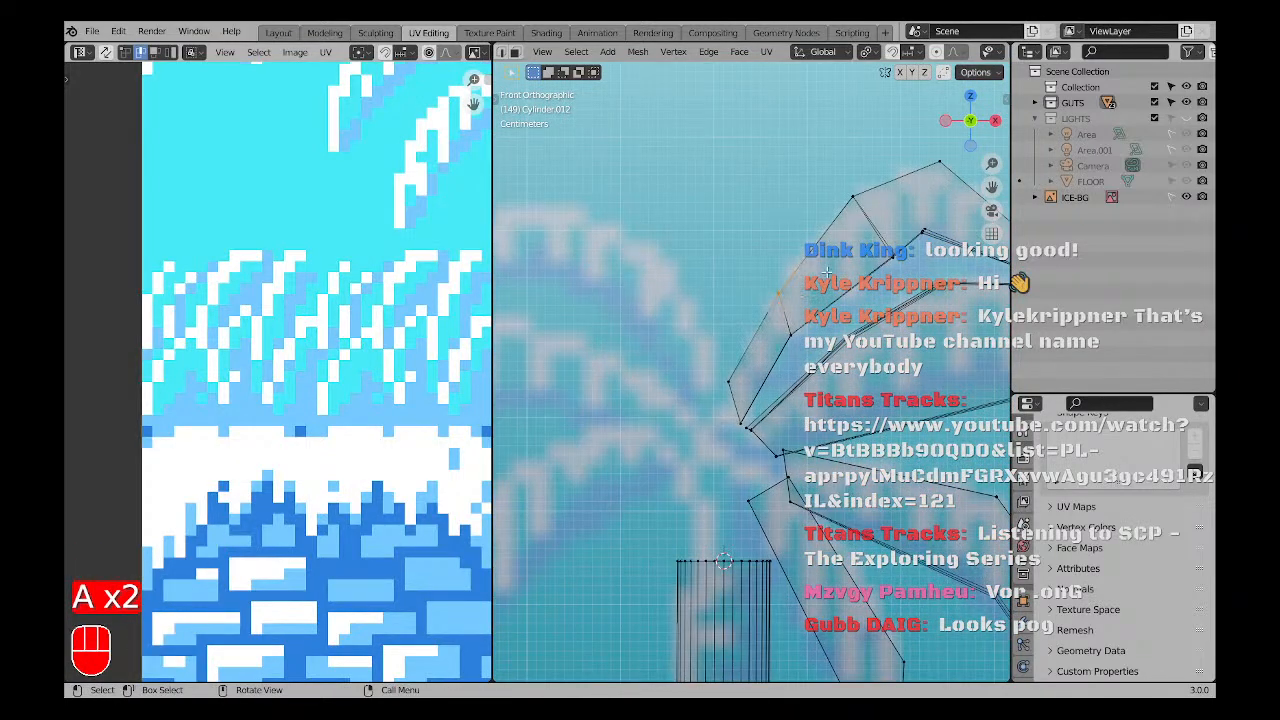
pyautogui.press('g')
pyautogui.click(822, 262)
pyautogui.scroll(-1, 822, 262)
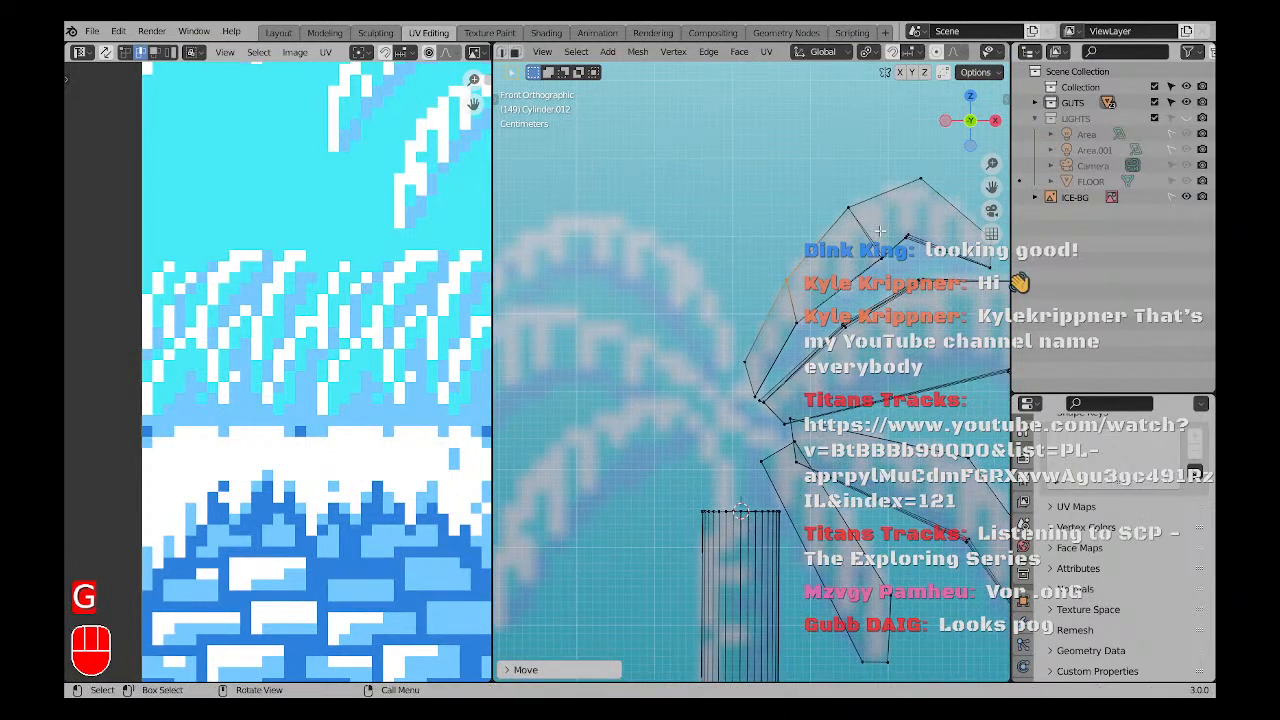
pyautogui.scroll(-2, 850, 255)
pyautogui.keyDown('shift'); pyautogui.moveTo(883, 243); pyautogui.dragTo(822, 272, button='middle'); pyautogui.keyUp('shift')
pyautogui.scroll(2, 822, 272)
pyautogui.scroll(-3, 822, 272)
pyautogui.press('a')
pyautogui.press('a')
pyautogui.scroll(1, 750, 295)
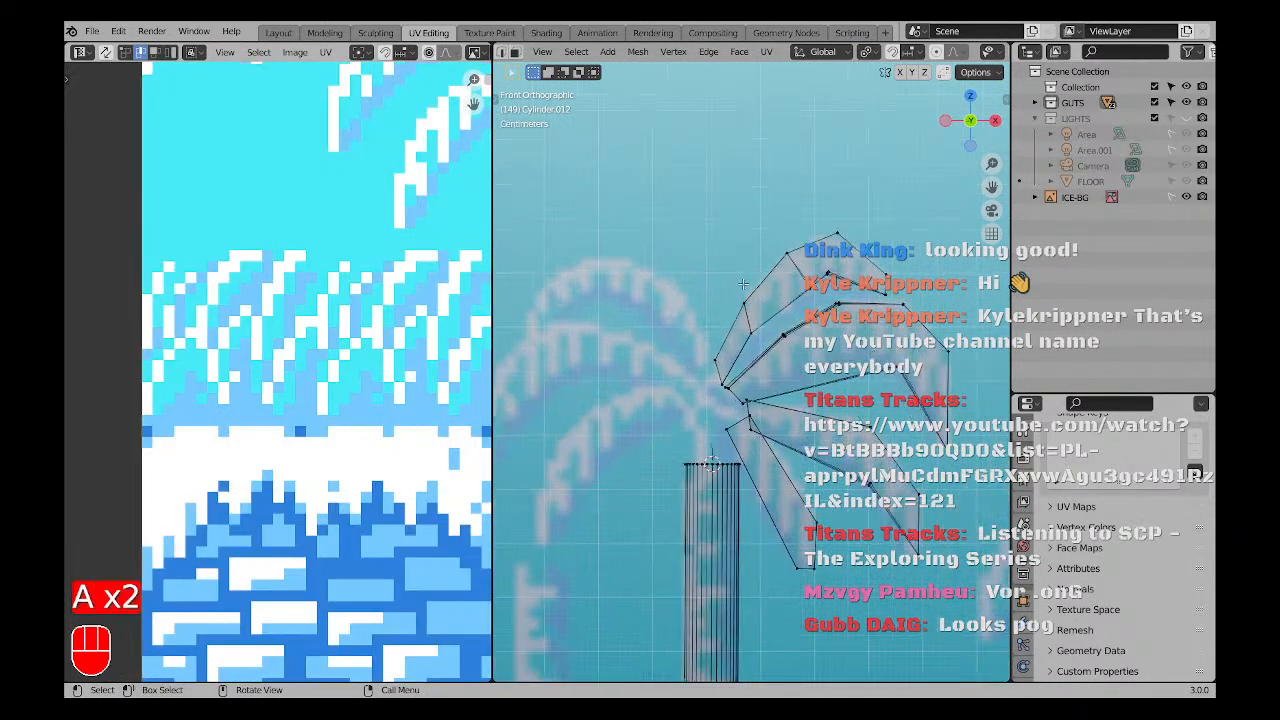
# Duplicate the whole upper frond, rotate the copy around the vertical axis to face left, and place it over the upper-left backdrop frond.
pyautogui.press('l')
pyautogui.keyDown('shift'); pyautogui.moveTo(764, 318); pyautogui.dragTo(817, 298, button='middle'); pyautogui.keyUp('shift')
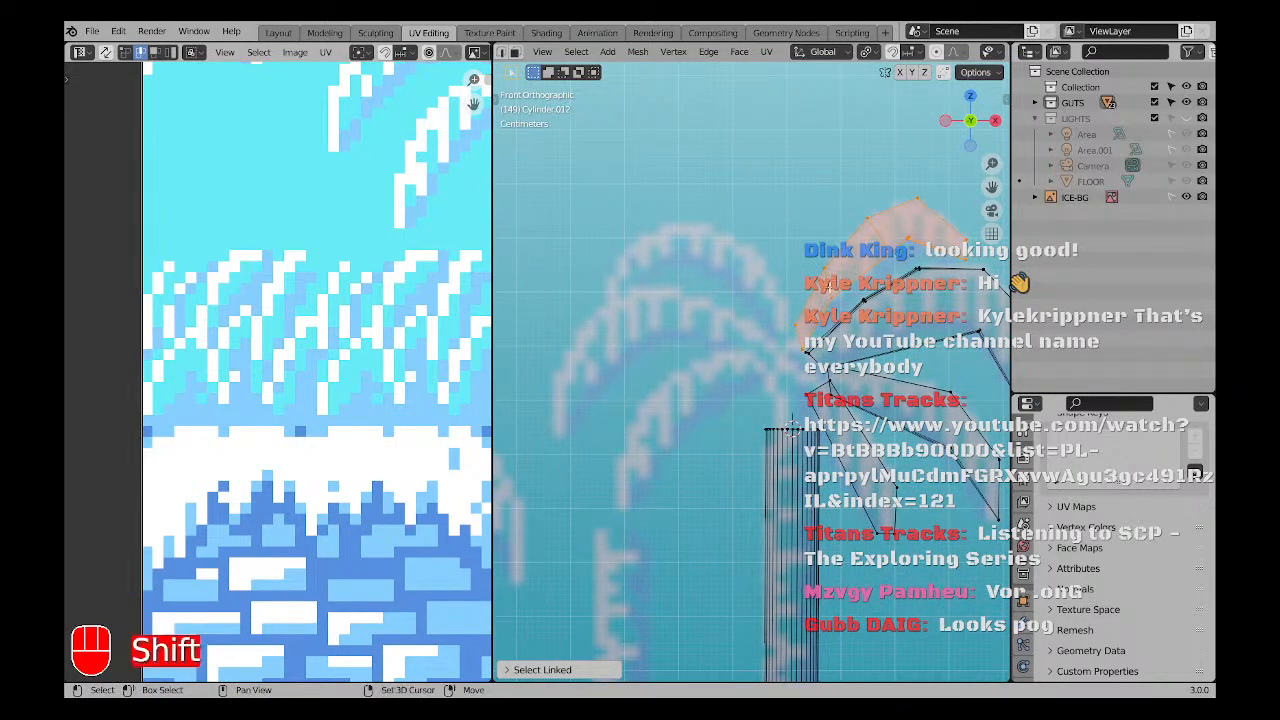
pyautogui.hotkey('shift', 'd')
pyautogui.press('r')
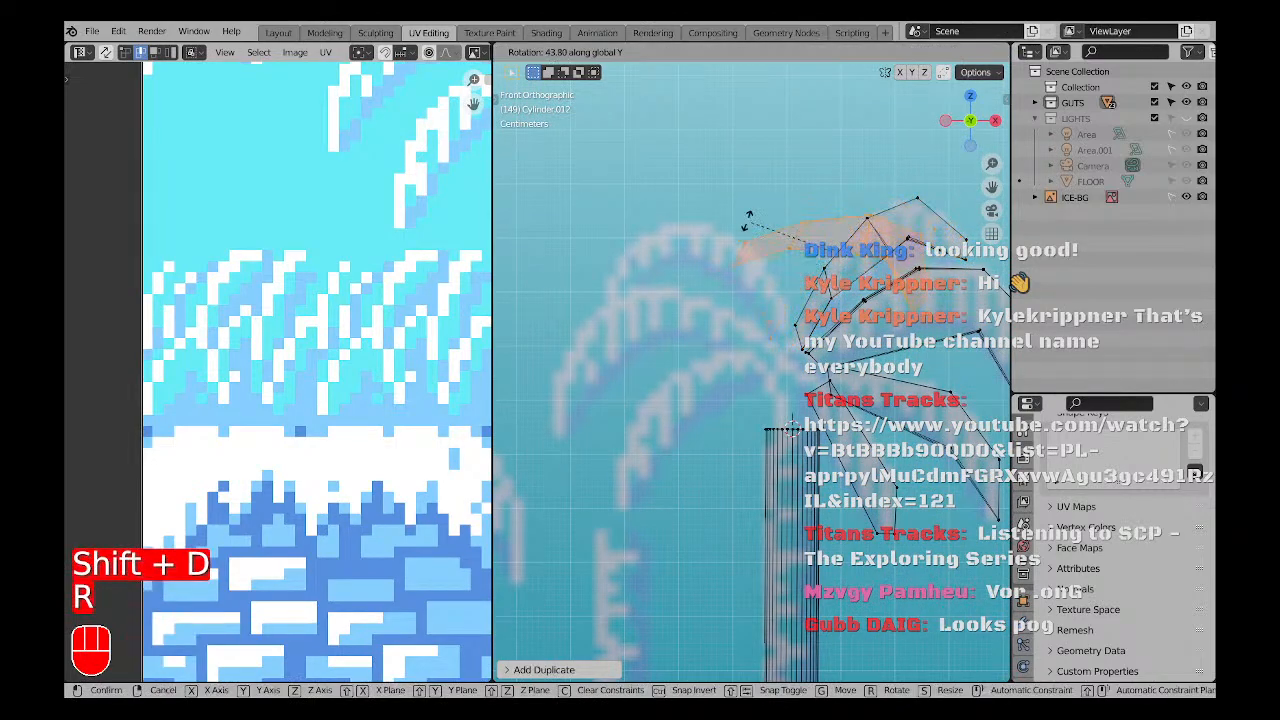
pyautogui.press('r')
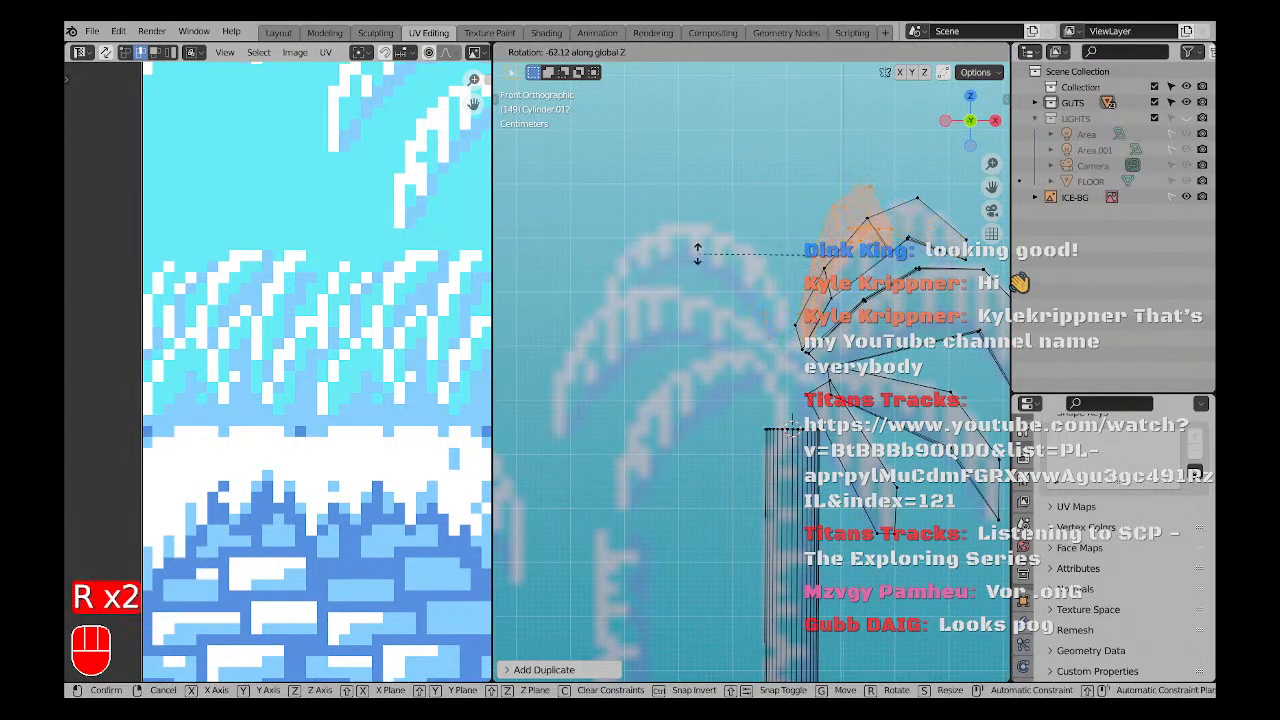
pyautogui.click(689, 247)
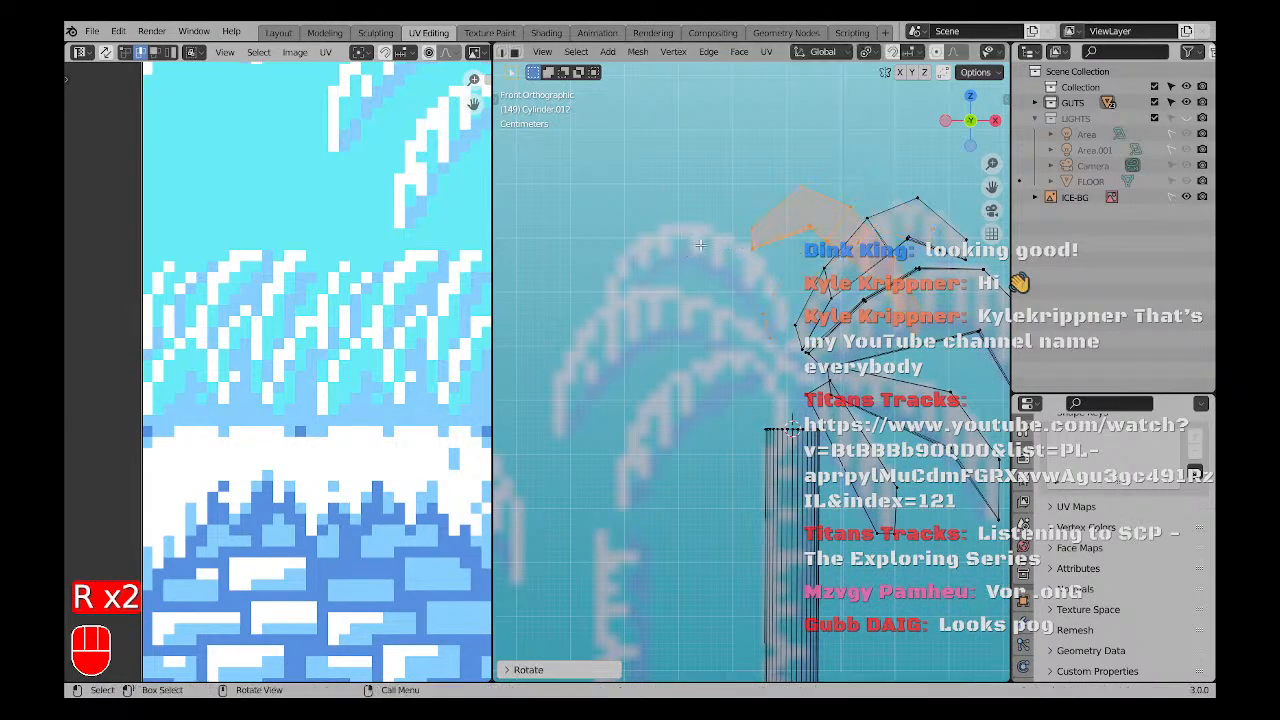
pyautogui.press('g')
pyautogui.click(568, 238)
pyautogui.scroll(5, 690, 275)
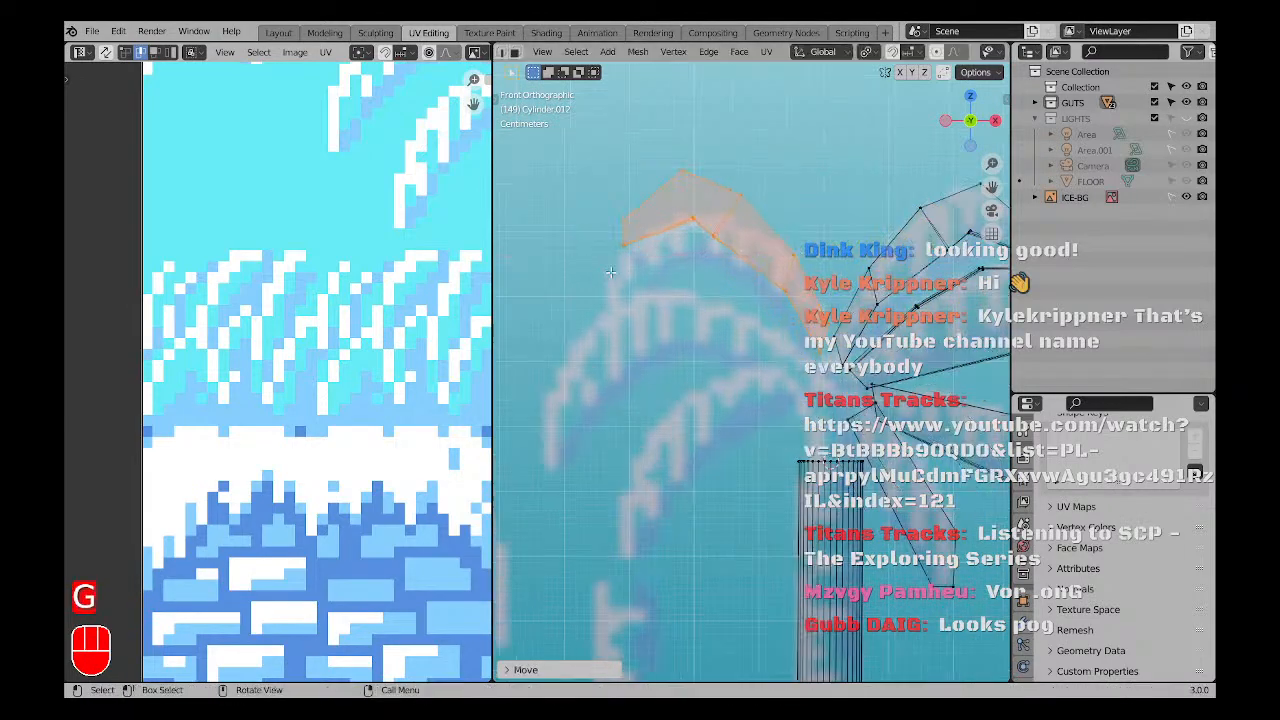
# Lower the underside and top vertices of the left frond's inner cross edges to follow the backdrop frond.
pyautogui.keyDown('shift'); pyautogui.moveTo(808, 318); pyautogui.dragTo(741, 338, button='middle'); pyautogui.keyUp('shift')
pyautogui.scroll(-5, 735, 342)
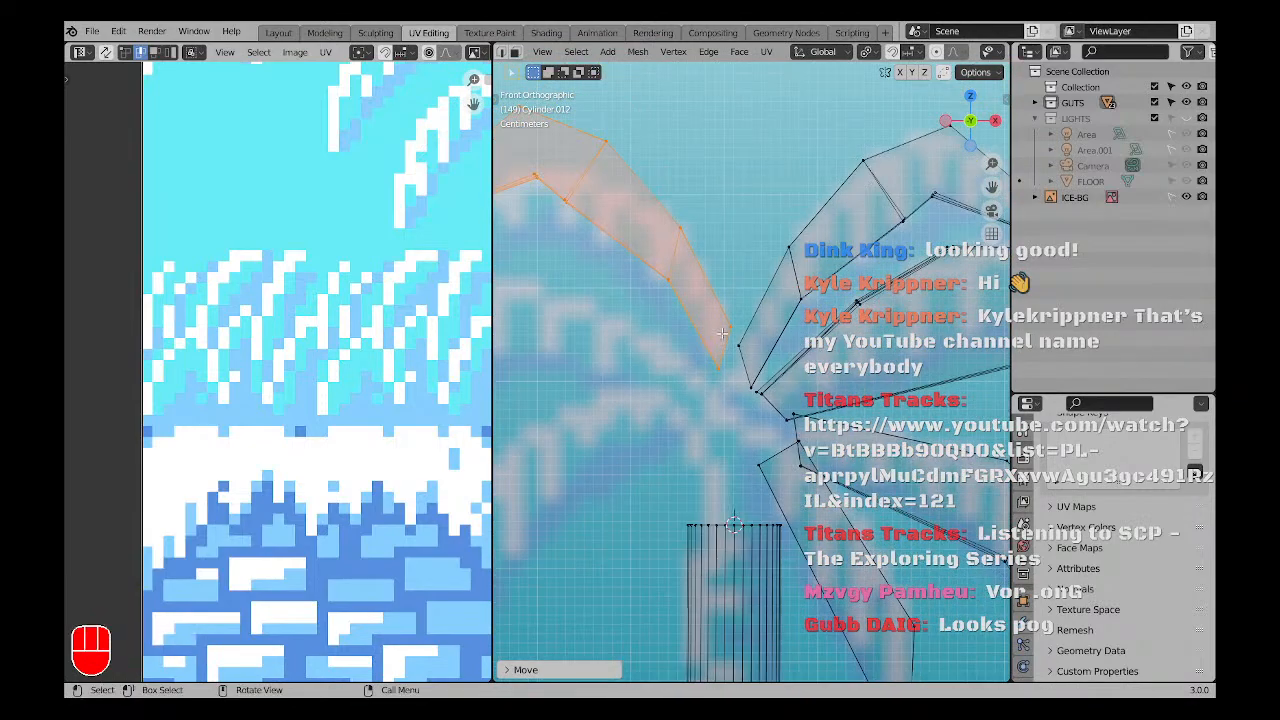
pyautogui.scroll(4, 732, 356)
pyautogui.keyDown('shift'); pyautogui.moveTo(685, 300); pyautogui.dragTo(710, 339, button='middle'); pyautogui.keyUp('shift')
pyautogui.scroll(2, 710, 339)
pyautogui.moveTo(723, 360); pyautogui.dragTo(703, 304)
pyautogui.press('g')
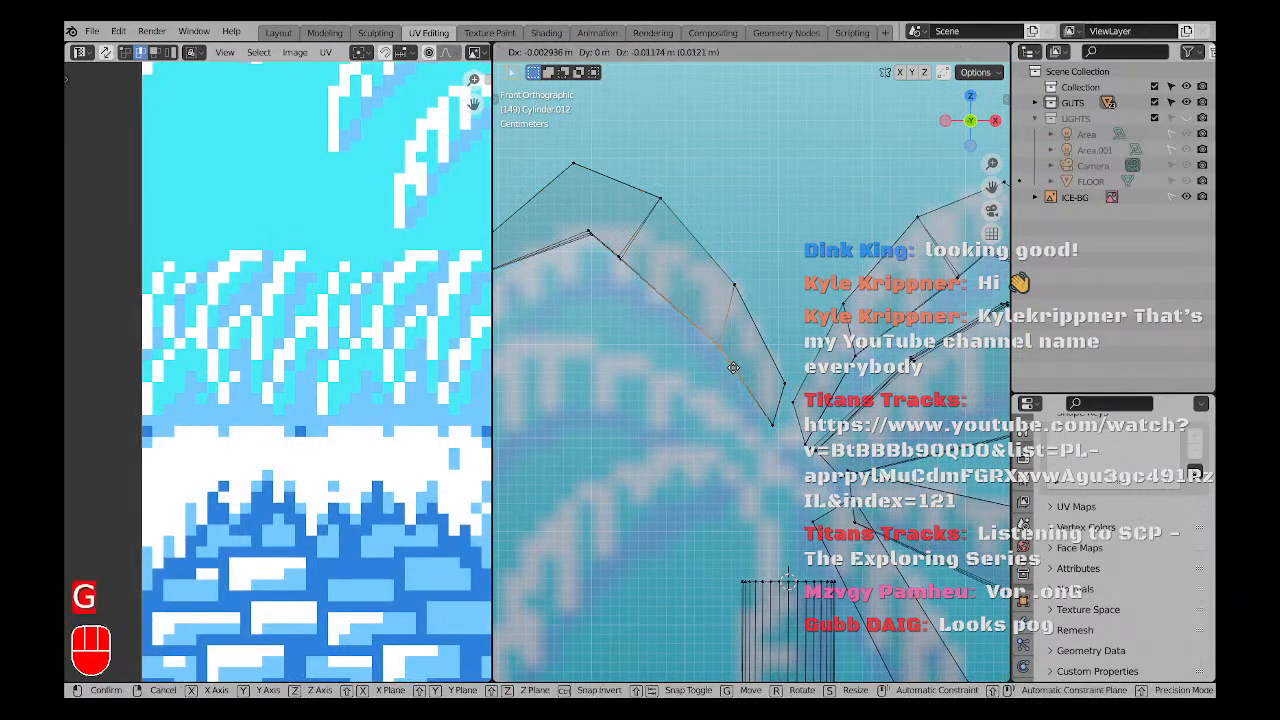
pyautogui.click(734, 366)
pyautogui.moveTo(752, 268); pyautogui.dragTo(727, 298)
pyautogui.press('g')
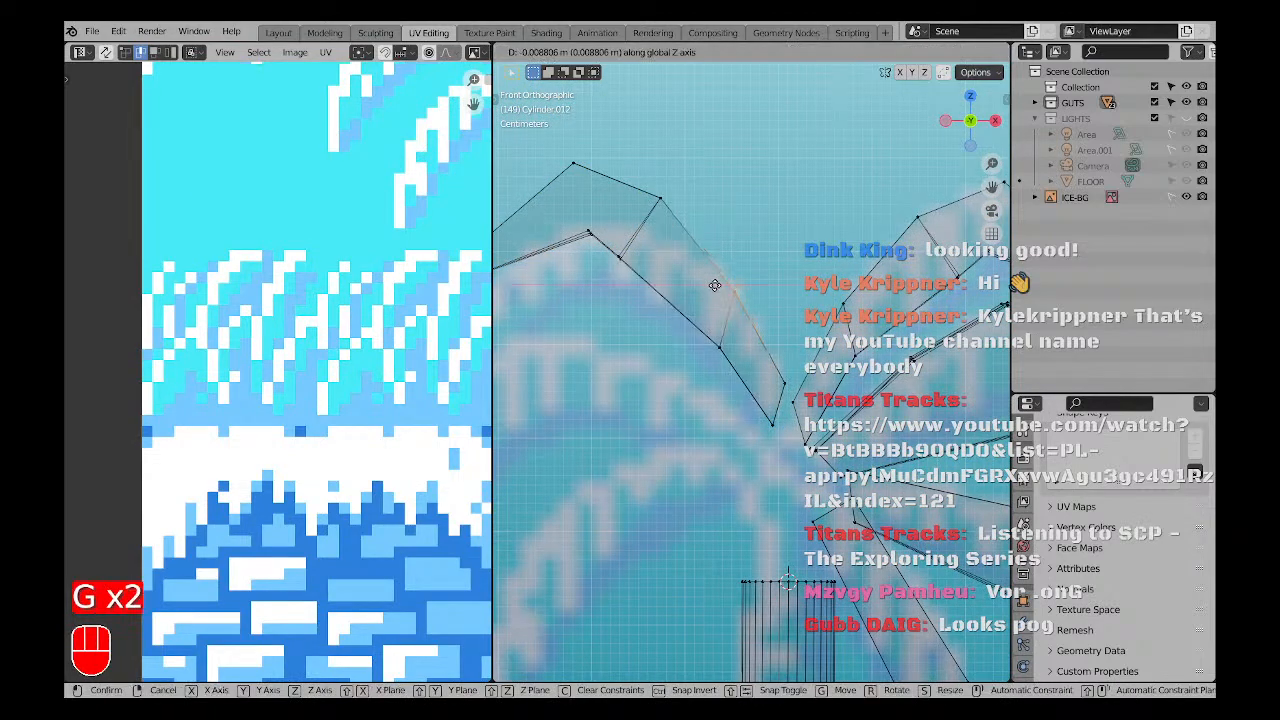
pyautogui.press('g')
pyautogui.click(662, 266)
pyautogui.keyDown('shift'); pyautogui.moveTo(661, 265); pyautogui.dragTo(840, 275, button='middle'); pyautogui.keyUp('shift')
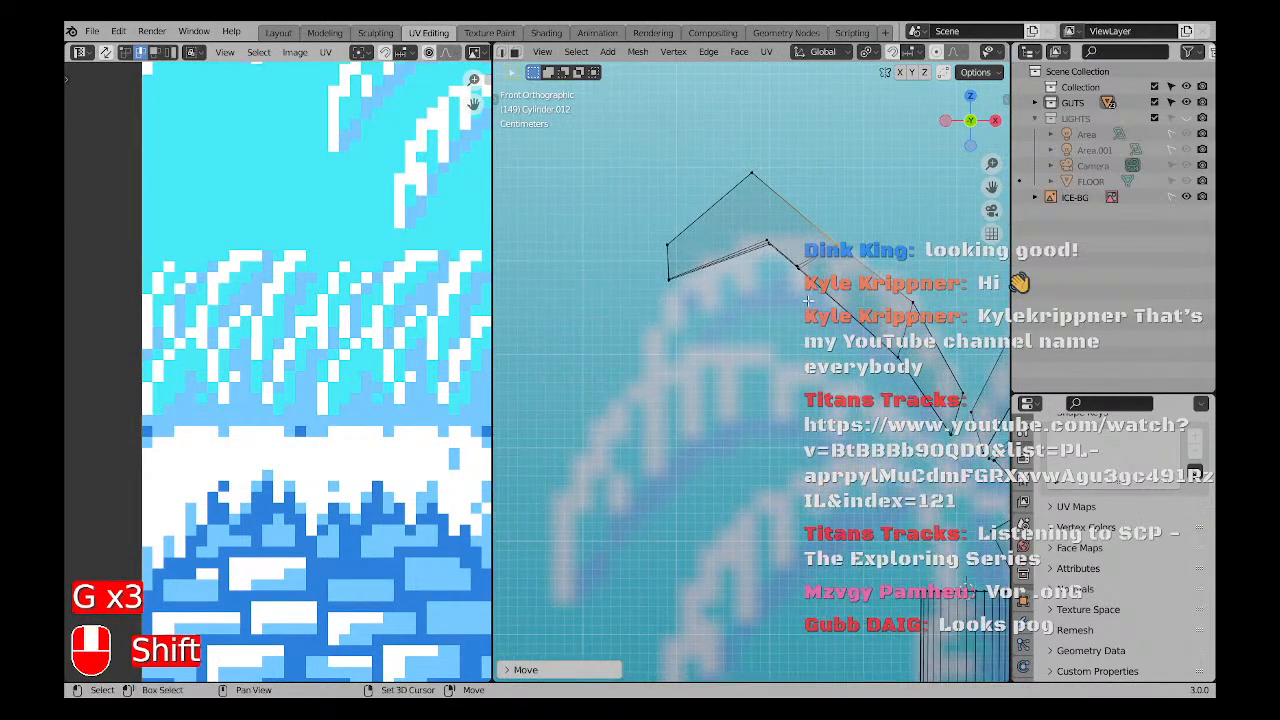
# Move the left frond's middle underside vertices and its peak vertex down onto the backdrop frond.
pyautogui.moveTo(758, 230); pyautogui.dragTo(781, 256)
pyautogui.press('g')
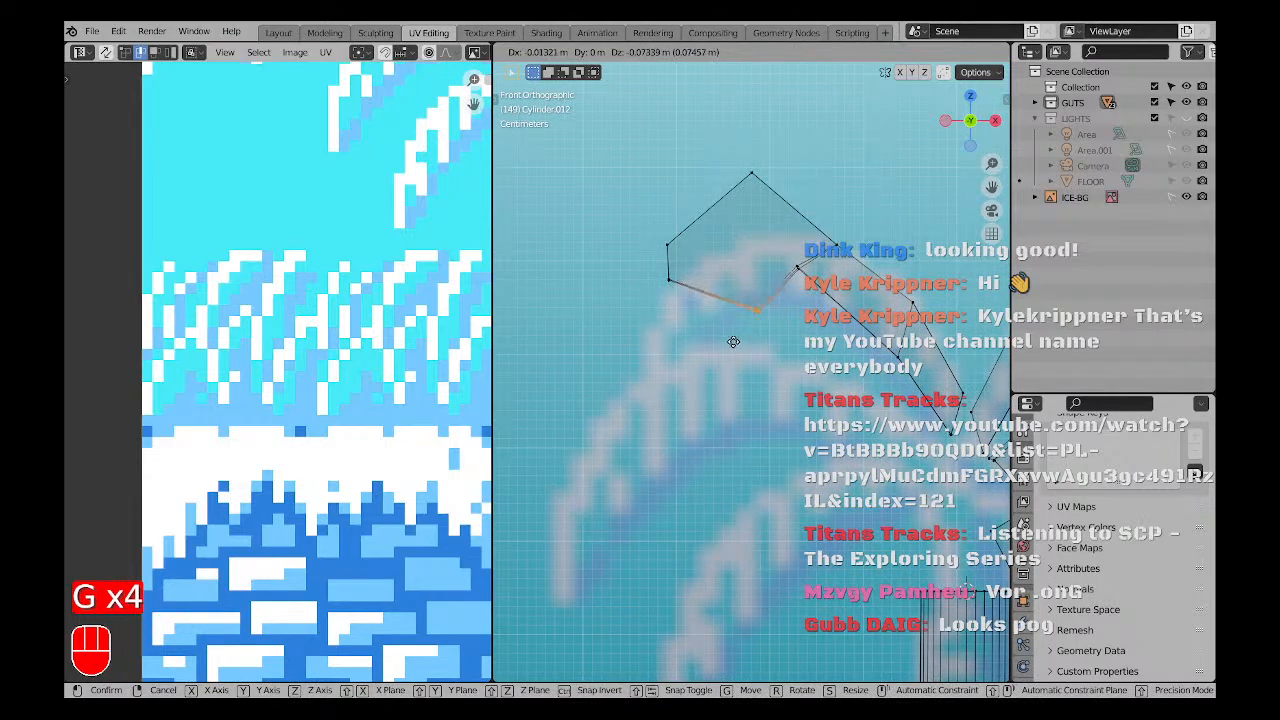
pyautogui.click(733, 342)
pyautogui.press('g')
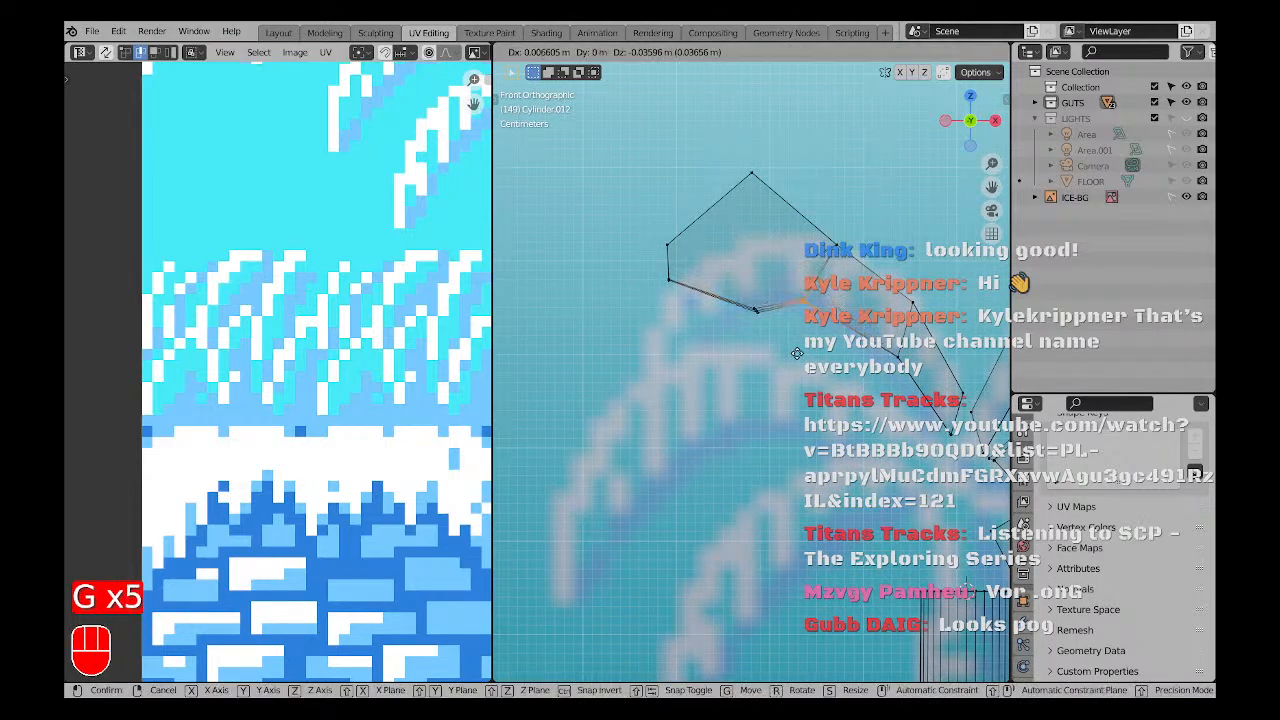
pyautogui.click(784, 355)
pyautogui.press('g')
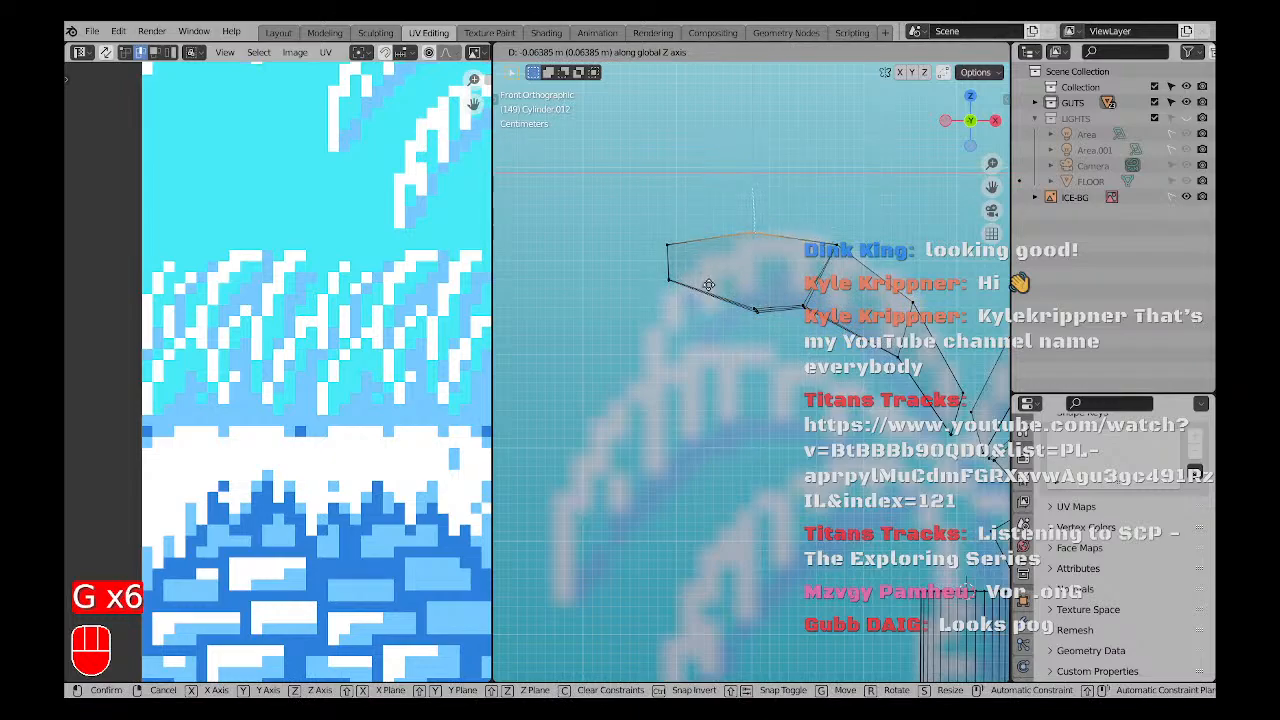
pyautogui.click(708, 285)
# Move the lower corner of the left frond's outer tip inward and lower the tip's upper corner along Z.
pyautogui.keyDown('shift'); pyautogui.moveTo(708, 285); pyautogui.dragTo(759, 233, button='middle'); pyautogui.keyUp('shift')
pyautogui.moveTo(754, 250); pyautogui.dragTo(750, 213)
pyautogui.press('g')
pyautogui.click(735, 264)
pyautogui.press('g')
pyautogui.moveTo(754, 217); pyautogui.dragTo(756, 232, button='middle')
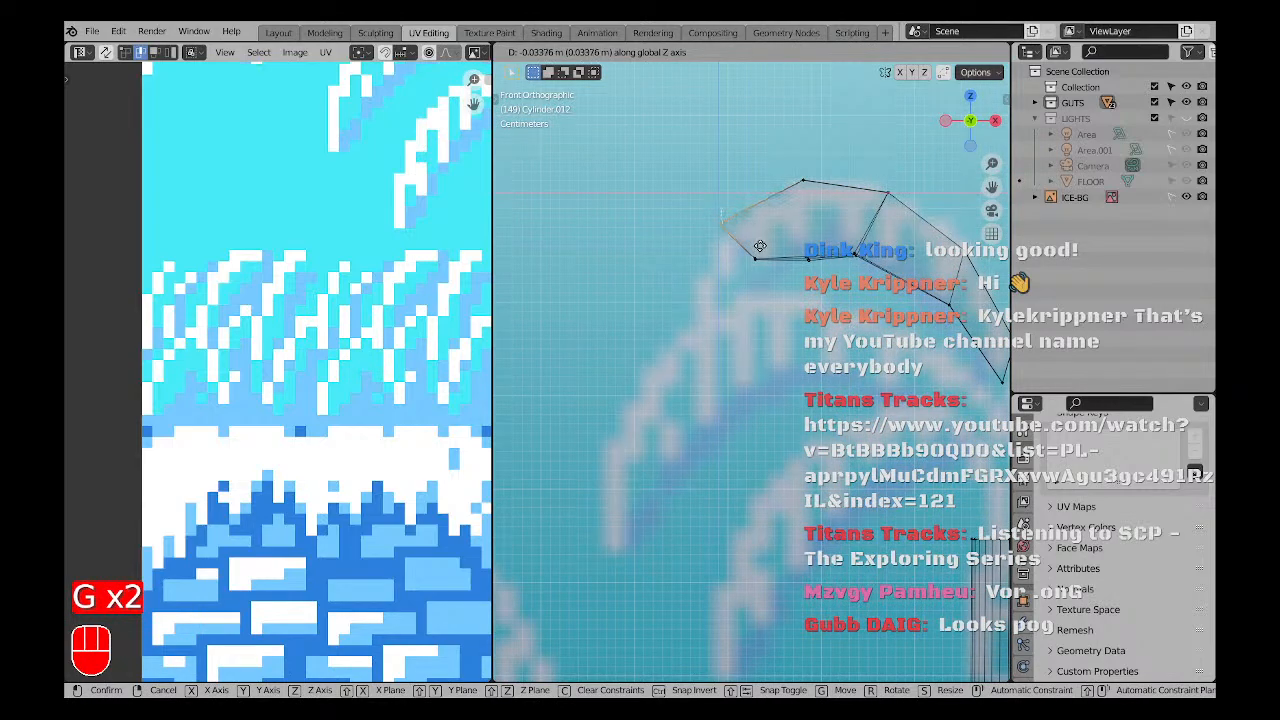
pyautogui.click(758, 257)
# Raise the left frond's middle underside vertices to arch its lower edge along the backdrop frond.
pyautogui.keyDown('shift'); pyautogui.moveTo(785, 288); pyautogui.dragTo(688, 267, button='middle'); pyautogui.keyUp('shift')
pyautogui.moveTo(689, 219); pyautogui.dragTo(738, 259)
pyautogui.press('g')
pyautogui.moveTo(745, 266); pyautogui.dragTo(774, 272, button='middle')
pyautogui.click(748, 251)
pyautogui.press('g')
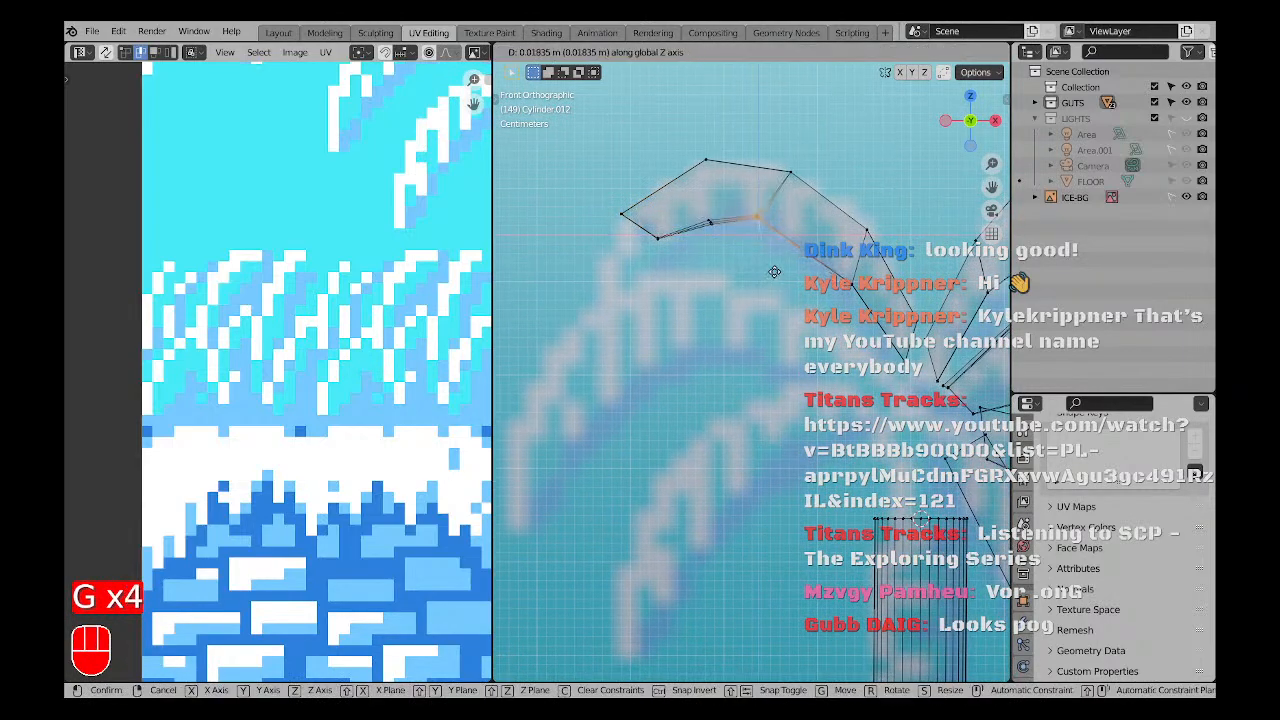
pyautogui.click(774, 271)
# Extrude the left frond's outer tip downward, scale the new end narrower, and move it to the backdrop frond's tip.
pyautogui.scroll(1, 724, 254)
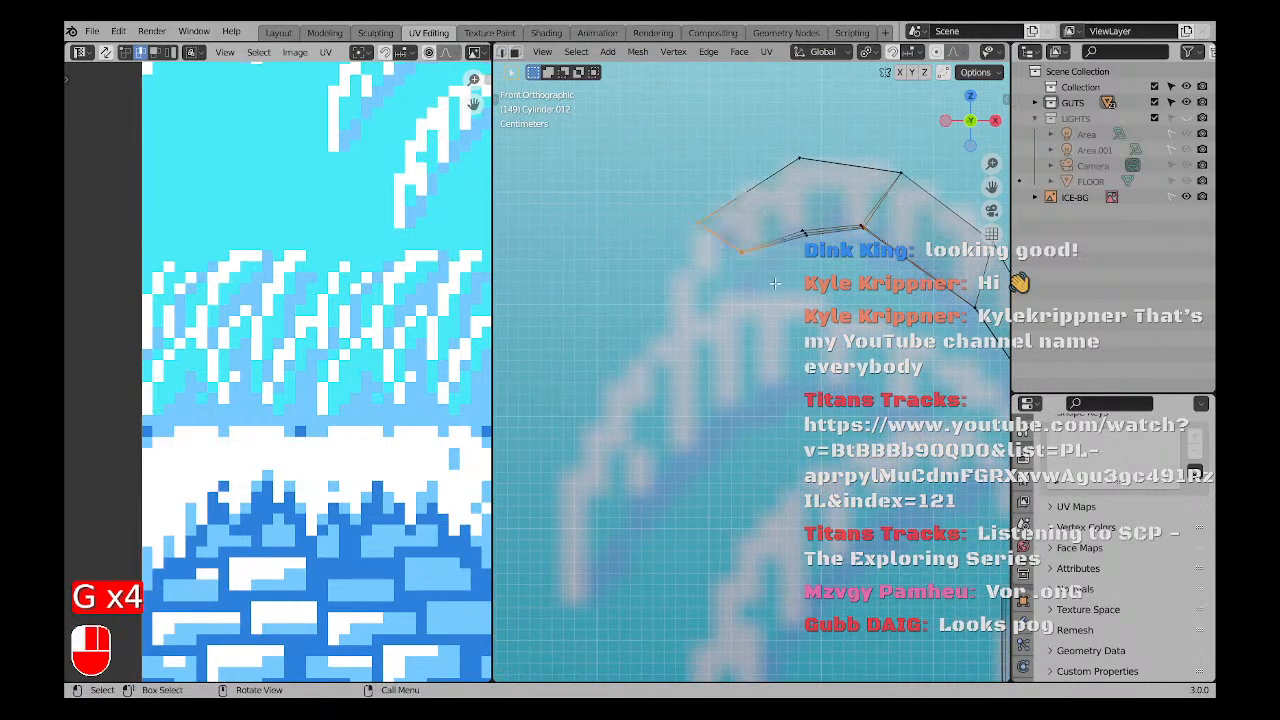
pyautogui.scroll(1, 720, 268)
pyautogui.press('e')
pyautogui.click(679, 337)
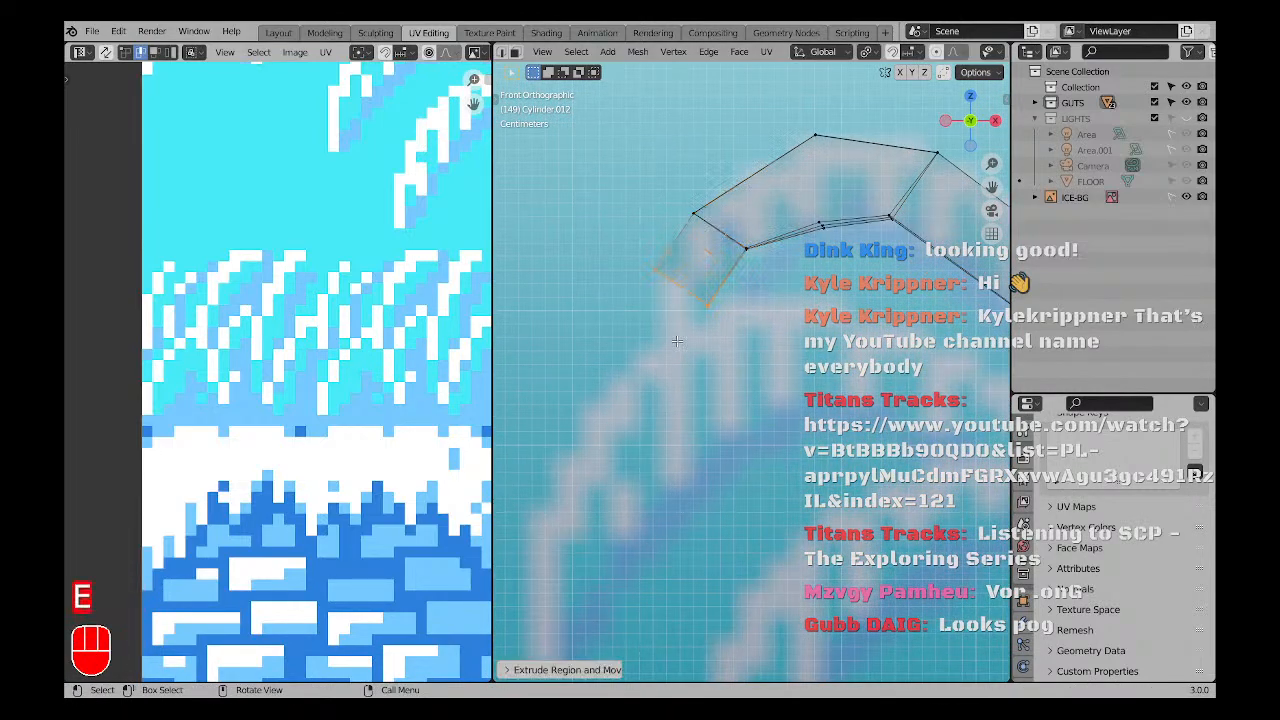
pyautogui.press('s')
pyautogui.click(706, 322)
pyautogui.press('g')
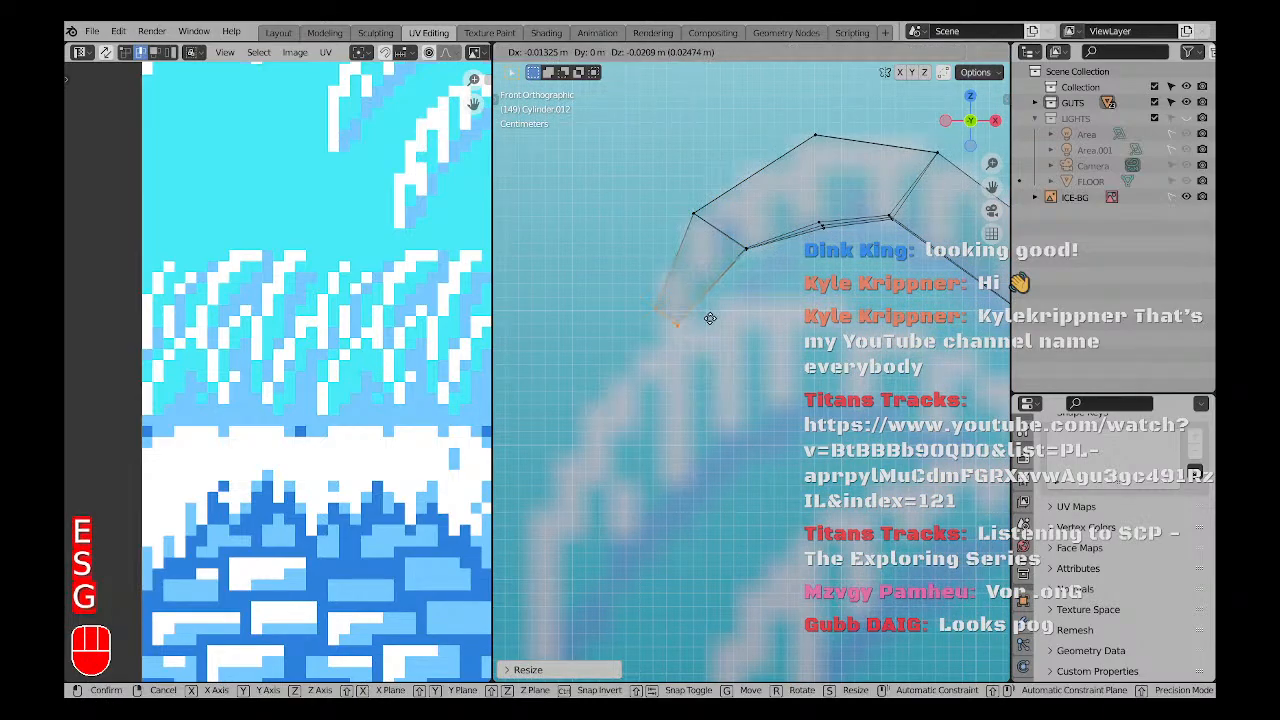
pyautogui.click(712, 322)
# Duplicate the whole left frond, rotate the copy about 27 degrees counterclockwise, and position it over the backdrop frond below.
pyautogui.scroll(-5, 704, 262)
pyautogui.moveTo(704, 262); pyautogui.dragTo(715, 292, button='middle')
pyautogui.press('l')
pyautogui.press('KP_1')
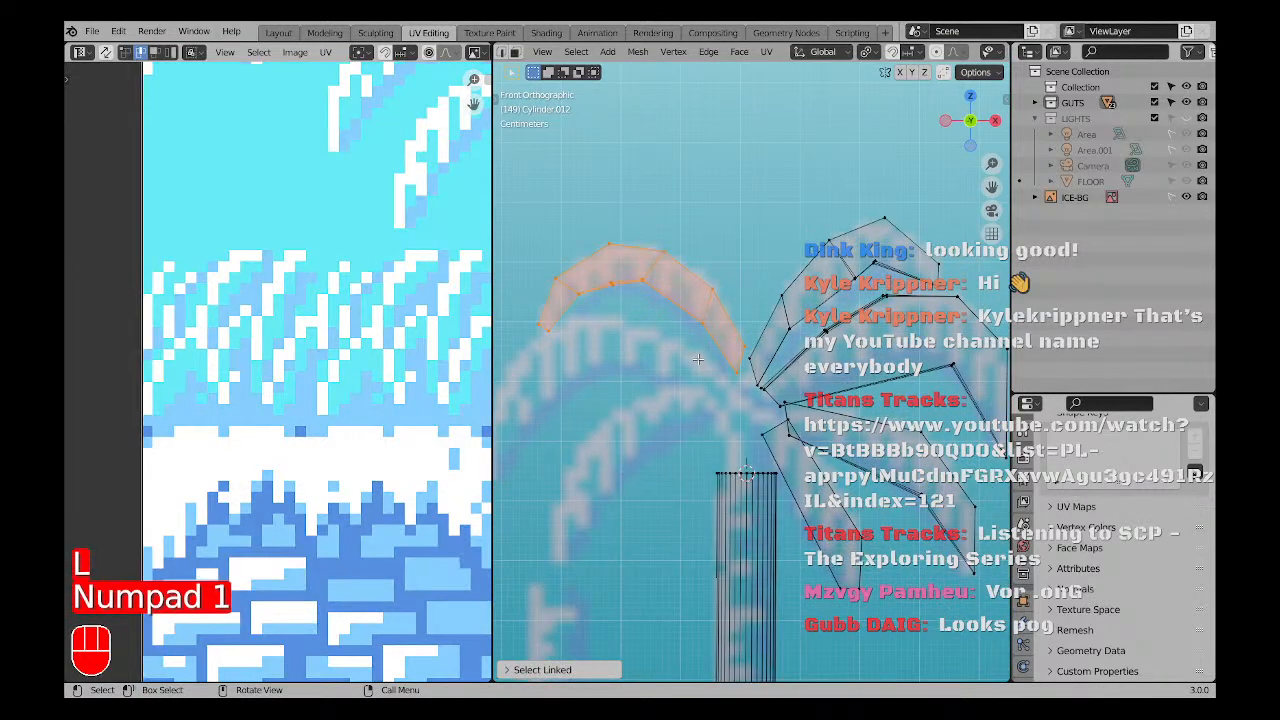
pyautogui.keyDown('shift'); pyautogui.moveTo(678, 363); pyautogui.dragTo(748, 325, button='middle'); pyautogui.keyUp('shift')
pyautogui.hotkey('shift', 'd')
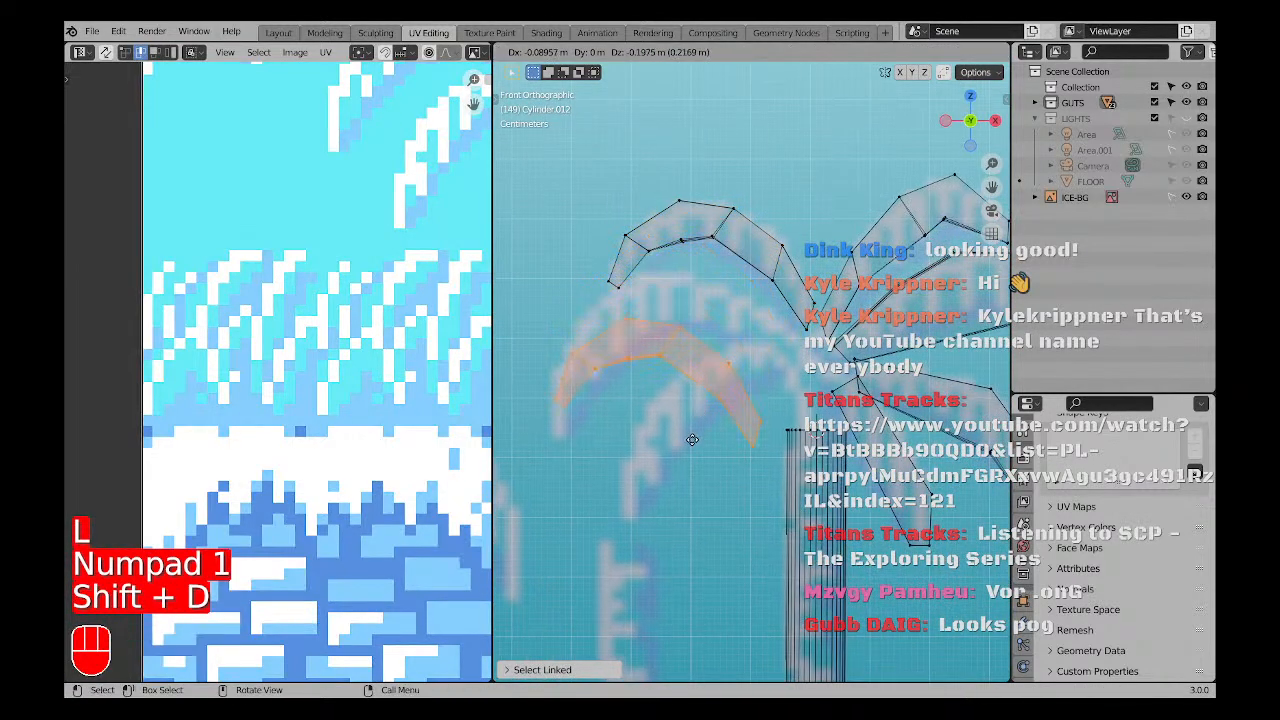
pyautogui.press('r')
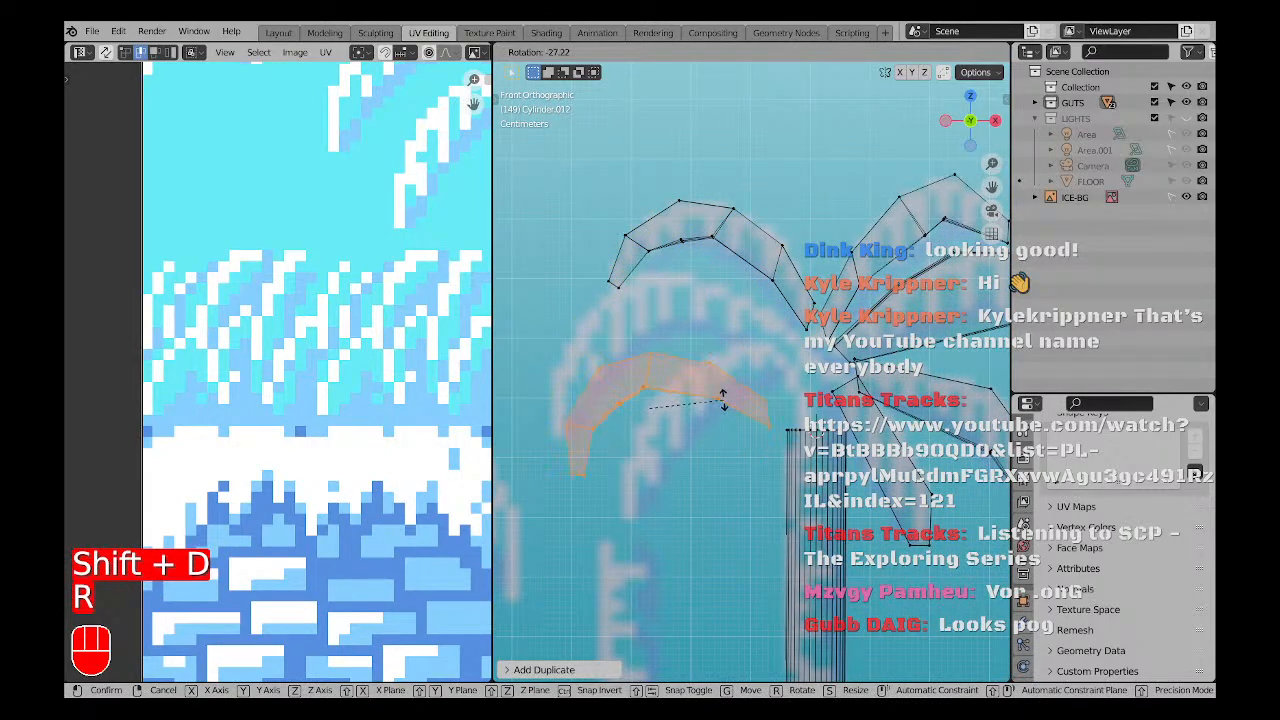
pyautogui.click(722, 396)
pyautogui.press('g')
pyautogui.click(705, 359)
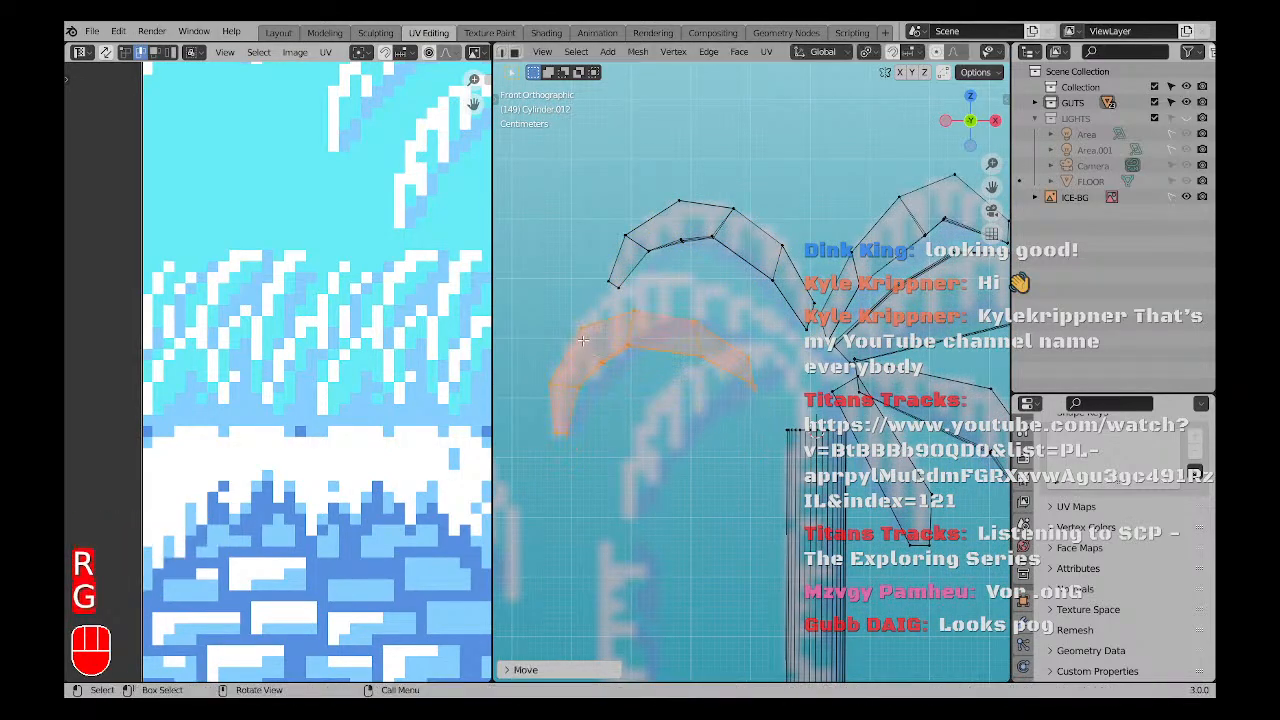
# Move the top vertex of the lower-left frond's middle cross edge up and outward, and raise its bottom vertex slightly.
pyautogui.keyDown('shift'); pyautogui.moveTo(600, 325); pyautogui.dragTo(604, 361, button='middle'); pyautogui.keyUp('shift')
pyautogui.click(620, 325)
pyautogui.scroll(3, 622, 328)
pyautogui.press('g')
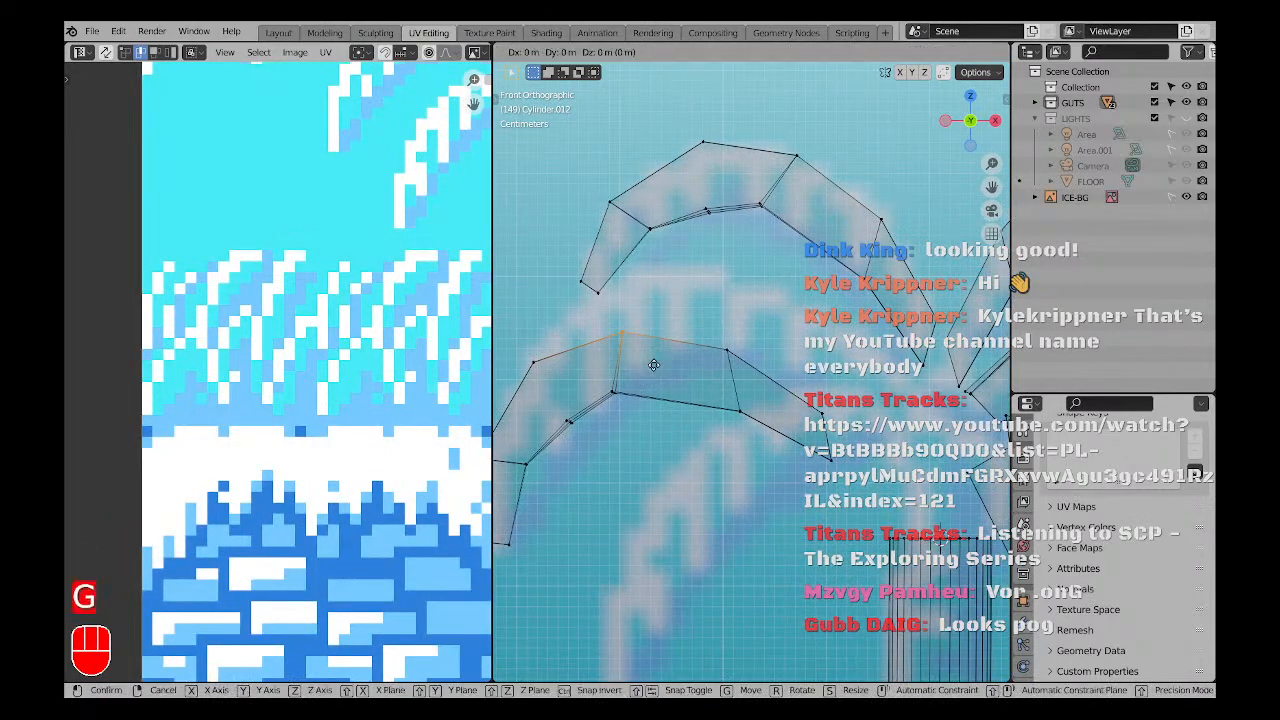
pyautogui.click(620, 326)
pyautogui.click(638, 391)
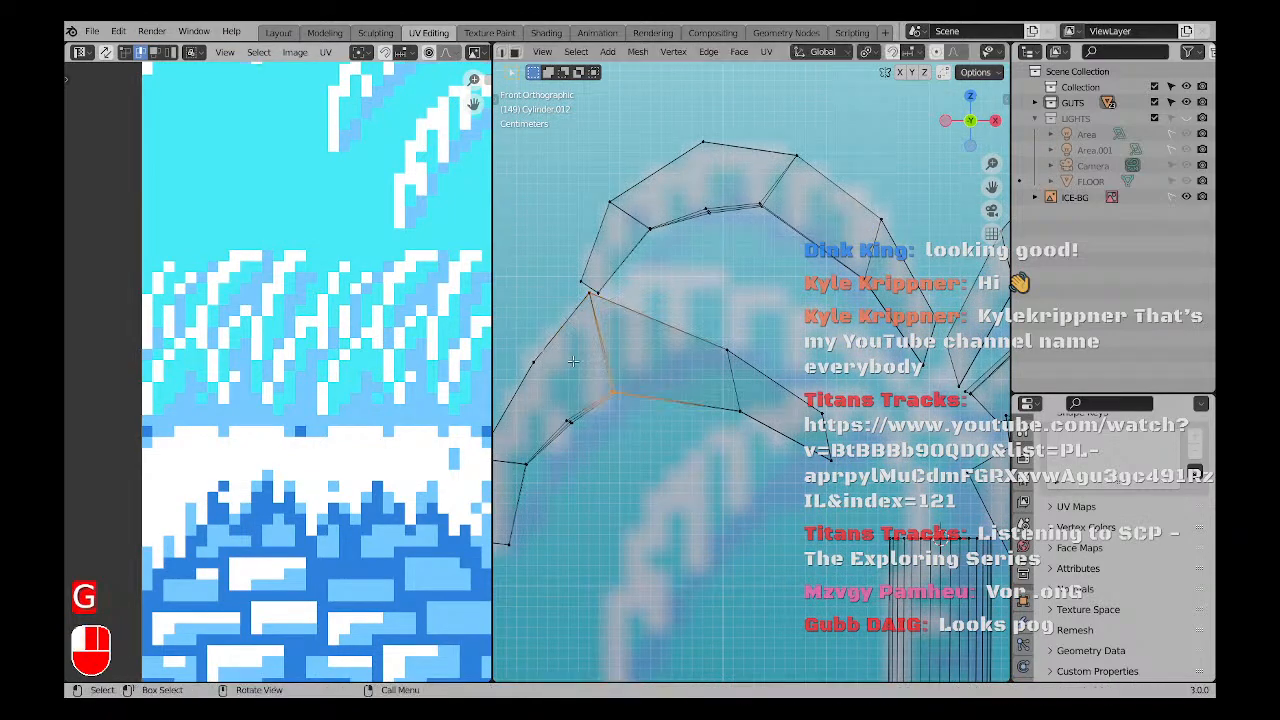
pyautogui.press('g')
pyautogui.click(640, 378)
# Move the top and bottom vertices of the lower-left frond's next inner cross edge up and outward to follow the backdrop frond's arch.
pyautogui.click(652, 320)
pyautogui.press('g')
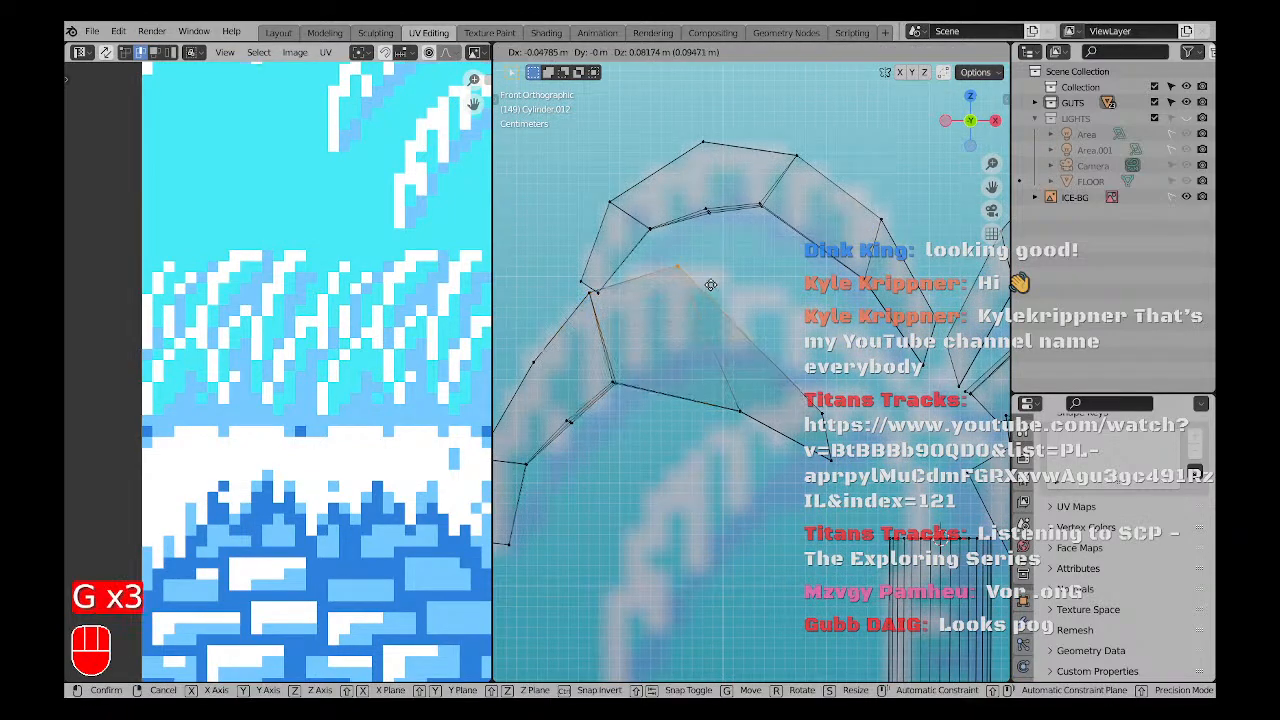
pyautogui.click(712, 286)
pyautogui.click(748, 419)
pyautogui.press('g')
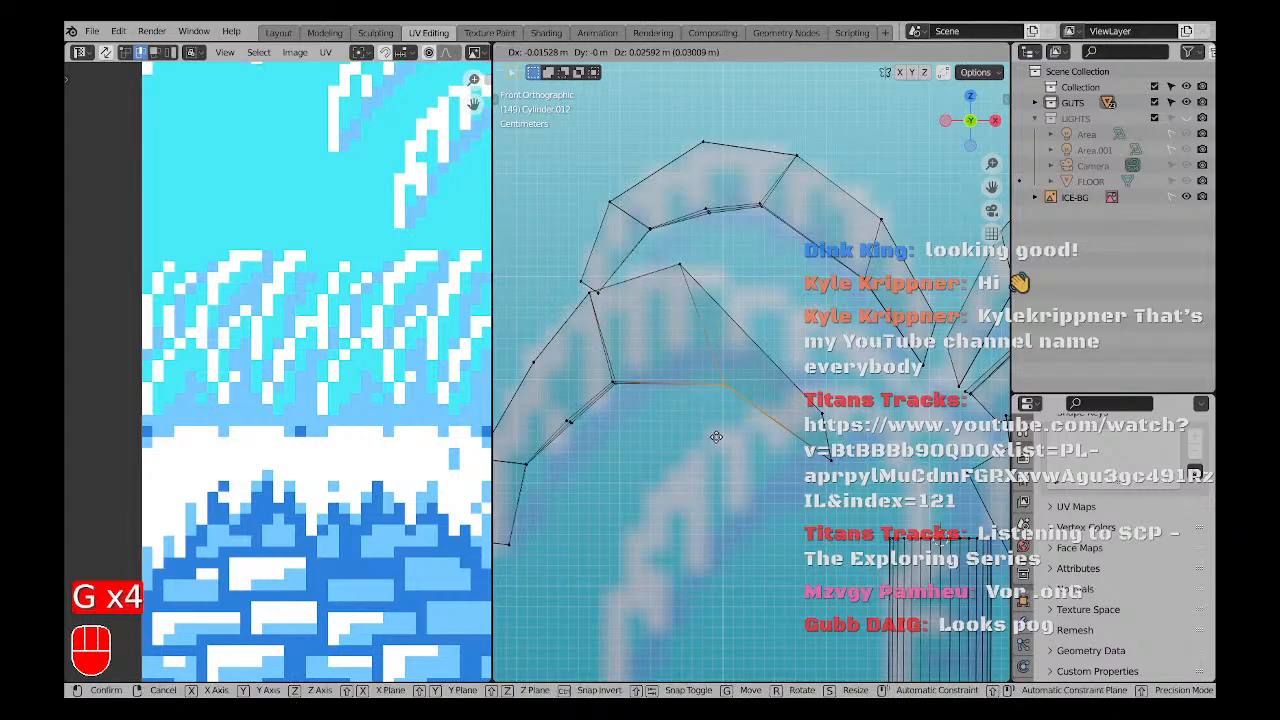
pyautogui.click(676, 406)
# Raise the top and bottom vertices at the lower-left frond's inner end to line up with the backdrop frond.
pyautogui.click(837, 414)
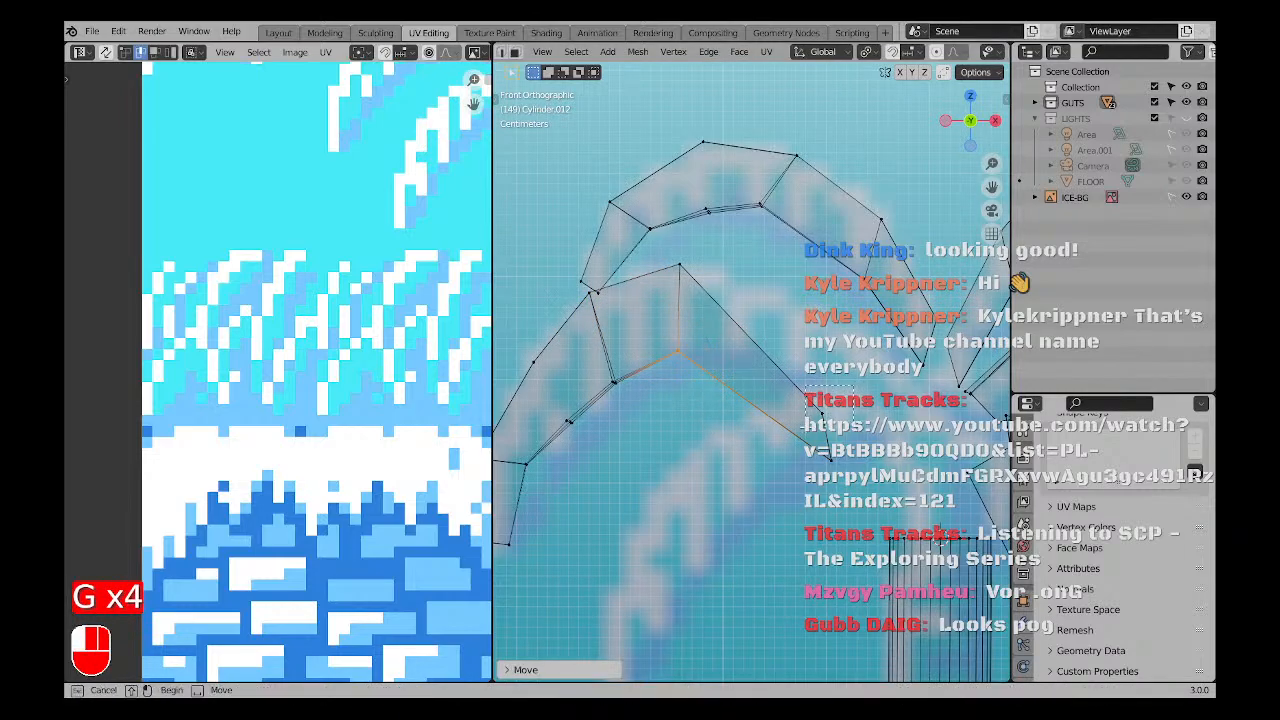
pyautogui.press('g')
pyautogui.click(805, 325)
pyautogui.click(828, 448)
pyautogui.press('g')
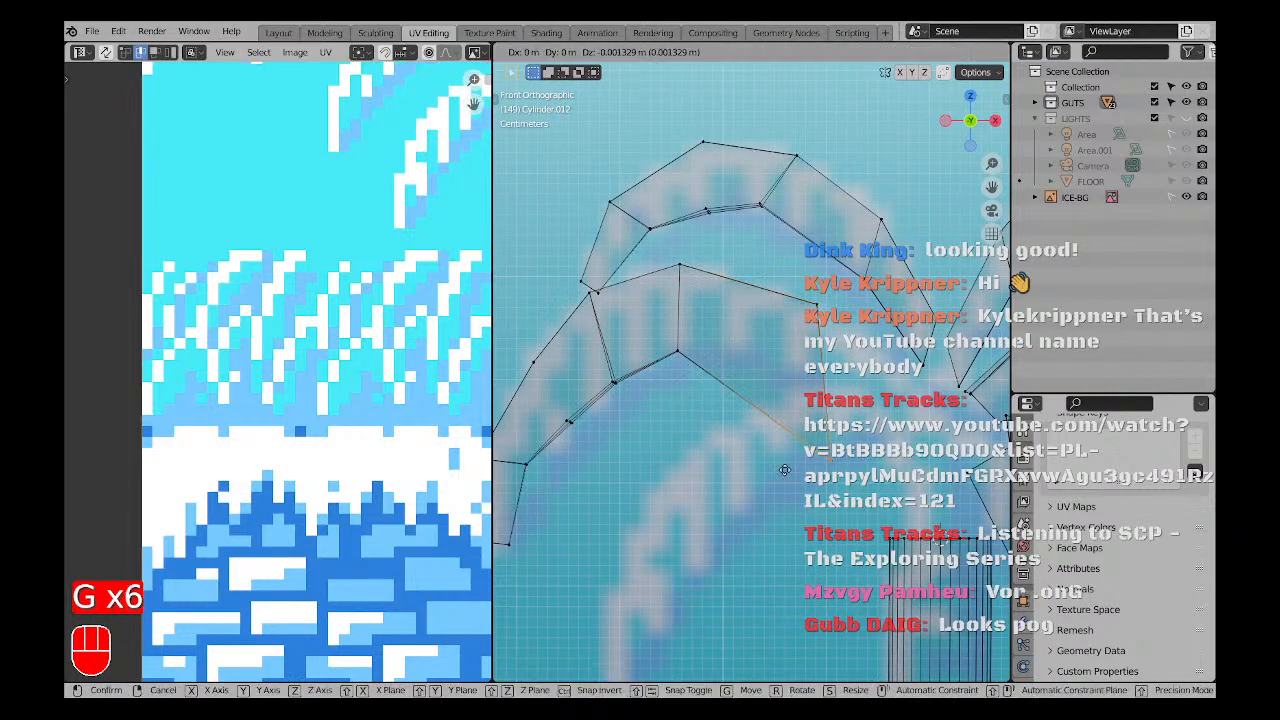
pyautogui.click(763, 378)
# Extrude the lower-left frond's inner end toward the frond junction, scale the new end narrower, and adjust its position.
pyautogui.keyDown('shift'); pyautogui.moveTo(764, 378); pyautogui.dragTo(677, 341, button='middle'); pyautogui.keyUp('shift')
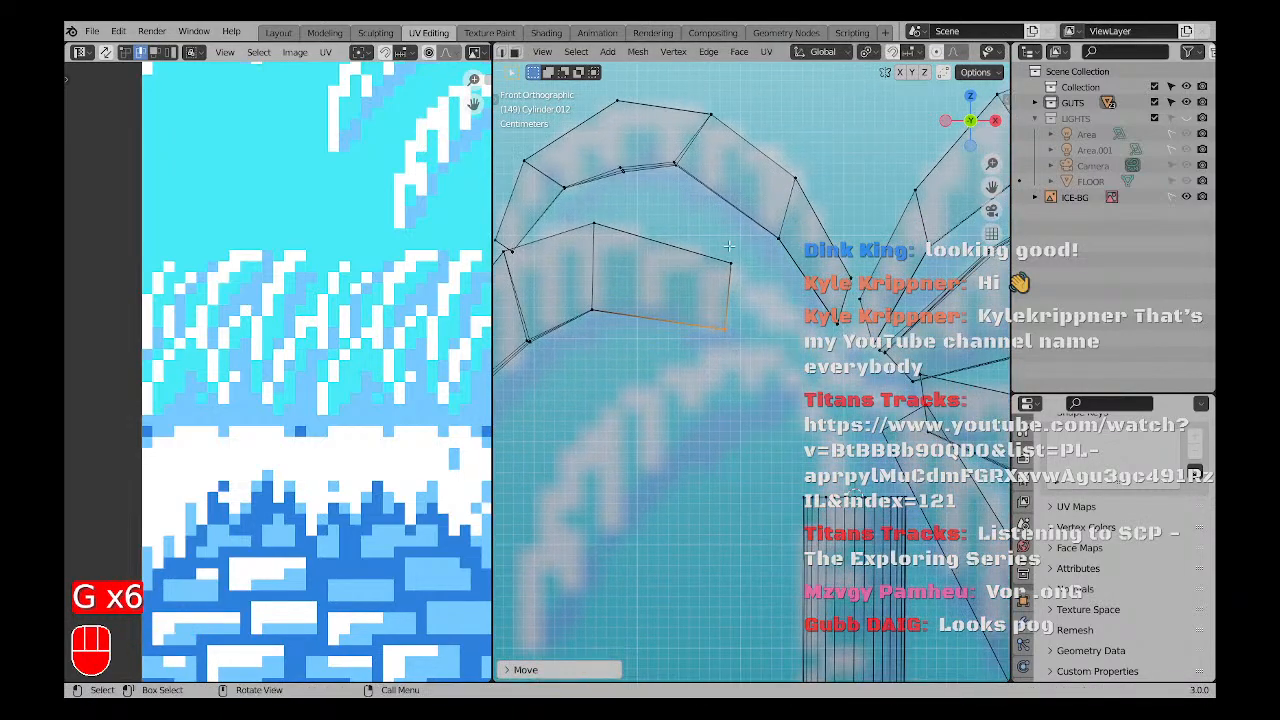
pyautogui.scroll(-1, 740, 262)
pyautogui.keyDown('shift'); pyautogui.moveTo(742, 267); pyautogui.dragTo(717, 350, button='middle'); pyautogui.keyUp('shift')
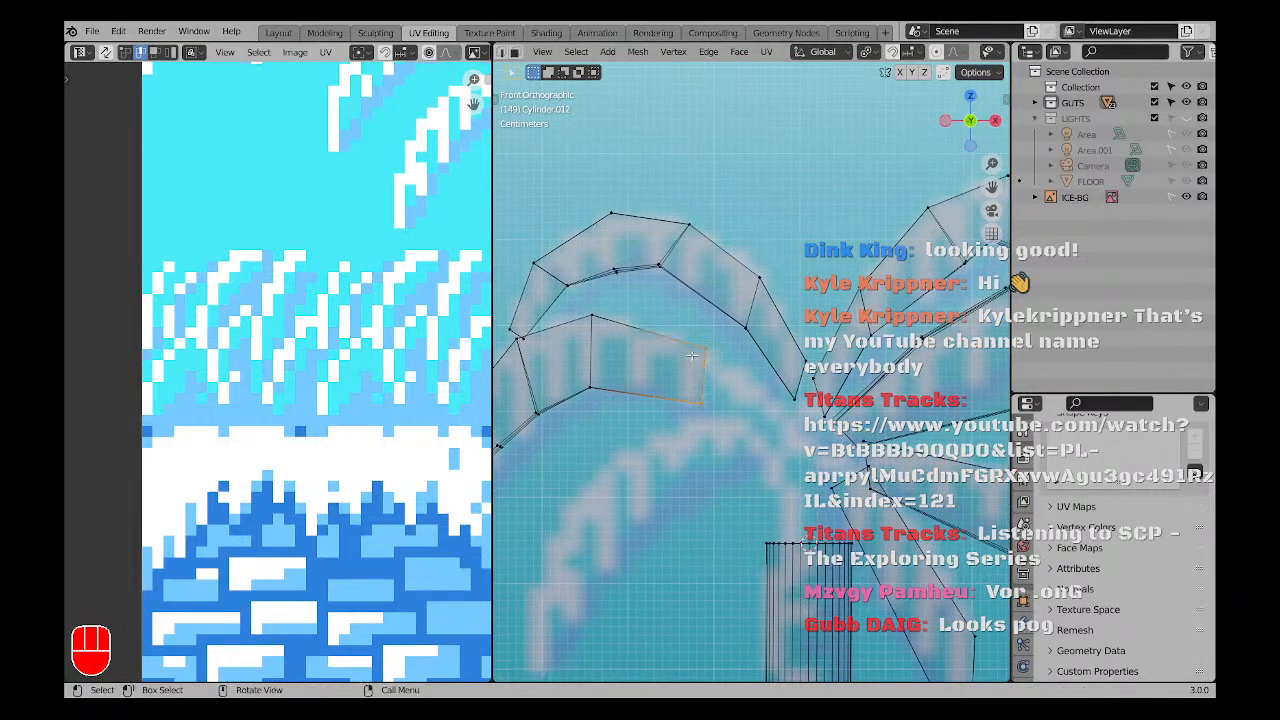
pyautogui.scroll(1, 716, 352)
pyautogui.press('e')
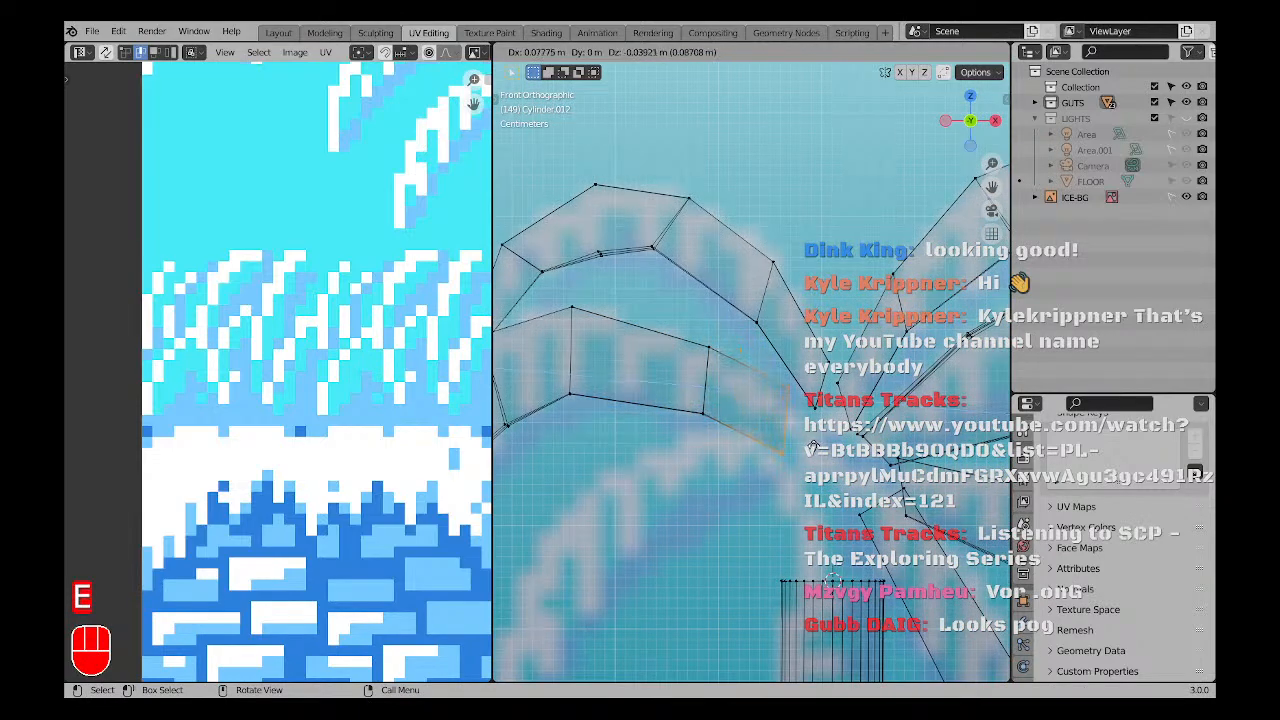
pyautogui.click(822, 453)
pyautogui.press('s')
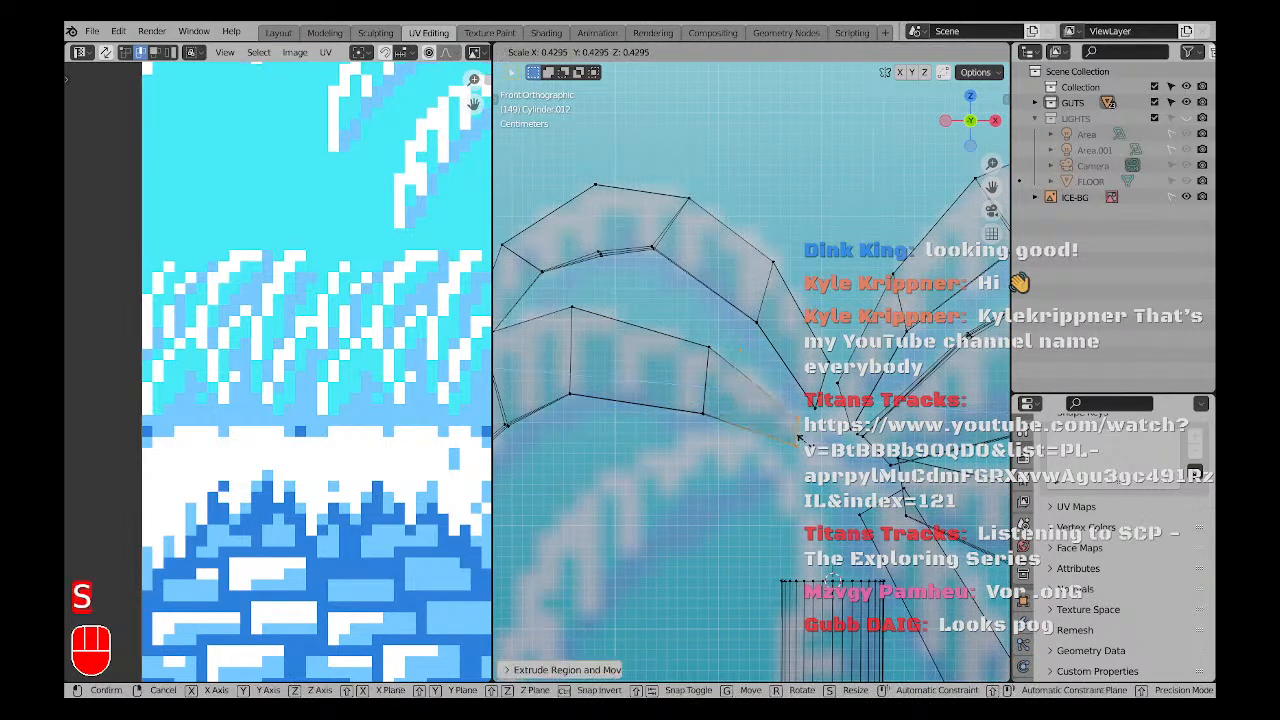
pyautogui.click(803, 438)
pyautogui.scroll(-2, 780, 437)
pyautogui.keyDown('shift'); pyautogui.moveTo(760, 436); pyautogui.dragTo(724, 402, button='middle'); pyautogui.keyUp('shift')
pyautogui.scroll(-1, 785, 415)
pyautogui.press('g')
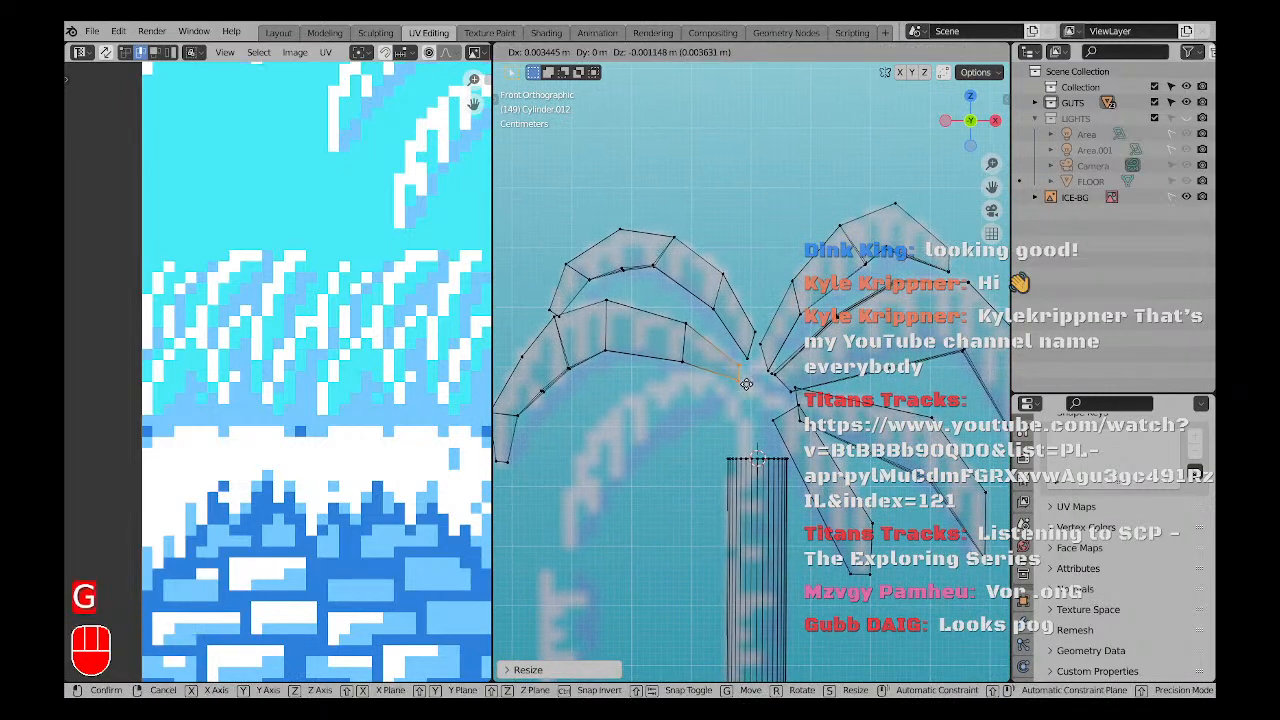
pyautogui.click(749, 384)
# Raise the upper end of the palm trunk along the Z axis toward the frond bases.
pyautogui.keyDown('shift'); pyautogui.moveTo(759, 463); pyautogui.dragTo(742, 389, button='middle'); pyautogui.keyUp('shift')
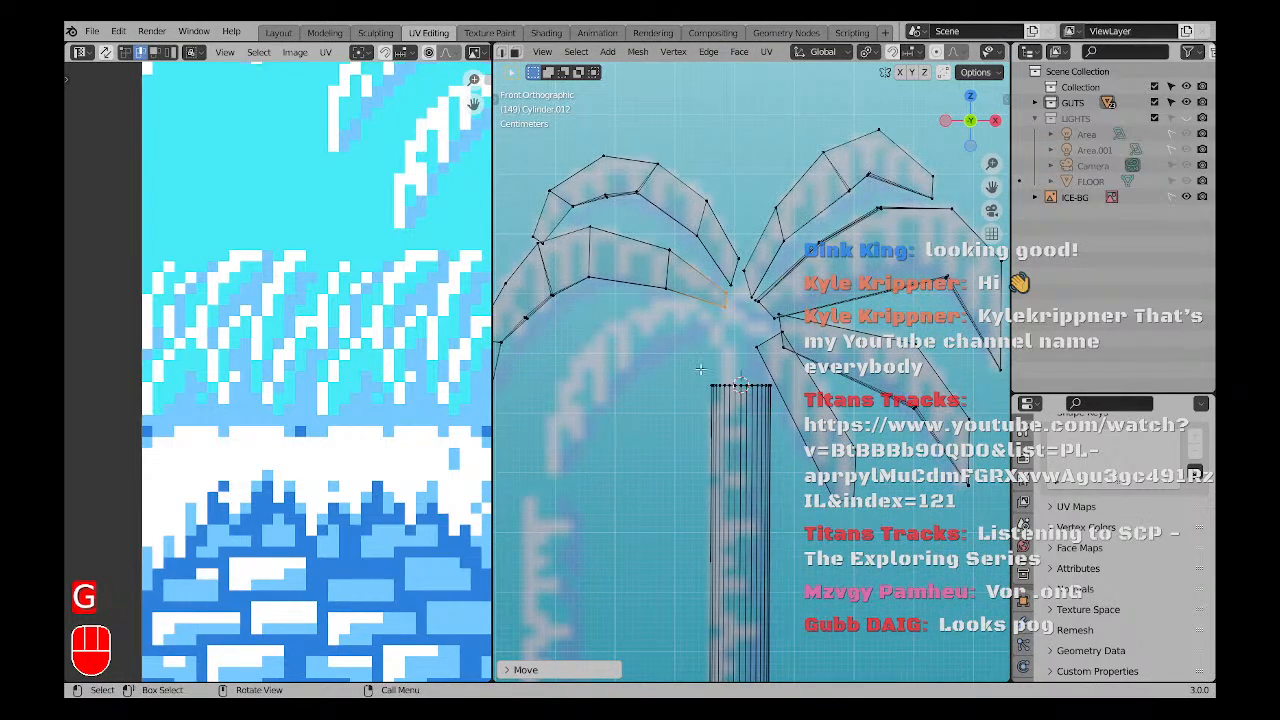
pyautogui.moveTo(701, 371); pyautogui.dragTo(783, 394)
pyautogui.press('g')
pyautogui.press('z')
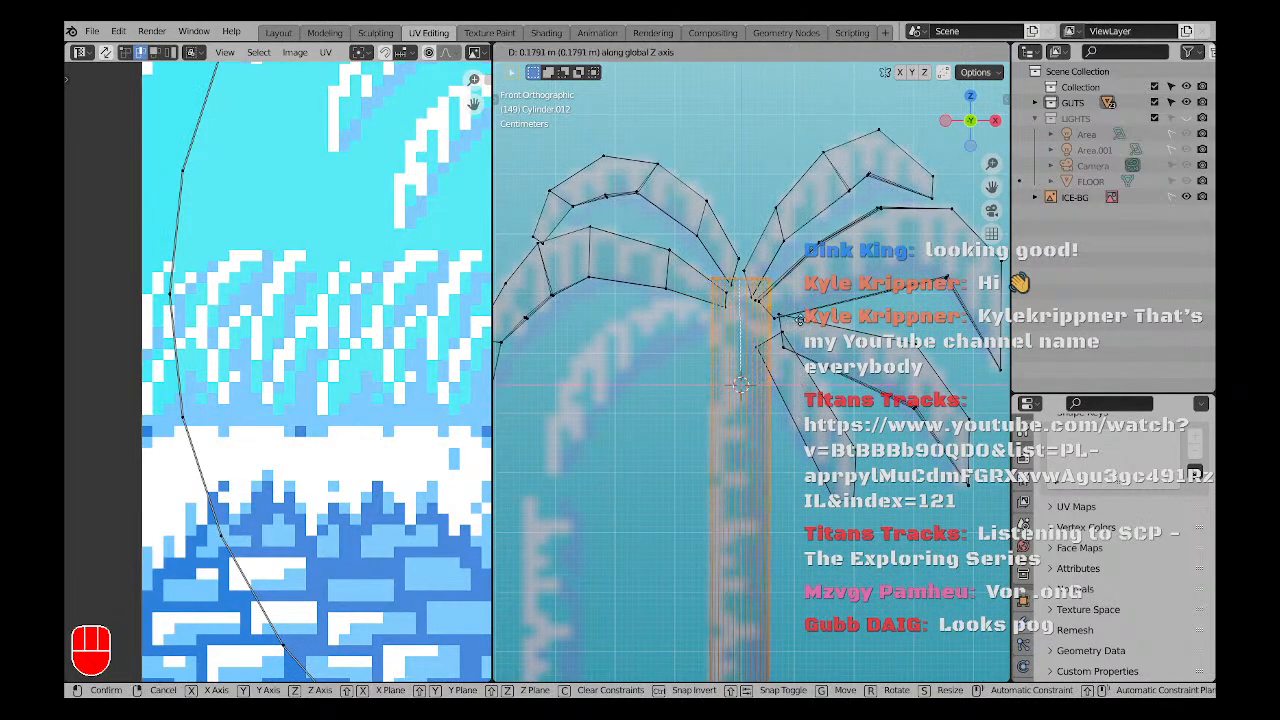
pyautogui.click(800, 388)
# Duplicate the whole lower-left frond and position the copy over the lowest backdrop frond on the left side.
pyautogui.keyDown('shift'); pyautogui.moveTo(800, 388); pyautogui.dragTo(915, 384, button='middle'); pyautogui.keyUp('shift')
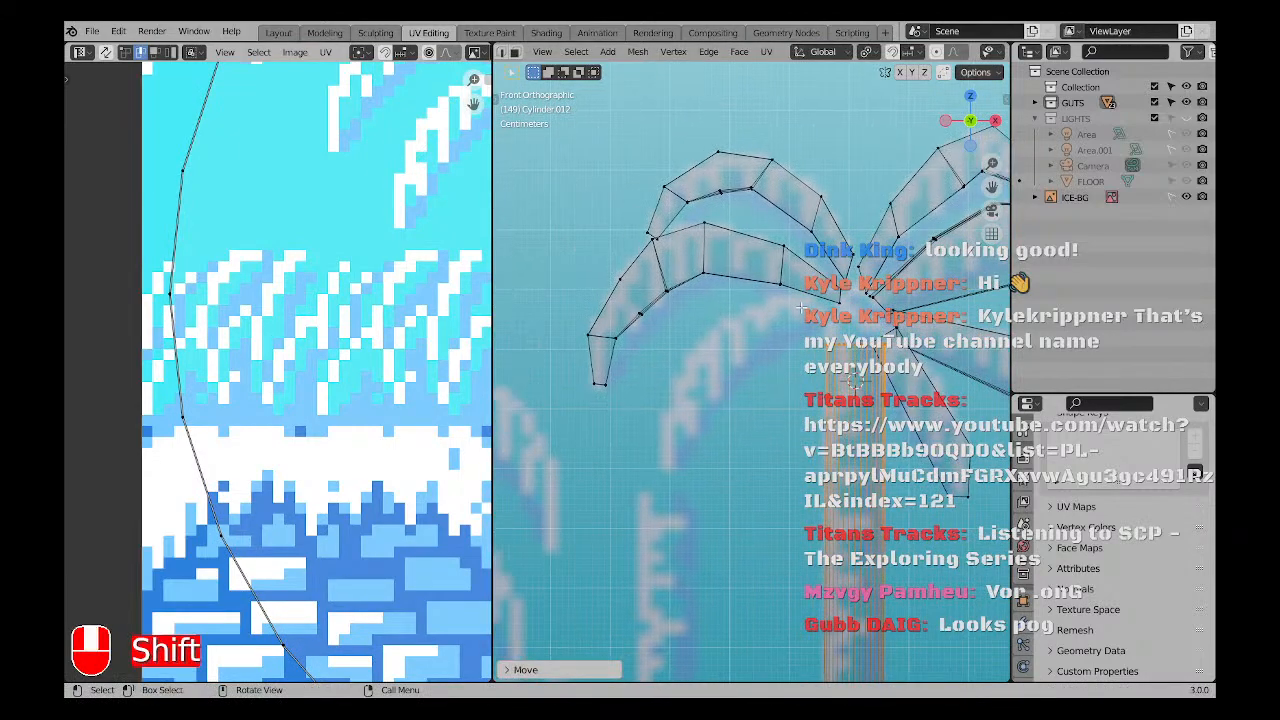
pyautogui.press('a')
pyautogui.press('a')
pyautogui.press('l')
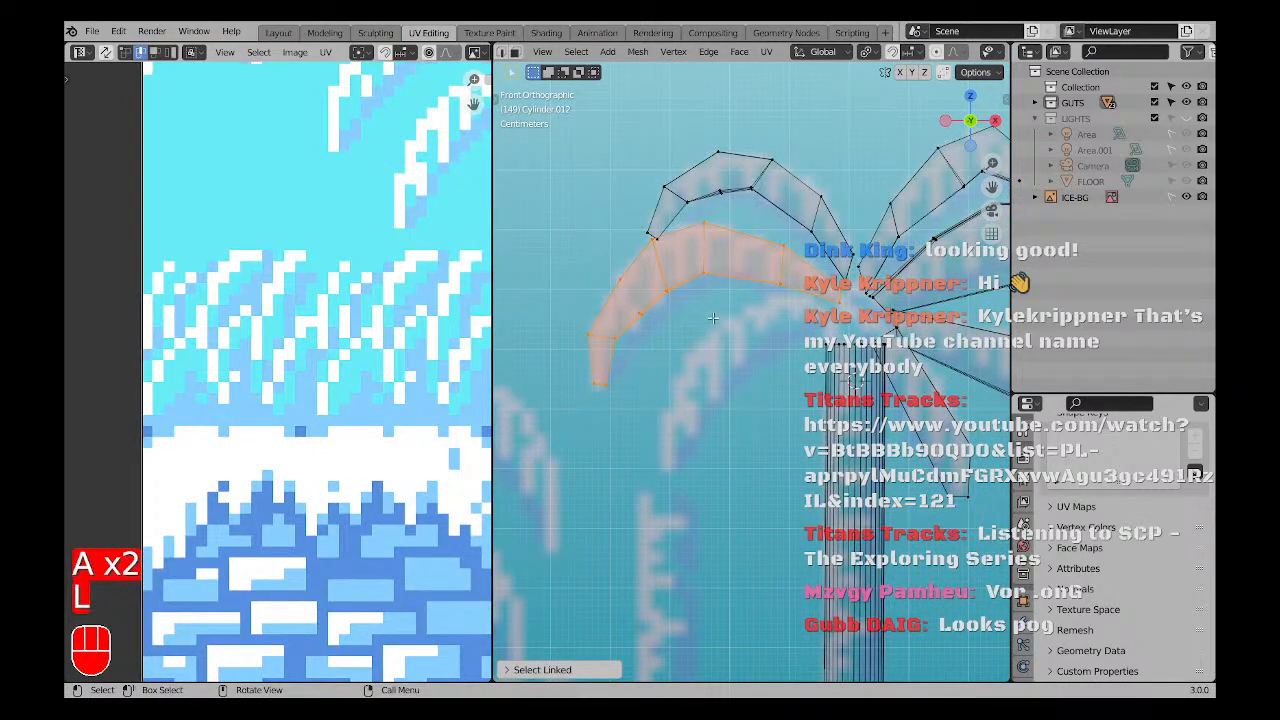
pyautogui.hotkey('shift', 'd')
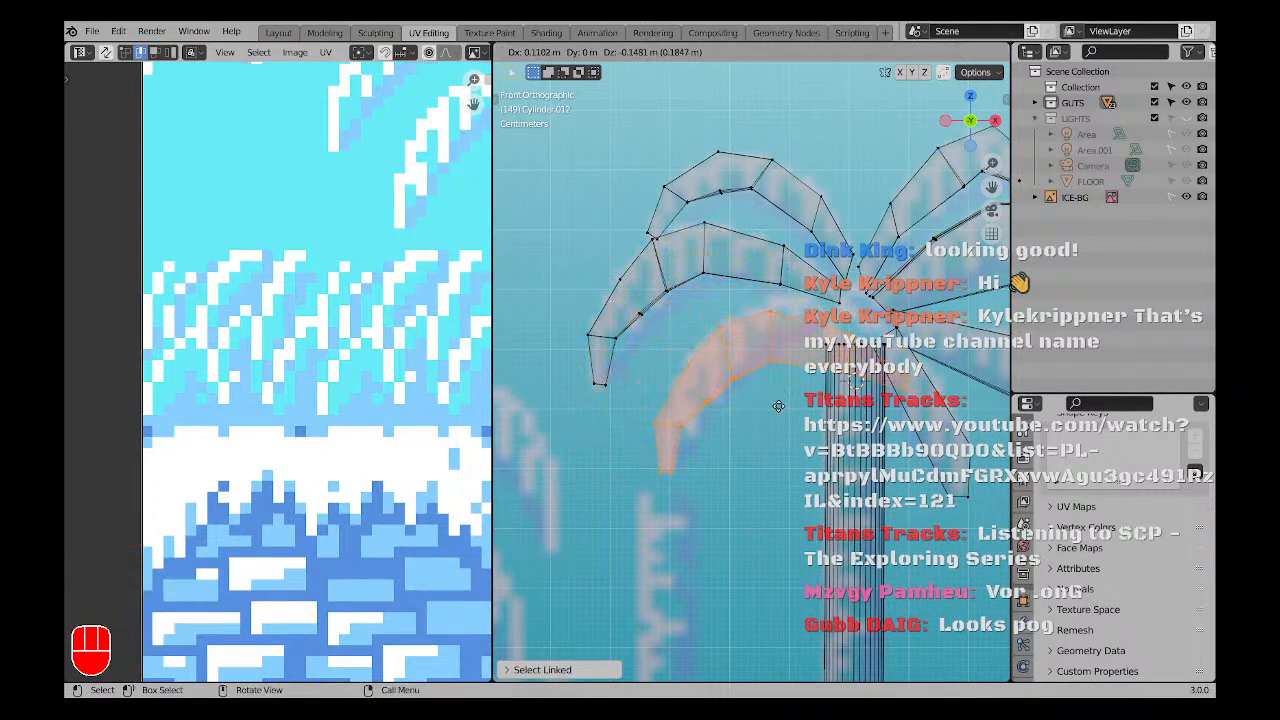
pyautogui.click(778, 406)
# Raise the top and bottom vertices of the copied frond's cross edge at the arch's peak to match the backdrop.
pyautogui.scroll(2, 740, 350)
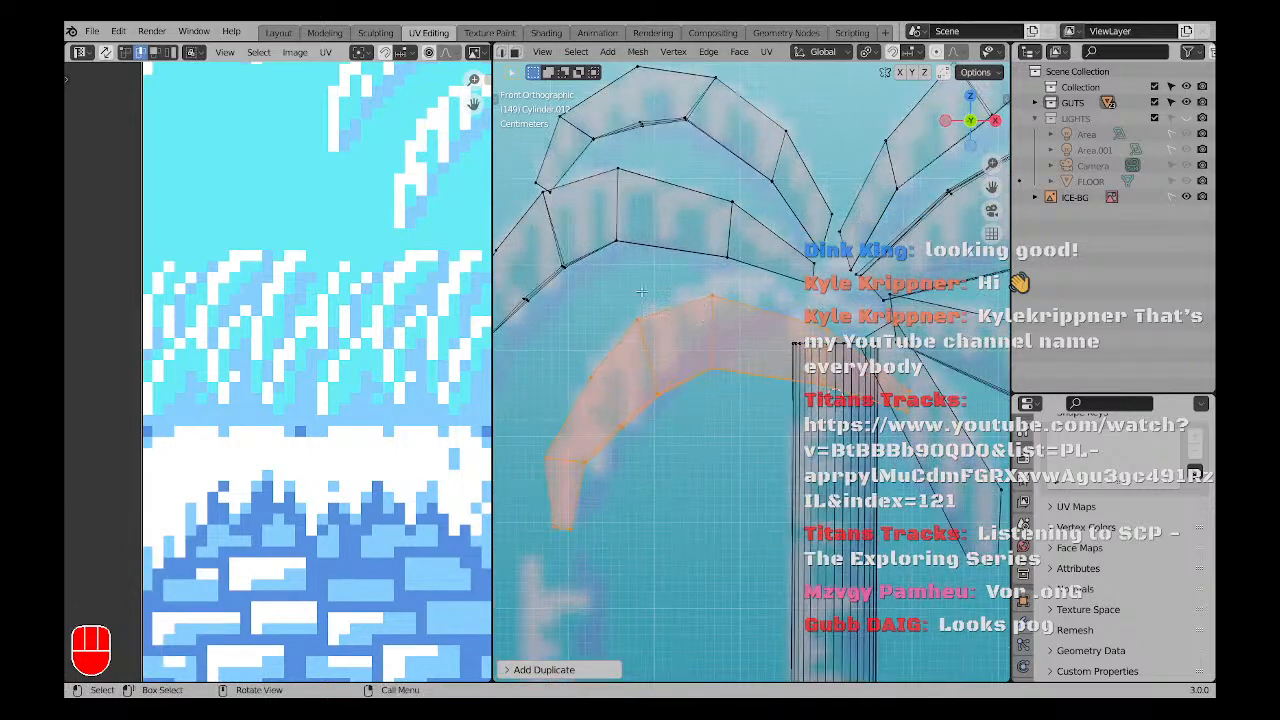
pyautogui.moveTo(670, 275); pyautogui.dragTo(745, 323)
pyautogui.press('g')
pyautogui.press('z')
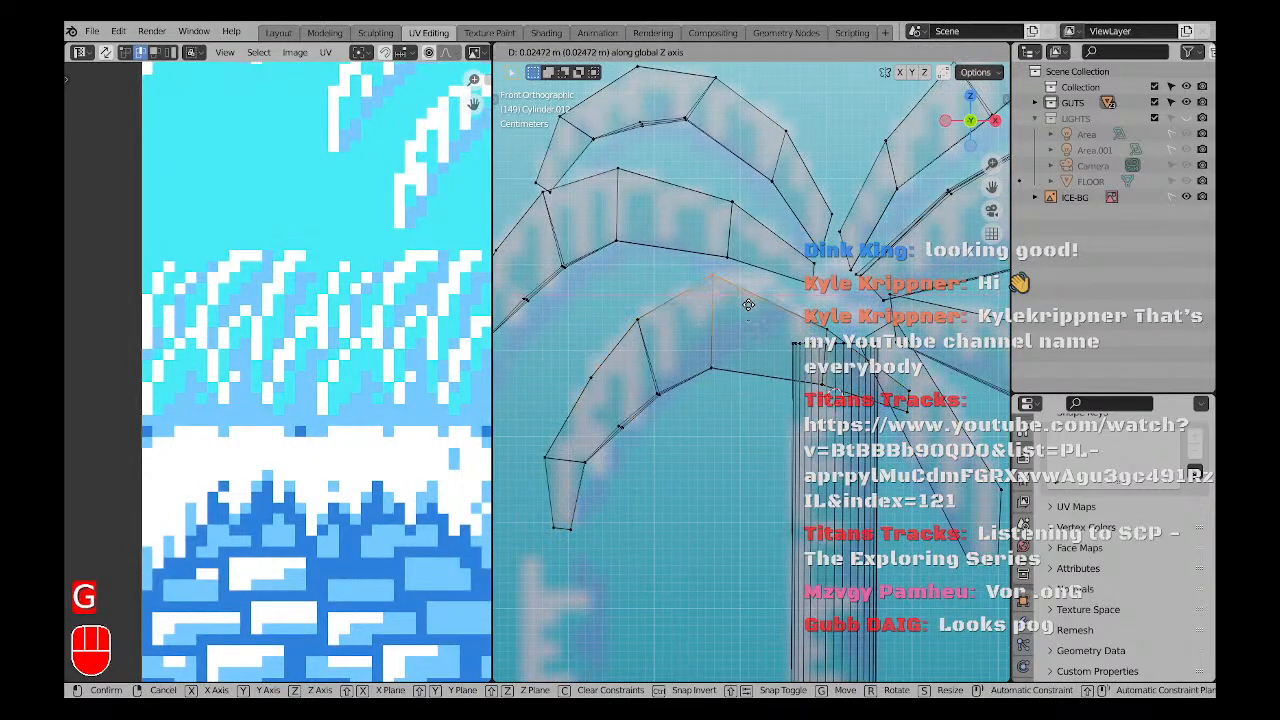
pyautogui.click(748, 305)
pyautogui.press('g')
pyautogui.click(718, 383)
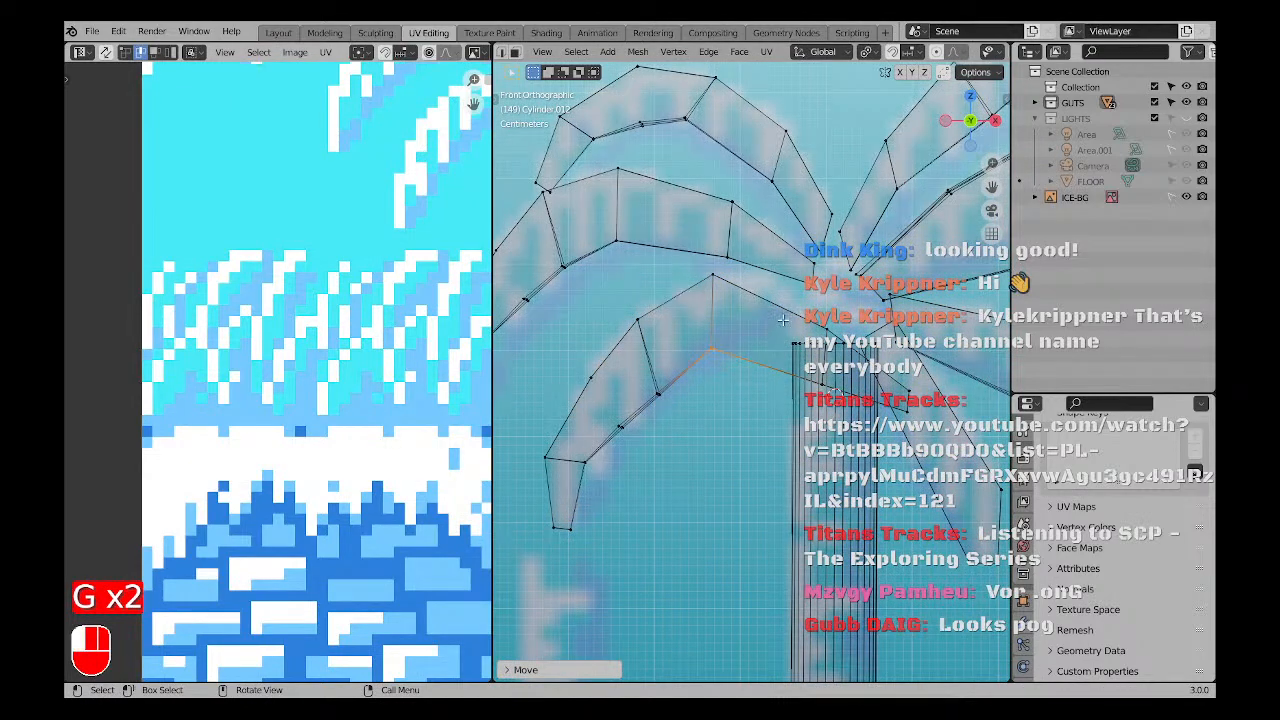
# Move the top and bottom vertices of the copied frond's next inner cross edge up and outward onto the backdrop frond.
pyautogui.moveTo(783, 320); pyautogui.dragTo(870, 356)
pyautogui.press('a')
pyautogui.press('a')
pyautogui.scroll(2, 841, 339)
pyautogui.click(826, 309)
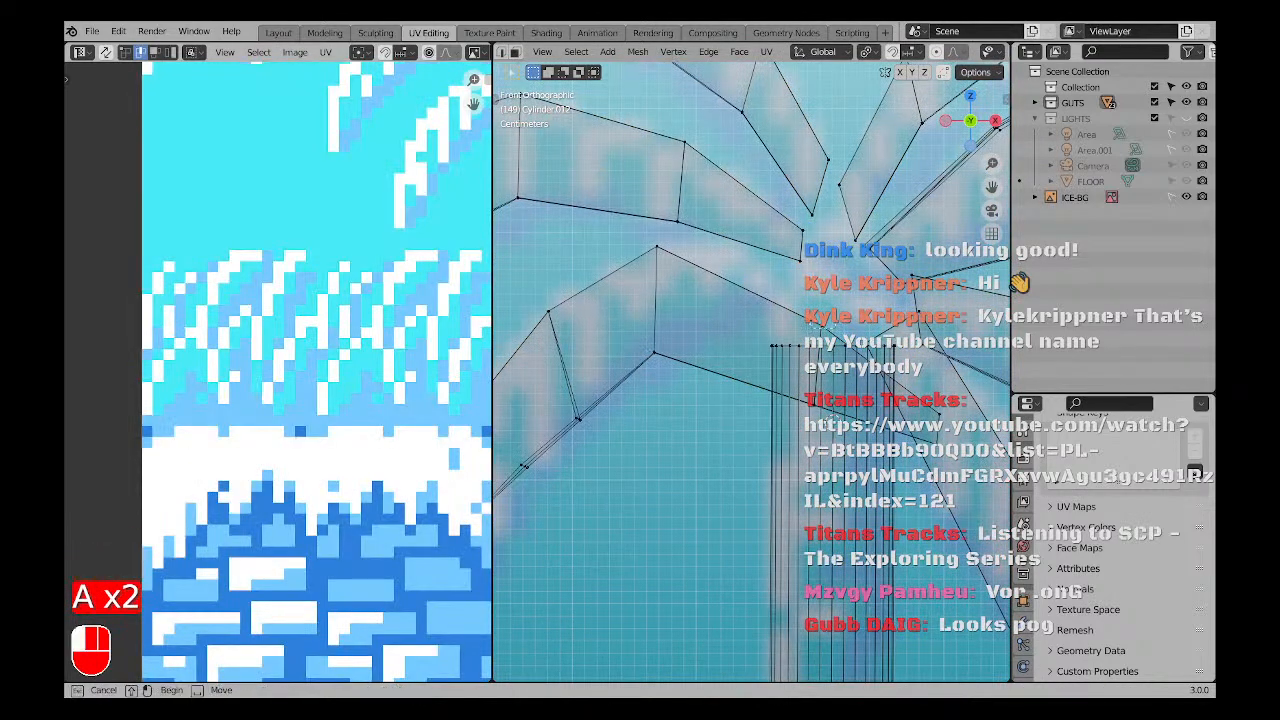
pyautogui.press('g')
pyautogui.click(738, 244)
pyautogui.scroll(3, 822, 410)
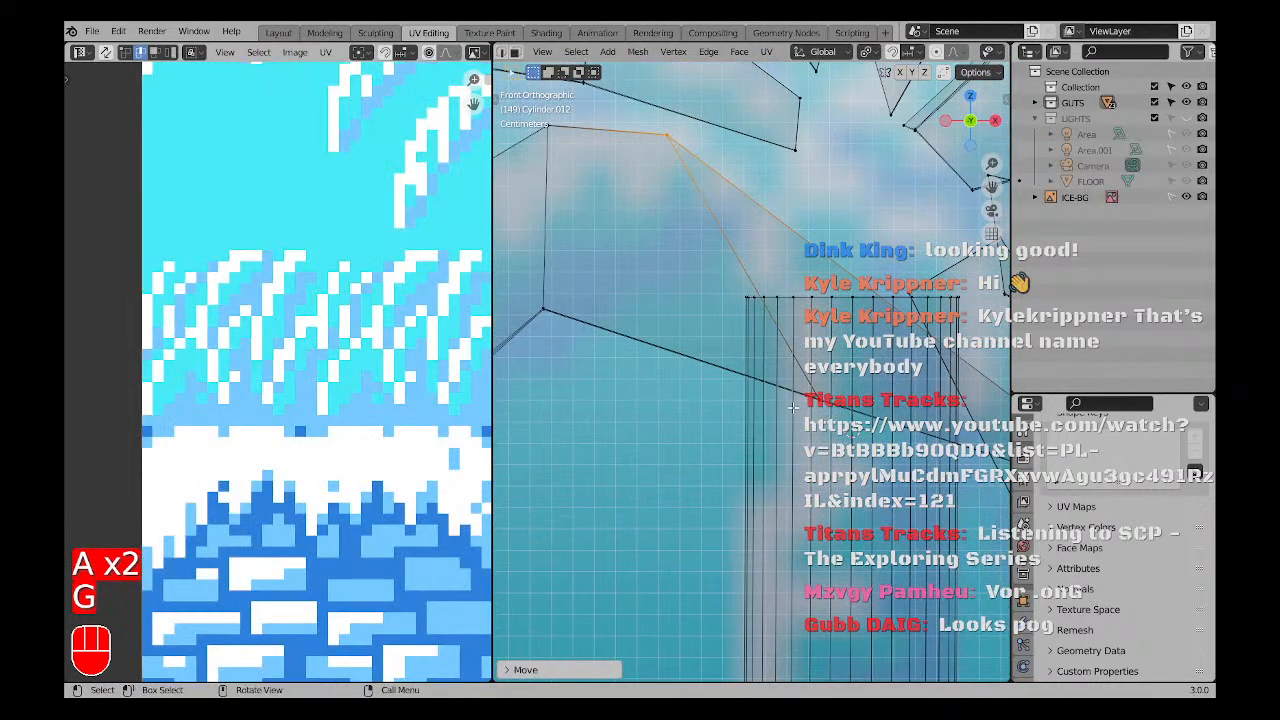
pyautogui.scroll(-3, 826, 415)
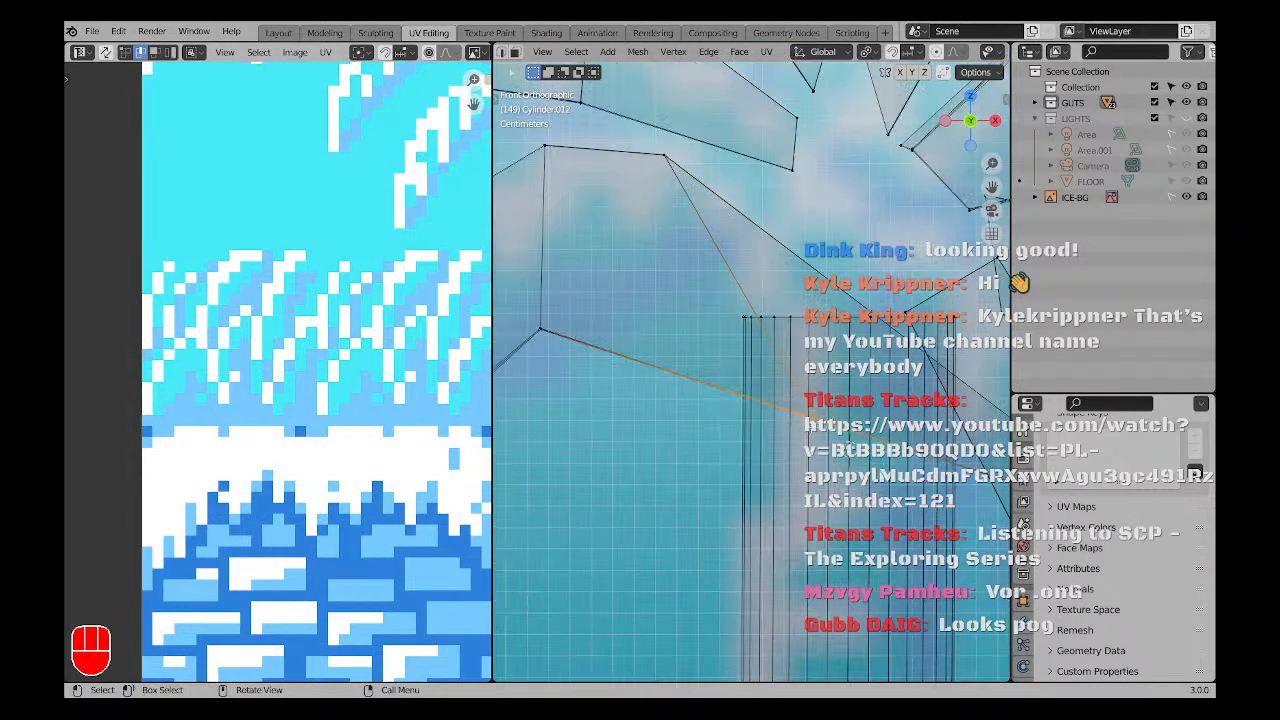
pyautogui.press('g')
pyautogui.click(653, 286)
# Move the copied frond's inner end vertices up and outward so the frond ends at the top of the trunk.
pyautogui.scroll(-4, 655, 292)
pyautogui.keyDown('shift'); pyautogui.moveTo(700, 335); pyautogui.dragTo(645, 360, button='middle'); pyautogui.keyUp('shift')
pyautogui.scroll(2, 765, 375)
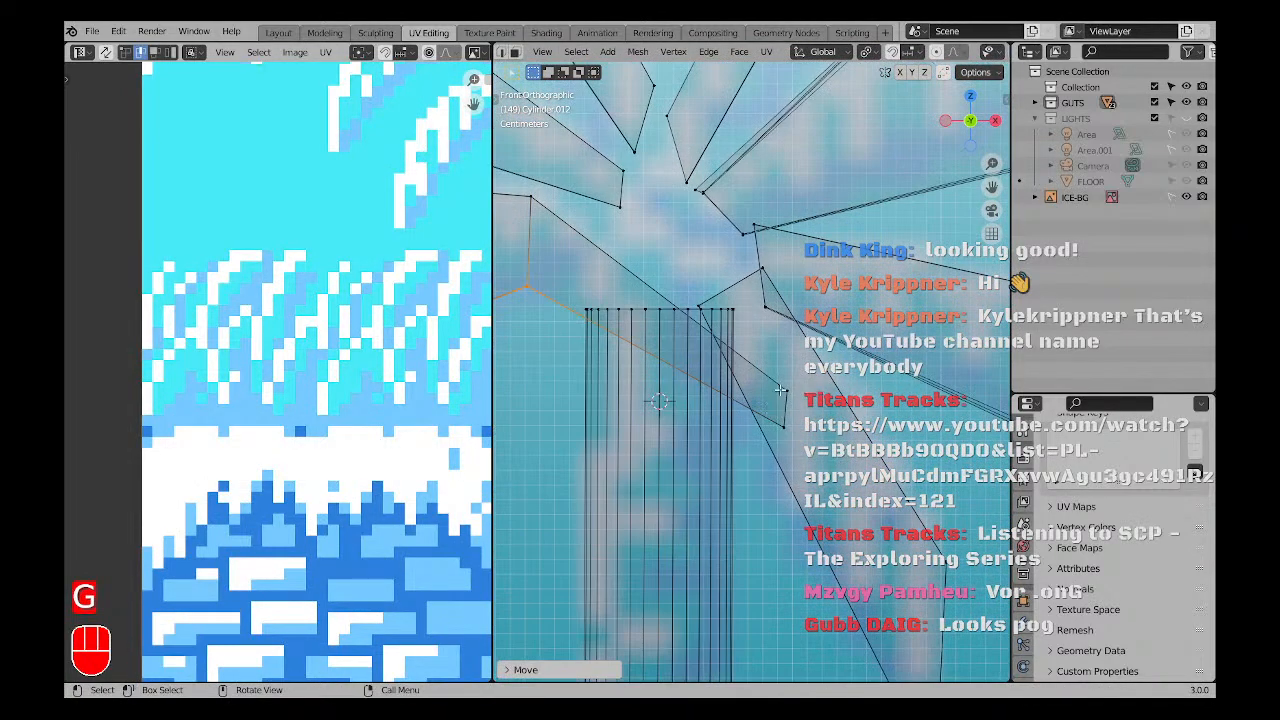
pyautogui.moveTo(778, 377); pyautogui.dragTo(798, 441)
pyautogui.scroll(-2, 798, 441)
pyautogui.scroll(-1, 798, 441)
pyautogui.press('g')
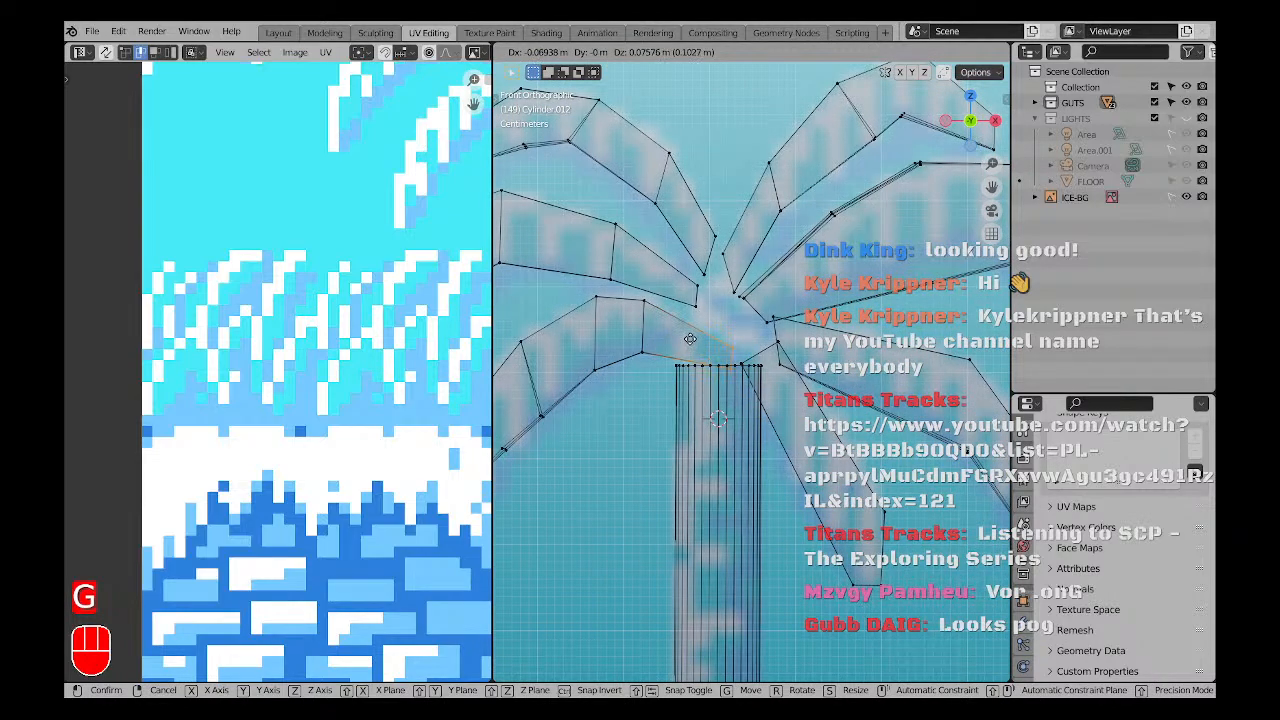
pyautogui.click(662, 336)
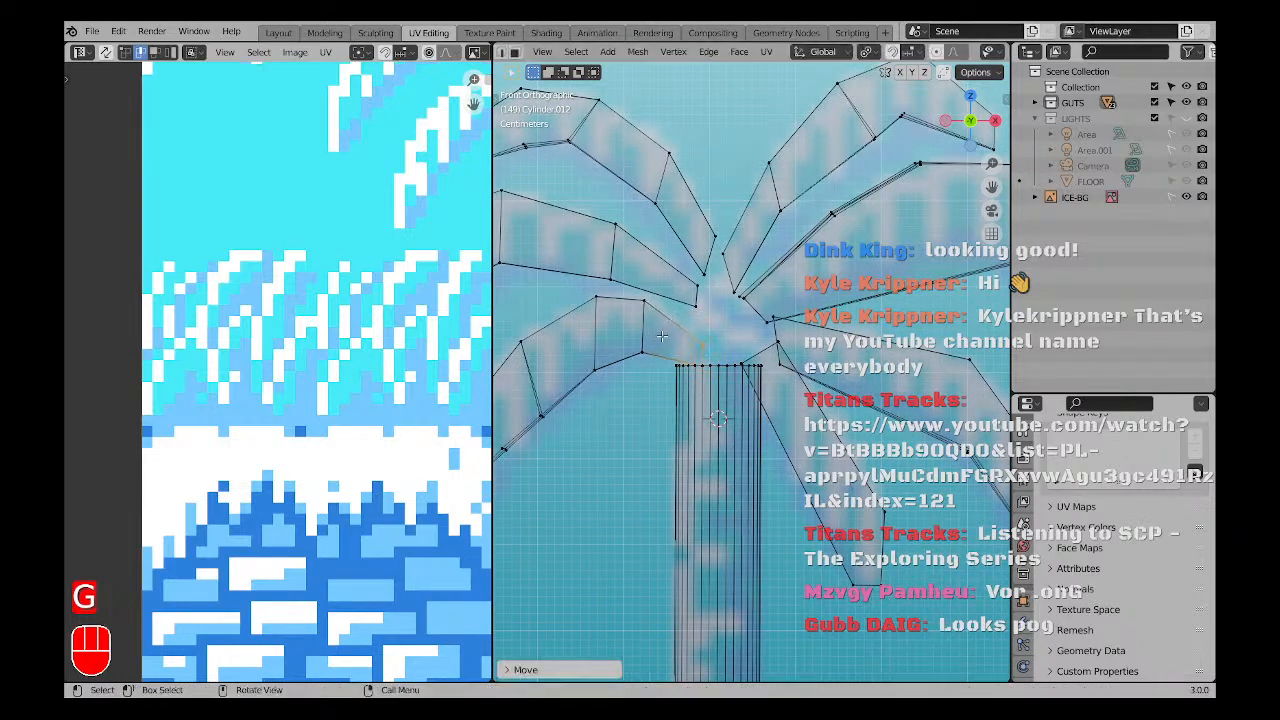
pyautogui.moveTo(662, 336); pyautogui.dragTo(706, 430, button='middle')
pyautogui.scroll(3, 706, 431)
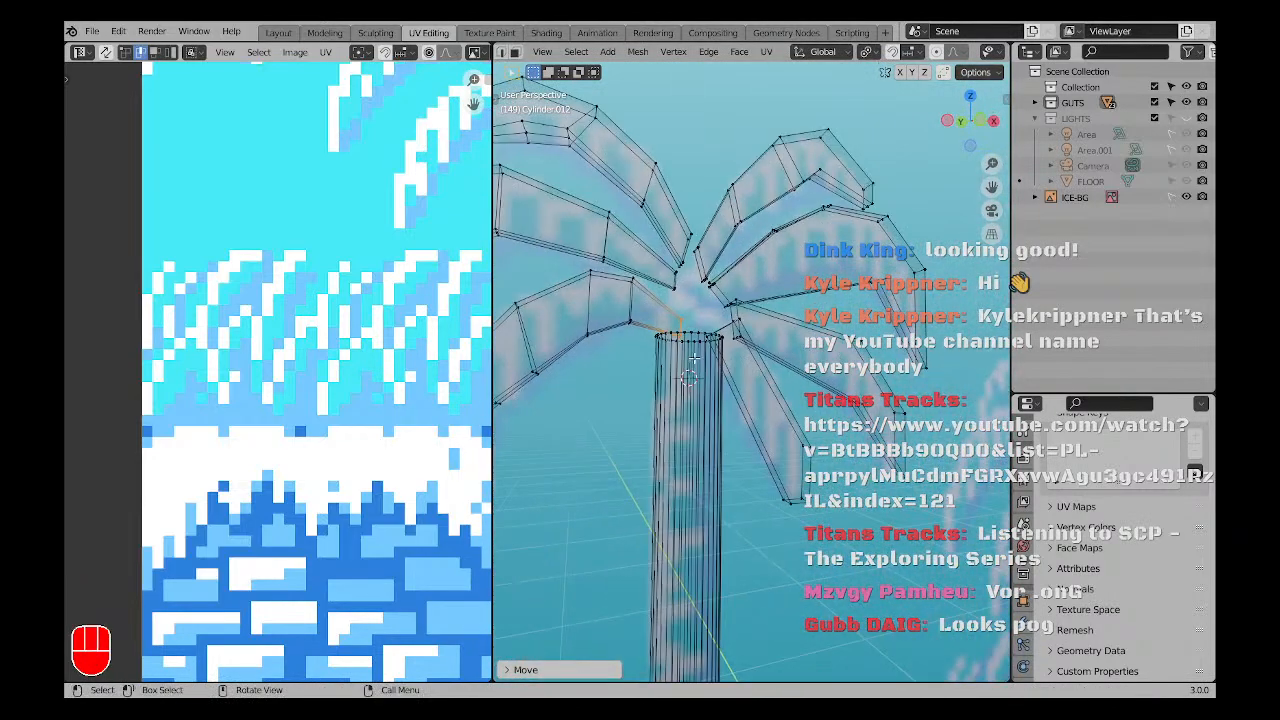
pyautogui.press('a')
pyautogui.press('a')
pyautogui.press('KP_1')
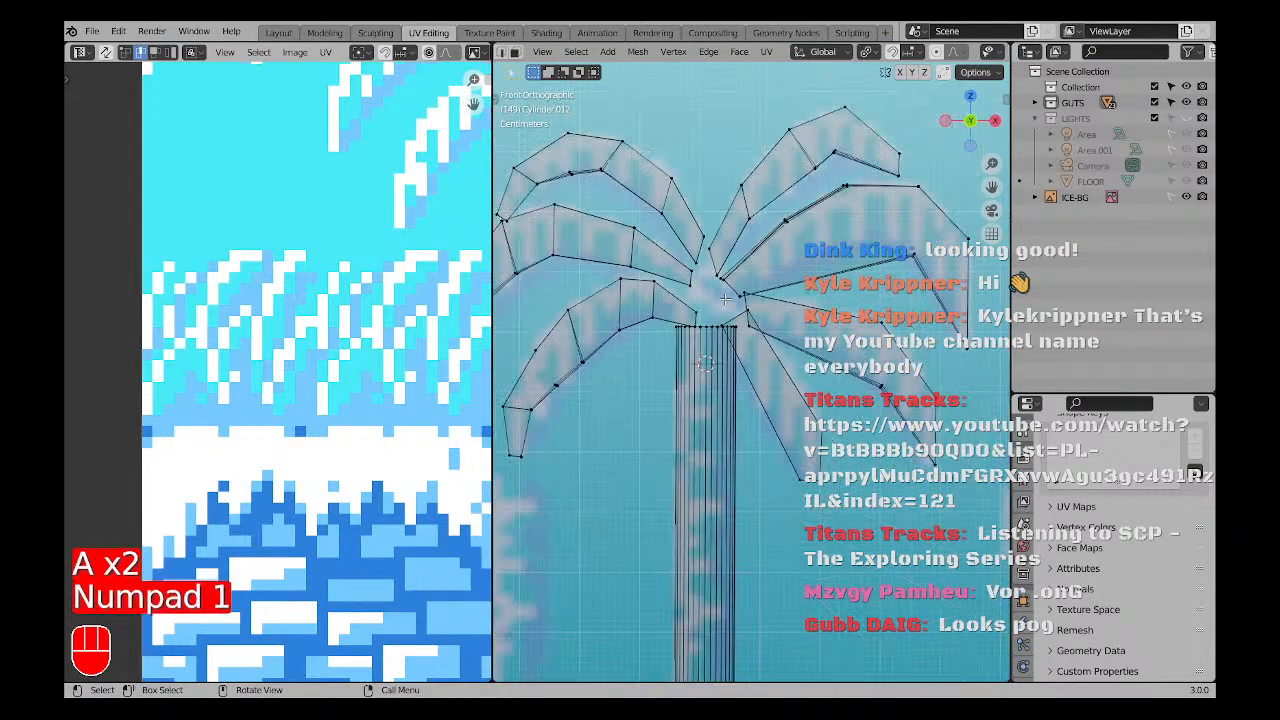
pyautogui.hotkey('shift', 'a')
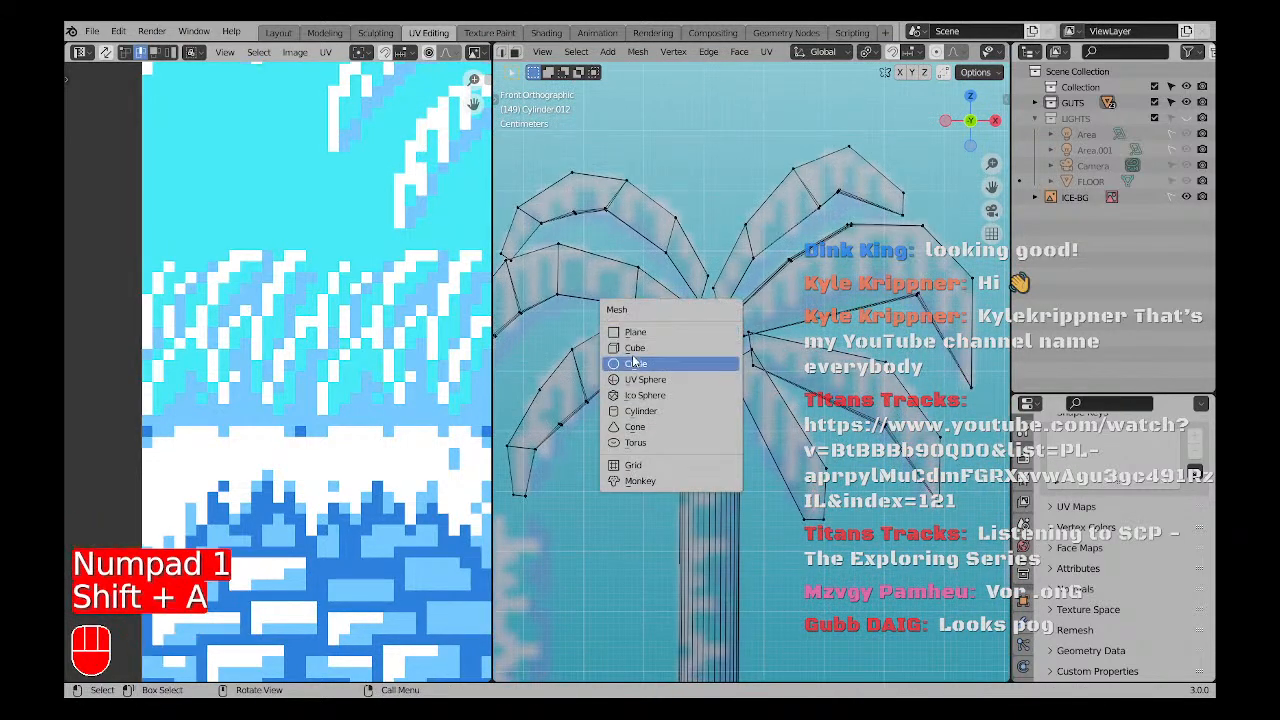
pyautogui.click(687, 363)
pyautogui.scroll(-5, 745, 360)
pyautogui.press('x')
pyautogui.hotkey('shift', 'a')
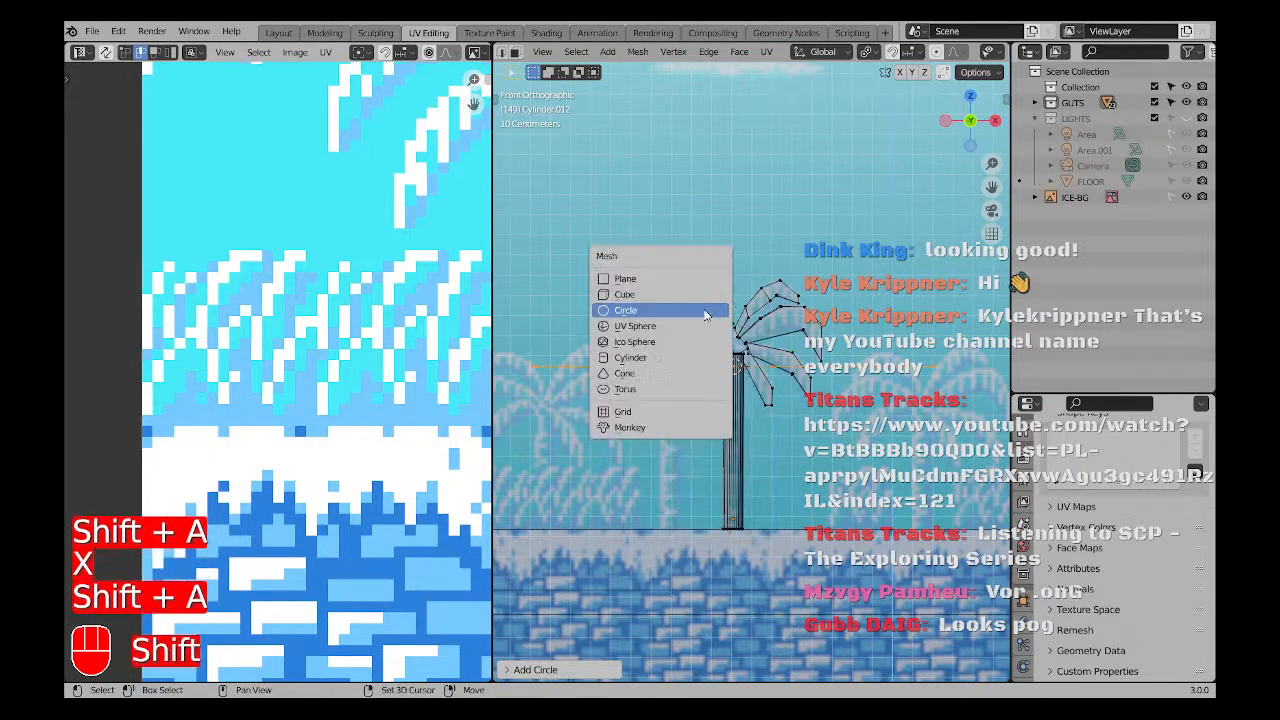
pyautogui.press('x')
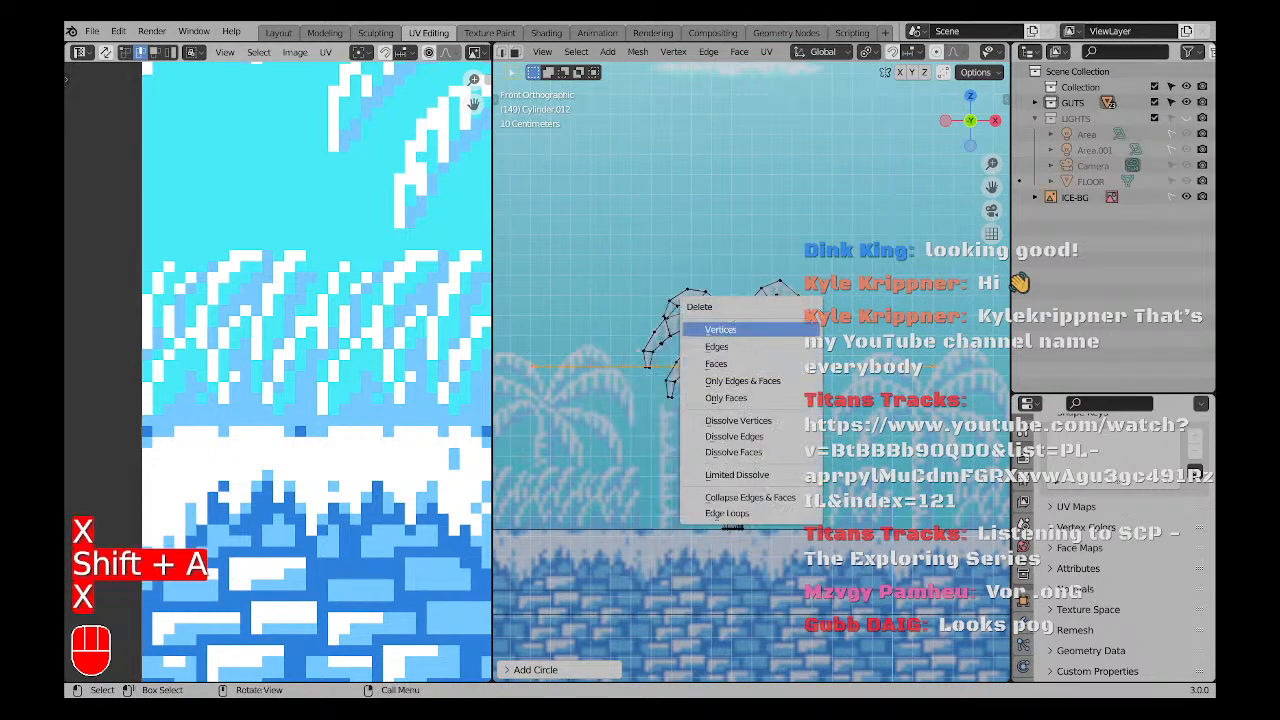
pyautogui.press('Tab')
pyautogui.moveTo(726, 372); pyautogui.dragTo(685, 410, button='middle')
pyautogui.hotkey('ctrl', 'z')
pyautogui.hotkey('ctrl', 'z')
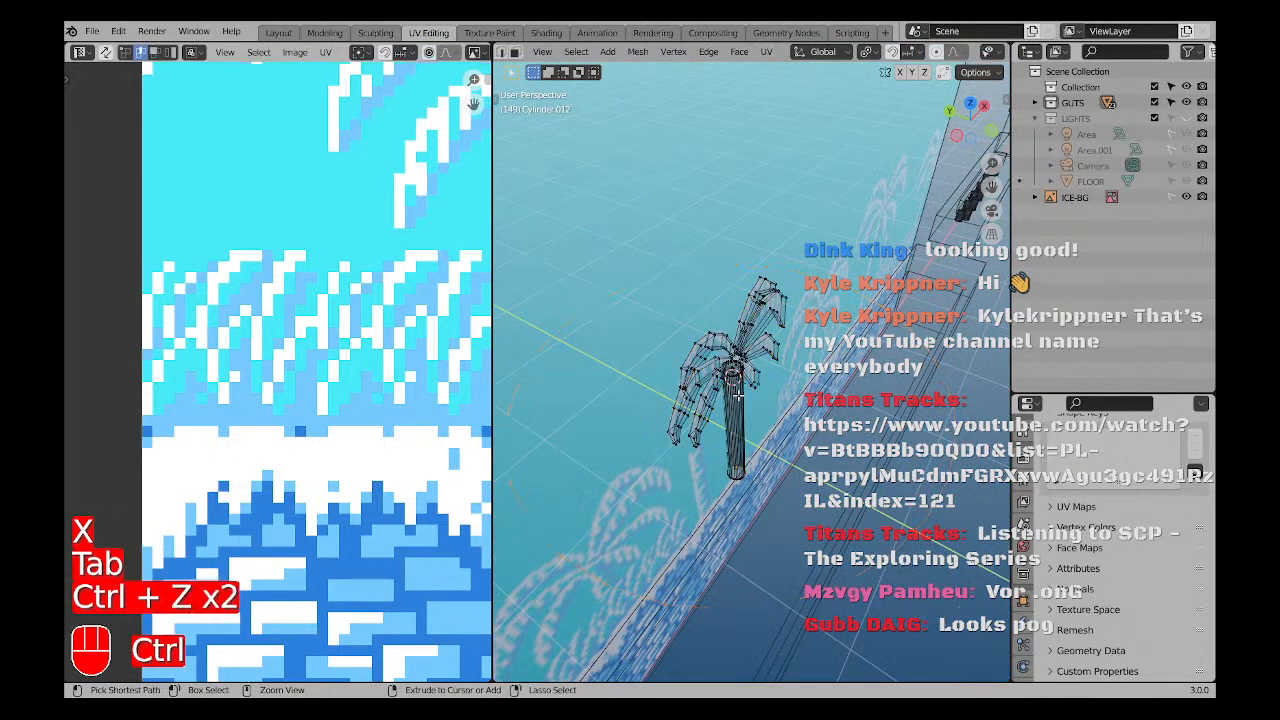
# Return to the front view of the palm and save the file.
pyautogui.scroll(3, 737, 395)
pyautogui.press('KP_1')
pyautogui.hotkey('ctrl', 's')
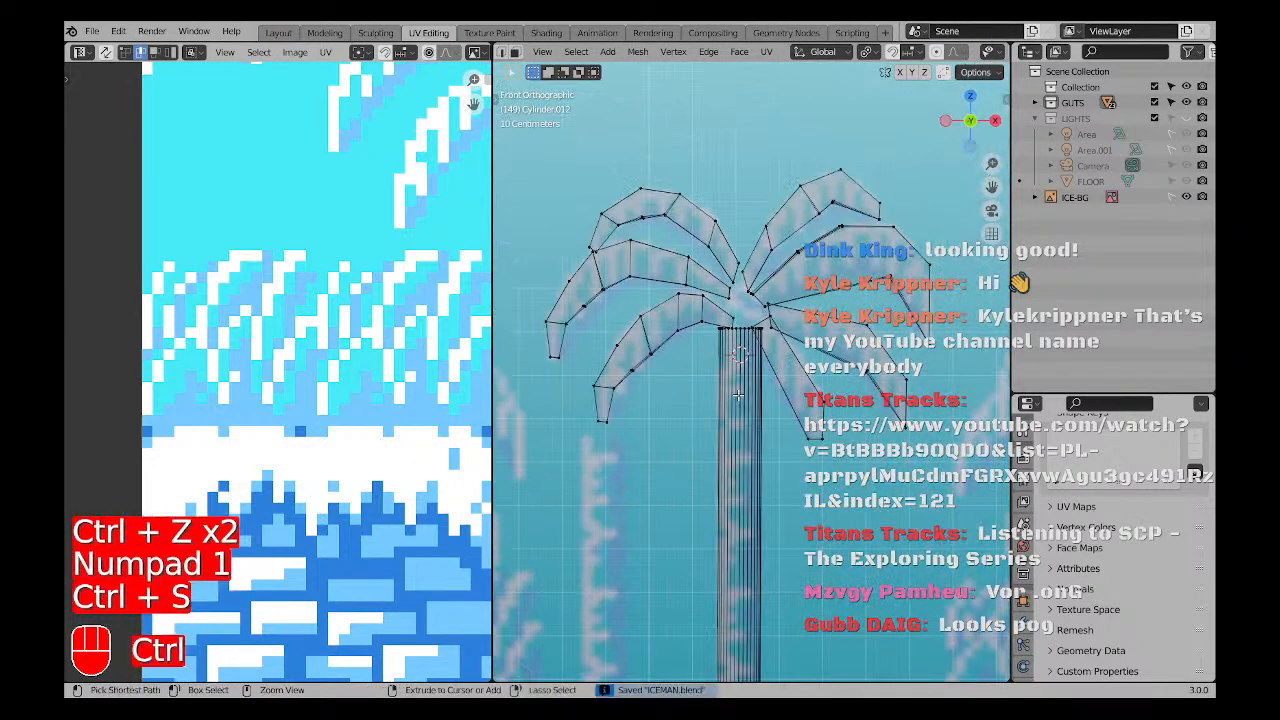
# Leave mesh editing, add a UV sphere as a separate object near the trunk's top, and scale it down to about twice the trunk's width.
pyautogui.press('Tab')
pyautogui.scroll(2, 742, 311)
pyautogui.hotkey('shift', 'a')
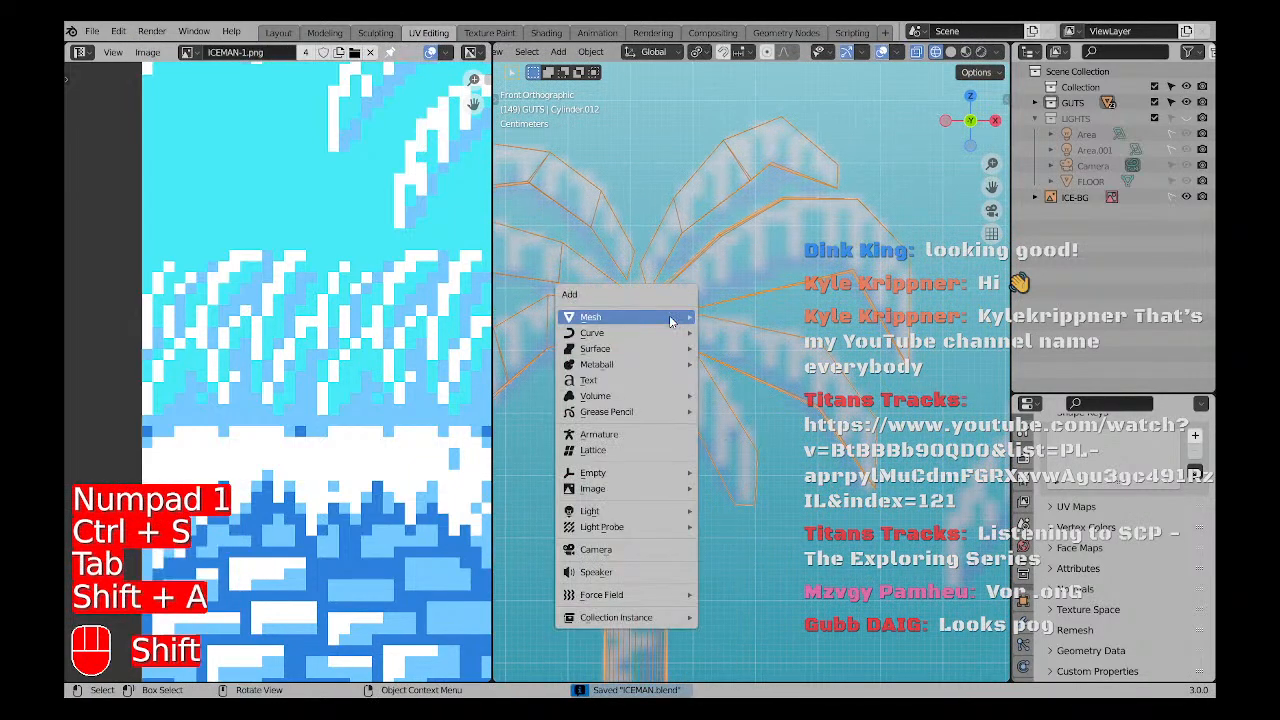
pyautogui.moveTo(640, 316)
pyautogui.click(741, 364)
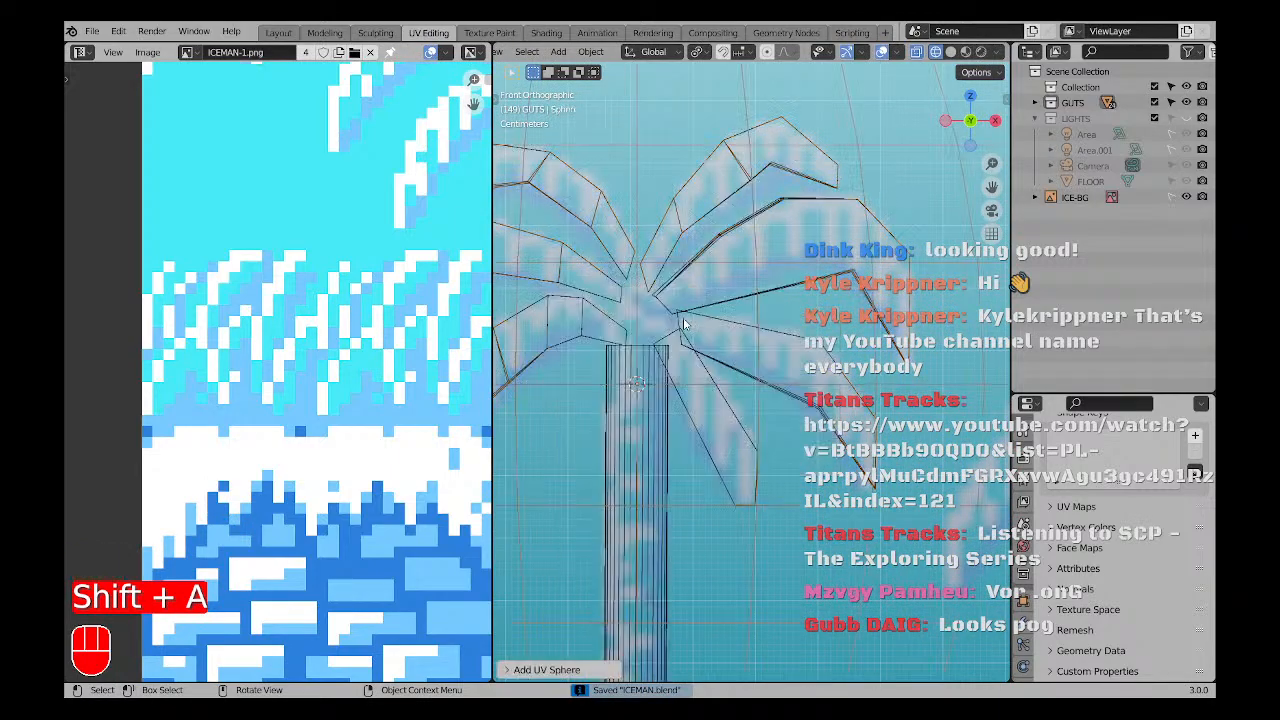
pyautogui.scroll(-4, 738, 365)
pyautogui.moveTo(738, 365); pyautogui.dragTo(733, 357, button='middle')
pyautogui.press('s')
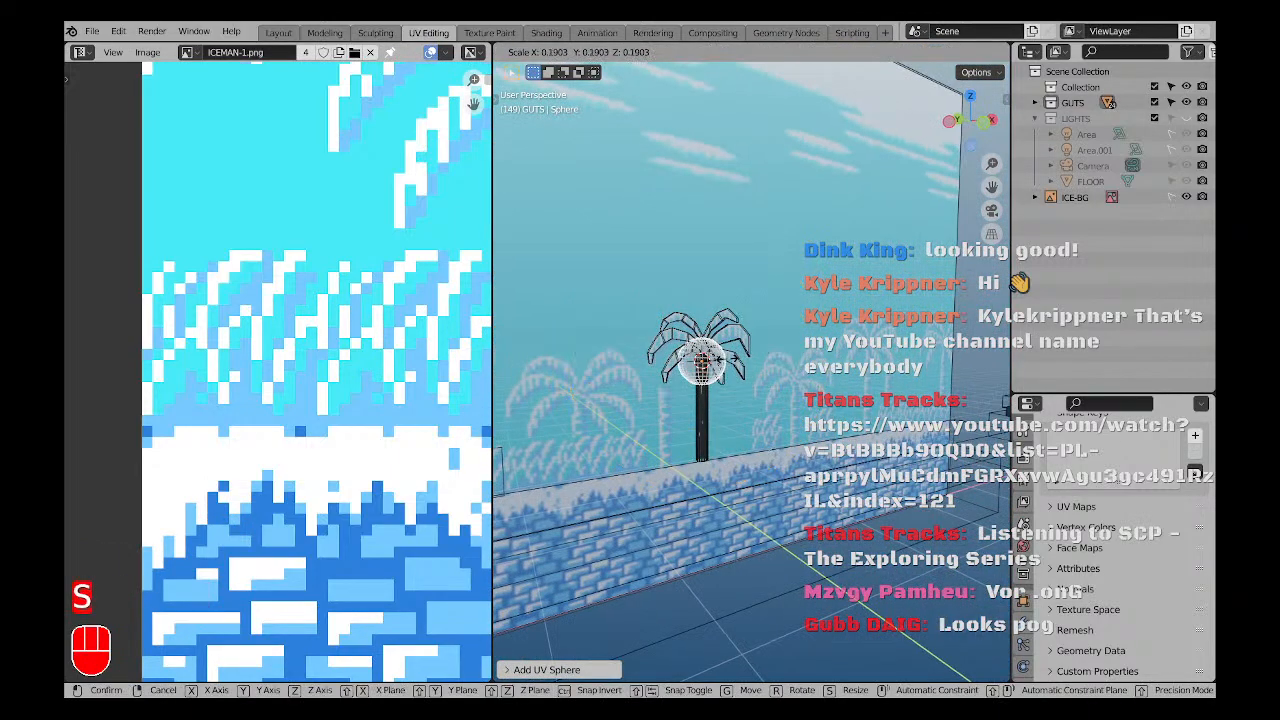
pyautogui.click(716, 352)
# Move the sphere up in the front view to cover the junction where the fronds meet the trunk.
pyautogui.scroll(4, 714, 351)
pyautogui.press('KP_1')
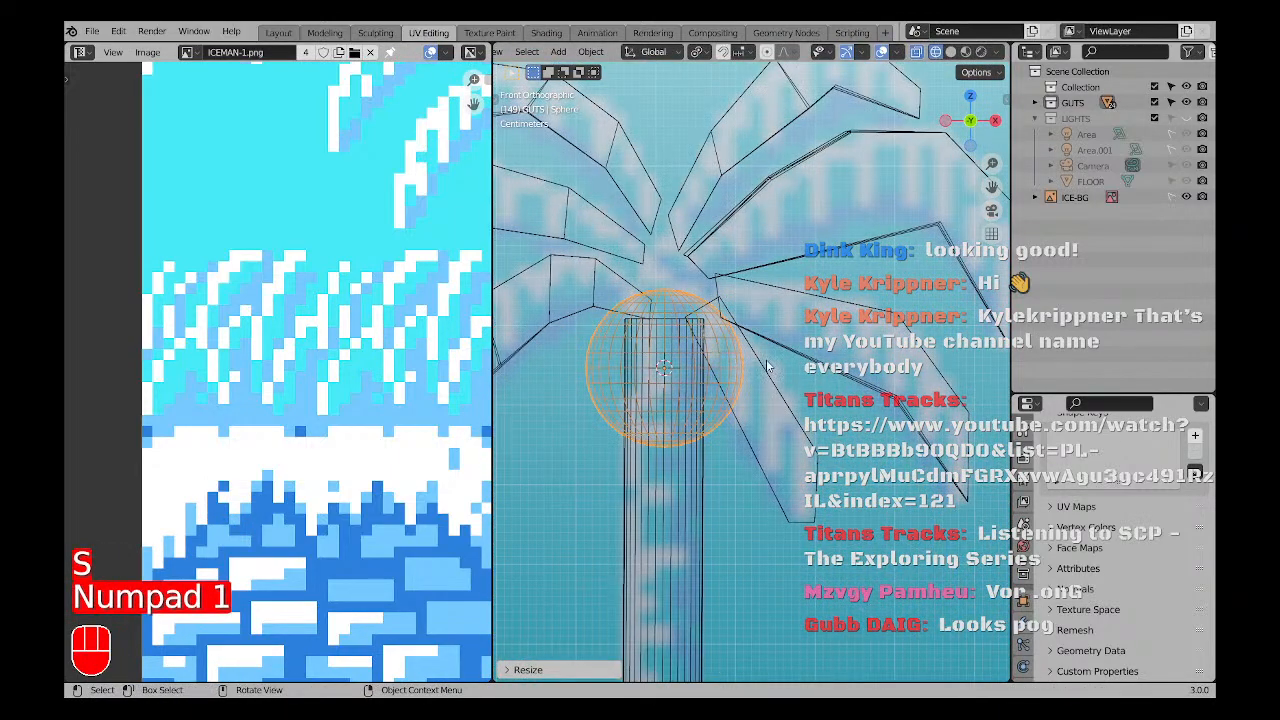
pyautogui.press('g')
pyautogui.click(758, 264)
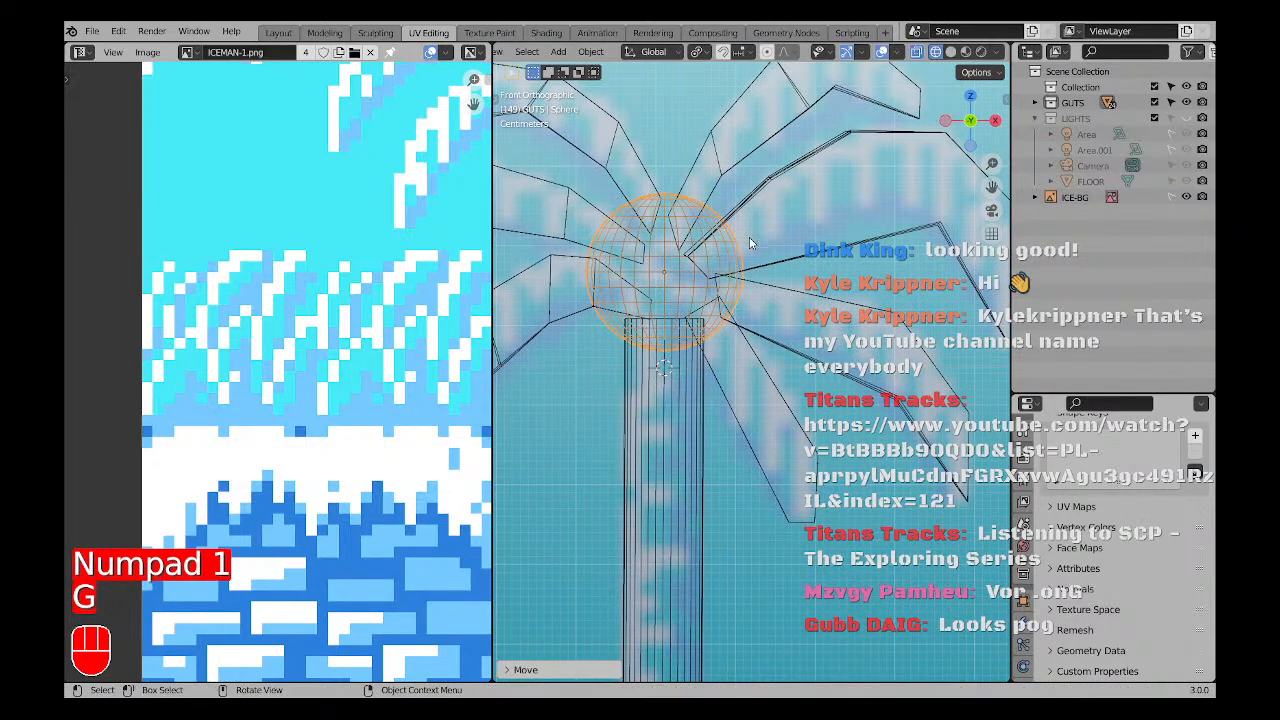
# Switch to solid shading and scale the sphere down slightly where the fronds meet the trunk.
pyautogui.press('z')
pyautogui.click(749, 302)
pyautogui.moveTo(703, 305); pyautogui.dragTo(797, 258, button='middle')
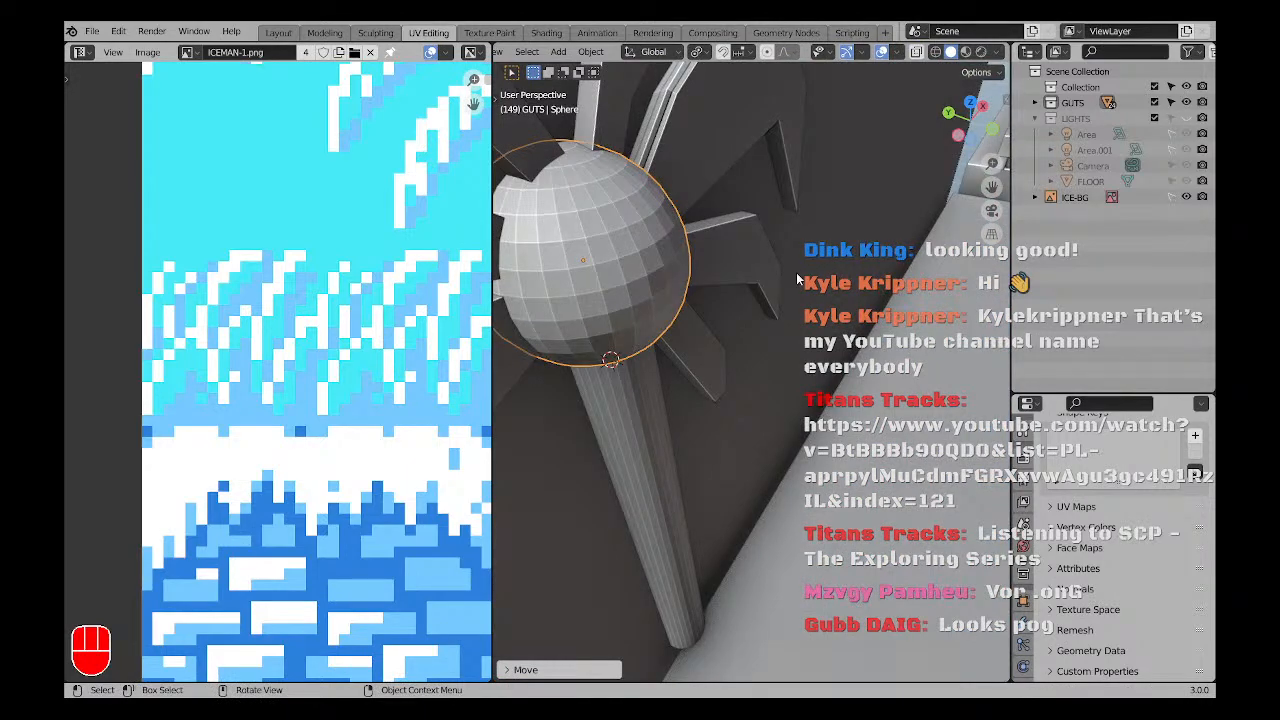
pyautogui.press('s')
pyautogui.click(648, 303)
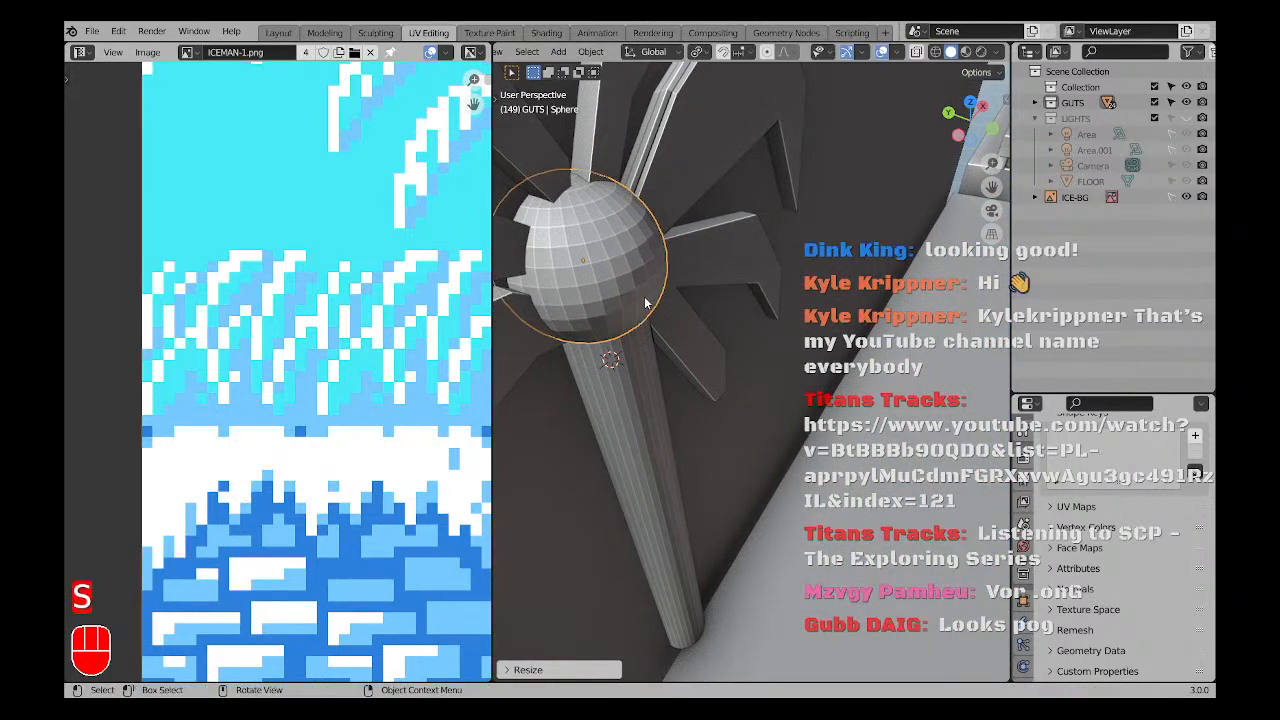
# Raise the sphere slightly in the front view so it rests on top of the trunk.
pyautogui.press('KP_1')
pyautogui.scroll(3, 698, 376)
pyautogui.keyDown('shift'); pyautogui.moveTo(698, 376); pyautogui.dragTo(735, 373, button='middle'); pyautogui.keyUp('shift')
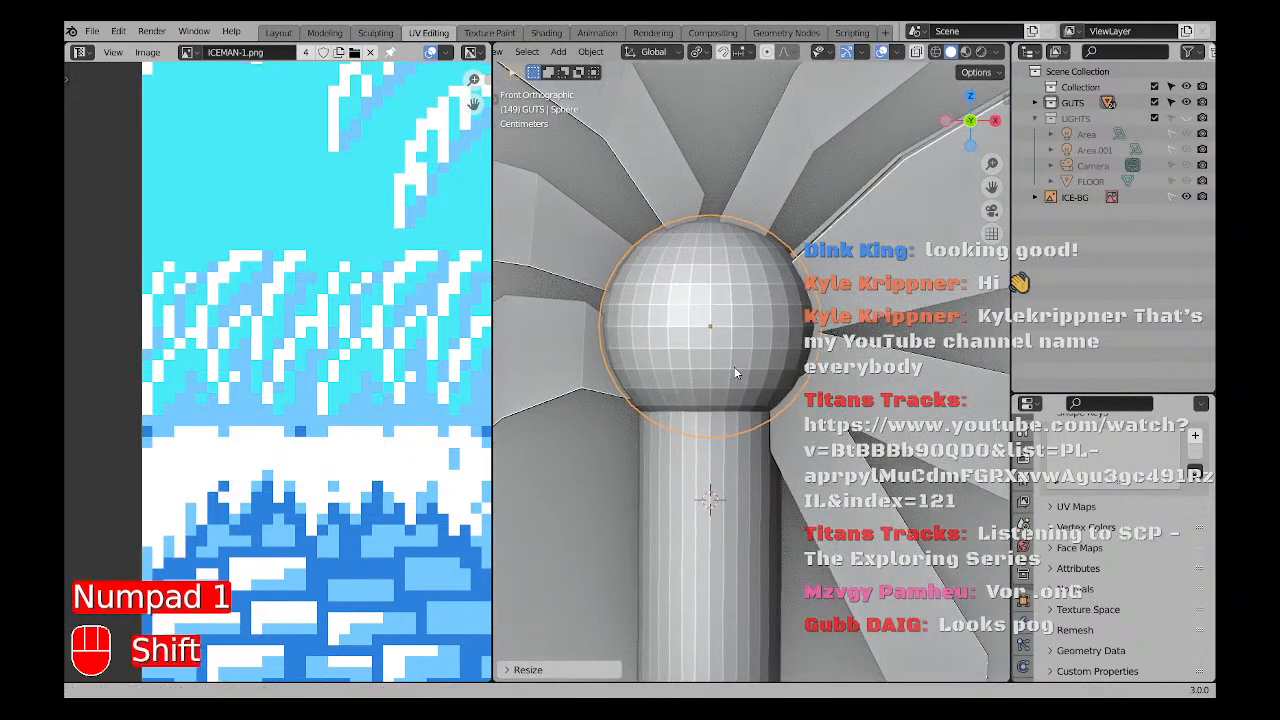
pyautogui.press('g')
pyautogui.click(760, 380)
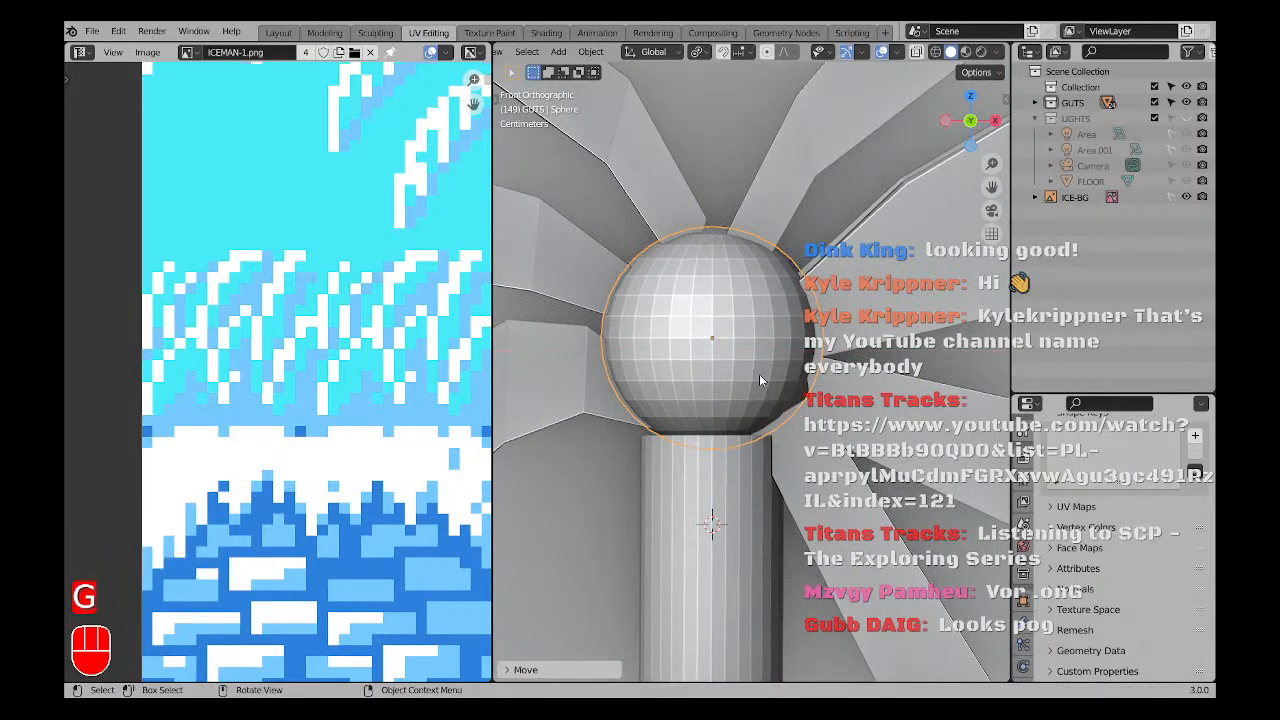
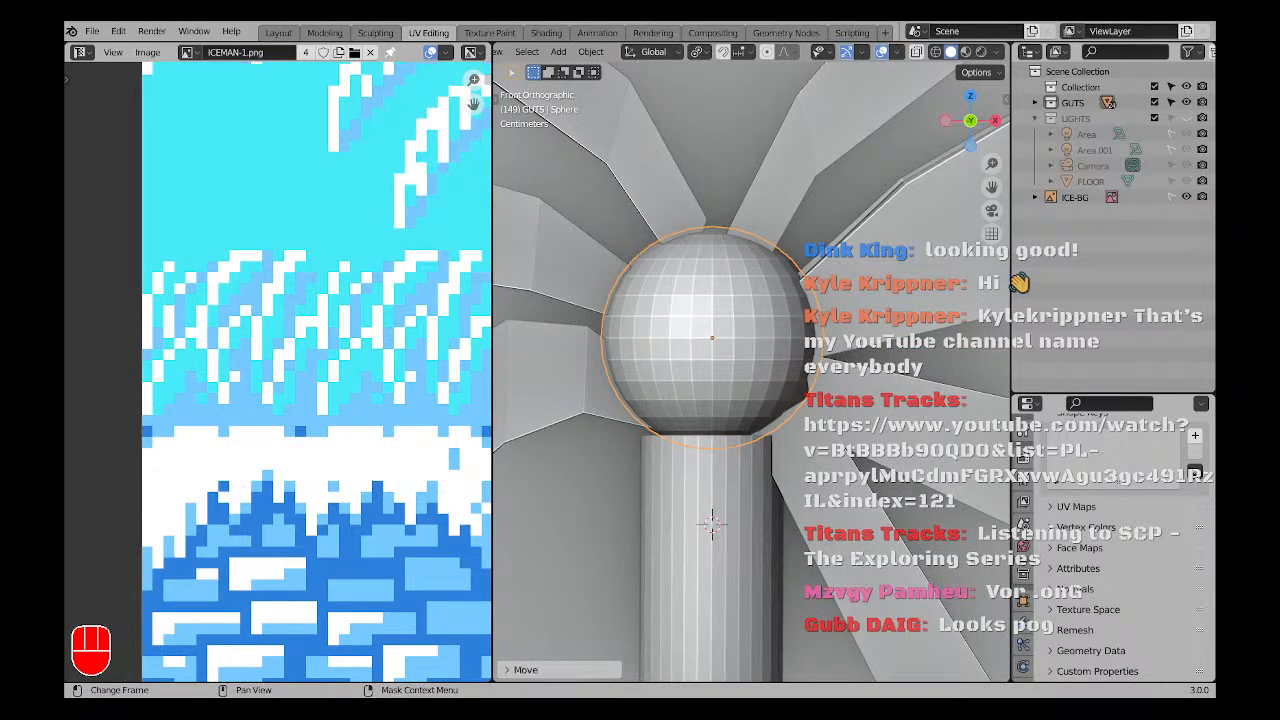
# Open the palm's trunk and frond mesh for editing in face selection mode with nothing selected.
pyautogui.moveTo(720, 390); pyautogui.dragTo(728, 422, button='middle')
pyautogui.scroll(3, 752, 441)
pyautogui.click(754, 443)
pyautogui.scroll(-2, 756, 446)
pyautogui.press('Tab')
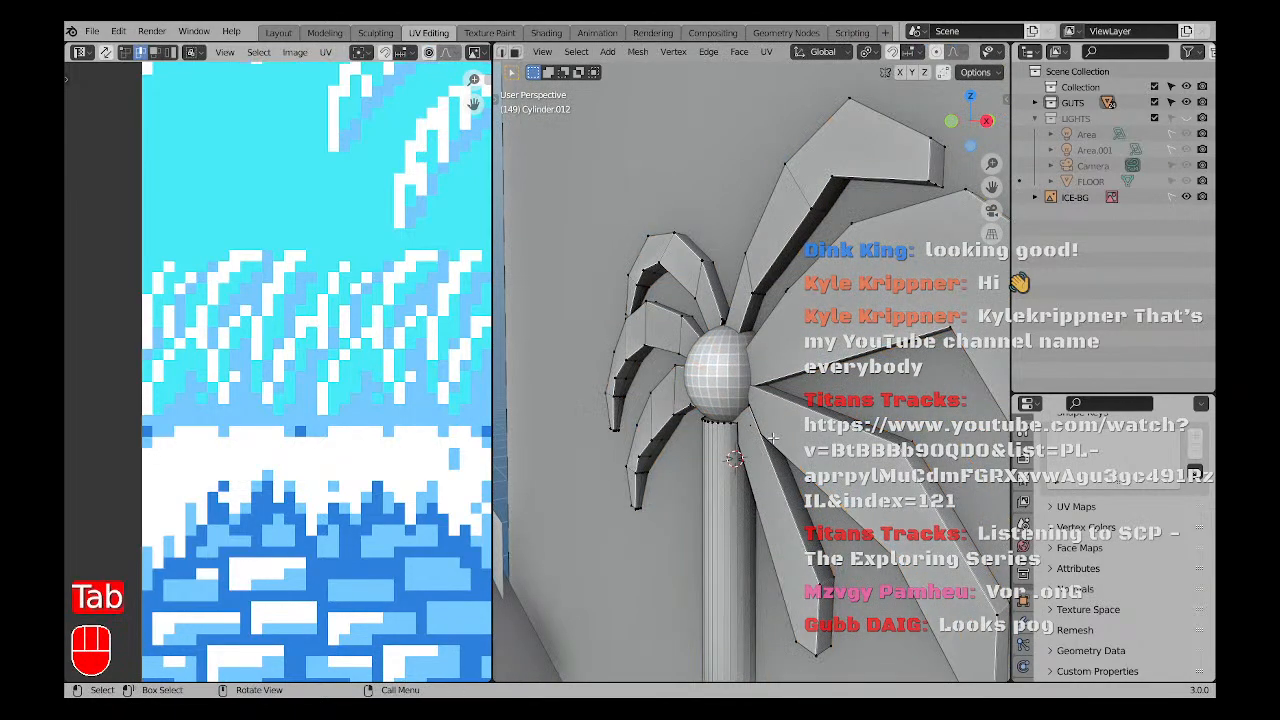
pyautogui.press('Tab')
pyautogui.press('a')
pyautogui.press('a')
pyautogui.scroll(1, 757, 450)
pyautogui.click(811, 308)
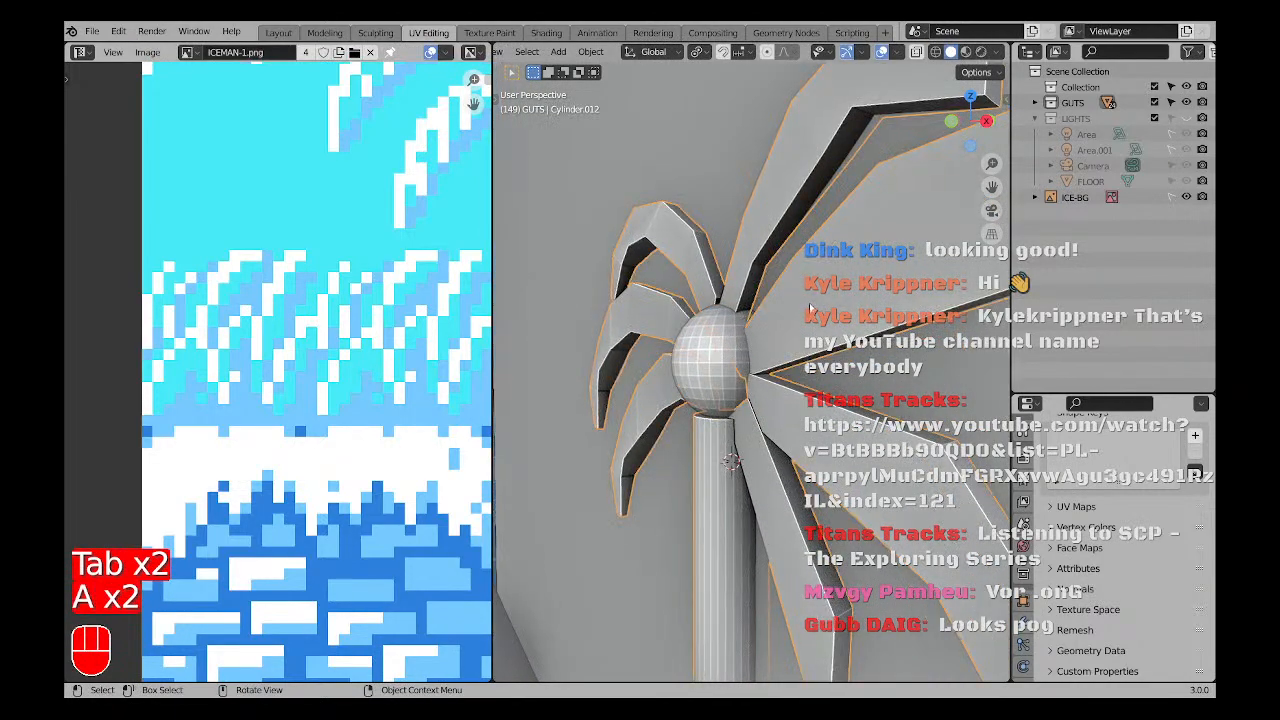
pyautogui.scroll(-2, 805, 335)
pyautogui.press('Tab')
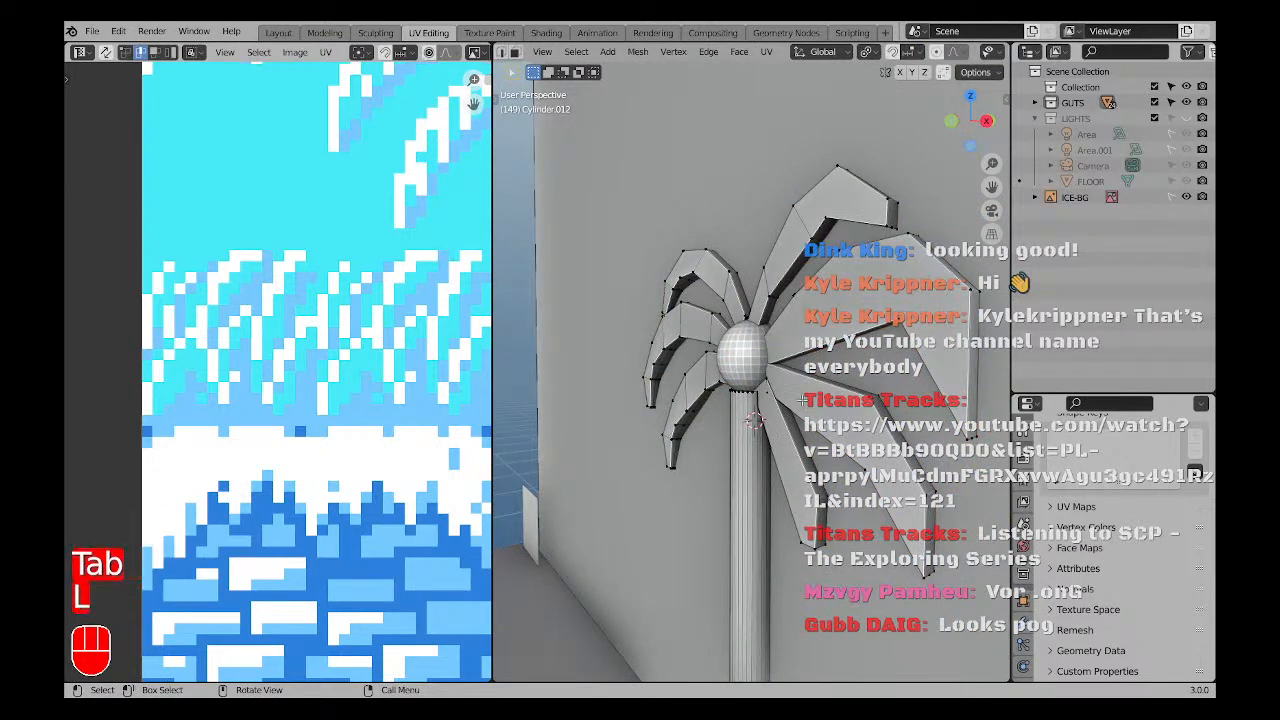
pyautogui.press('a')
pyautogui.press('a')
pyautogui.press('3')
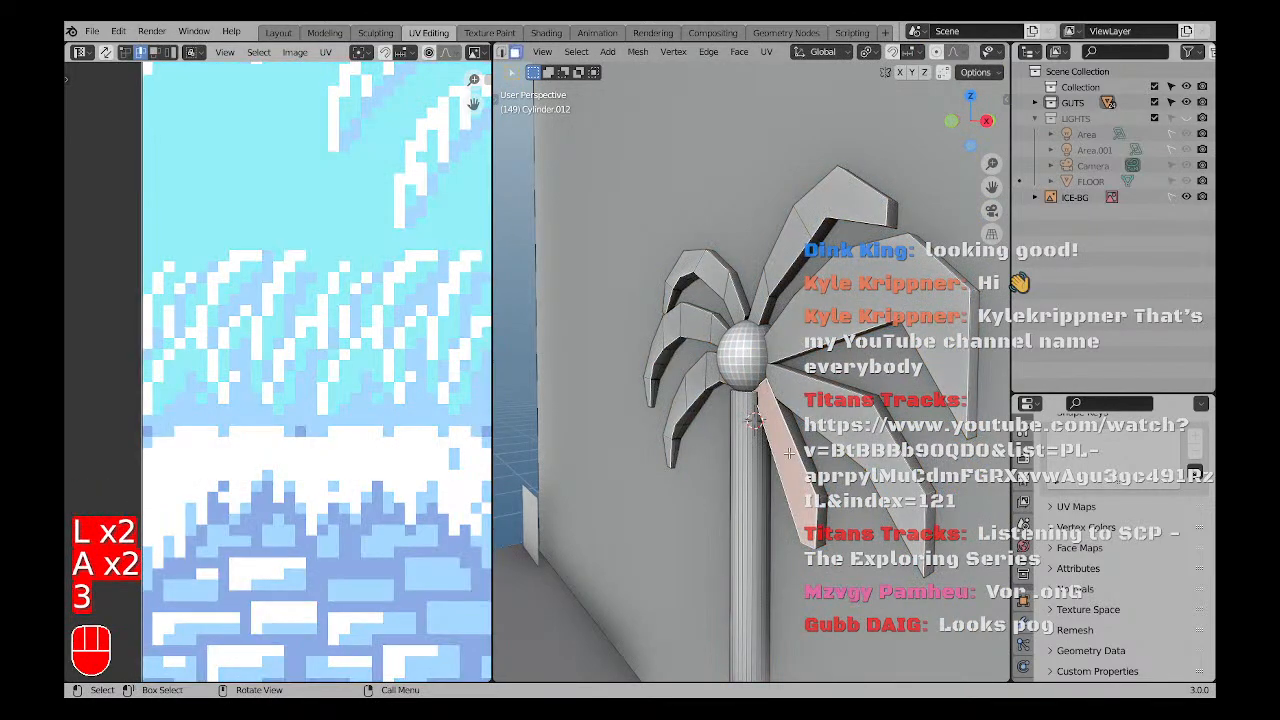
pyautogui.keyDown('shift'); pyautogui.click(754, 422); pyautogui.keyUp('shift')
pyautogui.keyDown('shift'); pyautogui.click(827, 330); pyautogui.keyUp('shift')
pyautogui.keyDown('shift'); pyautogui.click(827, 213); pyautogui.keyUp('shift')
pyautogui.keyDown('shift'); pyautogui.click(797, 250); pyautogui.keyUp('shift')
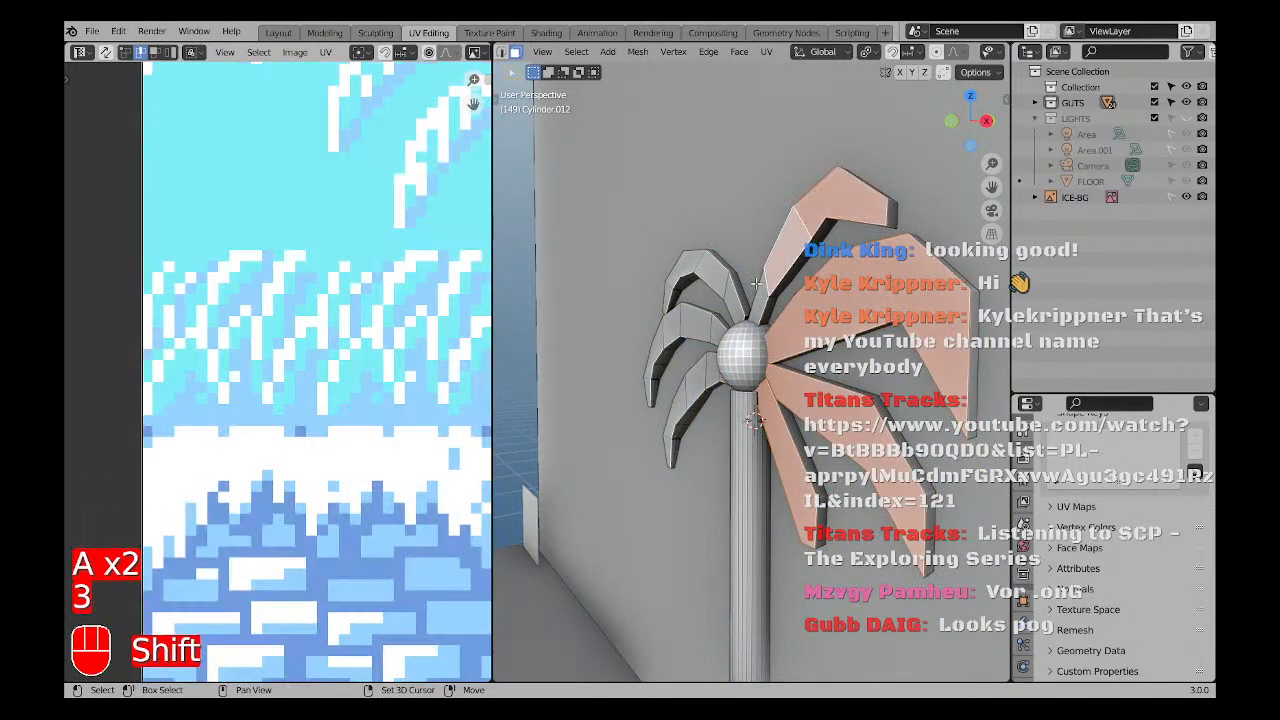
pyautogui.keyDown('shift'); pyautogui.click(678, 276); pyautogui.keyUp('shift')
pyautogui.scroll(5, 640, 335)
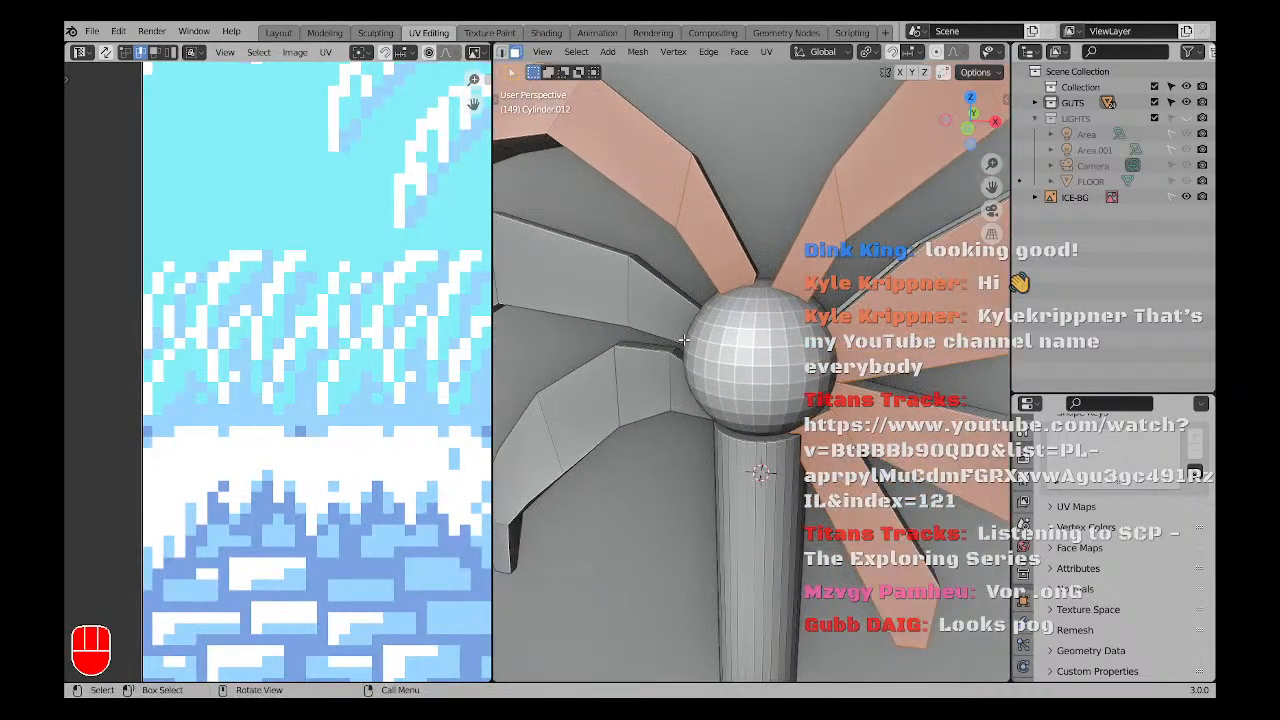
pyautogui.keyDown('shift'); pyautogui.click(615, 360); pyautogui.keyUp('shift')
pyautogui.keyDown('shift'); pyautogui.moveTo(615, 360); pyautogui.dragTo(668, 357, button='middle'); pyautogui.keyUp('shift')
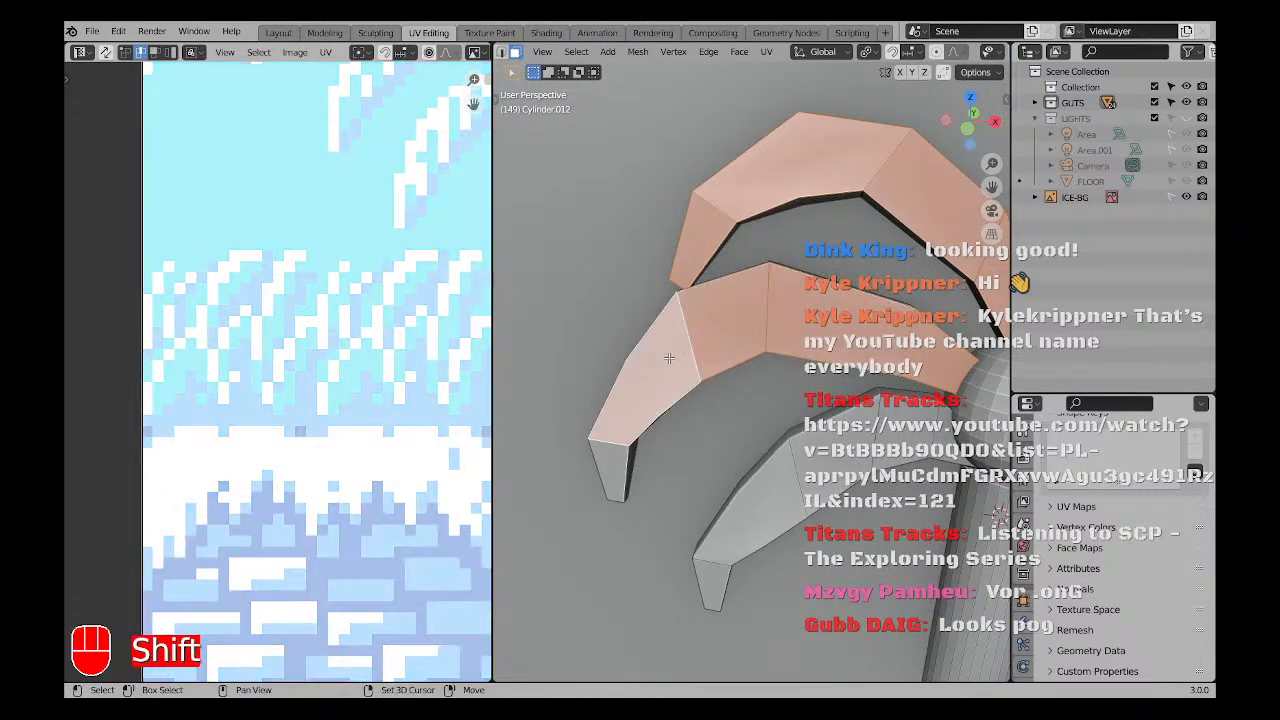
pyautogui.keyDown('shift'); pyautogui.click(615, 459); pyautogui.keyUp('shift')
pyautogui.scroll(-4, 895, 441)
pyautogui.press('a')
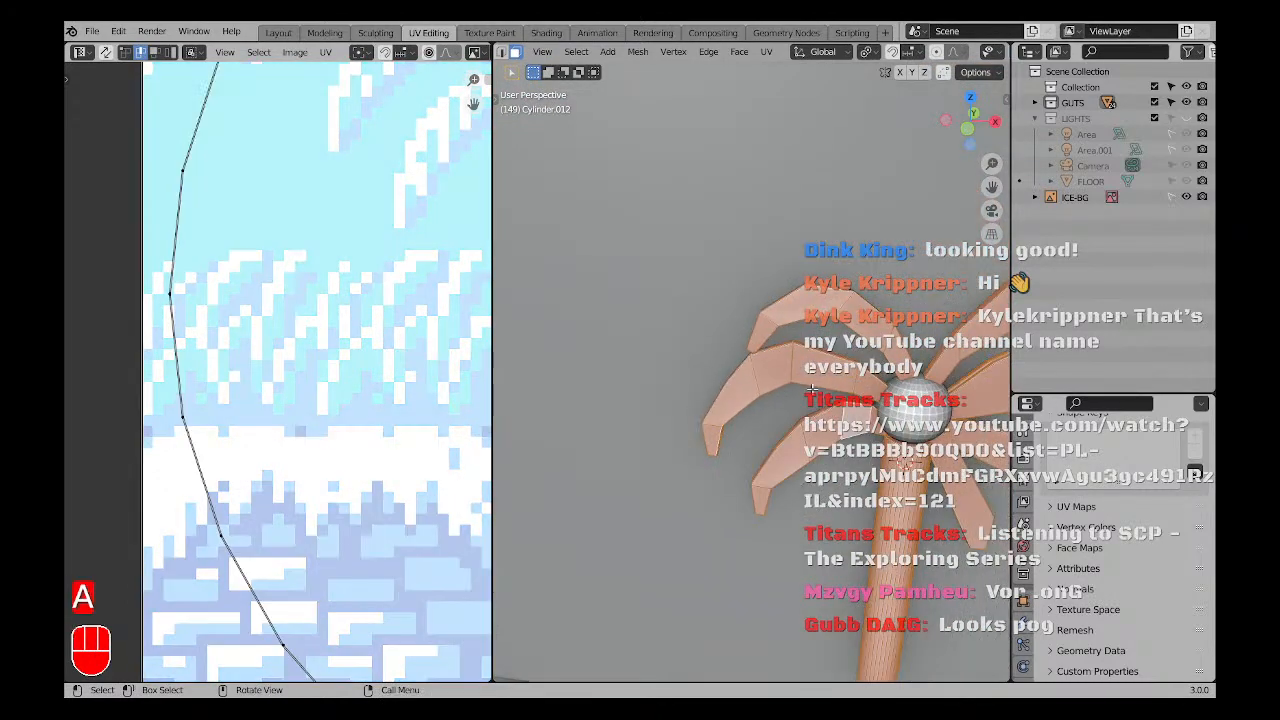
pyautogui.press('a')
pyautogui.keyDown('shift'); pyautogui.moveTo(948, 408); pyautogui.dragTo(780, 398, button='middle'); pyautogui.keyUp('shift')
pyautogui.scroll(-2, 780, 398)
pyautogui.press('Tab')
pyautogui.press('Tab')
pyautogui.scroll(-1, 780, 399)
pyautogui.press('a')
pyautogui.press('a')
pyautogui.scroll(3, 780, 398)
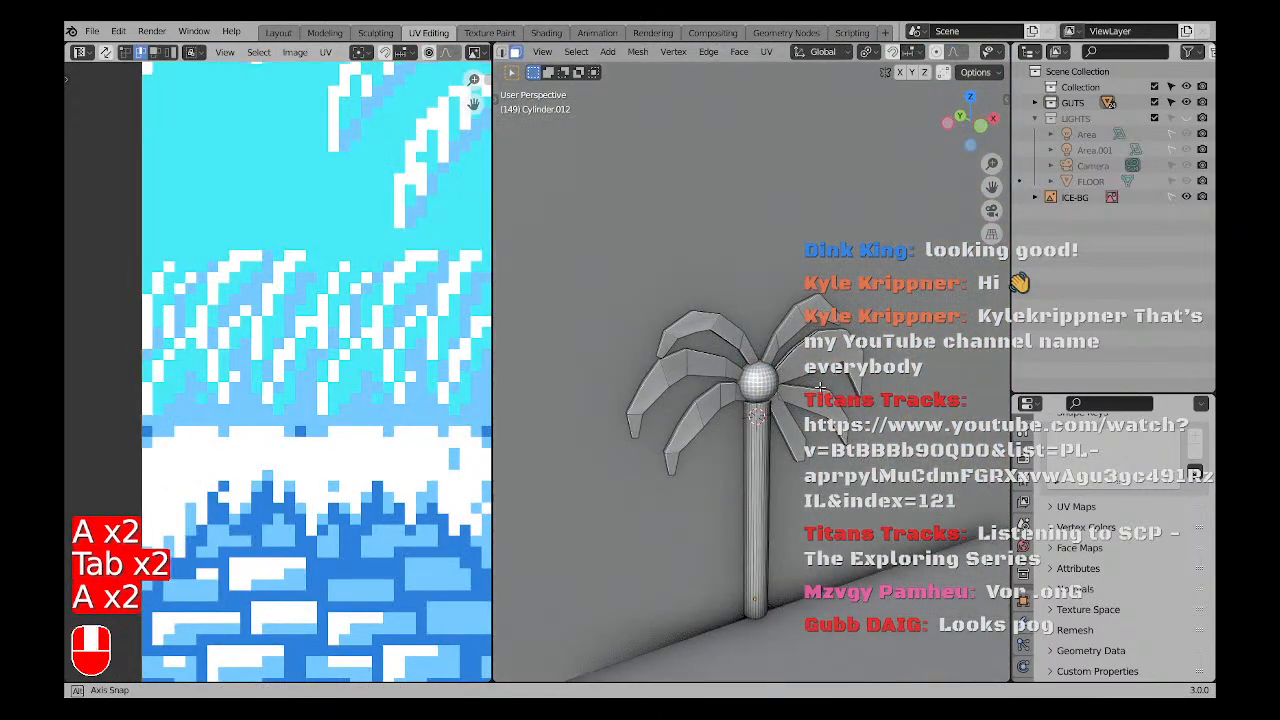
pyautogui.press('l')
pyautogui.press('a')
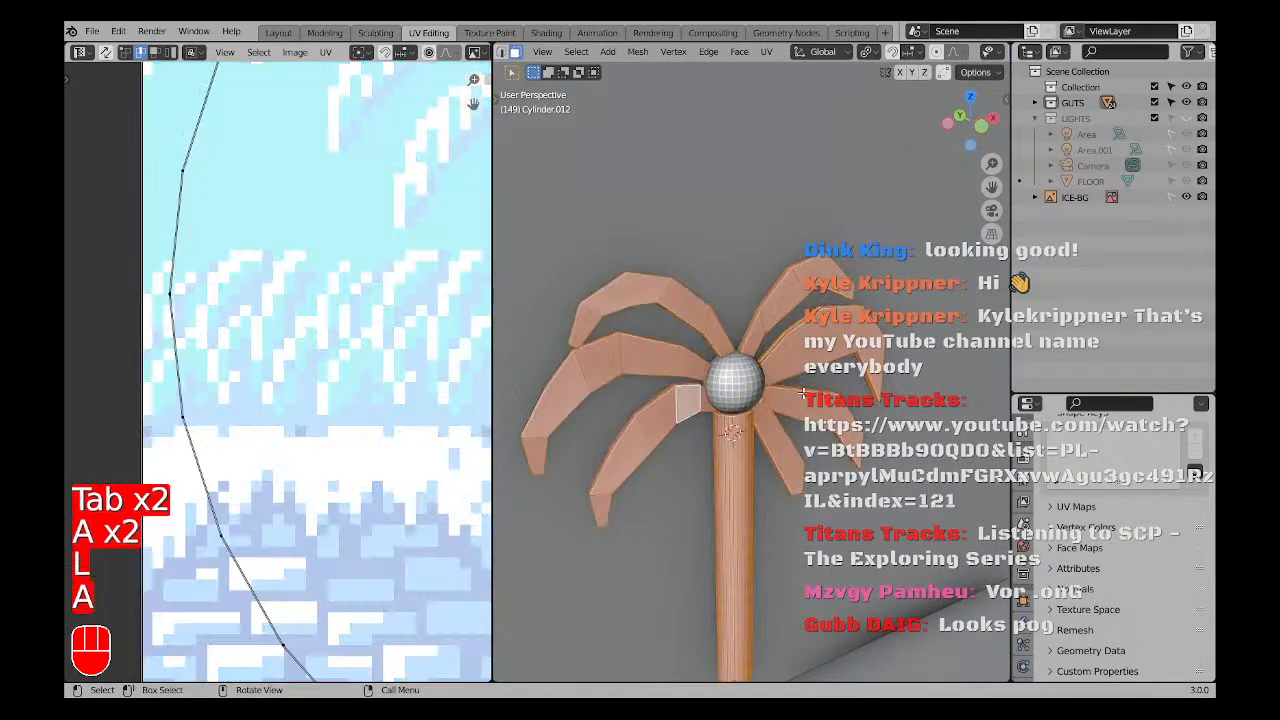
pyautogui.press('a')
# Separate the trunk from the palm mesh into its own object and return to object mode with nothing selected.
pyautogui.press('Tab')
pyautogui.press('a')
pyautogui.press('a')
pyautogui.click(795, 392)
pyautogui.scroll(-3, 785, 398)
pyautogui.keyDown('shift'); pyautogui.moveTo(772, 408); pyautogui.dragTo(785, 397, button='middle'); pyautogui.keyUp('shift')
pyautogui.scroll(3, 786, 397)
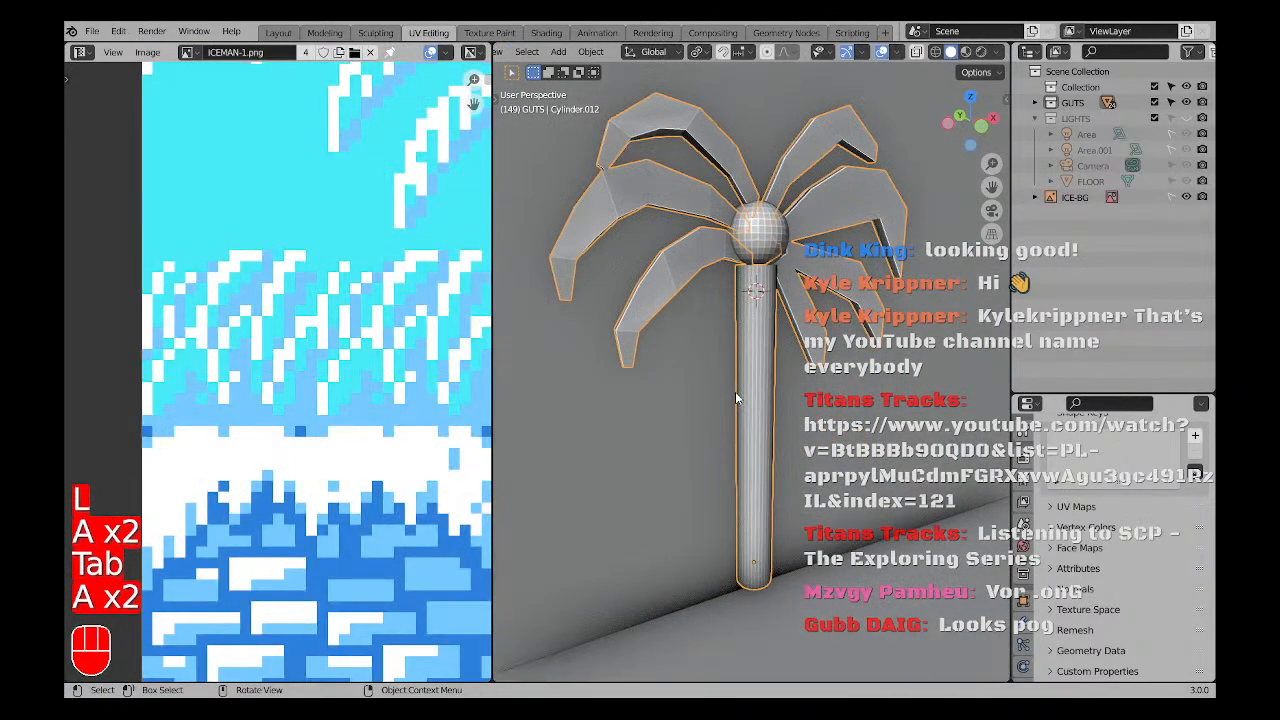
pyautogui.press('Tab')
pyautogui.press('l')
pyautogui.press('p')
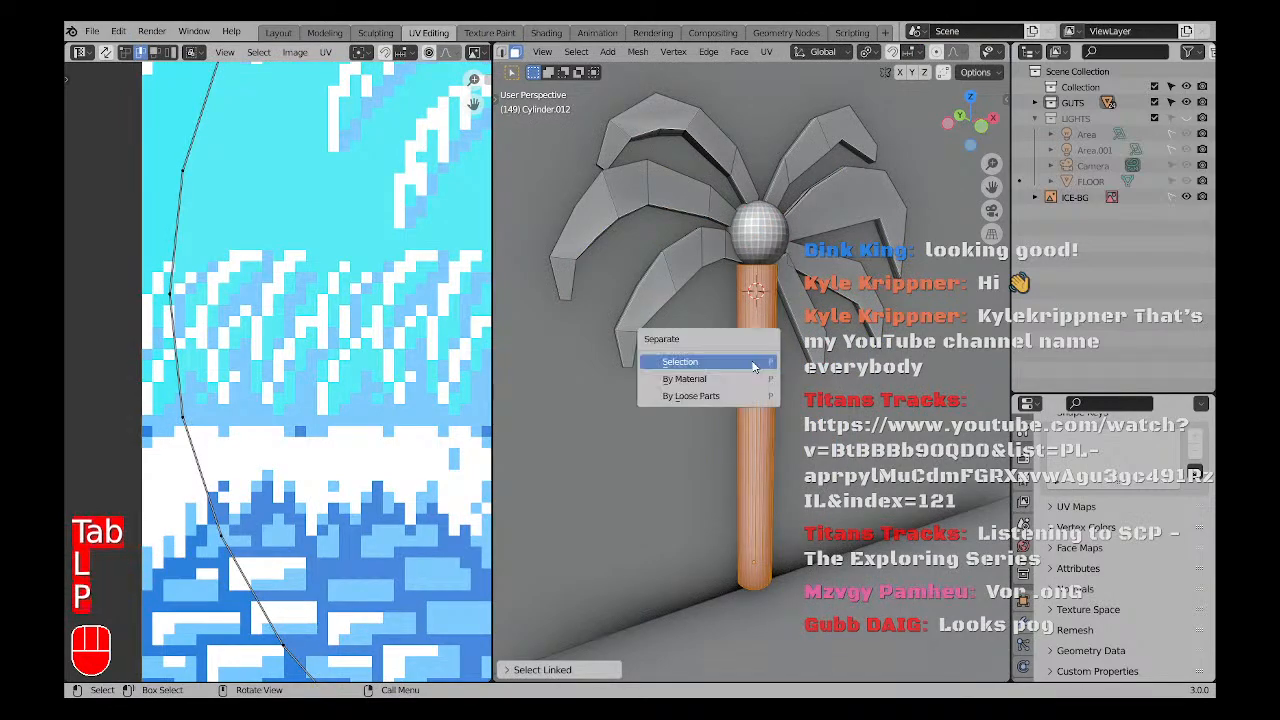
pyautogui.click(753, 362)
pyautogui.press('a')
pyautogui.press('a')
pyautogui.scroll(3, 754, 302)
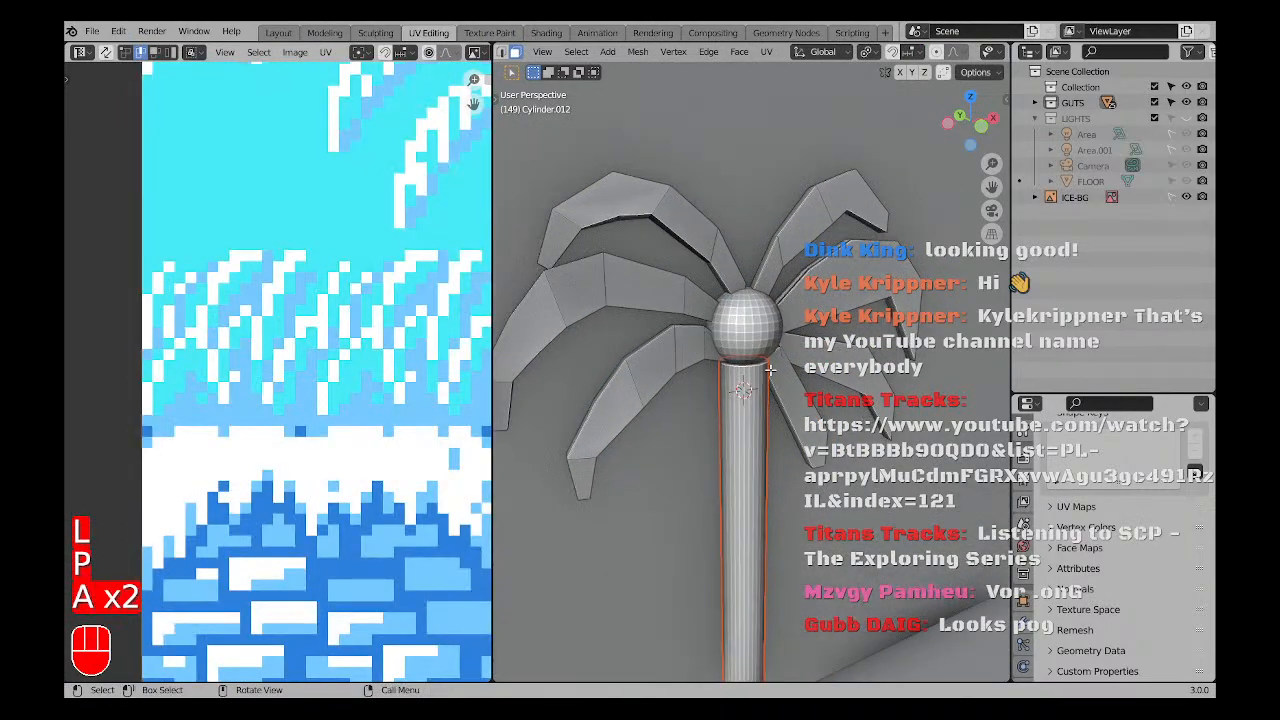
pyautogui.press('Tab')
pyautogui.press('a')
pyautogui.press('a')
# Parent the fronds object to the sphere, then clear the selection.
pyautogui.click(754, 302)
pyautogui.moveTo(754, 302); pyautogui.dragTo(683, 340, button='middle')
pyautogui.click(683, 340)
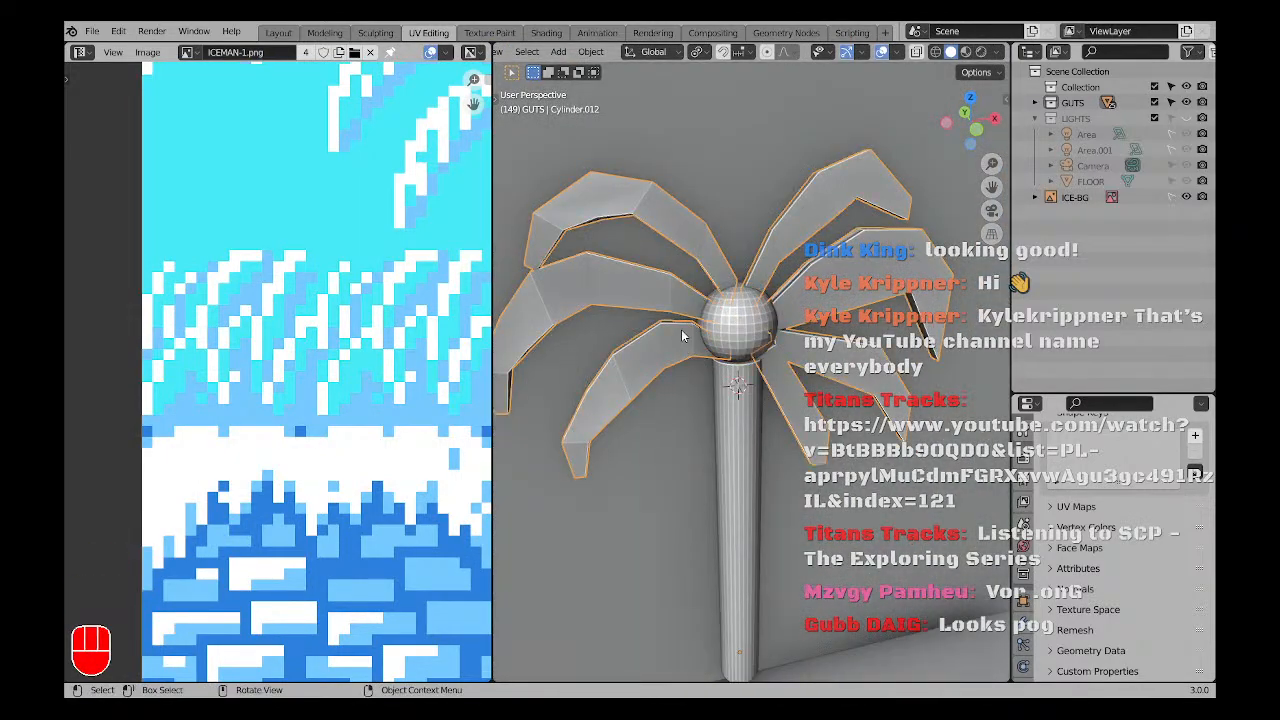
pyautogui.press('a')
pyautogui.press('a')
pyautogui.click(668, 332)
pyautogui.scroll(-10, 733, 360)
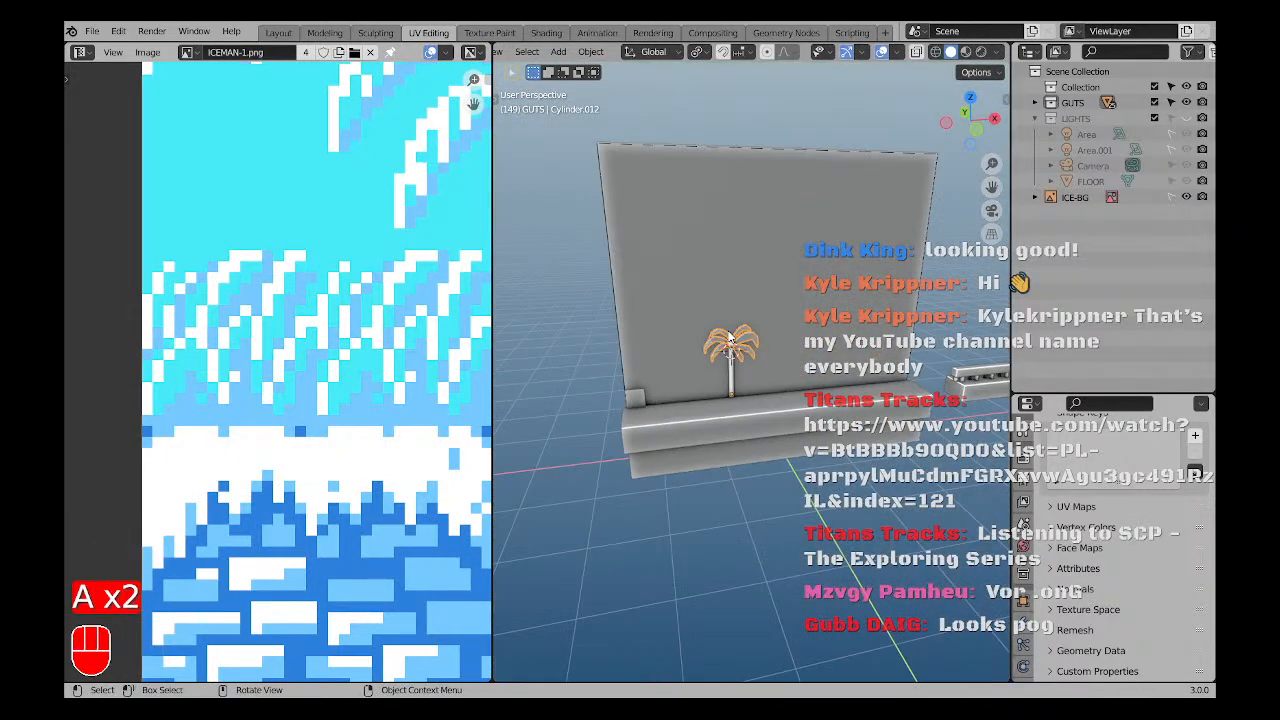
pyautogui.scroll(8, 732, 334)
pyautogui.keyDown('shift'); pyautogui.click(737, 391); pyautogui.keyUp('shift')
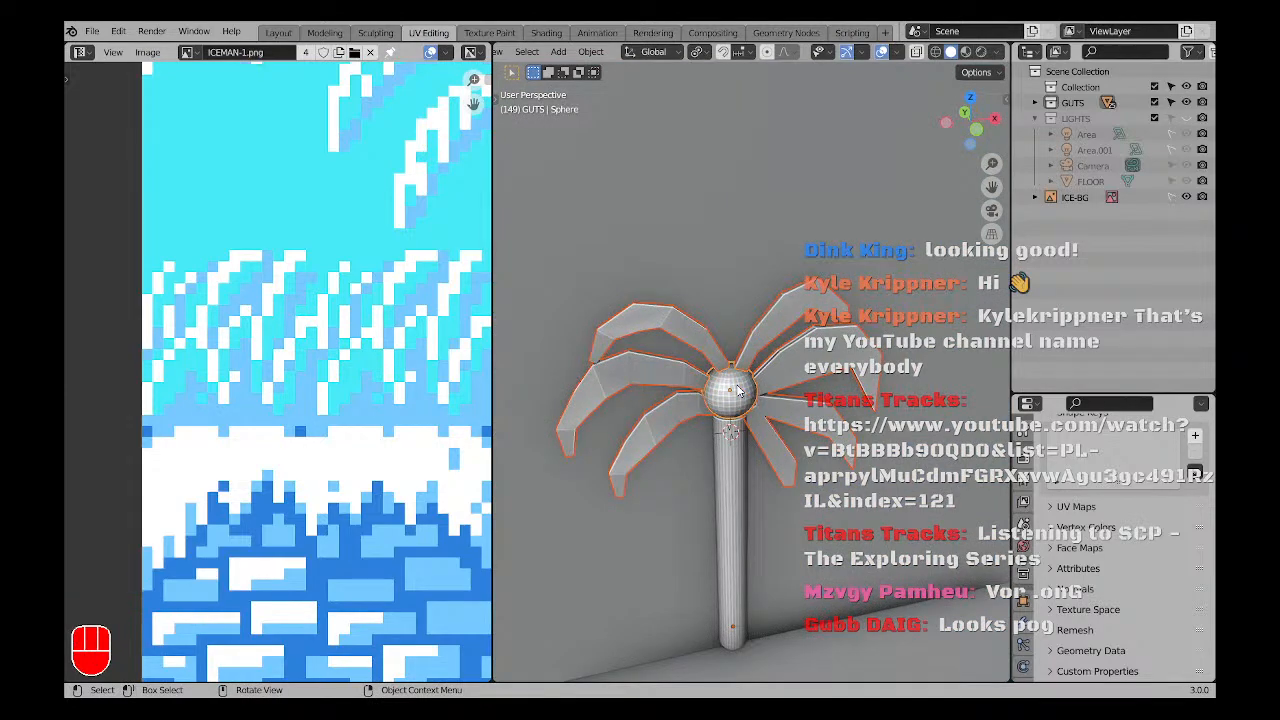
pyautogui.hotkey('ctrl', 'p')
pyautogui.click(738, 387)
pyautogui.press('a')
pyautogui.press('a')
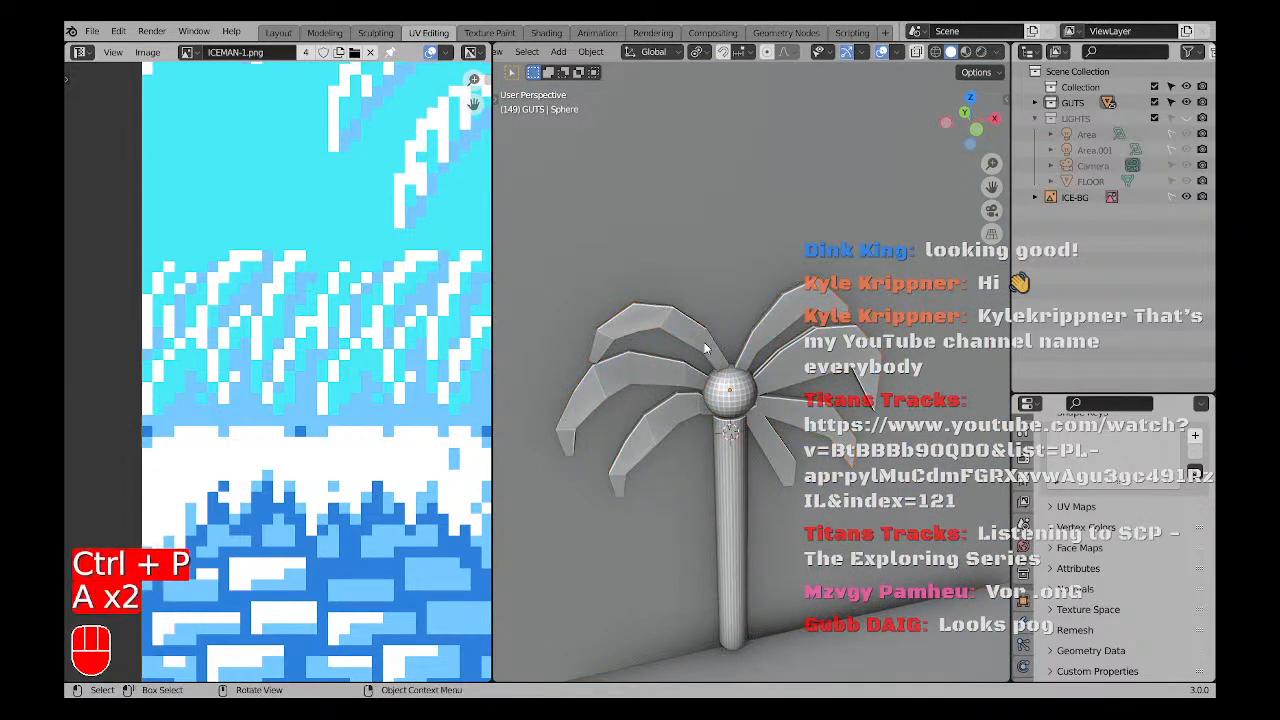
# Select the front faces of all the fronds and move them forward along the Y axis to thicken the fronds.
pyautogui.press('Tab')
pyautogui.scroll(3, 613, 502)
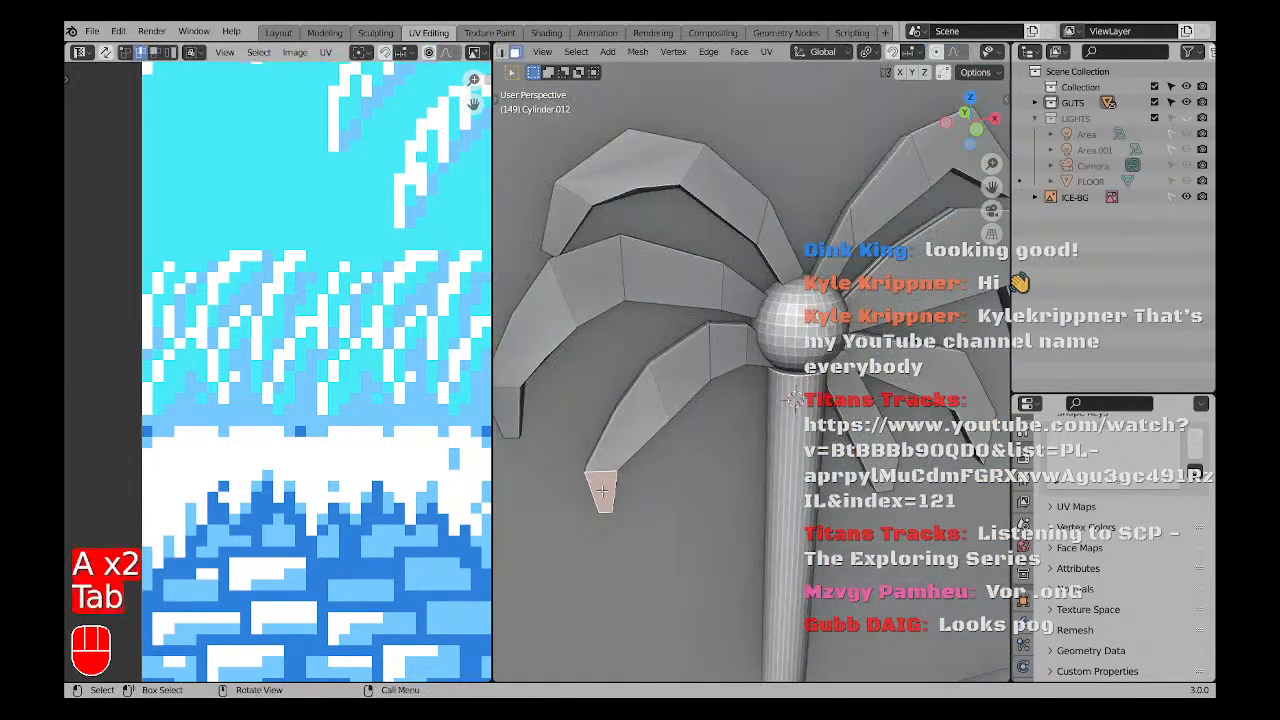
pyautogui.keyDown('shift'); pyautogui.click(739, 352); pyautogui.keyUp('shift')
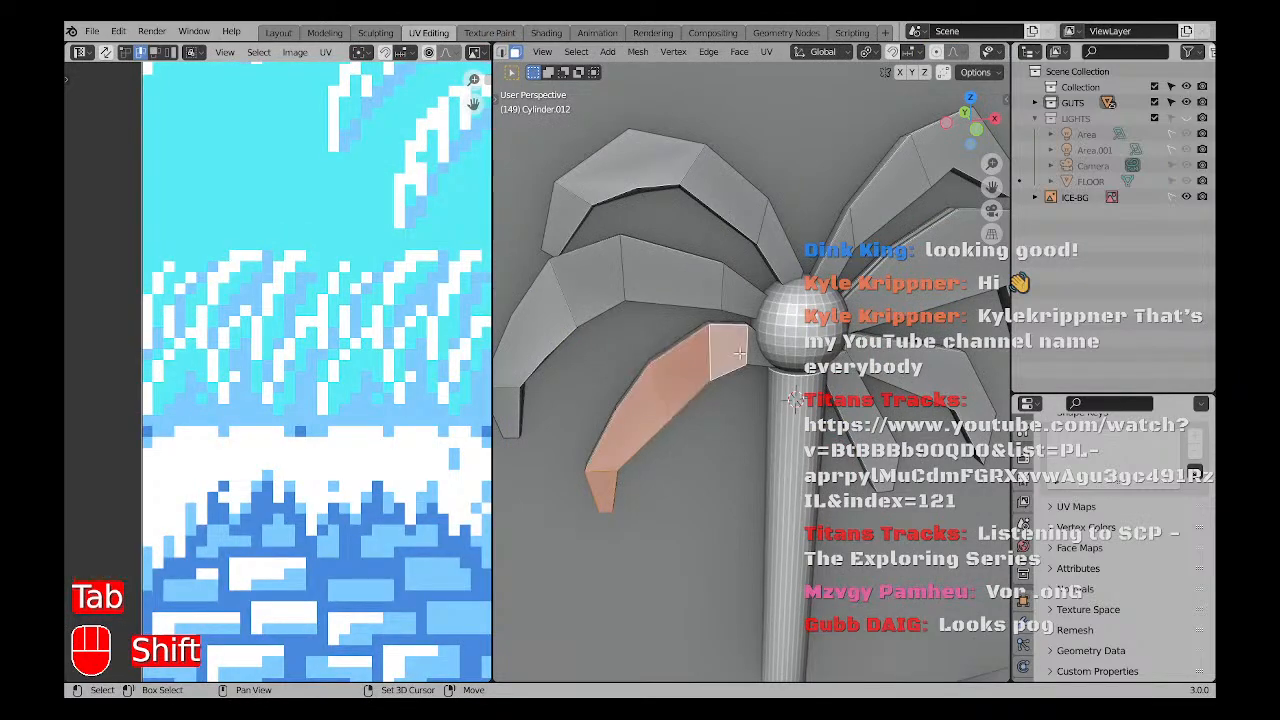
pyautogui.keyDown('shift'); pyautogui.click(733, 297); pyautogui.keyUp('shift')
pyautogui.keyDown('shift'); pyautogui.click(666, 284); pyautogui.keyUp('shift')
pyautogui.keyDown('shift'); pyautogui.click(593, 287); pyautogui.keyUp('shift')
pyautogui.keyDown('shift'); pyautogui.click(541, 331); pyautogui.keyUp('shift')
pyautogui.keyDown('shift'); pyautogui.click(510, 404); pyautogui.keyUp('shift')
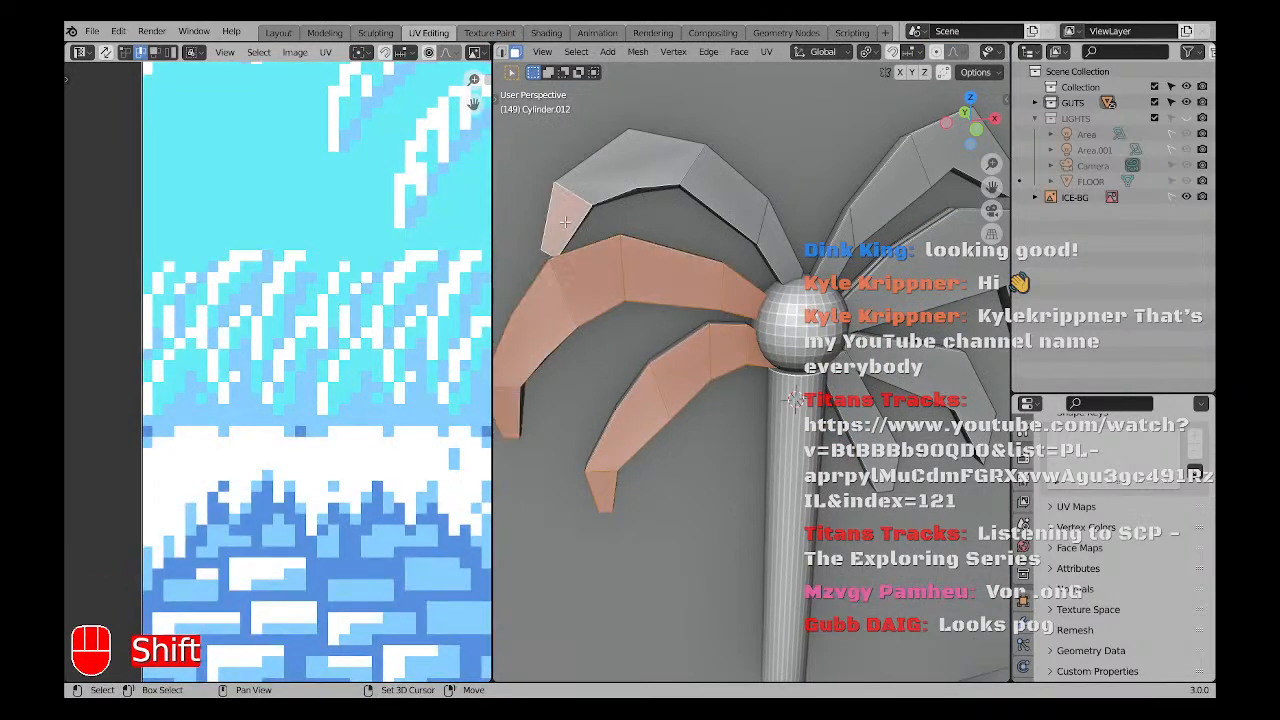
pyautogui.keyDown('shift'); pyautogui.click(760, 224); pyautogui.keyUp('shift')
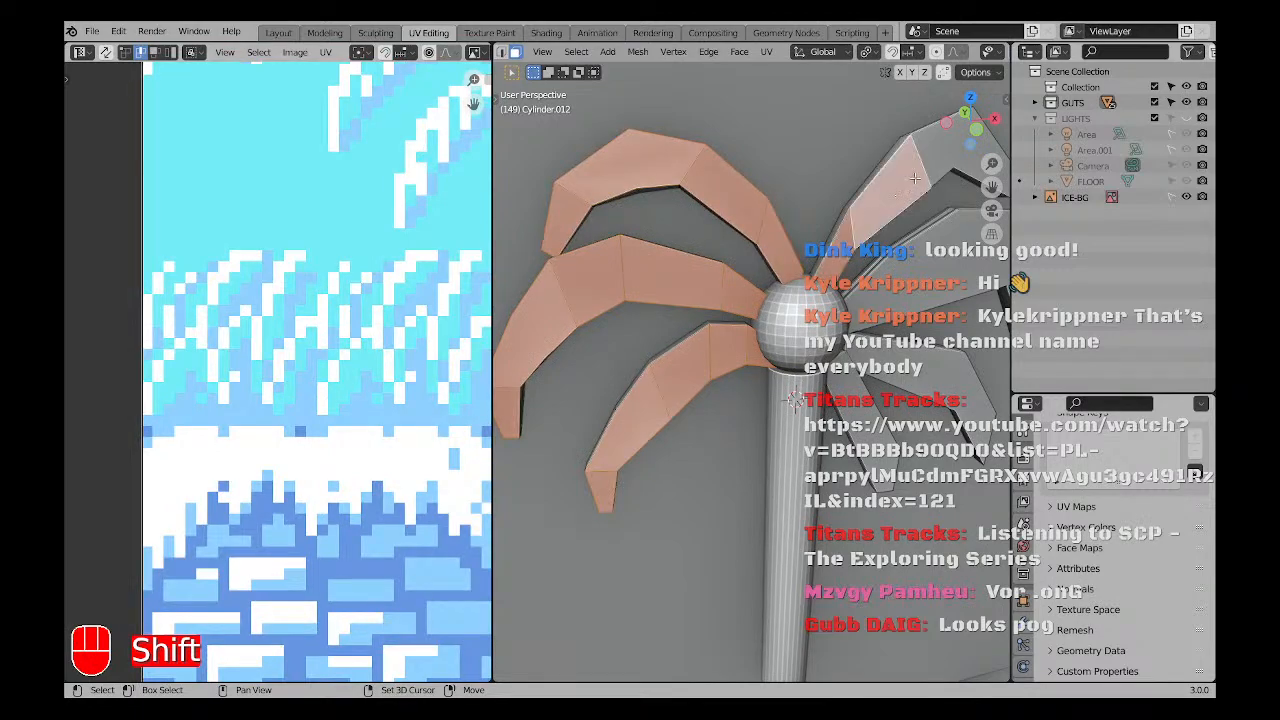
pyautogui.keyDown('shift'); pyautogui.click(914, 178); pyautogui.keyUp('shift')
pyautogui.moveTo(914, 178); pyautogui.dragTo(843, 237, button='middle')
pyautogui.keyDown('shift'); pyautogui.click(730, 338); pyautogui.keyUp('shift')
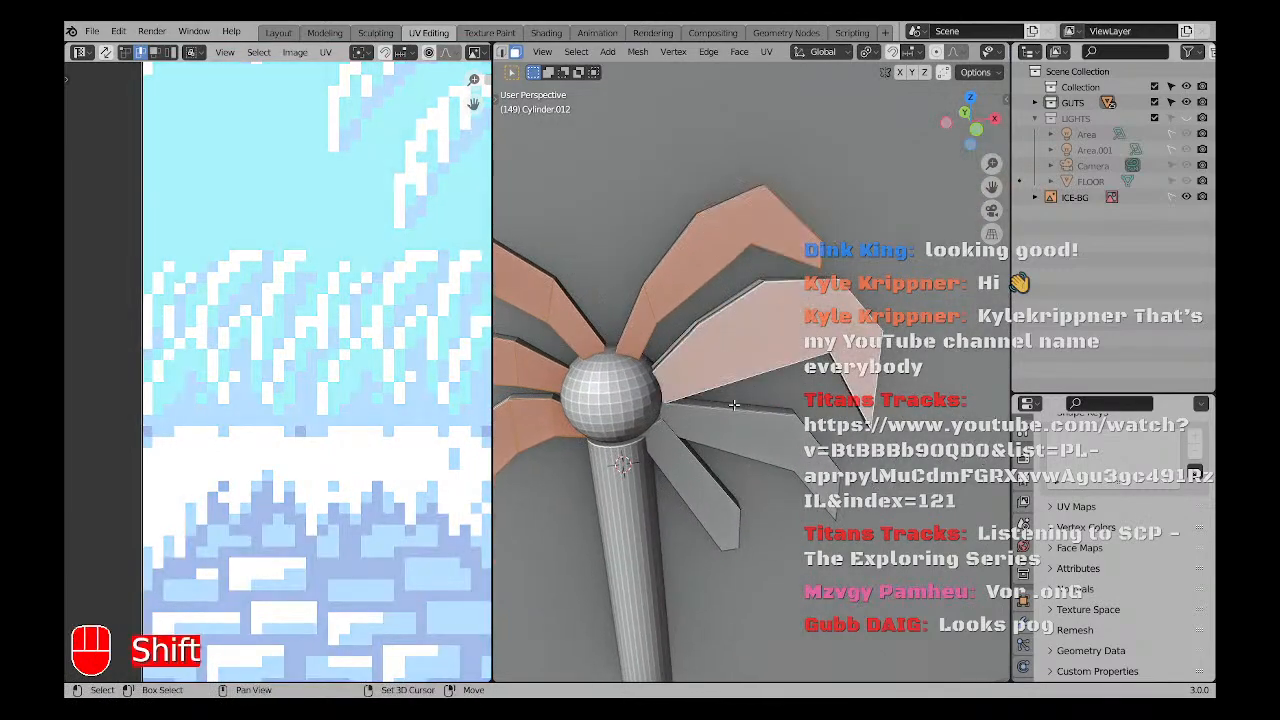
pyautogui.keyDown('shift'); pyautogui.click(741, 429); pyautogui.keyUp('shift')
pyautogui.keyDown('shift'); pyautogui.click(706, 480); pyautogui.keyUp('shift')
pyautogui.scroll(-3, 700, 472)
pyautogui.moveTo(656, 428); pyautogui.dragTo(665, 392, button='middle')
pyautogui.press('g')
pyautogui.press('y')
pyautogui.click(707, 362)
pyautogui.scroll(6, 665, 392)
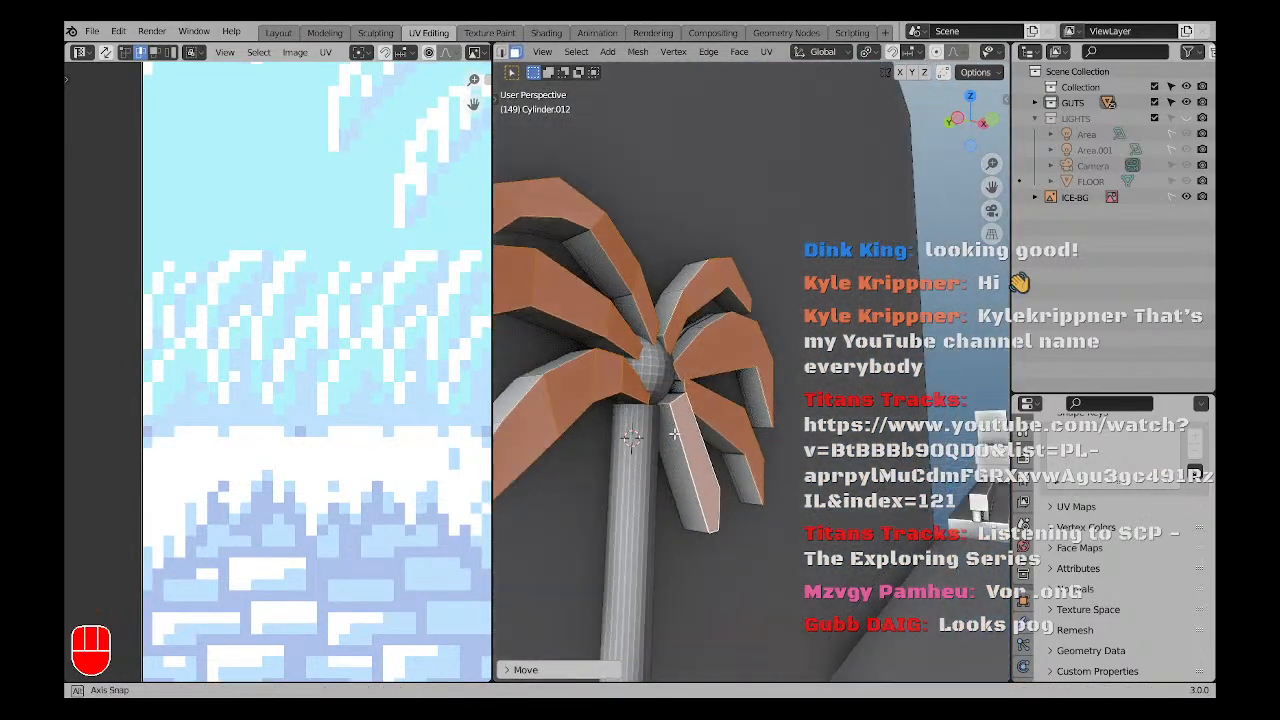
pyautogui.scroll(-6, 708, 412)
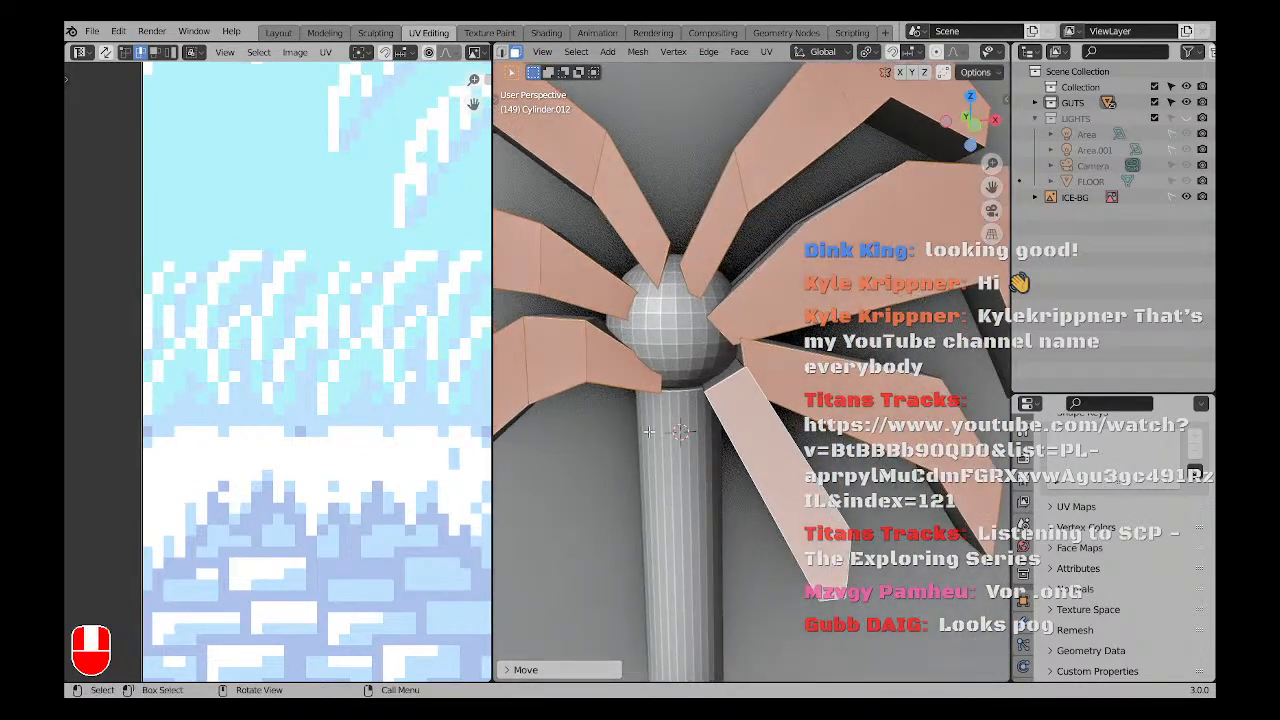
pyautogui.press('Tab')
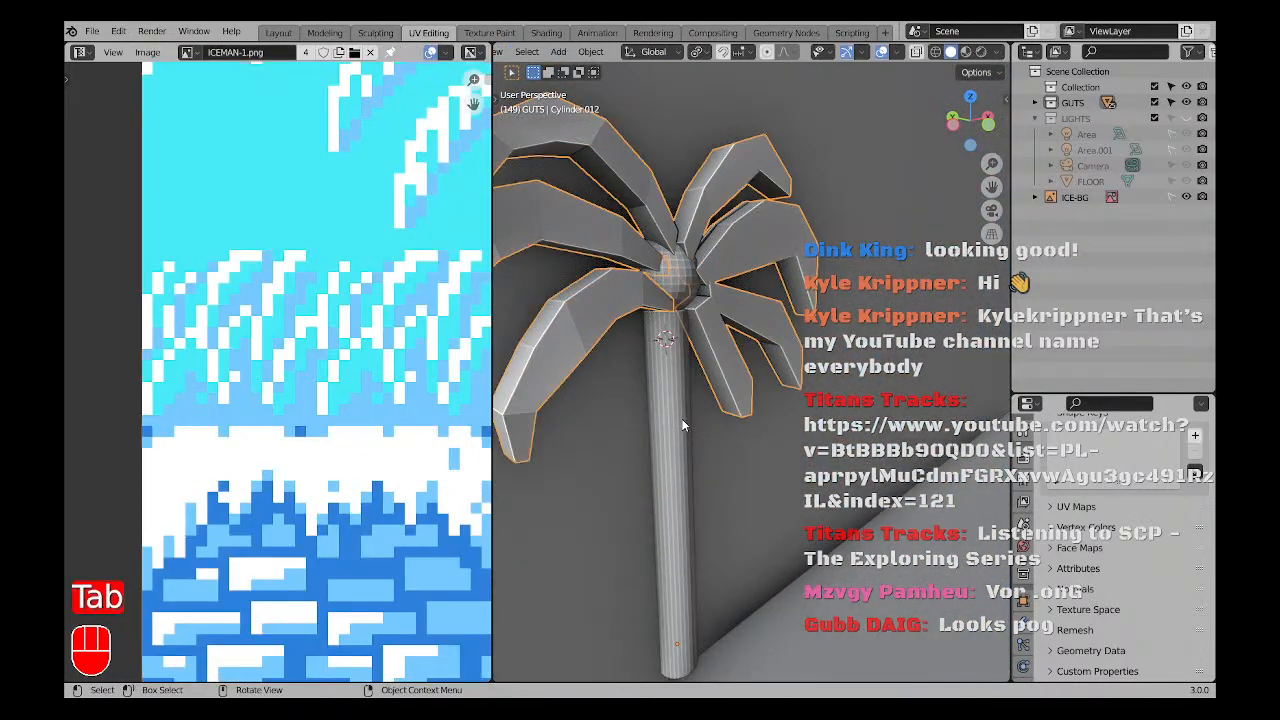
# In a top wireframe view, move the fronds object along the Y axis so its thickness is centred on the sphere.
pyautogui.press('KP_7')
pyautogui.press('z')
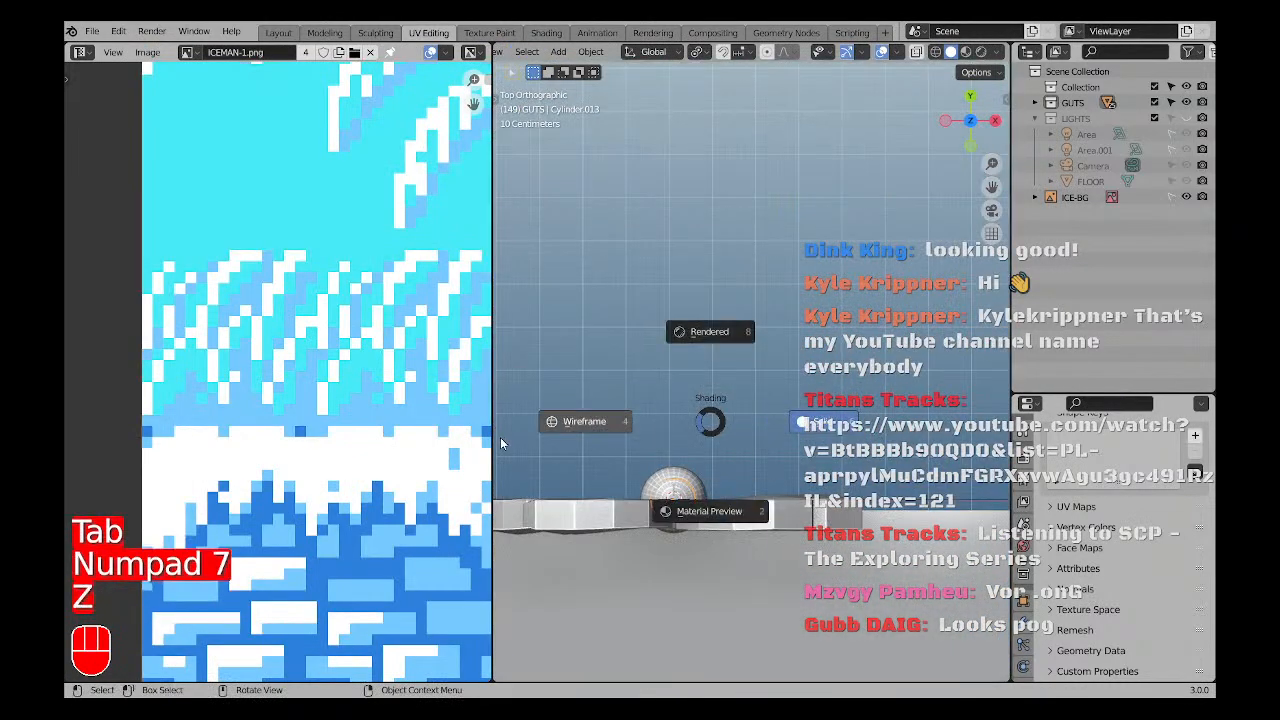
pyautogui.click(500, 437)
pyautogui.keyDown('shift'); pyautogui.moveTo(746, 501); pyautogui.dragTo(794, 383, button='middle'); pyautogui.keyUp('shift')
pyautogui.scroll(5, 751, 390)
pyautogui.scroll(-3, 723, 430)
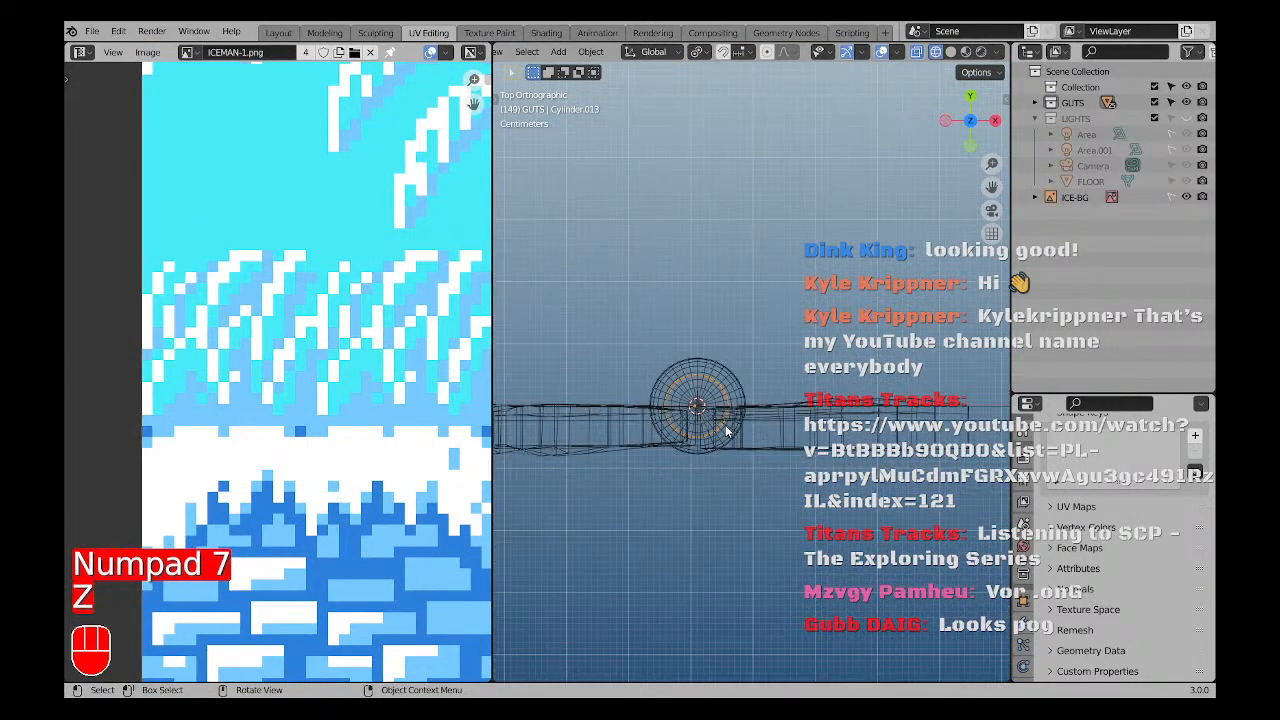
pyautogui.press('Tab')
pyautogui.scroll(-3, 790, 415)
pyautogui.press('Tab')
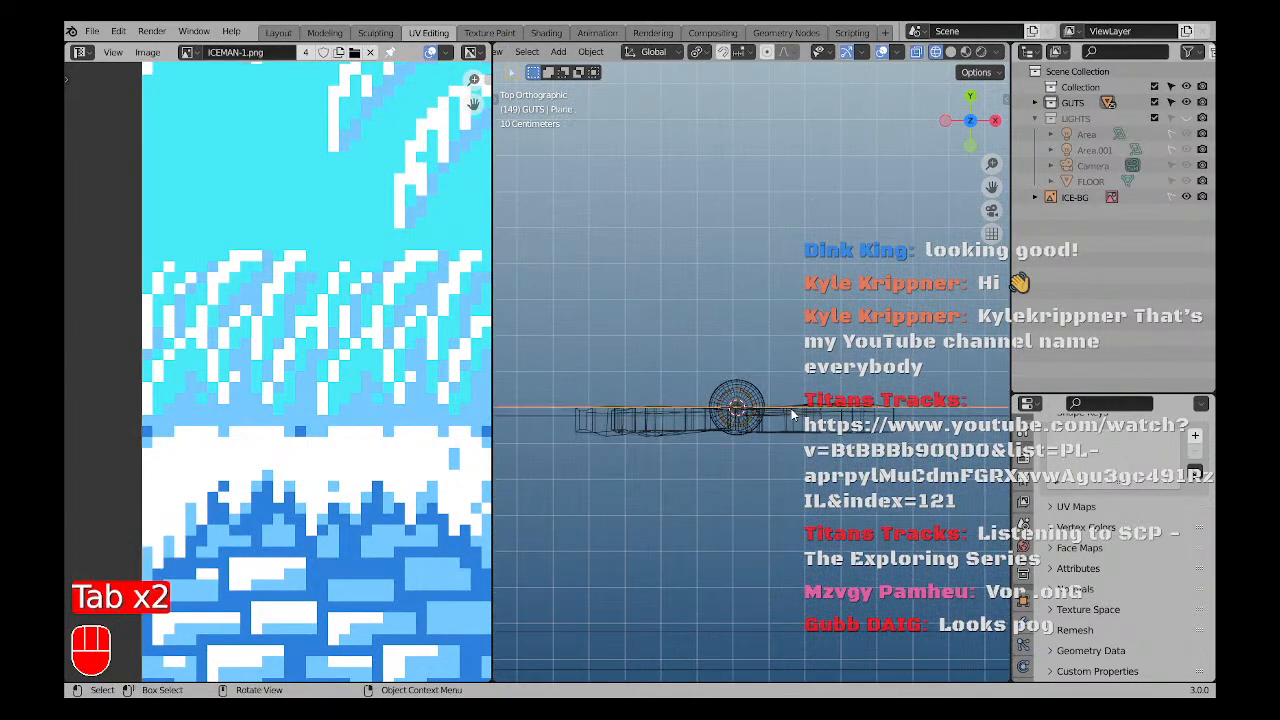
pyautogui.press('a')
pyautogui.press('a')
pyautogui.scroll(4, 785, 382)
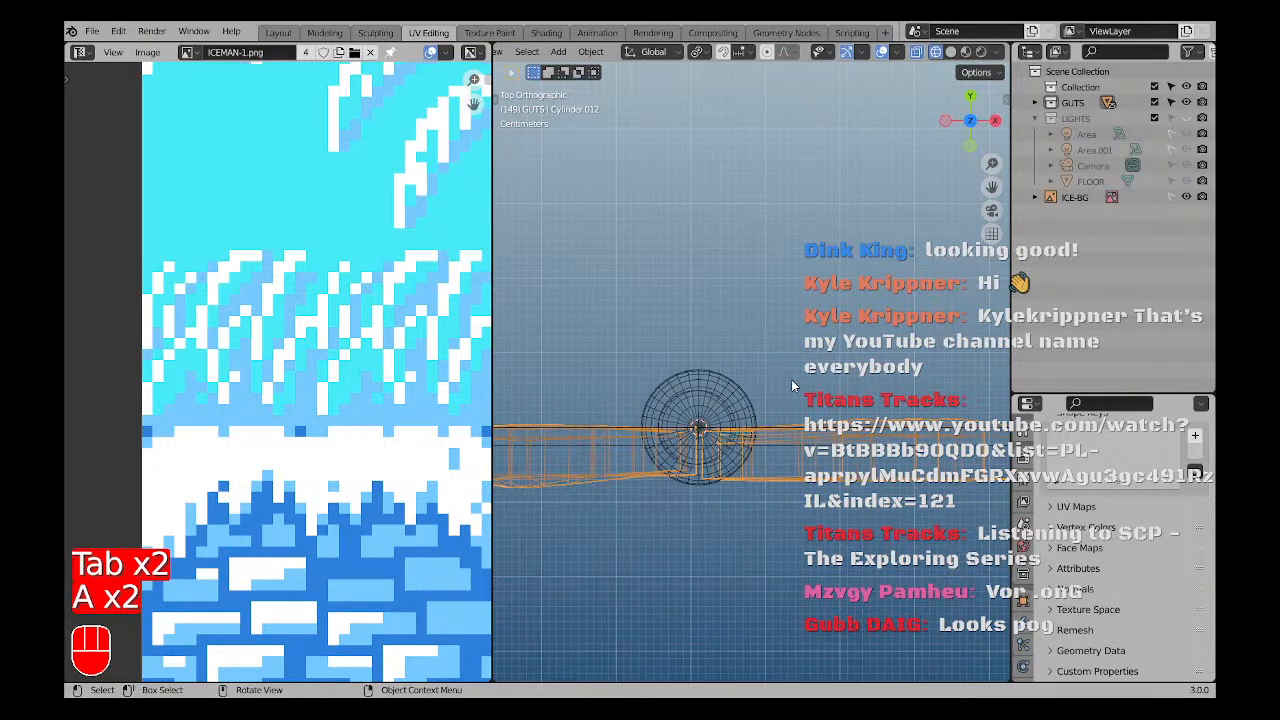
pyautogui.press('g')
pyautogui.press('x')
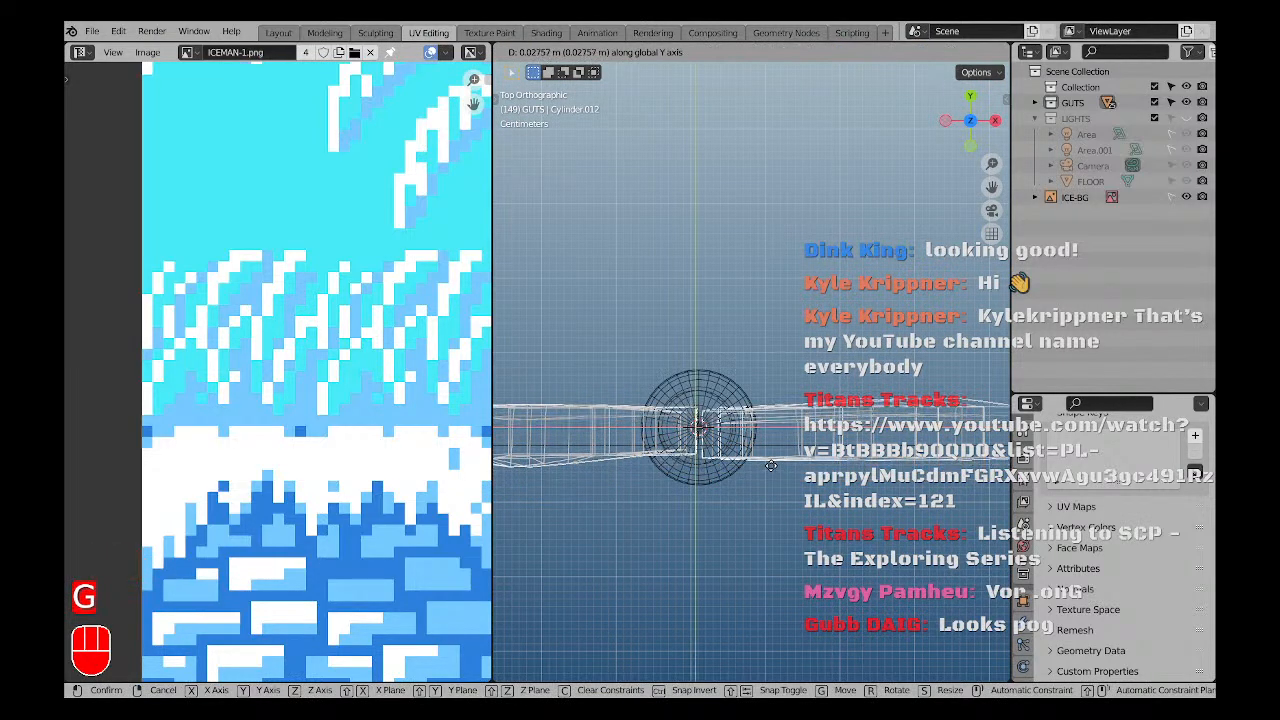
pyautogui.click(768, 487)
# Show the palm in front view with Material Preview shading and nothing selected.
pyautogui.moveTo(745, 518); pyautogui.dragTo(742, 447, button='middle')
pyautogui.scroll(-5, 742, 446)
pyautogui.press('a')
pyautogui.press('a')
pyautogui.scroll(-4, 732, 466)
pyautogui.moveTo(732, 500); pyautogui.dragTo(766, 420, button='middle')
pyautogui.scroll(5, 731, 478)
pyautogui.moveTo(731, 478); pyautogui.dragTo(705, 481, button='middle')
pyautogui.press('KP_1')
pyautogui.scroll(-5, 760, 475)
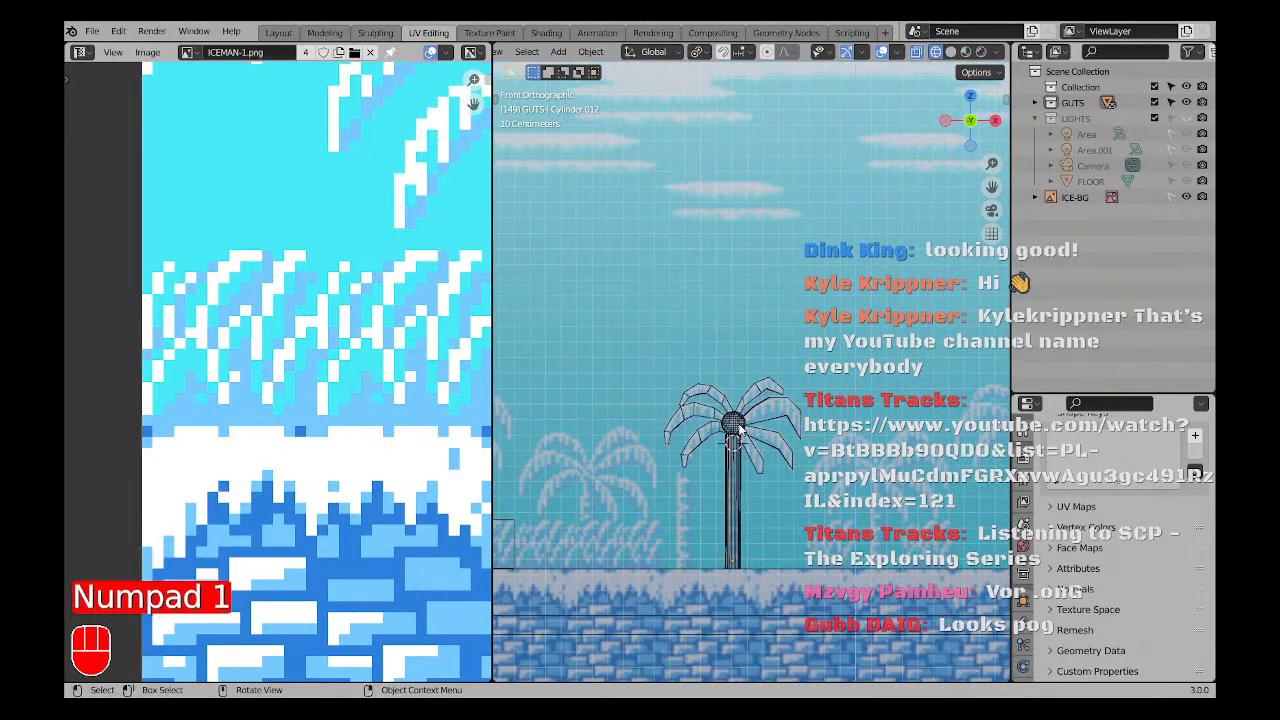
pyautogui.press('a')
pyautogui.press('a')
pyautogui.scroll(-2, 740, 450)
pyautogui.press('z')
pyautogui.press('a')
pyautogui.press('a')
pyautogui.scroll(7, 740, 458)
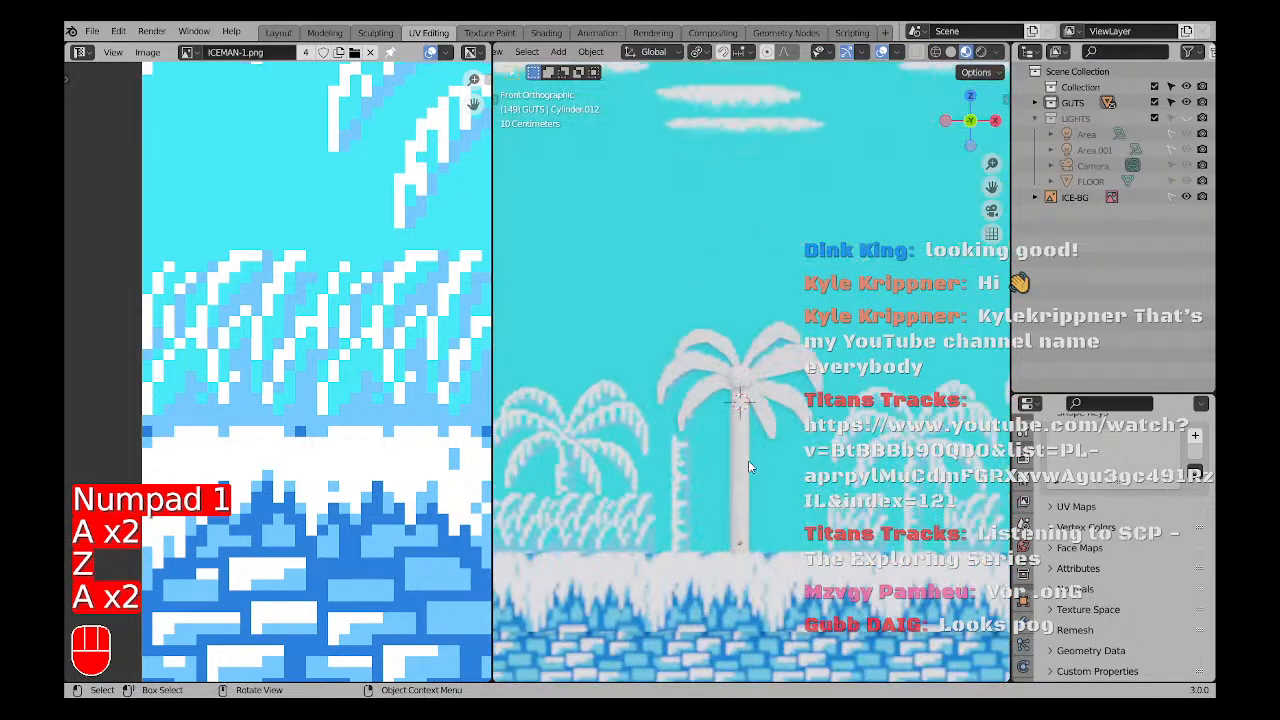
# Create a new material named TREE on the palm's trunk in the Shading workspace.
pyautogui.keyDown('shift'); pyautogui.moveTo(718, 368); pyautogui.dragTo(734, 454, button='middle'); pyautogui.keyUp('shift')
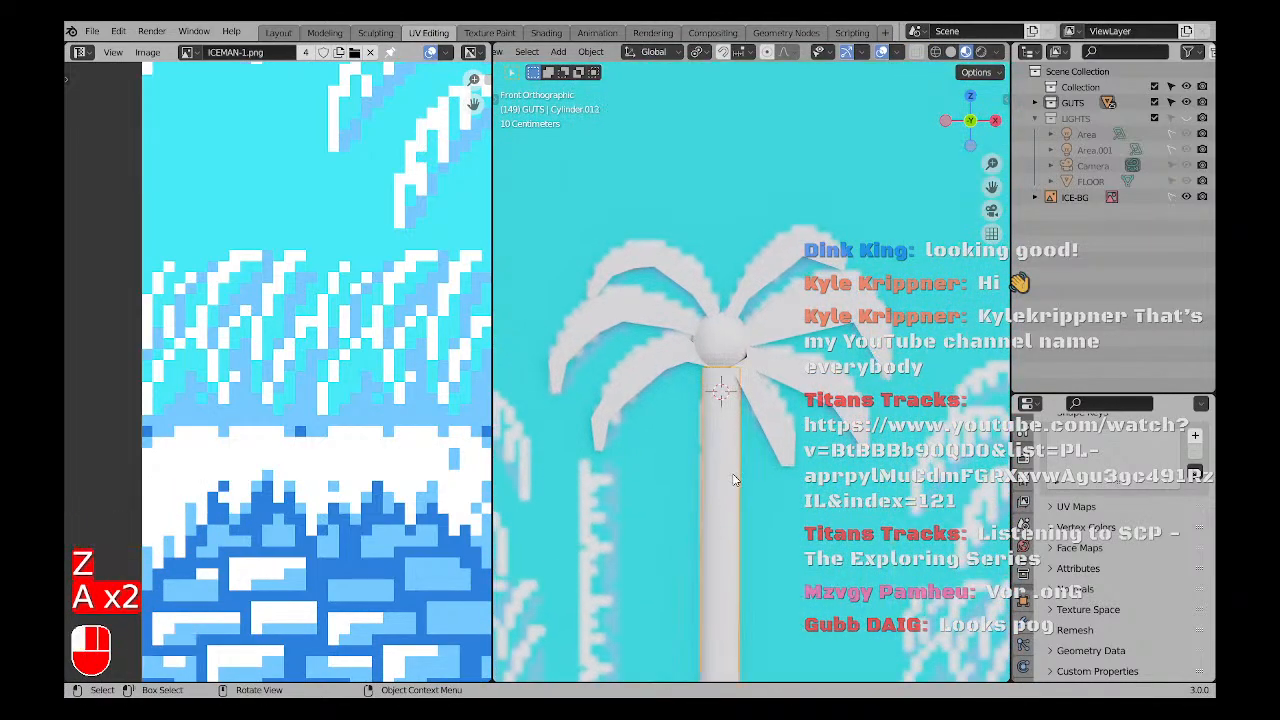
pyautogui.scroll(-3, 733, 480)
pyautogui.click(546, 32)
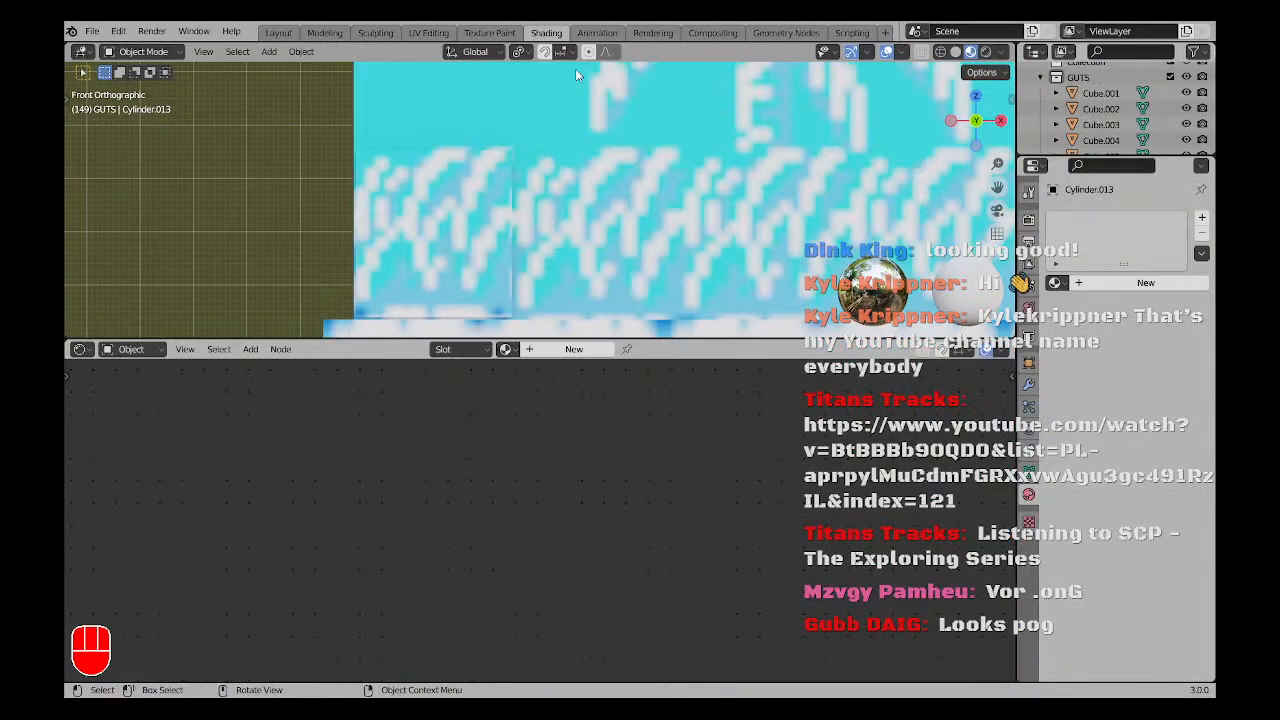
pyautogui.click(557, 349)
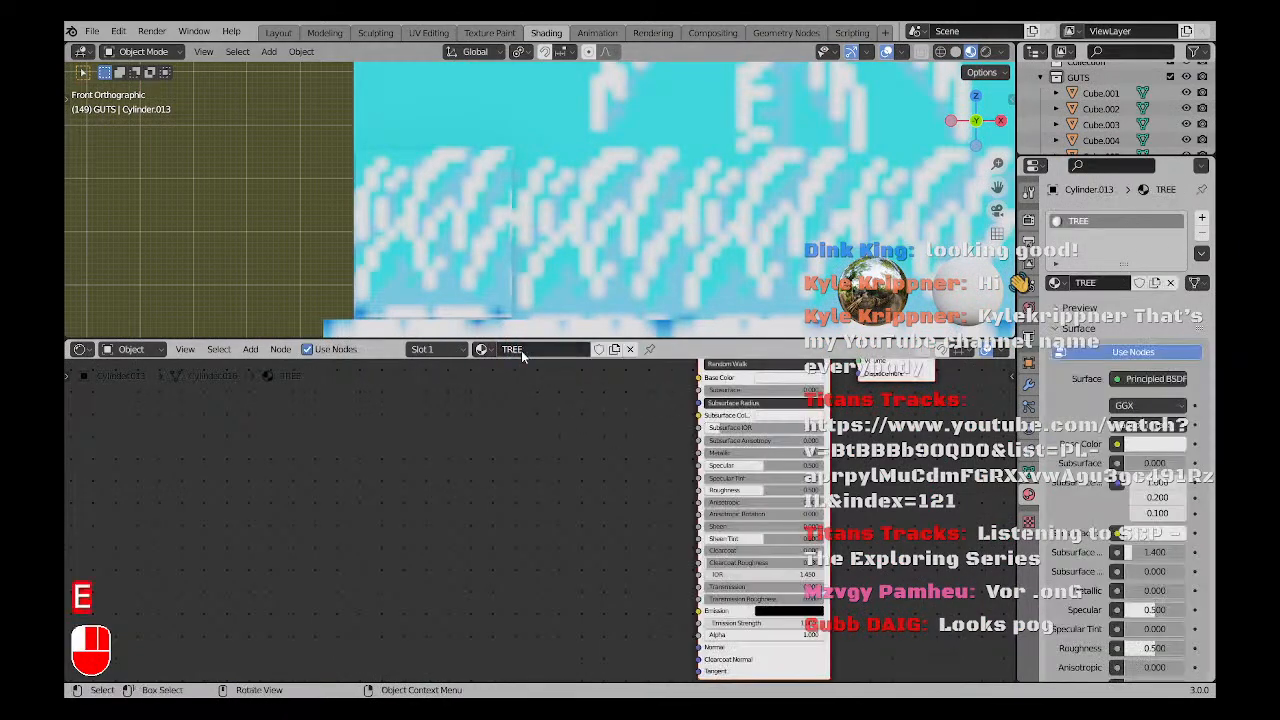
# Add an Image Texture node using ICEMAN-1.png, link its Color to Base Color, and run the texture setup on it.
pyautogui.hotkey('shift', 'a')
pyautogui.moveTo(400, 497)
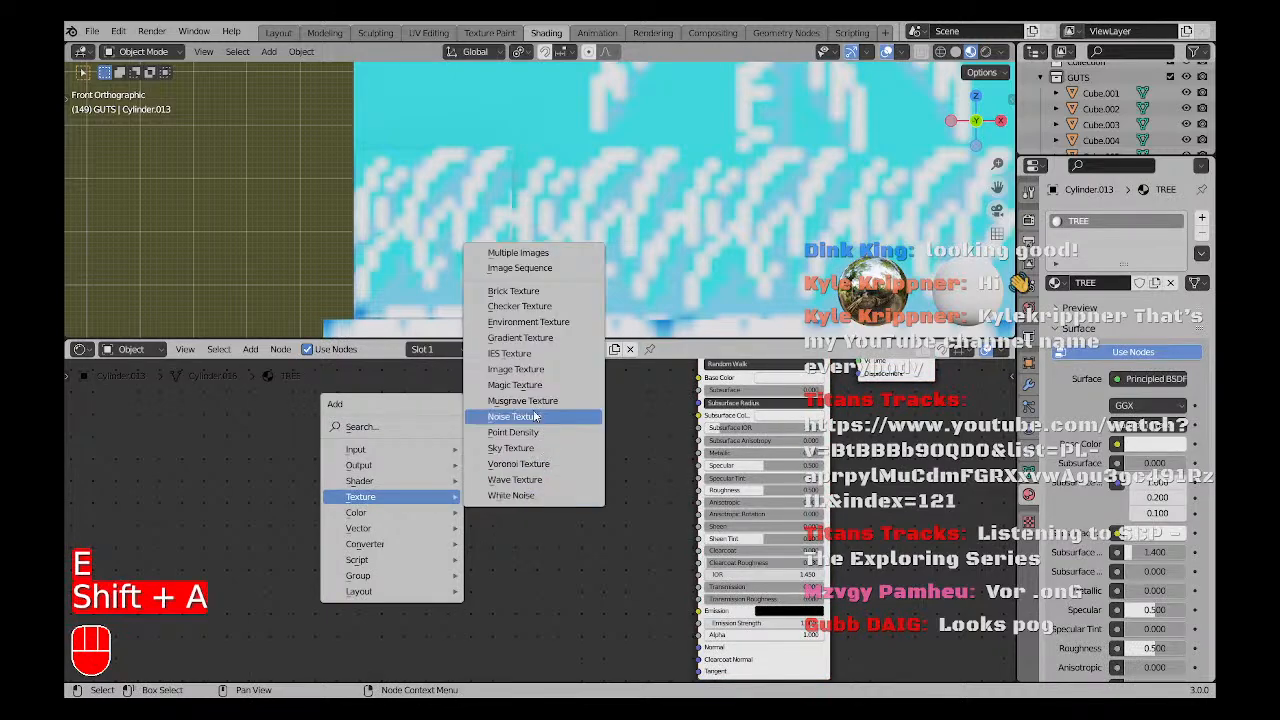
pyautogui.click(516, 370)
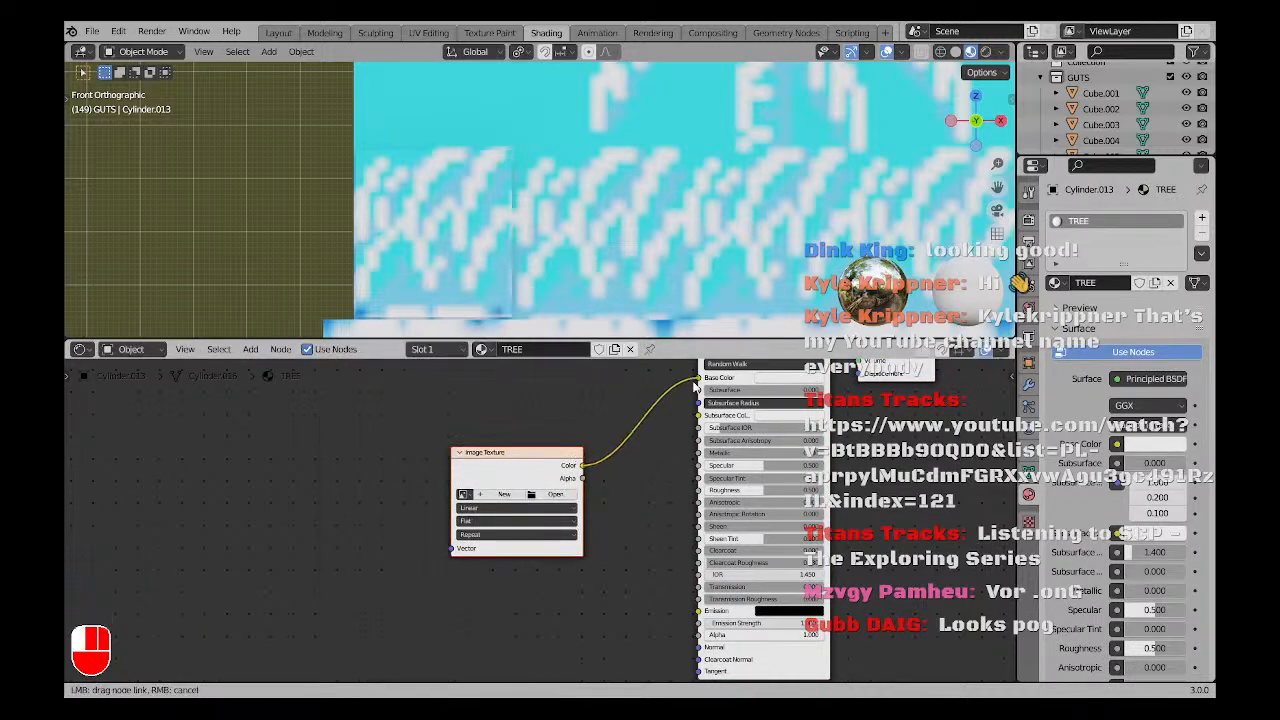
pyautogui.moveTo(695, 385); pyautogui.dragTo(594, 457)
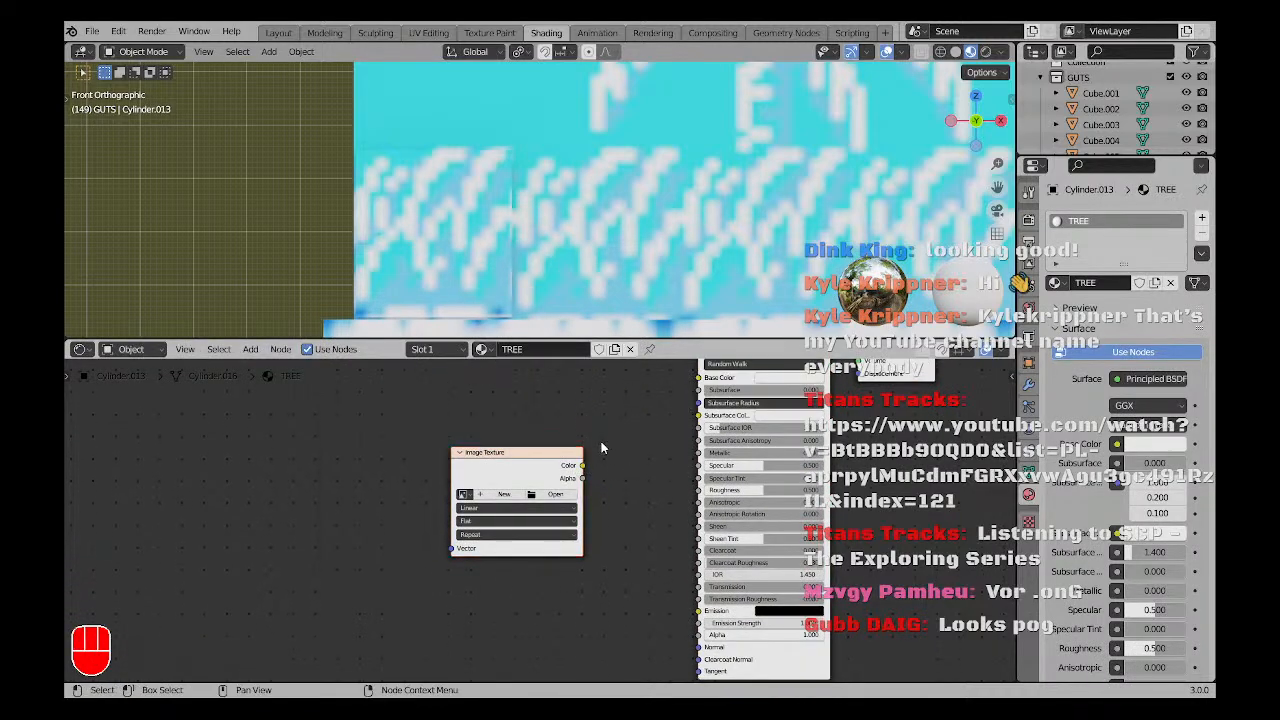
pyautogui.scroll(-3, 594, 462)
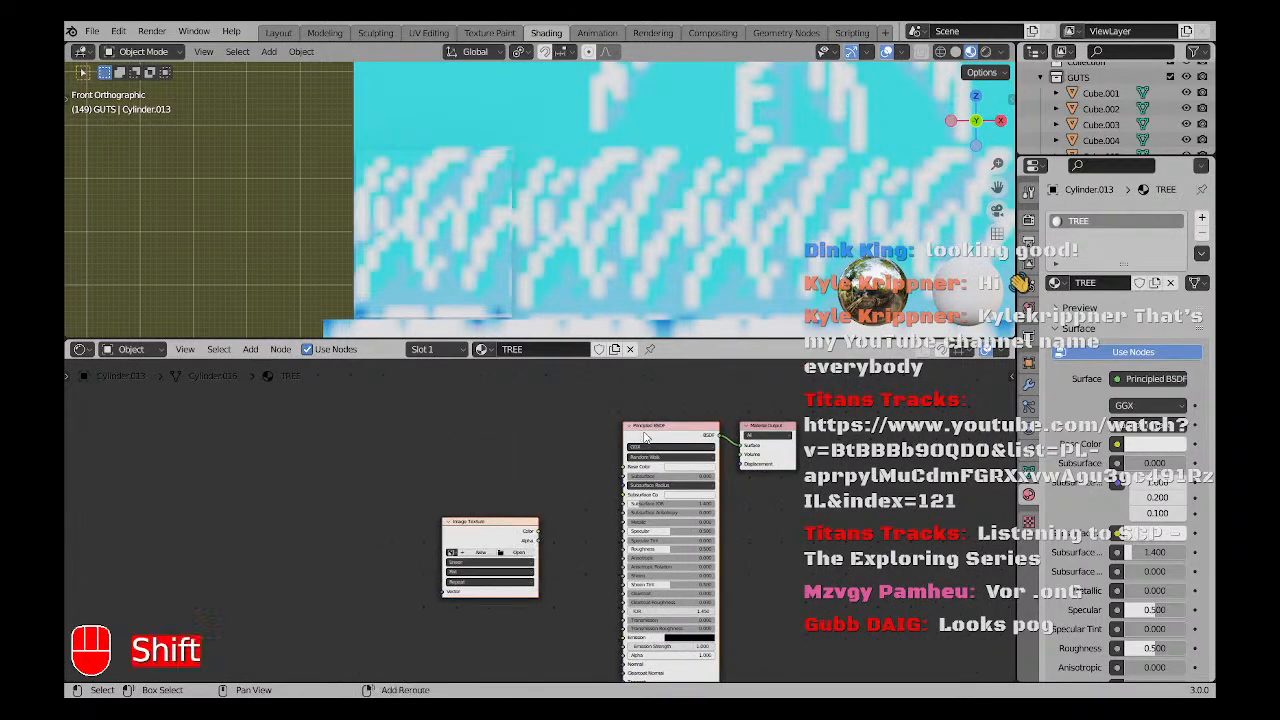
pyautogui.scroll(2, 588, 483)
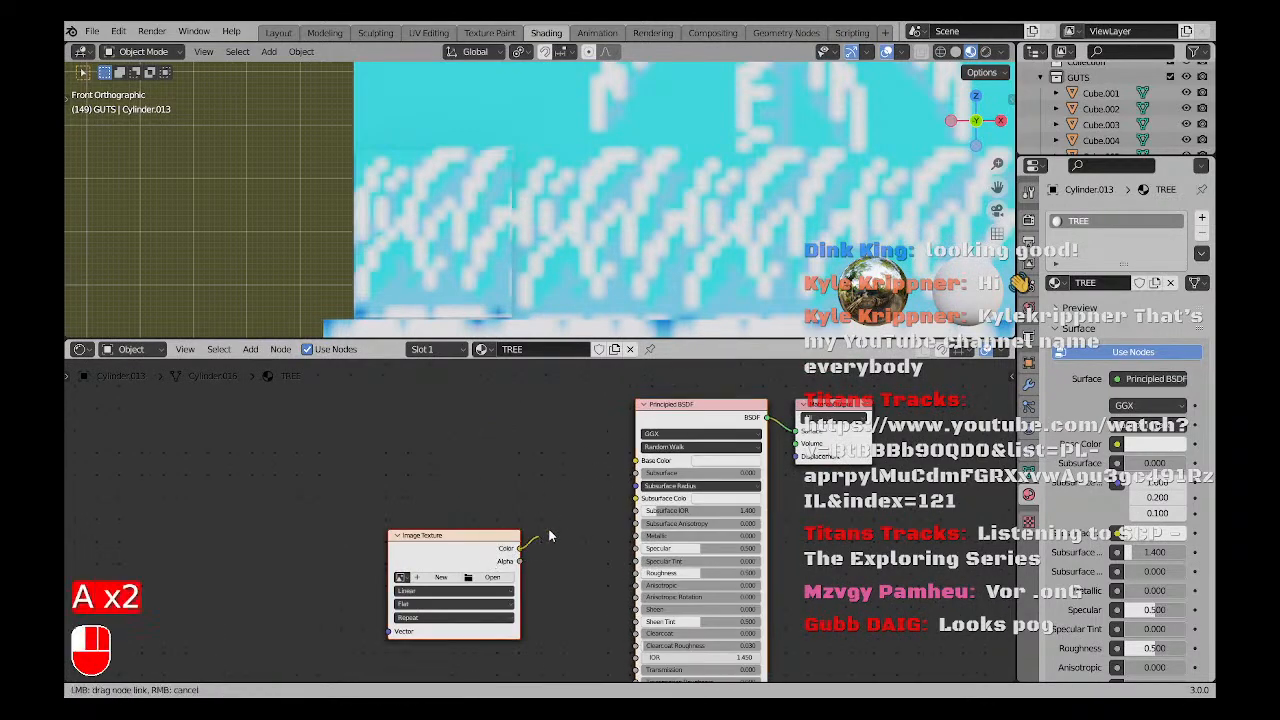
pyautogui.click(402, 579)
pyautogui.click(432, 497)
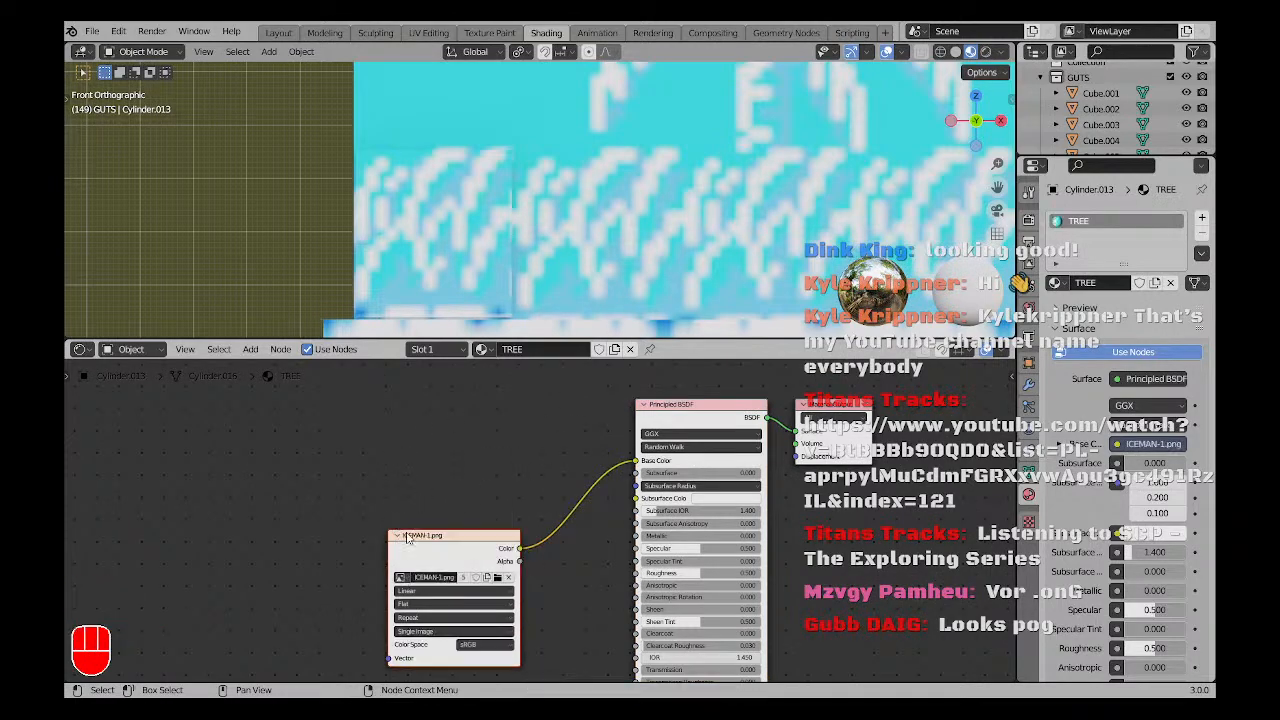
pyautogui.hotkey('ctrl', 't')
pyautogui.press('a')
# Select all the trunk's faces in the UV Editing workspace and widen the UV editor.
pyautogui.click(325, 33)
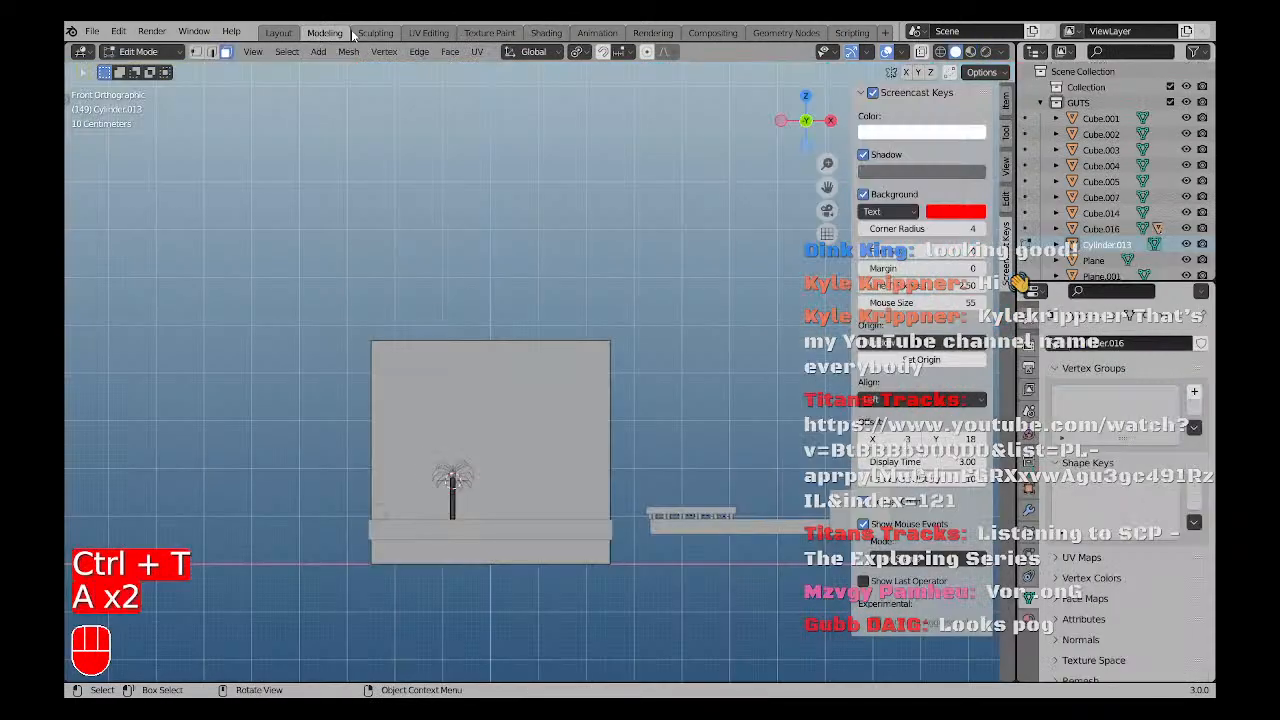
pyautogui.click(375, 33)
pyautogui.click(428, 33)
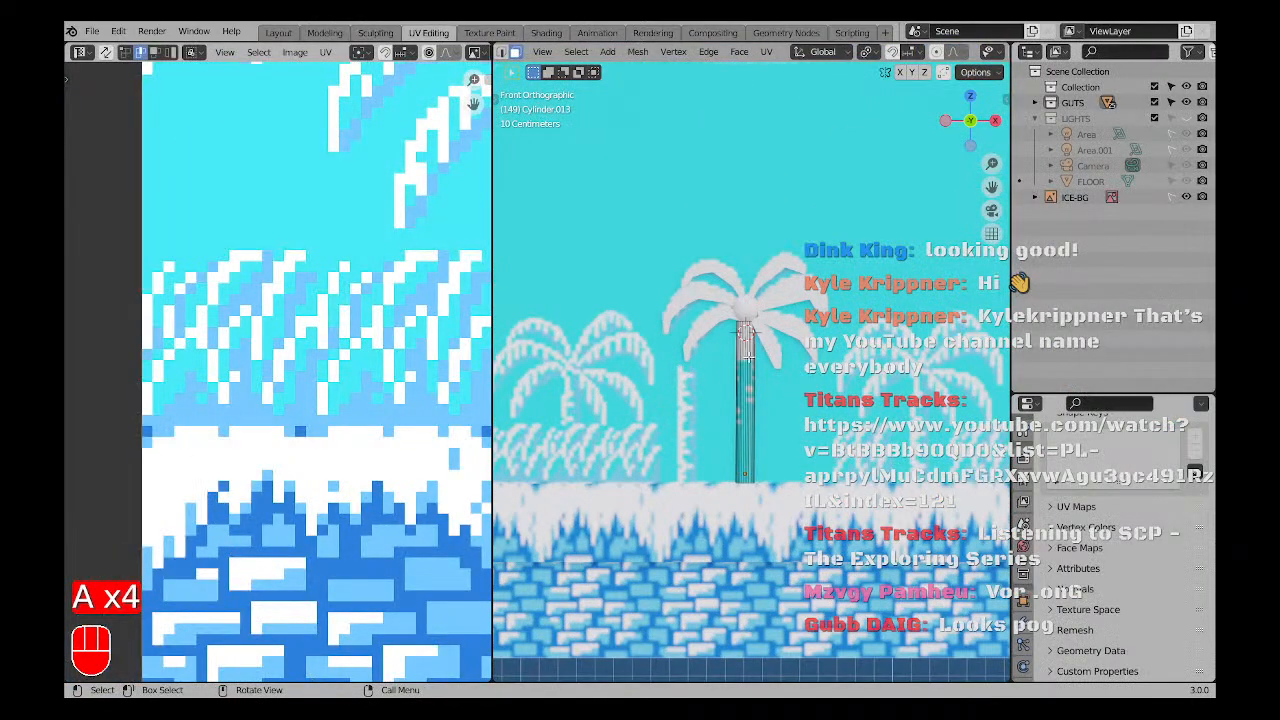
pyautogui.press('a')
pyautogui.scroll(-6, 403, 338)
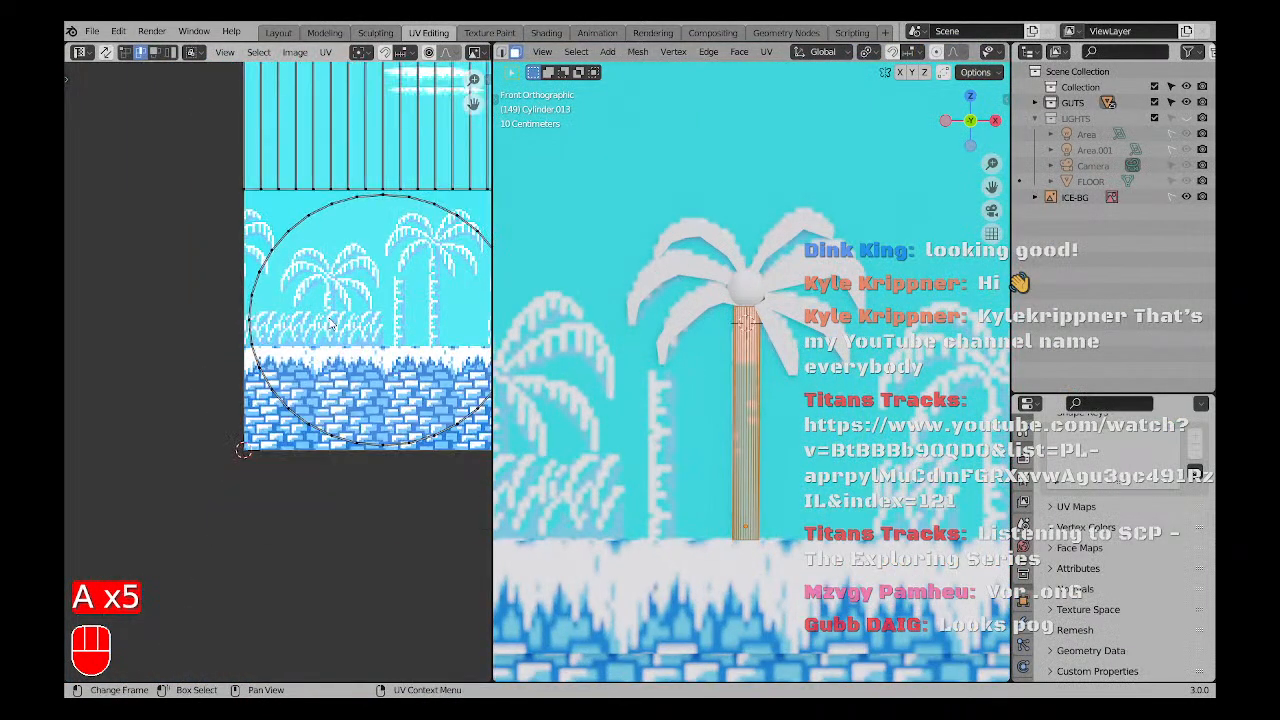
pyautogui.moveTo(490, 345); pyautogui.dragTo(586, 345)
pyautogui.scroll(-3, 425, 360)
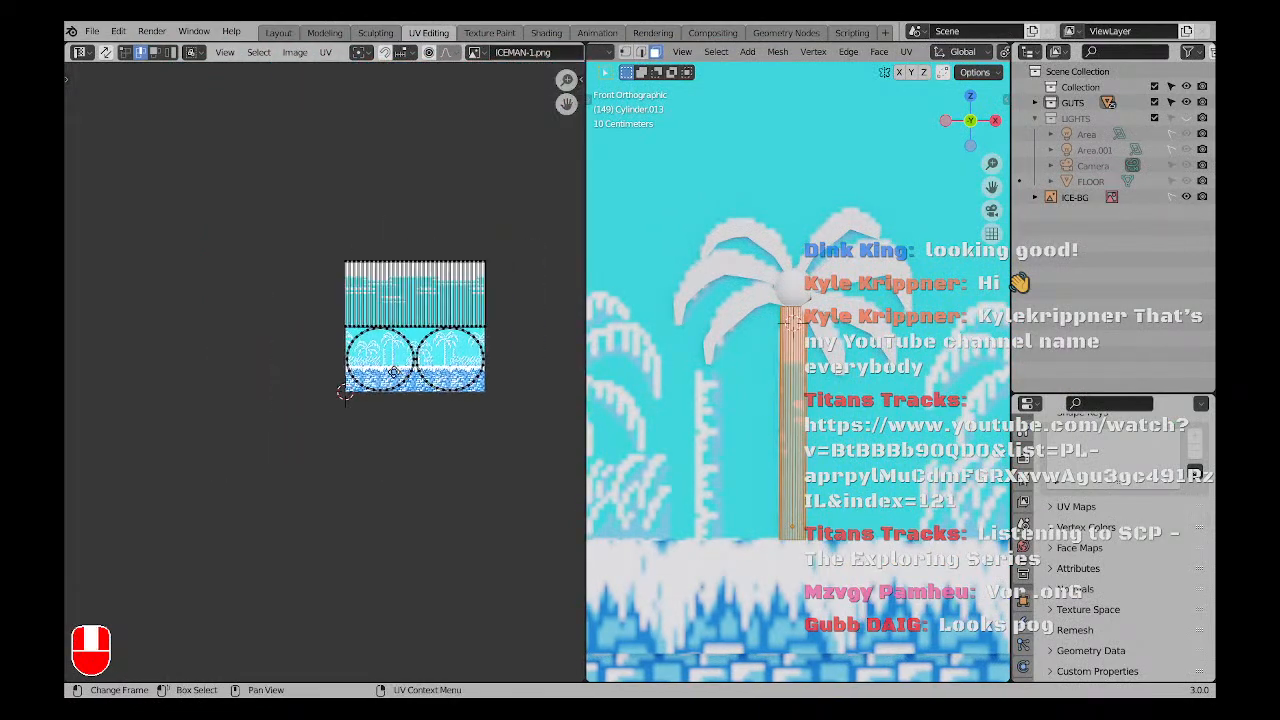
pyautogui.scroll(2, 480, 360)
pyautogui.scroll(3, 755, 388)
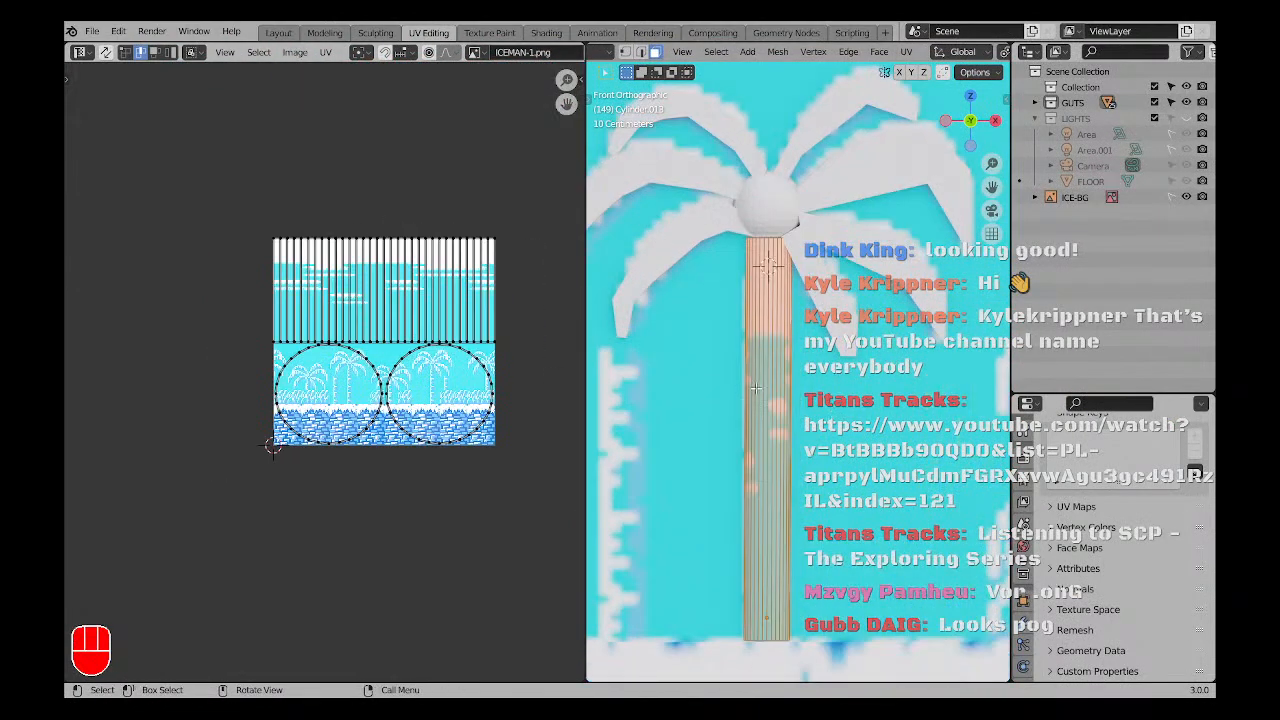
# Unwrap the trunk with Project from View in front view.
pyautogui.press('u')
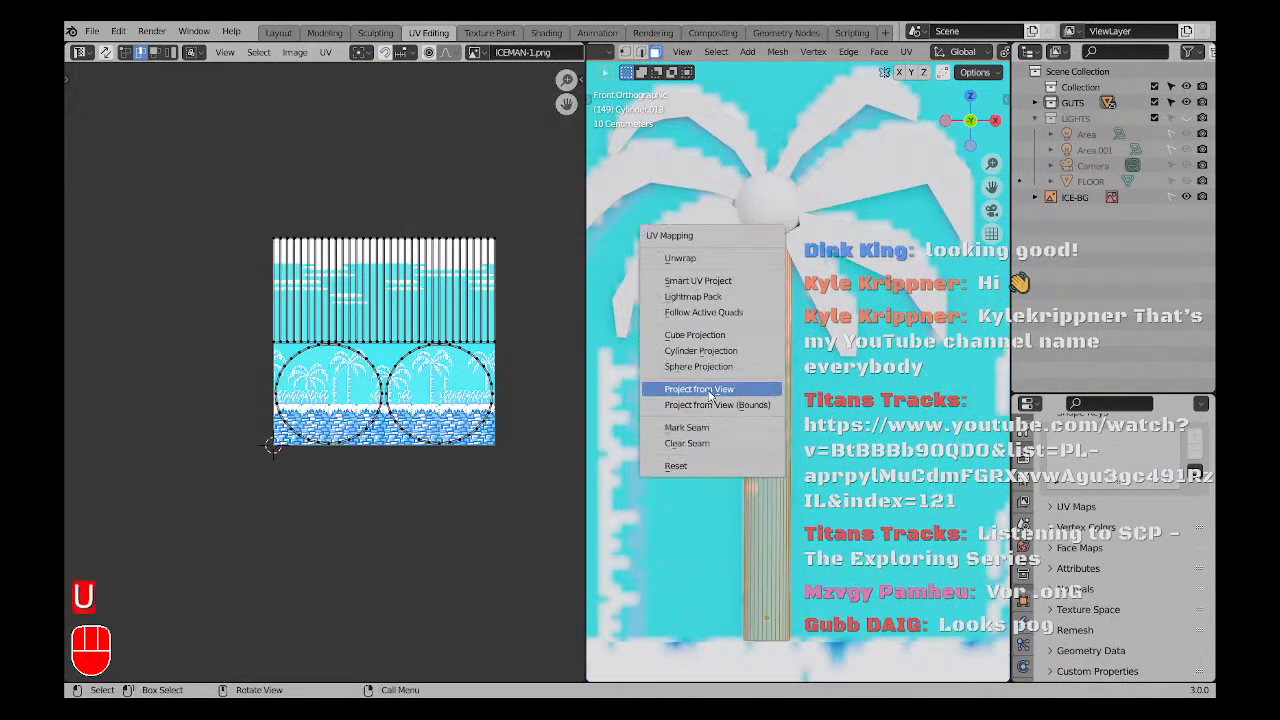
pyautogui.click(709, 394)
pyautogui.scroll(4, 449, 338)
pyautogui.keyDown('shift'); pyautogui.moveTo(285, 437); pyautogui.dragTo(379, 413, button='middle'); pyautogui.keyUp('shift')
pyautogui.scroll(2, 378, 412)
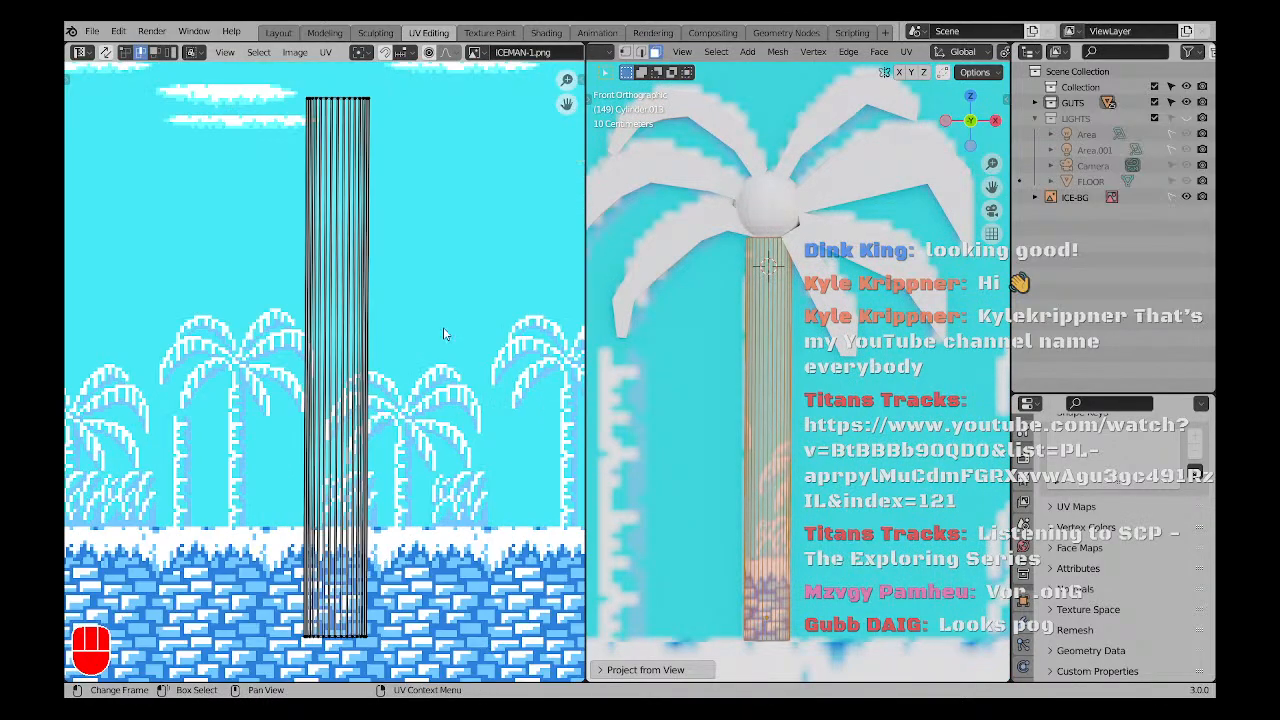
# Move and scale down all the trunk's UVs to fit over the tall palm's trunk in ICEMAN-1.png.
pyautogui.press('a')
pyautogui.press('g')
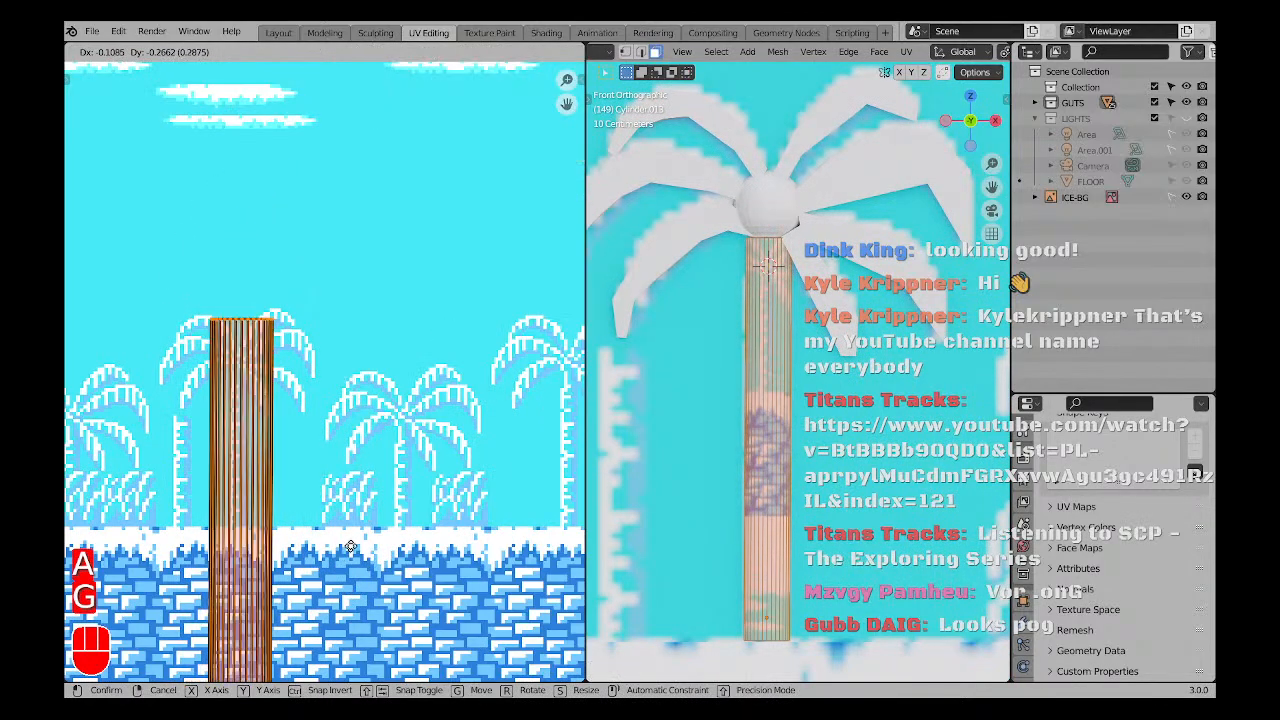
pyautogui.click(370, 516)
pyautogui.keyDown('shift'); pyautogui.moveTo(362, 428); pyautogui.dragTo(458, 325, button='middle'); pyautogui.keyUp('shift')
pyautogui.scroll(3, 456, 345)
pyautogui.press('s')
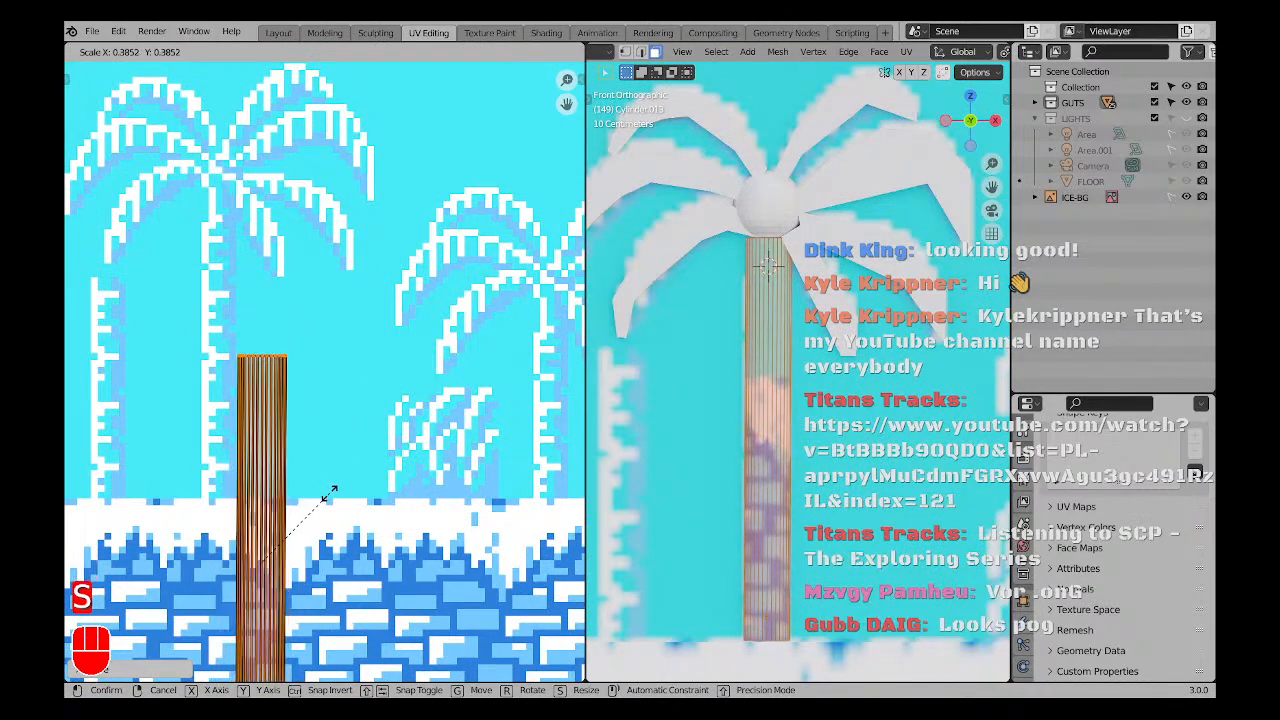
pyautogui.press('g')
pyautogui.press('s')
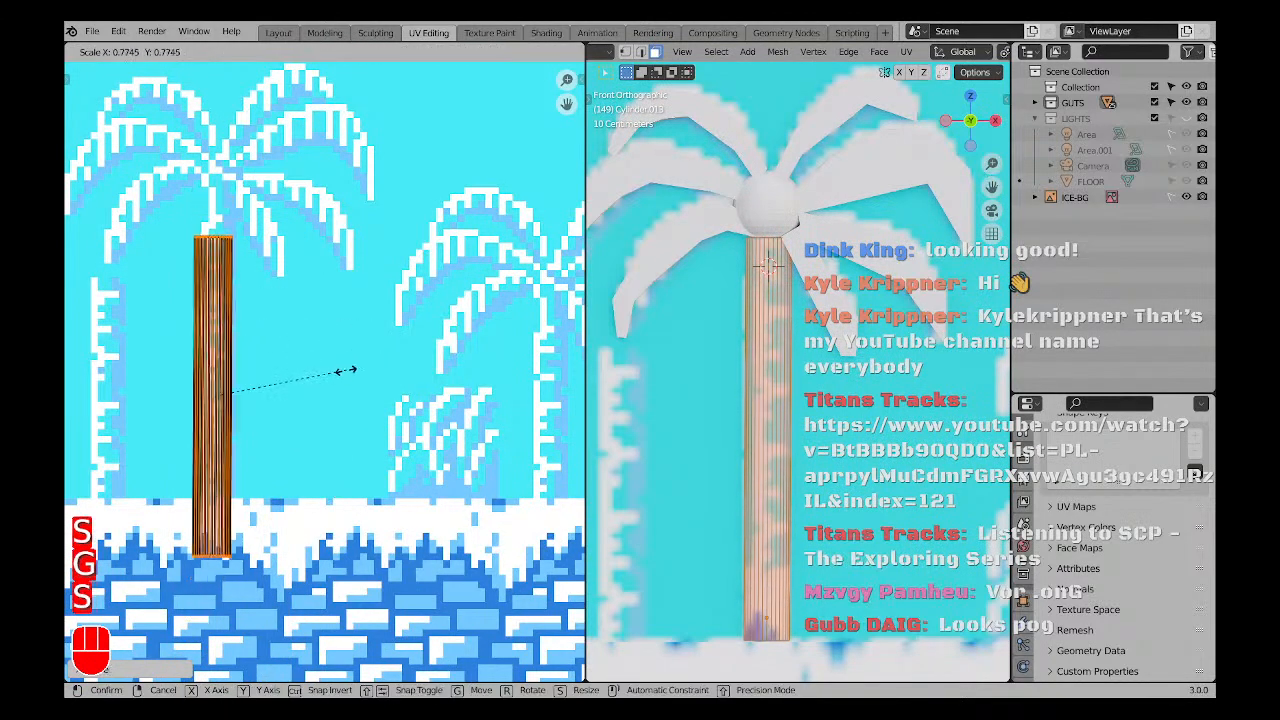
pyautogui.click(317, 419)
# Align the trunk's UVs along X and Y with the pixel trunk's sides and its base just above the snow.
pyautogui.press('g')
pyautogui.press('y')
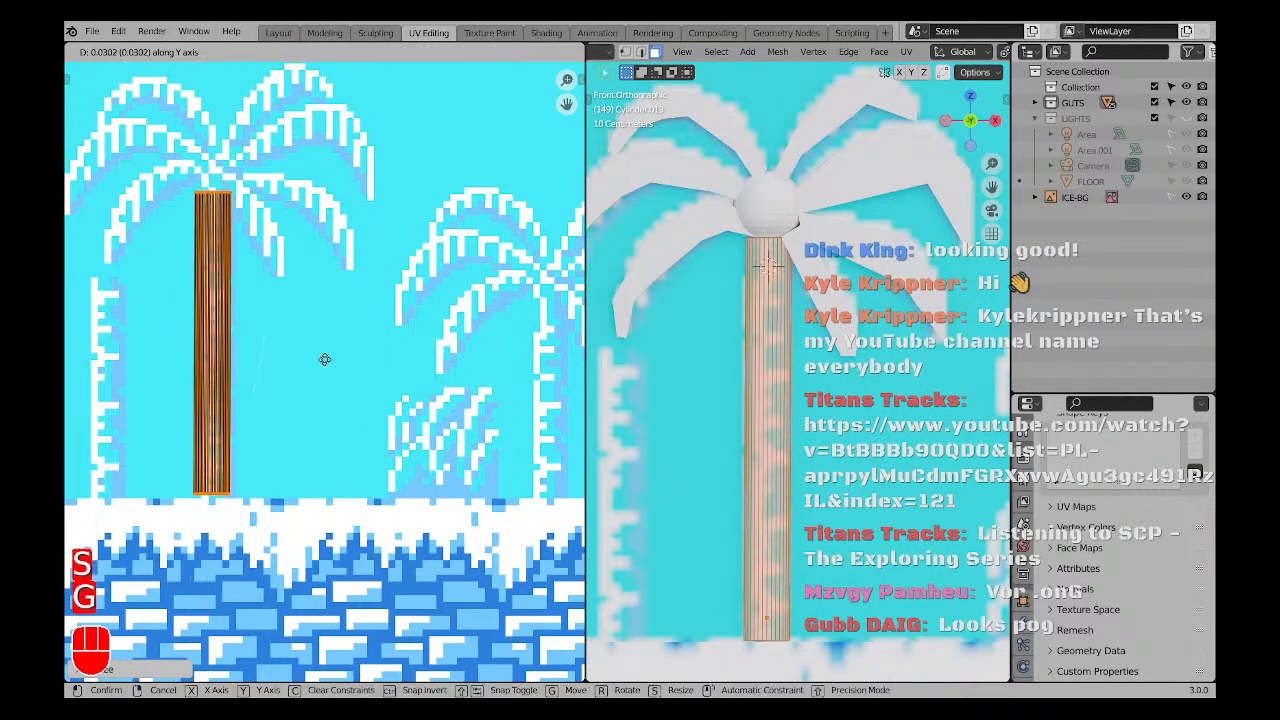
pyautogui.click(326, 361)
pyautogui.scroll(5, 330, 370)
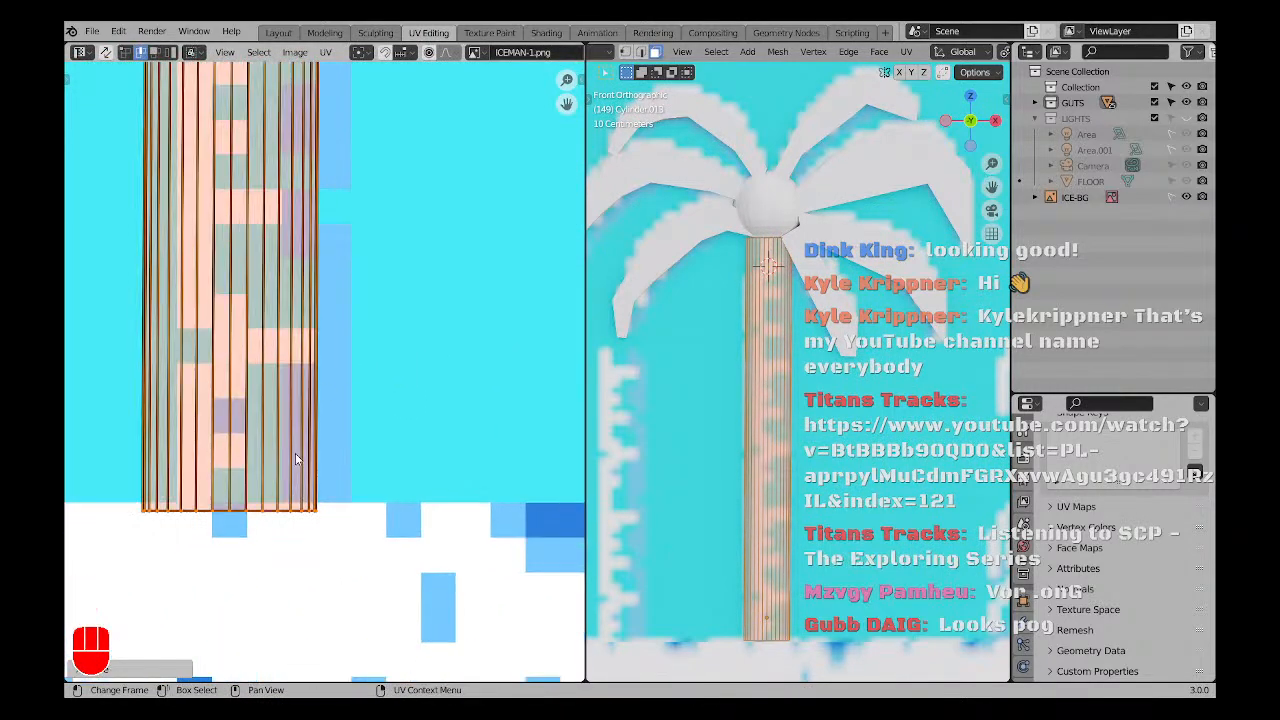
pyautogui.press('g')
pyautogui.press('x')
pyautogui.click(358, 400)
pyautogui.press('g')
pyautogui.press('y')
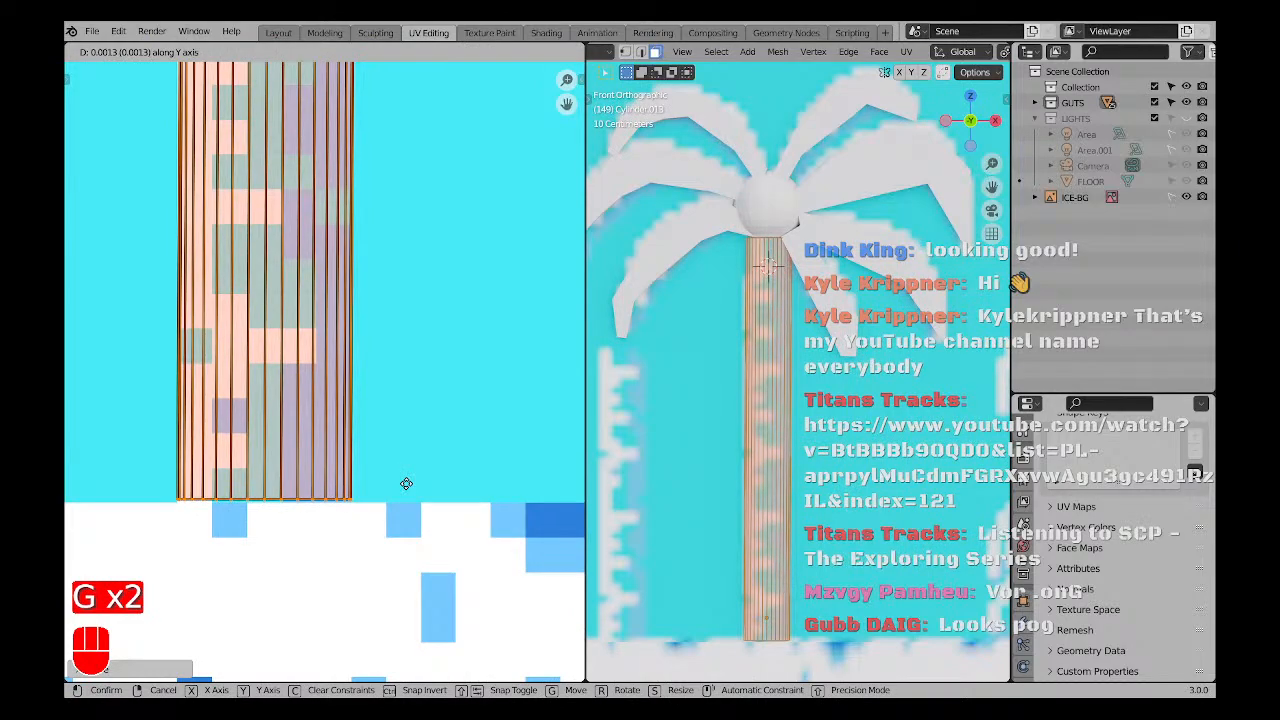
pyautogui.click(406, 484)
# Examine the upper end of the trunk's UVs and how the texture wraps around the 3D trunk.
pyautogui.scroll(-7, 328, 445)
pyautogui.moveTo(283, 138); pyautogui.dragTo(303, 313, button='middle')
pyautogui.scroll(2, 303, 313)
pyautogui.scroll(2, 365, 216)
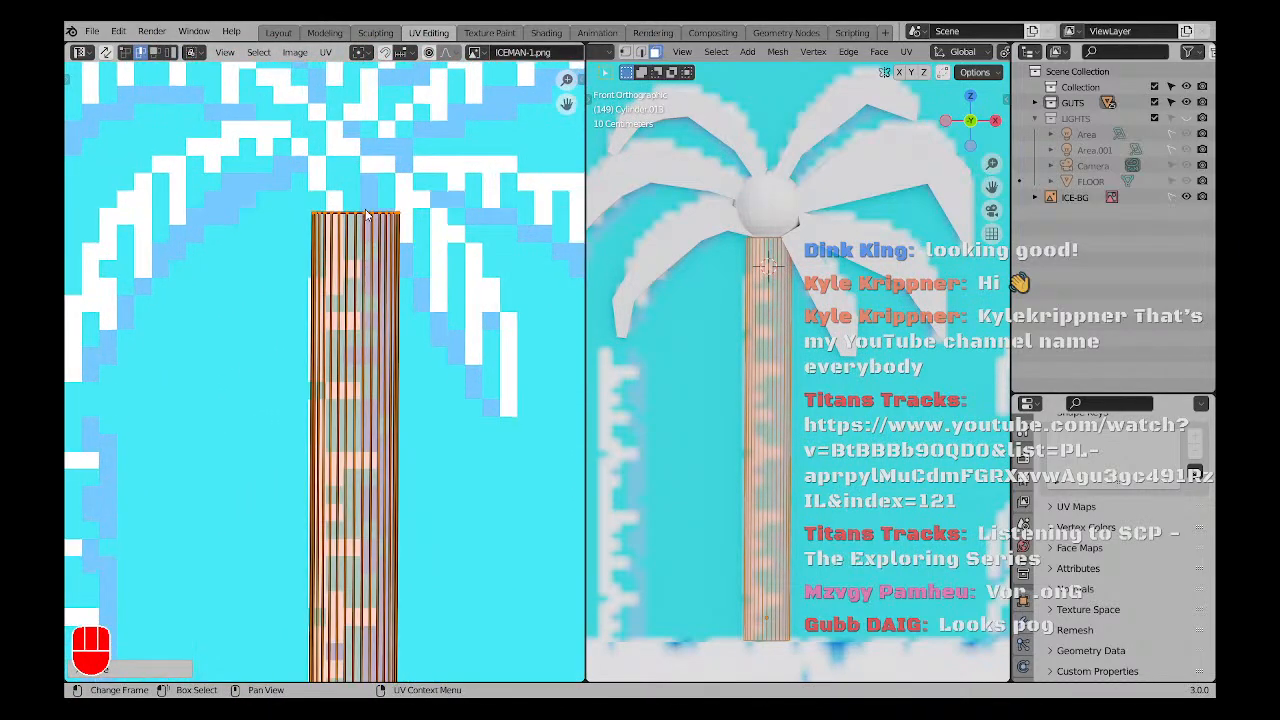
pyautogui.scroll(-8, 366, 214)
pyautogui.moveTo(760, 390); pyautogui.dragTo(783, 384, button='middle')
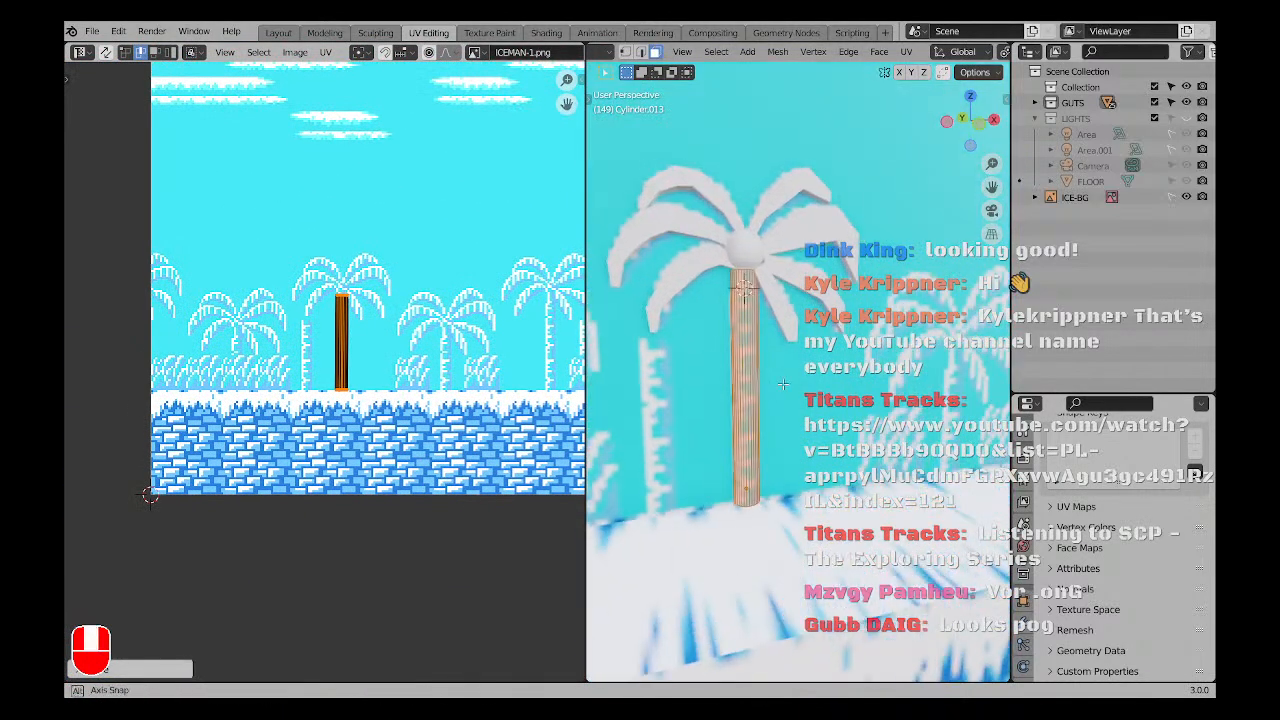
pyautogui.scroll(4, 783, 384)
pyautogui.scroll(3, 353, 352)
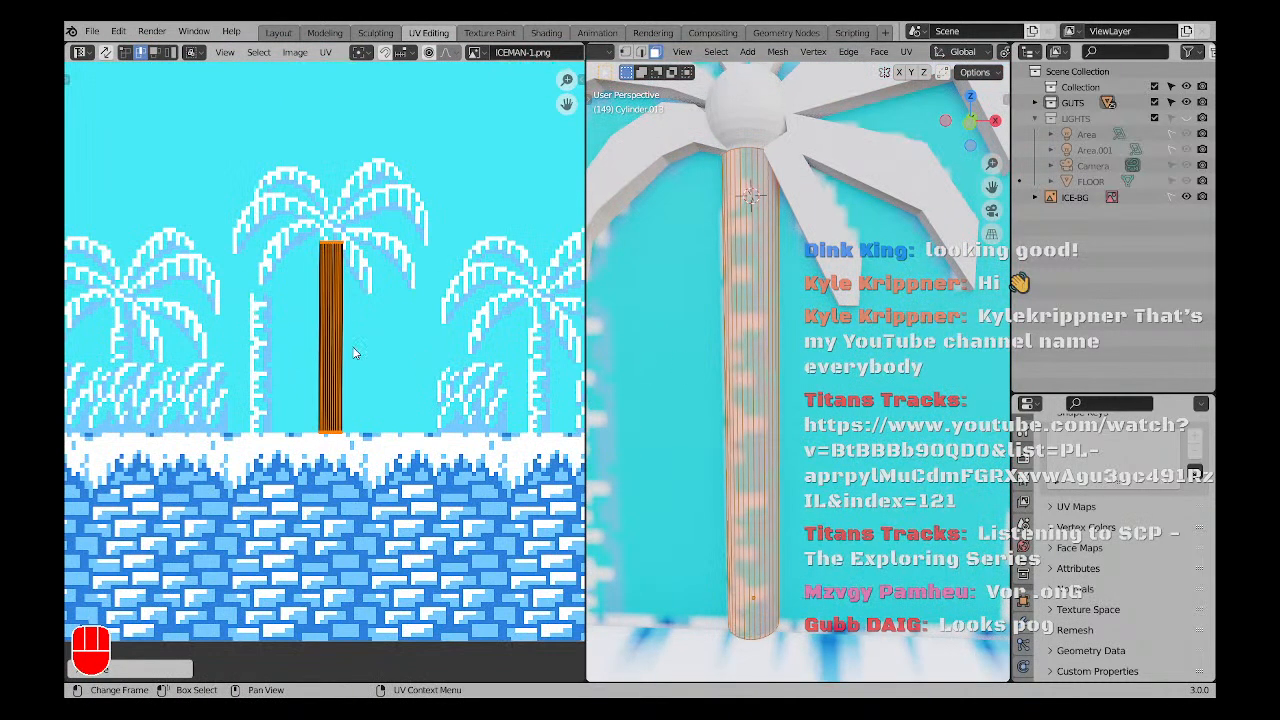
# Clear the trunk's face selection and return to object mode with nothing selected.
pyautogui.press('a')
pyautogui.press('a')
pyautogui.scroll(-3, 765, 350)
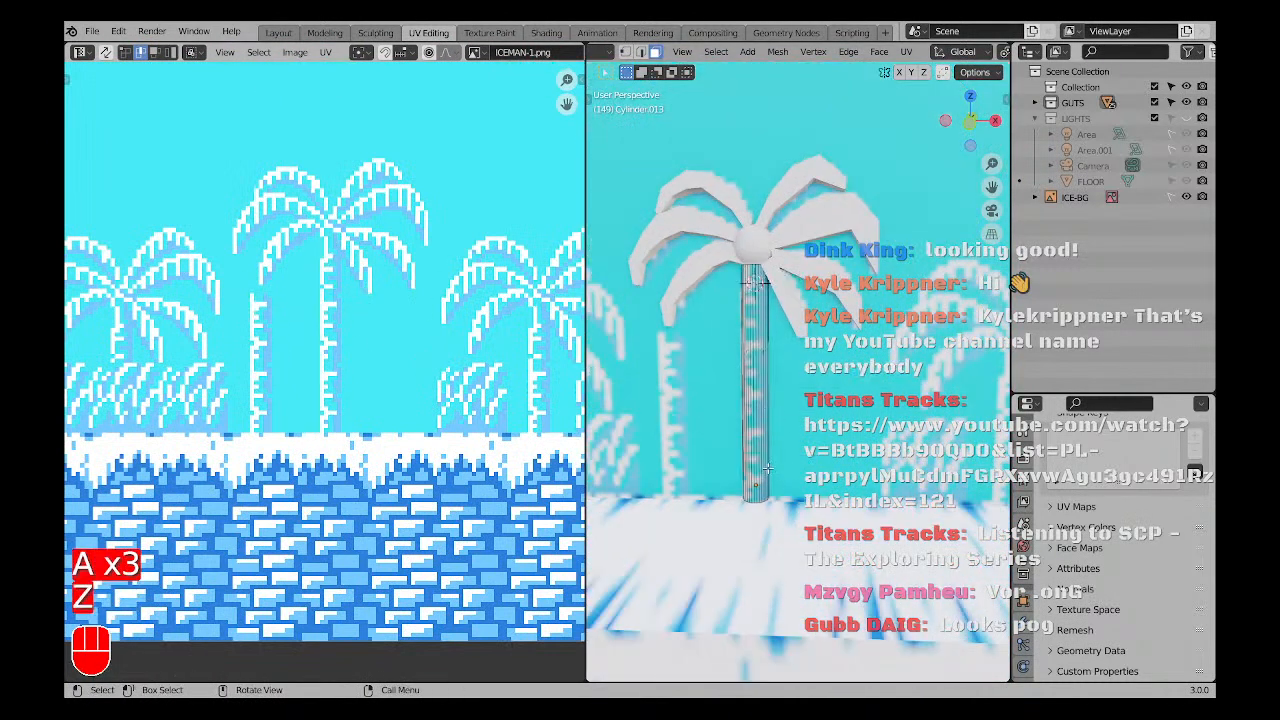
pyautogui.press('z')
pyautogui.press('Tab')
pyautogui.press('a')
pyautogui.press('a')
pyautogui.moveTo(887, 153); pyautogui.dragTo(800, 440, button='middle')
pyautogui.scroll(1, 397, 355)
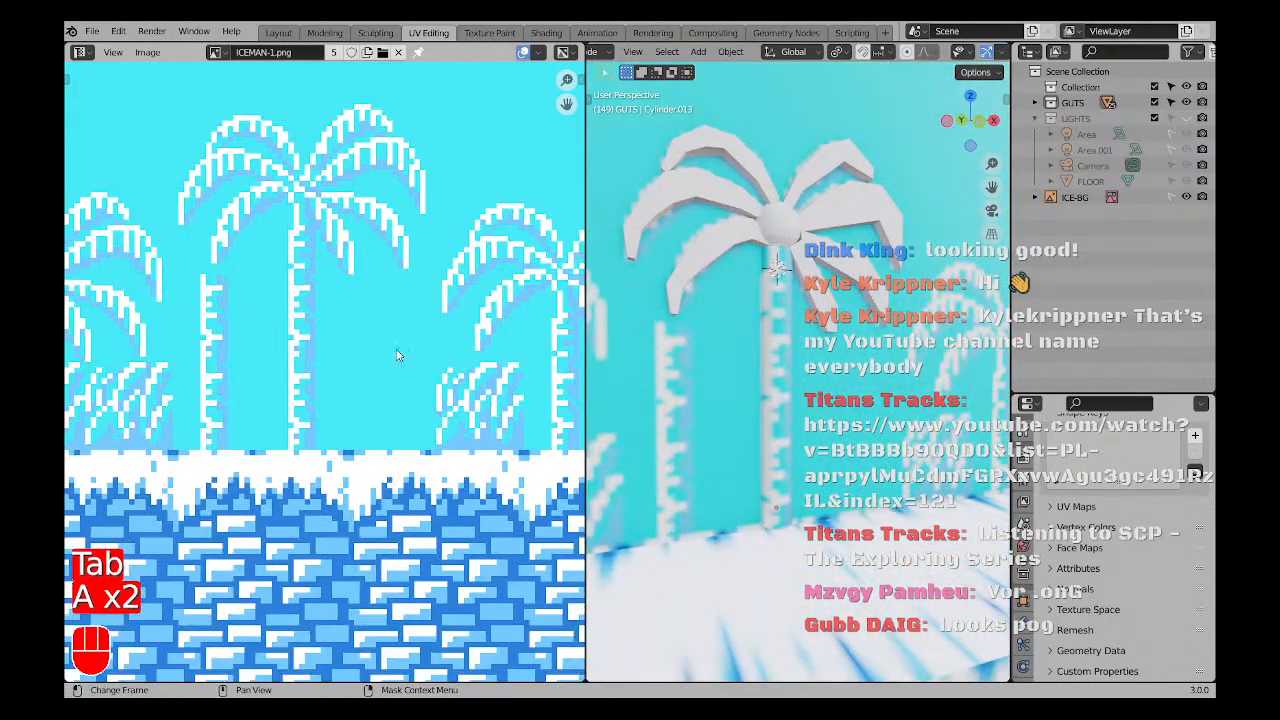
# Assign the existing Material.004 to the sphere at the centre of the palm's crown.
pyautogui.scroll(-7, 822, 393)
pyautogui.keyDown('shift'); pyautogui.moveTo(822, 393); pyautogui.dragTo(745, 435, button='middle'); pyautogui.keyUp('shift')
pyautogui.scroll(4, 772, 464)
pyautogui.scroll(5, 740, 425)
pyautogui.click(746, 352)
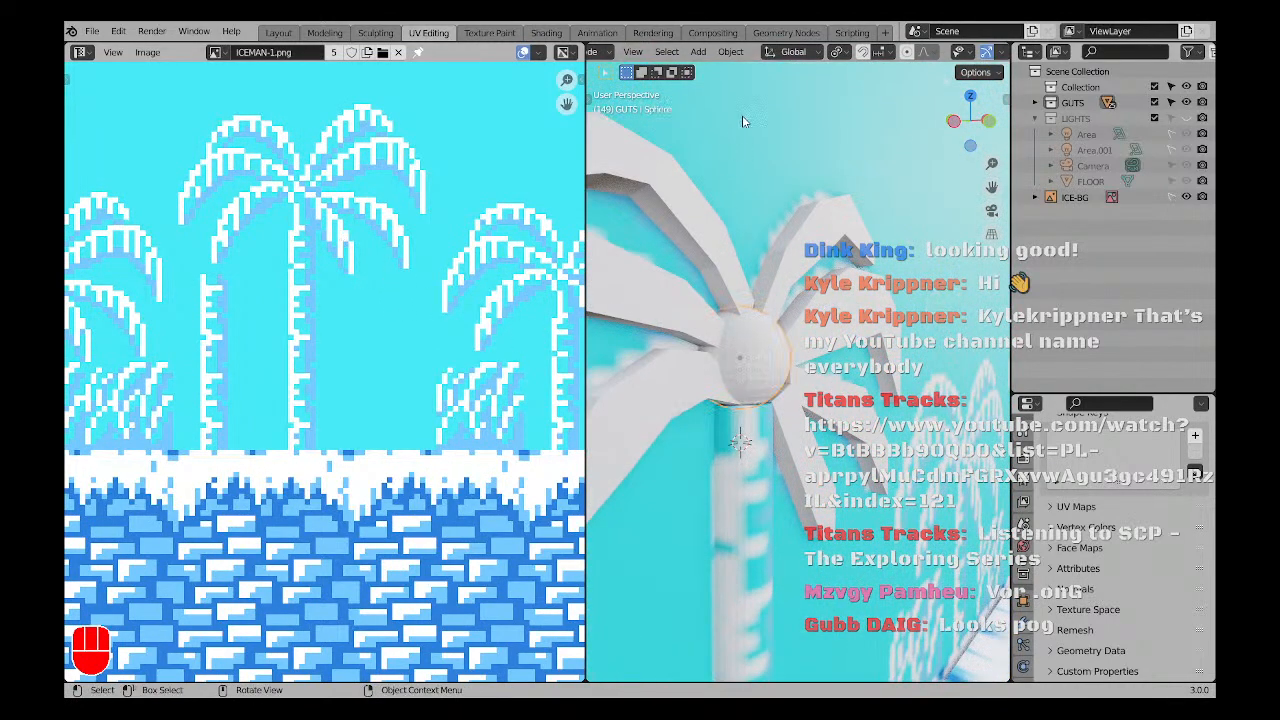
pyautogui.click(540, 34)
pyautogui.click(506, 349)
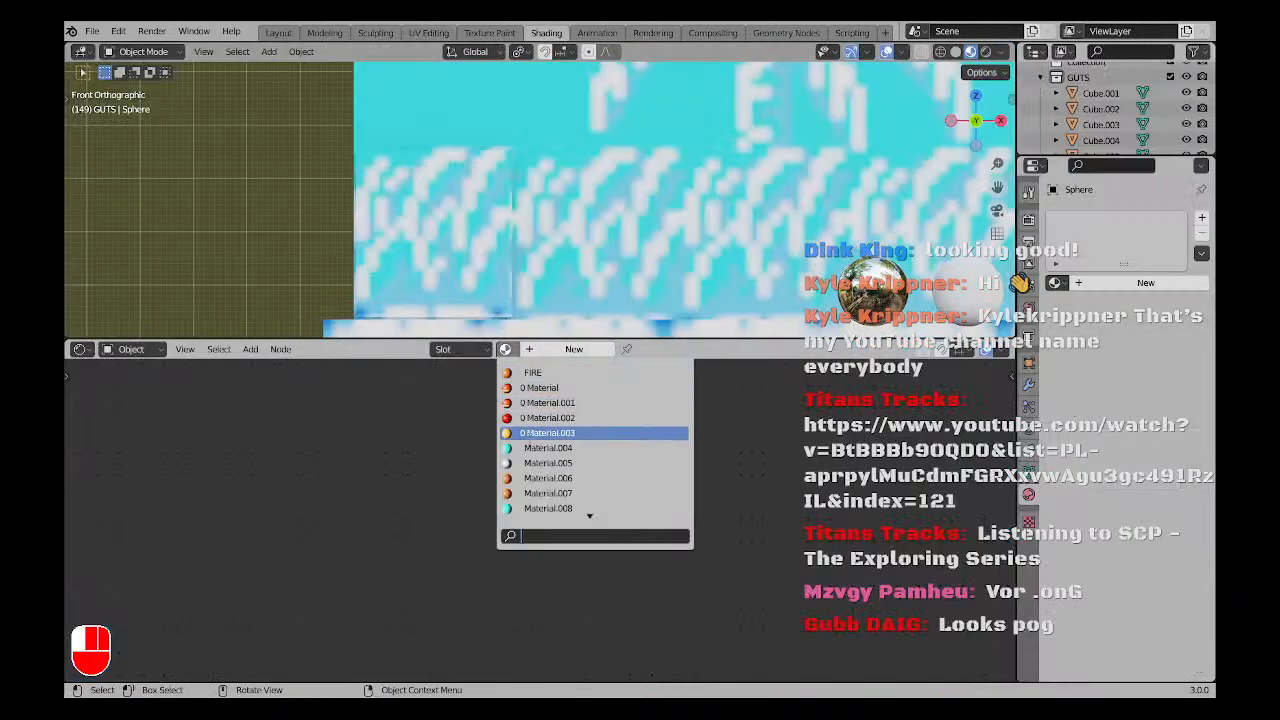
pyautogui.click(530, 447)
# Assign the existing Material.004 to the palm's fronds object.
pyautogui.scroll(-3, 700, 284)
pyautogui.scroll(4, 741, 245)
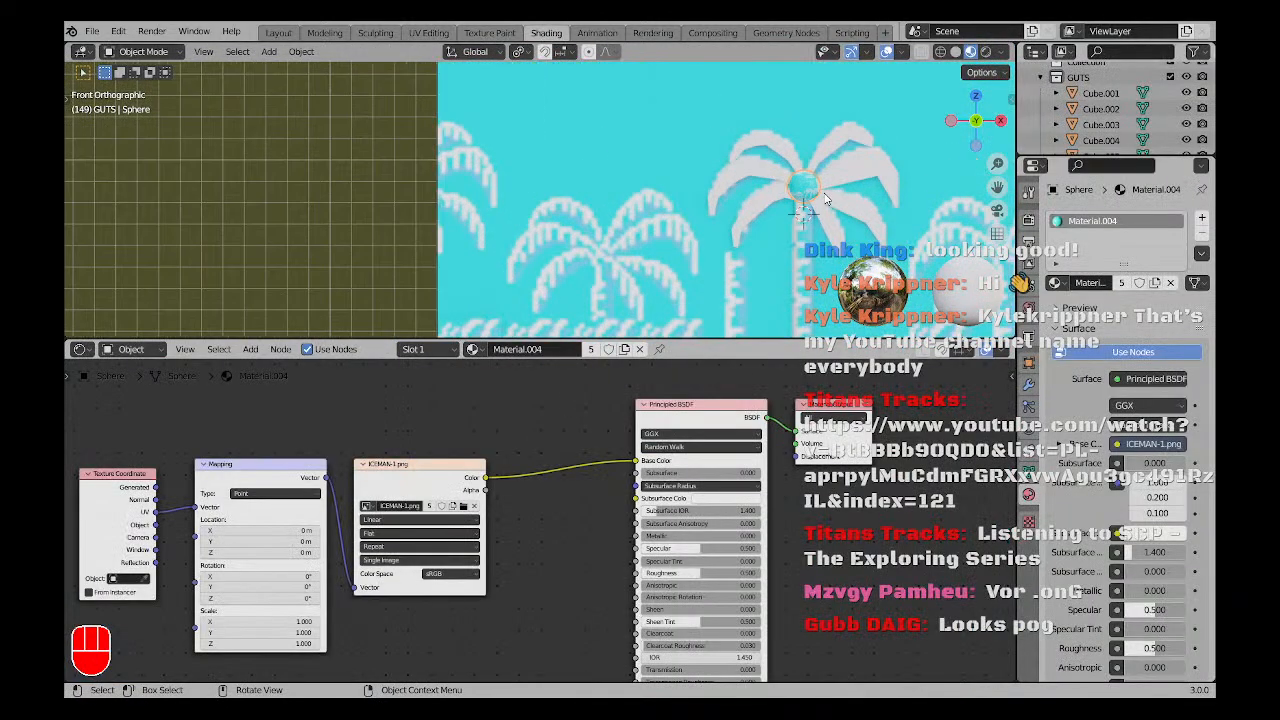
pyautogui.click(706, 203)
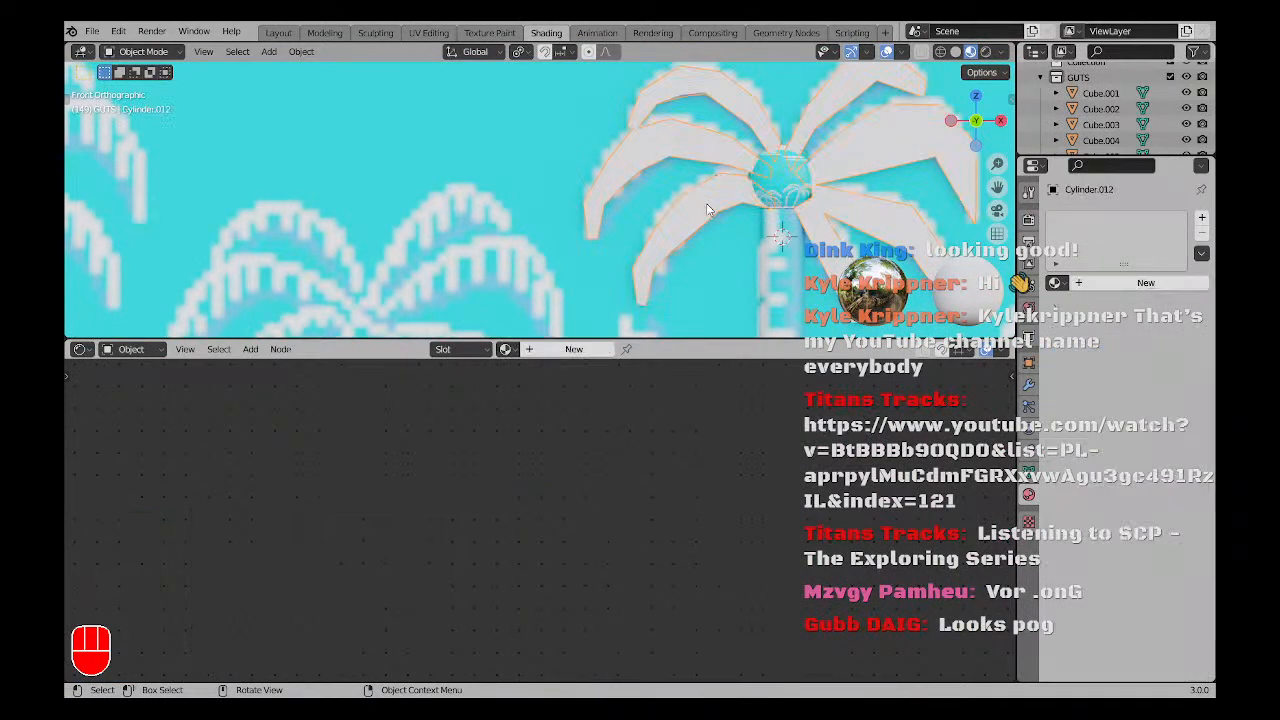
pyautogui.click(507, 350)
pyautogui.click(528, 427)
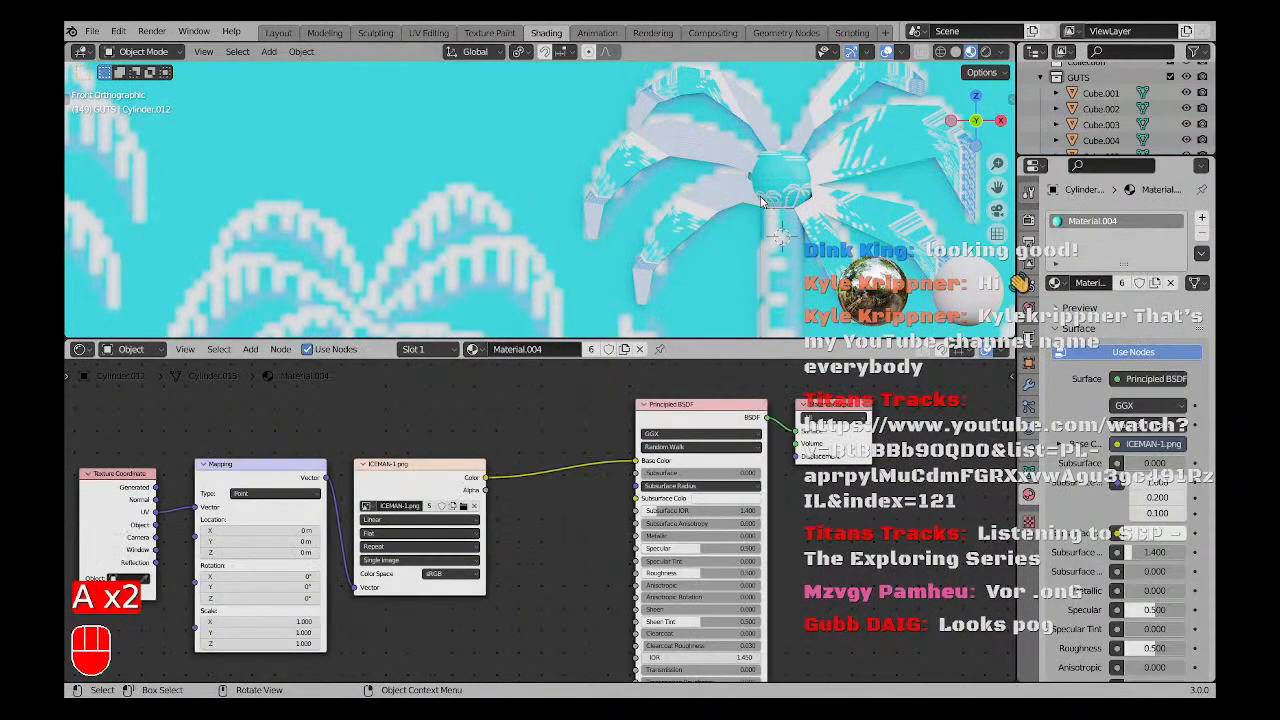
# Unwrap the sphere's faces with Project from View in the front orthographic view.
pyautogui.click(428, 33)
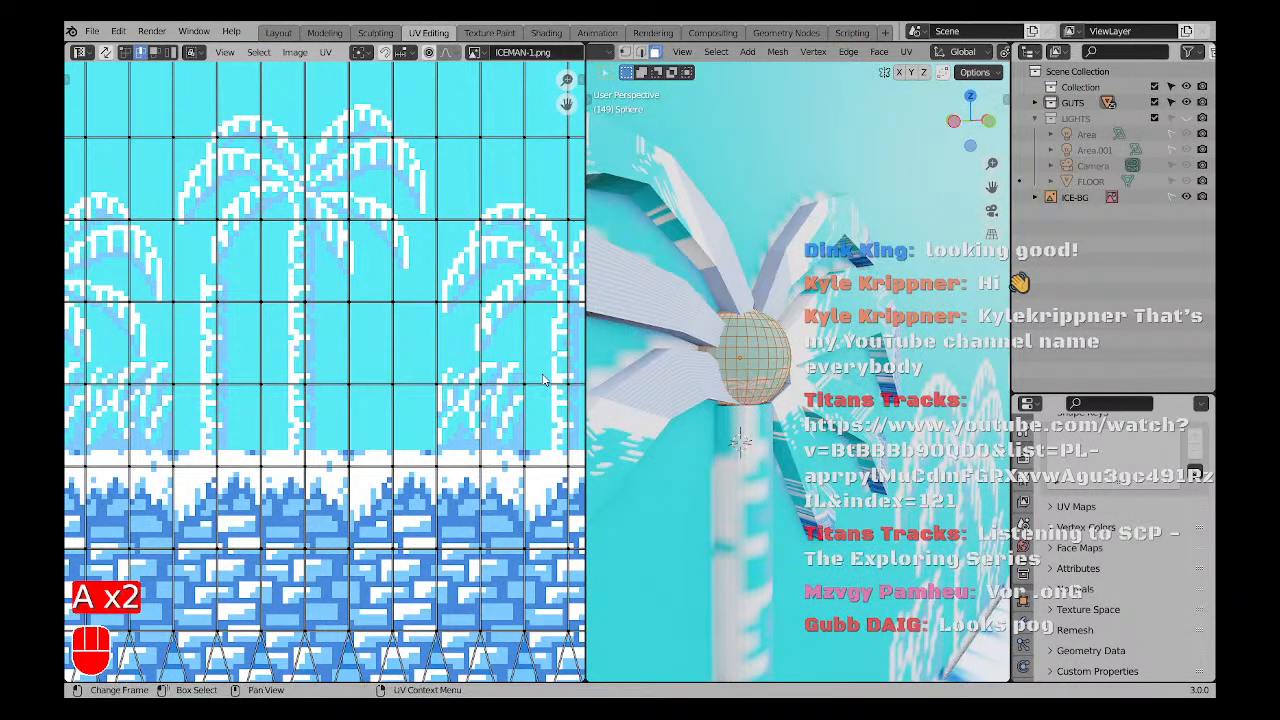
pyautogui.scroll(-3, 544, 380)
pyautogui.scroll(1, 707, 365)
pyautogui.press('KP_1')
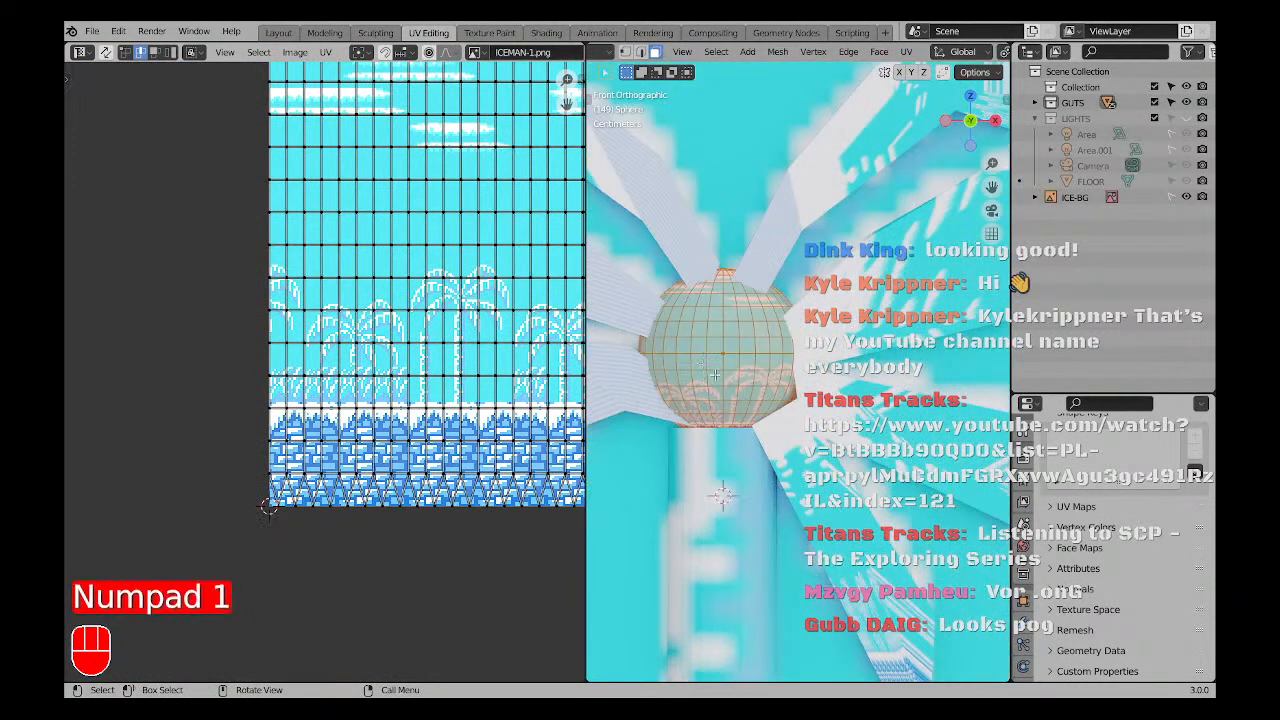
pyautogui.press('u')
pyautogui.click(716, 376)
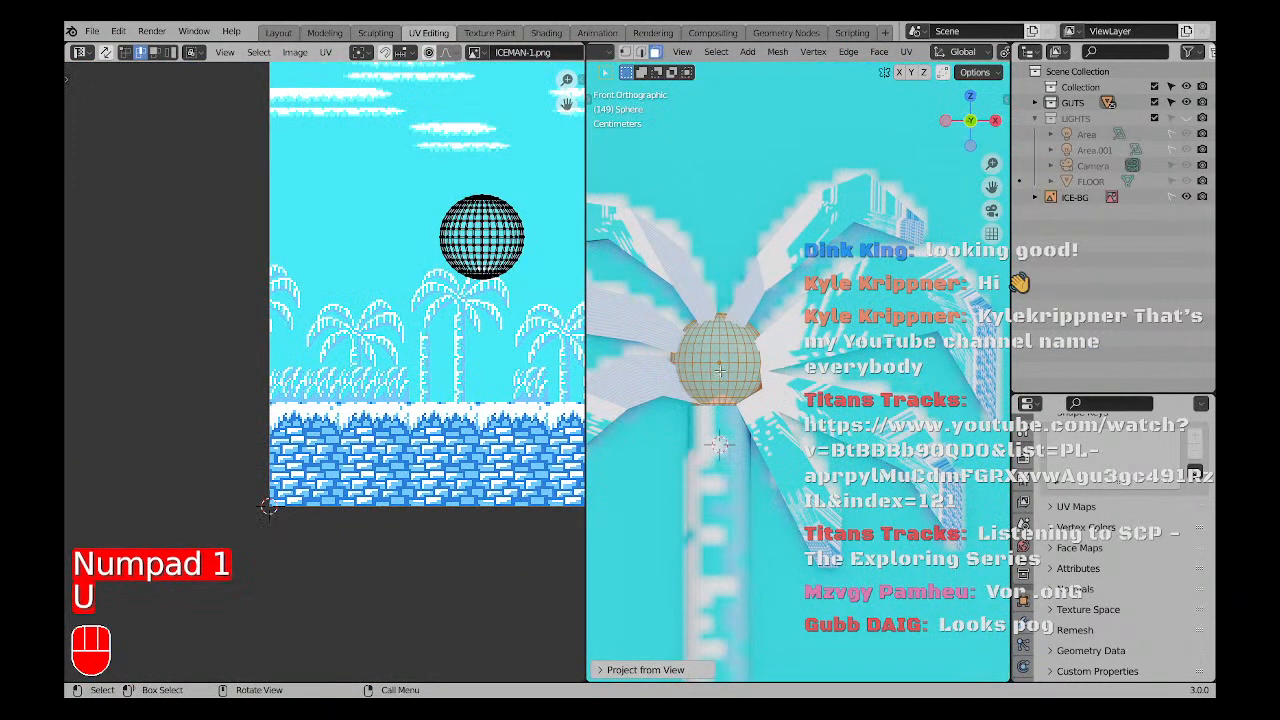
# Move and scale down all the sphere's UVs to cover the point where the tall palm's fronds meet in ICEMAN-1.png.
pyautogui.scroll(3, 520, 262)
pyautogui.press('a')
pyautogui.press('g')
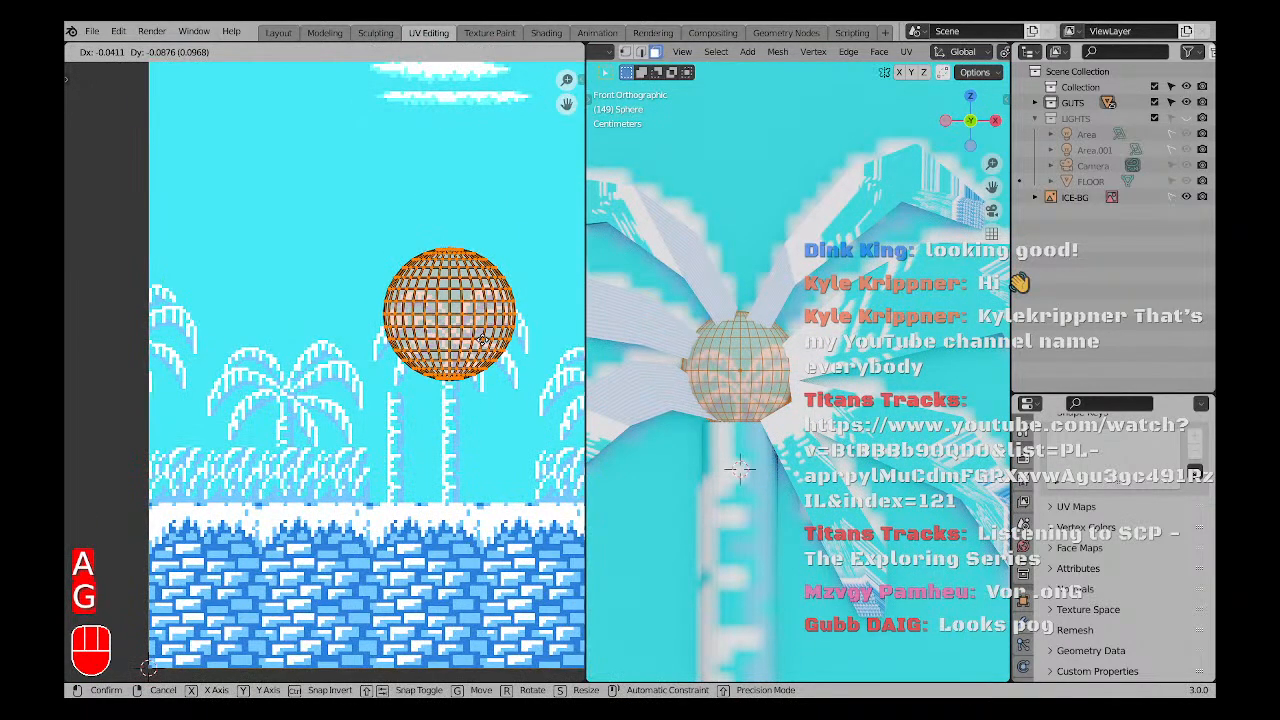
pyautogui.click(482, 359)
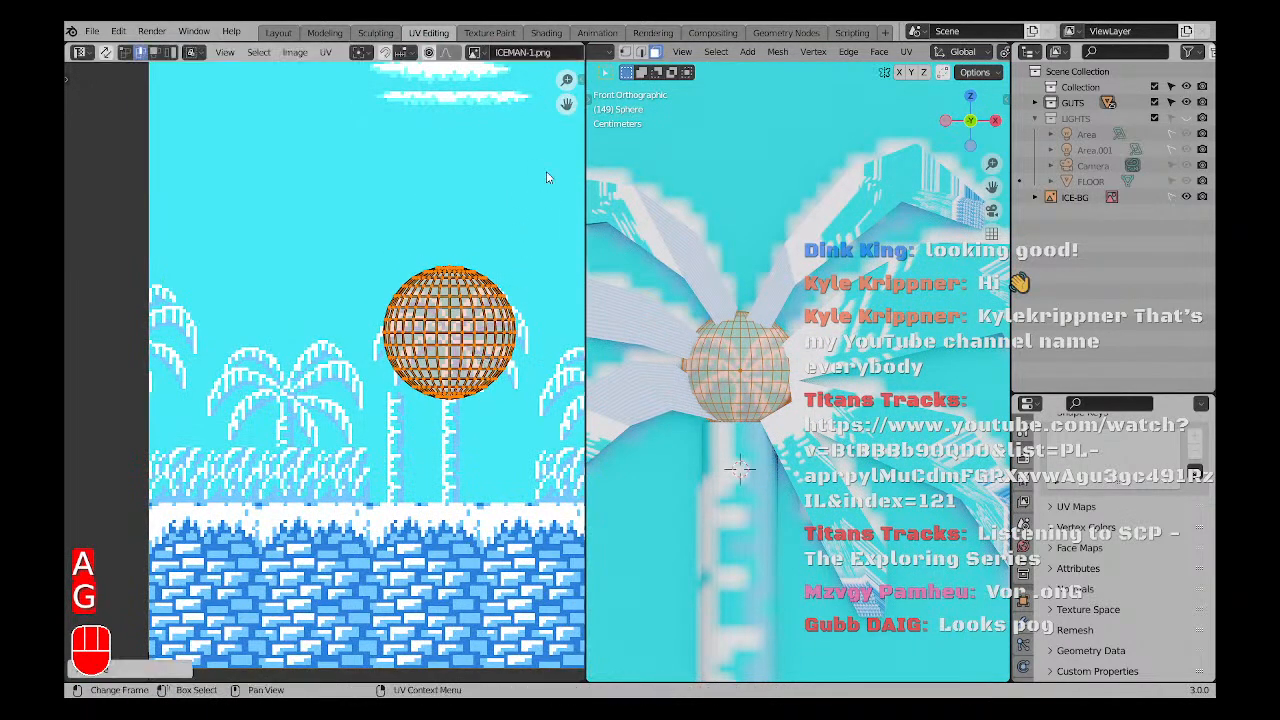
pyautogui.press('s')
pyautogui.click(481, 298)
pyautogui.scroll(6, 450, 335)
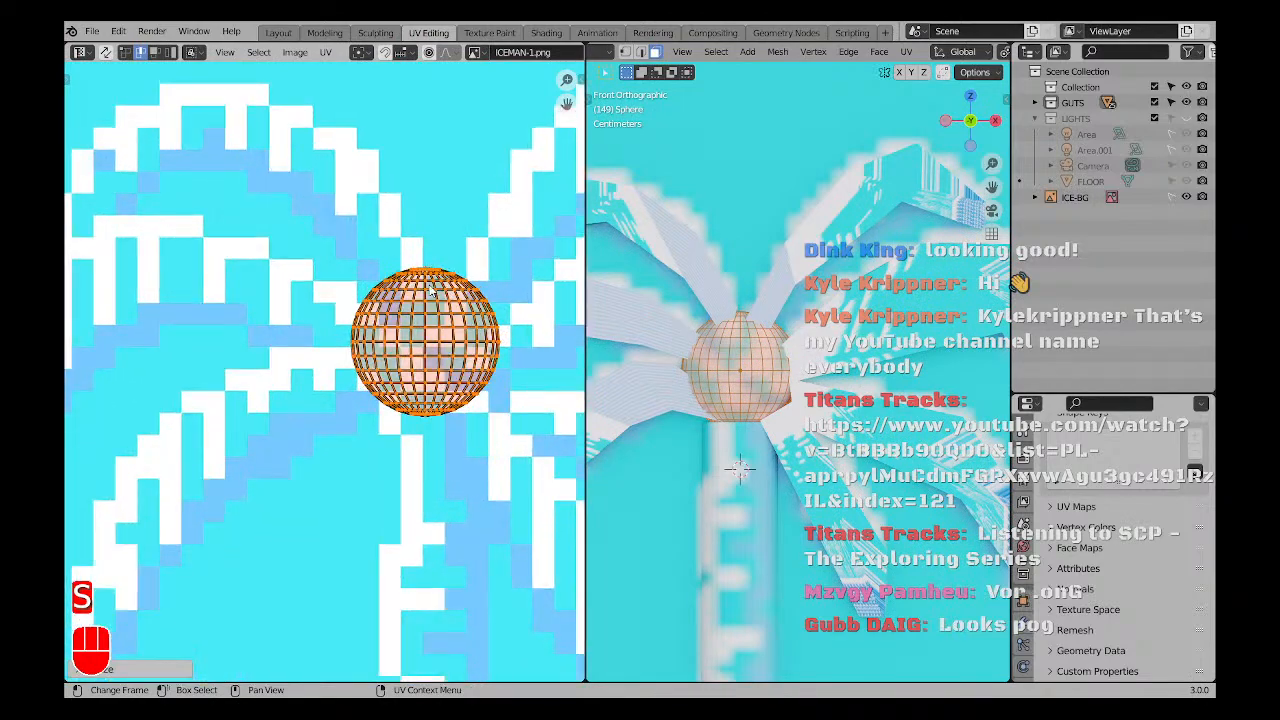
pyautogui.press('g')
pyautogui.click(460, 354)
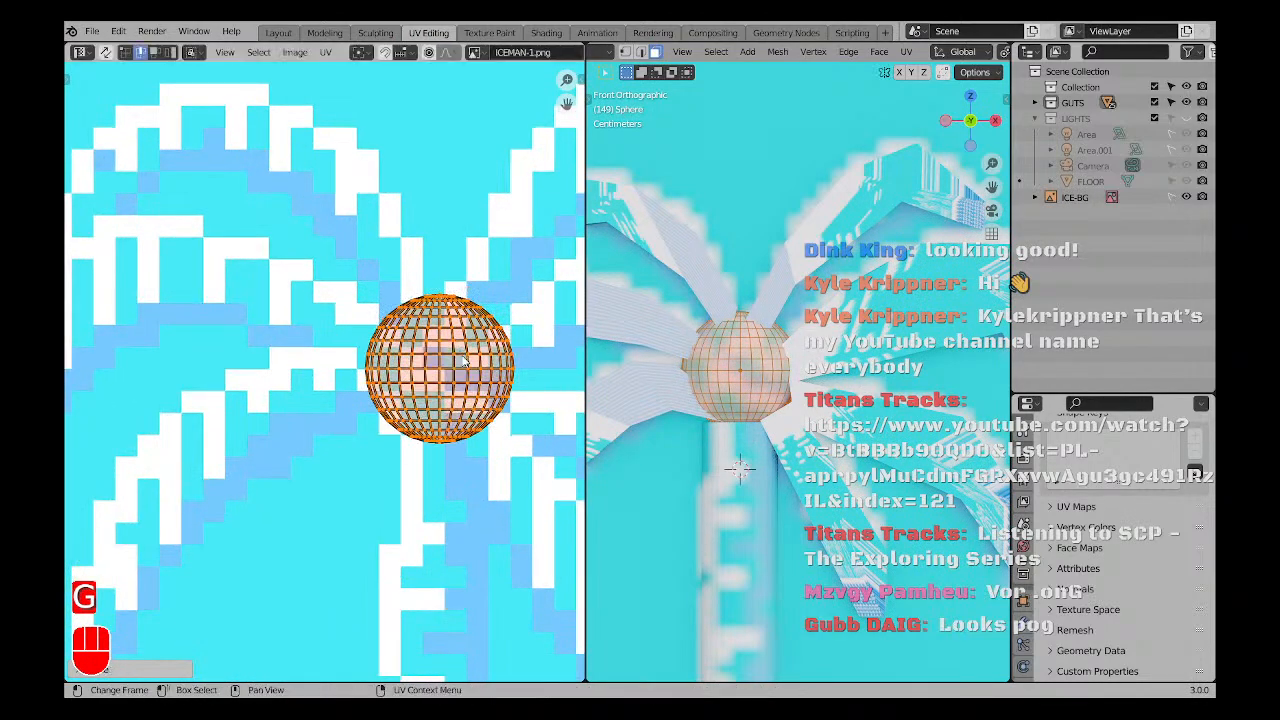
# Clear the sphere's face selection, show the viewport in solid shading and return to object mode.
pyautogui.scroll(-6, 806, 372)
pyautogui.press('a')
pyautogui.press('a')
pyautogui.scroll(4, 784, 387)
pyautogui.scroll(-3, 786, 416)
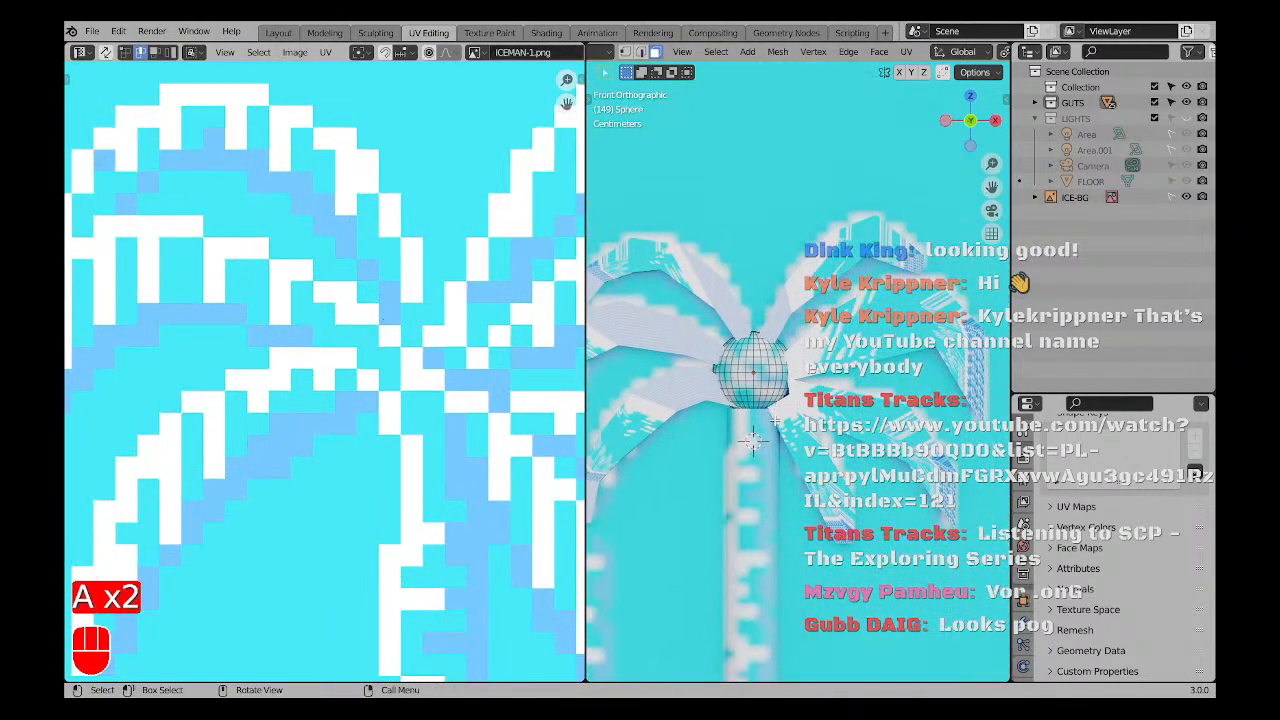
pyautogui.press('z')
pyautogui.click(811, 441)
pyautogui.press('a')
pyautogui.press('a')
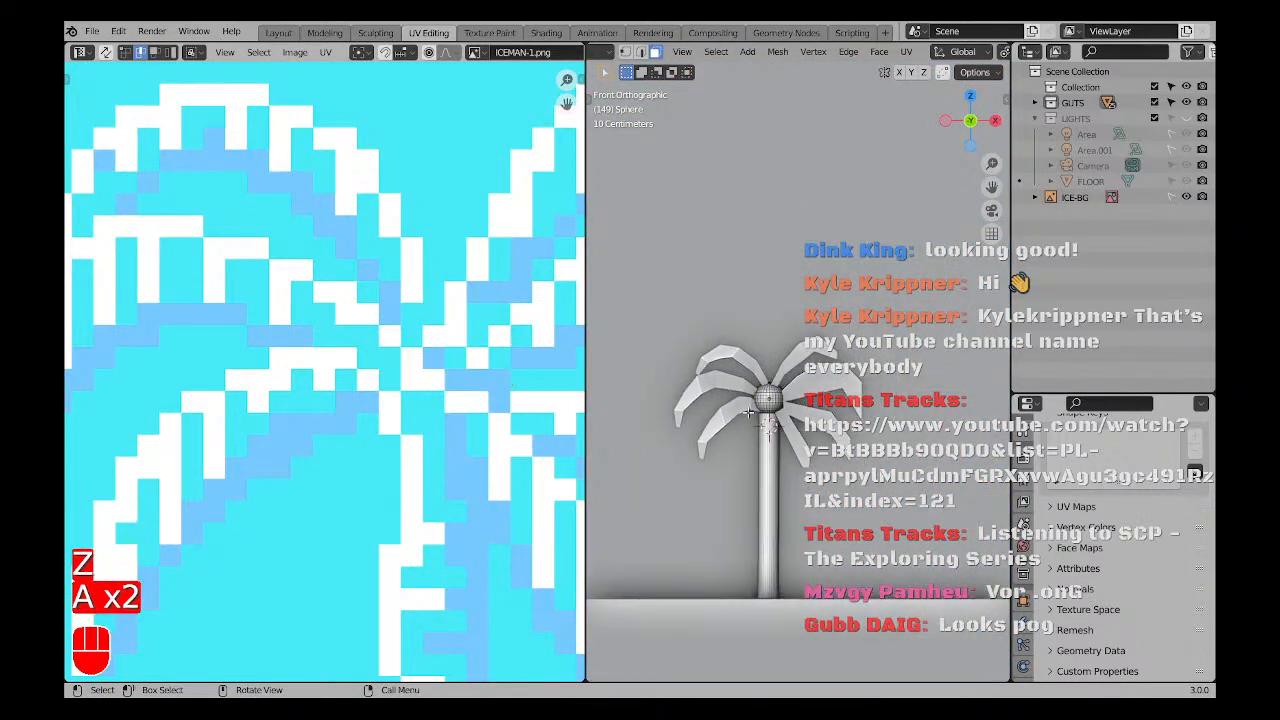
pyautogui.press('Tab')
# Restore the textured viewport shading and make the palm's fronds the active object.
pyautogui.moveTo(781, 412)
pyautogui.mouseDown(button='middle')
pyautogui.moveTo(800, 445)
pyautogui.moveTo(736, 416)
pyautogui.moveTo(722, 335)
pyautogui.mouseUp(button='middle')
pyautogui.press('z')
pyautogui.click(812, 460)
pyautogui.press('a')
pyautogui.press('a')
pyautogui.scroll(4, 740, 410)
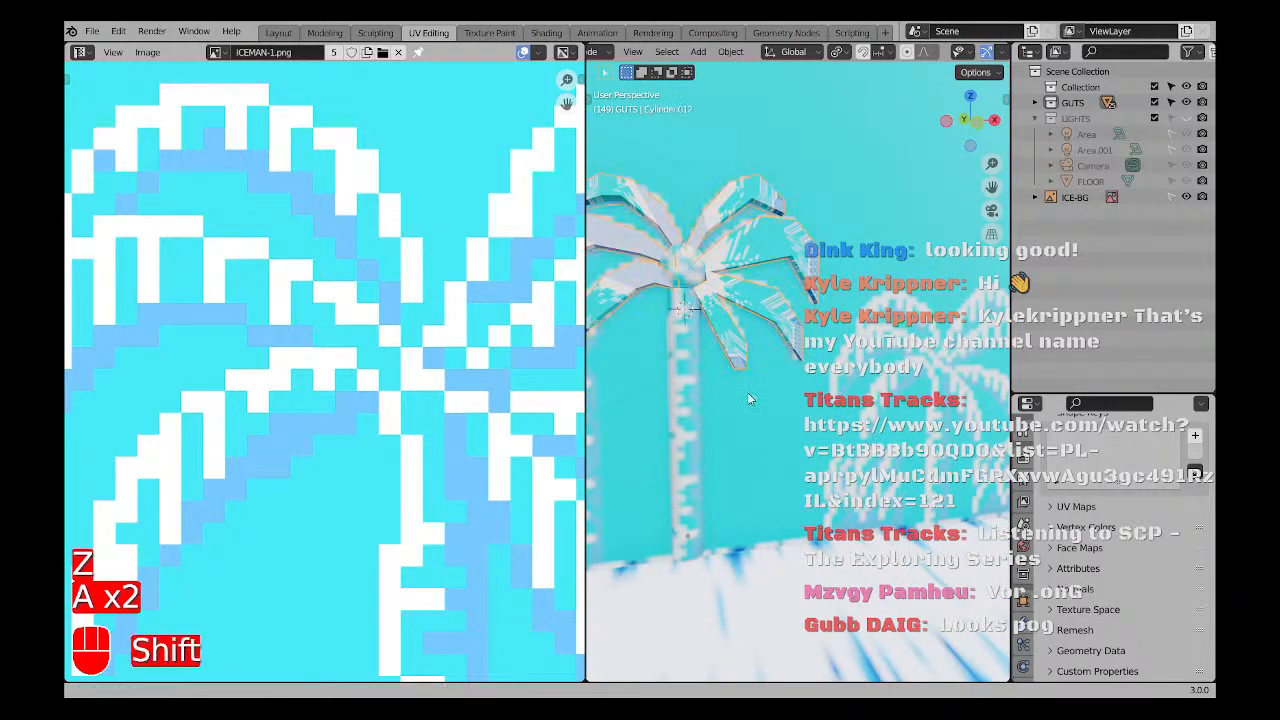
# Select all the fronds' faces and unwrap them with Project from View in the front orthographic view.
pyautogui.press('Tab')
pyautogui.press('a')
pyautogui.press('a')
pyautogui.press('a')
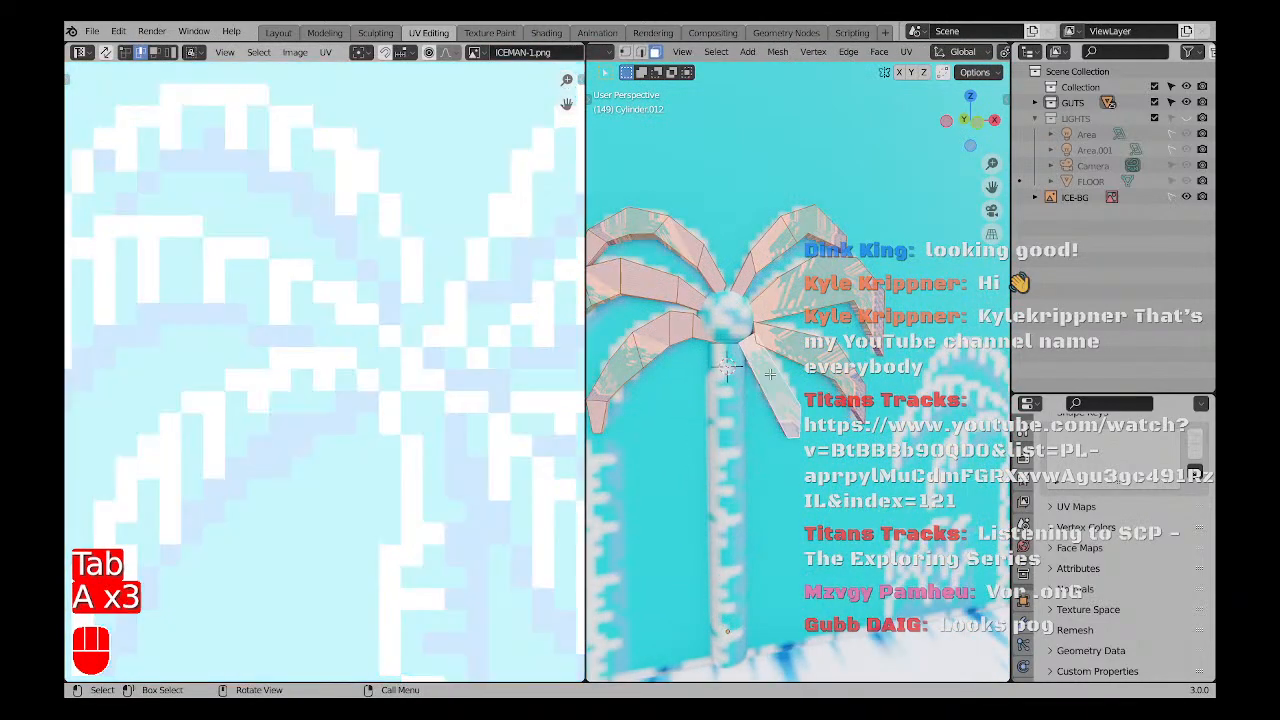
pyautogui.press('KP_1')
pyautogui.scroll(-3, 775, 400)
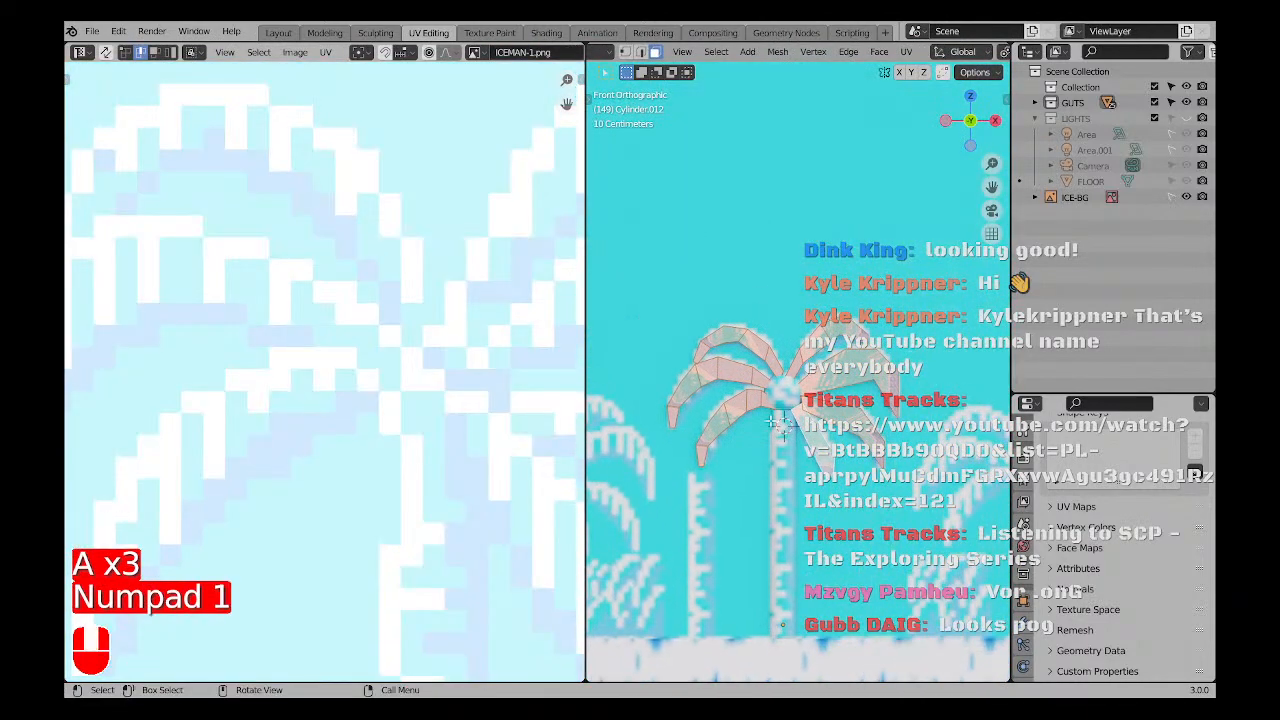
pyautogui.press('p')
pyautogui.click(769, 418)
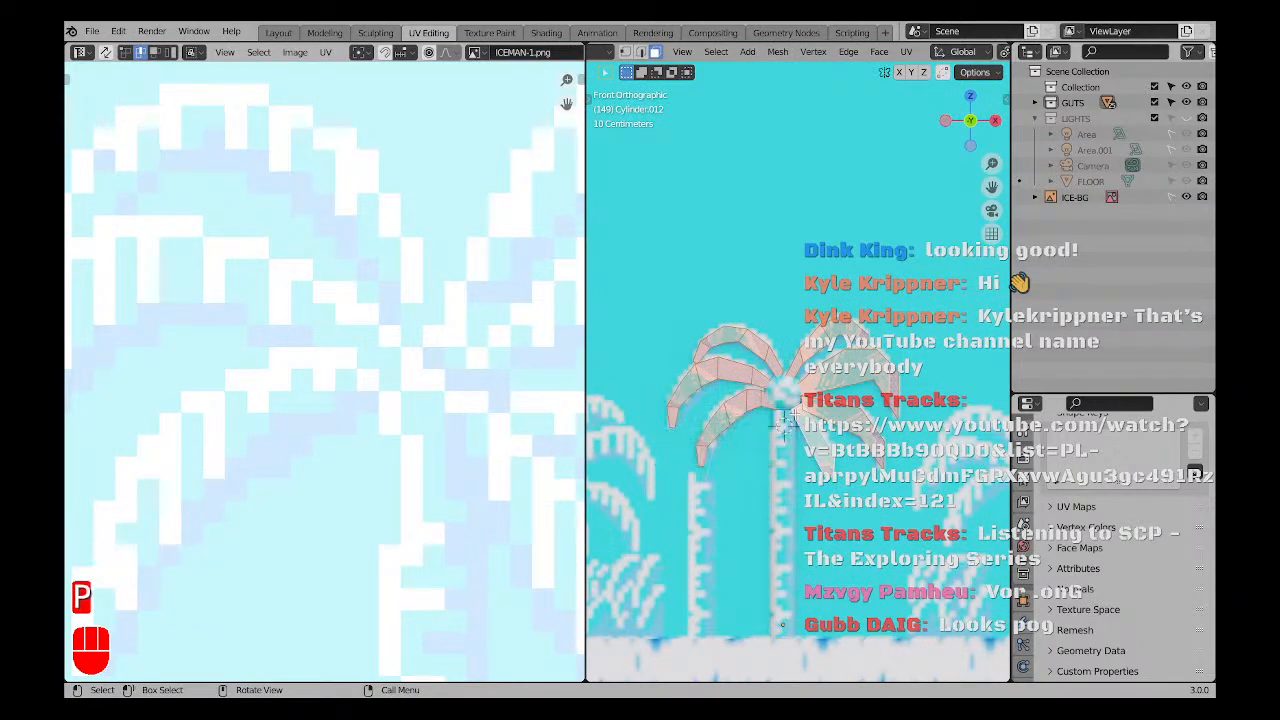
pyautogui.press('u')
pyautogui.click(740, 416)
# Move and scale down all the fronds' UVs to fit over the tall palm's fronds in ICEMAN-1.png.
pyautogui.scroll(-3, 350, 300)
pyautogui.press('a')
pyautogui.press('g')
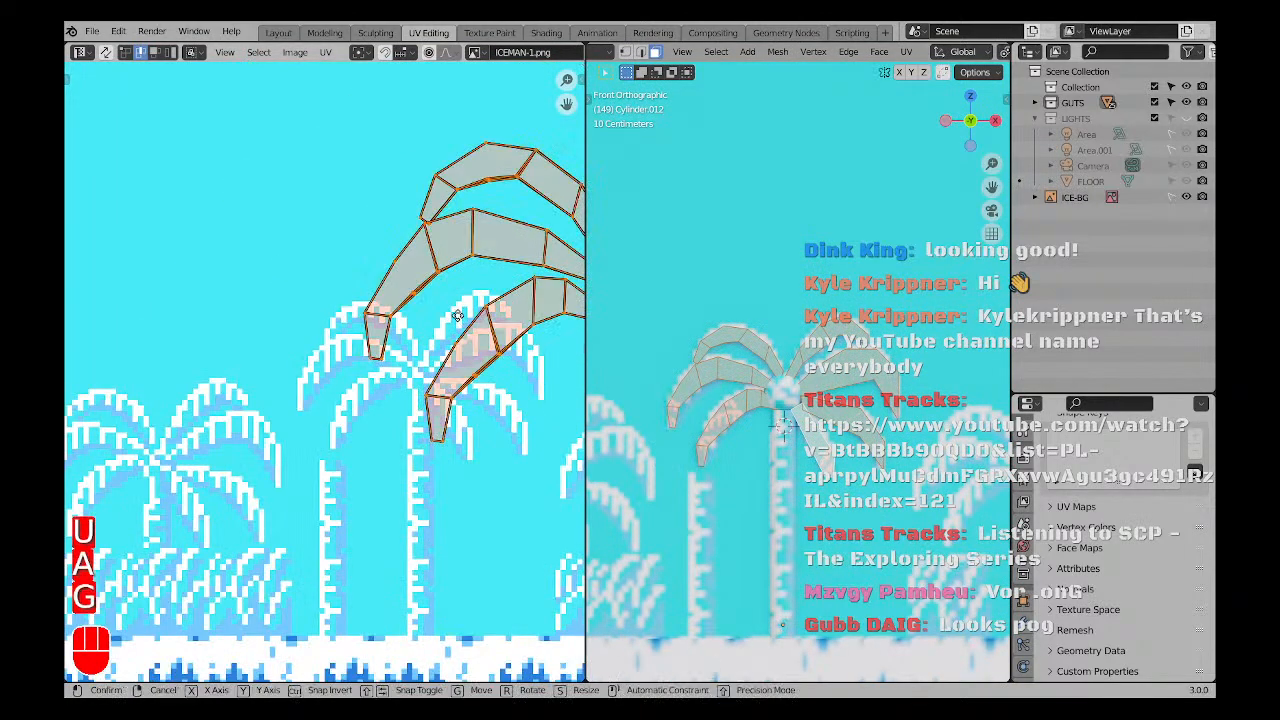
pyautogui.click(261, 404)
pyautogui.press('s')
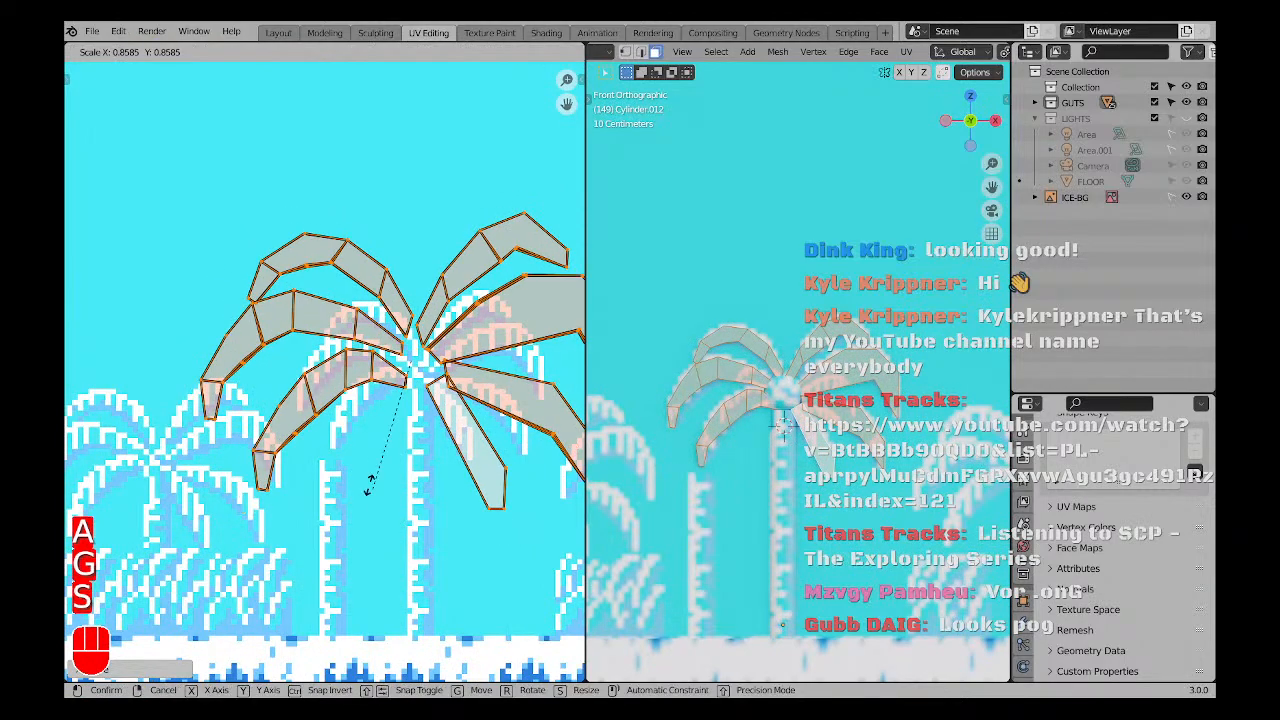
pyautogui.click(414, 457)
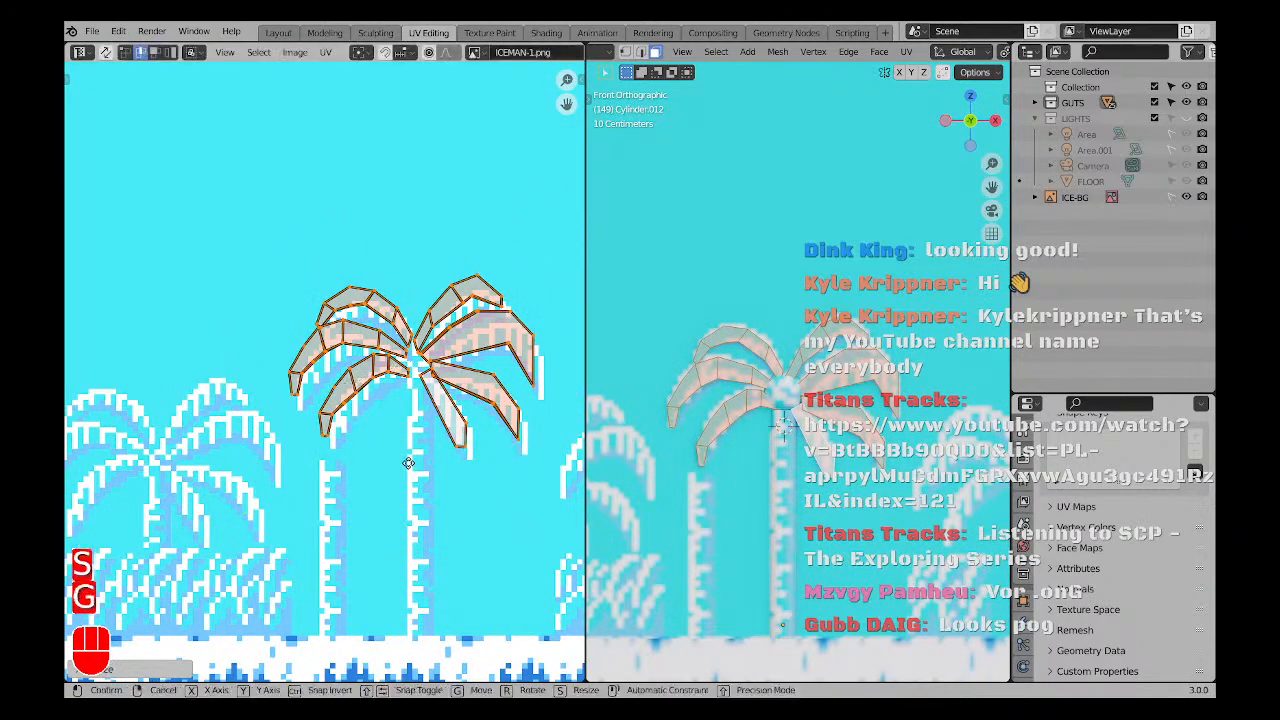
# Move the palm leaves' UV islands to align with the palm fronds in the background texture and leave Edit Mode.
pyautogui.press('g')
pyautogui.click(417, 479)
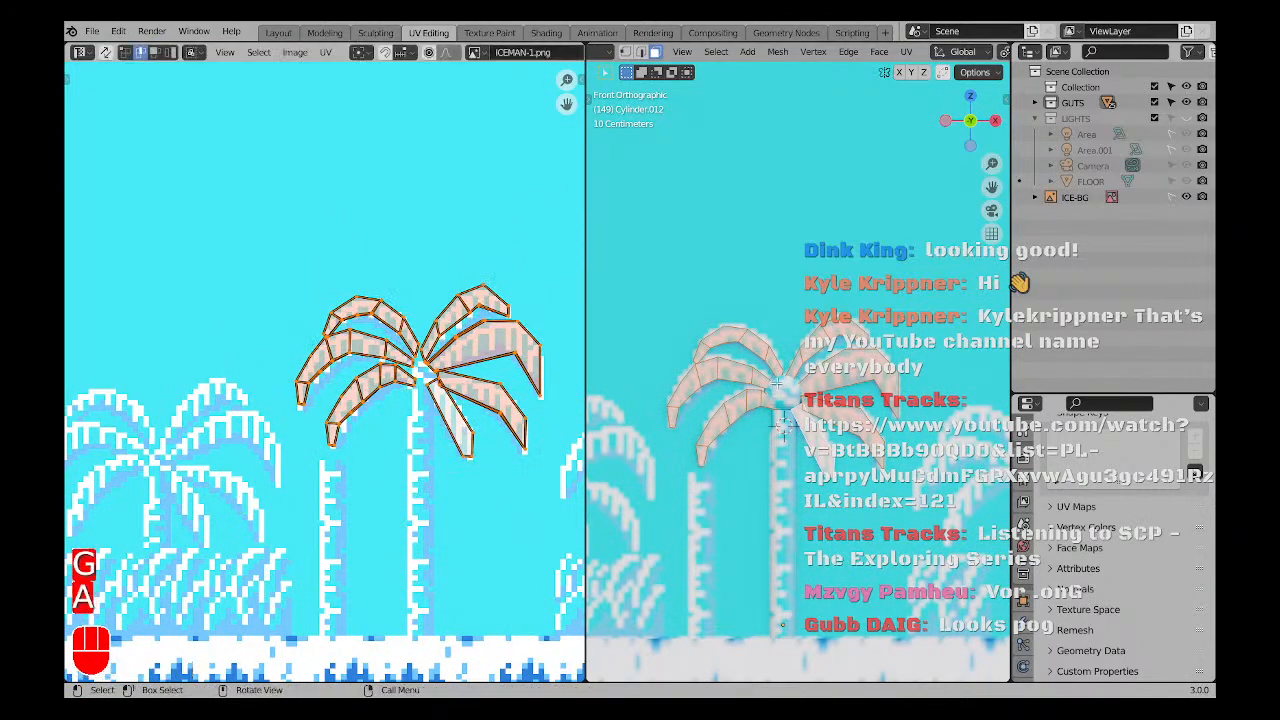
pyautogui.press('a')
pyautogui.press('a')
pyautogui.press('Tab')
# Check the textured palm in perspective, return to the front view with the trunk active, and save the file.
pyautogui.moveTo(768, 412); pyautogui.dragTo(783, 438, button='middle')
pyautogui.press('a')
pyautogui.press('a')
pyautogui.scroll(4, 811, 413)
pyautogui.scroll(3, 783, 438)
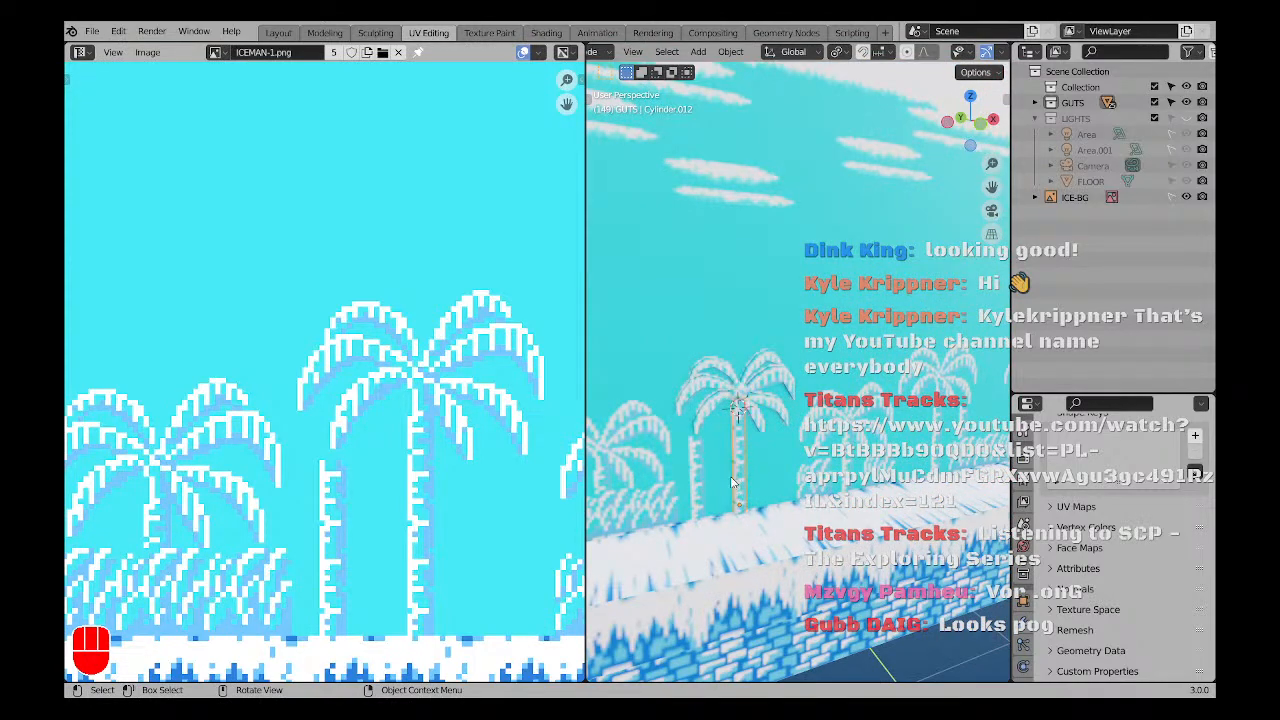
pyautogui.click(731, 482)
pyautogui.moveTo(731, 482); pyautogui.dragTo(779, 476, button='middle')
pyautogui.scroll(-3, 779, 476)
pyautogui.press('a')
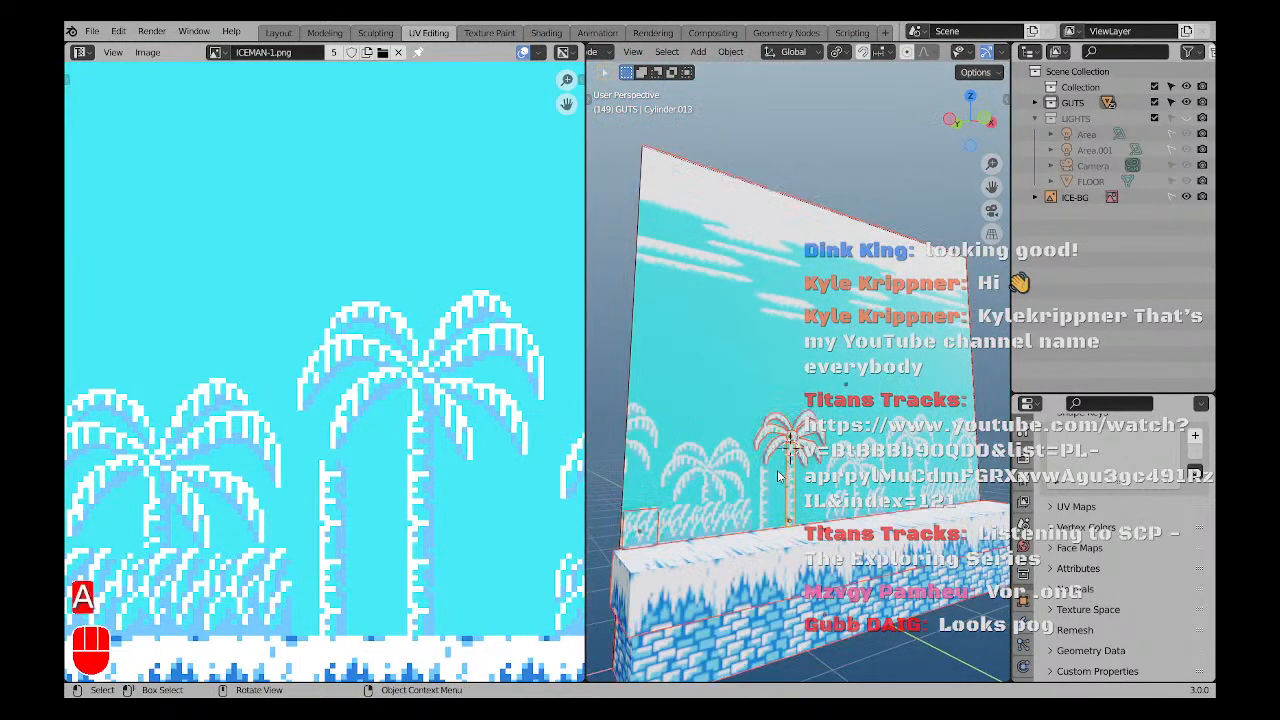
pyautogui.press('KP_1')
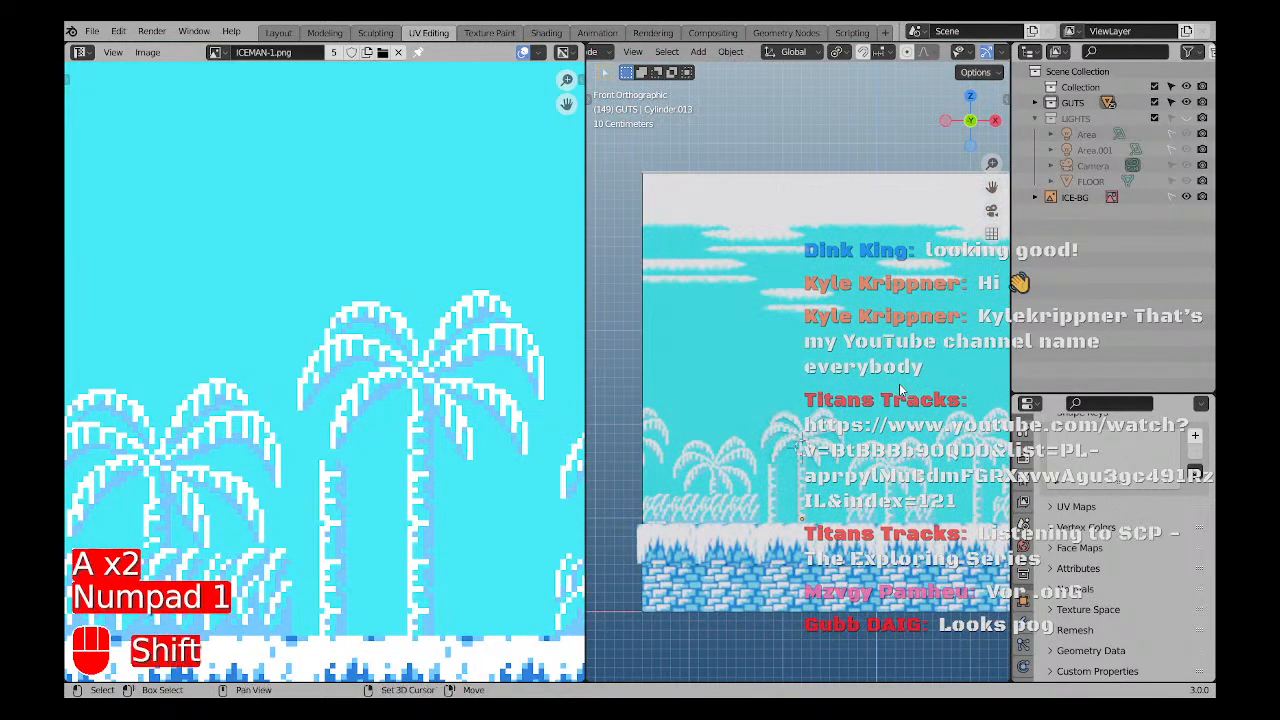
pyautogui.scroll(2, 800, 420)
pyautogui.hotkey('ctrl', 's')
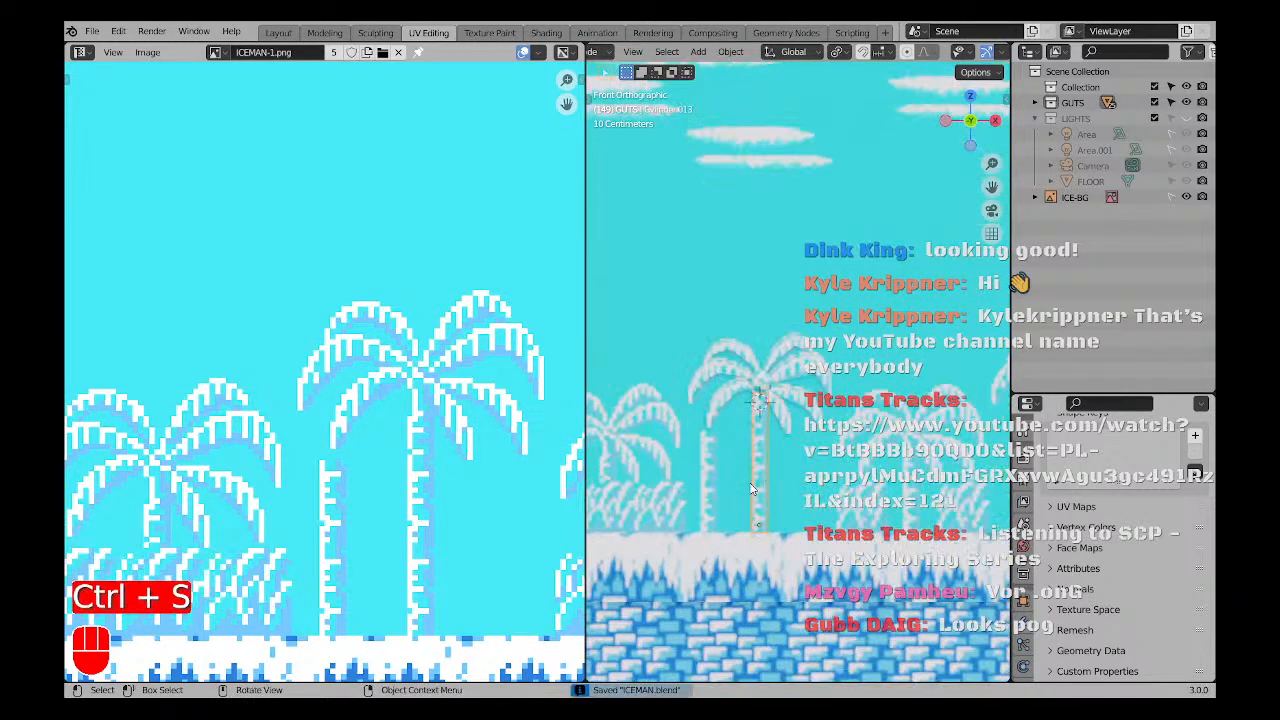
# Examine the palm tree's geometry against the stage in solid shading, and restore the textured display.
pyautogui.moveTo(752, 488)
pyautogui.keyDown('shift'); pyautogui.mouseDown(button='middle')
pyautogui.moveTo(760, 435)
pyautogui.moveTo(735, 524)
pyautogui.mouseUp(button='middle'); pyautogui.keyUp('shift')
pyautogui.press('z')
pyautogui.press('a')
pyautogui.press('a')
pyautogui.click(775, 413)
pyautogui.scroll(-3, 775, 413)
pyautogui.moveTo(738, 465); pyautogui.dragTo(735, 470, button='middle')
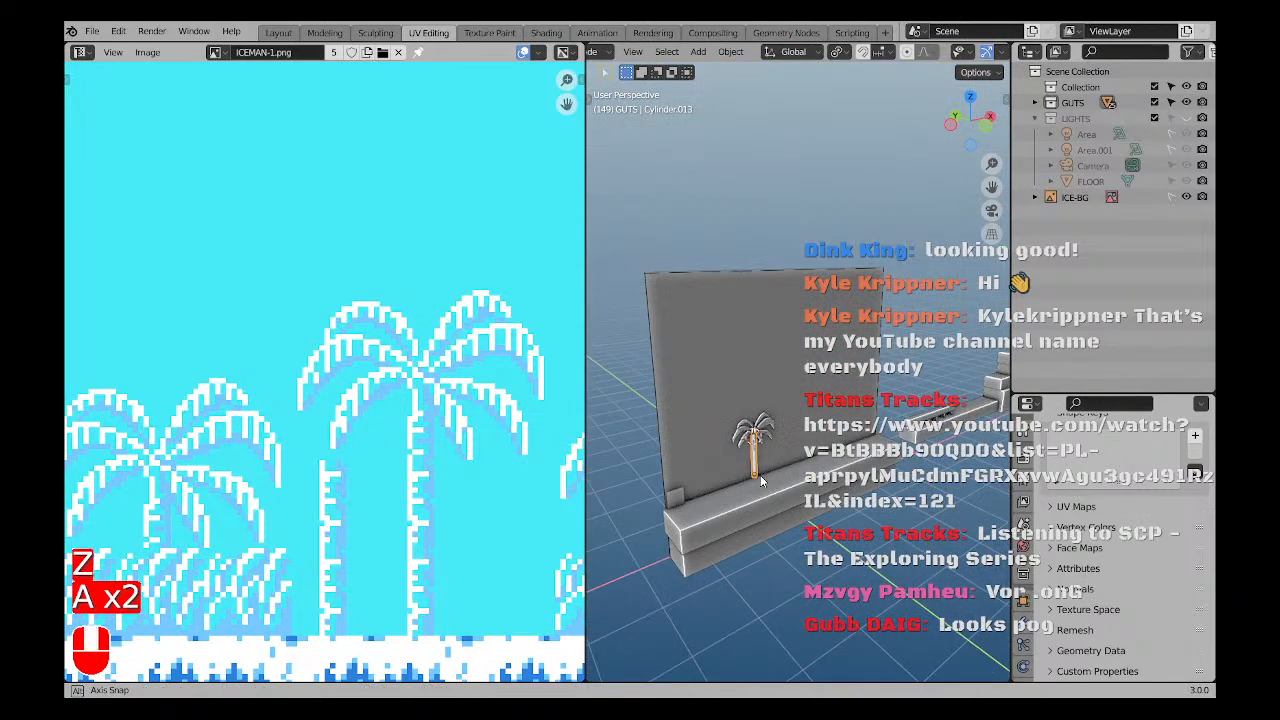
pyautogui.press('z')
pyautogui.click(735, 470)
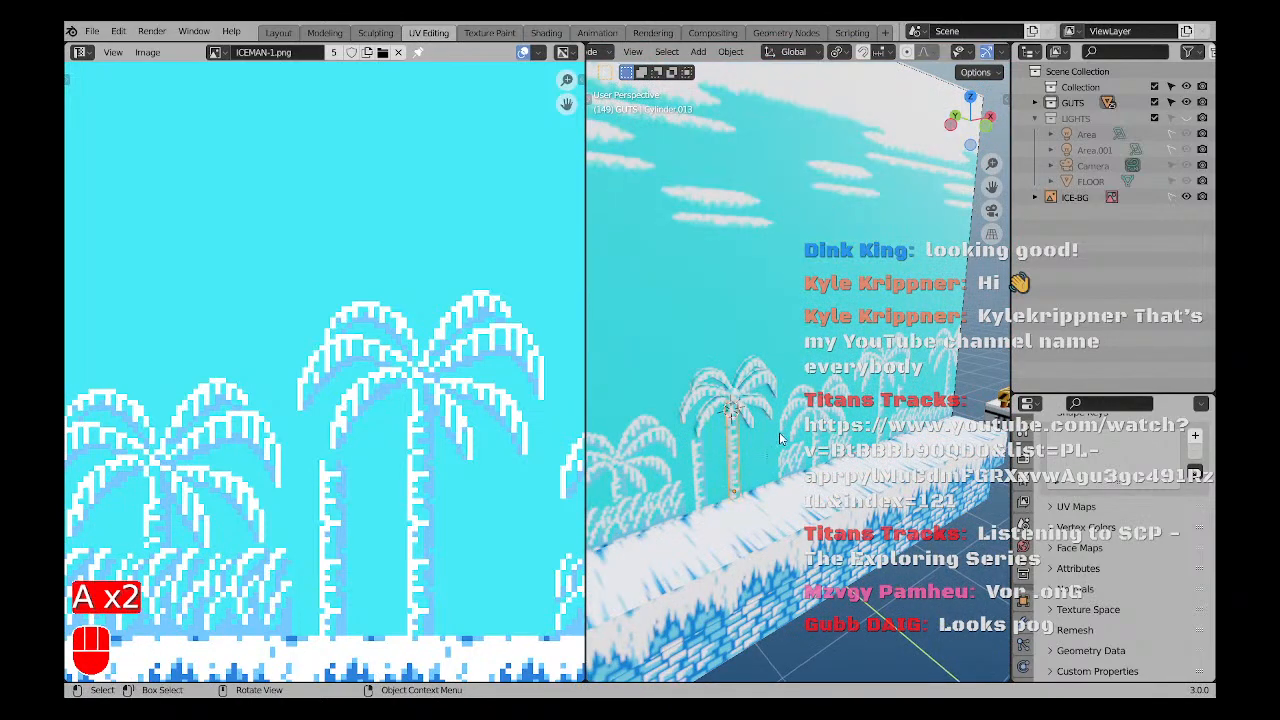
# Parent the palm's leaves and central sphere to its trunk.
pyautogui.scroll(3, 729, 410)
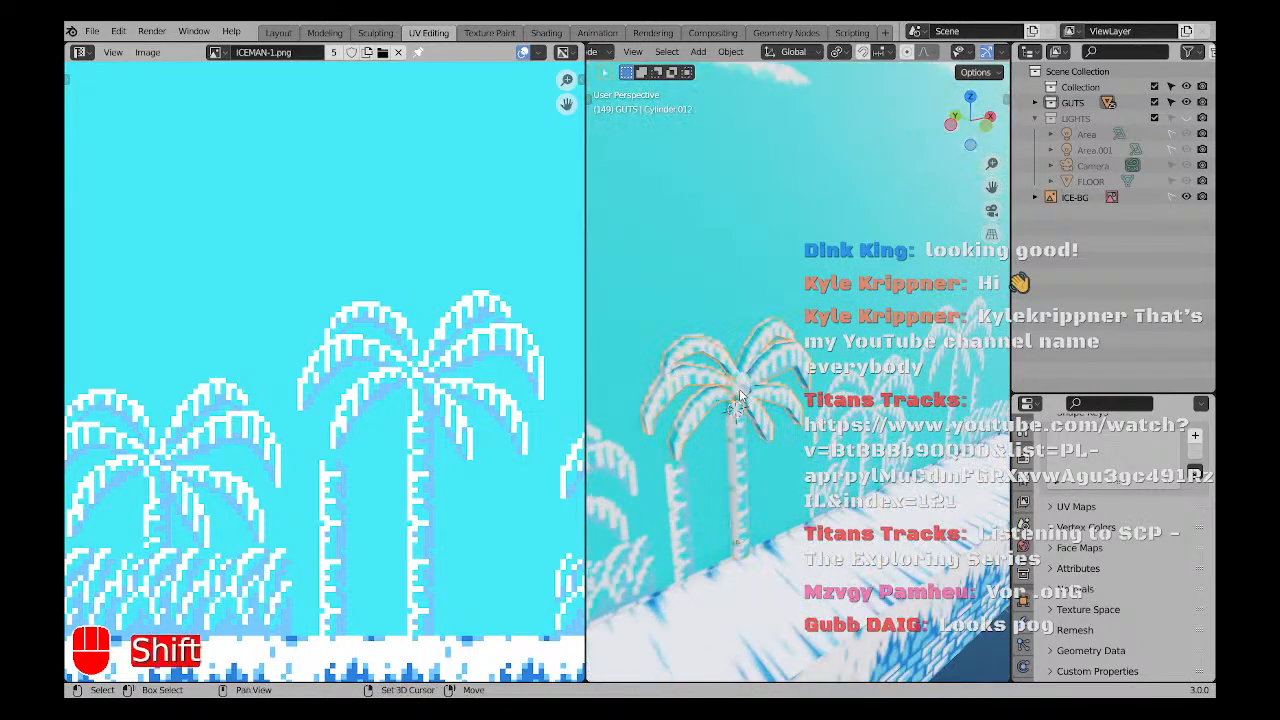
pyautogui.press('a')
pyautogui.press('a')
pyautogui.keyDown('shift'); pyautogui.click(740, 437); pyautogui.keyUp('shift')
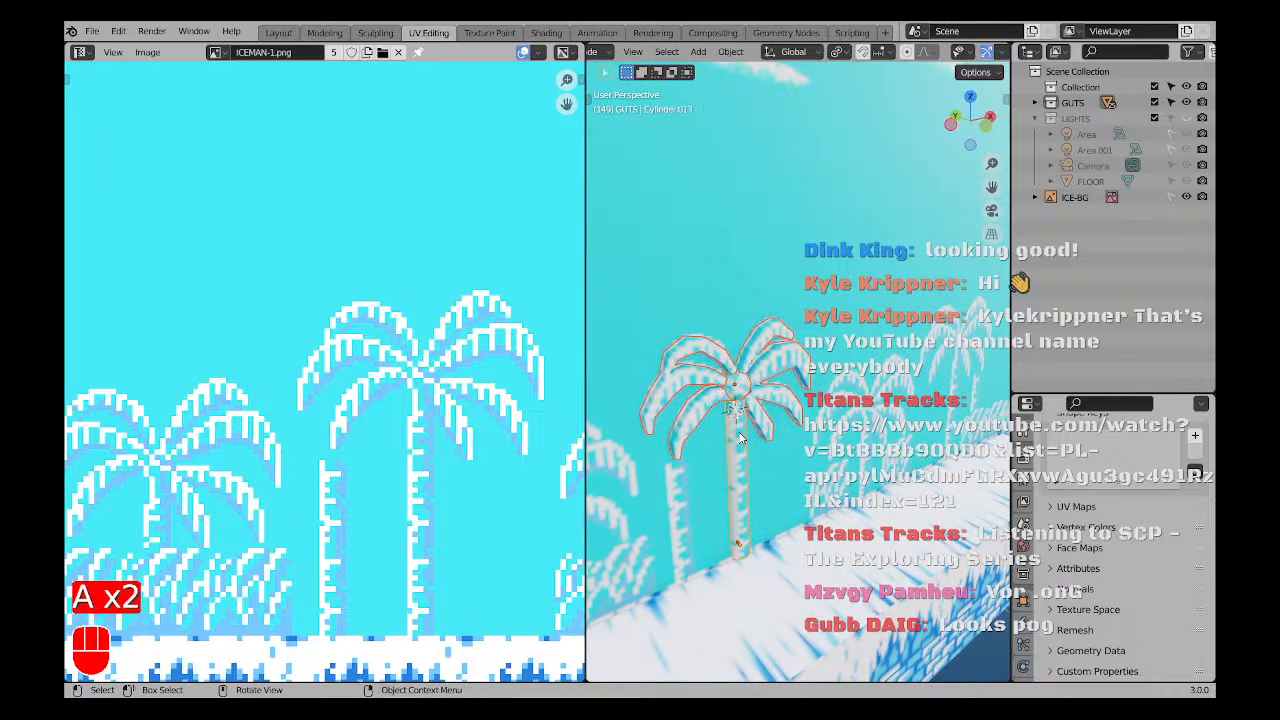
pyautogui.hotkey('ctrl', 'p')
pyautogui.click(740, 437)
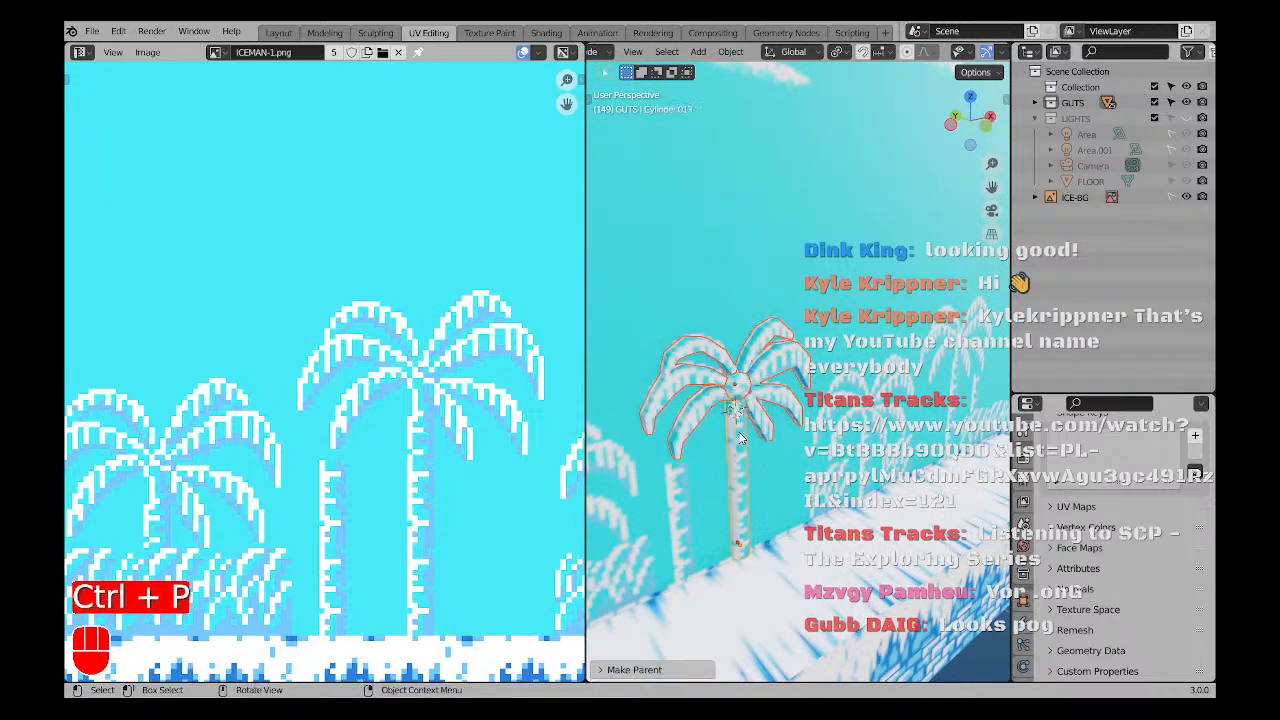
pyautogui.press('a')
pyautogui.press('a')
# Duplicate the palm's trunk and move the copy along X to the short background trunk on the palm's left side.
pyautogui.press('KP_1')
pyautogui.keyDown('shift'); pyautogui.scroll(-5, 727, 447); pyautogui.keyUp('shift')
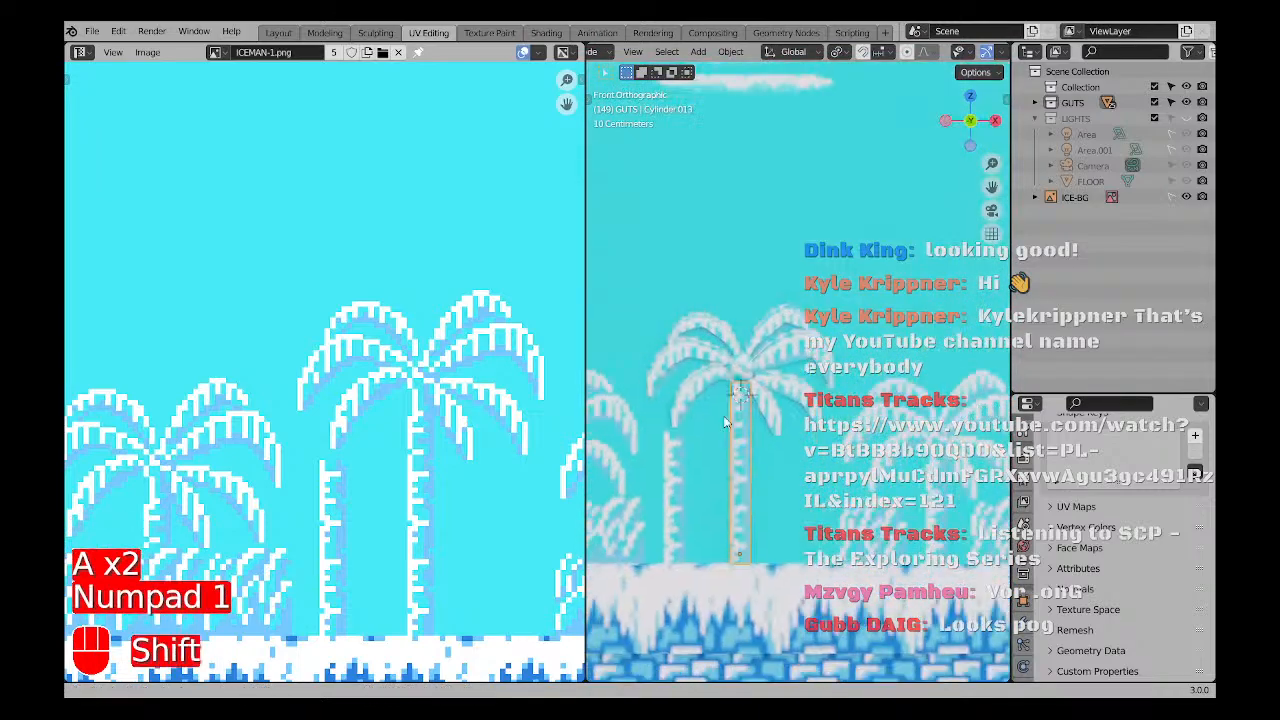
pyautogui.hotkey('shift', 'd')
pyautogui.press('x')
pyautogui.click(816, 400)
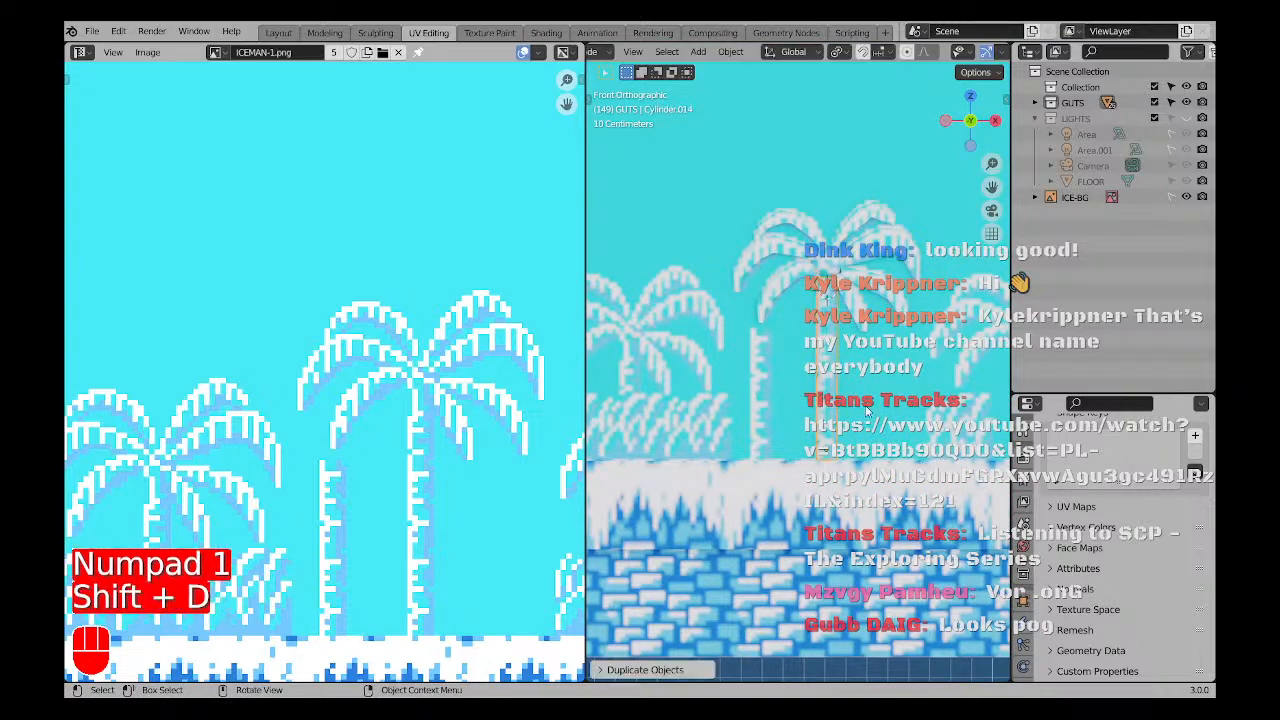
pyautogui.press('g')
pyautogui.press('x')
pyautogui.click(822, 405)
# Fine-tune the copied trunk along X so it lines up with the short background trunk.
pyautogui.moveTo(822, 405); pyautogui.dragTo(897, 188, button='middle')
pyautogui.press('KP_1')
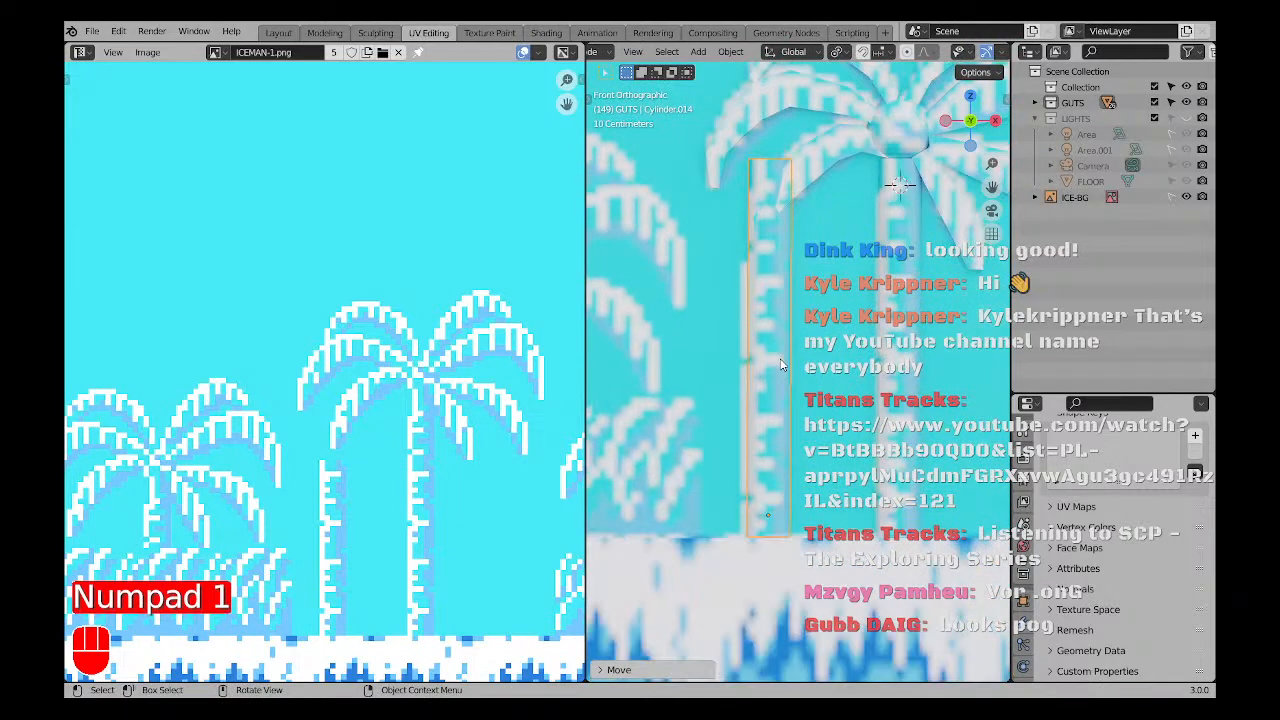
pyautogui.press('g')
pyautogui.press('x')
pyautogui.click(808, 406)
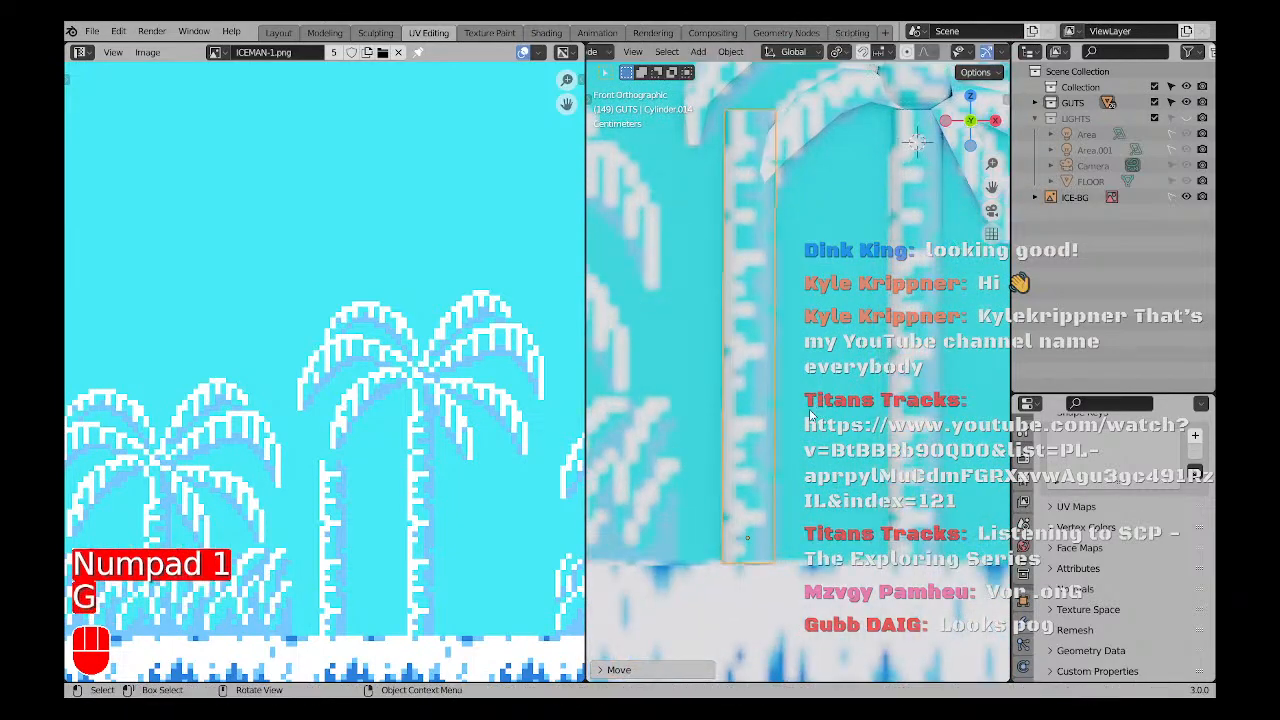
# Display the scene in wireframe and lower the copied trunk about 0.25 m along Z to match the short background trunk.
pyautogui.press('z')
pyautogui.click(756, 400)
pyautogui.scroll(-1, 750, 345)
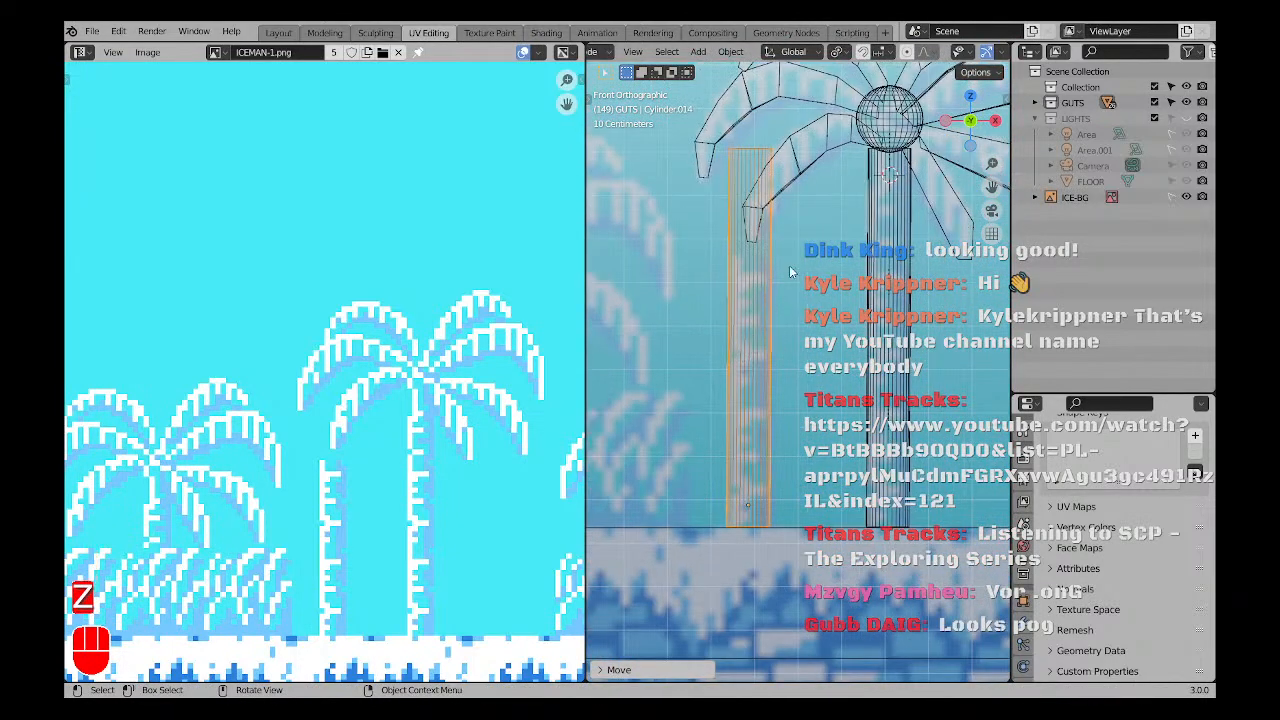
pyautogui.press('g')
pyautogui.press('z')
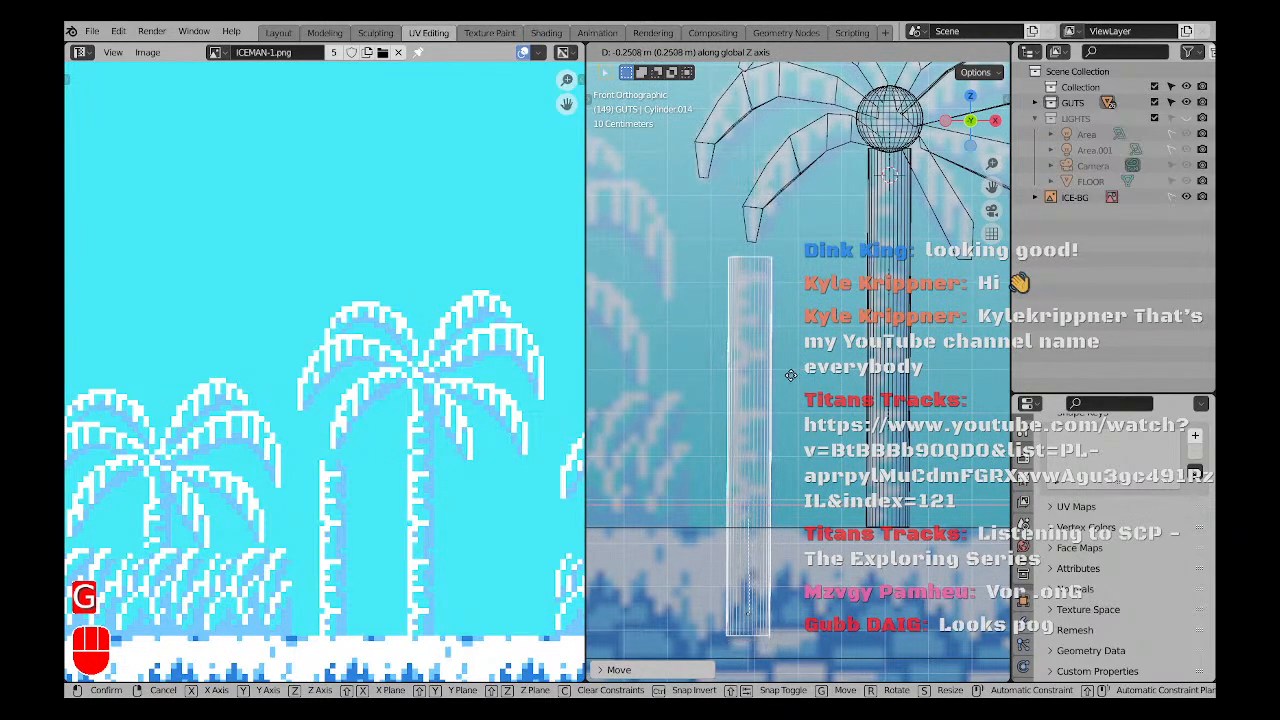
pyautogui.click(790, 375)
pyautogui.moveTo(791, 377); pyautogui.dragTo(838, 465, button='middle')
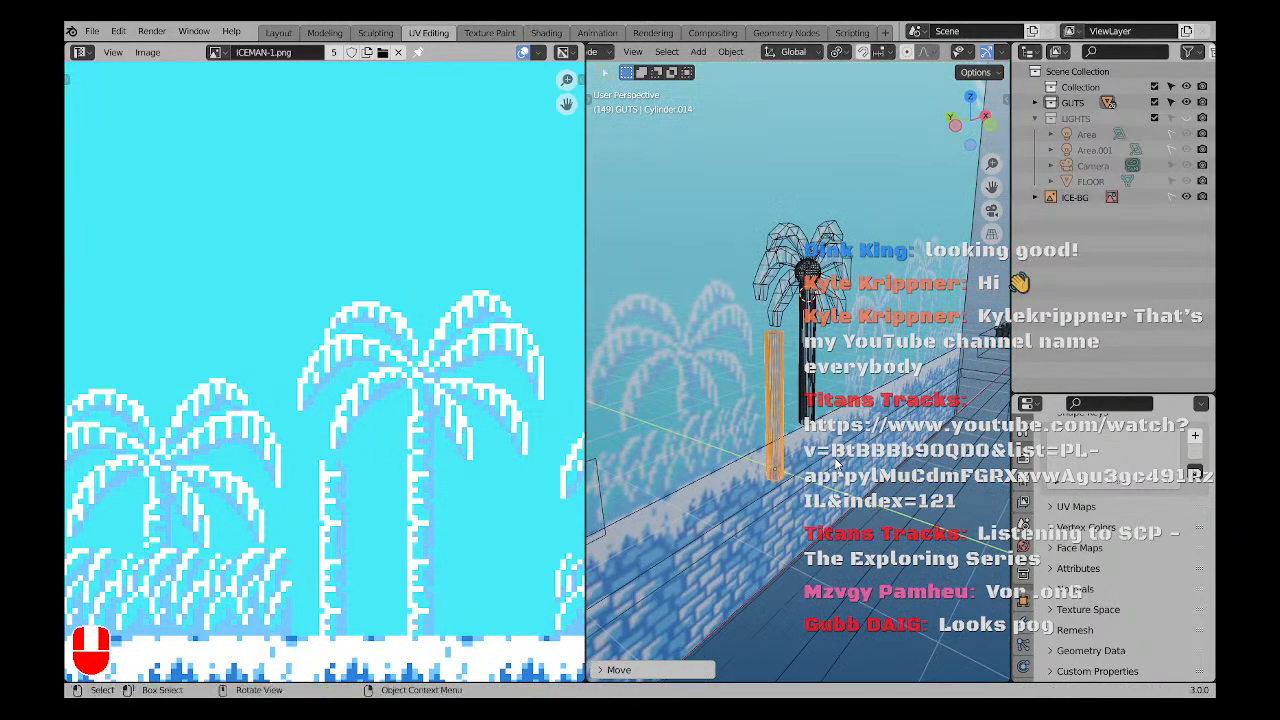
pyautogui.scroll(-1, 792, 412)
pyautogui.press('Tab')
pyautogui.moveTo(735, 350); pyautogui.dragTo(700, 376, button='middle')
pyautogui.scroll(1, 763, 373)
pyautogui.press('KP_1')
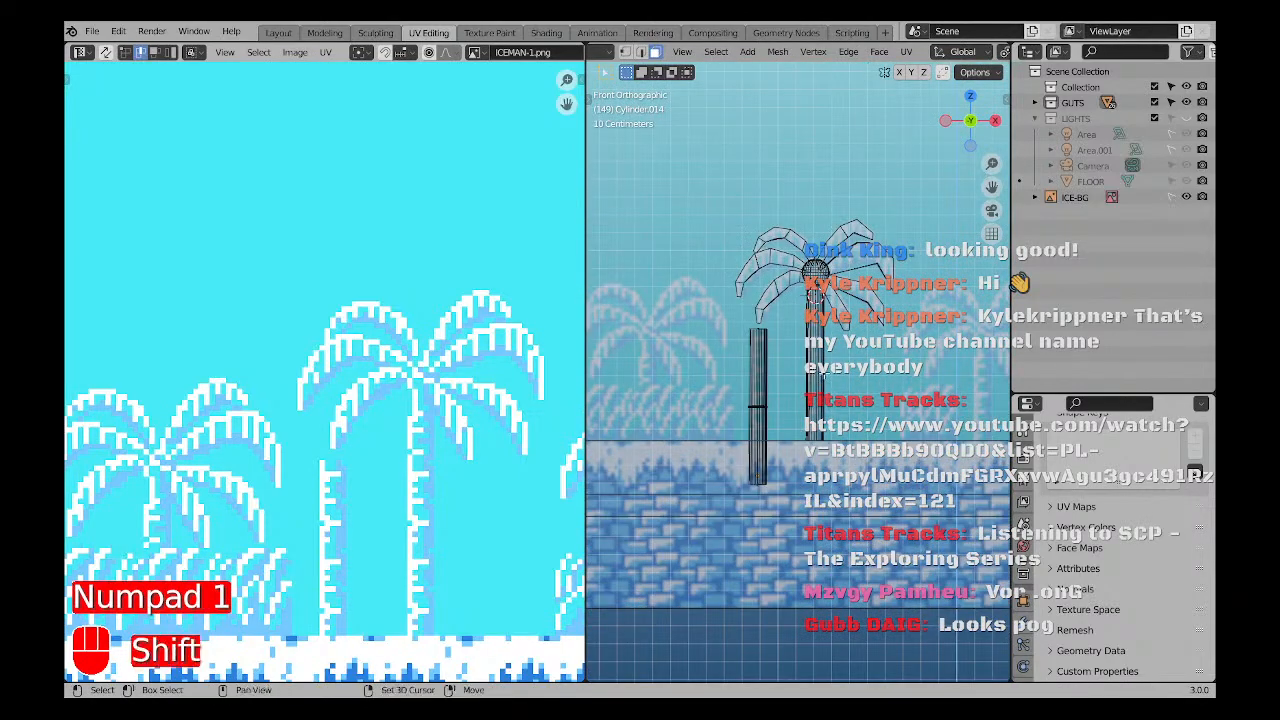
pyautogui.keyDown('shift'); pyautogui.moveTo(905, 389); pyautogui.dragTo(750, 382, button='middle'); pyautogui.keyUp('shift')
pyautogui.scroll(-2, 687, 370)
pyautogui.press('Tab')
pyautogui.press('a')
pyautogui.press('a')
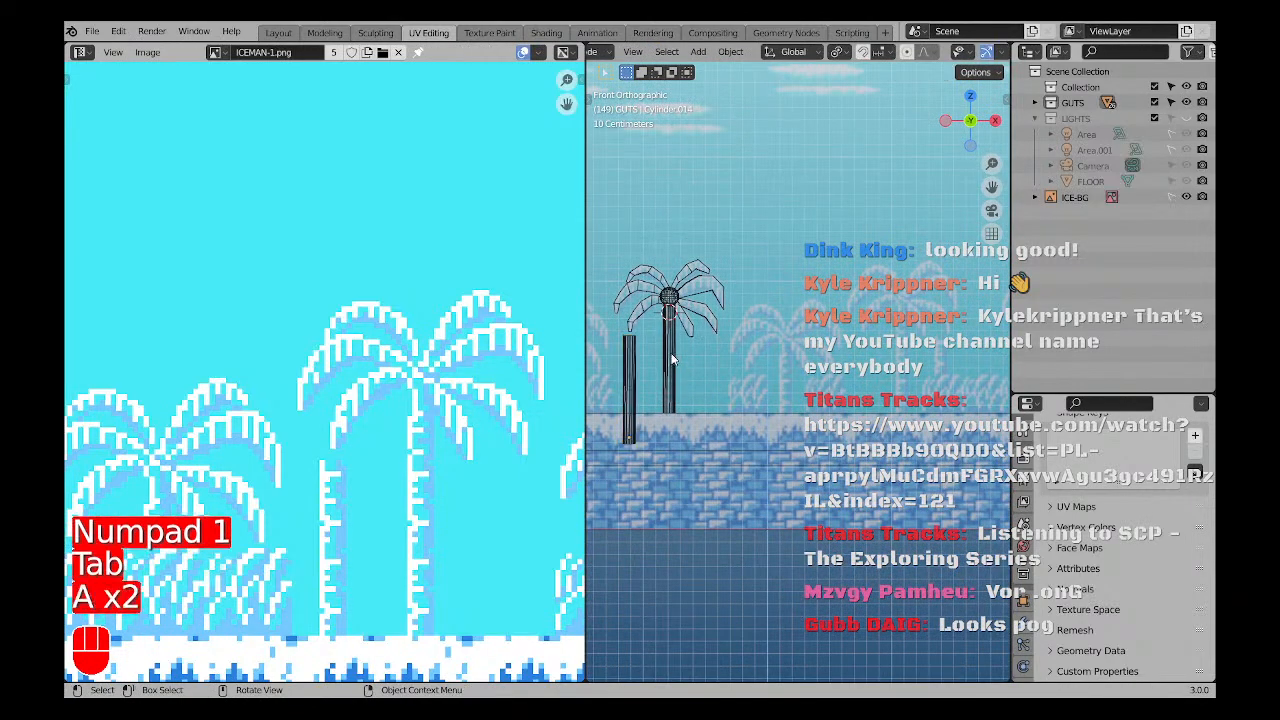
# Duplicate the modelled palm's trunk, leaving the copy in place.
pyautogui.scroll(3, 673, 353)
pyautogui.click(671, 351)
pyautogui.press('Tab')
pyautogui.press('Tab')
pyautogui.press('a')
pyautogui.press('a')
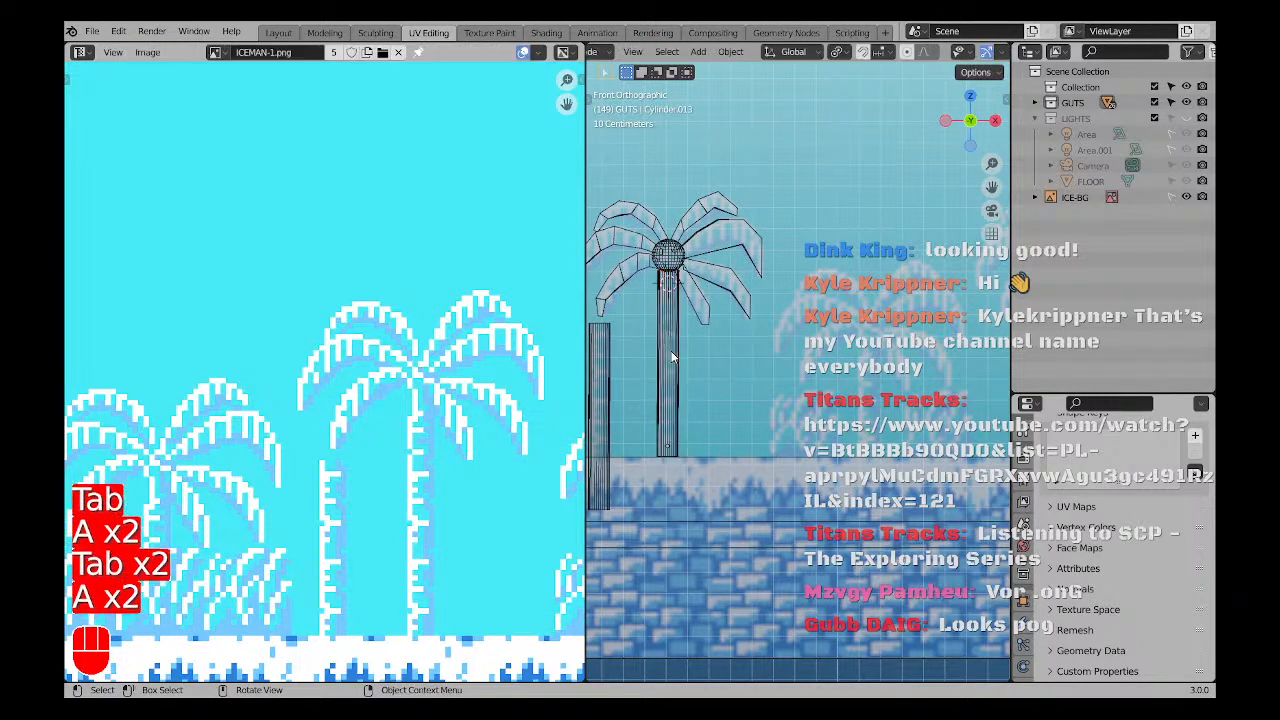
pyautogui.click(667, 390)
pyautogui.hotkey('shift', 'd')
pyautogui.keyDown('ctrl'); pyautogui.moveTo(737, 391); pyautogui.dragTo(927, 387, button='middle'); pyautogui.keyUp('ctrl')
pyautogui.rightClick(927, 387)
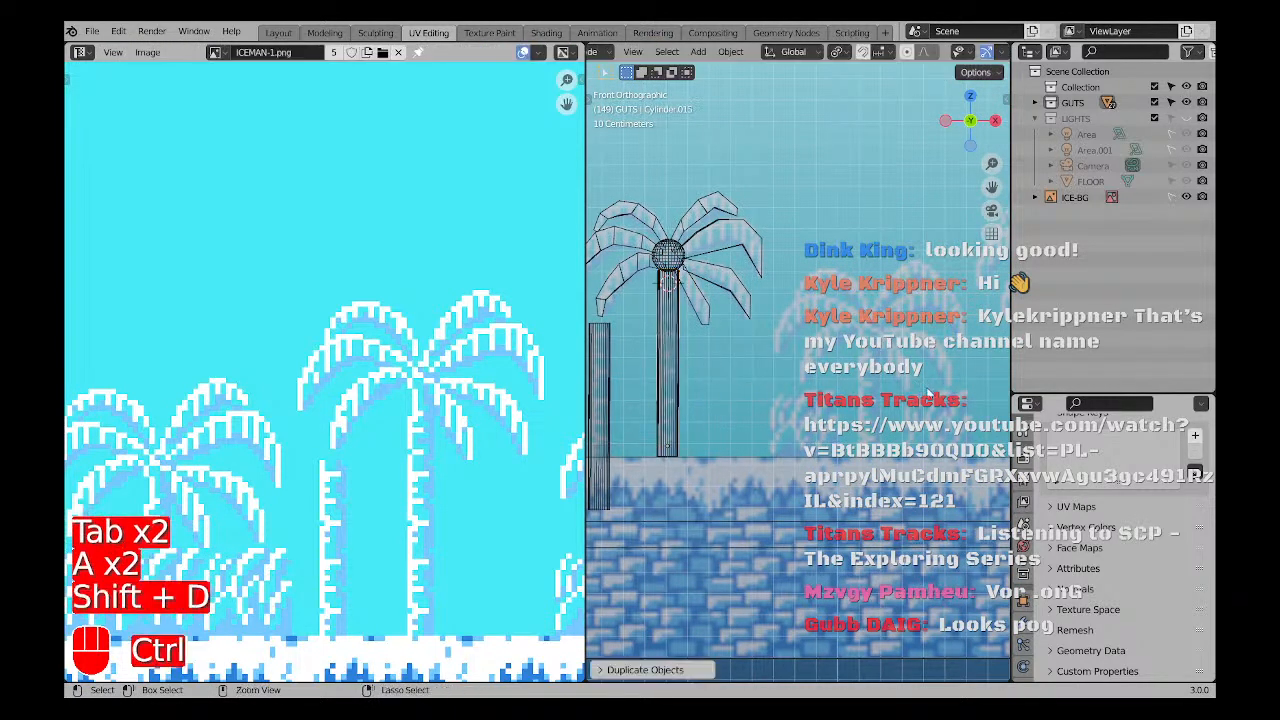
# Move the duplicate along X onto the shorter background palm to the right and lower it to fit that palm's trunk.
pyautogui.press('g')
pyautogui.moveTo(662, 371); pyautogui.dragTo(811, 393, button='middle')
pyautogui.click(860, 371)
pyautogui.scroll(5, 873, 395)
pyautogui.press('g')
pyautogui.click(888, 393)
pyautogui.scroll(-3, 888, 393)
pyautogui.press('g')
pyautogui.moveTo(832, 229); pyautogui.dragTo(833, 258, button='middle')
pyautogui.click(833, 321)
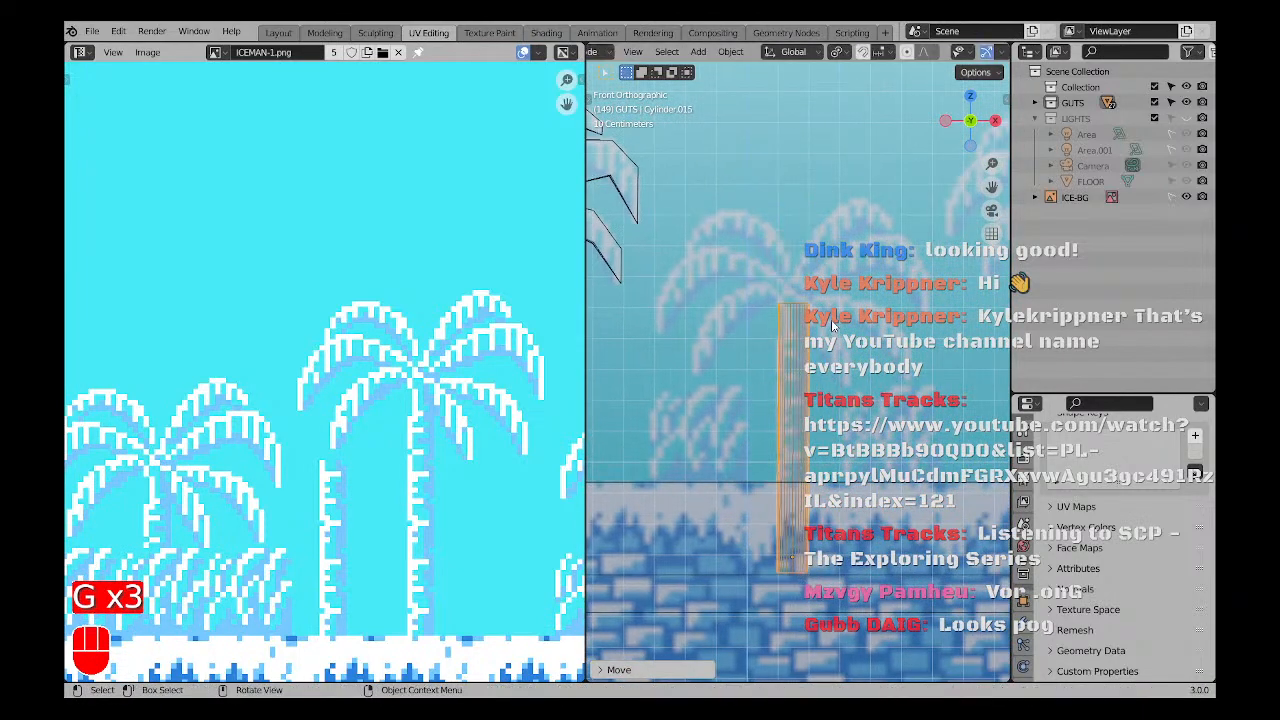
# Duplicate the modelled palm's trunk and move the copy along X to the next tall background palm.
pyautogui.scroll(-4, 880, 338)
pyautogui.keyDown('shift'); pyautogui.moveTo(905, 345); pyautogui.dragTo(770, 382, button='middle'); pyautogui.keyUp('shift')
pyautogui.keyDown('shift'); pyautogui.moveTo(655, 397); pyautogui.dragTo(720, 398, button='middle'); pyautogui.keyUp('shift')
pyautogui.click(621, 367)
pyautogui.scroll(-3, 775, 402)
pyautogui.keyDown('shift'); pyautogui.moveTo(835, 378); pyautogui.dragTo(772, 396, button='middle'); pyautogui.keyUp('shift')
pyautogui.hotkey('shift', 'd')
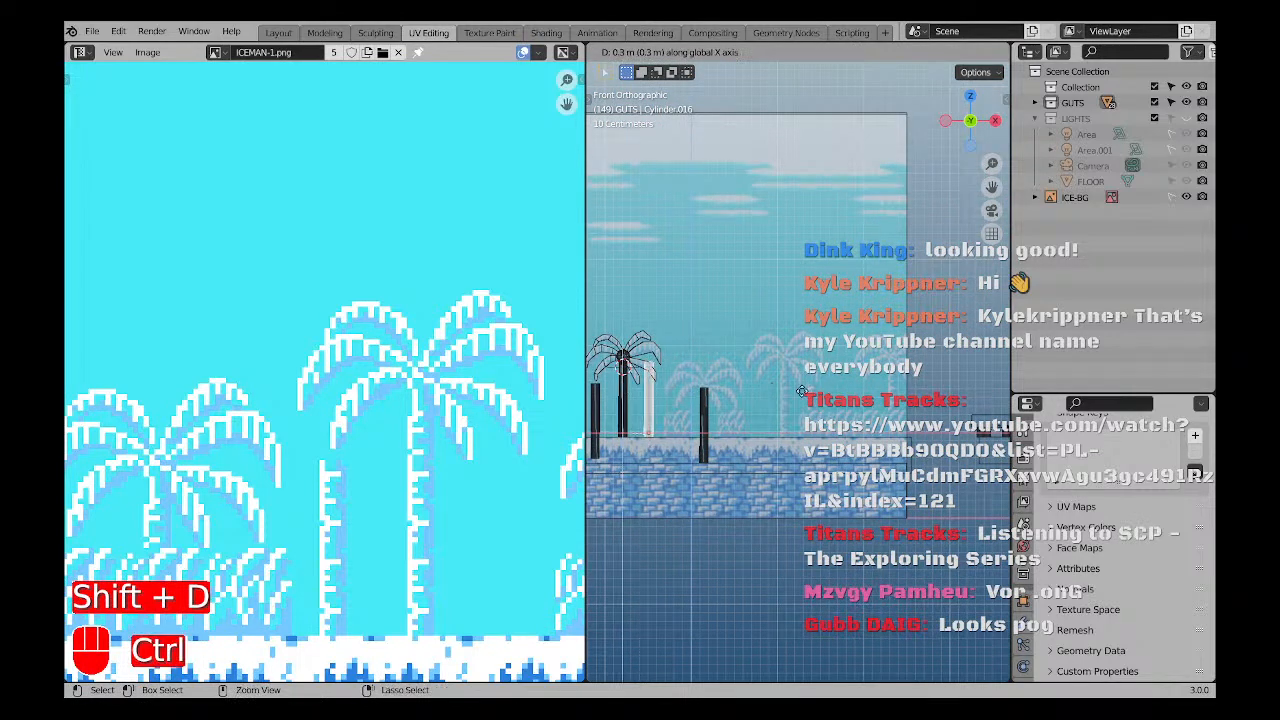
pyautogui.click(930, 380)
pyautogui.scroll(4, 691, 369)
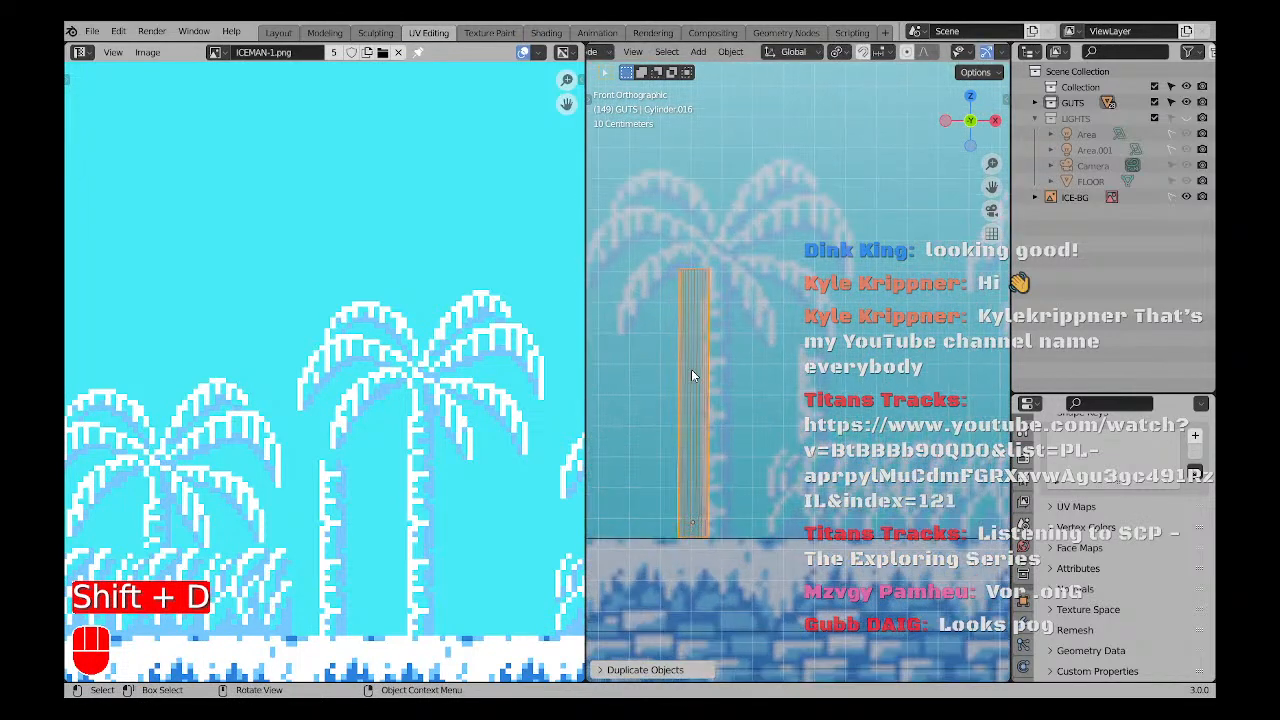
# Align the new trunk copy along X with the tall background palm's trunk.
pyautogui.press('g')
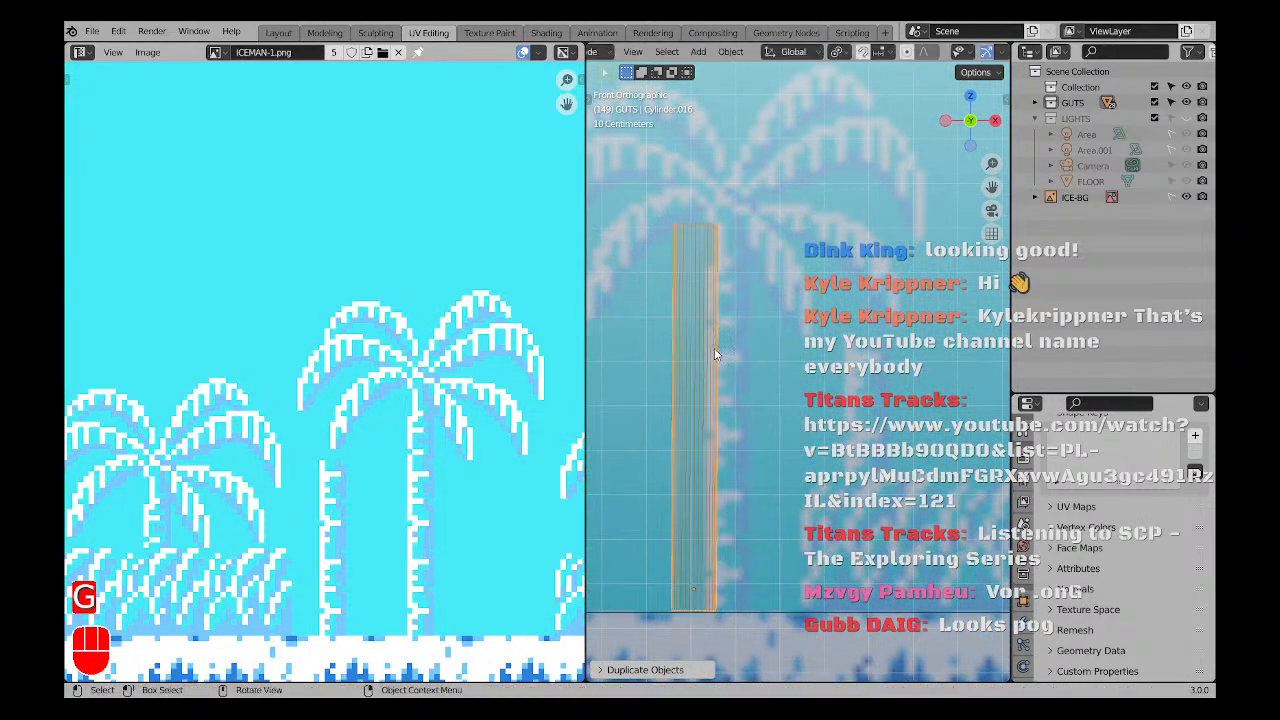
pyautogui.scroll(3, 714, 348)
pyautogui.press('g')
pyautogui.click(770, 331)
pyautogui.scroll(-5, 794, 332)
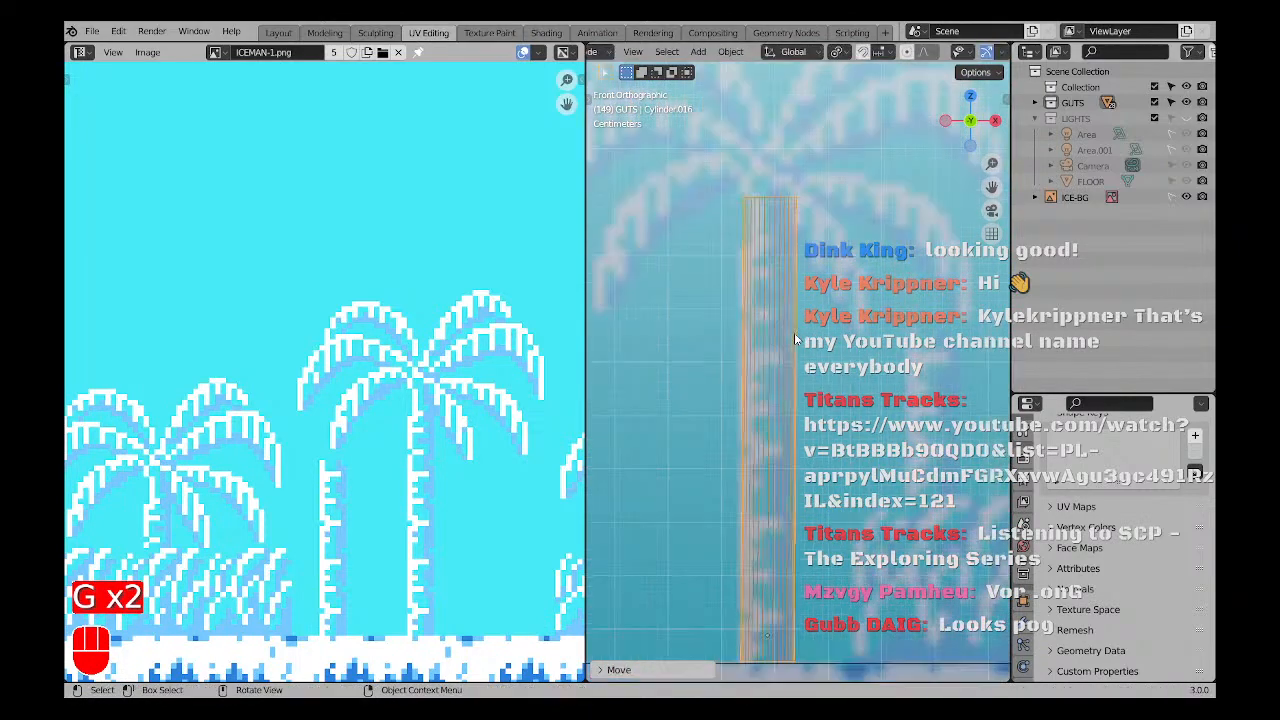
# Duplicate this trunk along X to the short background trunk just to its right.
pyautogui.scroll(-3, 743, 403)
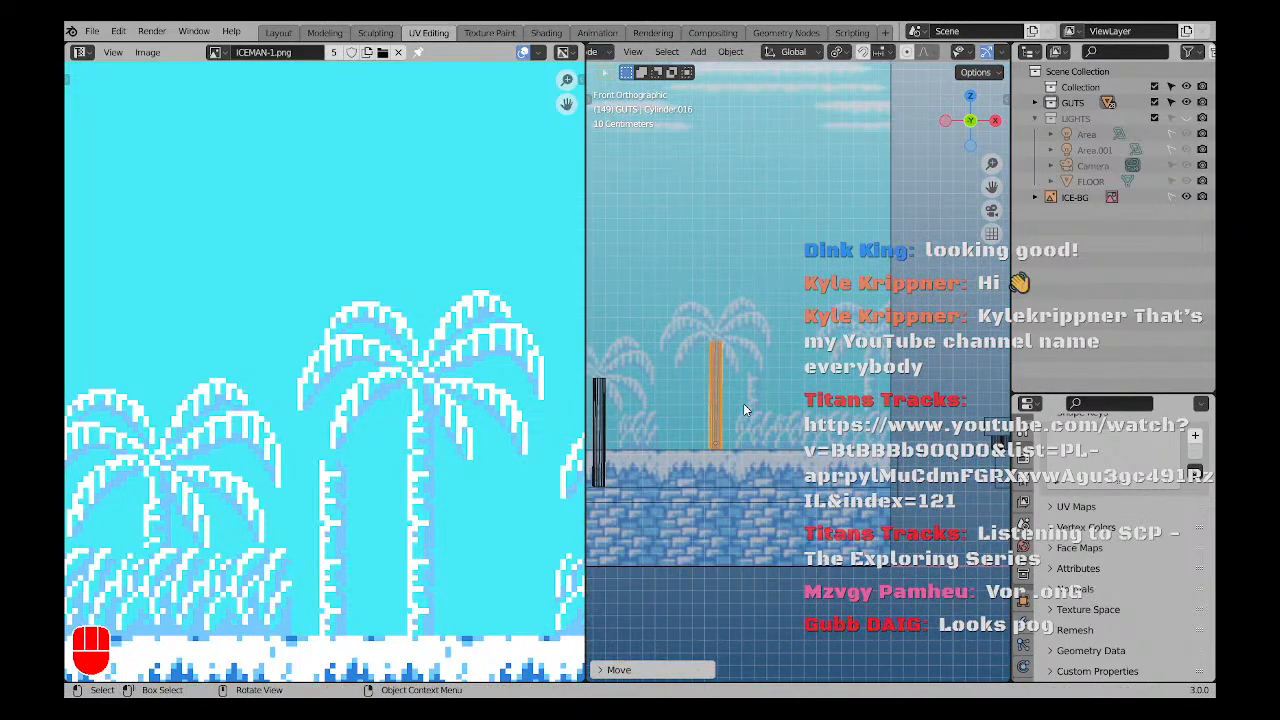
pyautogui.keyDown('shift'); pyautogui.moveTo(774, 441); pyautogui.dragTo(749, 385, button='middle'); pyautogui.keyUp('shift')
pyautogui.scroll(3, 749, 390)
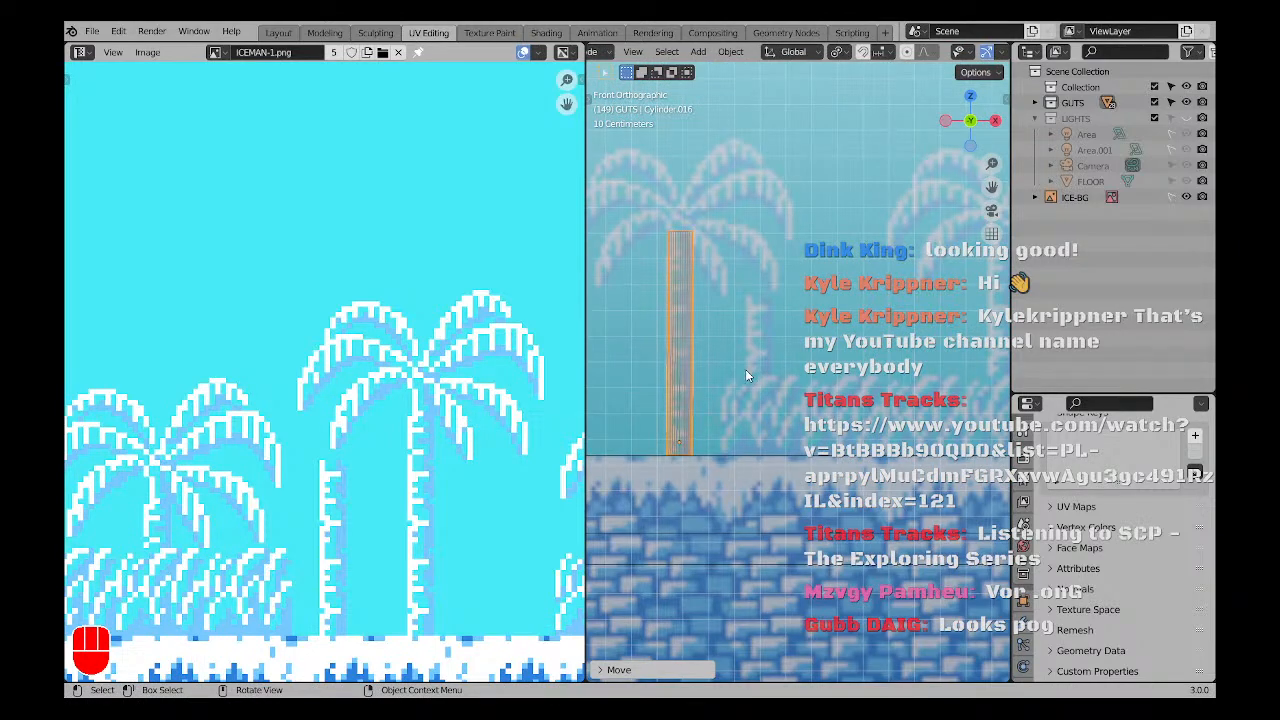
pyautogui.hotkey('shift', 'd')
pyautogui.keyDown('ctrl'); pyautogui.click(822, 372); pyautogui.keyUp('ctrl')
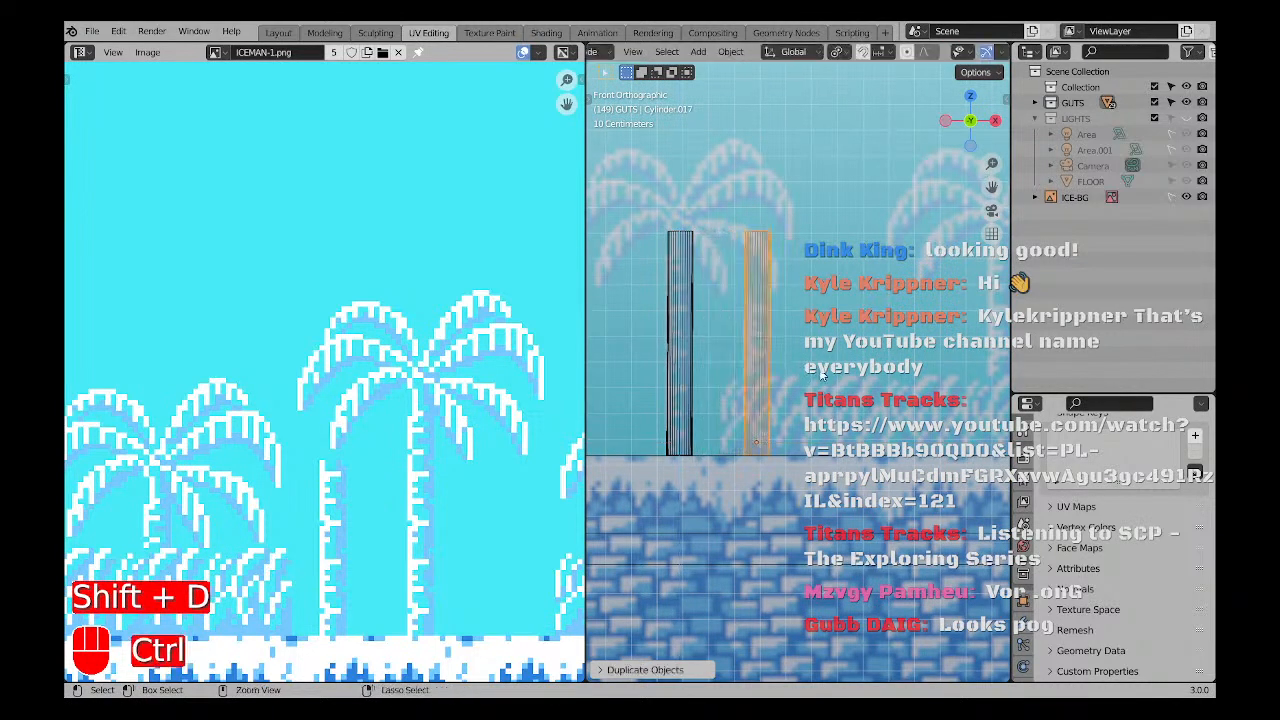
# Lower the new trunk along Z and nudge it along X to match the short background trunk.
pyautogui.press('g')
pyautogui.press('z')
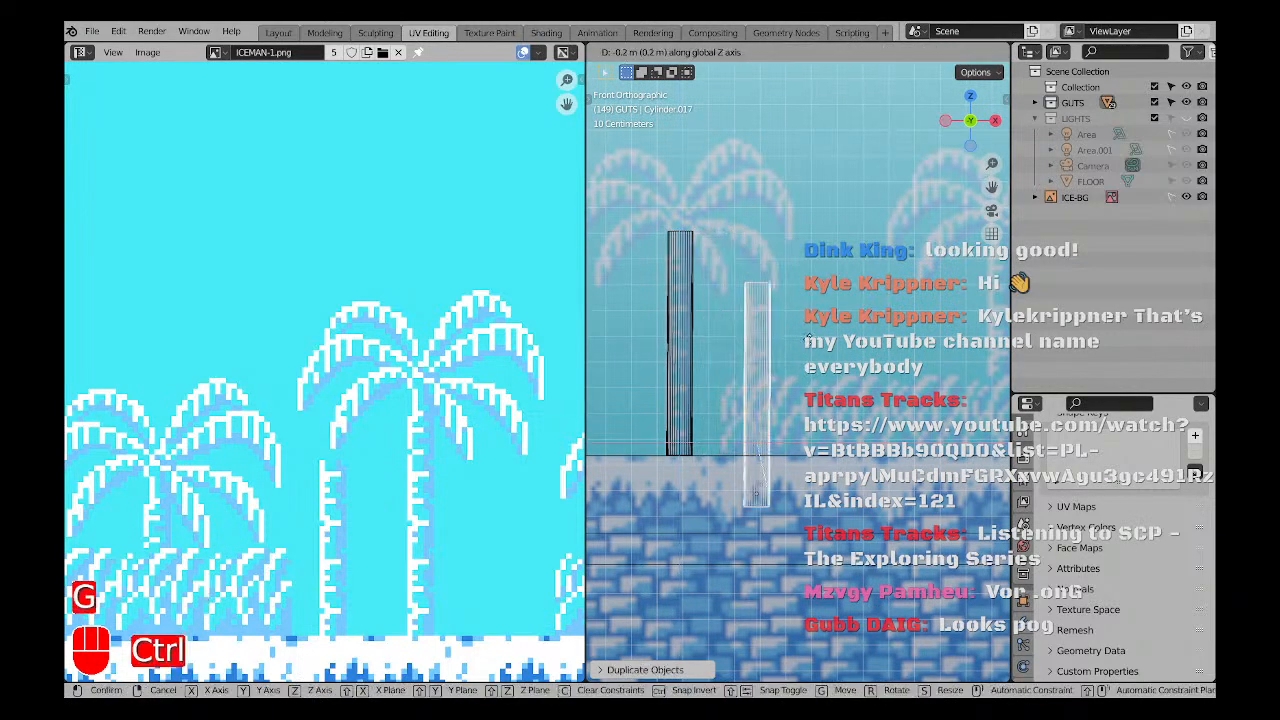
pyautogui.keyDown('ctrl'); pyautogui.click(809, 357); pyautogui.keyUp('ctrl')
pyautogui.scroll(6, 780, 312)
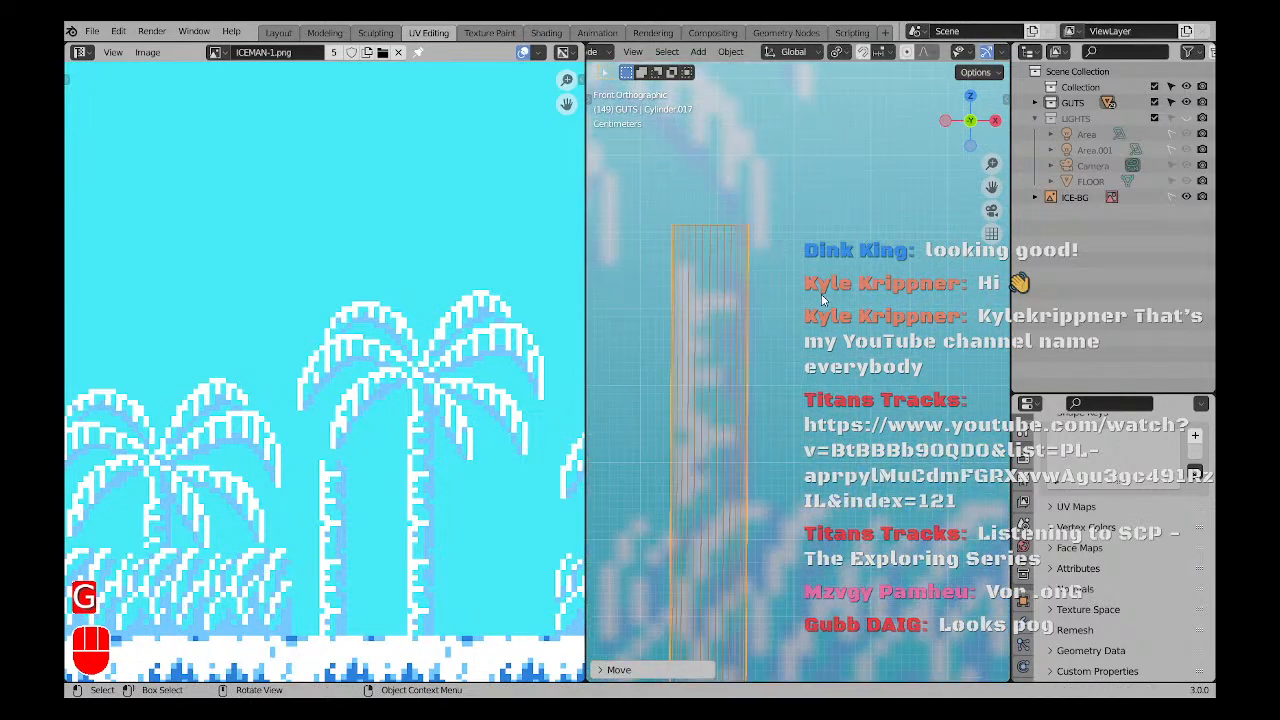
pyautogui.press('g')
pyautogui.press('x')
pyautogui.click(818, 315)
# Duplicate the tall trunk beside it and move the copy about 1.2 m along X to the rightmost background palm.
pyautogui.scroll(-6, 818, 318)
pyautogui.keyDown('shift'); pyautogui.moveTo(850, 391); pyautogui.dragTo(767, 355, button='middle'); pyautogui.keyUp('shift')
pyautogui.scroll(-3, 770, 352)
pyautogui.press('a')
pyautogui.press('a')
pyautogui.press('KP_1')
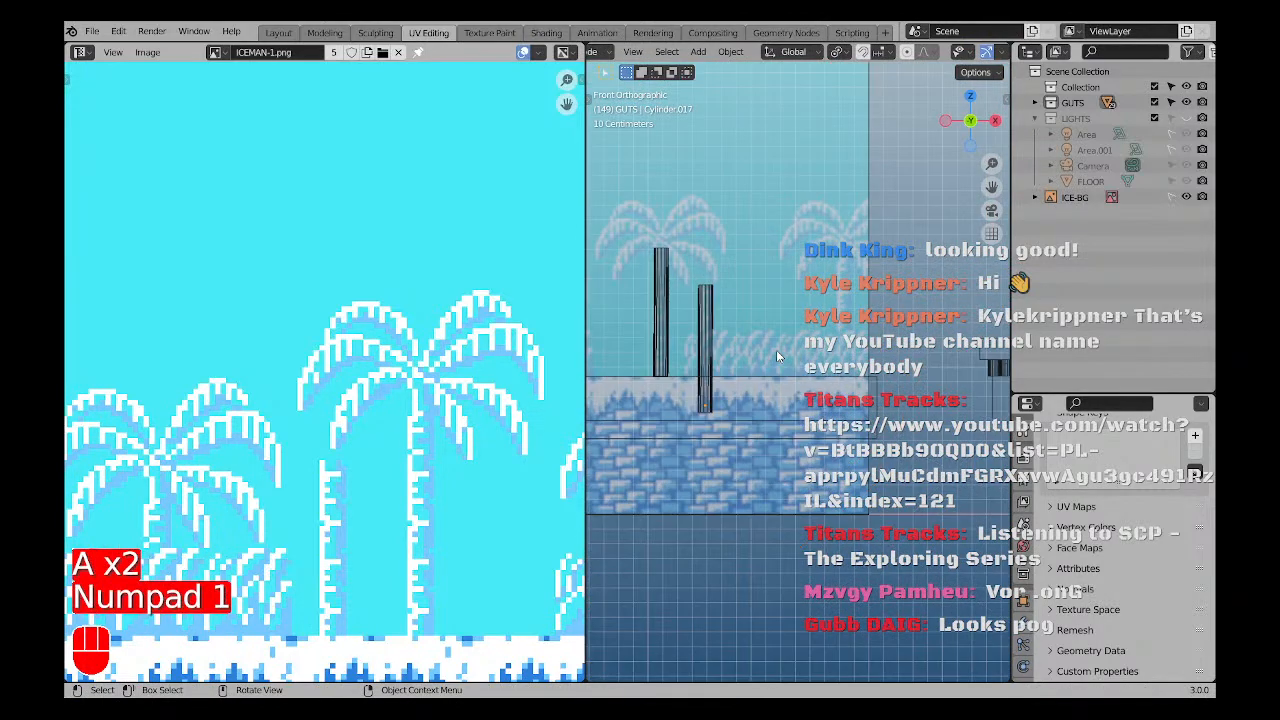
pyautogui.click(662, 292)
pyautogui.hotkey('shift', 'd')
pyautogui.click(698, 310)
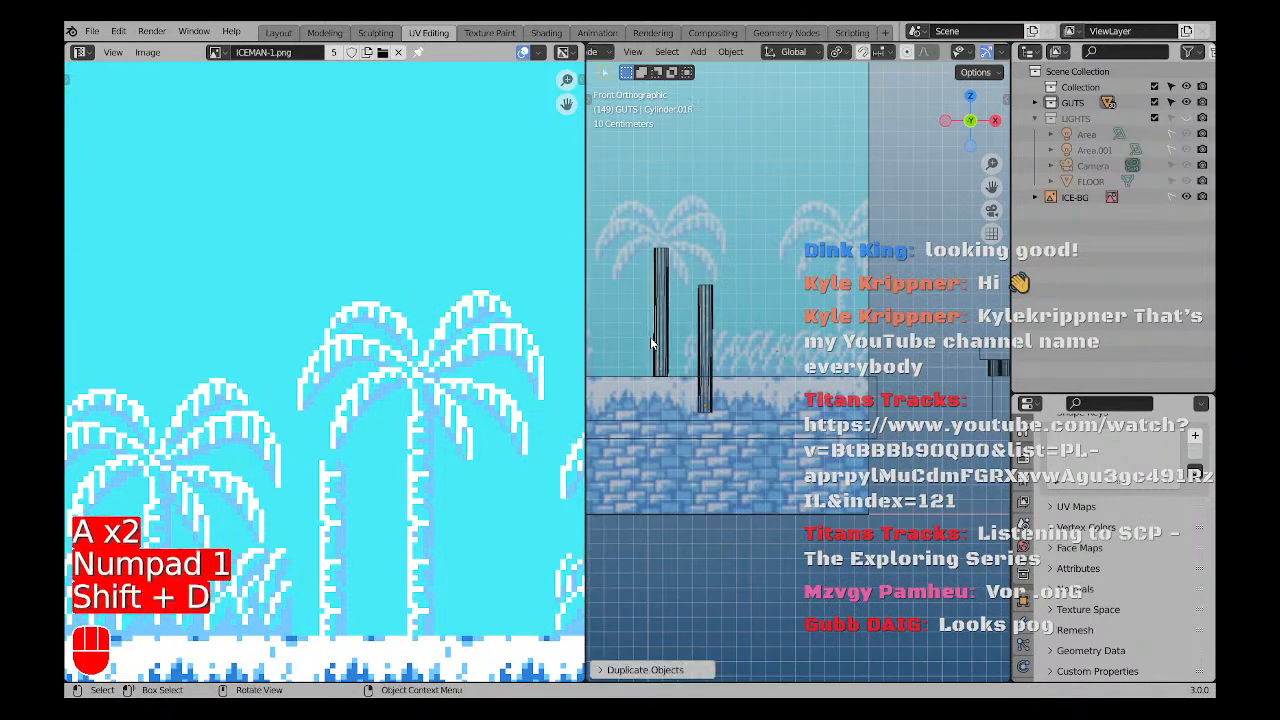
pyautogui.press('g')
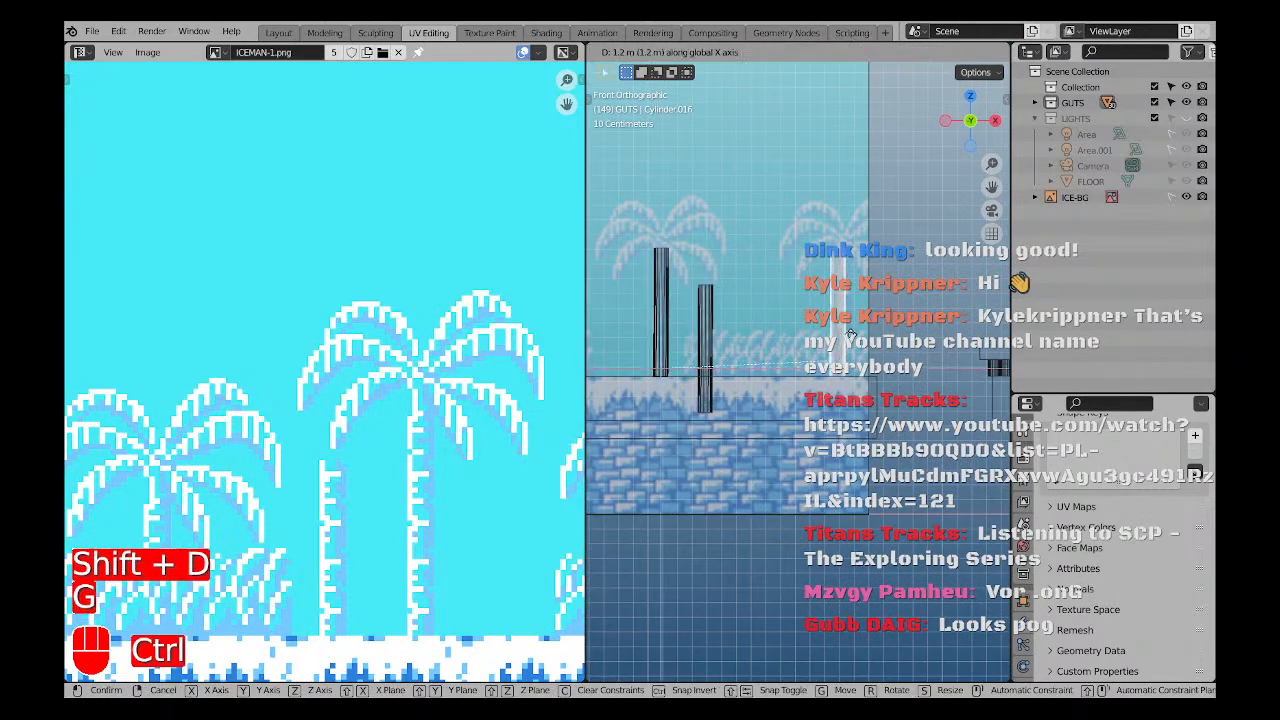
pyautogui.click(863, 333)
# Nudge the new trunk copy back along X to line up with the rightmost background palm, and clear the selection.
pyautogui.scroll(8, 862, 285)
pyautogui.press('g')
pyautogui.middleClick(852, 297)
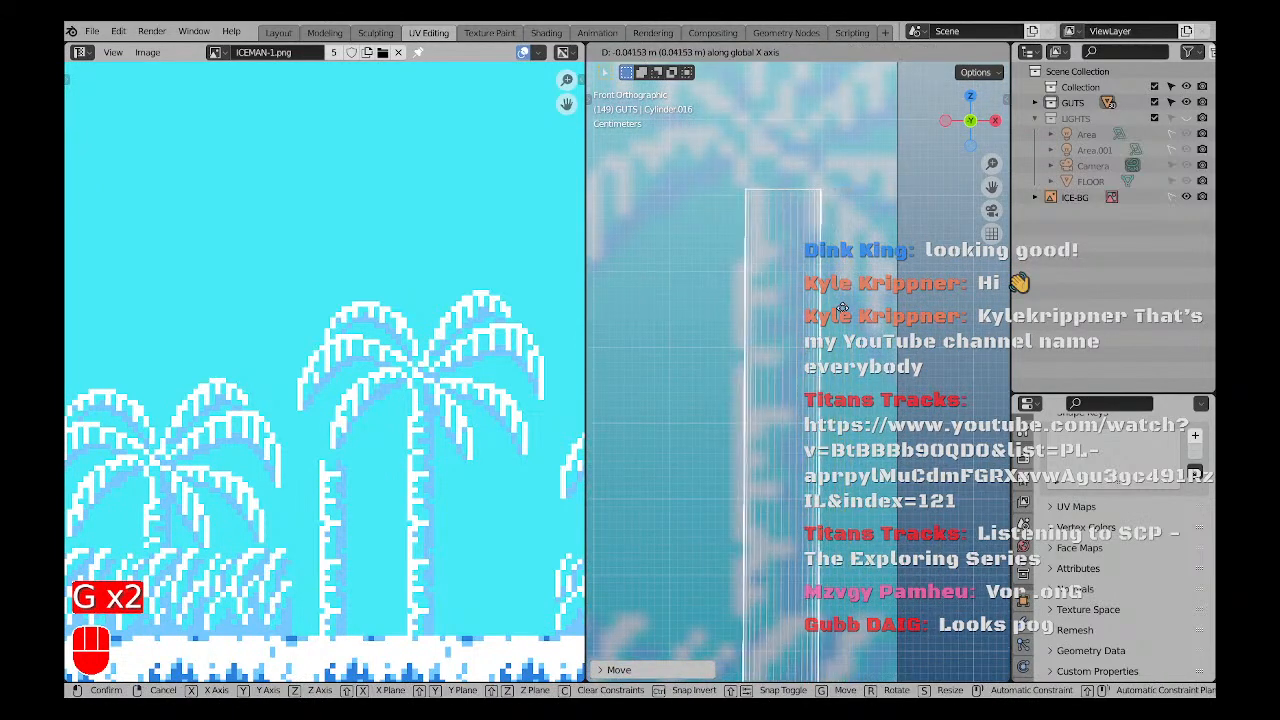
pyautogui.click(834, 313)
pyautogui.scroll(-10, 820, 315)
pyautogui.press('a')
pyautogui.press('a')
# Switch the viewport to textured shading and check the whole stage in perspective.
pyautogui.scroll(-5, 766, 334)
pyautogui.keyDown('shift'); pyautogui.moveTo(766, 336); pyautogui.dragTo(805, 376, button='middle'); pyautogui.keyUp('shift')
pyautogui.moveTo(805, 376); pyautogui.dragTo(828, 387, button='middle')
pyautogui.press('z')
pyautogui.press('a')
pyautogui.press('a')
pyautogui.moveTo(722, 270); pyautogui.dragTo(776, 254, button='middle')
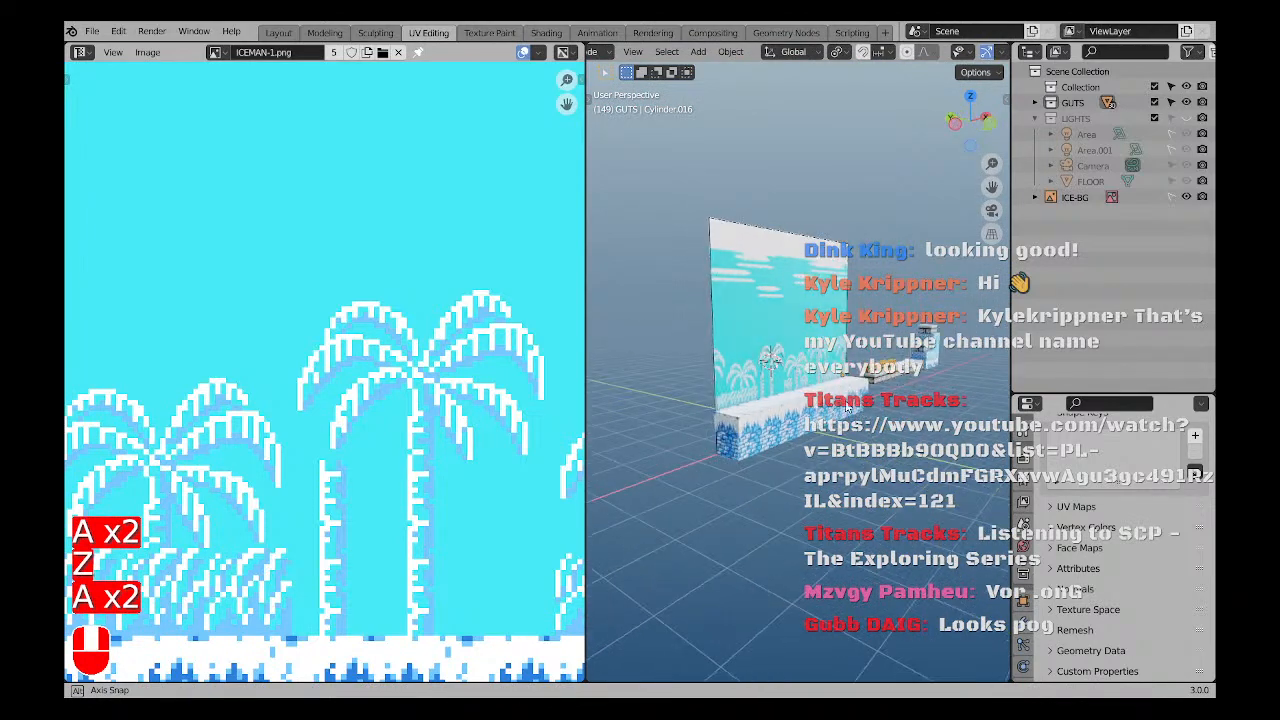
pyautogui.scroll(4, 776, 254)
pyautogui.scroll(-3, 812, 184)
pyautogui.keyDown('shift'); pyautogui.moveTo(812, 184); pyautogui.dragTo(858, 196, button='middle'); pyautogui.keyUp('shift')
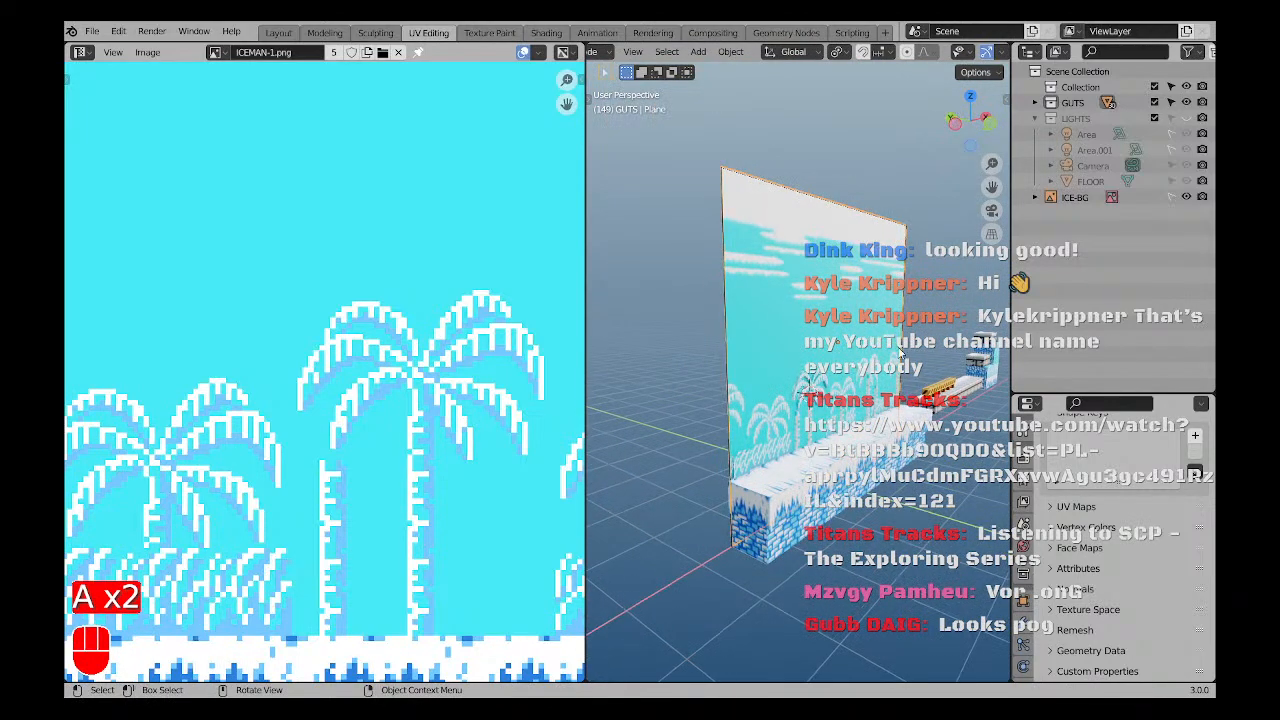
pyautogui.scroll(-4, 1022, 590)
# Make the ICE-BG reference image selectable, hide it in the viewport, and save the file.
pyautogui.click(1023, 663)
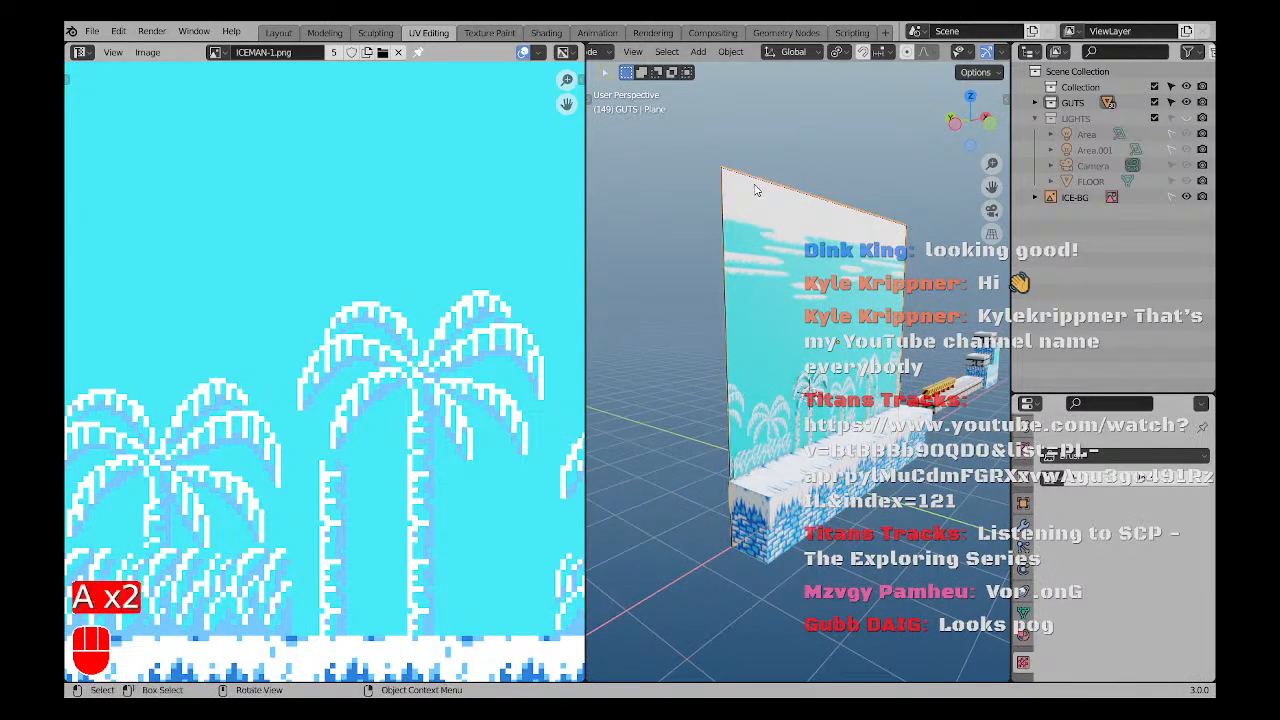
pyautogui.press('a')
pyautogui.press('a')
pyautogui.click(1165, 200)
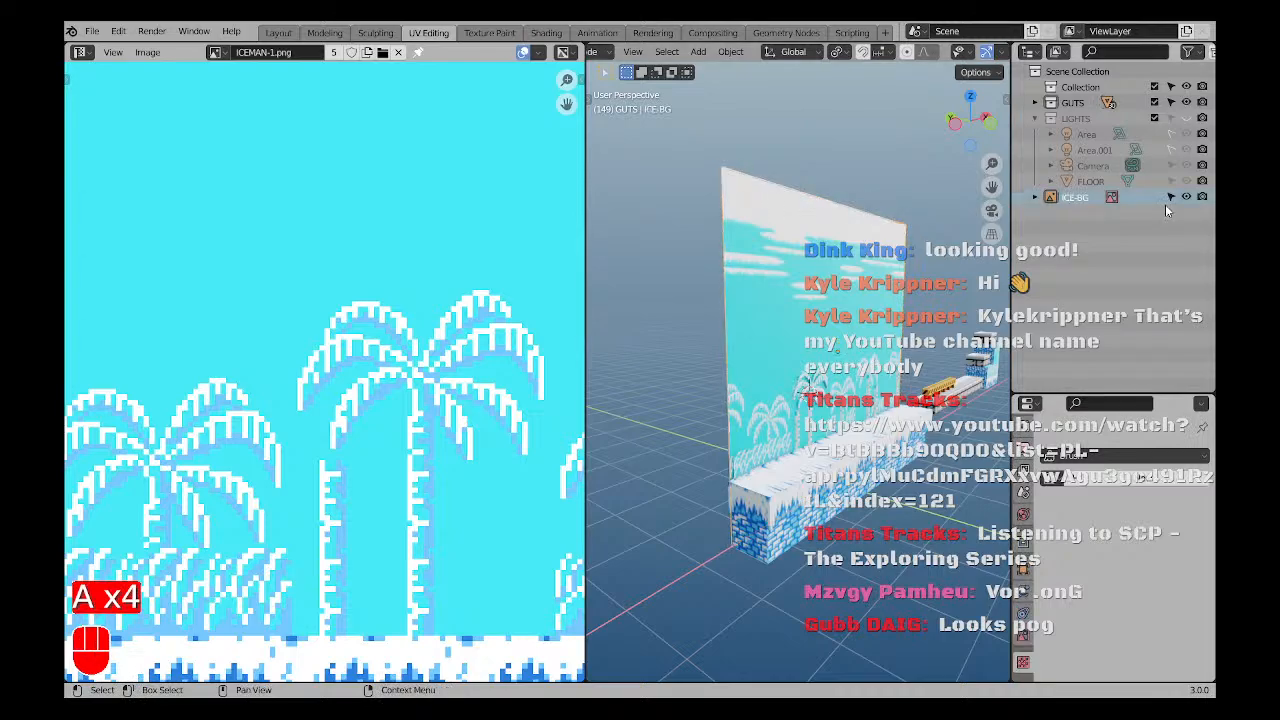
pyautogui.press('a')
pyautogui.press('a')
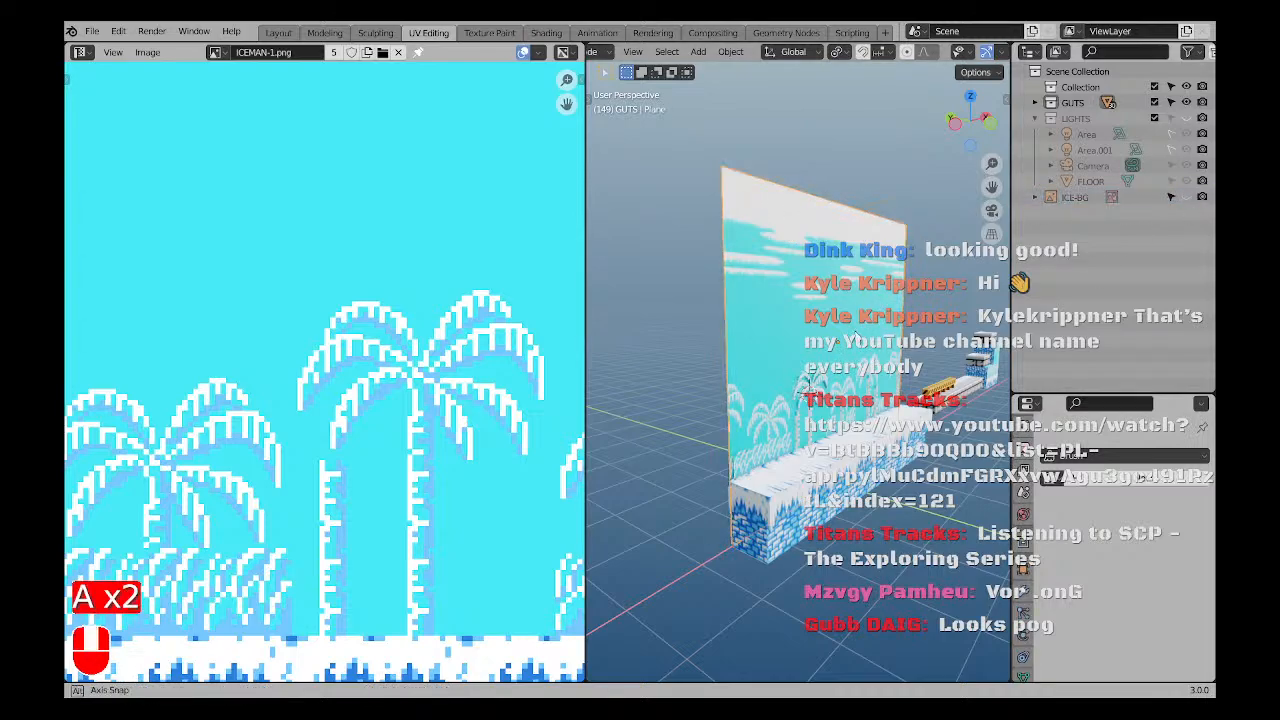
pyautogui.moveTo(856, 336); pyautogui.dragTo(903, 231, button='middle')
pyautogui.scroll(5, 918, 378)
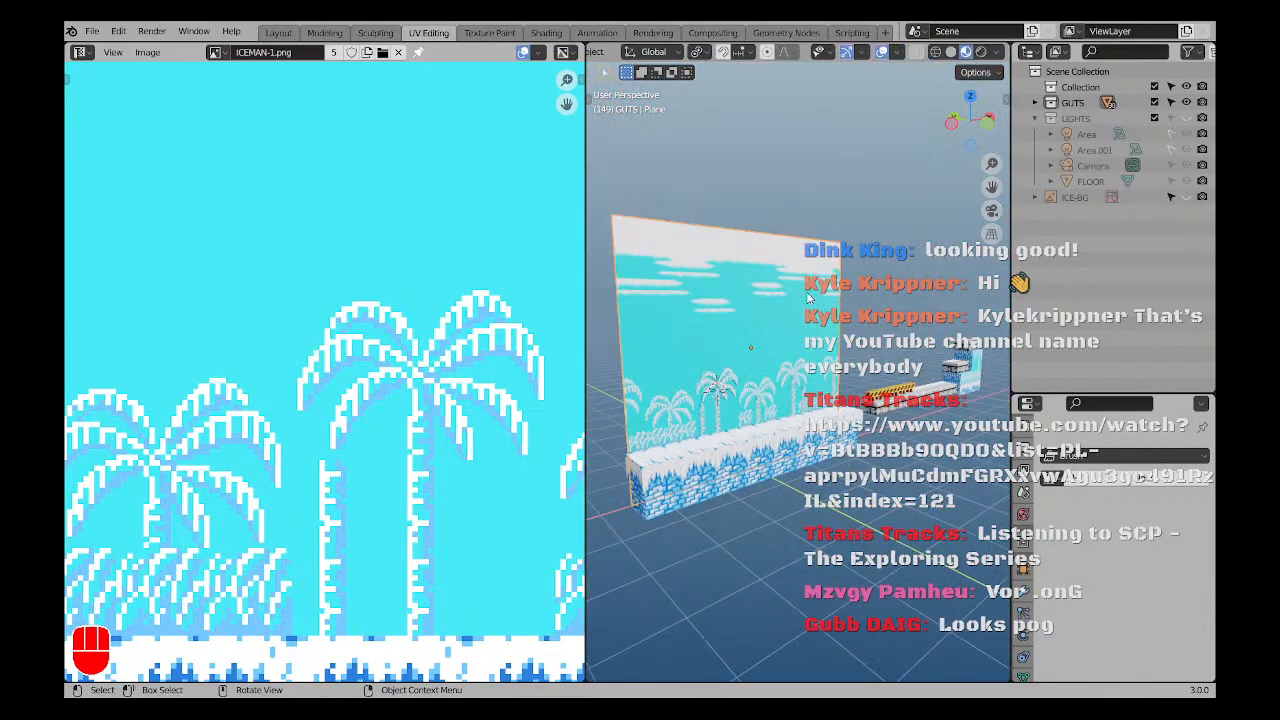
pyautogui.hotkey('ctrl', 's')
# Select the small bush plane at the left end of the stage background and view it from the front.
pyautogui.moveTo(808, 296); pyautogui.dragTo(795, 271, button='middle')
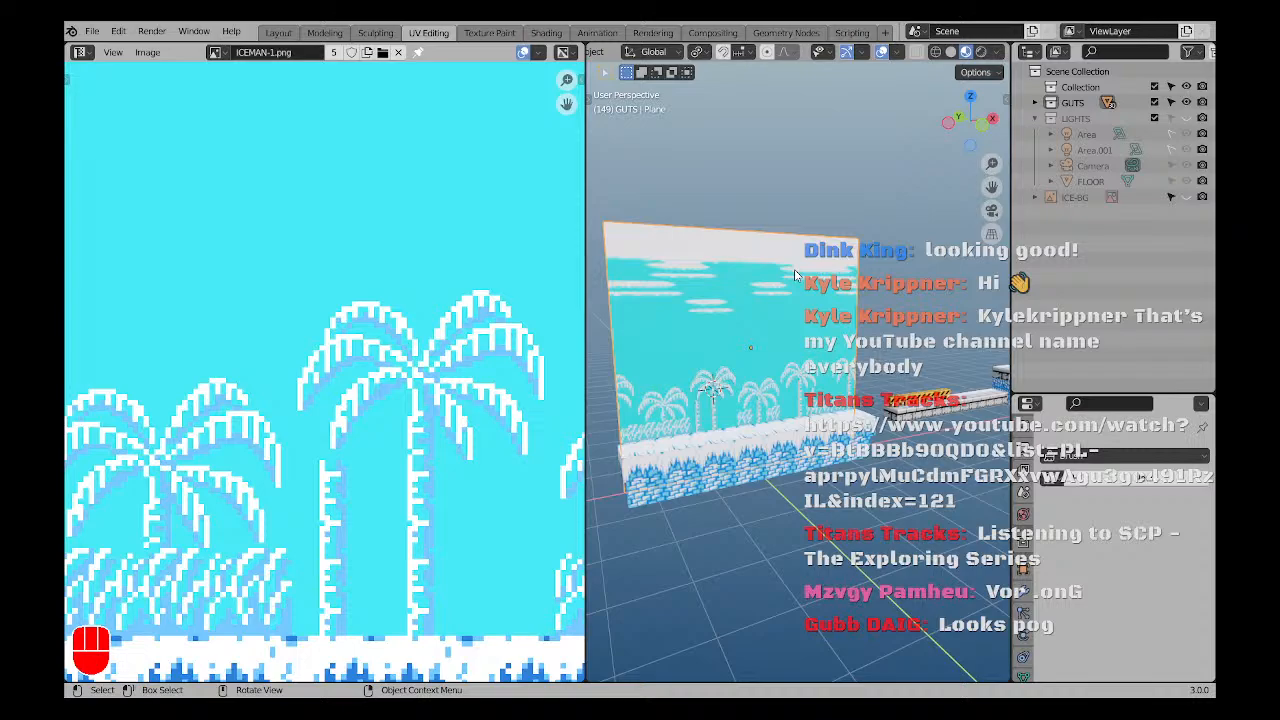
pyautogui.moveTo(794, 269); pyautogui.dragTo(743, 384, button='middle')
pyautogui.scroll(4, 739, 386)
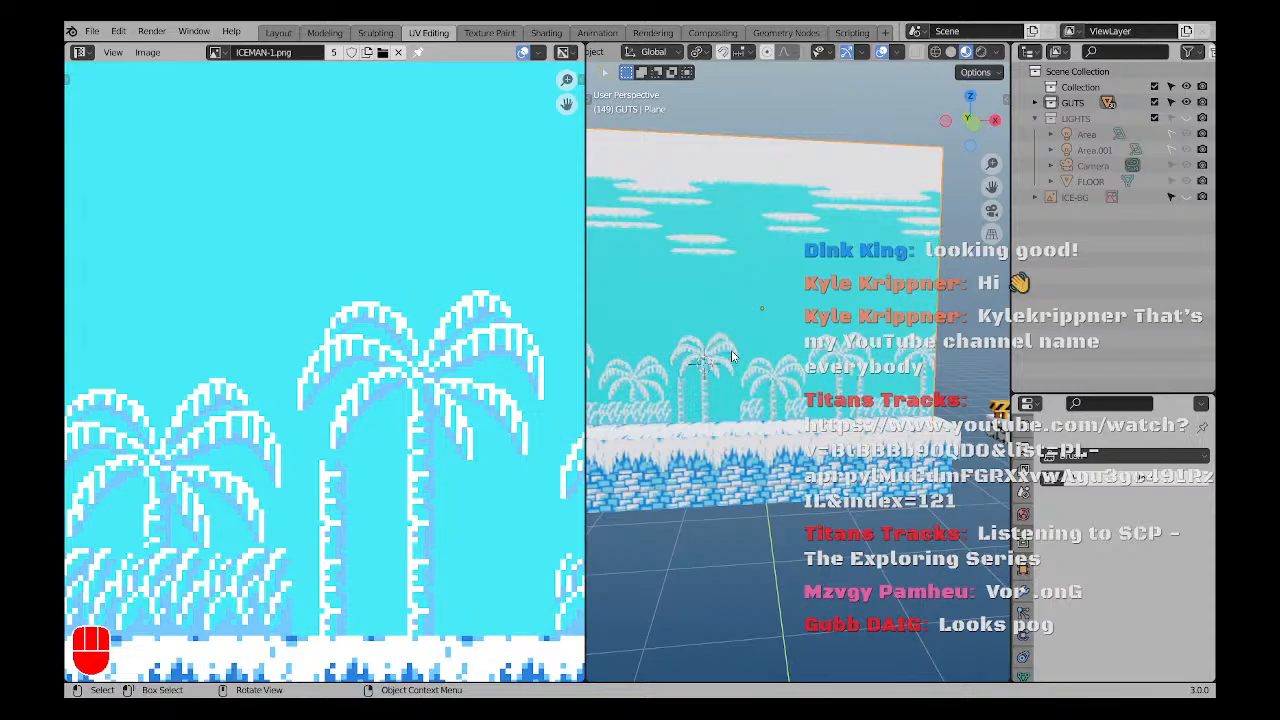
pyautogui.scroll(-3, 660, 302)
pyautogui.keyDown('shift'); pyautogui.moveTo(660, 302); pyautogui.dragTo(985, 470, button='middle'); pyautogui.keyUp('shift')
pyautogui.scroll(4, 843, 468)
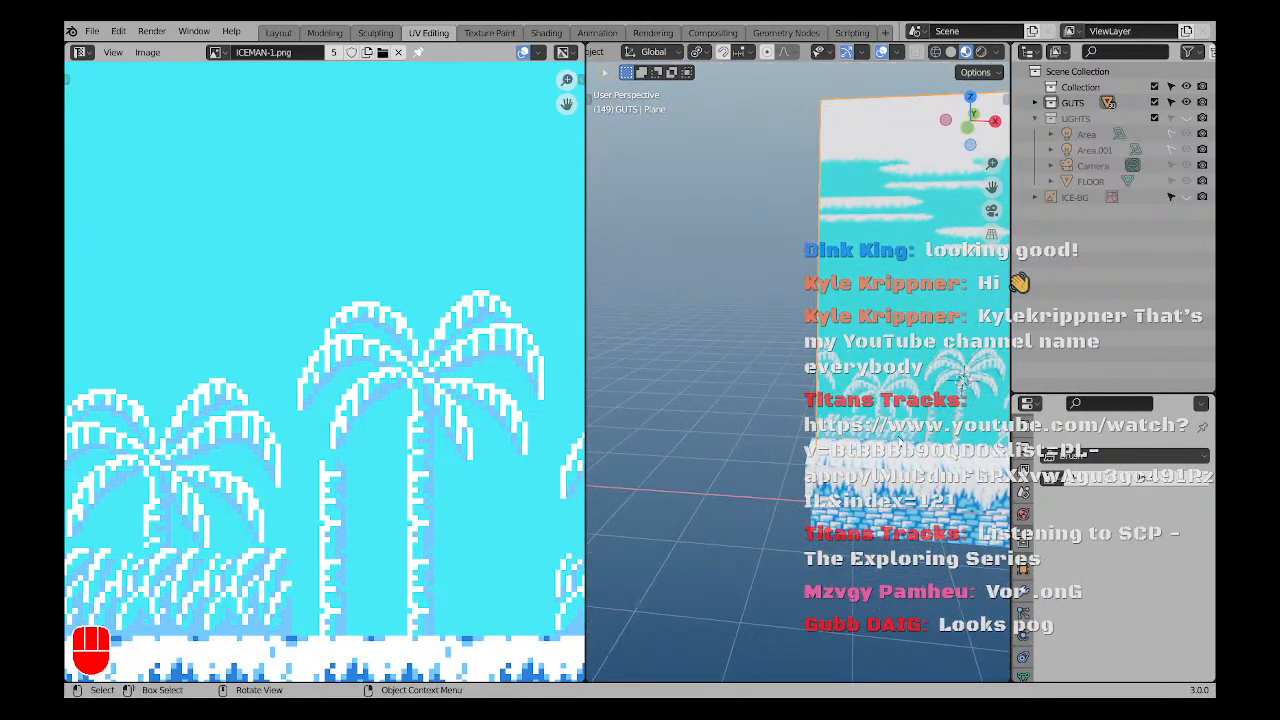
pyautogui.scroll(7, 985, 470)
pyautogui.moveTo(800, 440); pyautogui.dragTo(676, 447, button='middle')
pyautogui.scroll(-5, 835, 432)
pyautogui.scroll(-2, 805, 422)
pyautogui.click(676, 448)
pyautogui.press('KP_1')
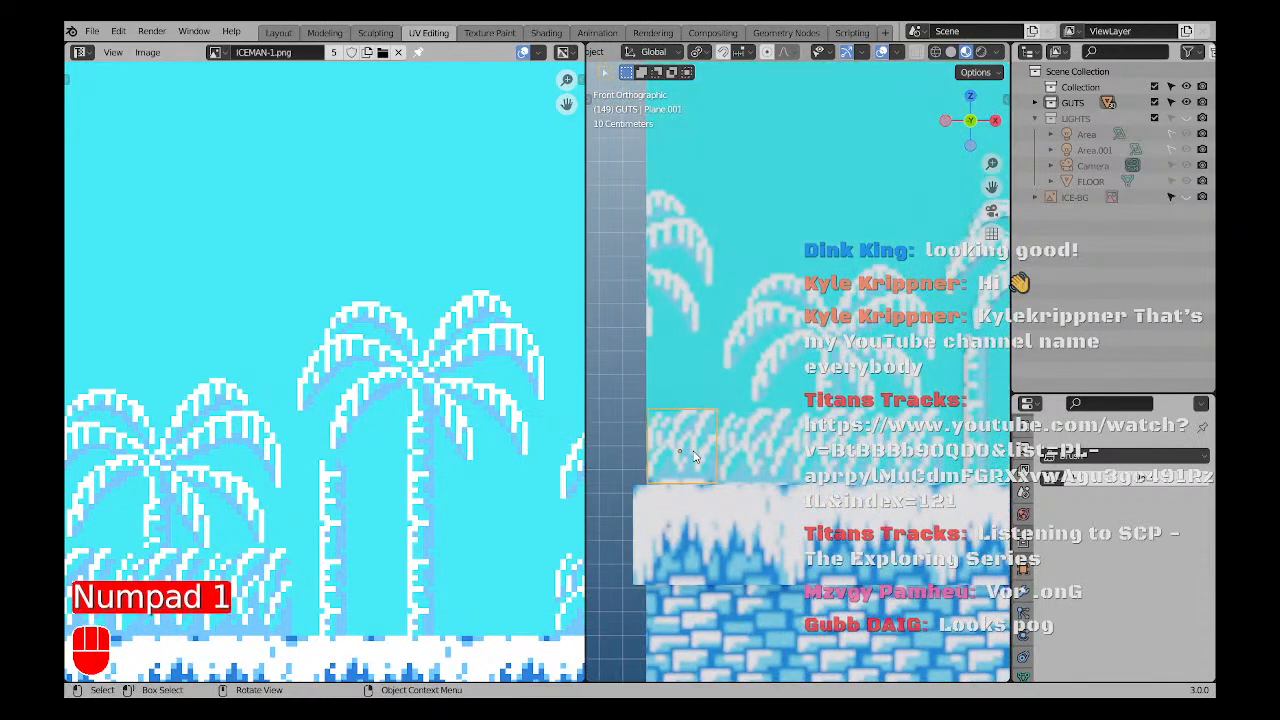
# Enter edit mode on the bush plane and select its right vertical edge.
pyautogui.press('Tab')
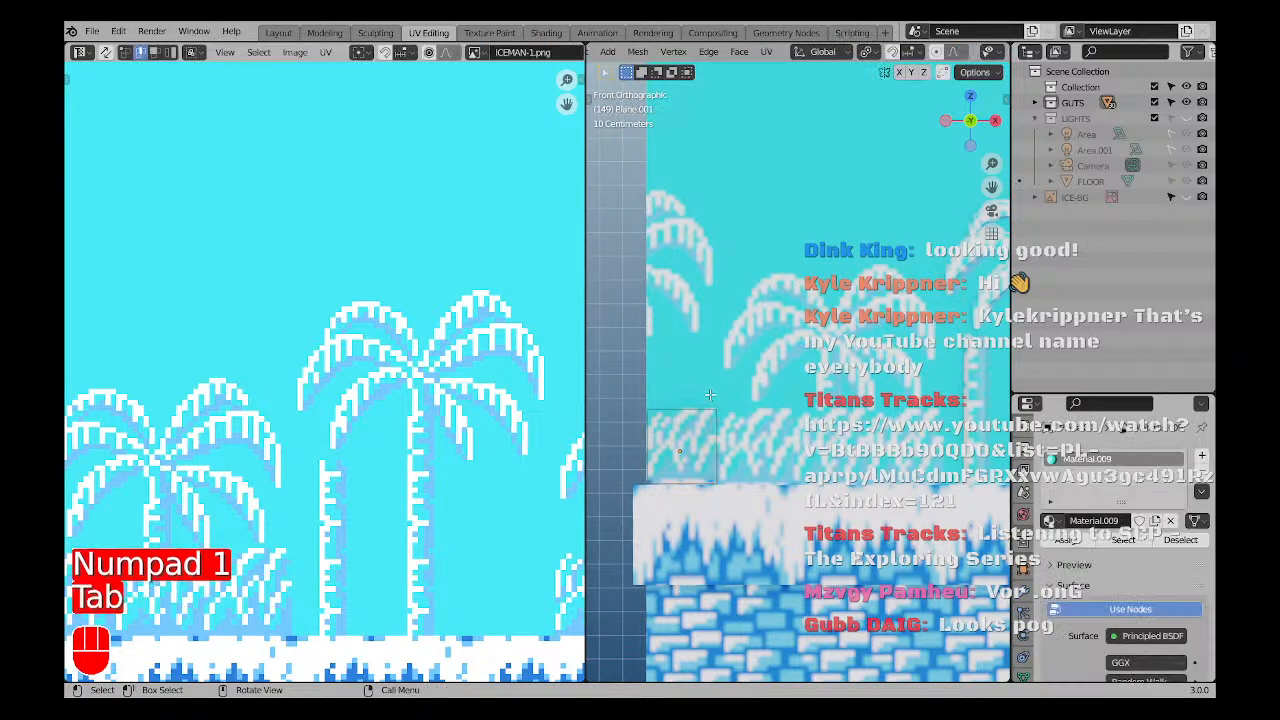
pyautogui.press('g')
pyautogui.press('Tab')
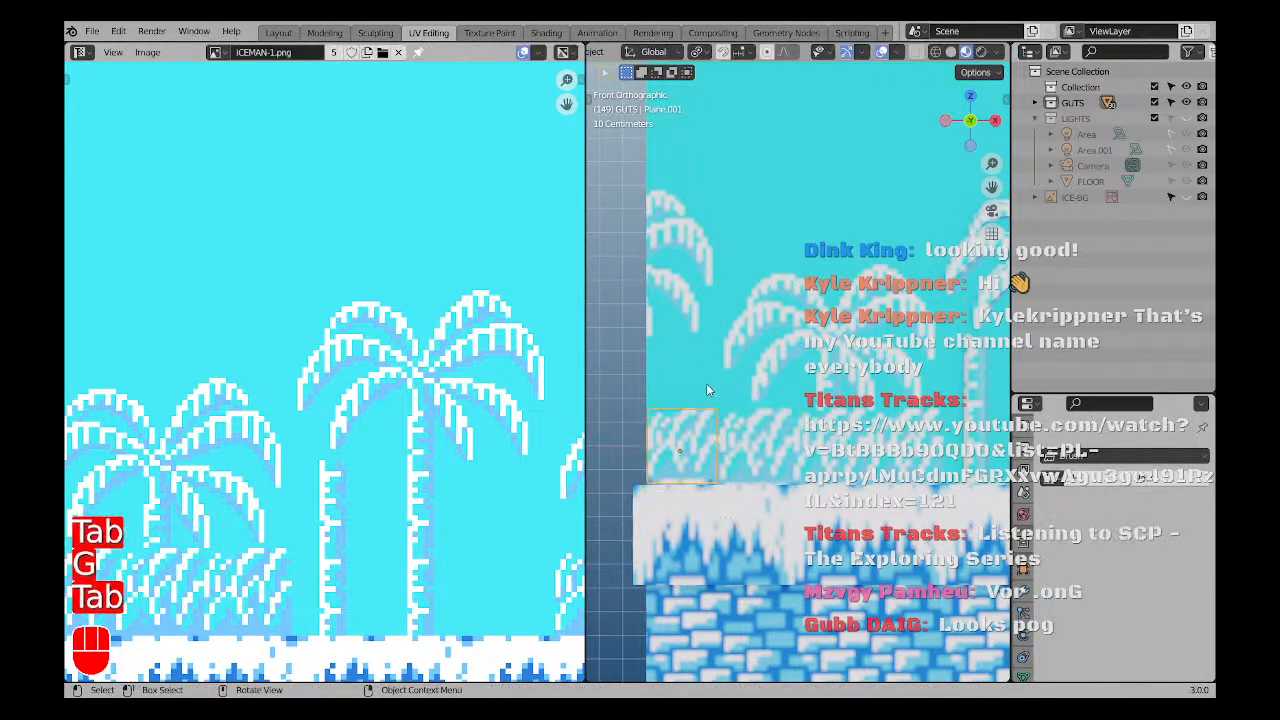
pyautogui.press('Tab')
pyautogui.press('a')
pyautogui.press('a')
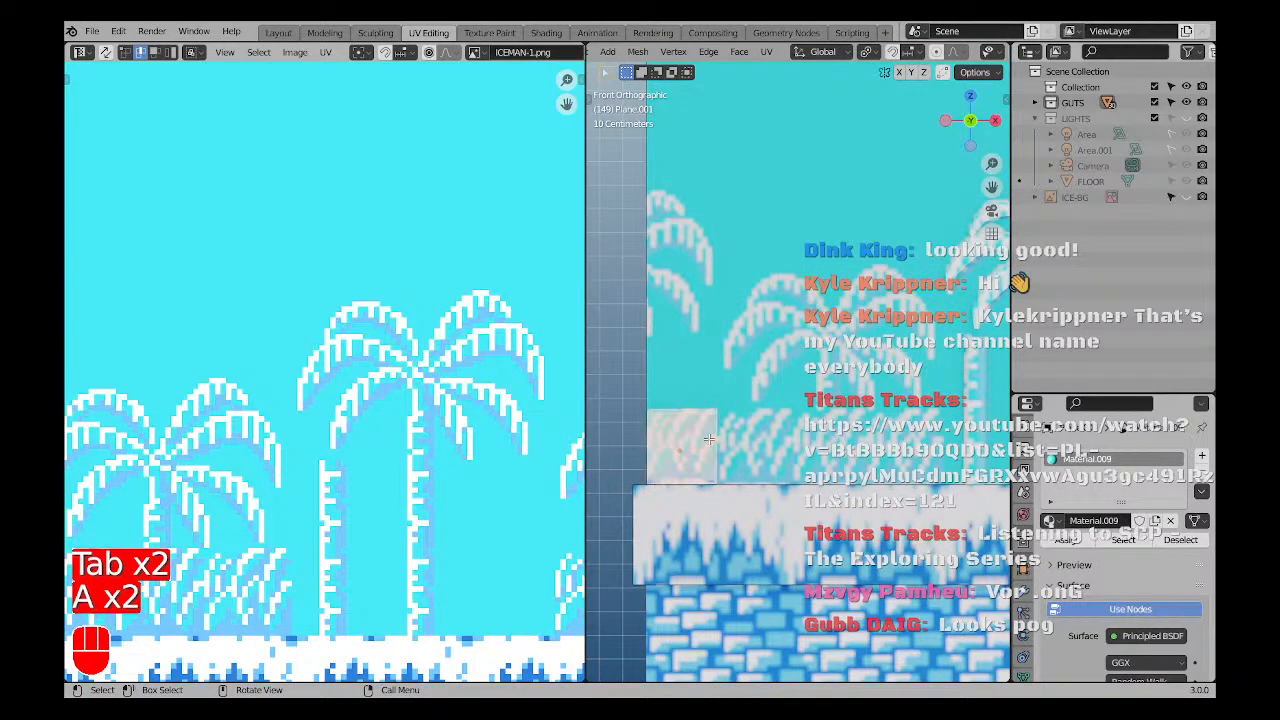
pyautogui.press('Tab')
pyautogui.press('Tab')
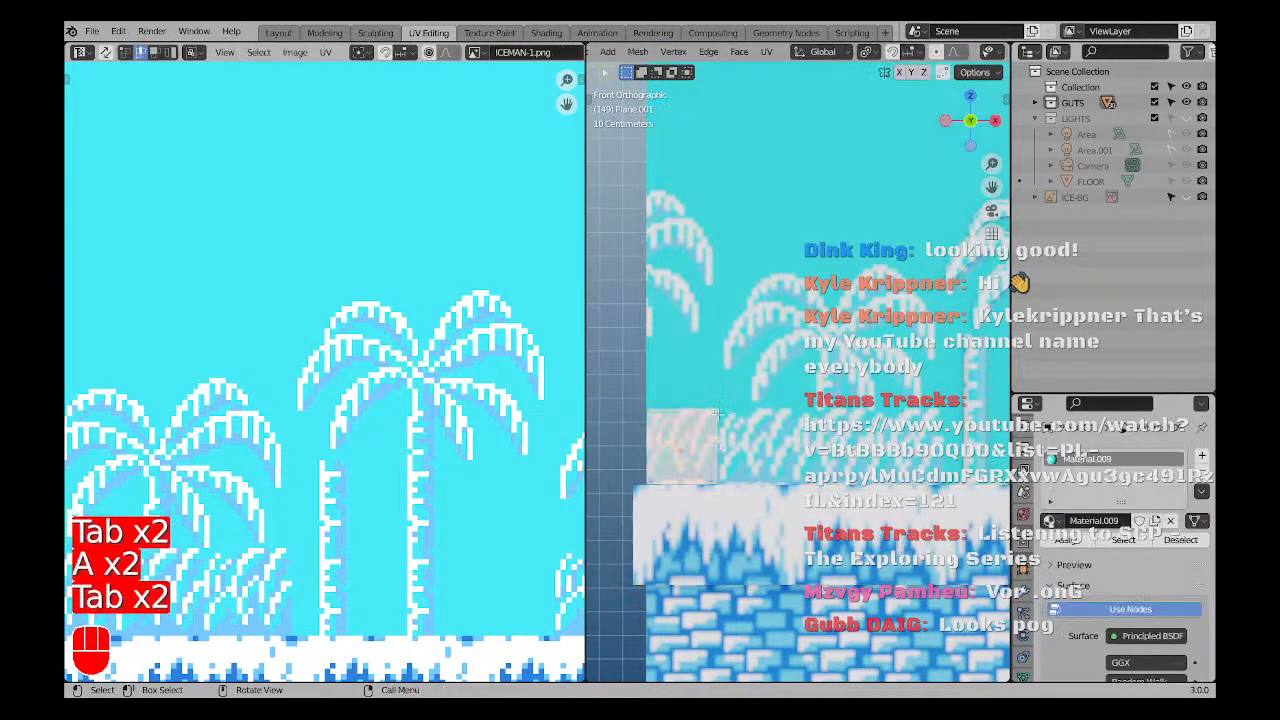
pyautogui.press('a')
pyautogui.press('a')
pyautogui.press('2')
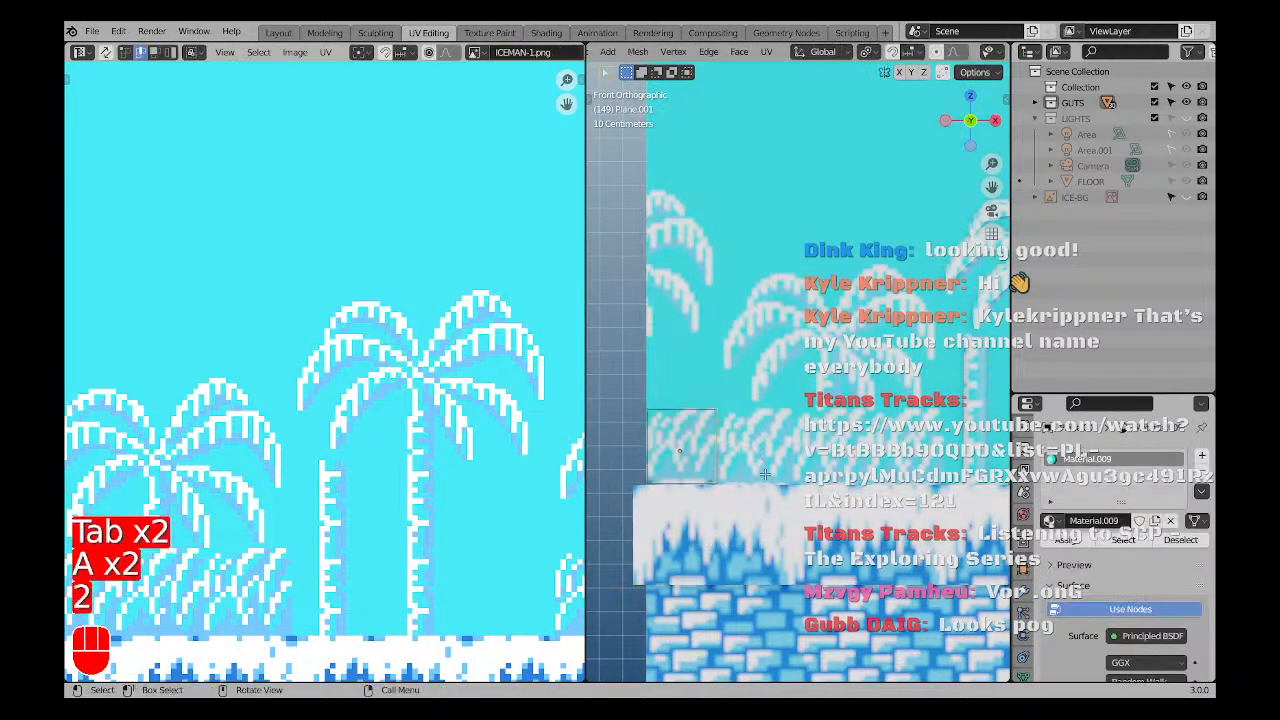
pyautogui.press('g')
pyautogui.press('x')
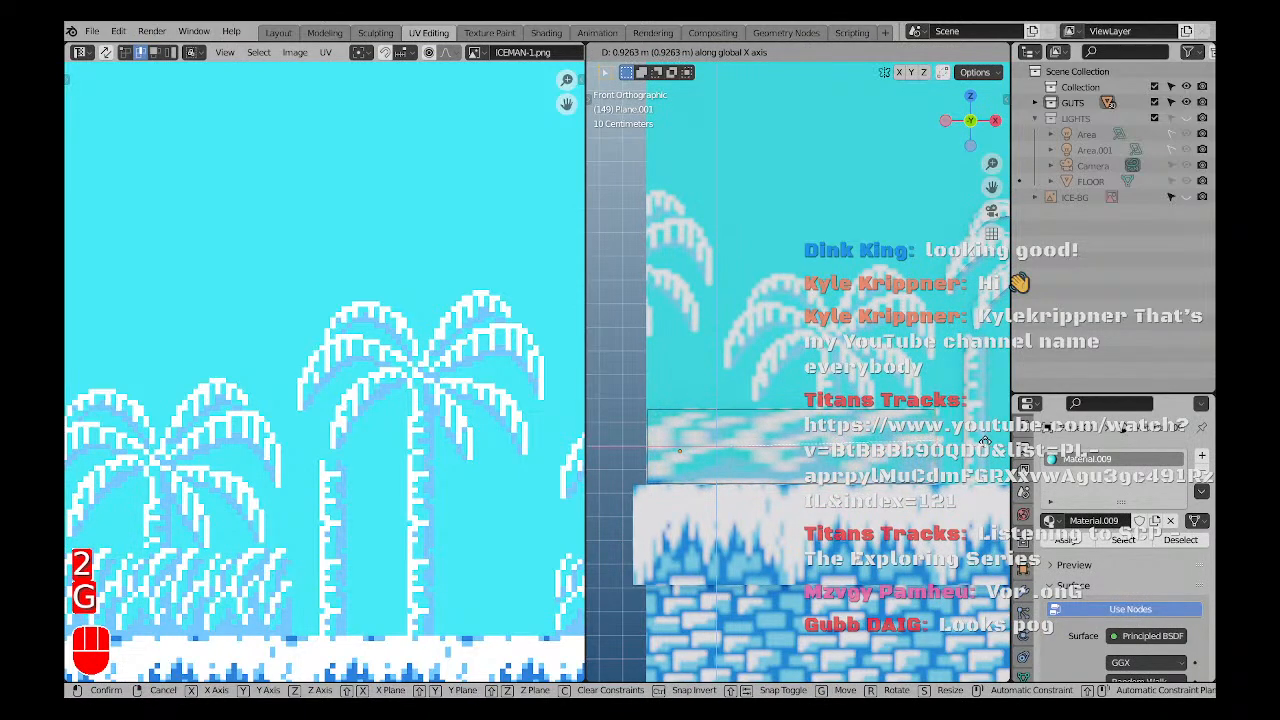
pyautogui.click(985, 440)
# Stretch the bush plane by moving its right edge about 1 m along X to the end of the first bush row.
pyautogui.scroll(-3, 707, 448)
pyautogui.keyDown('shift'); pyautogui.moveTo(820, 406); pyautogui.dragTo(735, 394, button='middle'); pyautogui.keyUp('shift')
pyautogui.press('g')
pyautogui.press('x')
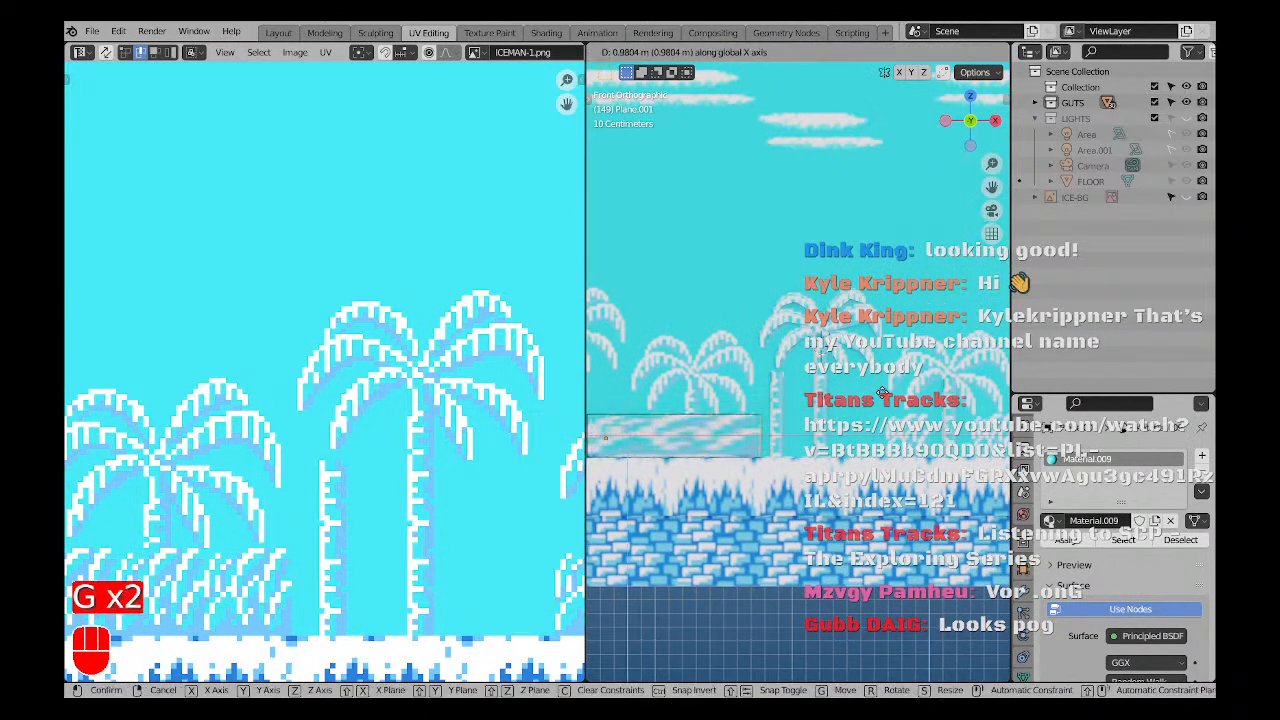
pyautogui.click(877, 393)
pyautogui.scroll(-1, 740, 434)
pyautogui.keyDown('shift'); pyautogui.moveTo(680, 438); pyautogui.dragTo(738, 451, button='middle'); pyautogui.keyUp('shift')
pyautogui.scroll(1, 738, 451)
# Widen the bush face's UV area along X by moving its right edge to the end of the bush row in ICEMAN-1.png.
pyautogui.press('3')
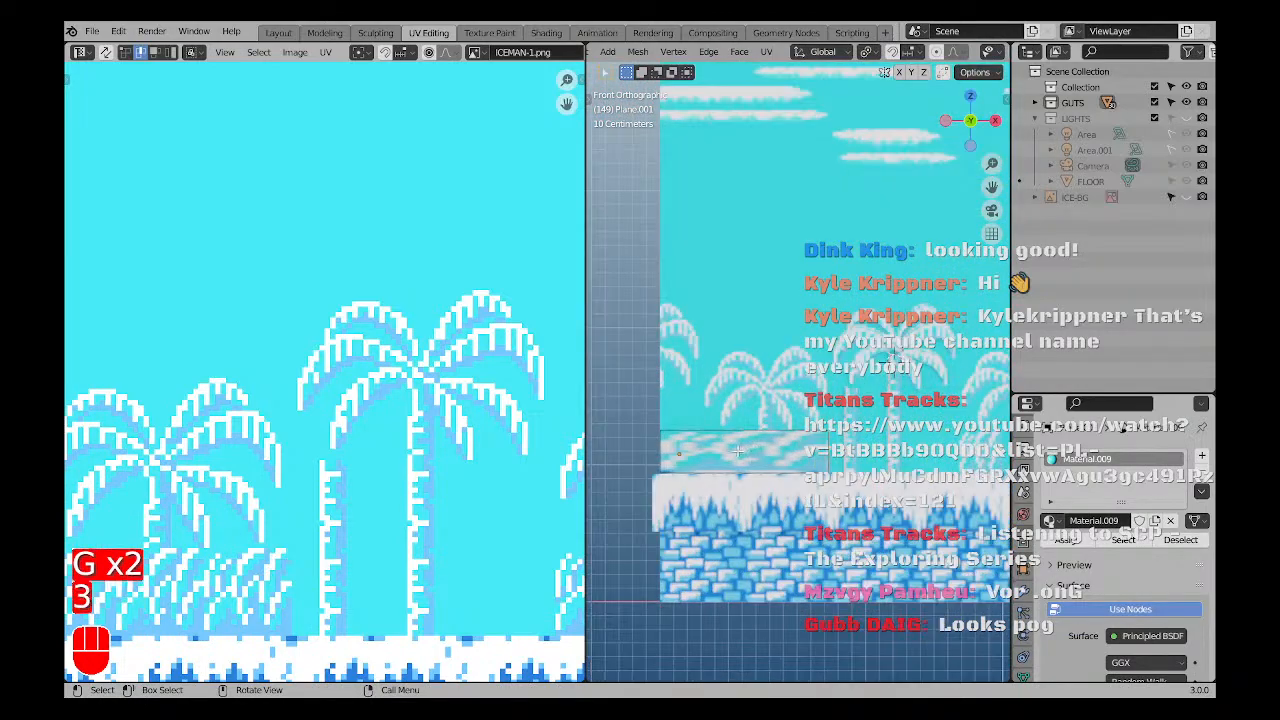
pyautogui.click(738, 451)
pyautogui.scroll(-5, 240, 540)
pyautogui.scroll(4, 230, 530)
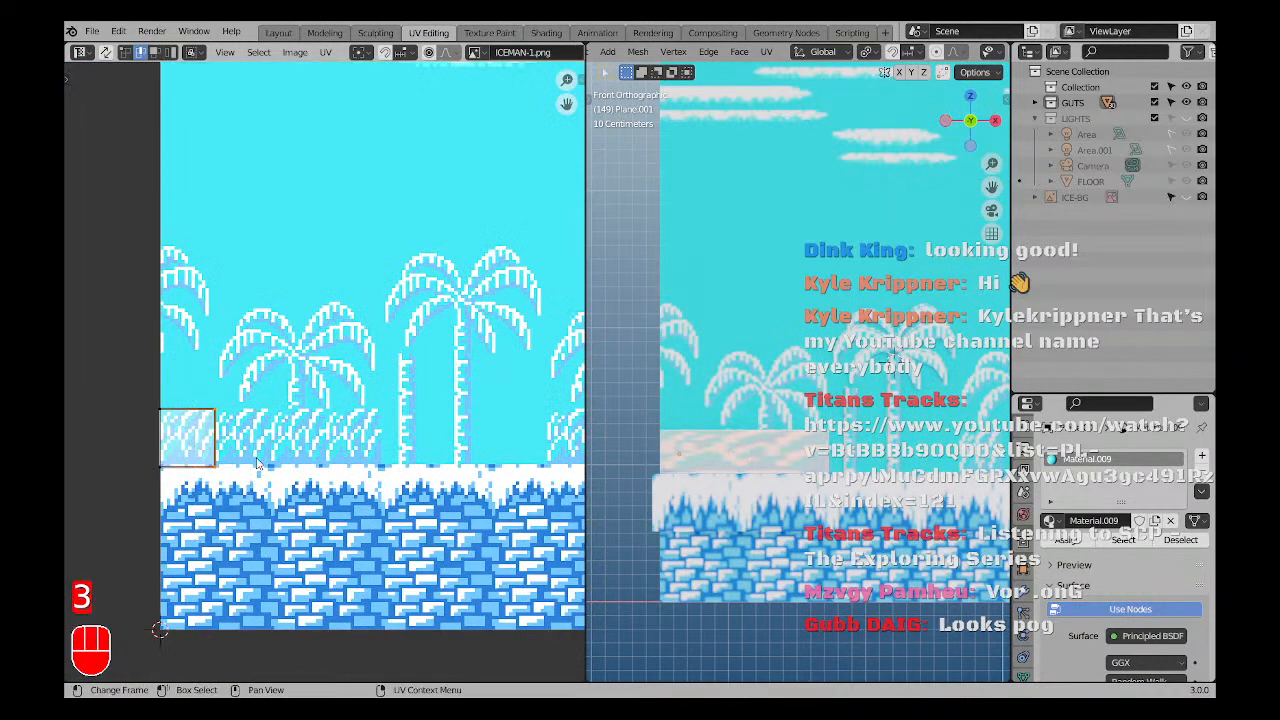
pyautogui.press('g')
pyautogui.press('x')
pyautogui.click(420, 459)
pyautogui.press('a')
pyautogui.press('a')
pyautogui.scroll(-2, 795, 460)
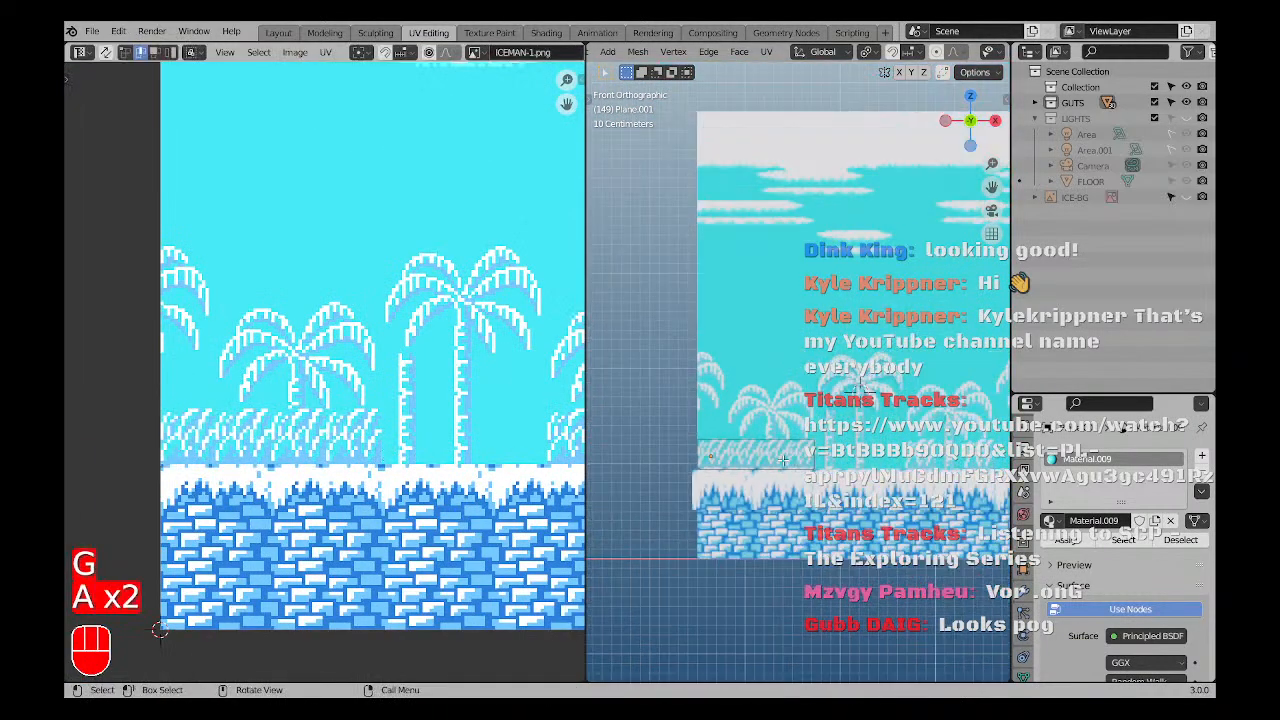
# Examine the stretched bush strip in perspective and front view against the palms and remaining background bushes.
pyautogui.moveTo(795, 458); pyautogui.dragTo(832, 486, button='middle')
pyautogui.scroll(1, 825, 487)
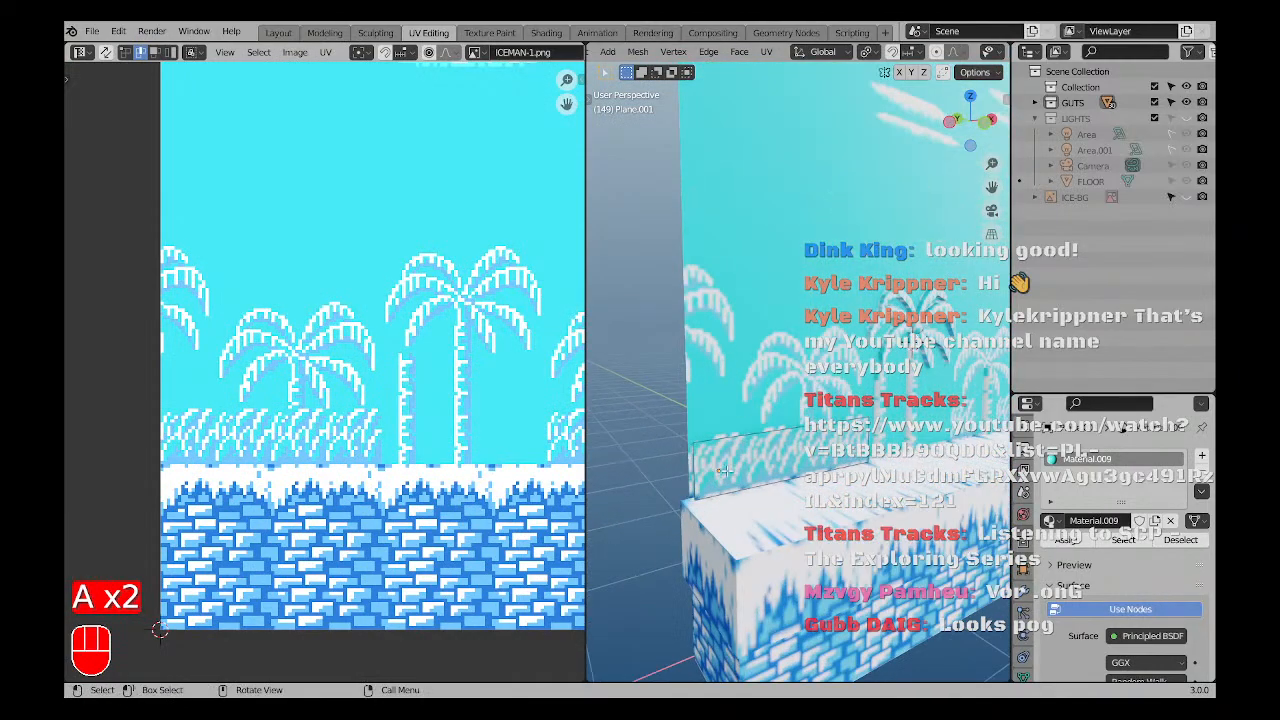
pyautogui.keyDown('shift'); pyautogui.moveTo(745, 489); pyautogui.dragTo(892, 495, button='middle'); pyautogui.keyUp('shift')
pyautogui.moveTo(892, 495); pyautogui.dragTo(835, 488, button='middle')
pyautogui.scroll(-3, 835, 488)
pyautogui.press('KP_1')
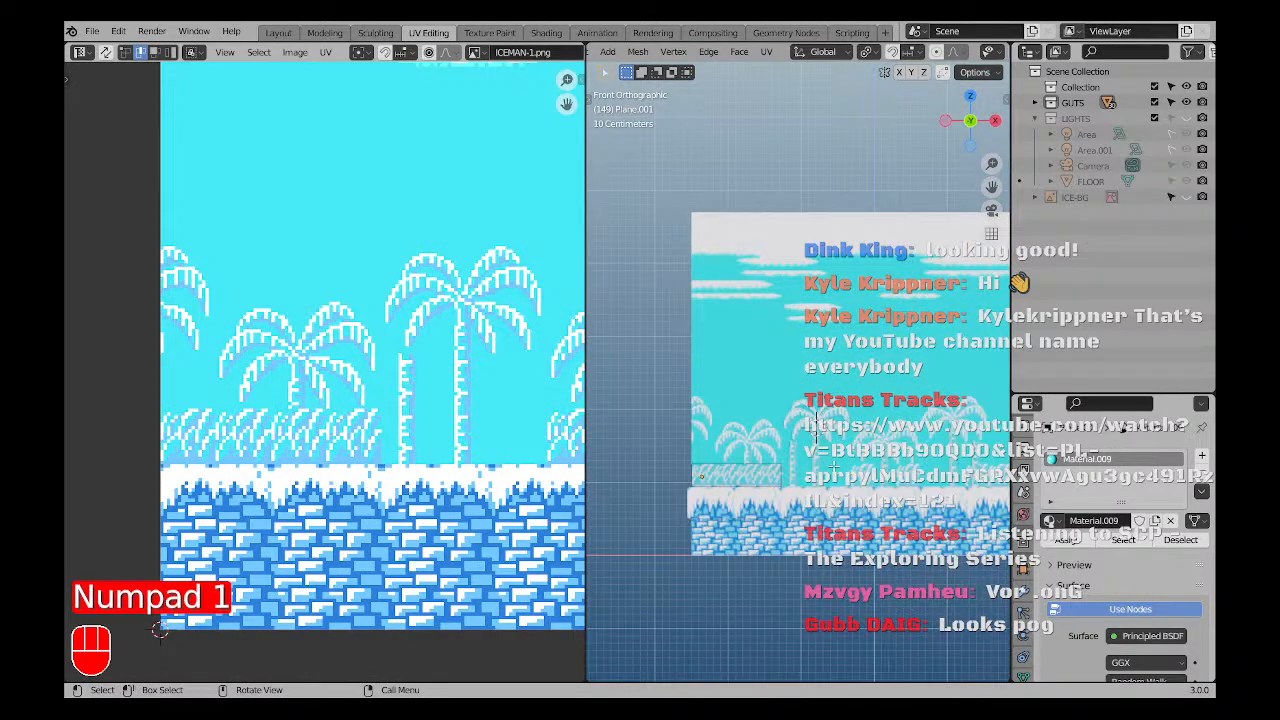
pyautogui.scroll(5, 670, 477)
pyautogui.scroll(2, 671, 495)
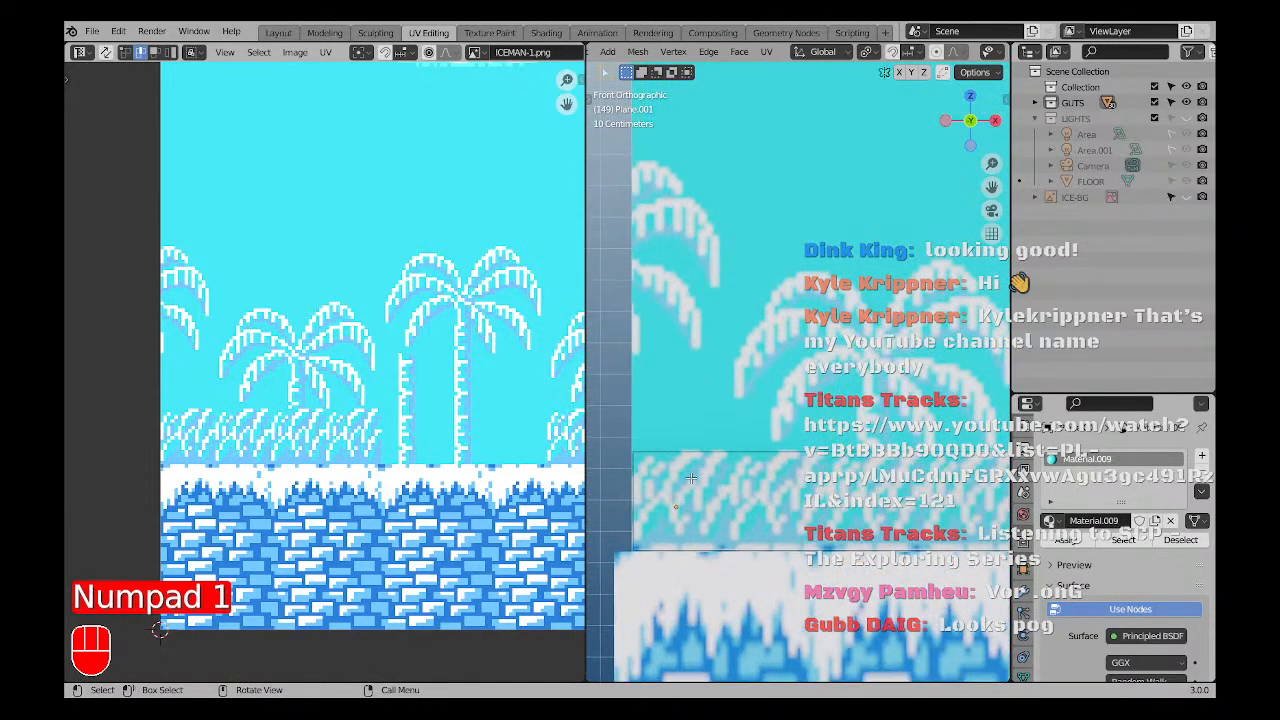
pyautogui.scroll(-4, 690, 479)
pyautogui.keyDown('shift'); pyautogui.moveTo(965, 512); pyautogui.dragTo(808, 488, button='middle'); pyautogui.keyUp('shift')
pyautogui.scroll(-3, 860, 490)
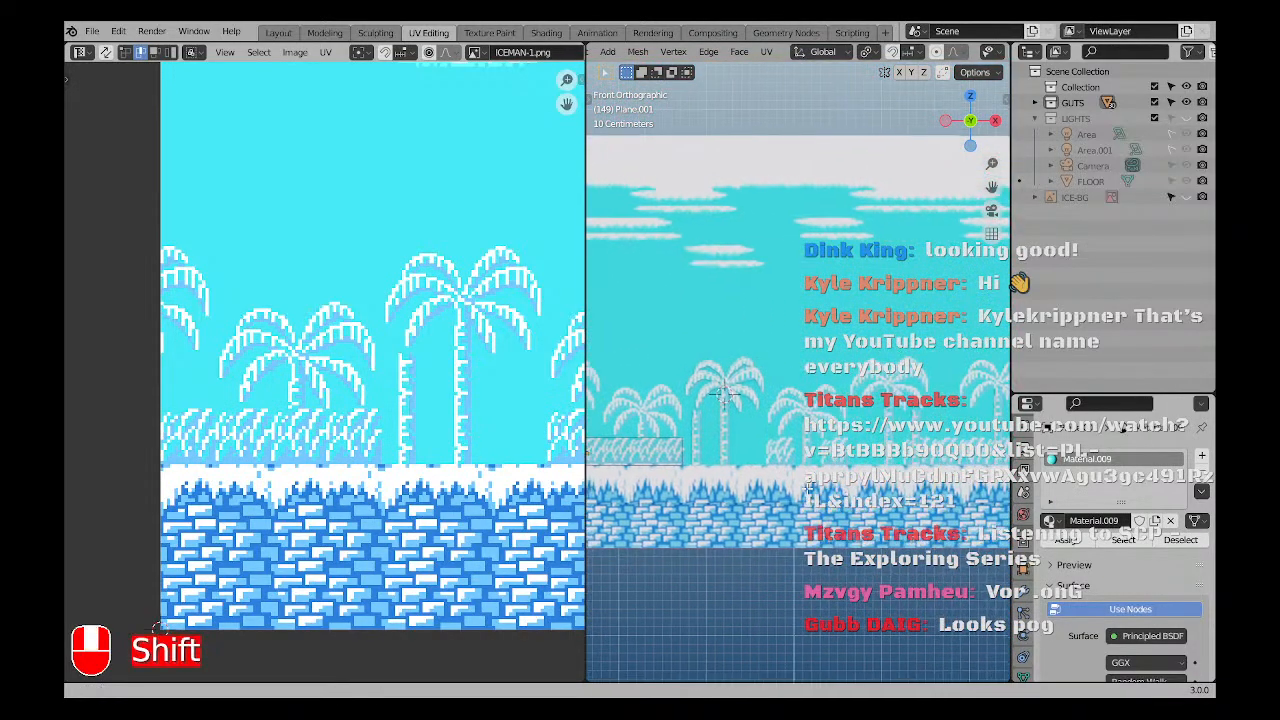
# Leave edit mode, duplicate the bush strip and move the copy along X to the bushes at the background's right end.
pyautogui.press('Tab')
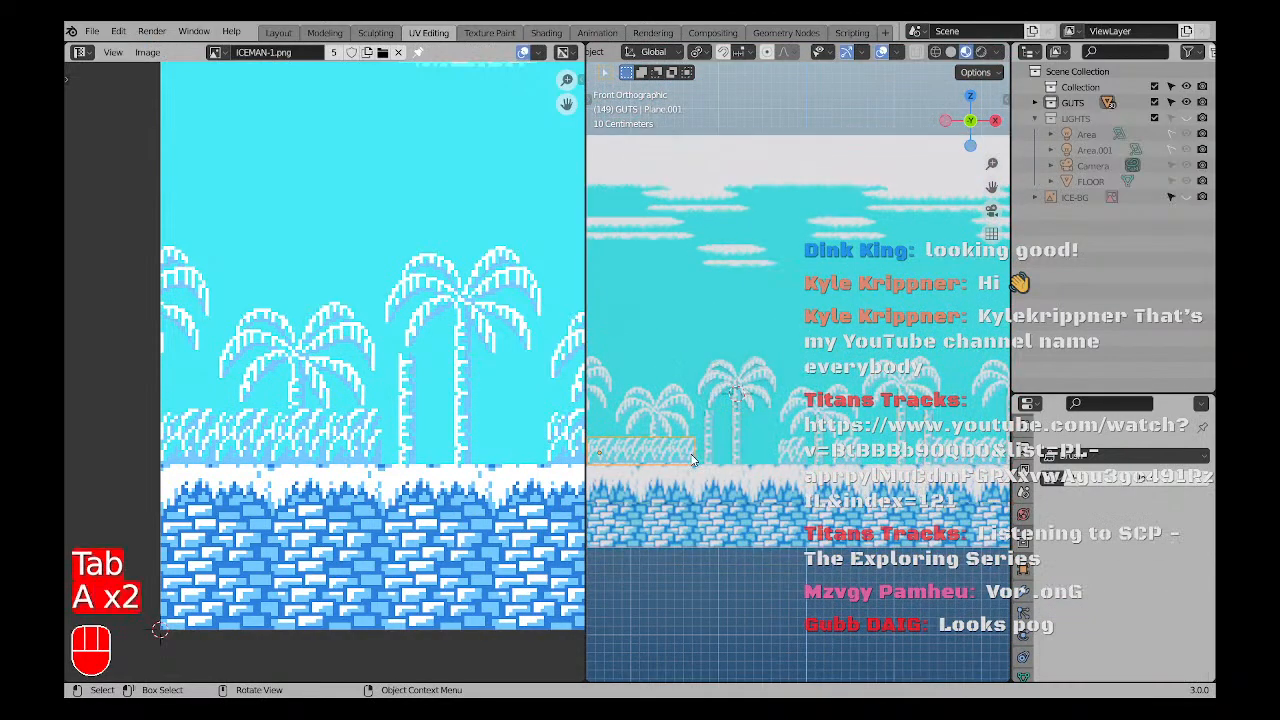
pyautogui.scroll(-3, 693, 459)
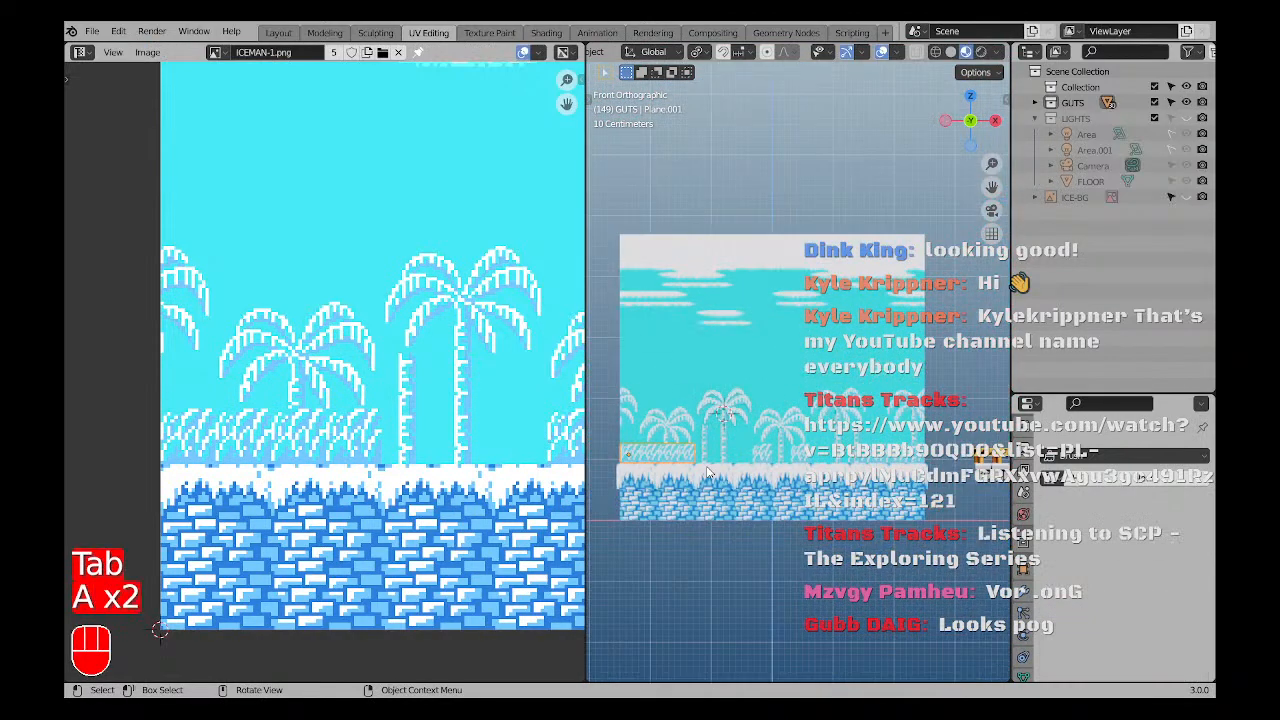
pyautogui.hotkey('shift', 'd')
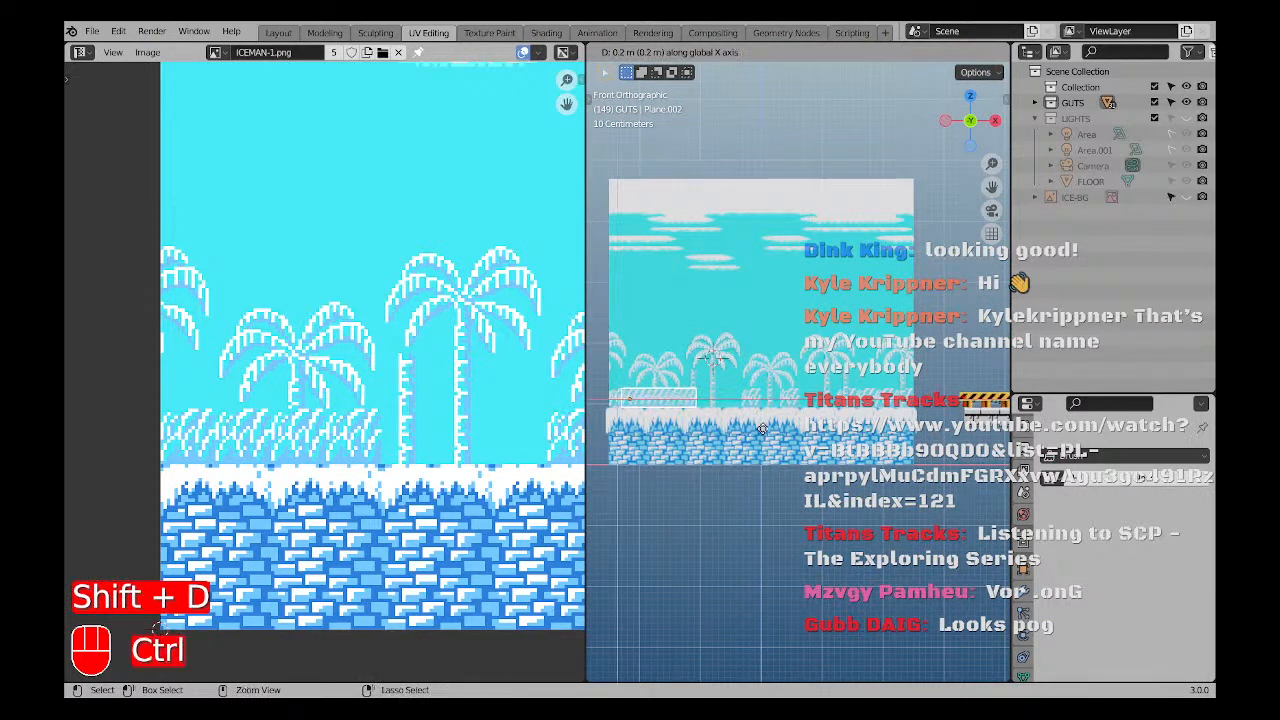
pyautogui.click(976, 416)
pyautogui.scroll(5, 900, 390)
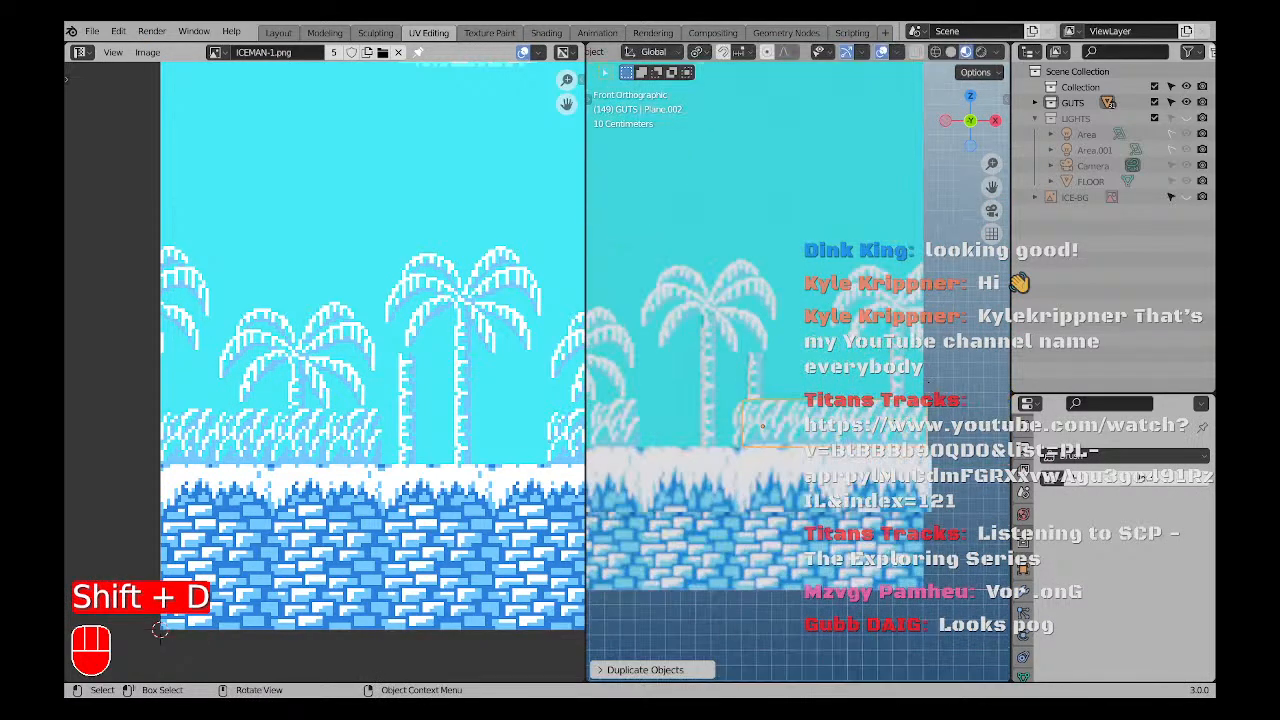
# Check the copy in wireframe, restore textured shading, and shift it about 0.04 m back along X to fit the background's right end.
pyautogui.press('z')
pyautogui.scroll(3, 870, 440)
pyautogui.keyDown('shift'); pyautogui.moveTo(890, 450); pyautogui.dragTo(822, 442, button='middle'); pyautogui.keyUp('shift')
pyautogui.press('z')
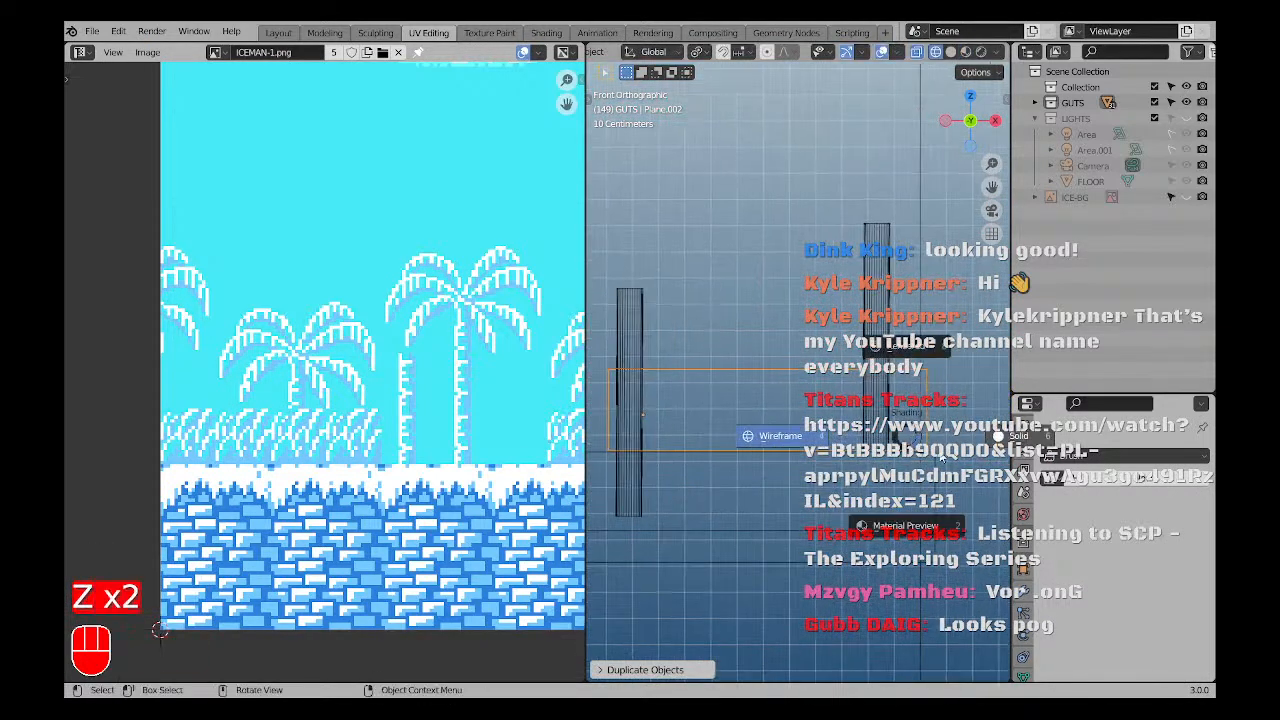
pyautogui.press('z')
pyautogui.press('g')
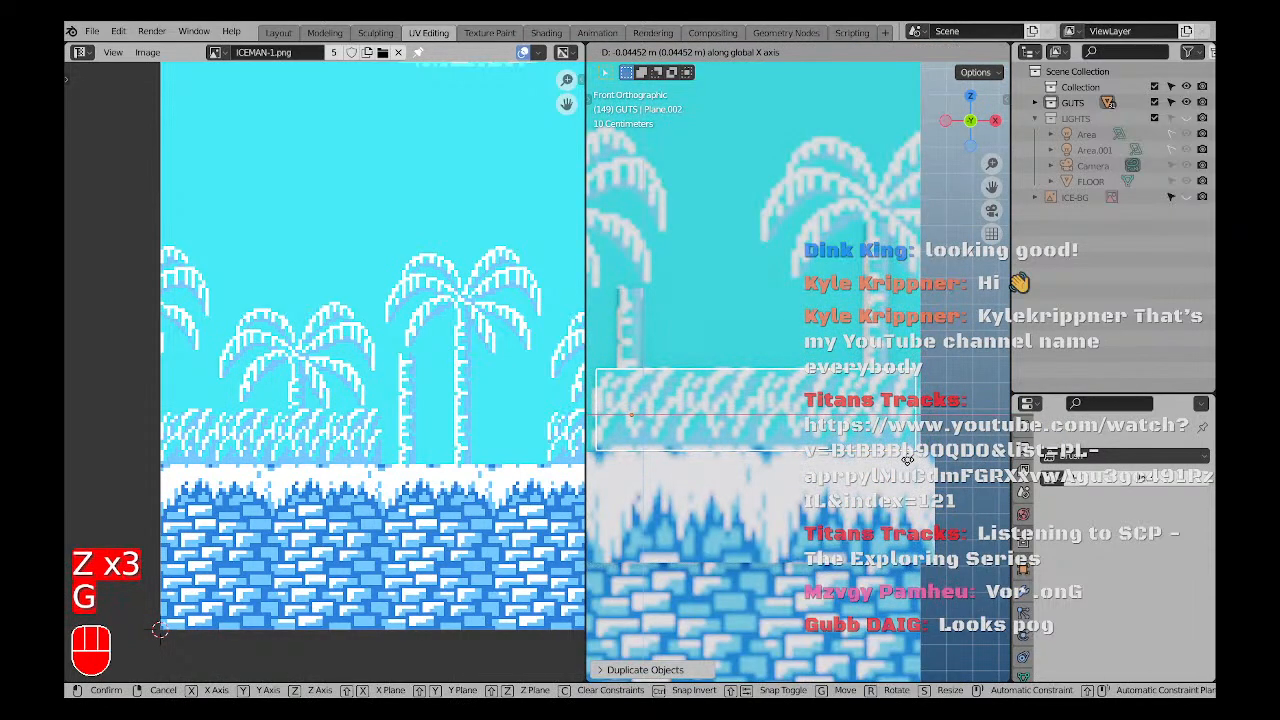
pyautogui.click(911, 460)
# Duplicate the rightmost bush strip and move the copy back along X to just right of the short palm's trunk.
pyautogui.scroll(-3, 906, 456)
pyautogui.keyDown('shift'); pyautogui.moveTo(716, 408); pyautogui.dragTo(776, 446, button='middle'); pyautogui.keyUp('shift')
pyautogui.scroll(-2, 752, 446)
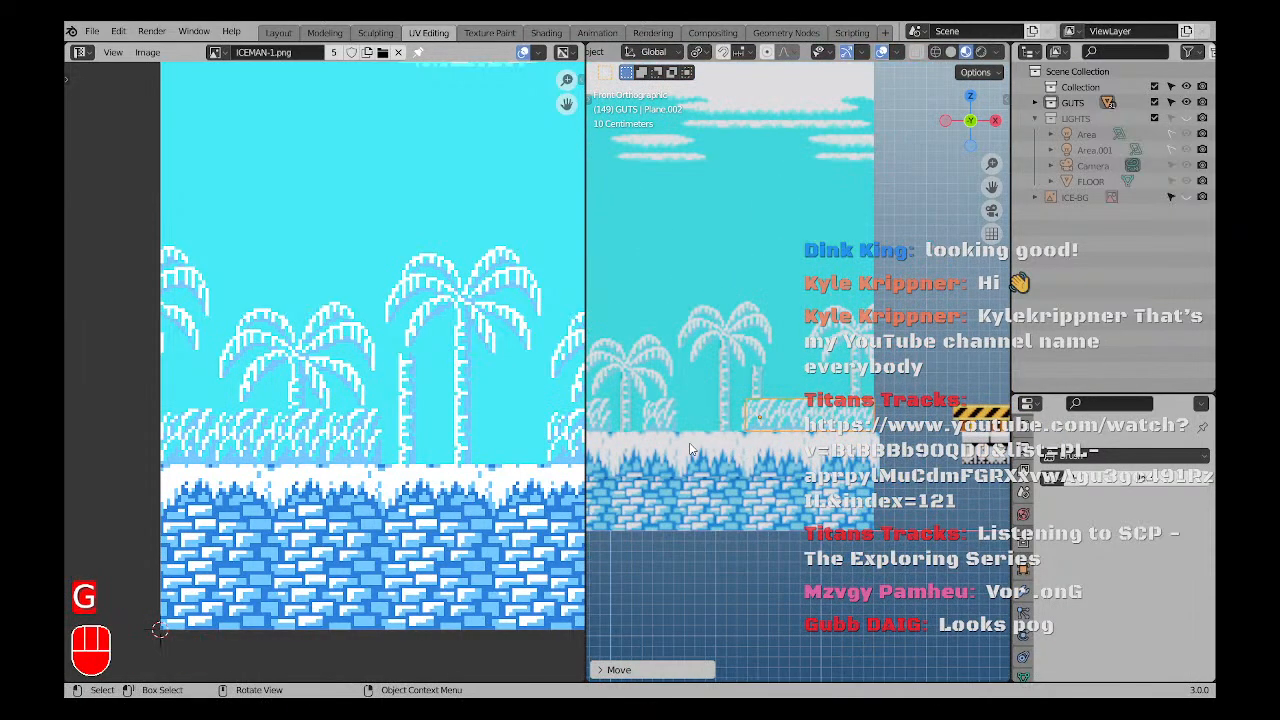
pyautogui.keyDown('shift'); pyautogui.moveTo(640, 443); pyautogui.dragTo(773, 436, button='middle'); pyautogui.keyUp('shift')
pyautogui.hotkey('shift', 'd')
pyautogui.press('g')
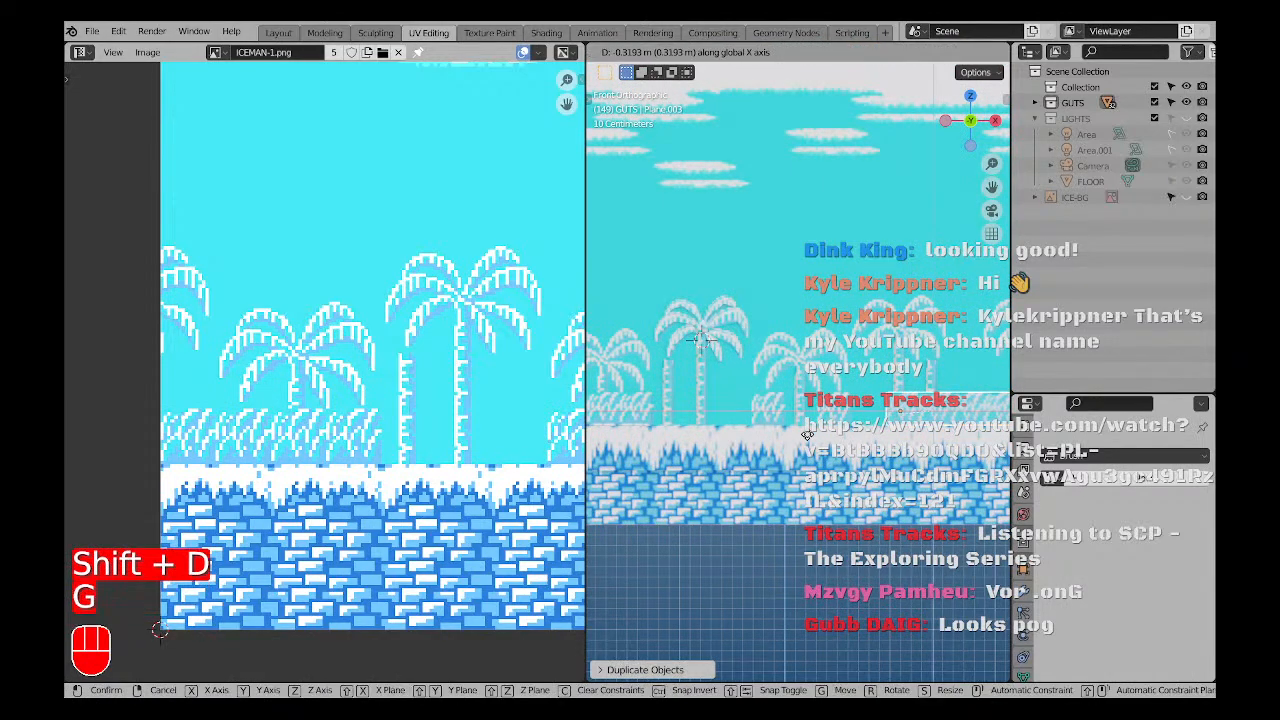
pyautogui.click(741, 434)
# Enter edit mode on the new bush copy and move its right edge about 0.94 m back along X to small-bush width.
pyautogui.press('Tab')
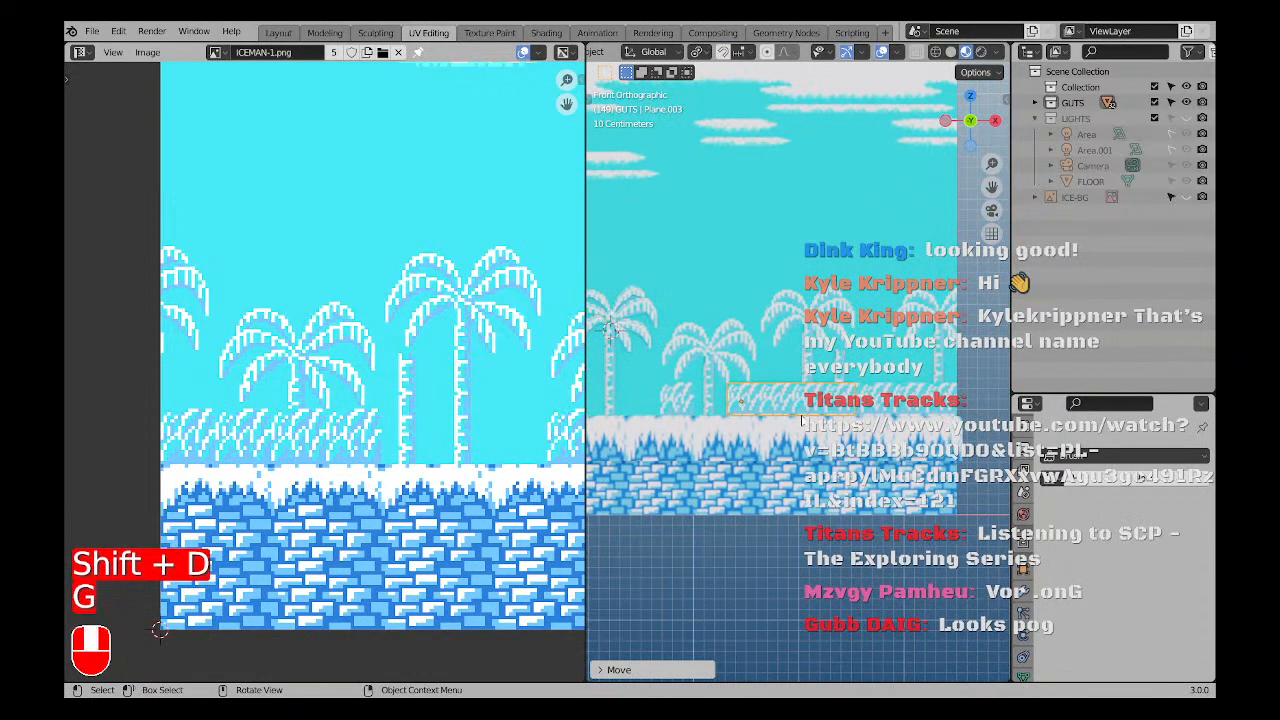
pyautogui.scroll(2, 706, 397)
pyautogui.moveTo(893, 466); pyautogui.dragTo(894, 464)
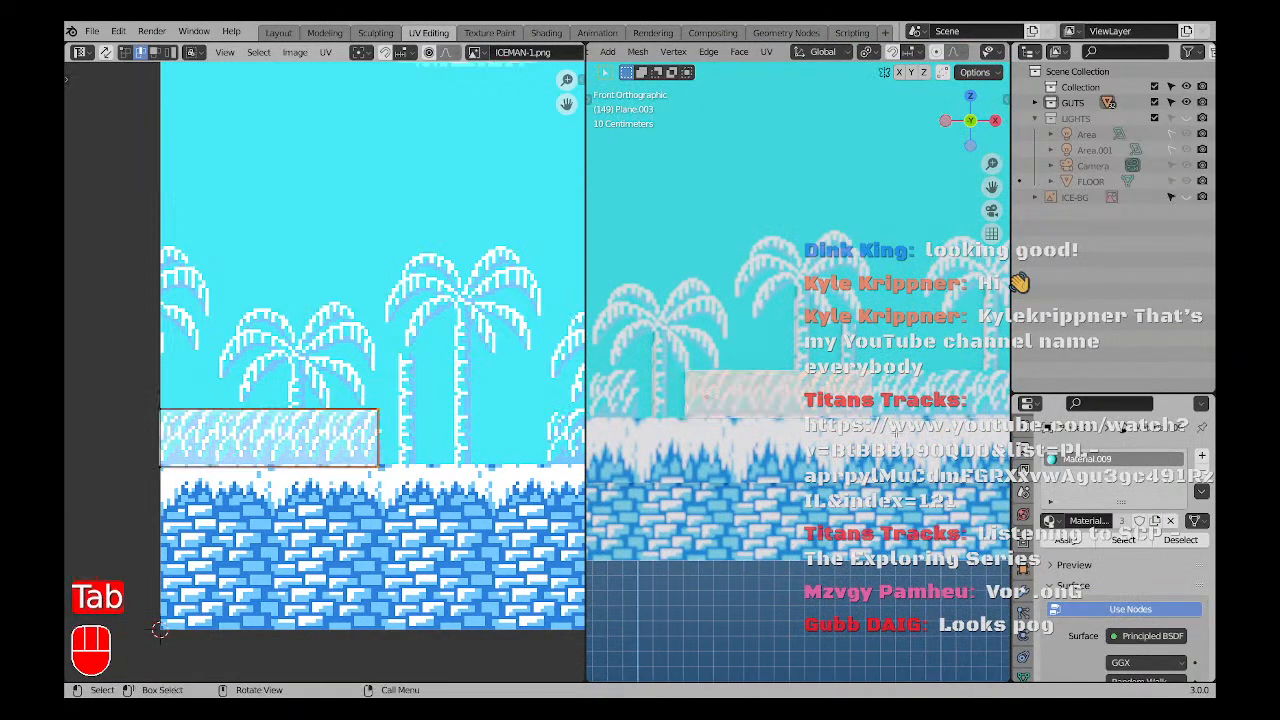
pyautogui.press('2')
pyautogui.press('g')
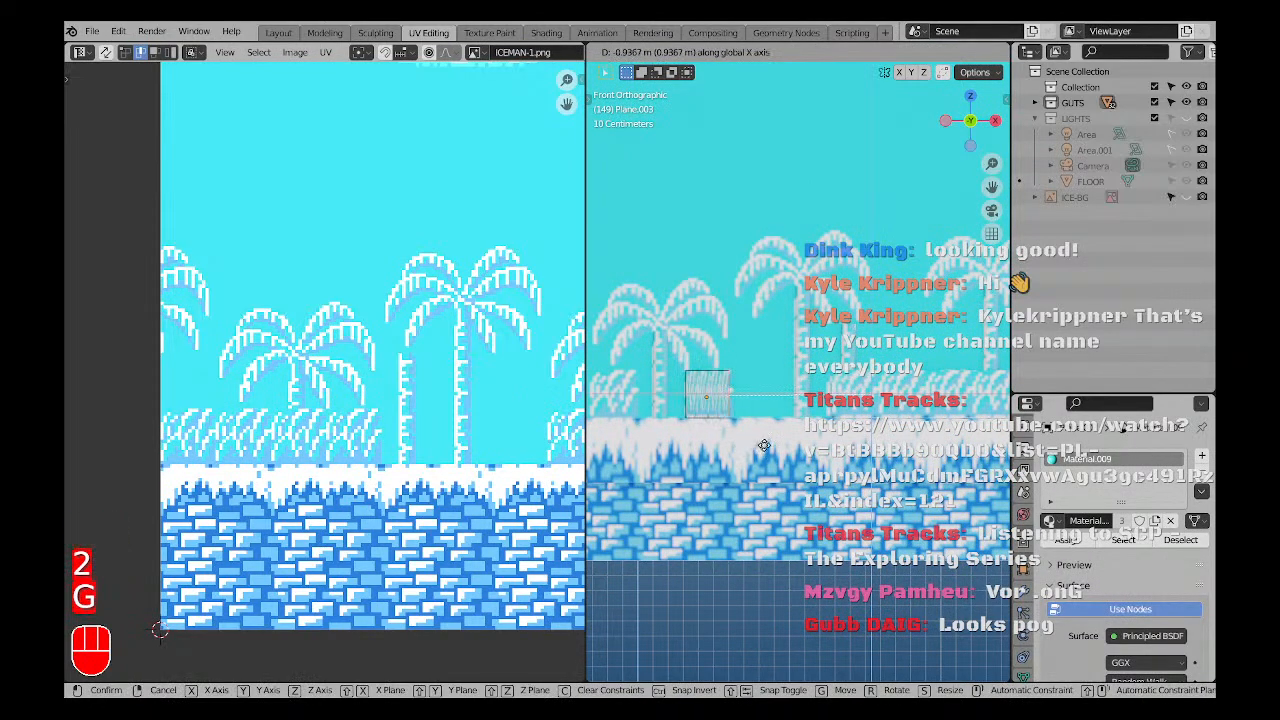
pyautogui.click(768, 446)
pyautogui.keyDown('shift'); pyautogui.moveTo(768, 446); pyautogui.dragTo(835, 448, button='middle'); pyautogui.keyUp('shift')
# Select the shortened strip's face and shift its UV island along X to the small bush right of the short palm.
pyautogui.press('3')
pyautogui.click(780, 402)
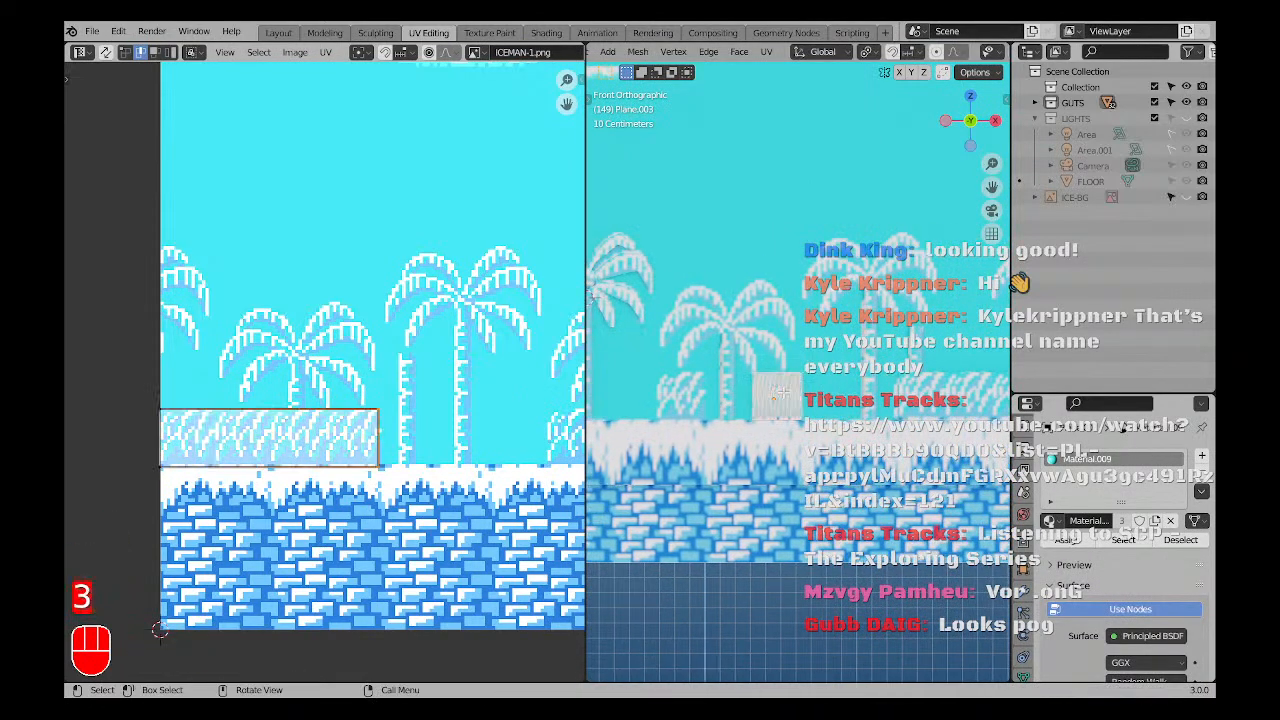
pyautogui.scroll(-2, 360, 430)
pyautogui.scroll(-2, 362, 433)
pyautogui.moveTo(362, 433); pyautogui.dragTo(252, 406, button='middle')
pyautogui.press('g')
pyautogui.press('x')
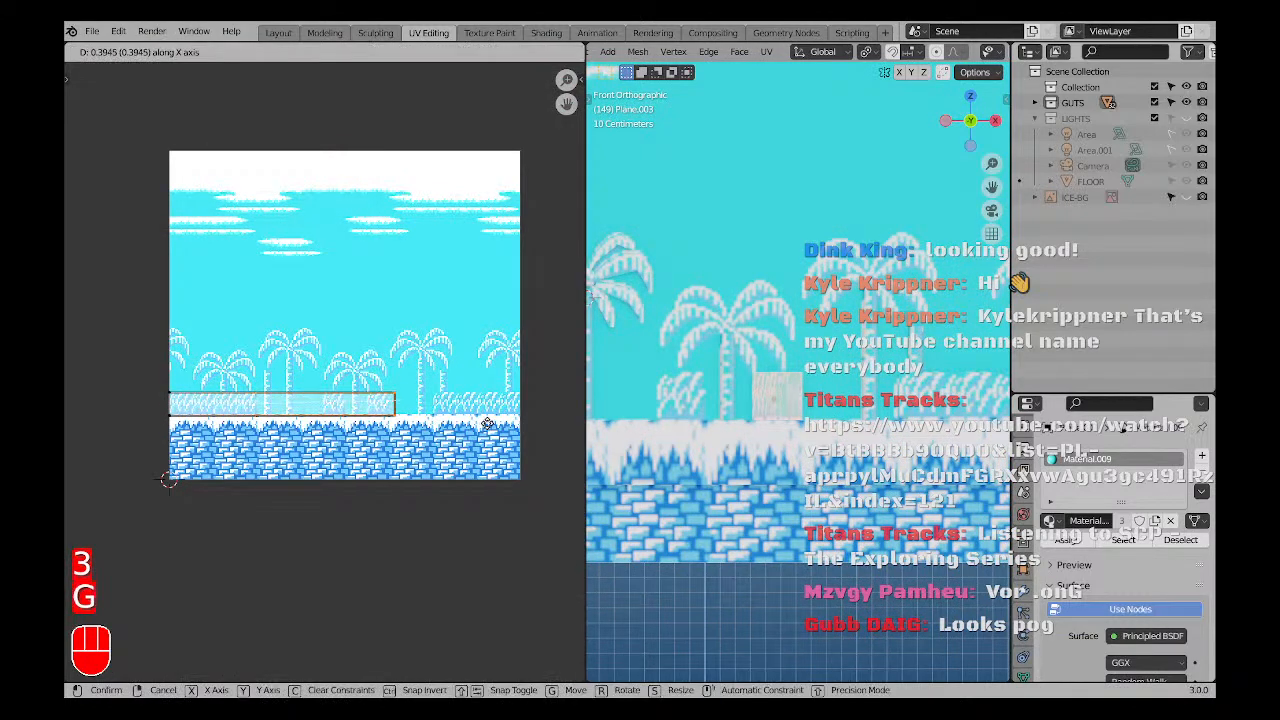
pyautogui.rightClick(412, 433)
pyautogui.press('g')
pyautogui.press('x')
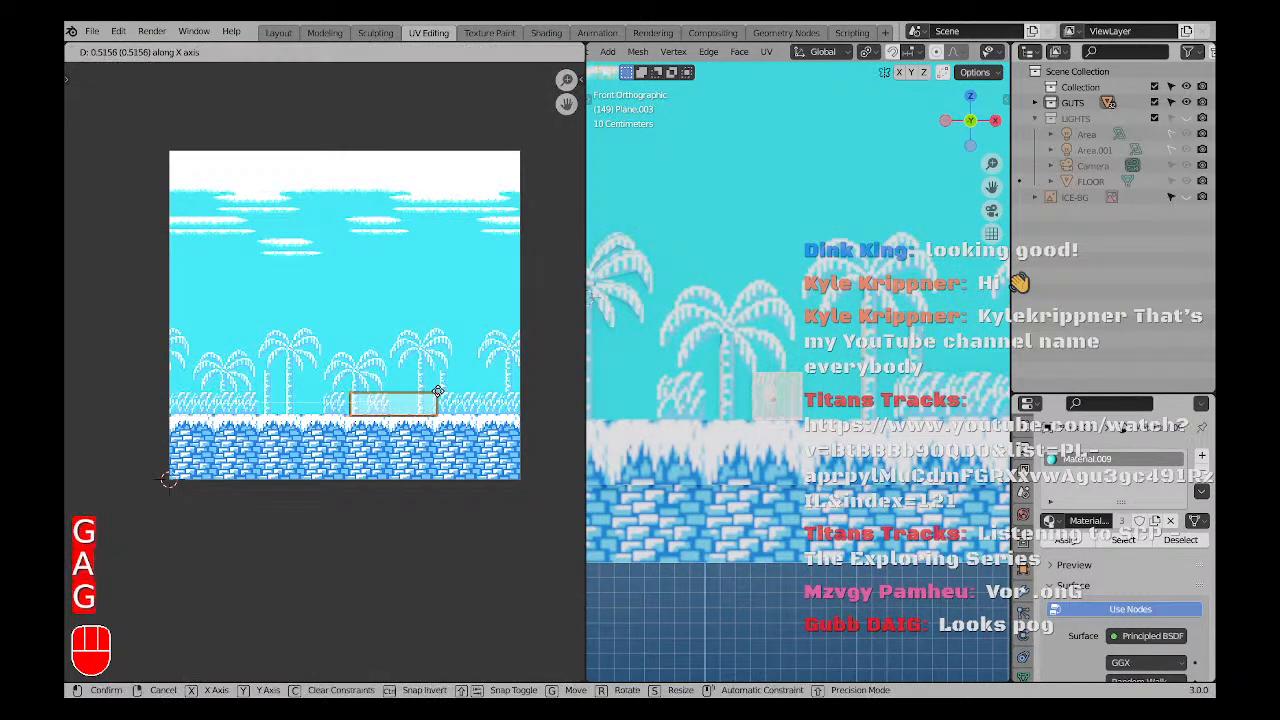
# Narrow the UV island to fit just the small bush, clear the selection and leave edit mode.
pyautogui.scroll(3, 454, 390)
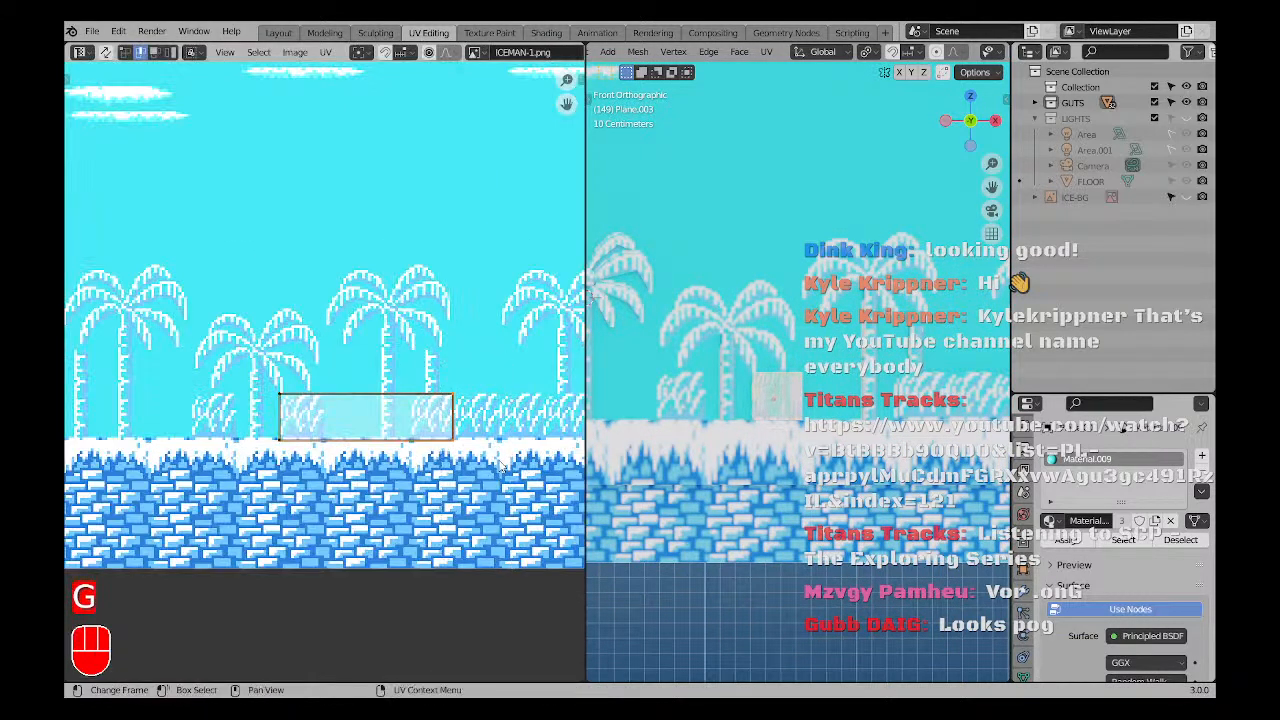
pyautogui.click(367, 417)
pyautogui.press('a')
pyautogui.press('a')
pyautogui.press('Tab')
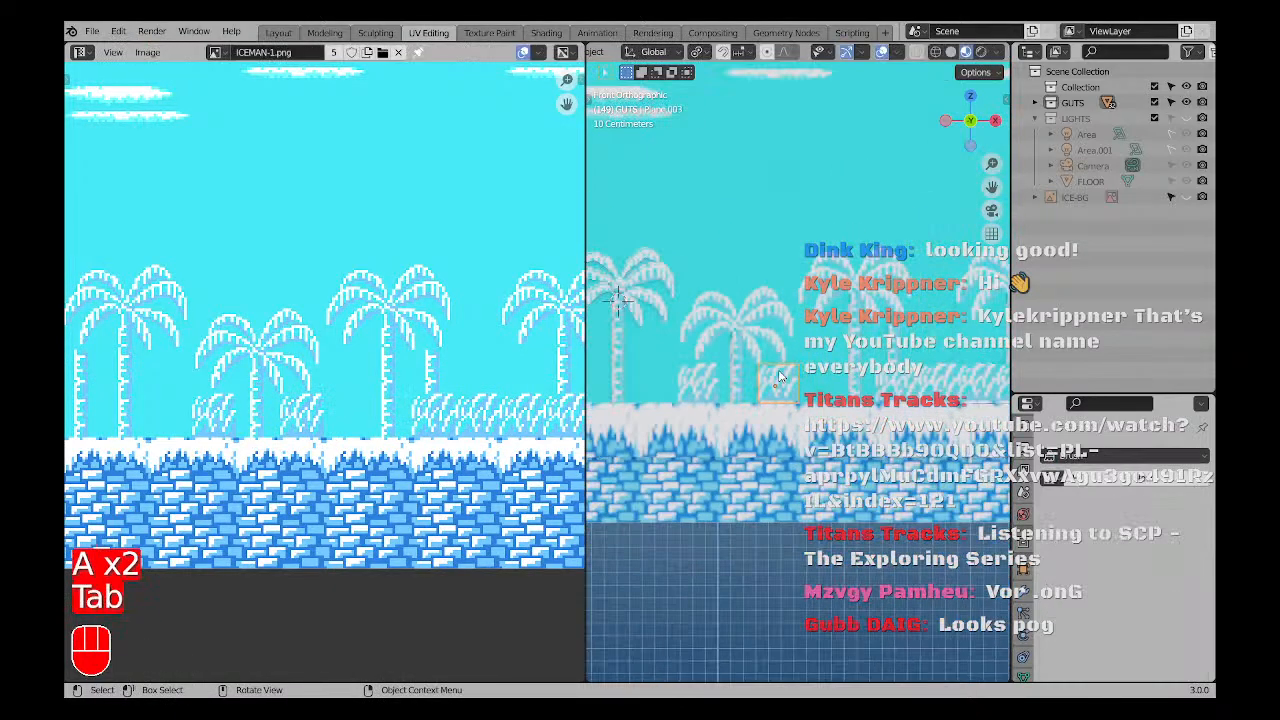
# Duplicate the small bush and position the copy along X over the bush on the short palm's left side.
pyautogui.keyDown('shift'); pyautogui.moveTo(781, 376); pyautogui.dragTo(815, 403, button='middle'); pyautogui.keyUp('shift')
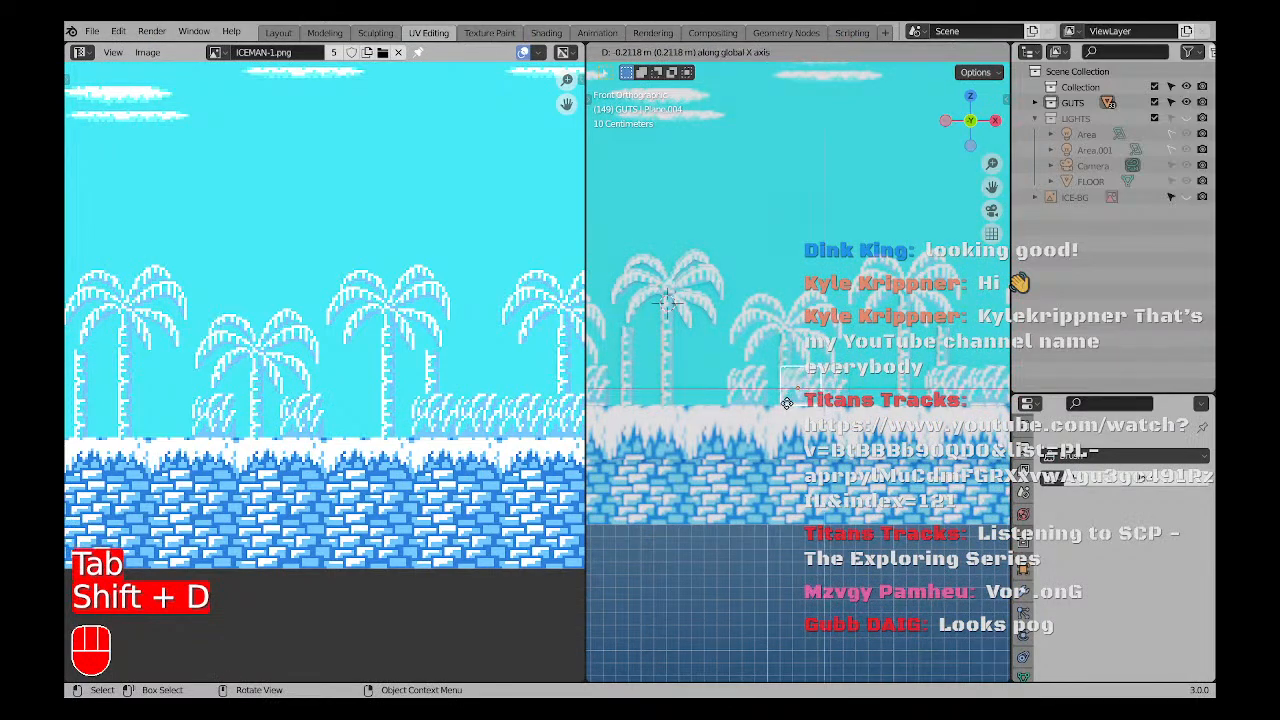
pyautogui.keyDown('ctrl'); pyautogui.click(733, 411); pyautogui.keyUp('ctrl')
pyautogui.scroll(6, 733, 411)
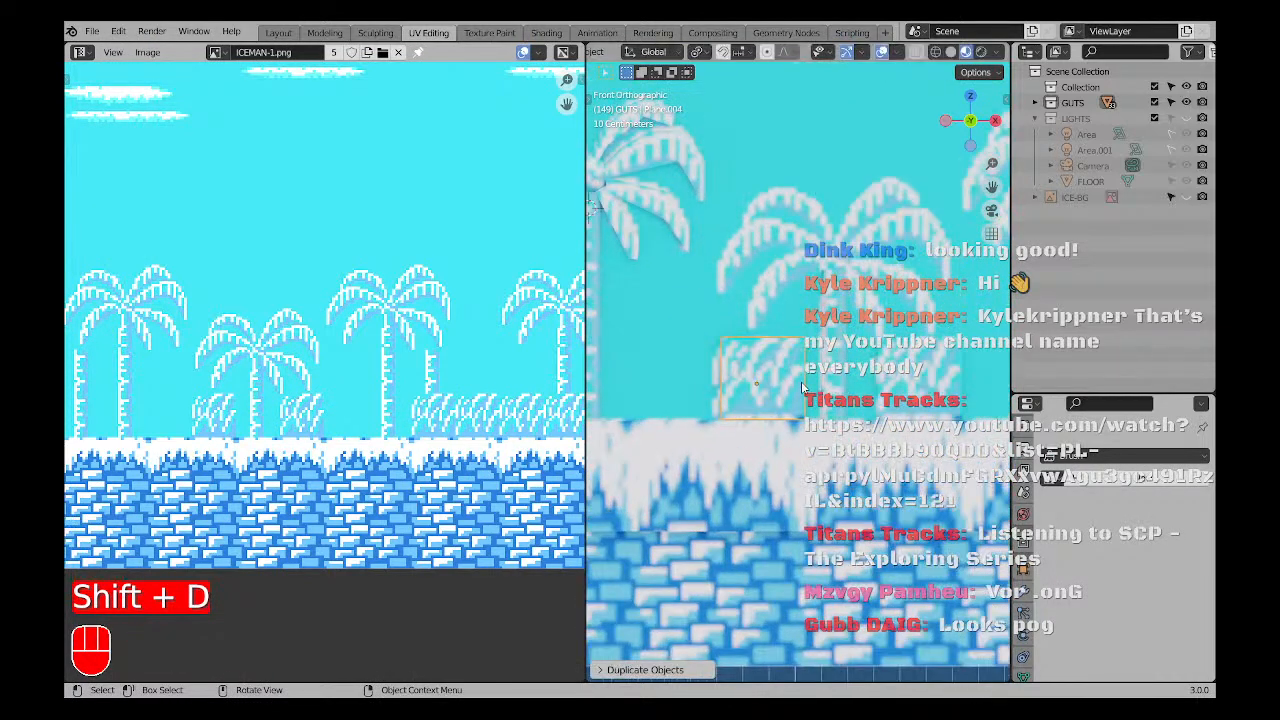
pyautogui.press('g')
pyautogui.press('x')
pyautogui.click(802, 389)
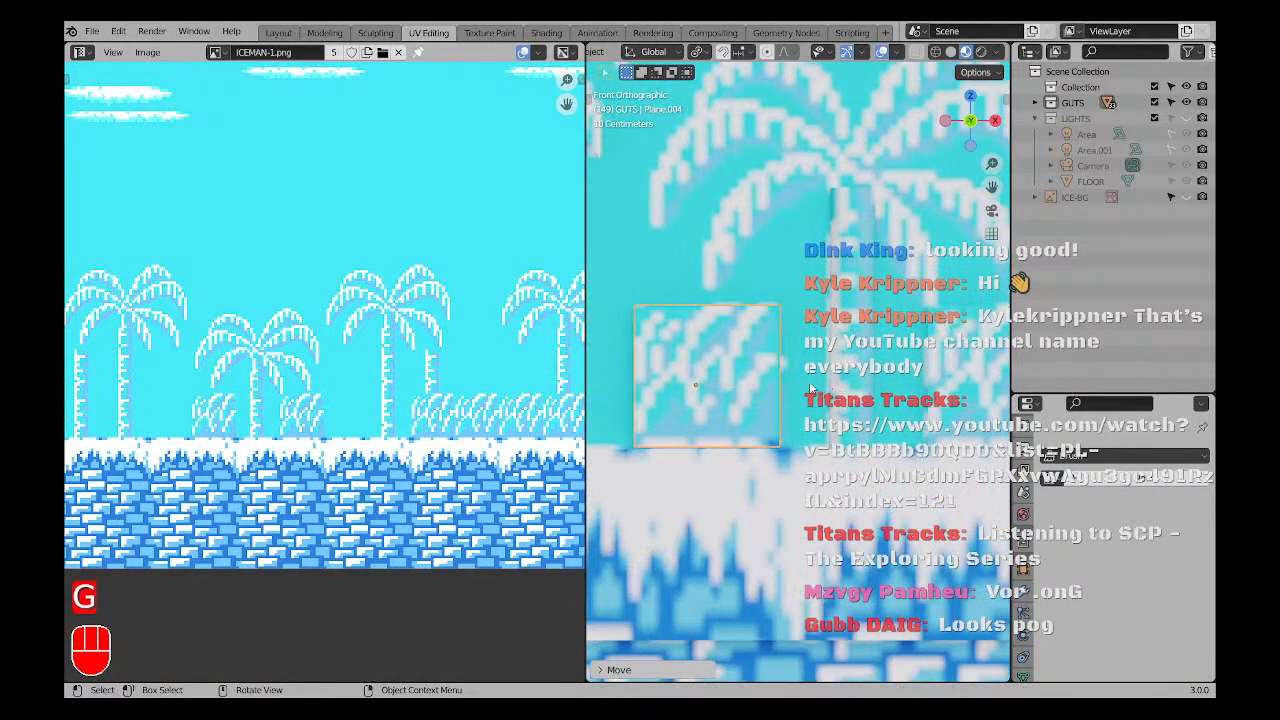
# Select all the bush strips together and move them forward off the background wall.
pyautogui.scroll(-7, 759, 410)
pyautogui.press('a')
pyautogui.press('a')
pyautogui.scroll(-4, 759, 410)
pyautogui.moveTo(712, 388); pyautogui.dragTo(827, 408, button='middle')
pyautogui.scroll(5, 765, 396)
pyautogui.press('a')
pyautogui.press('a')
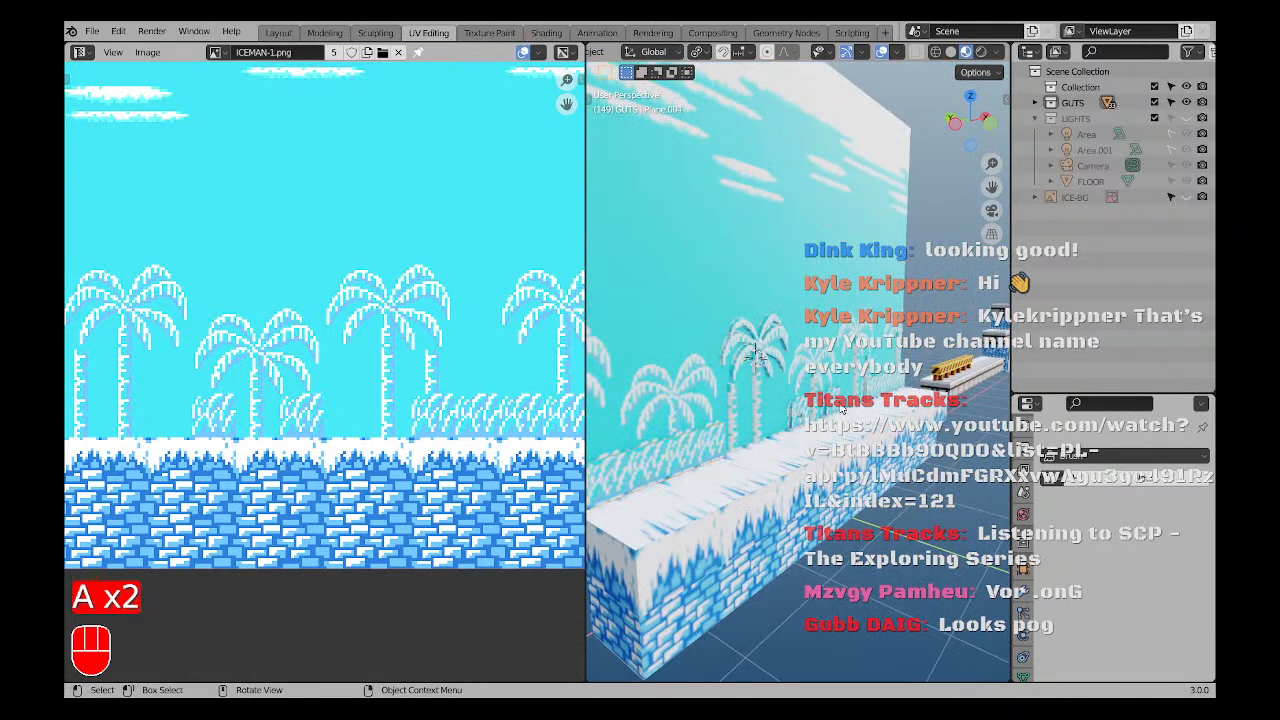
pyautogui.press('shift')
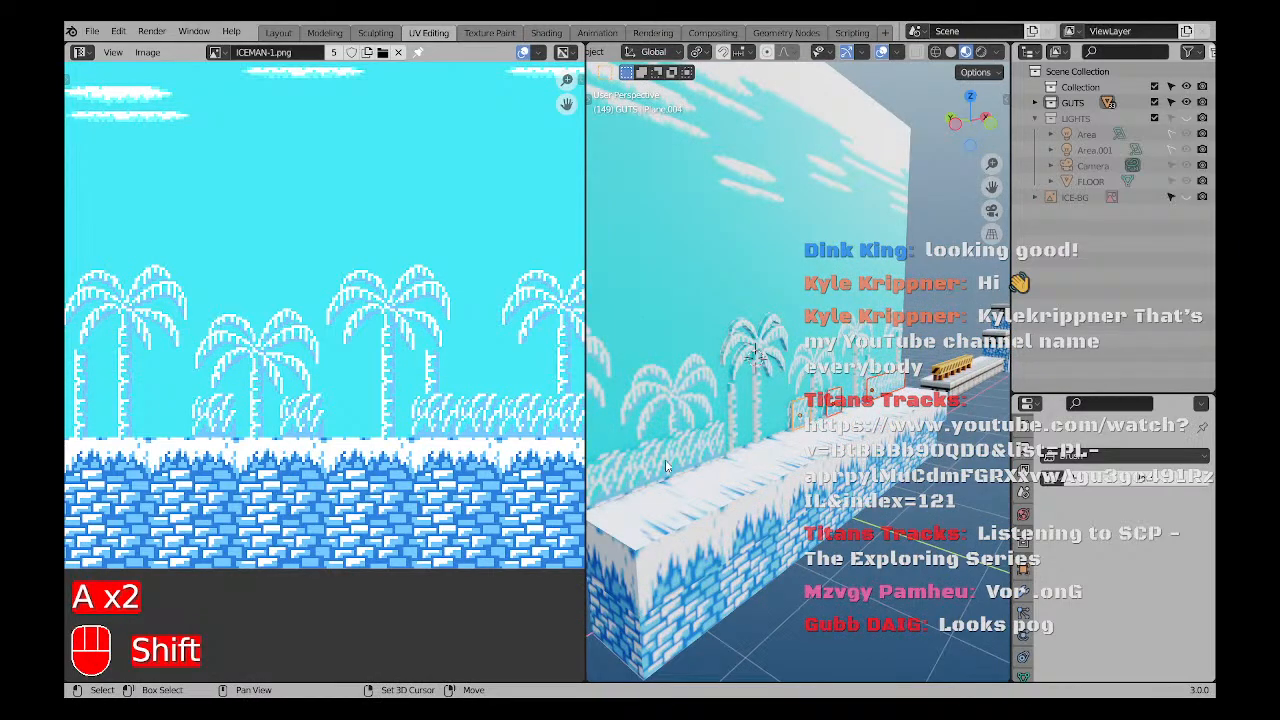
pyautogui.keyDown('shift'); pyautogui.click(666, 466); pyautogui.keyUp('shift')
pyautogui.press('g')
pyautogui.click(789, 457)
pyautogui.press('a')
pyautogui.press('a')
pyautogui.scroll(-1, 789, 457)
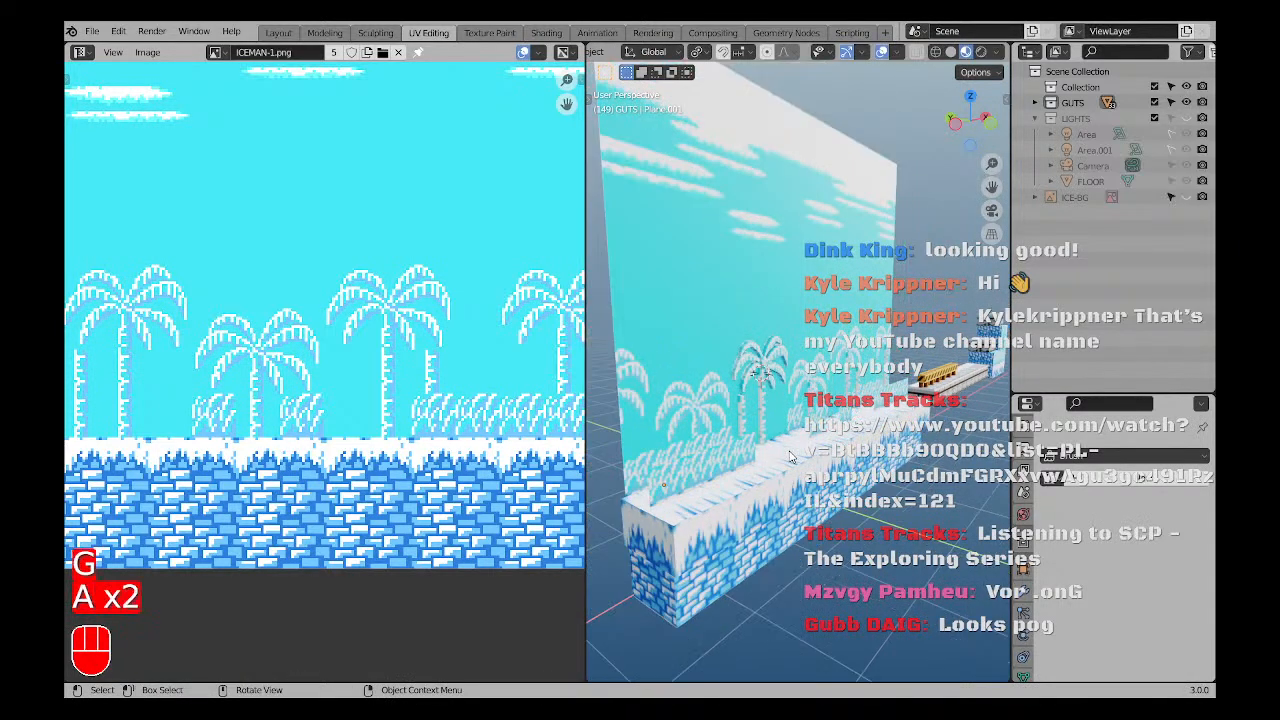
# Open the leftmost bush strip's mesh for editing with nothing selected.
pyautogui.moveTo(789, 457); pyautogui.dragTo(683, 432, button='middle')
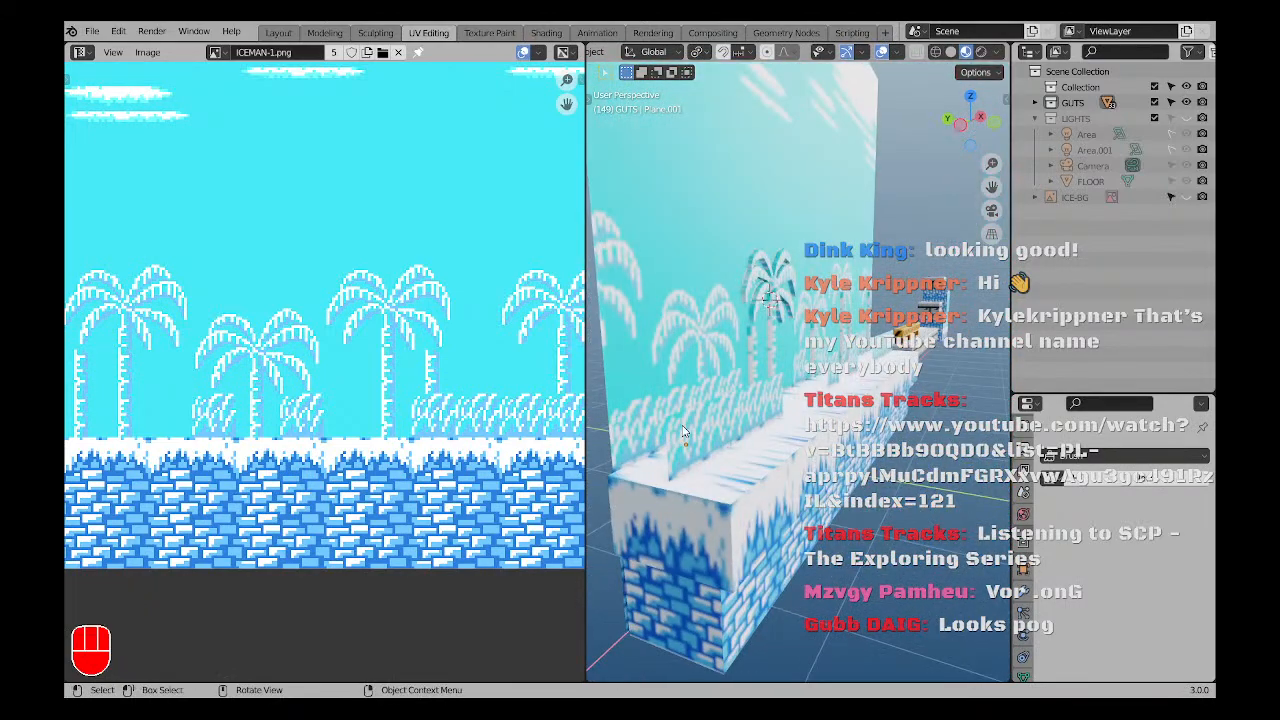
pyautogui.press('Tab')
pyautogui.press('a')
pyautogui.press('a')
# Try adding four evenly spaced vertical loop cuts across the leftmost bush strip.
pyautogui.hotkey('ctrl', 'r')
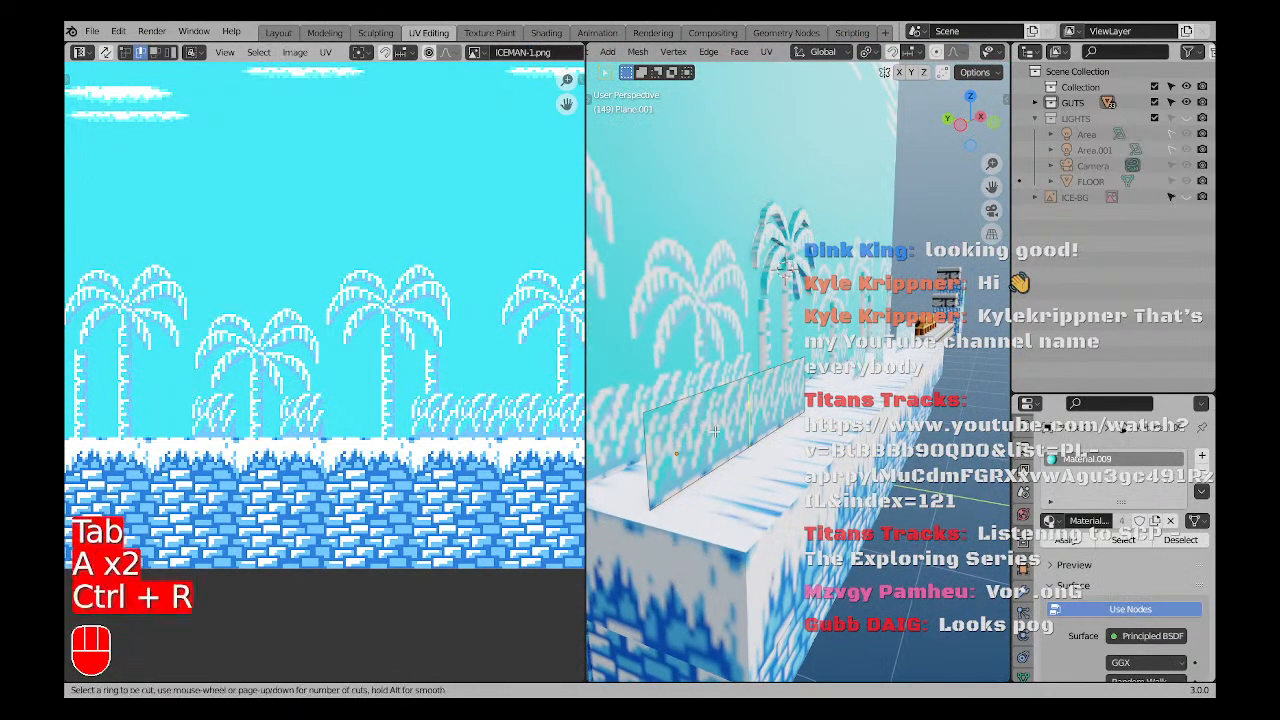
pyautogui.scroll(2, 713, 430)
pyautogui.scroll(1, 713, 430)
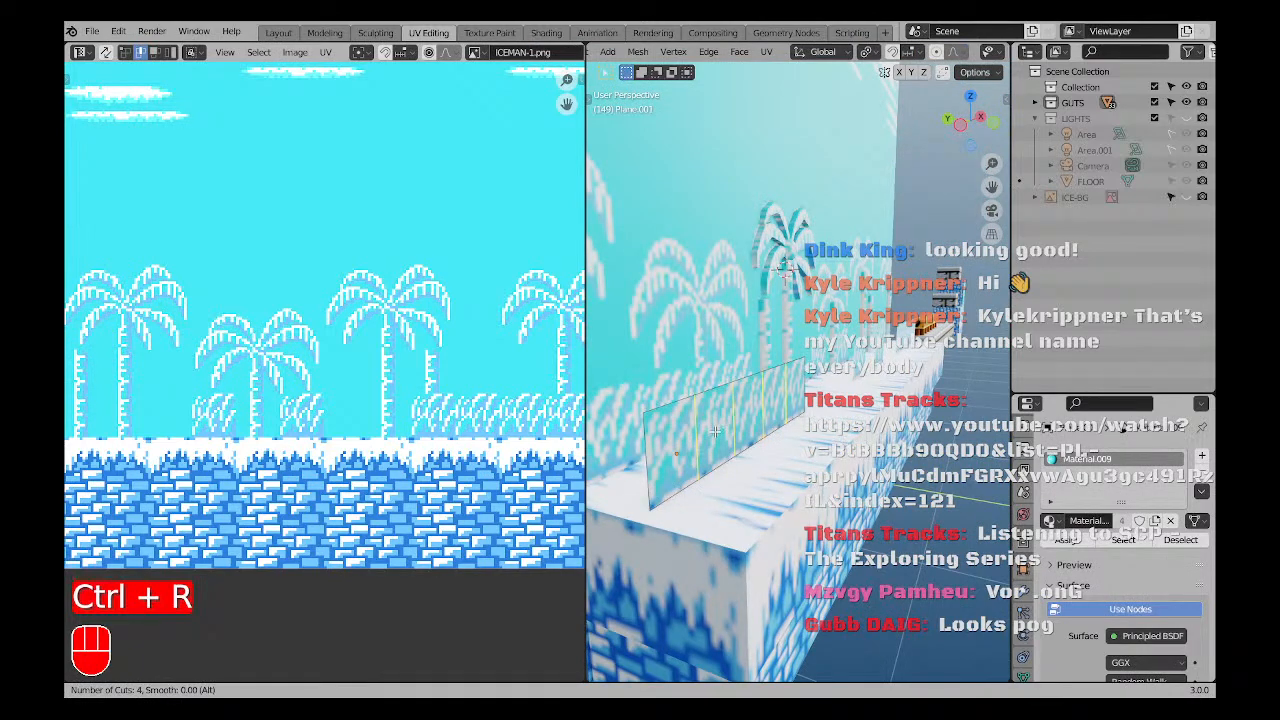
pyautogui.click(713, 430)
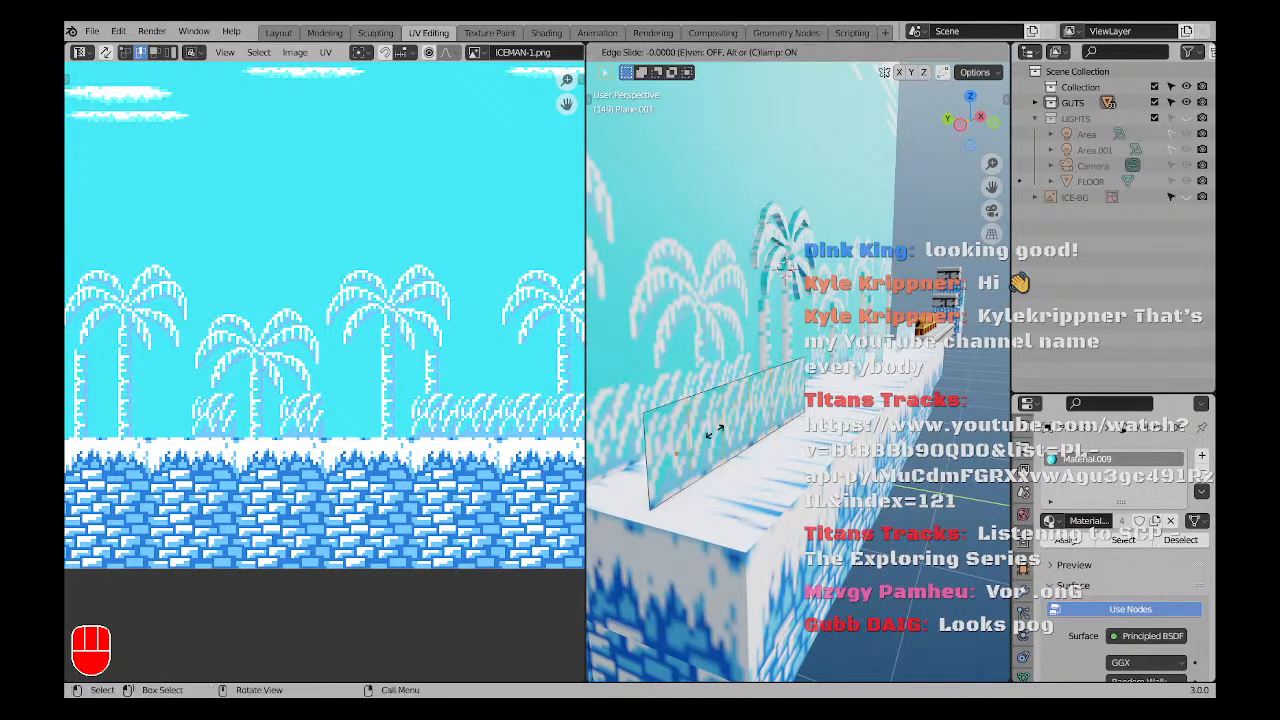
pyautogui.click(713, 430)
pyautogui.hotkey('ctrl', 'z')
# Add five evenly spaced vertical loop cuts across the leftmost bush strip.
pyautogui.hotkey('ctrl', 'r')
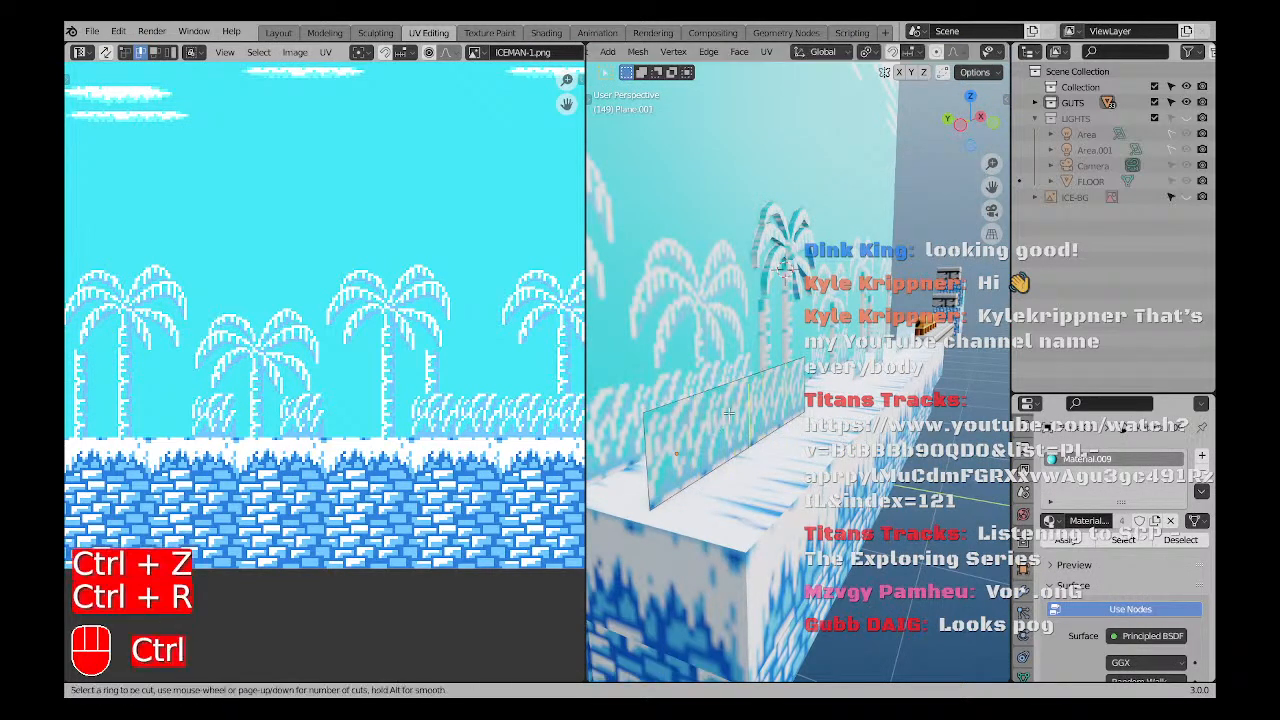
pyautogui.scroll(1, 729, 412)
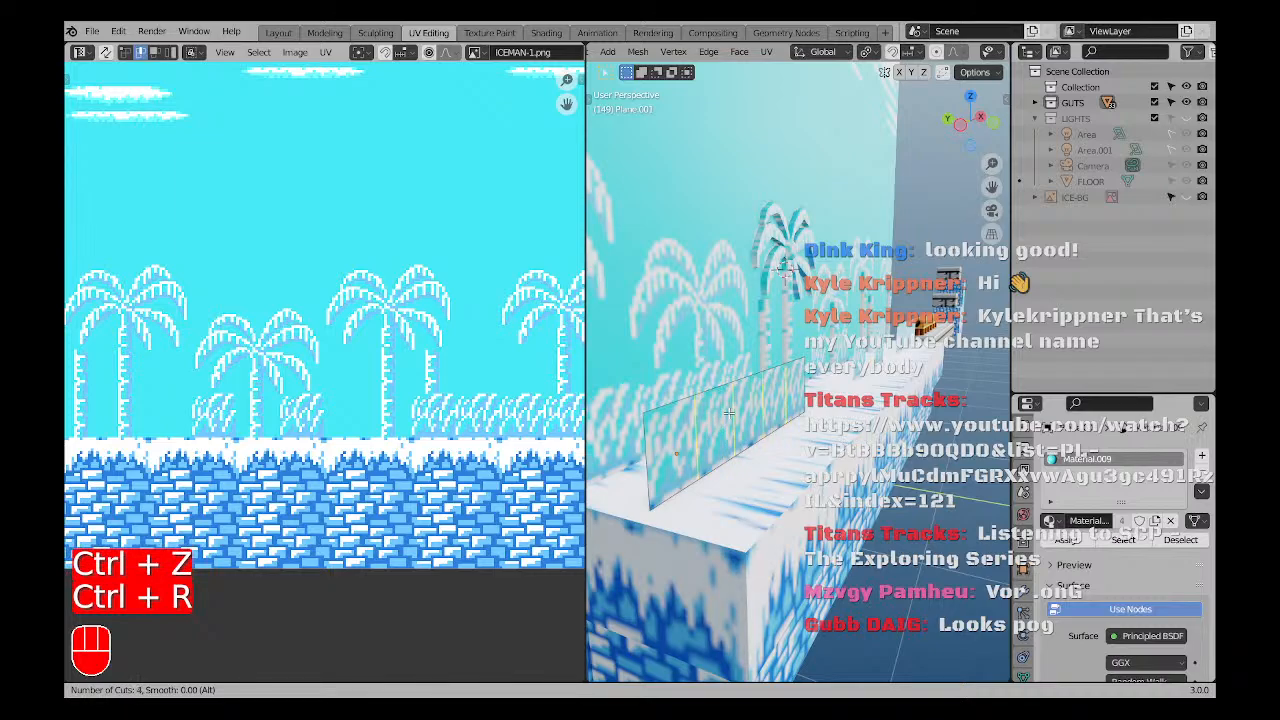
pyautogui.scroll(1, 729, 412)
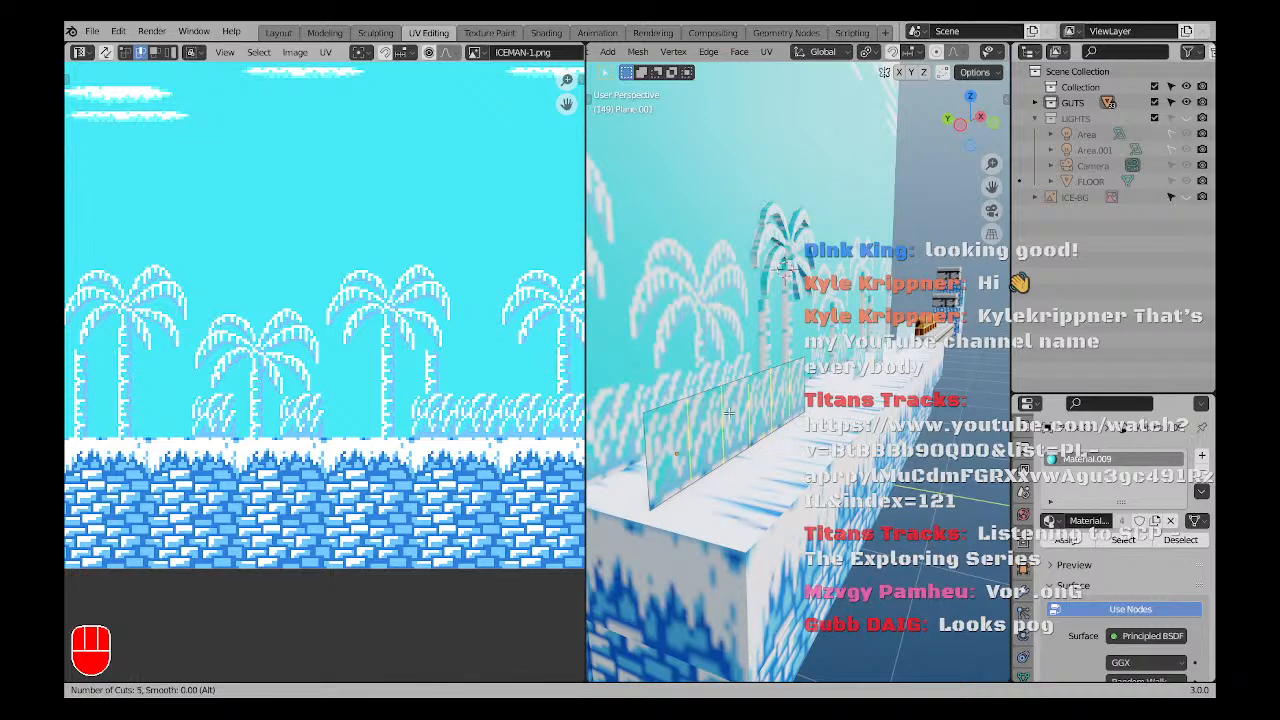
pyautogui.click(729, 412)
pyautogui.press('a')
pyautogui.press('a')
pyautogui.press('a')
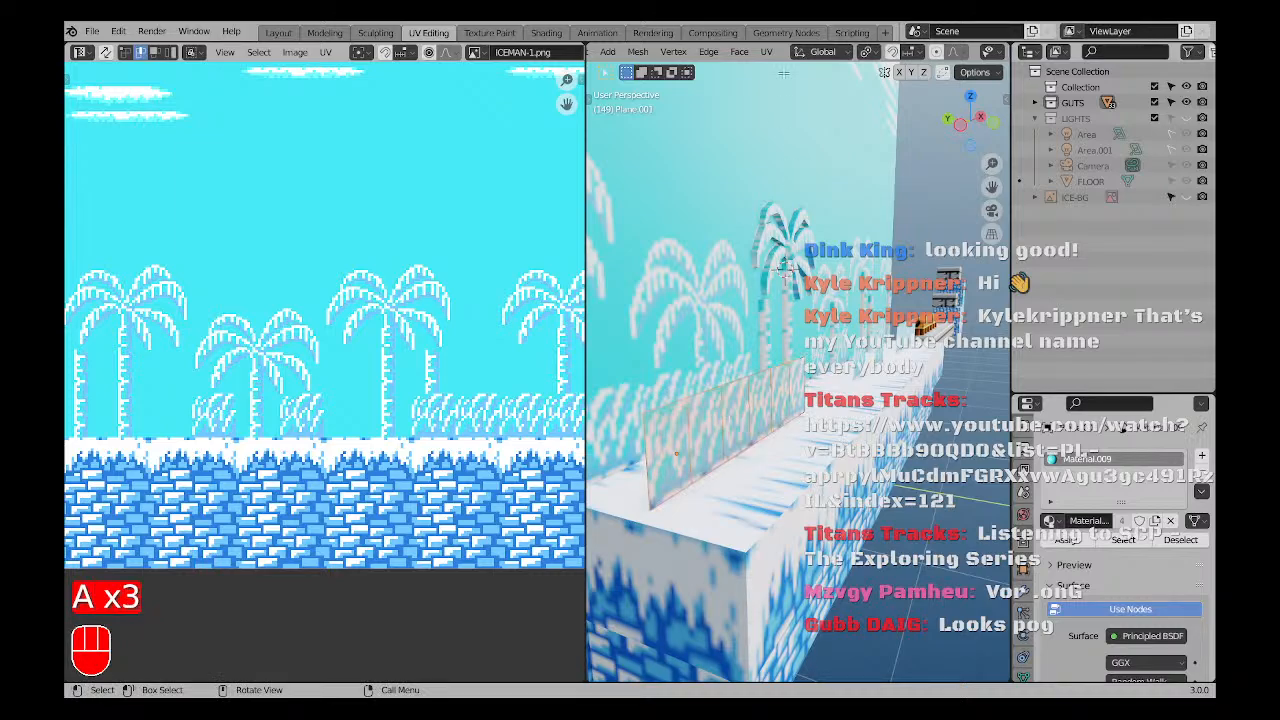
# Bow the leftmost strip forward by moving a middle face about 0.11 m along negative Y with smooth proportional editing, influence size about 0.35 m.
pyautogui.click(729, 421)
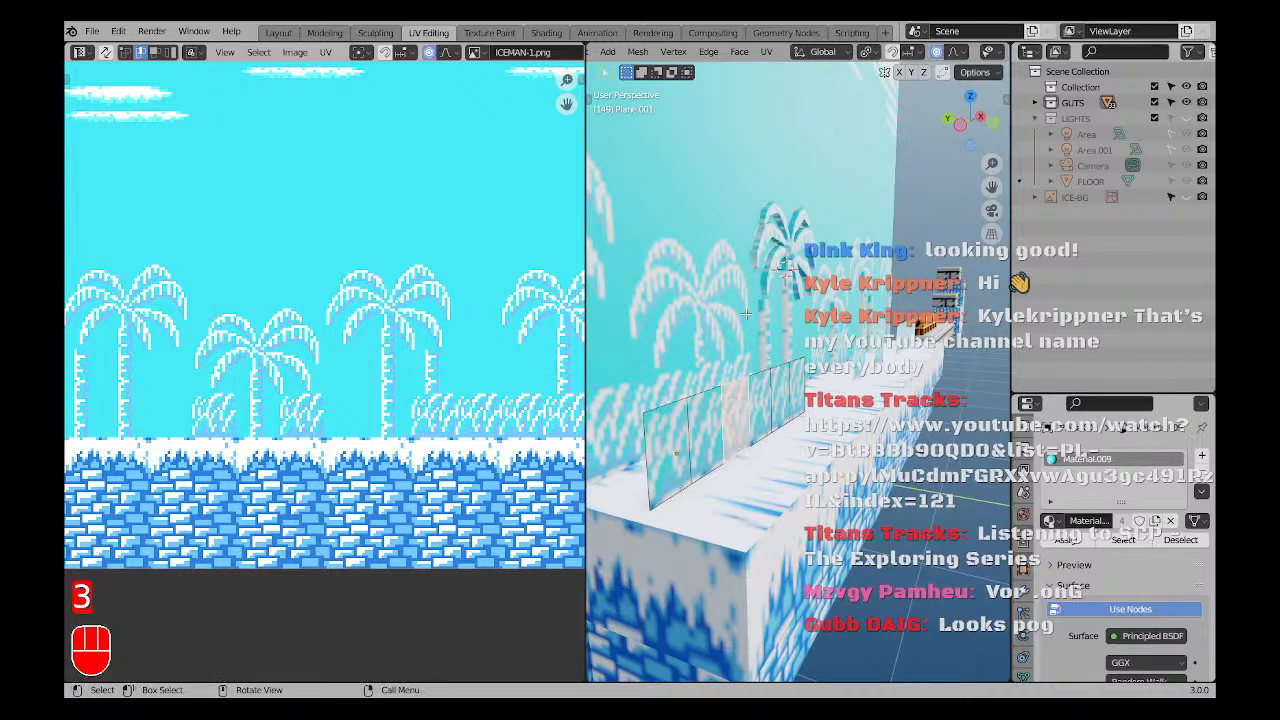
pyautogui.press('g')
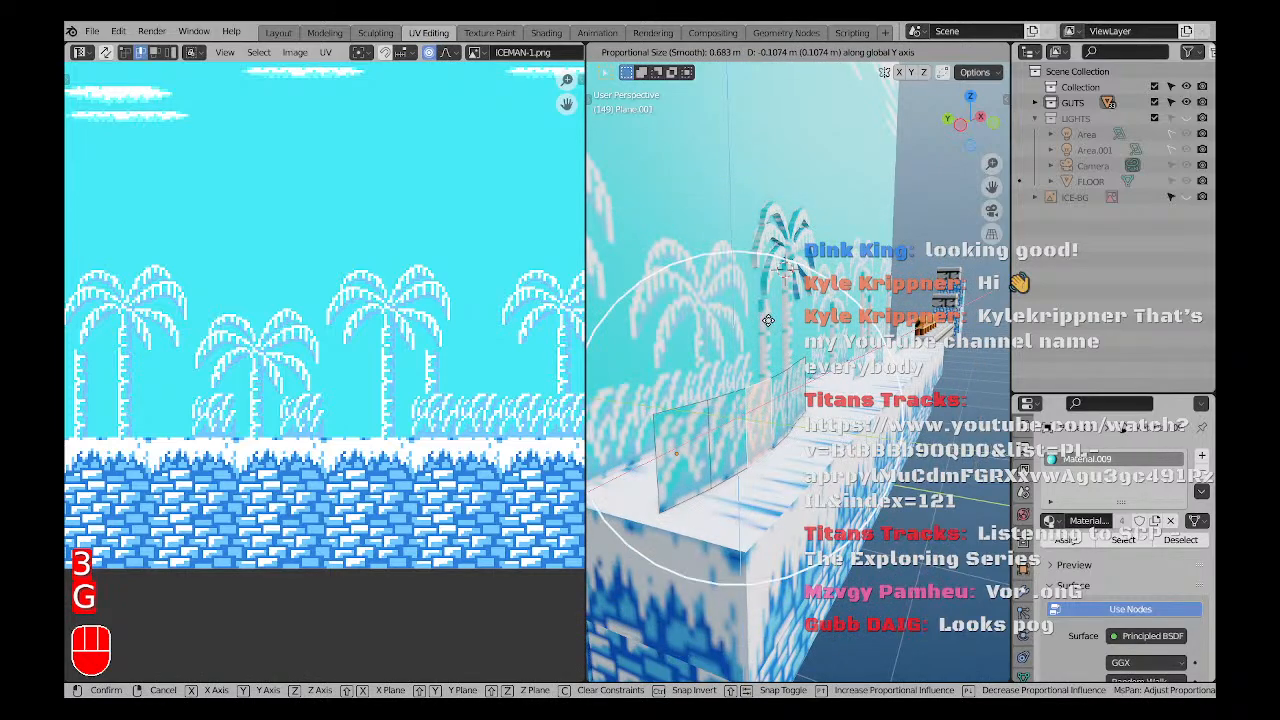
pyautogui.scroll(7, 768, 320)
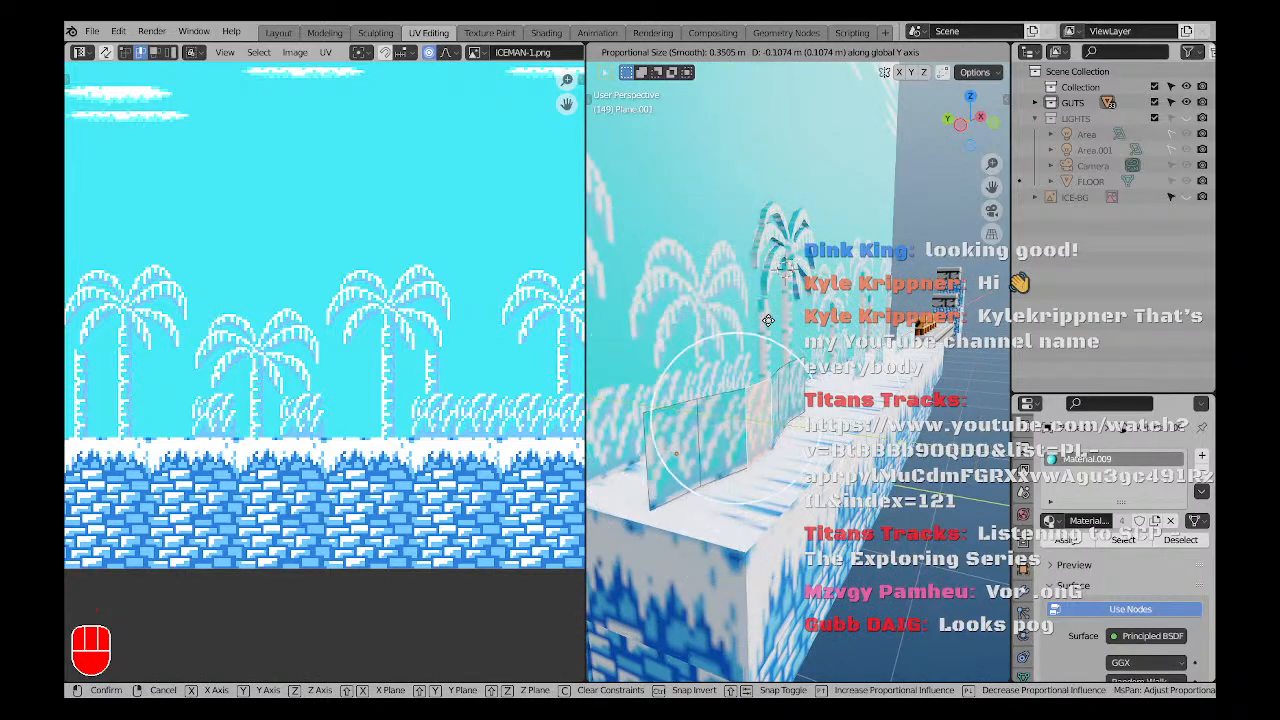
pyautogui.click(768, 320)
pyautogui.moveTo(768, 320); pyautogui.dragTo(818, 384, button='middle')
# Try extruding all faces of the curved bush strip about 0.05 m to give it thickness.
pyautogui.press('a')
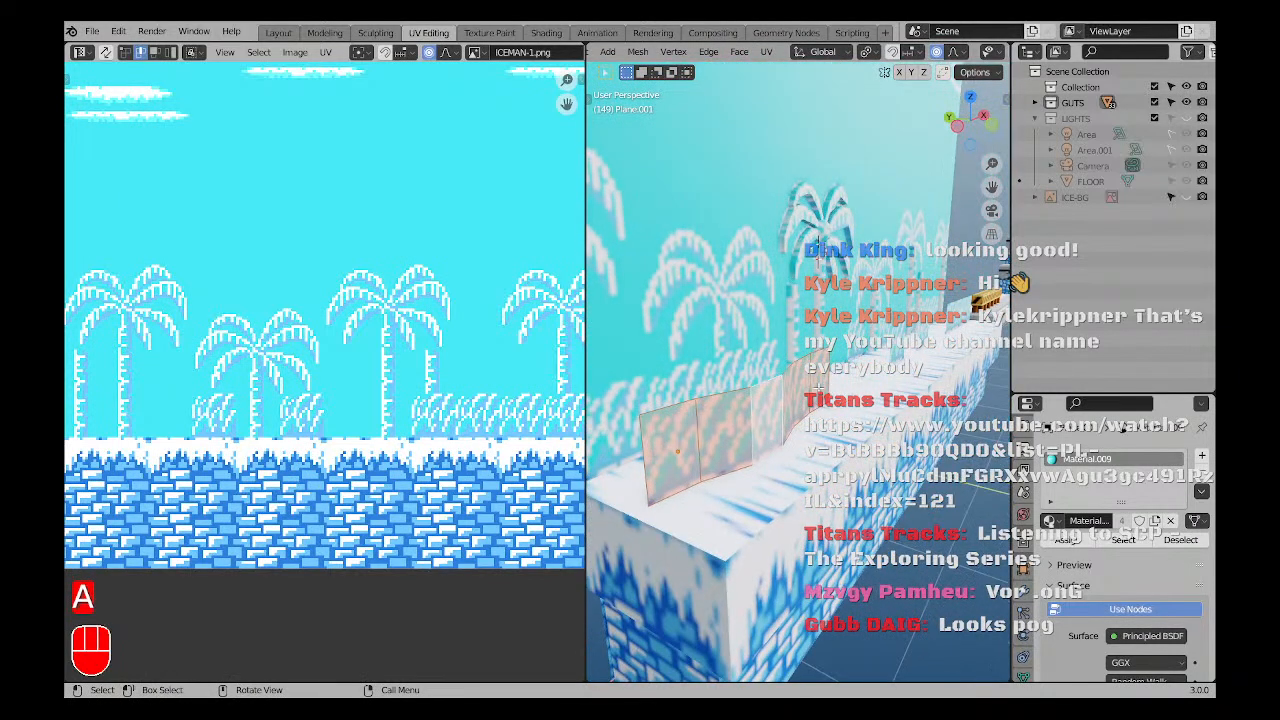
pyautogui.press('e')
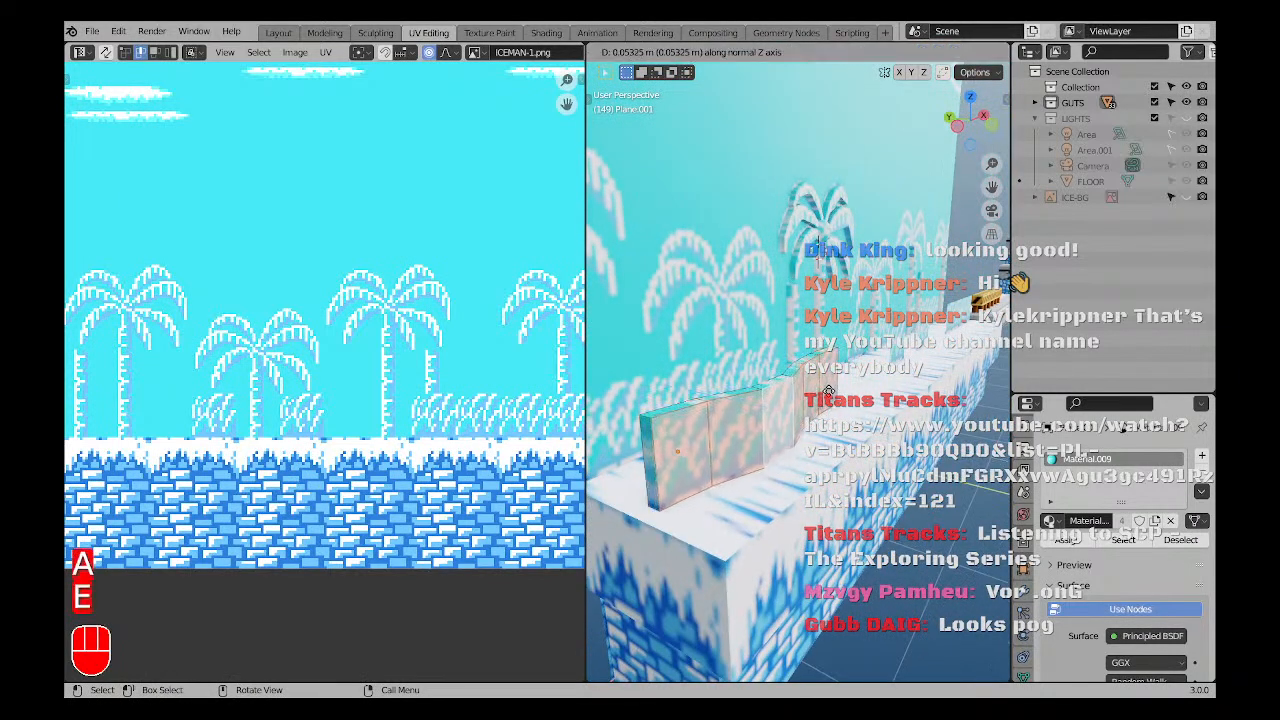
pyautogui.click(828, 391)
pyautogui.press('a')
pyautogui.press('a')
pyautogui.moveTo(828, 391); pyautogui.dragTo(816, 511, button='middle')
# Leave edit mode, move the thickened bush strip back against the background wall and save the file.
pyautogui.press('Tab')
pyautogui.press('g')
pyautogui.click(780, 483)
pyautogui.press('a')
pyautogui.press('a')
pyautogui.scroll(3, 785, 485)
pyautogui.hotkey('ctrl', 's')
# Undo the leftmost bush strip's move and extrusion.
pyautogui.scroll(4, 779, 507)
pyautogui.click(779, 507)
pyautogui.press('Tab')
pyautogui.scroll(-4, 779, 492)
pyautogui.hotkey('ctrl', 'z')
pyautogui.hotkey('ctrl', 'z')
pyautogui.hotkey('ctrl', 'z')
pyautogui.hotkey('ctrl', 'z')
pyautogui.hotkey('ctrl', 'z')
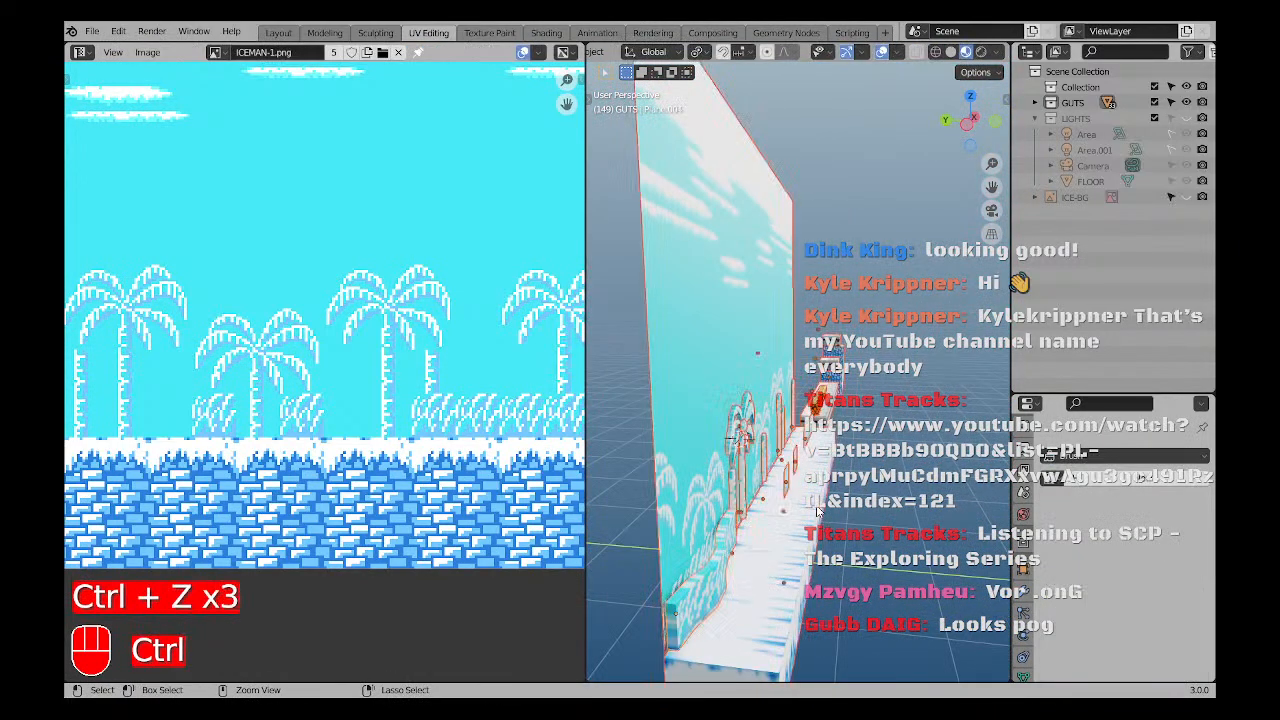
pyautogui.hotkey('ctrl', 'z')
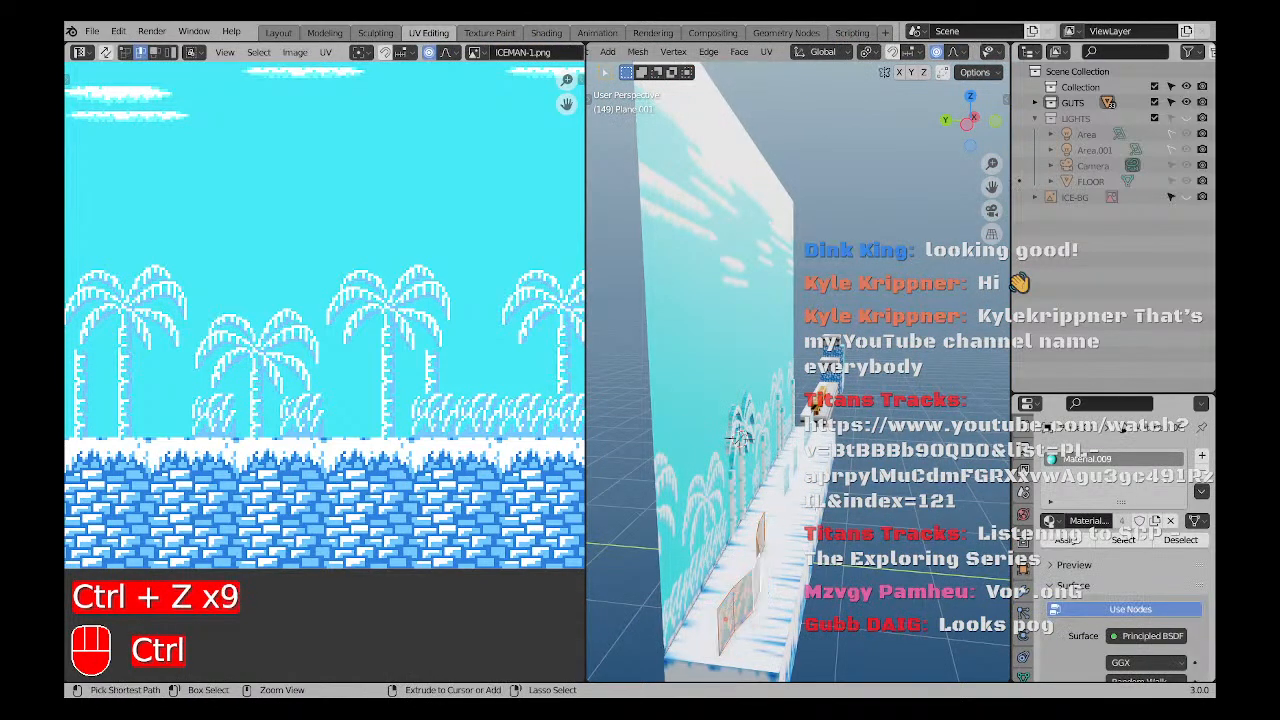
# Switch editing to the bush strip at the background's right end and add four evenly spaced vertical loop cuts.
pyautogui.moveTo(739, 437)
pyautogui.mouseDown(button='middle')
pyautogui.moveTo(727, 491)
pyautogui.moveTo(754, 427)
pyautogui.moveTo(782, 417)
pyautogui.moveTo(752, 423)
pyautogui.mouseUp(button='middle')
pyautogui.press('Tab')
pyautogui.press('a')
pyautogui.press('a')
pyautogui.keyDown('shift'); pyautogui.click(775, 406); pyautogui.keyUp('shift')
pyautogui.scroll(4, 775, 408)
pyautogui.press('Tab')
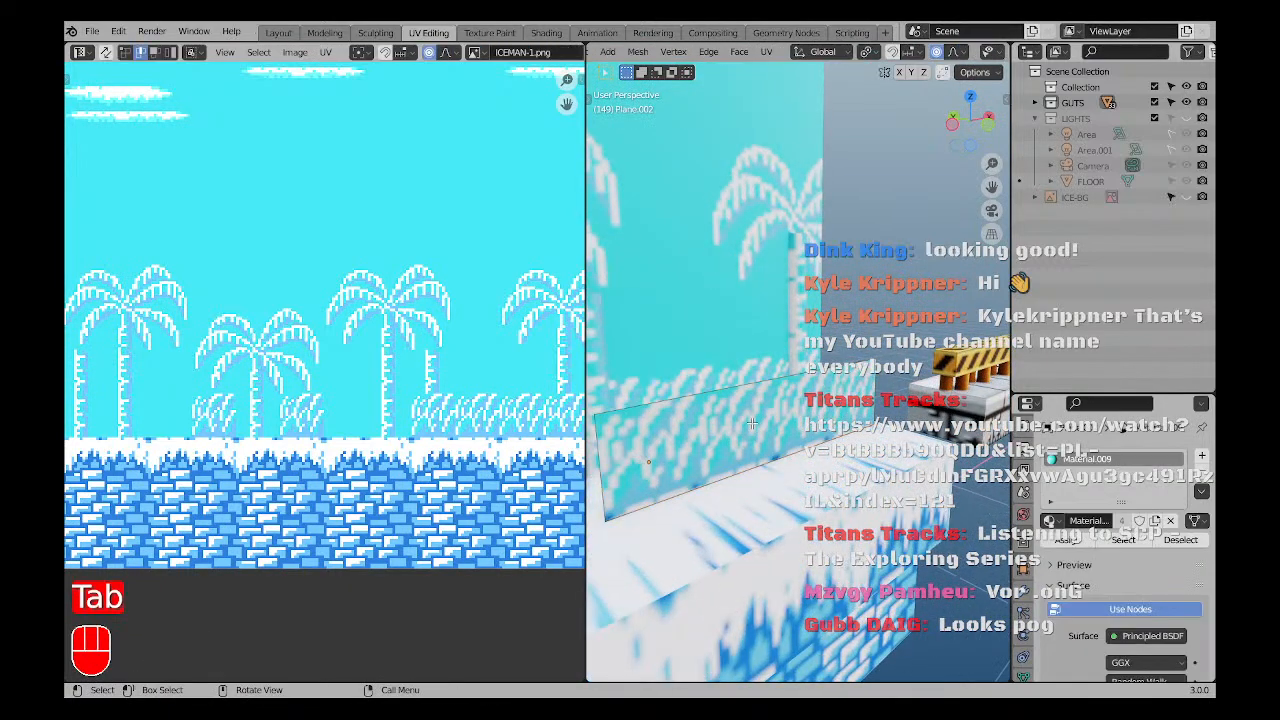
pyautogui.scroll(-2, 752, 423)
pyautogui.hotkey('ctrl', 'e')
pyautogui.hotkey('ctrl', 'r')
pyautogui.scroll(3, 780, 385)
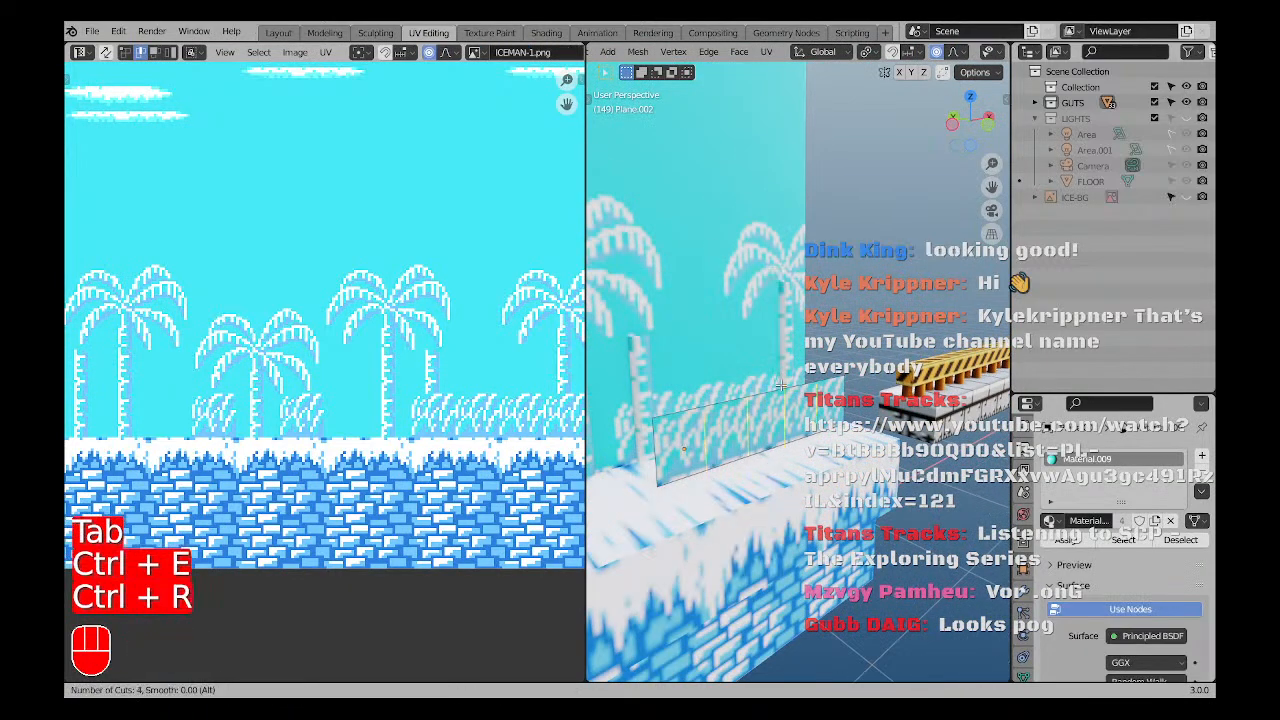
pyautogui.click(781, 385)
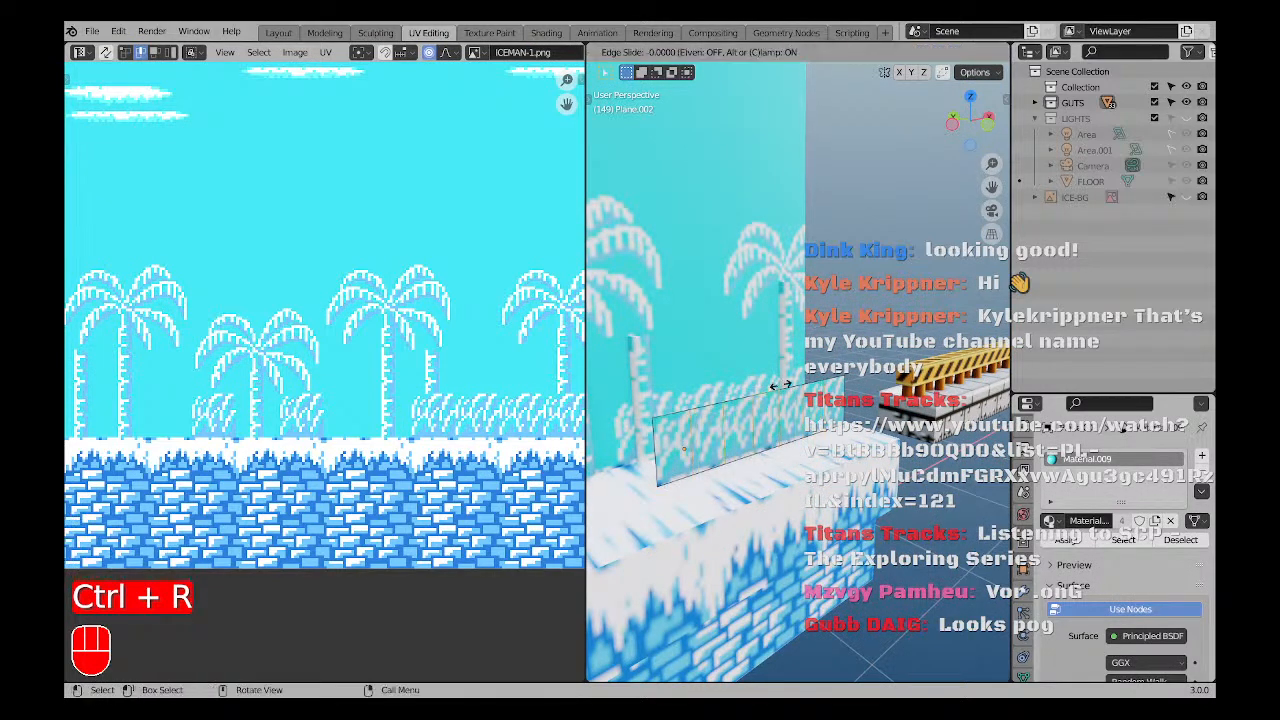
pyautogui.rightClick(780, 385)
# Bow the right-end strip forward by moving one inner face about 0.15 m along negative Y with smooth proportional editing, influence size about 0.35 m.
pyautogui.press('a')
pyautogui.press('a')
pyautogui.press('4')
pyautogui.click(765, 417)
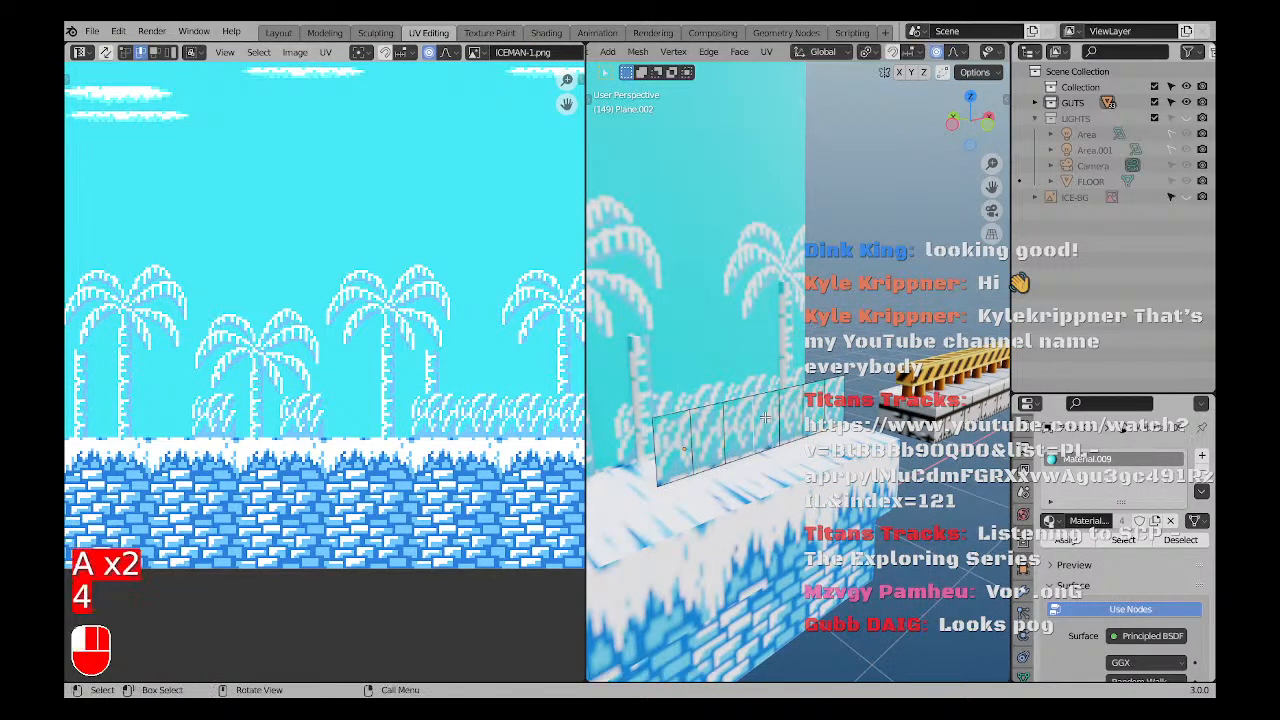
pyautogui.press('3')
pyautogui.click(765, 417)
pyautogui.scroll(-2, 765, 417)
pyautogui.press('g')
pyautogui.press('y')
pyautogui.scroll(2, 769, 366)
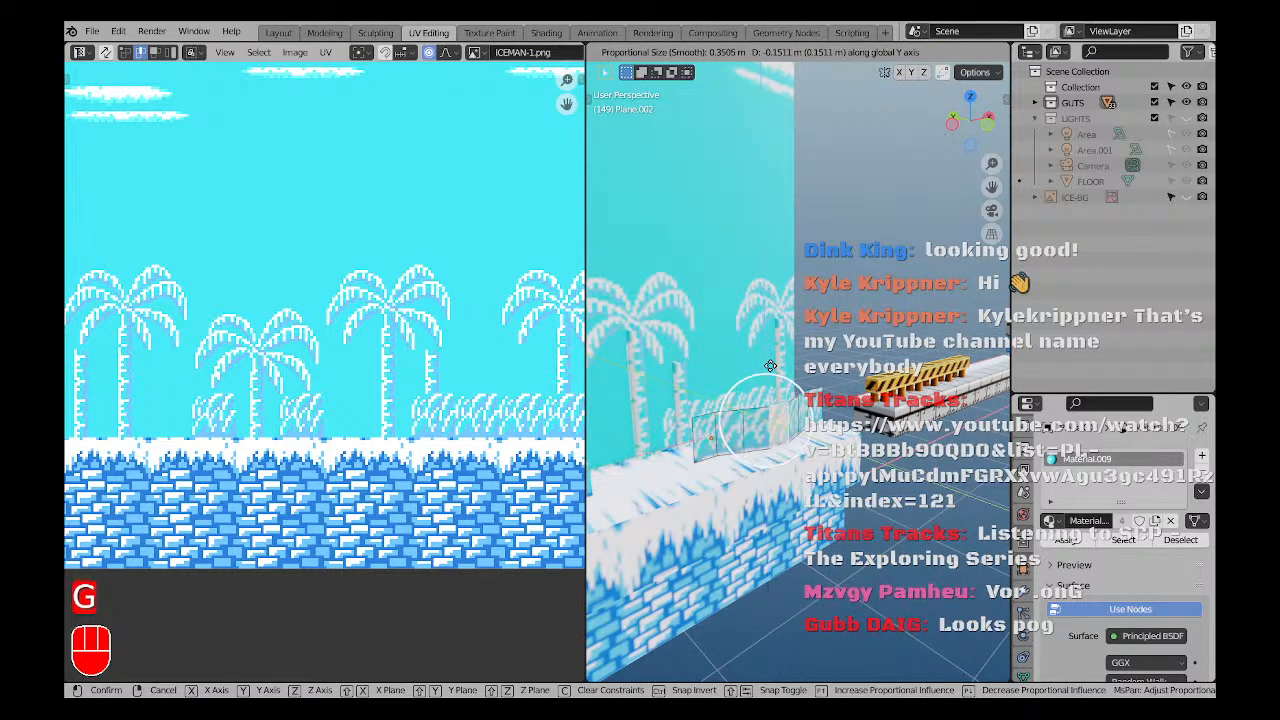
pyautogui.click(770, 366)
pyautogui.press('a')
pyautogui.press('a')
pyautogui.scroll(-4, 737, 455)
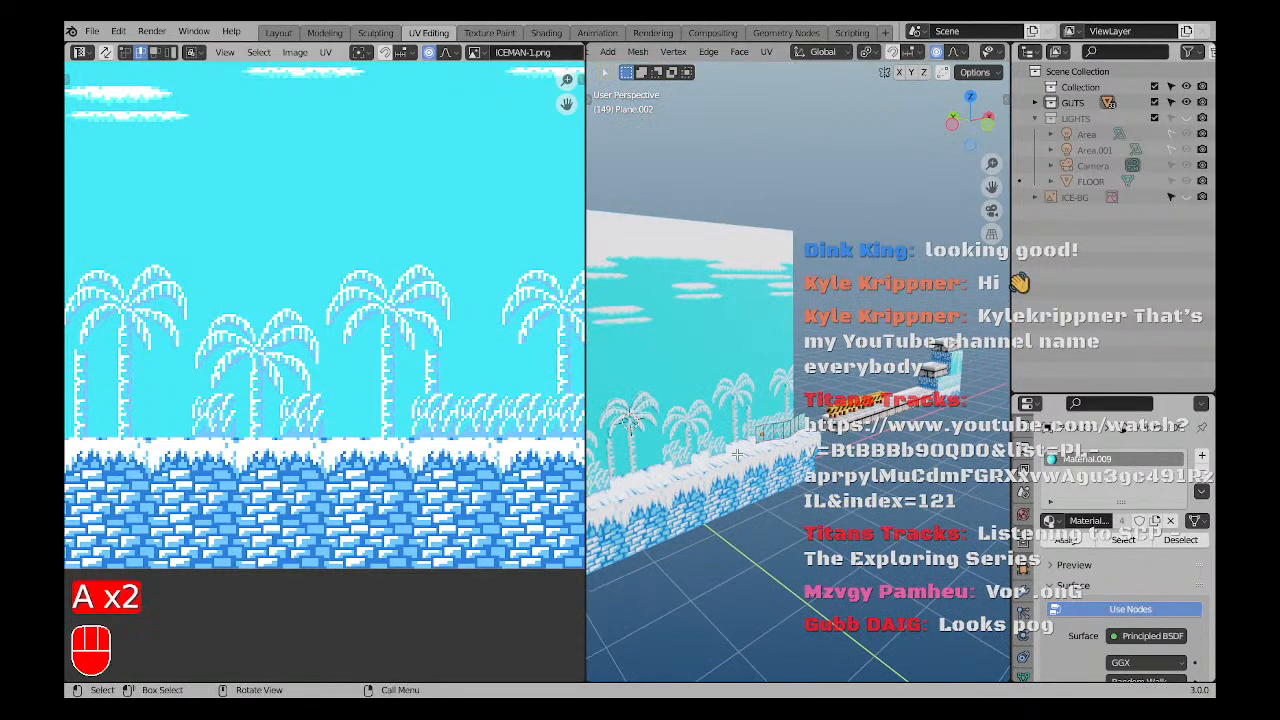
# Leave edit mode on the right-end bush strip and deselect everything.
pyautogui.press('Tab')
pyautogui.press('a')
pyautogui.press('a')
pyautogui.scroll(3, 607, 353)
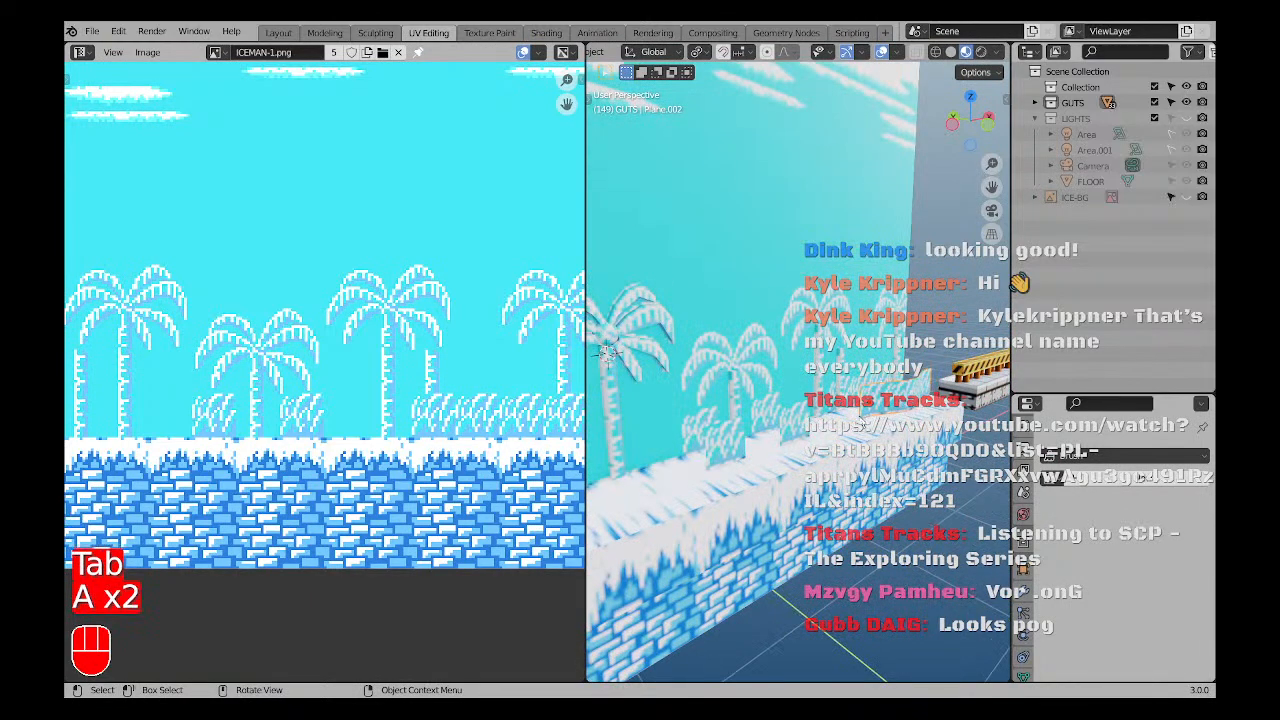
pyautogui.press('z')
pyautogui.press('a')
pyautogui.press('a')
pyautogui.keyDown('shift'); pyautogui.click(862, 420); pyautogui.keyUp('shift')
pyautogui.keyDown('shift'); pyautogui.click(796, 426); pyautogui.keyUp('shift')
pyautogui.keyDown('shift'); pyautogui.click(728, 450); pyautogui.keyUp('shift')
pyautogui.scroll(-2, 727, 451)
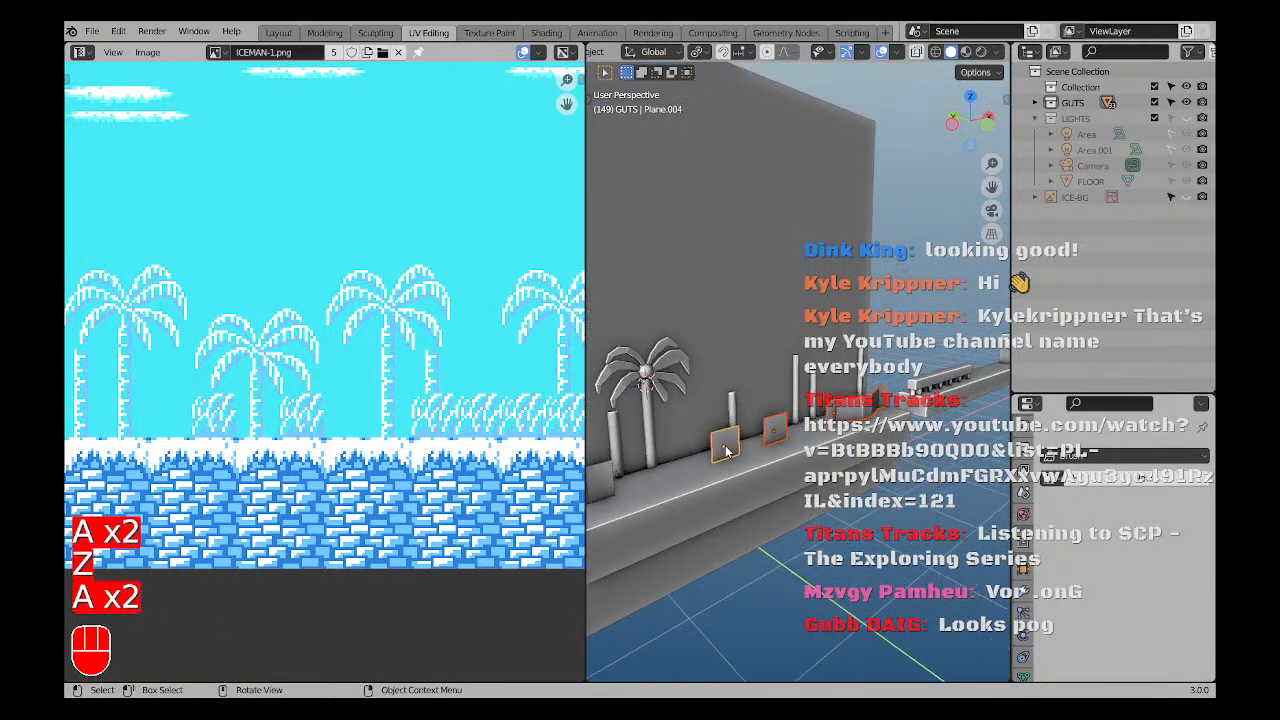
pyautogui.keyDown('shift'); pyautogui.moveTo(727, 451); pyautogui.dragTo(839, 393, button='middle'); pyautogui.keyUp('shift')
pyautogui.keyDown('shift'); pyautogui.click(703, 423); pyautogui.keyUp('shift')
pyautogui.scroll(-2, 705, 423)
pyautogui.keyDown('shift'); pyautogui.moveTo(888, 338); pyautogui.dragTo(822, 372, button='middle'); pyautogui.keyUp('shift')
pyautogui.scroll(1, 822, 372)
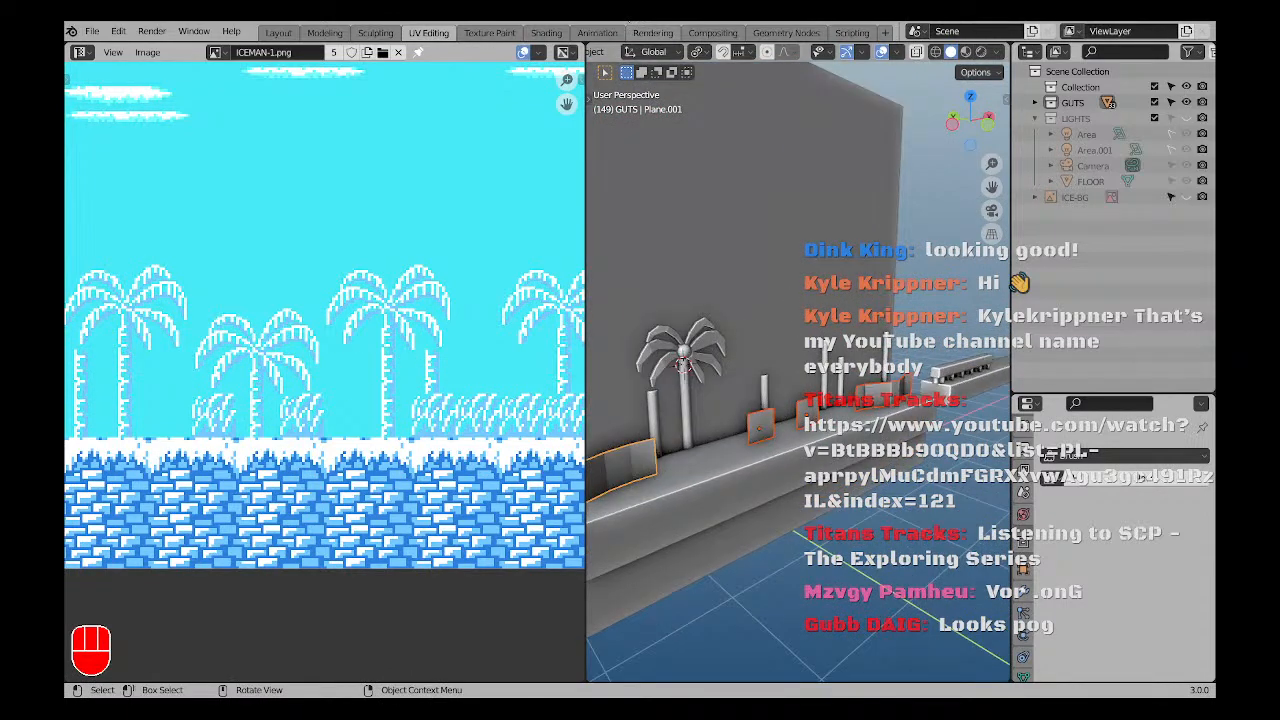
pyautogui.press('z')
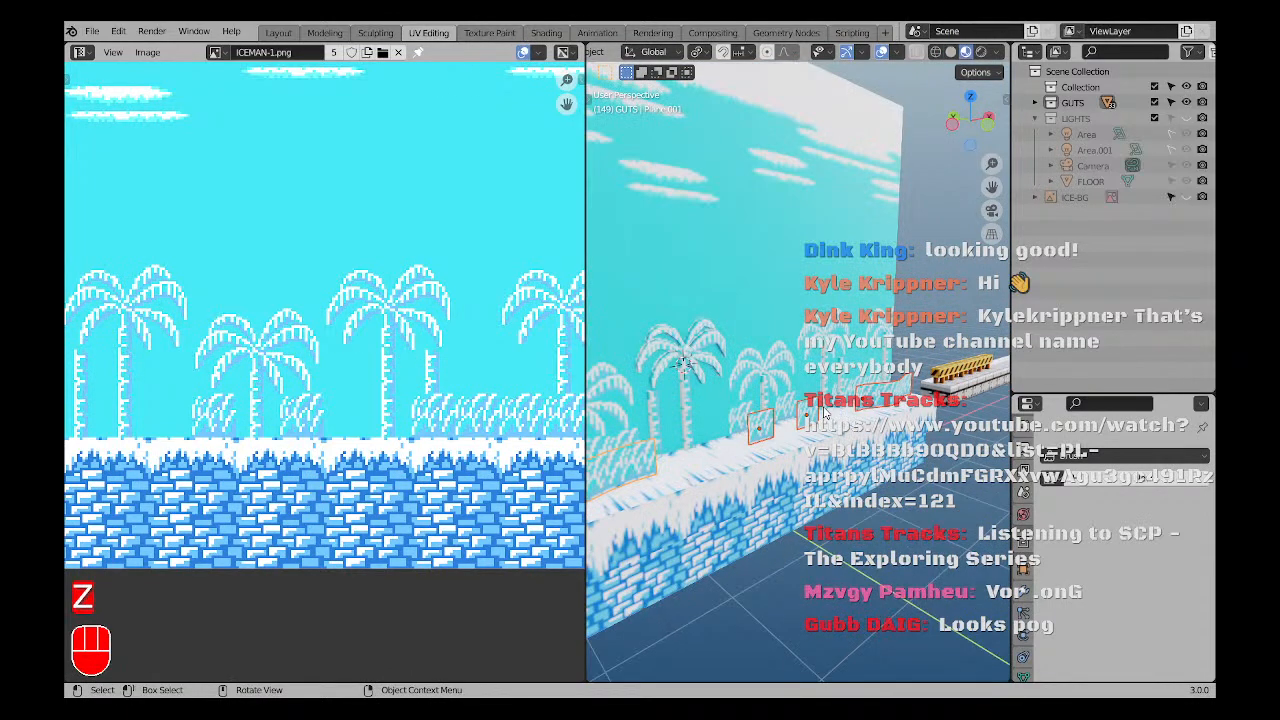
pyautogui.press('a')
pyautogui.press('a')
# Select the leftmost bush strip and switch to the Shading workspace with the viewport in front view.
pyautogui.scroll(2, 744, 478)
pyautogui.scroll(-3, 715, 462)
pyautogui.keyDown('shift'); pyautogui.moveTo(700, 463); pyautogui.dragTo(791, 393, button='middle'); pyautogui.keyUp('shift')
pyautogui.click(656, 399)
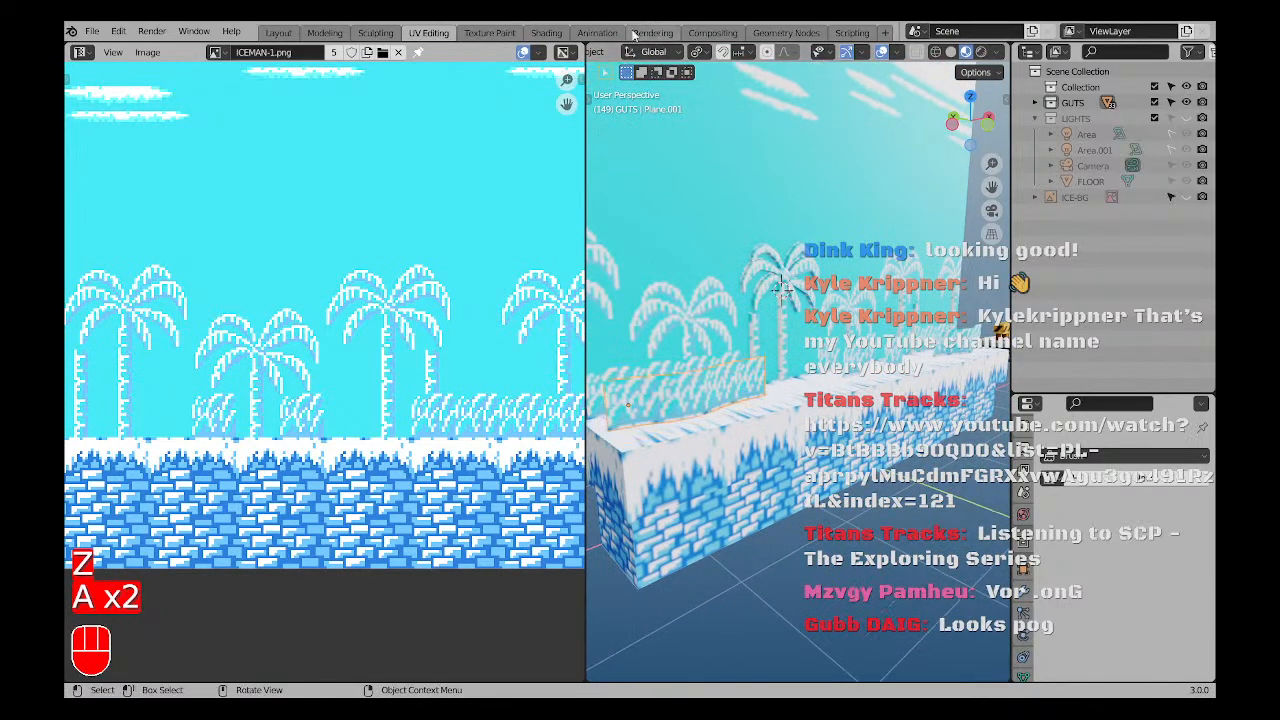
pyautogui.click(546, 32)
pyautogui.press('KP_1')
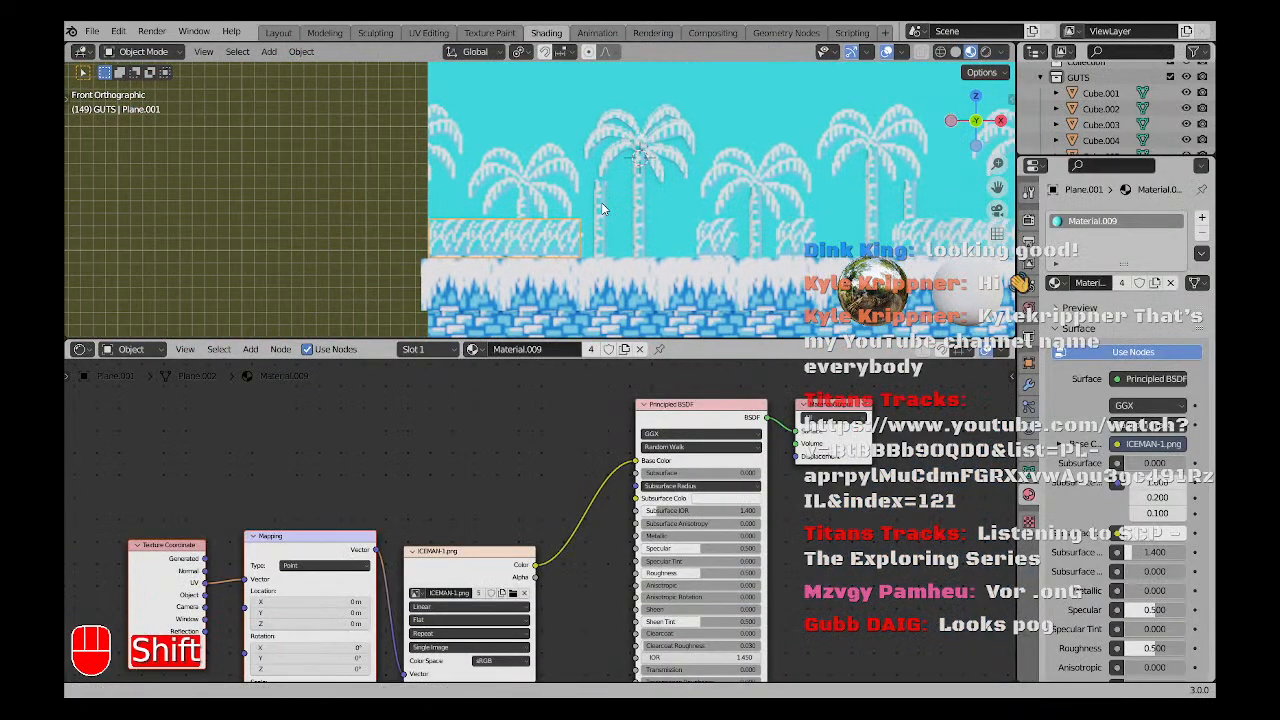
pyautogui.scroll(2, 601, 208)
# Make the leftmost bush strip's material a separate copy and name it GRASS.
pyautogui.click(590, 350)
pyautogui.click(523, 349)
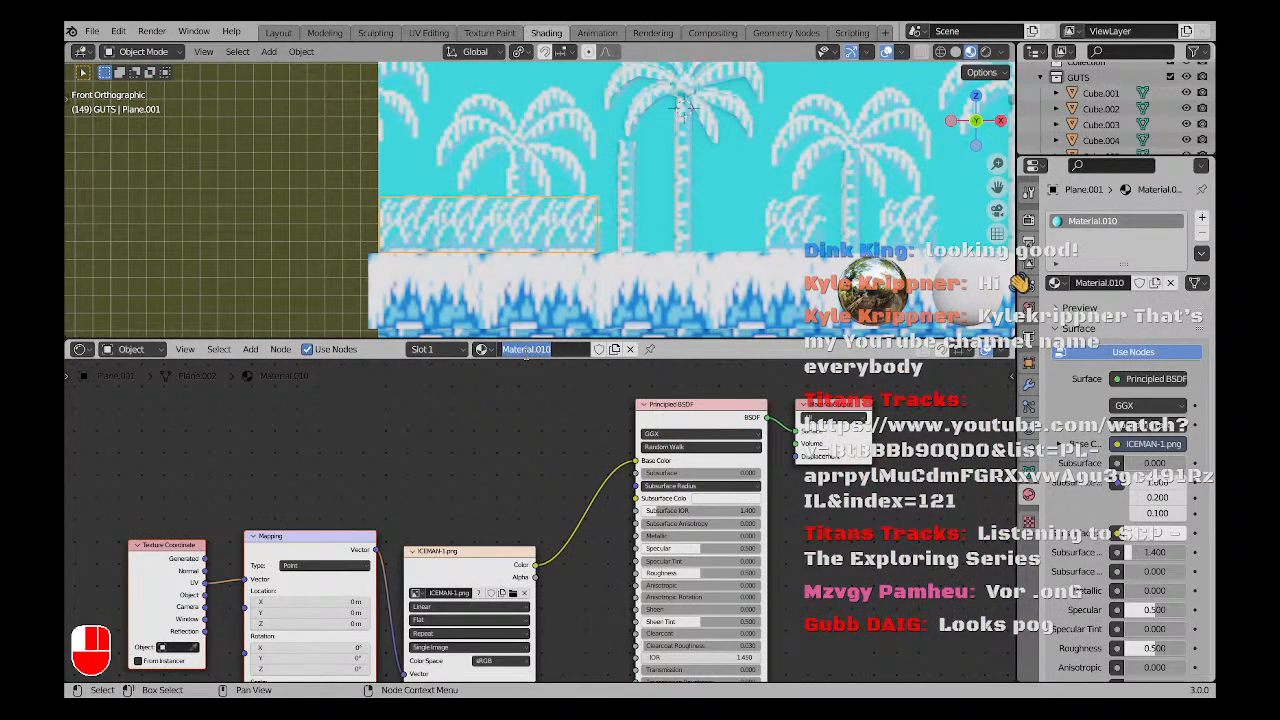
pyautogui.press('a')
pyautogui.press('a')
pyautogui.press('a')
pyautogui.press('a')
pyautogui.scroll(-5, 544, 258)
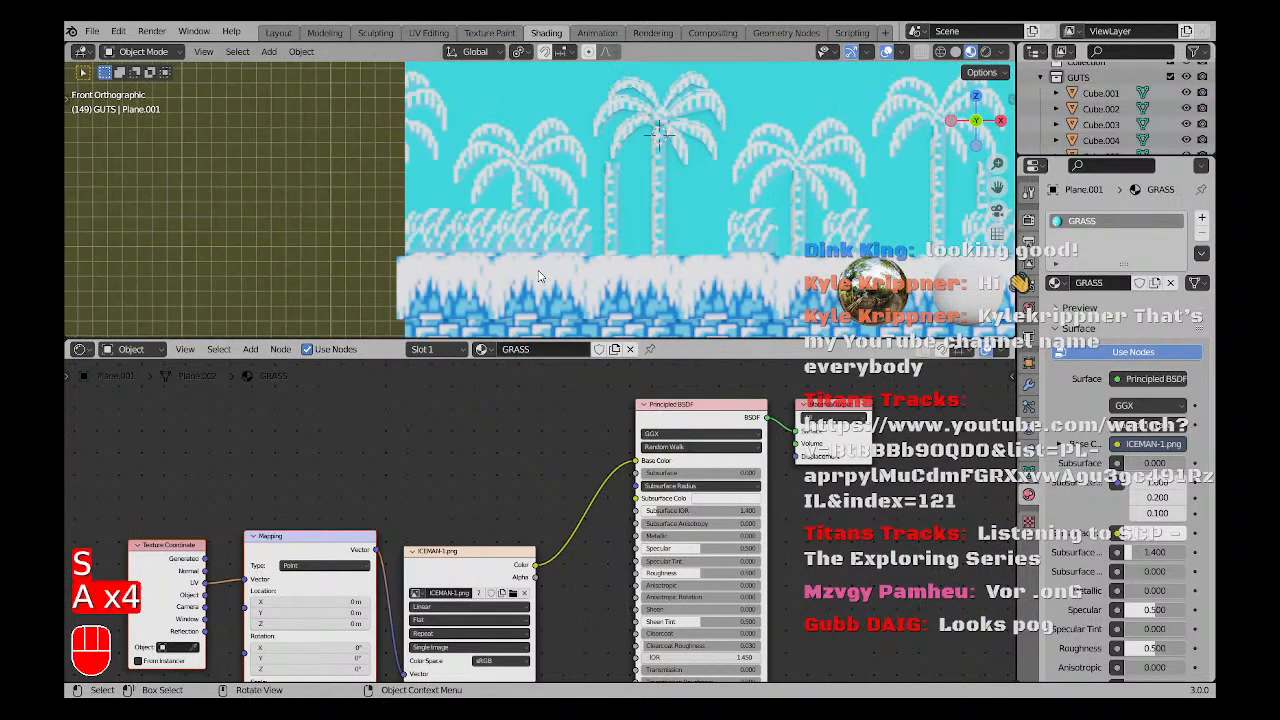
# Move the Principled BSDF and Material Output nodes away from the image texture to make room between them.
pyautogui.moveTo(482, 456); pyautogui.dragTo(502, 350, button='middle')
pyautogui.scroll(3, 538, 540)
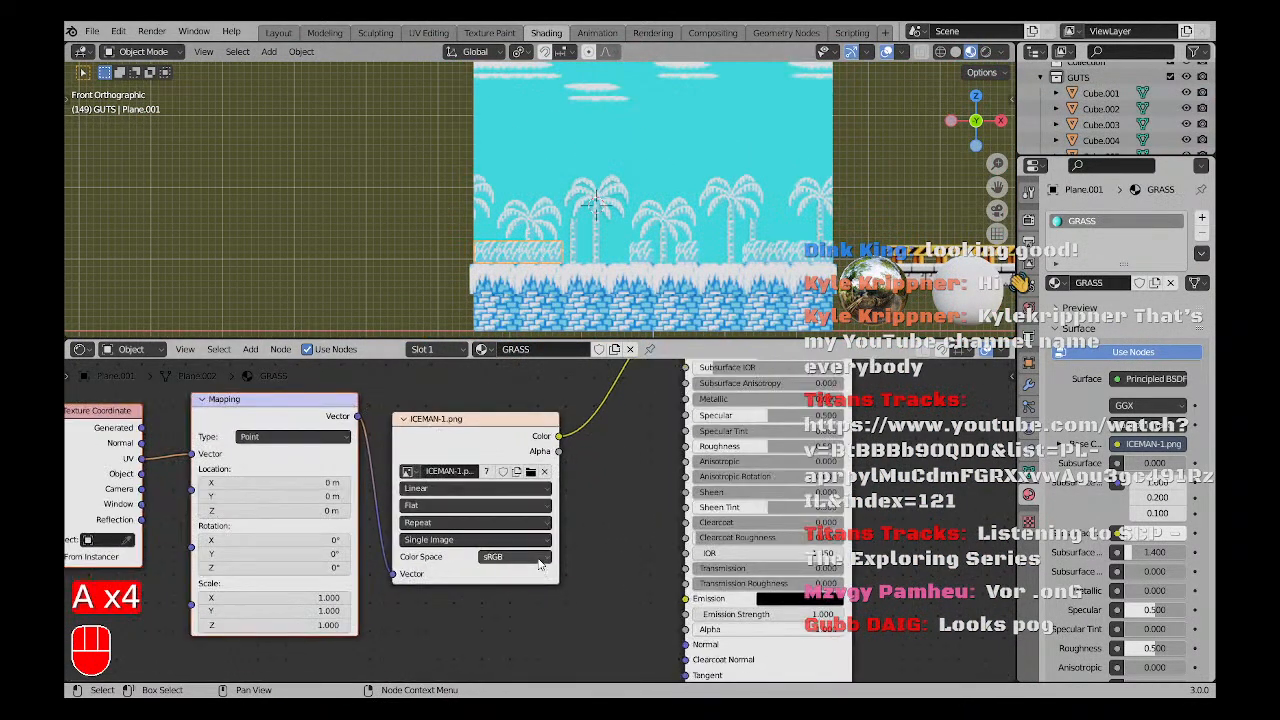
pyautogui.scroll(-3, 460, 510)
pyautogui.scroll(3, 484, 482)
pyautogui.scroll(-4, 484, 481)
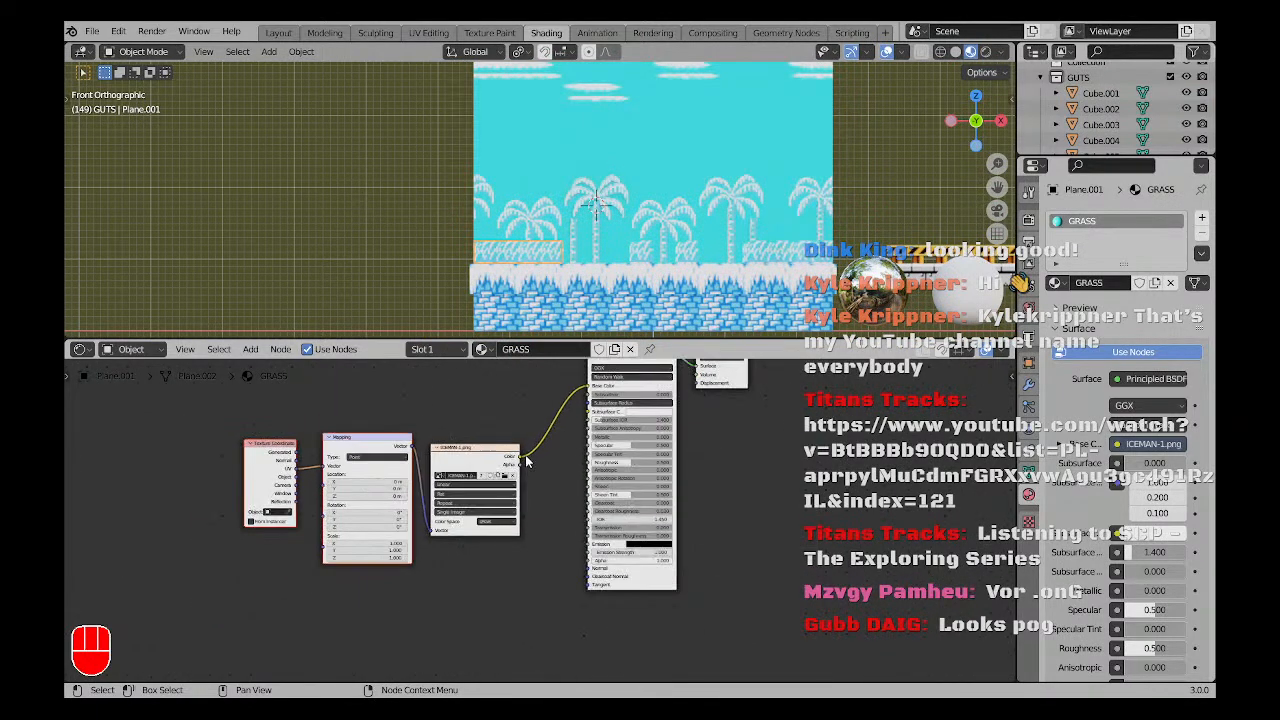
pyautogui.press('g')
pyautogui.click(820, 438)
pyautogui.scroll(1, 561, 526)
pyautogui.scroll(3, 515, 300)
pyautogui.moveTo(482, 244); pyautogui.dragTo(501, 214, button='middle')
pyautogui.scroll(2, 516, 263)
pyautogui.scroll(2, 500, 212)
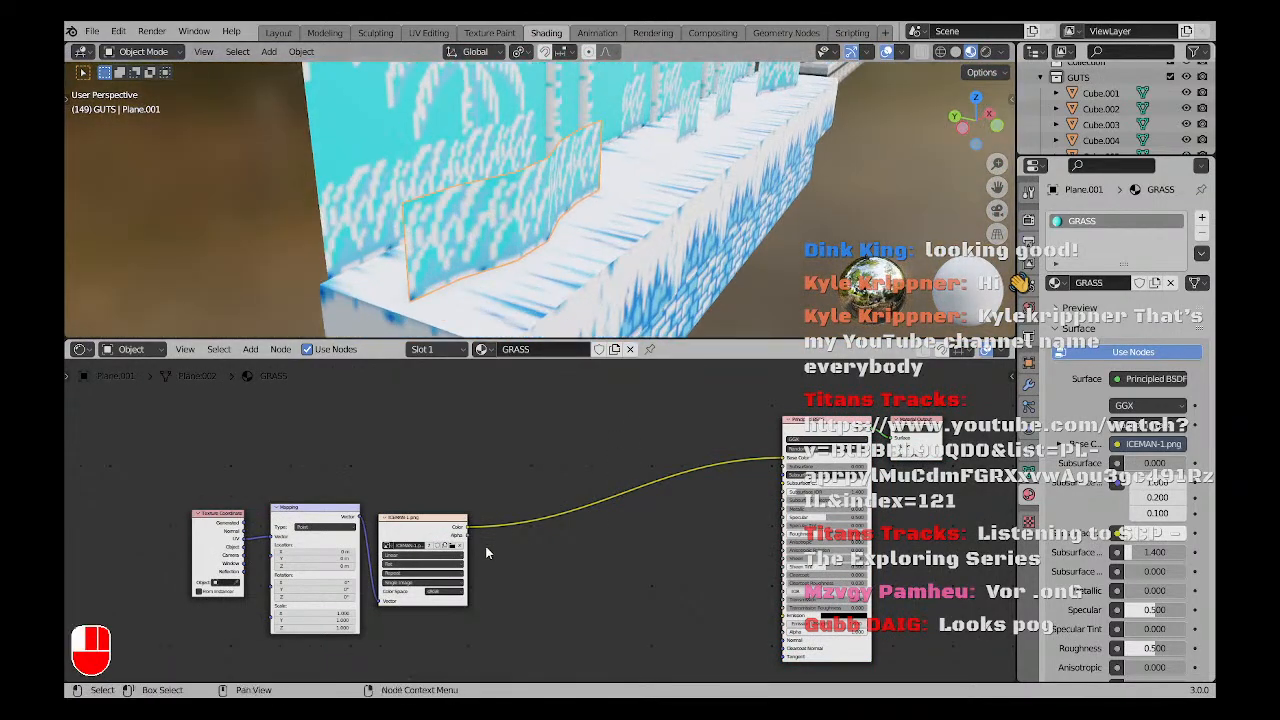
pyautogui.hotkey('shift', 'a')
pyautogui.moveTo(495, 440)
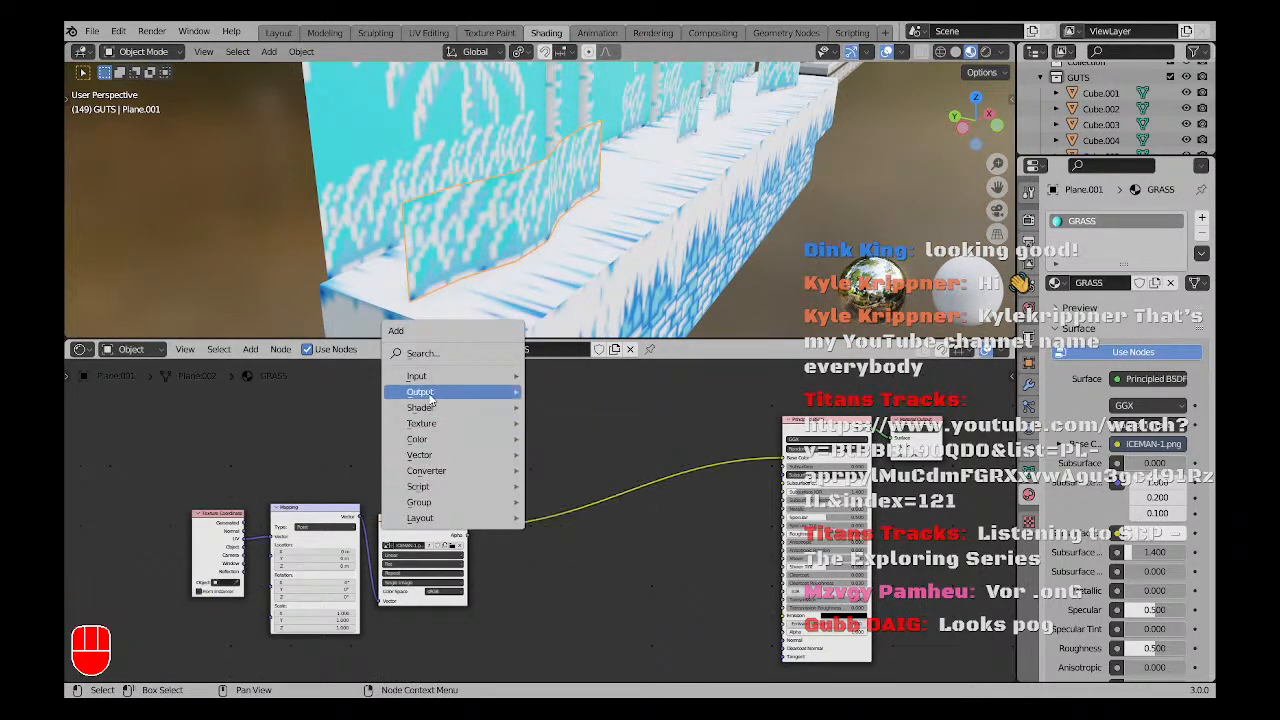
pyautogui.moveTo(420, 407)
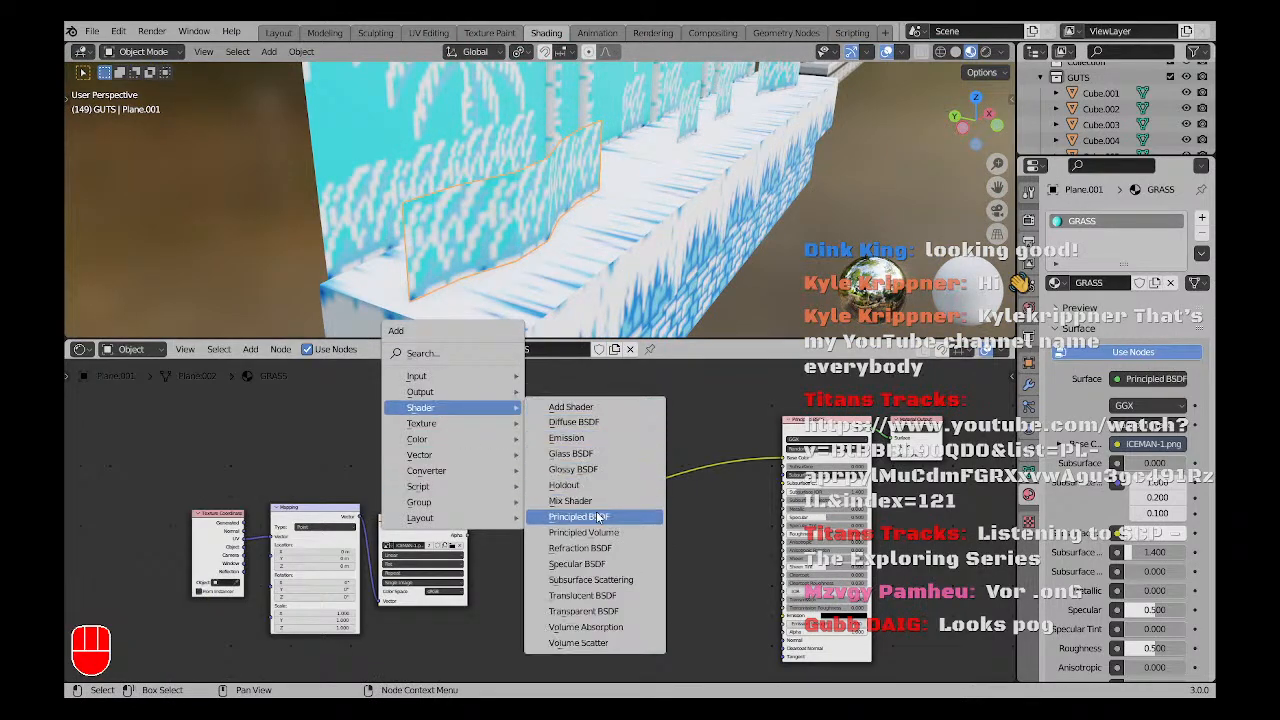
pyautogui.moveTo(497, 520)
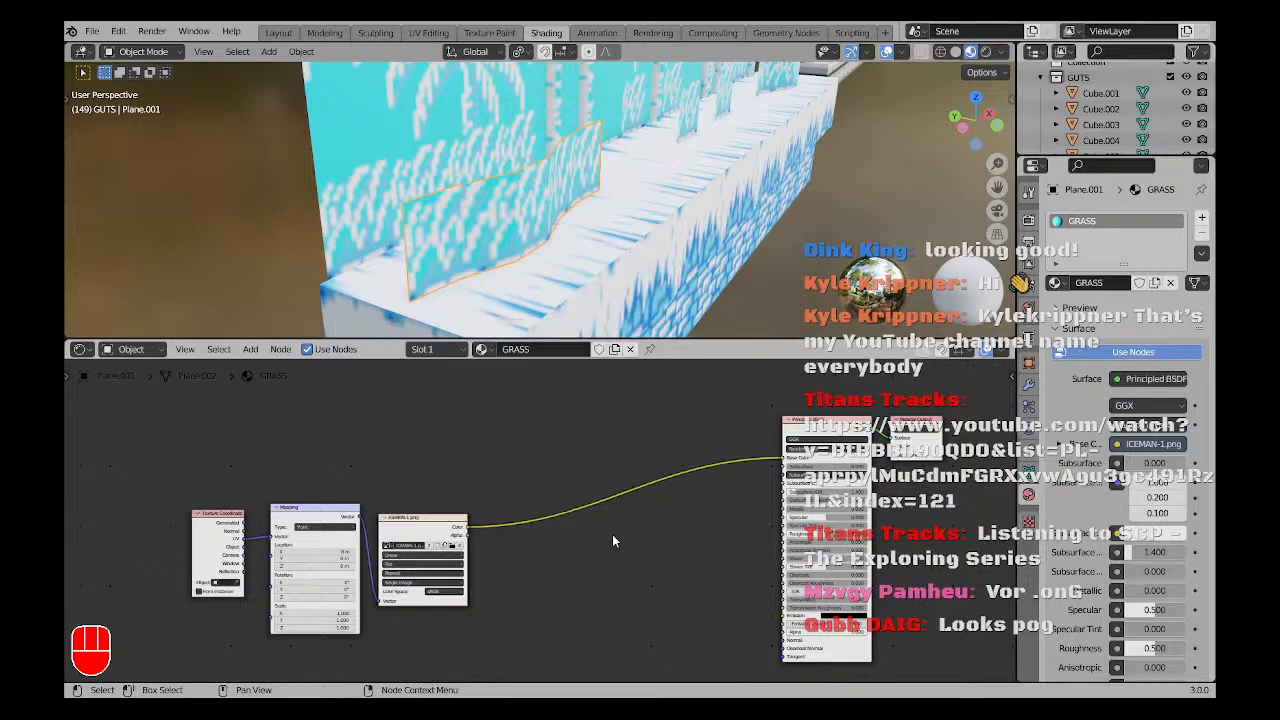
# Connect the ICEMAN-1.png image node's Alpha output to the Principled BSDF's Alpha input.
pyautogui.press('a')
pyautogui.press('a')
pyautogui.scroll(4, 515, 544)
pyautogui.keyDown('shift'); pyautogui.moveTo(614, 584); pyautogui.dragTo(540, 530, button='middle'); pyautogui.keyUp('shift')
pyautogui.scroll(2, 422, 491)
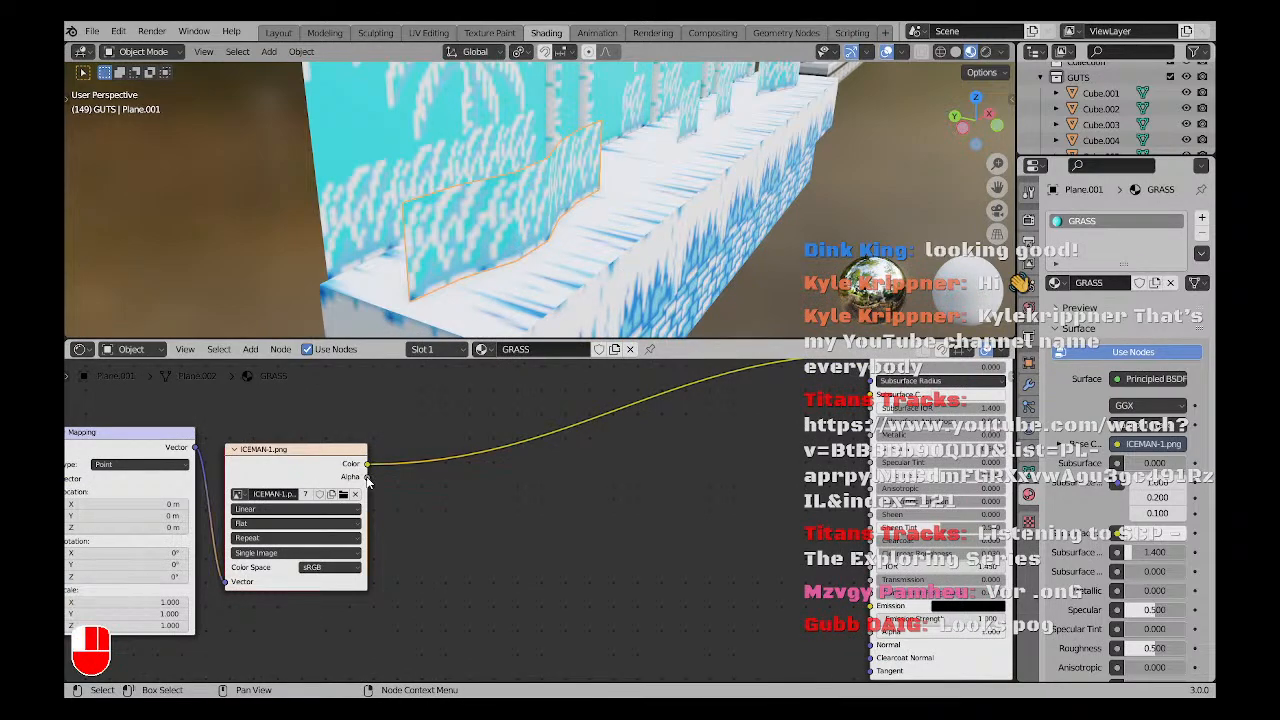
pyautogui.moveTo(367, 478); pyautogui.dragTo(870, 632)
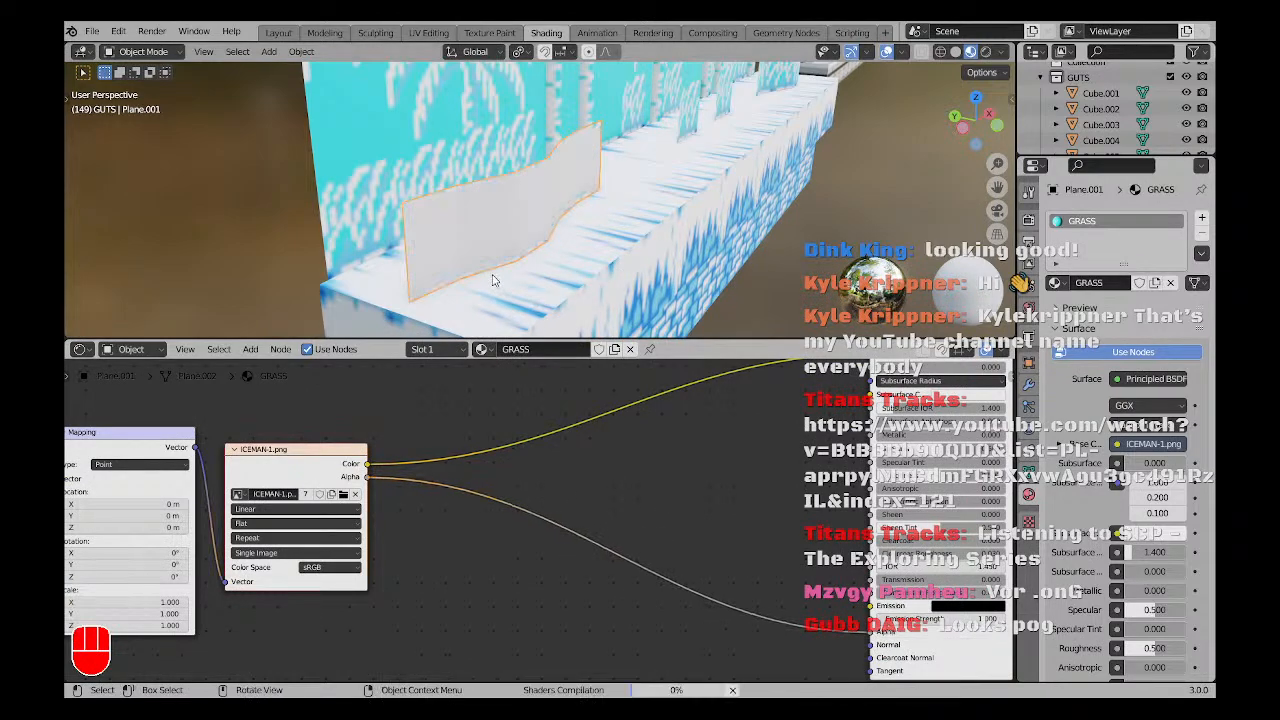
# Insert a ColorRamp node into the link between the image's Alpha output and the Principled BSDF's Alpha input.
pyautogui.moveTo(475, 228); pyautogui.dragTo(537, 190, button='middle')
pyautogui.hotkey('shift', 'a')
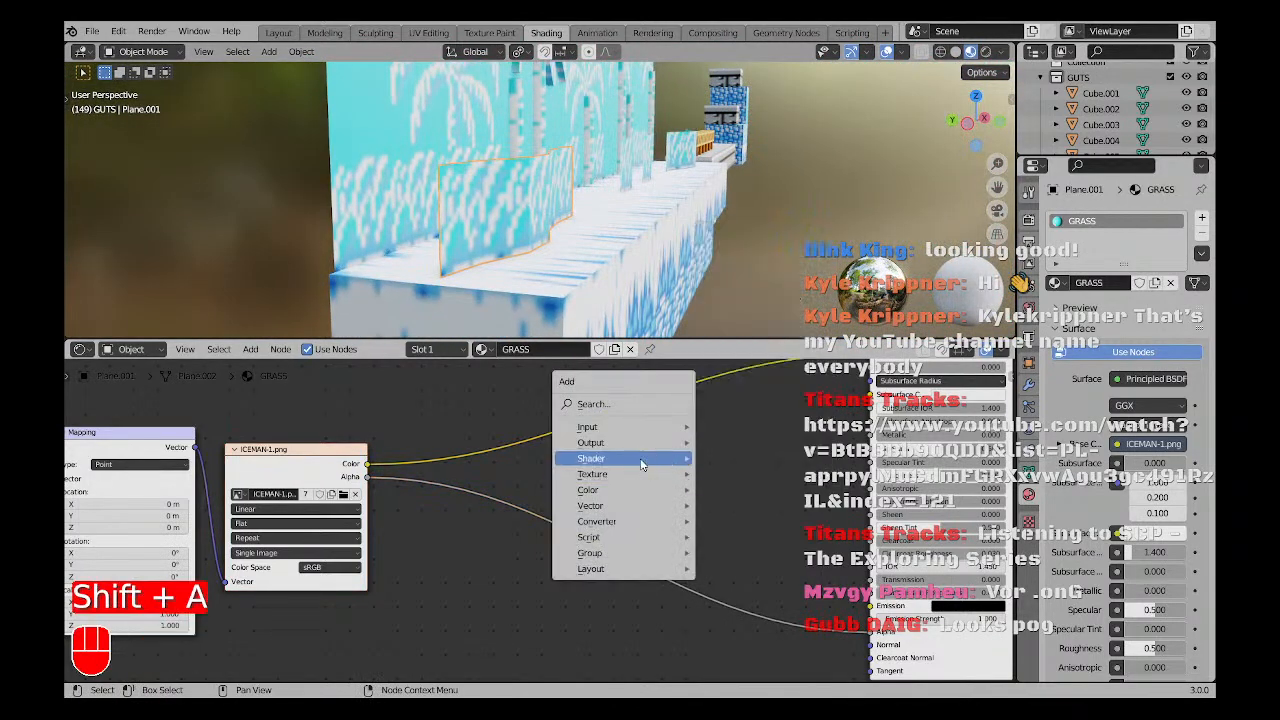
pyautogui.click(600, 405)
pyautogui.write('color ramp')
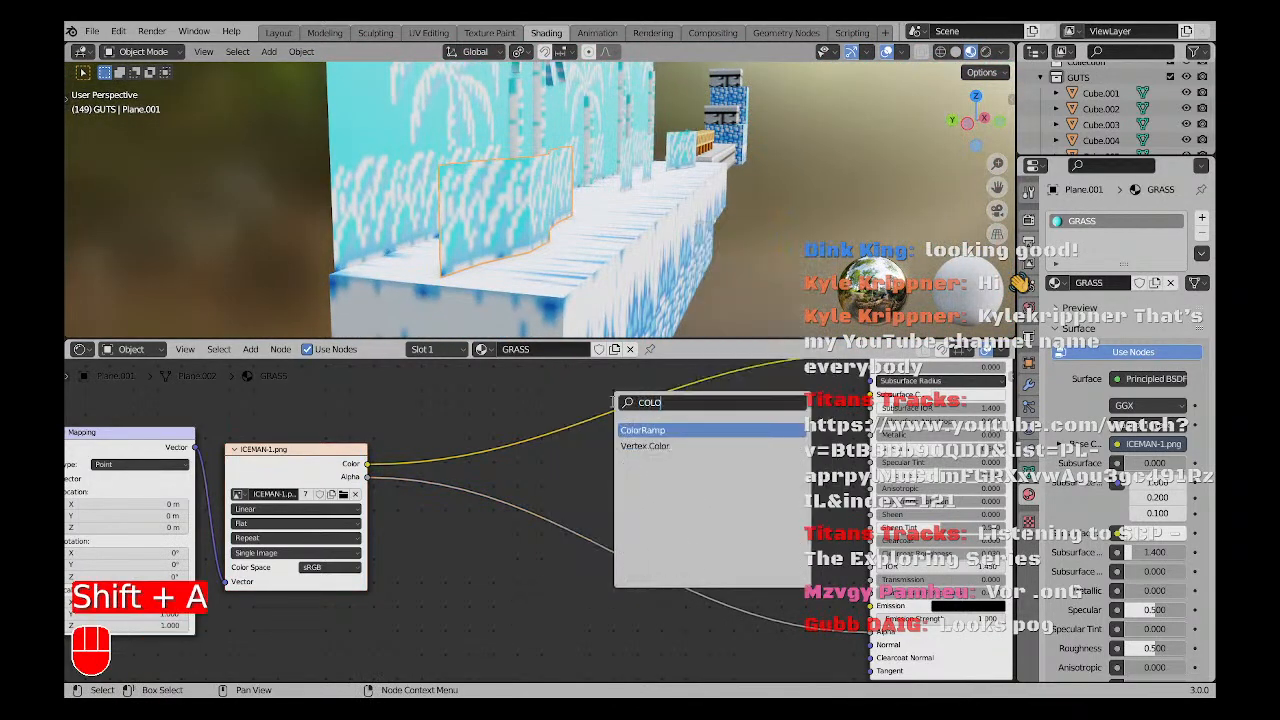
pyautogui.press('Return')
pyautogui.click(575, 479)
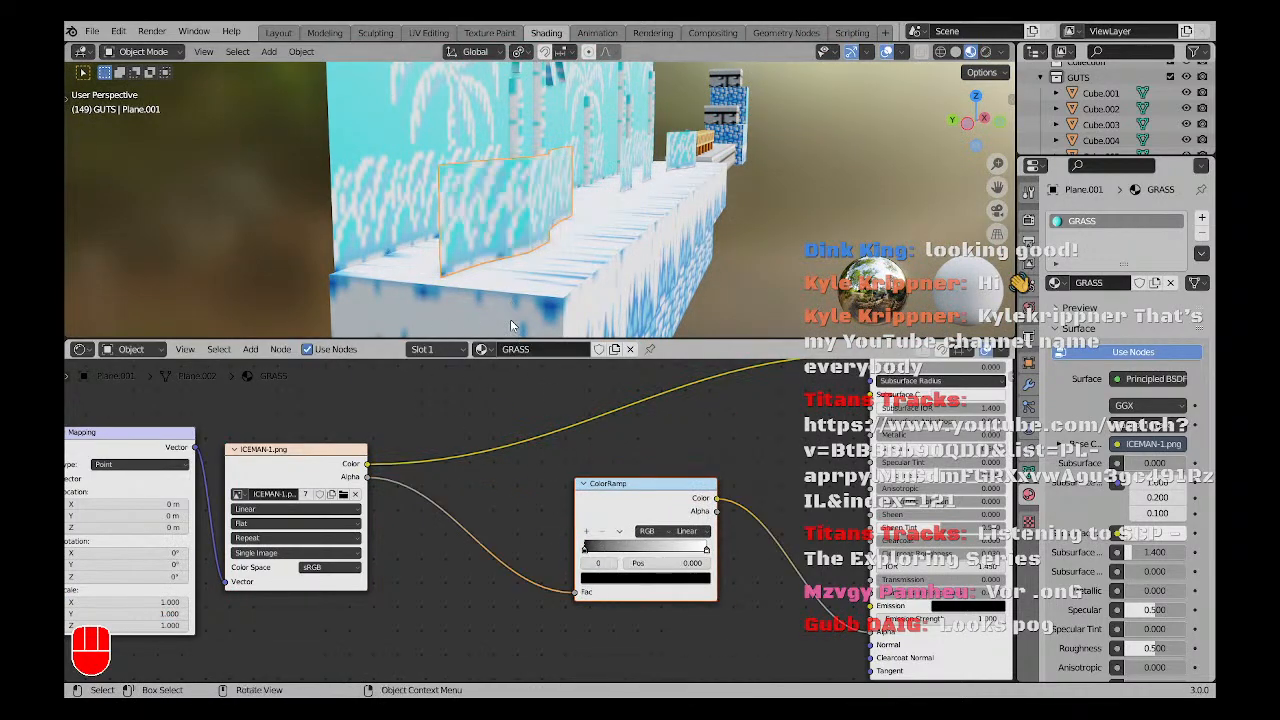
# Feed the image's Color output into the ColorRamp's Fac input and try different stop positions, ending with the black stop at about 0.677.
pyautogui.moveTo(706, 556)
pyautogui.mouseDown()
pyautogui.moveTo(549, 558)
pyautogui.moveTo(697, 562)
pyautogui.mouseUp()
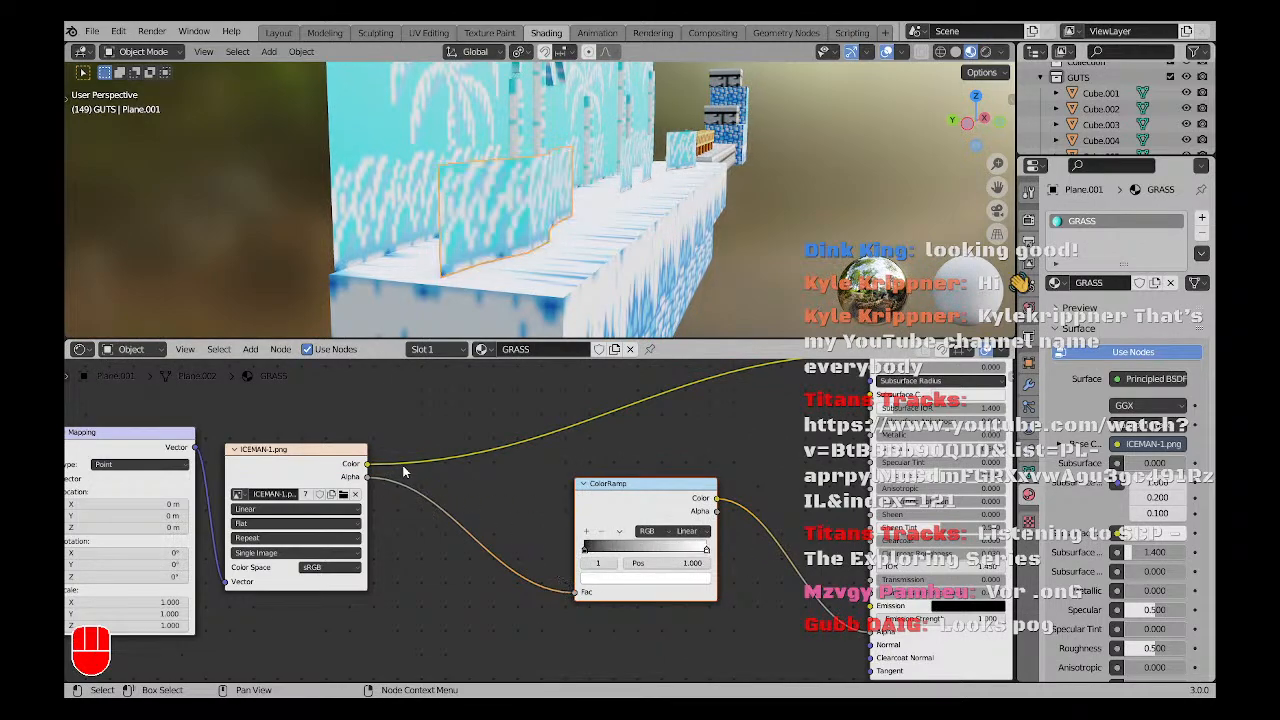
pyautogui.moveTo(368, 466); pyautogui.dragTo(580, 597)
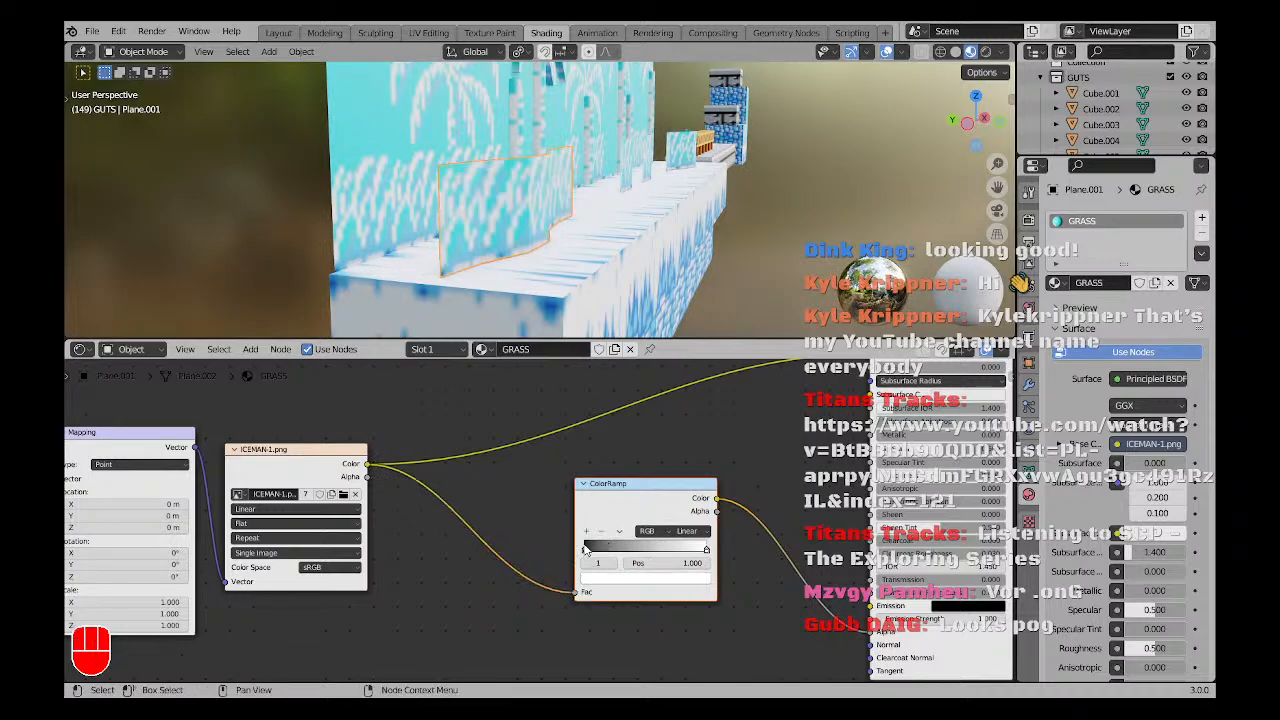
pyautogui.click(584, 550)
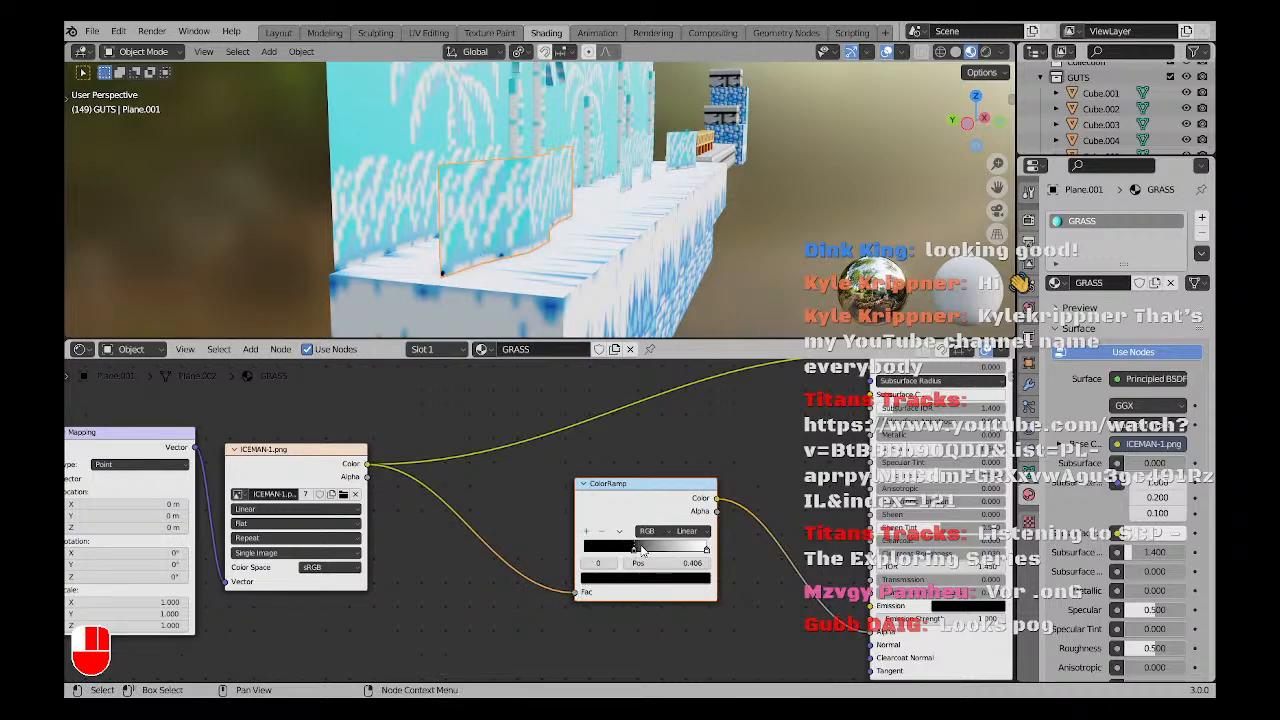
pyautogui.moveTo(641, 550); pyautogui.dragTo(686, 553)
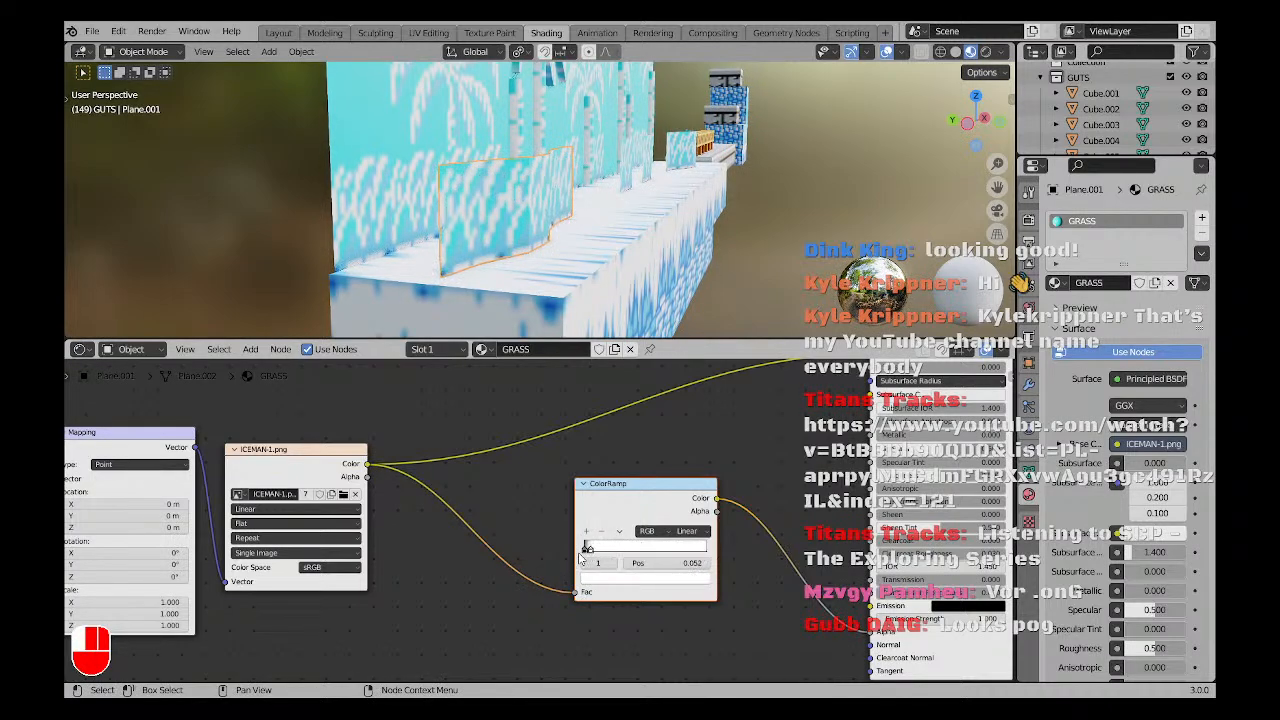
pyautogui.moveTo(580, 557); pyautogui.dragTo(716, 548)
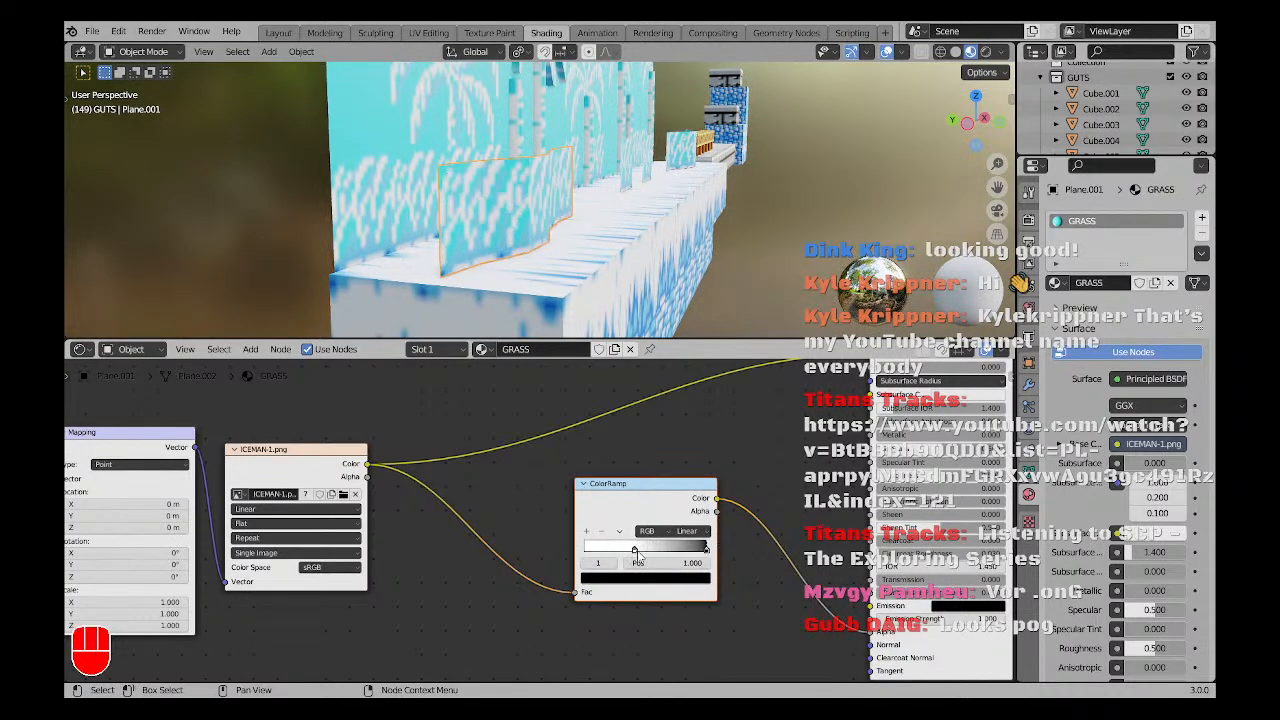
pyautogui.click(588, 550)
pyautogui.moveTo(586, 549); pyautogui.dragTo(670, 553)
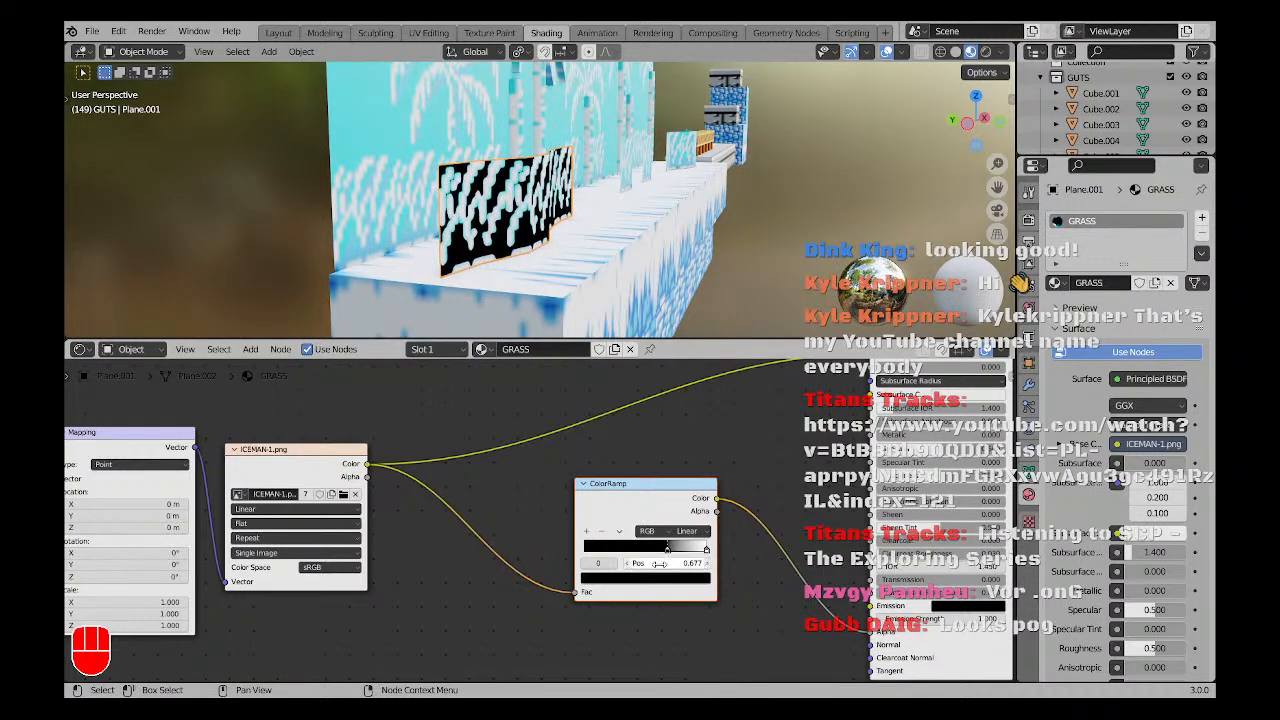
# Set the ColorRamp's black stop to the cyan colour sampled from the background wall.
pyautogui.scroll(1, 659, 563)
pyautogui.click(660, 580)
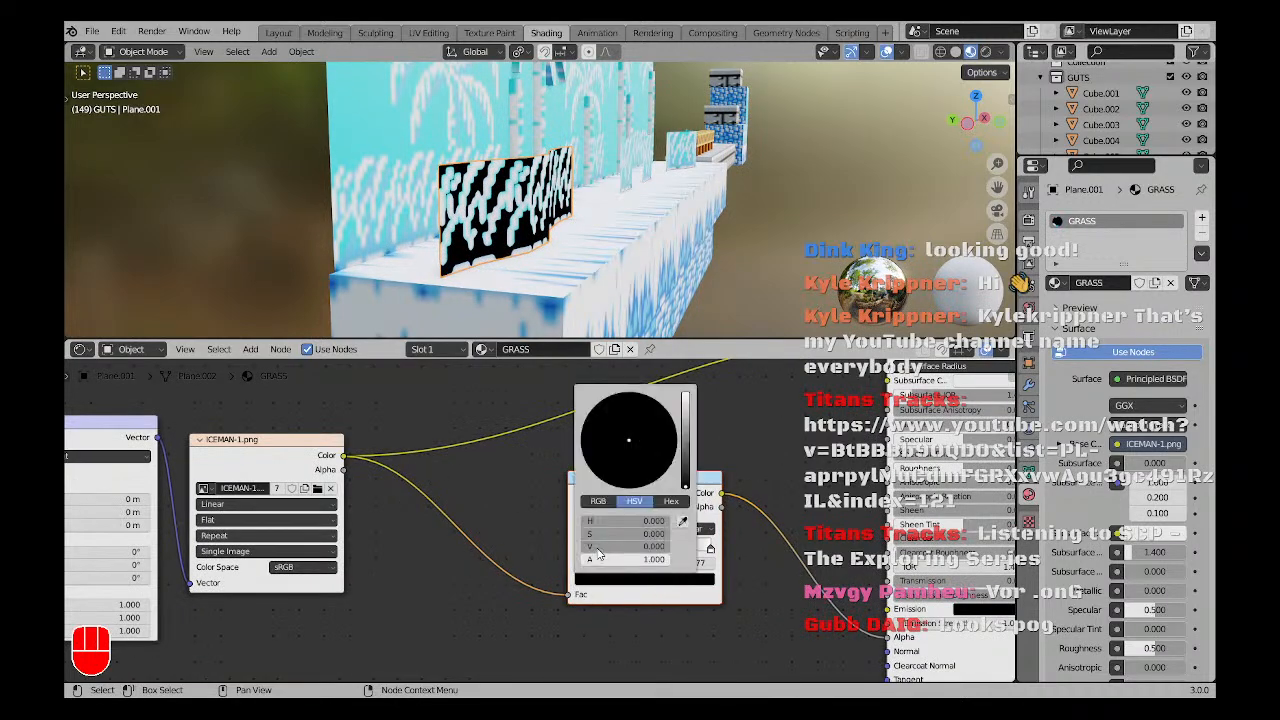
pyautogui.click(682, 523)
pyautogui.click(374, 120)
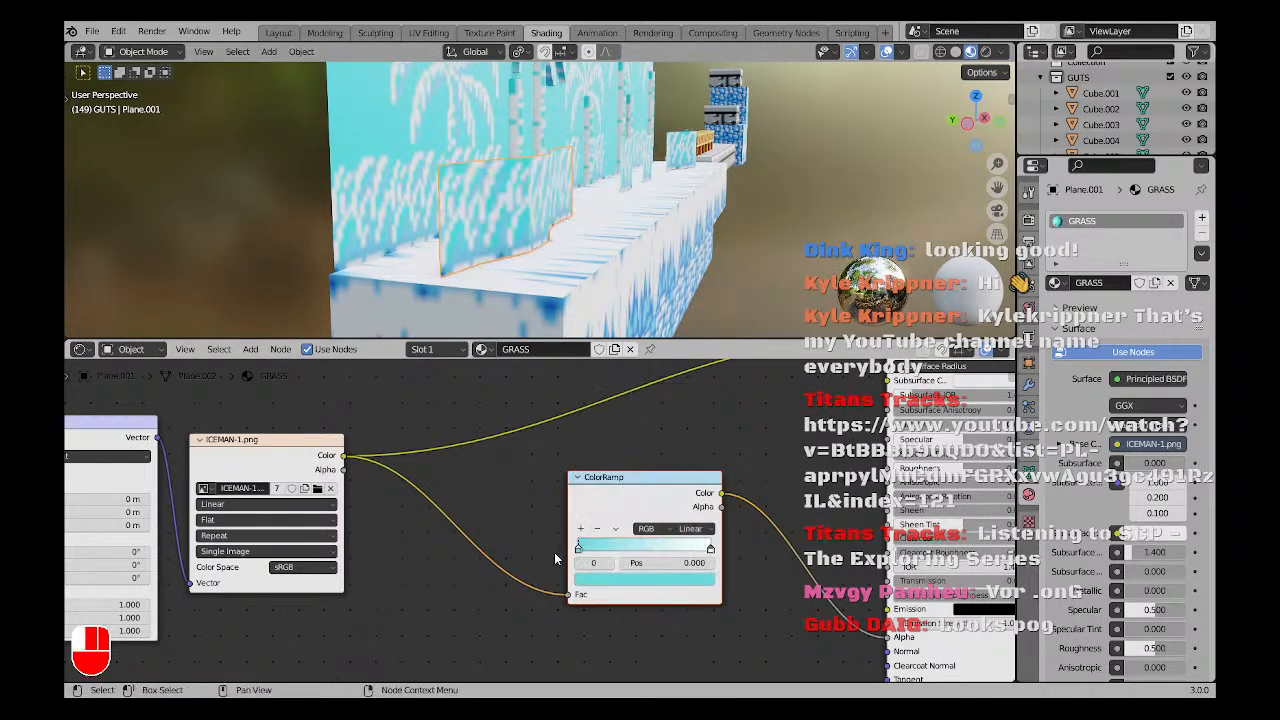
# Move the ColorRamp's white stop to position 0.263 and change its colour to black.
pyautogui.moveTo(708, 548); pyautogui.dragTo(684, 552)
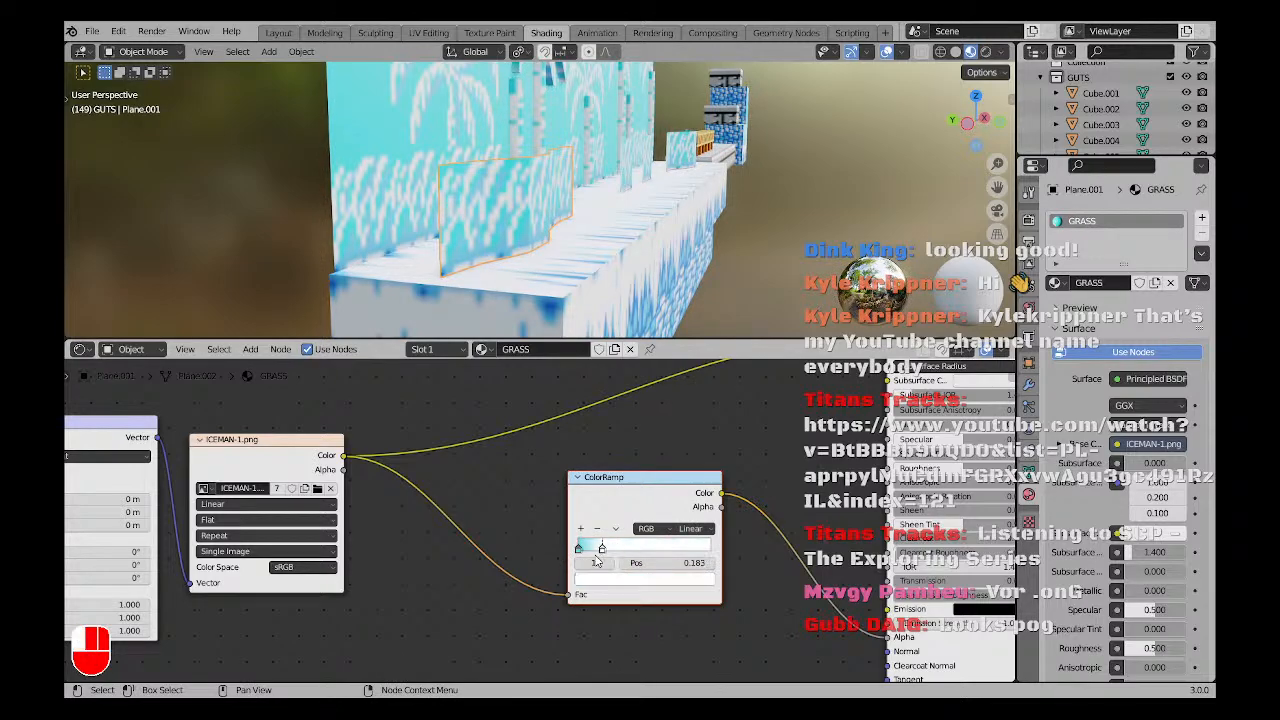
pyautogui.moveTo(578, 552); pyautogui.dragTo(612, 550)
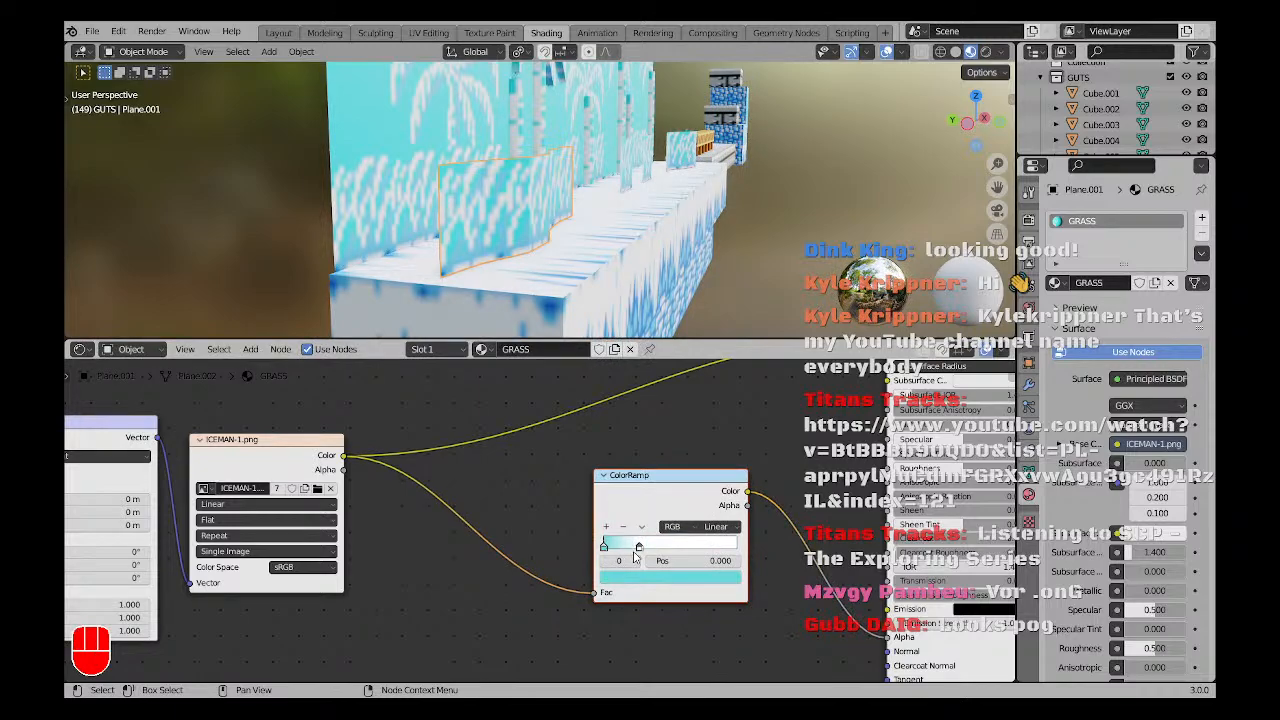
pyautogui.click(639, 548)
pyautogui.click(638, 578)
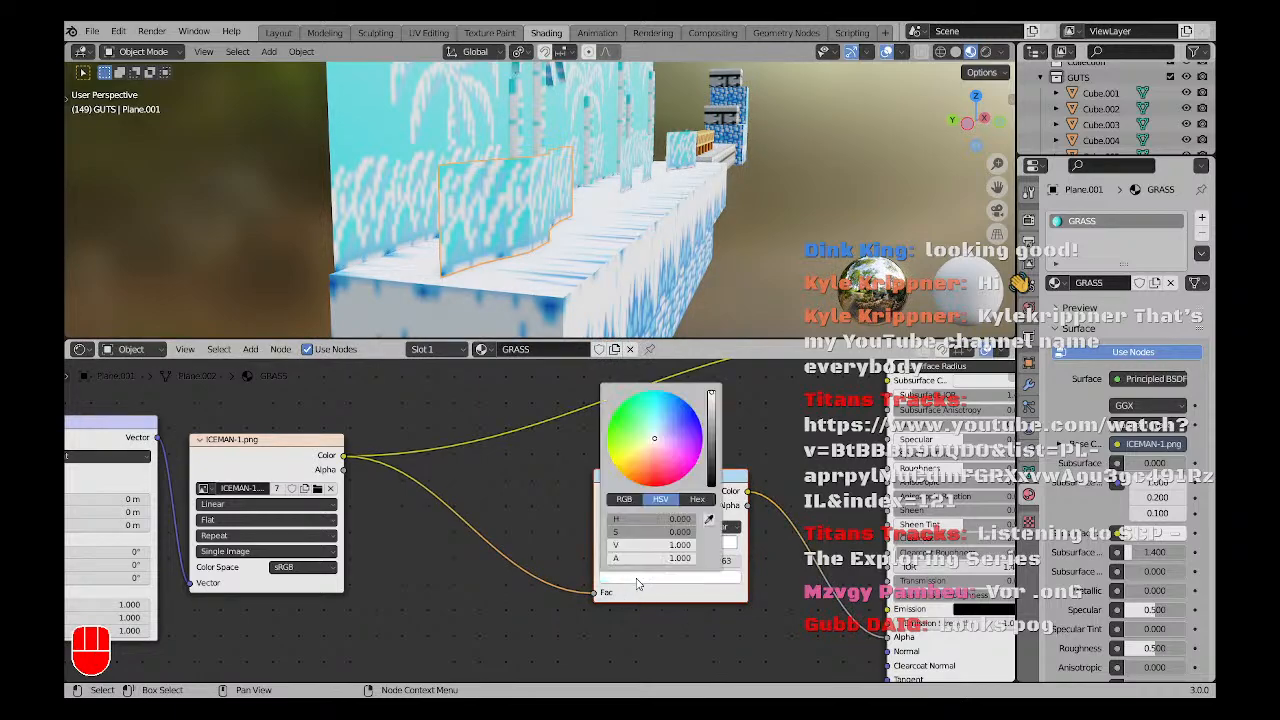
pyautogui.click(711, 486)
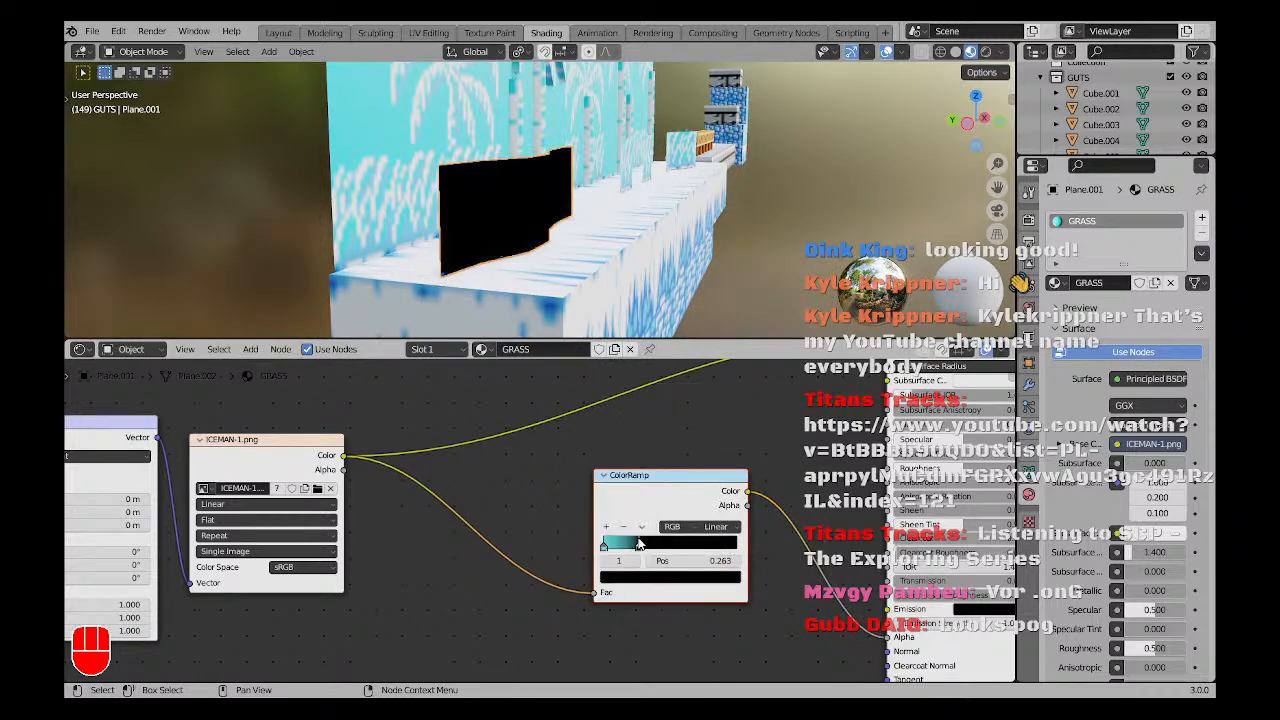
# Move the ColorRamp's cyan stop to the far end of the ramp and place the black stop at 0.641.
pyautogui.moveTo(601, 552); pyautogui.dragTo(624, 540)
pyautogui.scroll(2, 650, 545)
pyautogui.scroll(-3, 530, 208)
pyautogui.press('a')
pyautogui.press('a')
pyautogui.moveTo(526, 208)
pyautogui.mouseDown(button='middle')
pyautogui.moveTo(443, 189)
pyautogui.moveTo(516, 187)
pyautogui.mouseUp(button='middle')
pyautogui.scroll(3, 516, 187)
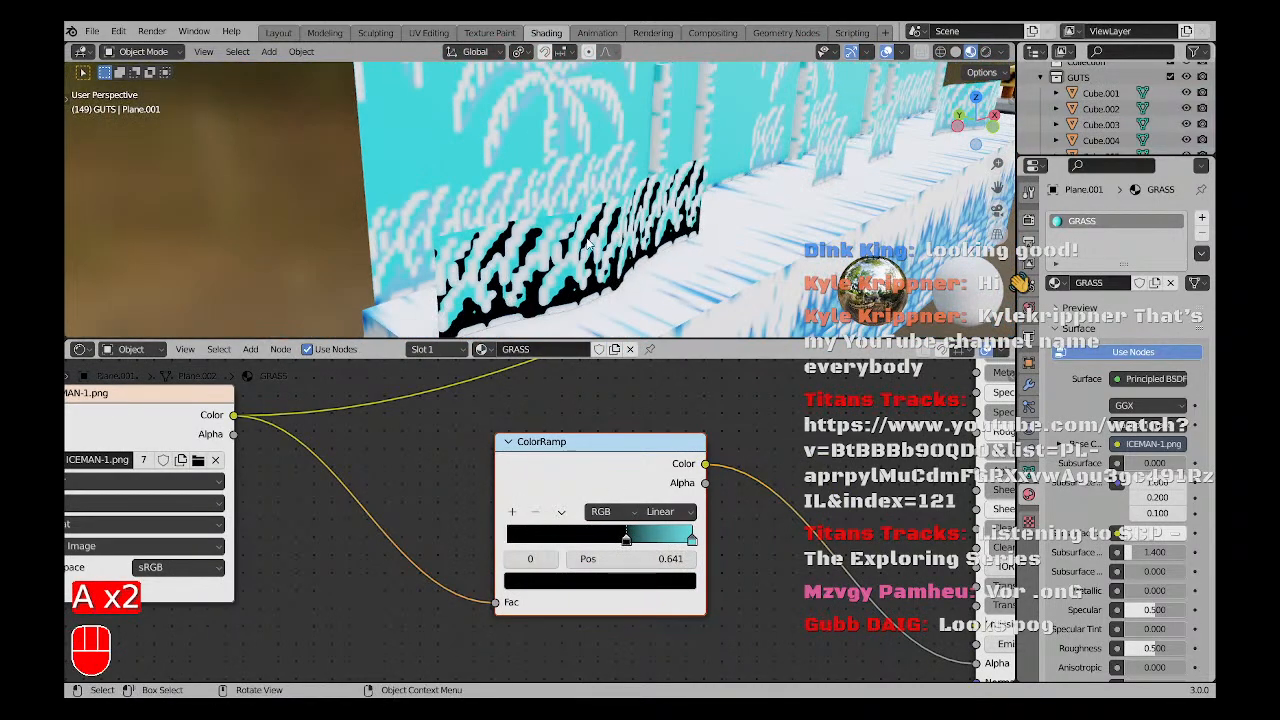
pyautogui.scroll(-3, 513, 325)
pyautogui.moveTo(256, 447); pyautogui.dragTo(269, 445, button='middle')
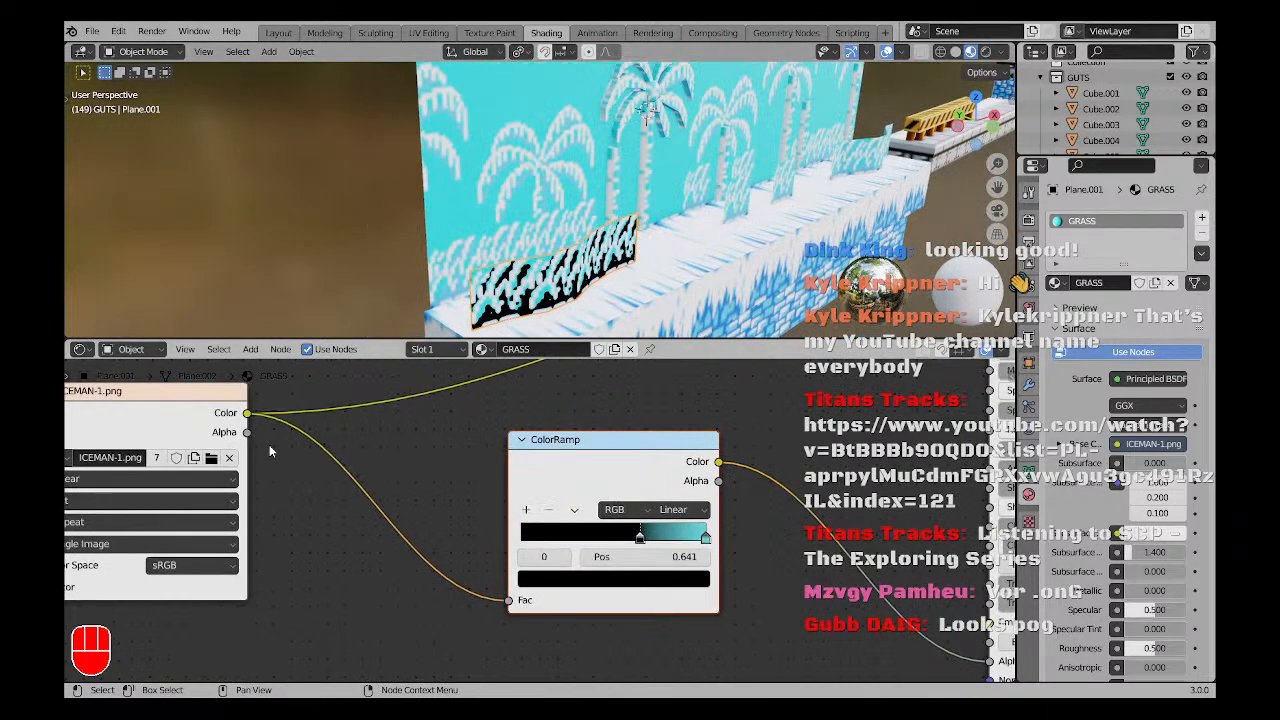
# Feed the image's Alpha output into the ColorRamp's Fac input and the ramp's Alpha output into the Principled BSDF's Alpha.
pyautogui.moveTo(245, 450); pyautogui.dragTo(500, 598)
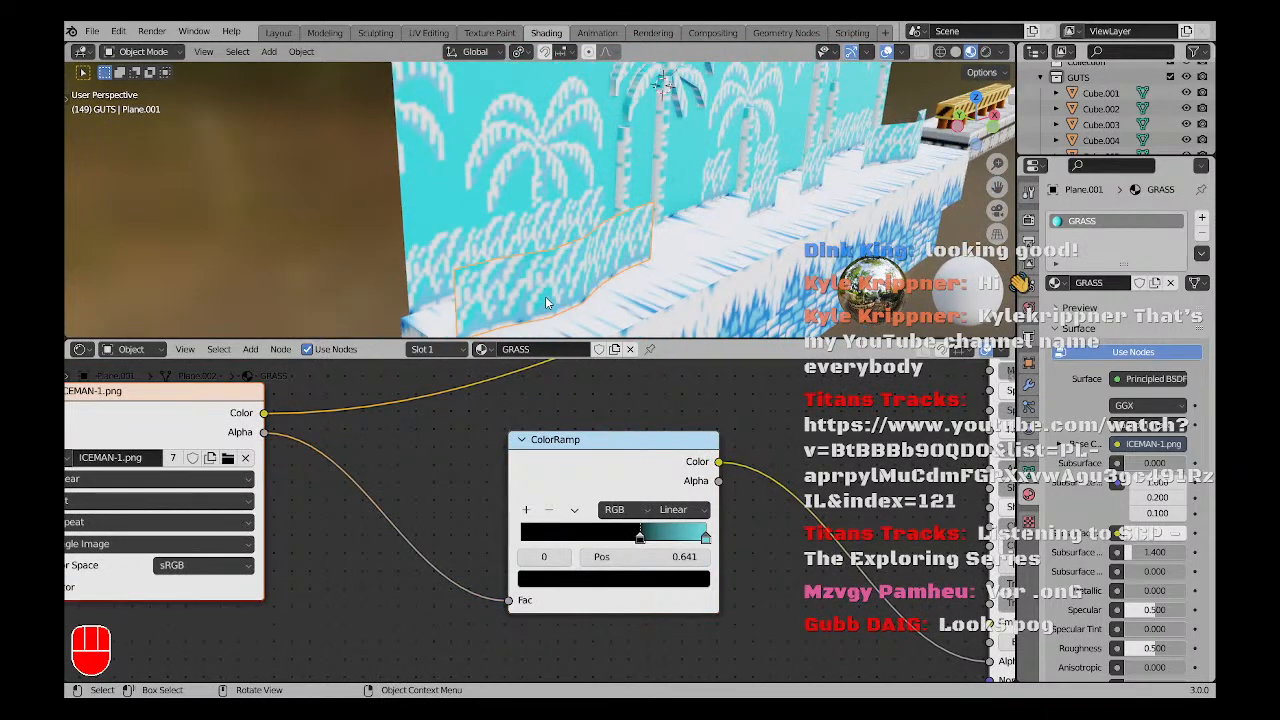
pyautogui.moveTo(743, 495); pyautogui.dragTo(522, 450, button='middle')
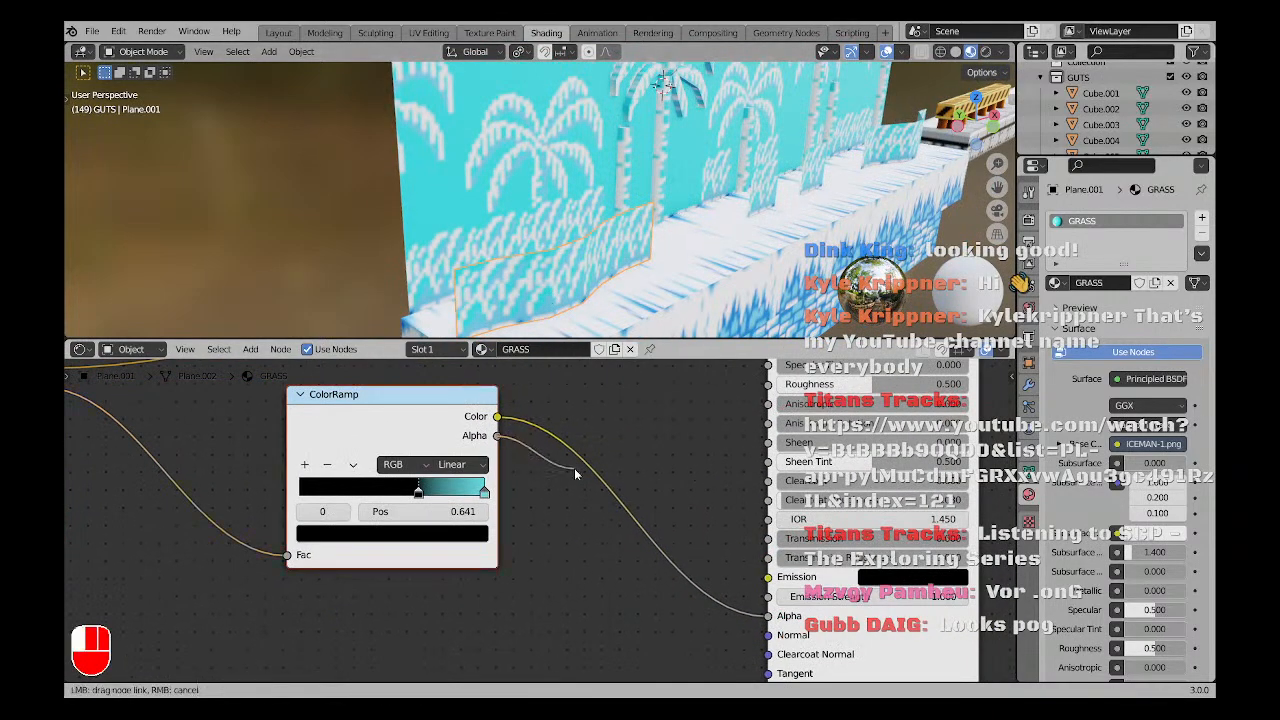
pyautogui.moveTo(757, 619); pyautogui.dragTo(767, 615)
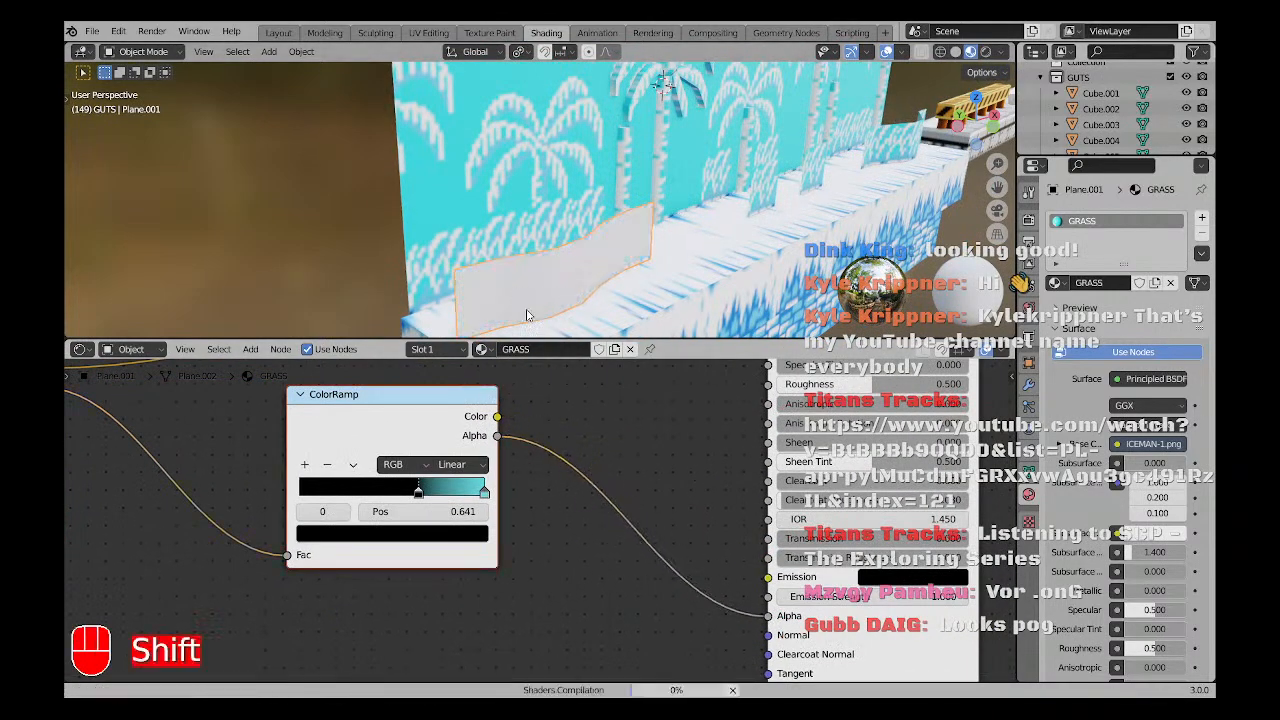
pyautogui.keyDown('shift'); pyautogui.moveTo(538, 324); pyautogui.dragTo(535, 276, button='middle'); pyautogui.keyUp('shift')
pyautogui.scroll(1, 537, 276)
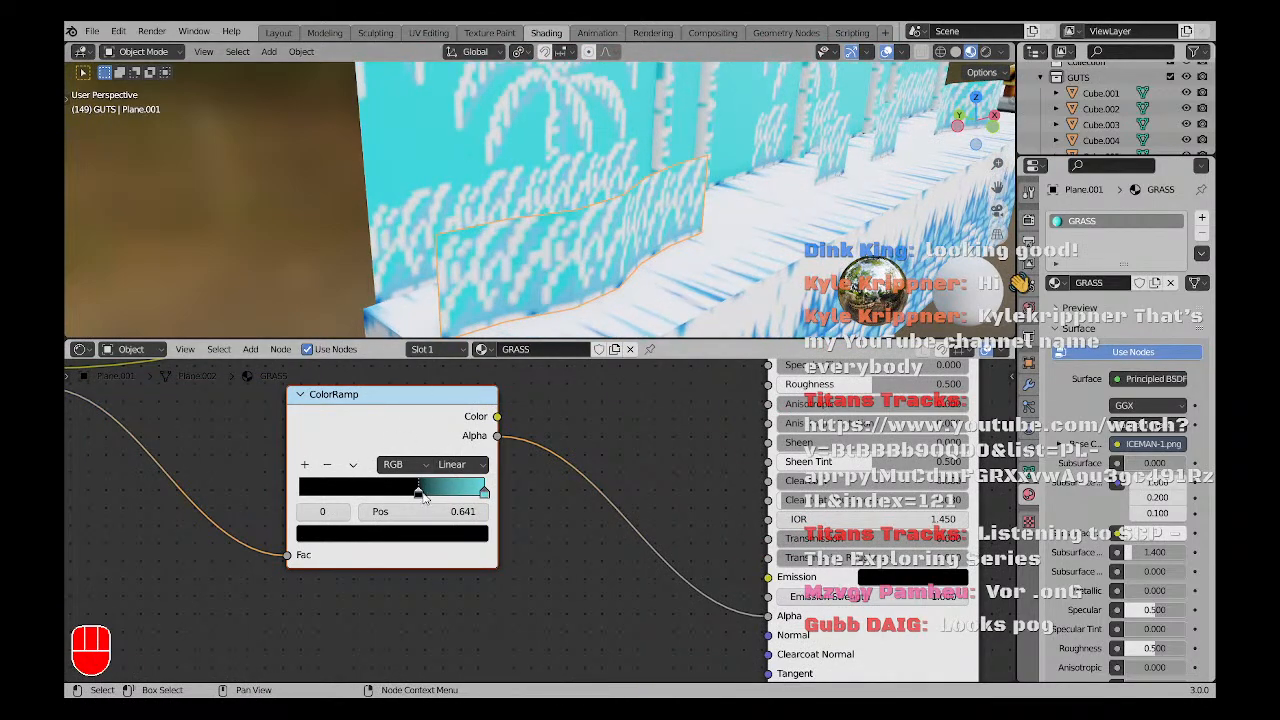
# Swap the ColorRamp's stops, placing the black stop at position 1.000 and the cyan stop at the start of the ramp.
pyautogui.moveTo(447, 497); pyautogui.dragTo(300, 500)
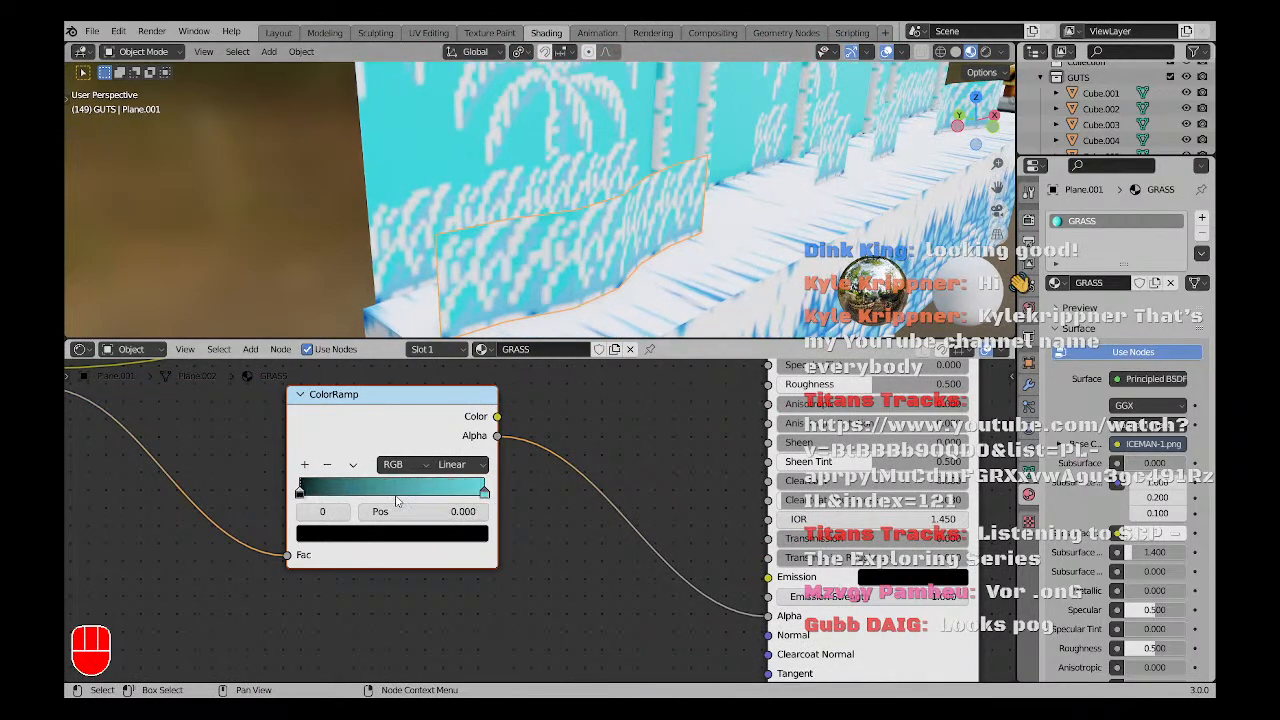
pyautogui.moveTo(486, 493); pyautogui.dragTo(384, 496)
pyautogui.moveTo(304, 496); pyautogui.dragTo(488, 498)
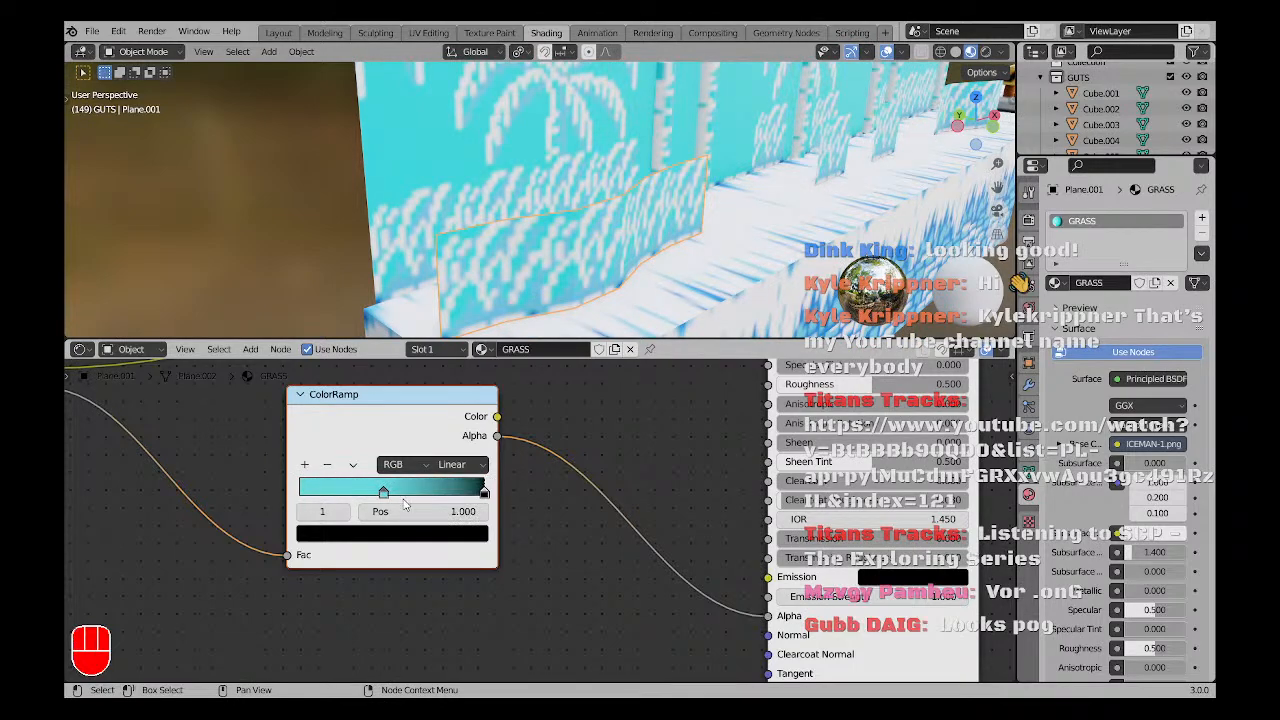
pyautogui.moveTo(385, 495); pyautogui.dragTo(275, 496)
# Change the ColorRamp's cyan stop to white with saturation 0 and value 1.
pyautogui.click(368, 536)
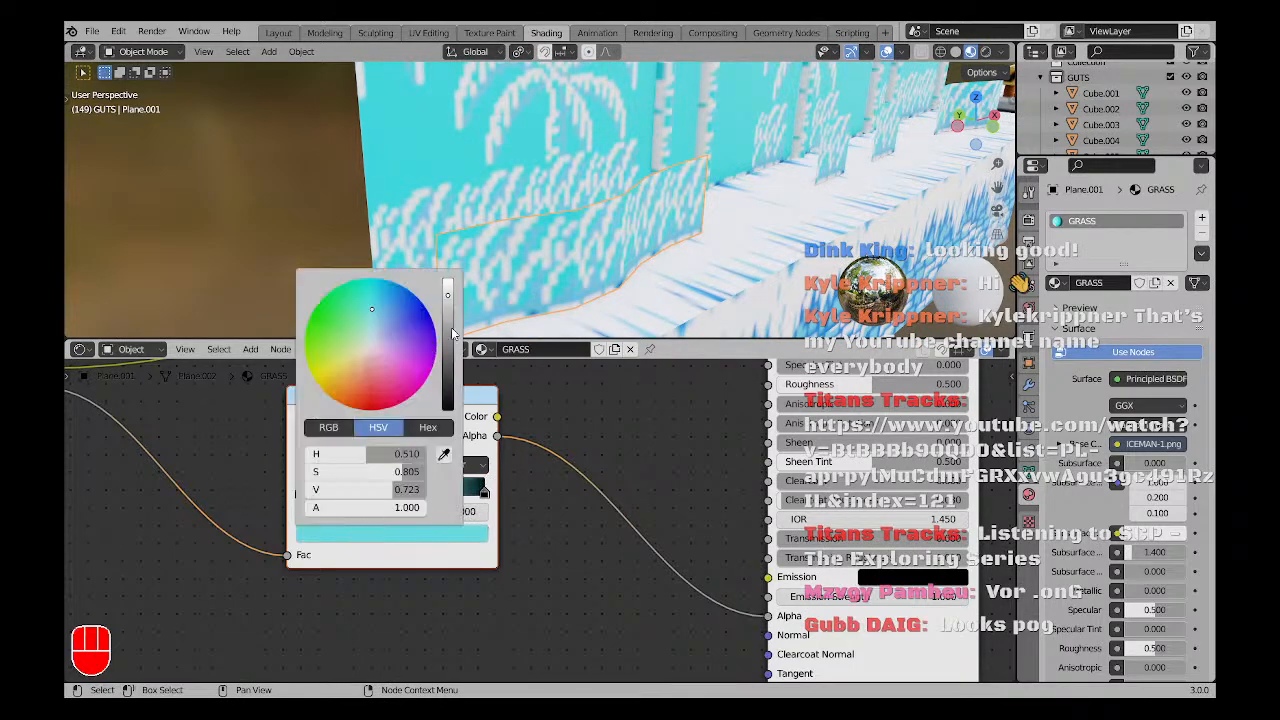
pyautogui.scroll(6, 436, 383)
pyautogui.moveTo(374, 474); pyautogui.dragTo(285, 474)
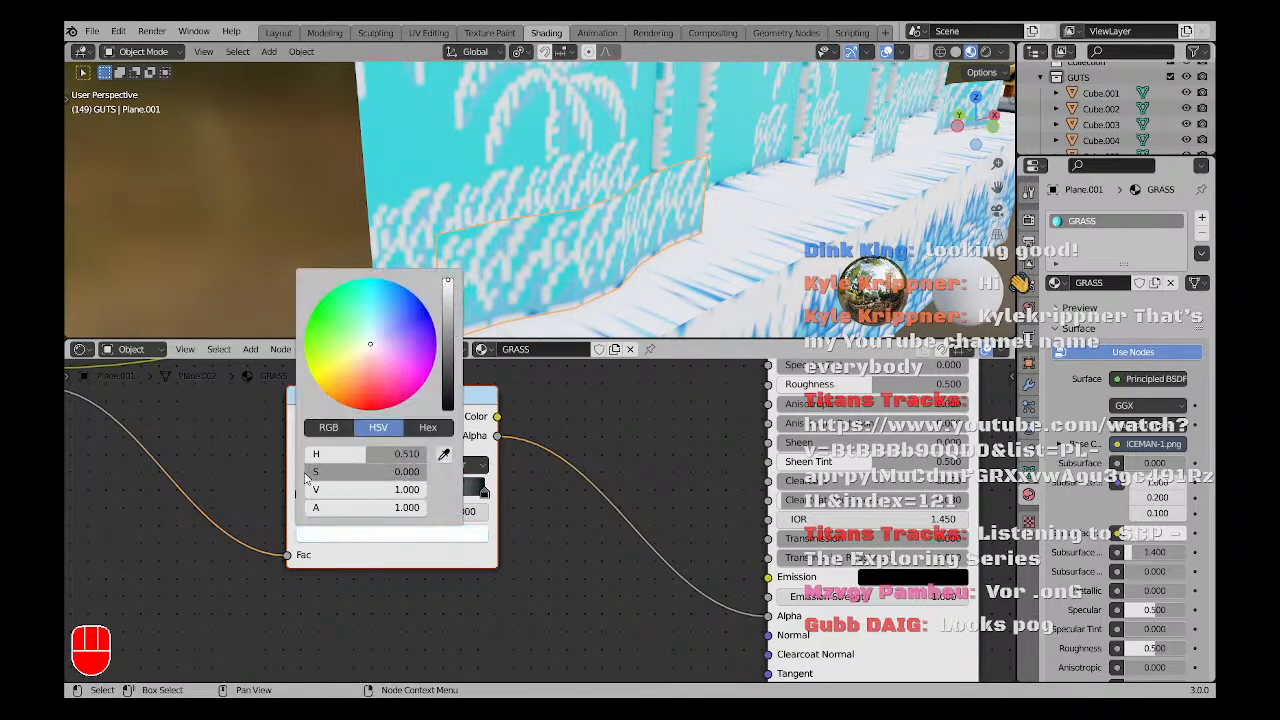
# Feed the image's Color output into the ColorRamp's Fac input in place of its Alpha output.
pyautogui.scroll(-3, 335, 460)
pyautogui.keyDown('shift'); pyautogui.moveTo(310, 488); pyautogui.dragTo(453, 540, button='middle'); pyautogui.keyUp('shift')
pyautogui.moveTo(250, 445); pyautogui.dragTo(440, 586)
# Move the ColorRamp's black stop to about the middle of the ramp and the white stop to position 0.992.
pyautogui.moveTo(594, 557); pyautogui.dragTo(522, 490, button='middle')
pyautogui.scroll(2, 514, 475)
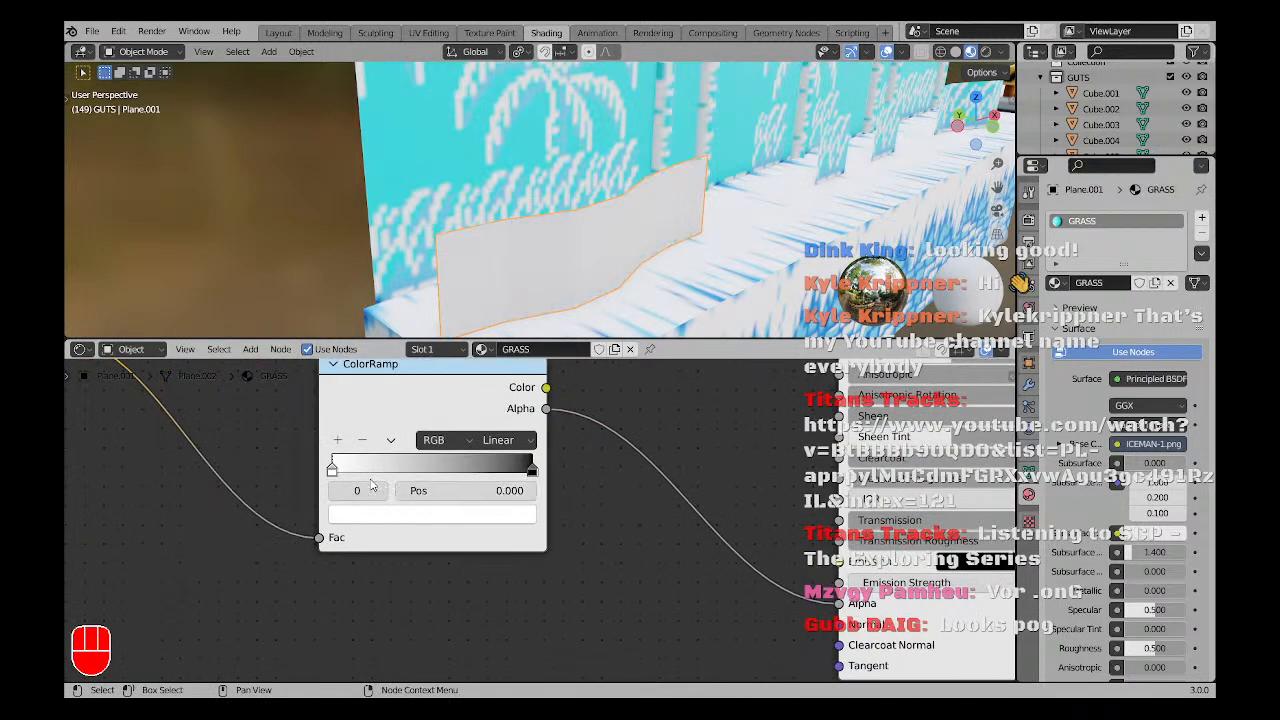
pyautogui.scroll(1, 337, 474)
pyautogui.moveTo(333, 478)
pyautogui.mouseDown()
pyautogui.moveTo(648, 476)
pyautogui.moveTo(328, 480)
pyautogui.mouseUp()
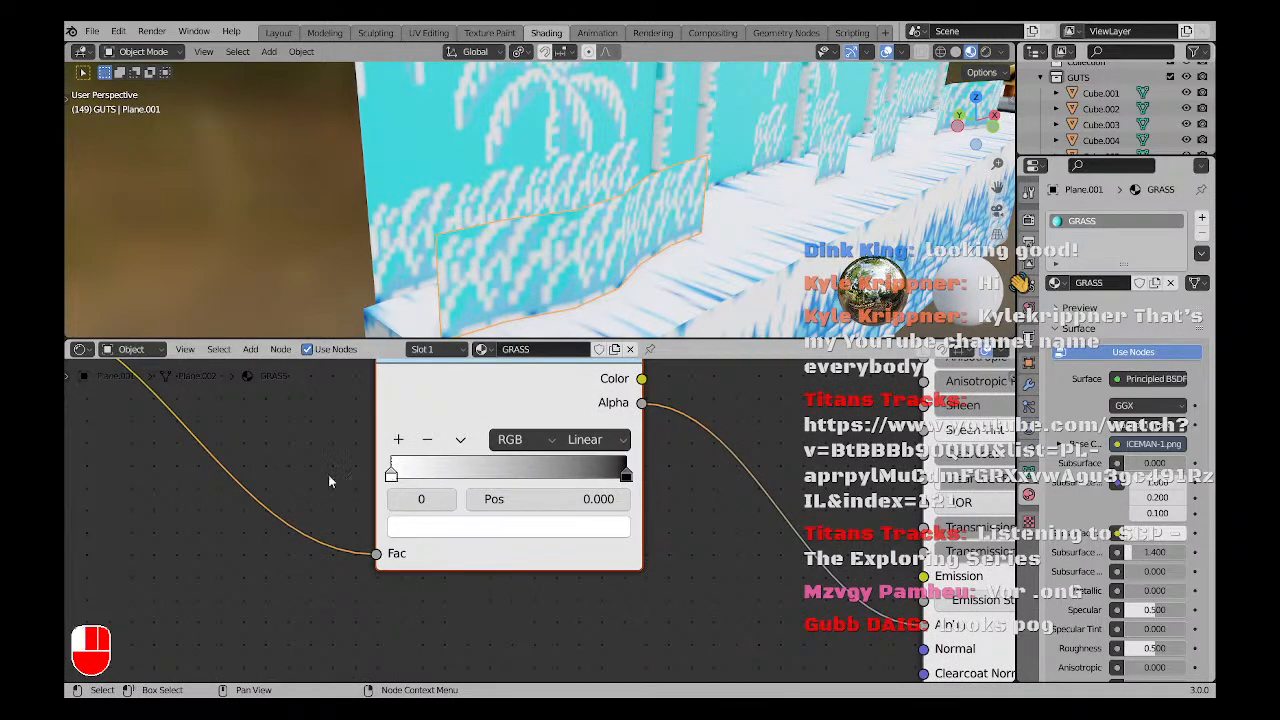
pyautogui.moveTo(614, 477); pyautogui.dragTo(501, 479)
pyautogui.moveTo(414, 480); pyautogui.dragTo(624, 478)
# Link the ColorRamp's Color output to the Principled BSDF's Alpha input in place of its Alpha output.
pyautogui.moveTo(493, 485); pyautogui.dragTo(310, 485, button='middle')
pyautogui.scroll(-1, 312, 484)
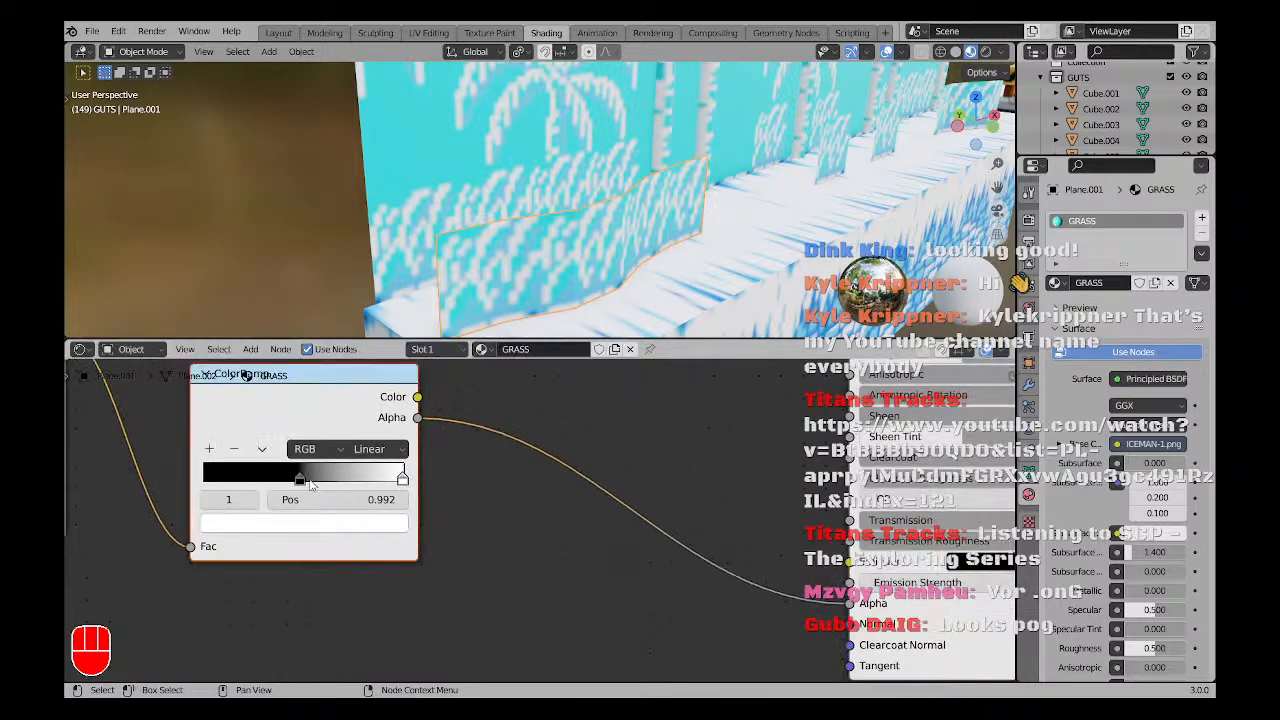
pyautogui.scroll(-1, 417, 398)
pyautogui.moveTo(418, 398); pyautogui.dragTo(787, 575)
pyautogui.scroll(2, 330, 472)
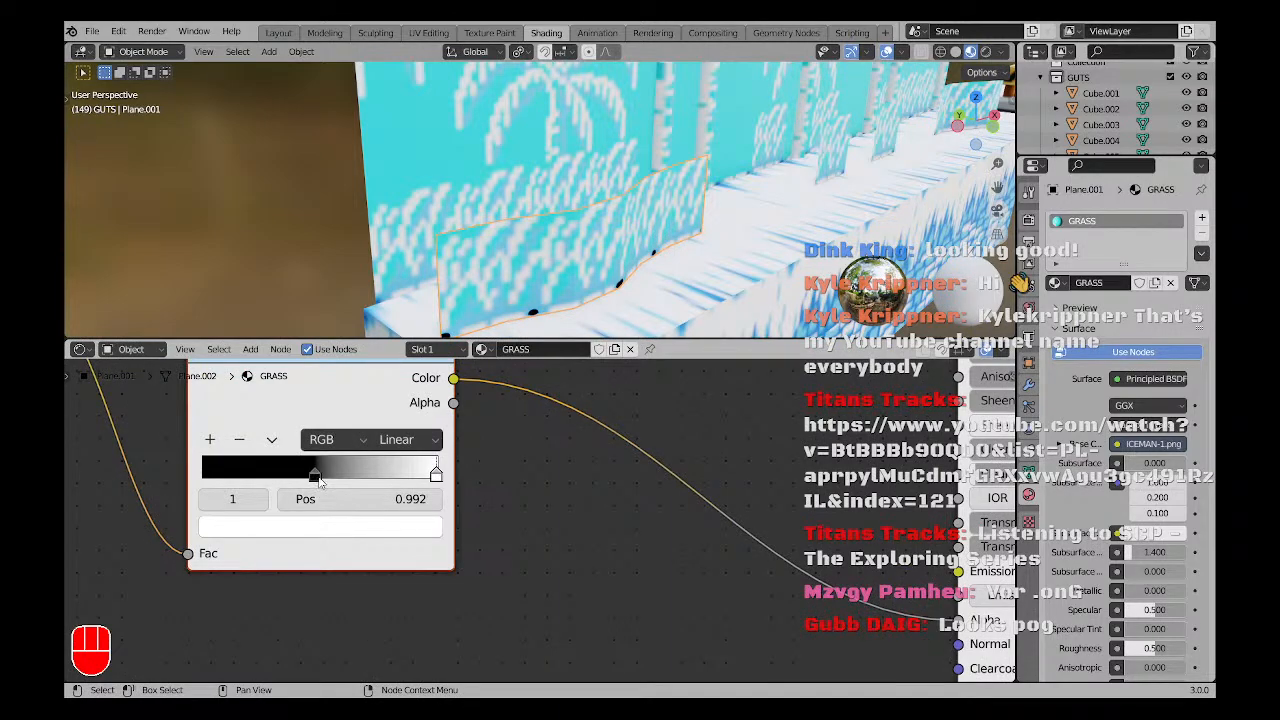
# Set the ColorRamp's interpolation to Ease and move the black stop to position 0.685.
pyautogui.moveTo(316, 478)
pyautogui.mouseDown()
pyautogui.moveTo(413, 480)
pyautogui.moveTo(249, 479)
pyautogui.moveTo(325, 500)
pyautogui.mouseUp()
pyautogui.click(396, 439)
pyautogui.click(400, 463)
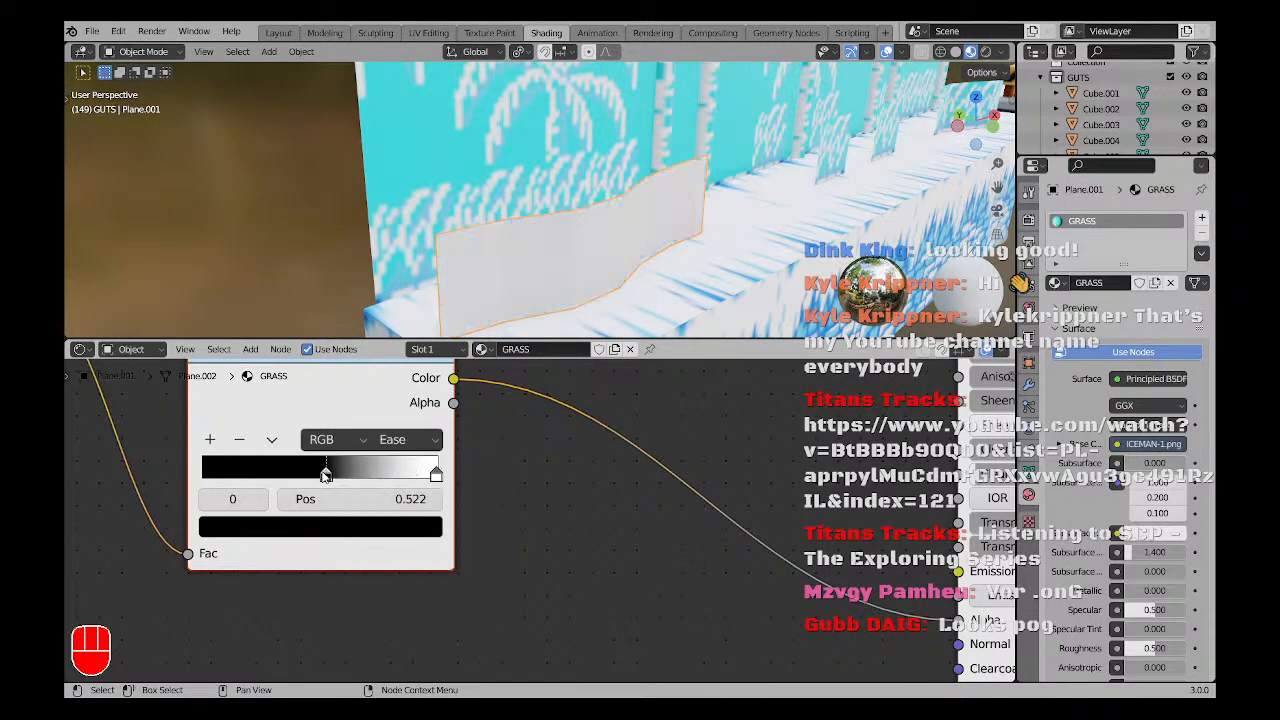
pyautogui.moveTo(325, 478); pyautogui.dragTo(367, 490)
pyautogui.scroll(-2, 492, 495)
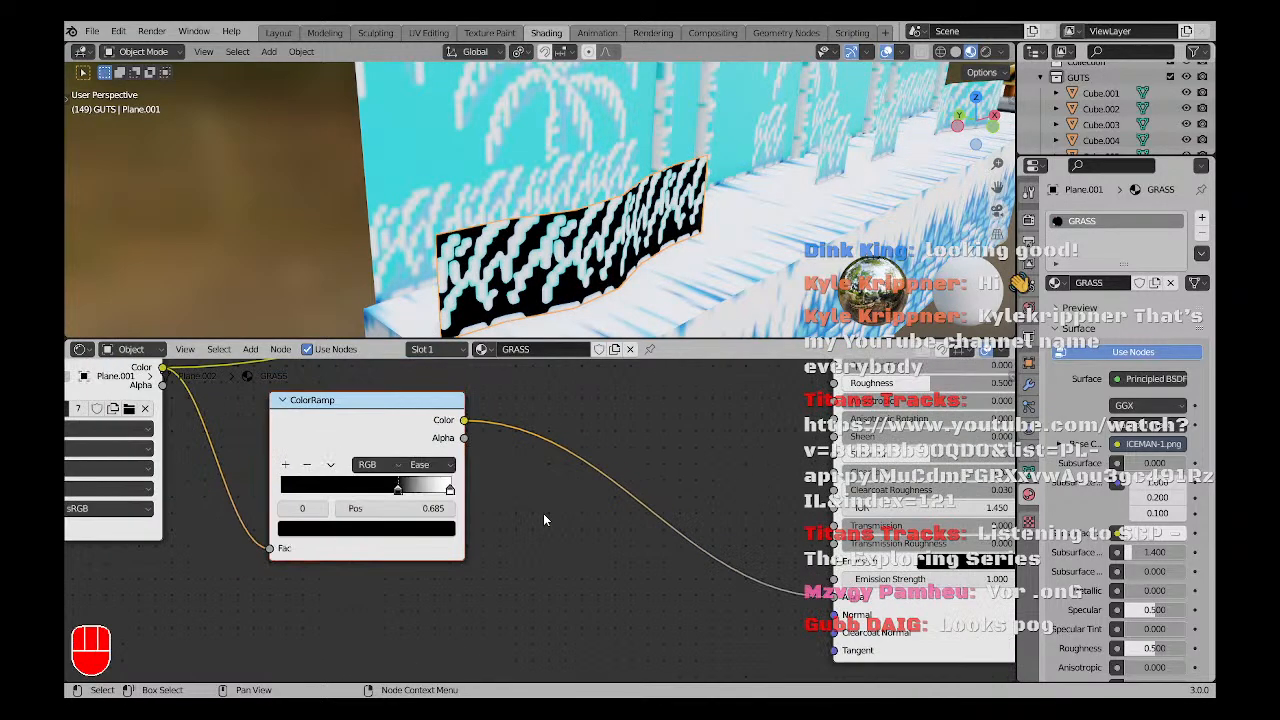
# Move the ColorRamp's white stop to position 0.000 and the black stop to 0.689.
pyautogui.scroll(-2, 550, 520)
pyautogui.scroll(1, 410, 480)
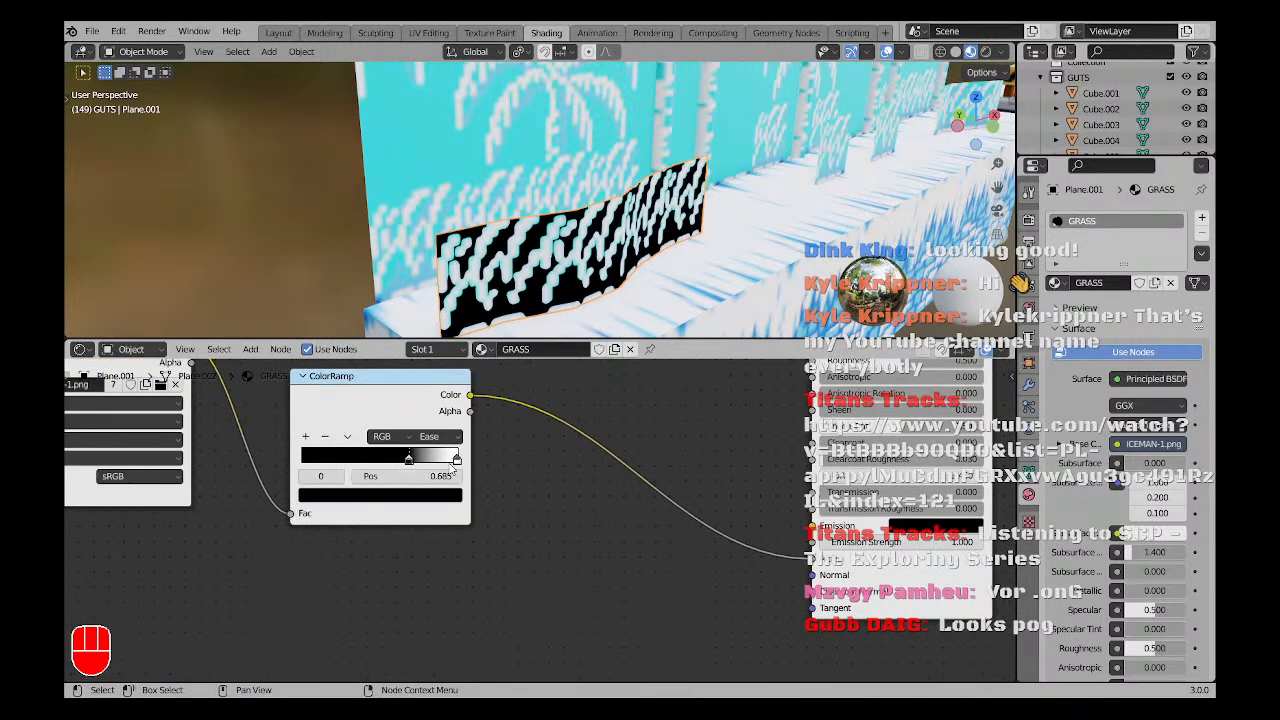
pyautogui.scroll(2, 424, 459)
pyautogui.moveTo(545, 262); pyautogui.dragTo(512, 242, button='middle')
pyautogui.scroll(3, 461, 422)
pyautogui.moveTo(461, 472); pyautogui.dragTo(190, 478)
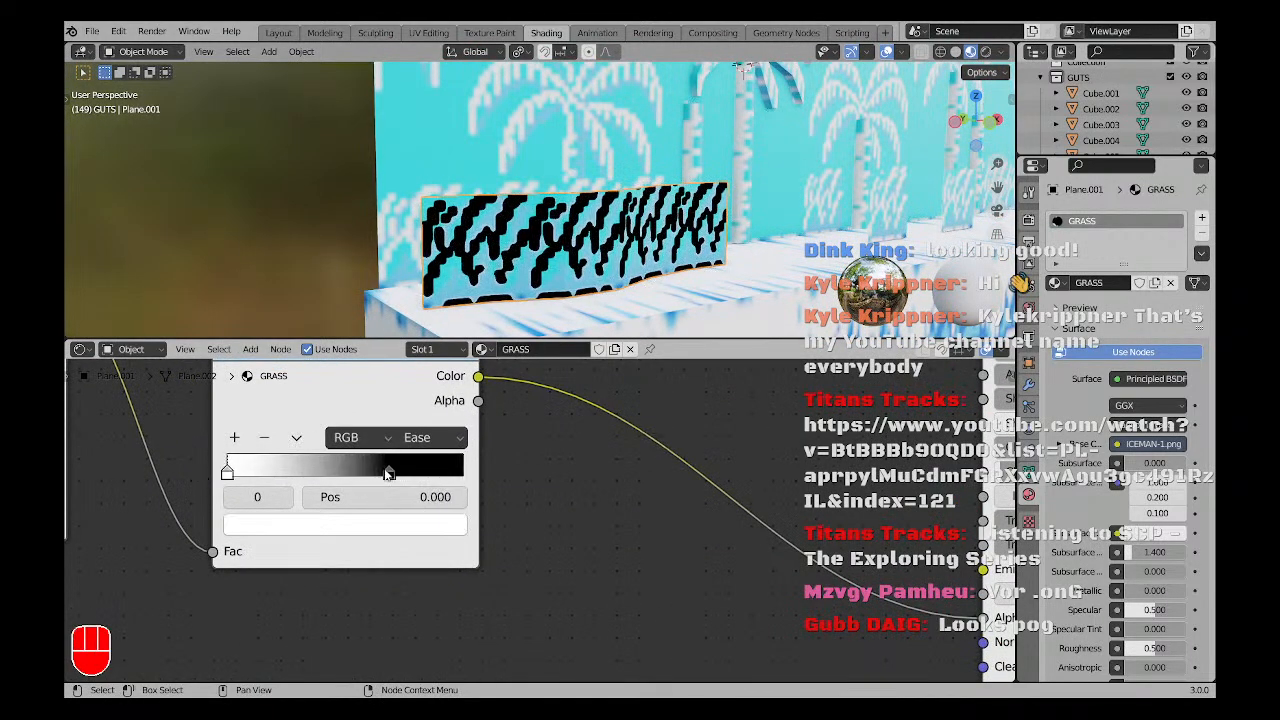
pyautogui.moveTo(388, 472)
pyautogui.mouseDown()
pyautogui.moveTo(457, 471)
pyautogui.moveTo(371, 478)
pyautogui.moveTo(390, 478)
pyautogui.mouseUp()
# Try white and light red as the colour of the ColorRamp's black stop, and return it to black.
pyautogui.click(334, 527)
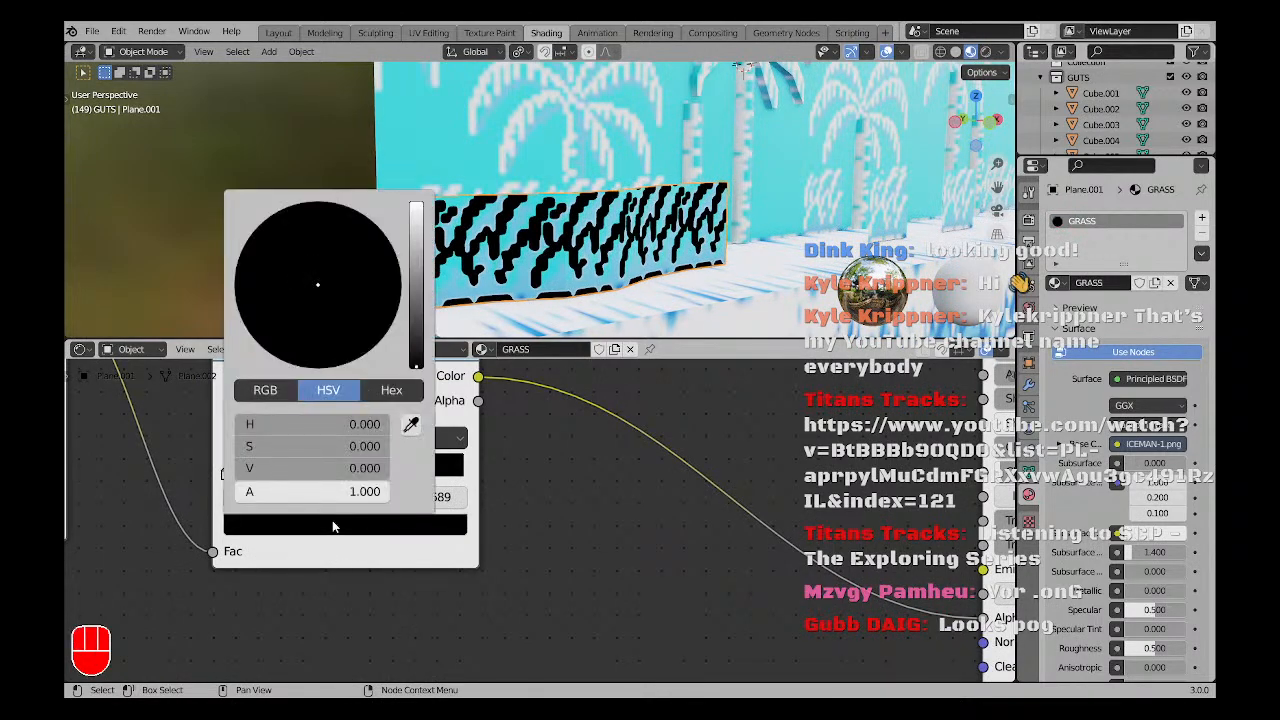
pyautogui.moveTo(409, 276); pyautogui.dragTo(424, 202)
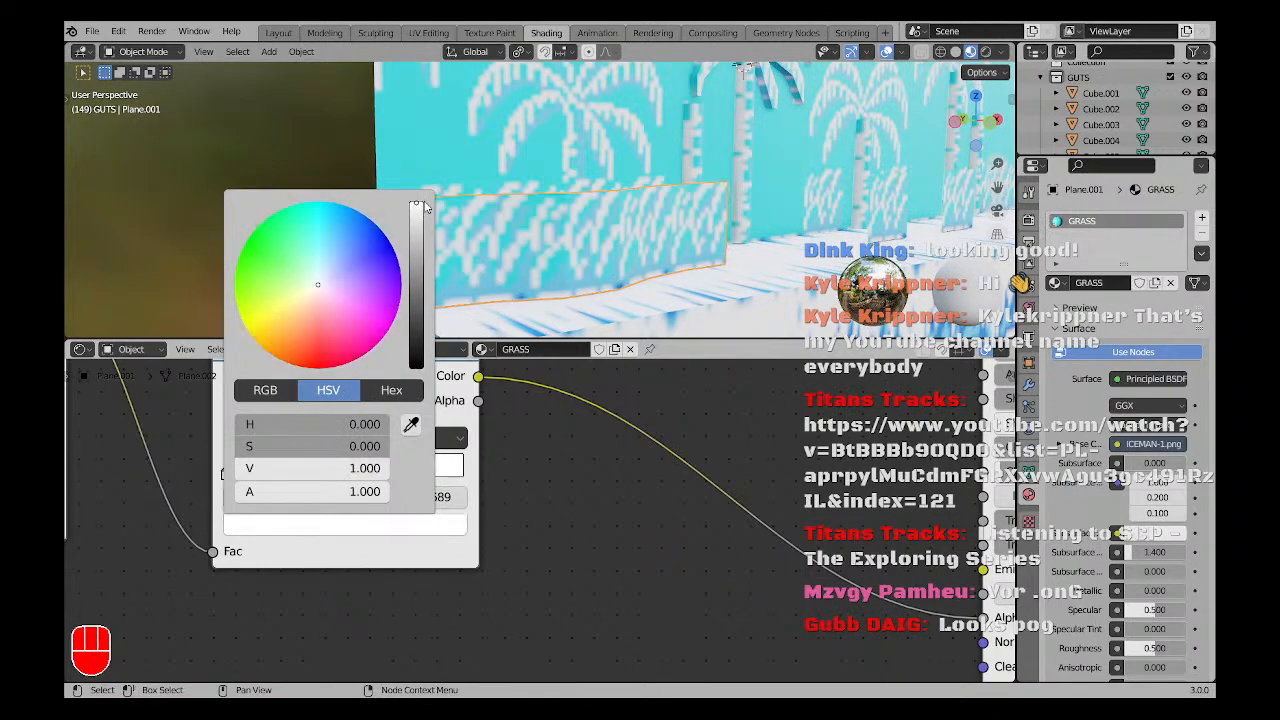
pyautogui.click(317, 323)
pyautogui.moveTo(409, 252); pyautogui.dragTo(414, 202)
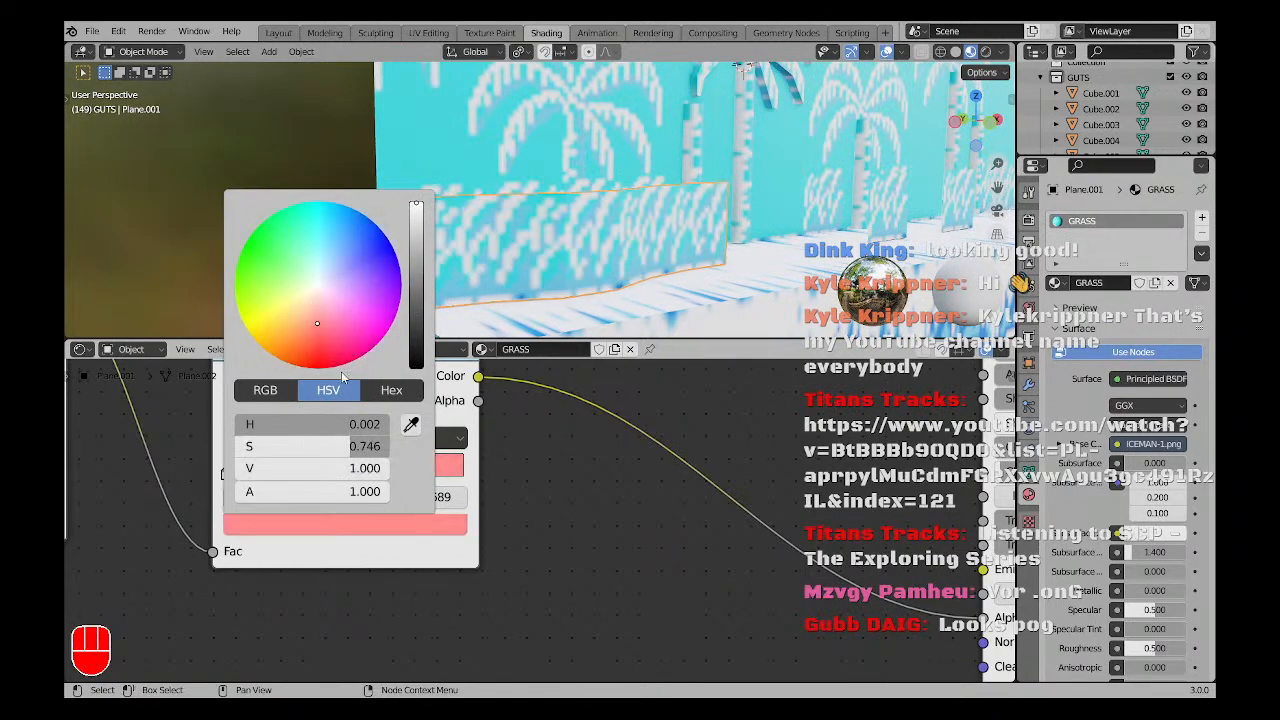
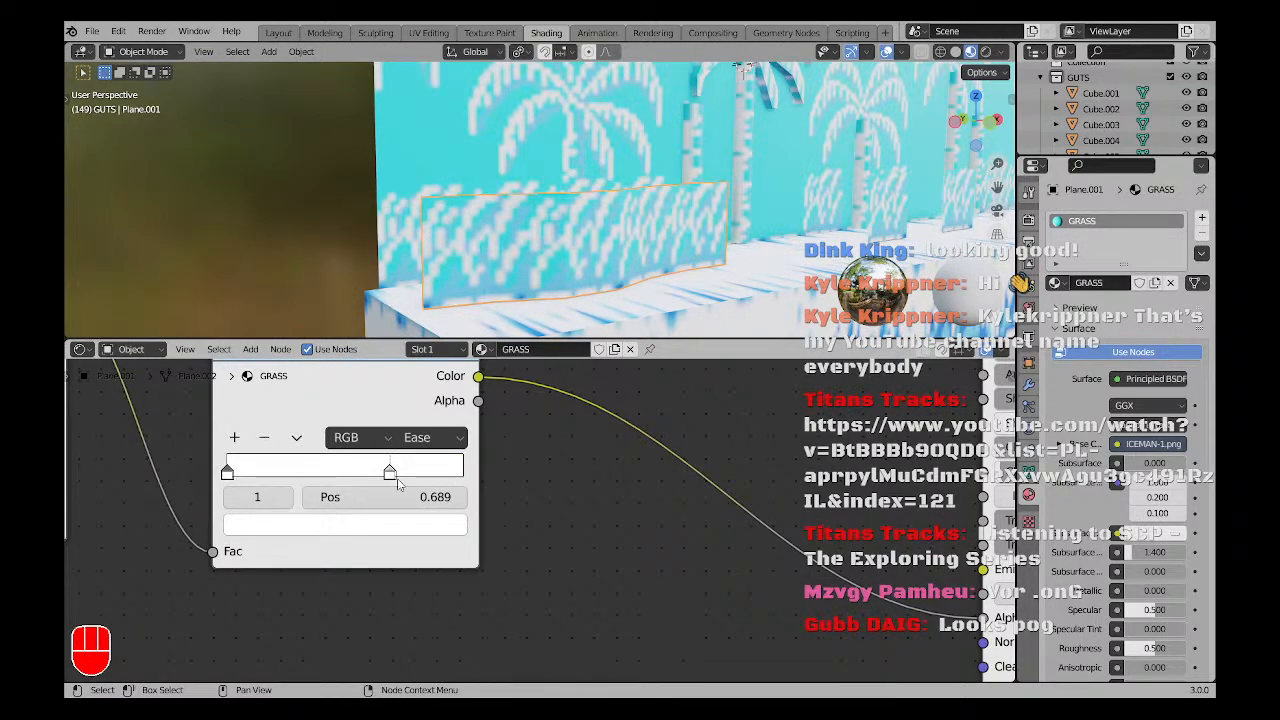
pyautogui.click(395, 527)
pyautogui.moveTo(409, 298); pyautogui.dragTo(413, 368)
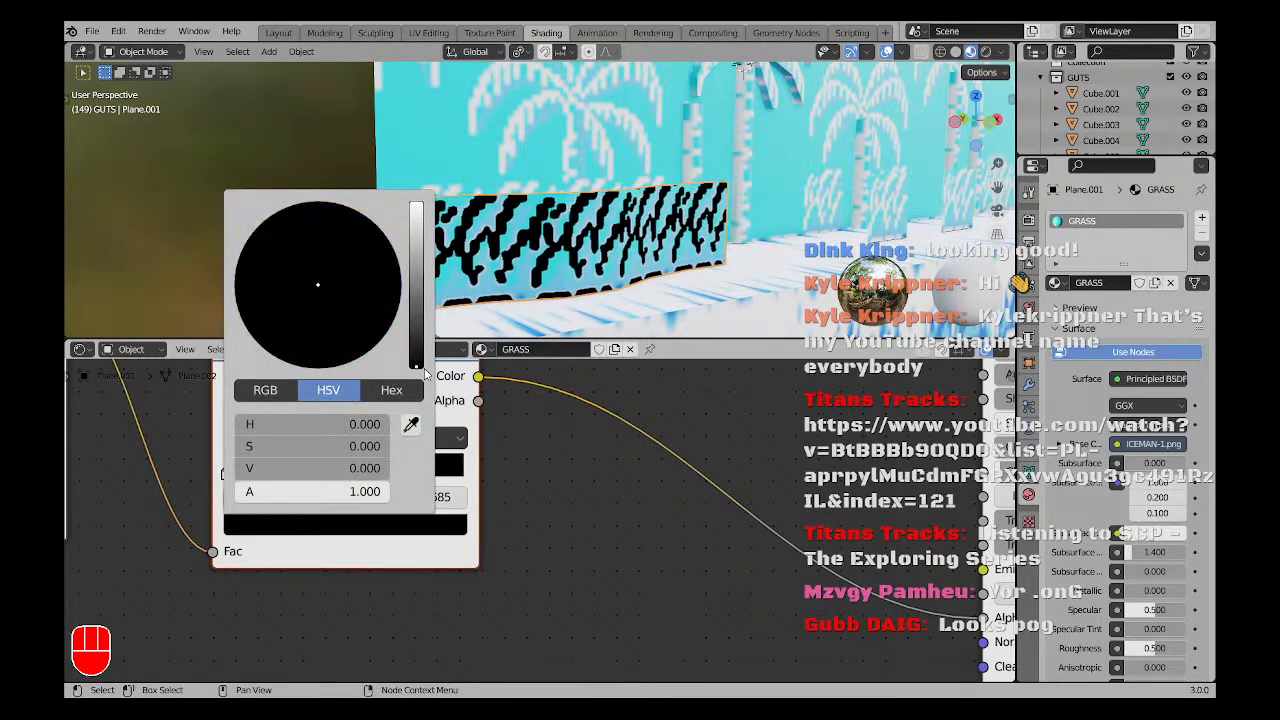
# Place the ColorRamp's white stop at the far end of the ramp and the black stop at position 0.518.
pyautogui.moveTo(228, 475); pyautogui.dragTo(350, 495)
pyautogui.moveTo(919, 618); pyautogui.dragTo(692, 546, button='middle')
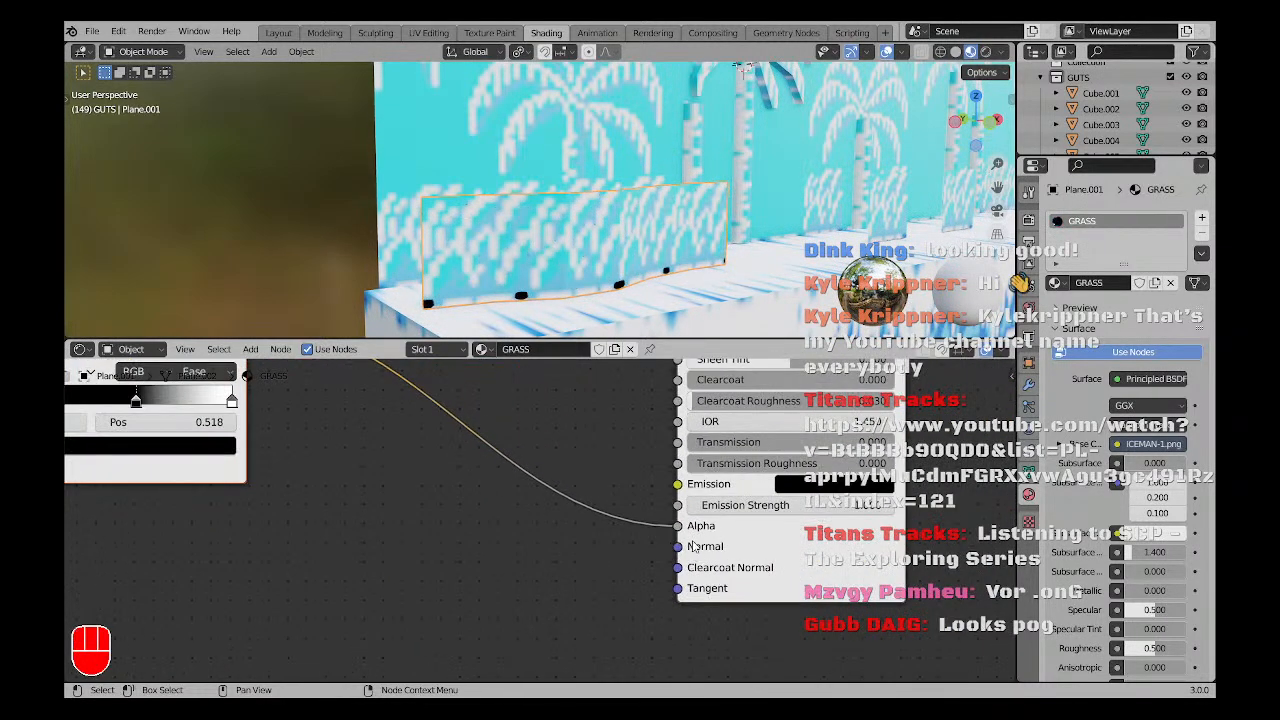
# Cut the ColorRamp's link to the Principled BSDF's Alpha input and delete the ColorRamp node.
pyautogui.scroll(-4, 684, 531)
pyautogui.moveTo(540, 483); pyautogui.dragTo(616, 579, button='middle')
pyautogui.keyDown('ctrl'); pyautogui.moveTo(618, 536); pyautogui.dragTo(562, 568, button='right'); pyautogui.keyUp('ctrl')
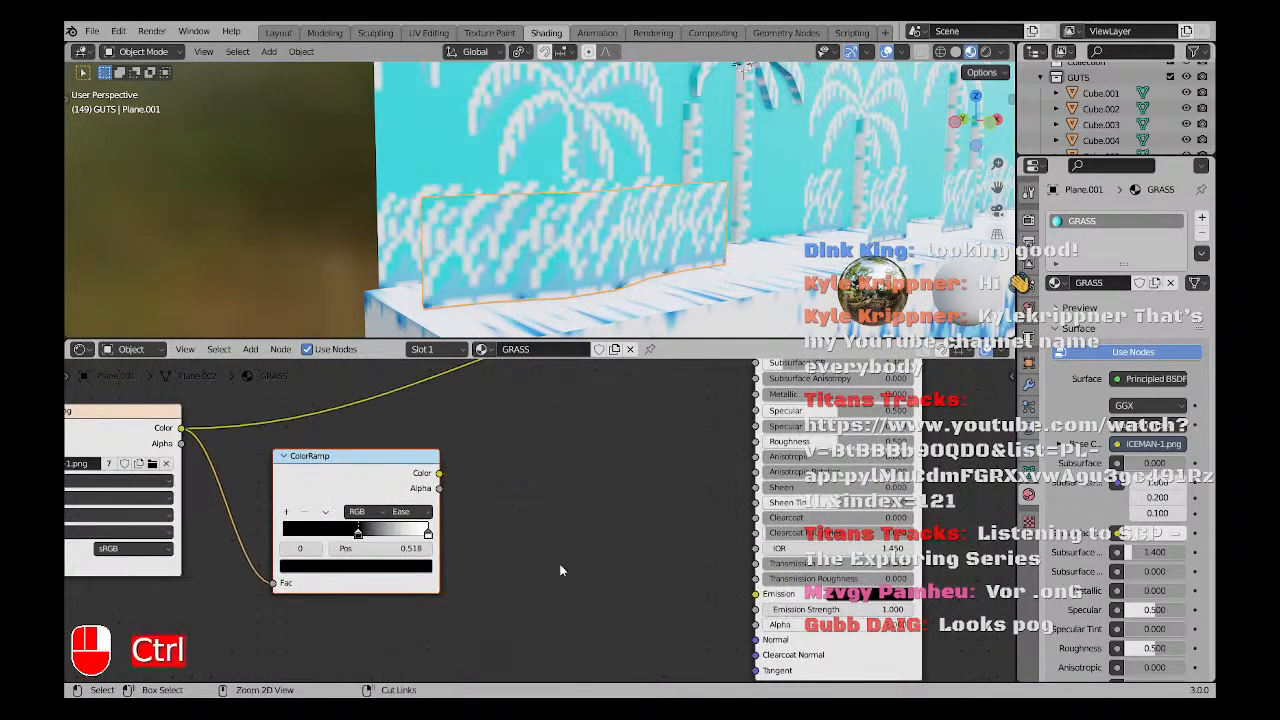
pyautogui.press('x')
pyautogui.scroll(-3, 403, 466)
pyautogui.keyDown('shift'); pyautogui.moveTo(405, 480); pyautogui.dragTo(531, 603, button='middle'); pyautogui.keyUp('shift')
pyautogui.scroll(-5, 556, 506)
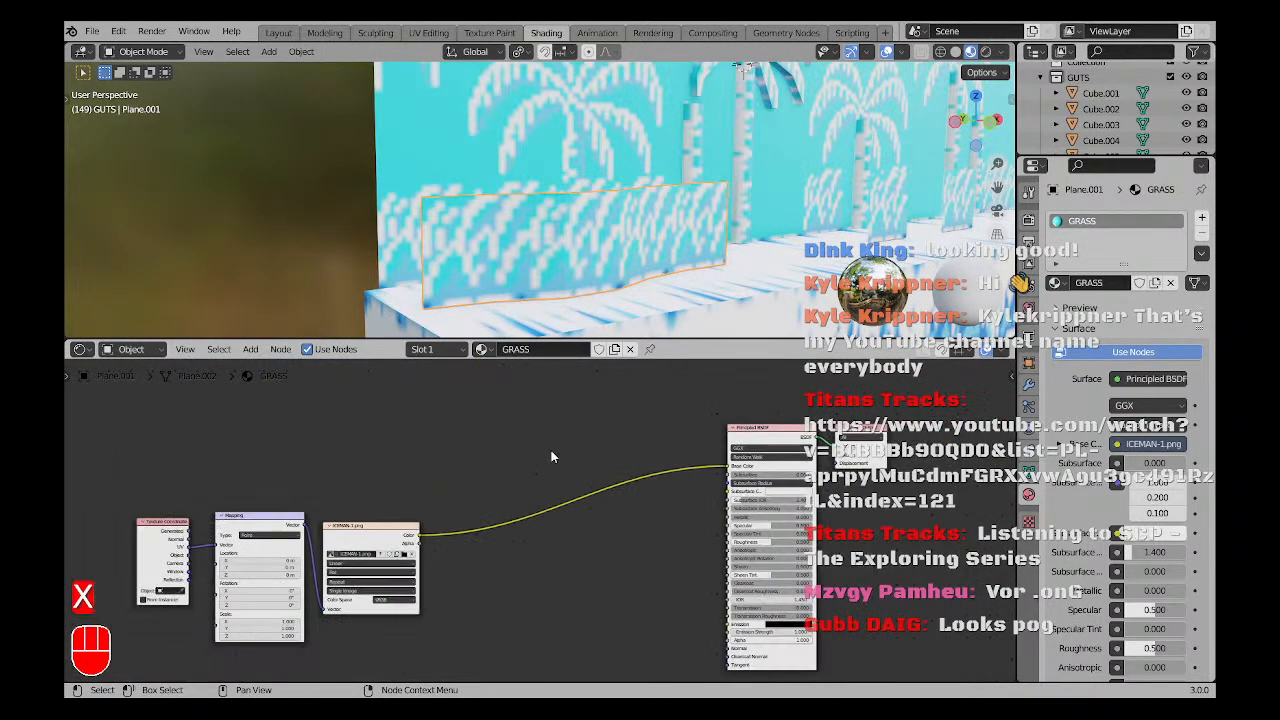
# Move the Principled BSDF and Material Output nodes close beside the ICEMAN-1.png image node.
pyautogui.press('a')
pyautogui.press('a')
pyautogui.press('g')
pyautogui.click(569, 555)
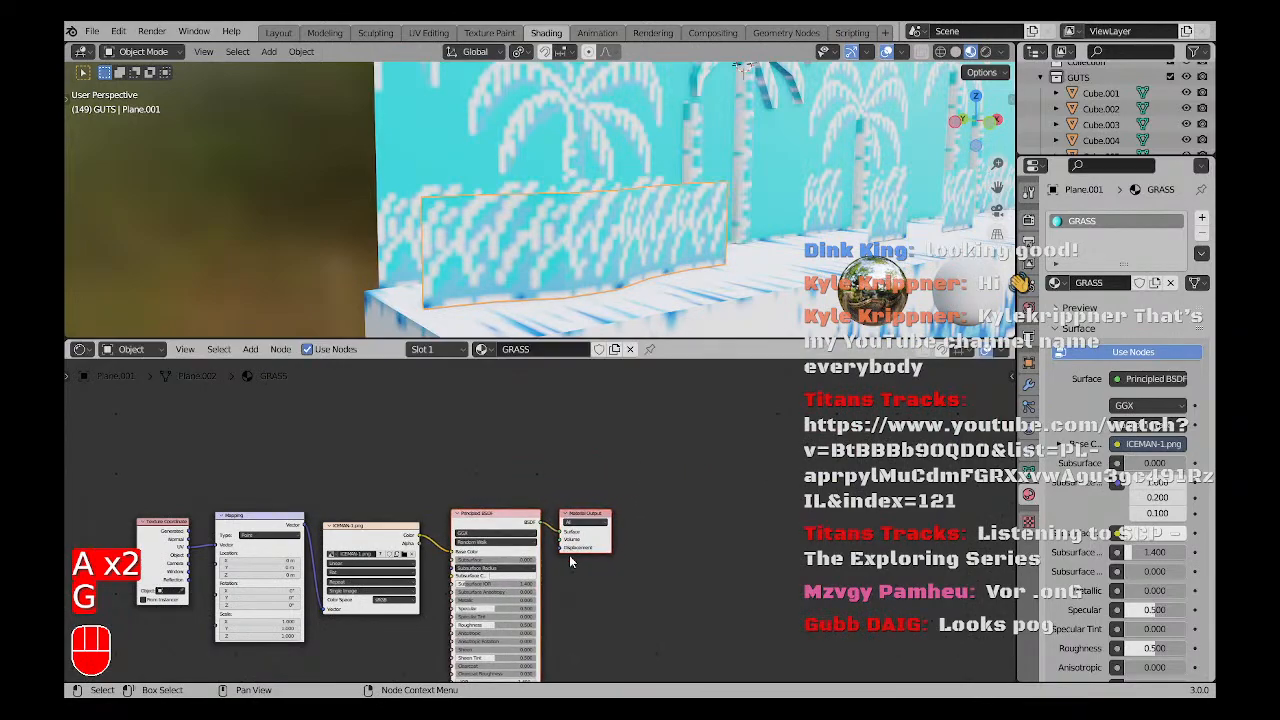
pyautogui.press('a')
pyautogui.press('a')
# Try linking the image's Color output to the Principled BSDF's Metallic input, undo it, and link its Alpha output to Roughness instead.
pyautogui.scroll(1, 432, 548)
pyautogui.scroll(4, 432, 548)
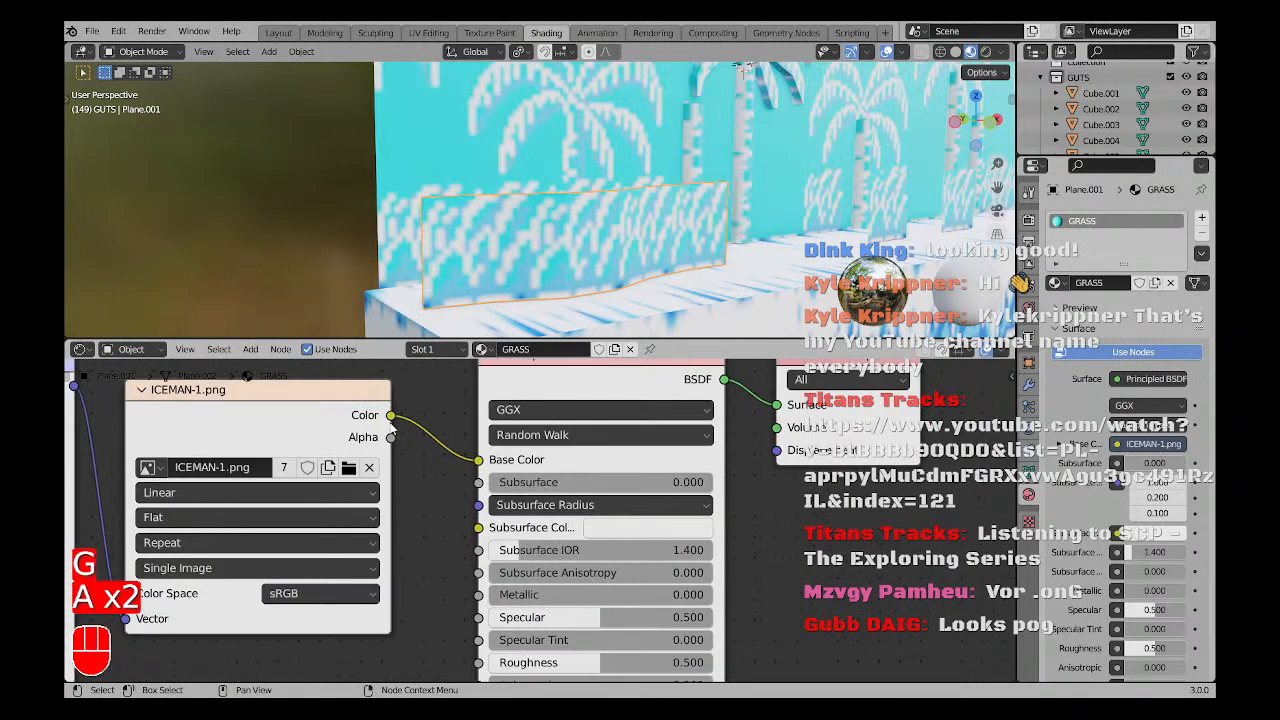
pyautogui.moveTo(390, 416); pyautogui.dragTo(478, 594)
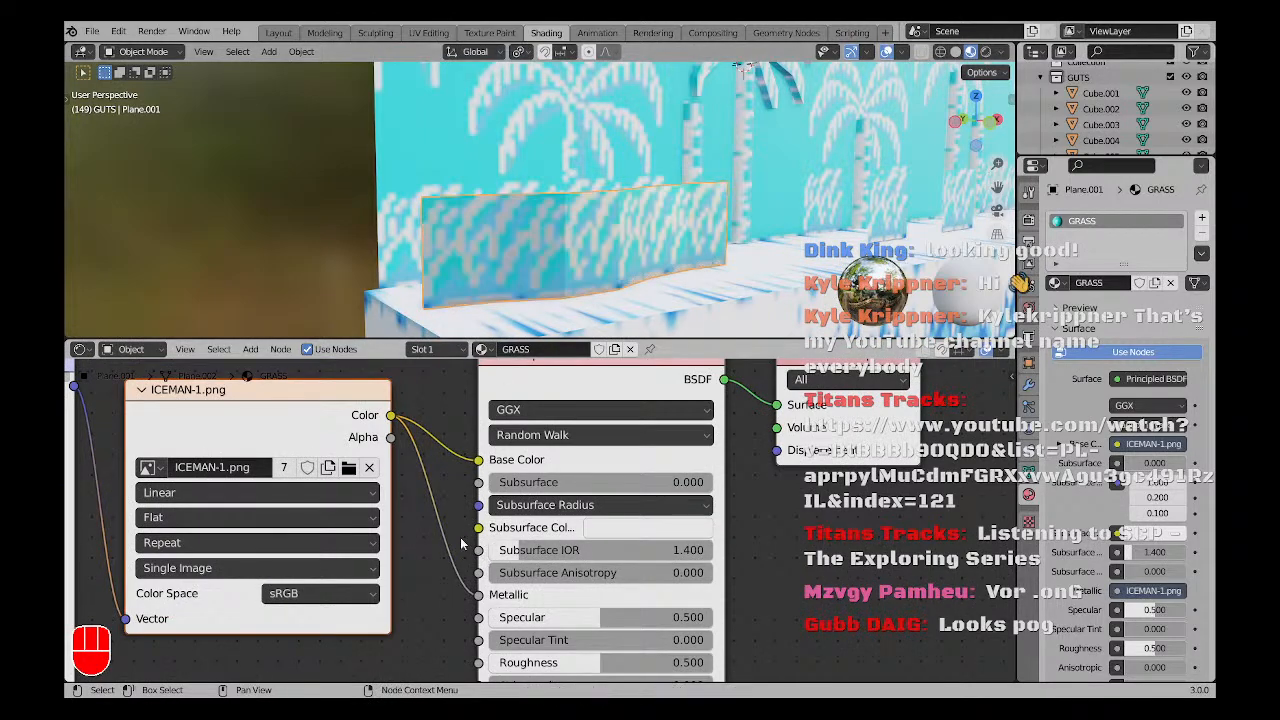
pyautogui.hotkey('ctrl', 'z')
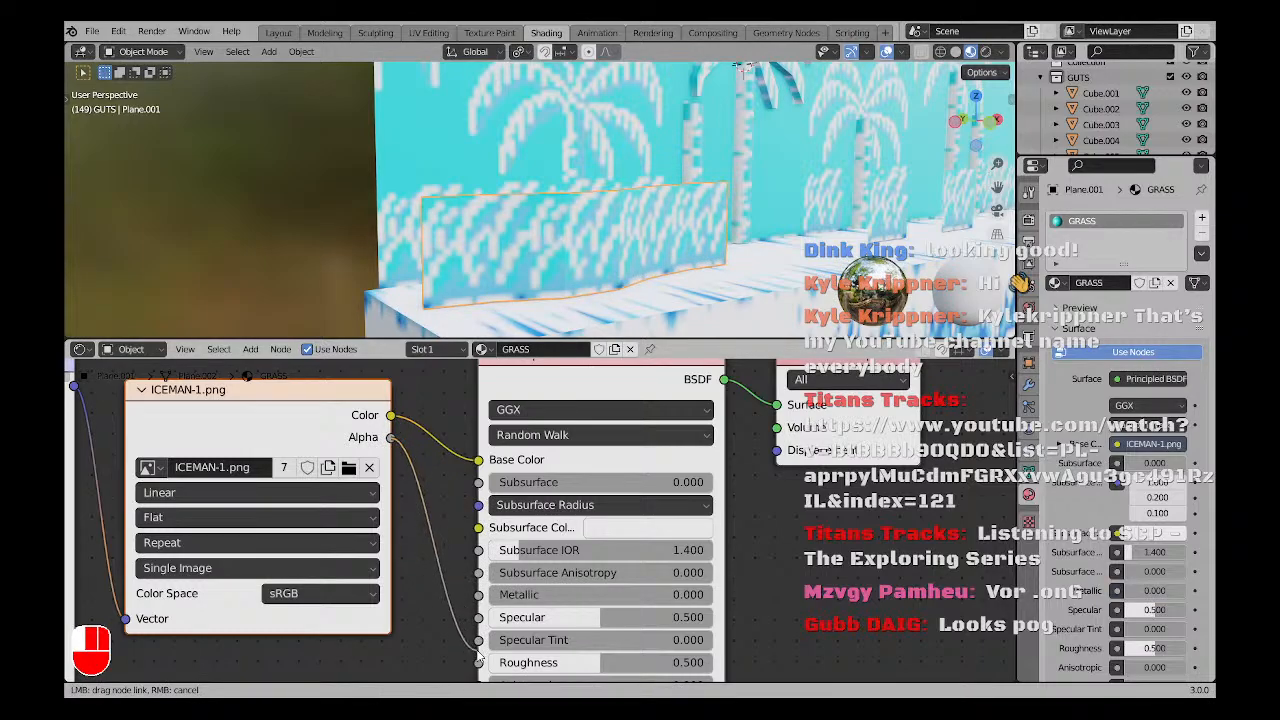
pyautogui.moveTo(480, 655); pyautogui.dragTo(478, 535)
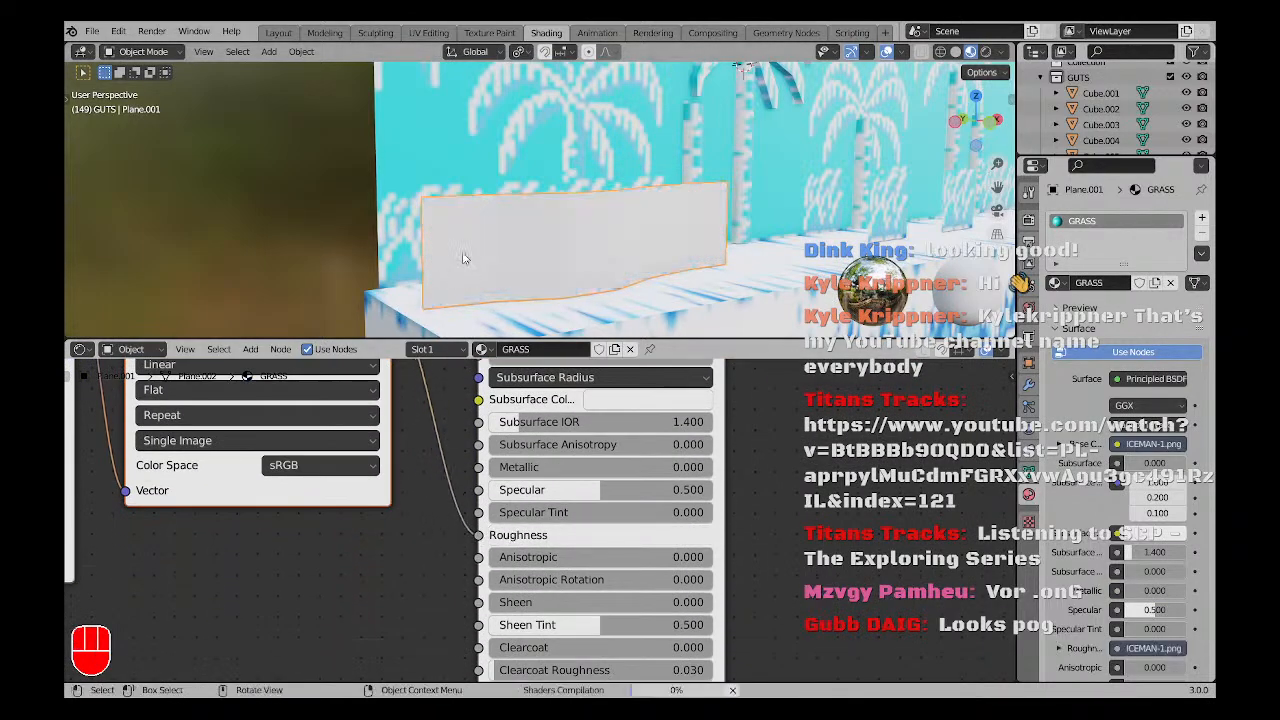
pyautogui.moveTo(457, 251); pyautogui.dragTo(484, 277, button='middle')
# Set the GRASS material's Blend Mode to Alpha Clip.
pyautogui.scroll(-6, 1067, 388)
pyautogui.scroll(-6, 1067, 388)
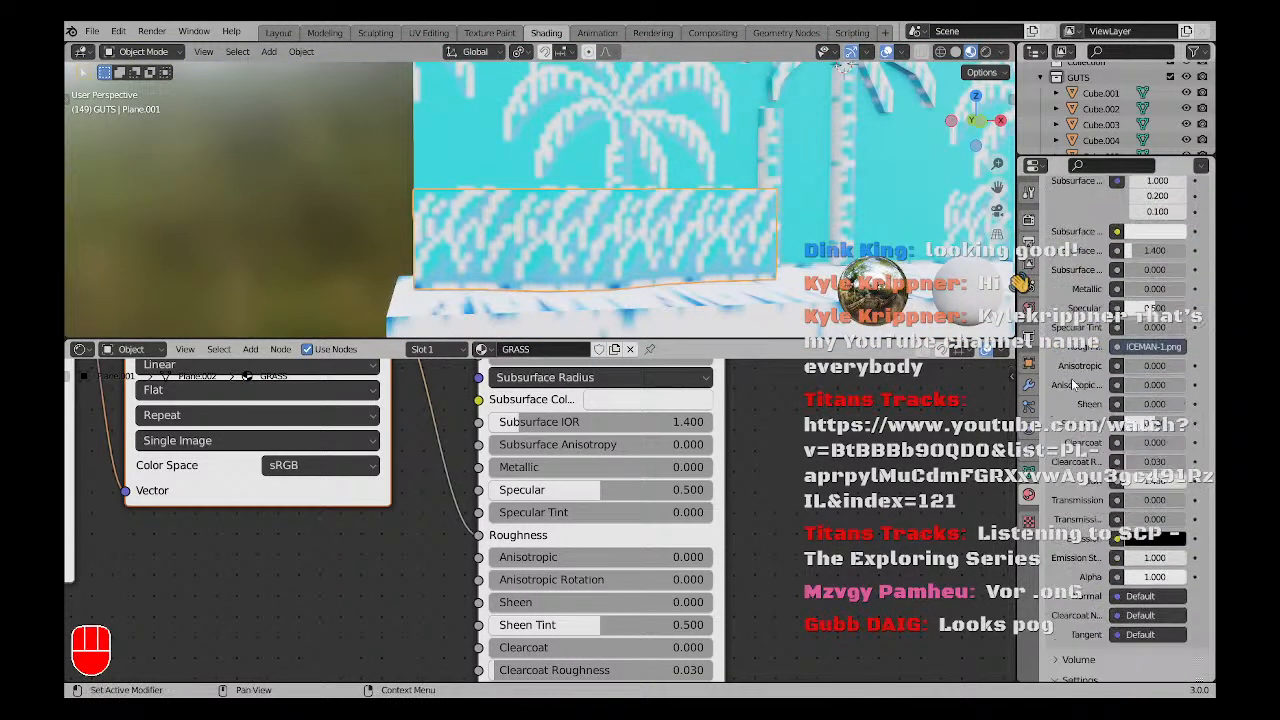
pyautogui.scroll(-4, 1160, 492)
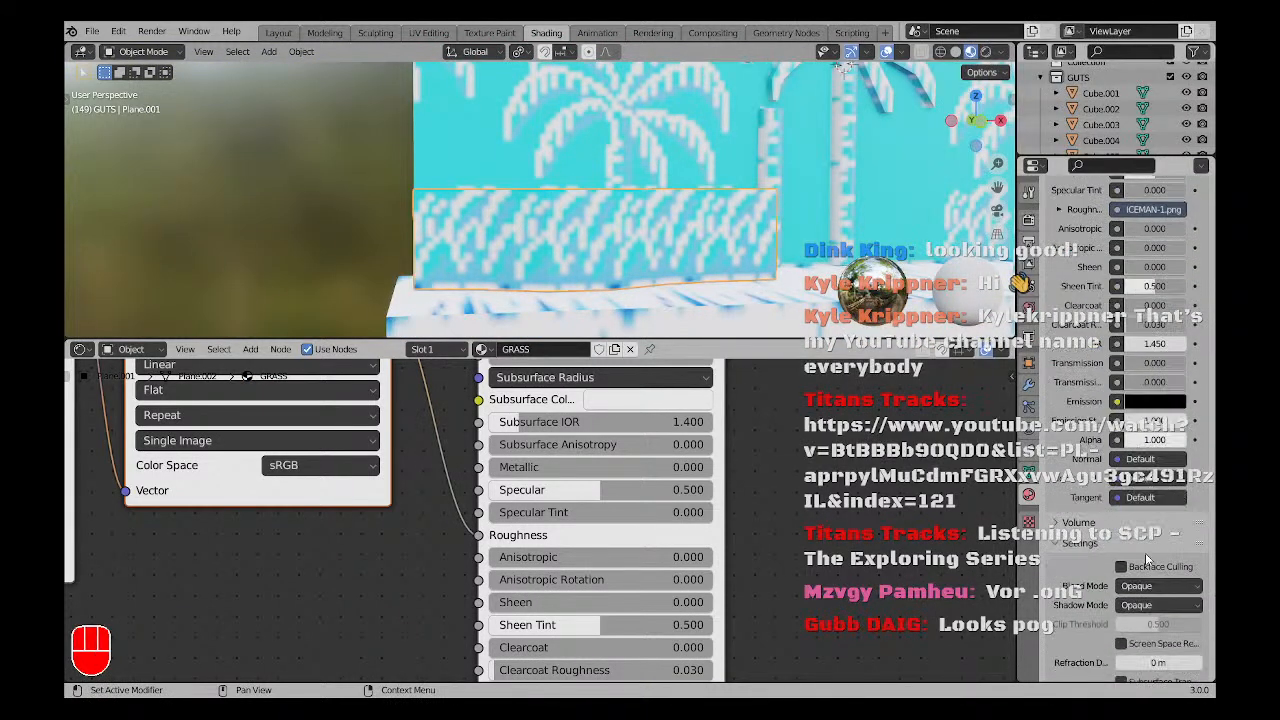
pyautogui.click(1158, 503)
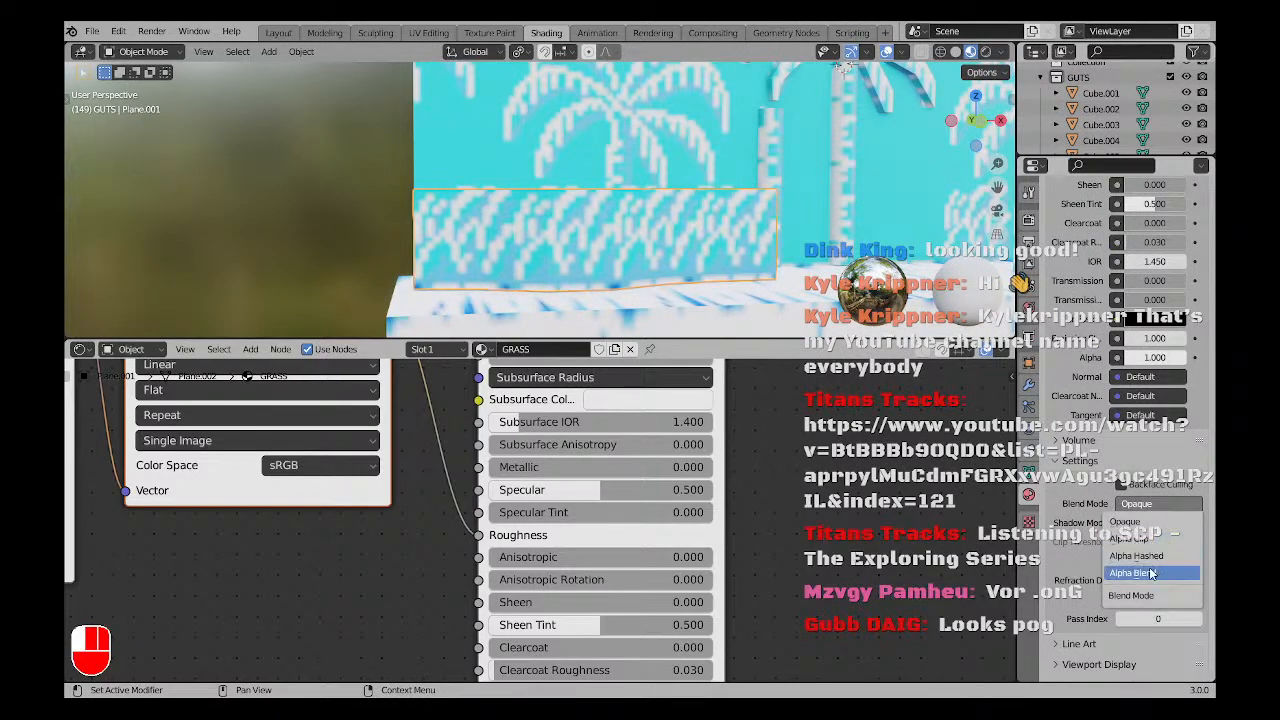
pyautogui.click(1135, 538)
# Cut the link between the image's Alpha output and the Principled BSDF's Roughness input.
pyautogui.scroll(-3, 597, 472)
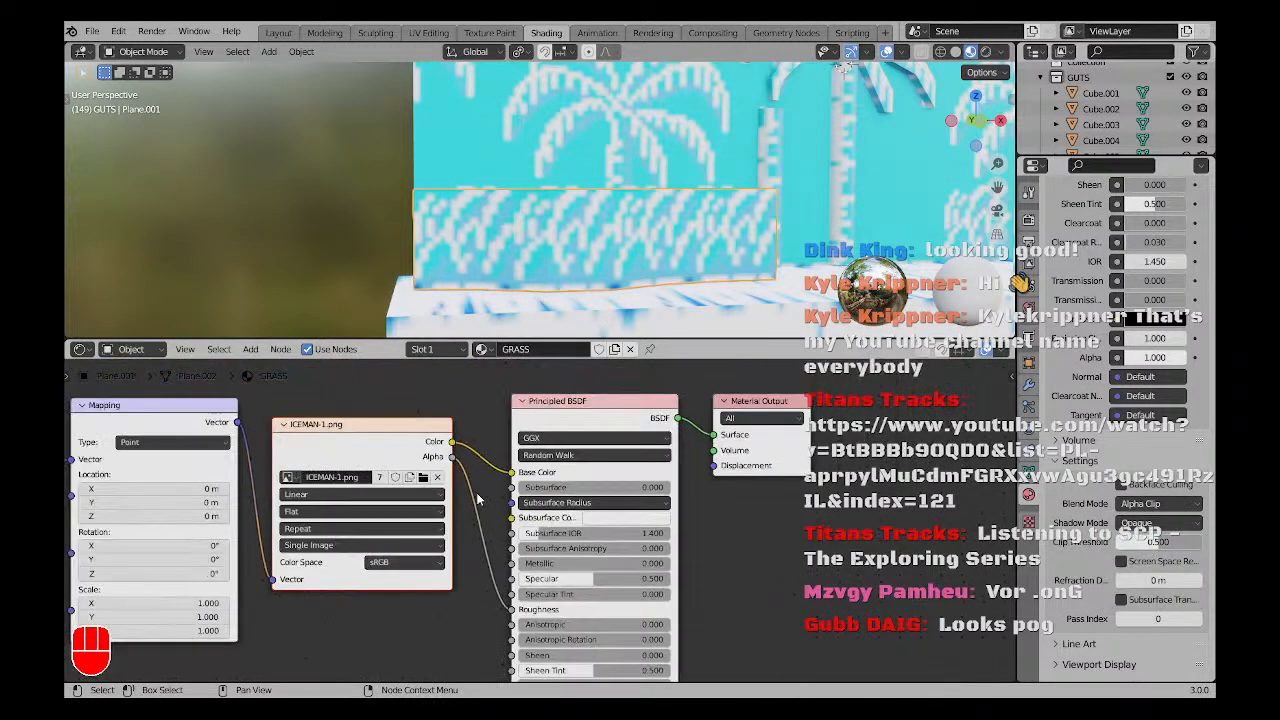
pyautogui.scroll(3, 547, 545)
pyautogui.keyDown('ctrl'); pyautogui.moveTo(554, 530); pyautogui.dragTo(540, 548, button='right'); pyautogui.keyUp('ctrl')
pyautogui.scroll(-3, 550, 487)
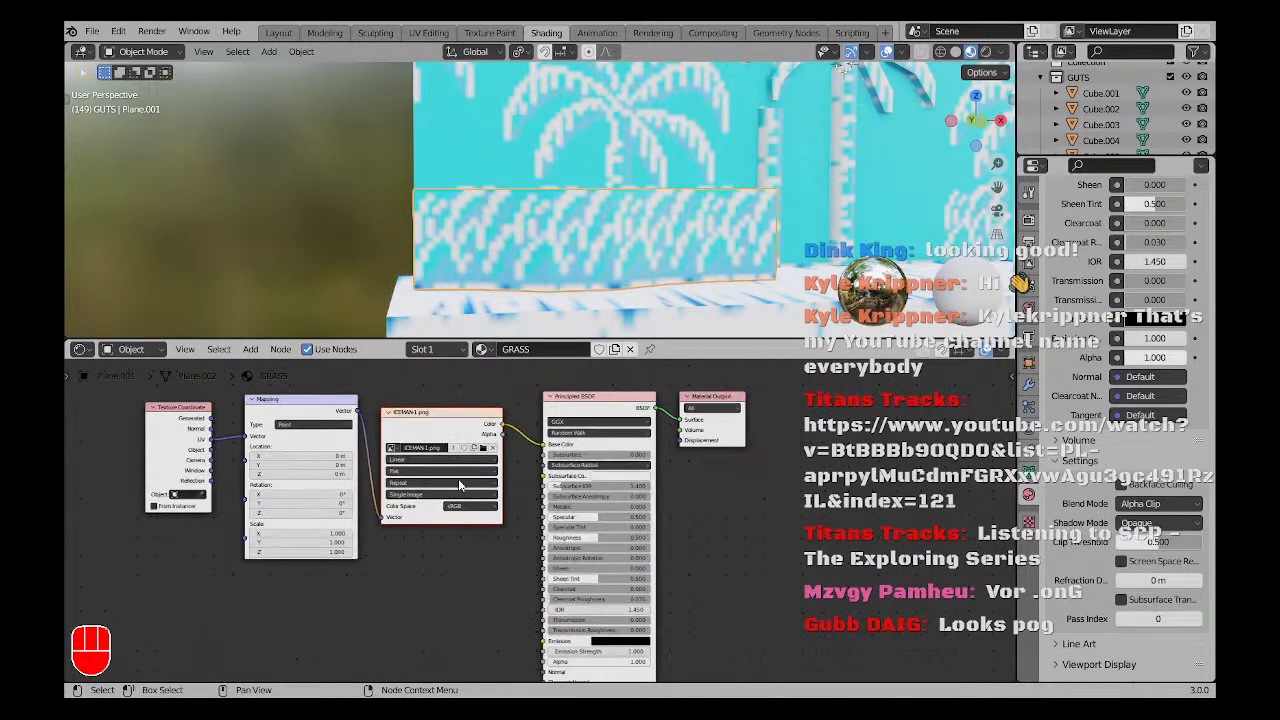
pyautogui.moveTo(510, 445); pyautogui.dragTo(470, 410, button='middle')
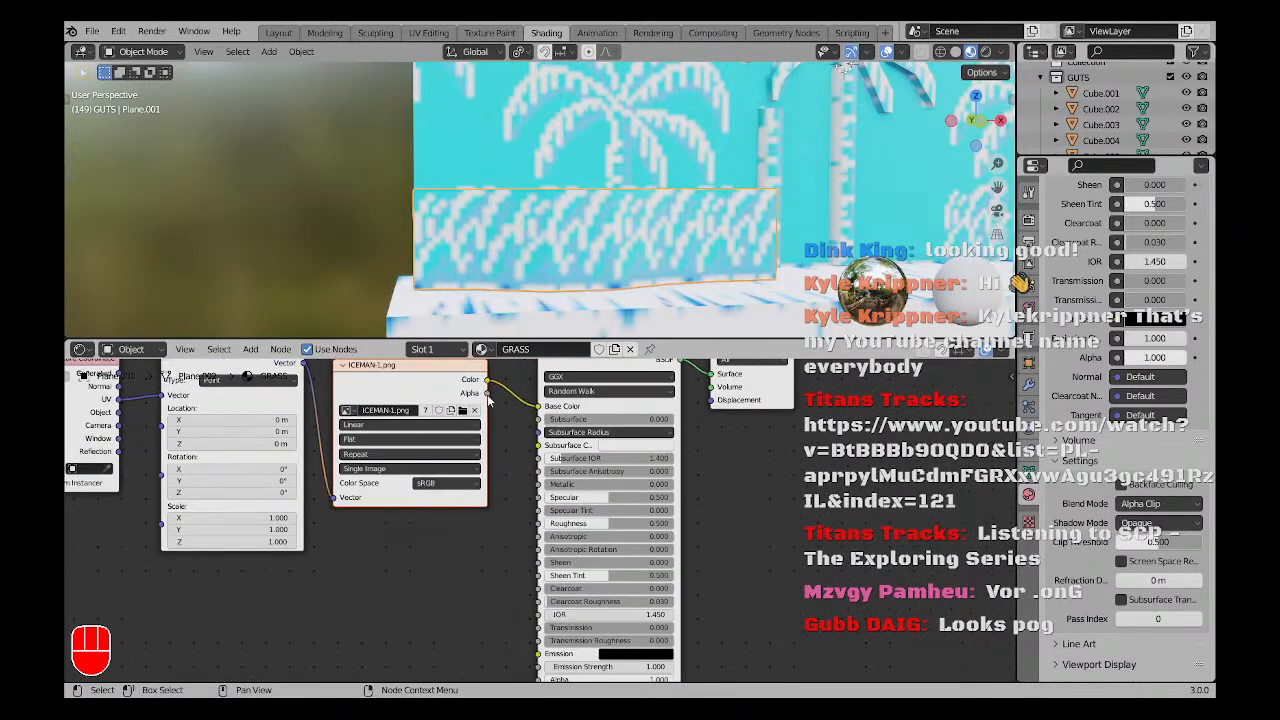
# Link the ICEMAN-1.png image's Alpha output to the Principled BSDF's Alpha input.
pyautogui.moveTo(487, 394); pyautogui.dragTo(538, 592)
pyautogui.scroll(2, 484, 233)
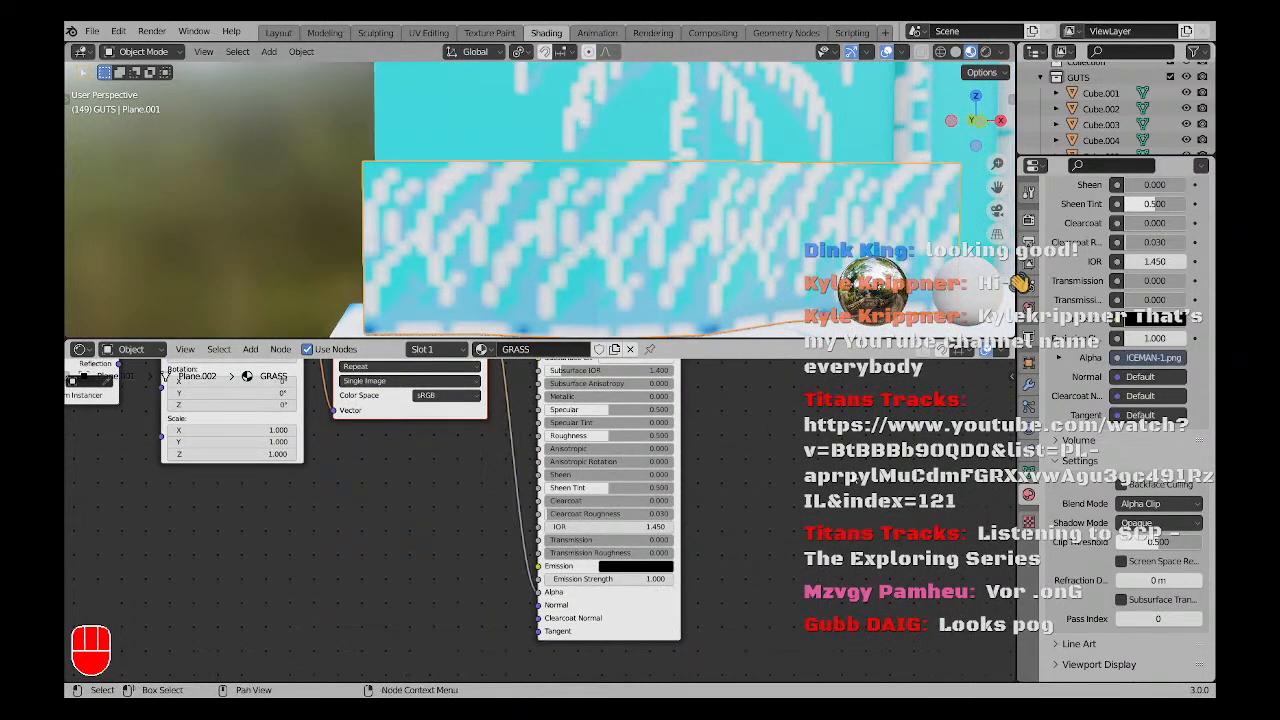
# Try the GRASS material with Shadow Mode set to Alpha Clip and Blend Mode set to Alpha Blend.
pyautogui.click(1138, 523)
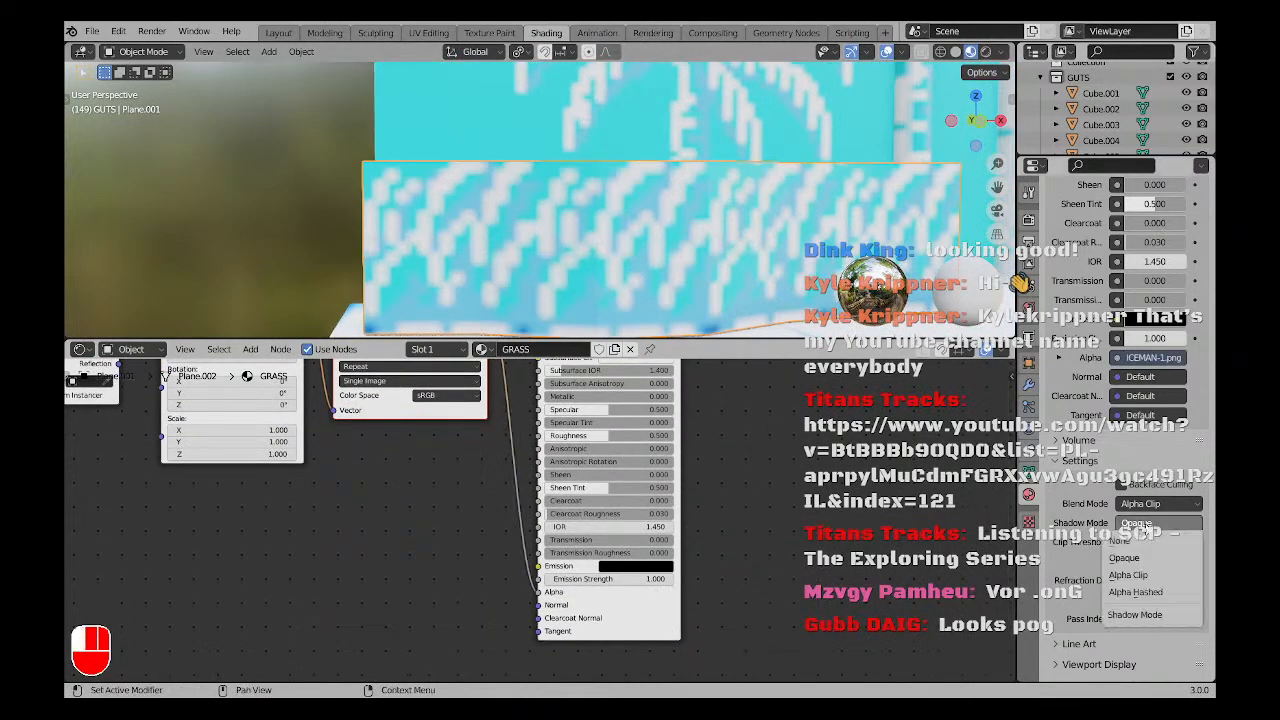
pyautogui.click(1138, 577)
pyautogui.click(1143, 504)
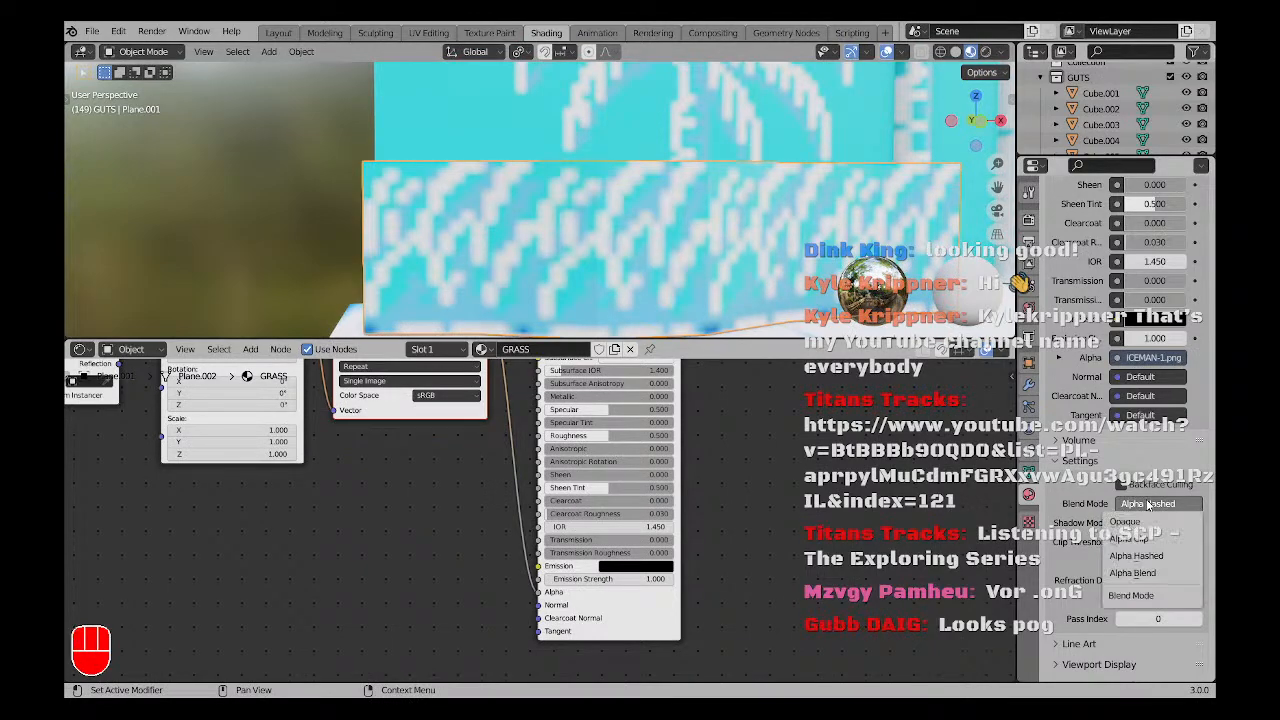
pyautogui.click(1139, 569)
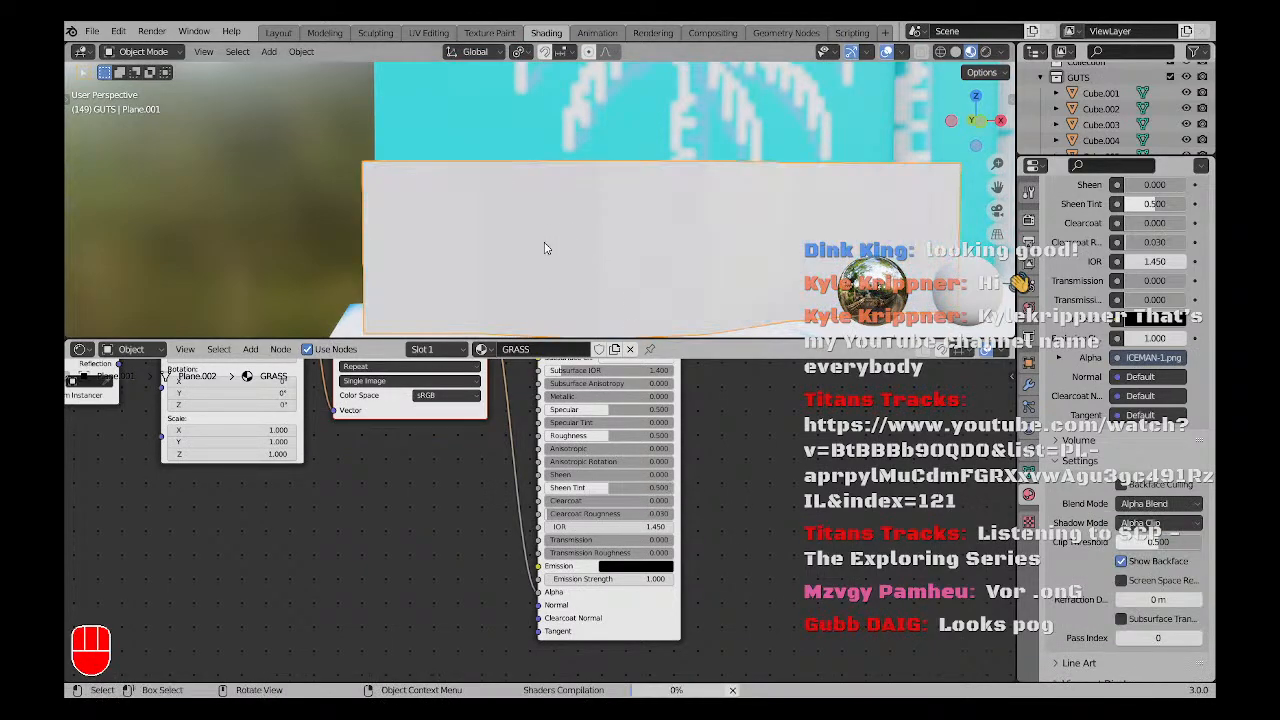
pyautogui.moveTo(545, 248); pyautogui.dragTo(589, 255, button='middle')
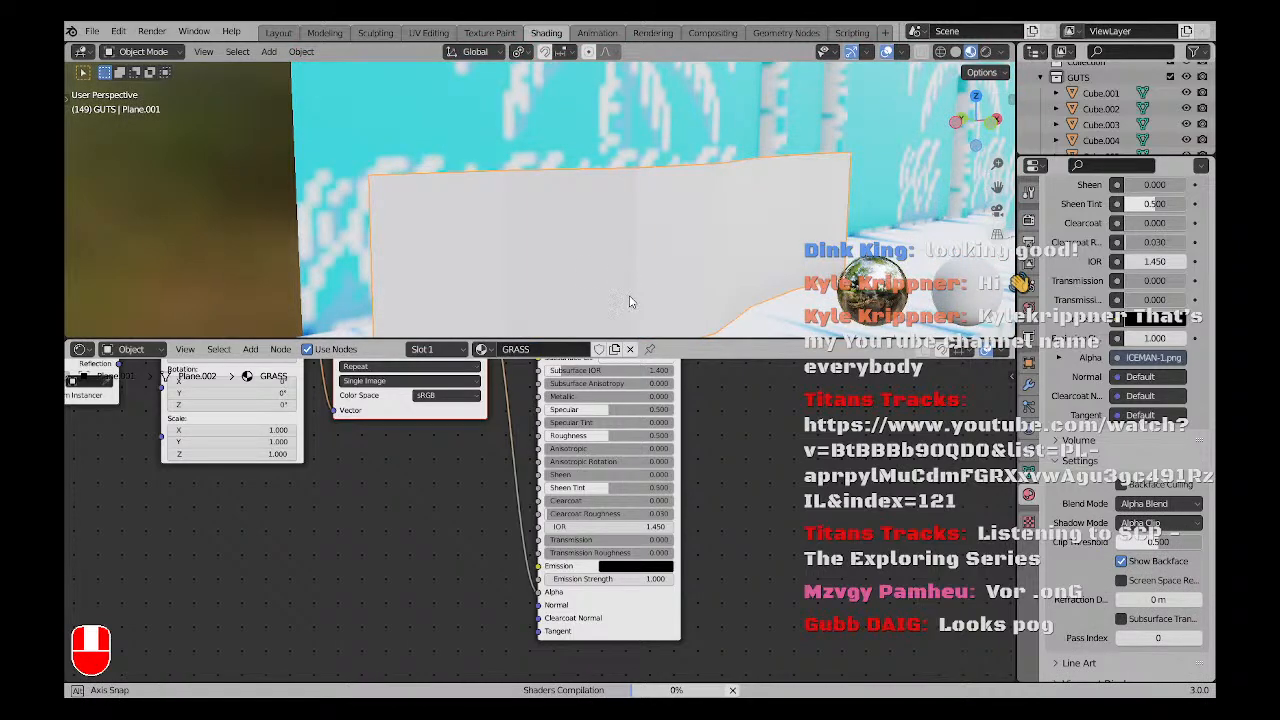
pyautogui.moveTo(630, 302); pyautogui.dragTo(858, 264, button='middle')
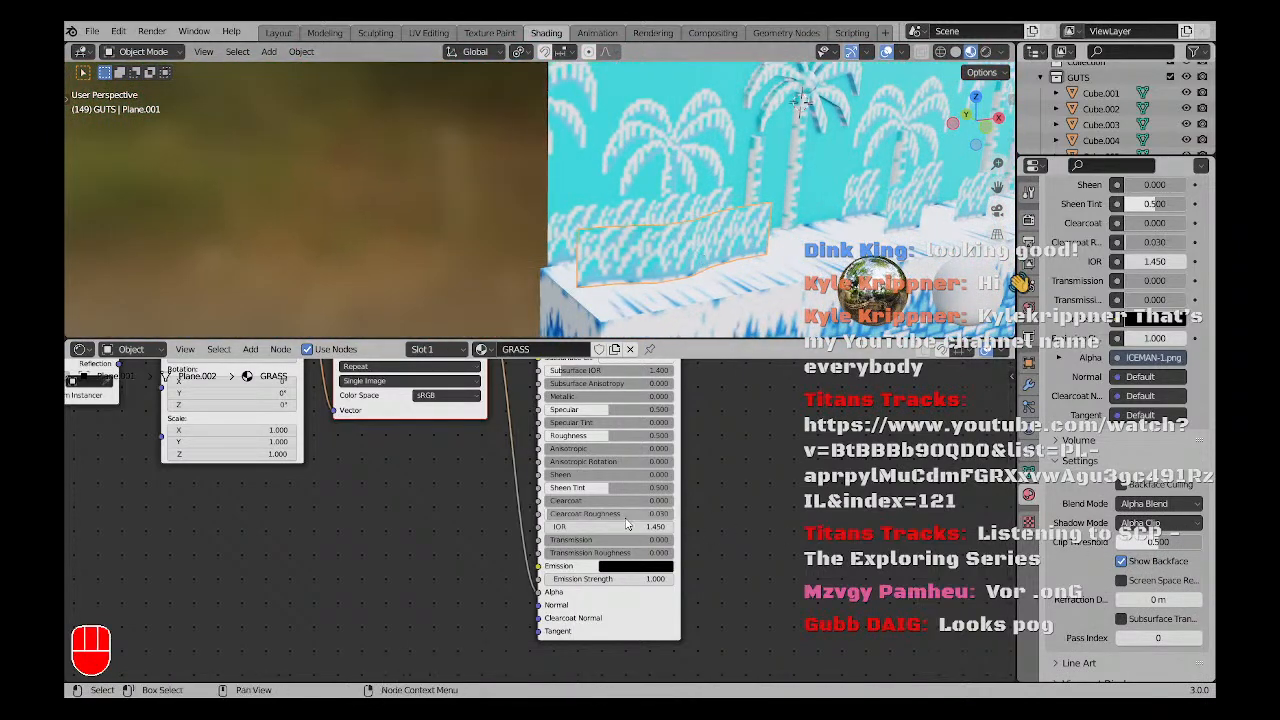
# Move the Principled BSDF and Material Output nodes farther from the image node to make room between them.
pyautogui.scroll(-6, 627, 524)
pyautogui.moveTo(643, 420); pyautogui.dragTo(788, 514)
pyautogui.press('g')
pyautogui.press('a')
pyautogui.press('a')
pyautogui.scroll(4, 625, 572)
# Insert a ColorRamp node on the link between the image's Alpha output and the Principled BSDF's Alpha input.
pyautogui.hotkey('shift', 'a')
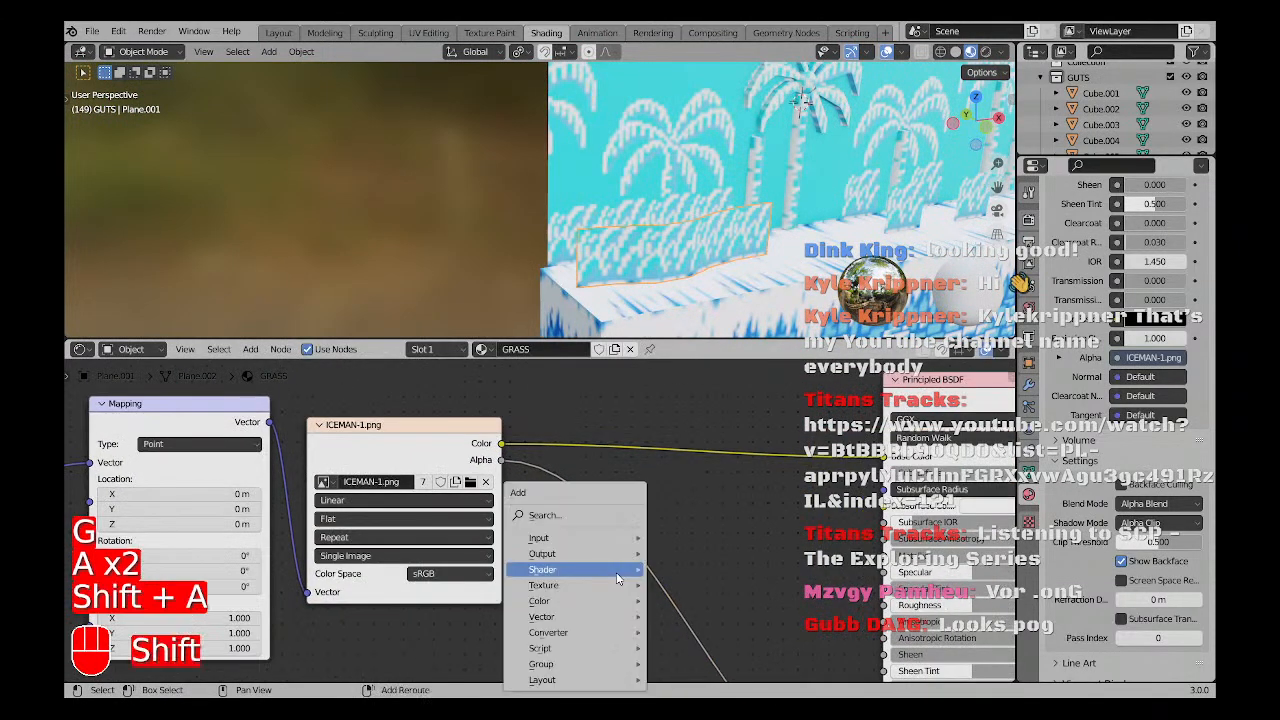
pyautogui.moveTo(617, 578)
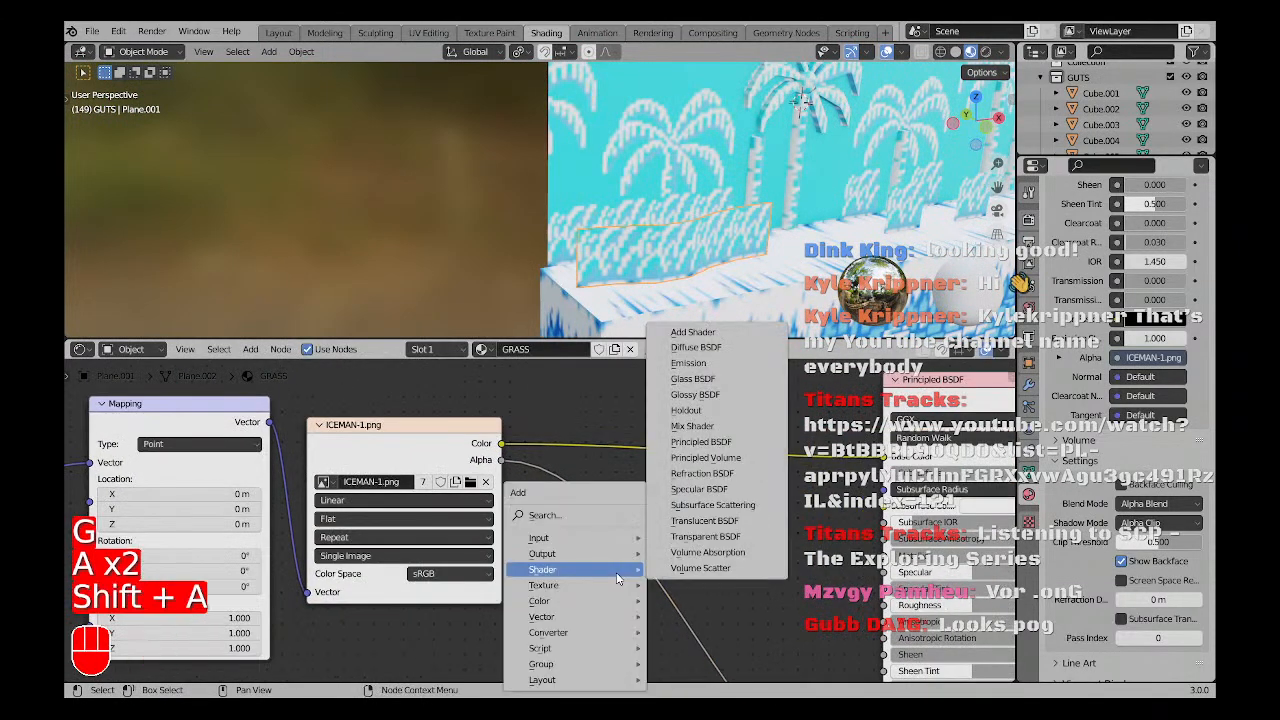
pyautogui.click(558, 515)
pyautogui.write('col')
pyautogui.press('Return')
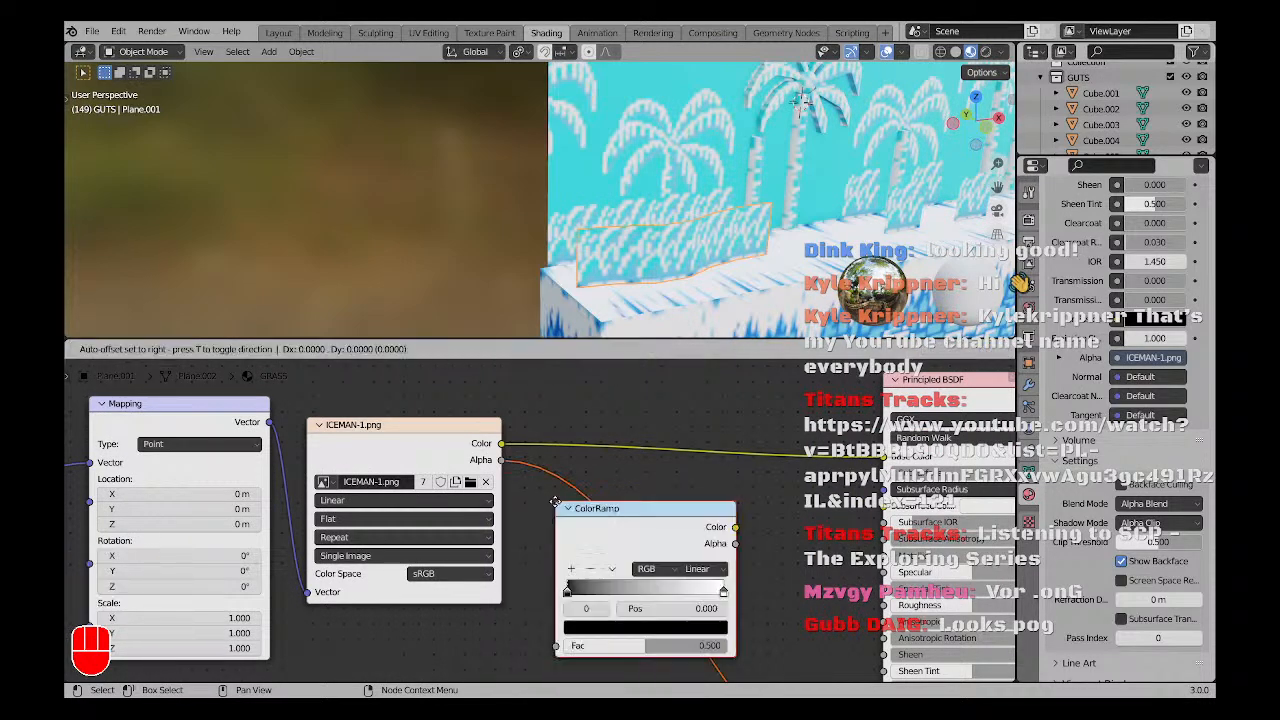
pyautogui.click(557, 508)
pyautogui.scroll(1, 687, 583)
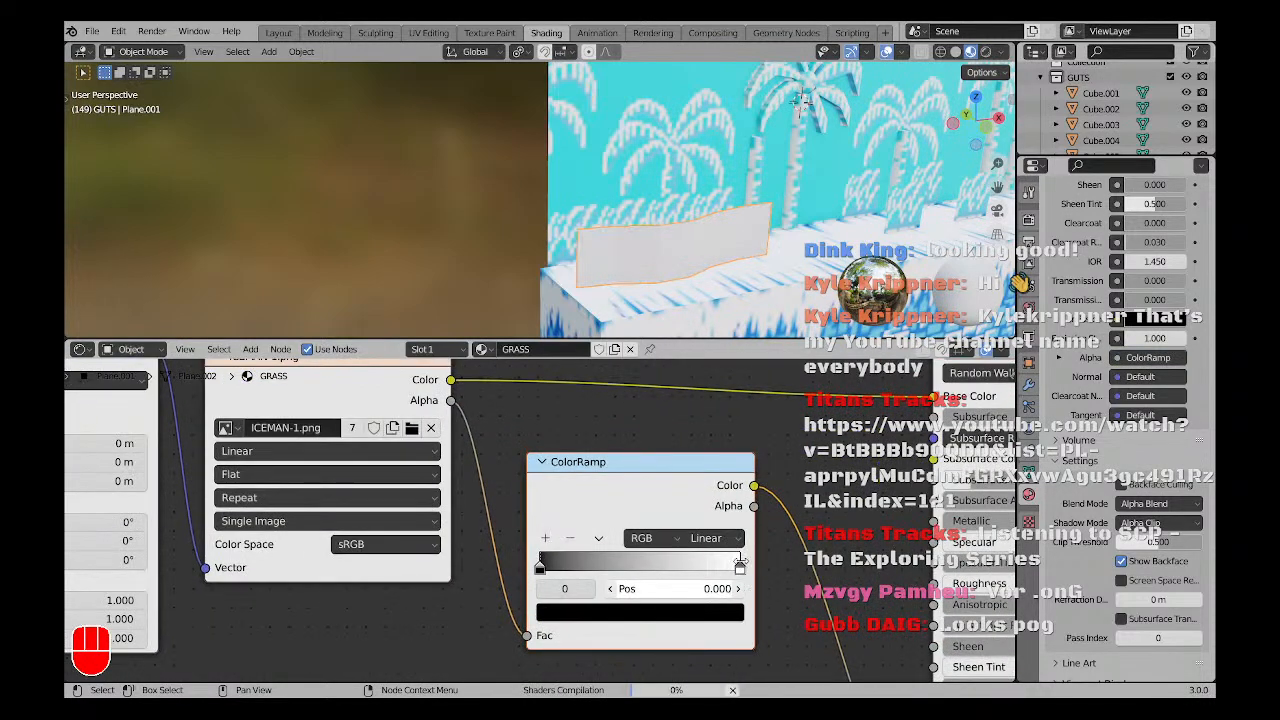
# Try different positions for the ColorRamp's black and white stops, including swapping their order.
pyautogui.scroll(2, 764, 477)
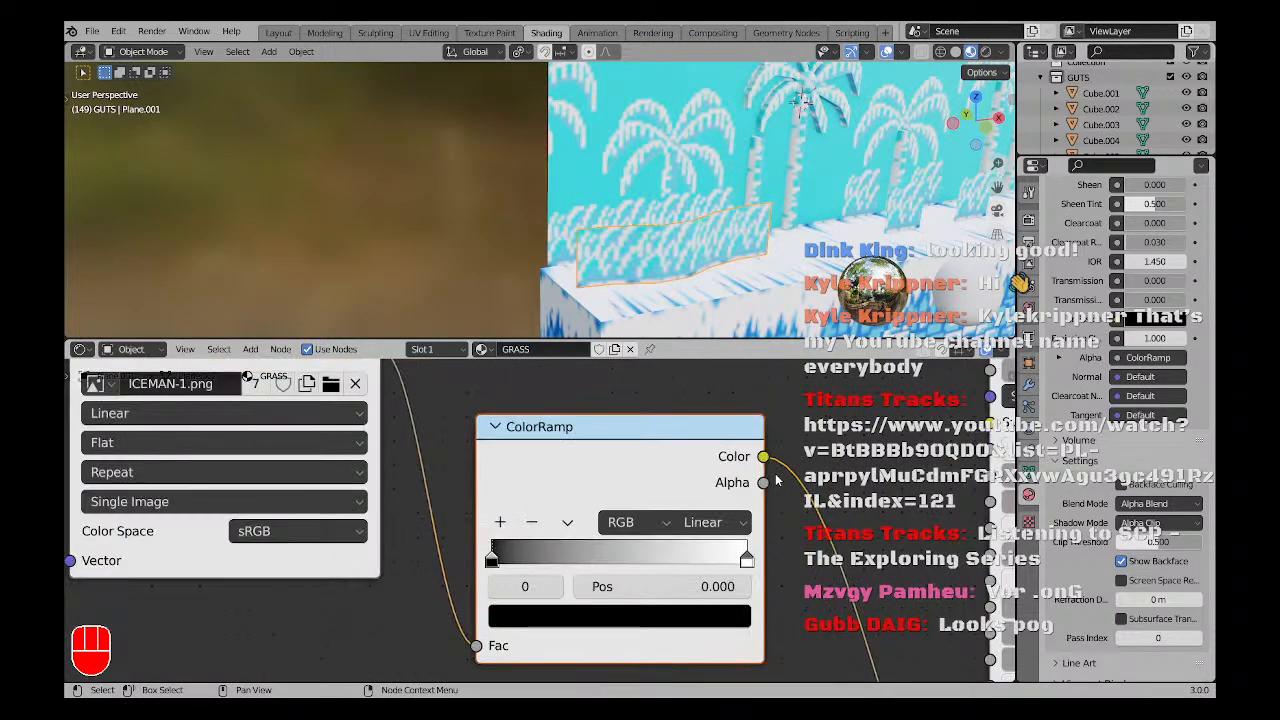
pyautogui.moveTo(750, 485)
pyautogui.mouseDown()
pyautogui.moveTo(465, 486)
pyautogui.moveTo(751, 488)
pyautogui.mouseUp()
pyautogui.moveTo(449, 487); pyautogui.dragTo(653, 490)
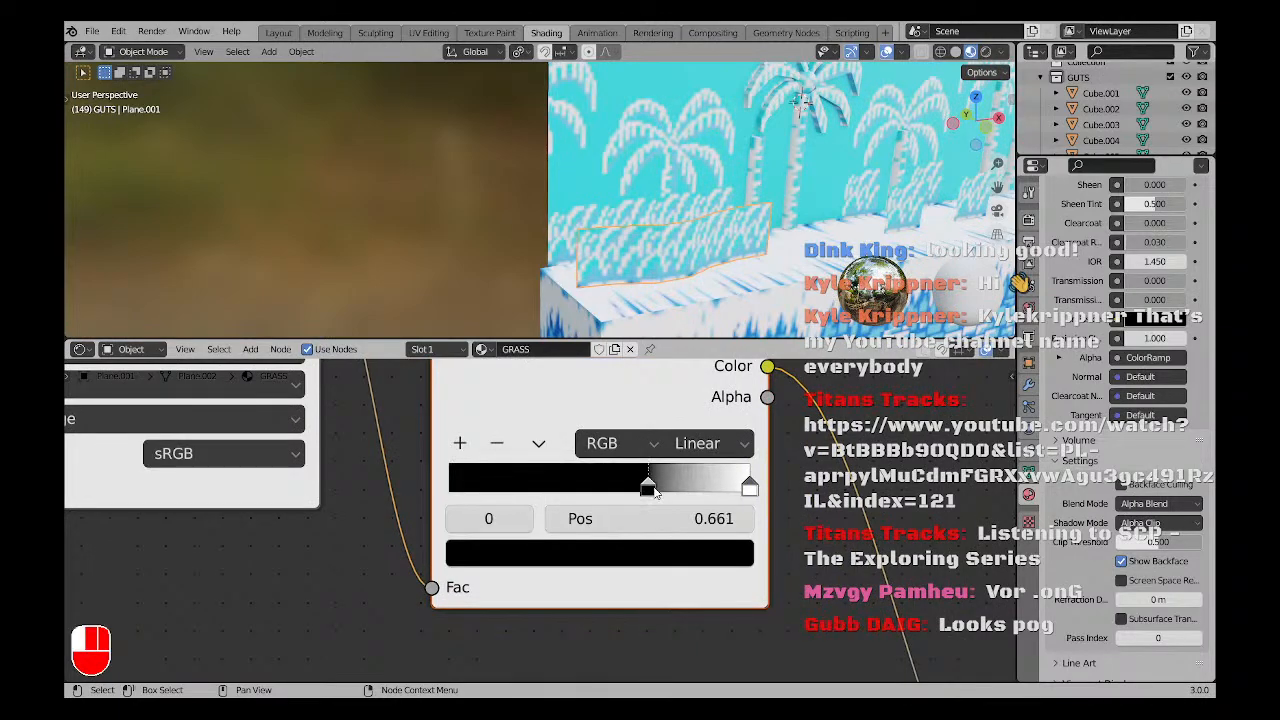
pyautogui.moveTo(748, 488); pyautogui.dragTo(421, 490)
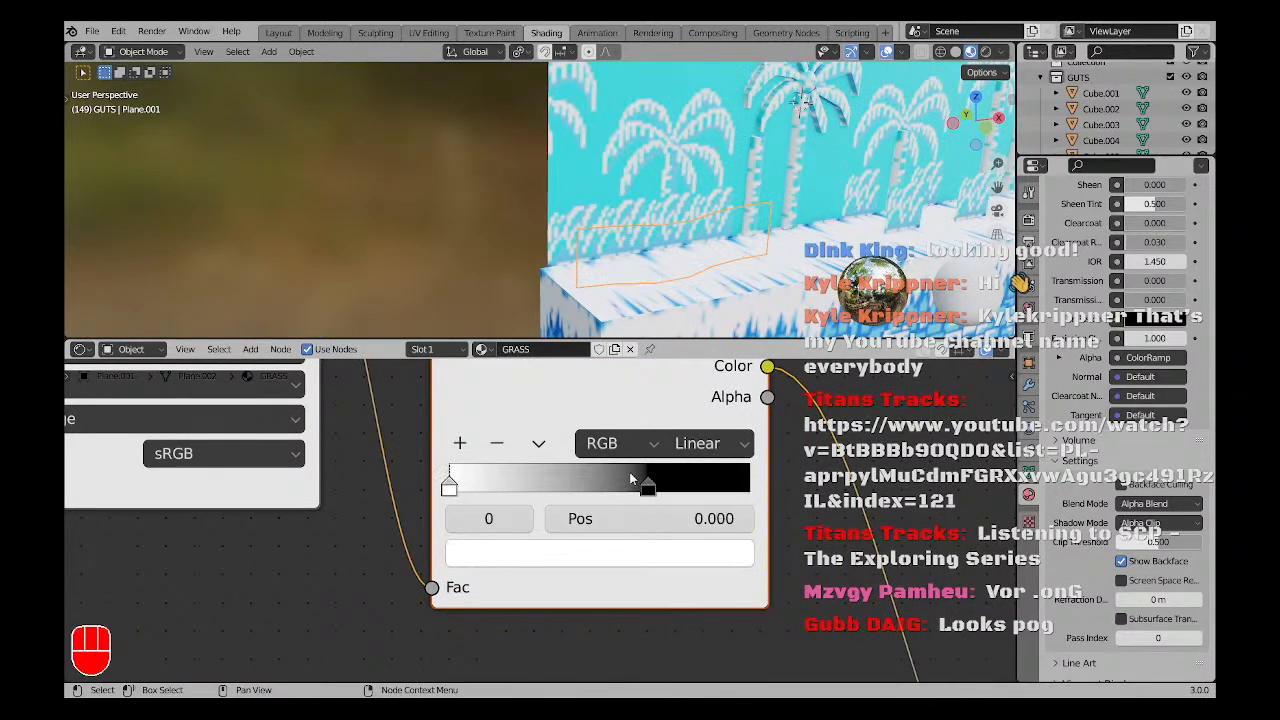
pyautogui.moveTo(648, 489); pyautogui.dragTo(584, 490)
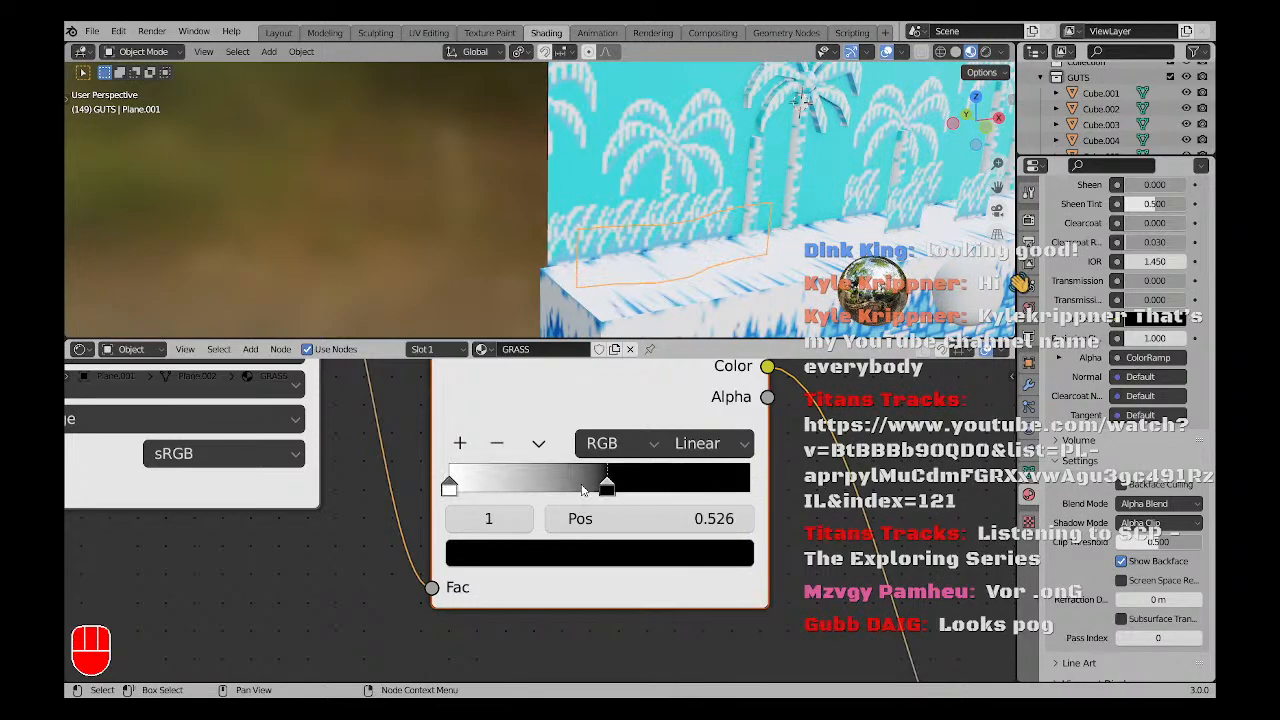
pyautogui.moveTo(465, 486); pyautogui.dragTo(417, 493)
# Set the ColorRamp's interpolation to Ease and reverse its gradient, with the white stop at 0 and the black stop near the middle.
pyautogui.click(697, 443)
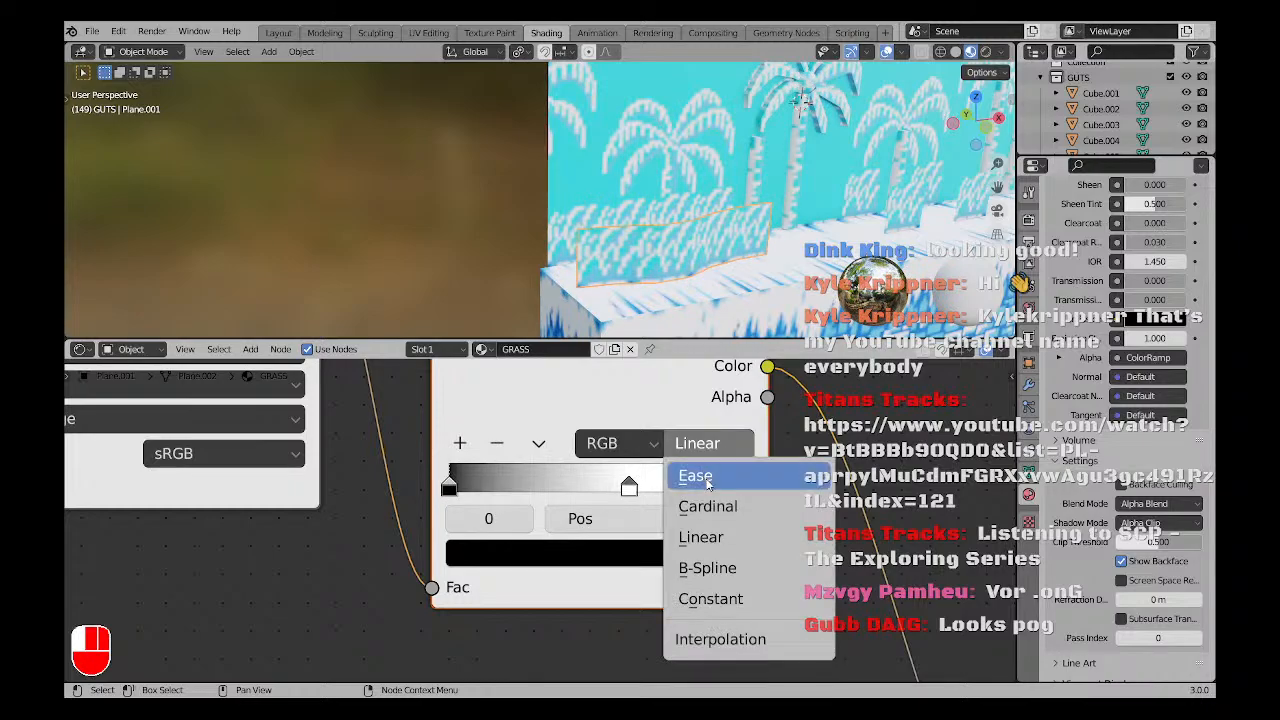
pyautogui.click(707, 480)
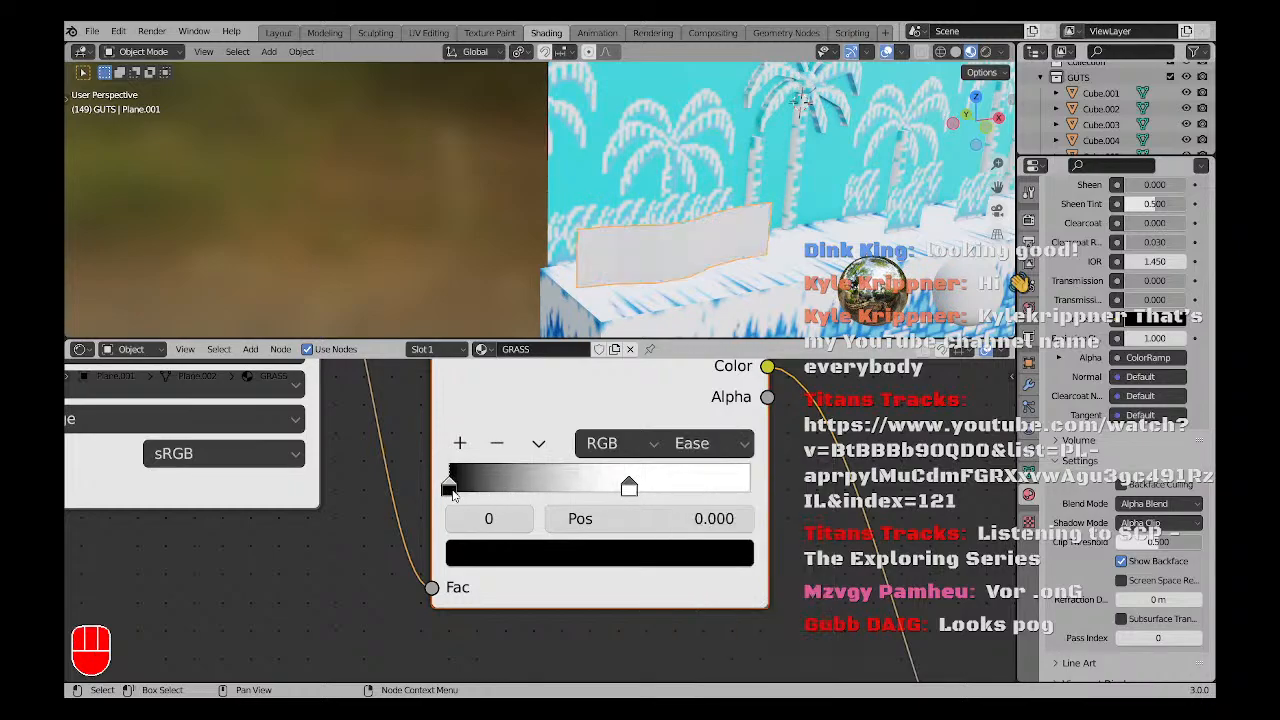
pyautogui.moveTo(452, 494)
pyautogui.mouseDown()
pyautogui.moveTo(645, 484)
pyautogui.moveTo(440, 487)
pyautogui.mouseUp()
pyautogui.moveTo(612, 290); pyautogui.dragTo(645, 270, button='middle')
pyautogui.scroll(3, 645, 270)
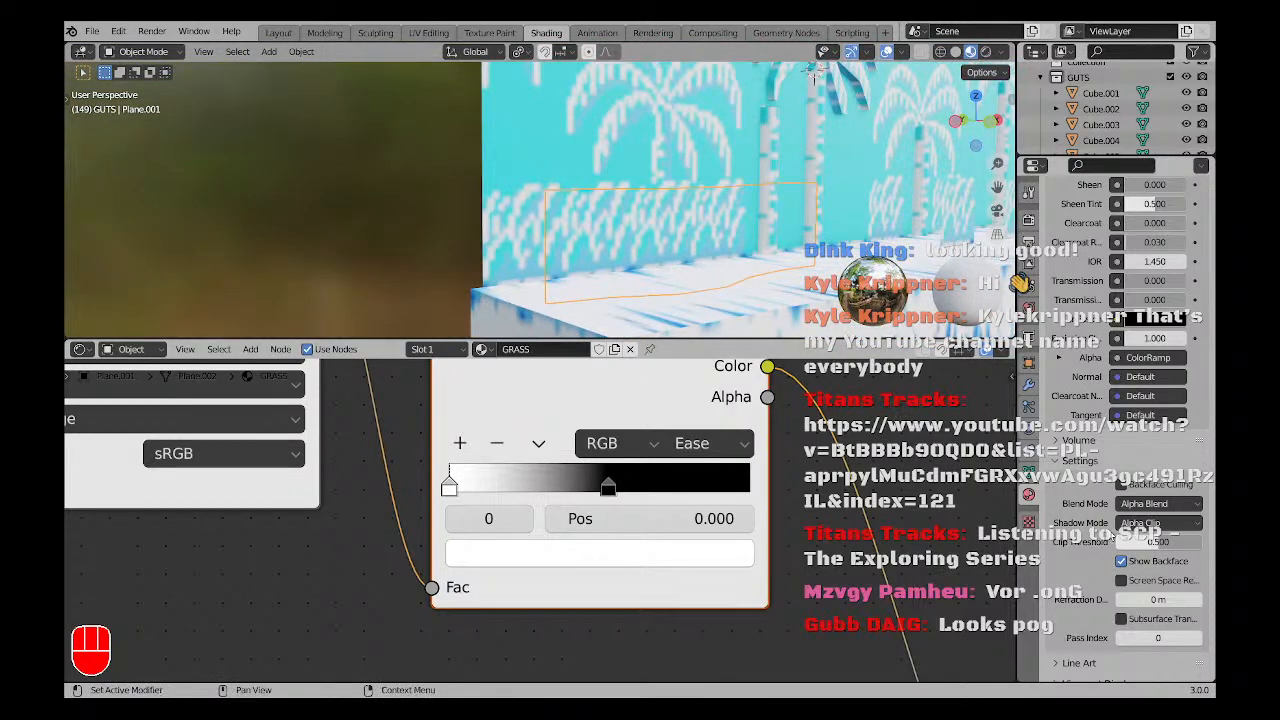
# Try Alpha Hashed for the GRASS material's blend and shadow, and settle on Shadow Mode Opaque and Blend Mode Alpha Clip.
pyautogui.click(1155, 504)
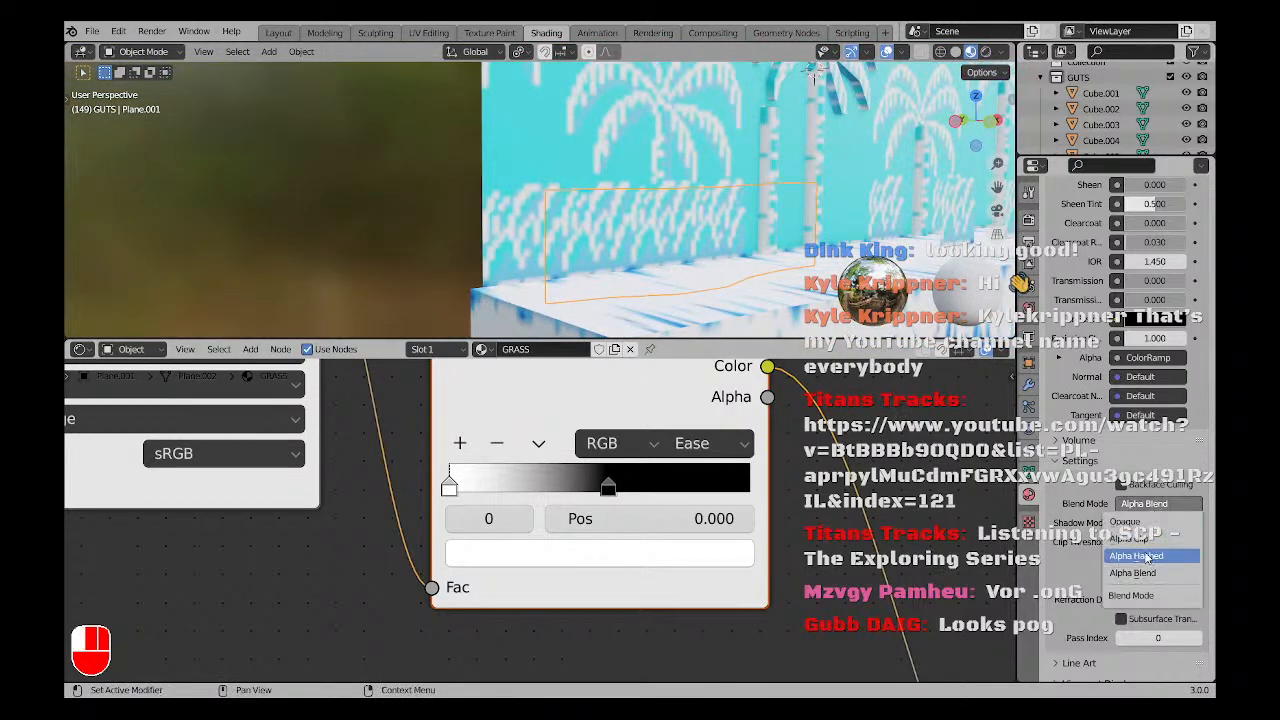
pyautogui.click(1147, 556)
pyautogui.click(1155, 523)
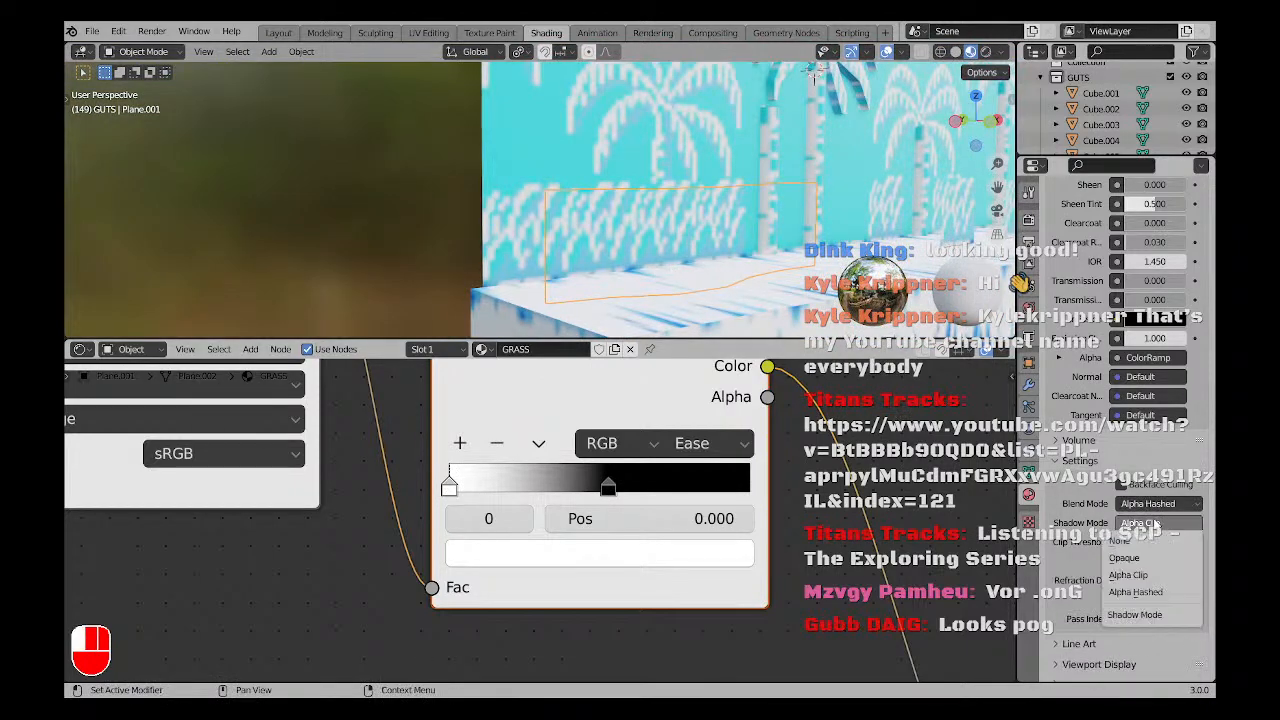
pyautogui.click(1138, 592)
pyautogui.click(1138, 525)
pyautogui.click(1140, 557)
pyautogui.click(1138, 524)
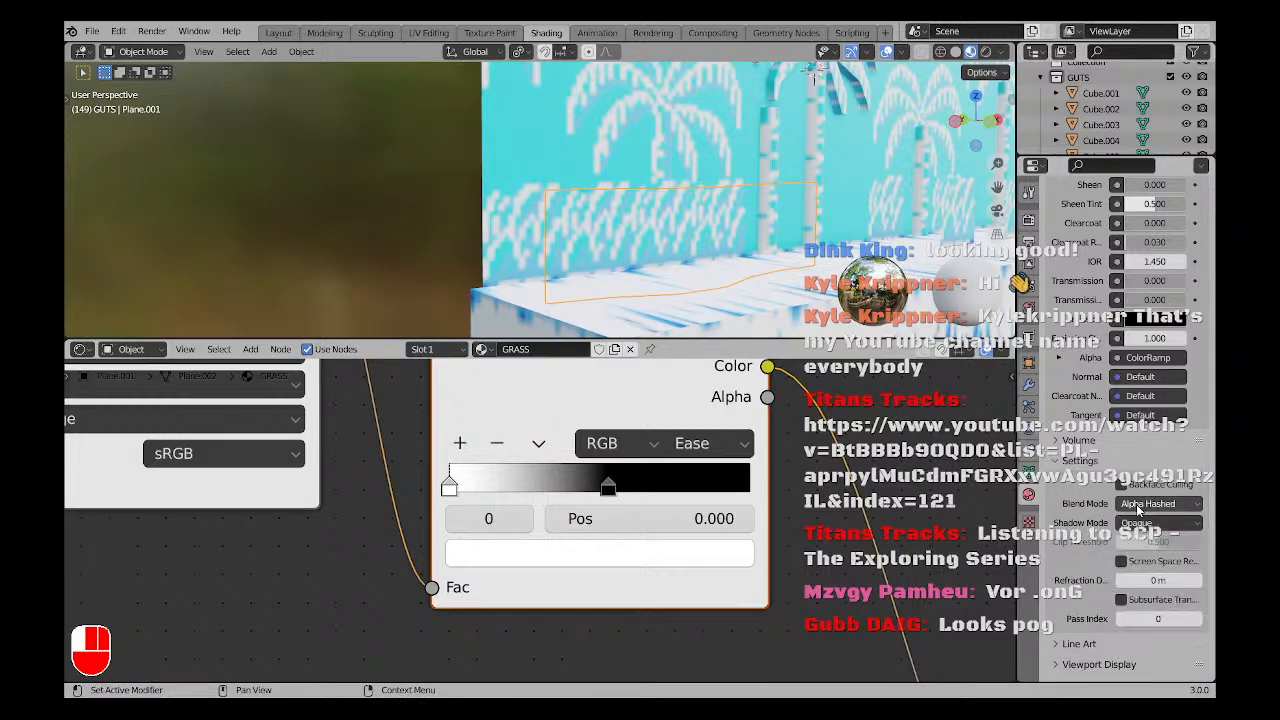
pyautogui.click(1138, 510)
pyautogui.click(1140, 536)
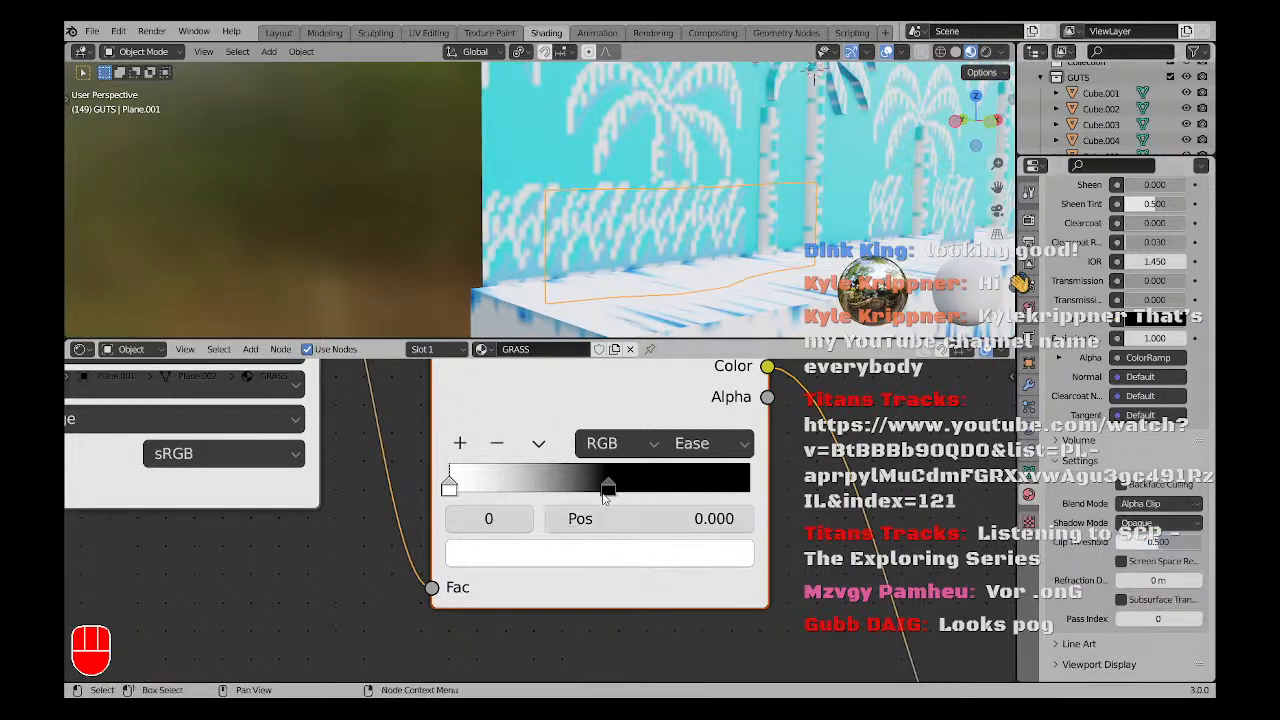
# Put the ColorRamp's black stop back at 0 and its white stop at the opposite end of the gradient.
pyautogui.moveTo(605, 497); pyautogui.dragTo(563, 497)
pyautogui.moveTo(451, 488); pyautogui.dragTo(755, 490)
pyautogui.moveTo(572, 495); pyautogui.dragTo(353, 490)
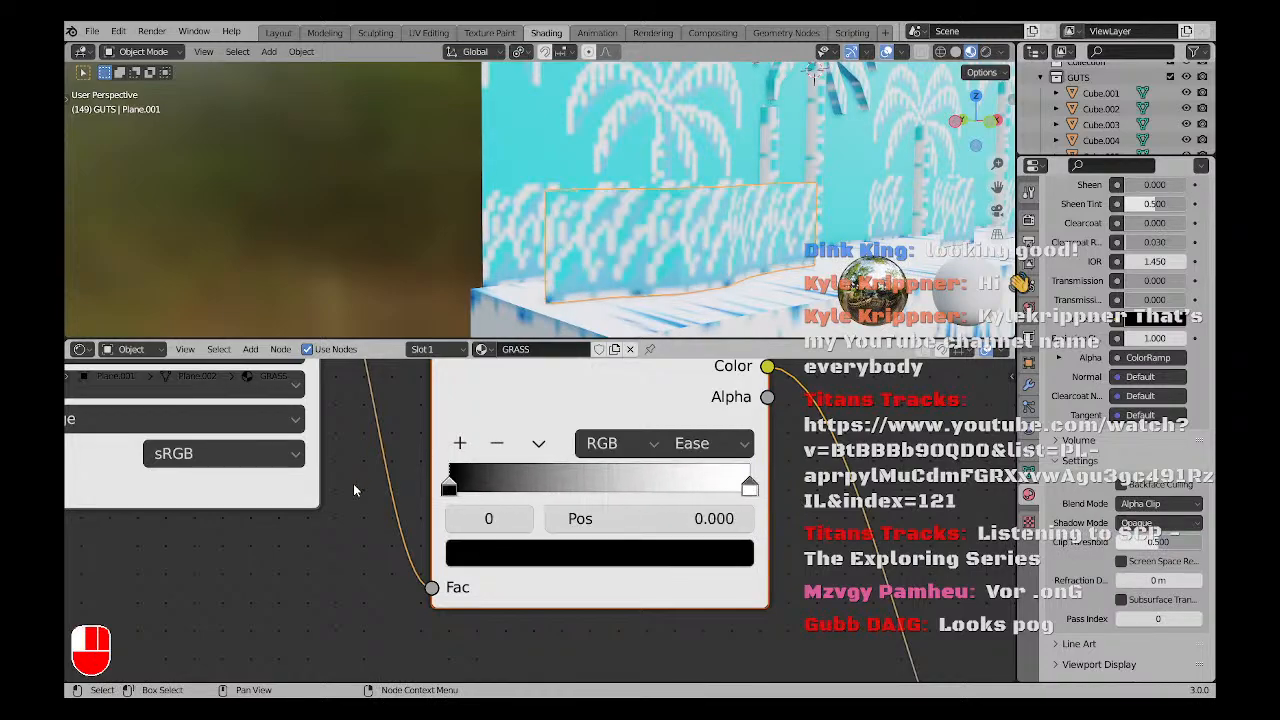
pyautogui.scroll(-3, 640, 230)
# Examine the bush strips and palm trees across the whole stage from several angles.
pyautogui.moveTo(640, 220); pyautogui.dragTo(662, 250, button='middle')
pyautogui.scroll(-2, 660, 262)
pyautogui.press('a')
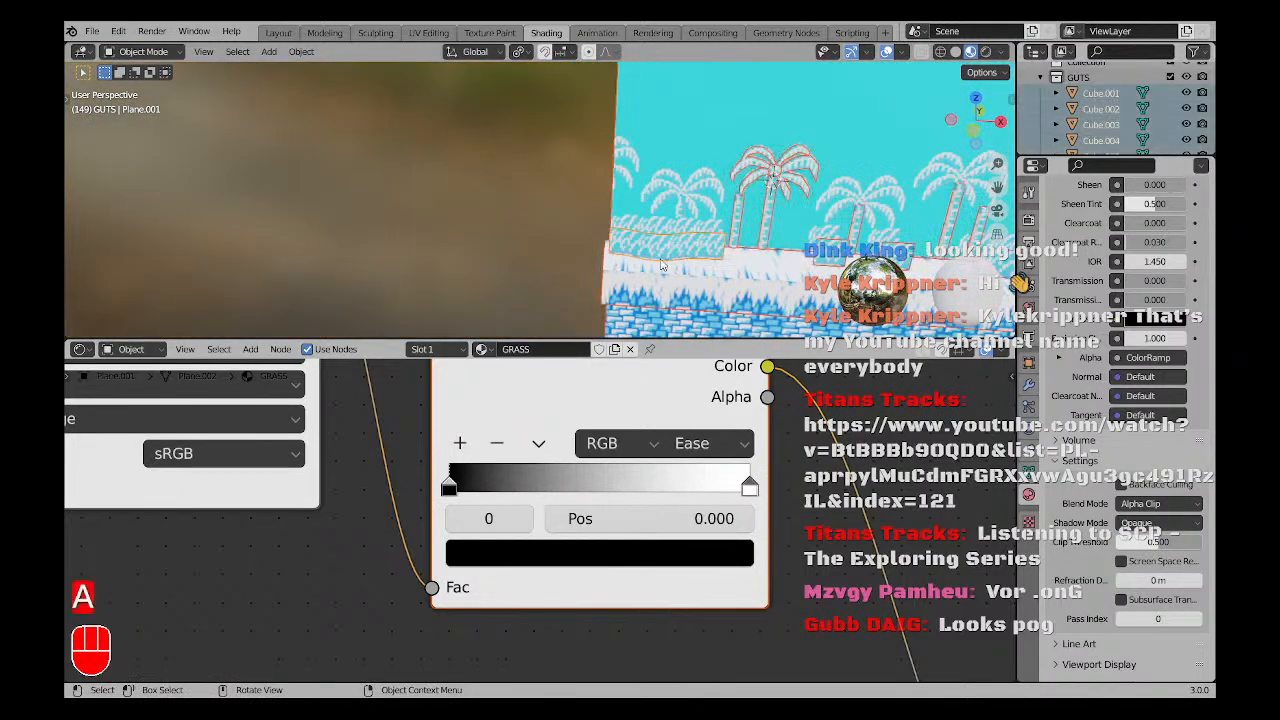
pyautogui.press('a')
pyautogui.scroll(-1, 690, 258)
pyautogui.scroll(-5, 640, 485)
pyautogui.moveTo(627, 461); pyautogui.dragTo(611, 477, button='middle')
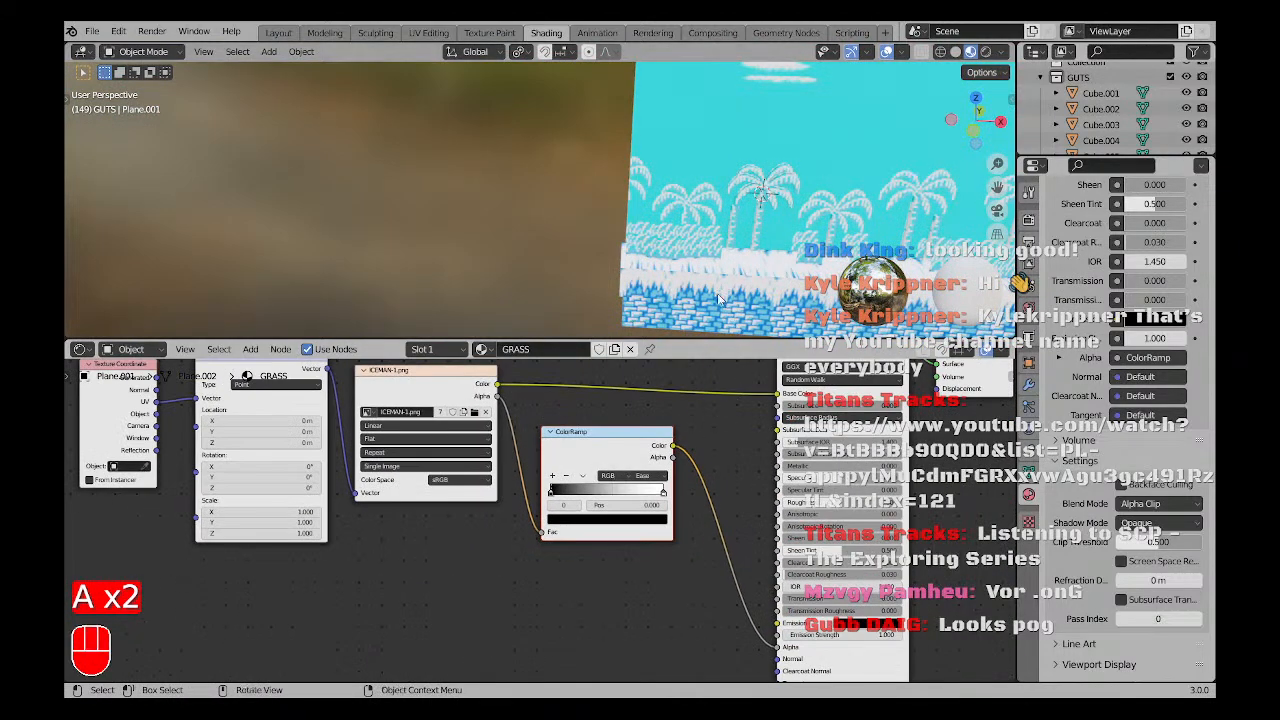
pyautogui.moveTo(718, 298); pyautogui.dragTo(578, 280, button='middle')
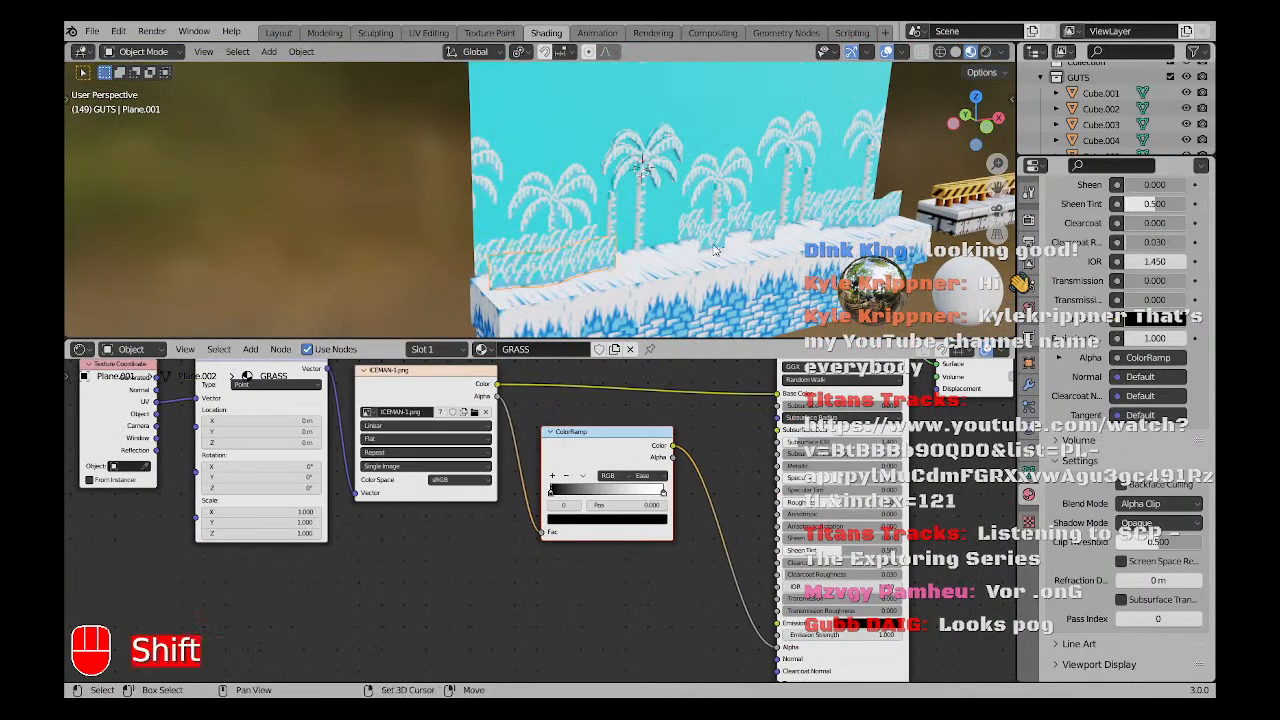
# Select all the bush strips and extrude all their faces along normals by about 0.5 m.
pyautogui.keyDown('shift'); pyautogui.click(762, 232); pyautogui.keyUp('shift')
pyautogui.keyDown('shift'); pyautogui.click(850, 227); pyautogui.keyUp('shift')
pyautogui.moveTo(674, 268); pyautogui.dragTo(706, 296, button='middle')
pyautogui.press('Tab')
pyautogui.press('a')
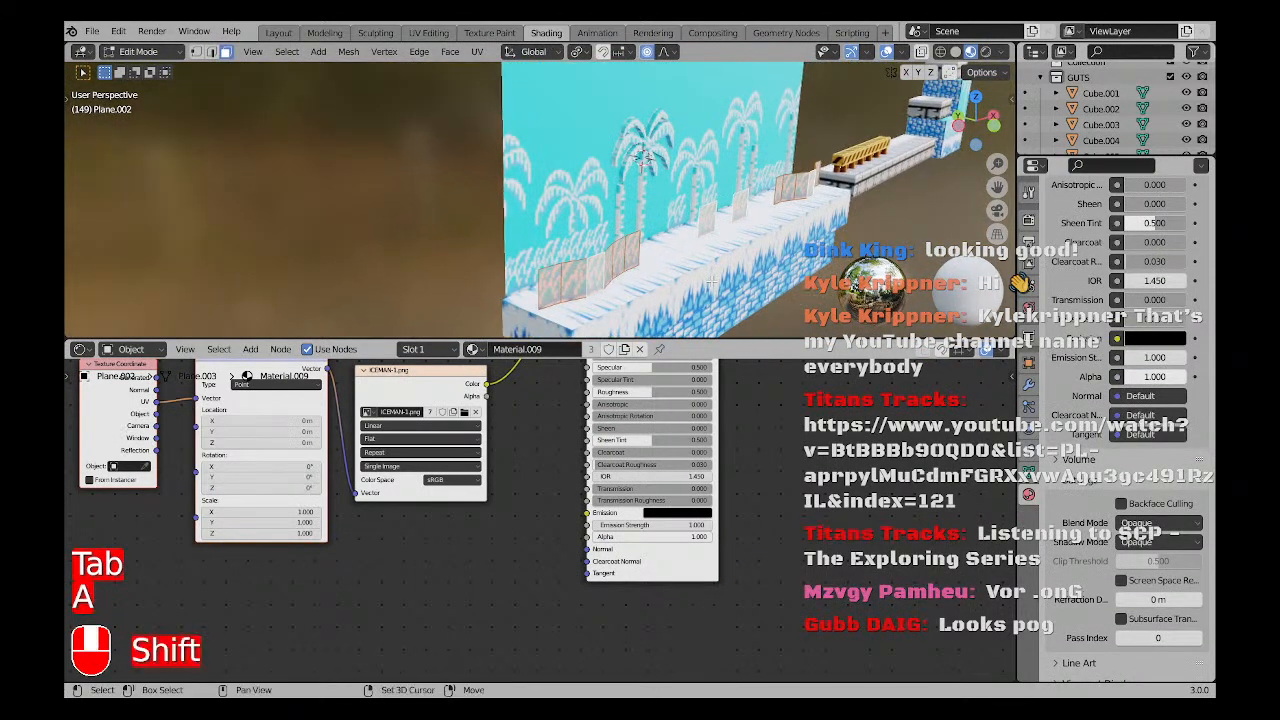
pyautogui.hotkey('alt', 'e')
pyautogui.click(706, 296)
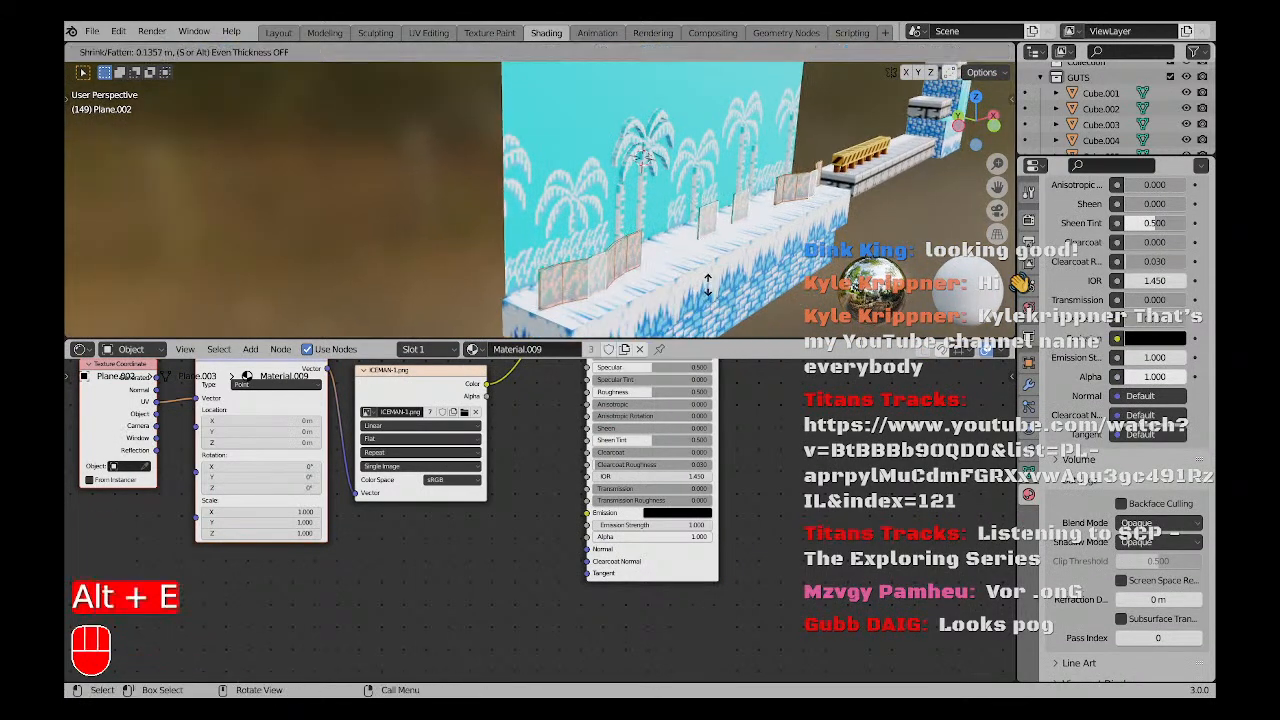
pyautogui.click(710, 273)
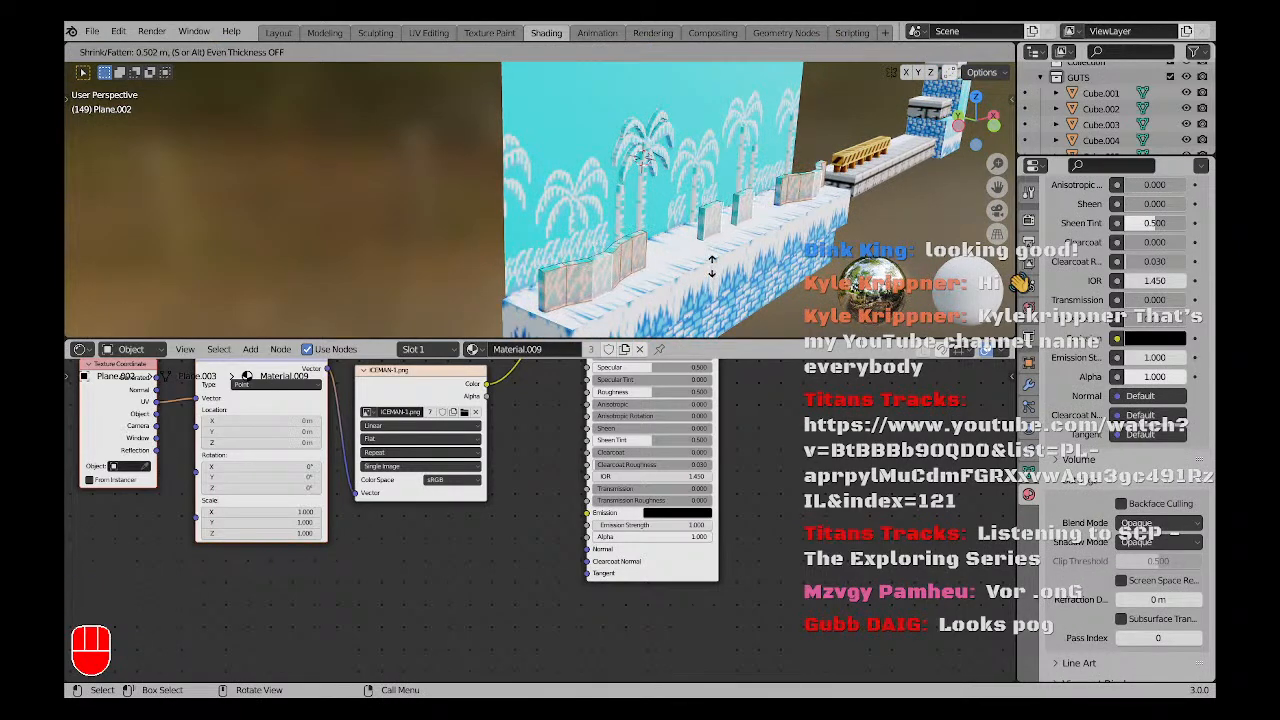
# Try to scale the extruded bush strips uniformly with proportional editing while the viewport overlays are hidden.
pyautogui.press('s')
pyautogui.scroll(-5, 753, 229)
pyautogui.rightClick(755, 231)
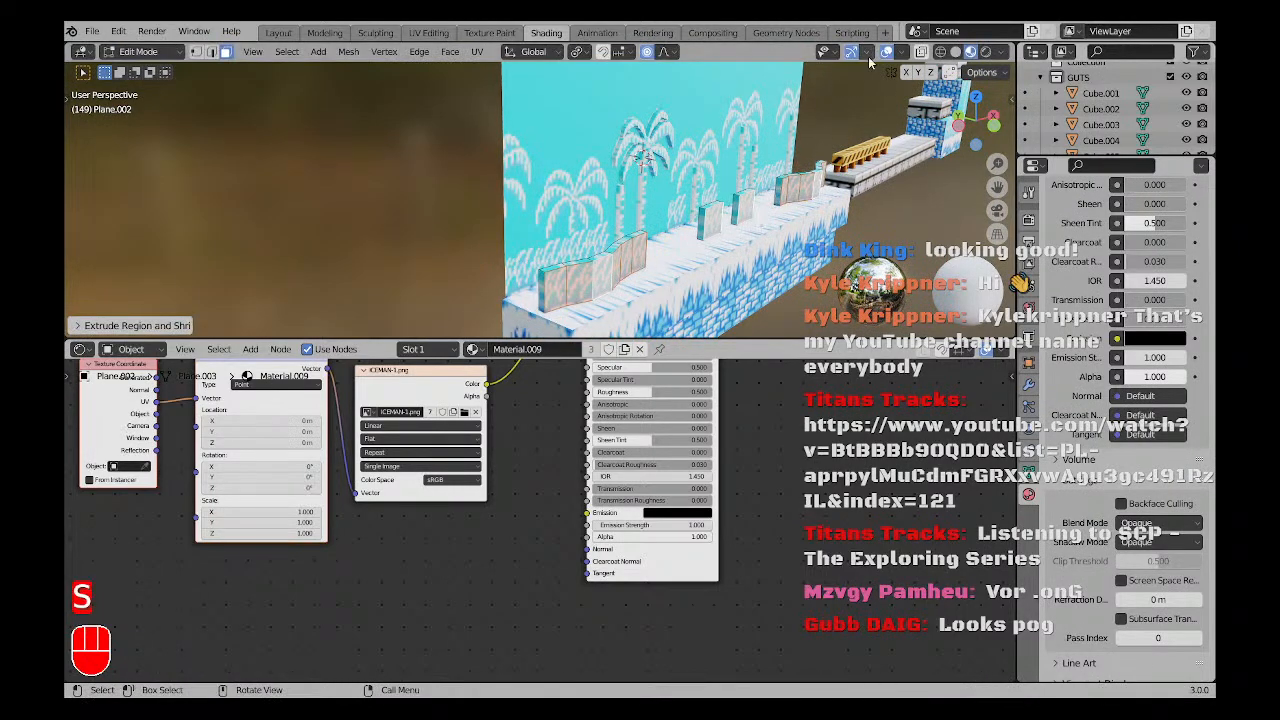
pyautogui.click(886, 53)
pyautogui.press('s')
pyautogui.scroll(2, 800, 266)
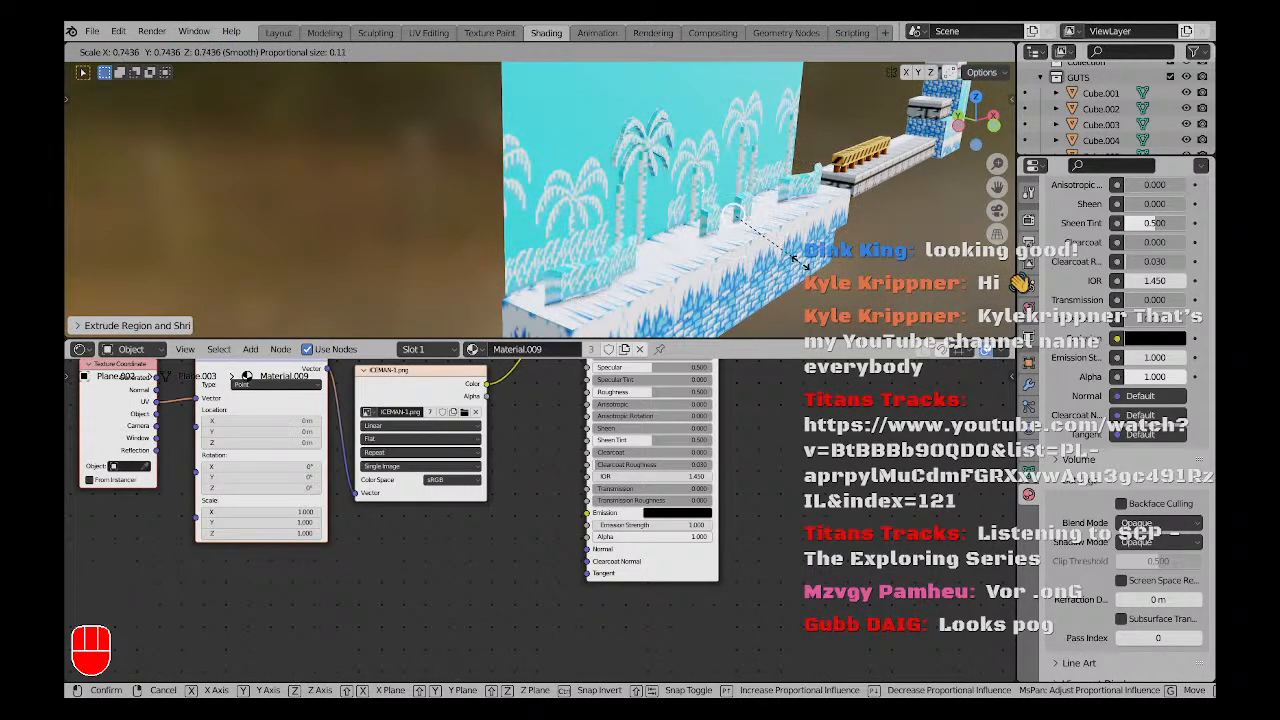
pyautogui.click(800, 268)
# Return the bush strips to Object Mode and show the viewport overlays again.
pyautogui.moveTo(800, 268); pyautogui.dragTo(655, 270, button='middle')
pyautogui.press('a')
pyautogui.press('a')
pyautogui.press('Tab')
pyautogui.press('a')
pyautogui.press('a')
pyautogui.keyDown('shift'); pyautogui.moveTo(655, 270); pyautogui.dragTo(640, 300, button='middle'); pyautogui.keyUp('shift')
pyautogui.scroll(2, 690, 285)
pyautogui.click(745, 286)
pyautogui.moveTo(750, 286)
pyautogui.keyDown('shift'); pyautogui.mouseDown(button='middle')
pyautogui.moveTo(705, 286)
pyautogui.moveTo(750, 280)
pyautogui.mouseUp(button='middle'); pyautogui.keyUp('shift')
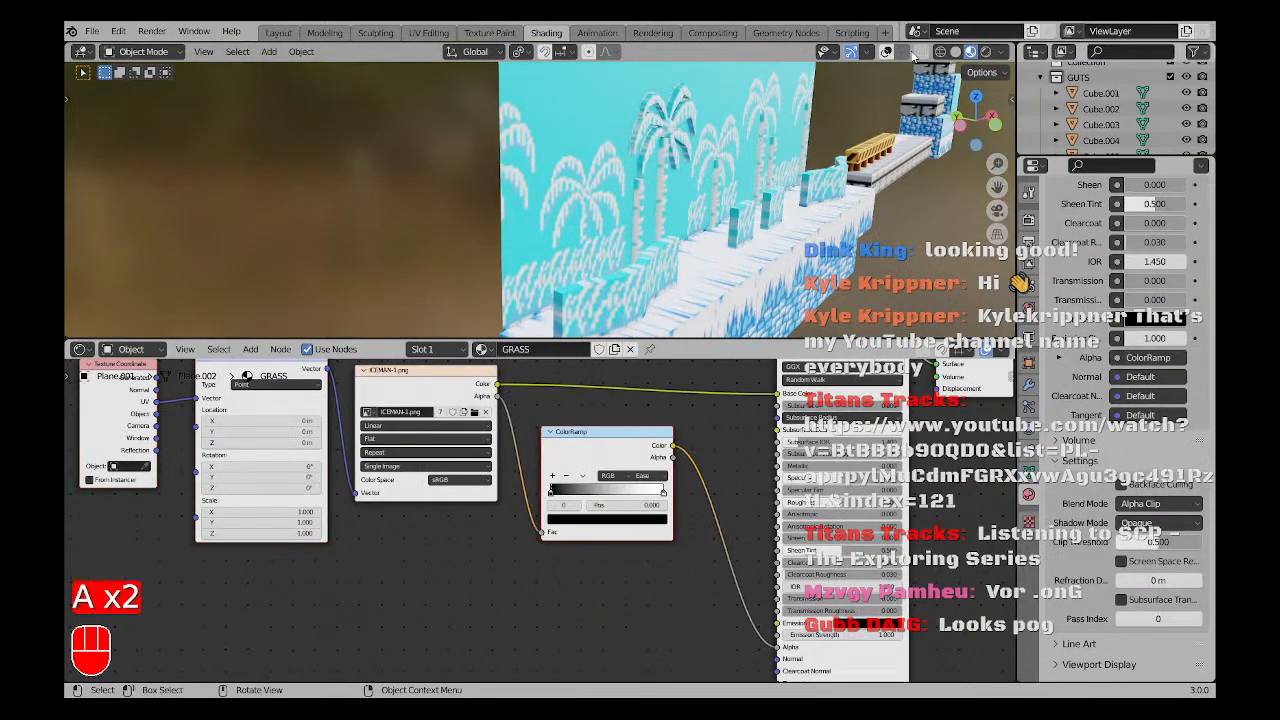
pyautogui.click(885, 53)
pyautogui.press('a')
pyautogui.press('a')
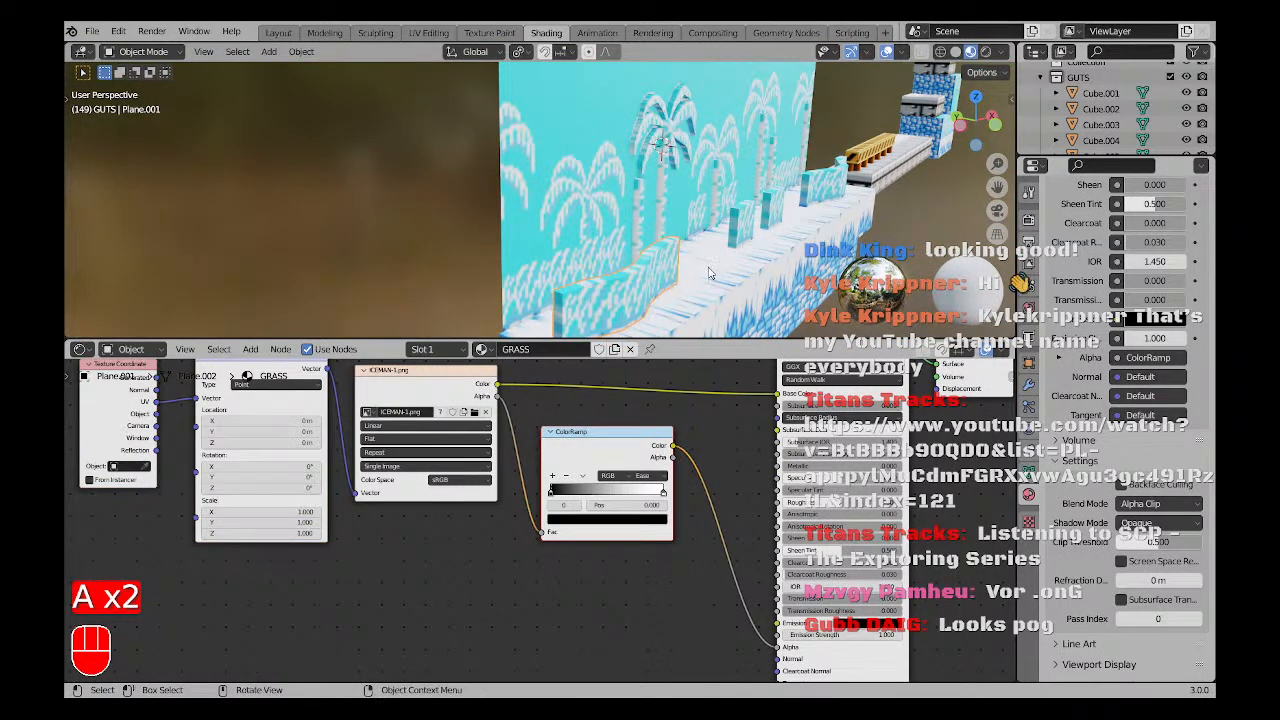
# In top view, move the westernmost wavy bush strip and the first short strip along Y, closer to the background wall.
pyautogui.press('KP_7')
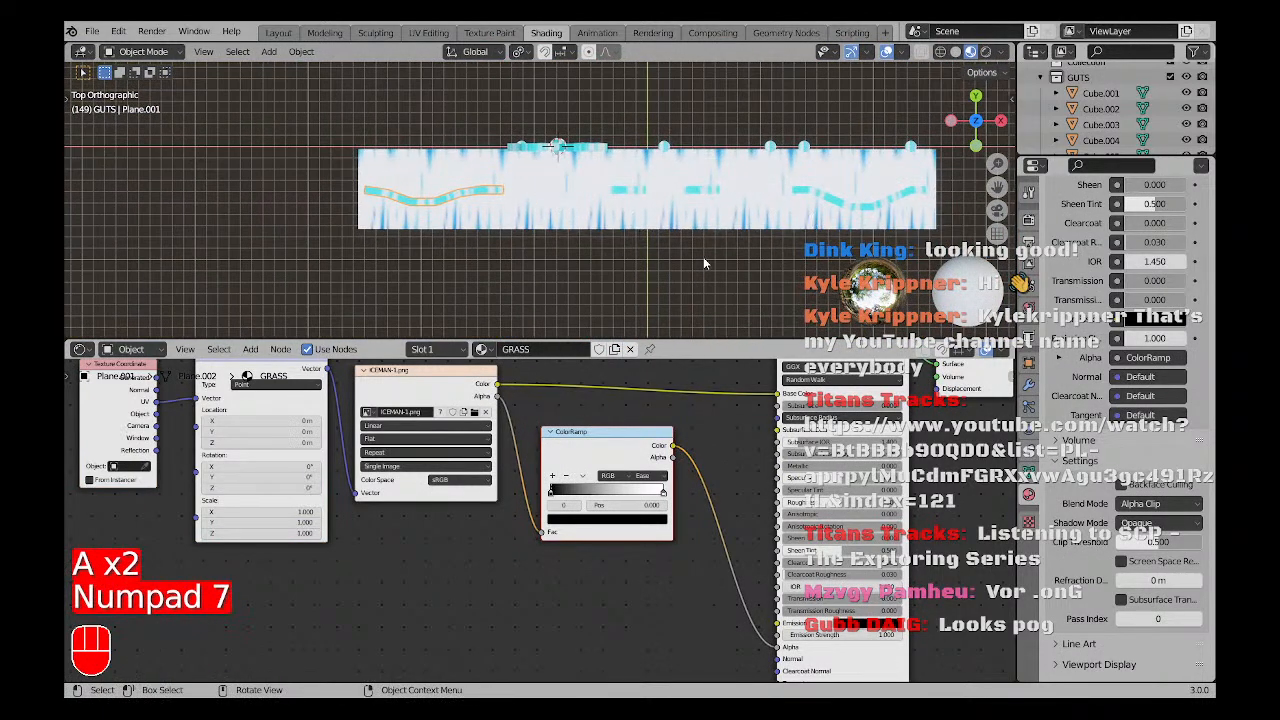
pyautogui.press('g')
pyautogui.click(640, 205)
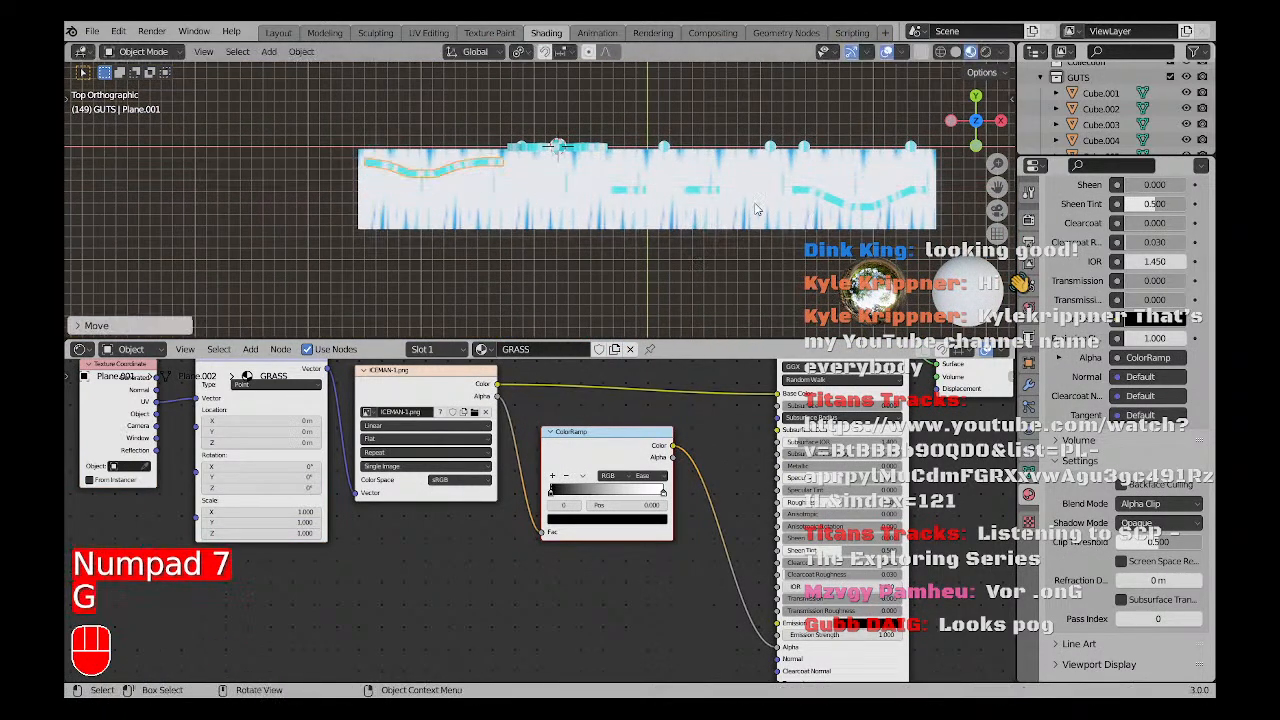
pyautogui.click(623, 196)
pyautogui.press('g')
pyautogui.click(652, 220)
# Move the second short bush strip along Y toward the platform's front and the easternmost wavy strip along Y toward the background wall.
pyautogui.click(692, 207)
pyautogui.press('g')
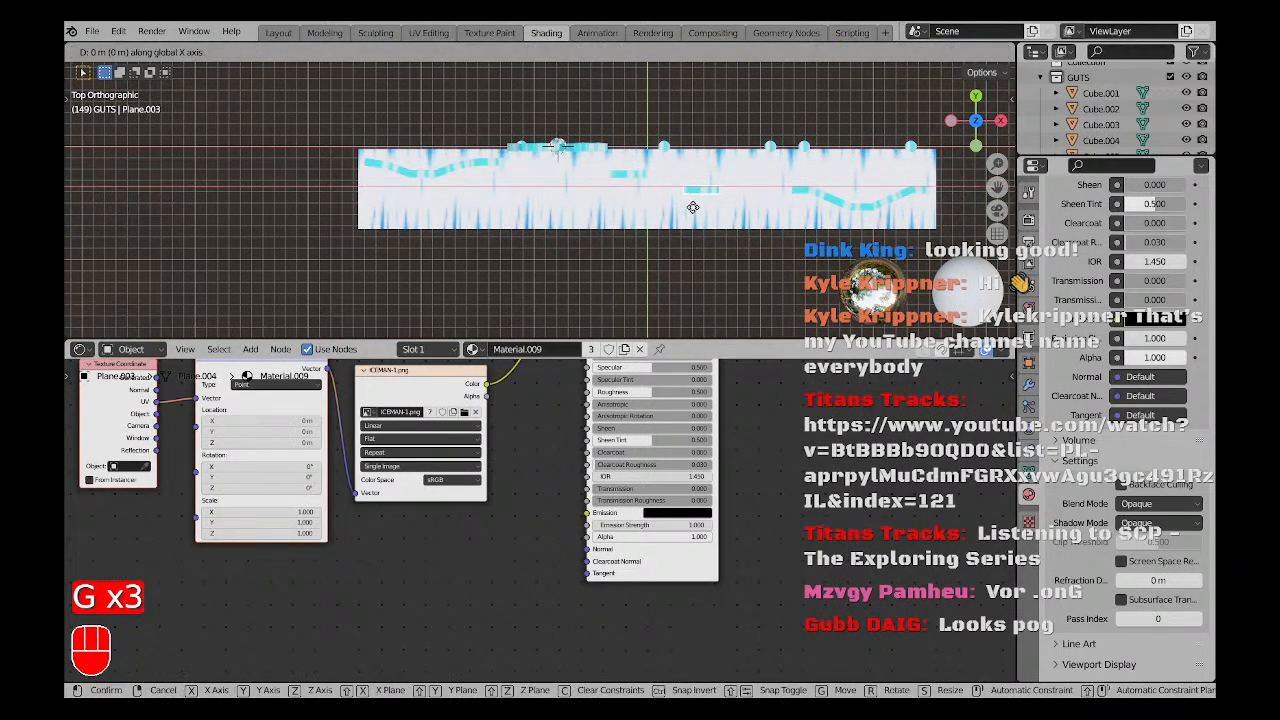
pyautogui.click(696, 224)
pyautogui.click(832, 203)
pyautogui.press('g')
pyautogui.middleClick(817, 245)
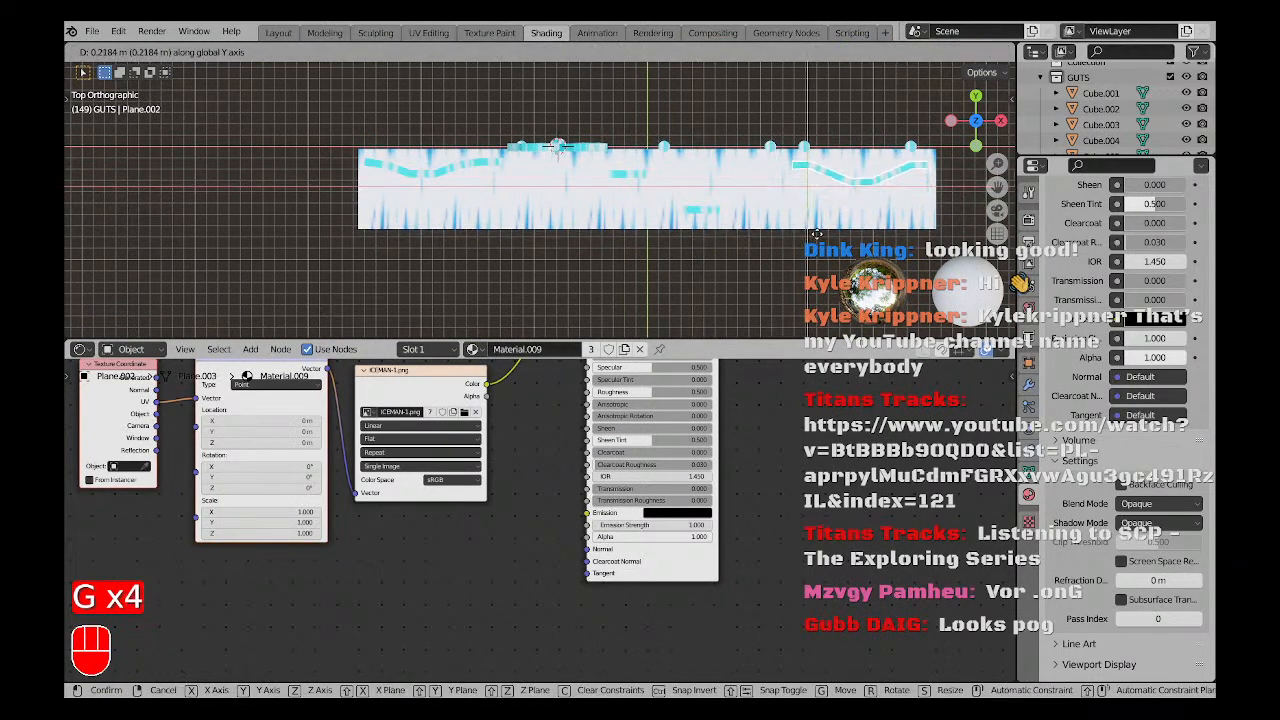
pyautogui.click(817, 224)
# In front view, duplicate the short bare trunk and place the copy about 0.62 m along negative X, over the low palm.
pyautogui.moveTo(817, 224); pyautogui.dragTo(585, 249, button='middle')
pyautogui.scroll(3, 586, 250)
pyautogui.click(586, 250)
pyautogui.click(720, 216)
pyautogui.scroll(-4, 720, 246)
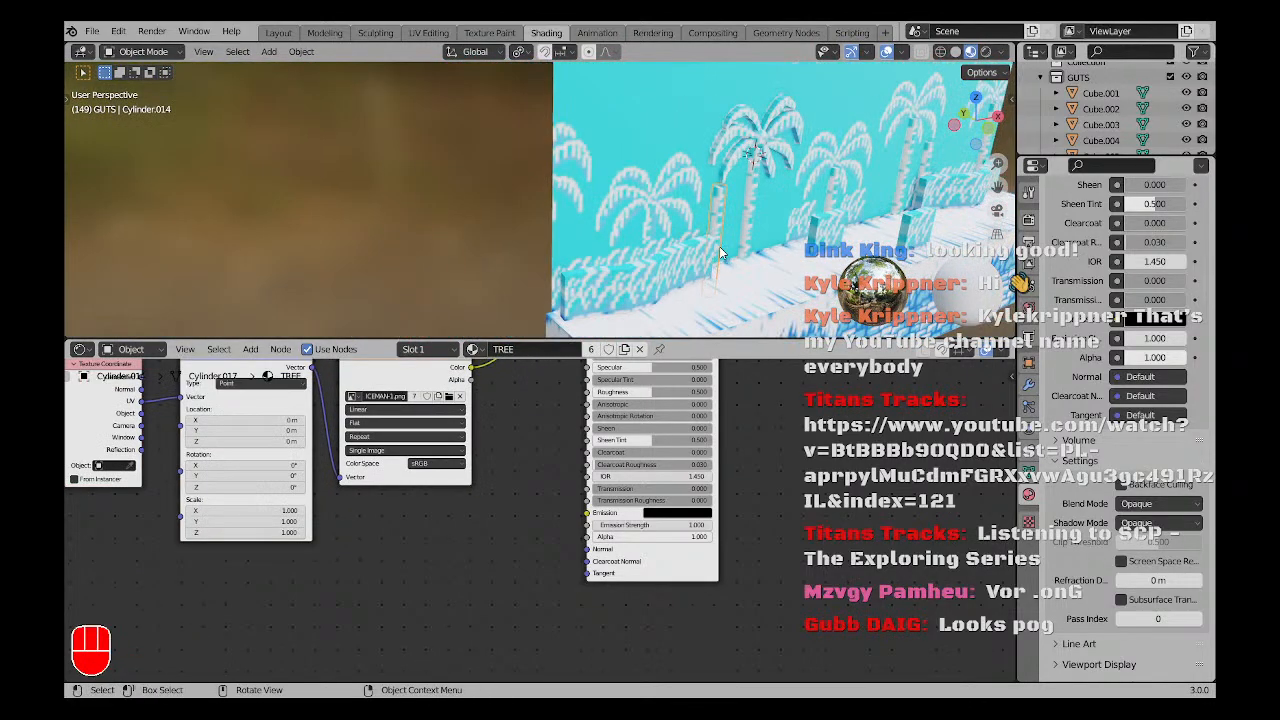
pyautogui.press('KP_1')
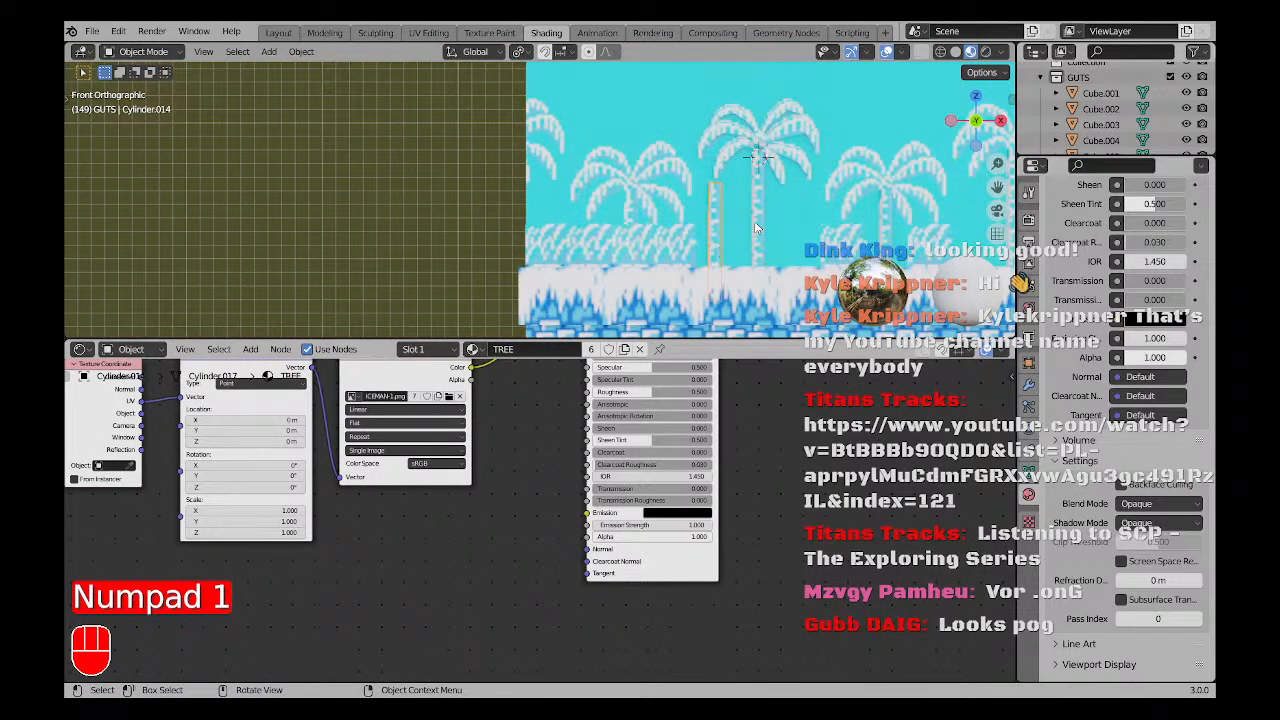
pyautogui.hotkey('shift', 'd')
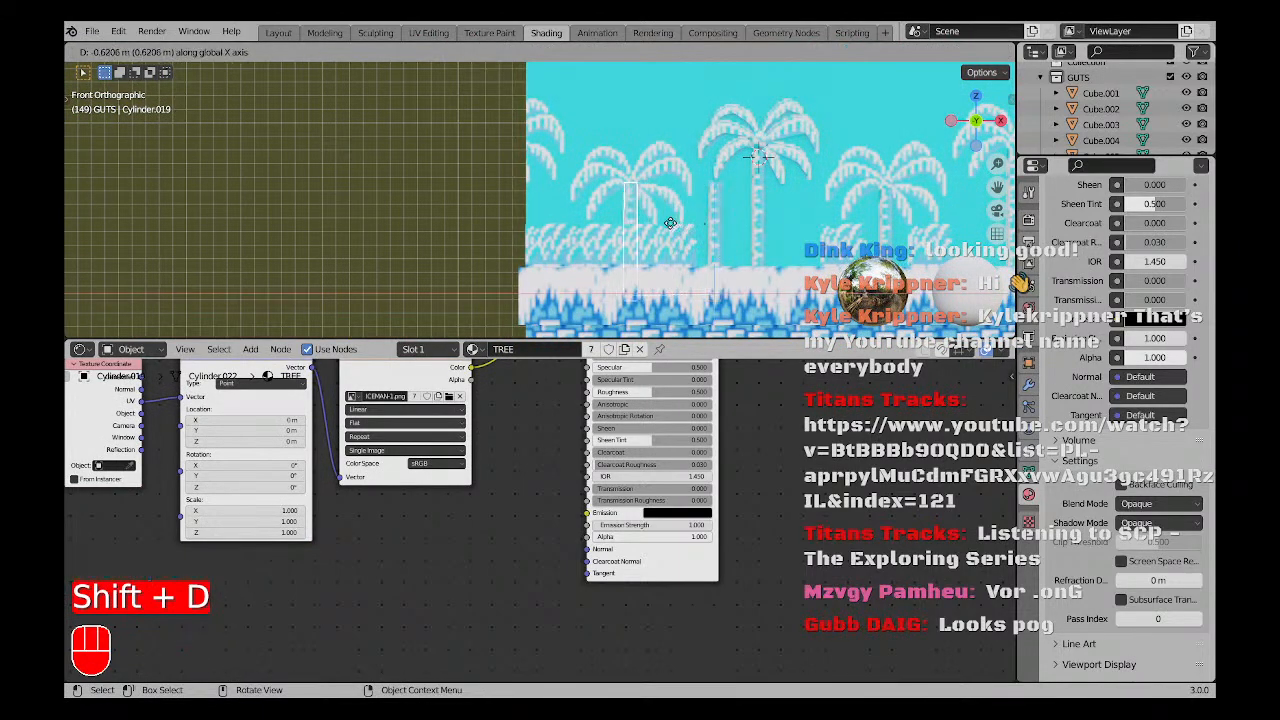
pyautogui.click(670, 222)
# Delete the duplicated short trunk over the low palm.
pyautogui.press('a')
pyautogui.press('a')
pyautogui.scroll(-2, 650, 222)
pyautogui.scroll(2, 700, 218)
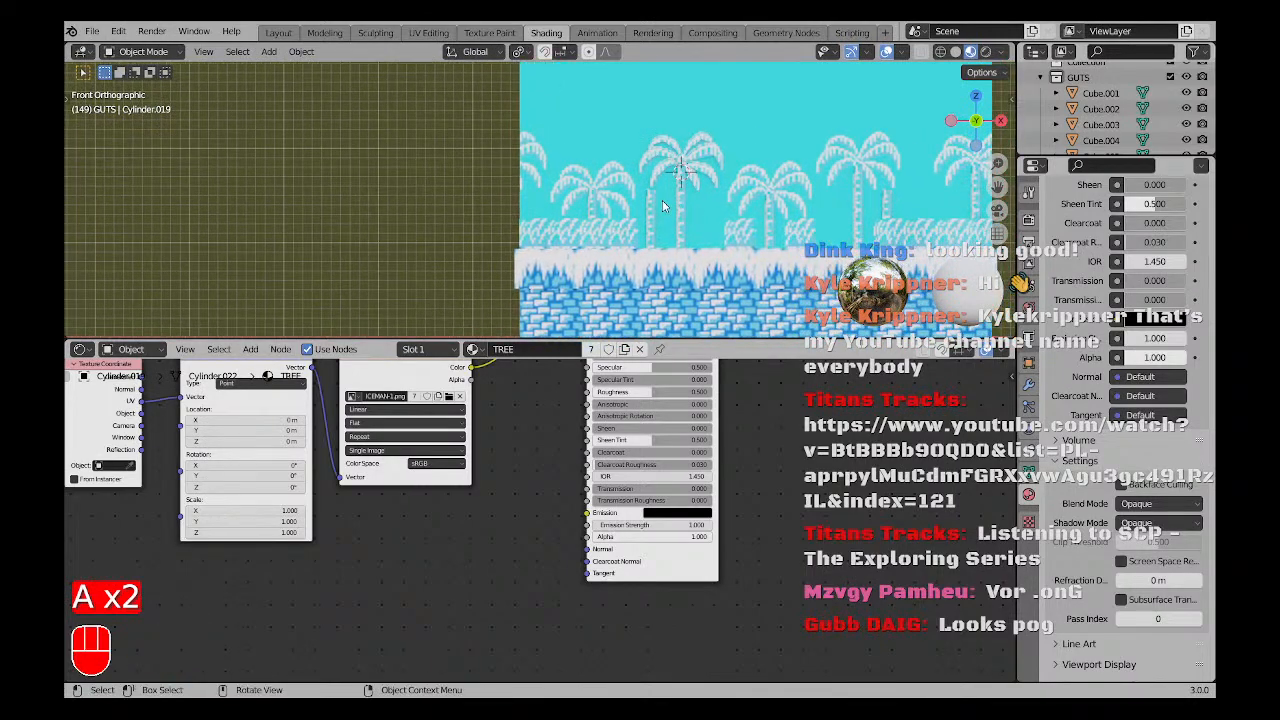
pyautogui.press('x')
pyautogui.click(585, 205)
pyautogui.keyDown('shift'); pyautogui.moveTo(733, 243); pyautogui.dragTo(686, 277, button='middle'); pyautogui.keyUp('shift')
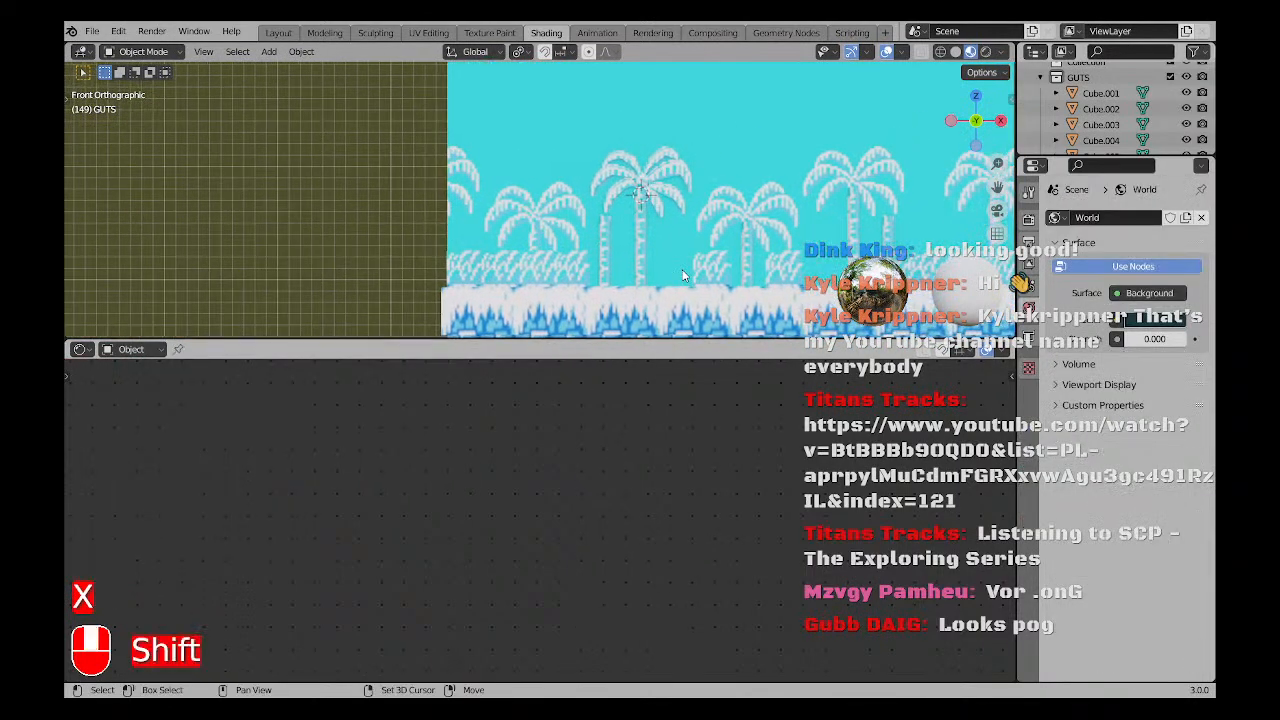
# Select the trunk of the modelled tall palm.
pyautogui.scroll(-3, 614, 252)
pyautogui.keyDown('shift'); pyautogui.moveTo(614, 251); pyautogui.dragTo(596, 215, button='middle'); pyautogui.keyUp('shift')
pyautogui.scroll(2, 597, 195)
pyautogui.scroll(2, 597, 195)
pyautogui.click(621, 247)
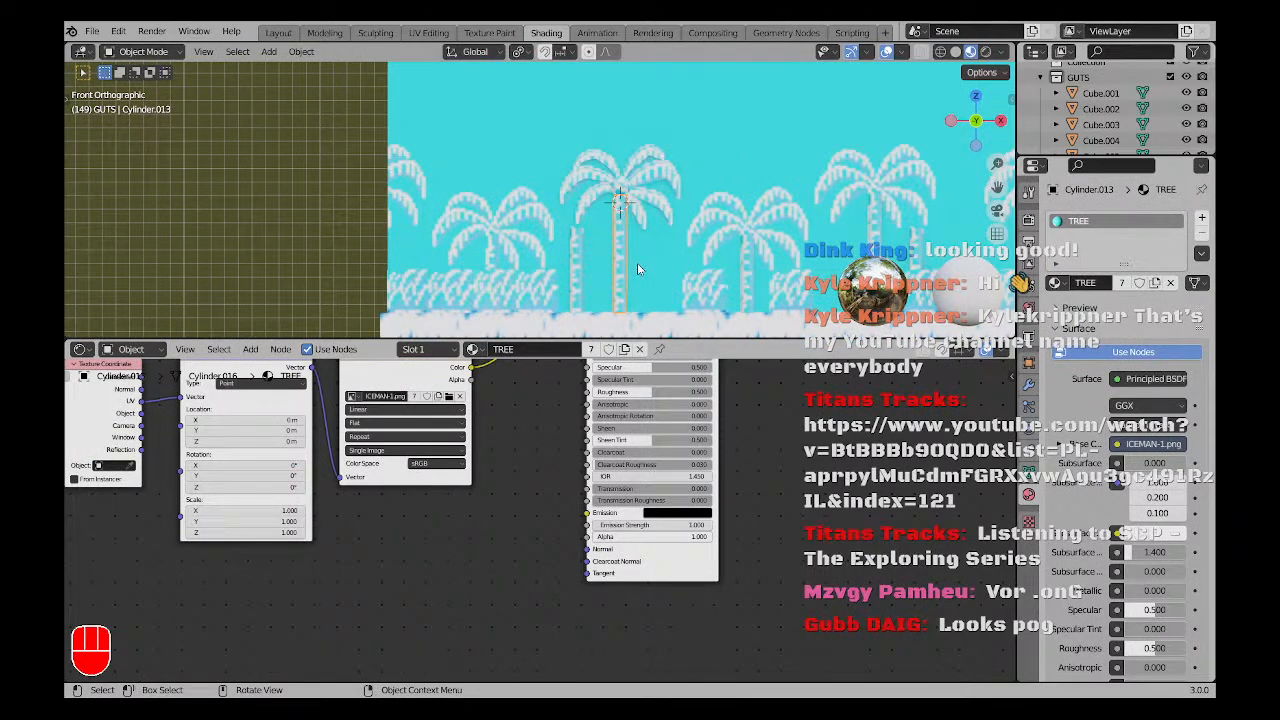
pyautogui.press('g')
pyautogui.press('x')
pyautogui.rightClick(668, 260)
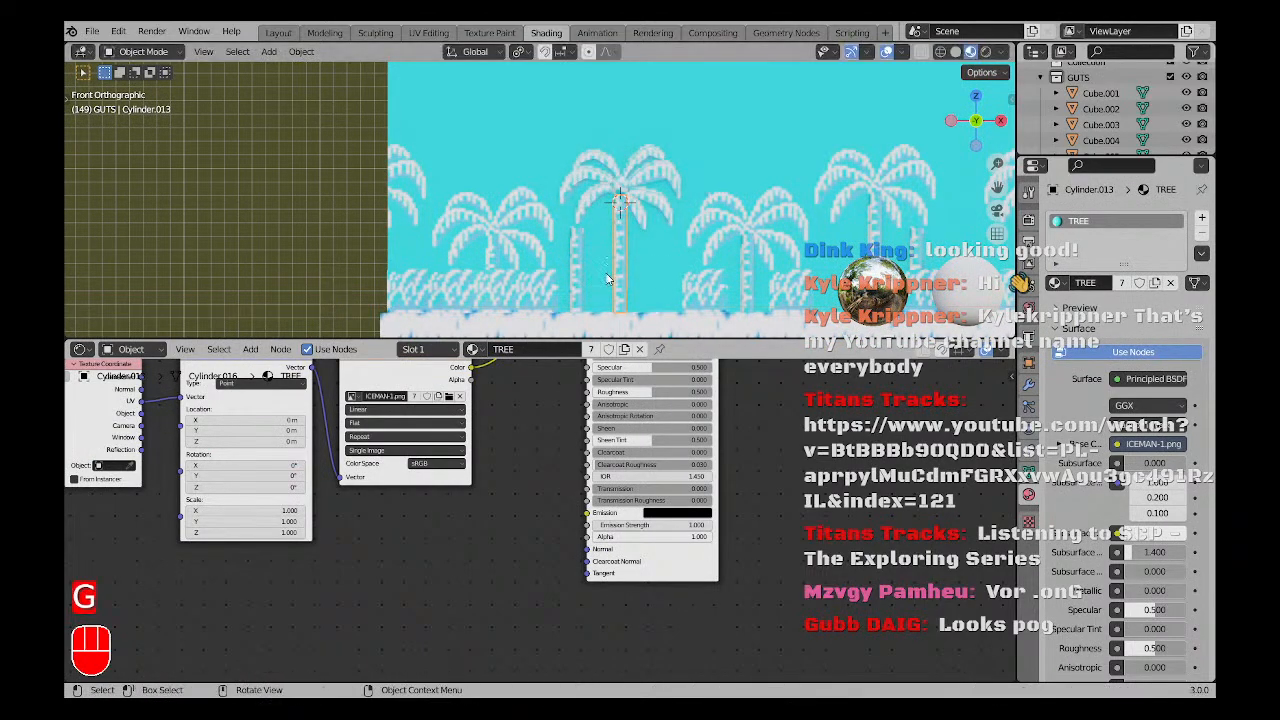
# Duplicate the tall palm's trunk and crown along X onto the next low palm, and lower the copy about 0.38 m along Z.
pyautogui.keyDown('shift'); pyautogui.click(618, 192); pyautogui.keyUp('shift')
pyautogui.hotkey('shift', 'd')
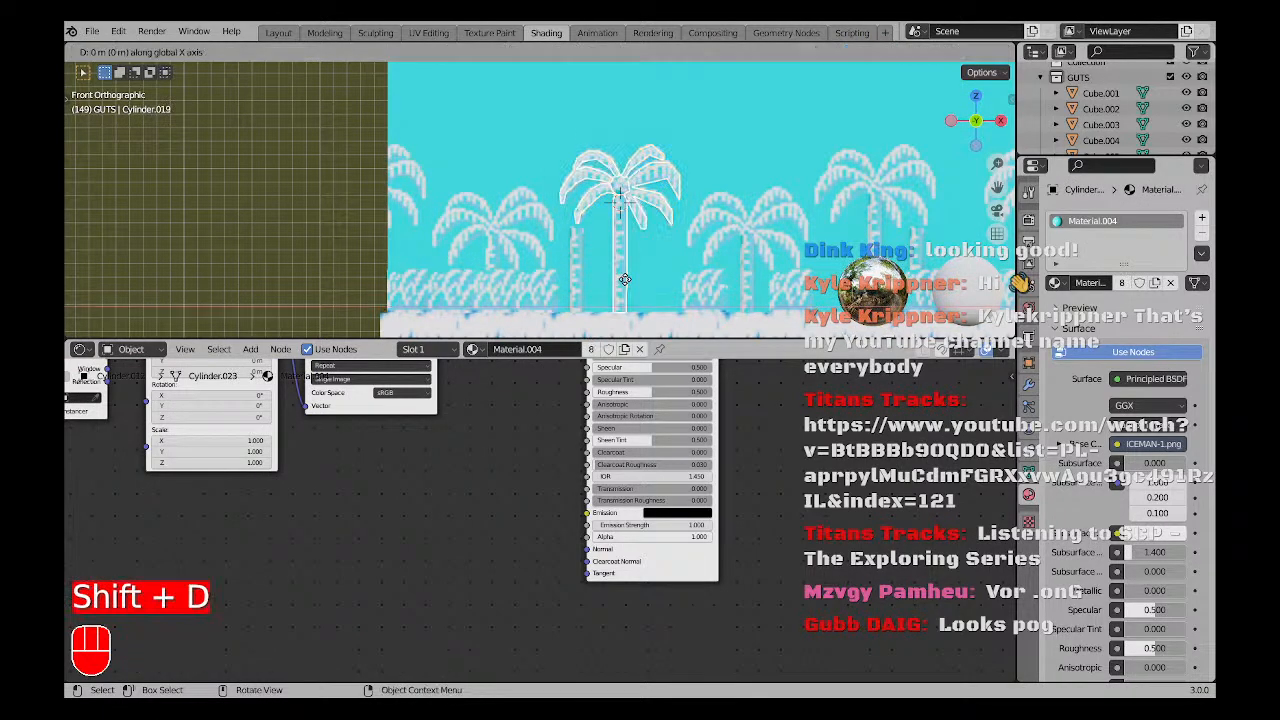
pyautogui.click(750, 286)
pyautogui.press('g')
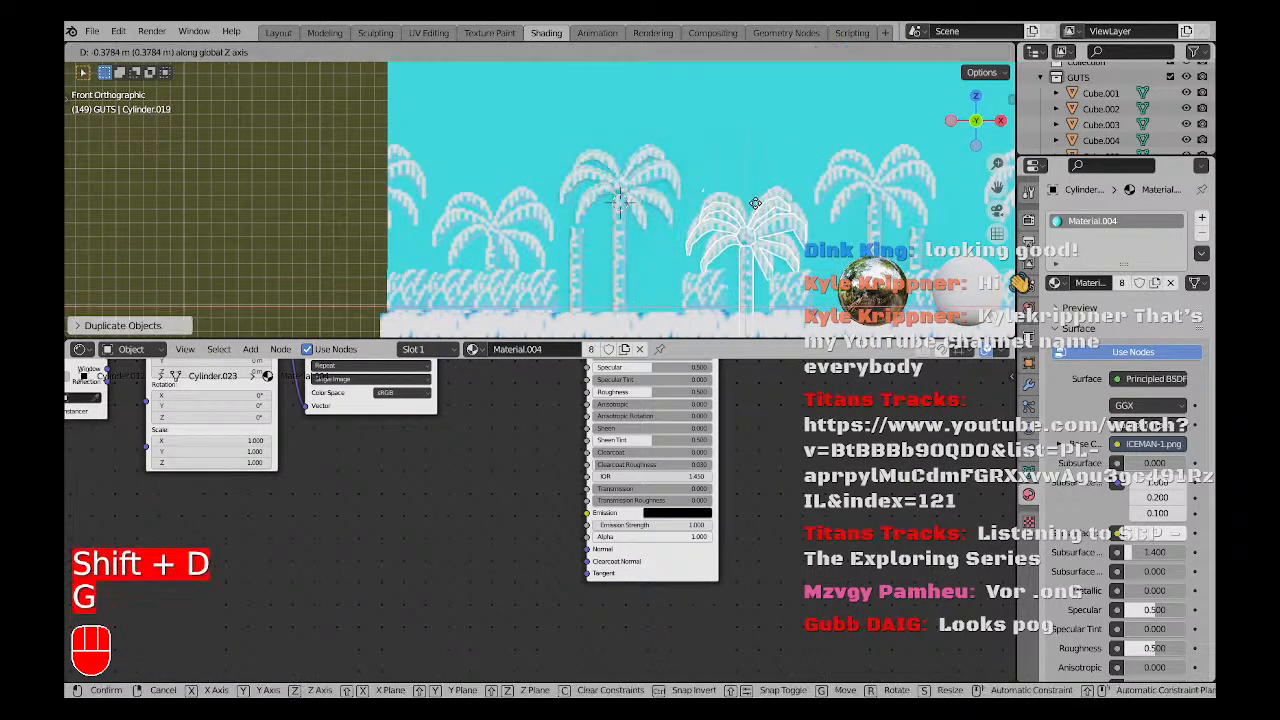
pyautogui.click(751, 151)
# Duplicate the low palm copy and move it along X onto the next tall palm of the background.
pyautogui.scroll(-2, 674, 244)
pyautogui.hotkey('shift', 'd')
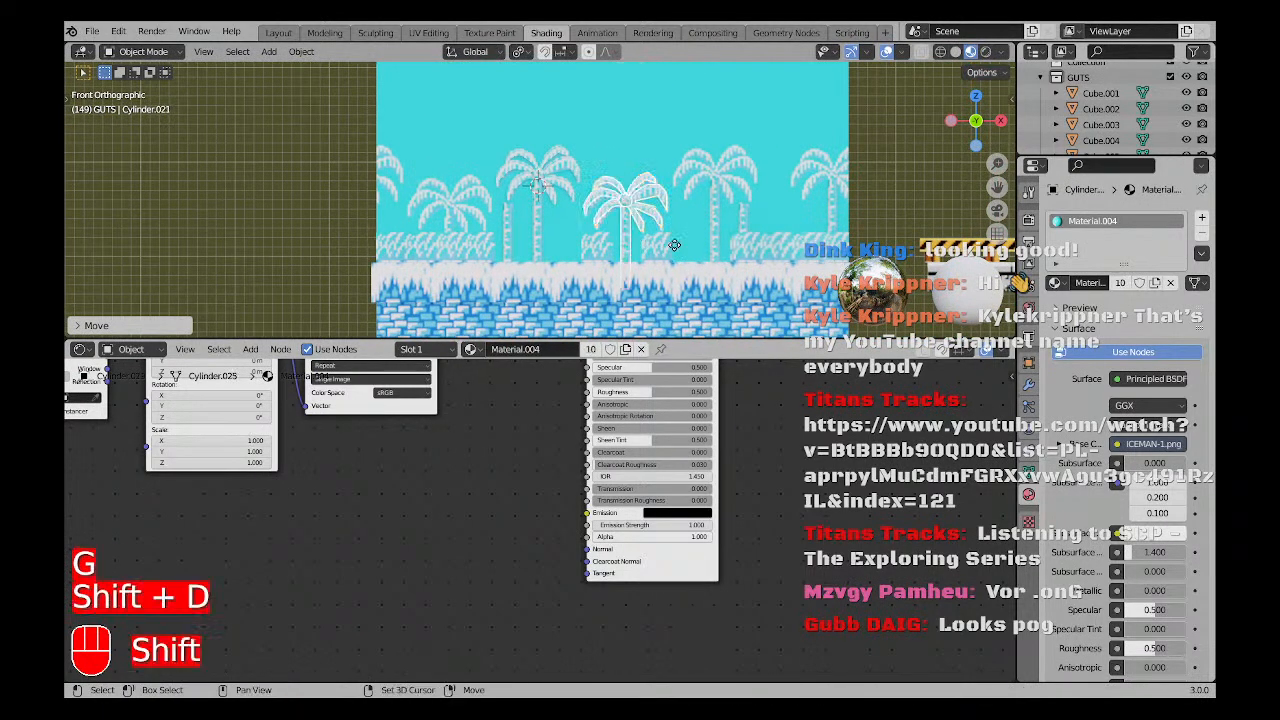
pyautogui.click(674, 244)
pyautogui.press('g')
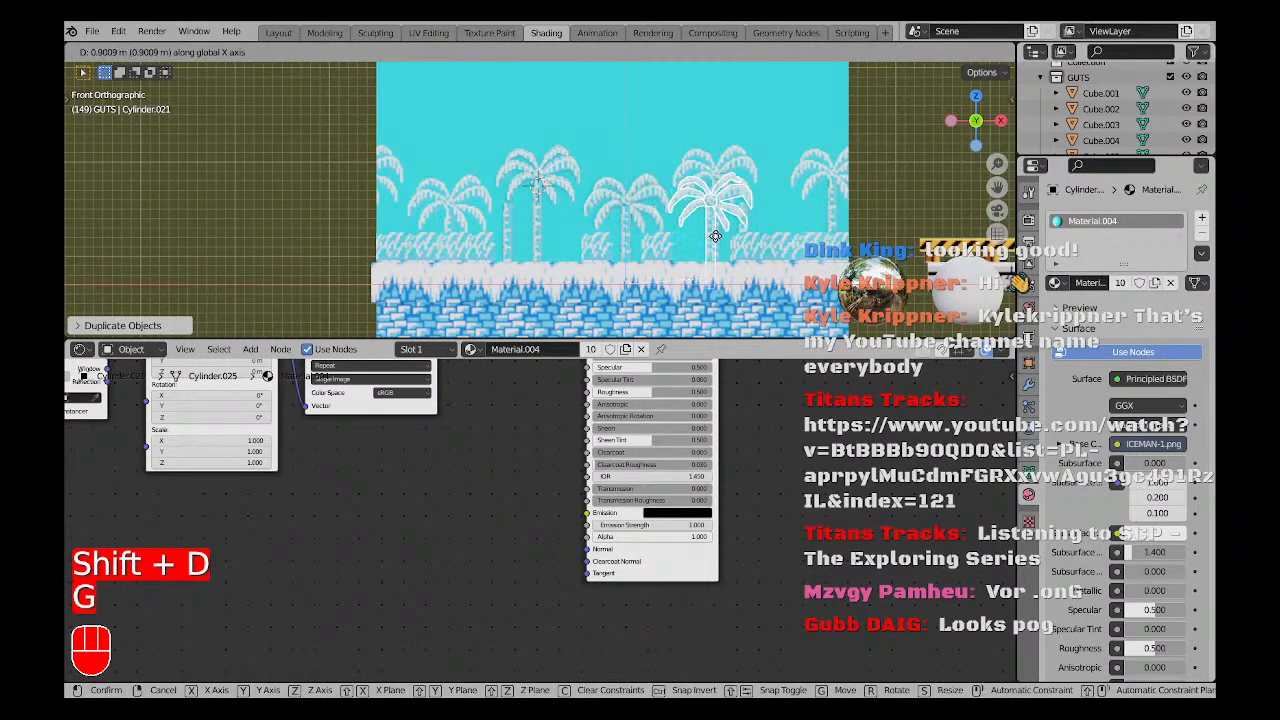
pyautogui.click(722, 237)
# Nudge the new copy sideways and raise it along Z to match the tall background palm.
pyautogui.scroll(2, 715, 237)
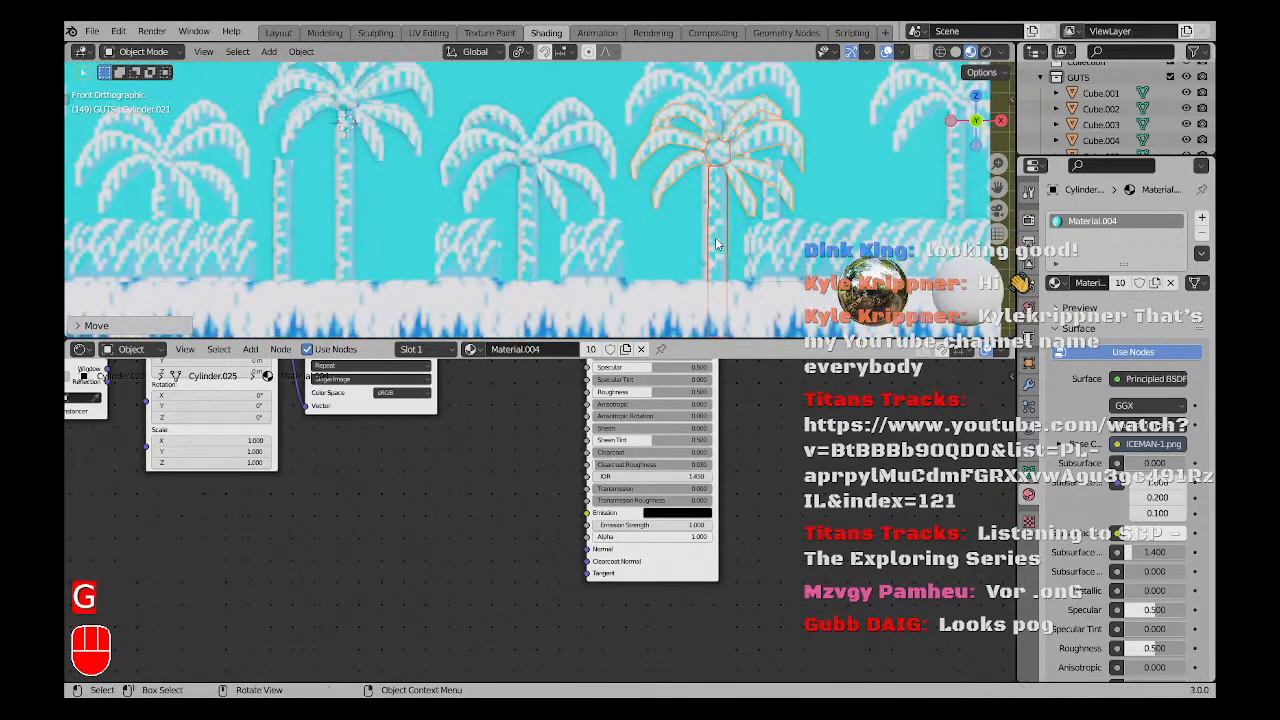
pyautogui.keyDown('shift'); pyautogui.moveTo(715, 237); pyautogui.dragTo(750, 299, button='middle'); pyautogui.keyUp('shift')
pyautogui.press('g')
pyautogui.click(751, 289)
pyautogui.press('g')
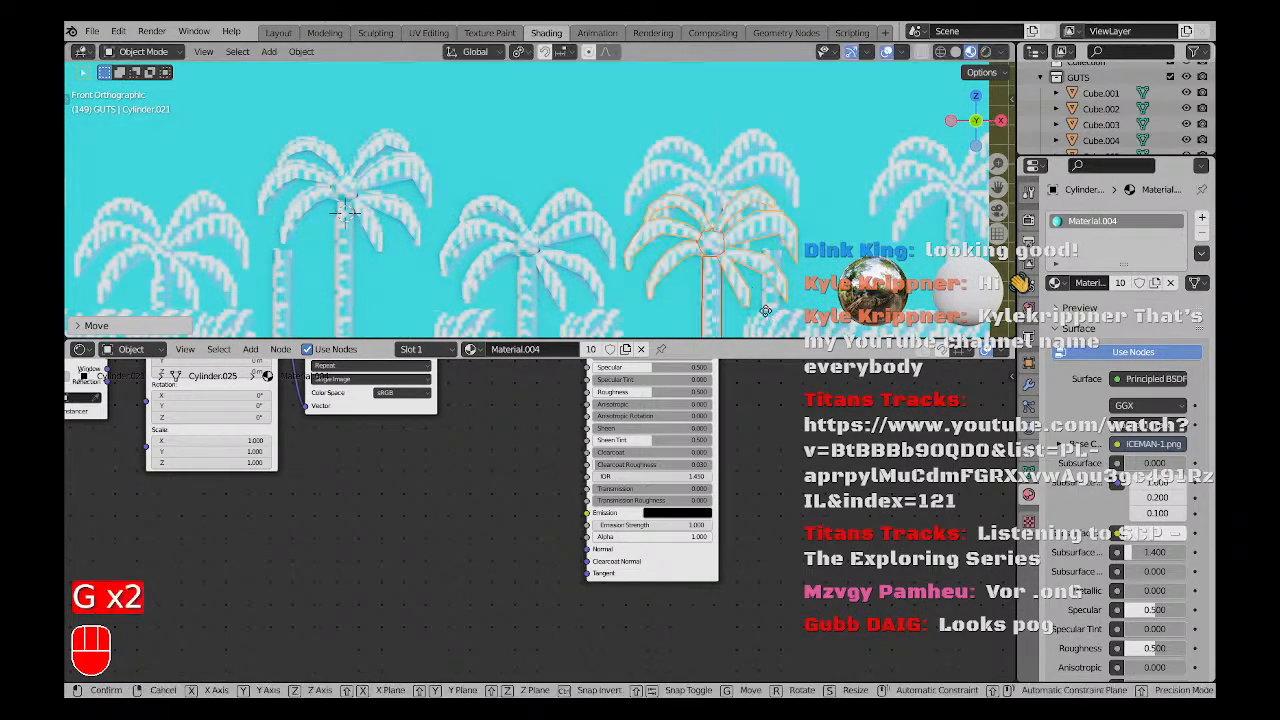
pyautogui.press('z')
pyautogui.click(769, 250)
# Duplicate the raised palm and move the copy about 1.2 m along X onto the easternmost background palm.
pyautogui.scroll(-2, 769, 252)
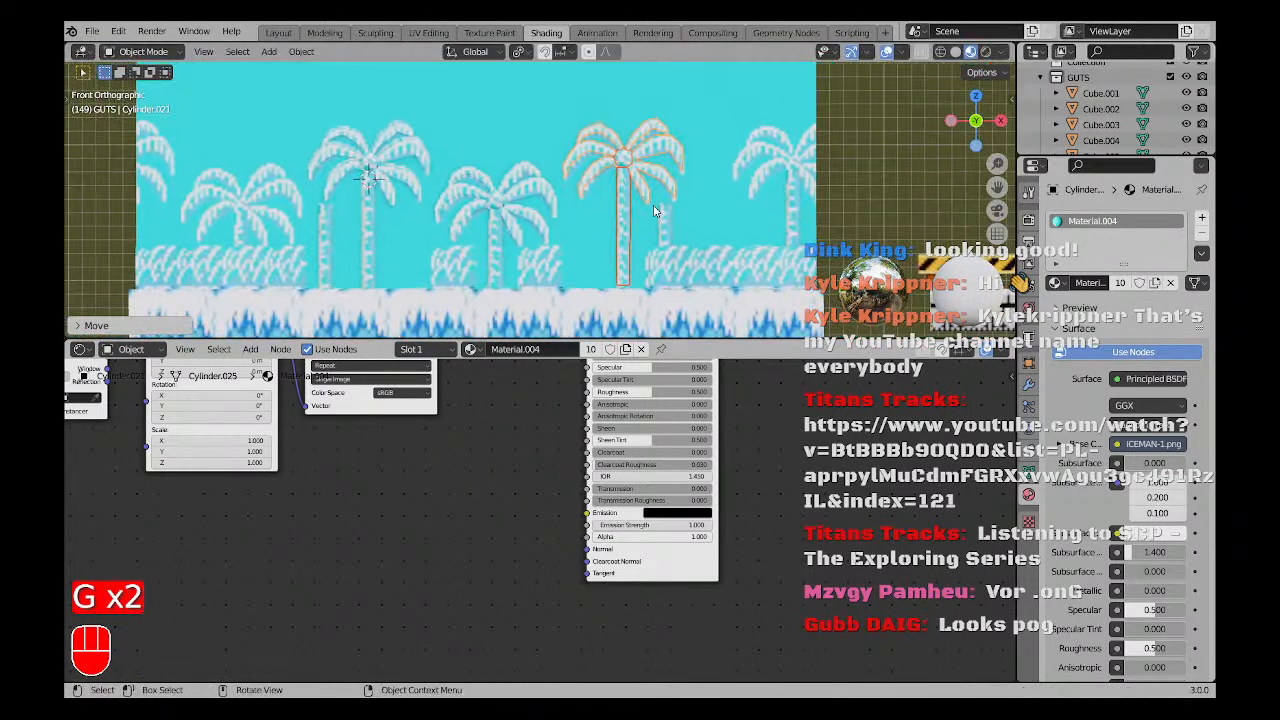
pyautogui.keyDown('shift'); pyautogui.moveTo(698, 258); pyautogui.dragTo(591, 268, button='middle'); pyautogui.keyUp('shift')
pyautogui.hotkey('shift', 'd')
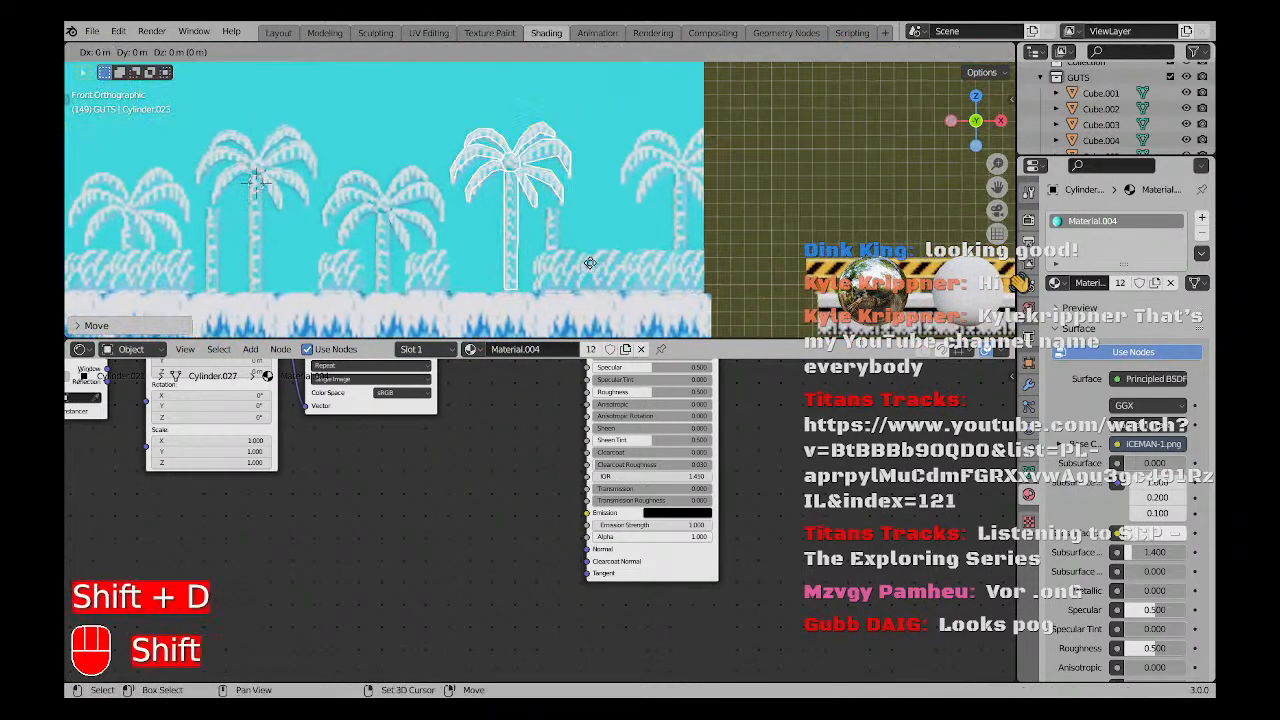
pyautogui.press('g')
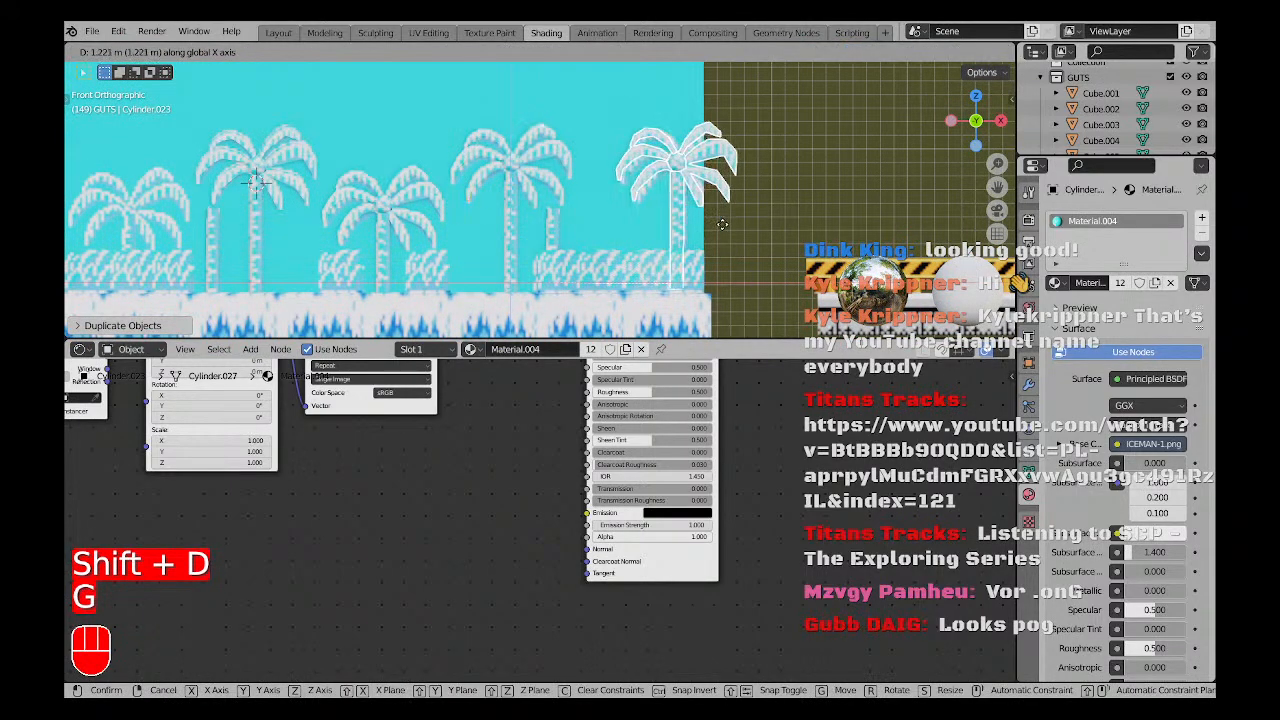
pyautogui.click(726, 225)
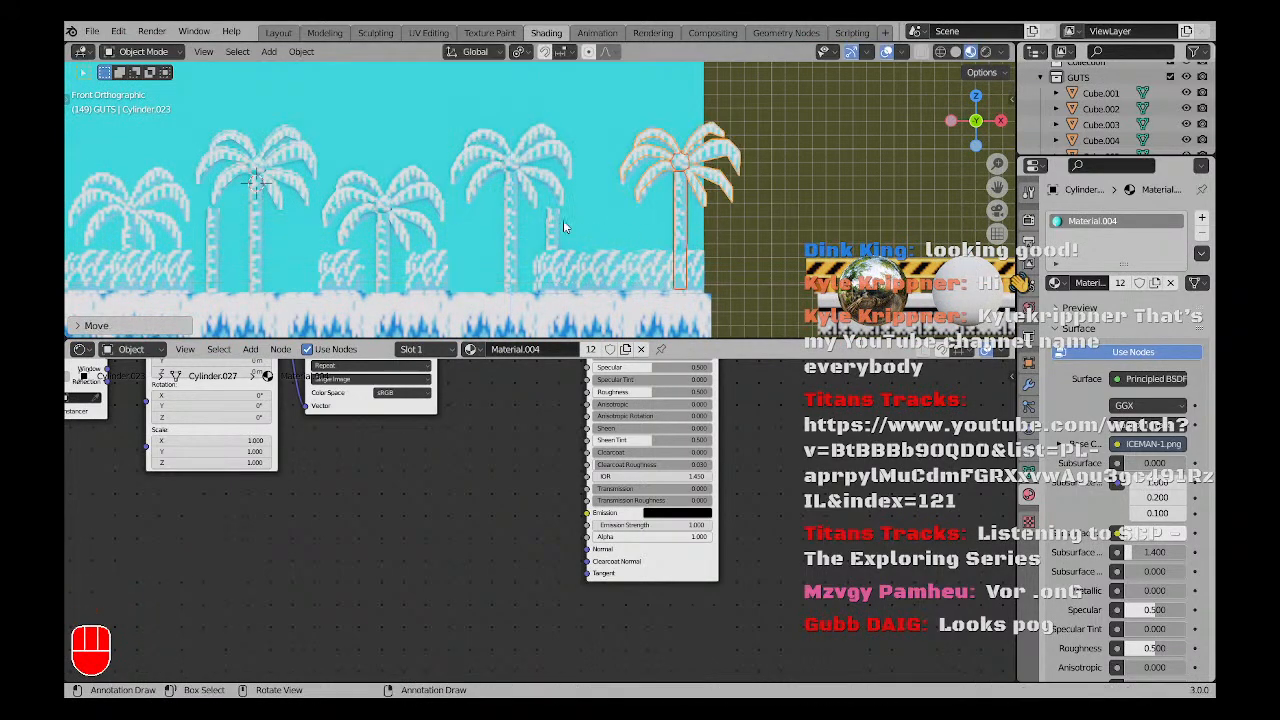
pyautogui.scroll(-3, 440, 224)
pyautogui.keyDown('shift'); pyautogui.moveTo(340, 228); pyautogui.dragTo(610, 242, button='middle'); pyautogui.keyUp('shift')
pyautogui.scroll(5, 618, 245)
pyautogui.click(634, 252)
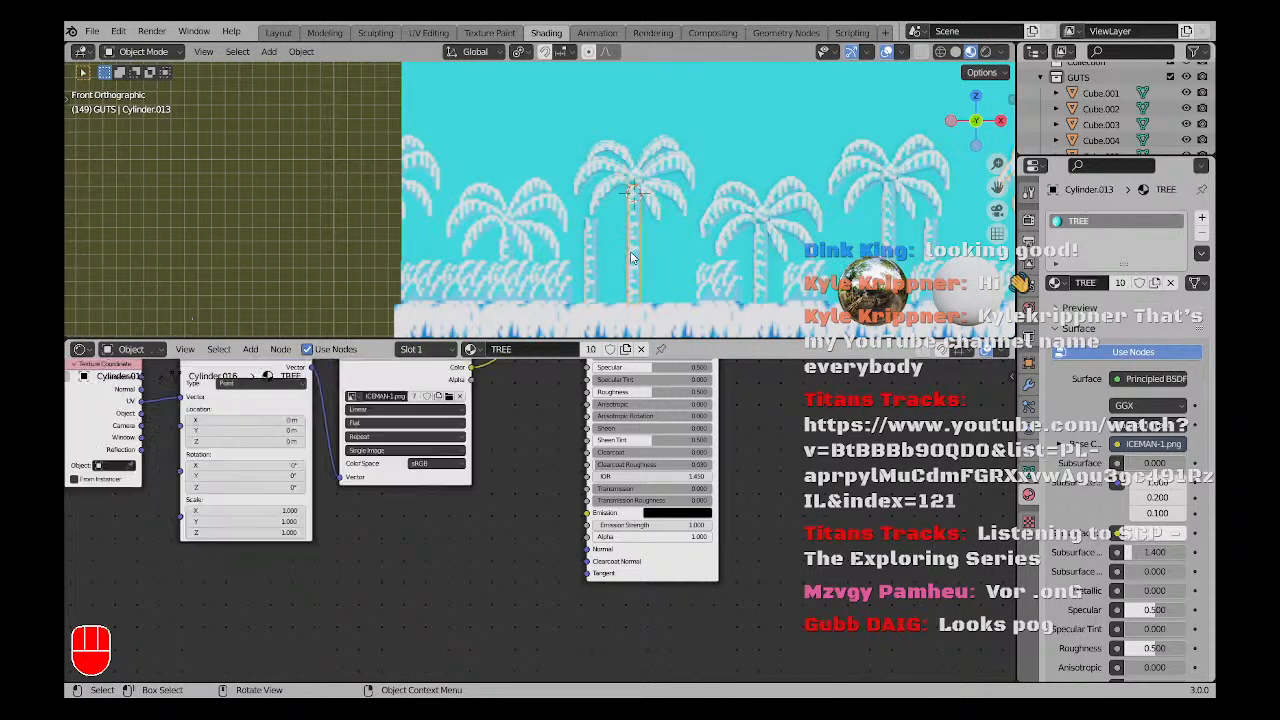
pyautogui.keyDown('shift'); pyautogui.click(635, 177); pyautogui.keyUp('shift')
pyautogui.keyDown('shift'); pyautogui.click(609, 182); pyautogui.keyUp('shift')
pyautogui.press('a')
pyautogui.press('a')
# Duplicate the original tall palm's trunk and crown along negative X onto the low palm to its west, and lower the copy along Z.
pyautogui.click(636, 208)
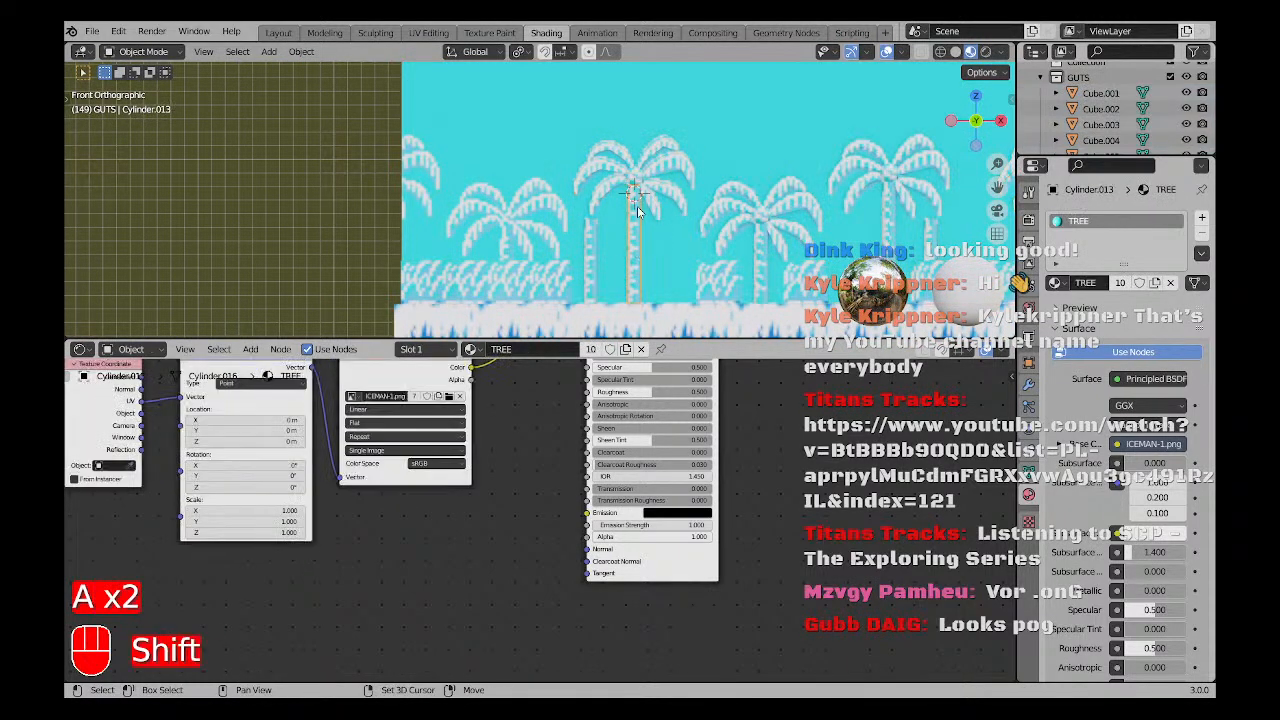
pyautogui.keyDown('shift'); pyautogui.click(634, 177); pyautogui.keyUp('shift')
pyautogui.keyDown('shift'); pyautogui.click(608, 177); pyautogui.keyUp('shift')
pyautogui.hotkey('shift', 'd')
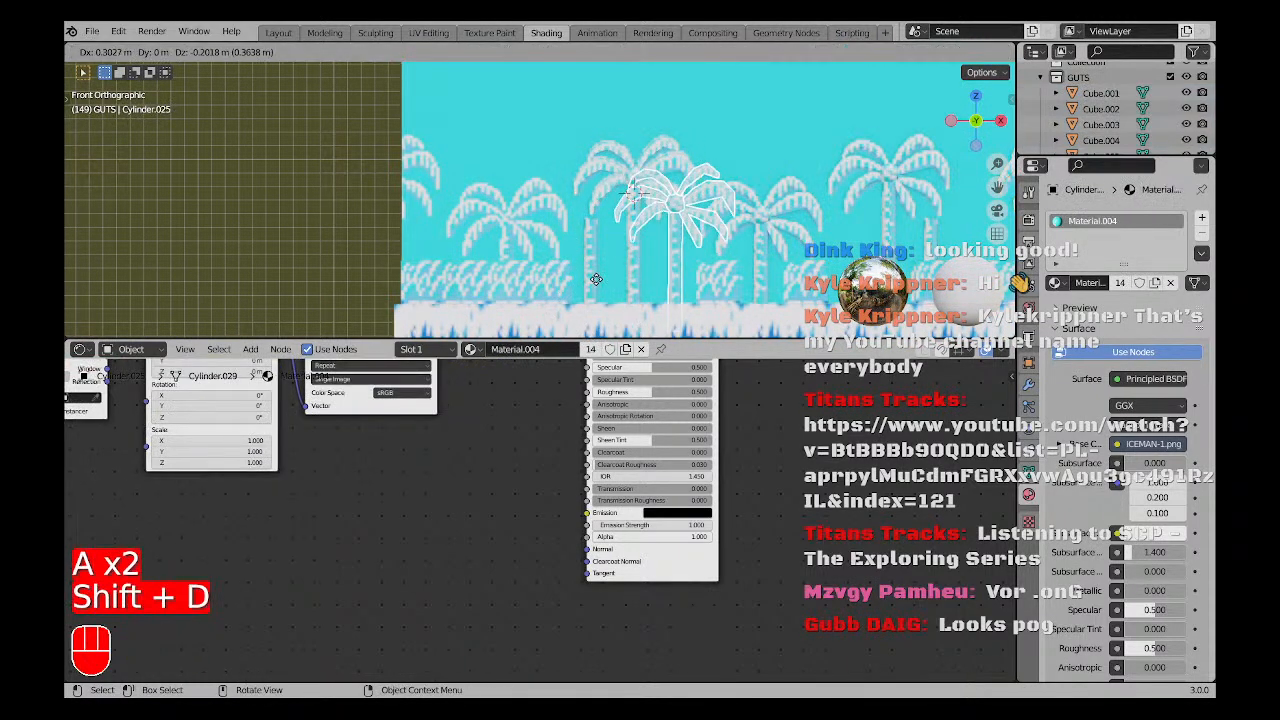
pyautogui.press('g')
pyautogui.press('g')
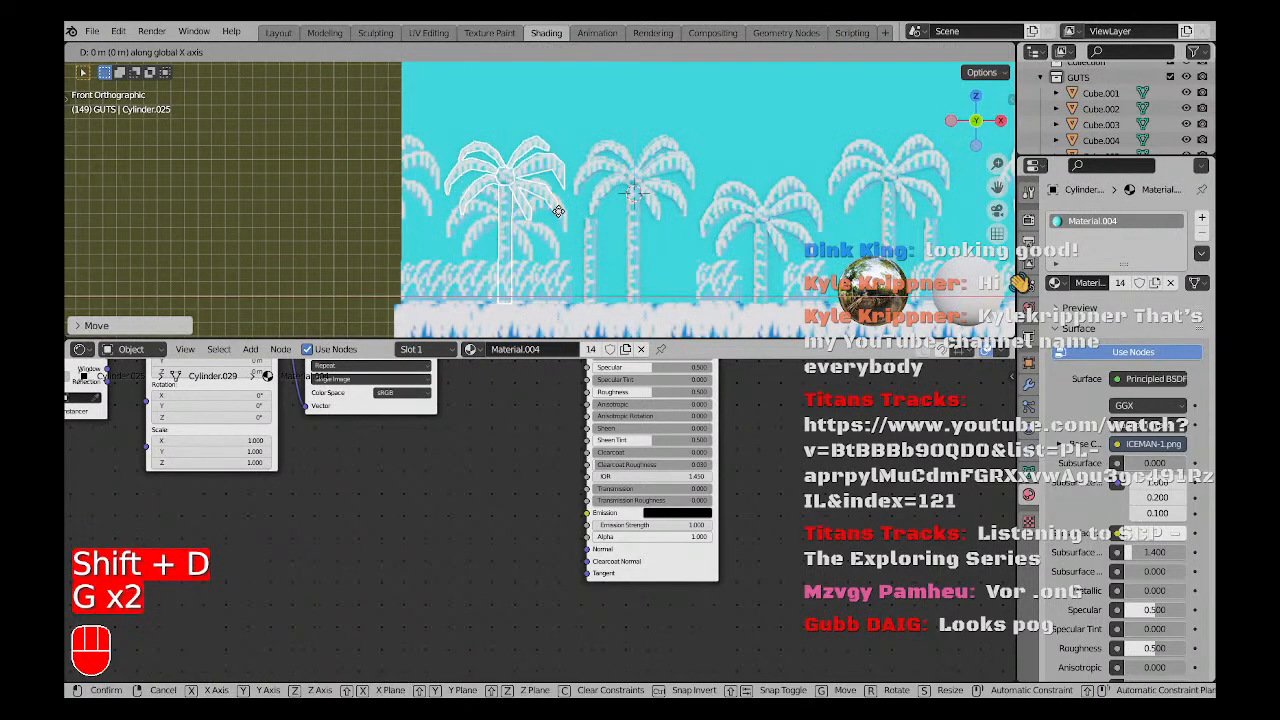
pyautogui.click(487, 245)
# Switch to the UV Editing workspace and return the palm crown from Edit Mode to Object Mode.
pyautogui.scroll(-4, 490, 242)
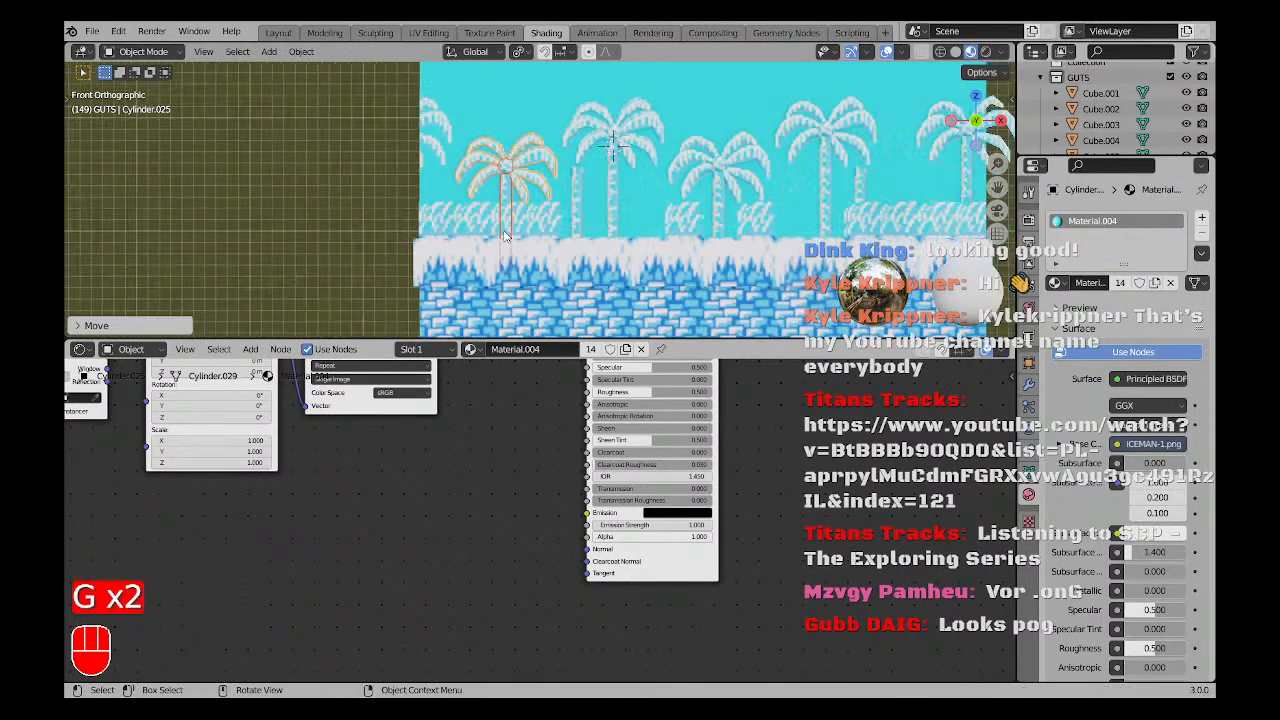
pyautogui.press('a')
pyautogui.press('a')
pyautogui.moveTo(503, 235); pyautogui.dragTo(614, 249, button='middle')
pyautogui.scroll(5, 480, 250)
pyautogui.scroll(-2, 614, 249)
pyautogui.click(424, 39)
pyautogui.press('a')
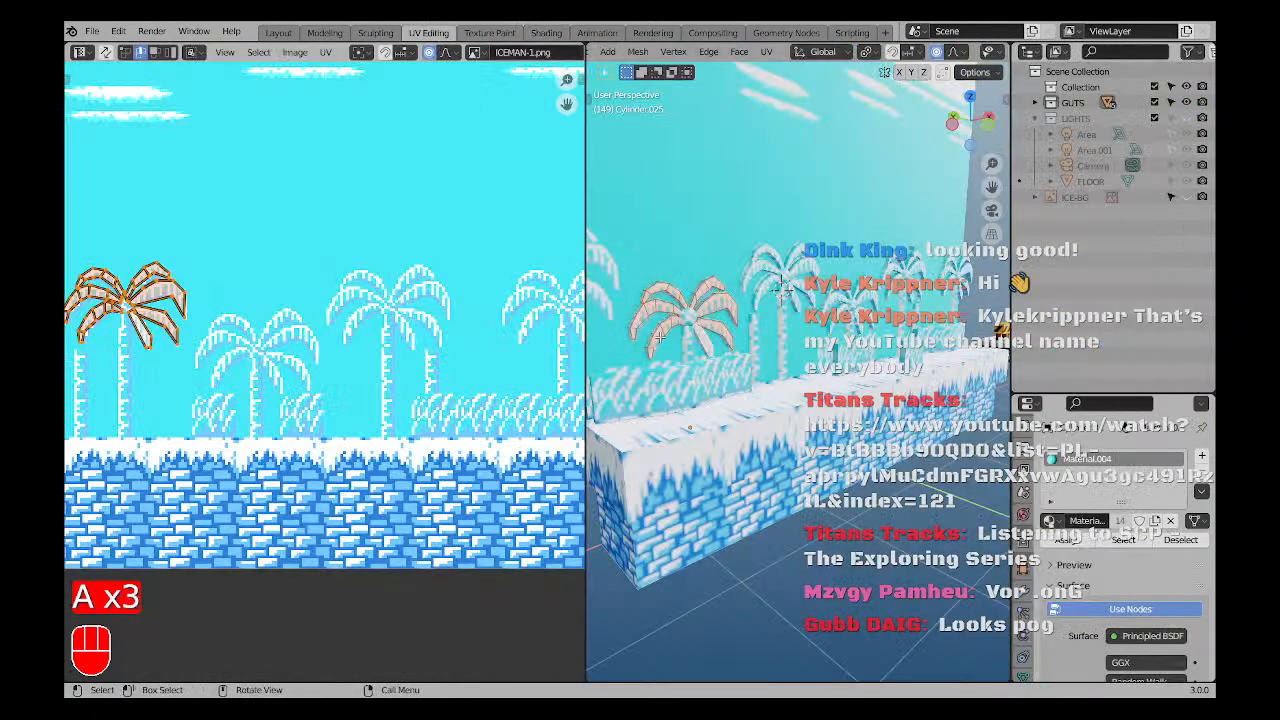
pyautogui.press('a')
pyautogui.scroll(-3, 650, 338)
pyautogui.moveTo(650, 338); pyautogui.dragTo(692, 387, button='middle')
pyautogui.press('a')
pyautogui.press('a')
pyautogui.scroll(3, 716, 322)
pyautogui.press('Tab')
# Deselect everything and save the file.
pyautogui.press('a')
pyautogui.press('a')
pyautogui.scroll(-3, 731, 345)
pyautogui.hotkey('ctrl', 's')
# Delete the leftover grey brick platform, block stack and yellow-black striped conveyor beside the ice stage.
pyautogui.scroll(-3, 852, 324)
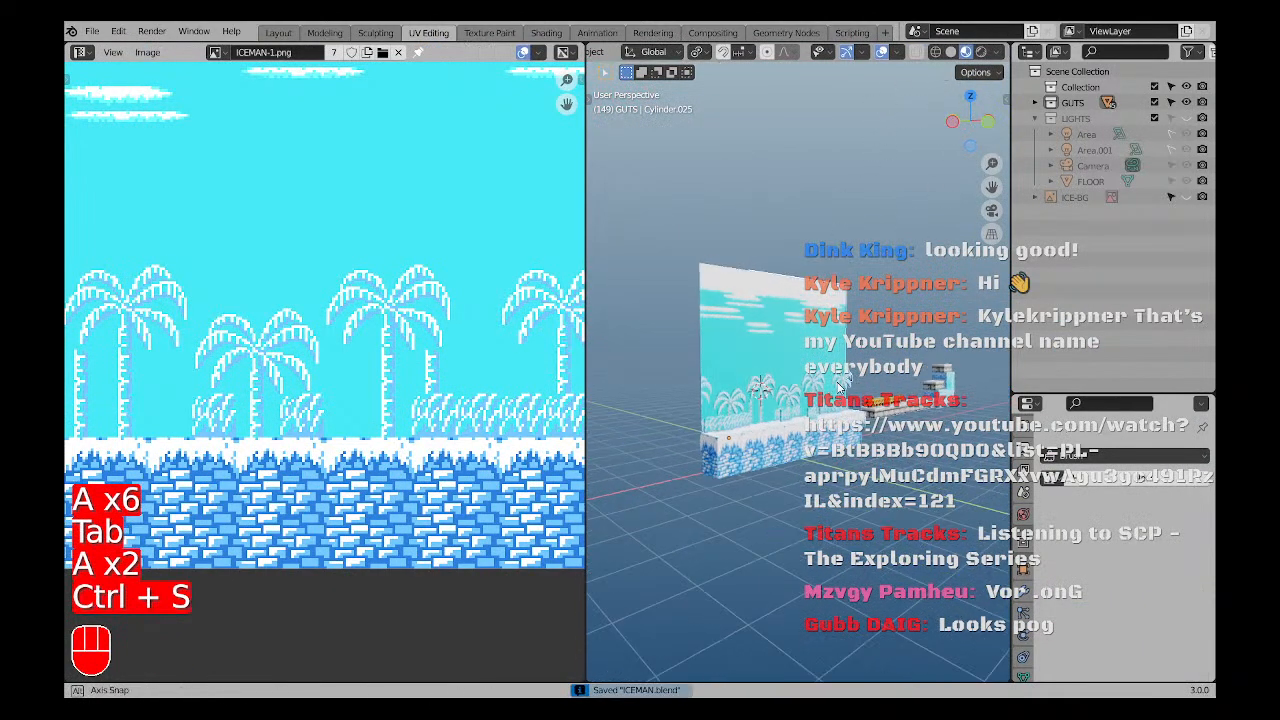
pyautogui.moveTo(850, 326); pyautogui.dragTo(810, 328, button='middle')
pyautogui.keyDown('shift'); pyautogui.moveTo(810, 328); pyautogui.dragTo(742, 405, button='middle'); pyautogui.keyUp('shift')
pyautogui.keyDown('shift'); pyautogui.moveTo(742, 405); pyautogui.dragTo(786, 428, button='middle'); pyautogui.keyUp('shift')
pyautogui.scroll(3, 770, 428)
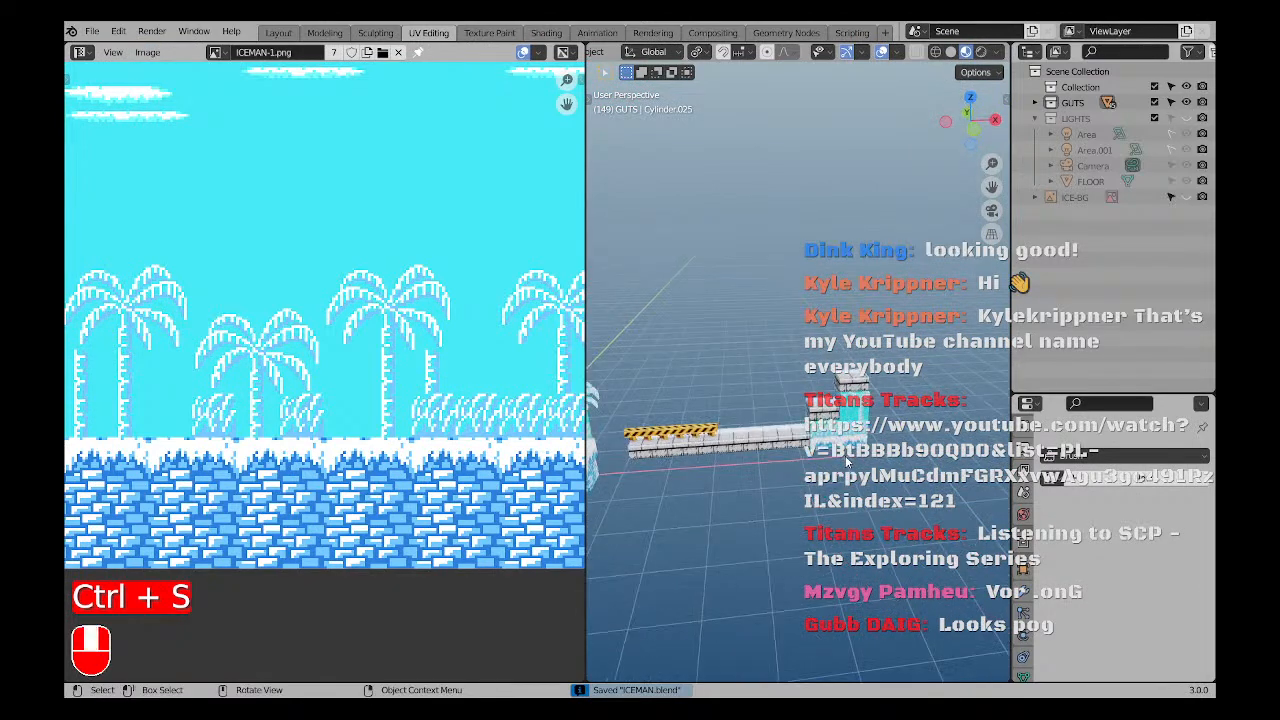
pyautogui.click(748, 432)
pyautogui.press('x')
pyautogui.click(748, 430)
pyautogui.keyDown('shift'); pyautogui.moveTo(709, 443); pyautogui.dragTo(795, 463, button='middle'); pyautogui.keyUp('shift')
pyautogui.press('x')
pyautogui.click(774, 425)
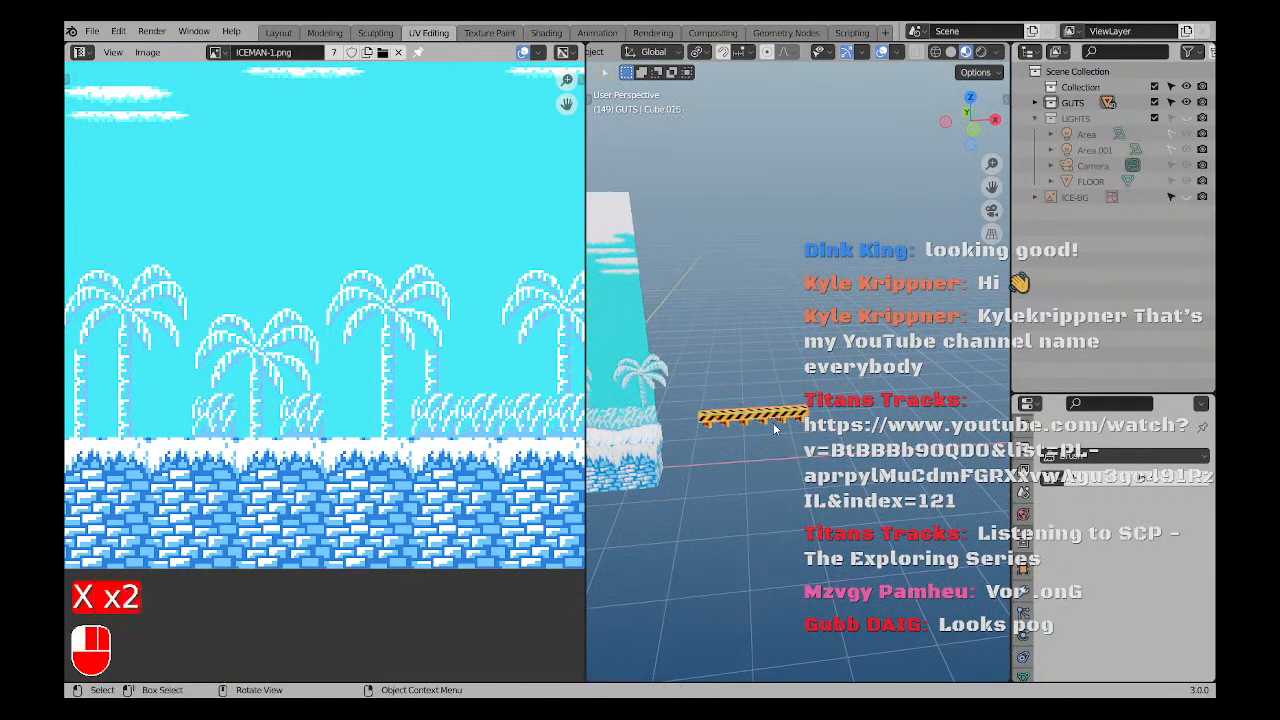
pyautogui.moveTo(699, 431); pyautogui.dragTo(697, 430)
pyautogui.press('x')
pyautogui.click(697, 430)
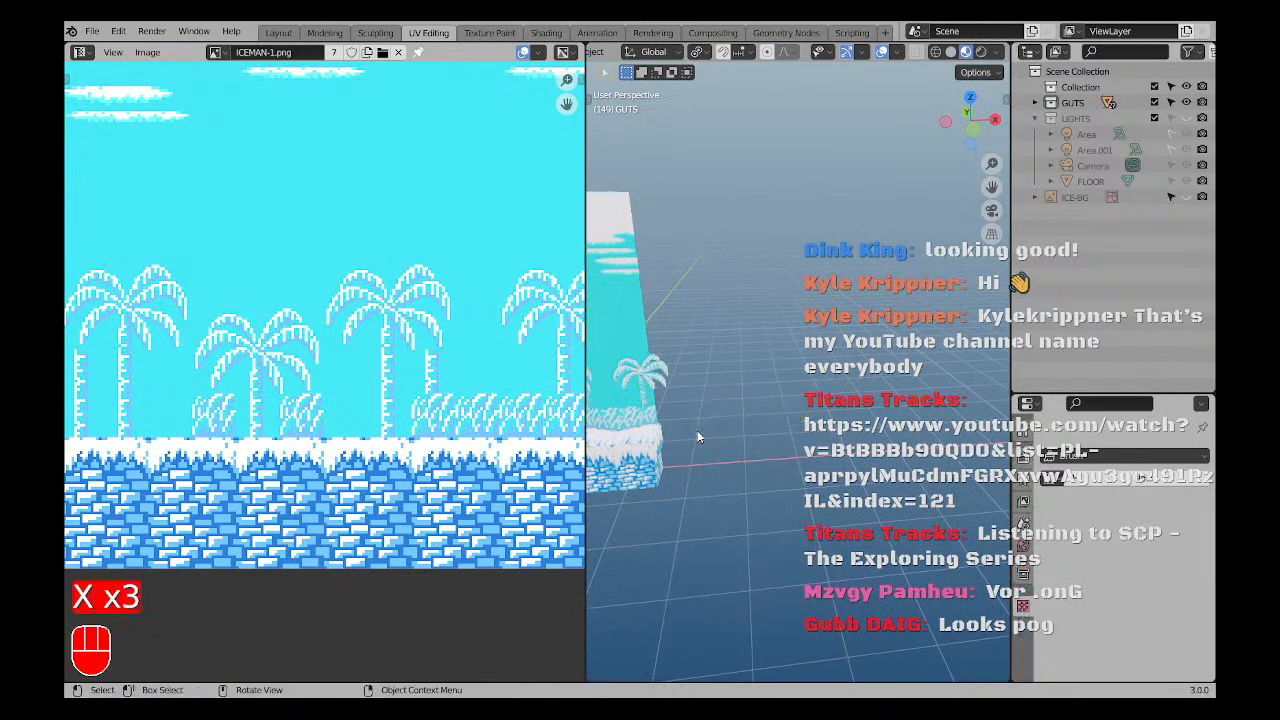
# Show the hidden LIGHTS collection around the ice stage, with nothing selected.
pyautogui.scroll(-4, 697, 430)
pyautogui.keyDown('shift'); pyautogui.moveTo(697, 430); pyautogui.dragTo(796, 430, button='middle'); pyautogui.keyUp('shift')
pyautogui.scroll(4, 796, 430)
pyautogui.press('a')
pyautogui.press('a')
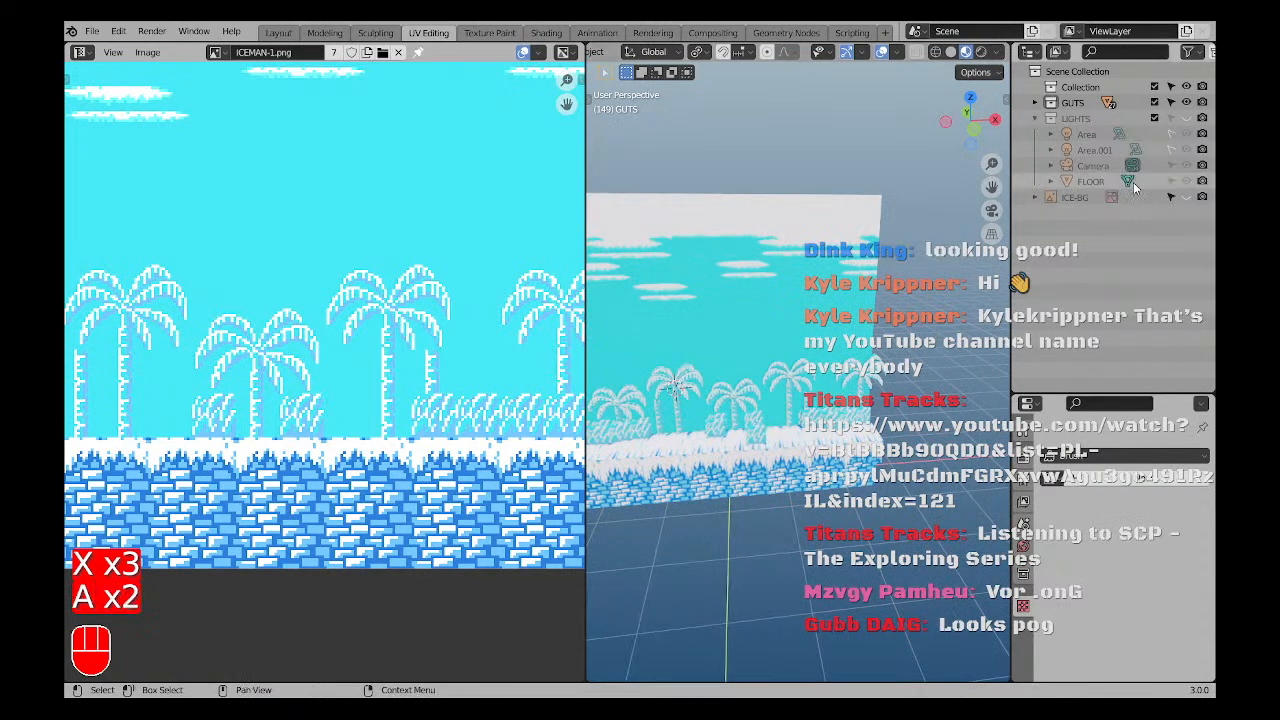
pyautogui.click(1186, 119)
pyautogui.scroll(-2, 841, 252)
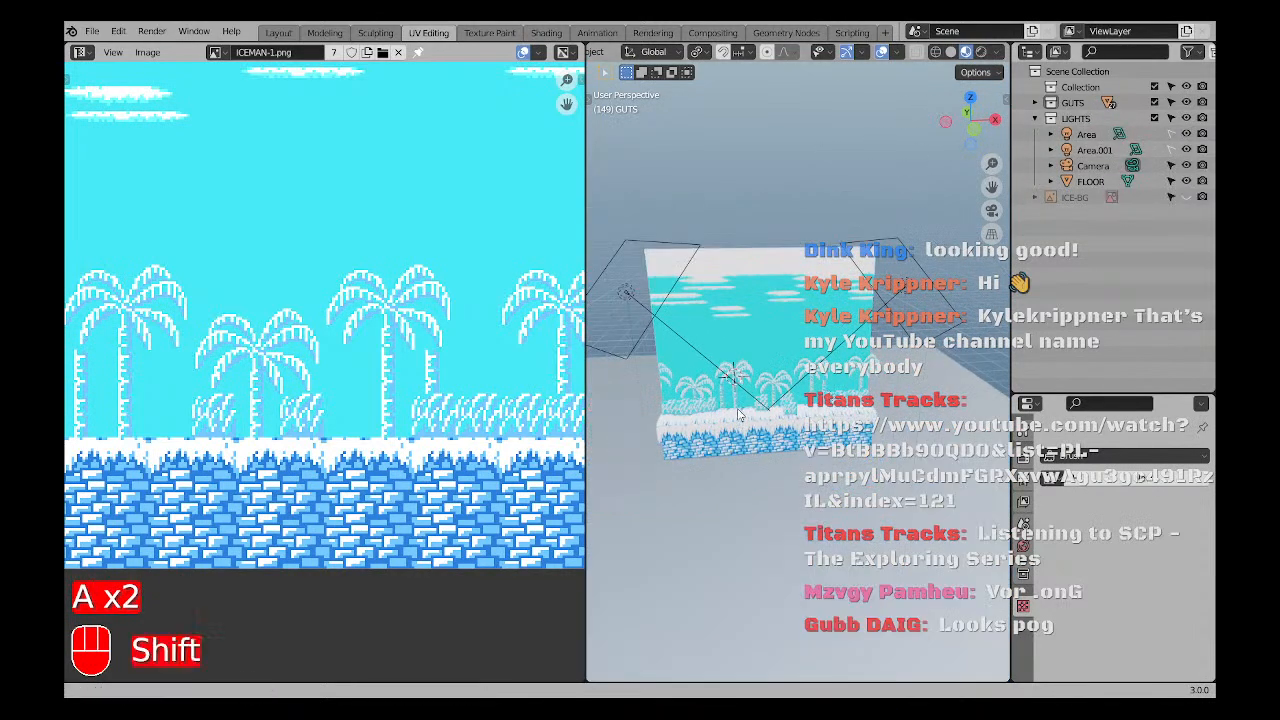
pyautogui.keyDown('shift'); pyautogui.moveTo(841, 252); pyautogui.dragTo(858, 231, button='middle'); pyautogui.keyUp('shift')
pyautogui.press('a')
pyautogui.press('a')
# Display the stage in Rendered viewport shading with the viewport overlays hidden.
pyautogui.click(981, 54)
pyautogui.press('a')
pyautogui.moveTo(757, 425); pyautogui.dragTo(815, 415, button='middle')
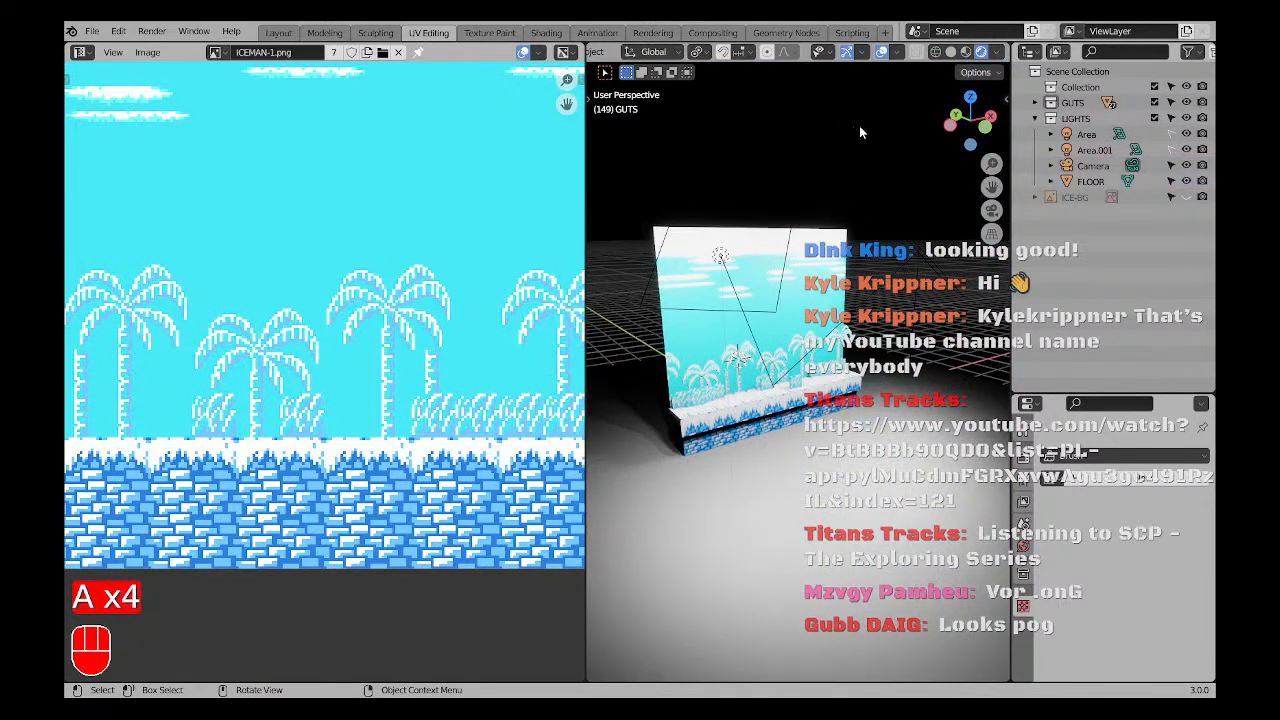
pyautogui.click(882, 54)
pyautogui.scroll(2, 800, 340)
pyautogui.keyDown('shift'); pyautogui.moveTo(790, 350); pyautogui.dragTo(820, 427, button='middle'); pyautogui.keyUp('shift')
pyautogui.scroll(3, 790, 350)
# Save the file with the rendered stage view.
pyautogui.press('a')
pyautogui.press('a')
pyautogui.hotkey('ctrl', 's')
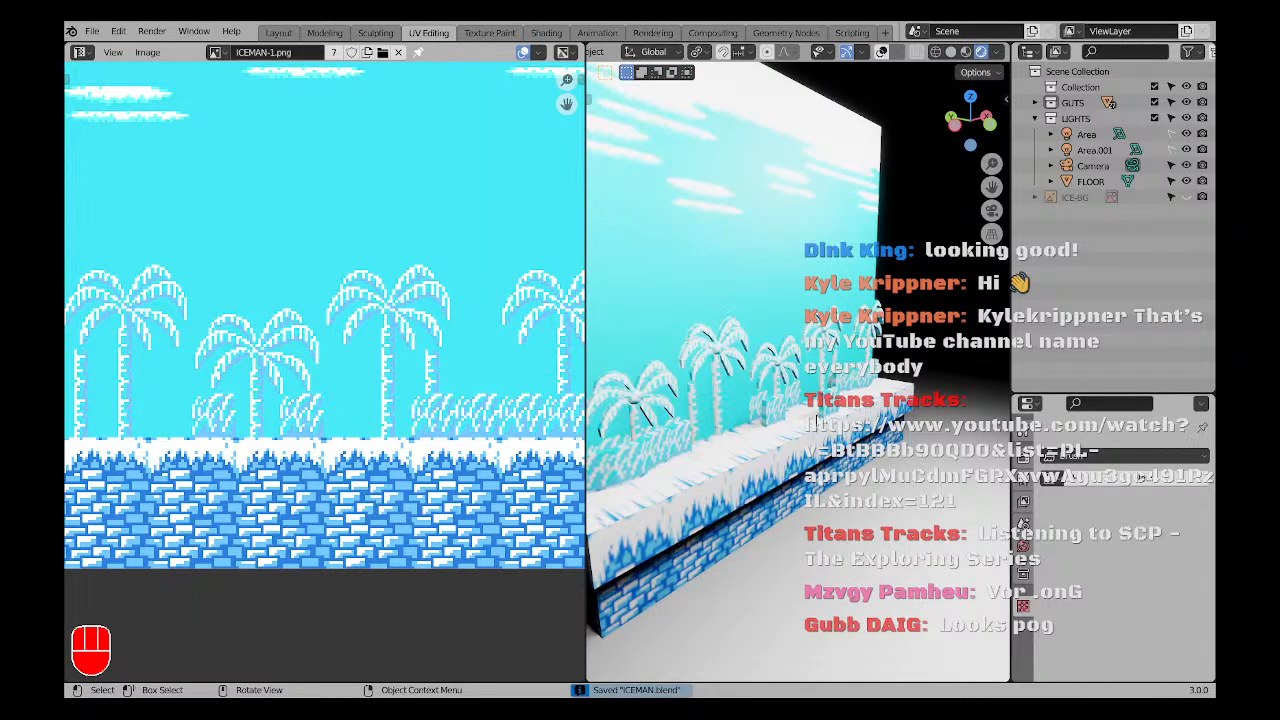
pyautogui.hotkey('shift', 'f')
pyautogui.press('d')
pyautogui.press('a')
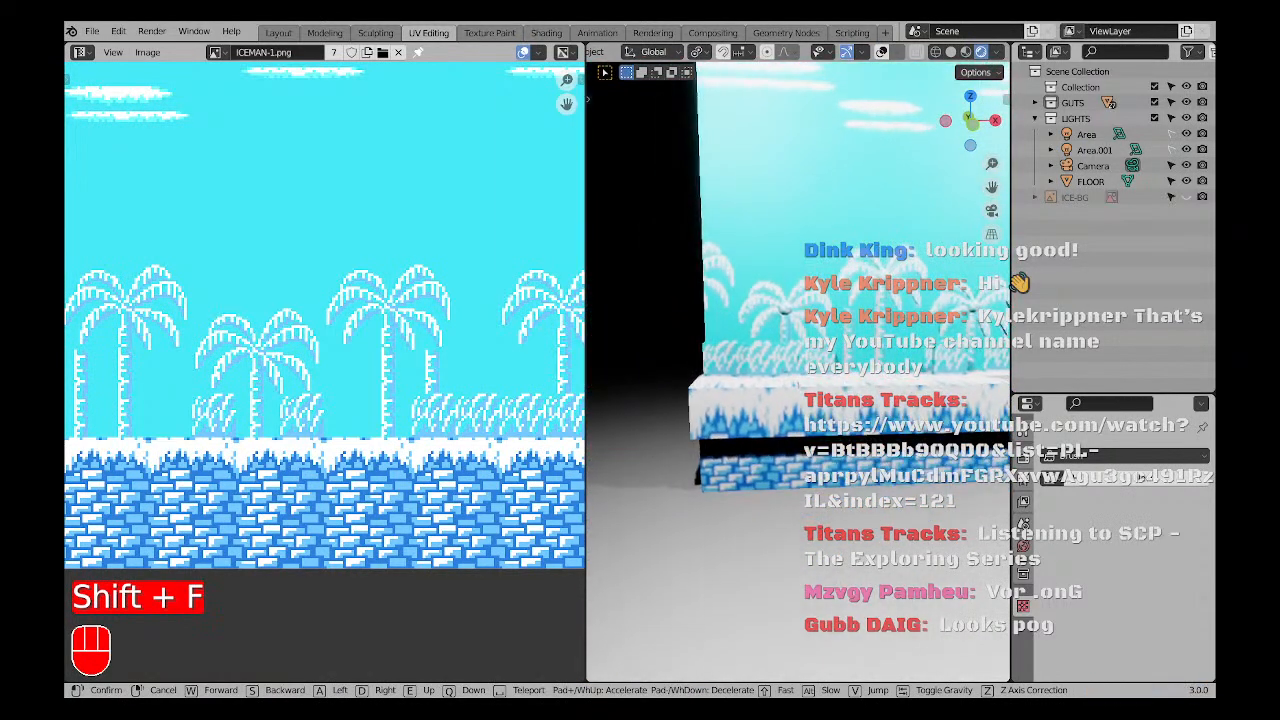
pyautogui.press('Escape')
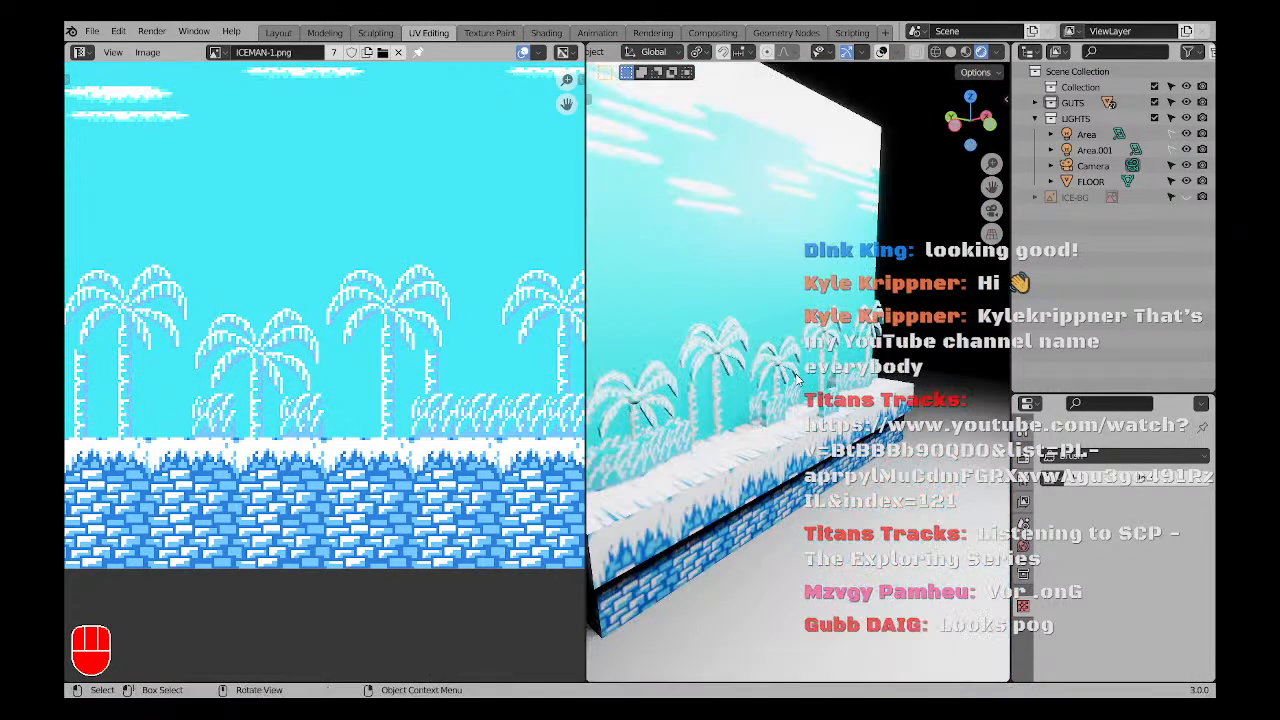
# Display the ice stage in a maximized Rendered viewport of the Modeling workspace, with the overlays and sidebar hidden.
pyautogui.click(330, 35)
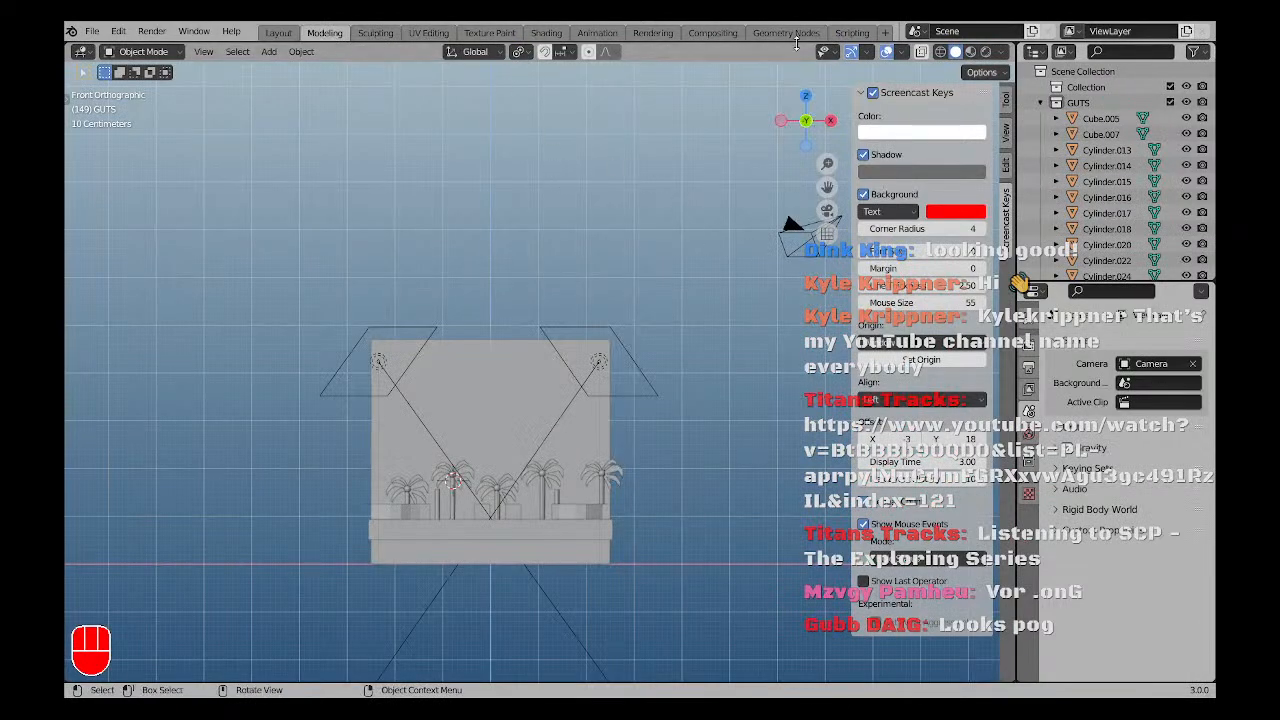
pyautogui.click(888, 54)
pyautogui.scroll(7, 522, 514)
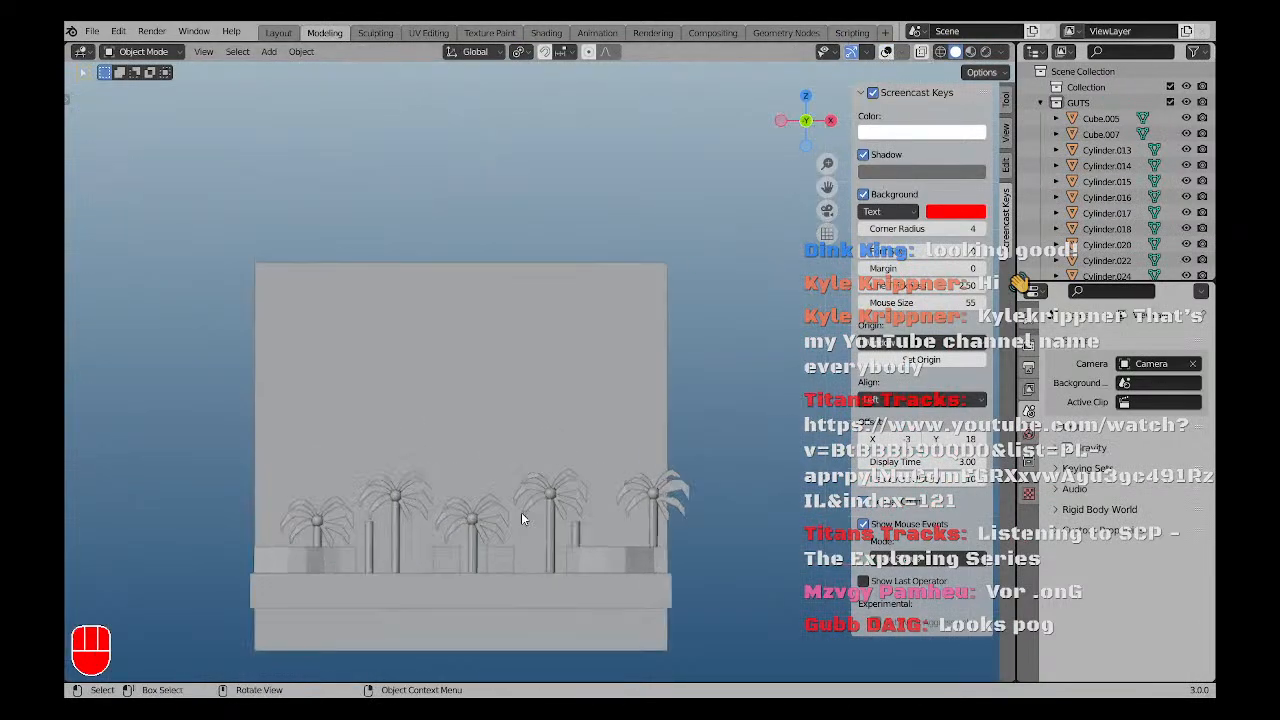
pyautogui.moveTo(480, 452); pyautogui.dragTo(556, 471, button='middle')
pyautogui.scroll(-5, 552, 474)
pyautogui.press('n')
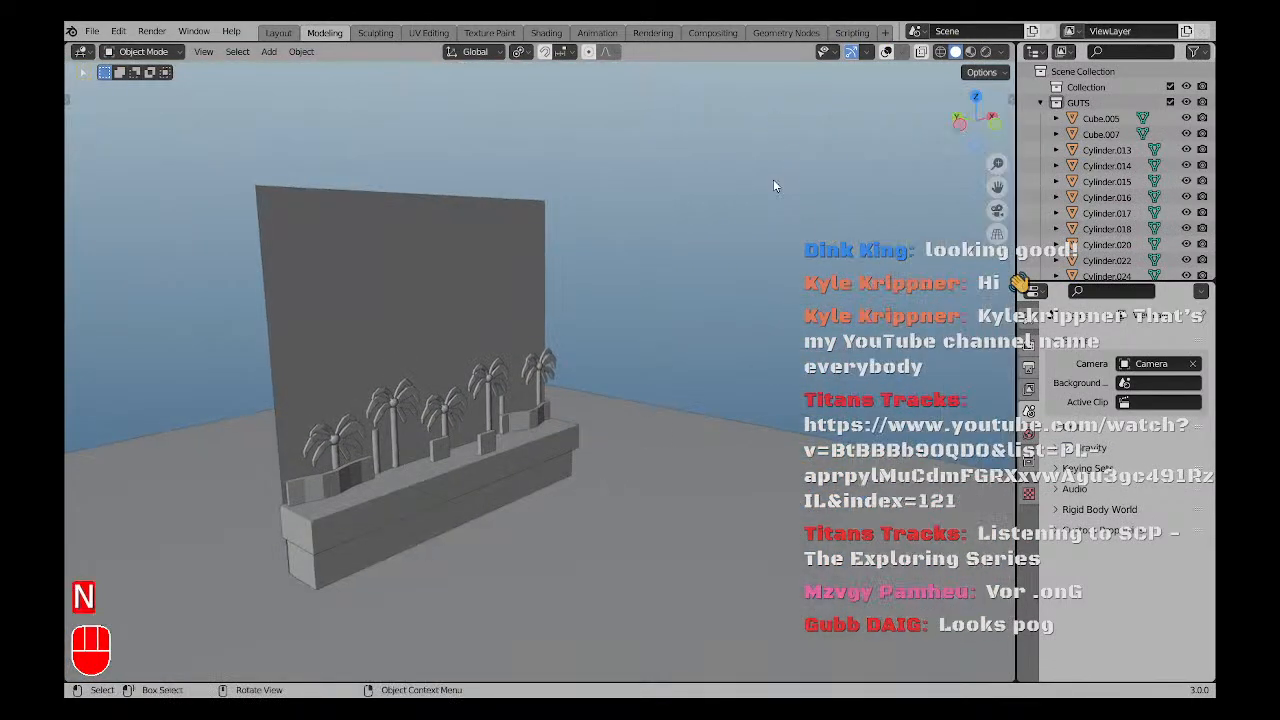
pyautogui.hotkey('ctrl', 'space')
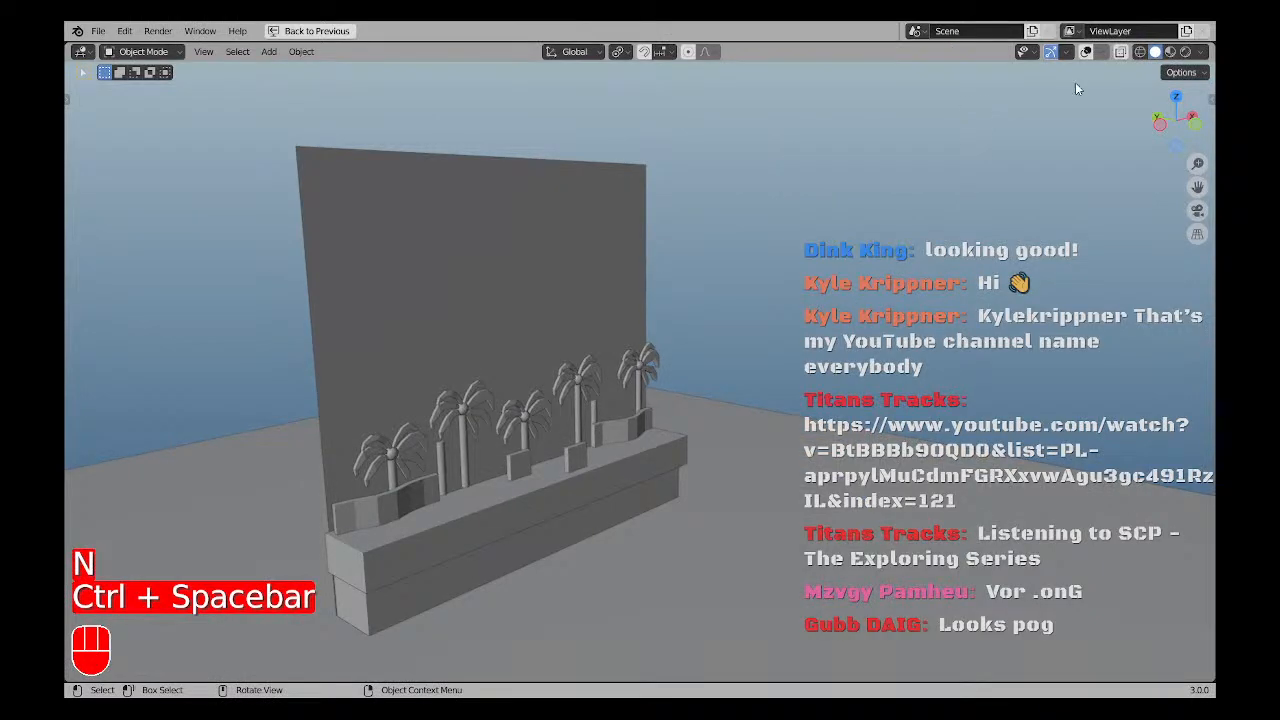
pyautogui.click(1185, 51)
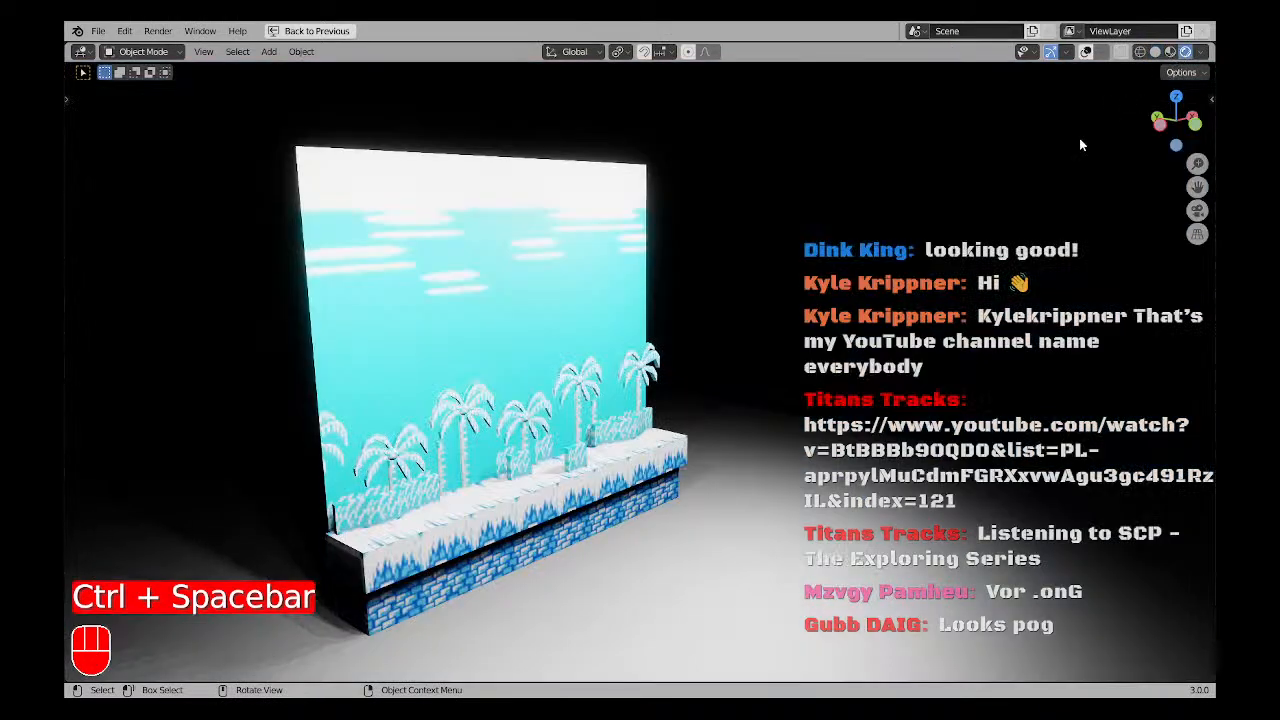
# Examine the rendered palms, bush strips and snowy platform up close by walking through the stage from both ends.
pyautogui.hotkey('shift', 'f')
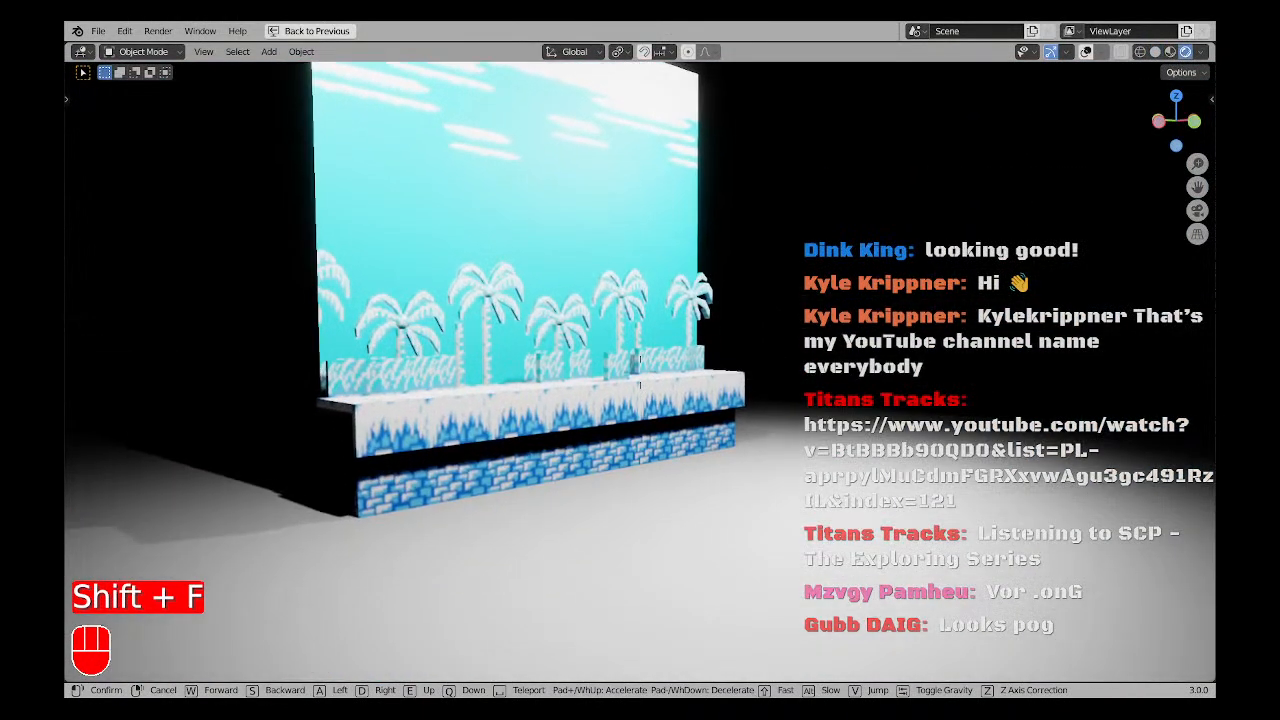
pyautogui.press('w')
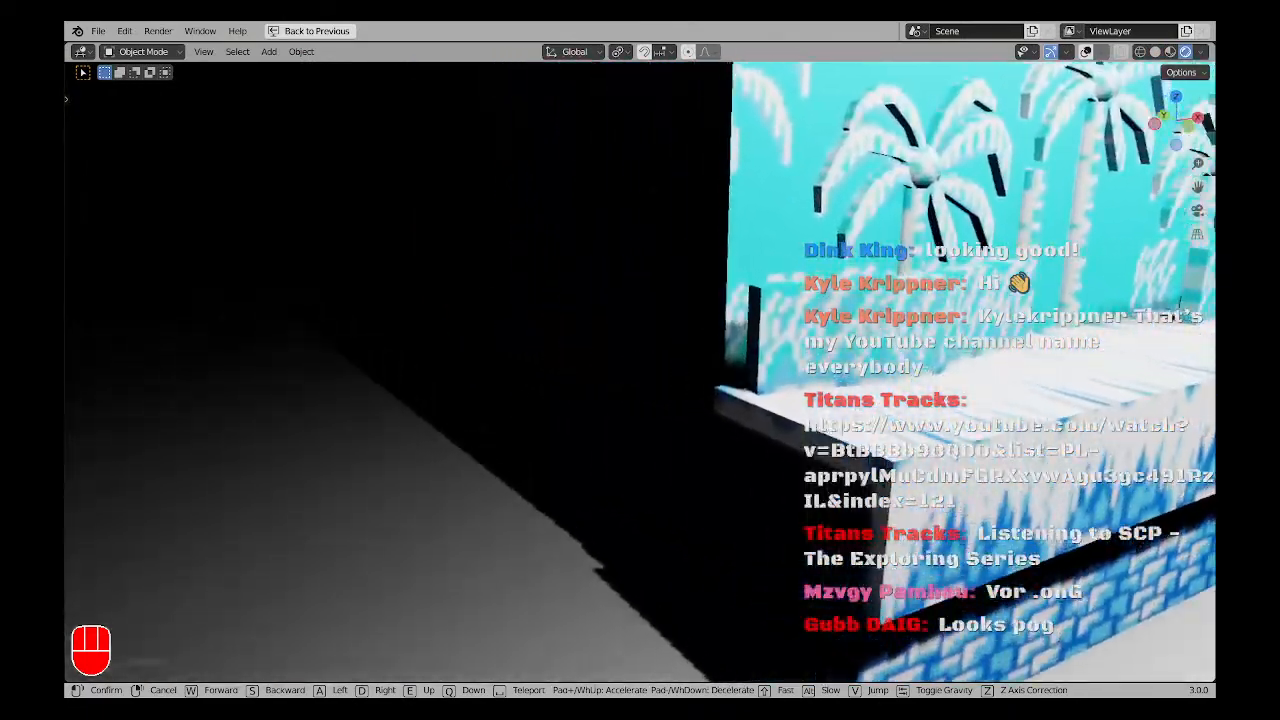
pyautogui.hotkey('alt', 'w')
pyautogui.hotkey('alt', 'a')
pyautogui.hotkey('alt', 'd')
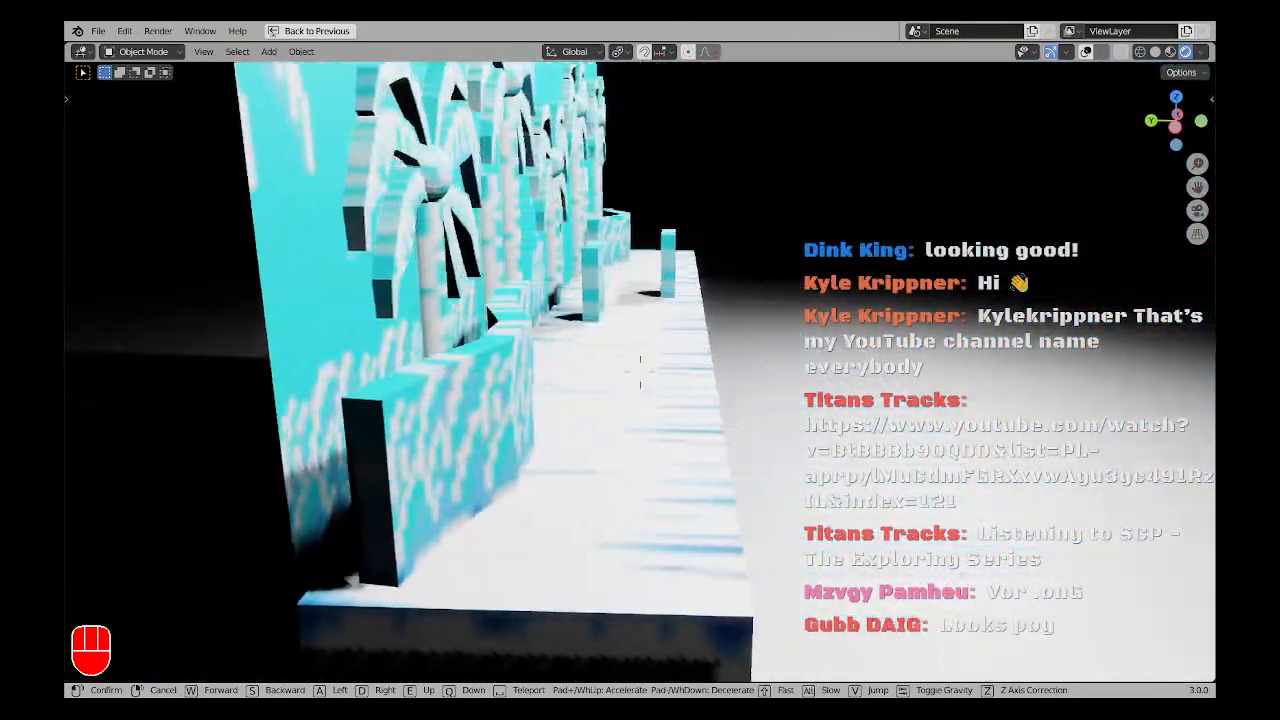
pyautogui.press('d')
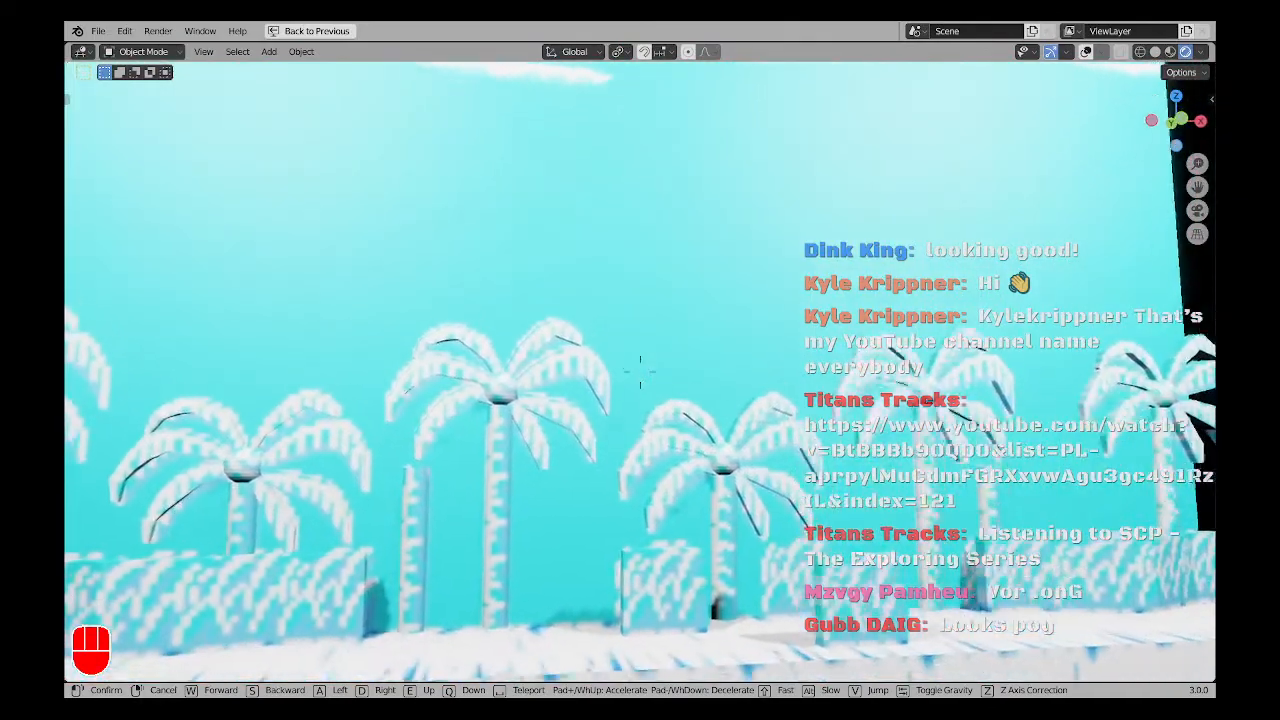
pyautogui.press('d')
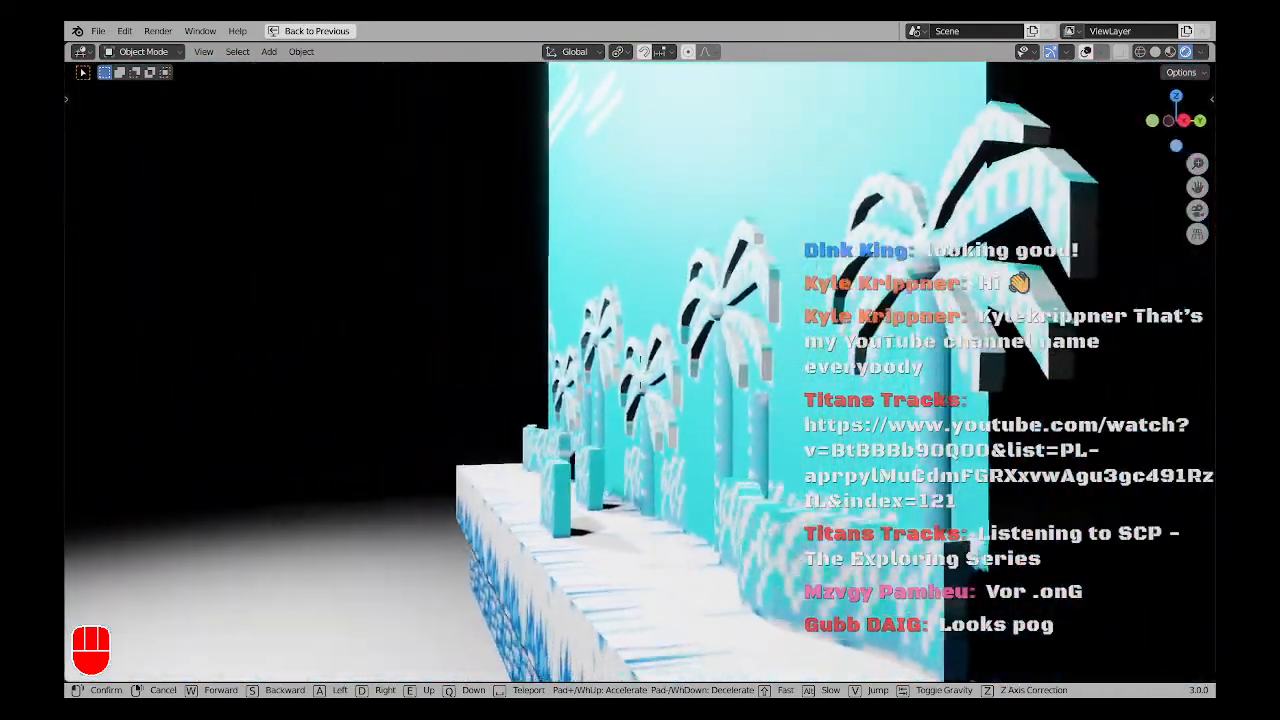
pyautogui.press('d')
pyautogui.press('a')
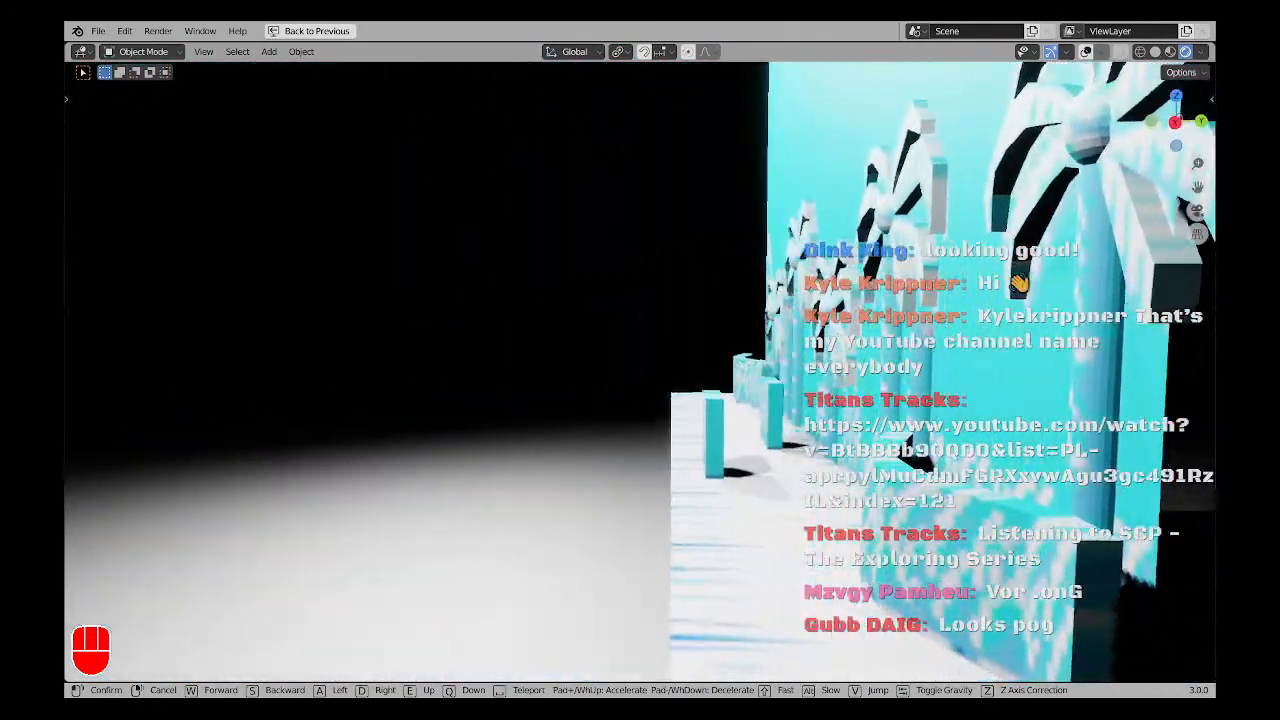
pyautogui.hotkey('shift', 'a')
pyautogui.hotkey('shift', 's')
pyautogui.hotkey('shift', 'w')
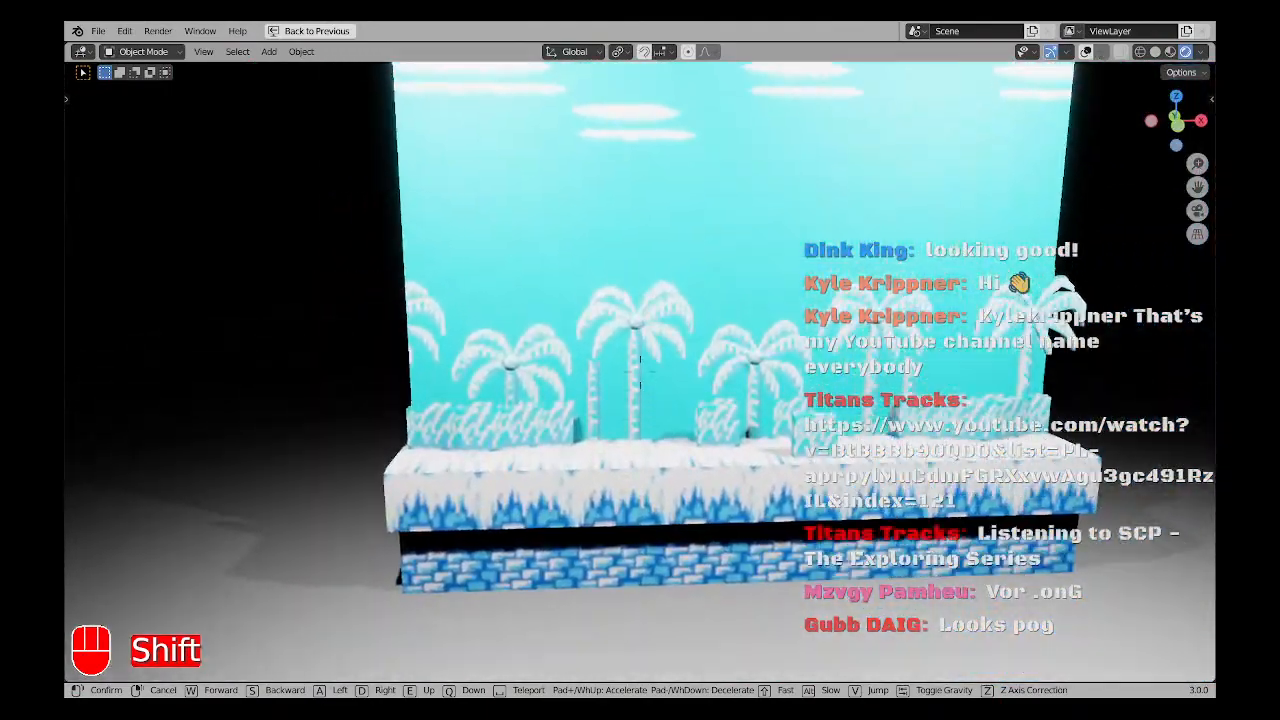
# Examine the clouds and sky backdrop of the rendered stage from several angles, and leave walk navigation without keeping the view.
pyautogui.hotkey('shift', 'w')
pyautogui.hotkey('shift', 's')
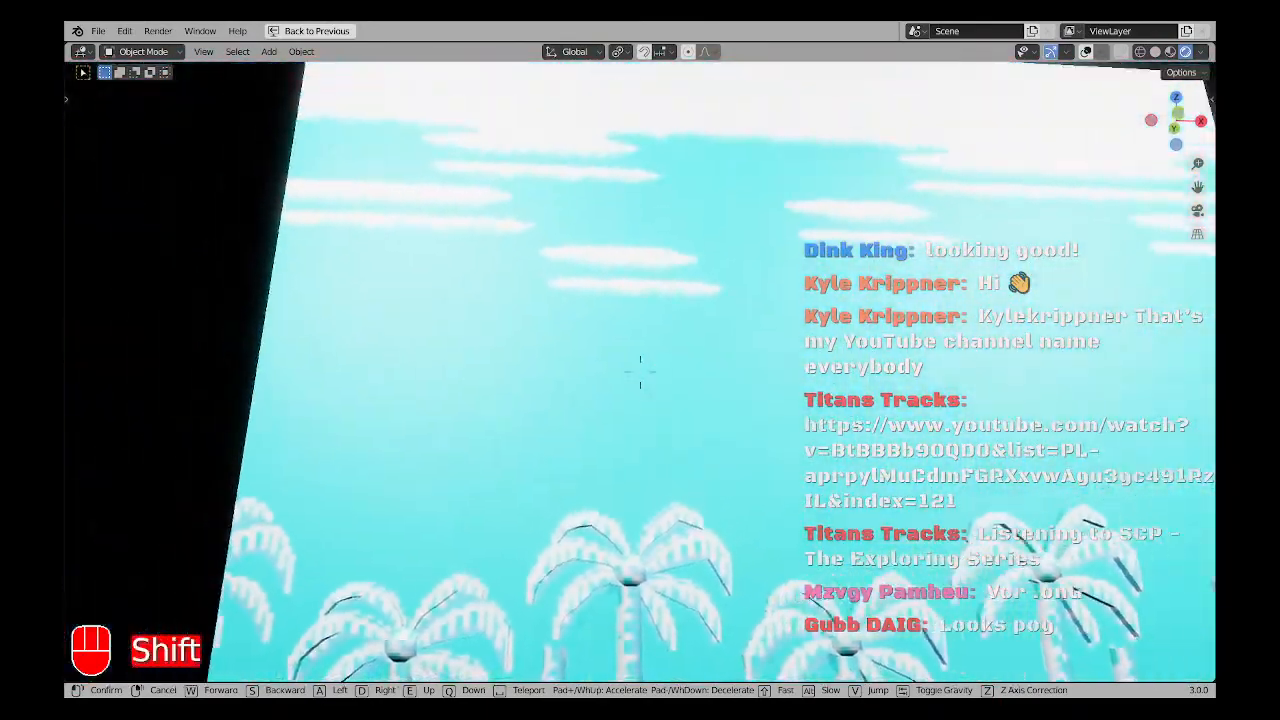
pyautogui.hotkey('shift', 'a')
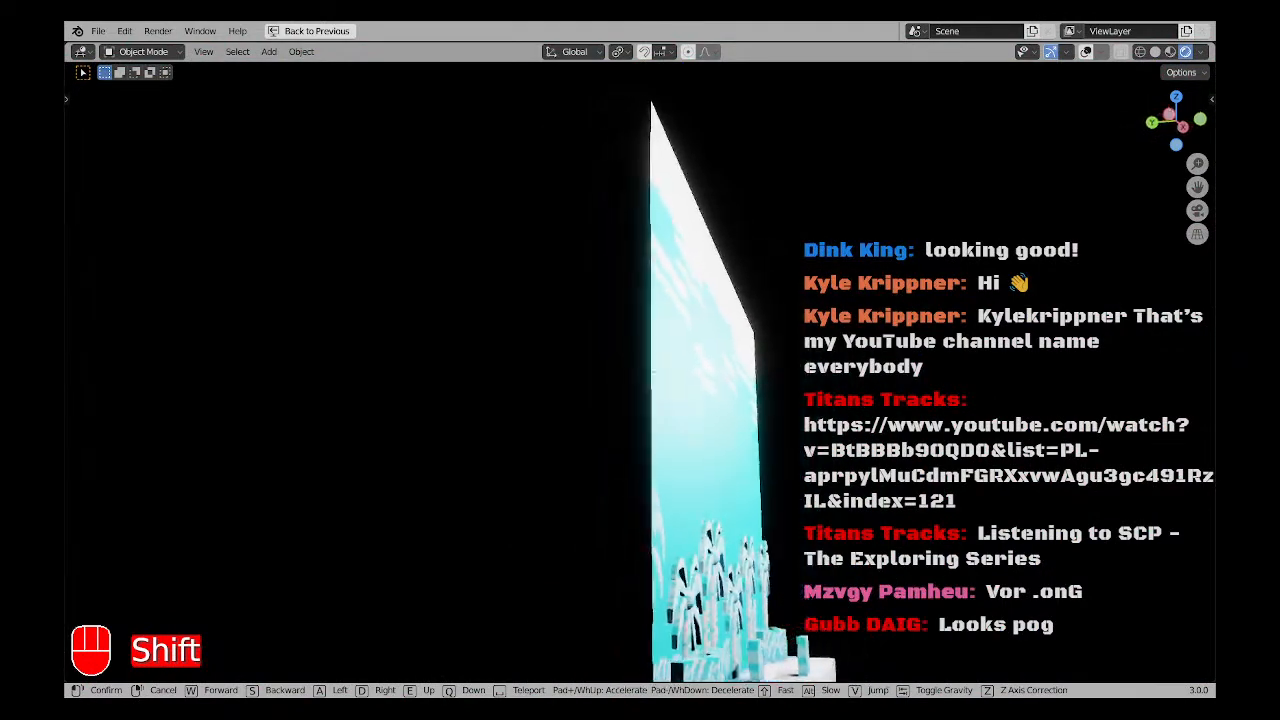
pyautogui.hotkey('shift', 'd')
pyautogui.hotkey('shift', 's')
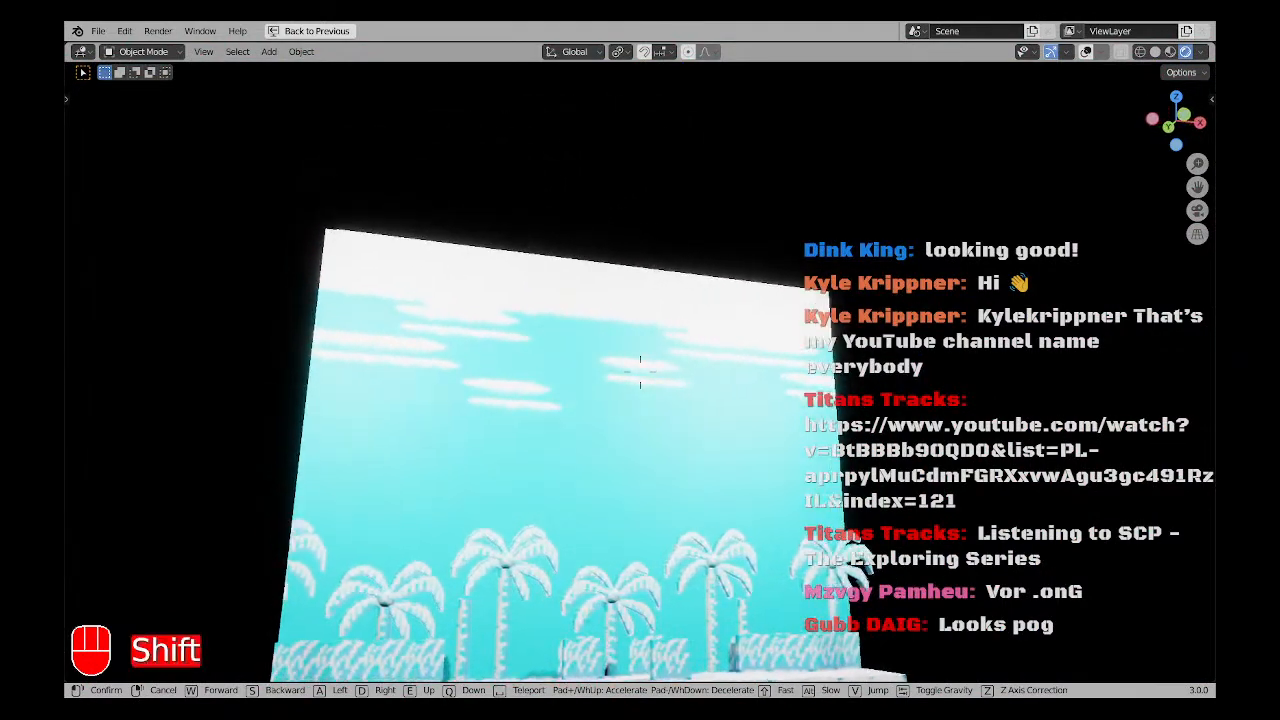
pyautogui.hotkey('shift', 'd')
pyautogui.hotkey('shift', 'a')
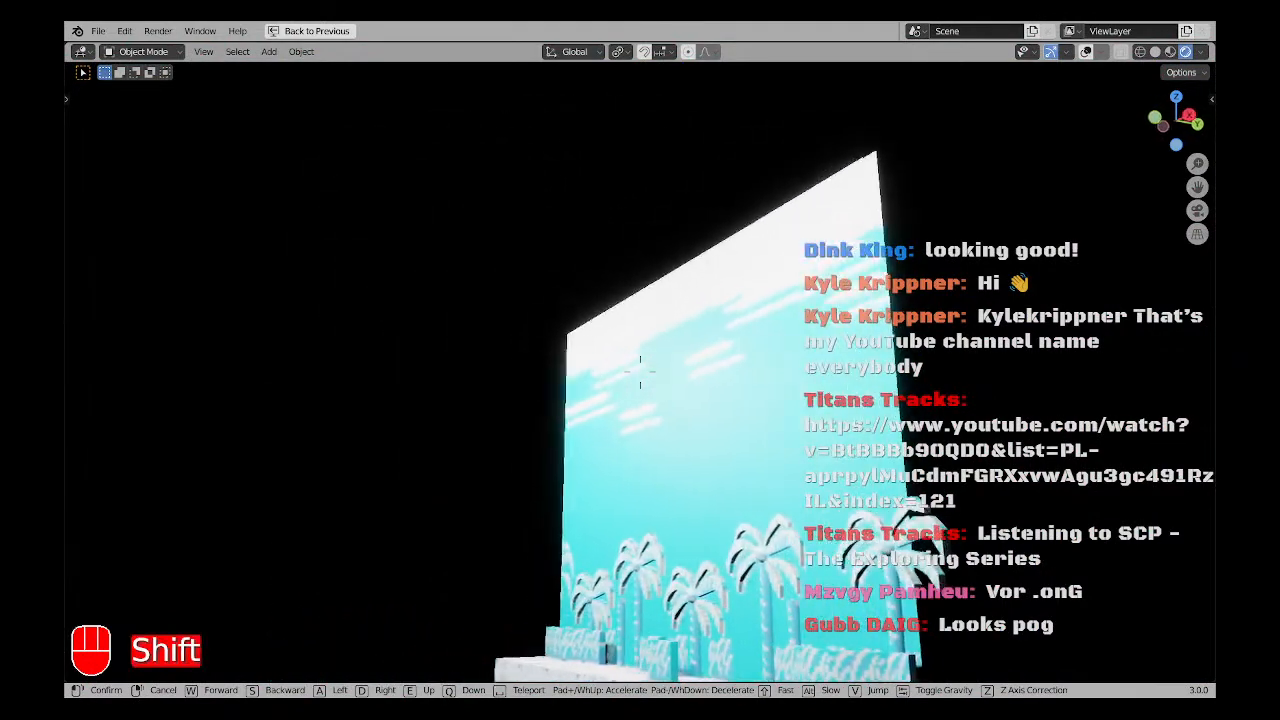
pyautogui.press('w')
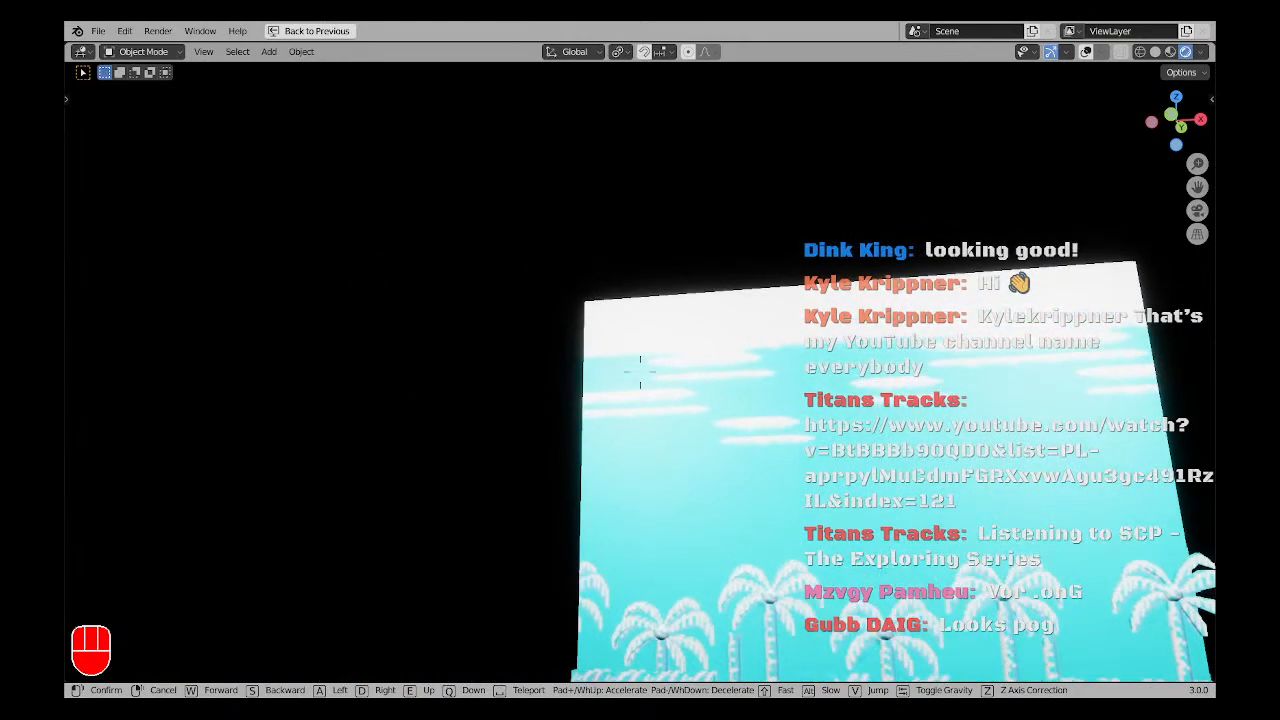
pyautogui.press('alt')
pyautogui.hotkey('alt', 'a')
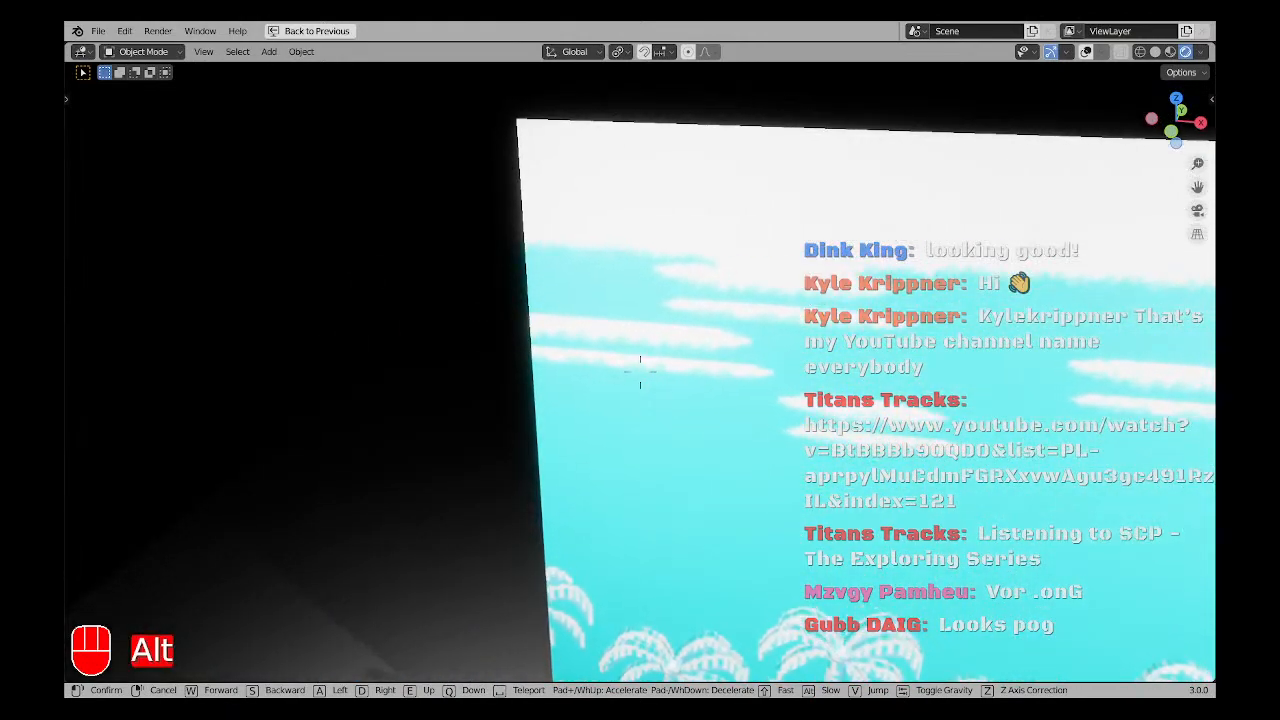
pyautogui.hotkey('alt', 's')
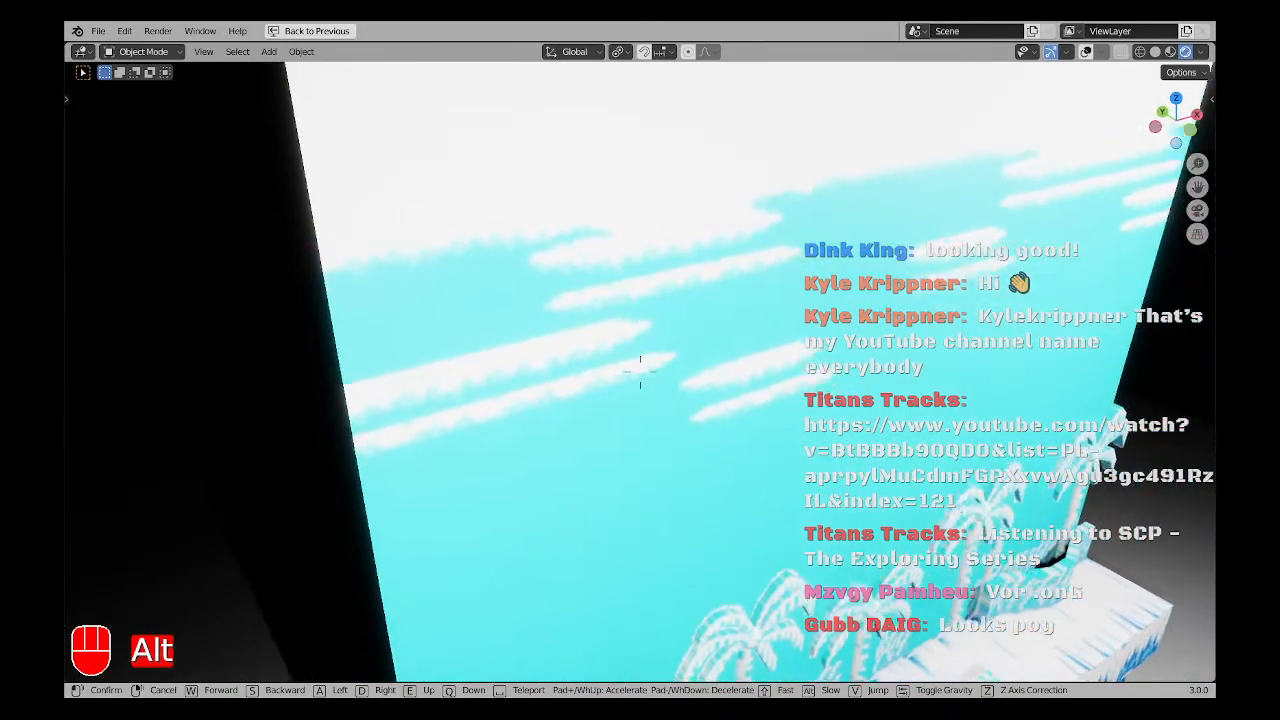
pyautogui.hotkey('alt', 'd')
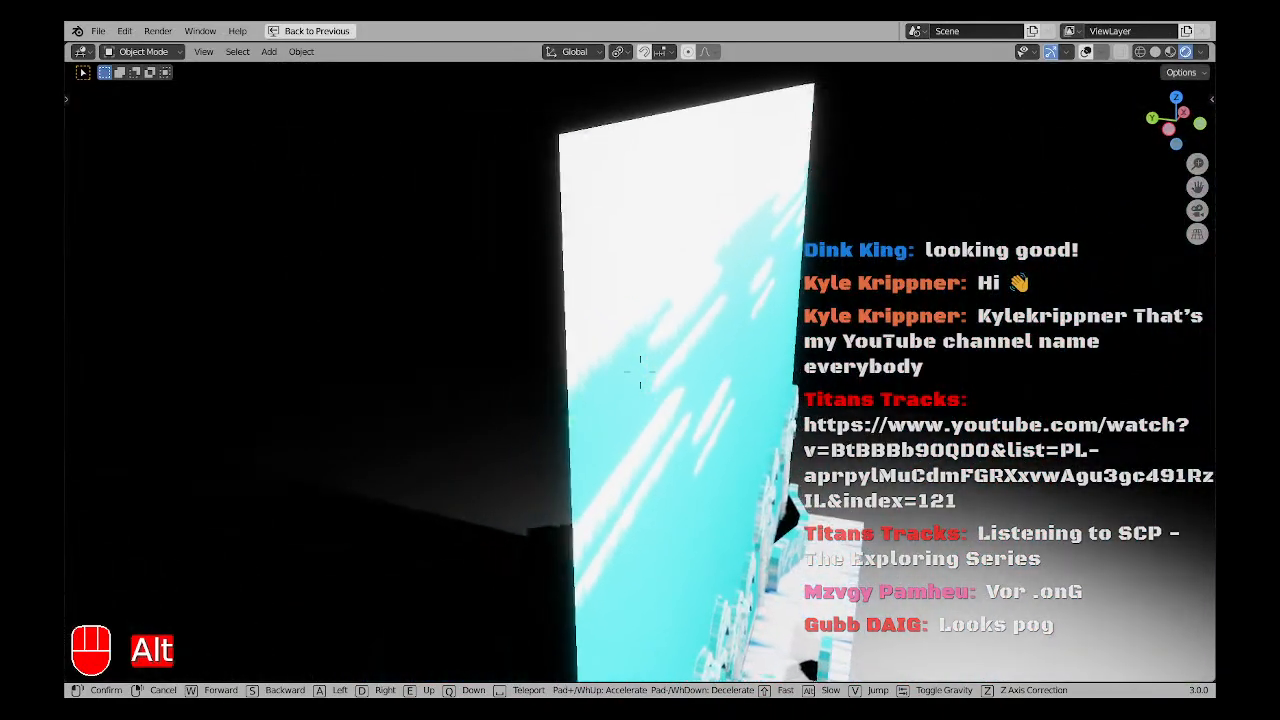
pyautogui.hotkey('alt', 'a')
pyautogui.hotkey('alt', 'd')
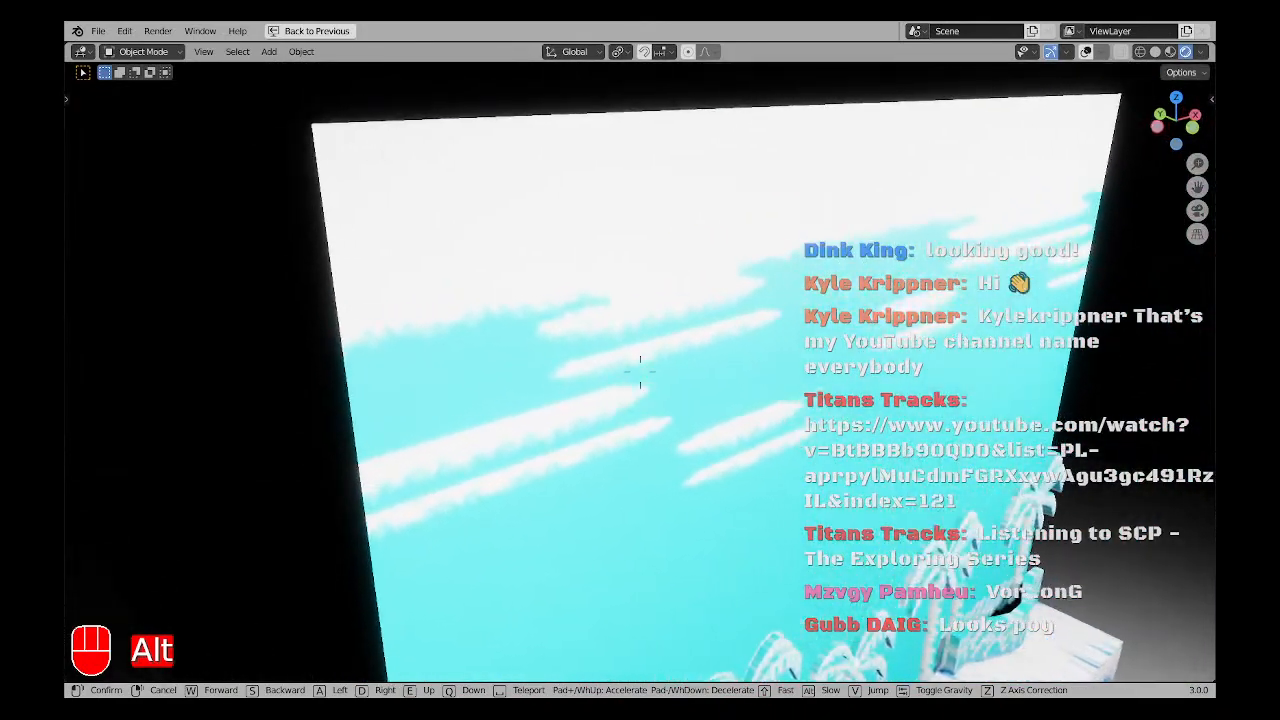
pyautogui.press('Escape')
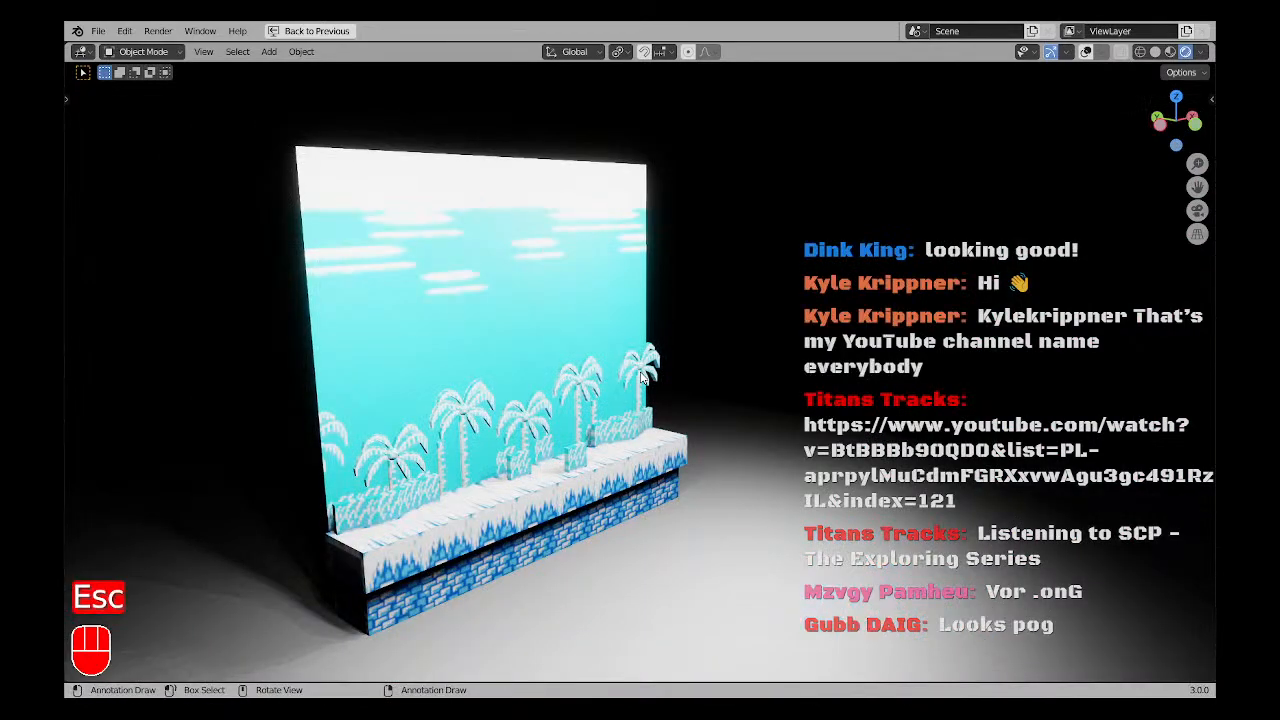
# Restore the normal viewport layout, switch it to Material Preview shading with nothing selected, and save the file.
pyautogui.scroll(-4, 661, 418)
pyautogui.moveTo(628, 378); pyautogui.dragTo(591, 378, button='middle')
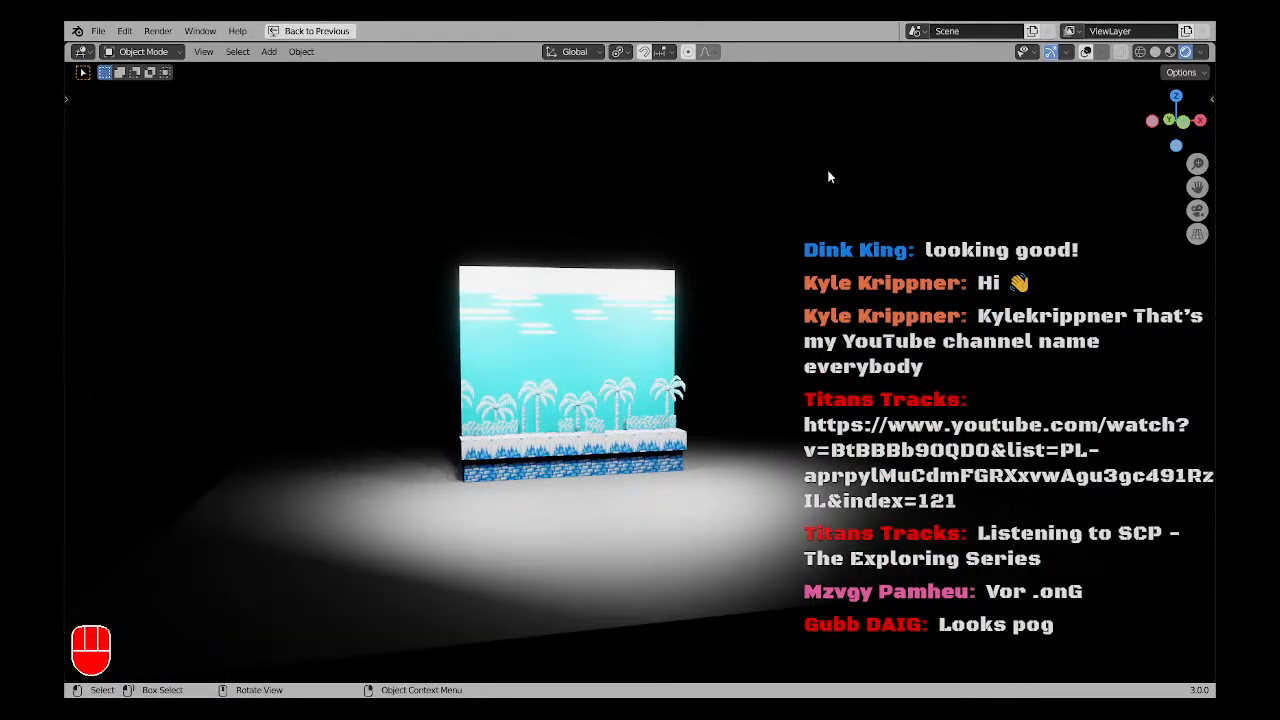
pyautogui.hotkey('ctrl', 'space')
pyautogui.press('a')
pyautogui.press('a')
pyautogui.keyDown('shift'); pyautogui.moveTo(579, 316); pyautogui.dragTo(645, 360, button='middle'); pyautogui.keyUp('shift')
pyautogui.click(966, 54)
pyautogui.hotkey('ctrl', 's')
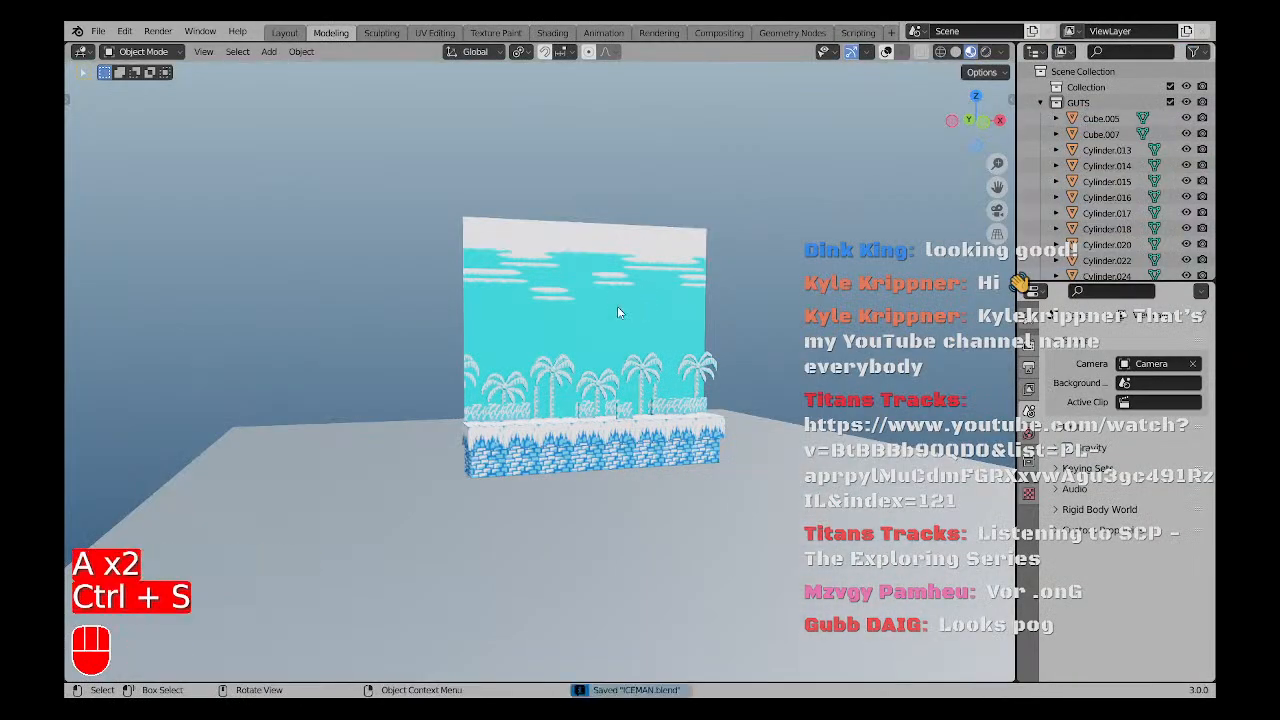
# Save the scene under the new file name FLASHMAN.blend from the UV Editing workspace.
pyautogui.moveTo(617, 306)
pyautogui.mouseDown(button='middle')
pyautogui.moveTo(618, 372)
pyautogui.moveTo(659, 374)
pyautogui.mouseUp(button='middle')
pyautogui.scroll(3, 650, 368)
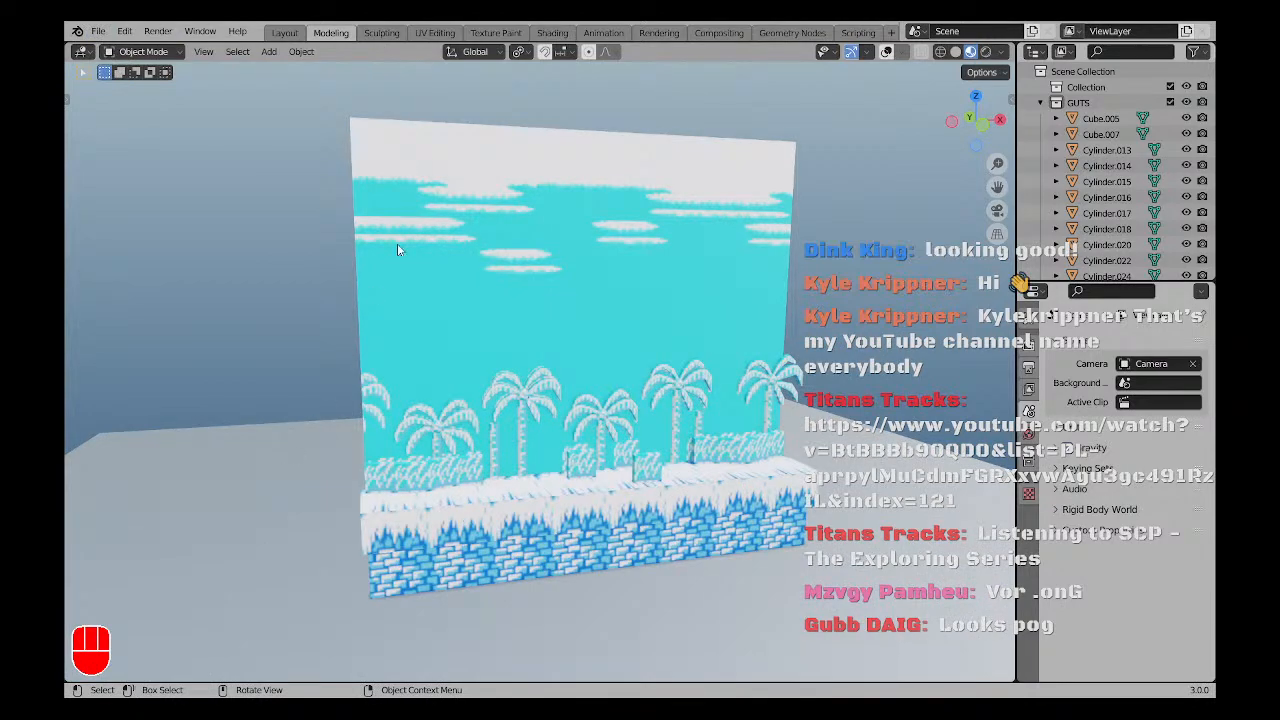
pyautogui.click(440, 33)
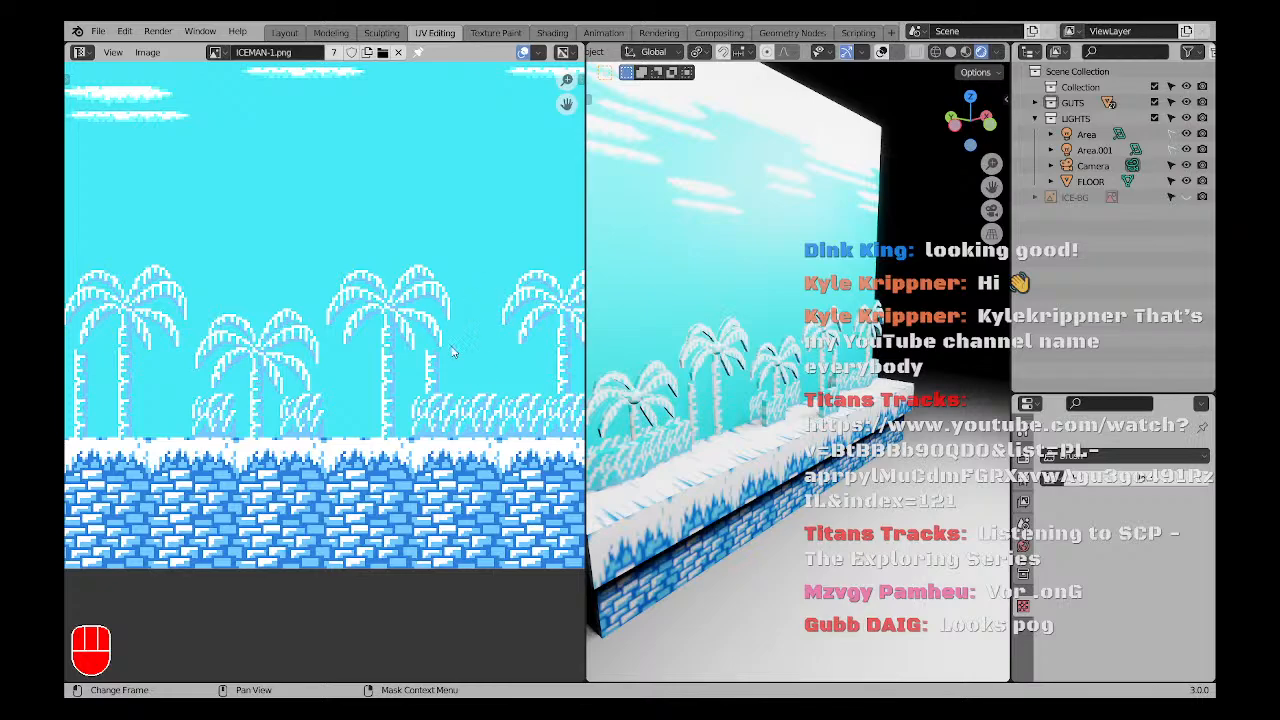
pyautogui.click(101, 38)
pyautogui.click(114, 158)
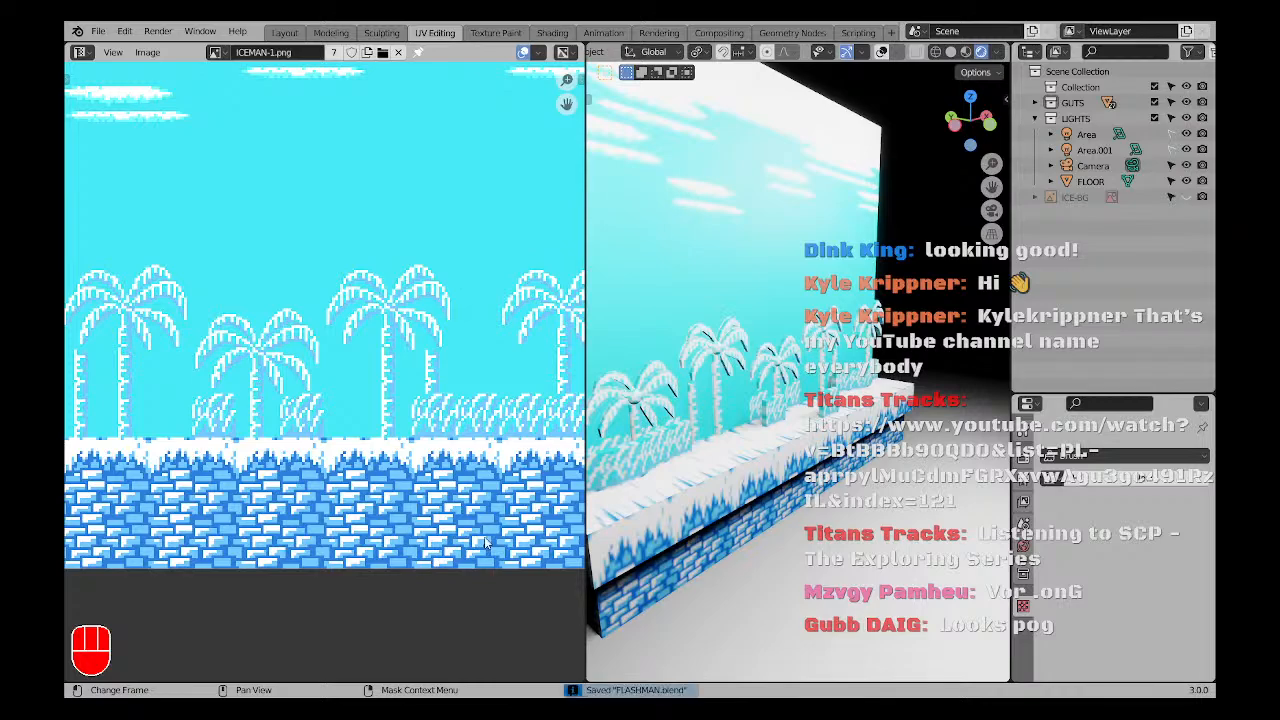
# Set the 3D viewport to front view and load the image SLASH-1.png in the image editor.
pyautogui.scroll(-2, 730, 480)
pyautogui.keyDown('shift'); pyautogui.moveTo(730, 480); pyautogui.dragTo(708, 384, button='middle'); pyautogui.keyUp('shift')
pyautogui.scroll(-1, 708, 384)
pyautogui.press('KP_1')
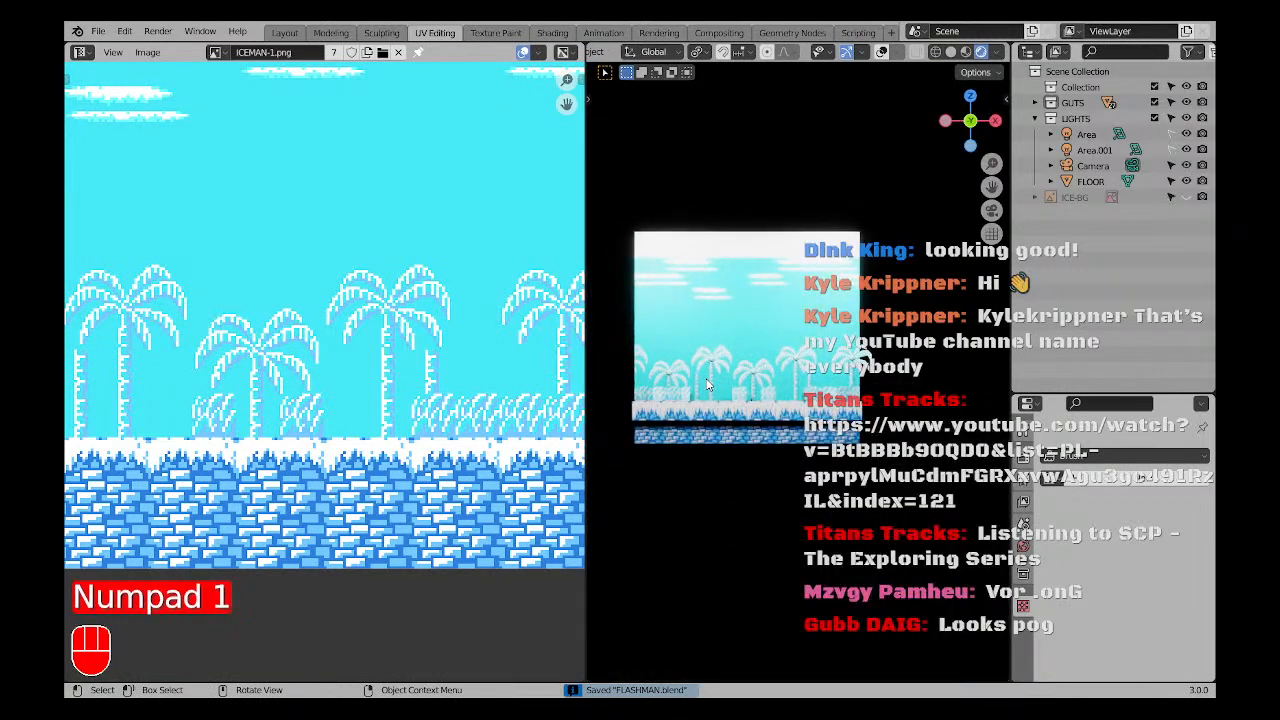
pyautogui.keyDown('shift'); pyautogui.moveTo(733, 338); pyautogui.dragTo(698, 398, button='middle'); pyautogui.keyUp('shift')
pyautogui.click(220, 54)
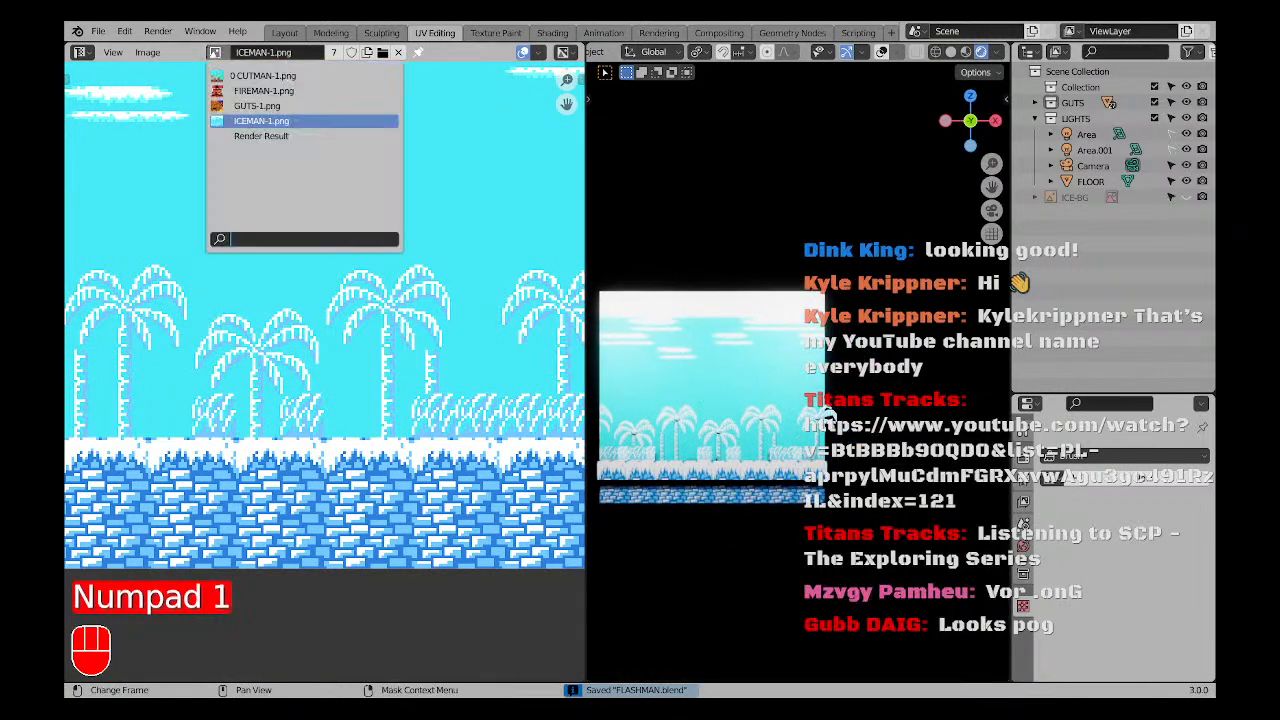
pyautogui.click(352, 55)
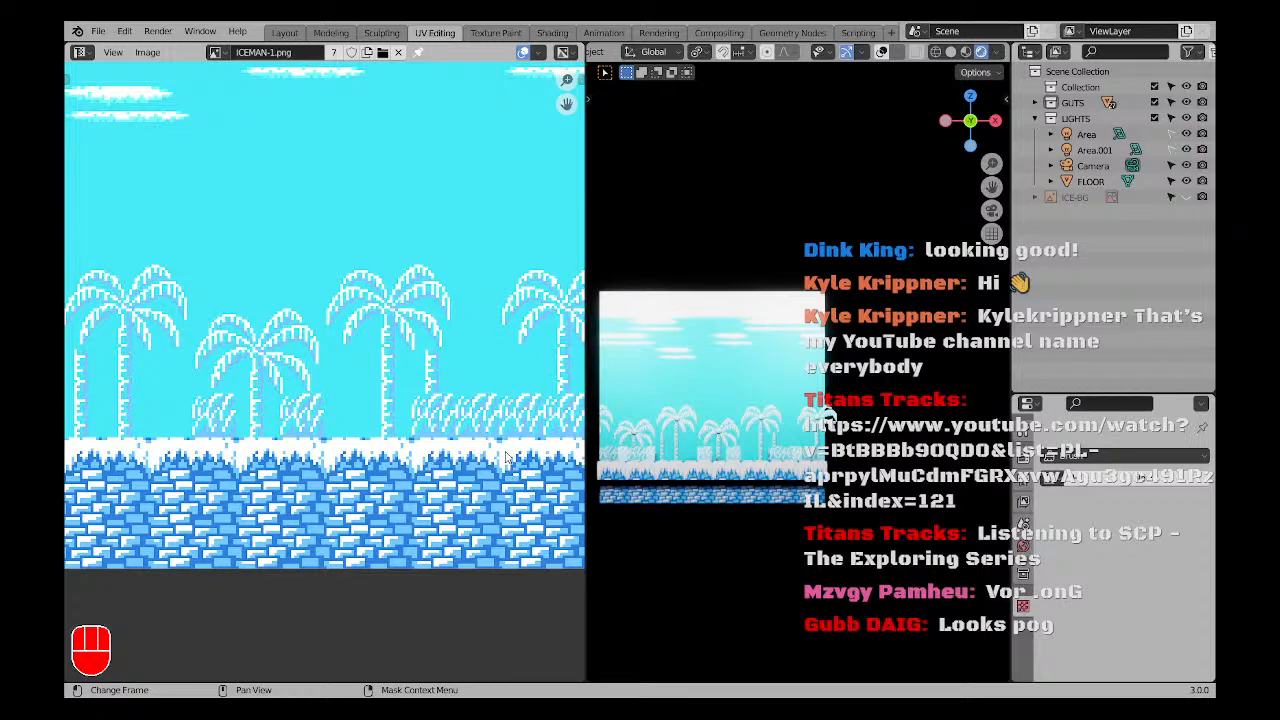
pyautogui.doubleClick(482, 425)
pyautogui.scroll(-6, 413, 398)
pyautogui.scroll(2, 413, 398)
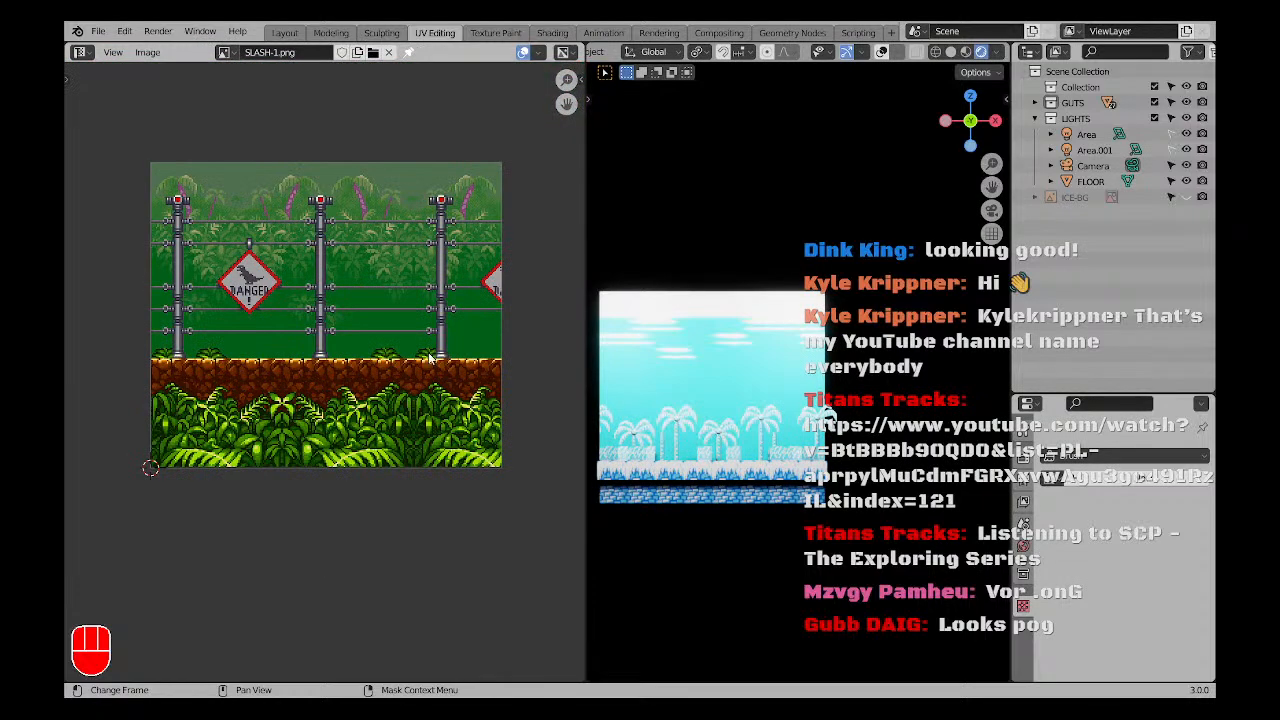
# Load SLASH-2.png and SLASH-3.png one after the other in the image editor, leaving SLASH-3.png displayed.
pyautogui.doubleClick(483, 440)
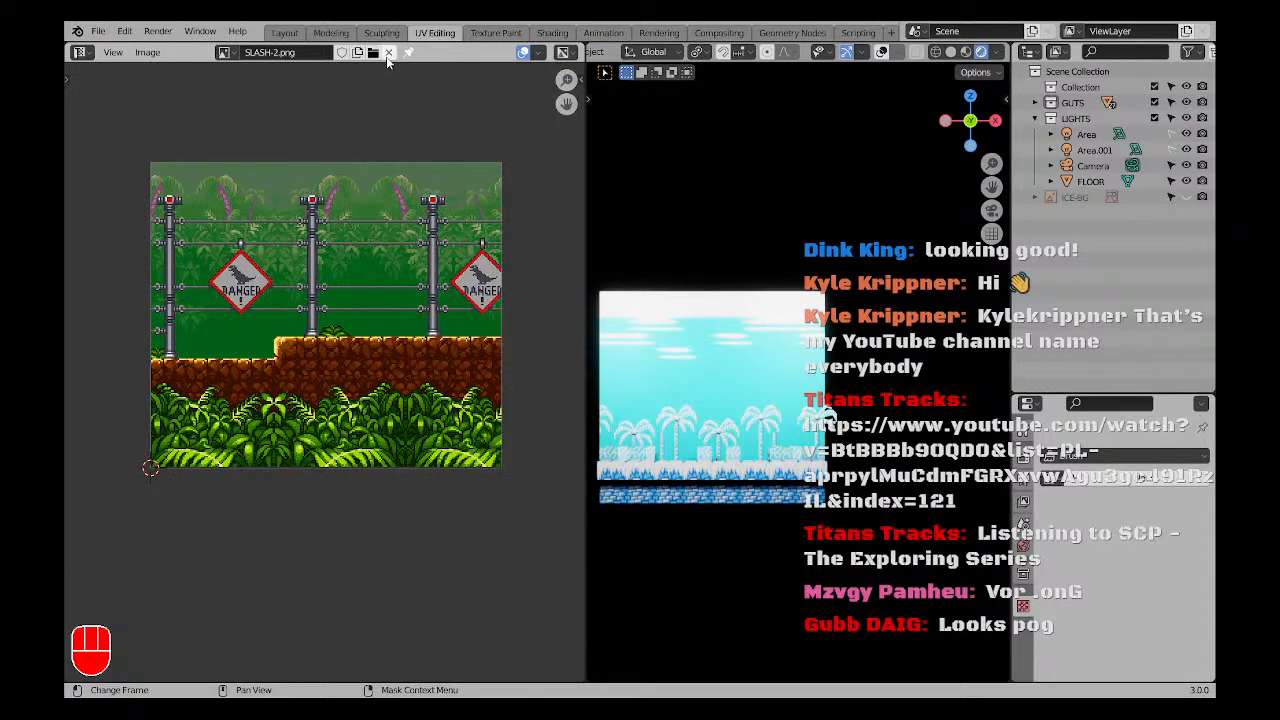
pyautogui.doubleClick(466, 453)
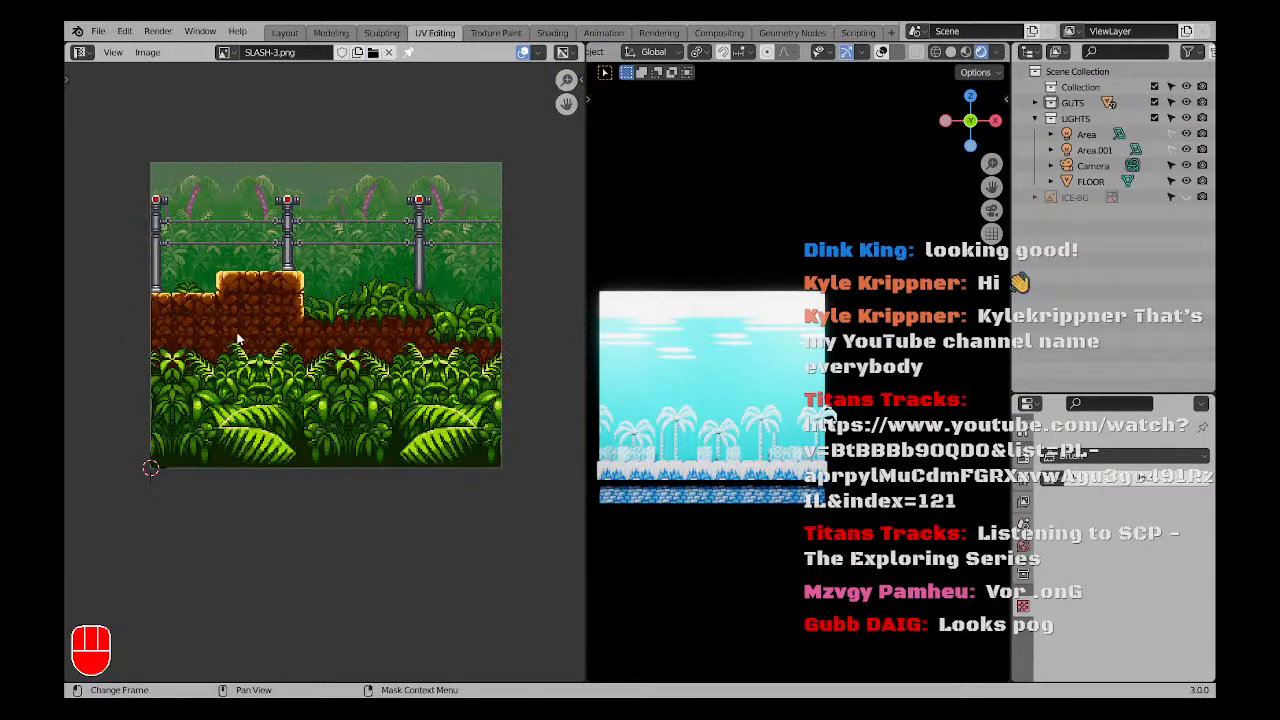
pyautogui.scroll(-1, 318, 376)
pyautogui.scroll(2, 393, 325)
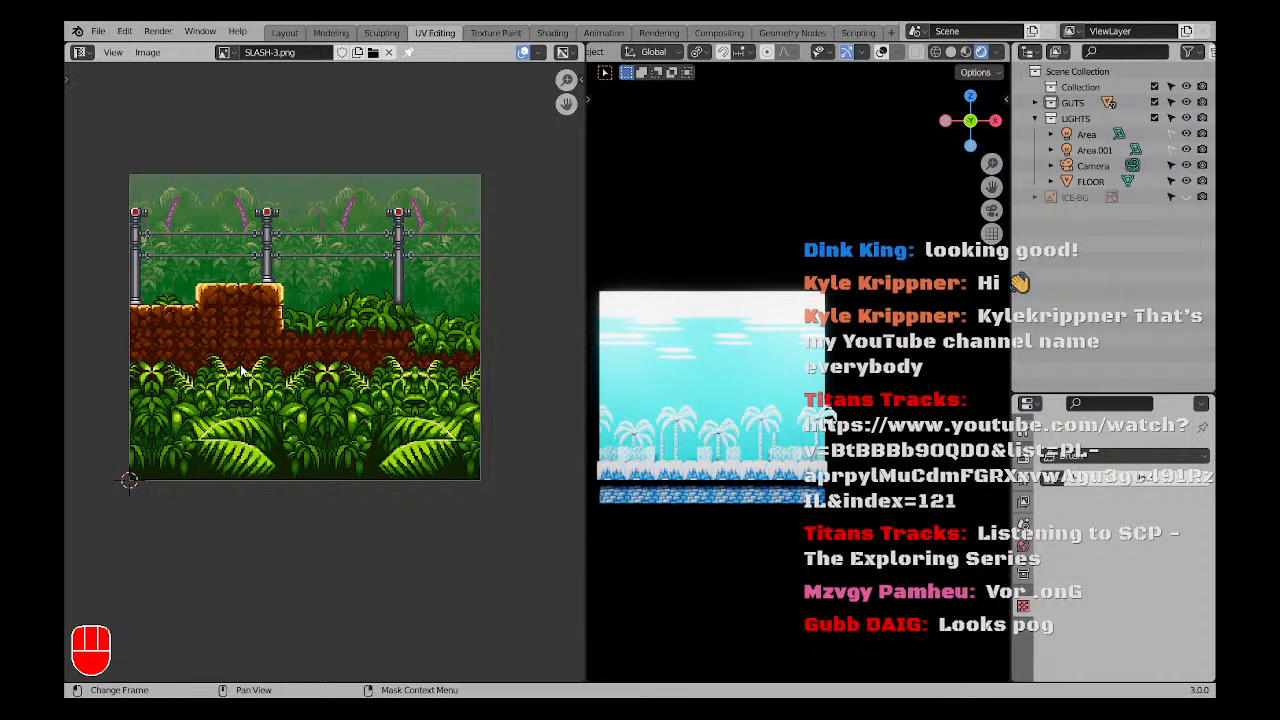
pyautogui.scroll(-2, 779, 415)
pyautogui.keyDown('shift'); pyautogui.moveTo(779, 415); pyautogui.dragTo(850, 391, button='middle'); pyautogui.keyUp('shift')
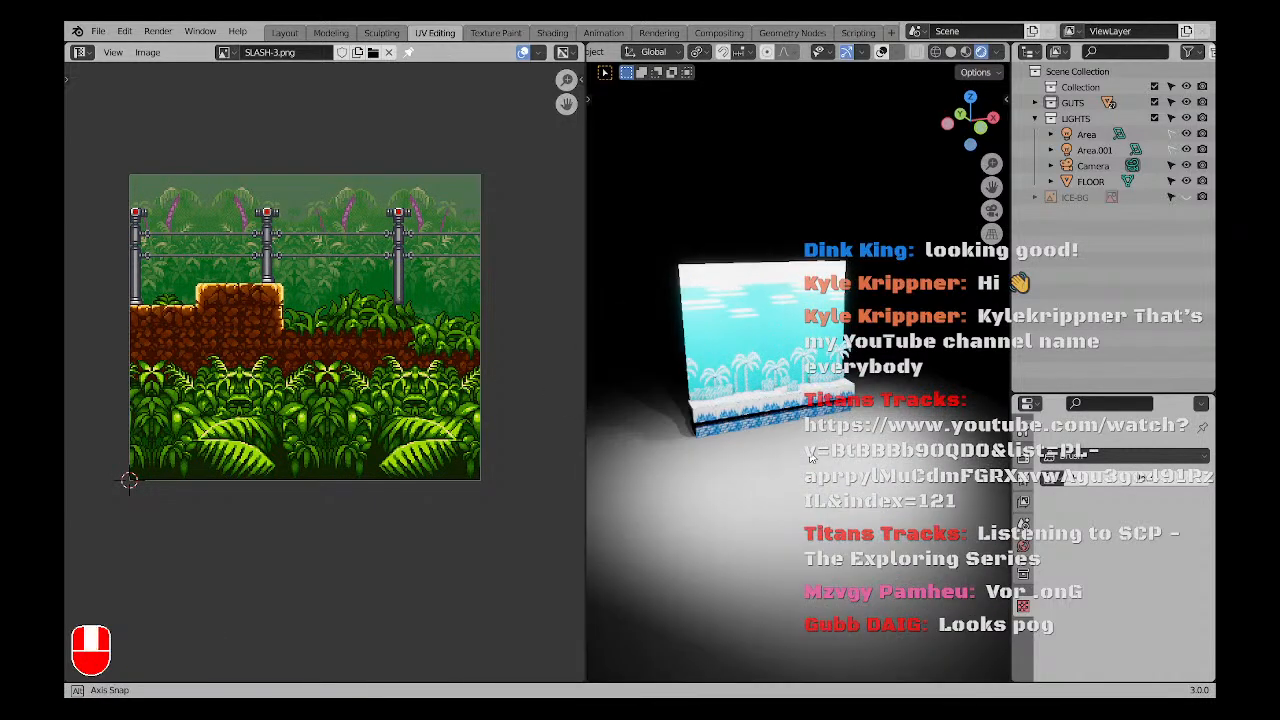
# Hide the LIGHTS collection, switch the viewport to Material Preview shading, and turn on the viewport overlays.
pyautogui.scroll(-2, 780, 370)
pyautogui.keyDown('shift'); pyautogui.moveTo(750, 353); pyautogui.dragTo(736, 412, button='middle'); pyautogui.keyUp('shift')
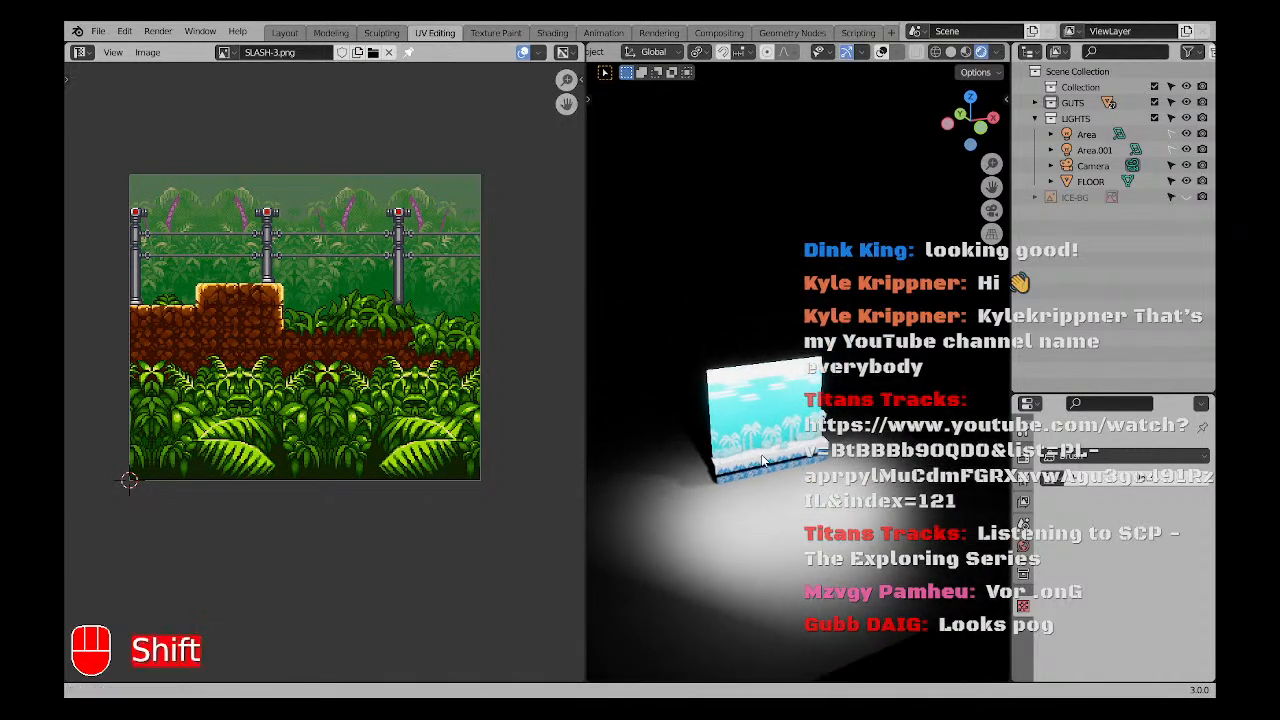
pyautogui.click(1186, 118)
pyautogui.click(966, 52)
pyautogui.press('a')
pyautogui.press('a')
pyautogui.scroll(3, 755, 410)
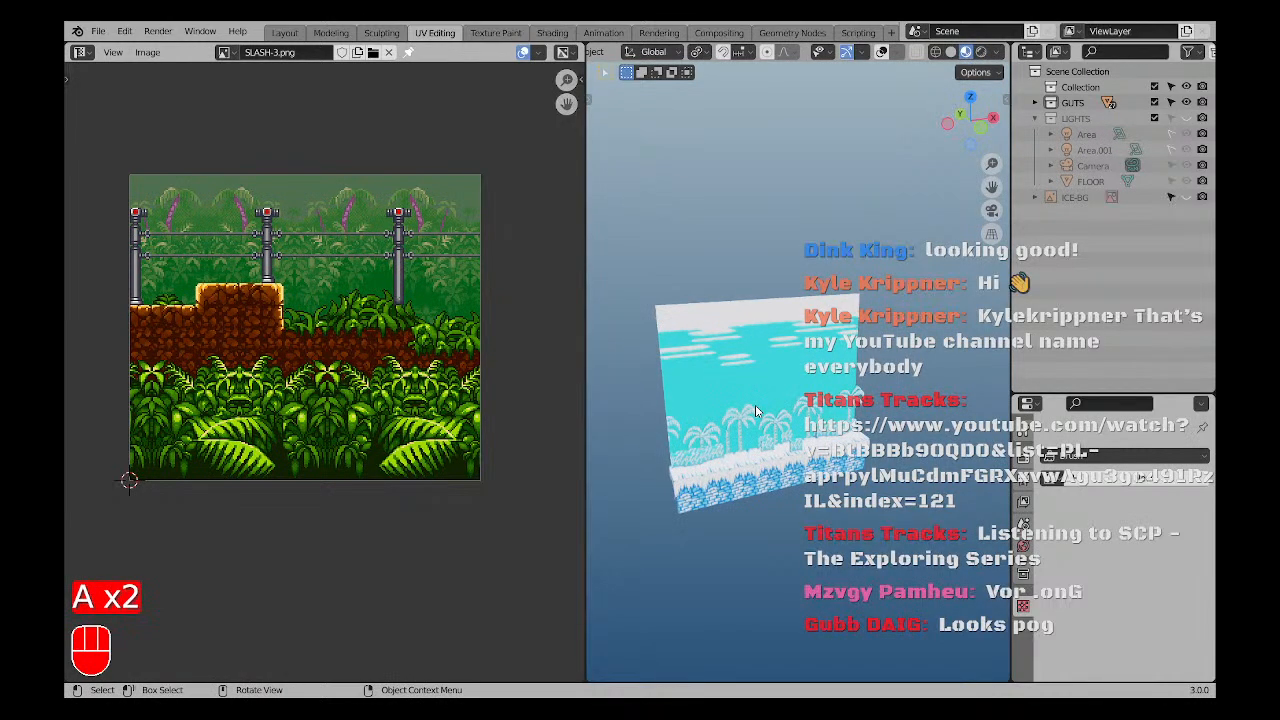
pyautogui.press('/')
pyautogui.press('/')
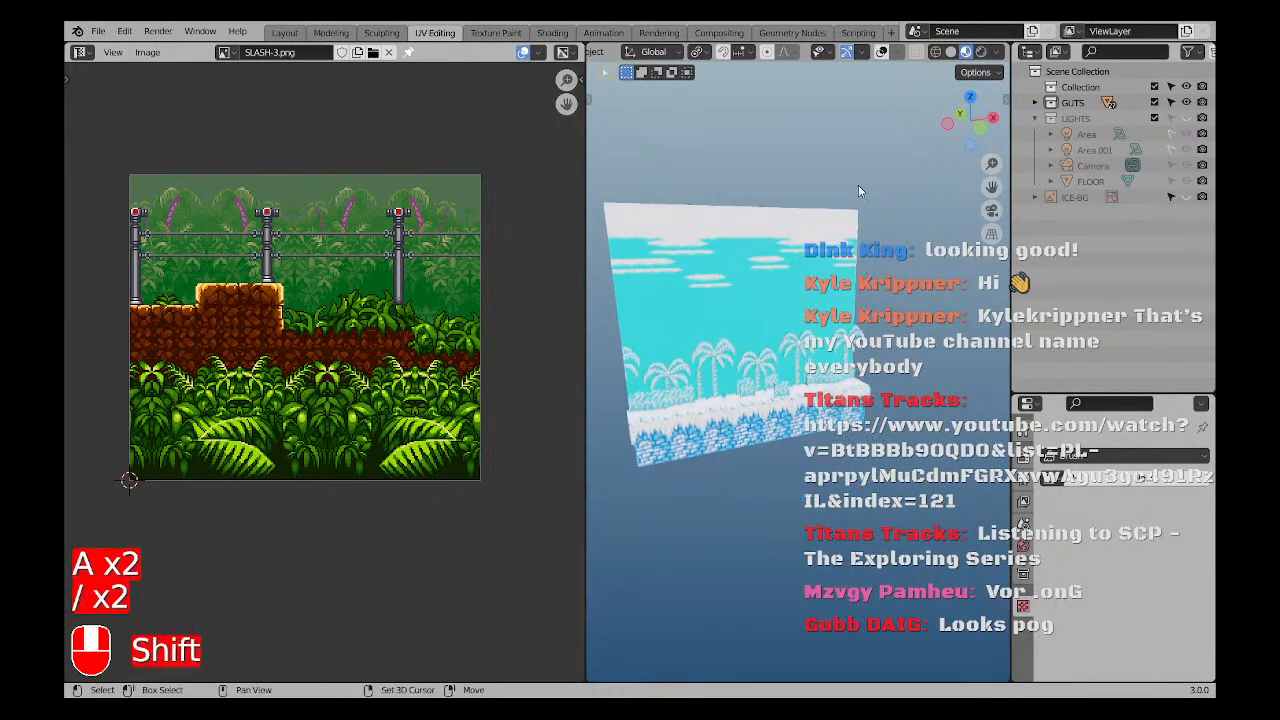
pyautogui.click(881, 52)
pyautogui.press('a')
pyautogui.press('a')
# Move the blue brick base block out from the stage so it sits beside the backdrop.
pyautogui.scroll(-2, 770, 345)
pyautogui.moveTo(773, 348); pyautogui.dragTo(765, 405, button='middle')
pyautogui.scroll(3, 830, 350)
pyautogui.click(781, 412)
pyautogui.press('g')
pyautogui.click(589, 252)
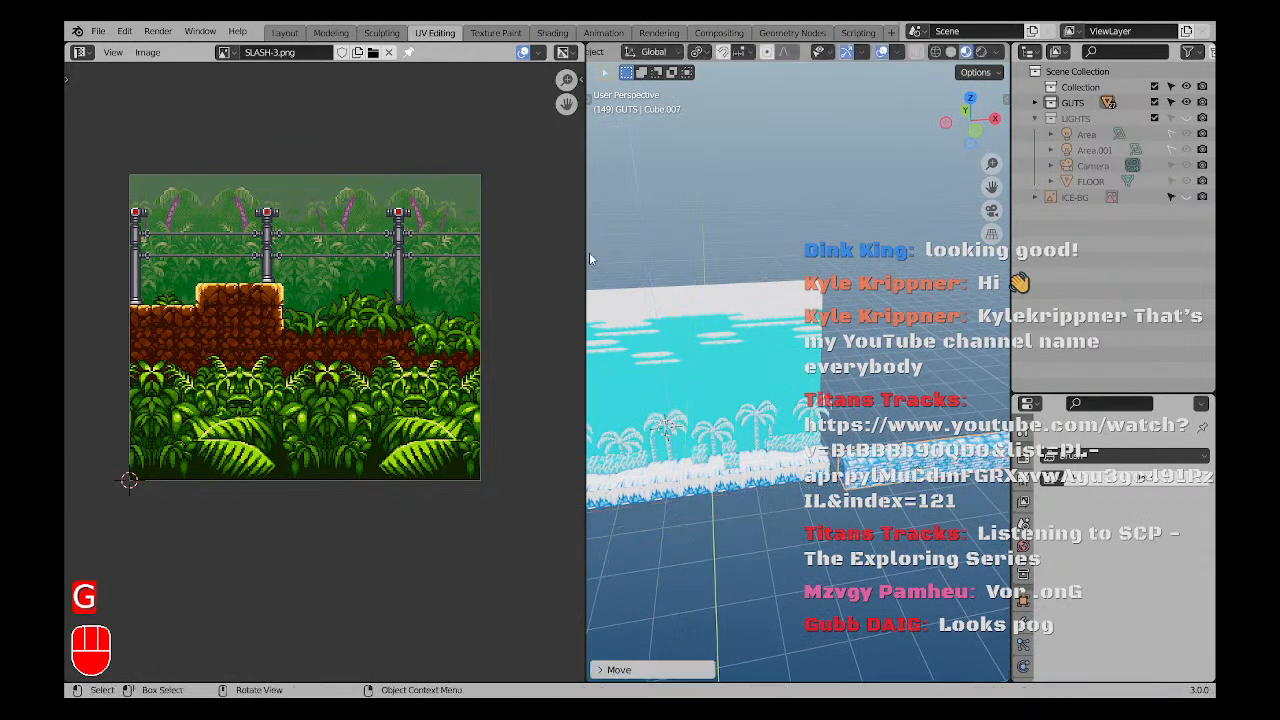
# Move the snowy ledge block aside along the X axis and delete it.
pyautogui.click(757, 476)
pyautogui.press('g')
pyautogui.middleClick(692, 358)
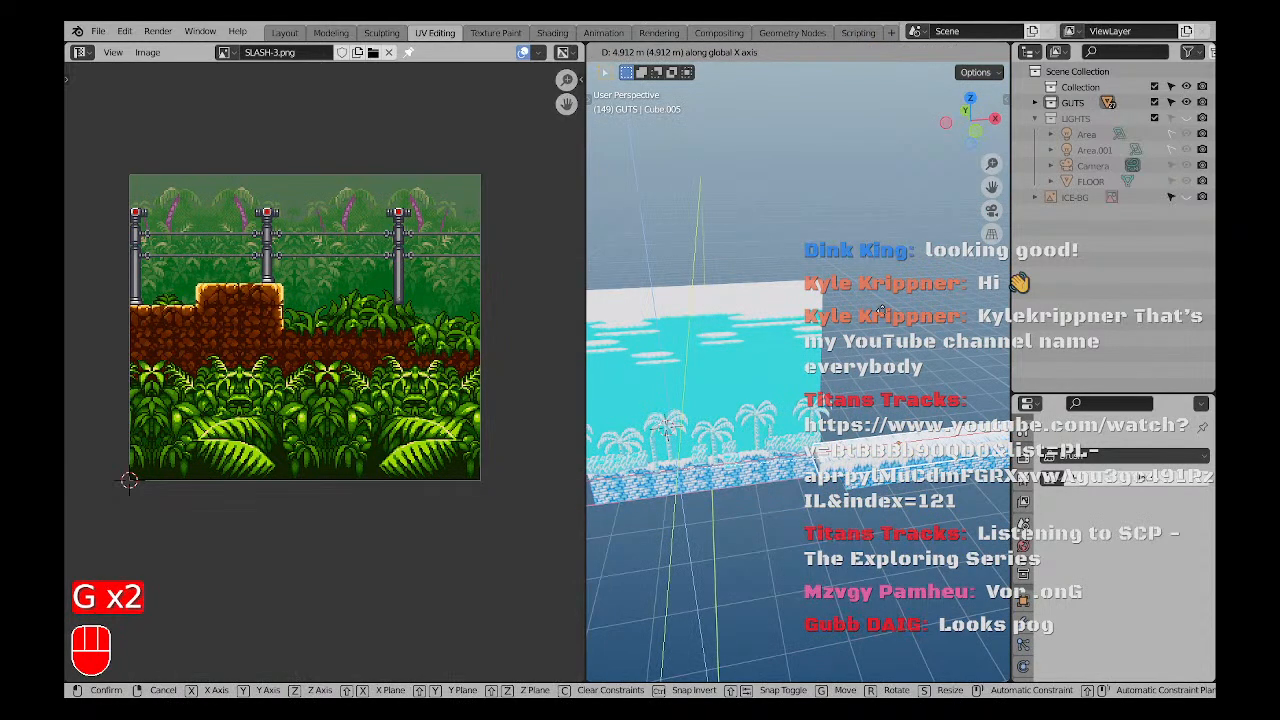
pyautogui.click(796, 438)
pyautogui.press('x')
pyautogui.click(796, 438)
# Delete the large sky backdrop plane behind the palm trees.
pyautogui.click(796, 438)
pyautogui.moveTo(790, 485); pyautogui.dragTo(820, 458, button='middle')
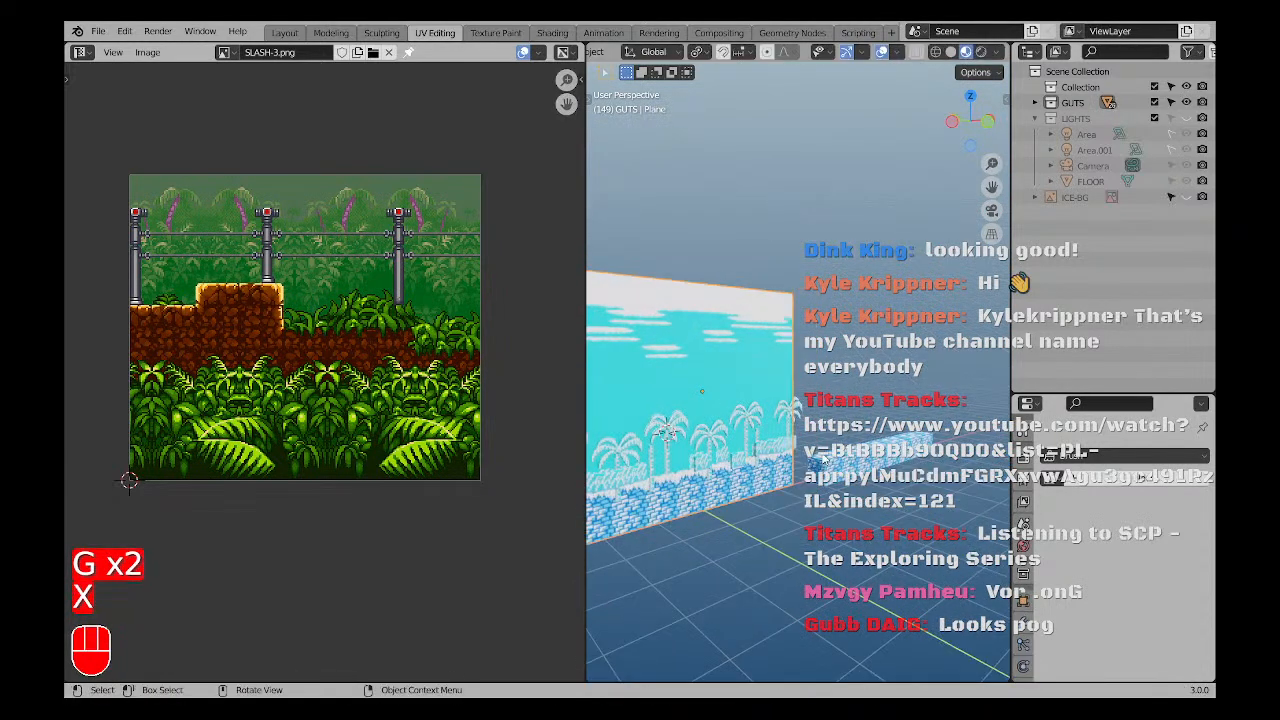
pyautogui.keyDown('shift'); pyautogui.moveTo(713, 430); pyautogui.dragTo(810, 410, button='middle'); pyautogui.keyUp('shift')
pyautogui.scroll(4, 770, 425)
pyautogui.scroll(-2, 757, 430)
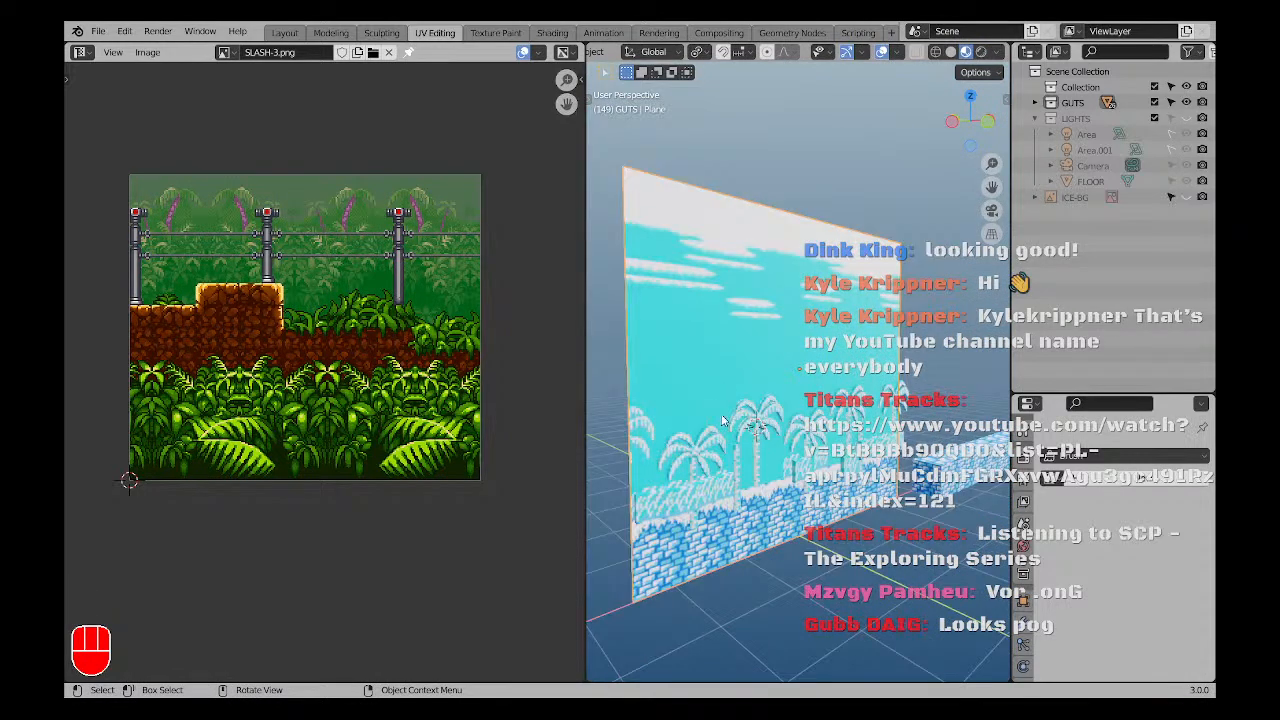
pyautogui.click(1187, 198)
pyautogui.click(1187, 197)
pyautogui.click(1171, 197)
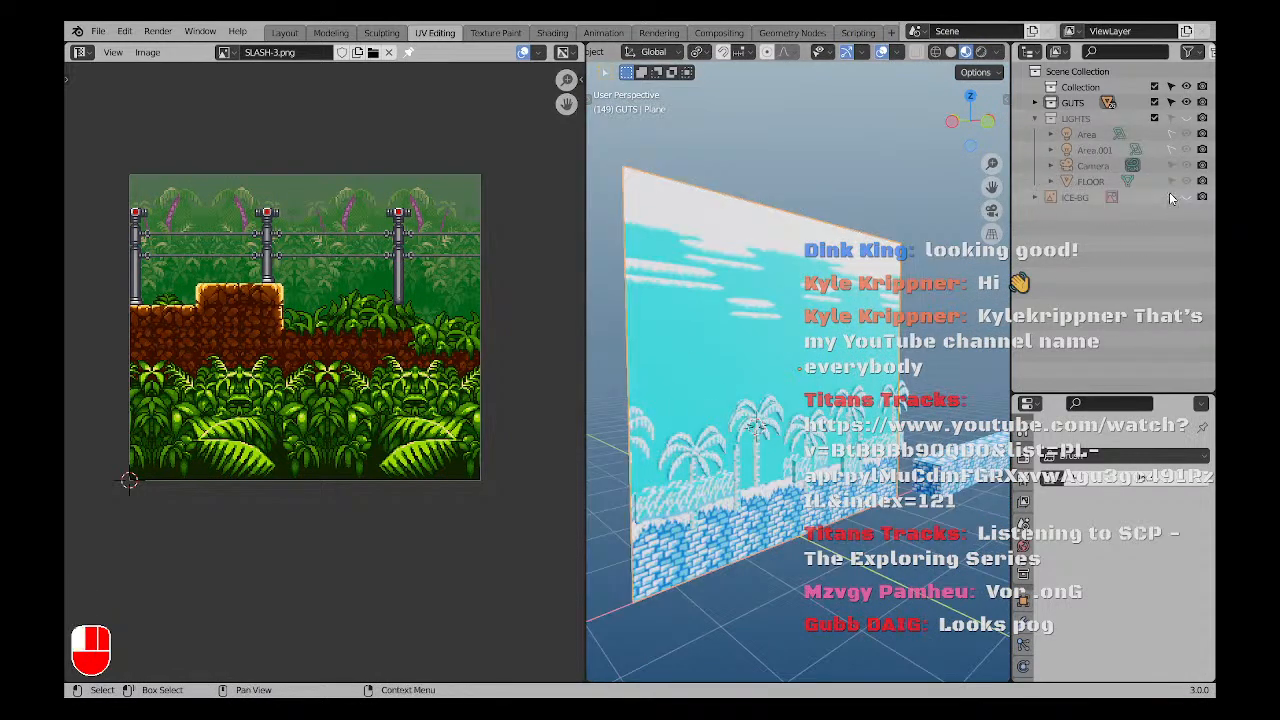
pyautogui.press('a')
pyautogui.press('a')
pyautogui.press('x')
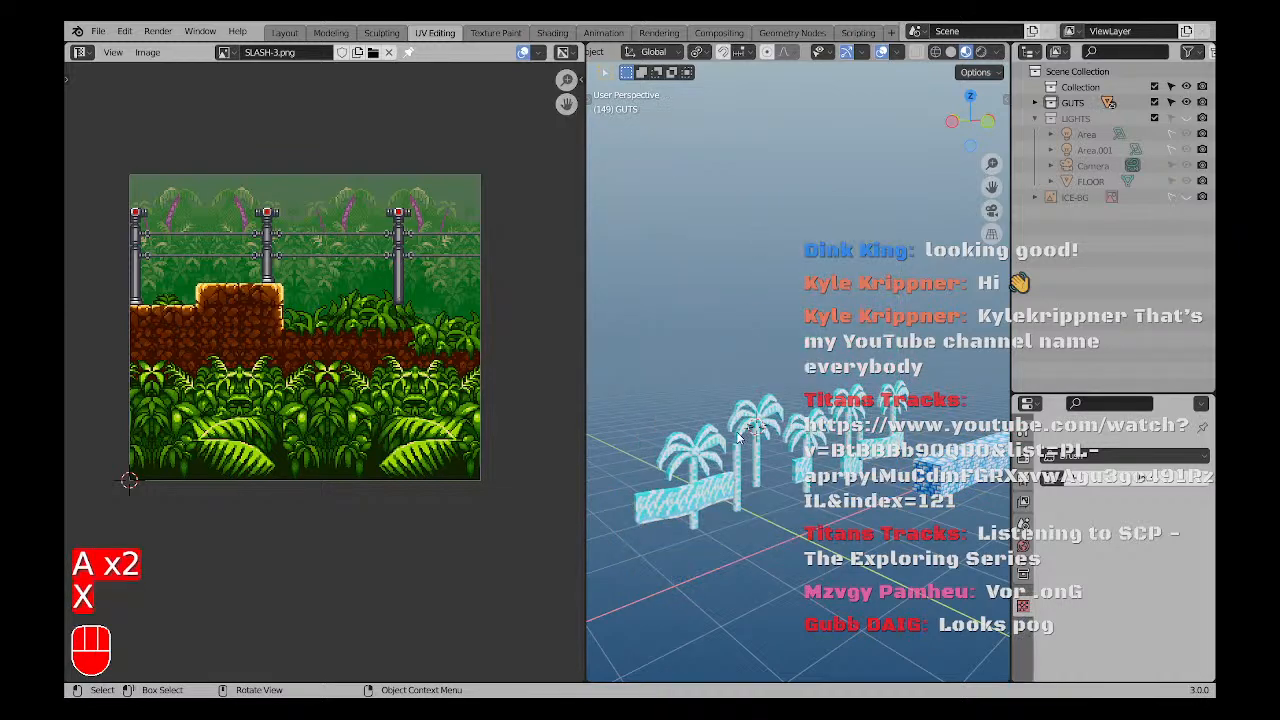
# Delete all the remaining palm tree pieces, keeping only the blue brick block.
pyautogui.press('x')
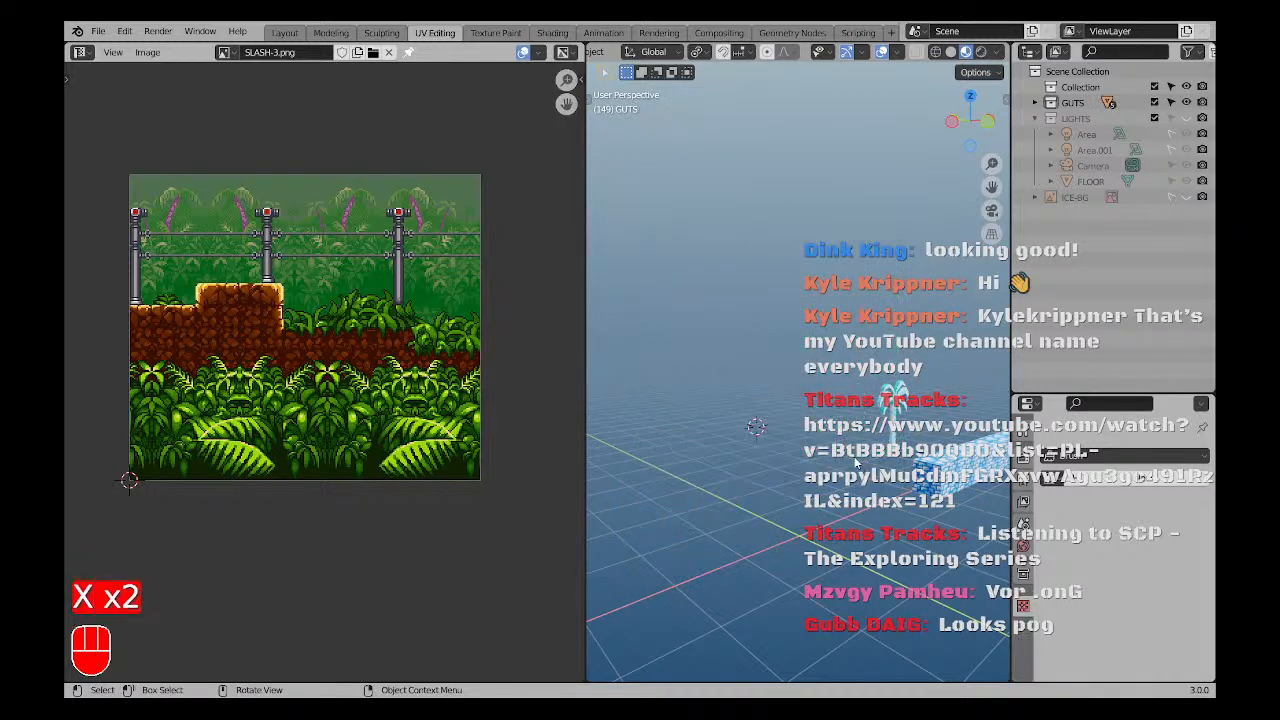
pyautogui.click(897, 398)
pyautogui.press('x')
pyautogui.click(888, 364)
pyautogui.click(893, 408)
pyautogui.press('x')
pyautogui.click(888, 411)
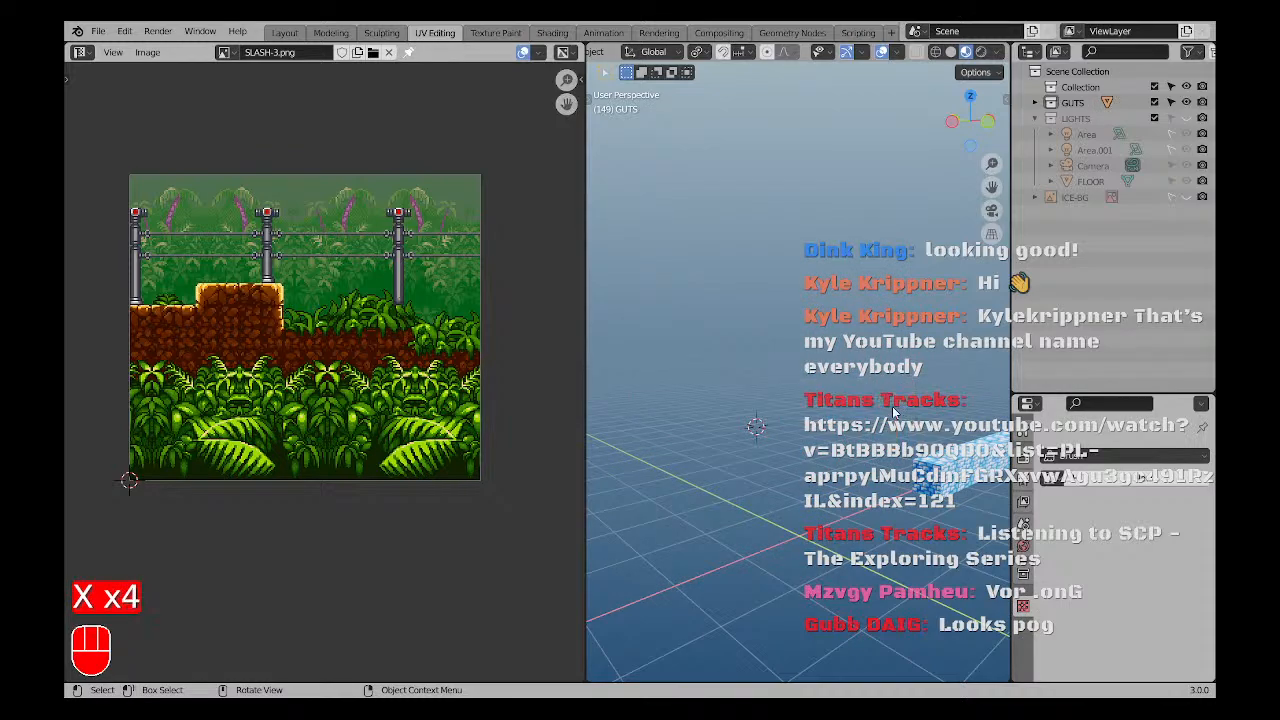
# Show the ICE-BG reference image object and replace its image with SLASH-3.png.
pyautogui.click(1185, 197)
pyautogui.press('a')
pyautogui.press('a')
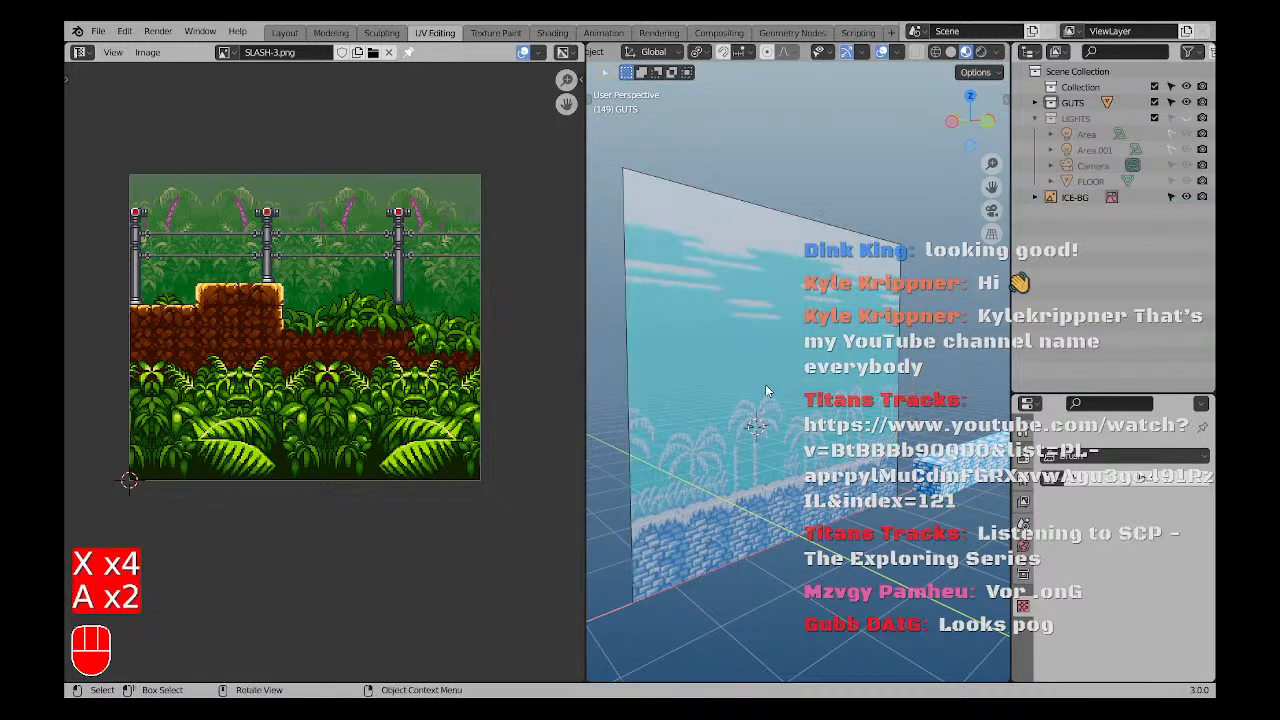
pyautogui.click(1023, 662)
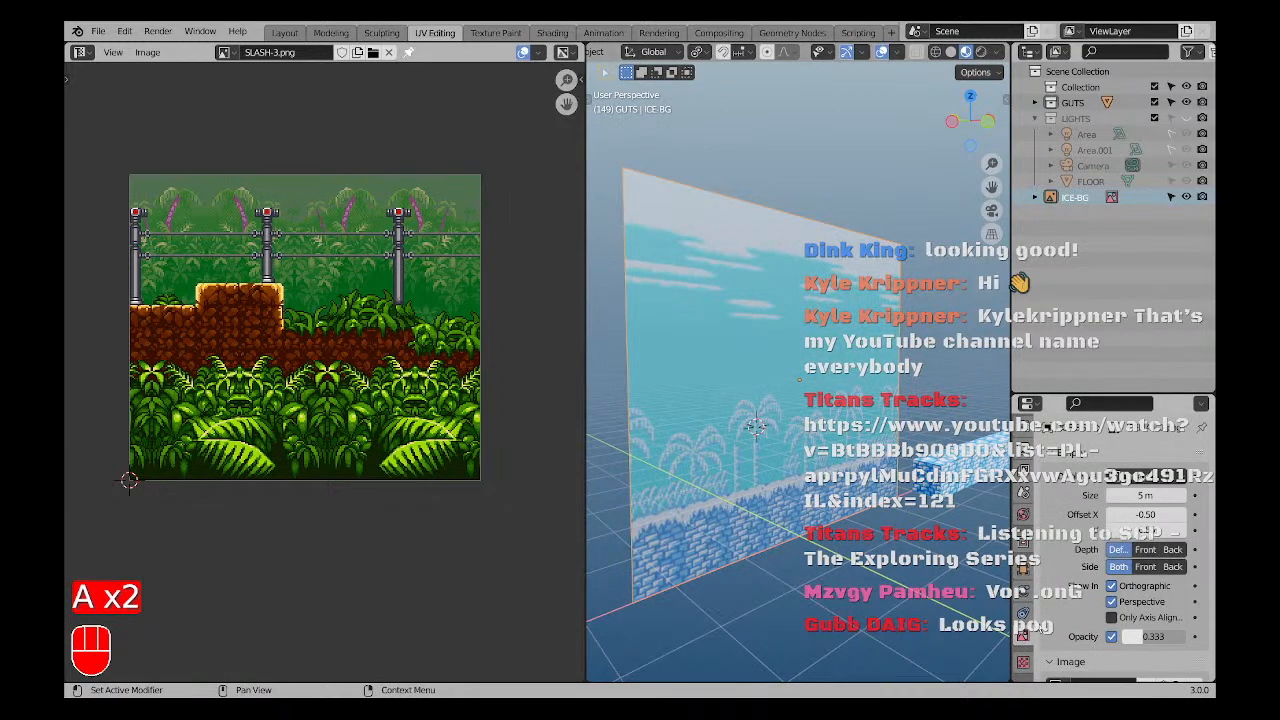
pyautogui.scroll(-2, 1112, 493)
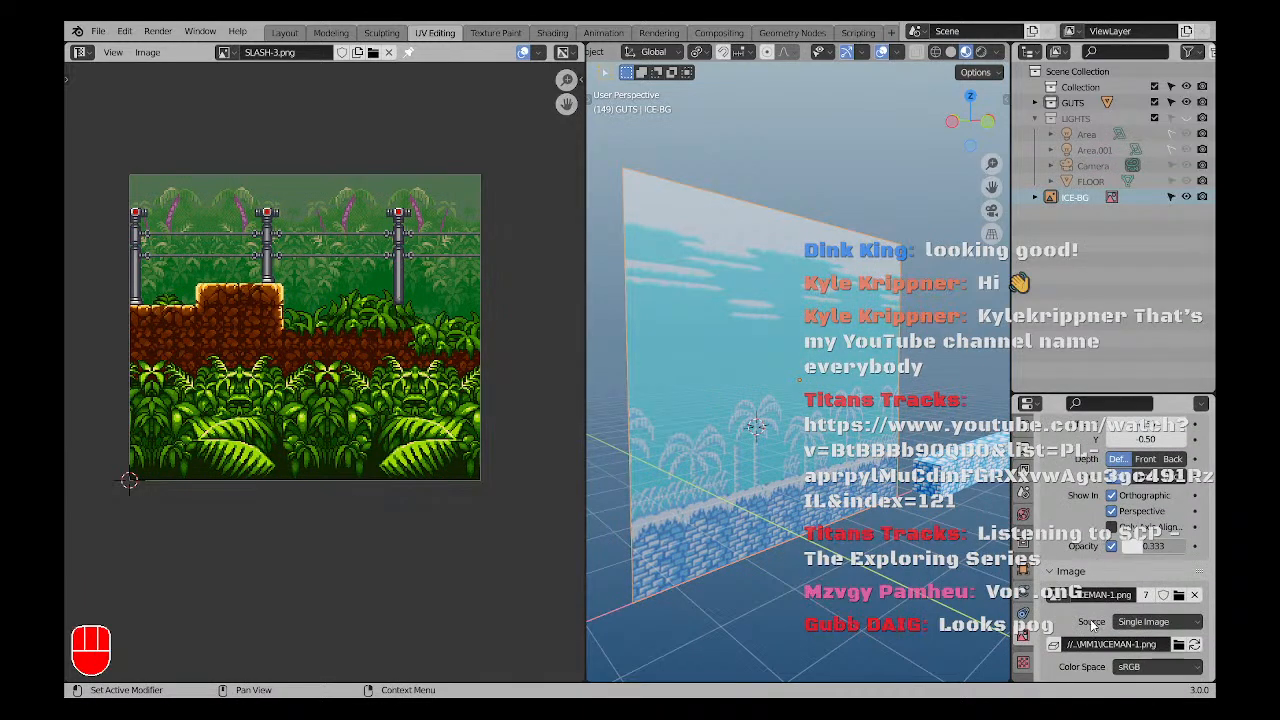
pyautogui.click(1054, 594)
pyautogui.click(930, 540)
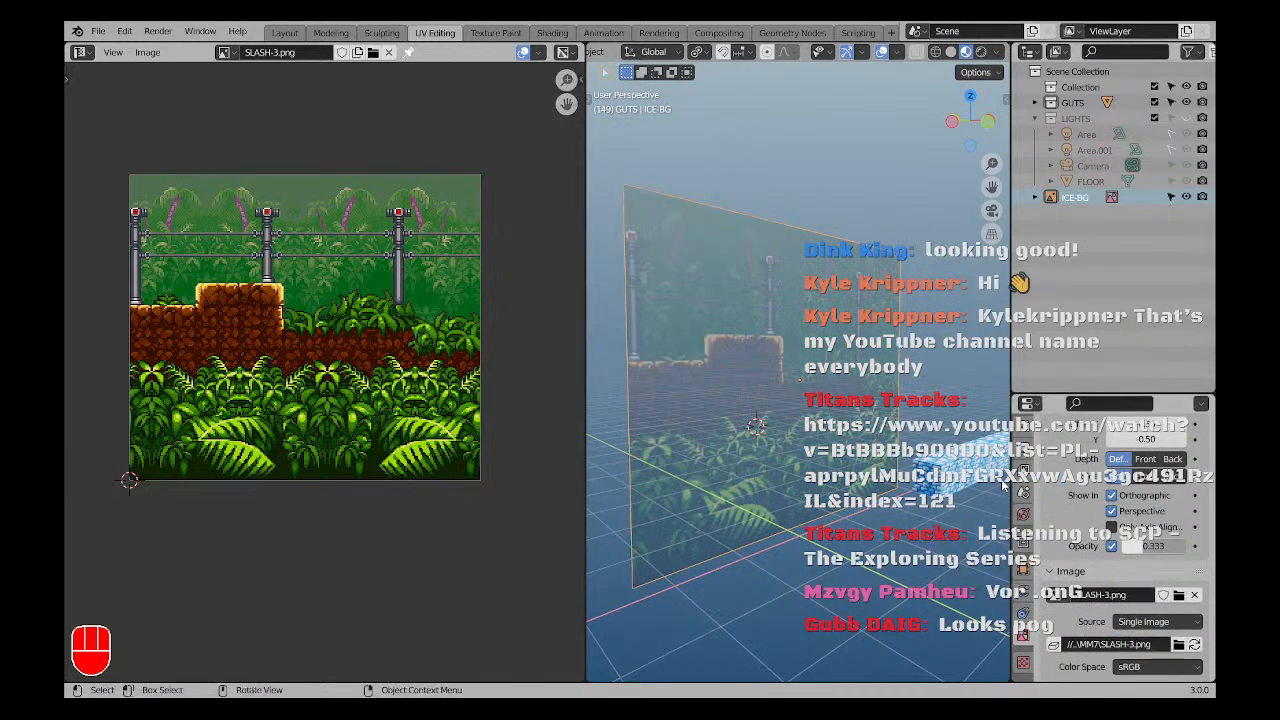
pyautogui.press('a')
pyautogui.press('a')
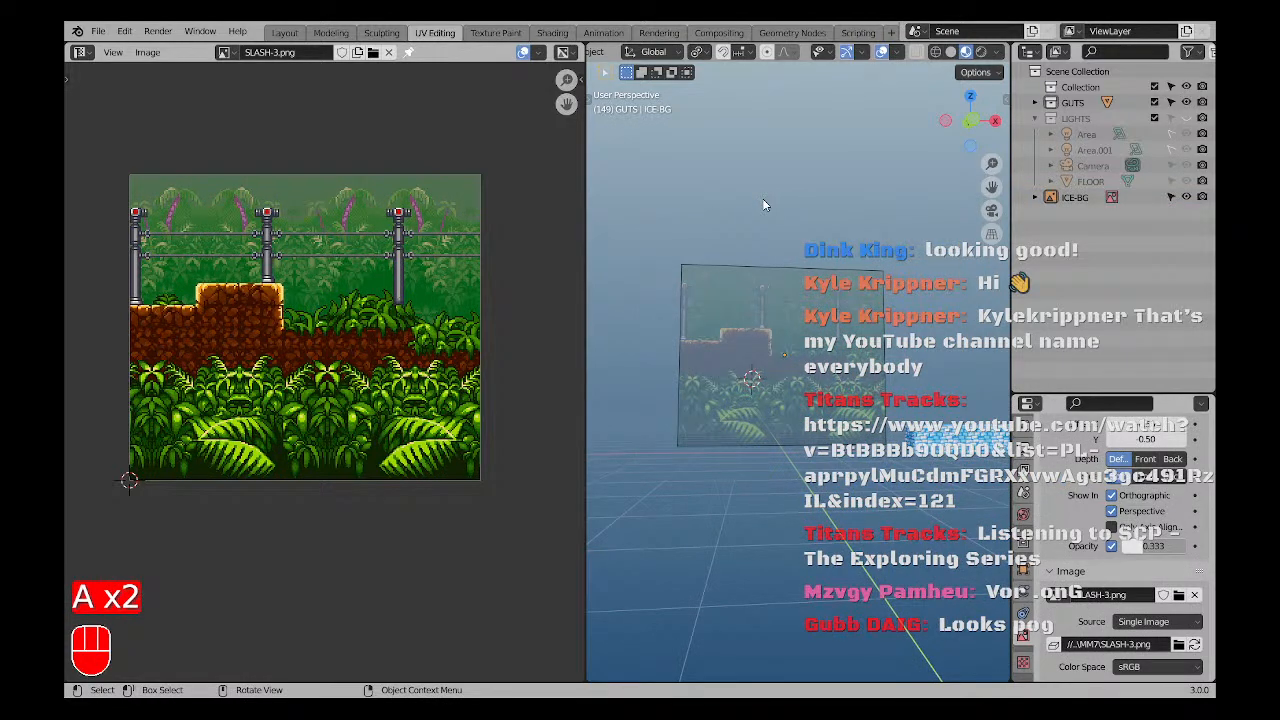
# In front view, move the brick block along X until its left end lines up with the reference image's left edge.
pyautogui.press('KP_1')
pyautogui.keyDown('shift'); pyautogui.moveTo(818, 418); pyautogui.dragTo(817, 474, button='middle'); pyautogui.keyUp('shift')
pyautogui.scroll(3, 817, 474)
pyautogui.scroll(-2, 817, 474)
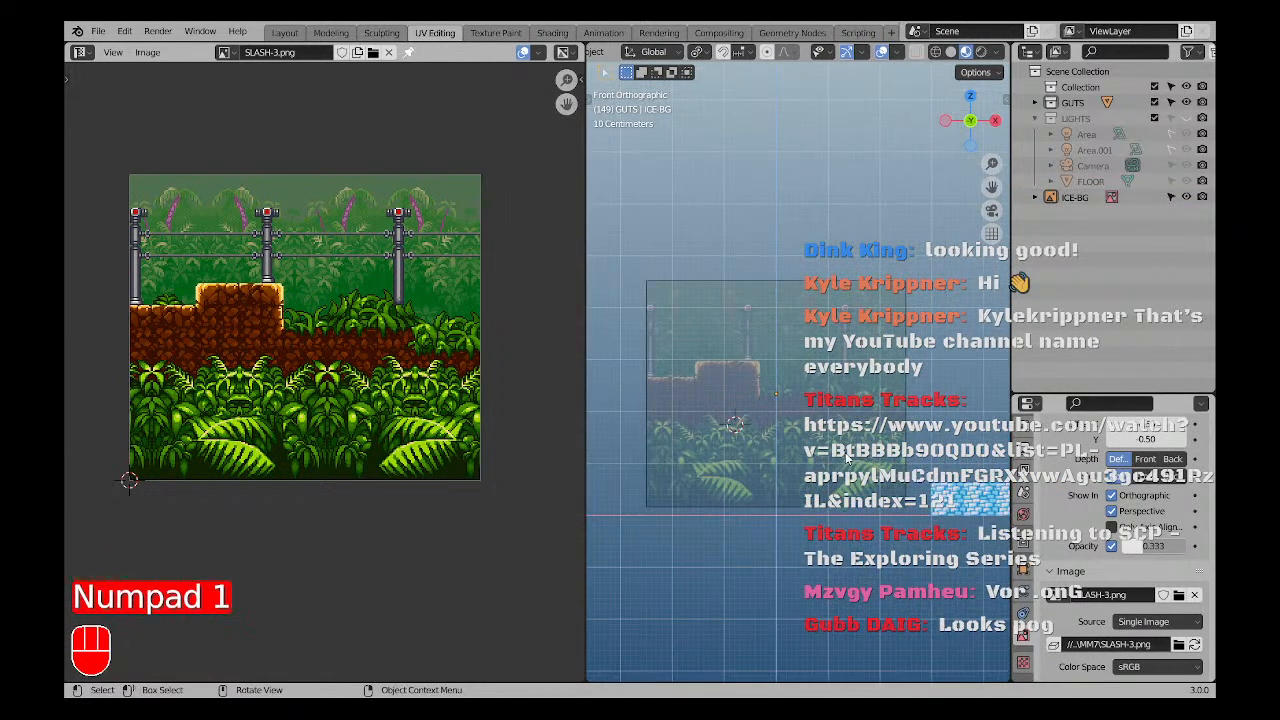
pyautogui.keyDown('shift'); pyautogui.moveTo(974, 546); pyautogui.dragTo(865, 522, button='middle'); pyautogui.keyUp('shift')
pyautogui.scroll(-2, 840, 496)
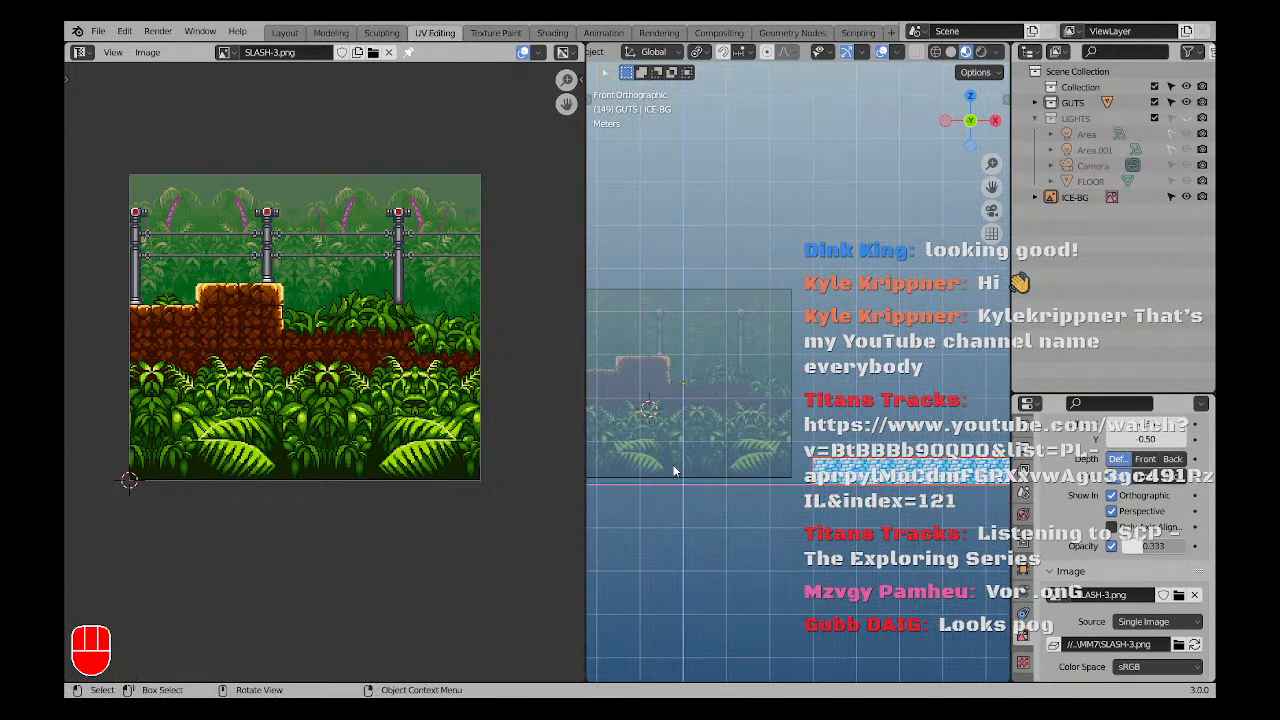
pyautogui.press('a')
pyautogui.press('a')
pyautogui.scroll(2, 864, 499)
pyautogui.click(843, 459)
pyautogui.keyDown('shift'); pyautogui.moveTo(730, 471); pyautogui.dragTo(844, 513, button='middle'); pyautogui.keyUp('shift')
pyautogui.scroll(-1, 844, 513)
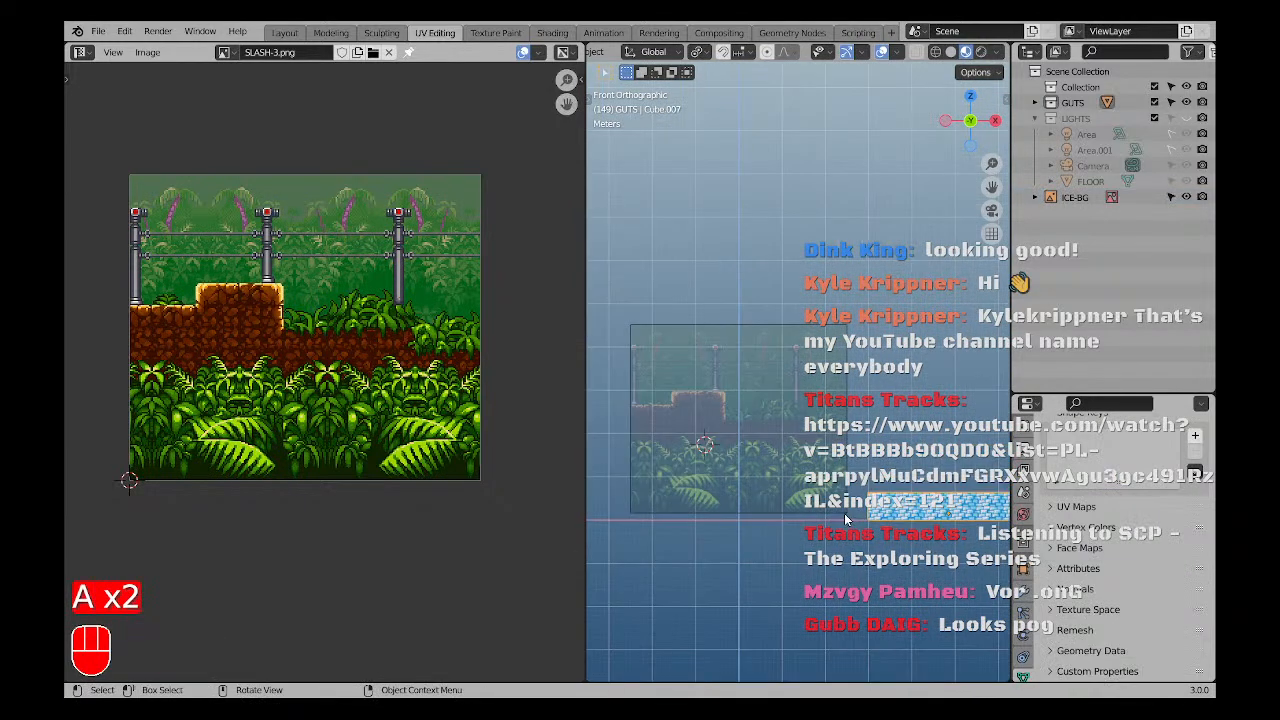
pyautogui.press('g')
pyautogui.middleClick(790, 511)
pyautogui.click(605, 514)
pyautogui.scroll(2, 634, 488)
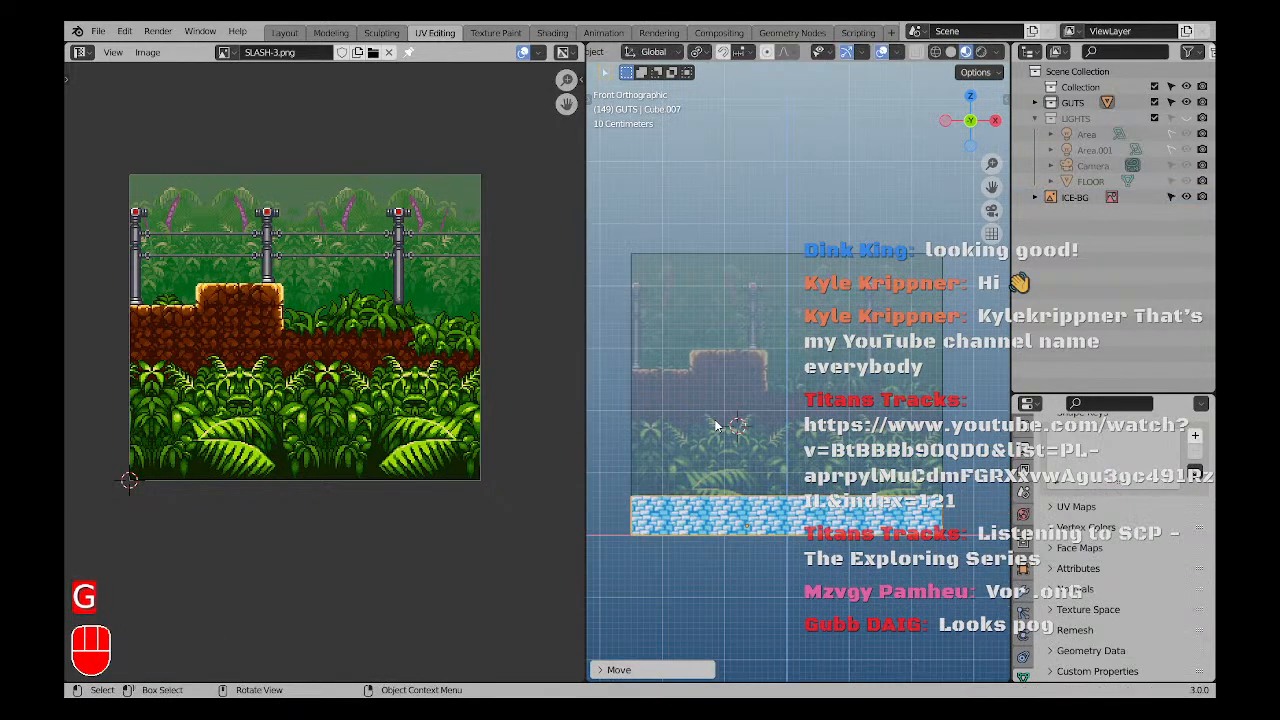
# Raise the block along Z to the dirt ledge in the reference image and switch the viewport to wireframe shading.
pyautogui.keyDown('shift'); pyautogui.moveTo(708, 423); pyautogui.dragTo(754, 453, button='middle'); pyautogui.keyUp('shift')
pyautogui.scroll(2, 754, 453)
pyautogui.press('g')
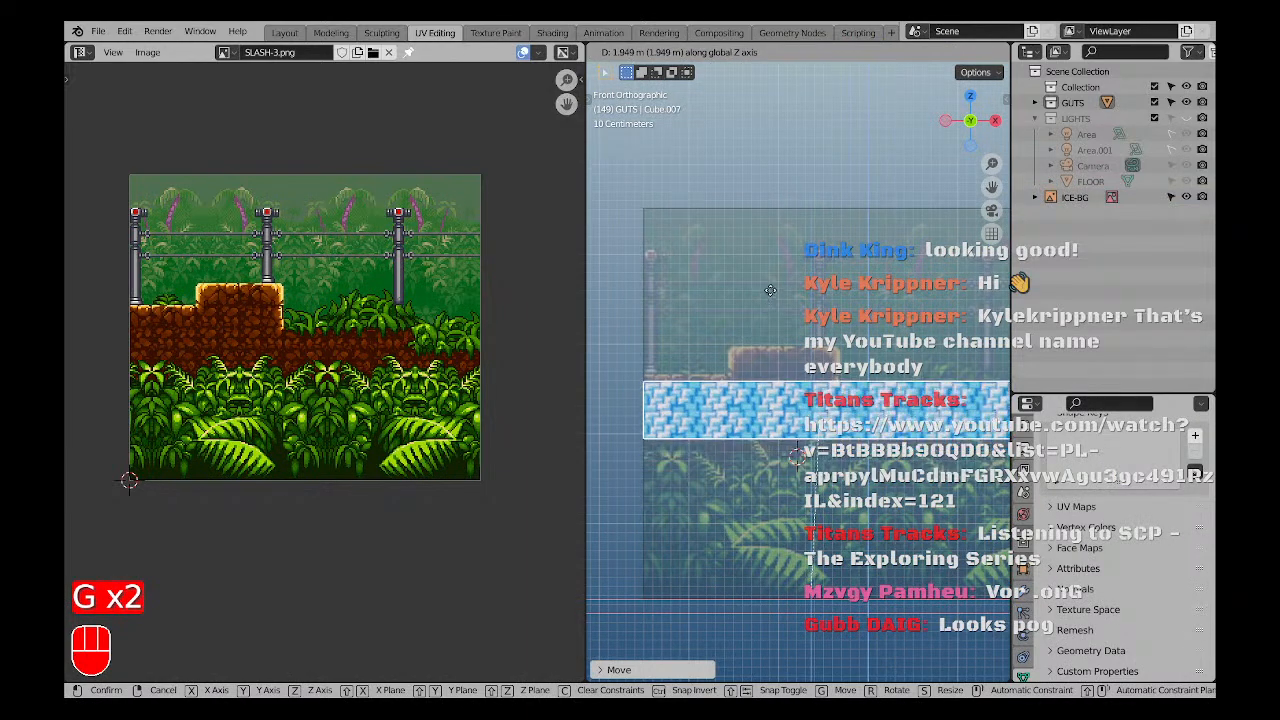
pyautogui.press('z')
pyautogui.scroll(-2, 712, 465)
pyautogui.keyDown('shift'); pyautogui.moveTo(856, 473); pyautogui.dragTo(768, 492, button='middle'); pyautogui.keyUp('shift')
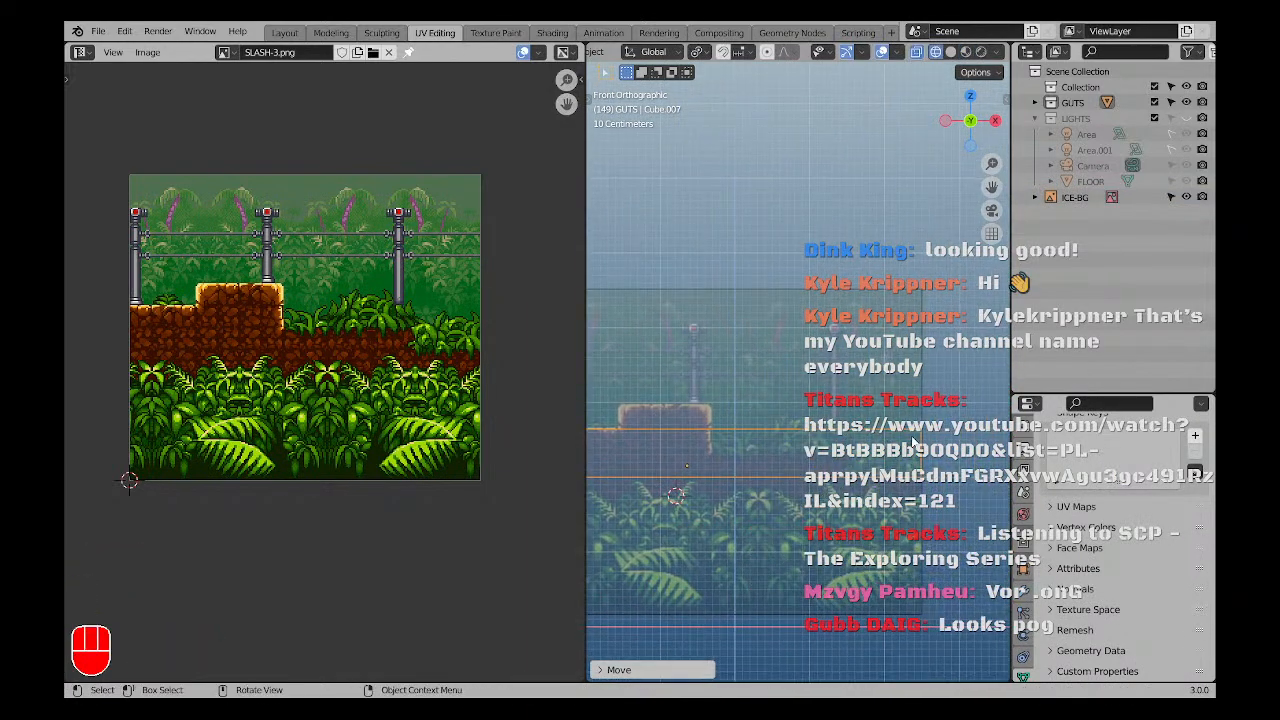
# In Edit Mode, move the block's right end along X to the right side of the raised dirt platform.
pyautogui.press('Tab')
pyautogui.press('g')
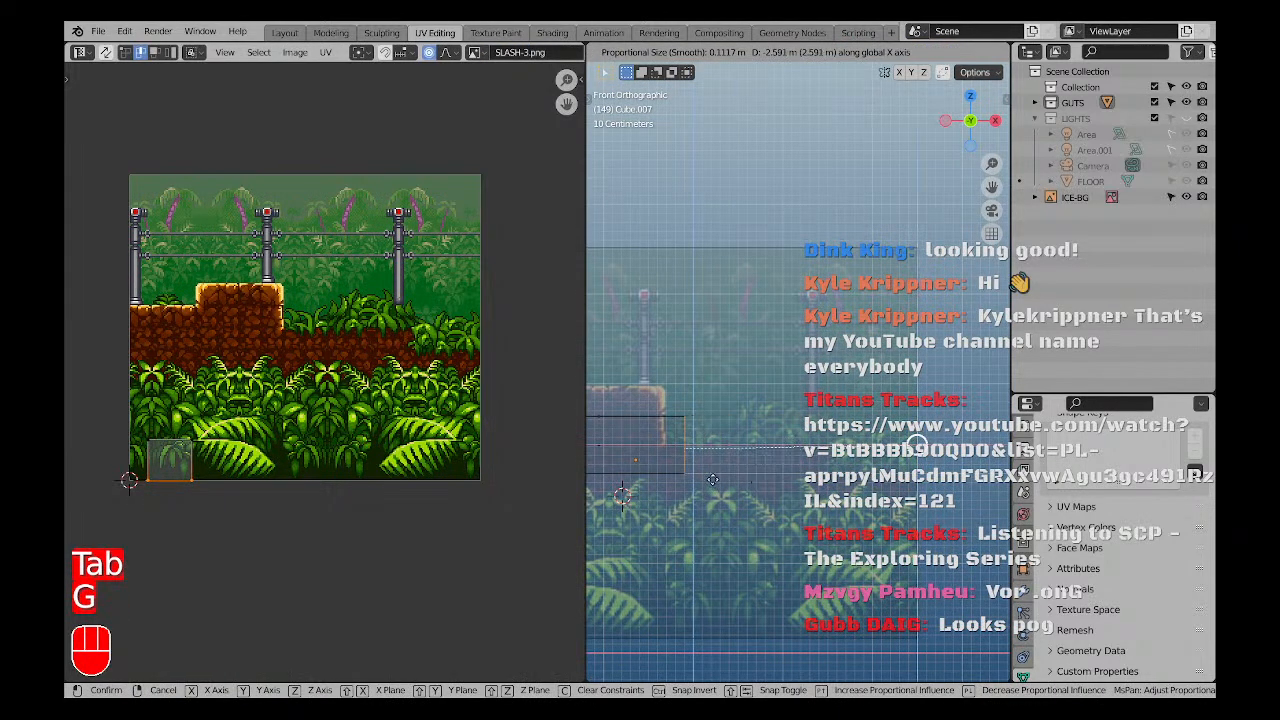
pyautogui.click(693, 477)
pyautogui.keyDown('shift'); pyautogui.moveTo(698, 493); pyautogui.dragTo(828, 459, button='middle'); pyautogui.keyUp('shift')
pyautogui.scroll(1, 824, 459)
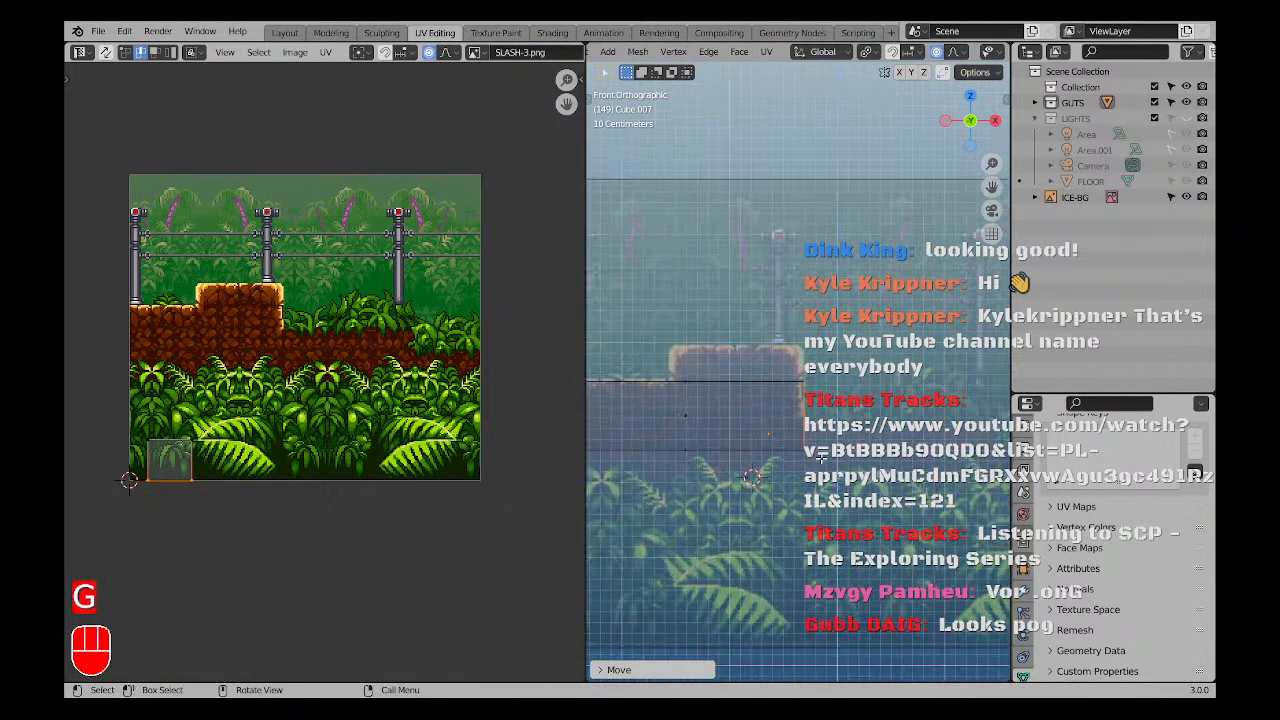
# Move the block's top vertices along Z to the top of the lower dirt ledge, and turn off proportional editing.
pyautogui.keyDown('shift'); pyautogui.moveTo(746, 433); pyautogui.dragTo(822, 441, button='middle'); pyautogui.keyUp('shift')
pyautogui.scroll(2, 823, 442)
pyautogui.scroll(-1, 934, 413)
pyautogui.moveTo(934, 413); pyautogui.dragTo(630, 375)
pyautogui.scroll(4, 630, 375)
pyautogui.press('g')
pyautogui.press('x')
pyautogui.press('z')
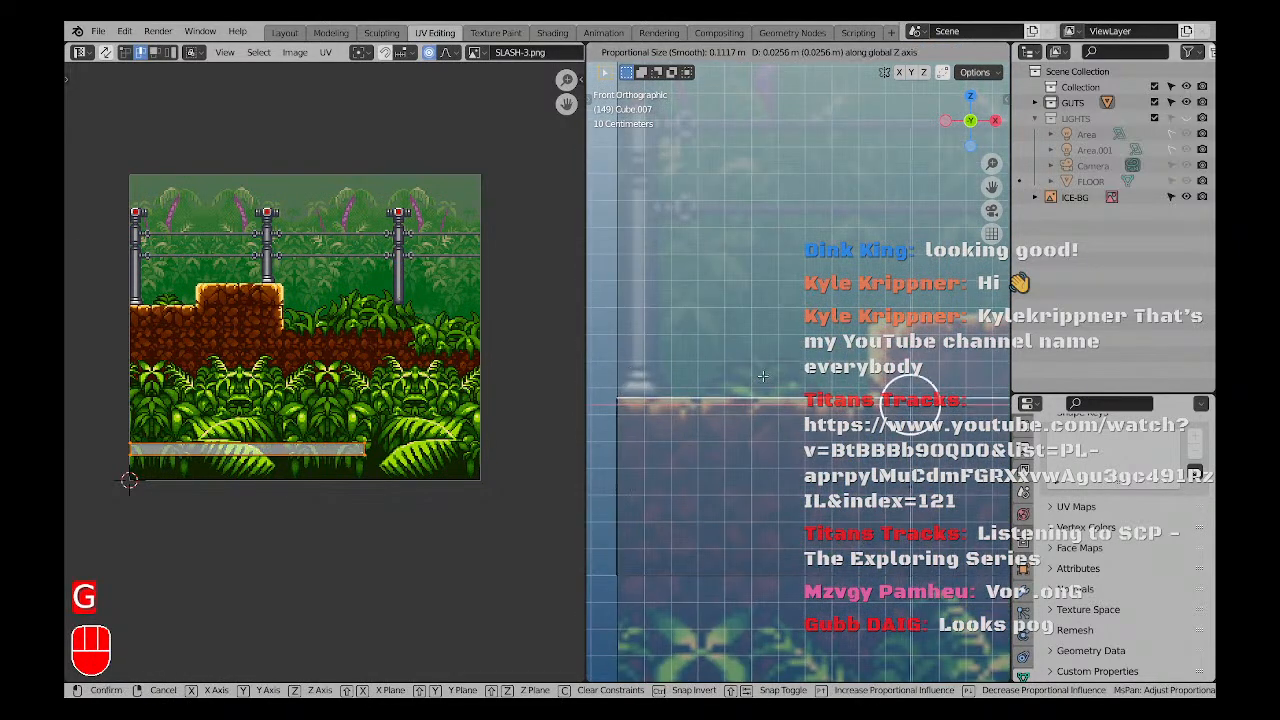
pyautogui.click(764, 376)
pyautogui.scroll(-5, 764, 376)
pyautogui.keyDown('shift'); pyautogui.moveTo(790, 370); pyautogui.dragTo(718, 338, button='middle'); pyautogui.keyUp('shift')
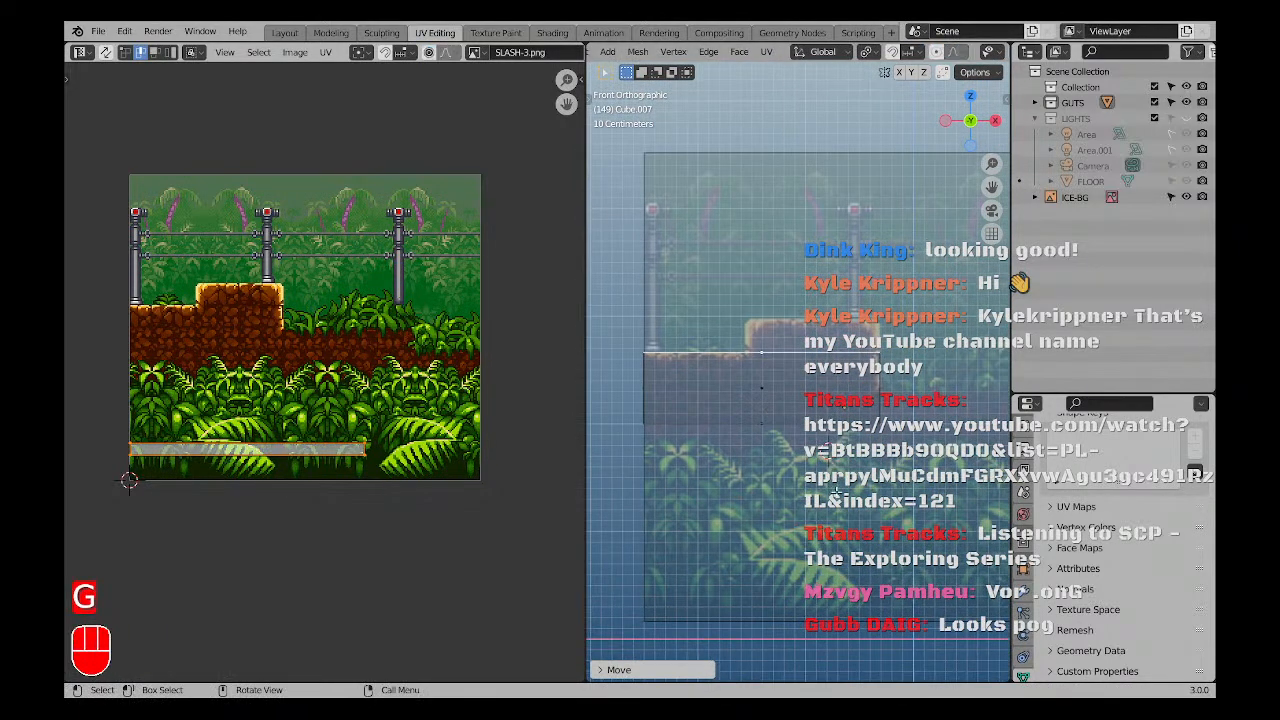
# Move the block's bottom vertices down along Z to the upper part of the foreground foliage.
pyautogui.keyDown('shift'); pyautogui.moveTo(751, 418); pyautogui.dragTo(782, 424, button='middle'); pyautogui.keyUp('shift')
pyautogui.scroll(3, 711, 366)
pyautogui.scroll(-2, 723, 377)
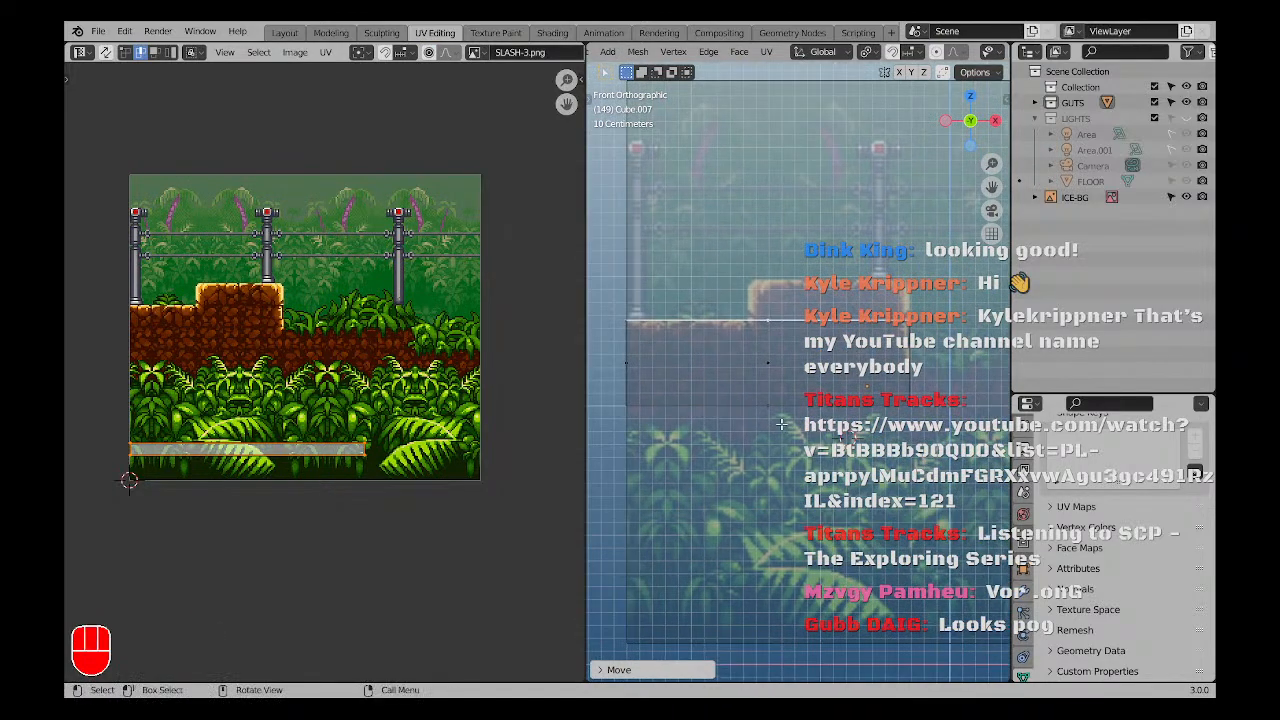
pyautogui.click(782, 424)
pyautogui.press('g')
pyautogui.press('z')
pyautogui.click(818, 503)
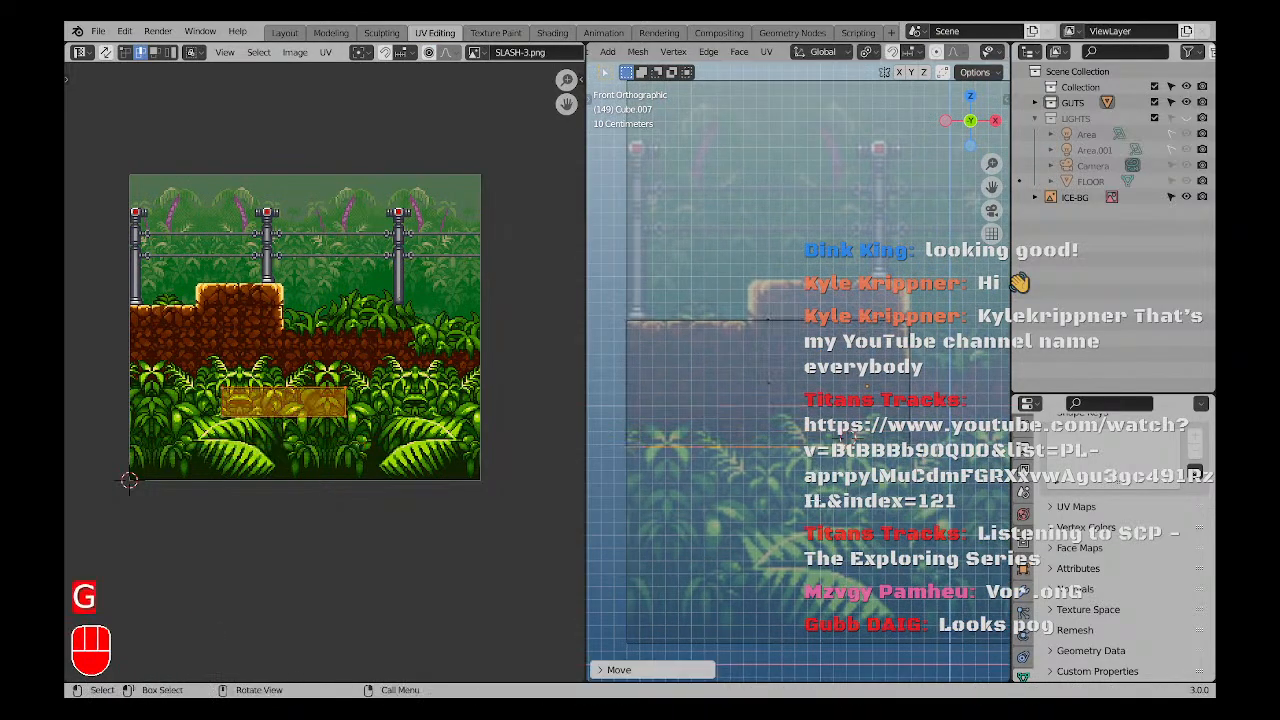
# Add a vertical loop cut to the block and slide it to the left side of the raised dirt platform.
pyautogui.scroll(-2, 835, 485)
pyautogui.keyDown('shift'); pyautogui.moveTo(860, 460); pyautogui.dragTo(748, 474, button='middle'); pyautogui.keyUp('shift')
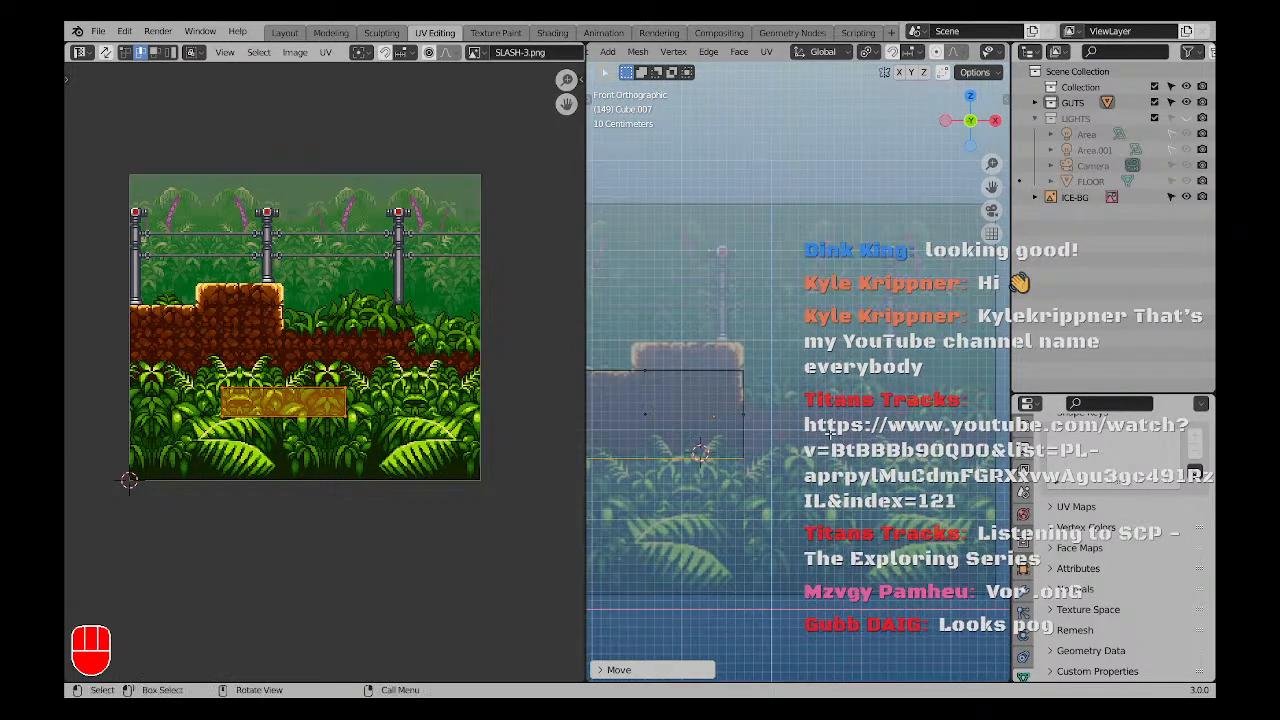
pyautogui.scroll(2, 293, 418)
pyautogui.scroll(-1, 293, 418)
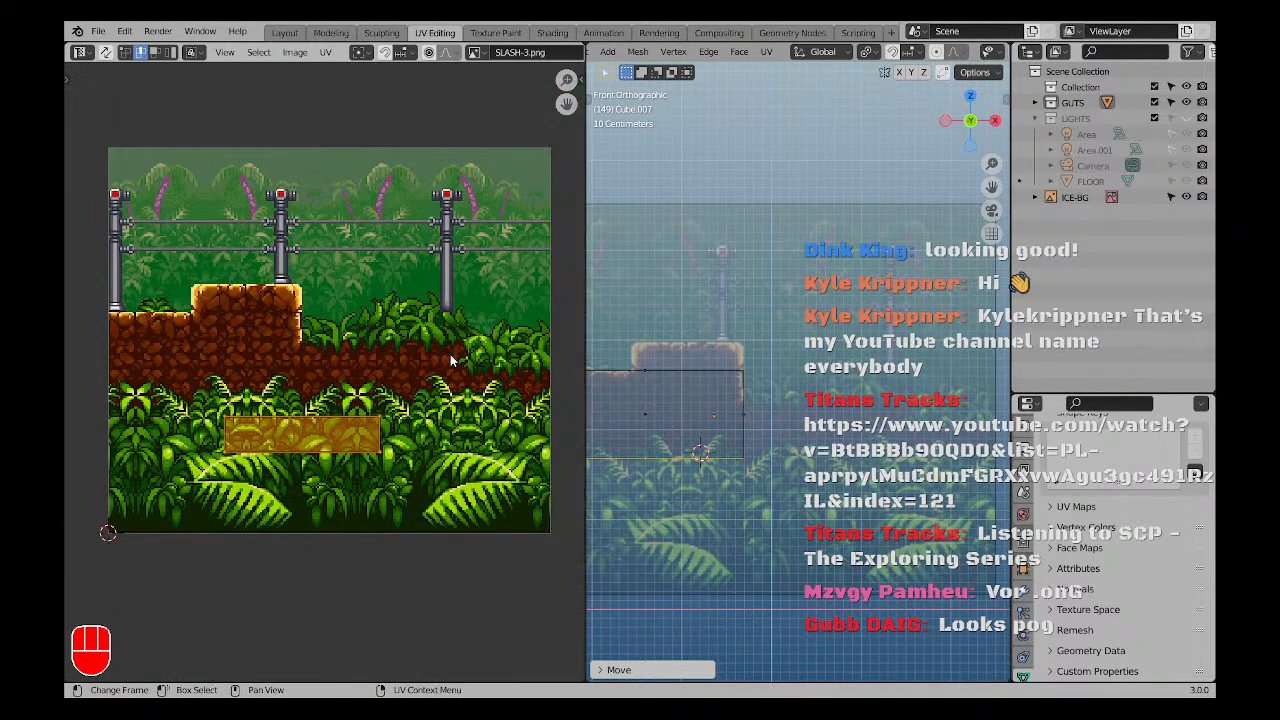
pyautogui.moveTo(452, 360); pyautogui.dragTo(292, 328, button='middle')
pyautogui.scroll(-1, 578, 386)
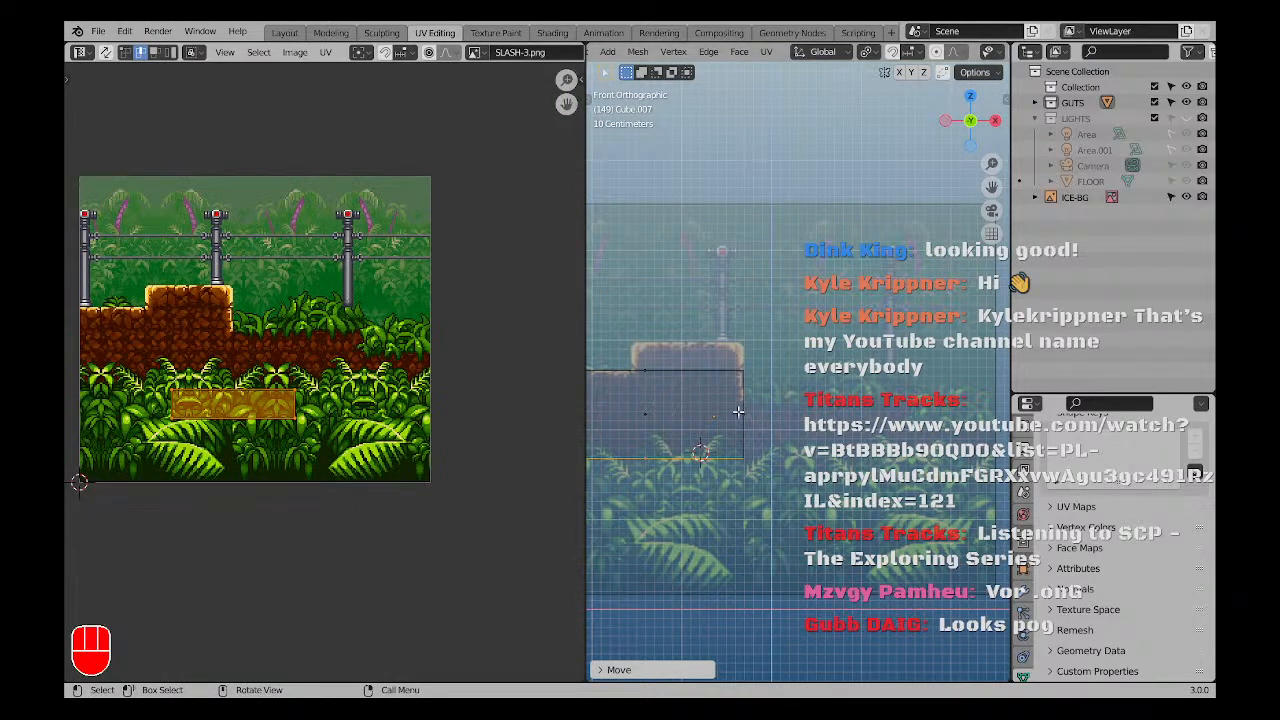
pyautogui.keyDown('shift'); pyautogui.moveTo(738, 412); pyautogui.dragTo(829, 416, button='middle'); pyautogui.keyUp('shift')
pyautogui.scroll(3, 723, 381)
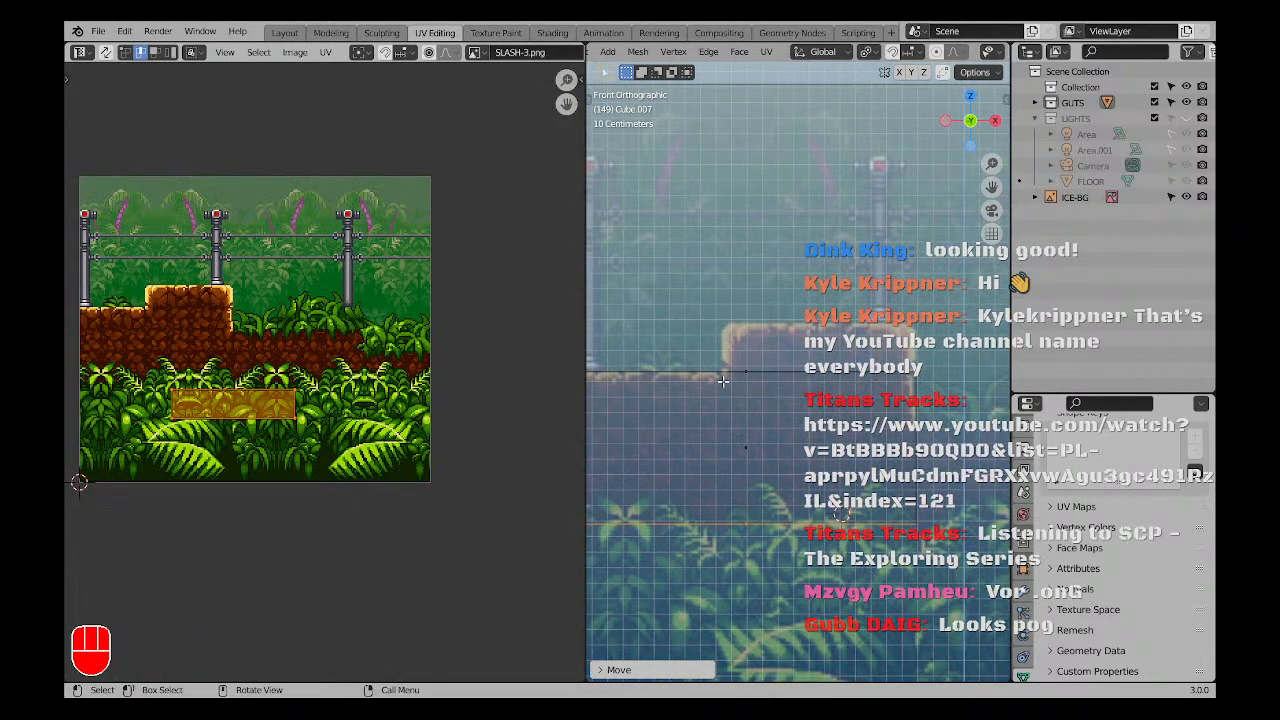
pyautogui.hotkey('ctrl', 'r')
pyautogui.click(723, 381)
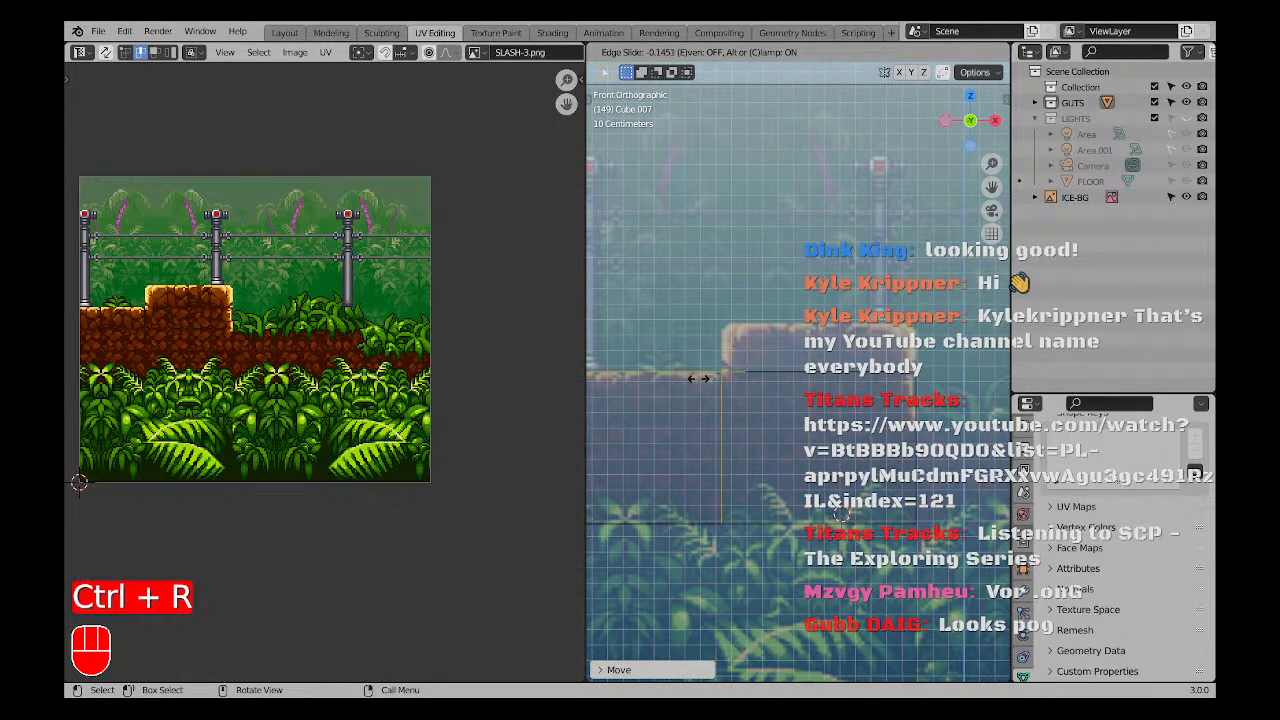
pyautogui.click(698, 378)
# Try to extrude the top of the block's right section up along Z to the top of the raised dirt platform.
pyautogui.press('a')
pyautogui.press('a')
pyautogui.press('g')
pyautogui.press('z')
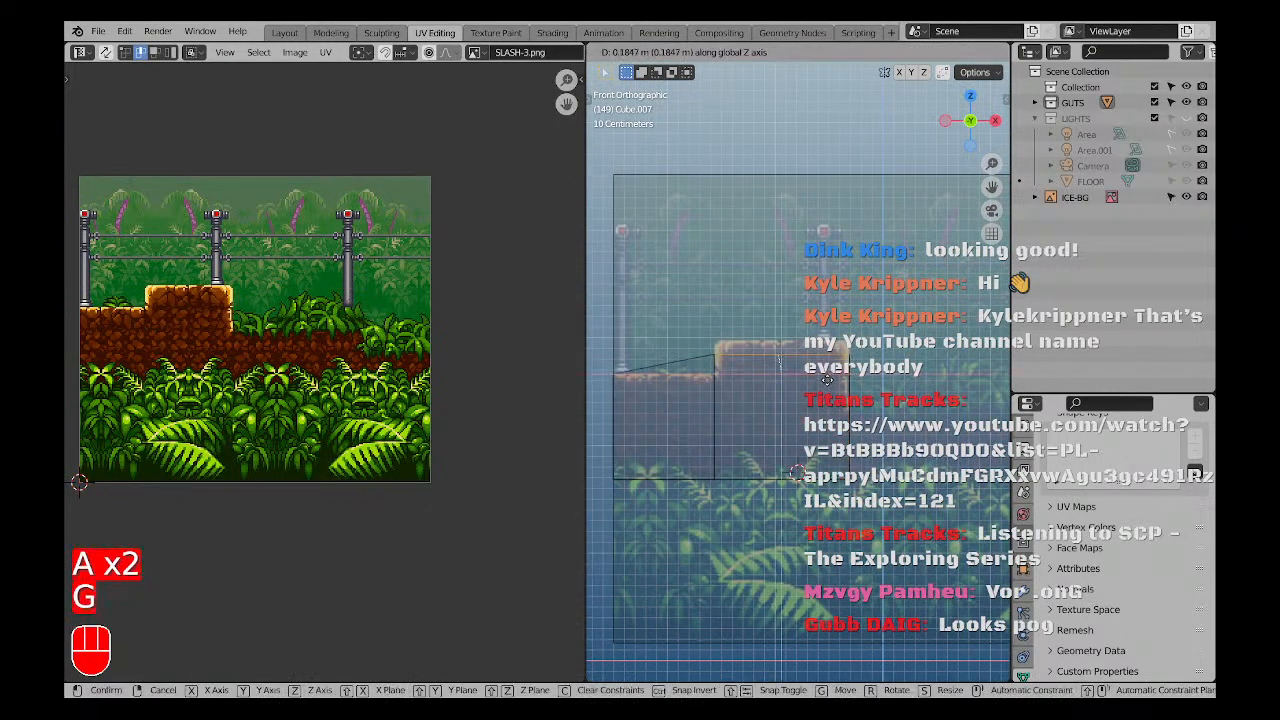
pyautogui.rightClick(827, 376)
pyautogui.press('e')
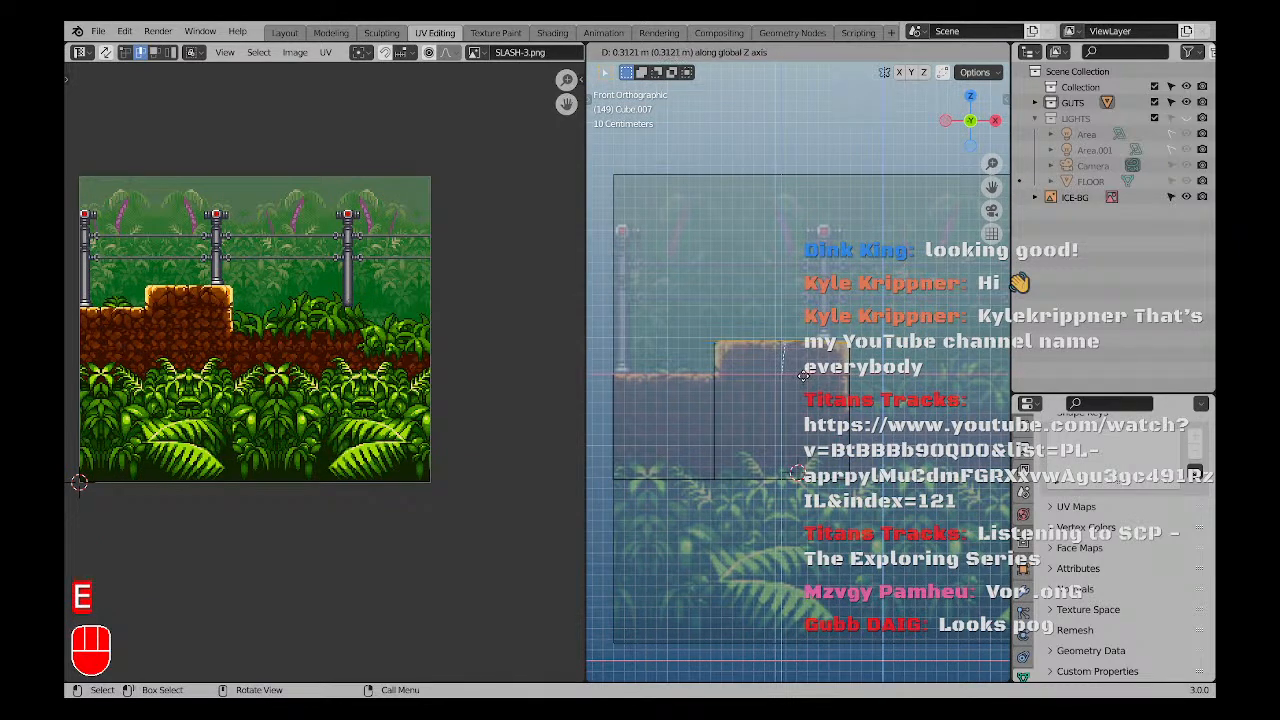
pyautogui.click(803, 376)
# Inspect the platform's right side in the viewport and reference image, and undo the extrusion of the block's top.
pyautogui.keyDown('shift'); pyautogui.moveTo(881, 432); pyautogui.dragTo(756, 430, button='middle'); pyautogui.keyUp('shift')
pyautogui.click(707, 383)
pyautogui.scroll(3, 701, 377)
pyautogui.scroll(-2, 692, 376)
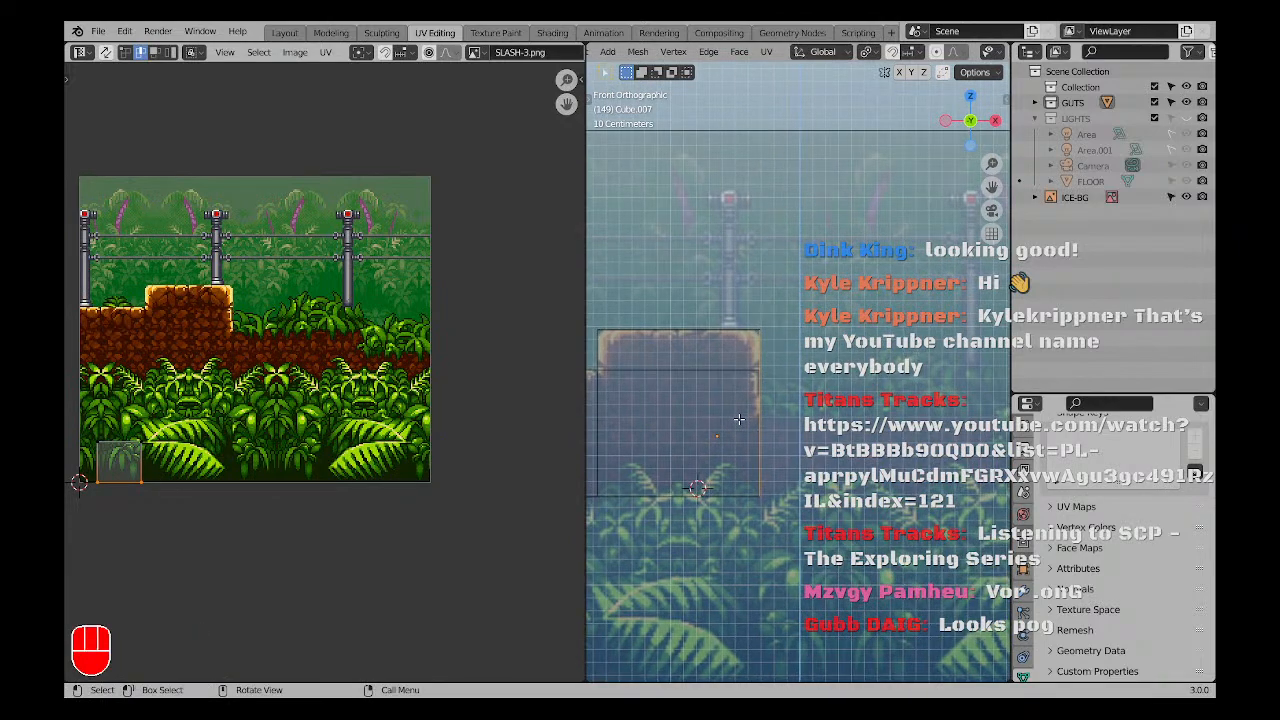
pyautogui.scroll(2, 280, 355)
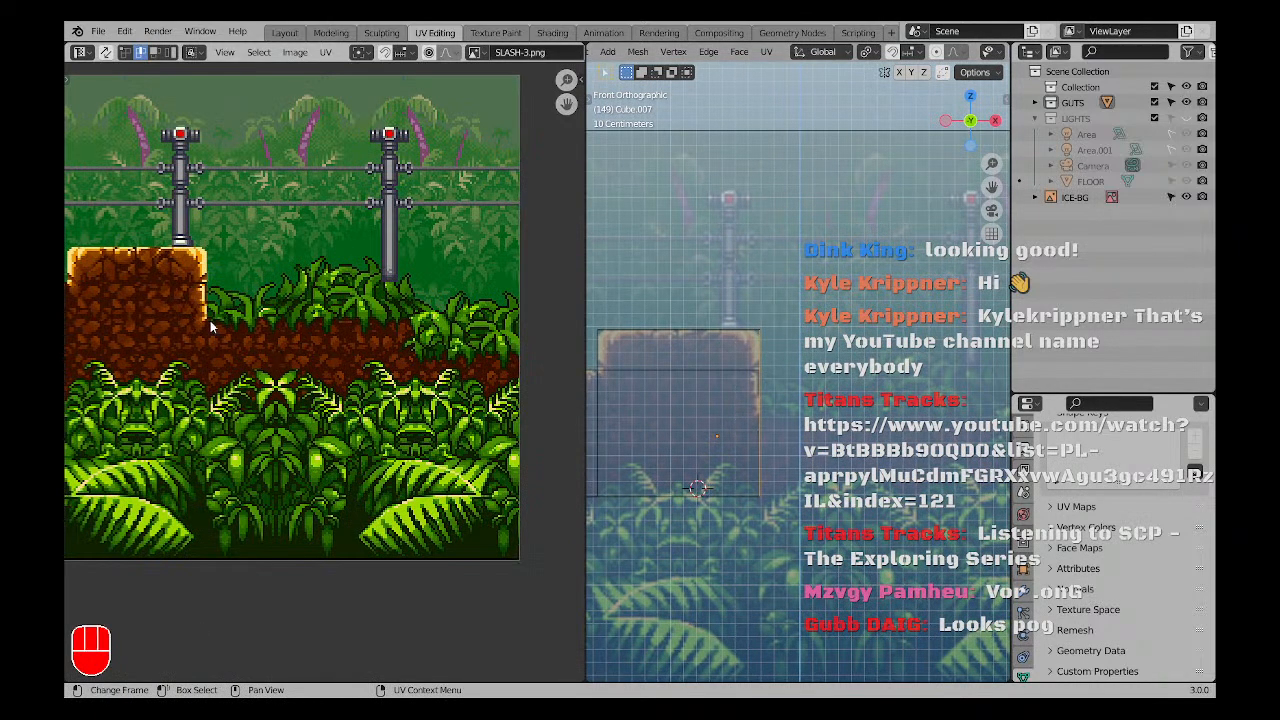
pyautogui.scroll(-1, 280, 338)
pyautogui.moveTo(353, 363)
pyautogui.mouseDown(button='middle')
pyautogui.moveTo(267, 336)
pyautogui.moveTo(270, 353)
pyautogui.moveTo(333, 348)
pyautogui.mouseUp(button='middle')
pyautogui.scroll(-3, 780, 438)
pyautogui.moveTo(704, 415); pyautogui.dragTo(776, 366, button='middle')
pyautogui.hotkey('ctrl', 'z')
pyautogui.hotkey('ctrl', 'z')
pyautogui.hotkey('ctrl', 'z')
pyautogui.press('a')
pyautogui.press('a')
pyautogui.press('3')
pyautogui.click(777, 383)
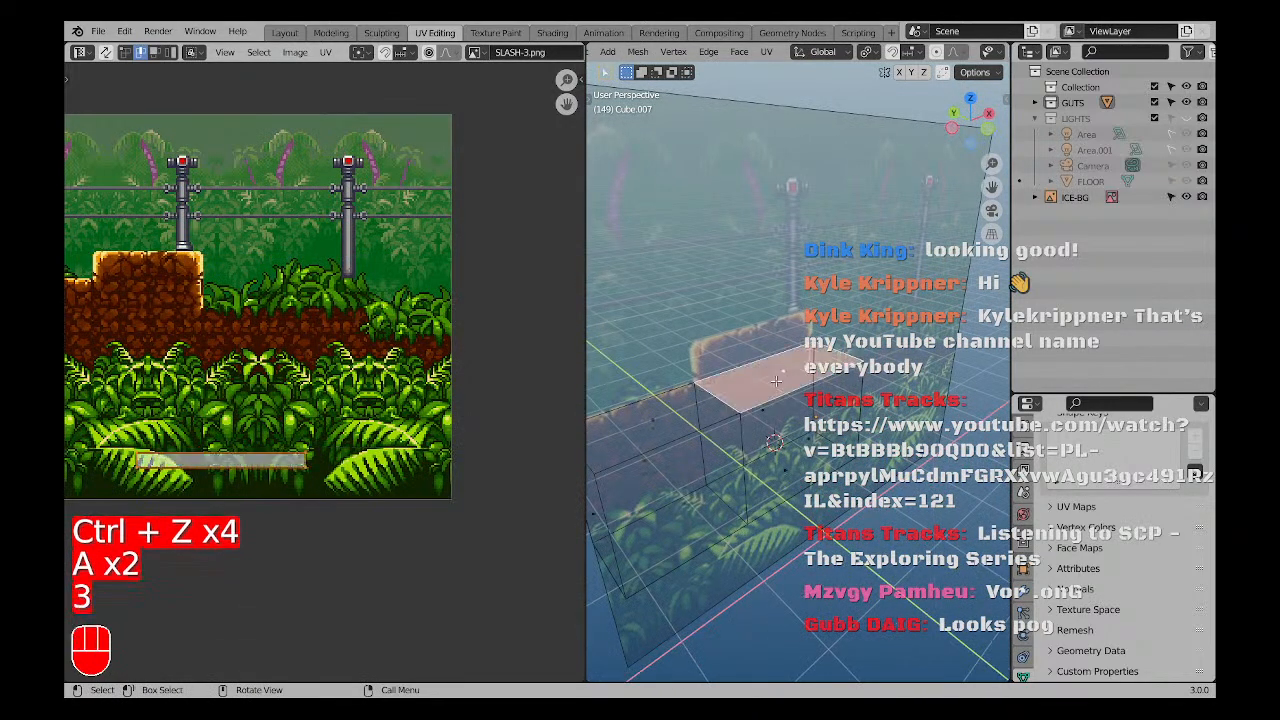
pyautogui.press('KP_1')
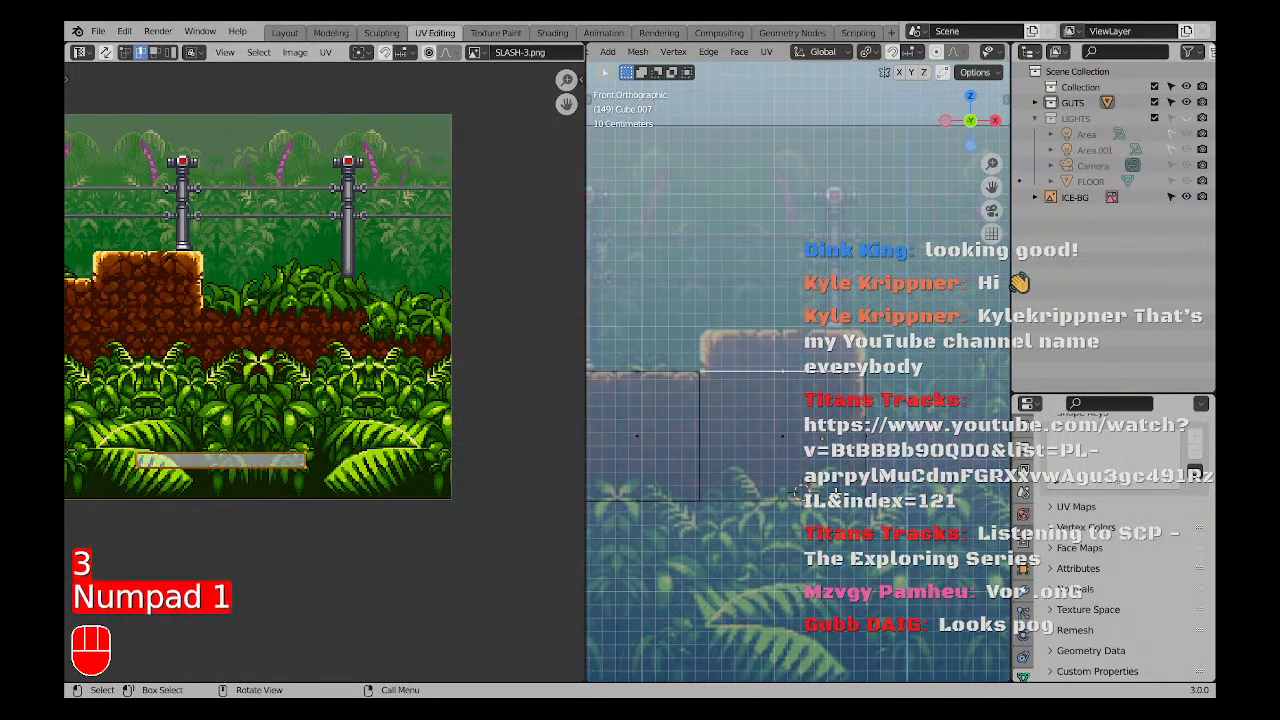
pyautogui.scroll(-3, 800, 490)
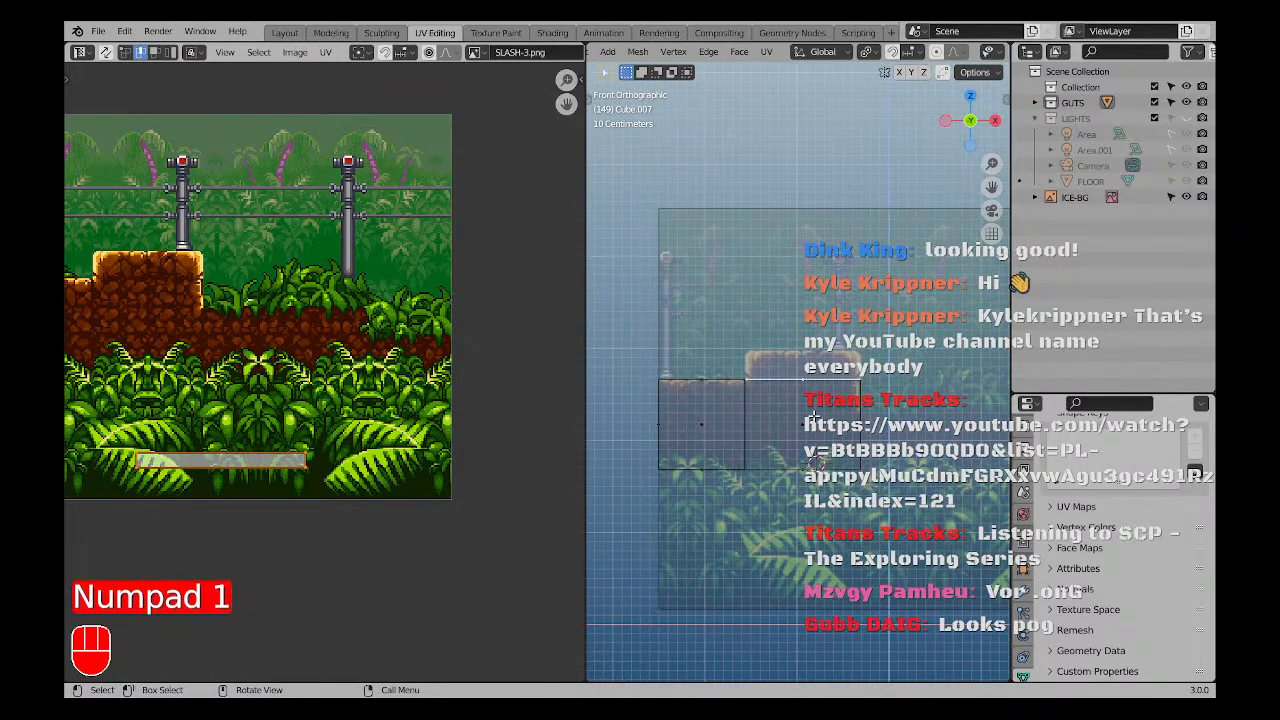
pyautogui.keyDown('shift'); pyautogui.moveTo(800, 424); pyautogui.dragTo(741, 452, button='middle'); pyautogui.keyUp('shift')
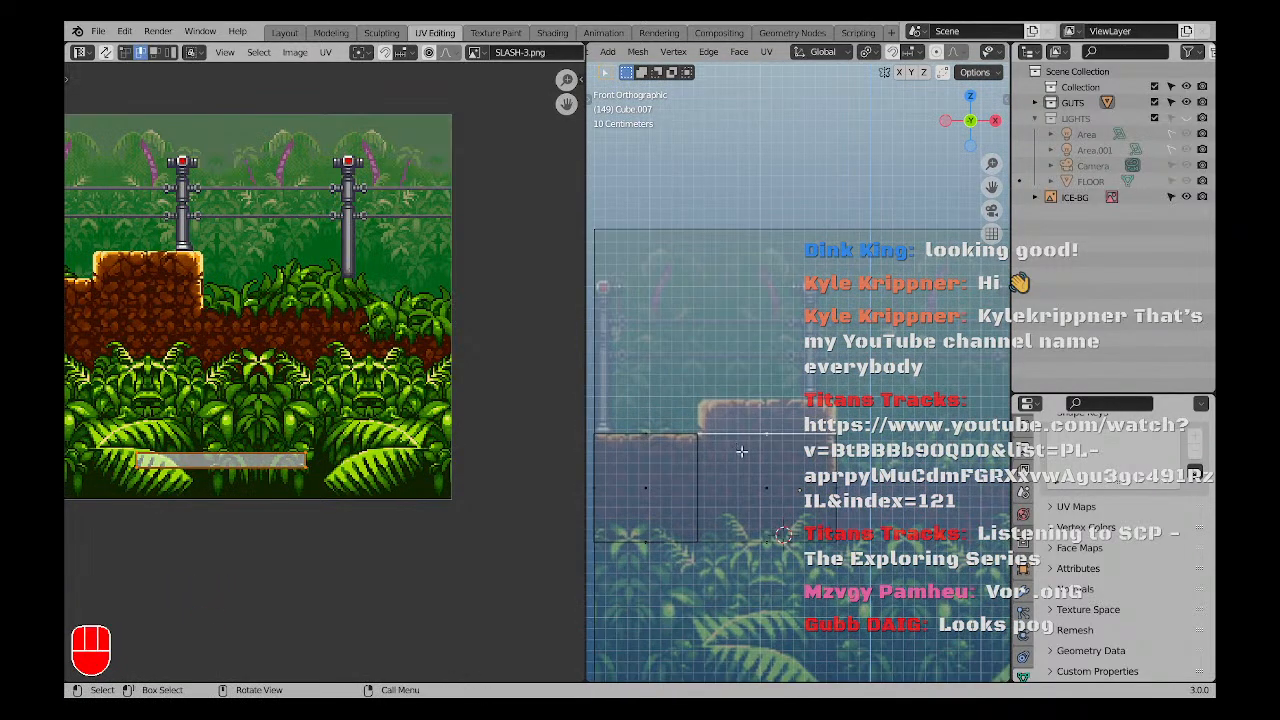
pyautogui.scroll(-1, 222, 369)
pyautogui.moveTo(222, 369); pyautogui.dragTo(290, 370, button='middle')
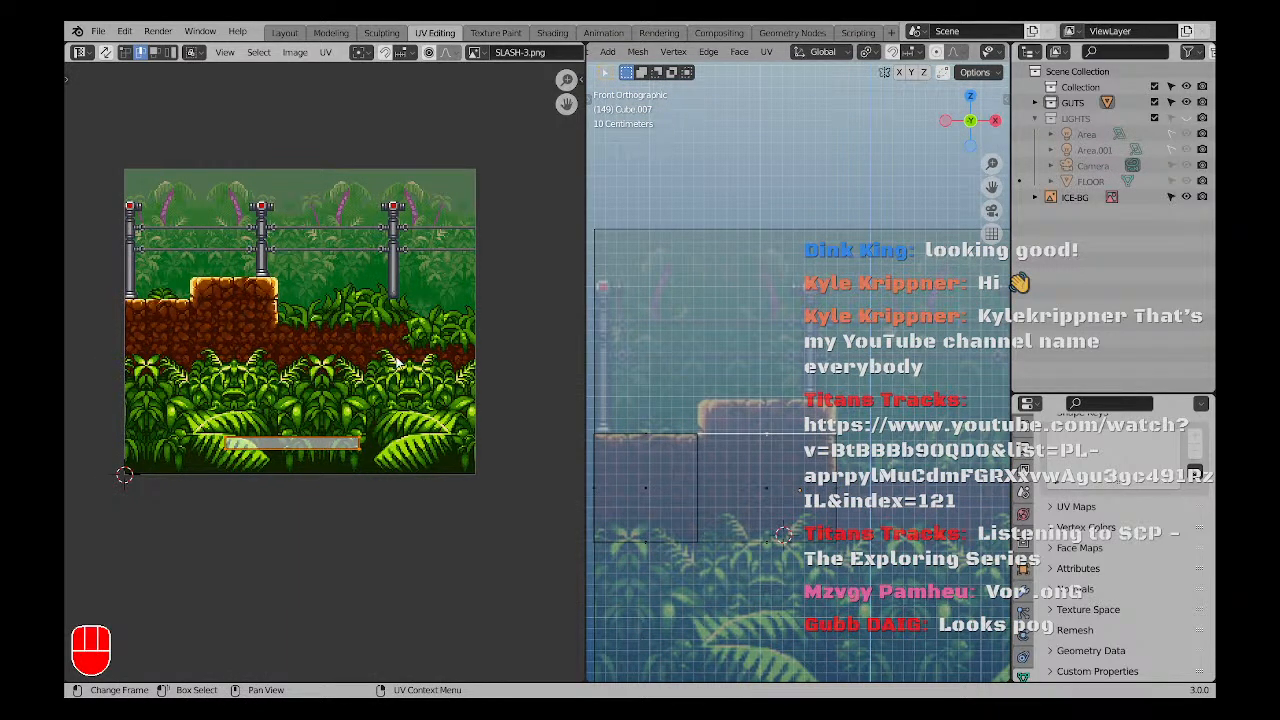
pyautogui.keyDown('shift'); pyautogui.moveTo(777, 465); pyautogui.dragTo(781, 469, button='middle'); pyautogui.keyUp('shift')
pyautogui.press('a')
pyautogui.press('a')
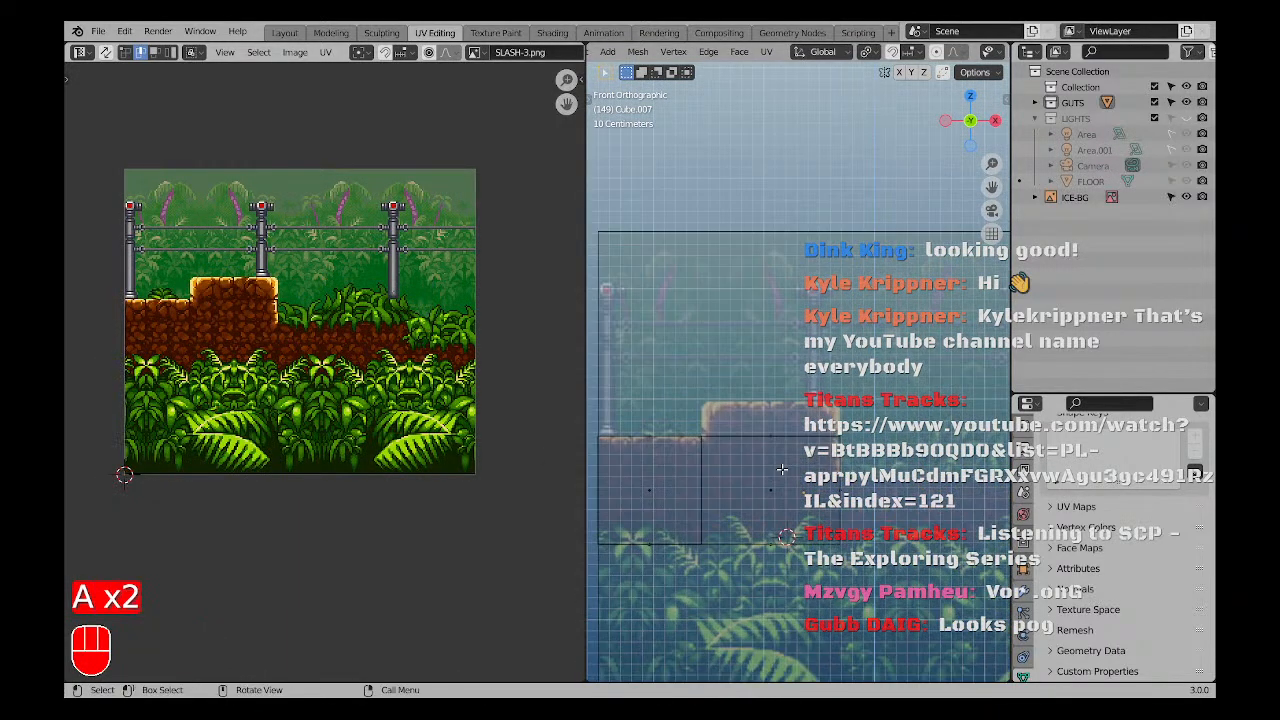
# Leave Edit Mode and make the ICE-BG reference image unselectable in the viewport.
pyautogui.press('Tab')
pyautogui.press('a')
pyautogui.press('a')
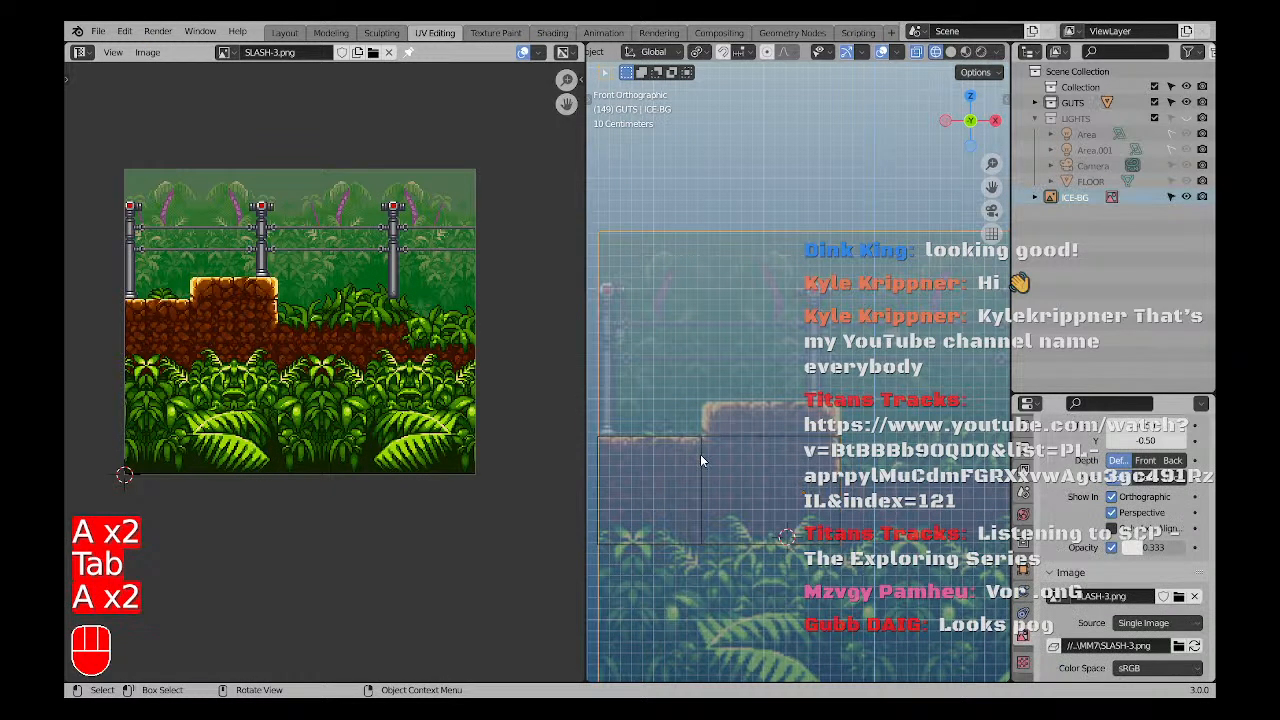
pyautogui.press('Tab')
pyautogui.press('Tab')
pyautogui.press('Tab')
pyautogui.press('a')
pyautogui.press('a')
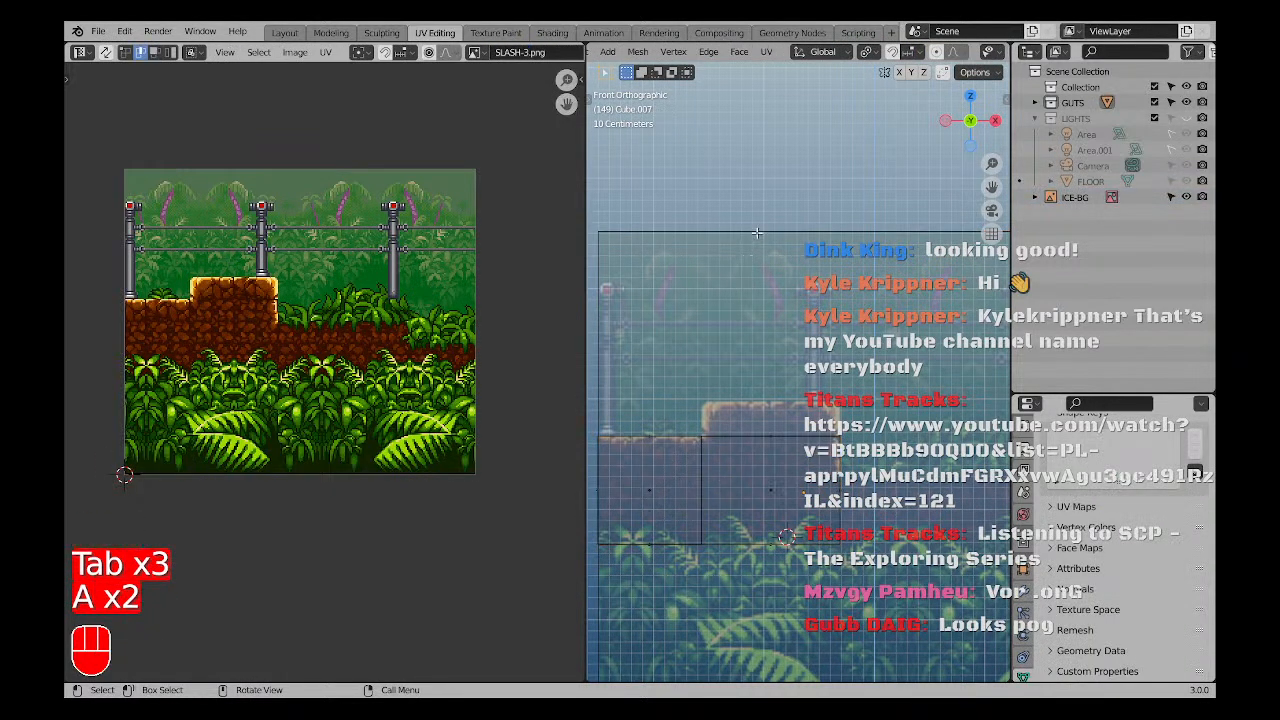
pyautogui.press('Tab')
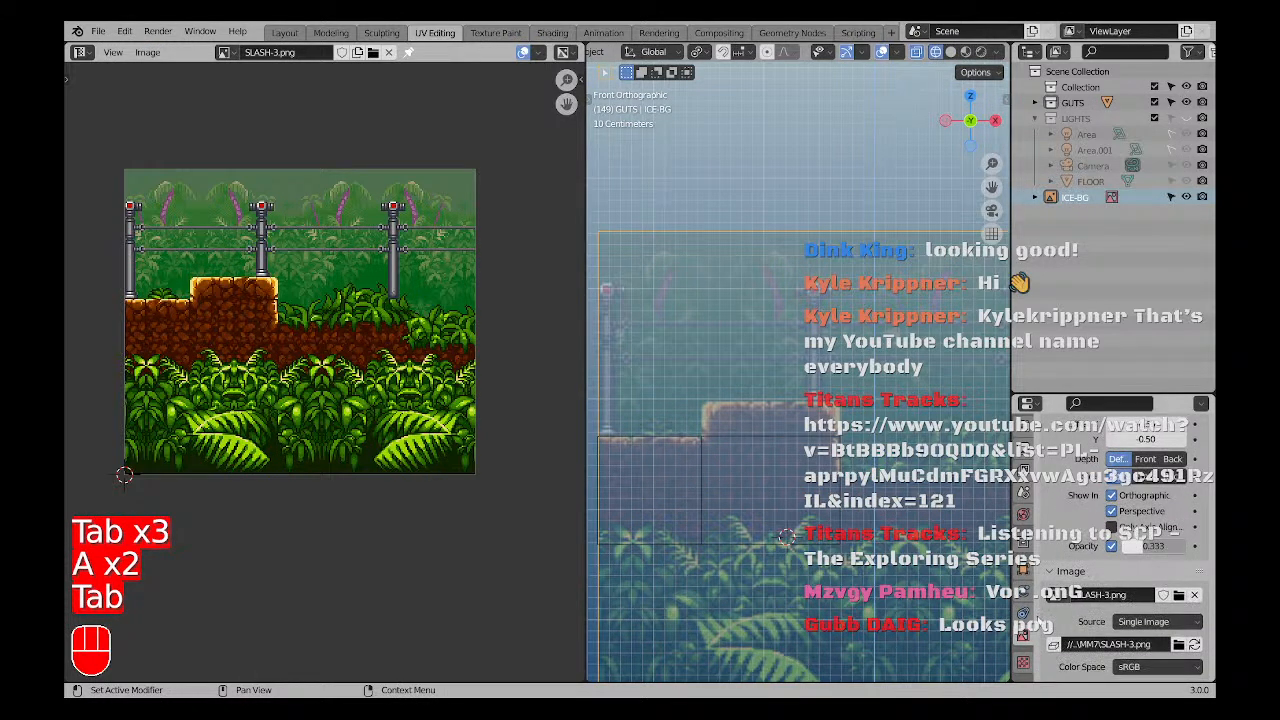
pyautogui.scroll(2, 1096, 540)
pyautogui.click(1172, 197)
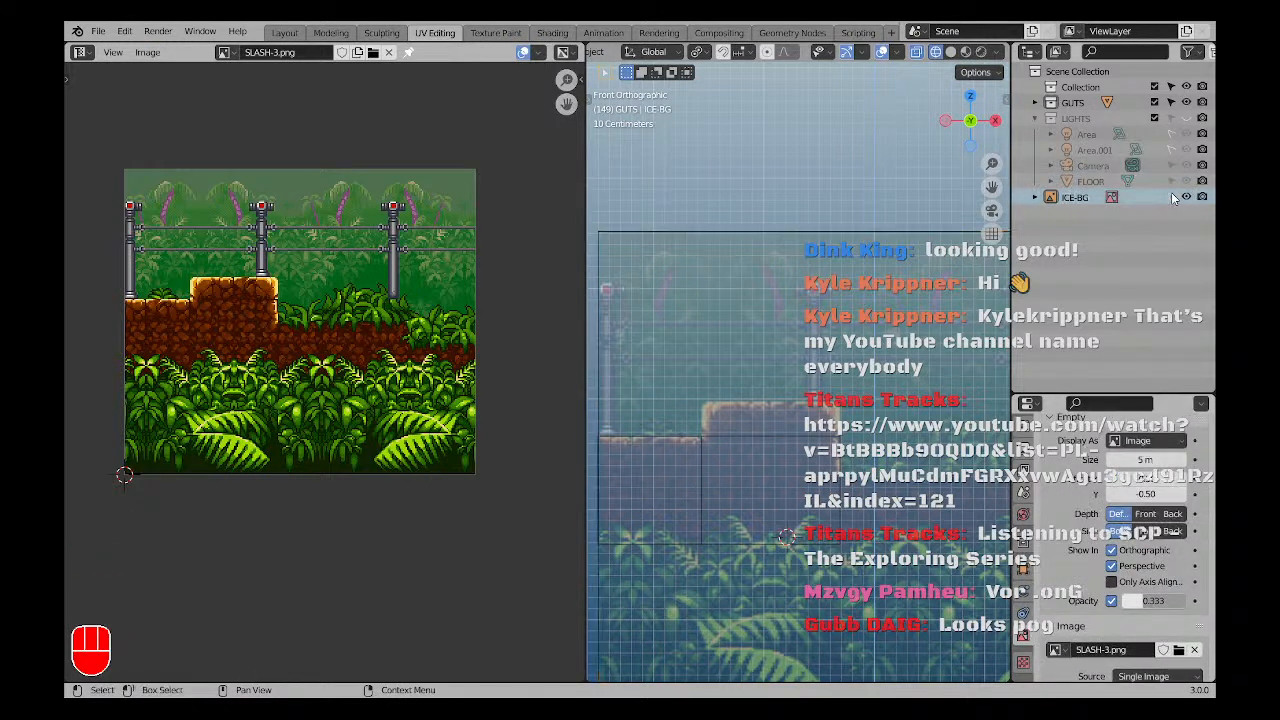
pyautogui.press('a')
pyautogui.press('a')
pyautogui.scroll(2, 760, 370)
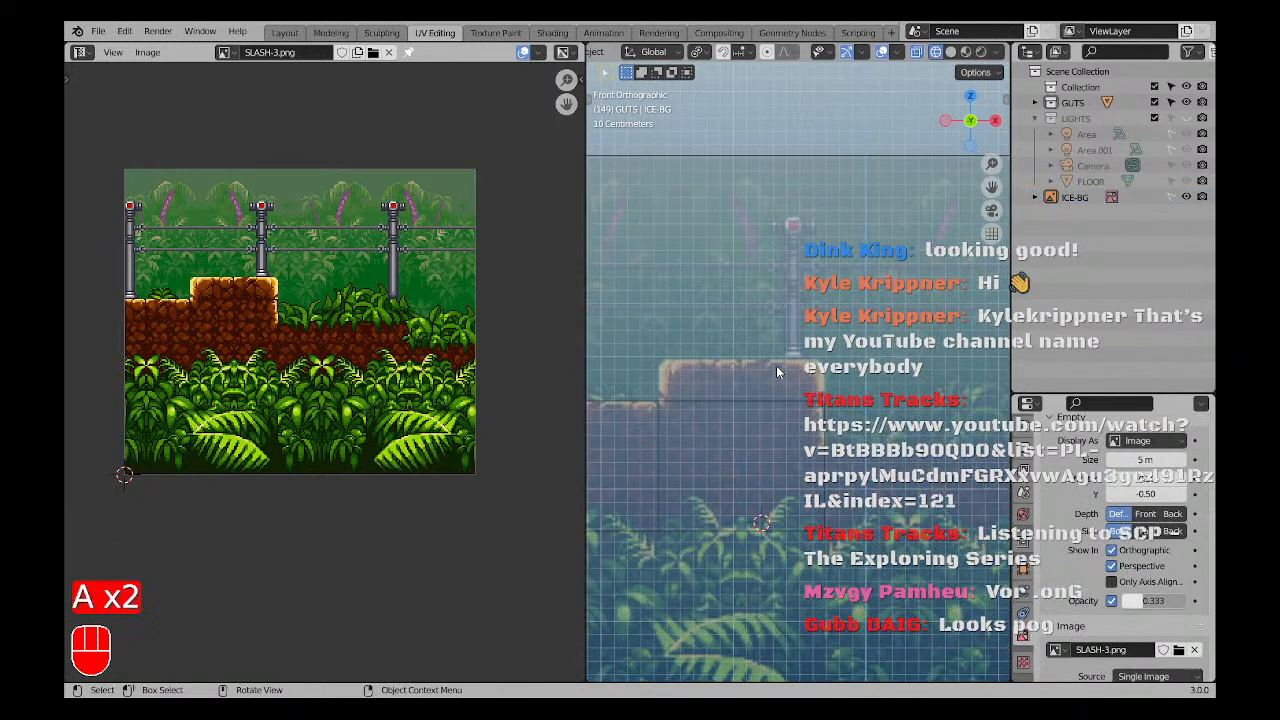
# Raise the ICE-BG reference image's opacity to 0.484.
pyautogui.keyDown('shift'); pyautogui.moveTo(865, 333); pyautogui.dragTo(697, 335, button='middle'); pyautogui.keyUp('shift')
pyautogui.scroll(-2, 863, 387)
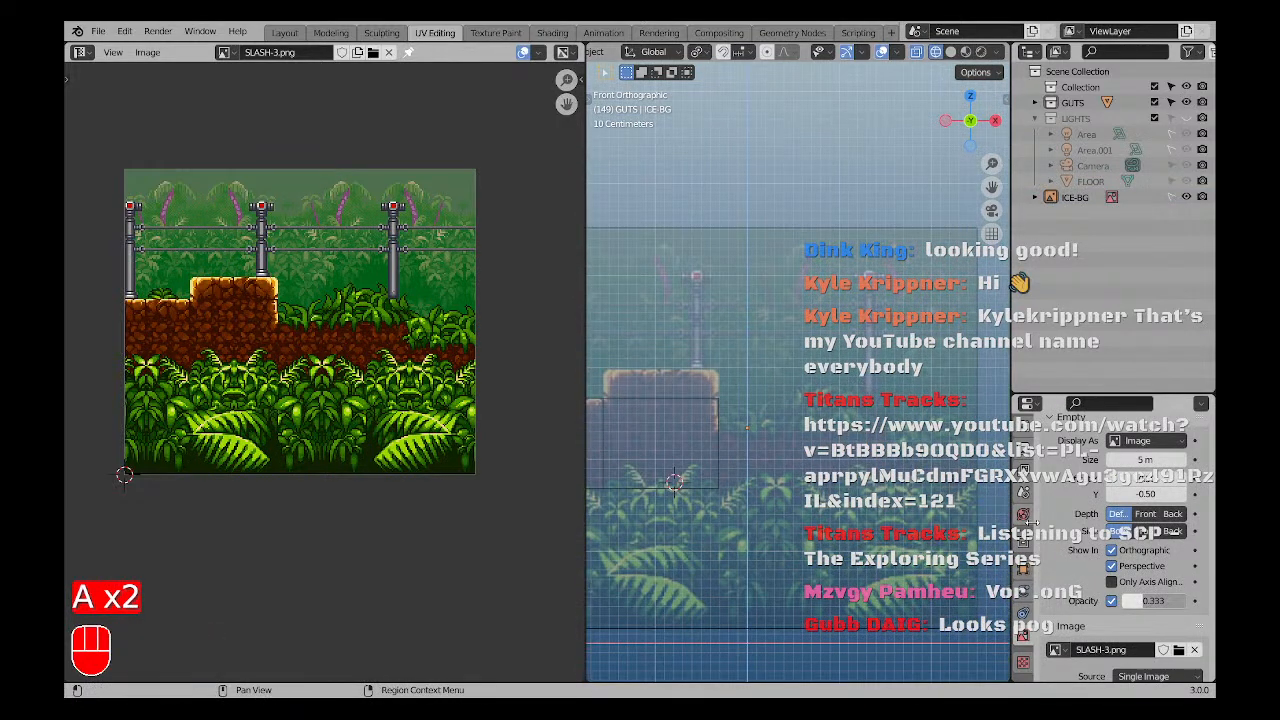
pyautogui.keyDown('shift'); pyautogui.moveTo(1143, 608); pyautogui.dragTo(1149, 608); pyautogui.keyUp('shift')
pyautogui.scroll(3, 775, 367)
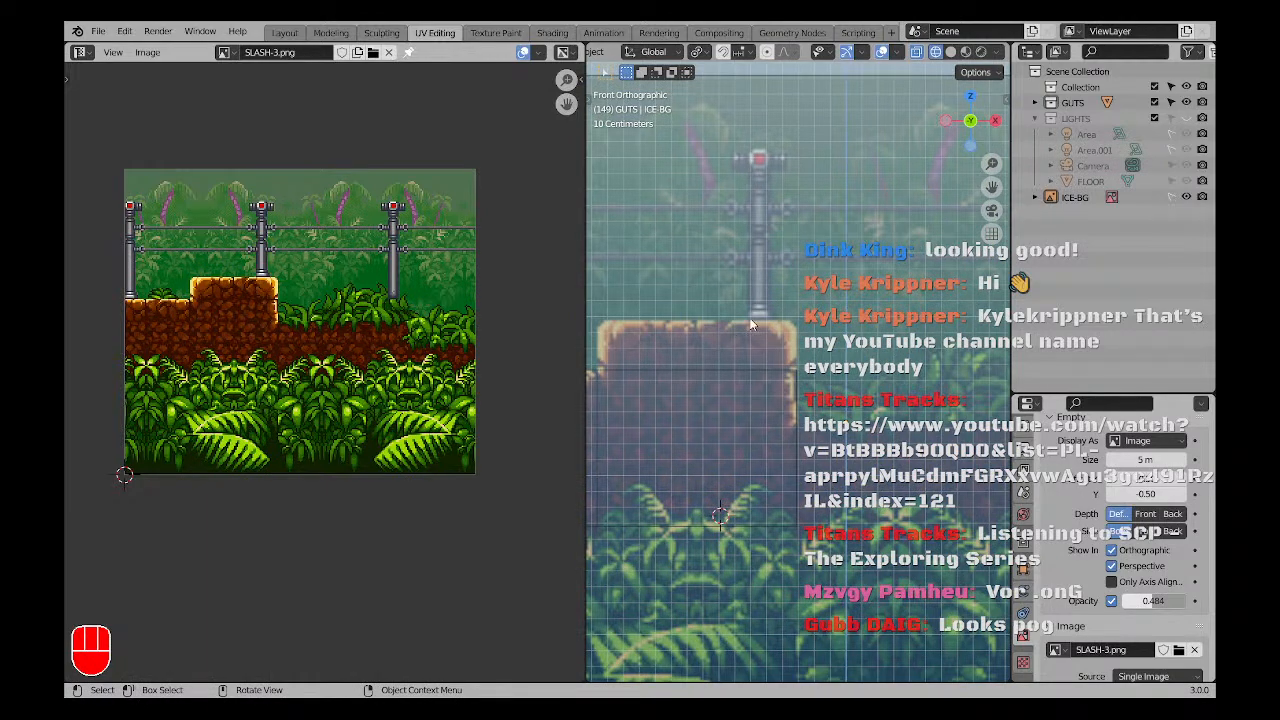
pyautogui.scroll(-2, 753, 330)
pyautogui.press('a')
pyautogui.press('a')
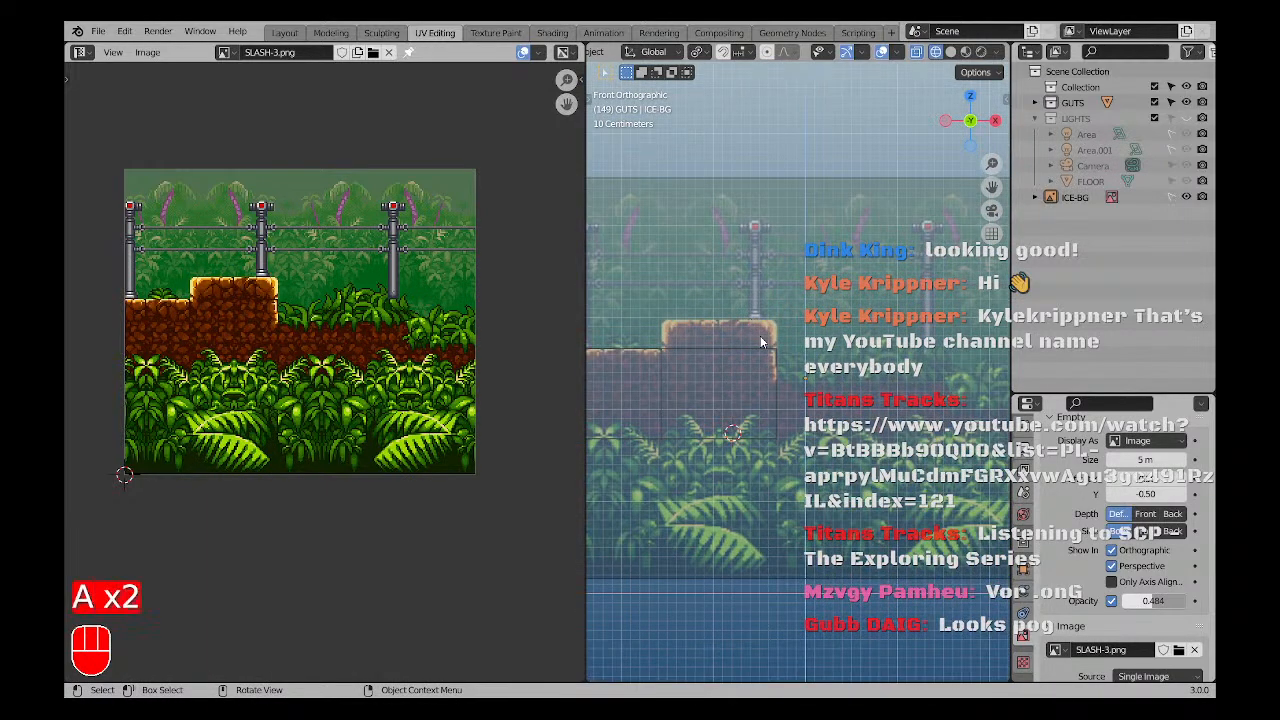
# Examine how the block lines up with the dirt ledges and fence posts of the reference image.
pyautogui.scroll(-3, 749, 367)
pyautogui.scroll(5, 656, 354)
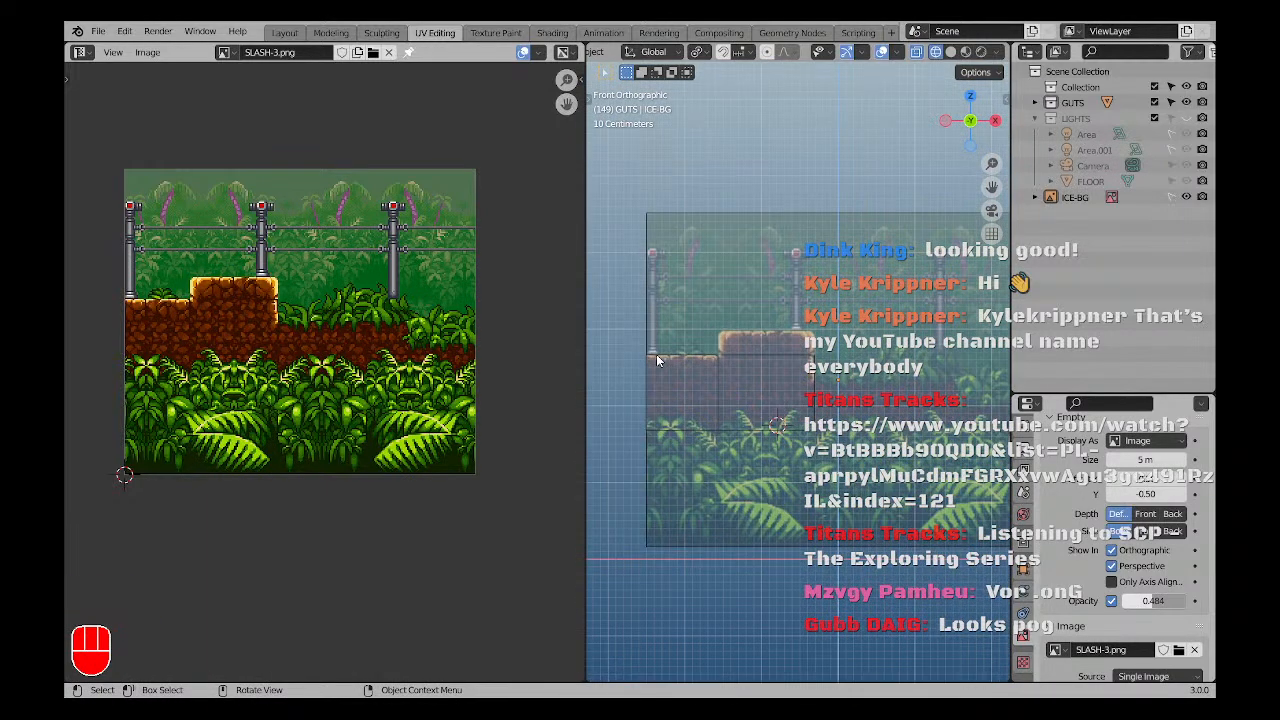
pyautogui.moveTo(657, 345); pyautogui.dragTo(1014, 256, button='middle')
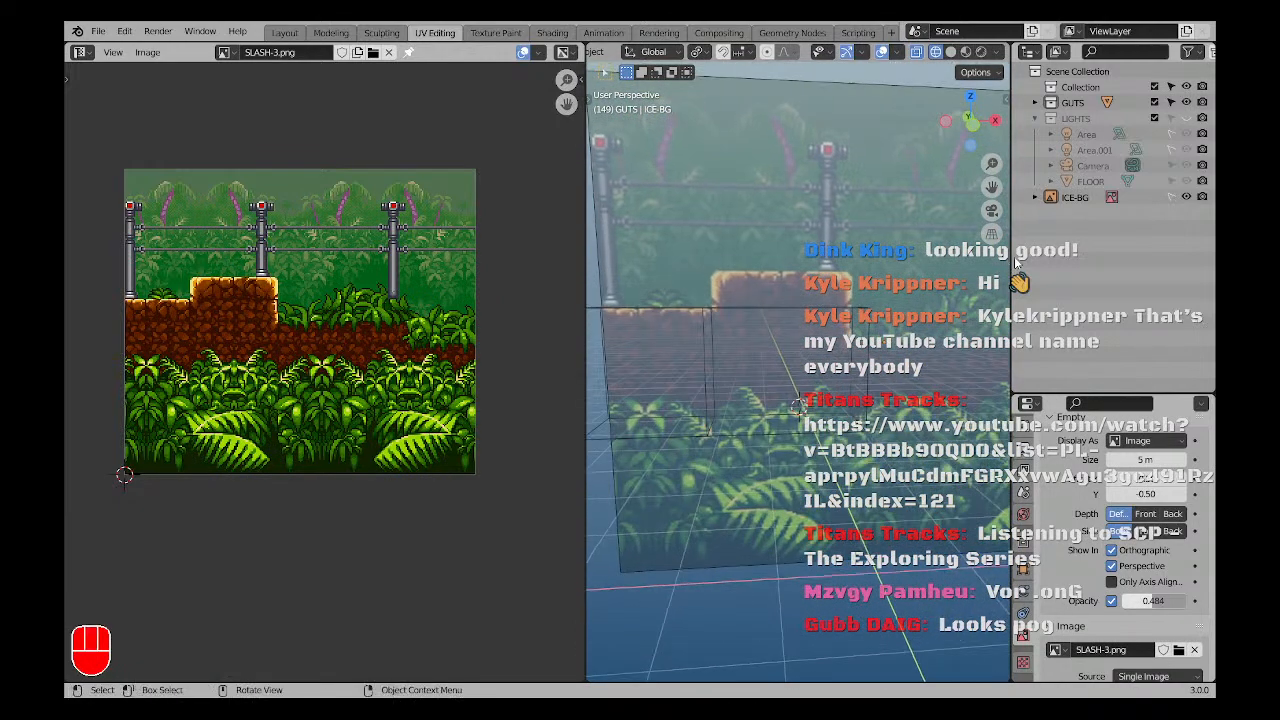
pyautogui.press('KP_1')
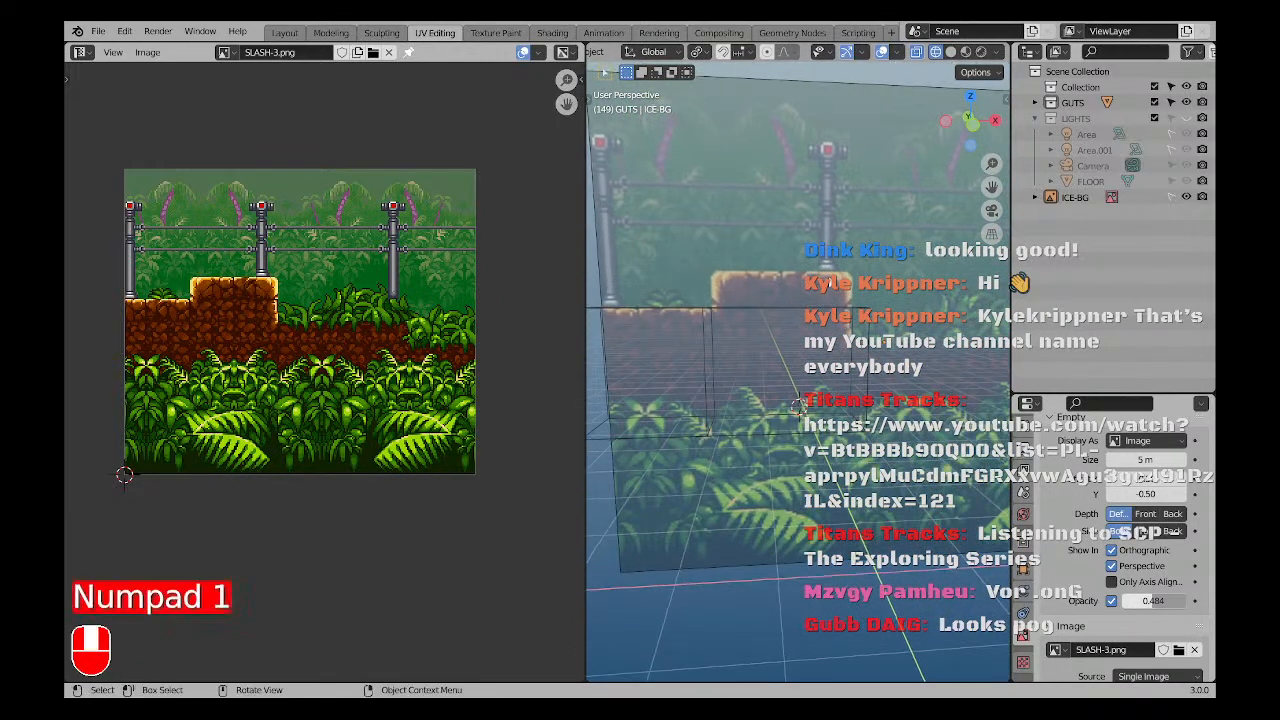
pyautogui.press('KP_1')
pyautogui.scroll(4, 753, 256)
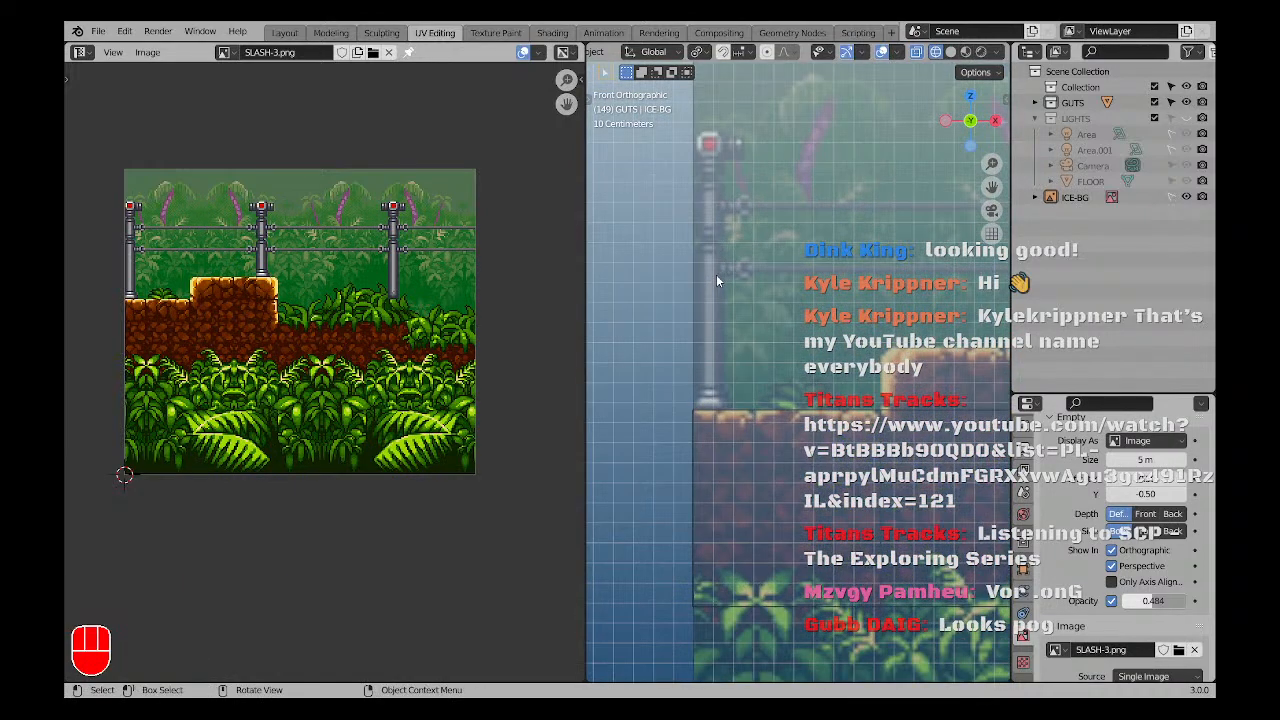
pyautogui.scroll(-4, 716, 276)
pyautogui.scroll(4, 970, 286)
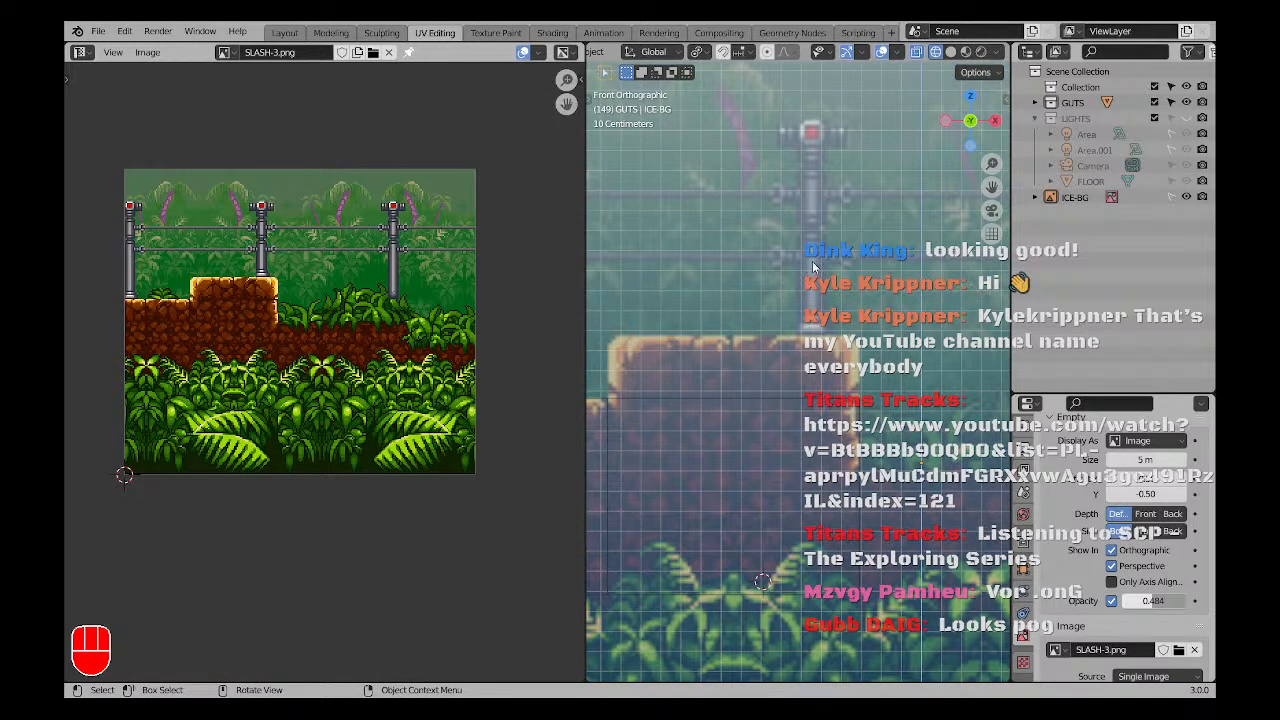
pyautogui.scroll(-3, 797, 365)
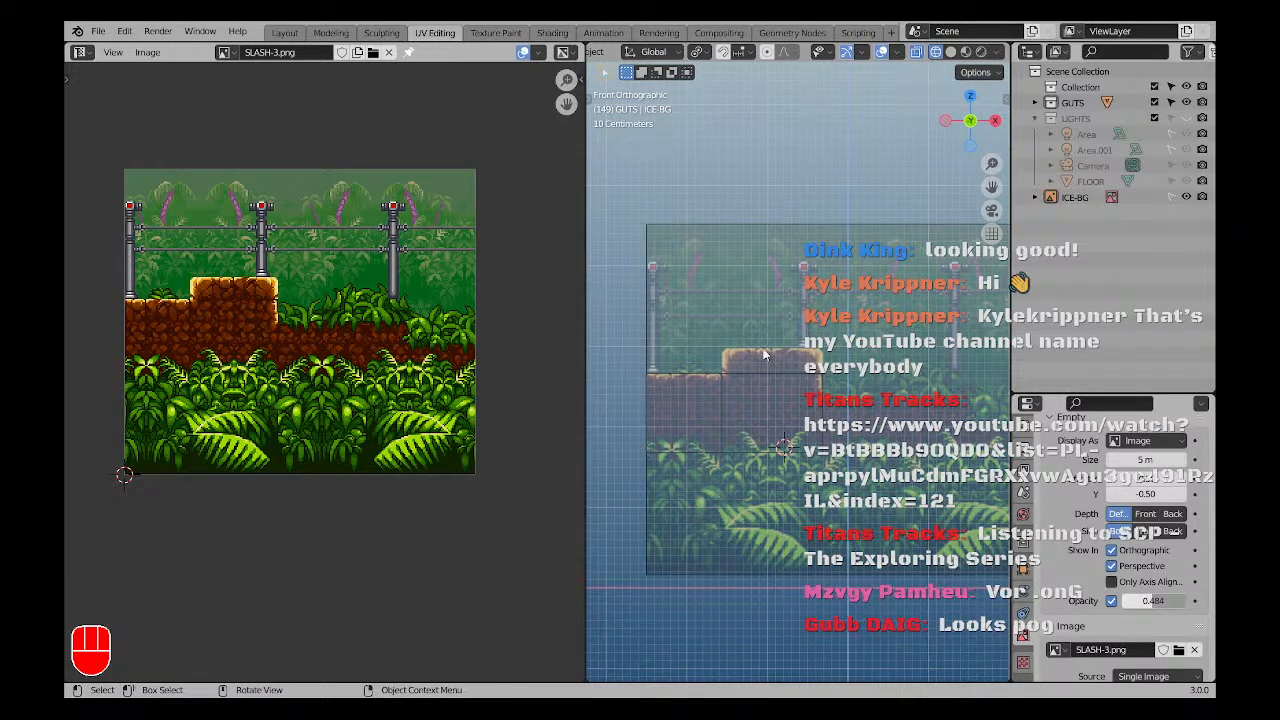
pyautogui.scroll(3, 773, 387)
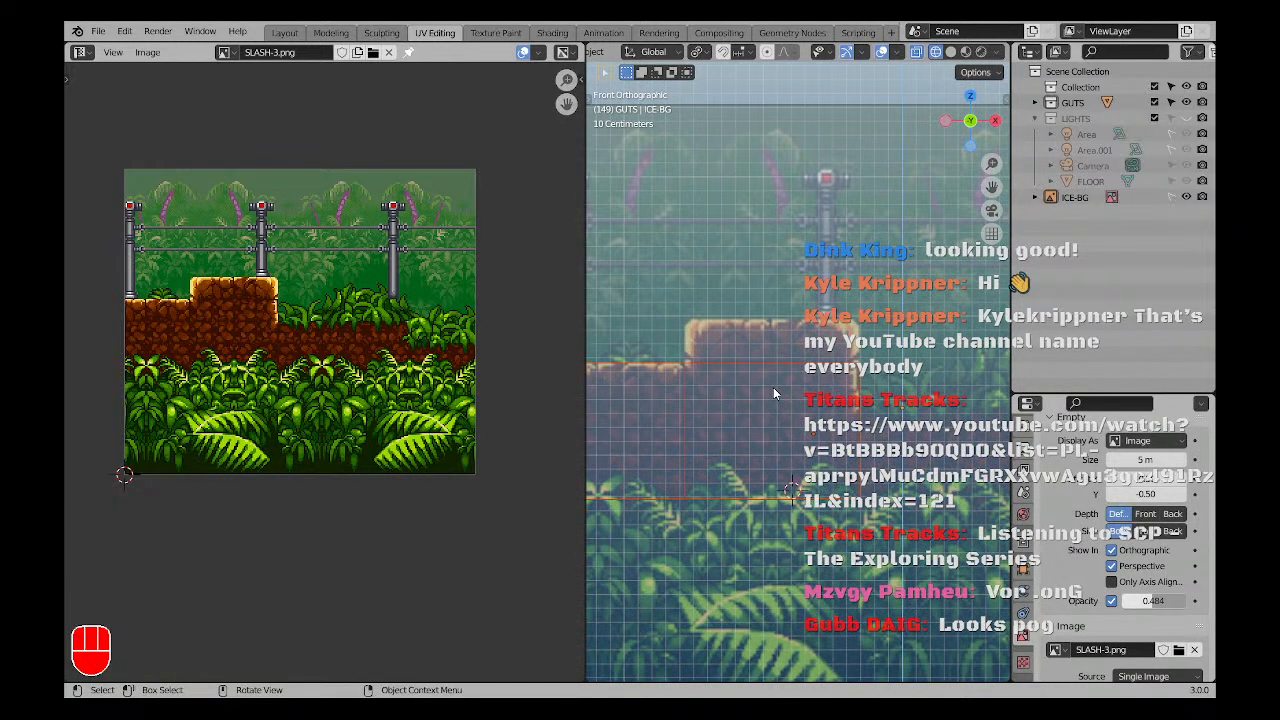
pyautogui.keyDown('shift'); pyautogui.moveTo(738, 390); pyautogui.dragTo(777, 400, button='middle'); pyautogui.keyUp('shift')
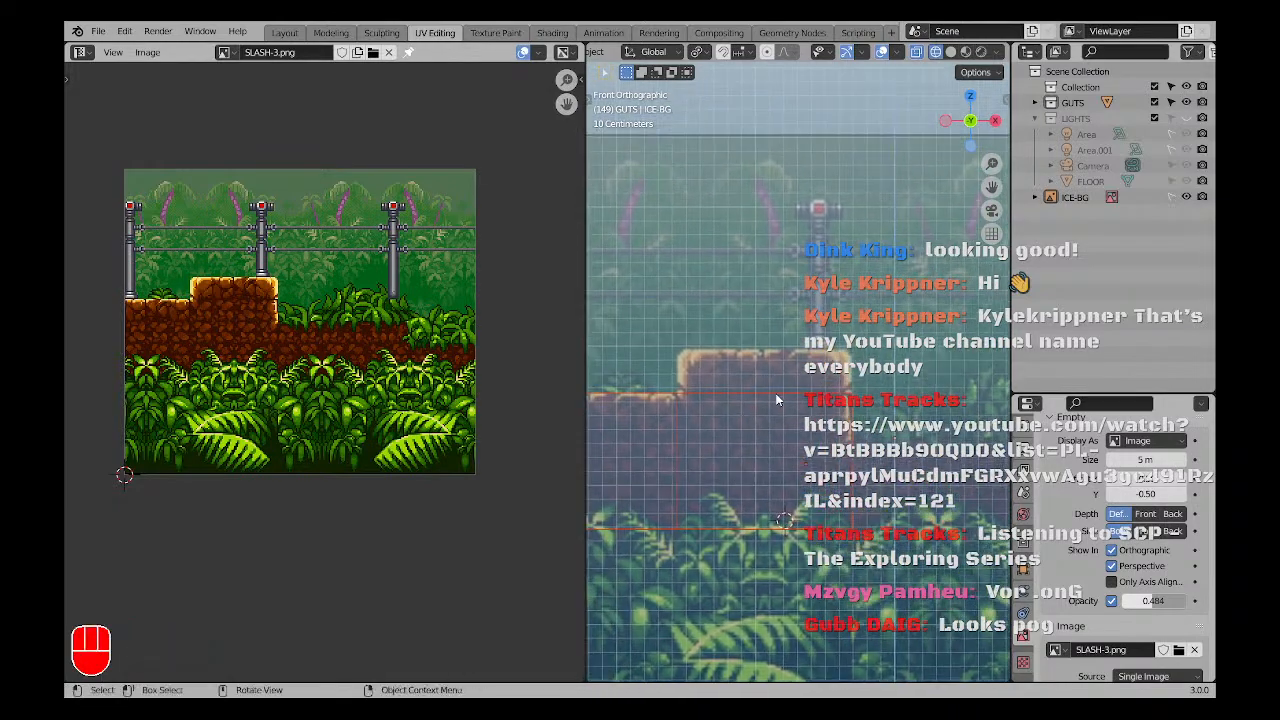
# Select the block and enter Edit Mode with vertex selection.
pyautogui.press('a')
pyautogui.press('a')
pyautogui.press('Tab')
pyautogui.press('Tab')
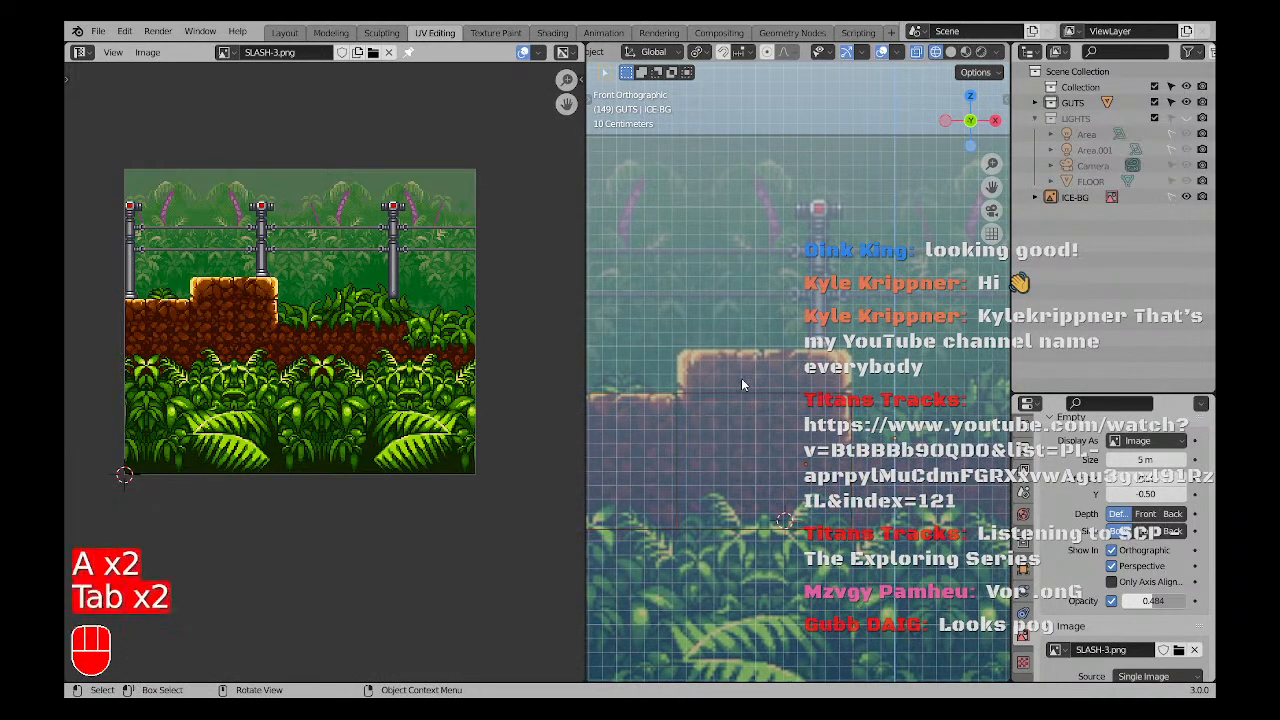
pyautogui.click(741, 380)
pyautogui.press('Tab')
pyautogui.press('1')
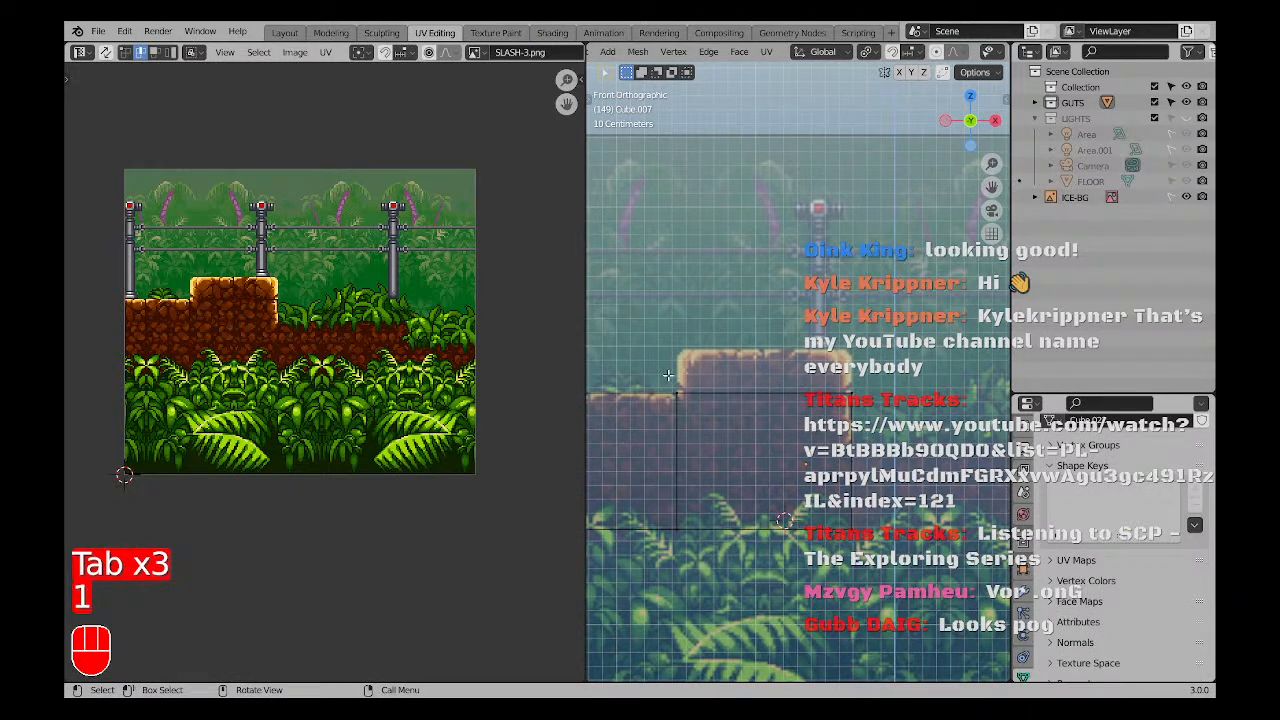
# Extrude the top vertices of the block's right section up to the top of the raised dirt platform and deselect them.
pyautogui.moveTo(668, 375); pyautogui.dragTo(788, 419)
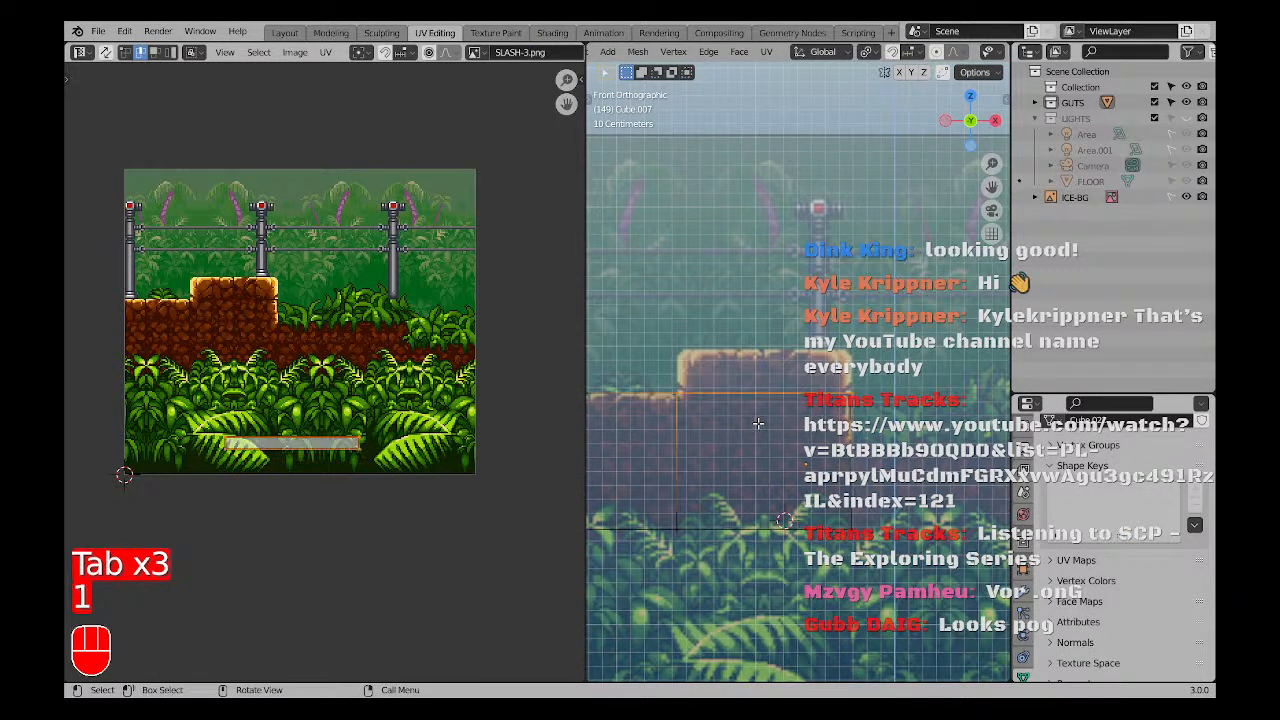
pyautogui.moveTo(758, 424); pyautogui.dragTo(773, 436, button='middle')
pyautogui.press('KP_1')
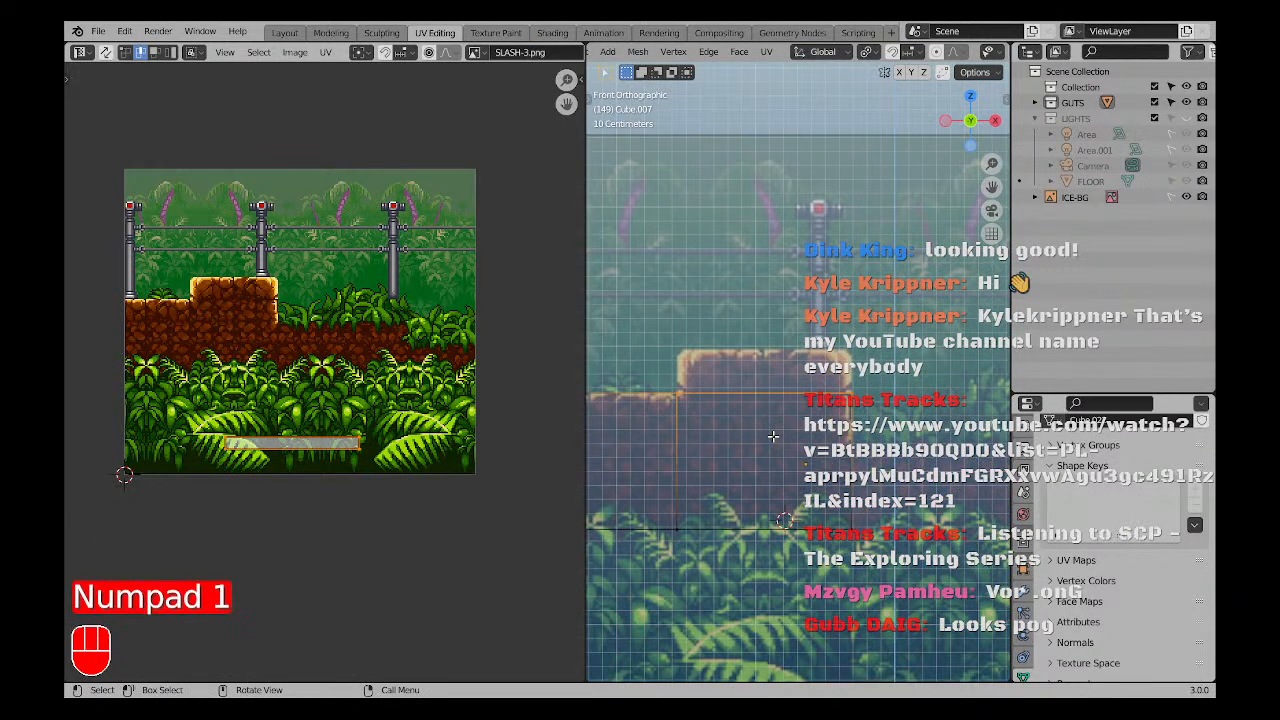
pyautogui.press('e')
pyautogui.click(761, 345)
pyautogui.scroll(3, 761, 344)
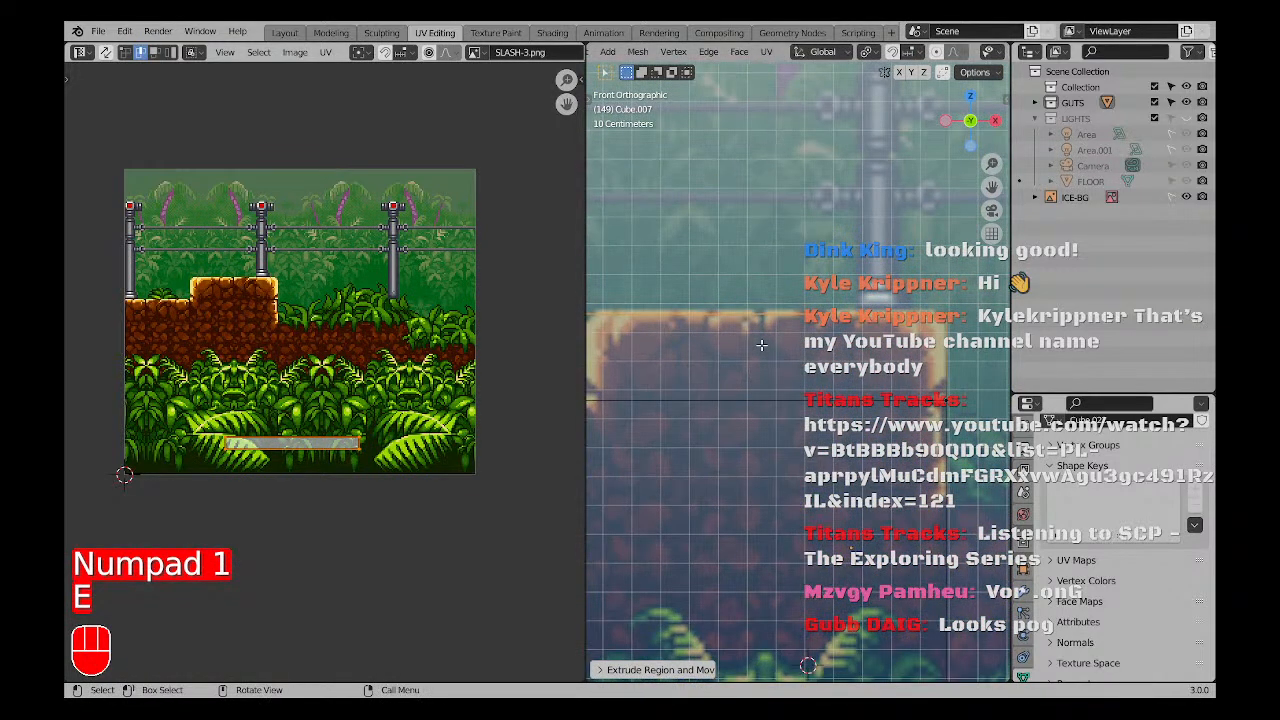
pyautogui.press('g')
pyautogui.click(756, 360)
pyautogui.scroll(-3, 777, 408)
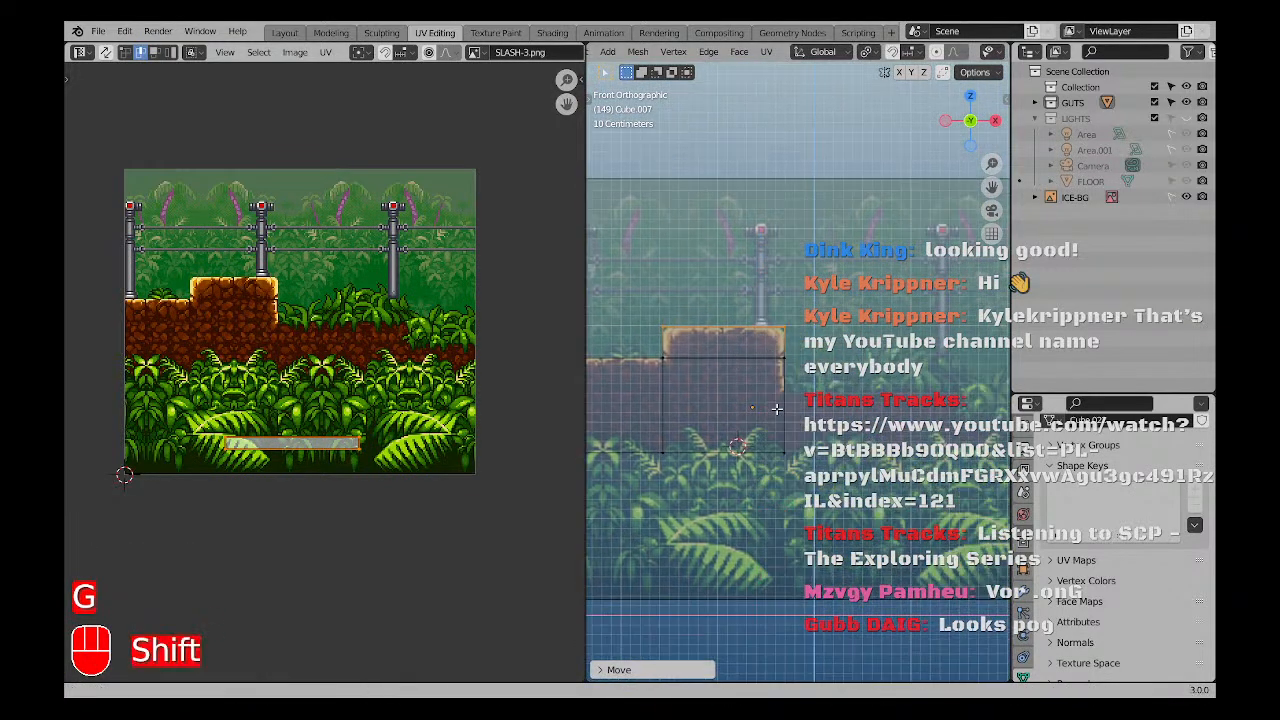
pyautogui.keyDown('shift'); pyautogui.moveTo(777, 408); pyautogui.dragTo(762, 402, button='middle'); pyautogui.keyUp('shift')
pyautogui.click(774, 358)
pyautogui.keyDown('shift'); pyautogui.moveTo(776, 351); pyautogui.dragTo(742, 320, button='middle'); pyautogui.keyUp('shift')
pyautogui.press('a')
pyautogui.press('a')
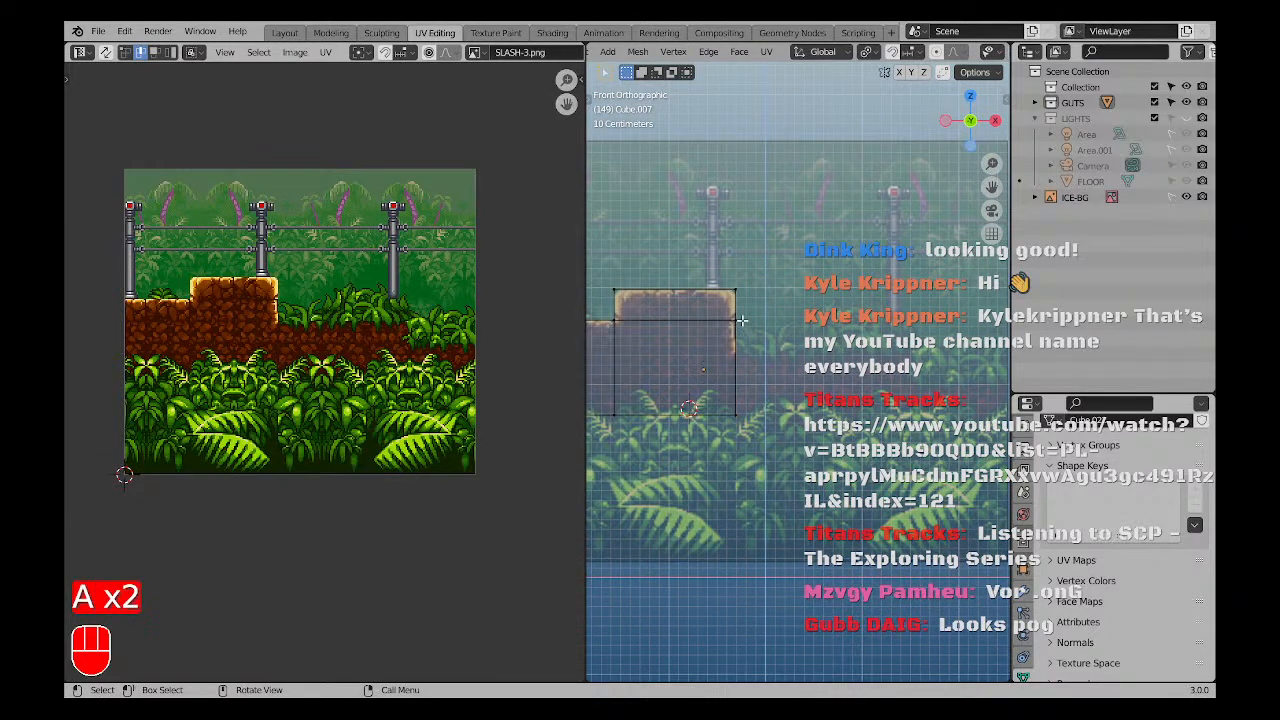
# Add a horizontal loop cut around the block at the height of the lower dirt ledge beside the raised platform, with all geometry deselected.
pyautogui.click(730, 398)
pyautogui.scroll(2, 761, 384)
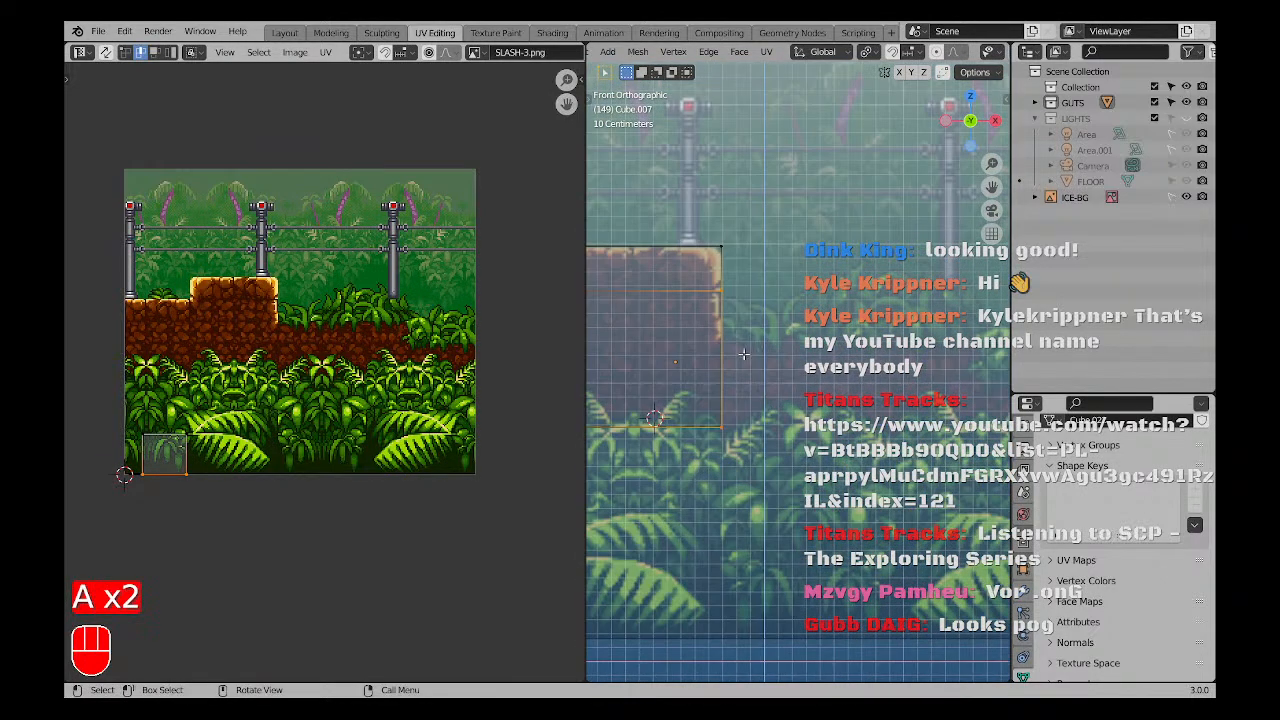
pyautogui.hotkey('ctrl', 'r')
pyautogui.click(748, 336)
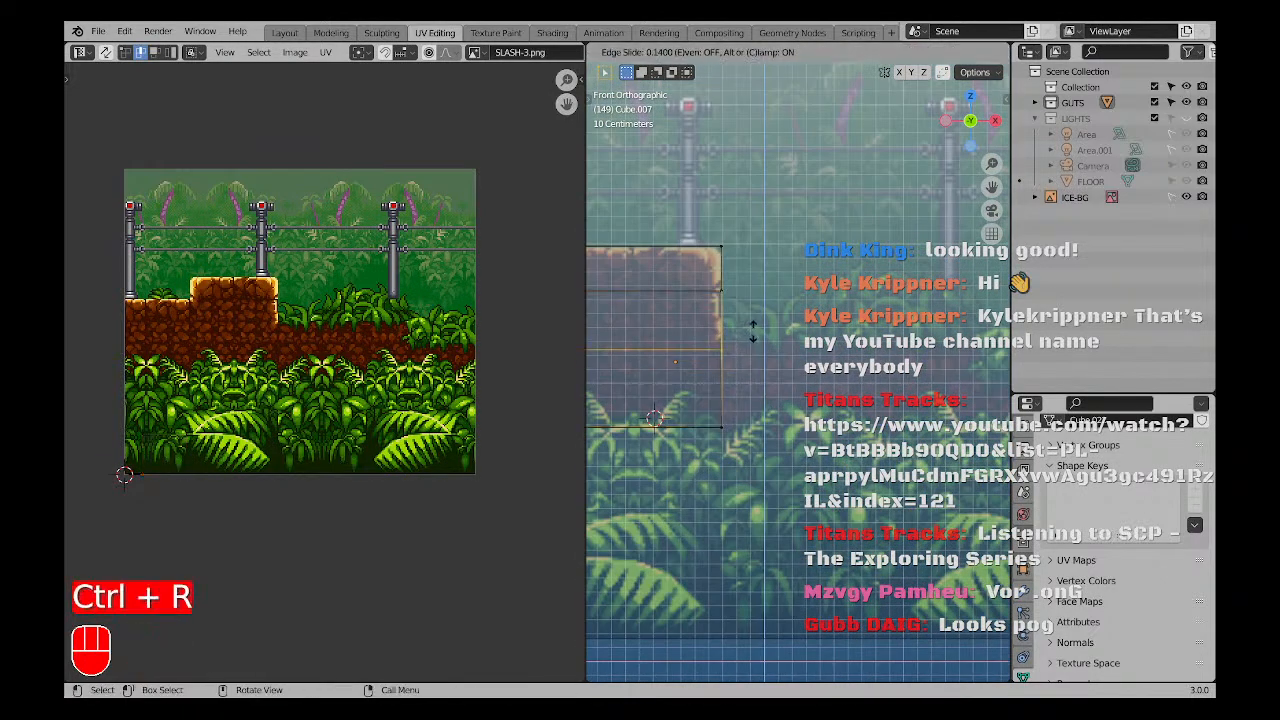
pyautogui.click(757, 321)
pyautogui.press('a')
pyautogui.press('a')
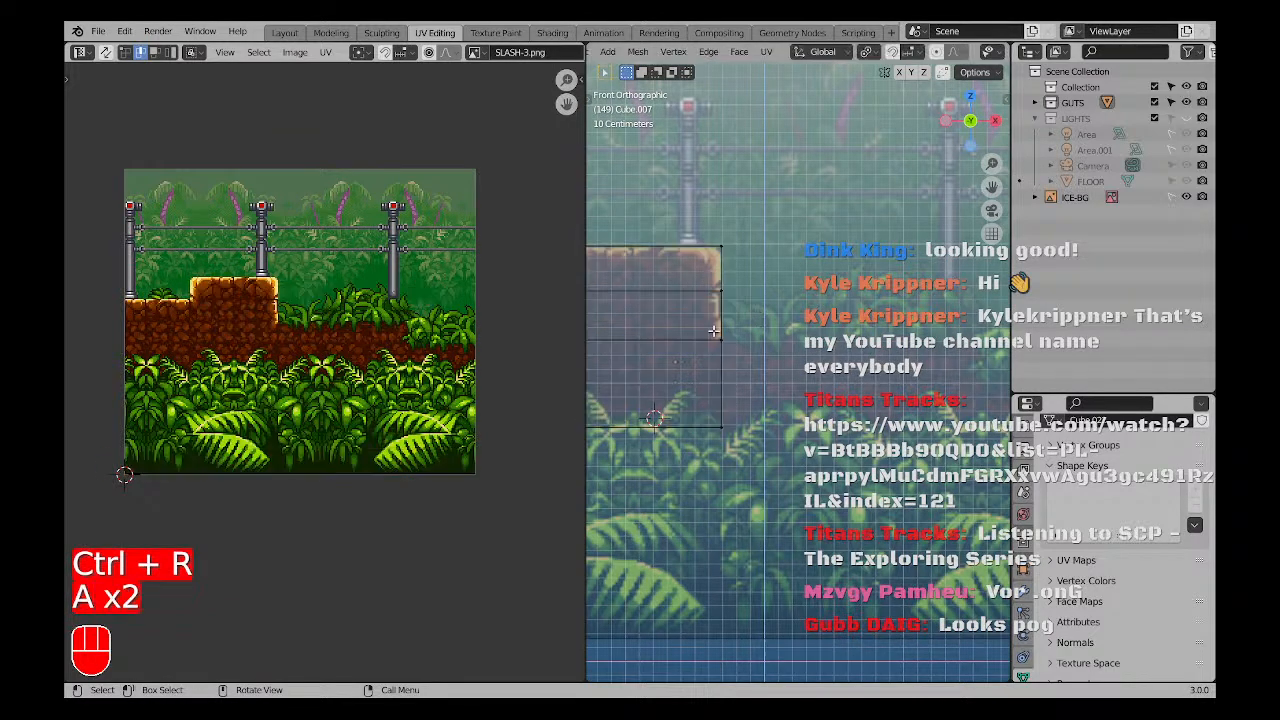
# Extrude the block's right side below the new loop cut by about 1.9 m, along the lower dirt ledge.
pyautogui.click(720, 381)
pyautogui.scroll(-2, 776, 403)
pyautogui.keyDown('shift'); pyautogui.moveTo(844, 405); pyautogui.dragTo(698, 374, button='middle'); pyautogui.keyUp('shift')
pyautogui.press('e')
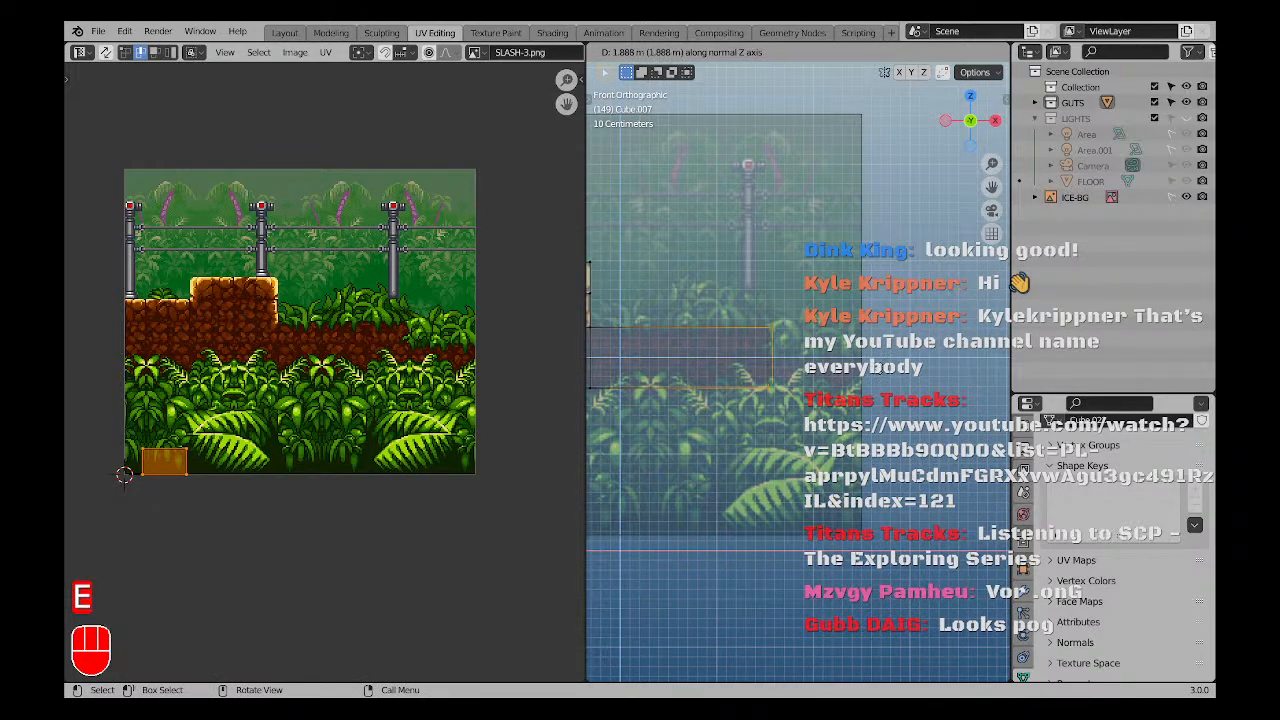
pyautogui.click(880, 371)
# Add a horizontal loop cut to the new ledge section at the height of the lowest dirt step and deselect everything.
pyautogui.scroll(4, 747, 358)
pyautogui.hotkey('ctrl', 'r')
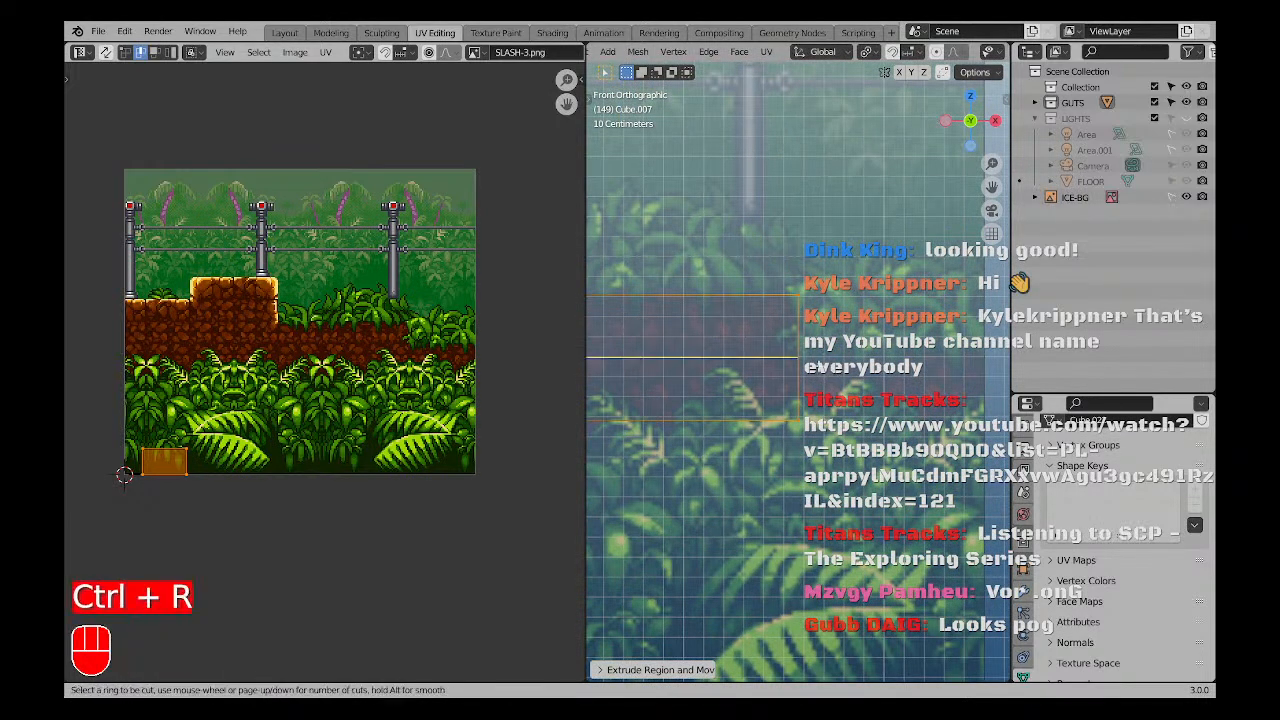
pyautogui.click(820, 367)
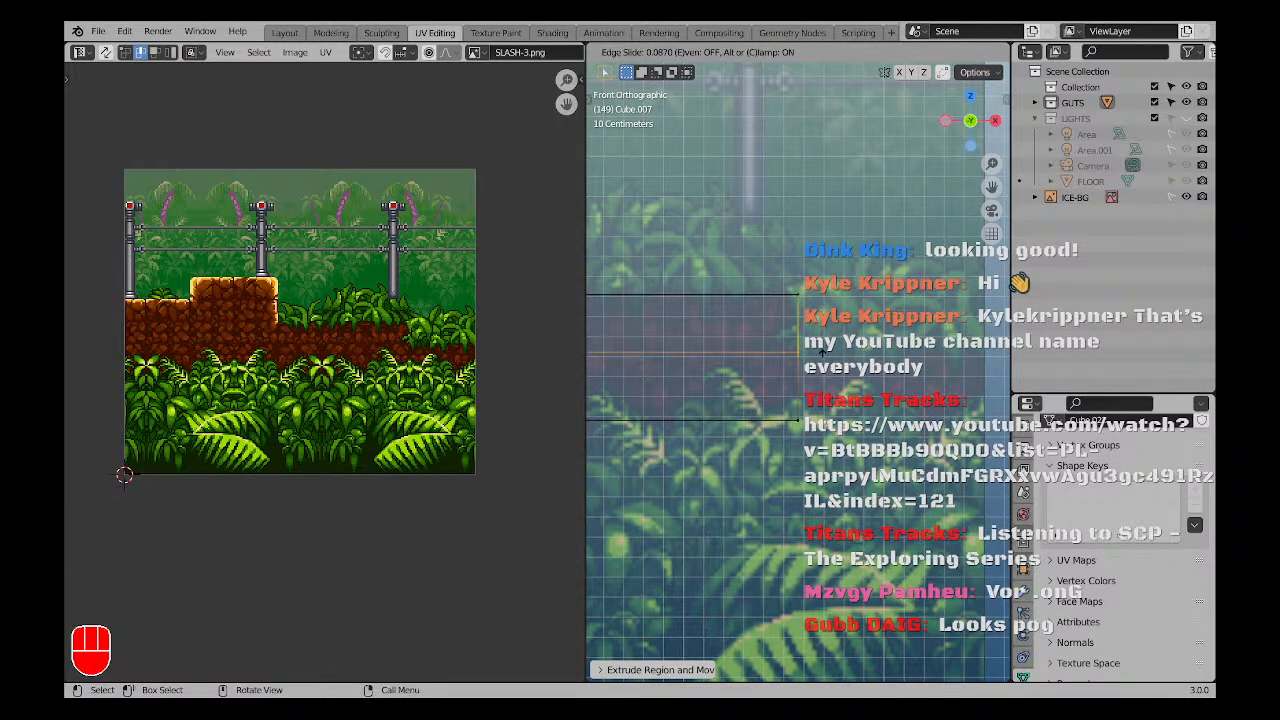
pyautogui.click(822, 352)
pyautogui.scroll(-3, 824, 360)
pyautogui.press('a')
pyautogui.press('a')
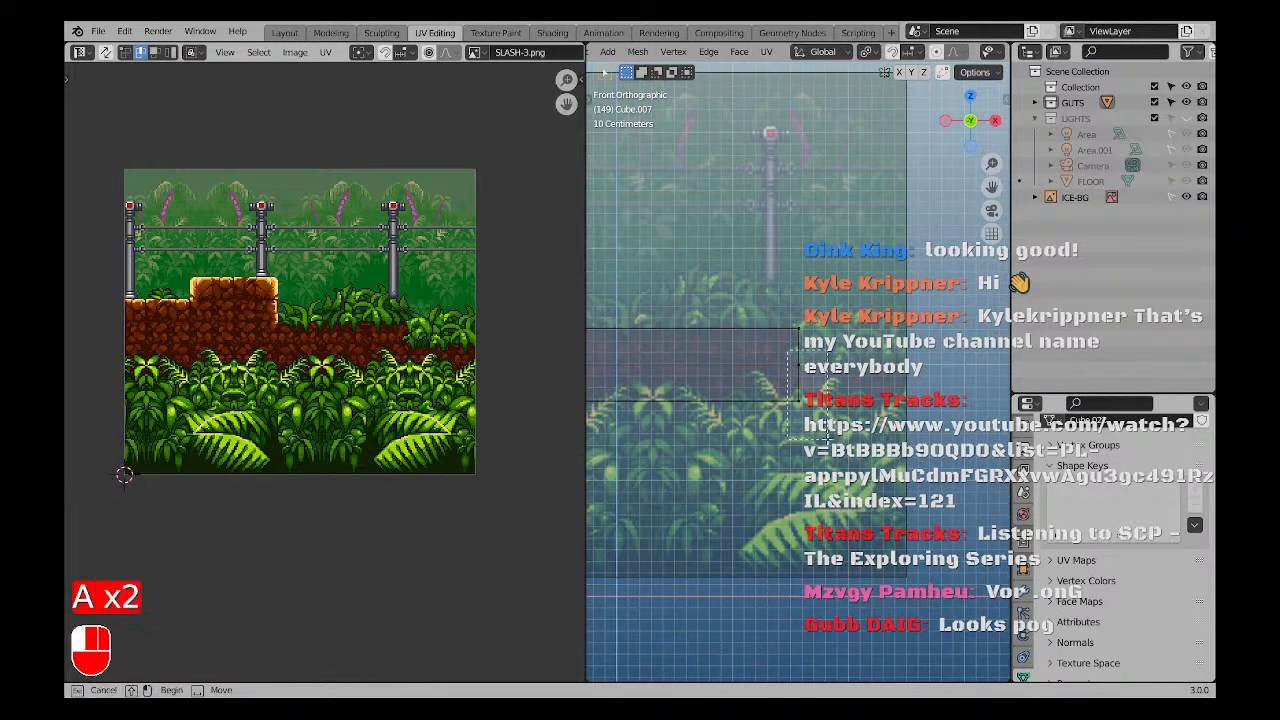
# Extrude the lower end face of the ledge by about 0.92 m to the reference image's right edge.
pyautogui.press('e')
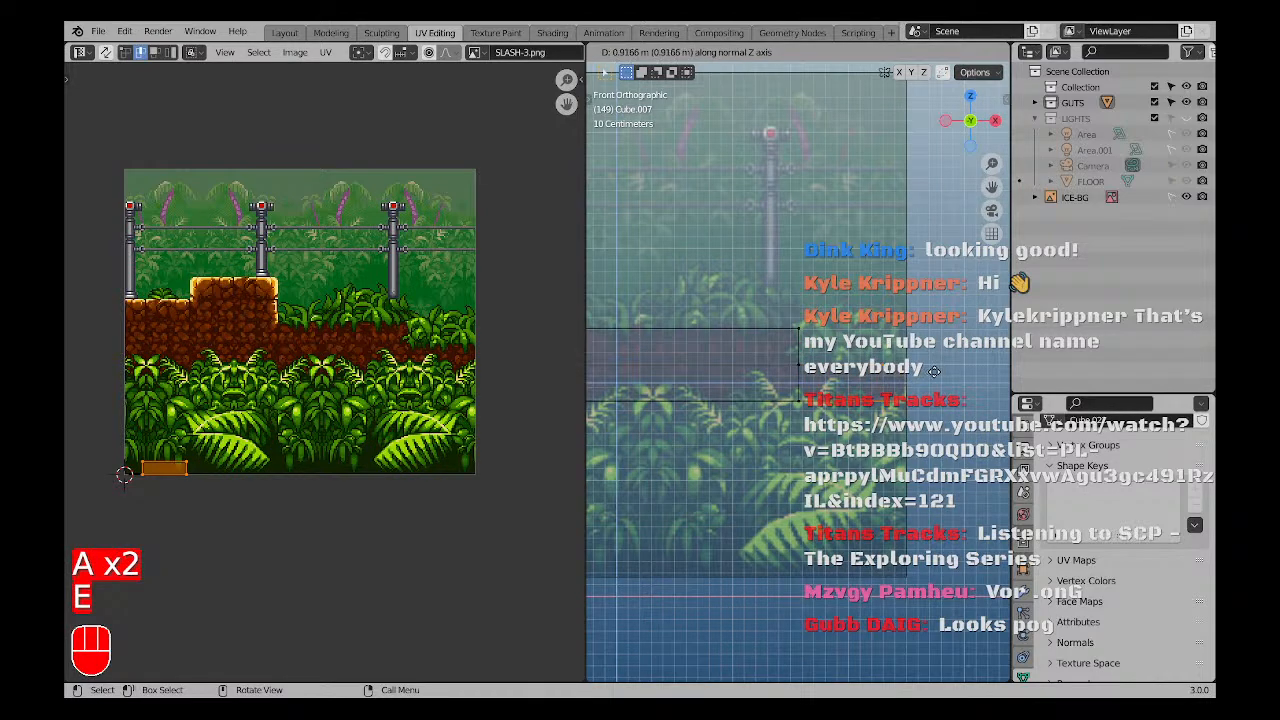
pyautogui.click(933, 372)
pyautogui.scroll(-5, 888, 374)
pyautogui.press('a')
pyautogui.press('a')
# Show the stepped block in solid shading in perspective and return to Object Mode.
pyautogui.moveTo(722, 375); pyautogui.dragTo(824, 387, button='middle')
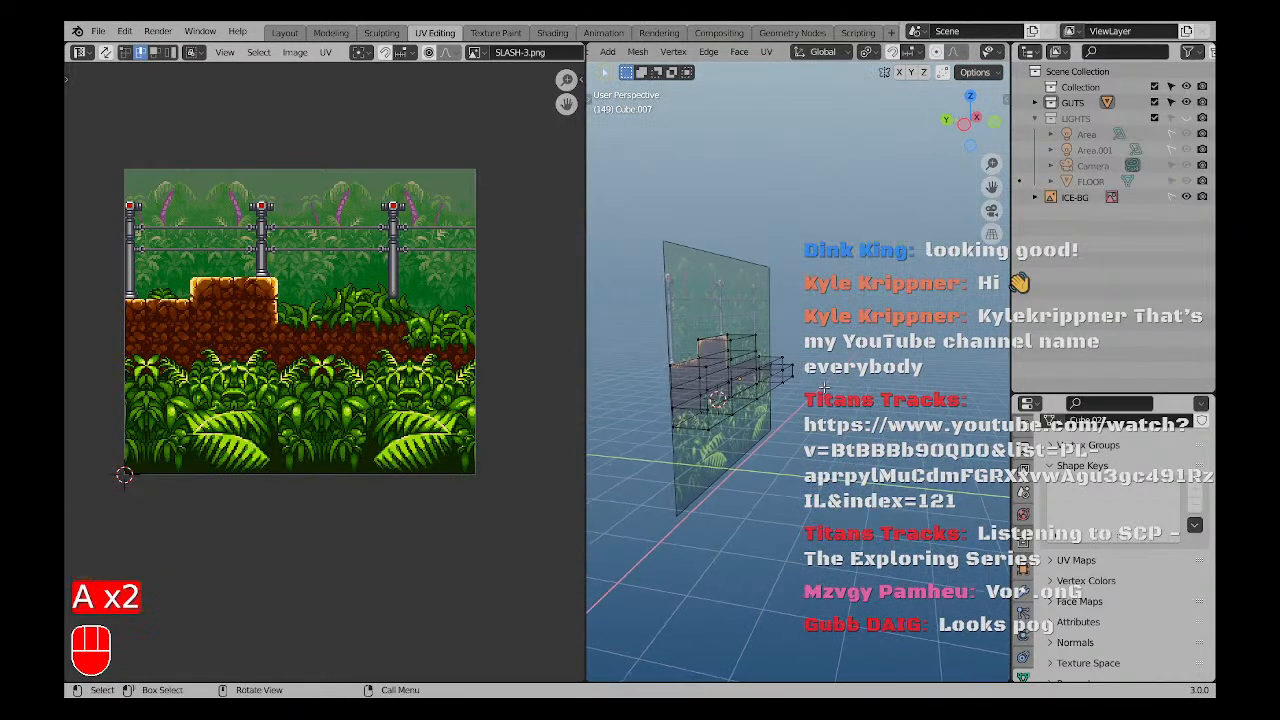
pyautogui.press('z')
pyautogui.press('z')
pyautogui.press('a')
pyautogui.press('a')
pyautogui.scroll(5, 764, 408)
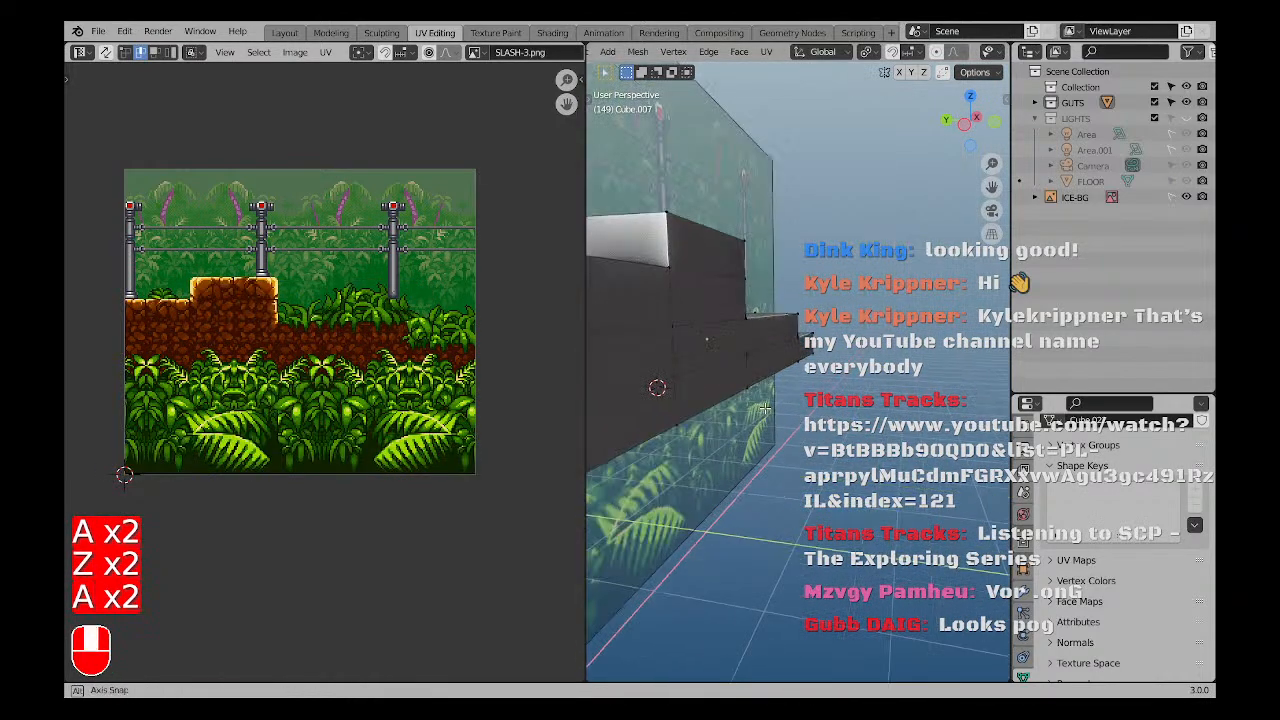
pyautogui.scroll(-5, 764, 408)
pyautogui.press('Tab')
pyautogui.press('a')
pyautogui.press('a')
pyautogui.moveTo(764, 408); pyautogui.dragTo(733, 375, button='middle')
# In the Shading workspace, unlink Material.004 from the block and create a new material named SLASH.
pyautogui.click(552, 32)
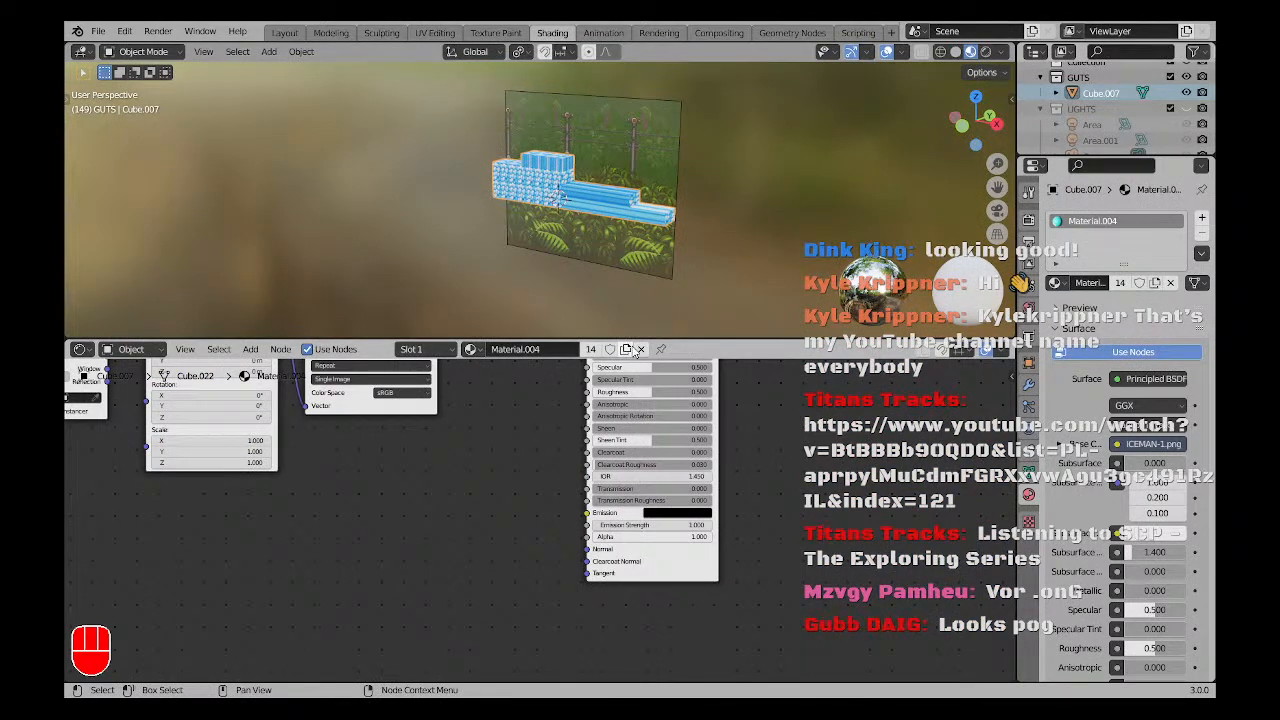
pyautogui.click(639, 349)
pyautogui.click(574, 349)
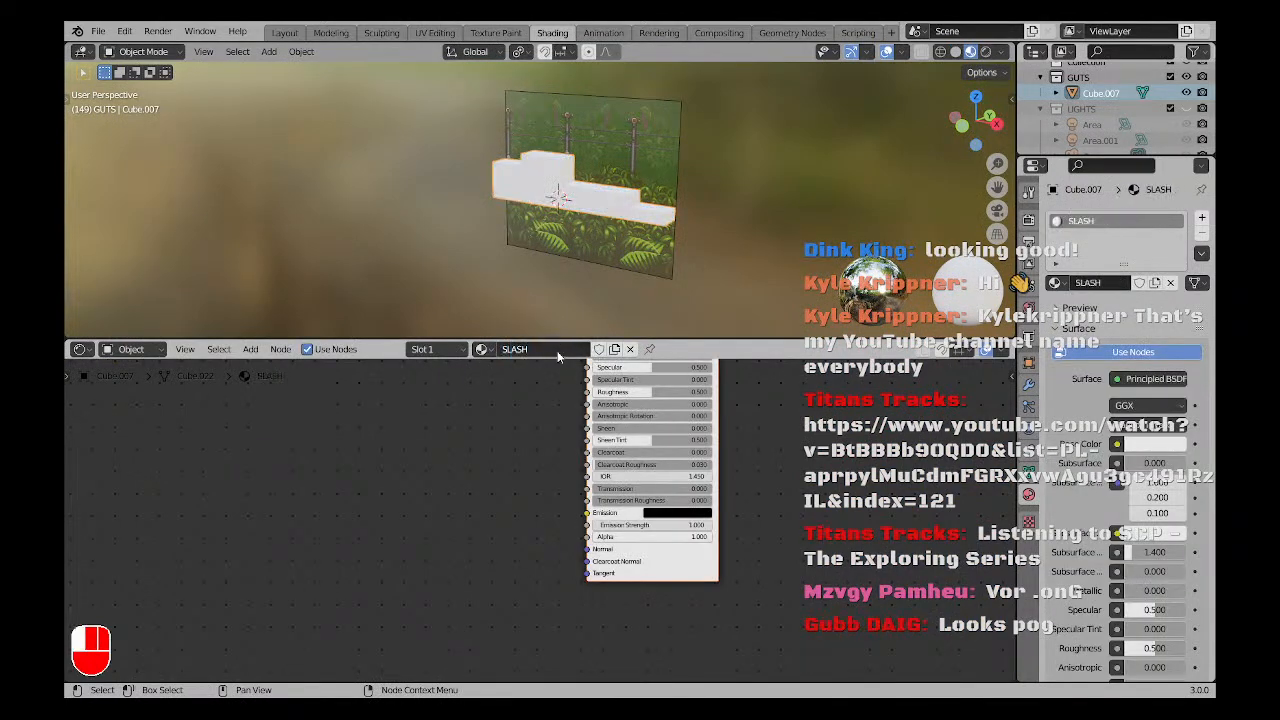
# Add an Image Texture node and connect its Color output to the Principled BSDF's Base Color.
pyautogui.scroll(-2, 519, 476)
pyautogui.moveTo(519, 476); pyautogui.dragTo(563, 500, button='middle')
pyautogui.hotkey('shift', 'a')
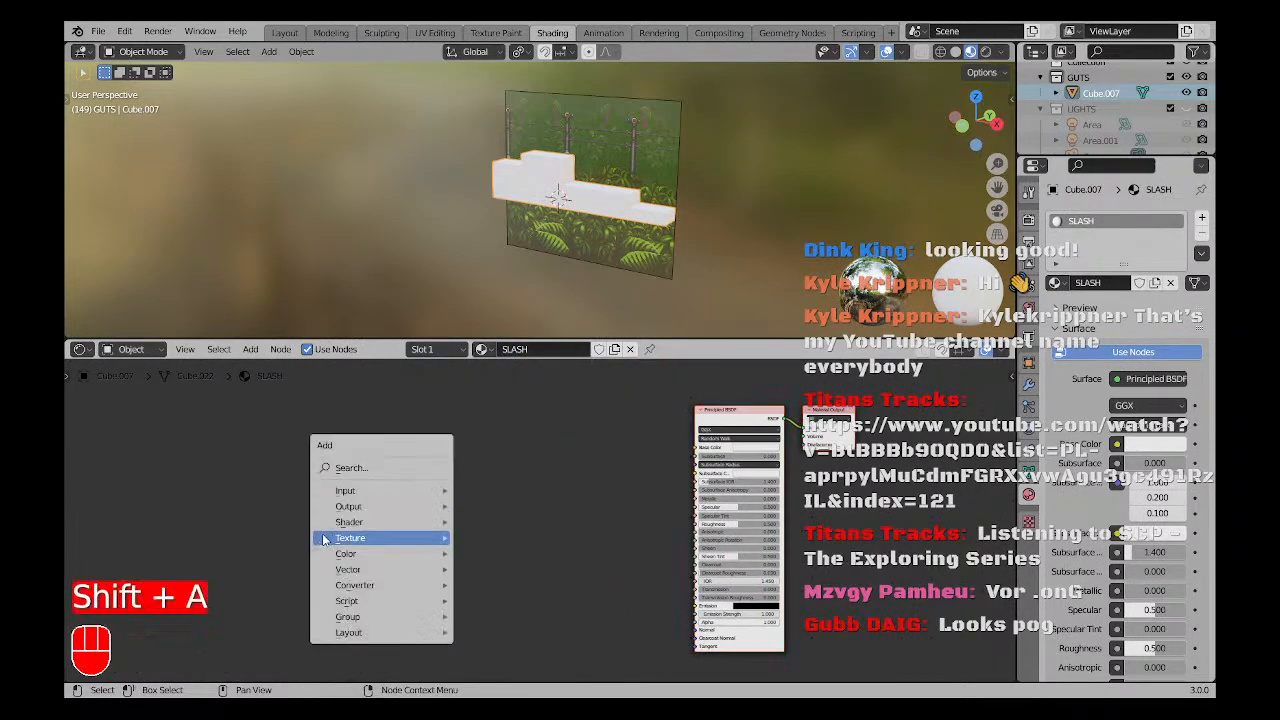
pyautogui.moveTo(435, 533)
pyautogui.click(499, 412)
pyautogui.click(572, 476)
pyautogui.scroll(4, 572, 476)
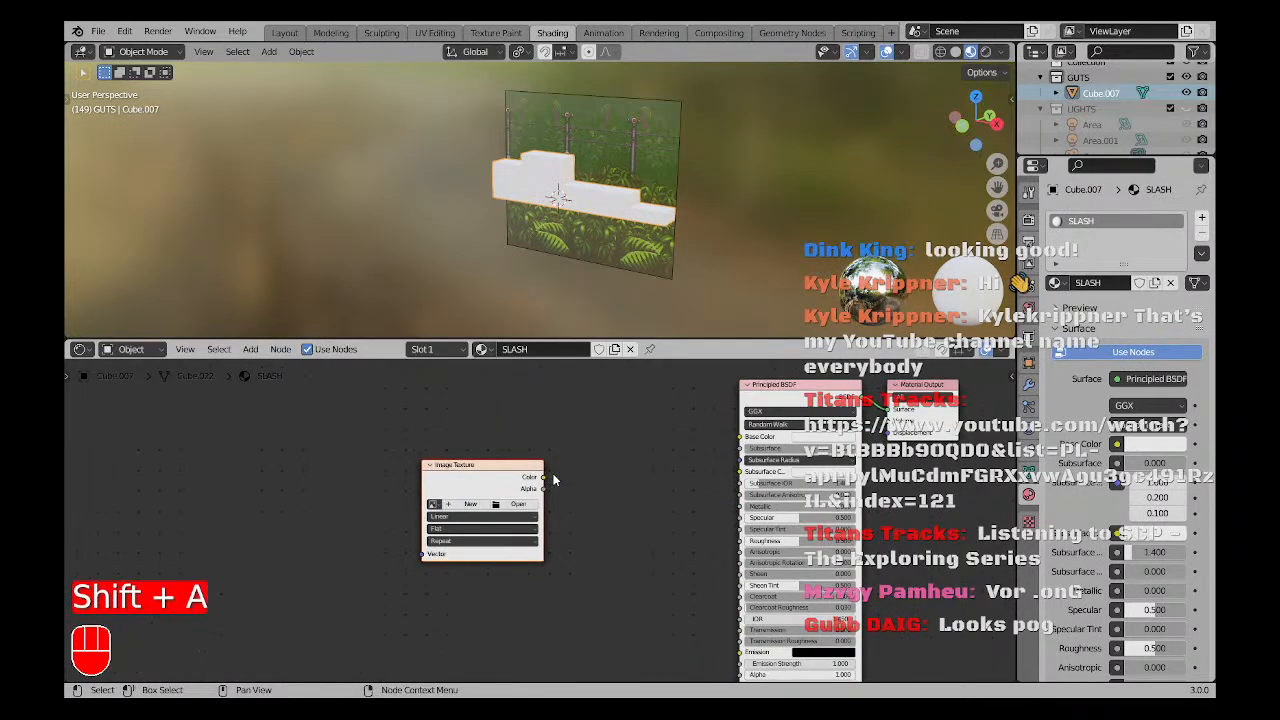
pyautogui.moveTo(741, 447); pyautogui.dragTo(741, 440)
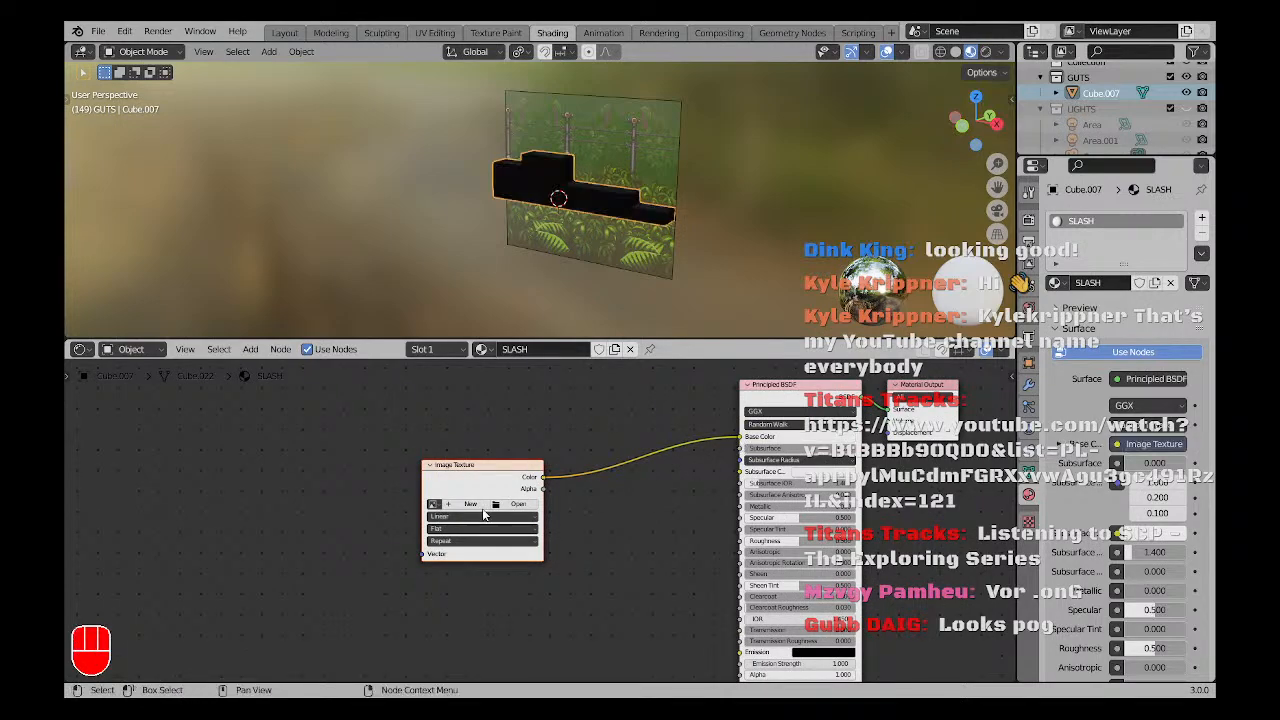
# Assign SLASH-3.png to the Image Texture node and add linked Texture Coordinate and Mapping nodes to its Vector input.
pyautogui.scroll(2, 450, 490)
pyautogui.click(426, 508)
pyautogui.click(450, 456)
pyautogui.moveTo(420, 529); pyautogui.dragTo(530, 503, button='middle')
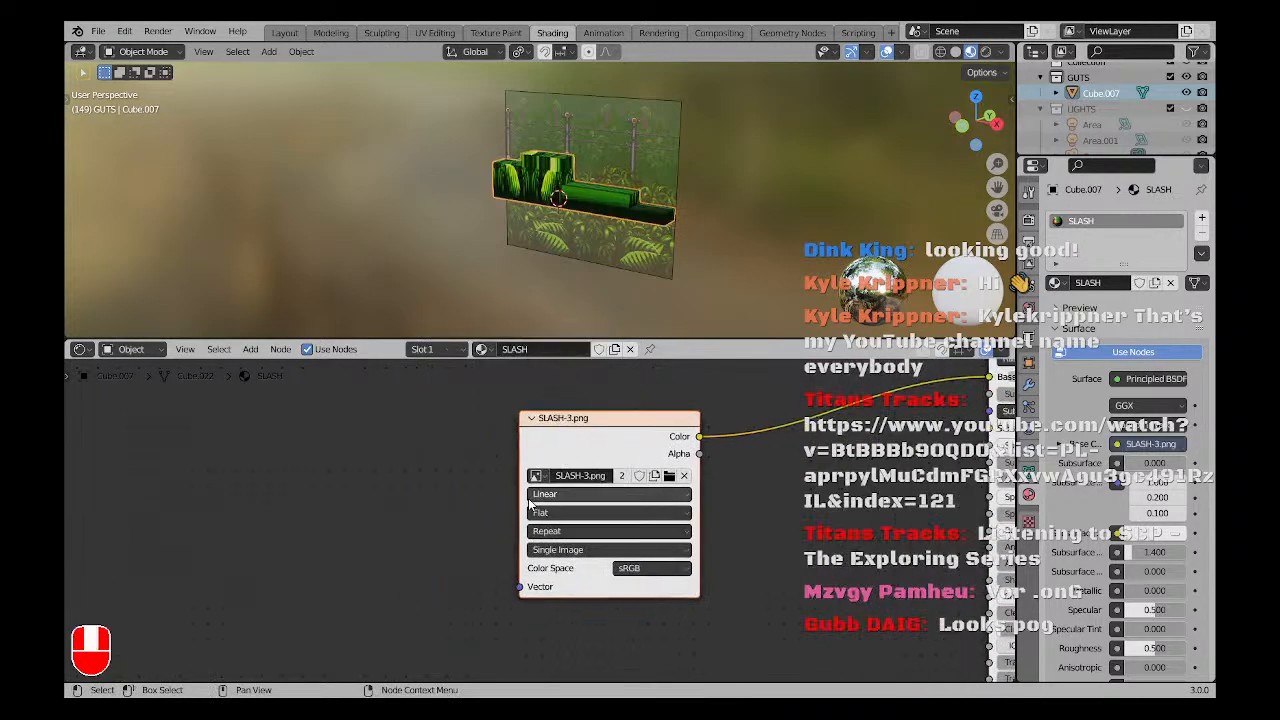
pyautogui.hotkey('ctrl', 't')
pyautogui.press('a')
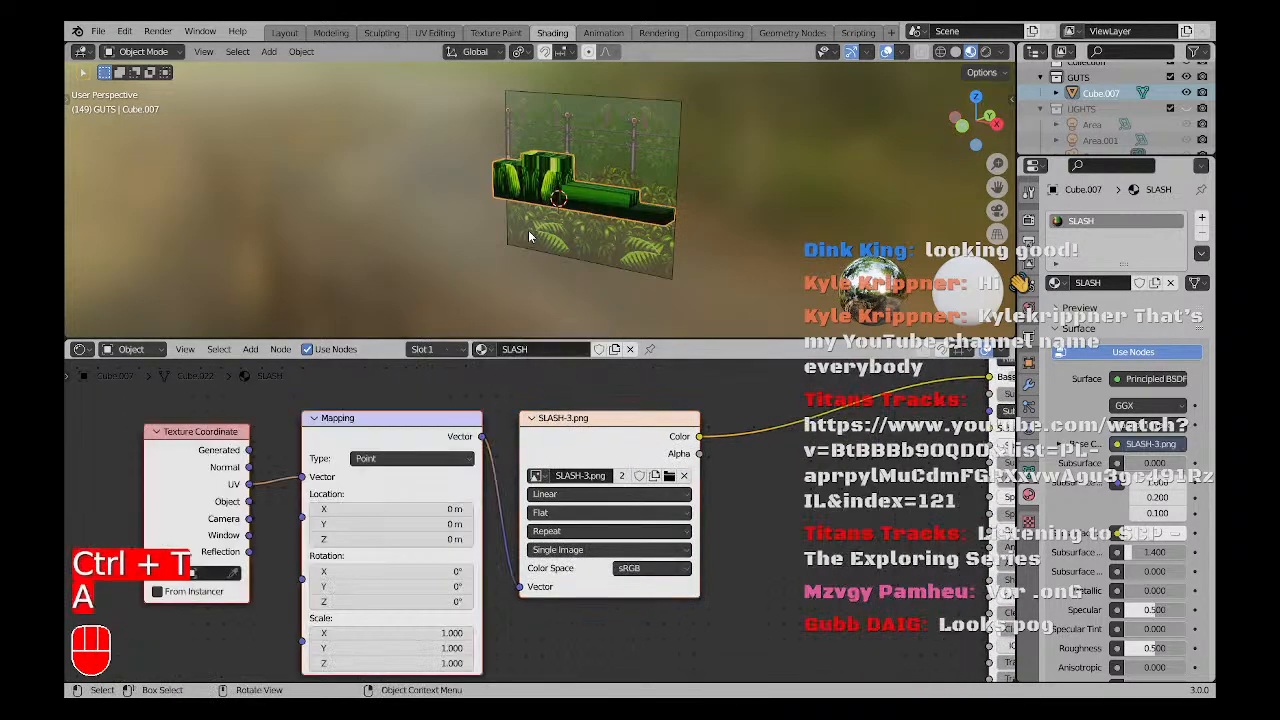
# In the UV Editing workspace, unwrap the whole block with Project from View in the front orthographic view.
pyautogui.click(435, 32)
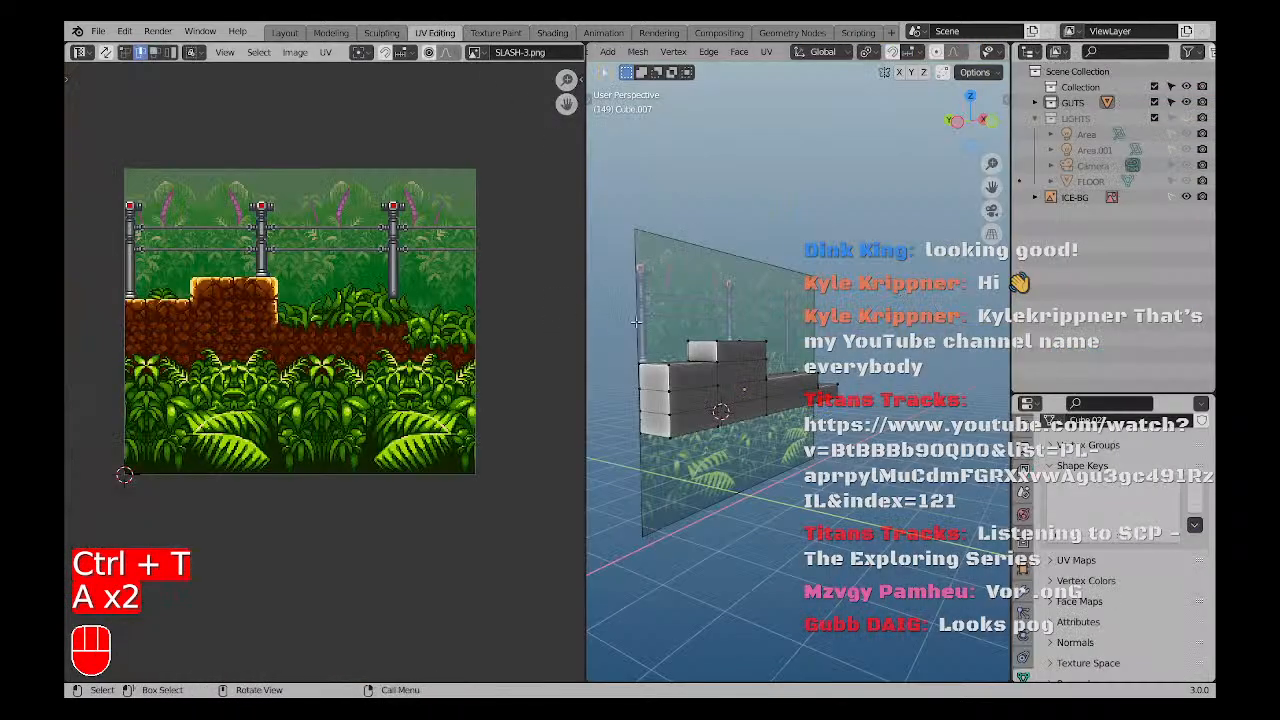
pyautogui.moveTo(734, 345); pyautogui.dragTo(810, 388, button='middle')
pyautogui.press('Tab')
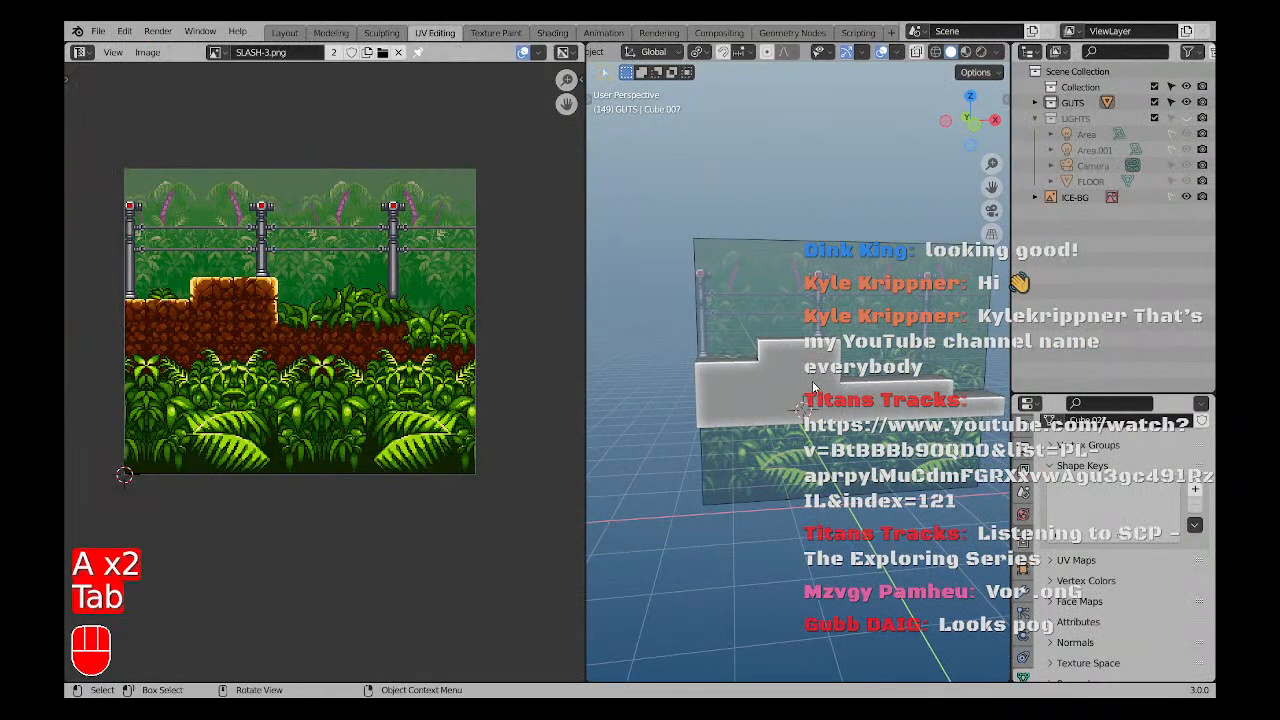
pyautogui.press('a')
pyautogui.press('a')
pyautogui.press('KP_1')
pyautogui.press('a')
pyautogui.press('a')
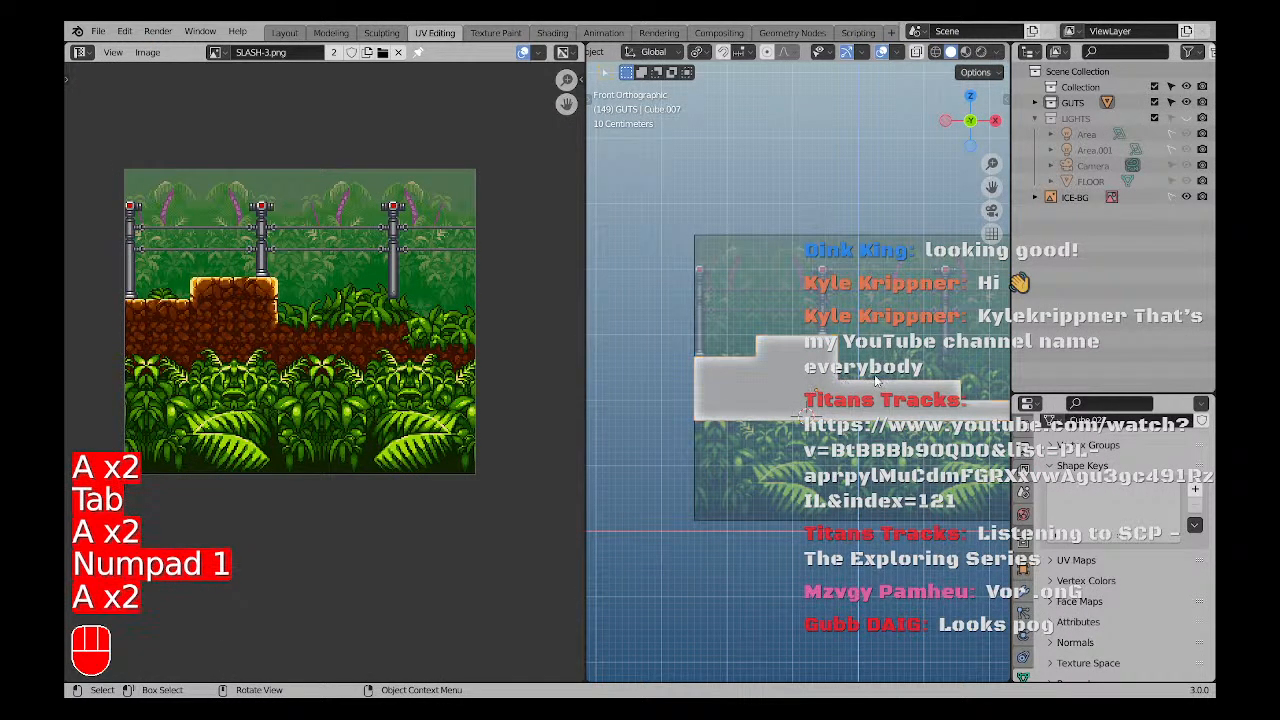
pyautogui.keyDown('shift'); pyautogui.moveTo(874, 374); pyautogui.dragTo(781, 356, button='middle'); pyautogui.keyUp('shift')
pyautogui.press('Tab')
pyautogui.press('a')
pyautogui.press('u')
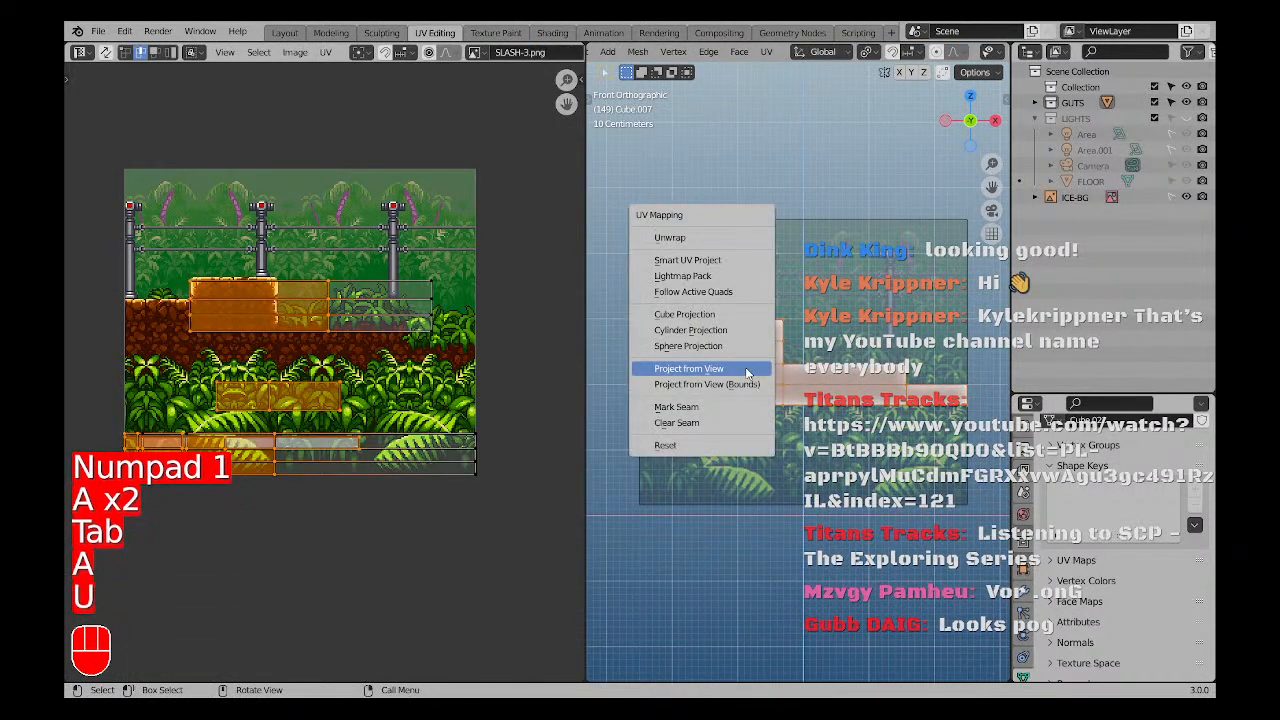
pyautogui.click(688, 368)
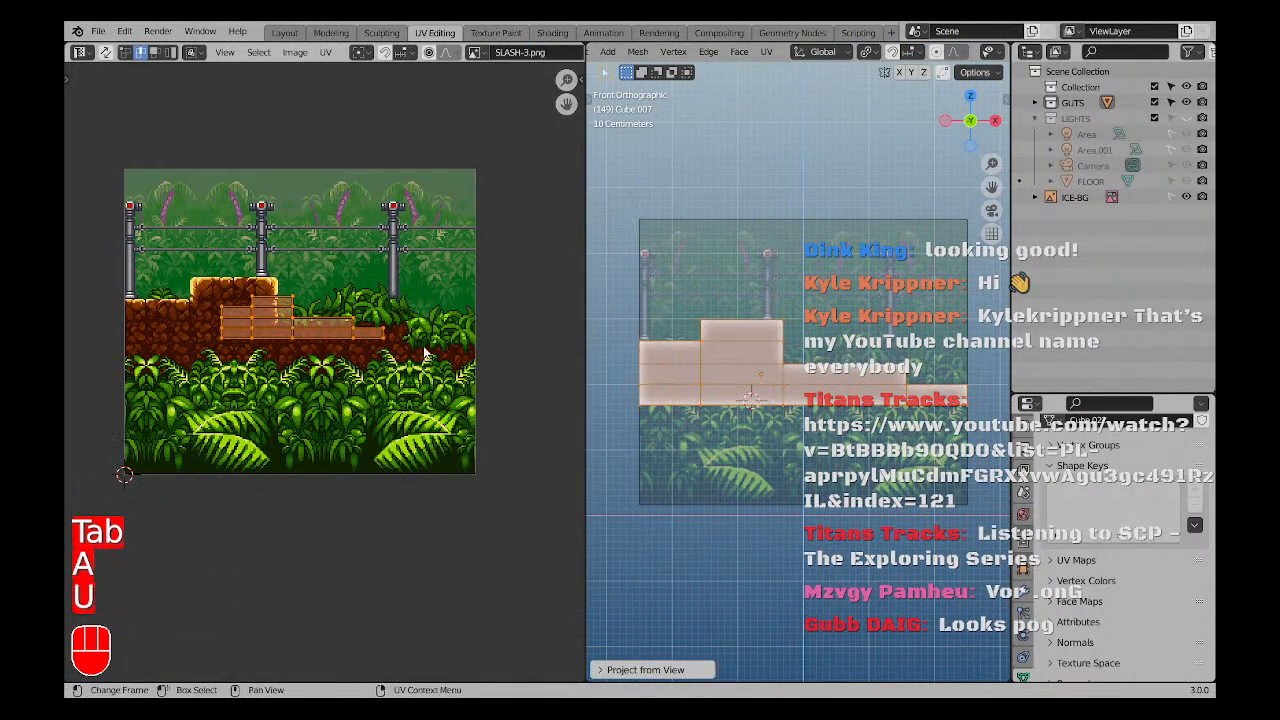
# Enlarge the projected UVs and move them roughly over the dirt platforms of SLASH-3.png.
pyautogui.scroll(2, 360, 325)
pyautogui.keyDown('shift'); pyautogui.moveTo(345, 352); pyautogui.dragTo(394, 342, button='middle'); pyautogui.keyUp('shift')
pyautogui.scroll(-2, 390, 350)
pyautogui.press('g')
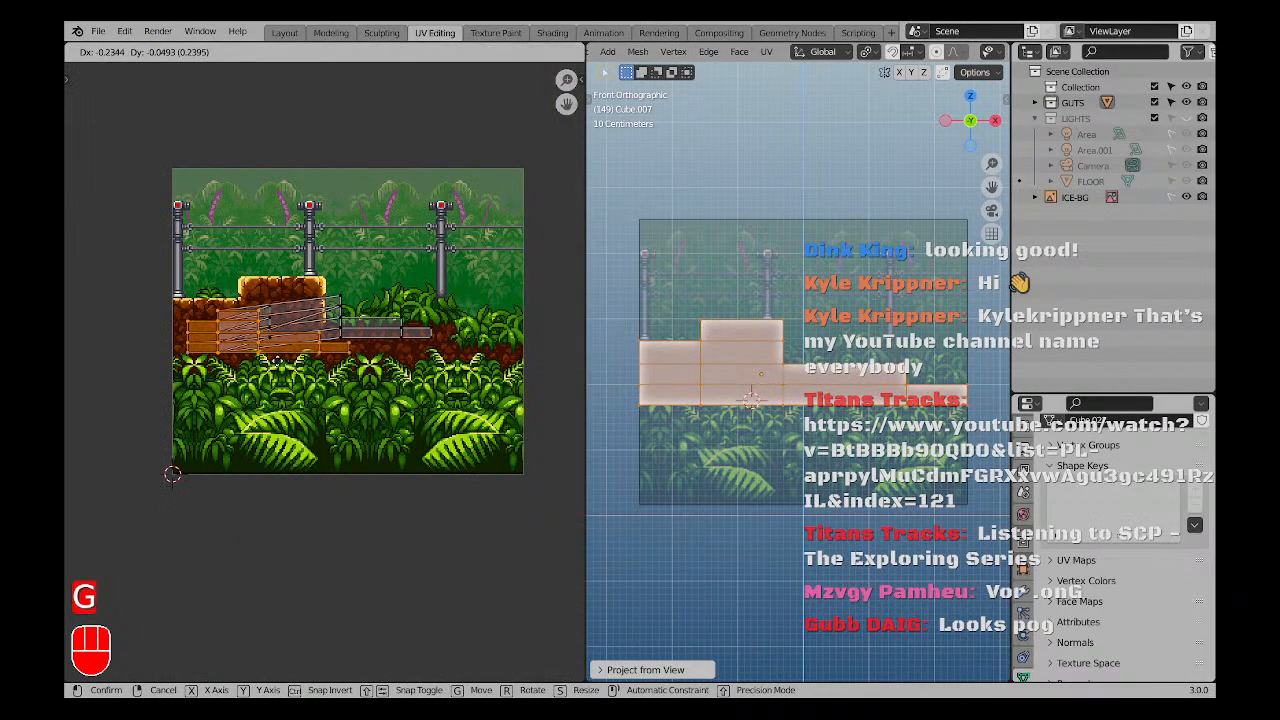
pyautogui.press('g')
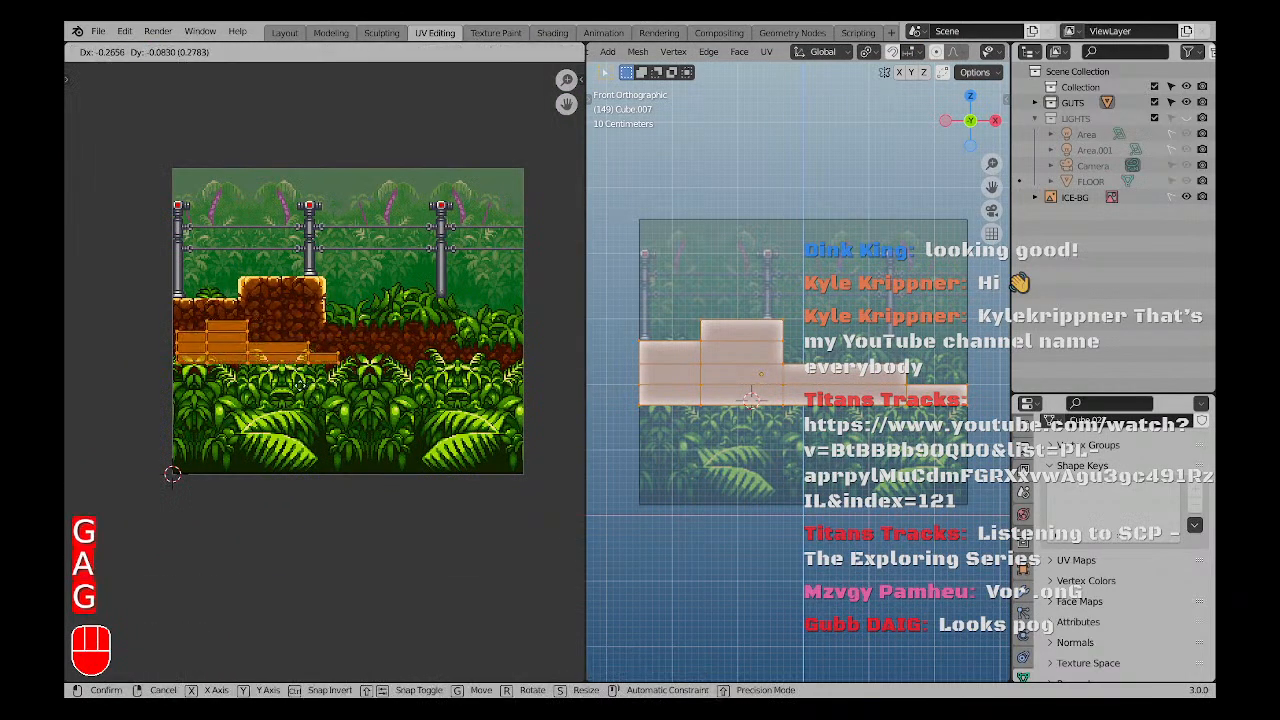
pyautogui.click(298, 385)
pyautogui.press('s')
pyautogui.click(407, 371)
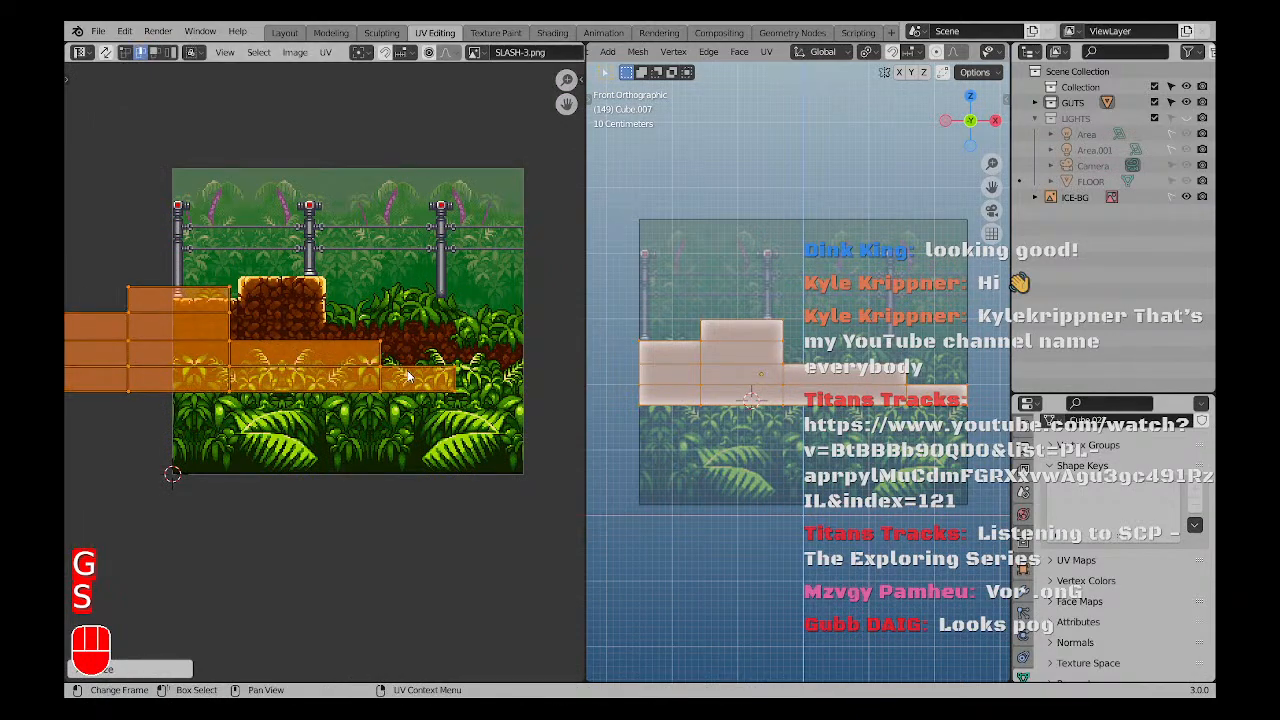
pyautogui.press('g')
pyautogui.click(487, 352)
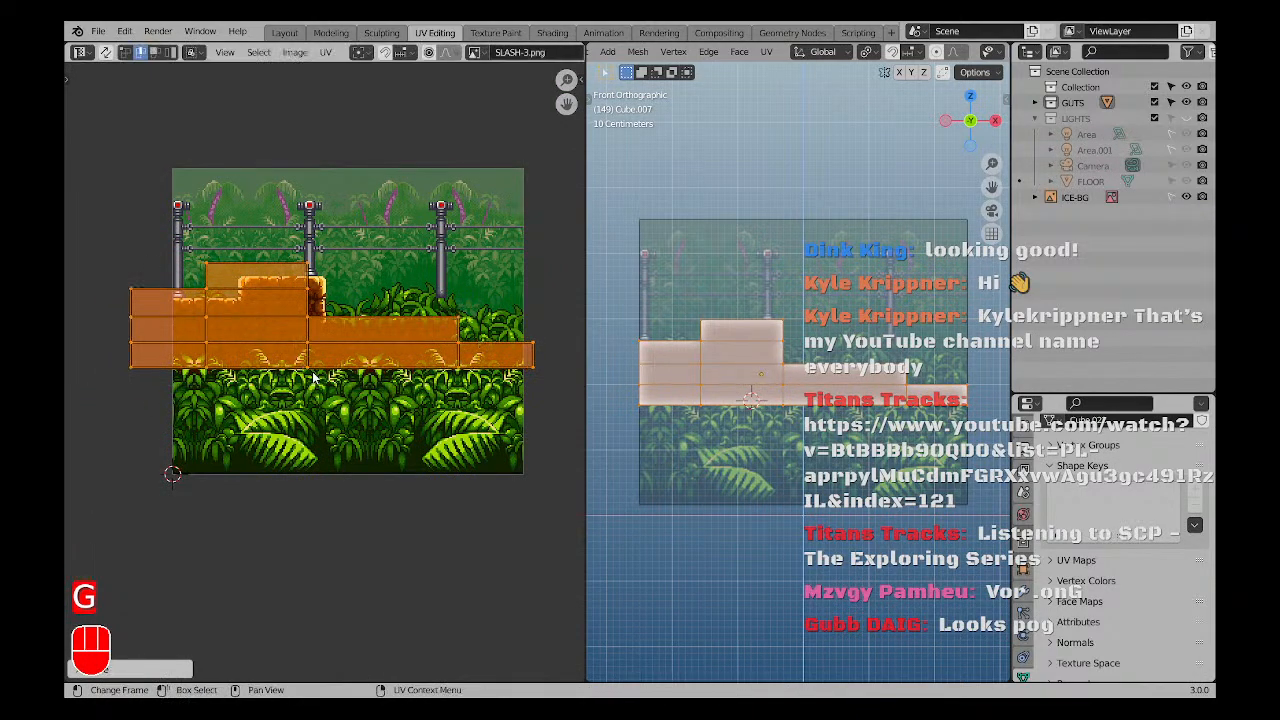
# Shift and slightly shrink the UVs so that their left side meets the image's left edge.
pyautogui.press('g')
pyautogui.click(347, 390)
pyautogui.press('s')
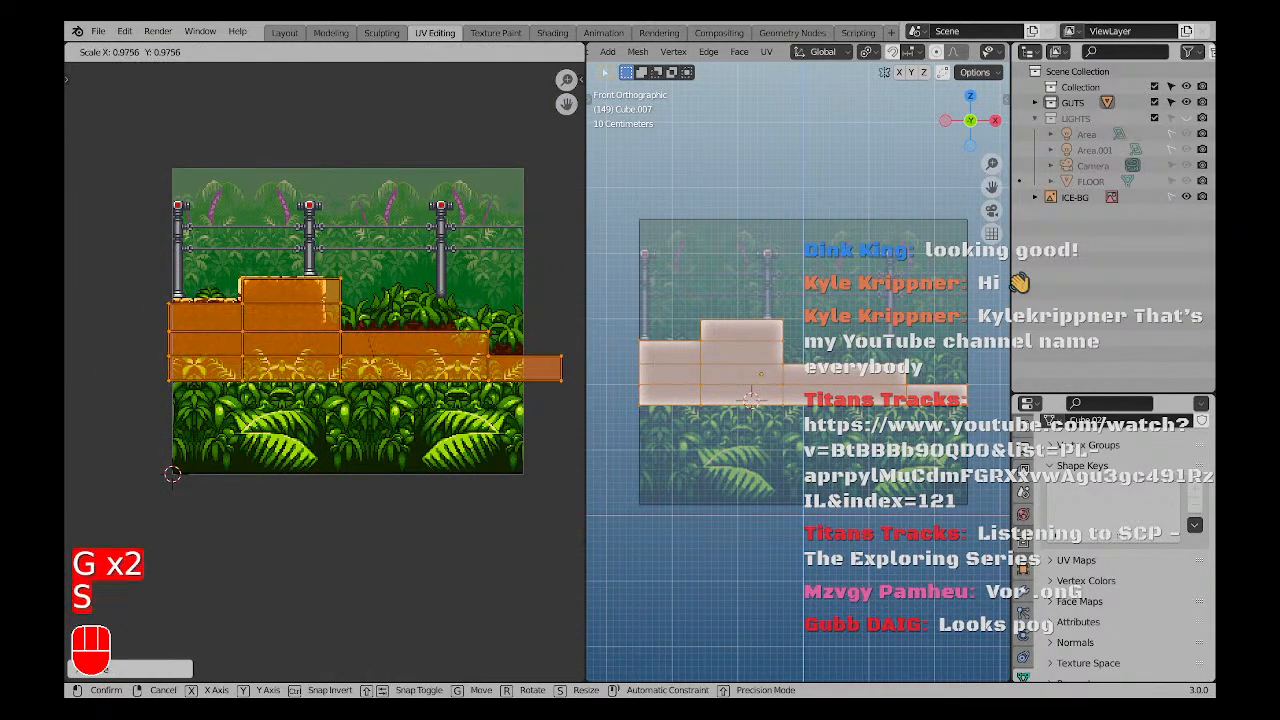
pyautogui.click(393, 434)
pyautogui.press('g')
pyautogui.middleClick(388, 434)
pyautogui.click(385, 434)
pyautogui.press('g')
pyautogui.middleClick(384, 434)
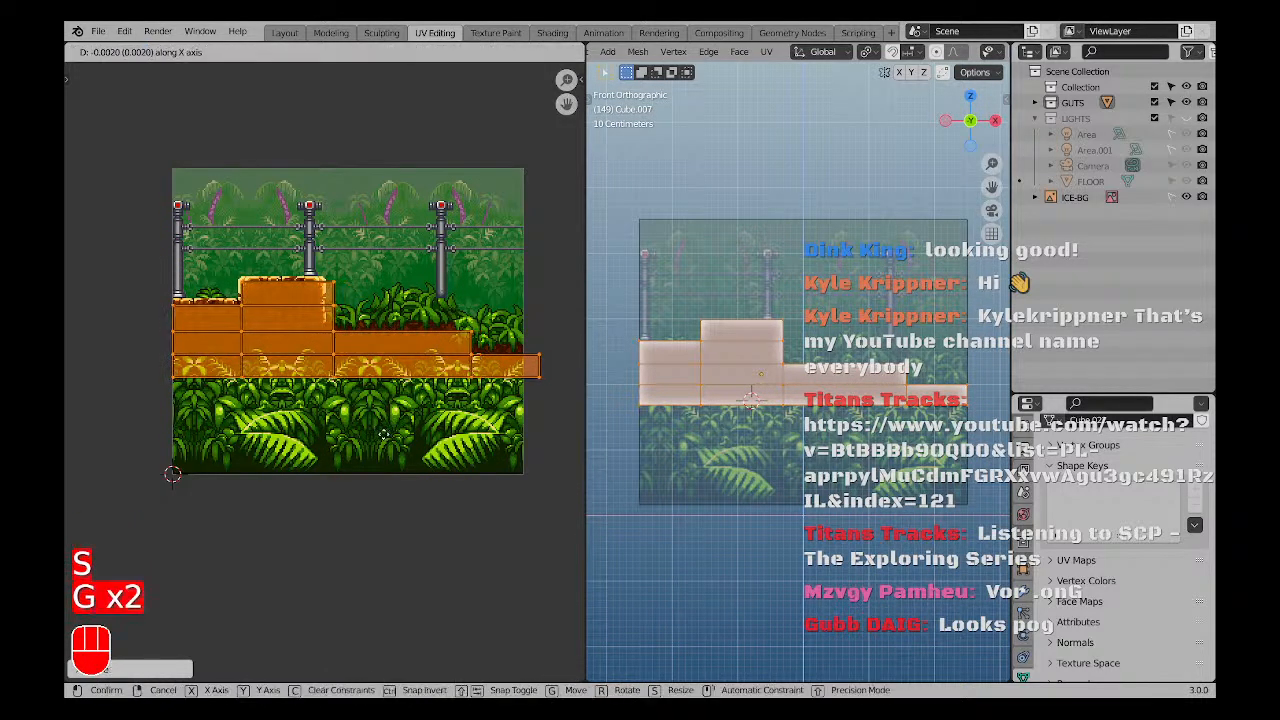
pyautogui.click(382, 433)
# Raise the UVs to the tops of the dirt platforms and shift them left to the raised platform's right edge.
pyautogui.press('g')
pyautogui.middleClick(408, 481)
pyautogui.click(414, 476)
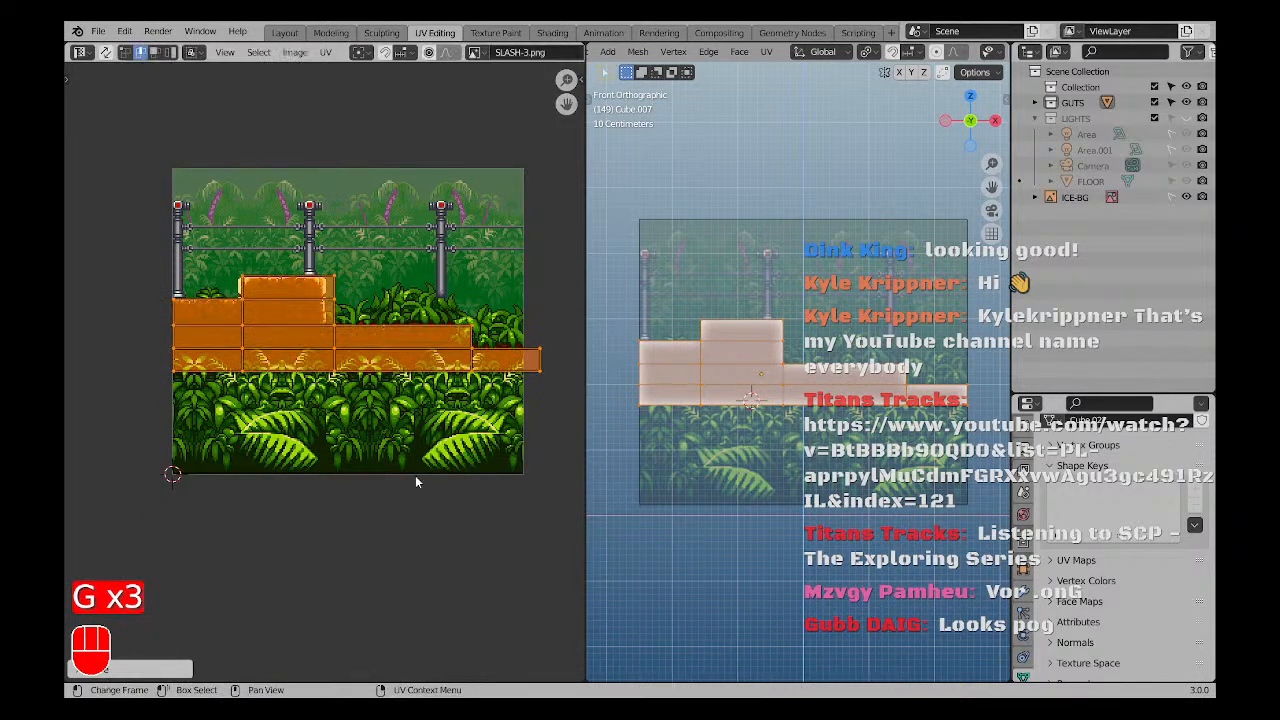
pyautogui.press('g')
pyautogui.middleClick(416, 477)
pyautogui.click(410, 482)
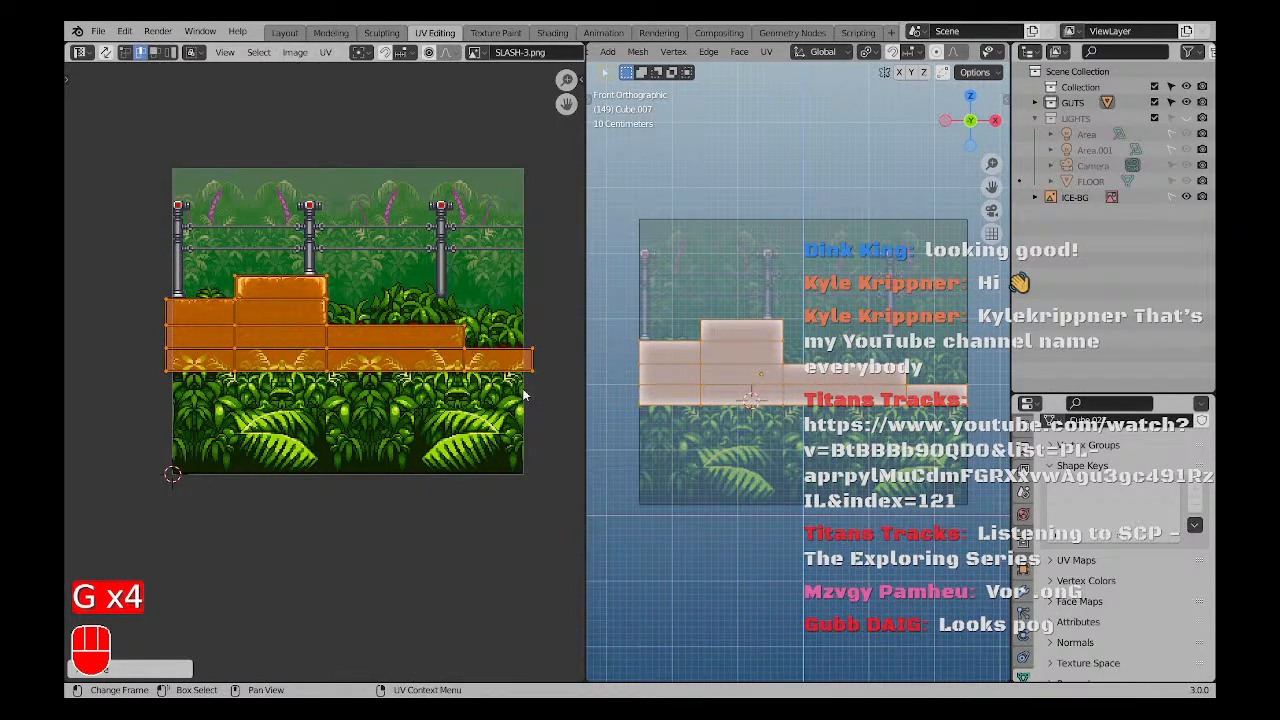
# Display the 3D view in Material Preview shading to show the dirt texture on the block.
pyautogui.scroll(-5, 955, 55)
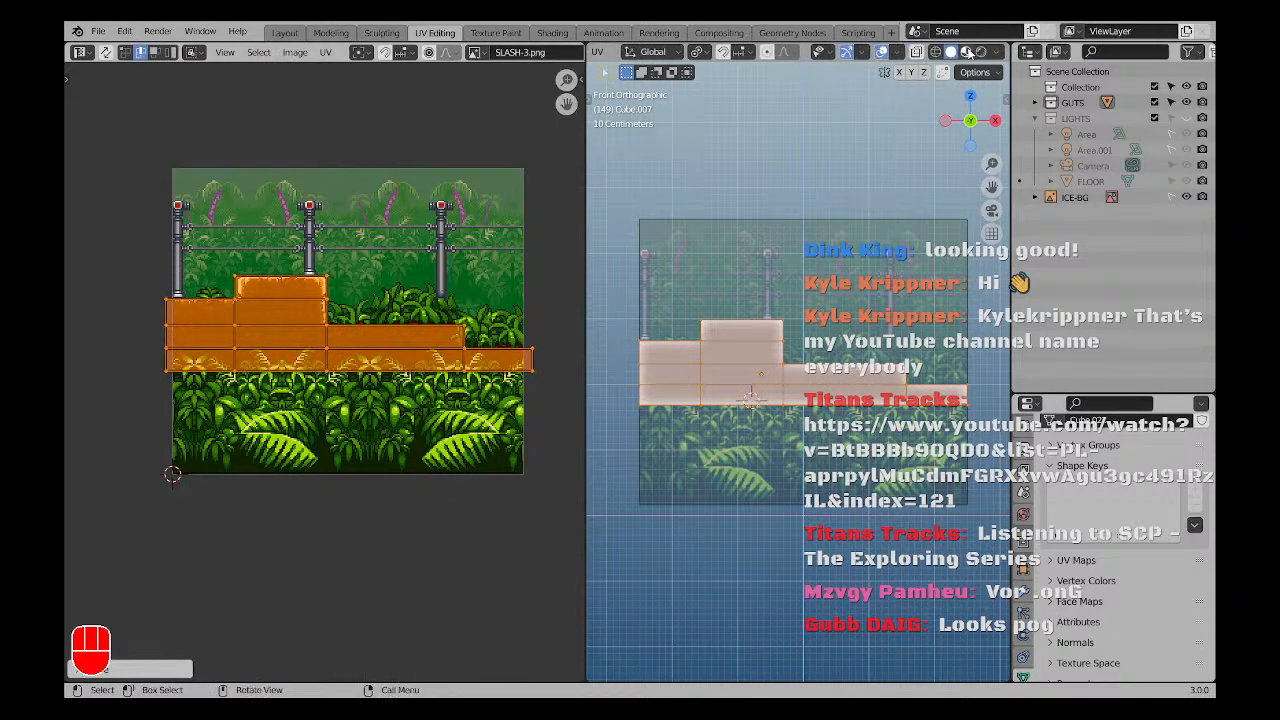
pyautogui.click(966, 52)
pyautogui.scroll(2, 750, 400)
pyautogui.keyDown('shift'); pyautogui.moveTo(706, 374); pyautogui.dragTo(772, 404, button='middle'); pyautogui.keyUp('shift')
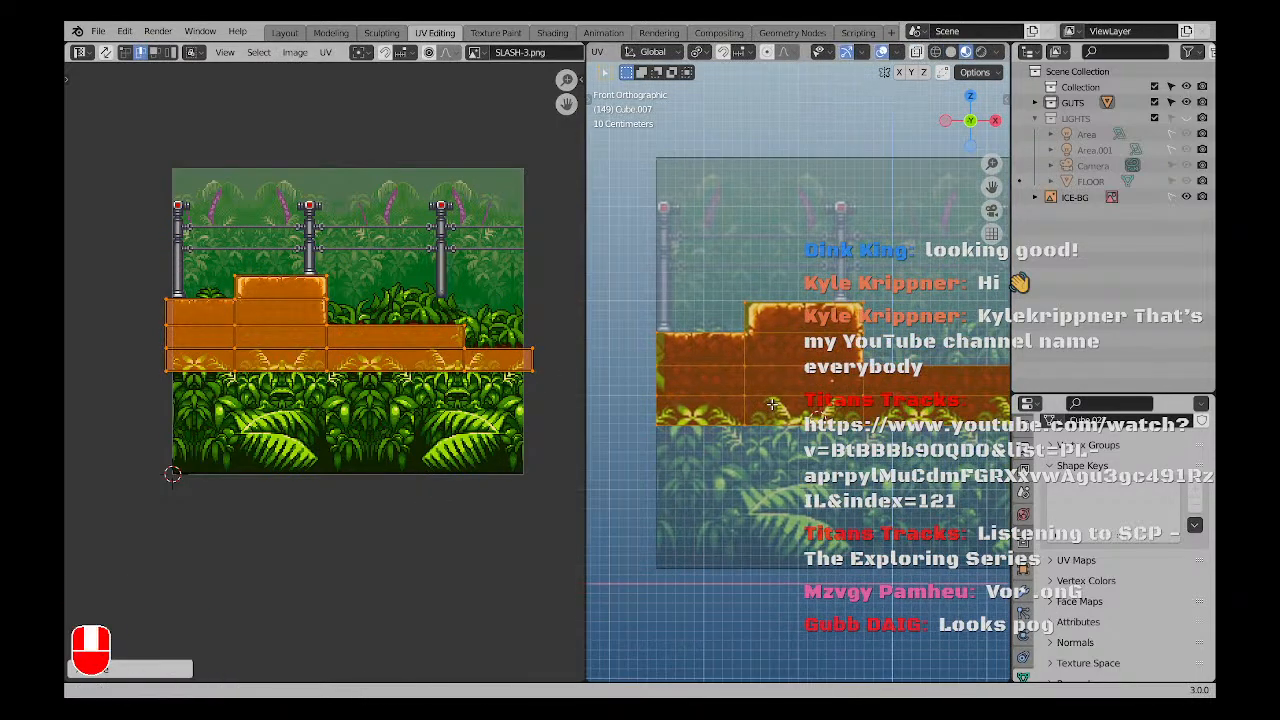
# Scale the UVs along X so that they fit the full width of the SLASH-3.png image.
pyautogui.keyDown('shift'); pyautogui.moveTo(380, 380); pyautogui.dragTo(364, 380, button='middle'); pyautogui.keyUp('shift')
pyautogui.press('g')
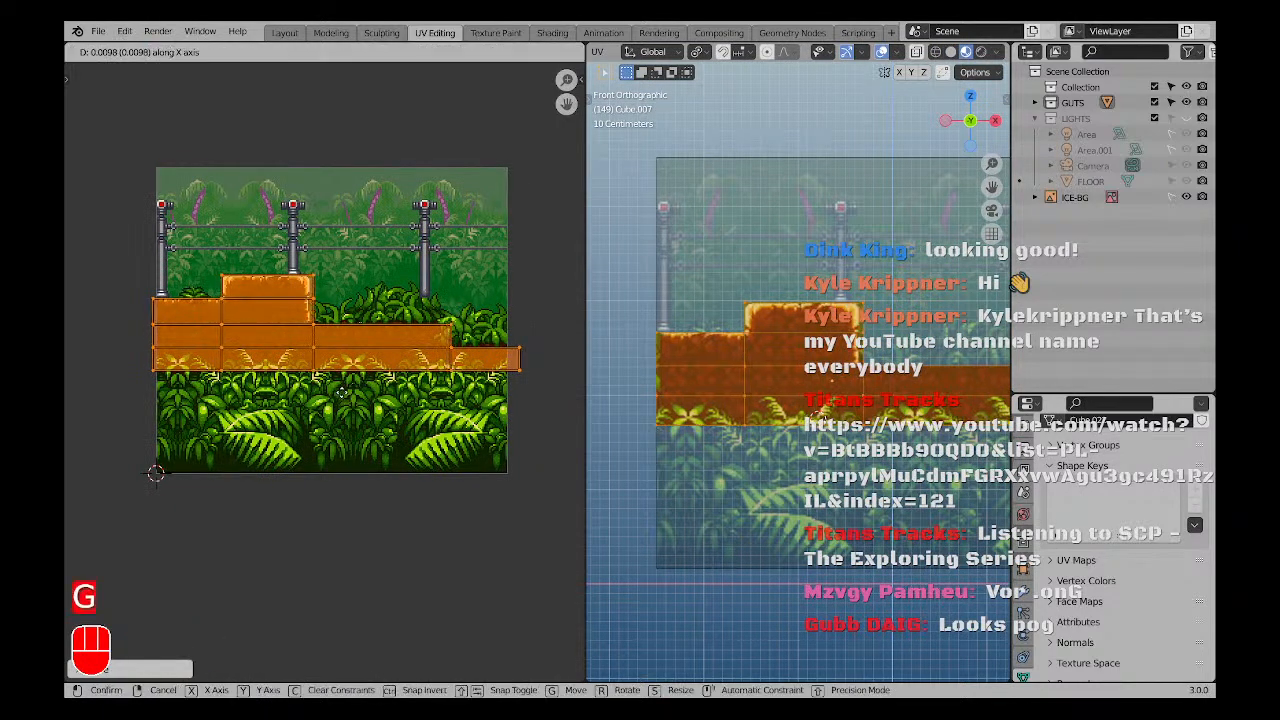
pyautogui.rightClick(395, 420)
pyautogui.press('s')
pyautogui.press('x')
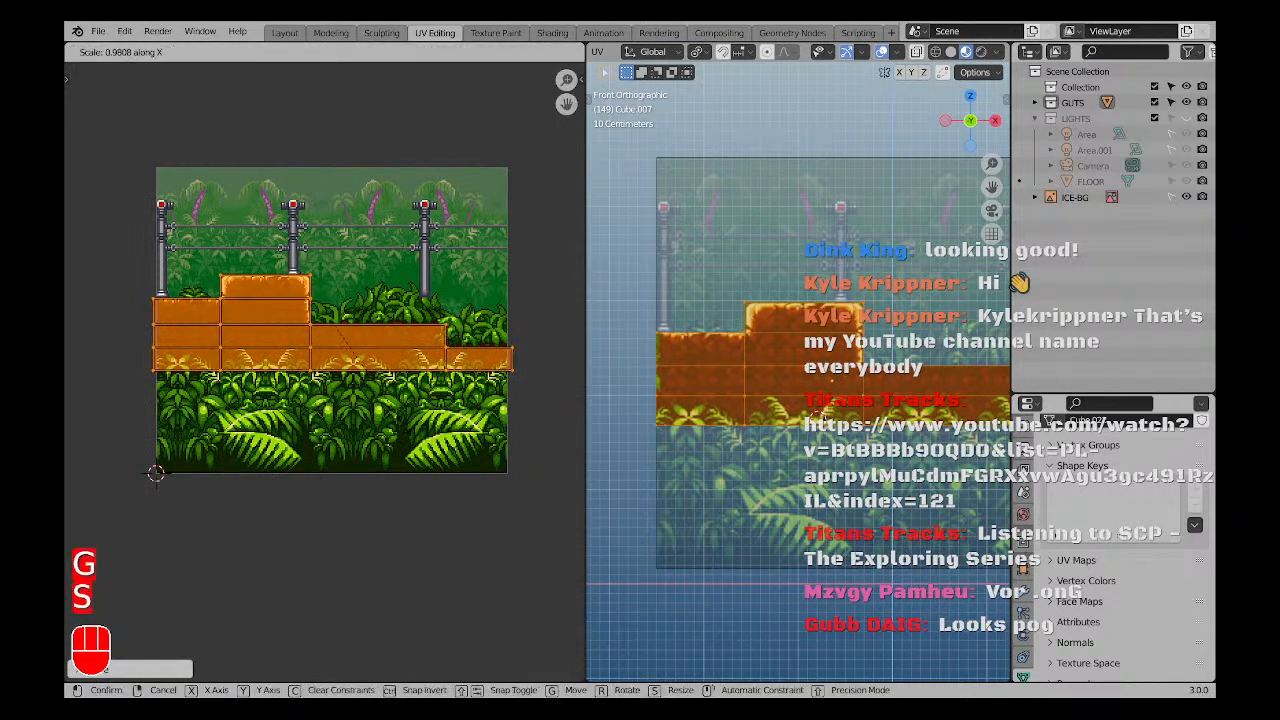
pyautogui.click(550, 362)
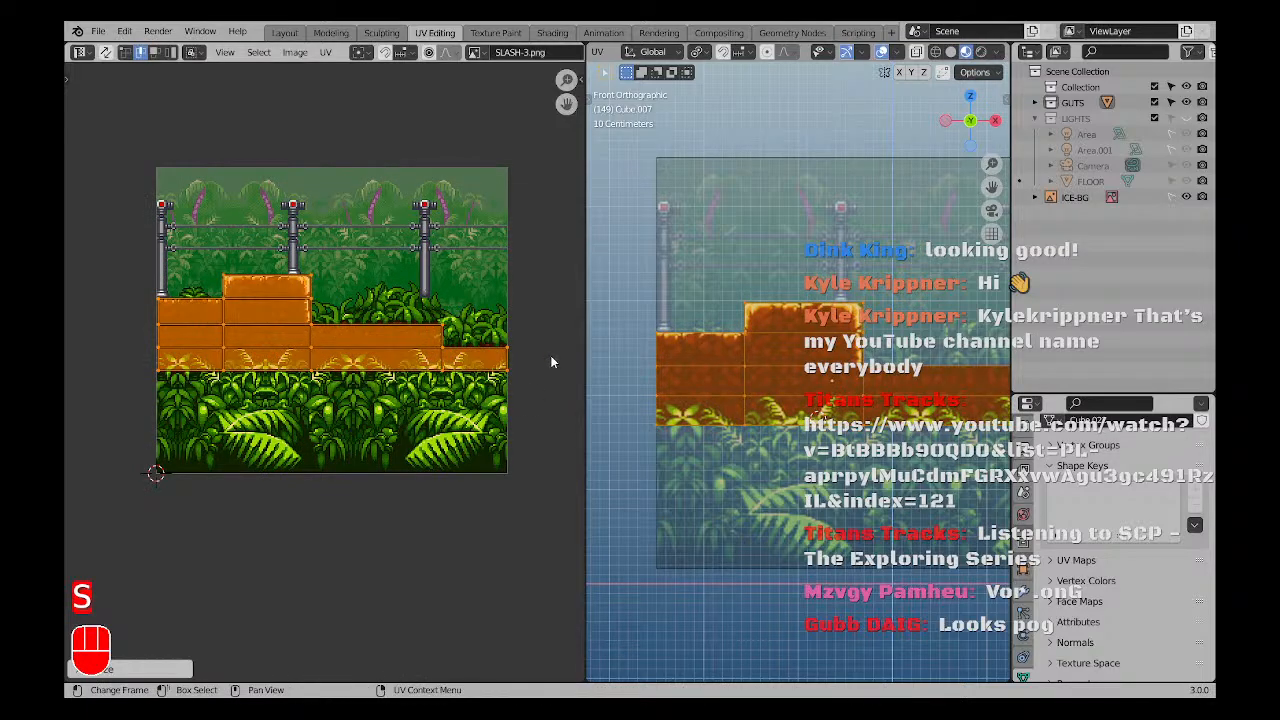
# Move the UV column at the raised platform's left side along X to line up with the platform's left edge.
pyautogui.scroll(5, 265, 304)
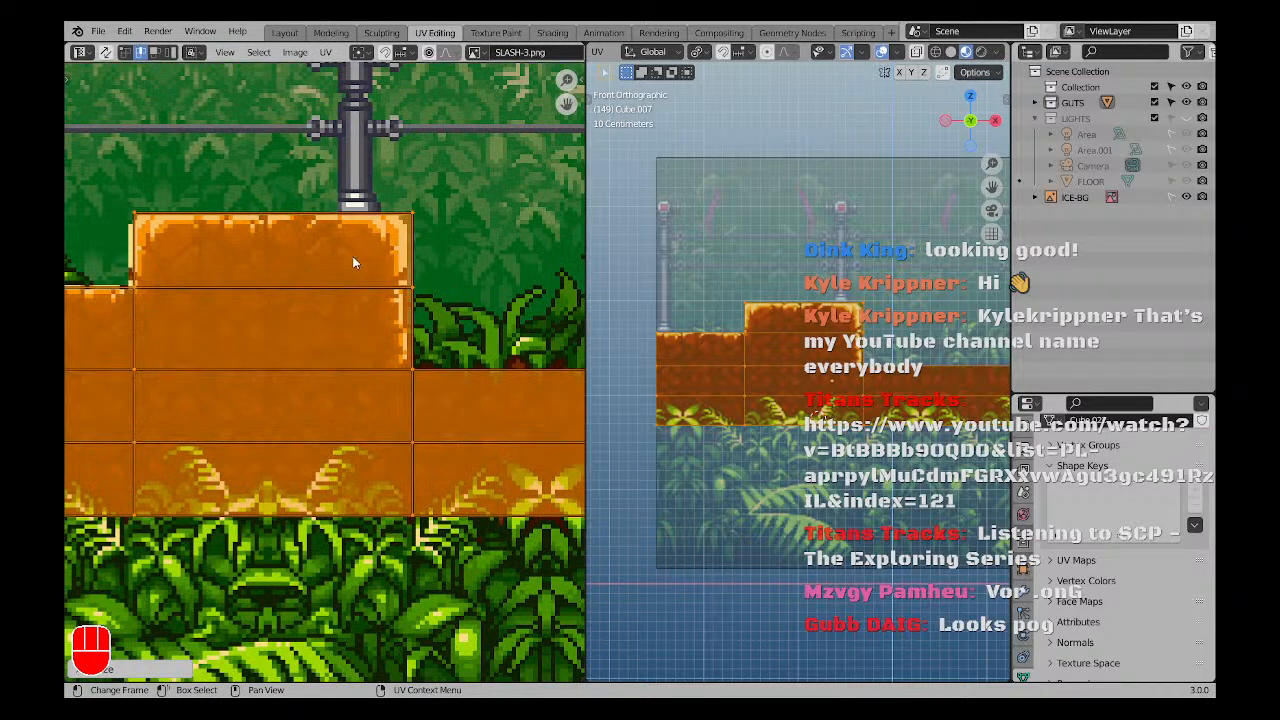
pyautogui.keyDown('ctrl'); pyautogui.hscroll(-4, 345, 287); pyautogui.keyUp('ctrl')
pyautogui.scroll(-4, 320, 300)
pyautogui.scroll(5, 307, 299)
pyautogui.press('g')
pyautogui.press('x')
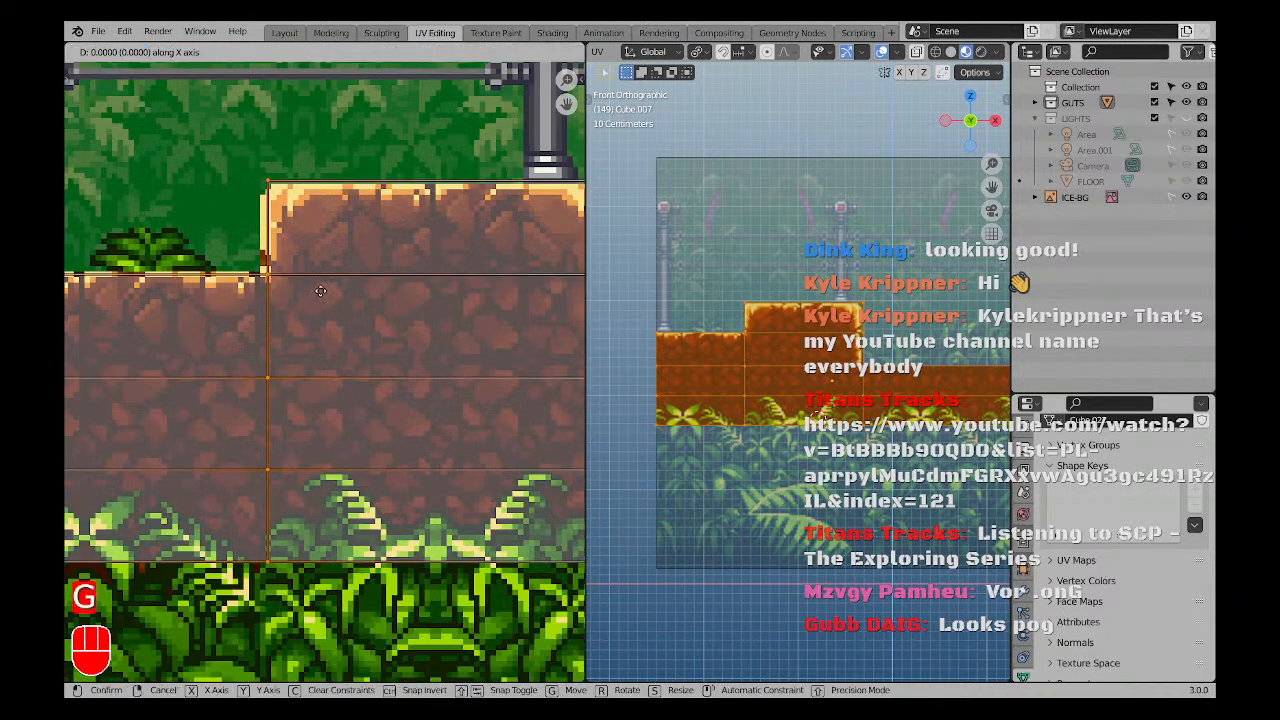
pyautogui.click(314, 291)
pyautogui.scroll(-4, 268, 326)
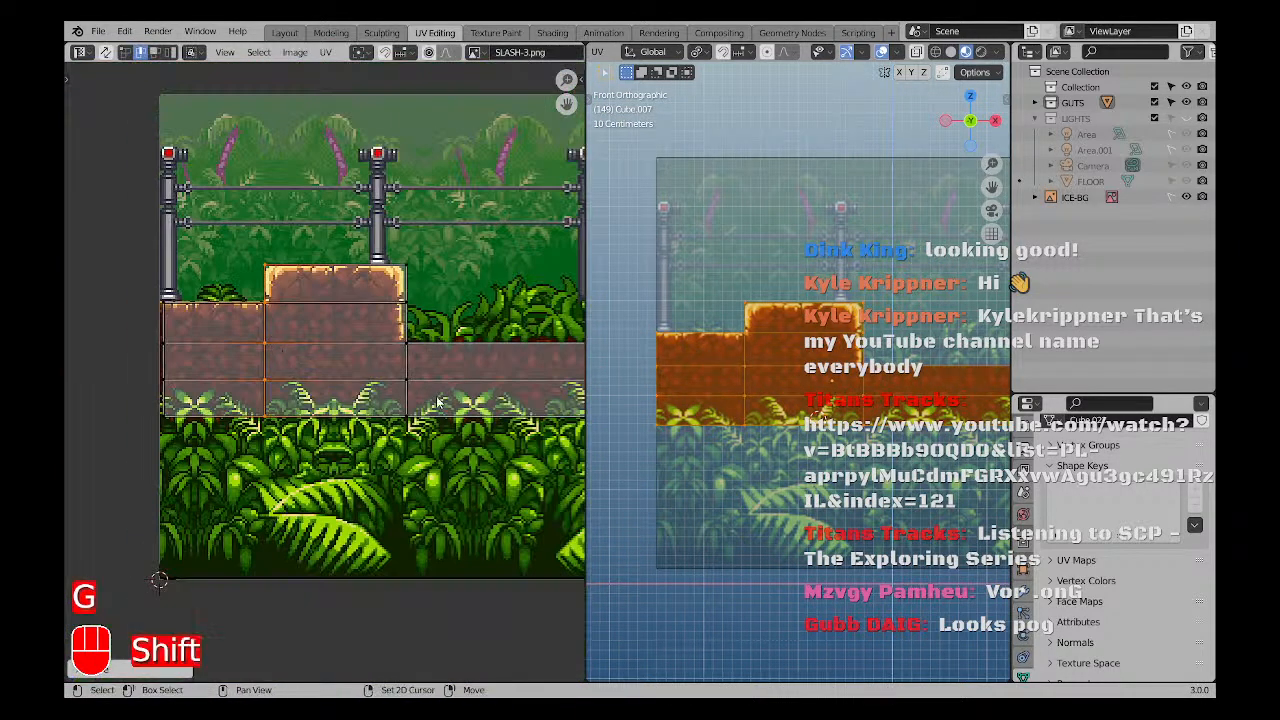
# Move the leftmost UV column along X onto the left edge of the SLASH-3.png image.
pyautogui.keyDown('shift'); pyautogui.moveTo(252, 353); pyautogui.dragTo(378, 333, button='middle'); pyautogui.keyUp('shift')
pyautogui.moveTo(290, 255); pyautogui.dragTo(340, 410)
pyautogui.scroll(5, 300, 380)
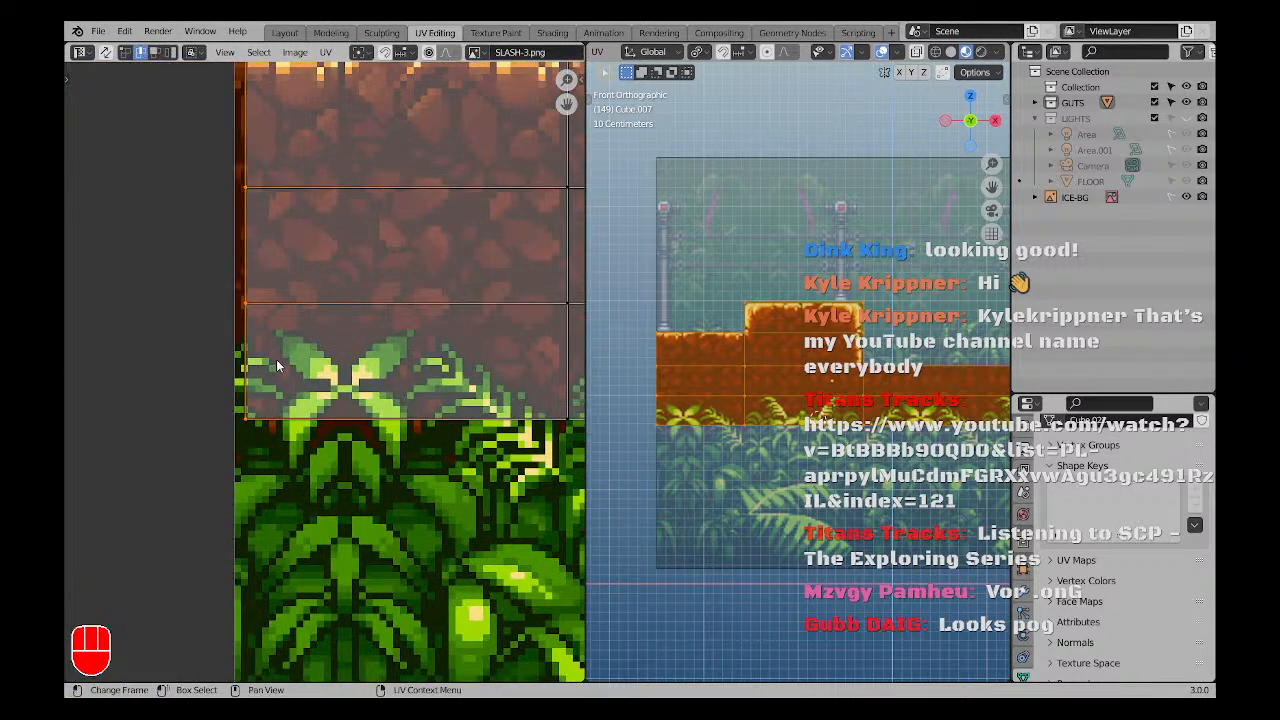
pyautogui.keyDown('shift'); pyautogui.moveTo(278, 361); pyautogui.dragTo(338, 436, button='middle'); pyautogui.keyUp('shift')
pyautogui.press('g')
pyautogui.press('x')
pyautogui.click(379, 383)
pyautogui.scroll(-3, 379, 372)
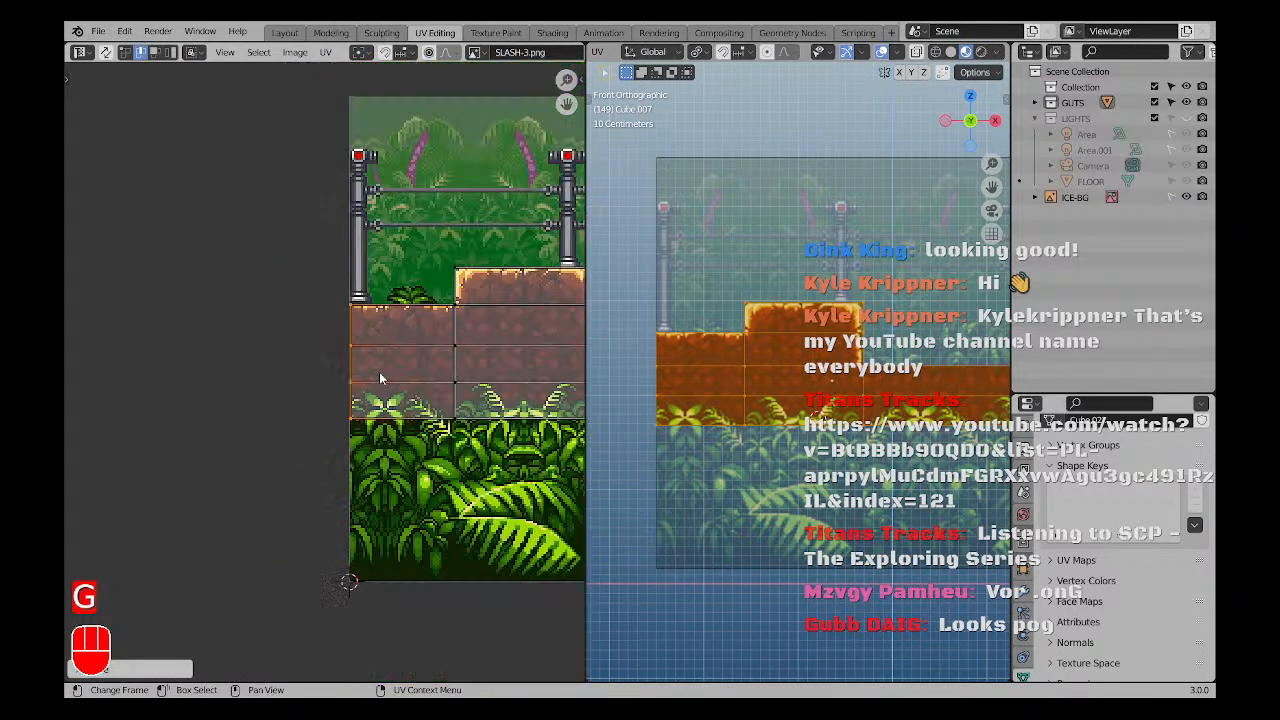
# Raise the UV row along the middle platform's top edge by about 0.011 along Y to meet the foliage line.
pyautogui.scroll(5, 397, 343)
pyautogui.keyDown('shift'); pyautogui.moveTo(441, 369); pyautogui.dragTo(427, 367, button='middle'); pyautogui.keyUp('shift')
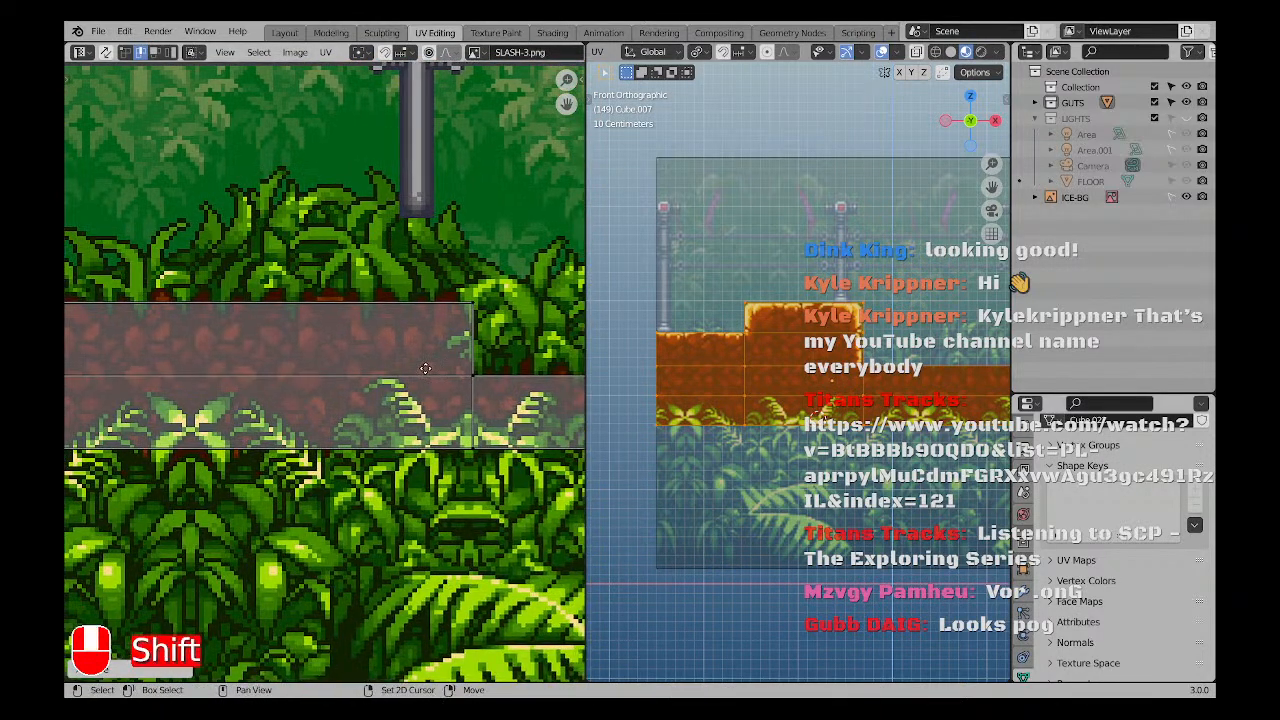
pyautogui.scroll(-2, 428, 365)
pyautogui.moveTo(497, 311); pyautogui.dragTo(170, 329)
pyautogui.scroll(-2, 170, 329)
pyautogui.moveTo(170, 330); pyautogui.dragTo(262, 342, button='middle')
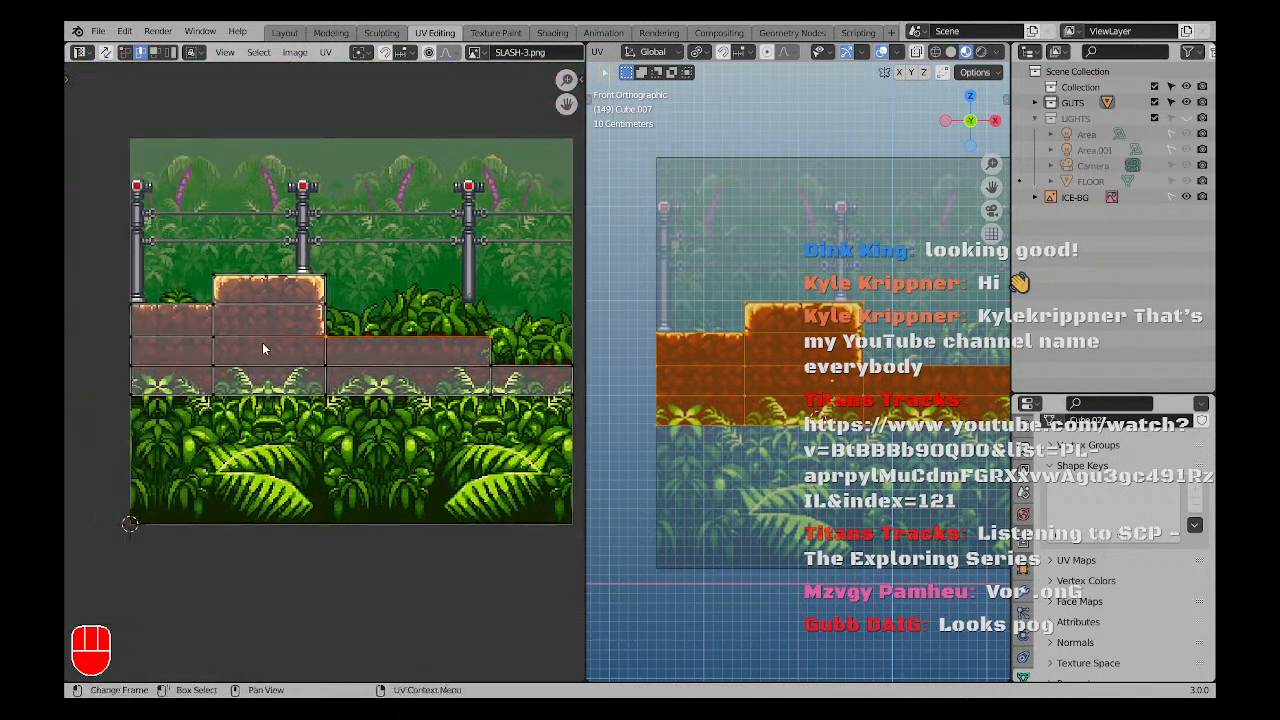
pyautogui.moveTo(102, 325); pyautogui.dragTo(160, 328, button='middle')
pyautogui.moveTo(357, 337); pyautogui.dragTo(514, 338)
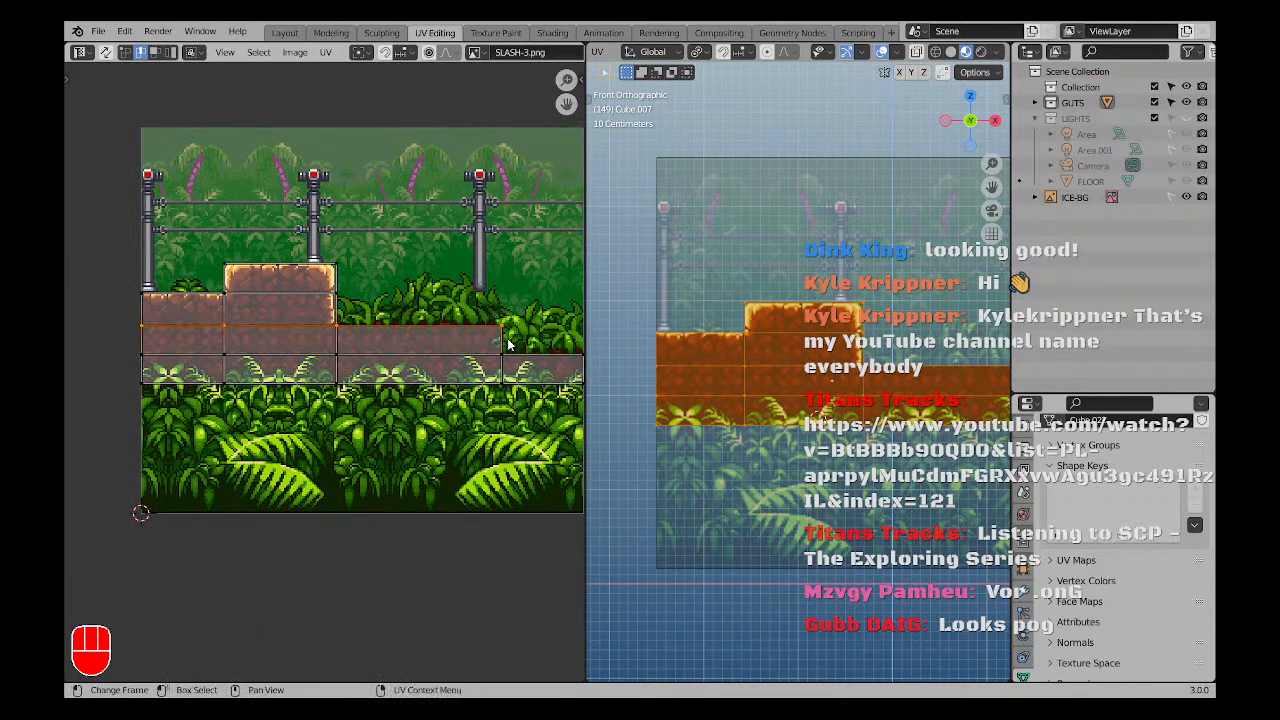
pyautogui.scroll(4, 382, 334)
pyautogui.press('g')
pyautogui.press('y')
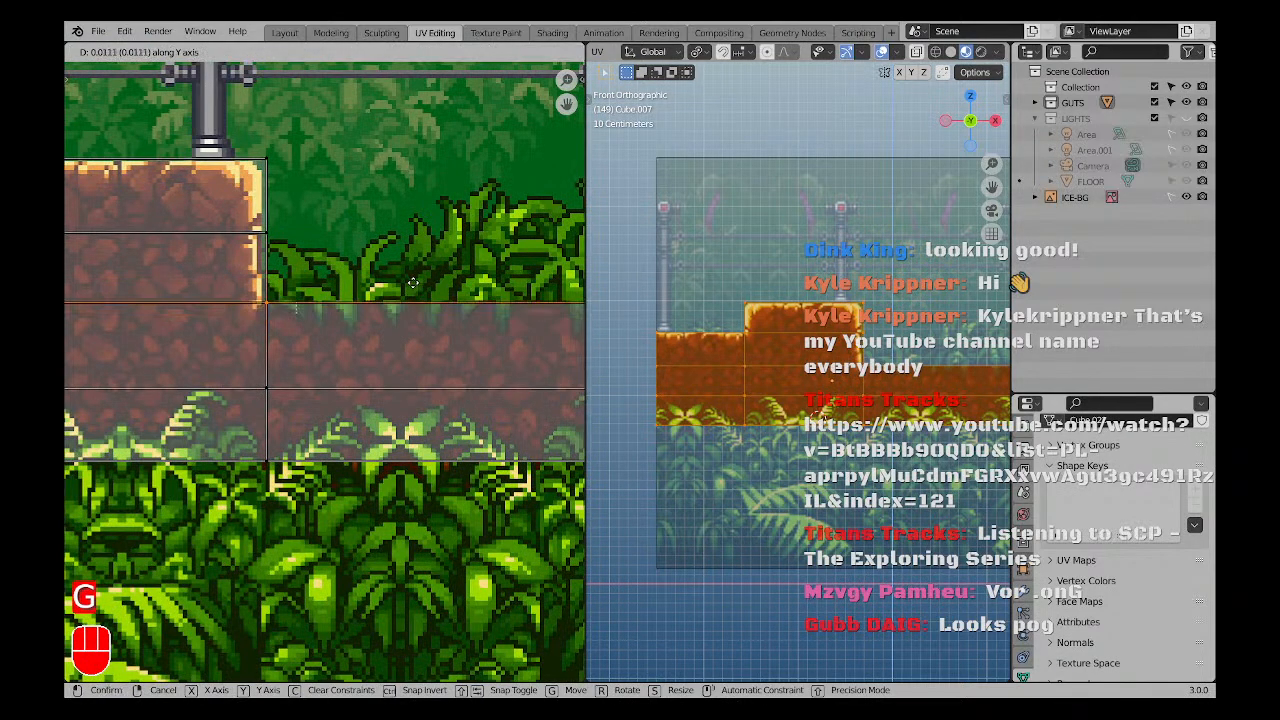
pyautogui.click(413, 284)
# Try to raise only the UV points on the lowest platform's top edge at the image's right side.
pyautogui.scroll(-4, 400, 290)
pyautogui.keyDown('shift'); pyautogui.moveTo(465, 315); pyautogui.dragTo(322, 318, button='middle'); pyautogui.keyUp('shift')
pyautogui.scroll(3, 320, 319)
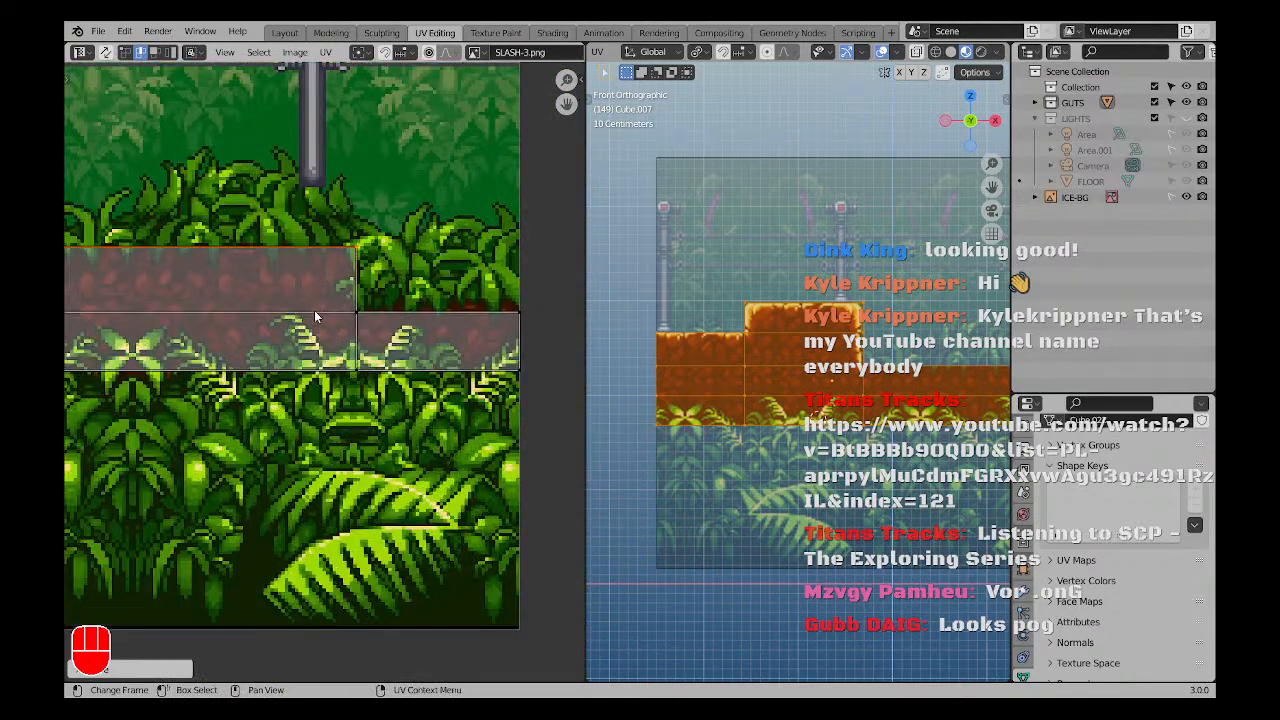
pyautogui.press('g')
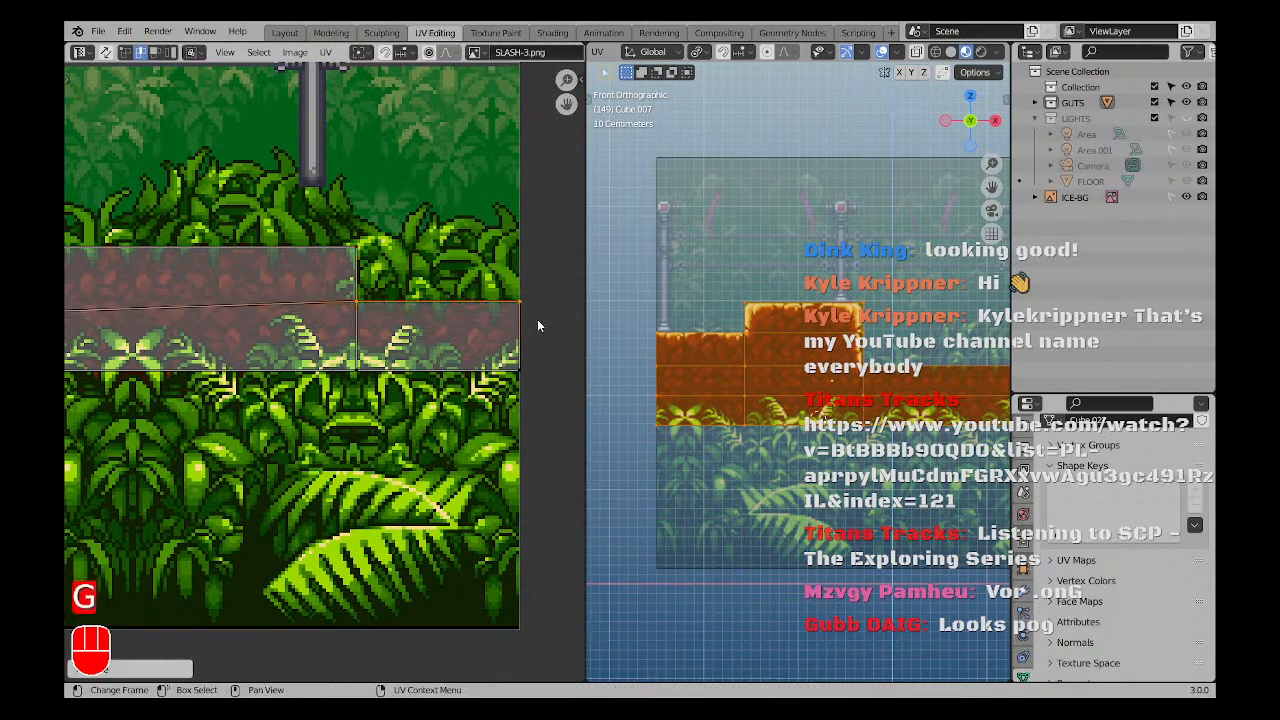
pyautogui.hotkey('ctrl', 'z')
pyautogui.scroll(-5, 300, 340)
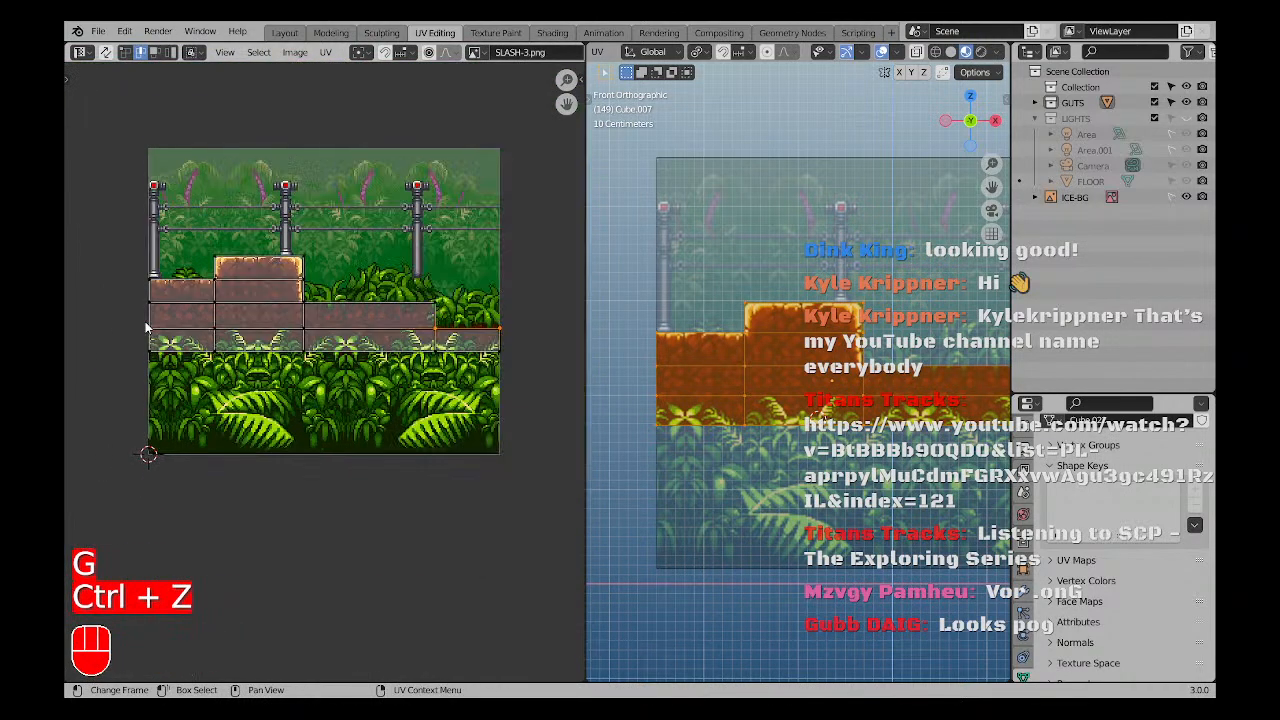
# Select the full UV row level with the lowest platform's top and raise it to the top of the dirt.
pyautogui.scroll(-1, 300, 340)
pyautogui.keyDown('shift'); pyautogui.moveTo(123, 322); pyautogui.dragTo(491, 341); pyautogui.keyUp('shift')
pyautogui.scroll(4, 375, 338)
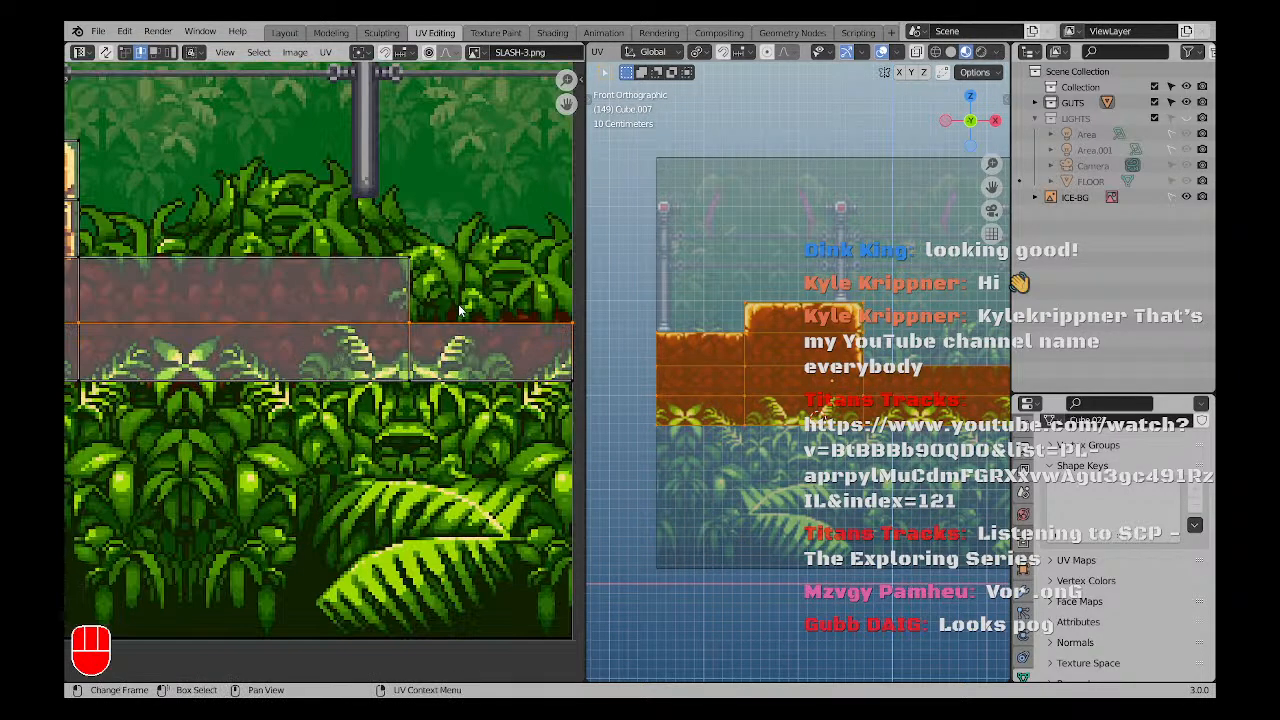
pyautogui.press('g')
pyautogui.click(460, 291)
# Deselect all of the block's geometry in the 3D view.
pyautogui.scroll(6, 367, 281)
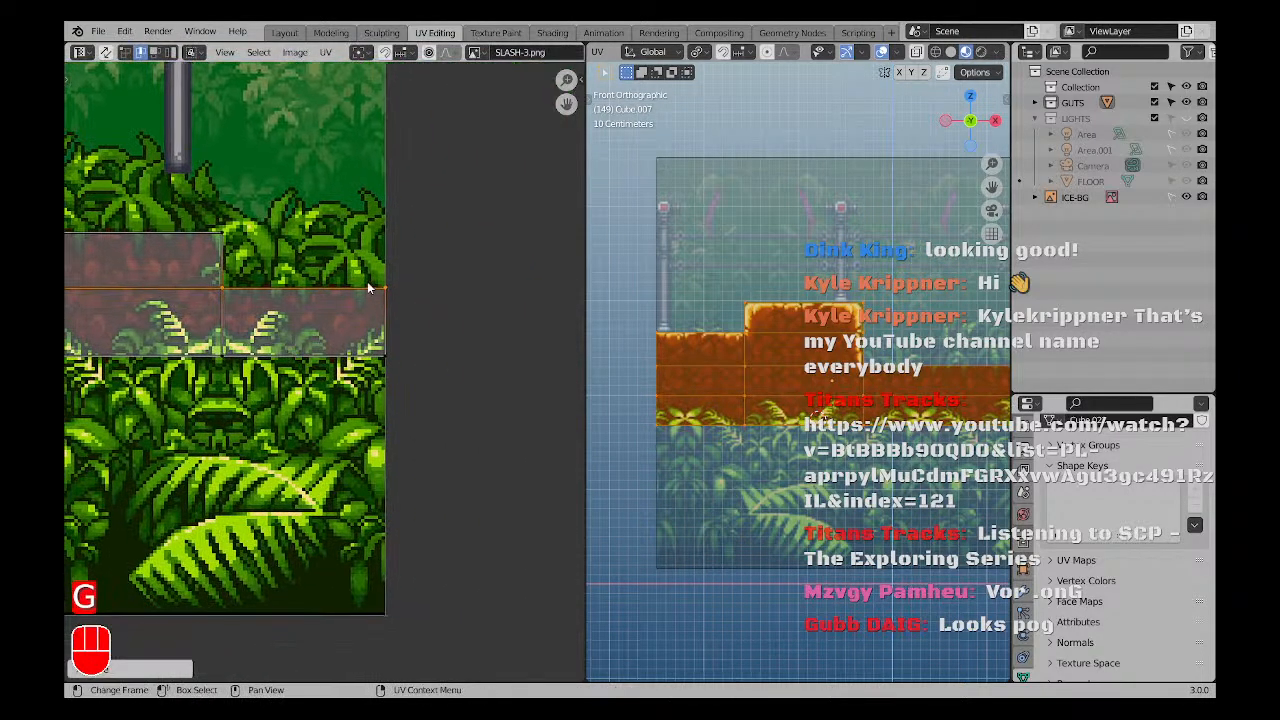
pyautogui.moveTo(300, 265); pyautogui.dragTo(428, 327, button='middle')
pyautogui.scroll(-3, 416, 285)
pyautogui.press('a')
pyautogui.press('a')
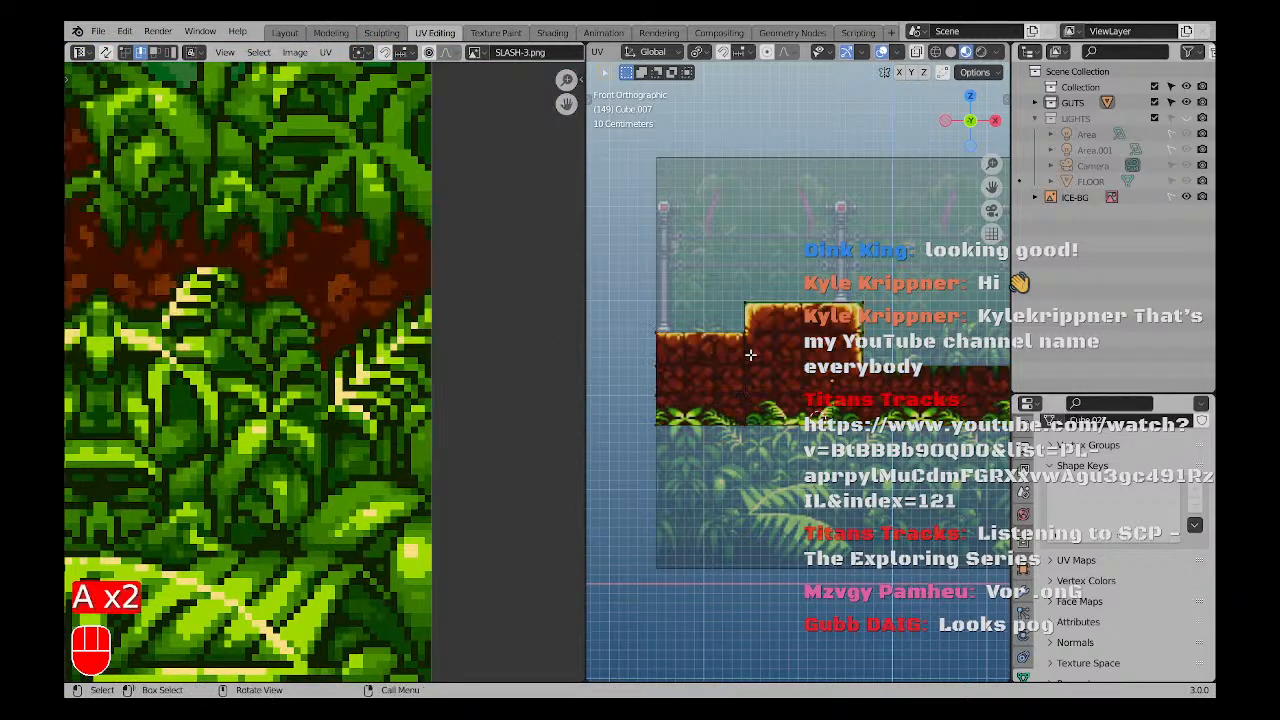
# Select the three stacked side faces at the left end of the ground block for UV editing.
pyautogui.scroll(-4, 747, 351)
pyautogui.moveTo(747, 351)
pyautogui.mouseDown(button='middle')
pyautogui.moveTo(822, 376)
pyautogui.moveTo(748, 341)
pyautogui.mouseUp(button='middle')
pyautogui.scroll(4, 748, 341)
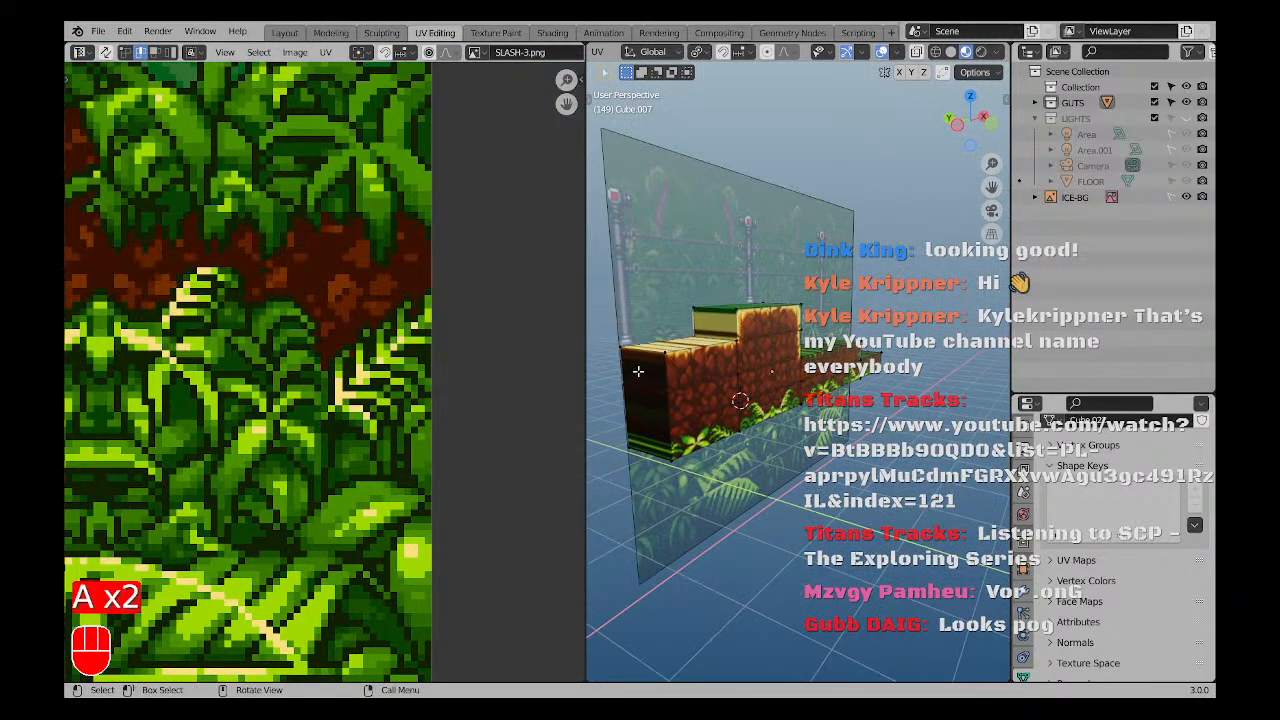
pyautogui.keyDown('shift'); pyautogui.click(648, 433); pyautogui.keyUp('shift')
pyautogui.scroll(-3, 647, 440)
pyautogui.scroll(-8, 298, 365)
pyautogui.keyDown('shift'); pyautogui.moveTo(168, 335); pyautogui.dragTo(397, 320, button='middle'); pyautogui.keyUp('shift')
pyautogui.scroll(2, 358, 323)
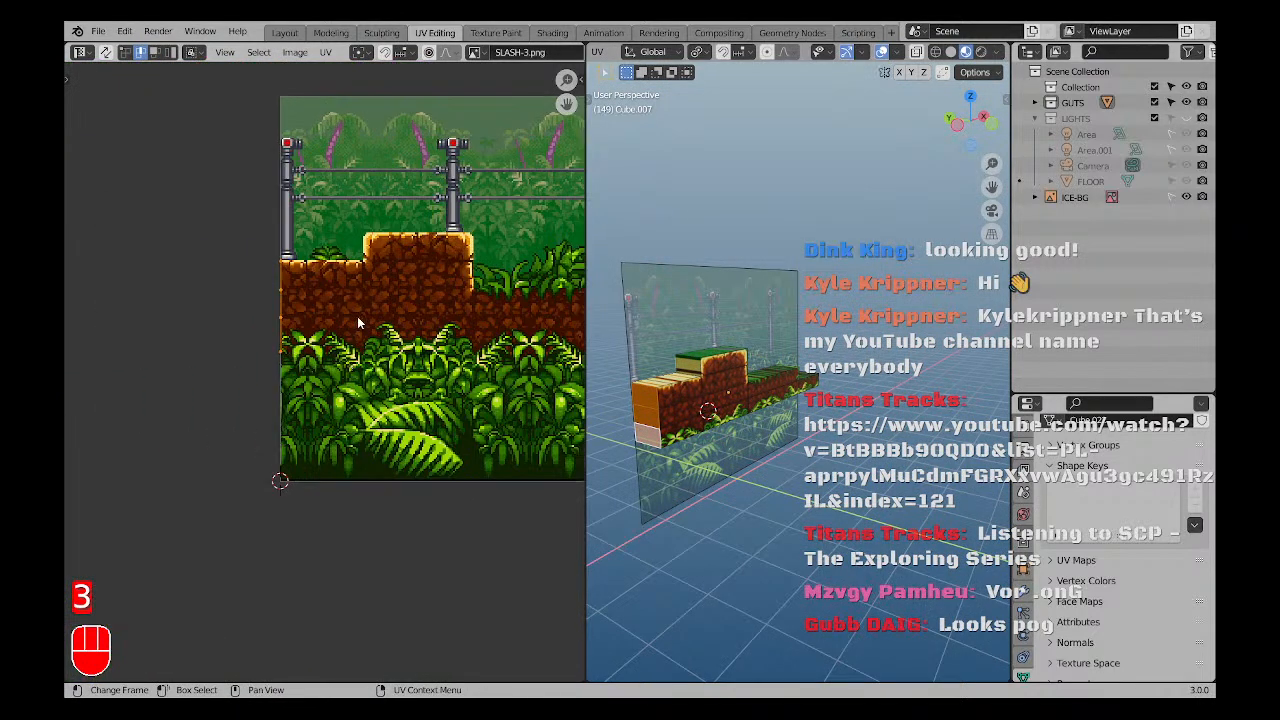
pyautogui.scroll(3, 303, 305)
pyautogui.scroll(1, 642, 414)
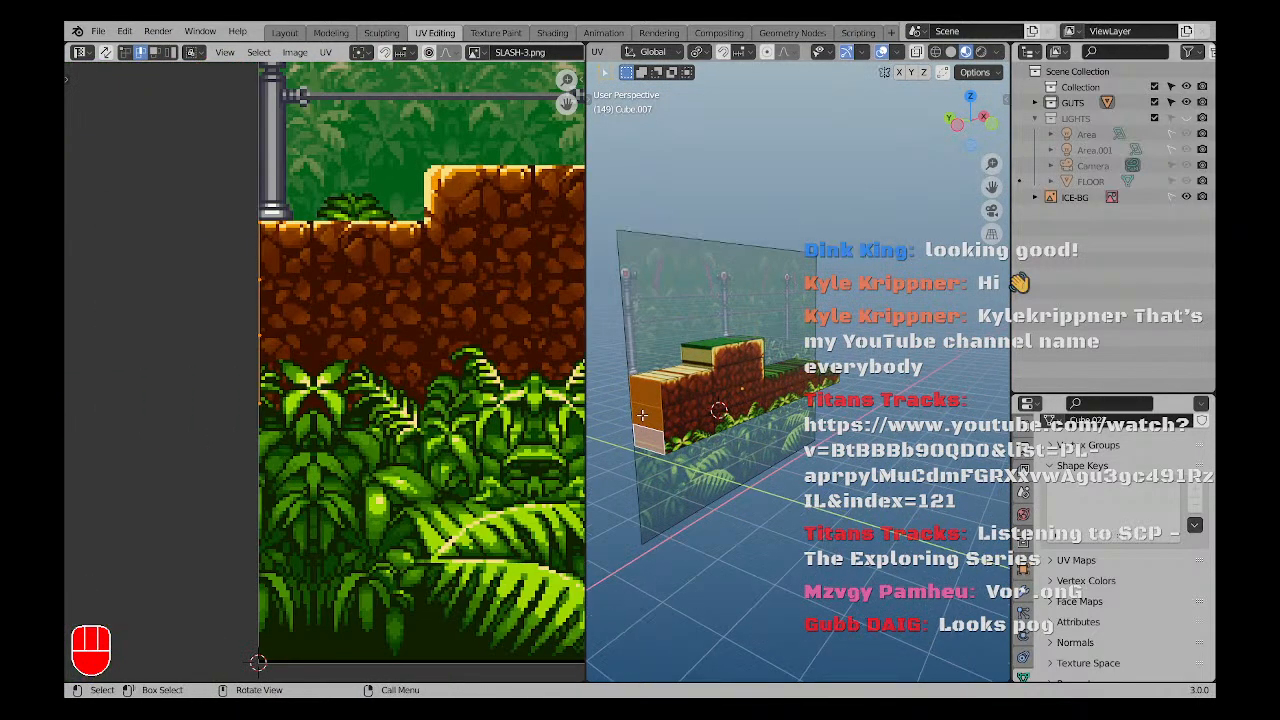
# Try to reposition the left end faces' UVs and project them from the current perspective view.
pyautogui.press('a')
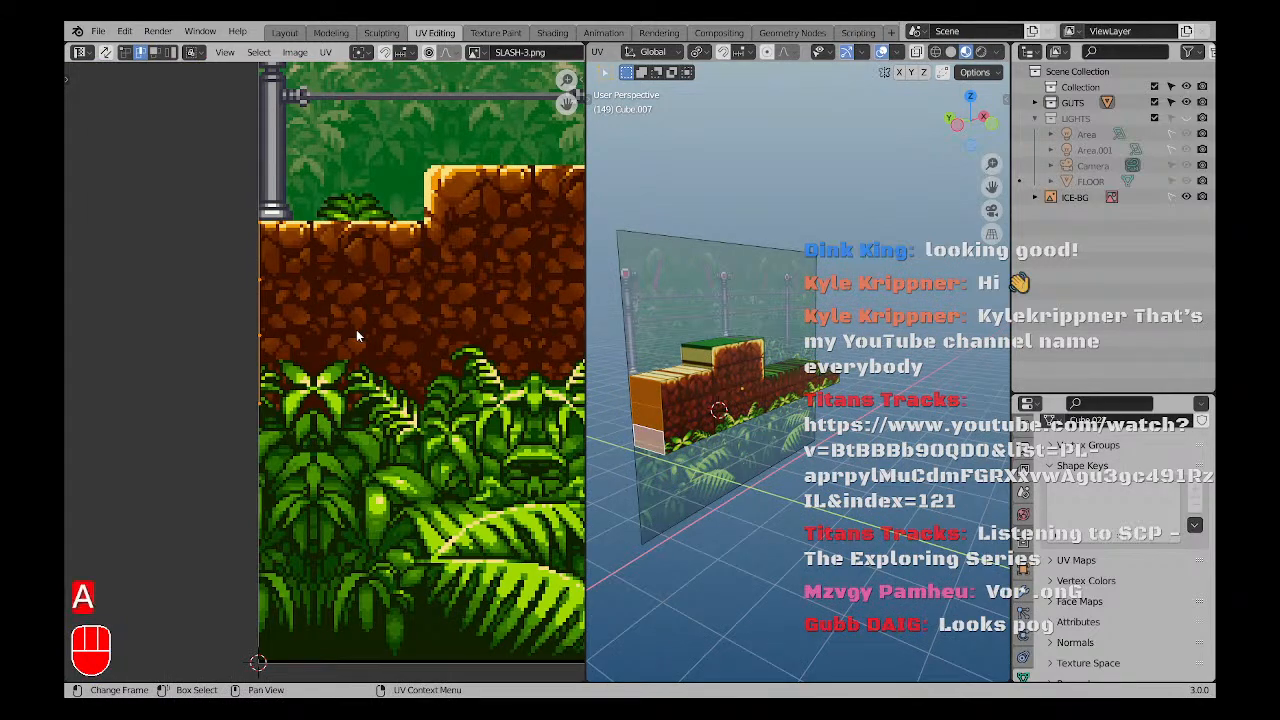
pyautogui.press('g')
pyautogui.click(420, 428)
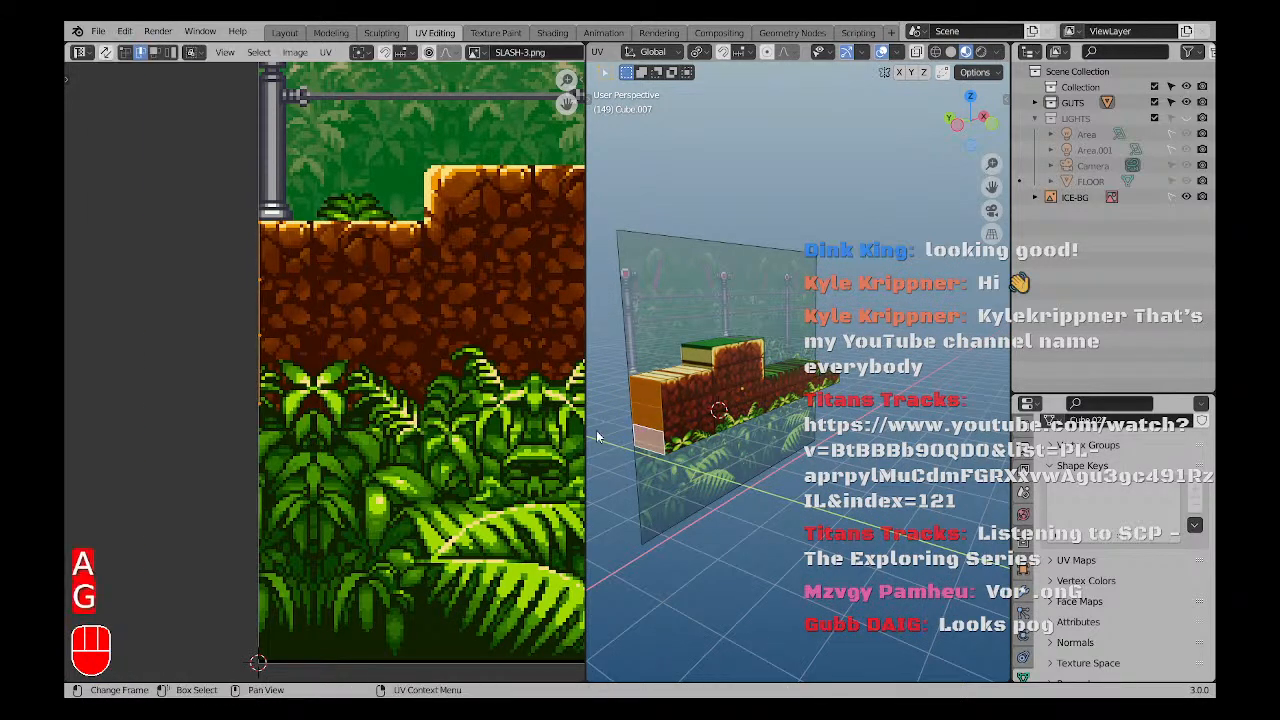
pyautogui.scroll(2, 656, 415)
pyautogui.scroll(-1, 654, 417)
pyautogui.press('u')
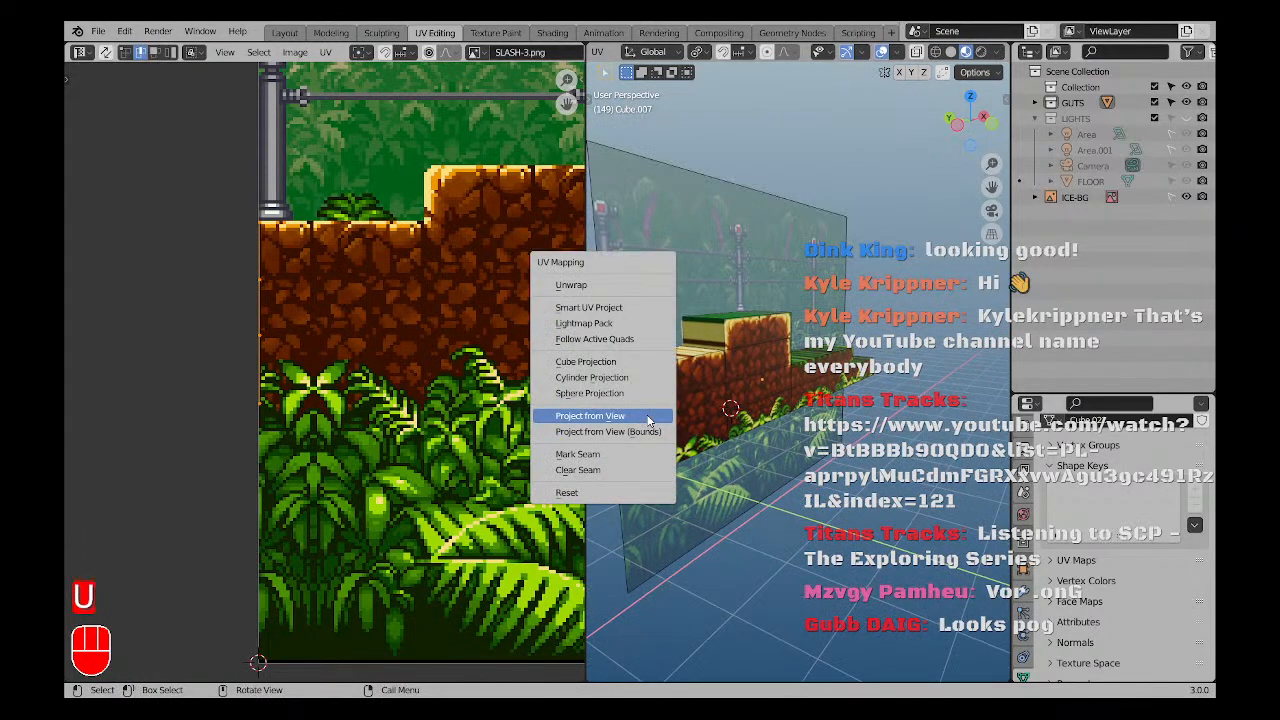
pyautogui.click(648, 422)
# Project the left end faces' UVs from the left orthographic view and move them onto the brown dirt texture.
pyautogui.press('KP_1')
pyautogui.press('KP_3')
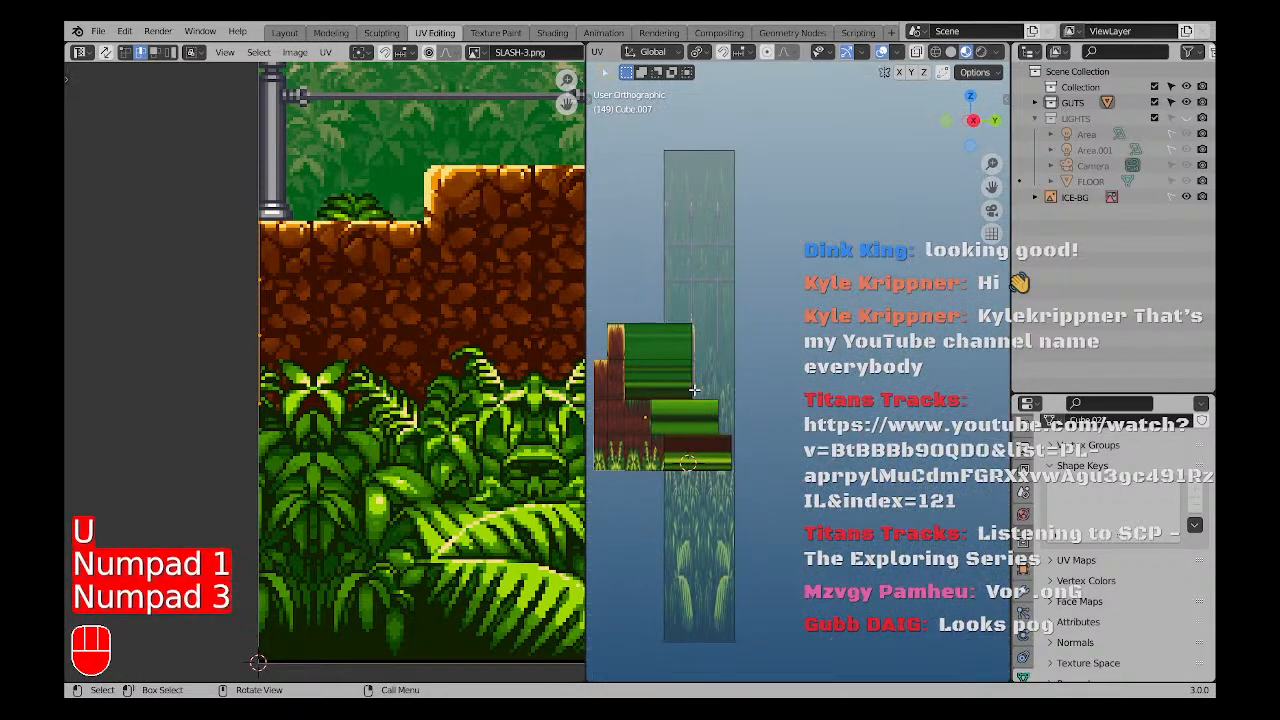
pyautogui.press('KP_1')
pyautogui.press('ctrl+KP_1')
pyautogui.press('ctrl+KP_3')
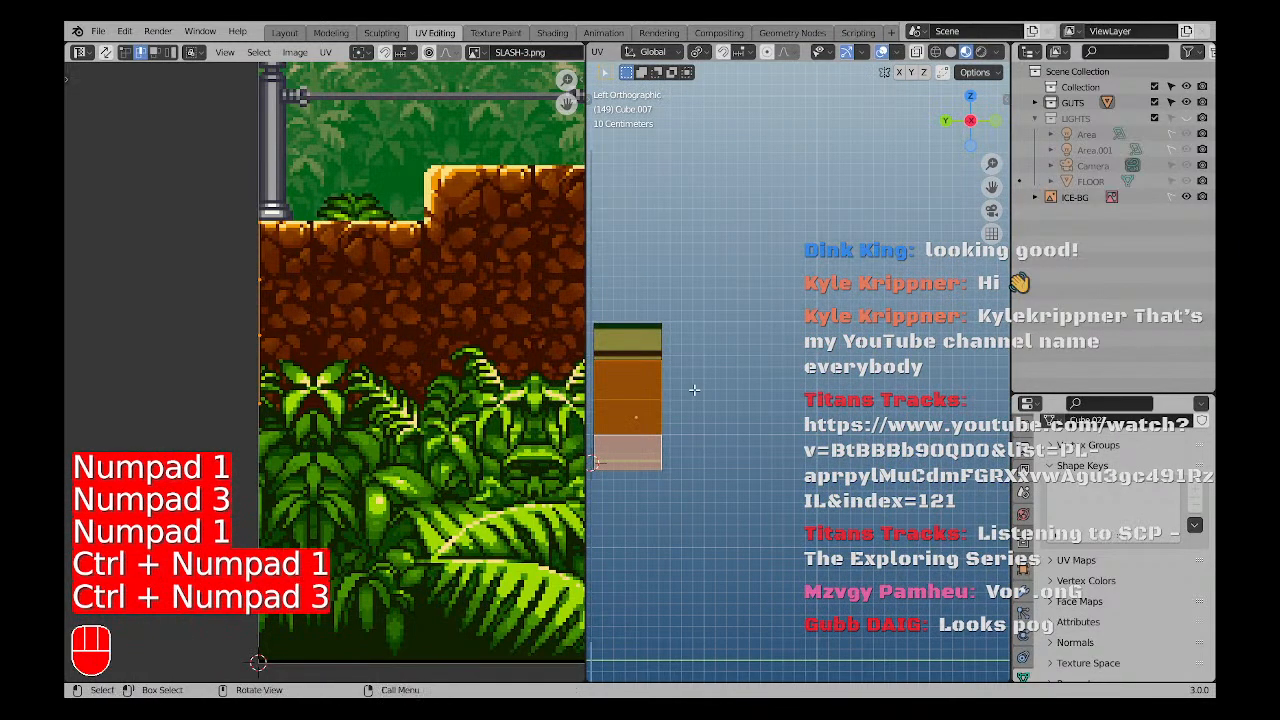
pyautogui.press('u')
pyautogui.click(694, 389)
pyautogui.scroll(-1, 385, 370)
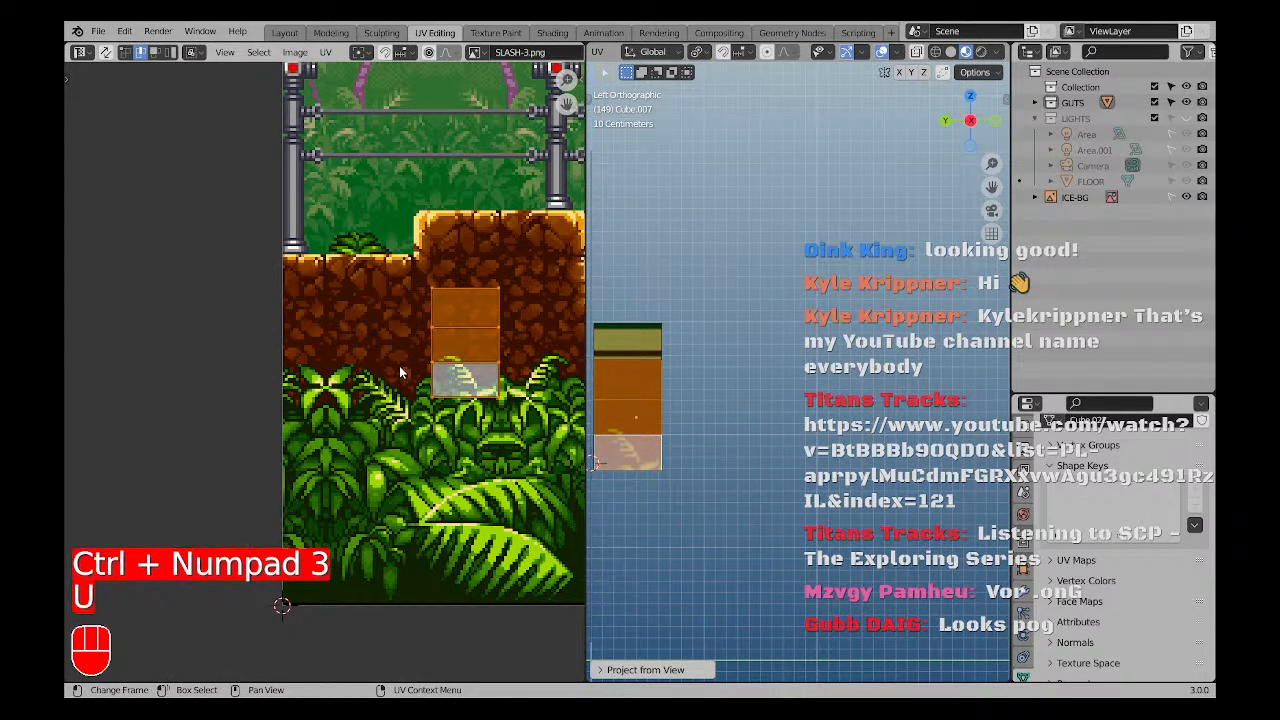
pyautogui.press('g')
pyautogui.click(442, 303)
# Select the lower ledge's top face and project its UVs from the top orthographic view.
pyautogui.moveTo(676, 394); pyautogui.dragTo(713, 422, button='middle')
pyautogui.press('a')
pyautogui.press('a')
pyautogui.press('KP_7')
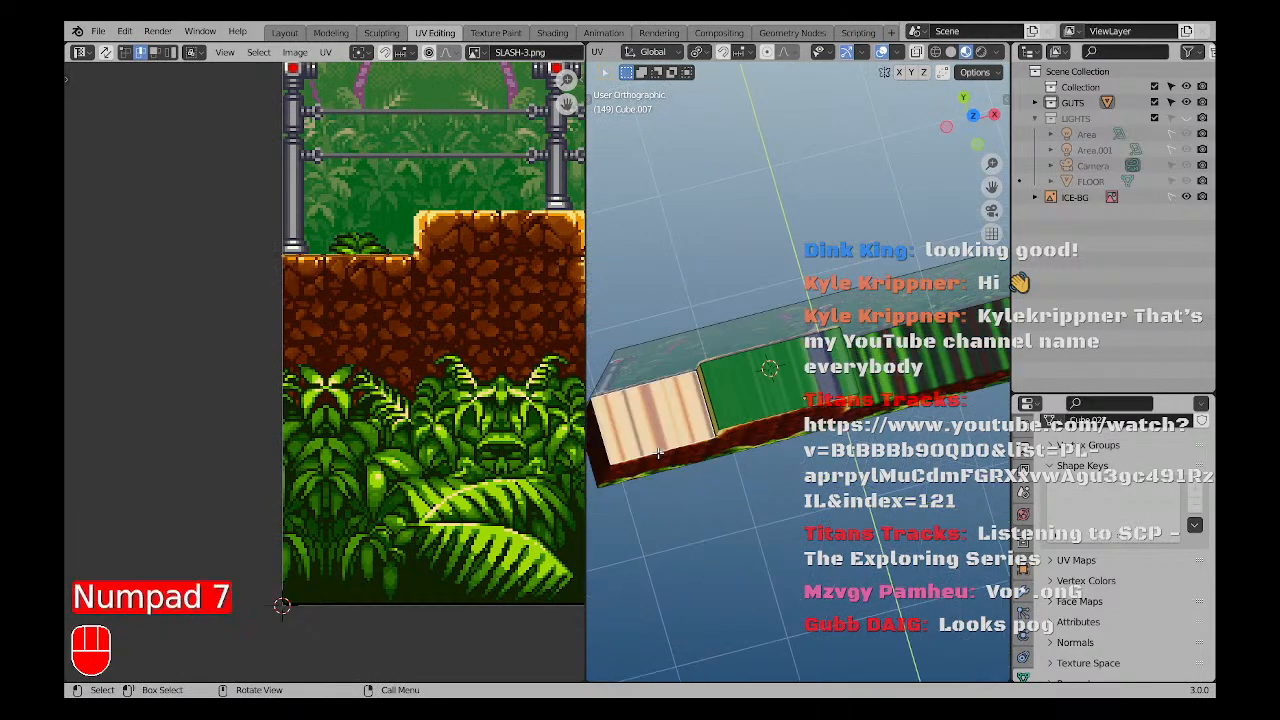
pyautogui.press('u')
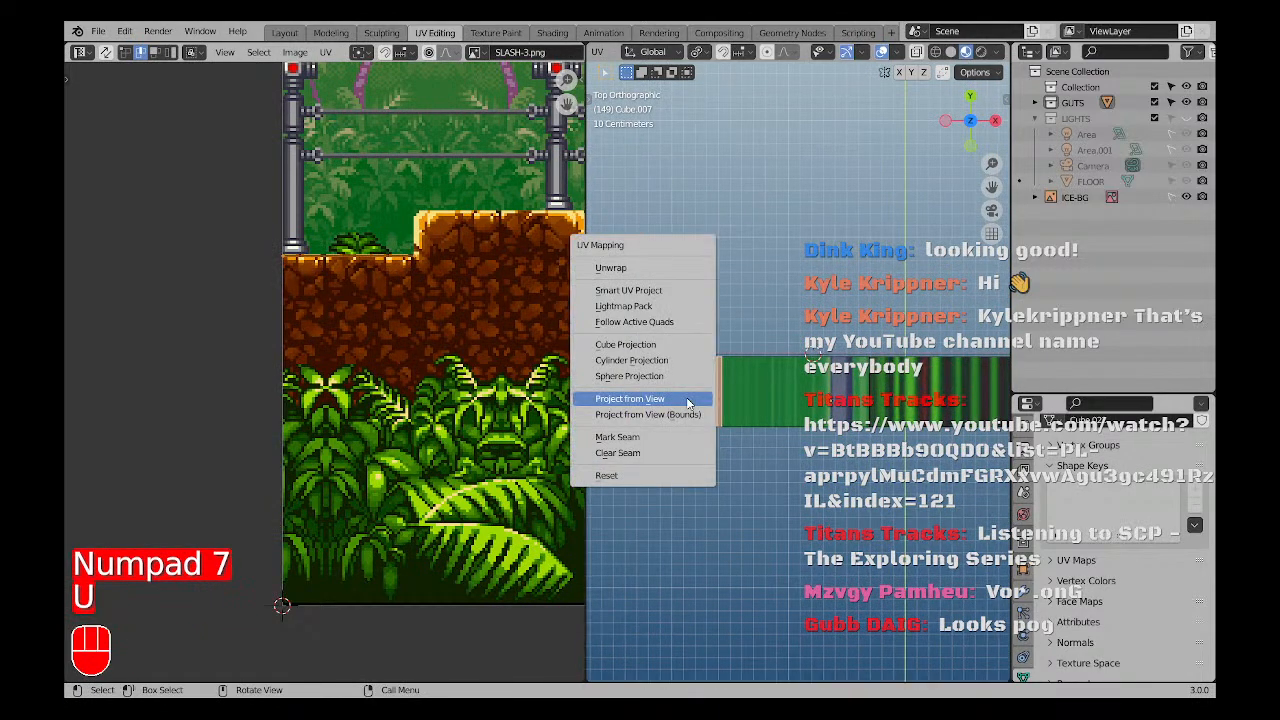
pyautogui.click(676, 398)
pyautogui.scroll(-1, 502, 332)
# Try covering the lower ledge's top face with jungle foliage by moving and enlarging its UVs over the plants.
pyautogui.press('a')
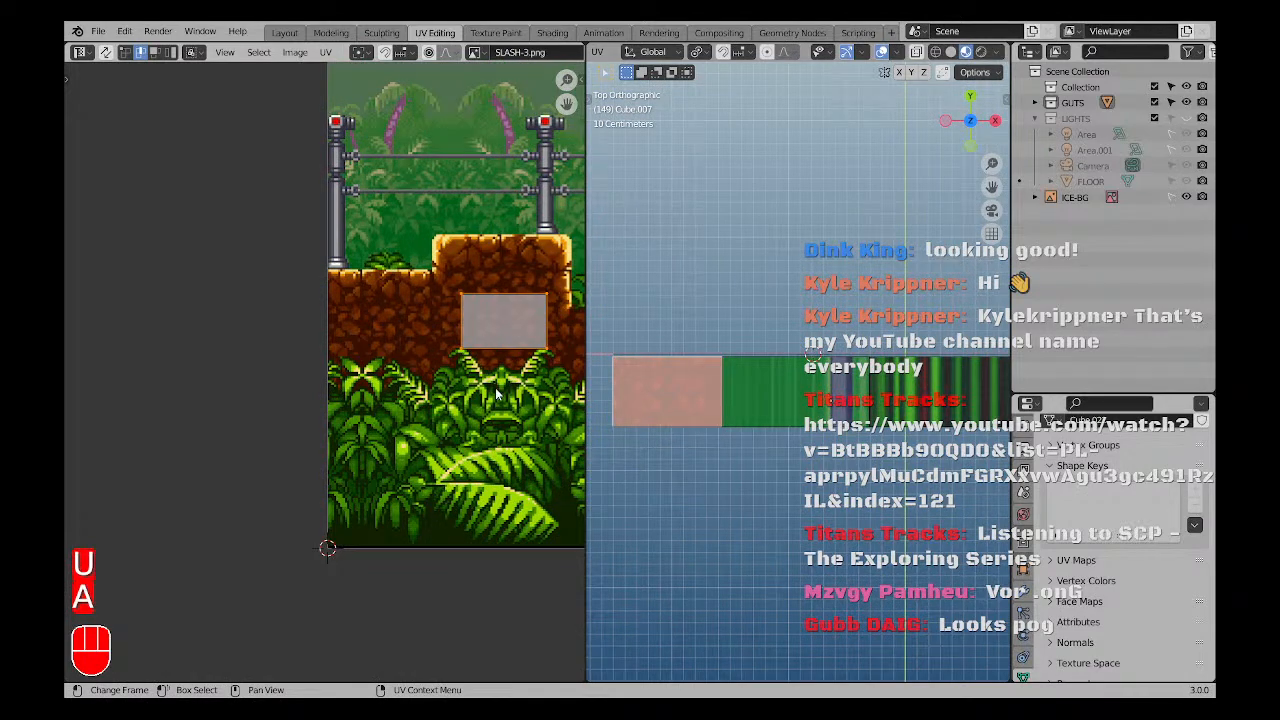
pyautogui.press('g')
pyautogui.click(493, 488)
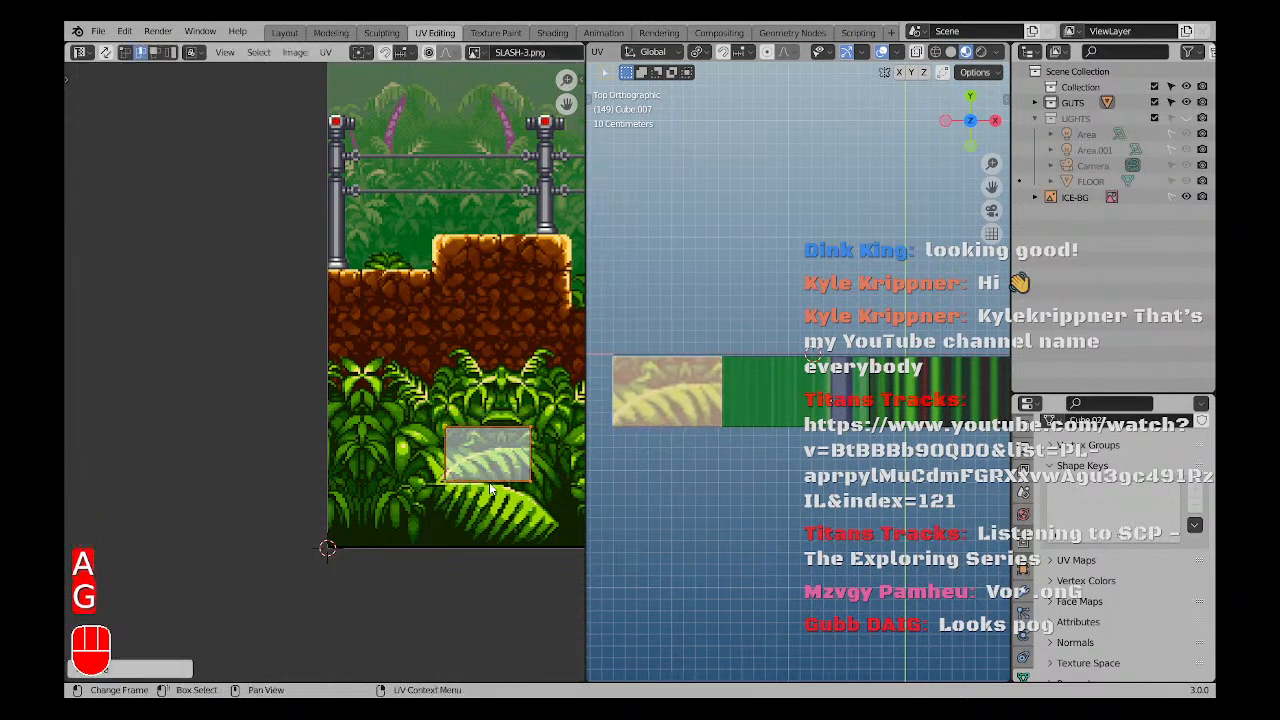
pyautogui.press('s')
pyautogui.click(566, 527)
pyautogui.press('g')
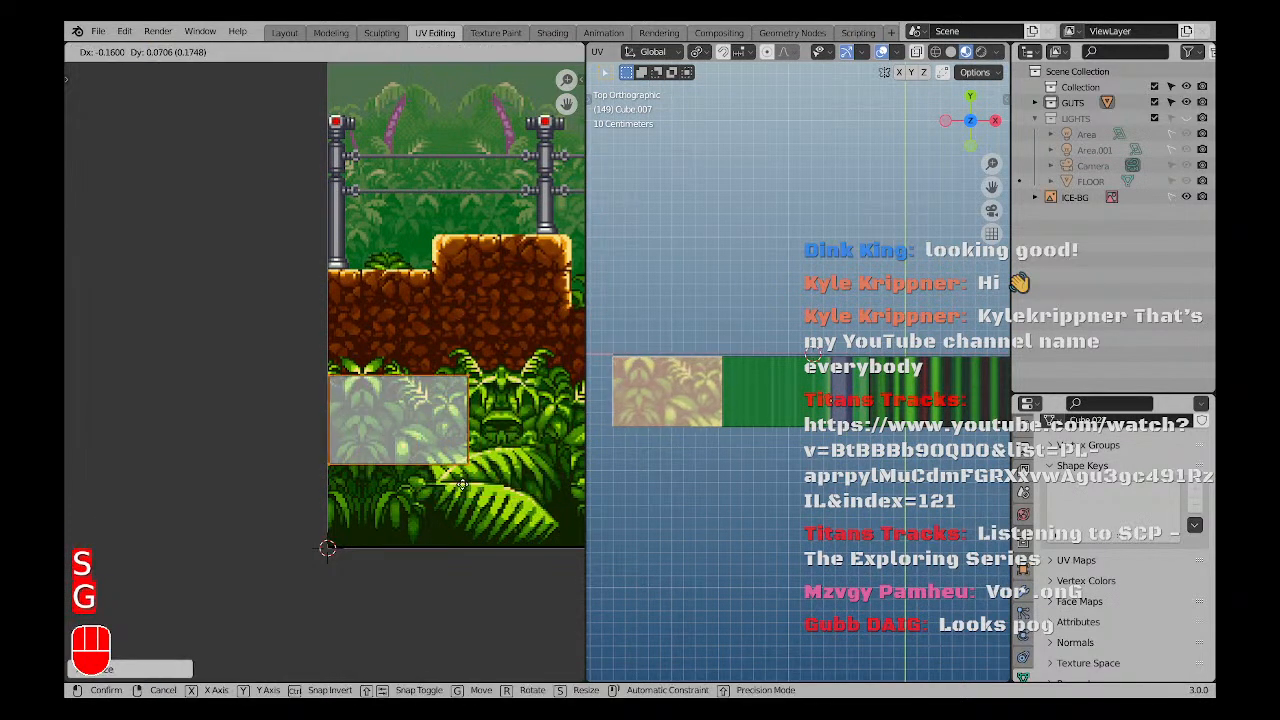
pyautogui.click(446, 488)
pyautogui.press('a')
pyautogui.press('a')
pyautogui.moveTo(700, 430); pyautogui.dragTo(668, 449, button='middle')
pyautogui.keyDown('shift'); pyautogui.moveTo(791, 432); pyautogui.dragTo(791, 466, button='middle'); pyautogui.keyUp('shift')
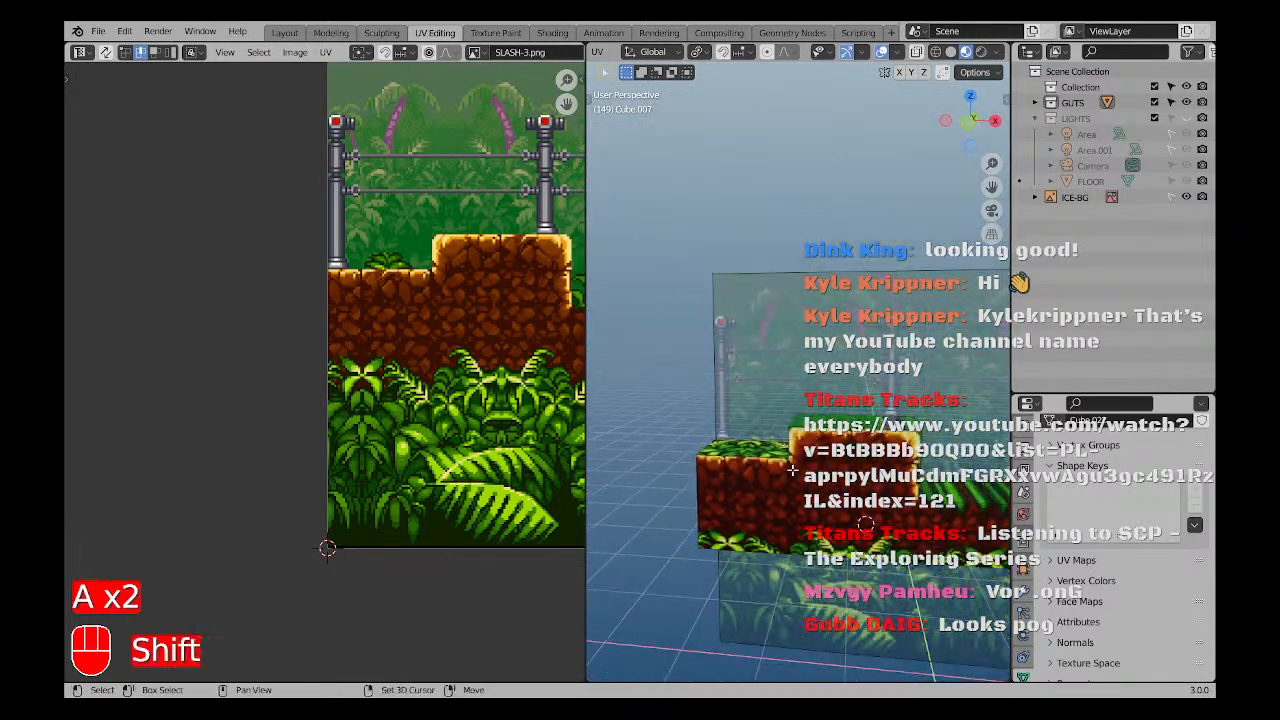
# Select the lower ledge's top face again and move its UVs onto the raised dirt block in the texture.
pyautogui.moveTo(700, 480); pyautogui.dragTo(799, 492, button='middle')
pyautogui.scroll(1, 746, 494)
pyautogui.click(656, 507)
pyautogui.keyDown('shift'); pyautogui.moveTo(656, 507); pyautogui.dragTo(718, 475, button='middle'); pyautogui.keyUp('shift')
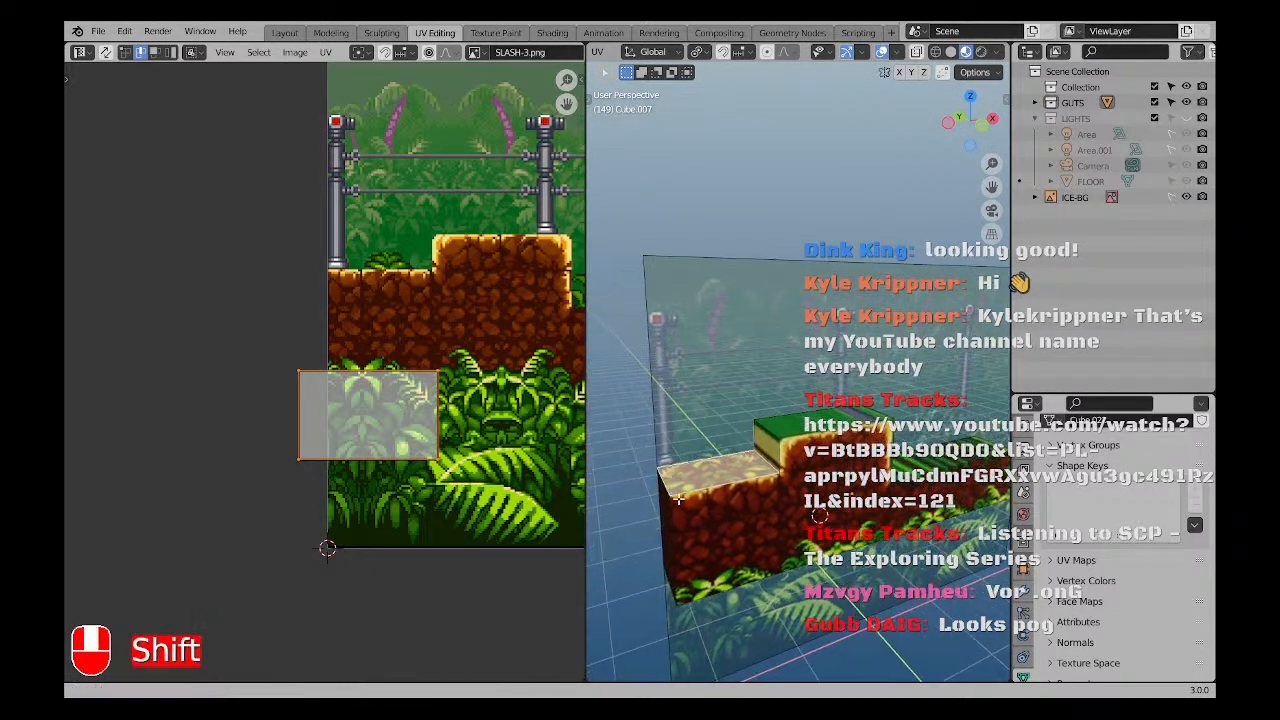
pyautogui.scroll(-3, 412, 342)
pyautogui.scroll(1, 412, 345)
pyautogui.scroll(2, 412, 347)
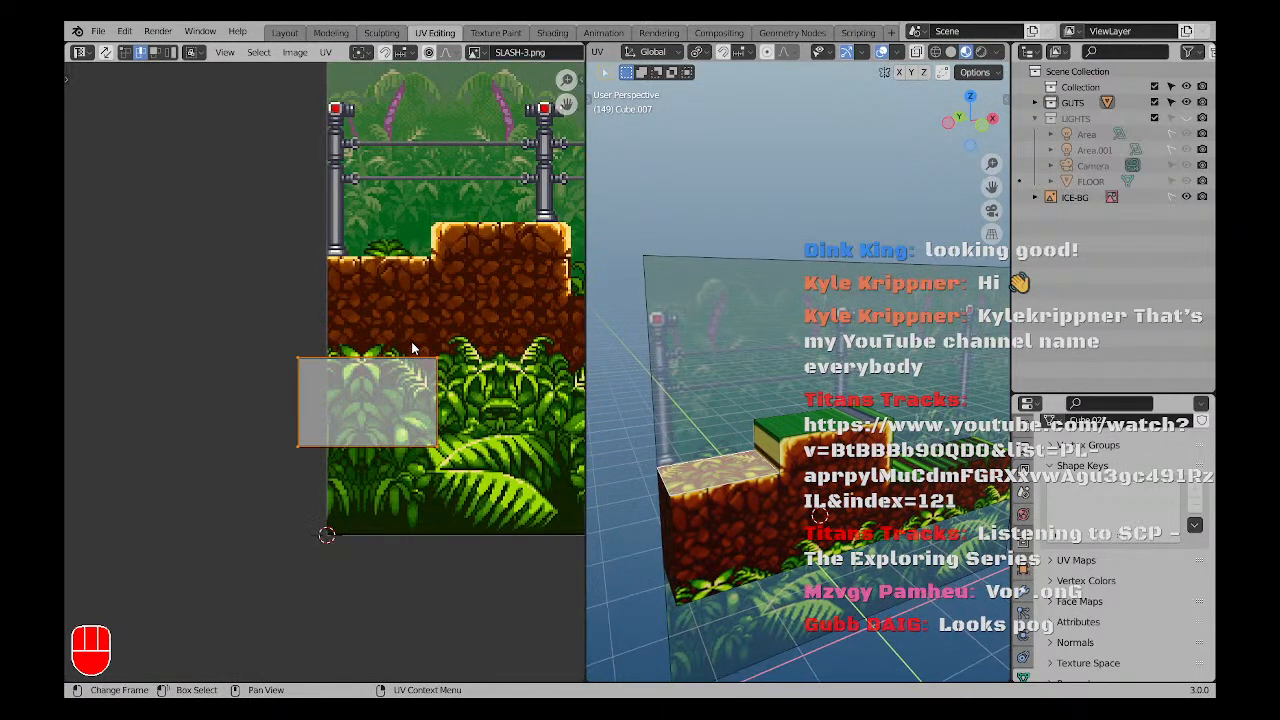
pyautogui.press('g')
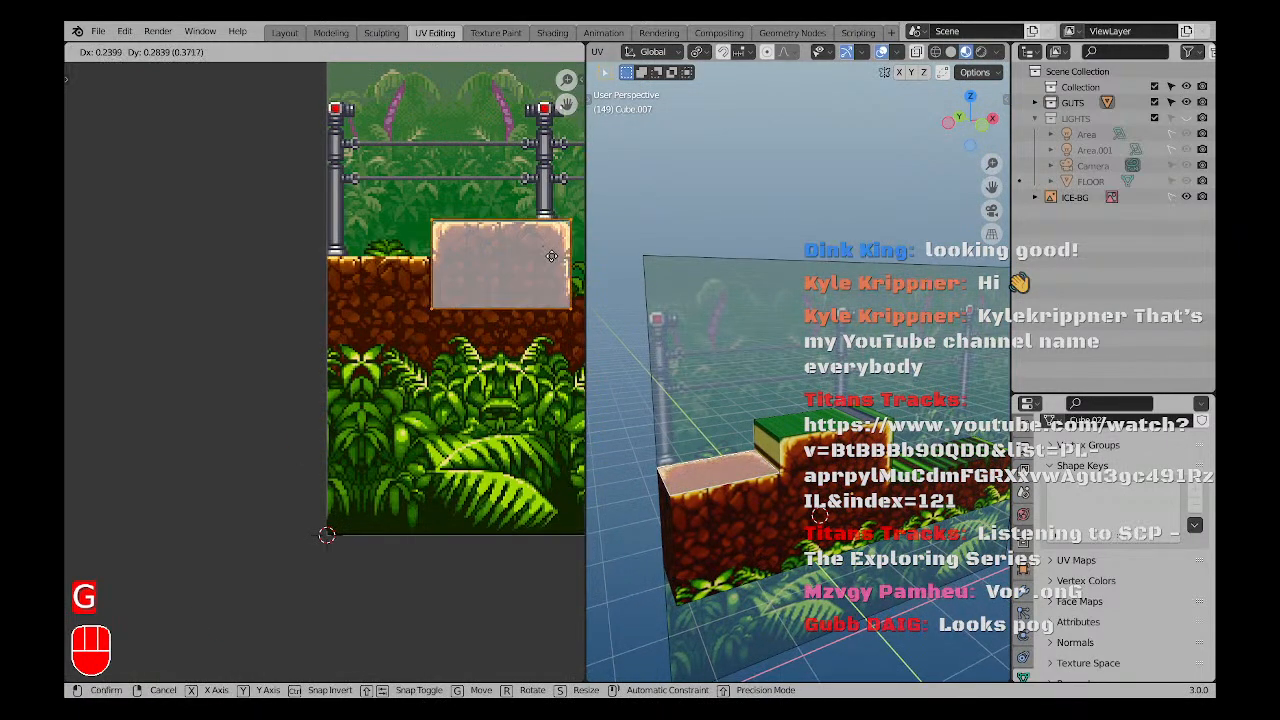
pyautogui.click(552, 264)
# Shrink the lower ledge's top-face UVs and align them with the raised dirt block's upper-left corner in the texture.
pyautogui.scroll(1, 519, 313)
pyautogui.keyDown('shift'); pyautogui.moveTo(440, 344); pyautogui.dragTo(391, 411, button='middle'); pyautogui.keyUp('shift')
pyautogui.scroll(1, 398, 408)
pyautogui.press('s')
pyautogui.click(425, 394)
pyautogui.press('a')
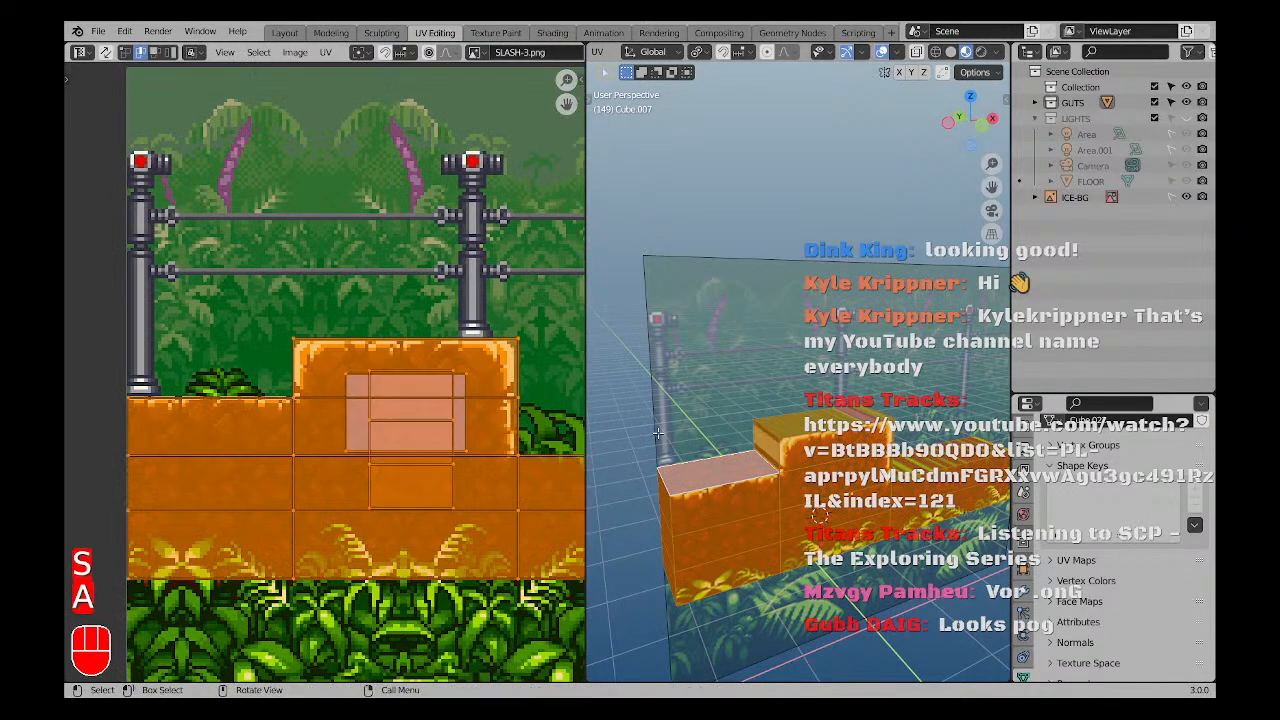
pyautogui.press('a')
pyautogui.moveTo(676, 443); pyautogui.dragTo(625, 448, button='middle')
pyautogui.click(451, 403)
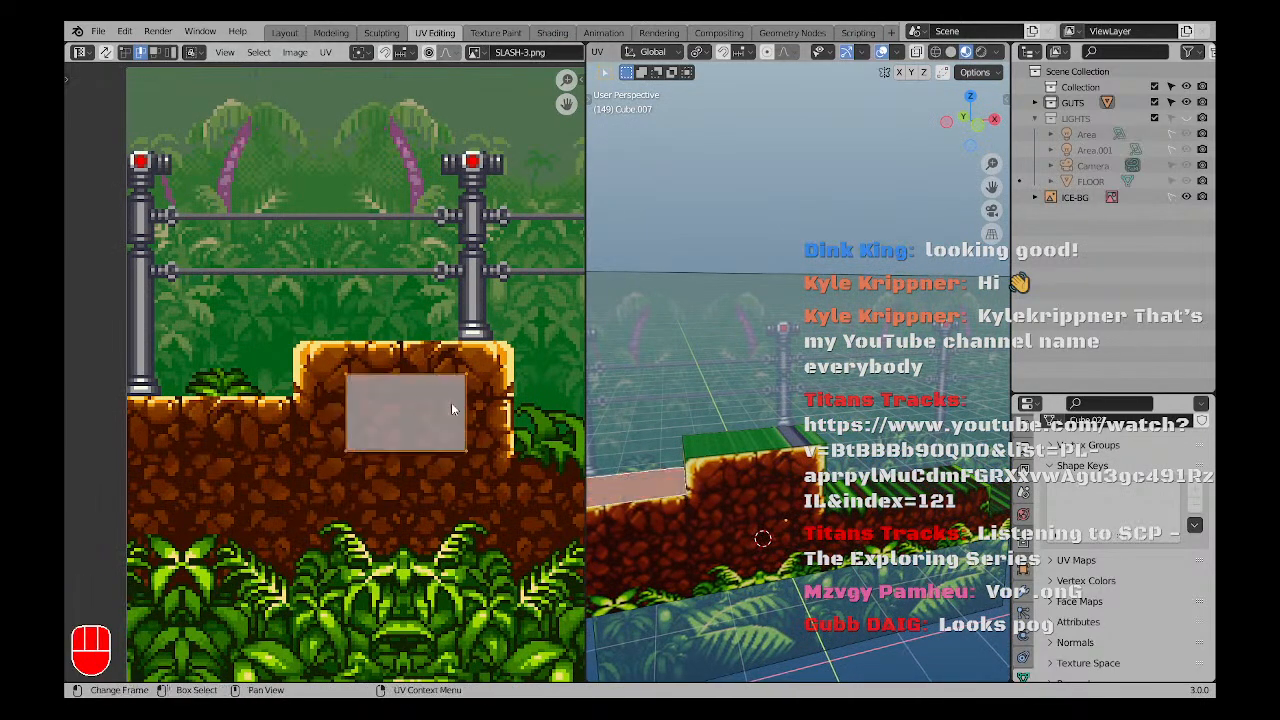
pyautogui.press('g')
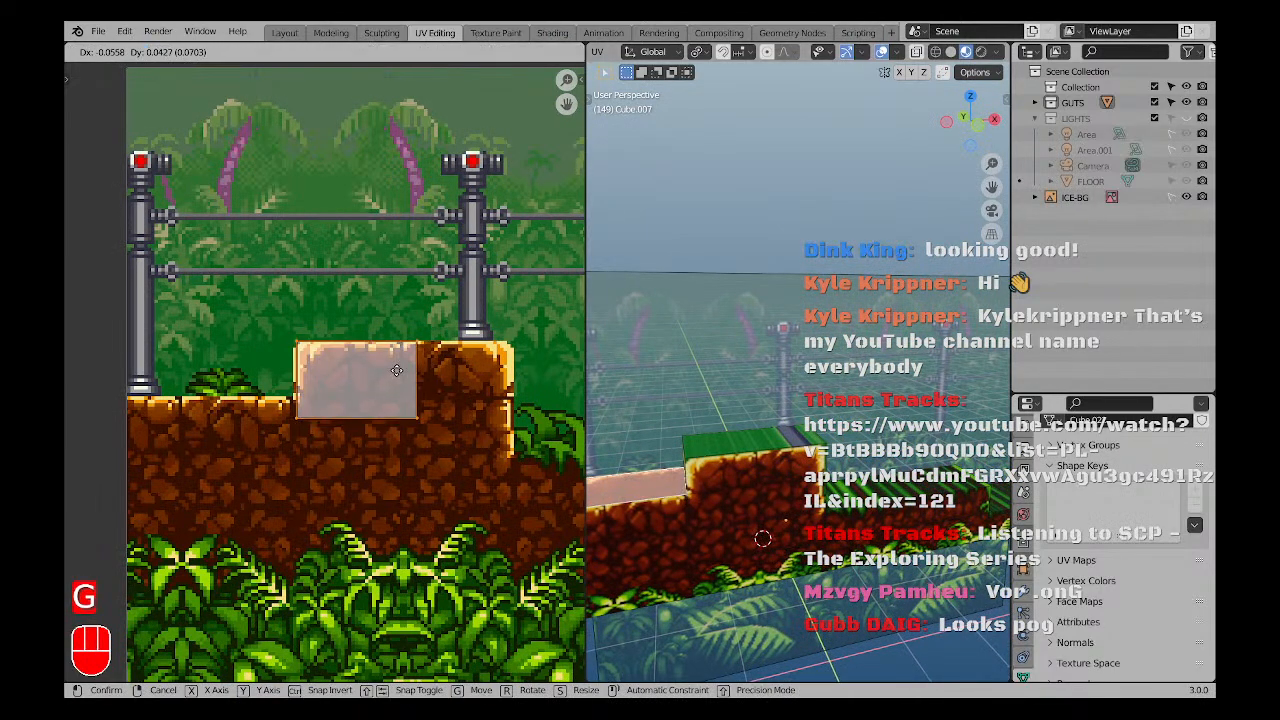
pyautogui.click(397, 370)
# Rotate the lower ledge's top-face UVs upside down and stretch them to the right edge of the raised dirt block.
pyautogui.press('r')
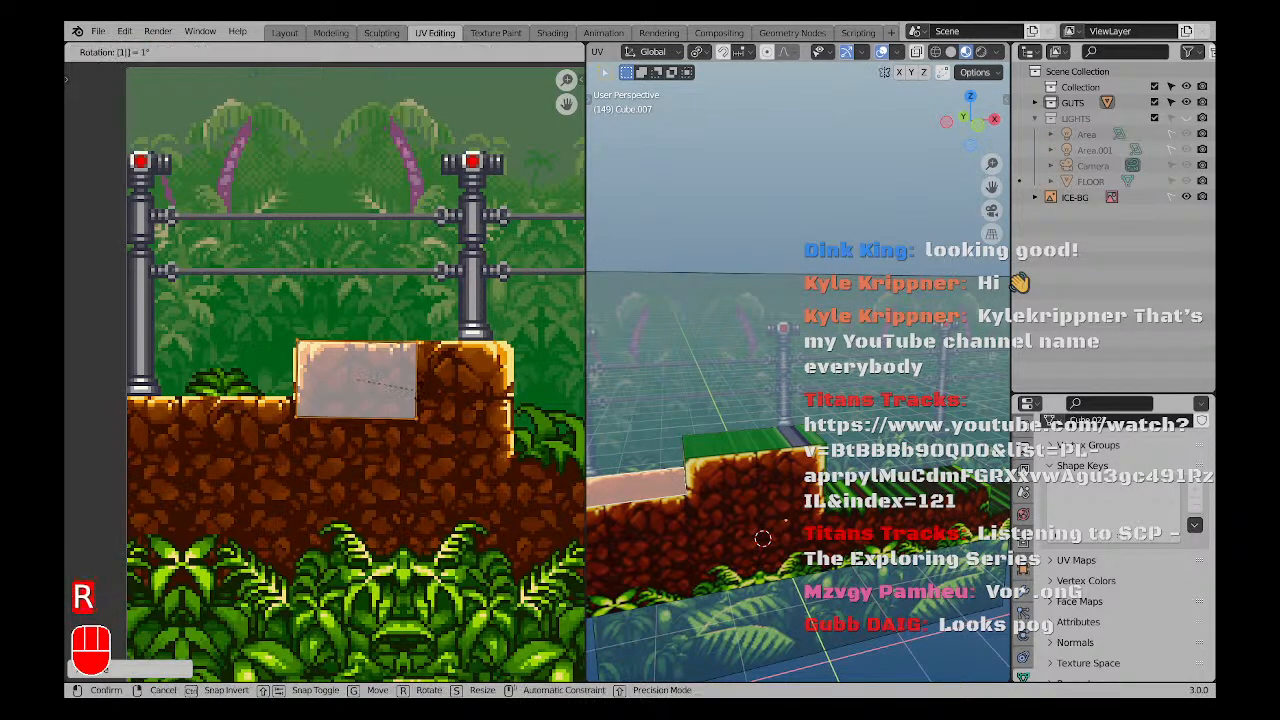
pyautogui.click(418, 390)
pyautogui.scroll(1, 377, 380)
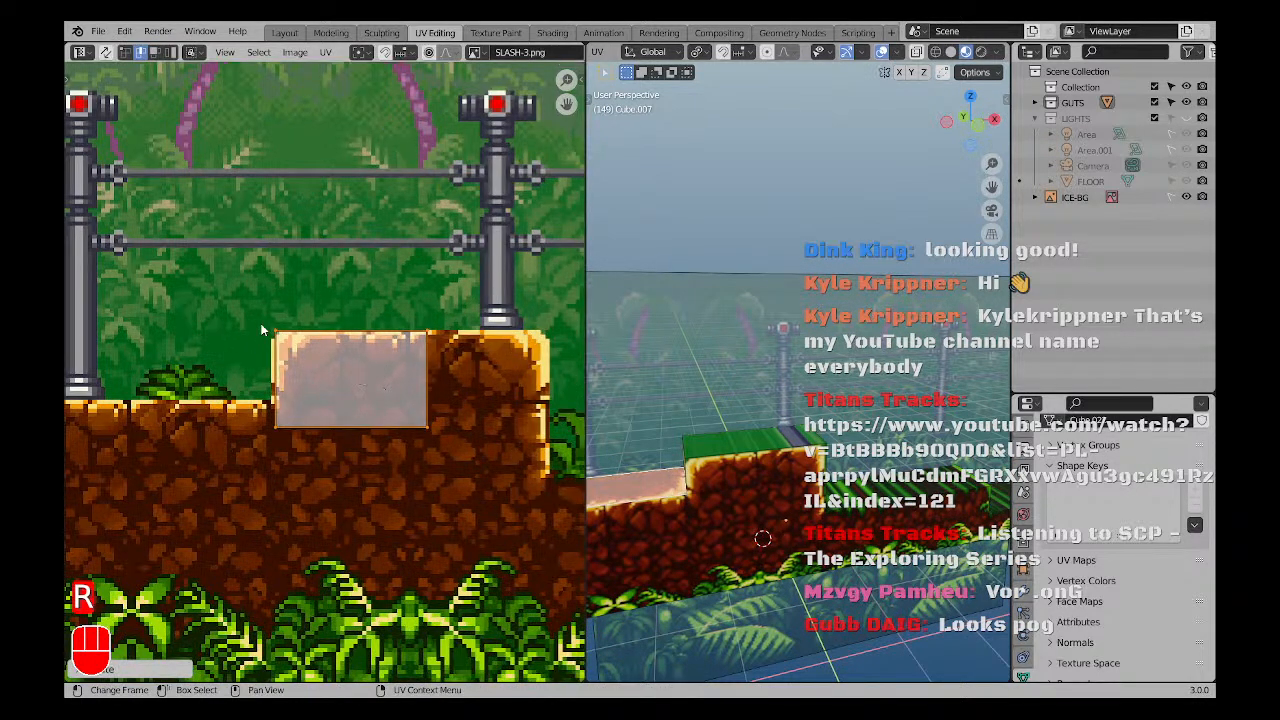
pyautogui.press('g')
pyautogui.click(390, 371)
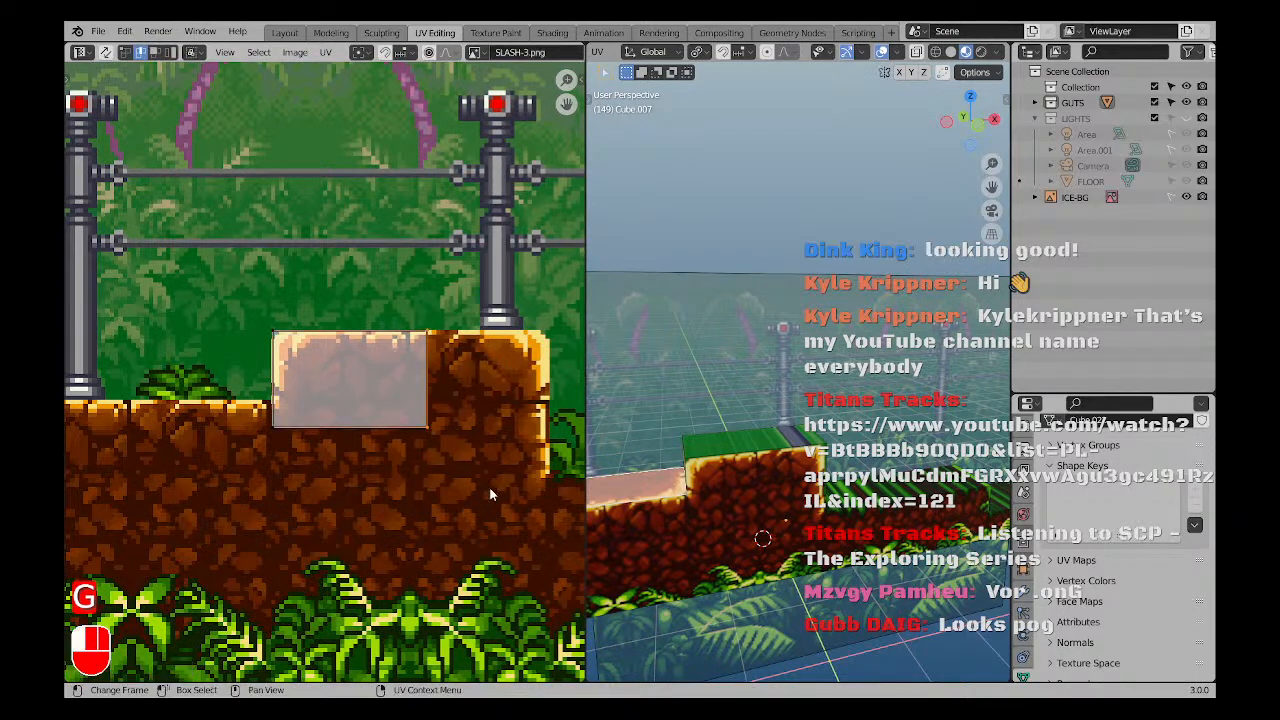
pyautogui.press('g')
pyautogui.click(74, 438)
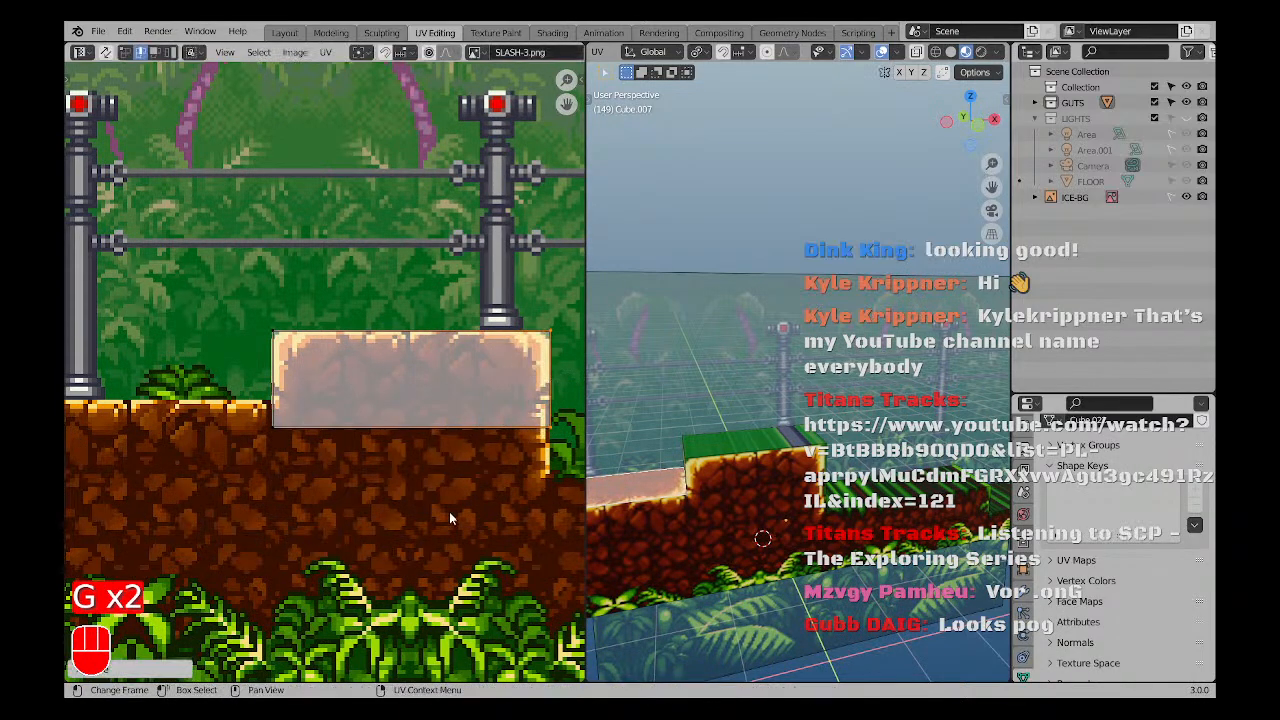
pyautogui.press('a')
pyautogui.press('a')
# Select the raised block's top face and project its UVs from the top orthographic view.
pyautogui.scroll(-2, 718, 503)
pyautogui.moveTo(718, 503)
pyautogui.keyDown('shift'); pyautogui.mouseDown(button='middle')
pyautogui.moveTo(743, 529)
pyautogui.moveTo(872, 482)
pyautogui.moveTo(750, 498)
pyautogui.moveTo(721, 515)
pyautogui.mouseUp(button='middle'); pyautogui.keyUp('shift')
pyautogui.click(832, 505)
pyautogui.click(835, 480)
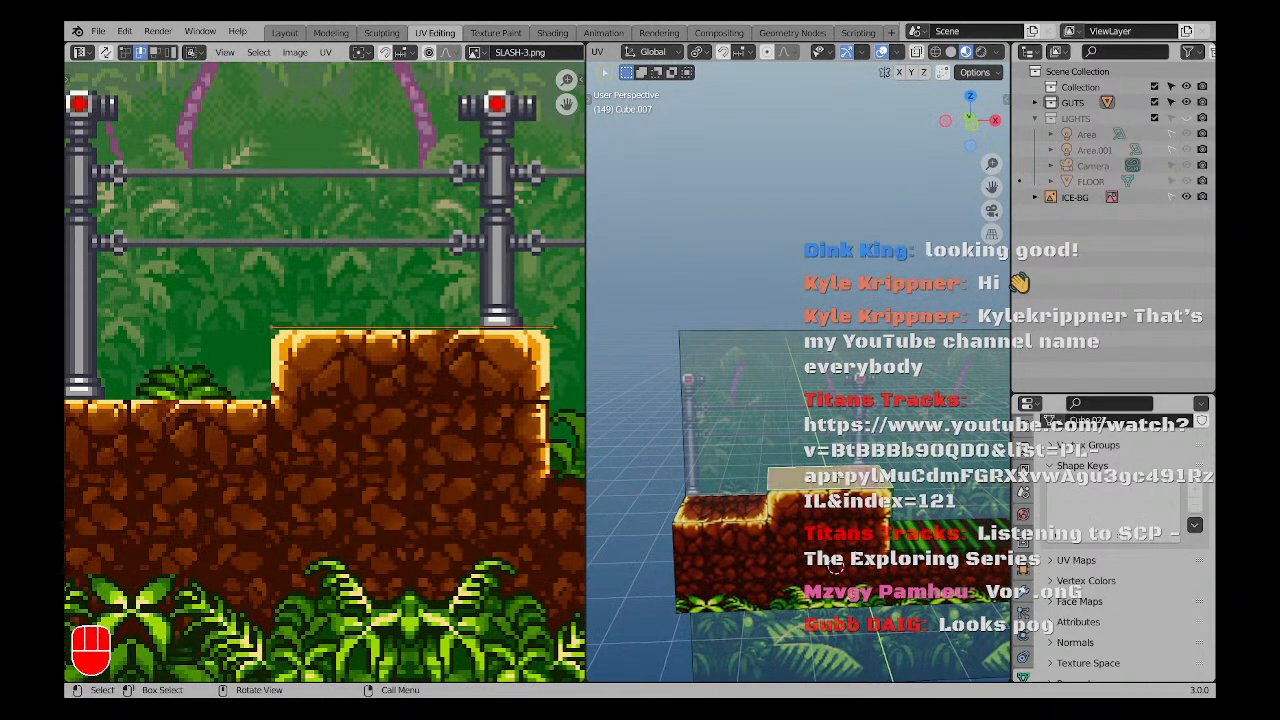
pyautogui.scroll(-3, 356, 362)
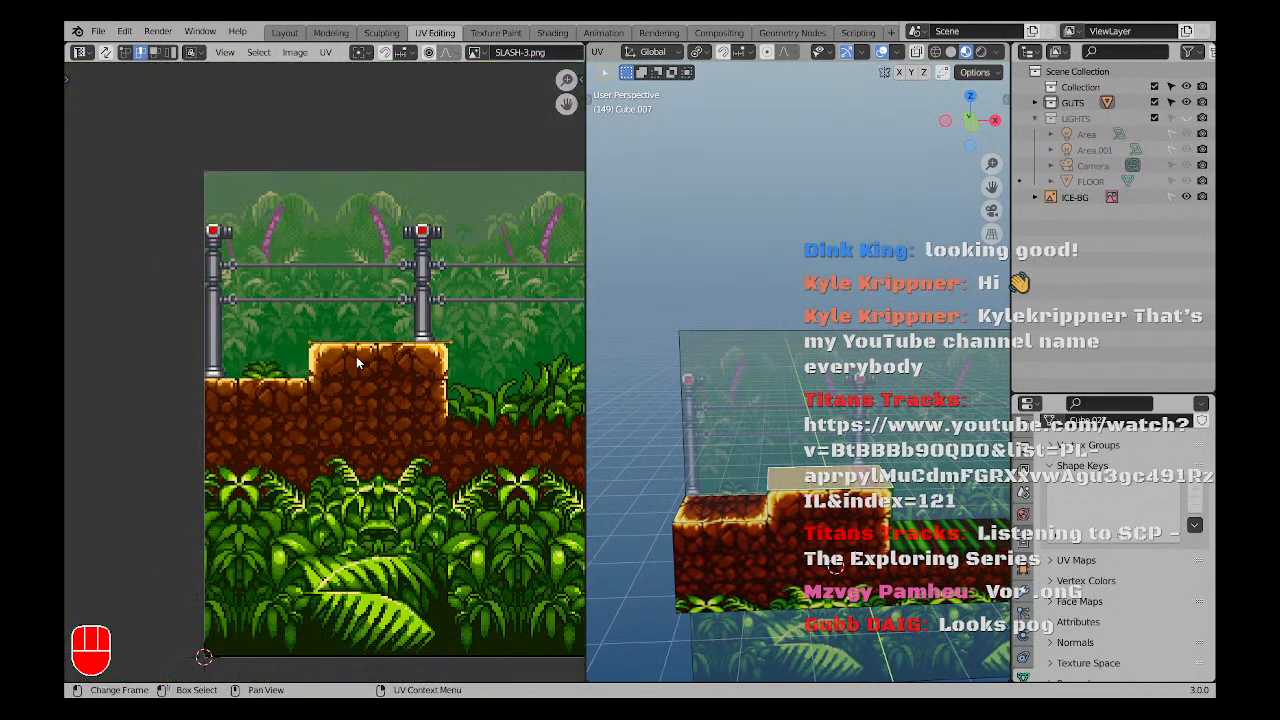
pyautogui.press('KP_7')
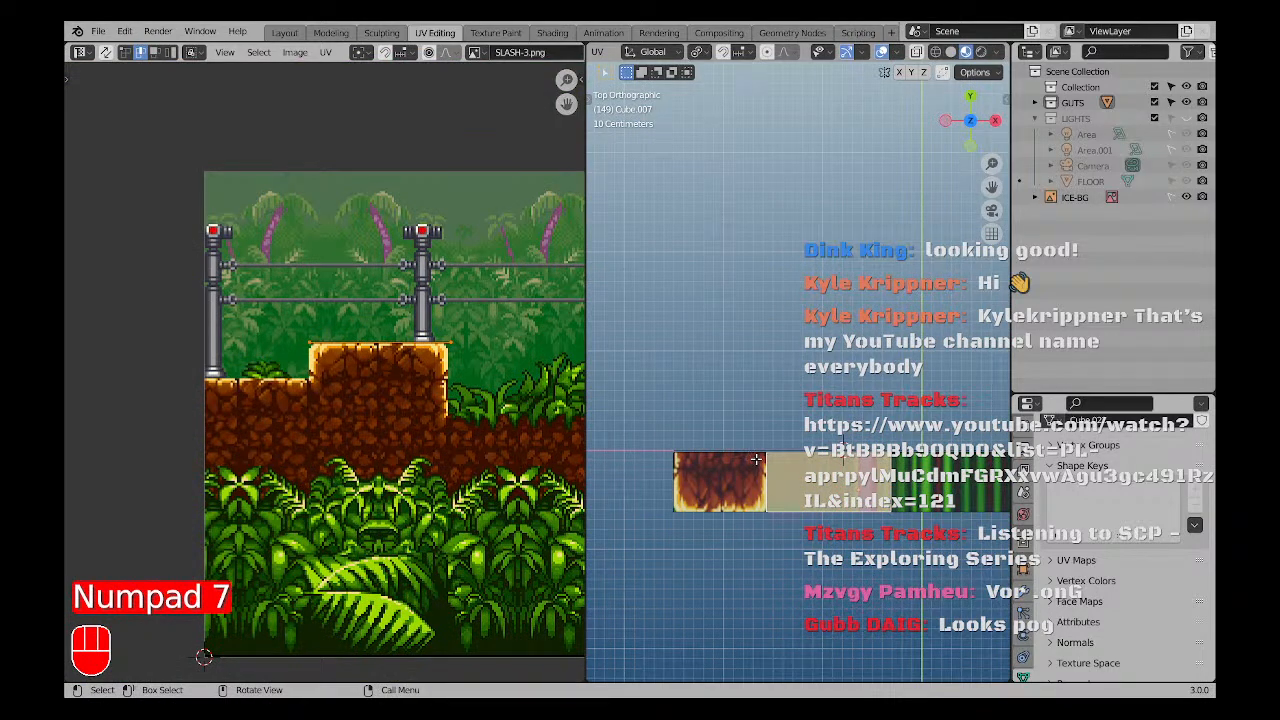
pyautogui.keyDown('shift'); pyautogui.moveTo(756, 459); pyautogui.dragTo(711, 424, button='middle'); pyautogui.keyUp('shift')
pyautogui.press('a')
pyautogui.press('a')
pyautogui.press('a')
pyautogui.scroll(1, 794, 440)
pyautogui.click(794, 440)
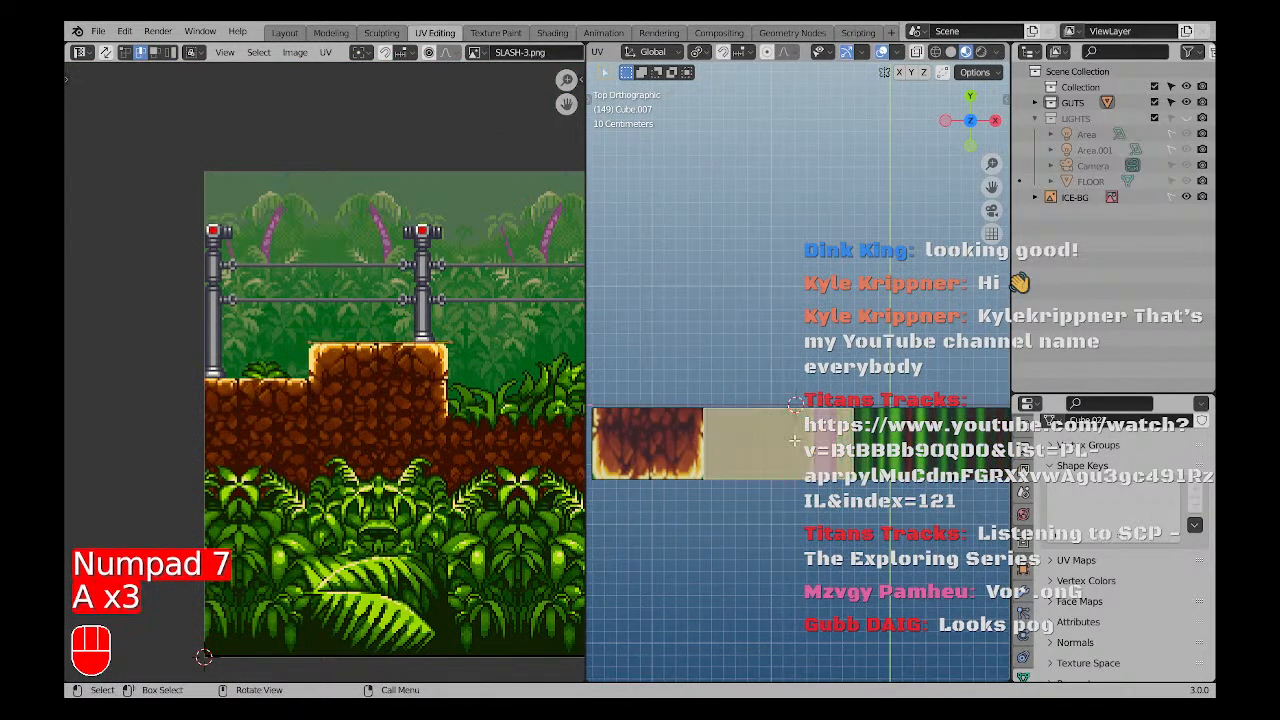
pyautogui.press('u')
pyautogui.click(790, 441)
# Move the raised block's top-face UVs to the dirt block's upper-left corner in the texture and rotate them 180 degrees.
pyautogui.press('a')
pyautogui.press('g')
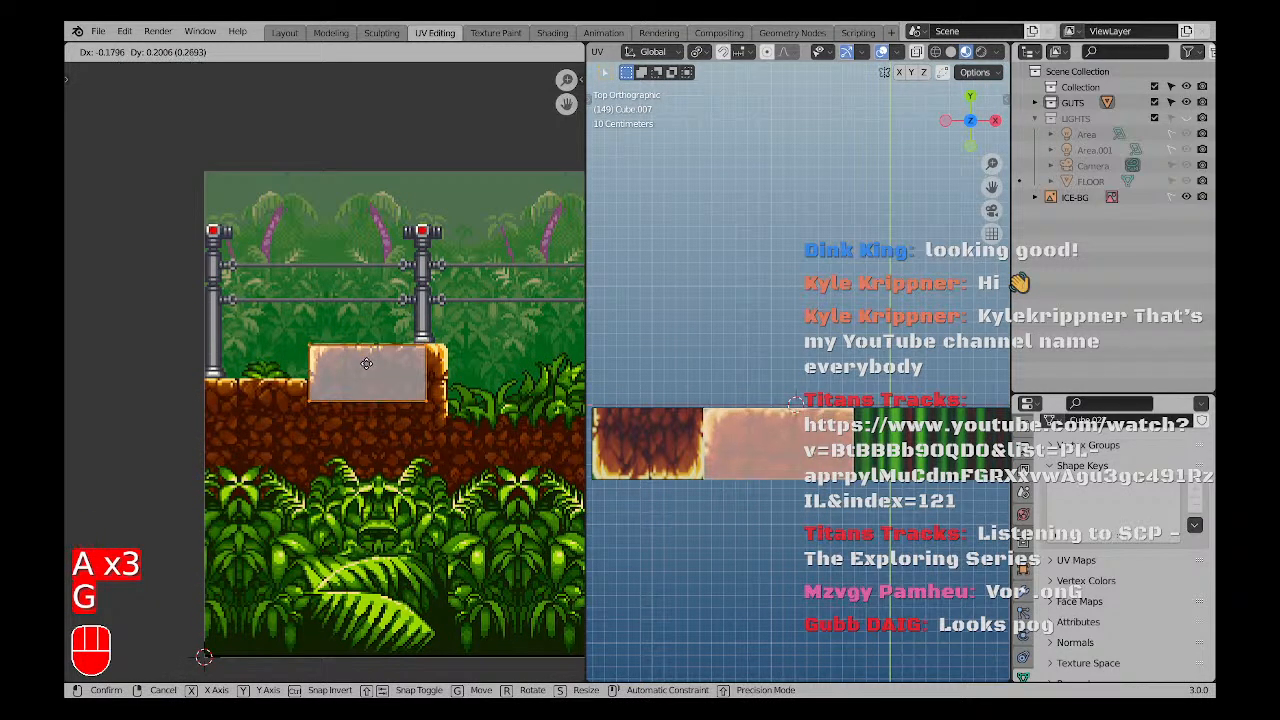
pyautogui.click(366, 363)
pyautogui.scroll(2, 366, 363)
pyautogui.write('r')
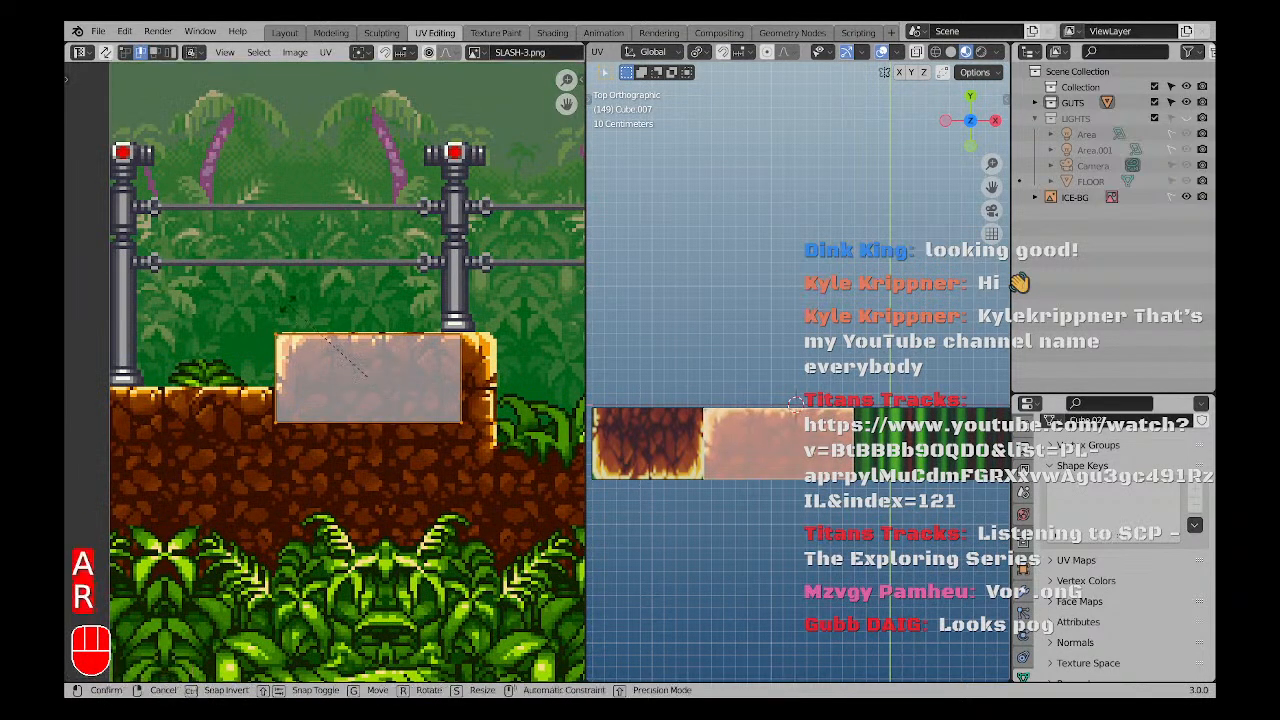
pyautogui.write('180')
pyautogui.press('Return')
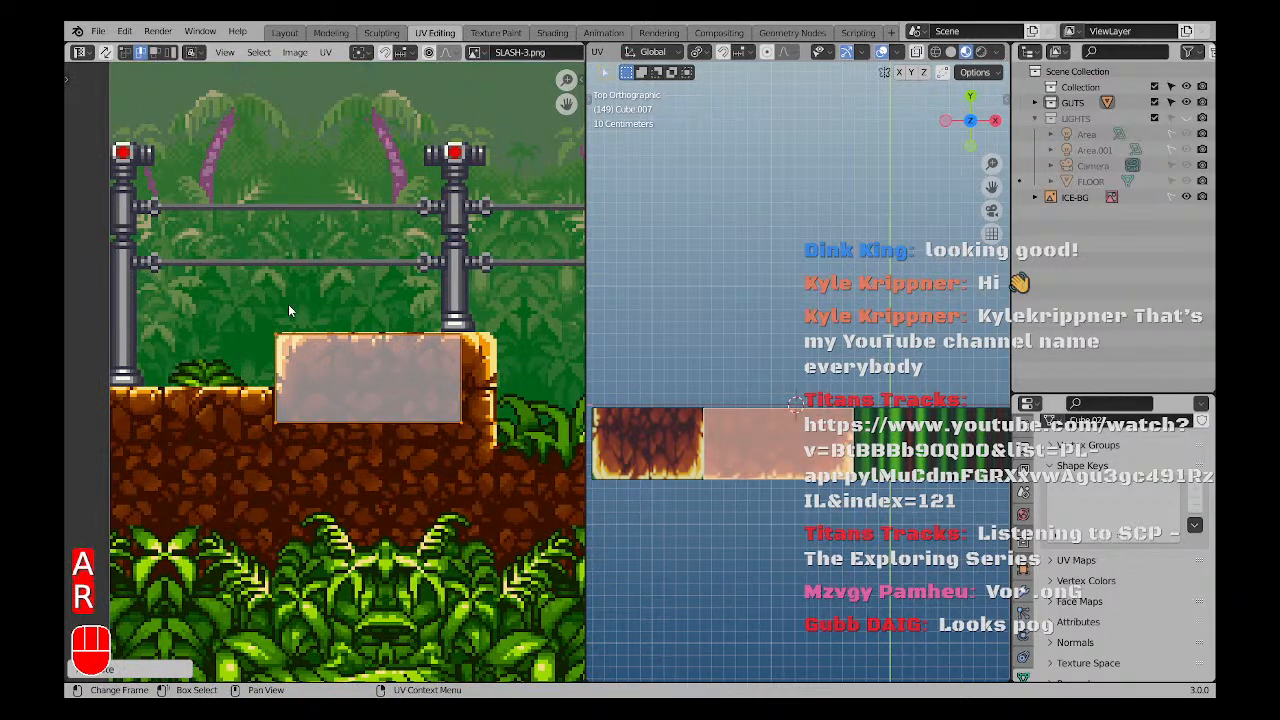
# Stretch the right edge of the raised block's top-face UVs about 0.037 along X to the dirt block's right edge.
pyautogui.scroll(-1, 243, 318)
pyautogui.hotkey('shift', 'b')
pyautogui.moveTo(235, 326); pyautogui.dragTo(426, 445)
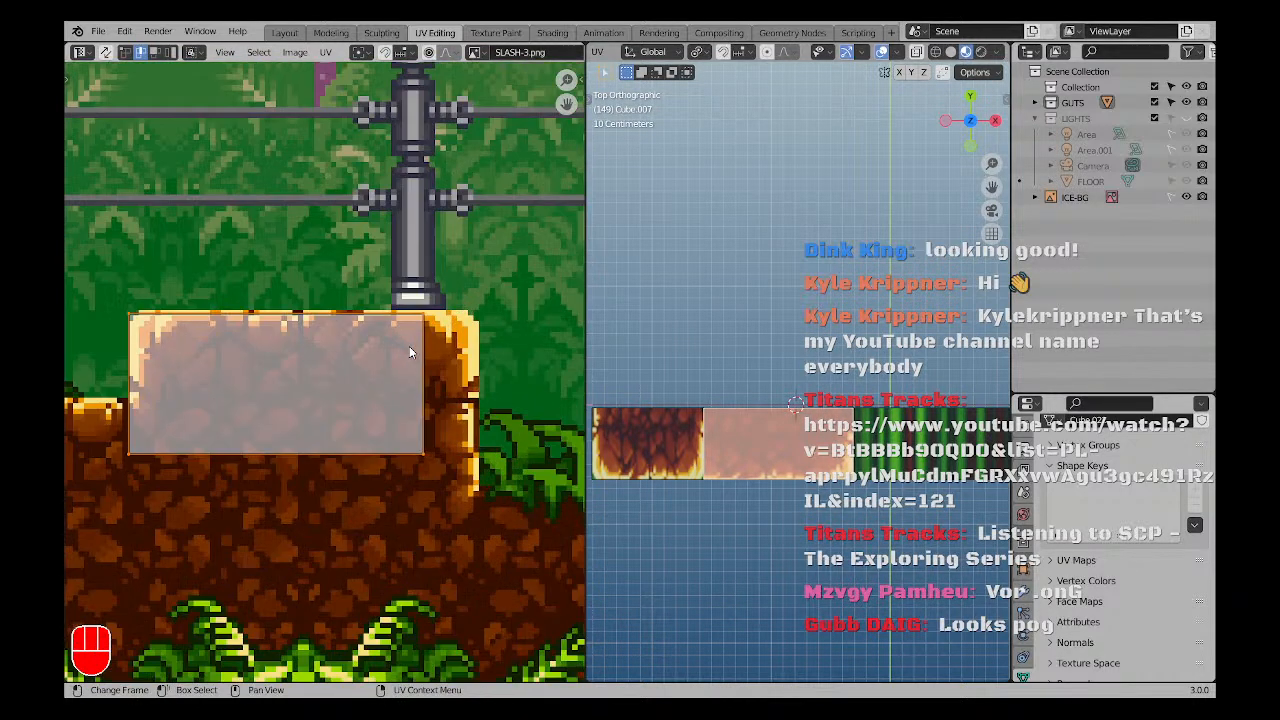
pyautogui.moveTo(409, 346); pyautogui.dragTo(391, 340, button='middle')
pyautogui.moveTo(381, 273); pyautogui.dragTo(434, 462)
pyautogui.press('g')
pyautogui.moveTo(446, 362); pyautogui.dragTo(484, 360, button='middle')
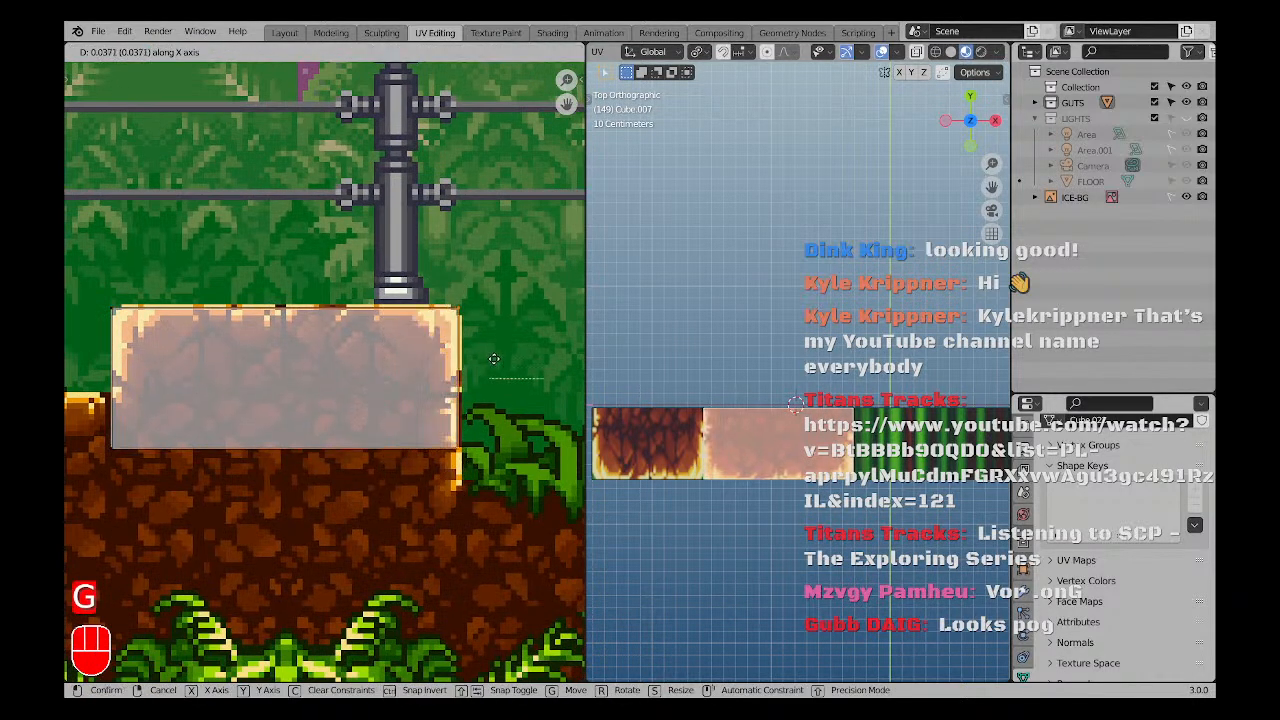
pyautogui.click(494, 359)
pyautogui.keyDown('shift'); pyautogui.moveTo(288, 357); pyautogui.dragTo(314, 373, button='middle'); pyautogui.keyUp('shift')
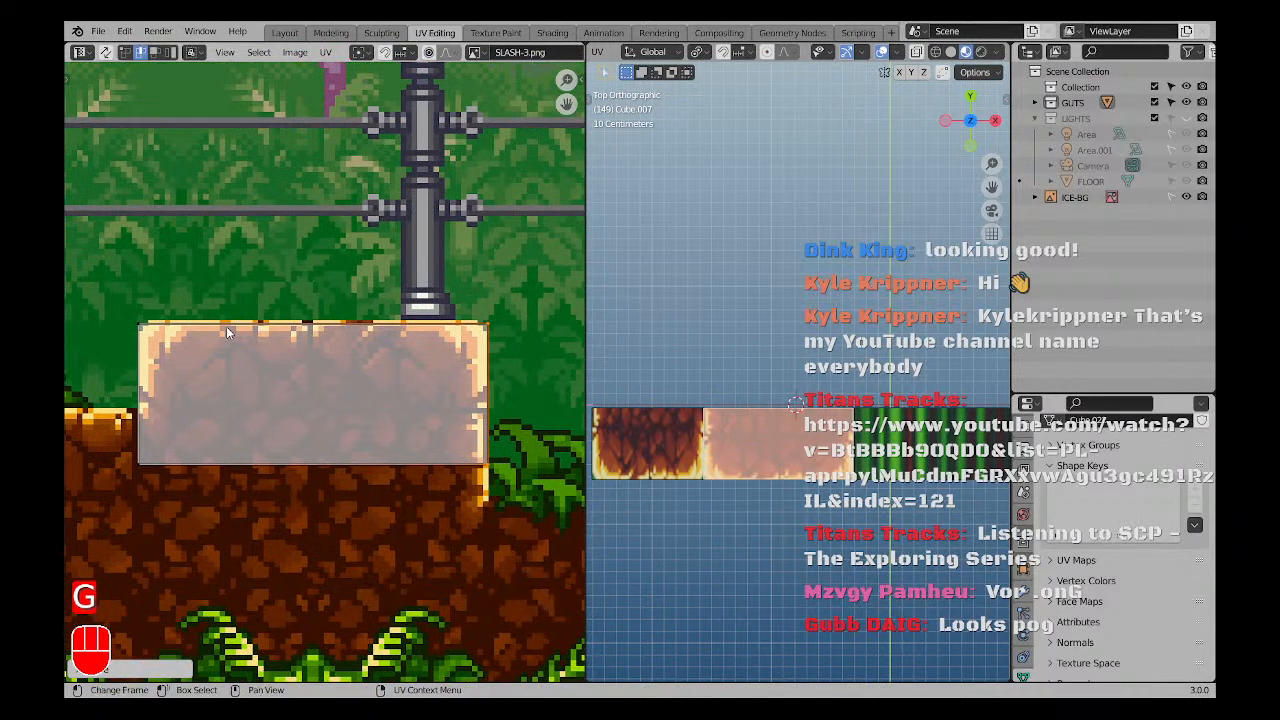
# Move the top edge of the raised block's top-face UVs about 0.0015 along Y onto the dirt block's upper edge.
pyautogui.scroll(-1, 230, 328)
pyautogui.moveTo(115, 298); pyautogui.dragTo(334, 330)
pyautogui.scroll(2, 316, 339)
pyautogui.scroll(-2, 212, 291)
pyautogui.keyDown('shift'); pyautogui.moveTo(206, 291); pyautogui.dragTo(293, 335, button='middle'); pyautogui.keyUp('shift')
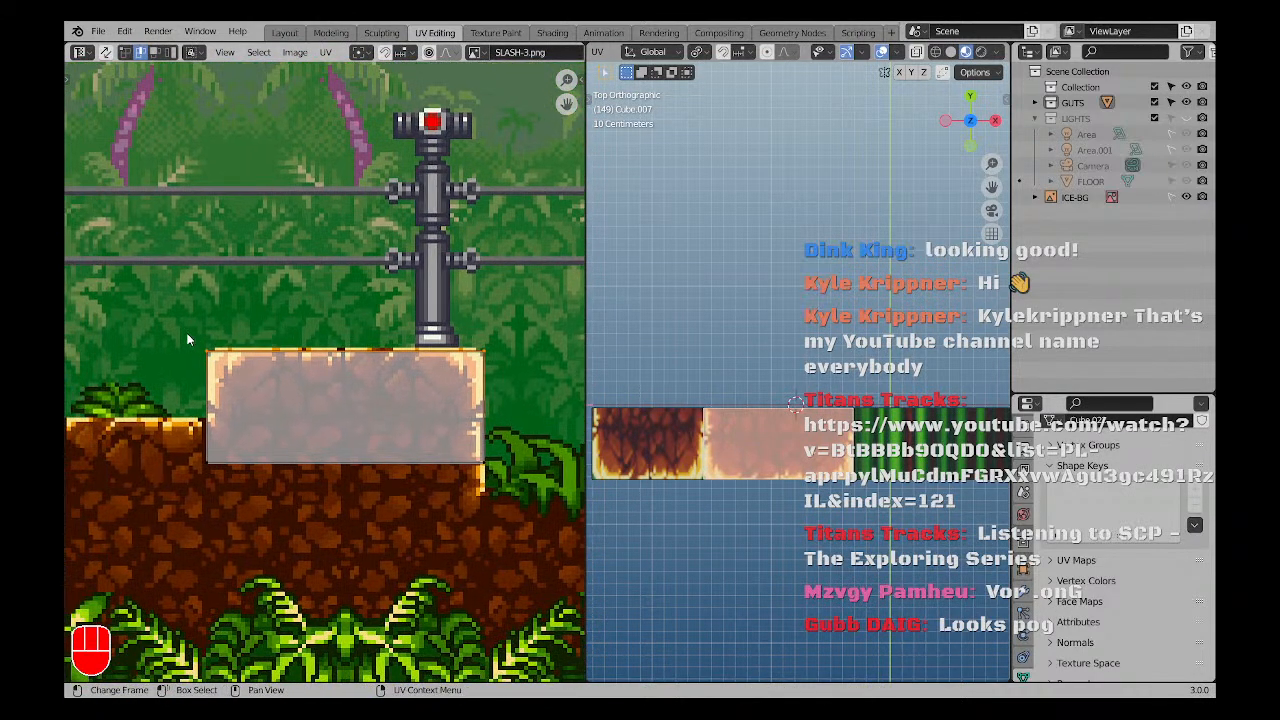
pyautogui.moveTo(177, 329); pyautogui.dragTo(522, 393)
pyautogui.scroll(3, 365, 381)
pyautogui.press('g')
pyautogui.press('y')
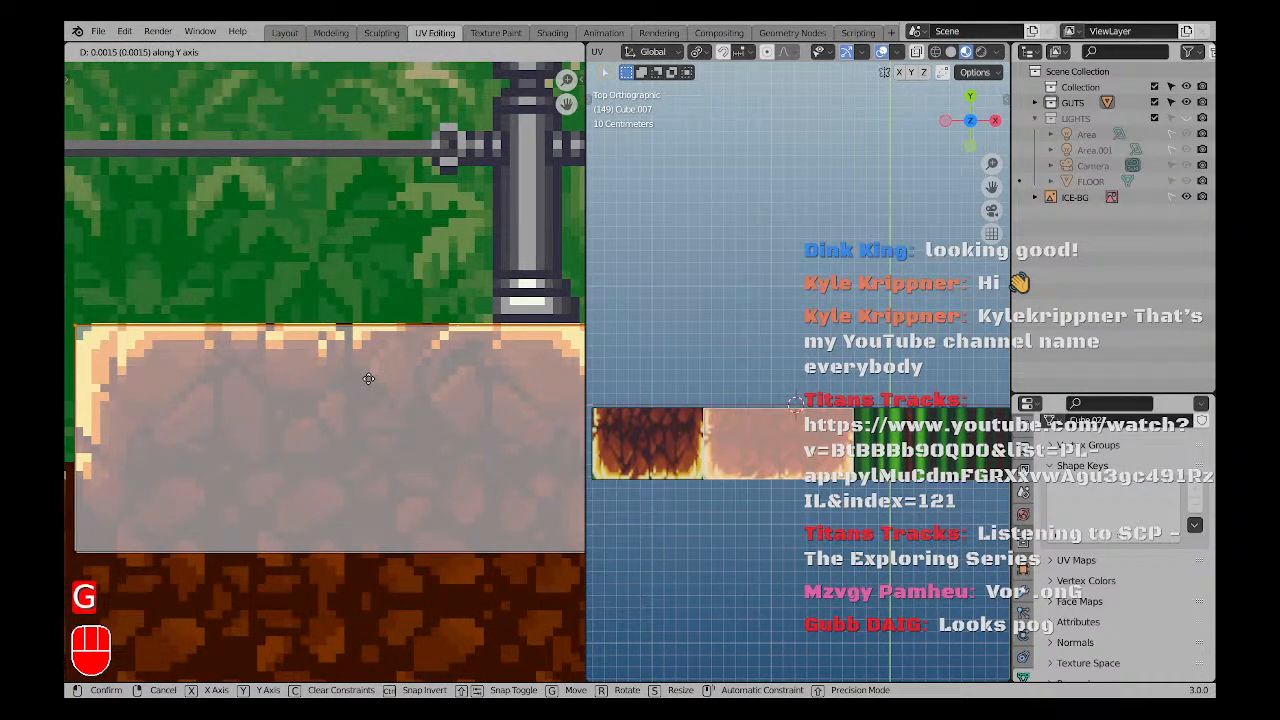
pyautogui.click(372, 375)
# Raise the bottom edge of the raised block's top-face UVs along Y so they cover only the dirt block's upper part.
pyautogui.scroll(-3, 230, 407)
pyautogui.keyDown('shift'); pyautogui.moveTo(230, 407); pyautogui.dragTo(218, 339, button='middle'); pyautogui.keyUp('shift')
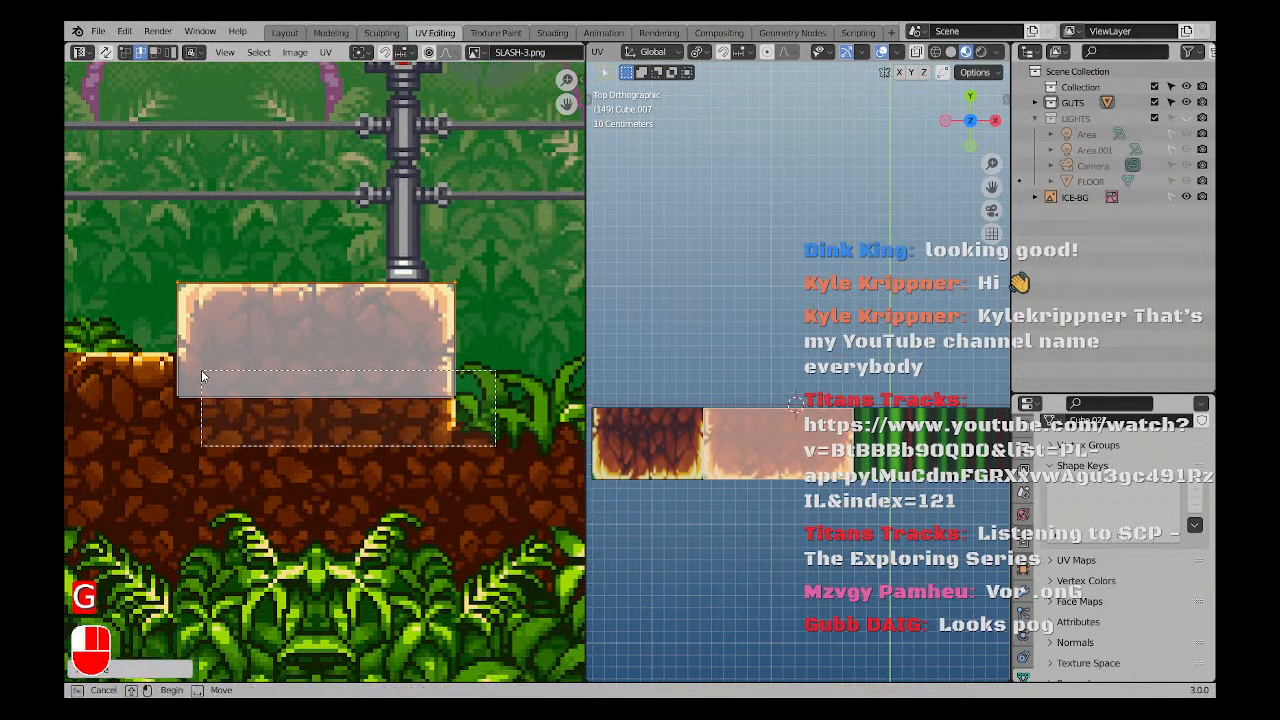
pyautogui.press('g')
pyautogui.middleClick(322, 418)
pyautogui.click(322, 394)
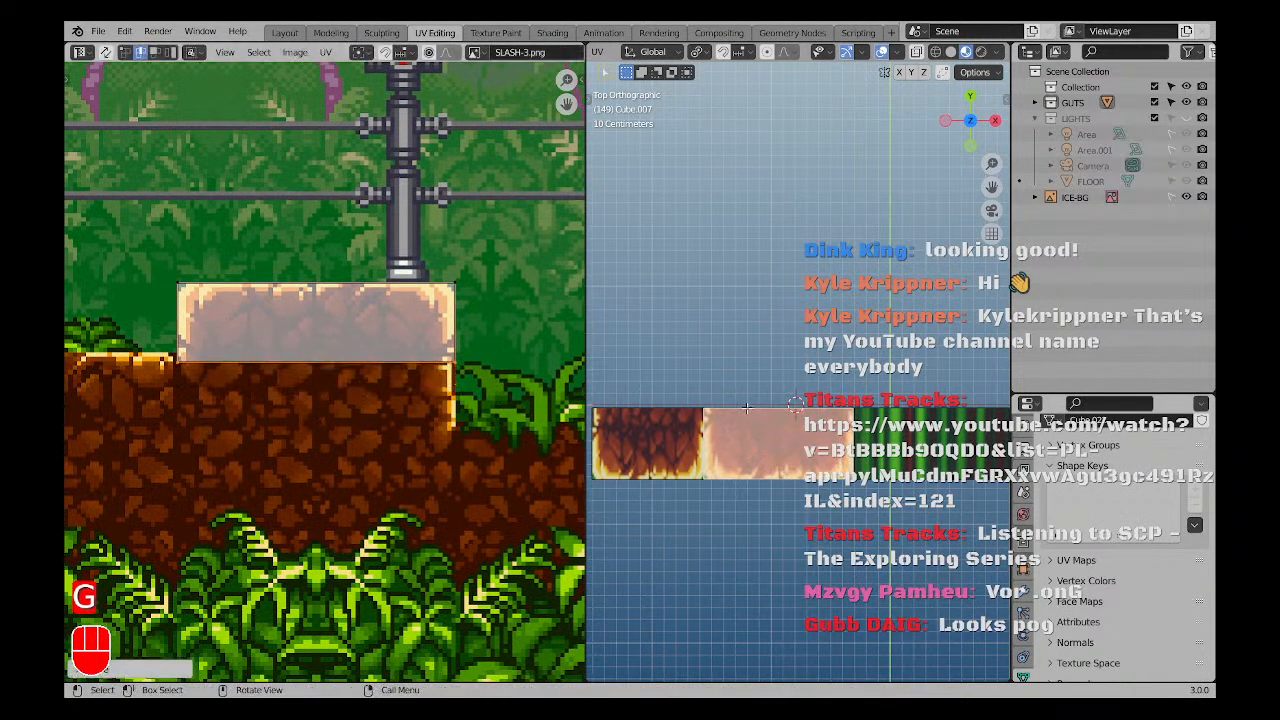
# Select the two stacked faces on the raised block's right end and project their UVs from the right orthographic view.
pyautogui.press('a')
pyautogui.press('a')
pyautogui.scroll(-1, 774, 477)
pyautogui.moveTo(774, 477); pyautogui.dragTo(702, 479, button='middle')
pyautogui.click(782, 495)
pyautogui.click(782, 495)
pyautogui.click(742, 456)
pyautogui.click(772, 458)
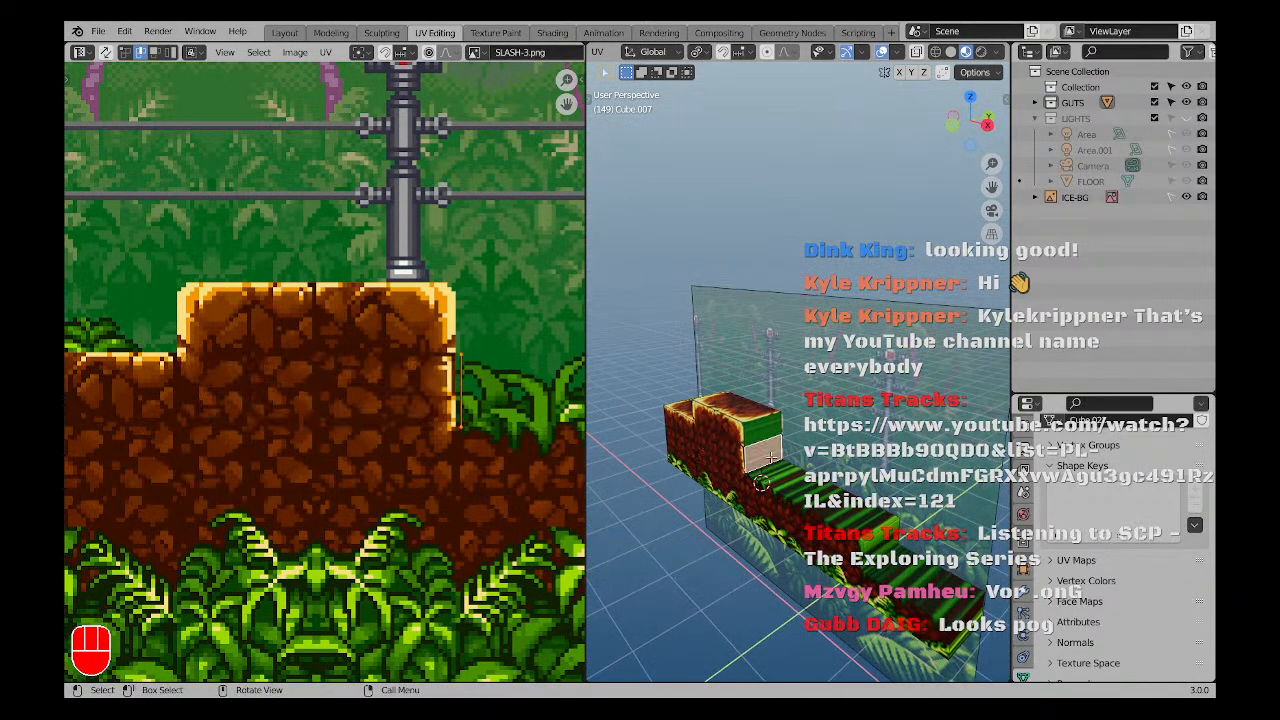
pyautogui.keyDown('shift'); pyautogui.click(757, 436); pyautogui.keyUp('shift')
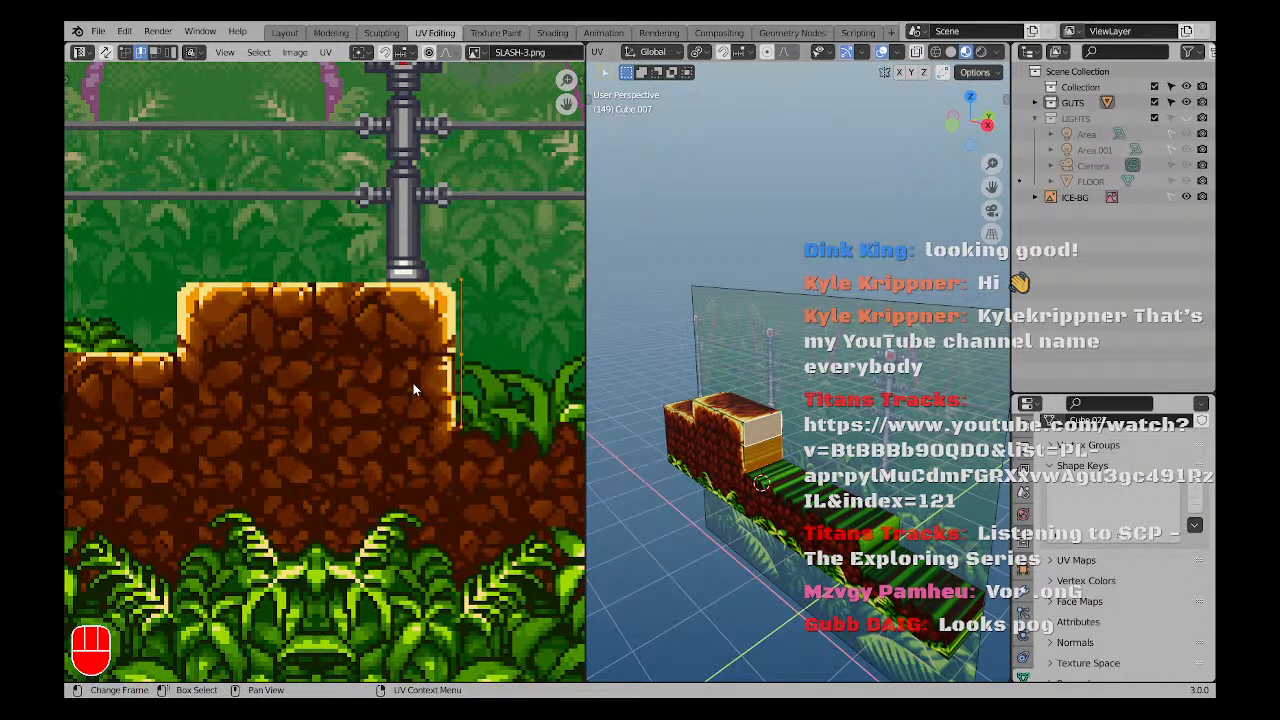
pyautogui.press('KP_3')
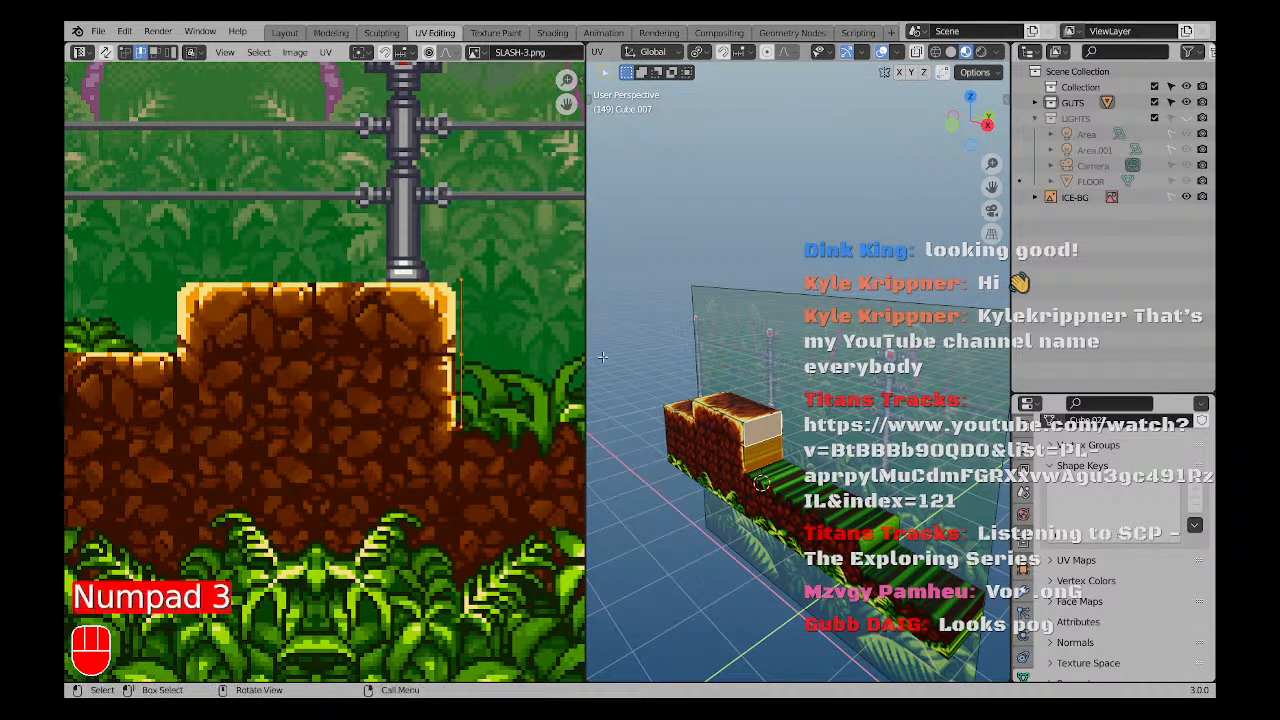
pyautogui.keyDown('alt'); pyautogui.moveTo(712, 490); pyautogui.dragTo(705, 487, button='middle'); pyautogui.keyUp('alt')
pyautogui.press('KP_3')
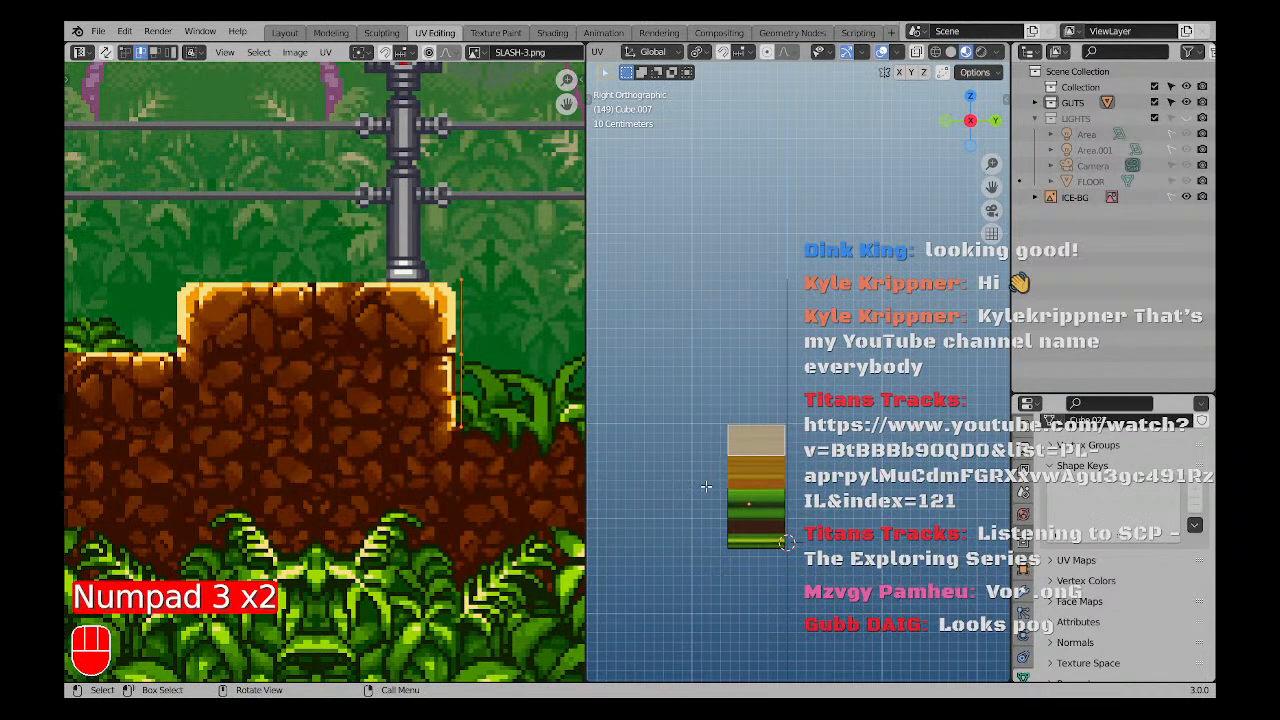
pyautogui.press('u')
pyautogui.click(706, 486)
# Move the raised block's end-face UVs onto the plain dirt inside the texture's dirt block.
pyautogui.press('g')
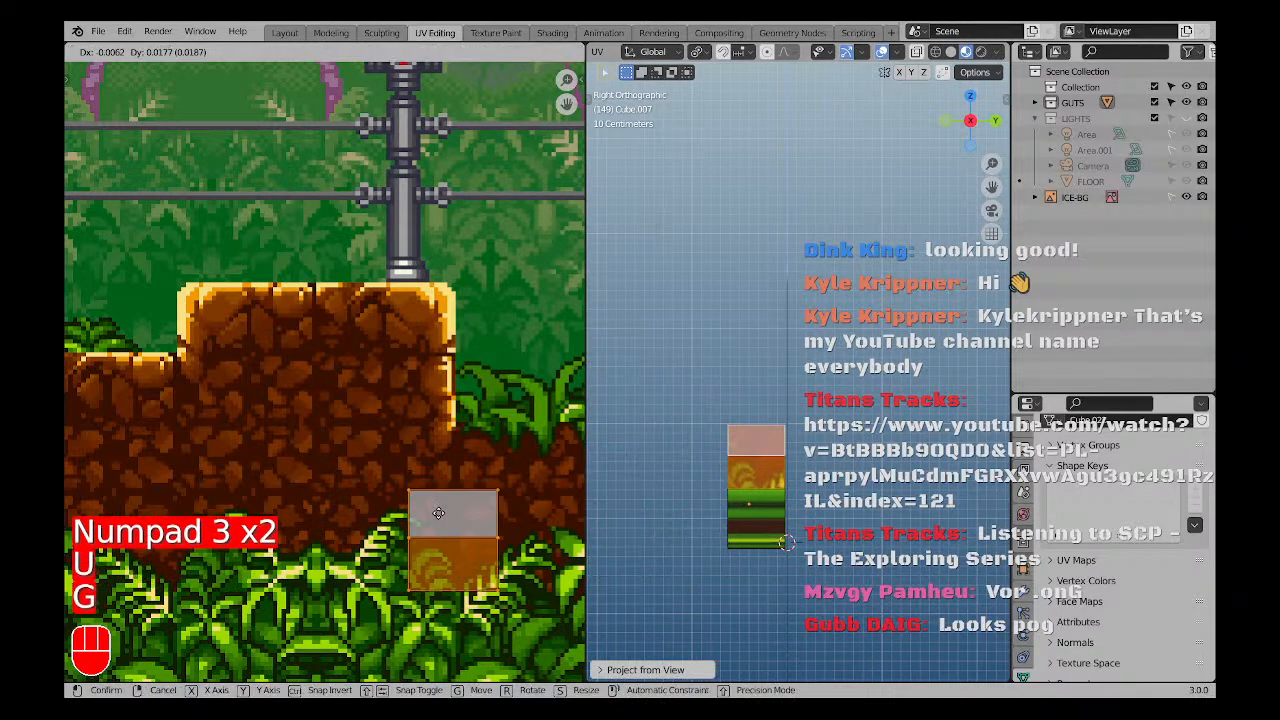
pyautogui.click(292, 405)
pyautogui.press('a')
pyautogui.press('a')
# Select the top face of the long ledge right of the raised block and project its UVs from the top orthographic view.
pyautogui.moveTo(773, 472); pyautogui.dragTo(870, 490, button='middle')
pyautogui.keyDown('shift'); pyautogui.moveTo(775, 495); pyautogui.dragTo(642, 463, button='middle'); pyautogui.keyUp('shift')
pyautogui.click(751, 473)
pyautogui.press('KP_7')
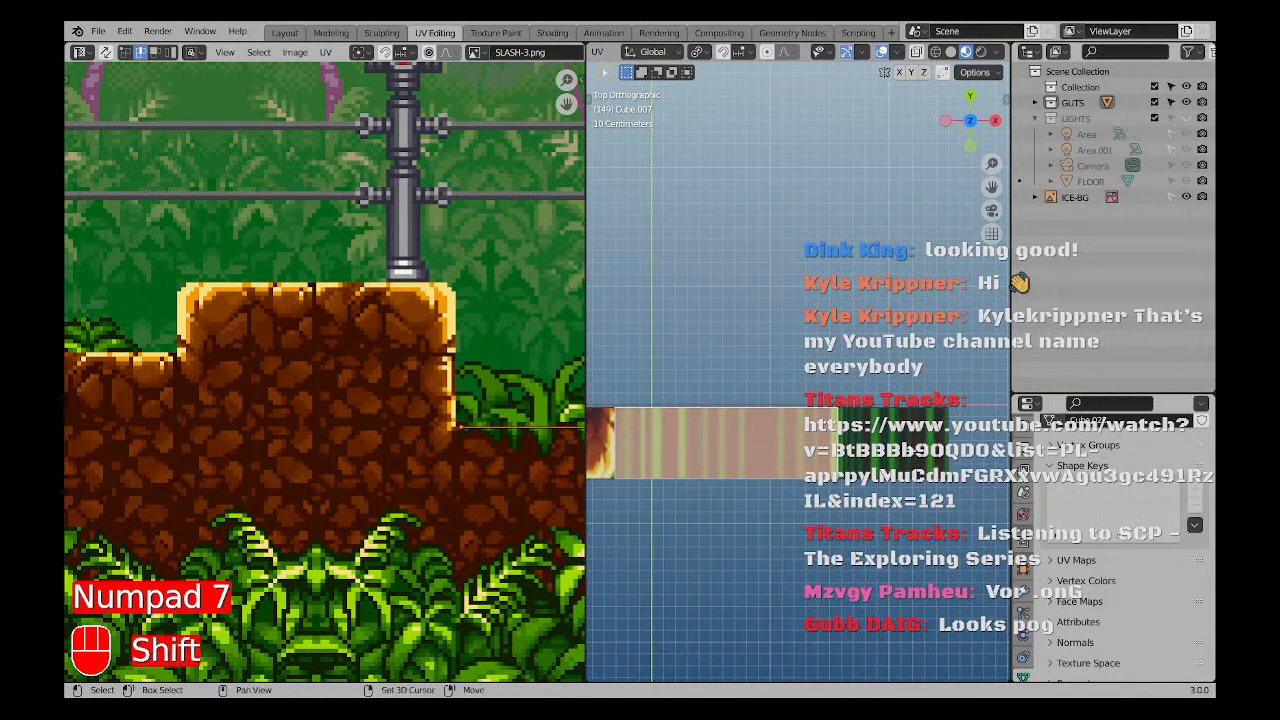
pyautogui.press('u')
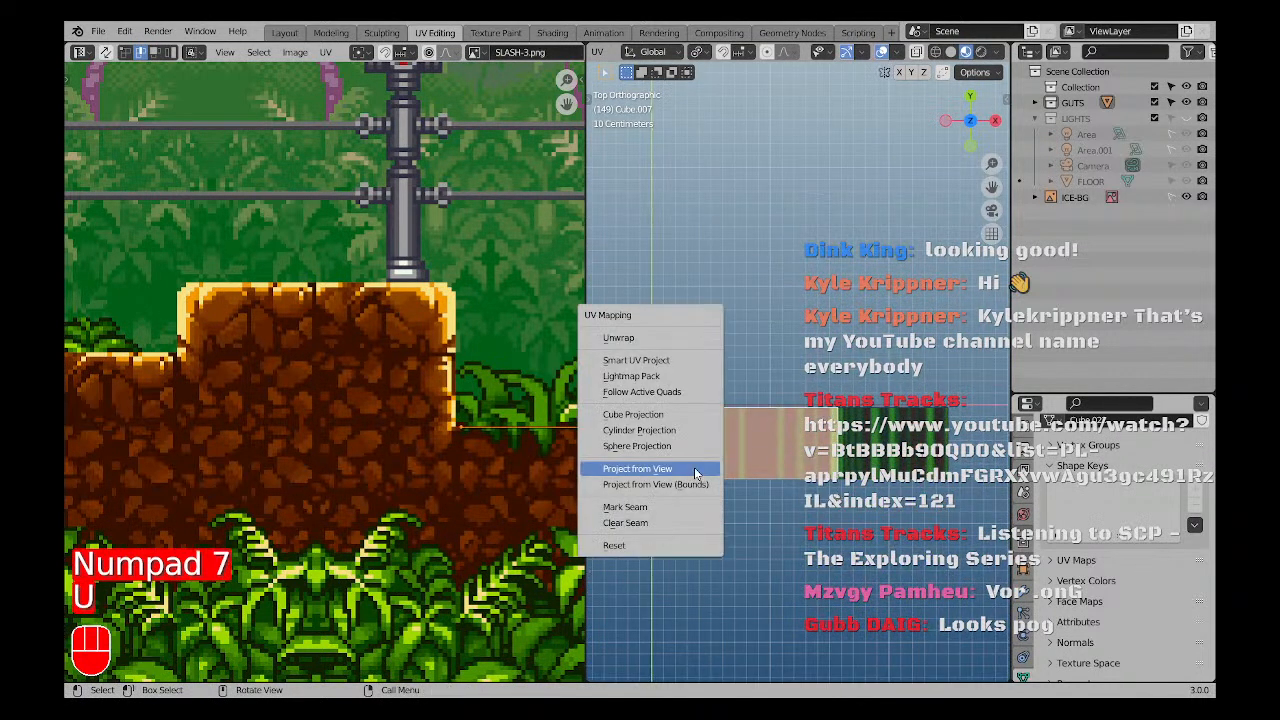
pyautogui.click(694, 467)
# Move the long ledge's top-face UVs onto the top of the texture's dirt block and rotate them upside down.
pyautogui.scroll(-3, 438, 416)
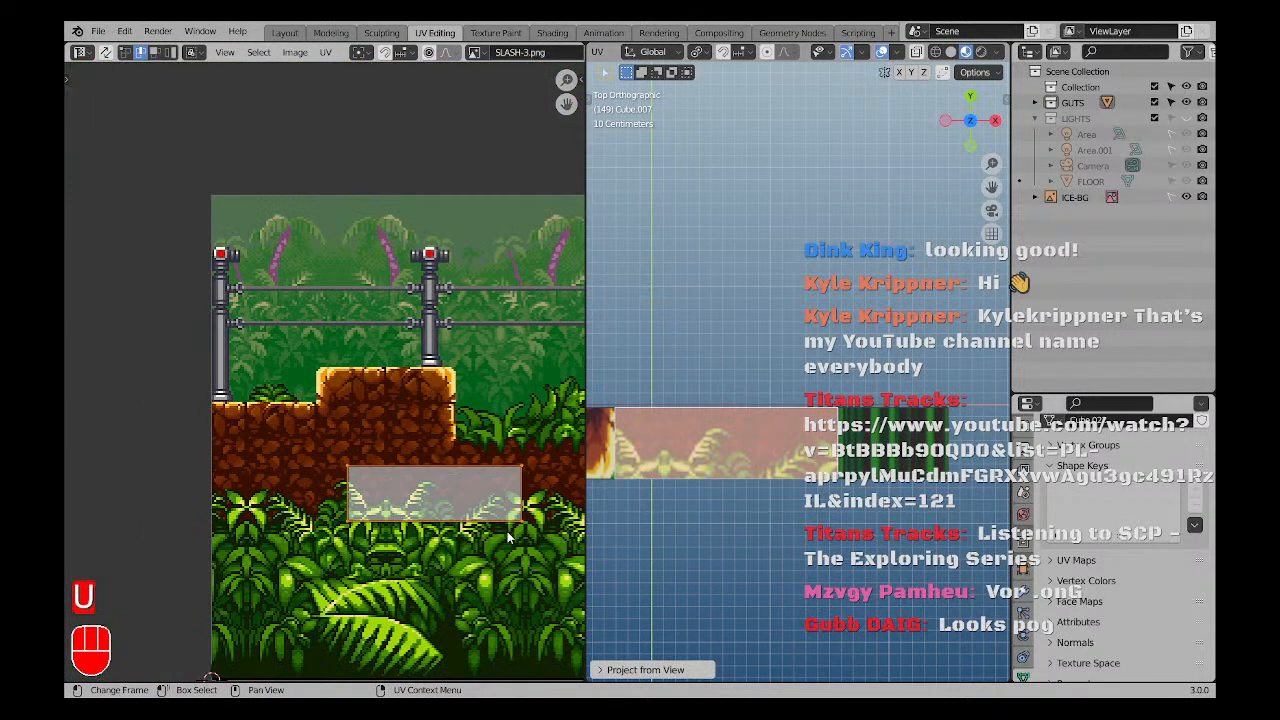
pyautogui.press('g')
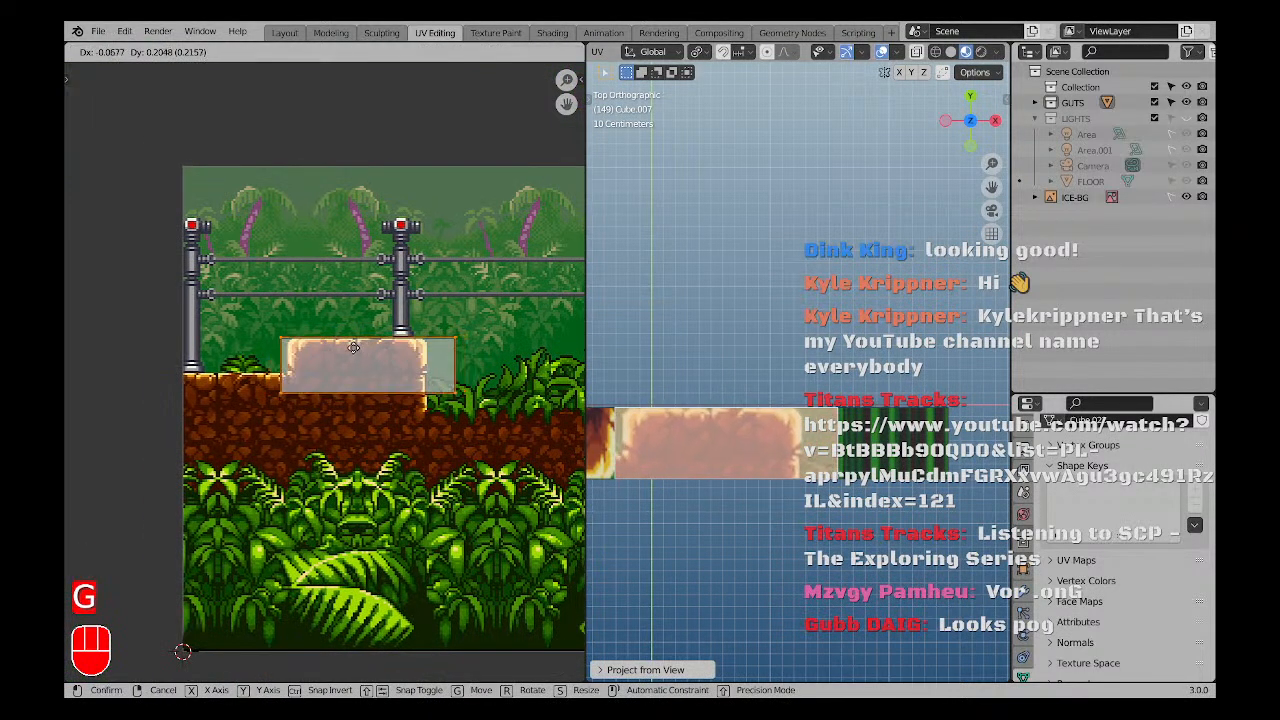
pyautogui.click(362, 346)
pyautogui.scroll(3, 360, 367)
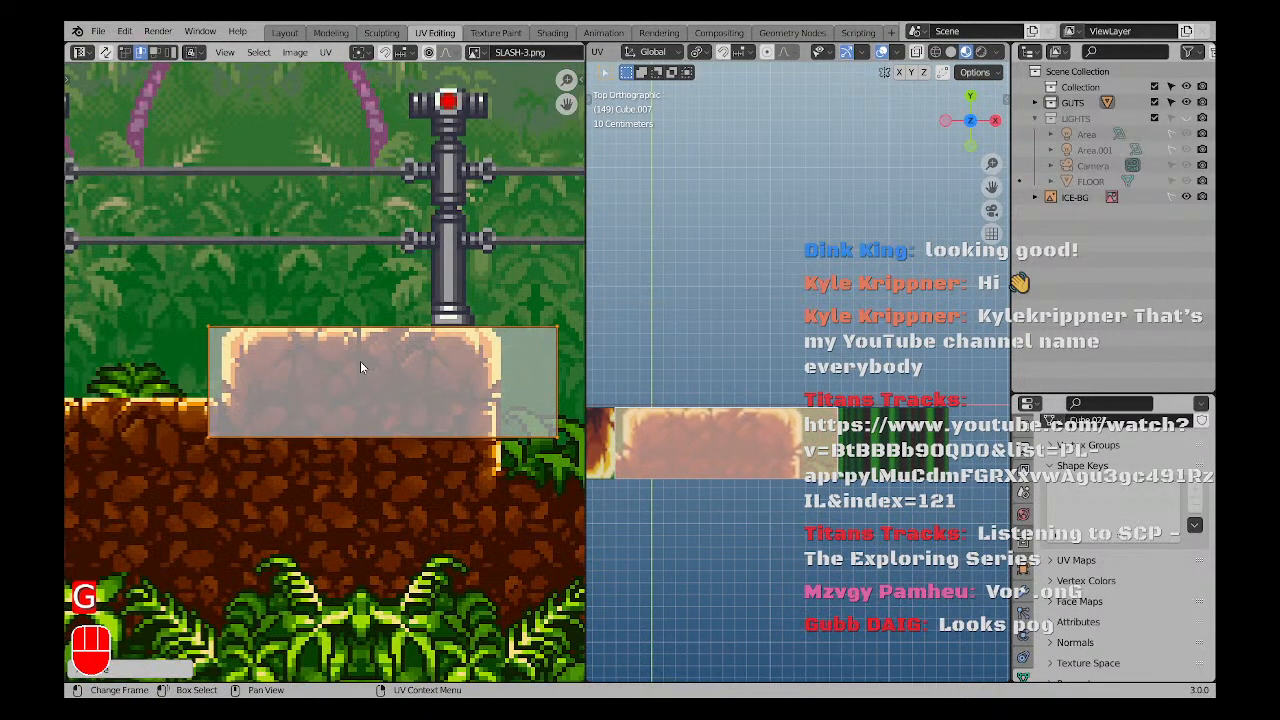
pyautogui.rightClick(410, 392)
pyautogui.scroll(1, 417, 399)
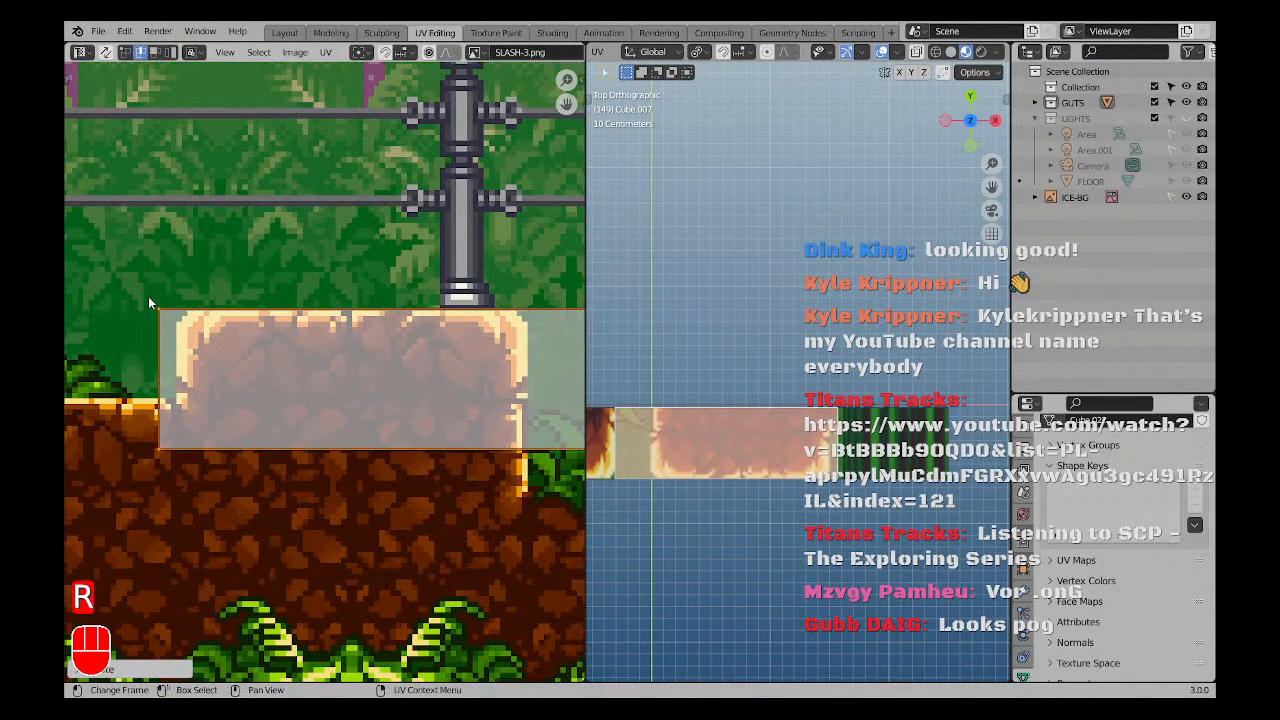
# Fit the long ledge's top-face UVs to the dirt block's width by moving their left and right edges along X.
pyautogui.press('g')
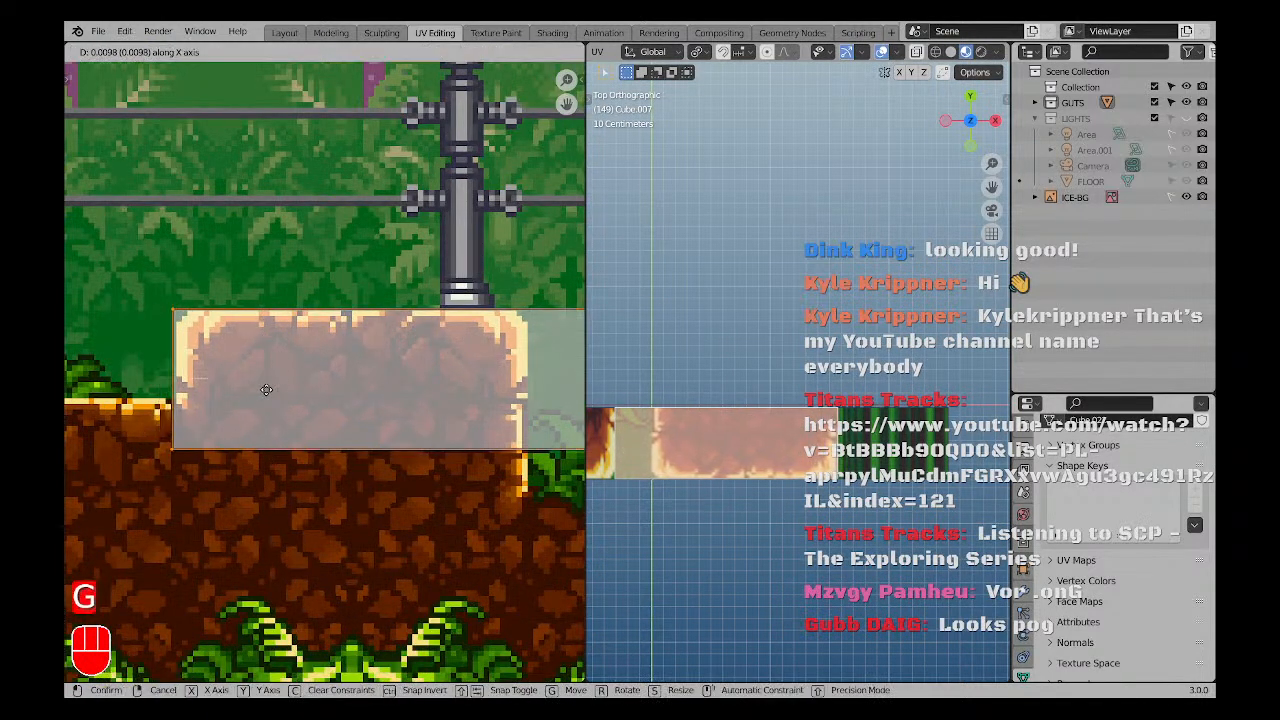
pyautogui.click(271, 393)
pyautogui.scroll(-2, 500, 290)
pyautogui.moveTo(498, 285); pyautogui.dragTo(407, 294, button='middle')
pyautogui.moveTo(416, 293); pyautogui.dragTo(456, 352)
pyautogui.press('g')
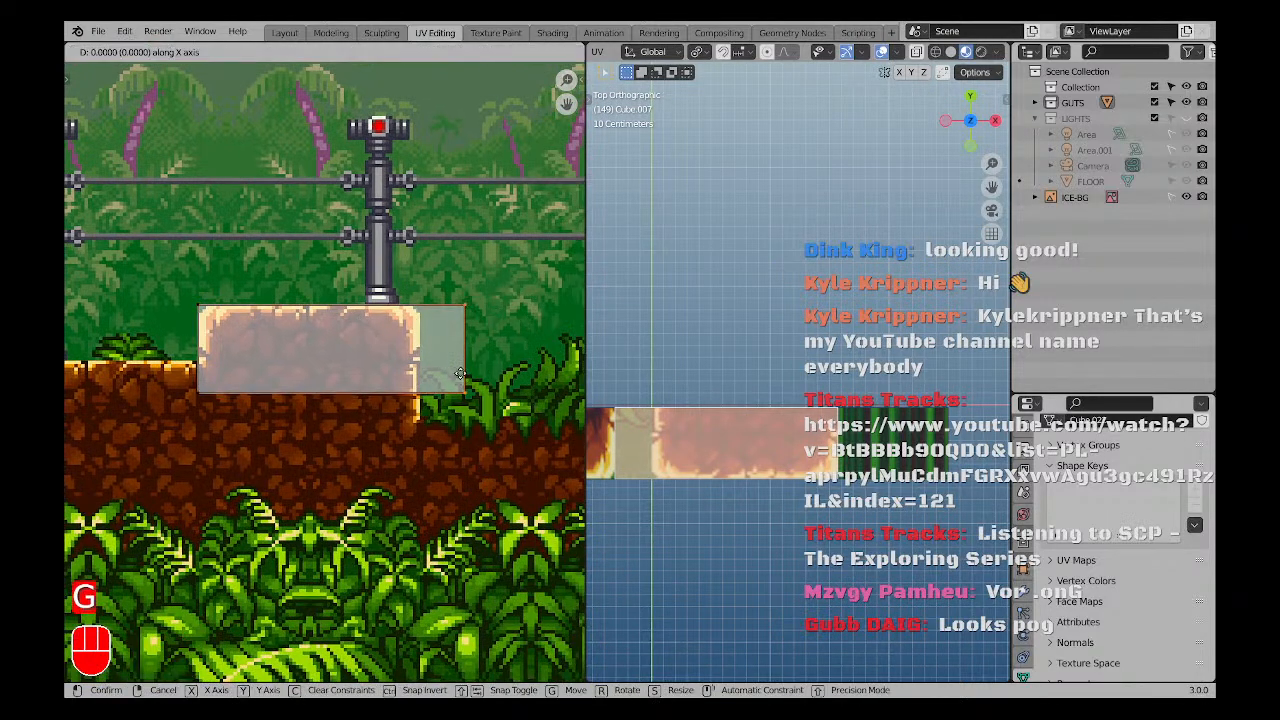
pyautogui.press('x')
pyautogui.click(415, 374)
pyautogui.scroll(1, 416, 302)
pyautogui.scroll(-1, 384, 337)
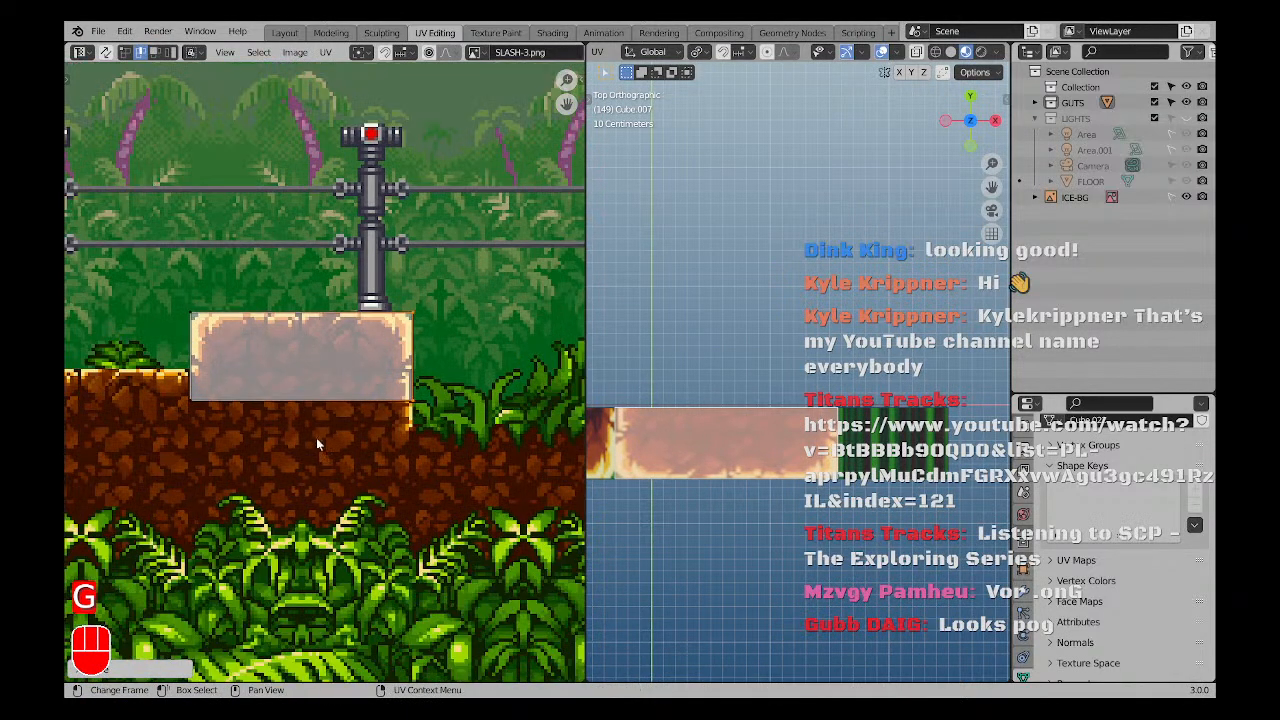
# Select the top face of the lowest ledge at the platform's right end and project its UVs from the top orthographic view.
pyautogui.moveTo(728, 456); pyautogui.dragTo(860, 420, button='middle')
pyautogui.press('a')
pyautogui.press('a')
pyautogui.scroll(-2, 777, 363)
pyautogui.moveTo(860, 420); pyautogui.dragTo(748, 431, button='middle')
pyautogui.keyDown('shift'); pyautogui.moveTo(748, 431); pyautogui.dragTo(848, 413, button='middle'); pyautogui.keyUp('shift')
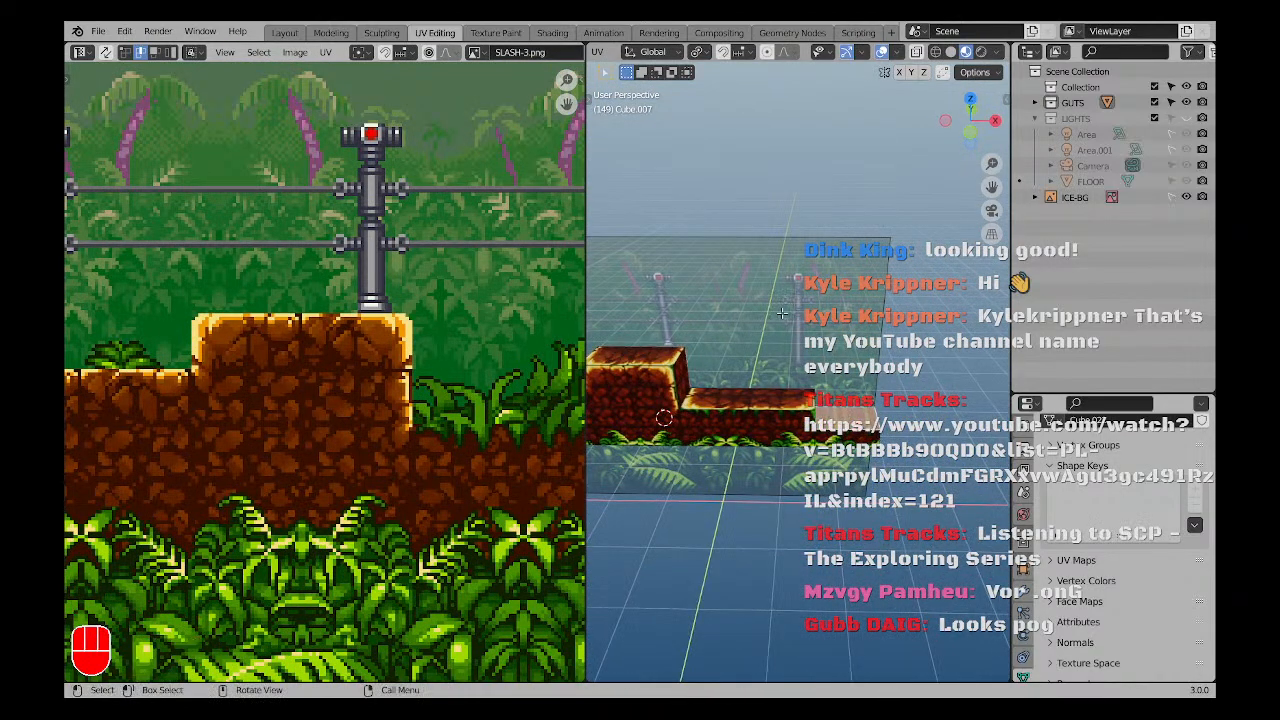
pyautogui.press('KP_7')
pyautogui.scroll(-2, 621, 399)
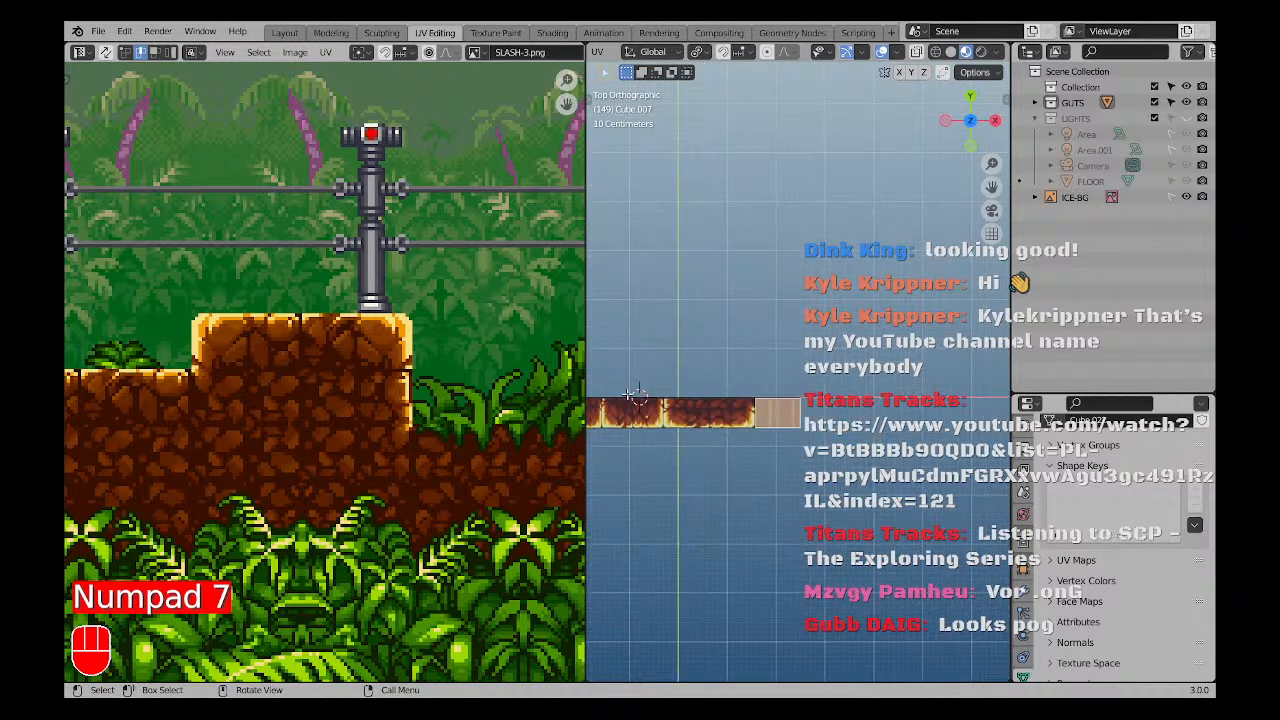
pyautogui.scroll(-5, 462, 354)
pyautogui.keyDown('shift'); pyautogui.moveTo(462, 354); pyautogui.dragTo(284, 375, button='middle'); pyautogui.keyUp('shift')
pyautogui.press('u')
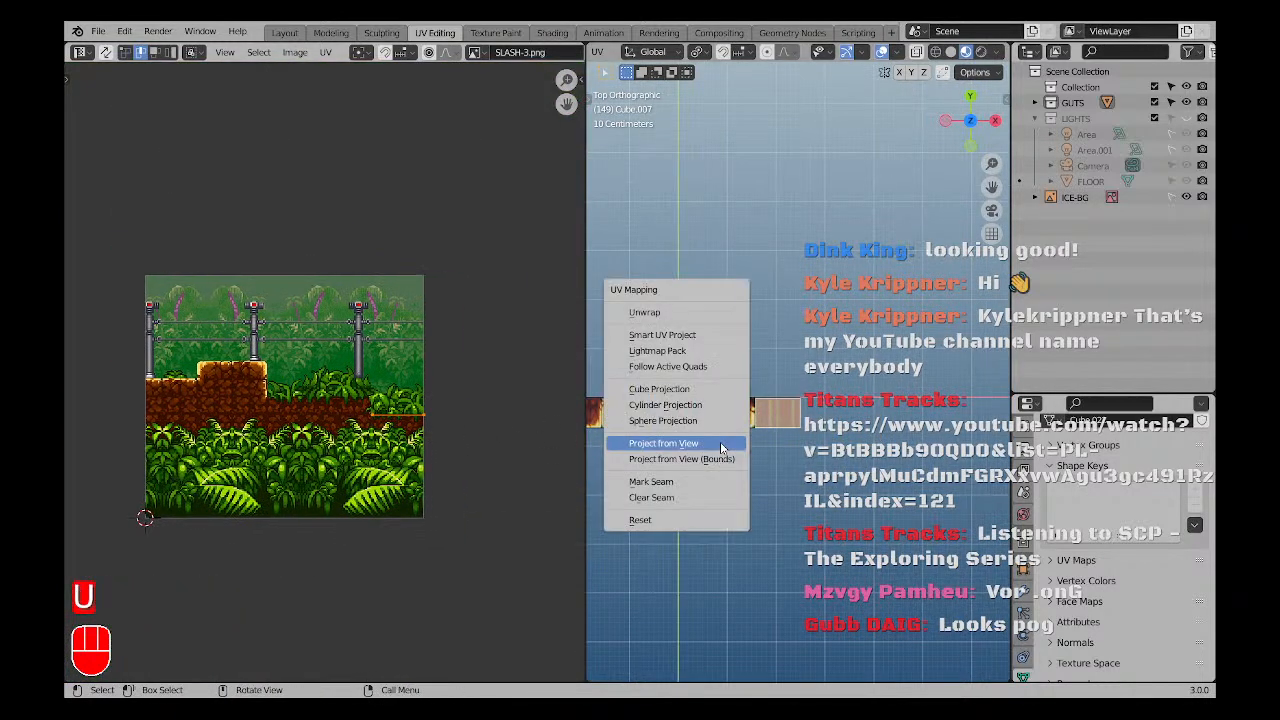
pyautogui.click(720, 441)
# Move the lowest ledge's top-face UVs to the dirt block's upper-left corner and align their top edge along Y.
pyautogui.scroll(4, 337, 406)
pyautogui.keyDown('shift'); pyautogui.moveTo(198, 416); pyautogui.dragTo(355, 425, button='middle'); pyautogui.keyUp('shift')
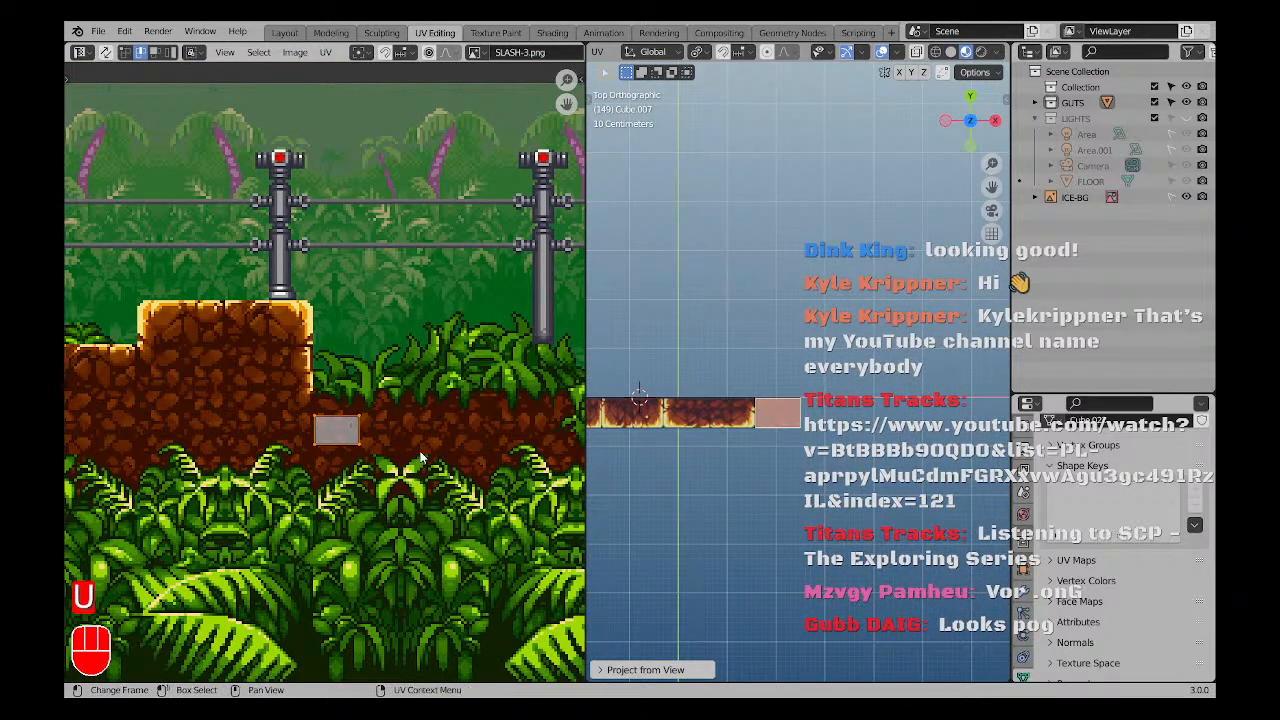
pyautogui.press('g')
pyautogui.press('g')
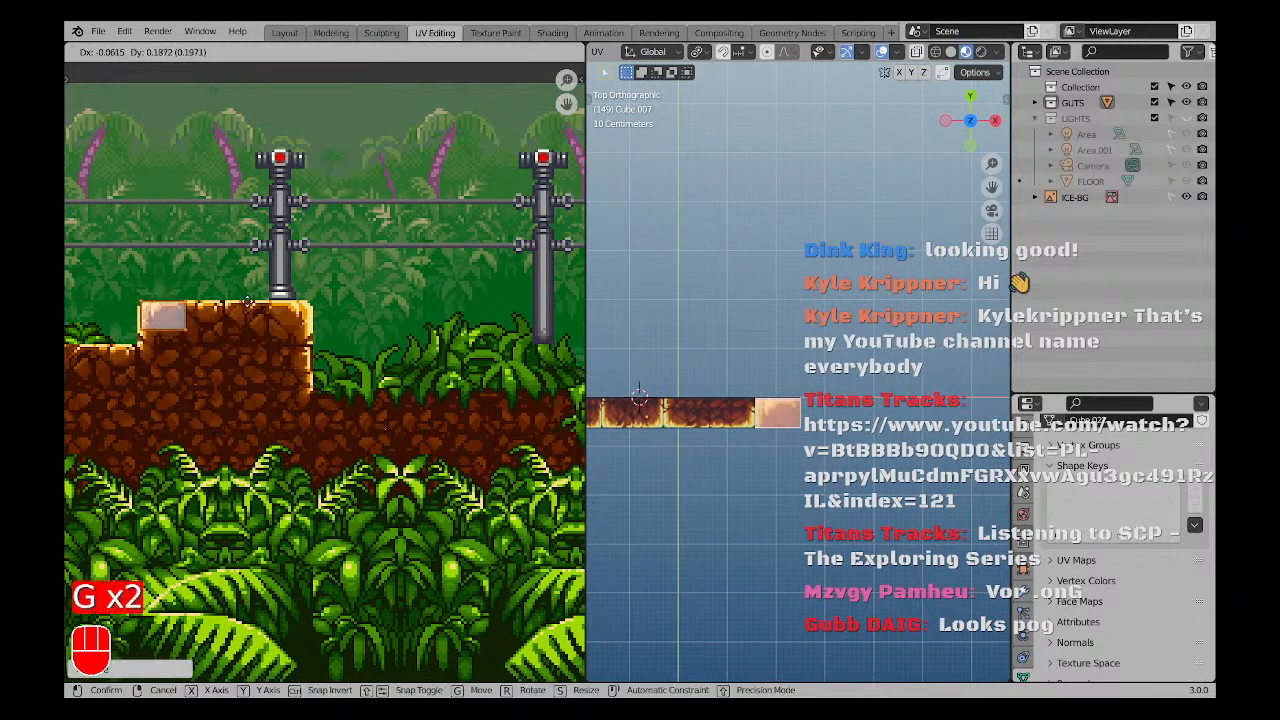
pyautogui.click(244, 303)
pyautogui.scroll(3, 186, 341)
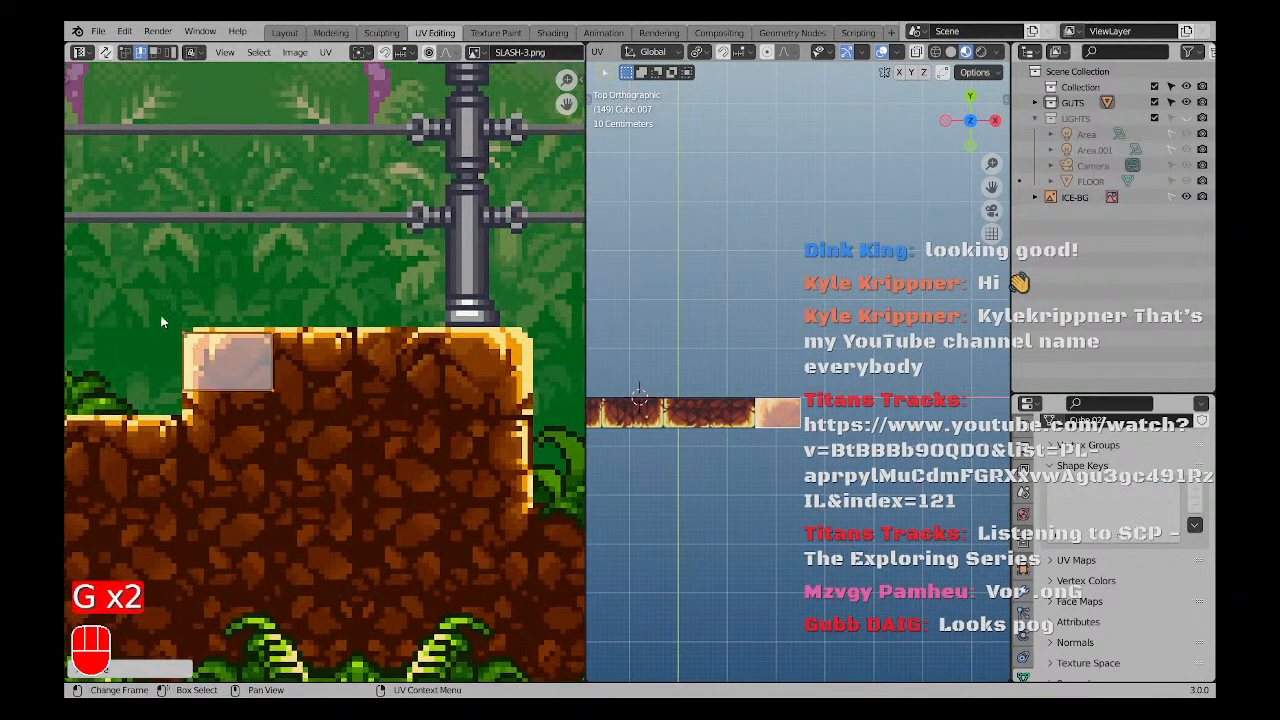
pyautogui.moveTo(162, 322); pyautogui.dragTo(342, 370)
pyautogui.press('g')
pyautogui.middleClick(348, 372)
pyautogui.click(348, 364)
# Stretch the right edge of the lowest ledge's top-face UVs along X to the dirt block's right edge.
pyautogui.scroll(-2, 281, 350)
pyautogui.moveTo(241, 320); pyautogui.dragTo(333, 451)
pyautogui.press('g')
pyautogui.moveTo(350, 430); pyautogui.dragTo(512, 386, button='middle')
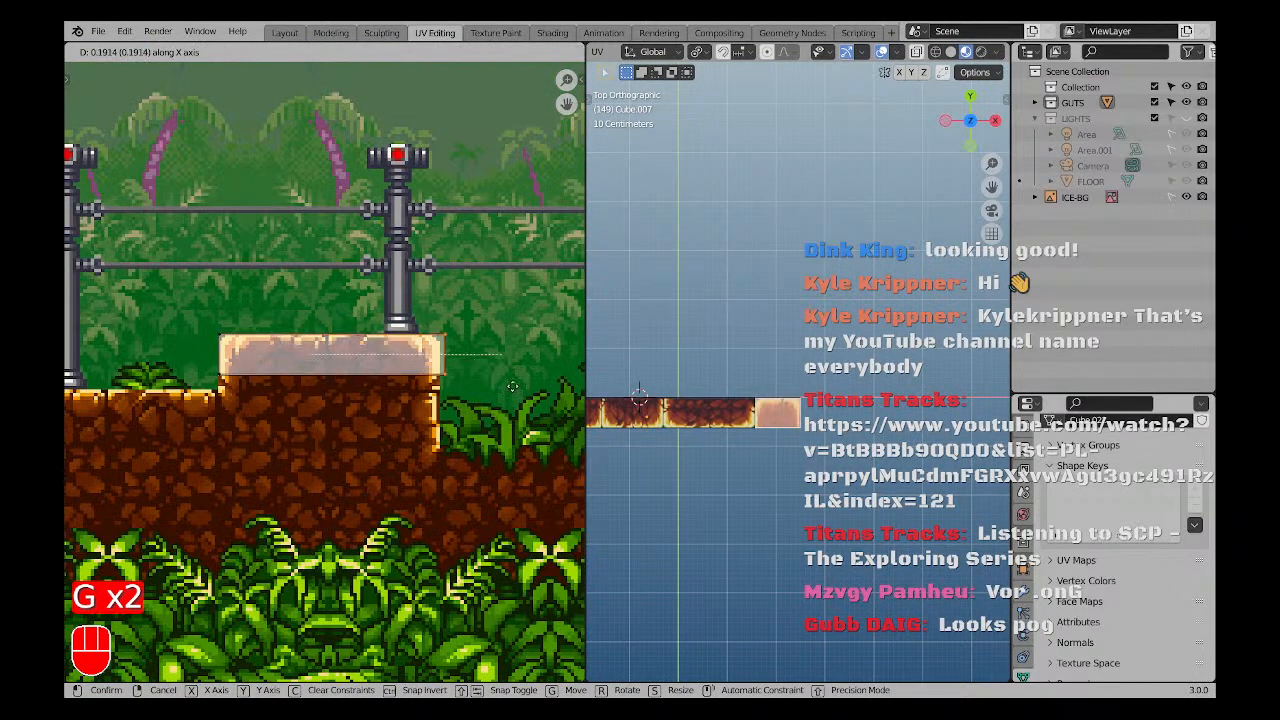
pyautogui.click(496, 393)
# Extend the bottom edge of the lowest ledge's top-face UVs downward along Y over more of the dirt block.
pyautogui.scroll(-1, 257, 384)
pyautogui.moveTo(206, 364); pyautogui.dragTo(436, 406)
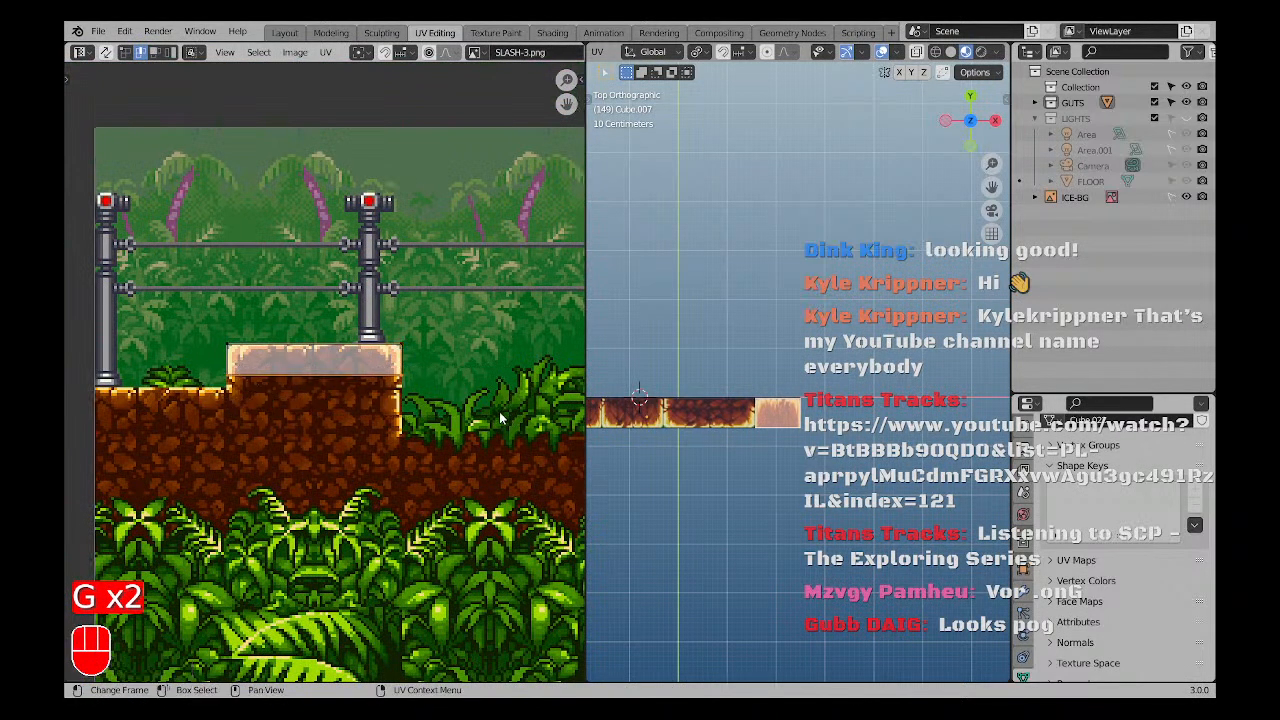
pyautogui.press('g')
pyautogui.middleClick(463, 405)
pyautogui.click(463, 416)
# Rotate the lowest ledge's top-face UVs 180 degrees.
pyautogui.press('a')
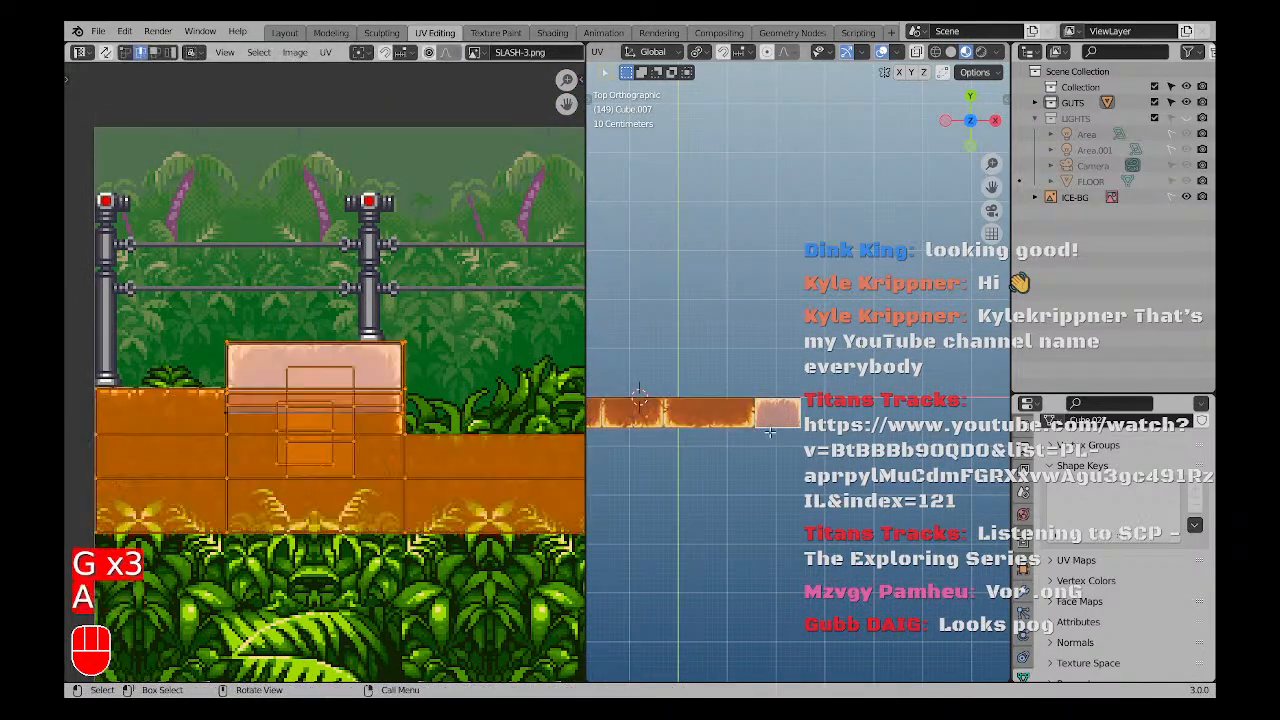
pyautogui.press('a')
pyautogui.moveTo(775, 520); pyautogui.dragTo(779, 445, button='middle')
pyautogui.scroll(2, 779, 445)
pyautogui.press('a')
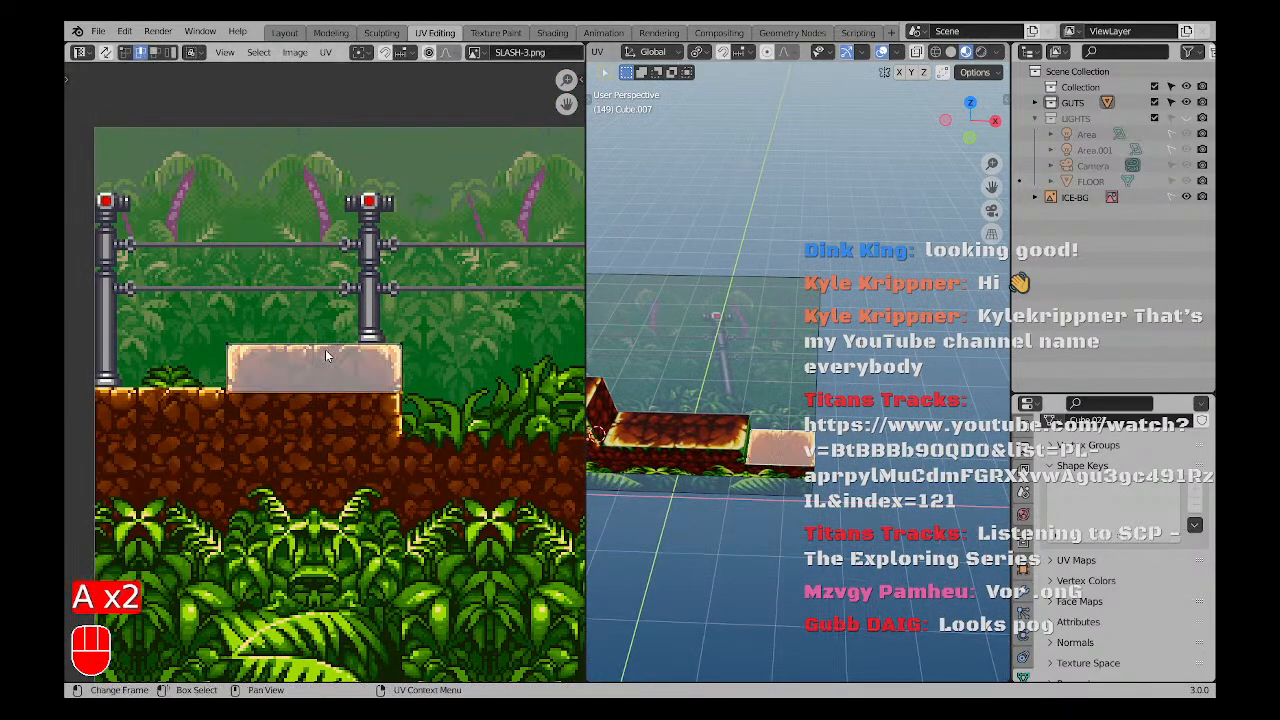
pyautogui.write('r180')
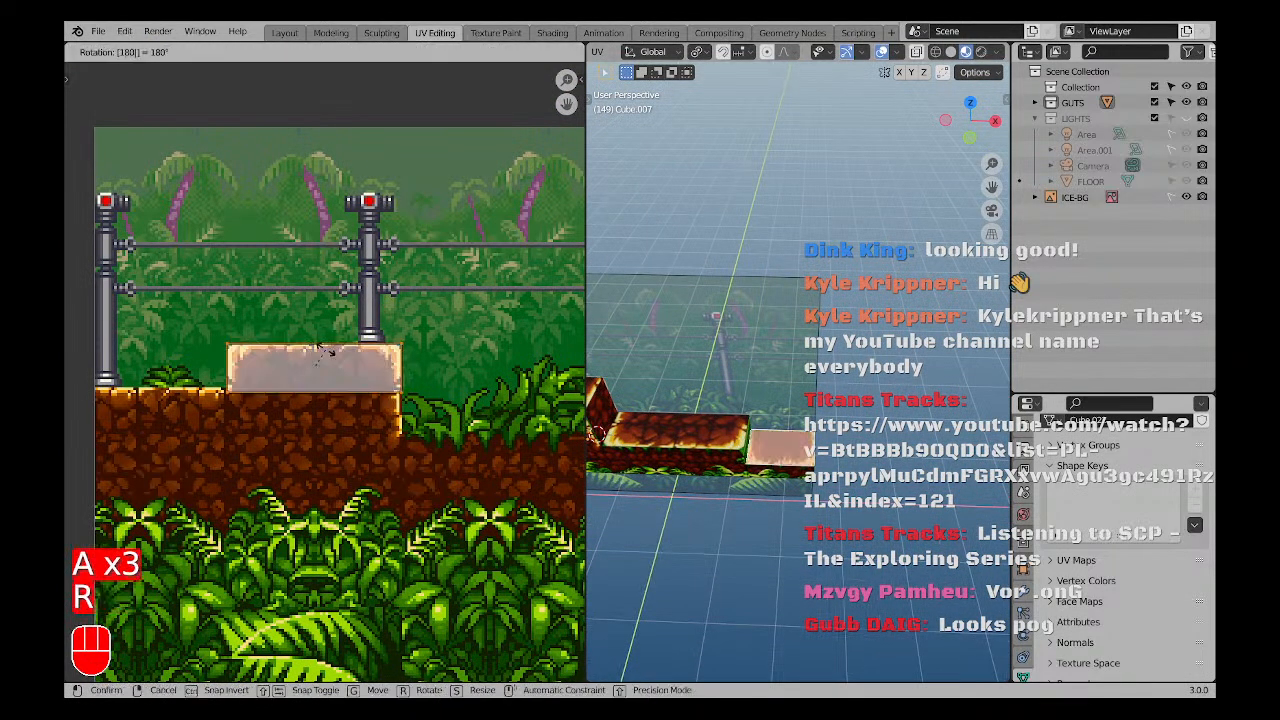
pyautogui.press('Return')
# Select the vertical end face at the right end of the lowest ledge.
pyautogui.press('a')
pyautogui.press('a')
pyautogui.press('a')
pyautogui.press('a')
pyautogui.moveTo(814, 501); pyautogui.dragTo(806, 470, button='middle')
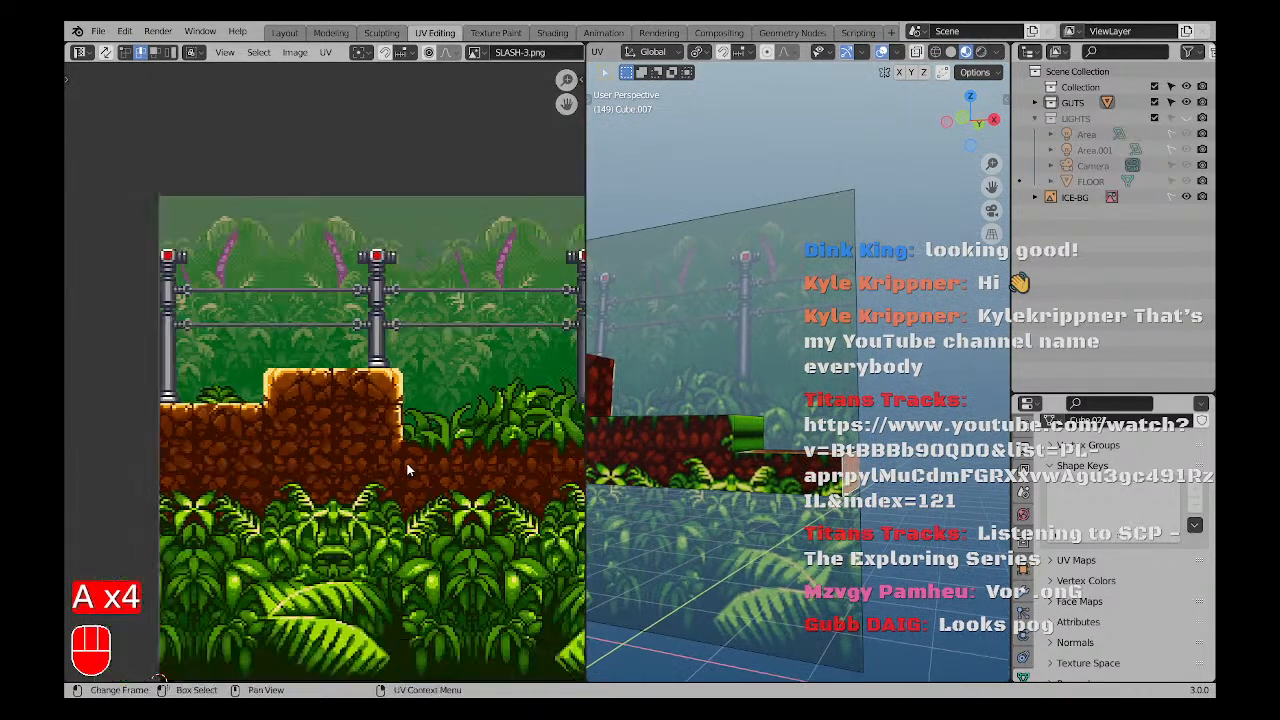
pyautogui.scroll(-2, 264, 456)
pyautogui.press('KP_1')
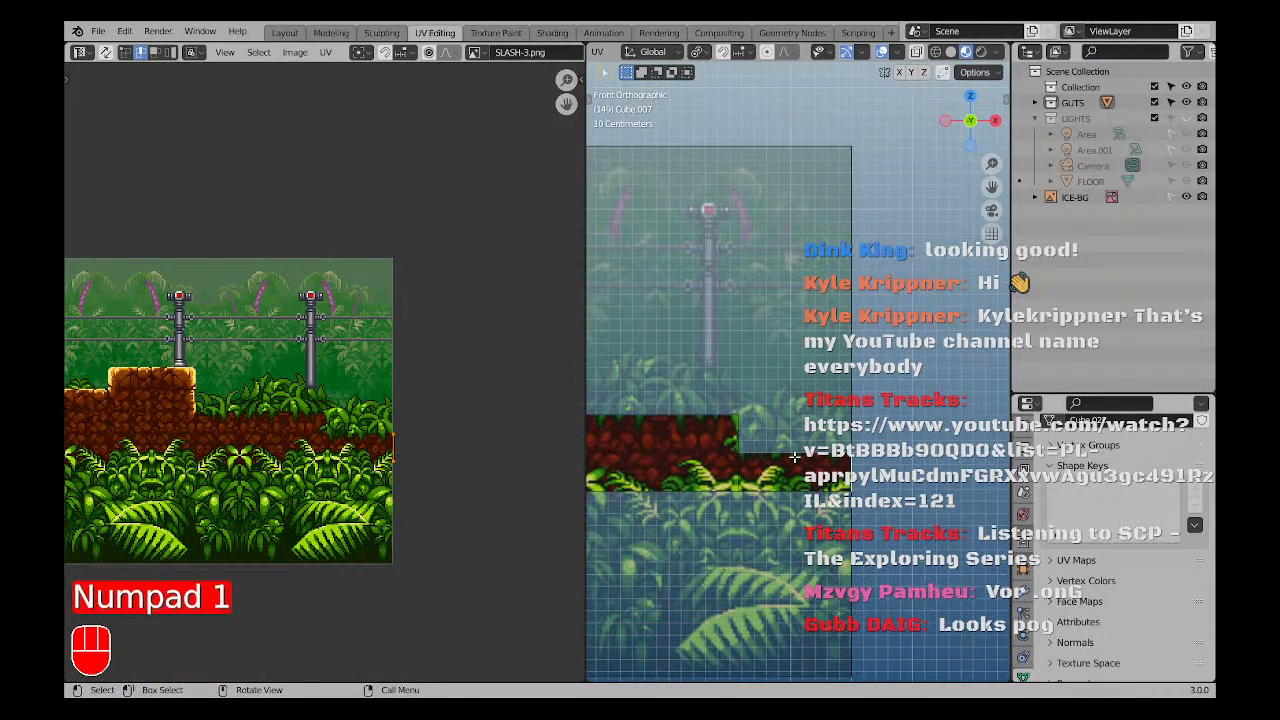
pyautogui.press('KP_3')
pyautogui.press('u')
pyautogui.click(795, 455)
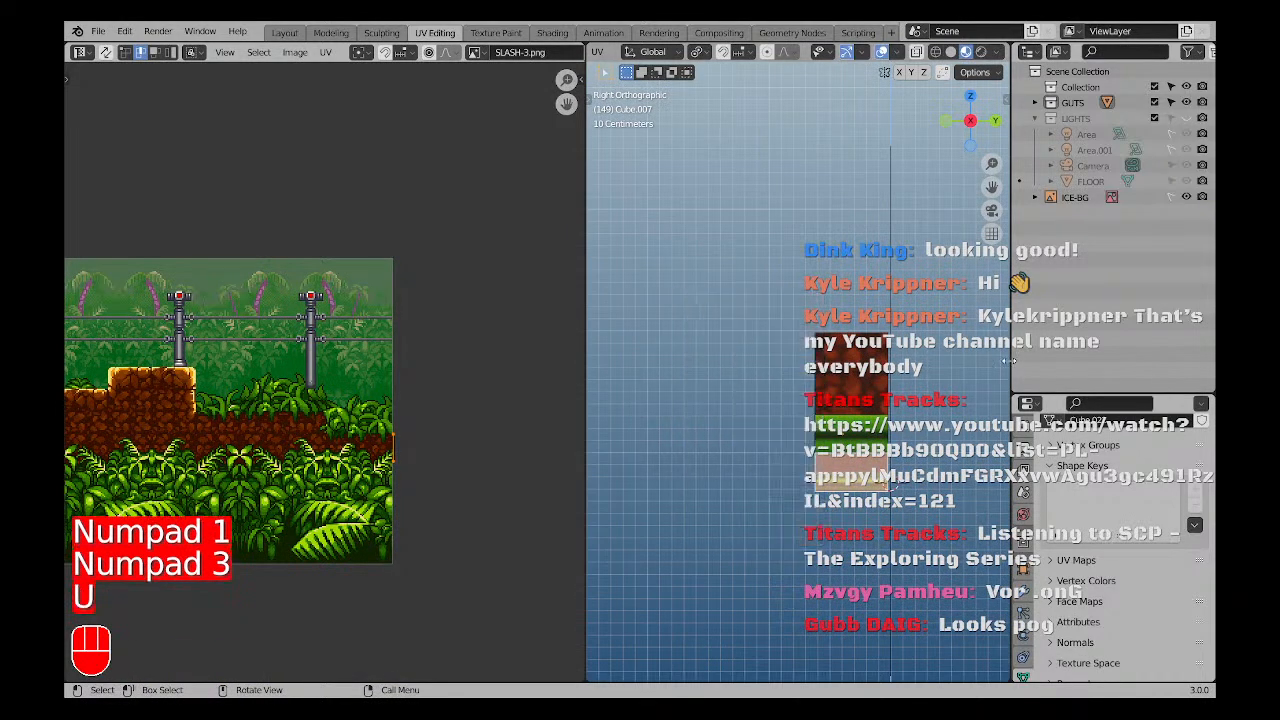
# Add the long ledge's right end face to the selection and project both end faces' UVs from the right orthographic view.
pyautogui.press('a')
pyautogui.press('a')
pyautogui.moveTo(795, 457); pyautogui.dragTo(853, 432, button='middle')
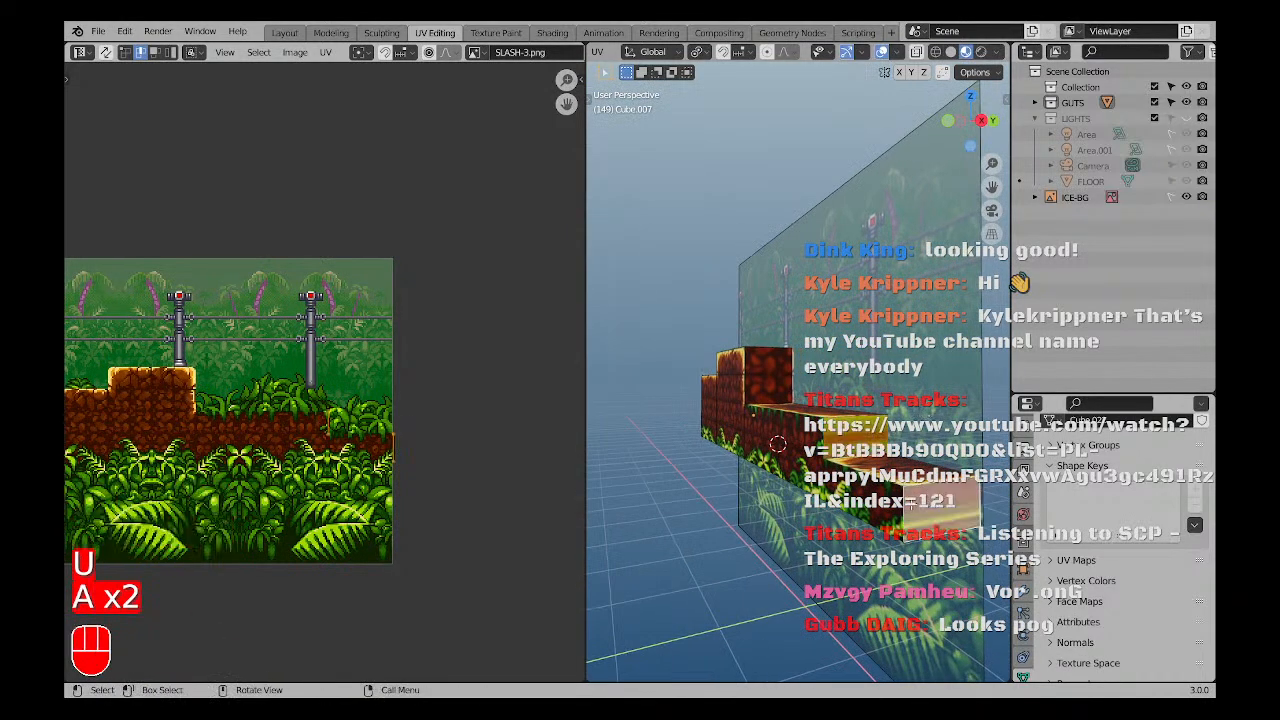
pyautogui.press('KP_3')
pyautogui.press('u')
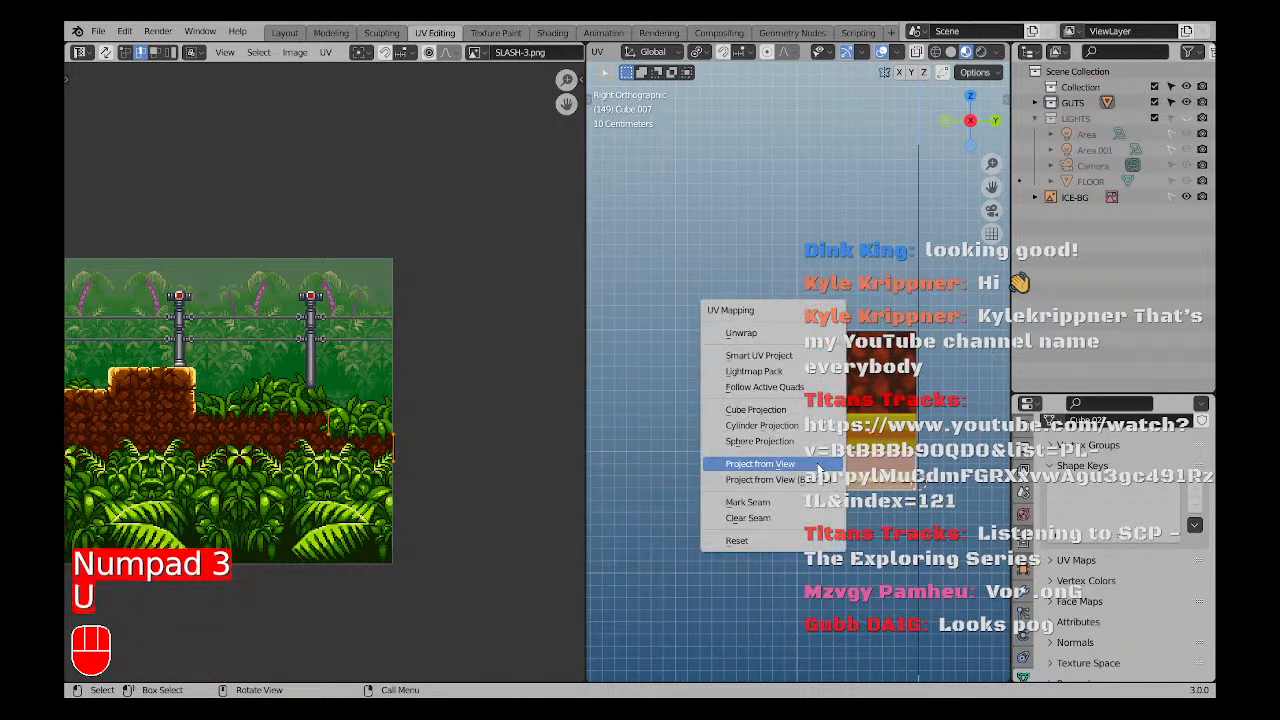
pyautogui.click(812, 465)
# Move the two end faces' projected UVs onto the brown rock area of the raised dirt block and deselect everything.
pyautogui.scroll(2, 372, 470)
pyautogui.press('g')
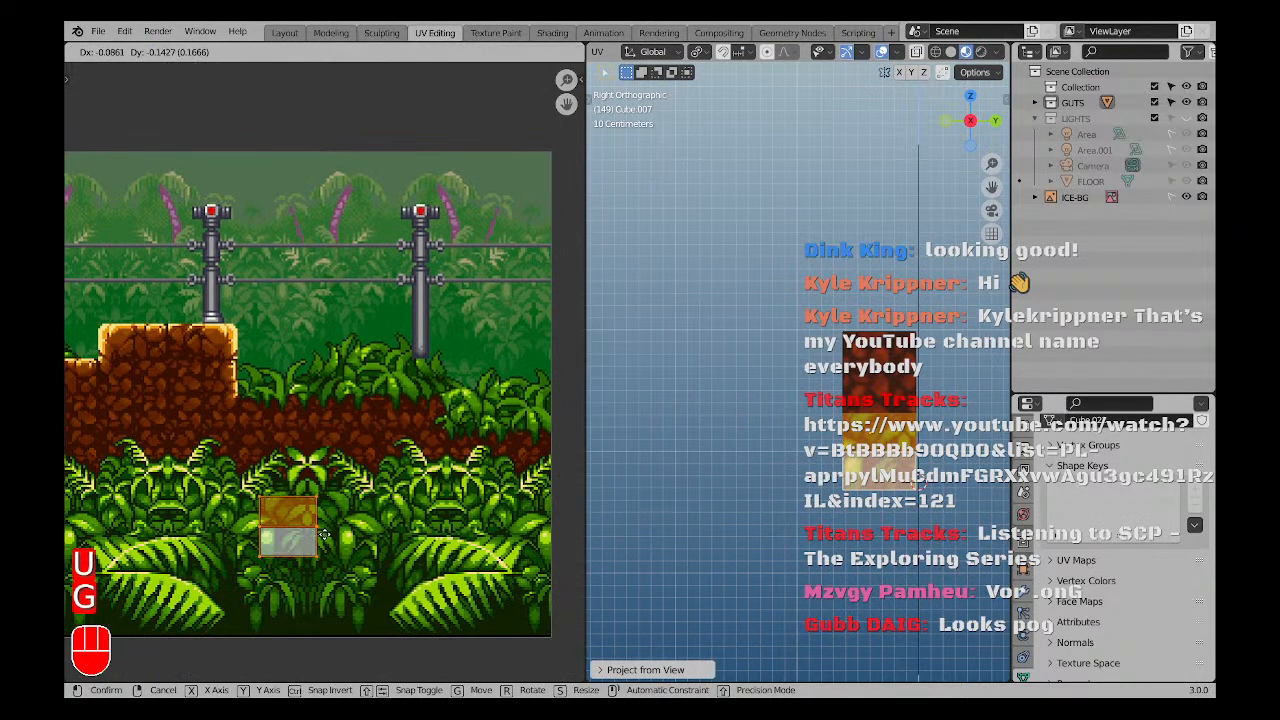
pyautogui.click(196, 402)
pyautogui.press('a')
pyautogui.press('a')
# Examine the textured platform from several angles and the metal fence posts in the texture image.
pyautogui.moveTo(795, 432); pyautogui.dragTo(937, 444, button='middle')
pyautogui.keyDown('shift'); pyautogui.moveTo(592, 455); pyautogui.dragTo(753, 479, button='middle'); pyautogui.keyUp('shift')
pyautogui.scroll(-4, 149, 388)
pyautogui.scroll(3, 149, 388)
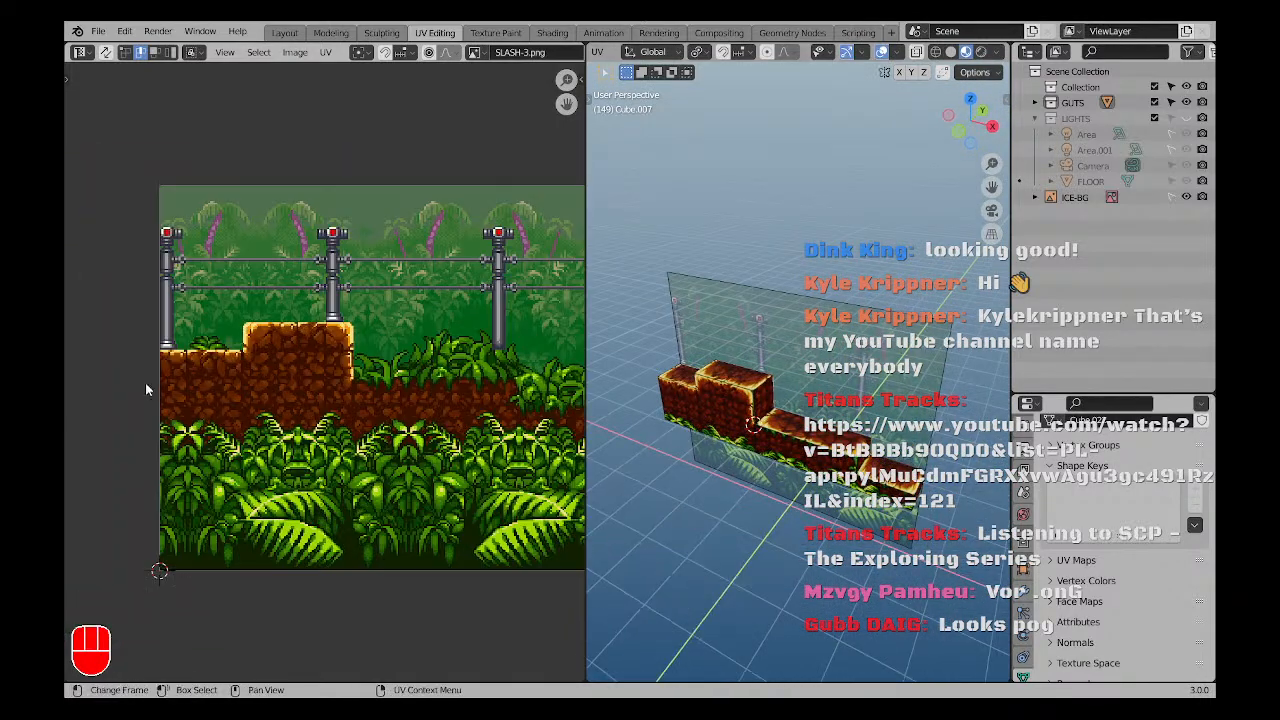
pyautogui.scroll(-3, 318, 408)
pyautogui.scroll(2, 311, 412)
pyautogui.keyDown('shift'); pyautogui.moveTo(100, 349); pyautogui.dragTo(202, 442, button='middle'); pyautogui.keyUp('shift')
pyautogui.scroll(3, 202, 442)
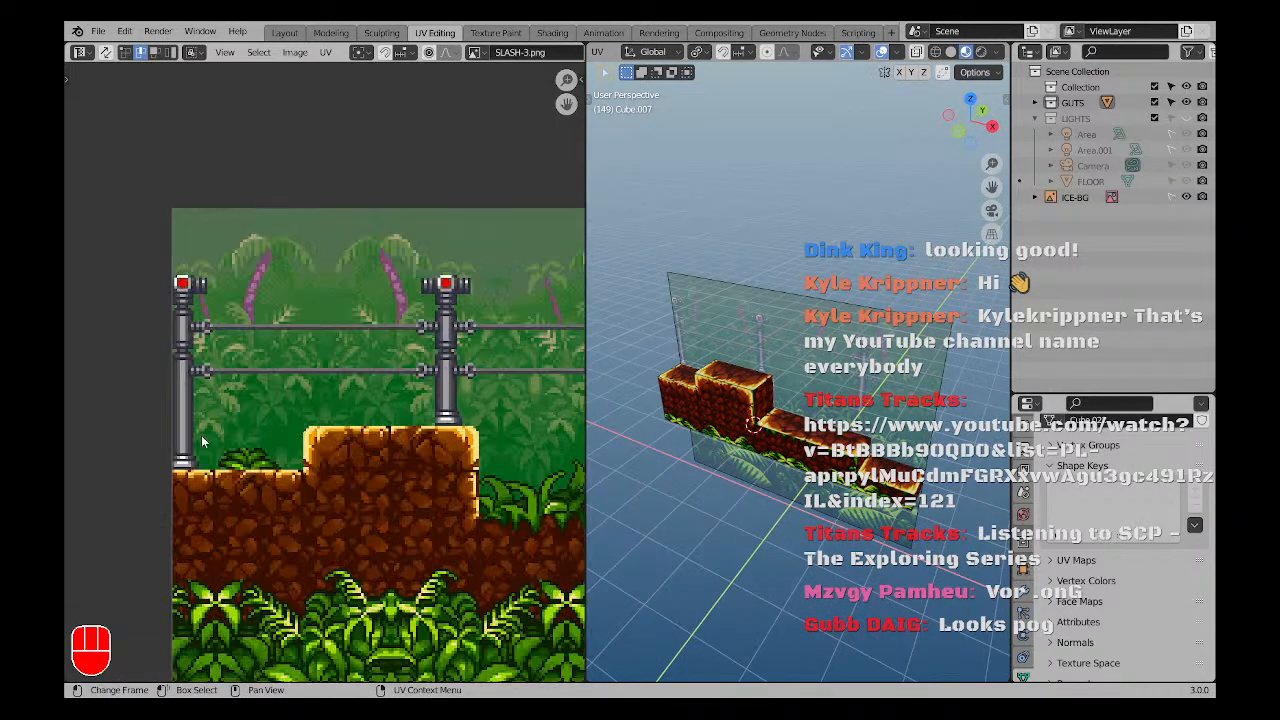
pyautogui.moveTo(452, 379); pyautogui.dragTo(352, 430, button='middle')
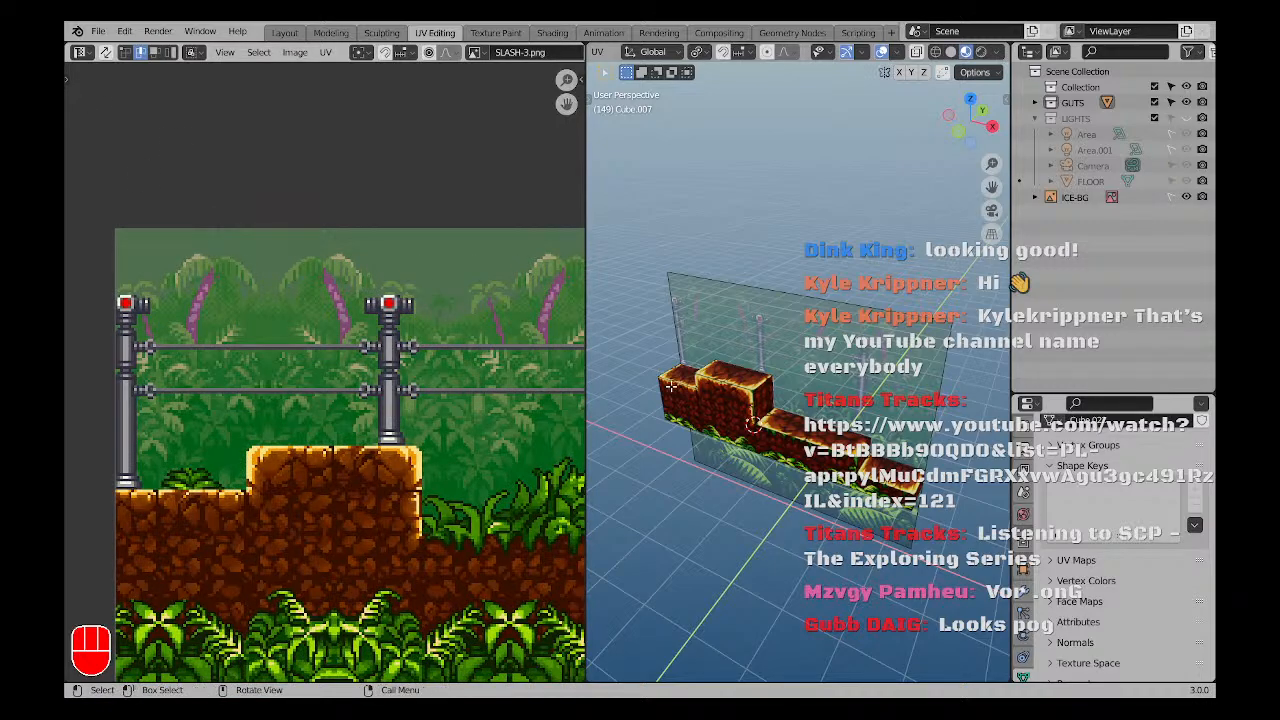
pyautogui.moveTo(671, 387); pyautogui.dragTo(742, 362, button='middle')
pyautogui.scroll(4, 780, 443)
pyautogui.keyDown('shift'); pyautogui.moveTo(780, 443); pyautogui.dragTo(926, 460, button='middle'); pyautogui.keyUp('shift')
pyautogui.scroll(-2, 818, 457)
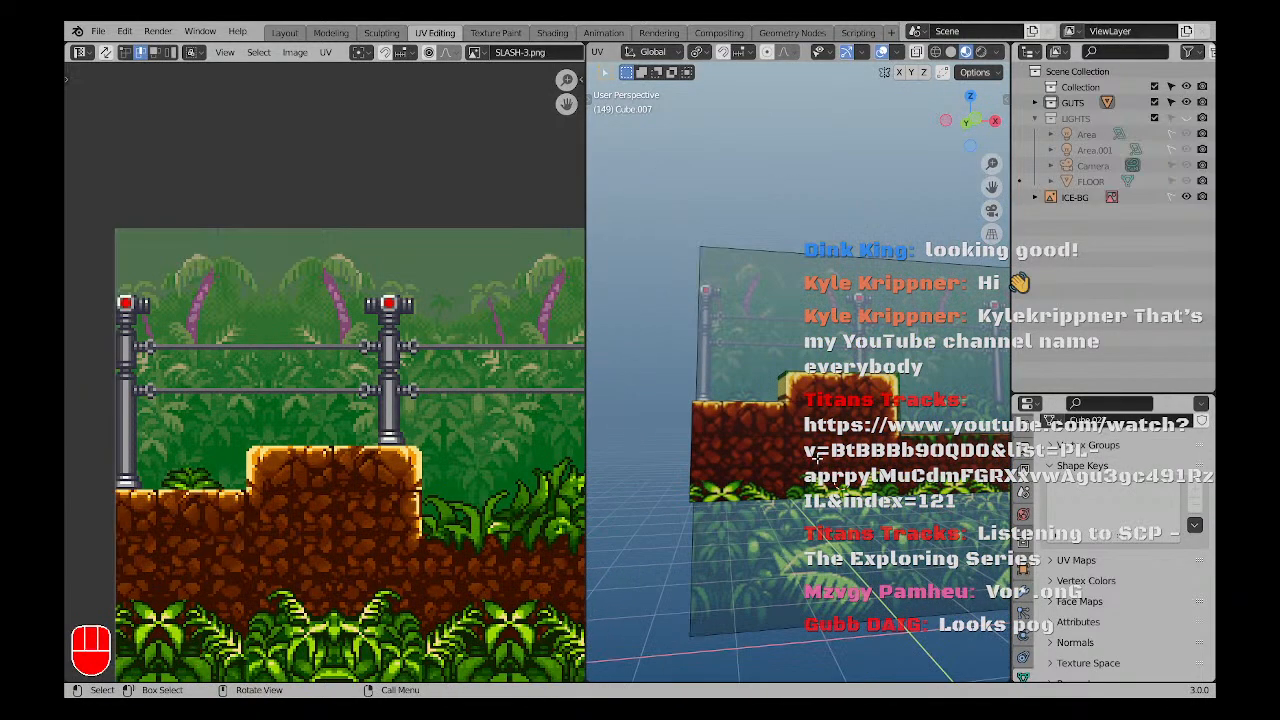
pyautogui.keyDown('shift'); pyautogui.moveTo(816, 457); pyautogui.dragTo(733, 455, button='middle'); pyautogui.keyUp('shift')
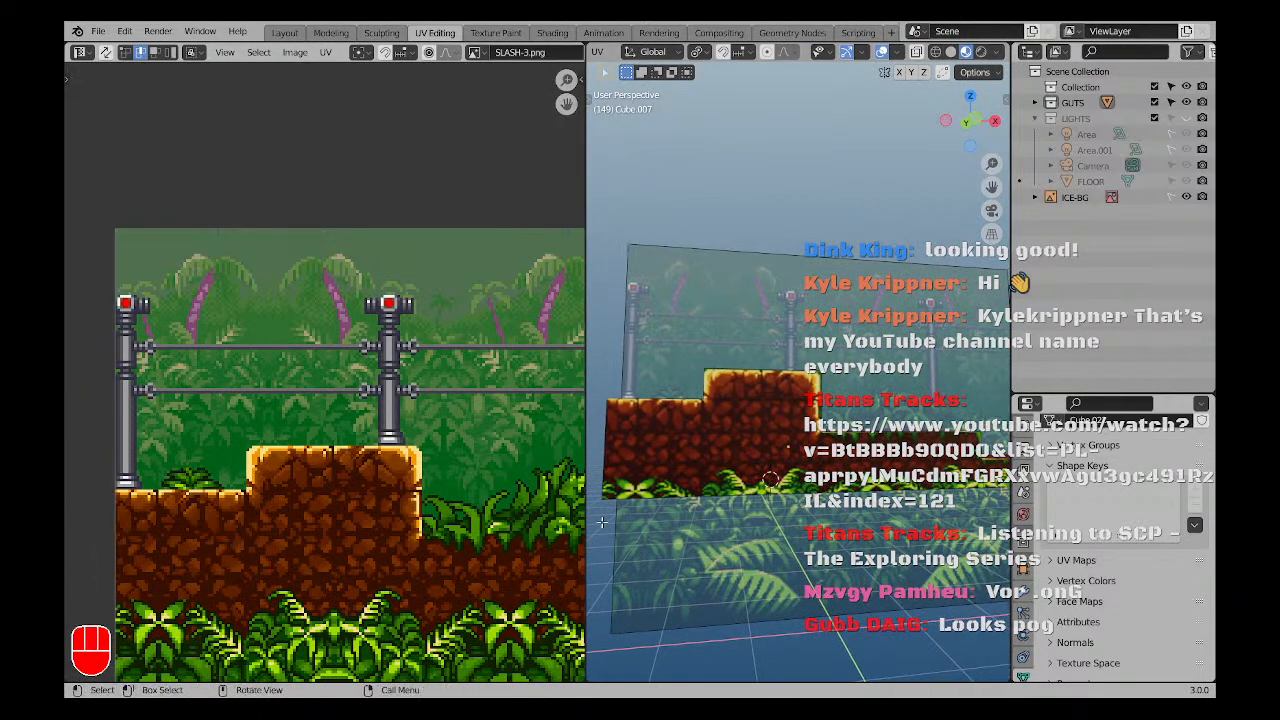
pyautogui.moveTo(602, 522); pyautogui.dragTo(709, 506, button='middle')
# Place the 3D cursor in the front view at the base of the metal post standing on the raised block.
pyautogui.press('KP_1')
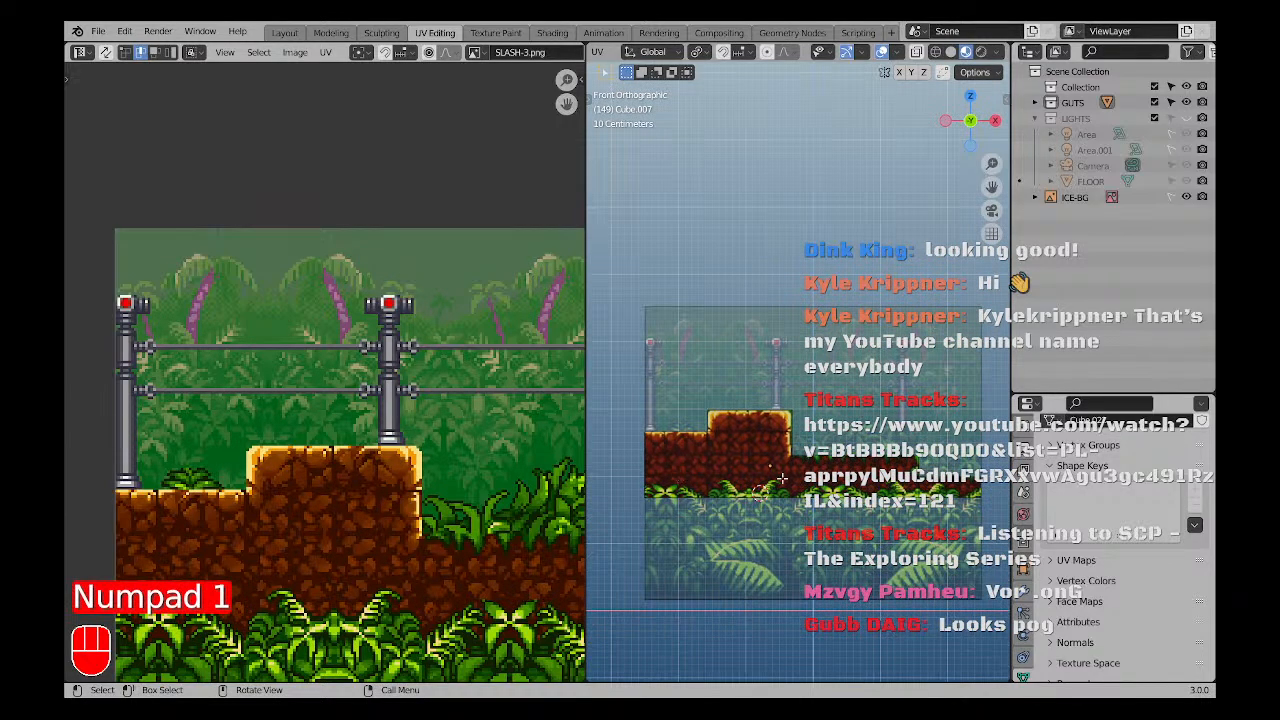
pyautogui.keyDown('shift'); pyautogui.moveTo(782, 478); pyautogui.dragTo(758, 382, button='middle'); pyautogui.keyUp('shift')
pyautogui.scroll(3, 758, 385)
pyautogui.keyDown('shift'); pyautogui.moveTo(733, 456); pyautogui.dragTo(737, 413, button='middle'); pyautogui.keyUp('shift')
pyautogui.scroll(-4, 806, 420)
pyautogui.scroll(4, 817, 349)
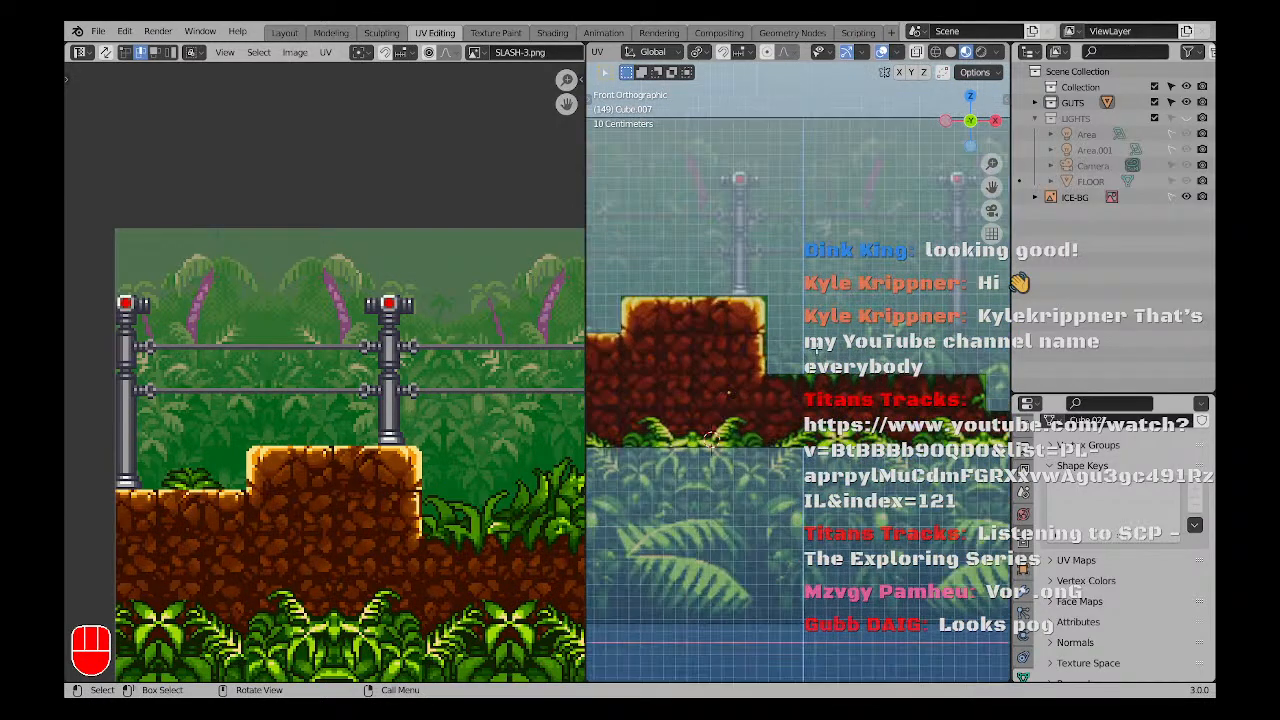
pyautogui.keyDown('shift'); pyautogui.moveTo(744, 283); pyautogui.dragTo(806, 428, button='middle'); pyautogui.keyUp('shift')
pyautogui.scroll(3, 807, 430)
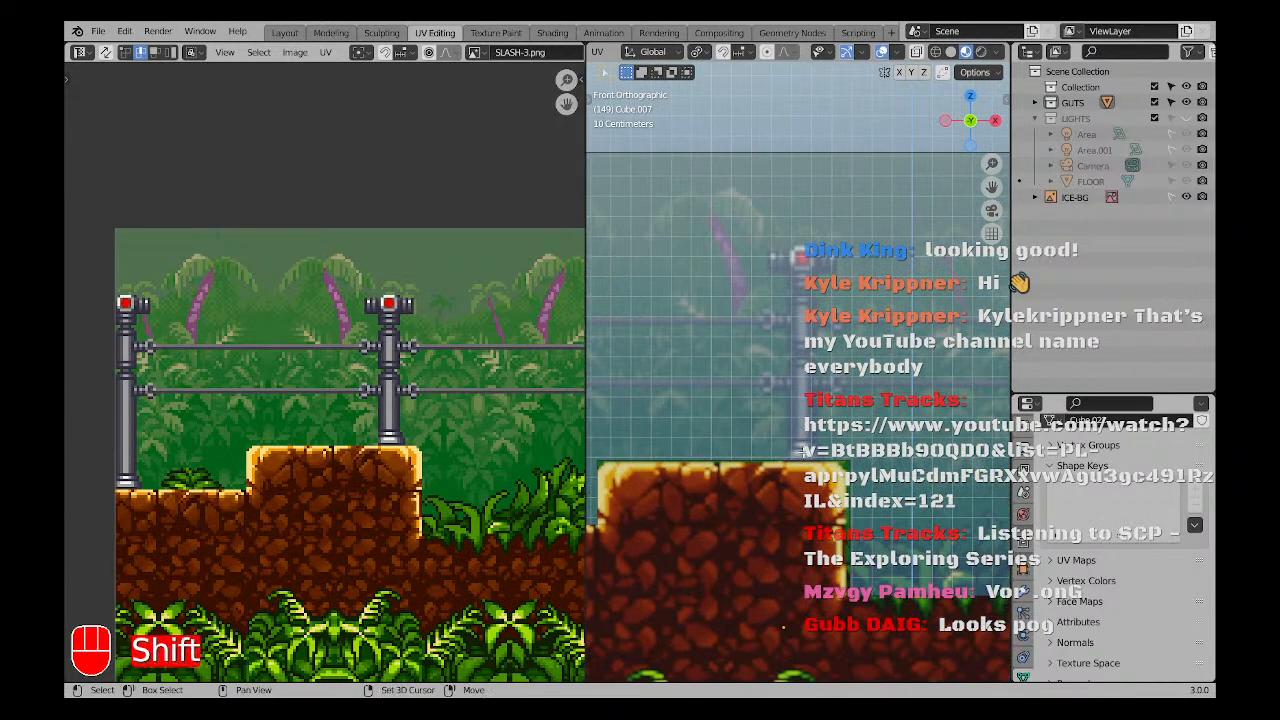
# Return the platform to Object Mode and add a cylinder mesh at the 3D cursor.
pyautogui.hotkey('shift', 'a')
pyautogui.scroll(-4, 790, 400)
pyautogui.press('a')
pyautogui.press('a')
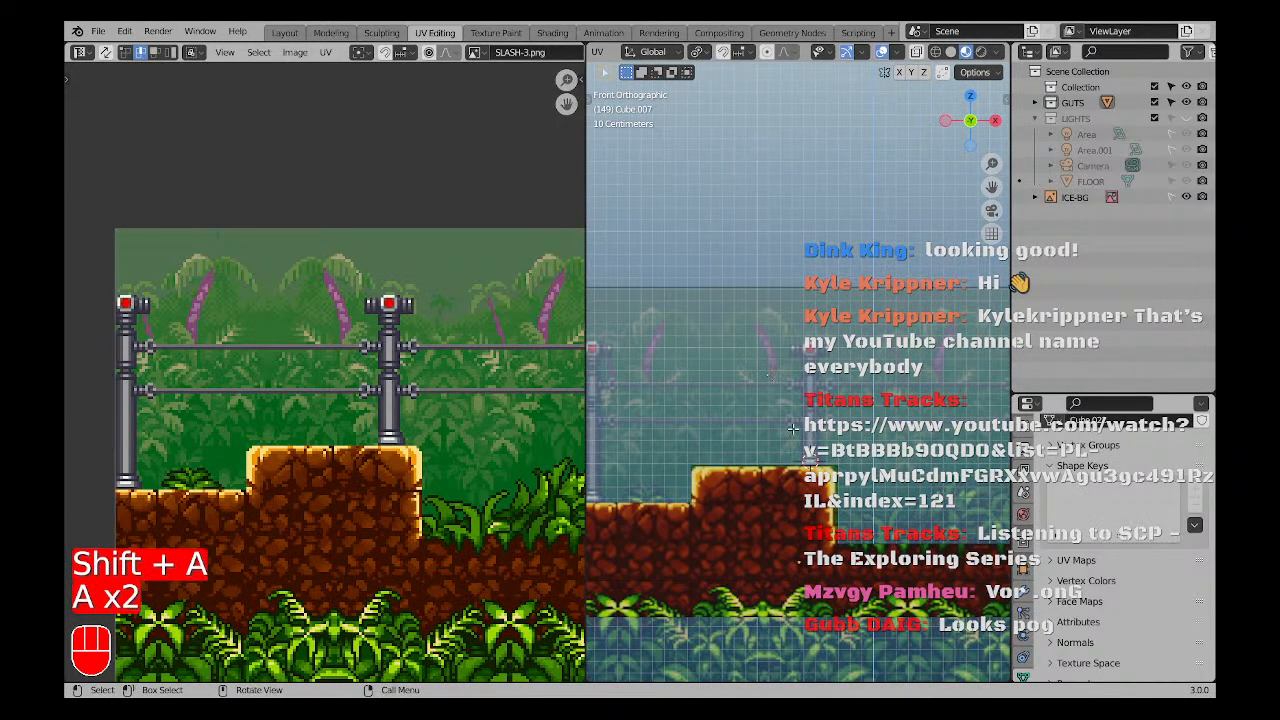
pyautogui.hotkey('shift', 'a')
pyautogui.press('Tab')
pyautogui.press('a')
pyautogui.press('a')
pyautogui.scroll(4, 810, 464)
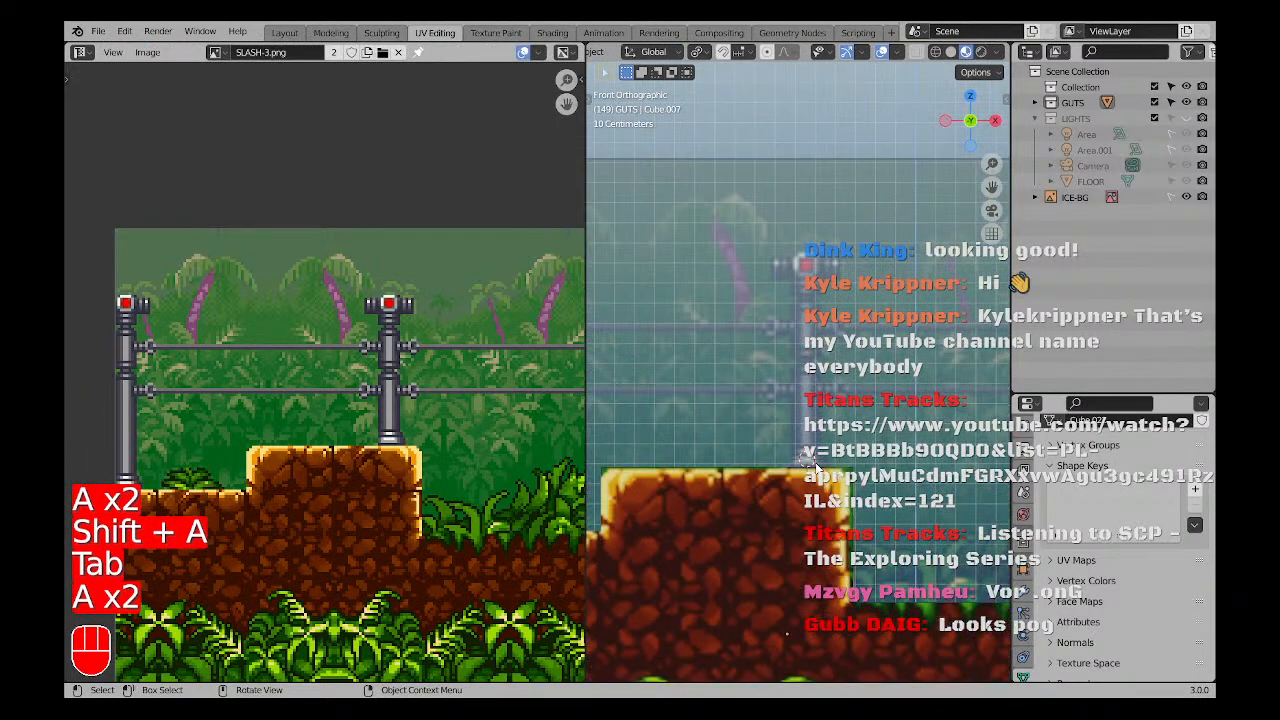
pyautogui.hotkey('shift', 'a')
pyautogui.moveTo(758, 383)
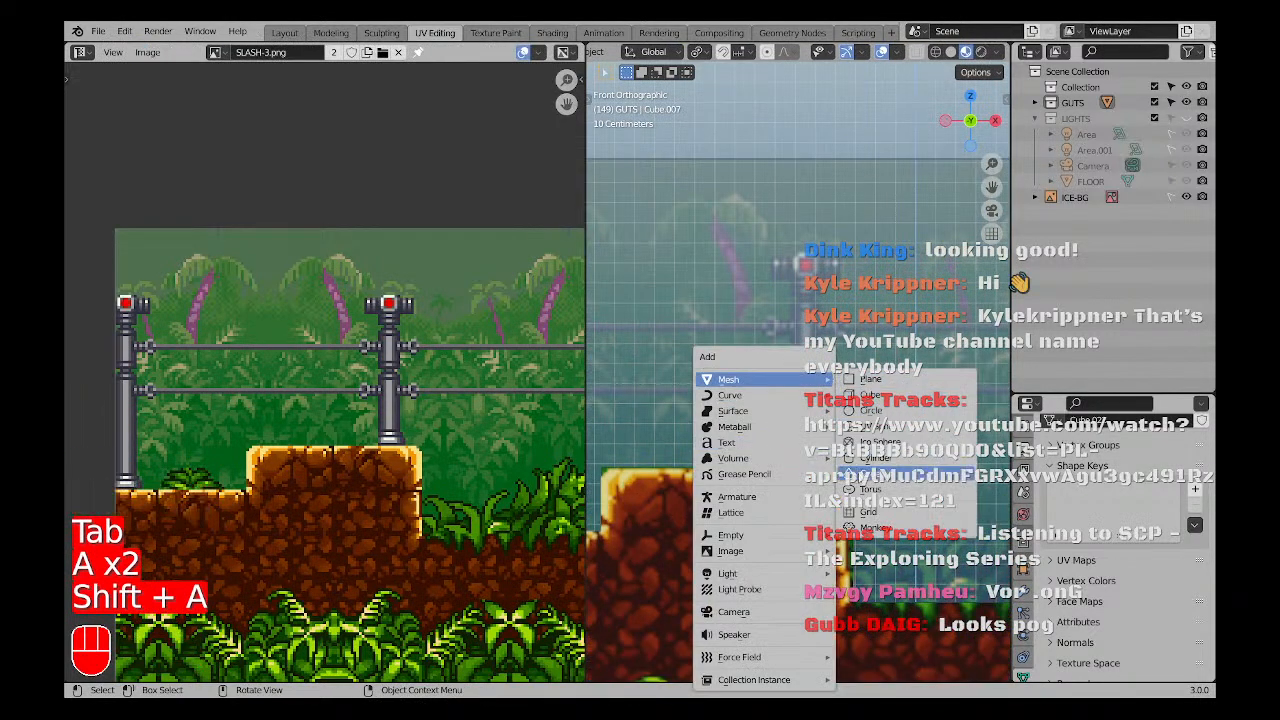
pyautogui.click(840, 472)
# Scale the cylinder down until it is close to the width of the reference post.
pyautogui.press('s')
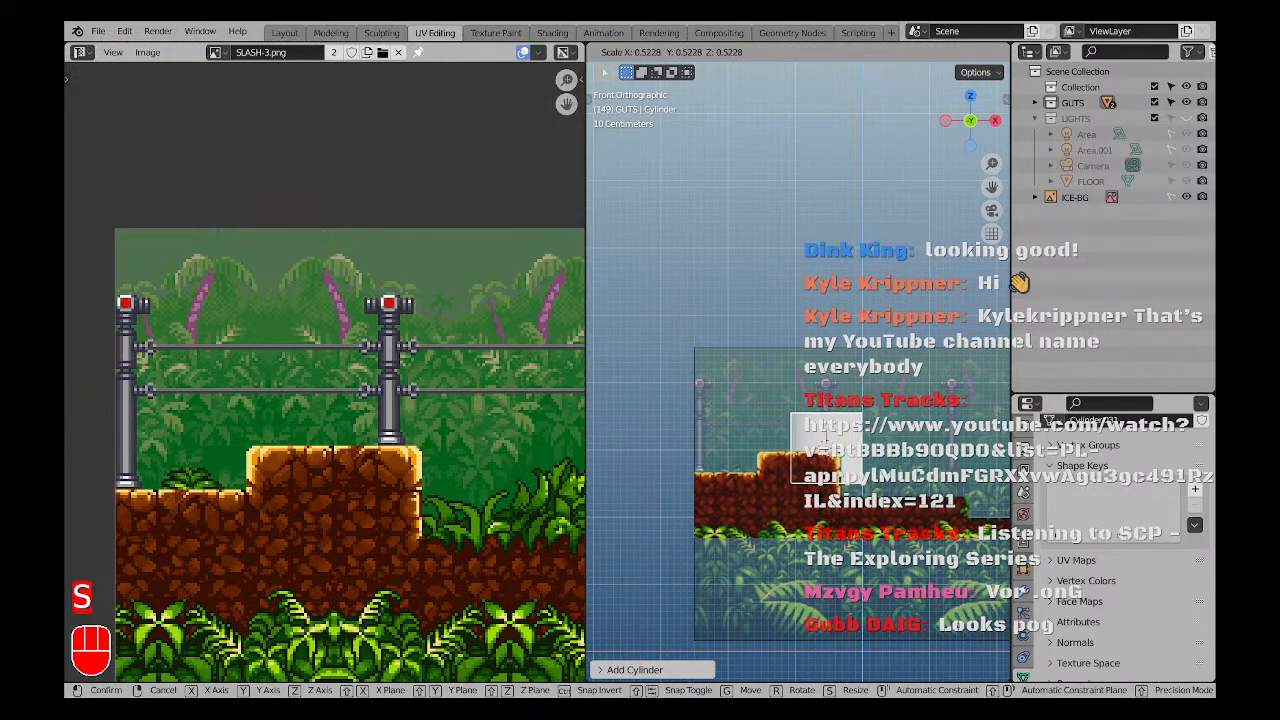
pyautogui.click(856, 424)
pyautogui.scroll(7, 856, 424)
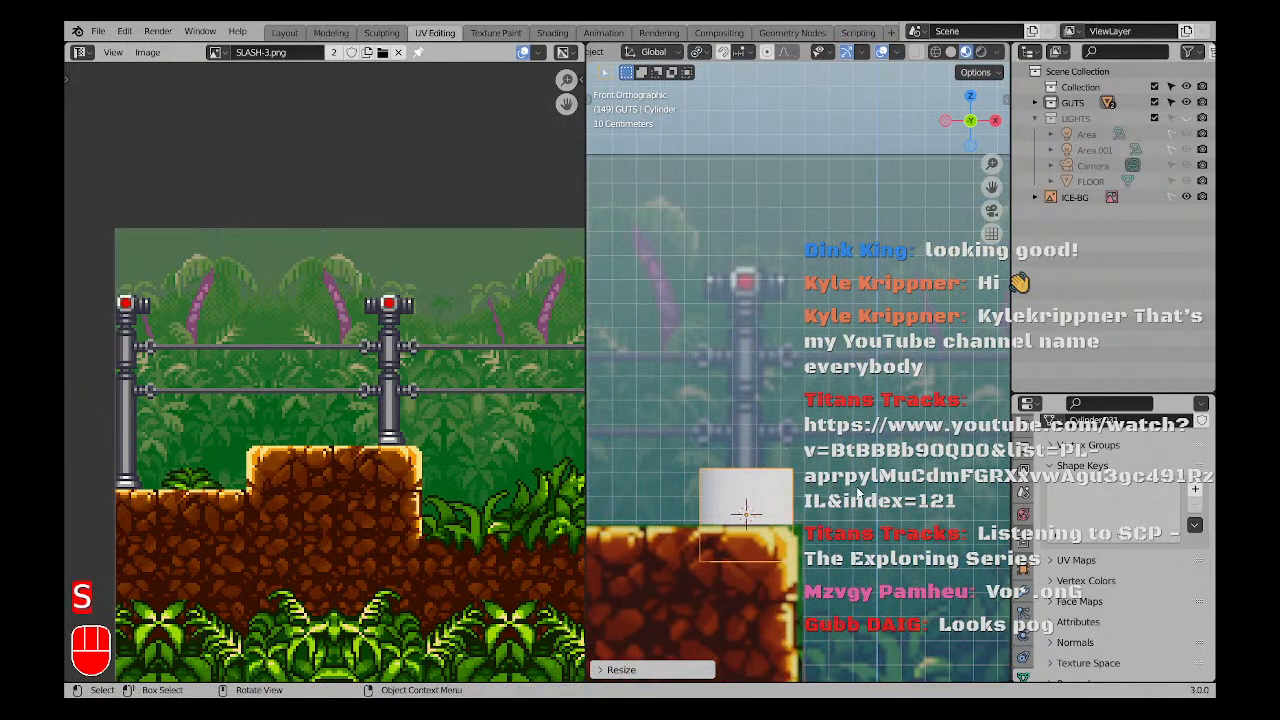
pyautogui.press('s')
pyautogui.click(785, 457)
# Switch the viewport to wireframe shading and resize the cylinder to the width of the reference post's base.
pyautogui.press('x')
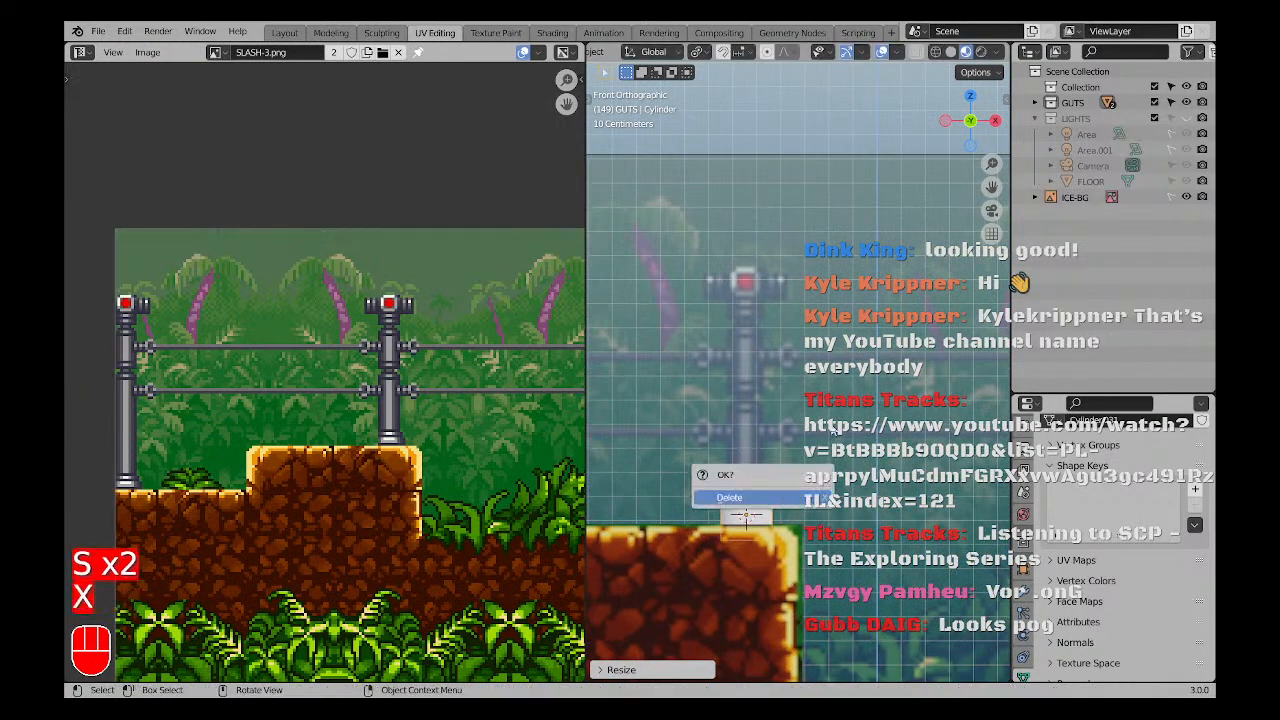
pyautogui.press('x')
pyautogui.press('x')
pyautogui.press('z')
pyautogui.keyDown('shift'); pyautogui.moveTo(753, 535); pyautogui.dragTo(758, 503, button='middle'); pyautogui.keyUp('shift')
pyautogui.scroll(4, 758, 503)
pyautogui.press('s')
pyautogui.click(826, 452)
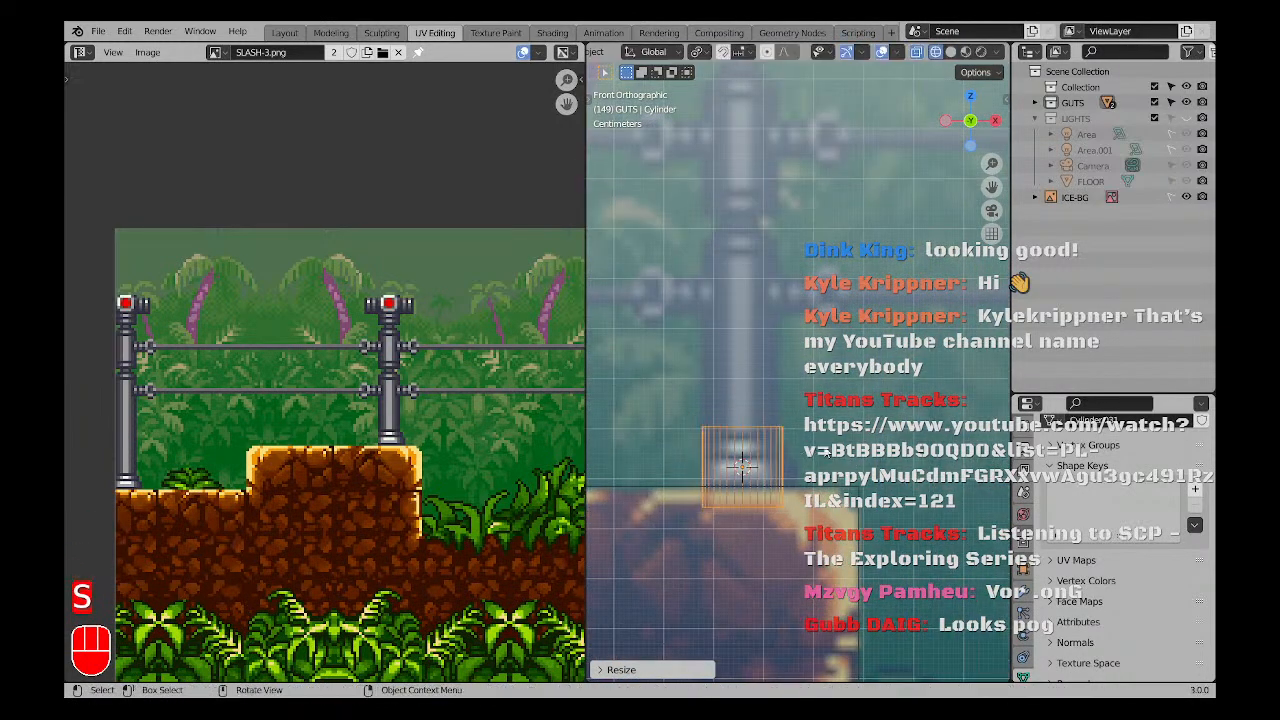
# Raise the cylinder about 0.04 m along Z so its bottom rests on the raised block's top edge.
pyautogui.press('g')
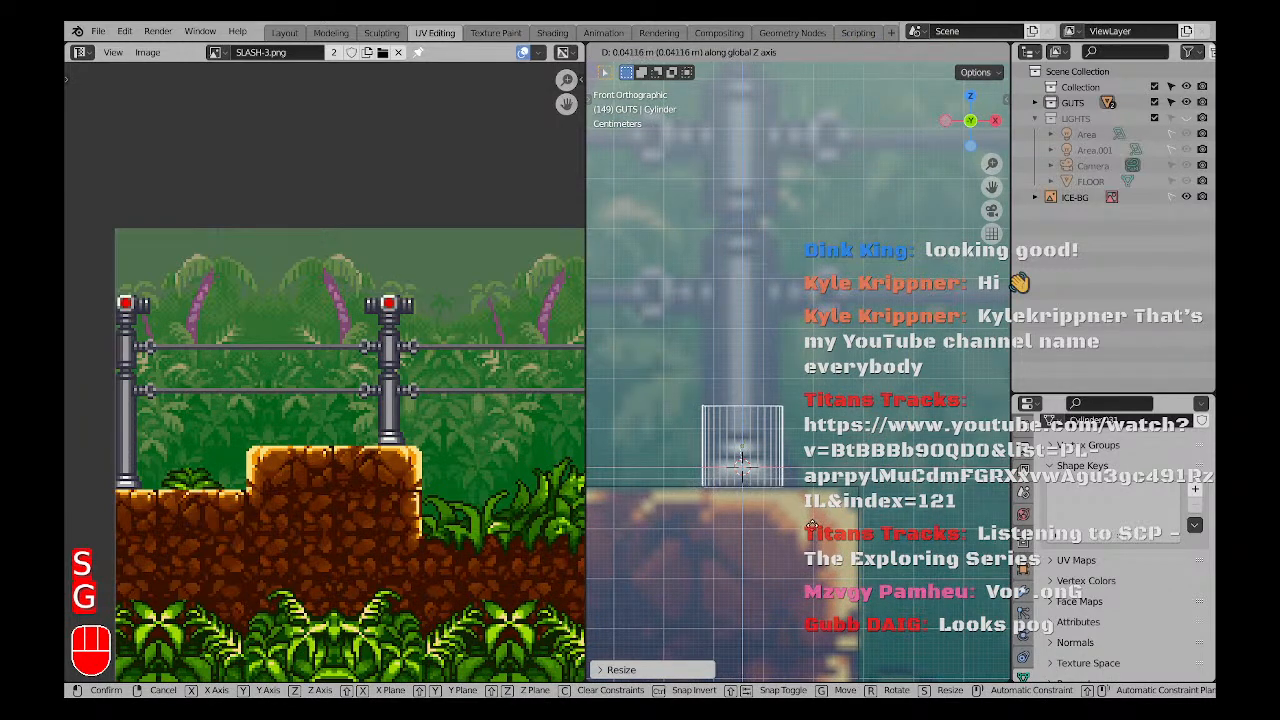
pyautogui.click(812, 525)
pyautogui.scroll(4, 726, 483)
pyautogui.scroll(-3, 752, 453)
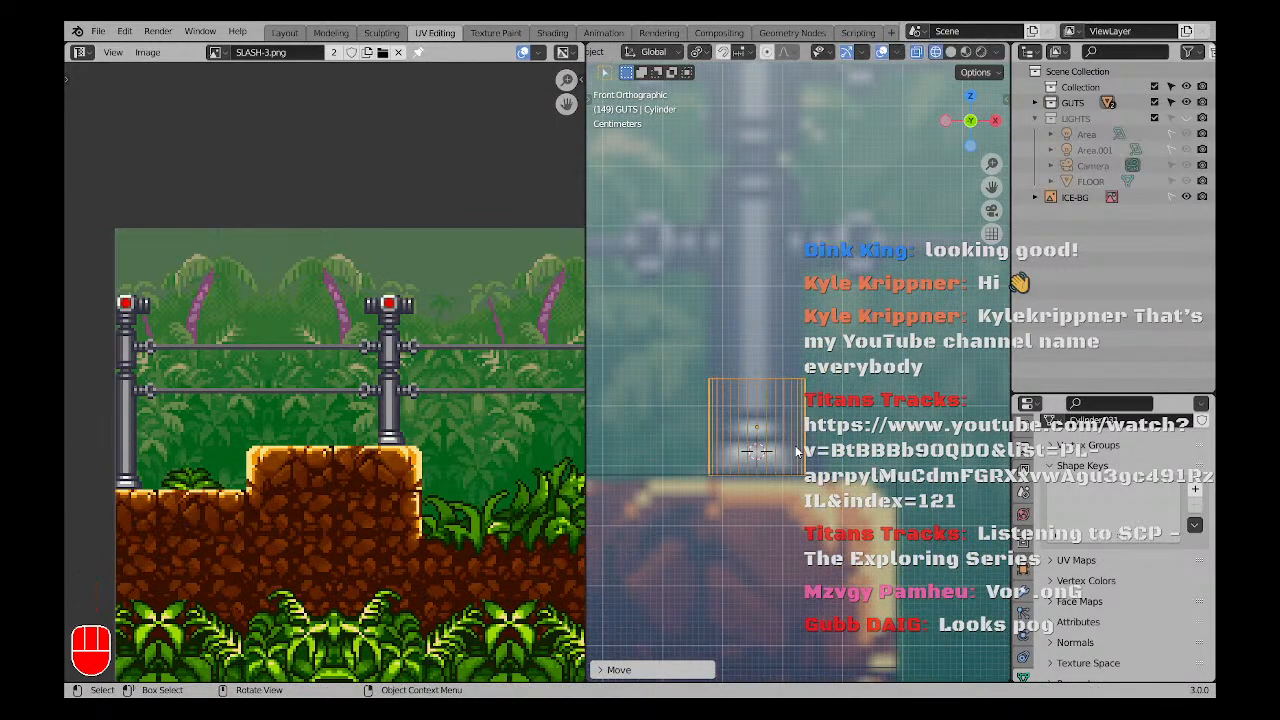
pyautogui.keyDown('shift'); pyautogui.moveTo(797, 452); pyautogui.dragTo(807, 472, button='middle'); pyautogui.keyUp('shift')
# Lower the cylinder's top face about 0.11 m along Z in Edit Mode to form a flat base, leaving everything deselected.
pyautogui.press('Tab')
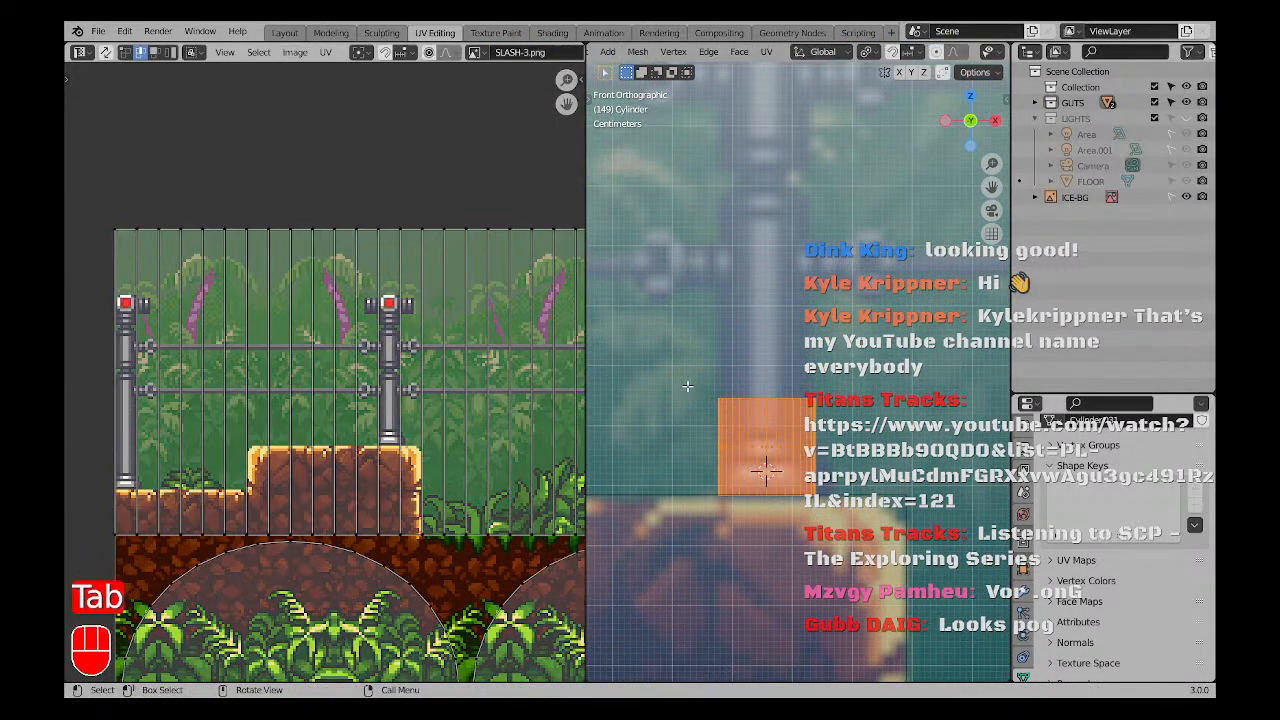
pyautogui.press('g')
pyautogui.press('z')
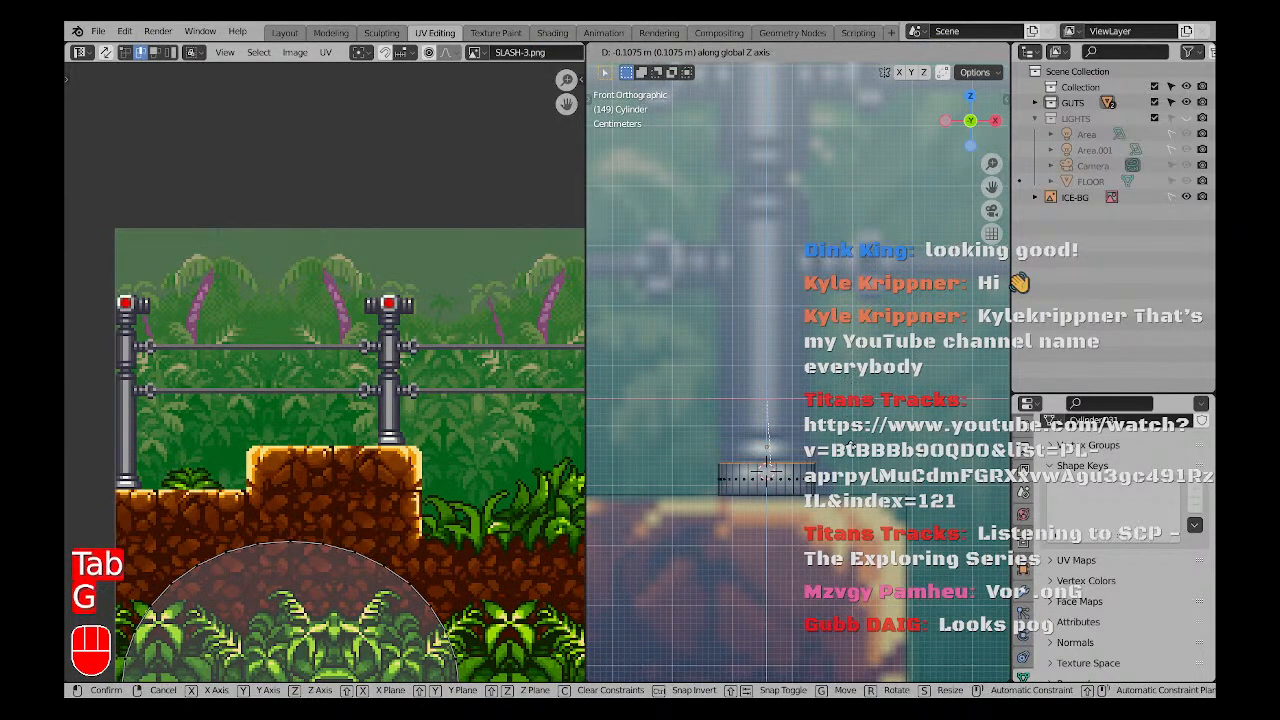
pyautogui.click(765, 462)
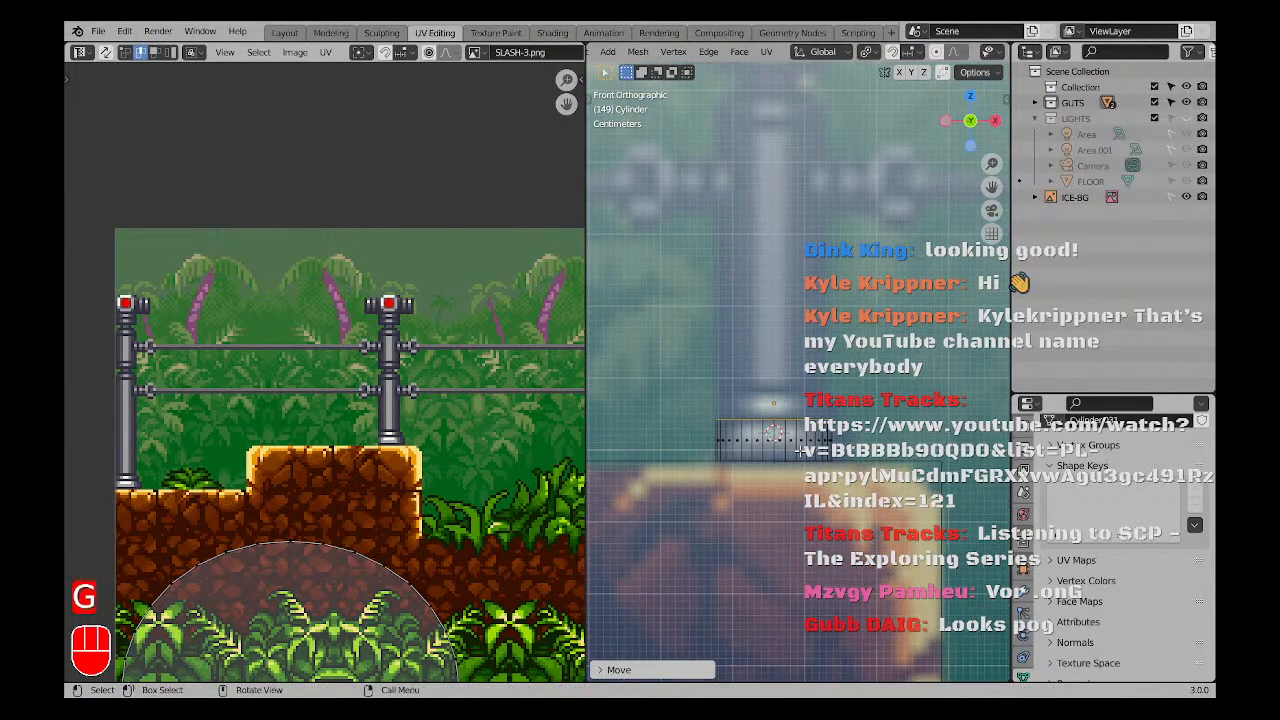
pyautogui.press('a')
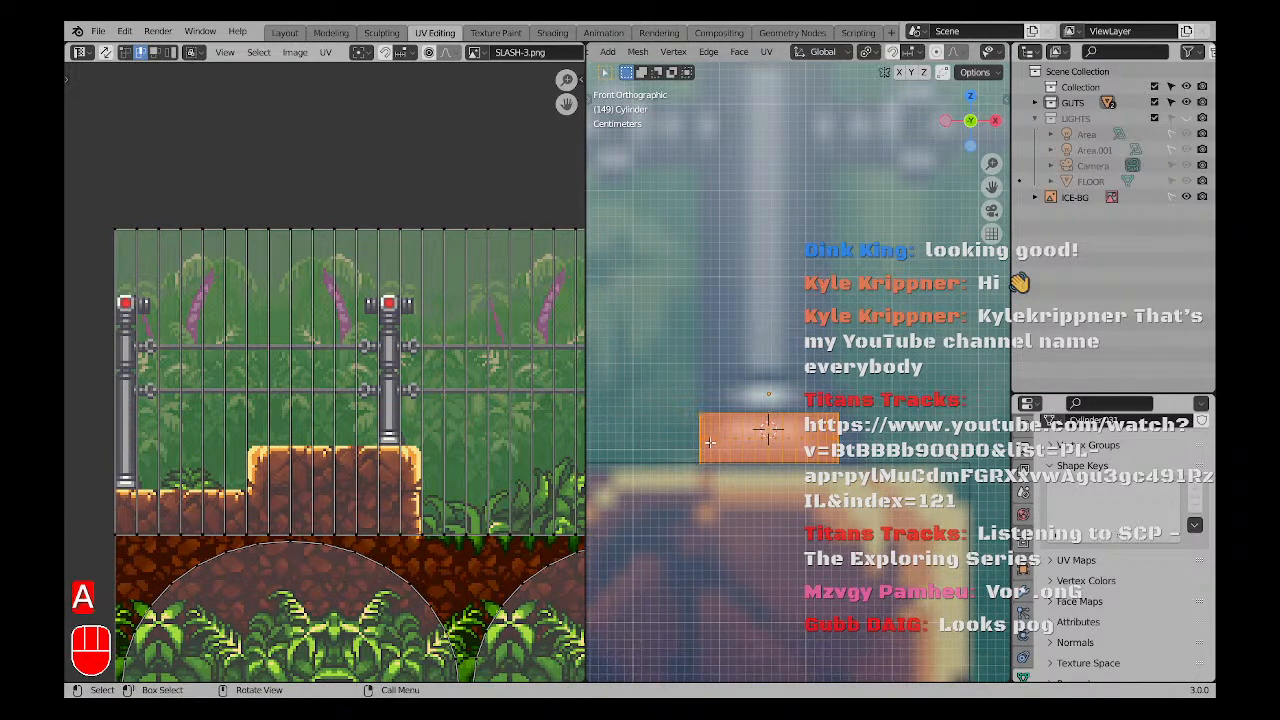
pyautogui.press('a')
pyautogui.press('a')
# Extrude the base's top face upward a short distance and scale it inward to taper toward the post's shaft.
pyautogui.scroll(4, 320, 452)
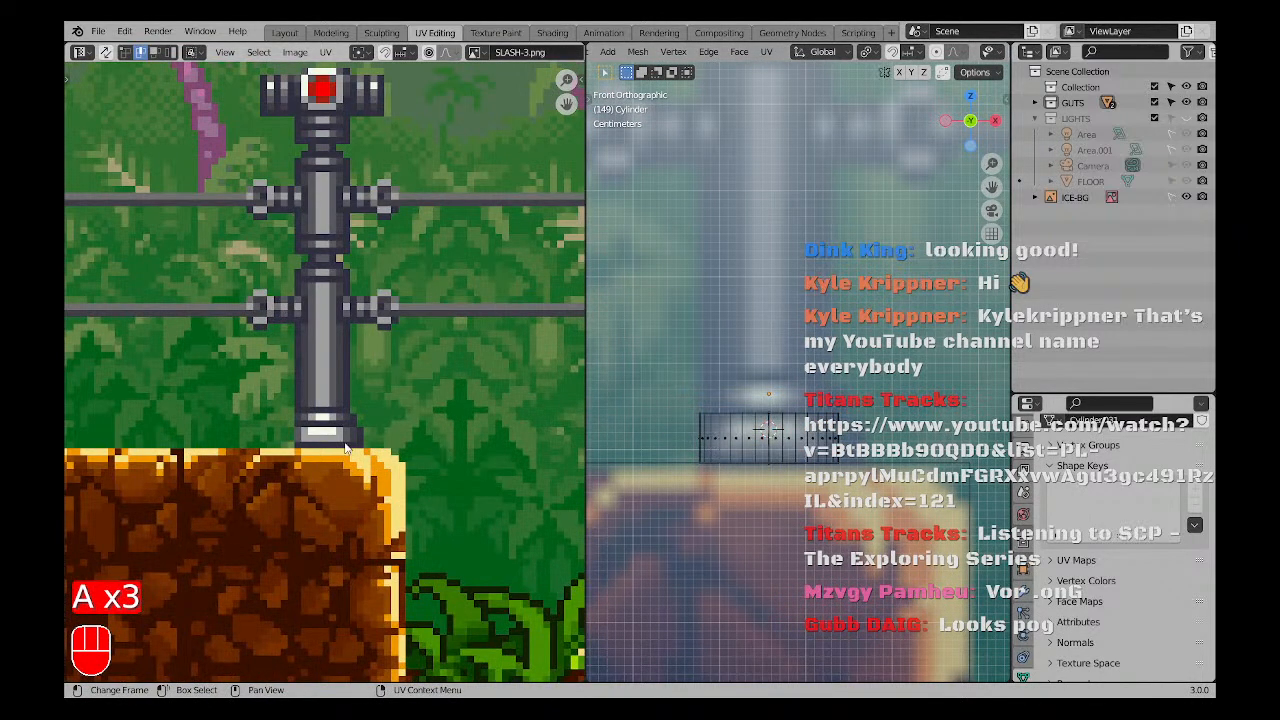
pyautogui.scroll(-2, 350, 440)
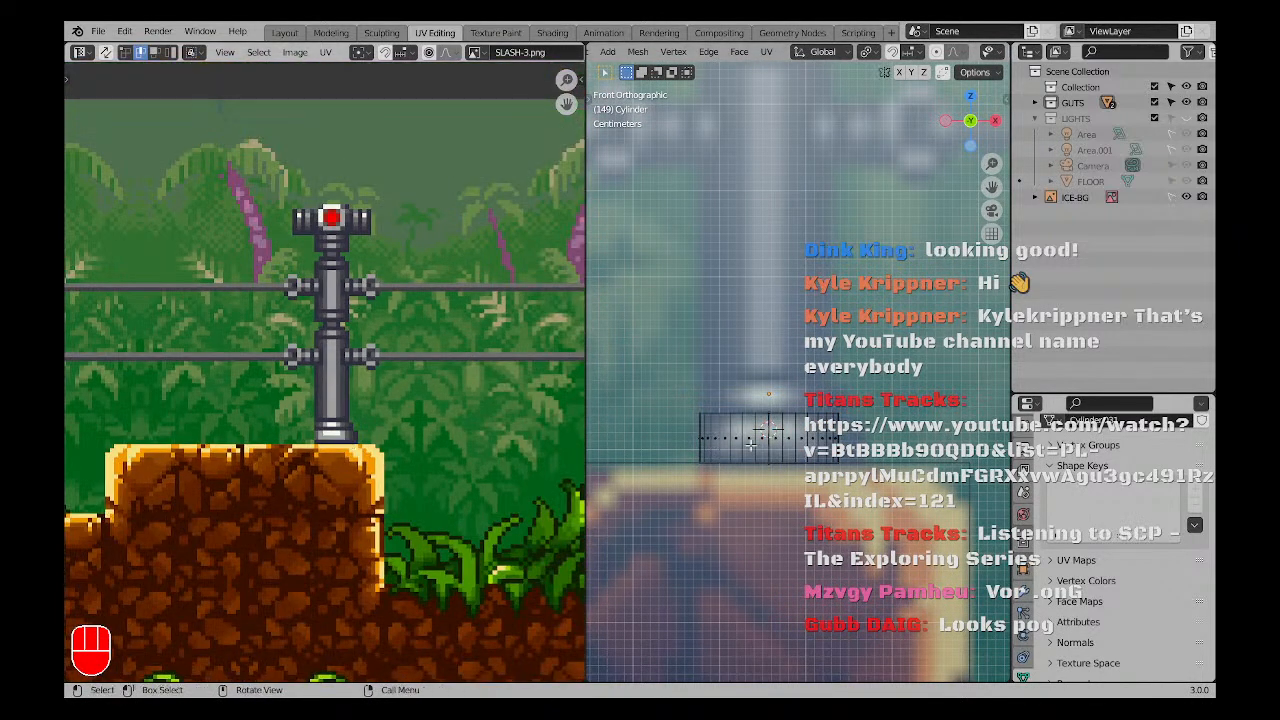
pyautogui.keyDown('shift'); pyautogui.moveTo(660, 393); pyautogui.dragTo(661, 433, button='middle'); pyautogui.keyUp('shift')
pyautogui.moveTo(660, 433); pyautogui.dragTo(885, 466)
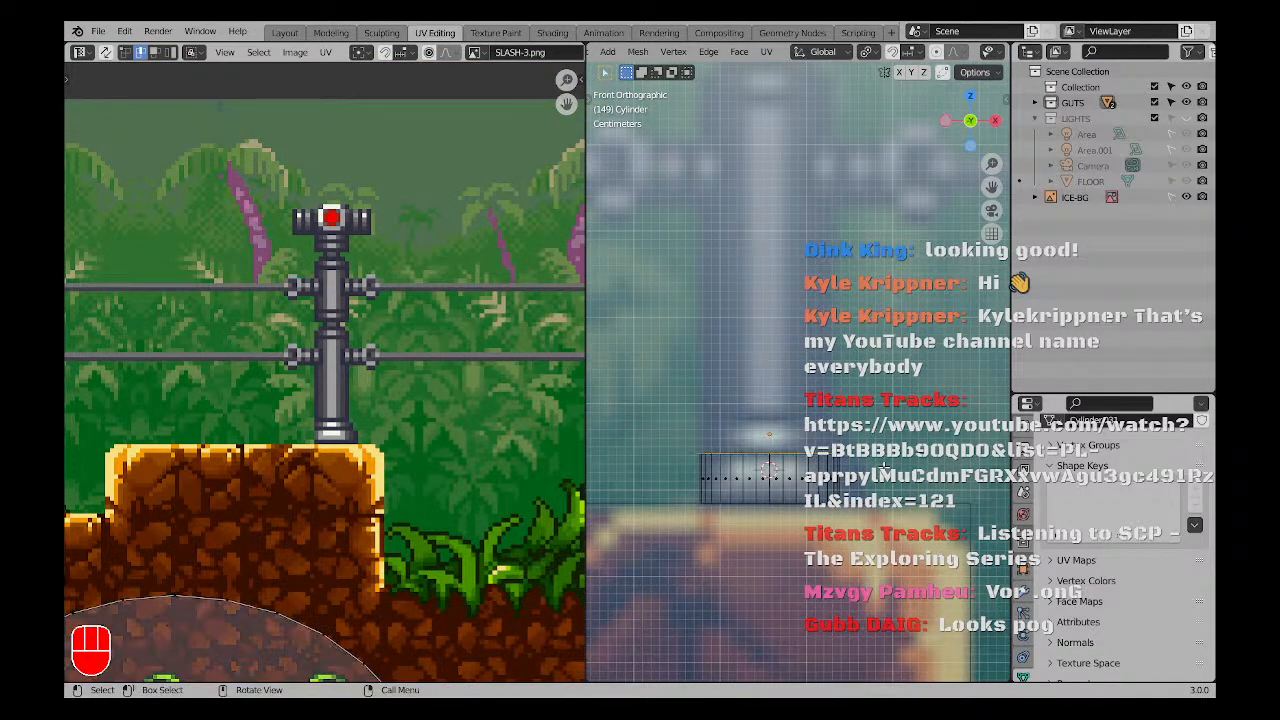
pyautogui.press('e')
pyautogui.click(885, 428)
pyautogui.press('s')
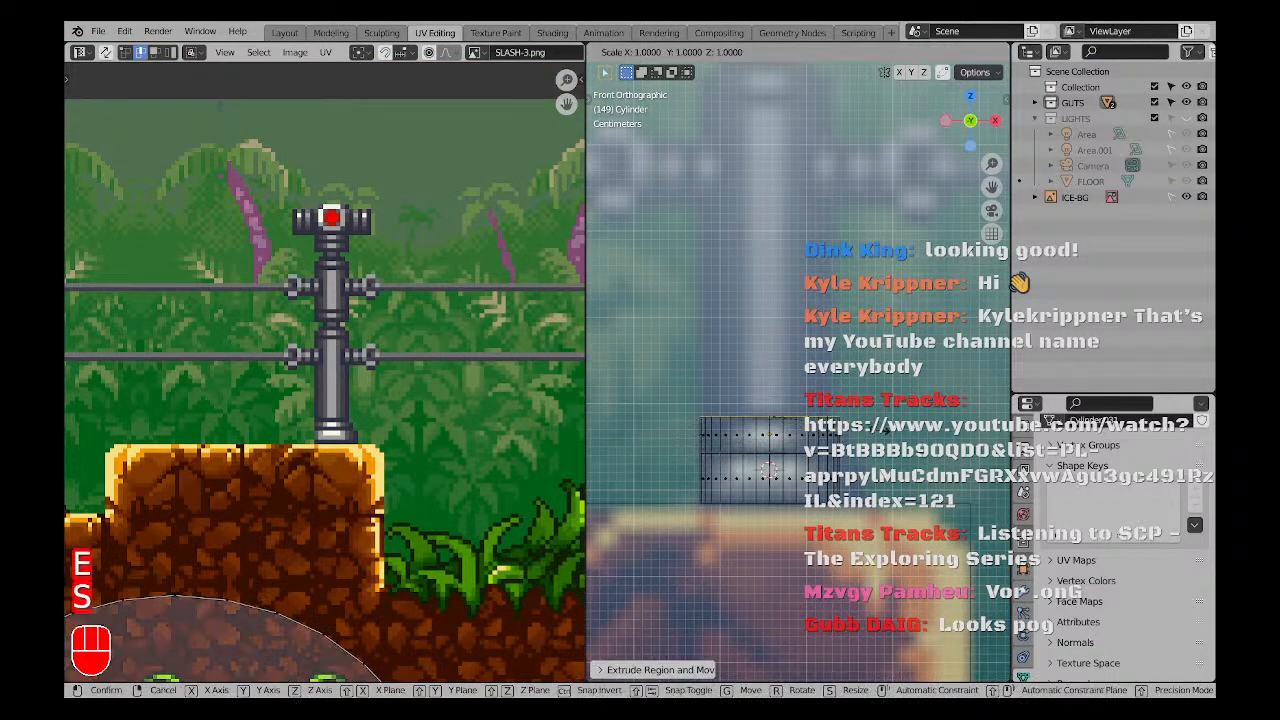
pyautogui.click(856, 433)
# Extrude the tapered top face upward to form the post's lower shaft, about 0.33 m long.
pyautogui.scroll(-3, 853, 400)
pyautogui.keyDown('shift'); pyautogui.moveTo(850, 345); pyautogui.dragTo(831, 507, button='middle'); pyautogui.keyUp('shift')
pyautogui.scroll(-2, 831, 507)
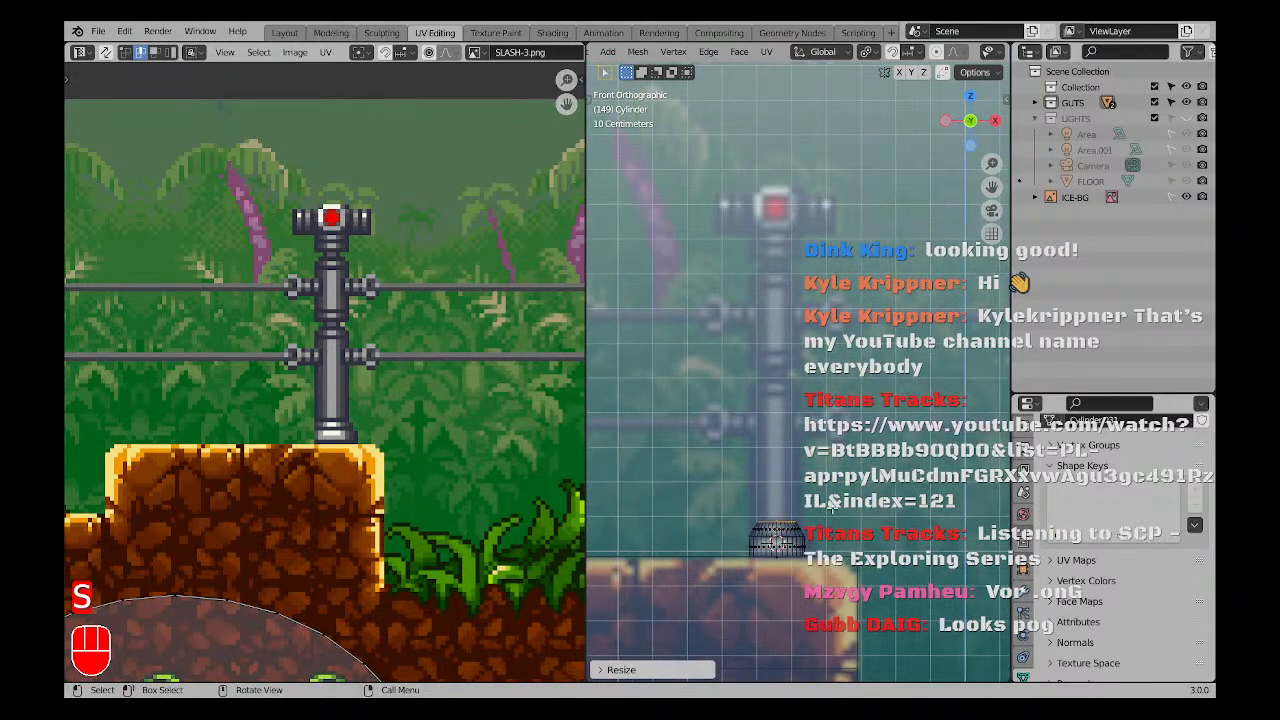
pyautogui.press('e')
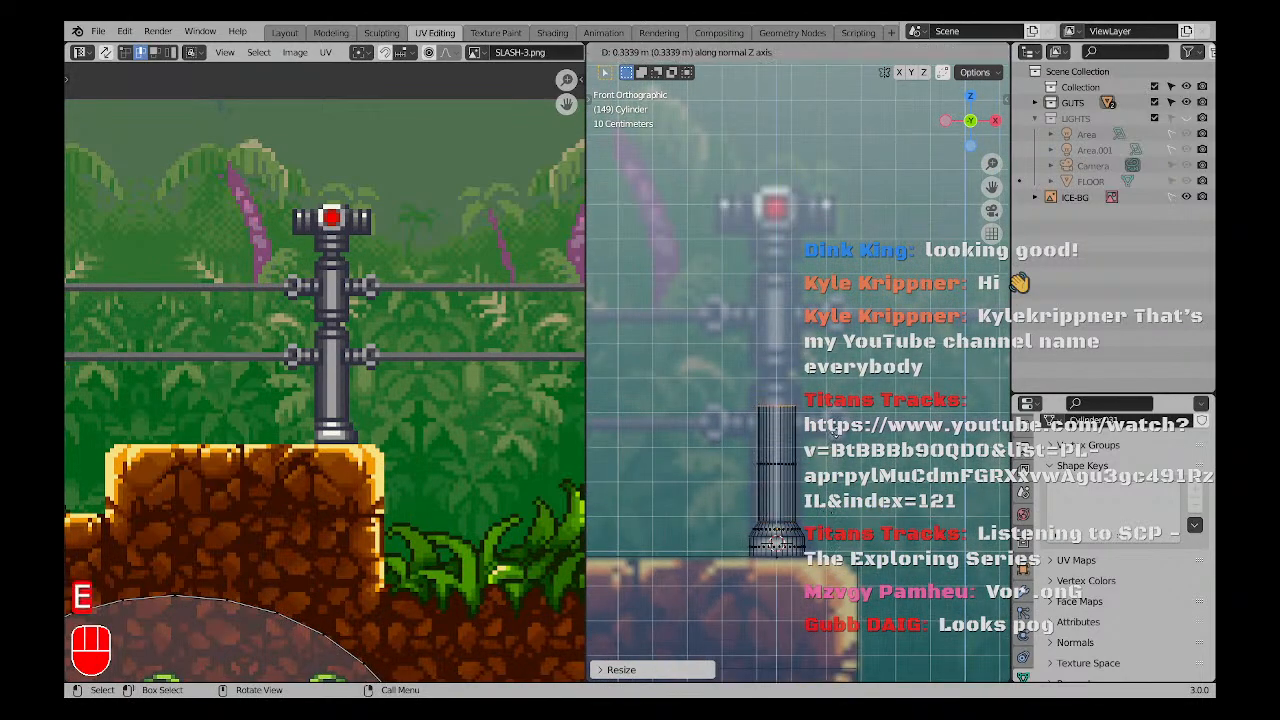
pyautogui.click(833, 416)
# Extrude the shaft's top face slightly upward and scale it inward to form a chamfered end.
pyautogui.scroll(4, 845, 425)
pyautogui.press('e')
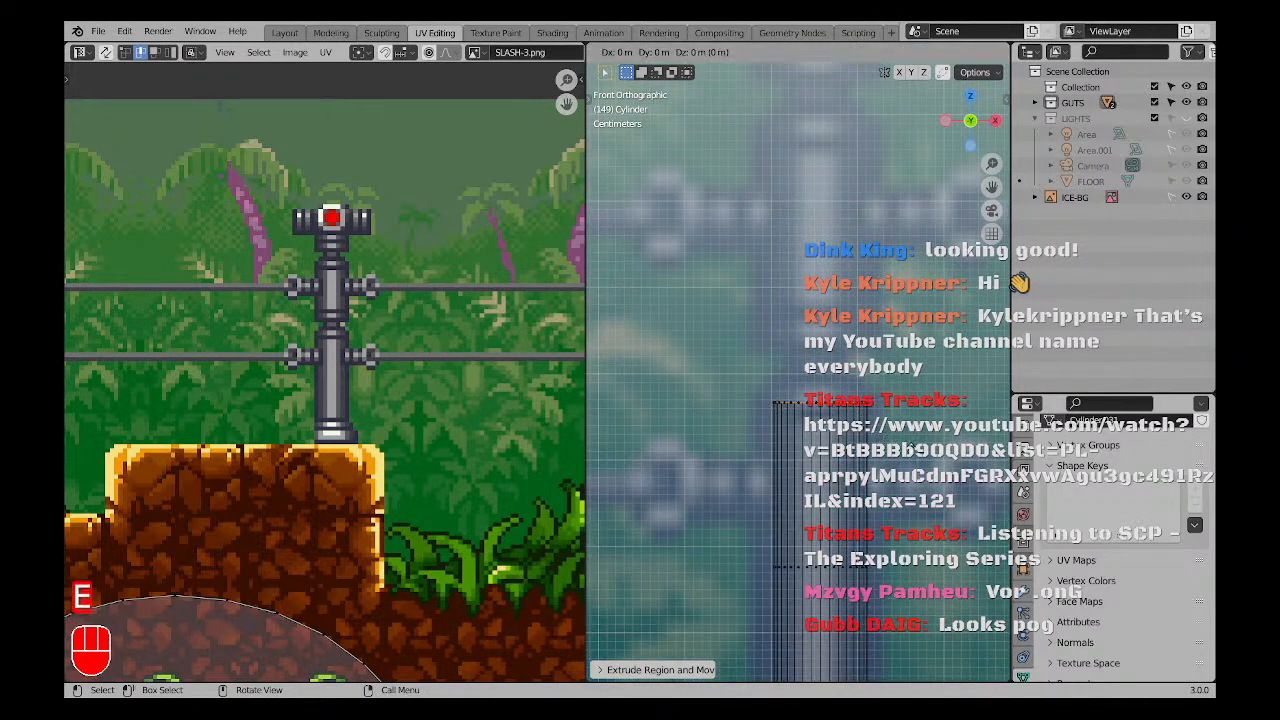
pyautogui.press('s')
pyautogui.click(872, 393)
pyautogui.scroll(-5, 872, 400)
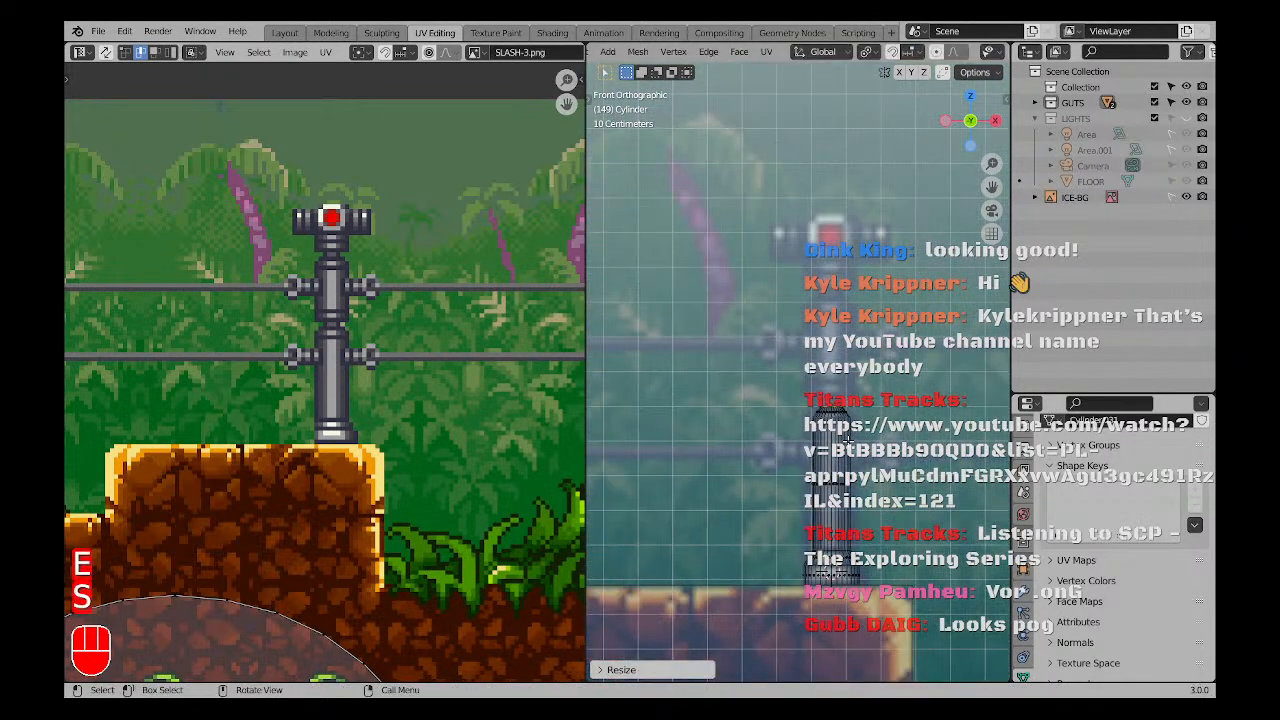
# Select the whole post mesh, scale it up slightly, and raise it along Z so its base rests on the block.
pyautogui.keyDown('shift'); pyautogui.moveTo(854, 479); pyautogui.dragTo(814, 419, button='middle'); pyautogui.keyUp('shift')
pyautogui.moveTo(734, 326); pyautogui.dragTo(860, 562)
pyautogui.press('s')
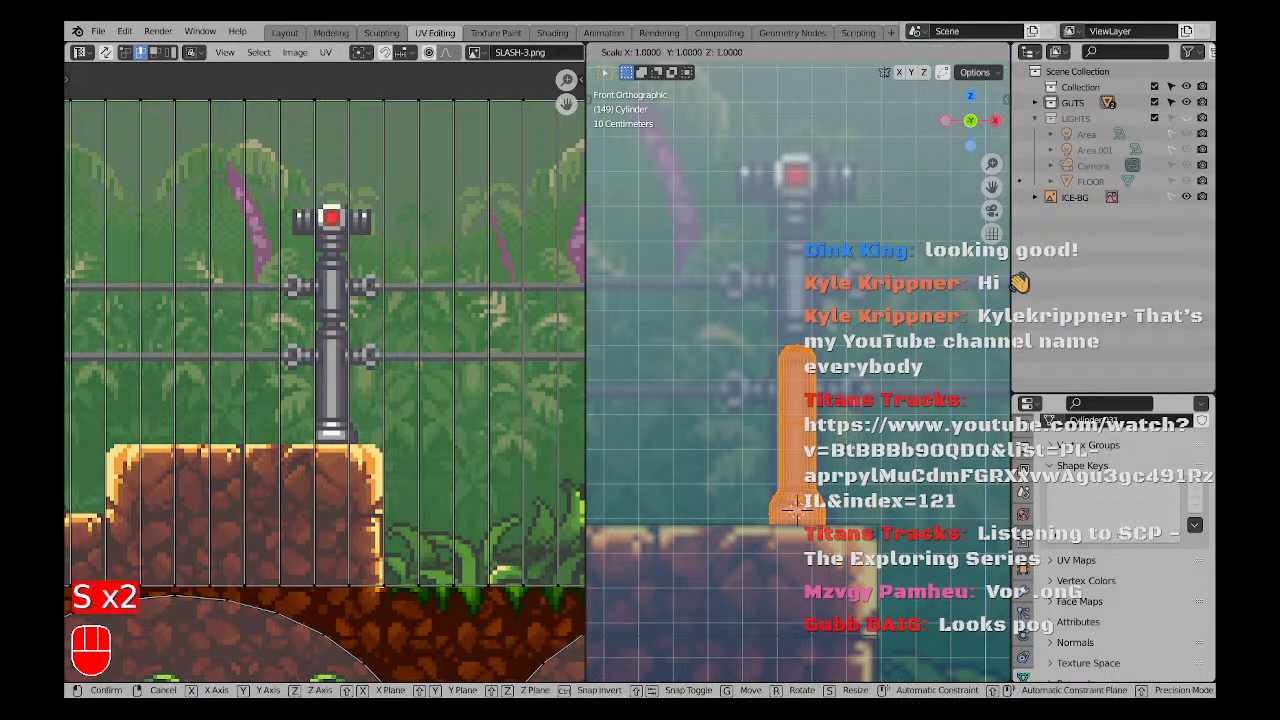
pyautogui.click(797, 510)
pyautogui.scroll(3, 846, 518)
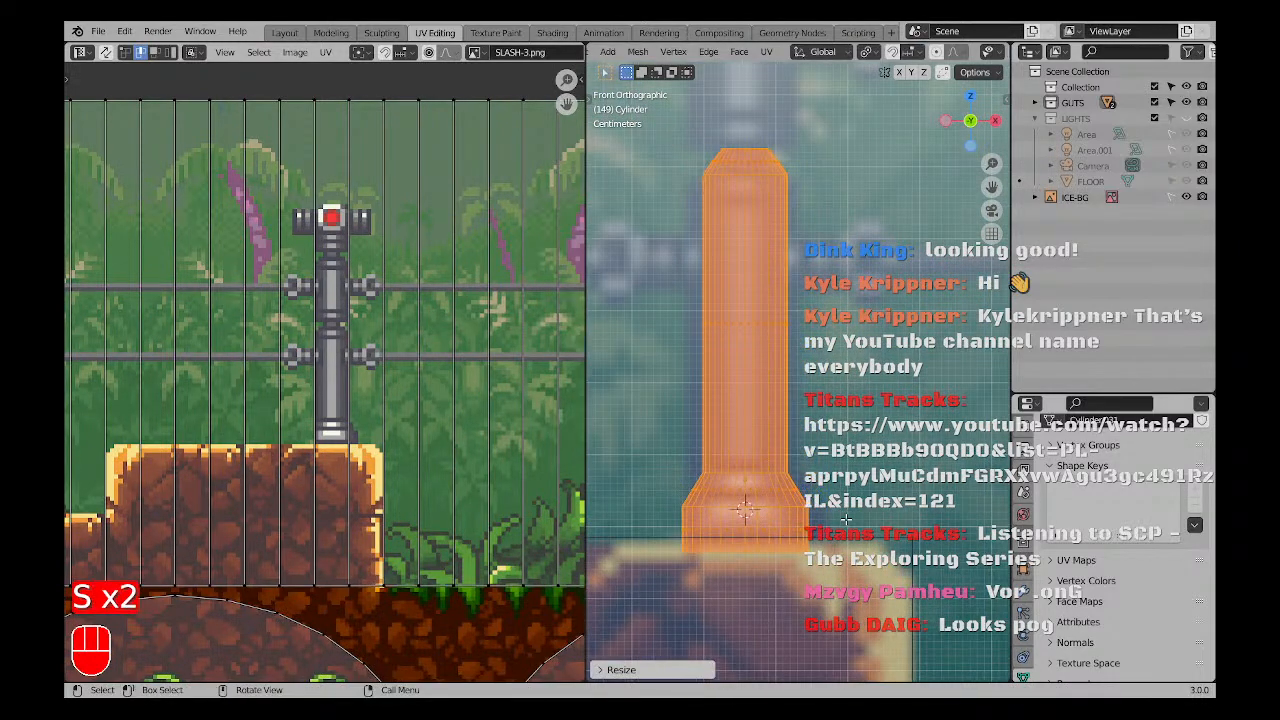
pyautogui.press('g')
pyautogui.press('z')
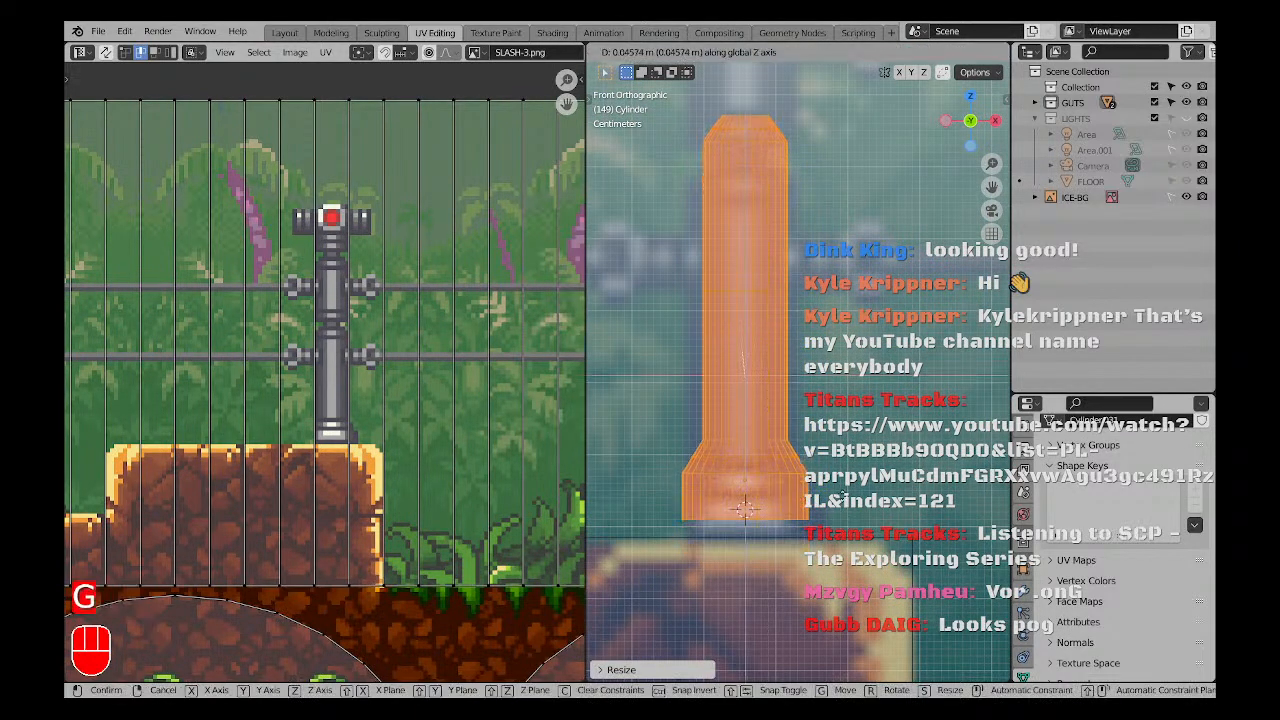
pyautogui.click(847, 515)
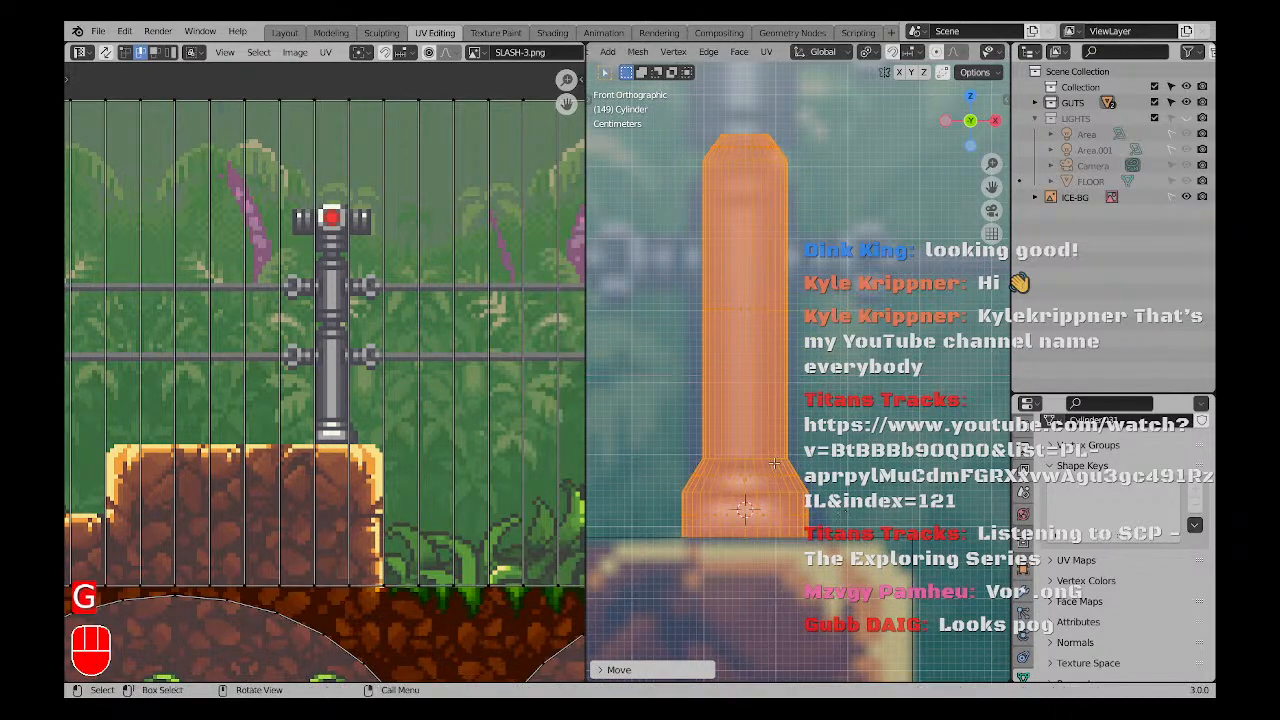
# Select the chamfered end of the post's shaft and lower it along Z to shorten the shaft.
pyautogui.scroll(-4, 790, 400)
pyautogui.keyDown('shift'); pyautogui.moveTo(718, 235); pyautogui.dragTo(725, 364, button='middle'); pyautogui.keyUp('shift')
pyautogui.scroll(2, 725, 364)
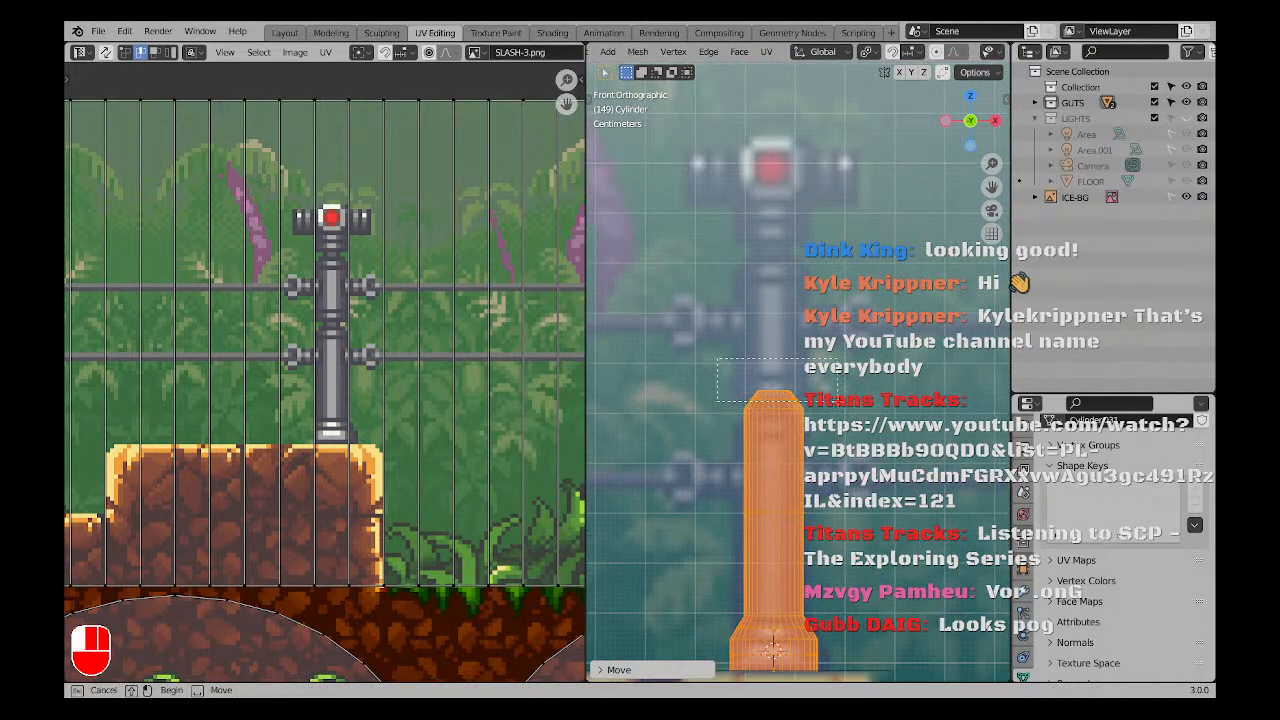
pyautogui.moveTo(717, 358); pyautogui.dragTo(830, 400)
pyautogui.press('g')
pyautogui.press('z')
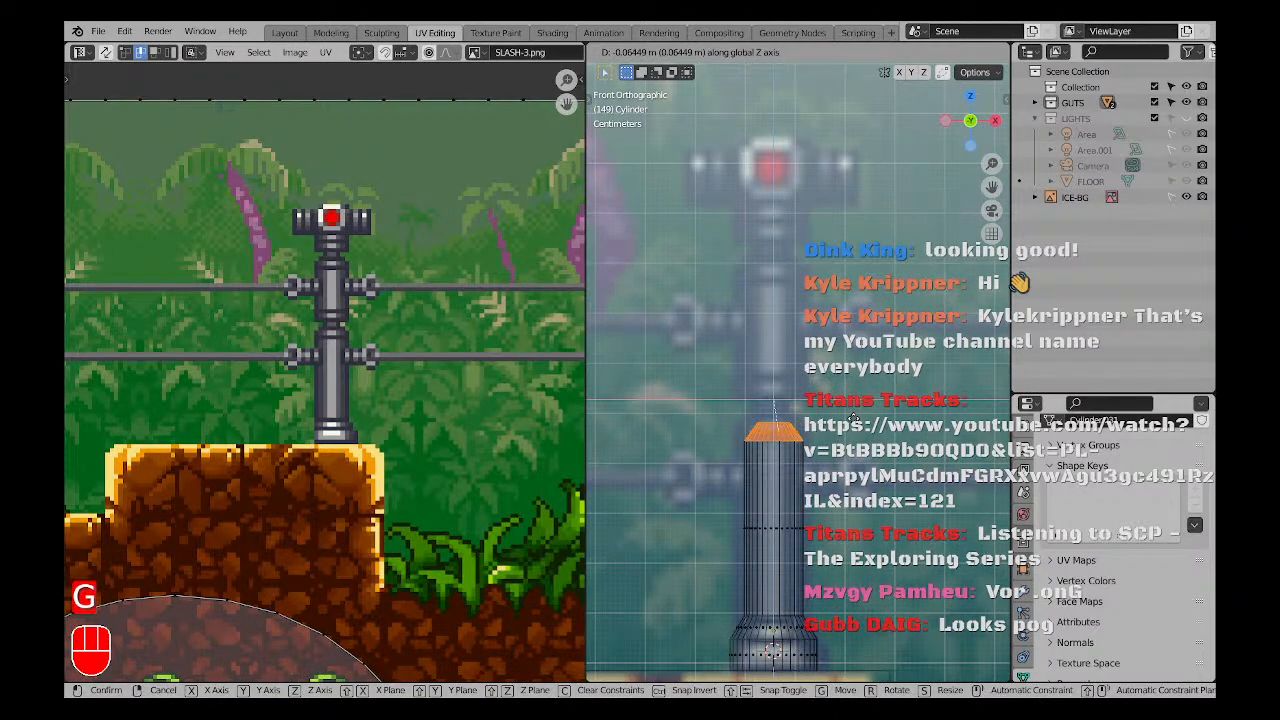
pyautogui.click(843, 408)
pyautogui.scroll(4, 843, 408)
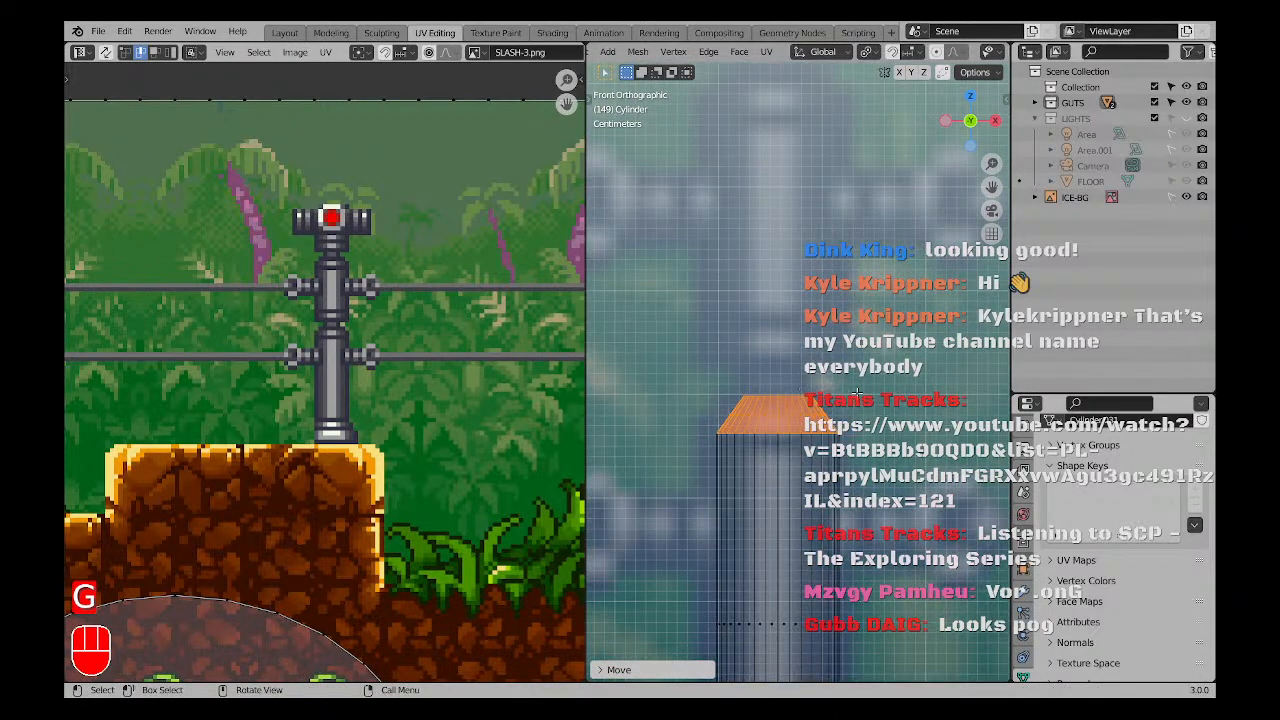
pyautogui.press('e')
pyautogui.click(853, 408)
pyautogui.click(726, 384)
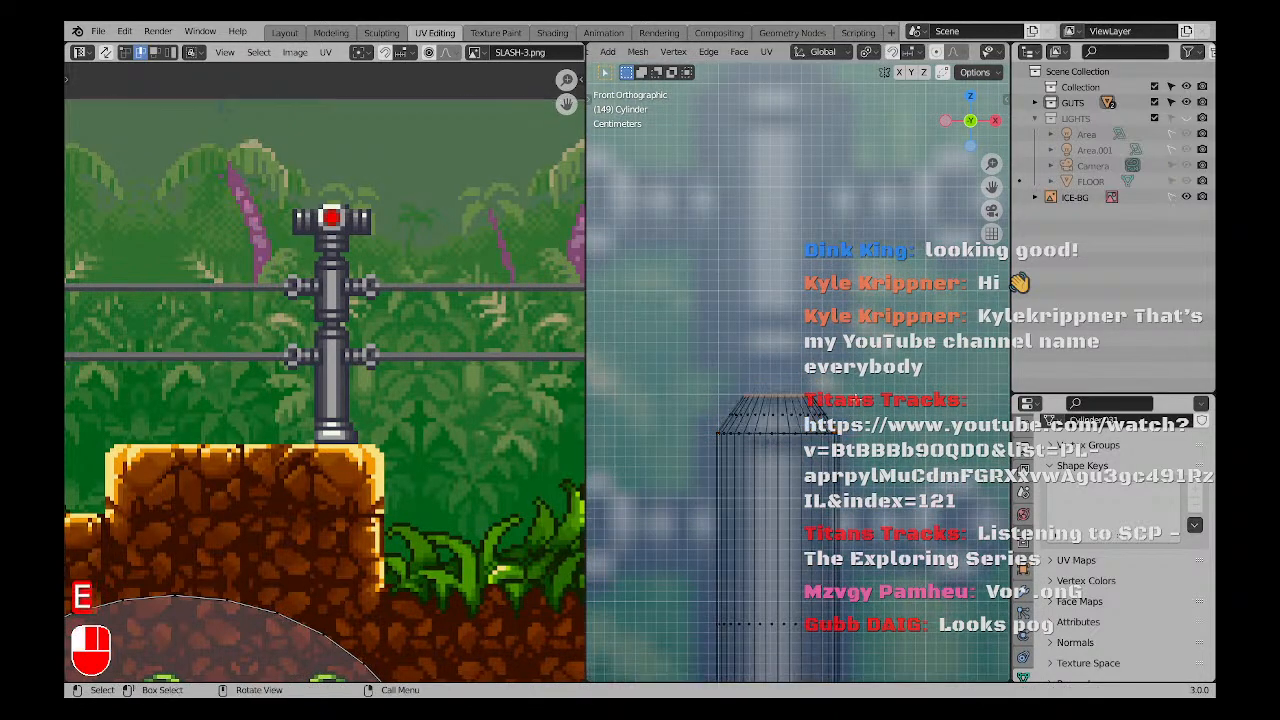
# Merge the post mesh's overlapping vertices with Merge by Distance.
pyautogui.press('a')
pyautogui.press('F3')
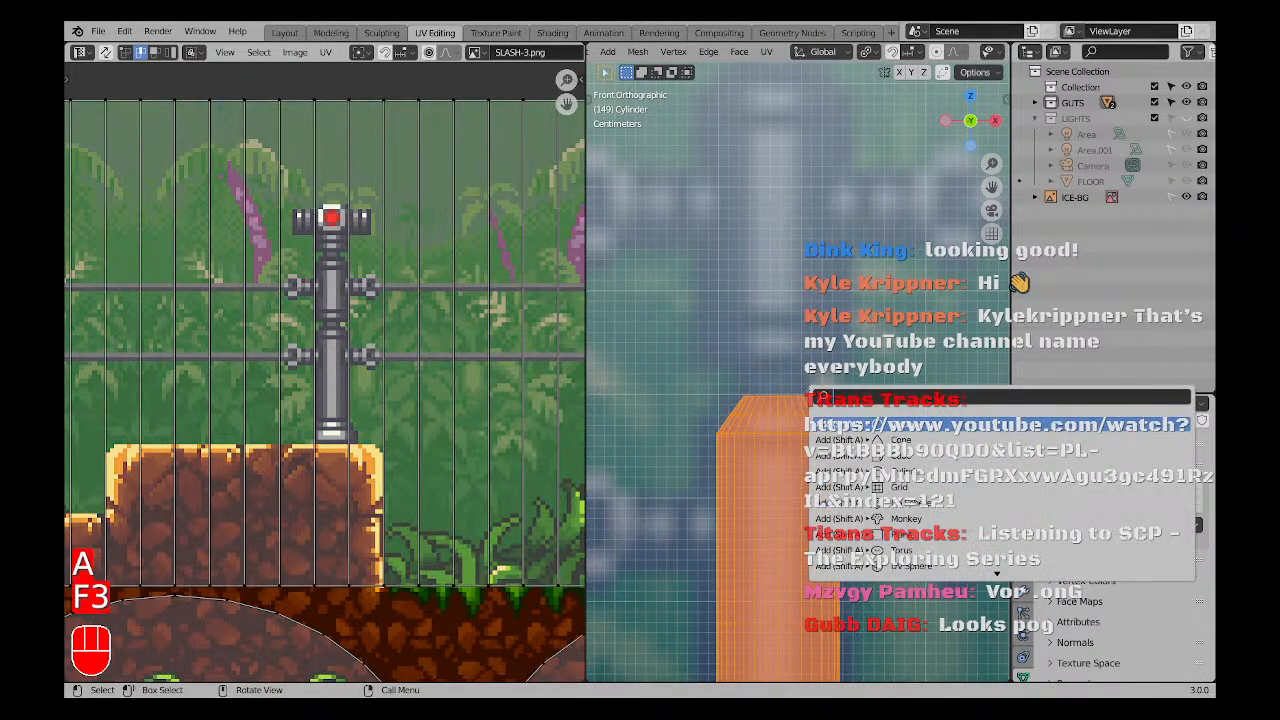
pyautogui.press('Down')
pyautogui.press('Down')
pyautogui.press('Return')
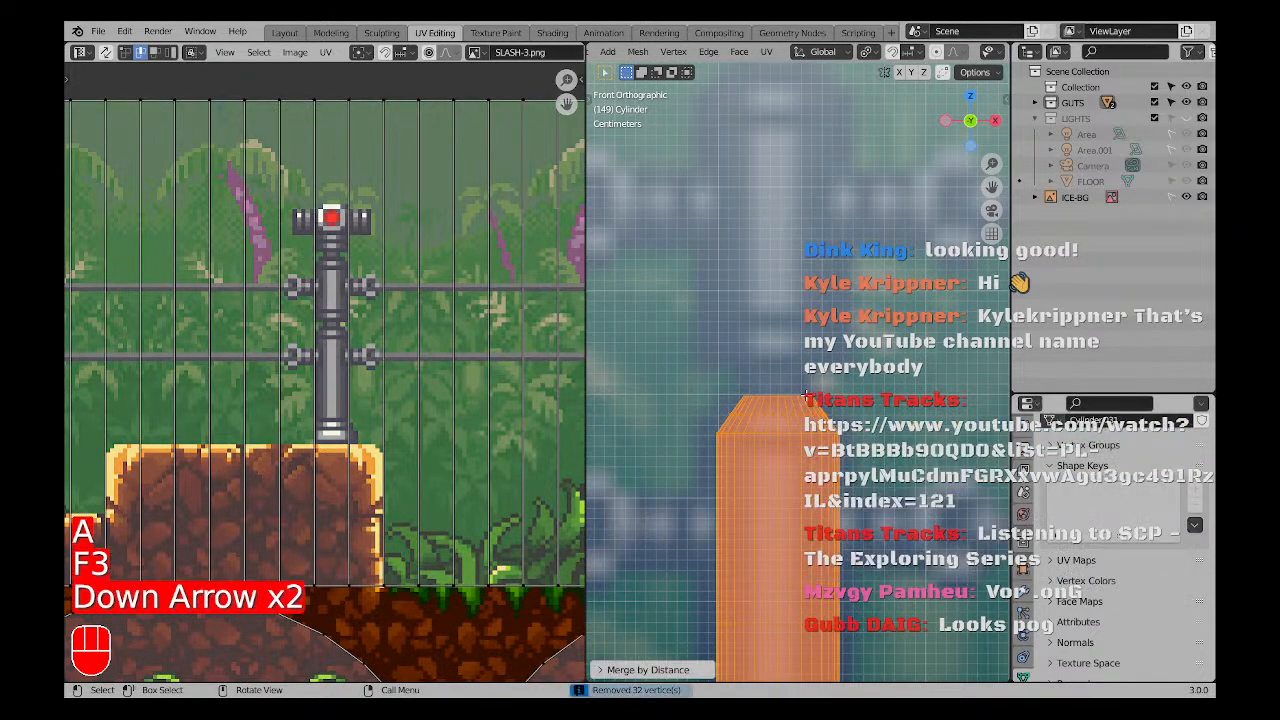
pyautogui.press('a')
pyautogui.press('a')
# Extrude the top rim of the chamfered end upward about 0.033 m to form a narrow neck.
pyautogui.moveTo(716, 376); pyautogui.dragTo(844, 413)
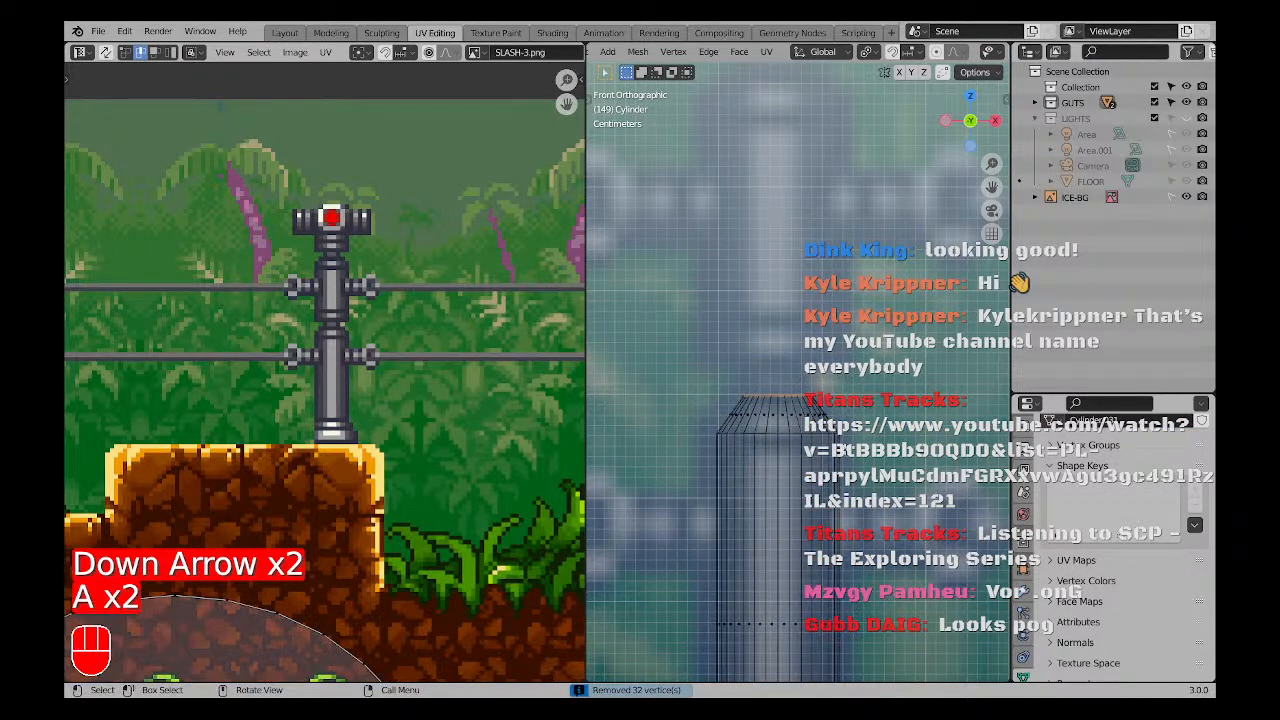
pyautogui.scroll(-2, 828, 430)
pyautogui.moveTo(826, 430)
pyautogui.keyDown('shift'); pyautogui.mouseDown(button='middle')
pyautogui.moveTo(830, 446)
pyautogui.moveTo(812, 426)
pyautogui.mouseUp(button='middle'); pyautogui.keyUp('shift')
pyautogui.press('e')
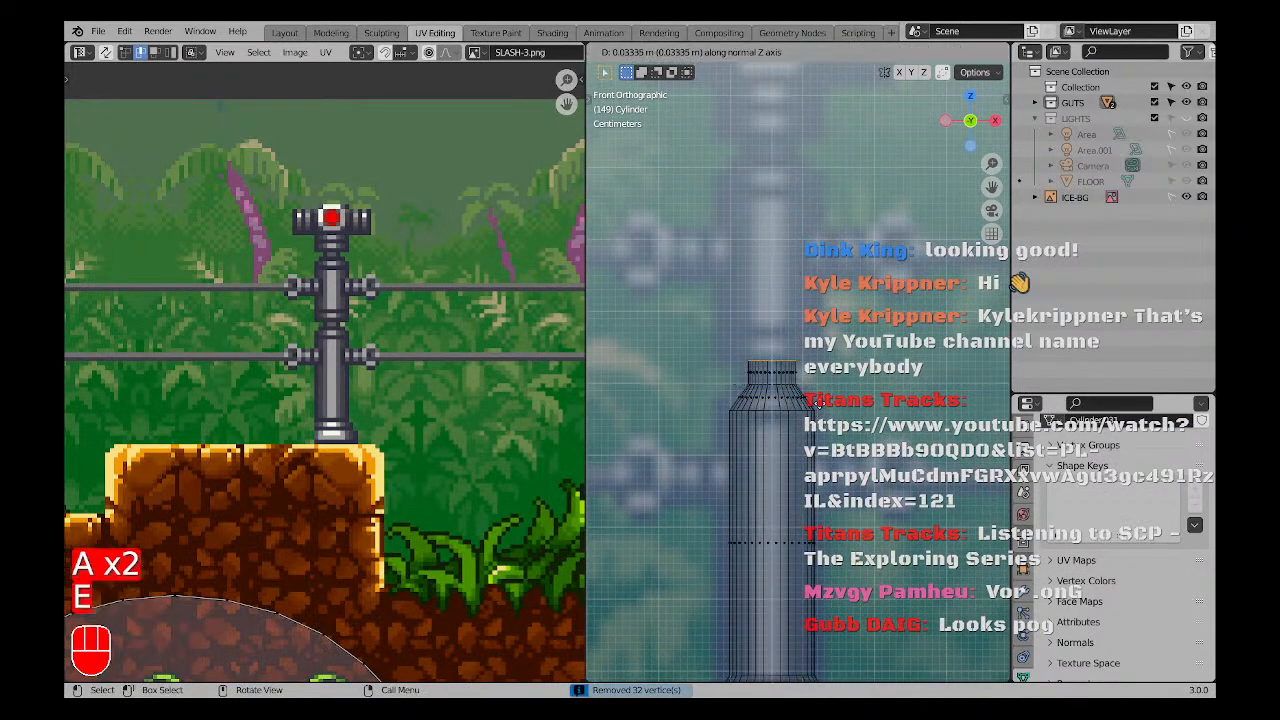
pyautogui.click(818, 405)
# Try to extrude the neck upward as the next shaft section and fatten it, and undo the extrusion.
pyautogui.press('e')
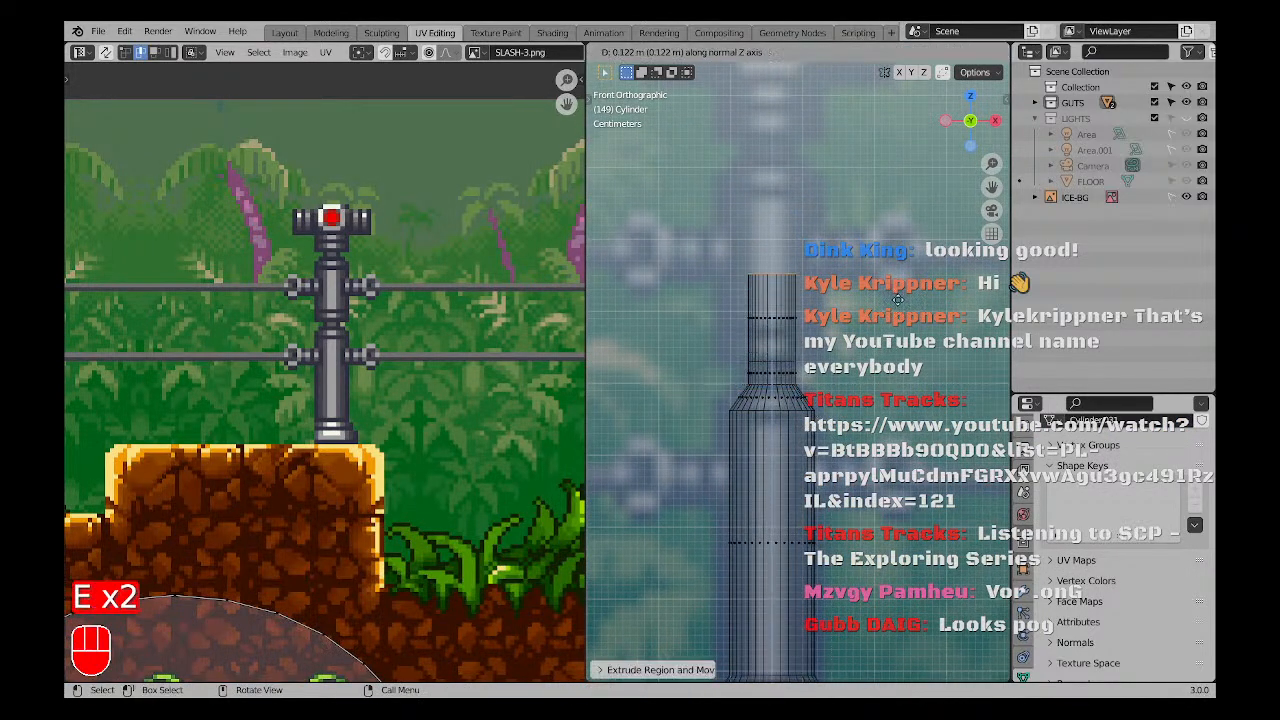
pyautogui.click(892, 212)
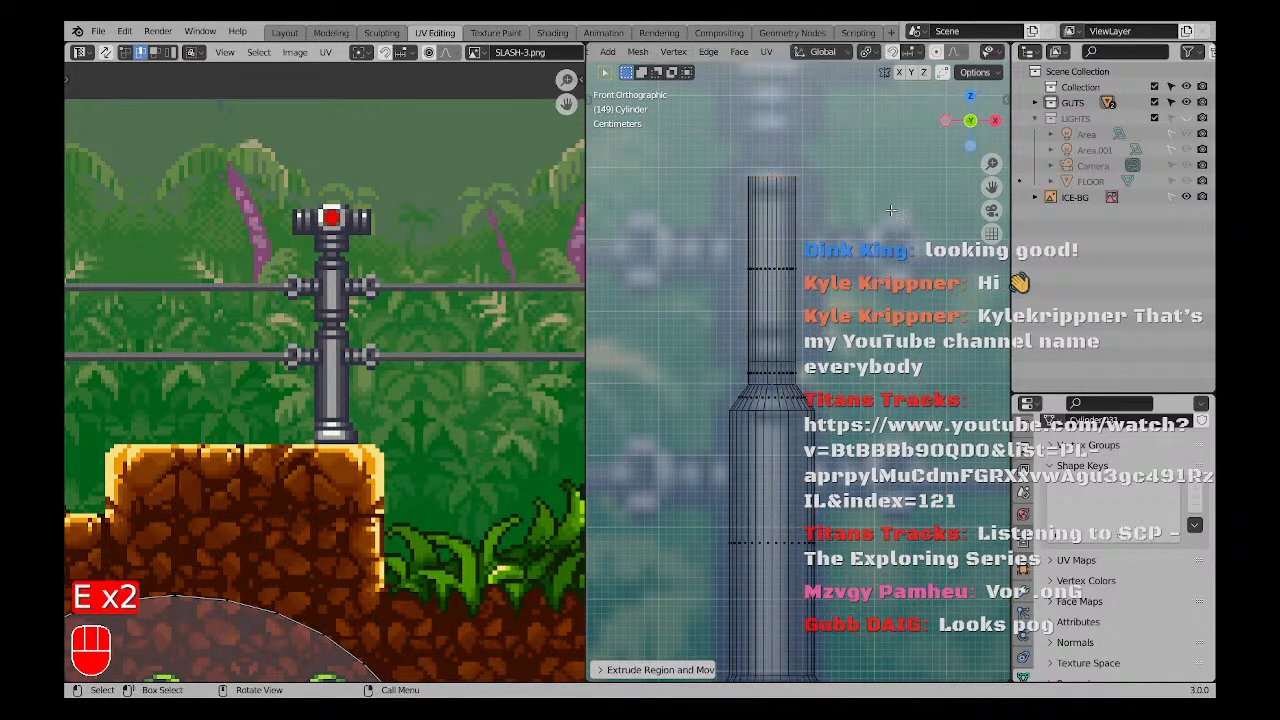
pyautogui.moveTo(696, 158); pyautogui.dragTo(858, 318)
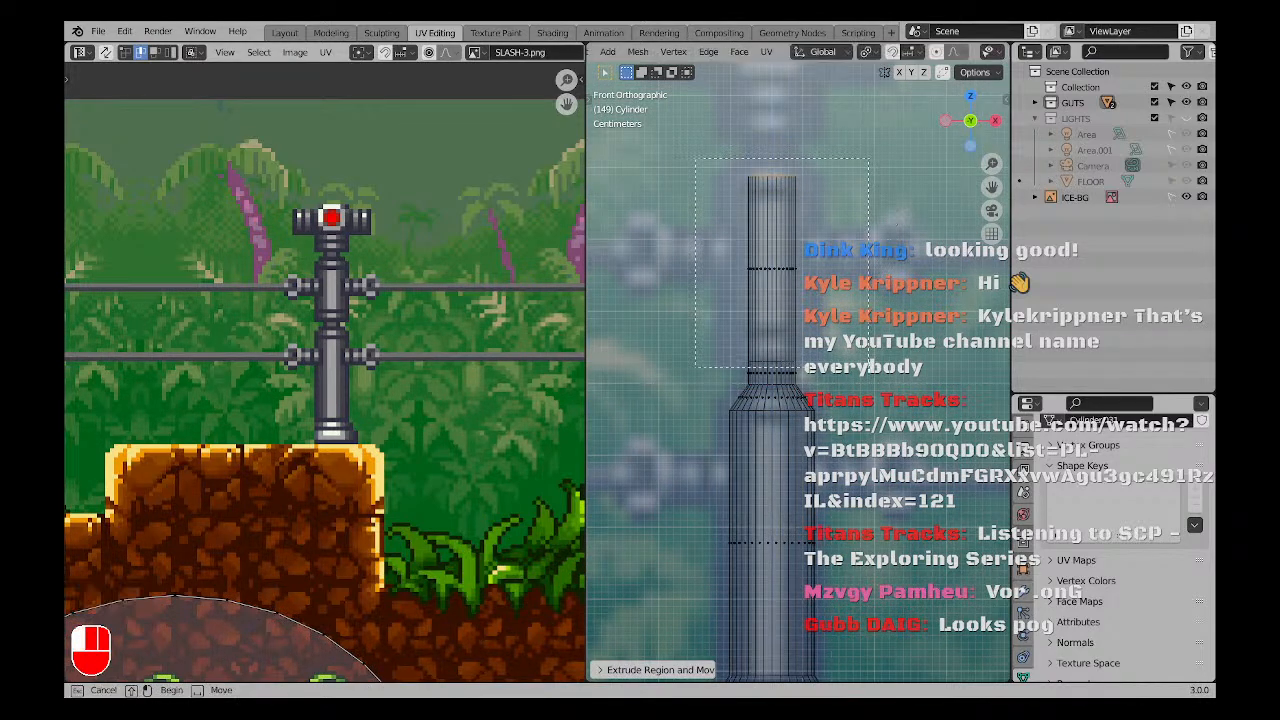
pyautogui.moveTo(868, 369); pyautogui.dragTo(866, 368)
pyautogui.hotkey('alt', 's')
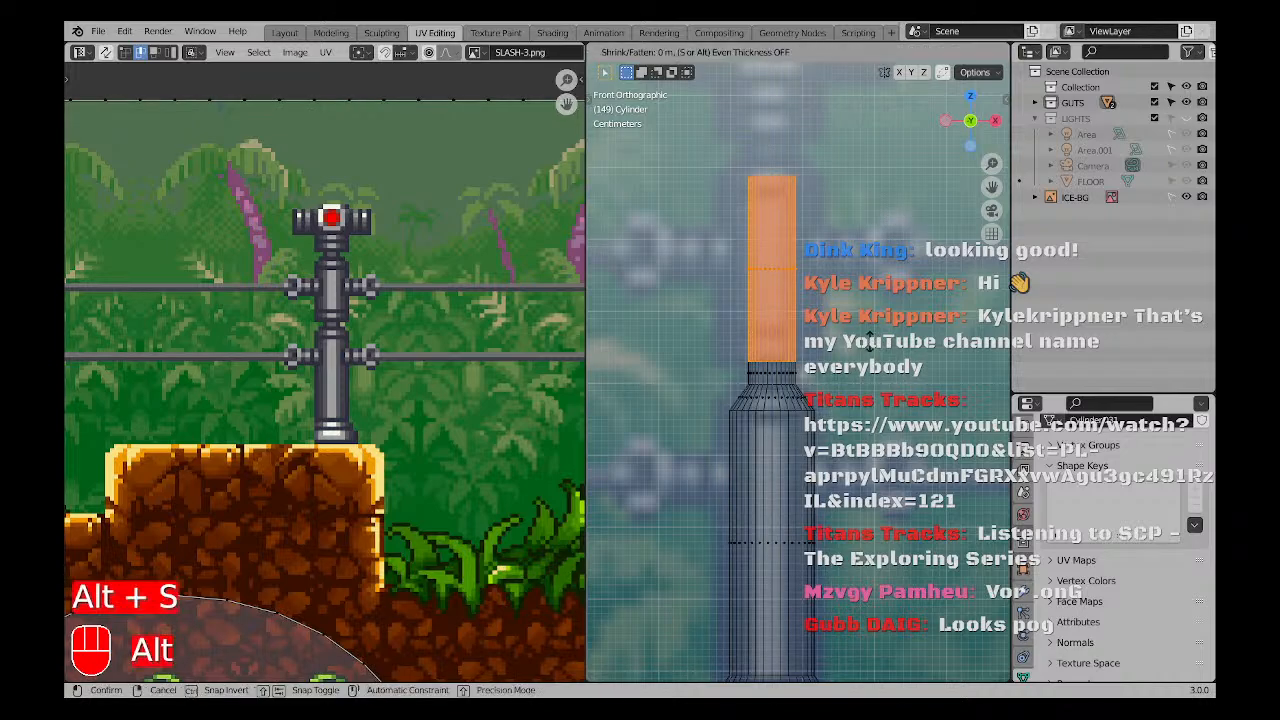
pyautogui.rightClick(966, 268)
pyautogui.scroll(4, 809, 361)
pyautogui.hotkey('ctrl', 'z')
pyautogui.hotkey('ctrl', 'z')
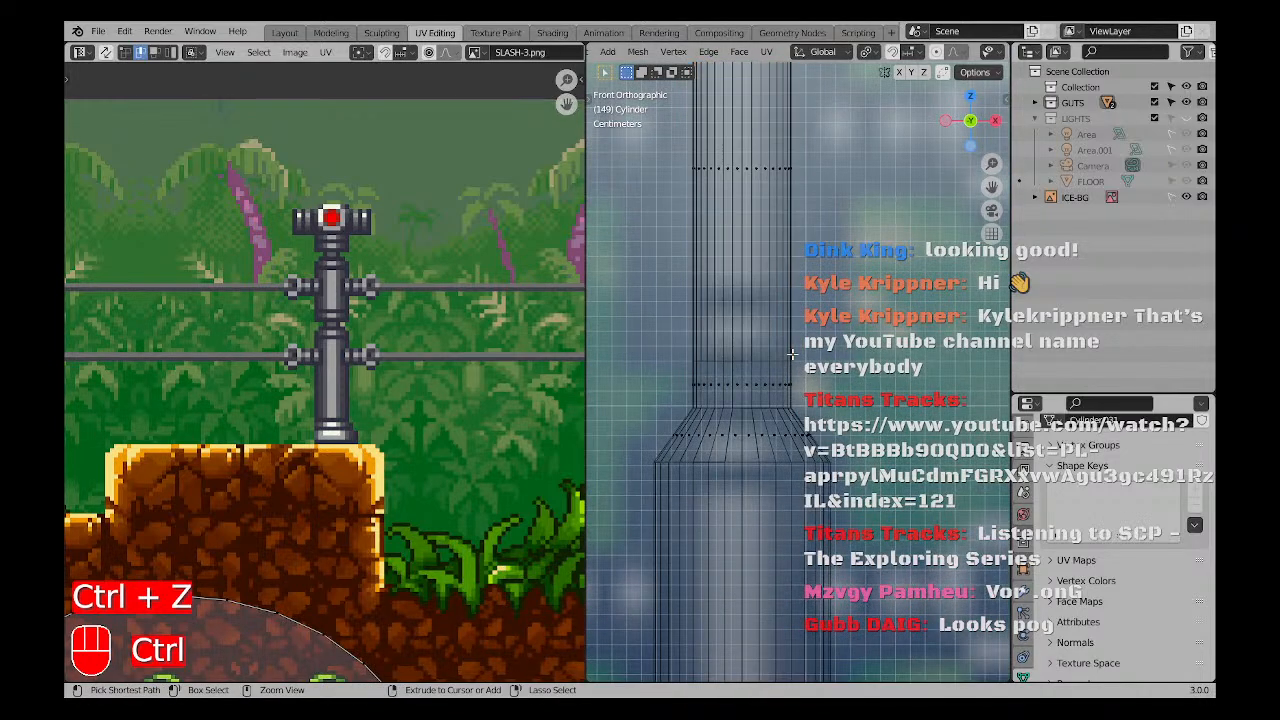
# Leave mesh editing and set the opacity of the ICE-BG reference image to 1.000.
pyautogui.scroll(-5, 808, 352)
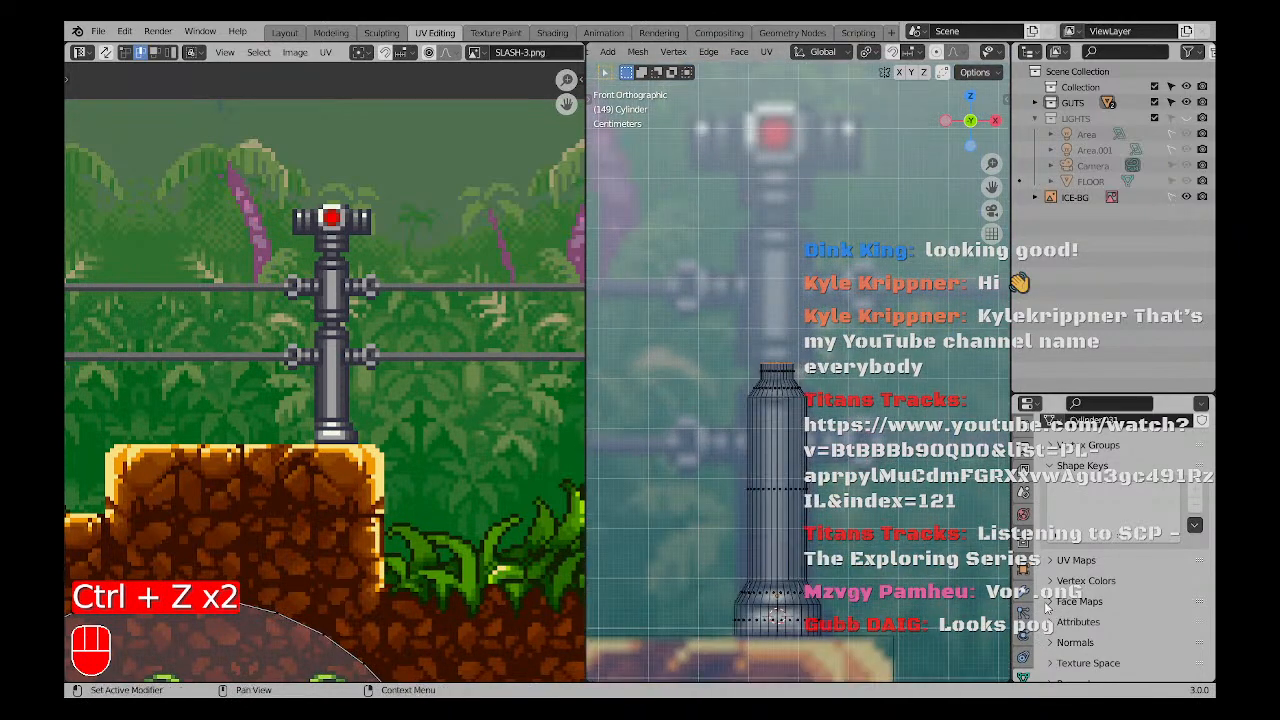
pyautogui.scroll(-2, 1022, 500)
pyautogui.click(1066, 200)
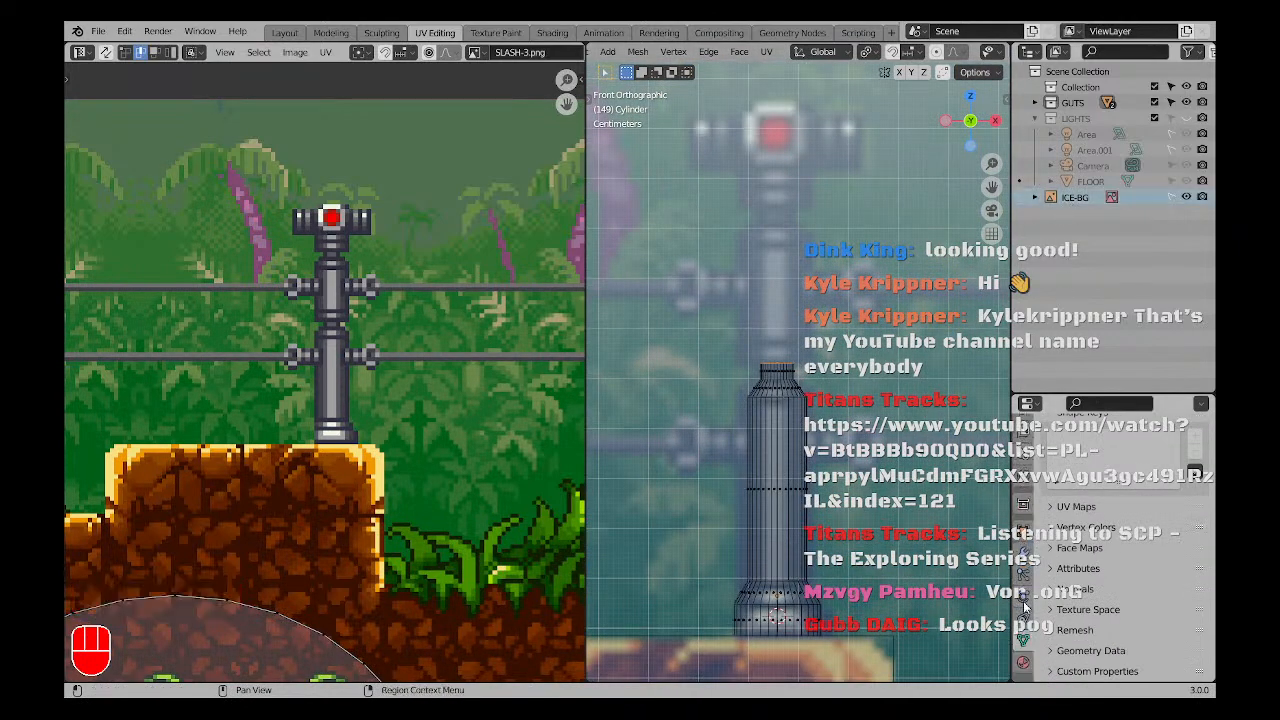
pyautogui.press('a')
pyautogui.press('a')
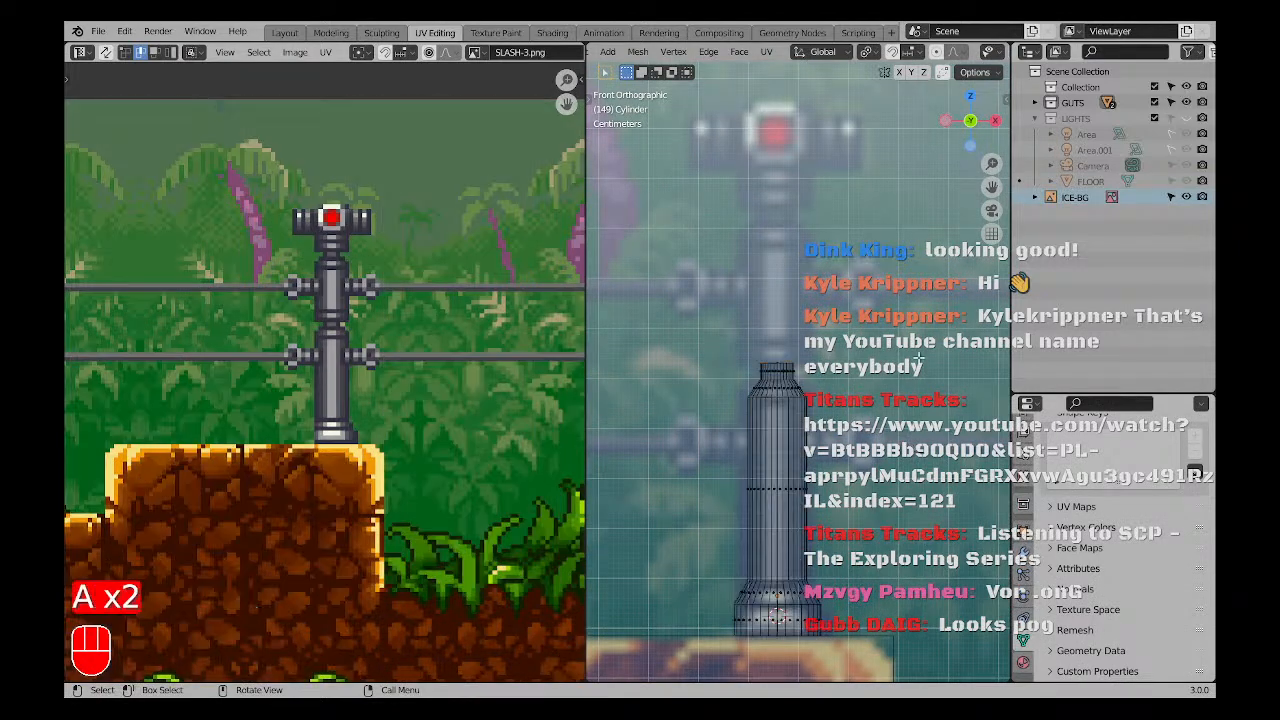
pyautogui.press('Tab')
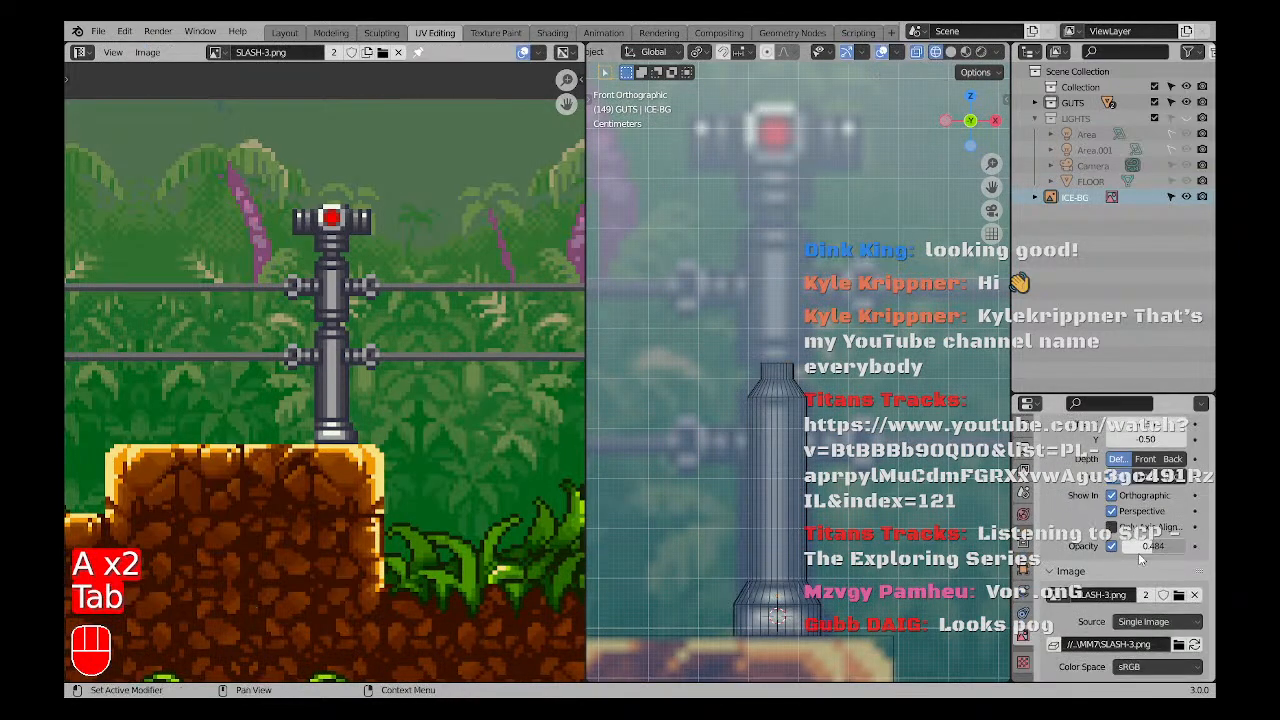
pyautogui.moveTo(1143, 547); pyautogui.dragTo(1180, 547)
pyautogui.scroll(1, 961, 344)
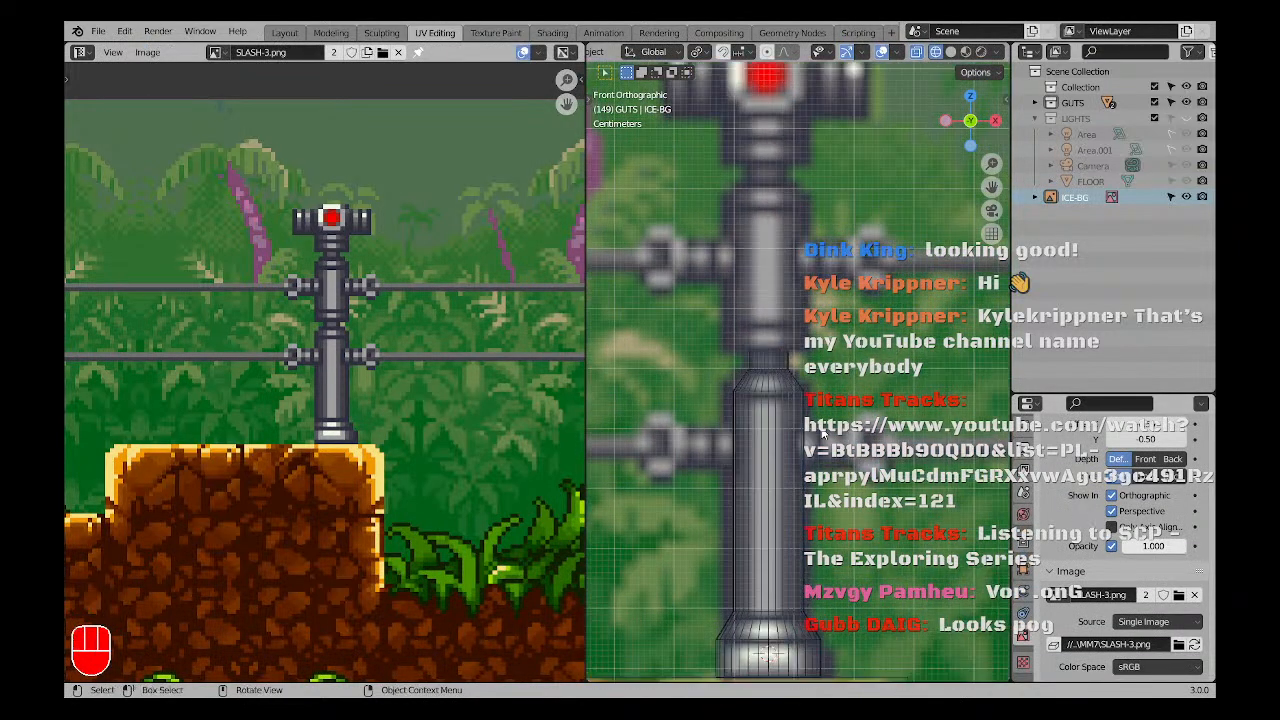
pyautogui.scroll(-3, 961, 344)
pyautogui.keyDown('shift'); pyautogui.moveTo(961, 344); pyautogui.dragTo(958, 258, button='middle'); pyautogui.keyUp('shift')
pyautogui.scroll(2, 958, 258)
pyautogui.scroll(-3, 958, 258)
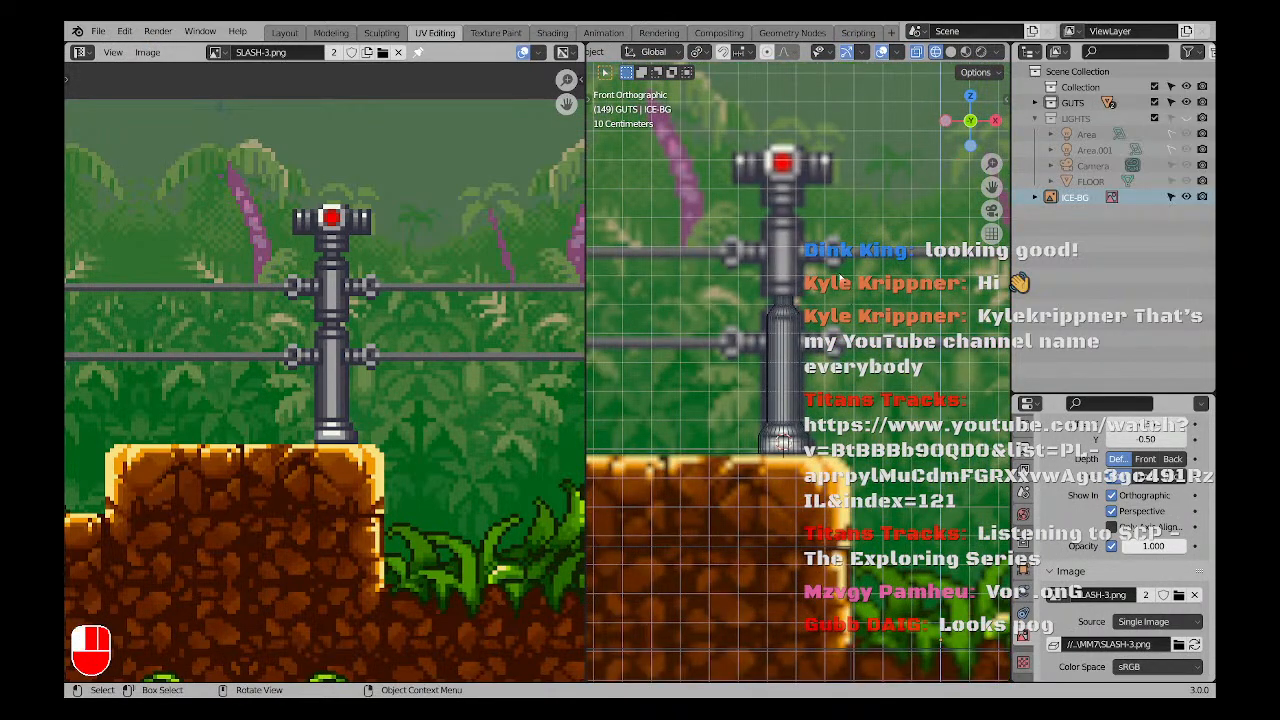
# Select the modelled cylinder post and move it aside, clear of the reference image's fence post.
pyautogui.press('a')
pyautogui.press('a')
pyautogui.click(777, 356)
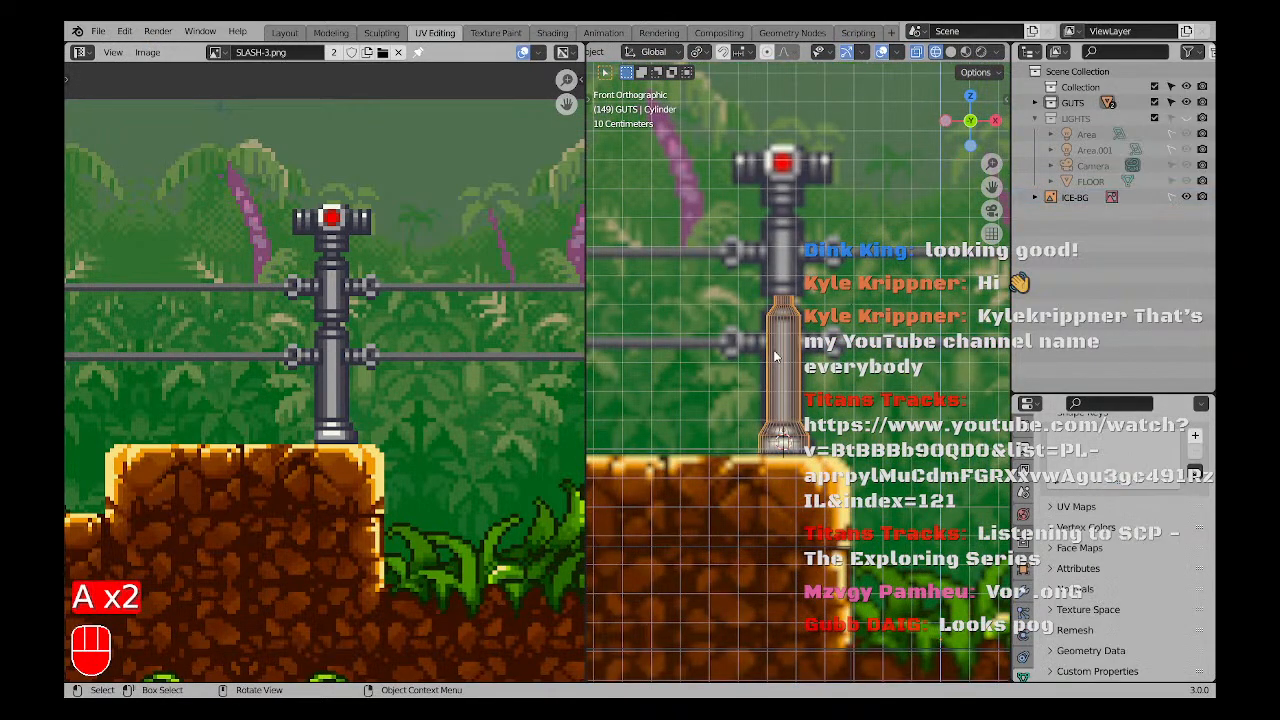
pyautogui.scroll(4, 779, 358)
pyautogui.keyDown('shift'); pyautogui.moveTo(828, 484); pyautogui.dragTo(815, 446, button='middle'); pyautogui.keyUp('shift')
pyautogui.scroll(-3, 860, 445)
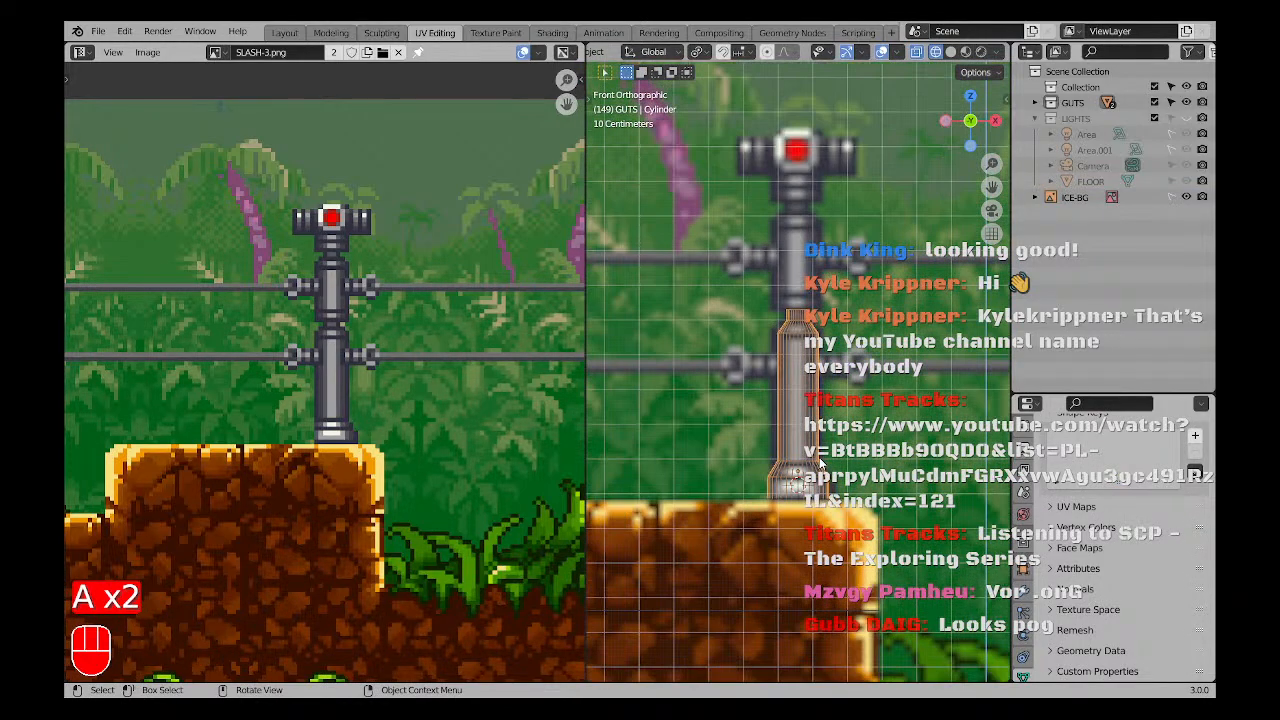
pyautogui.press('g')
pyautogui.click(871, 414)
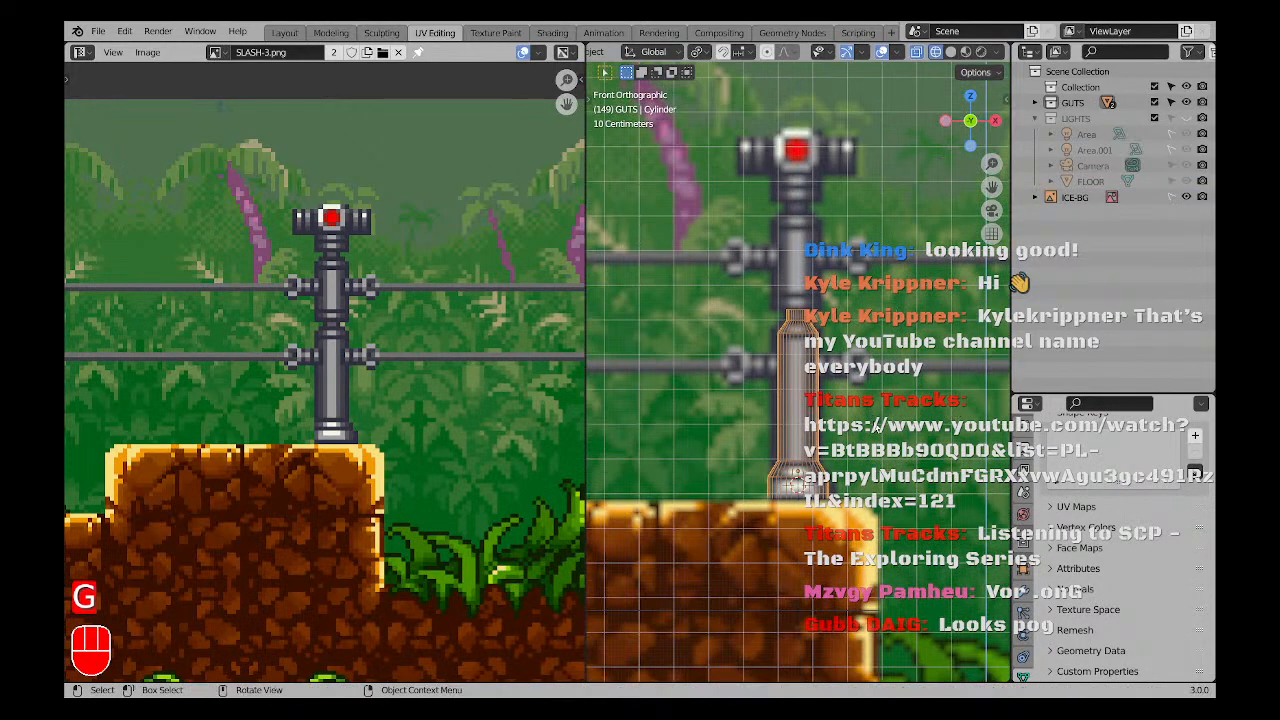
pyautogui.scroll(4, 871, 414)
pyautogui.keyDown('shift'); pyautogui.moveTo(871, 414); pyautogui.dragTo(791, 453, button='middle'); pyautogui.keyUp('shift')
pyautogui.scroll(-3, 790, 452)
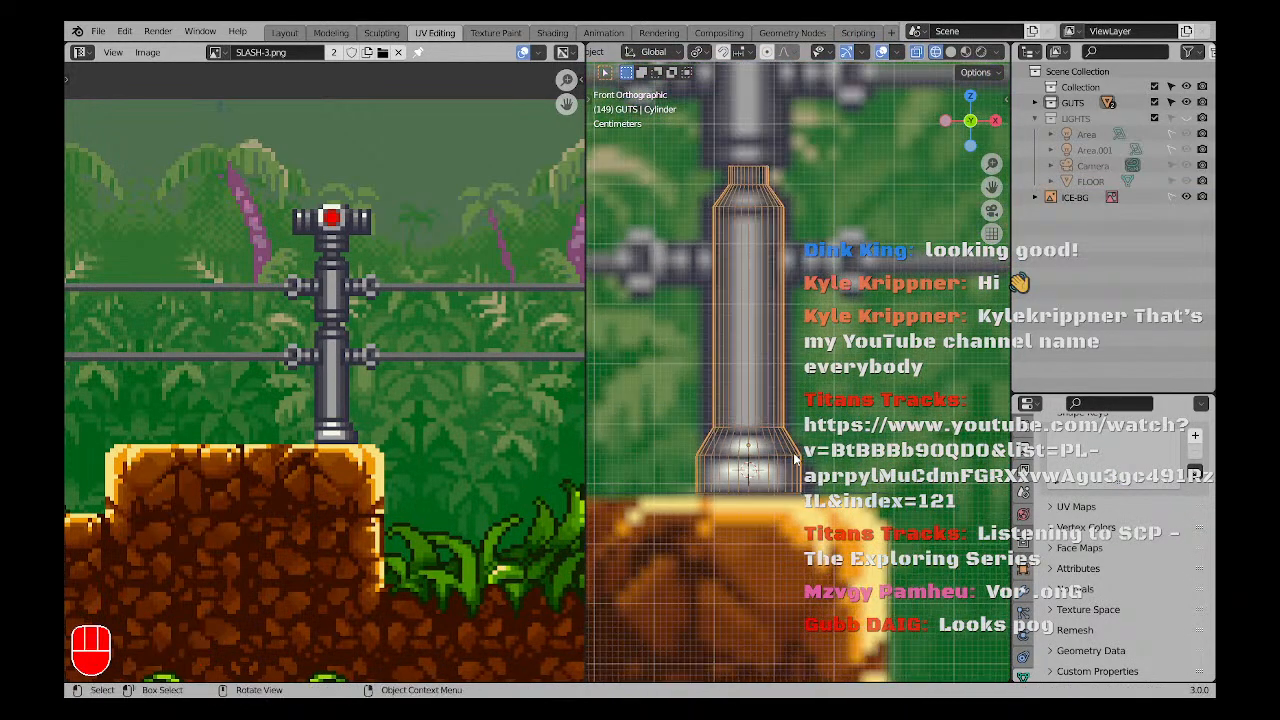
pyautogui.press('g')
pyautogui.click(990, 352)
pyautogui.press('a')
pyautogui.press('a')
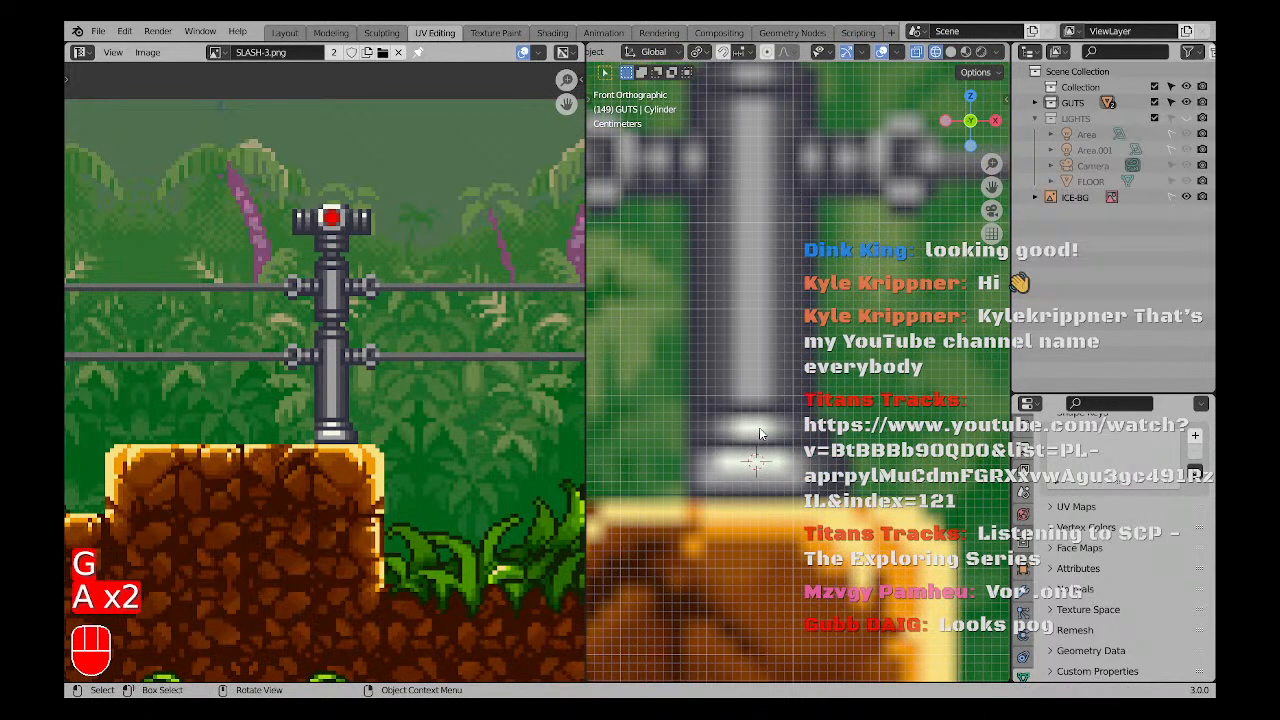
# Add a new cylinder mesh at the fence post's base and scale it down close to the post's size.
pyautogui.scroll(3, 759, 427)
pyautogui.hotkey('shift', 'a')
pyautogui.moveTo(744, 362)
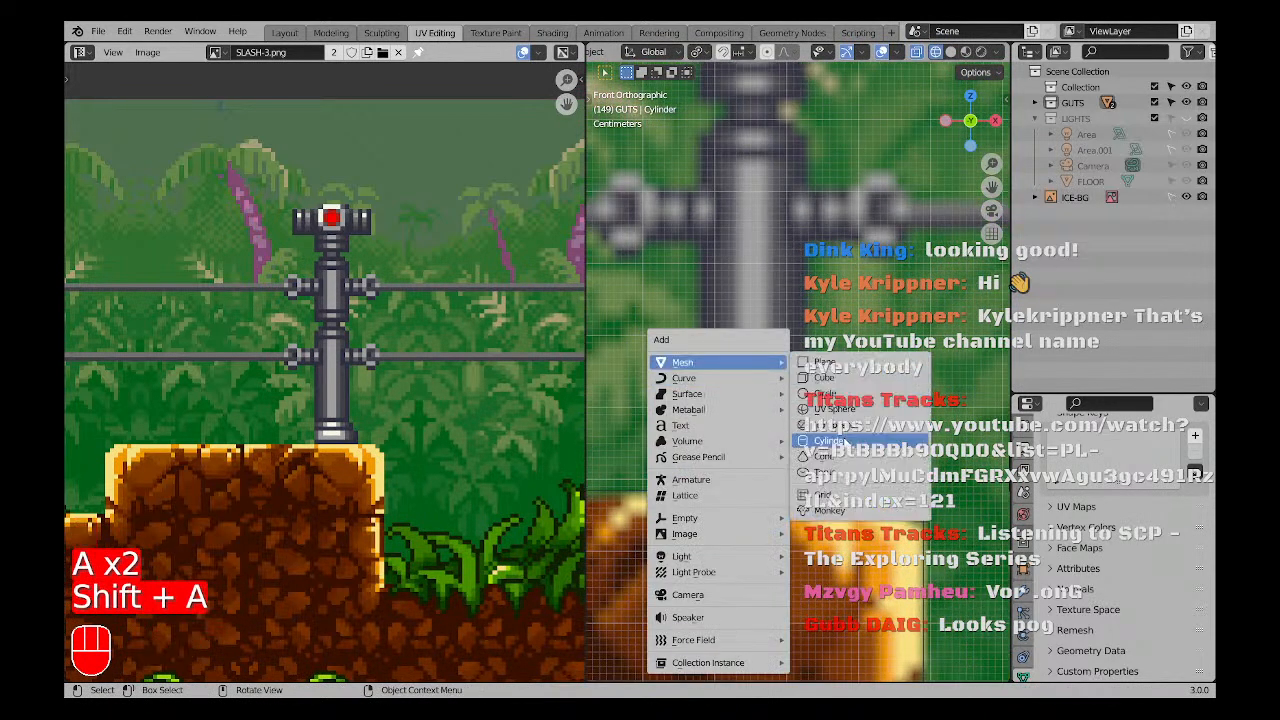
pyautogui.click(841, 441)
pyautogui.scroll(-3, 841, 441)
pyautogui.scroll(-3, 884, 430)
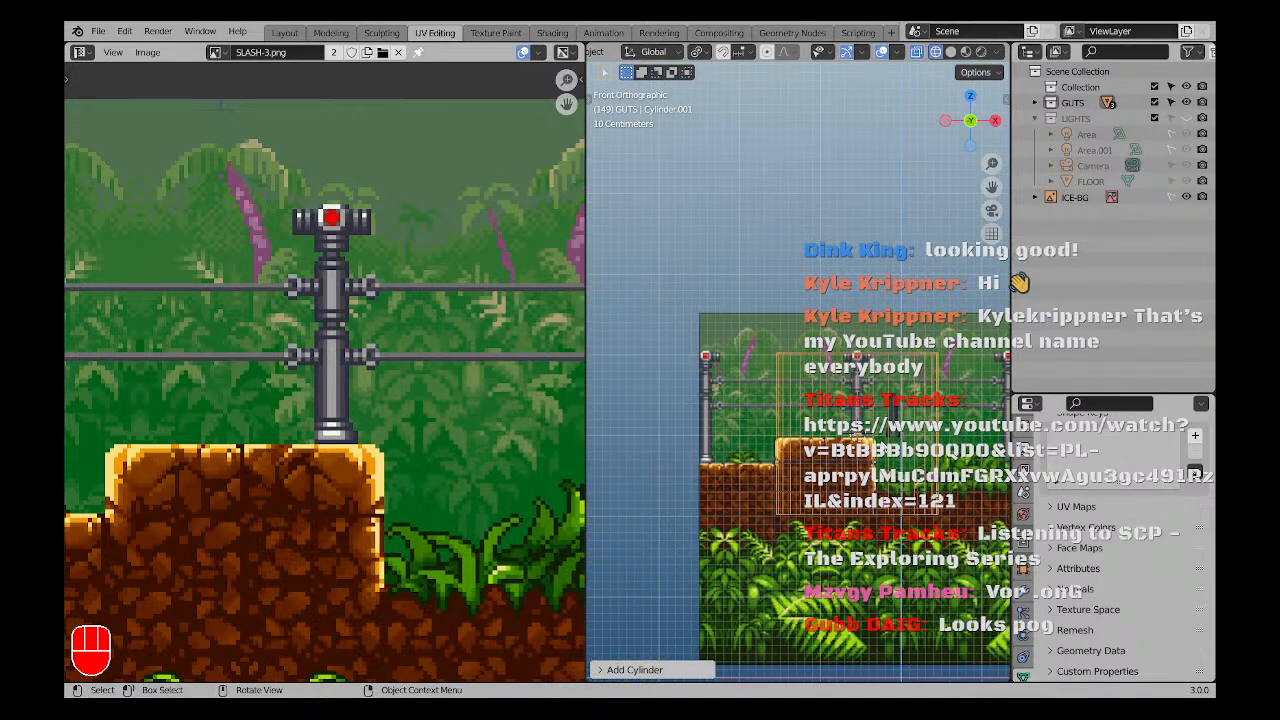
pyautogui.press('s')
pyautogui.click(872, 442)
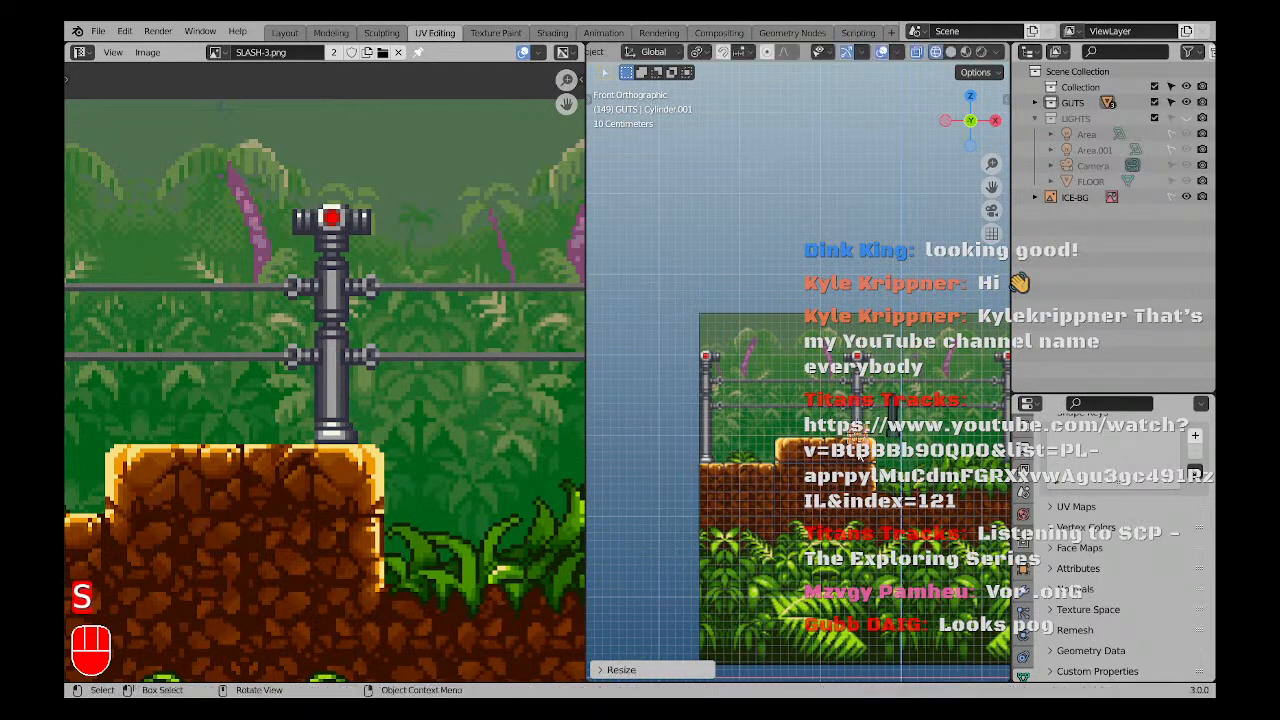
pyautogui.scroll(3, 878, 445)
pyautogui.scroll(4, 850, 470)
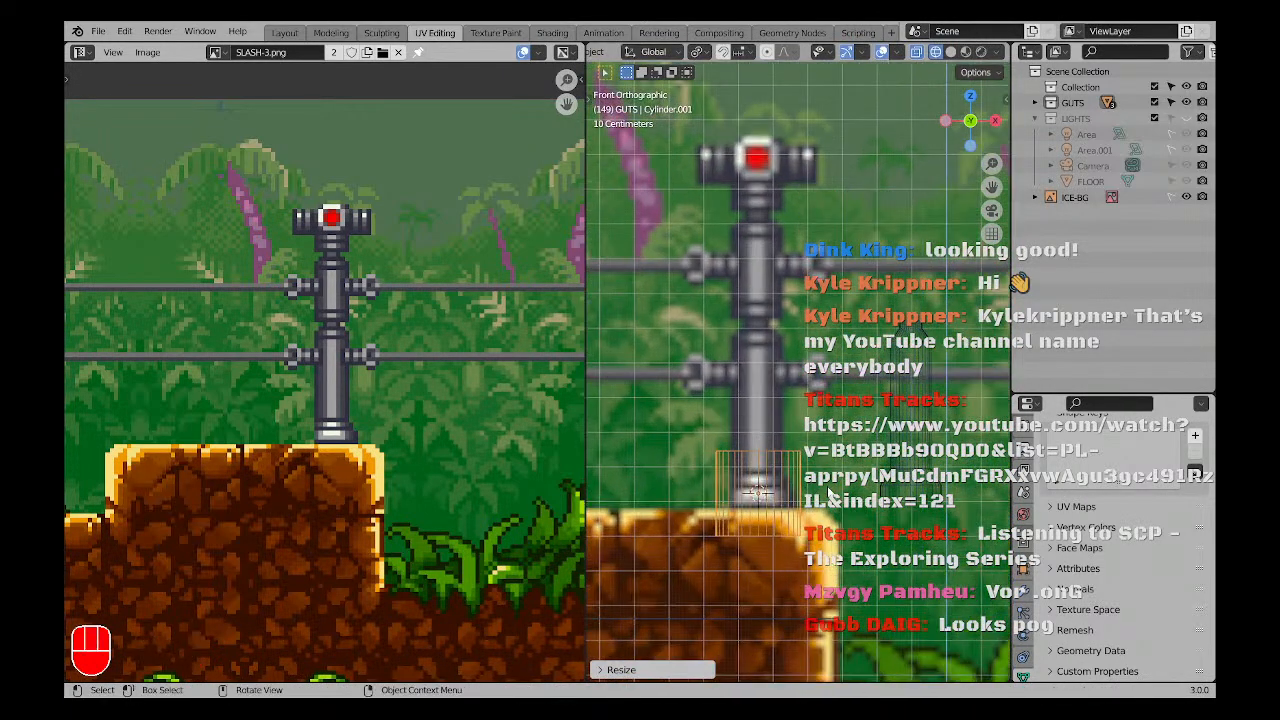
# Scale the new cylinder down to about the post's width and position it along Z just above the bright base rings.
pyautogui.moveTo(816, 489); pyautogui.dragTo(786, 487, button='middle')
pyautogui.press('KP_1')
pyautogui.scroll(3, 780, 473)
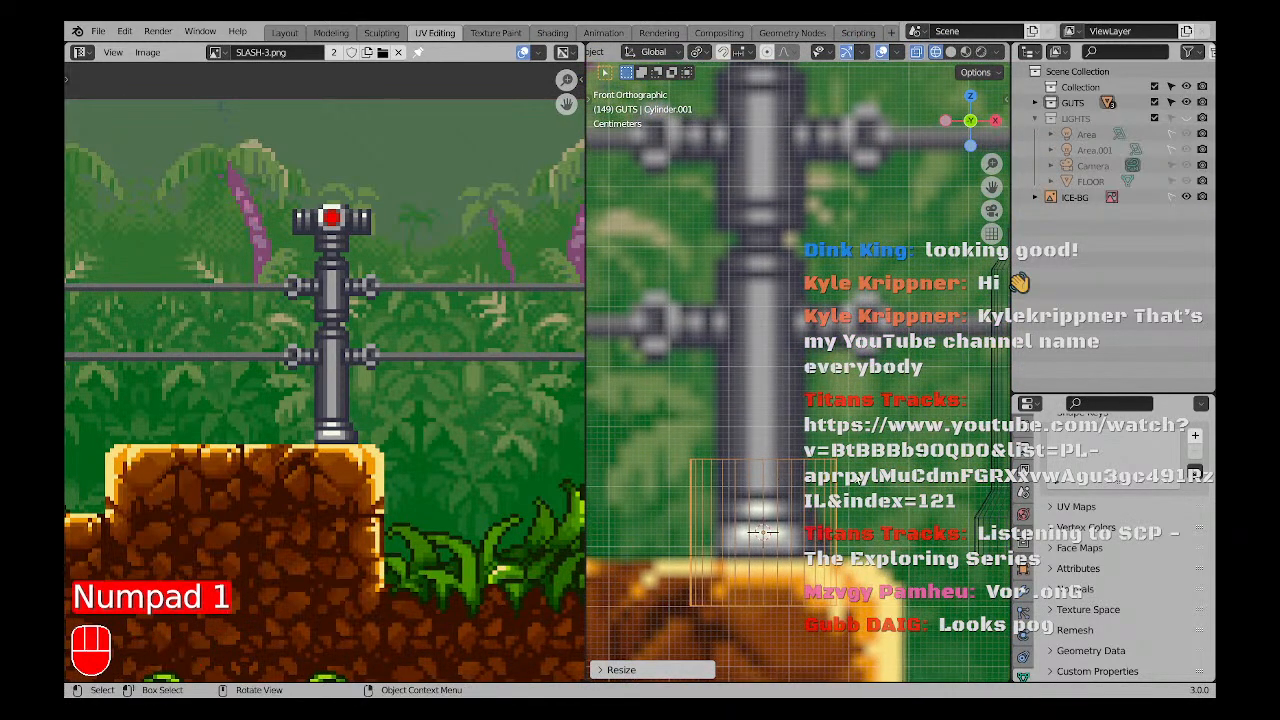
pyautogui.press('s')
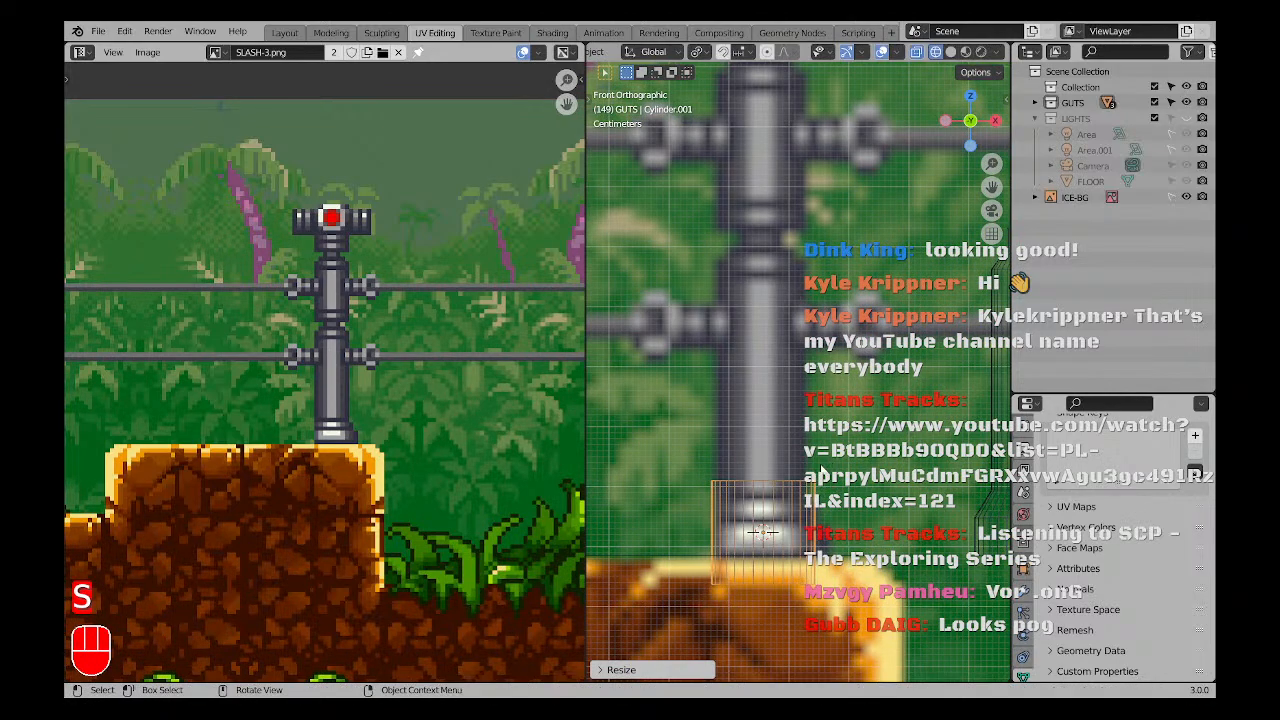
pyautogui.press('g')
pyautogui.press('z')
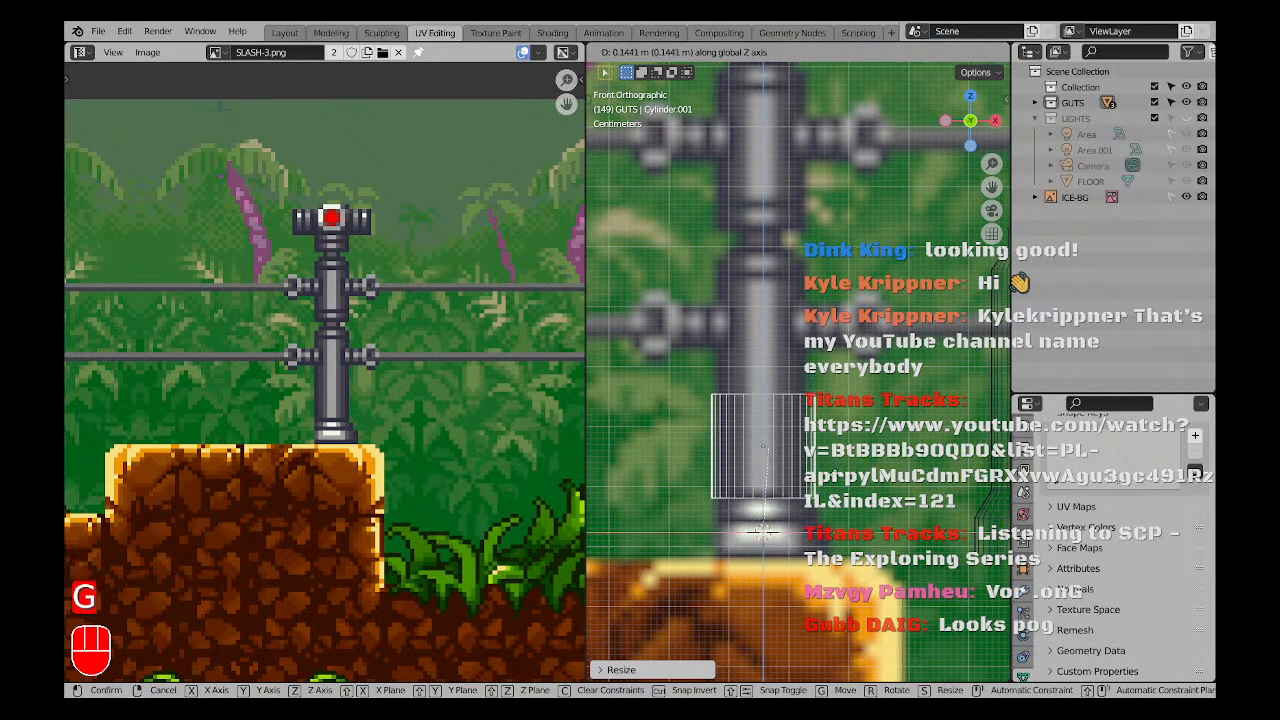
pyautogui.click(806, 472)
pyautogui.scroll(2, 800, 470)
pyautogui.press('s')
pyautogui.click(853, 455)
pyautogui.press('g')
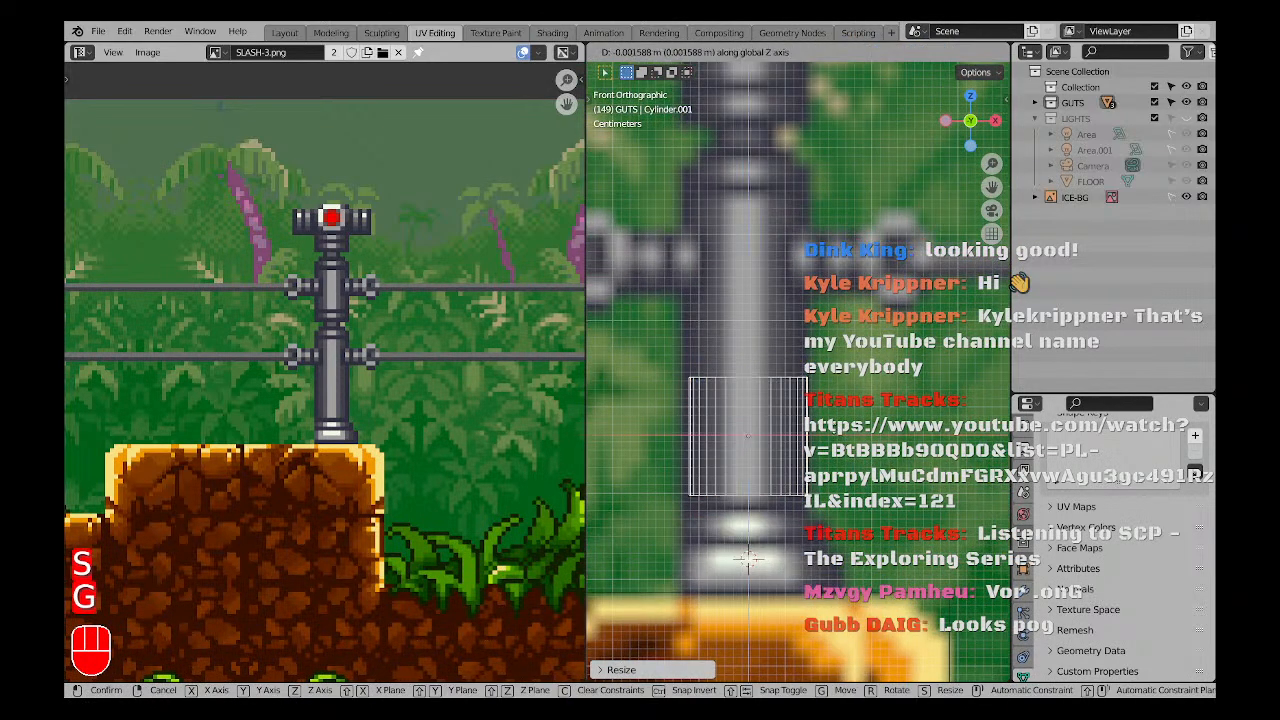
pyautogui.click(702, 505)
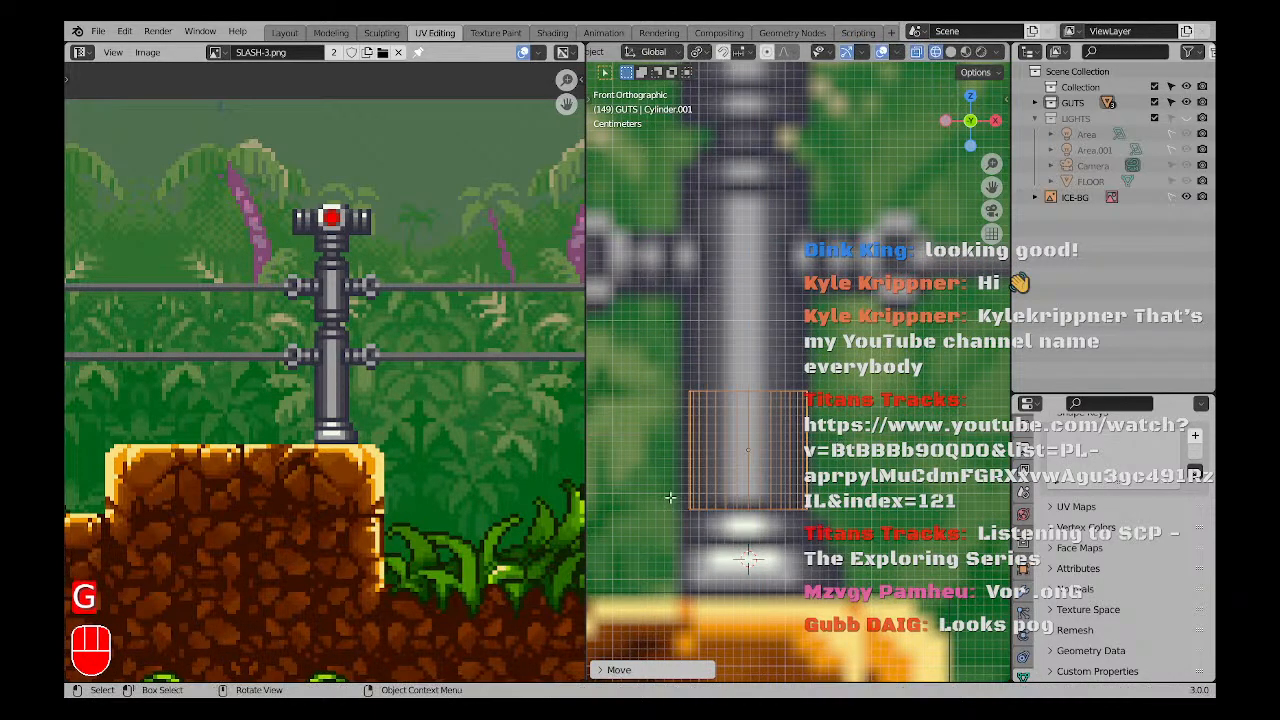
# Extrude the new cylinder's bottom face downward over the upper base ring of the reference post.
pyautogui.press('Tab')
pyautogui.keyDown('shift'); pyautogui.scroll(-2, 858, 485); pyautogui.keyUp('shift')
pyautogui.press('e')
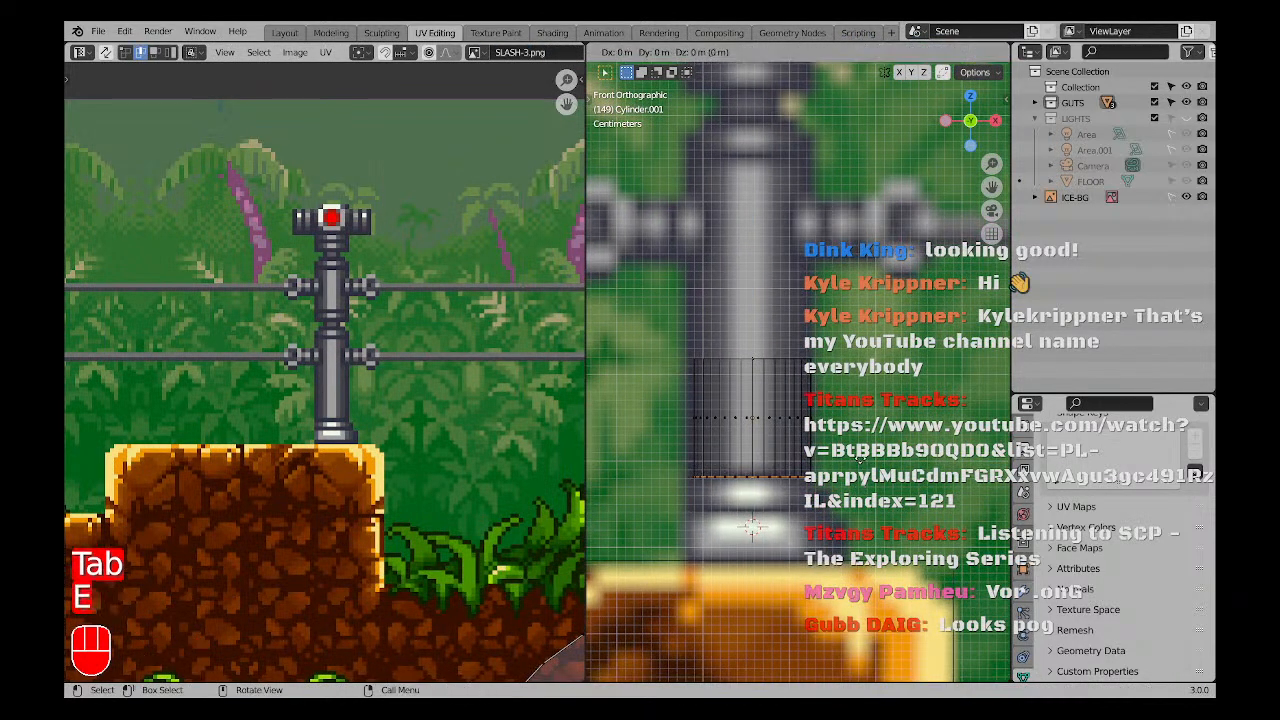
pyautogui.click(861, 492)
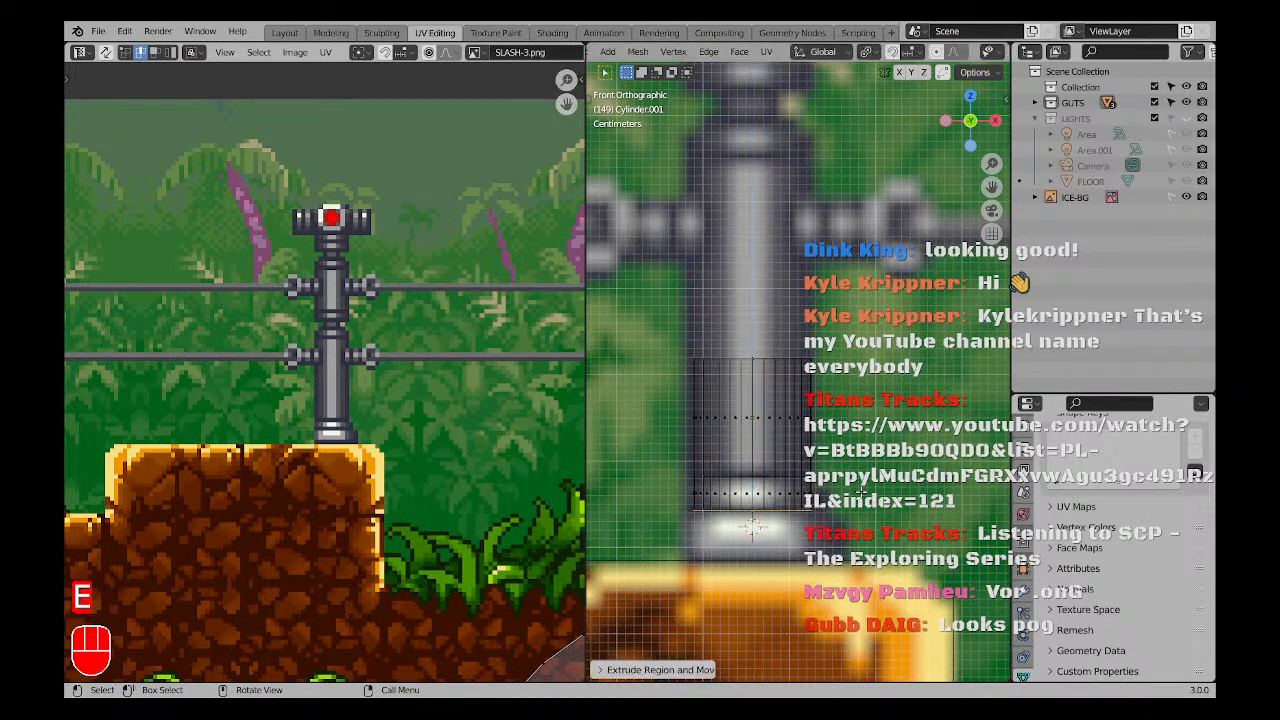
# Select the side faces of the upper base ring and fatten them outward by about 0.14 m.
pyautogui.keyDown('alt'); pyautogui.click(707, 497); pyautogui.keyUp('alt')
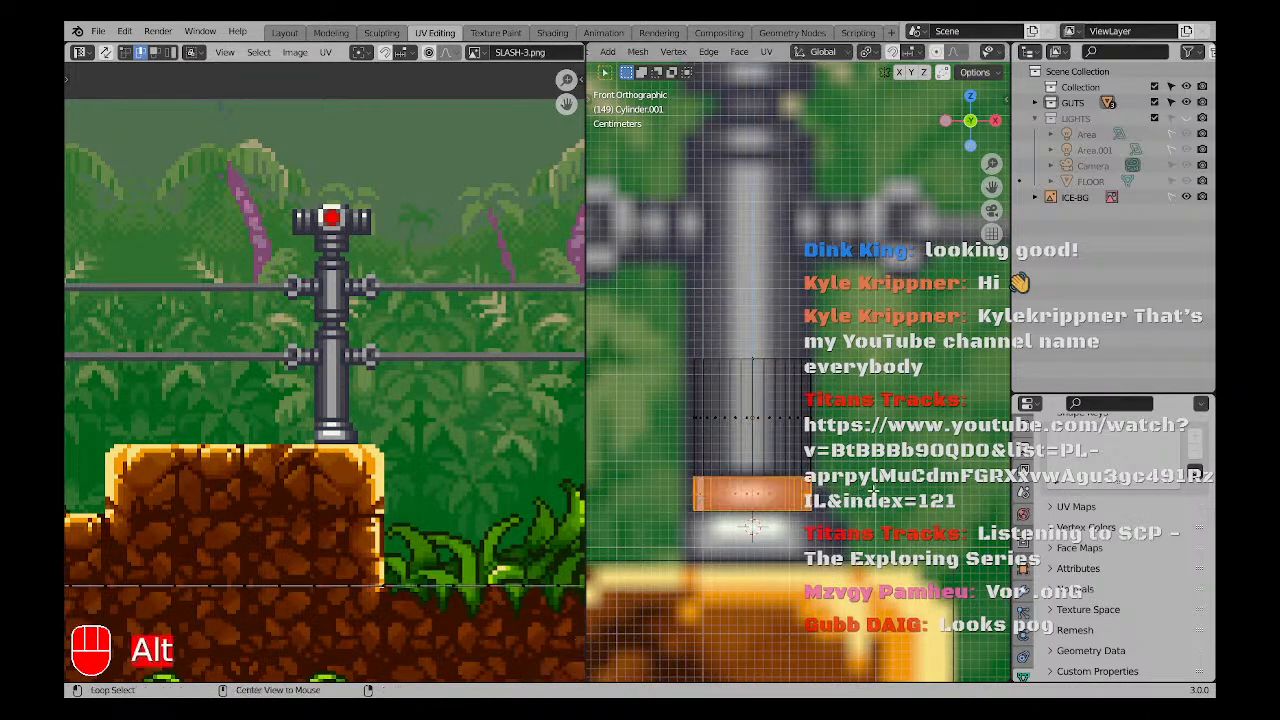
pyautogui.hotkey('alt', 's')
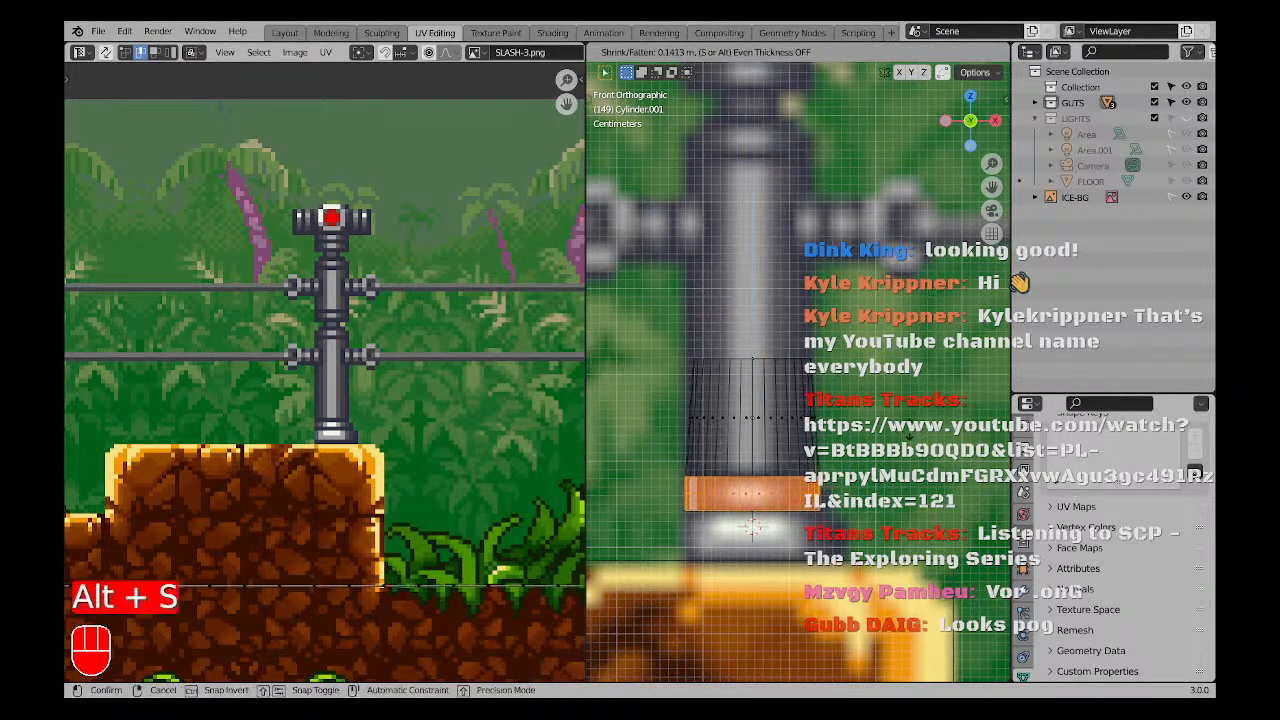
pyautogui.click(913, 417)
# Extrude the cylinder's bottom face down over the lowest base ring and fatten that ring outward by about 0.3 m.
pyautogui.keyDown('shift'); pyautogui.moveTo(913, 417); pyautogui.dragTo(915, 374, button='middle'); pyautogui.keyUp('shift')
pyautogui.moveTo(669, 460); pyautogui.dragTo(850, 480)
pyautogui.press('e')
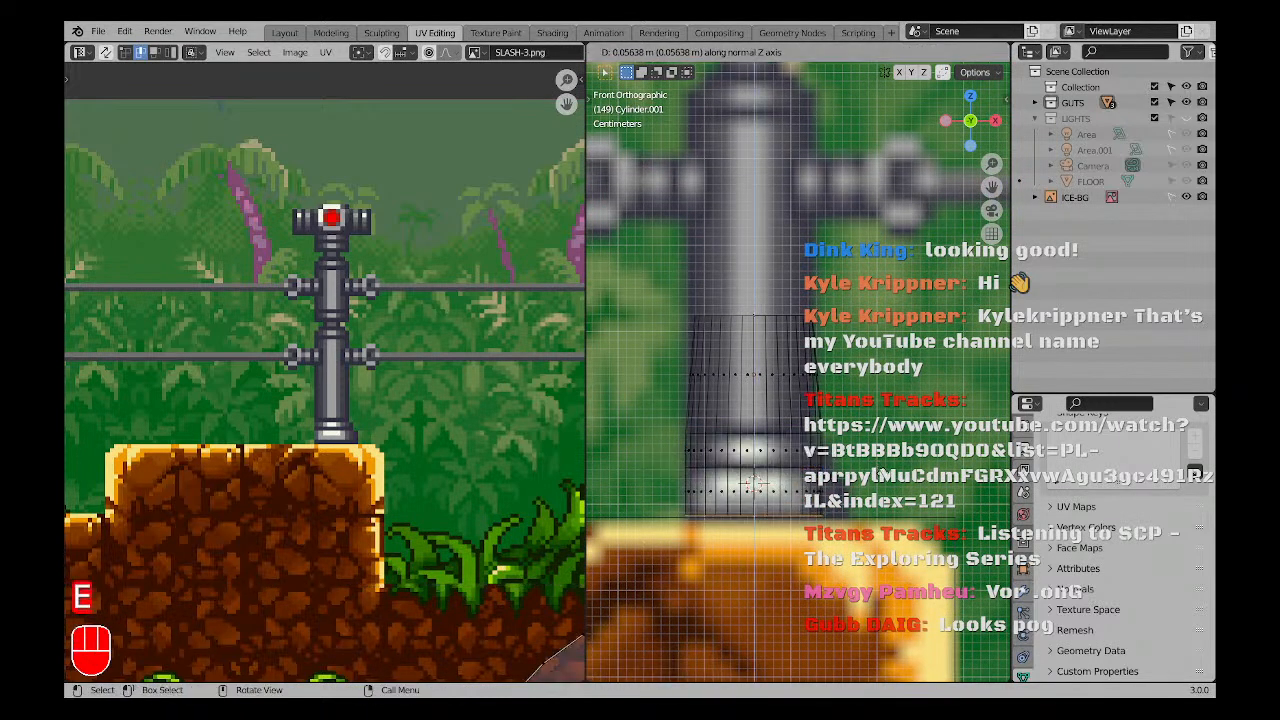
pyautogui.click(753, 482)
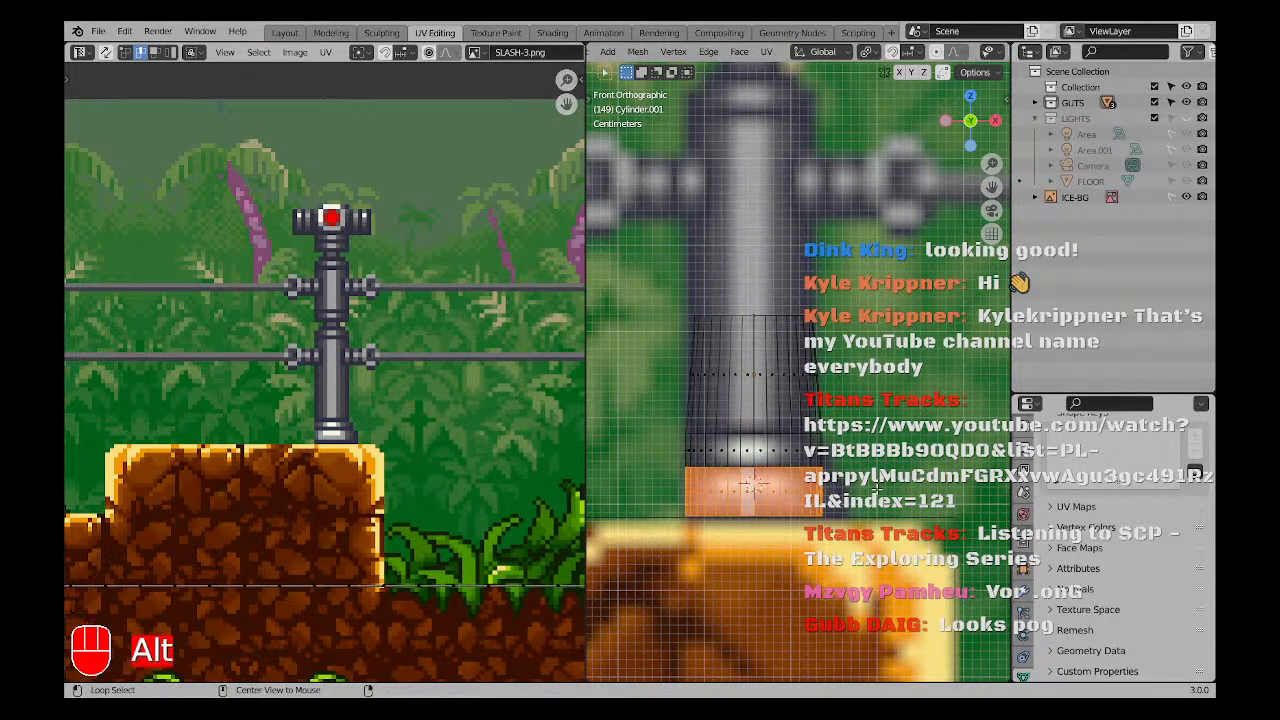
pyautogui.hotkey('alt', 's')
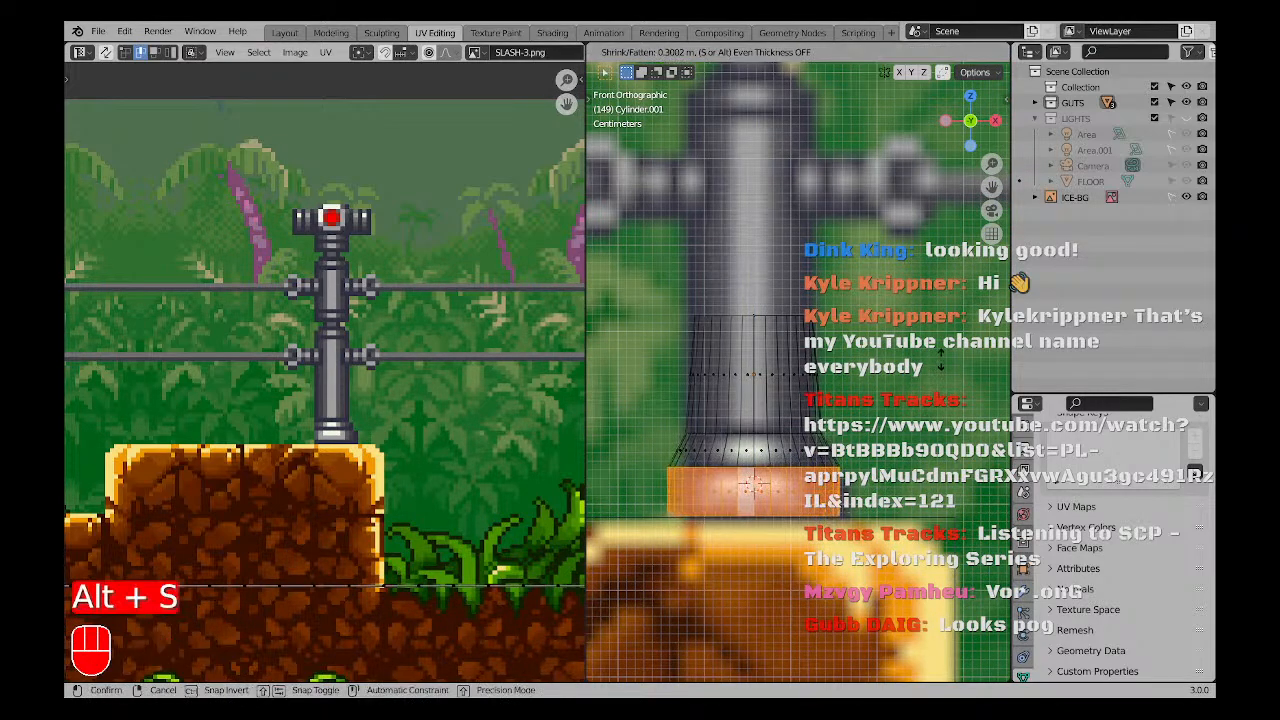
pyautogui.click(941, 362)
# Select the cylinder's top vertices and raise them along Z to just below the post's first shoulder.
pyautogui.keyDown('shift'); pyautogui.moveTo(640, 276); pyautogui.dragTo(666, 423, button='middle'); pyautogui.keyUp('shift')
pyautogui.moveTo(666, 423); pyautogui.dragTo(878, 491)
pyautogui.press('g')
pyautogui.press('z')
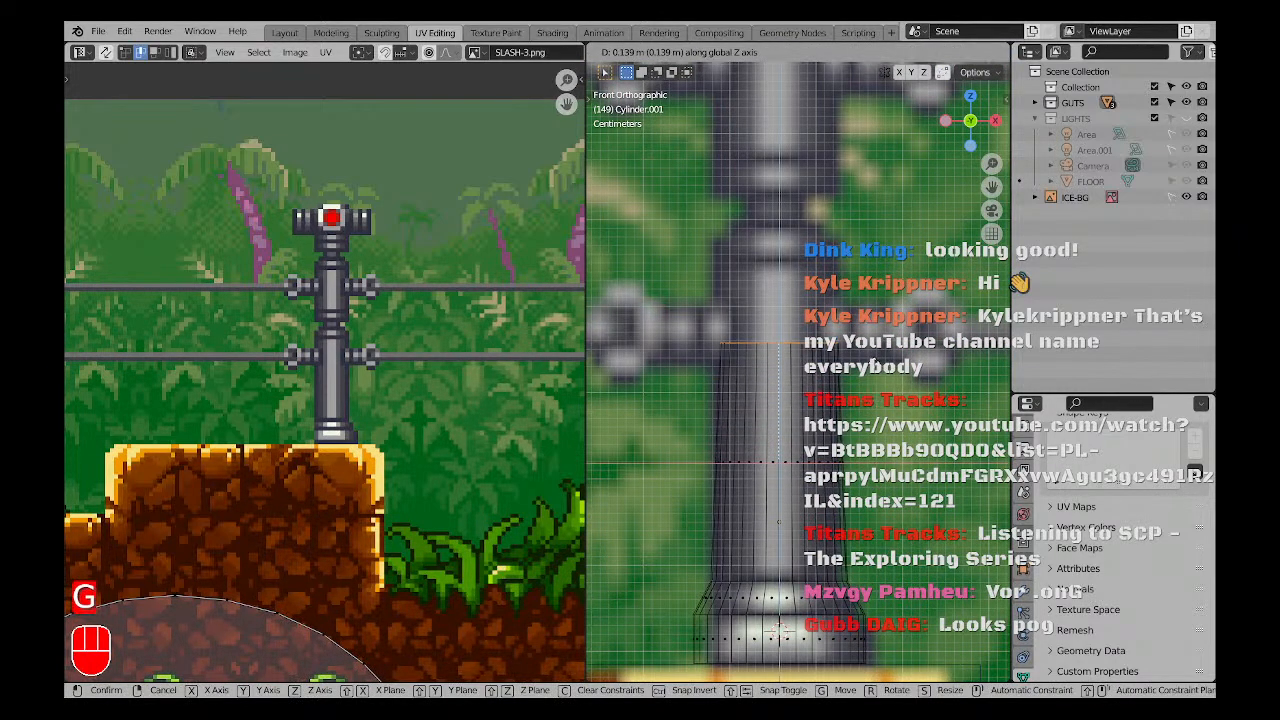
pyautogui.click(823, 269)
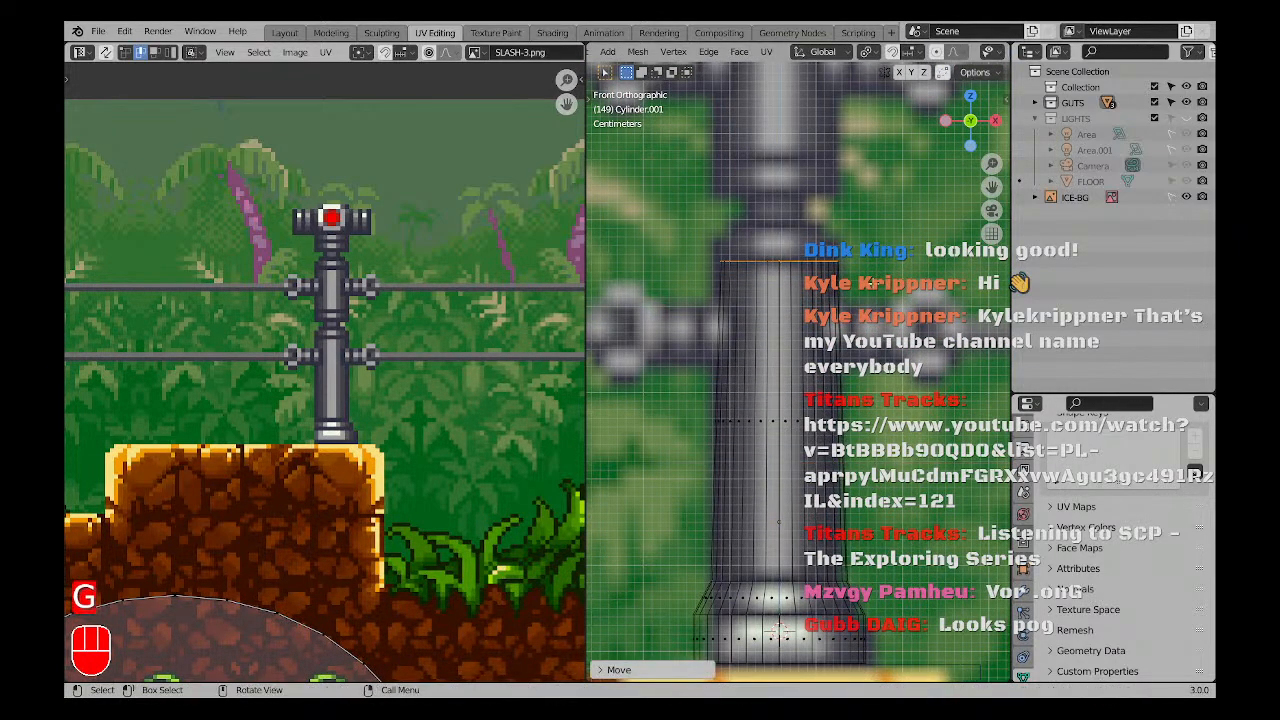
# Scale the cylinder's top face up slightly to match the reference post's width.
pyautogui.keyDown('shift'); pyautogui.moveTo(828, 285); pyautogui.dragTo(792, 390, button='middle'); pyautogui.keyUp('shift')
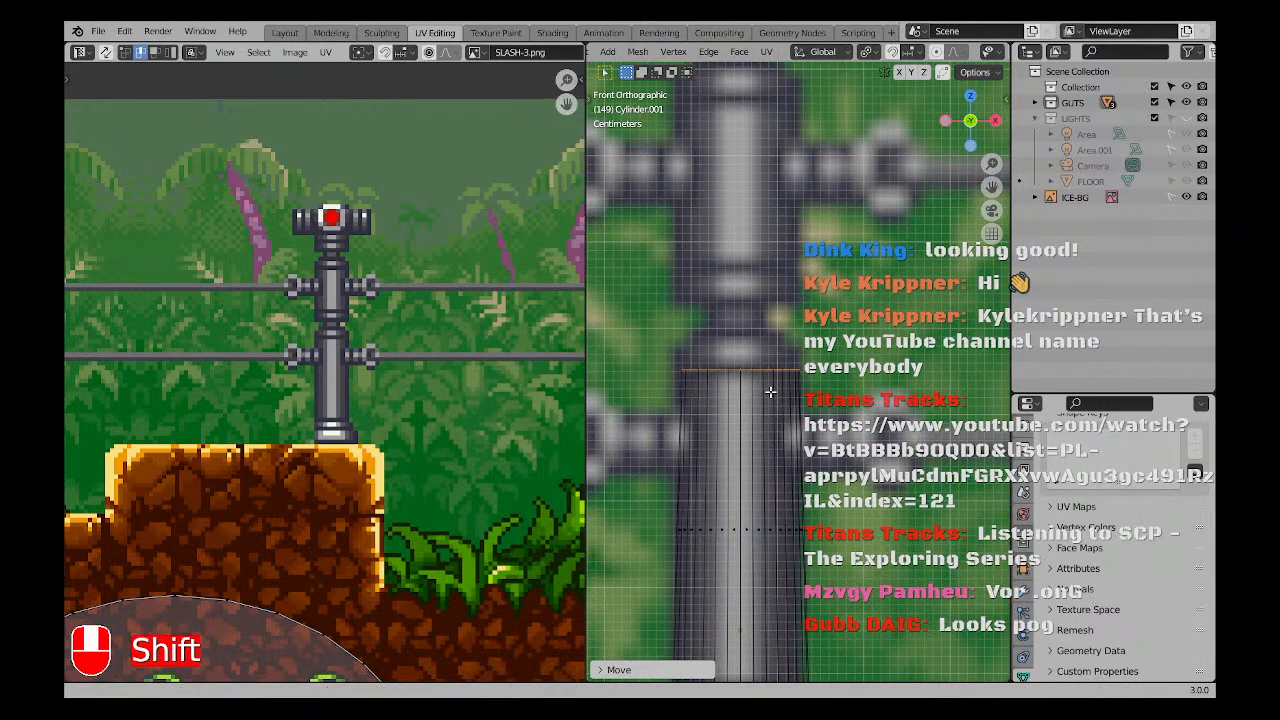
pyautogui.hotkey('alt', 's')
pyautogui.rightClick(848, 380)
pyautogui.press('s')
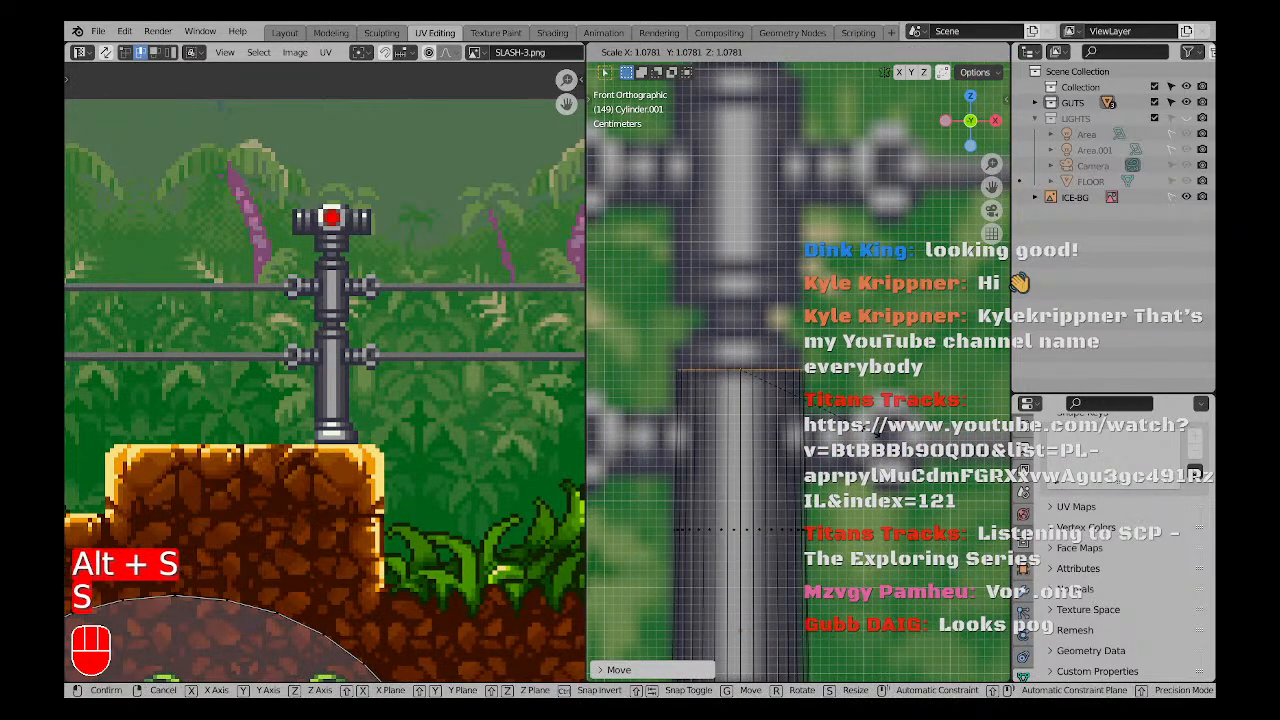
pyautogui.click(866, 424)
# Extrude the top face up over the shoulder and scale it down to the narrow neck's width.
pyautogui.keyDown('shift'); pyautogui.moveTo(848, 374); pyautogui.dragTo(850, 424, button='middle'); pyautogui.keyUp('shift')
pyautogui.press('e')
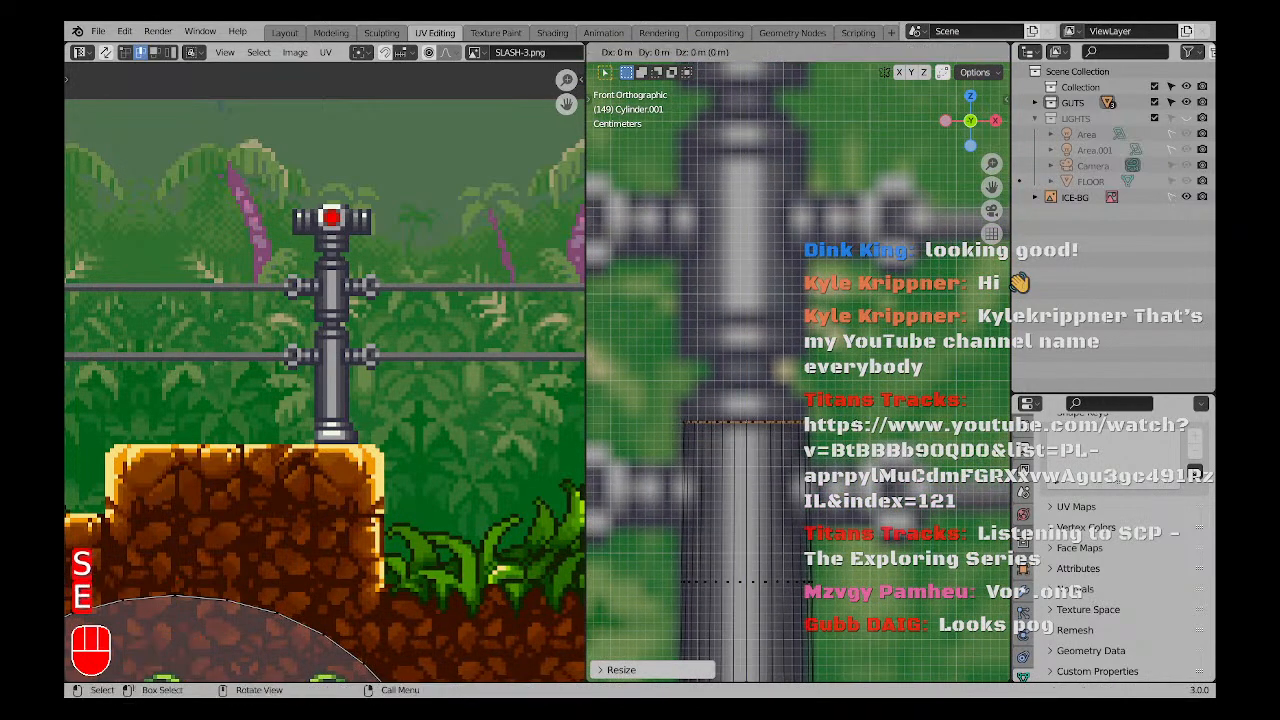
pyautogui.click(856, 390)
pyautogui.press('s')
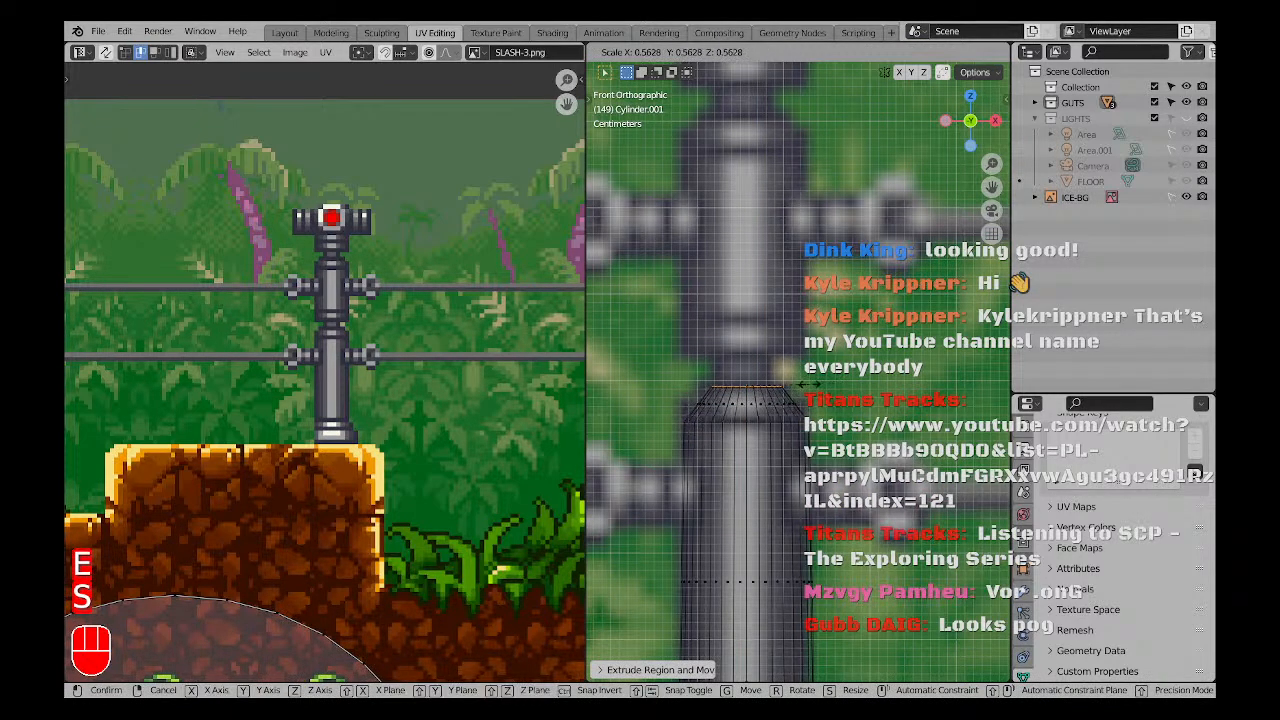
pyautogui.click(815, 385)
pyautogui.scroll(4, 815, 385)
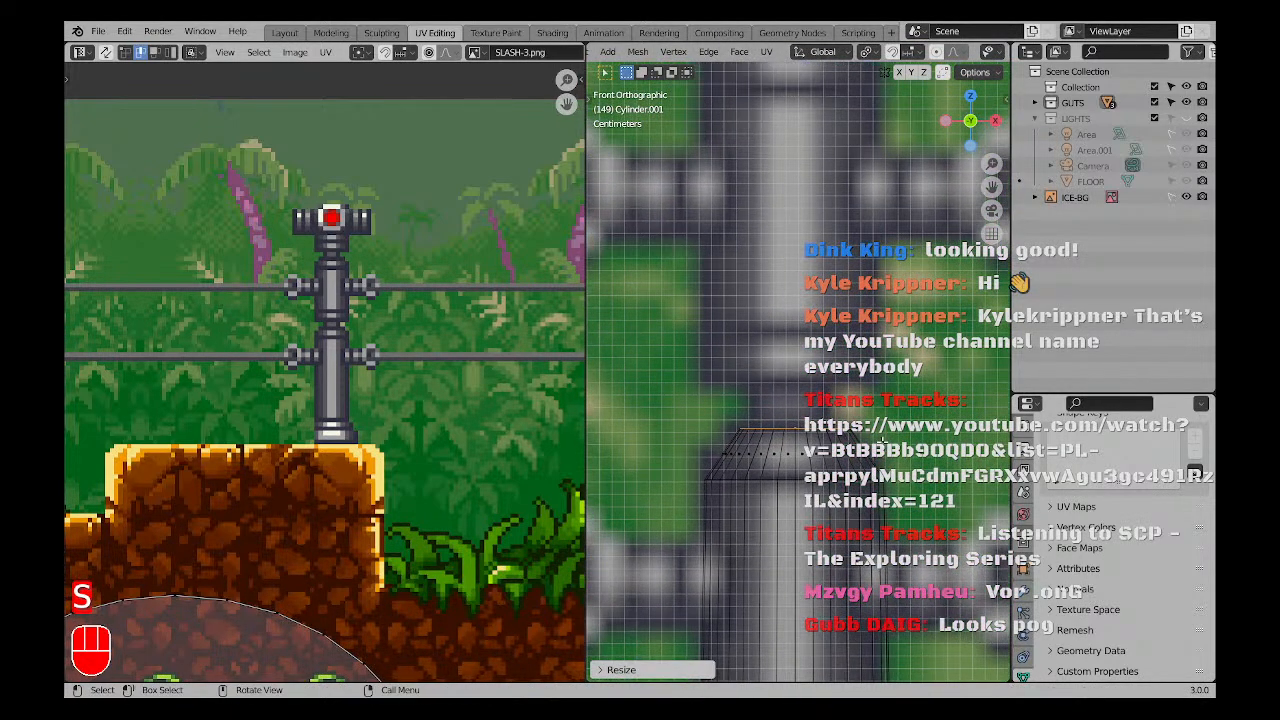
pyautogui.press('s')
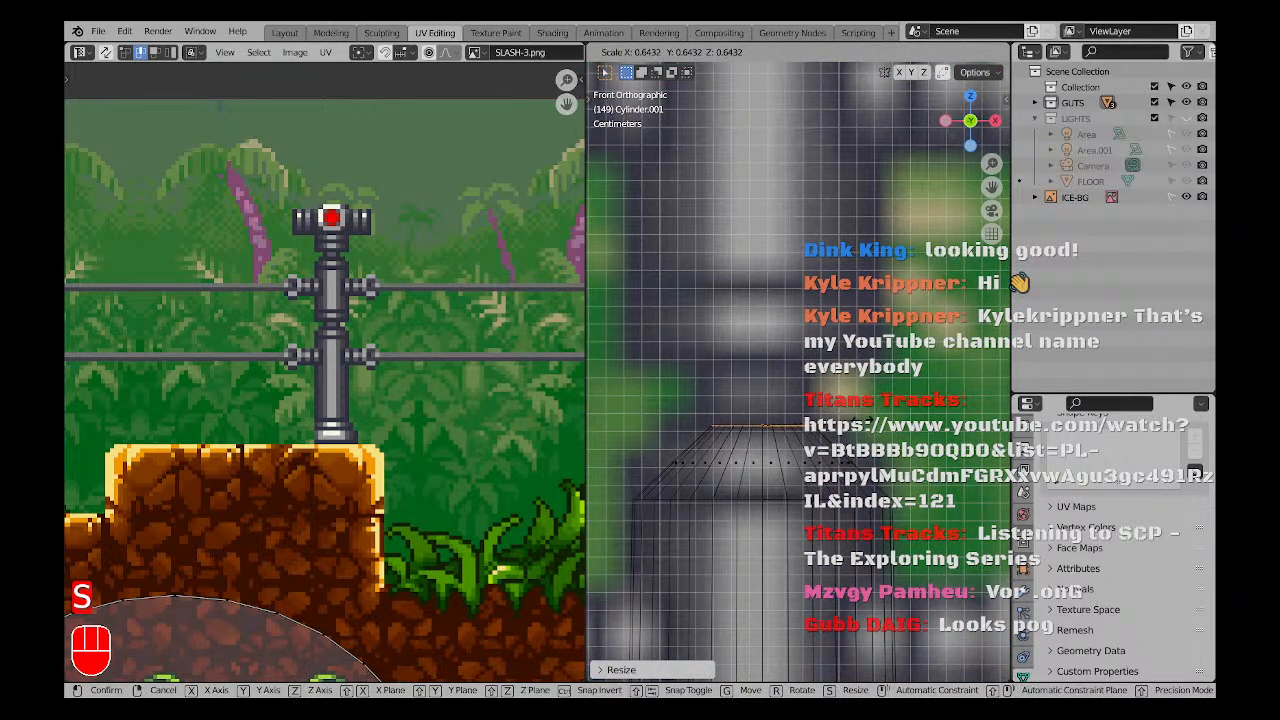
pyautogui.click(862, 420)
# Add a loop cut midway around the tapered shoulder and scale it out to nearly the post's full width.
pyautogui.scroll(-4, 862, 420)
pyautogui.scroll(3, 800, 440)
pyautogui.keyDown('shift'); pyautogui.moveTo(785, 500); pyautogui.dragTo(770, 417, button='middle'); pyautogui.keyUp('shift')
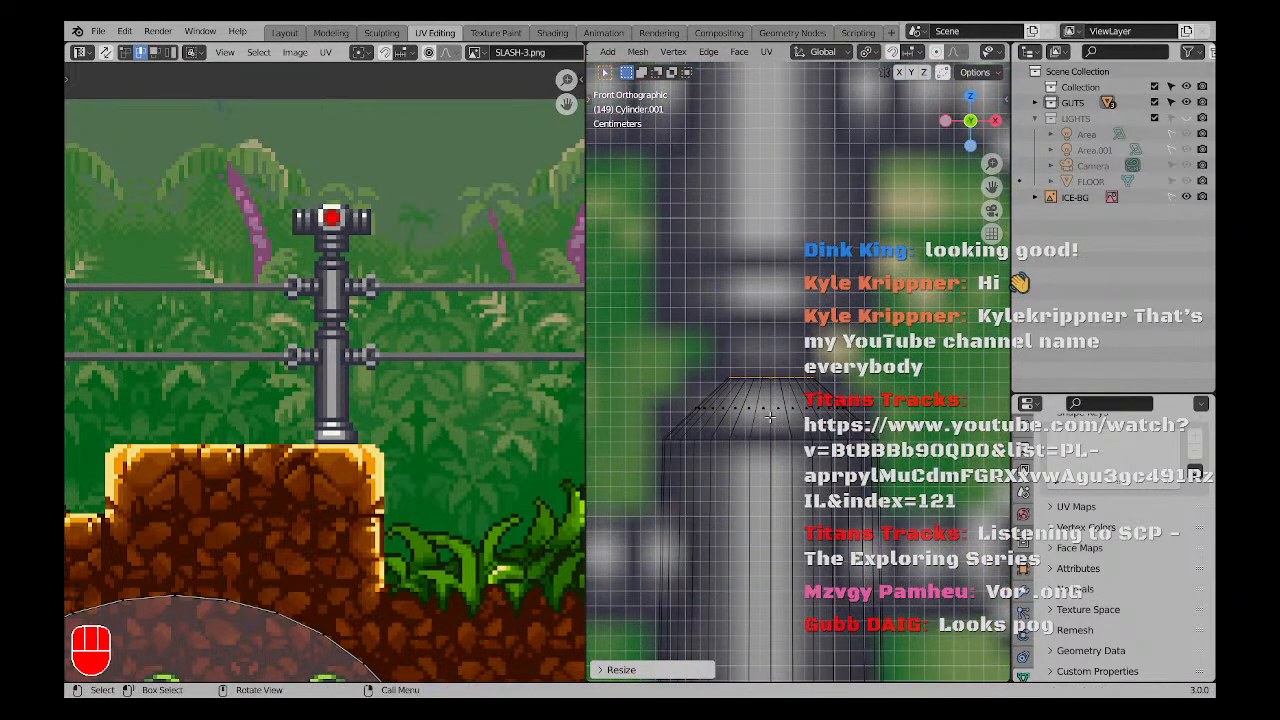
pyautogui.hotkey('ctrl', 'r')
pyautogui.click(771, 410)
pyautogui.click(786, 408)
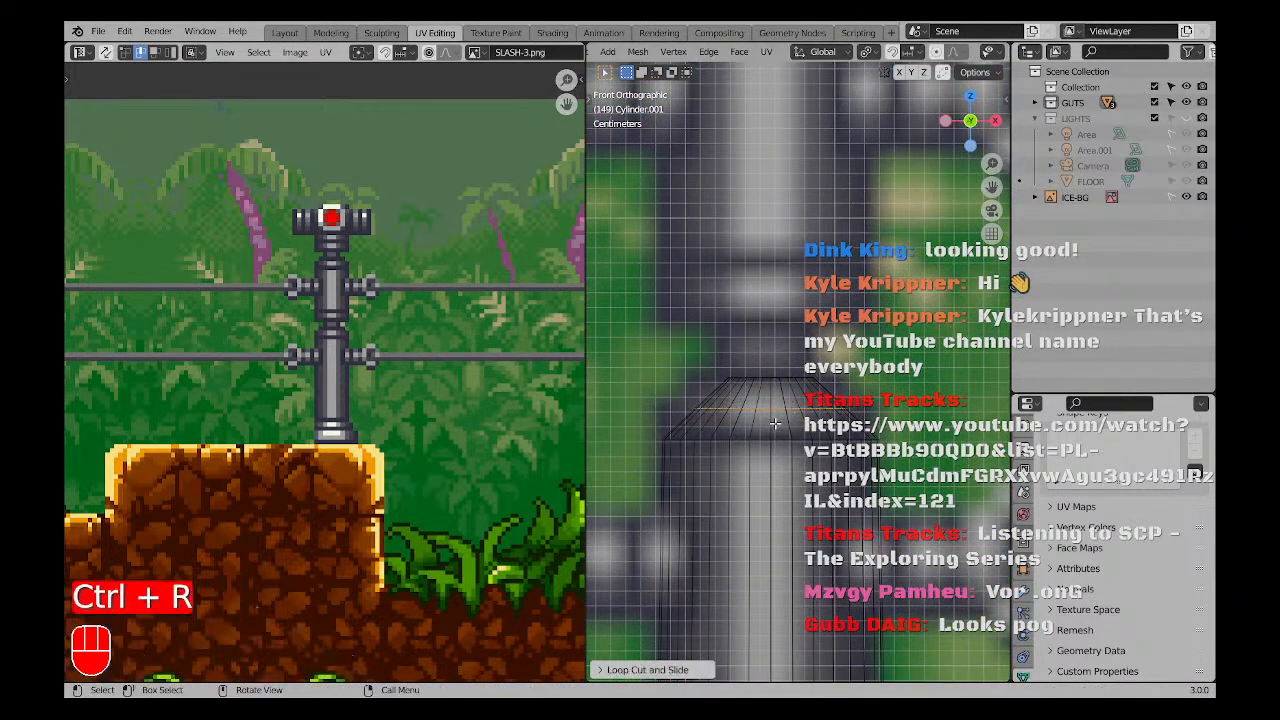
pyautogui.press('s')
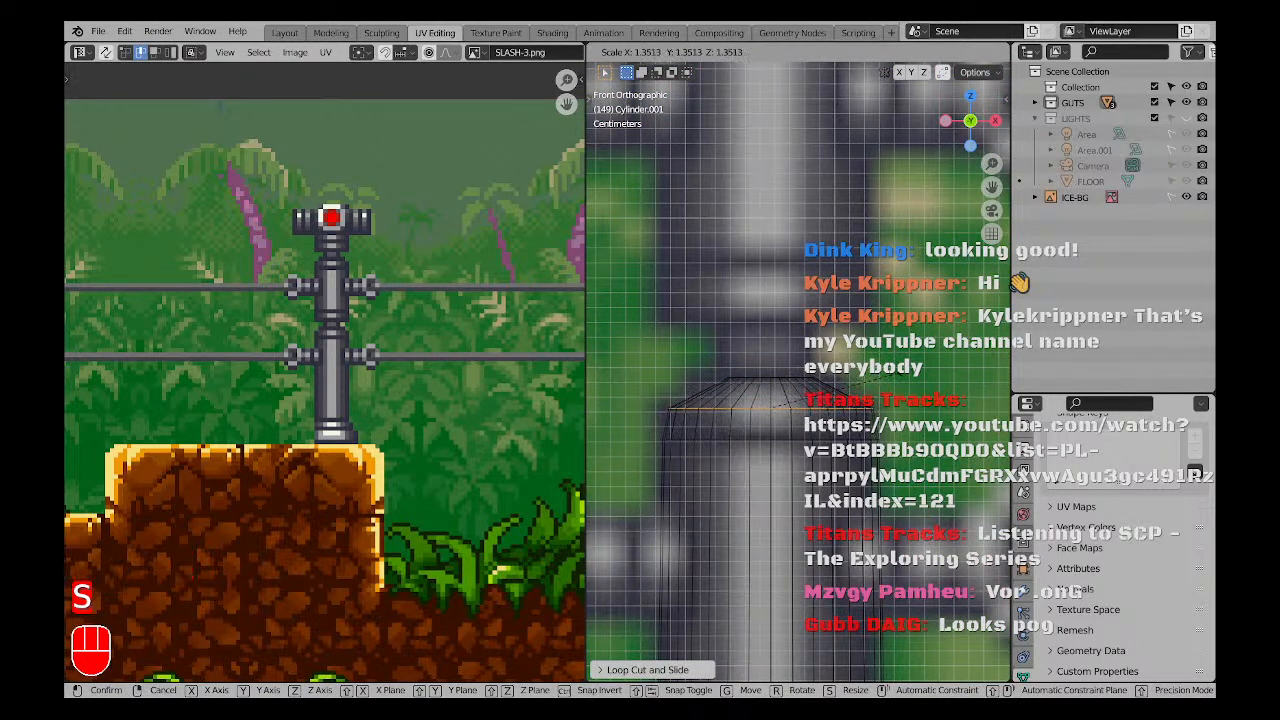
pyautogui.click(676, 405)
# Lower the shoulder's narrow top edge loop slightly along Z.
pyautogui.press('g')
pyautogui.middleClick(857, 352)
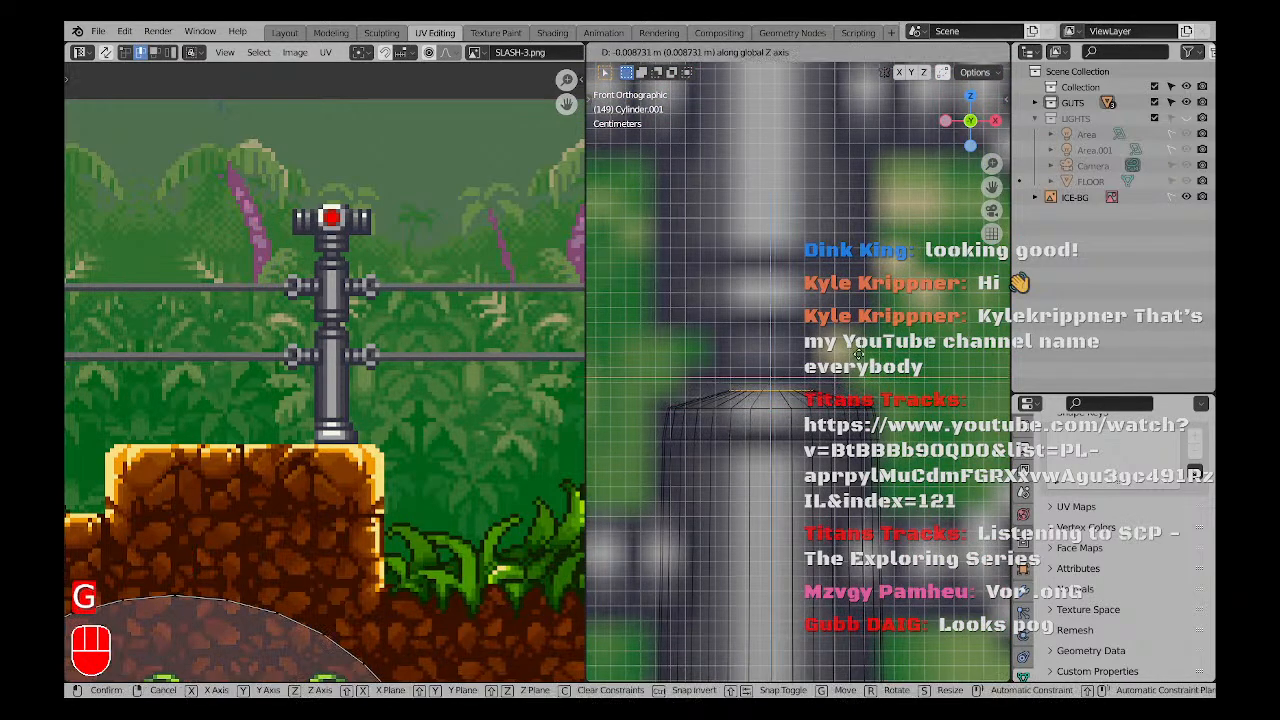
pyautogui.click(856, 346)
# Try extruding the top face up as a narrow neck and again through the post's upper section.
pyautogui.scroll(-3, 834, 390)
pyautogui.keyDown('shift'); pyautogui.moveTo(818, 411); pyautogui.dragTo(825, 452, button='middle'); pyautogui.keyUp('shift')
pyautogui.press('e')
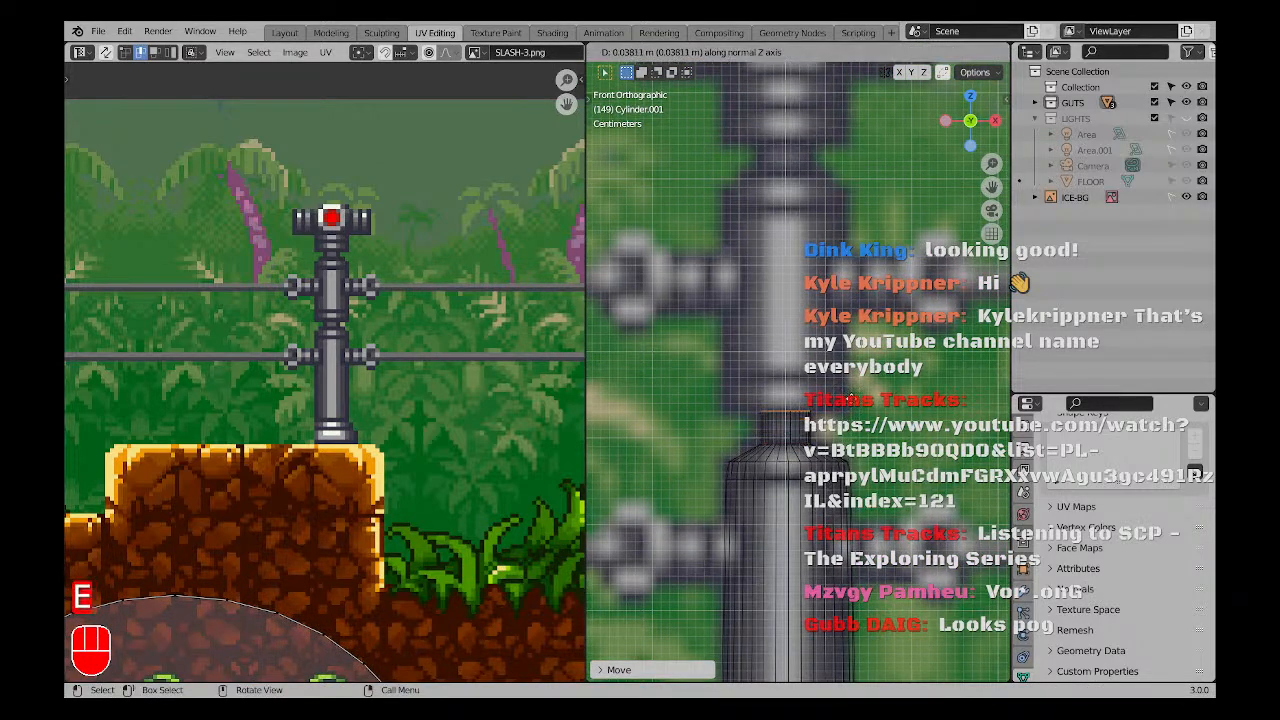
pyautogui.click(852, 399)
pyautogui.press('e')
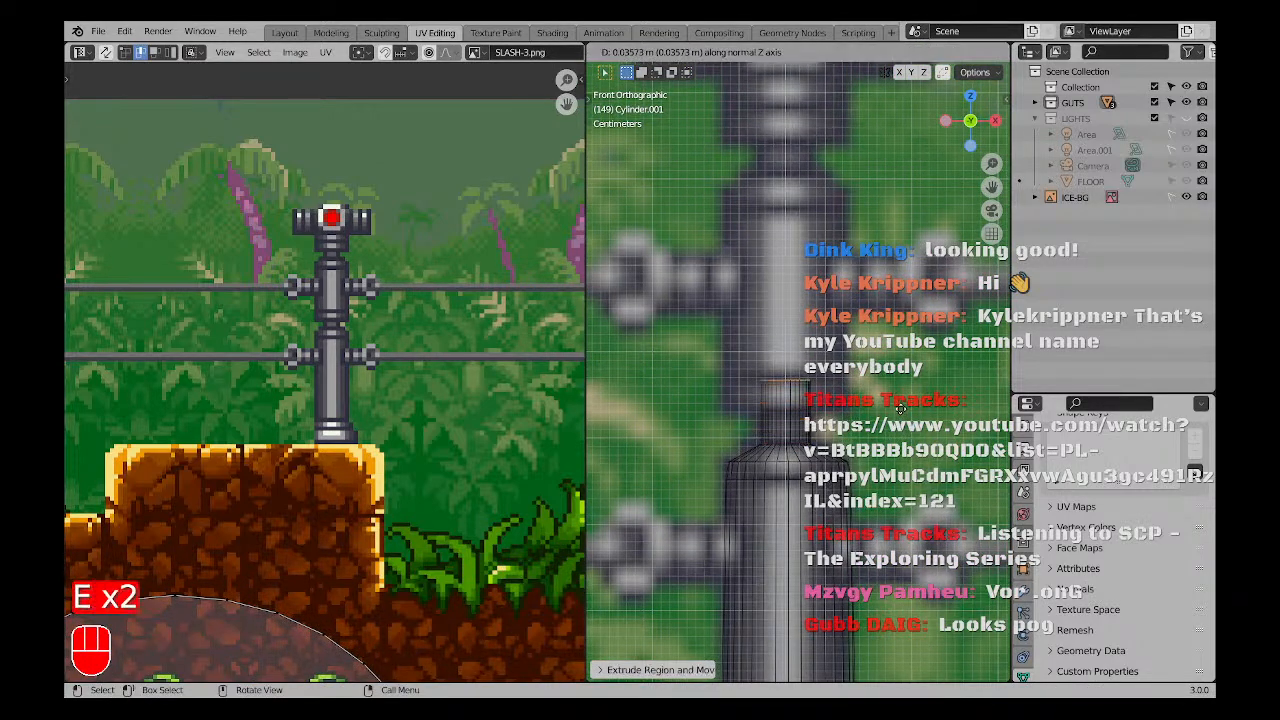
pyautogui.click(901, 241)
# Select the side faces of the narrow upper section and try to fatten them outward.
pyautogui.moveTo(849, 339); pyautogui.dragTo(725, 377)
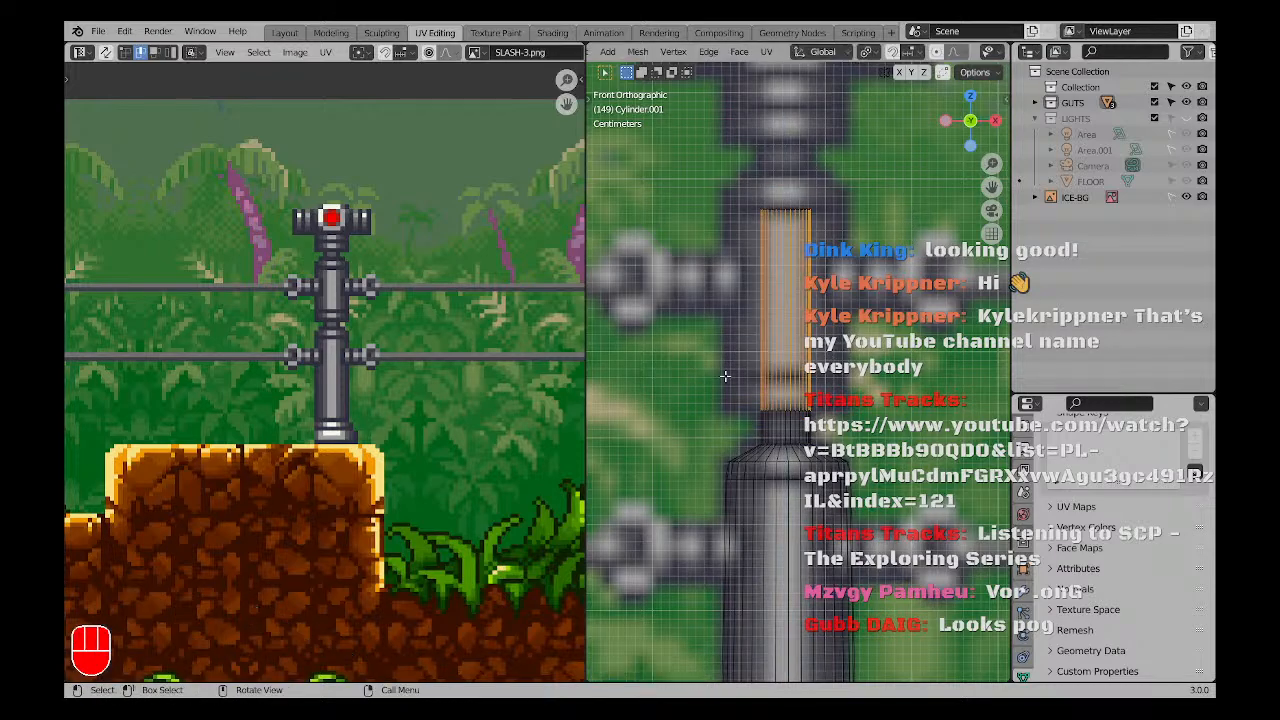
pyautogui.hotkey('alt', 'a')
pyautogui.press('3')
pyautogui.keyDown('alt'); pyautogui.click(804, 342); pyautogui.keyUp('alt')
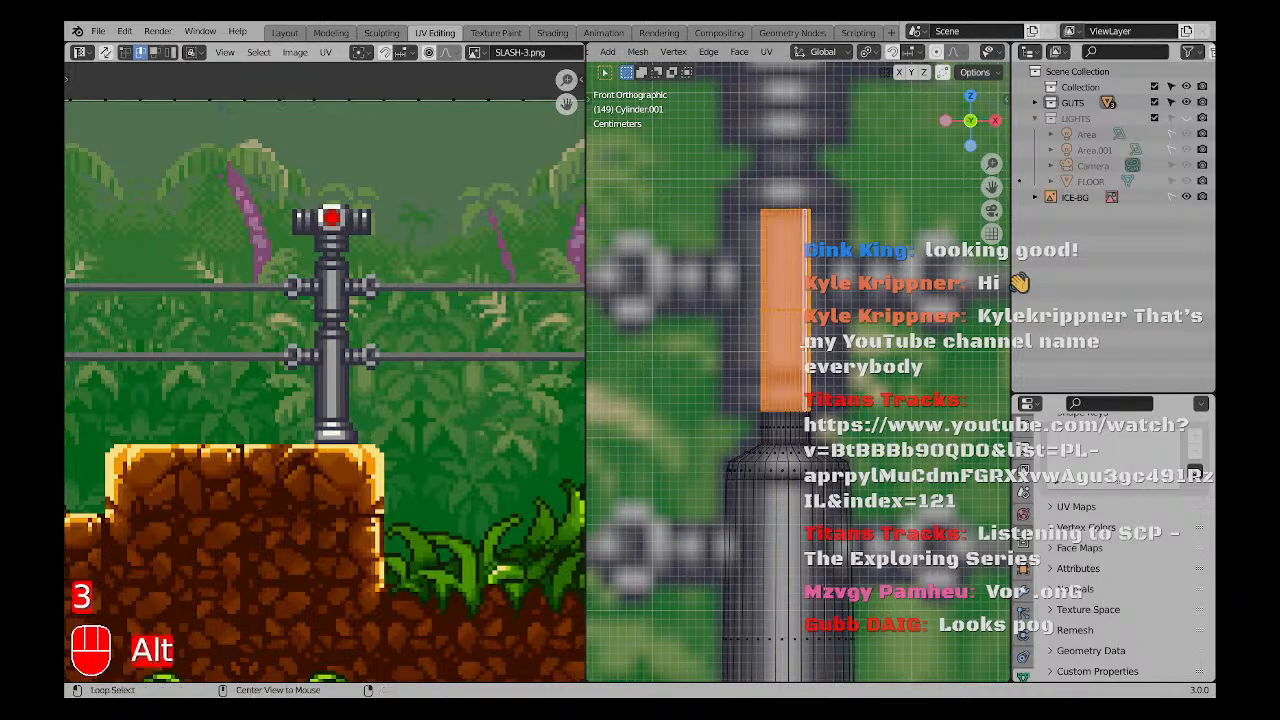
pyautogui.hotkey('alt', 's')
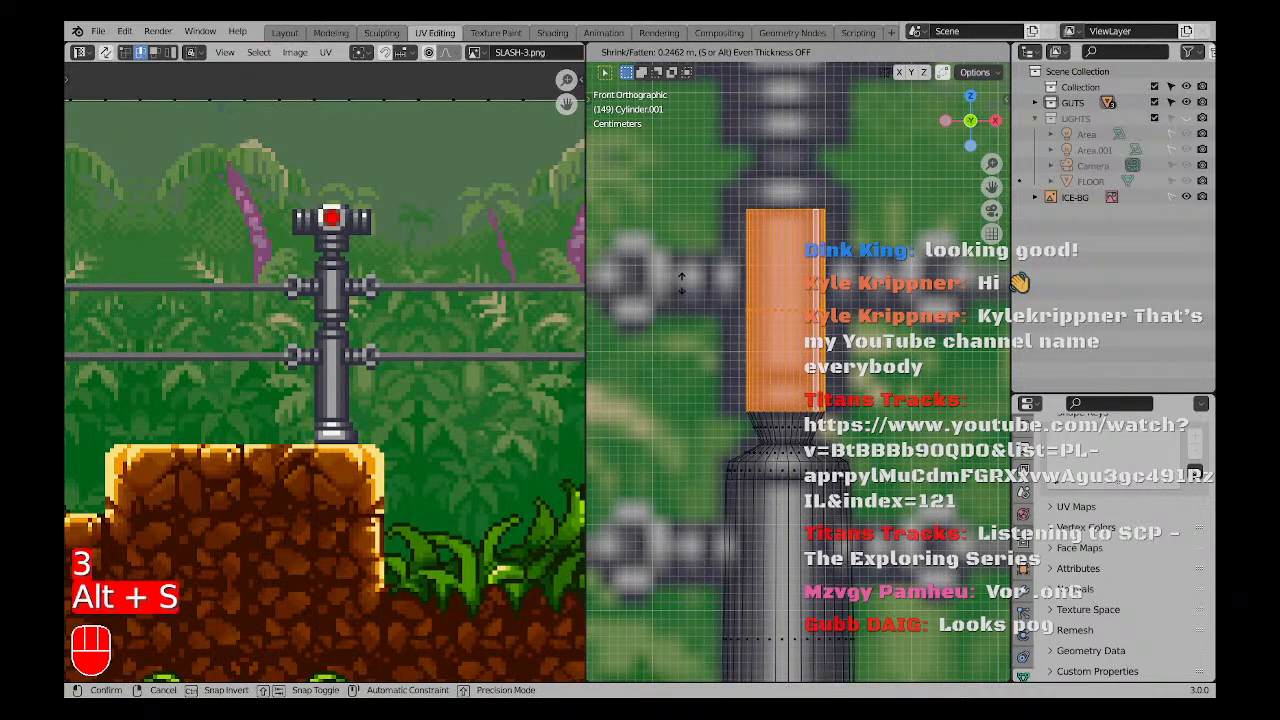
pyautogui.rightClick(751, 280)
# Try to widen the narrow upper section by scaling it, including along the global X axis.
pyautogui.scroll(2, 748, 360)
pyautogui.scroll(-1, 783, 425)
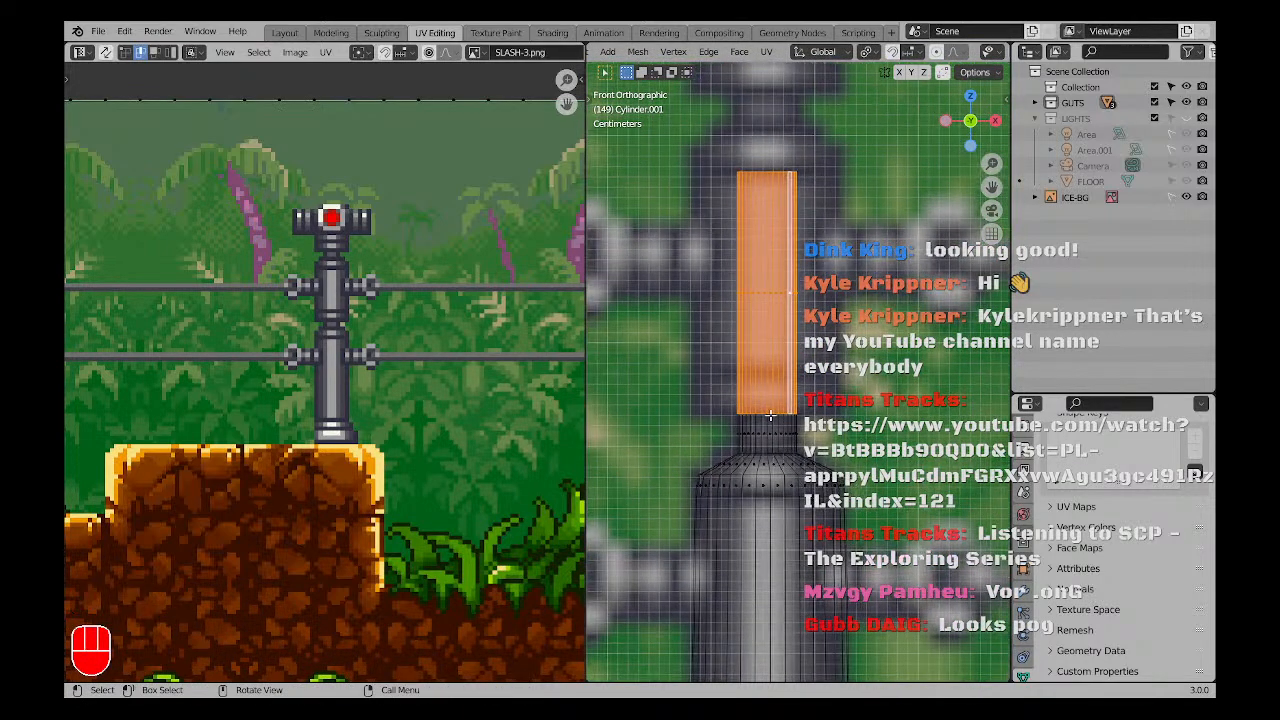
pyautogui.press('s')
pyautogui.rightClick(870, 352)
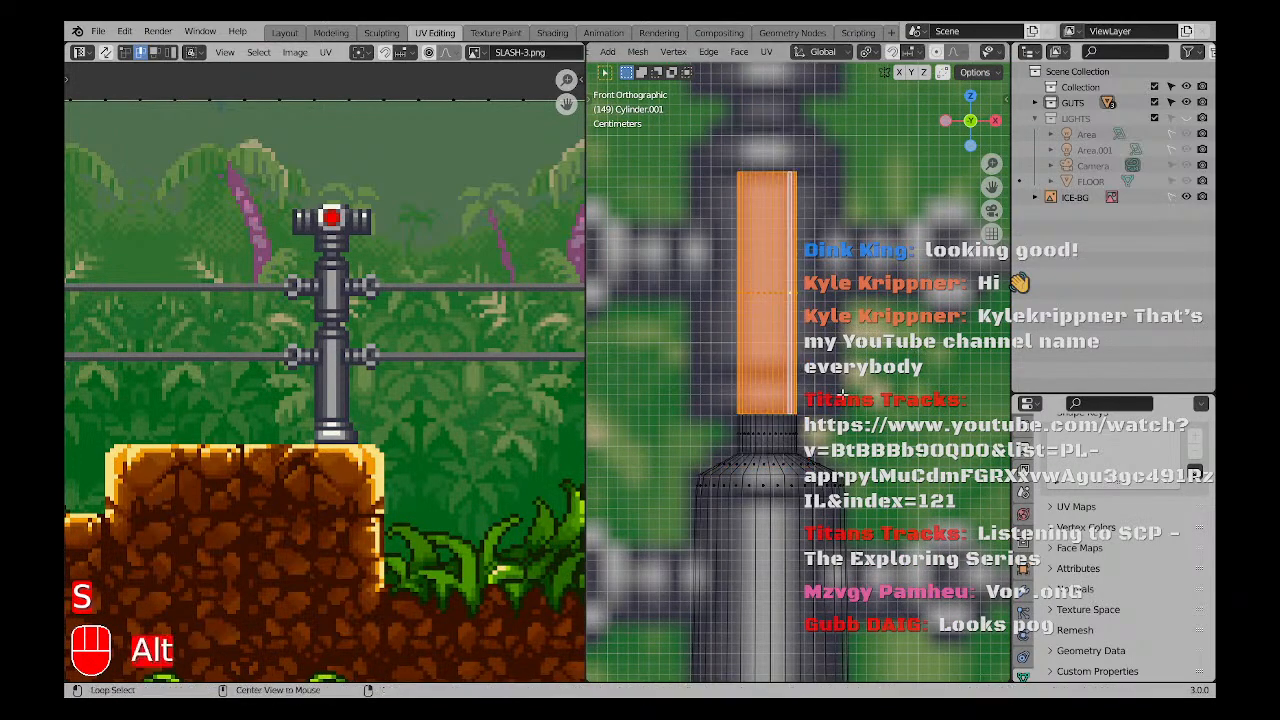
pyautogui.hotkey('alt', 's')
pyautogui.press('s')
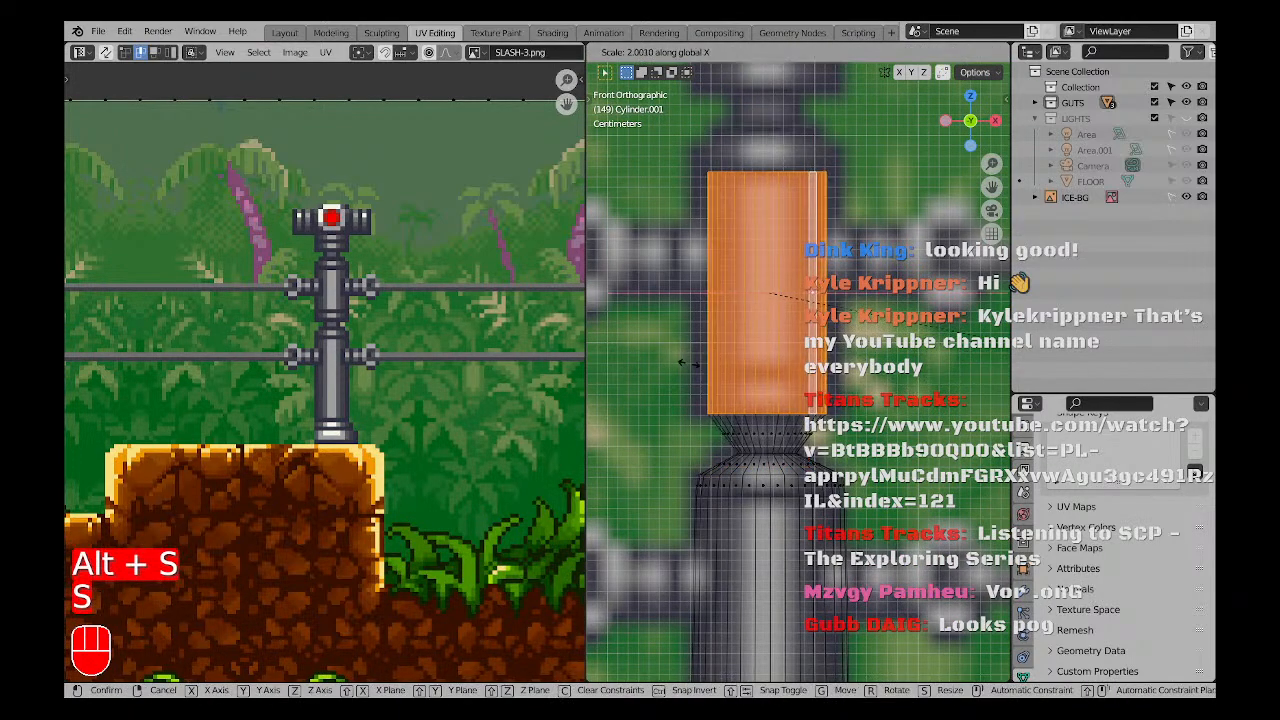
pyautogui.rightClick(776, 352)
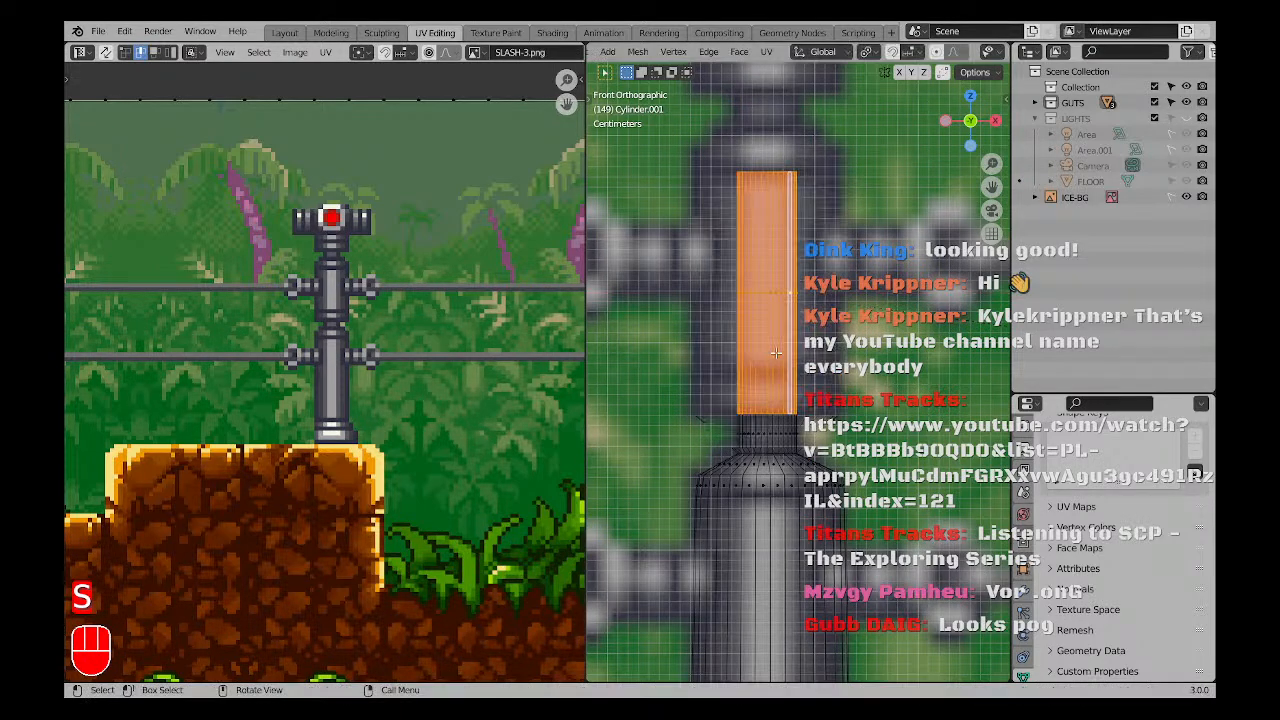
# Delete the selected narrow upper section above the neck and clear the selection.
pyautogui.scroll(-2, 729, 393)
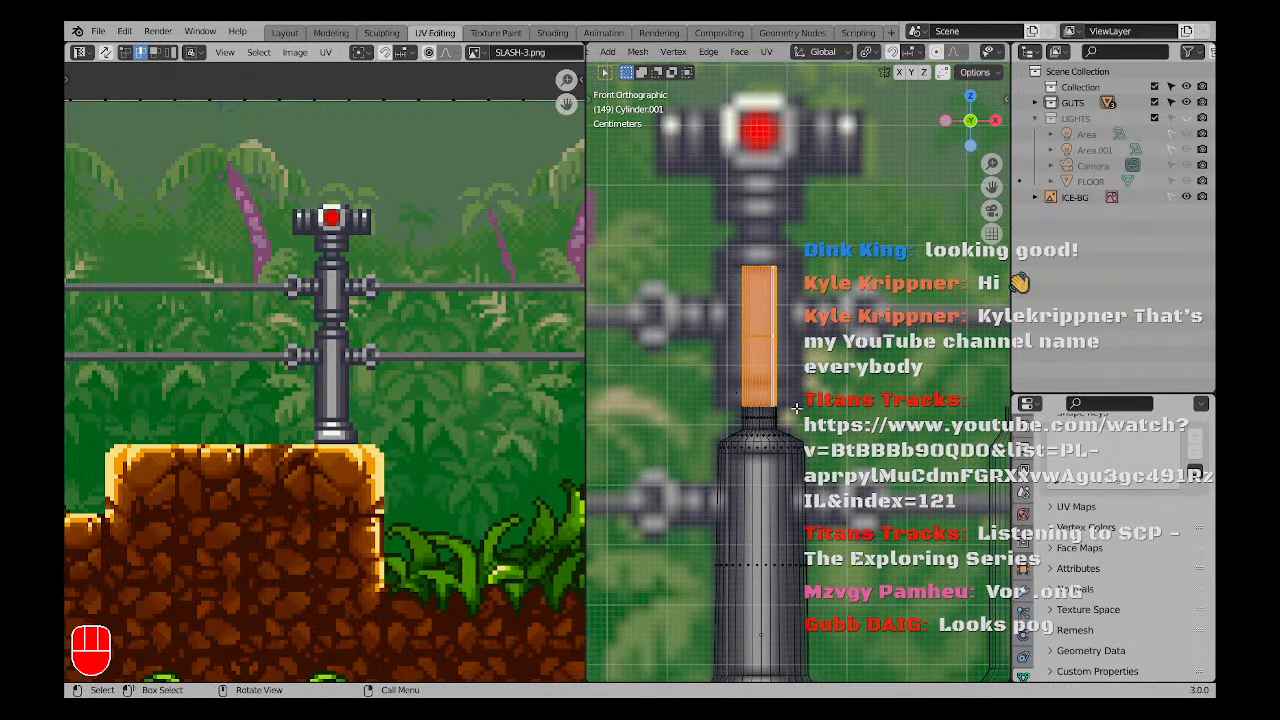
pyautogui.press('x')
pyautogui.click(748, 381)
pyautogui.press('a')
pyautogui.press('a')
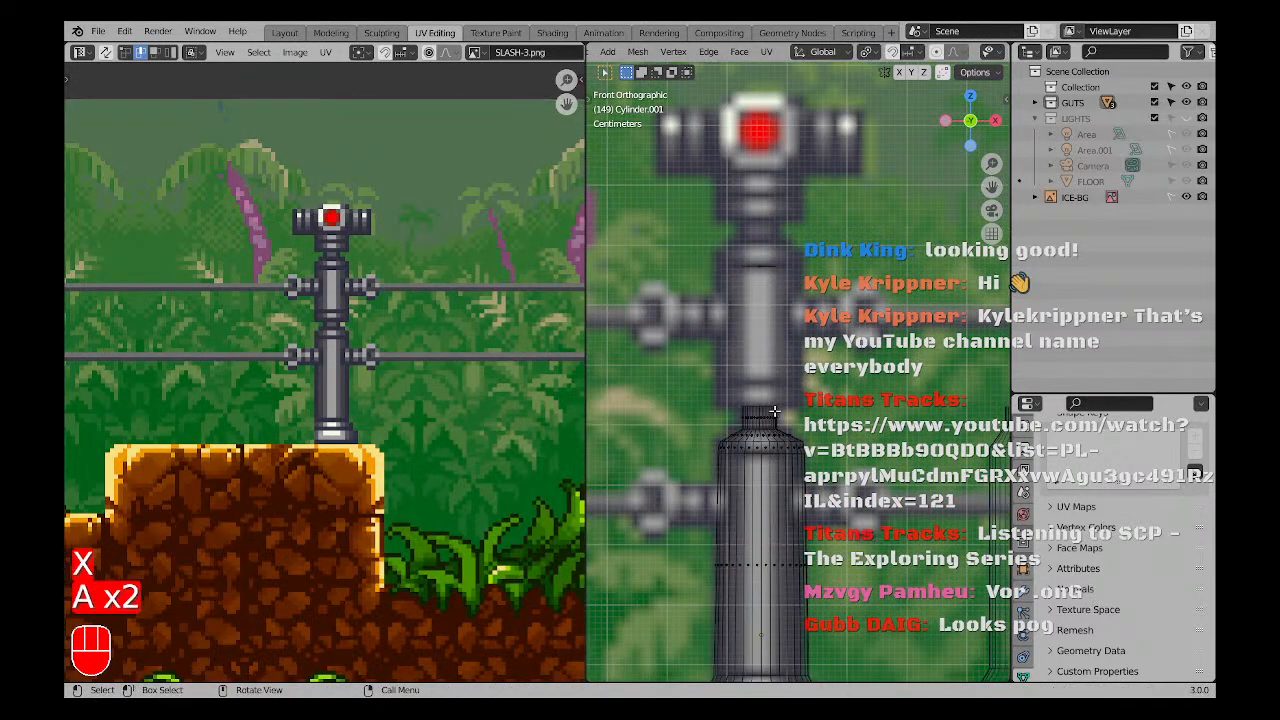
# Undo the deletion and the narrow neck extrusions, back to the shoulder's top face.
pyautogui.hotkey('ctrl', 'z')
pyautogui.hotkey('ctrl', 'z')
pyautogui.hotkey('ctrl', 'z')
pyautogui.hotkey('ctrl', 'z')
pyautogui.hotkey('ctrl', 'z')
pyautogui.hotkey('ctrl', 'z')
pyautogui.hotkey('ctrl', 'z')
pyautogui.hotkey('ctrl', 'z')
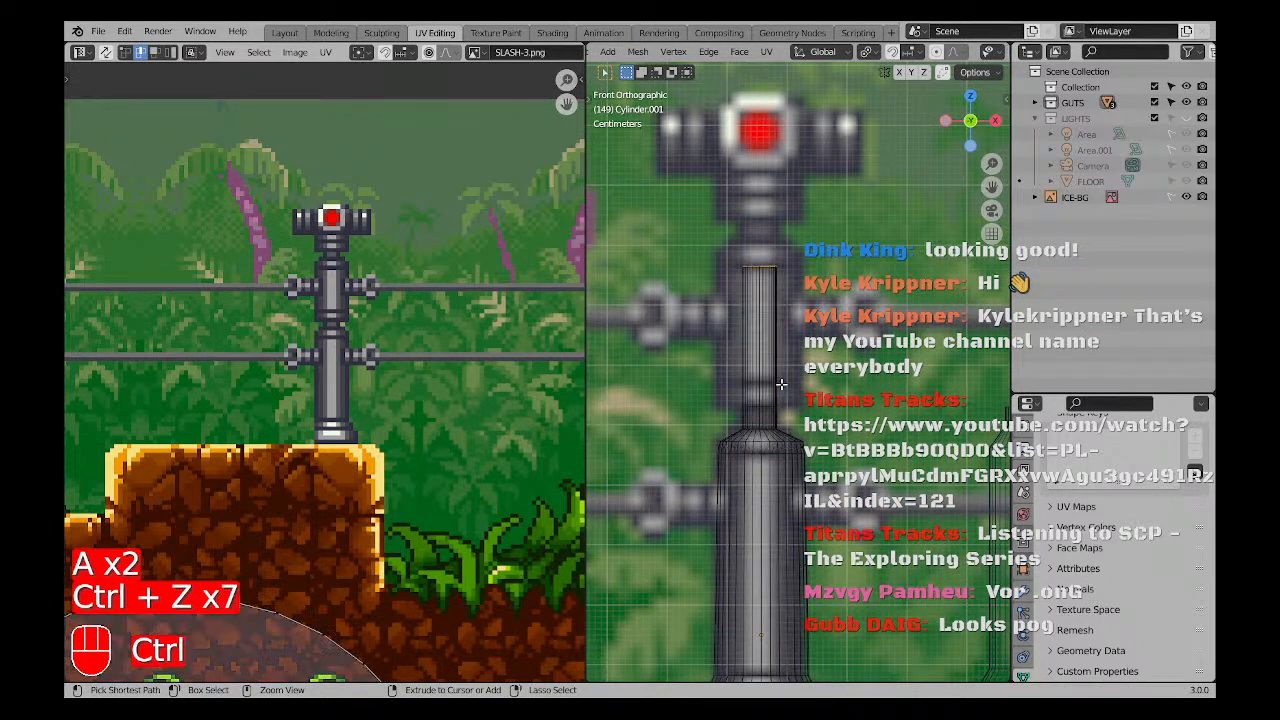
pyautogui.hotkey('ctrl', 'z')
# Extrude the shoulder's top face into a short neck and extrude it again, scaling the new face out to the post's full width.
pyautogui.scroll(4, 786, 390)
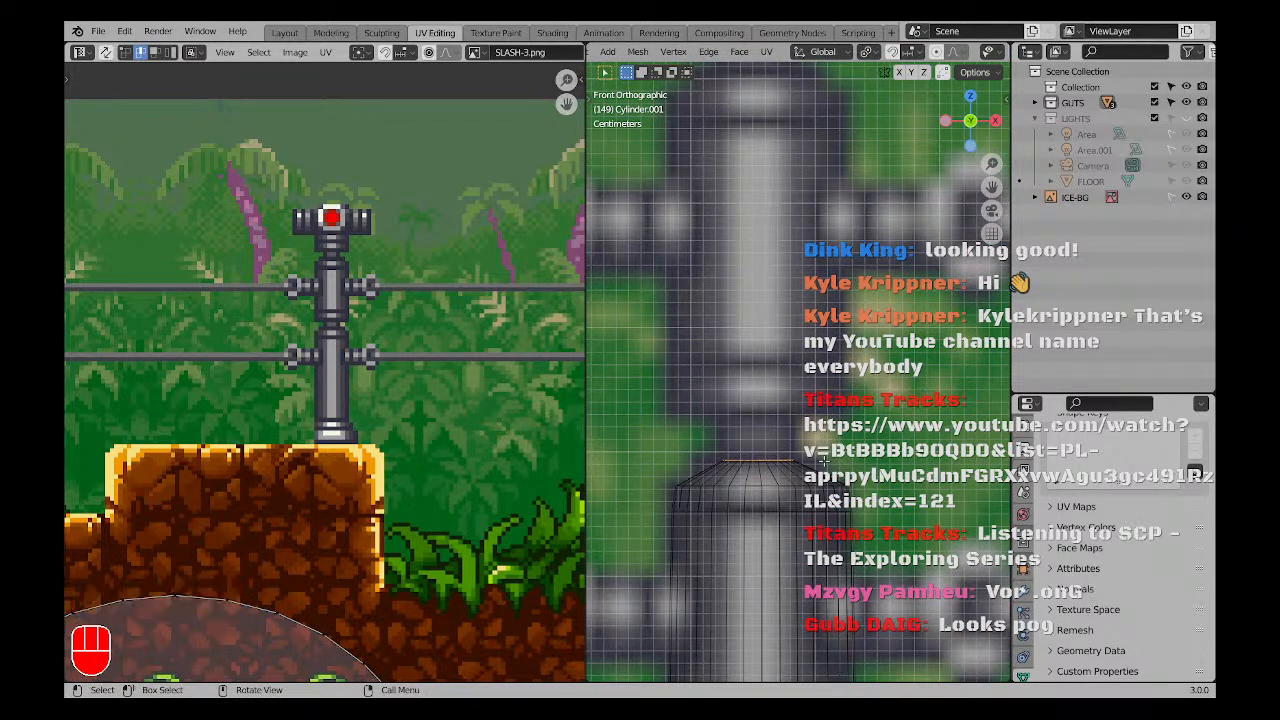
pyautogui.press('e')
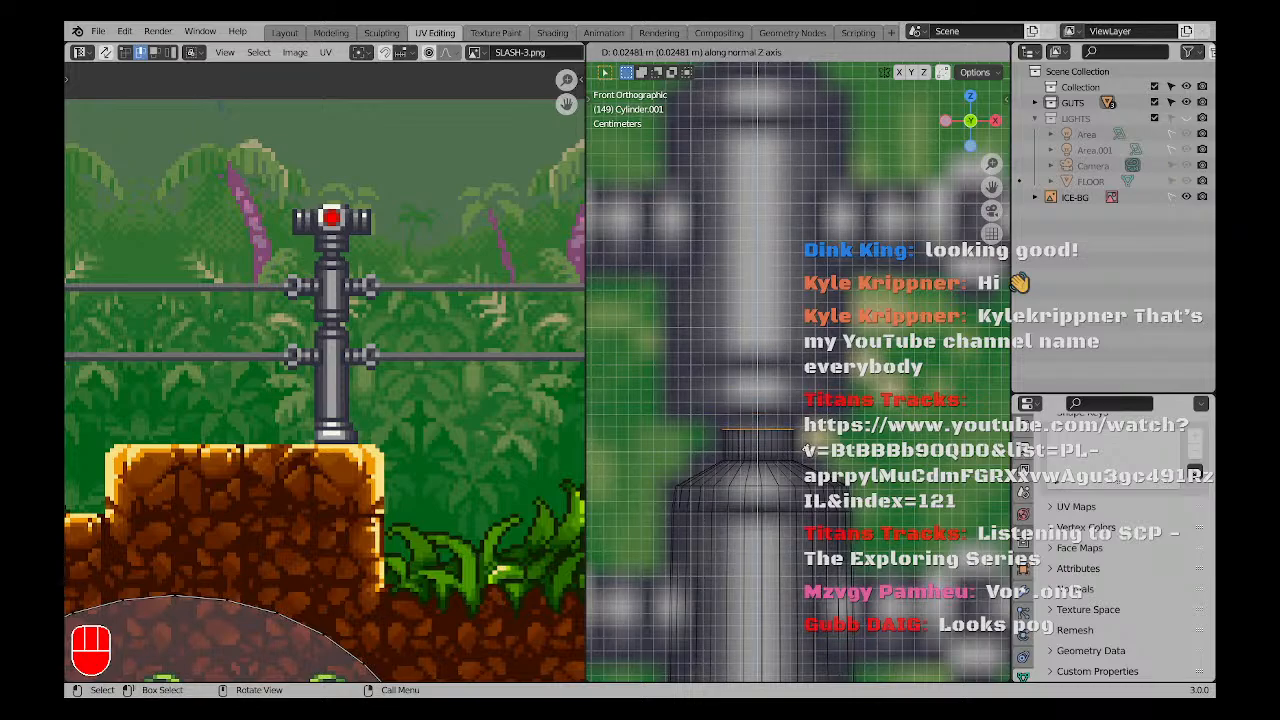
pyautogui.click(806, 434)
pyautogui.press('e')
pyautogui.press('s')
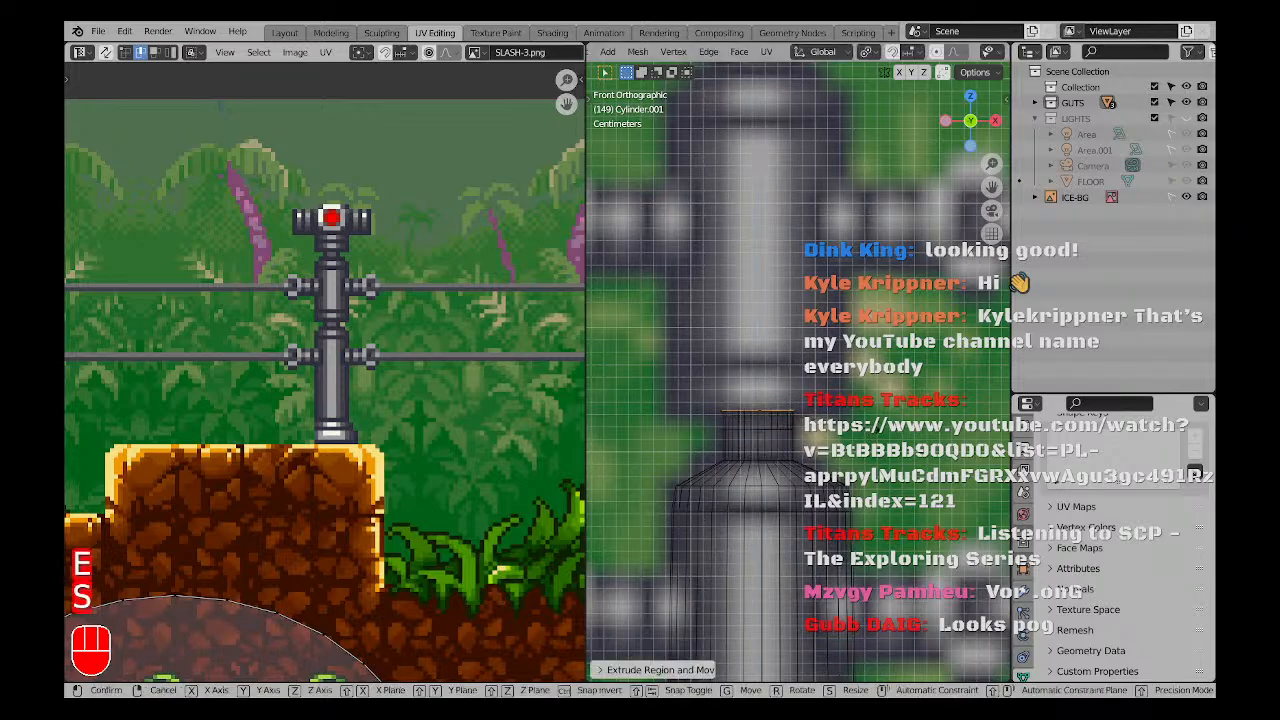
pyautogui.click(638, 410)
pyautogui.scroll(-2, 728, 385)
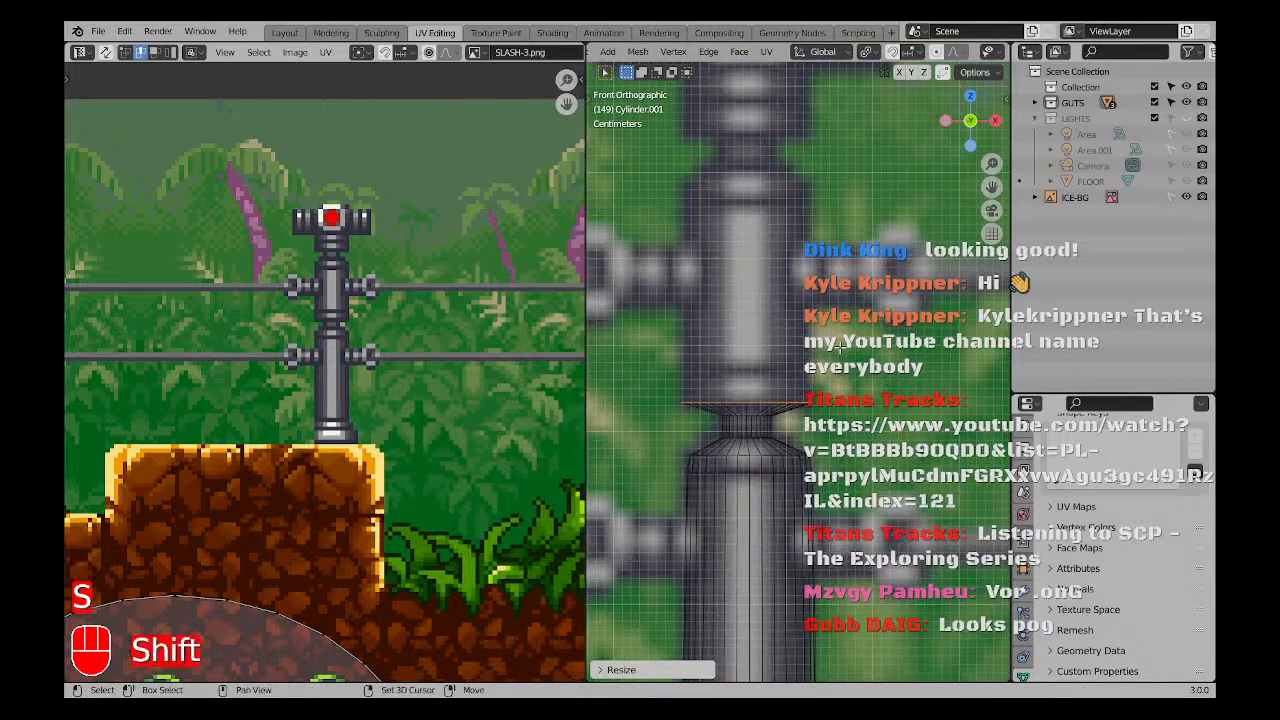
# Extrude the widened top face up about 0.24 m through the upper post section to its bright band.
pyautogui.keyDown('shift'); pyautogui.moveTo(728, 385); pyautogui.dragTo(749, 453, button='middle'); pyautogui.keyUp('shift')
pyautogui.scroll(-2, 749, 453)
pyautogui.press('e')
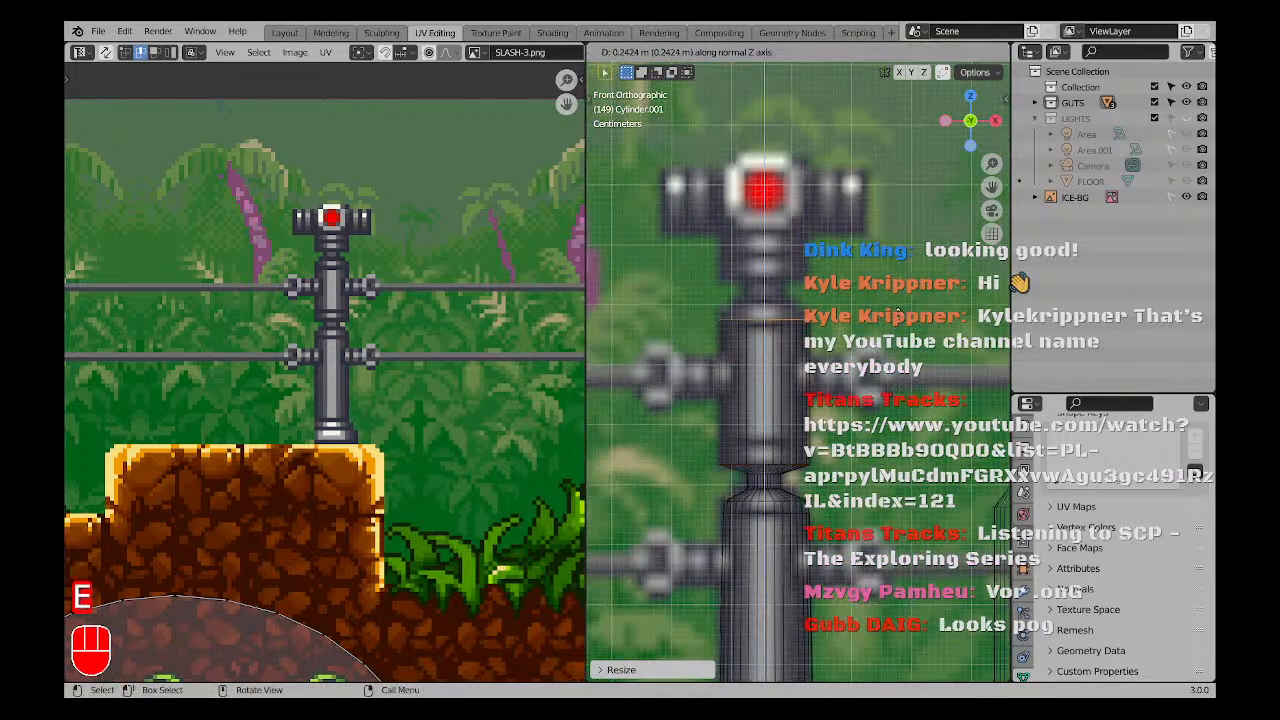
pyautogui.click(884, 309)
pyautogui.scroll(3, 803, 291)
pyautogui.keyDown('shift'); pyautogui.moveTo(810, 300); pyautogui.dragTo(833, 364, button='middle'); pyautogui.keyUp('shift')
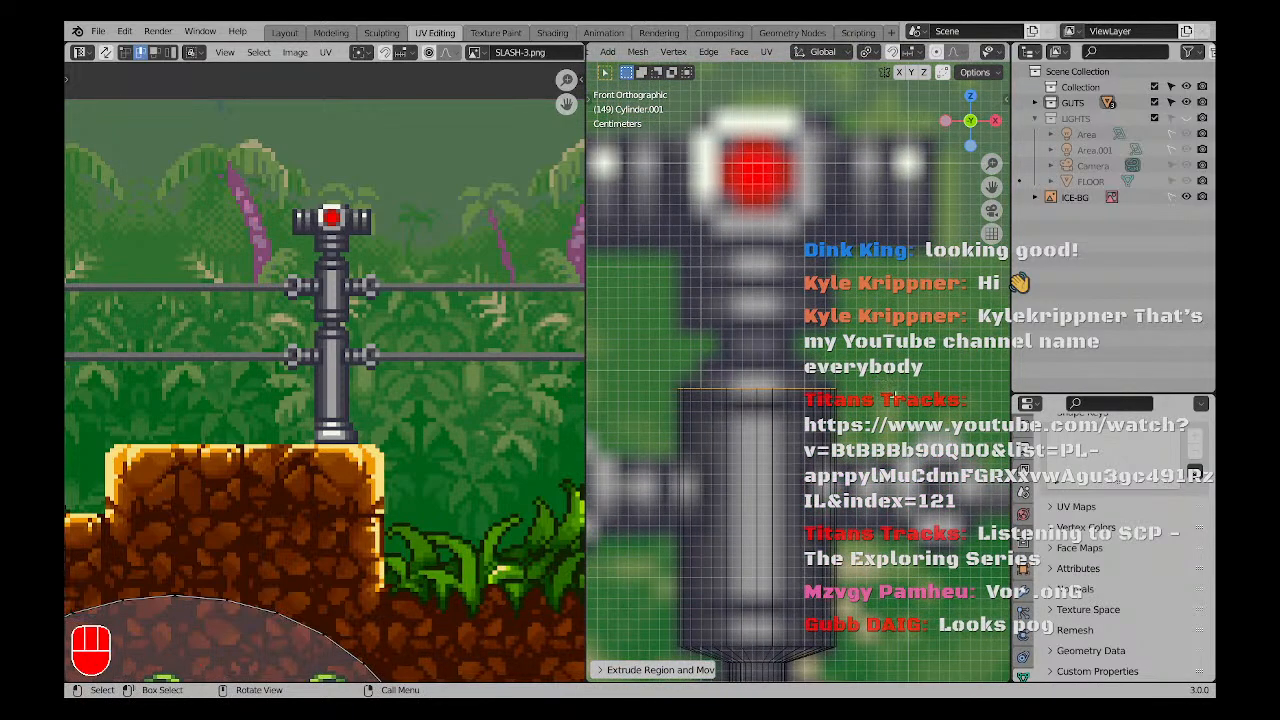
# Extrude the upper section's top face into a shoulder tapering to about 0.4 scale, and extrude the narrow neck up from it.
pyautogui.press('e')
pyautogui.press('s')
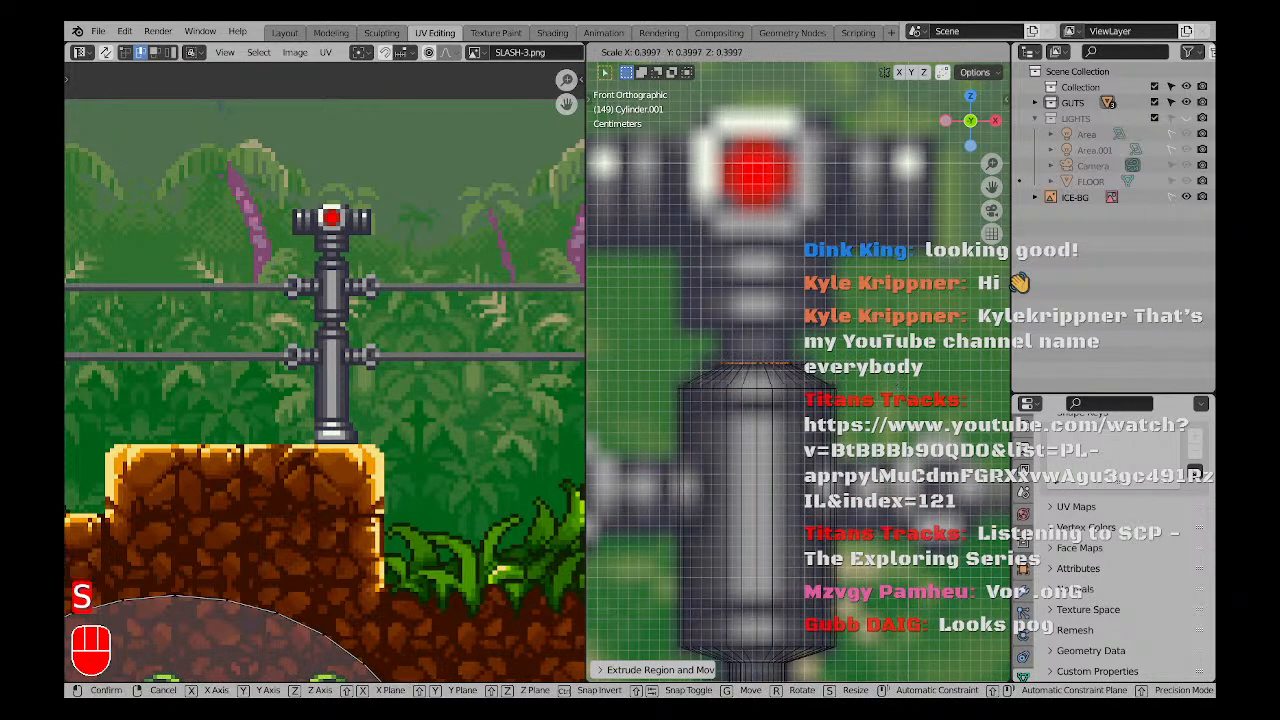
pyautogui.click(835, 400)
pyautogui.press('e')
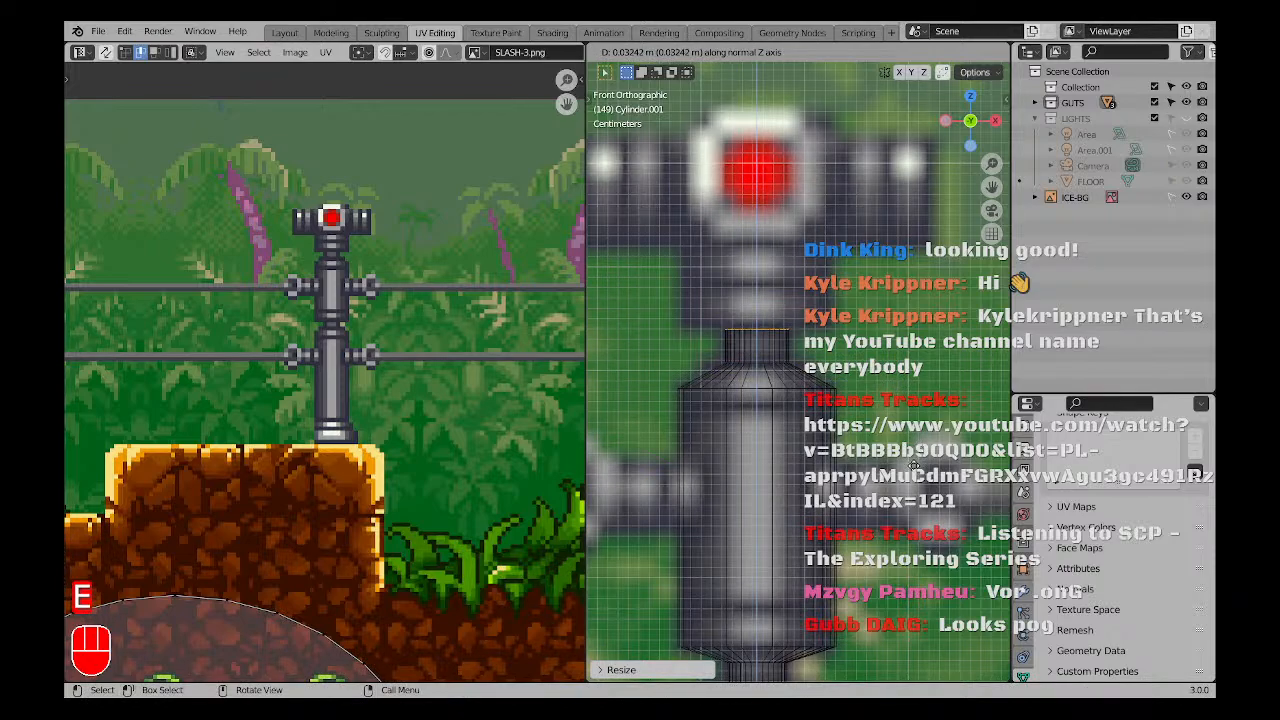
pyautogui.click(915, 464)
# Extrude the neck's top face, scale the new face out about 2.2 times, and extrude this collar up to the crossbar's underside.
pyautogui.scroll(-2, 914, 464)
pyautogui.keyDown('shift'); pyautogui.moveTo(914, 464); pyautogui.dragTo(874, 499, button='middle'); pyautogui.keyUp('shift')
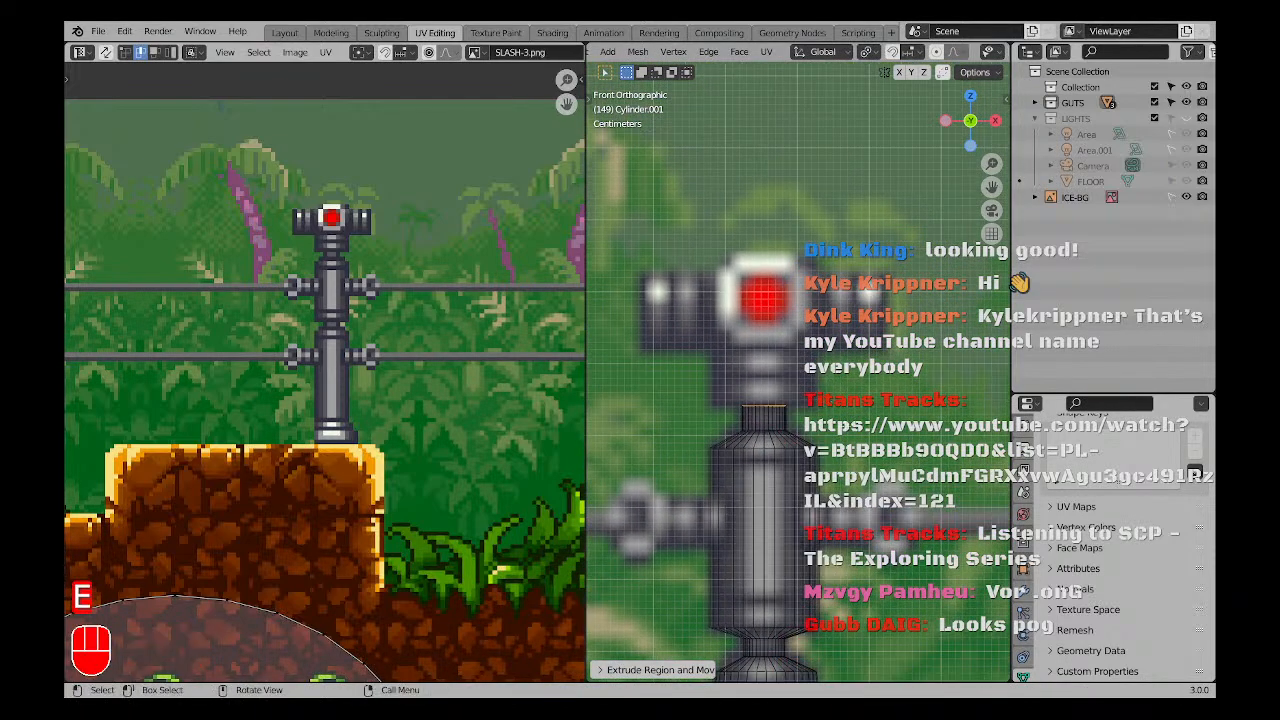
pyautogui.press('e')
pyautogui.press('s')
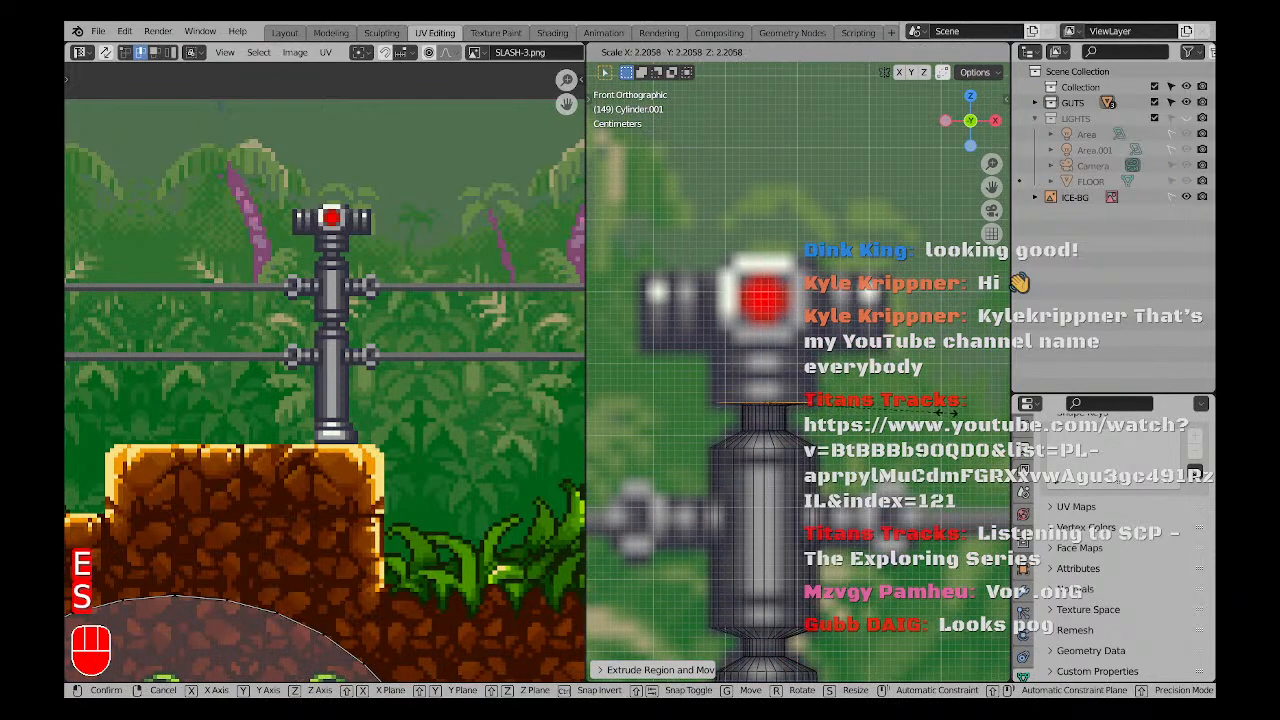
pyautogui.click(962, 412)
pyautogui.press('e')
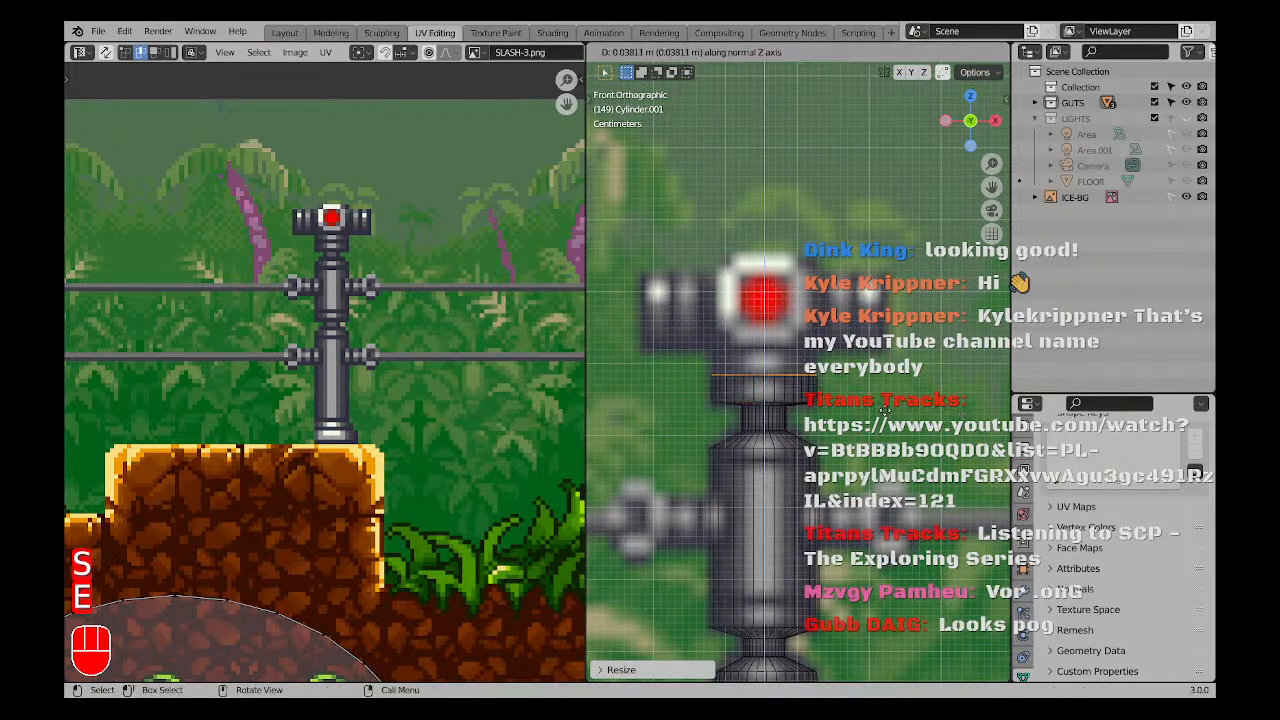
pyautogui.click(885, 384)
pyautogui.scroll(-3, 730, 366)
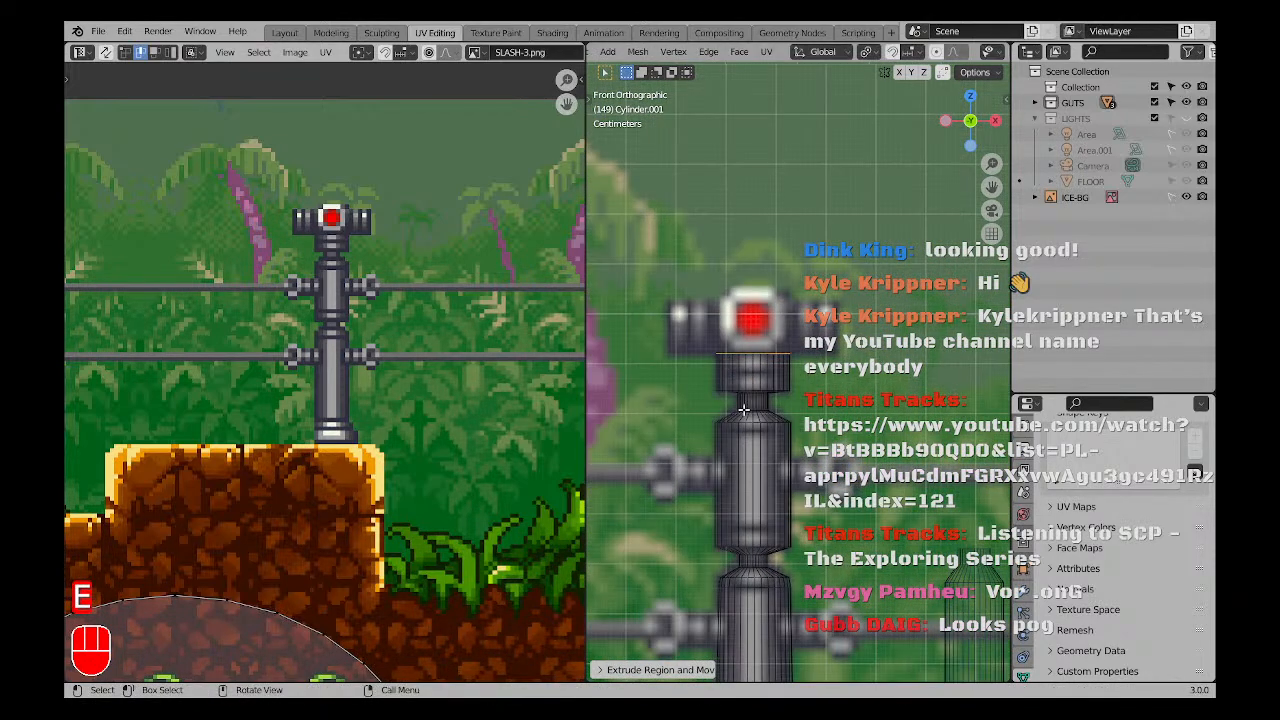
# Examine the extruded post against the reference in front view and its top in solid shading.
pyautogui.keyDown('shift'); pyautogui.moveTo(778, 360); pyautogui.dragTo(783, 465, button='middle'); pyautogui.keyUp('shift')
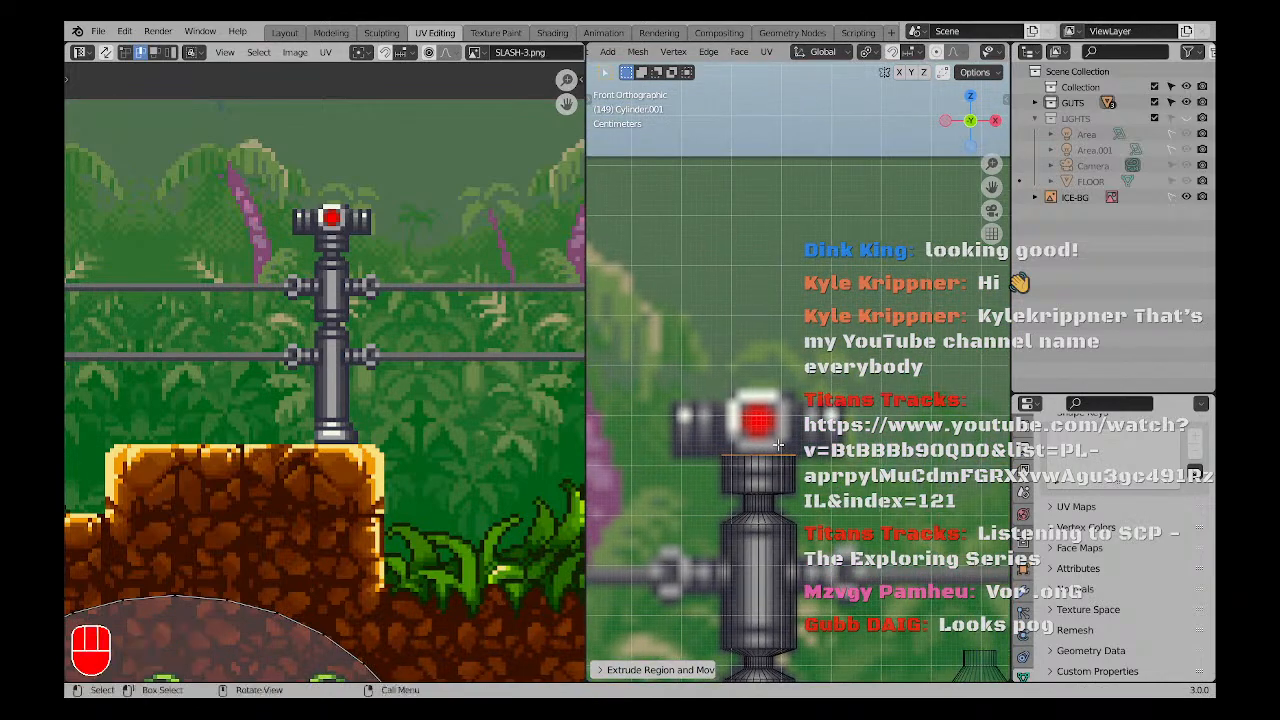
pyautogui.scroll(2, 783, 465)
pyautogui.scroll(-1, 784, 465)
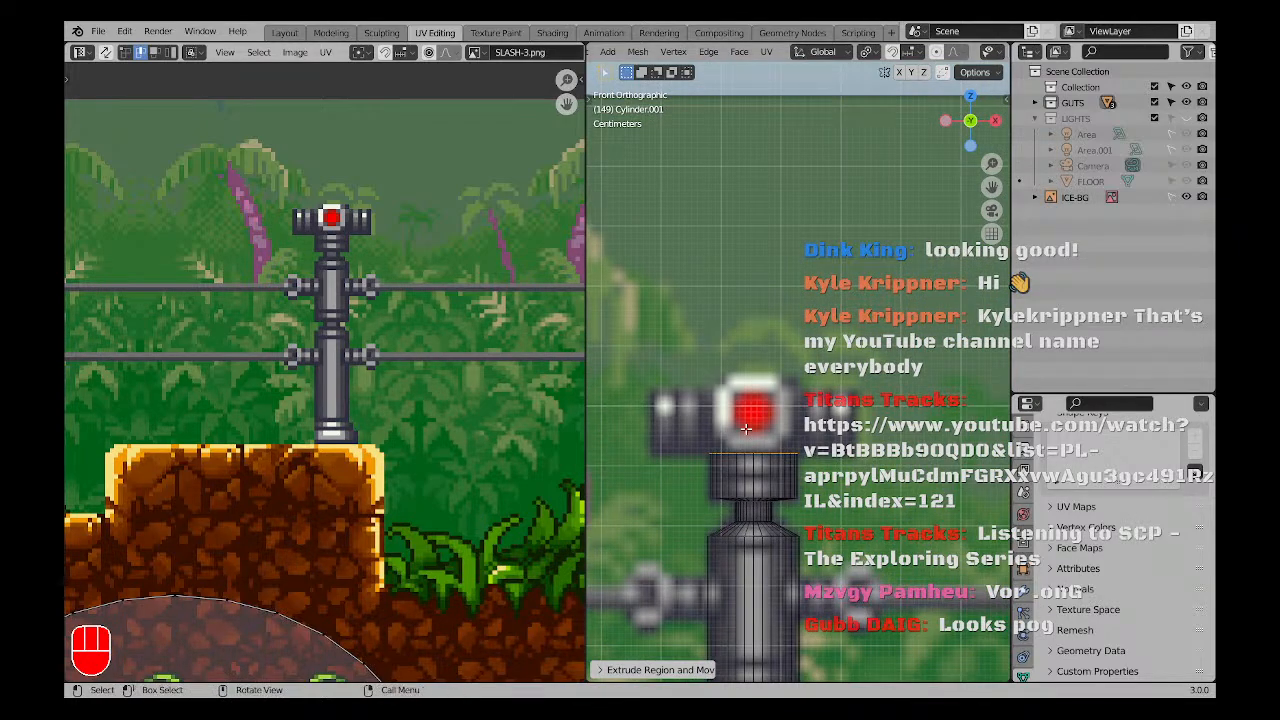
pyautogui.keyDown('shift'); pyautogui.moveTo(800, 460); pyautogui.dragTo(776, 403, button='middle'); pyautogui.keyUp('shift')
pyautogui.press('KP_1')
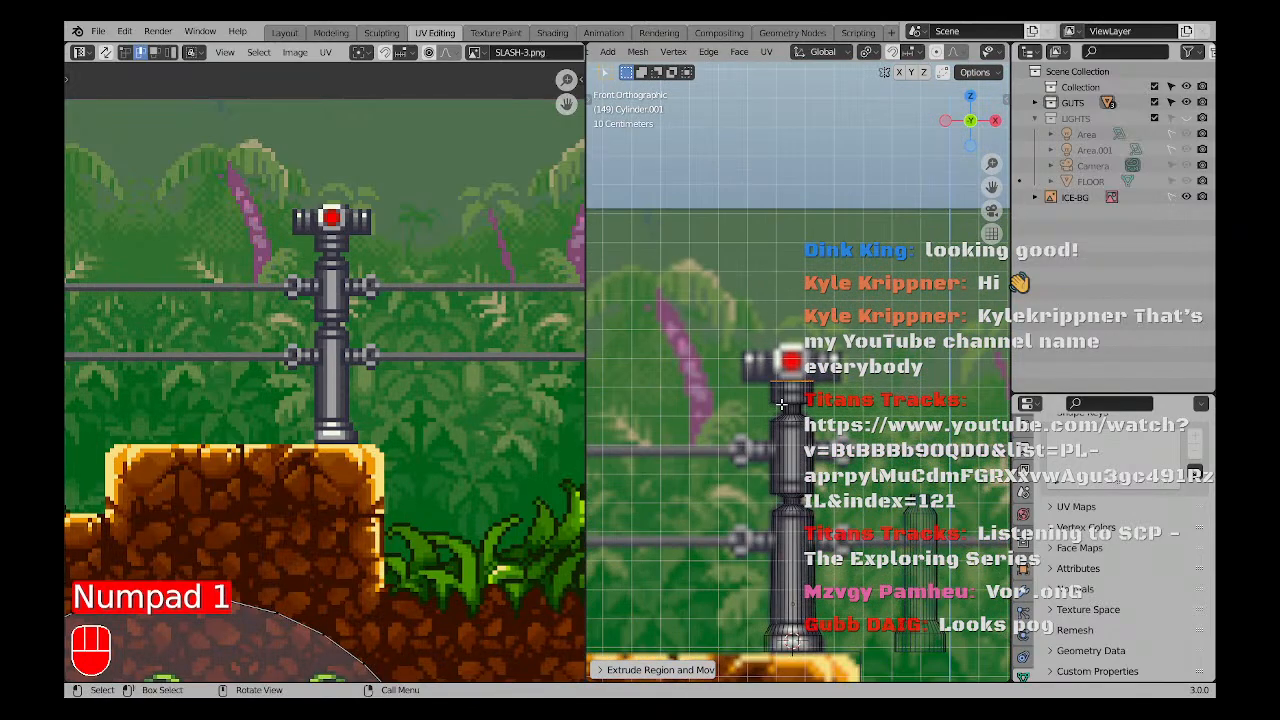
pyautogui.scroll(1, 754, 364)
pyautogui.scroll(-4, 762, 390)
pyautogui.keyDown('shift'); pyautogui.moveTo(785, 472); pyautogui.dragTo(762, 415, button='middle'); pyautogui.keyUp('shift')
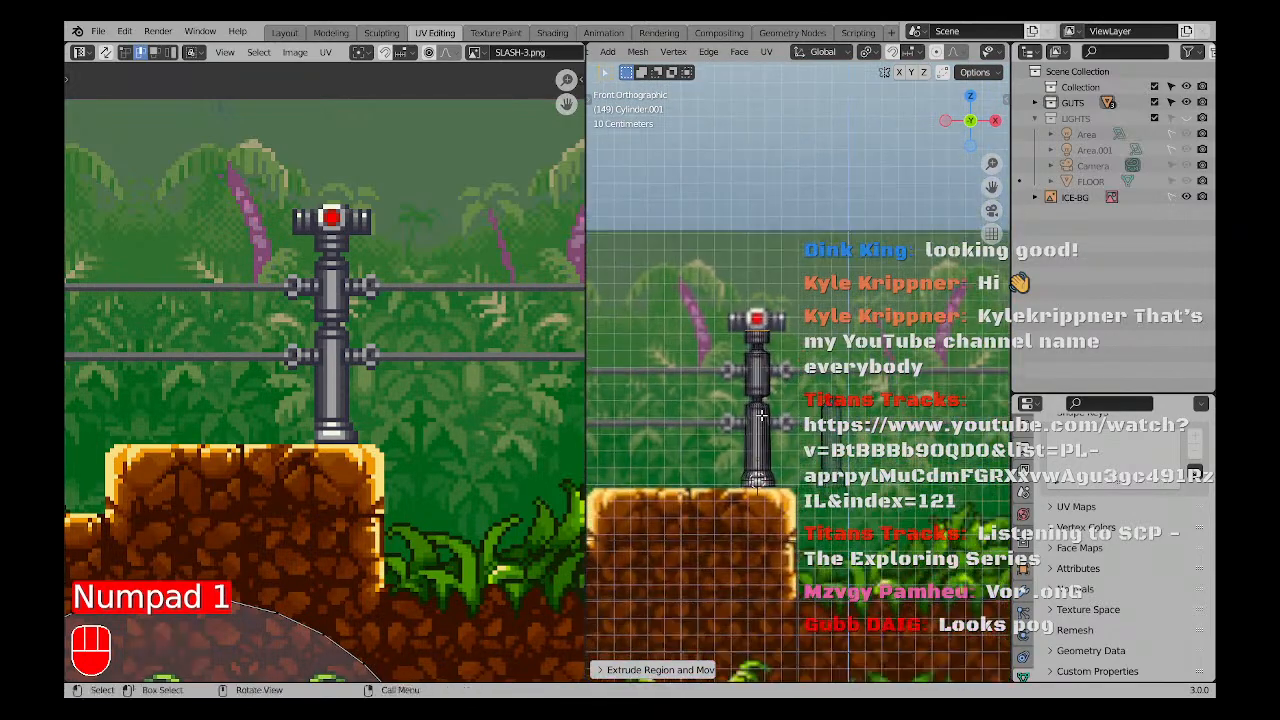
pyautogui.scroll(4, 762, 415)
pyautogui.press('z')
pyautogui.click(880, 438)
pyautogui.moveTo(880, 438)
pyautogui.mouseDown(button='middle')
pyautogui.moveTo(876, 454)
pyautogui.moveTo(795, 462)
pyautogui.moveTo(876, 460)
pyautogui.moveTo(845, 467)
pyautogui.moveTo(900, 478)
pyautogui.moveTo(890, 484)
pyautogui.moveTo(774, 382)
pyautogui.moveTo(796, 384)
pyautogui.moveTo(805, 408)
pyautogui.moveTo(785, 426)
pyautogui.mouseUp(button='middle')
pyautogui.press('KP_1')
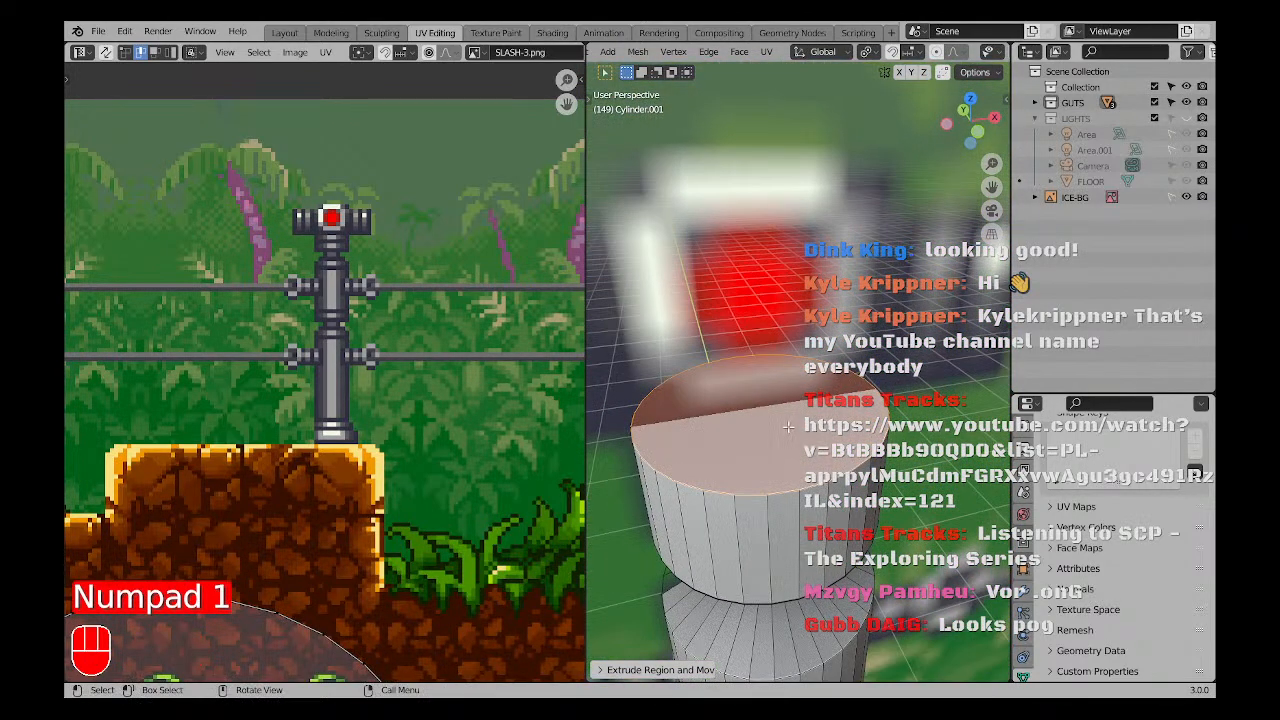
# Select the collar's top face in face select mode and switch the viewport to wireframe shading.
pyautogui.press('Tab')
pyautogui.press('a')
pyautogui.press('a')
pyautogui.press('Tab')
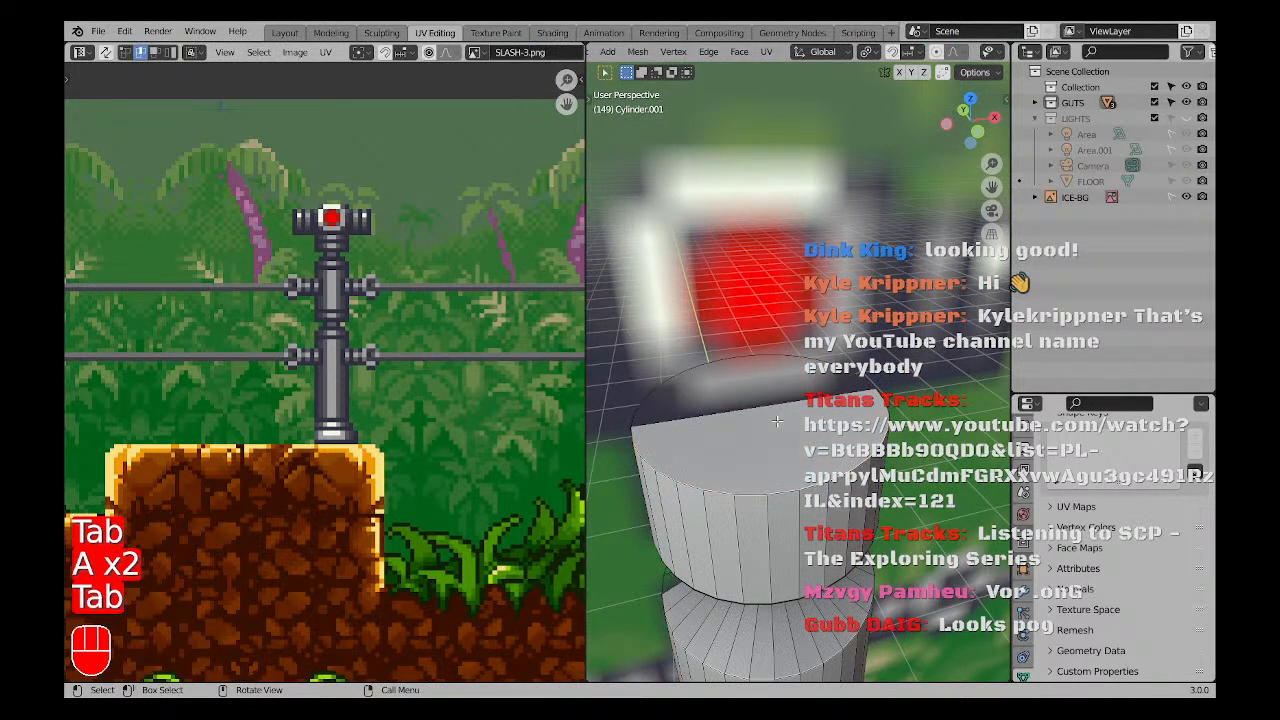
pyautogui.press('3')
pyautogui.click(755, 441)
pyautogui.scroll(-3, 755, 441)
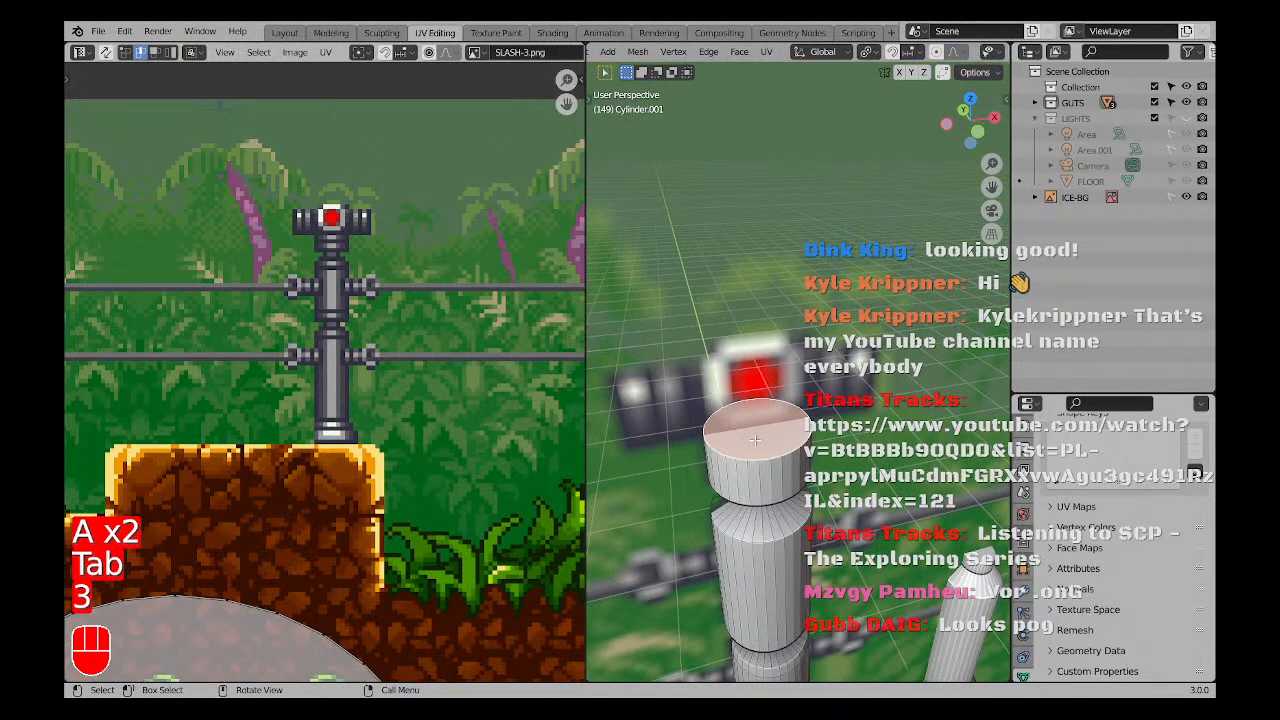
pyautogui.press('z')
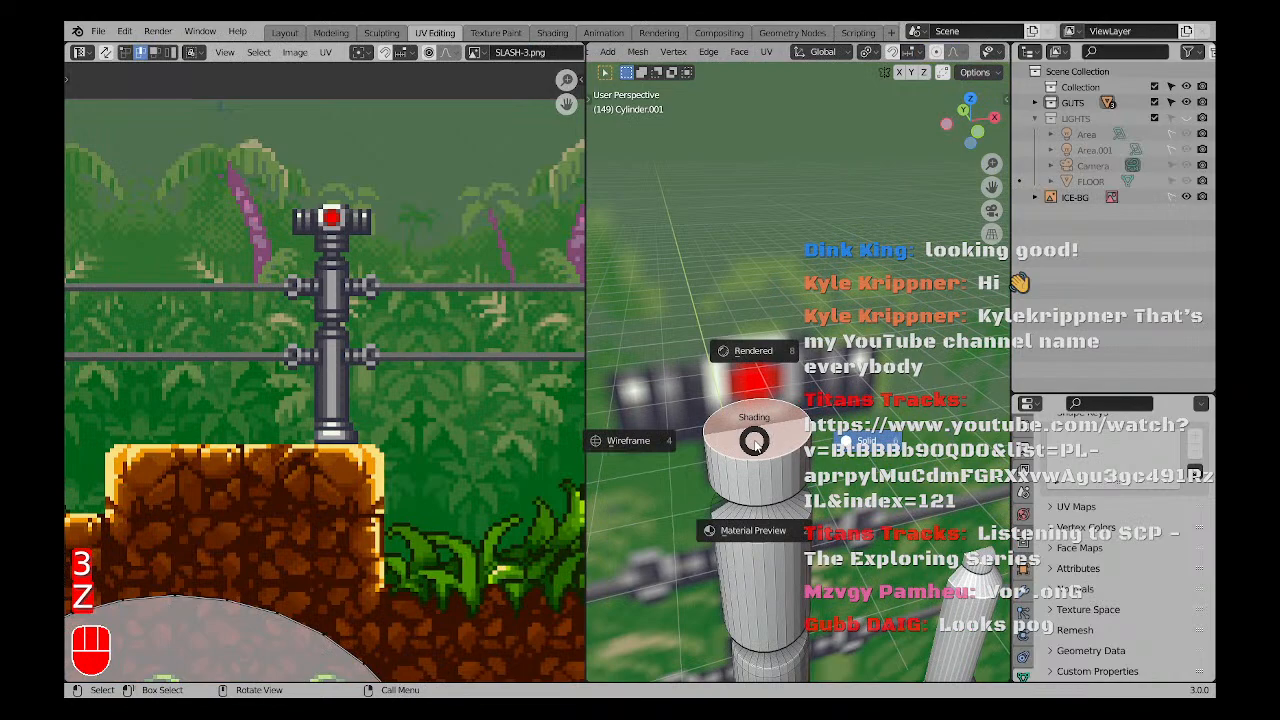
pyautogui.click(700, 442)
# Snap the 3D cursor to the centre of the collar's top face and clear the selection.
pyautogui.press('a')
pyautogui.press('a')
pyautogui.moveTo(770, 448); pyautogui.dragTo(757, 425, button='middle')
pyautogui.hotkey('shift', 's')
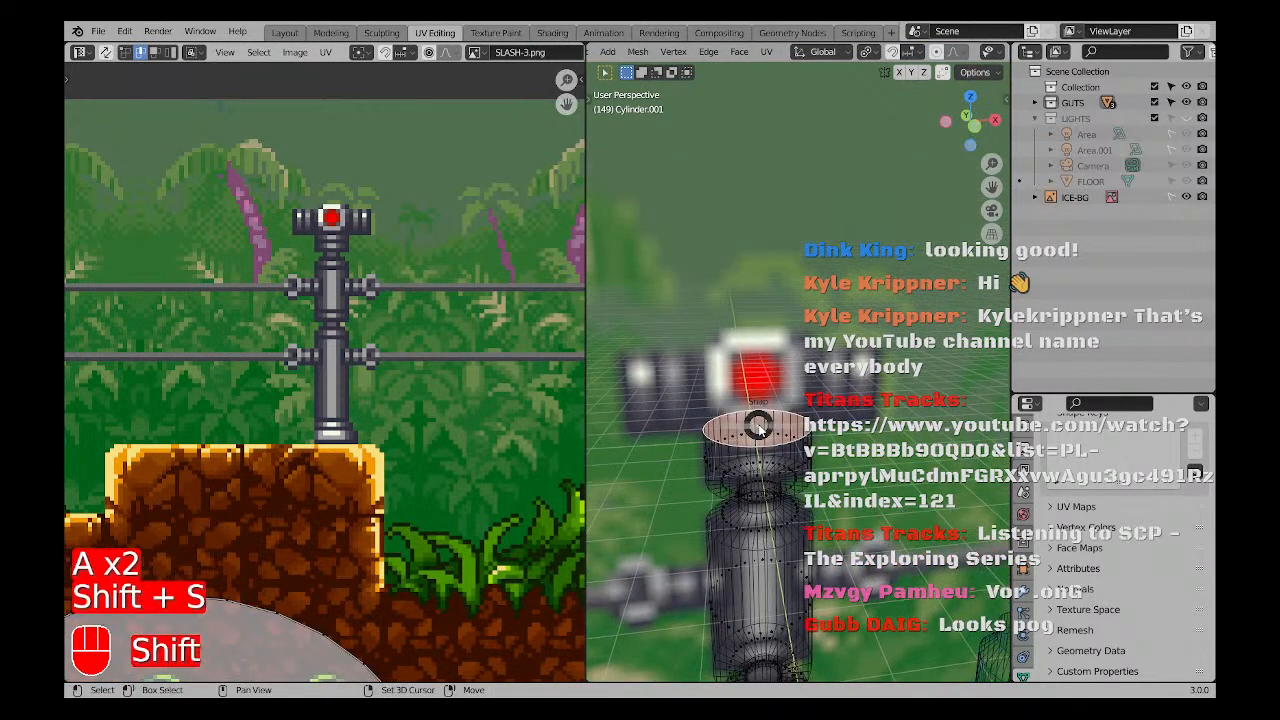
pyautogui.click(758, 505)
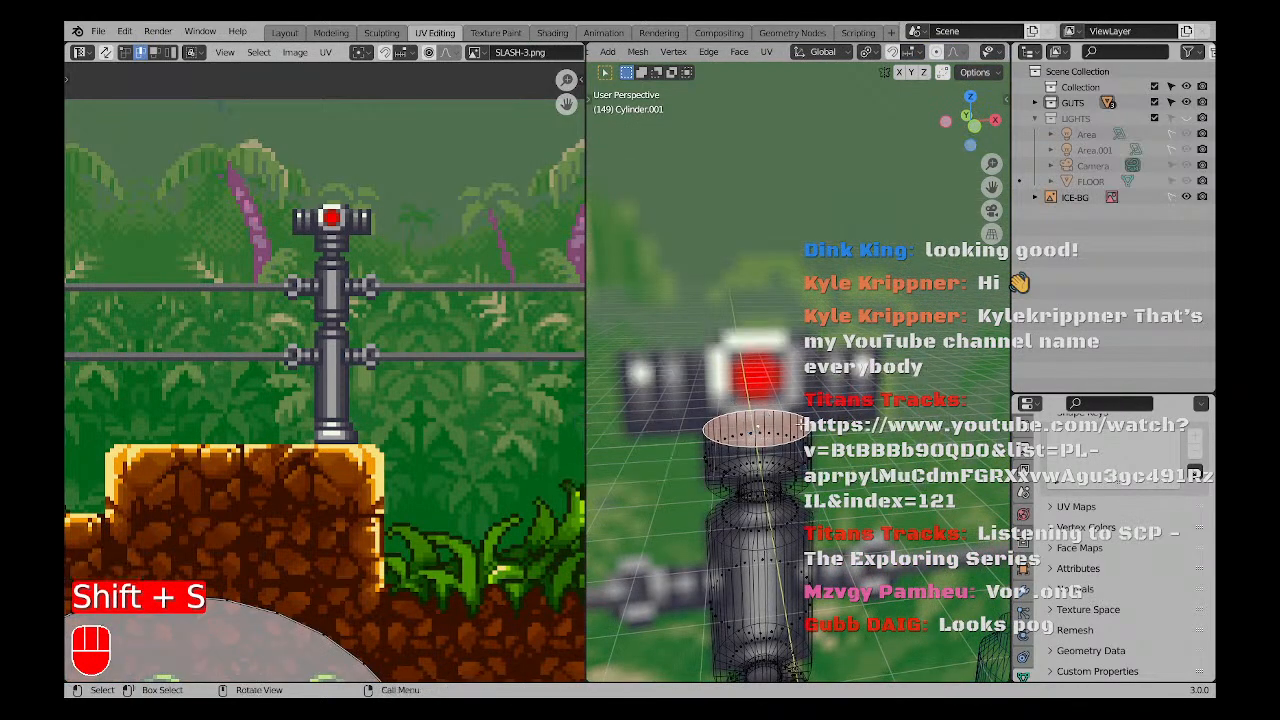
pyautogui.hotkey('ctrl', 'z')
pyautogui.hotkey('shift', 's')
pyautogui.press('a')
pyautogui.press('a')
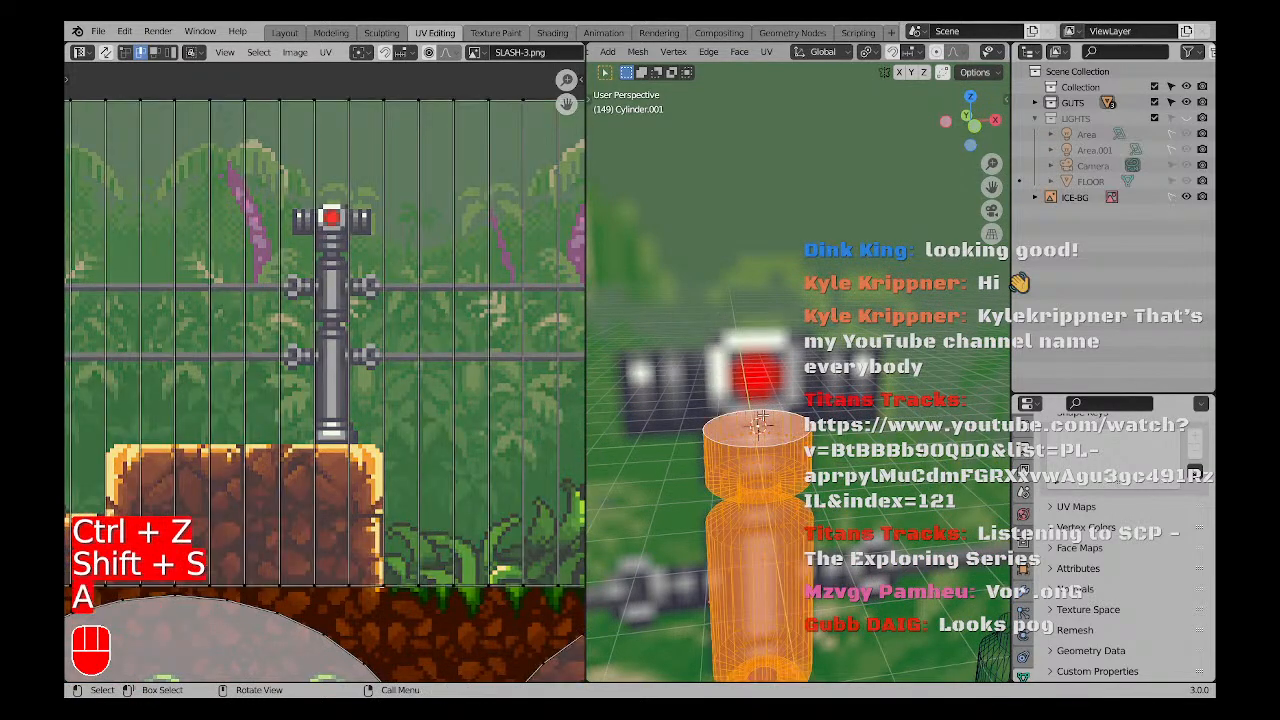
# Add a cube at the 3D cursor in front view and scale it down to slightly wider than the post's collar.
pyautogui.press('KP_1')
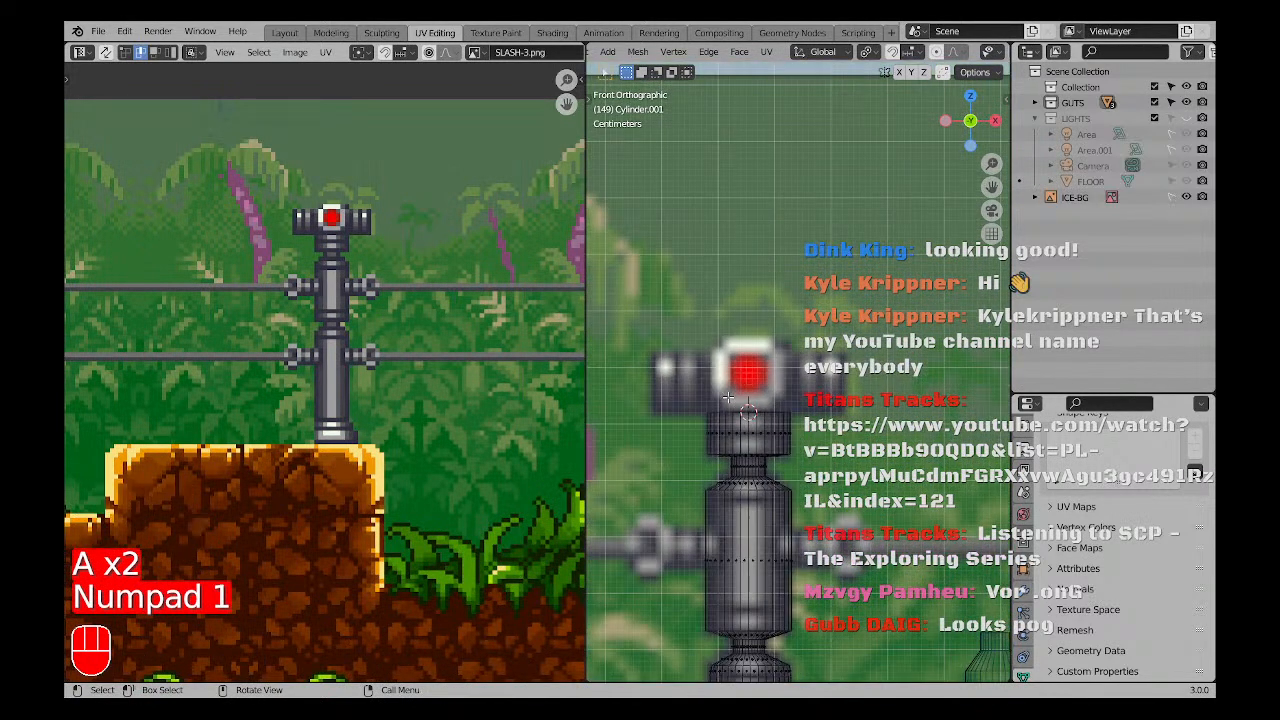
pyautogui.hotkey('shift', 'a')
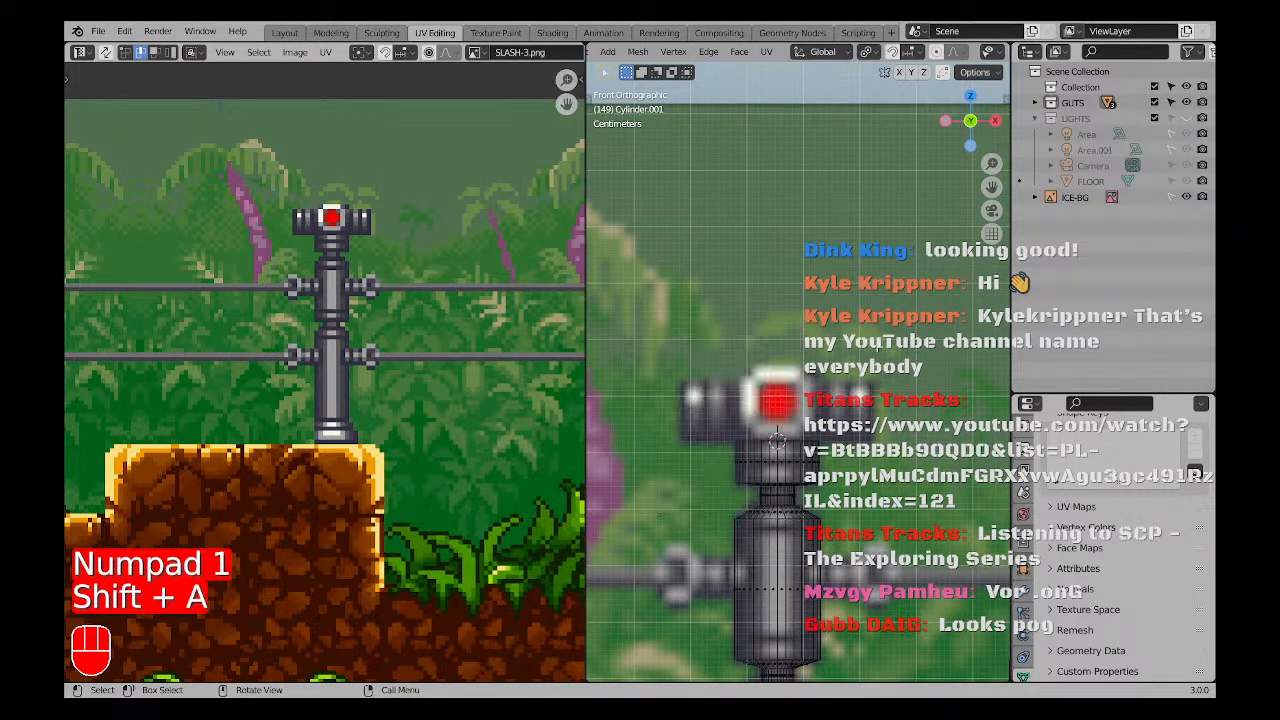
pyautogui.hotkey('shift', 'a')
pyautogui.click(738, 366)
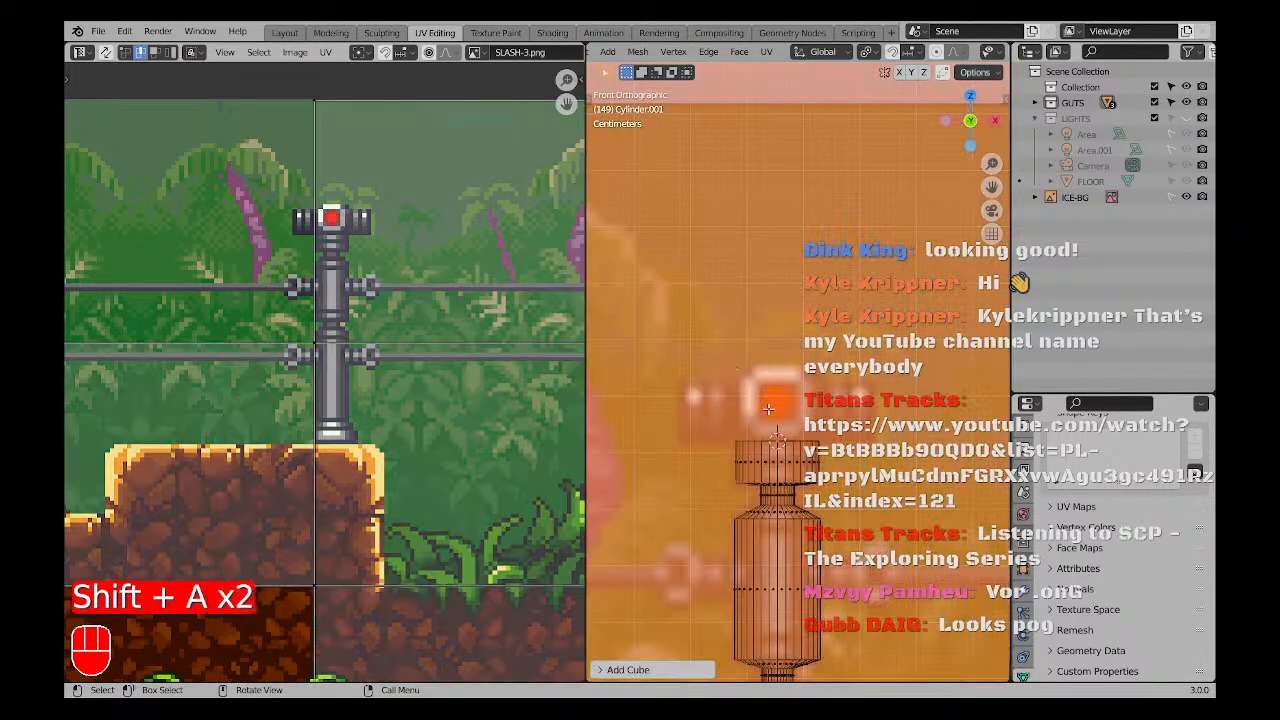
pyautogui.press('s')
pyautogui.click(813, 490)
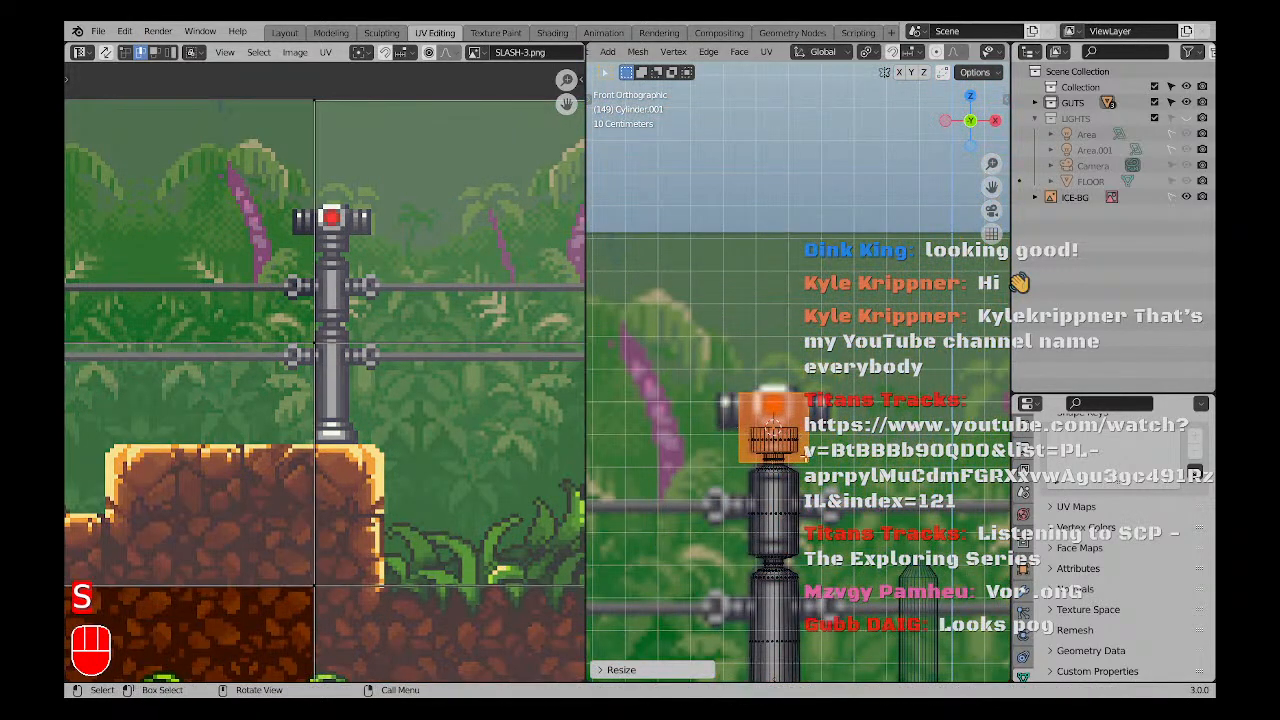
pyautogui.scroll(3, 814, 518)
pyautogui.press('g')
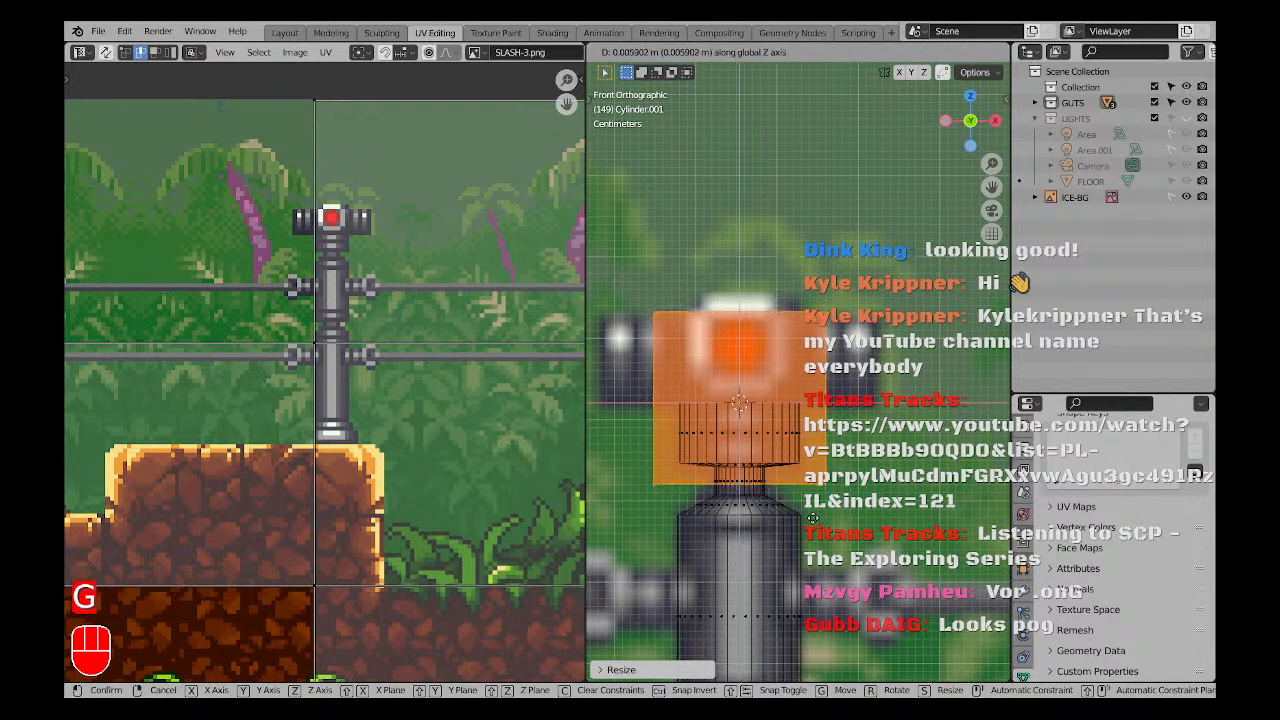
pyautogui.click(813, 518)
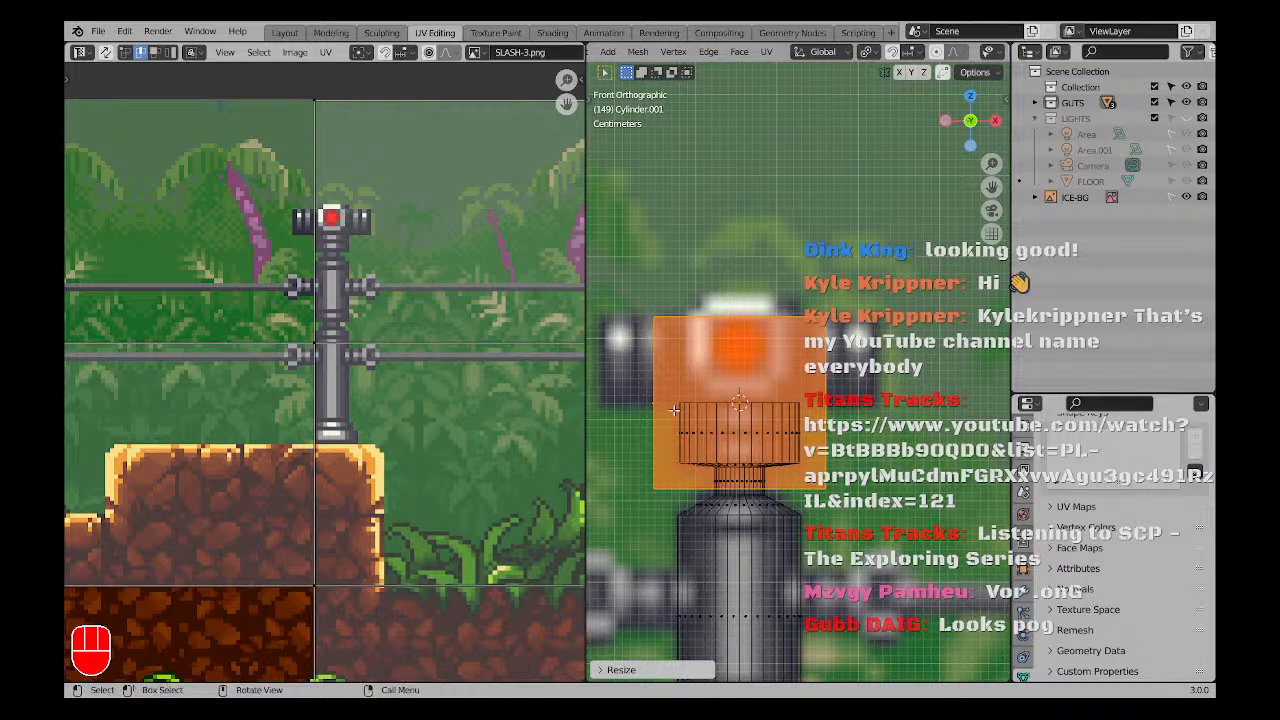
# Widen the 3D viewport and nudge the cube slightly up along Z over the reference crossbar.
pyautogui.scroll(-3, 740, 420)
pyautogui.keyDown('shift'); pyautogui.moveTo(744, 420); pyautogui.dragTo(800, 366, button='middle'); pyautogui.keyUp('shift')
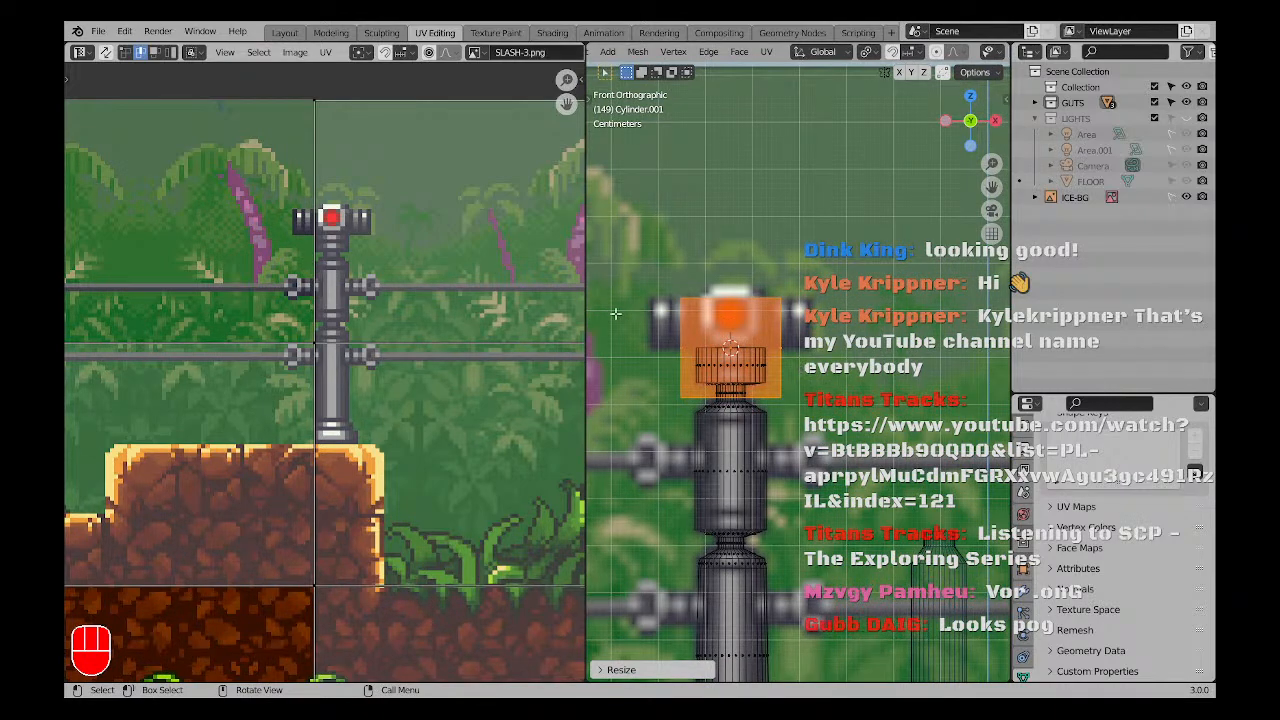
pyautogui.moveTo(584, 312); pyautogui.dragTo(388, 312)
pyautogui.scroll(1, 600, 411)
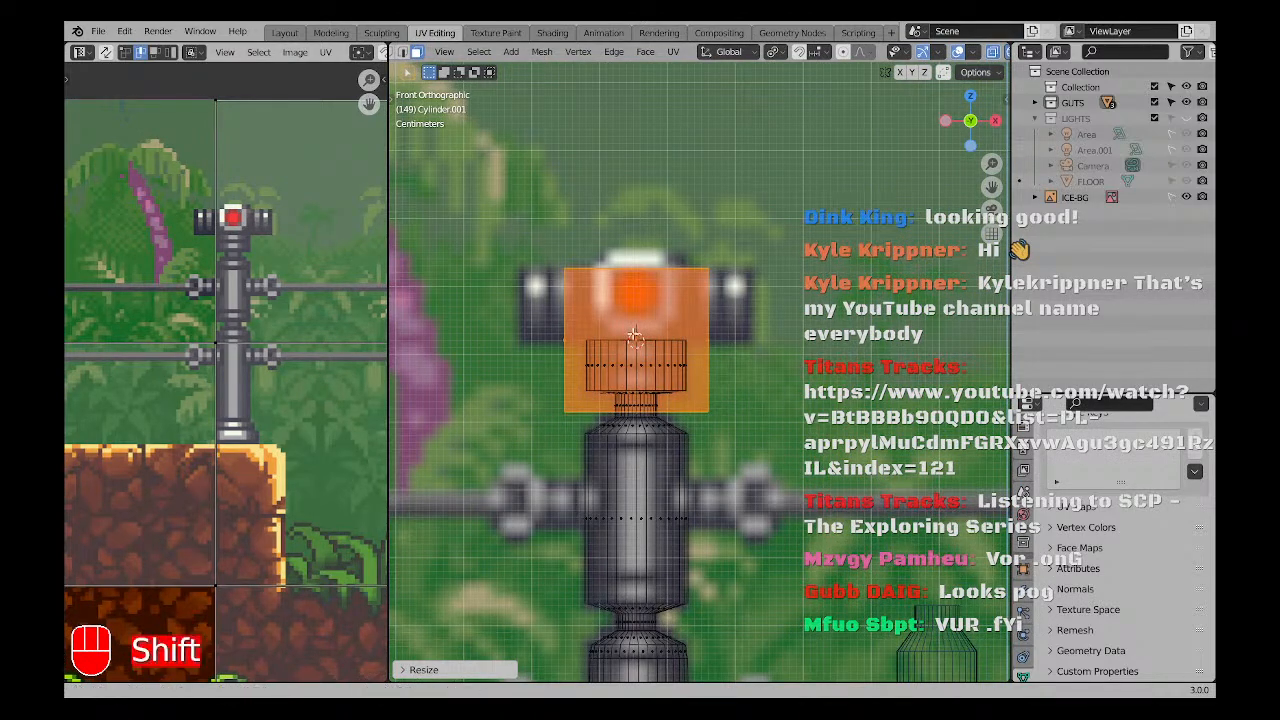
pyautogui.scroll(3, 700, 400)
pyautogui.press('g')
pyautogui.press('x')
pyautogui.press('z')
pyautogui.click(765, 381)
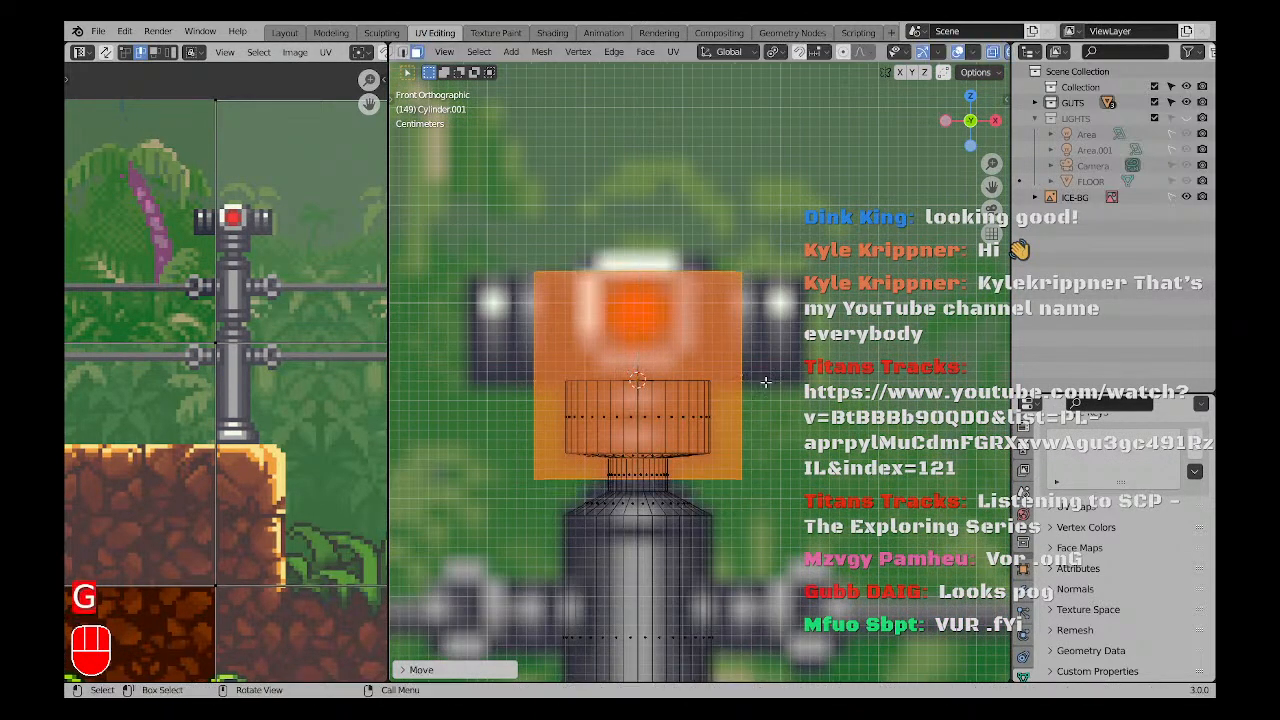
pyautogui.press('a')
pyautogui.press('a')
pyautogui.scroll(2, 556, 482)
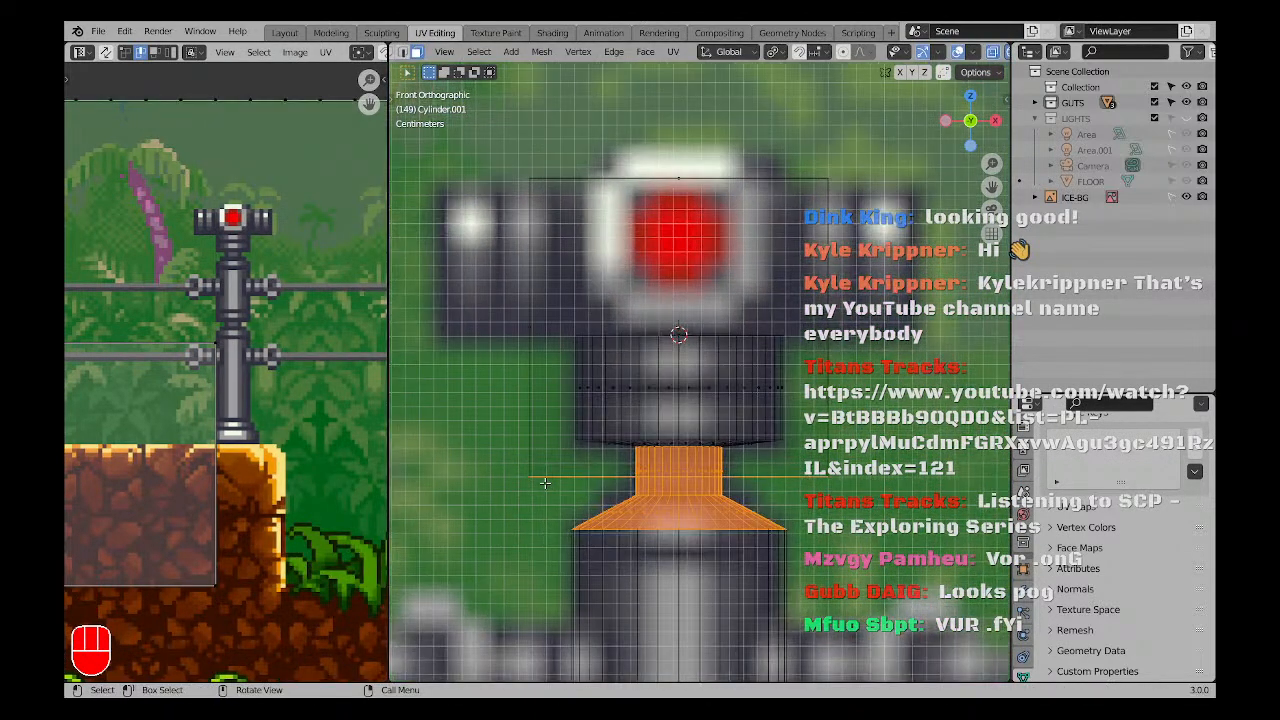
pyautogui.press('l')
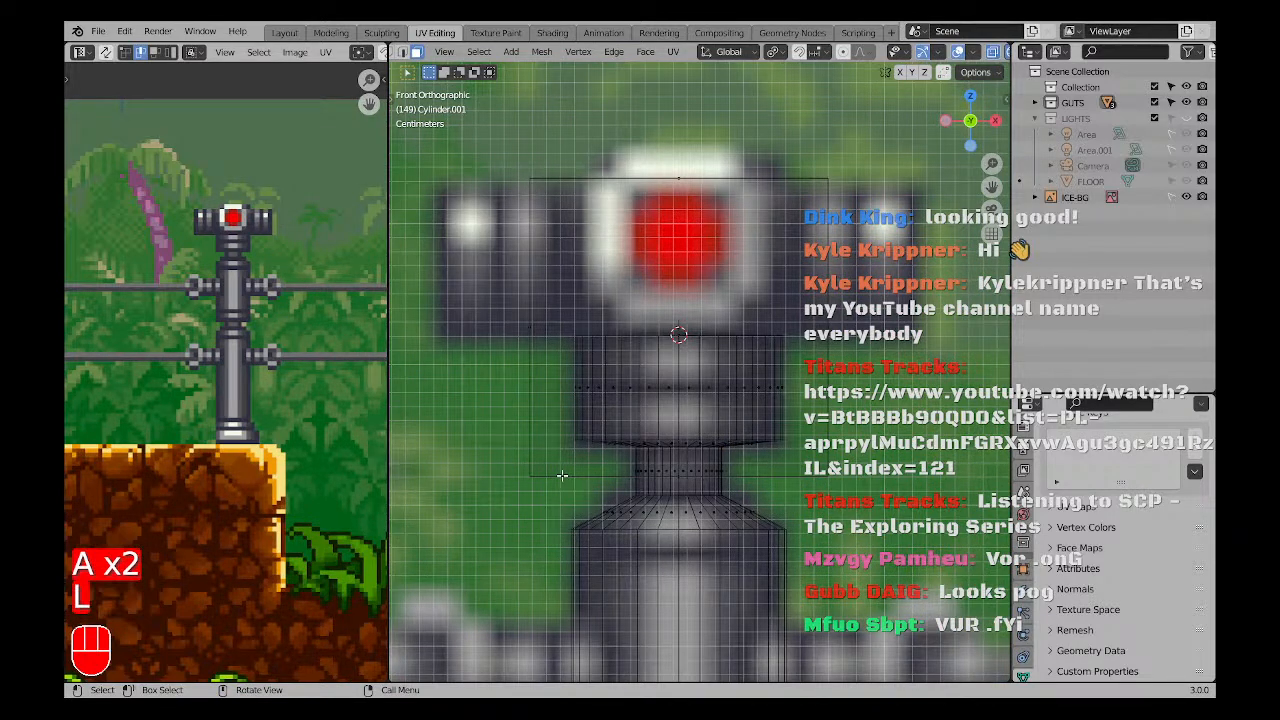
pyautogui.press('a')
pyautogui.press('a')
pyautogui.scroll(-1, 562, 475)
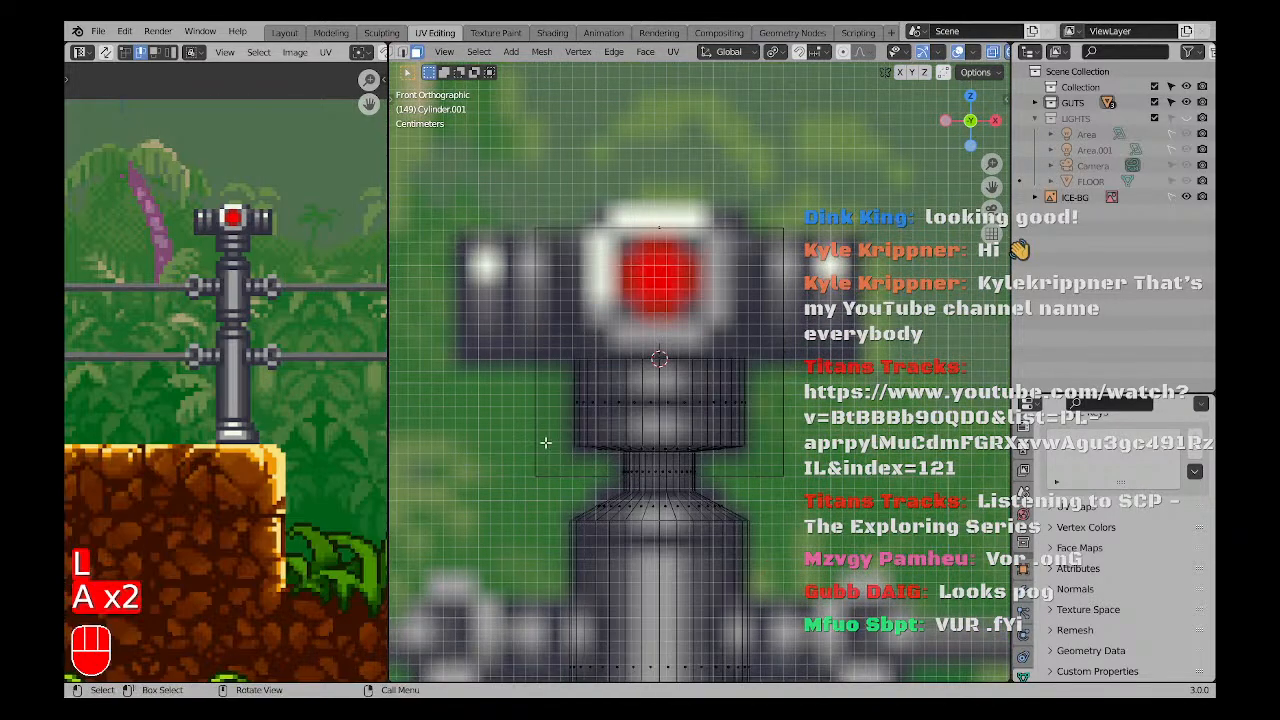
# Select the cube's bottom edges in edge select mode and move them up about 0.1 m along Z to the crossbar's underside.
pyautogui.moveTo(546, 442); pyautogui.dragTo(613, 452, button='middle')
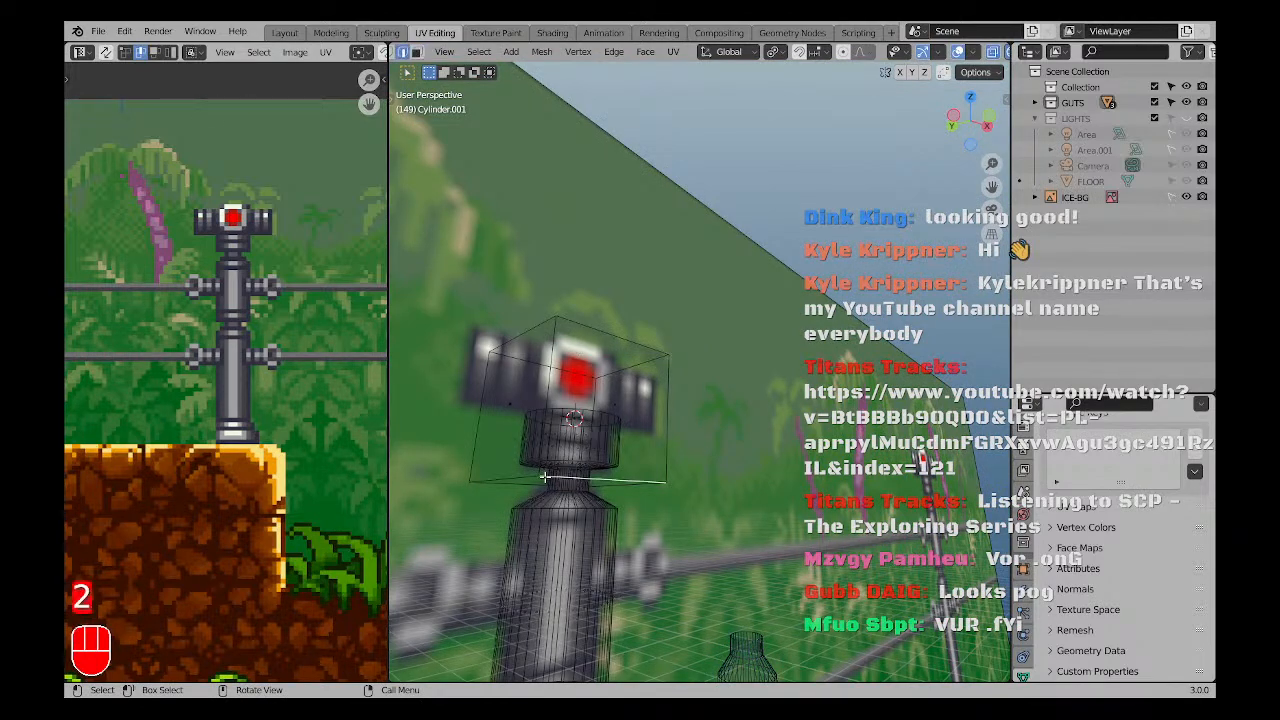
pyautogui.press('KP_1')
pyautogui.scroll(3, 511, 501)
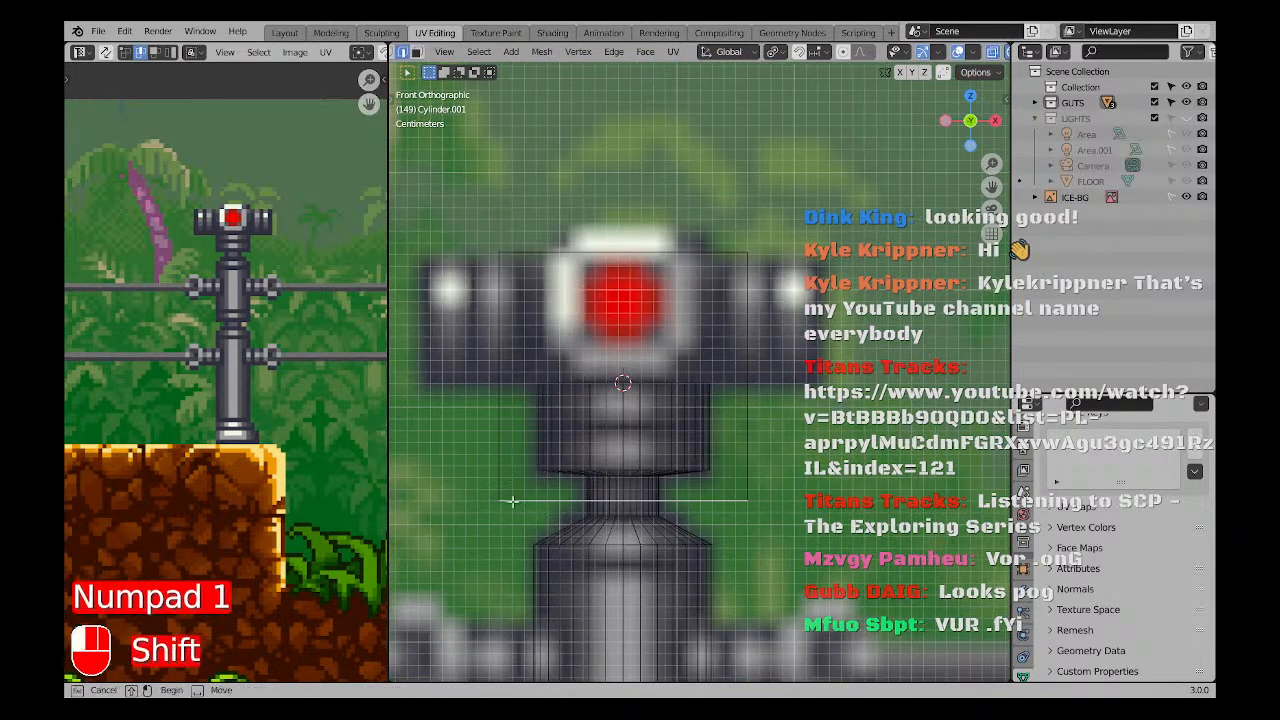
pyautogui.moveTo(512, 501)
pyautogui.keyDown('shift'); pyautogui.mouseDown()
pyautogui.moveTo(506, 492)
pyautogui.moveTo(526, 516)
pyautogui.mouseUp(); pyautogui.keyUp('shift')
pyautogui.press('g')
pyautogui.press('x')
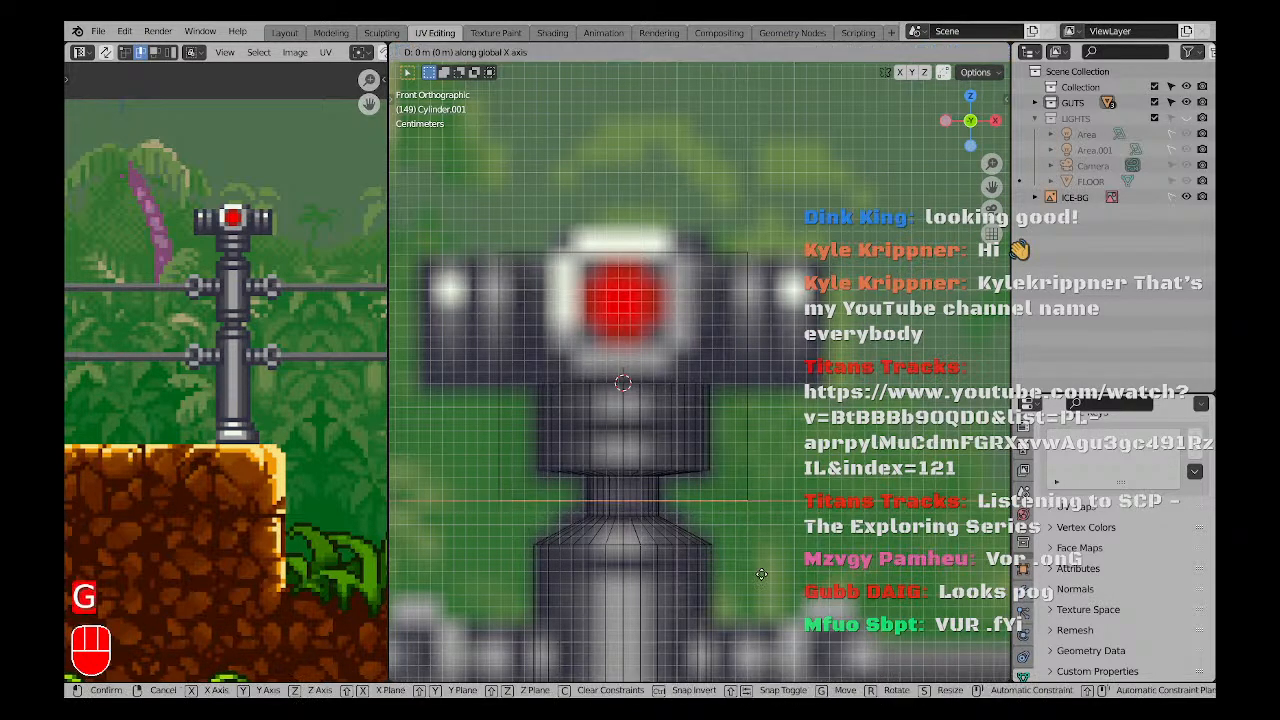
pyautogui.press('z')
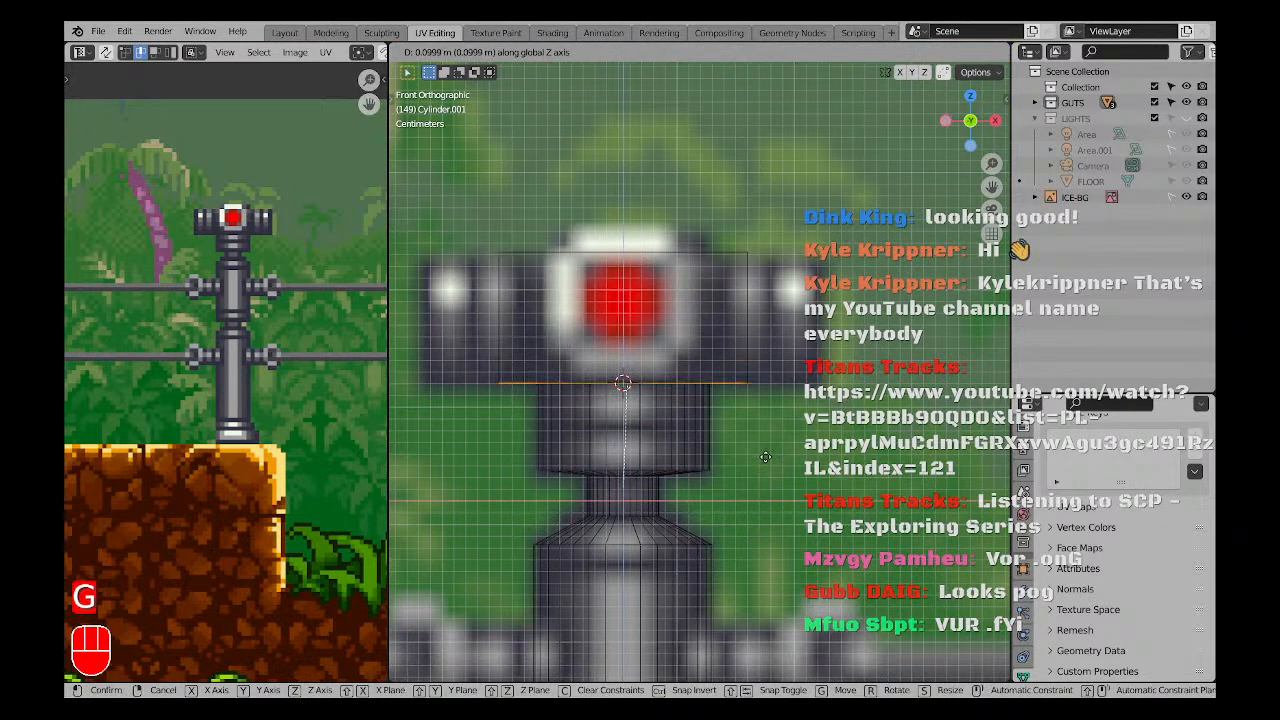
pyautogui.click(766, 457)
# Select the cube's left-side edges and move them outward along X to the left end of the reference crossbar.
pyautogui.moveTo(488, 246); pyautogui.dragTo(521, 397)
pyautogui.press('g')
pyautogui.moveTo(531, 324); pyautogui.dragTo(483, 321, button='middle')
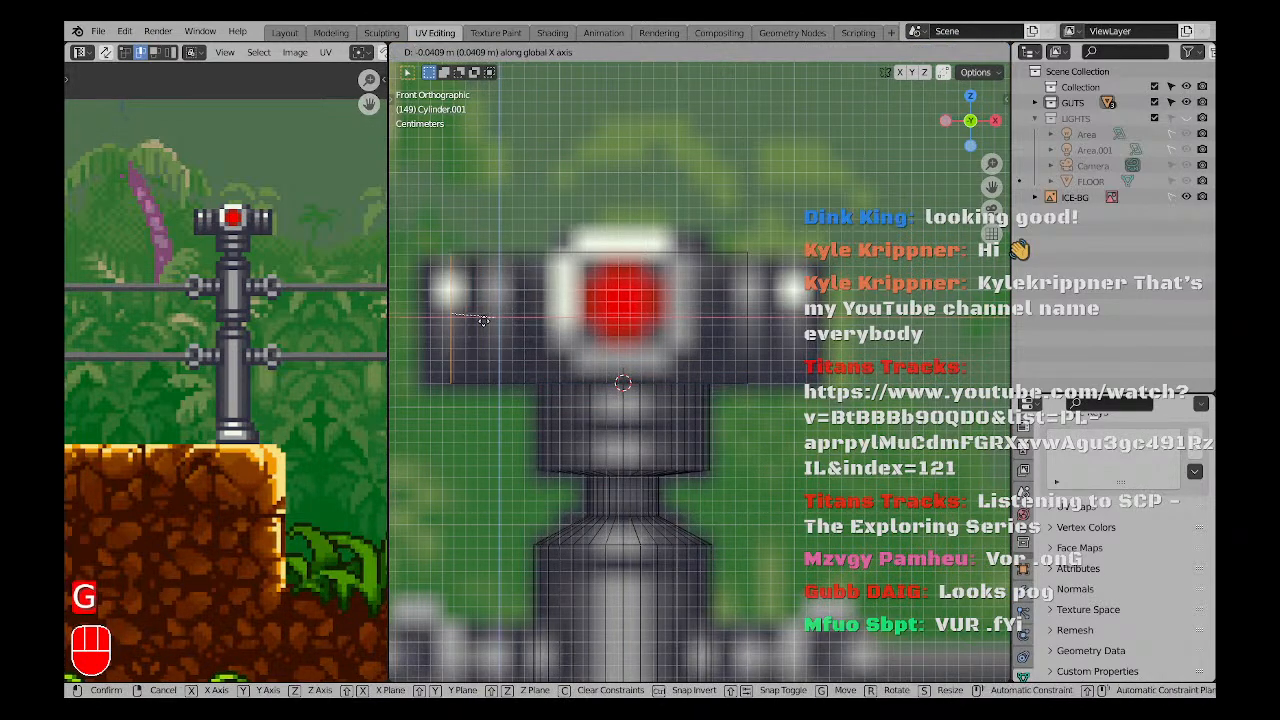
pyautogui.click(456, 320)
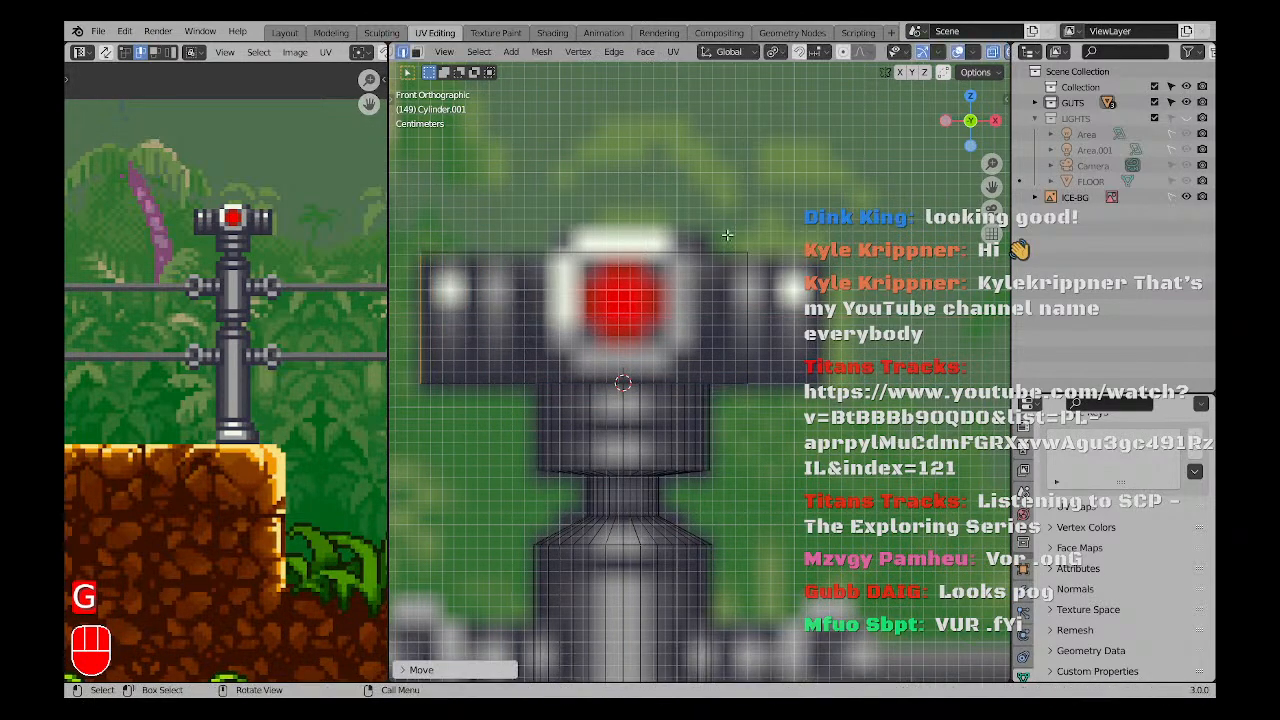
# Move the cube's right-side edges outward along X to the right end of the reference crossbar.
pyautogui.press('g')
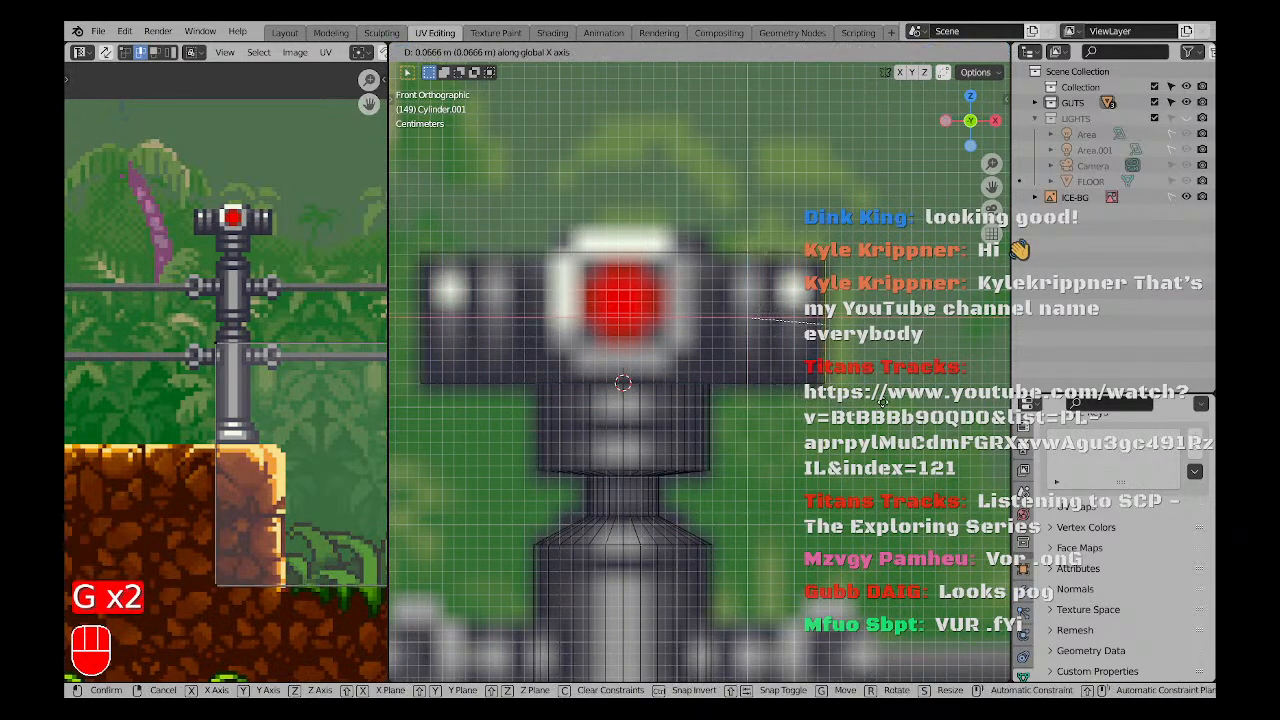
pyautogui.click(883, 402)
pyautogui.moveTo(785, 297); pyautogui.dragTo(757, 195)
pyautogui.press('g')
pyautogui.moveTo(757, 191)
pyautogui.mouseDown(button='middle')
pyautogui.moveTo(670, 372)
pyautogui.moveTo(555, 329)
pyautogui.moveTo(691, 361)
pyautogui.mouseUp(button='middle')
pyautogui.click(759, 193)
# Check the crossbar cube in solid shading, return to wireframe and fit its left-side edges to the reference crossbar's left end.
pyautogui.press('z')
pyautogui.press('a')
pyautogui.press('a')
pyautogui.press('z')
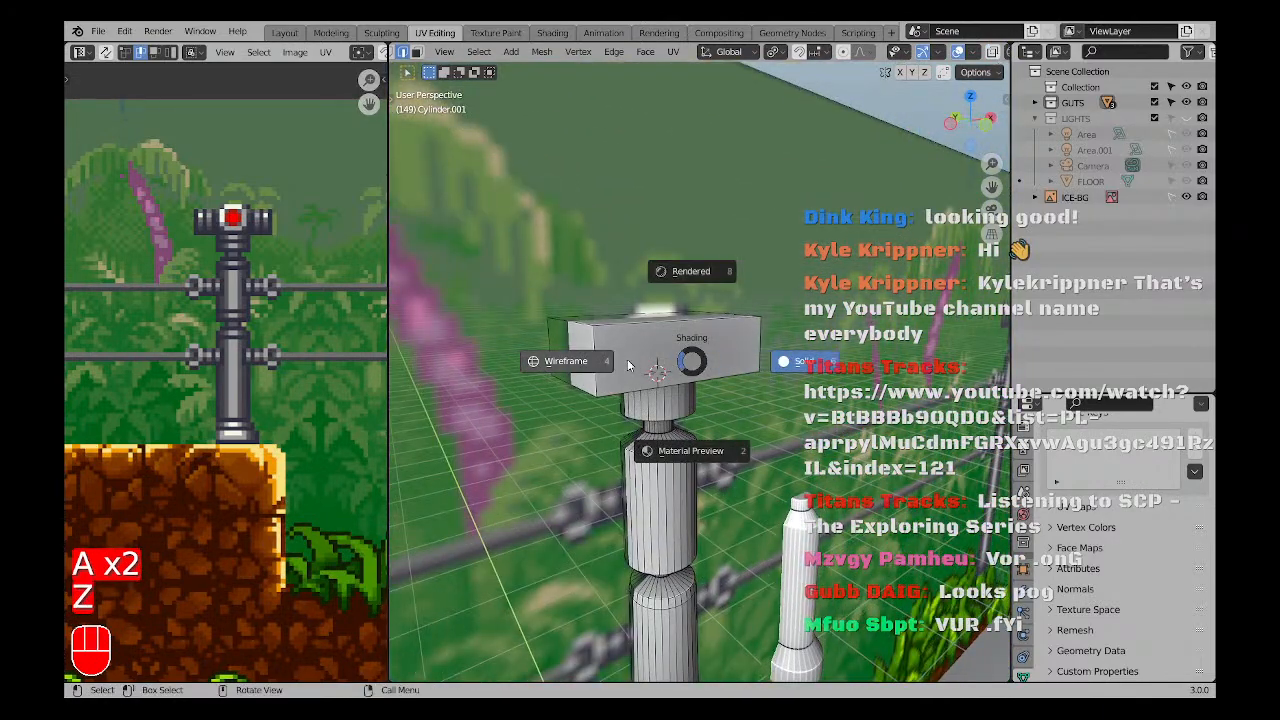
pyautogui.click(606, 372)
pyautogui.moveTo(606, 372)
pyautogui.mouseDown(button='middle')
pyautogui.moveTo(585, 362)
pyautogui.moveTo(636, 360)
pyautogui.mouseUp(button='middle')
pyautogui.press('KP_1')
pyautogui.scroll(2, 620, 360)
pyautogui.moveTo(489, 302); pyautogui.dragTo(602, 464)
pyautogui.press('g')
pyautogui.click(588, 357)
pyautogui.press('a')
pyautogui.press('a')
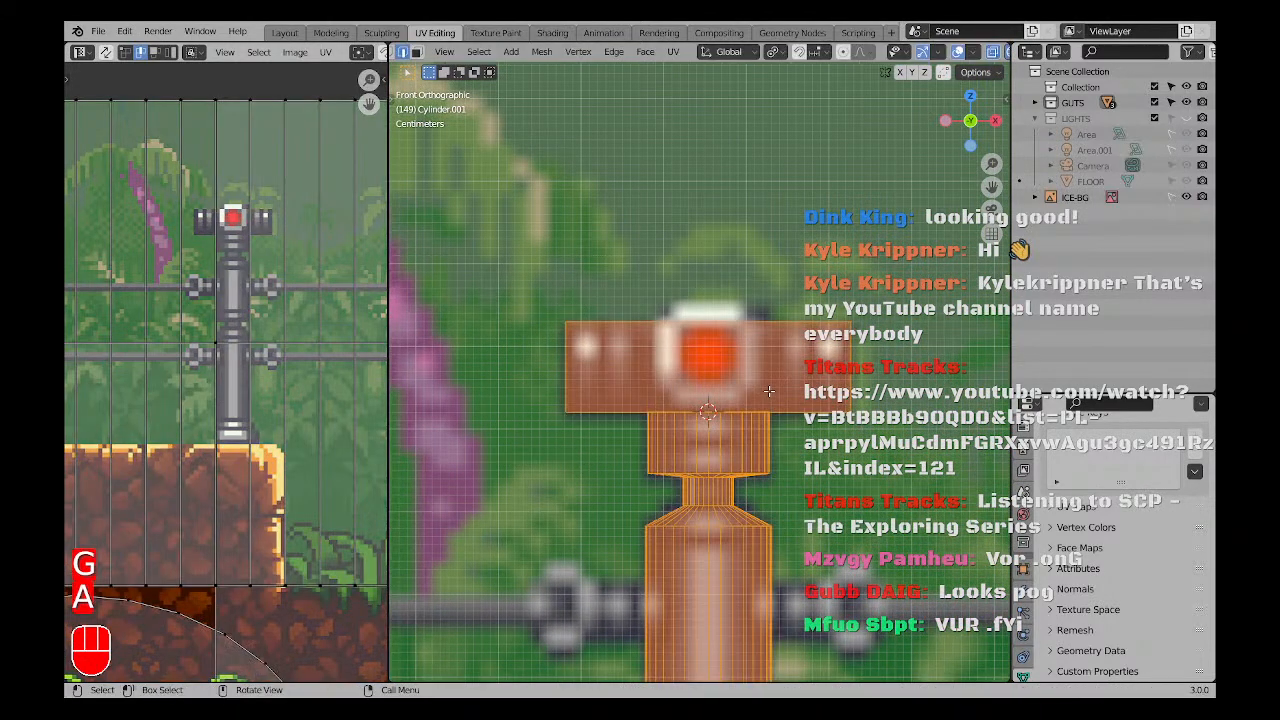
# Cut two evenly spaced vertical edge loops through the crossbar cube and try adjusting both by shrinking and edge sliding.
pyautogui.hotkey('ctrl', 'r')
pyautogui.scroll(1, 679, 343)
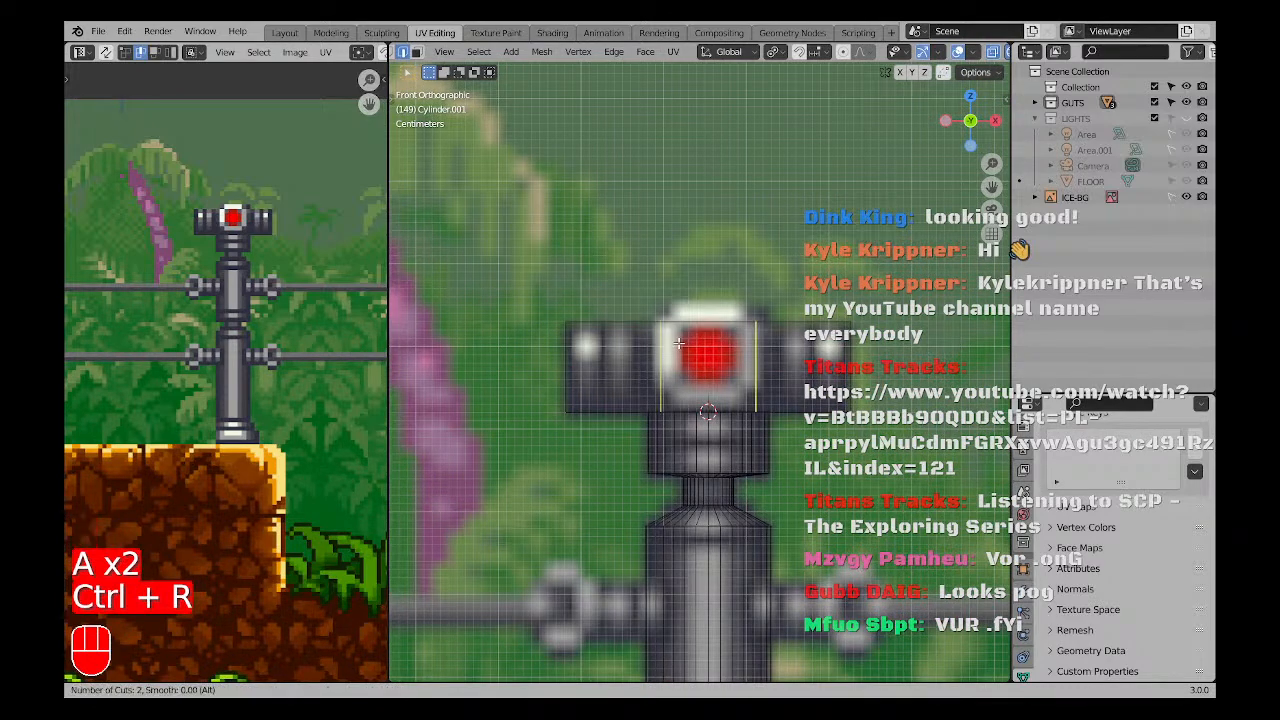
pyautogui.click(679, 343)
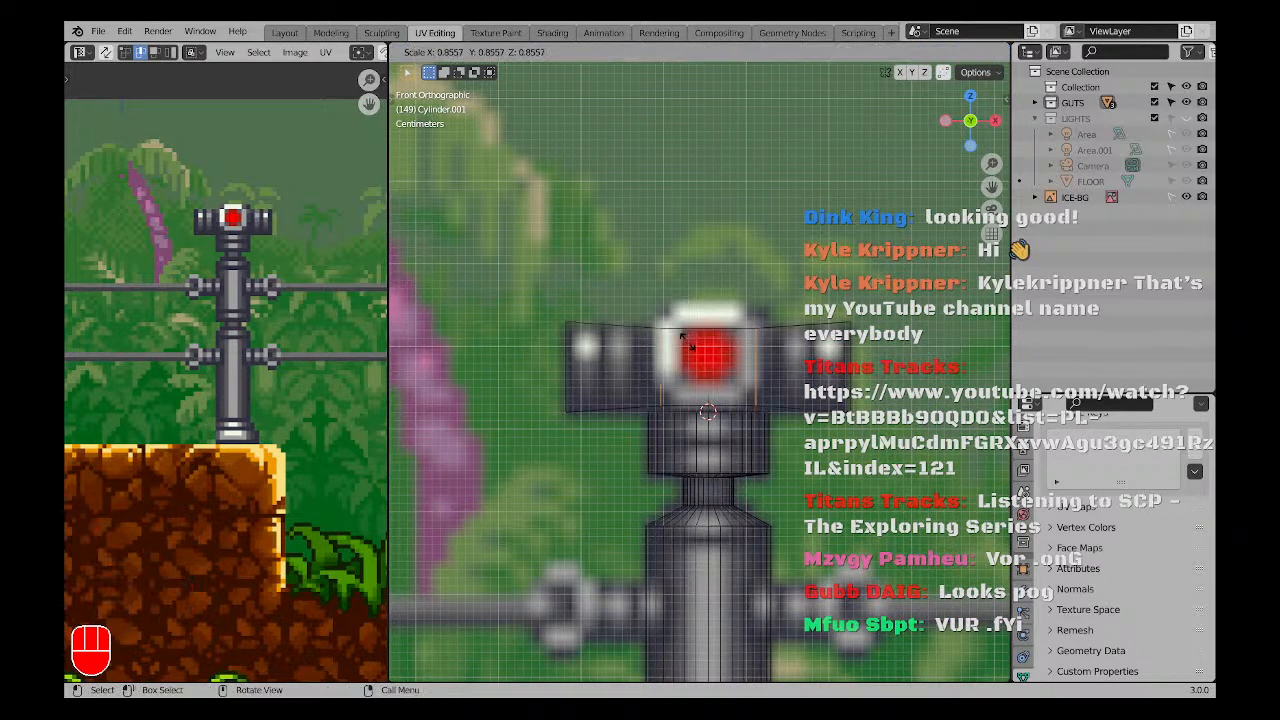
pyautogui.click(671, 336)
pyautogui.hotkey('alt', 's')
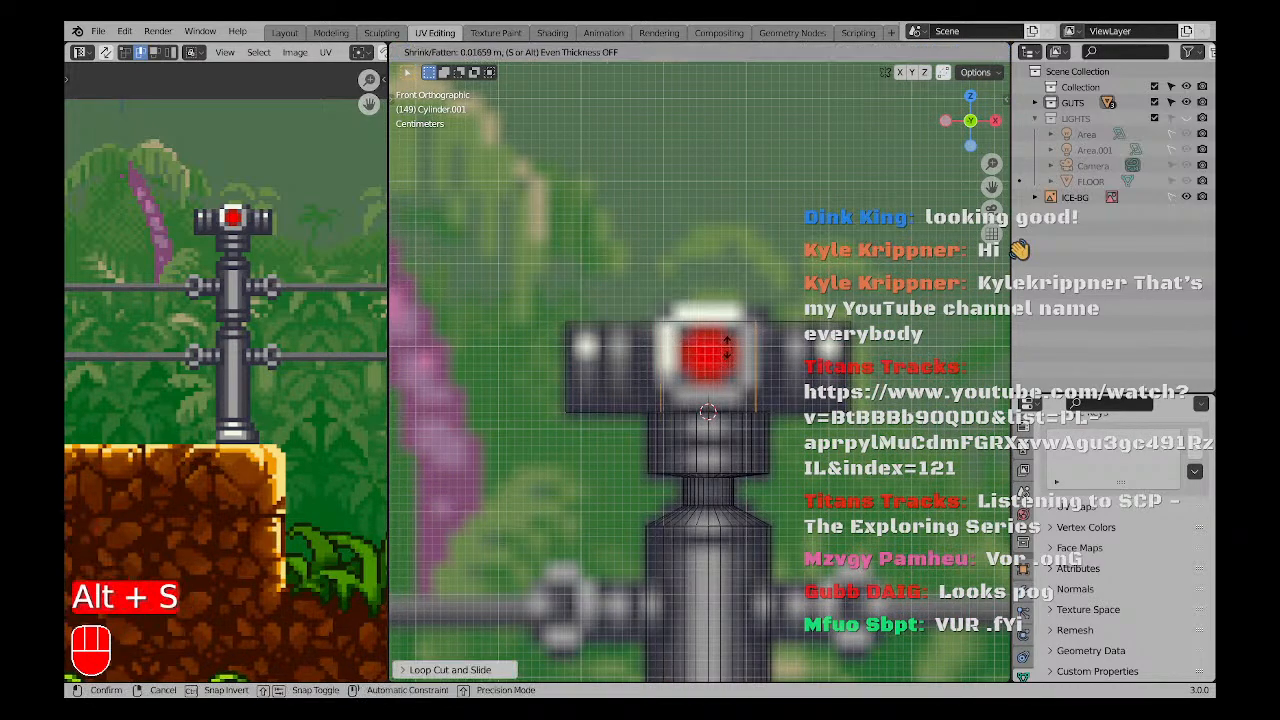
pyautogui.rightClick(722, 352)
pyautogui.press('g')
pyautogui.press('g')
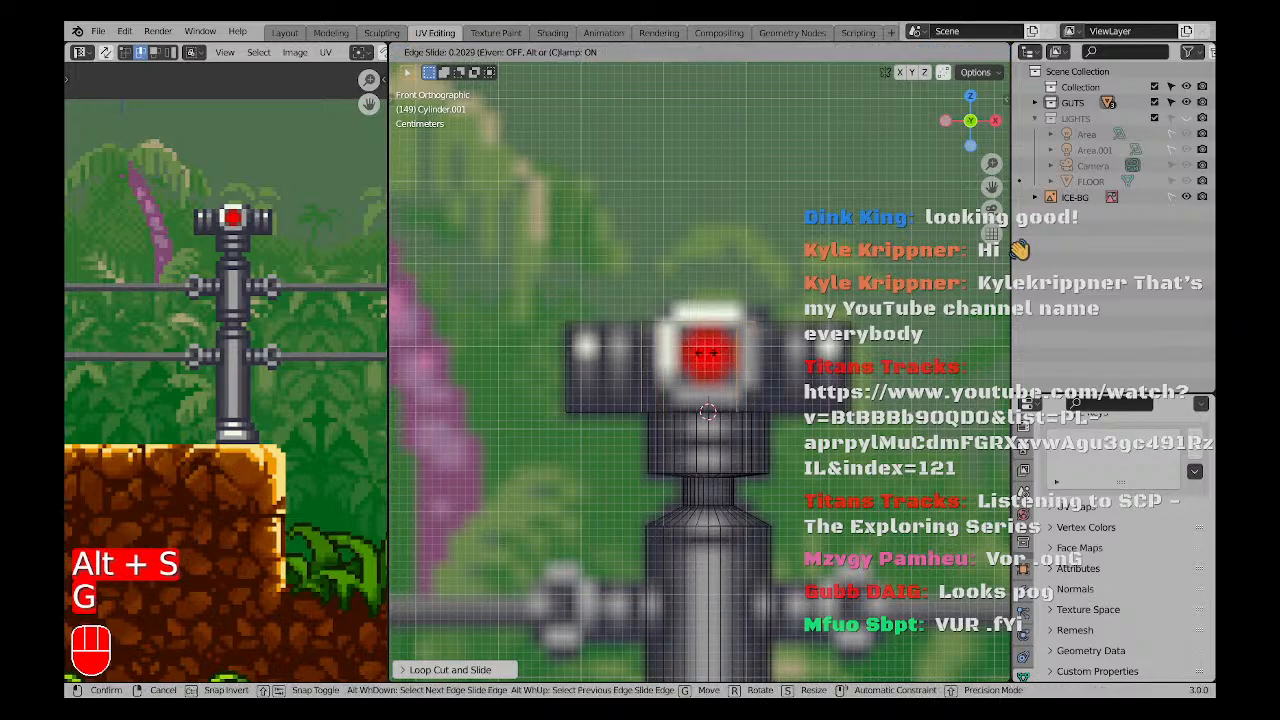
pyautogui.click(708, 352)
# Edge-slide the left and right loops outward individually to the sides of the reference's red lamp housing.
pyautogui.moveTo(641, 312); pyautogui.dragTo(674, 468)
pyautogui.scroll(2, 674, 386)
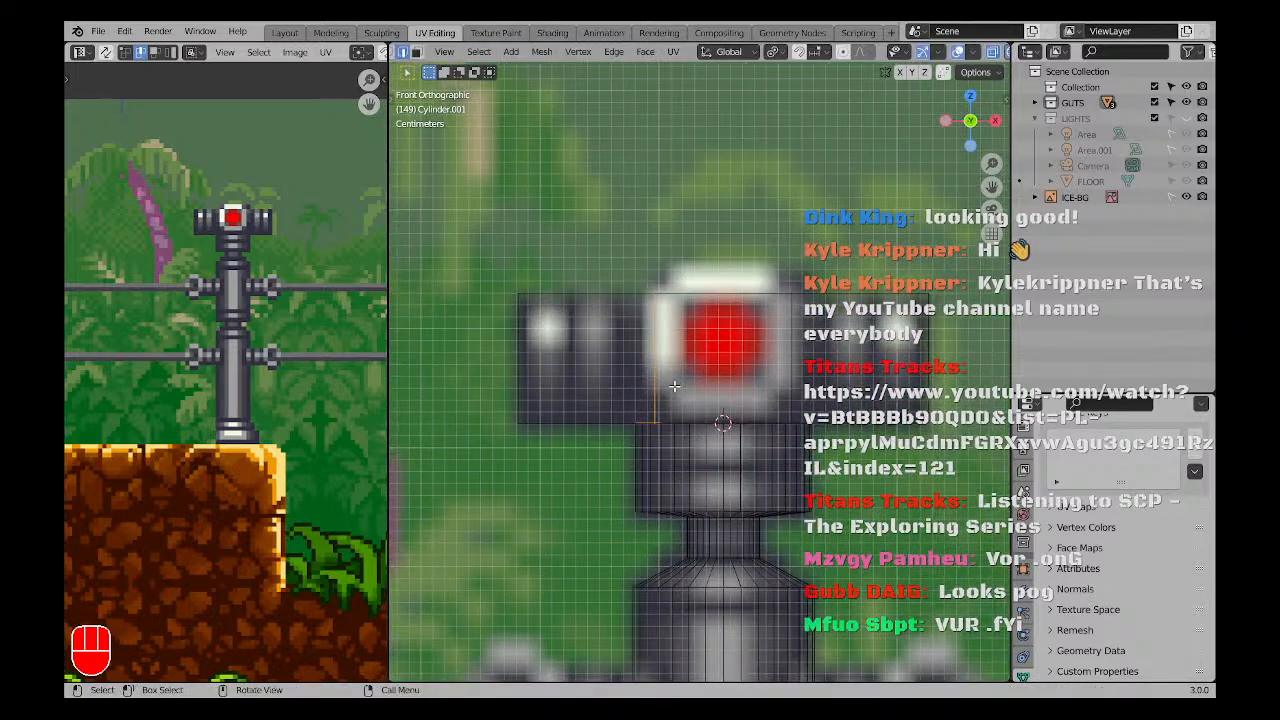
pyautogui.scroll(-1, 650, 379)
pyautogui.press('g')
pyautogui.press('g')
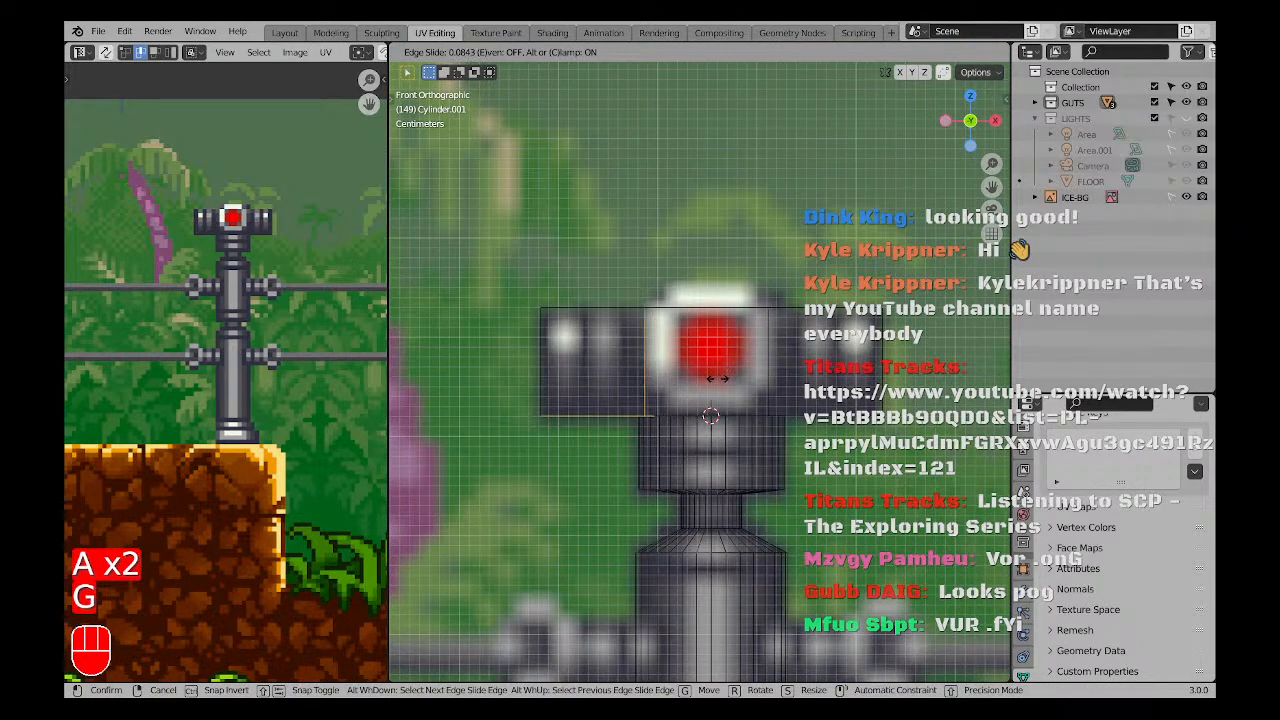
pyautogui.click(716, 378)
pyautogui.press('g')
pyautogui.press('g')
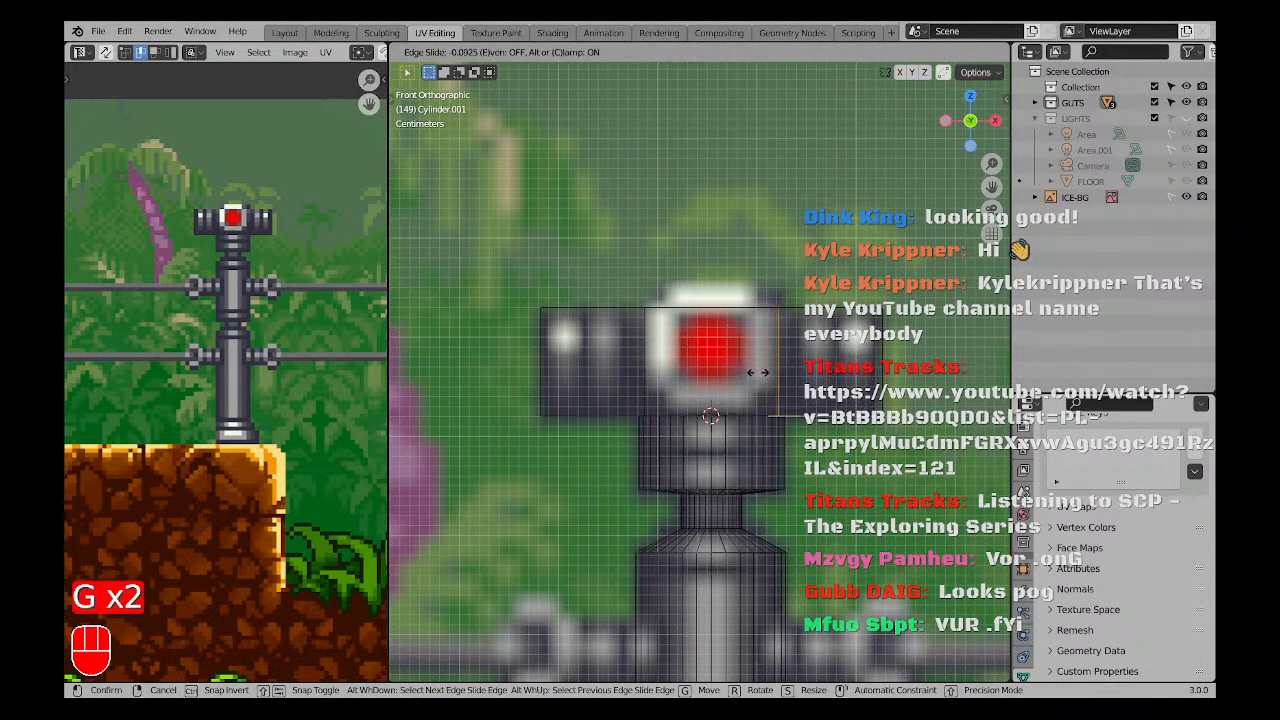
pyautogui.click(758, 372)
# Switch to solid shading and delete the front, top and bottom faces of the crossbar's middle section.
pyautogui.moveTo(758, 372); pyautogui.dragTo(758, 390, button='middle')
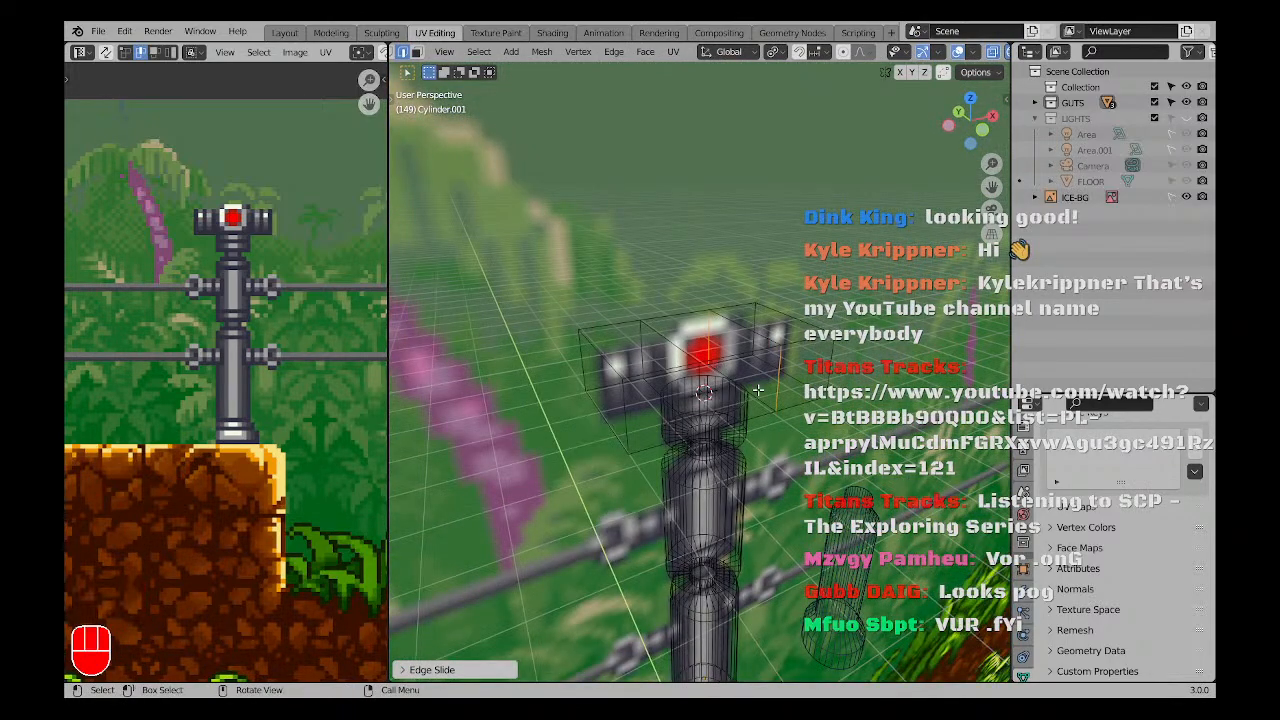
pyautogui.press('z')
pyautogui.press('a')
pyautogui.press('a')
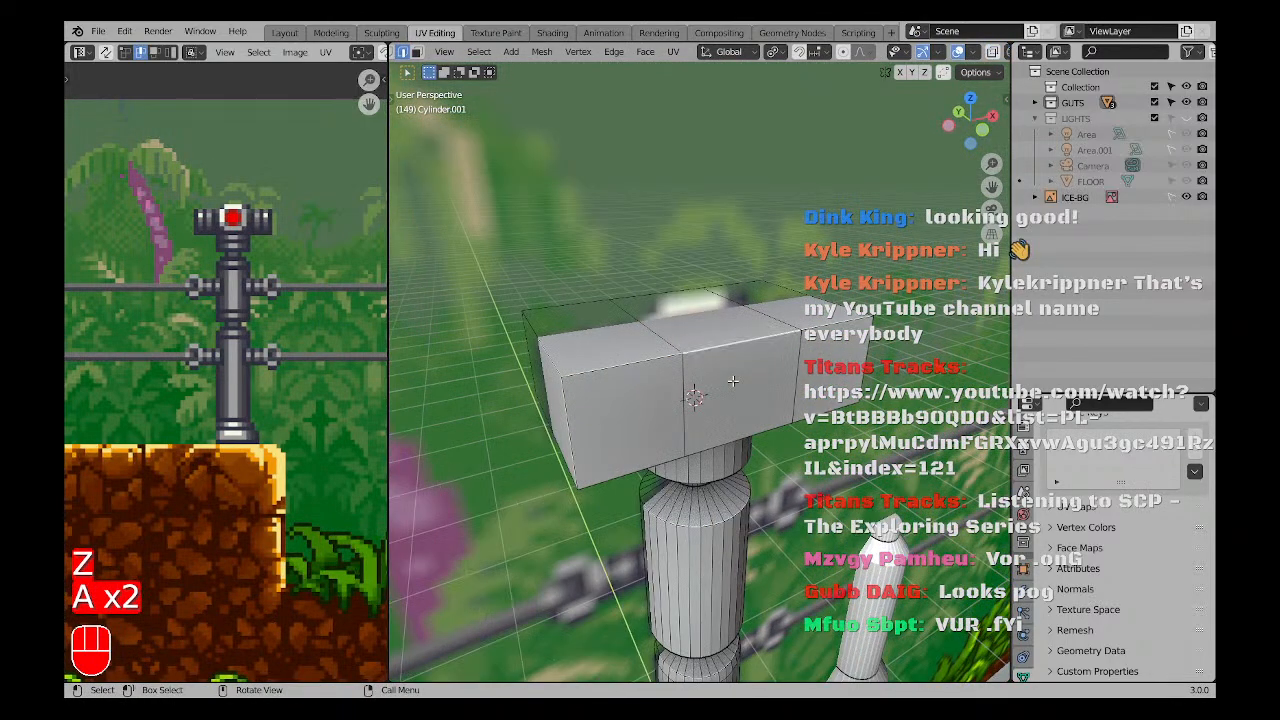
pyautogui.press('3')
pyautogui.click(736, 390)
pyautogui.moveTo(742, 420); pyautogui.dragTo(689, 372, button='middle')
pyautogui.press('x')
pyautogui.click(726, 407)
pyautogui.press('x')
pyautogui.click(717, 397)
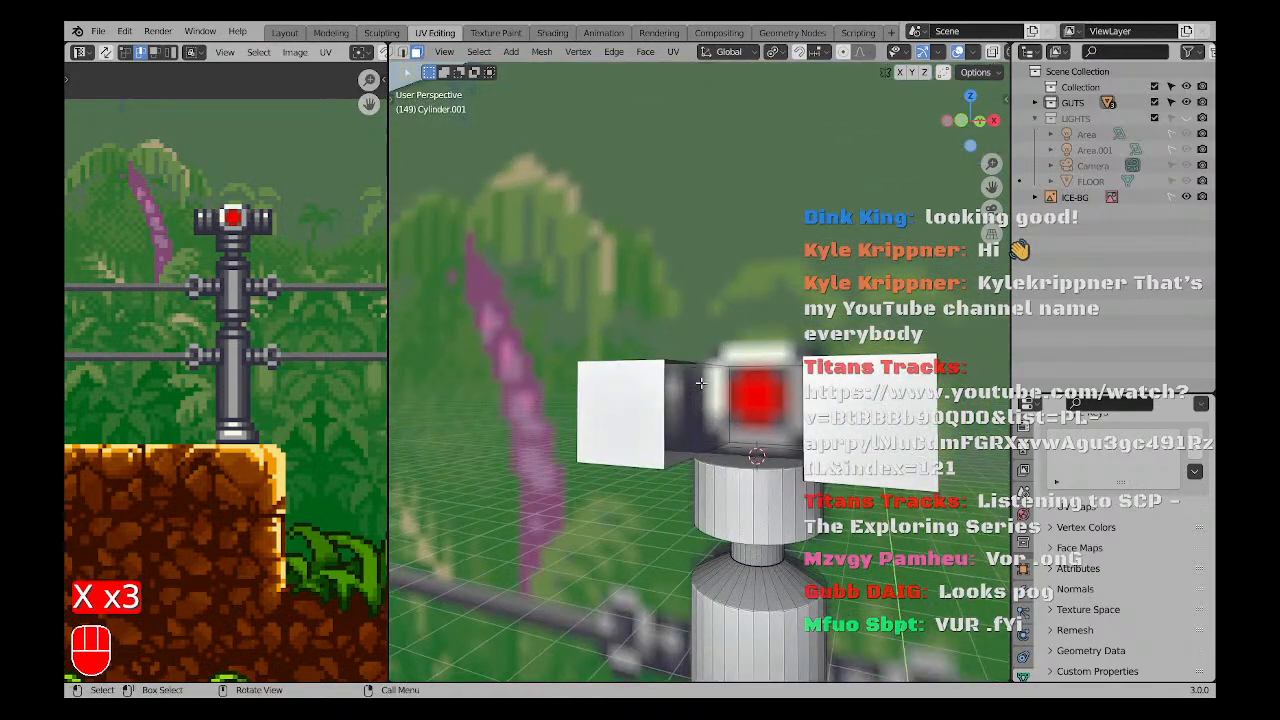
# Isolate the post in local view and delete the remaining back face between the crossbar's two side boxes.
pyautogui.press('2')
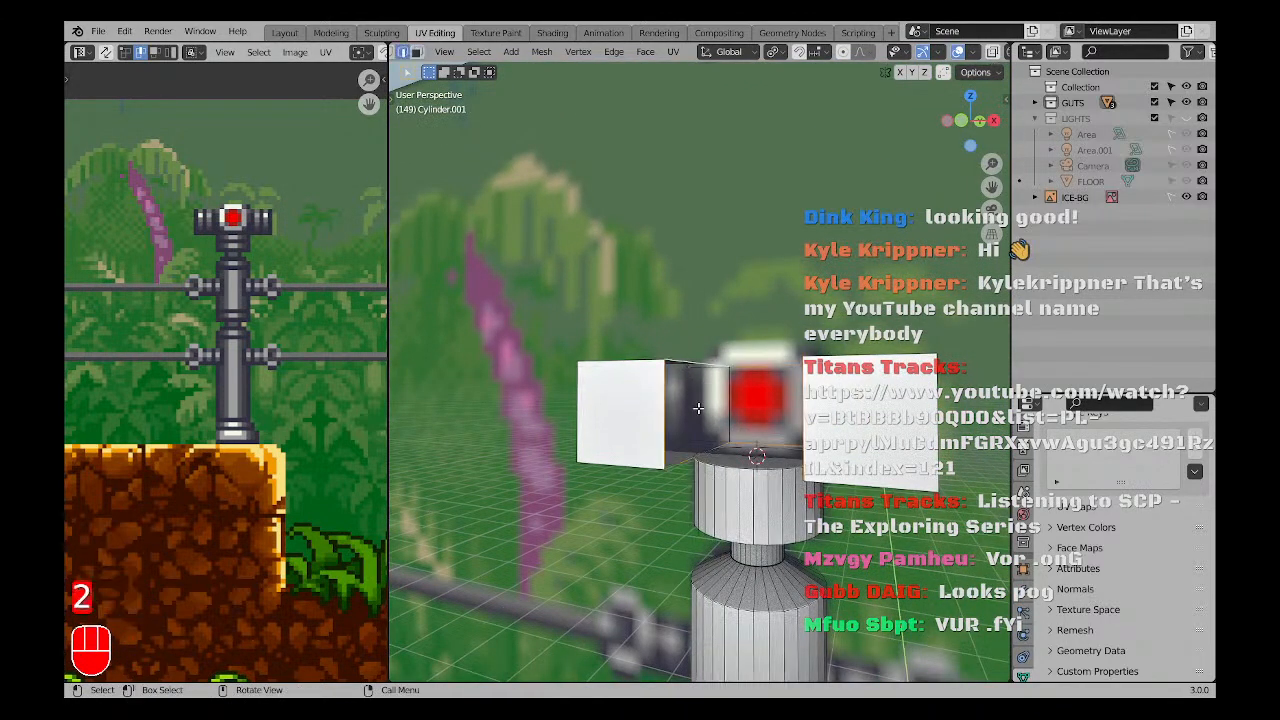
pyautogui.moveTo(778, 444)
pyautogui.mouseDown(button='middle')
pyautogui.moveTo(748, 405)
pyautogui.moveTo(779, 427)
pyautogui.mouseUp(button='middle')
pyautogui.press('/')
pyautogui.keyDown('shift'); pyautogui.moveTo(725, 238); pyautogui.dragTo(733, 316, button='middle'); pyautogui.keyUp('shift')
pyautogui.scroll(2, 726, 256)
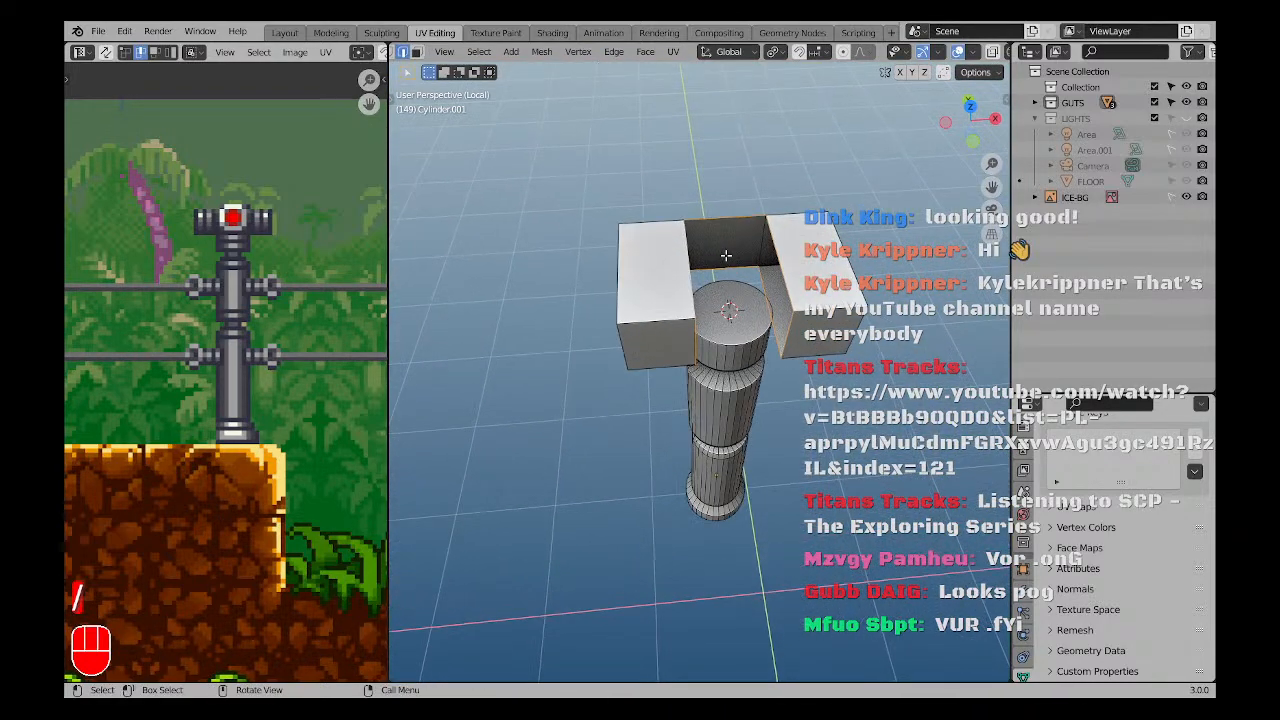
pyautogui.press('3')
pyautogui.press('x')
pyautogui.click(657, 266)
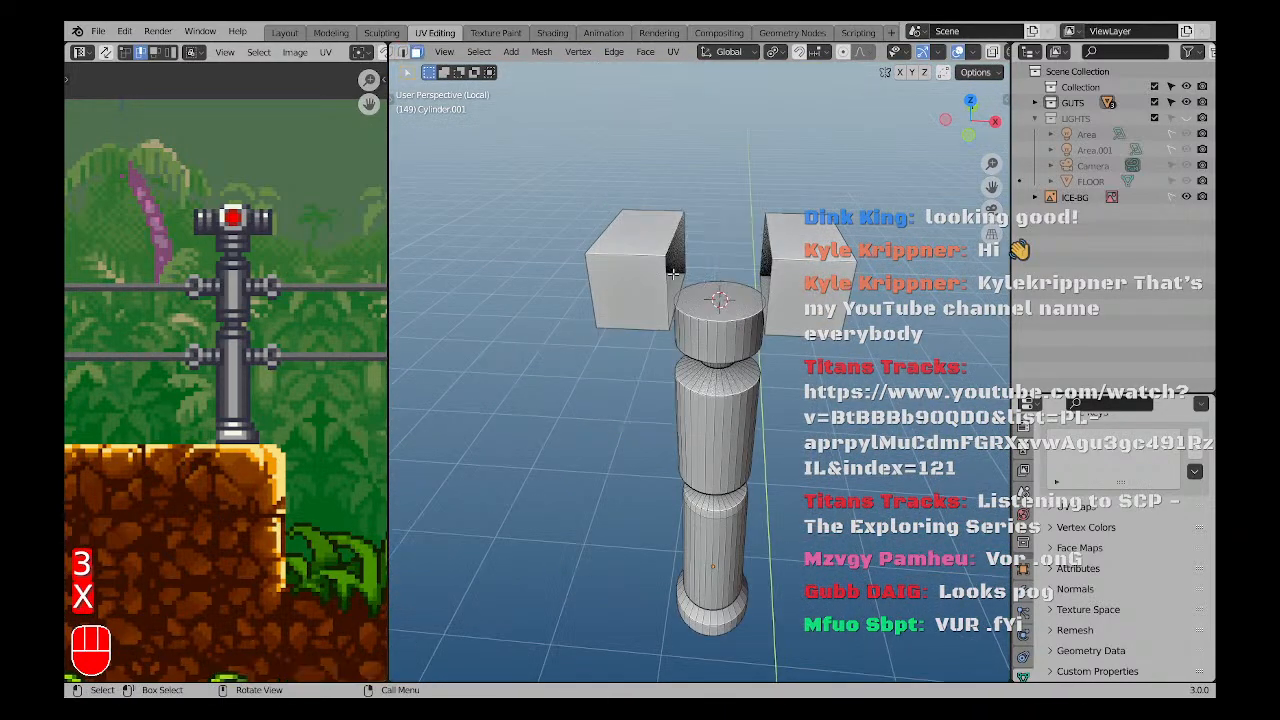
# Fill the open inner end of each side box with a new face.
pyautogui.moveTo(657, 266); pyautogui.dragTo(712, 333, button='middle')
pyautogui.press('2')
pyautogui.press('f')
pyautogui.press('a')
pyautogui.press('a')
pyautogui.press('f')
pyautogui.press('a')
pyautogui.press('a')
# Switch to a wireframe front view and leave local view to show the reference image again.
pyautogui.press('KP_1')
pyautogui.press('KP_1')
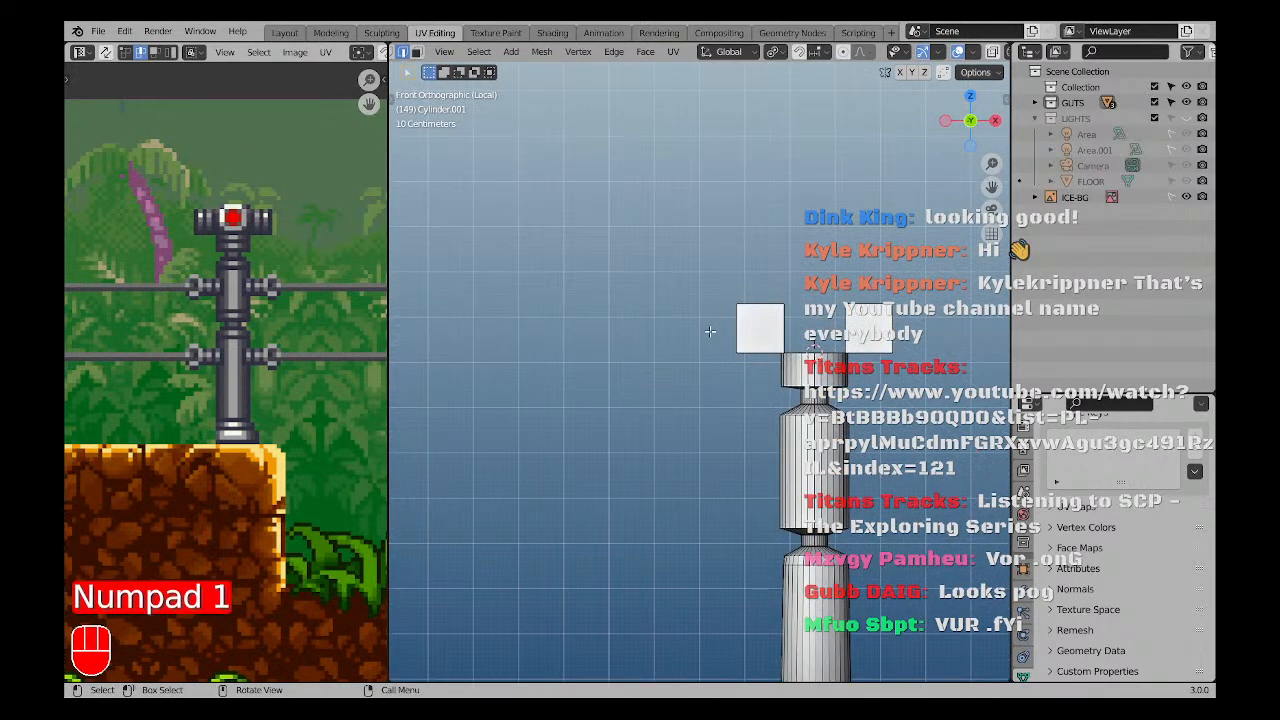
pyautogui.press('z')
pyautogui.click(636, 318)
pyautogui.keyDown('shift'); pyautogui.moveTo(848, 339); pyautogui.dragTo(709, 346, button='middle'); pyautogui.keyUp('shift')
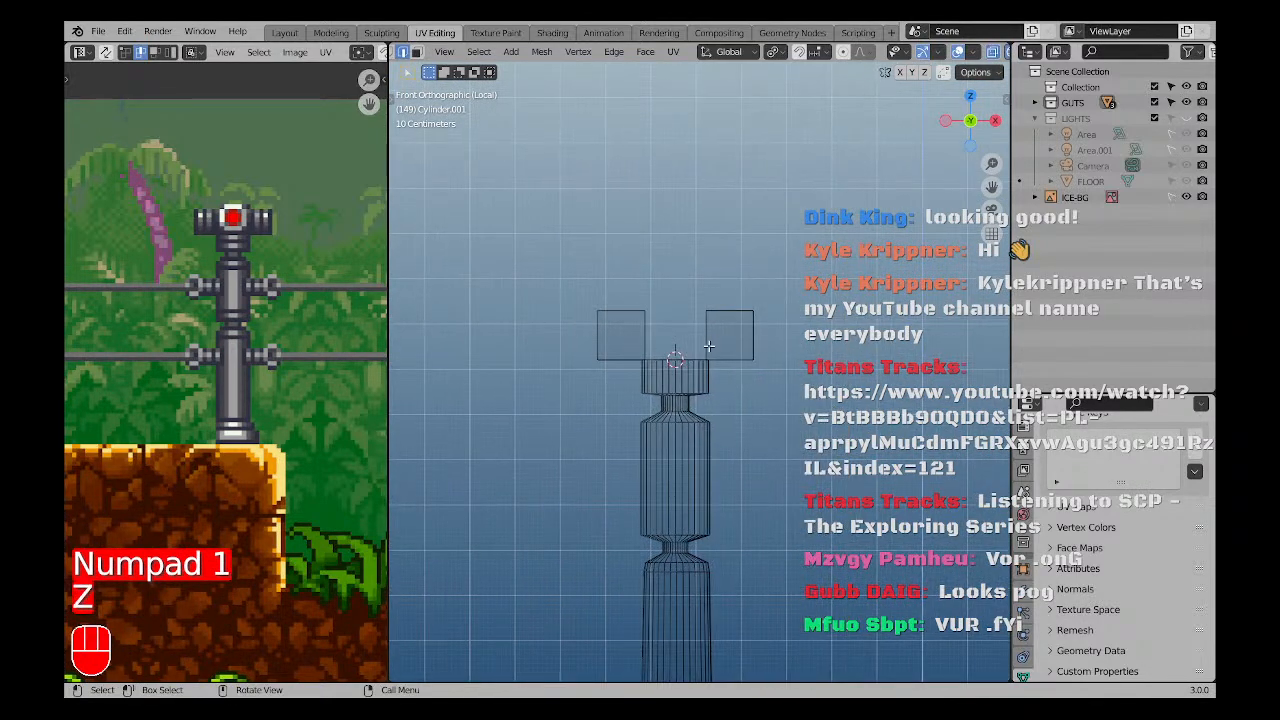
pyautogui.press('/')
pyautogui.press('KP_1')
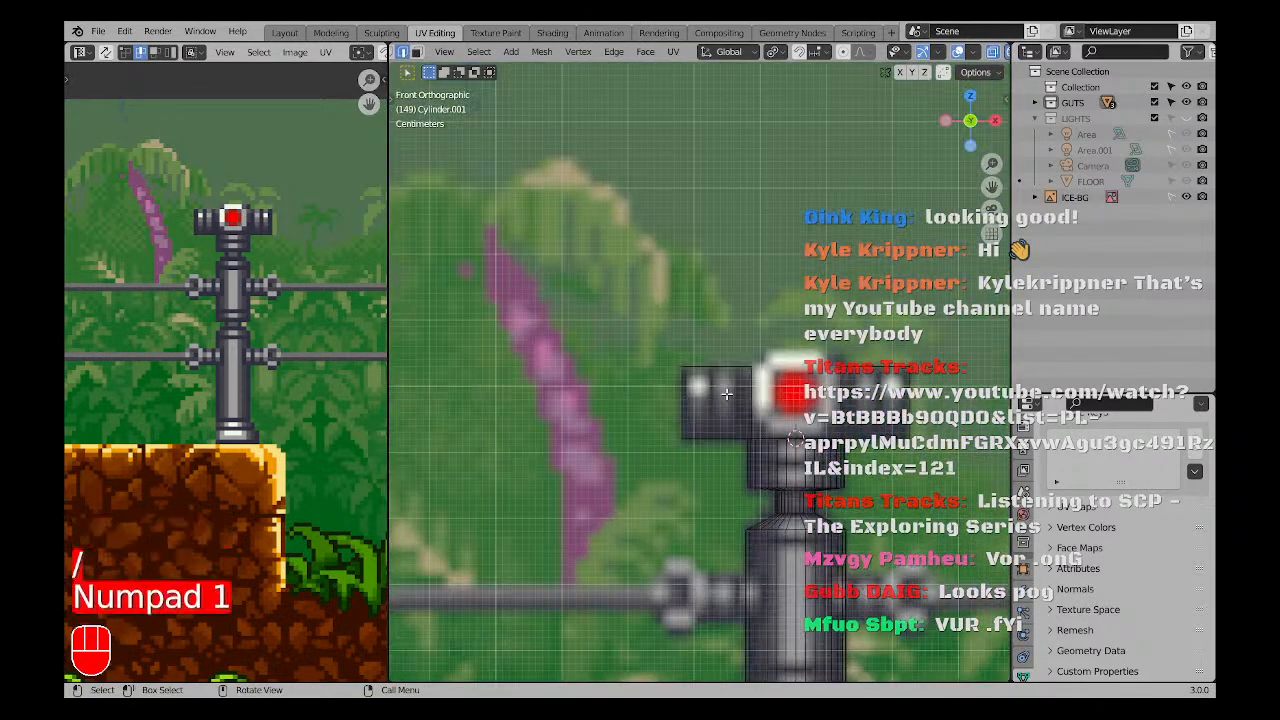
# Add a UV sphere at the 3D cursor and scale it down to roughly the size of the post head.
pyautogui.keyDown('shift'); pyautogui.moveTo(800, 380); pyautogui.dragTo(700, 337, button='middle'); pyautogui.keyUp('shift')
pyautogui.hotkey('shift', 'a')
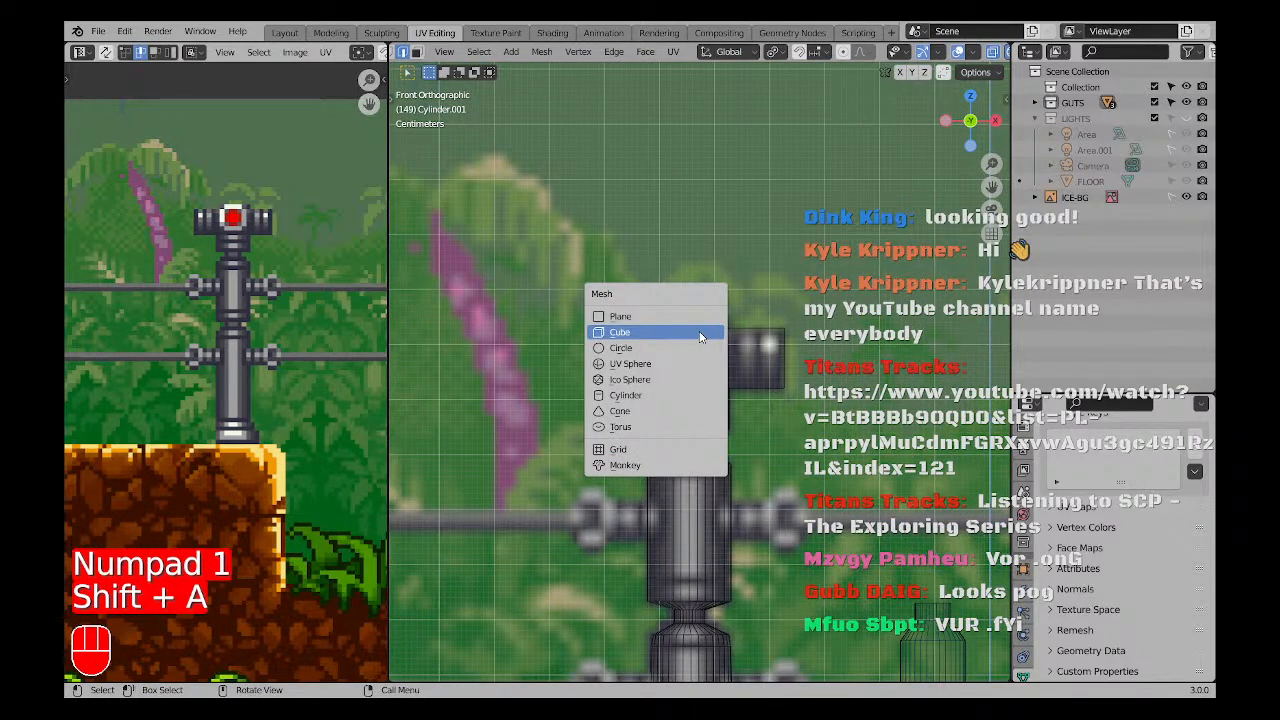
pyautogui.click(700, 364)
pyautogui.scroll(-2, 700, 378)
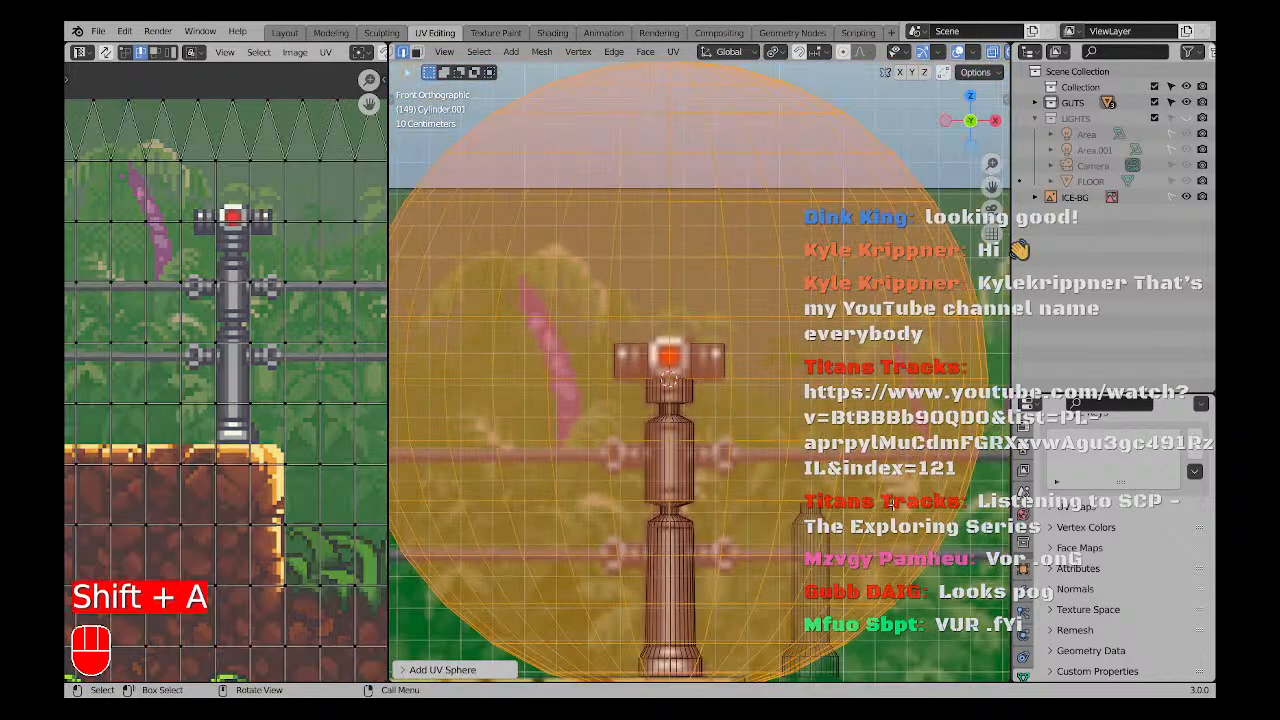
pyautogui.press('s')
pyautogui.click(672, 380)
pyautogui.scroll(2, 676, 388)
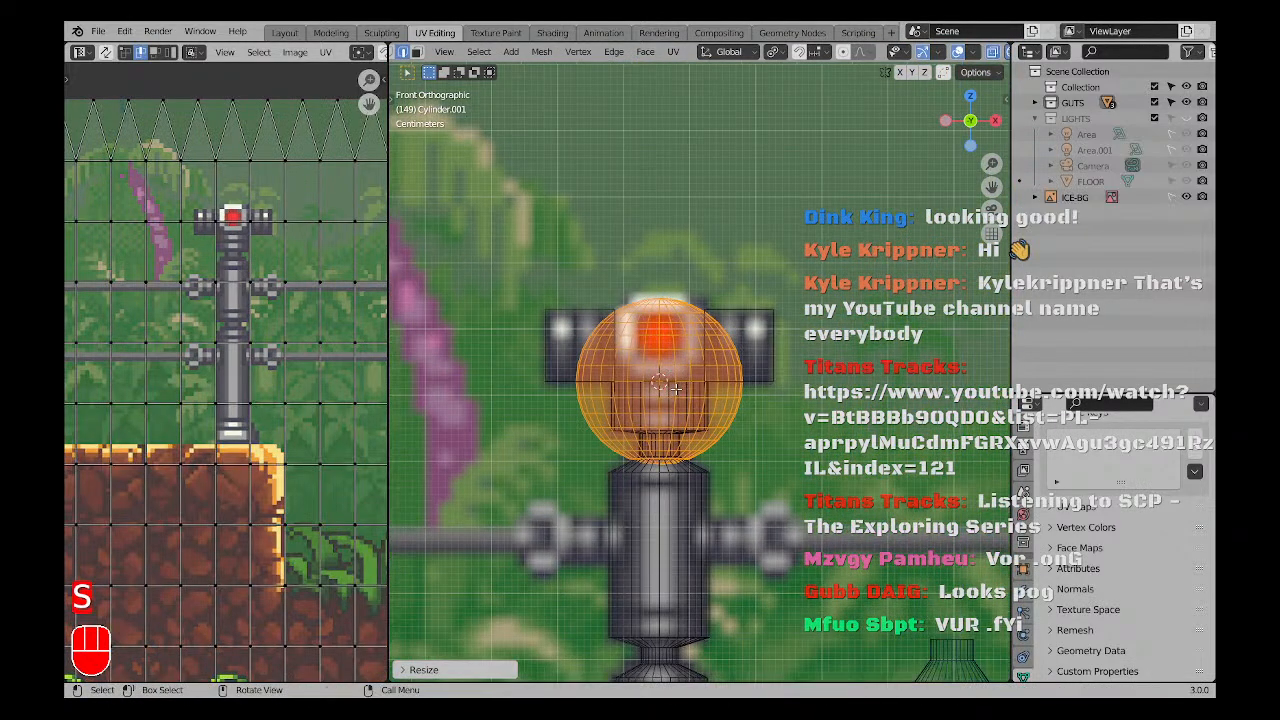
# Move the sphere up along Z to centre it on the reference's red lamp.
pyautogui.press('s')
pyautogui.press('g')
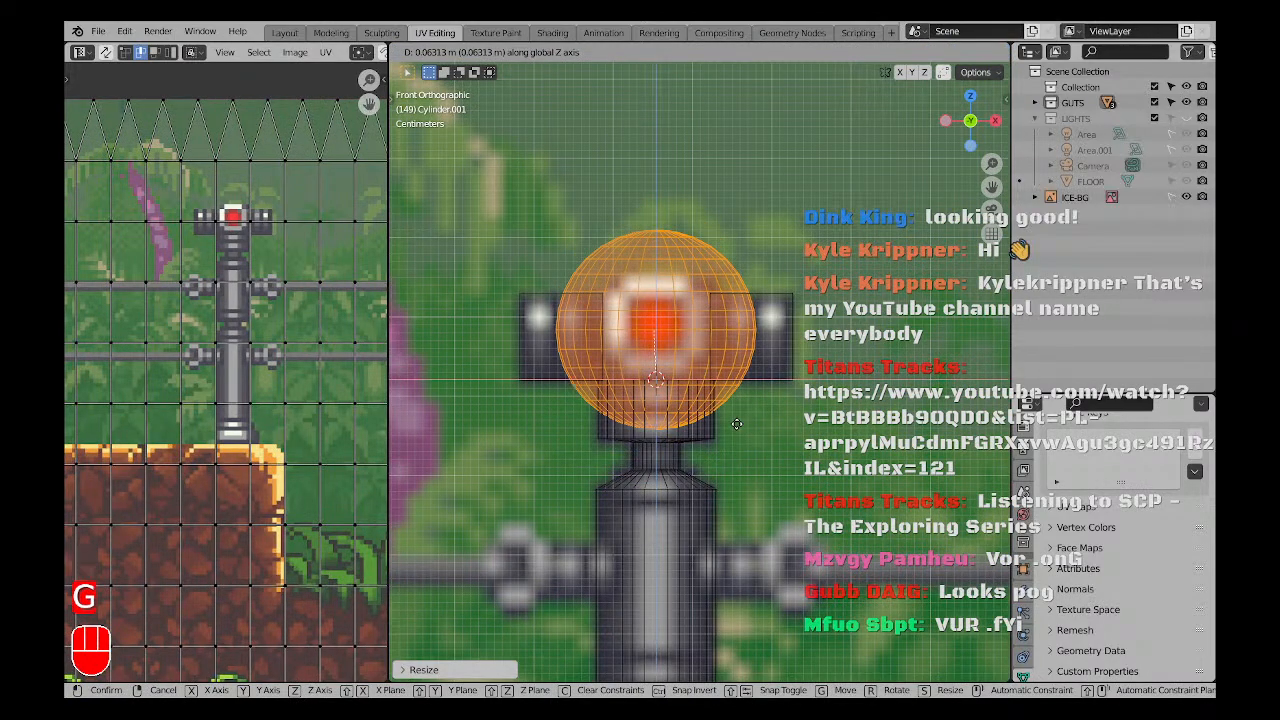
pyautogui.click(736, 424)
pyautogui.scroll(3, 730, 410)
pyautogui.press('Tab')
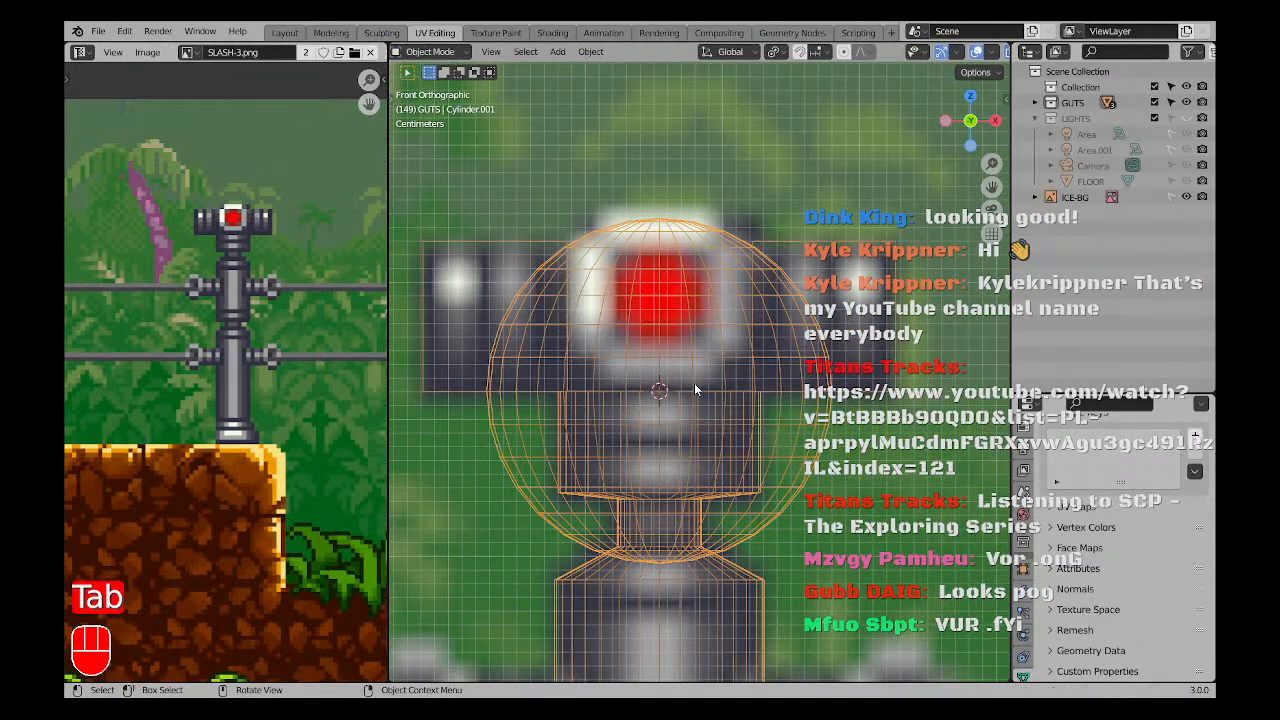
pyautogui.press('Tab')
pyautogui.press('g')
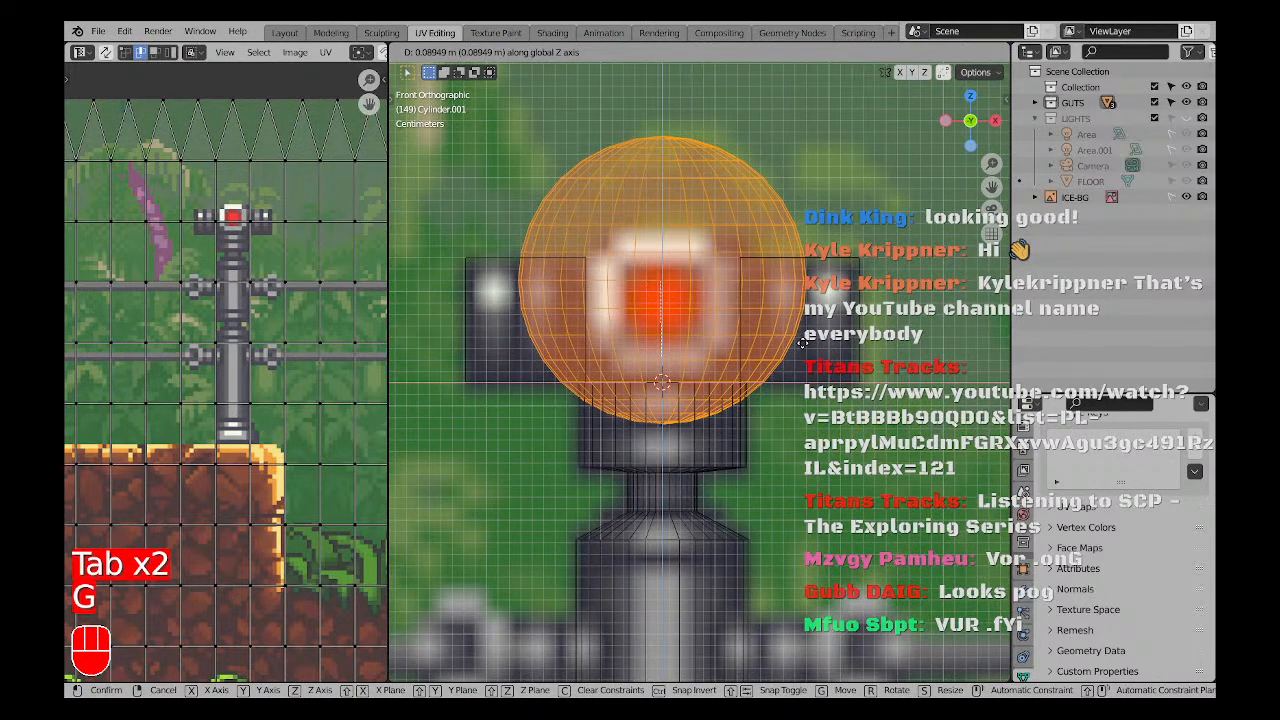
pyautogui.click(803, 347)
pyautogui.press('g')
pyautogui.middleClick(803, 325)
pyautogui.click(803, 340)
# Scale the sphere down to the width of the post's collar and nudge it along Z over the reference lamp housing.
pyautogui.press('s')
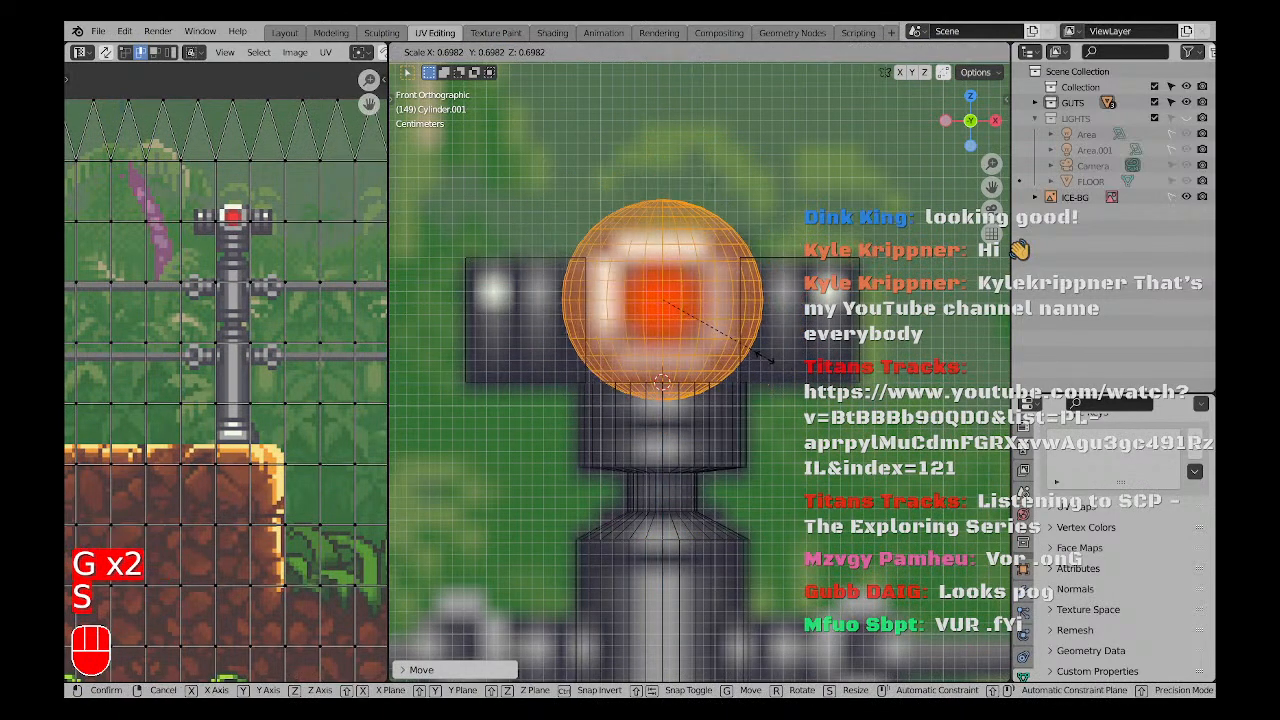
pyautogui.click(755, 266)
pyautogui.press('g')
pyautogui.middleClick(758, 267)
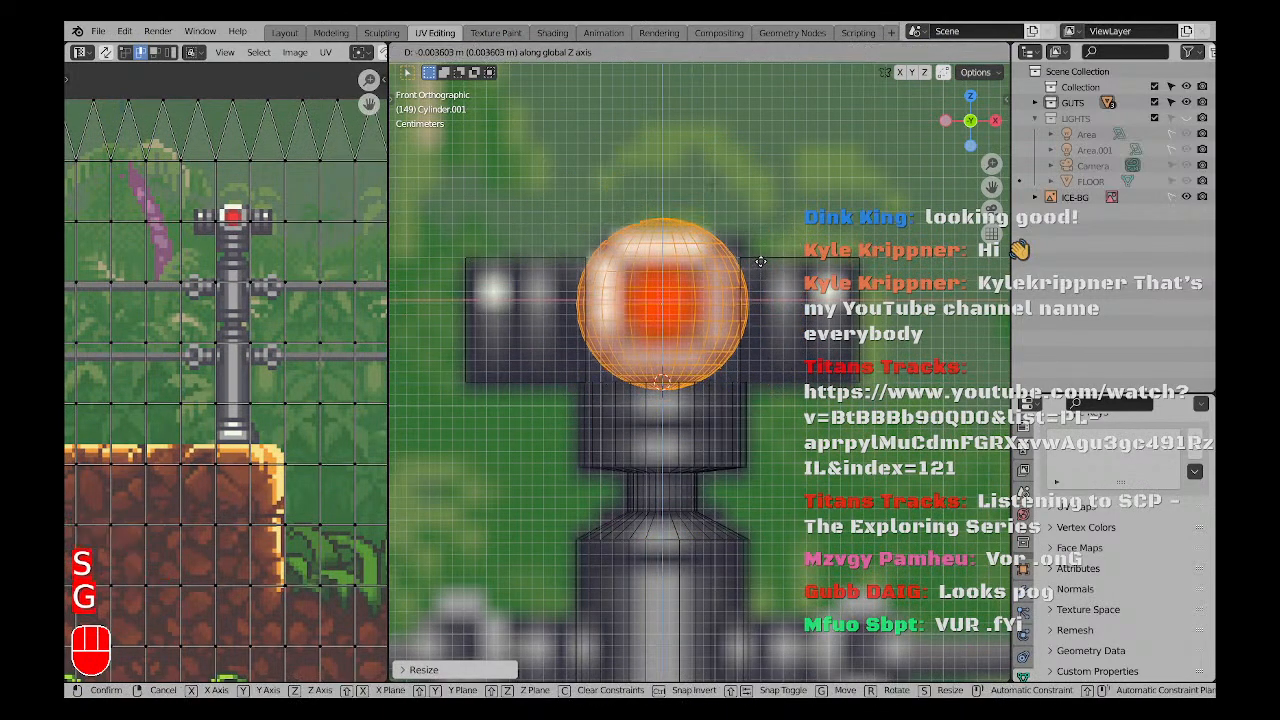
pyautogui.click(760, 262)
# Select the two linked crossbar side boxes beside the sphere and delete them.
pyautogui.moveTo(760, 262); pyautogui.dragTo(672, 340, button='middle')
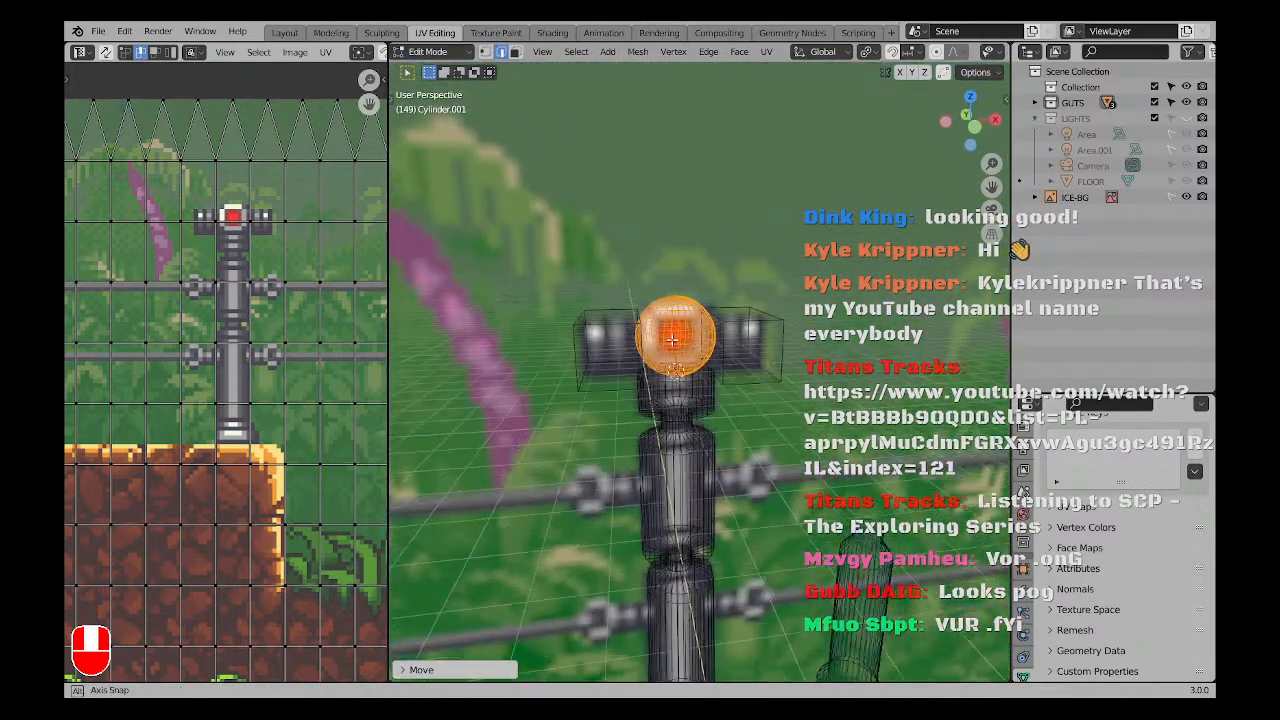
pyautogui.press('Tab')
pyautogui.press('Tab')
pyautogui.press('l')
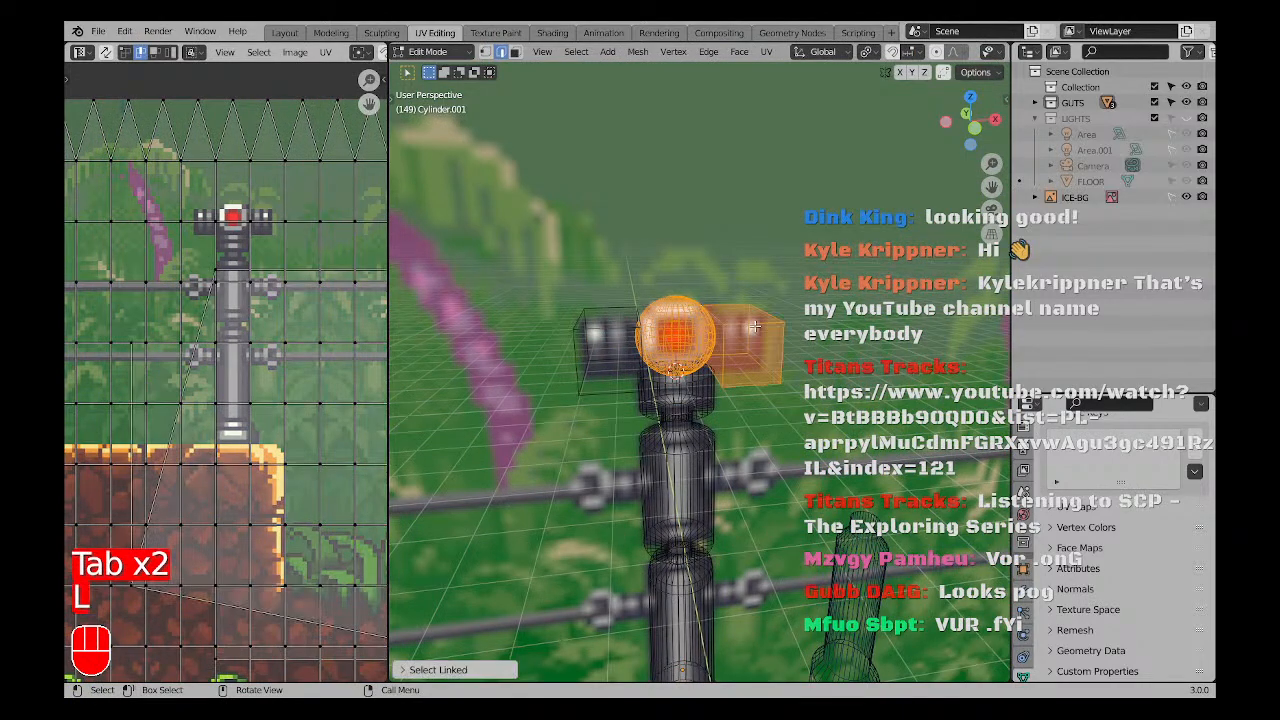
pyautogui.press('l')
pyautogui.press('a')
pyautogui.press('a')
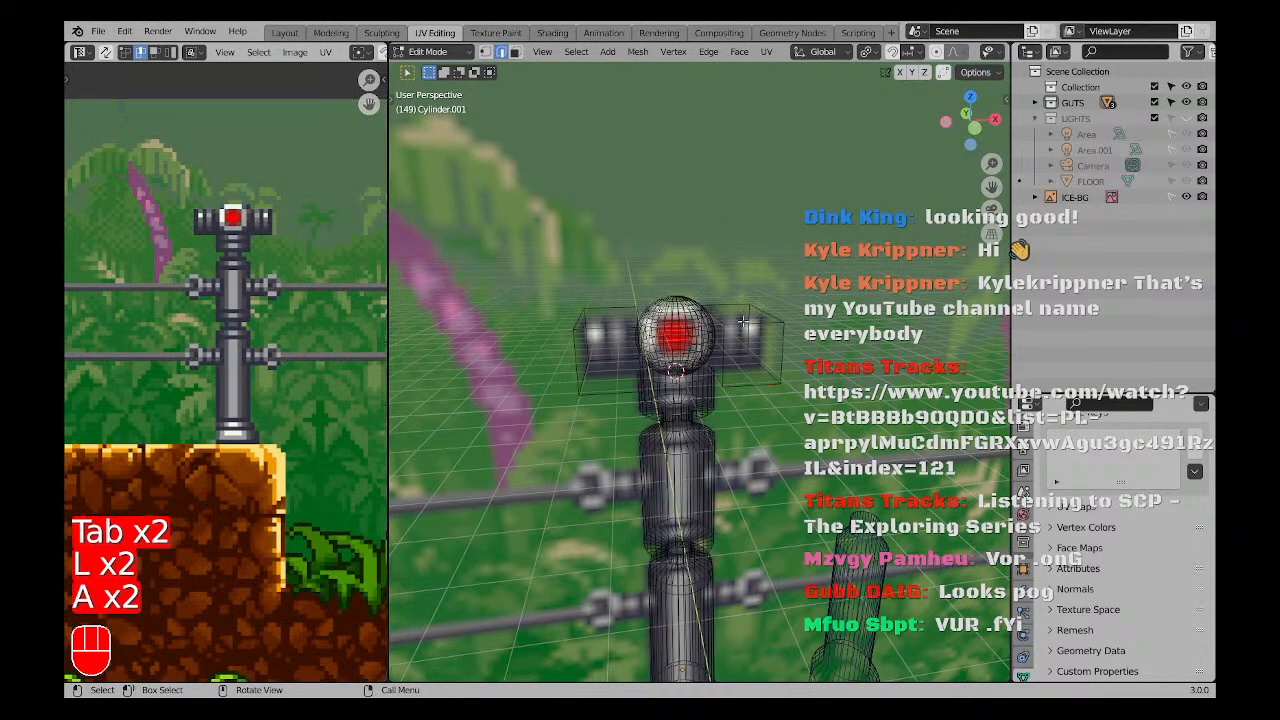
pyautogui.press('l')
pyautogui.press('l')
pyautogui.press('x')
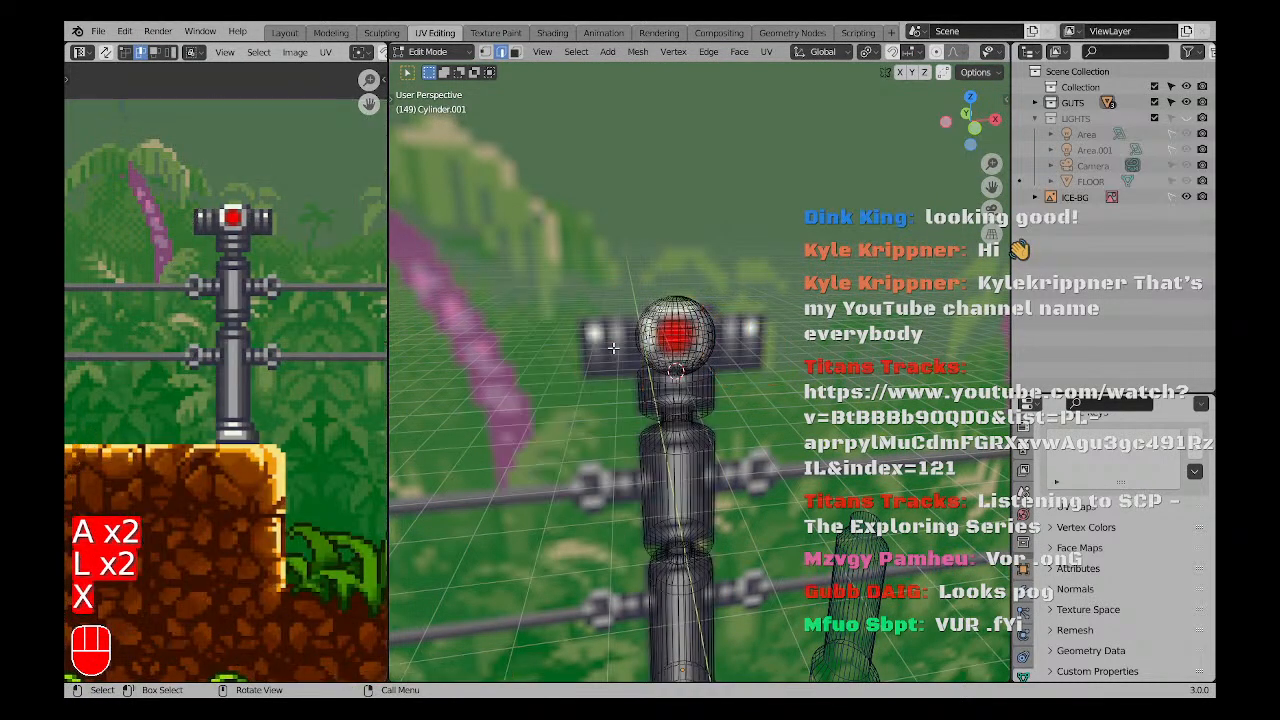
pyautogui.press('KP_1')
pyautogui.scroll(3, 660, 345)
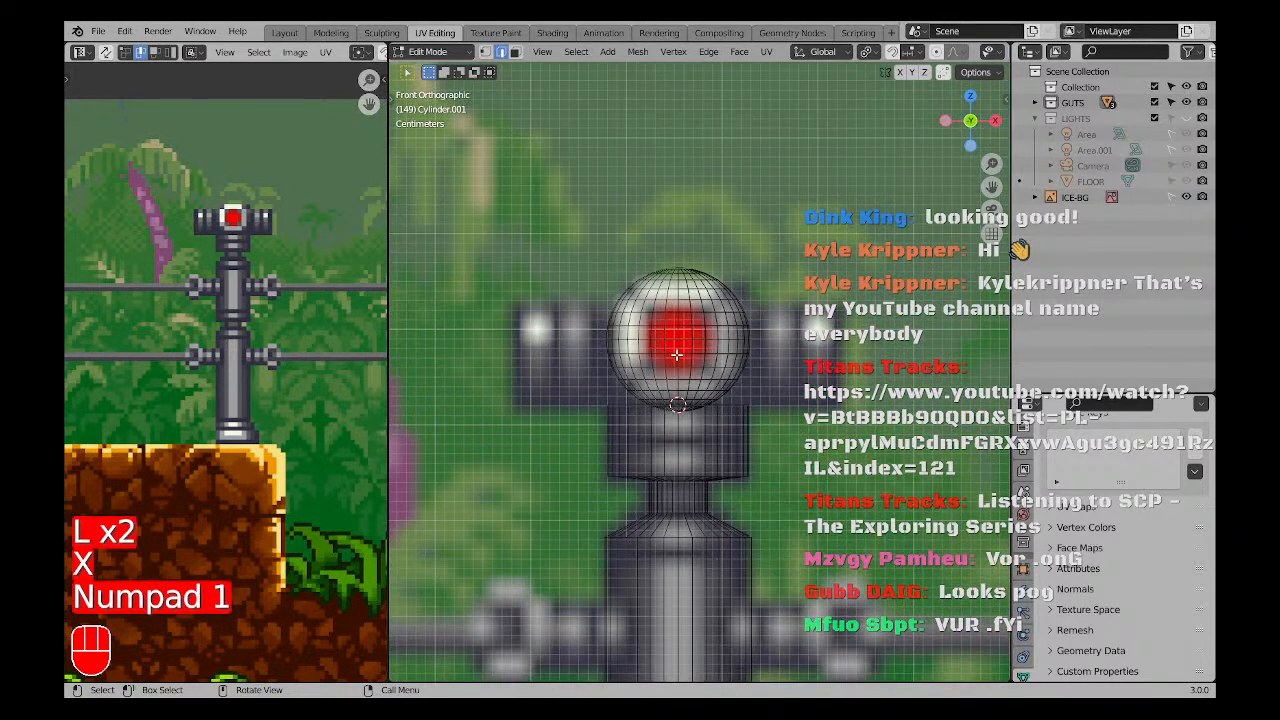
pyautogui.press('l')
pyautogui.hotkey('shift', 's')
pyautogui.click(697, 428)
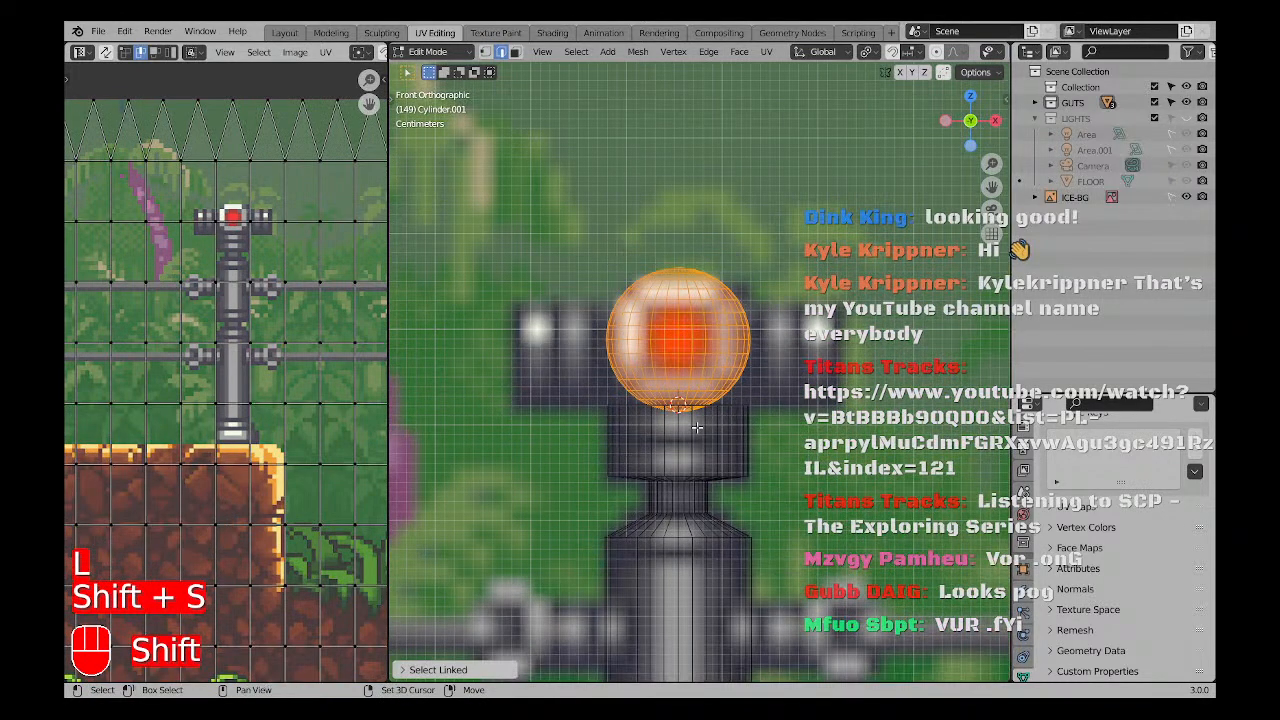
pyautogui.rightClick(690, 360)
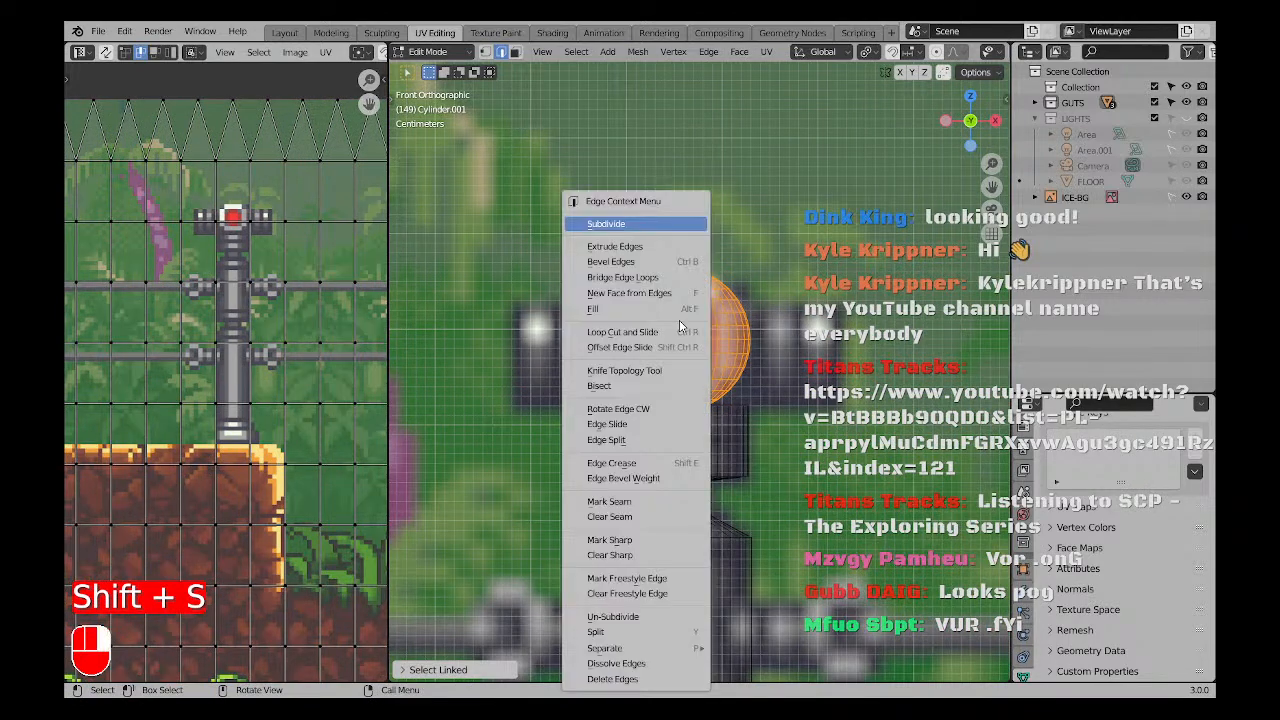
pyautogui.press('Tab')
pyautogui.press('Tab')
# Separate the linked sphere geometry from the post mesh into its own object.
pyautogui.press('a')
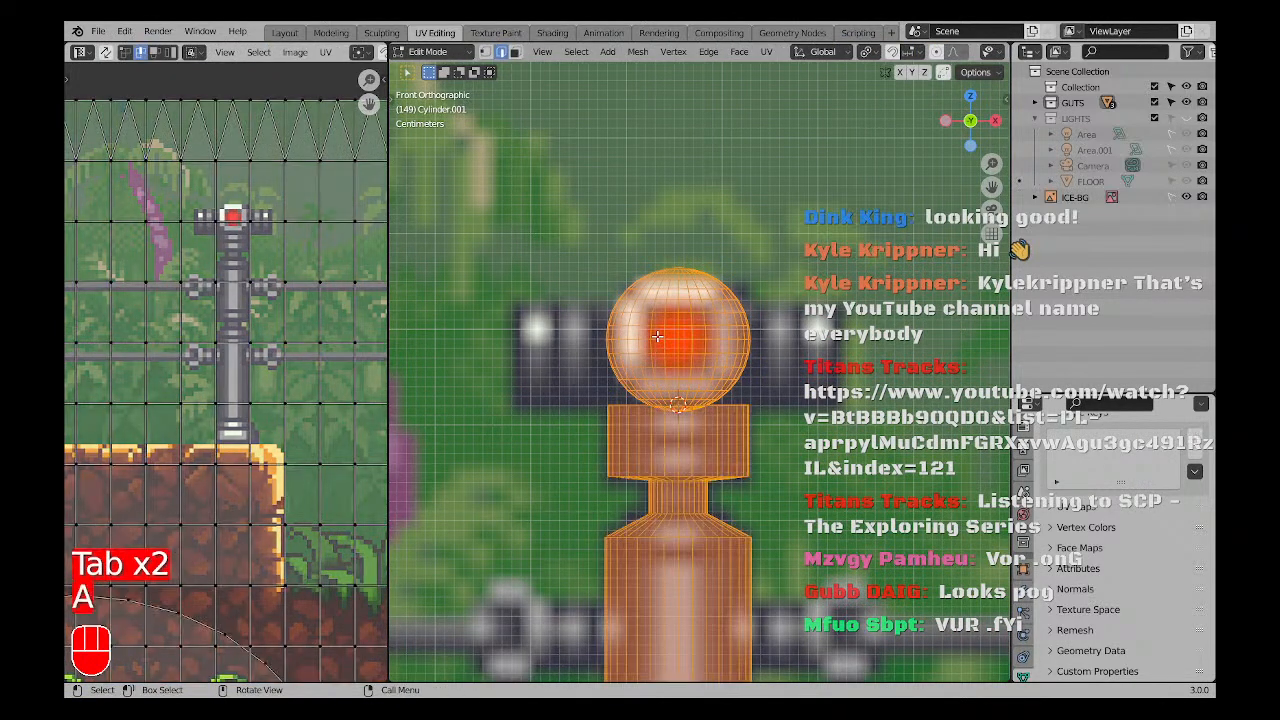
pyautogui.press('a')
pyautogui.press('l')
pyautogui.press('p')
pyautogui.click(657, 337)
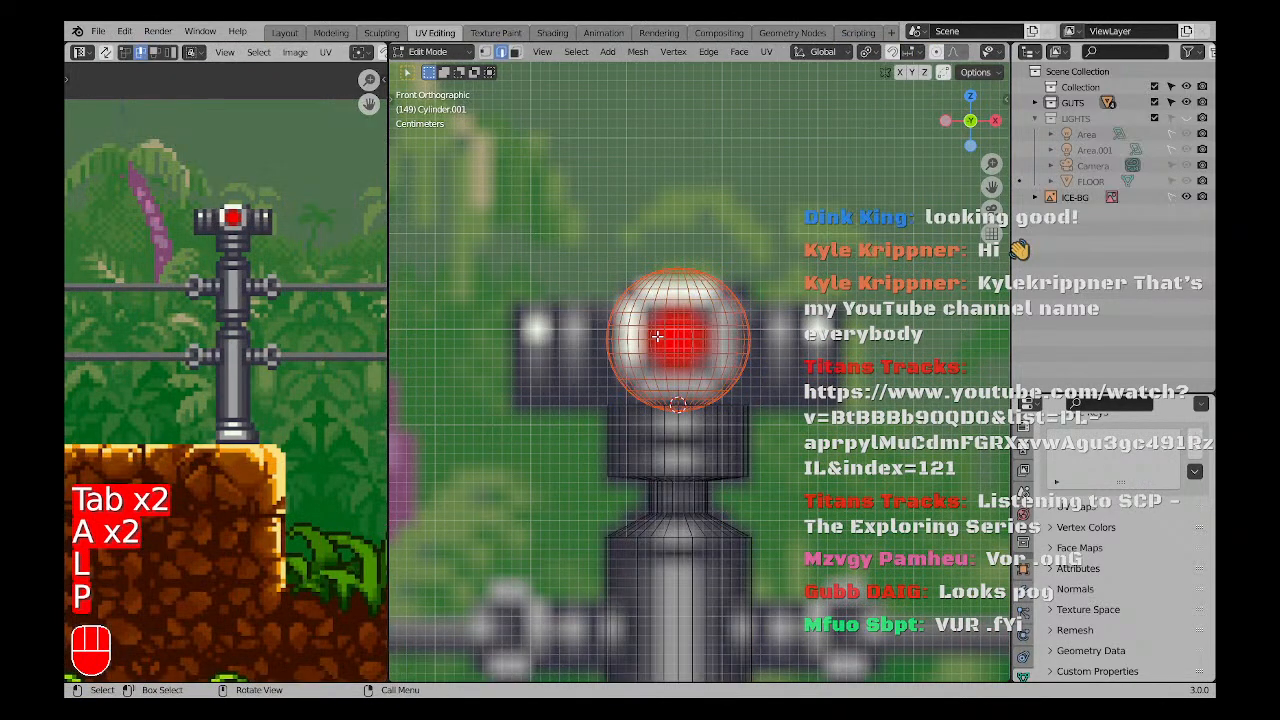
# Select only the separated sphere in Object Mode and set its origin to its geometry.
pyautogui.press('Tab')
pyautogui.press('Tab')
pyautogui.press('a')
pyautogui.press('Tab')
pyautogui.press('a')
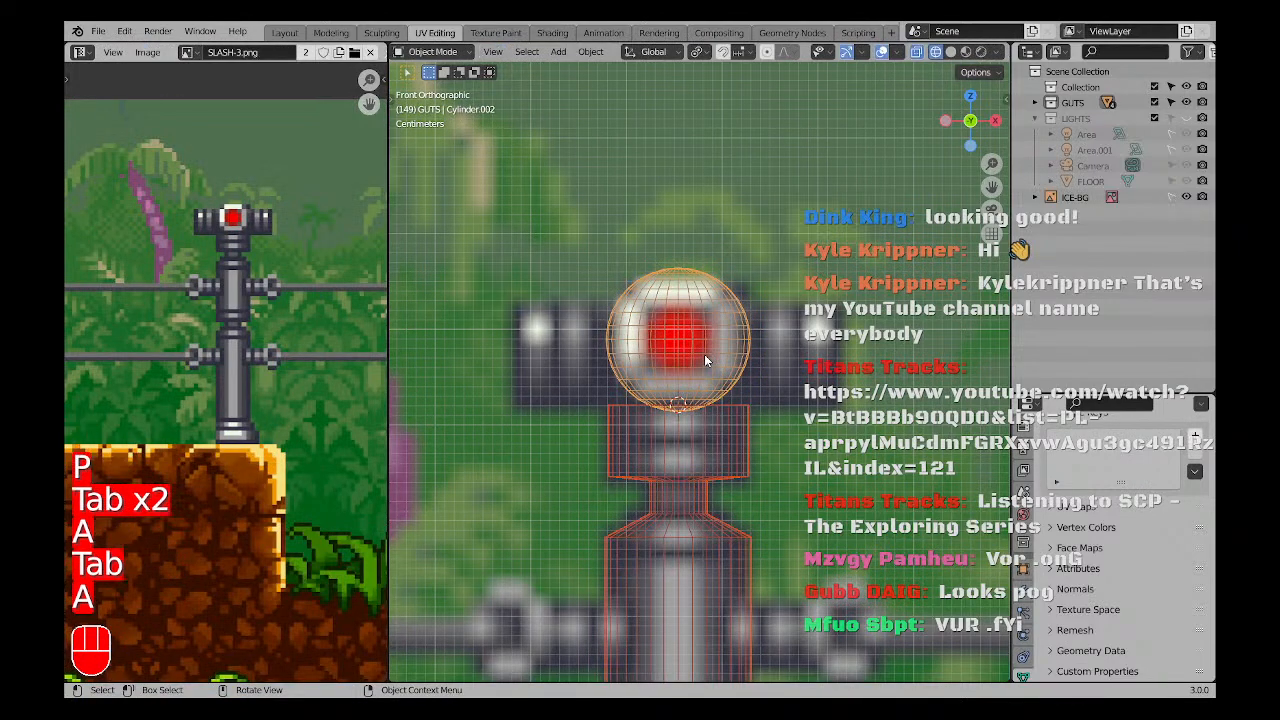
pyautogui.press('a')
pyautogui.press('a')
pyautogui.rightClick(704, 354)
pyautogui.moveTo(704, 354)
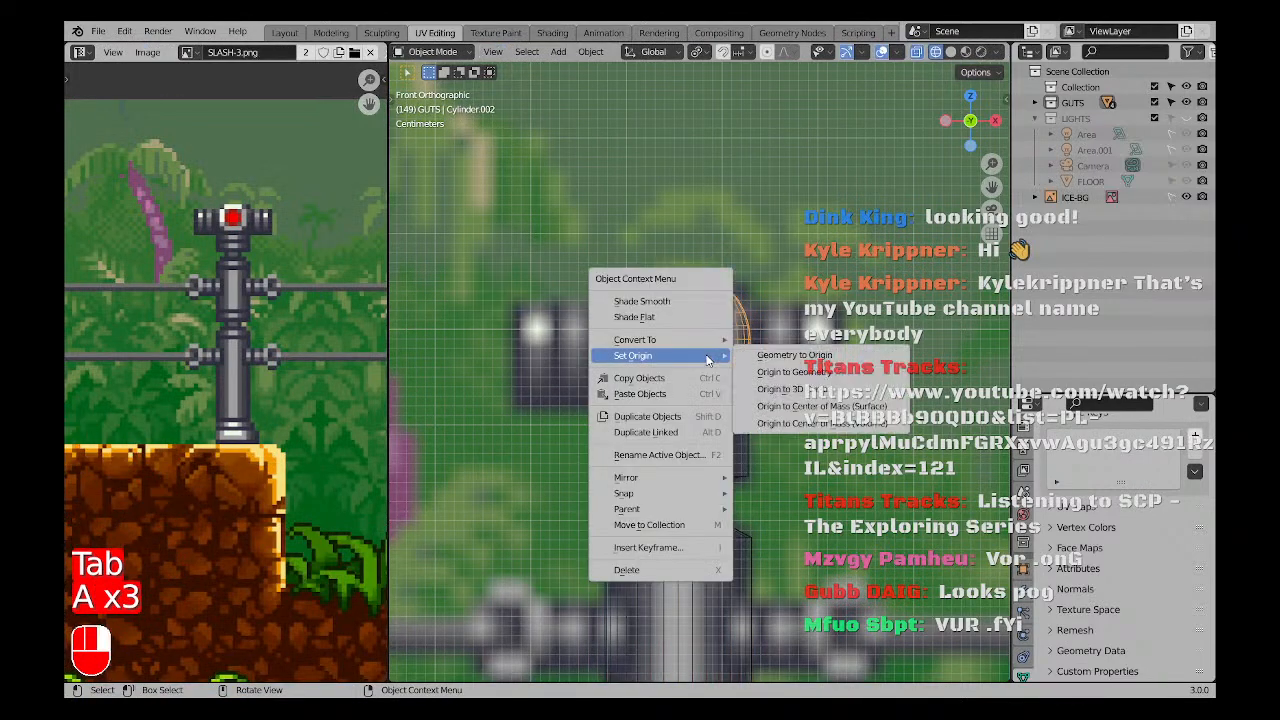
pyautogui.click(790, 372)
# Snap the 3D cursor to the sphere's centre and add a mesh cylinder there.
pyautogui.press('a')
pyautogui.press('a')
pyautogui.hotkey('shift', 's')
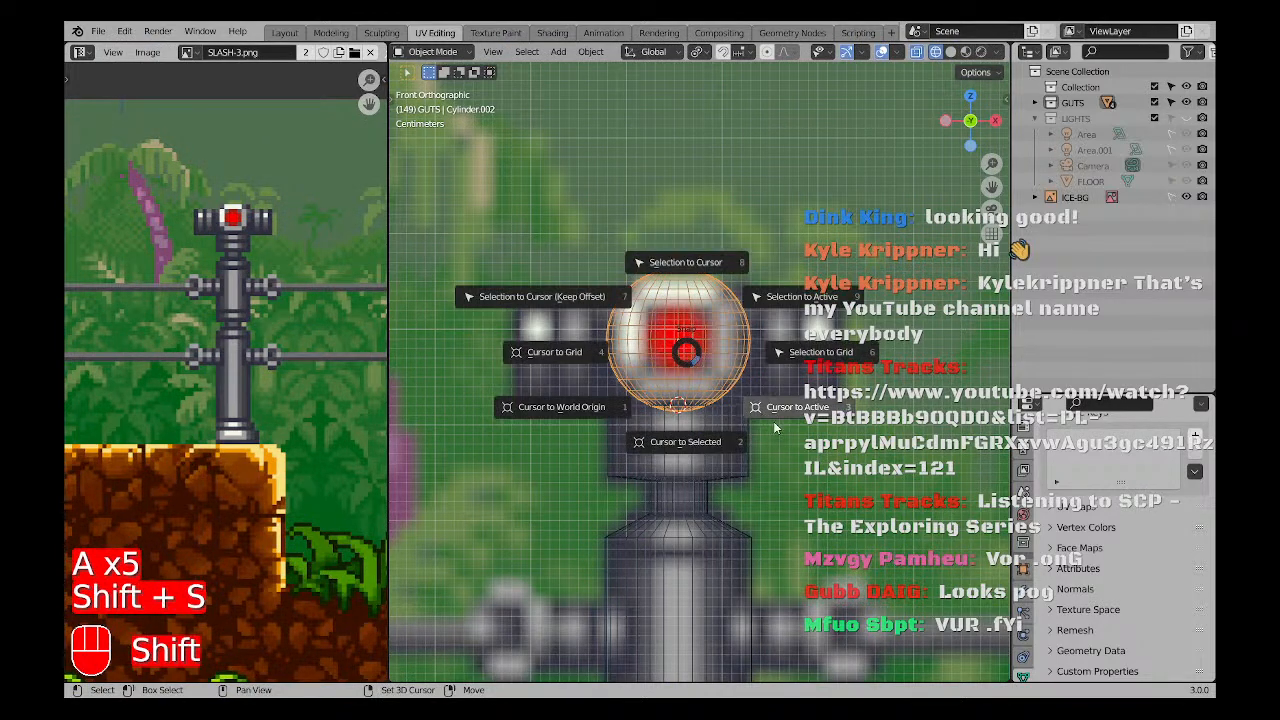
pyautogui.click(774, 427)
pyautogui.hotkey('shift', 'a')
pyautogui.moveTo(707, 362)
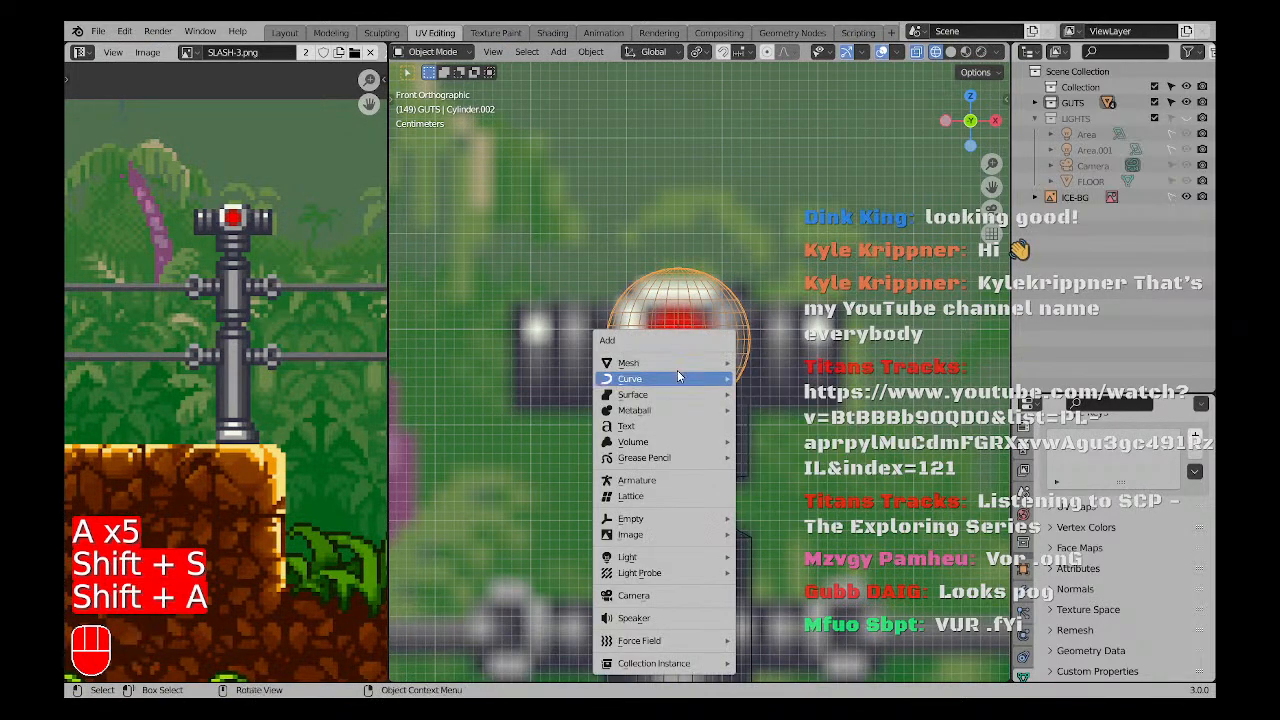
pyautogui.click(771, 441)
# Scale the cylinder down to slightly larger than the sphere and rotate it 90° about the global Y axis.
pyautogui.scroll(-8, 769, 439)
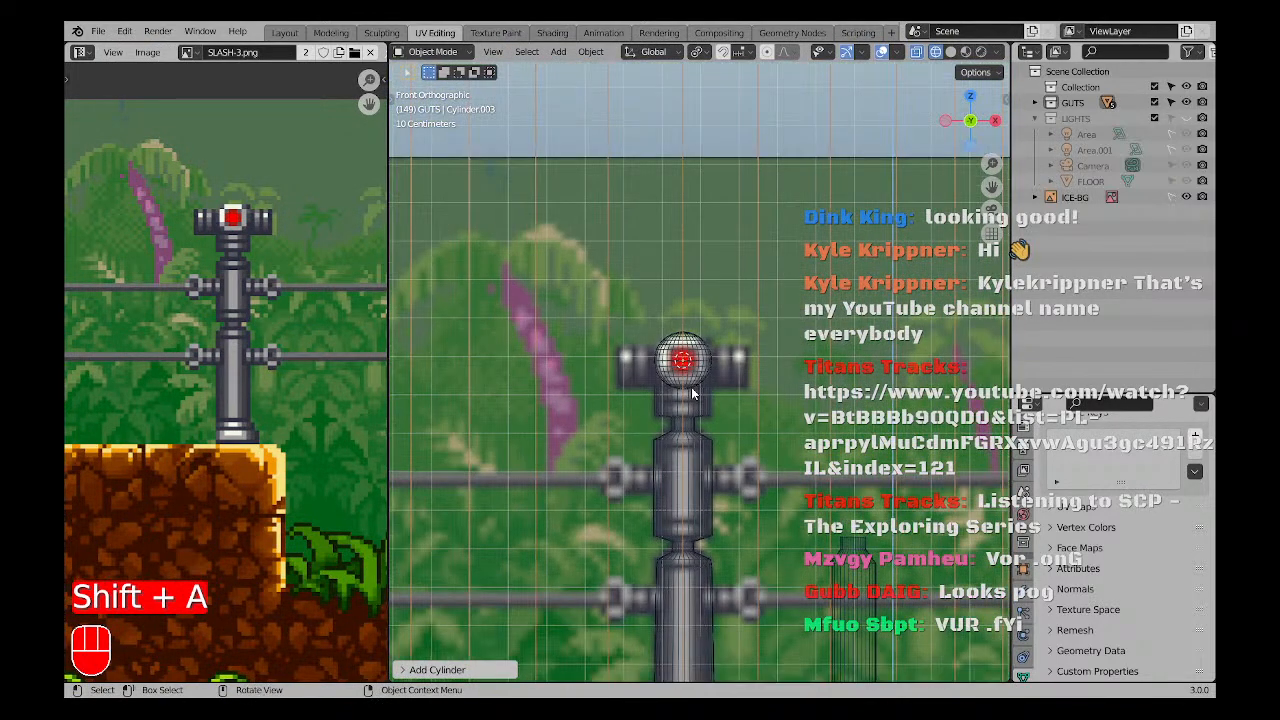
pyautogui.press('s')
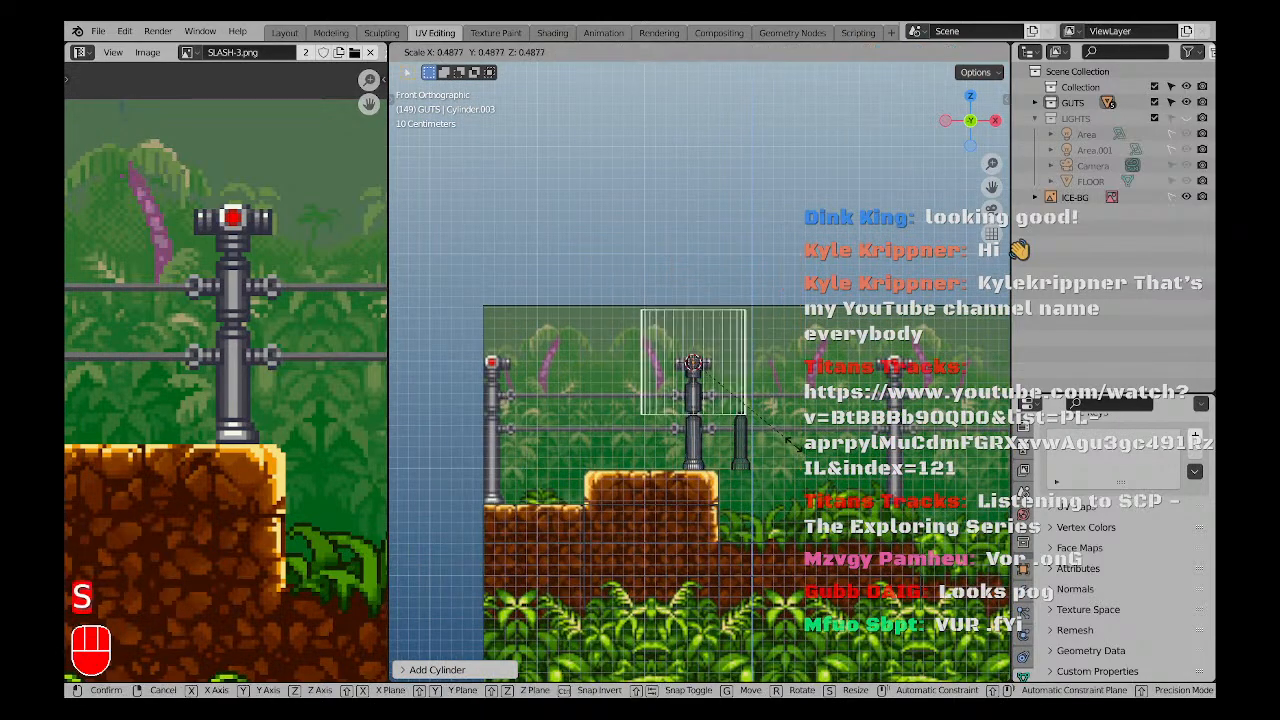
pyautogui.click(763, 404)
pyautogui.scroll(8, 763, 404)
pyautogui.press('s')
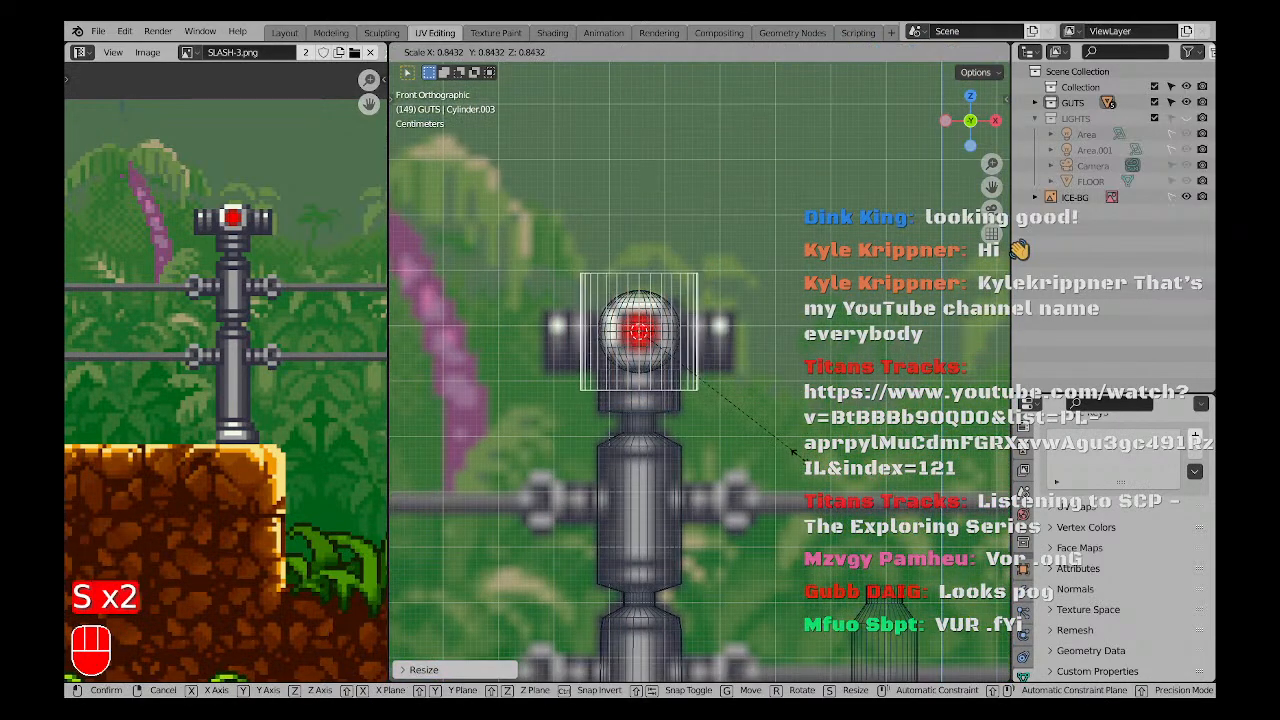
pyautogui.press('r')
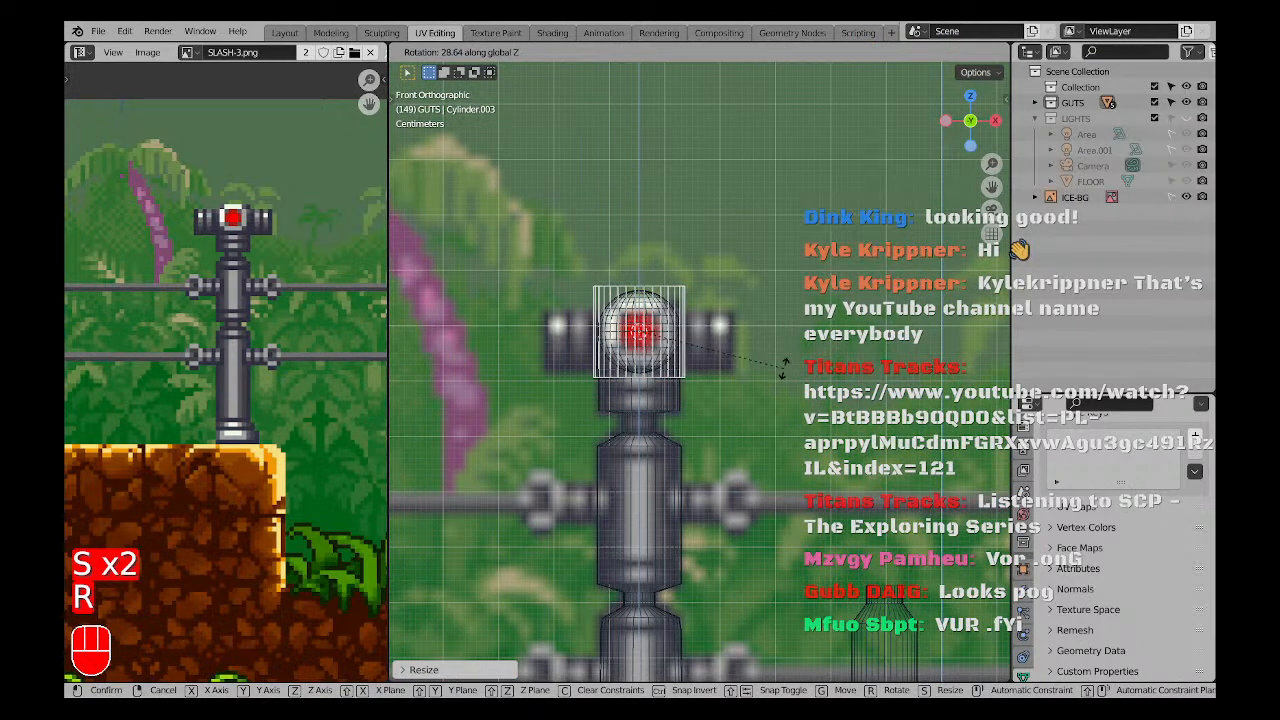
pyautogui.write('y')
pyautogui.write('90')
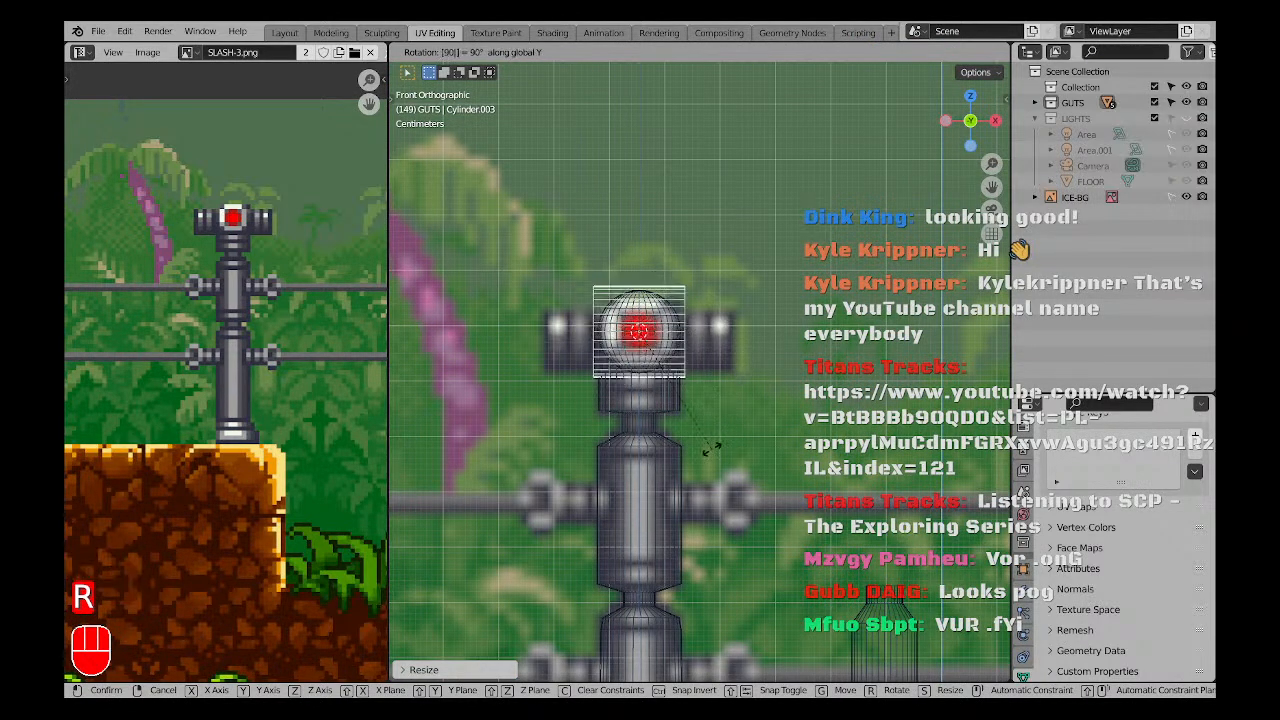
pyautogui.click(711, 448)
# Scale the cylinder to the thickness of the reference crossbar and place it over the arm on the sphere's negative X side.
pyautogui.scroll(3, 655, 297)
pyautogui.keyDown('shift'); pyautogui.moveTo(597, 440); pyautogui.dragTo(606, 421, button='middle'); pyautogui.keyUp('shift')
pyautogui.scroll(1, 606, 422)
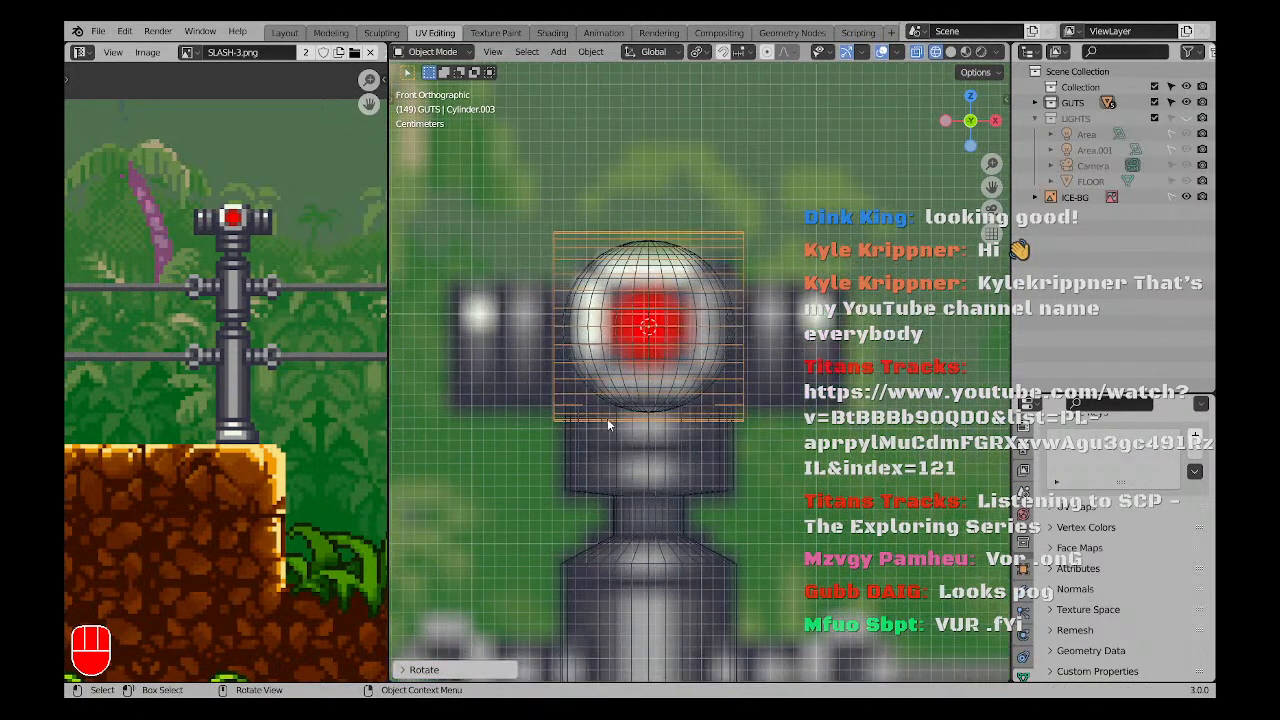
pyautogui.scroll(-1, 574, 408)
pyautogui.scroll(-1, 593, 374)
pyautogui.keyDown('shift'); pyautogui.moveTo(708, 386); pyautogui.dragTo(721, 354, button='middle'); pyautogui.keyUp('shift')
pyautogui.scroll(1, 697, 298)
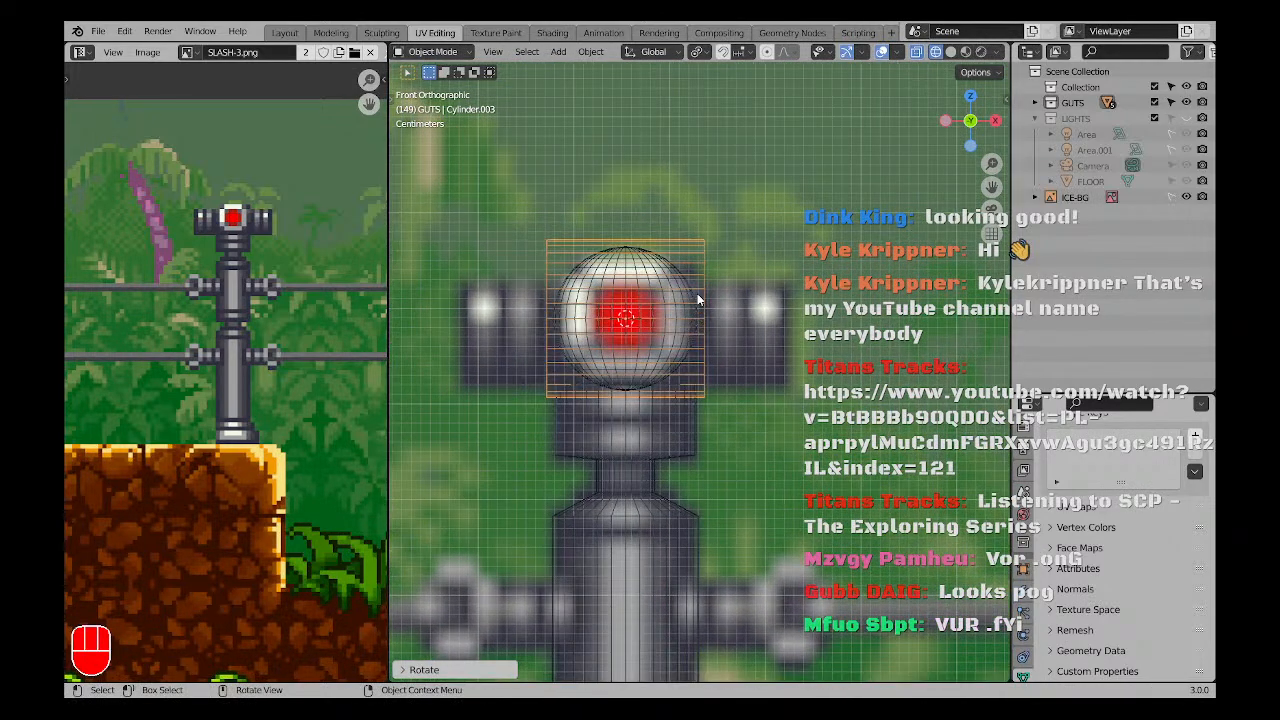
pyautogui.press('s')
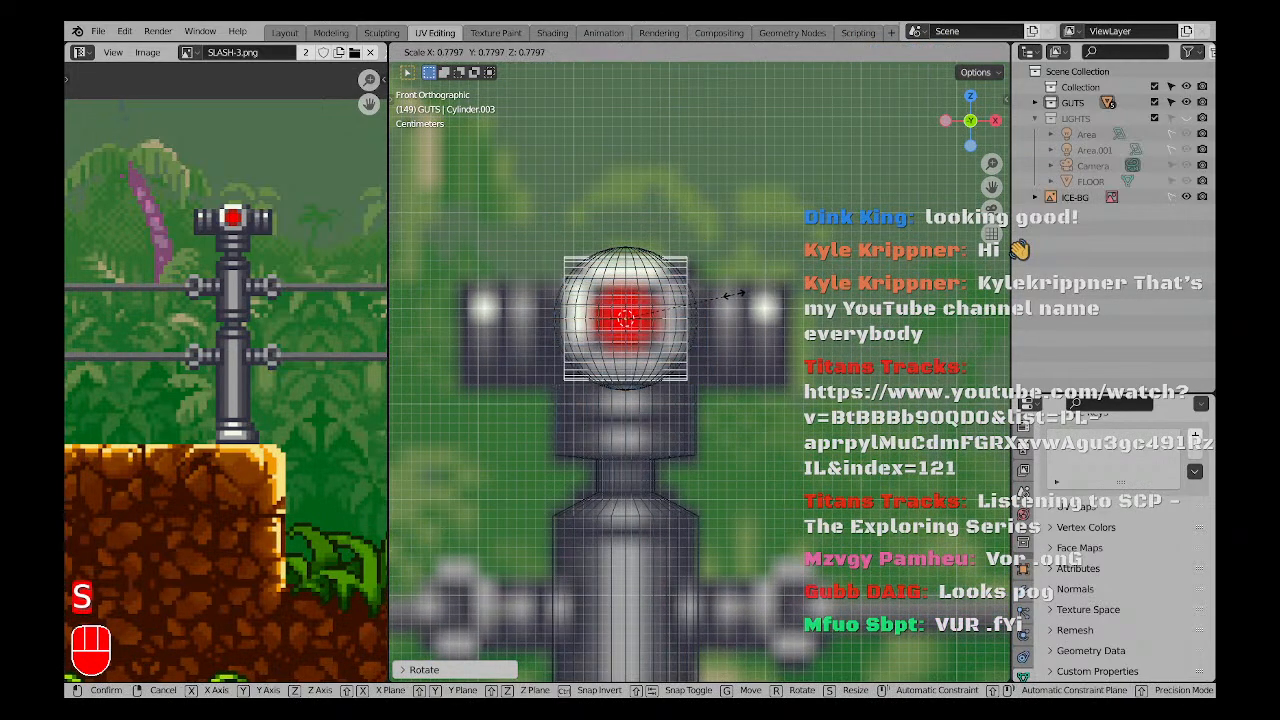
pyautogui.click(723, 308)
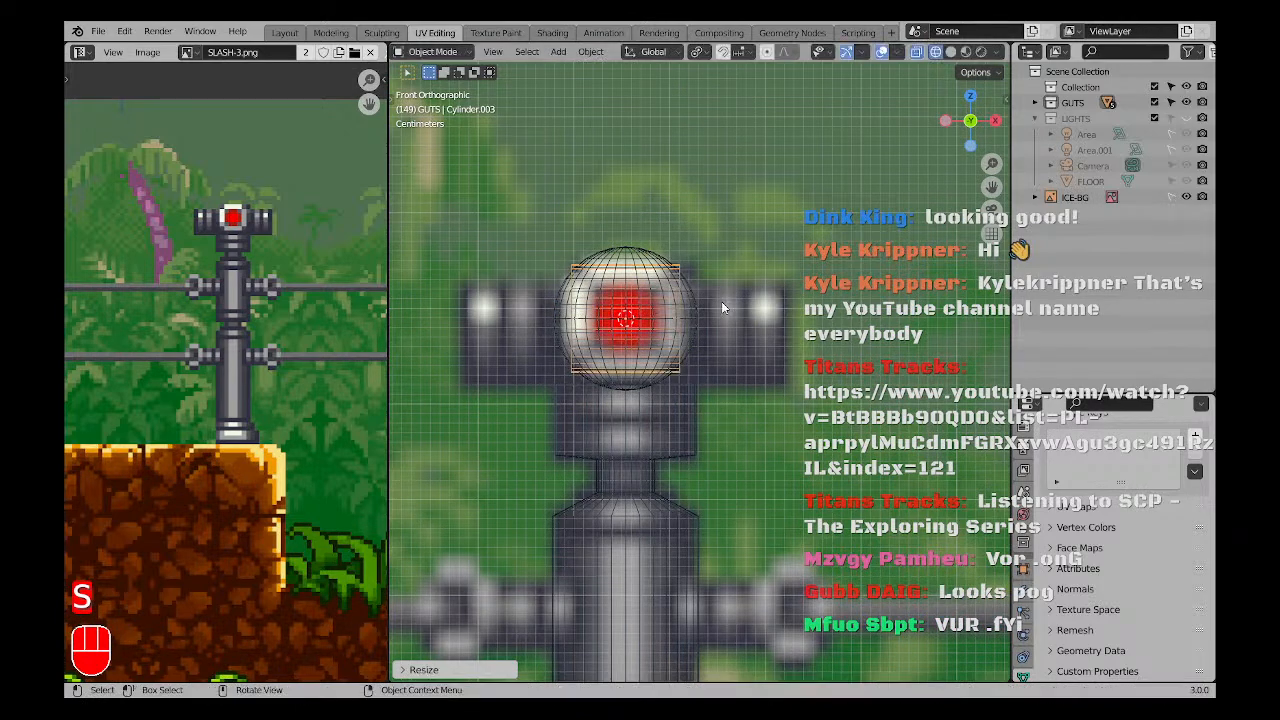
pyautogui.press('g')
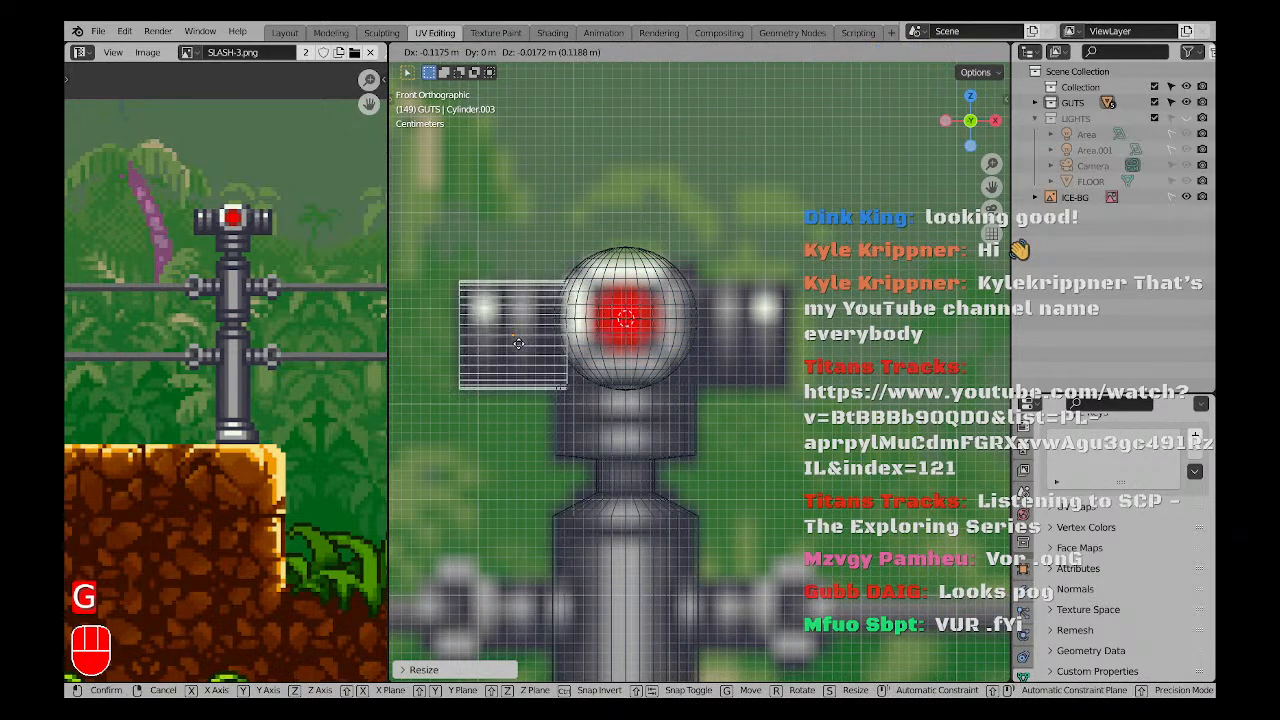
pyautogui.click(518, 349)
# Stretch the cylinder along the crossbar by moving its inner end past the sphere to the opposite arm's outer edge.
pyautogui.keyDown('shift'); pyautogui.moveTo(605, 403); pyautogui.dragTo(615, 461, button='middle'); pyautogui.keyUp('shift')
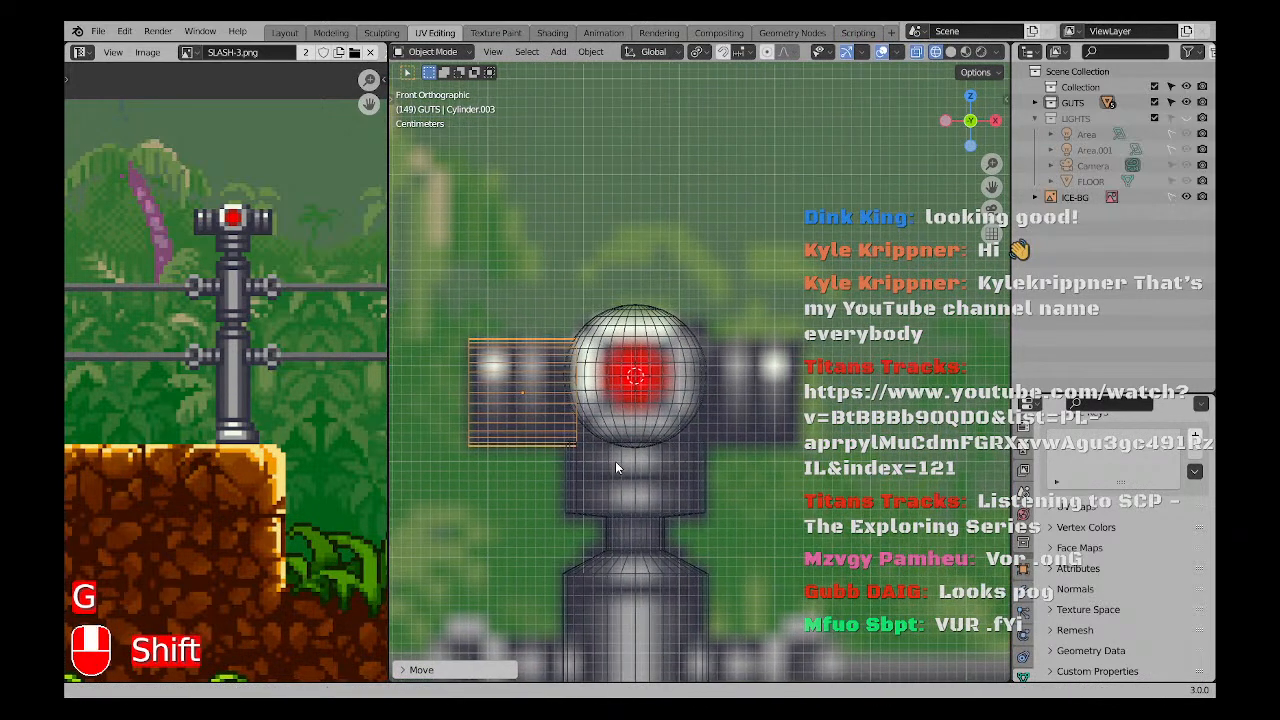
pyautogui.scroll(1, 584, 439)
pyautogui.press('Tab')
pyautogui.moveTo(548, 297); pyautogui.dragTo(597, 488)
pyautogui.press('g')
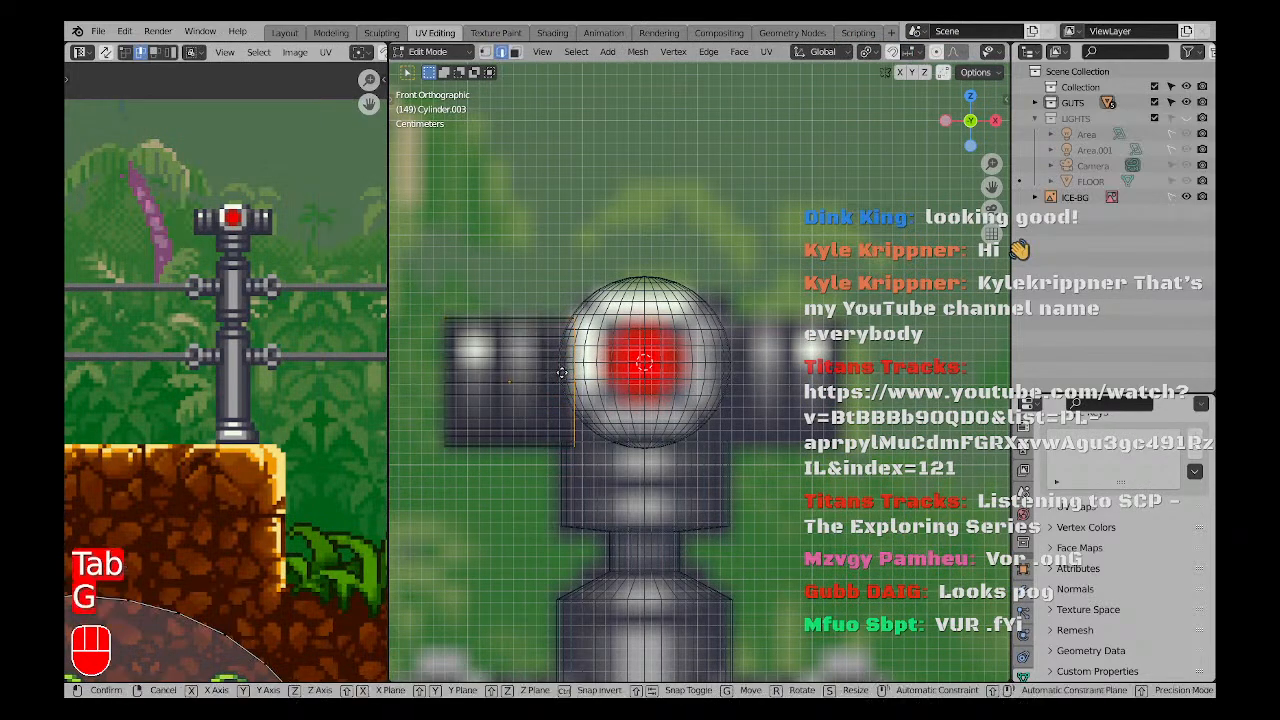
pyautogui.click(745, 390)
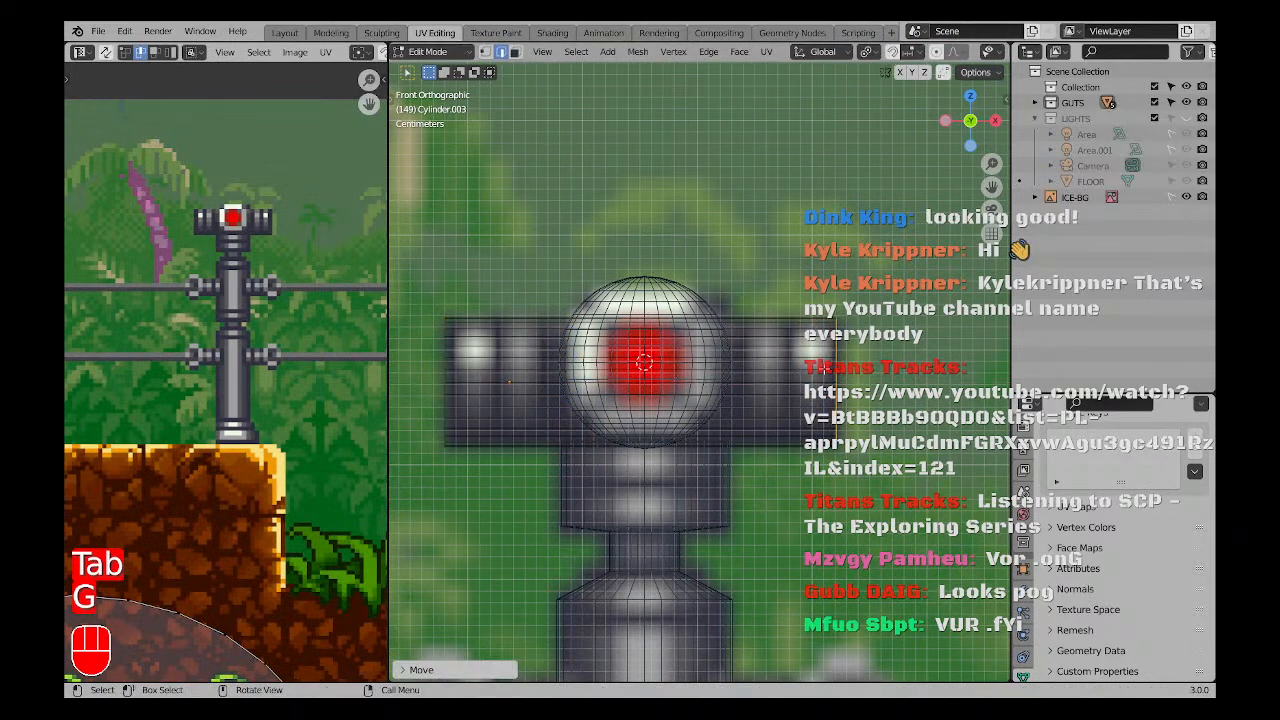
# Examine in solid shading how the crossbar cylinder intersects the sphere and sits on the post.
pyautogui.moveTo(745, 390); pyautogui.dragTo(689, 398, button='middle')
pyautogui.press('z')
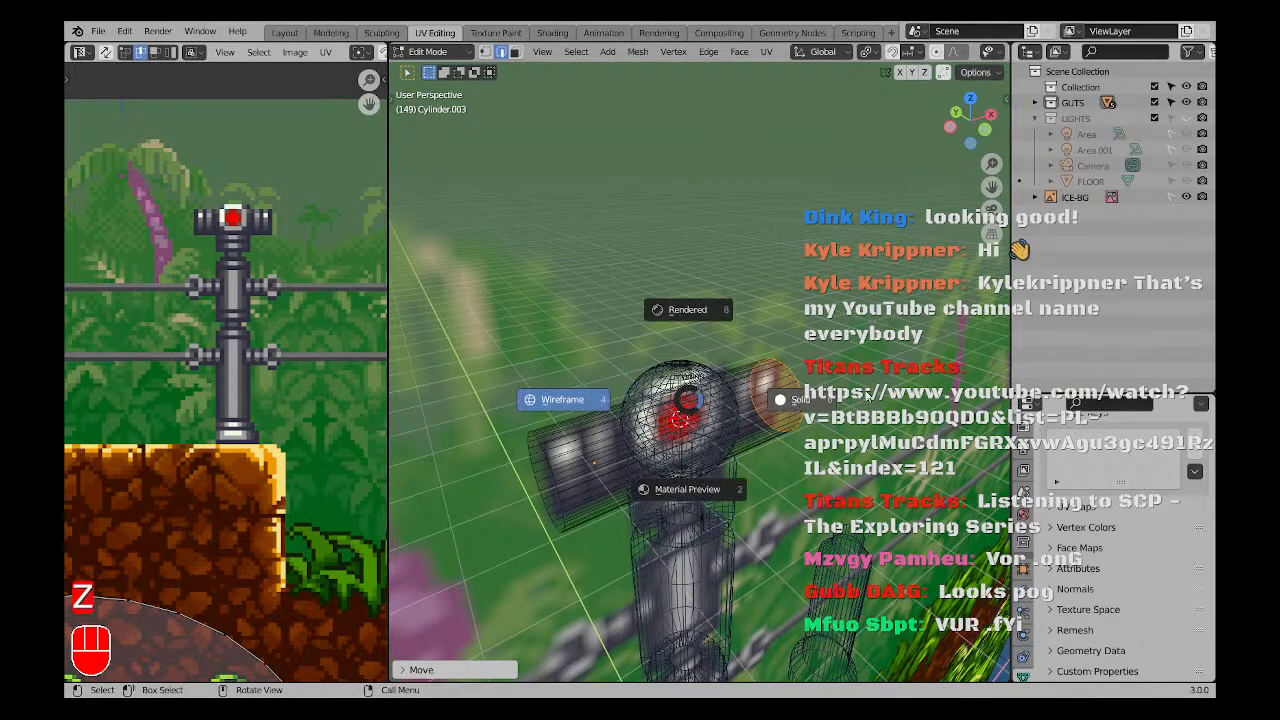
pyautogui.click(775, 403)
pyautogui.press('a')
pyautogui.press('a')
pyautogui.moveTo(763, 437)
pyautogui.mouseDown(button='middle')
pyautogui.moveTo(674, 423)
pyautogui.moveTo(705, 410)
pyautogui.mouseUp(button='middle')
pyautogui.press('z')
pyautogui.click(784, 408)
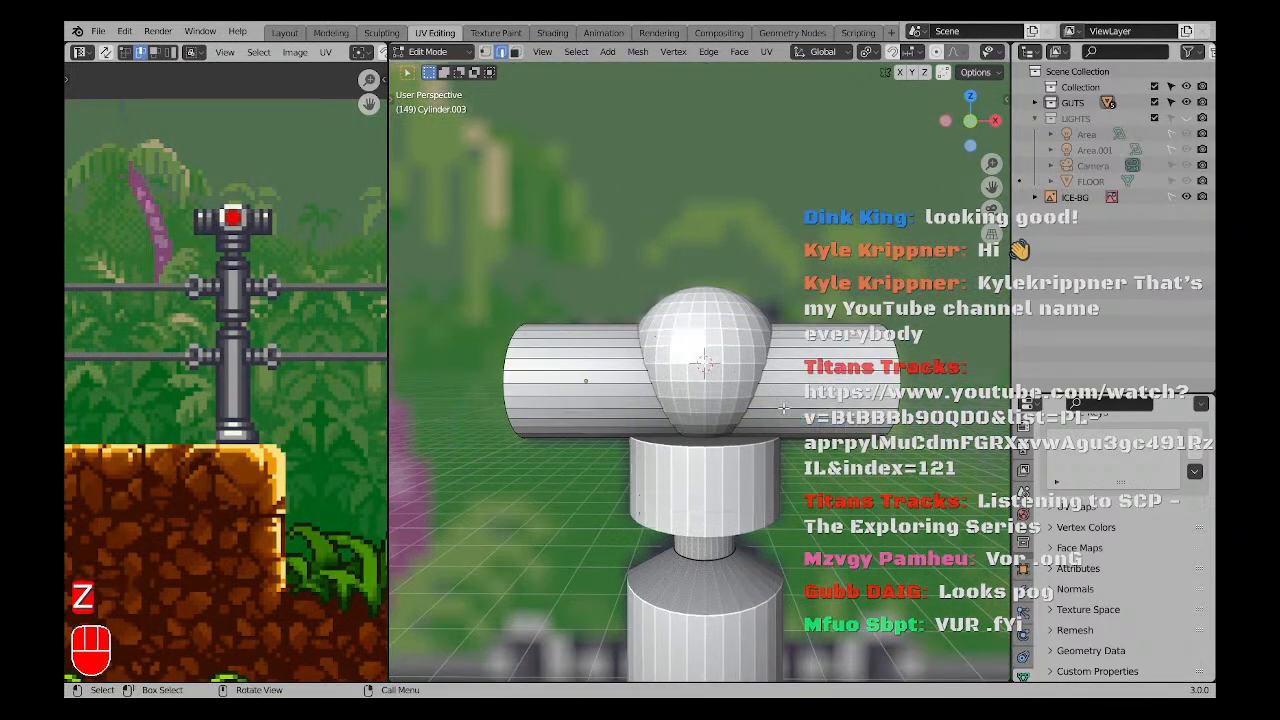
pyautogui.press('z')
pyautogui.click(665, 400)
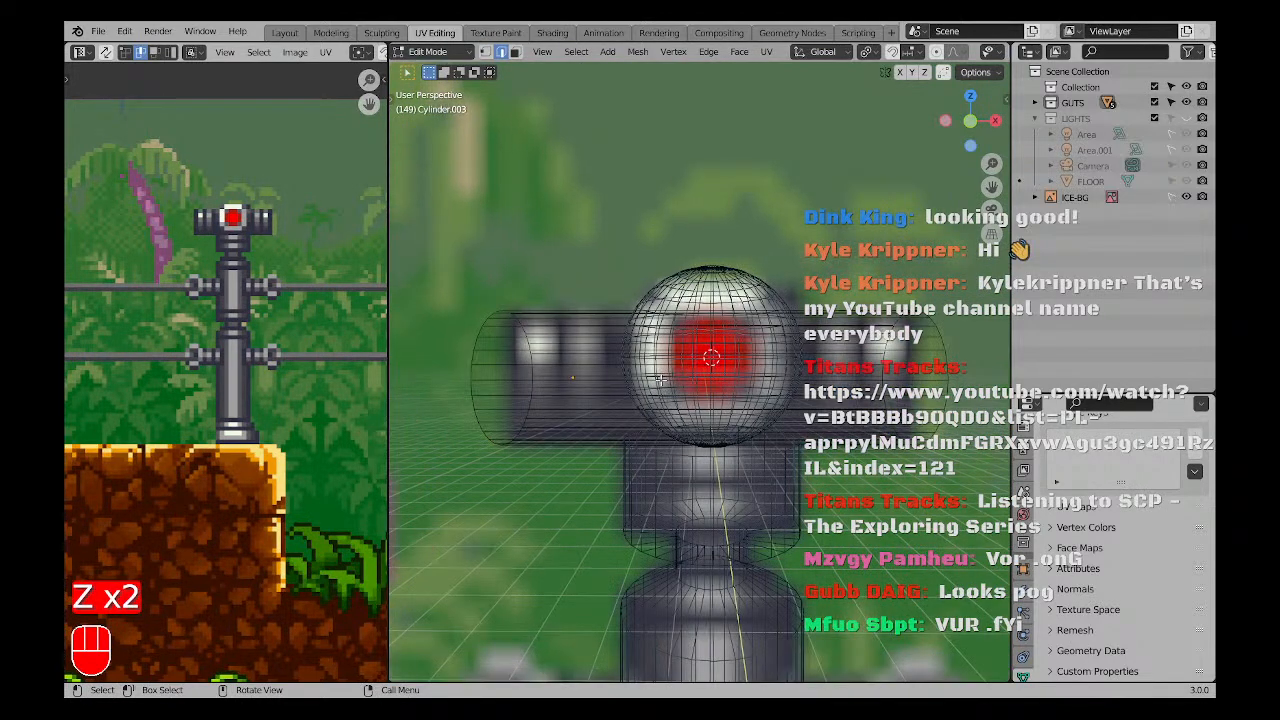
# Delete the separate sphere object from the post's head, keeping the crossbar cylinder.
pyautogui.press('KP_1')
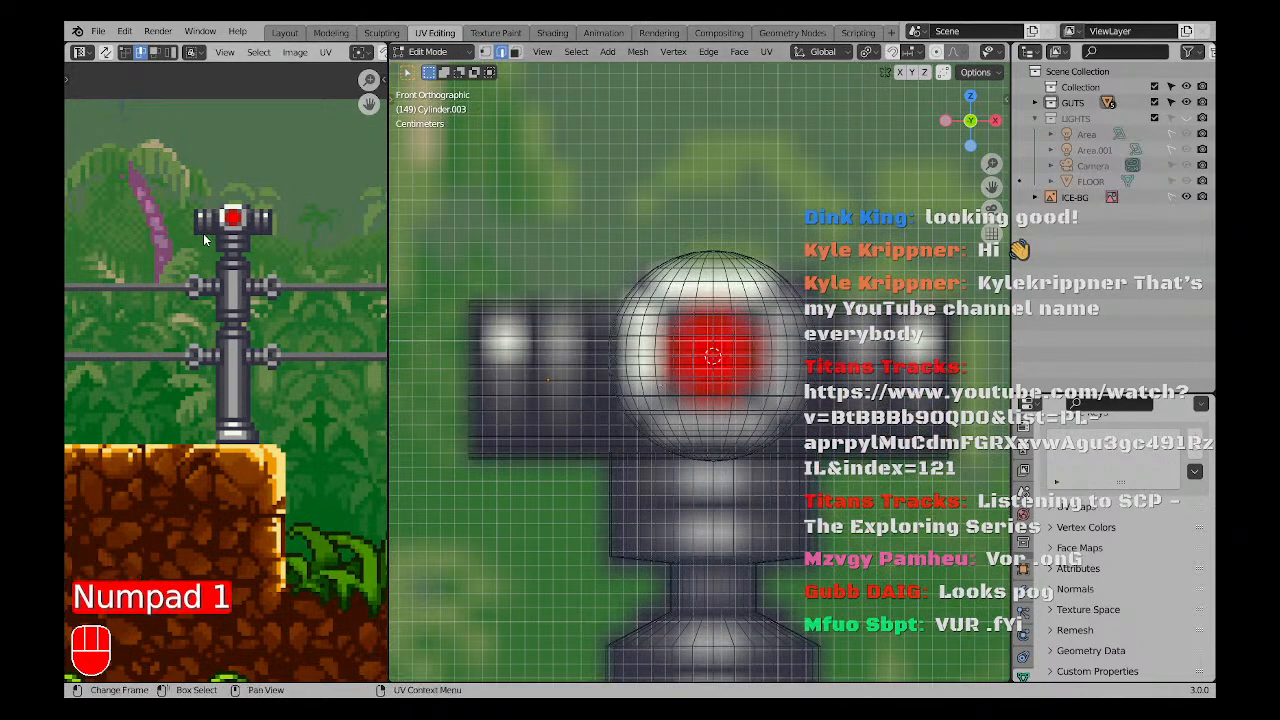
pyautogui.scroll(-3, 652, 348)
pyautogui.press('Tab')
pyautogui.moveTo(655, 350); pyautogui.dragTo(688, 394, button='middle')
pyautogui.click(702, 367)
pyautogui.press('x')
pyautogui.click(702, 369)
# Duplicate the crossbar cylinder in place.
pyautogui.click(701, 368)
pyautogui.press('KP_7')
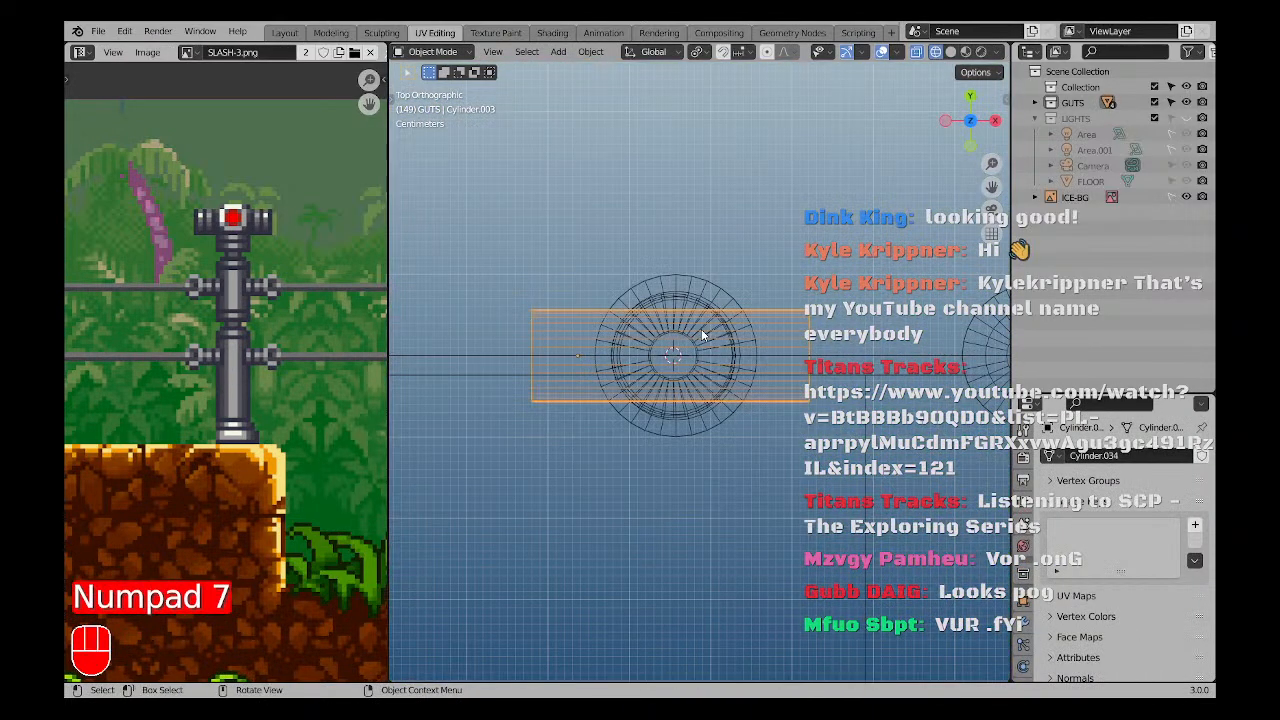
pyautogui.hotkey('shift', 'd')
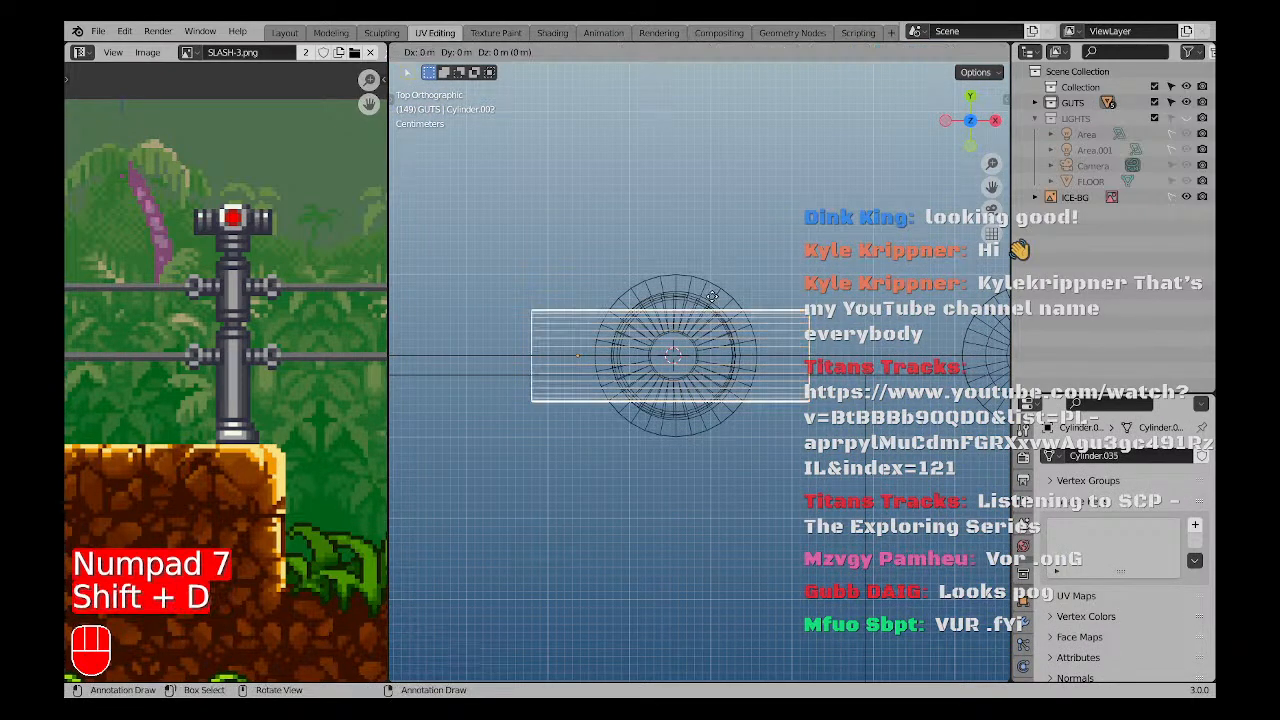
pyautogui.rightClick(714, 300)
pyautogui.press('r')
pyautogui.rightClick(731, 284)
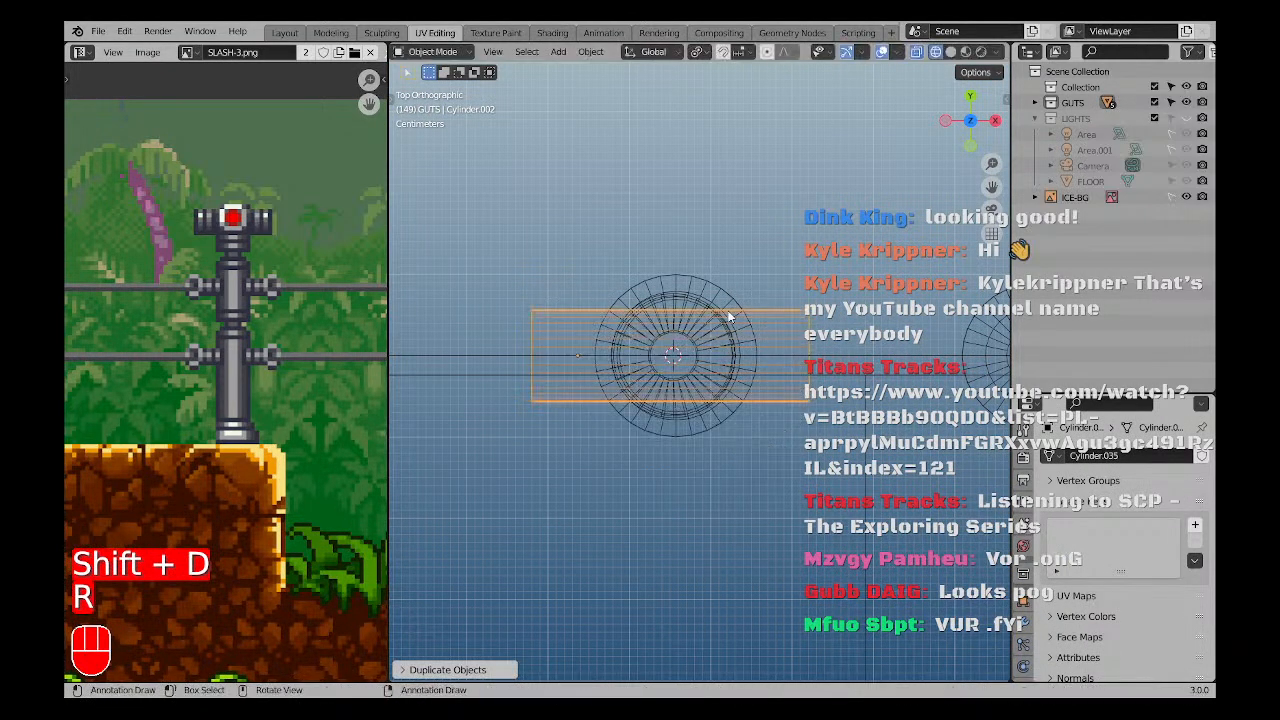
# Set the duplicated cylinder's origin to its geometry and rotate it 90° about the global Z axis to form a cross.
pyautogui.rightClick(654, 320)
pyautogui.moveTo(654, 305)
pyautogui.click(798, 338)
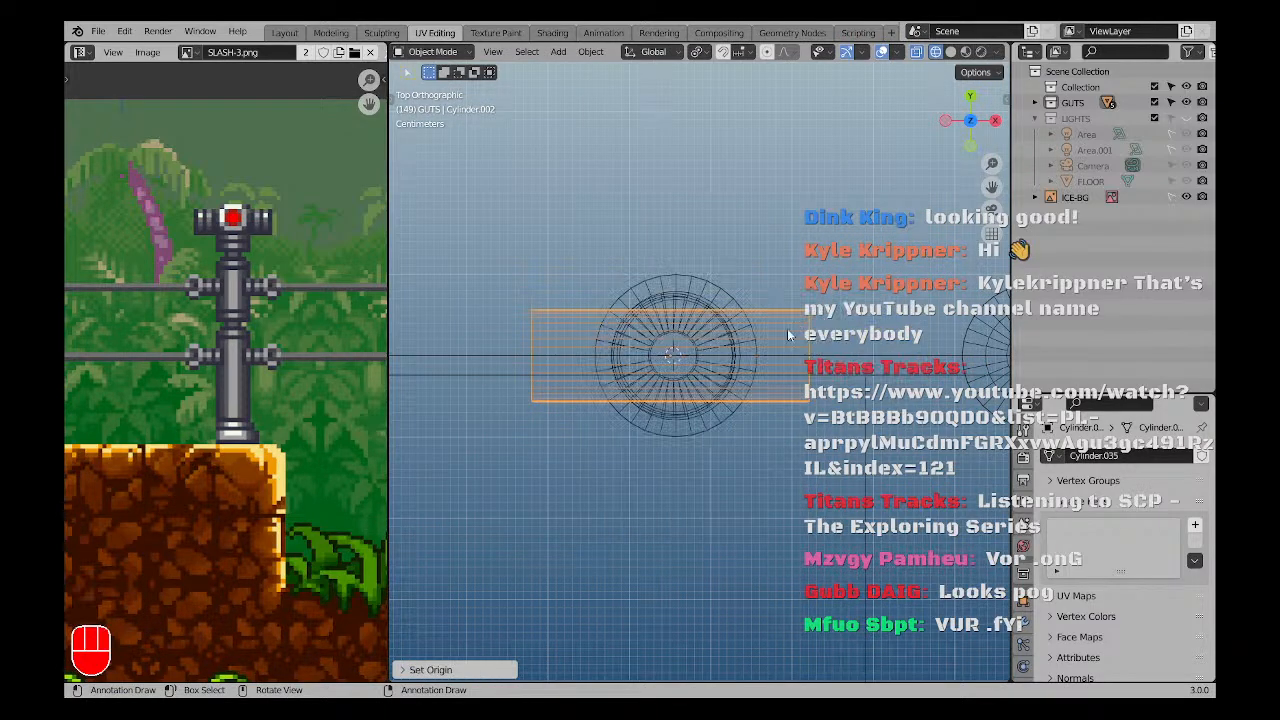
pyautogui.press('r')
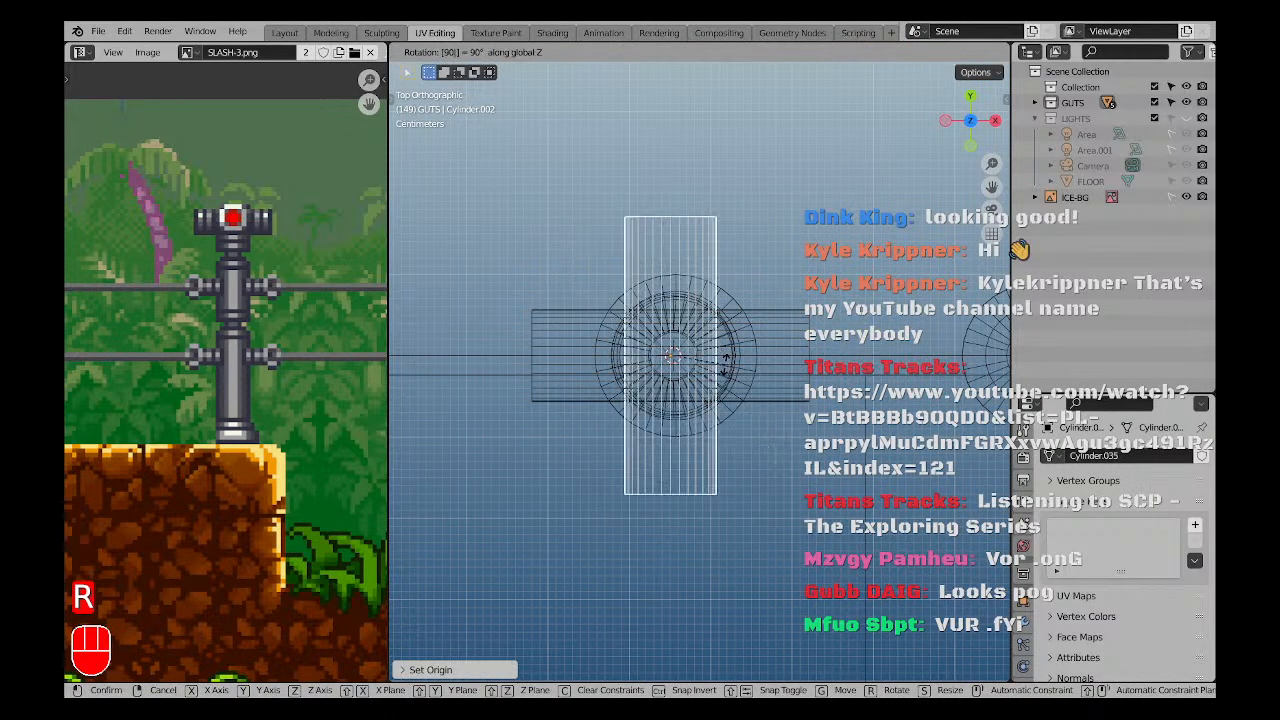
pyautogui.click(726, 369)
# Examine the crossed cylinders on the post's head in solid shading against the reference background.
pyautogui.press('a')
pyautogui.press('a')
pyautogui.scroll(-3, 726, 369)
pyautogui.keyDown('shift'); pyautogui.moveTo(692, 417); pyautogui.dragTo(755, 333, button='middle'); pyautogui.keyUp('shift')
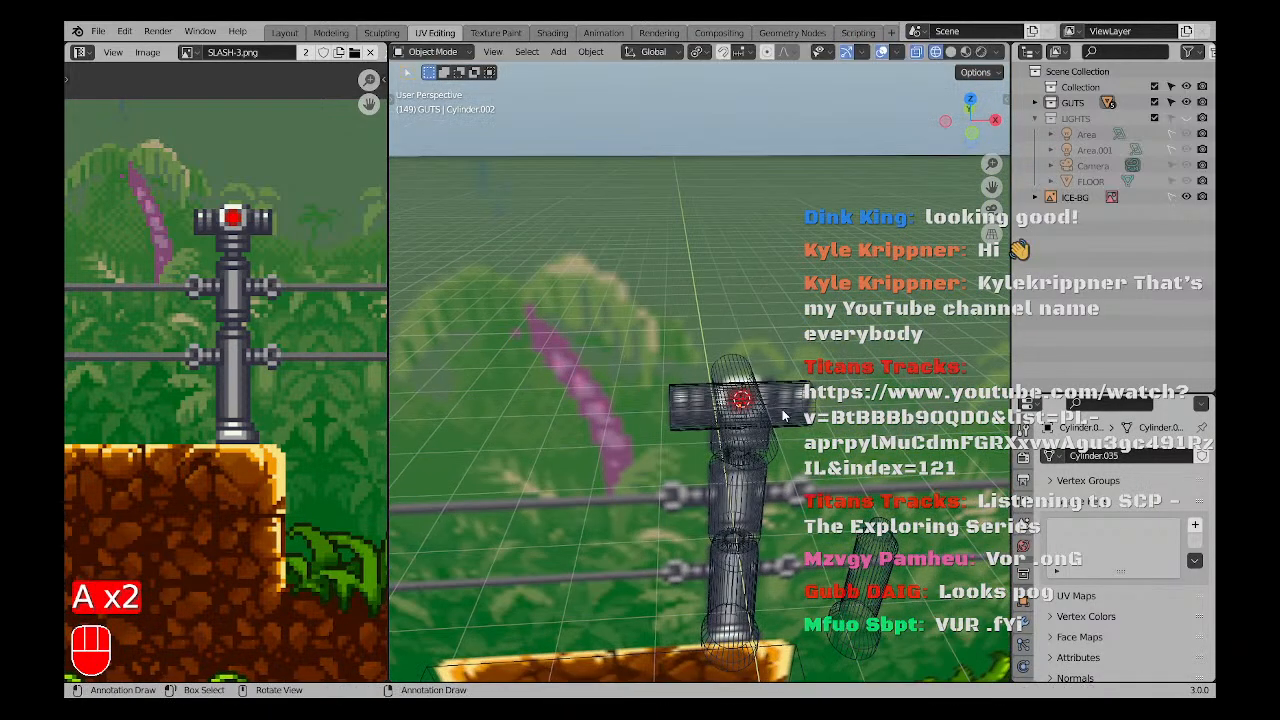
pyautogui.press('z')
pyautogui.click(864, 410)
pyautogui.press('a')
pyautogui.press('a')
pyautogui.moveTo(745, 392)
pyautogui.mouseDown(button='middle')
pyautogui.moveTo(638, 383)
pyautogui.moveTo(602, 404)
pyautogui.moveTo(748, 423)
pyautogui.moveTo(765, 452)
pyautogui.moveTo(733, 416)
pyautogui.moveTo(725, 430)
pyautogui.moveTo(730, 419)
pyautogui.moveTo(621, 452)
pyautogui.moveTo(742, 438)
pyautogui.mouseUp(button='middle')
pyautogui.scroll(-2, 763, 454)
pyautogui.keyDown('shift'); pyautogui.moveTo(960, 375); pyautogui.dragTo(677, 361, button='middle'); pyautogui.keyUp('shift')
pyautogui.keyDown('shift'); pyautogui.moveTo(826, 342); pyautogui.dragTo(745, 387, button='middle'); pyautogui.keyUp('shift')
pyautogui.scroll(3, 745, 387)
pyautogui.scroll(-3, 745, 387)
pyautogui.keyDown('shift'); pyautogui.moveTo(440, 350); pyautogui.dragTo(727, 343, button='middle'); pyautogui.keyUp('shift')
pyautogui.scroll(2, 727, 343)
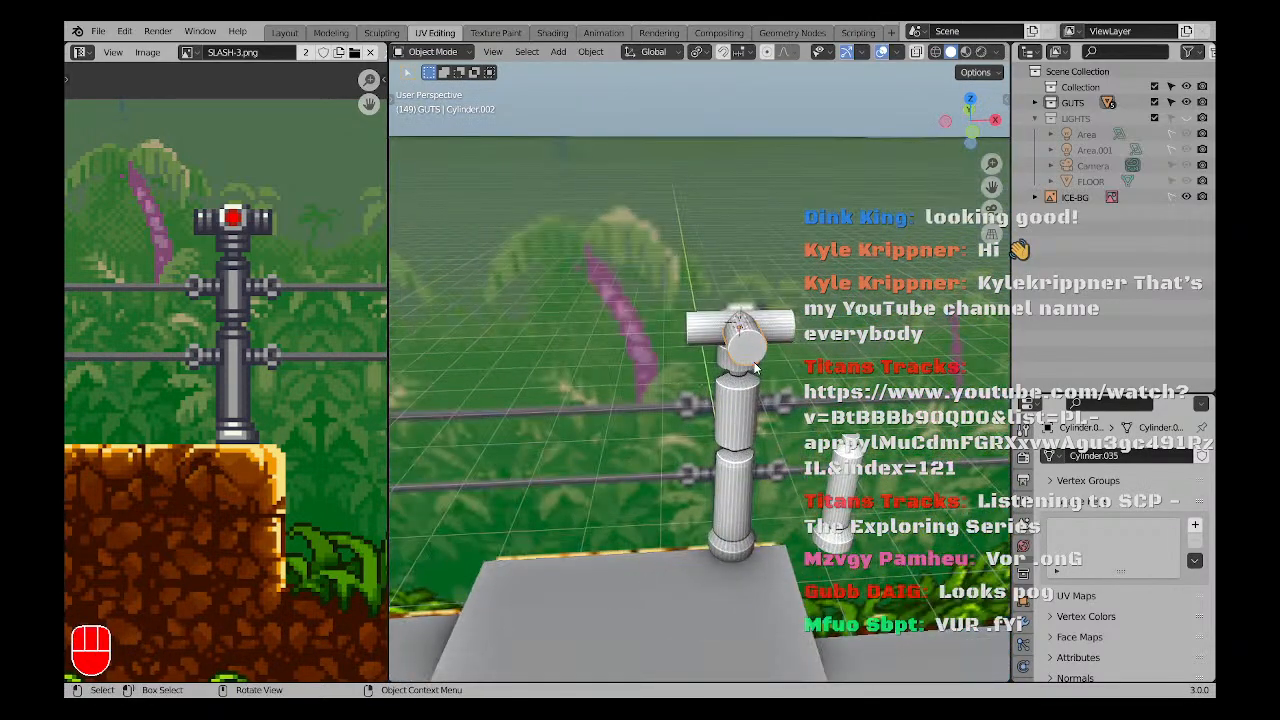
# Compare the front-facing cylinder with the reference post's red light in front-view wireframe.
pyautogui.press('Tab')
pyautogui.press('KP_1')
pyautogui.scroll(2, 773, 329)
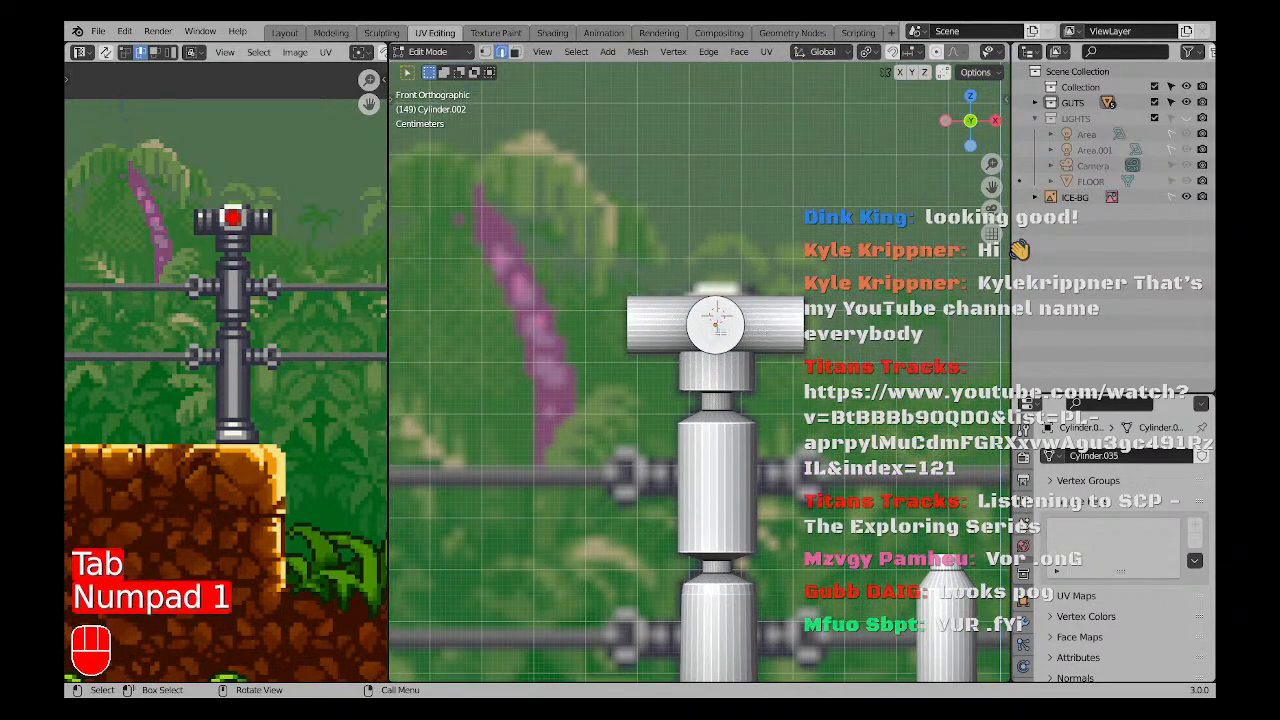
pyautogui.press('a')
pyautogui.press('a')
pyautogui.scroll(4, 718, 306)
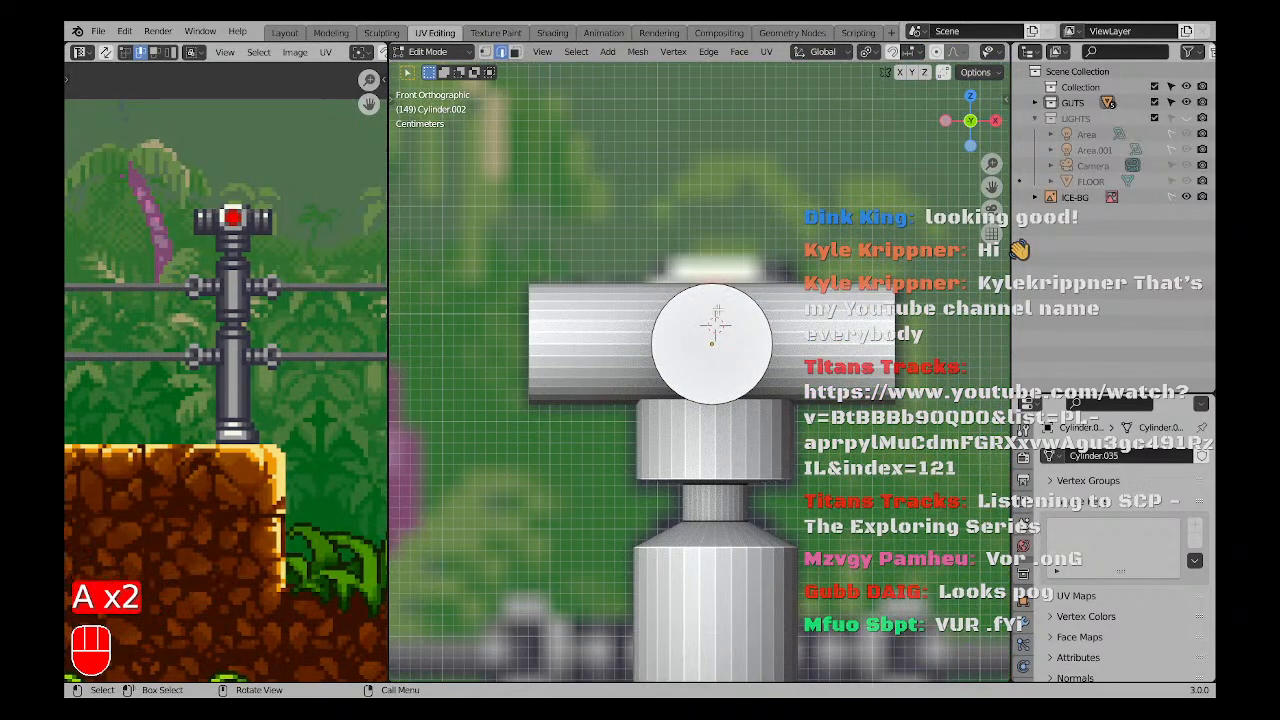
pyautogui.scroll(-6, 763, 361)
pyautogui.keyDown('shift'); pyautogui.moveTo(778, 414); pyautogui.dragTo(740, 383, button='middle'); pyautogui.keyUp('shift')
pyautogui.press('z')
pyautogui.press('a')
pyautogui.press('a')
pyautogui.scroll(3, 699, 329)
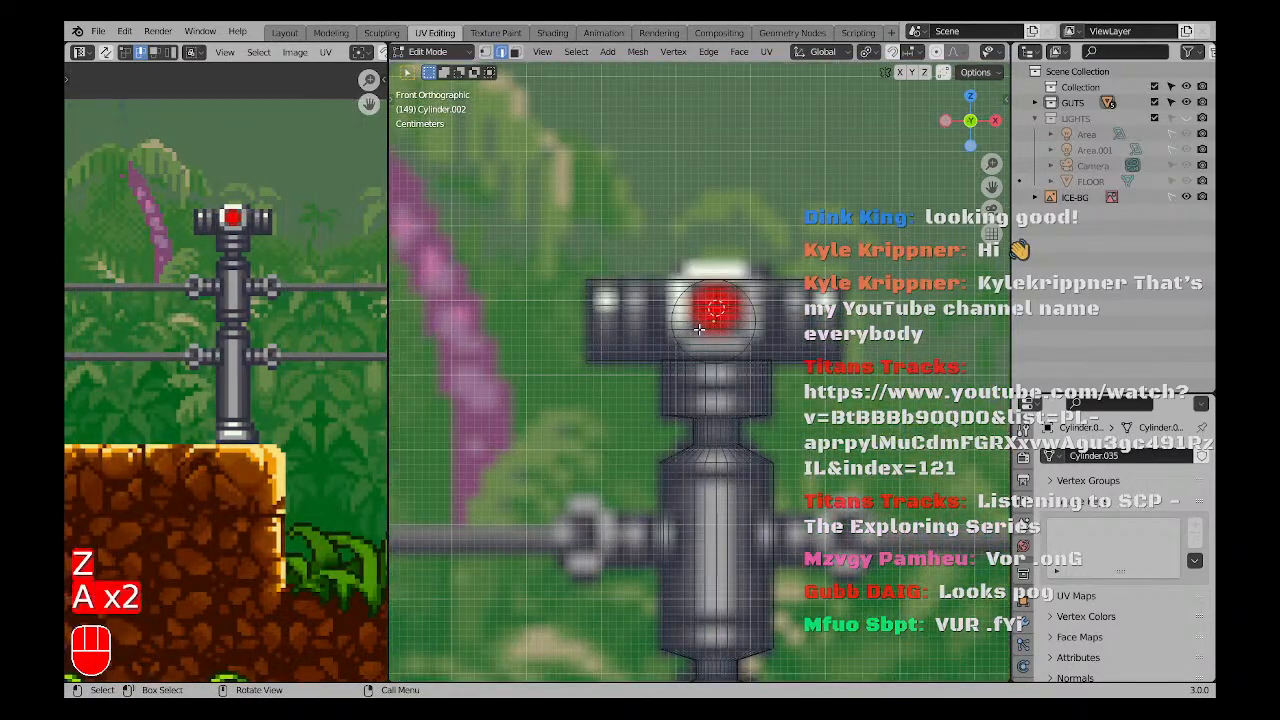
# Try to raise the front-facing cylinder about 0.017 m along Z and enlarge it over the reference light.
pyautogui.press('Tab')
pyautogui.click(754, 309)
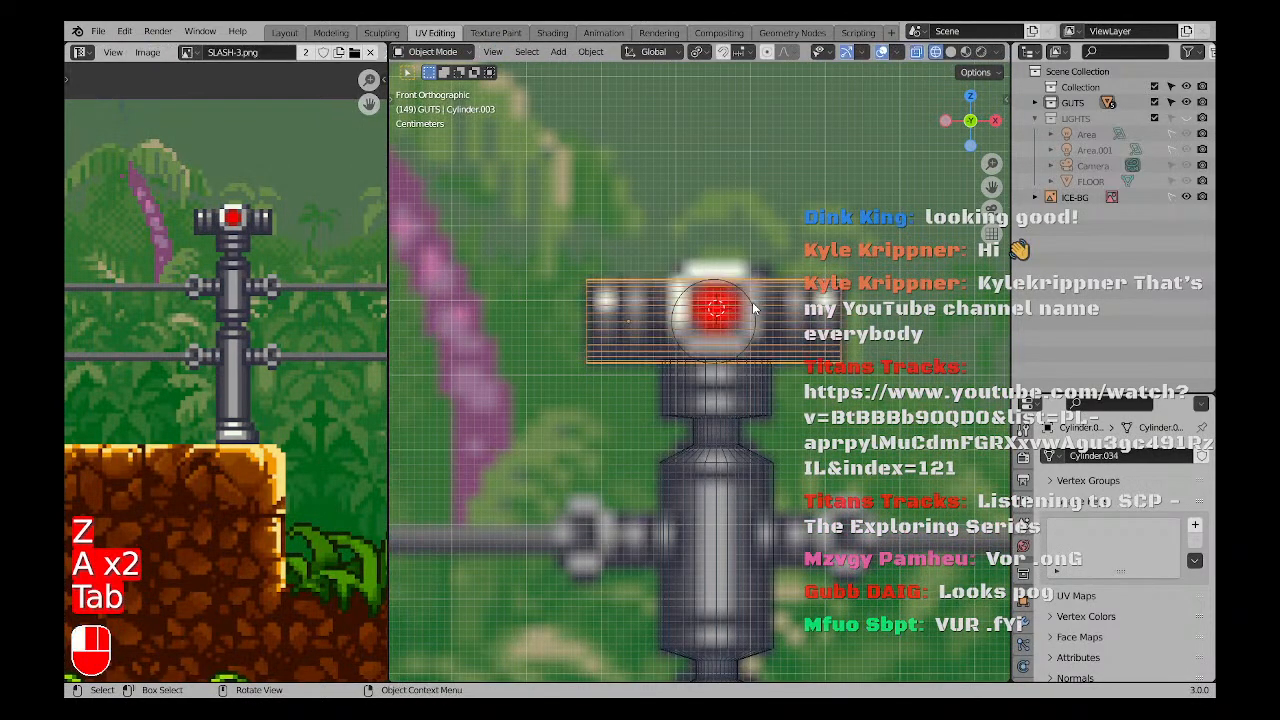
pyautogui.keyDown('shift'); pyautogui.moveTo(718, 300); pyautogui.dragTo(717, 352, button='middle'); pyautogui.keyUp('shift')
pyautogui.scroll(2, 717, 350)
pyautogui.press('a')
pyautogui.press('a')
pyautogui.click(725, 322)
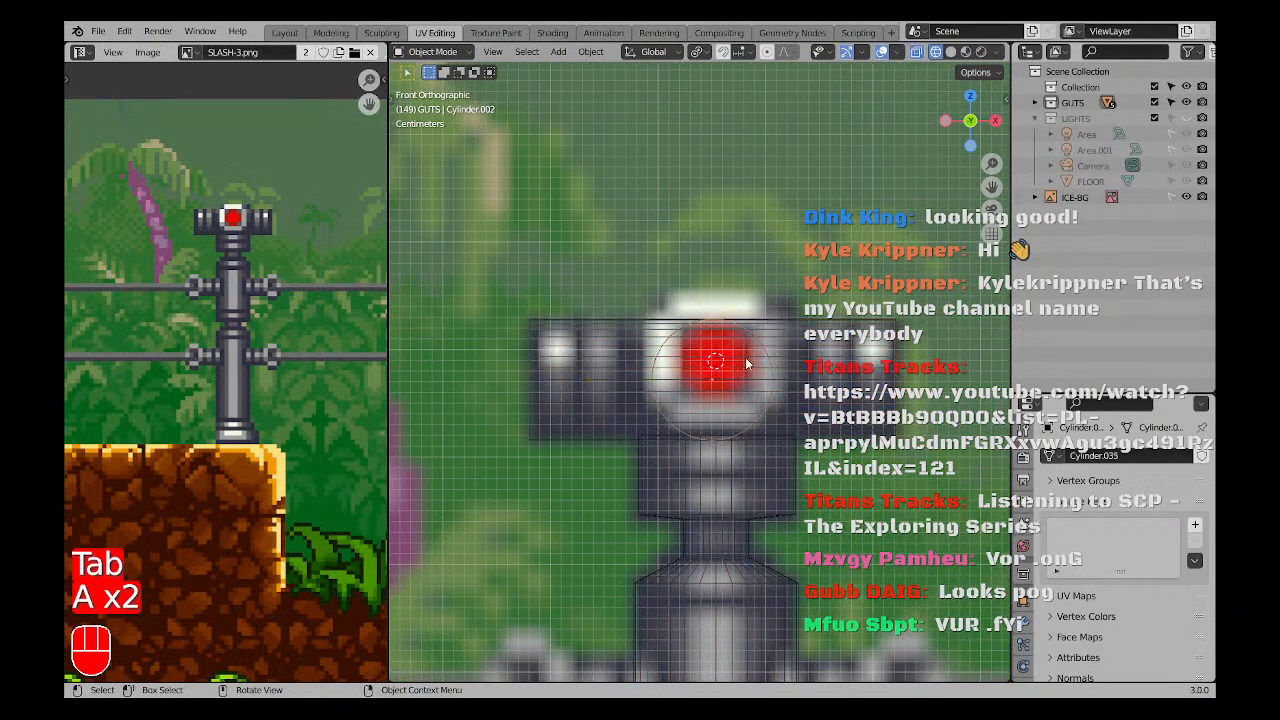
pyautogui.press('g')
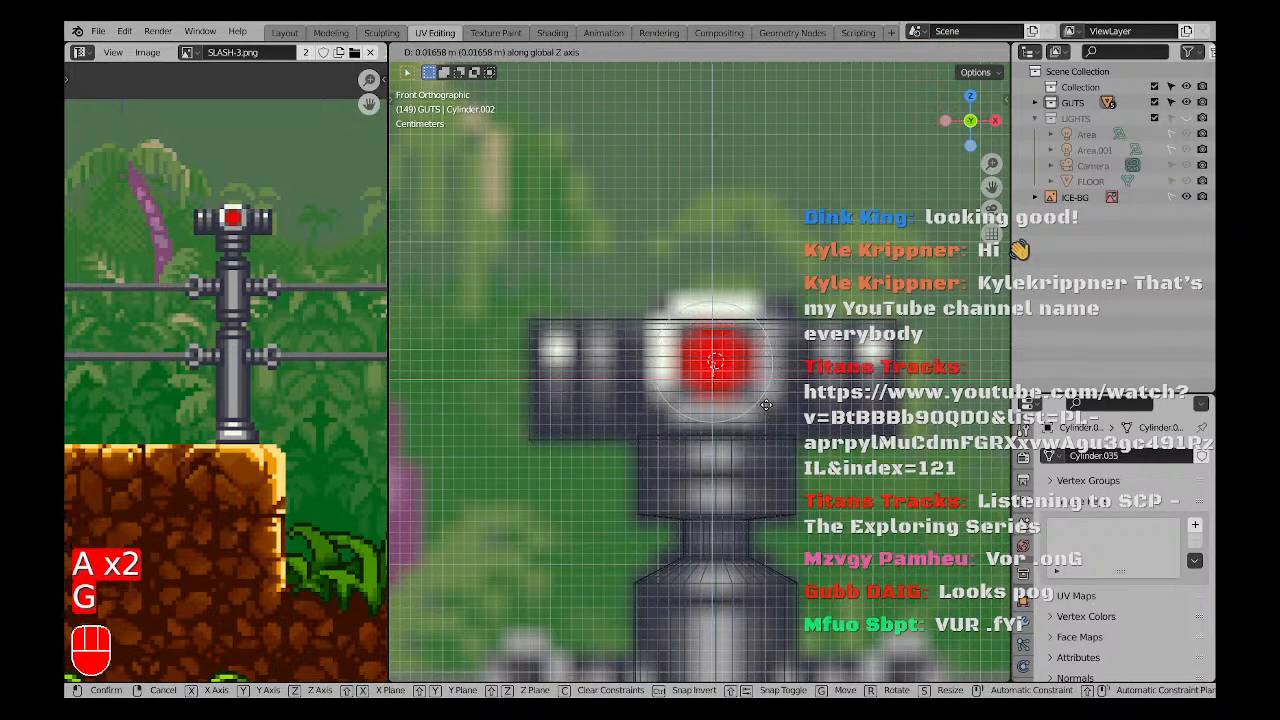
pyautogui.click(766, 404)
pyautogui.press('g')
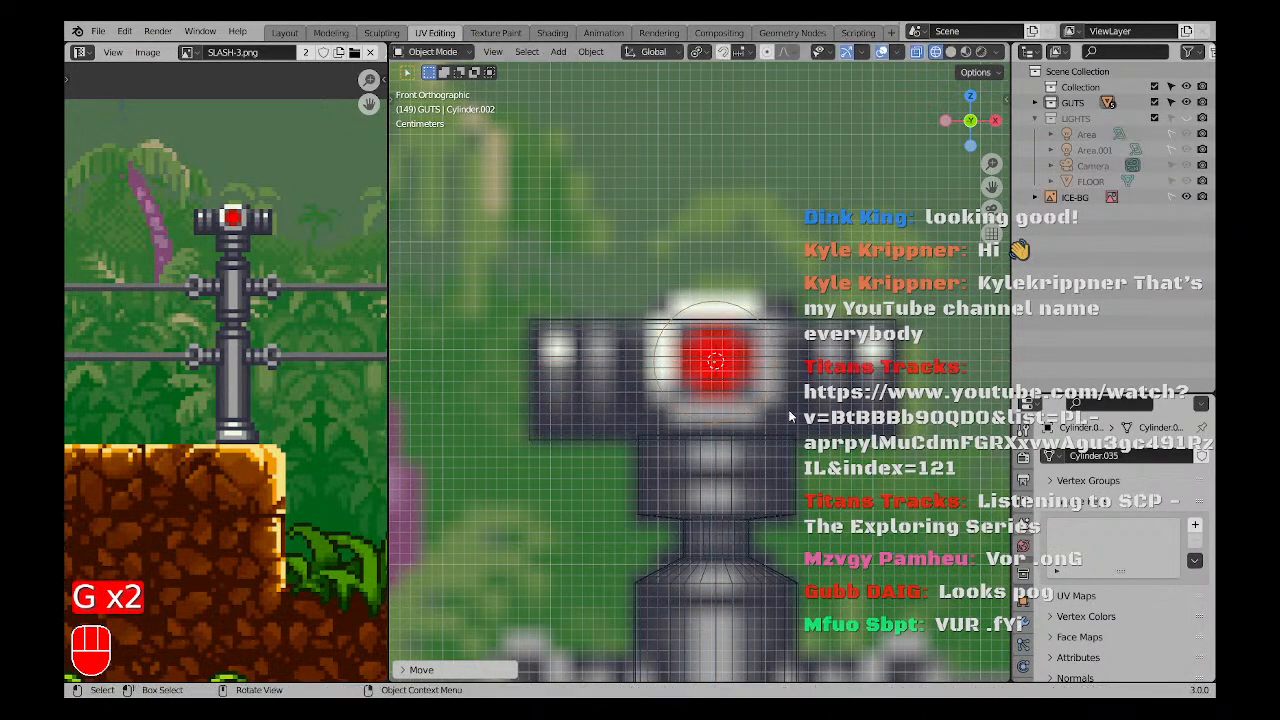
pyautogui.press('s')
pyautogui.click(834, 433)
pyautogui.scroll(-4, 771, 412)
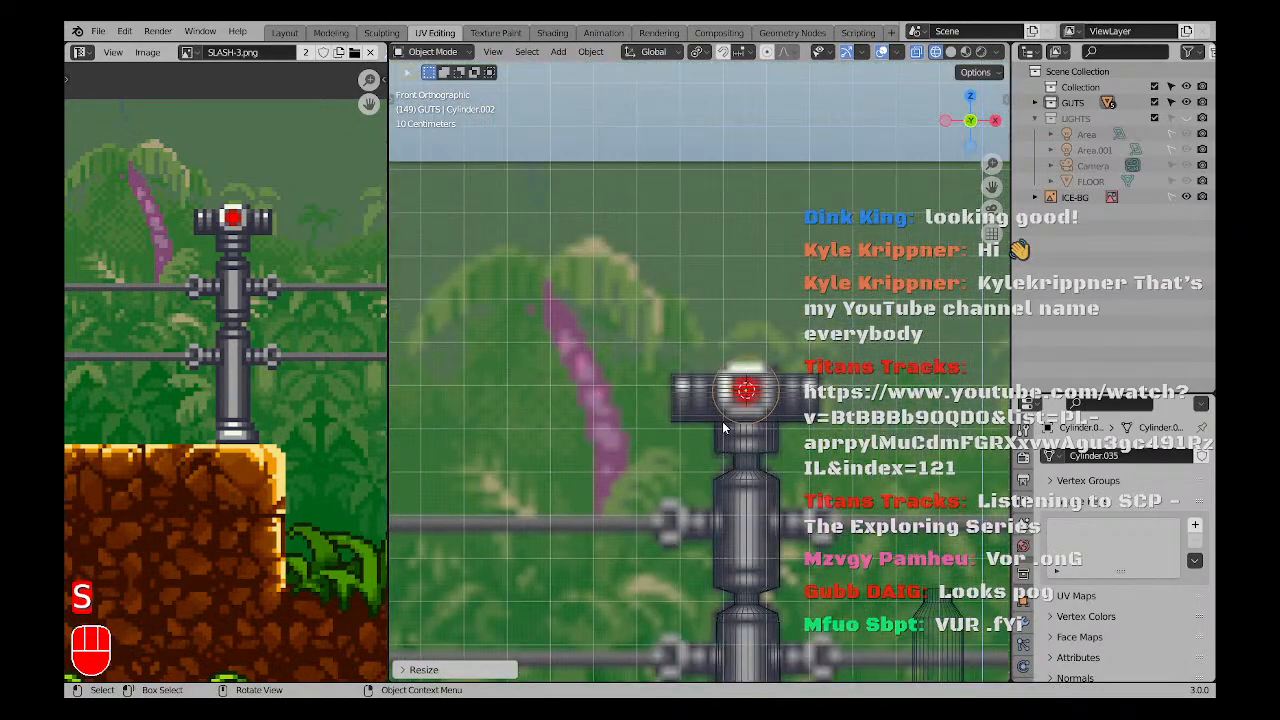
# Undo the front-facing cylinder's move and scaling.
pyautogui.press('z')
pyautogui.press('a')
pyautogui.press('a')
pyautogui.moveTo(724, 431)
pyautogui.mouseDown(button='middle')
pyautogui.moveTo(748, 441)
pyautogui.moveTo(814, 423)
pyautogui.moveTo(757, 425)
pyautogui.moveTo(759, 463)
pyautogui.moveTo(716, 412)
pyautogui.moveTo(681, 403)
pyautogui.moveTo(758, 452)
pyautogui.mouseUp(button='middle')
pyautogui.hotkey('ctrl', 'z')
pyautogui.hotkey('ctrl', 'z')
pyautogui.hotkey('ctrl', 'z')
pyautogui.hotkey('ctrl', 'z')
pyautogui.hotkey('ctrl', 'z')
pyautogui.press('a')
pyautogui.press('a')
# Try to join the two crossed cylinders in Edit Mode with all their geometry selected.
pyautogui.keyDown('shift'); pyautogui.moveTo(758, 452); pyautogui.dragTo(728, 416, button='middle'); pyautogui.keyUp('shift')
pyautogui.keyDown('ctrl'); pyautogui.moveTo(728, 416); pyautogui.dragTo(717, 380, button='middle'); pyautogui.keyUp('ctrl')
pyautogui.keyDown('shift'); pyautogui.click(743, 395); pyautogui.keyUp('shift')
pyautogui.press('Tab')
pyautogui.scroll(4, 718, 403)
pyautogui.press('a')
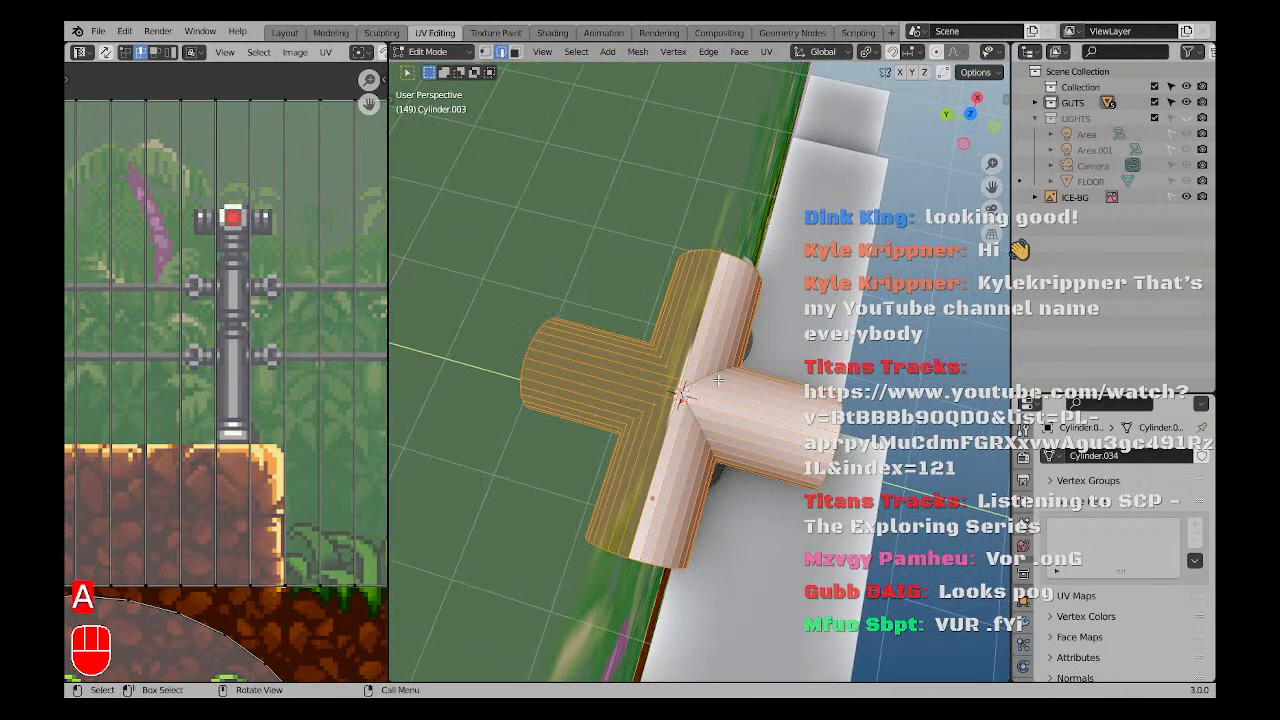
pyautogui.hotkey('ctrl', 'j')
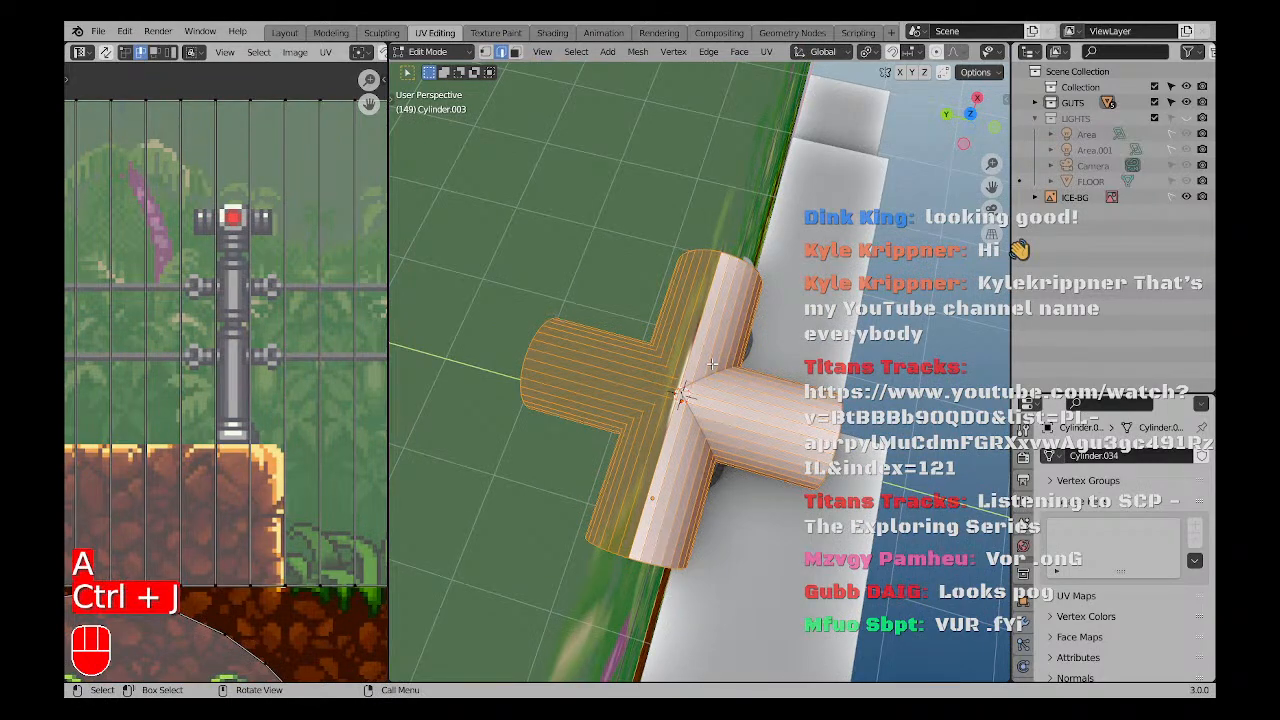
pyautogui.moveTo(712, 365); pyautogui.dragTo(707, 362, button='middle')
pyautogui.rightClick(707, 362)
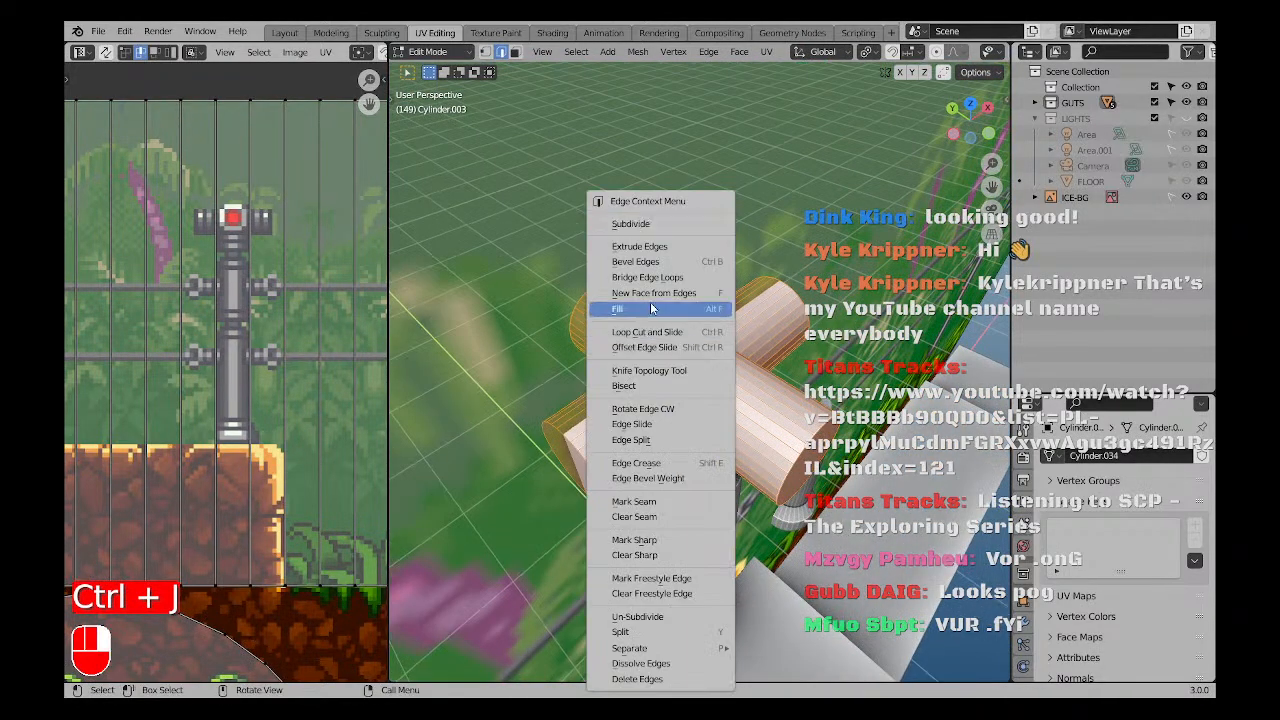
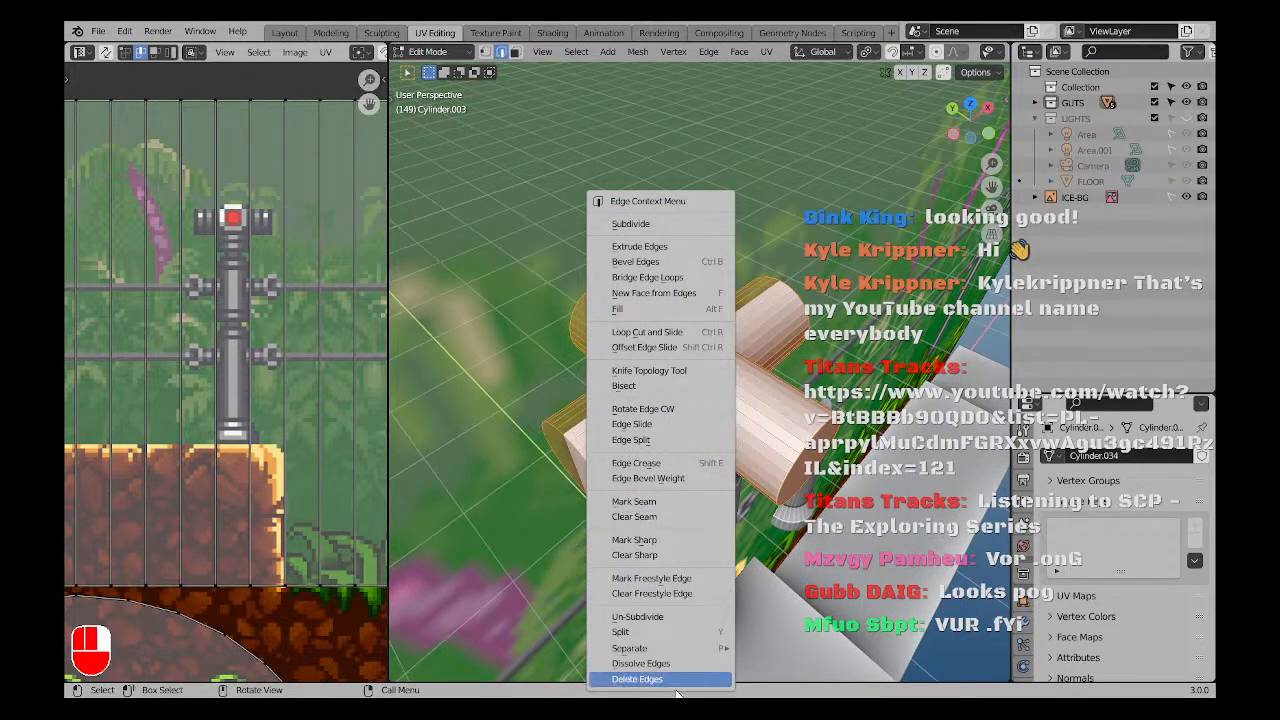
pyautogui.scroll(-2, 757, 446)
pyautogui.press('a')
pyautogui.press('a')
pyautogui.press('Tab')
pyautogui.scroll(-2, 748, 430)
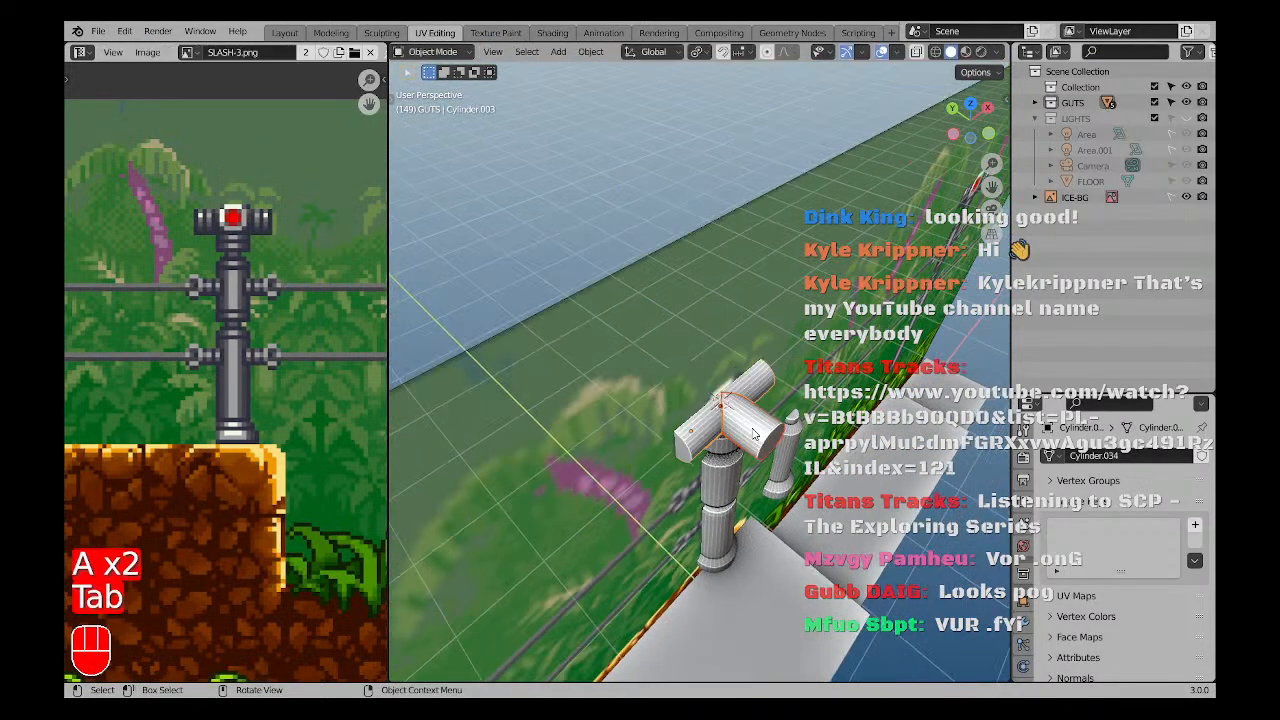
# Examine the whole post and its crossed head from the front against the reference background.
pyautogui.press('a')
pyautogui.press('a')
pyautogui.press('KP_1')
pyautogui.scroll(-3, 755, 434)
pyautogui.keyDown('shift'); pyautogui.moveTo(755, 434); pyautogui.dragTo(660, 330, button='middle'); pyautogui.keyUp('shift')
pyautogui.scroll(-2, 660, 330)
pyautogui.scroll(2, 645, 399)
pyautogui.moveTo(681, 416)
pyautogui.keyDown('shift'); pyautogui.mouseDown(button='middle')
pyautogui.moveTo(645, 399)
pyautogui.moveTo(688, 440)
pyautogui.mouseUp(button='middle'); pyautogui.keyUp('shift')
pyautogui.press('a')
pyautogui.press('a')
pyautogui.press('a')
pyautogui.scroll(2, 688, 440)
pyautogui.press('a')
pyautogui.press('a')
pyautogui.press('a')
pyautogui.click(534, 348)
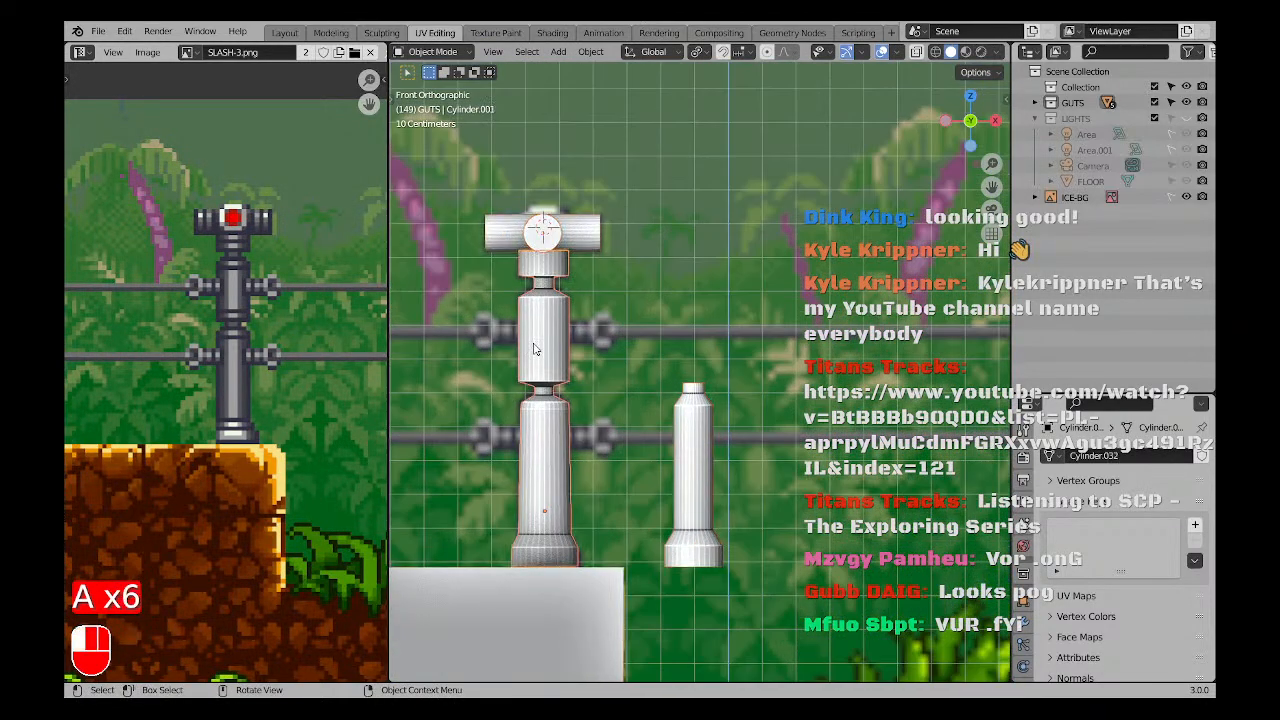
pyautogui.press('a')
pyautogui.press('a')
pyautogui.press('a')
pyautogui.press('a')
pyautogui.keyDown('shift'); pyautogui.moveTo(534, 348); pyautogui.dragTo(621, 487, button='middle'); pyautogui.keyUp('shift')
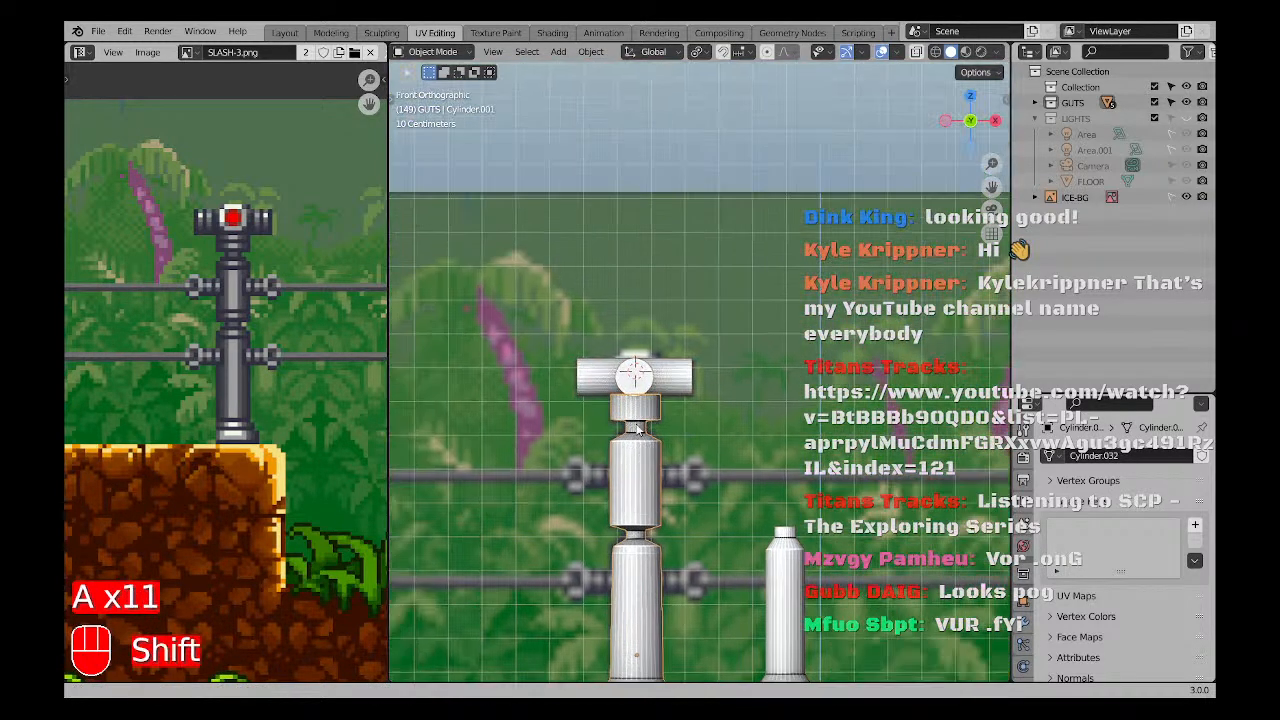
# Parent the crossed head cylinders to the post with Object (Keep Transform).
pyautogui.scroll(2, 687, 361)
pyautogui.press('a')
pyautogui.keyDown('shift'); pyautogui.click(688, 361); pyautogui.keyUp('shift')
pyautogui.moveTo(688, 361); pyautogui.dragTo(688, 399, button='middle')
pyautogui.keyDown('shift'); pyautogui.click(697, 425); pyautogui.keyUp('shift')
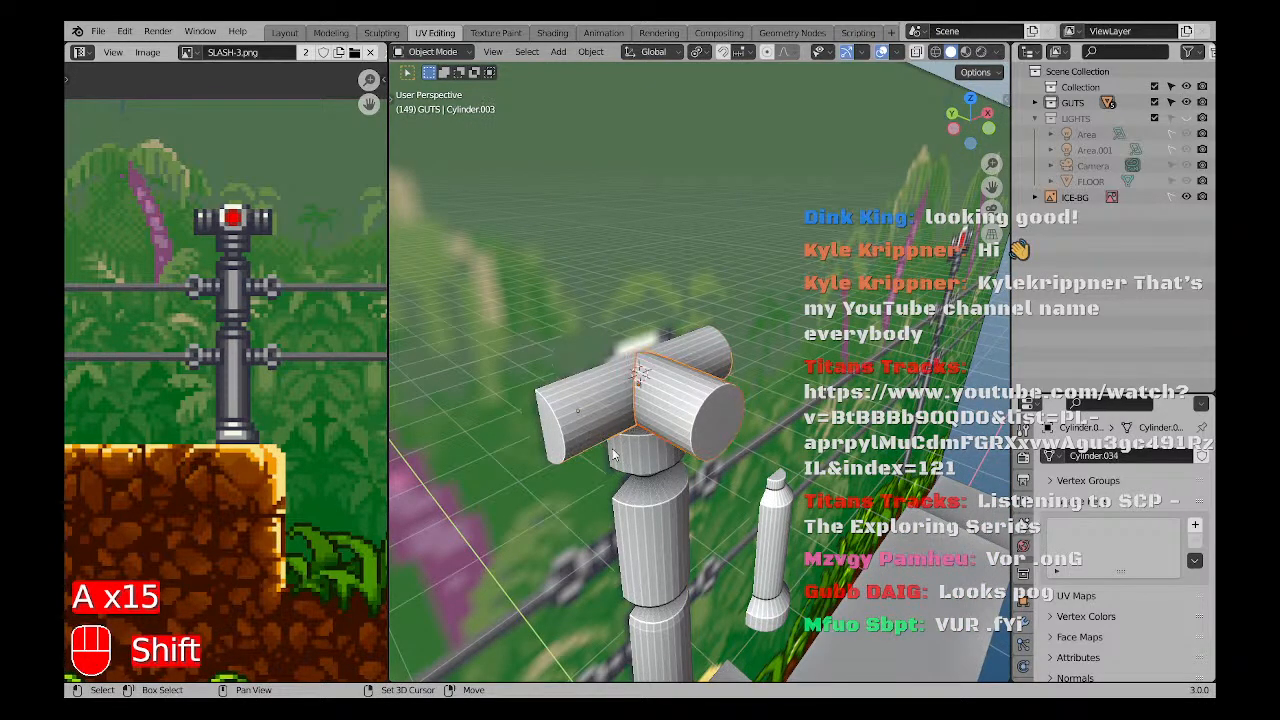
pyautogui.hotkey('ctrl', 'p')
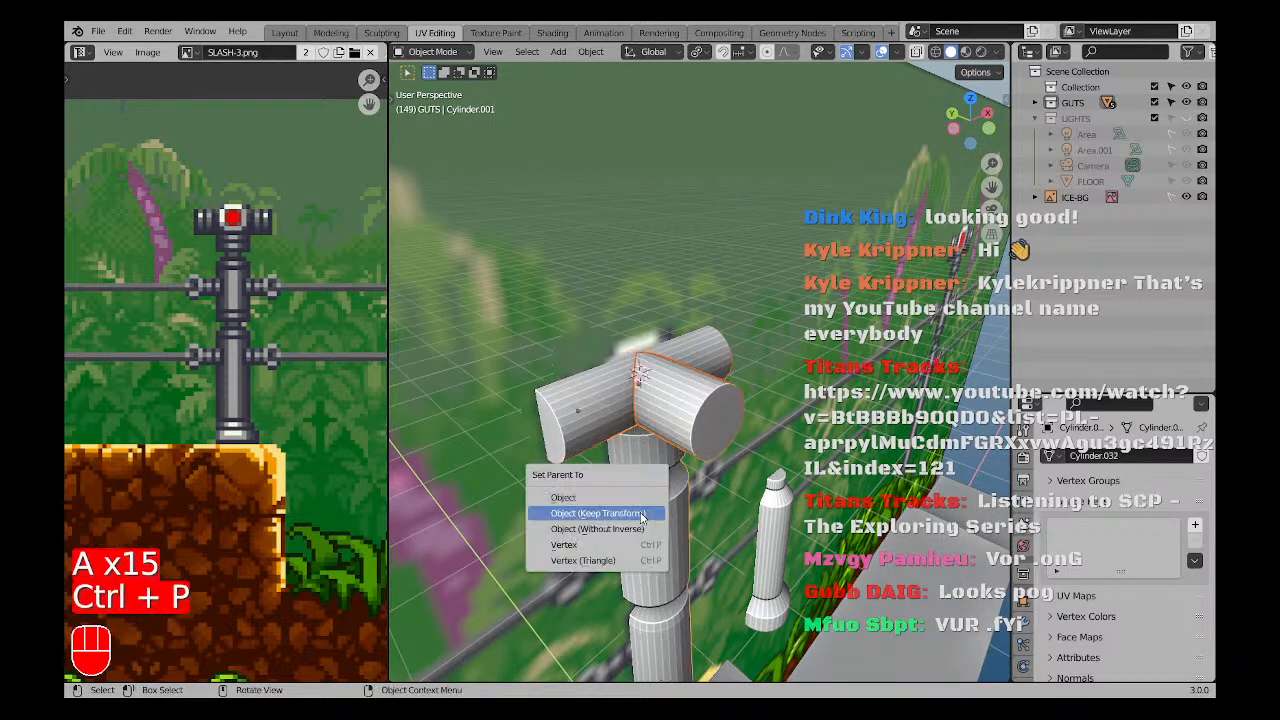
pyautogui.click(642, 517)
# Examine the parented post from several angles and in front view against the reference fence.
pyautogui.press('a')
pyautogui.press('a')
pyautogui.scroll(-3, 645, 500)
pyautogui.moveTo(690, 475); pyautogui.dragTo(532, 395, button='middle')
pyautogui.scroll(-2, 630, 445)
pyautogui.scroll(4, 686, 428)
pyautogui.scroll(-2, 690, 420)
pyautogui.press('KP_1')
pyautogui.scroll(1, 770, 465)
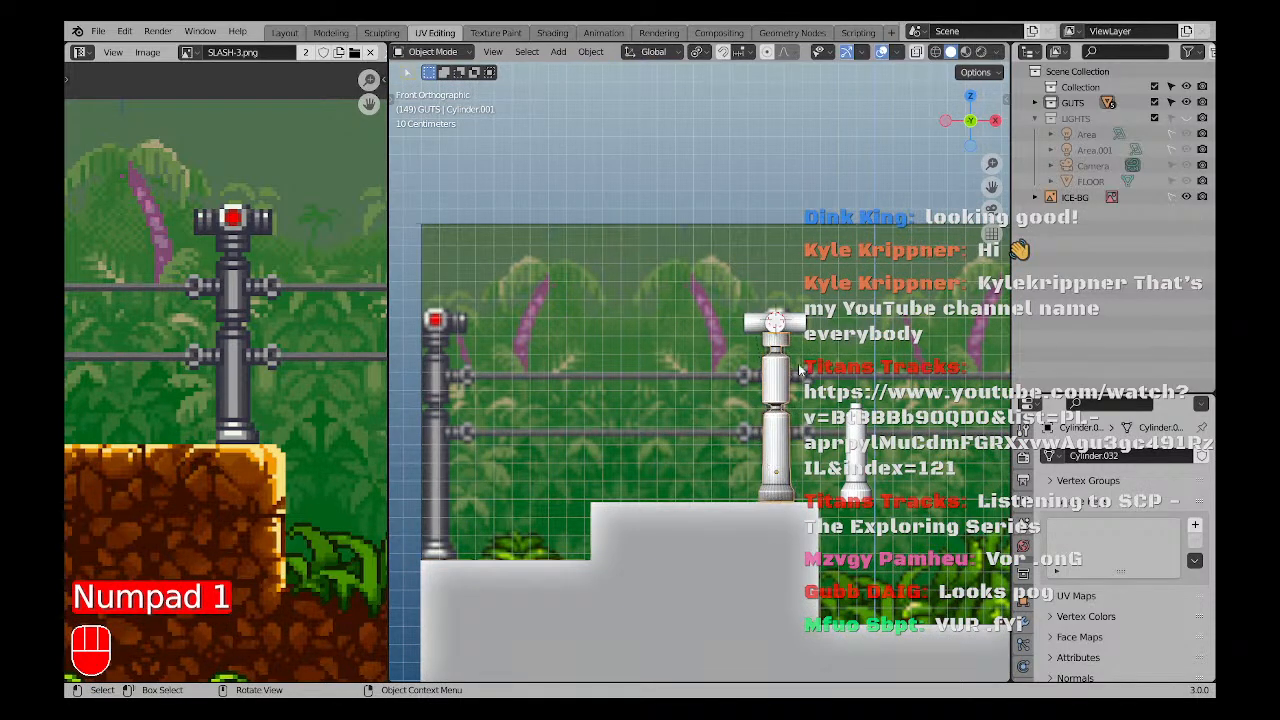
# Delete the short spare post standing beside the finished one.
pyautogui.keyDown('shift'); pyautogui.moveTo(799, 365); pyautogui.dragTo(738, 378, button='middle'); pyautogui.keyUp('shift')
pyautogui.scroll(2, 738, 378)
pyautogui.press('a')
pyautogui.press('a')
pyautogui.click(734, 325)
pyautogui.keyDown('shift'); pyautogui.moveTo(749, 438); pyautogui.dragTo(557, 430, button='middle'); pyautogui.keyUp('shift')
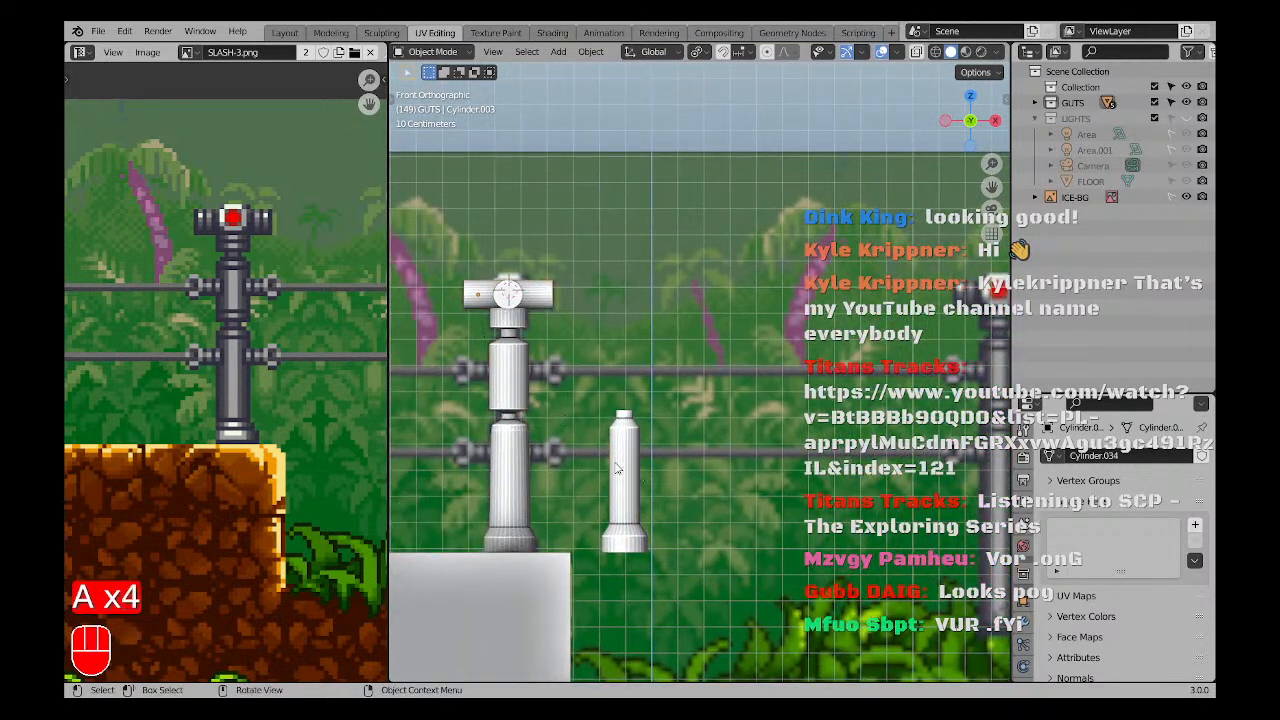
pyautogui.press('x')
pyautogui.click(614, 461)
# Duplicate the post together with its crossed head and move the copy along X onto the next reference post.
pyautogui.scroll(-1, 533, 487)
pyautogui.keyDown('shift'); pyautogui.moveTo(533, 487); pyautogui.dragTo(553, 439, button='middle'); pyautogui.keyUp('shift')
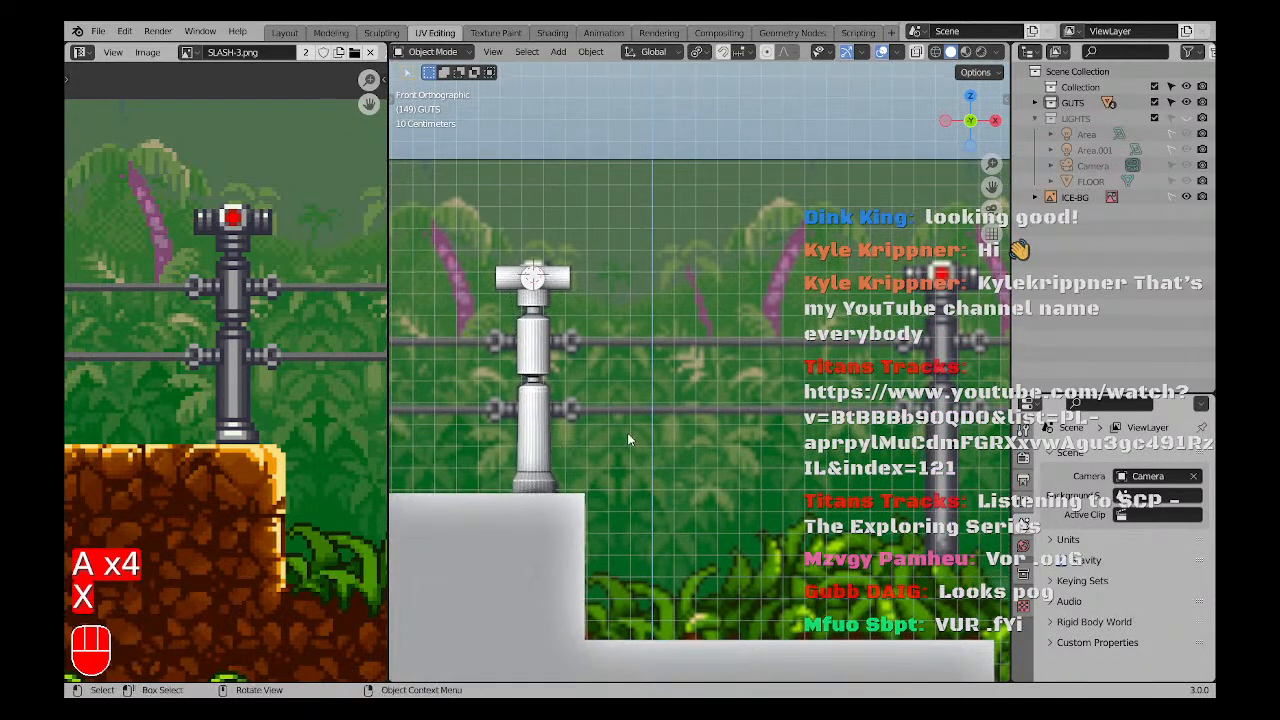
pyautogui.scroll(-1, 628, 434)
pyautogui.keyDown('shift'); pyautogui.moveTo(815, 480); pyautogui.dragTo(560, 470, button='middle'); pyautogui.keyUp('shift')
pyautogui.scroll(-1, 691, 465)
pyautogui.keyDown('shift'); pyautogui.moveTo(398, 425); pyautogui.dragTo(513, 427, button='middle'); pyautogui.keyUp('shift')
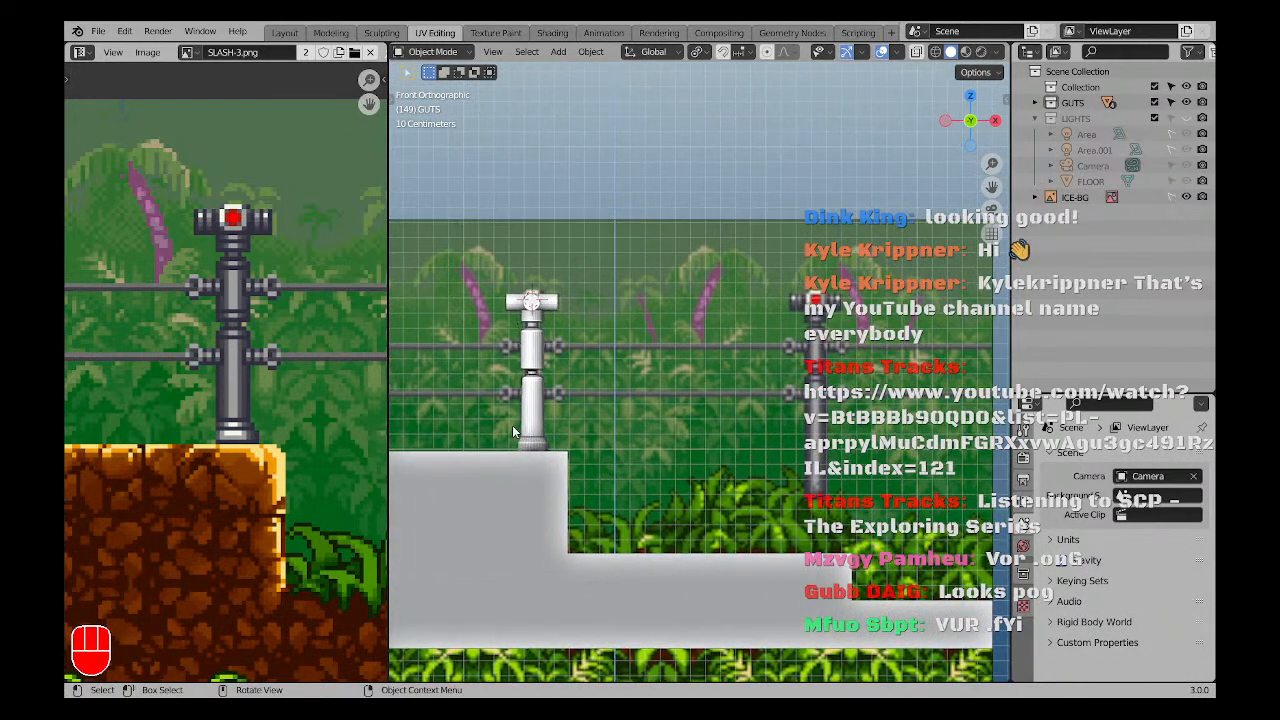
pyautogui.click(513, 432)
pyautogui.scroll(1, 530, 343)
pyautogui.scroll(3, 540, 313)
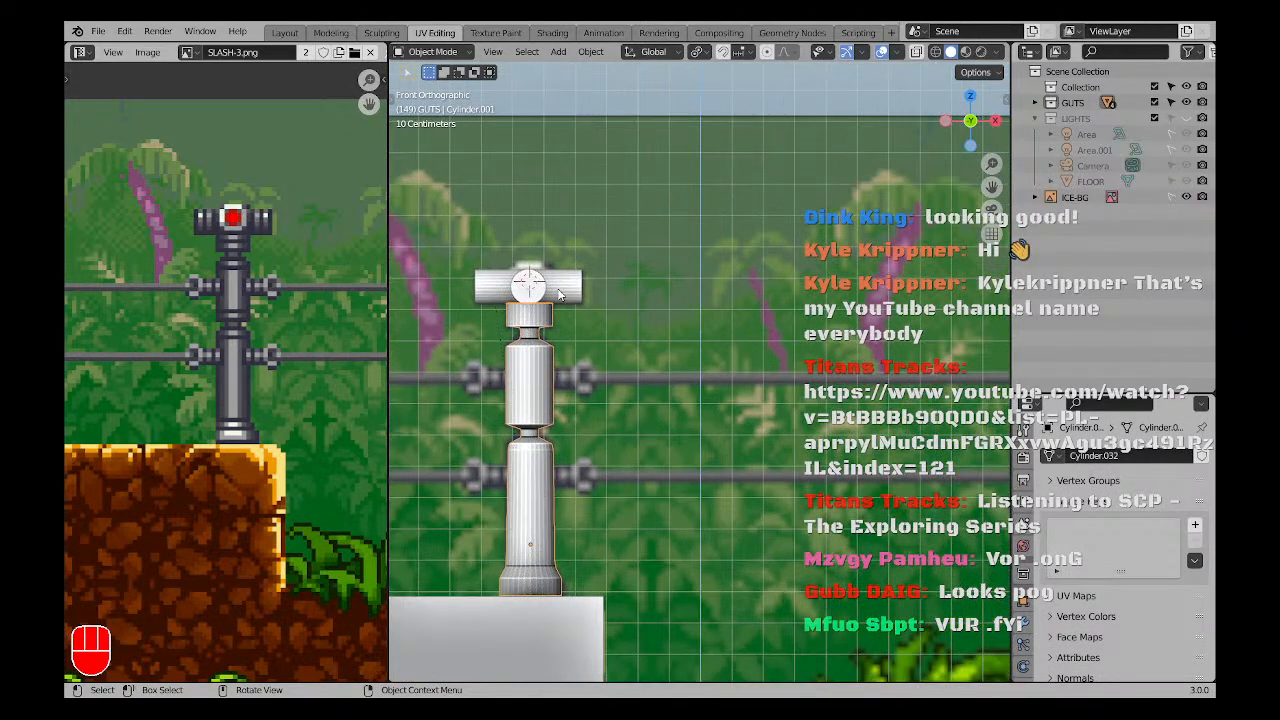
pyautogui.keyDown('shift'); pyautogui.click(528, 290); pyautogui.keyUp('shift')
pyautogui.scroll(-3, 586, 428)
pyautogui.hotkey('shift', 'd')
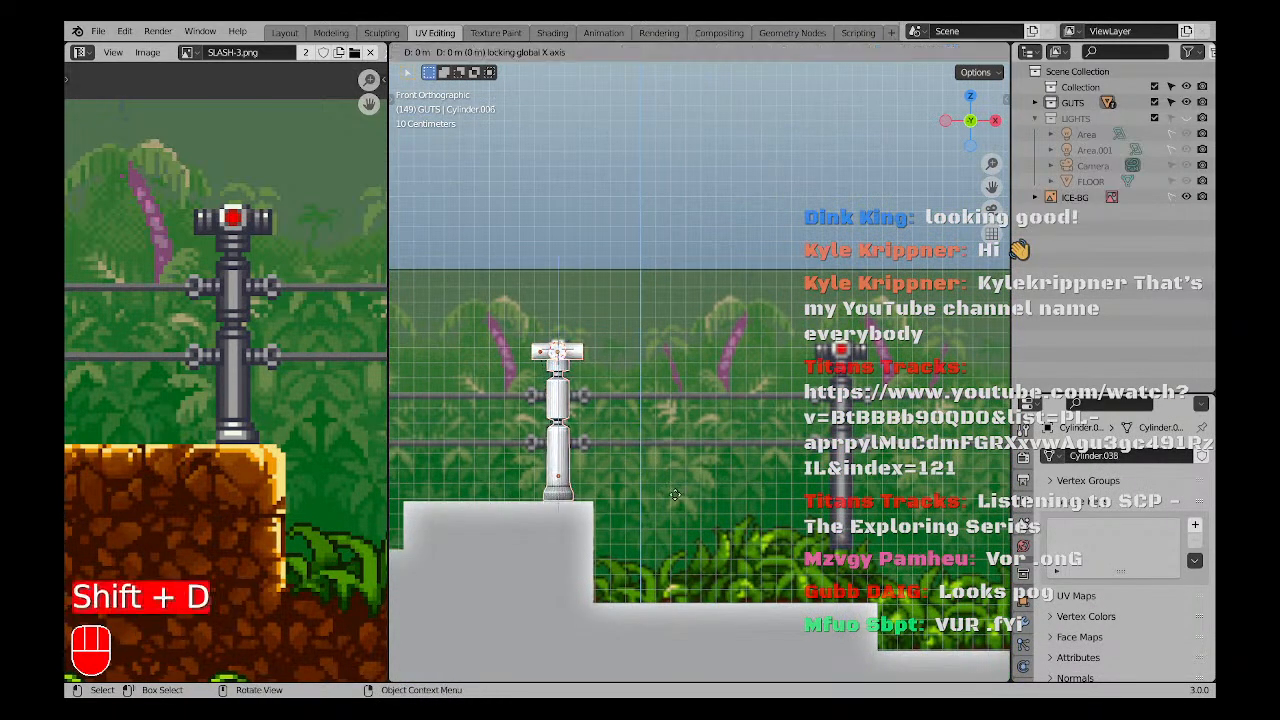
pyautogui.press('g')
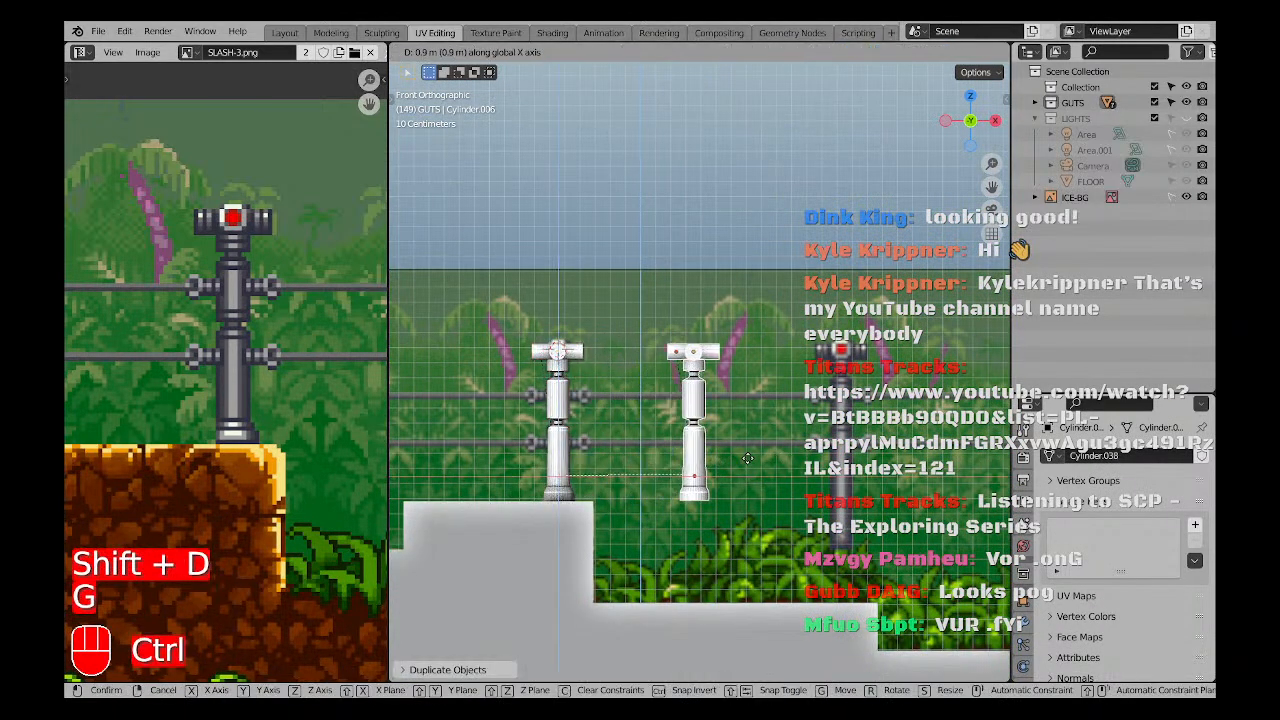
pyautogui.click(890, 457)
# Fine-tune the copied post's X position so its head lines up with the reference crossbar.
pyautogui.scroll(7, 895, 370)
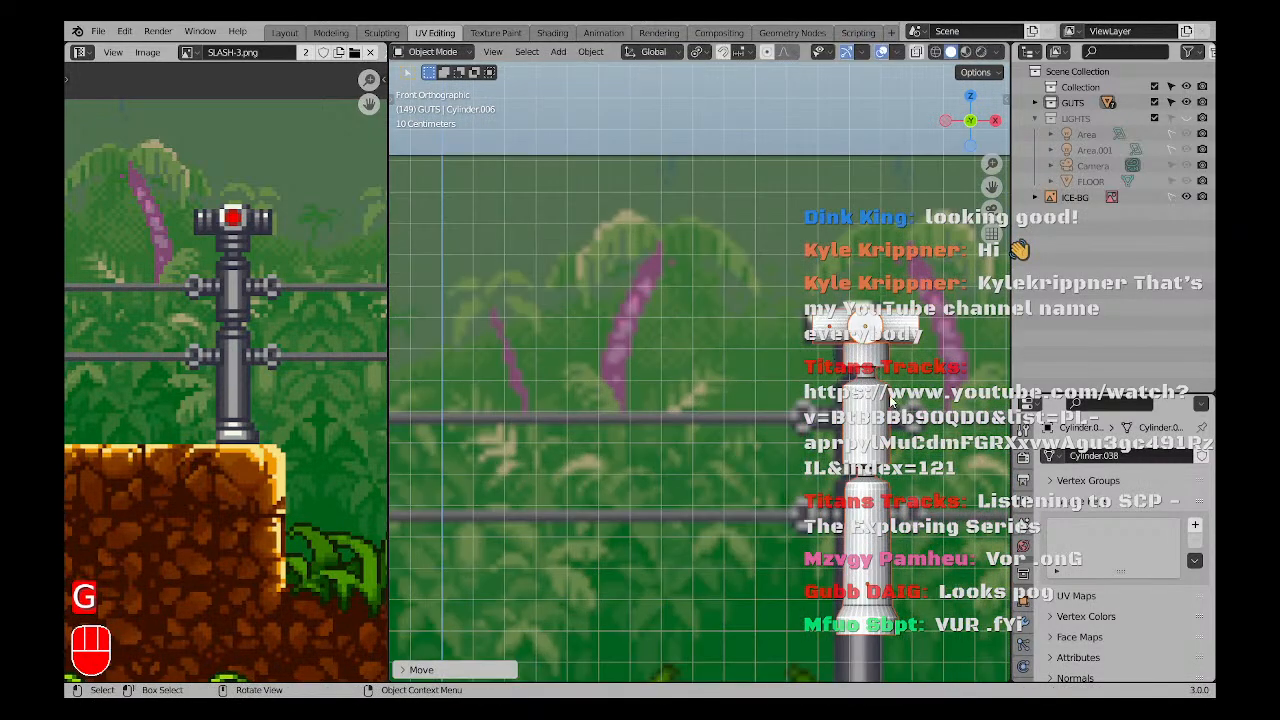
pyautogui.press('g')
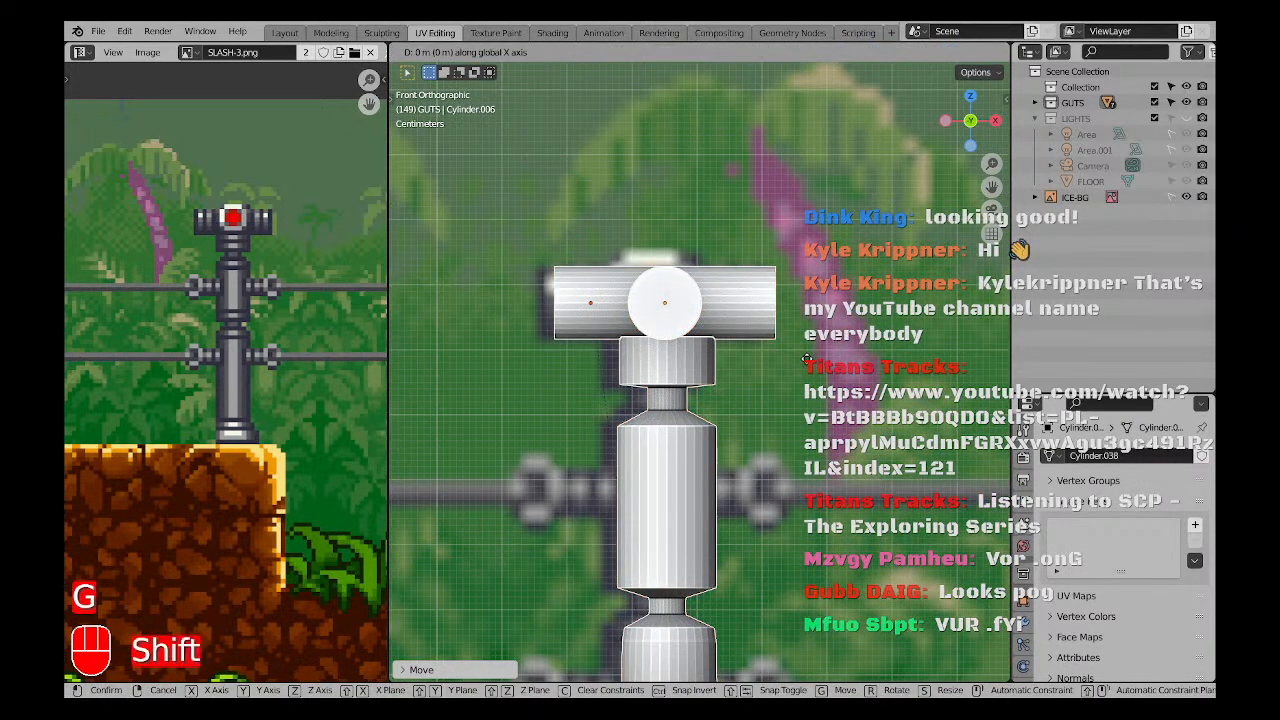
pyautogui.click(796, 361)
pyautogui.scroll(-4, 770, 385)
pyautogui.keyDown('shift'); pyautogui.moveTo(706, 482); pyautogui.dragTo(694, 338, button='middle'); pyautogui.keyUp('shift')
# Lower the copied post along Z until its base rests on the lower ledge.
pyautogui.scroll(-1, 669, 467)
pyautogui.scroll(-1, 677, 499)
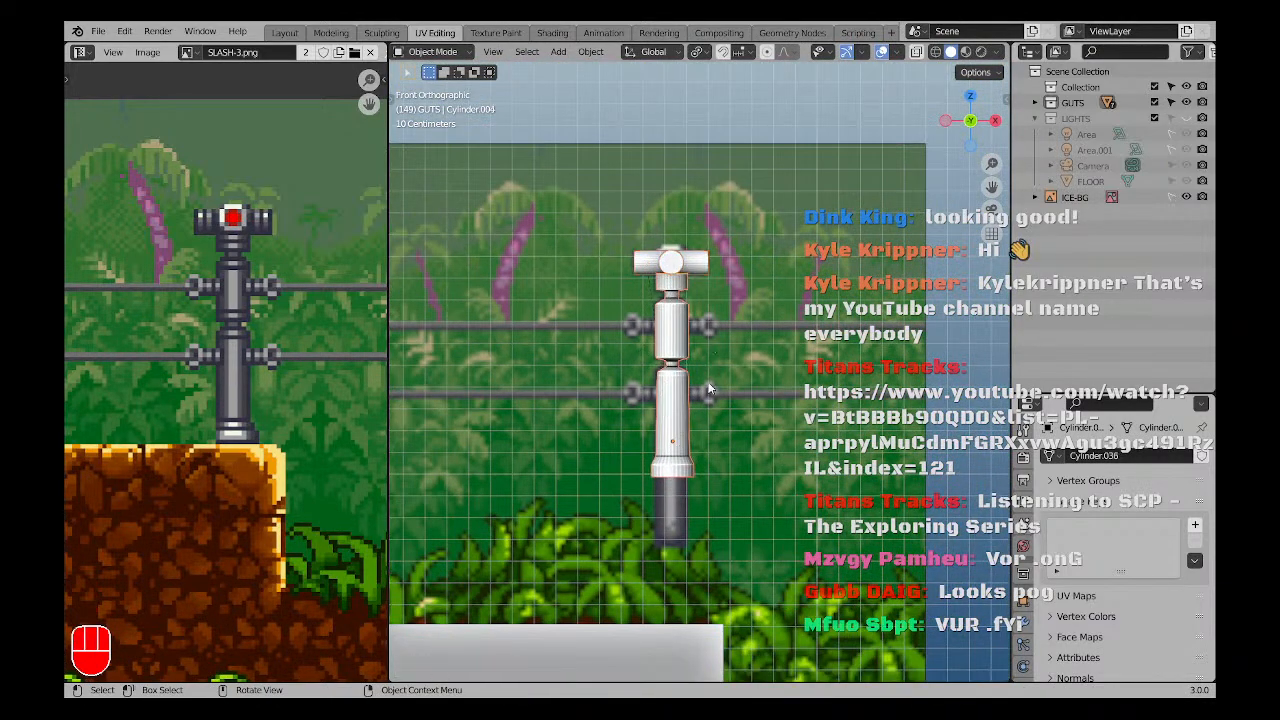
pyautogui.press('g')
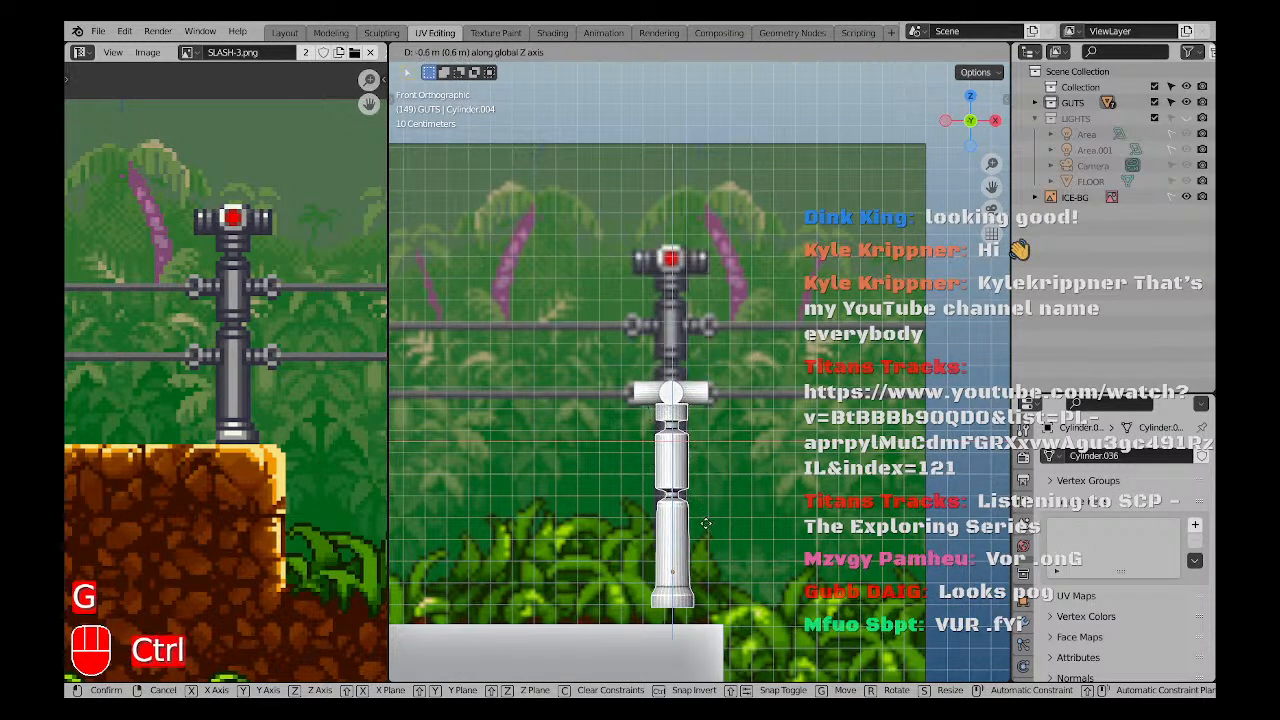
pyautogui.click(705, 545)
pyautogui.scroll(5, 692, 549)
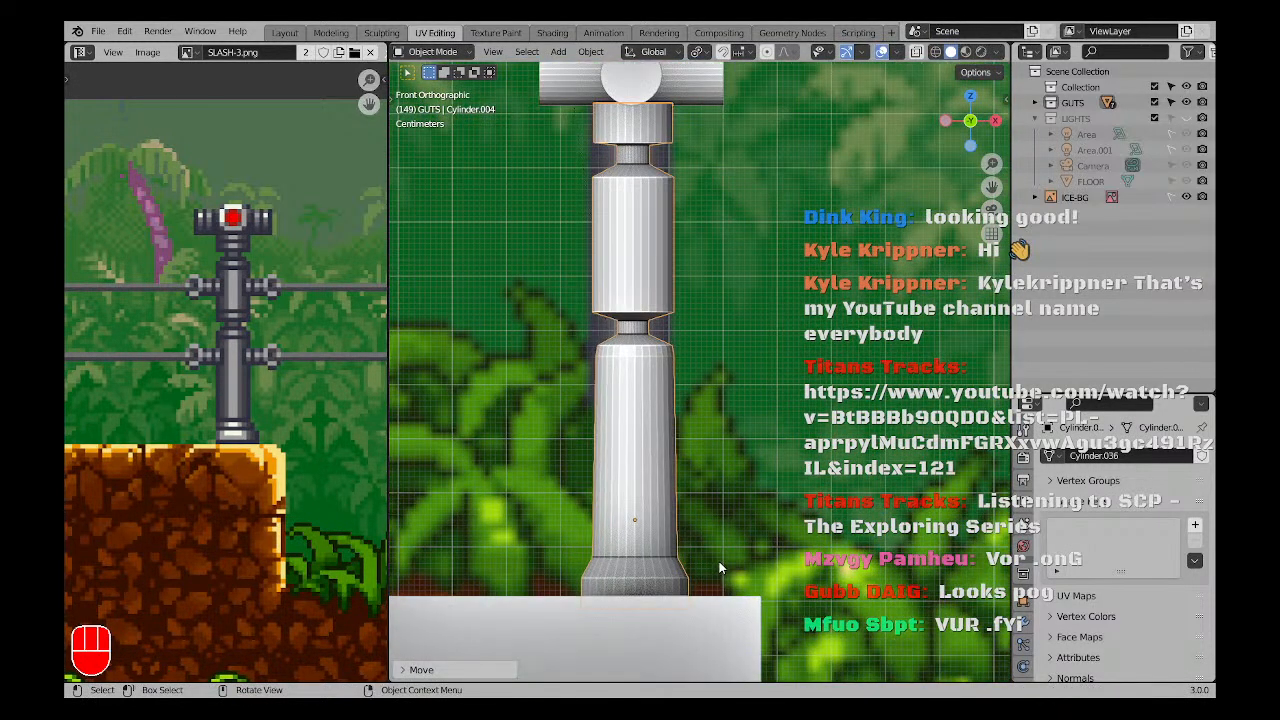
pyautogui.press('g')
pyautogui.press('z')
pyautogui.click(695, 563)
pyautogui.scroll(-4, 671, 445)
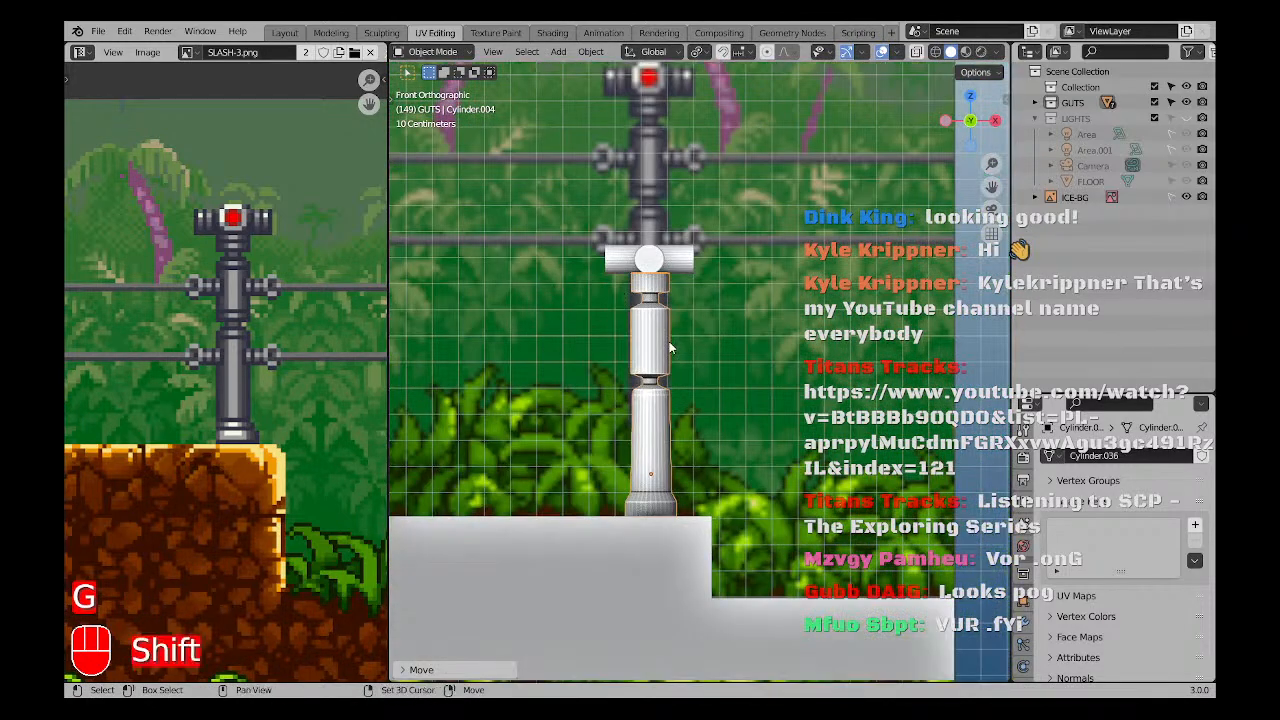
# Raise the copied post's crossed head 0.7 m along Z to the reference crossbar's height.
pyautogui.keyDown('shift'); pyautogui.moveTo(671, 348); pyautogui.dragTo(698, 598, button='middle'); pyautogui.keyUp('shift')
pyautogui.scroll(2, 698, 598)
pyautogui.click(667, 474)
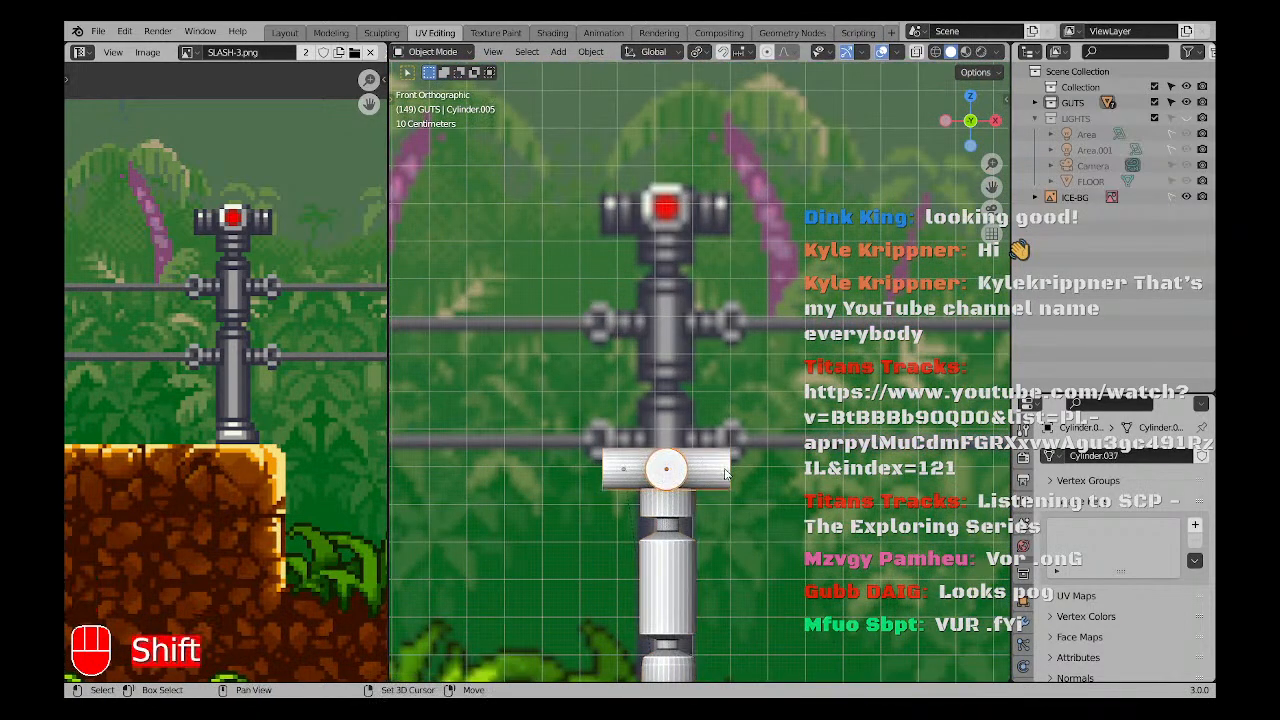
pyautogui.press('g')
pyautogui.press('z')
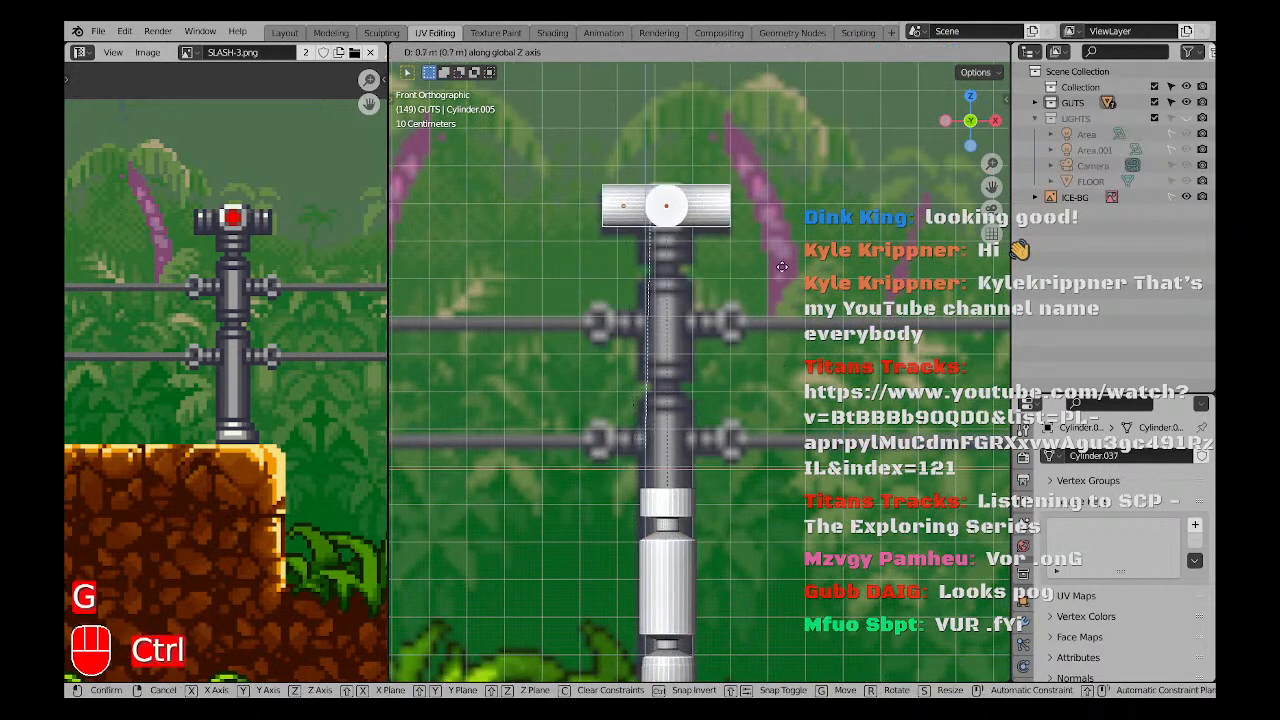
pyautogui.keyDown('ctrl'); pyautogui.click(782, 267); pyautogui.keyUp('ctrl')
pyautogui.scroll(-3, 684, 302)
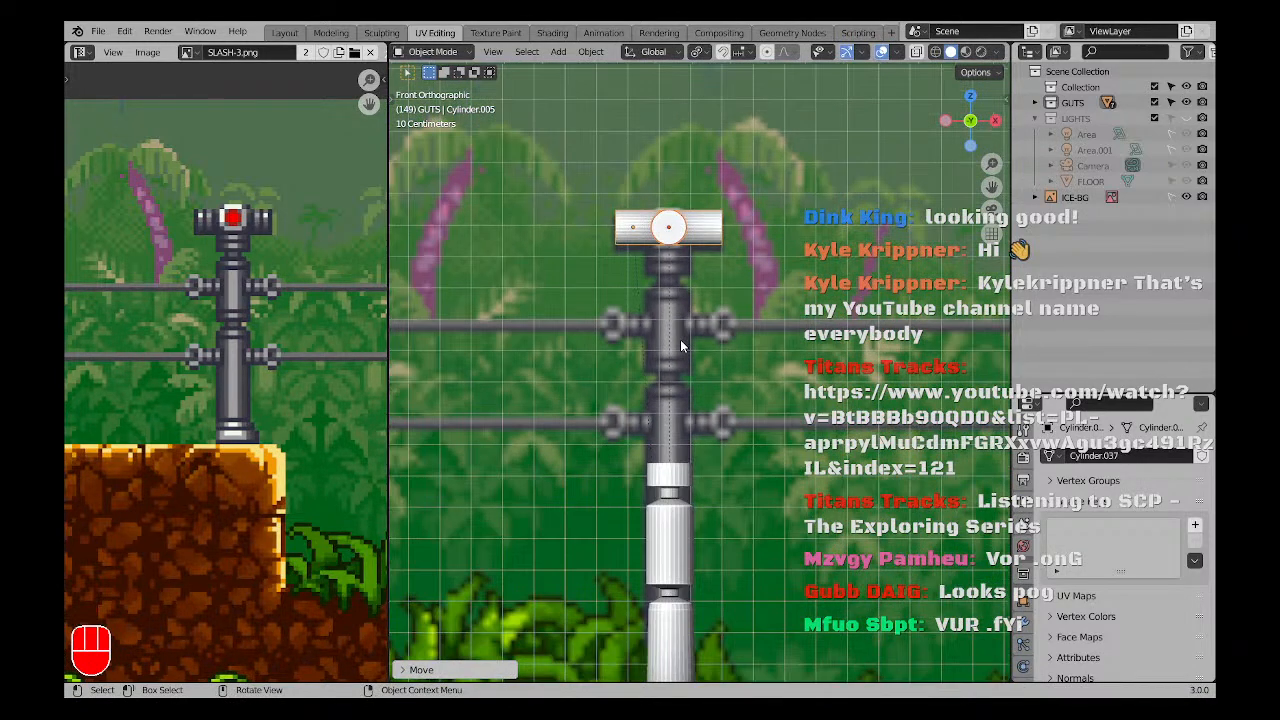
# Select the copied post's shaft and open its mesh in Edit Mode.
pyautogui.click(670, 482)
pyautogui.press('Tab')
pyautogui.moveTo(634, 448); pyautogui.dragTo(741, 511)
pyautogui.scroll(2, 683, 466)
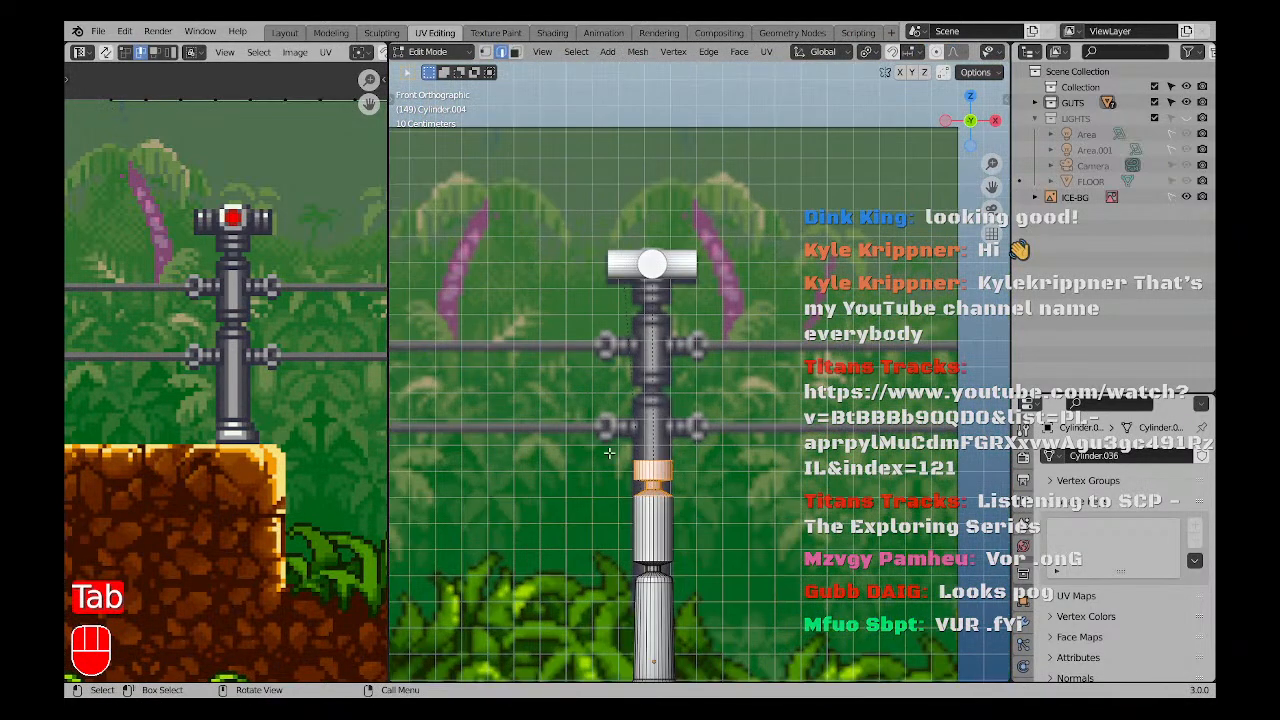
pyautogui.press('g')
pyautogui.press('z')
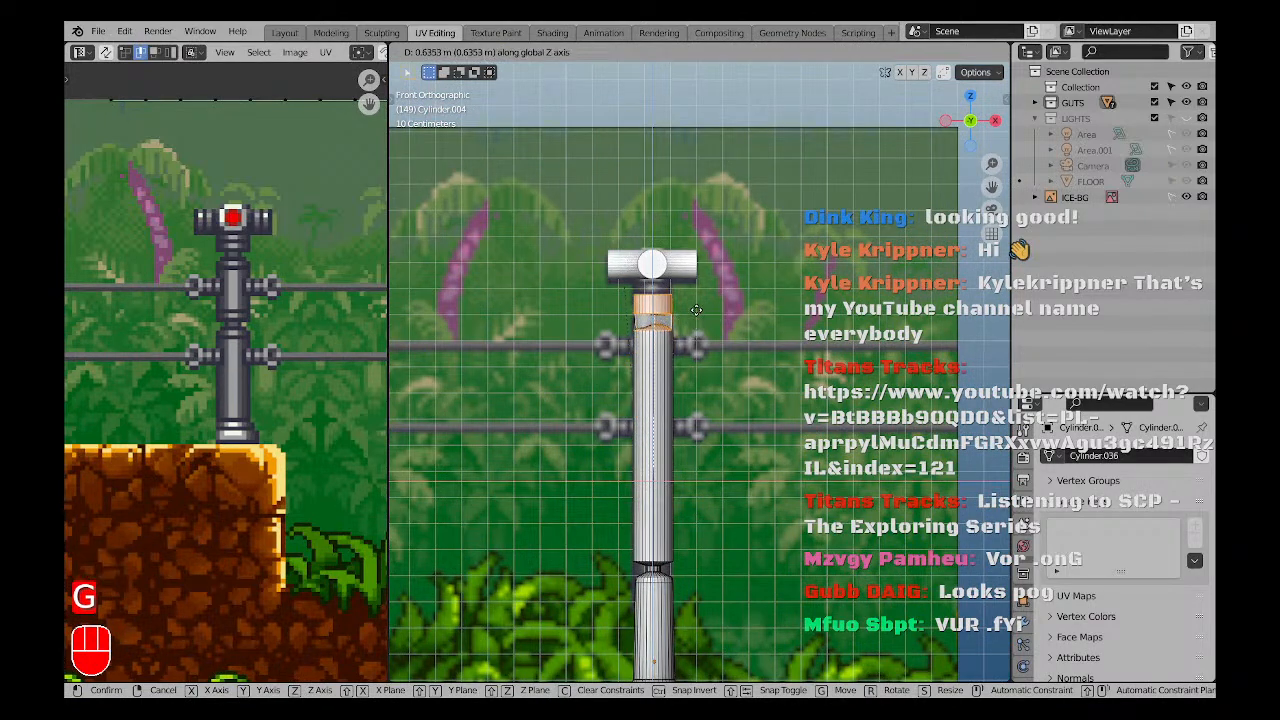
pyautogui.rightClick(696, 297)
pyautogui.scroll(3, 644, 474)
pyautogui.press('a')
pyautogui.press('a')
pyautogui.moveTo(617, 436); pyautogui.dragTo(776, 492)
# Switch to wireframe, select the copied post's whole top collar and raise it about 0.69 m along Z to sit beneath the crossed head.
pyautogui.press('z')
pyautogui.press('a')
pyautogui.press('a')
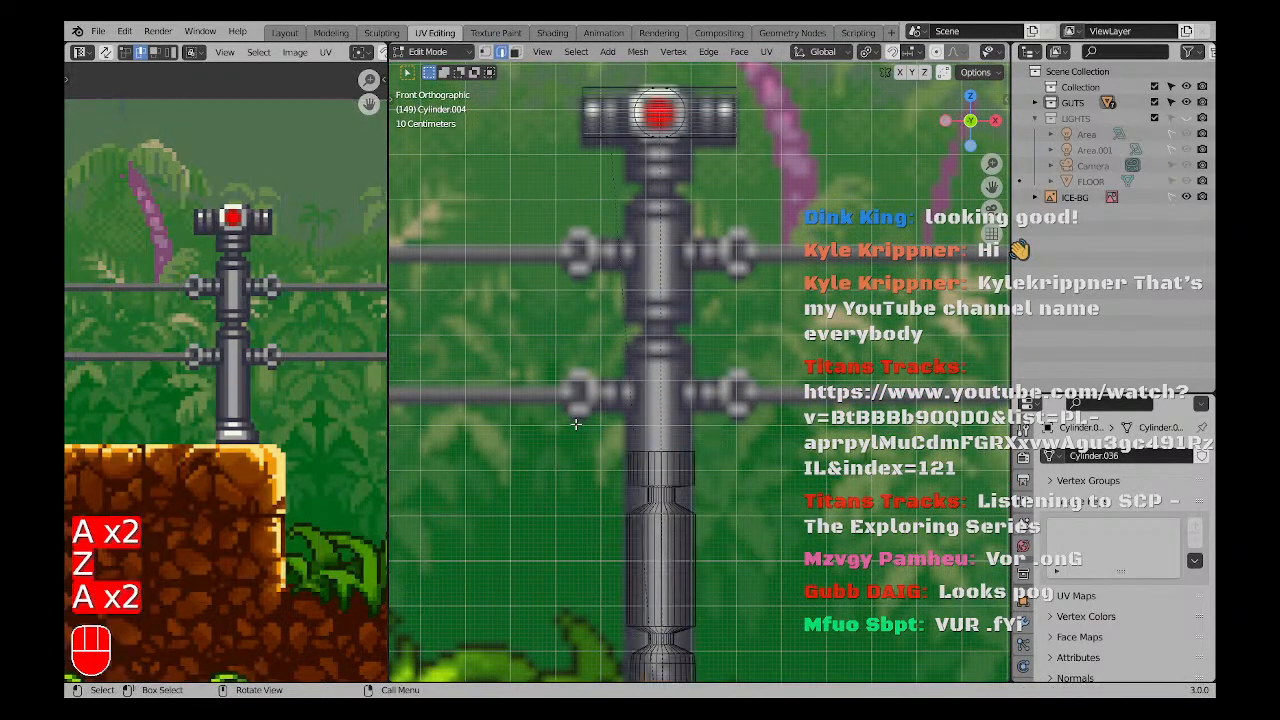
pyautogui.moveTo(572, 426); pyautogui.dragTo(787, 490)
pyautogui.press('g')
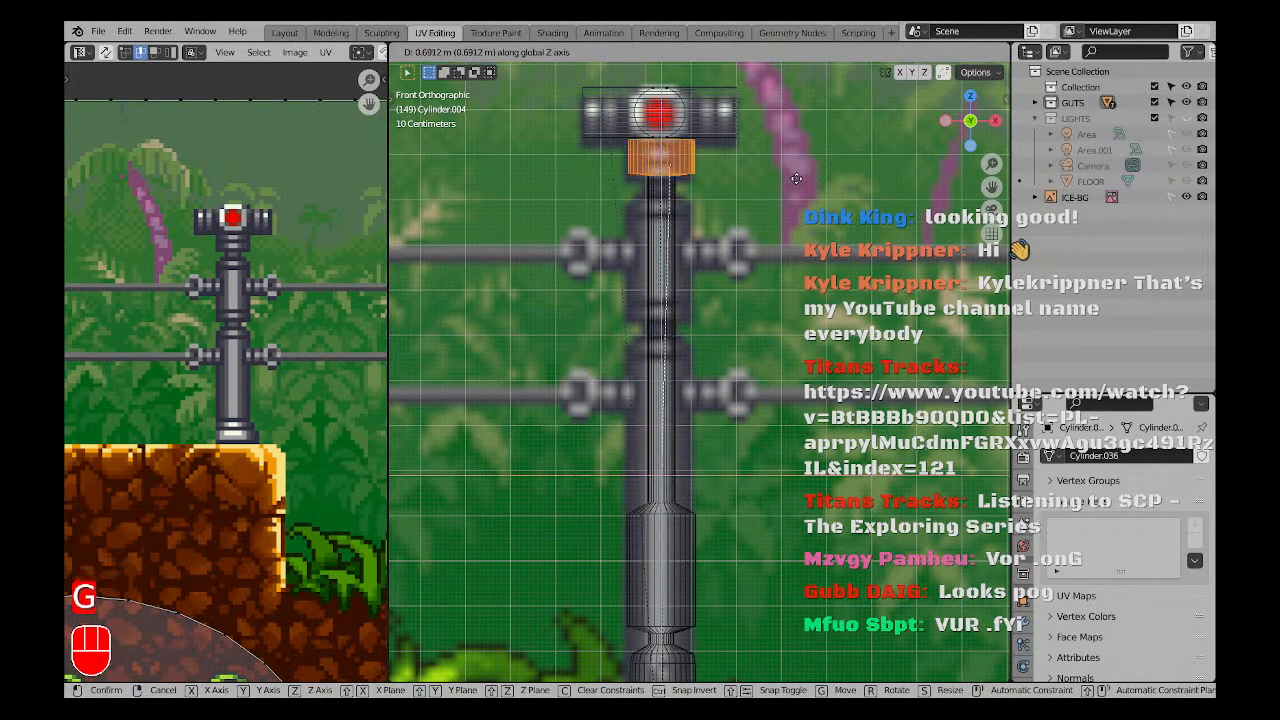
pyautogui.click(796, 178)
# Select the post's middle sleeve with its tapered ends and raise it along Z to the reference's upper wire connector.
pyautogui.scroll(1, 640, 420)
pyautogui.moveTo(570, 483); pyautogui.dragTo(730, 674)
pyautogui.keyDown('shift'); pyautogui.moveTo(732, 660); pyautogui.dragTo(728, 506, button='middle'); pyautogui.keyUp('shift')
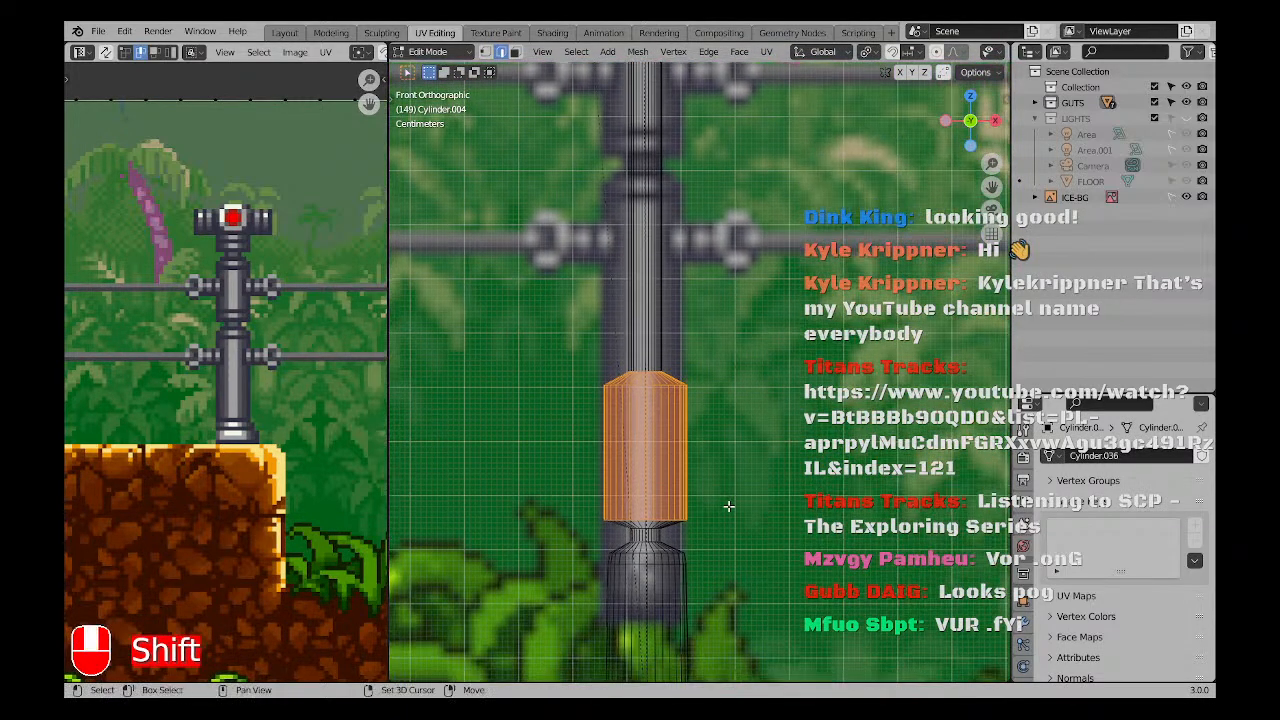
pyautogui.press('a')
pyautogui.press('a')
pyautogui.moveTo(569, 338); pyautogui.dragTo(537, 489)
pyautogui.scroll(2, 691, 527)
pyautogui.scroll(-2, 687, 468)
pyautogui.keyDown('shift'); pyautogui.moveTo(712, 368); pyautogui.dragTo(706, 458, button='middle'); pyautogui.keyUp('shift')
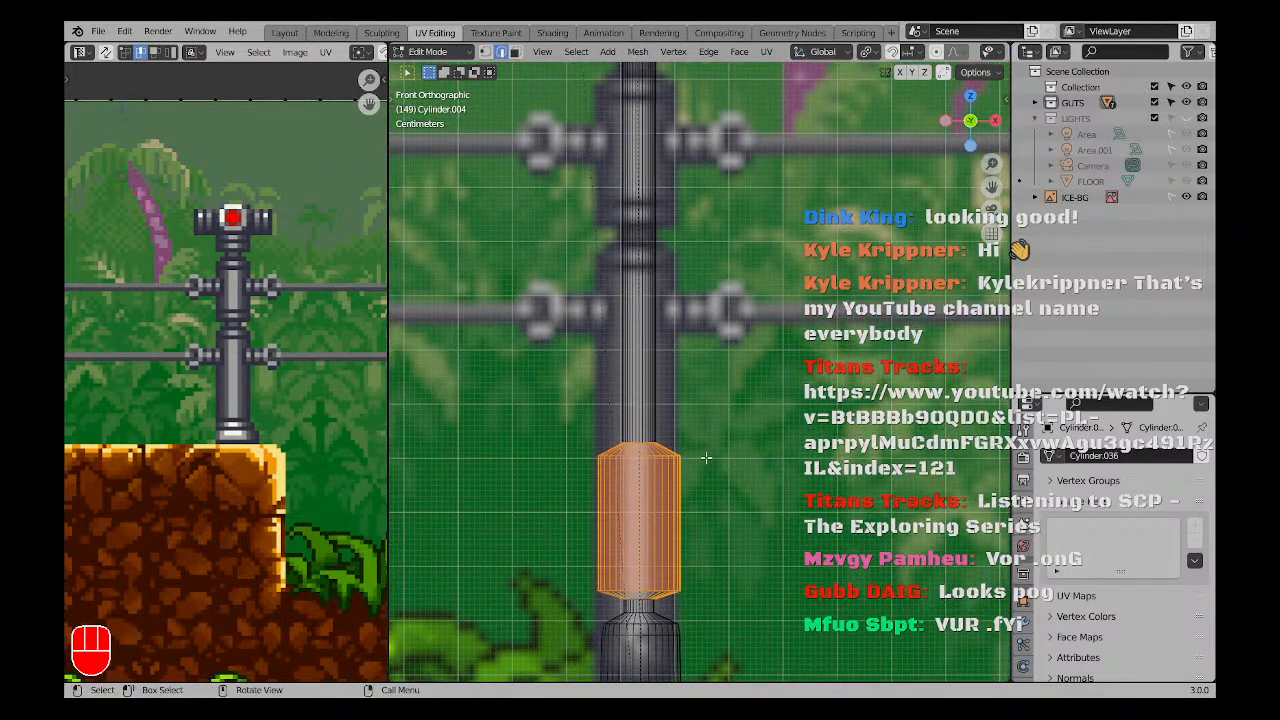
pyautogui.press('g')
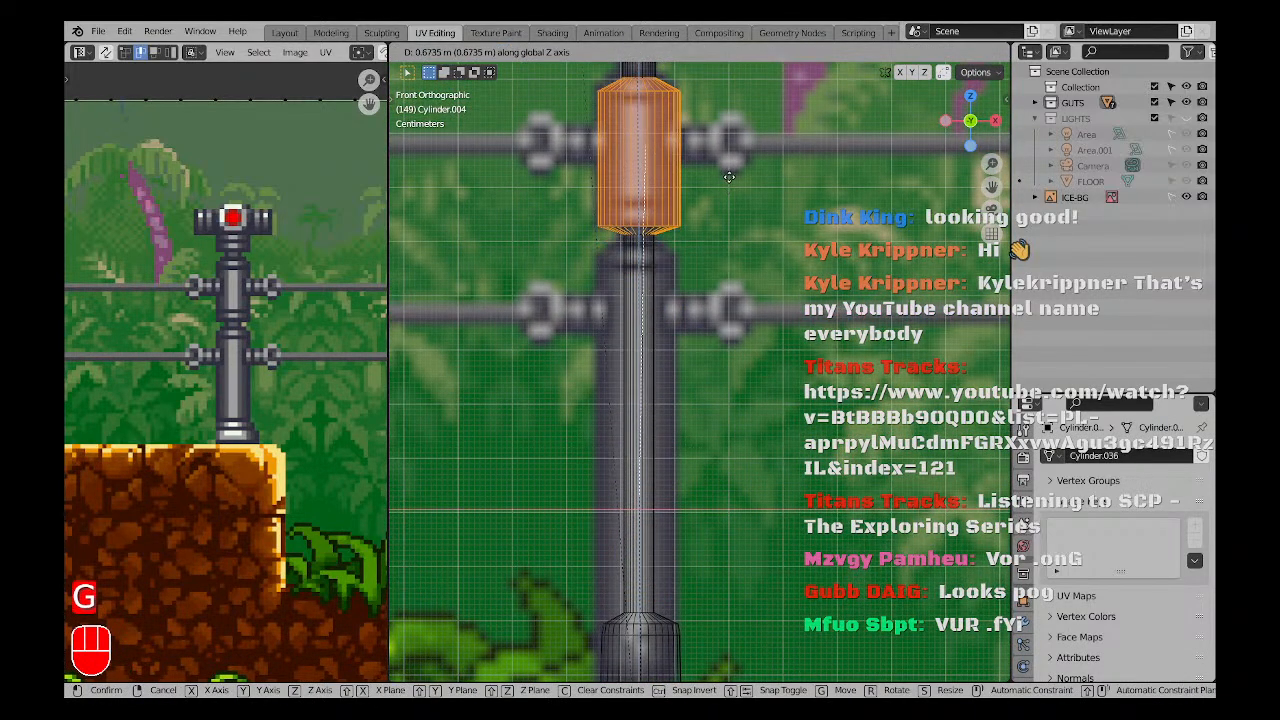
pyautogui.click(709, 243)
# Nudge the middle sleeve slightly higher along Z to match the reference post.
pyautogui.scroll(-1, 709, 243)
pyautogui.scroll(4, 709, 243)
pyautogui.press('g')
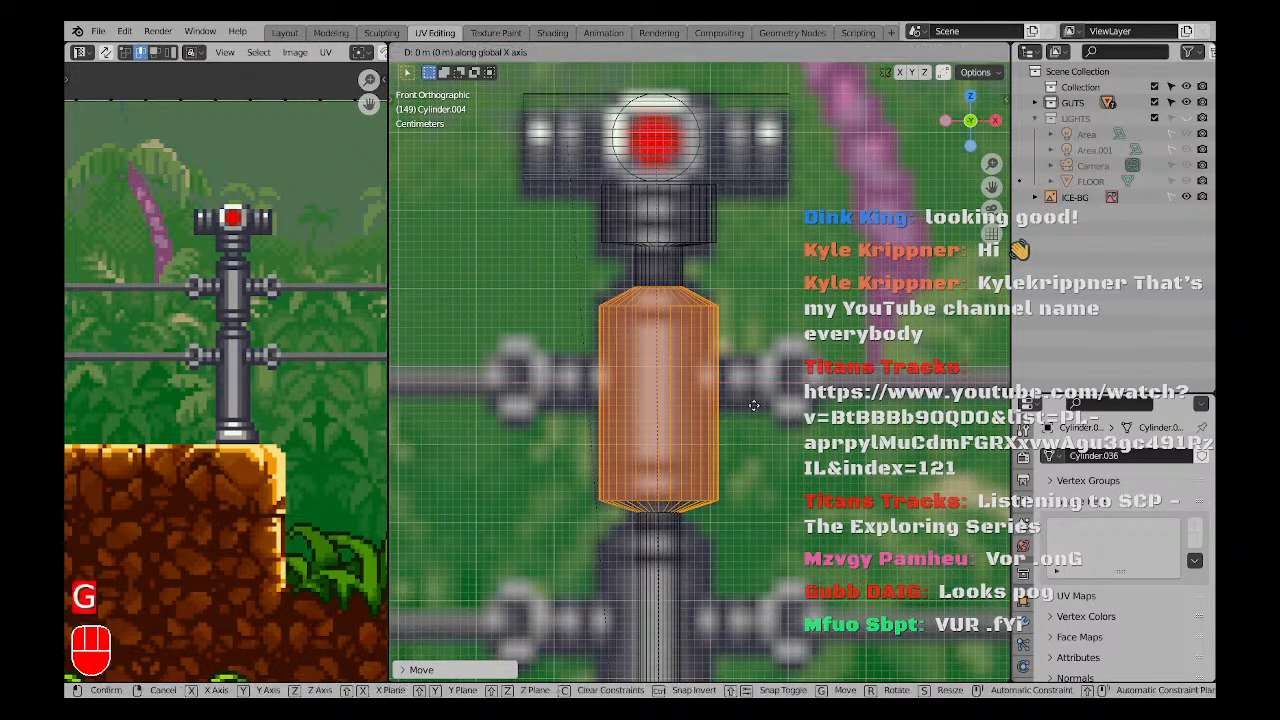
pyautogui.press('z')
pyautogui.click(753, 390)
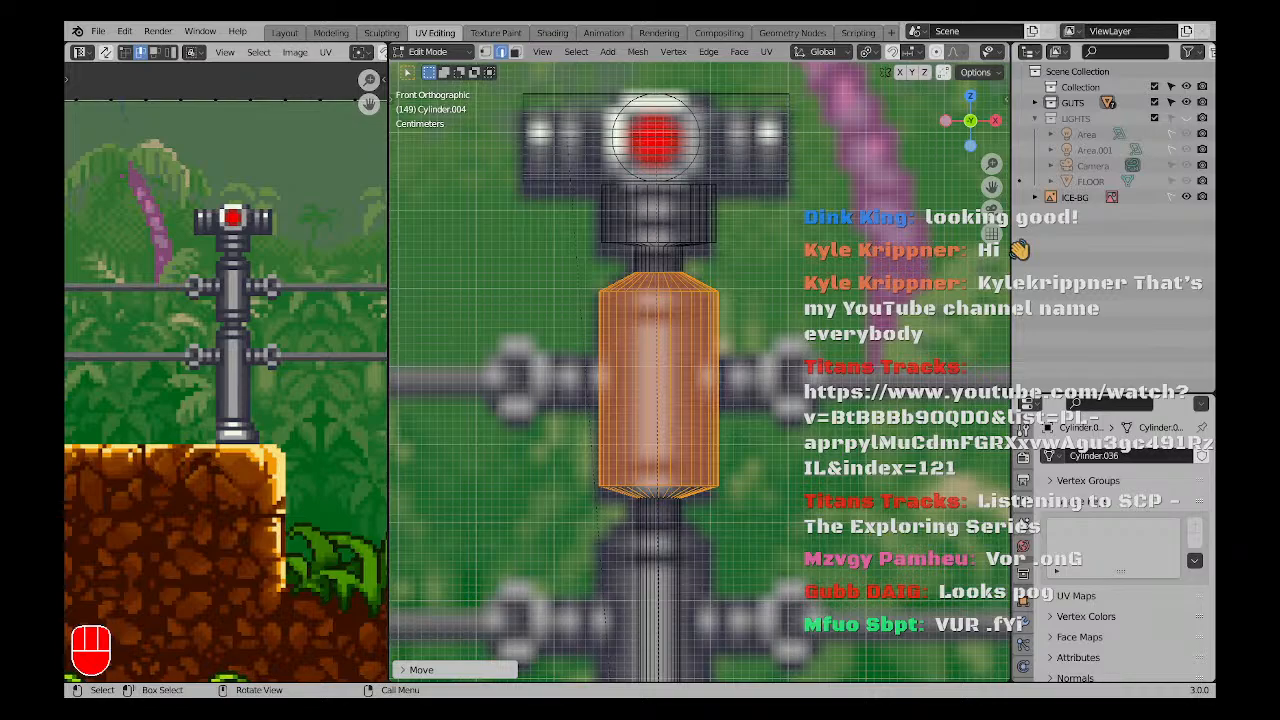
# Try duplicating the middle sleeve and lowering the copy along Z to the reference's lower wire connector.
pyautogui.scroll(-1, 697, 490)
pyautogui.keyDown('shift'); pyautogui.moveTo(706, 505); pyautogui.dragTo(679, 472, button='middle'); pyautogui.keyUp('shift')
pyautogui.scroll(-3, 694, 486)
pyautogui.press('KP_1')
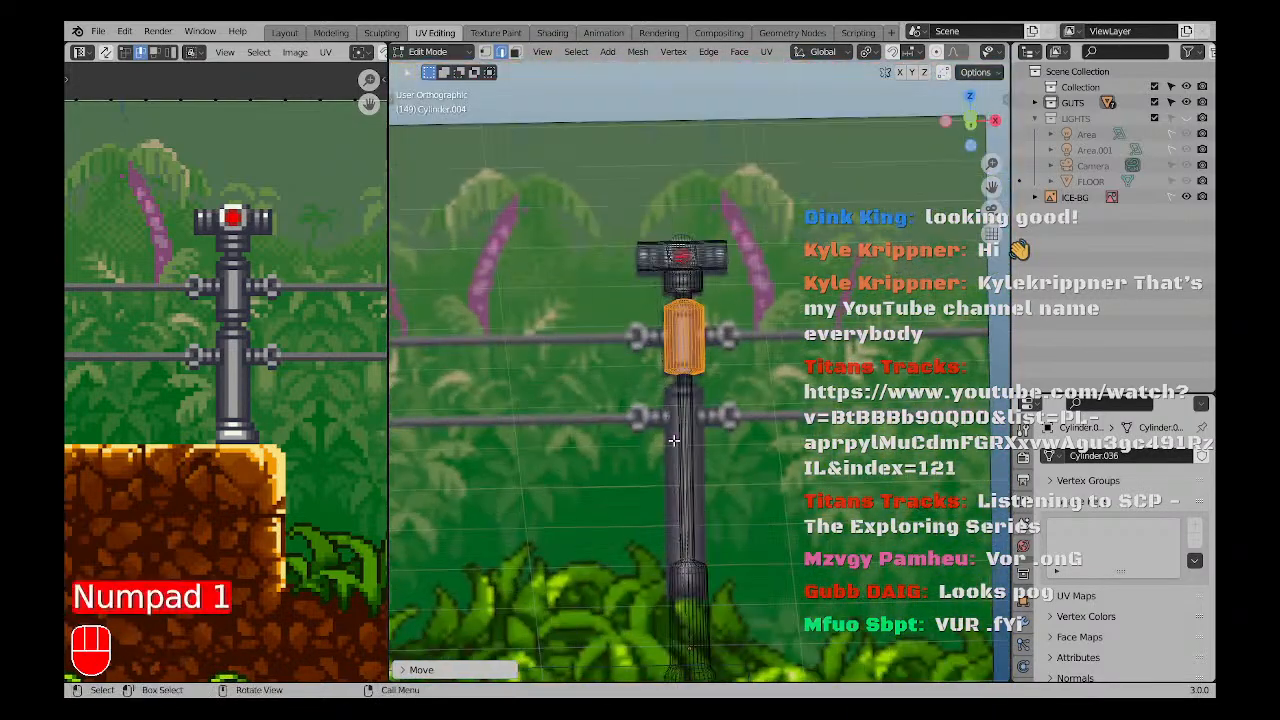
pyautogui.scroll(3, 689, 377)
pyautogui.keyDown('shift'); pyautogui.moveTo(709, 362); pyautogui.dragTo(709, 282, button='middle'); pyautogui.keyUp('shift')
pyautogui.scroll(1, 709, 282)
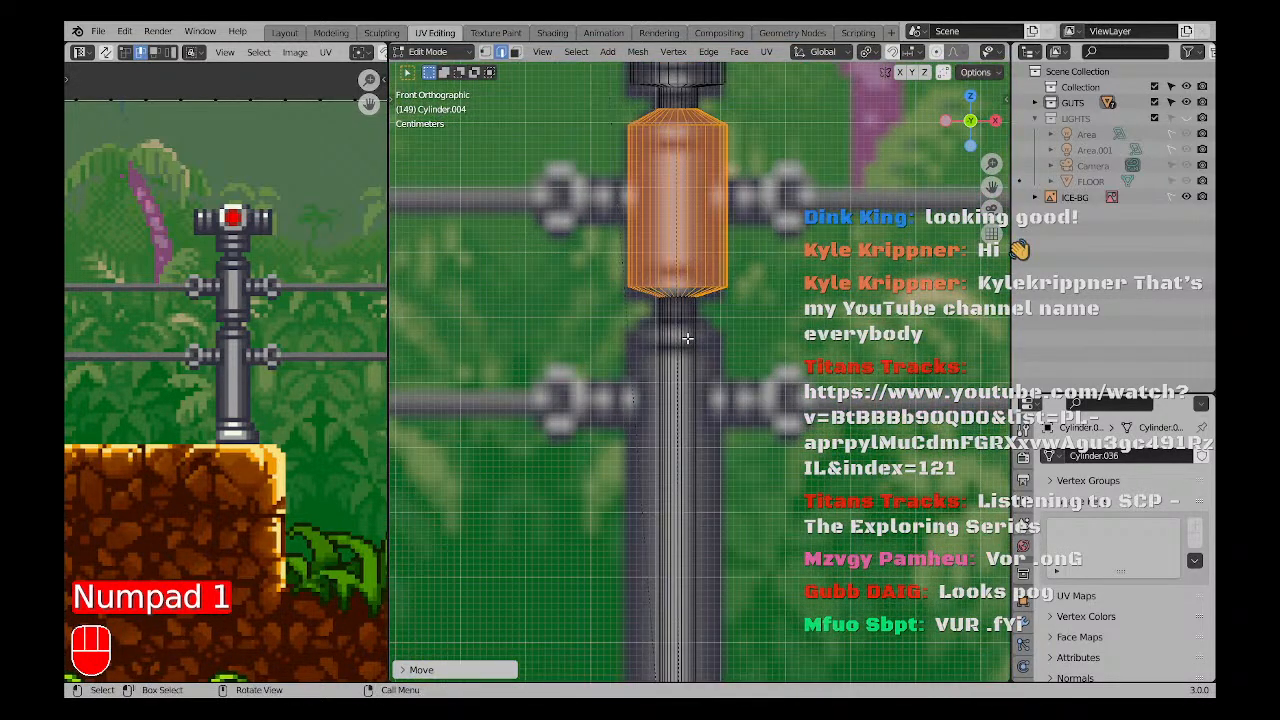
pyautogui.scroll(-3, 709, 282)
pyautogui.hotkey('shift', 'd')
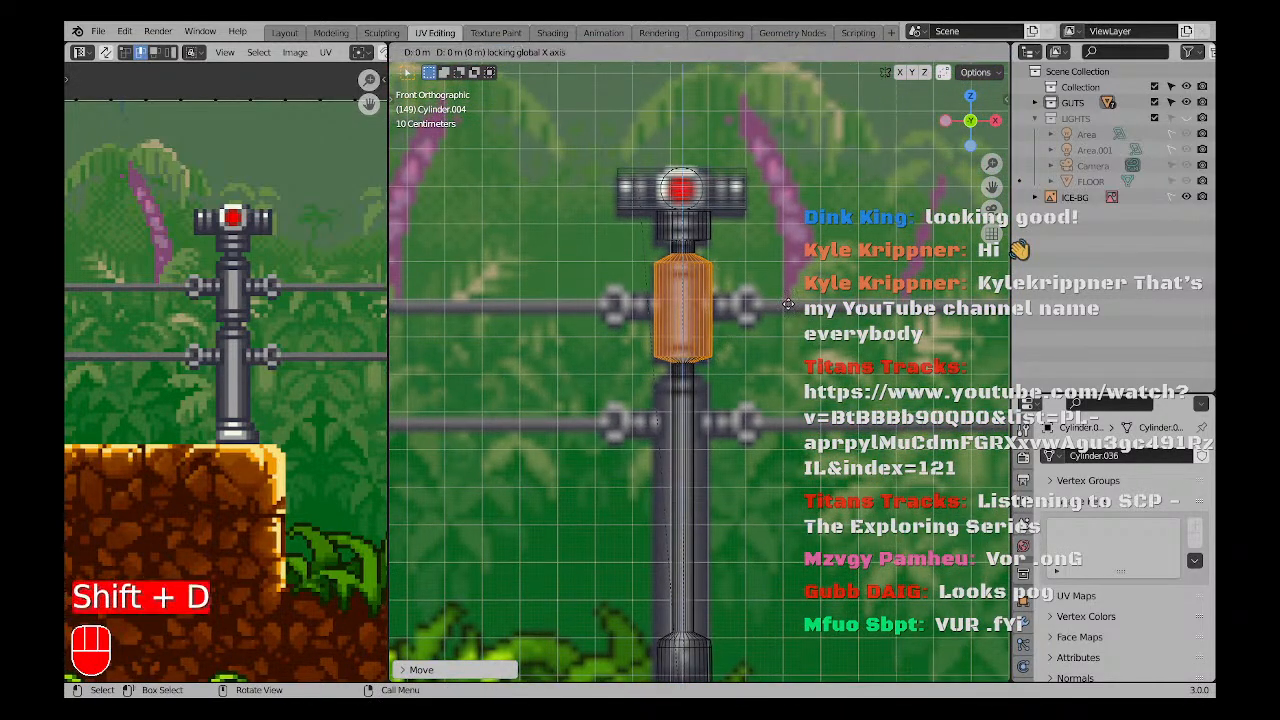
pyautogui.rightClick(788, 373)
pyautogui.press('g')
pyautogui.press('z')
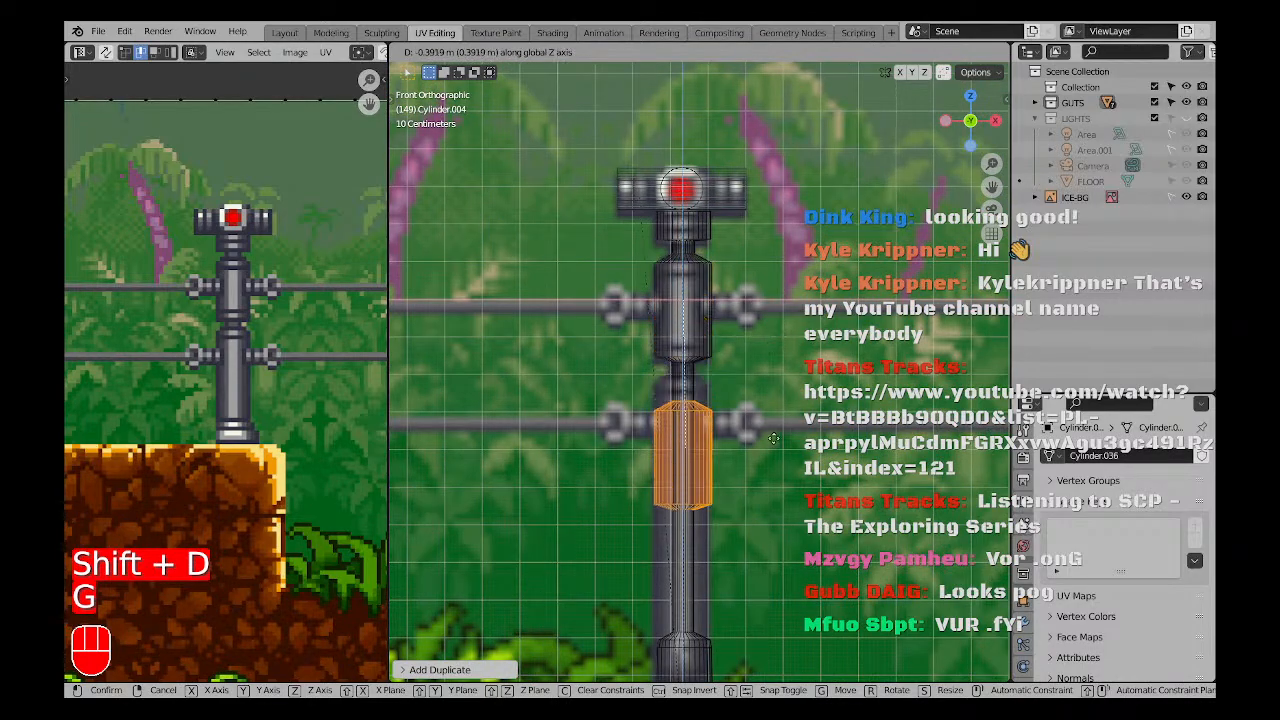
pyautogui.click(767, 409)
pyautogui.scroll(4, 674, 432)
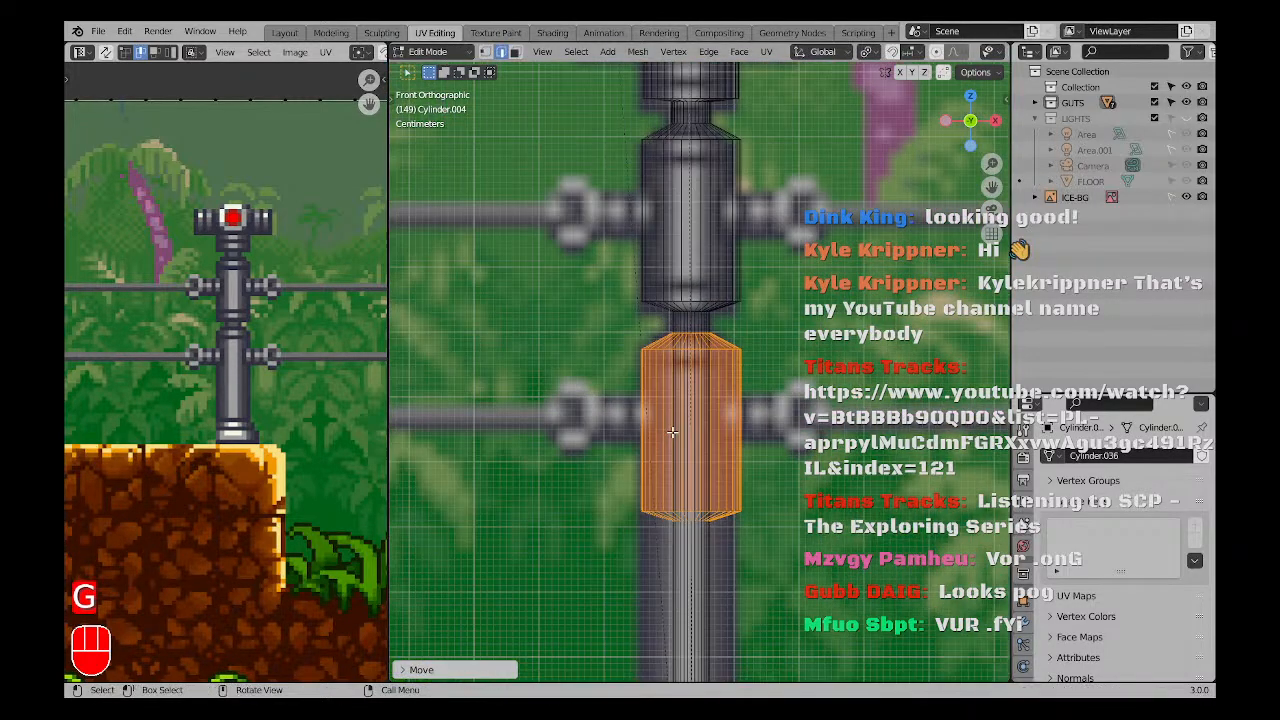
pyautogui.scroll(-1, 700, 418)
# Undo the sleeve duplicate and its move, keeping the front view in wireframe.
pyautogui.press('z')
pyautogui.moveTo(961, 358); pyautogui.dragTo(780, 369, button='middle')
pyautogui.hotkey('ctrl', 'z')
pyautogui.hotkey('ctrl', 'z')
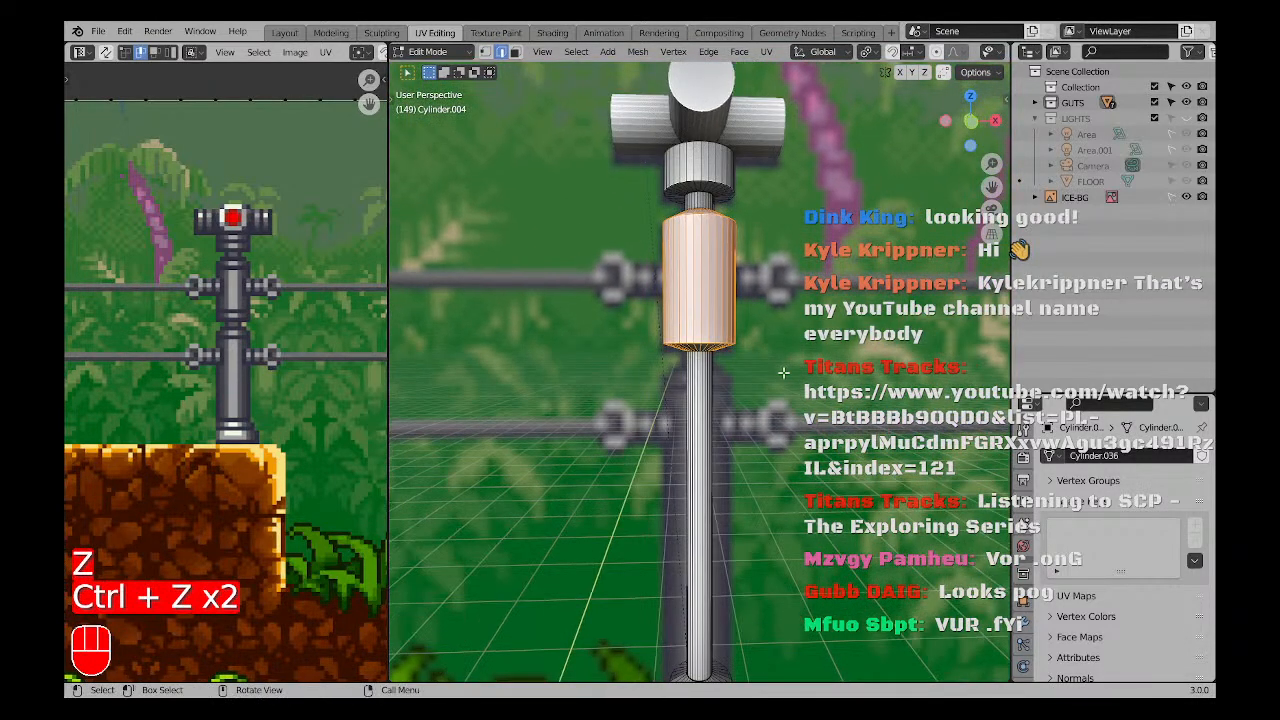
pyautogui.hotkey('ctrl', 'z')
pyautogui.press('KP_1')
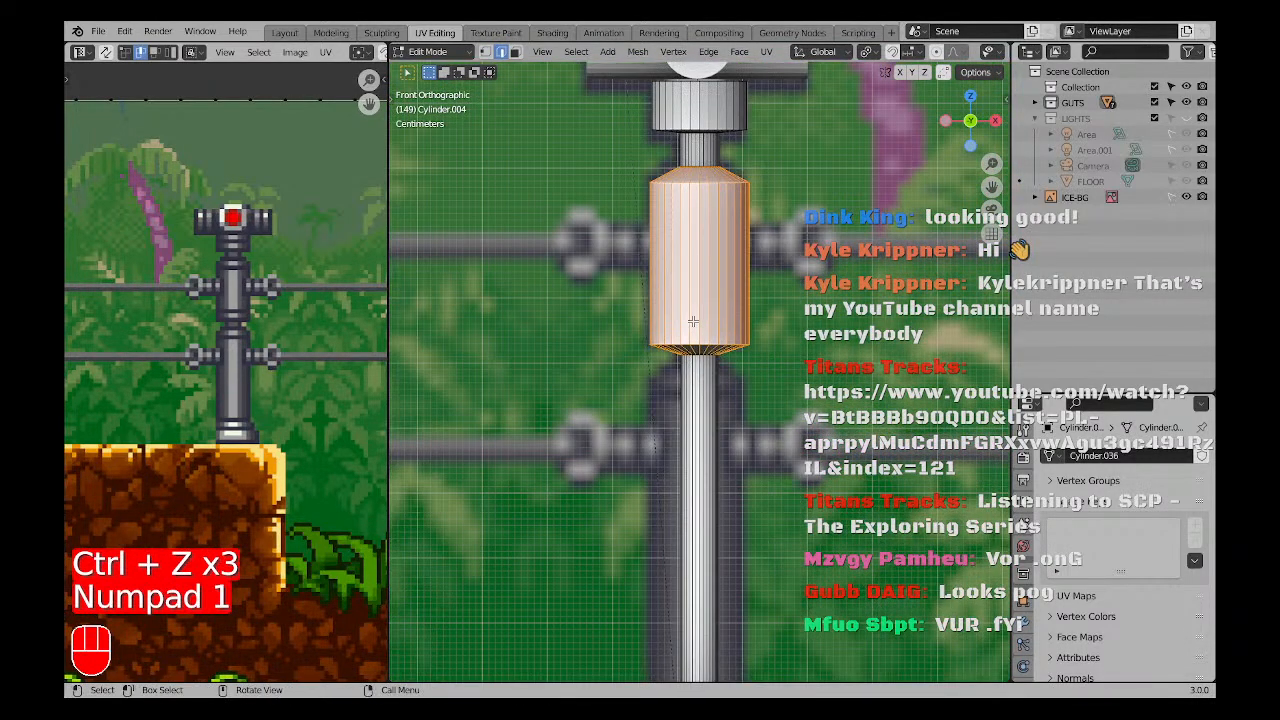
pyautogui.press('z')
# Select the tapered top of the post's lowest section and raise it about 0.68 m along Z to just below the middle sleeve.
pyautogui.press('a')
pyautogui.press('a')
pyautogui.moveTo(640, 290); pyautogui.dragTo(671, 334, button='middle')
pyautogui.press('KP_1')
pyautogui.scroll(-4, 671, 335)
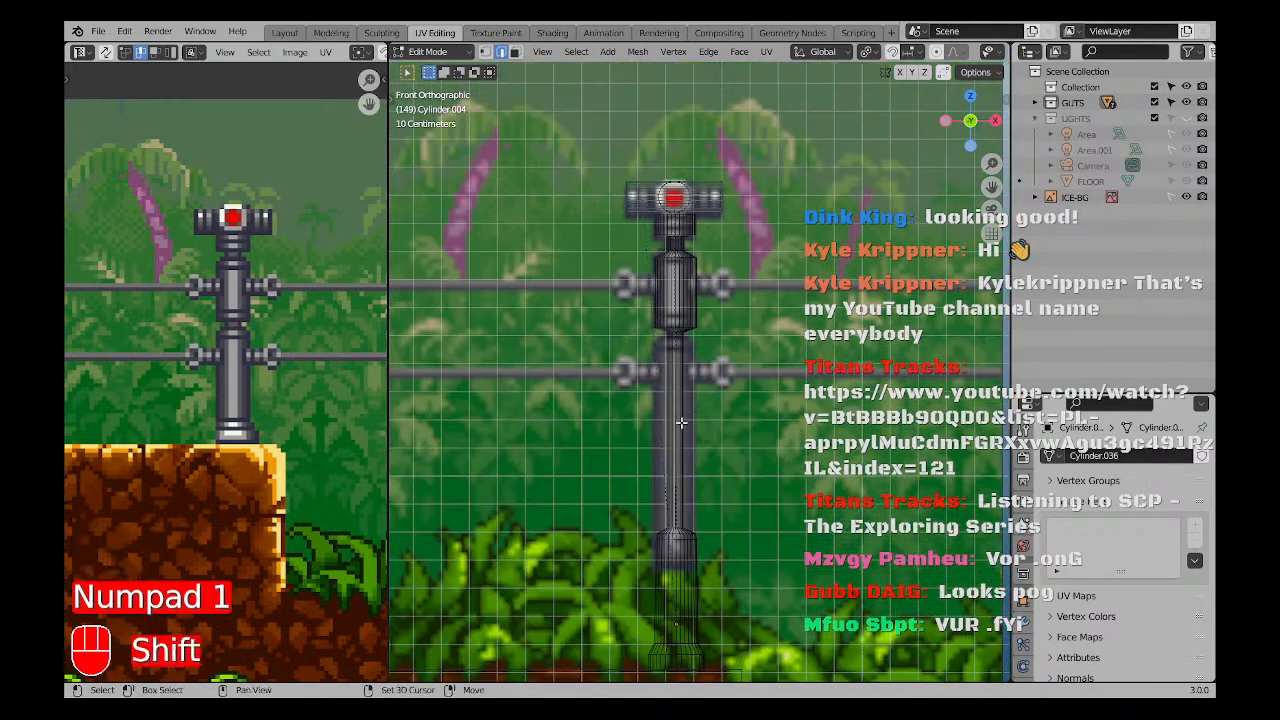
pyautogui.keyDown('shift'); pyautogui.moveTo(677, 405); pyautogui.dragTo(697, 284, button='middle'); pyautogui.keyUp('shift')
pyautogui.scroll(4, 697, 300)
pyautogui.scroll(-2, 690, 385)
pyautogui.scroll(3, 669, 438)
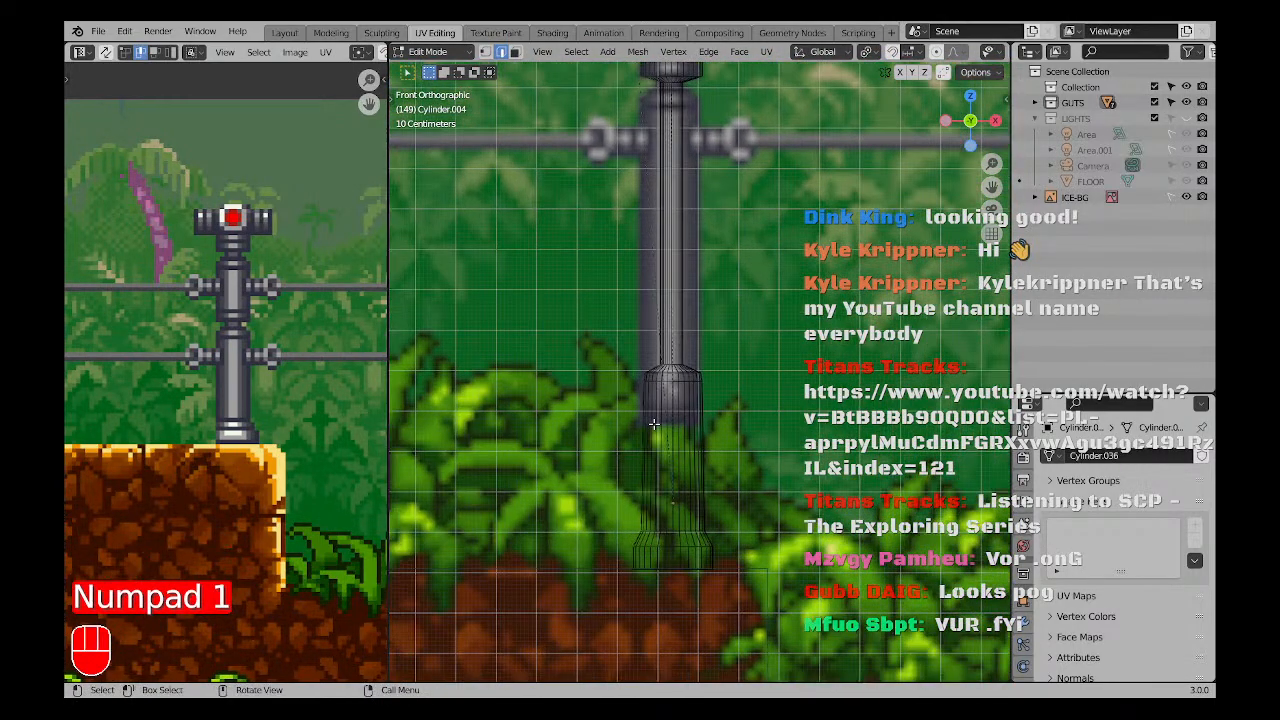
pyautogui.keyDown('shift'); pyautogui.moveTo(624, 302); pyautogui.dragTo(605, 368, button='middle'); pyautogui.keyUp('shift')
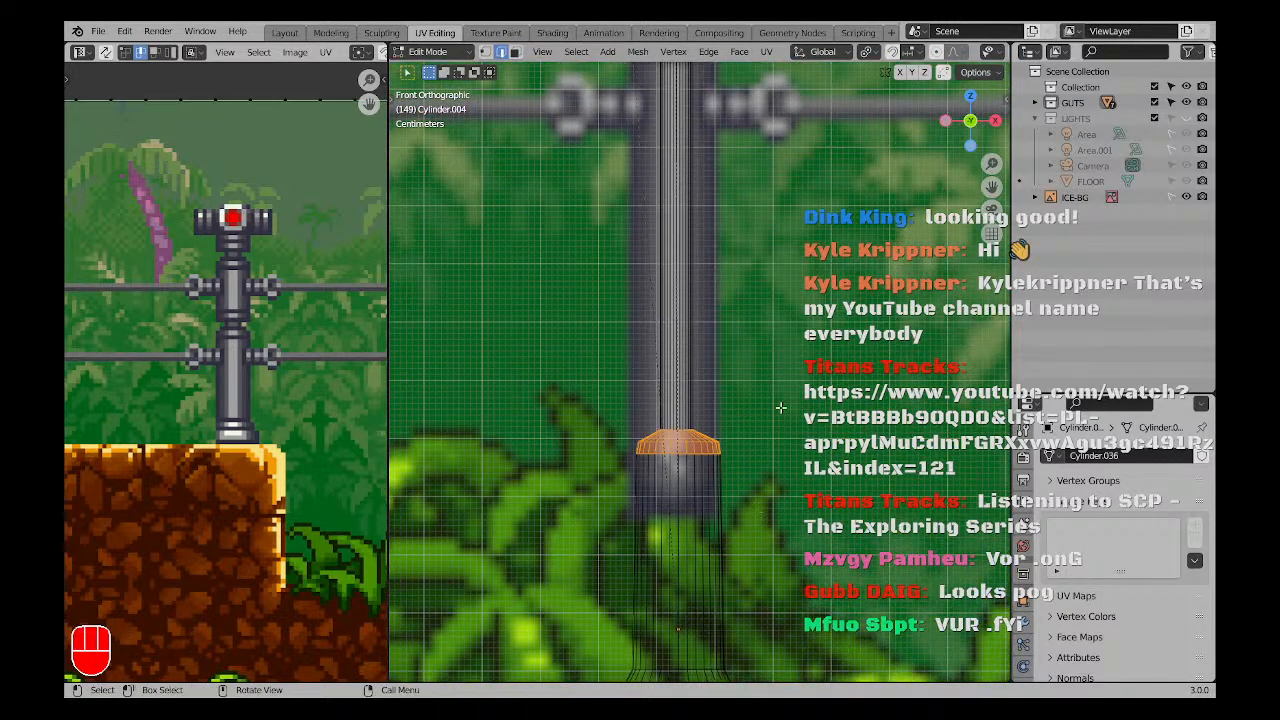
pyautogui.scroll(-2, 783, 408)
pyautogui.keyDown('shift'); pyautogui.moveTo(792, 408); pyautogui.dragTo(778, 495, button='middle'); pyautogui.keyUp('shift')
pyautogui.press('g')
pyautogui.press('g')
pyautogui.rightClick(778, 495)
pyautogui.press('g')
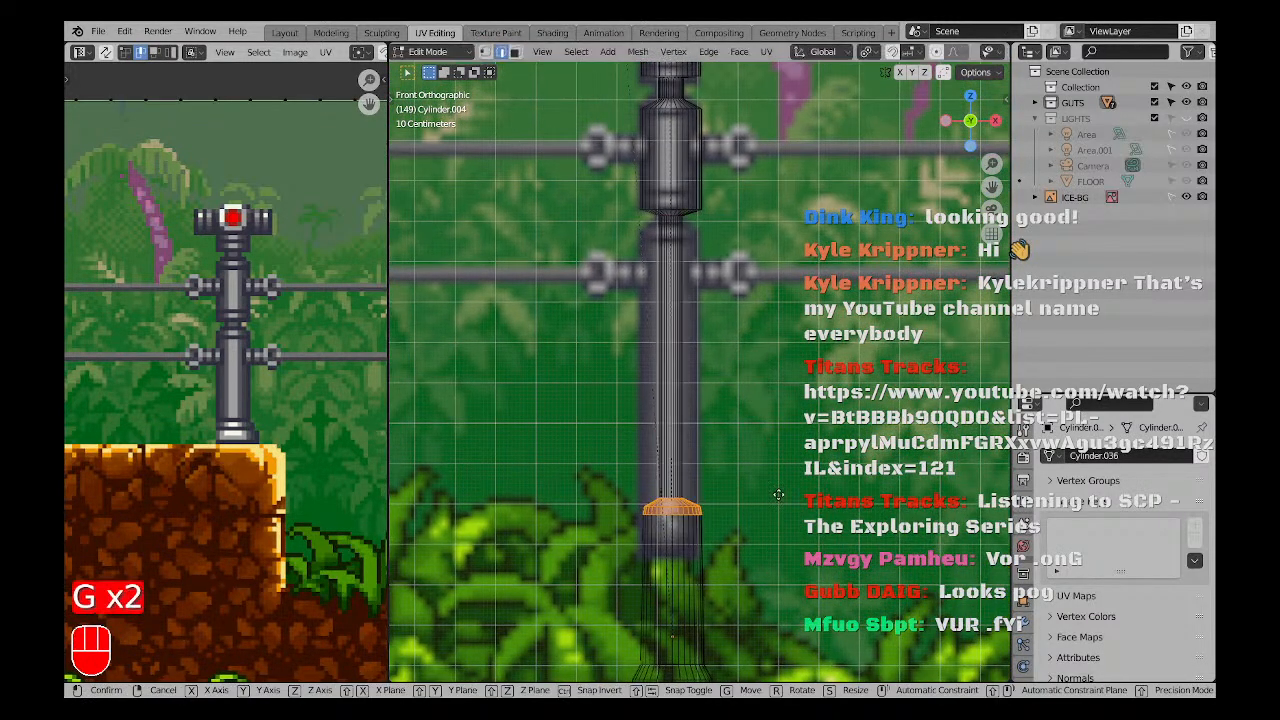
pyautogui.press('z')
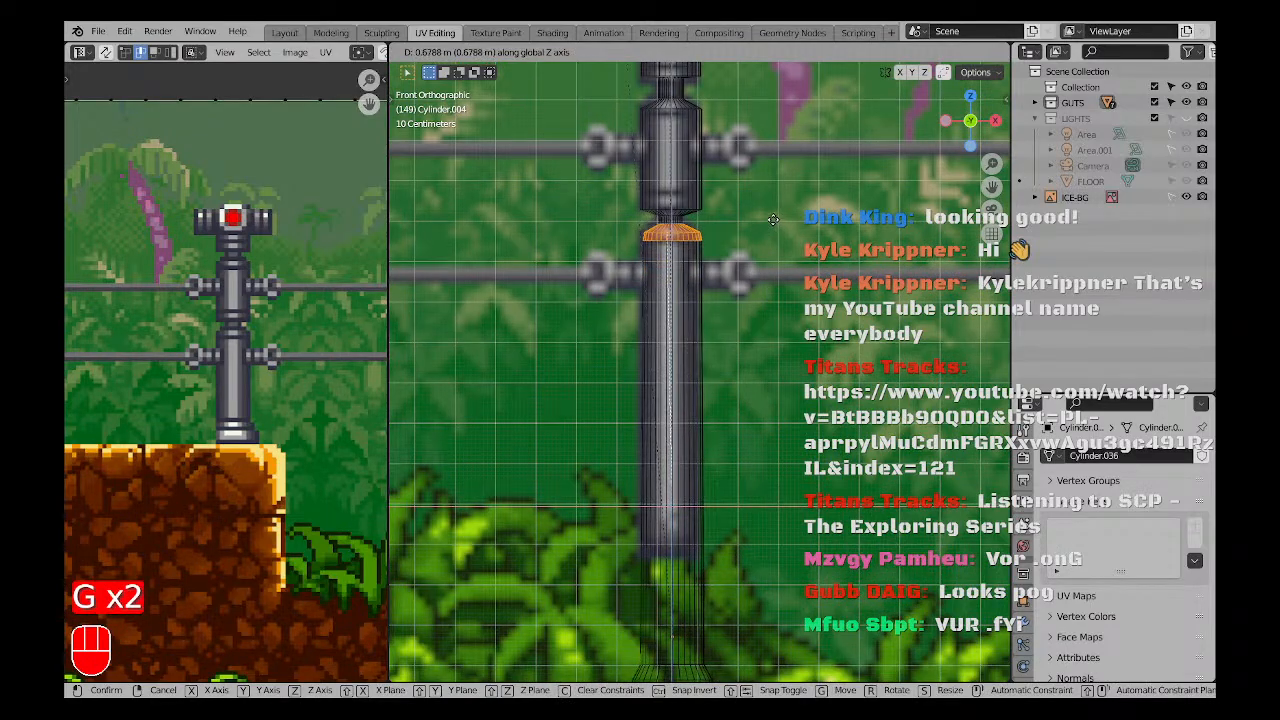
pyautogui.click(773, 219)
# Return to solid shading, check the posts across the scene and save the file SLASHMAN.blend.
pyautogui.scroll(-3, 717, 429)
pyautogui.moveTo(702, 360)
pyautogui.mouseDown(button='middle')
pyautogui.moveTo(784, 428)
pyautogui.moveTo(560, 465)
pyautogui.moveTo(634, 424)
pyautogui.moveTo(890, 420)
pyautogui.mouseUp(button='middle')
pyautogui.press('z')
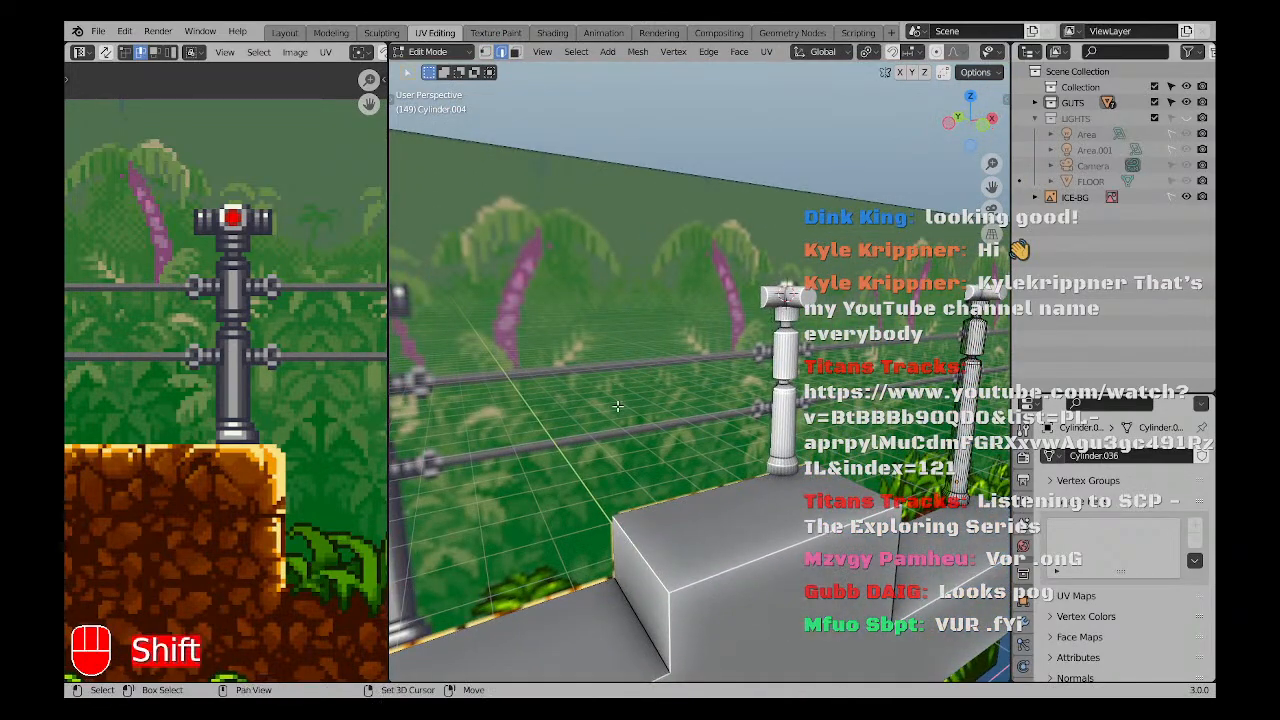
pyautogui.keyDown('shift'); pyautogui.moveTo(580, 425); pyautogui.dragTo(598, 404, button='middle'); pyautogui.keyUp('shift')
pyautogui.press('KP_1')
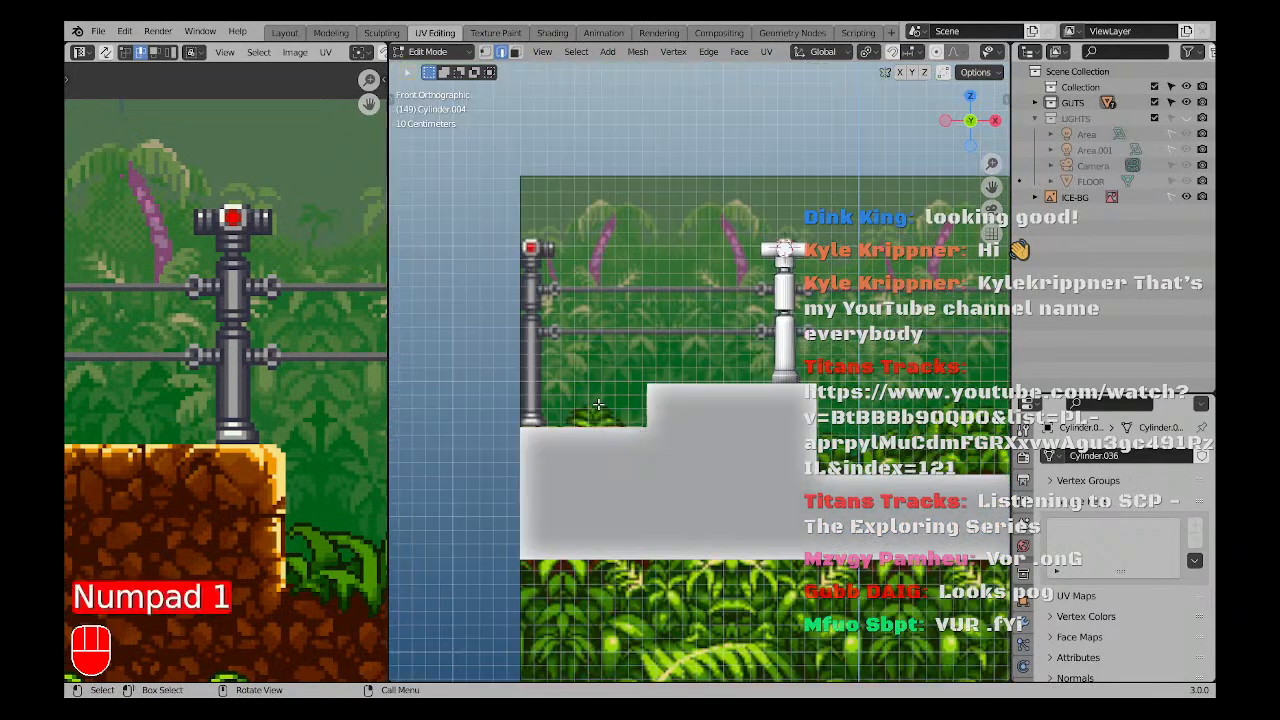
pyautogui.keyDown('shift'); pyautogui.moveTo(727, 413); pyautogui.dragTo(692, 457, button='middle'); pyautogui.keyUp('shift')
pyautogui.scroll(-2, 721, 374)
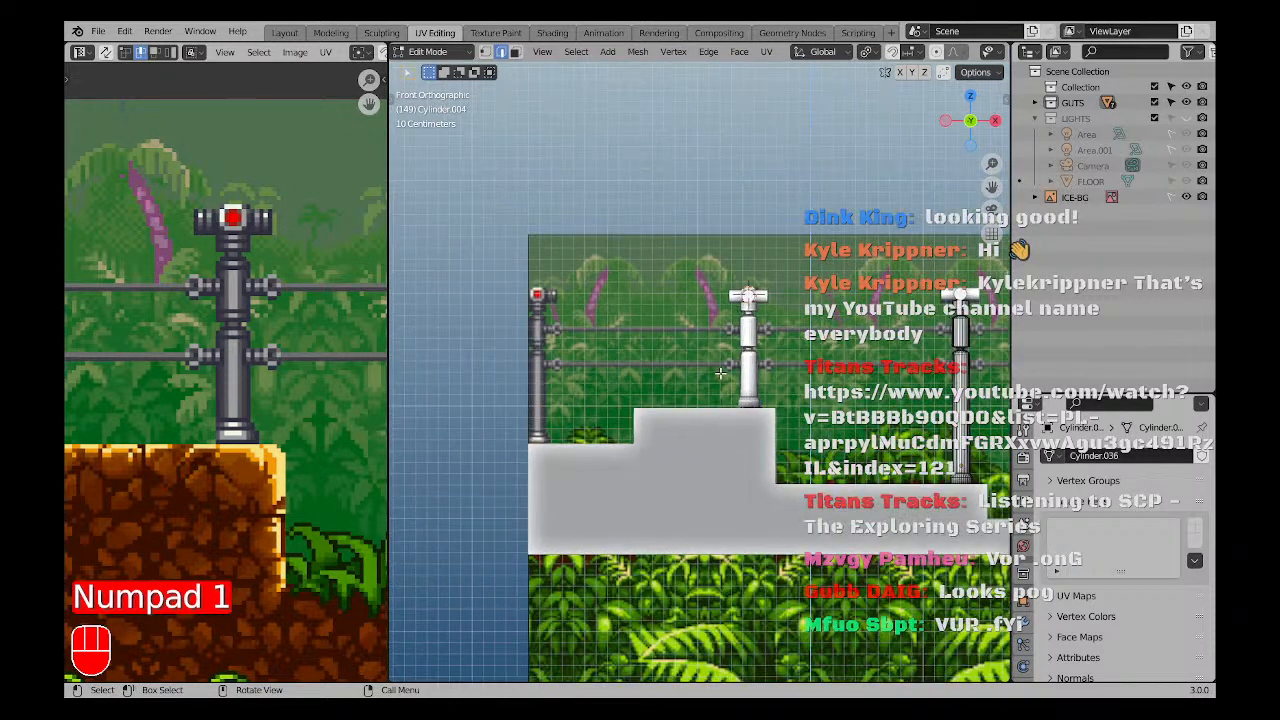
pyautogui.keyDown('shift'); pyautogui.moveTo(721, 374); pyautogui.dragTo(679, 365, button='middle'); pyautogui.keyUp('shift')
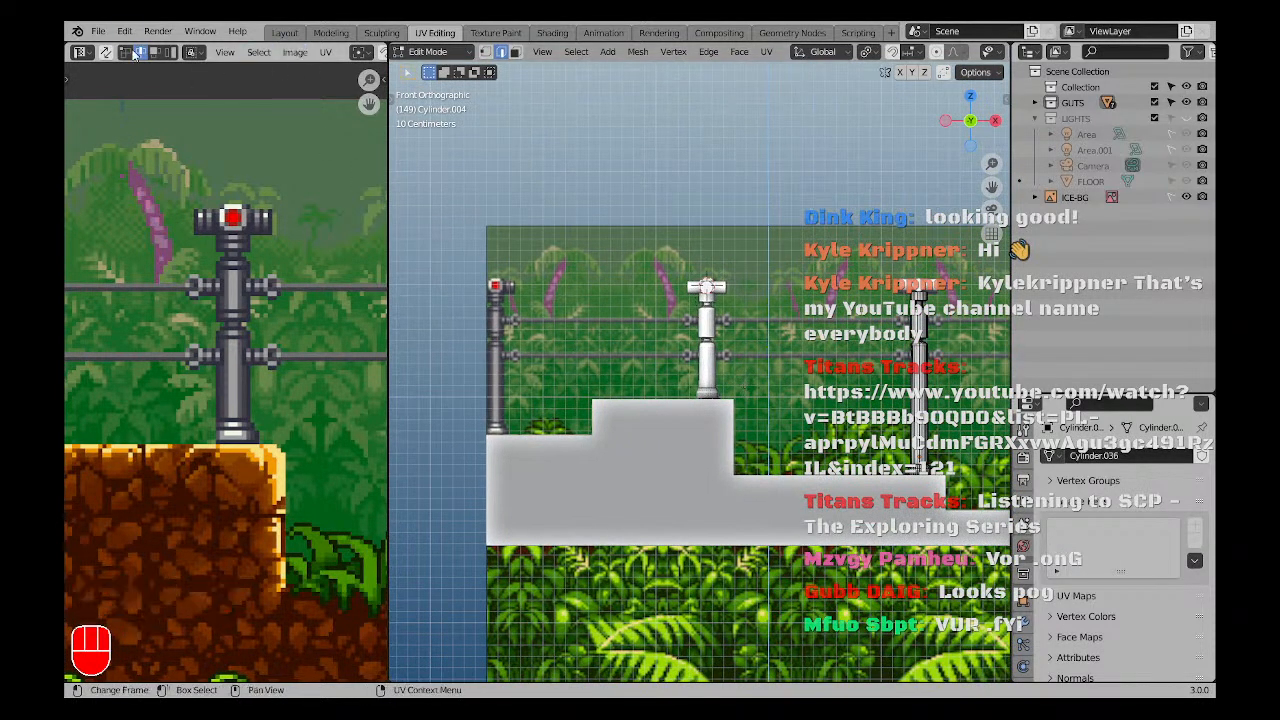
pyautogui.click(97, 31)
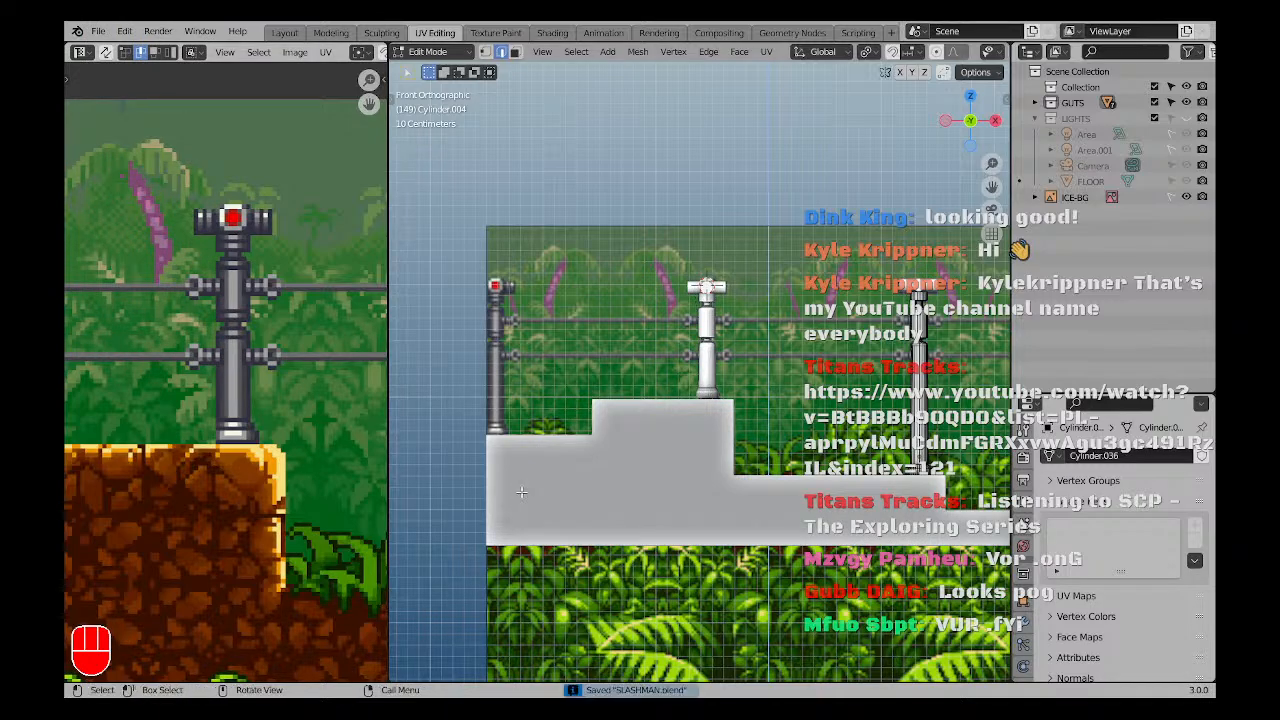
# In Object Mode, duplicate the raised-ledge post with its crossed head and move the copy along X onto the leftmost reference post.
pyautogui.keyDown('shift'); pyautogui.moveTo(532, 455); pyautogui.dragTo(619, 413, button='middle'); pyautogui.keyUp('shift')
pyautogui.press('Tab')
pyautogui.press('a')
pyautogui.press('a')
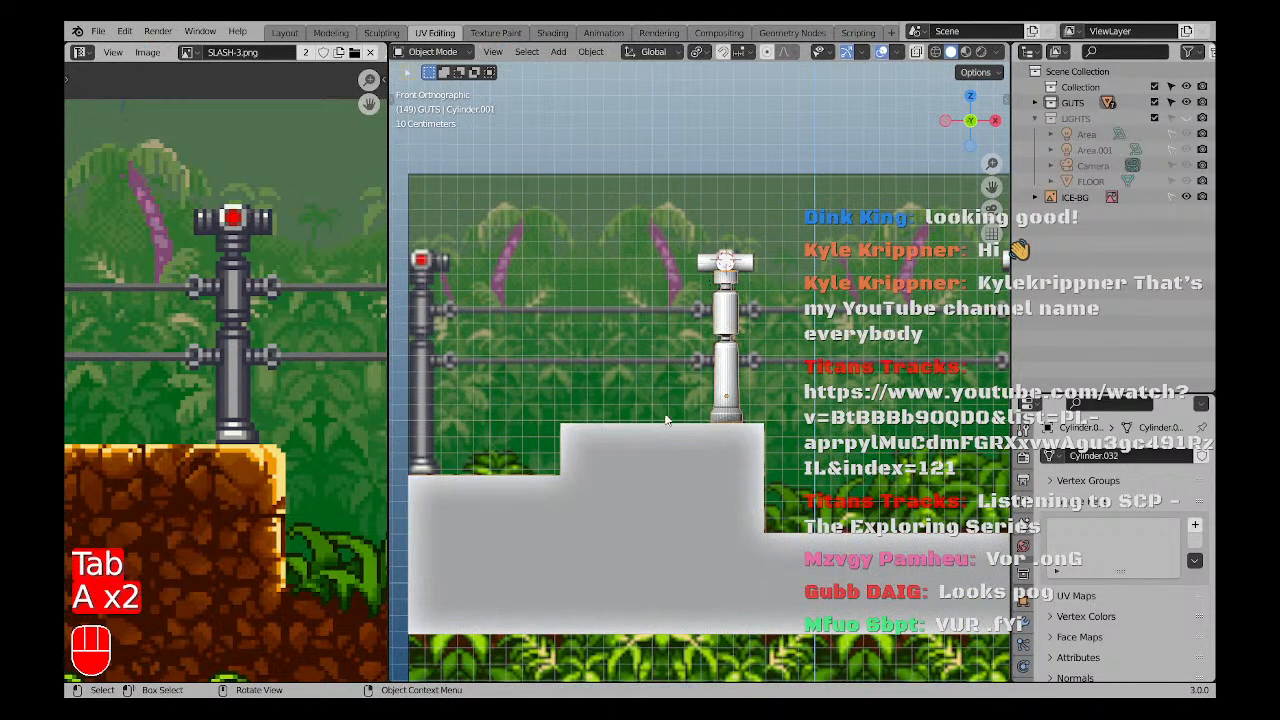
pyautogui.keyDown('shift'); pyautogui.moveTo(715, 261); pyautogui.dragTo(705, 338, button='middle'); pyautogui.keyUp('shift')
pyautogui.scroll(6, 705, 338)
pyautogui.keyDown('shift'); pyautogui.click(727, 289); pyautogui.keyUp('shift')
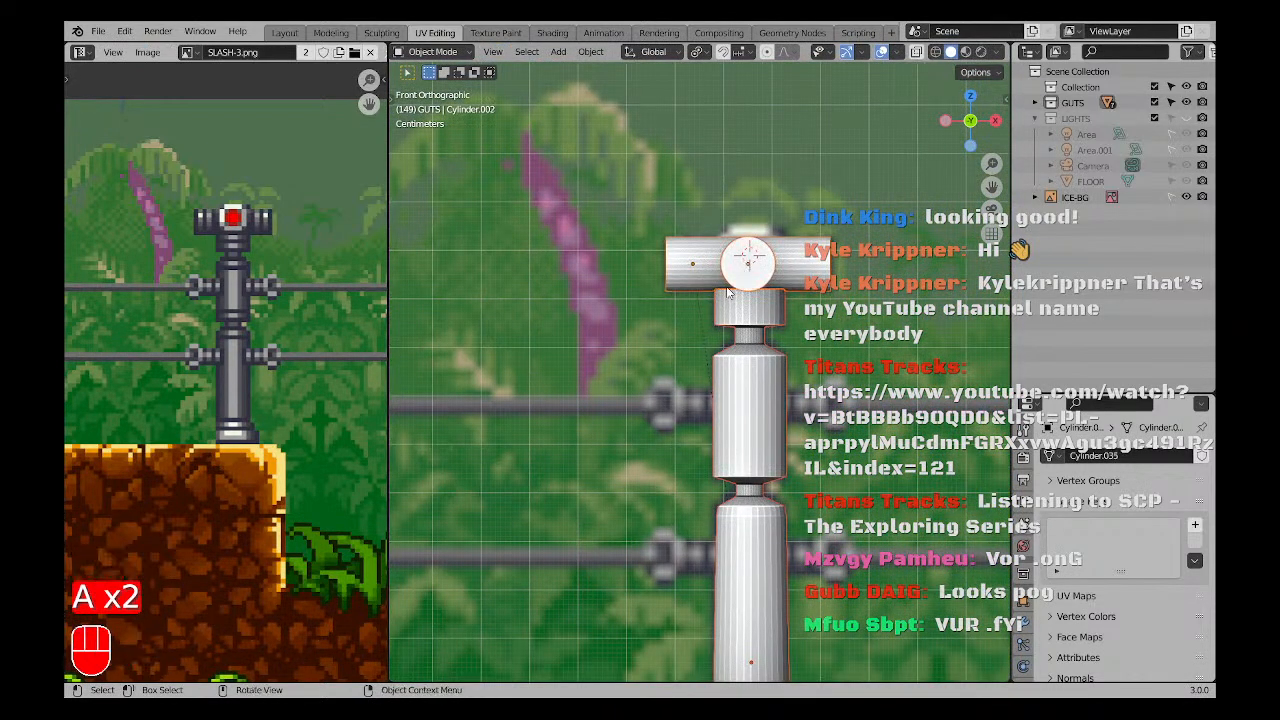
pyautogui.scroll(-6, 693, 397)
pyautogui.keyDown('shift'); pyautogui.moveTo(604, 449); pyautogui.dragTo(657, 354, button='middle'); pyautogui.keyUp('shift')
pyautogui.hotkey('shift', 'd')
pyautogui.press('y')
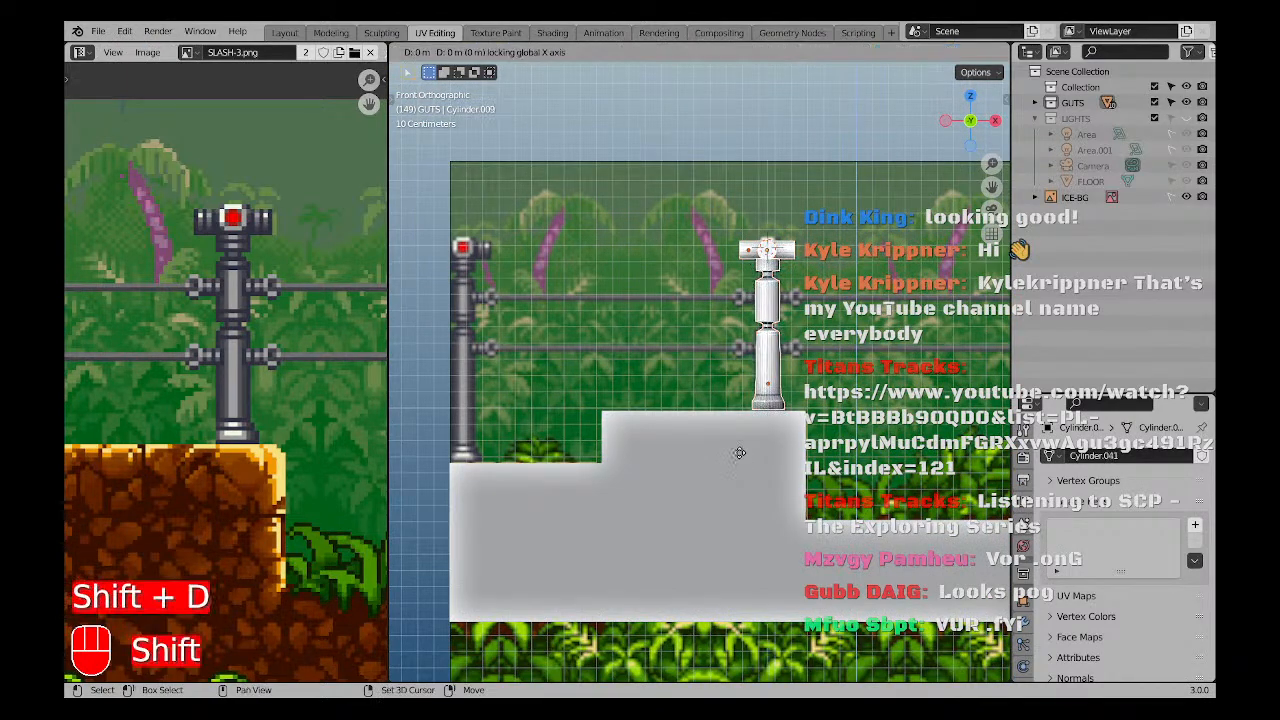
pyautogui.click(695, 431)
pyautogui.press('g')
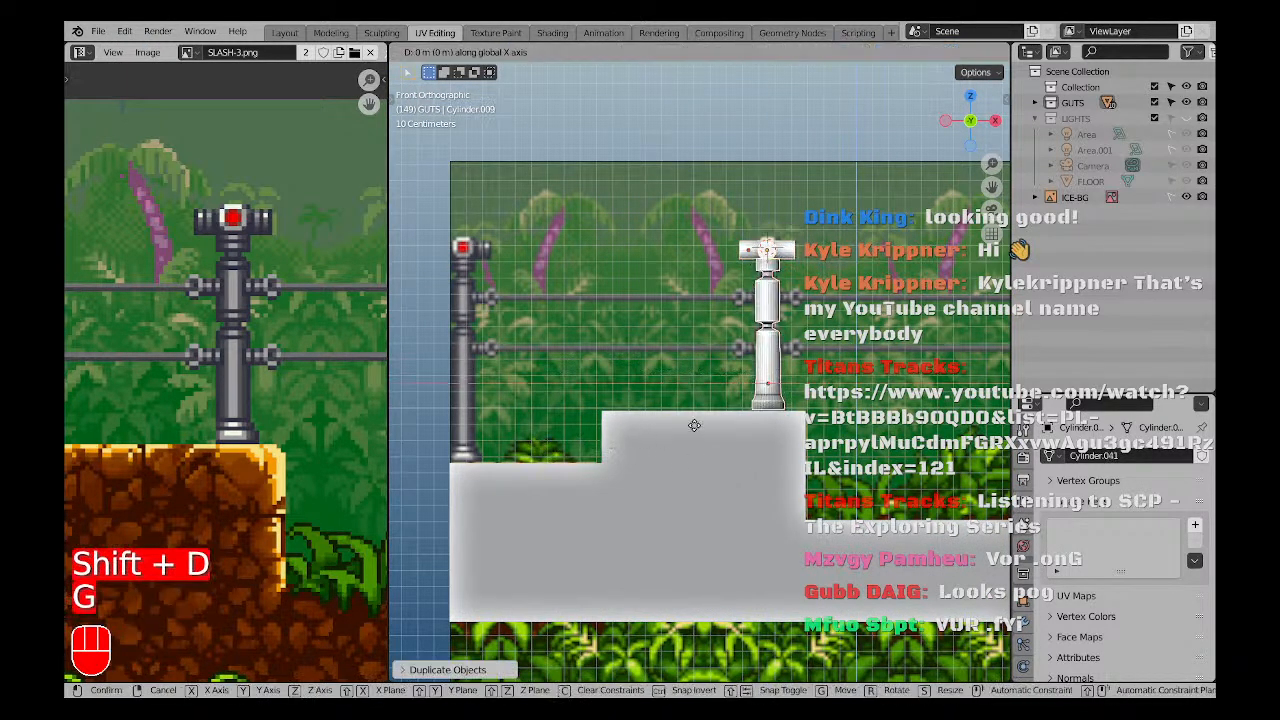
pyautogui.click(395, 415)
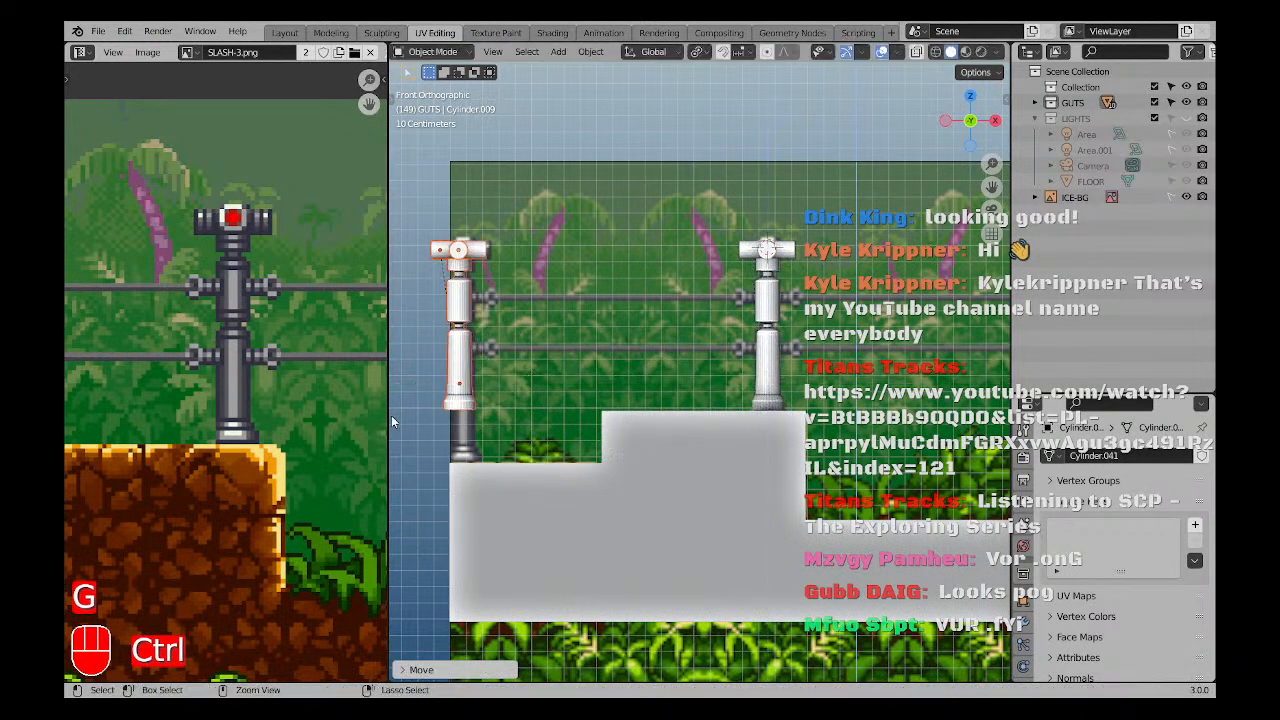
# Fine-tune the new post's X position to line up with the leftmost reference post.
pyautogui.scroll(5, 471, 466)
pyautogui.press('g')
pyautogui.press('x')
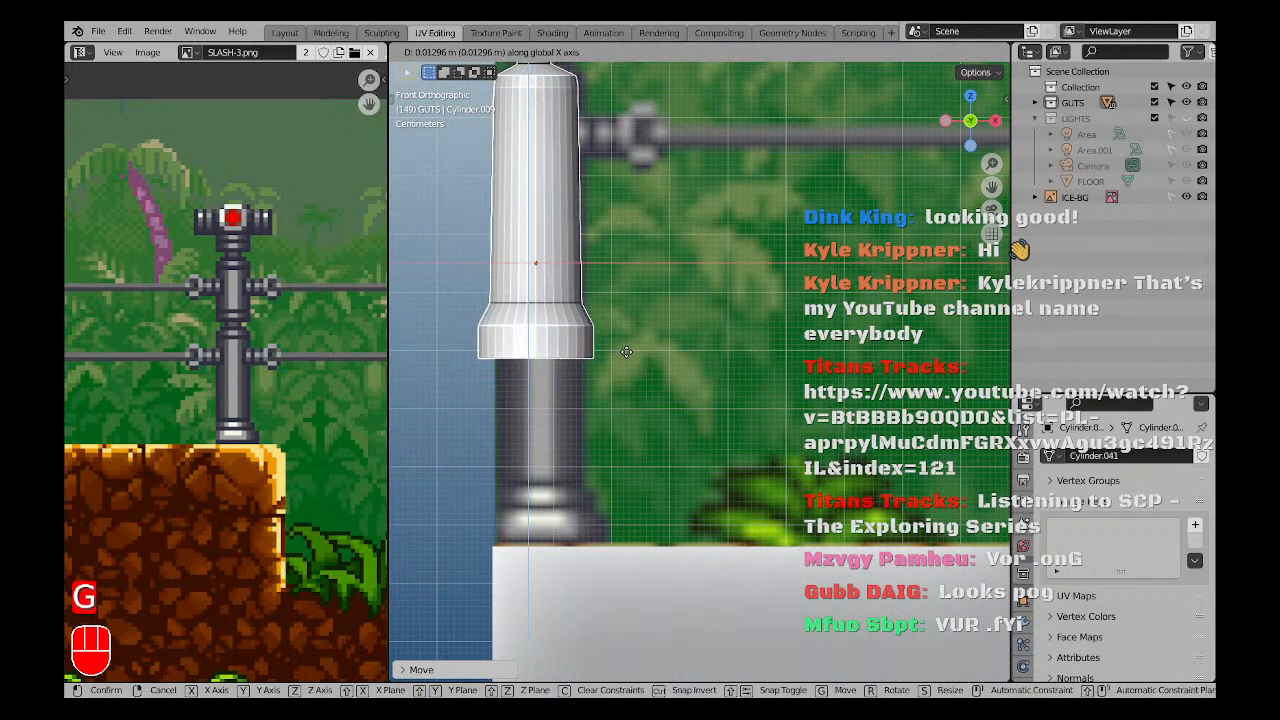
pyautogui.click(638, 300)
# Lower the new post and its head along Z until the base rests on the leftmost ledge.
pyautogui.press('g')
pyautogui.press('x')
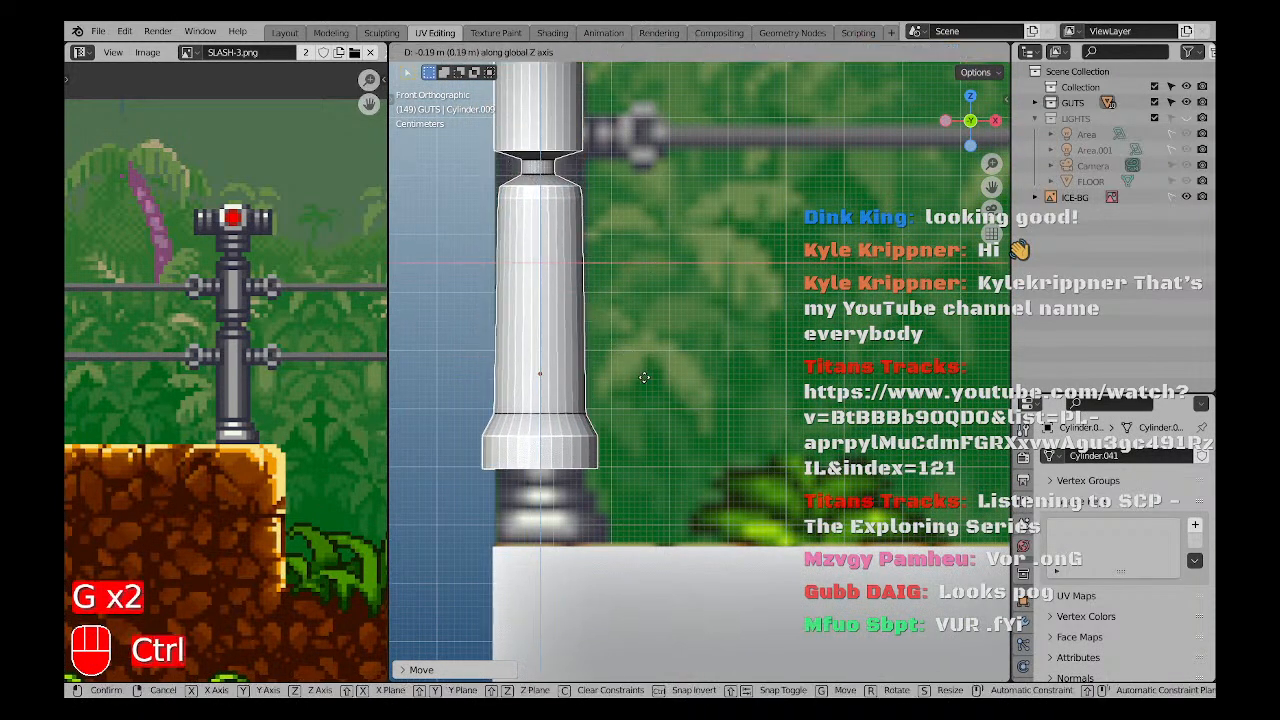
pyautogui.click(583, 527)
pyautogui.scroll(3, 600, 470)
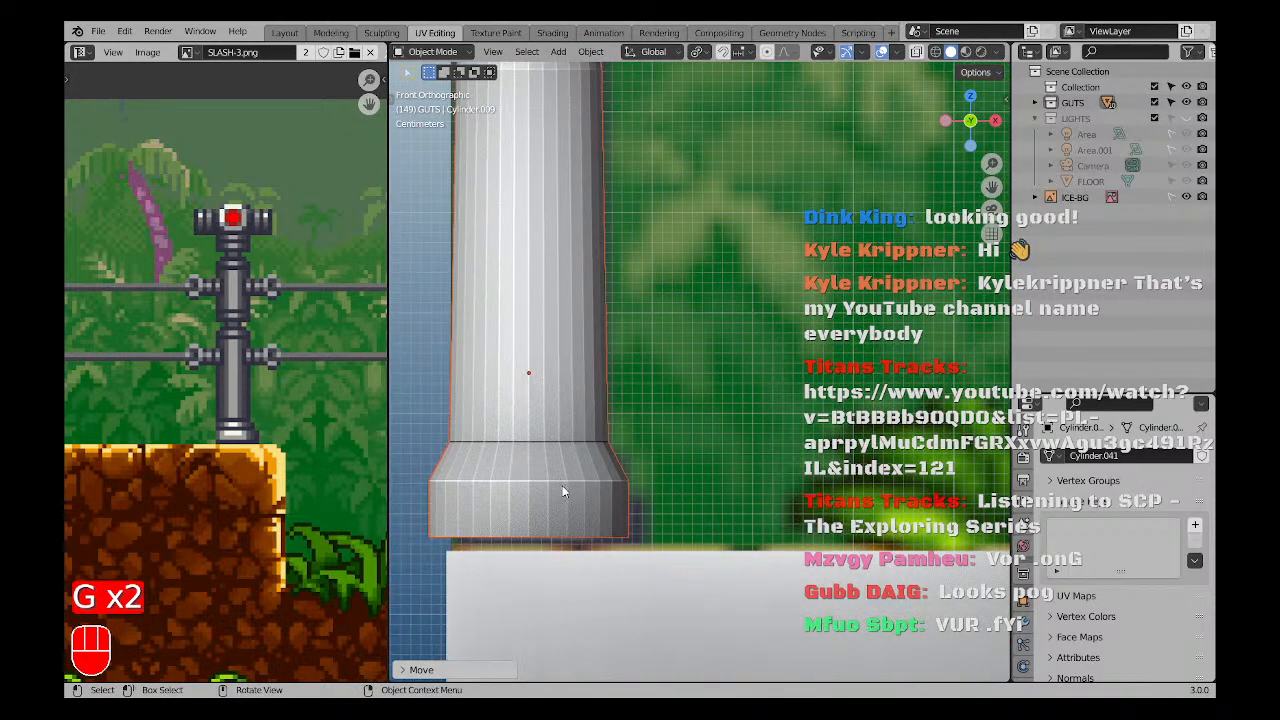
pyautogui.press('g')
pyautogui.press('z')
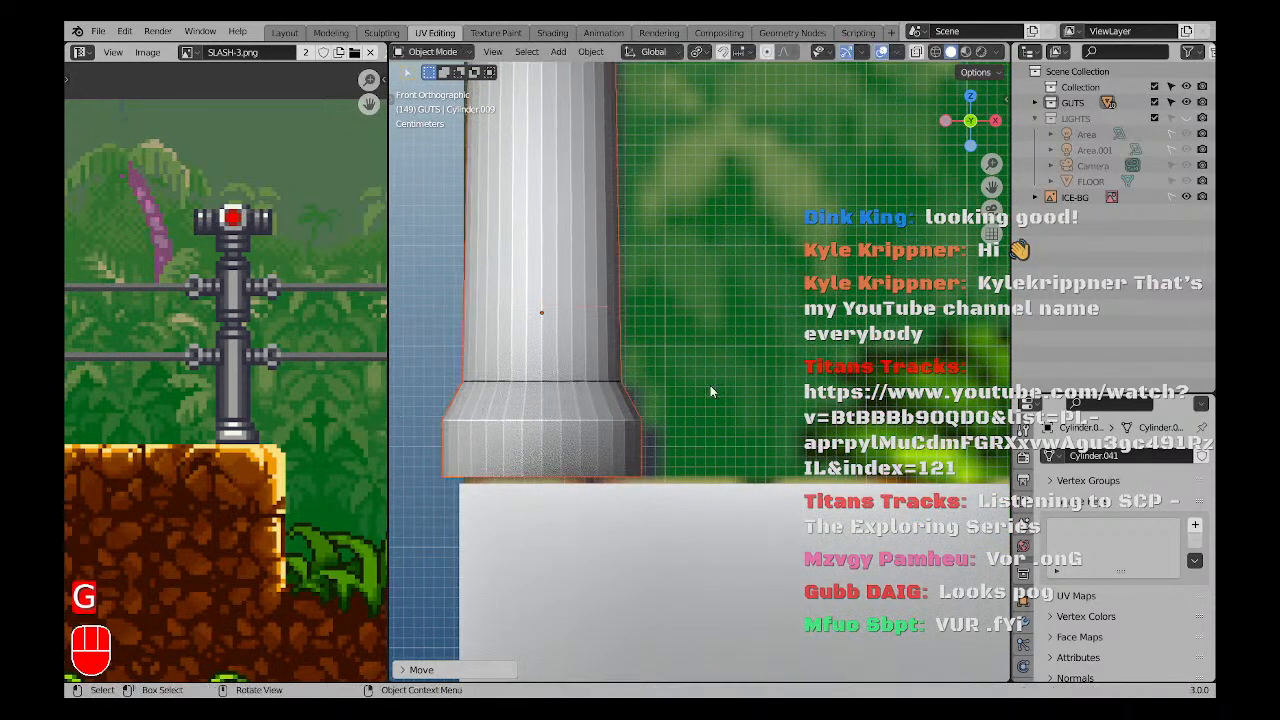
# Nudge the leftmost post and its head into final position on the ledge and show the scene in wireframe.
pyautogui.press('g')
pyautogui.click(692, 378)
pyautogui.scroll(-5, 686, 313)
pyautogui.press('z')
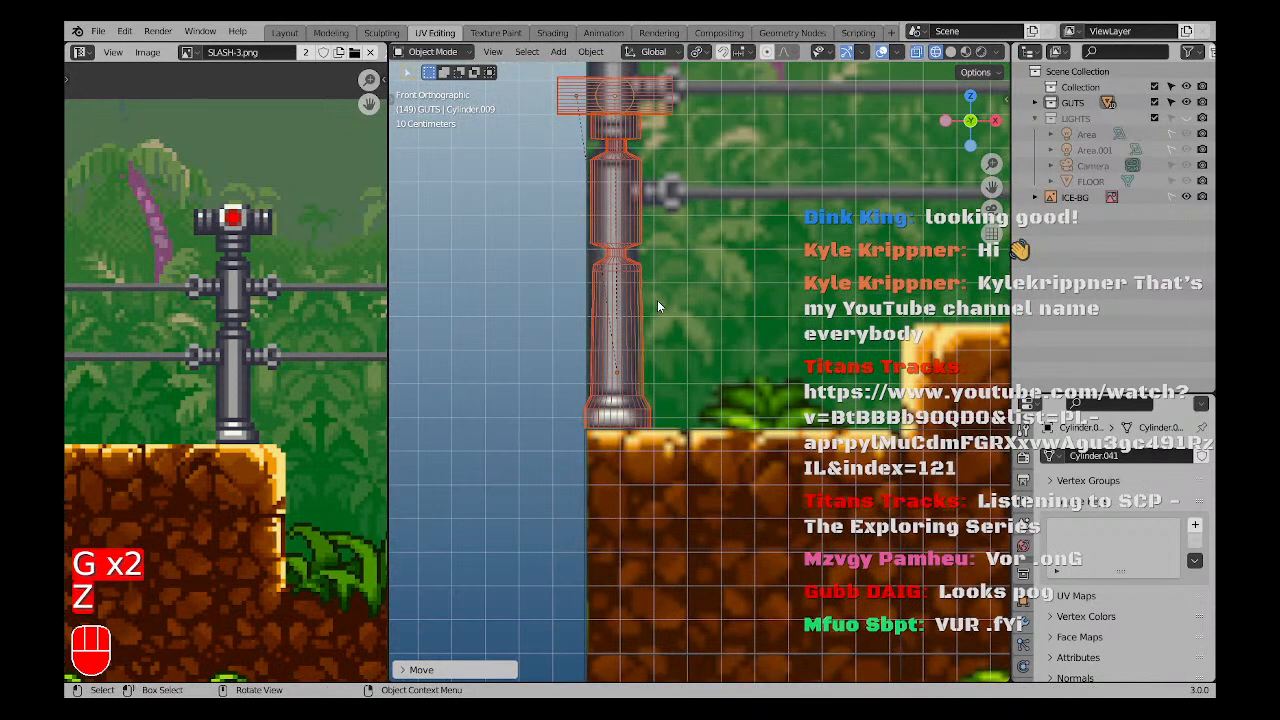
pyautogui.keyDown('shift'); pyautogui.moveTo(657, 300); pyautogui.dragTo(615, 472, button='middle'); pyautogui.keyUp('shift')
pyautogui.keyDown('shift'); pyautogui.moveTo(617, 404); pyautogui.dragTo(617, 348, button='middle'); pyautogui.keyUp('shift')
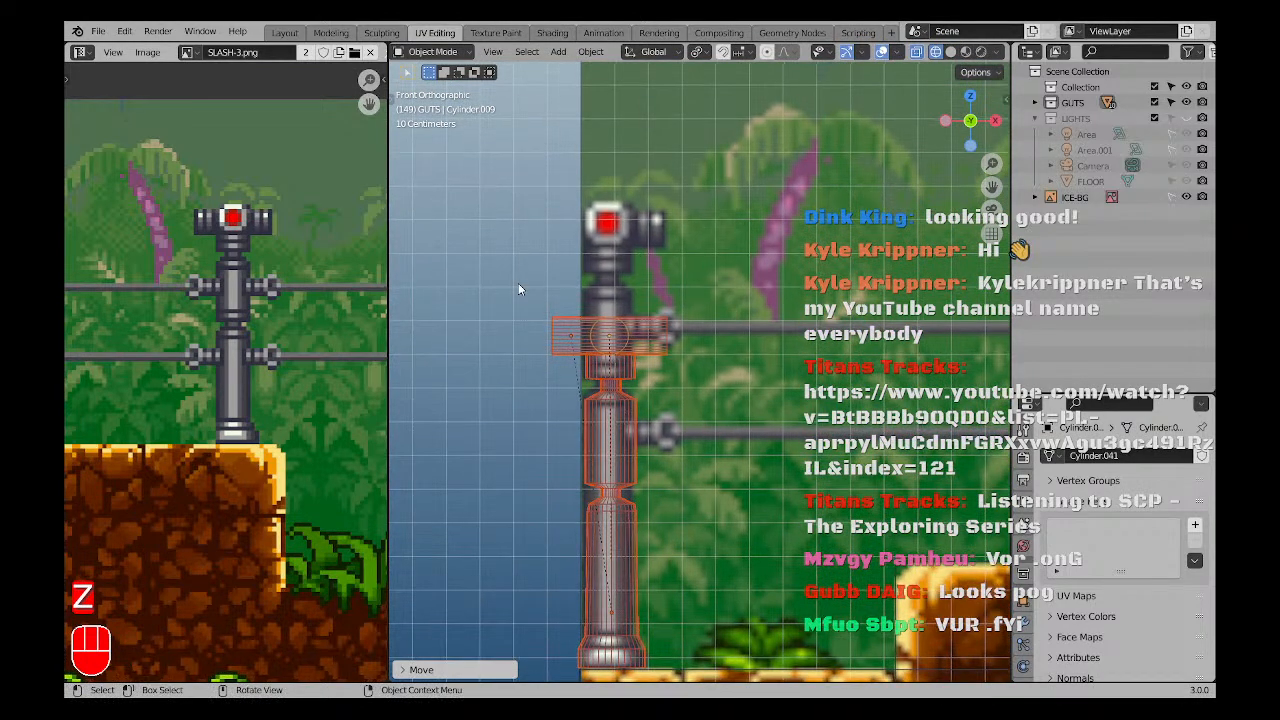
# In Object Mode, narrow the selection to the two crossed head cylinders of the leftmost post.
pyautogui.press('Tab')
pyautogui.moveTo(524, 307); pyautogui.dragTo(735, 378)
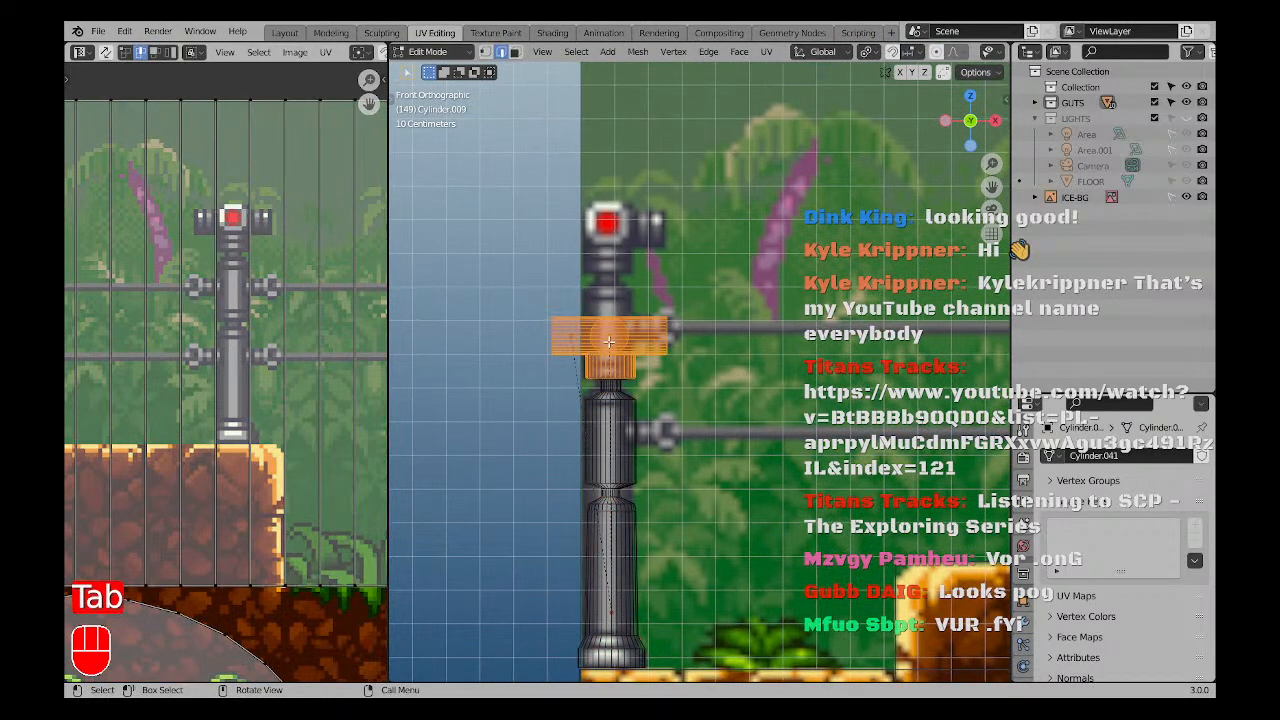
pyautogui.press('Tab')
pyautogui.scroll(2, 600, 365)
pyautogui.press('a')
pyautogui.press('a')
pyautogui.press('Tab')
pyautogui.press('a')
pyautogui.press('a')
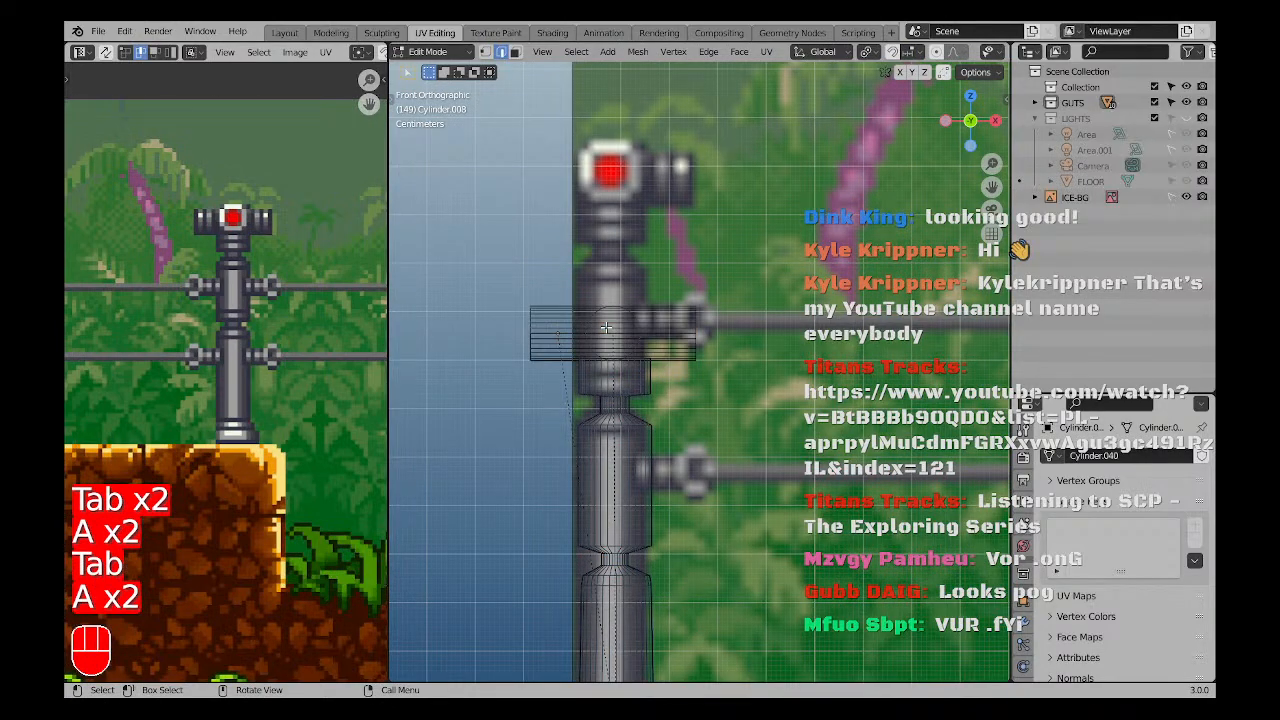
pyautogui.press('a')
pyautogui.press('Tab')
pyautogui.press('a')
pyautogui.press('a')
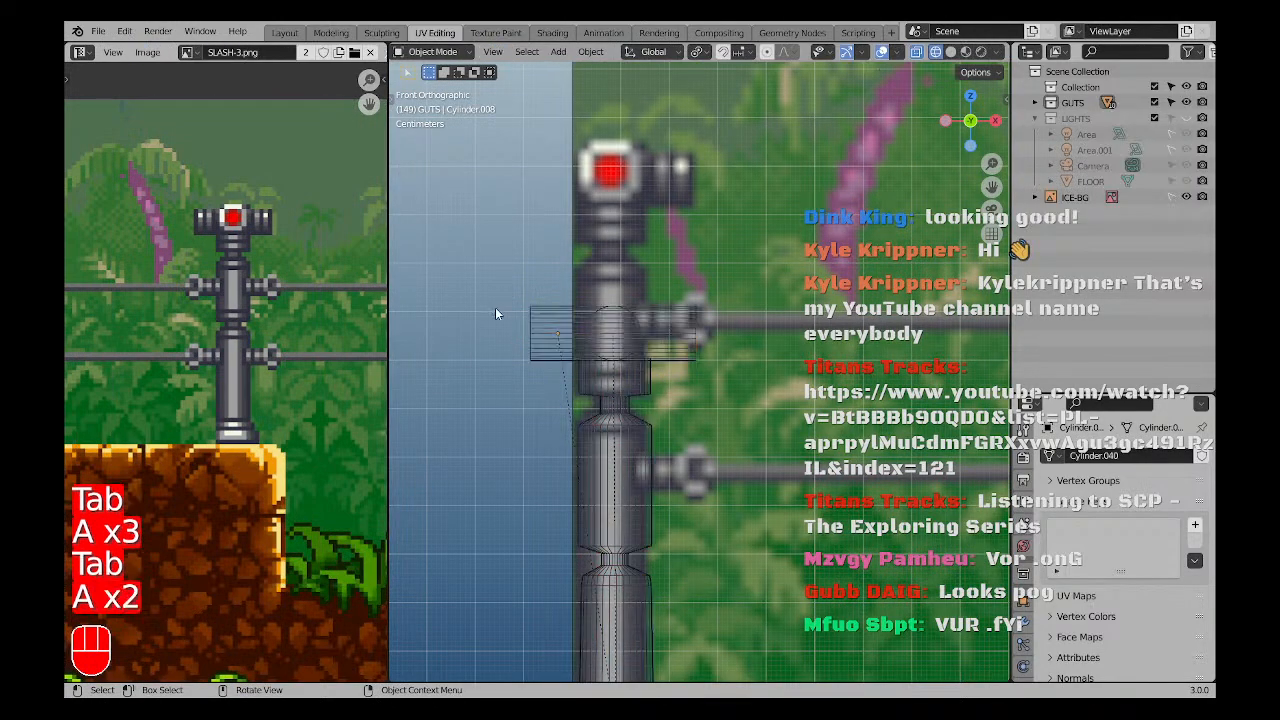
pyautogui.keyDown('shift'); pyautogui.click(583, 336); pyautogui.keyUp('shift')
pyautogui.scroll(-3, 600, 350)
pyautogui.moveTo(609, 366); pyautogui.dragTo(677, 381, button='middle')
pyautogui.press('KP_1')
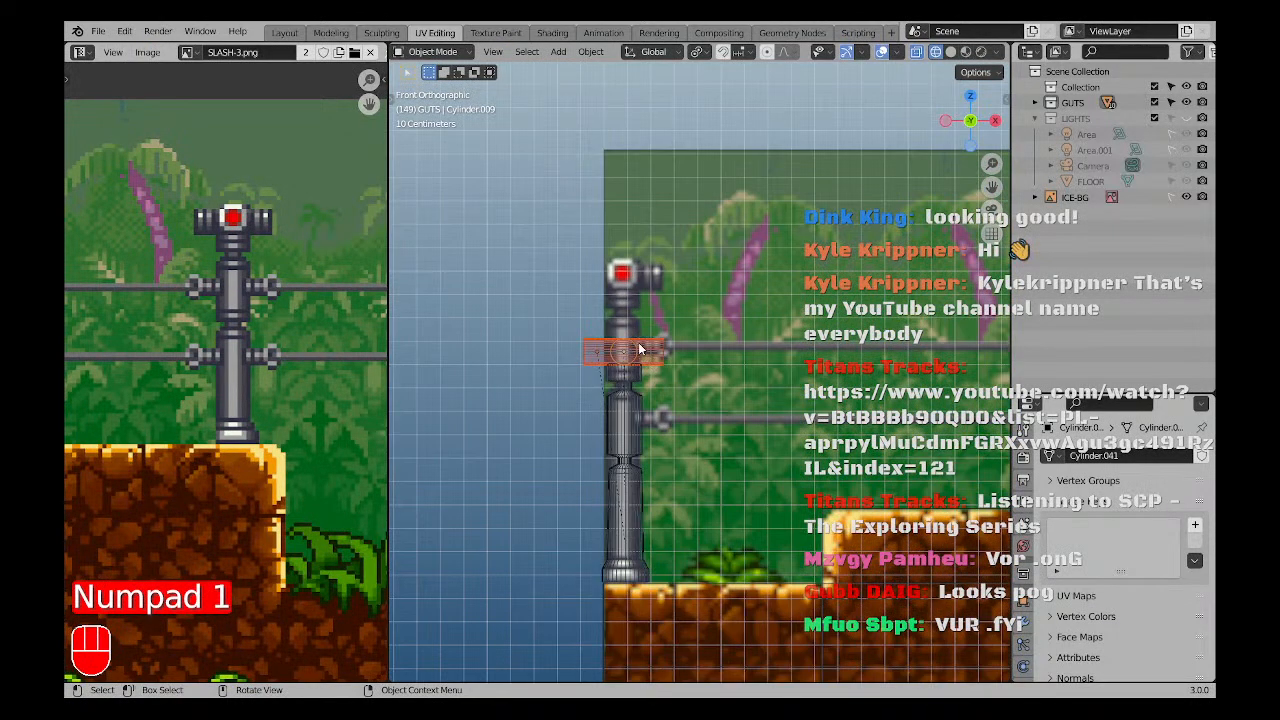
# Raise the crossed head about 0.3 m along Z and fine-tune it over the reference post's red-light head.
pyautogui.scroll(3, 660, 371)
pyautogui.press('g')
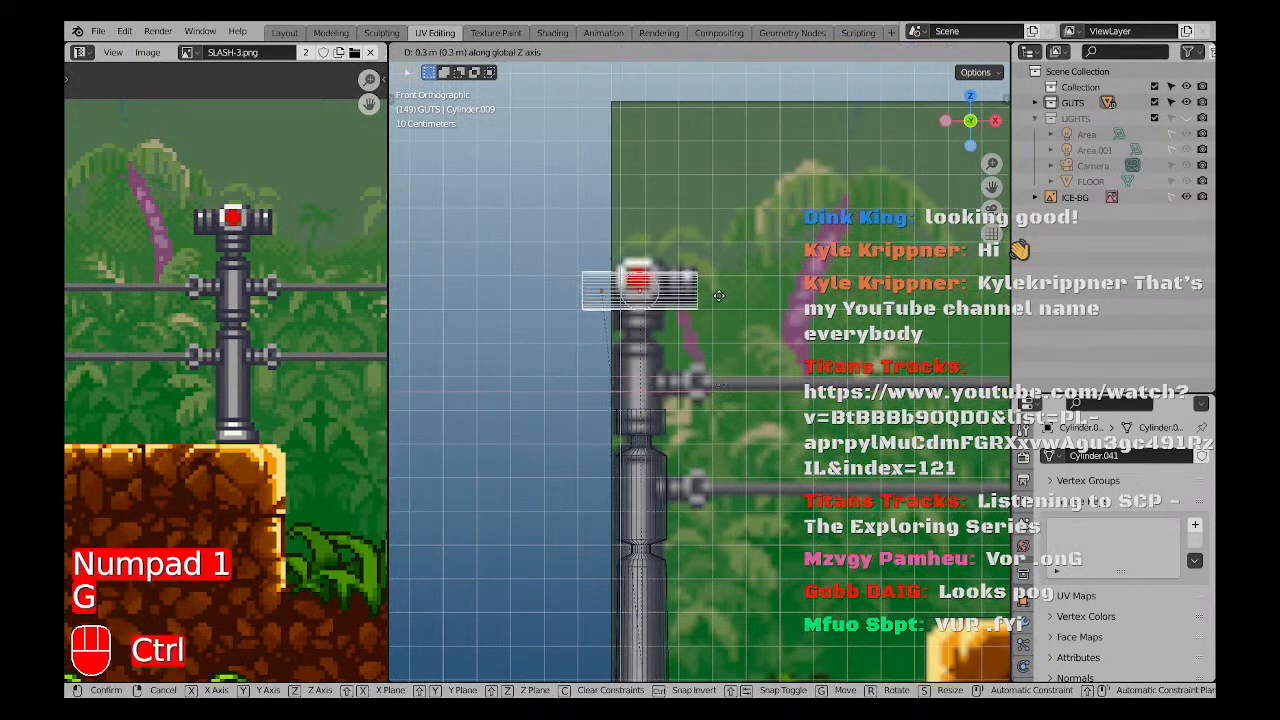
pyautogui.keyDown('ctrl'); pyautogui.click(719, 284); pyautogui.keyUp('ctrl')
pyautogui.scroll(4, 665, 300)
pyautogui.press('g')
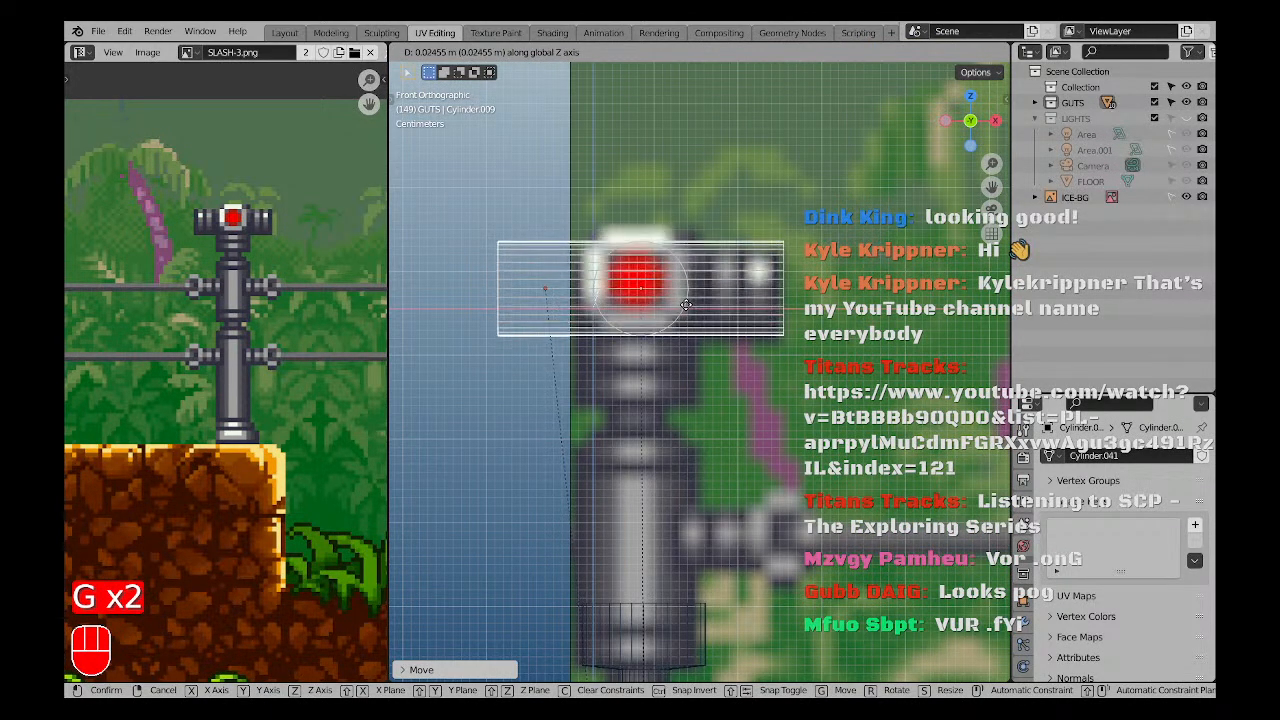
pyautogui.rightClick(689, 314)
pyautogui.press('g')
pyautogui.click(835, 301)
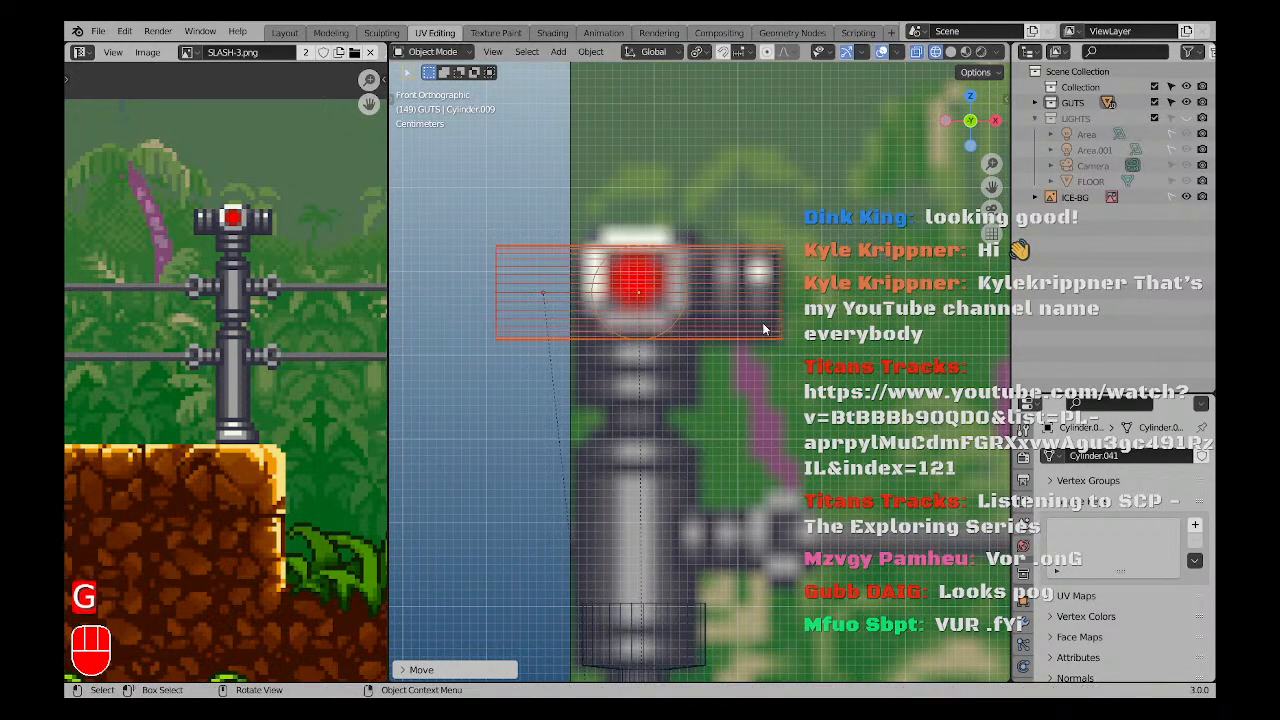
# Deselect the head, select the leftmost post's body and enter Edit Mode on it.
pyautogui.scroll(-3, 745, 360)
pyautogui.keyDown('shift'); pyautogui.moveTo(712, 460); pyautogui.dragTo(700, 313, button='middle'); pyautogui.keyUp('shift')
pyautogui.scroll(-2, 690, 330)
pyautogui.press('a')
pyautogui.press('a')
pyautogui.click(668, 350)
pyautogui.press('Tab')
pyautogui.scroll(3, 603, 333)
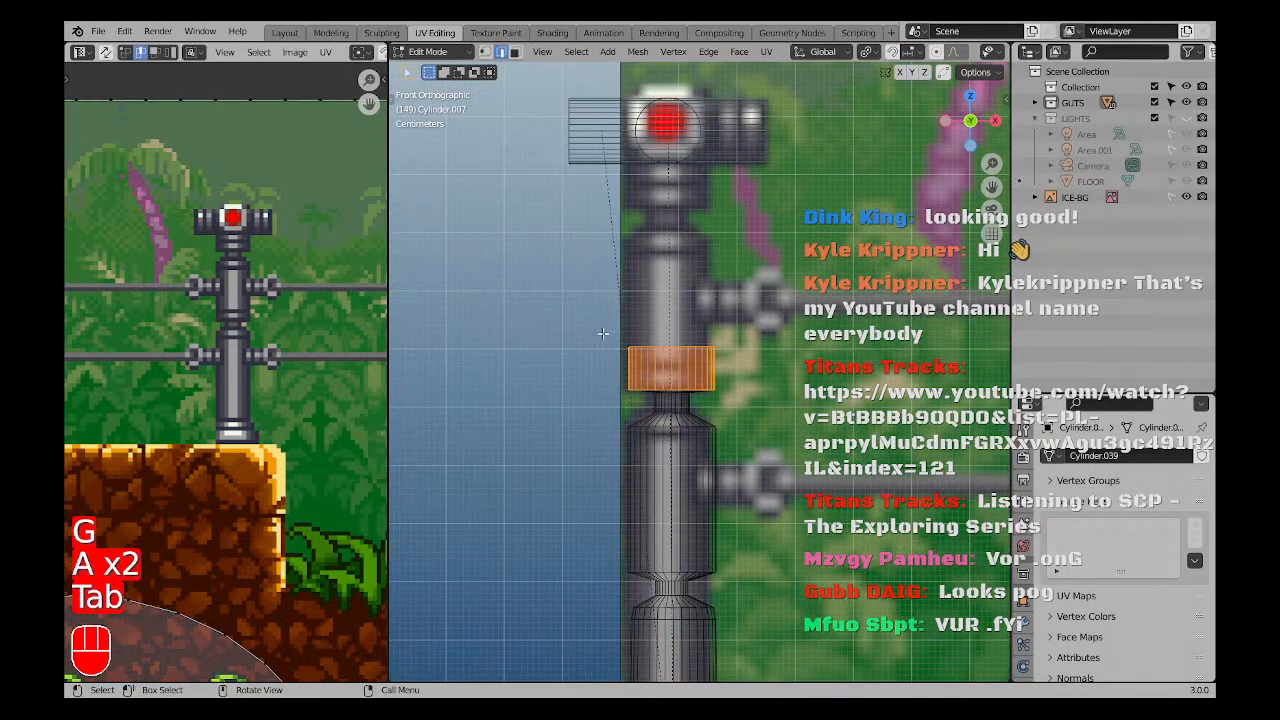
# Raise the post's top collar about 0.317 m along Z so it sits directly beneath the crossed head.
pyautogui.press('g')
pyautogui.rightClick(700, 281)
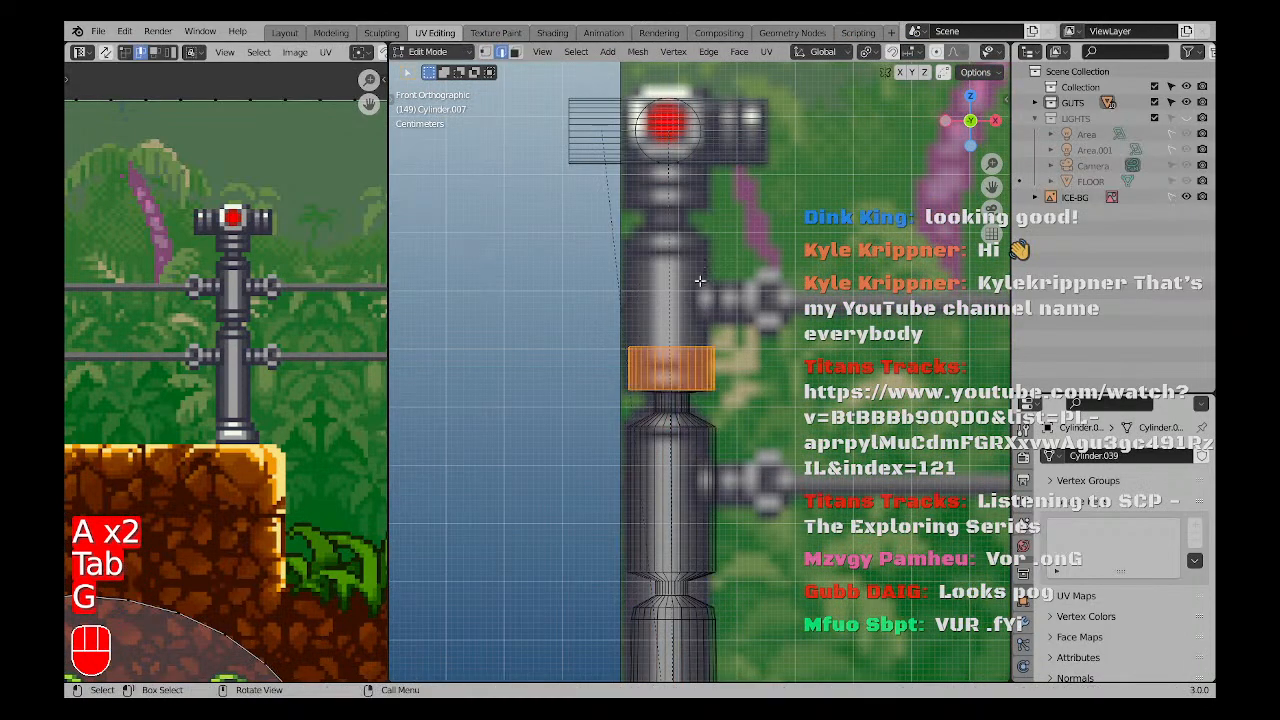
pyautogui.moveTo(598, 316); pyautogui.dragTo(727, 402)
pyautogui.scroll(1, 727, 398)
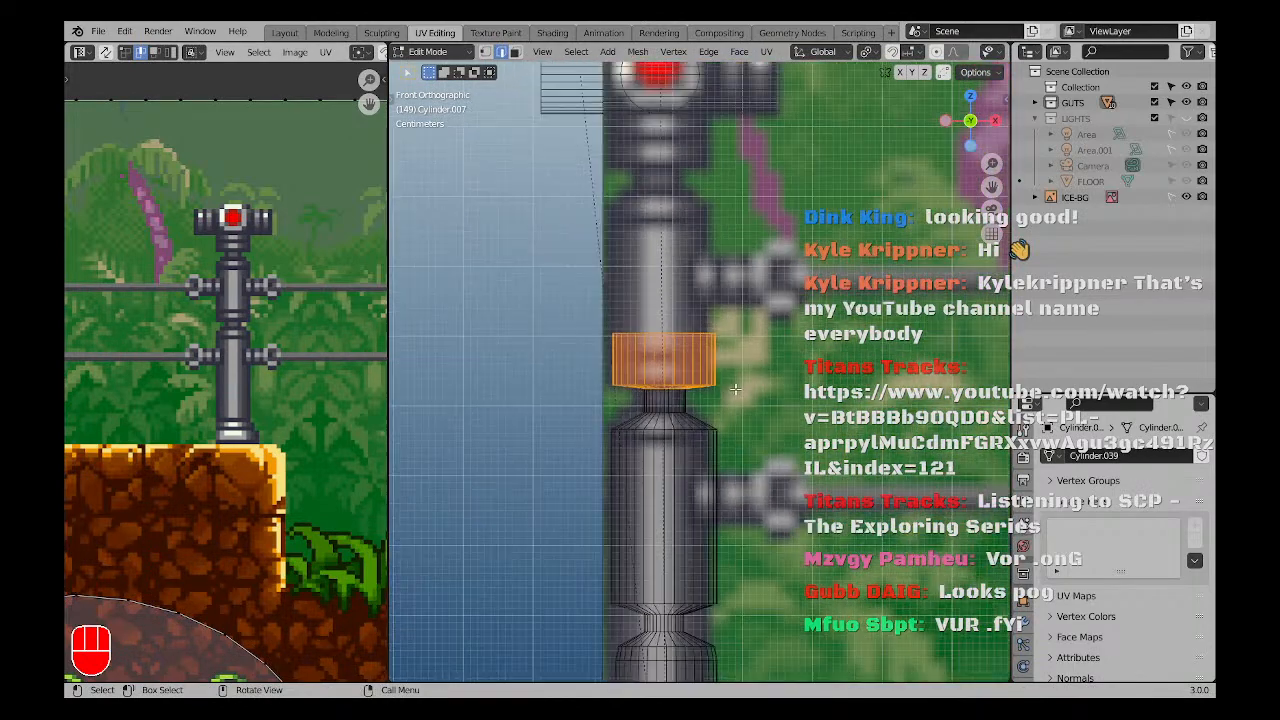
pyautogui.scroll(-1, 752, 375)
pyautogui.press('g')
pyautogui.press('x')
pyautogui.press('z')
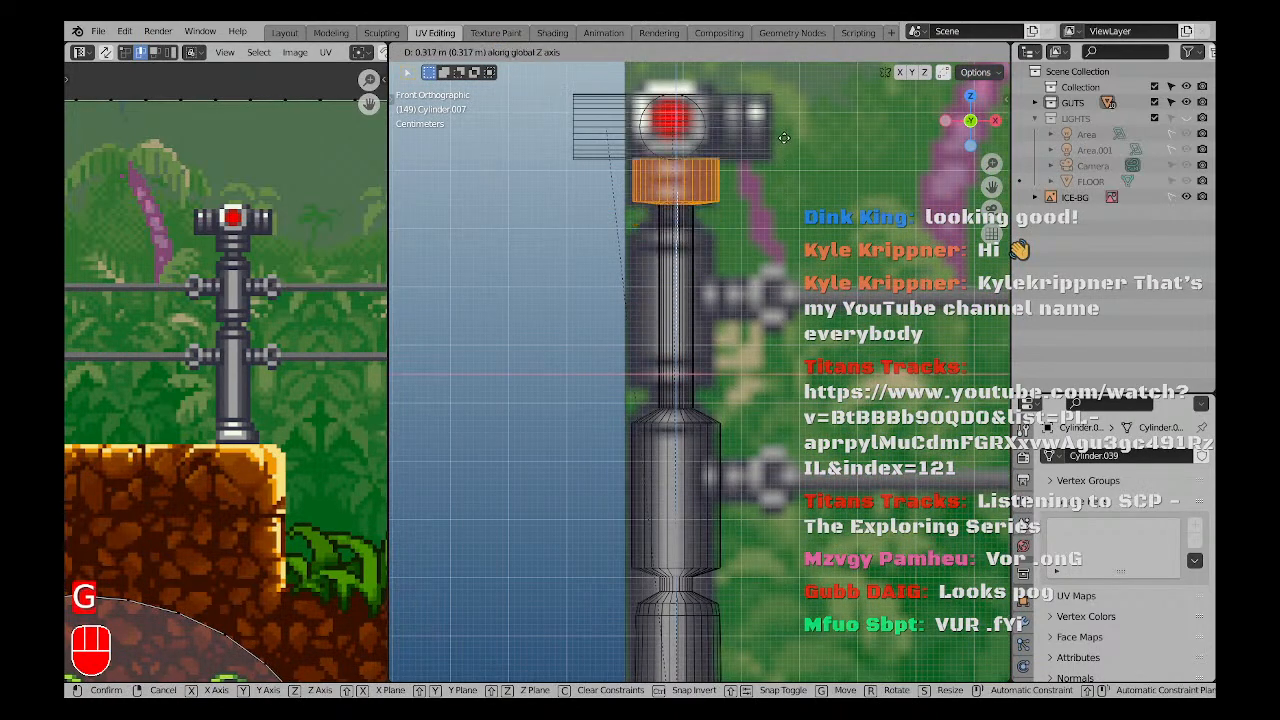
pyautogui.click(784, 137)
# Move the post's bulged middle section up along Z onto the matching upper section of the reference post.
pyautogui.keyDown('shift'); pyautogui.moveTo(726, 402); pyautogui.dragTo(706, 312, button='middle'); pyautogui.keyUp('shift')
pyautogui.moveTo(593, 285); pyautogui.dragTo(747, 491)
pyautogui.scroll(-1, 728, 319)
pyautogui.keyDown('shift'); pyautogui.moveTo(728, 319); pyautogui.dragTo(751, 425, button='middle'); pyautogui.keyUp('shift')
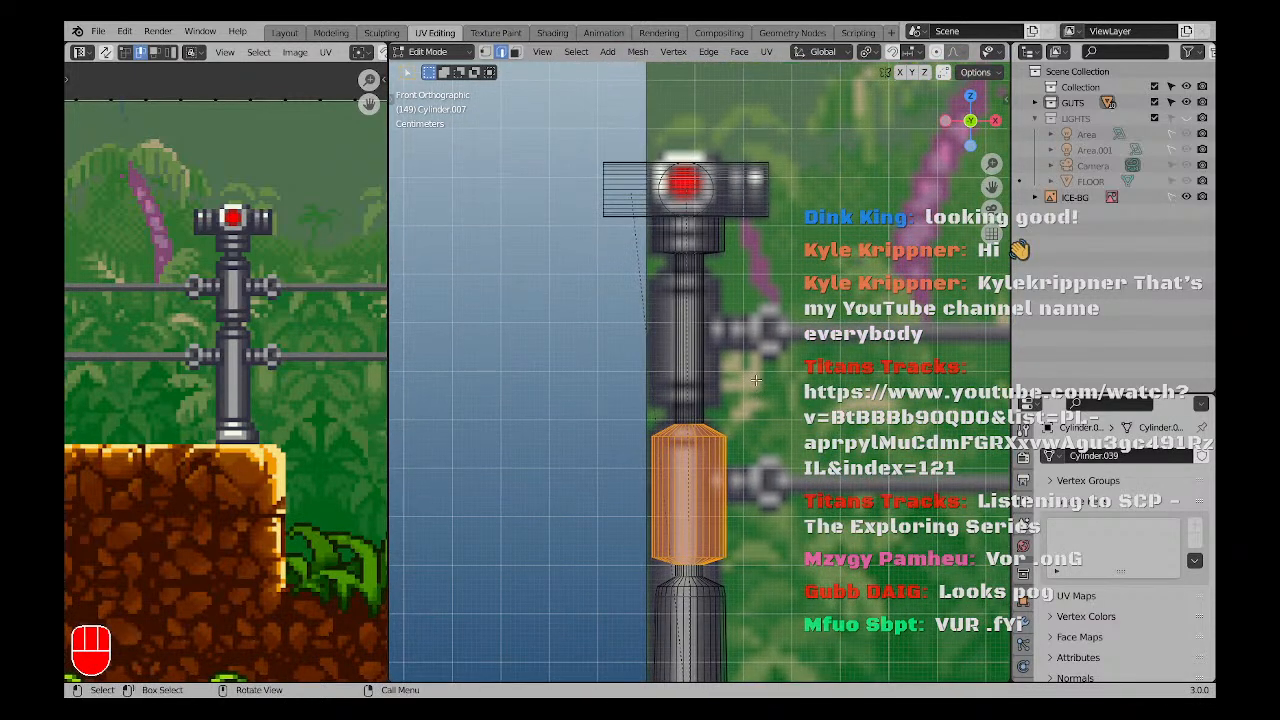
pyautogui.press('g')
pyautogui.press('z')
pyautogui.click(760, 221)
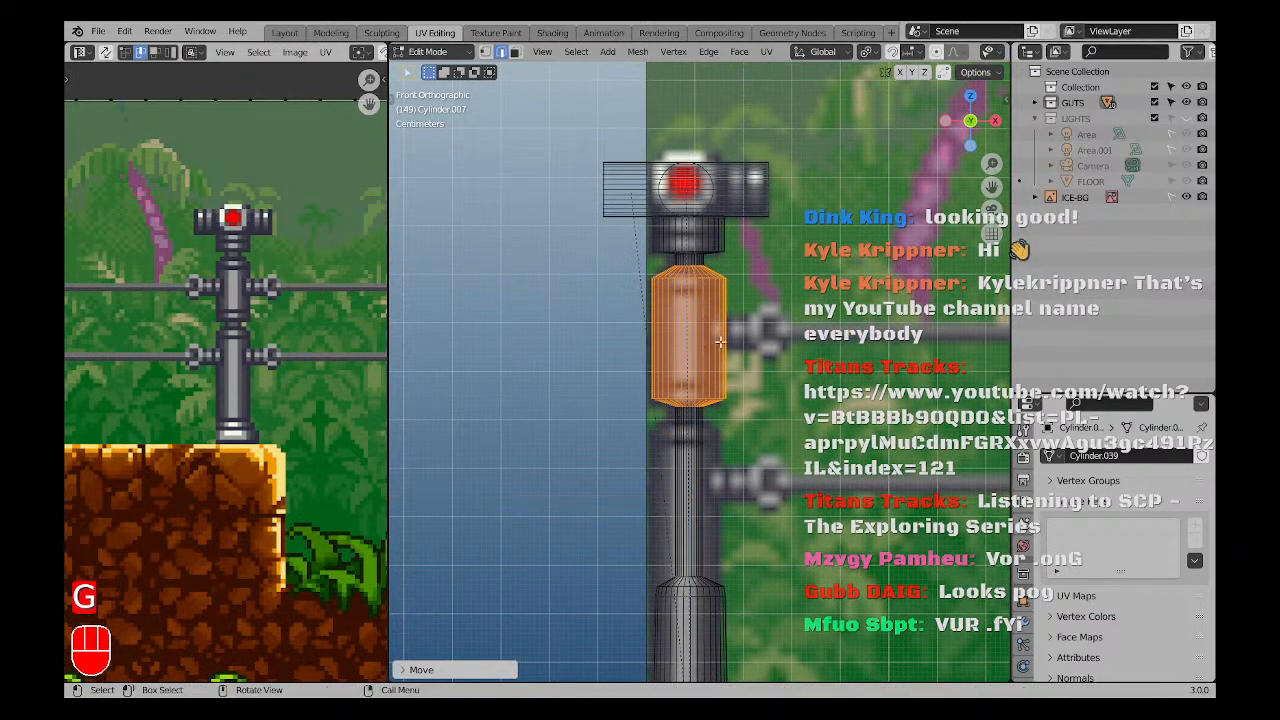
# Stretch the post's lower section by raising its top rings about 0.3 m along Z to meet the middle section.
pyautogui.scroll(3, 685, 393)
pyautogui.scroll(-4, 743, 278)
pyautogui.keyDown('shift'); pyautogui.moveTo(727, 455); pyautogui.dragTo(698, 268, button='middle'); pyautogui.keyUp('shift')
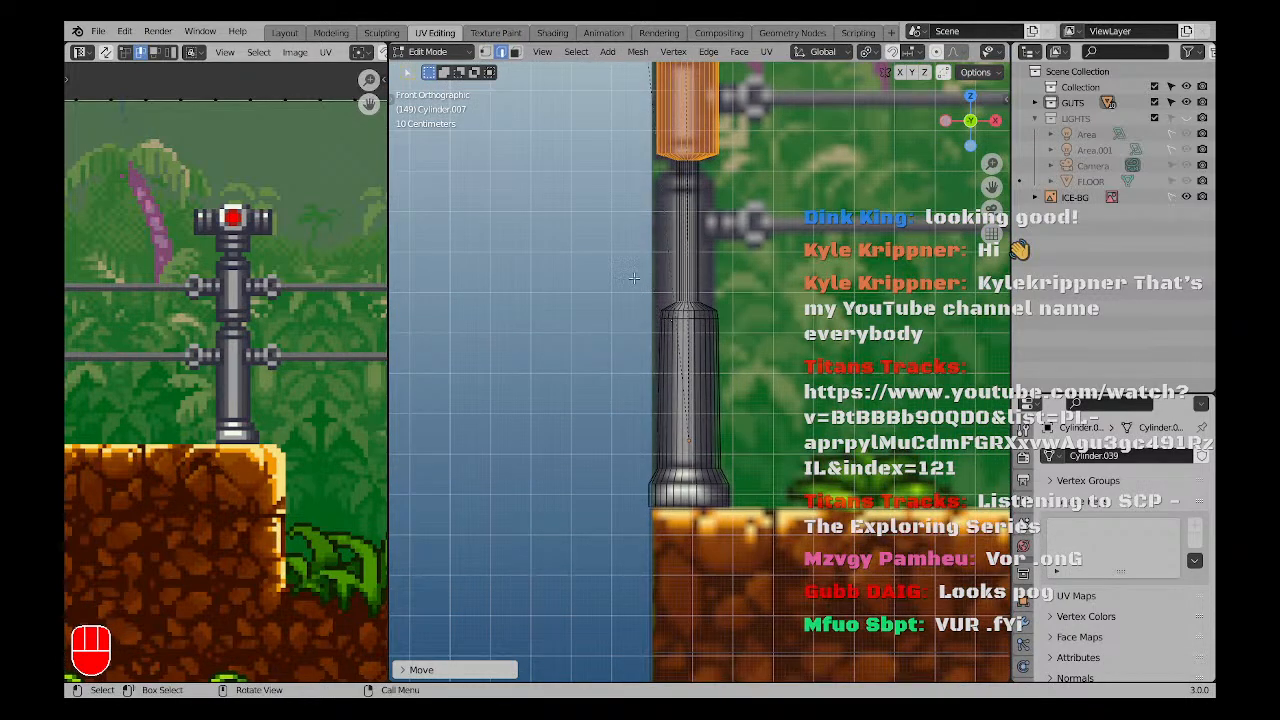
pyautogui.moveTo(653, 338); pyautogui.dragTo(743, 275)
pyautogui.keyDown('shift'); pyautogui.moveTo(752, 251); pyautogui.dragTo(759, 350, button='middle'); pyautogui.keyUp('shift')
pyautogui.press('g')
pyautogui.press('x')
pyautogui.press('z')
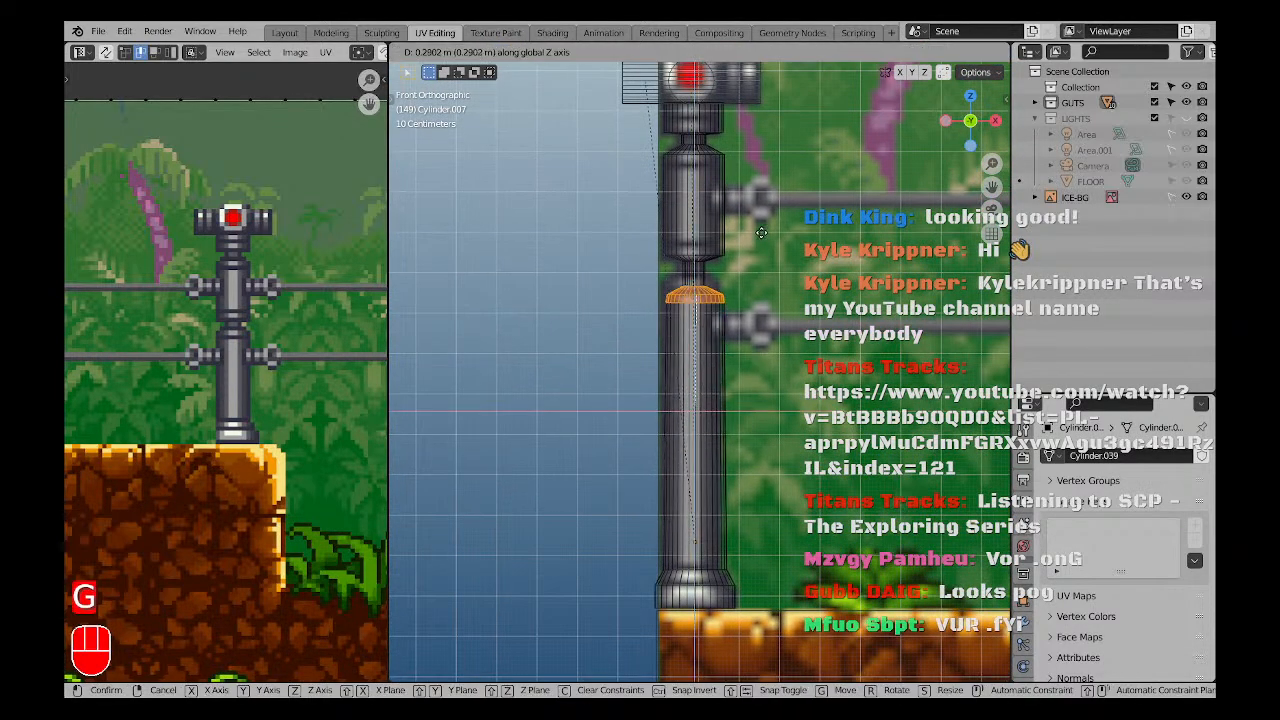
pyautogui.click(761, 222)
# Return to solid shading, deselect the geometry and leave Edit Mode.
pyautogui.scroll(-4, 725, 350)
pyautogui.press('z')
pyautogui.click(842, 365)
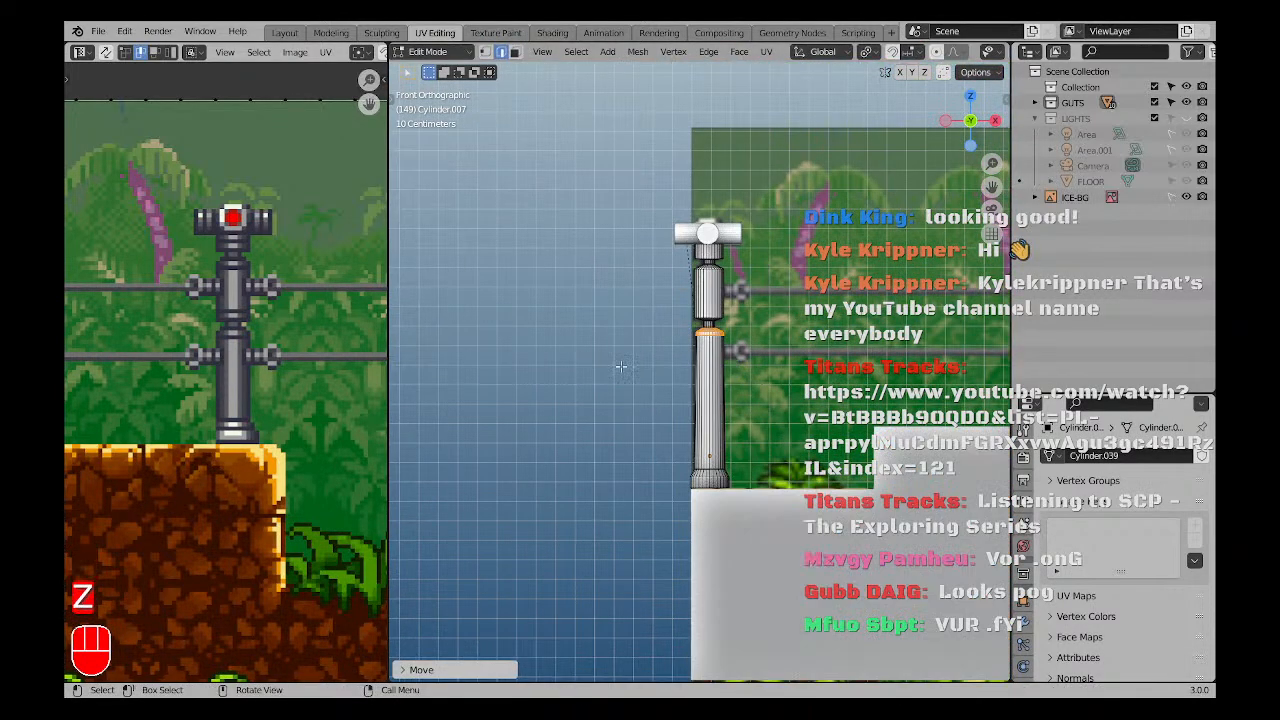
pyautogui.press('a')
pyautogui.press('a')
pyautogui.moveTo(915, 245)
pyautogui.mouseDown(button='middle')
pyautogui.moveTo(1000, 268)
pyautogui.moveTo(880, 325)
pyautogui.mouseUp(button='middle')
pyautogui.press('Tab')
# Examine the three posts on the ledges from several angles.
pyautogui.scroll(-3, 760, 385)
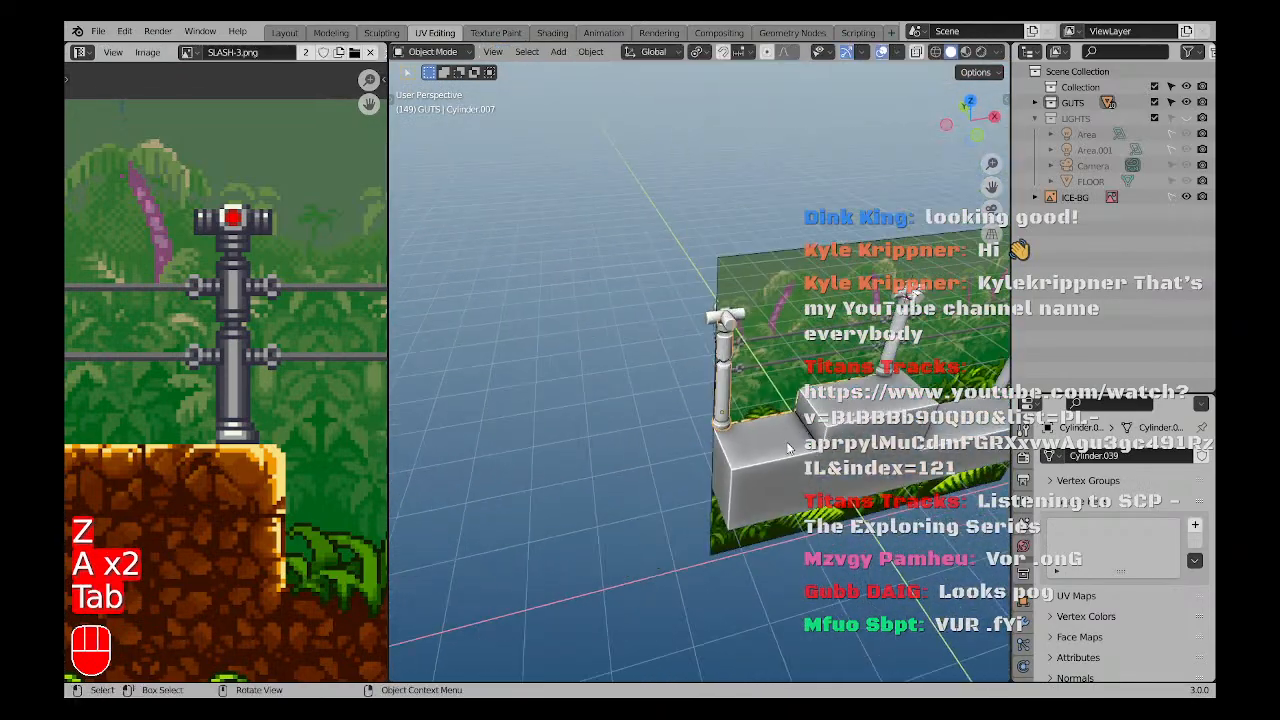
pyautogui.moveTo(745, 390); pyautogui.dragTo(689, 409, button='middle')
pyautogui.press('a')
pyautogui.press('a')
pyautogui.moveTo(712, 358); pyautogui.dragTo(668, 296, button='middle')
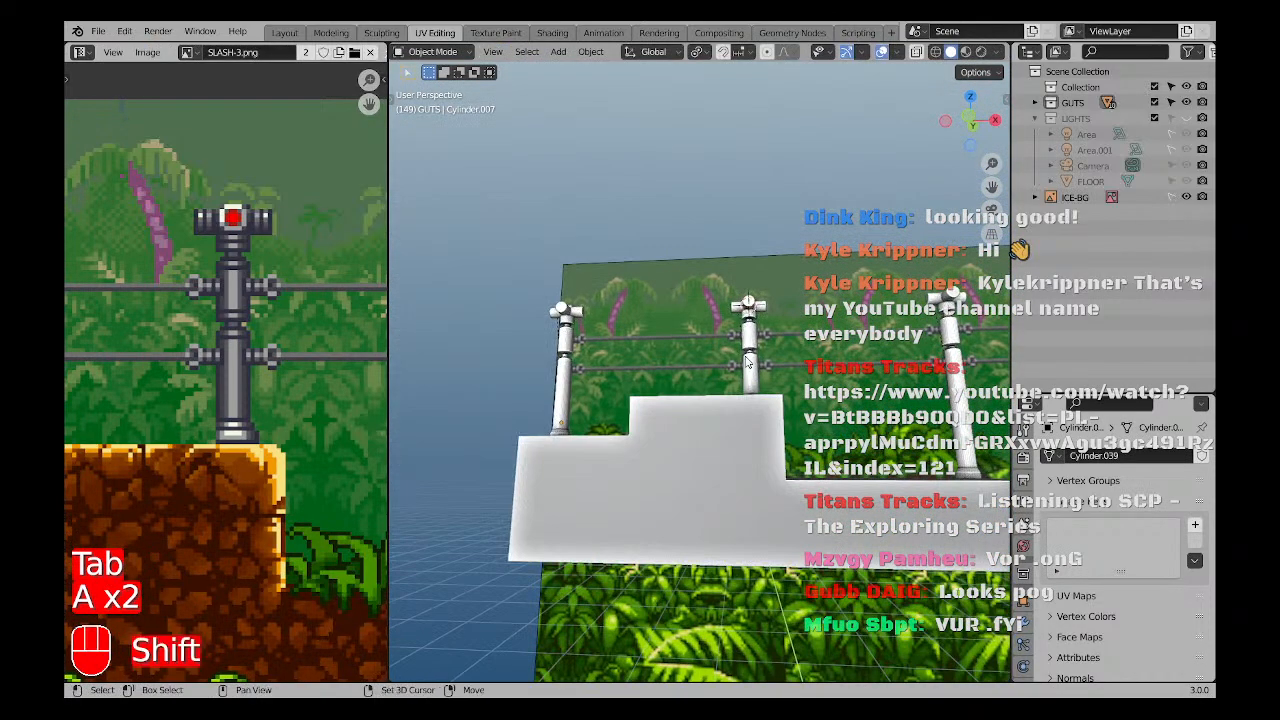
pyautogui.keyDown('shift'); pyautogui.moveTo(780, 355); pyautogui.dragTo(665, 380, button='middle'); pyautogui.keyUp('shift')
pyautogui.moveTo(730, 402); pyautogui.dragTo(770, 409, button='middle')
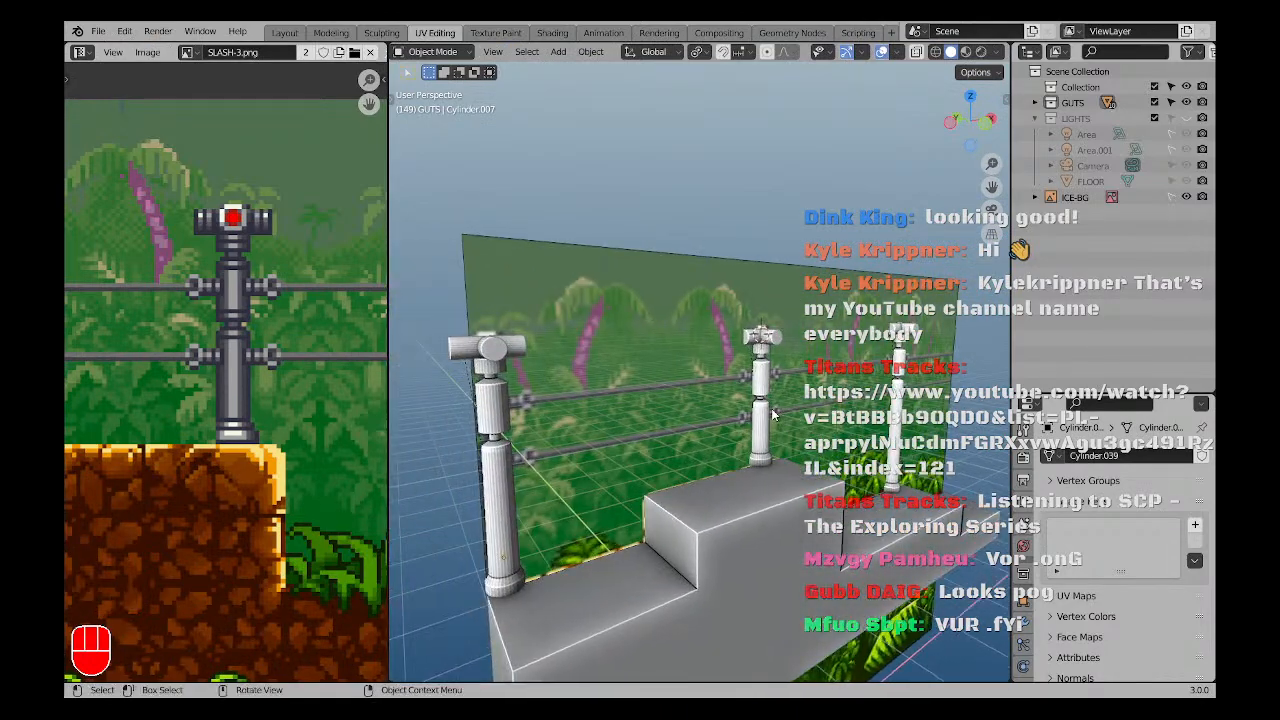
pyautogui.moveTo(484, 386)
pyautogui.mouseDown(button='middle')
pyautogui.moveTo(539, 391)
pyautogui.moveTo(590, 450)
pyautogui.moveTo(737, 454)
pyautogui.moveTo(561, 435)
pyautogui.moveTo(738, 464)
pyautogui.moveTo(655, 445)
pyautogui.mouseUp(button='middle')
pyautogui.moveTo(622, 436); pyautogui.dragTo(711, 446, button='middle')
# Switch the viewport shading to Material Preview and view the whole scene.
pyautogui.press('z')
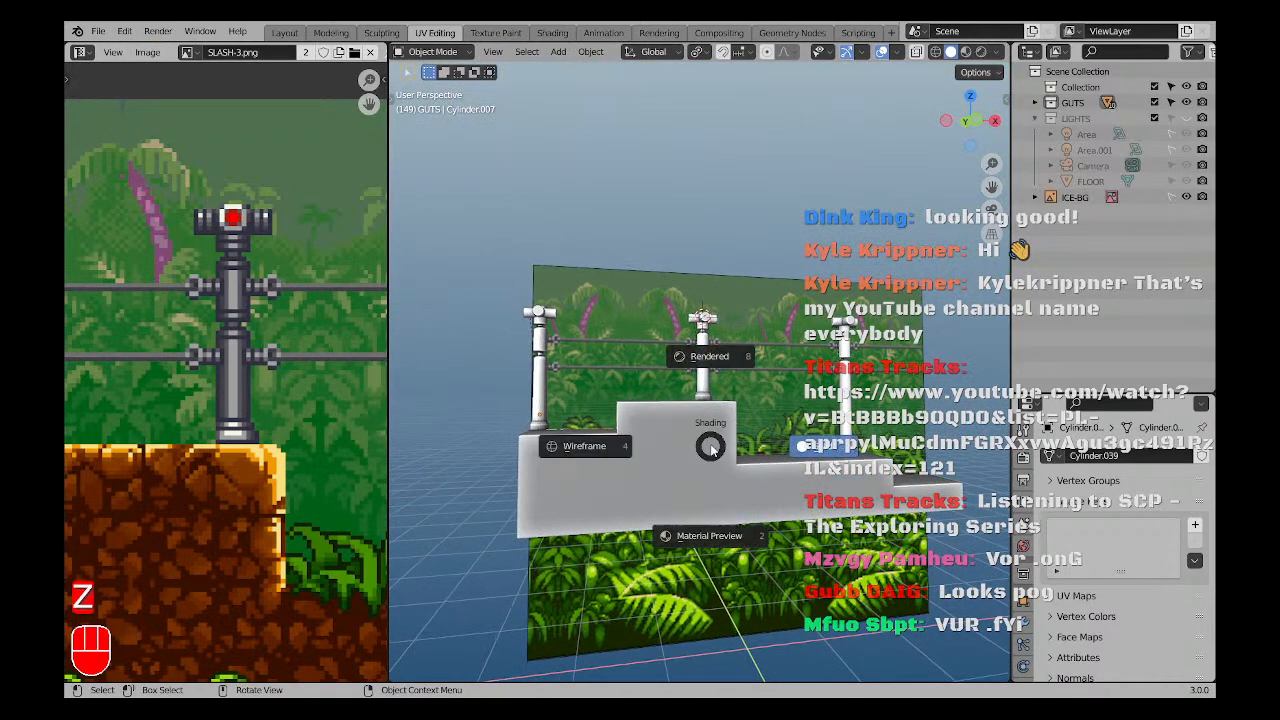
pyautogui.click(718, 545)
pyautogui.moveTo(560, 388); pyautogui.dragTo(575, 410, button='middle')
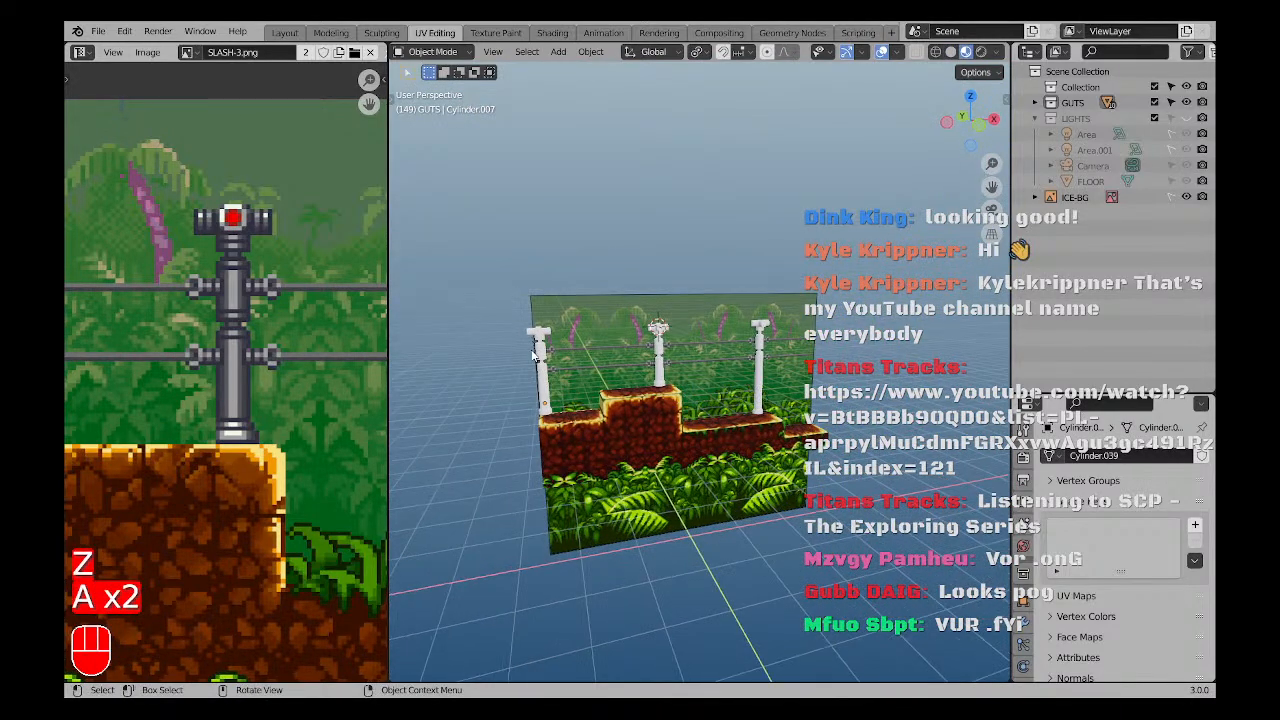
# In front view, select the leftmost post's body and both head cylinders and join them into one object.
pyautogui.press('KP_1')
pyautogui.scroll(2, 606, 329)
pyautogui.keyDown('shift'); pyautogui.moveTo(500, 352); pyautogui.dragTo(584, 363, button='middle'); pyautogui.keyUp('shift')
pyautogui.scroll(1, 584, 363)
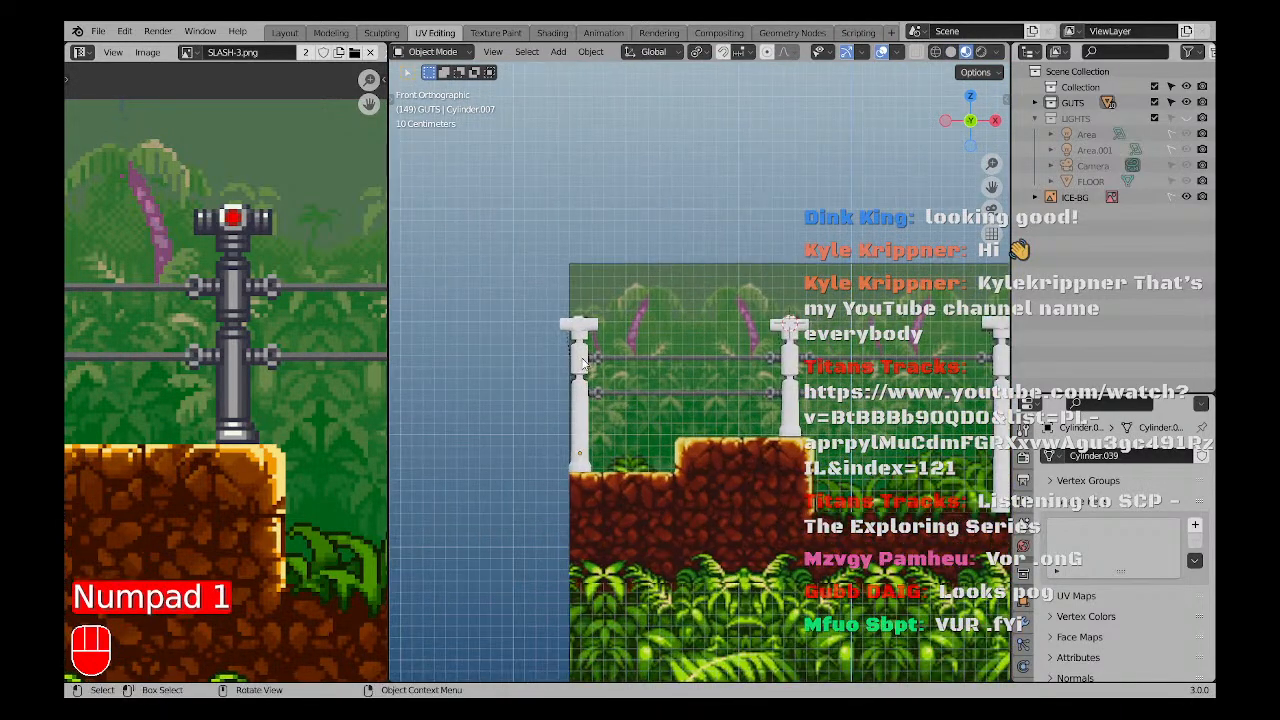
pyautogui.scroll(6, 638, 381)
pyautogui.press('a')
pyautogui.press('a')
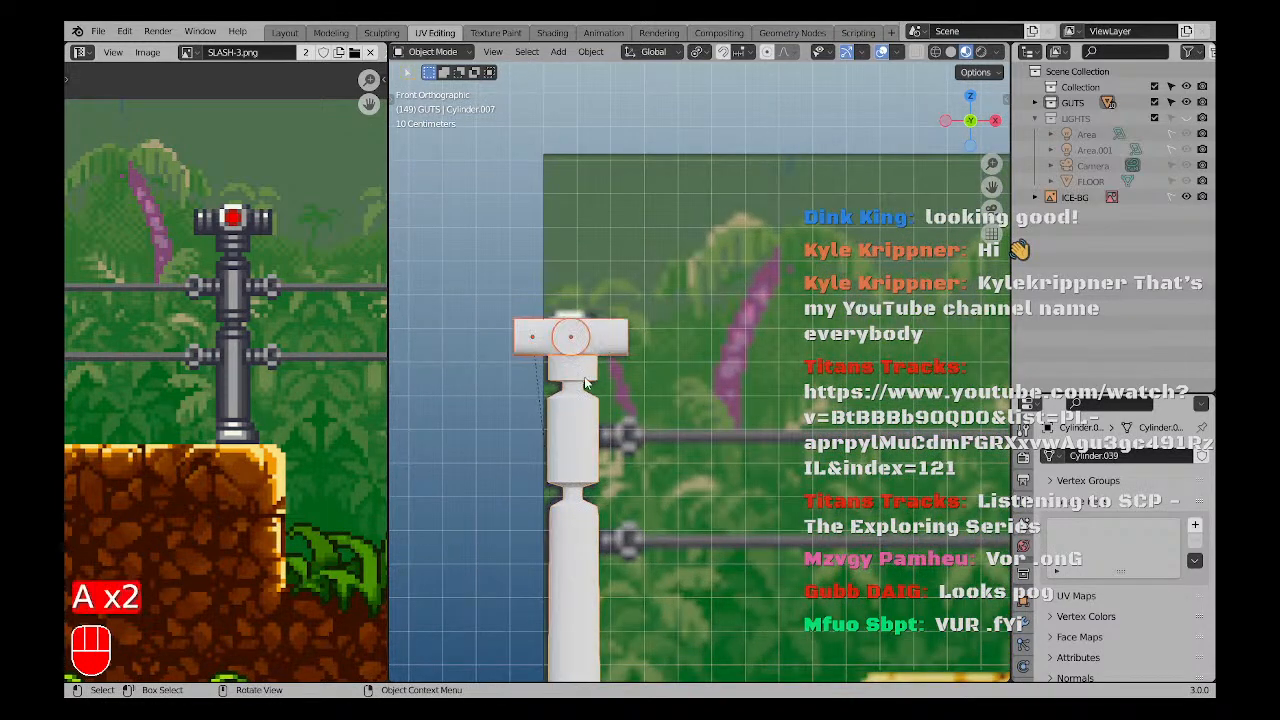
pyautogui.scroll(-1, 556, 422)
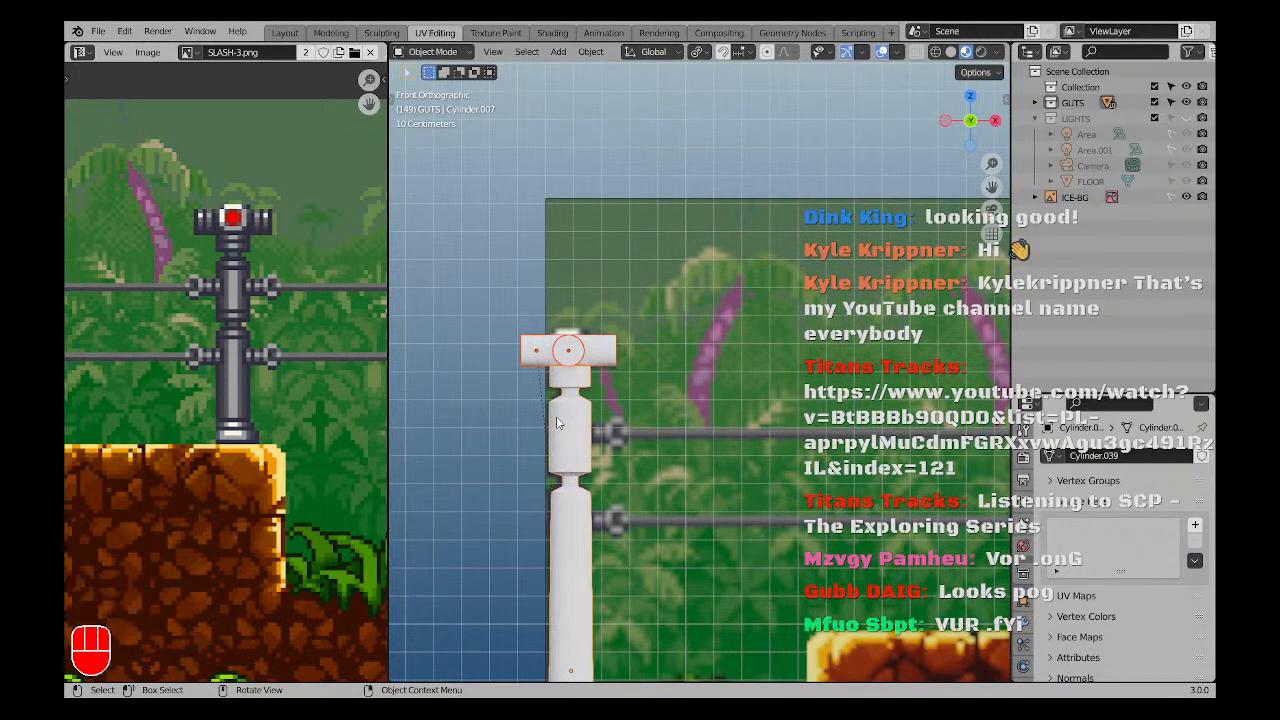
pyautogui.hotkey('ctrl', 'j')
# Check in Edit Mode that the leftmost post's head and body belong to the same mesh.
pyautogui.press('a')
pyautogui.press('a')
pyautogui.press('Tab')
pyautogui.scroll(1, 575, 352)
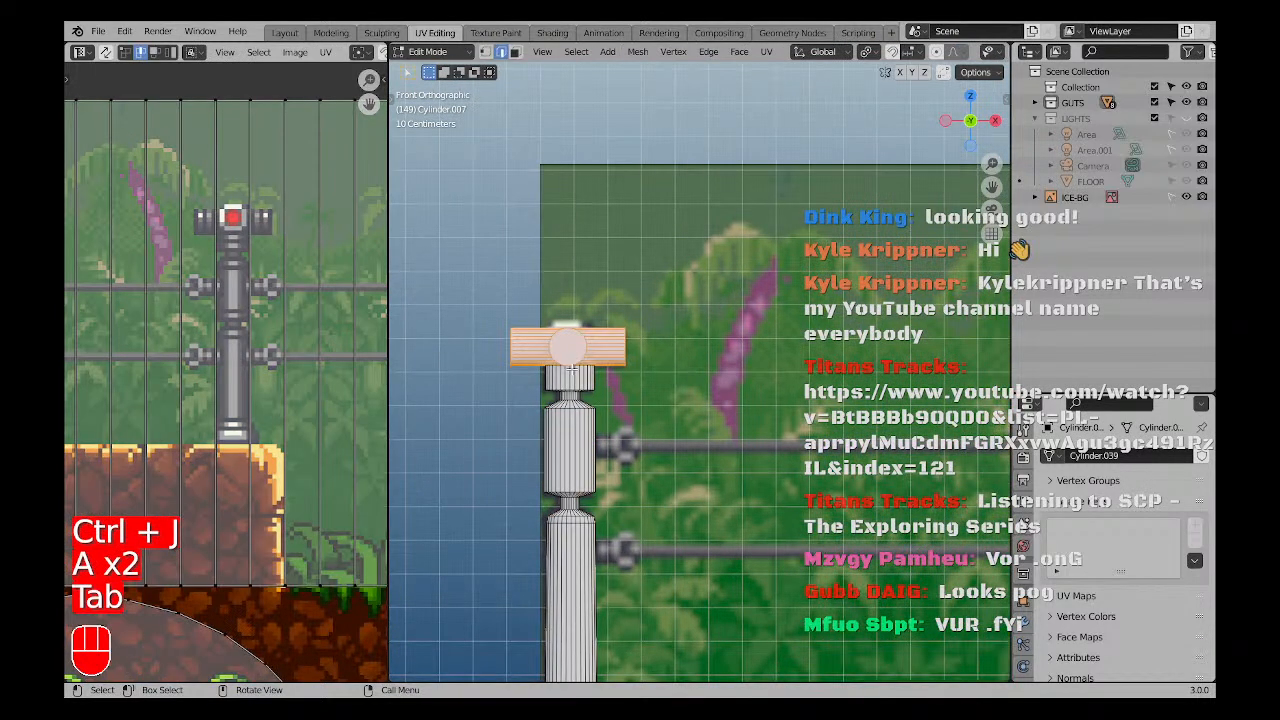
pyautogui.press('a')
pyautogui.press('a')
pyautogui.press('a')
pyautogui.press('a')
pyautogui.press('Tab')
pyautogui.press('a')
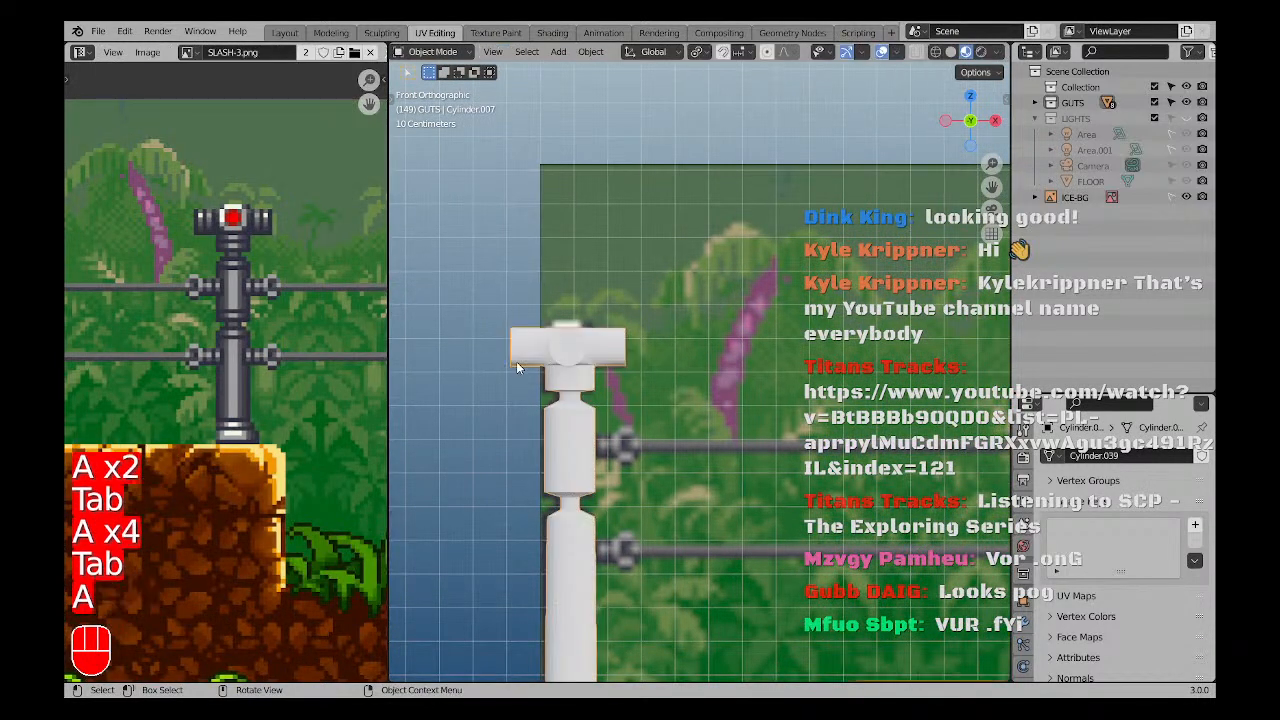
pyautogui.press('a')
pyautogui.press('Tab')
pyautogui.scroll(-3, 527, 343)
pyautogui.press('Tab')
pyautogui.press('Tab')
pyautogui.press('a')
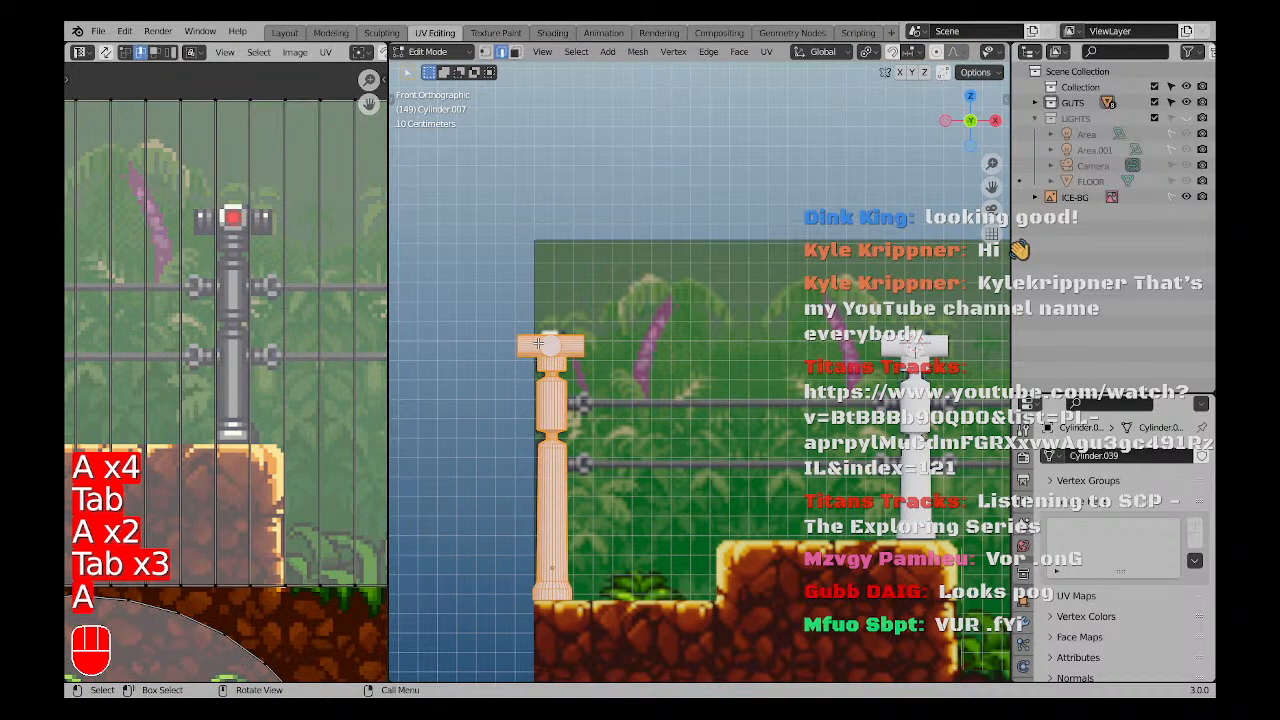
pyautogui.press('Tab')
pyautogui.press('a')
pyautogui.press('a')
# Select the raised-ledge post's body with its crossed head cylinders and join them into one object.
pyautogui.scroll(-2, 540, 345)
pyautogui.keyDown('shift'); pyautogui.moveTo(804, 405); pyautogui.dragTo(594, 400, button='middle'); pyautogui.keyUp('shift')
pyautogui.scroll(2, 594, 400)
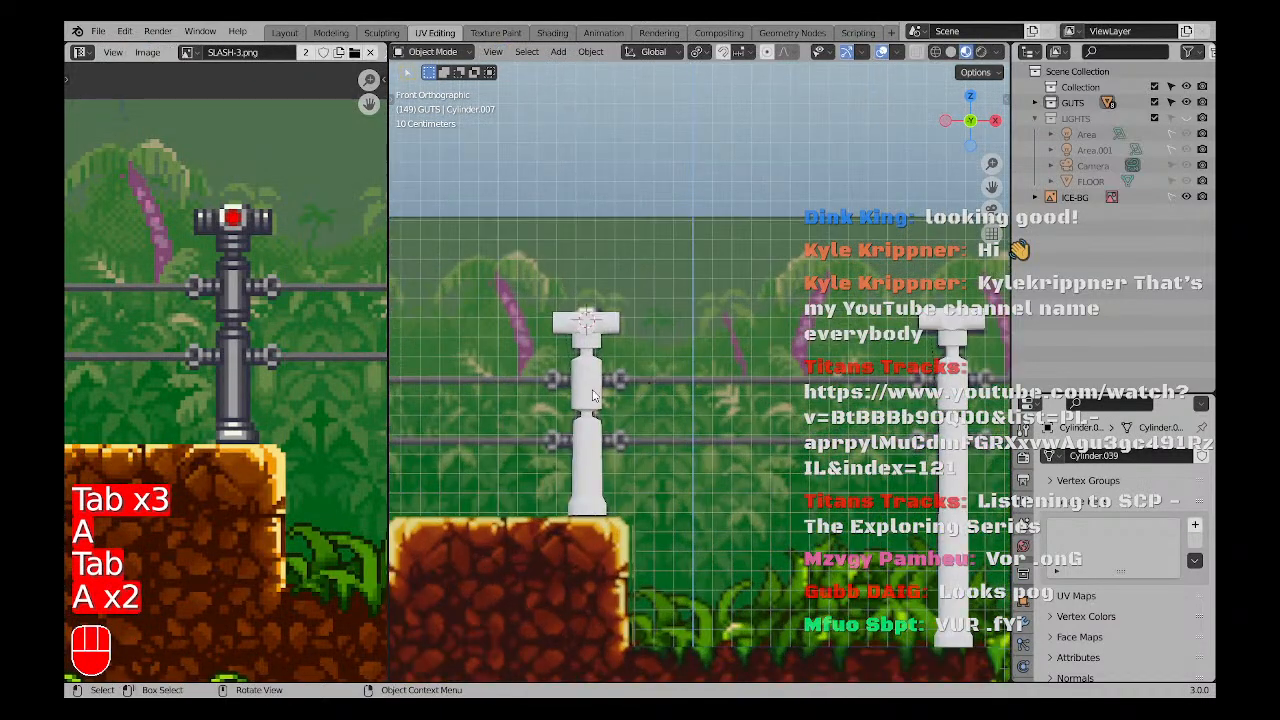
pyautogui.click(595, 402)
pyautogui.press('Tab')
pyautogui.scroll(3, 601, 411)
pyautogui.press('Tab')
pyautogui.press('a')
pyautogui.press('a')
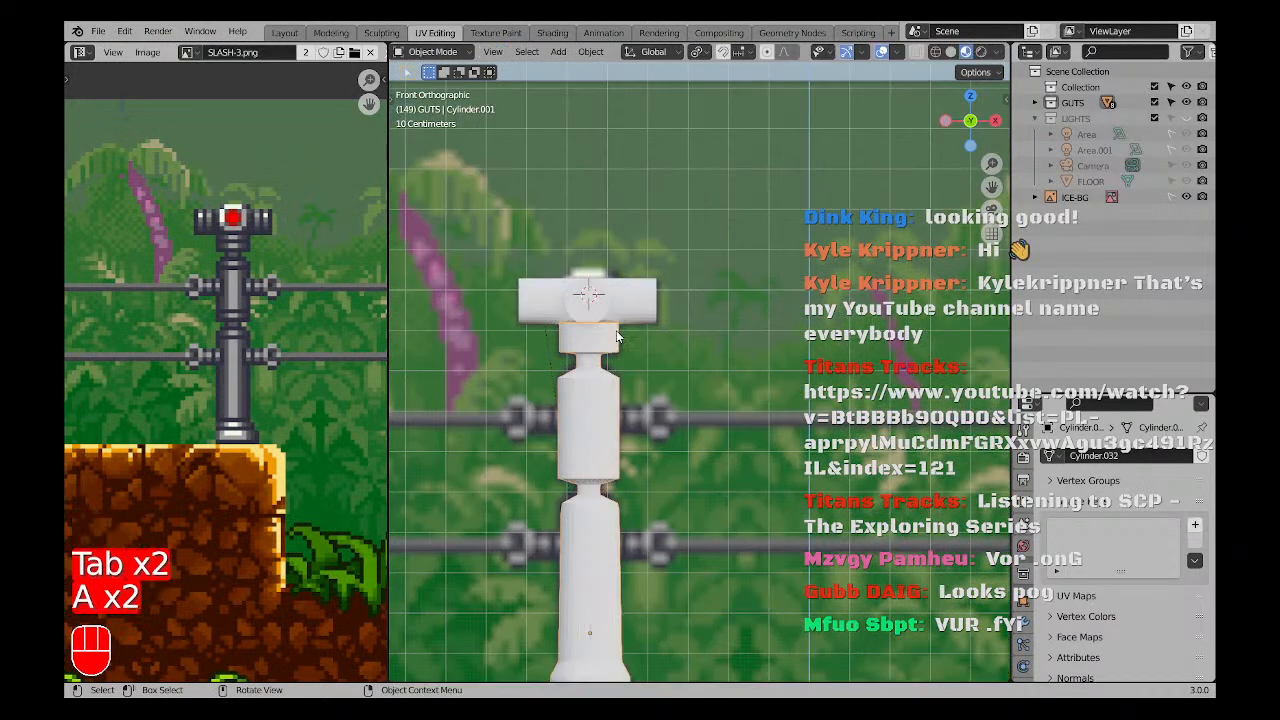
pyautogui.keyDown('shift'); pyautogui.click(570, 324); pyautogui.keyUp('shift')
pyautogui.scroll(-1, 572, 340)
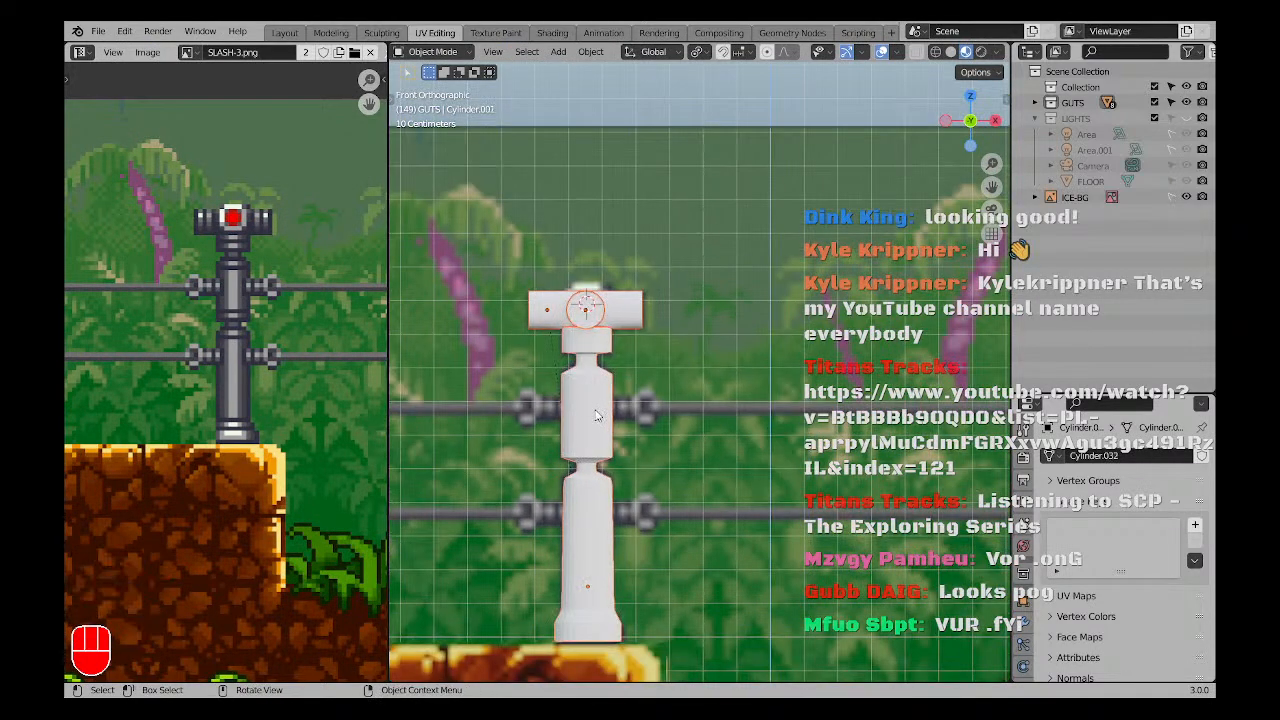
pyautogui.hotkey('ctrl', 'j')
pyautogui.press('a')
pyautogui.press('a')
# Join the body and crossed head cylinders of the remaining post on the low ledge into one object.
pyautogui.scroll(-5, 600, 435)
pyautogui.keyDown('shift'); pyautogui.moveTo(651, 460); pyautogui.dragTo(575, 430, button='middle'); pyautogui.keyUp('shift')
pyautogui.scroll(4, 704, 366)
pyautogui.click(715, 351)
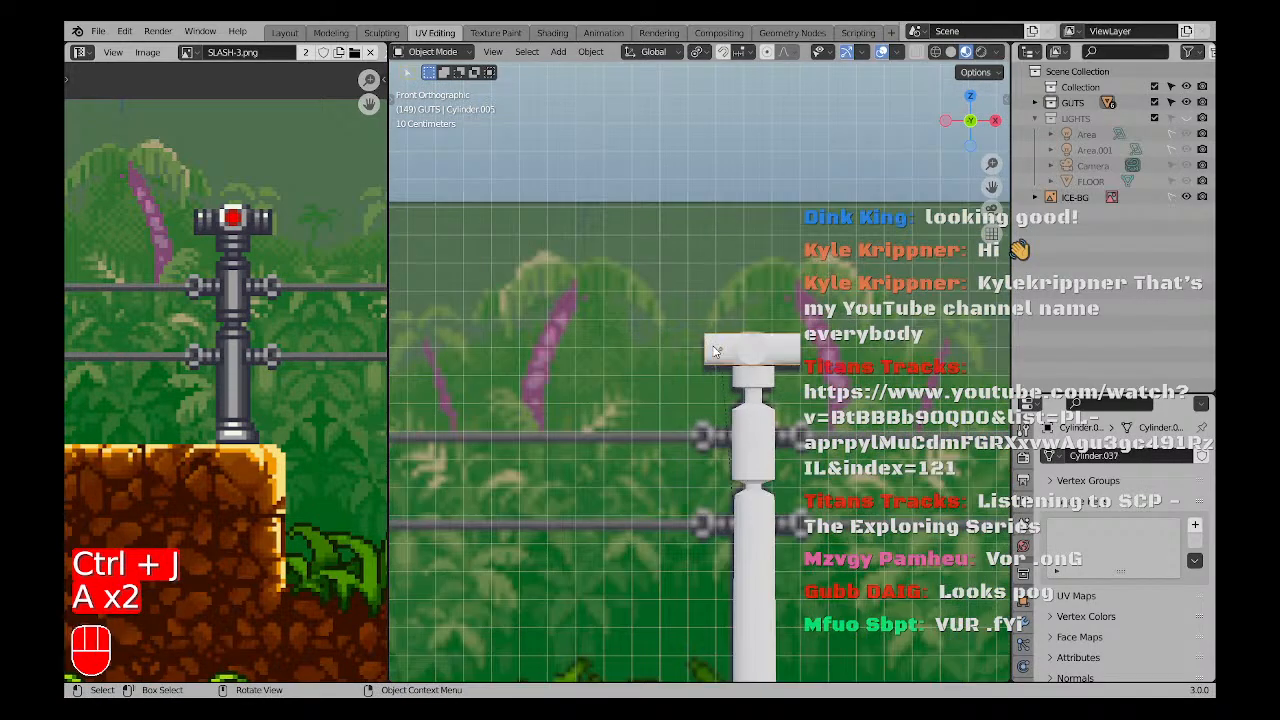
pyautogui.hotkey('ctrl', 'j')
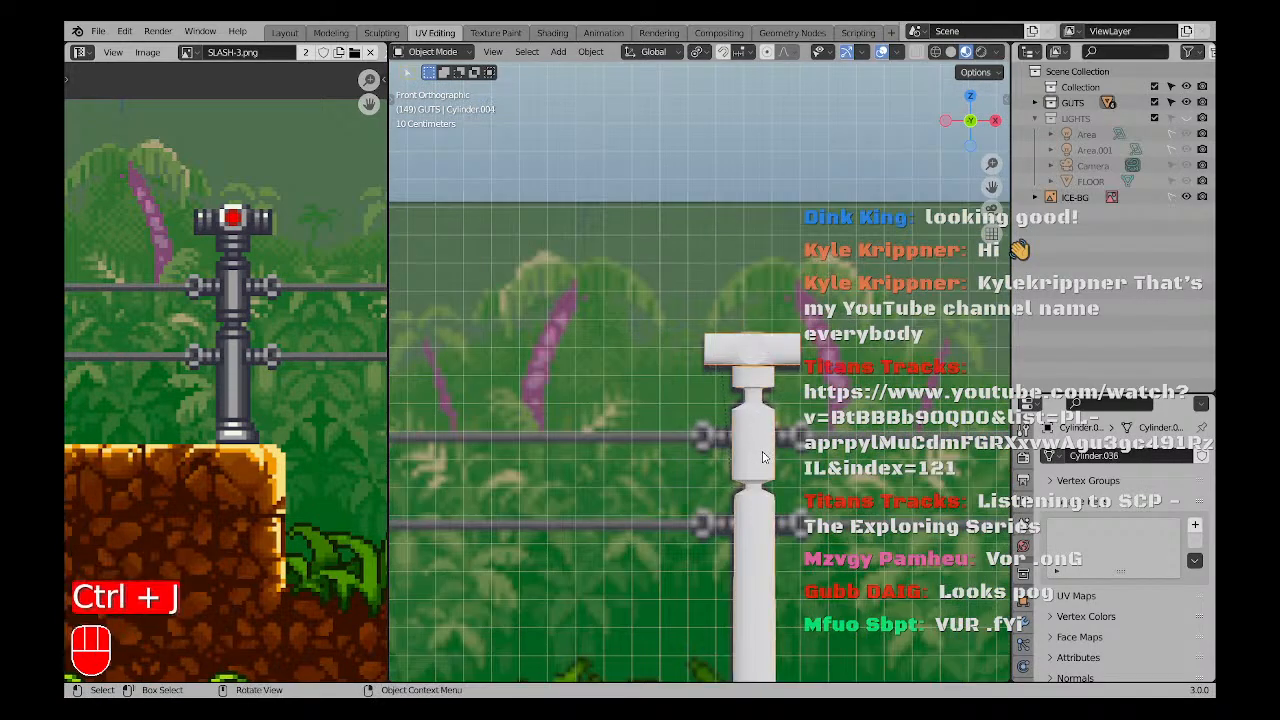
pyautogui.press('a')
pyautogui.press('a')
pyautogui.scroll(-4, 523, 353)
pyautogui.scroll(5, 517, 368)
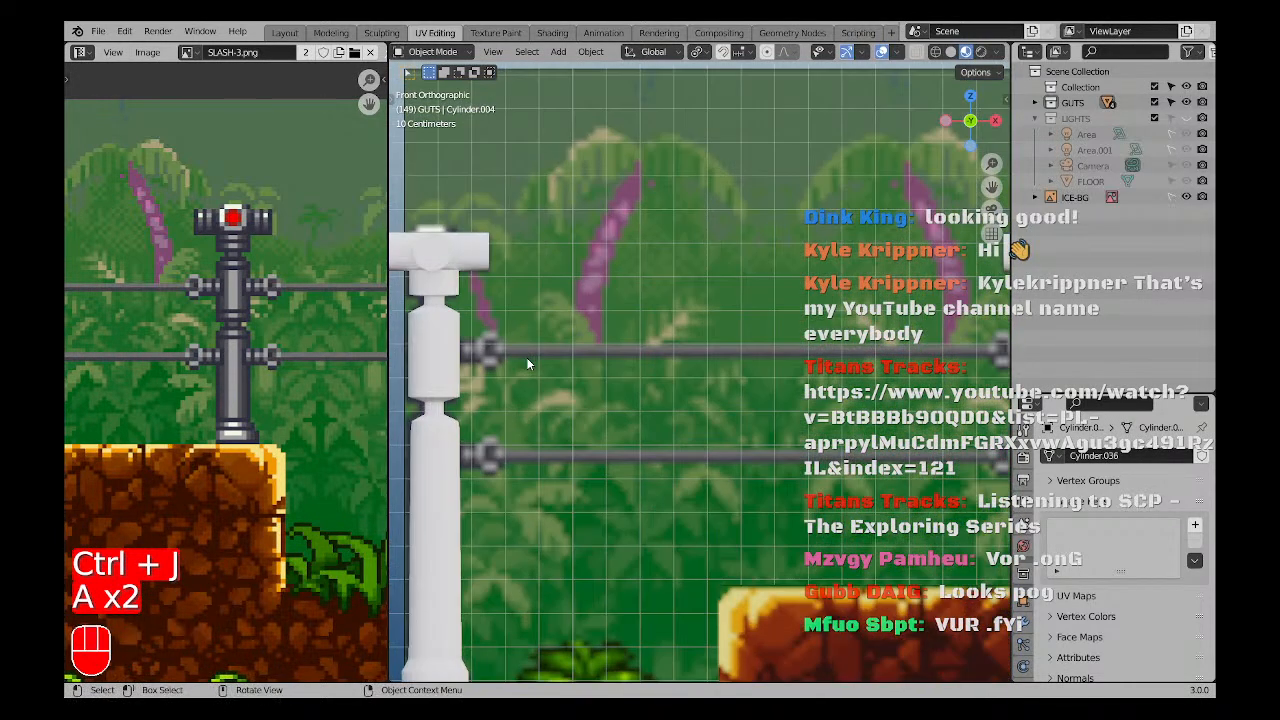
# Examine the leftmost post and the reference's rail connectors beside it in front view.
pyautogui.click(478, 252)
pyautogui.keyDown('shift'); pyautogui.moveTo(505, 357); pyautogui.dragTo(523, 328, button='middle'); pyautogui.keyUp('shift')
pyautogui.scroll(1, 550, 378)
pyautogui.scroll(-2, 550, 378)
pyautogui.press('a')
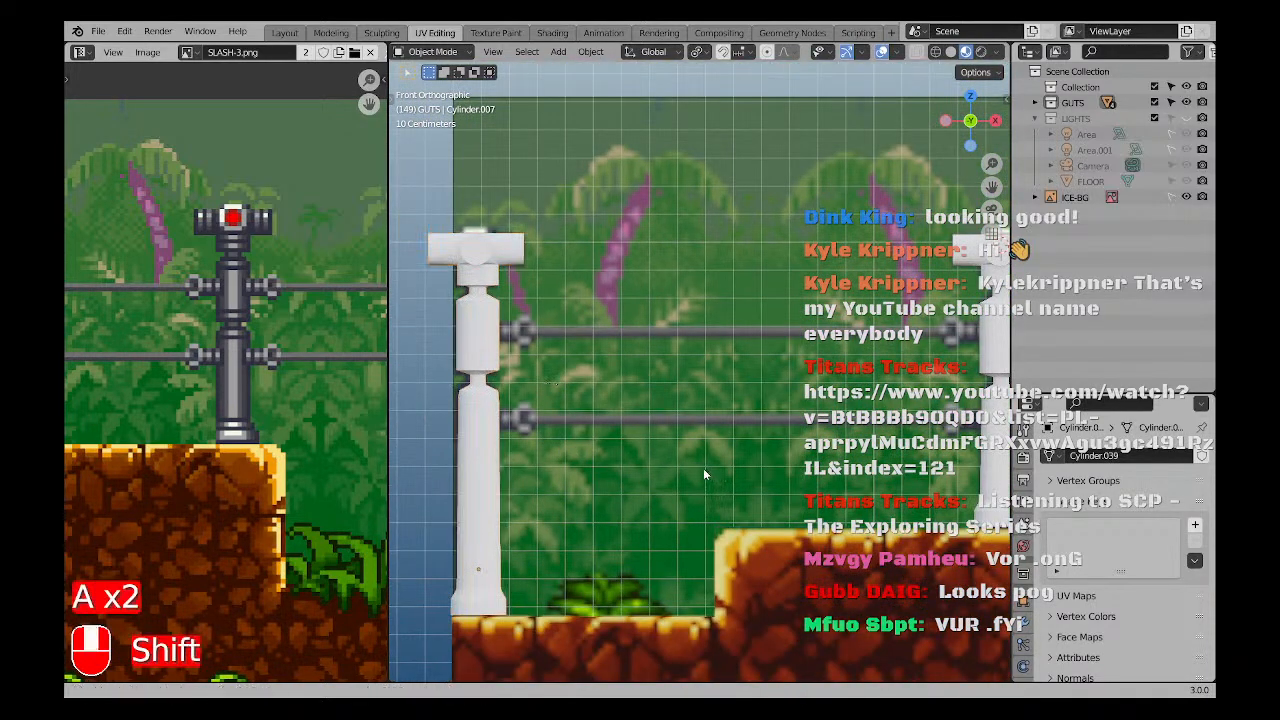
pyautogui.keyDown('shift'); pyautogui.moveTo(703, 469); pyautogui.dragTo(780, 480, button='middle'); pyautogui.keyUp('shift')
pyautogui.scroll(-2, 780, 480)
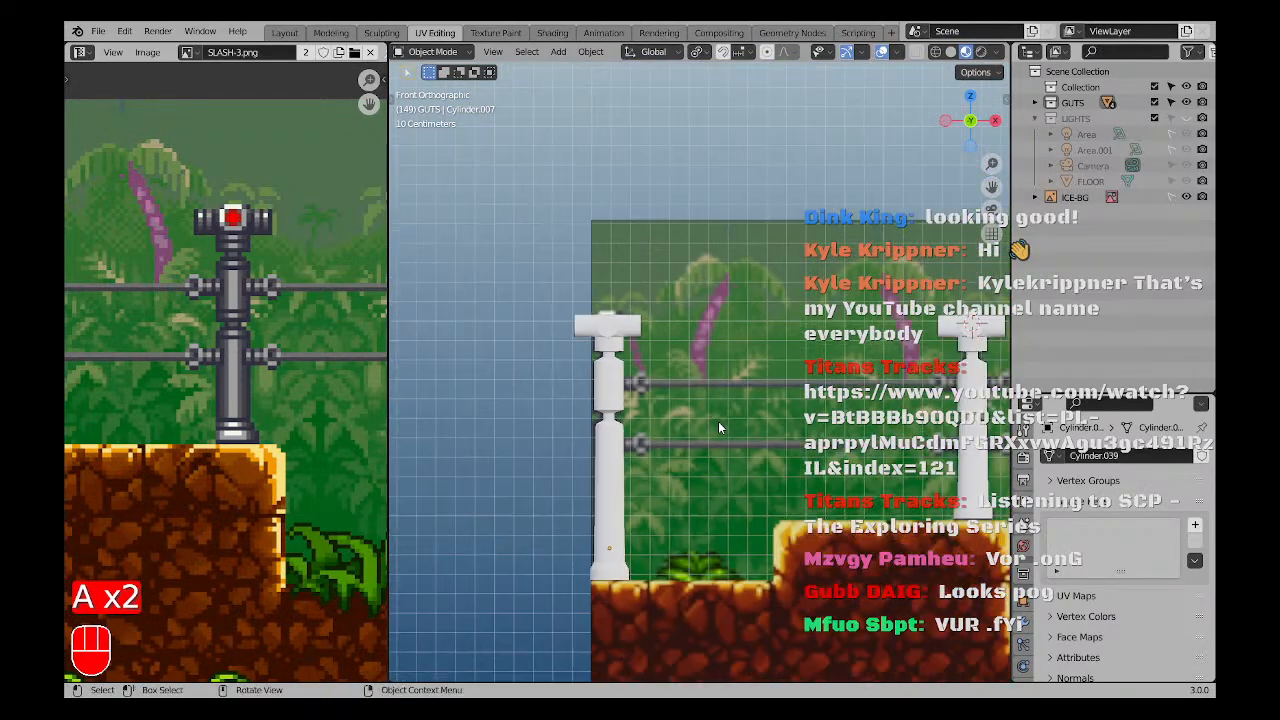
pyautogui.keyDown('shift'); pyautogui.moveTo(880, 409); pyautogui.dragTo(788, 369, button='middle'); pyautogui.keyUp('shift')
pyautogui.scroll(4, 590, 370)
pyautogui.scroll(1, 546, 358)
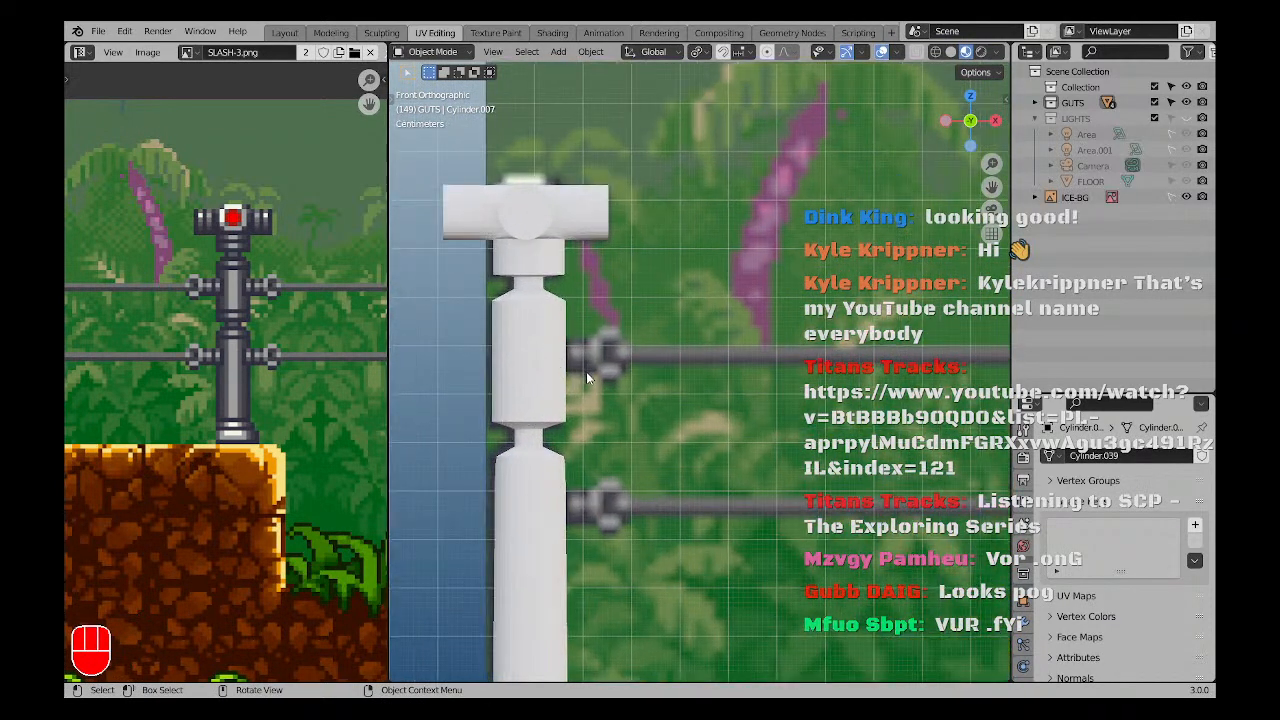
pyautogui.scroll(-2, 625, 366)
pyautogui.keyDown('shift'); pyautogui.moveTo(628, 366); pyautogui.dragTo(605, 413, button='middle'); pyautogui.keyUp('shift')
pyautogui.scroll(2, 605, 413)
pyautogui.scroll(-2, 580, 411)
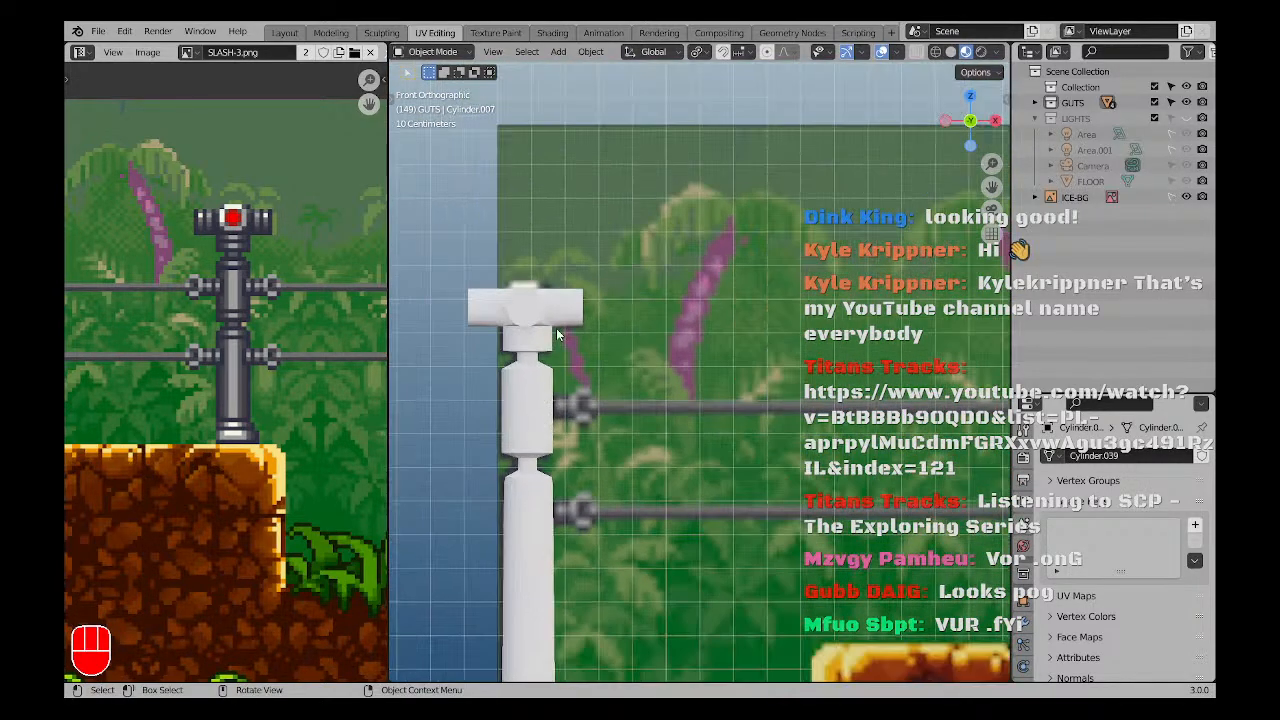
pyautogui.scroll(3, 580, 409)
pyautogui.scroll(-4, 574, 409)
pyautogui.scroll(-1, 730, 445)
pyautogui.keyDown('shift'); pyautogui.moveTo(750, 460); pyautogui.dragTo(660, 410, button='middle'); pyautogui.keyUp('shift')
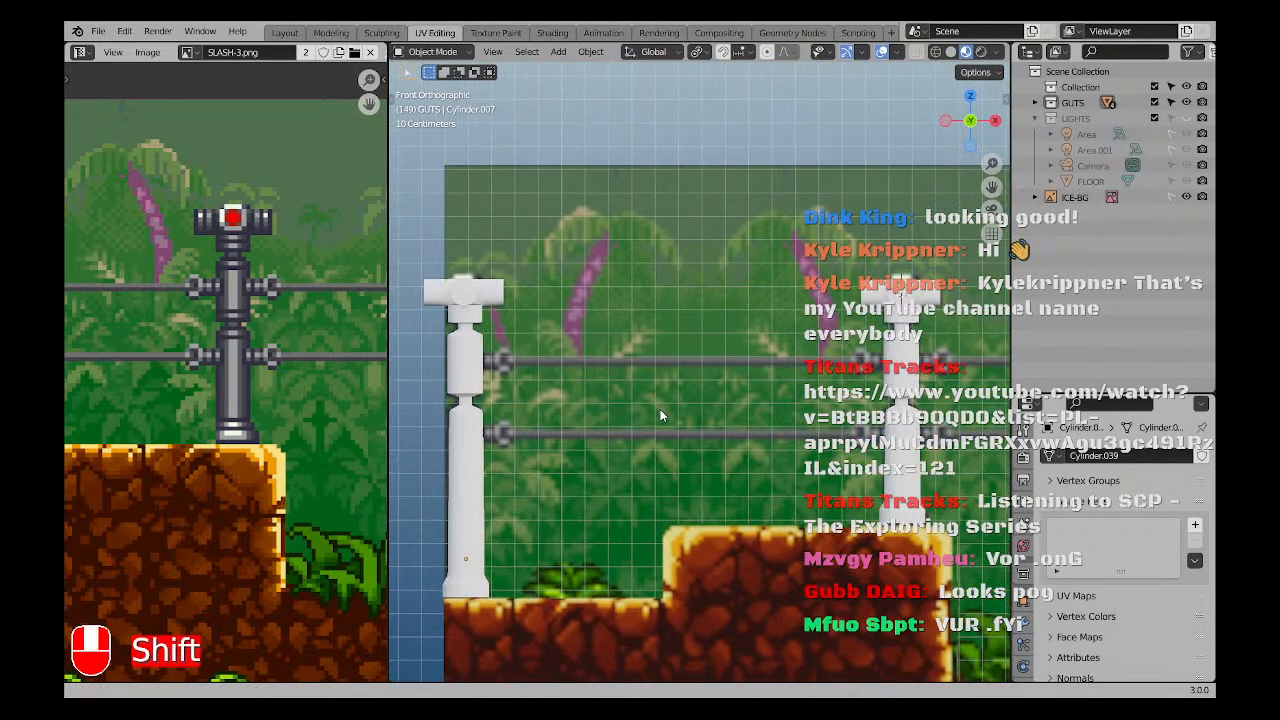
pyautogui.scroll(-3, 619, 391)
pyautogui.scroll(-2, 619, 398)
# Reset the 3D cursor to the world origin and add a cylinder mesh there.
pyautogui.hotkey('shift', 's')
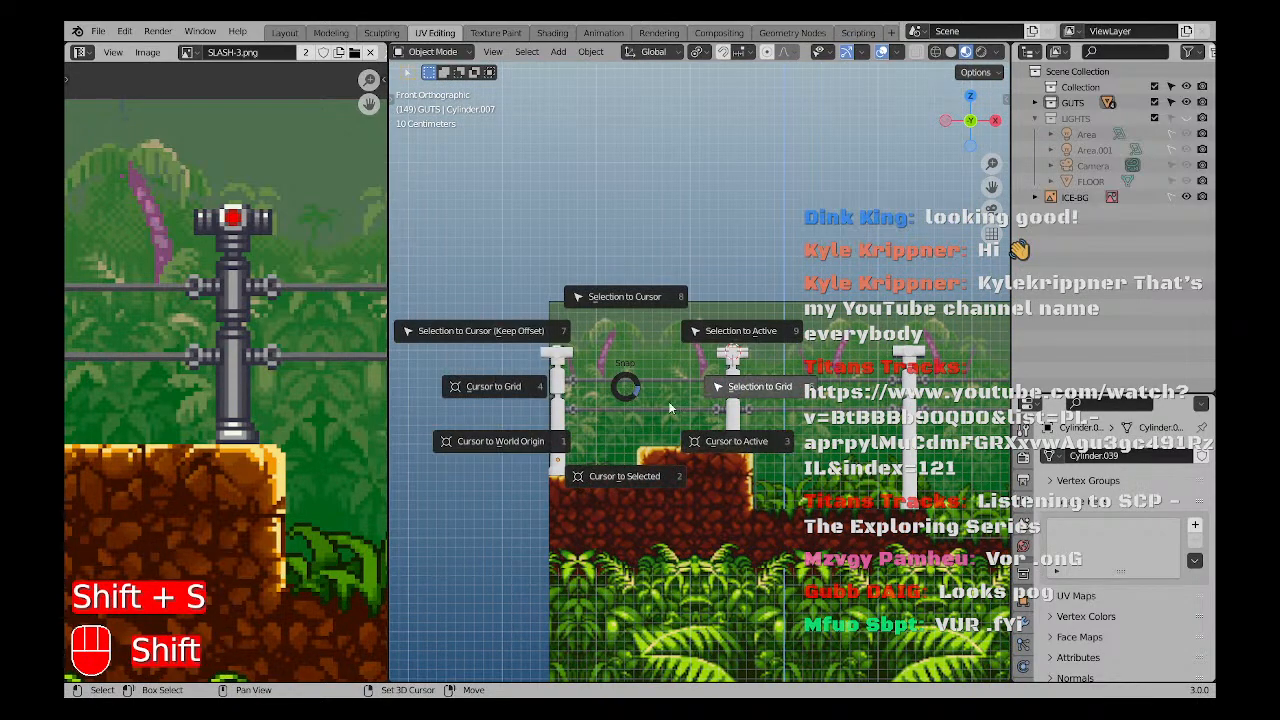
pyautogui.click(514, 459)
pyautogui.hotkey('shift', 'a')
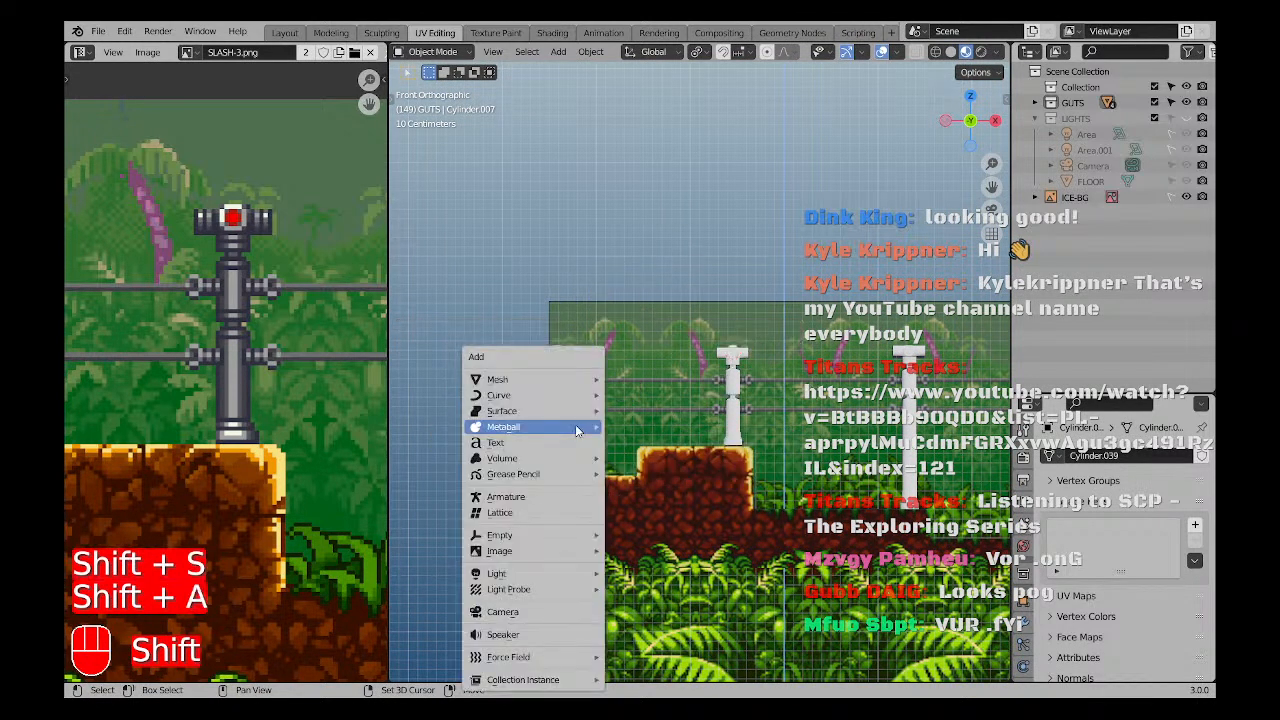
pyautogui.moveTo(551, 368)
pyautogui.click(657, 458)
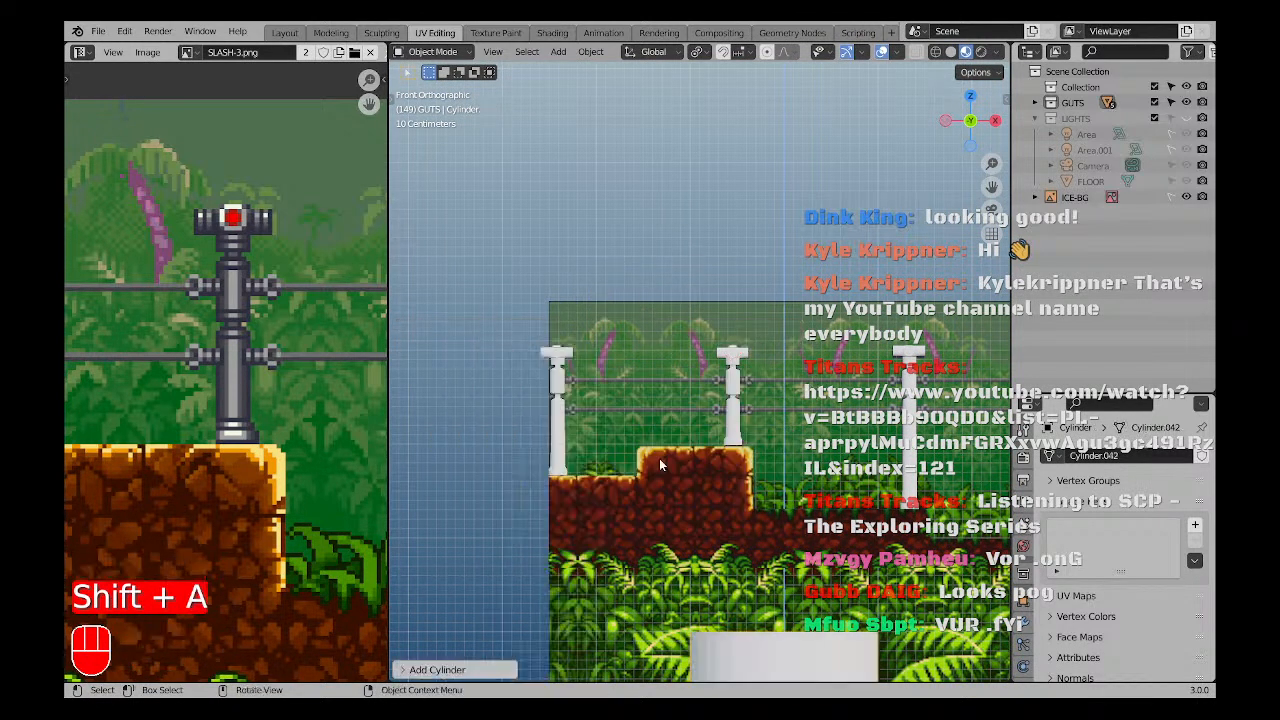
# Lay the new cylinder on its side by rotating it about the Y axis, and scale it down to under half size.
pyautogui.scroll(-2, 690, 456)
pyautogui.press('r')
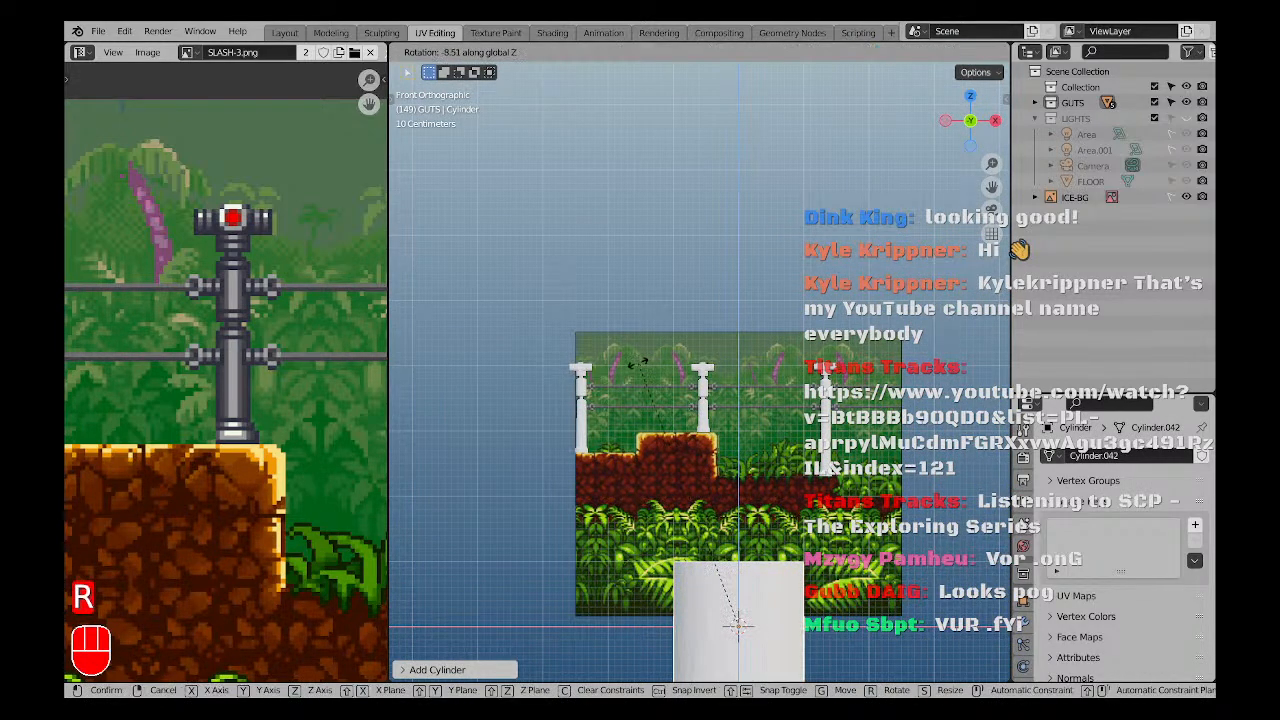
pyautogui.press('y')
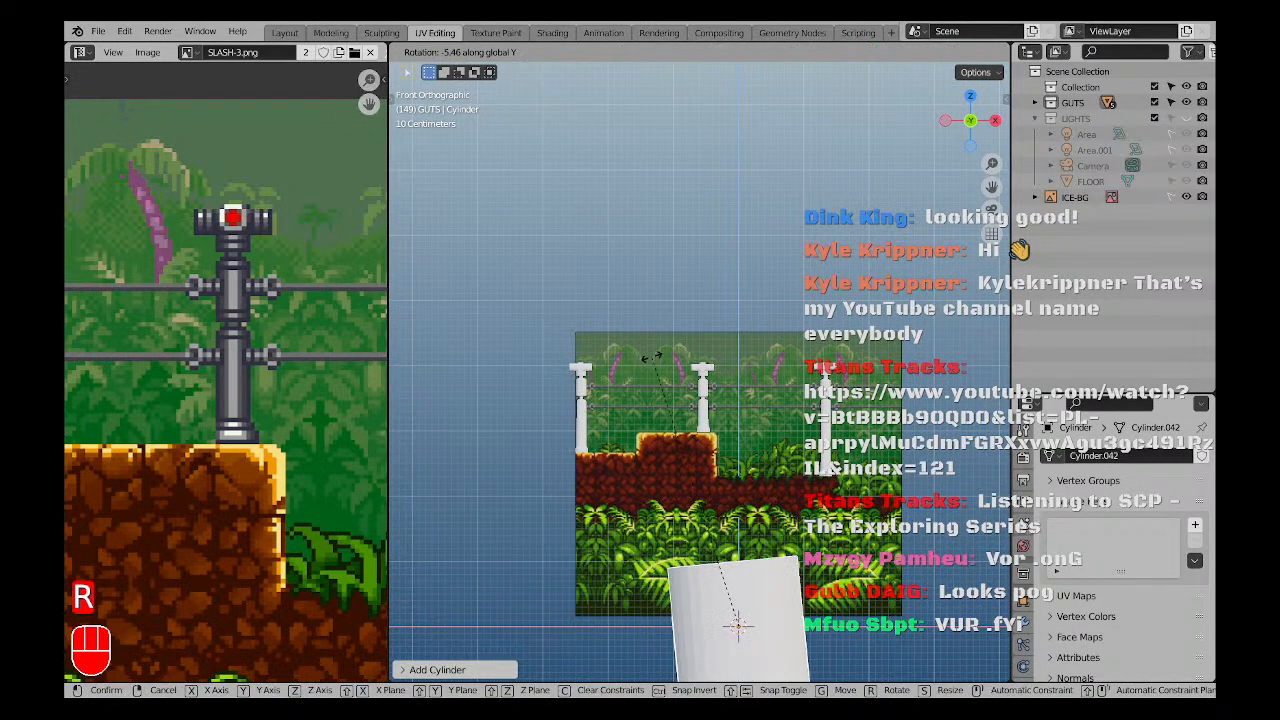
pyautogui.rightClick(651, 360)
pyautogui.press('s')
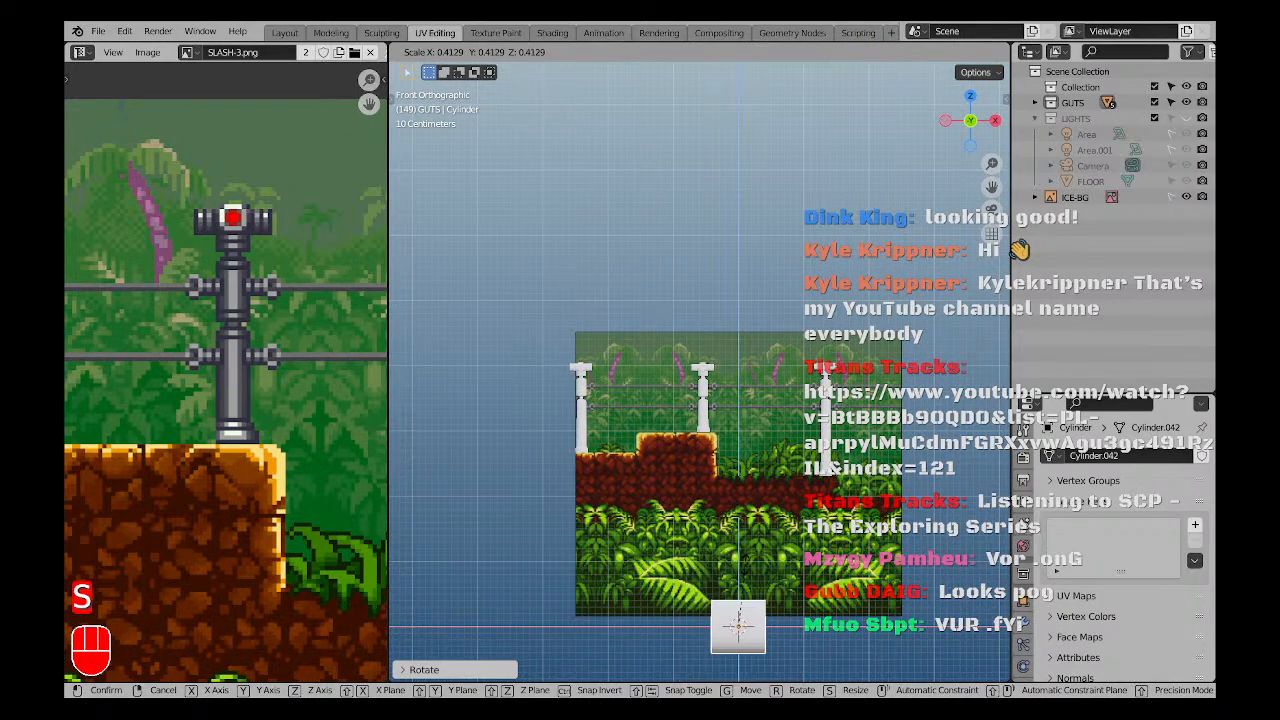
pyautogui.click(720, 570)
# Move the cylinder to the leftmost post's upper rail connector and, in wireframe, shrink it to roughly the connector's size.
pyautogui.press('g')
pyautogui.click(579, 345)
pyautogui.scroll(10, 598, 390)
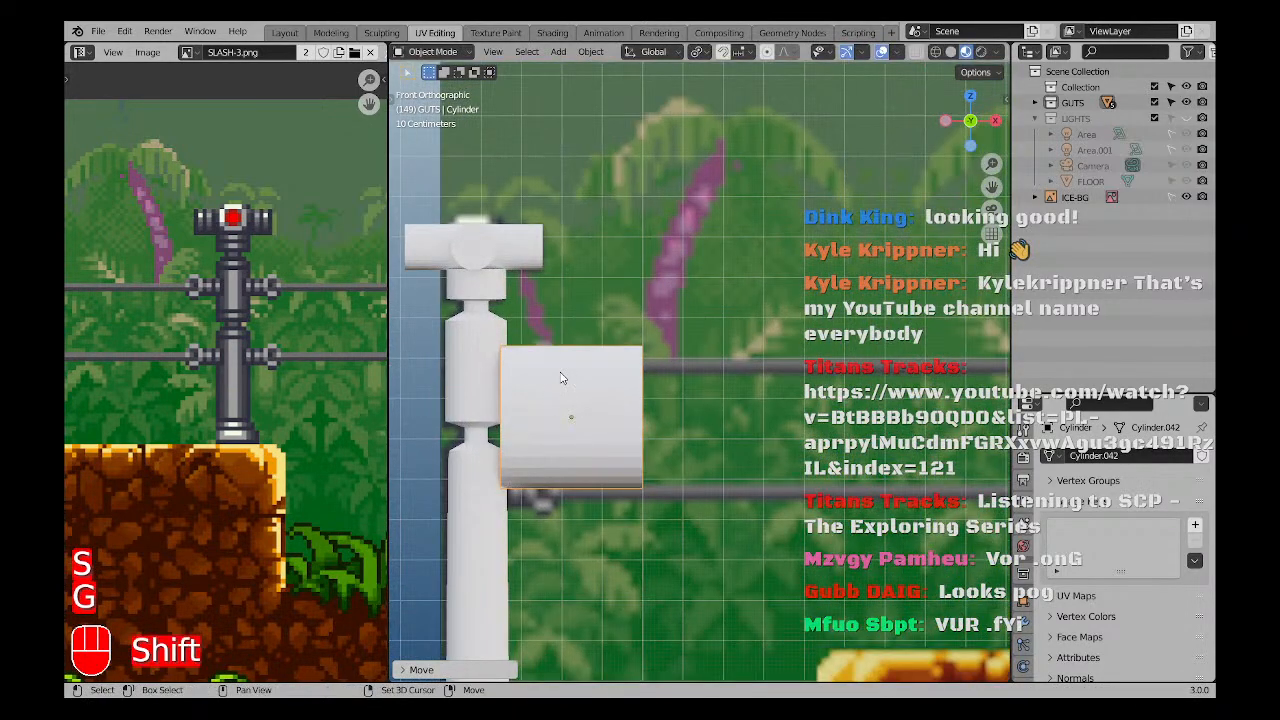
pyautogui.keyDown('shift'); pyautogui.moveTo(563, 380); pyautogui.dragTo(598, 465, button='middle'); pyautogui.keyUp('shift')
pyautogui.scroll(1, 600, 467)
pyautogui.press('g')
pyautogui.press('z')
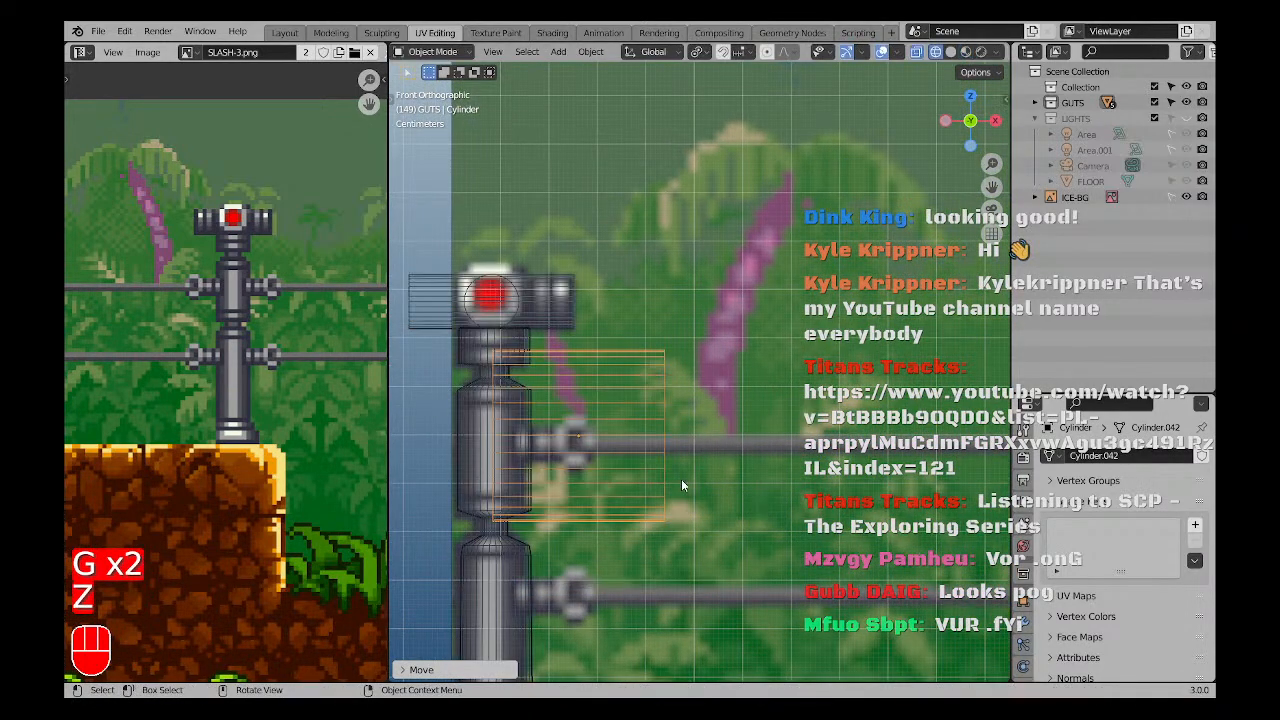
pyautogui.press('s')
pyautogui.click(550, 475)
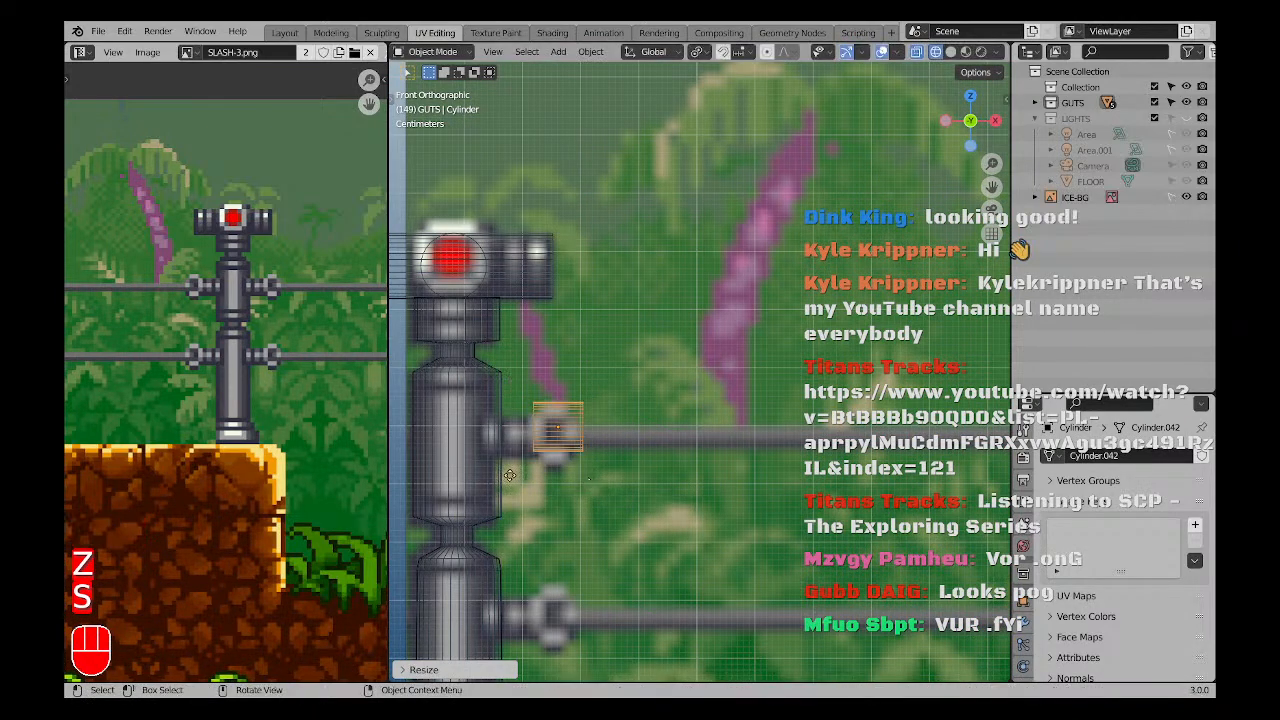
# Position the small cylinder against the leftmost post's side, over the stub of the upper rail connector.
pyautogui.press('g')
pyautogui.click(476, 487)
pyautogui.scroll(4, 517, 466)
pyautogui.keyDown('shift'); pyautogui.moveTo(523, 408); pyautogui.dragTo(538, 427, button='middle'); pyautogui.keyUp('shift')
pyautogui.press('s')
pyautogui.click(636, 506)
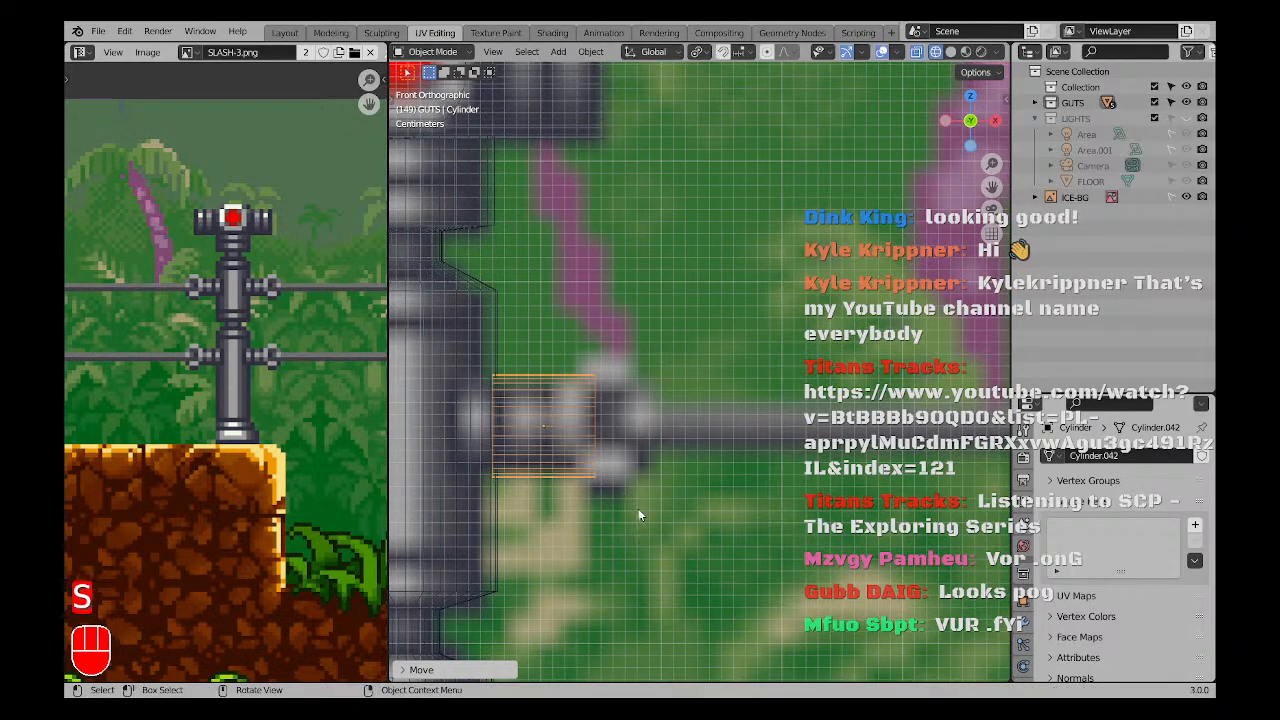
pyautogui.scroll(-3, 548, 425)
pyautogui.moveTo(671, 483); pyautogui.dragTo(527, 410, button='middle')
pyautogui.press('KP_1')
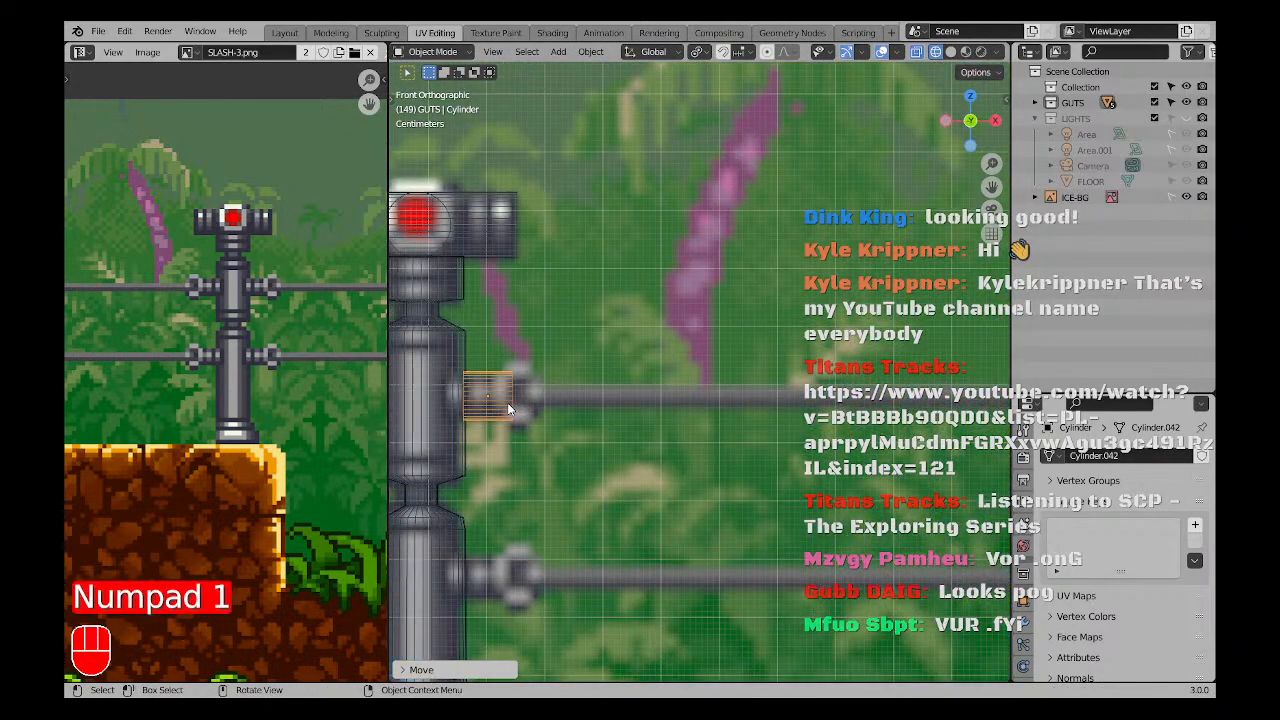
# Shorten the small side cylinder on the post by moving its outer end inward along the X axis.
pyautogui.keyDown('shift'); pyautogui.moveTo(703, 391); pyautogui.dragTo(789, 394, button='middle'); pyautogui.keyUp('shift')
pyautogui.scroll(2, 620, 431)
pyautogui.press('z')
pyautogui.click(524, 434)
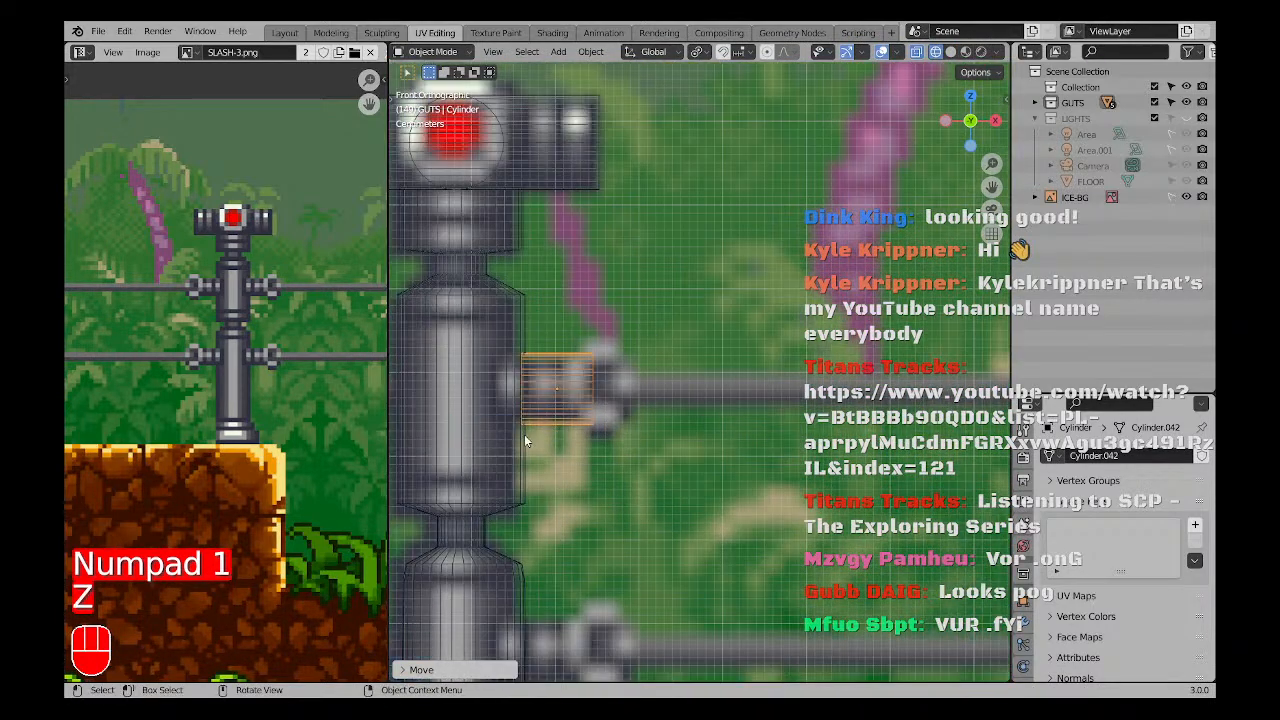
pyautogui.press('Tab')
pyautogui.press('a')
pyautogui.press('g')
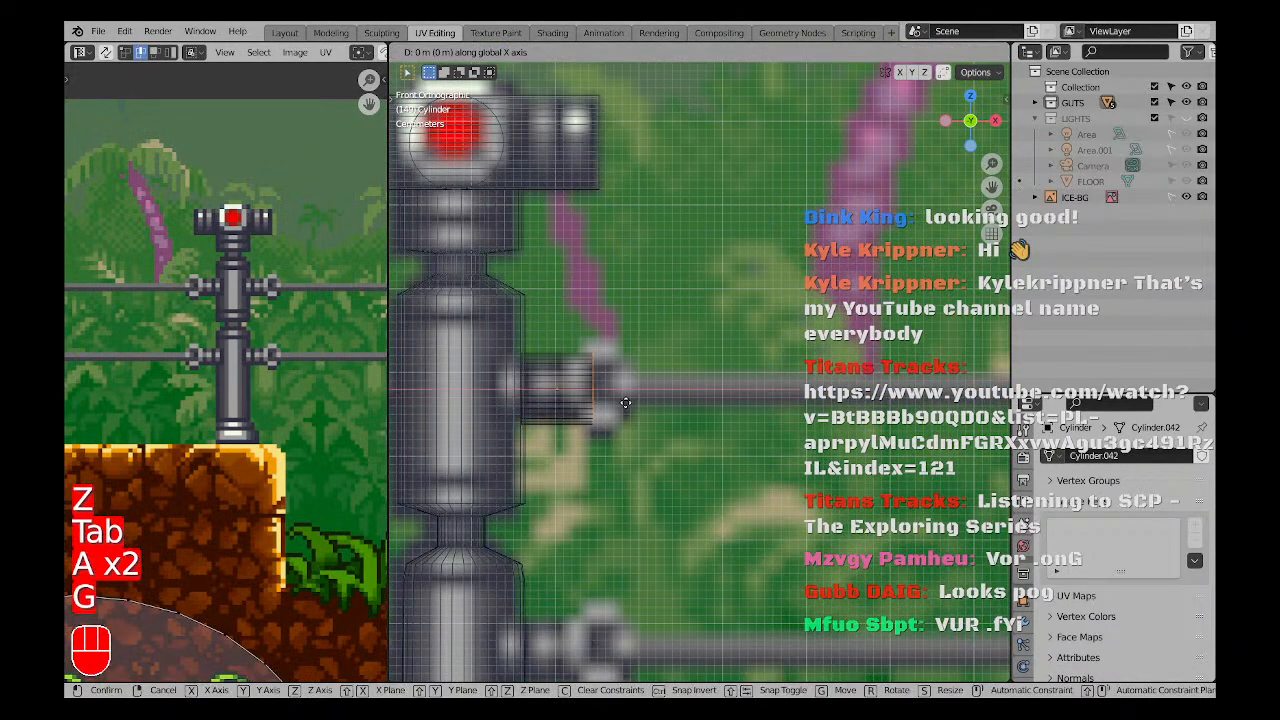
pyautogui.click(595, 402)
pyautogui.scroll(-2, 547, 360)
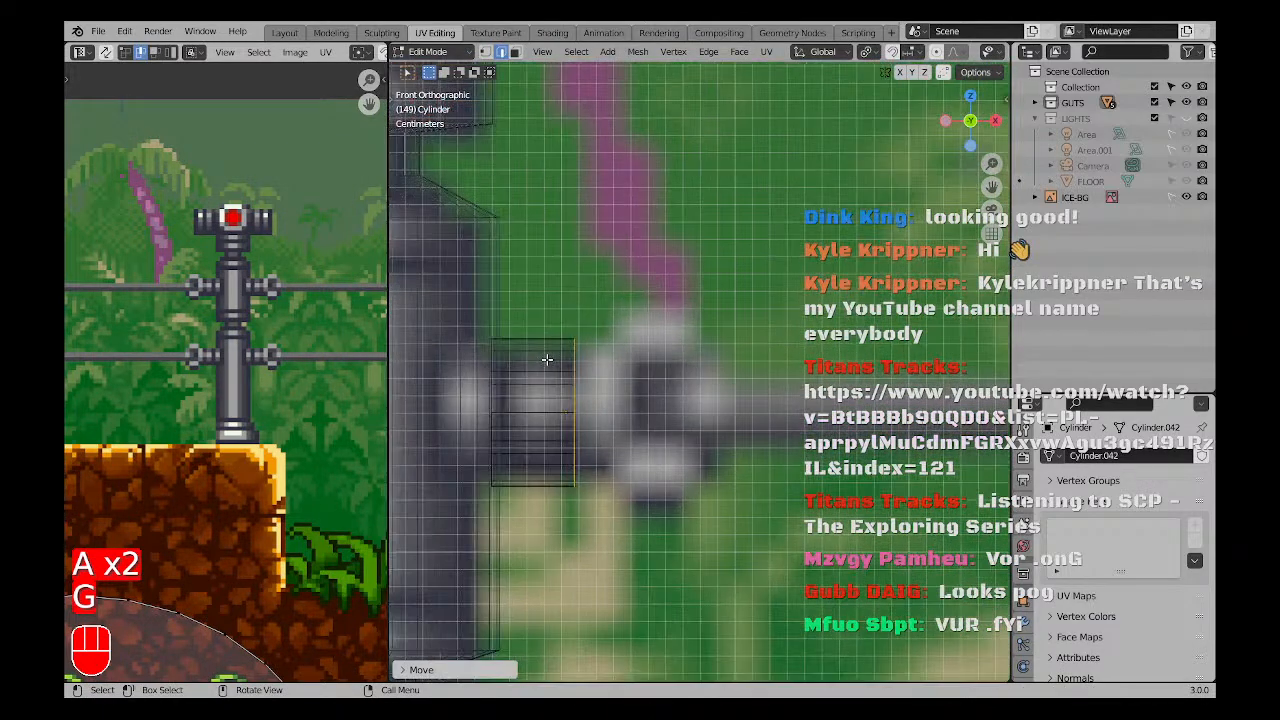
pyautogui.keyDown('shift'); pyautogui.moveTo(730, 434); pyautogui.dragTo(631, 418, button='middle'); pyautogui.keyUp('shift')
pyautogui.scroll(-2, 625, 417)
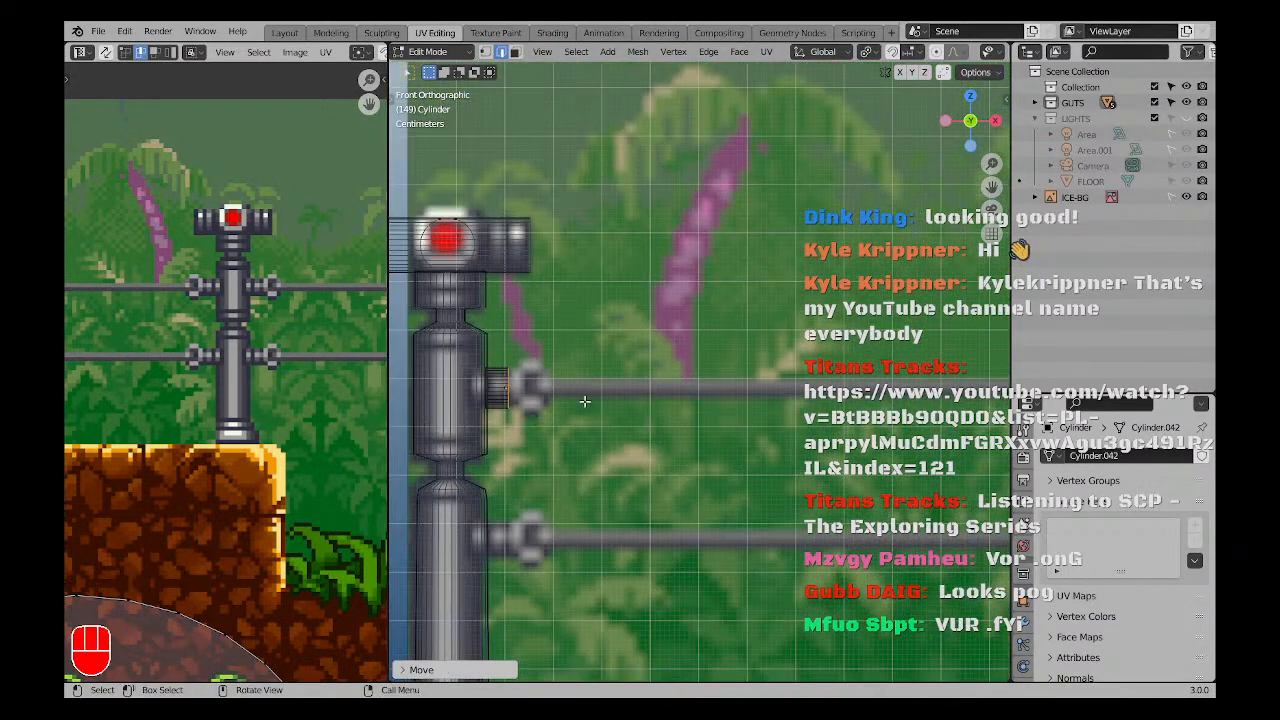
# Try to snap the 3D cursor to the outer end of the small side cylinder.
pyautogui.moveTo(536, 406); pyautogui.dragTo(500, 396, button='middle')
pyautogui.hotkey('shift', 's')
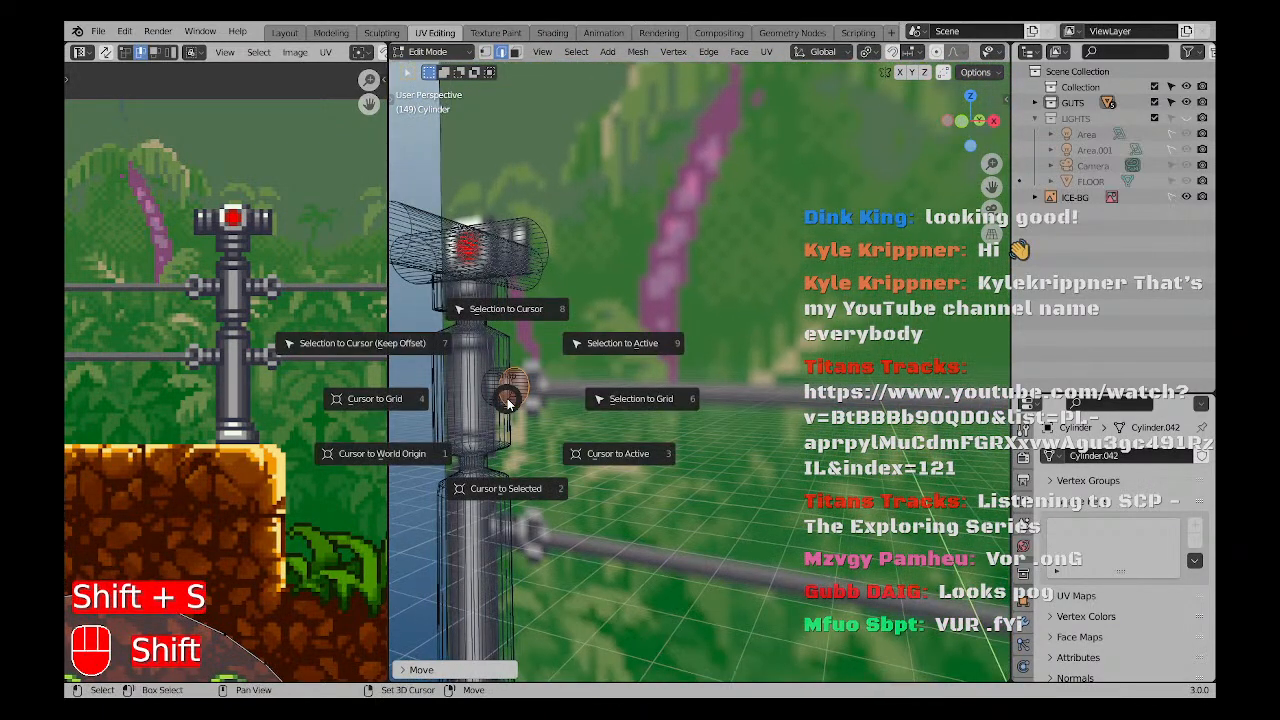
pyautogui.click(551, 433)
pyautogui.hotkey('shift', 's')
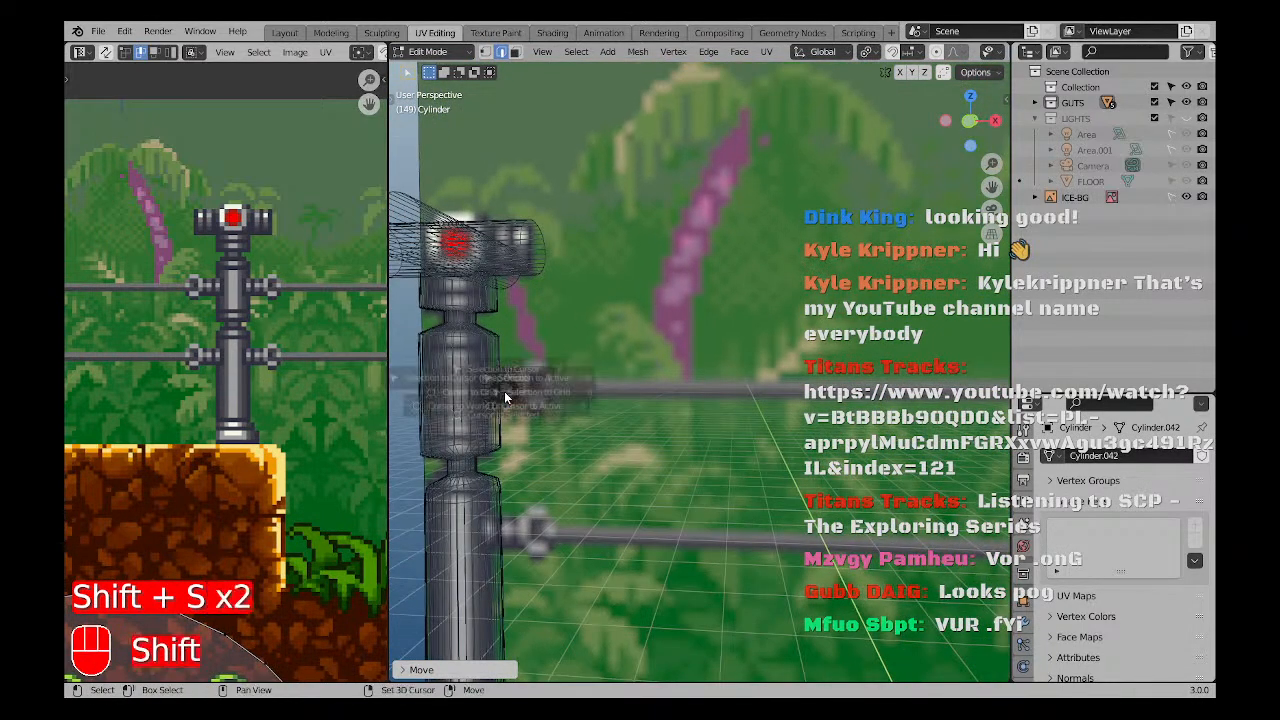
pyautogui.click(568, 452)
pyautogui.scroll(3, 518, 398)
pyautogui.press('a')
pyautogui.press('a')
pyautogui.click(516, 395)
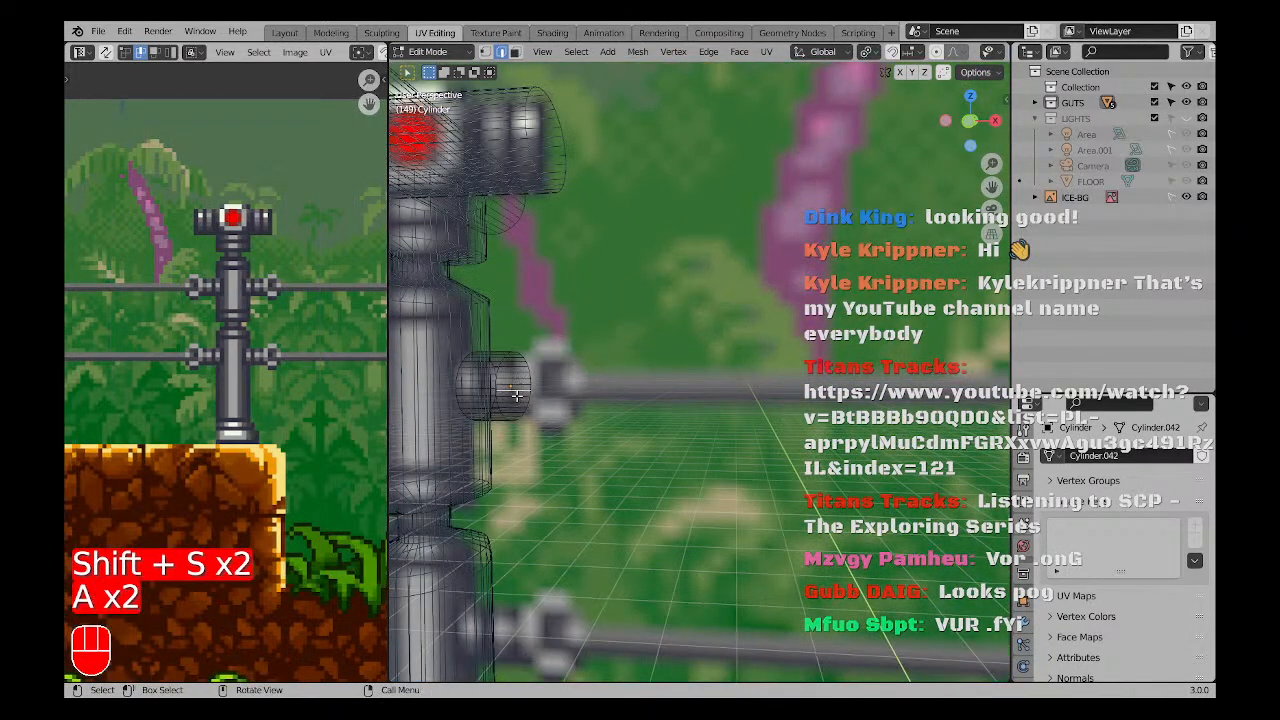
pyautogui.press('Tab')
pyautogui.moveTo(551, 391); pyautogui.dragTo(484, 396, button='middle')
pyautogui.press('Tab')
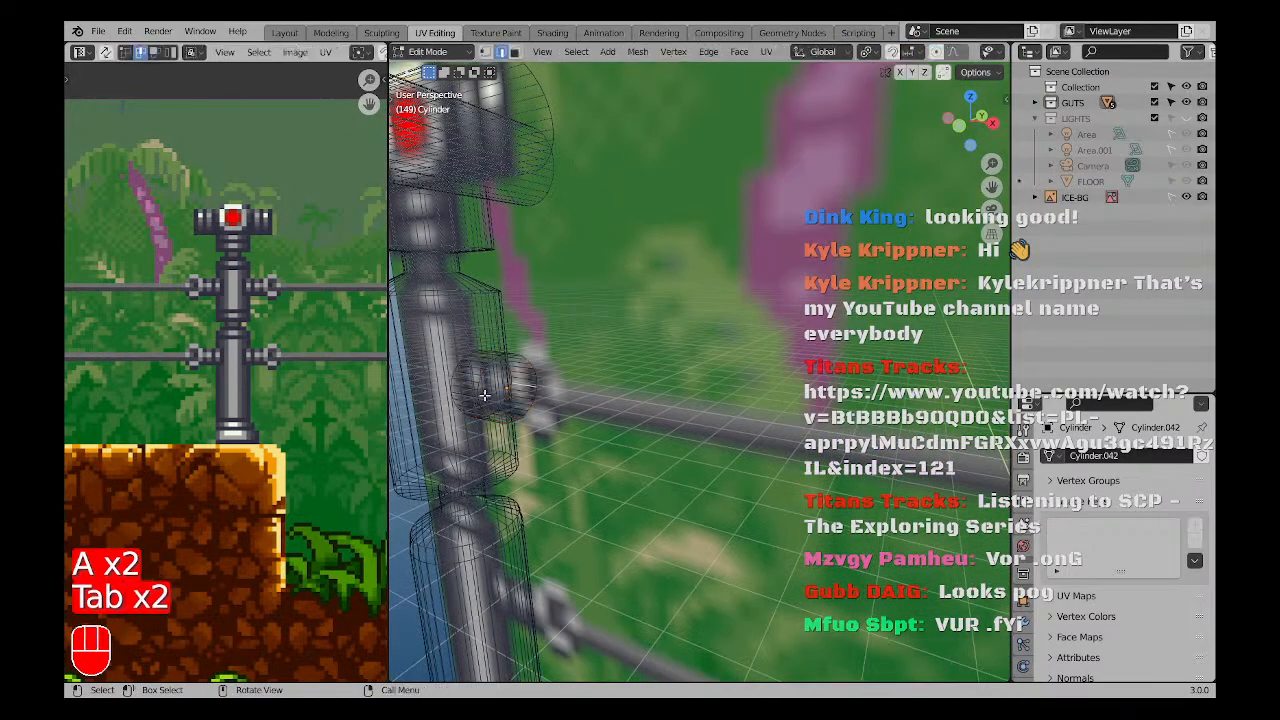
pyautogui.press('Tab')
pyautogui.press('Tab')
pyautogui.press('Tab')
pyautogui.press('Tab')
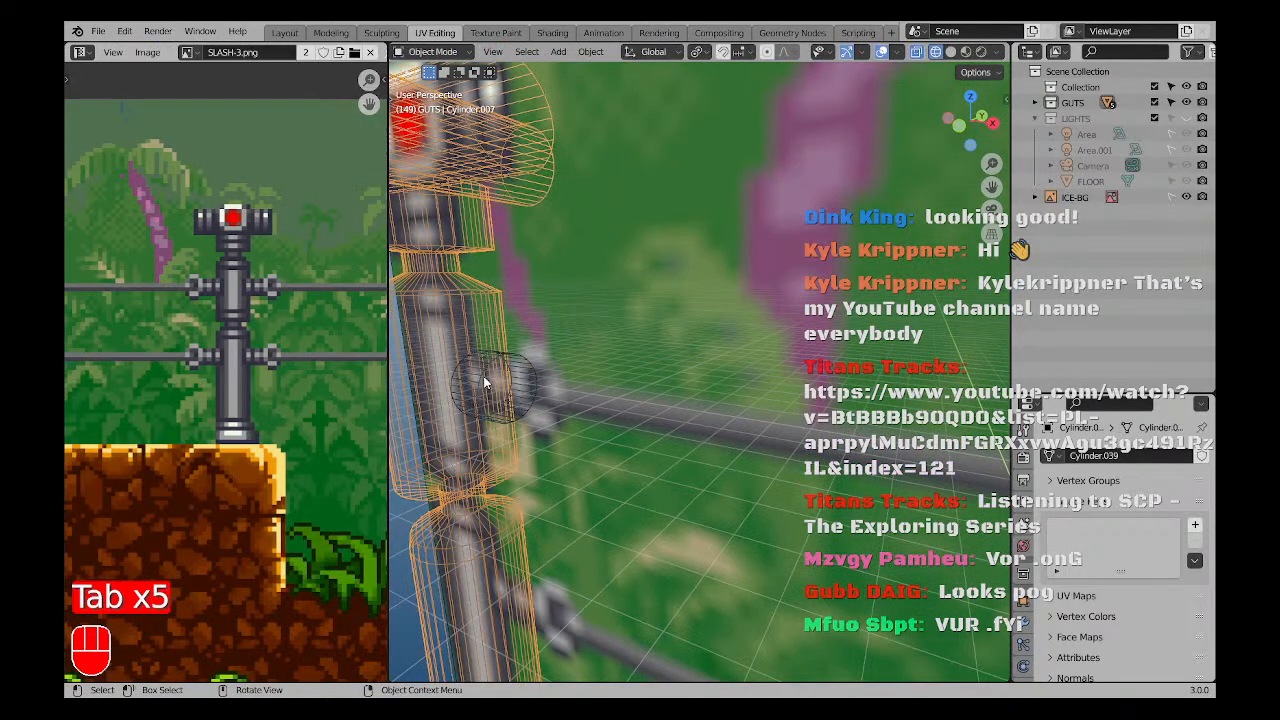
# Switch the viewport to solid shading, clear the selection and edit the side cylinder in face select mode.
pyautogui.press('z')
pyautogui.click(512, 392)
pyautogui.press('a')
pyautogui.press('a')
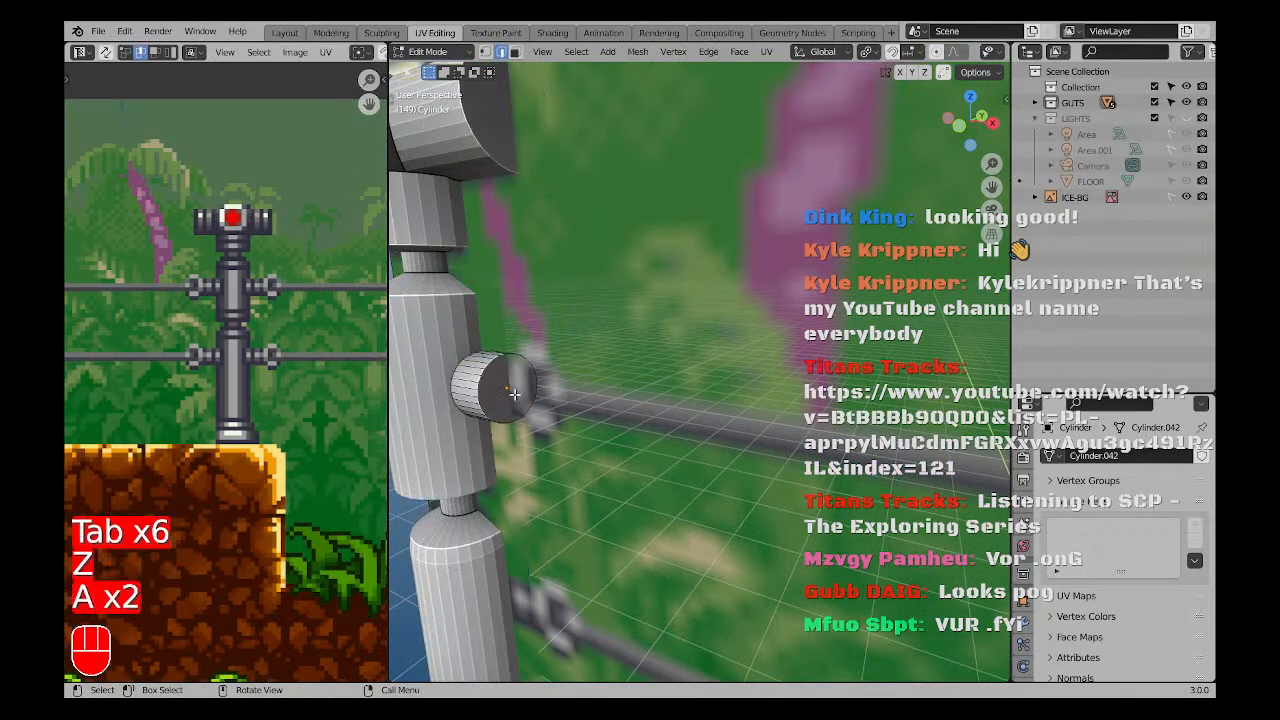
pyautogui.moveTo(505, 380); pyautogui.dragTo(494, 387, button='middle')
pyautogui.press('Tab')
pyautogui.press('Tab')
pyautogui.press('3')
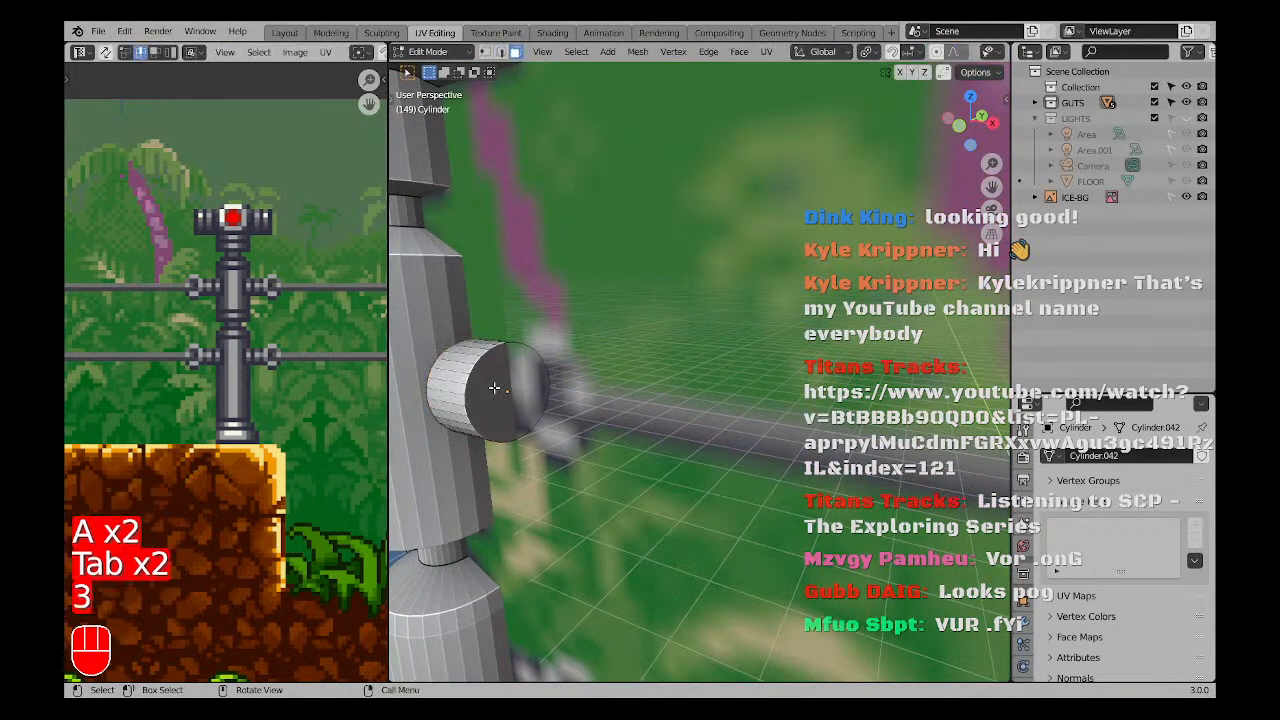
# Select the side cylinder's outer end face and snap the 3D cursor to it.
pyautogui.press('Tab')
pyautogui.click(494, 387)
pyautogui.press('Tab')
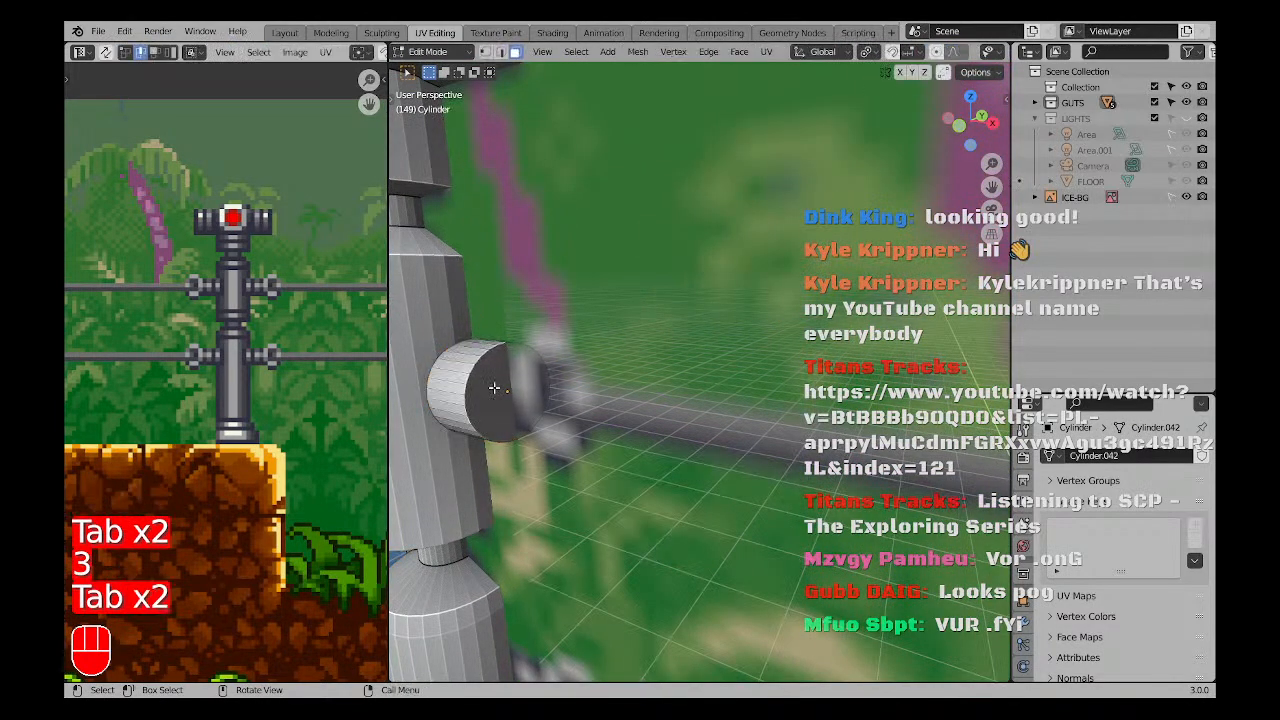
pyautogui.press('3')
pyautogui.click(494, 388)
pyautogui.hotkey('shift', 's')
pyautogui.click(548, 428)
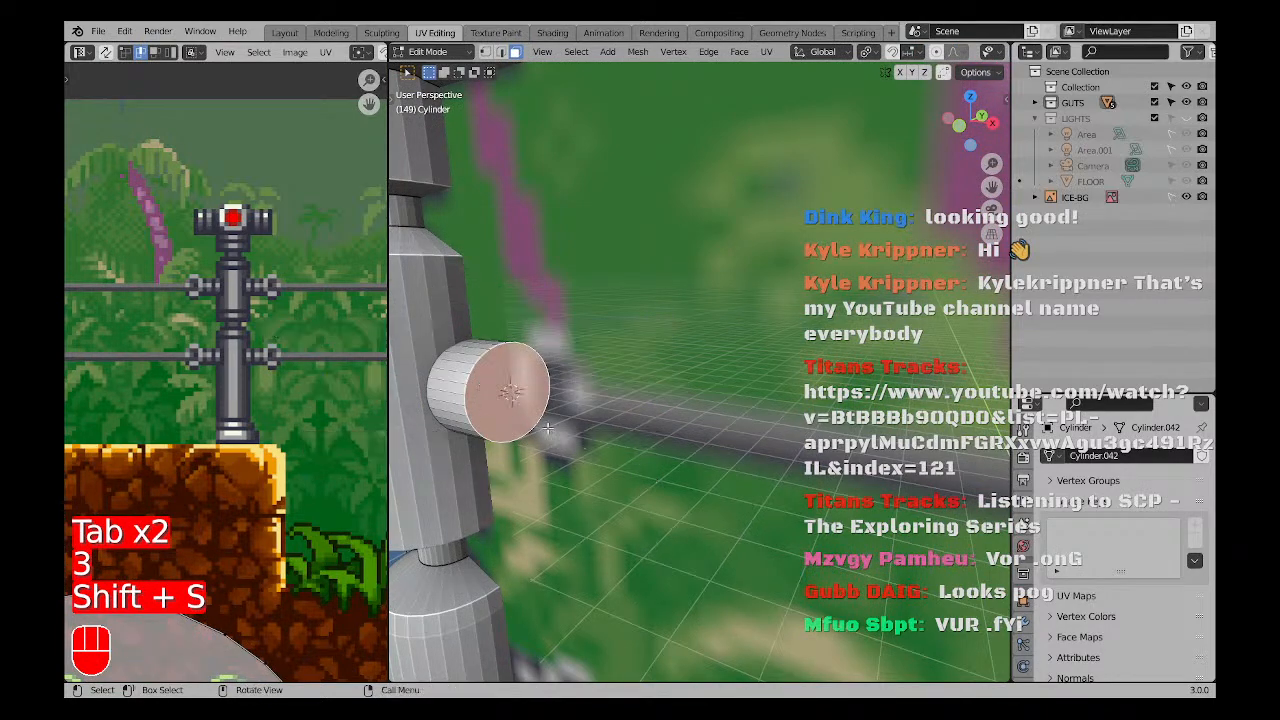
# Add a UV sphere at the 3D cursor and scale it down to roughly the size of the rail joint.
pyautogui.press('KP_1')
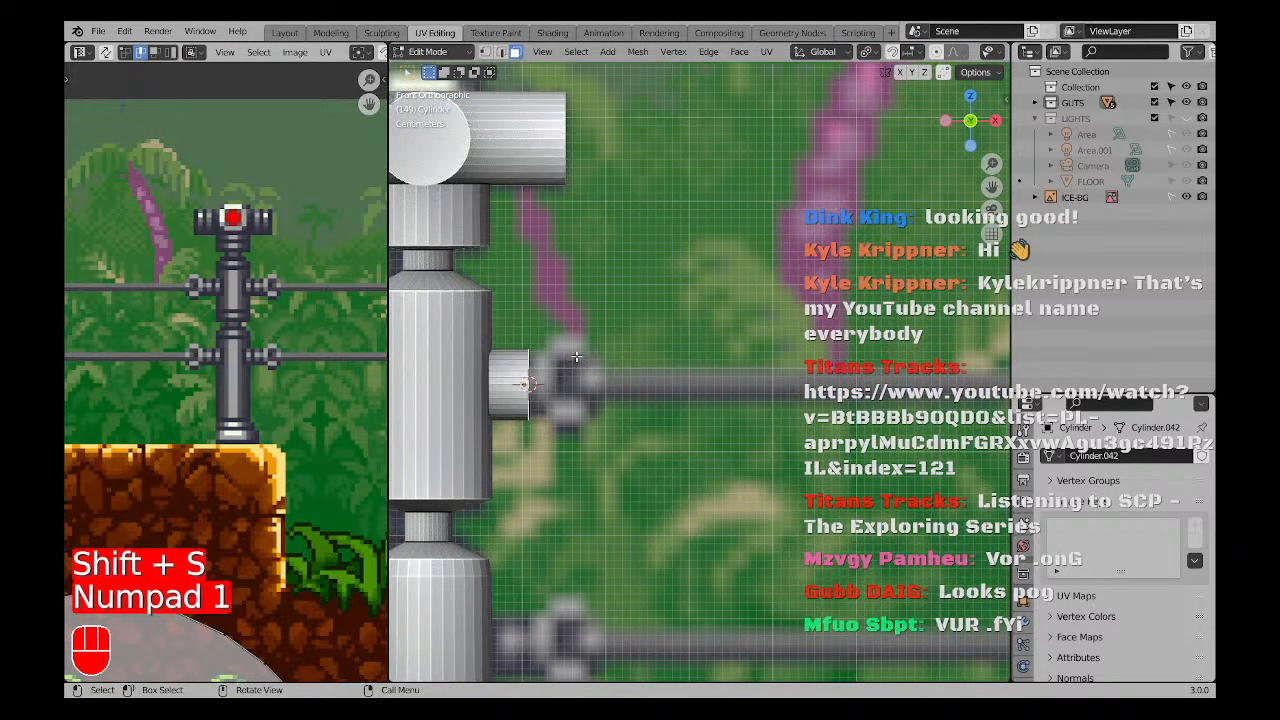
pyautogui.hotkey('shift', 'a')
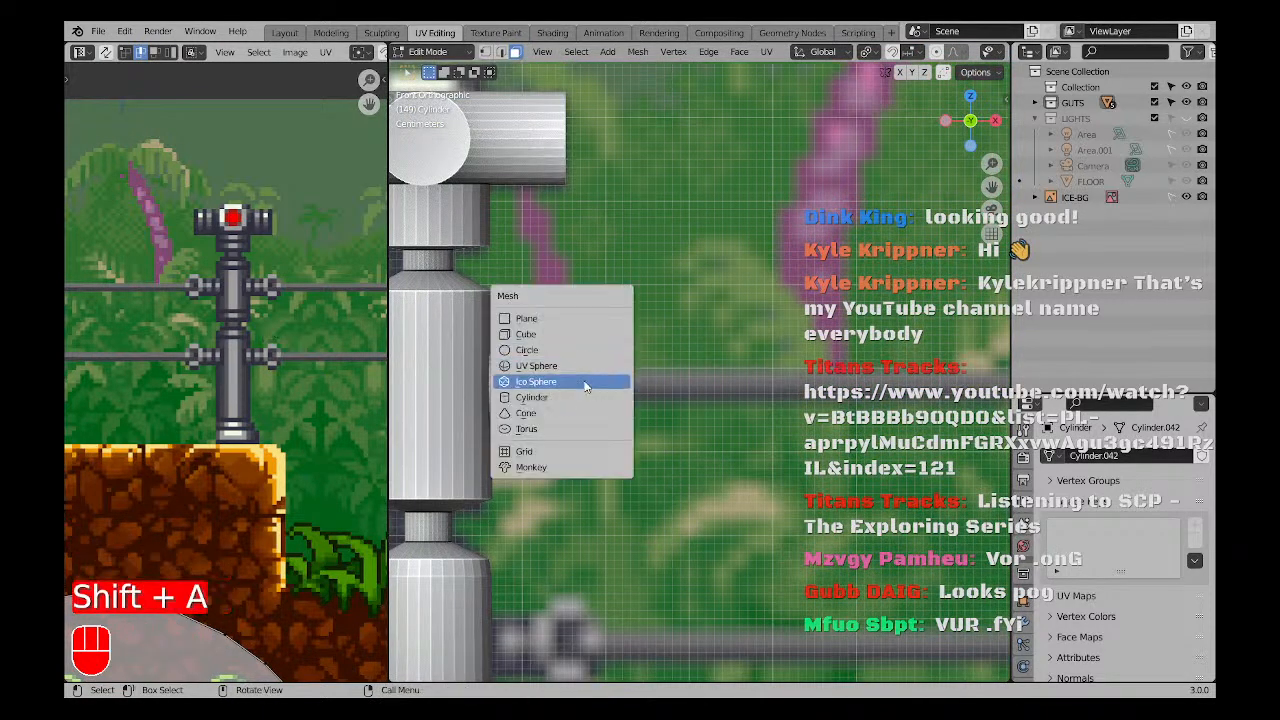
pyautogui.click(571, 368)
pyautogui.press('s')
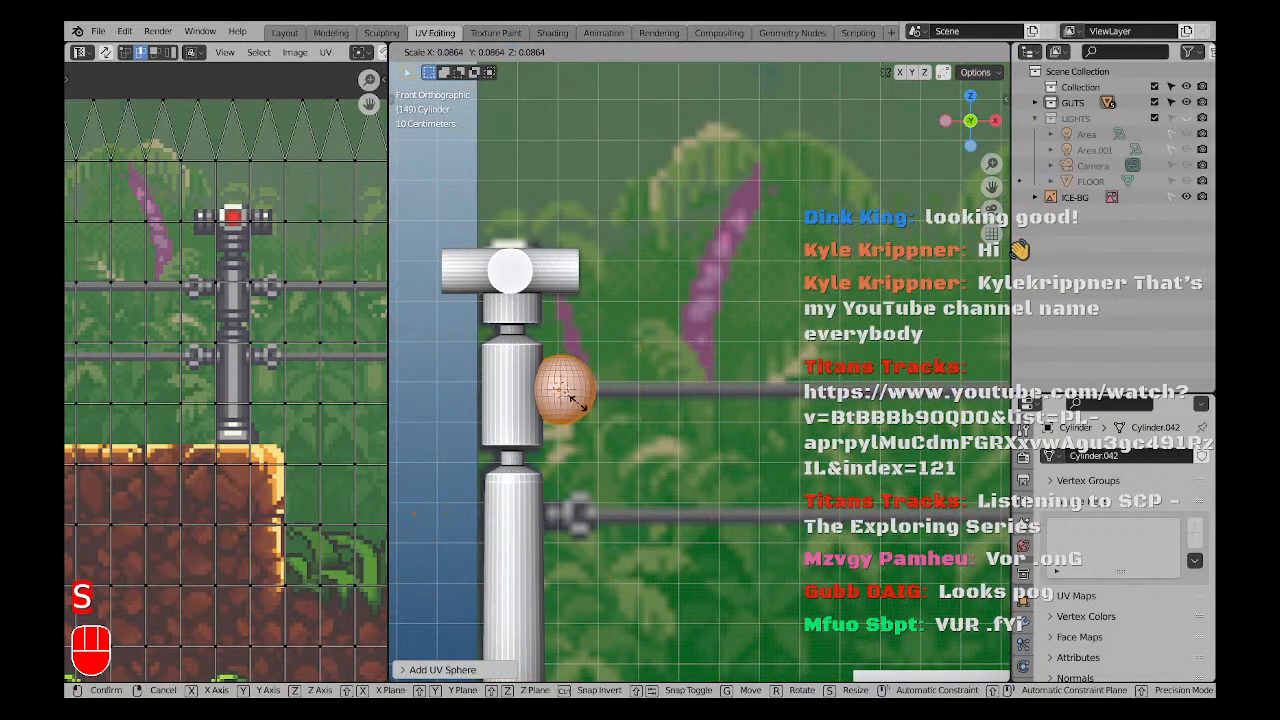
pyautogui.click(597, 407)
pyautogui.scroll(3, 597, 407)
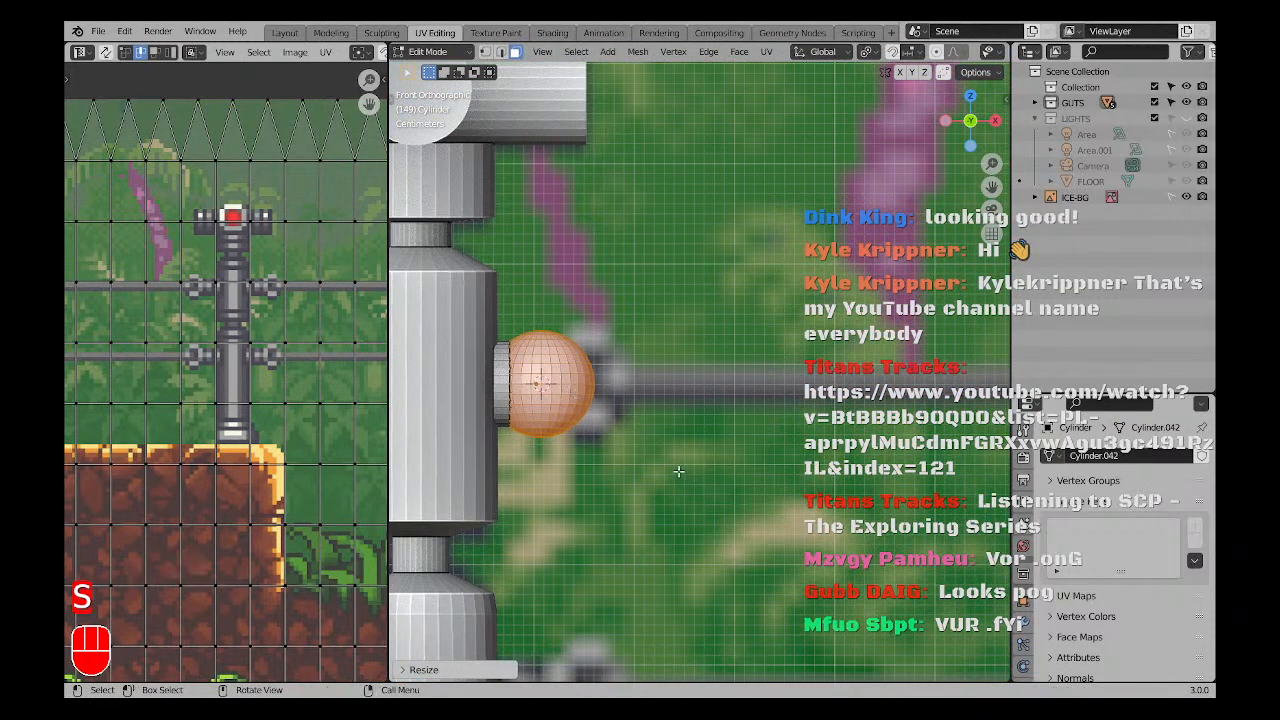
# Shrink the sphere slightly, move it about 0.042 m outward along X and enlarge it about 1.47 times to cover the joint.
pyautogui.press('s')
pyautogui.click(650, 450)
pyautogui.press('g')
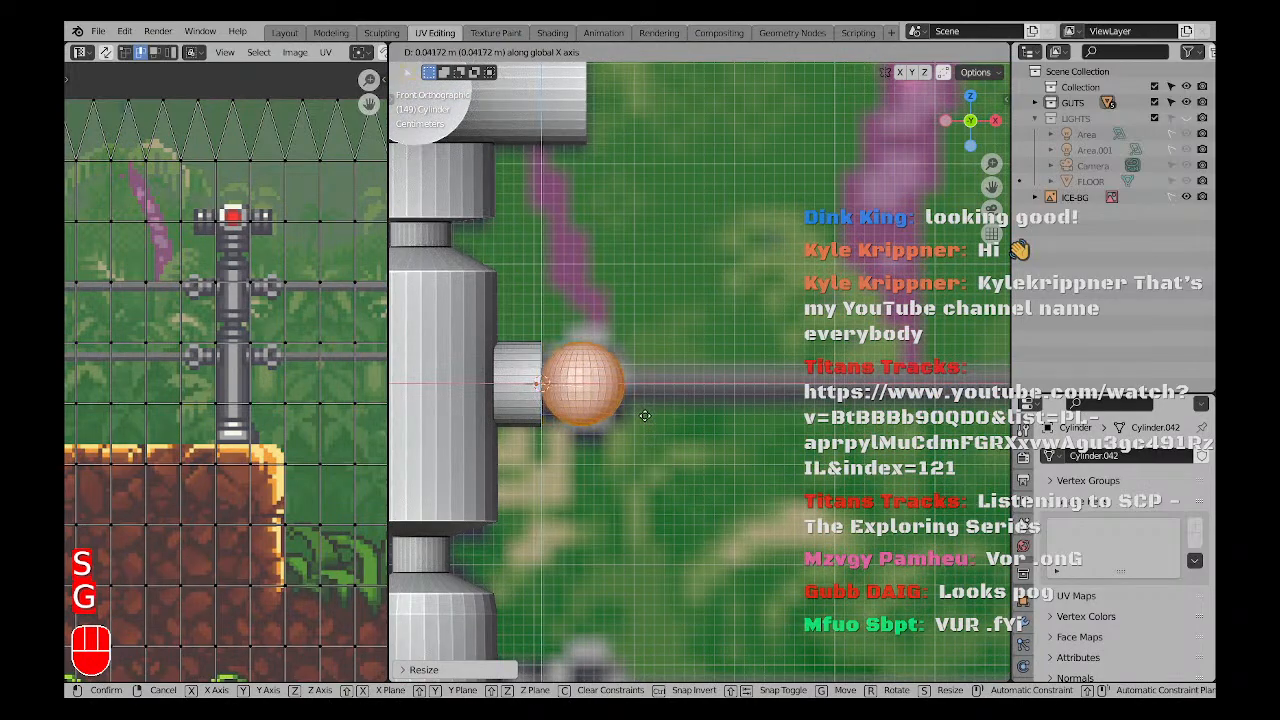
pyautogui.click(646, 417)
pyautogui.press('s')
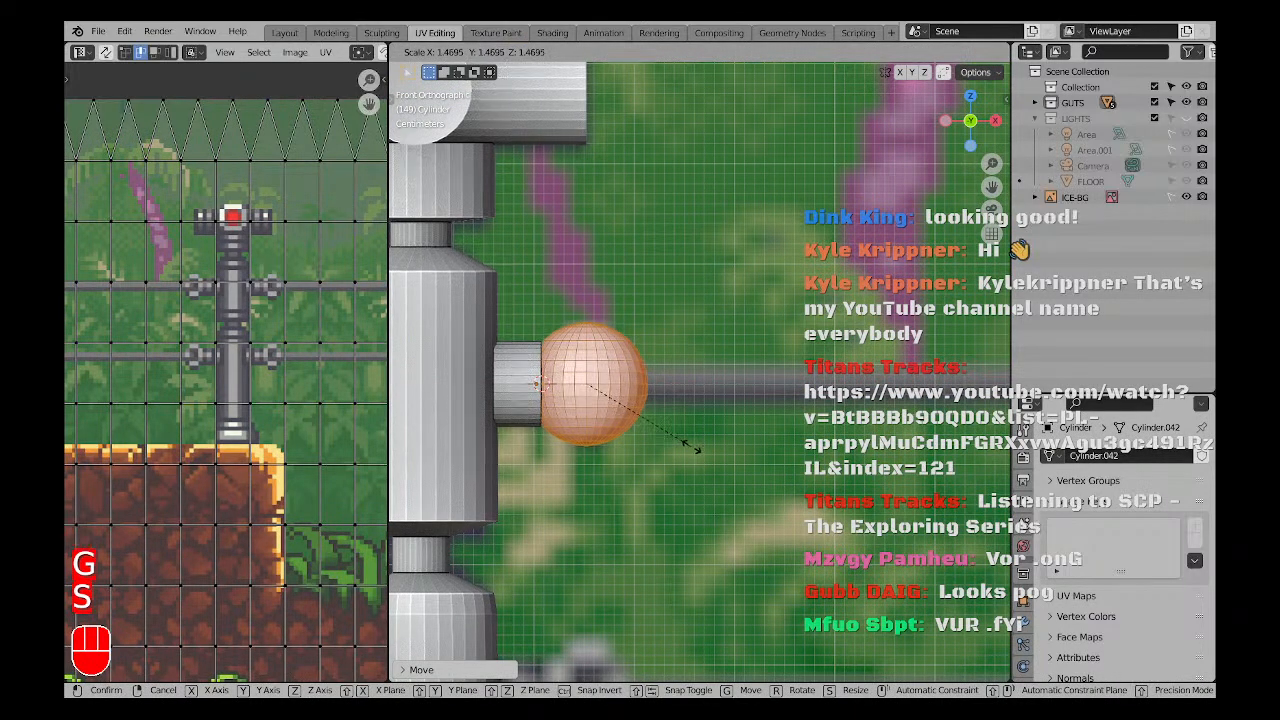
pyautogui.click(697, 449)
pyautogui.moveTo(697, 449); pyautogui.dragTo(566, 388, button='middle')
pyautogui.press('KP_1')
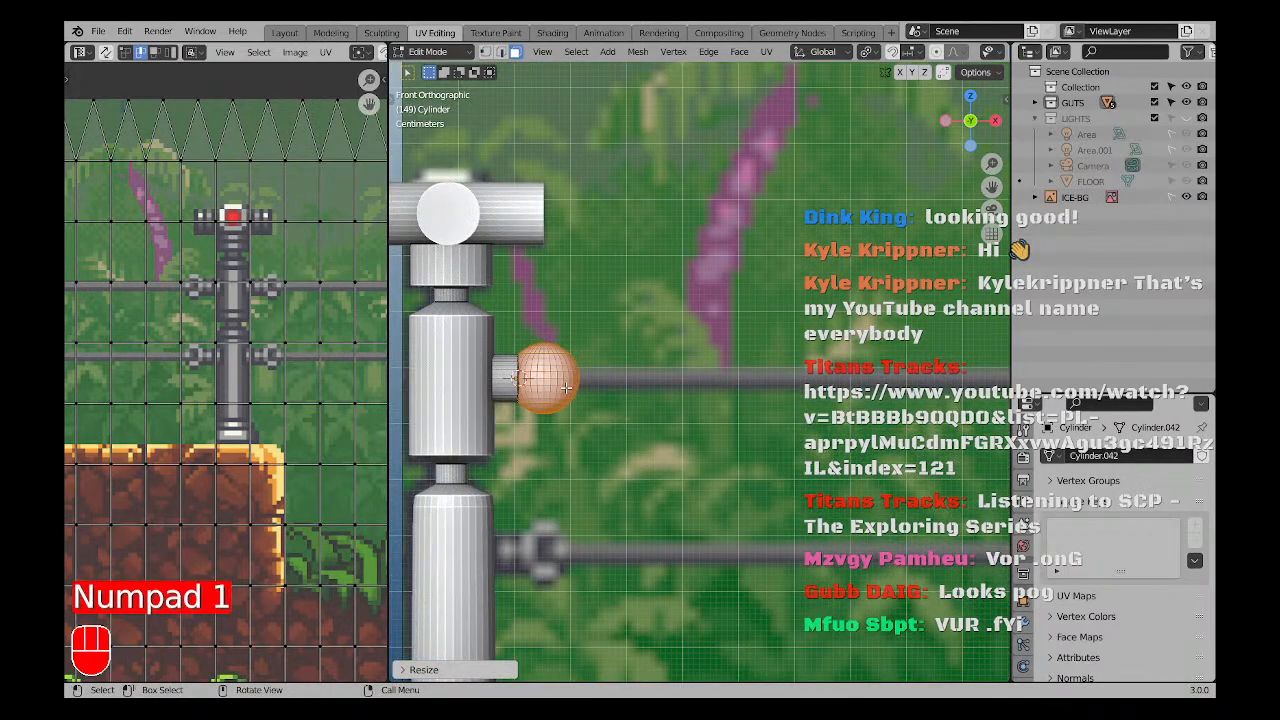
# Select the whole side cylinder geometry, switch to wireframe shading and isolate the object in local view.
pyautogui.click(456, 381)
pyautogui.press('l')
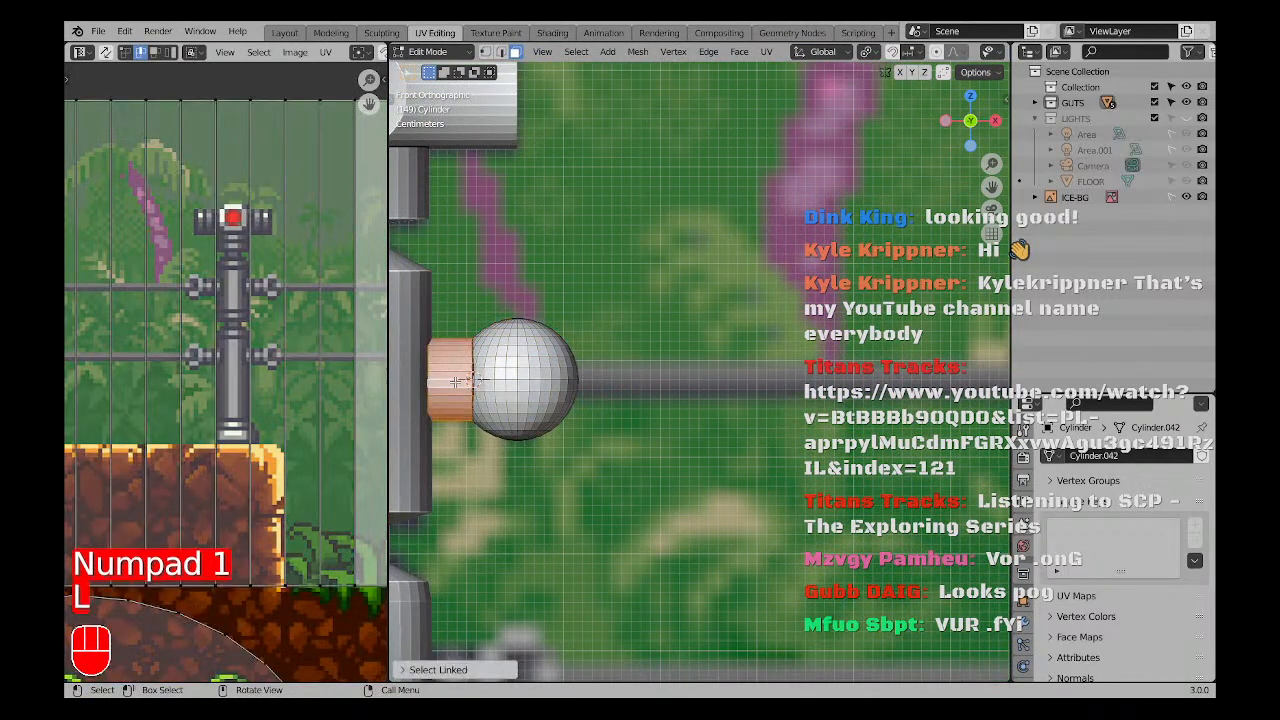
pyautogui.press('z')
pyautogui.scroll(2, 456, 323)
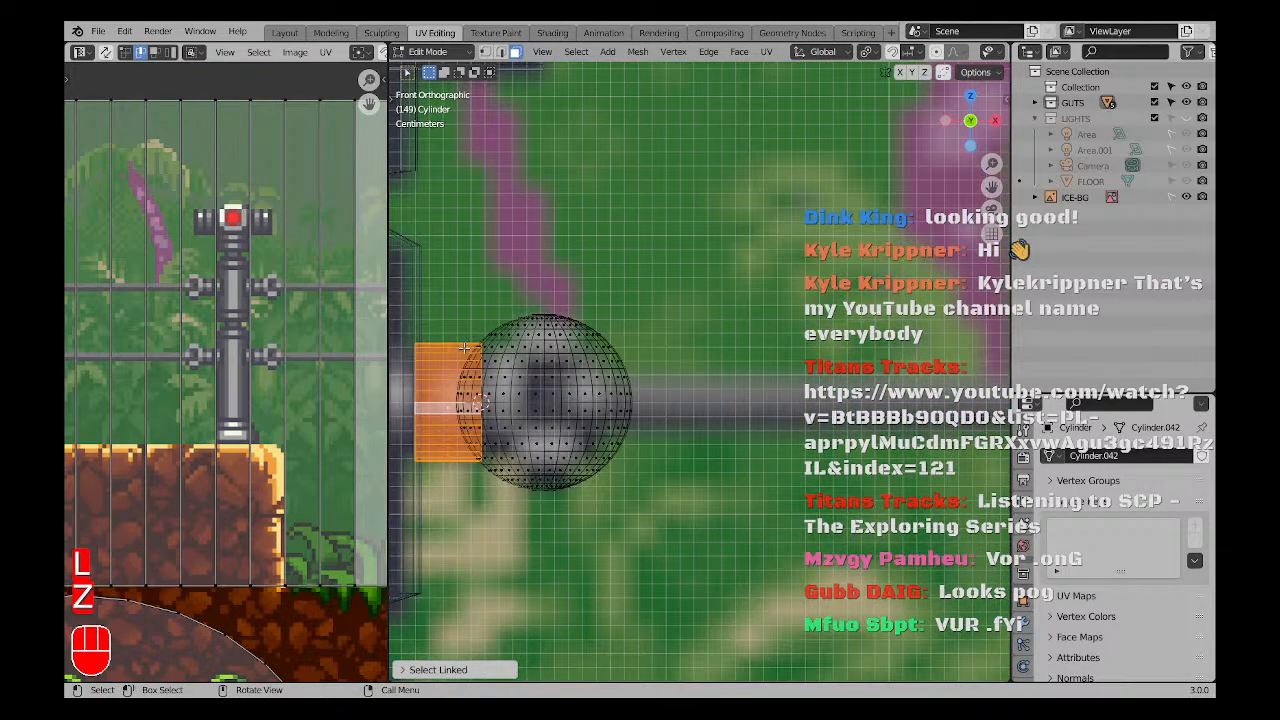
pyautogui.moveTo(486, 390); pyautogui.dragTo(490, 407, button='middle')
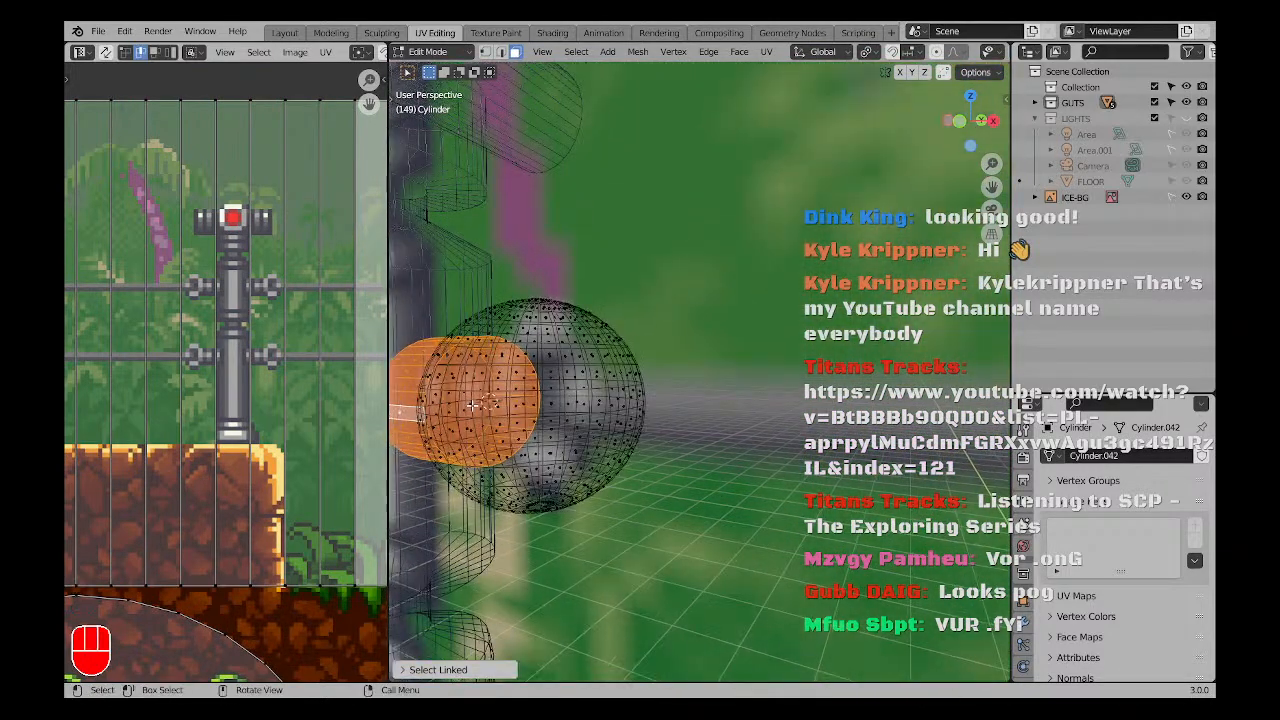
pyautogui.press('/')
pyautogui.scroll(2, 623, 373)
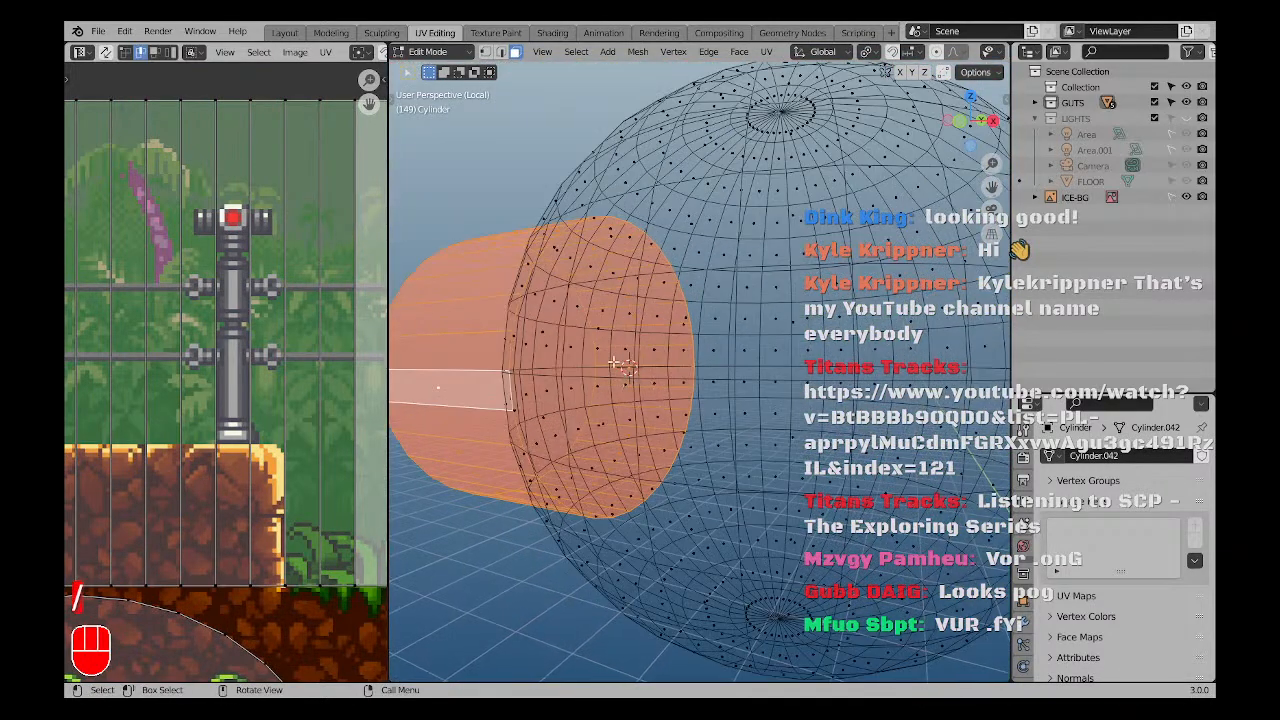
# Select only the cylinder's outer end face inside the sphere.
pyautogui.click(596, 347)
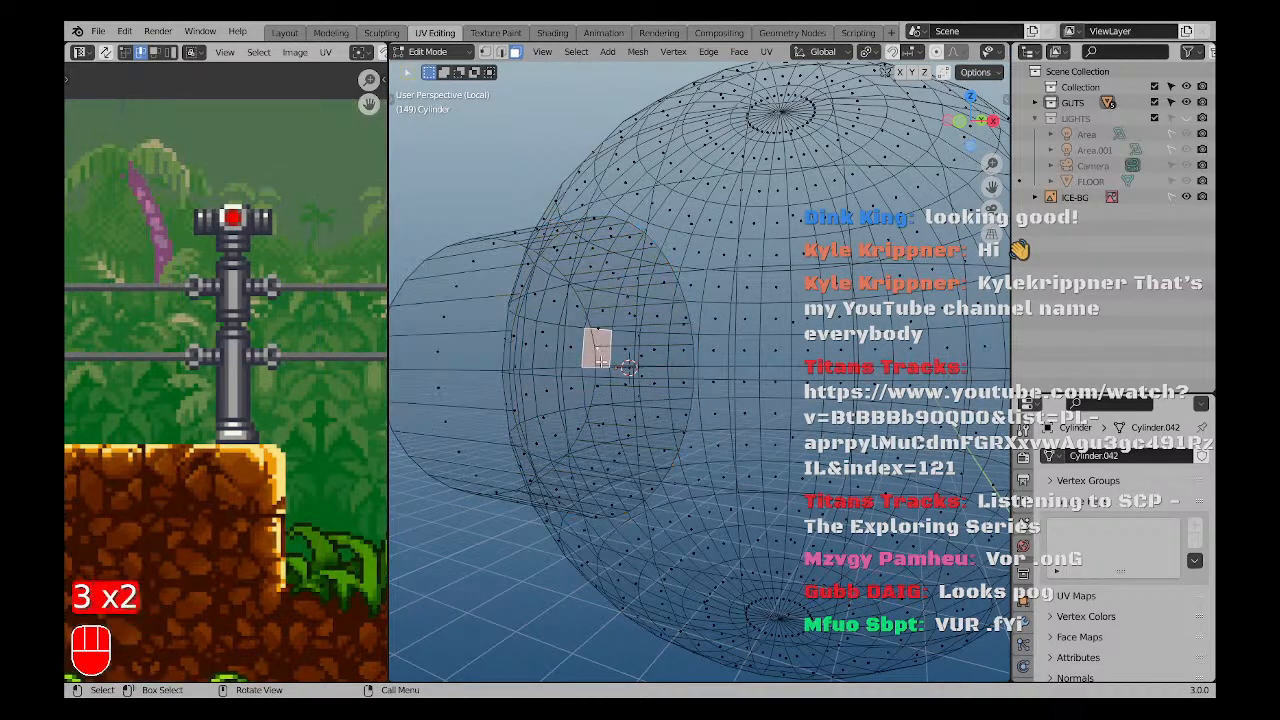
pyautogui.moveTo(505, 359); pyautogui.dragTo(649, 385, button='middle')
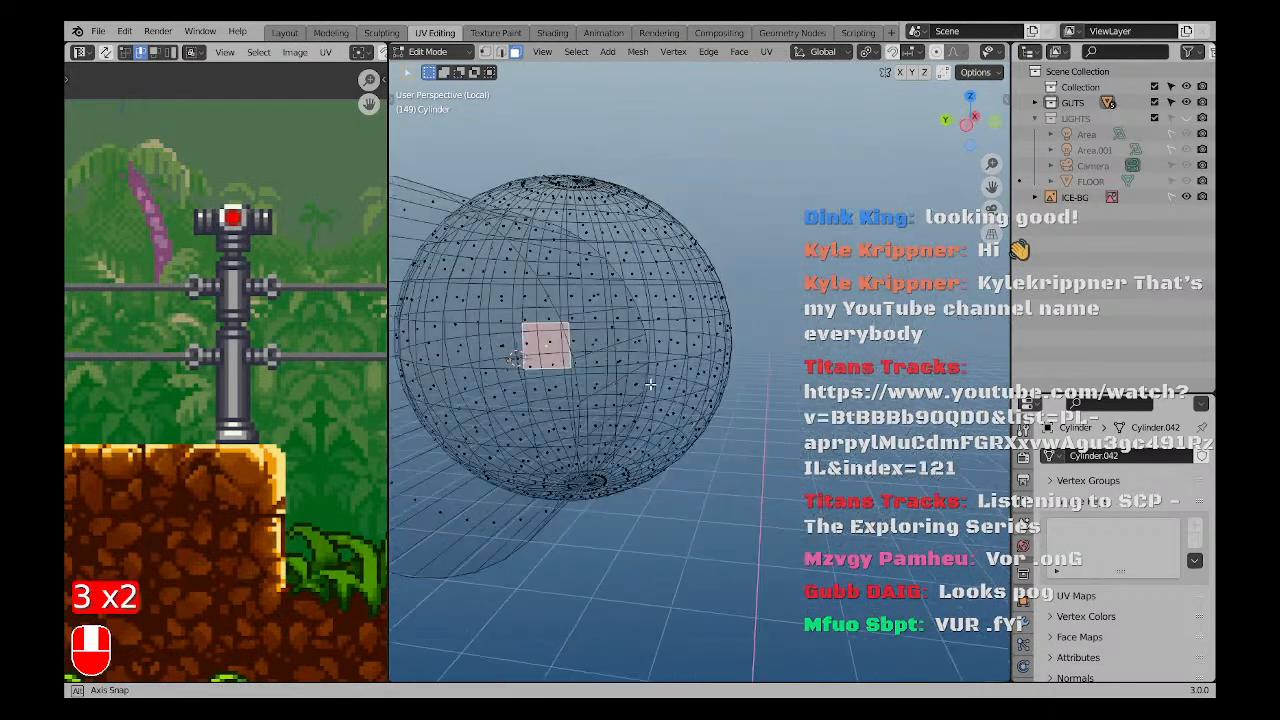
pyautogui.moveTo(502, 412); pyautogui.dragTo(510, 379, button='middle')
pyautogui.click(510, 379)
pyautogui.click(509, 359)
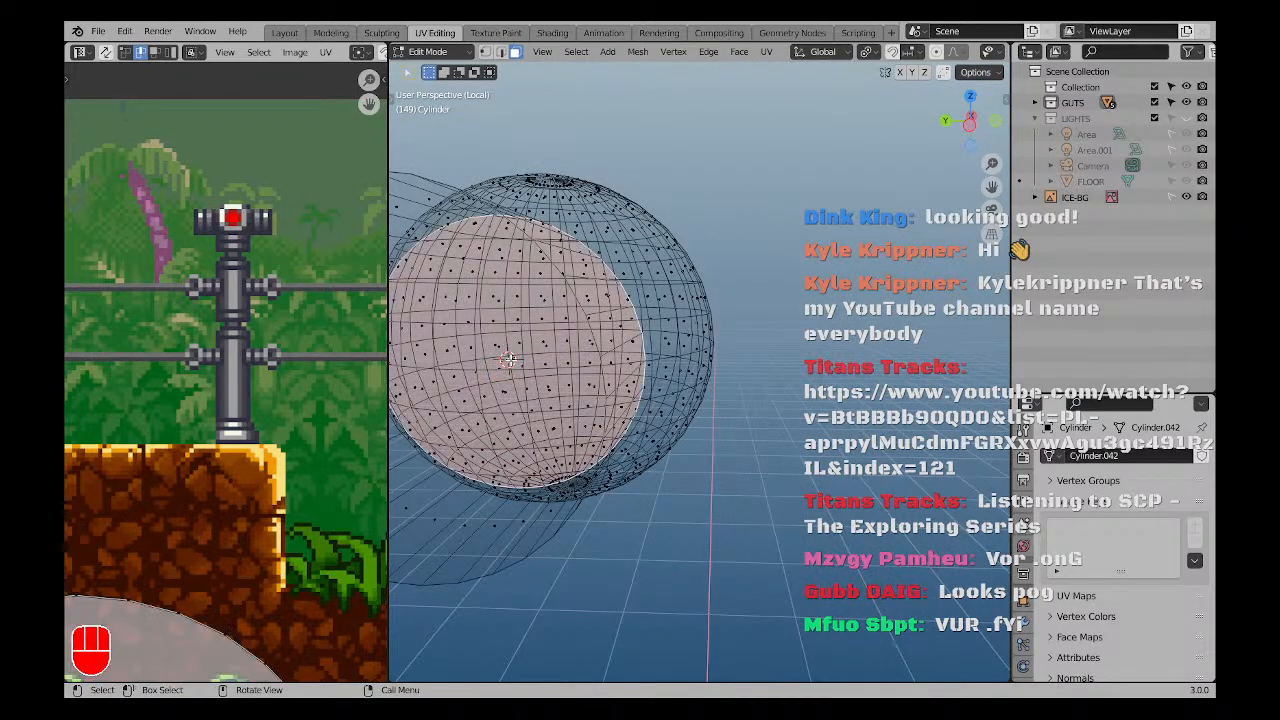
pyautogui.scroll(-3, 512, 361)
pyautogui.moveTo(632, 388); pyautogui.dragTo(538, 398, button='middle')
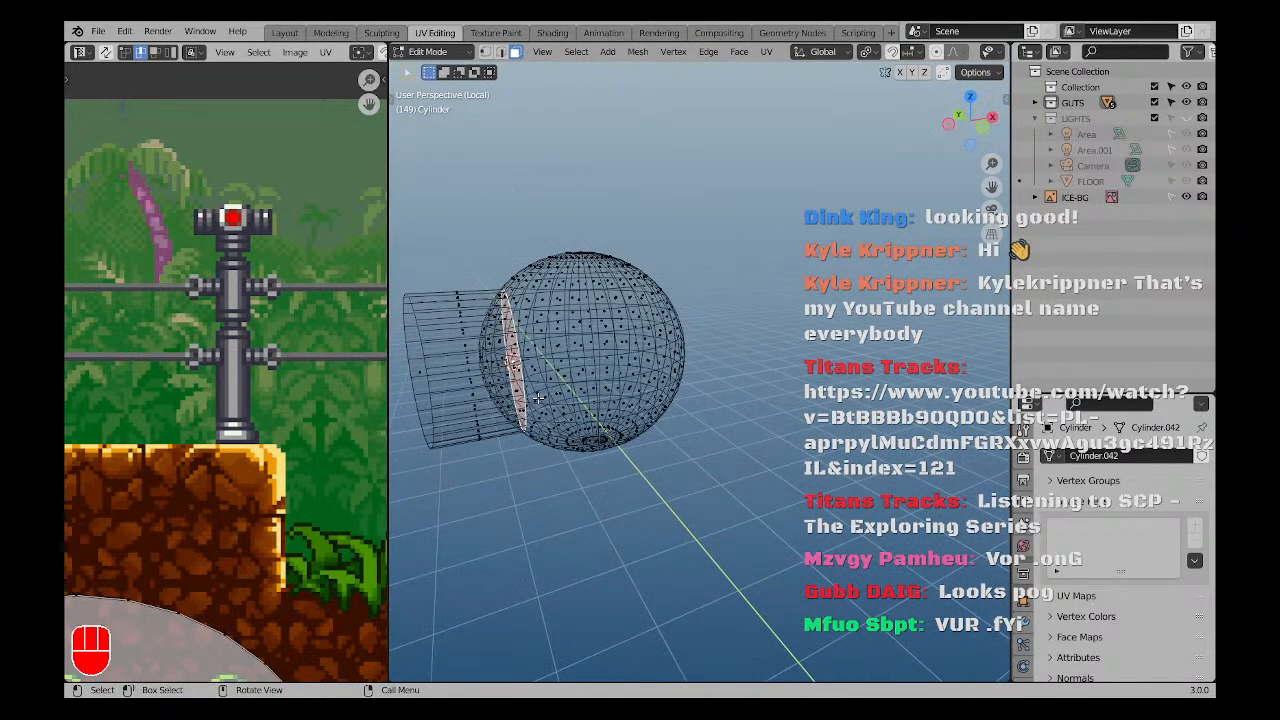
# Leave local view and show the full scene in wireframe from the front.
pyautogui.press('KP_1')
pyautogui.press('z')
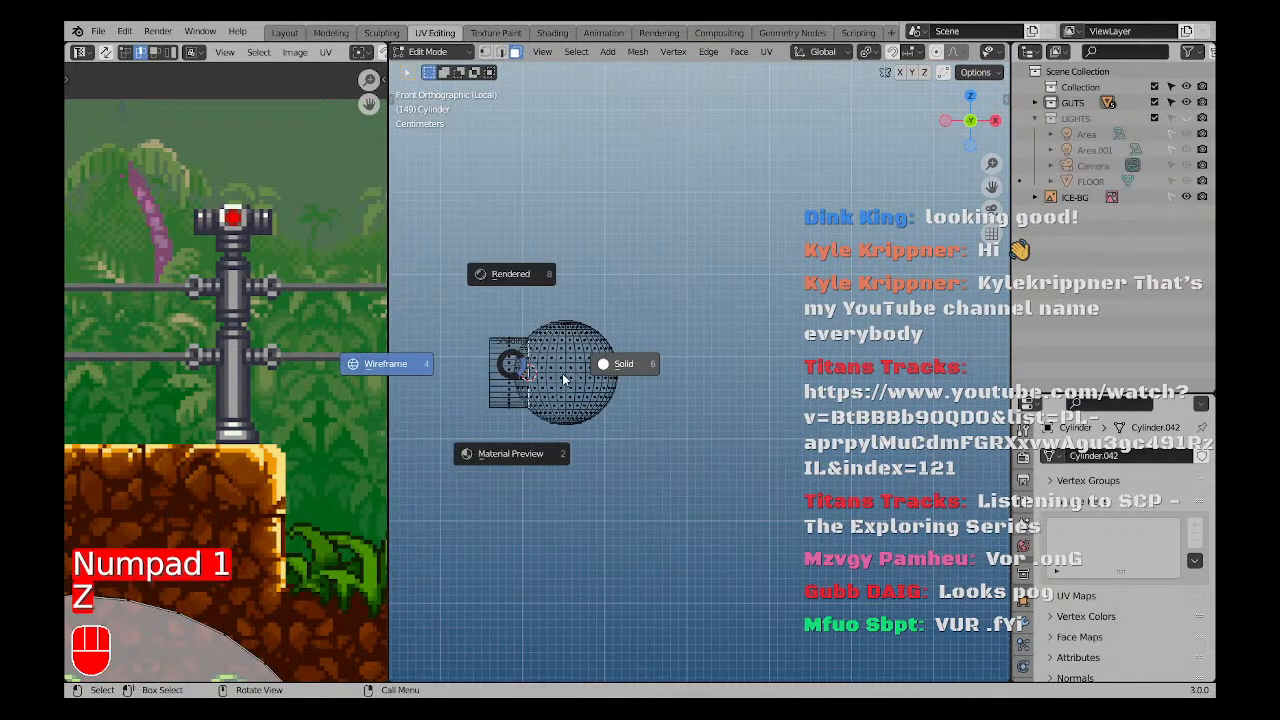
pyautogui.click(505, 435)
pyautogui.press('KP_Divide')
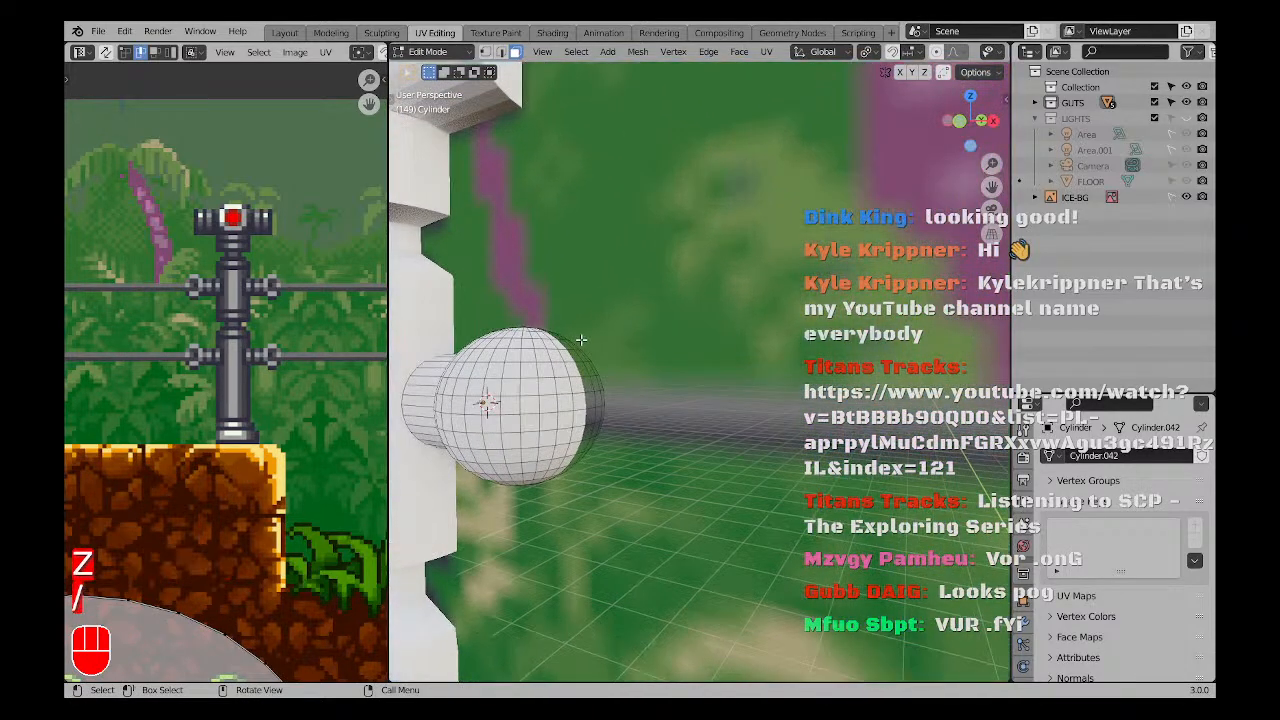
pyautogui.press('KP_1')
pyautogui.scroll(-4, 615, 394)
pyautogui.press('z')
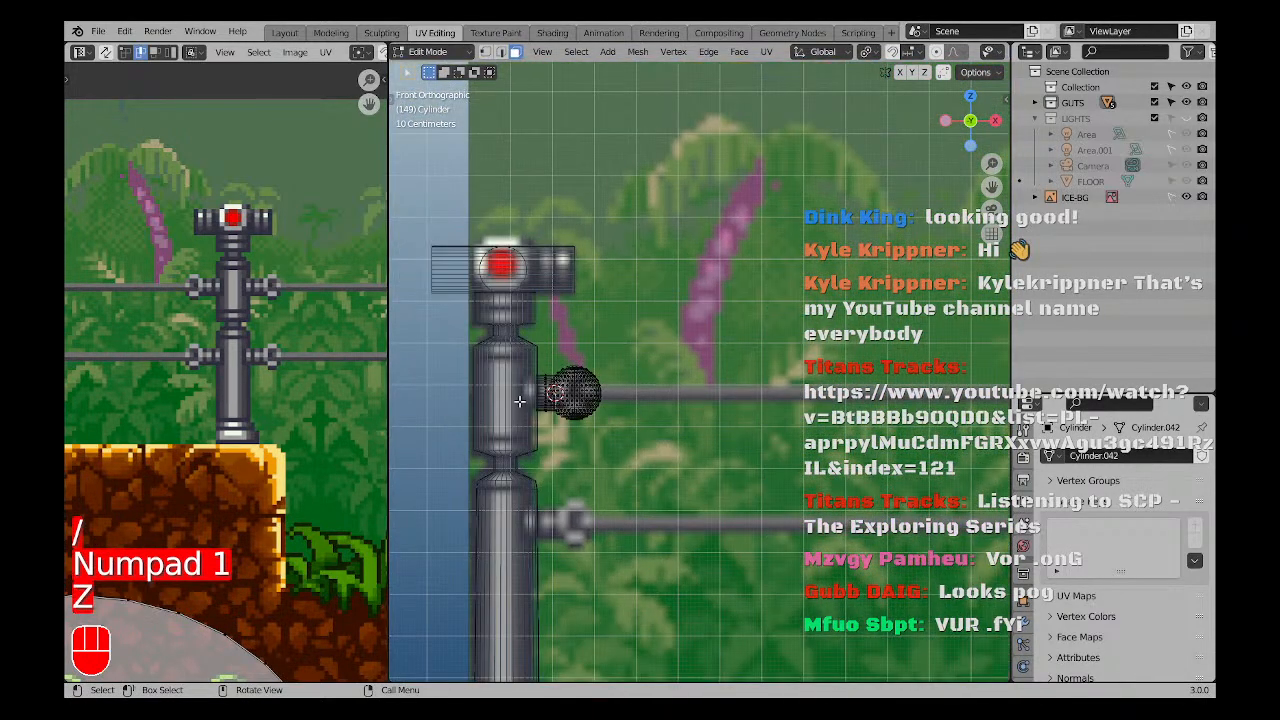
# Stretch the cylinder into a rail by moving its selected end face along the X axis toward the second post.
pyautogui.scroll(-4, 580, 397)
pyautogui.keyDown('shift'); pyautogui.moveTo(745, 438); pyautogui.dragTo(615, 426, button='middle'); pyautogui.keyUp('shift')
pyautogui.scroll(-1, 676, 430)
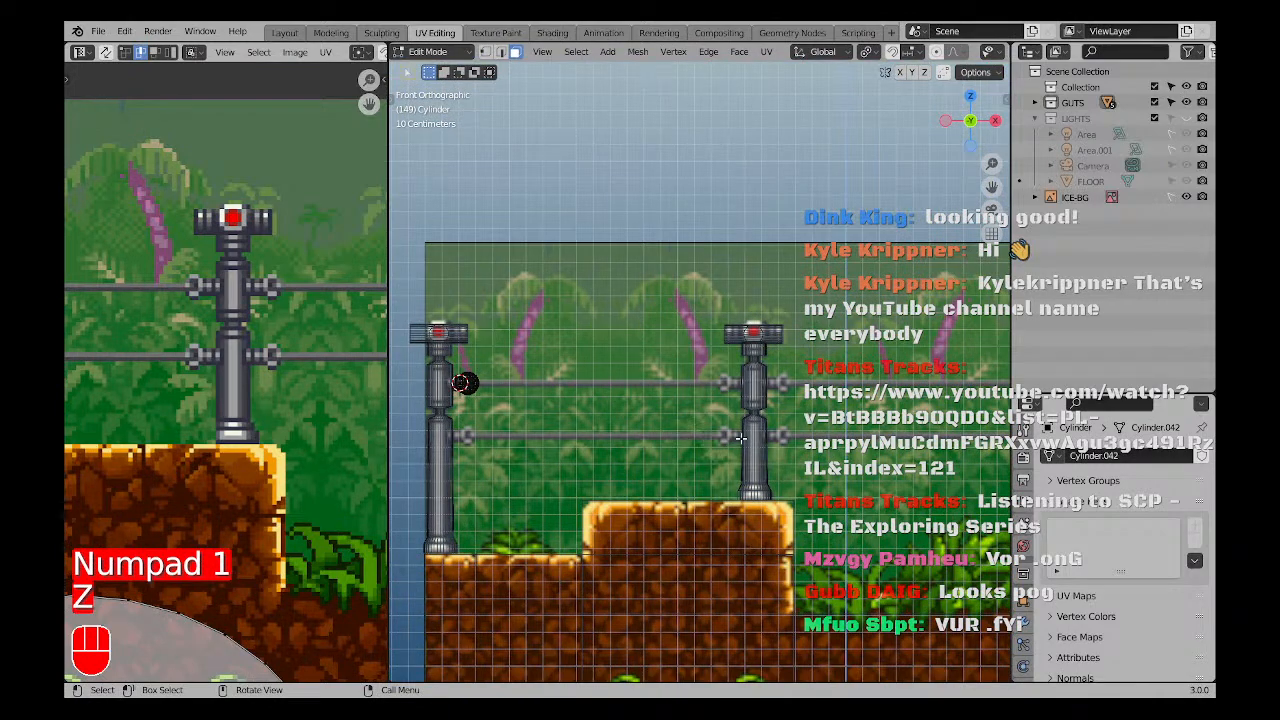
pyautogui.press('g')
pyautogui.press('x')
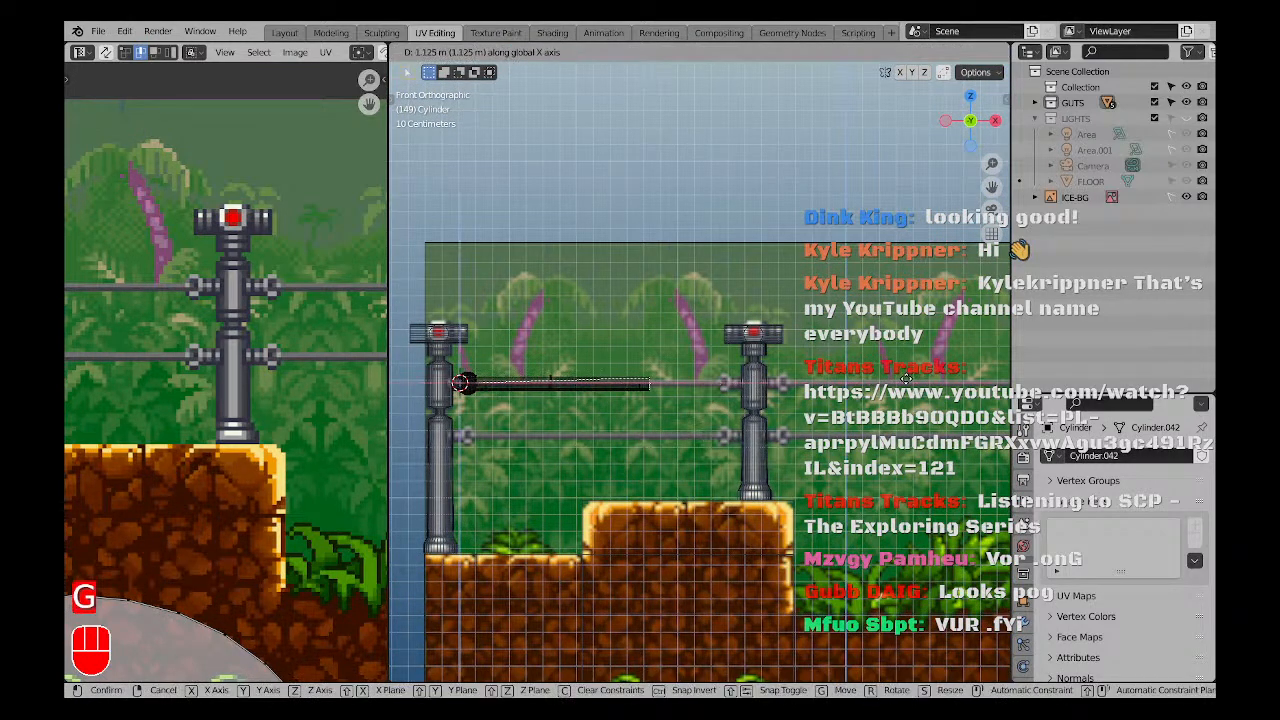
pyautogui.click(975, 379)
# Extend the rail farther along the X axis past the third post to the right edge of the background image.
pyautogui.scroll(-6, 961, 450)
pyautogui.keyDown('shift'); pyautogui.moveTo(961, 460); pyautogui.dragTo(738, 437, button='middle'); pyautogui.keyUp('shift')
pyautogui.press('g')
pyautogui.press('x')
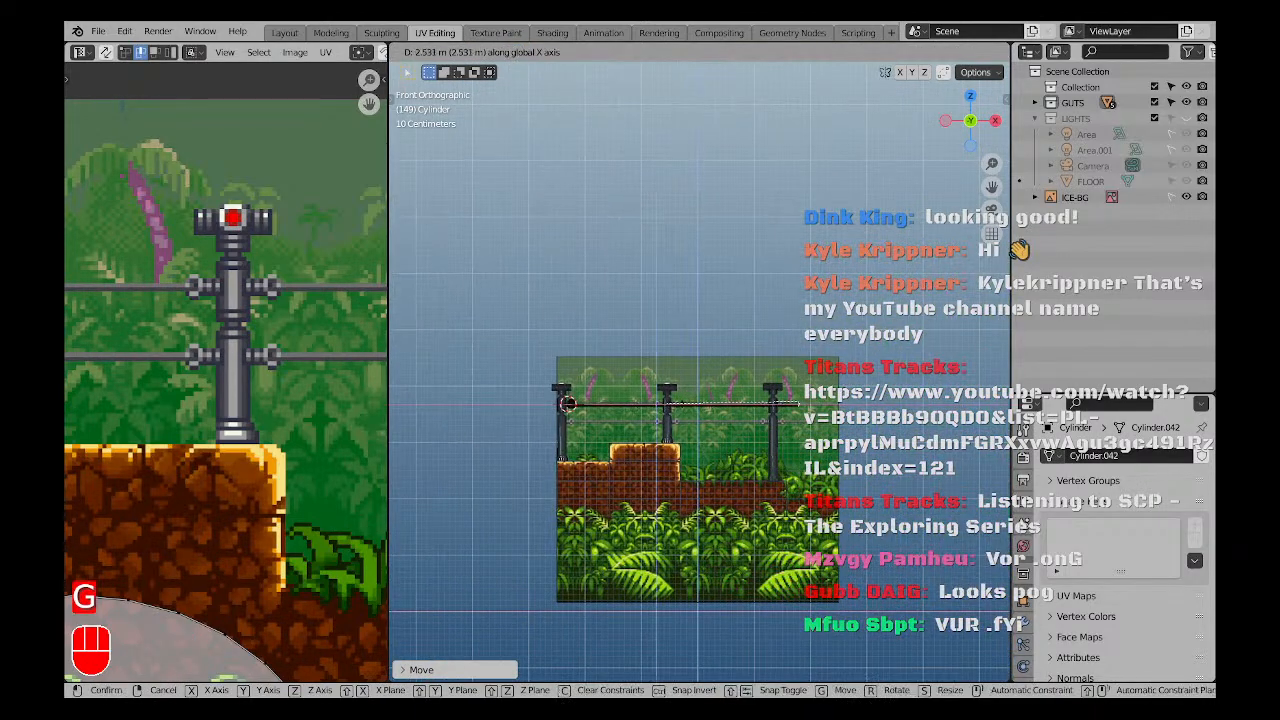
pyautogui.click(866, 391)
pyautogui.scroll(14, 825, 391)
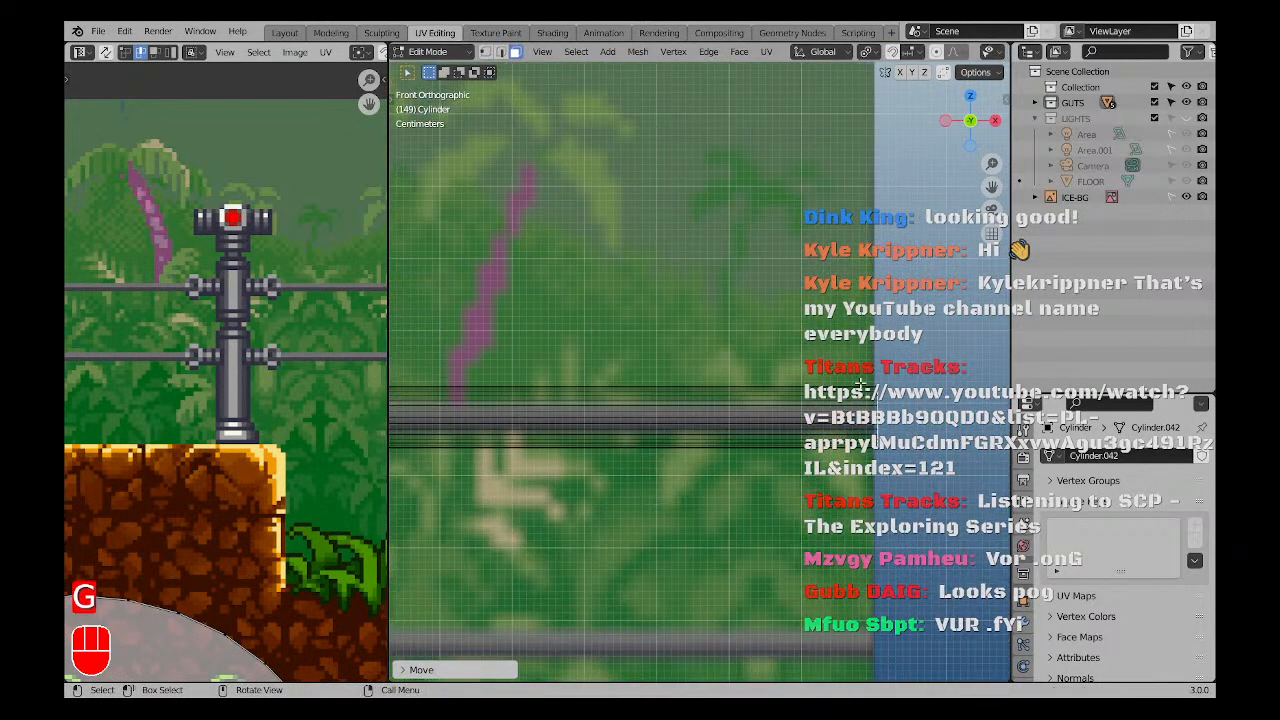
# Adjust the rail's end face along the X axis so it sits just beyond the background image's right edge.
pyautogui.press('g')
pyautogui.press('x')
pyautogui.click(863, 383)
# Try to select only the rail's linked geometry where it overlaps the joint sphere beside the first post.
pyautogui.scroll(-5, 840, 385)
pyautogui.keyDown('shift'); pyautogui.moveTo(700, 390); pyautogui.dragTo(880, 395, button='middle'); pyautogui.keyUp('shift')
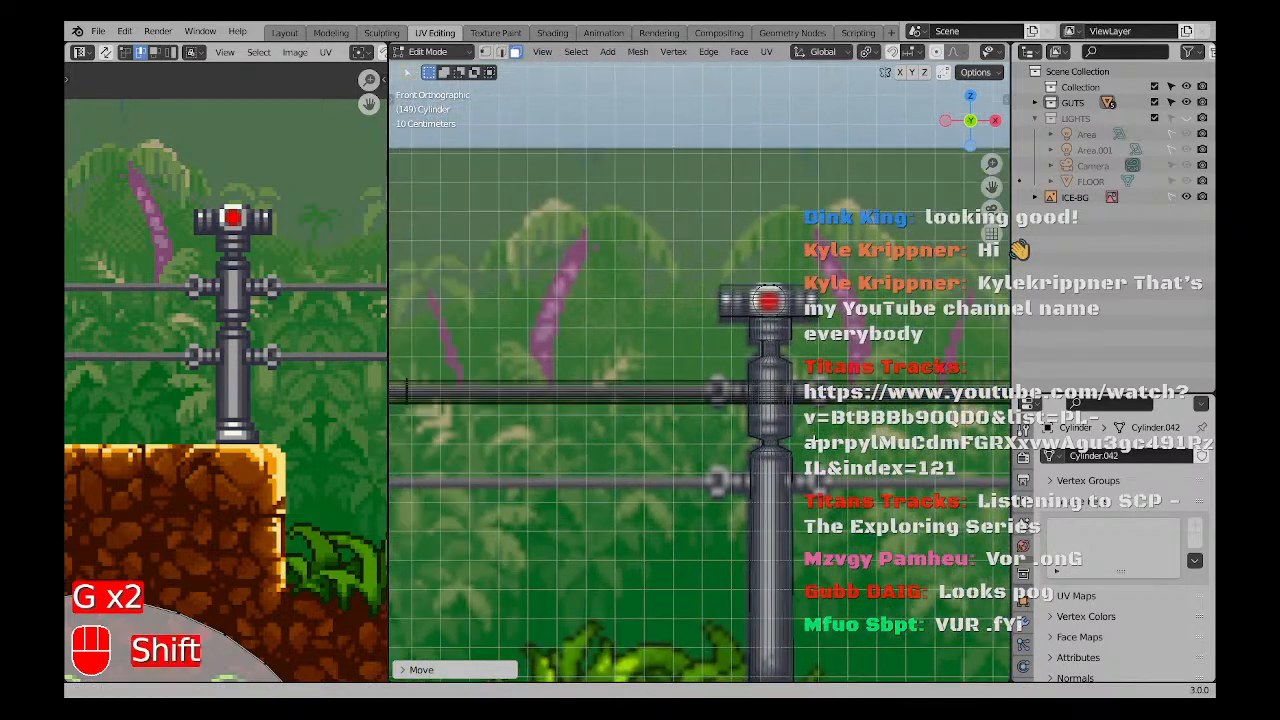
pyautogui.keyDown('shift'); pyautogui.moveTo(560, 400); pyautogui.dragTo(860, 405, button='middle'); pyautogui.keyUp('shift')
pyautogui.keyDown('shift'); pyautogui.moveTo(440, 415); pyautogui.dragTo(940, 420, button='middle'); pyautogui.keyUp('shift')
pyautogui.scroll(5, 680, 402)
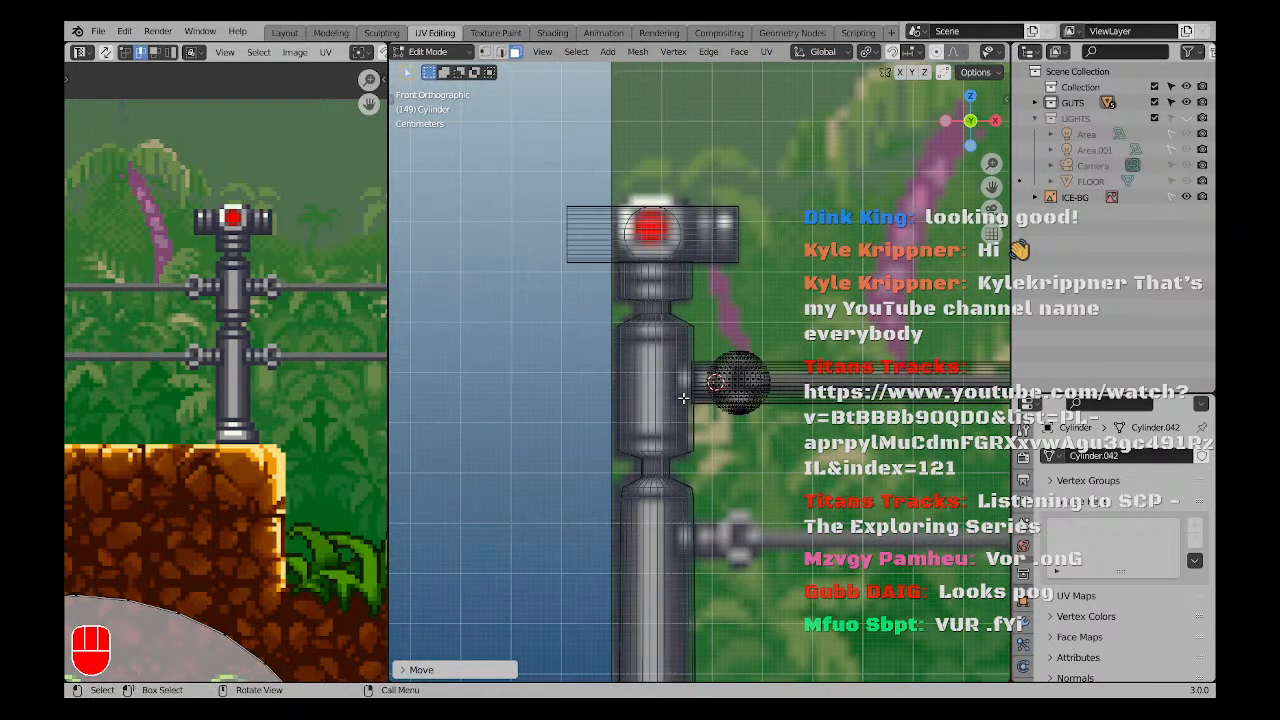
pyautogui.scroll(3, 808, 396)
pyautogui.scroll(2, 783, 351)
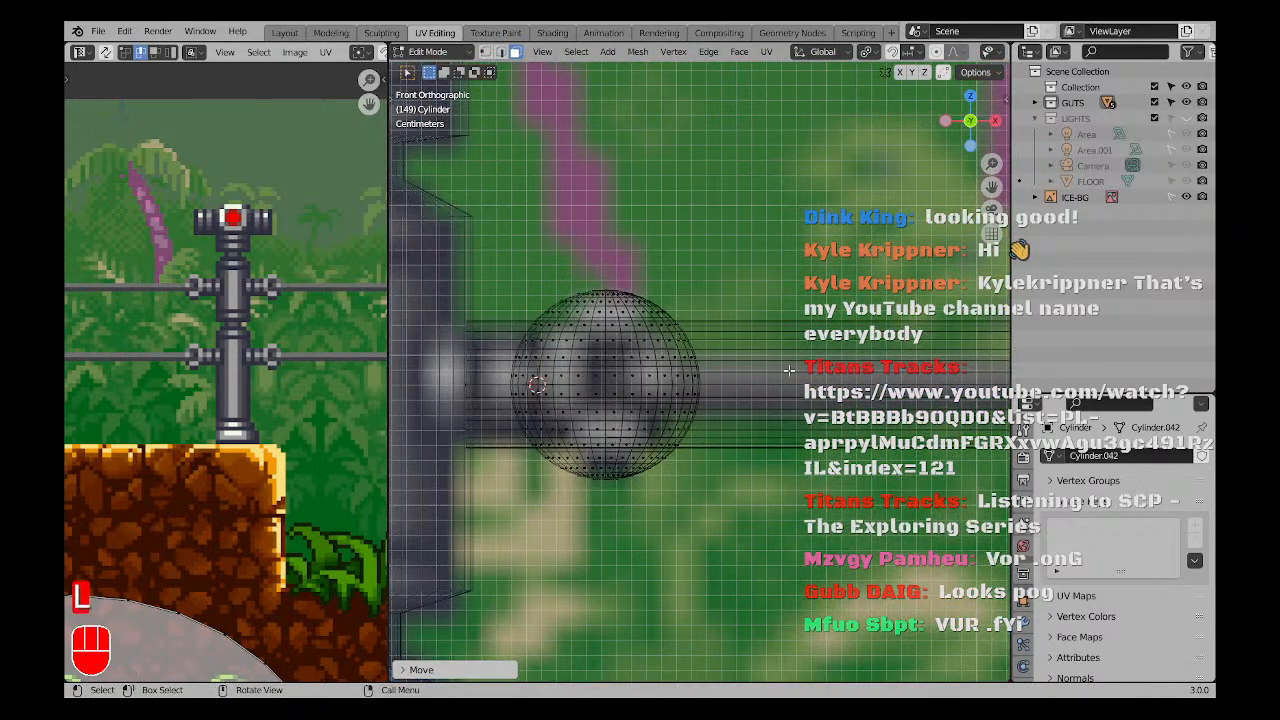
pyautogui.scroll(-3, 798, 376)
pyautogui.press('a')
pyautogui.press('a')
pyautogui.keyDown('shift'); pyautogui.moveTo(801, 375); pyautogui.dragTo(703, 404, button='middle'); pyautogui.keyUp('shift')
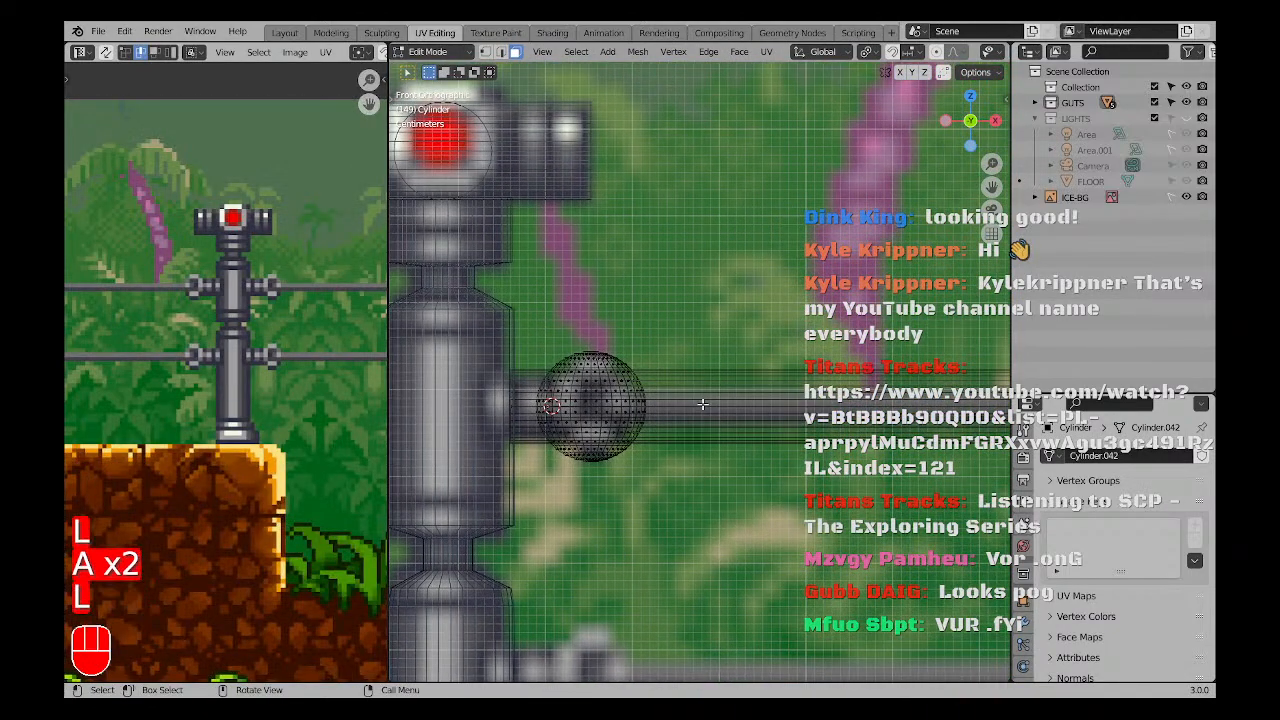
pyautogui.press('l')
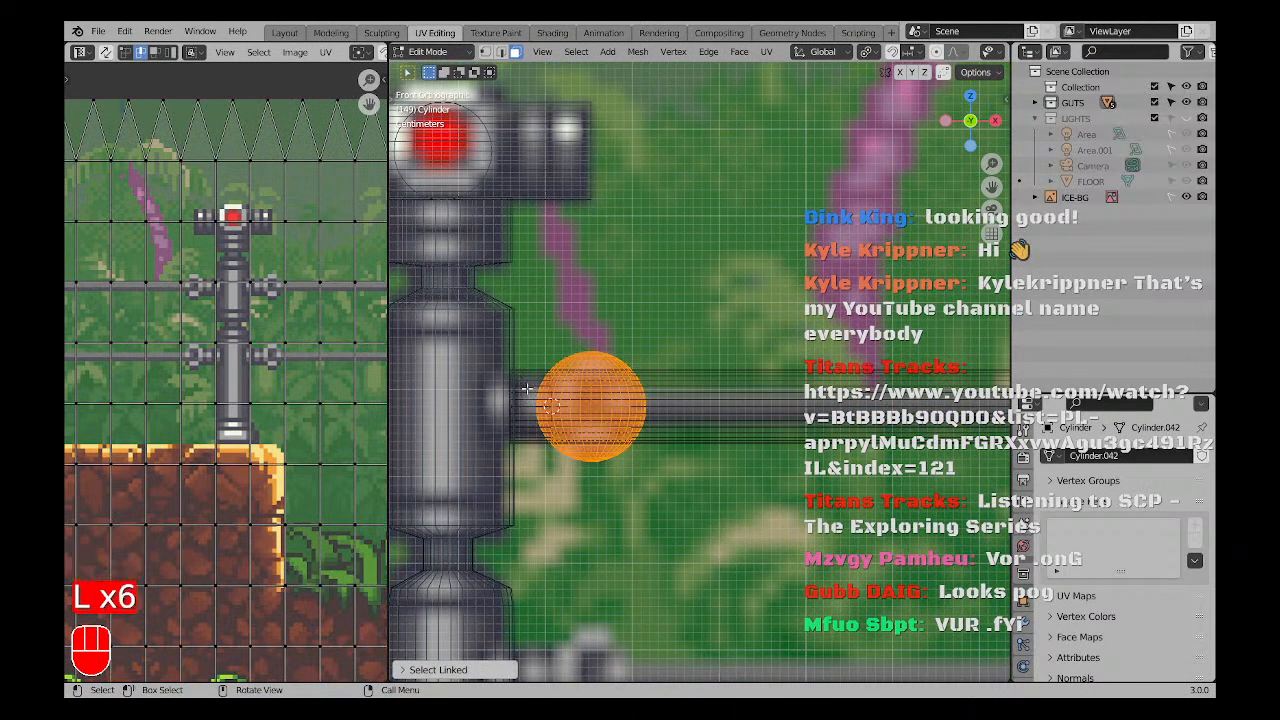
pyautogui.press('a')
pyautogui.press('a')
pyautogui.press('Tab')
pyautogui.press('a')
pyautogui.press('a')
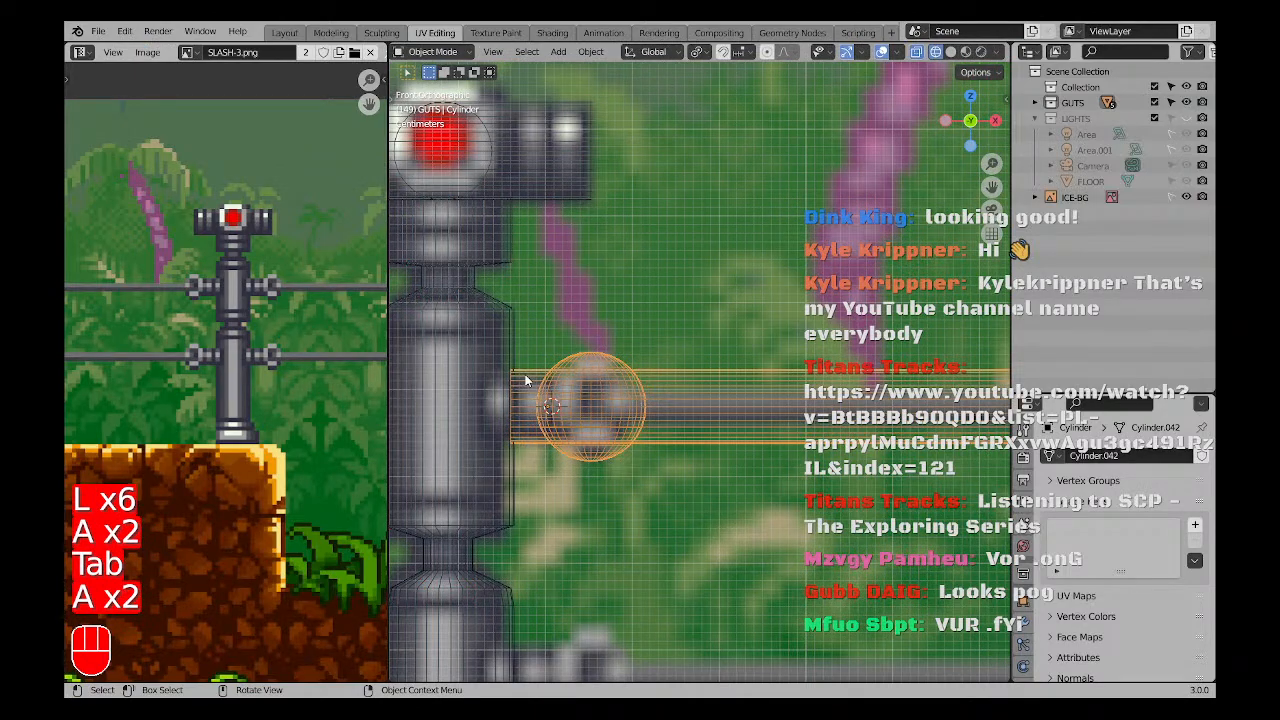
pyautogui.press('Tab')
pyautogui.press('a')
pyautogui.press('a')
pyautogui.press('a')
pyautogui.press('a')
pyautogui.press('l')
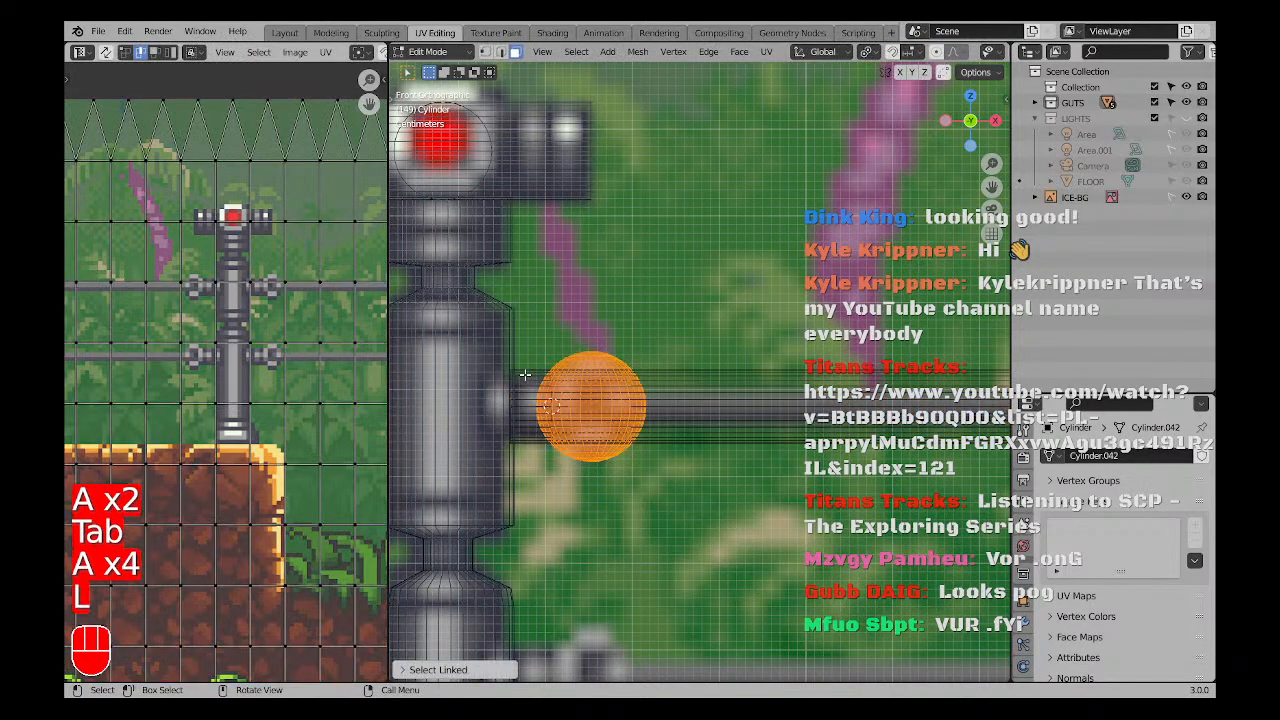
pyautogui.press('l')
pyautogui.scroll(-11, 626, 407)
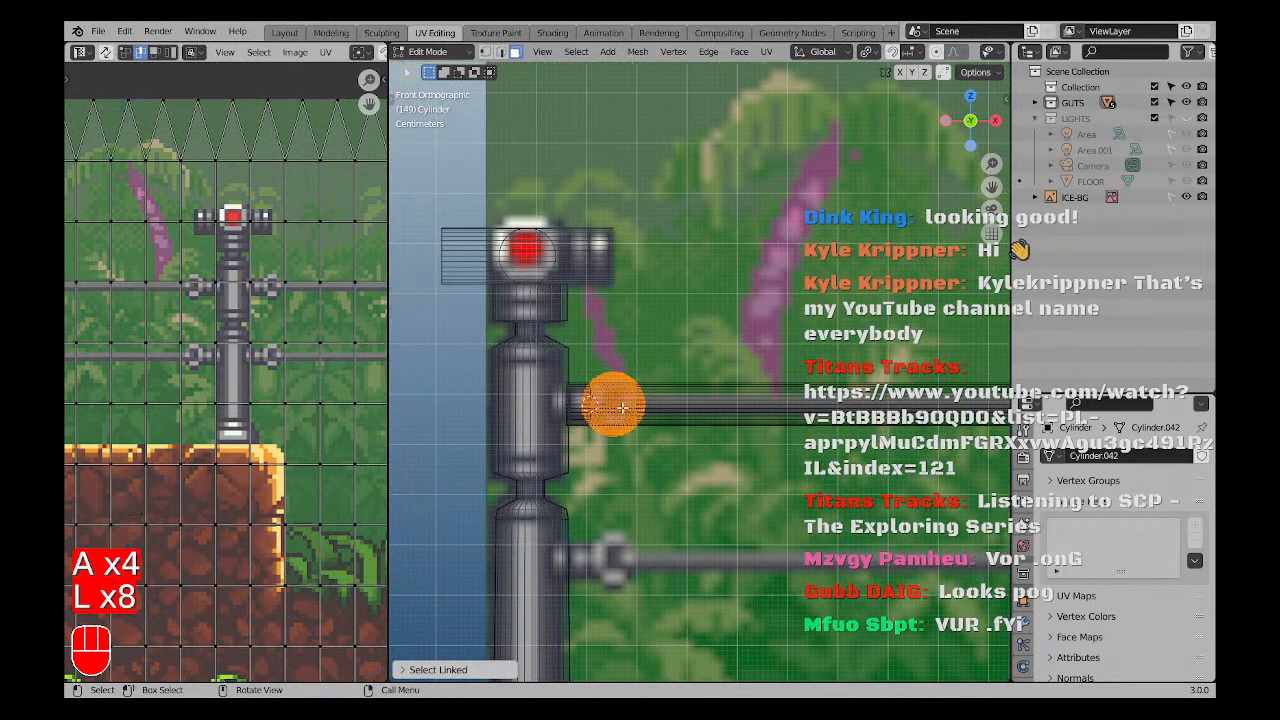
# Select the rail's linked geometry from an angled view at its far end and return to the front view.
pyautogui.keyDown('shift'); pyautogui.moveTo(628, 408); pyautogui.dragTo(399, 422, button='middle'); pyautogui.keyUp('shift')
pyautogui.moveTo(758, 442); pyautogui.dragTo(742, 408, button='middle')
pyautogui.press('a')
pyautogui.press('a')
pyautogui.scroll(2, 742, 408)
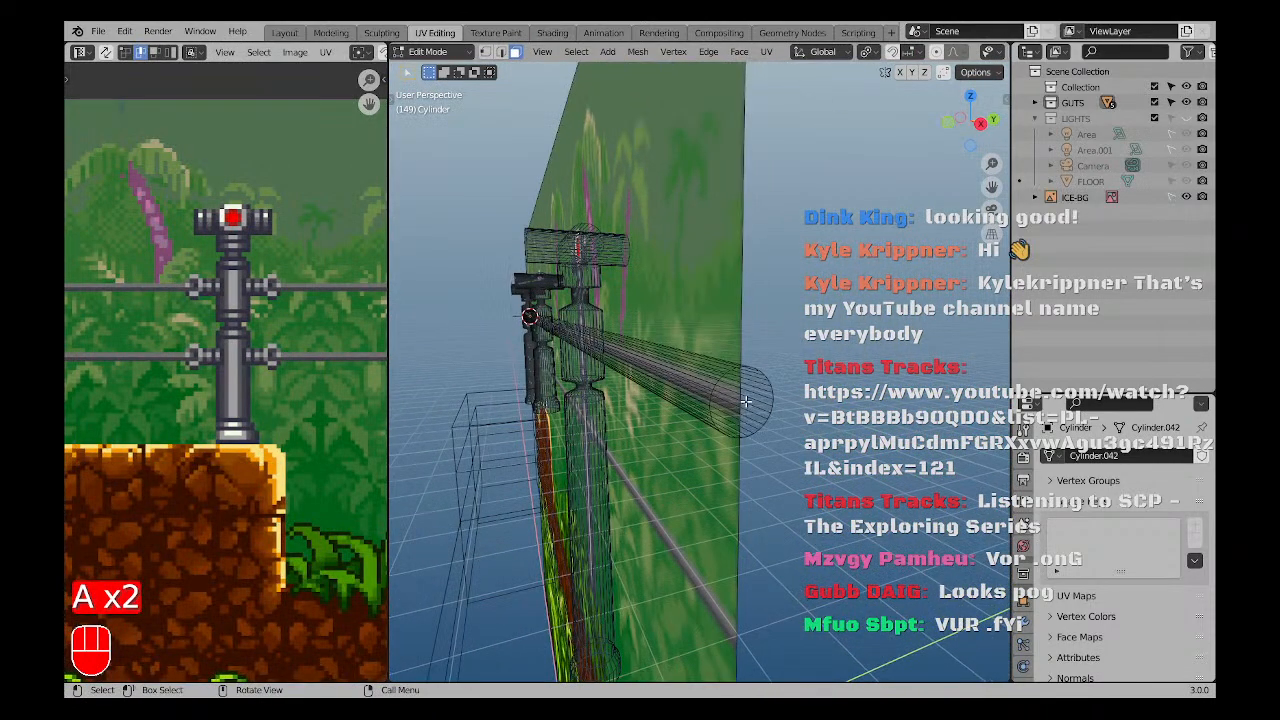
pyautogui.press('l')
pyautogui.press('KP_1')
# Try to scale the selected rail geometry down uniformly at the background's right edge and leave Edit Mode.
pyautogui.scroll(-6, 590, 366)
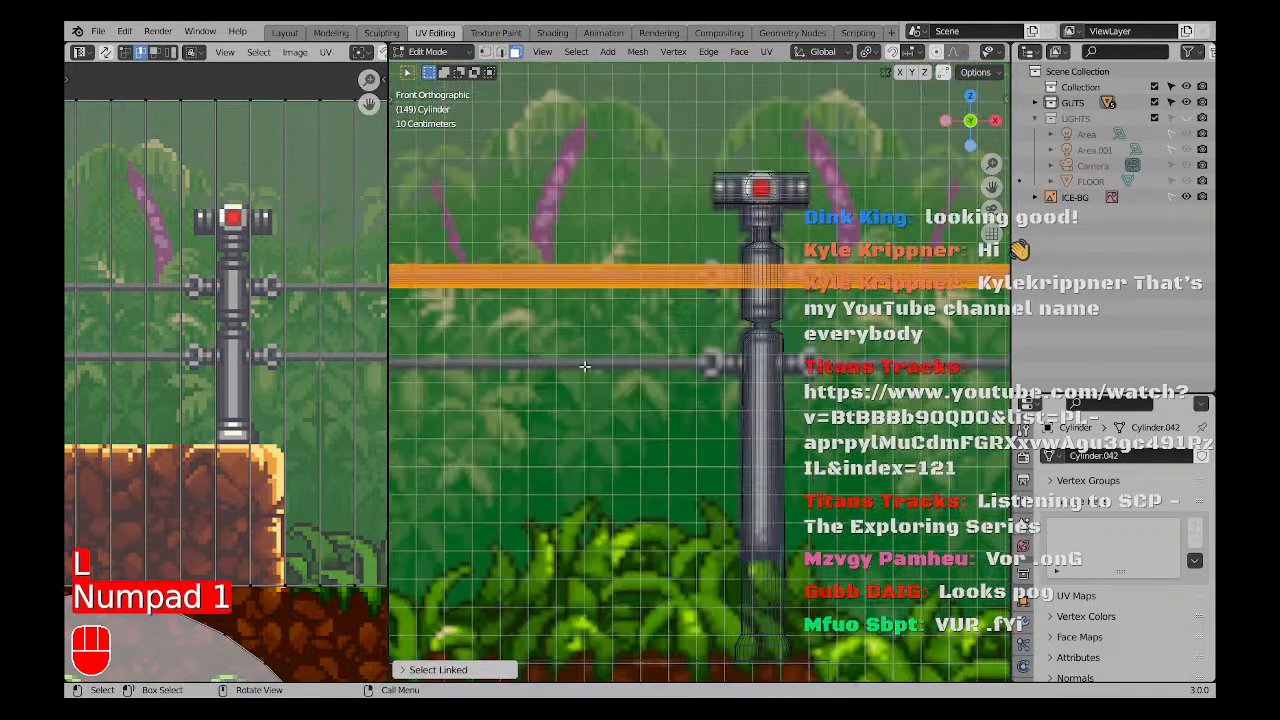
pyautogui.keyDown('shift'); pyautogui.moveTo(585, 366); pyautogui.dragTo(905, 406, button='middle'); pyautogui.keyUp('shift')
pyautogui.keyDown('shift'); pyautogui.moveTo(504, 317); pyautogui.dragTo(764, 336, button='middle'); pyautogui.keyUp('shift')
pyautogui.keyDown('shift'); pyautogui.moveTo(502, 340); pyautogui.dragTo(813, 358, button='middle'); pyautogui.keyUp('shift')
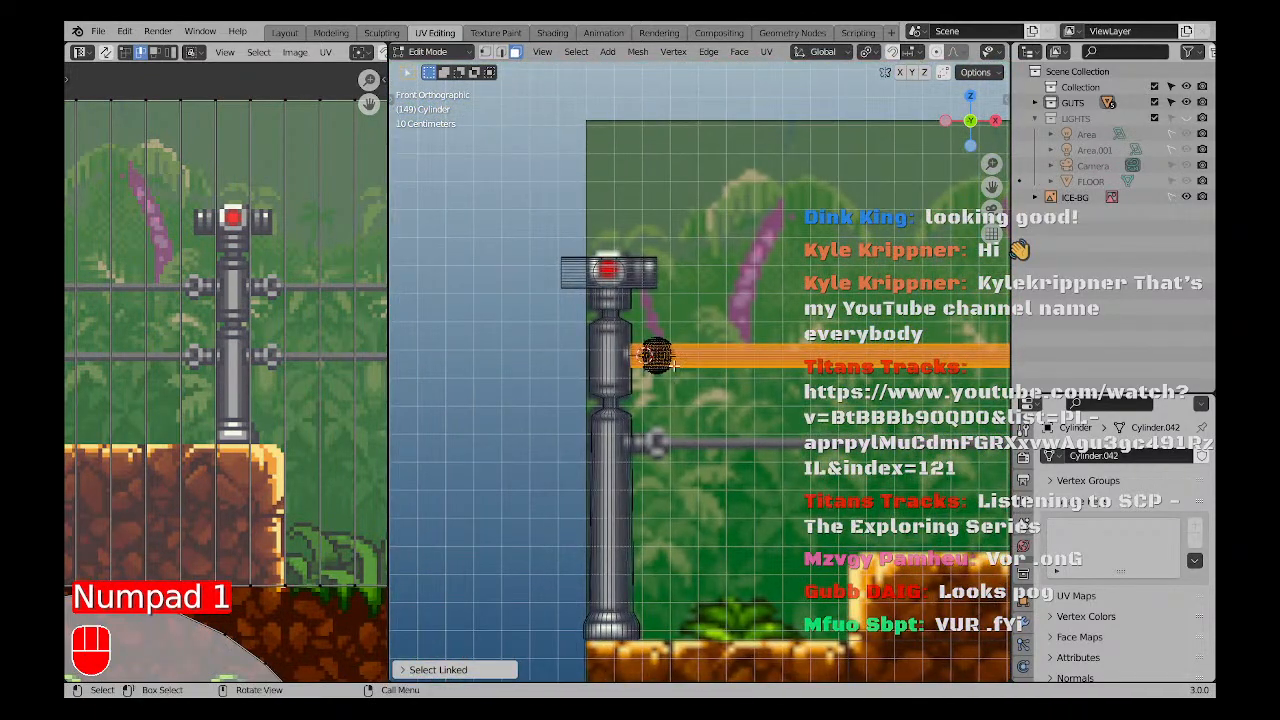
pyautogui.scroll(4, 662, 366)
pyautogui.scroll(-4, 681, 365)
pyautogui.keyDown('shift'); pyautogui.moveTo(662, 360); pyautogui.dragTo(760, 378, button='middle'); pyautogui.keyUp('shift')
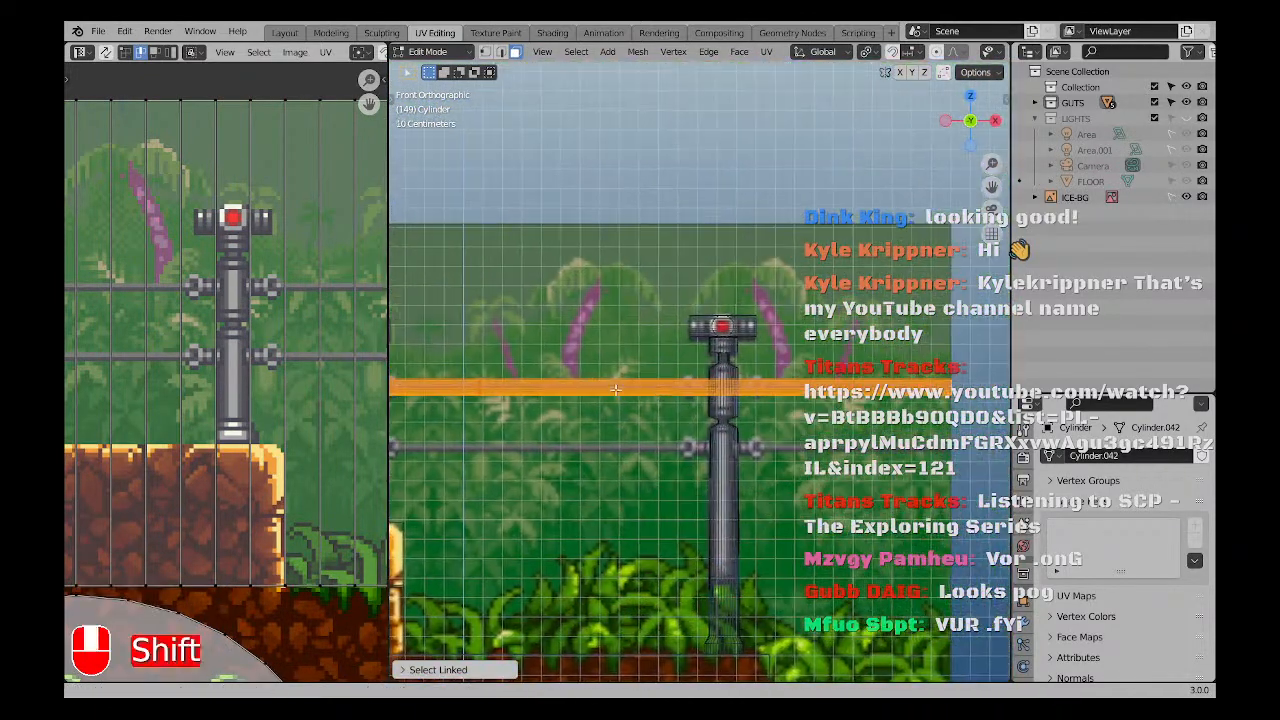
pyautogui.scroll(5, 930, 345)
pyautogui.scroll(2, 930, 345)
pyautogui.press('s')
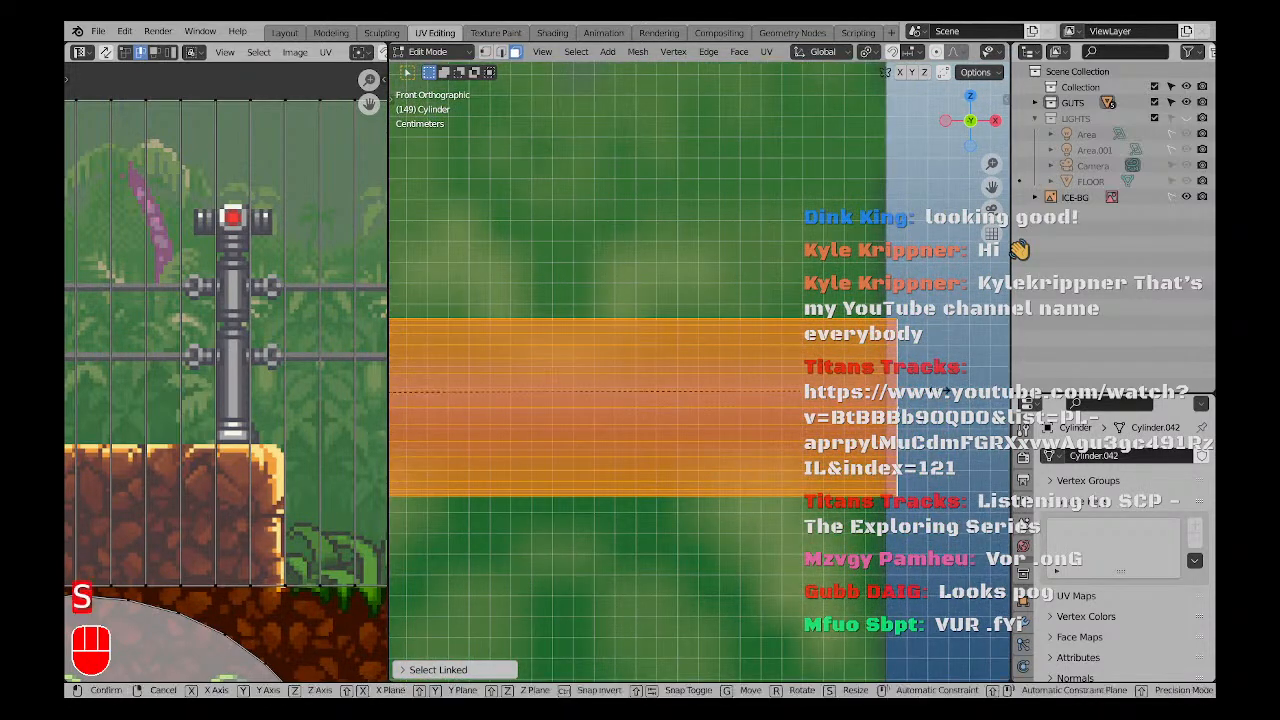
pyautogui.press('s')
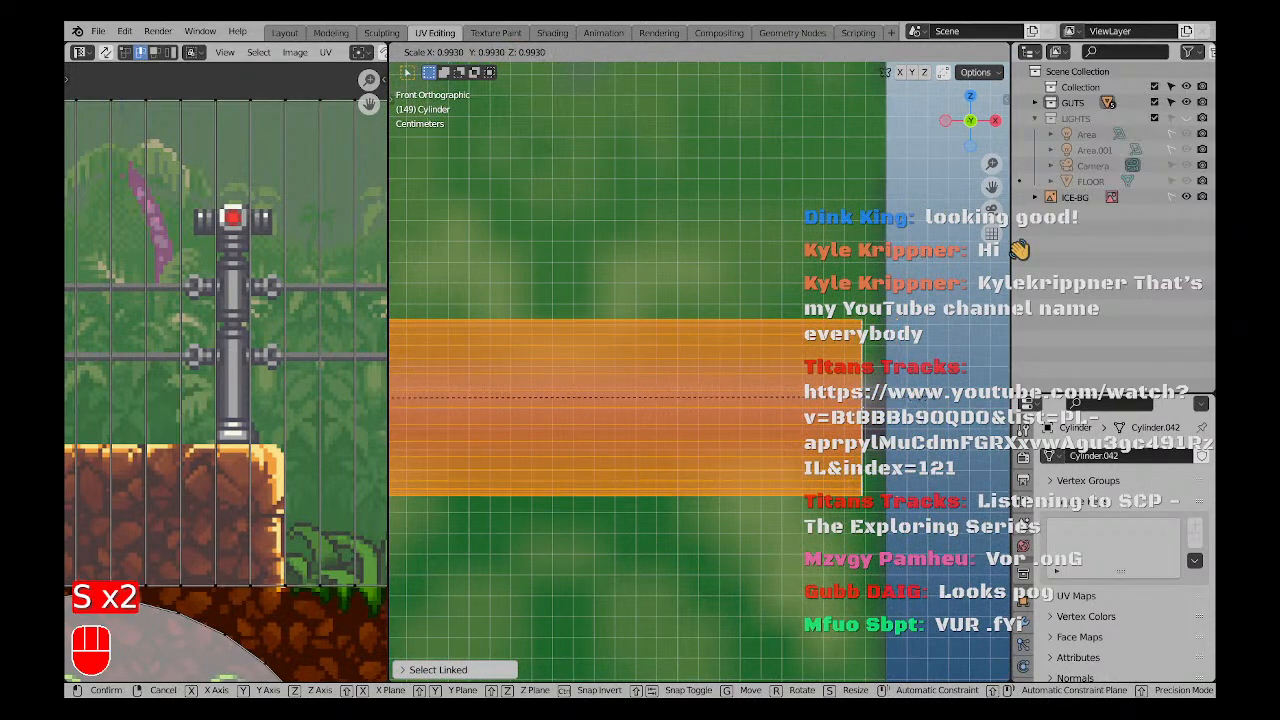
pyautogui.click(527, 392)
pyautogui.scroll(-6, 527, 392)
pyautogui.press('Tab')
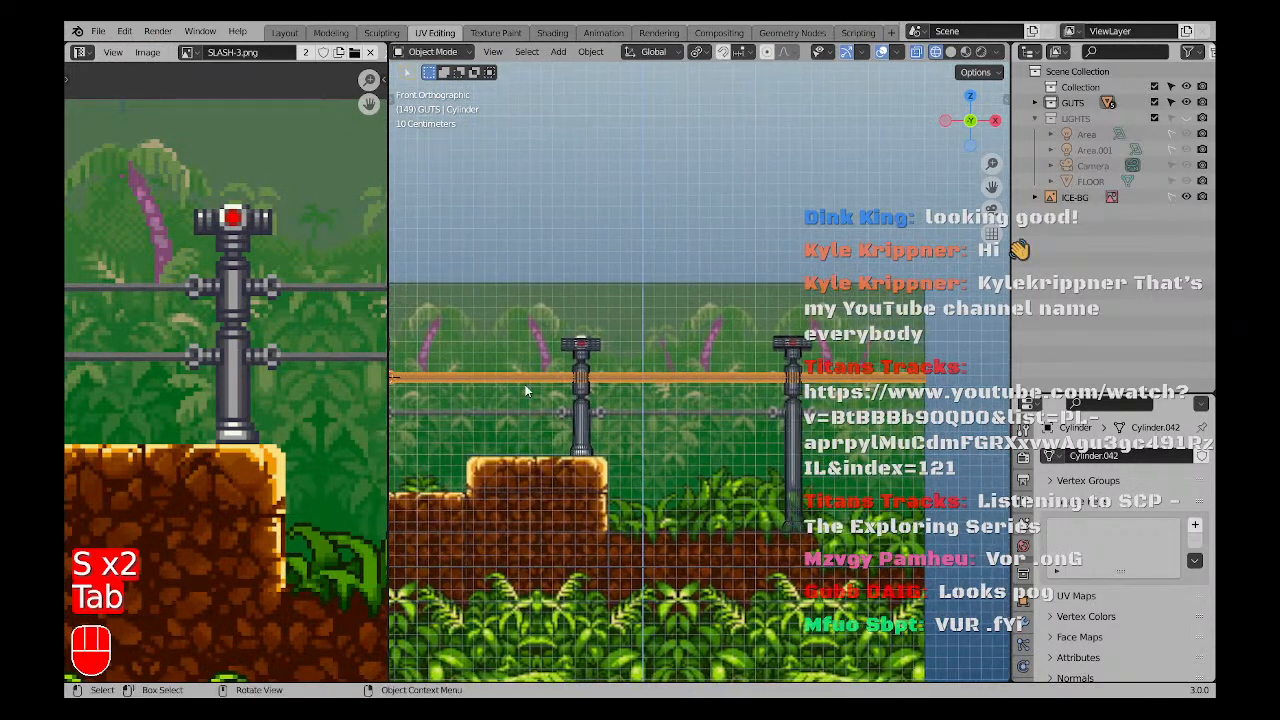
# Select the joint sphere's linked geometry and separate it from the rail into its own object.
pyautogui.scroll(3, 527, 392)
pyautogui.scroll(8, 539, 378)
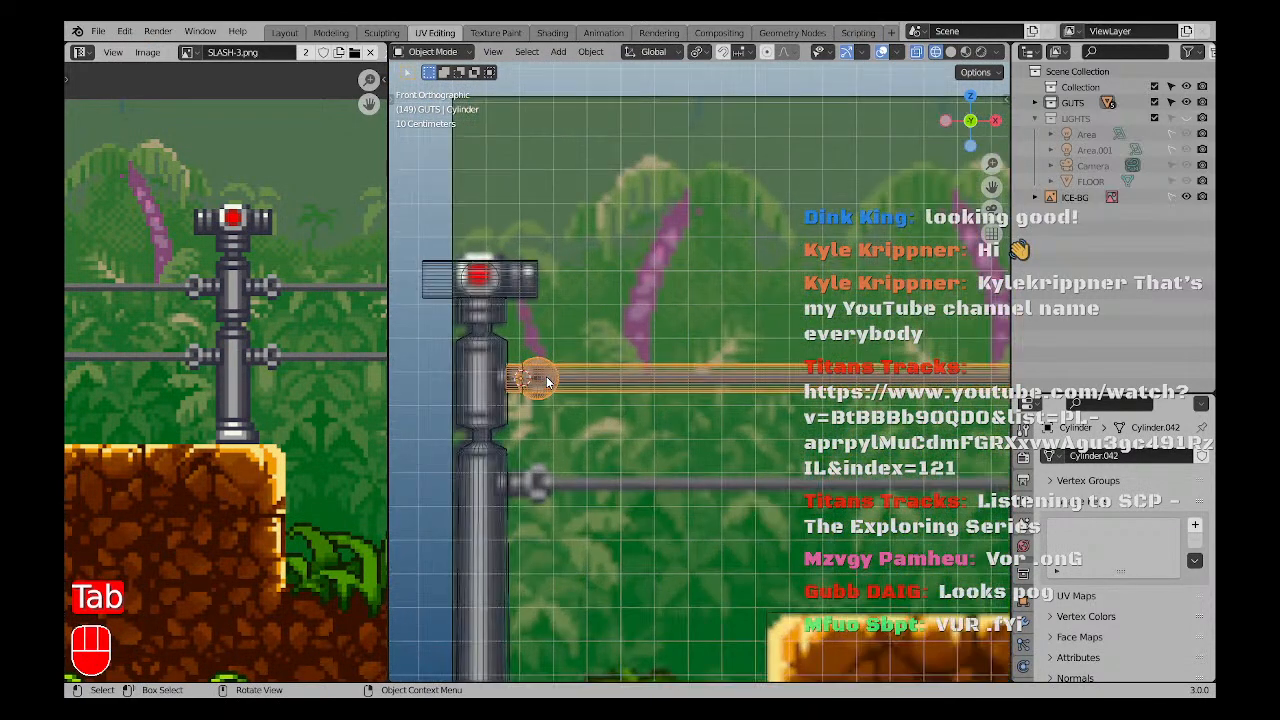
pyautogui.press('Tab')
pyautogui.press('a')
pyautogui.press('a')
pyautogui.press('l')
pyautogui.rightClick(539, 380)
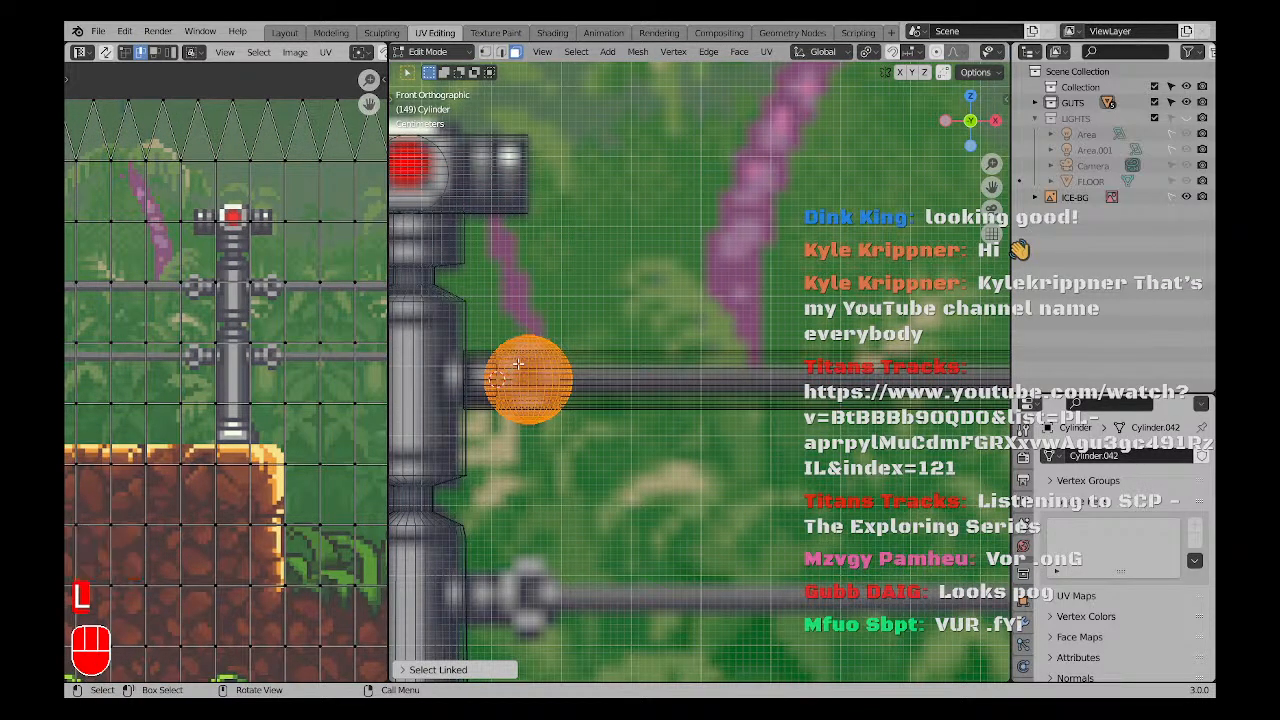
pyautogui.press('p')
pyautogui.click(518, 364)
pyautogui.press('Tab')
# Set the rail object's origin to the centre of its own geometry.
pyautogui.press('Tab')
pyautogui.scroll(-2, 616, 387)
pyautogui.press('a')
pyautogui.press('a')
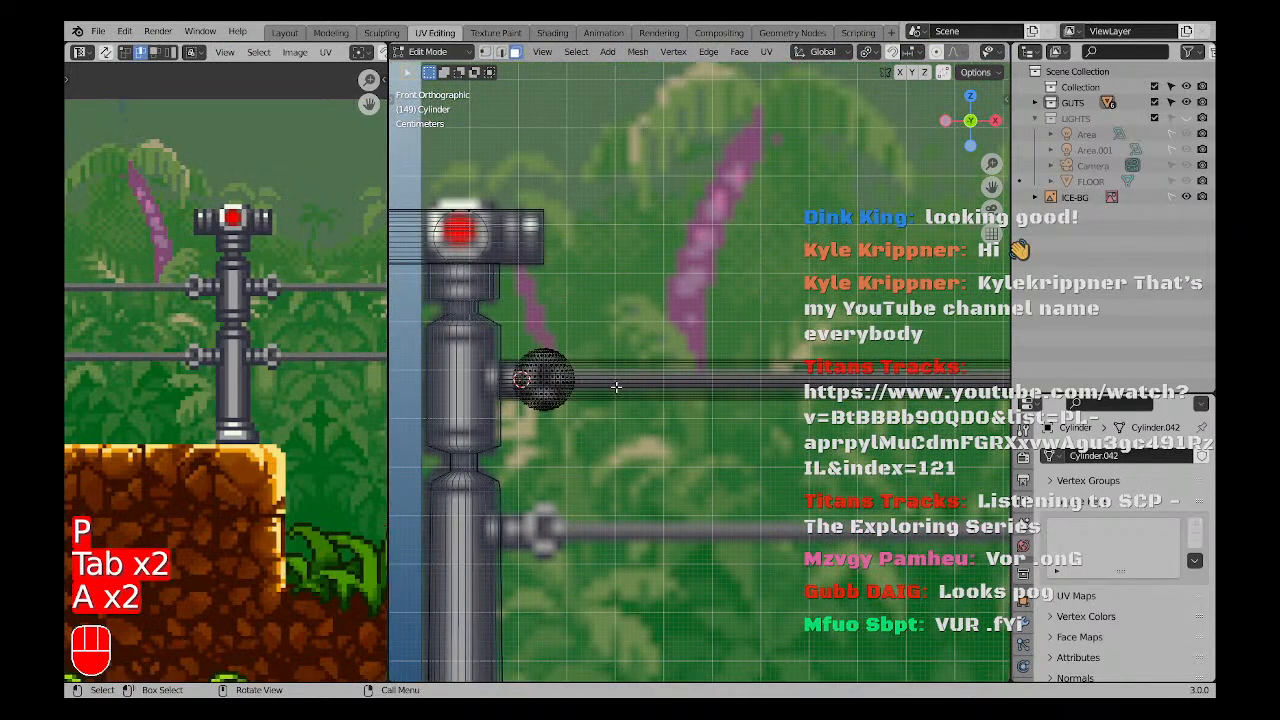
pyautogui.press('Tab')
pyautogui.scroll(-4, 616, 386)
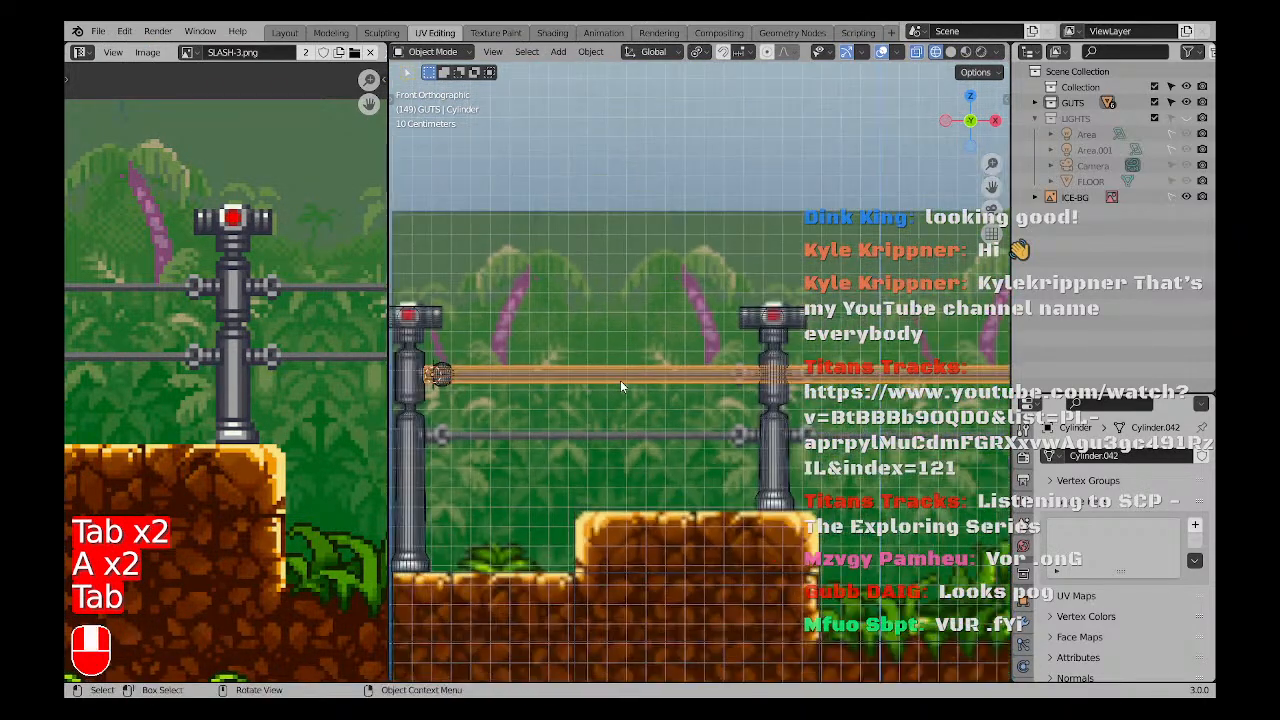
pyautogui.rightClick(615, 364)
pyautogui.moveTo(655, 367)
pyautogui.click(753, 376)
# Try to thin the rail by scaling it along the Z axis only.
pyautogui.scroll(-6, 753, 376)
pyautogui.keyDown('shift'); pyautogui.moveTo(858, 396); pyautogui.dragTo(665, 395, button='middle'); pyautogui.keyUp('shift')
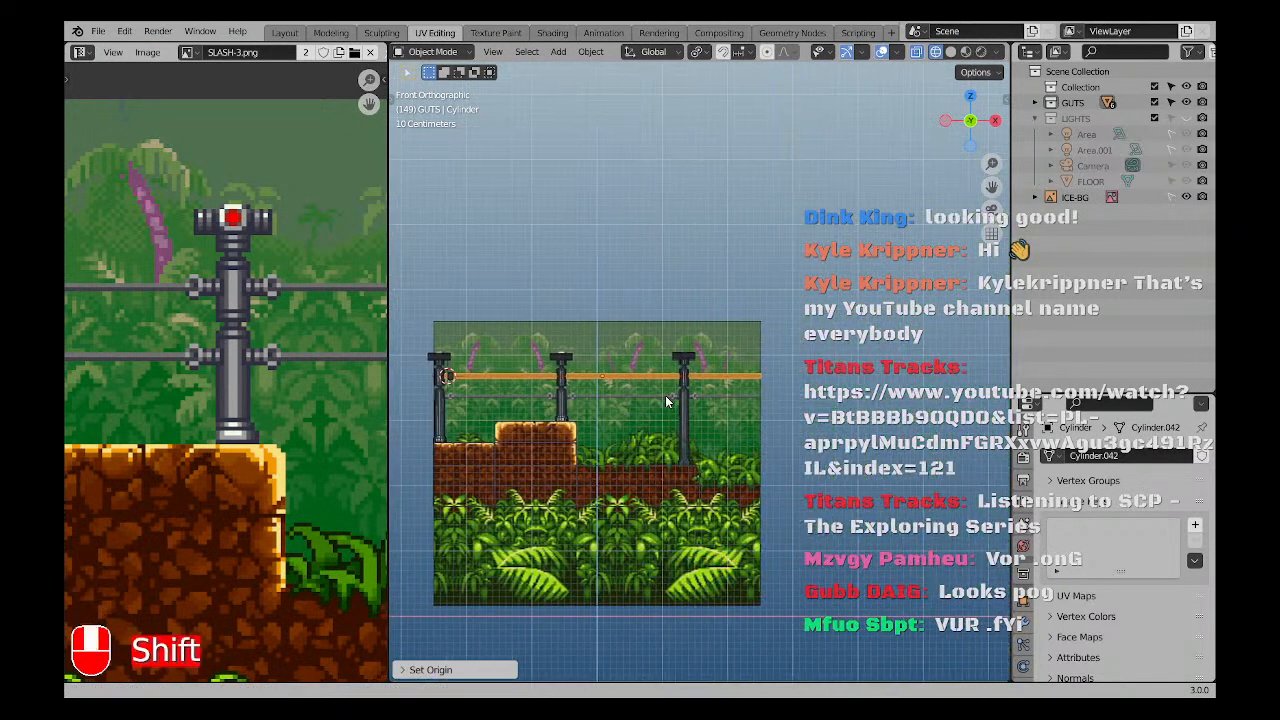
pyautogui.scroll(12, 756, 376)
pyautogui.press('s')
pyautogui.rightClick(757, 376)
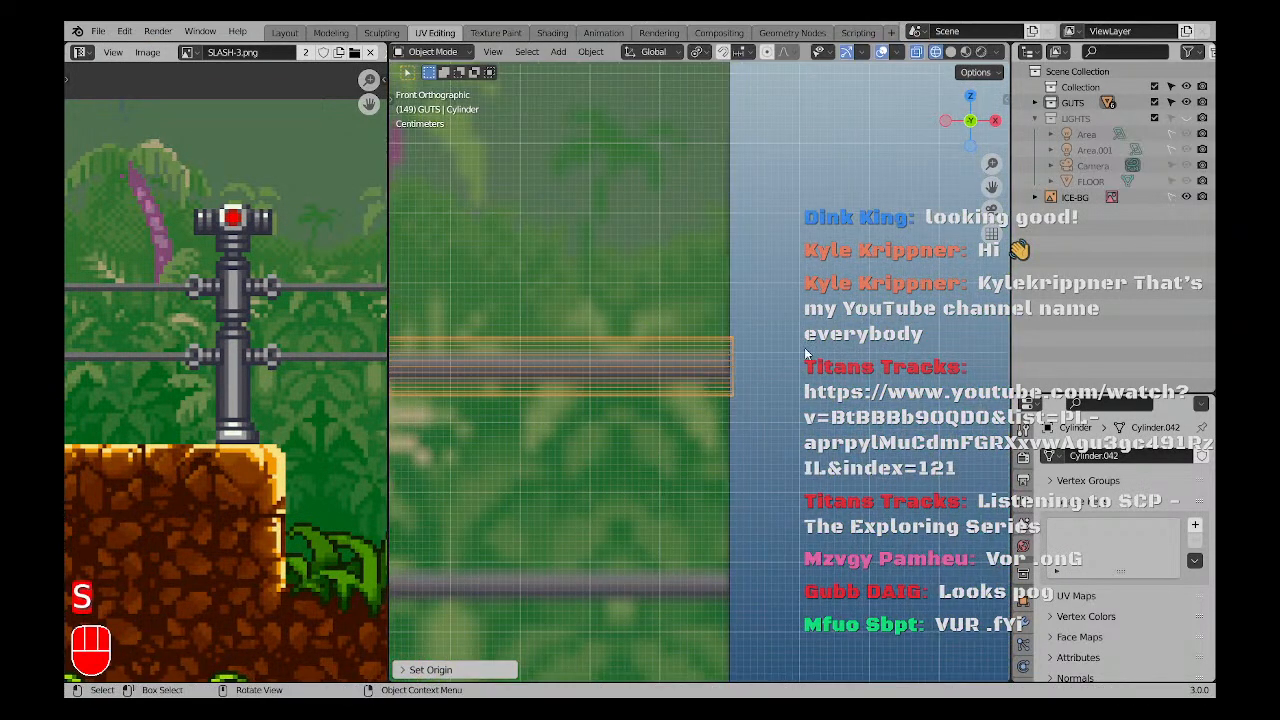
pyautogui.press('s')
pyautogui.press('z')
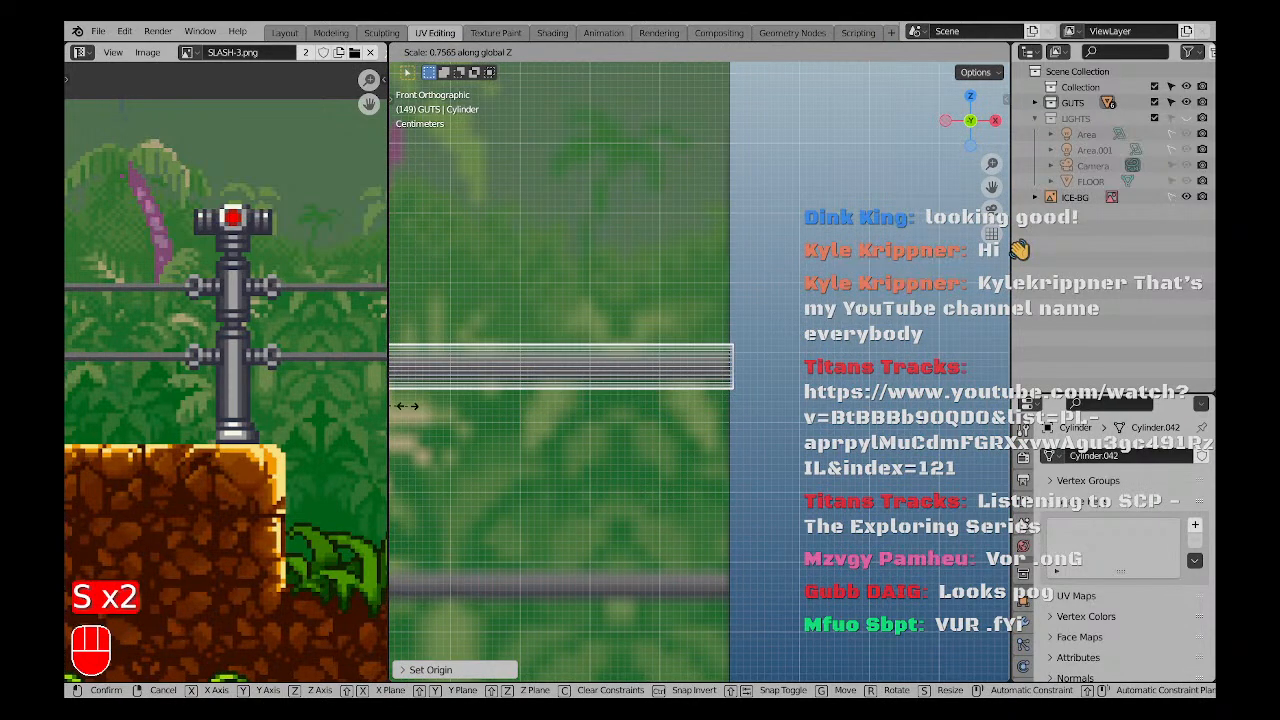
pyautogui.click(737, 366)
pyautogui.moveTo(737, 366); pyautogui.dragTo(675, 397, button='middle')
pyautogui.hotkey('ctrl', 'z')
# Thin the rail by scaling its cross-section to about 0.6 while locking the X axis.
pyautogui.press('s')
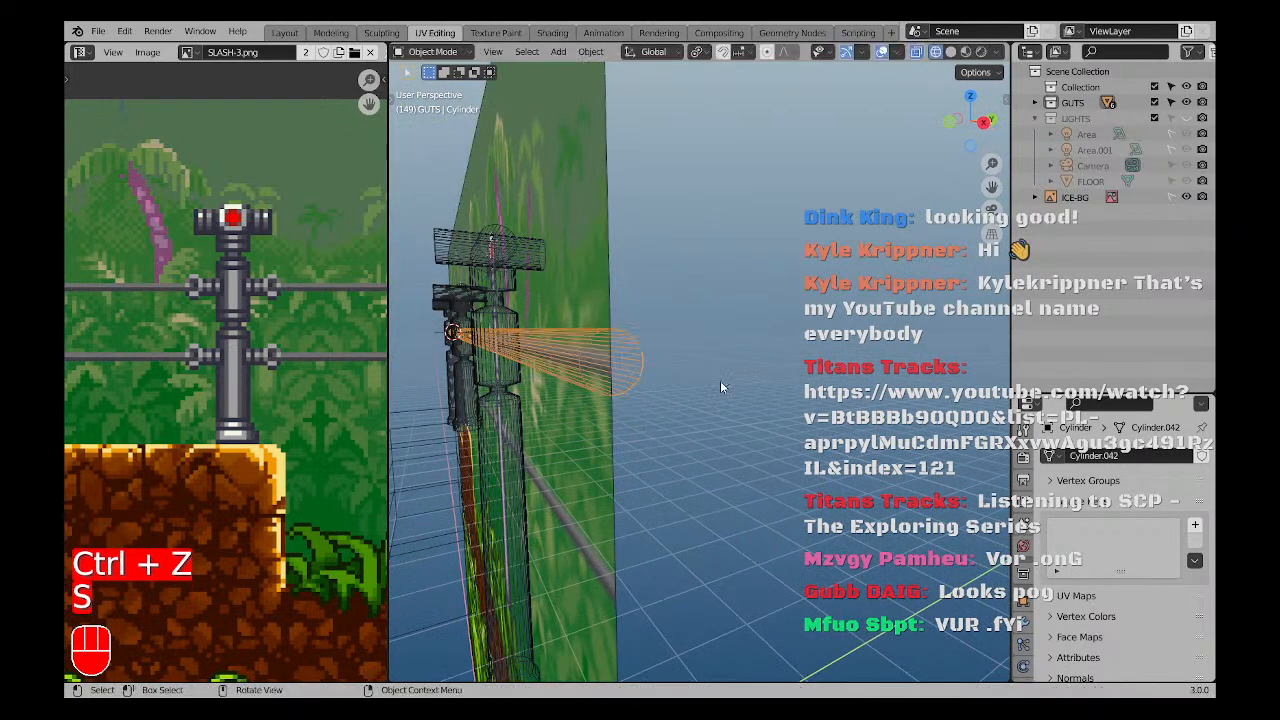
pyautogui.press('s')
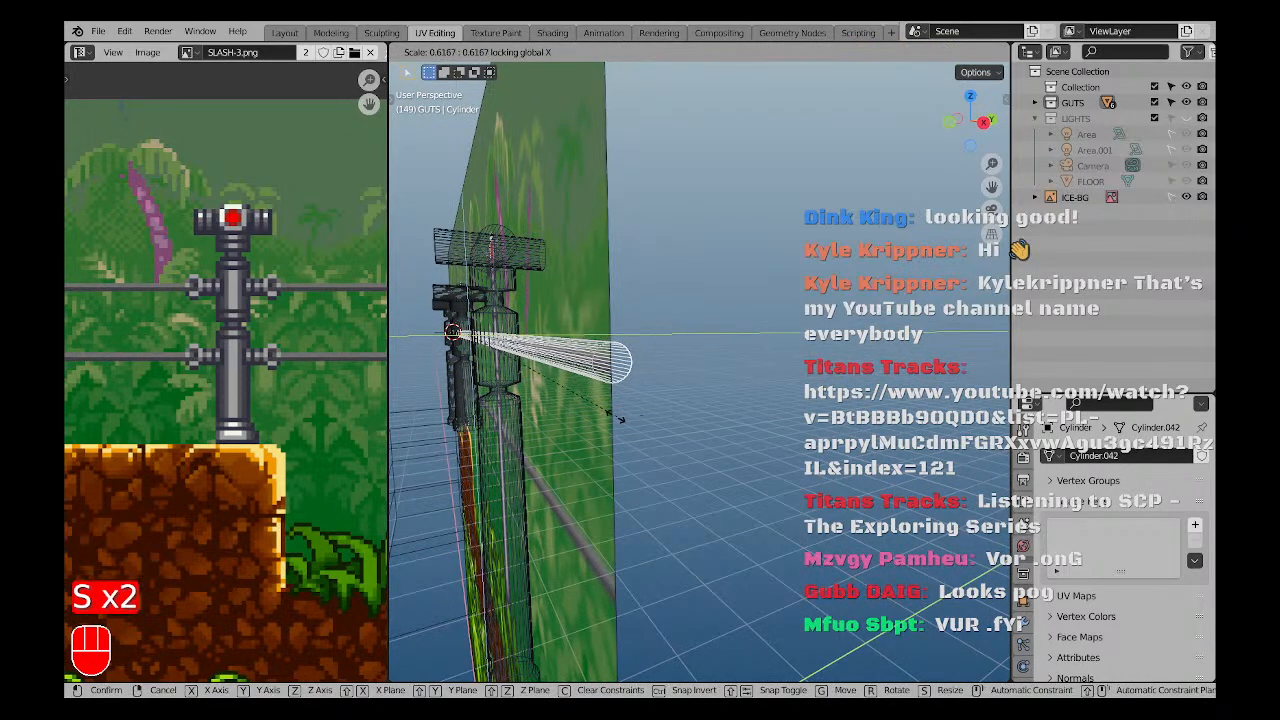
pyautogui.click(598, 406)
# Examine the rail's thickness in perspective and compare it with the background rail at the posts from the front.
pyautogui.moveTo(598, 406); pyautogui.dragTo(705, 430, button='middle')
pyautogui.press('a')
pyautogui.press('a')
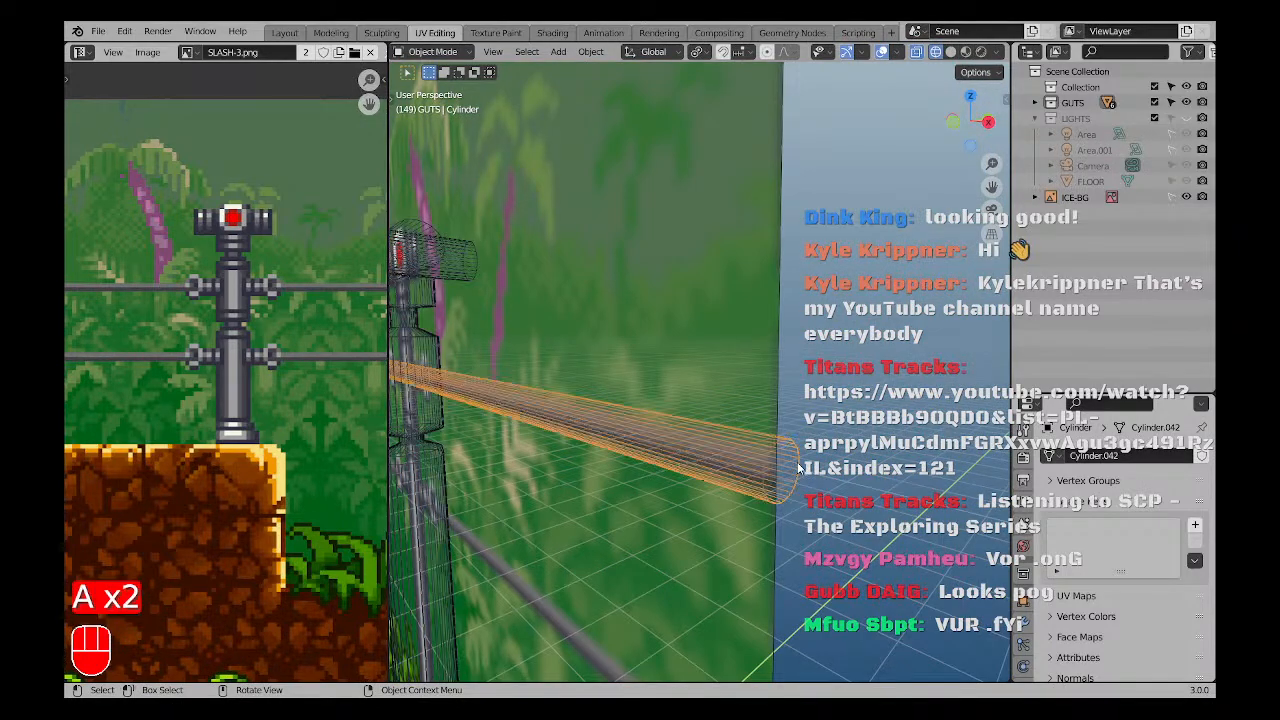
pyautogui.press('KP_Decimal')
pyautogui.scroll(6, 836, 422)
pyautogui.keyDown('shift'); pyautogui.moveTo(836, 422); pyautogui.dragTo(808, 372, button='middle'); pyautogui.keyUp('shift')
pyautogui.press('KP_1')
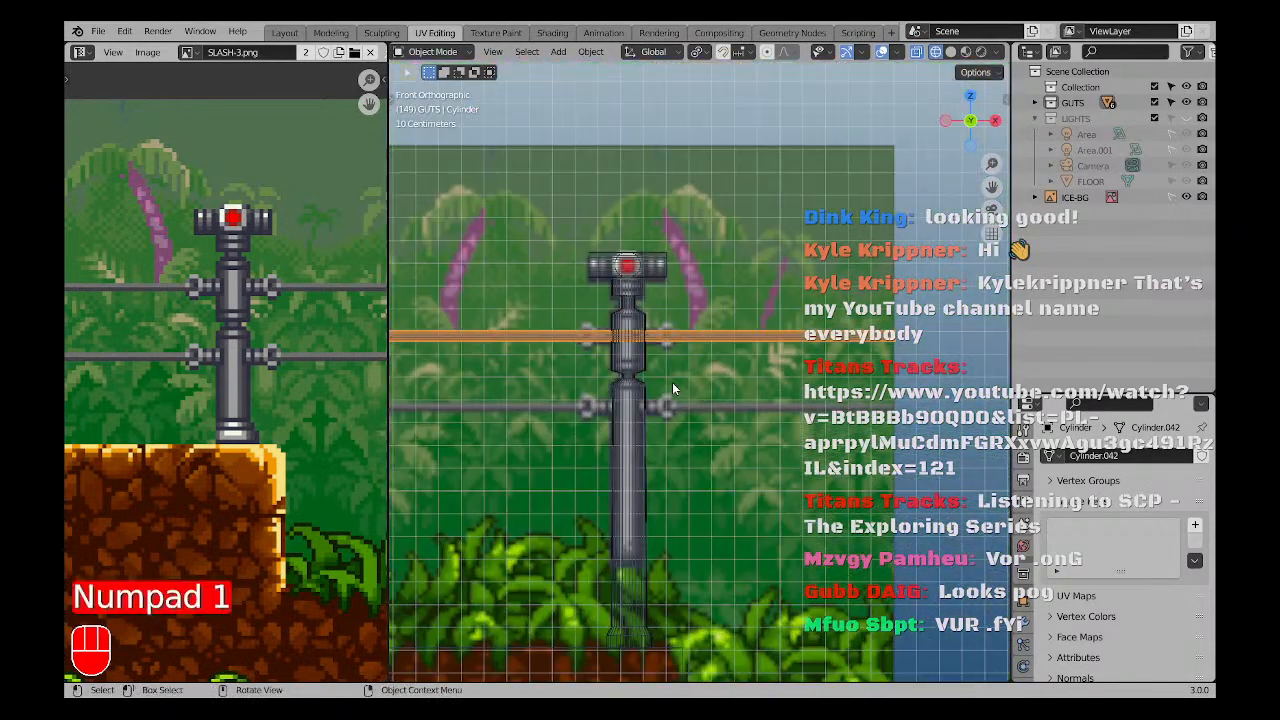
pyautogui.scroll(5, 700, 305)
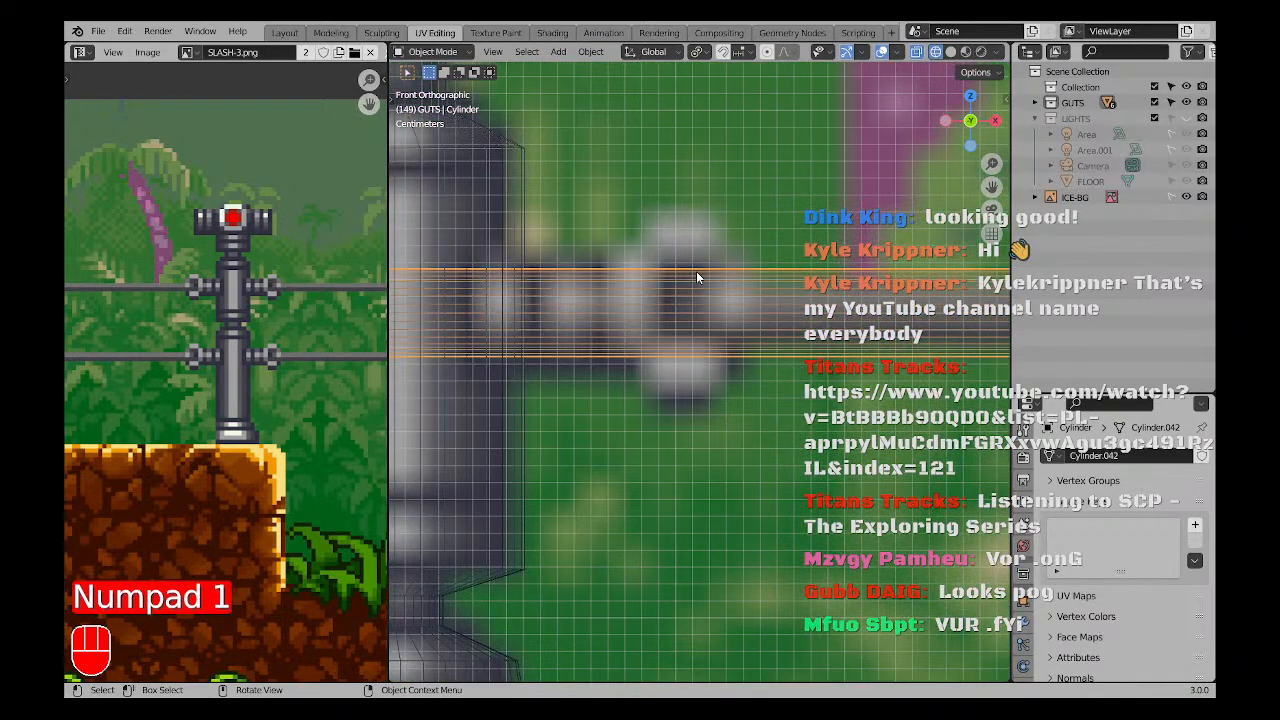
pyautogui.scroll(-8, 696, 271)
pyautogui.keyDown('shift'); pyautogui.moveTo(464, 369); pyautogui.dragTo(680, 369, button='middle'); pyautogui.keyUp('shift')
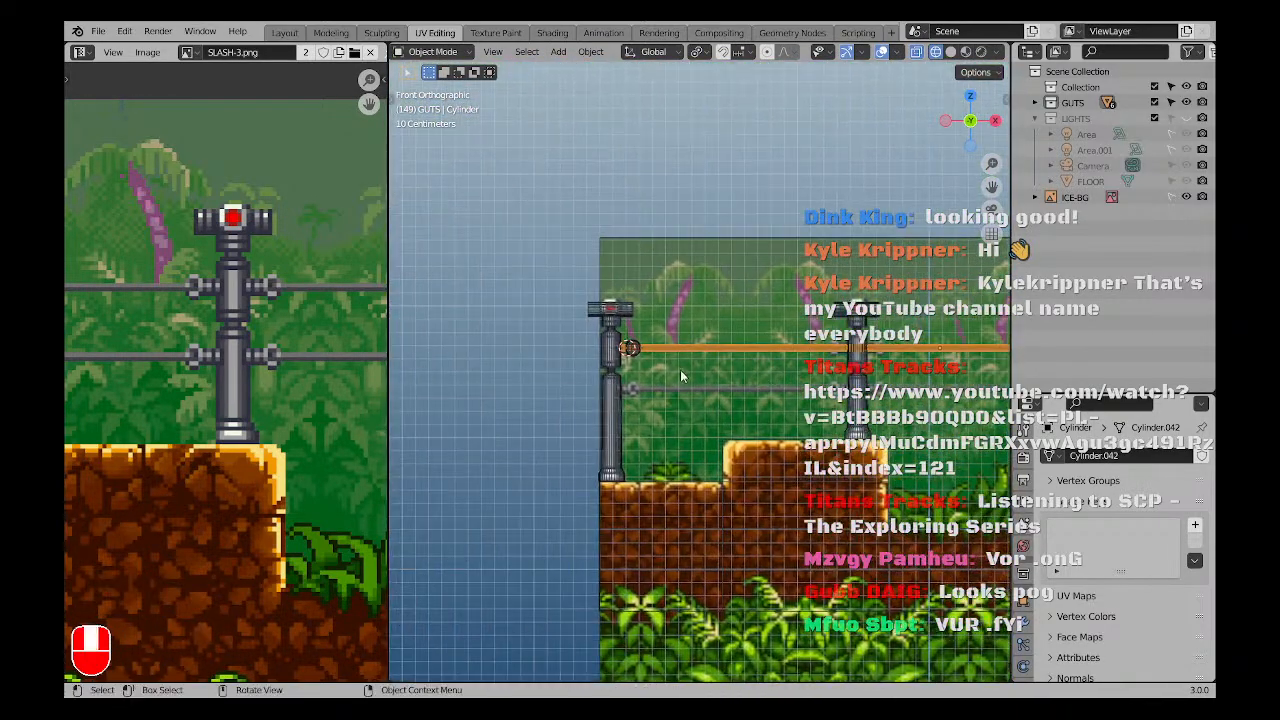
pyautogui.scroll(8, 580, 365)
pyautogui.scroll(-4, 568, 333)
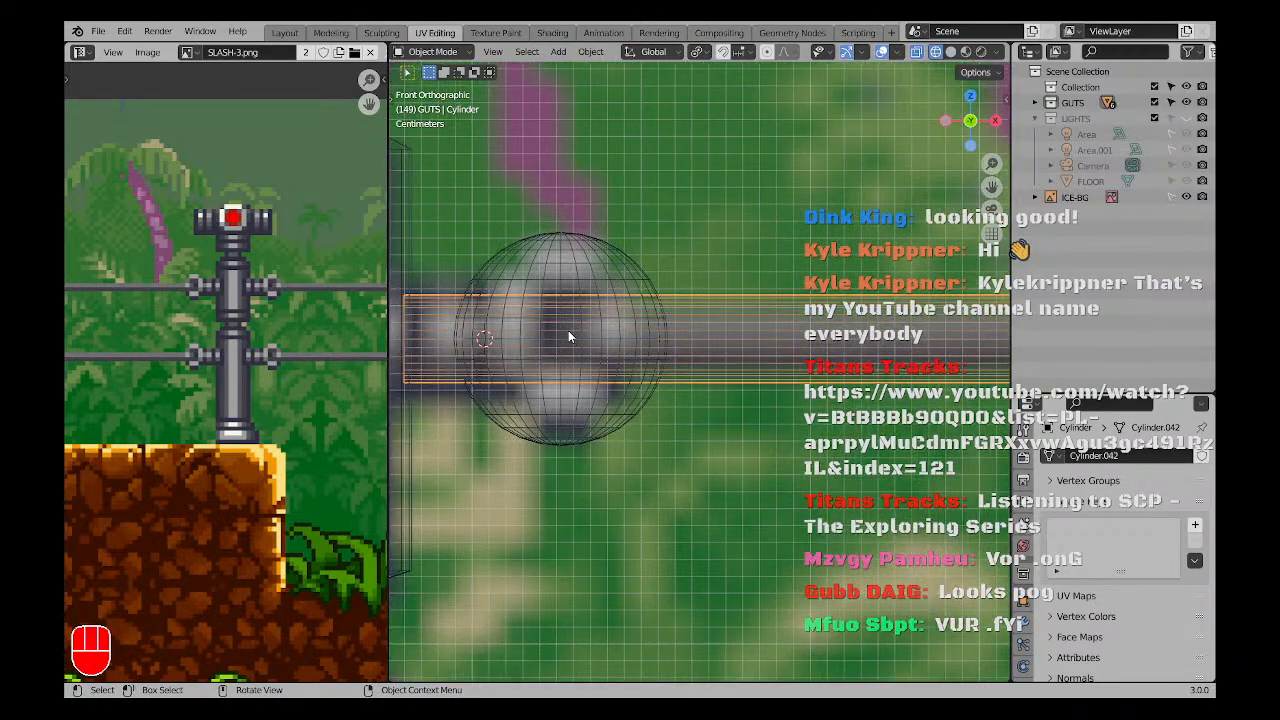
# Delete the separated joint sphere beside the first post, keeping the rail.
pyautogui.press('a')
pyautogui.press('a')
pyautogui.scroll(3, 568, 334)
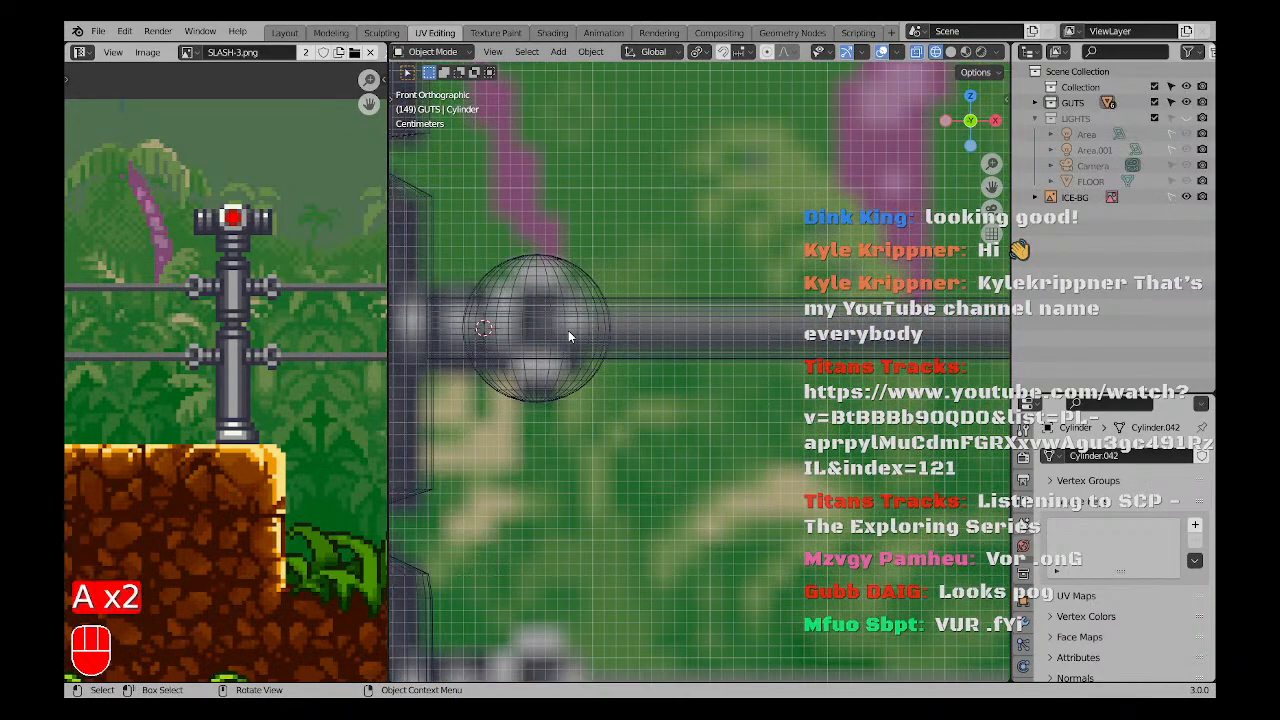
pyautogui.keyDown('shift'); pyautogui.moveTo(622, 456); pyautogui.dragTo(621, 378, button='middle'); pyautogui.keyUp('shift')
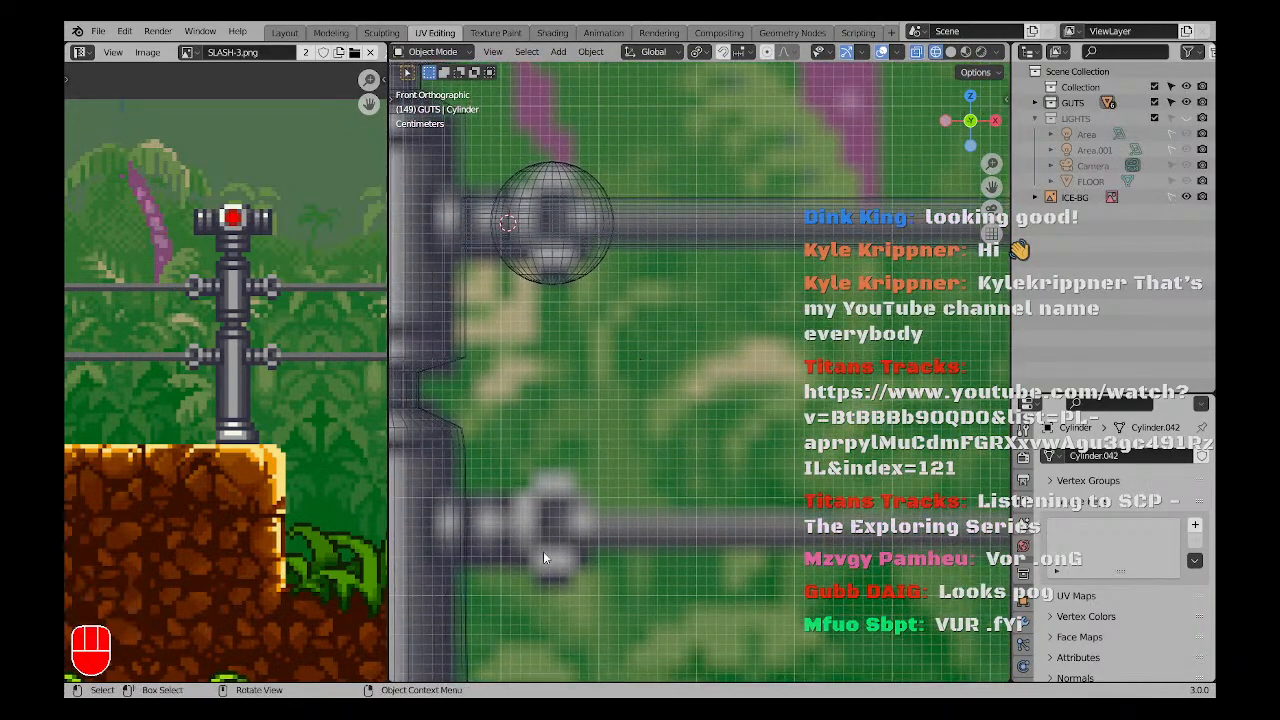
pyautogui.scroll(-1, 614, 495)
pyautogui.press('x')
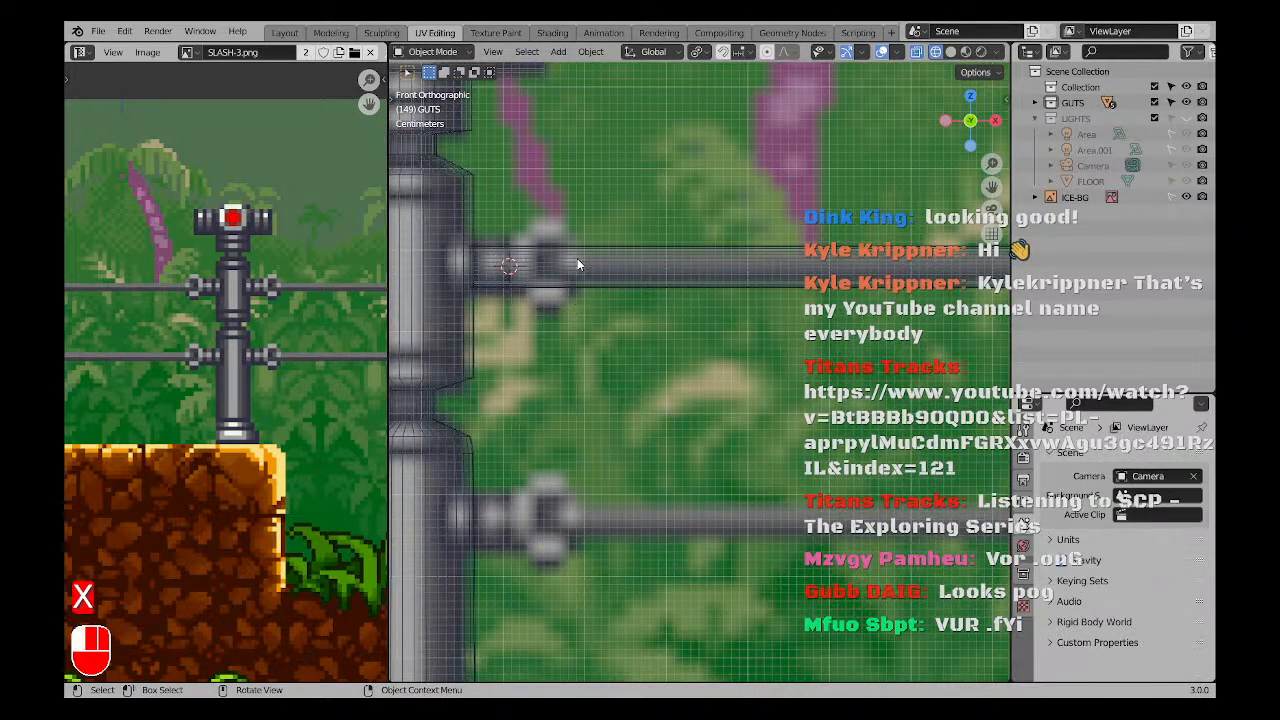
# Duplicate the rail and place the copy slightly above the original.
pyautogui.click(577, 260)
pyautogui.scroll(-1, 578, 264)
pyautogui.keyDown('shift'); pyautogui.moveTo(582, 304); pyautogui.dragTo(615, 353, button='middle'); pyautogui.keyUp('shift')
pyautogui.scroll(-2, 562, 356)
pyautogui.scroll(-3, 560, 357)
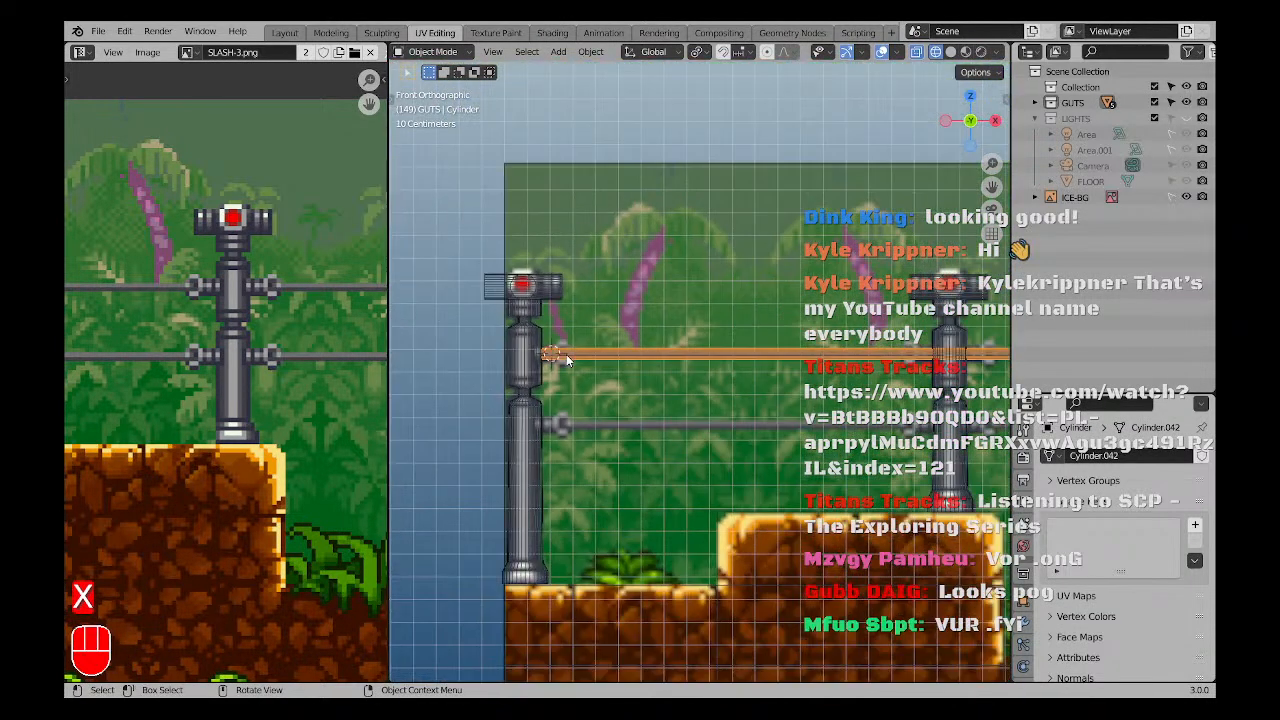
pyautogui.hotkey('shift', 'd')
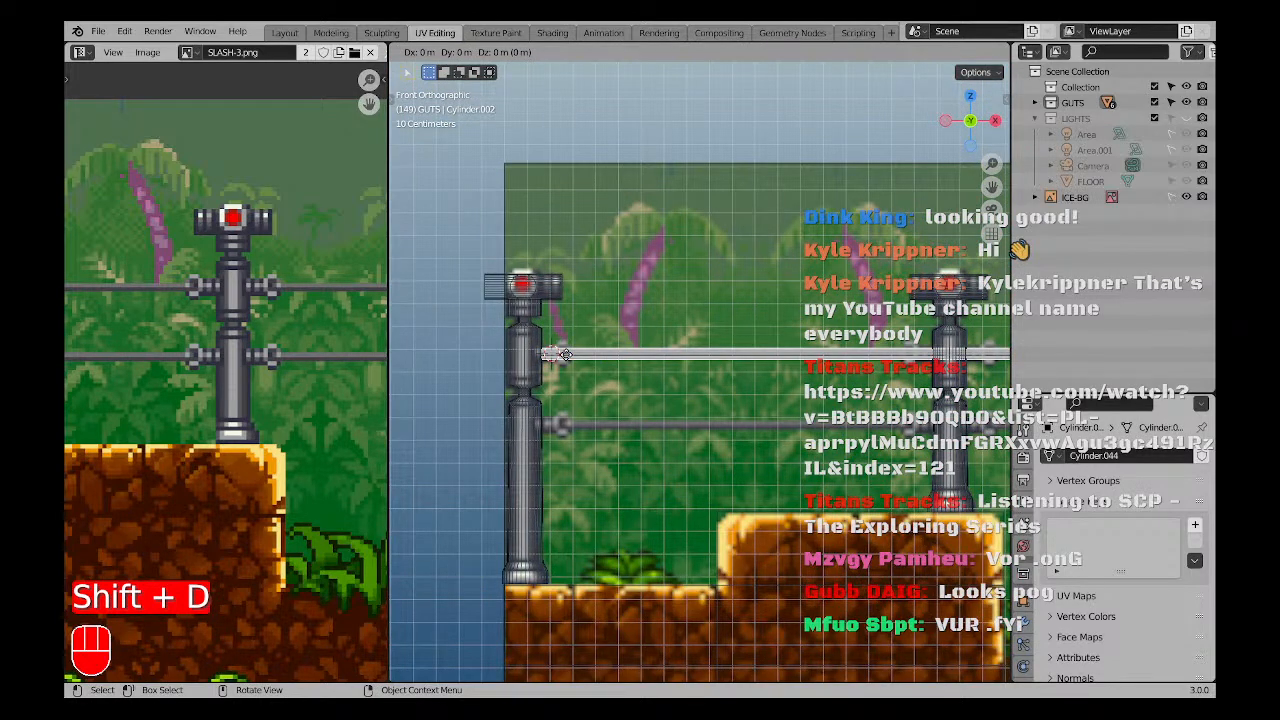
pyautogui.click(566, 332)
pyautogui.scroll(2, 566, 332)
pyautogui.scroll(1, 837, 351)
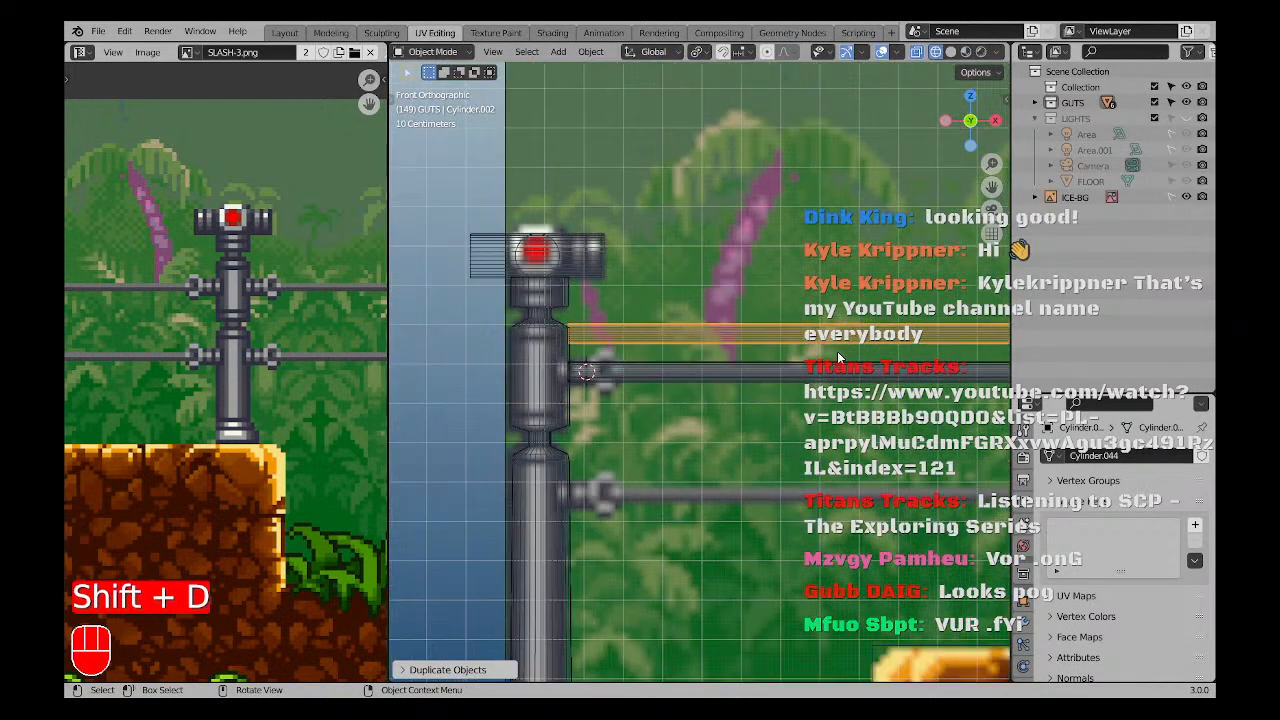
# Shorten the copied rail along the X axis into a small cylinder segment by scaling it down repeatedly.
pyautogui.scroll(-4, 837, 351)
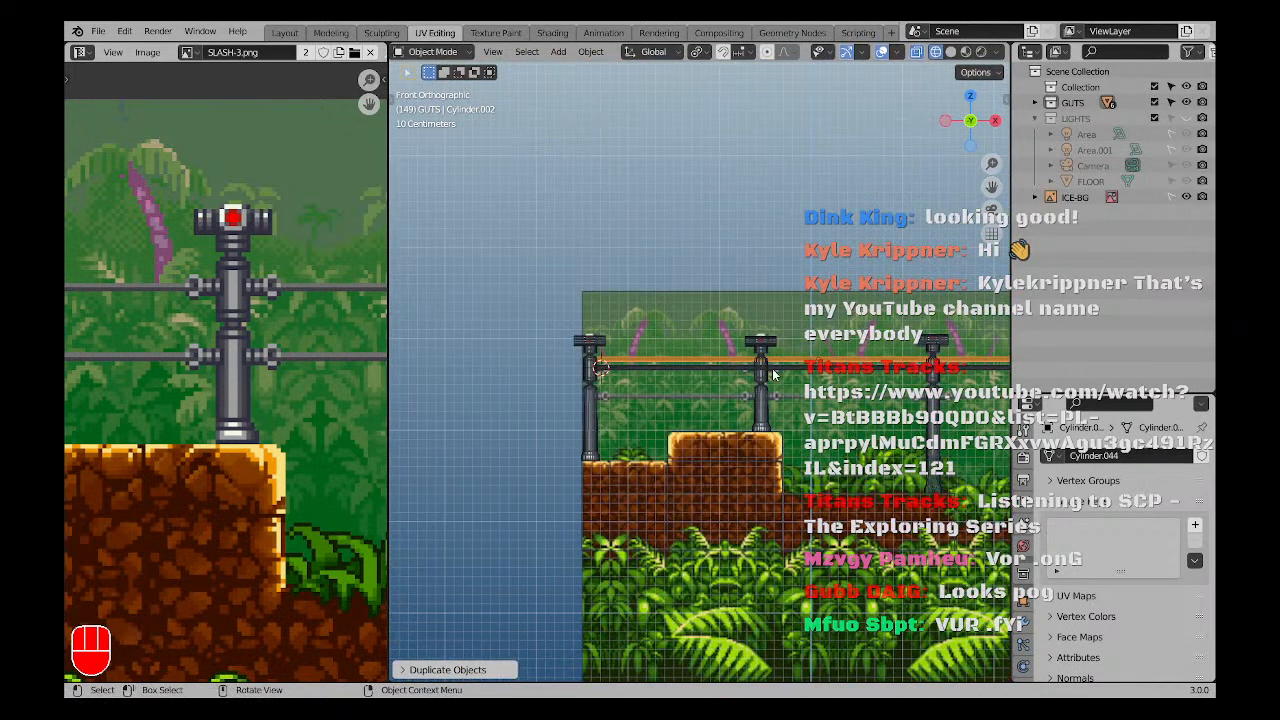
pyautogui.press('s')
pyautogui.press('x')
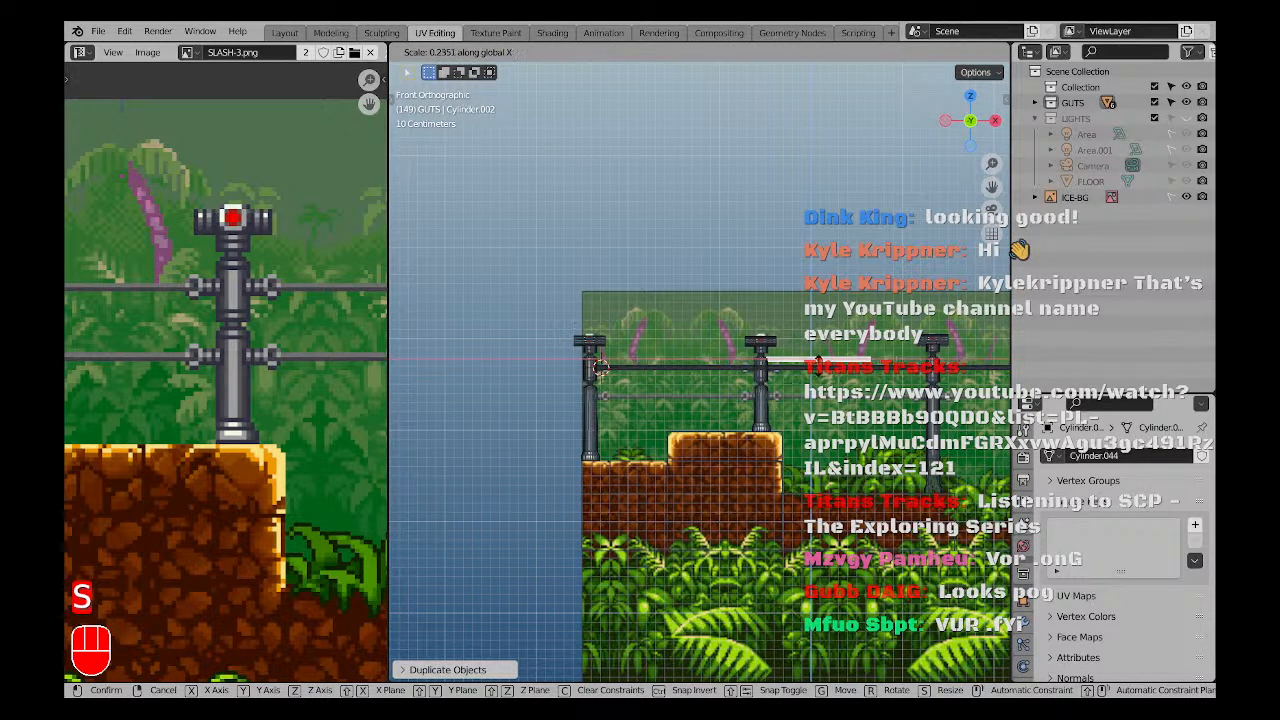
pyautogui.click(818, 359)
pyautogui.scroll(4, 818, 377)
pyautogui.press('s')
pyautogui.press('x')
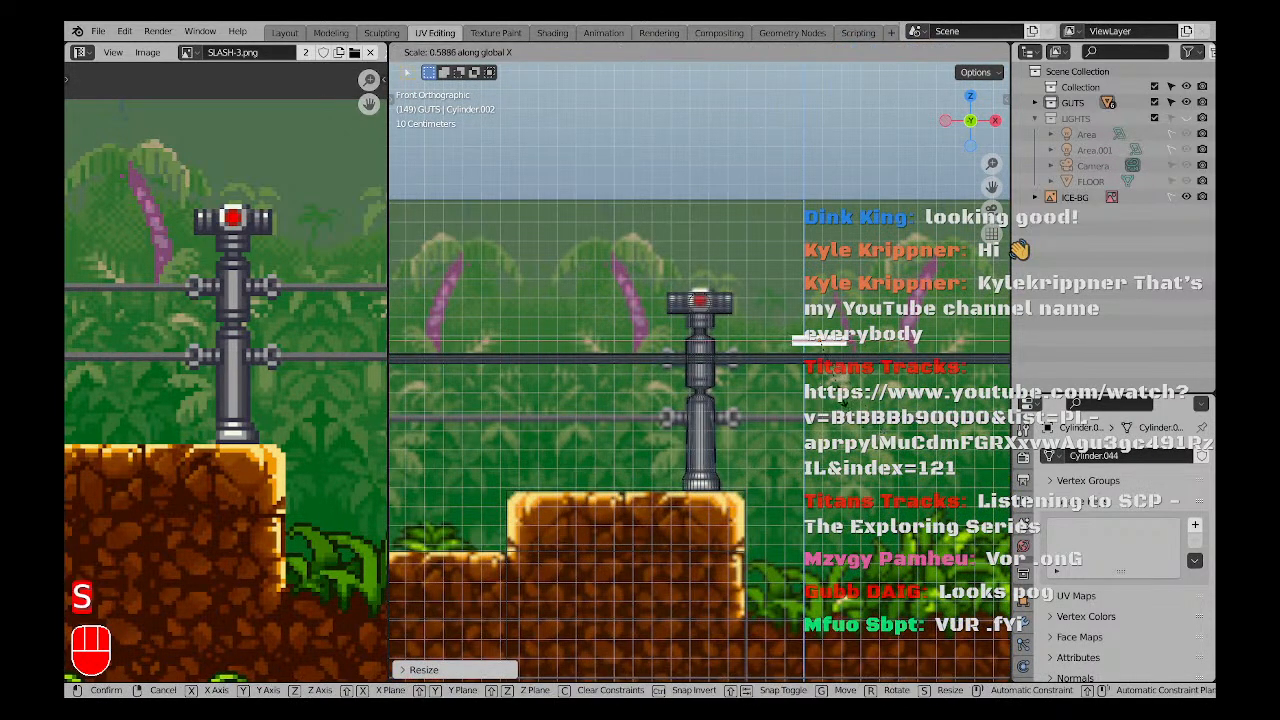
pyautogui.press('s')
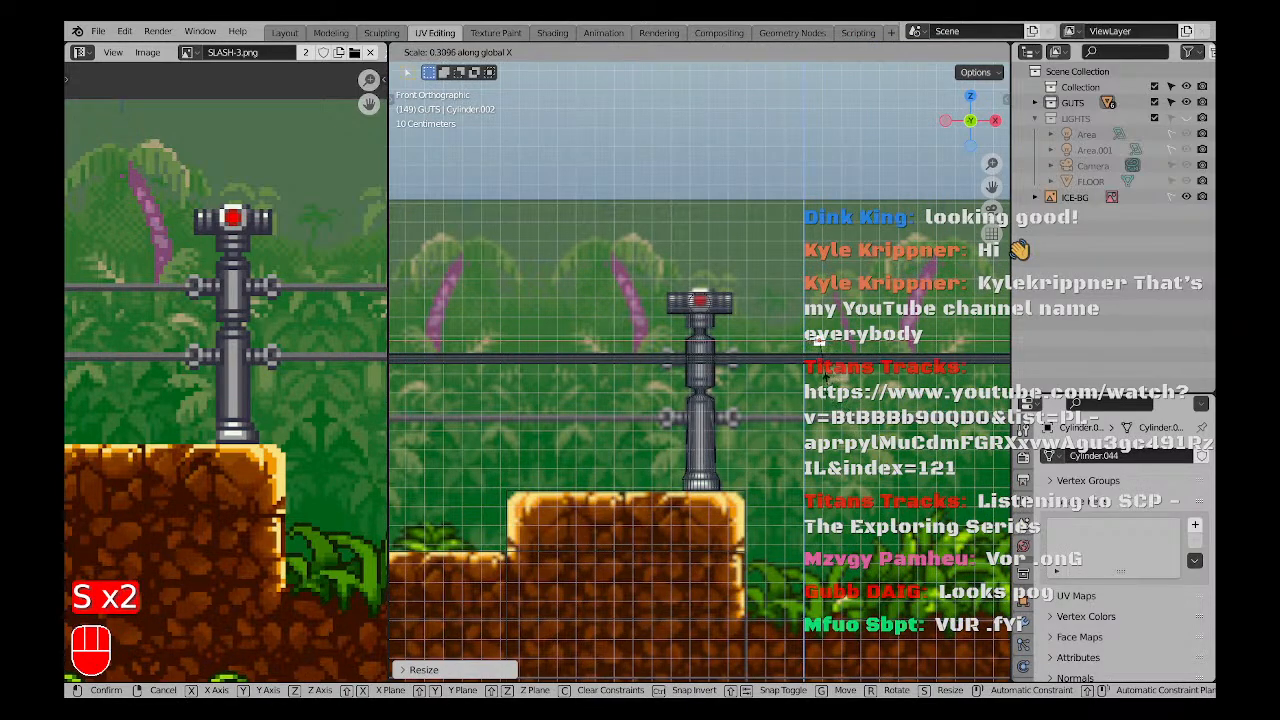
pyautogui.click(824, 377)
# Move the short cylinder over the round background joint on the upper rail beside the first post.
pyautogui.press('g')
pyautogui.click(515, 398)
pyautogui.keyDown('shift'); pyautogui.moveTo(491, 399); pyautogui.dragTo(754, 425, button='middle'); pyautogui.keyUp('shift')
pyautogui.press('g')
pyautogui.click(609, 404)
pyautogui.scroll(4, 610, 403)
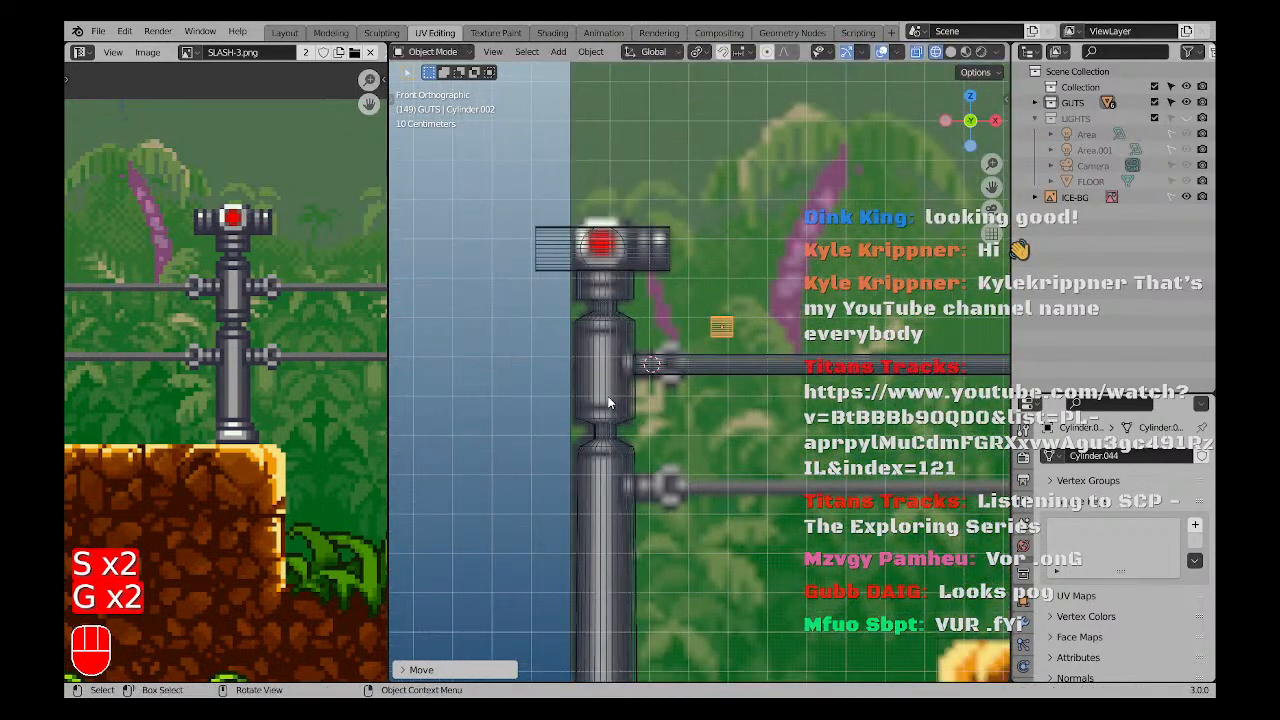
pyautogui.scroll(4, 691, 333)
pyautogui.press('g')
pyautogui.press('x')
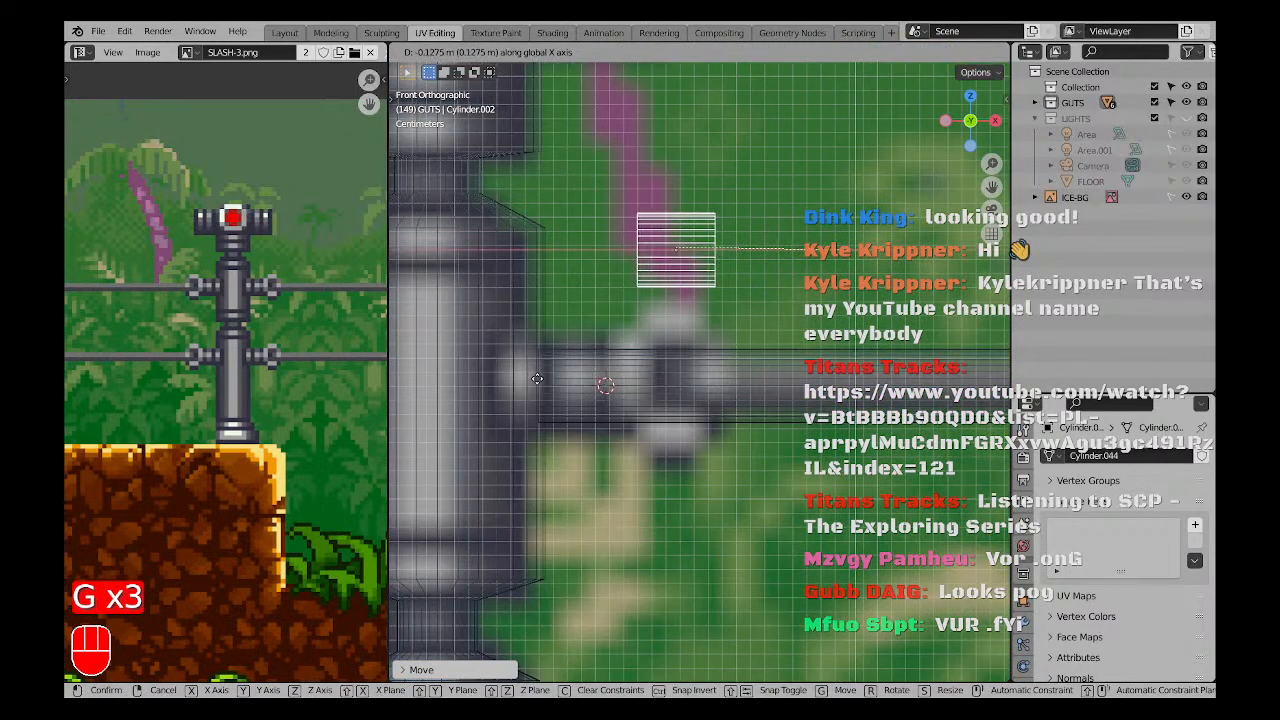
pyautogui.click(537, 378)
pyautogui.press('g')
pyautogui.click(727, 392)
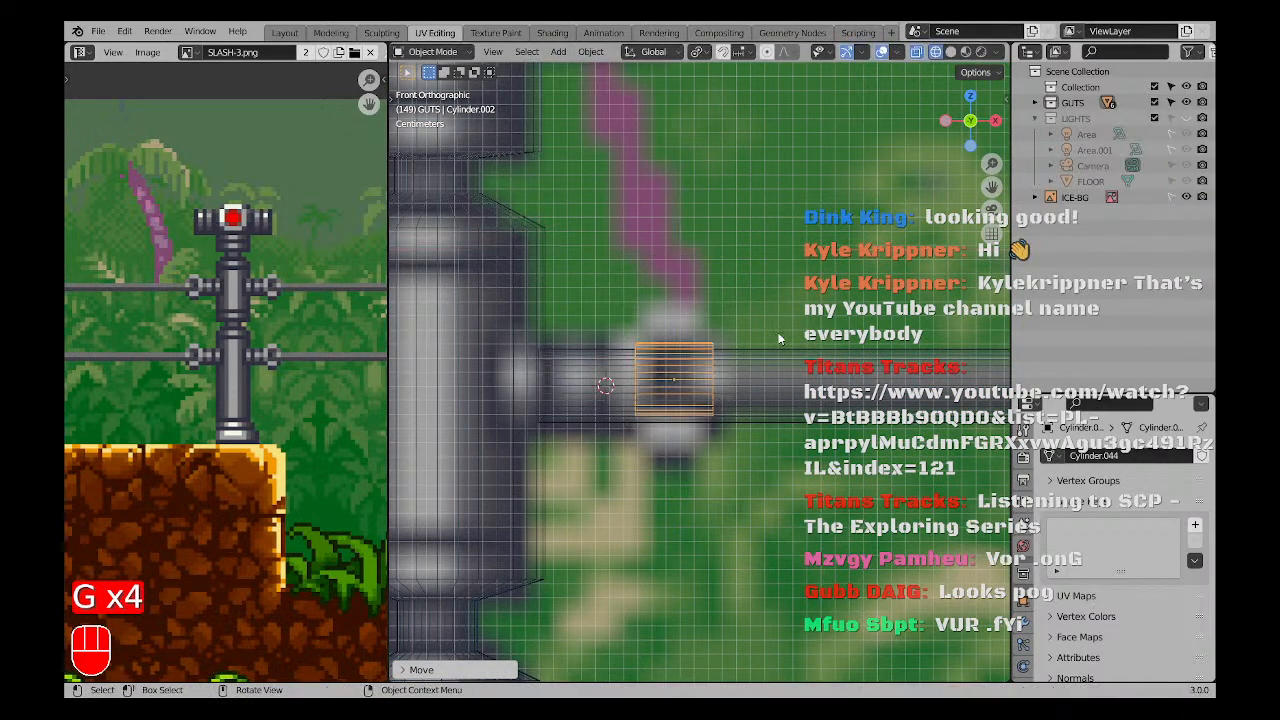
# Enlarge the short cylinder to about twice its size and align it vertically with the background joint.
pyautogui.press('s')
pyautogui.click(850, 275)
pyautogui.press('g')
pyautogui.press('z')
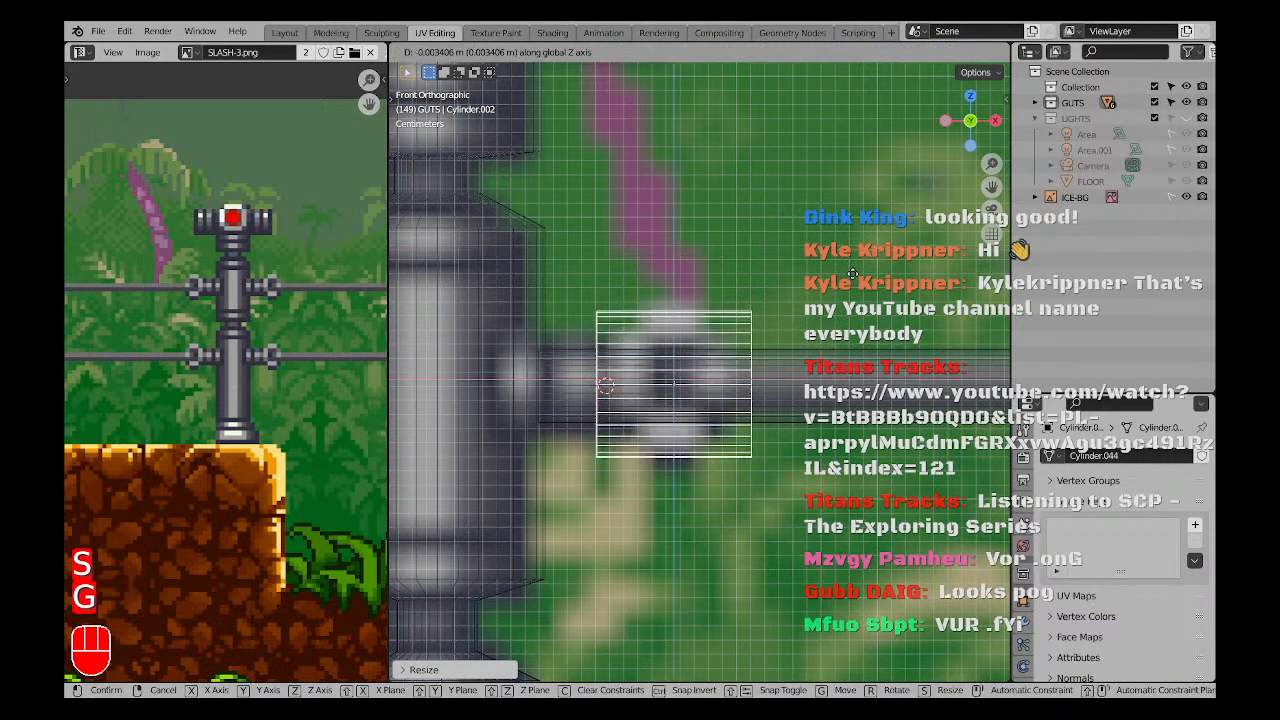
pyautogui.click(853, 279)
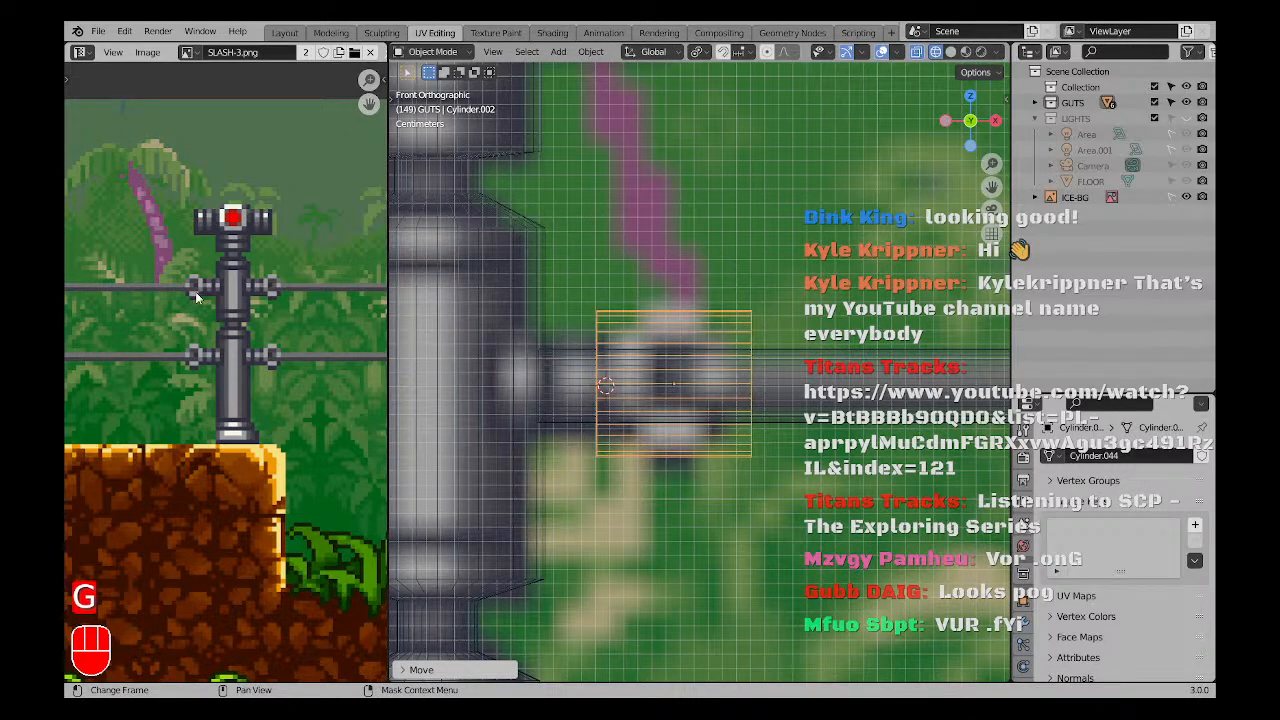
# Examine the new collar in solid shading and compare it with the reference joints around the posts.
pyautogui.scroll(4, 196, 297)
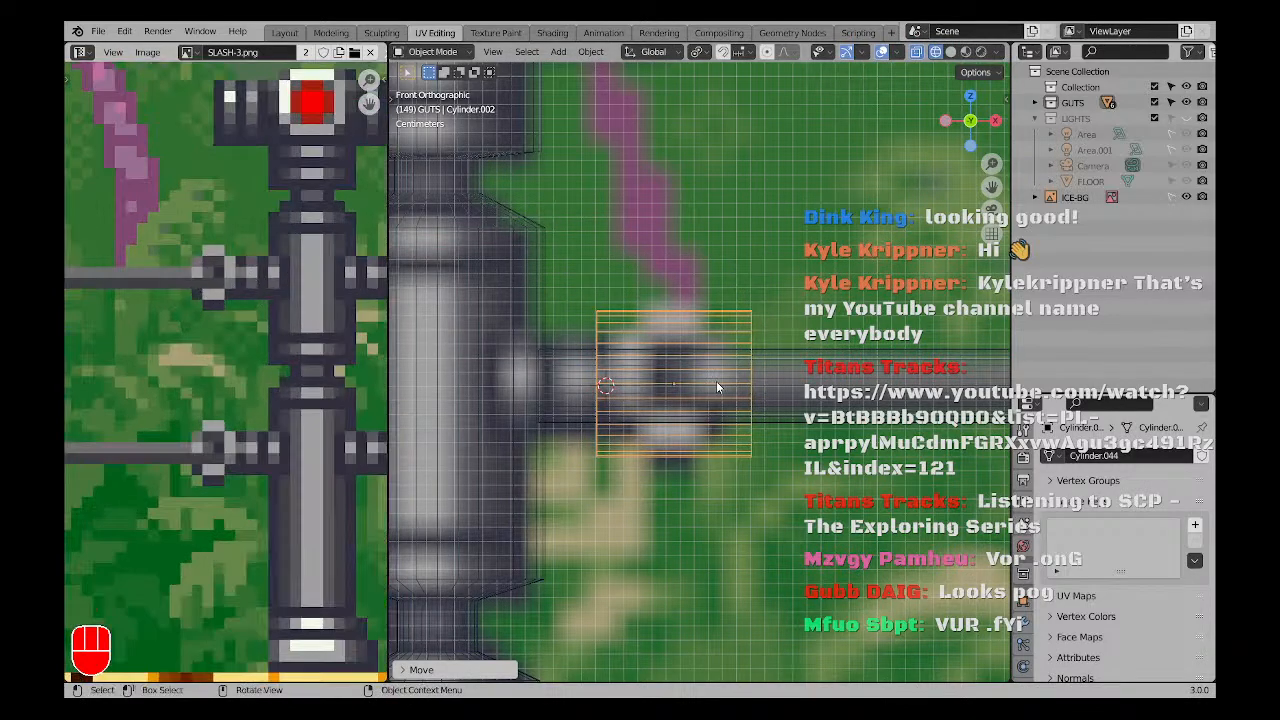
pyautogui.moveTo(717, 383)
pyautogui.mouseDown(button='middle')
pyautogui.moveTo(762, 394)
pyautogui.moveTo(687, 415)
pyautogui.moveTo(718, 403)
pyautogui.moveTo(812, 410)
pyautogui.moveTo(752, 402)
pyautogui.mouseUp(button='middle')
pyautogui.press('z')
pyautogui.scroll(3, 699, 407)
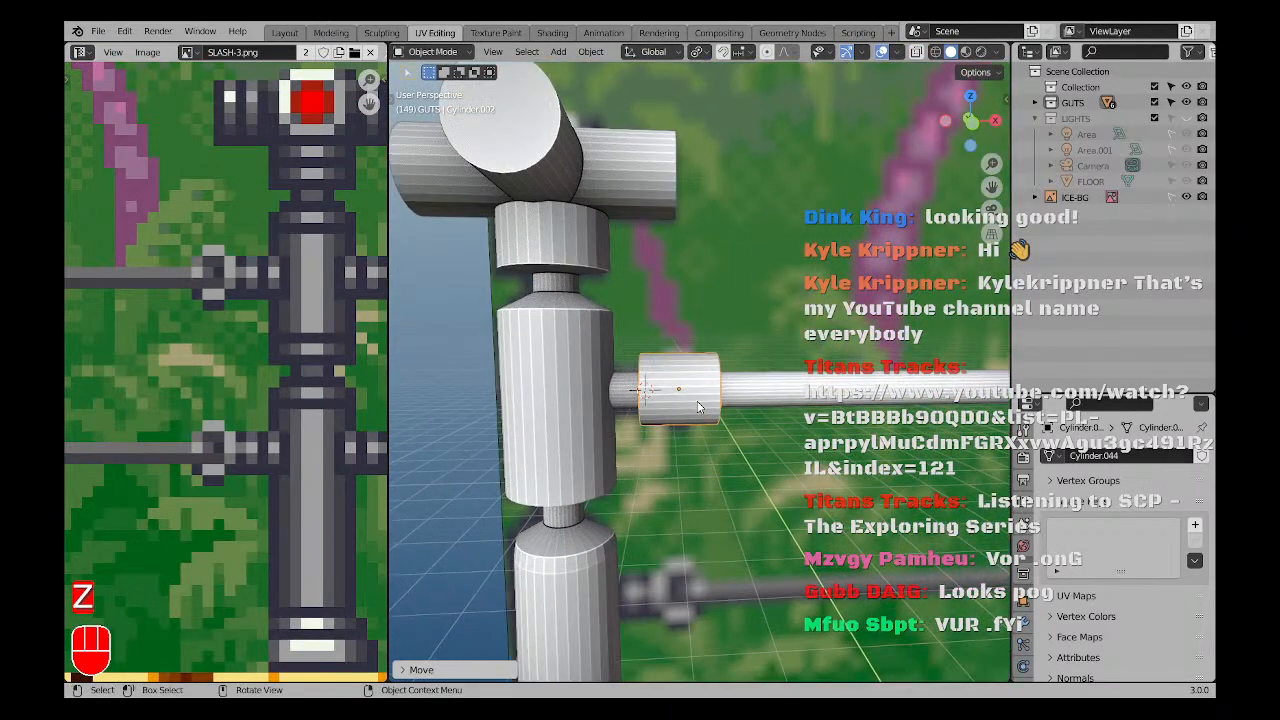
pyautogui.moveTo(730, 484)
pyautogui.keyDown('shift'); pyautogui.mouseDown(button='middle')
pyautogui.moveTo(707, 452)
pyautogui.moveTo(694, 364)
pyautogui.moveTo(695, 470)
pyautogui.moveTo(703, 453)
pyautogui.moveTo(601, 429)
pyautogui.moveTo(706, 481)
pyautogui.mouseUp(button='middle'); pyautogui.keyUp('shift')
pyautogui.scroll(-5, 686, 457)
pyautogui.scroll(5, 706, 481)
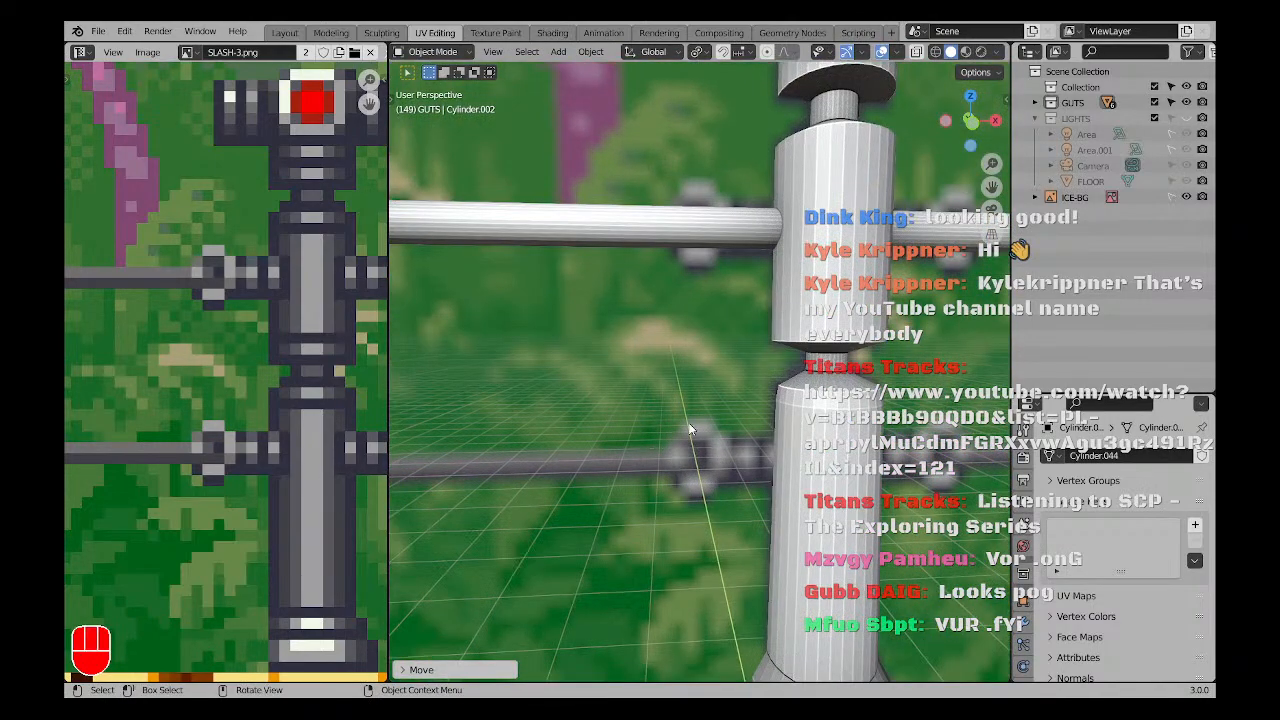
pyautogui.scroll(-3, 690, 440)
pyautogui.press('KP_1')
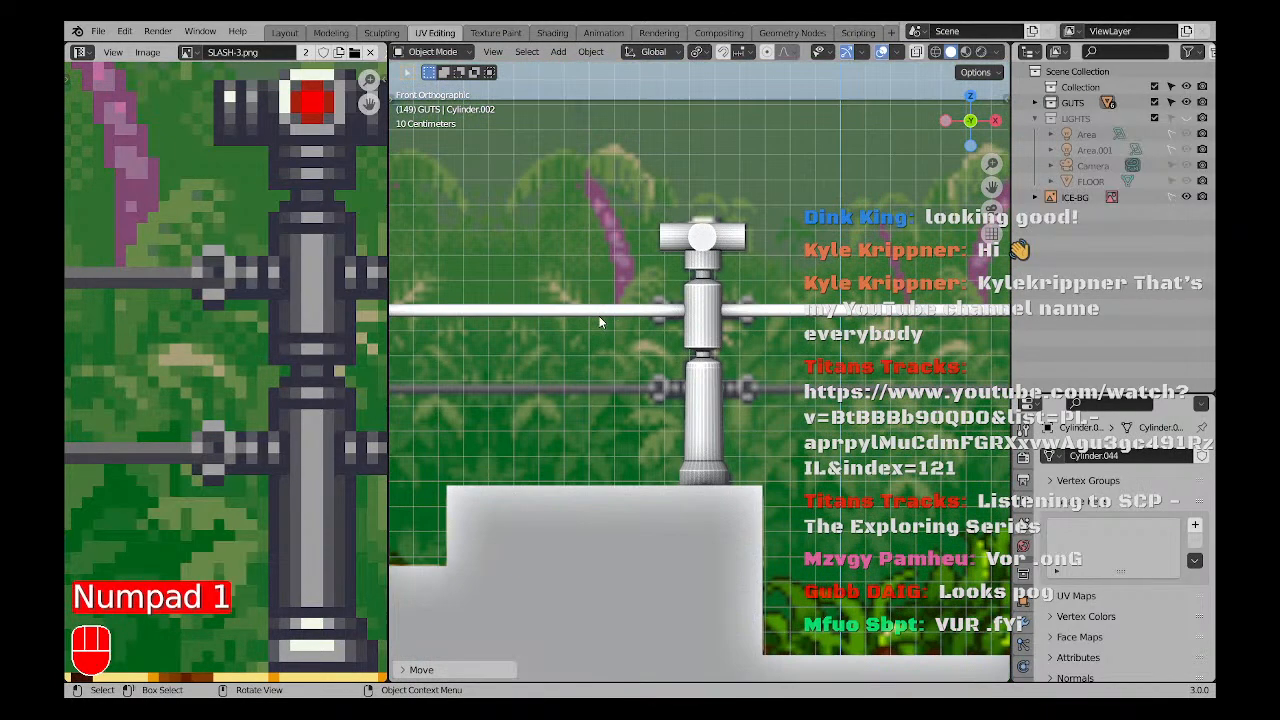
pyautogui.scroll(3, 625, 364)
pyautogui.scroll(2, 607, 357)
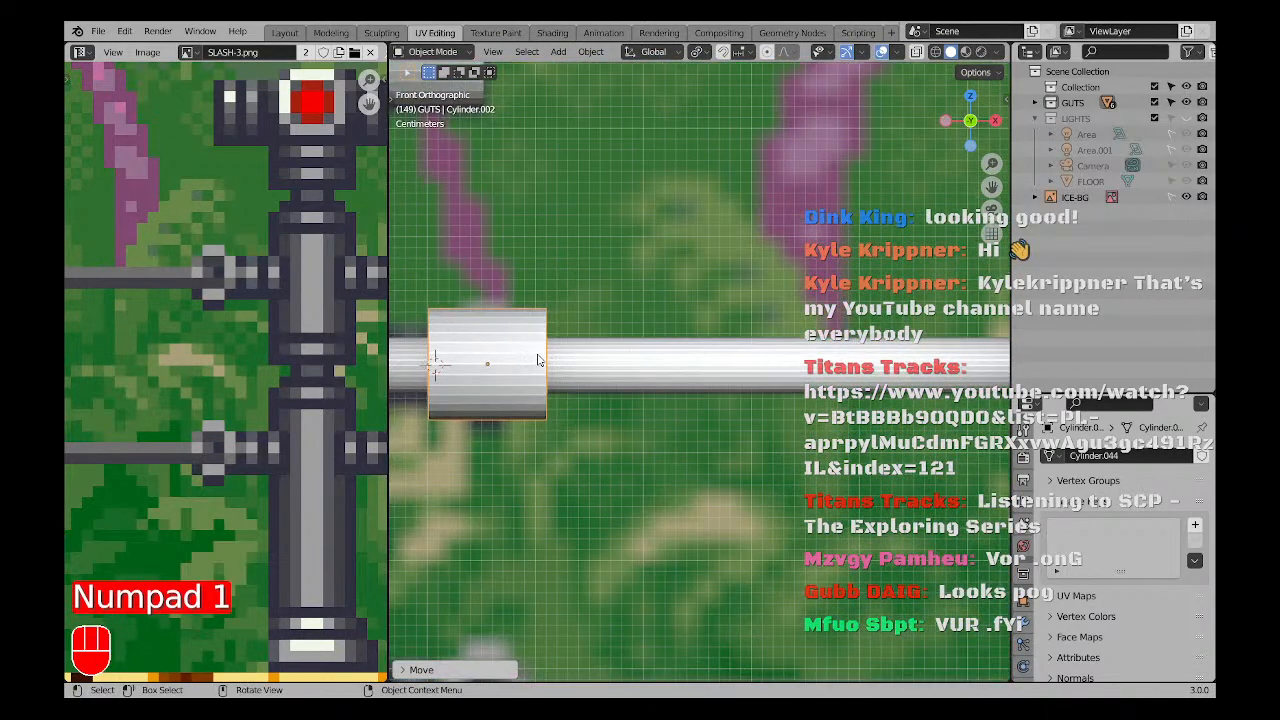
# Move the collar's post-side end inward in Edit Mode with the wireframe view on.
pyautogui.hotkey('shift', 'z')
pyautogui.scroll(1, 602, 373)
pyautogui.scroll(3, 598, 370)
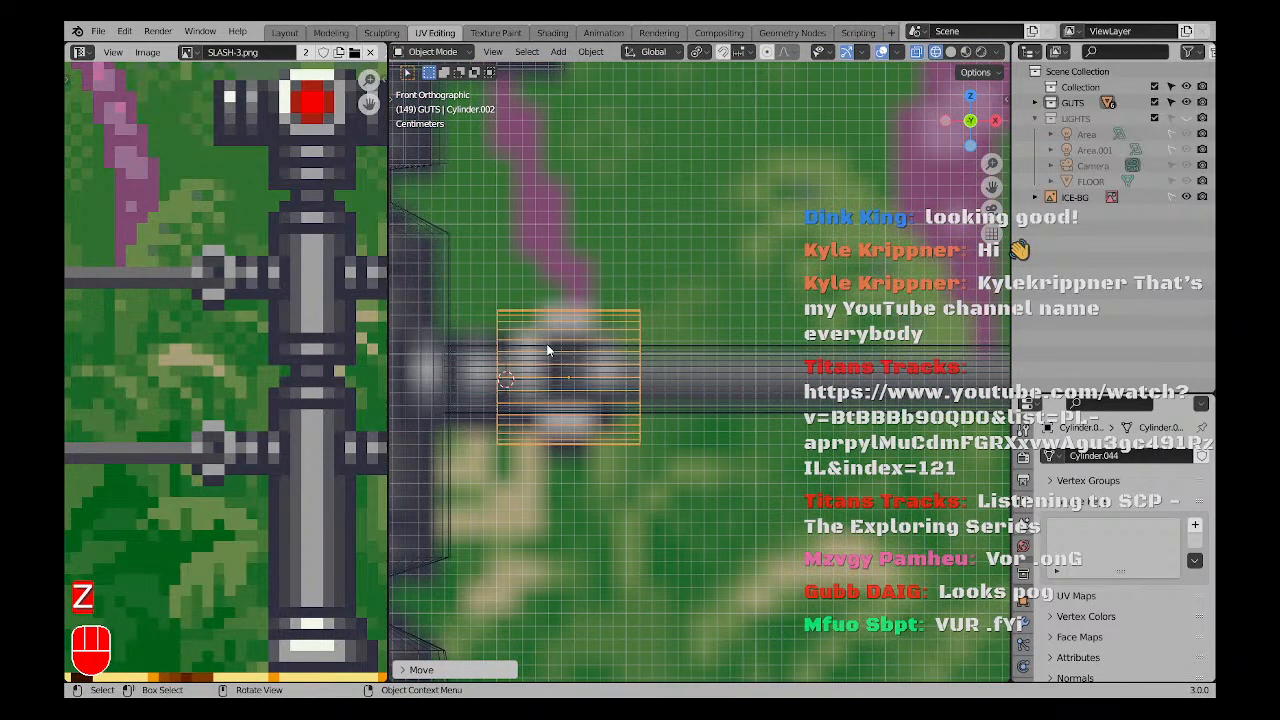
pyautogui.press('z')
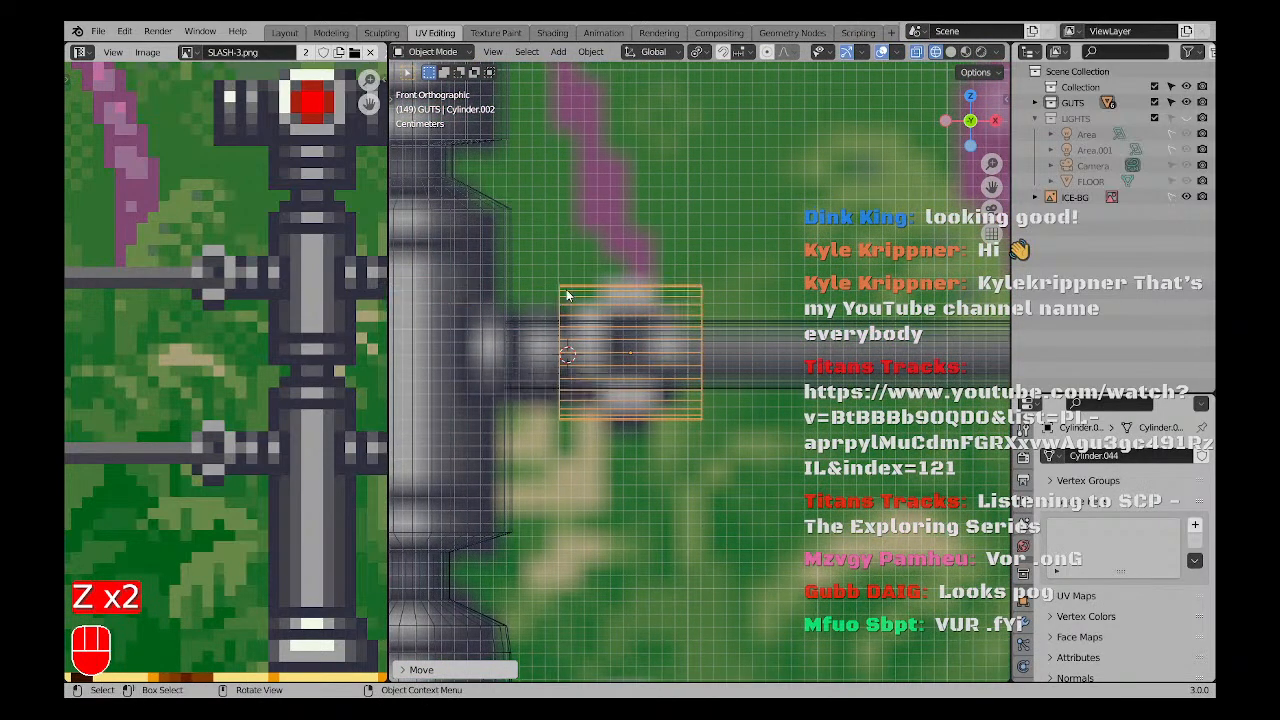
pyautogui.press('Tab')
pyautogui.press('a')
pyautogui.press('a')
pyautogui.moveTo(537, 258); pyautogui.dragTo(628, 419)
pyautogui.moveTo(581, 487); pyautogui.dragTo(582, 488)
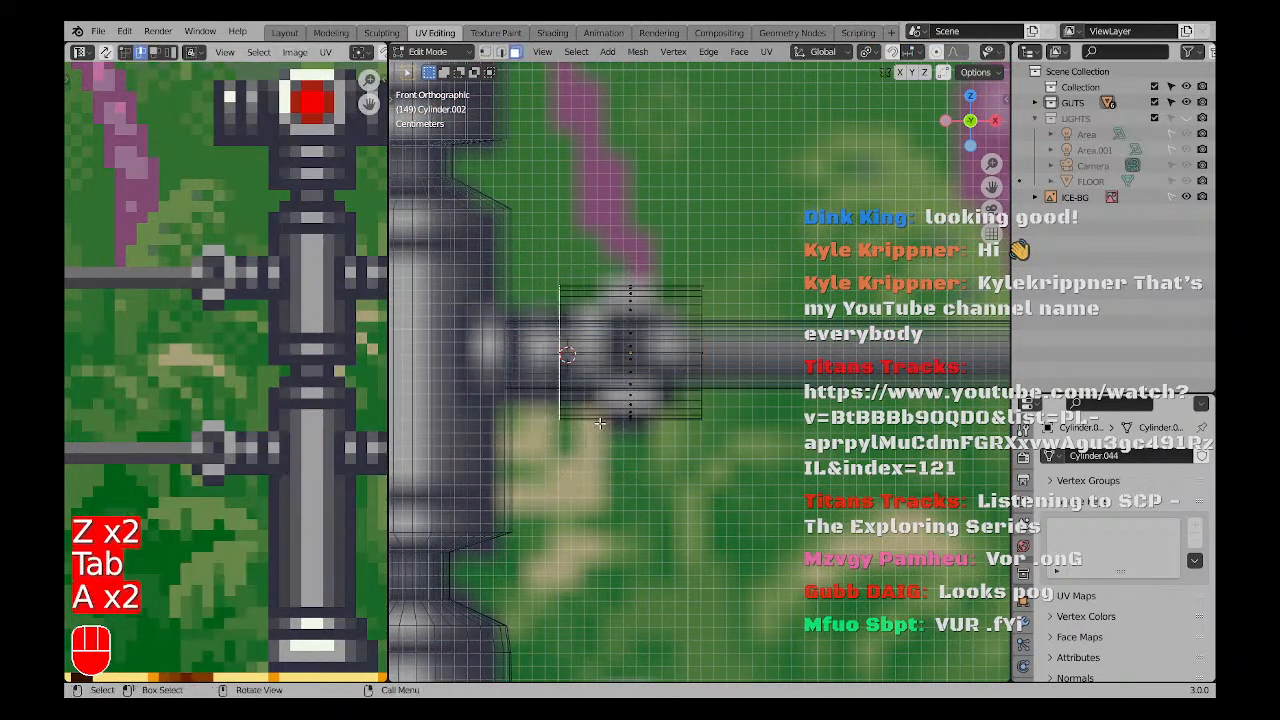
pyautogui.press('g')
pyautogui.click(609, 421)
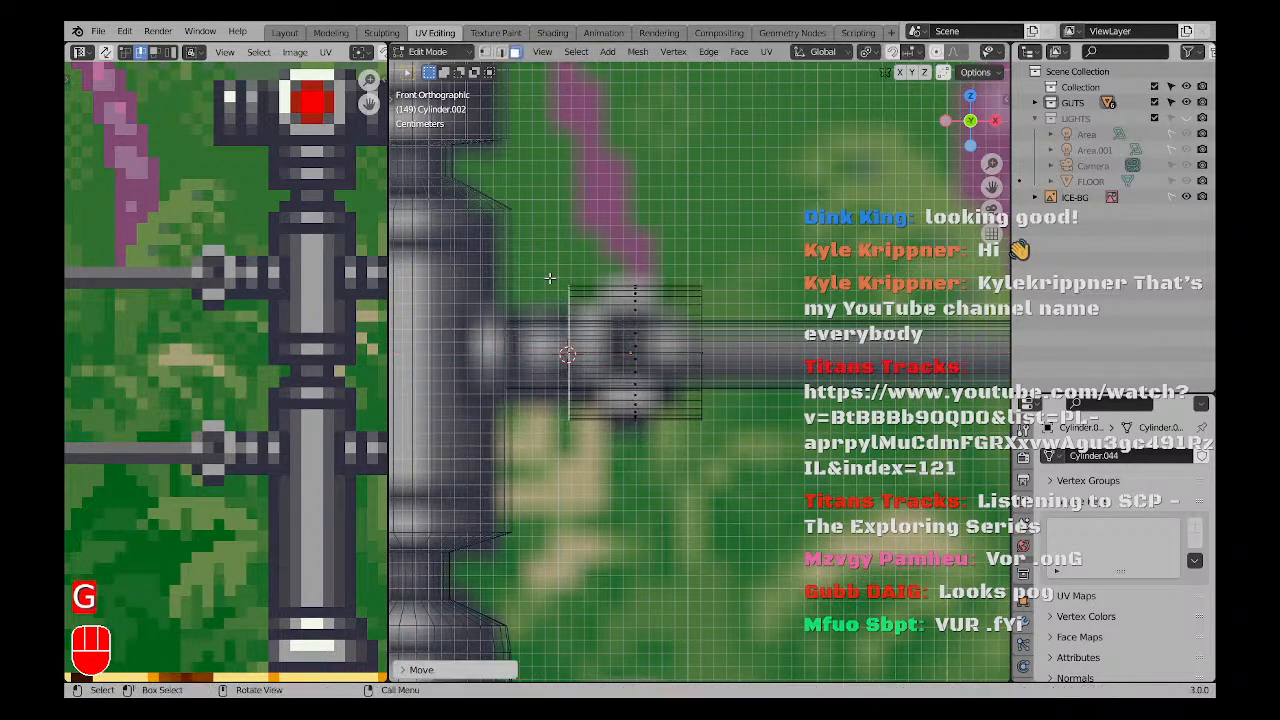
pyautogui.moveTo(604, 315); pyautogui.dragTo(619, 326)
pyautogui.press('g')
pyautogui.click(611, 262)
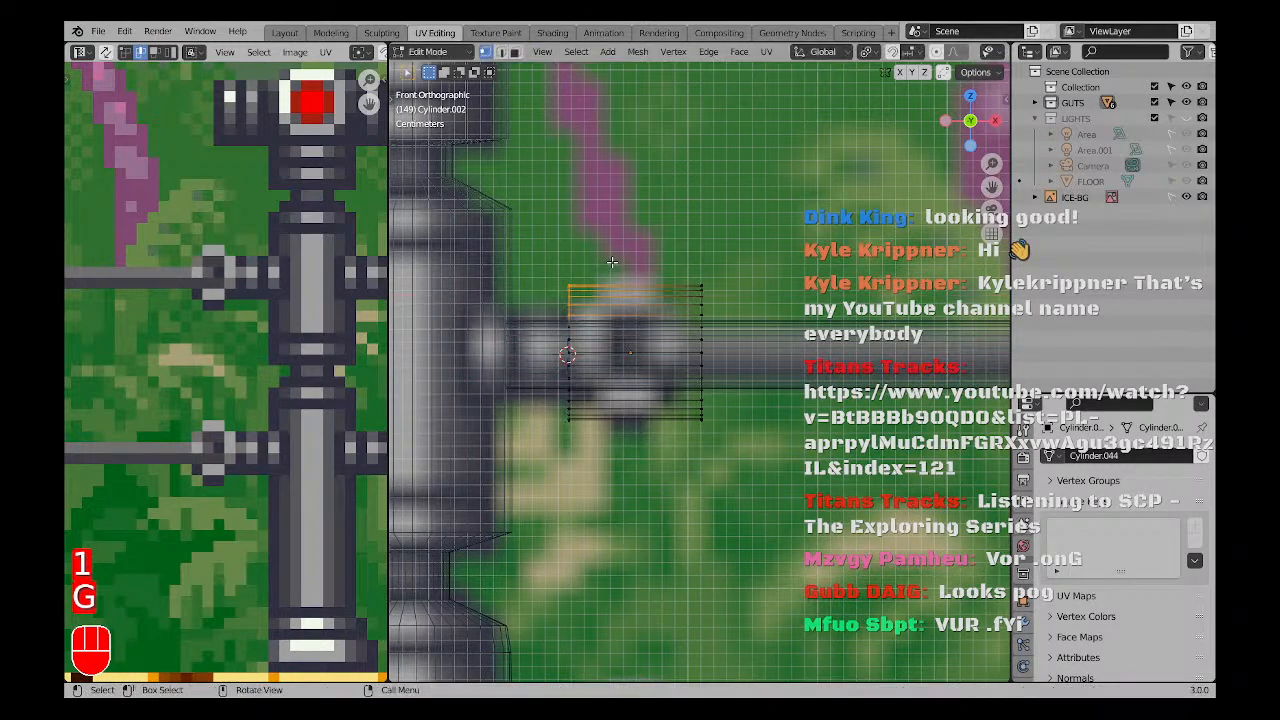
pyautogui.moveTo(538, 268); pyautogui.dragTo(604, 508)
pyautogui.scroll(2, 551, 277)
pyautogui.press('a')
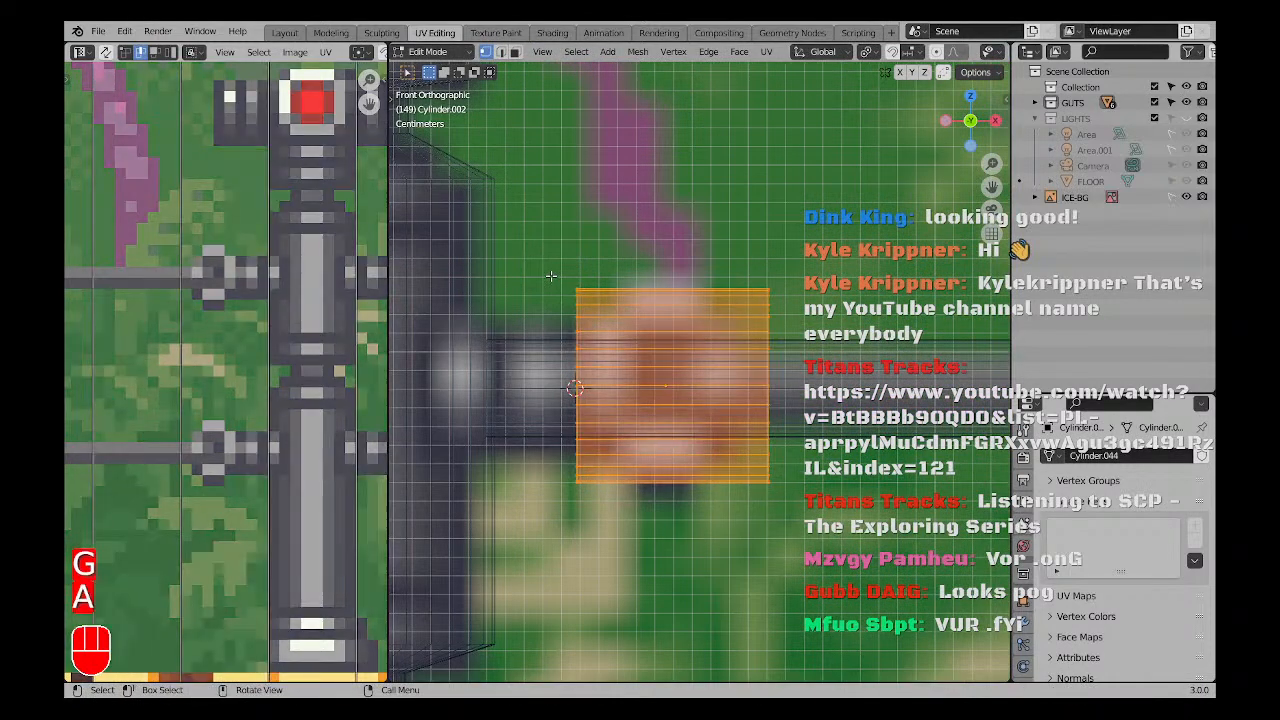
pyautogui.press('a')
pyautogui.moveTo(538, 260); pyautogui.dragTo(618, 343)
pyautogui.press('g')
pyautogui.press('x')
pyautogui.click(666, 252)
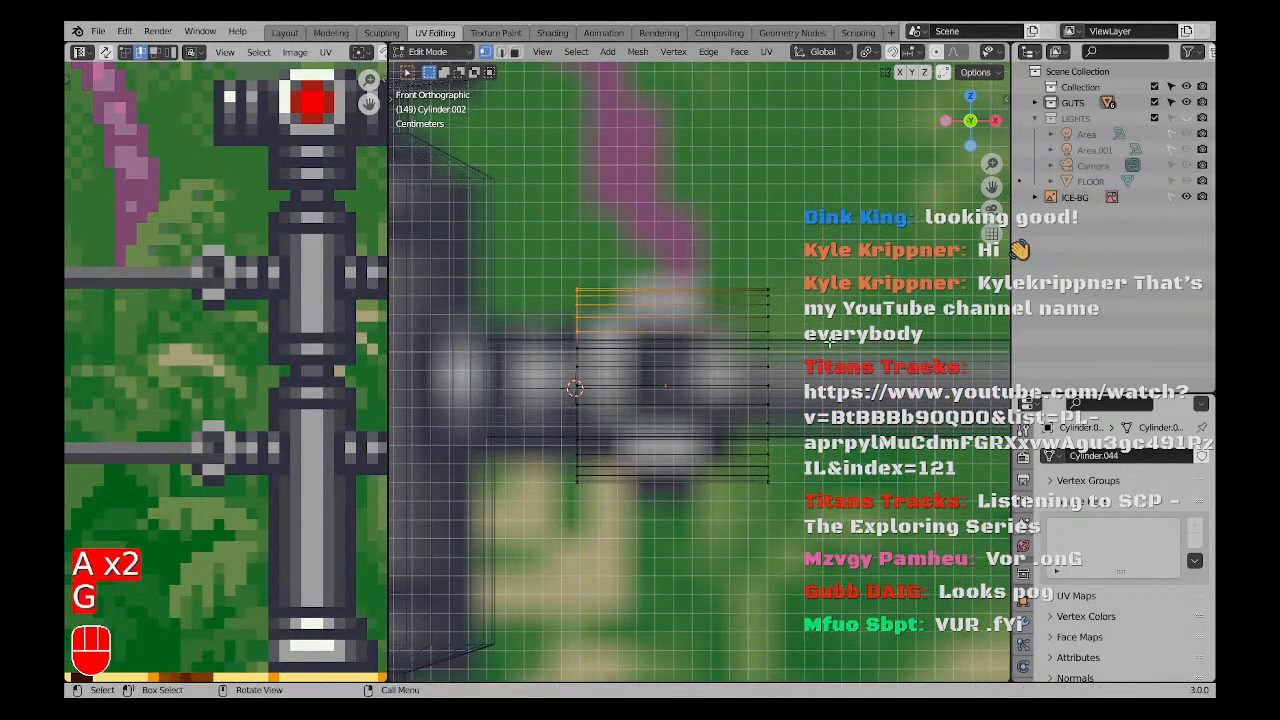
# Move the collar's end vertices farthest from the post inward along X by about 0.0275 m.
pyautogui.press('a')
pyautogui.press('a')
pyautogui.scroll(-2, 735, 243)
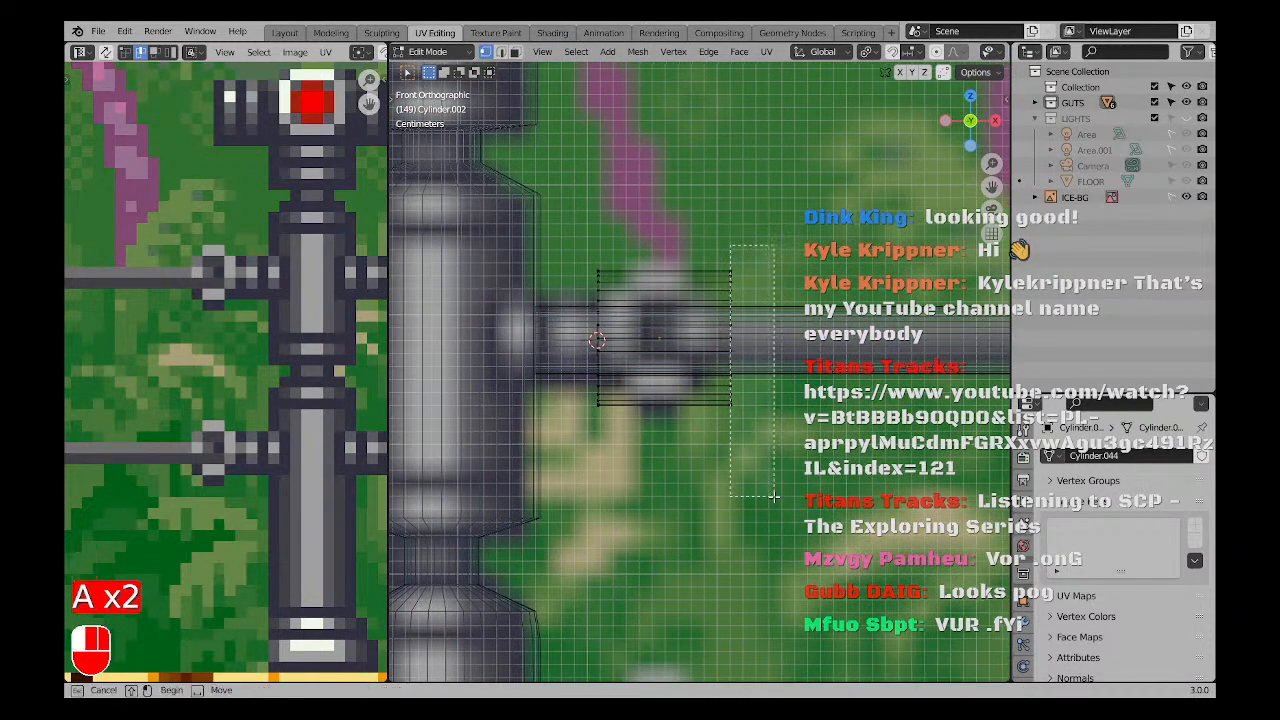
pyautogui.moveTo(773, 495); pyautogui.dragTo(773, 495)
pyautogui.press('g')
pyautogui.press('x')
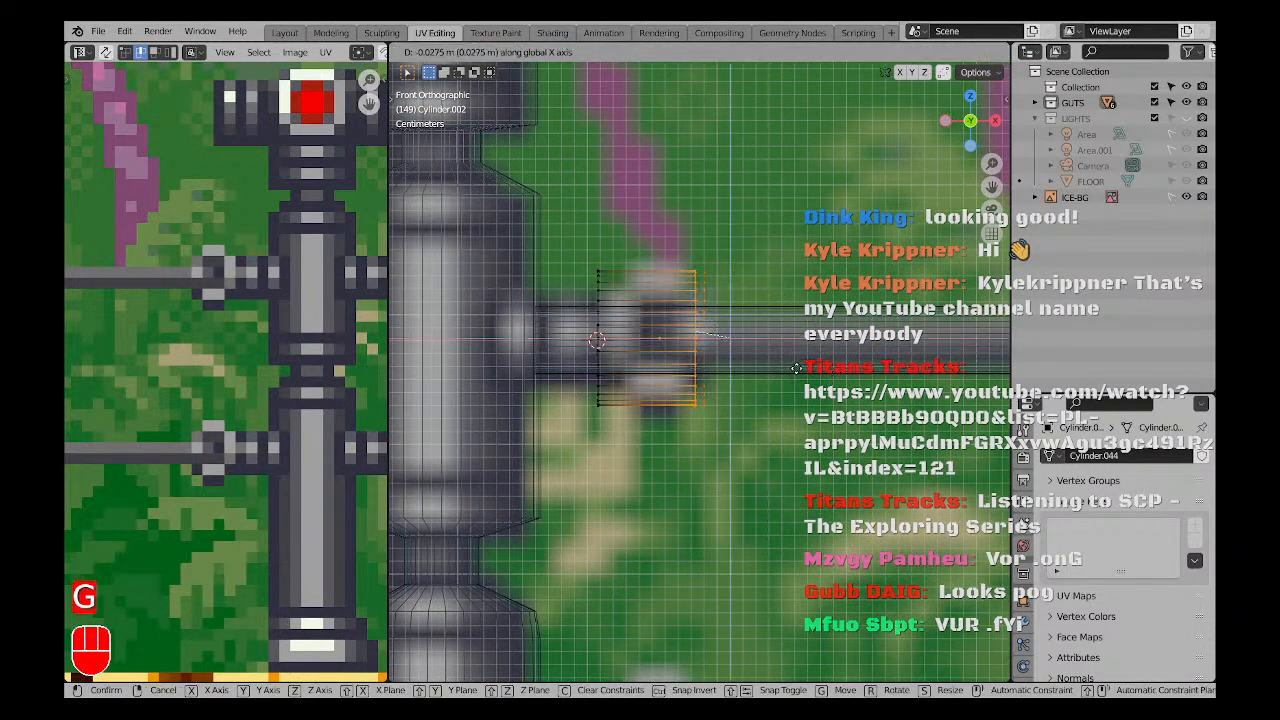
pyautogui.click(796, 368)
# Select the collar's entire mesh, adjust its position over the background joint, and return to Object Mode.
pyautogui.scroll(2, 534, 357)
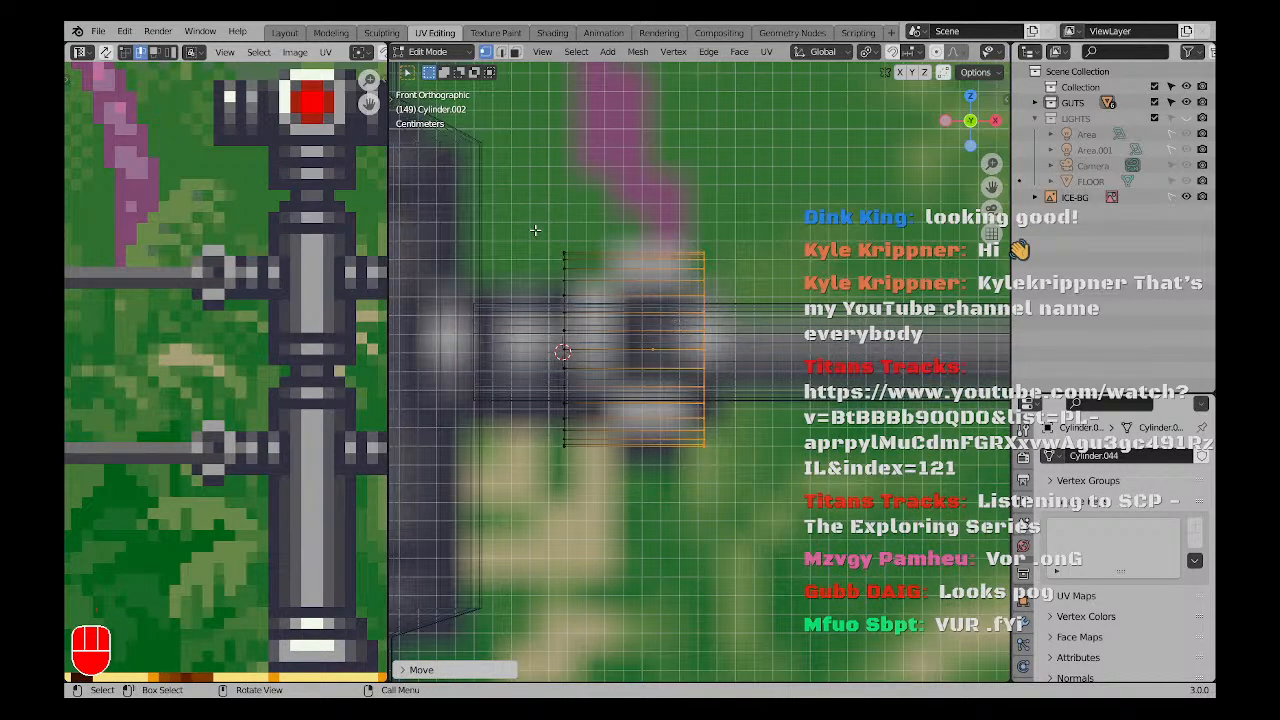
pyautogui.moveTo(534, 229); pyautogui.dragTo(800, 291)
pyautogui.press('a')
pyautogui.press('a')
pyautogui.scroll(-1, 690, 308)
pyautogui.press('a')
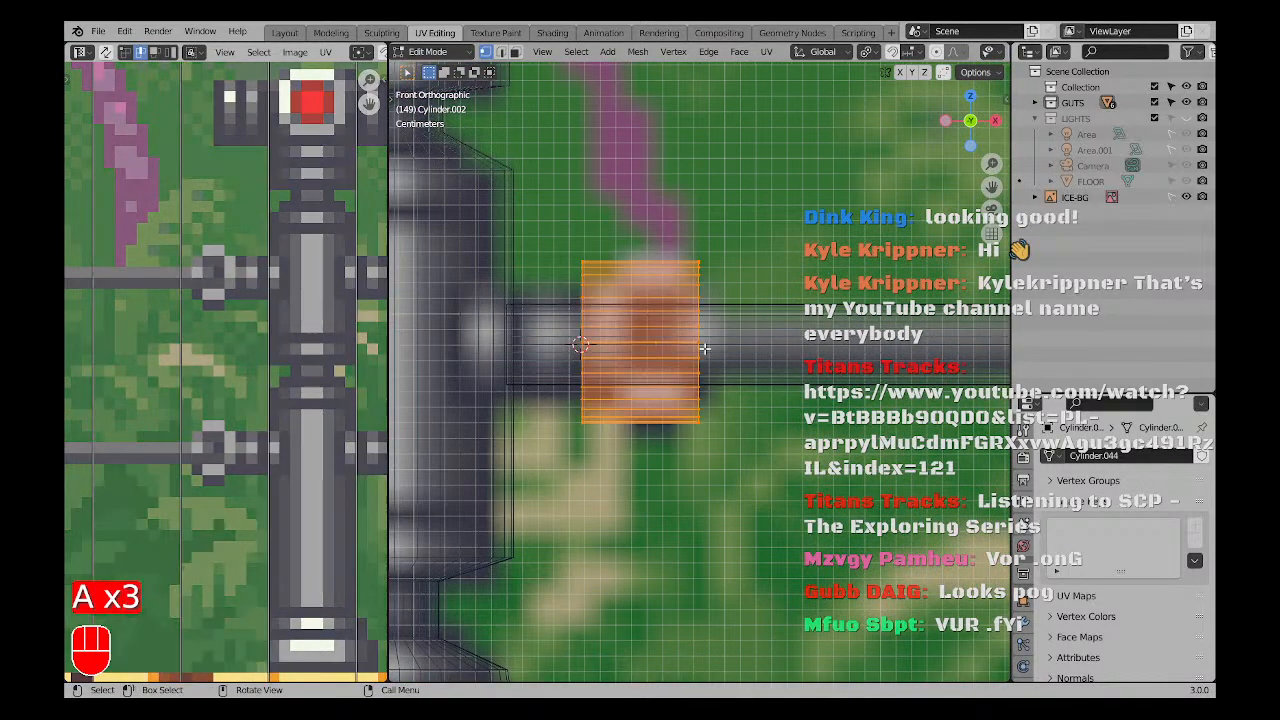
pyautogui.moveTo(768, 374)
pyautogui.keyDown('shift'); pyautogui.mouseDown(button='middle')
pyautogui.moveTo(728, 405)
pyautogui.moveTo(729, 371)
pyautogui.moveTo(650, 388)
pyautogui.moveTo(540, 371)
pyautogui.mouseUp(button='middle'); pyautogui.keyUp('shift')
pyautogui.press('g')
pyautogui.click(698, 411)
pyautogui.press('a')
pyautogui.press('a')
pyautogui.scroll(-3, 774, 378)
pyautogui.press('Tab')
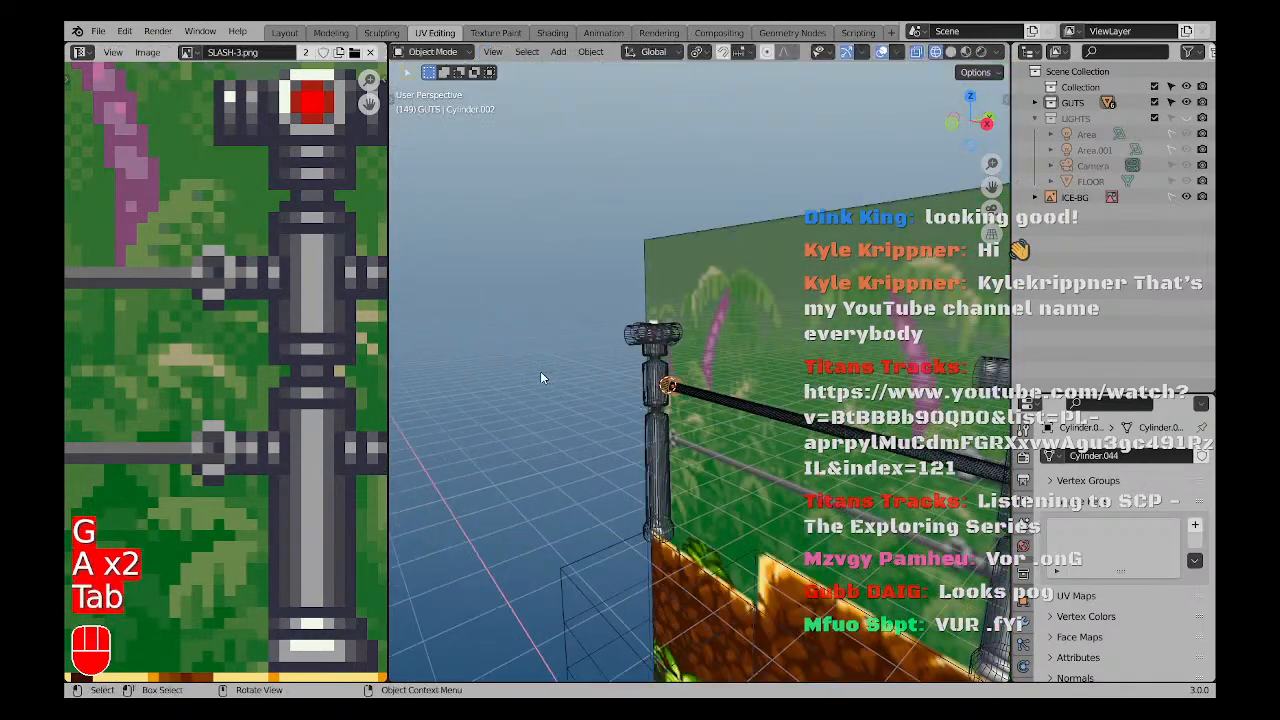
# Examine the shortened collar in solid shading from several angles and compare it with the reference fence joints.
pyautogui.press('z')
pyautogui.press('a')
pyautogui.press('a')
pyautogui.scroll(8, 650, 400)
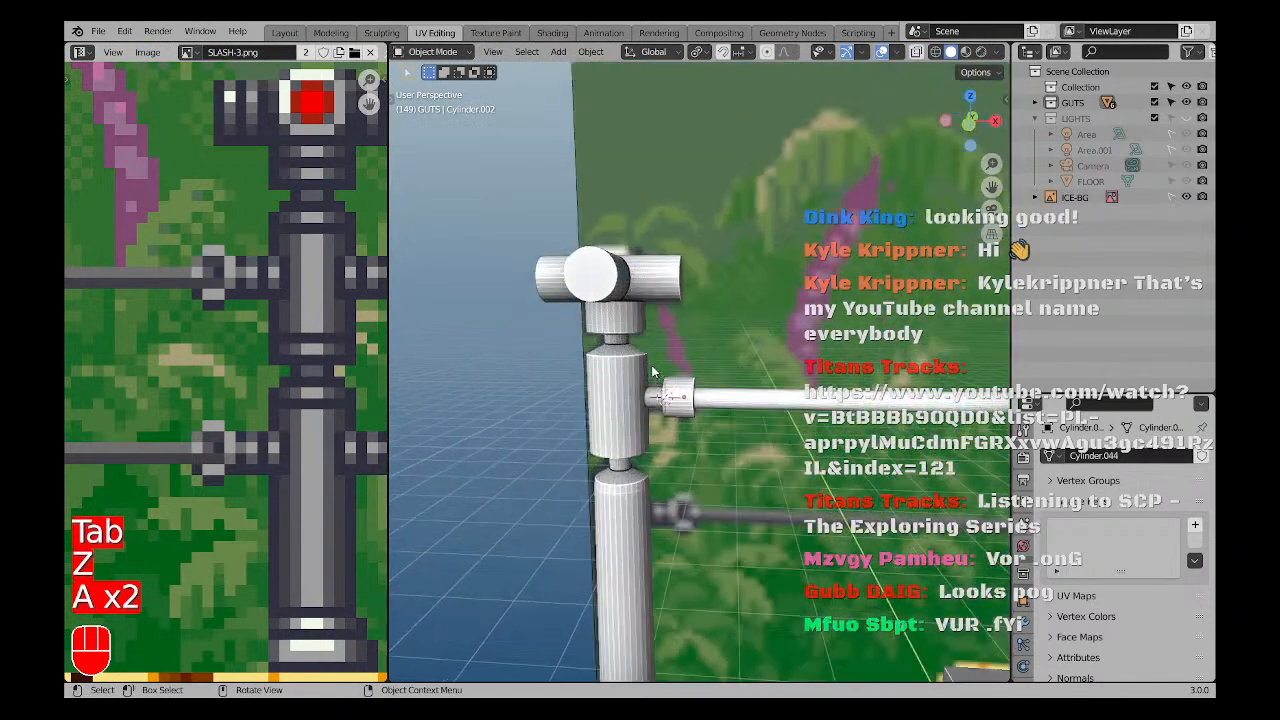
pyautogui.moveTo(675, 450); pyautogui.dragTo(617, 445, button='middle')
pyautogui.scroll(2, 720, 456)
pyautogui.scroll(4, 598, 454)
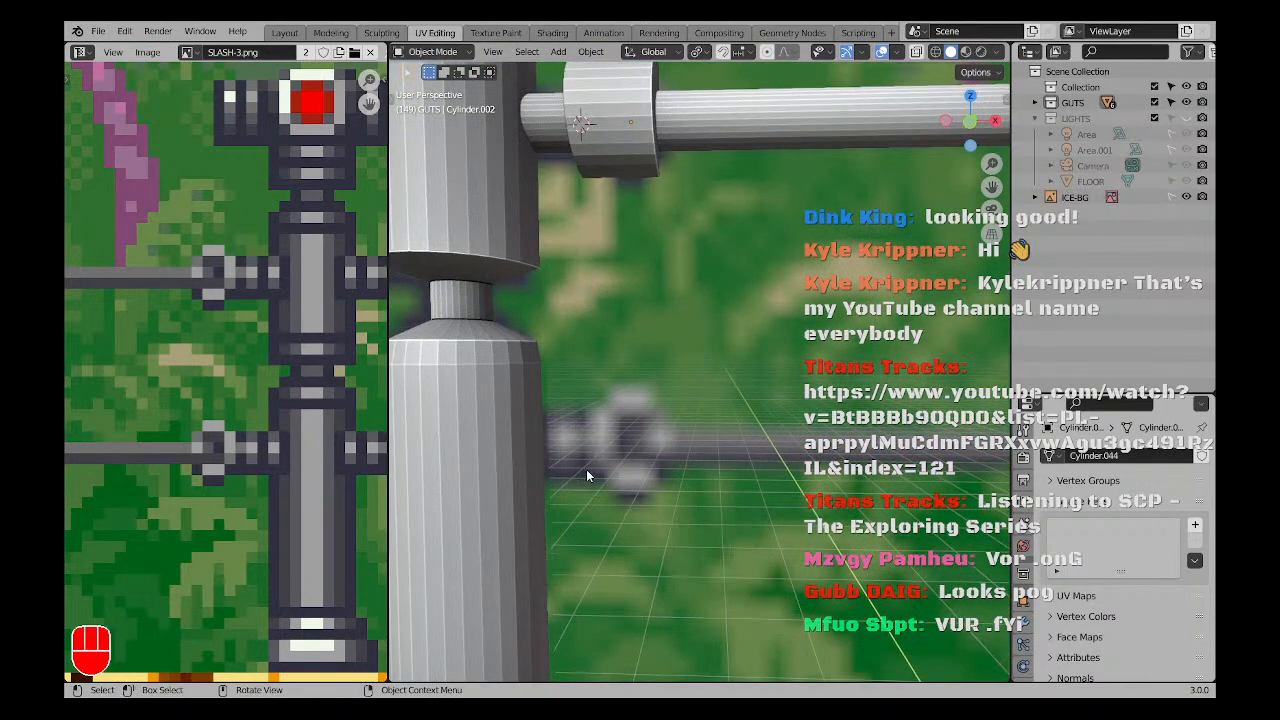
pyautogui.scroll(-5, 165, 404)
pyautogui.moveTo(174, 442); pyautogui.dragTo(268, 442, button='middle')
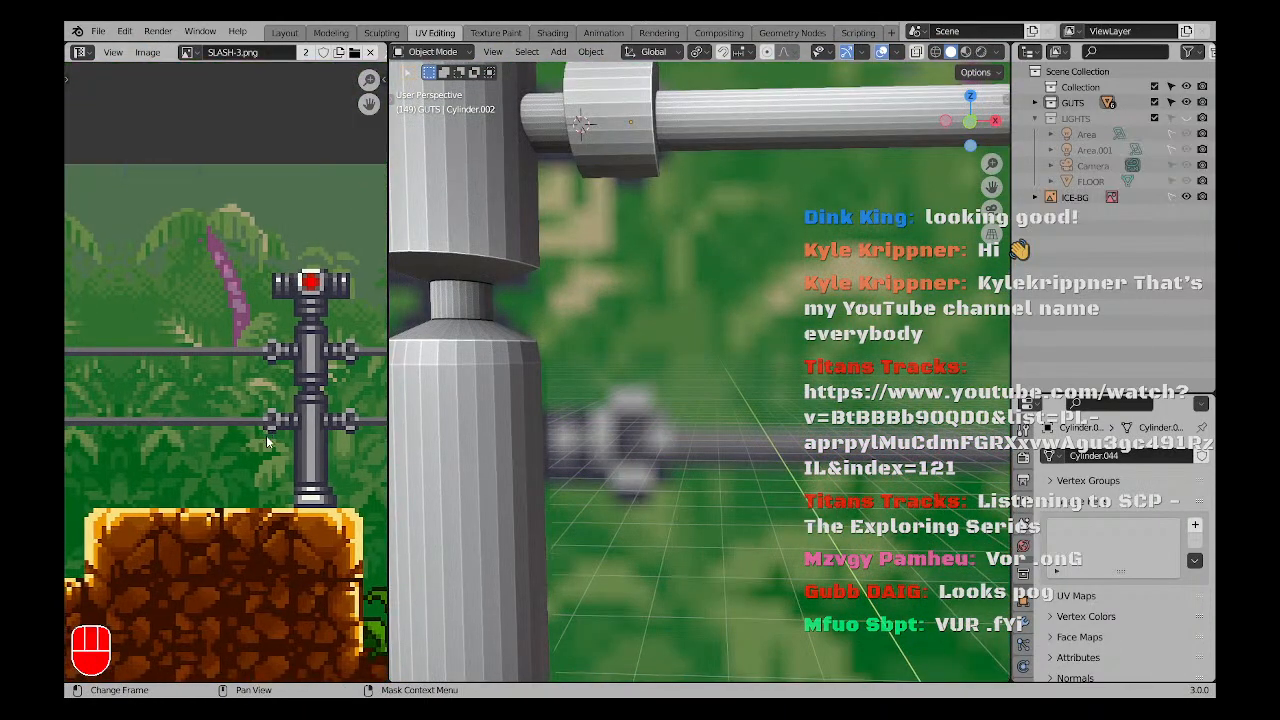
pyautogui.moveTo(700, 280); pyautogui.dragTo(600, 410, button='middle')
pyautogui.scroll(2, 645, 317)
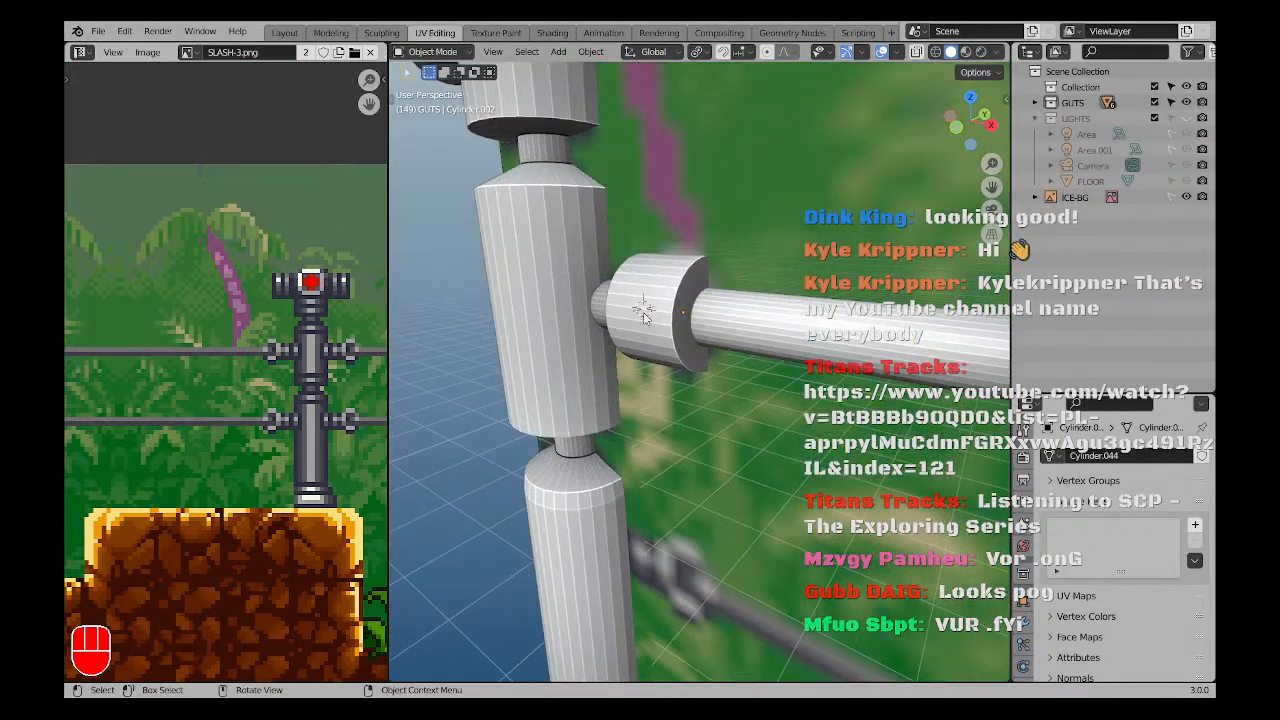
pyautogui.moveTo(527, 362); pyautogui.dragTo(663, 297, button='middle')
pyautogui.press('KP_1')
# Extend the collar to the fence post by moving its post-side end face in Edit Mode.
pyautogui.press('z')
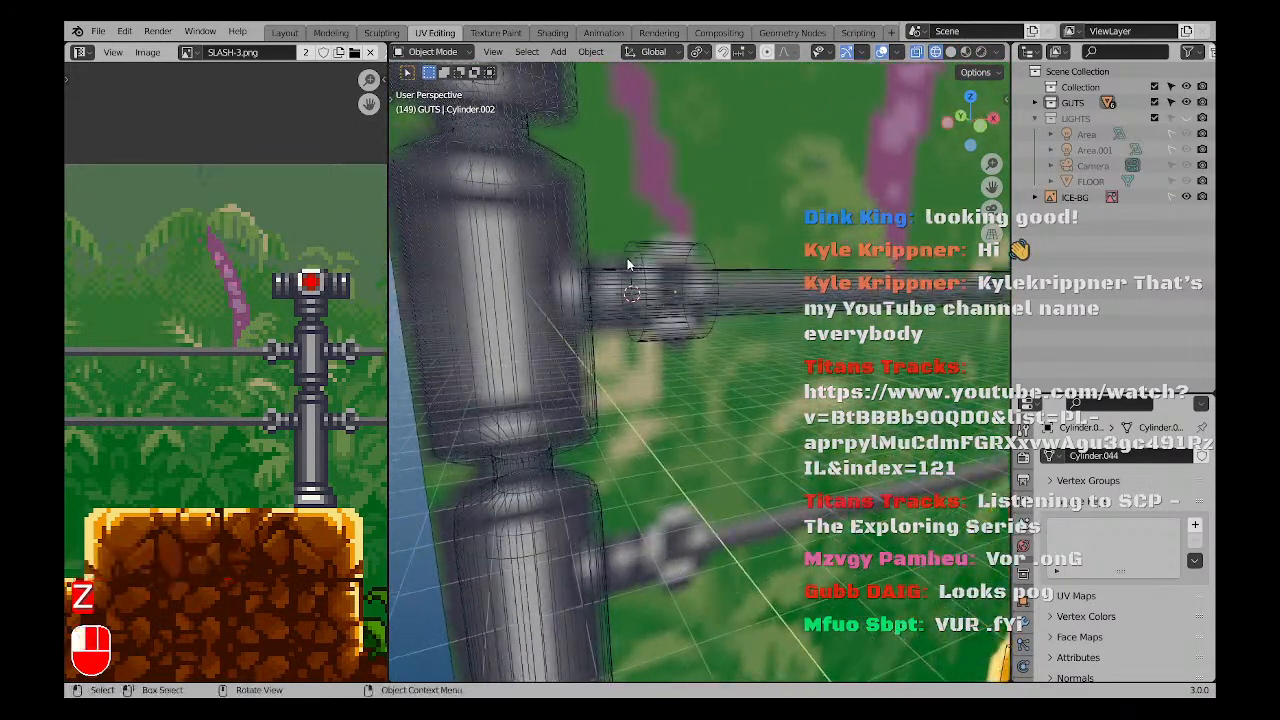
pyautogui.click(628, 265)
pyautogui.press('Tab')
pyautogui.scroll(2, 627, 262)
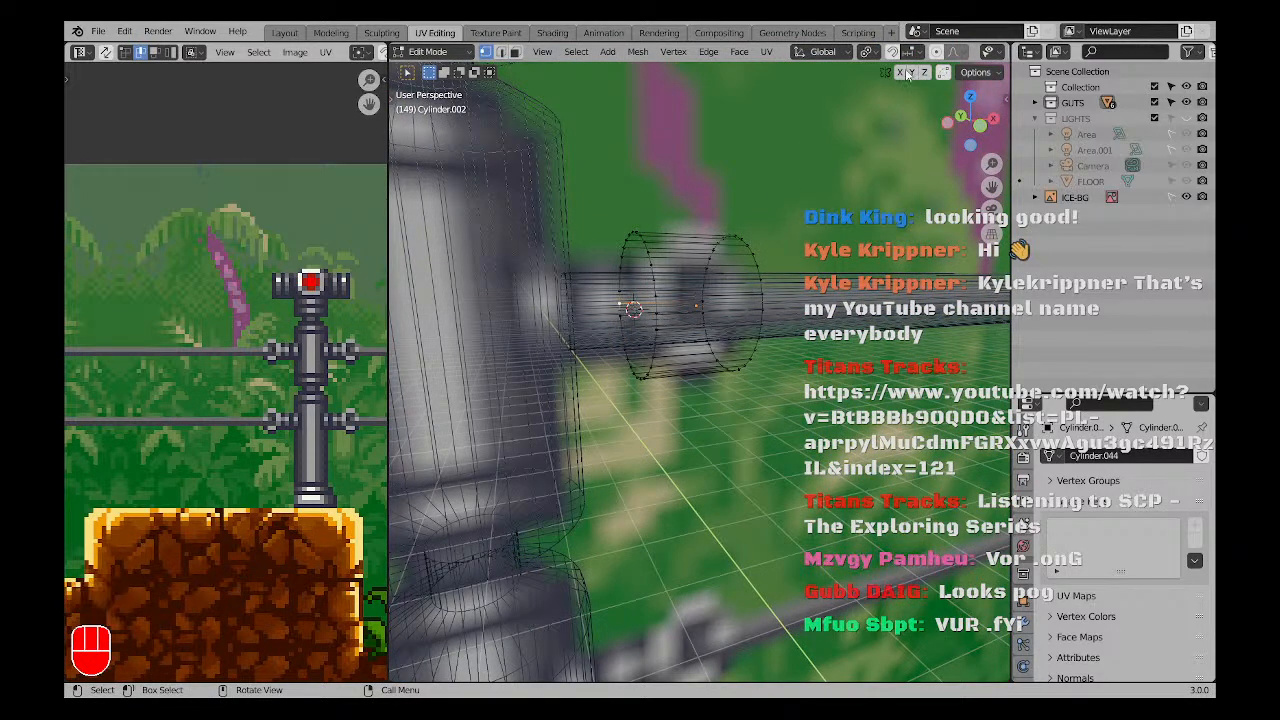
pyautogui.scroll(-3, 905, 60)
pyautogui.click(982, 53)
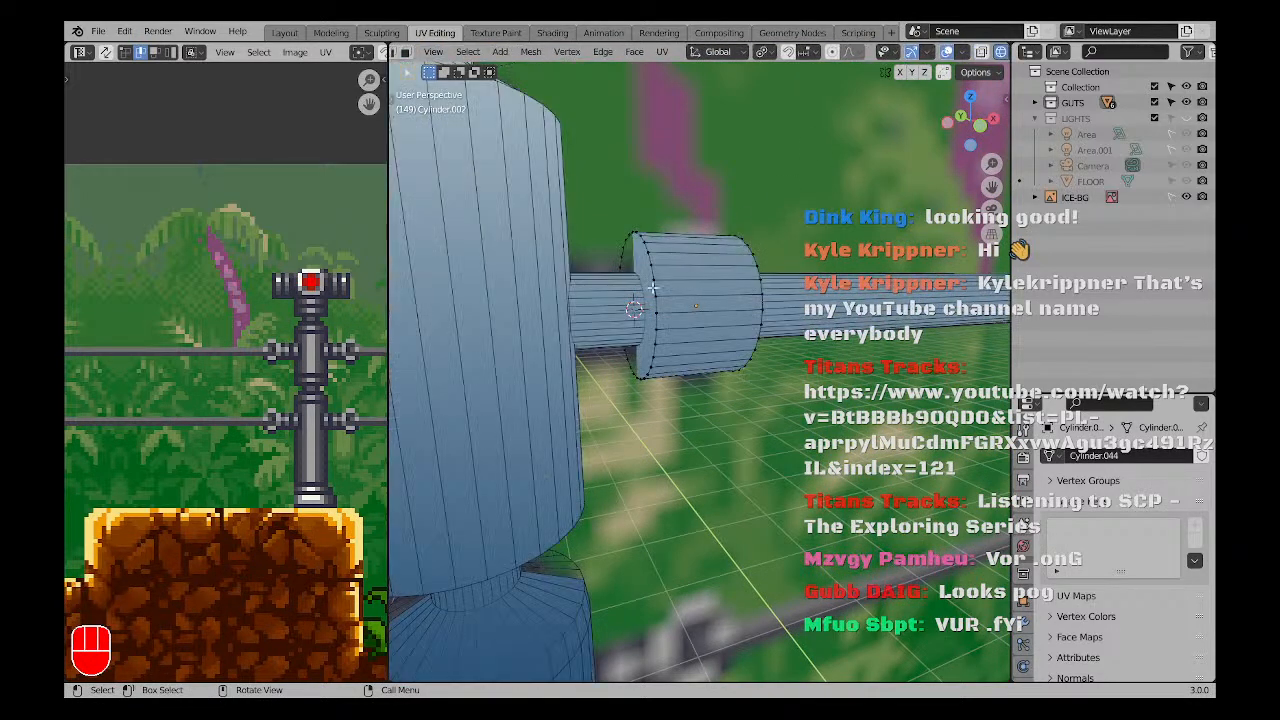
pyautogui.press('3')
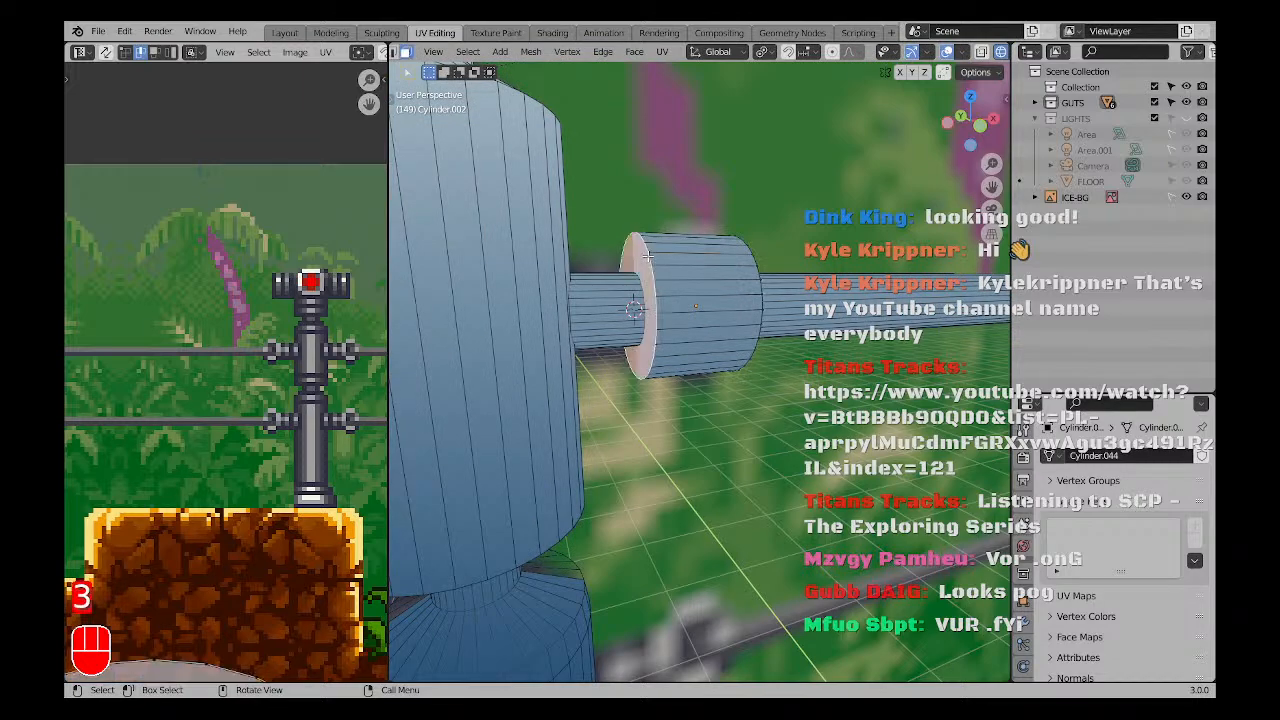
pyautogui.moveTo(757, 340); pyautogui.dragTo(731, 346, button='middle')
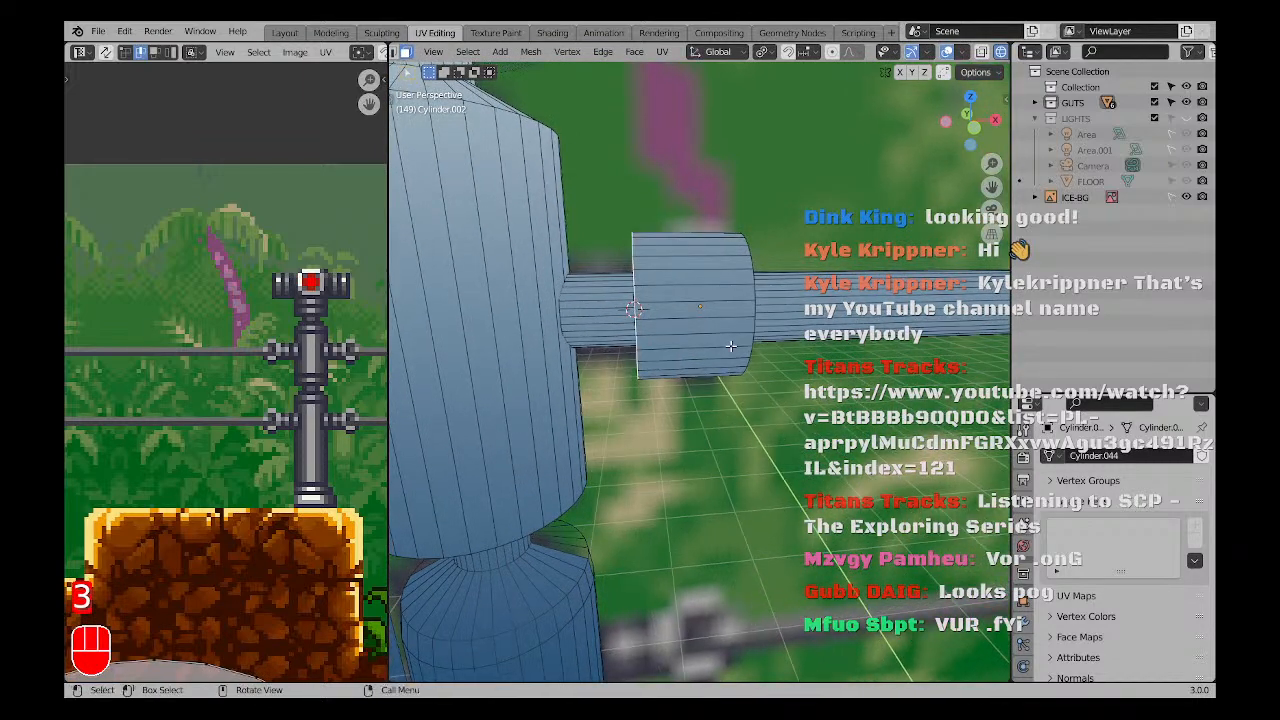
pyautogui.press('g')
pyautogui.click(766, 318)
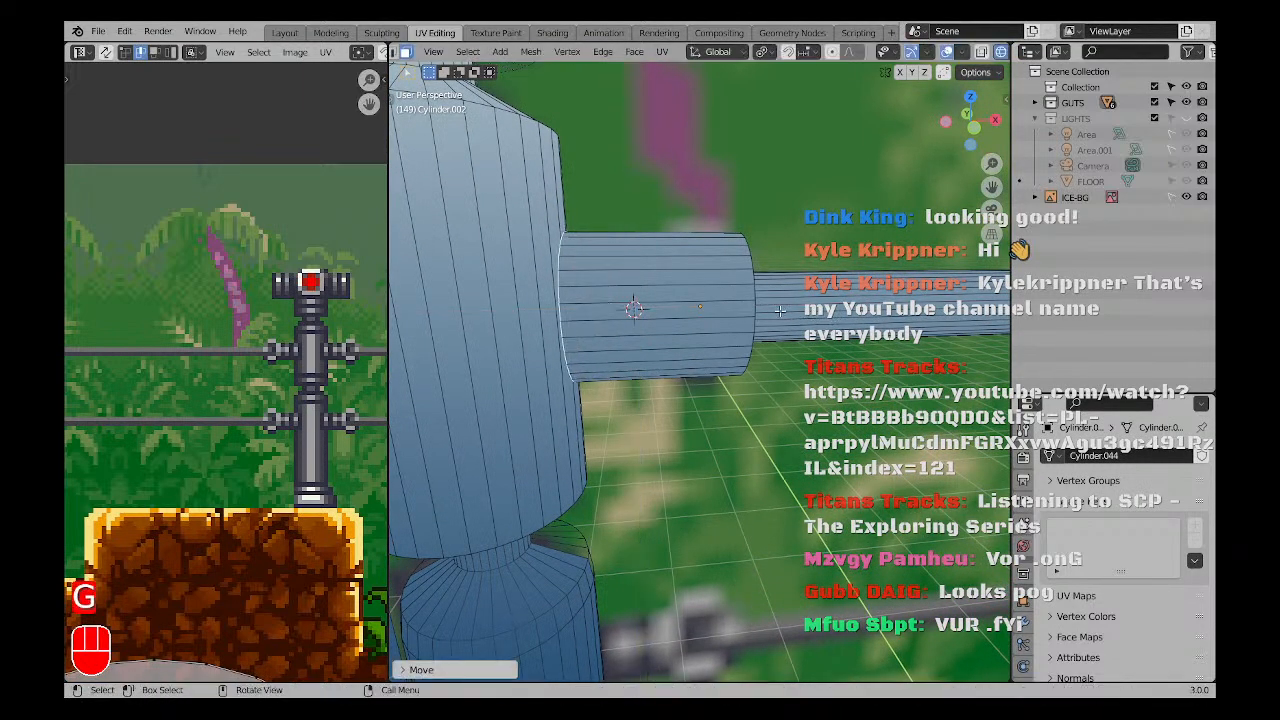
# Try to taper the collar by shrinking its post-side end face and moving it along X into the post.
pyautogui.press('s')
pyautogui.click(714, 338)
pyautogui.press('g')
pyautogui.middleClick(760, 374)
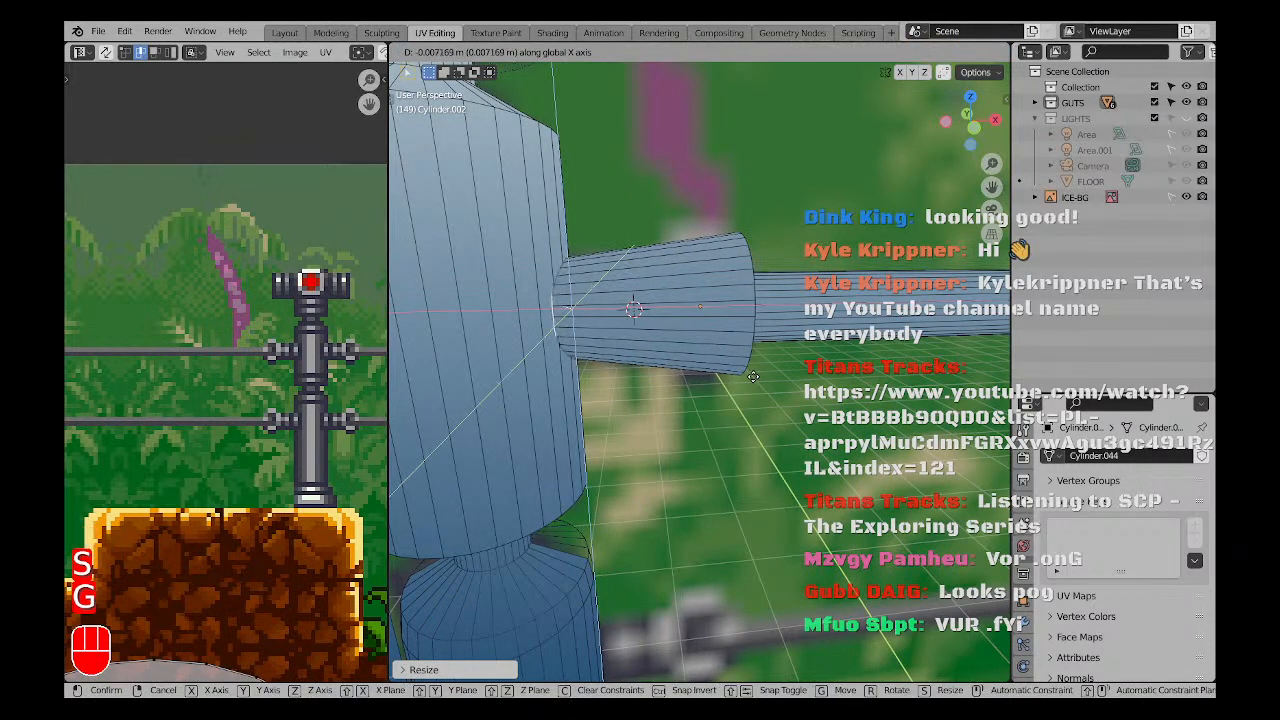
pyautogui.click(753, 377)
pyautogui.scroll(-2, 700, 407)
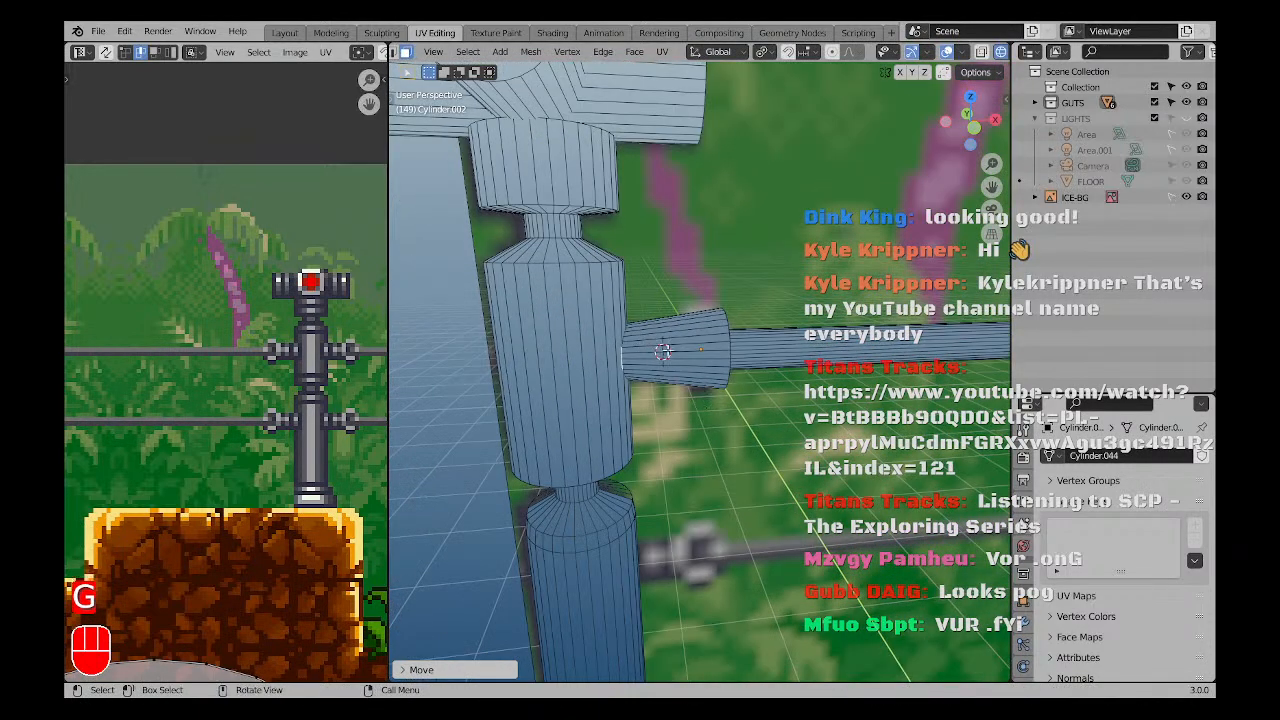
# Undo the taper's last move and resize, leaving the end face at the post.
pyautogui.scroll(2, 662, 350)
pyautogui.hotkey('ctrl', 'z')
pyautogui.hotkey('ctrl', 'z')
pyautogui.scroll(2, 656, 344)
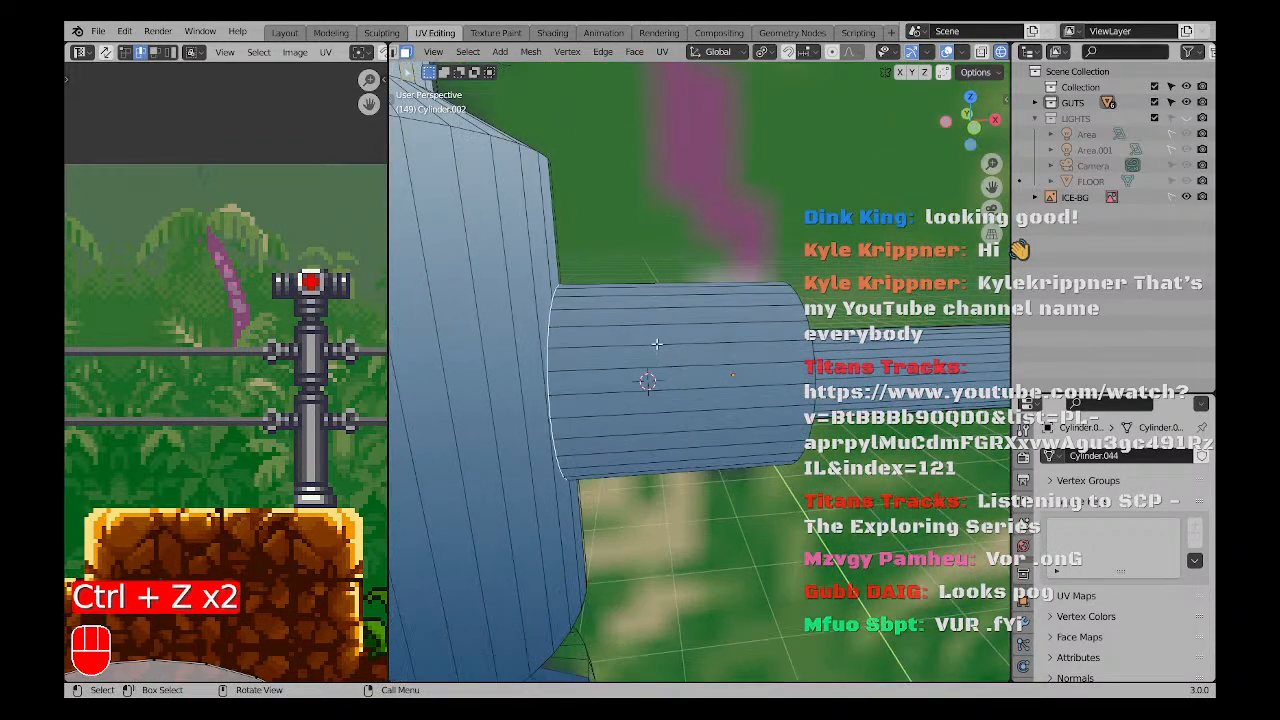
pyautogui.press('g')
pyautogui.middleClick(650, 308)
pyautogui.rightClick(727, 308)
# In the front wireframe view, move the collar's rail-side end along X toward the post to shorten it.
pyautogui.press('z')
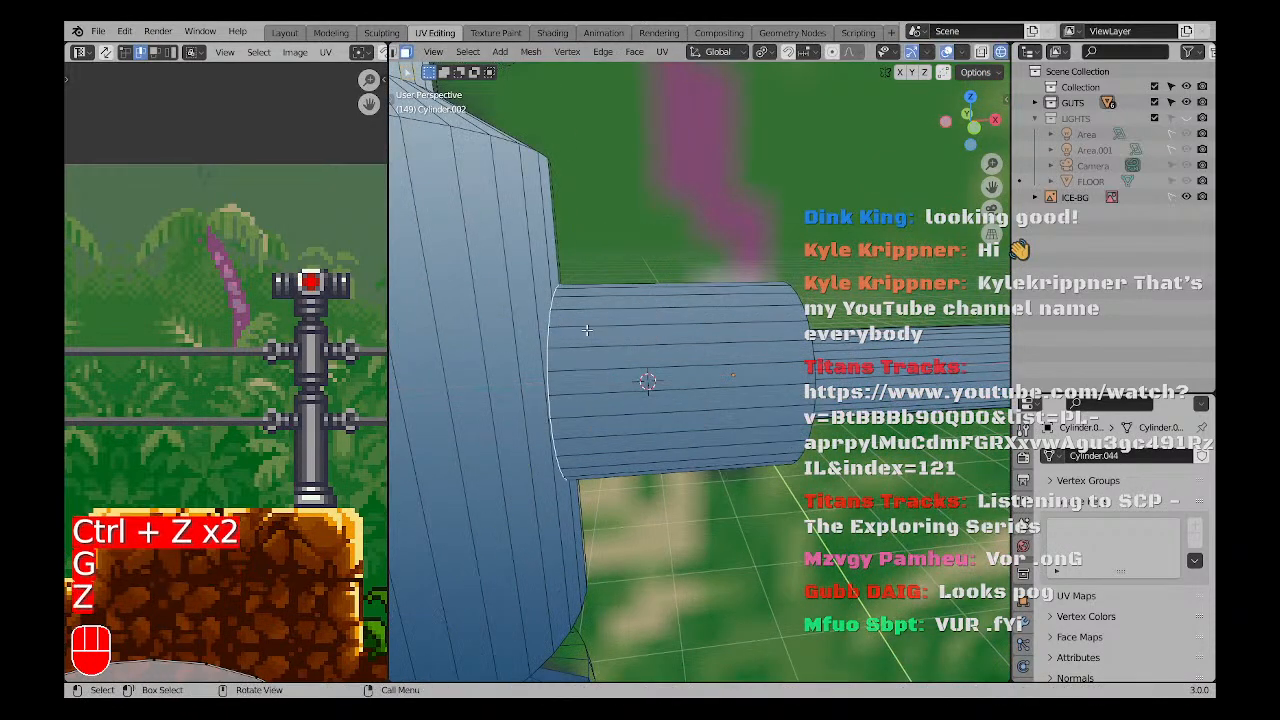
pyautogui.press('KP_1')
pyautogui.press('z')
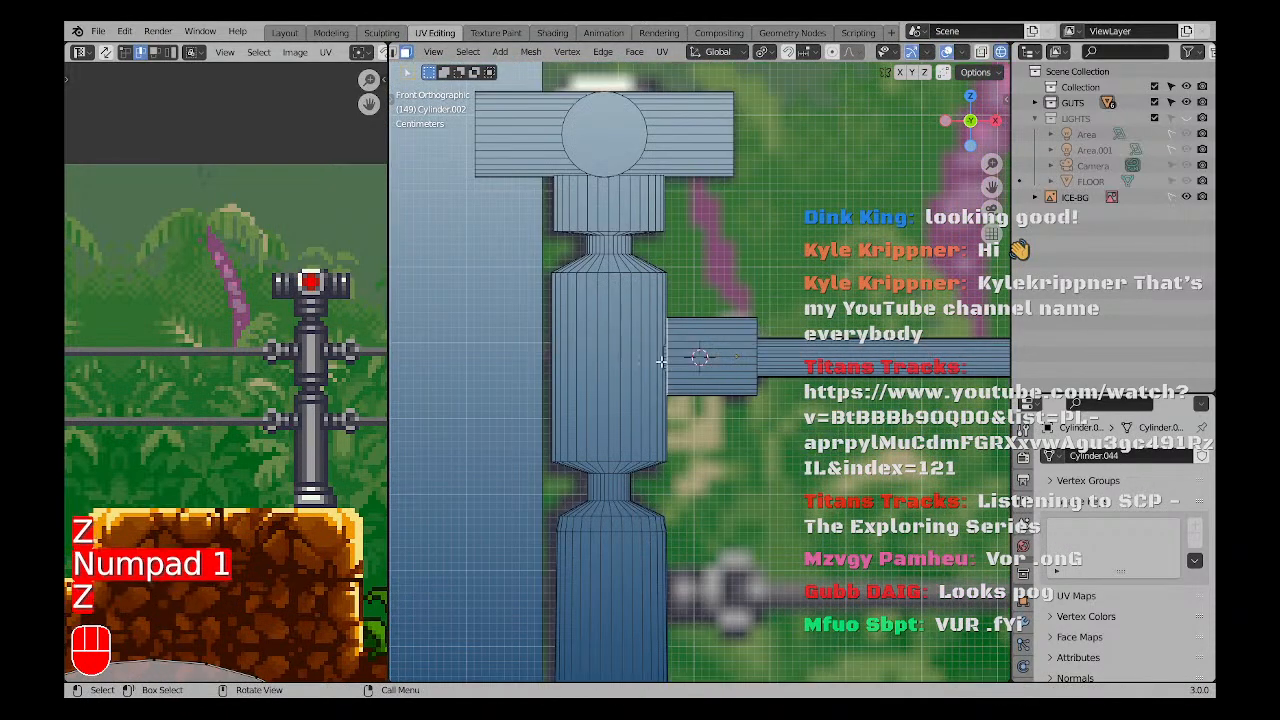
pyautogui.click(981, 52)
pyautogui.scroll(3, 752, 332)
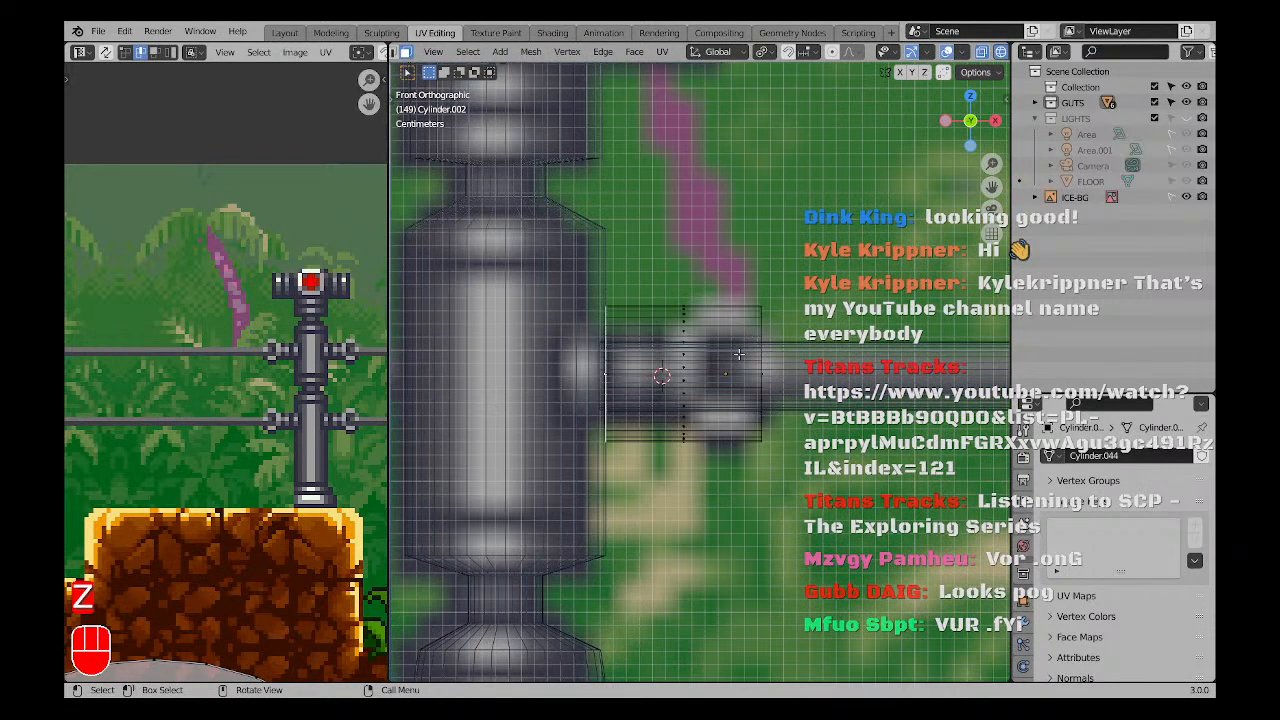
pyautogui.keyDown('shift'); pyautogui.moveTo(675, 419); pyautogui.dragTo(689, 372, button='middle'); pyautogui.keyUp('shift')
pyautogui.moveTo(758, 246); pyautogui.dragTo(848, 424)
pyautogui.press('g')
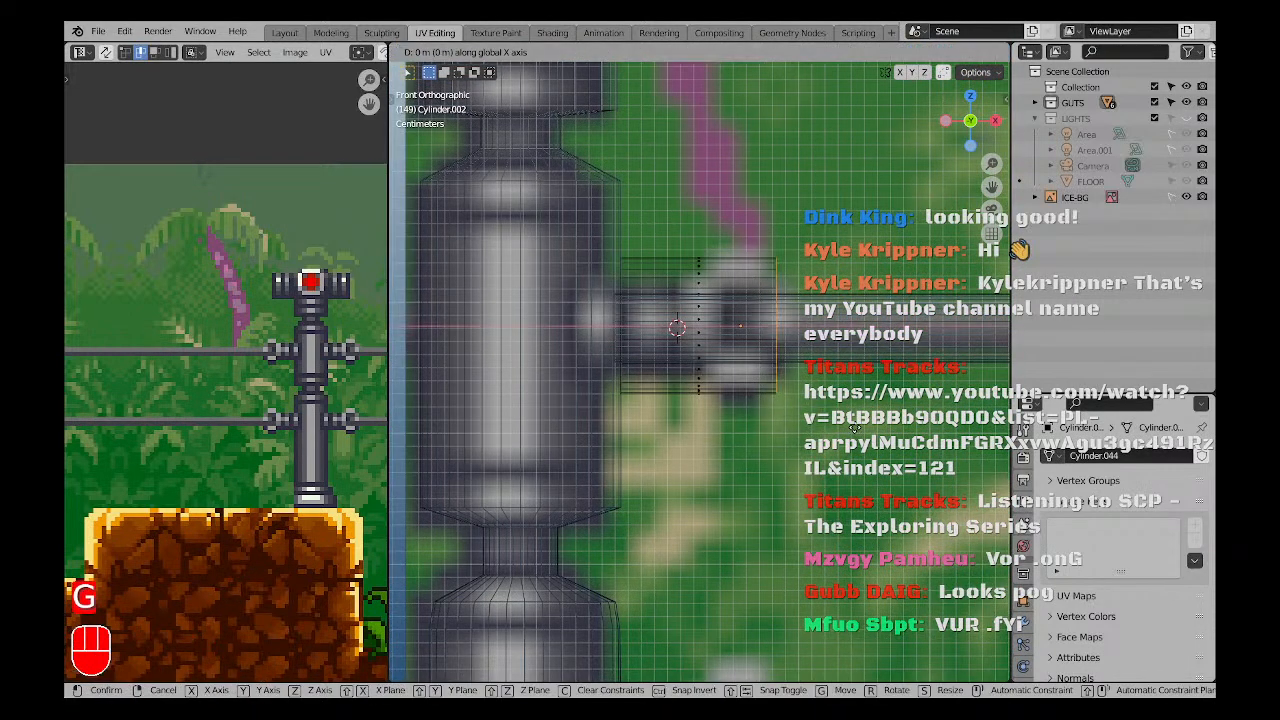
pyautogui.moveTo(853, 426); pyautogui.dragTo(757, 424, button='middle')
pyautogui.click(759, 424)
pyautogui.scroll(2, 597, 282)
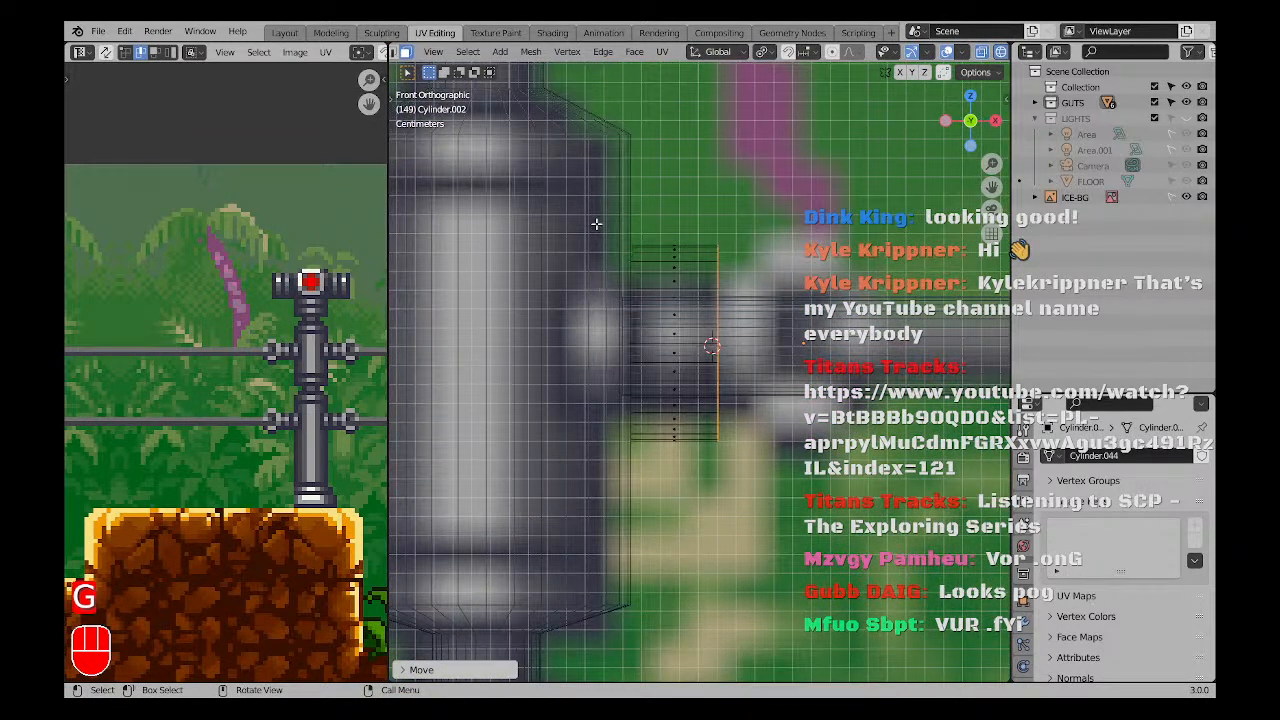
# Scale the collar's entire mesh down uniformly to about 0.58, slightly thicker than the rail.
pyautogui.press('a')
pyautogui.scroll(-3, 677, 340)
pyautogui.press('s')
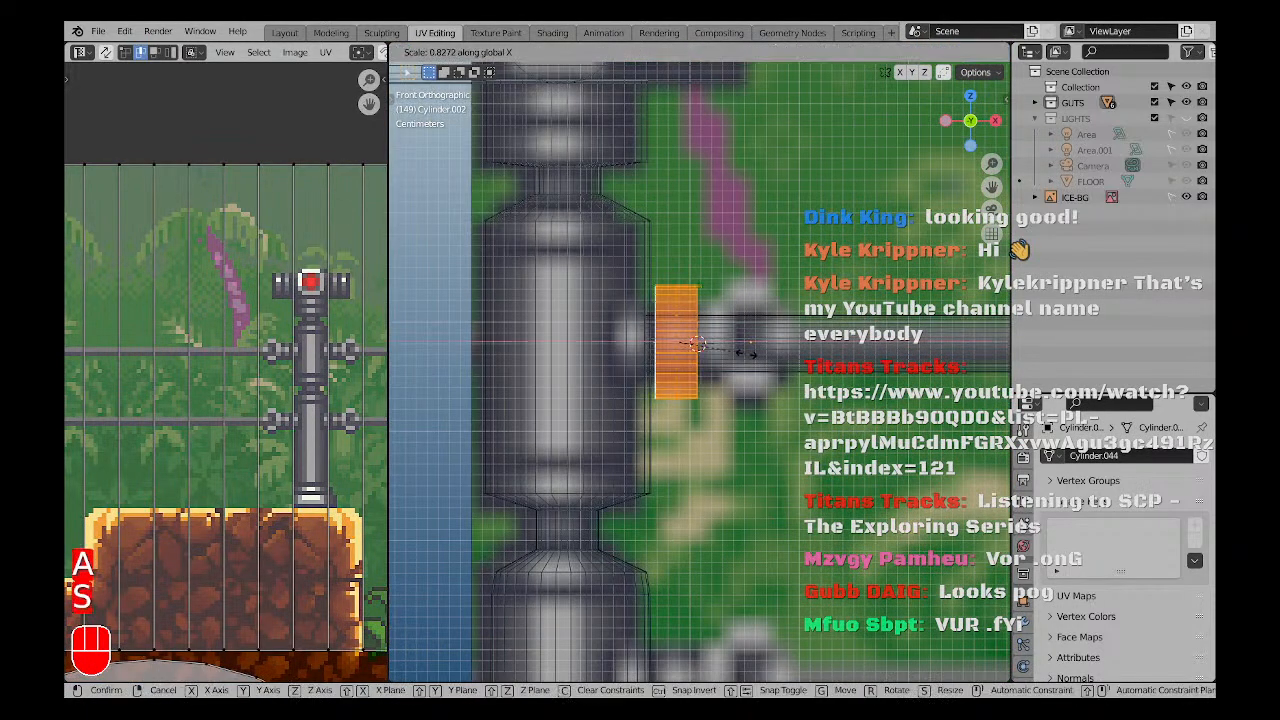
pyautogui.press('s')
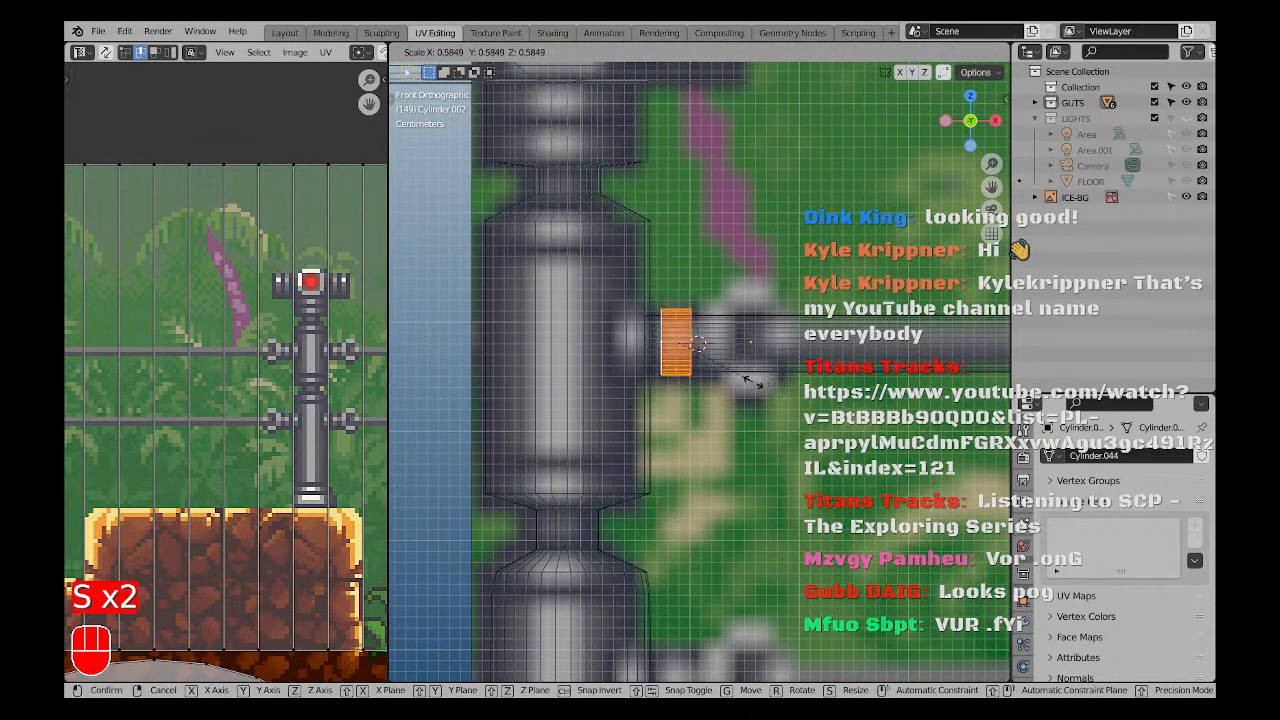
pyautogui.click(755, 382)
# Move the collar's post-side end face along X until it meets the post, viewed in solid shading.
pyautogui.moveTo(752, 381)
pyautogui.mouseDown(button='middle')
pyautogui.moveTo(672, 374)
pyautogui.moveTo(688, 352)
pyautogui.moveTo(632, 334)
pyautogui.moveTo(770, 373)
pyautogui.mouseUp(button='middle')
pyautogui.click(716, 371)
pyautogui.scroll(6, 663, 287)
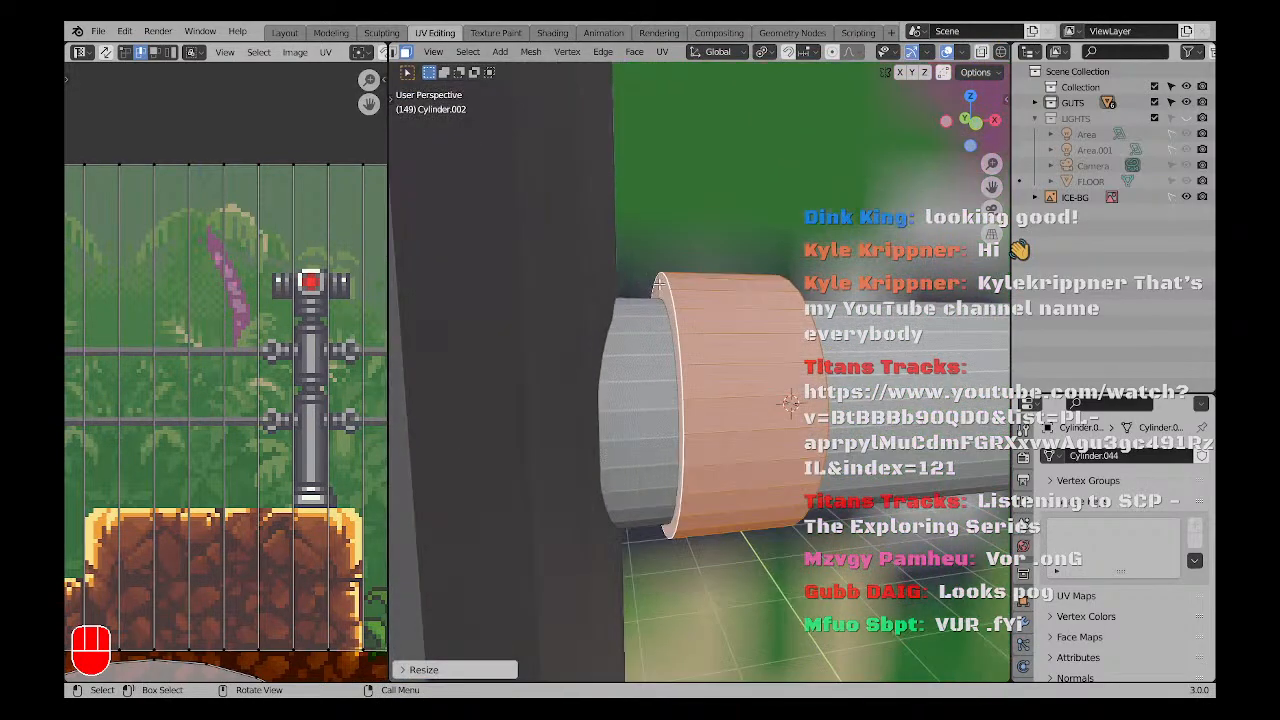
pyautogui.click(665, 287)
pyautogui.press('g')
pyautogui.press('x')
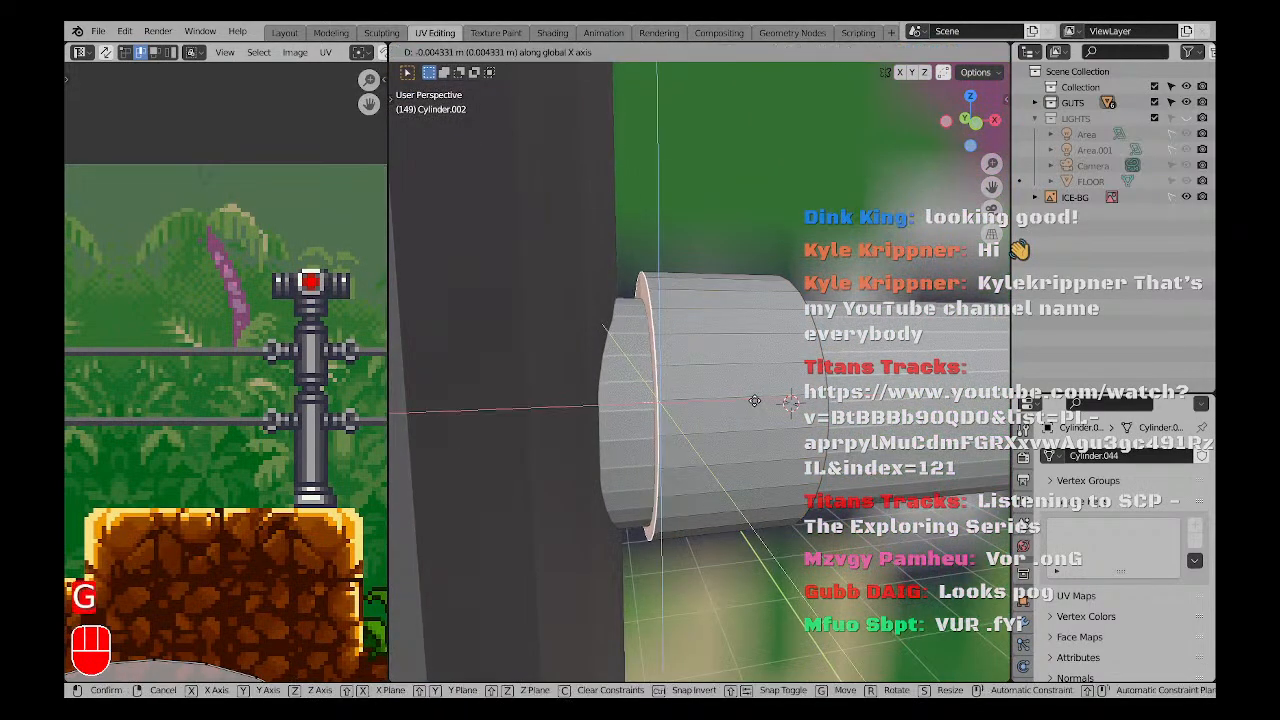
pyautogui.click(715, 400)
pyautogui.scroll(-5, 714, 401)
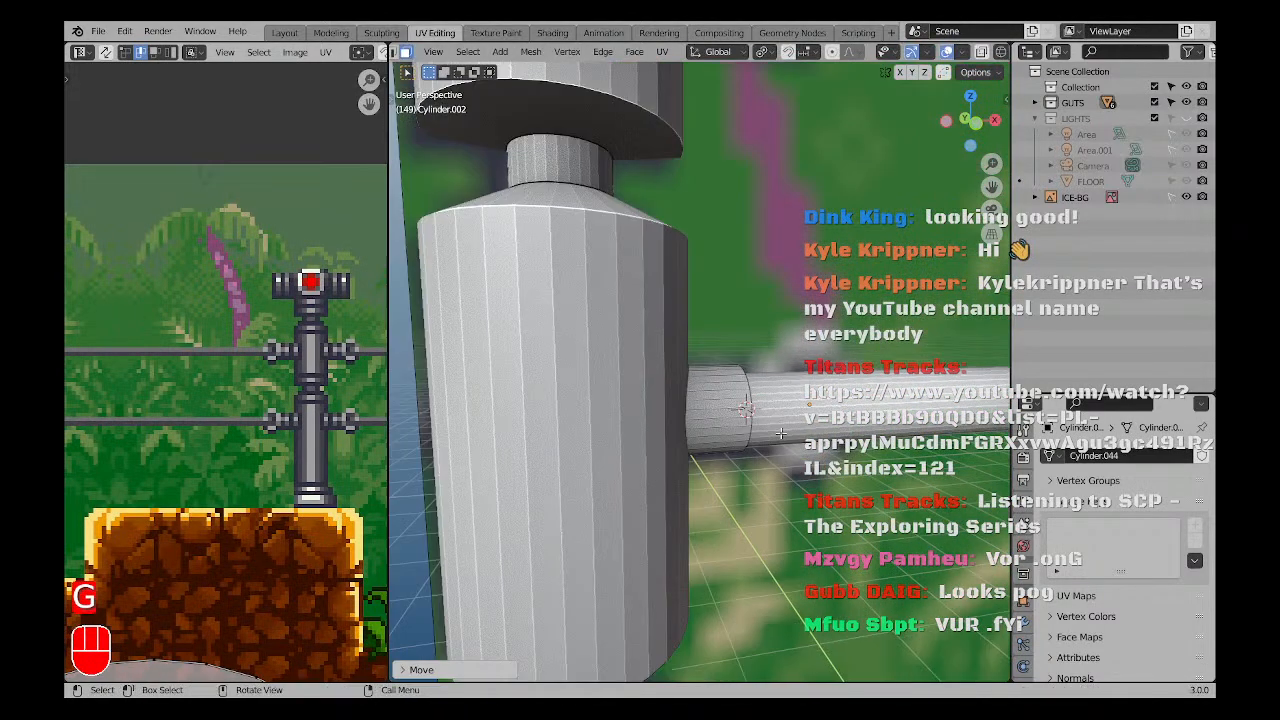
# Examine the thinner collar's fit against the post and rail from an angled view and the front.
pyautogui.moveTo(712, 402); pyautogui.dragTo(563, 325, button='middle')
pyautogui.scroll(2, 563, 325)
pyautogui.scroll(1, 524, 426)
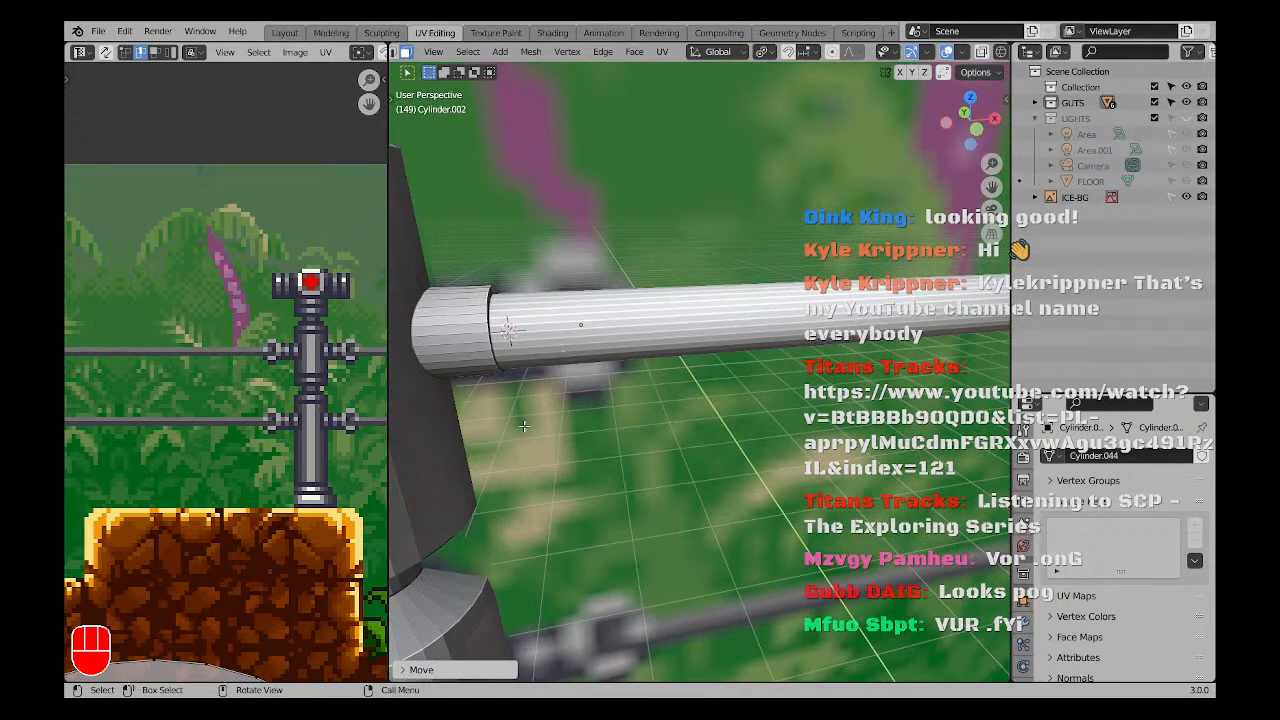
pyautogui.press('KP_1')
pyautogui.scroll(3, 470, 352)
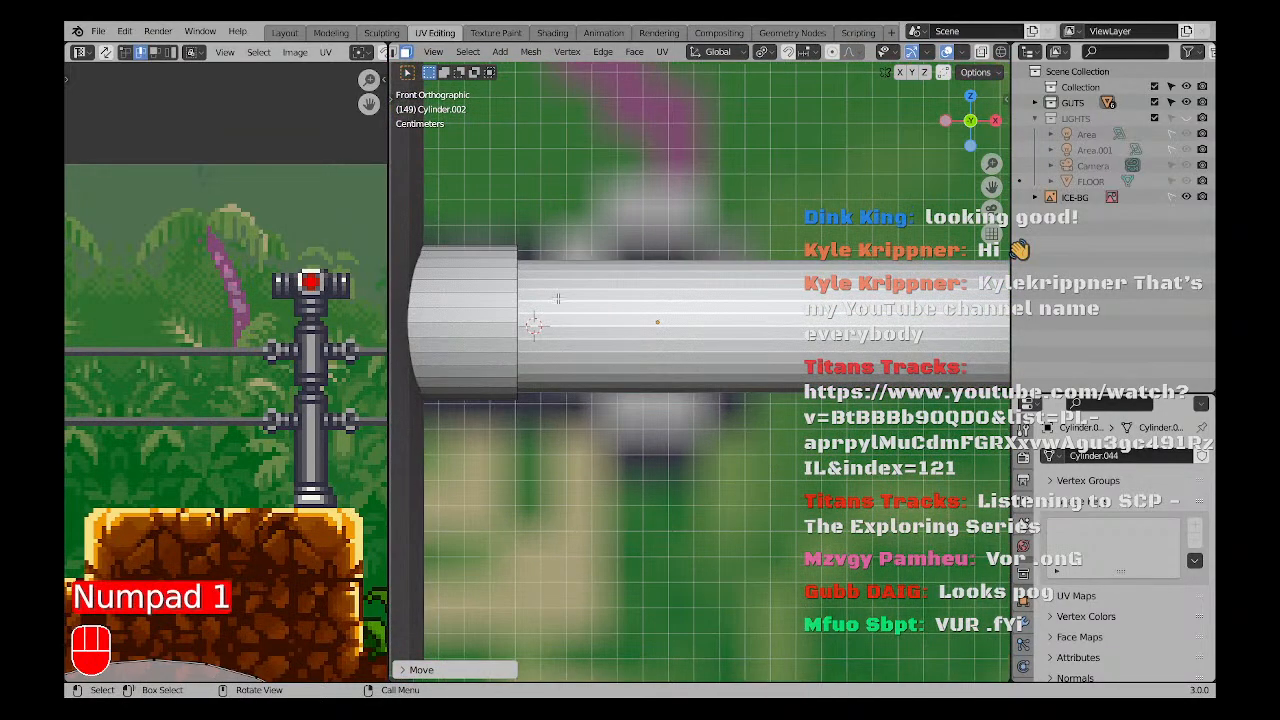
pyautogui.scroll(-3, 648, 250)
pyautogui.scroll(-3, 649, 228)
pyautogui.keyDown('shift'); pyautogui.moveTo(590, 272); pyautogui.dragTo(584, 361, button='middle'); pyautogui.keyUp('shift')
pyautogui.scroll(4, 578, 365)
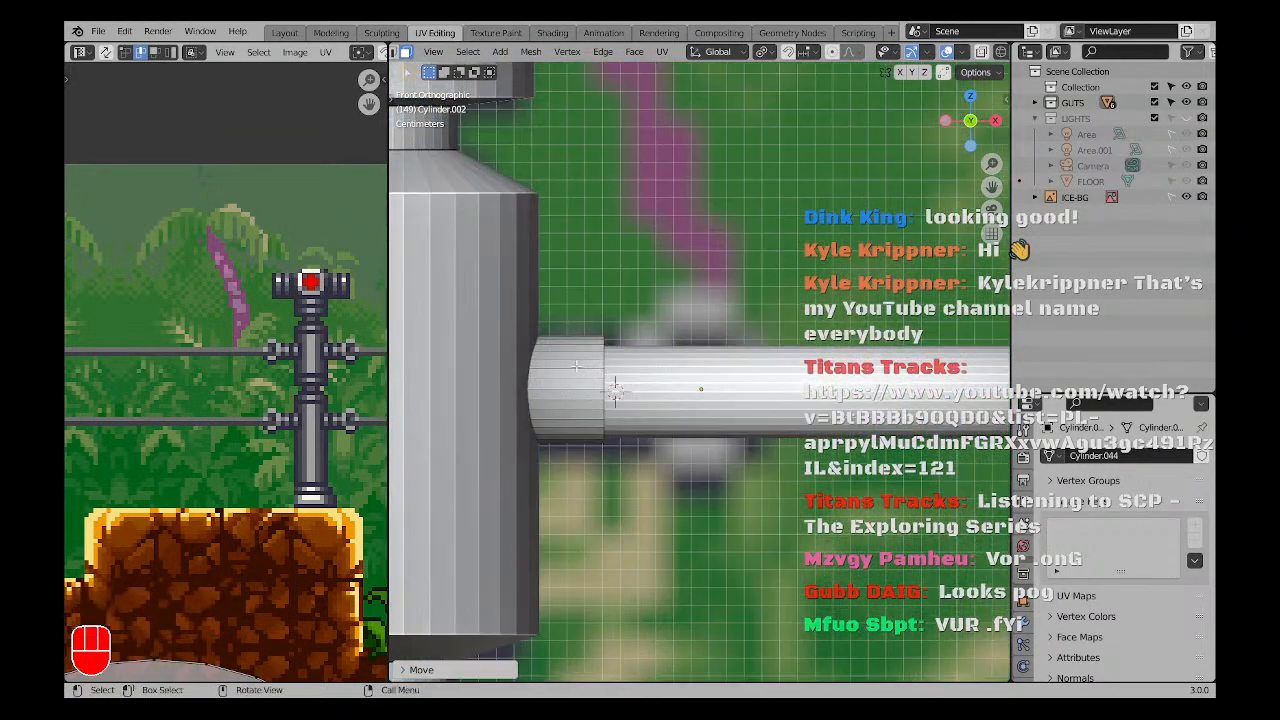
pyautogui.press('a')
pyautogui.press('a')
pyautogui.press('a')
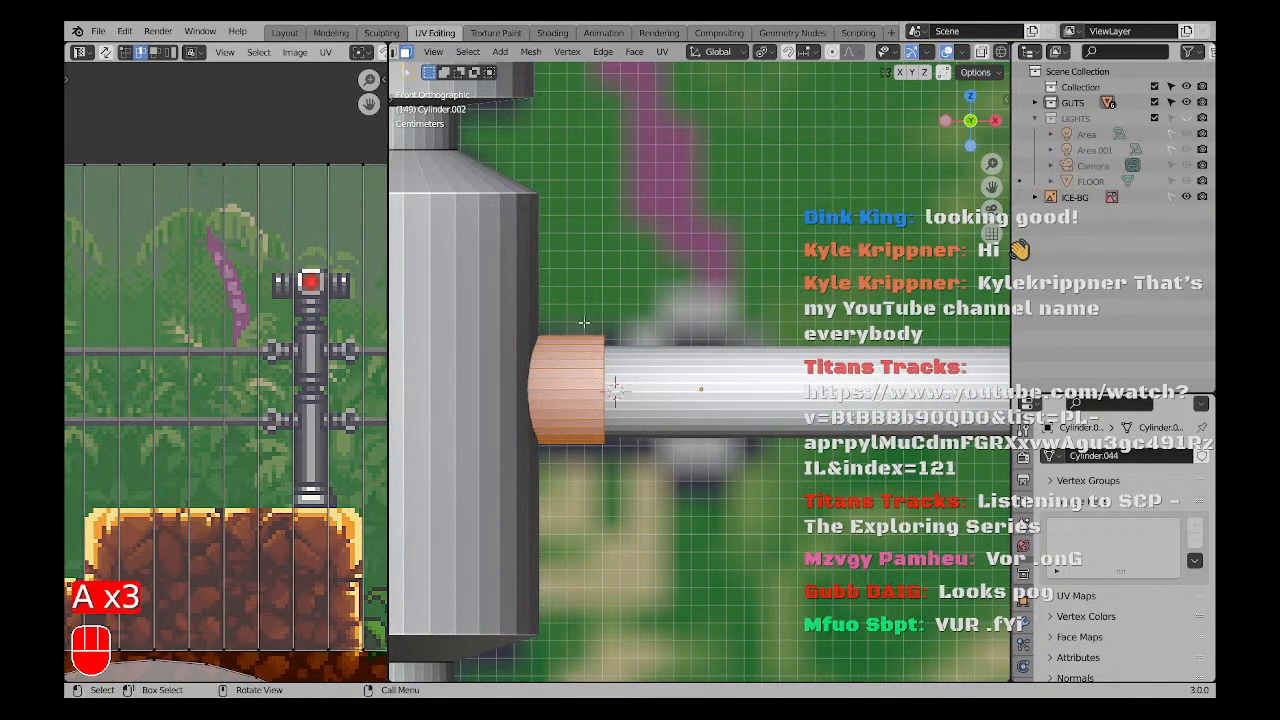
# Study the shape of the reference image's fence joints next to the modeled collar.
pyautogui.scroll(-3, 589, 325)
pyautogui.scroll(2, 323, 346)
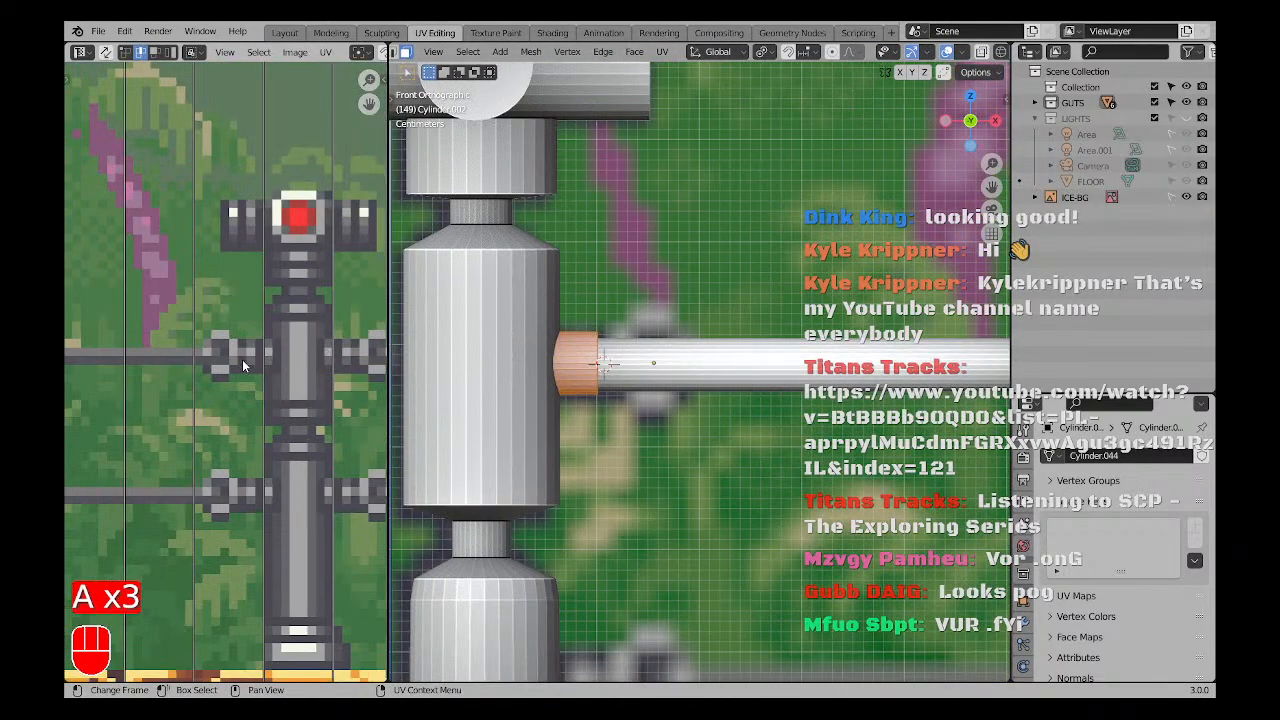
pyautogui.scroll(-4, 242, 359)
pyautogui.press('a')
pyautogui.press('a')
pyautogui.scroll(-5, 560, 355)
pyautogui.scroll(3, 632, 352)
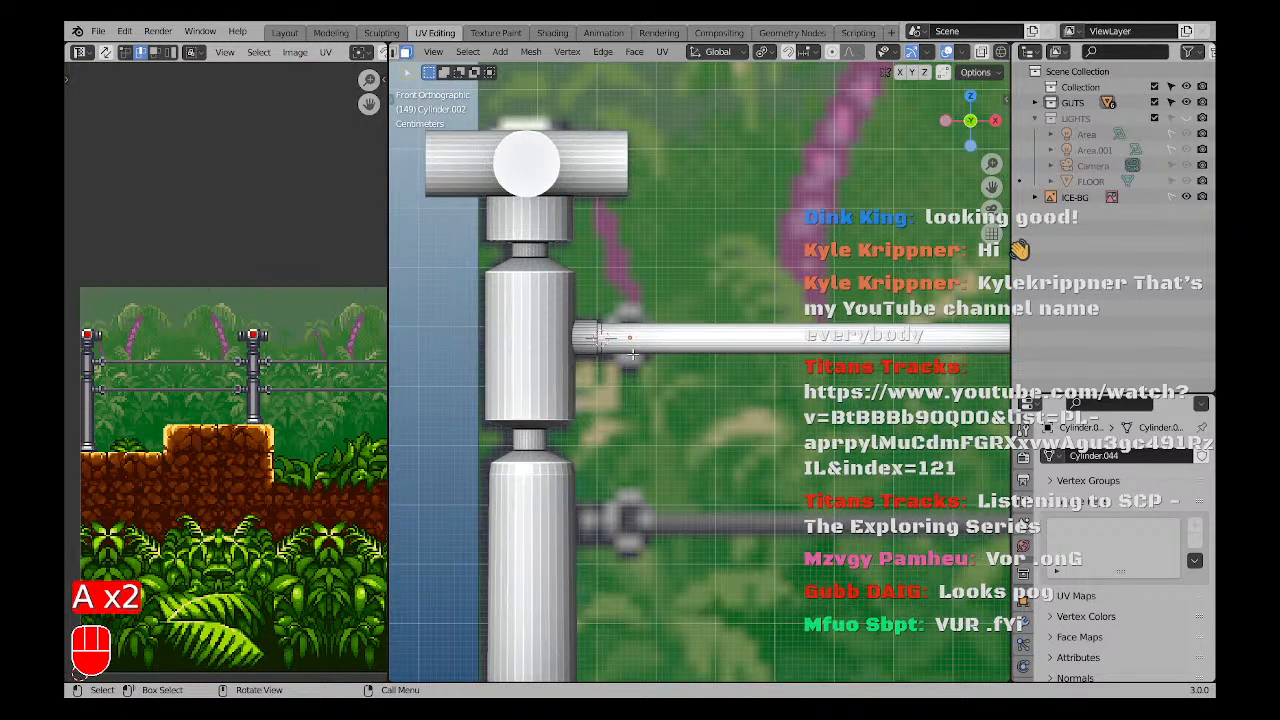
pyautogui.scroll(10, 161, 424)
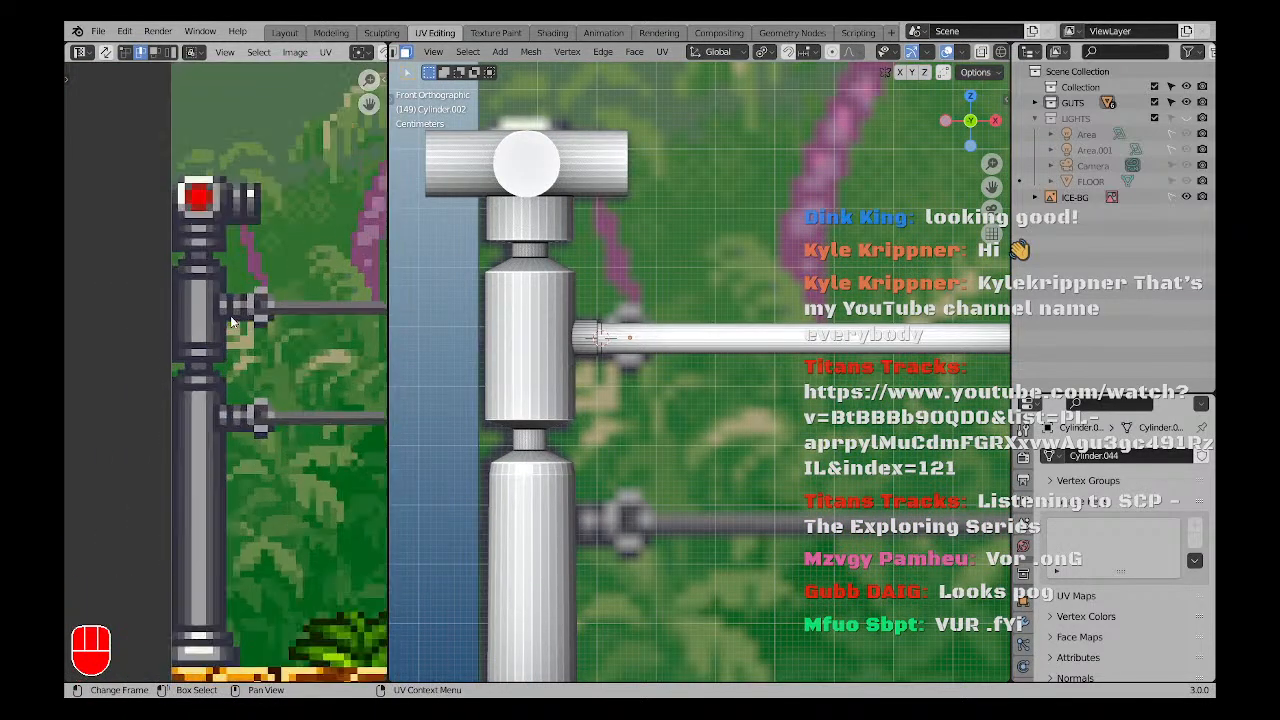
pyautogui.scroll(-2, 276, 297)
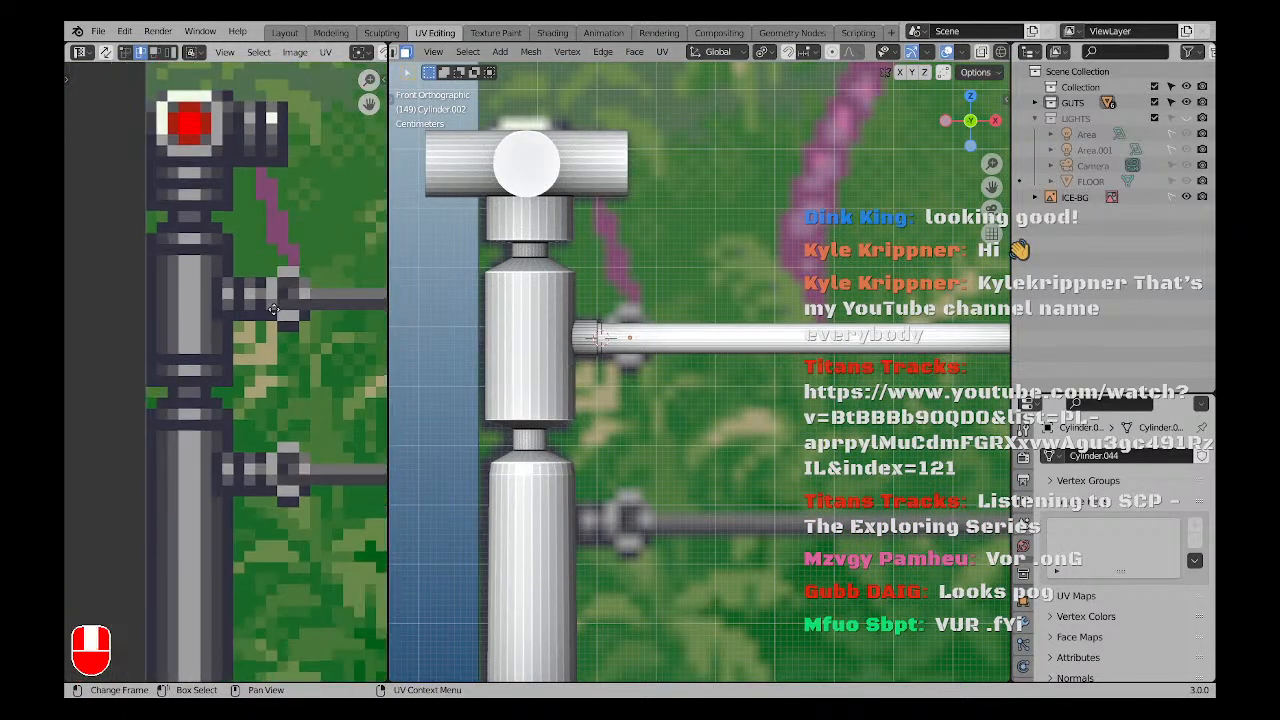
pyautogui.scroll(-2, 232, 347)
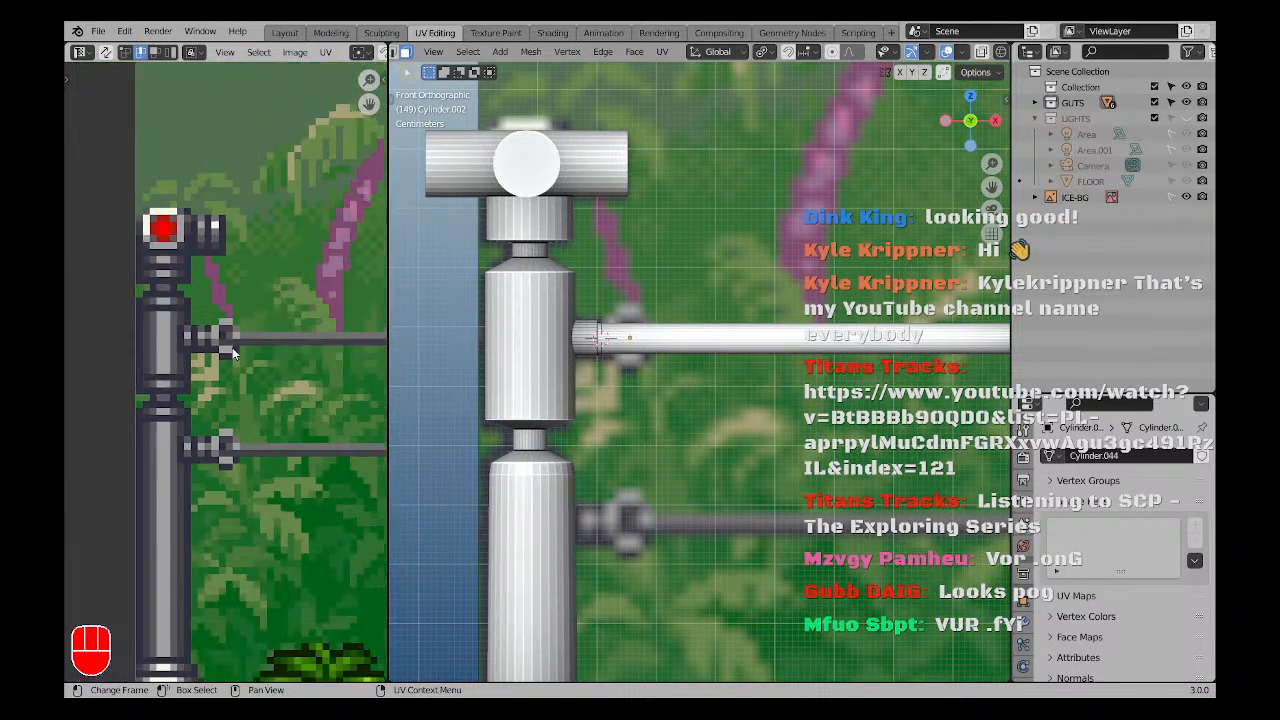
pyautogui.scroll(3, 632, 368)
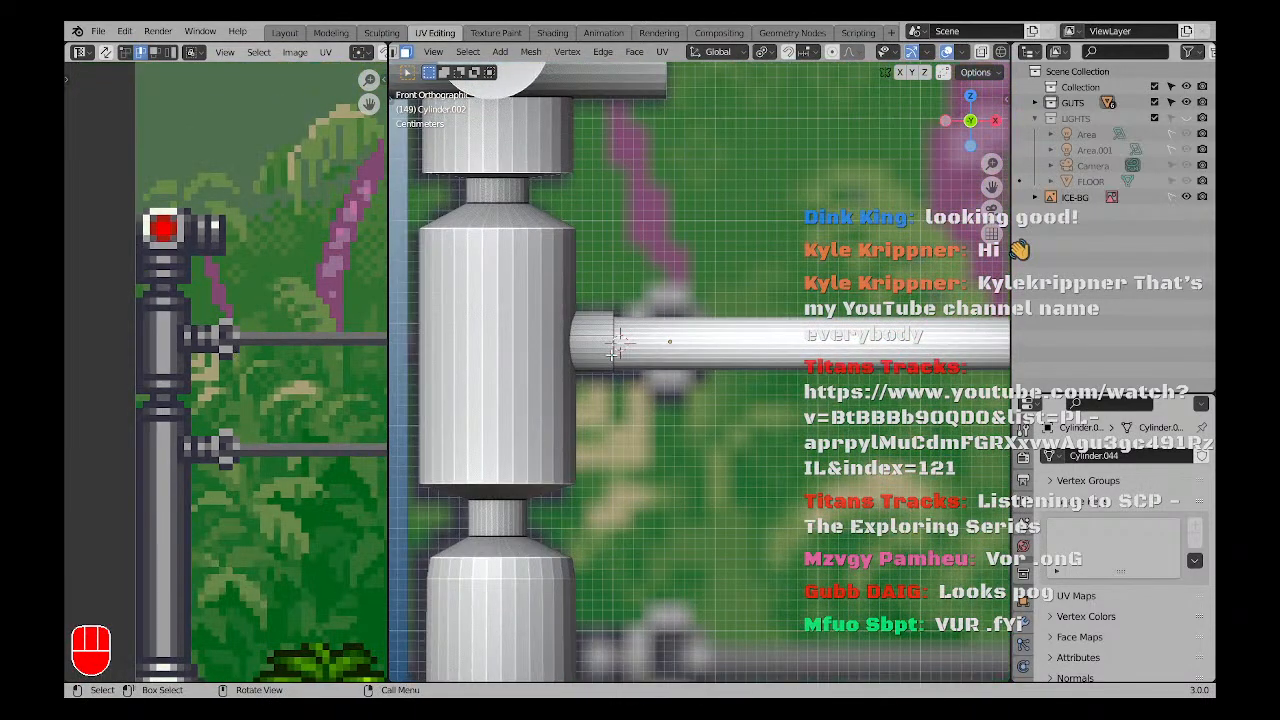
# Extrude the collar's rail-side end face along the rail and scale it up into a flare.
pyautogui.moveTo(622, 340); pyautogui.dragTo(646, 340, button='middle')
pyautogui.press('KP_1')
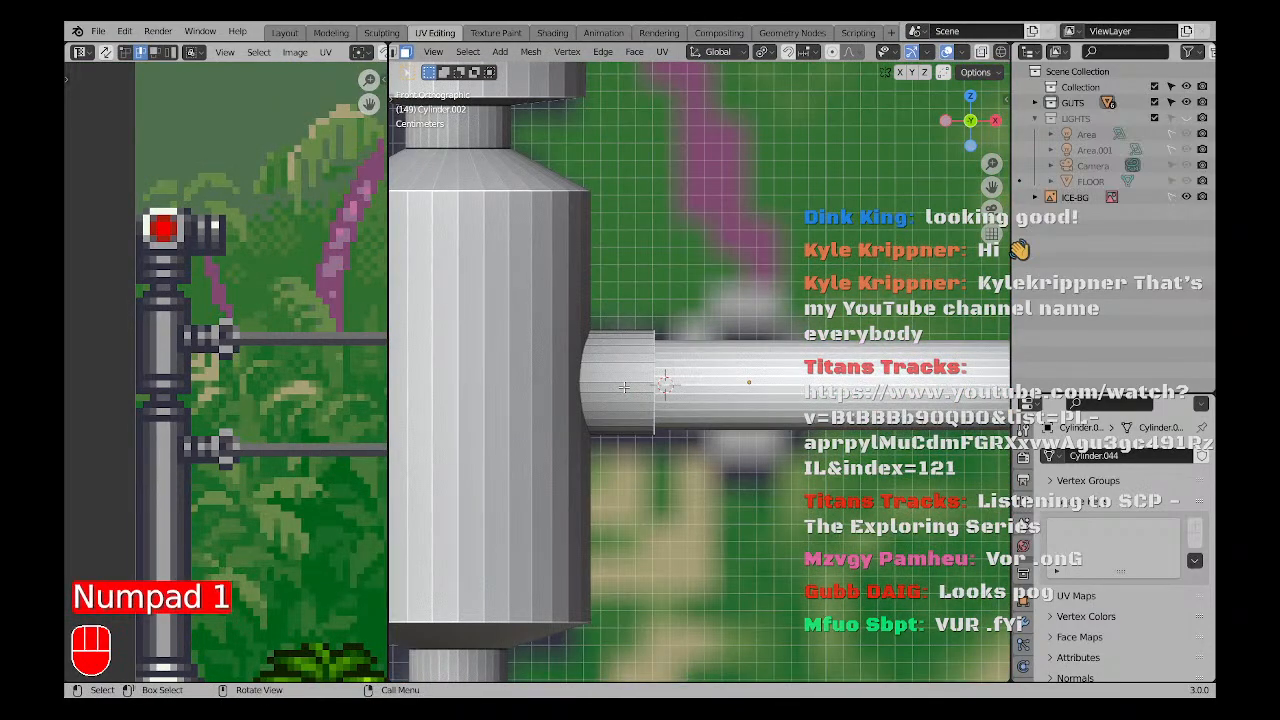
pyautogui.press('z')
pyautogui.scroll(-2, 594, 341)
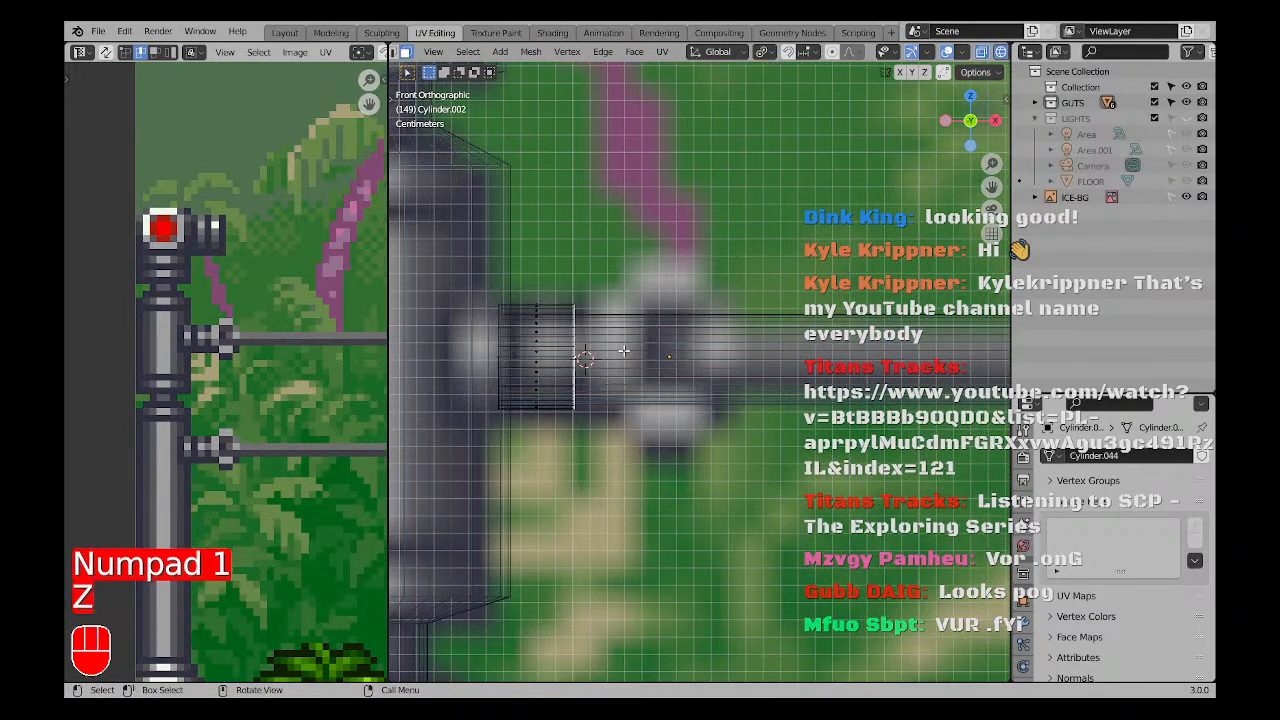
pyautogui.press('e')
pyautogui.click(762, 363)
pyautogui.press('s')
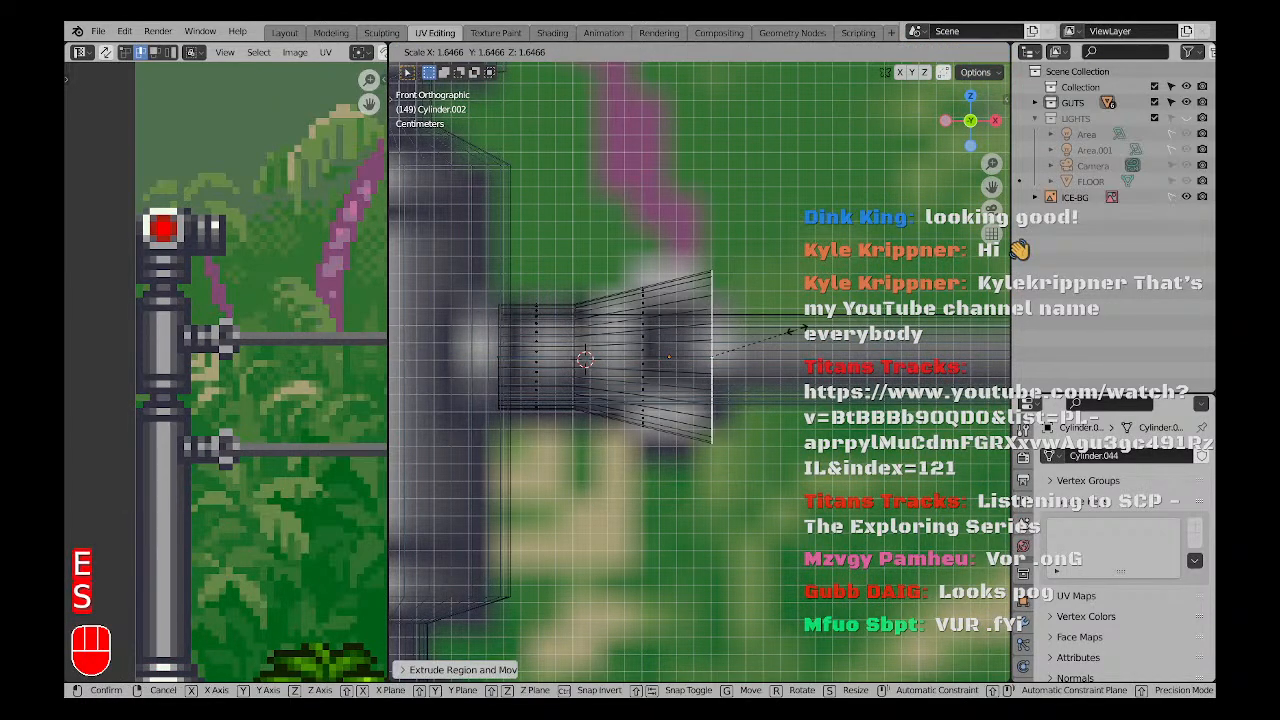
pyautogui.click(817, 366)
# Move the flared end back along X by about 0.04 m and scale it down to match the background joint.
pyautogui.press('g')
pyautogui.press('x')
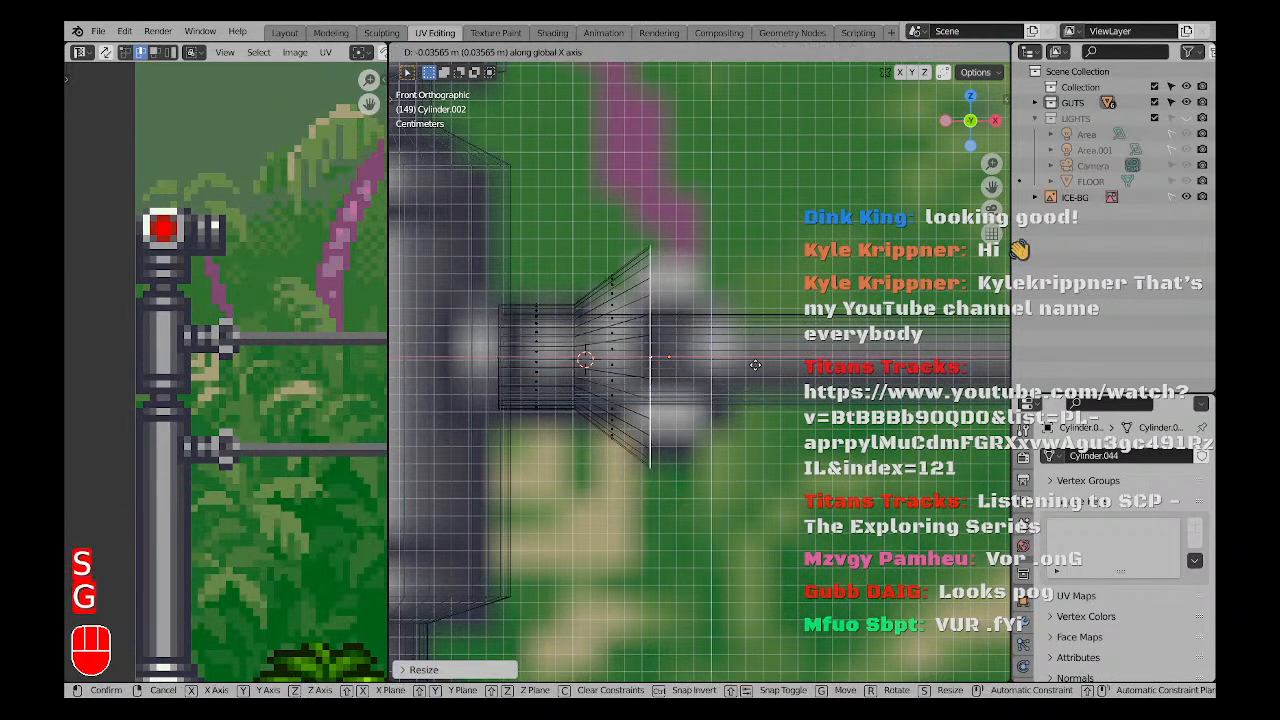
pyautogui.click(745, 366)
pyautogui.press('s')
pyautogui.click(788, 320)
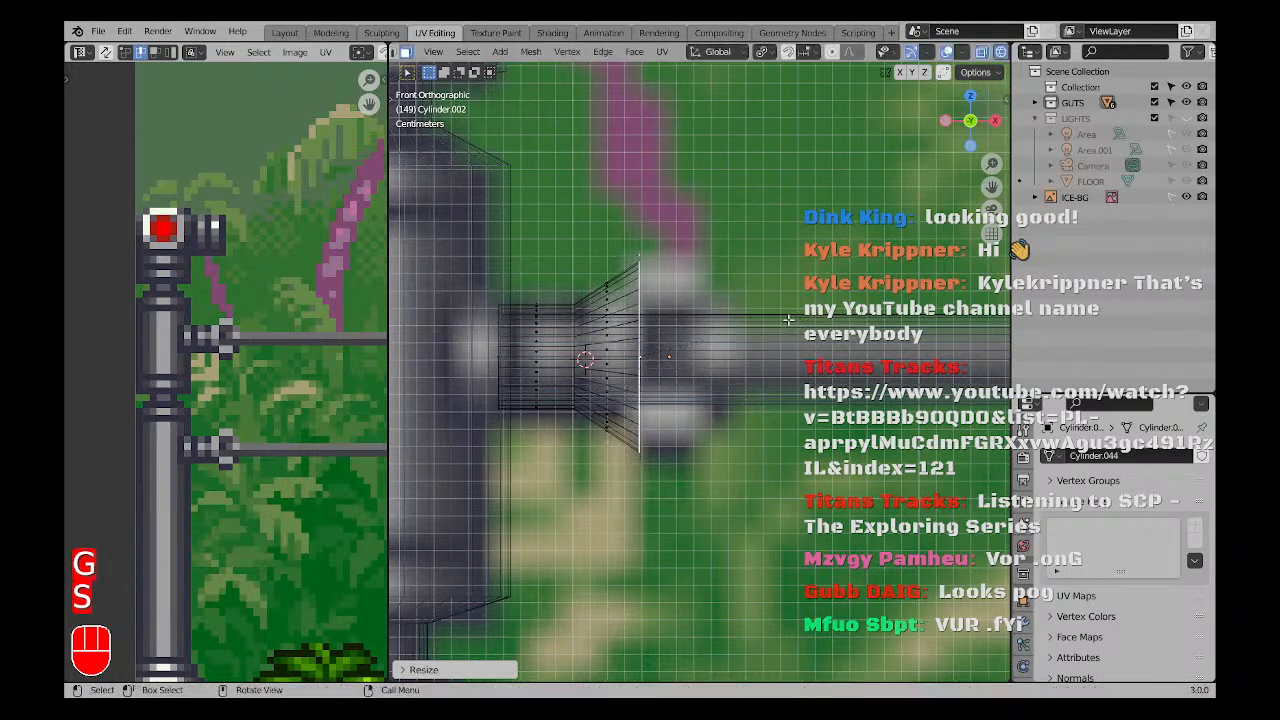
# Extrude the collar's flared end straight along the rail by about 0.047 m to form its wide cylindrical section.
pyautogui.press('e')
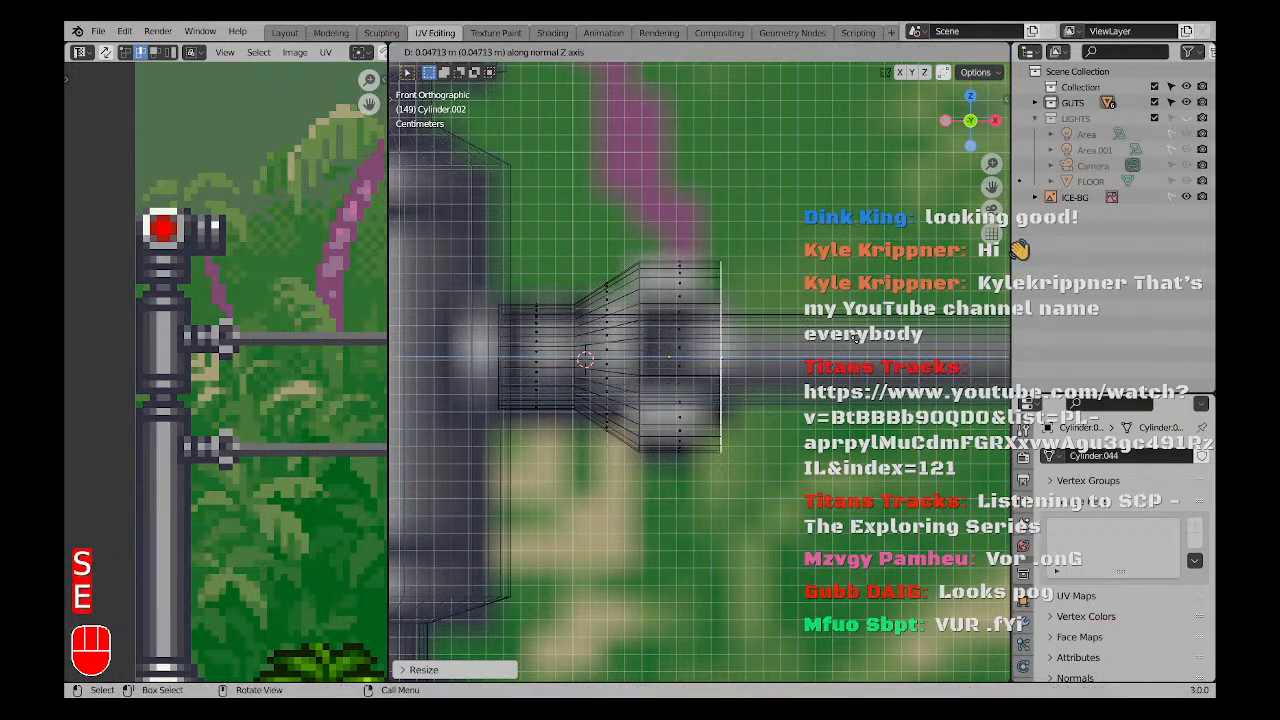
pyautogui.click(852, 338)
pyautogui.scroll(-6, 821, 368)
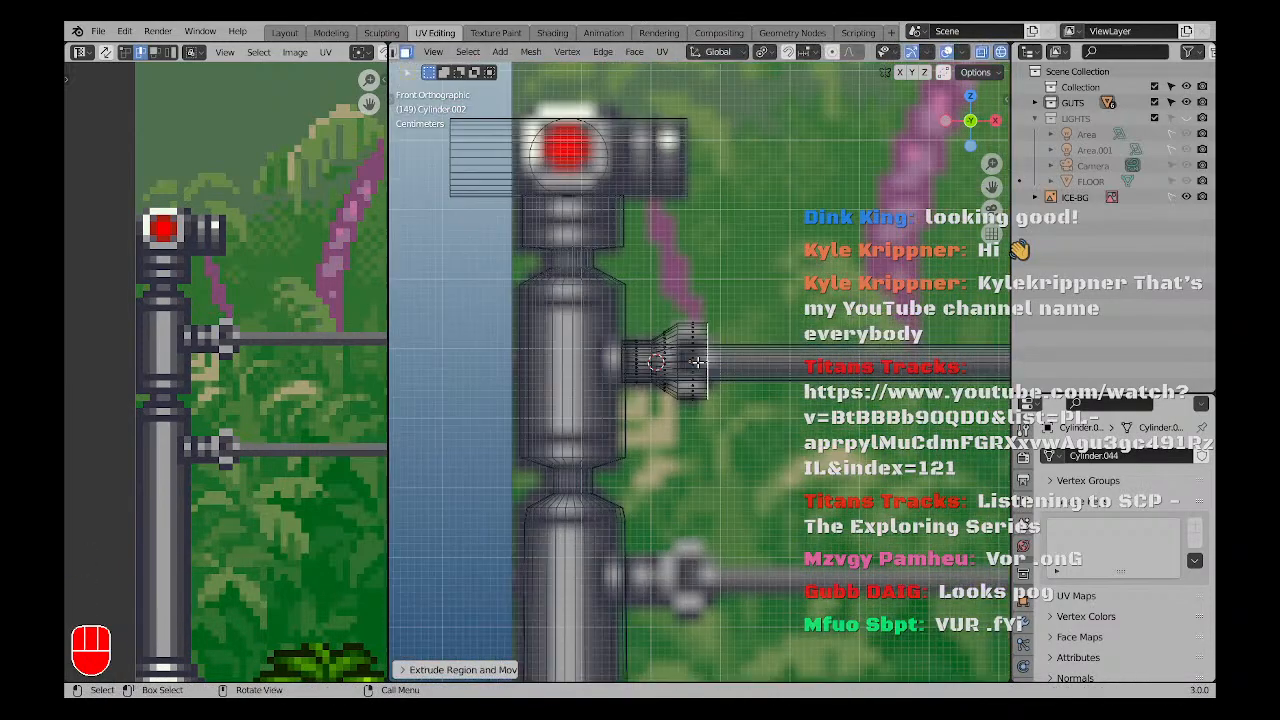
# Finish editing the collar mesh and save the file, returning to the front view of the fence.
pyautogui.moveTo(815, 372); pyautogui.dragTo(672, 380, button='middle')
pyautogui.scroll(-3, 672, 380)
pyautogui.press('Tab')
pyautogui.press('a')
pyautogui.press('a')
pyautogui.scroll(-3, 738, 374)
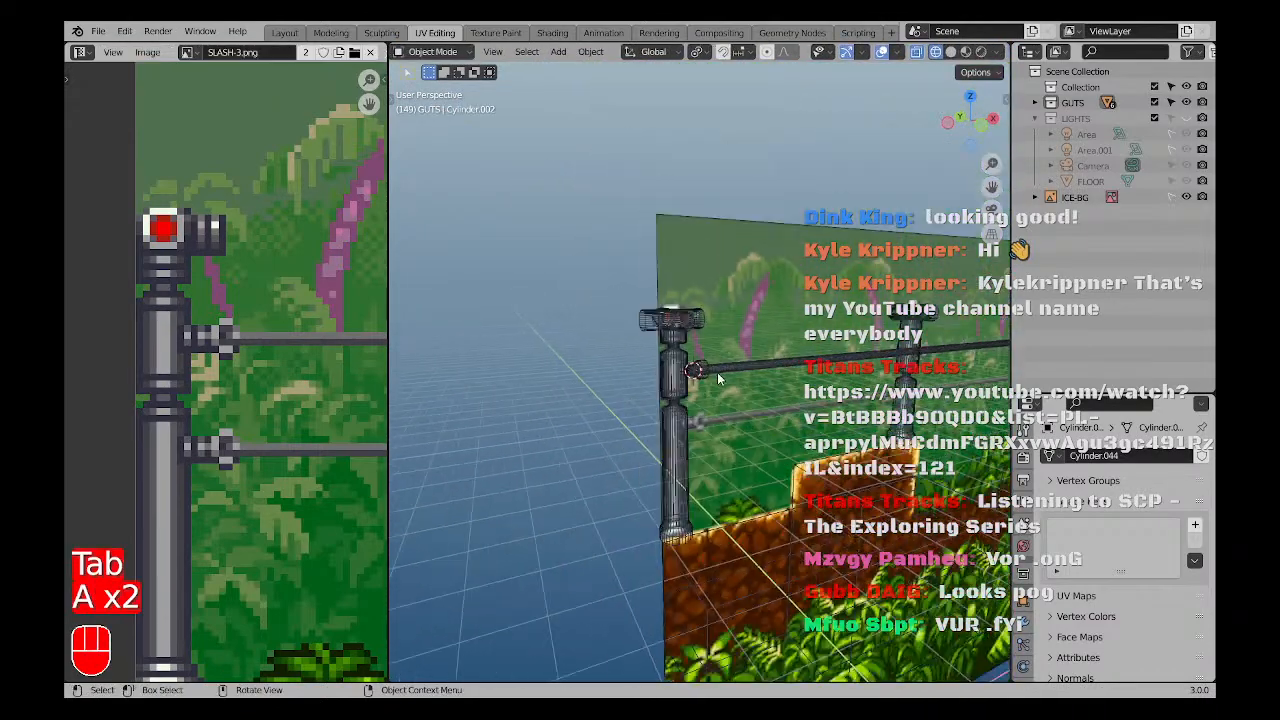
pyautogui.hotkey('ctrl', 's')
pyautogui.press('KP_1')
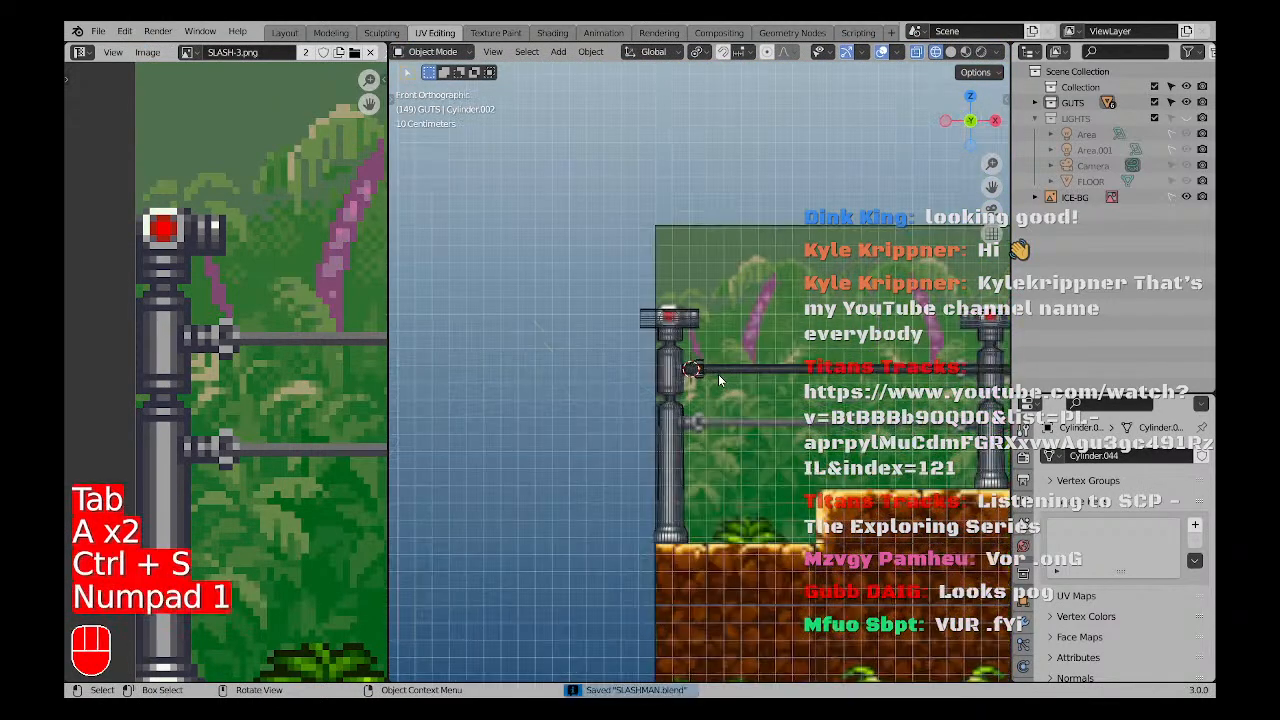
pyautogui.scroll(2, 607, 351)
pyautogui.press('a')
pyautogui.press('a')
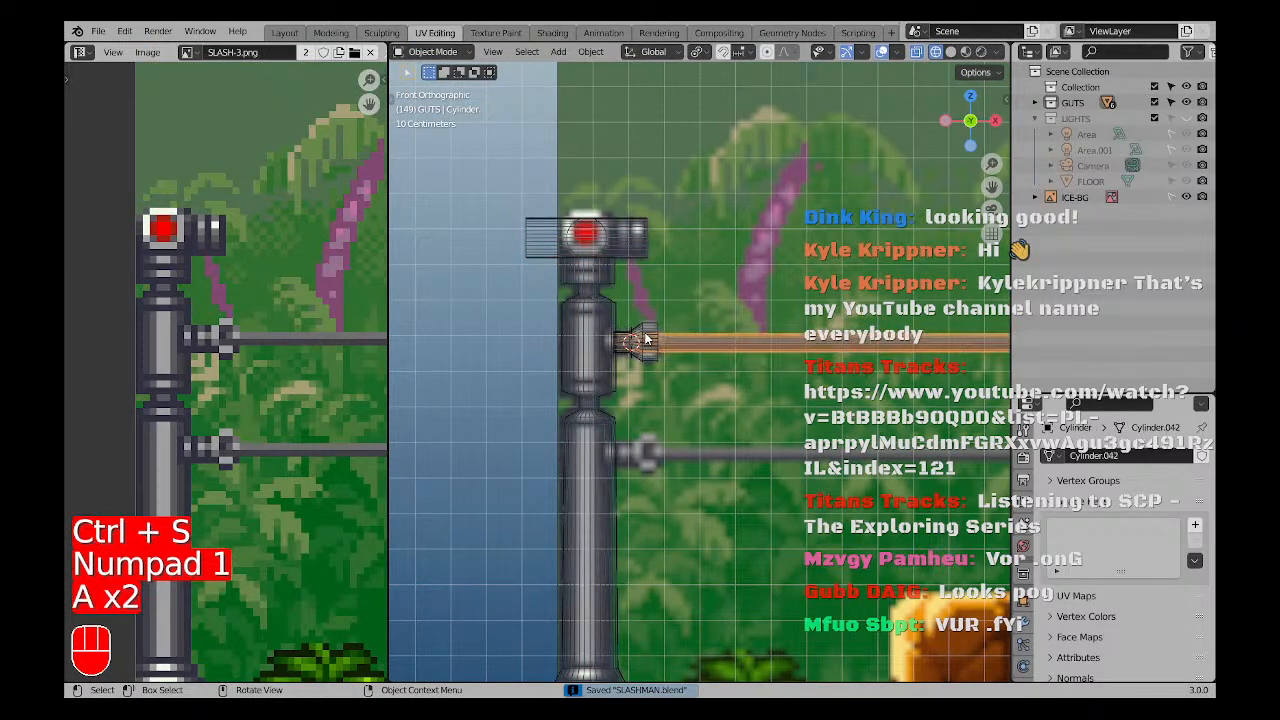
pyautogui.press('Tab')
pyautogui.scroll(3, 607, 351)
pyautogui.press('a')
pyautogui.press('a')
pyautogui.press('Tab')
# Duplicate the first post's upper collar and move the copy down to the lower rail joint in the background.
pyautogui.click(646, 320)
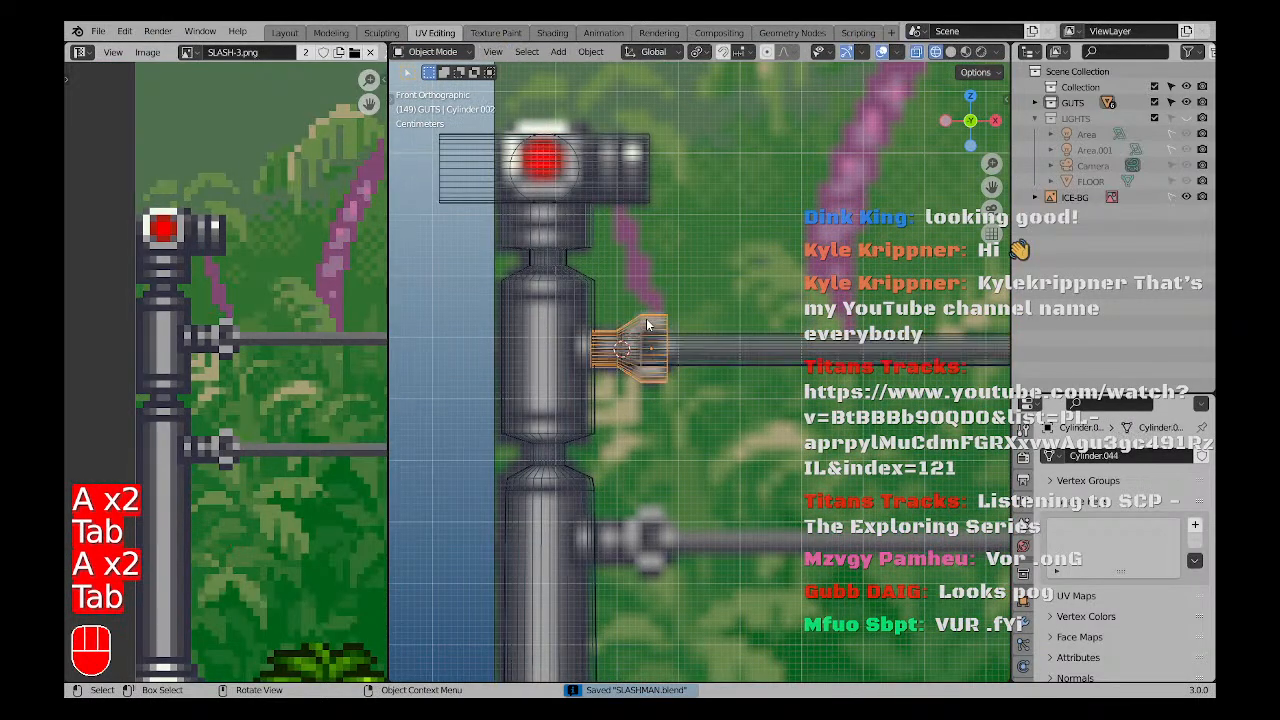
pyautogui.scroll(-1, 649, 330)
pyautogui.keyDown('shift'); pyautogui.moveTo(731, 508); pyautogui.dragTo(704, 420, button='middle'); pyautogui.keyUp('shift')
pyautogui.scroll(-3, 704, 412)
pyautogui.hotkey('shift', 'd')
pyautogui.hotkey('shift', 'x')
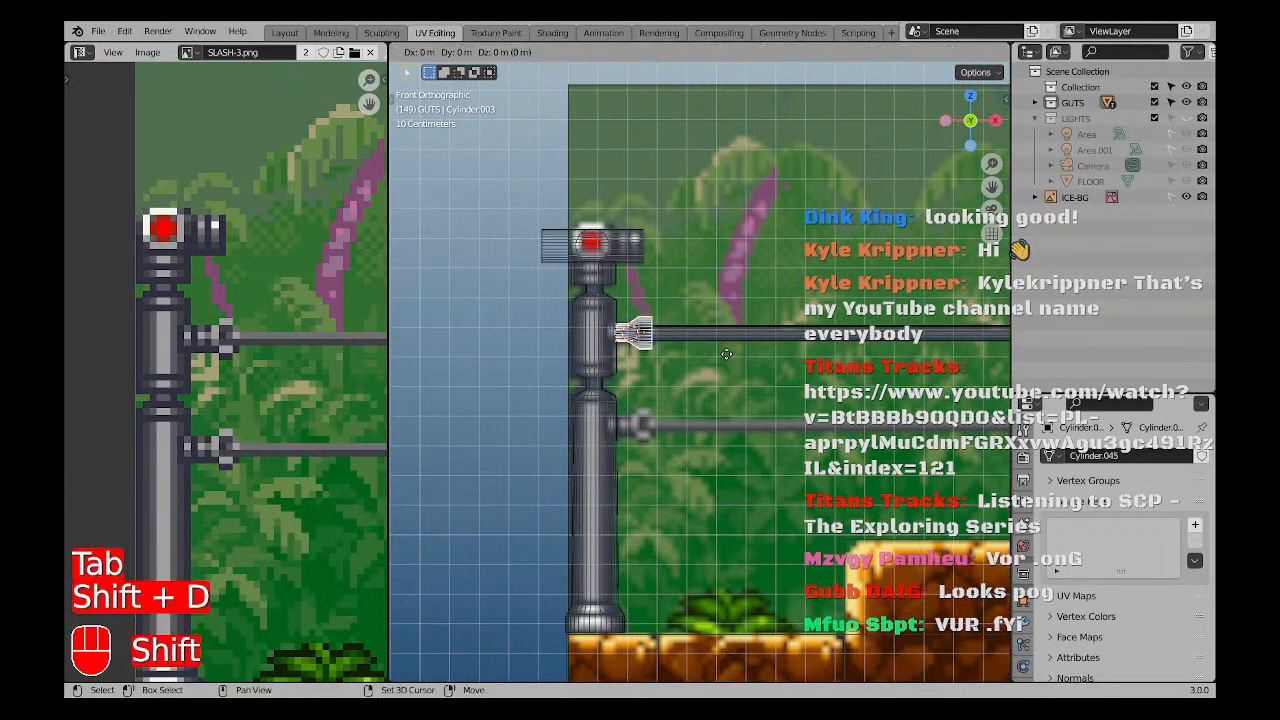
pyautogui.click(722, 437)
pyautogui.press('g')
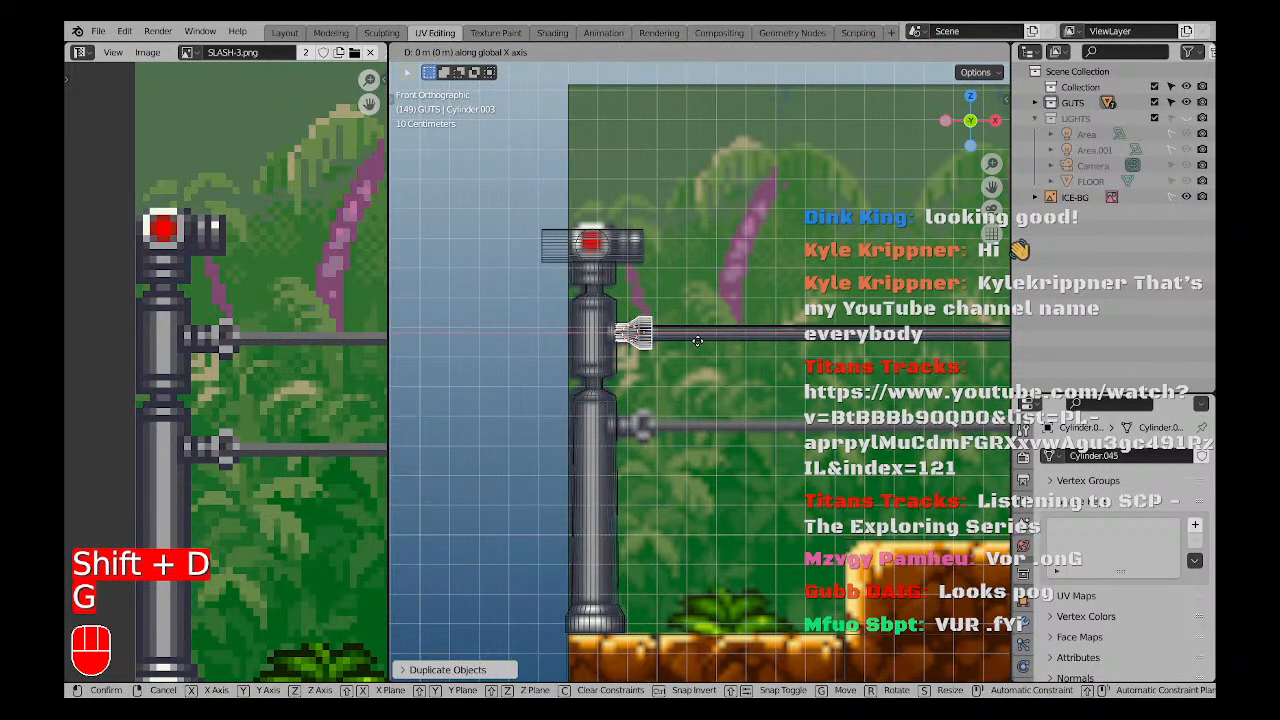
pyautogui.keyDown('ctrl'); pyautogui.click(699, 428); pyautogui.keyUp('ctrl')
pyautogui.scroll(8, 655, 427)
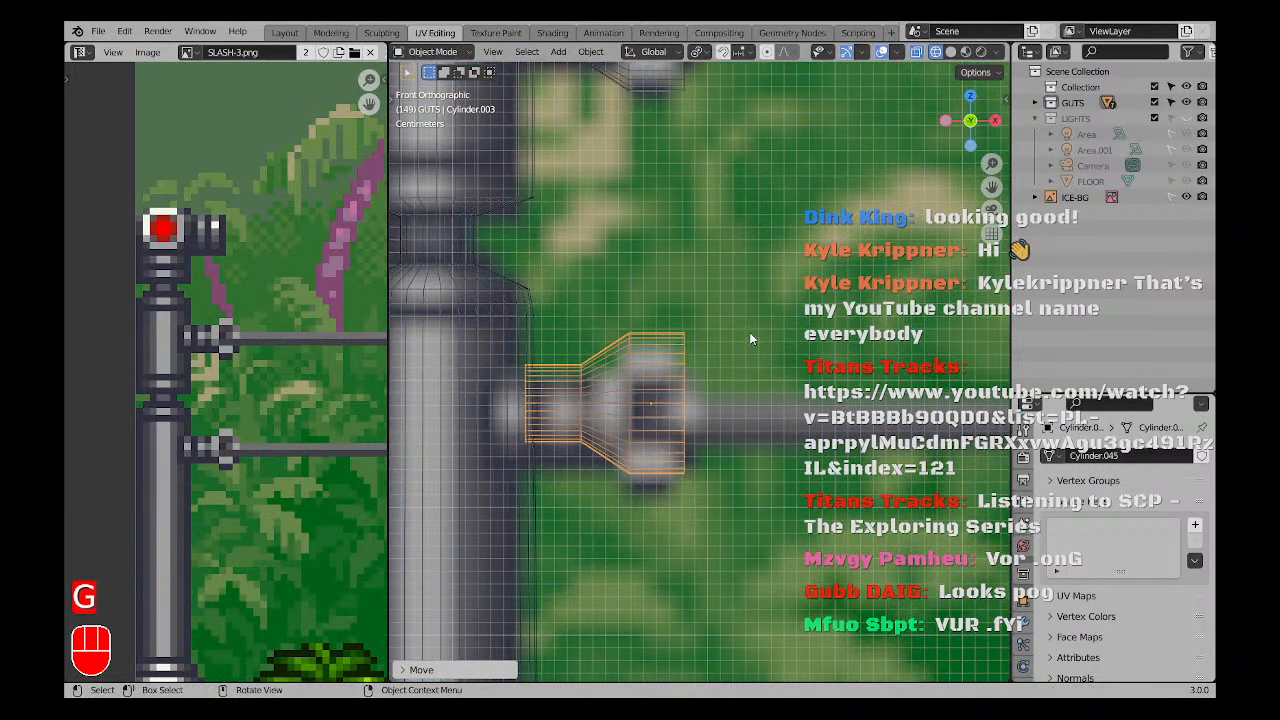
# Adjust the lower collar's height along Z to center it on the lower rail in the background image.
pyautogui.press('g')
pyautogui.press('z')
pyautogui.click(735, 357)
pyautogui.scroll(-8, 702, 370)
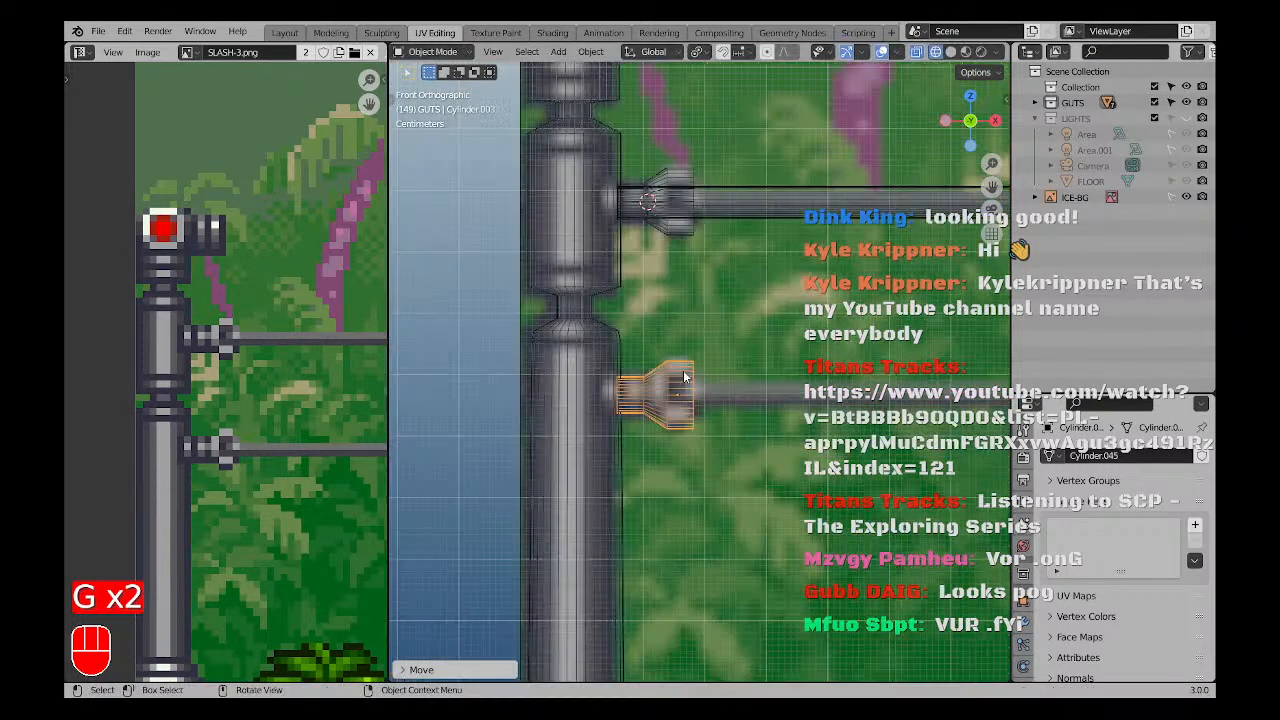
# Duplicate the first post's upper and lower collars together and move the copies along X past the second post.
pyautogui.keyDown('shift'); pyautogui.moveTo(775, 368); pyautogui.dragTo(563, 372, button='middle'); pyautogui.keyUp('shift')
pyautogui.scroll(-1, 563, 372)
pyautogui.keyDown('shift'); pyautogui.click(470, 310); pyautogui.keyUp('shift')
pyautogui.press('a')
pyautogui.press('a')
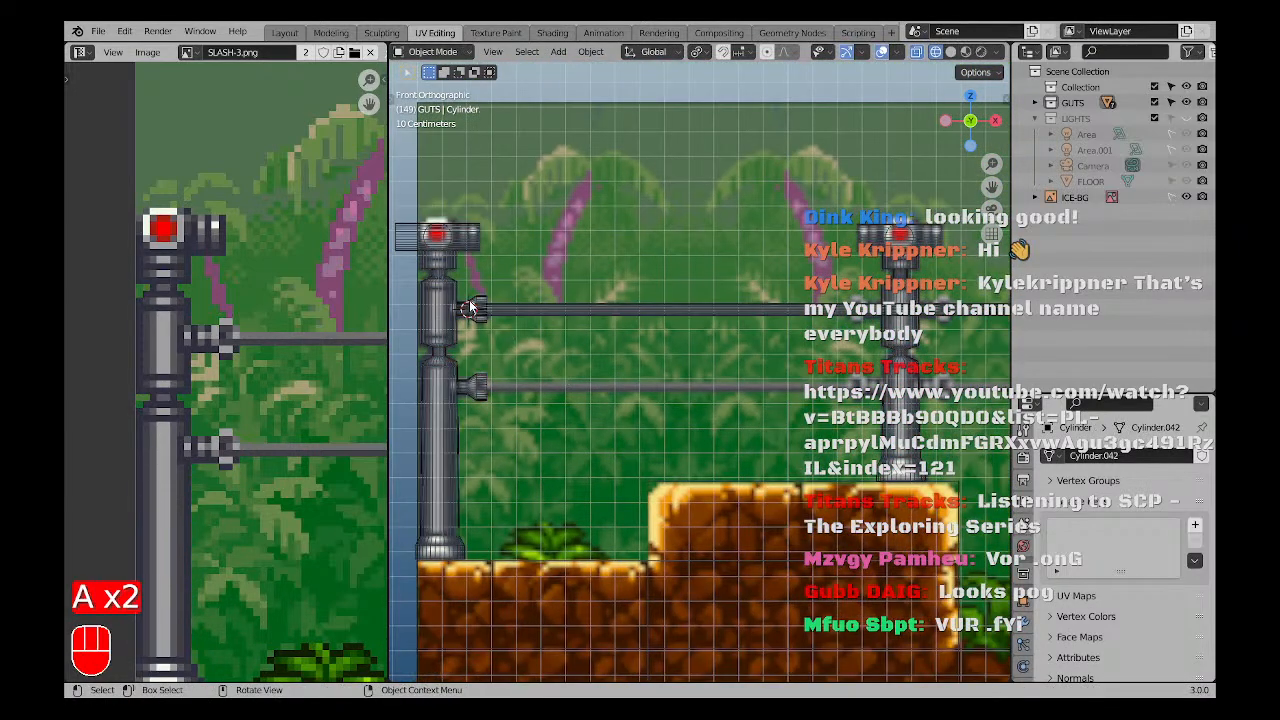
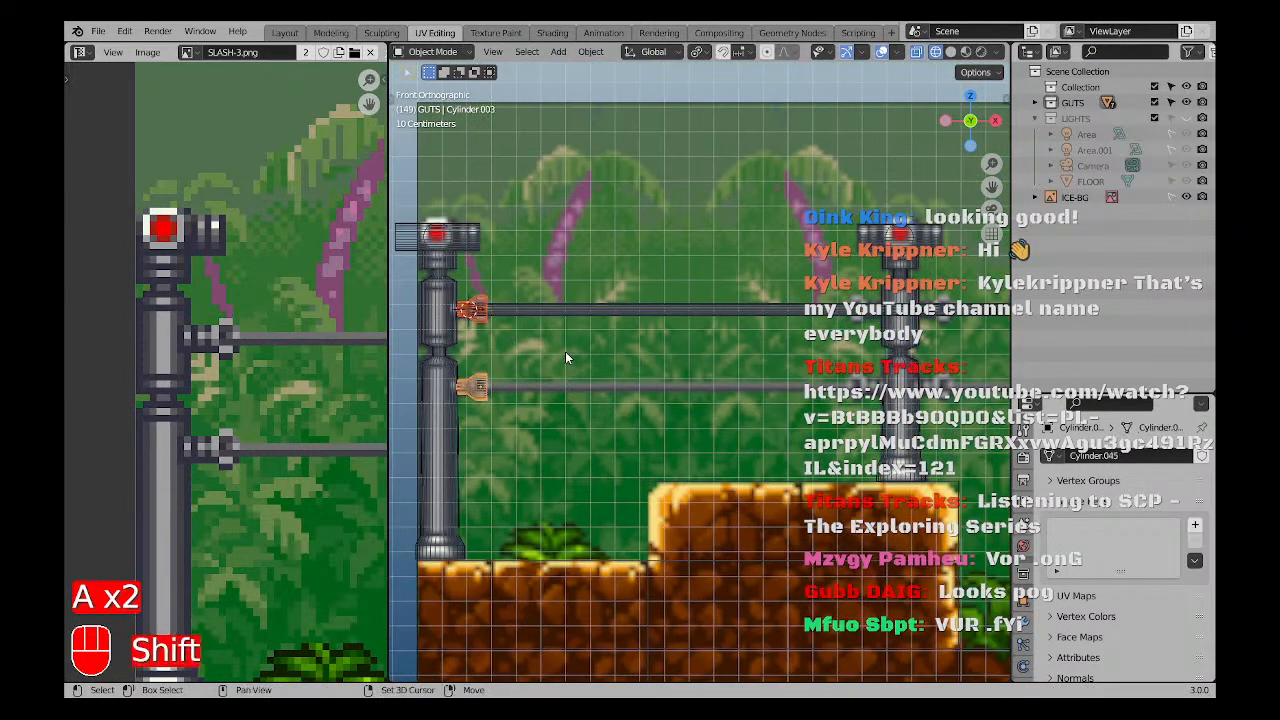
pyautogui.hotkey('shift', 'd')
pyautogui.press('g')
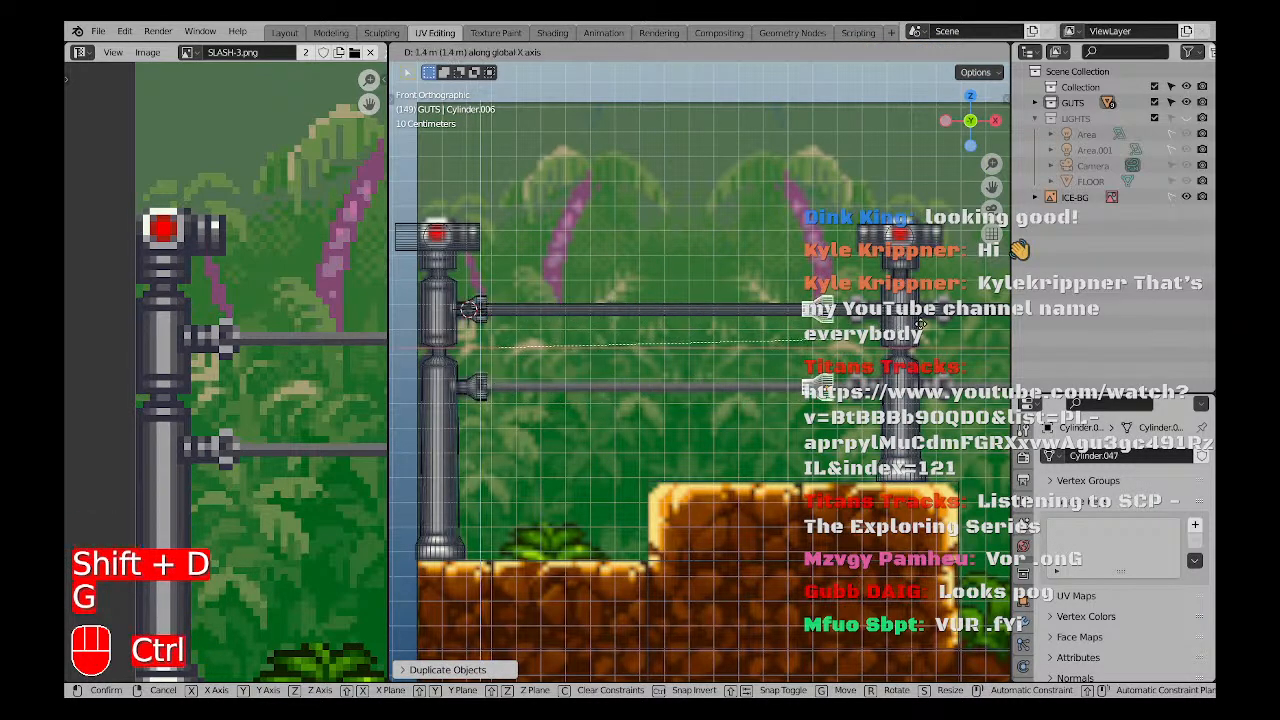
pyautogui.click(401, 328)
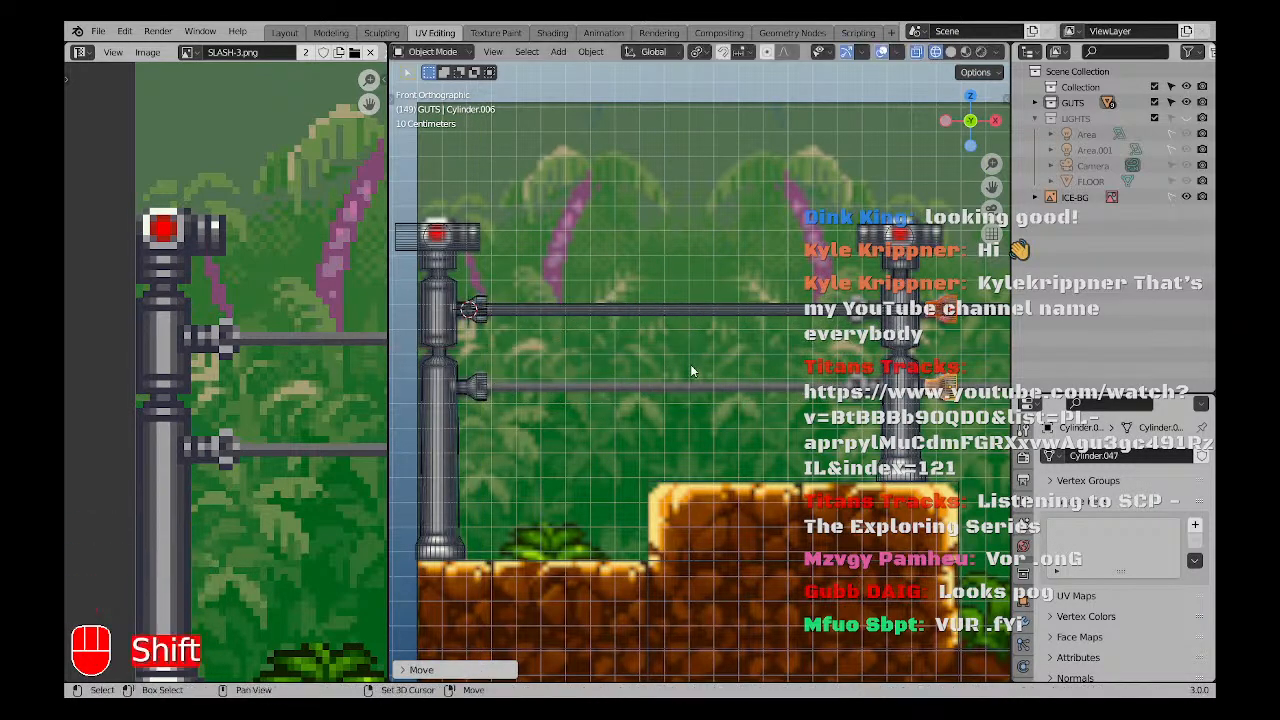
# Fine-tune the copied collar pair's position so it butts against the right side of the second post.
pyautogui.keyDown('shift'); pyautogui.moveTo(866, 318); pyautogui.dragTo(668, 331, button='middle'); pyautogui.keyUp('shift')
pyautogui.scroll(2, 668, 331)
pyautogui.scroll(5, 667, 330)
pyautogui.press('g')
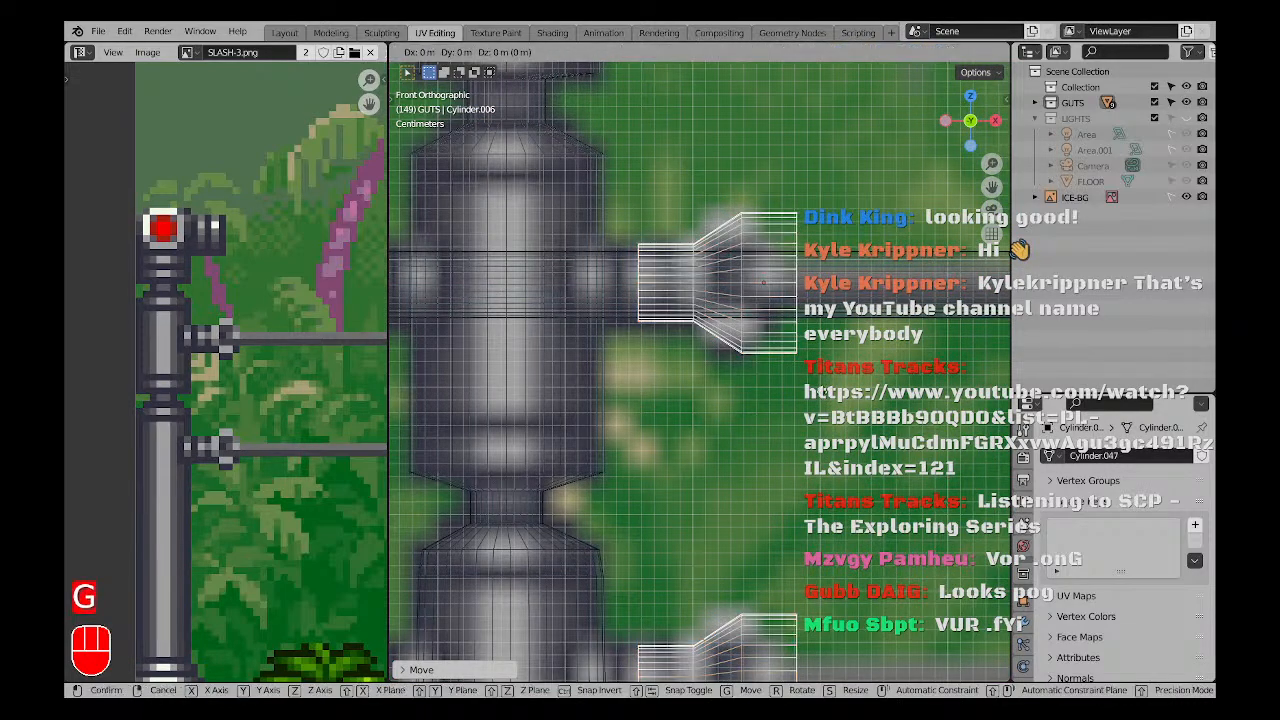
pyautogui.click(775, 392)
pyautogui.scroll(-6, 663, 392)
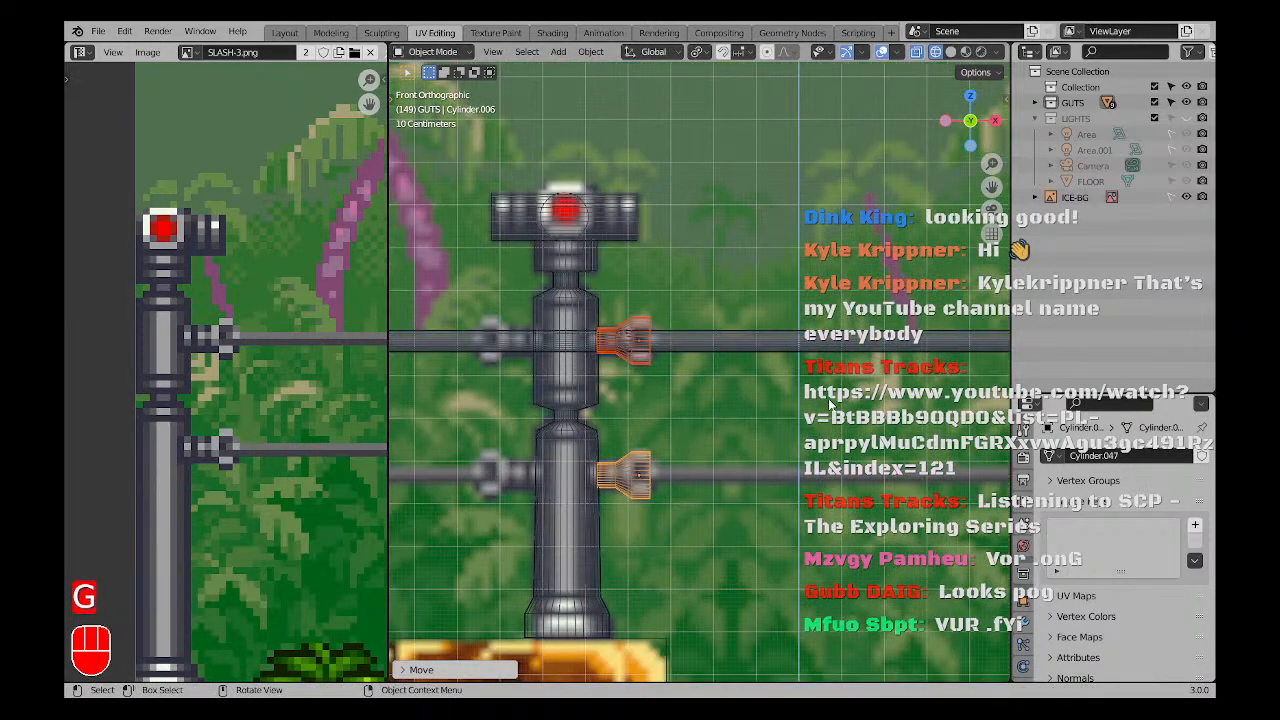
# Duplicate the second post's collar pair and move the copies along X to the right side of the third post.
pyautogui.keyDown('shift'); pyautogui.moveTo(663, 386); pyautogui.dragTo(557, 381, button='middle'); pyautogui.keyUp('shift')
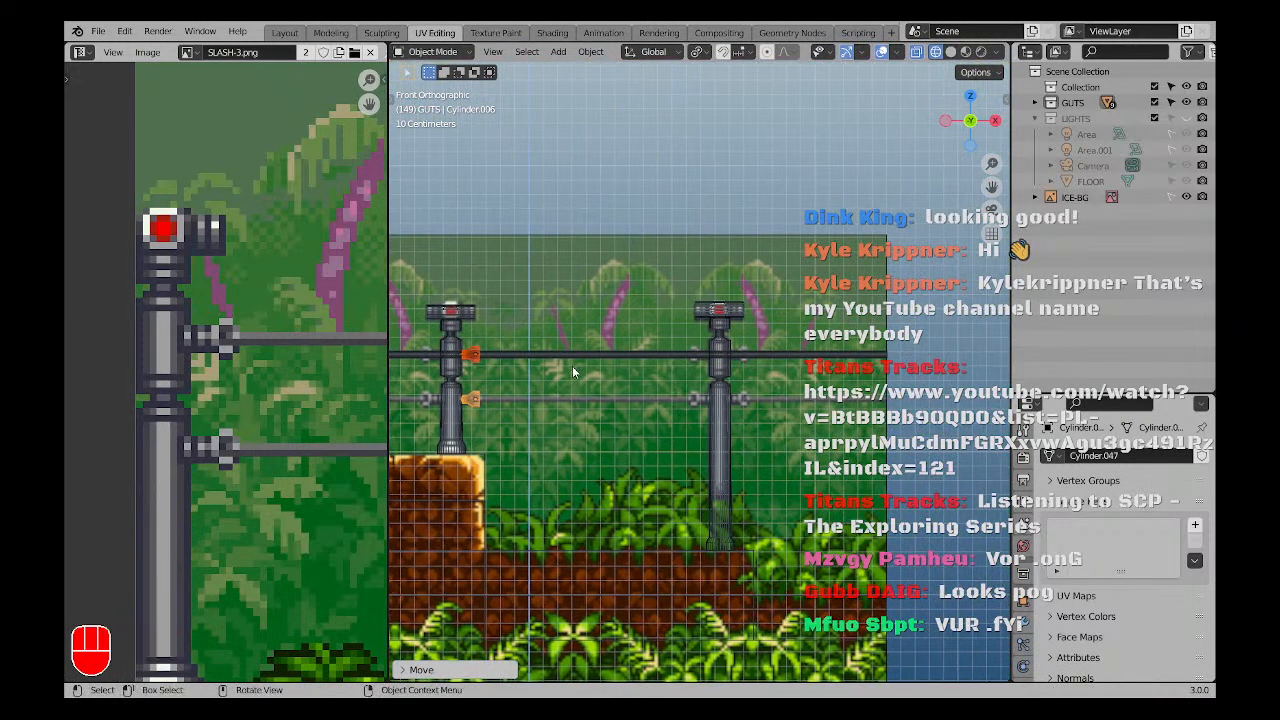
pyautogui.hotkey('shift', 'd')
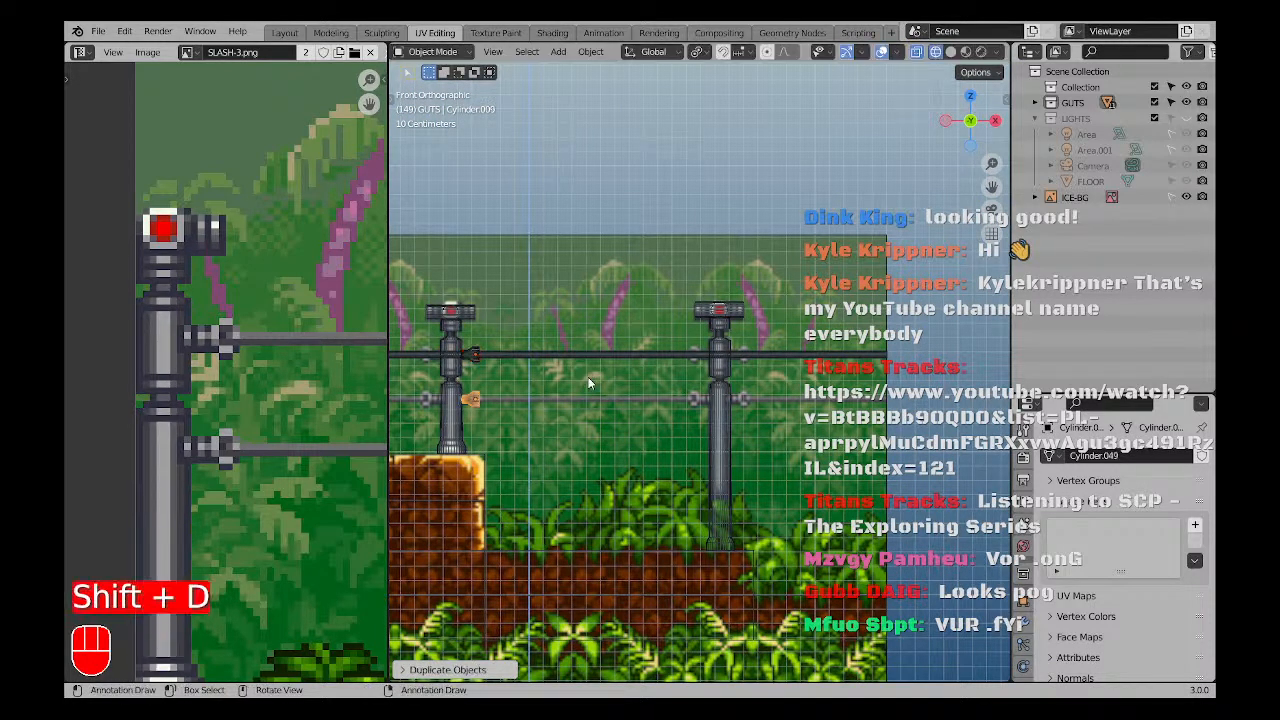
pyautogui.press('g')
pyautogui.click(857, 372)
pyautogui.scroll(3, 804, 388)
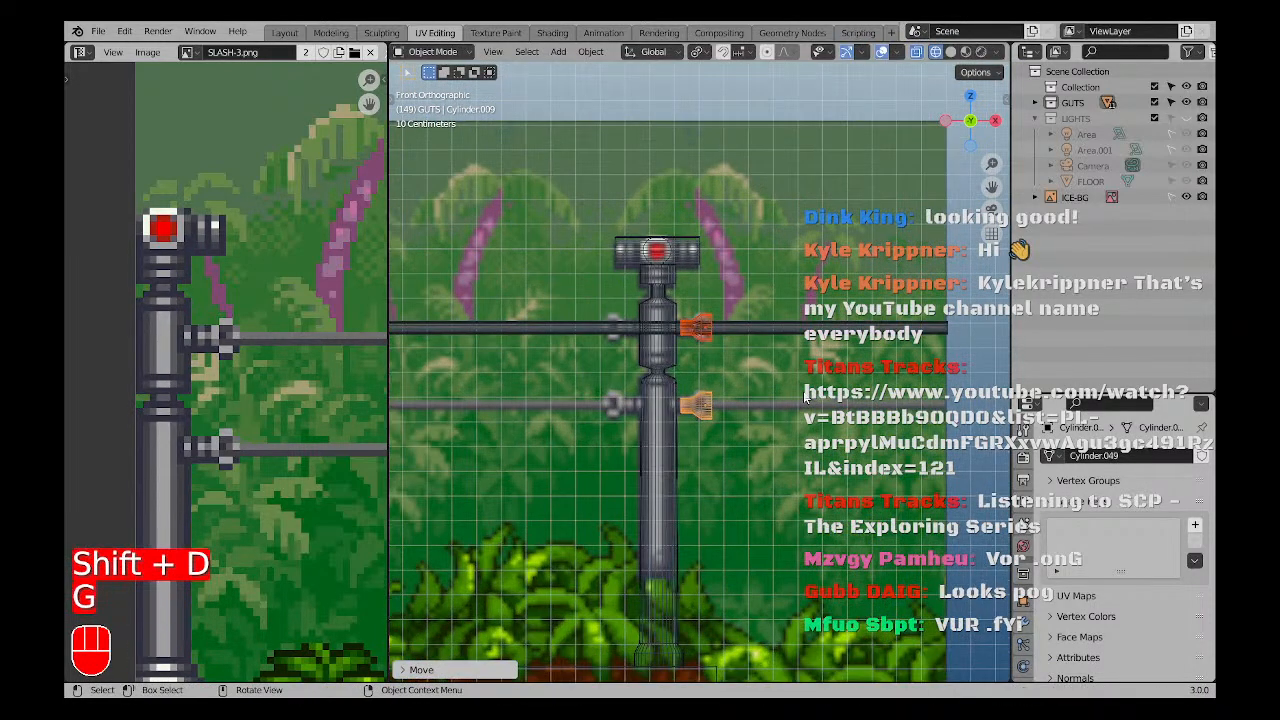
# Select the upper and lower collars on the first post and switch the viewport to solid shading.
pyautogui.scroll(-3, 671, 400)
pyautogui.keyDown('shift'); pyautogui.moveTo(600, 420); pyautogui.dragTo(974, 405, button='middle'); pyautogui.keyUp('shift')
pyautogui.keyDown('shift'); pyautogui.moveTo(514, 402); pyautogui.dragTo(501, 452, button='middle'); pyautogui.keyUp('shift')
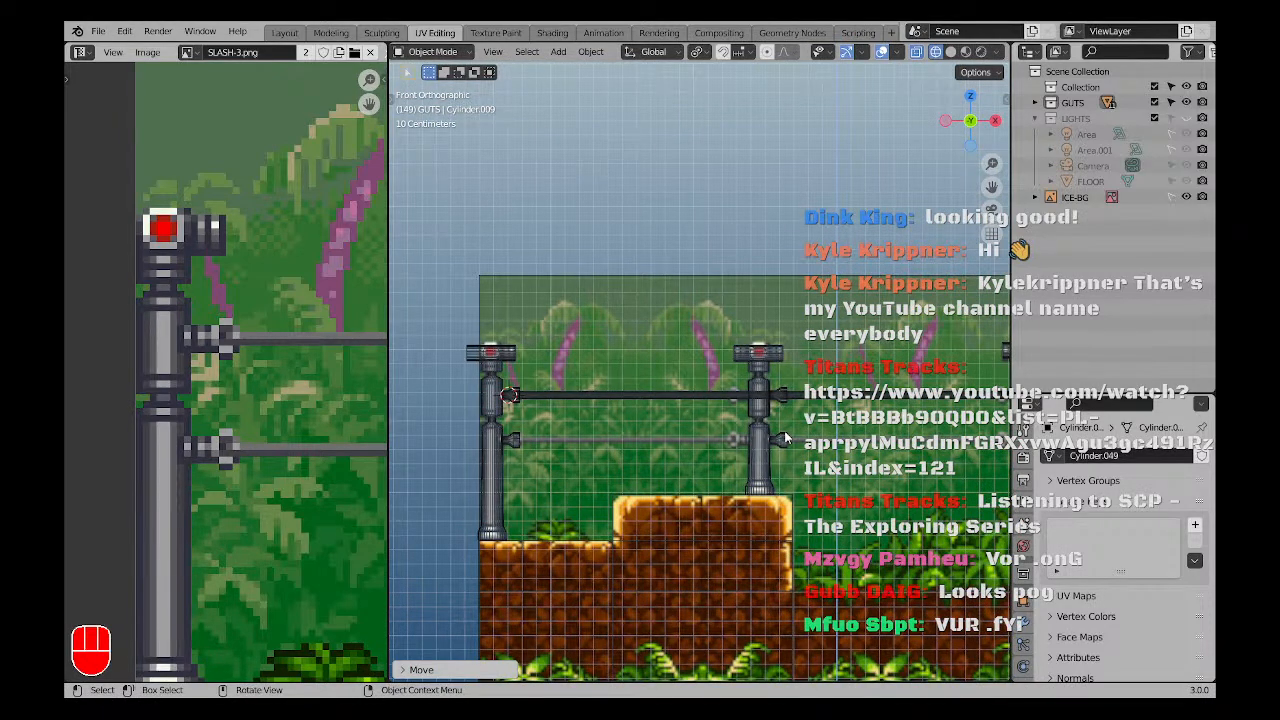
pyautogui.press('a')
pyautogui.press('a')
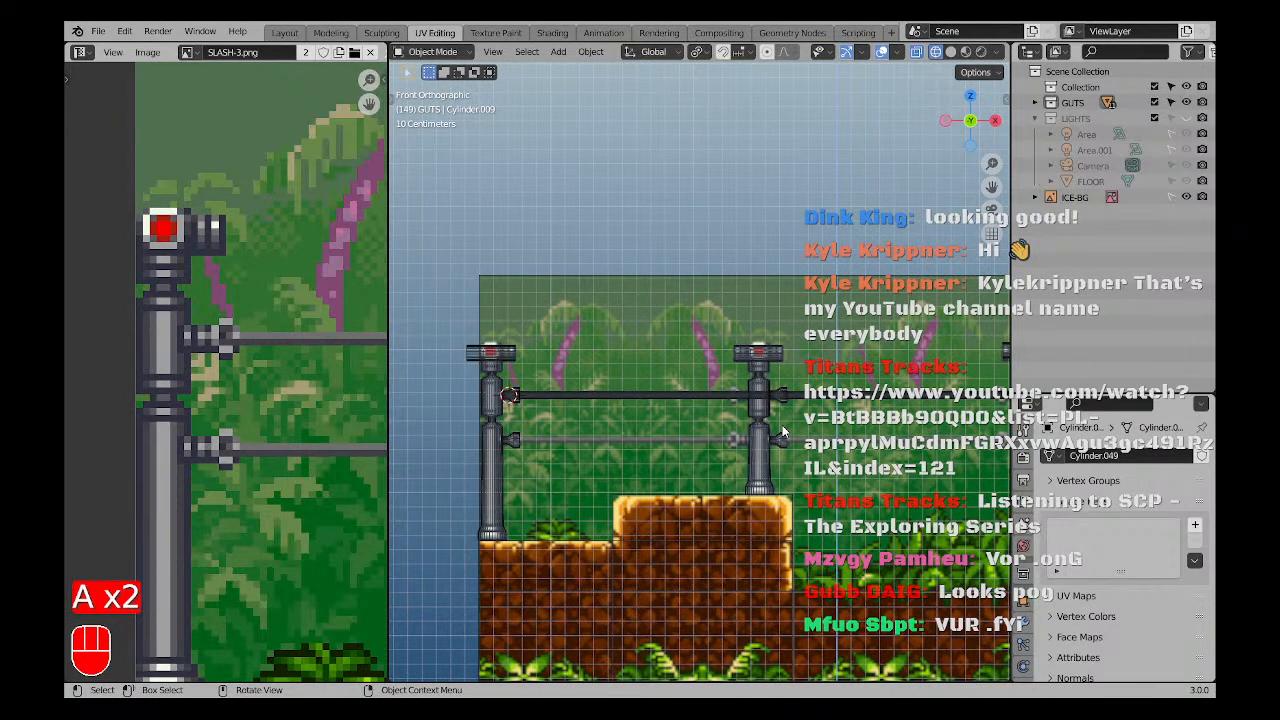
pyautogui.scroll(5, 513, 430)
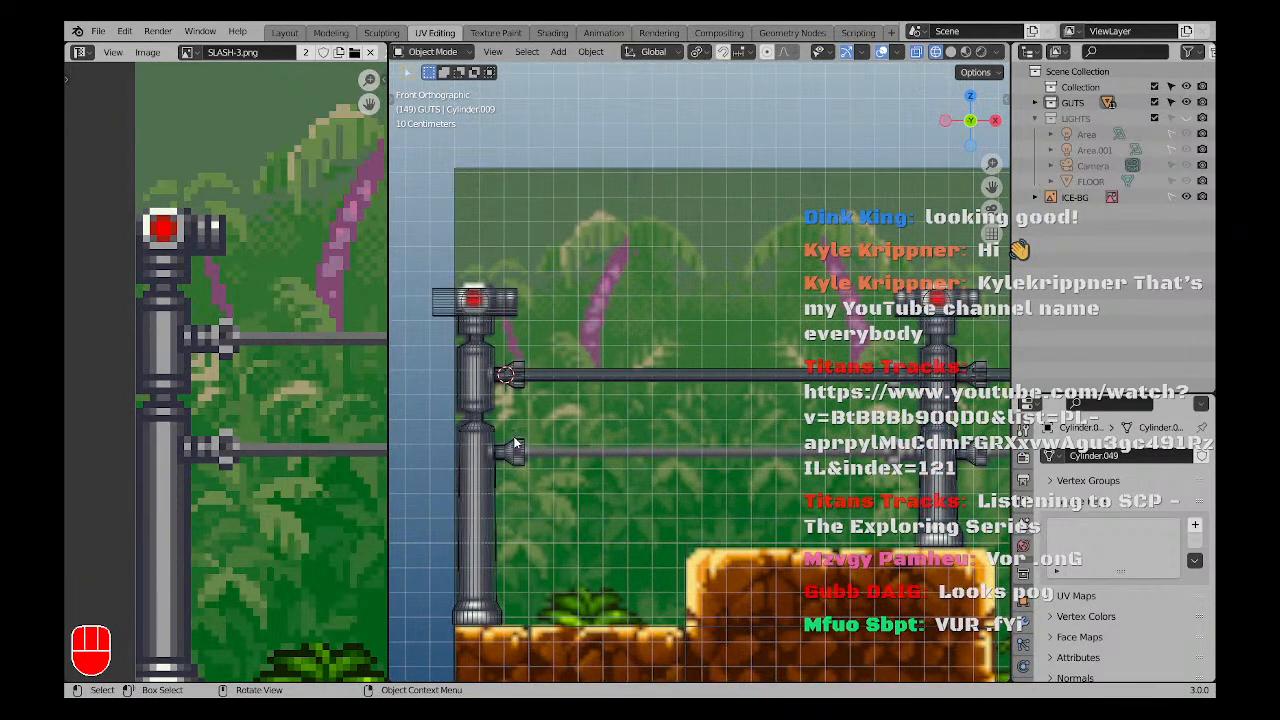
pyautogui.click(536, 382)
pyautogui.press('a')
pyautogui.press('a')
pyautogui.click(536, 382)
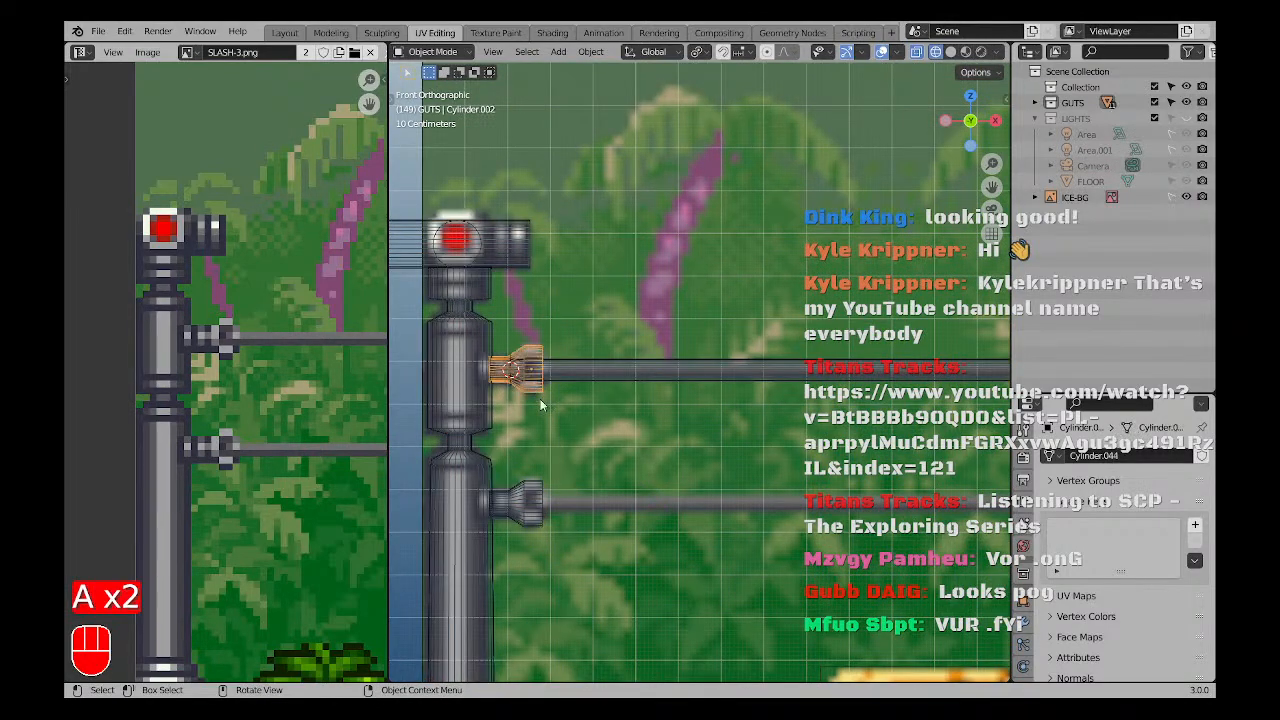
pyautogui.keyDown('shift'); pyautogui.click(533, 483); pyautogui.keyUp('shift')
pyautogui.keyDown('shift'); pyautogui.moveTo(680, 499); pyautogui.dragTo(562, 422, button='middle'); pyautogui.keyUp('shift')
pyautogui.scroll(-4, 588, 418)
pyautogui.press('z')
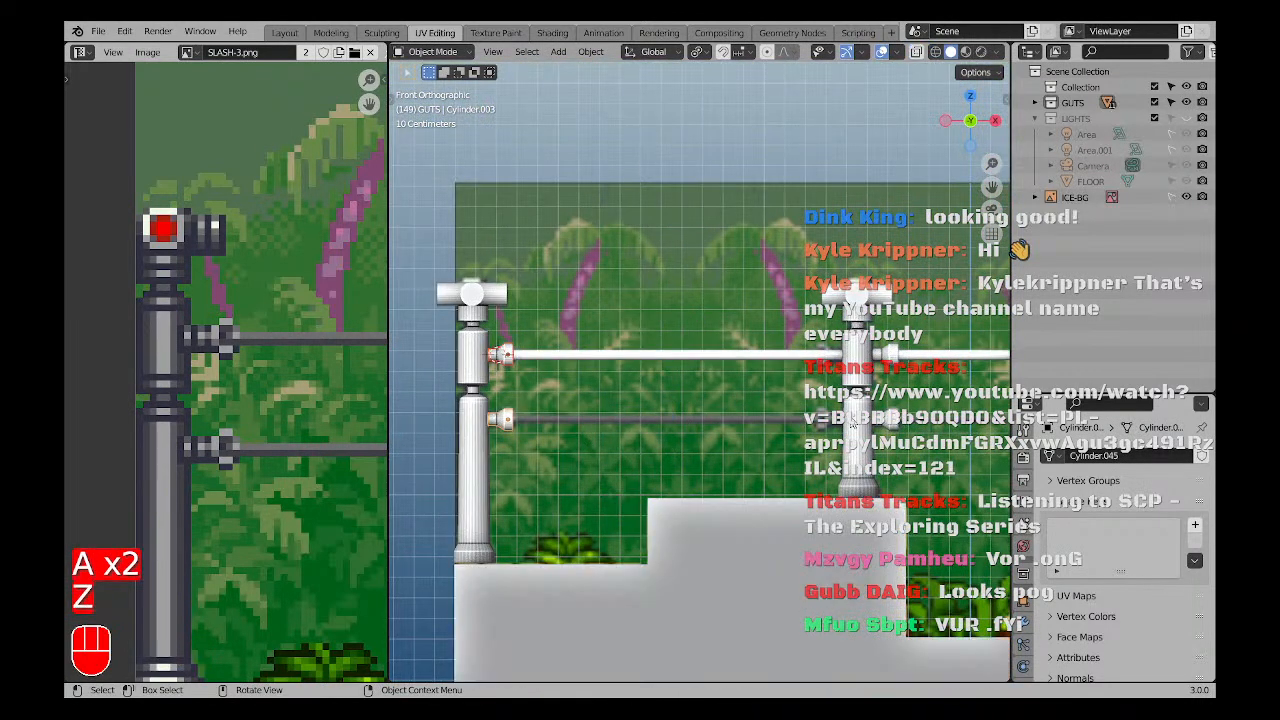
# Duplicate the selected collar pair and move the copies along X to midway between the first and second posts.
pyautogui.moveTo(656, 427)
pyautogui.keyDown('shift'); pyautogui.mouseDown(button='middle')
pyautogui.moveTo(593, 435)
pyautogui.moveTo(620, 446)
pyautogui.mouseUp(button='middle'); pyautogui.keyUp('shift')
pyautogui.hotkey('shift', 'd')
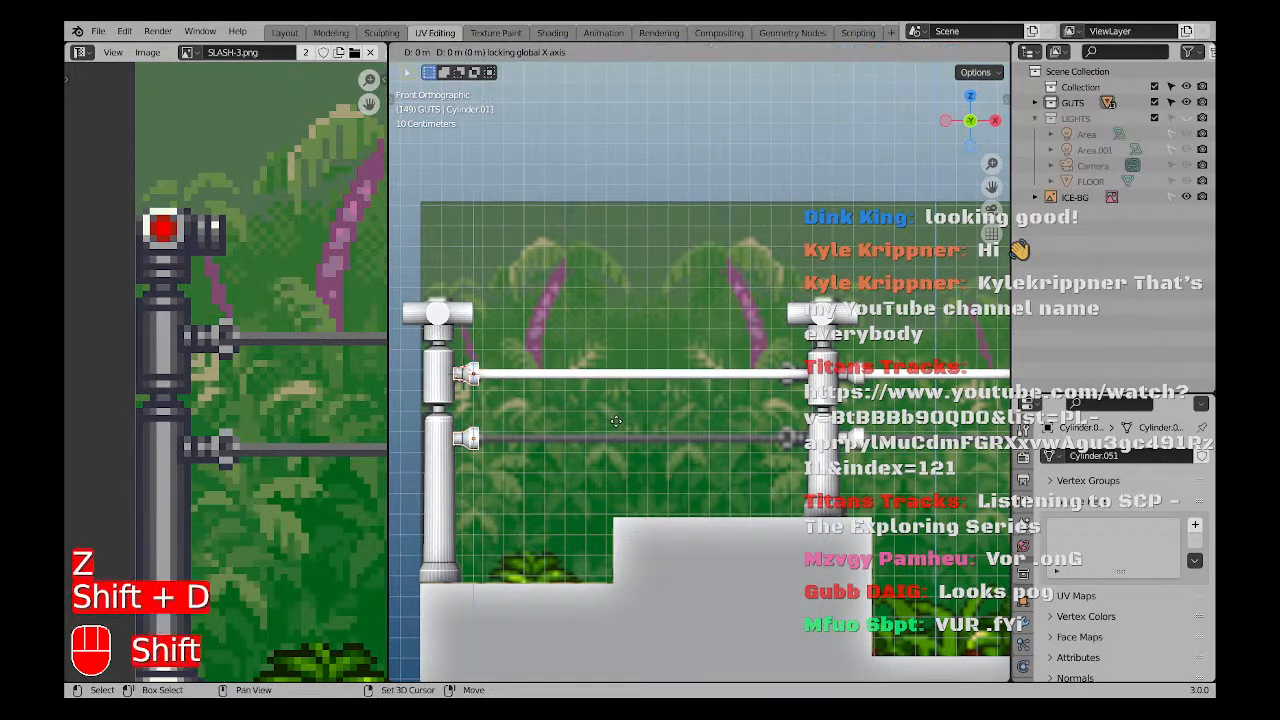
pyautogui.press('g')
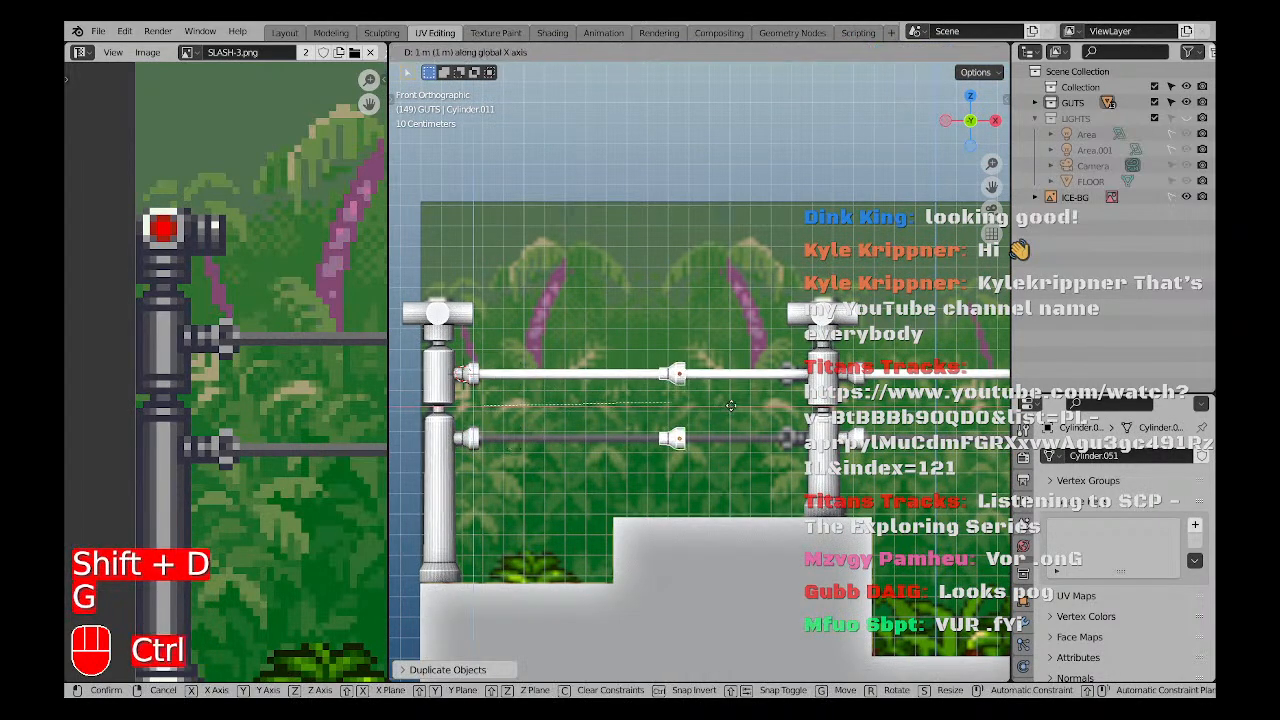
pyautogui.press('g')
pyautogui.click(770, 414)
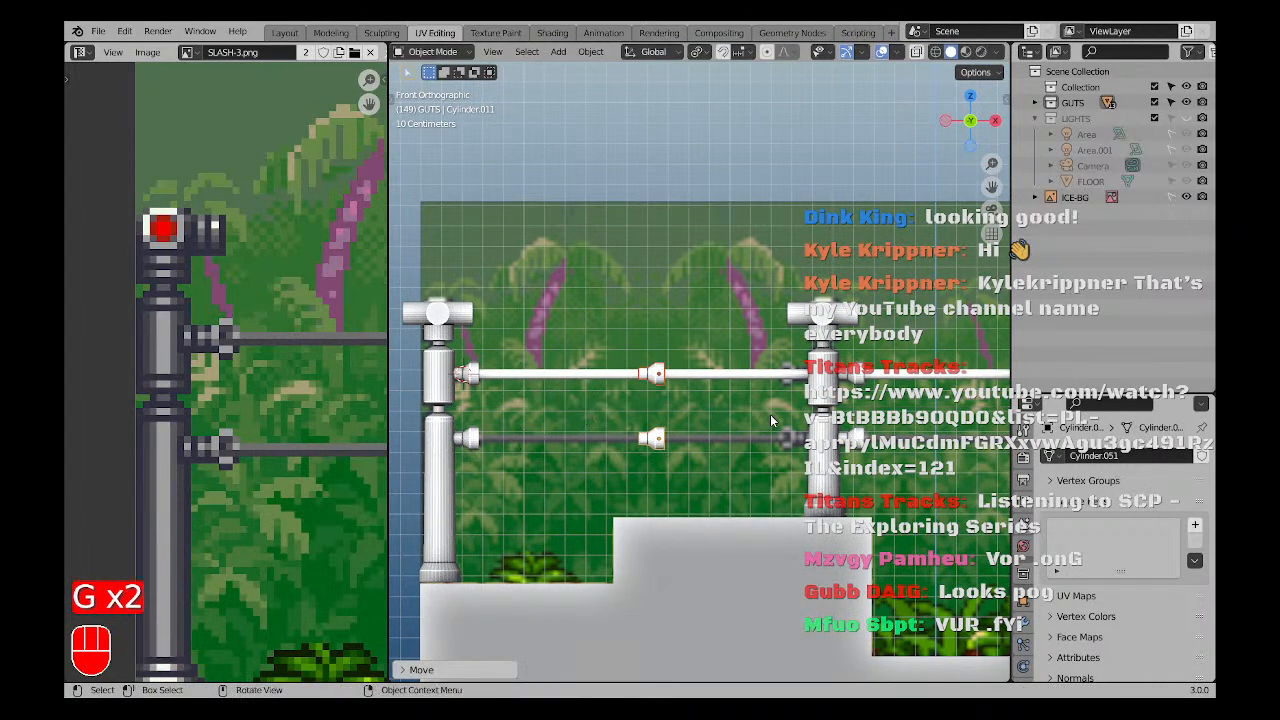
# Rotate the duplicated collar pair 180 degrees about the Y axis so the collars face the opposite direction.
pyautogui.press('r')
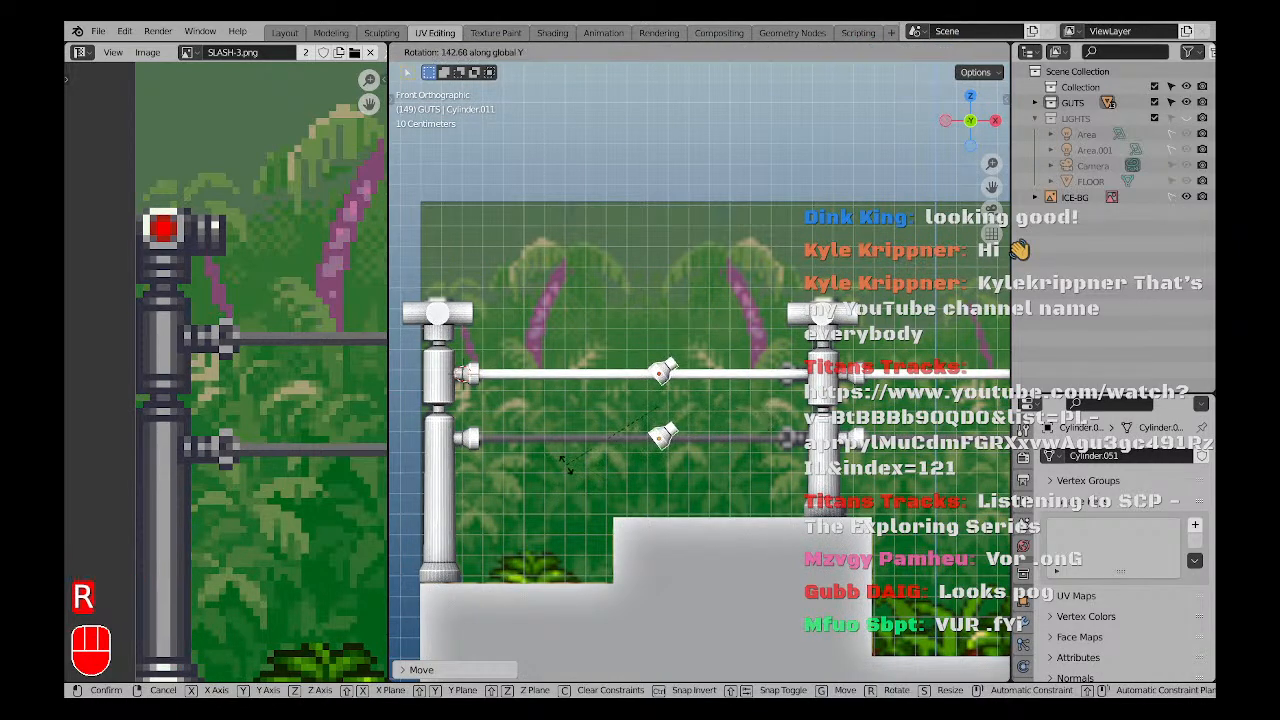
pyautogui.write('180')
pyautogui.press('Return')
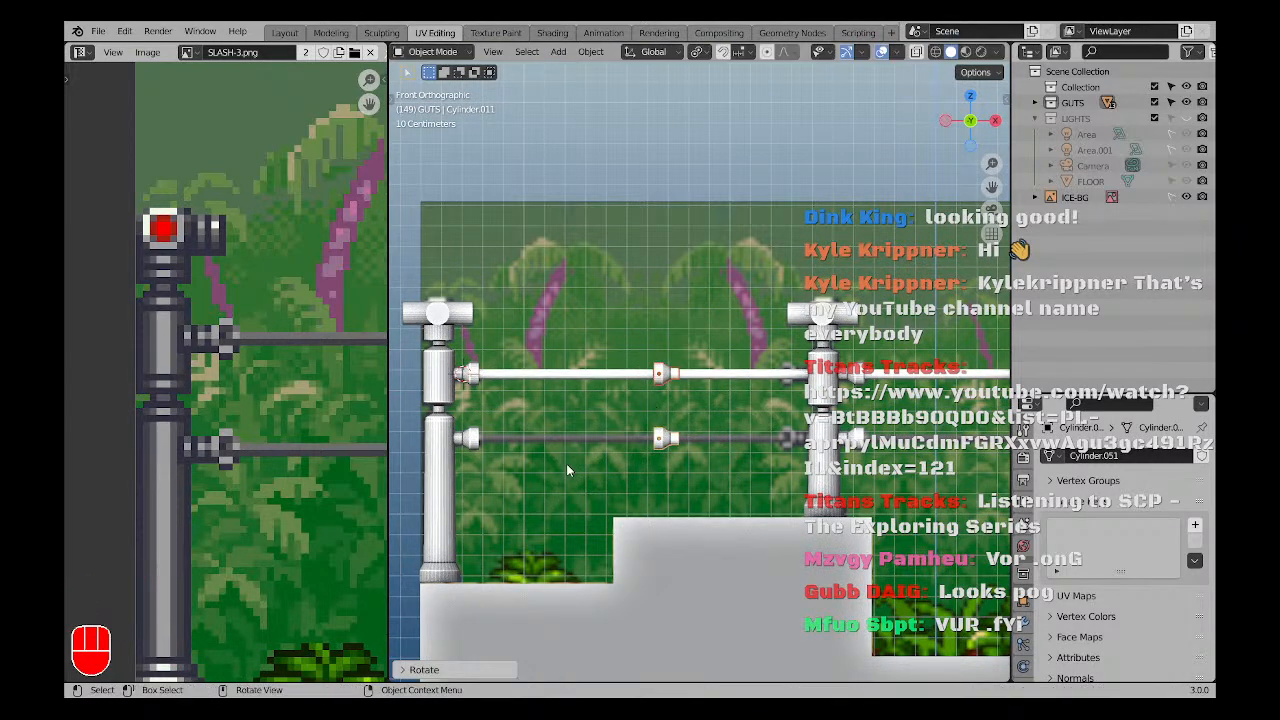
# Move the rotated collar pair along X until it meets the left side of the second post.
pyautogui.scroll(2, 750, 405)
pyautogui.press('g')
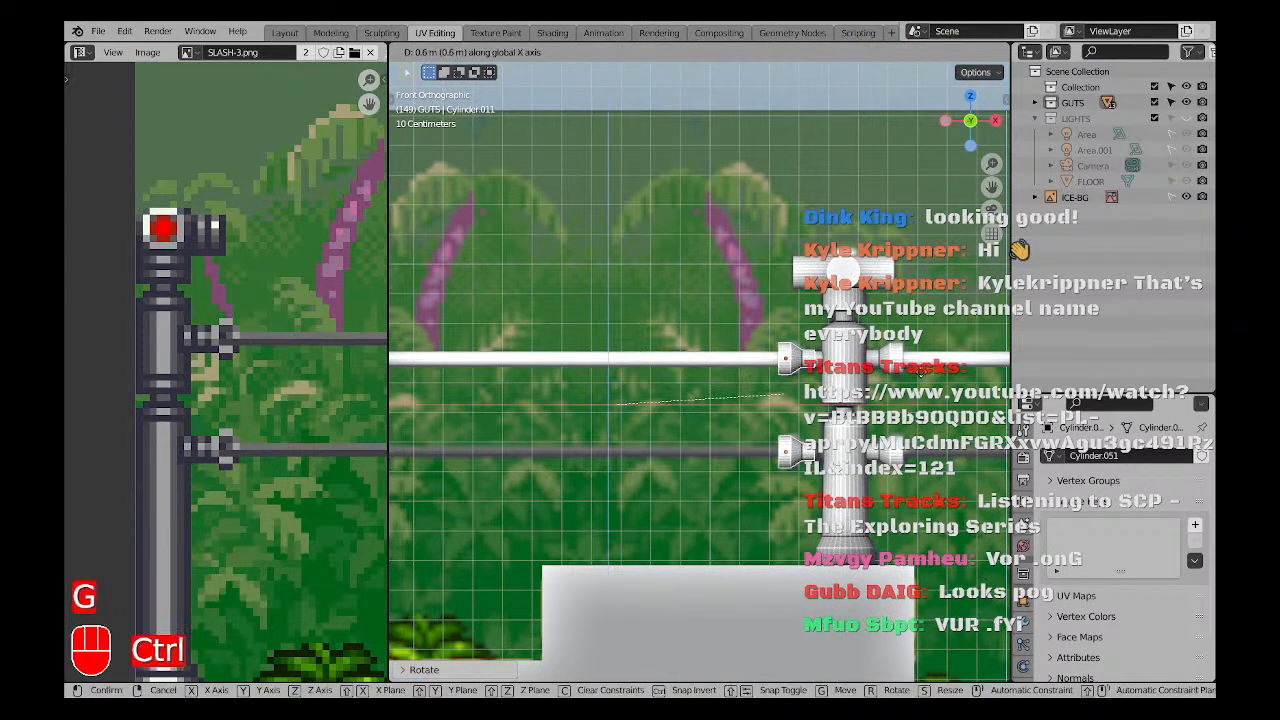
pyautogui.click(615, 404)
pyautogui.scroll(4, 750, 405)
pyautogui.press('g')
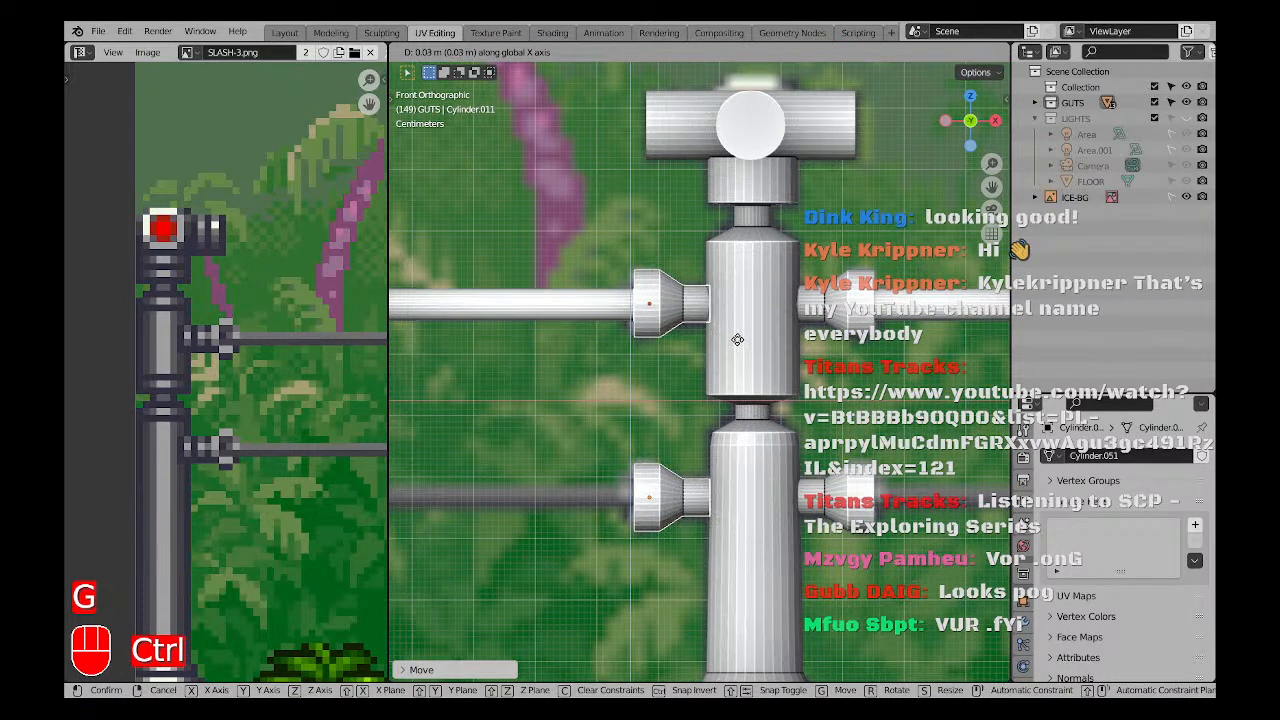
pyautogui.click(715, 370)
pyautogui.scroll(-5, 700, 420)
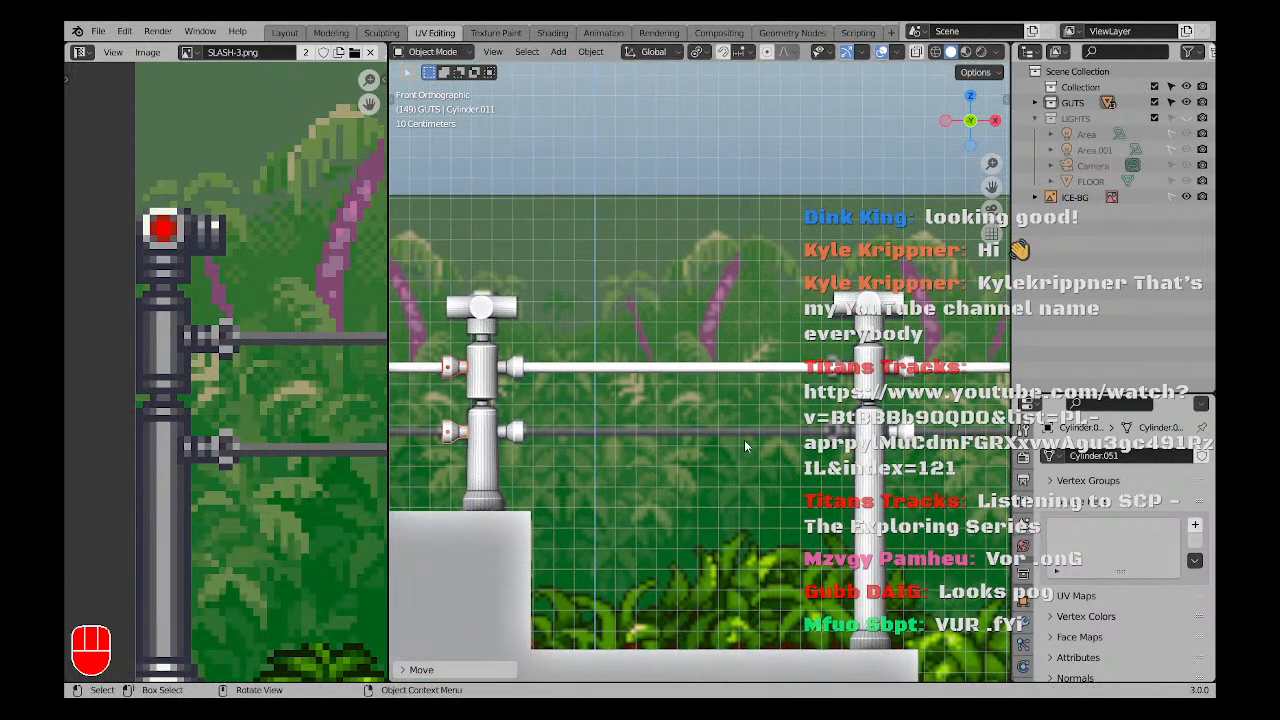
# Duplicate the rotated collar pair along X to the third post and adjust it until its necks meet the post's left side.
pyautogui.hotkey('shift', 'd')
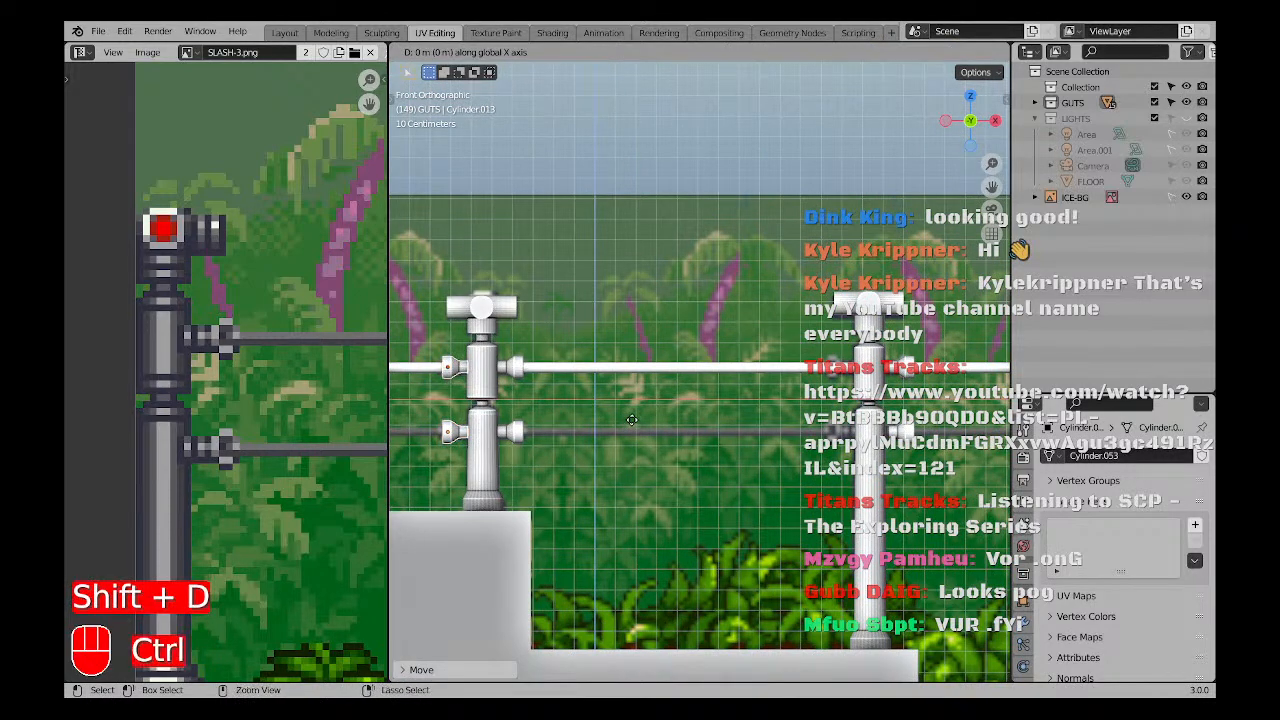
pyautogui.click(398, 411)
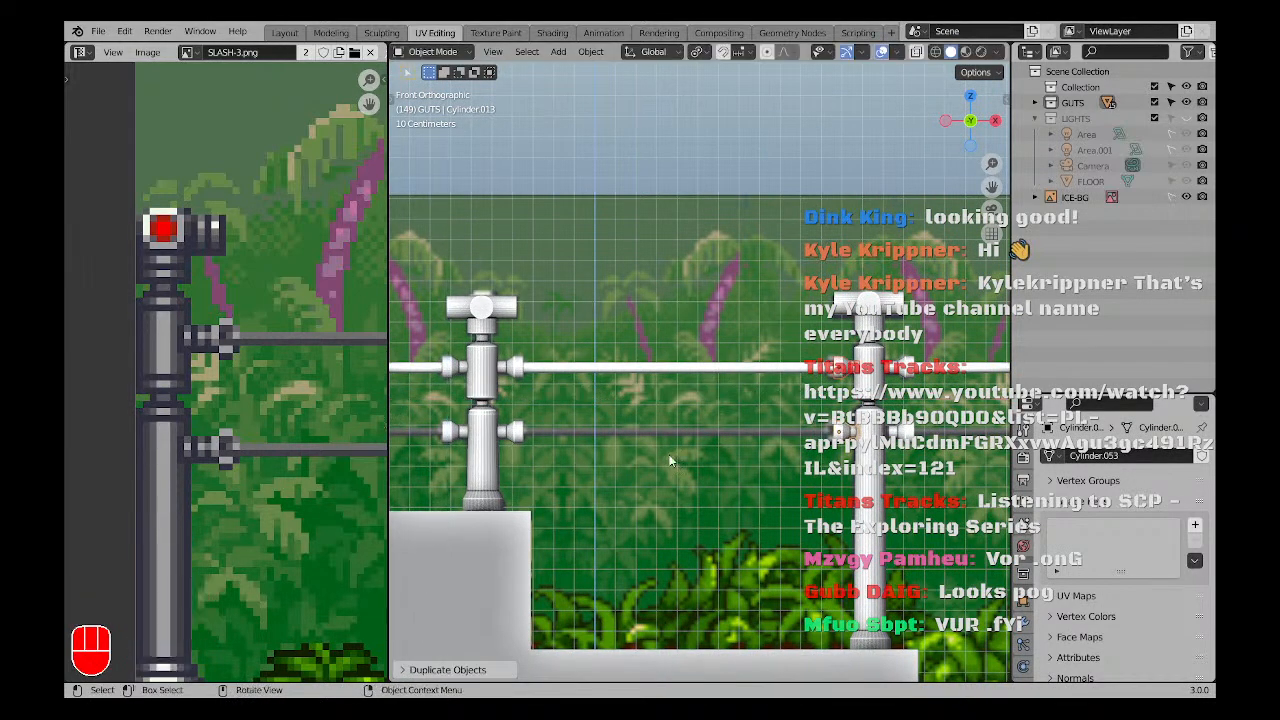
pyautogui.scroll(4, 755, 390)
pyautogui.scroll(3, 755, 390)
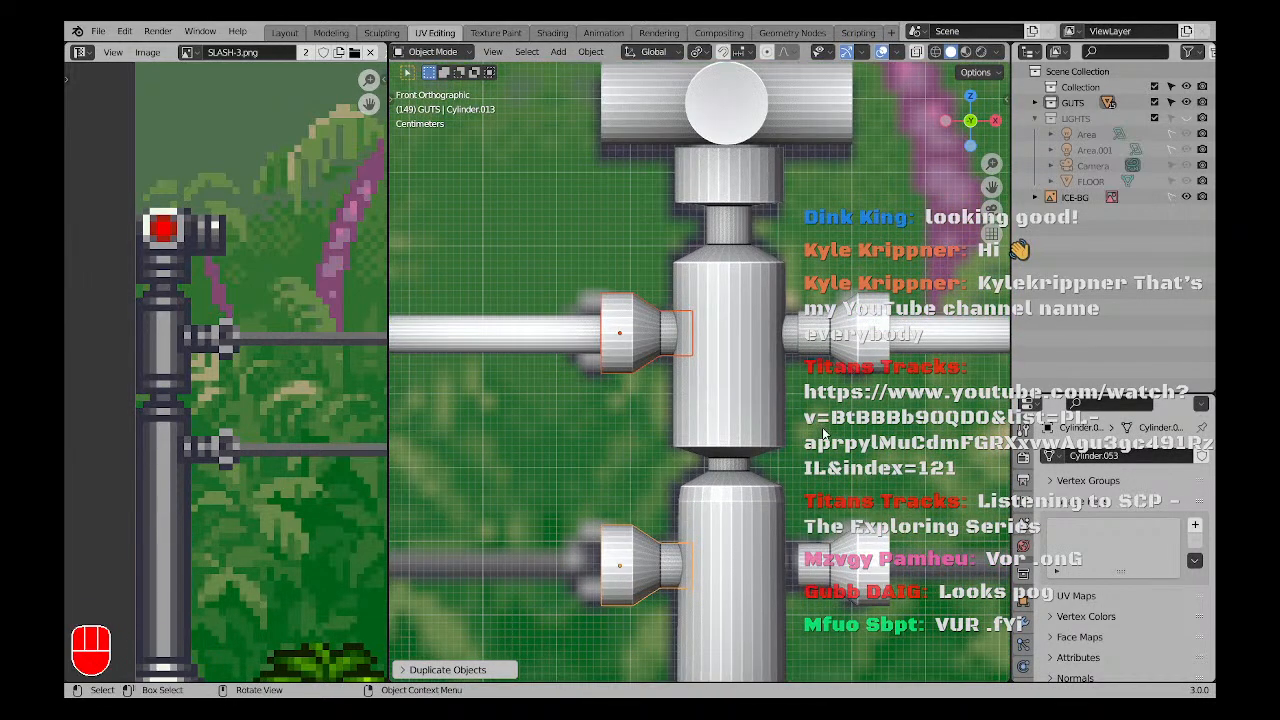
pyautogui.press('g')
pyautogui.press('ctrl')
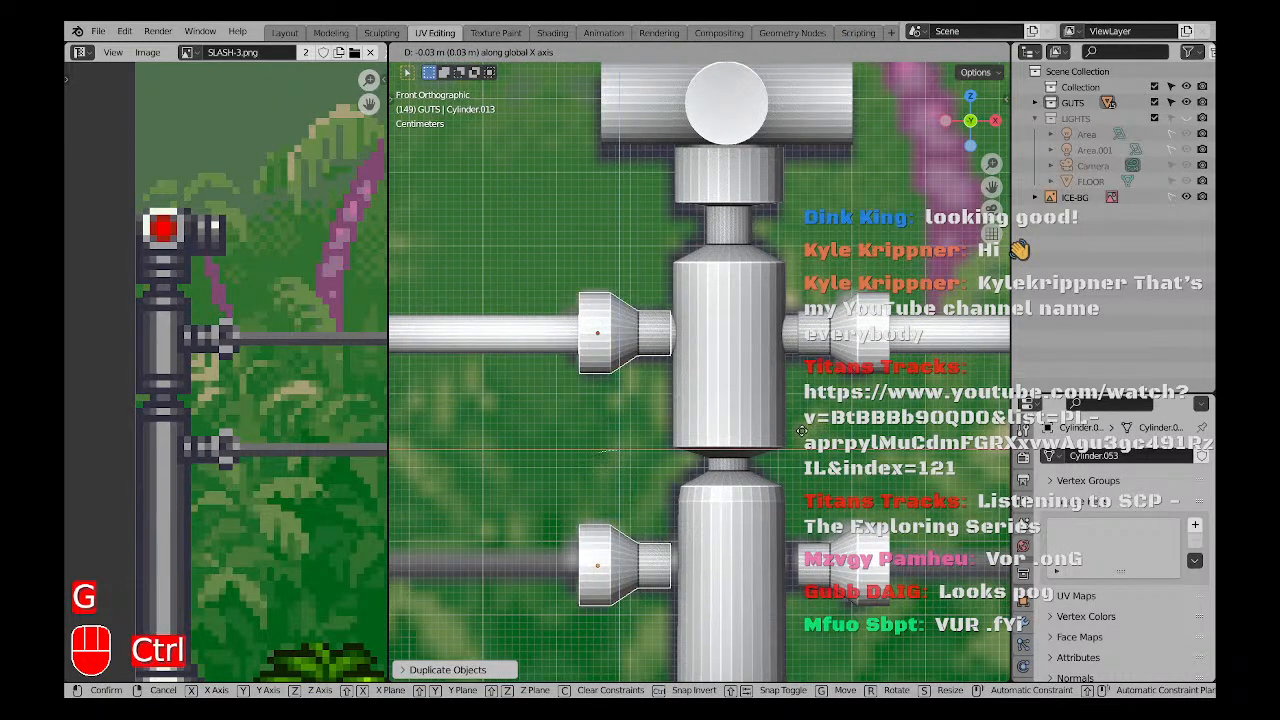
pyautogui.keyDown('ctrl'); pyautogui.click(808, 431); pyautogui.keyUp('ctrl')
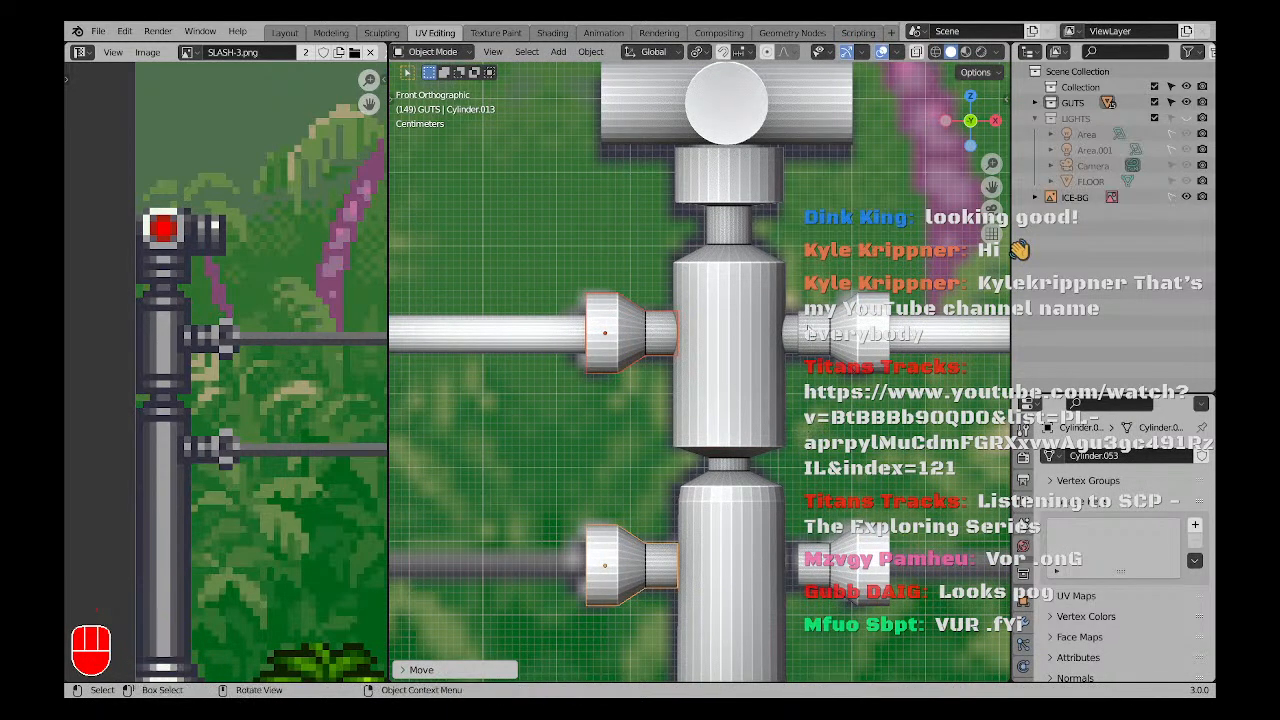
# Select the upper and lower collars on the third post's right side and move them along X against the post.
pyautogui.click(784, 347)
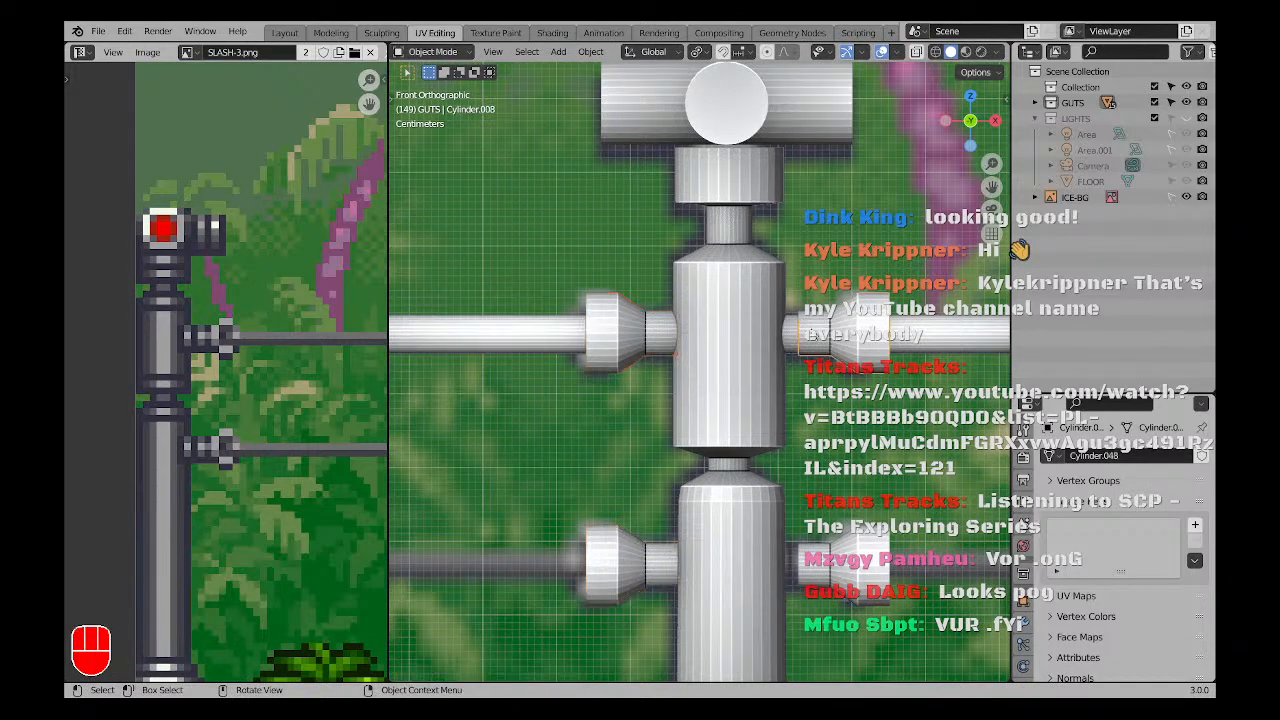
pyautogui.scroll(-2, 845, 378)
pyautogui.keyDown('shift'); pyautogui.click(838, 511); pyautogui.keyUp('shift')
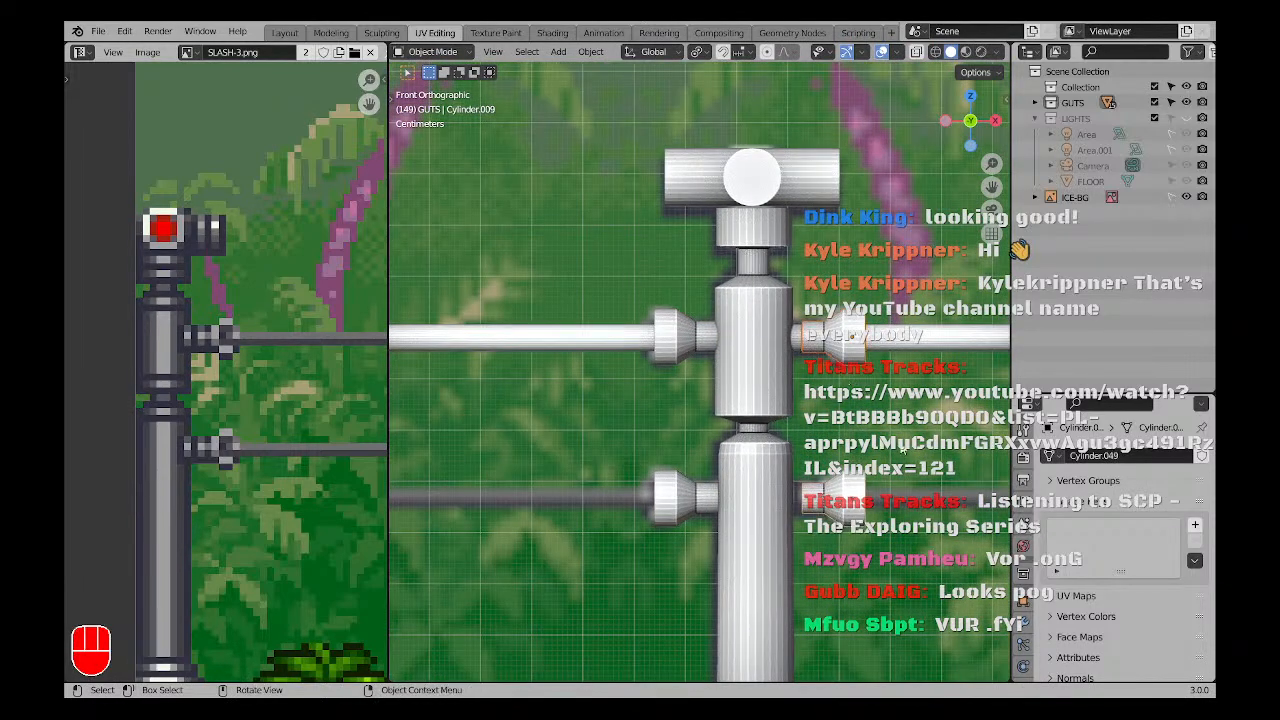
pyautogui.press('g')
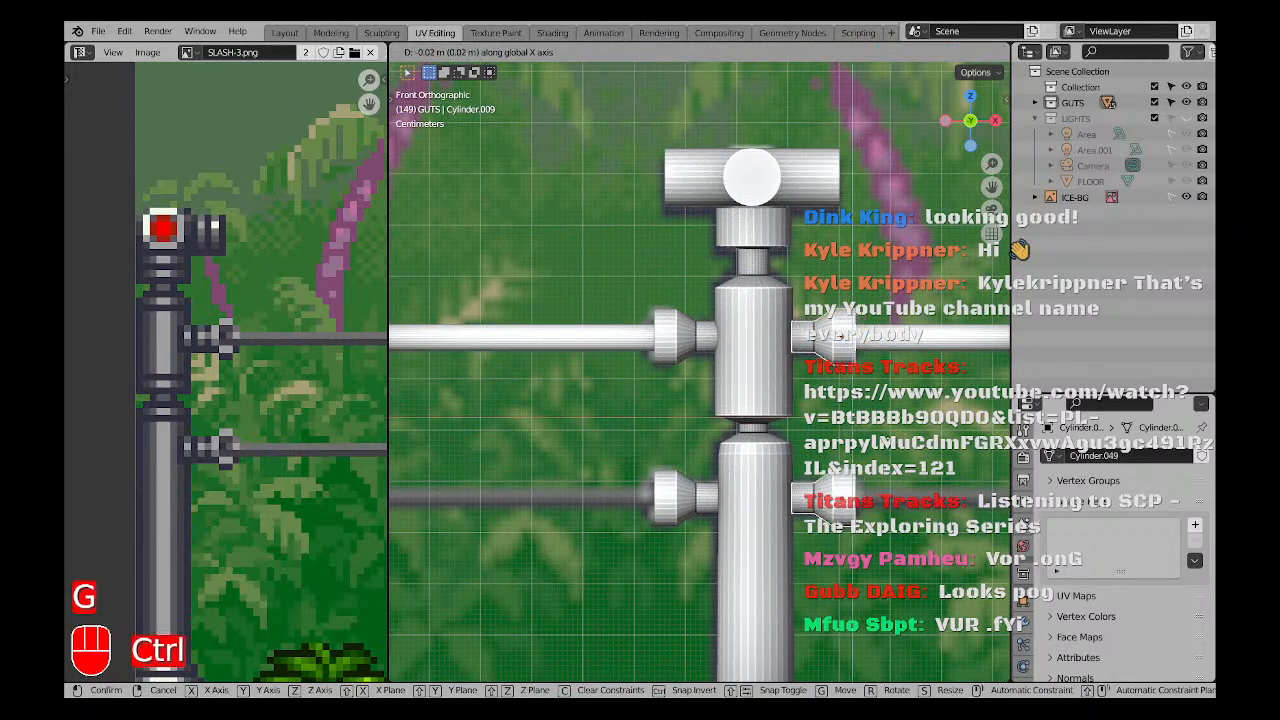
pyautogui.click(783, 400)
pyautogui.scroll(-3, 783, 400)
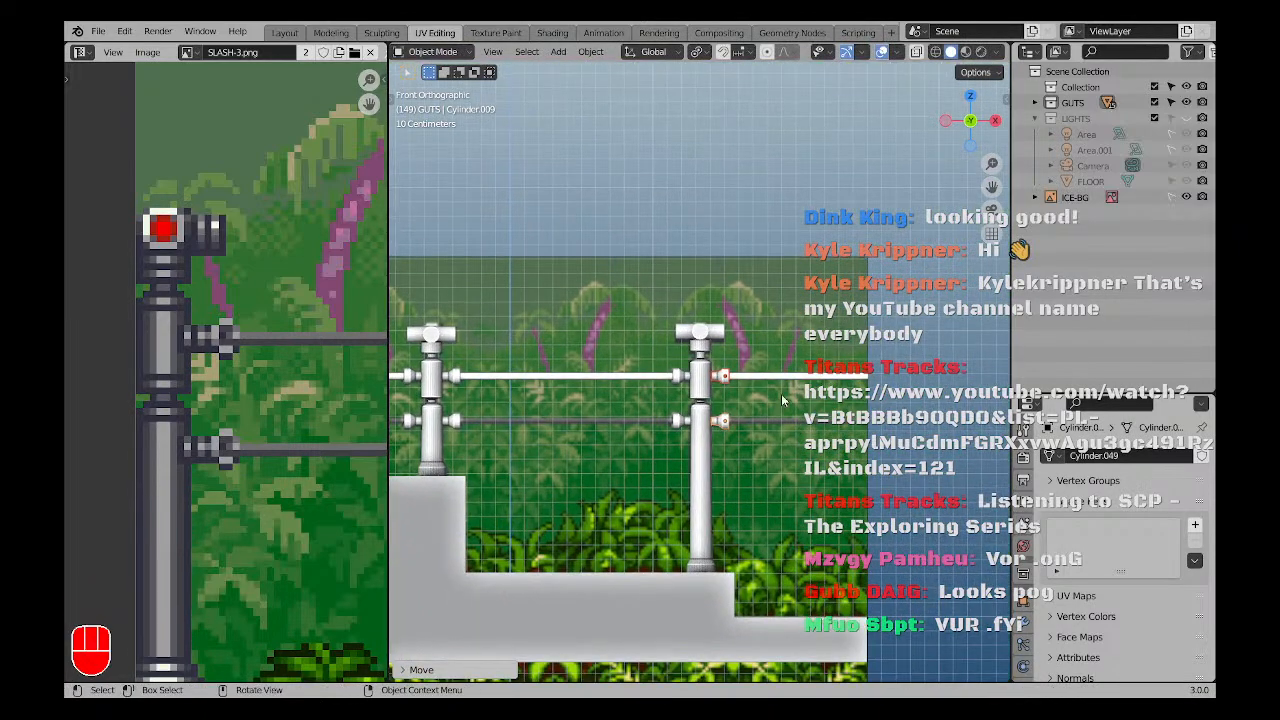
# Duplicate the upper rail down along Z and align the copy with the lower collars and the background's lower rail.
pyautogui.click(802, 379)
pyautogui.scroll(5, 761, 399)
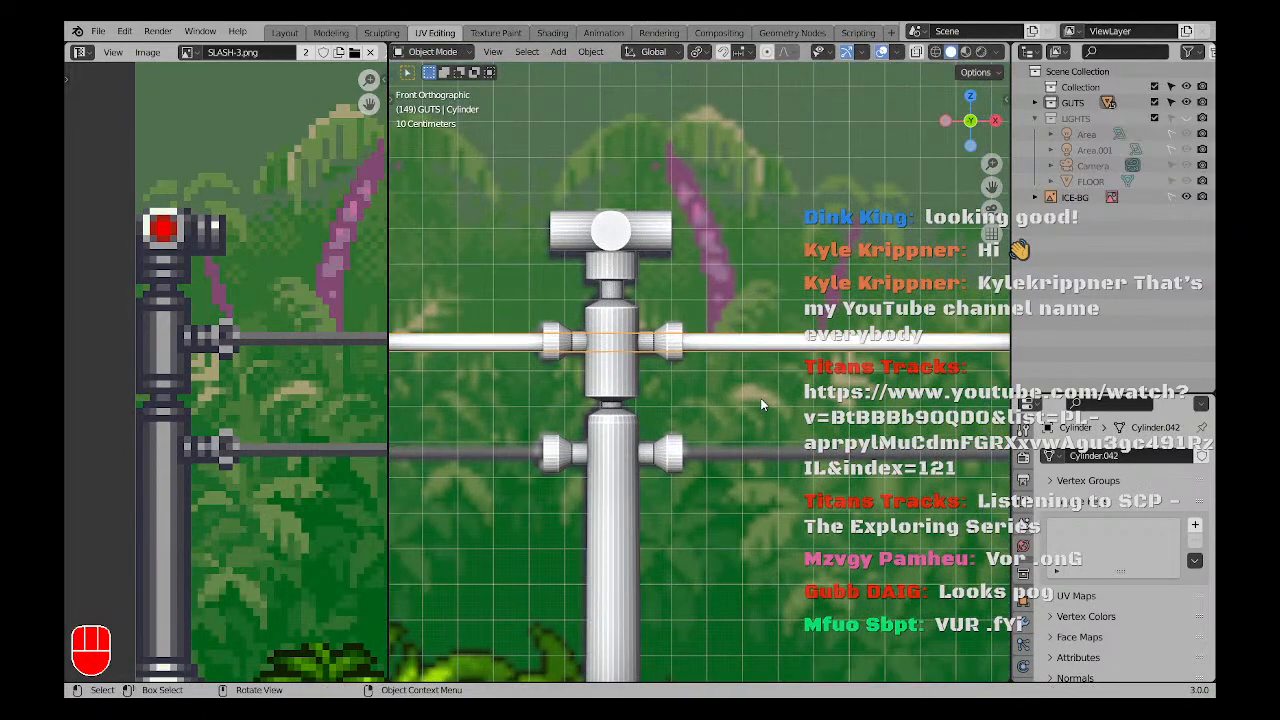
pyautogui.hotkey('shift', 'd')
pyautogui.press('x')
pyautogui.press('z')
pyautogui.click(760, 462)
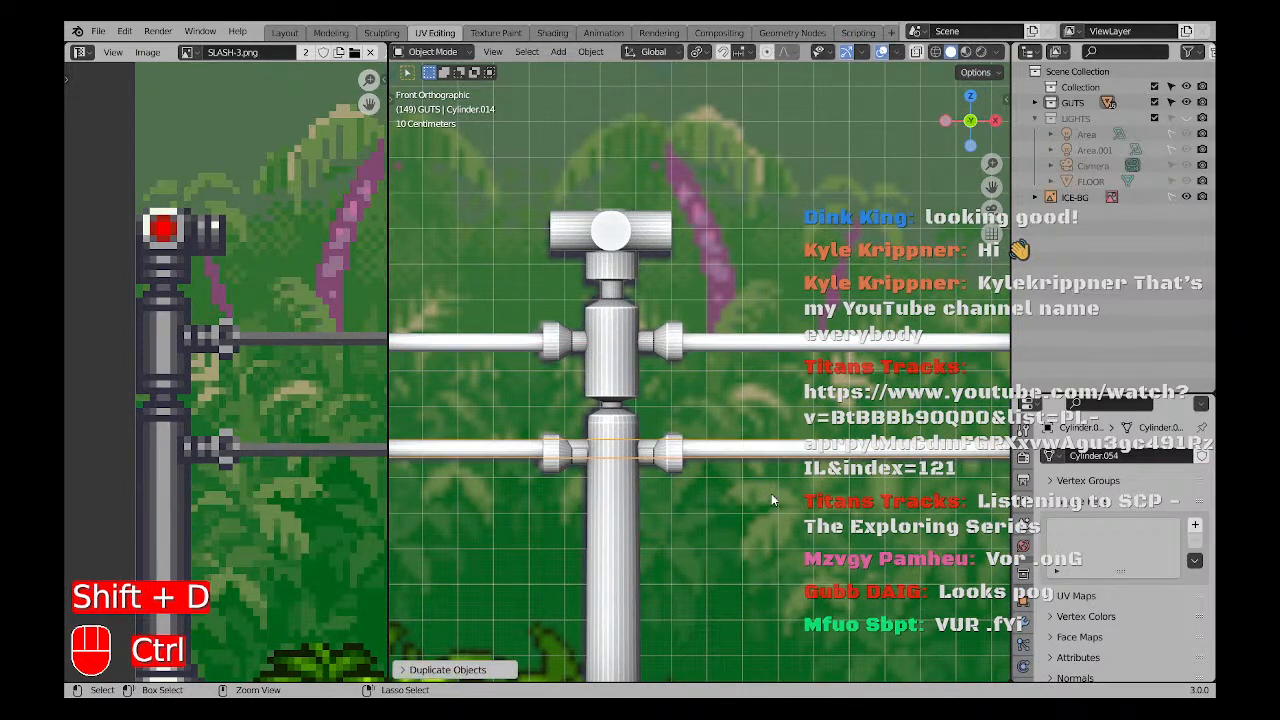
pyautogui.scroll(6, 745, 400)
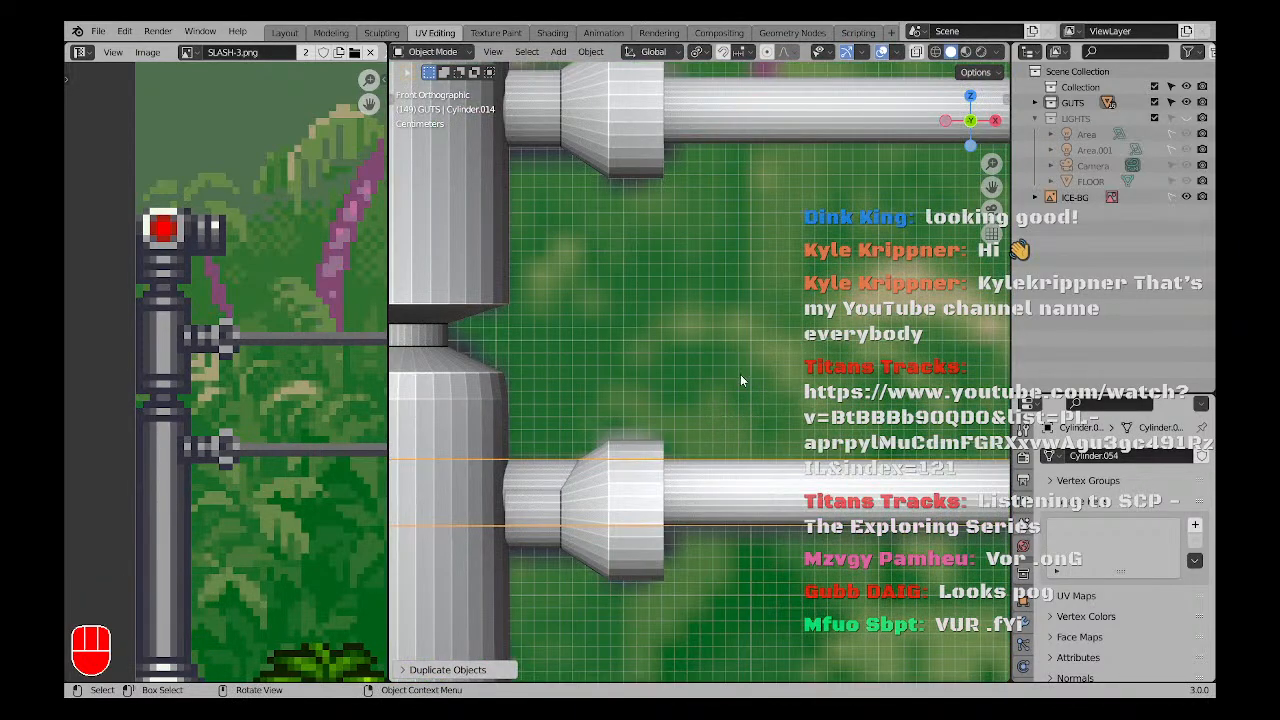
pyautogui.press('g')
pyautogui.press('z')
pyautogui.click(740, 383)
pyautogui.scroll(-8, 740, 387)
pyautogui.press('a')
pyautogui.press('a')
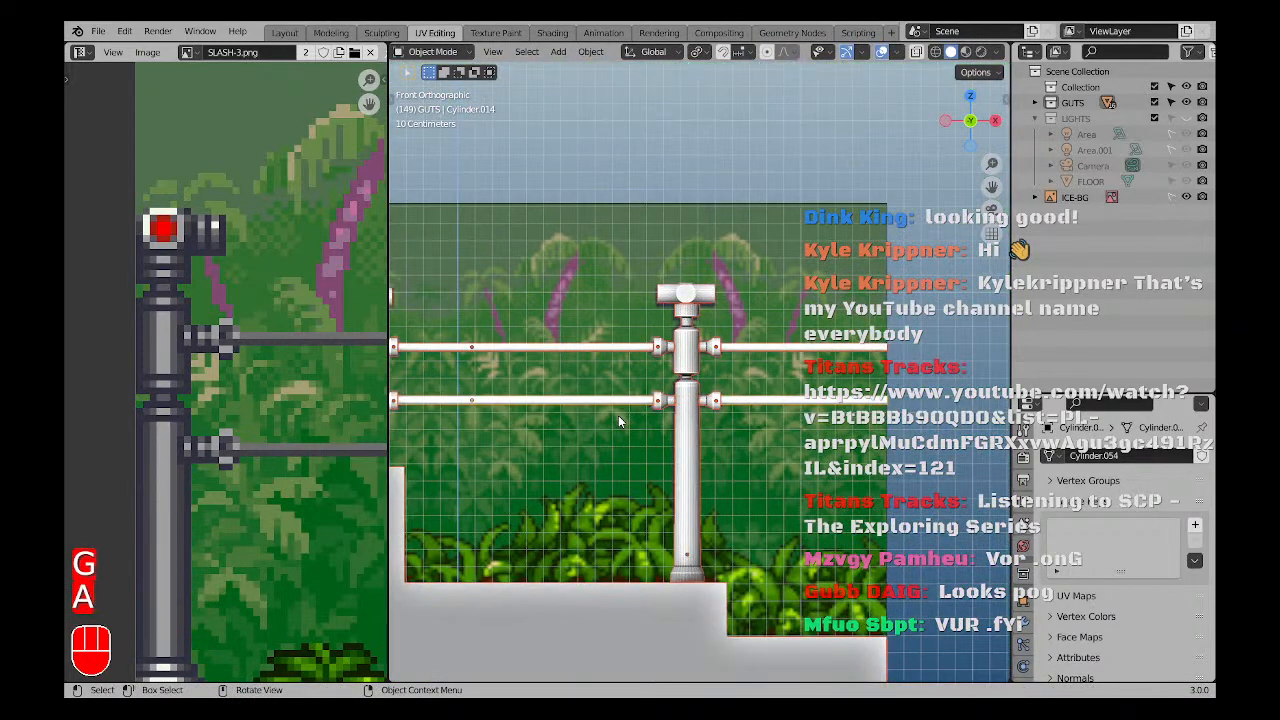
# Save the file and switch the viewport to material preview shading in front view.
pyautogui.moveTo(559, 440)
pyautogui.mouseDown(button='middle')
pyautogui.moveTo(557, 415)
pyautogui.moveTo(555, 433)
pyautogui.moveTo(535, 440)
pyautogui.mouseUp(button='middle')
pyautogui.moveTo(694, 514)
pyautogui.keyDown('shift'); pyautogui.mouseDown(button='middle')
pyautogui.moveTo(764, 424)
pyautogui.moveTo(741, 389)
pyautogui.moveTo(783, 349)
pyautogui.moveTo(666, 441)
pyautogui.moveTo(706, 457)
pyautogui.moveTo(697, 436)
pyautogui.moveTo(634, 420)
pyautogui.moveTo(576, 436)
pyautogui.moveTo(606, 419)
pyautogui.mouseUp(button='middle'); pyautogui.keyUp('shift')
pyautogui.hotkey('ctrl', 's')
pyautogui.scroll(2, 783, 349)
pyautogui.click(735, 298)
pyautogui.press('a')
pyautogui.press('a')
pyautogui.scroll(-2, 666, 441)
pyautogui.press('z')
pyautogui.click(638, 465)
pyautogui.scroll(-1, 576, 436)
pyautogui.press('KP_1')
pyautogui.press('a')
pyautogui.press('a')
pyautogui.scroll(2, 592, 420)
pyautogui.scroll(2, 592, 420)
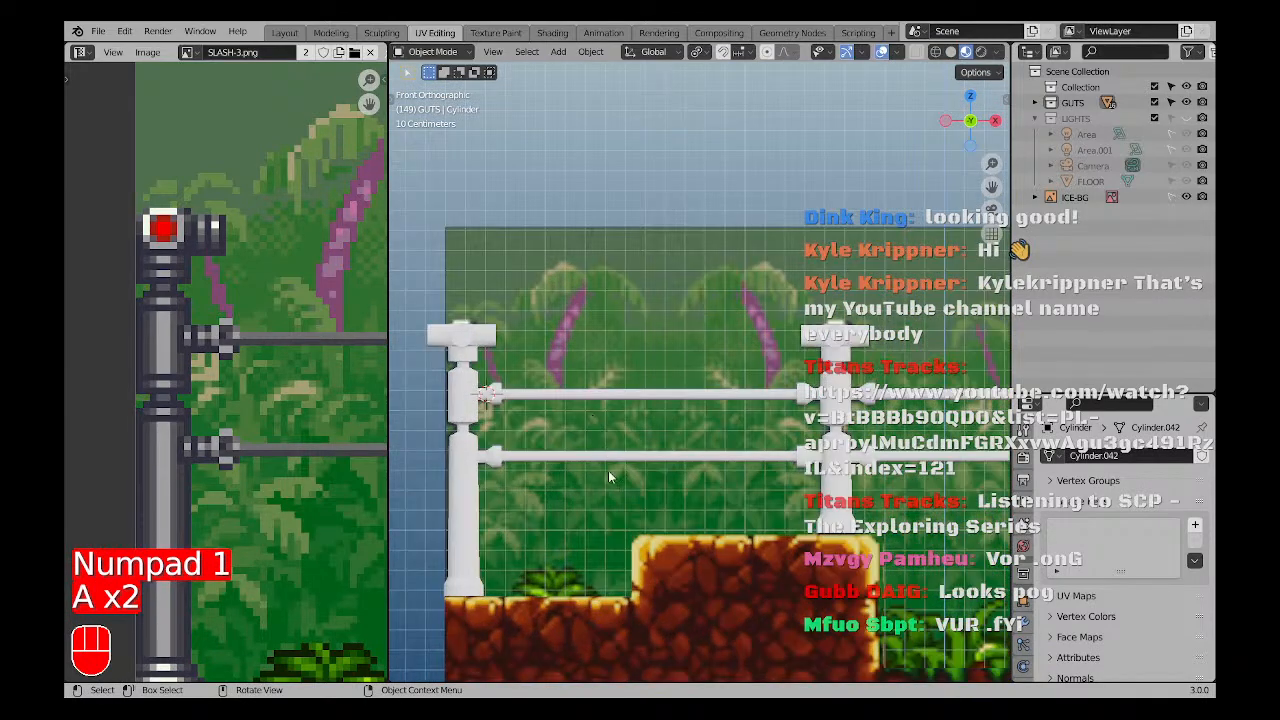
# Select the first fence post and save the file.
pyautogui.keyDown('shift'); pyautogui.moveTo(610, 506); pyautogui.dragTo(588, 437, button='middle'); pyautogui.keyUp('shift')
pyautogui.scroll(-2, 588, 437)
pyautogui.keyDown('shift'); pyautogui.moveTo(820, 450); pyautogui.dragTo(738, 430, button='middle'); pyautogui.keyUp('shift')
pyautogui.moveTo(584, 401); pyautogui.dragTo(584, 401)
pyautogui.keyDown('shift'); pyautogui.moveTo(738, 428); pyautogui.dragTo(805, 453, button='middle'); pyautogui.keyUp('shift')
pyautogui.keyDown('shift'); pyautogui.moveTo(565, 405); pyautogui.dragTo(656, 442, button='middle'); pyautogui.keyUp('shift')
pyautogui.scroll(3, 530, 383)
pyautogui.click(584, 401)
pyautogui.scroll(-5, 584, 401)
pyautogui.keyDown('shift'); pyautogui.moveTo(761, 456); pyautogui.dragTo(655, 431, button='middle'); pyautogui.keyUp('shift')
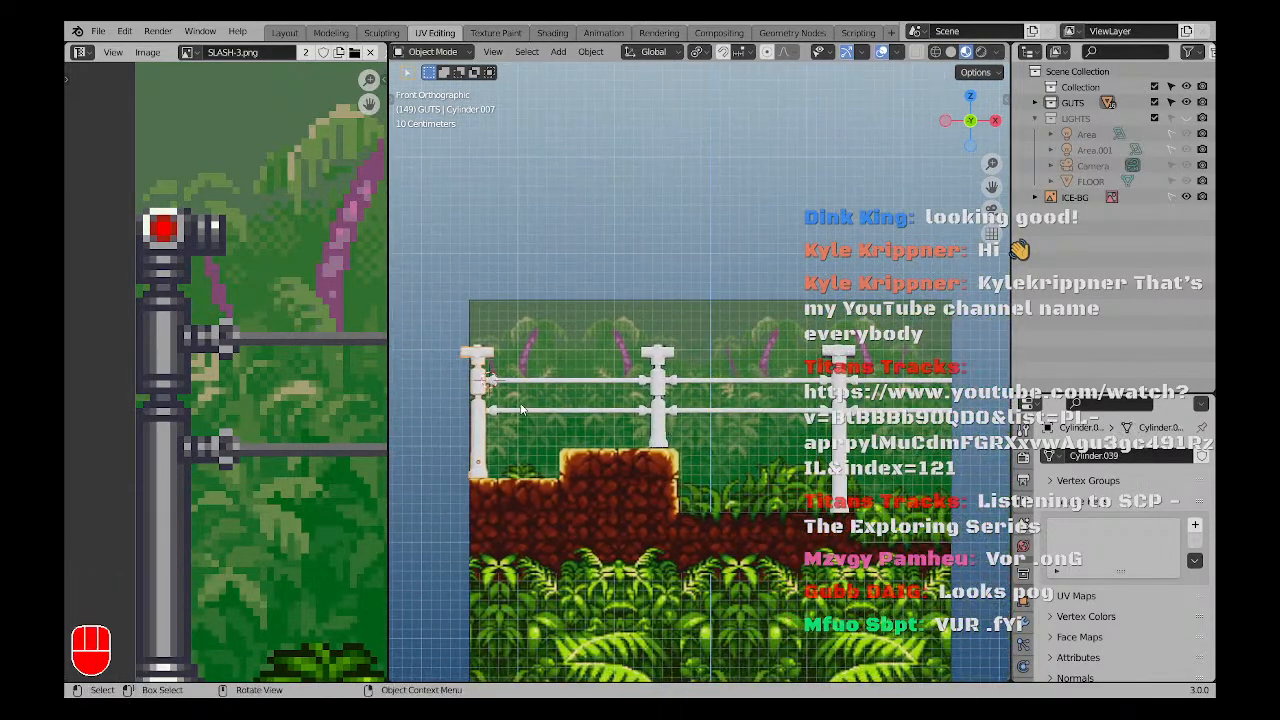
pyautogui.hotkey('ctrl', 's')
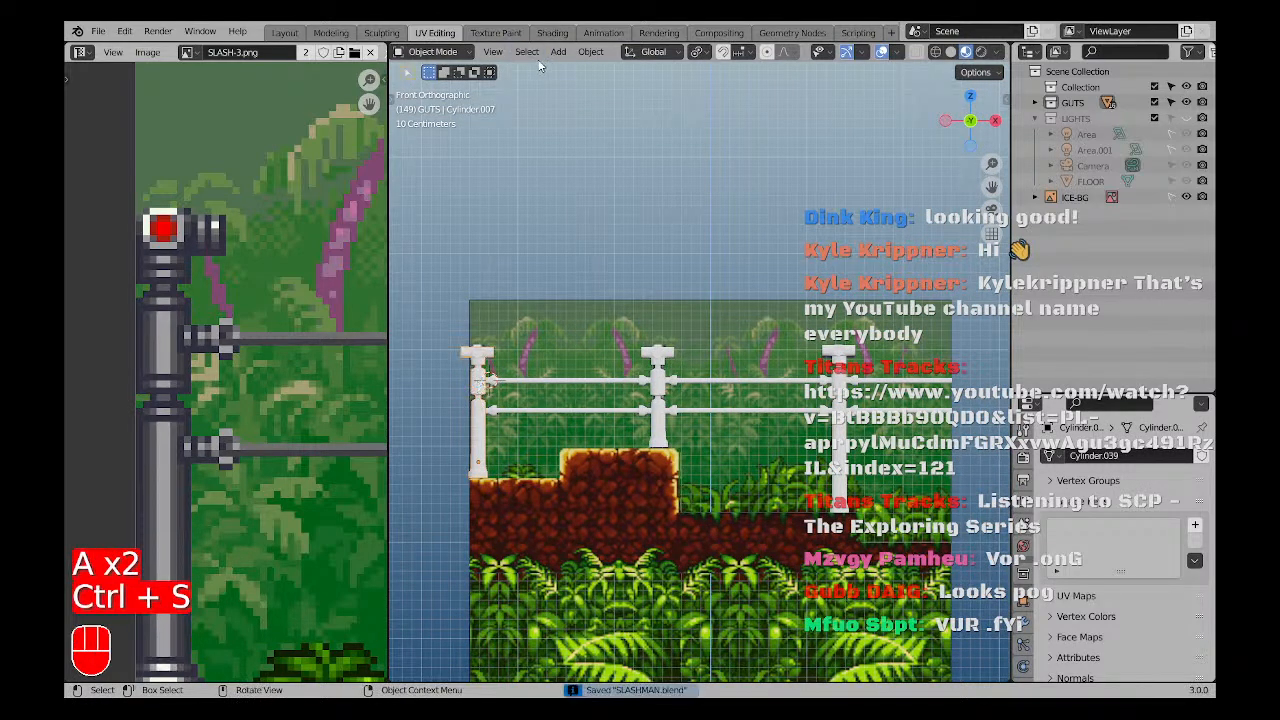
# Switch to the Shading workspace and assign the existing SLASH material to the first post.
pyautogui.click(552, 32)
pyautogui.click(552, 349)
pyautogui.click(472, 349)
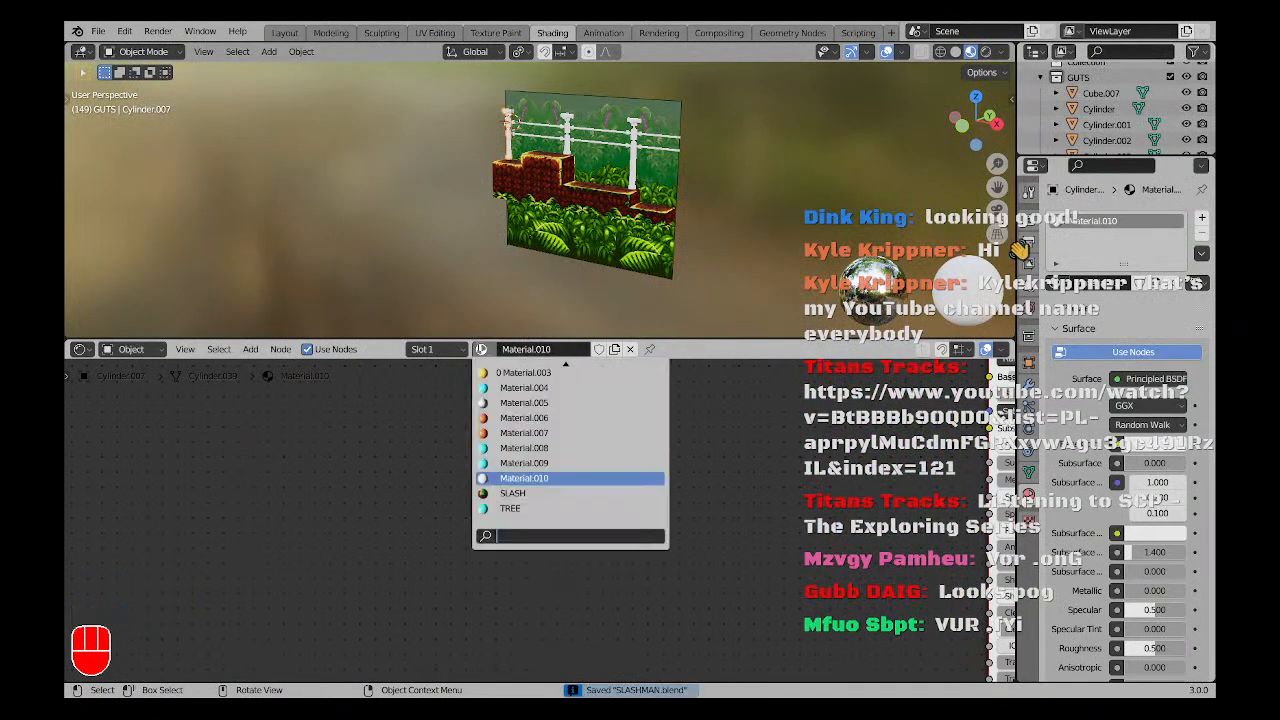
pyautogui.click(530, 495)
pyautogui.click(472, 349)
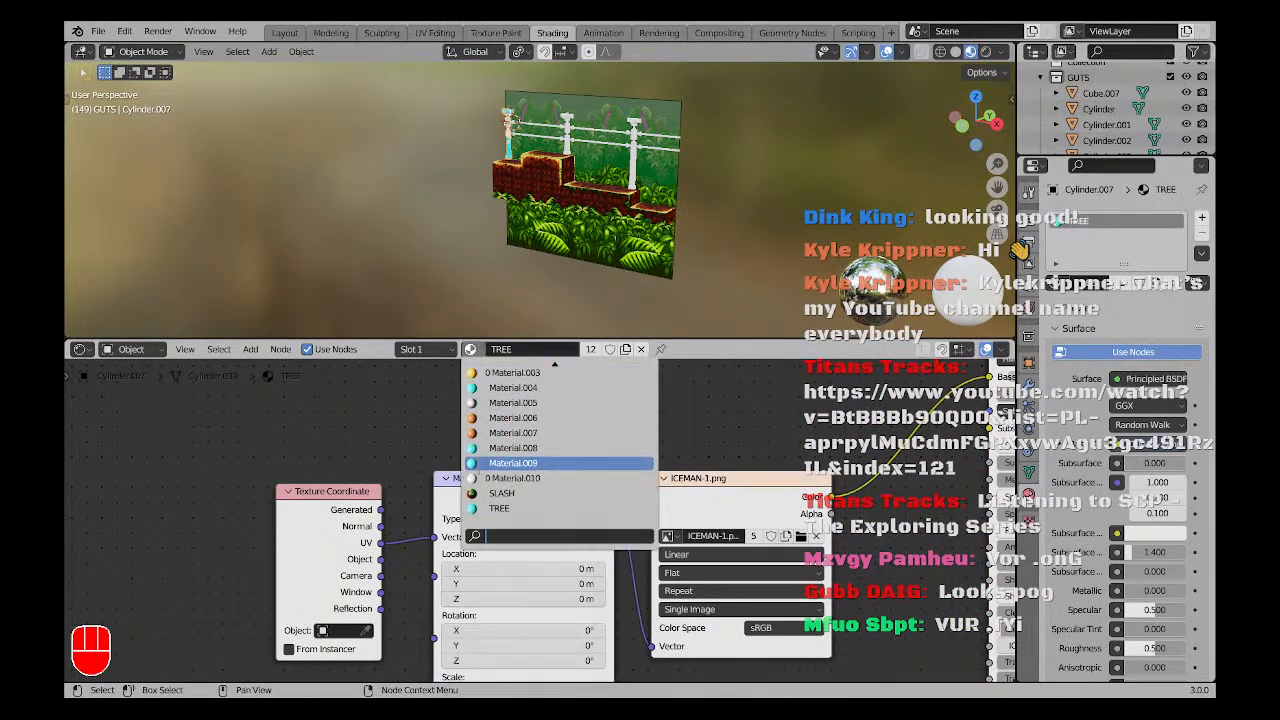
pyautogui.click(479, 505)
# Select the first post's upper collar in front view and assign the SLASH material to it.
pyautogui.scroll(5, 530, 100)
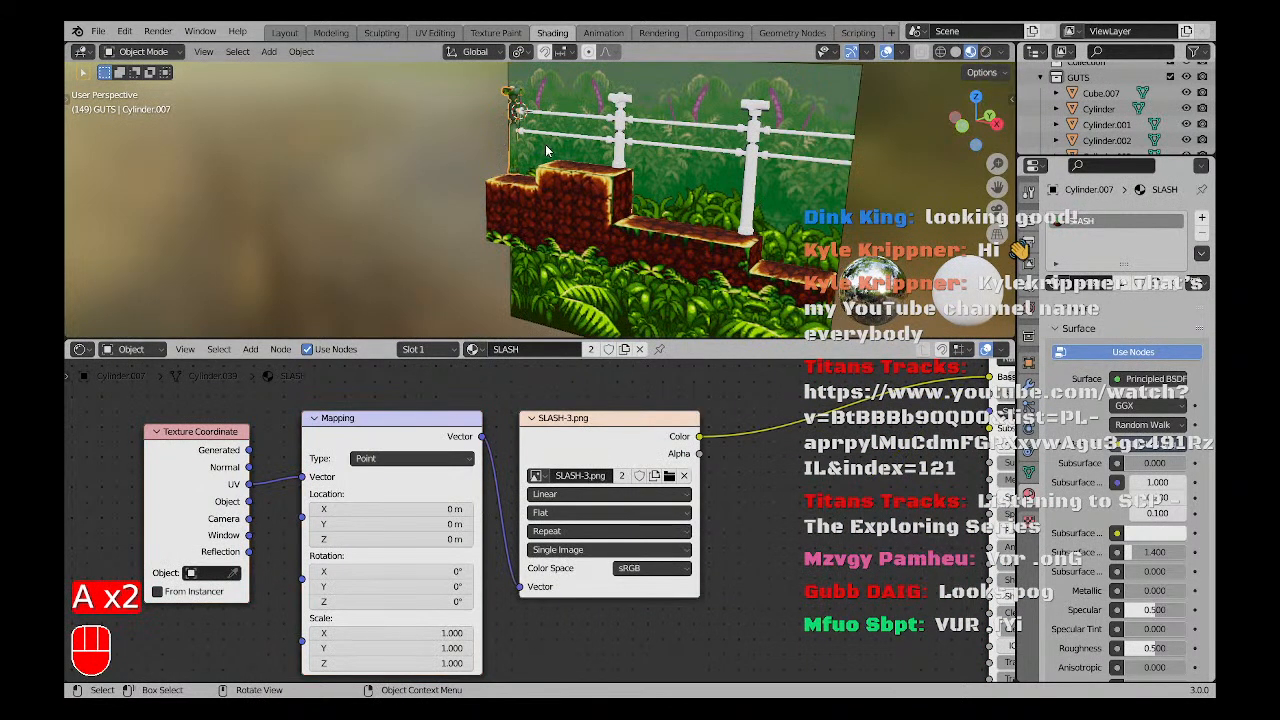
pyautogui.keyDown('shift'); pyautogui.moveTo(545, 144); pyautogui.dragTo(446, 189, button='middle'); pyautogui.keyUp('shift')
pyautogui.scroll(5, 535, 217)
pyautogui.press('KP_1')
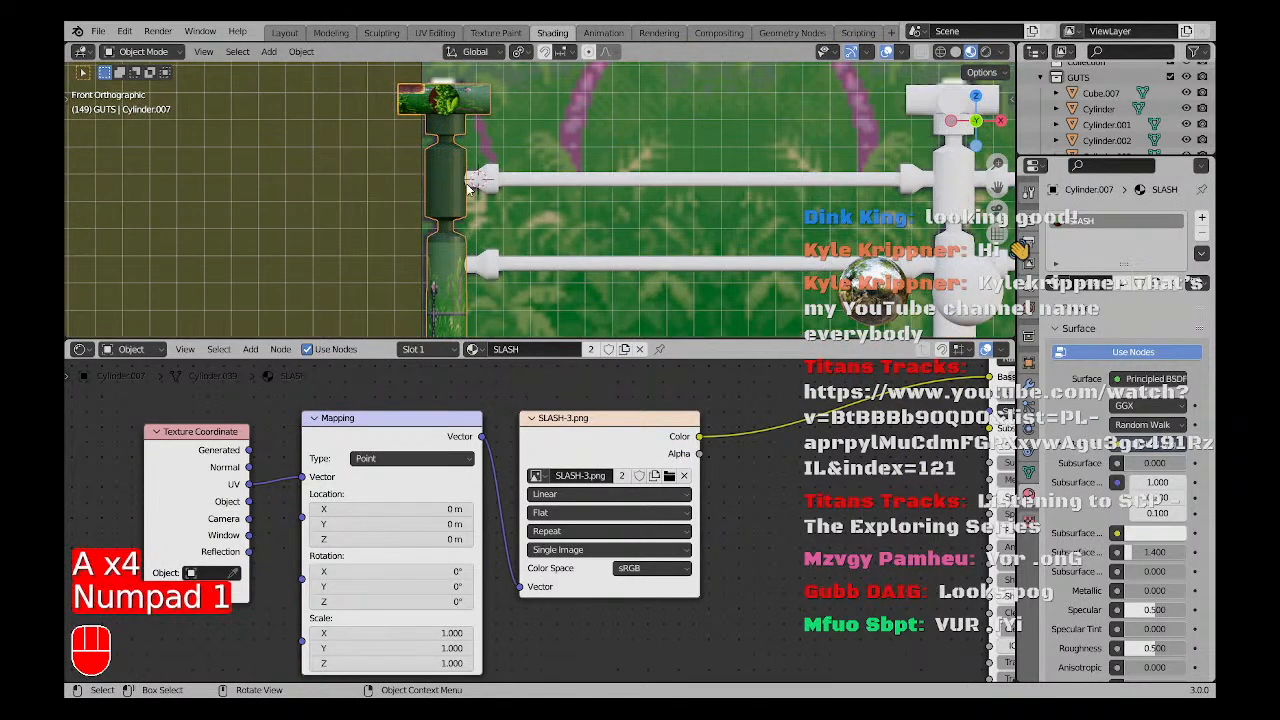
pyautogui.click(482, 181)
pyautogui.click(478, 263)
pyautogui.press('a')
pyautogui.press('a')
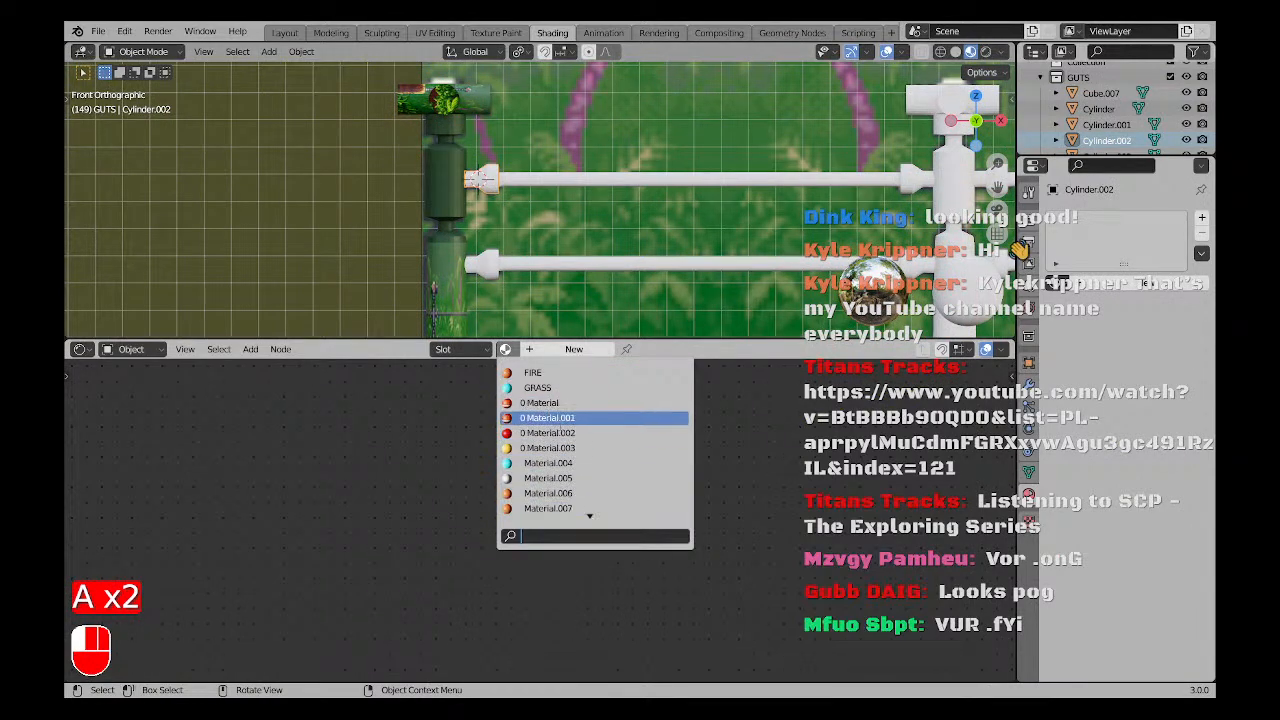
pyautogui.write('sla')
pyautogui.click(537, 384)
# Assign the SLASH material to the first post's lower collar.
pyautogui.click(484, 259)
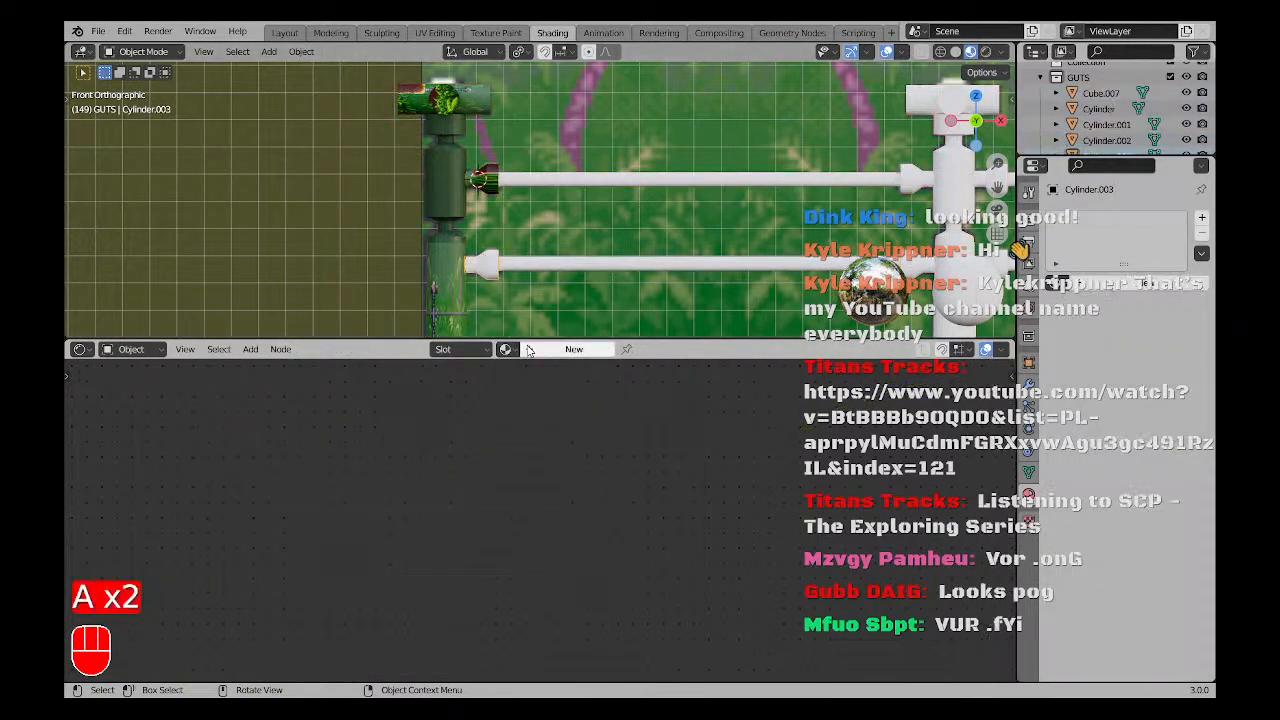
pyautogui.click(505, 349)
pyautogui.write('s')
pyautogui.click(536, 372)
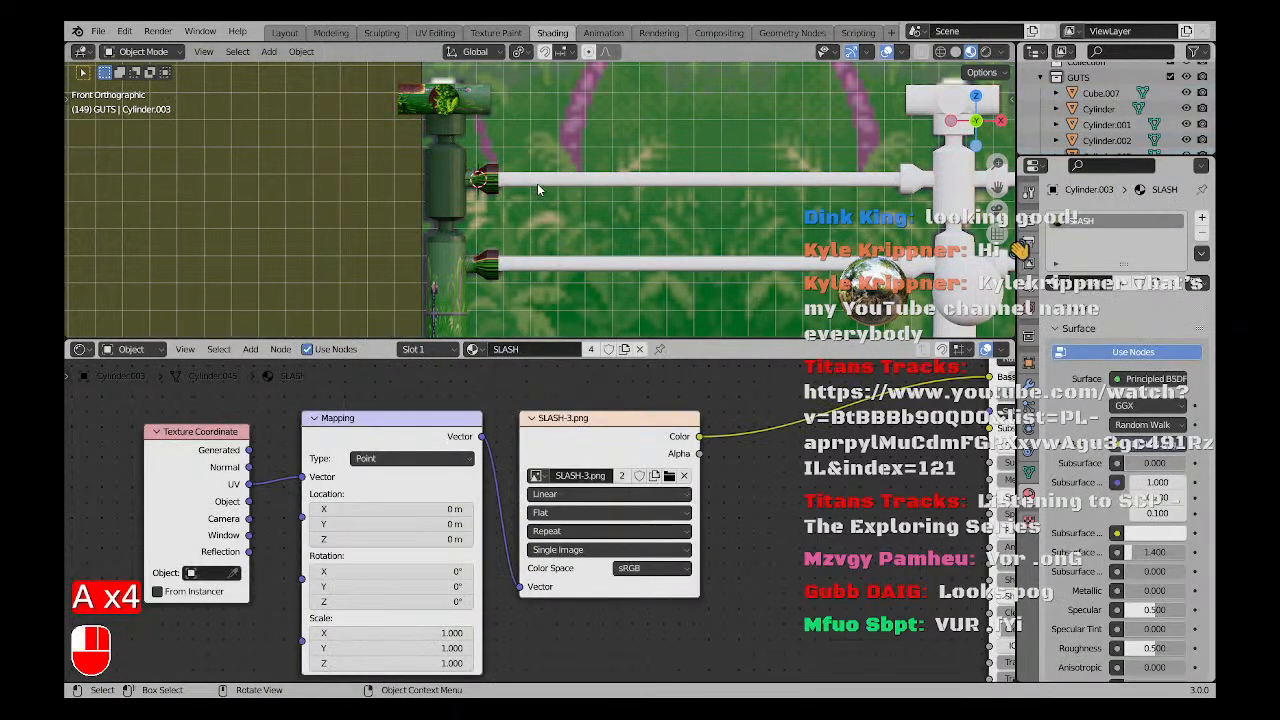
pyautogui.click(478, 180)
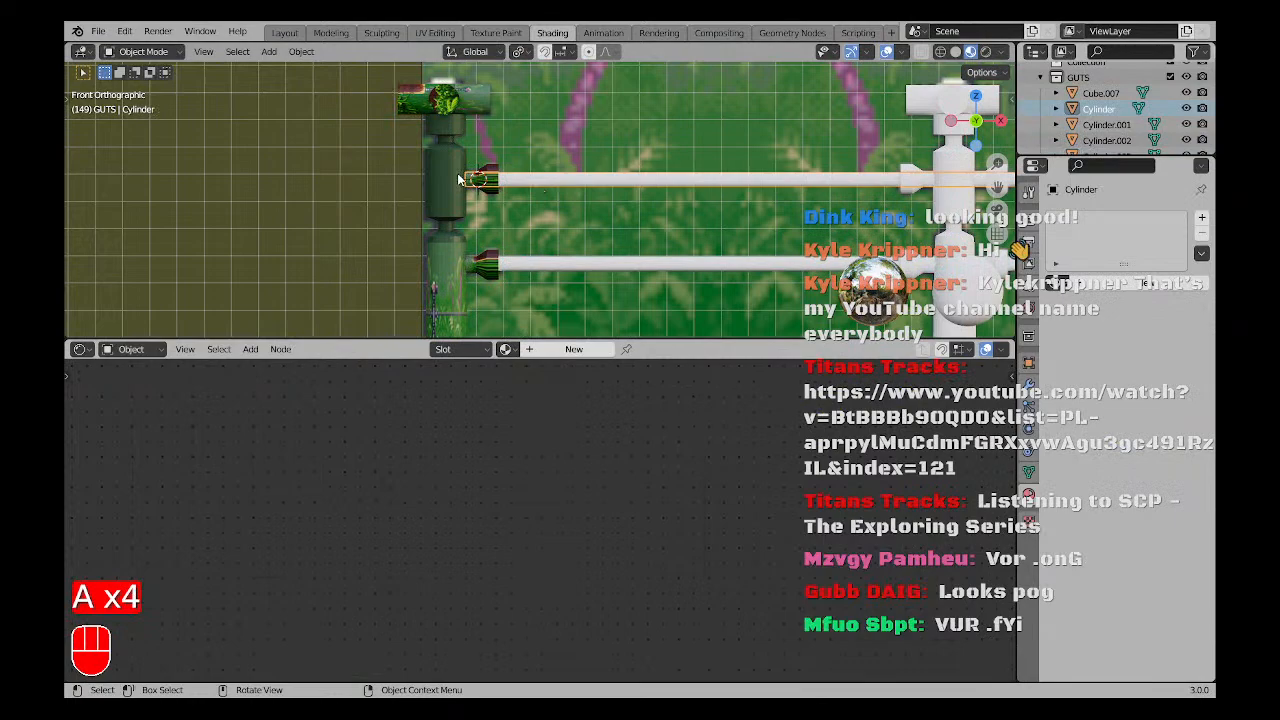
pyautogui.keyDown('shift'); pyautogui.click(567, 273); pyautogui.keyUp('shift')
pyautogui.keyDown('shift'); pyautogui.moveTo(946, 222); pyautogui.dragTo(613, 218, button='middle'); pyautogui.keyUp('shift')
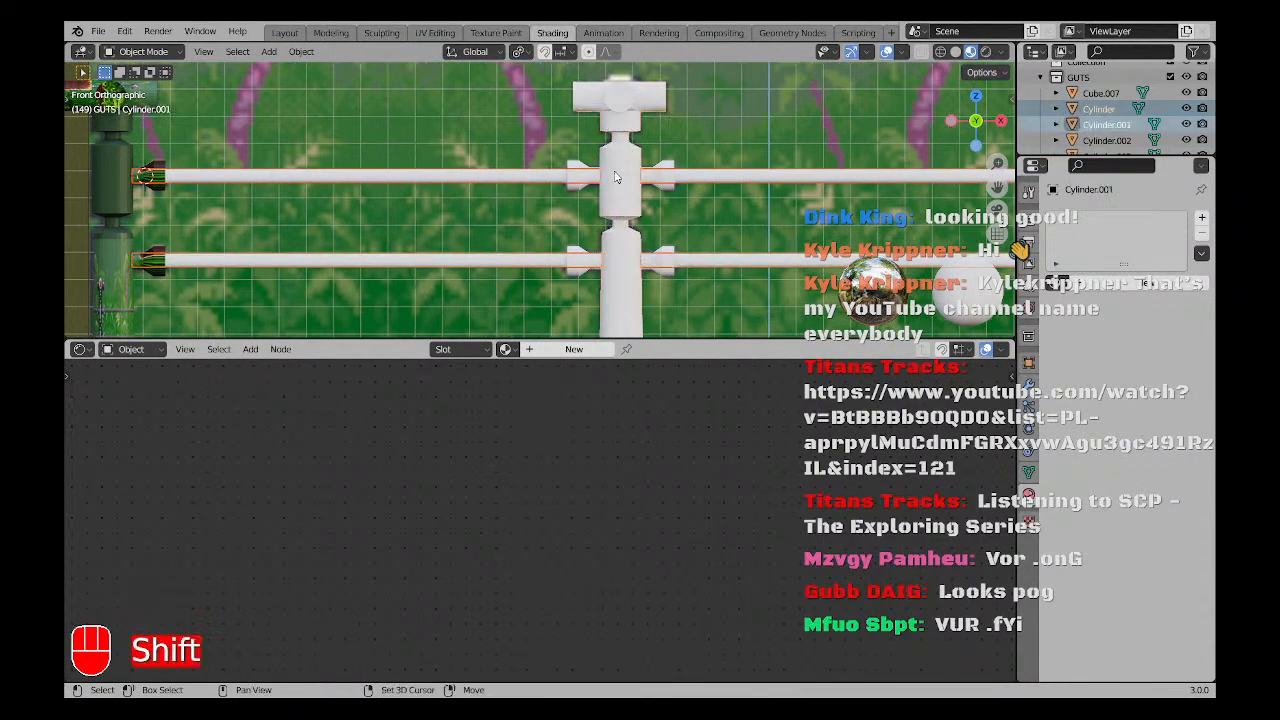
pyautogui.scroll(-4, 700, 230)
pyautogui.keyDown('shift'); pyautogui.click(622, 217); pyautogui.keyUp('shift')
pyautogui.press('a')
pyautogui.press('a')
# Select the upper and lower rails with the first post as active object and link its SLASH material to them.
pyautogui.scroll(3, 620, 215)
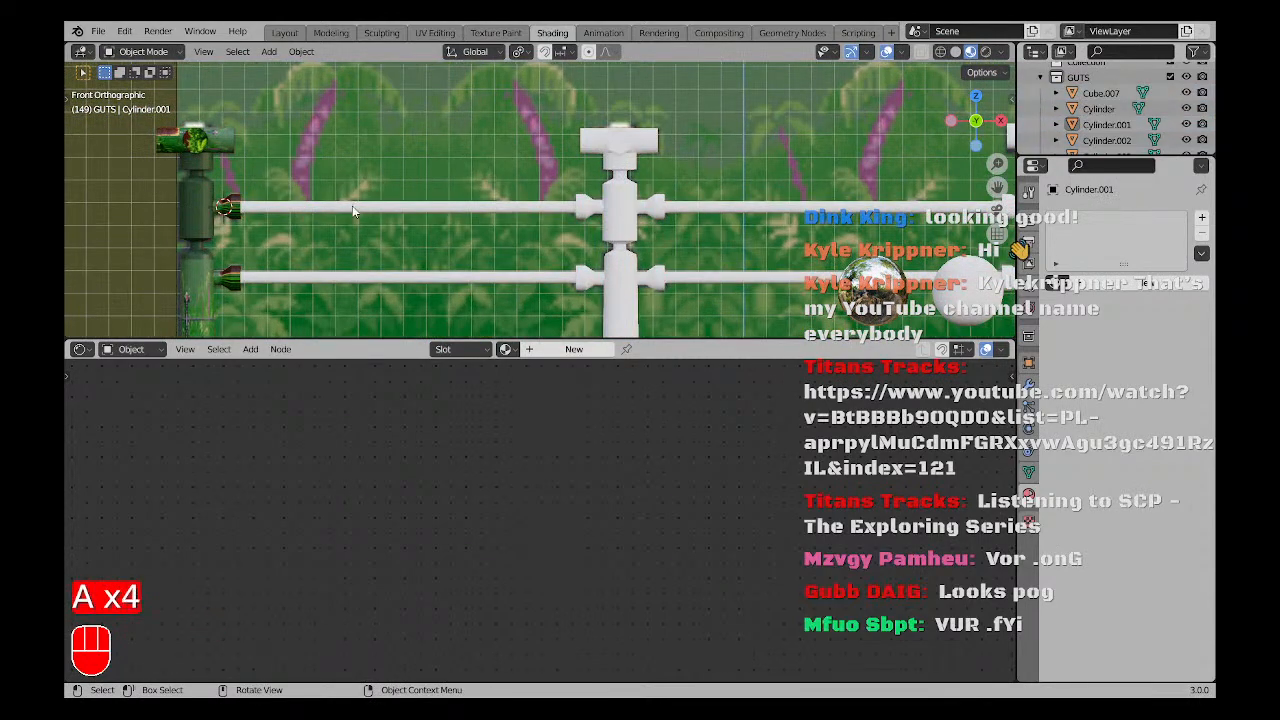
pyautogui.keyDown('shift'); pyautogui.click(307, 212); pyautogui.keyUp('shift')
pyautogui.keyDown('shift'); pyautogui.click(345, 278); pyautogui.keyUp('shift')
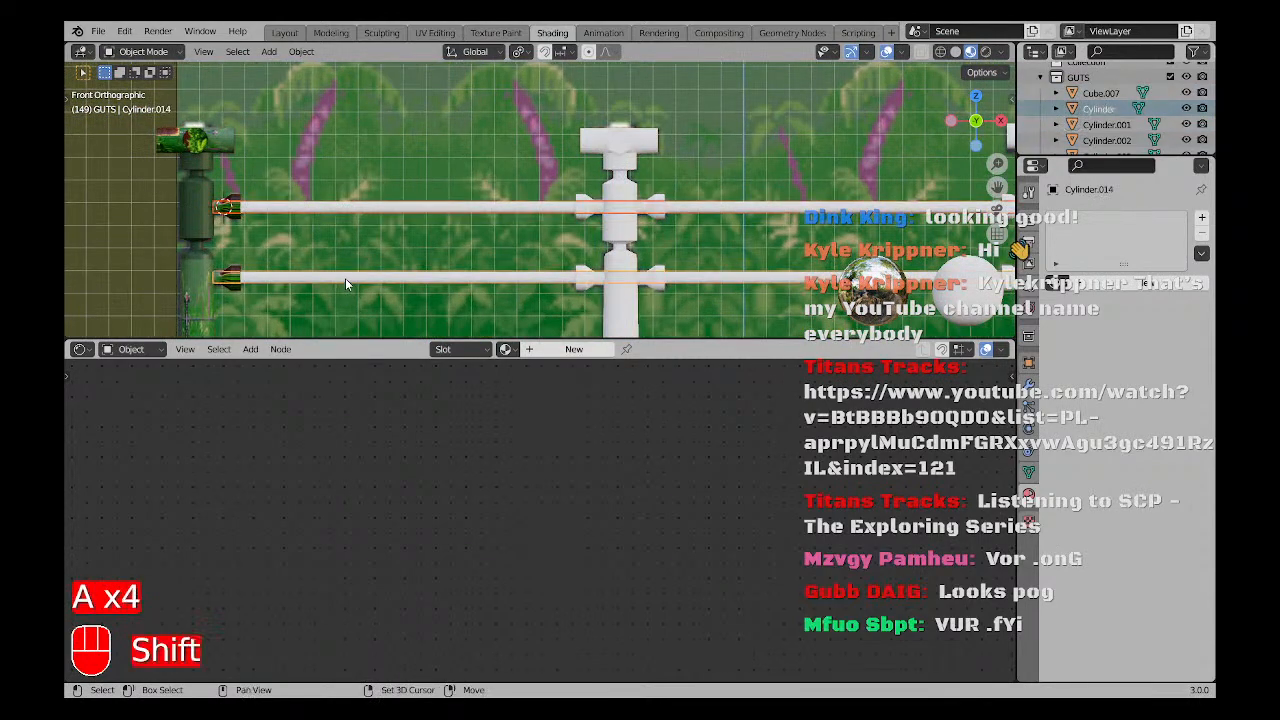
pyautogui.keyDown('shift'); pyautogui.click(186, 217); pyautogui.keyUp('shift')
pyautogui.hotkey('ctrl', 'l')
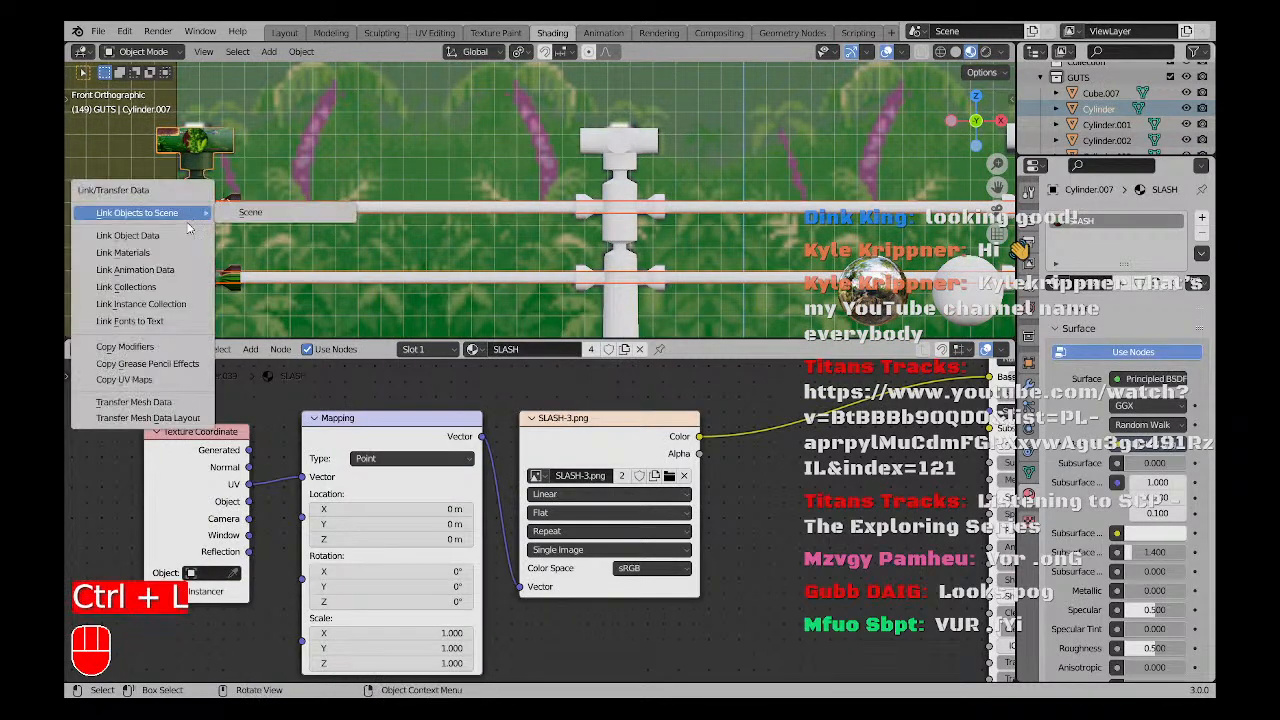
pyautogui.click(182, 257)
pyautogui.press('a')
pyautogui.press('a')
# Link the first post's SLASH material to the second and third posts and all their collars, and save the file.
pyautogui.keyDown('shift'); pyautogui.moveTo(590, 206); pyautogui.dragTo(522, 216, button='middle'); pyautogui.keyUp('shift')
pyautogui.click(523, 216)
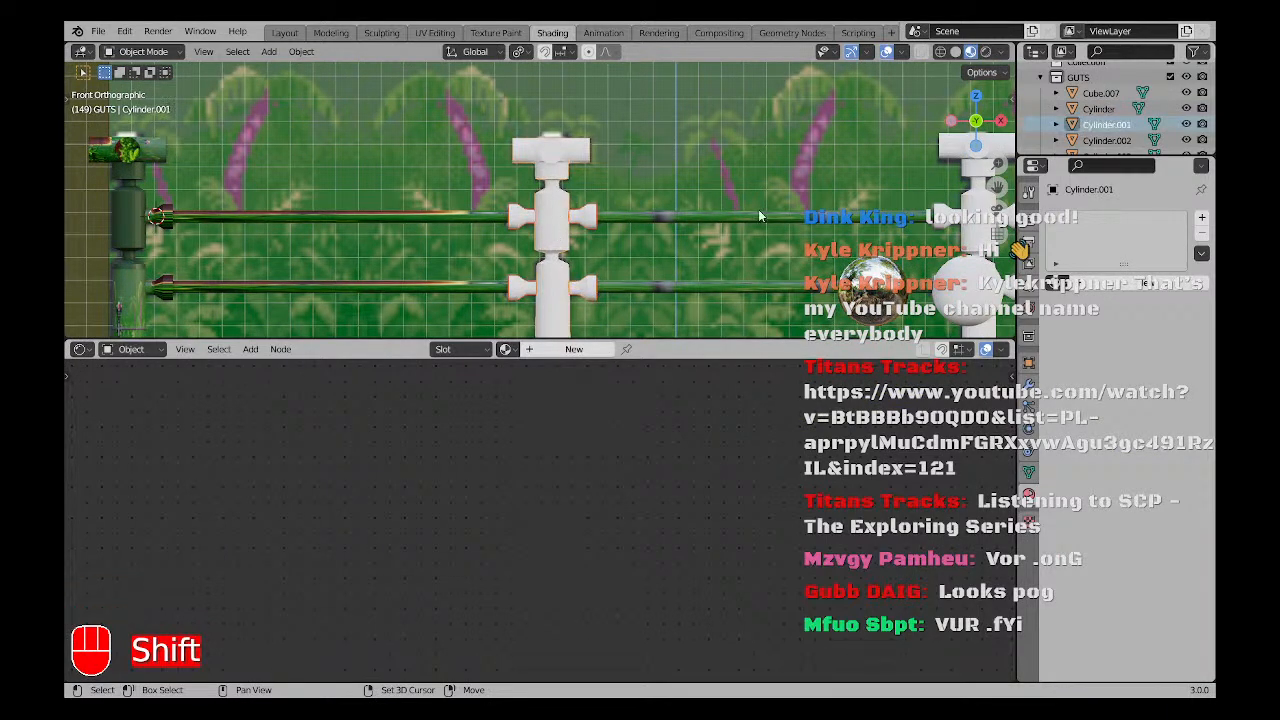
pyautogui.keyDown('shift'); pyautogui.moveTo(758, 216); pyautogui.dragTo(442, 202, button='middle'); pyautogui.keyUp('shift')
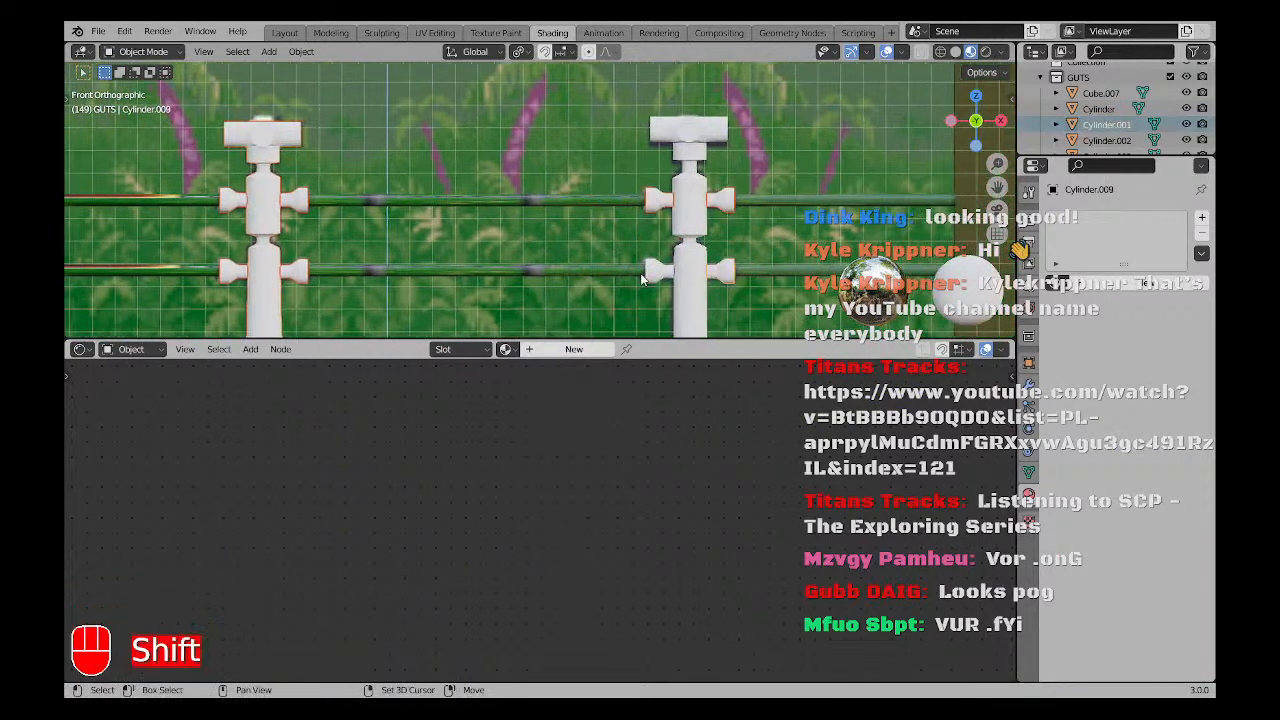
pyautogui.scroll(-3, 600, 240)
pyautogui.keyDown('shift'); pyautogui.moveTo(177, 208); pyautogui.dragTo(403, 206, button='middle'); pyautogui.keyUp('shift')
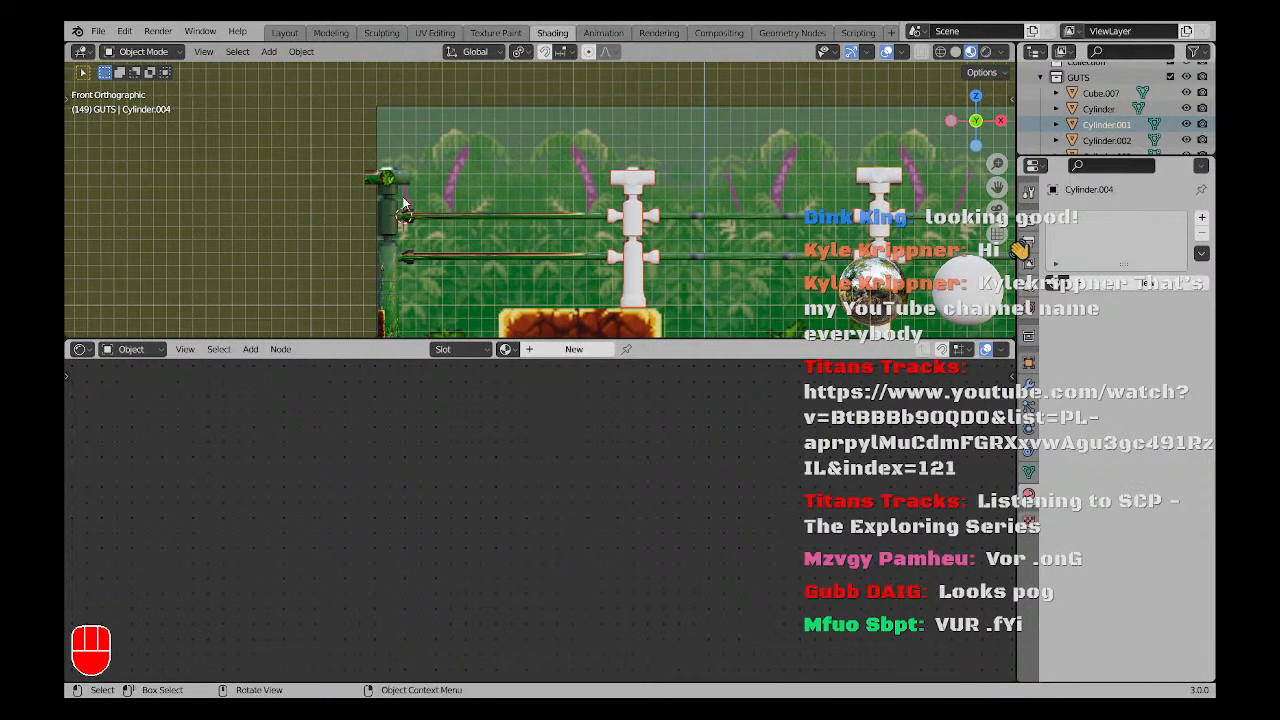
pyautogui.scroll(4, 403, 206)
pyautogui.keyDown('shift'); pyautogui.click(373, 263); pyautogui.keyUp('shift')
pyautogui.hotkey('ctrl', 'l')
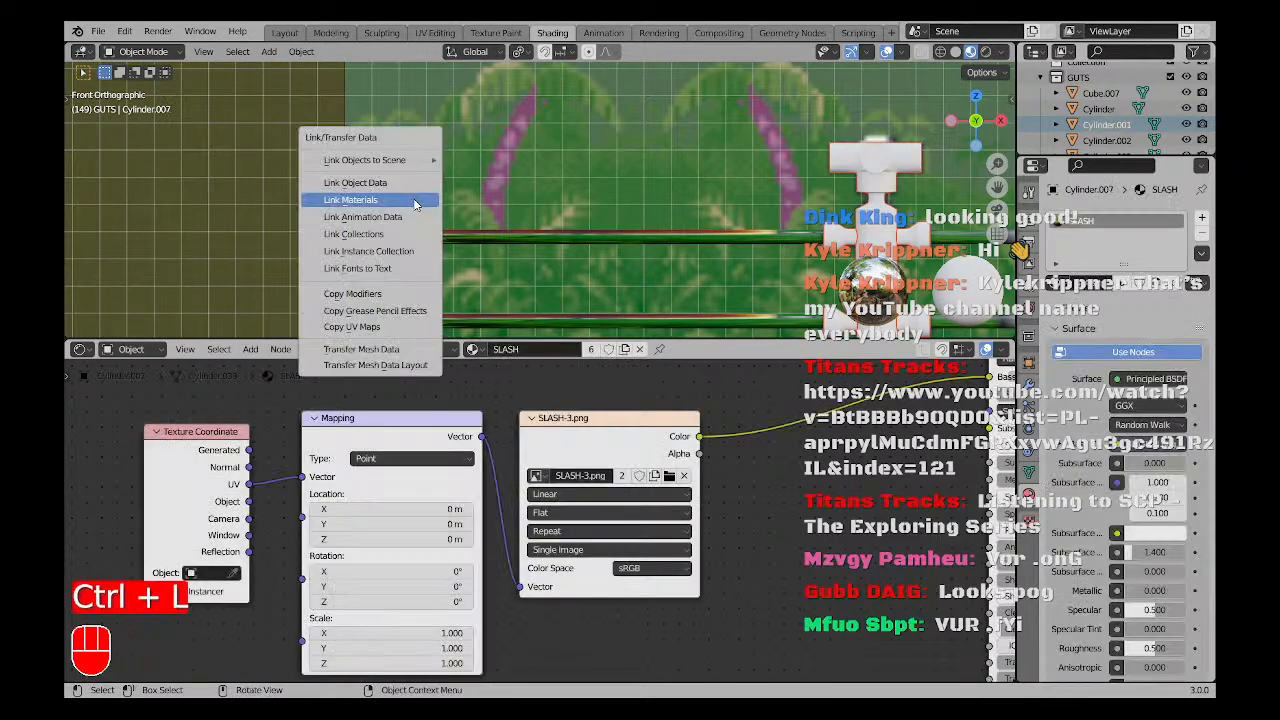
pyautogui.click(415, 200)
pyautogui.press('a')
pyautogui.press('a')
pyautogui.scroll(-2, 495, 212)
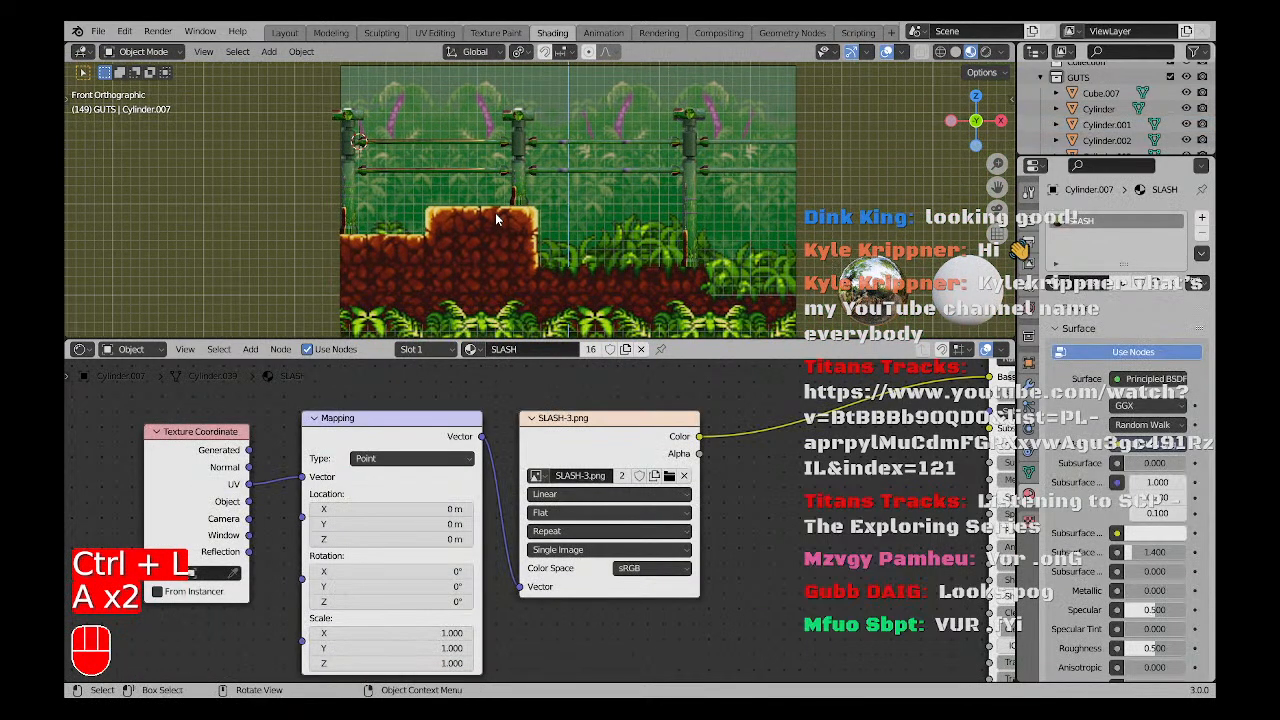
pyautogui.hotkey('ctrl', 's')
# Enter Edit Mode on the stepped ground block and switch to the UV Editing workspace in front view.
pyautogui.moveTo(492, 203); pyautogui.dragTo(482, 272, button='middle')
pyautogui.click(482, 272)
pyautogui.press('Tab')
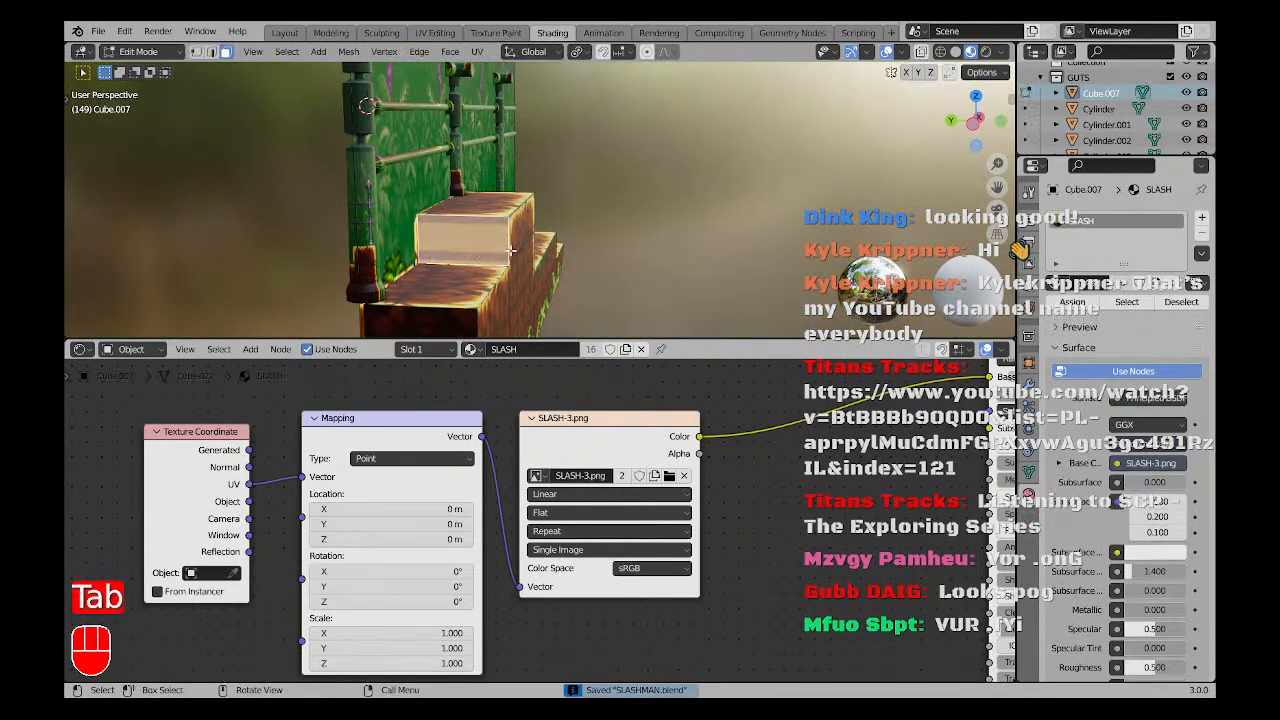
pyautogui.press('KP_1')
pyautogui.moveTo(497, 241); pyautogui.dragTo(603, 252, button='middle')
pyautogui.click(432, 36)
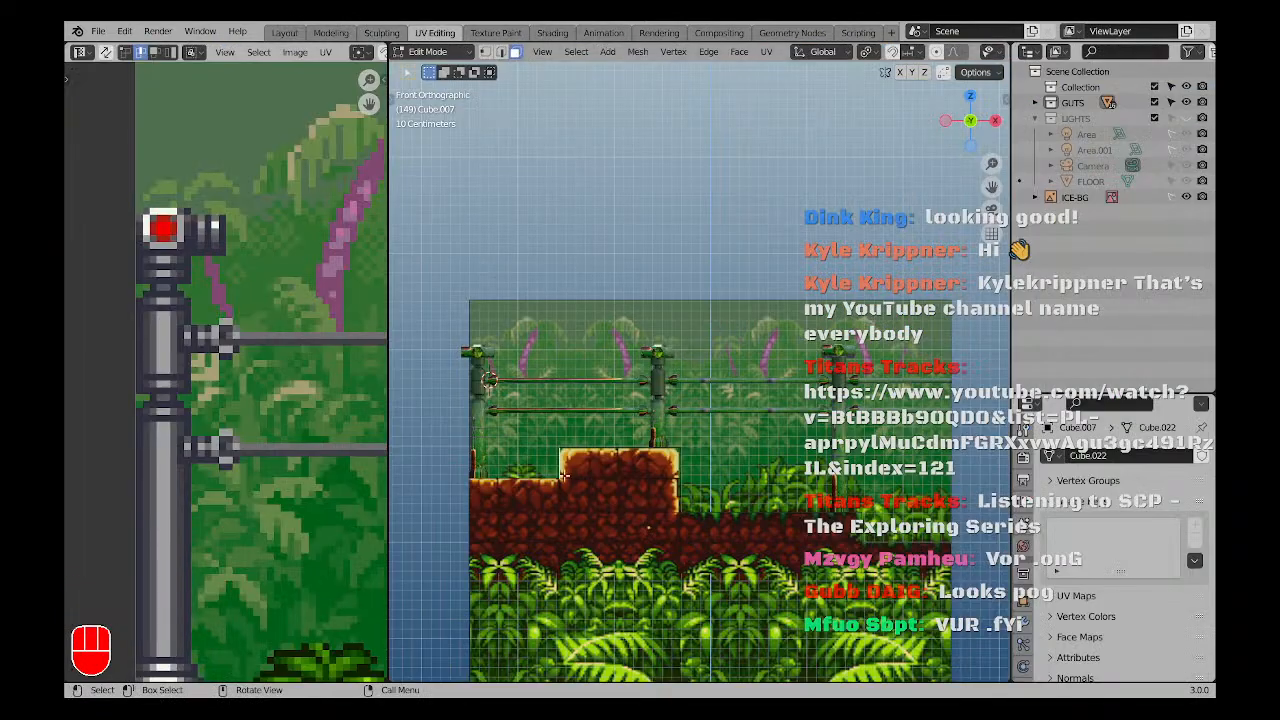
# Project the UVs of the raised step's left riser face from the left orthographic view.
pyautogui.keyDown('shift'); pyautogui.moveTo(594, 491); pyautogui.dragTo(666, 378, button='middle'); pyautogui.keyUp('shift')
pyautogui.scroll(-8, 293, 343)
pyautogui.moveTo(314, 381); pyautogui.dragTo(229, 353, button='middle')
pyautogui.scroll(4, 229, 353)
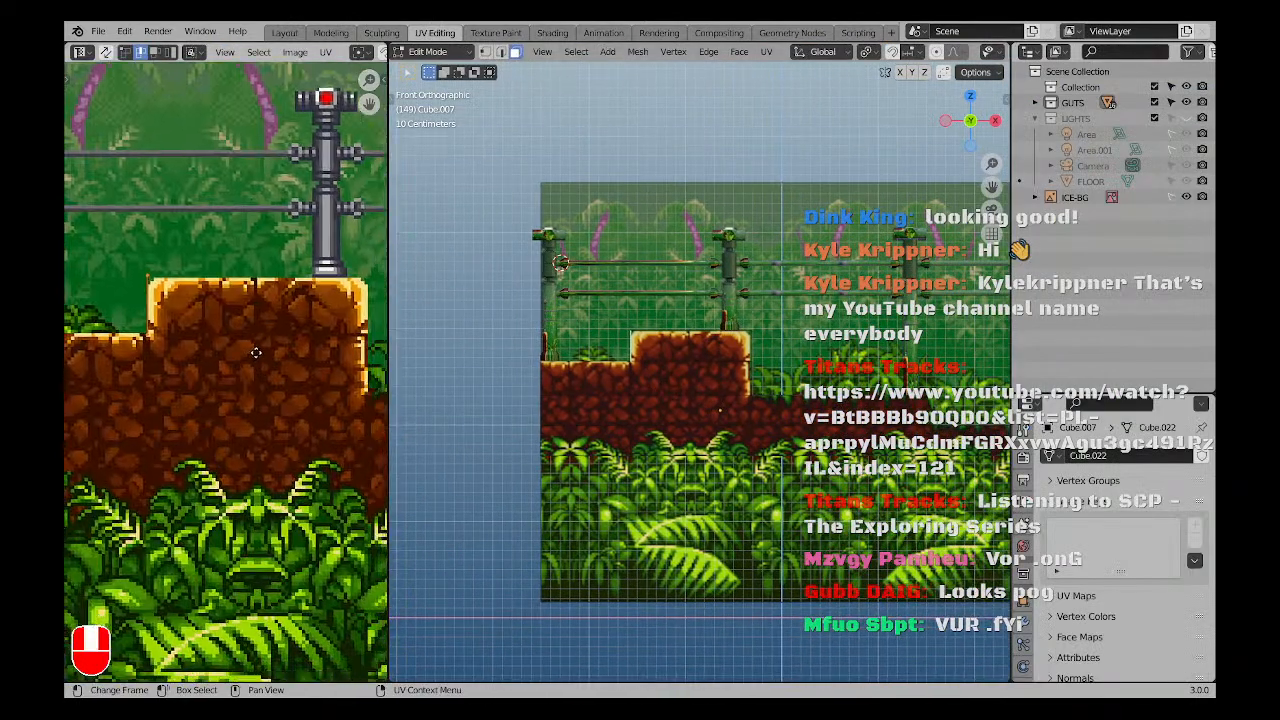
pyautogui.press('KP_3')
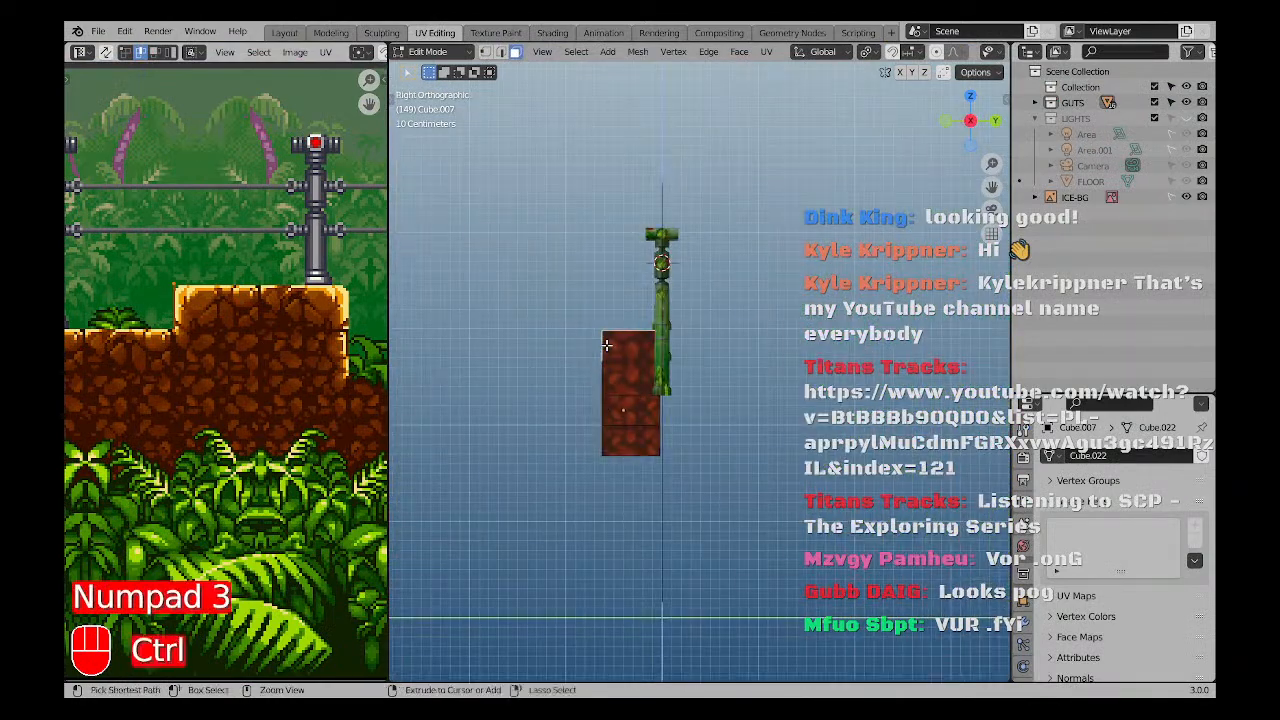
pyautogui.press('ctrl+KP_3')
pyautogui.press('u')
pyautogui.click(606, 344)
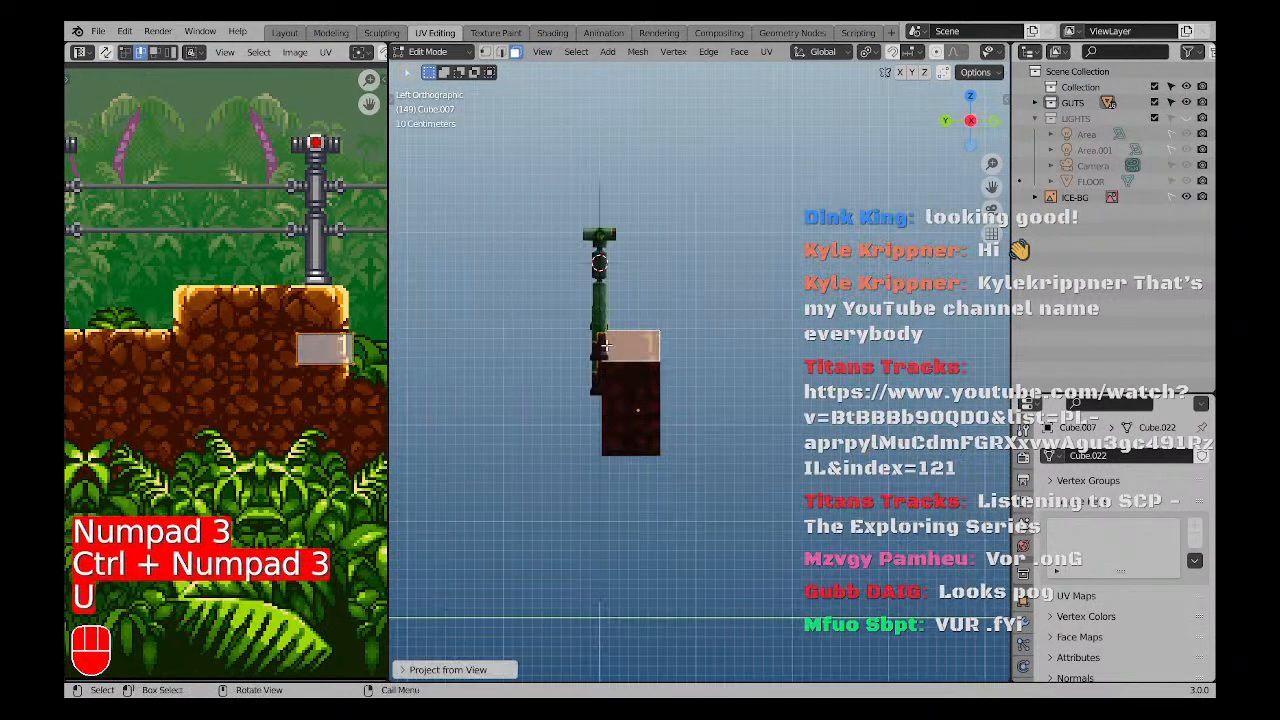
# Place the left riser's UVs on the raised dirt block's upper-left corner in the texture and stretch them down and across to its right edge.
pyautogui.press('g')
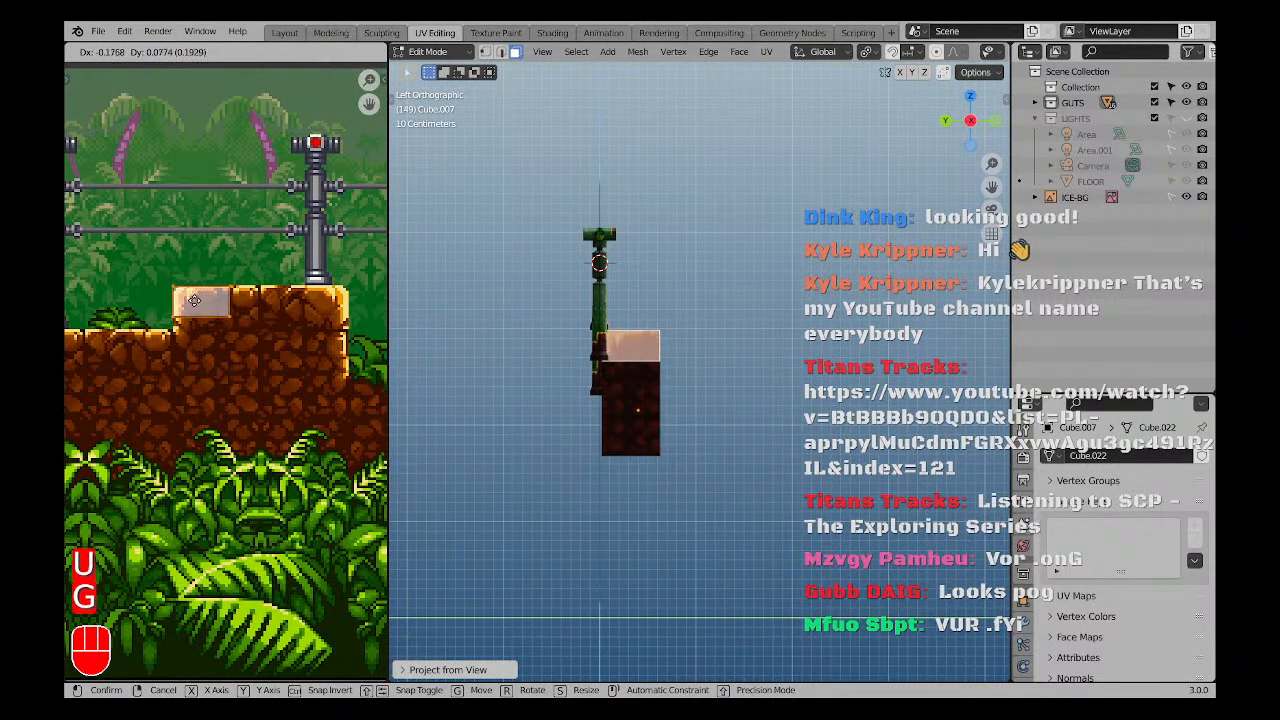
pyautogui.click(195, 300)
pyautogui.scroll(4, 195, 300)
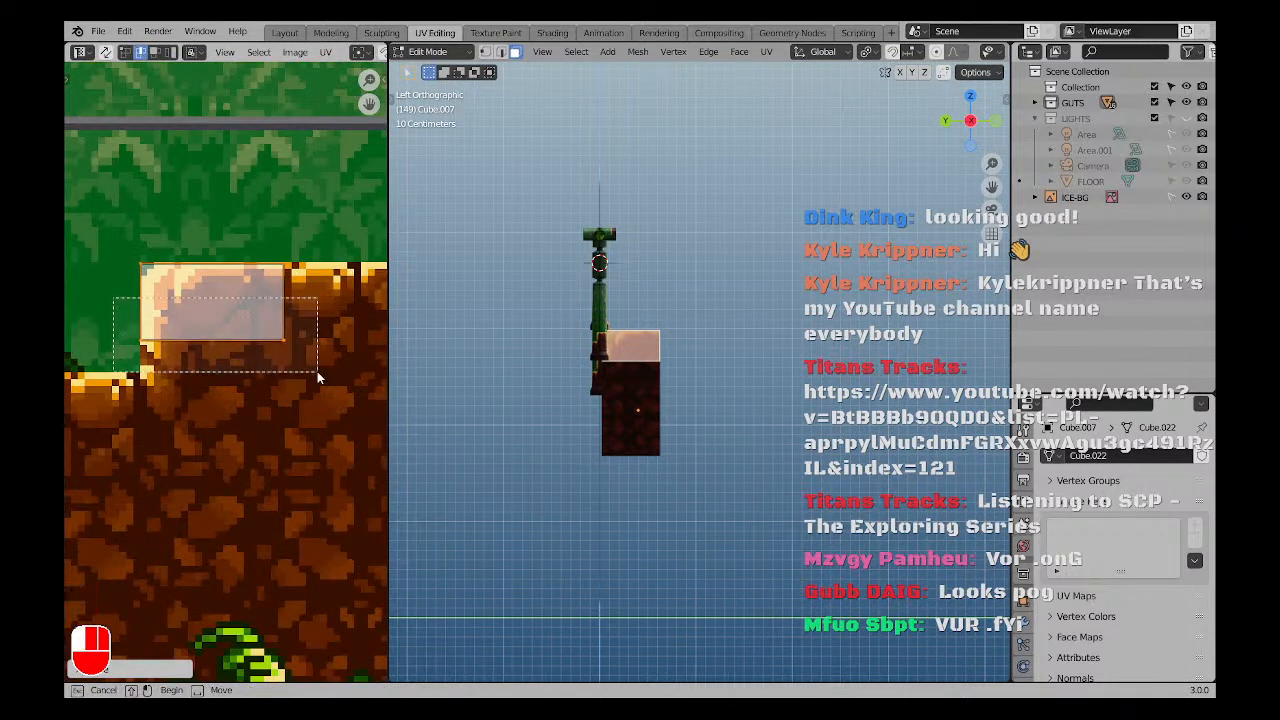
pyautogui.press('g')
pyautogui.press('x')
pyautogui.click(271, 377)
pyautogui.scroll(-5, 271, 385)
pyautogui.moveTo(294, 420); pyautogui.dragTo(194, 372, button='middle')
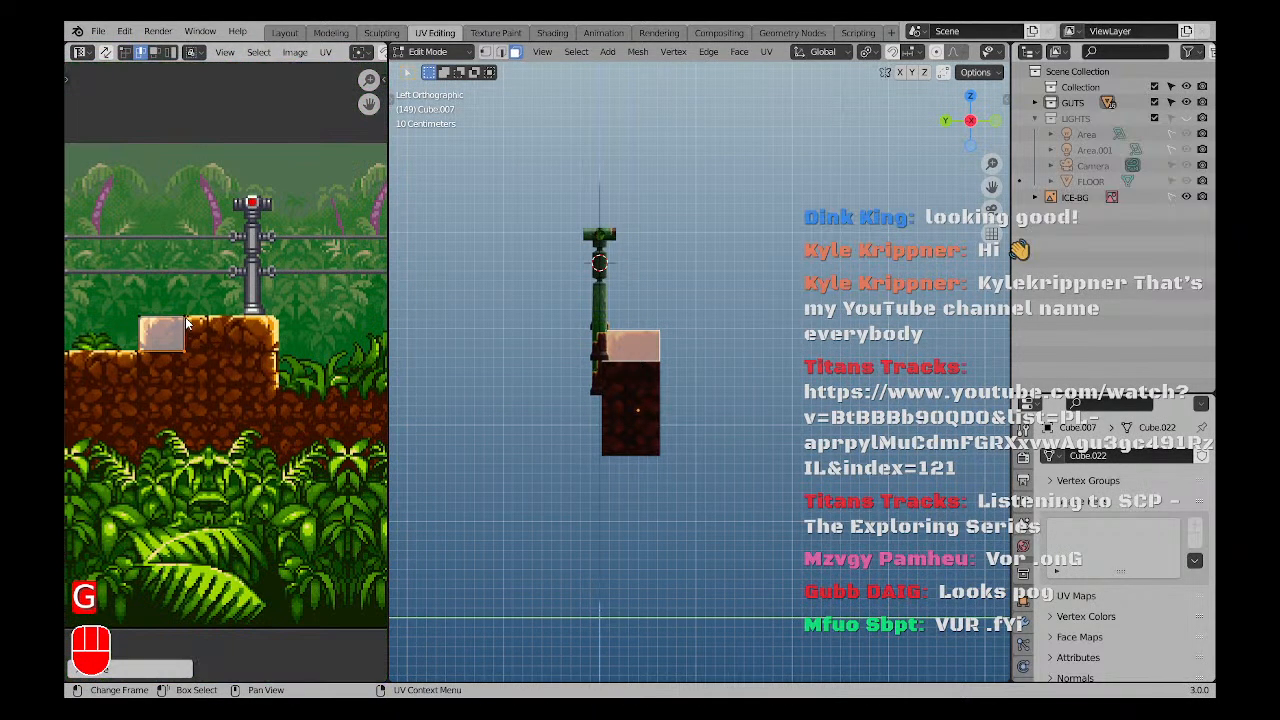
pyautogui.moveTo(177, 297); pyautogui.dragTo(247, 439)
pyautogui.press('g')
pyautogui.middleClick(270, 338)
pyautogui.click(319, 333)
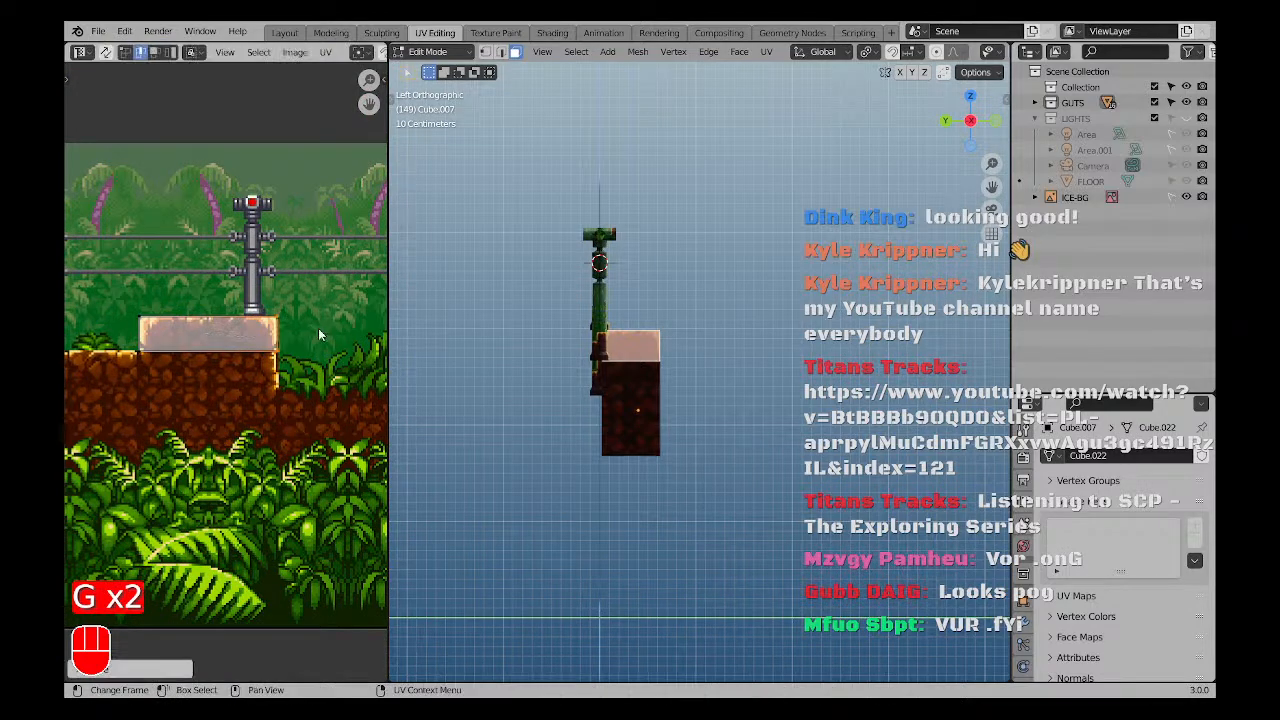
# Move the upper right-side riser's UVs onto the top of the raised dirt block in the texture and stretch them across its full width.
pyautogui.moveTo(673, 341); pyautogui.dragTo(786, 343, button='middle')
pyautogui.press('a')
pyautogui.press('a')
pyautogui.click(786, 343)
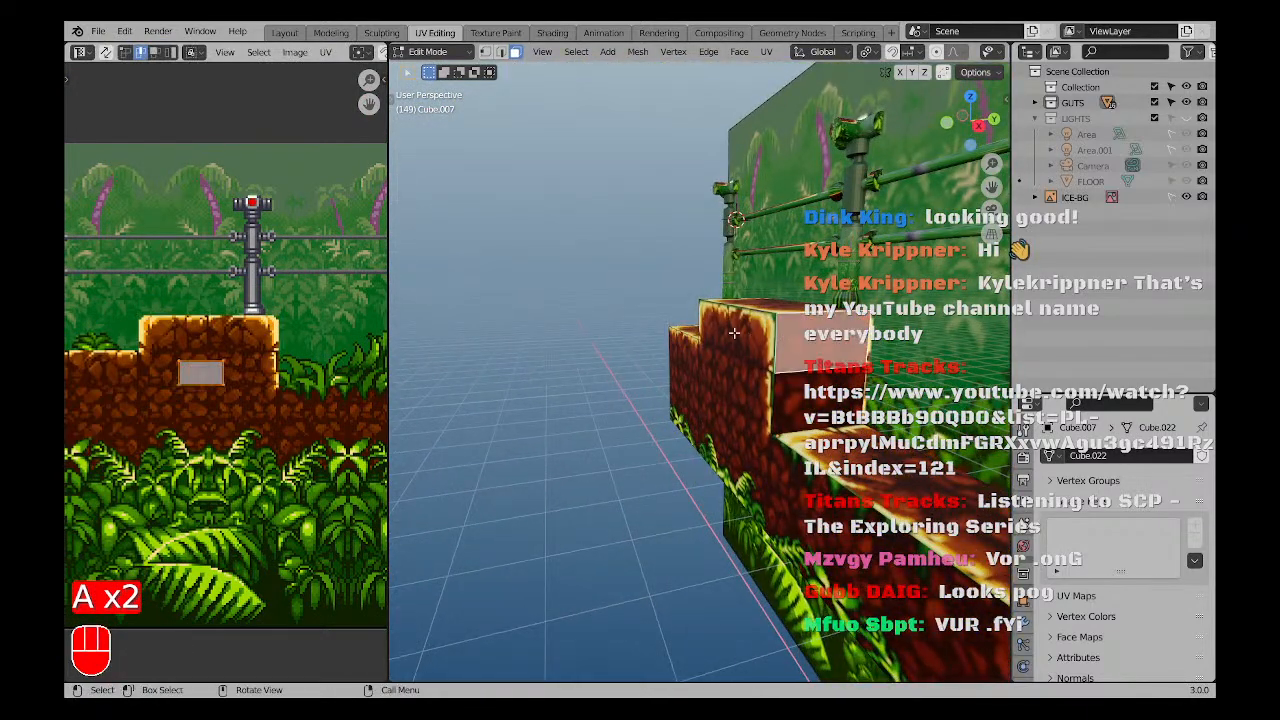
pyautogui.scroll(1, 230, 376)
pyautogui.press('g')
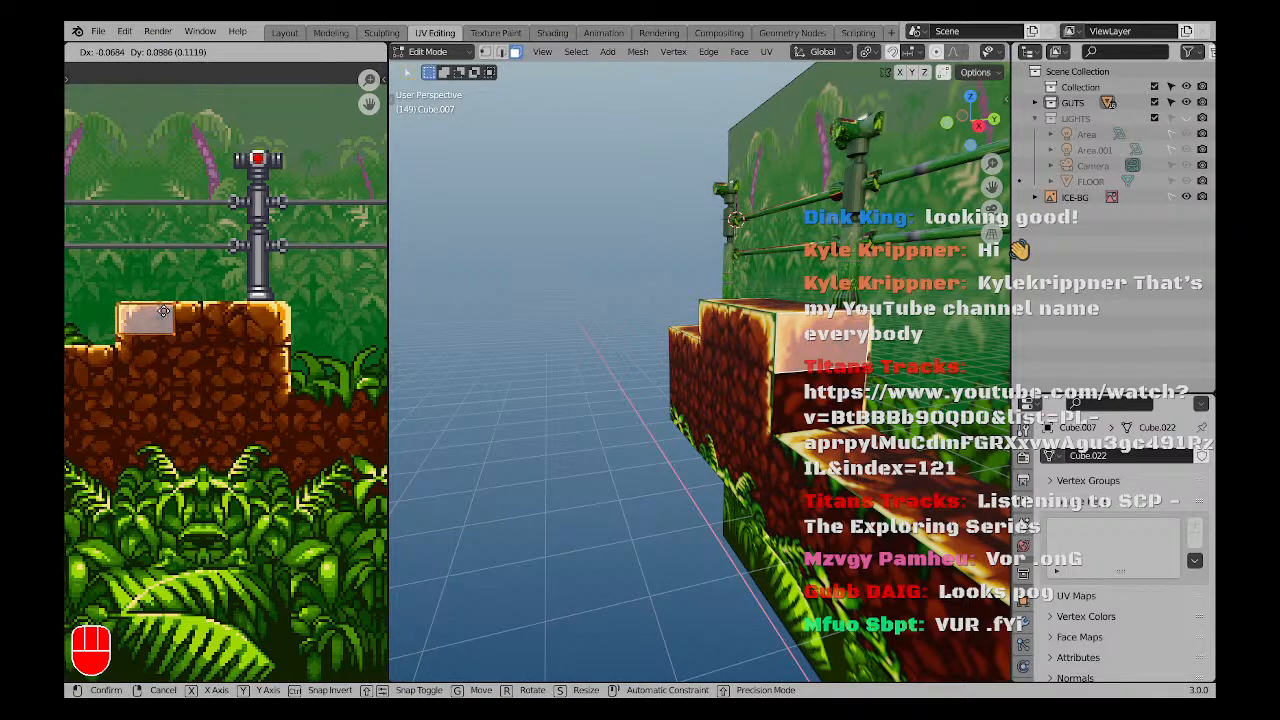
pyautogui.click(164, 313)
pyautogui.press('g')
pyautogui.press('x')
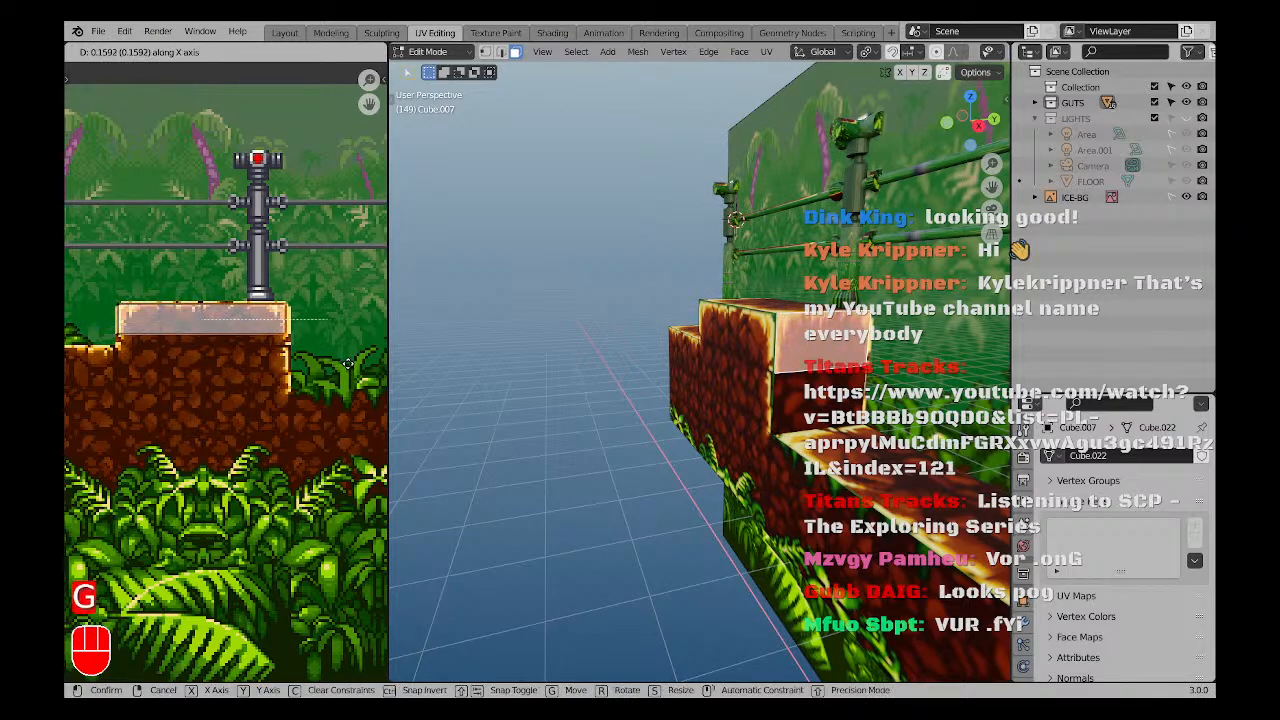
pyautogui.rightClick(350, 363)
# Rotate the UVs of the lower right-side riser face 180° and place them on the raised dirt block's upper-right corner.
pyautogui.press('a')
pyautogui.press('a')
pyautogui.moveTo(700, 372); pyautogui.dragTo(817, 388, button='middle')
pyautogui.click(817, 388)
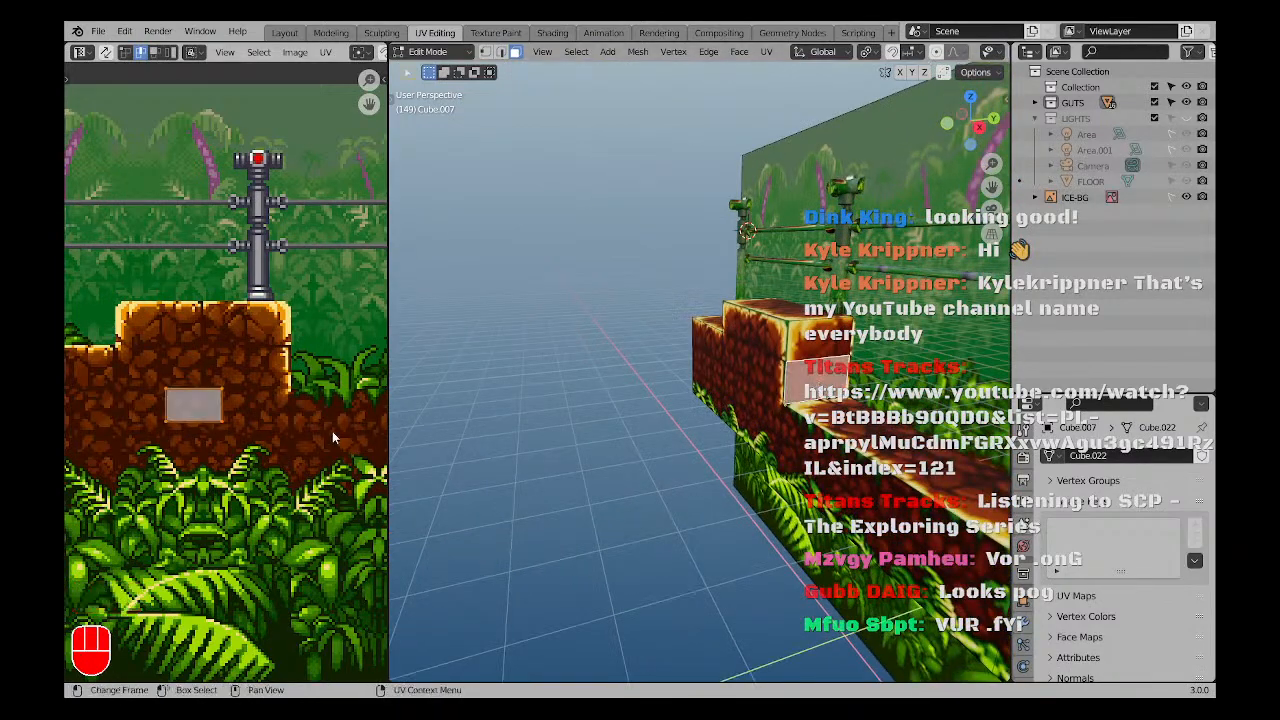
pyautogui.press('g')
pyautogui.press('r')
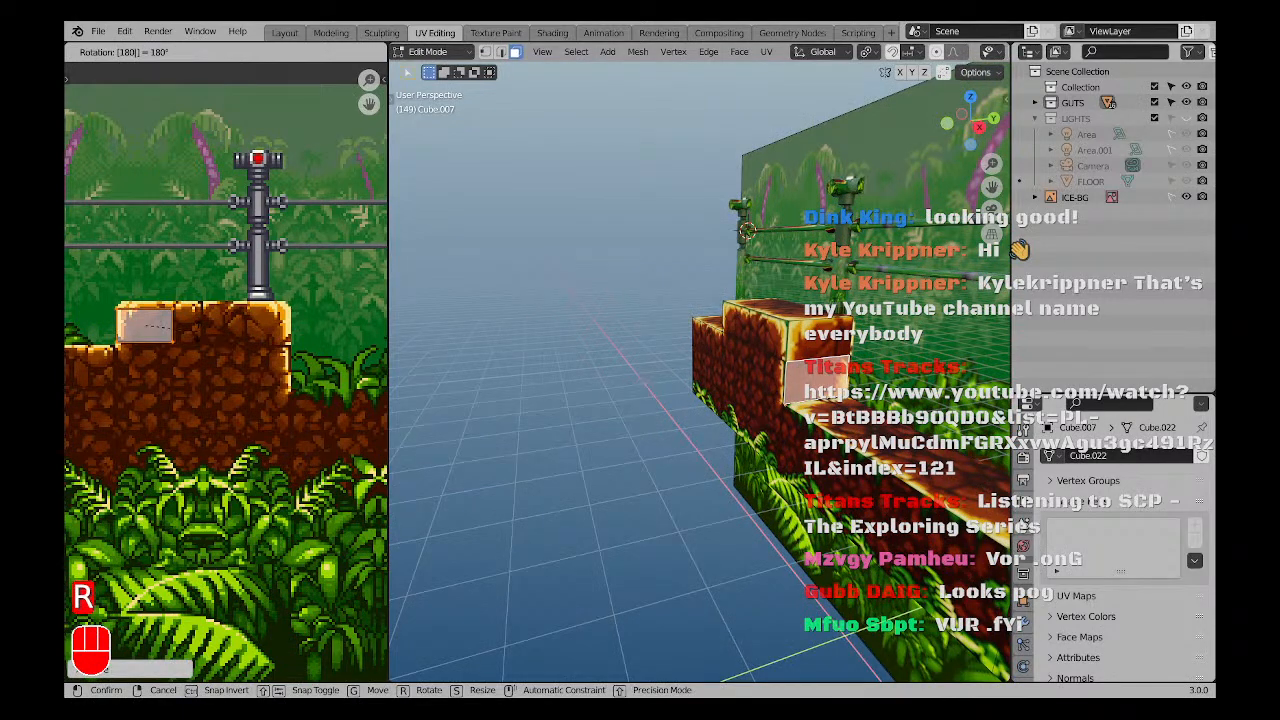
pyautogui.click(197, 331)
pyautogui.press('g')
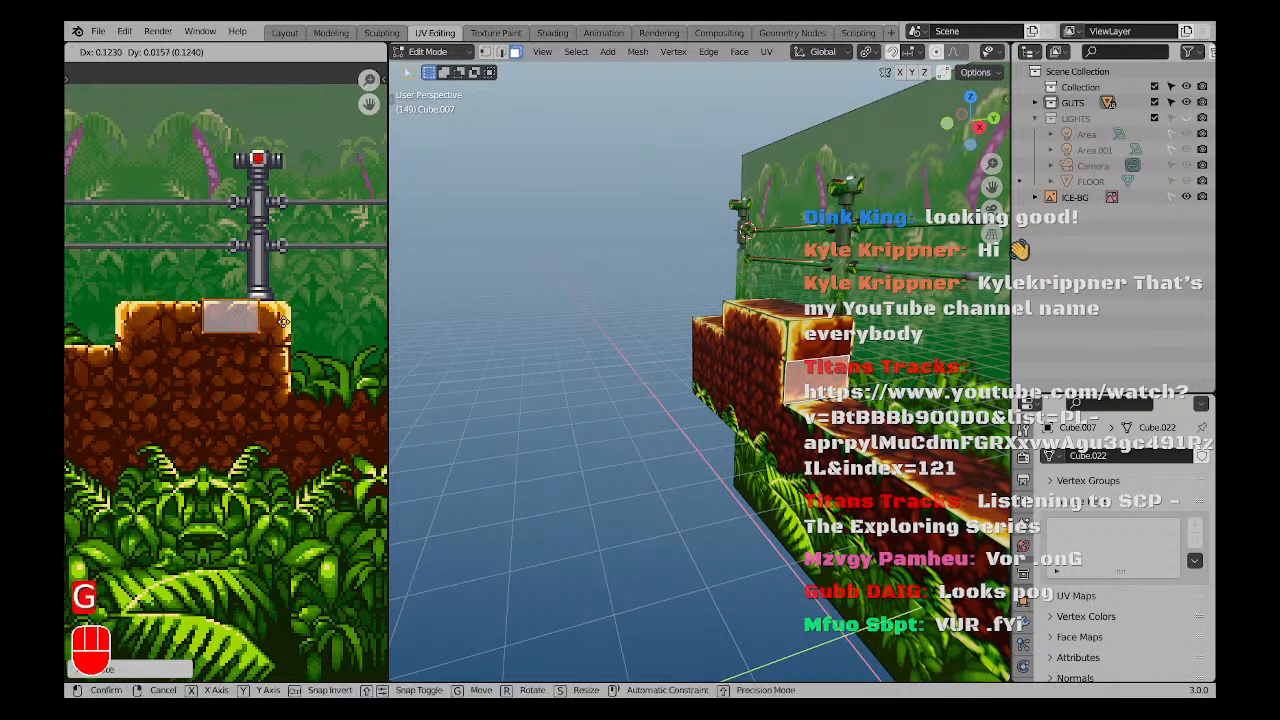
pyautogui.click(316, 323)
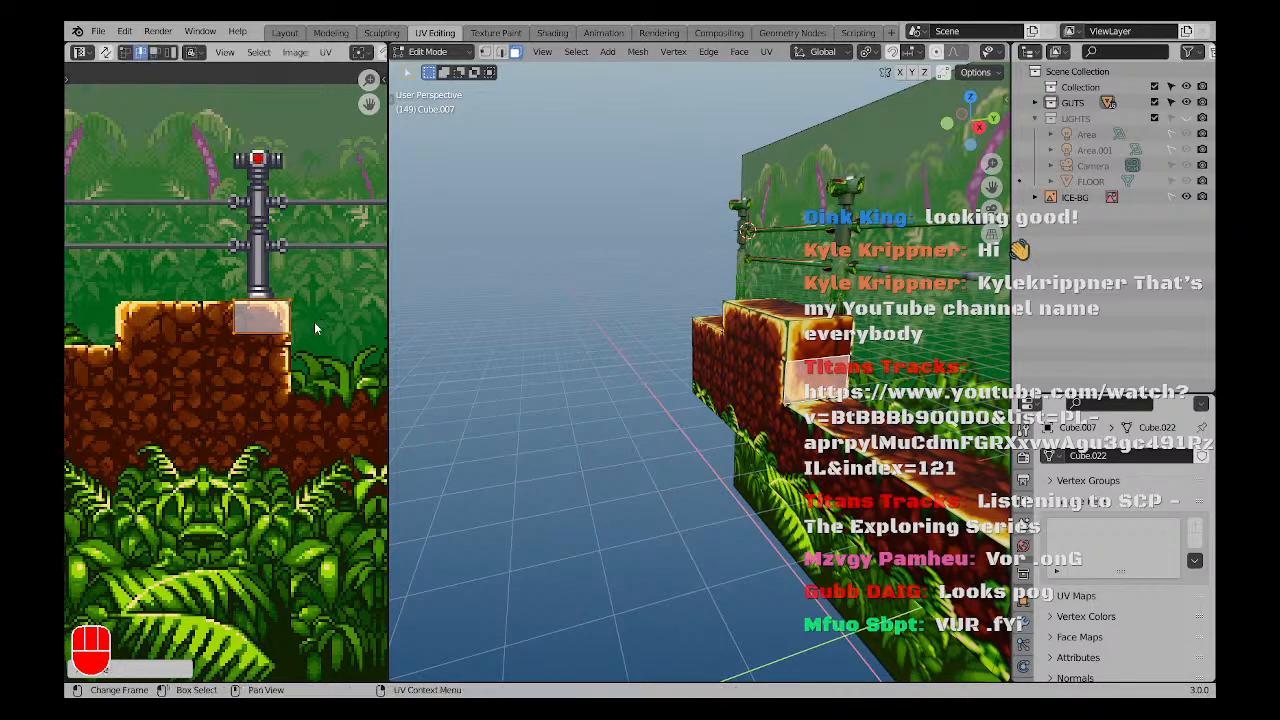
# Move the UVs of the next step's riser farther along the ground onto the raised dirt block's upper-left corner.
pyautogui.press('a')
pyautogui.press('a')
pyautogui.scroll(-3, 850, 400)
pyautogui.keyDown('shift'); pyautogui.moveTo(850, 400); pyautogui.dragTo(792, 405, button='middle'); pyautogui.keyUp('shift')
pyautogui.scroll(2, 792, 405)
pyautogui.click(792, 405)
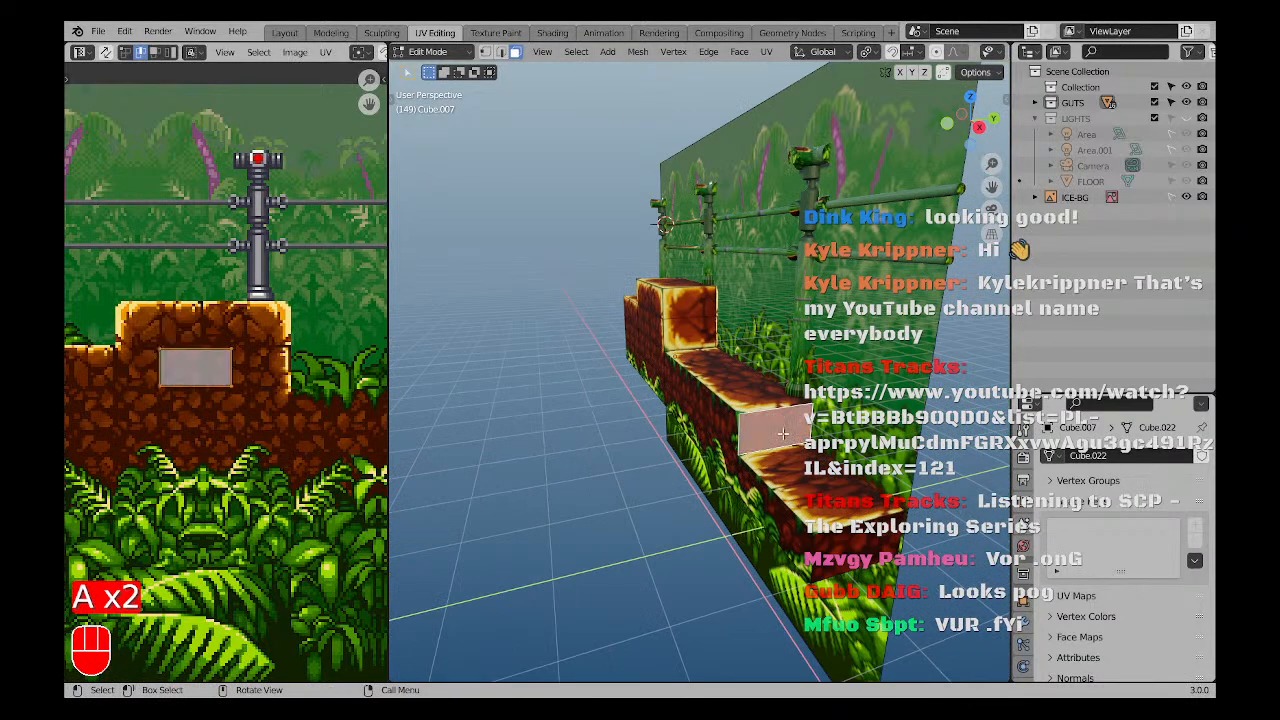
pyautogui.scroll(1, 200, 380)
pyautogui.press('g')
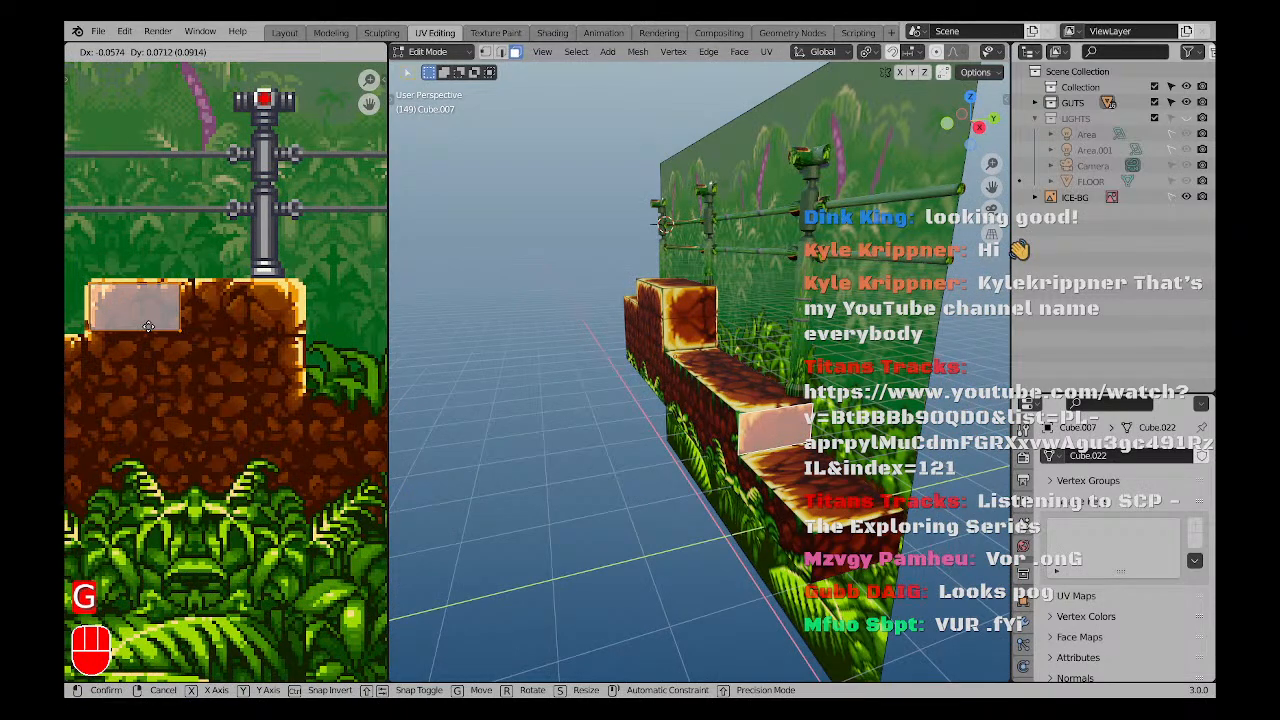
pyautogui.click(148, 326)
# Move the UVs of the ground block's far right end face onto the raised dirt block's upper-left corner.
pyautogui.press('a')
pyautogui.press('a')
pyautogui.click(855, 550)
pyautogui.press('g')
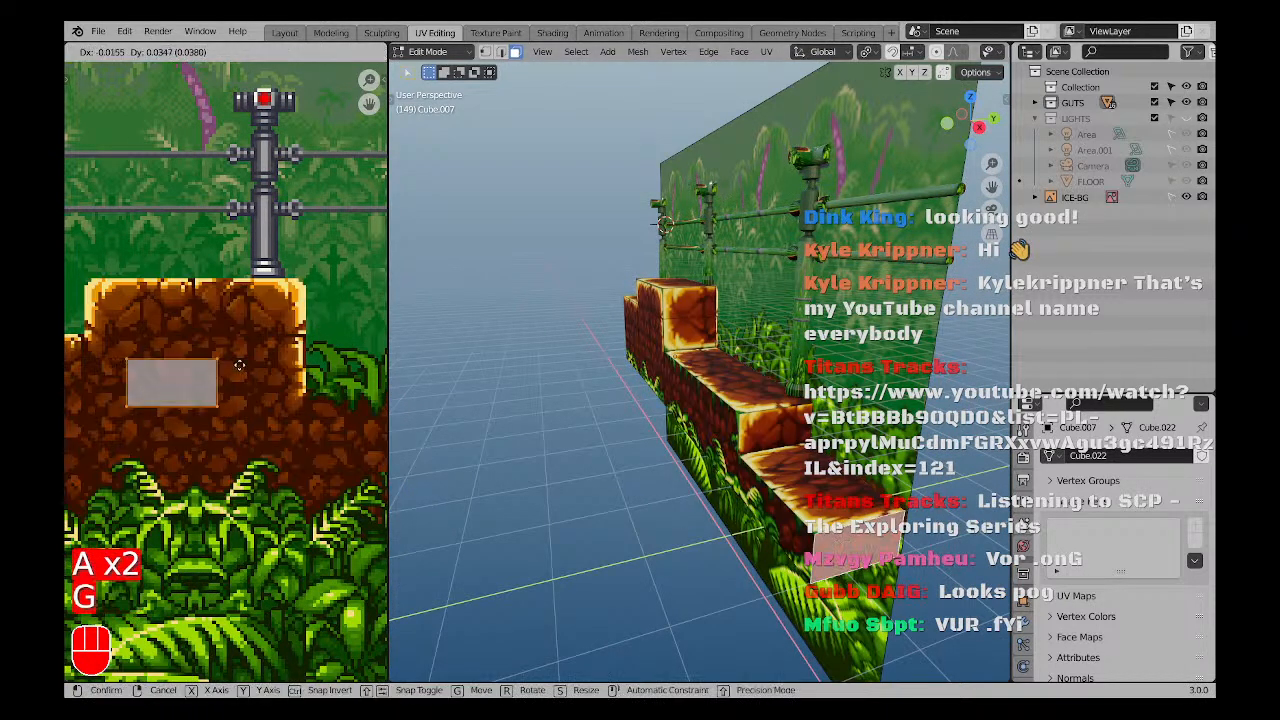
pyautogui.click(203, 291)
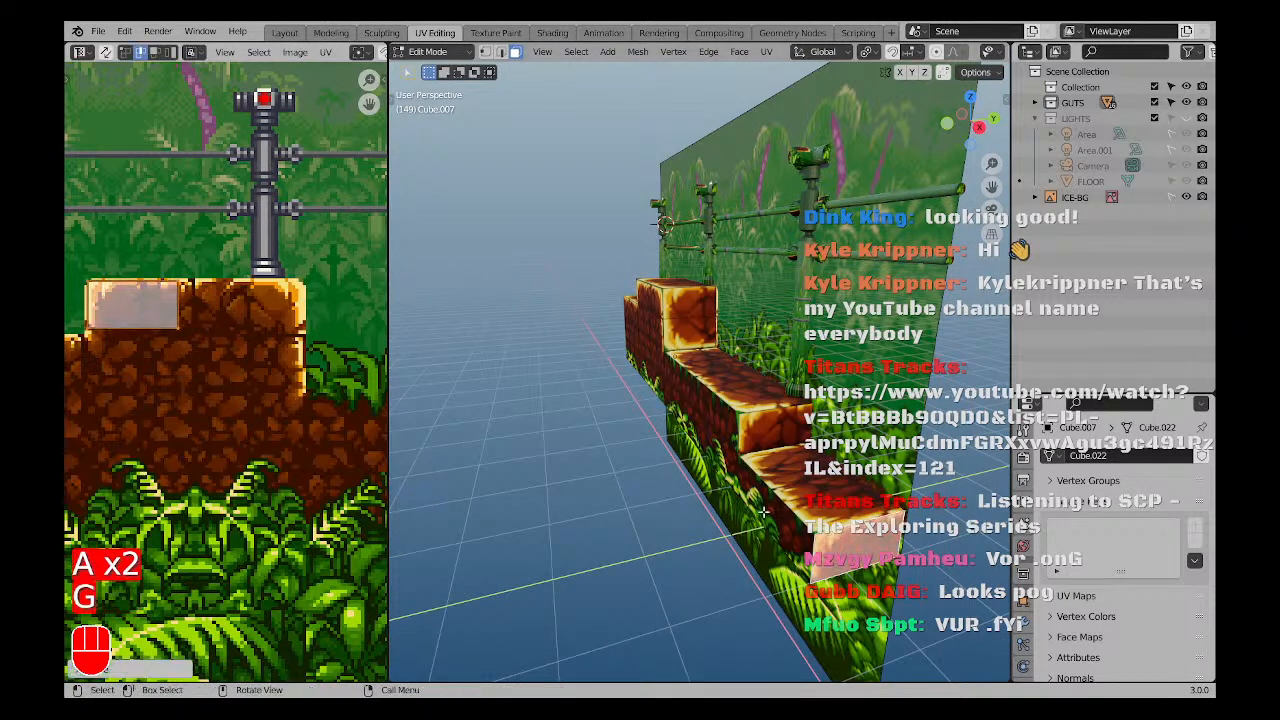
pyautogui.press('a')
pyautogui.press('a')
# Select the ground block's left end faces and reposition their UVs over the dirt area of the texture.
pyautogui.moveTo(650, 400); pyautogui.dragTo(708, 408, button='middle')
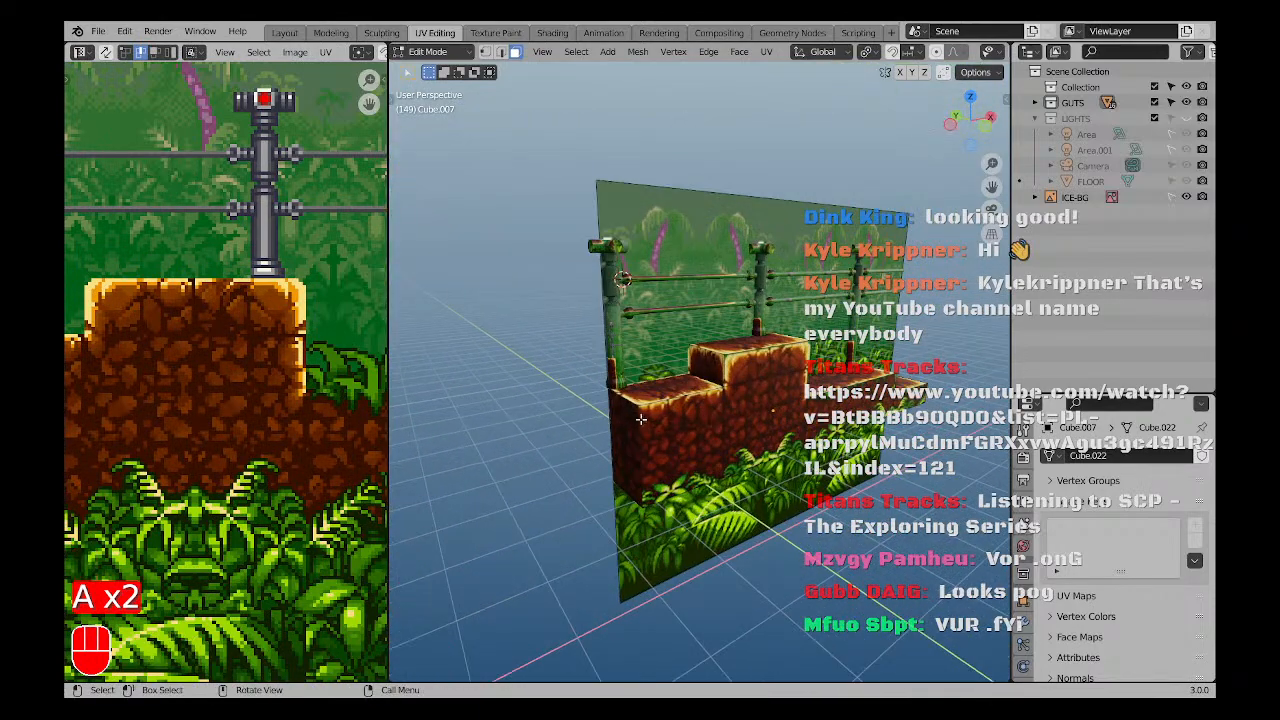
pyautogui.click(632, 420)
pyautogui.keyDown('shift'); pyautogui.click(626, 472); pyautogui.keyUp('shift')
pyautogui.press('g')
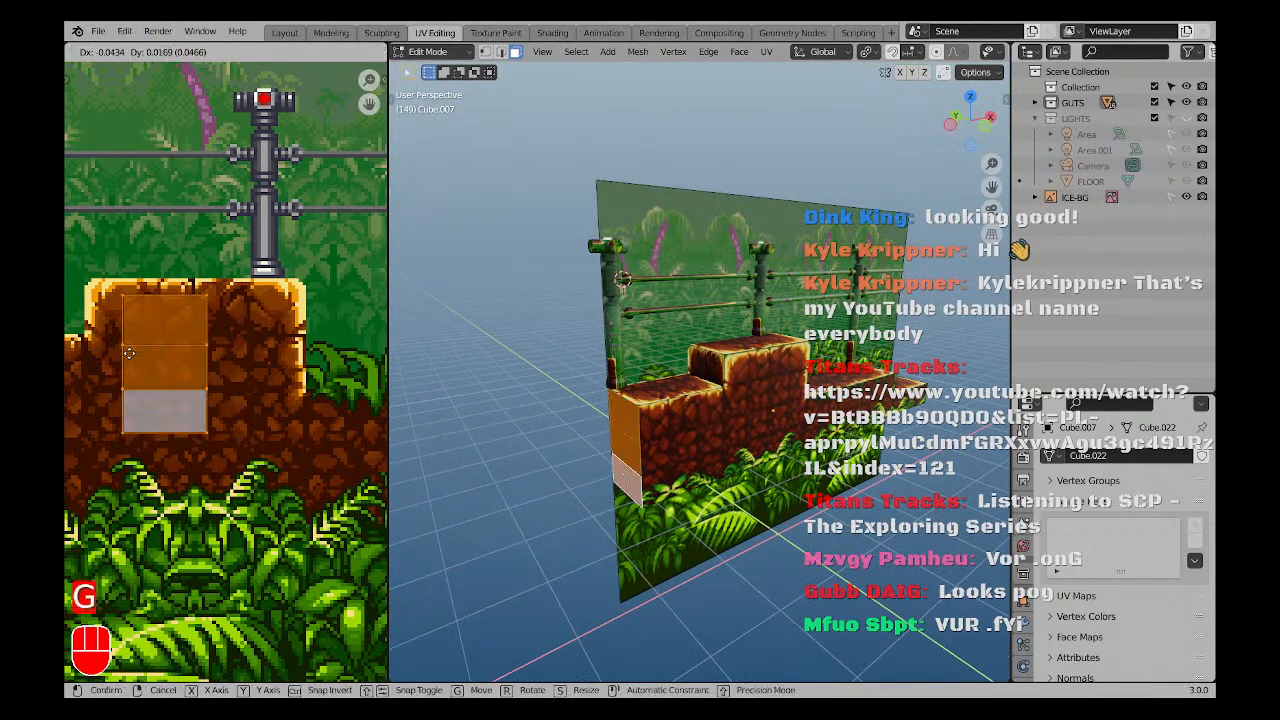
pyautogui.click(118, 344)
pyautogui.press('a')
pyautogui.press('a')
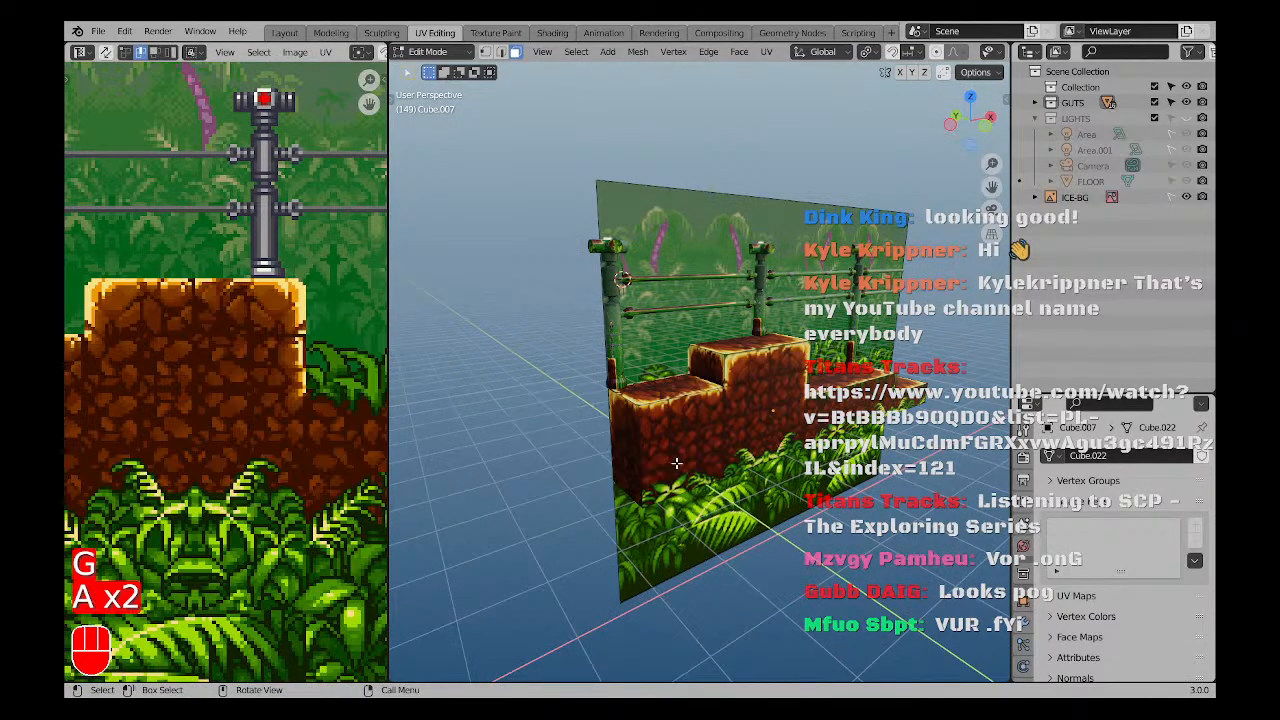
# Save the file, return to front view and leave Edit Mode on the ground block.
pyautogui.moveTo(590, 450); pyautogui.dragTo(711, 378, button='middle')
pyautogui.hotkey('ctrl', 's')
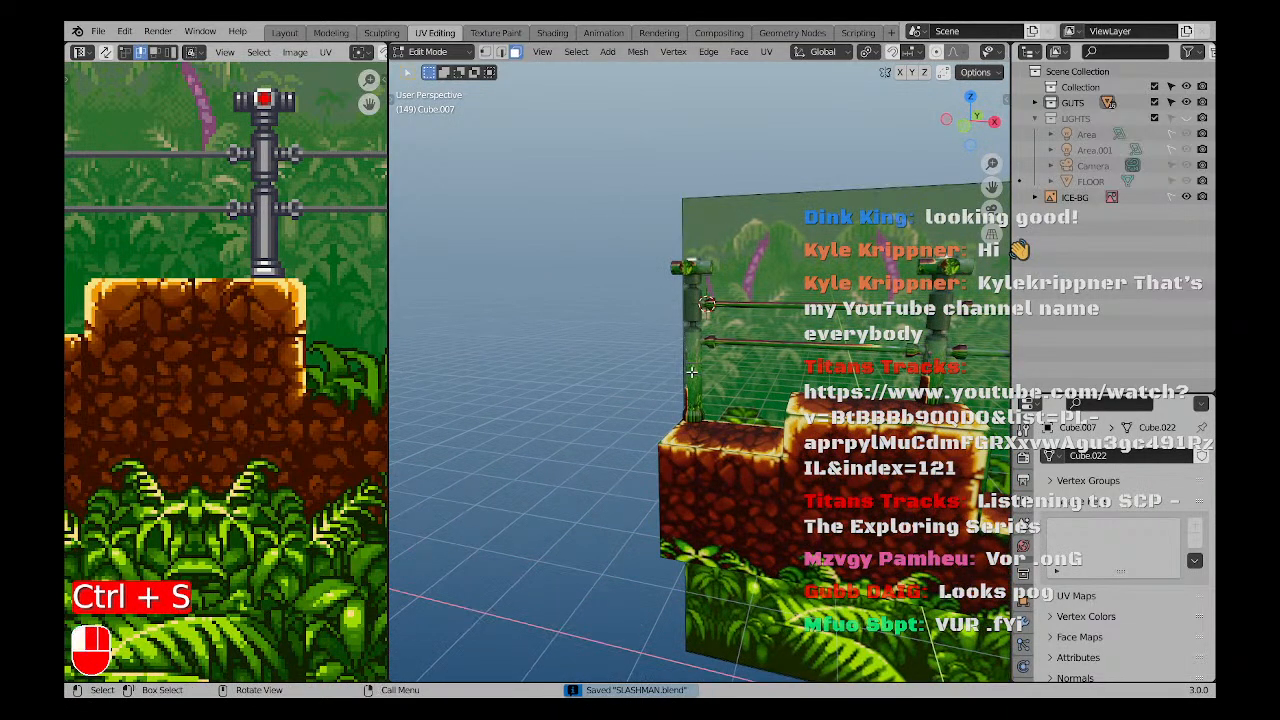
pyautogui.press('KP_1')
pyautogui.press('a')
pyautogui.press('a')
pyautogui.press('Tab')
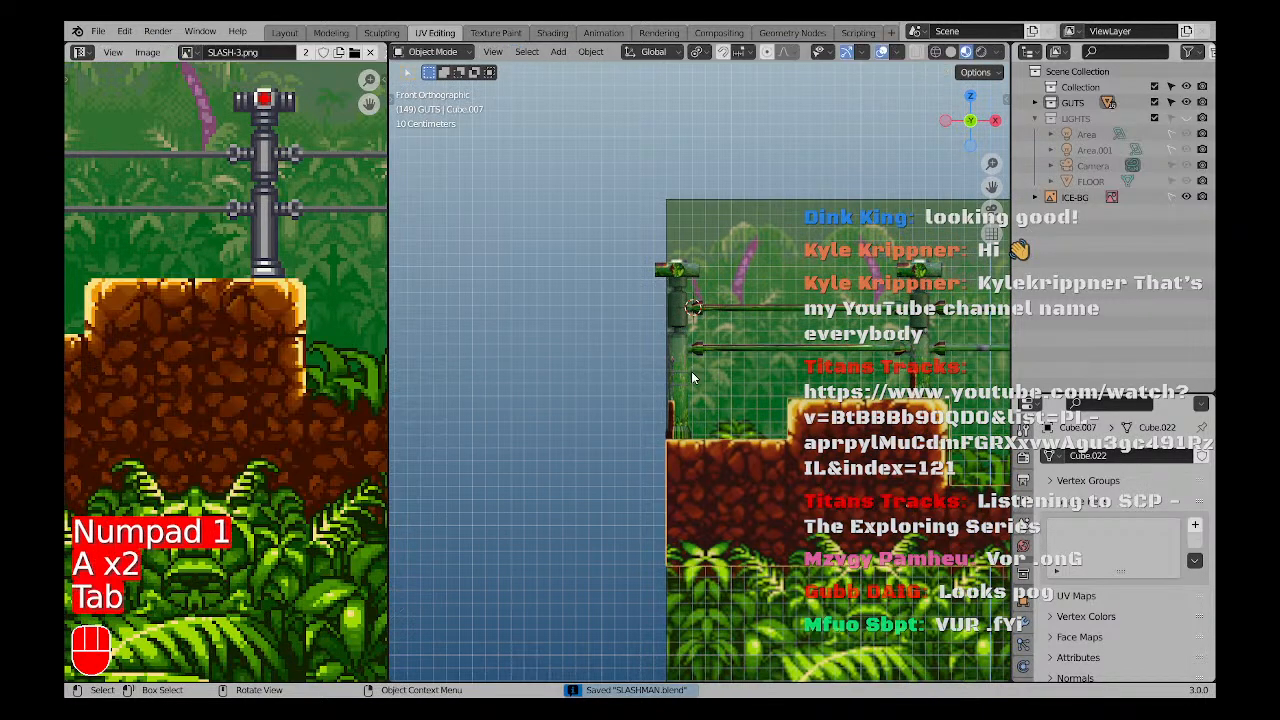
# Enter Edit Mode on the first fence post and project all its faces' UVs from the front view.
pyautogui.press('a')
pyautogui.press('a')
pyautogui.keyDown('shift'); pyautogui.moveTo(738, 376); pyautogui.dragTo(706, 371, button='middle'); pyautogui.keyUp('shift')
pyautogui.scroll(3, 660, 308)
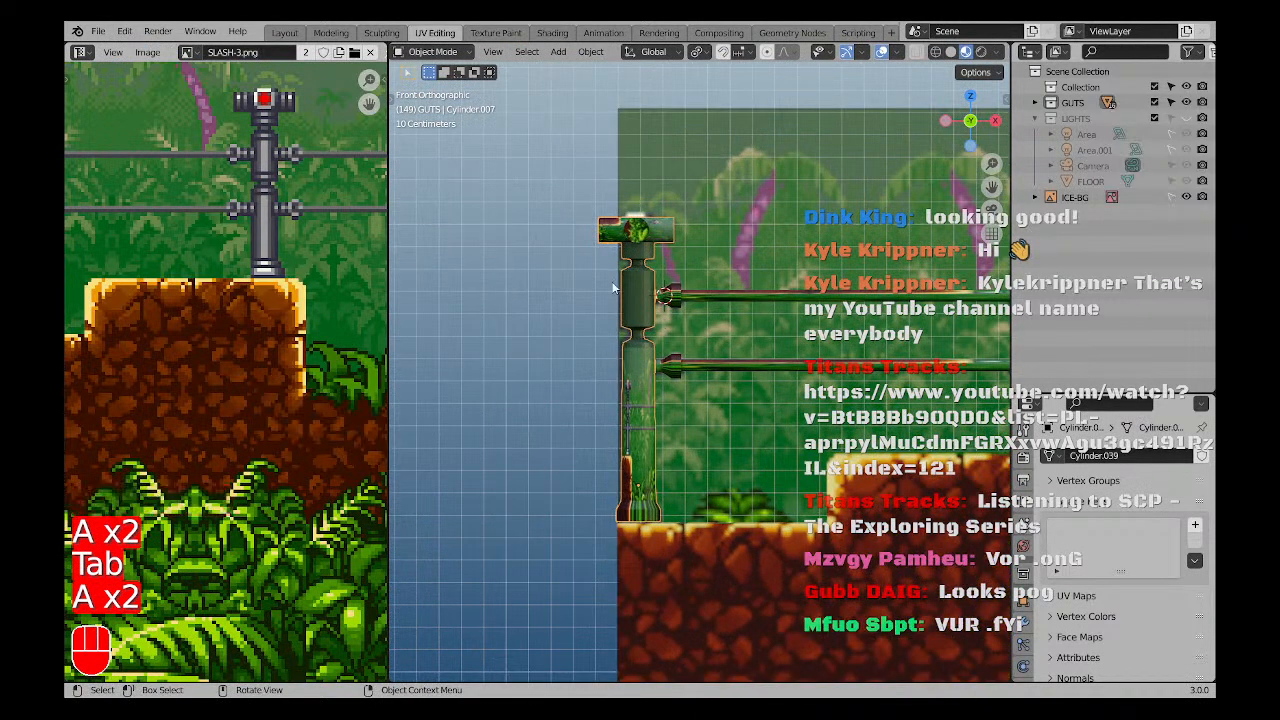
pyautogui.scroll(-5, 250, 268)
pyautogui.scroll(4, 243, 321)
pyautogui.moveTo(163, 265); pyautogui.dragTo(226, 377, button='middle')
pyautogui.press('Tab')
pyautogui.press('a')
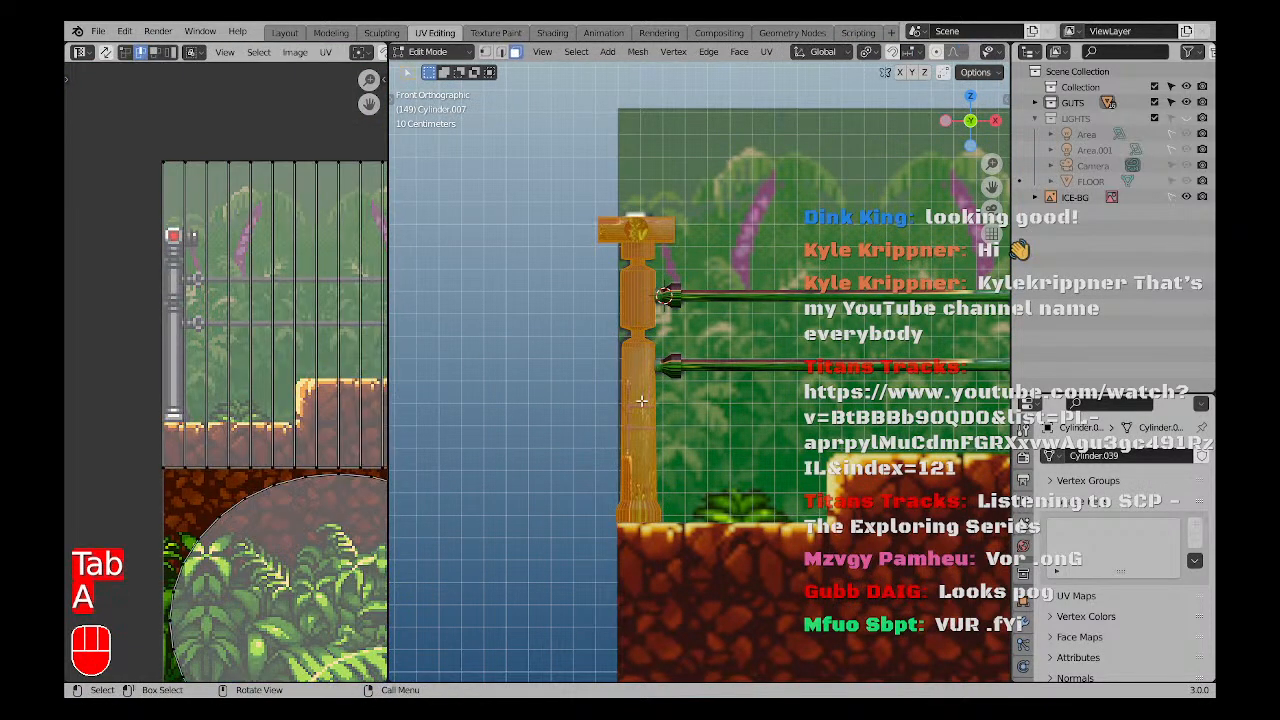
pyautogui.press('u')
pyautogui.click(645, 399)
# Scale and move the first post's UVs to fit over the leftmost post in the texture.
pyautogui.scroll(-3, 224, 338)
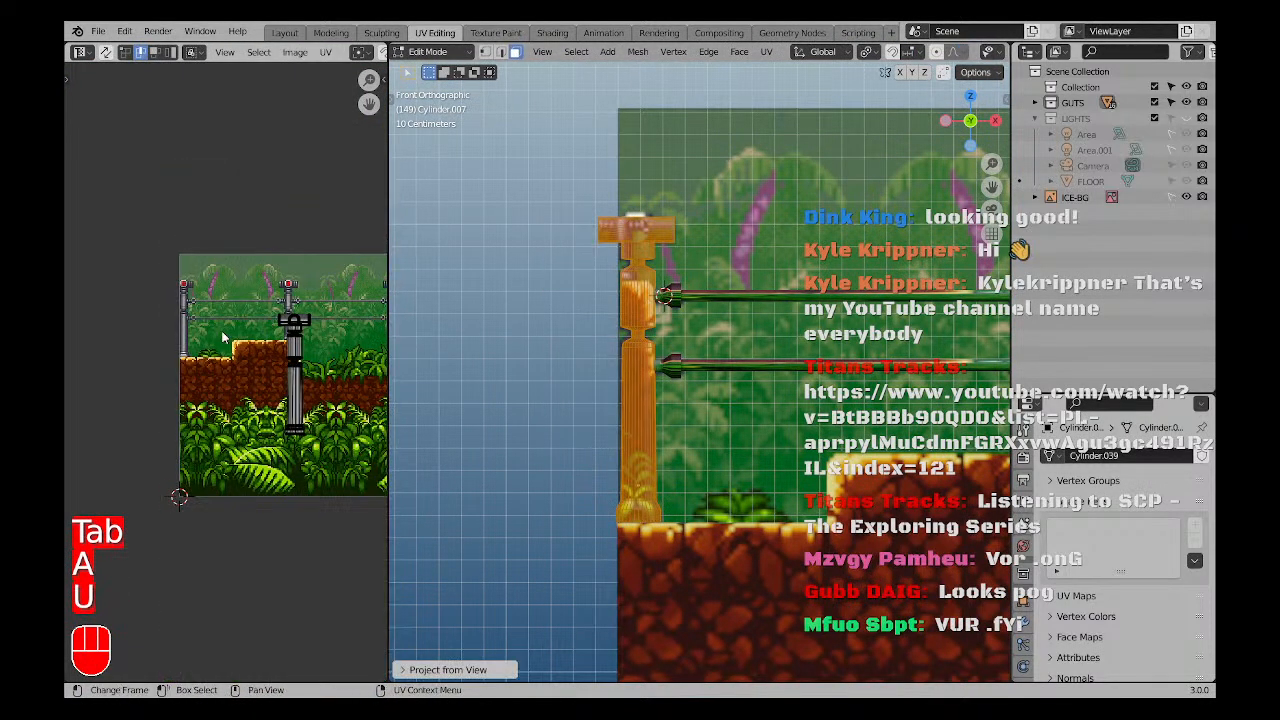
pyautogui.press('a')
pyautogui.press('g')
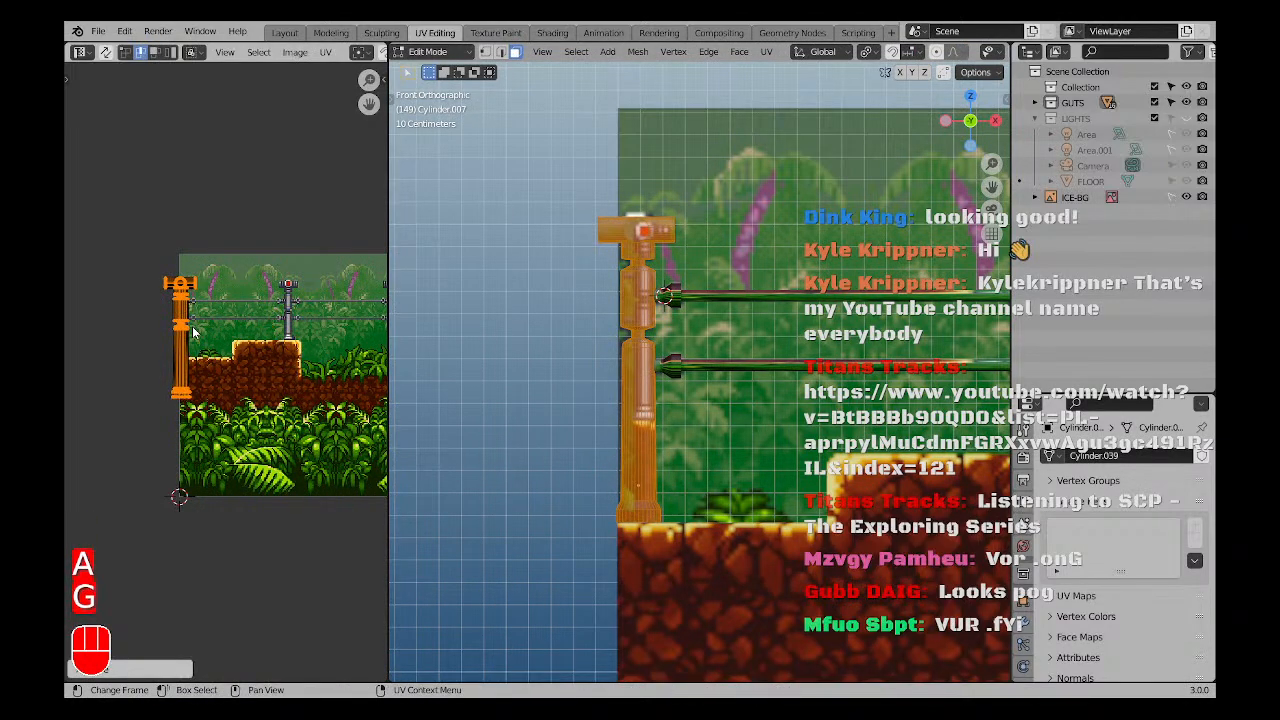
pyautogui.press('s')
pyautogui.scroll(4, 190, 335)
pyautogui.press('g')
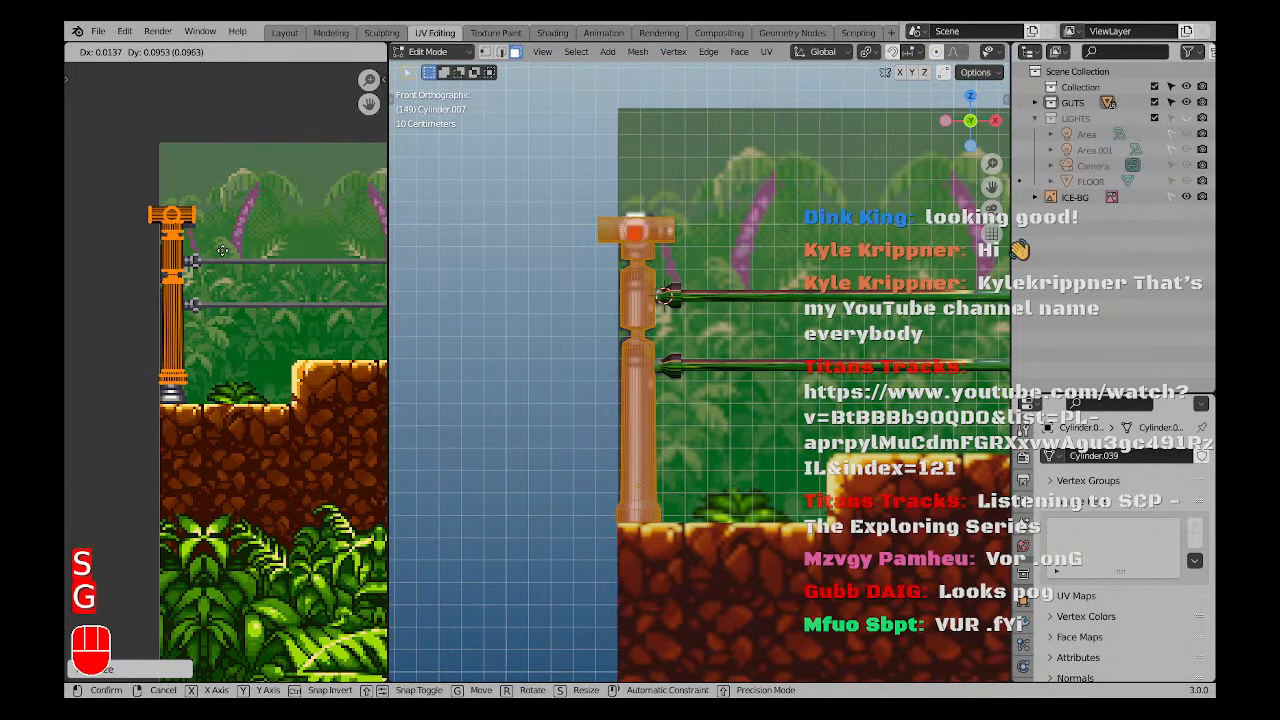
pyautogui.click(221, 249)
pyautogui.scroll(5, 232, 269)
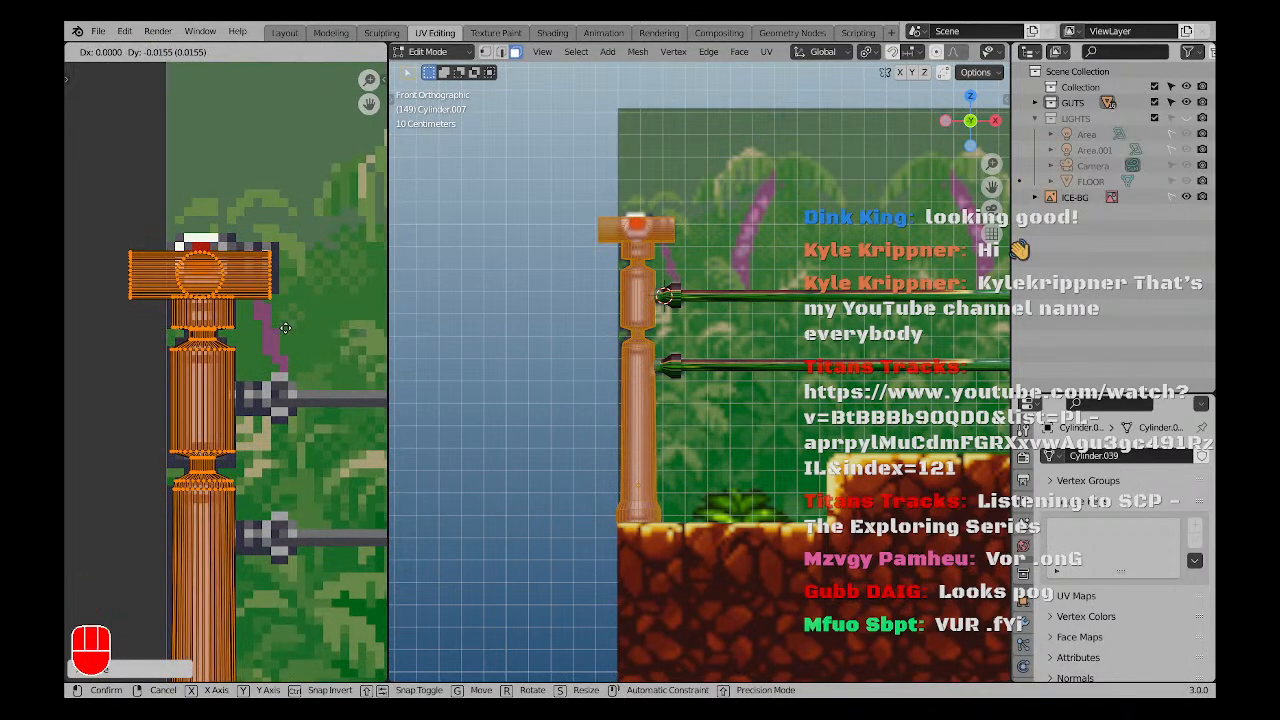
pyautogui.click(177, 292)
# Move the post cap's UVs up onto the cap with the red light in the texture.
pyautogui.moveTo(213, 287); pyautogui.dragTo(287, 301)
pyautogui.press('g')
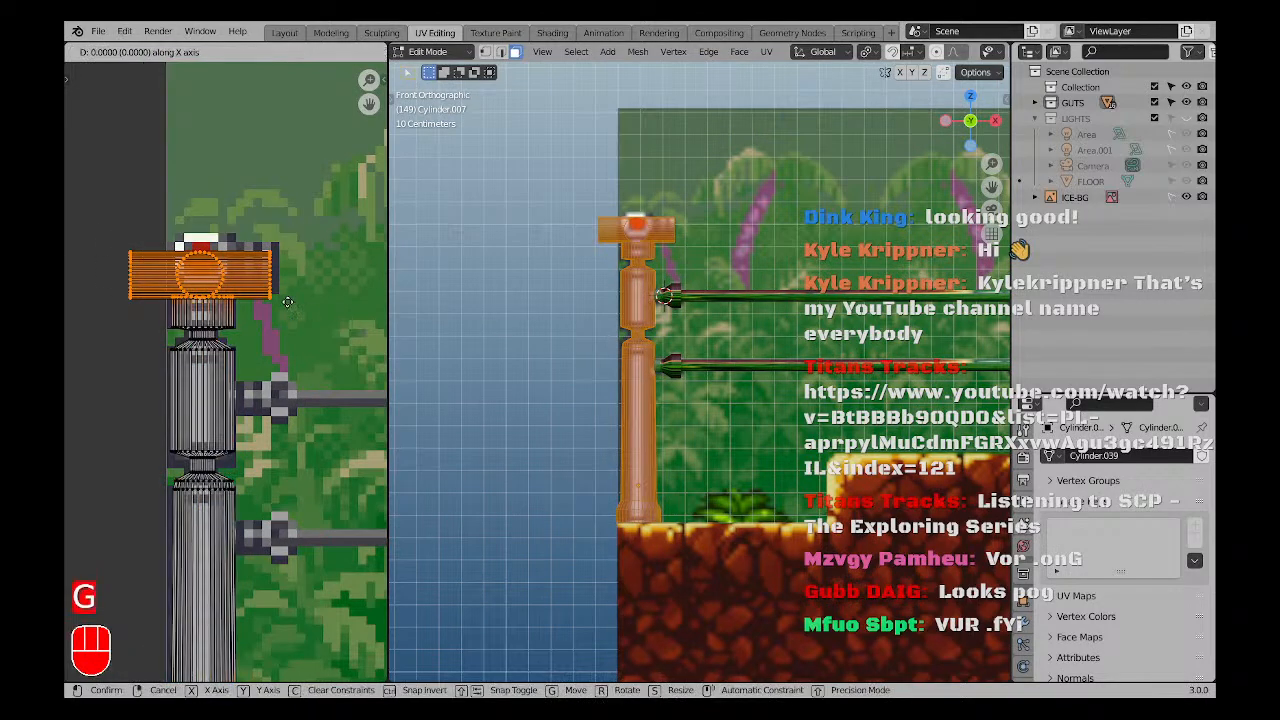
pyautogui.click(289, 290)
pyautogui.moveTo(279, 341); pyautogui.dragTo(300, 257, button='middle')
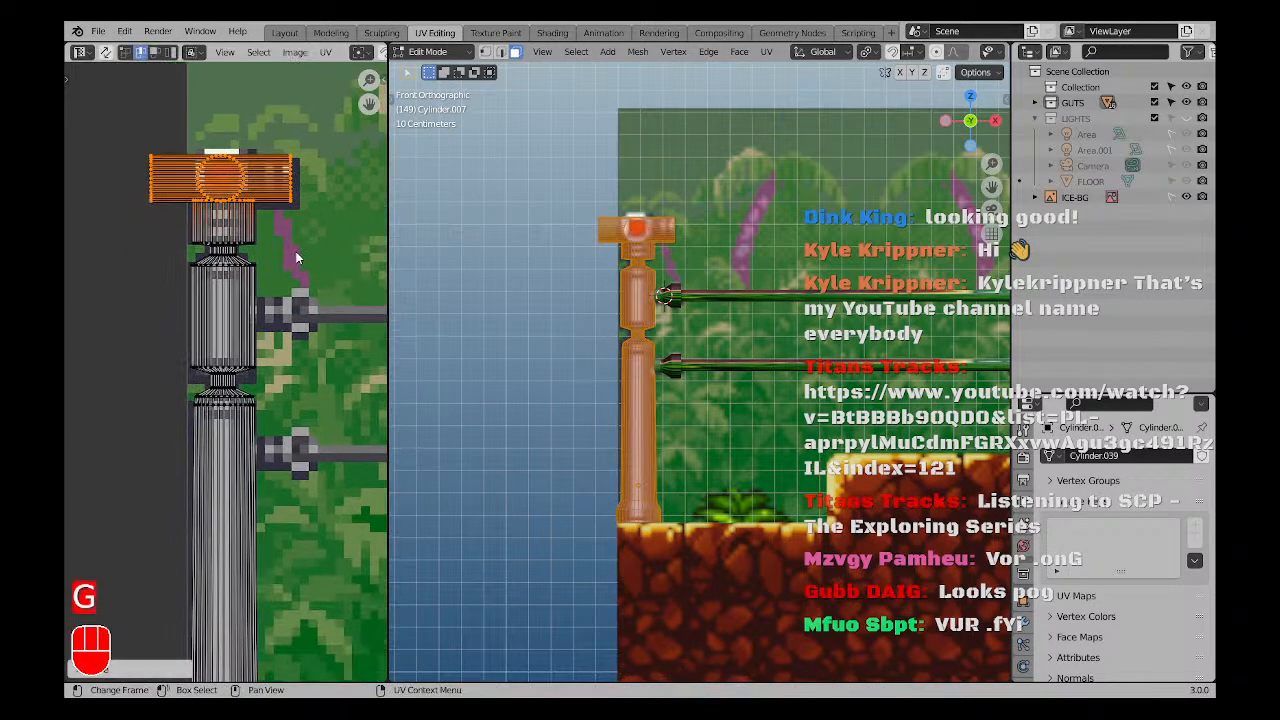
# Move the post base's UVs vertically down onto the base of the texture's post.
pyautogui.scroll(-3, 299, 450)
pyautogui.moveTo(300, 458); pyautogui.dragTo(280, 337, button='middle')
pyautogui.scroll(3, 227, 446)
pyautogui.moveTo(146, 391); pyautogui.dragTo(285, 466)
pyautogui.press('g')
pyautogui.press('y')
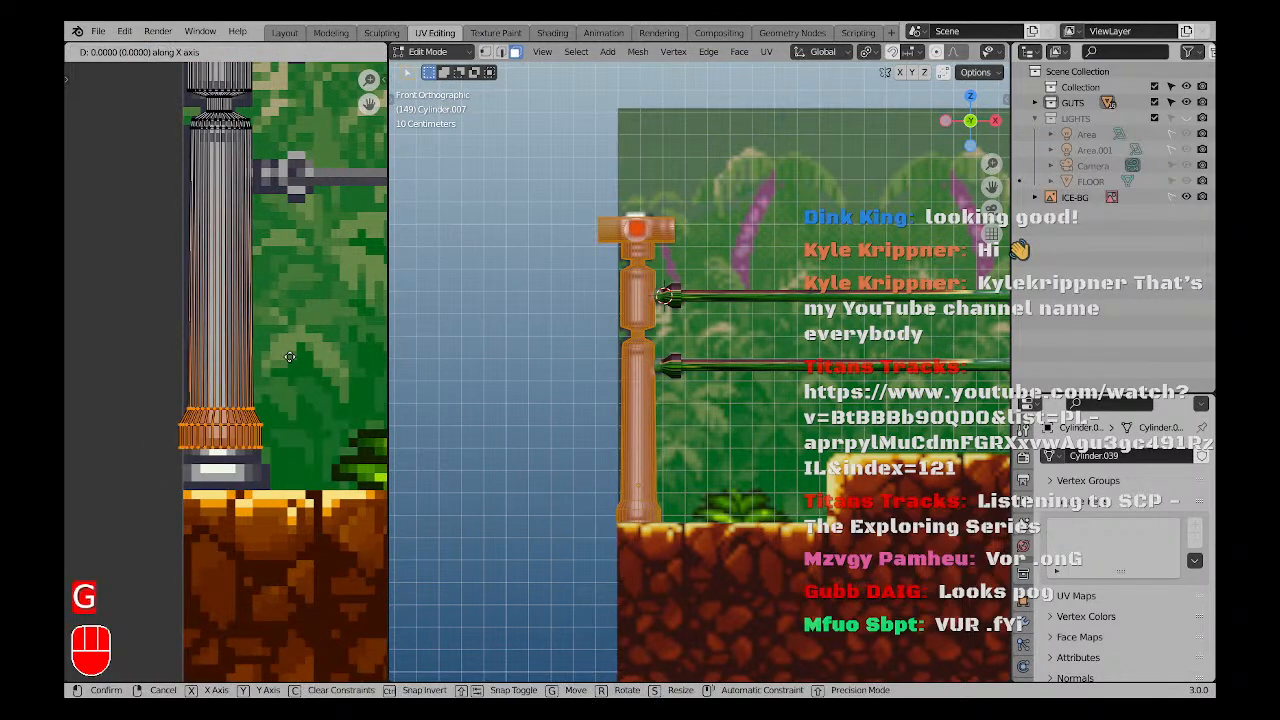
pyautogui.click(295, 395)
pyautogui.press('a')
pyautogui.press('a')
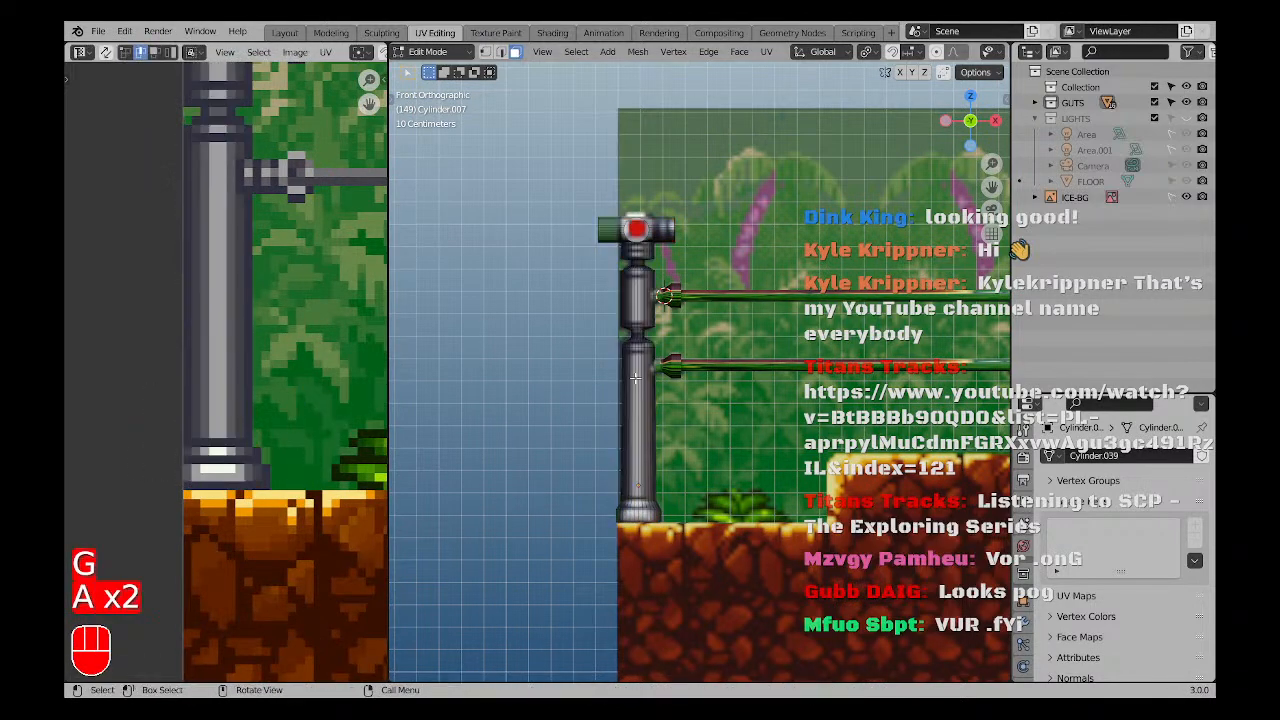
# Inspect the post in Solid shading and return to Material Preview.
pyautogui.press('z')
pyautogui.press('a')
pyautogui.press('a')
pyautogui.press('z')
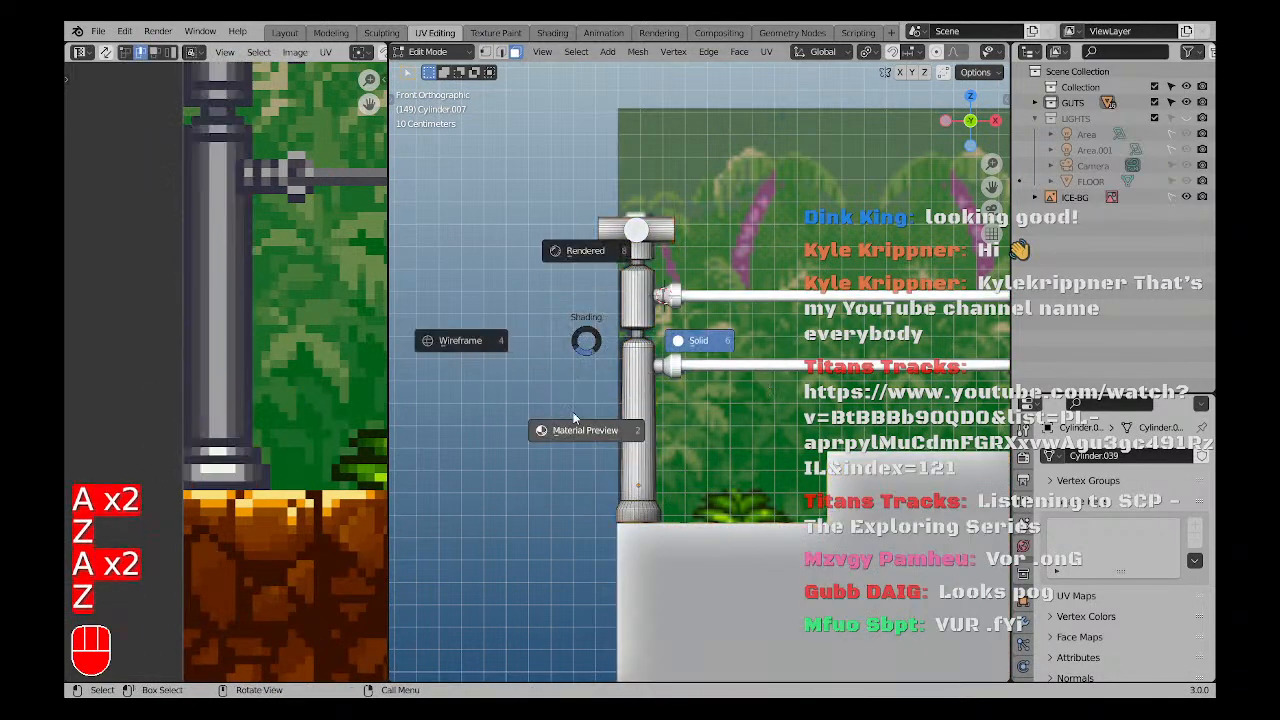
pyautogui.click(588, 428)
pyautogui.press('a')
pyautogui.press('a')
pyautogui.keyDown('shift'); pyautogui.moveTo(590, 231); pyautogui.dragTo(644, 387, button='middle'); pyautogui.keyUp('shift')
pyautogui.scroll(-3, 229, 237)
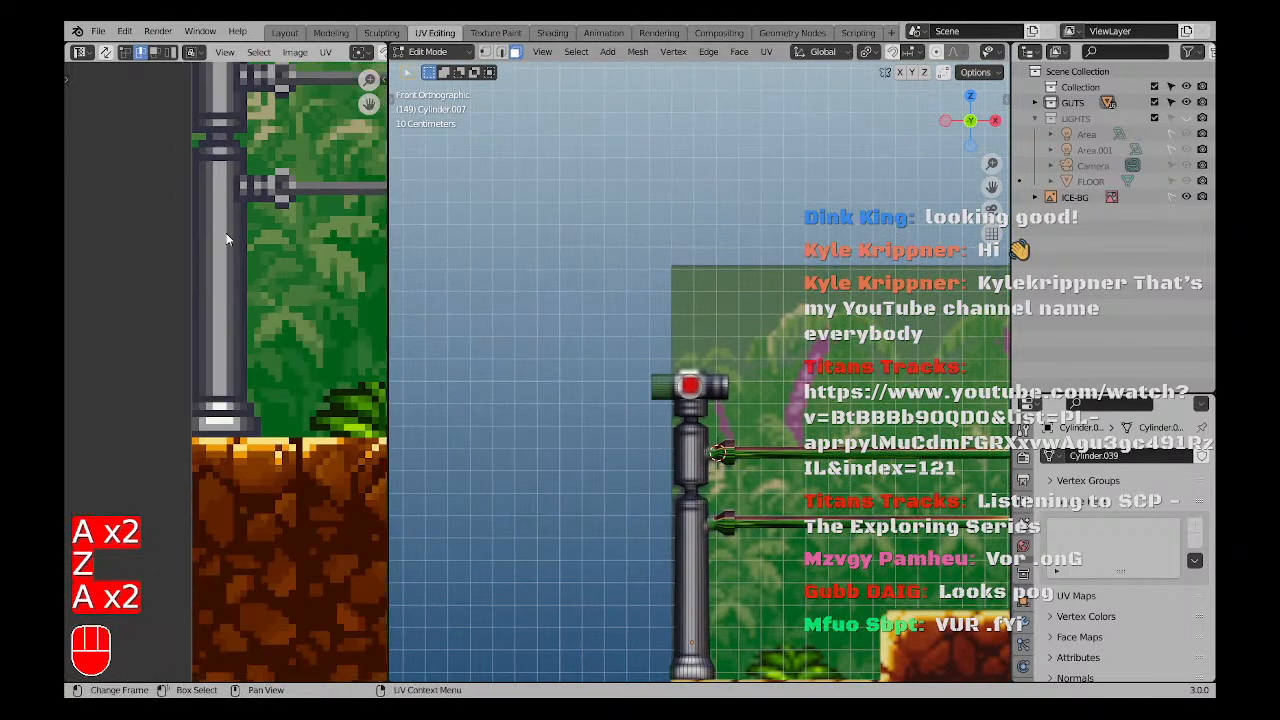
# Leave Edit Mode on the post and select the upper rail connector beside it in front view.
pyautogui.keyDown('shift'); pyautogui.moveTo(229, 237); pyautogui.dragTo(254, 405, button='middle'); pyautogui.keyUp('shift')
pyautogui.scroll(3, 246, 256)
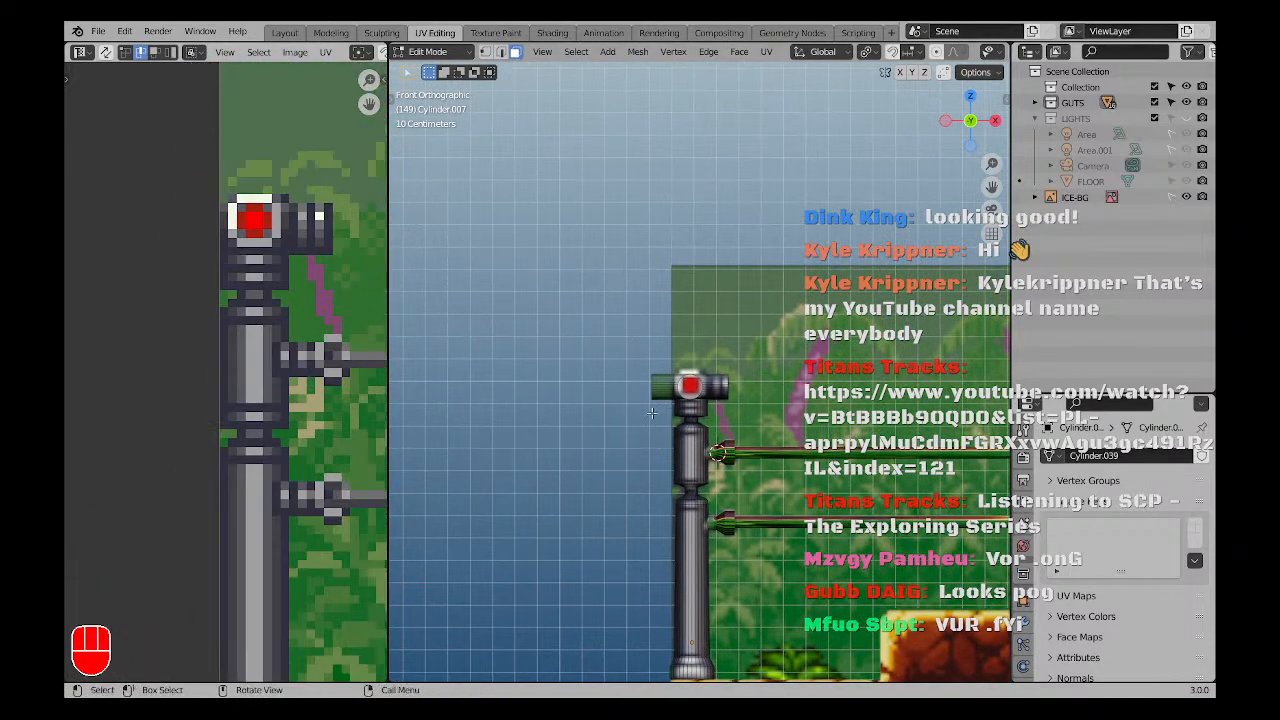
pyautogui.moveTo(659, 380)
pyautogui.mouseDown(button='middle')
pyautogui.moveTo(683, 420)
pyautogui.moveTo(708, 401)
pyautogui.moveTo(677, 383)
pyautogui.mouseUp(button='middle')
pyautogui.press('Tab')
pyautogui.scroll(-7, 658, 384)
pyautogui.scroll(5, 677, 383)
pyautogui.scroll(4, 549, 386)
pyautogui.keyDown('shift'); pyautogui.moveTo(438, 369); pyautogui.dragTo(588, 341, button='middle'); pyautogui.keyUp('shift')
pyautogui.press('KP_1')
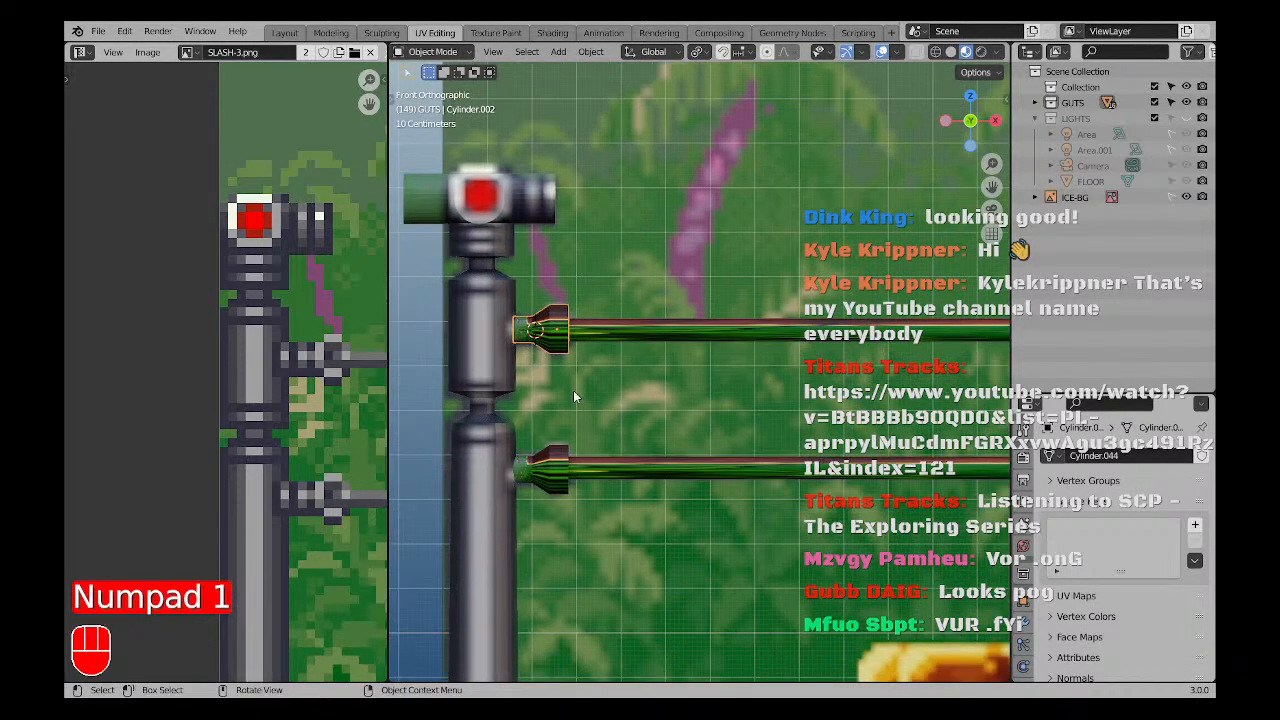
# Merge all of the upper connector's vertices by distance and clear the selection.
pyautogui.press('Tab')
pyautogui.press('a')
pyautogui.press('i')
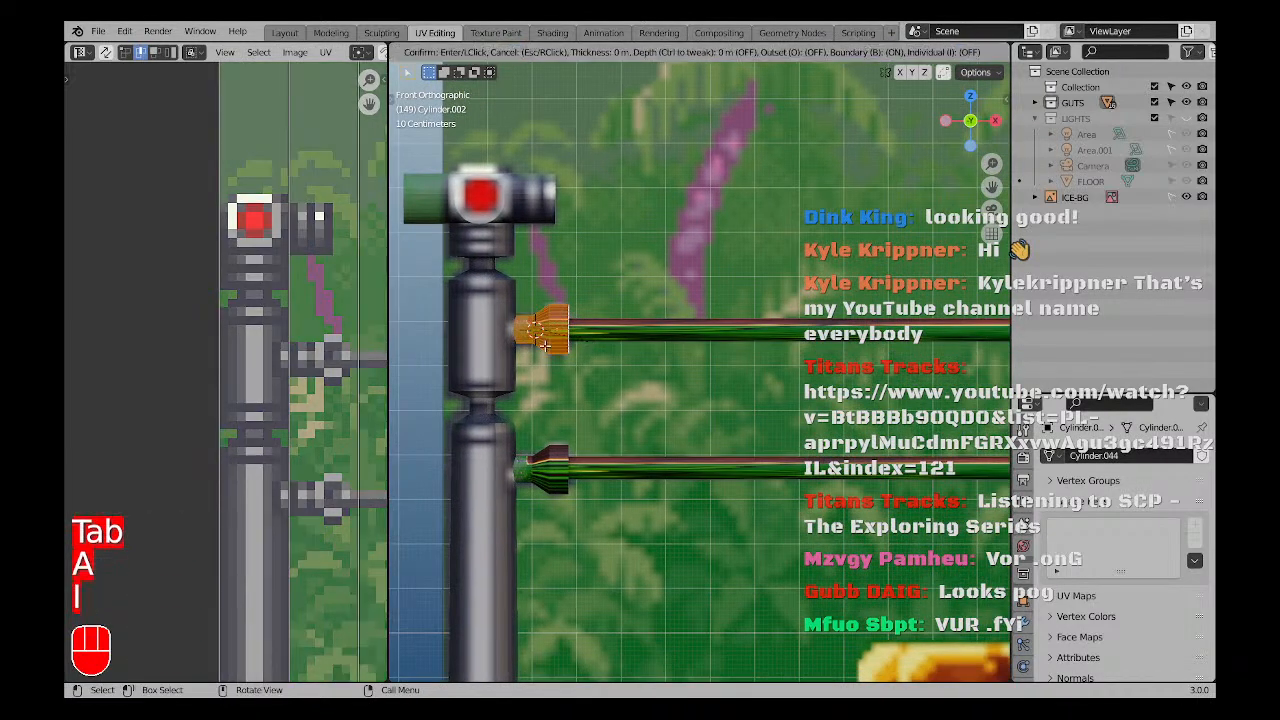
pyautogui.press('Escape')
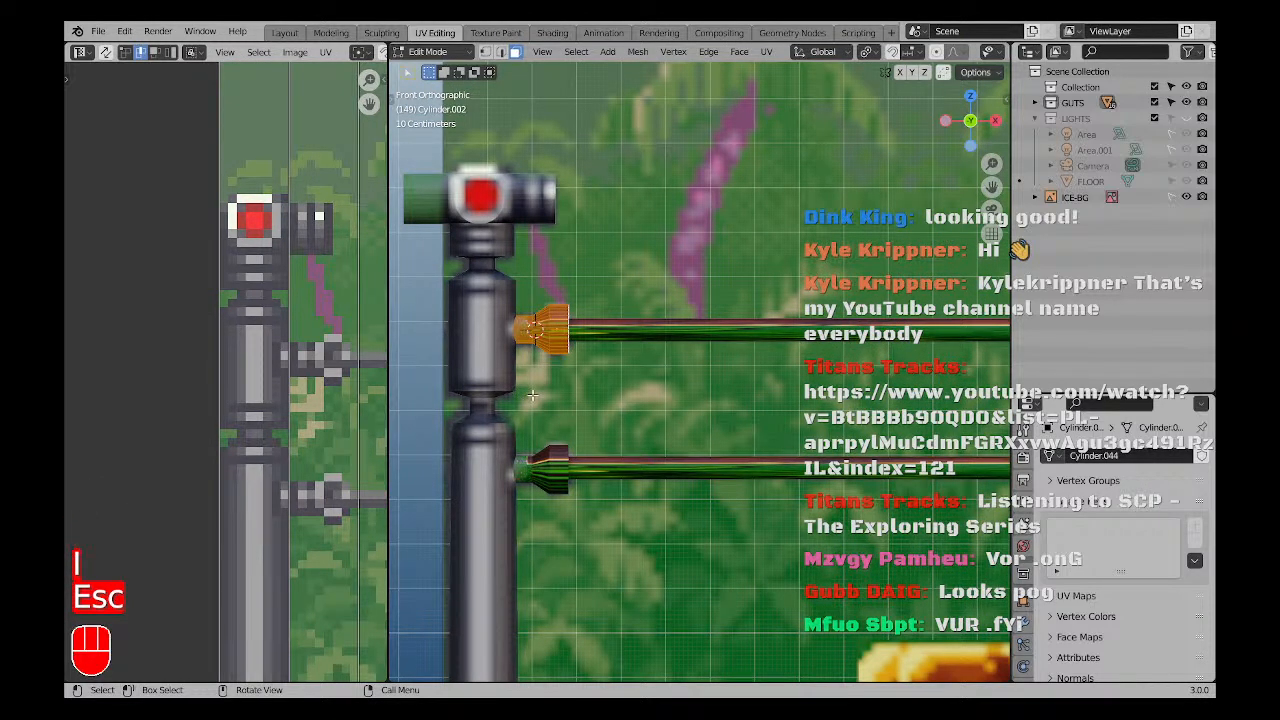
pyautogui.press('F3')
pyautogui.write('MERGE')
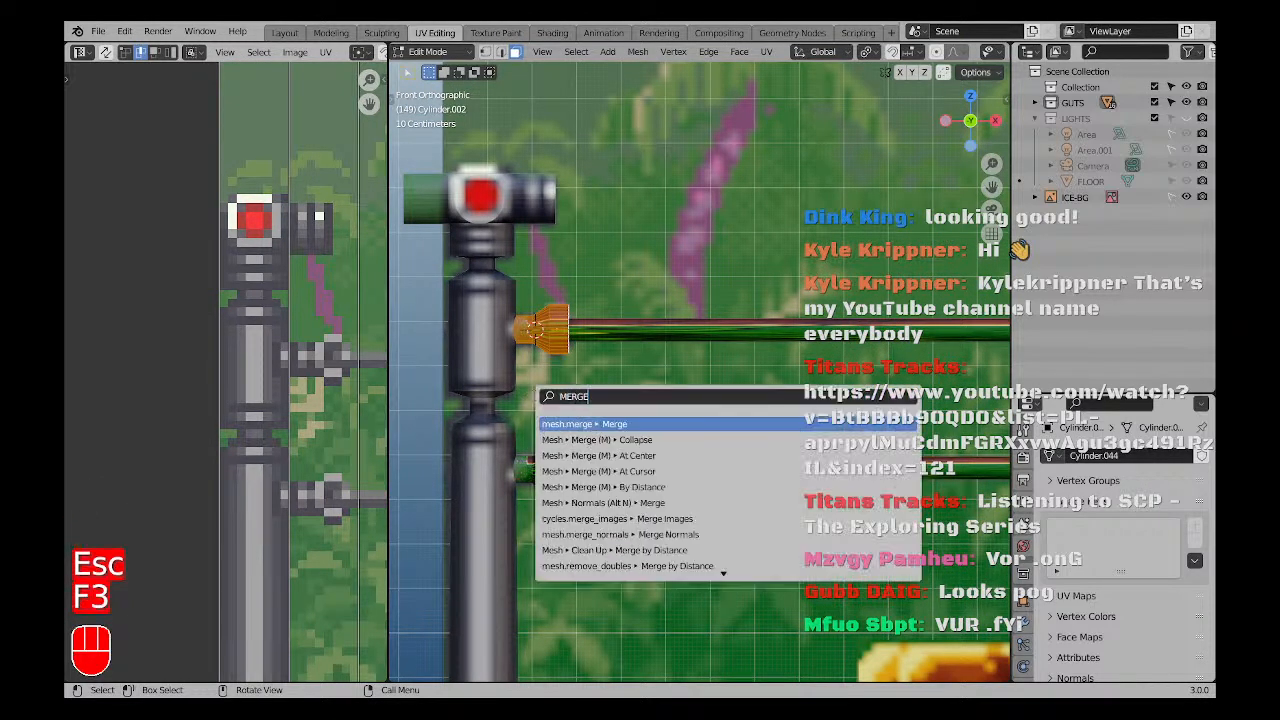
pyautogui.press('Down')
pyautogui.press('Down')
pyautogui.press('Down')
pyautogui.press('Return')
pyautogui.press('a')
pyautogui.press('a')
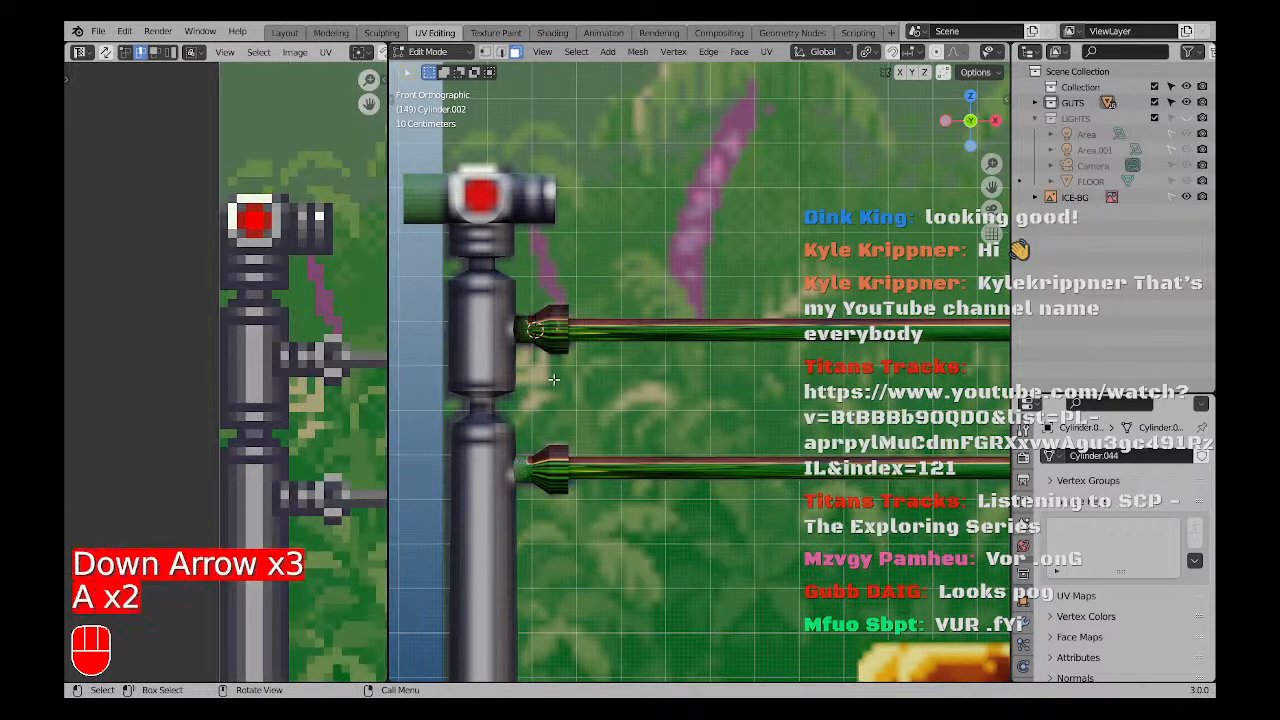
# Project the linked connector faces' UVs from the front view and move them up to the fence in the texture.
pyautogui.press('l')
pyautogui.press('u')
pyautogui.click(571, 334)
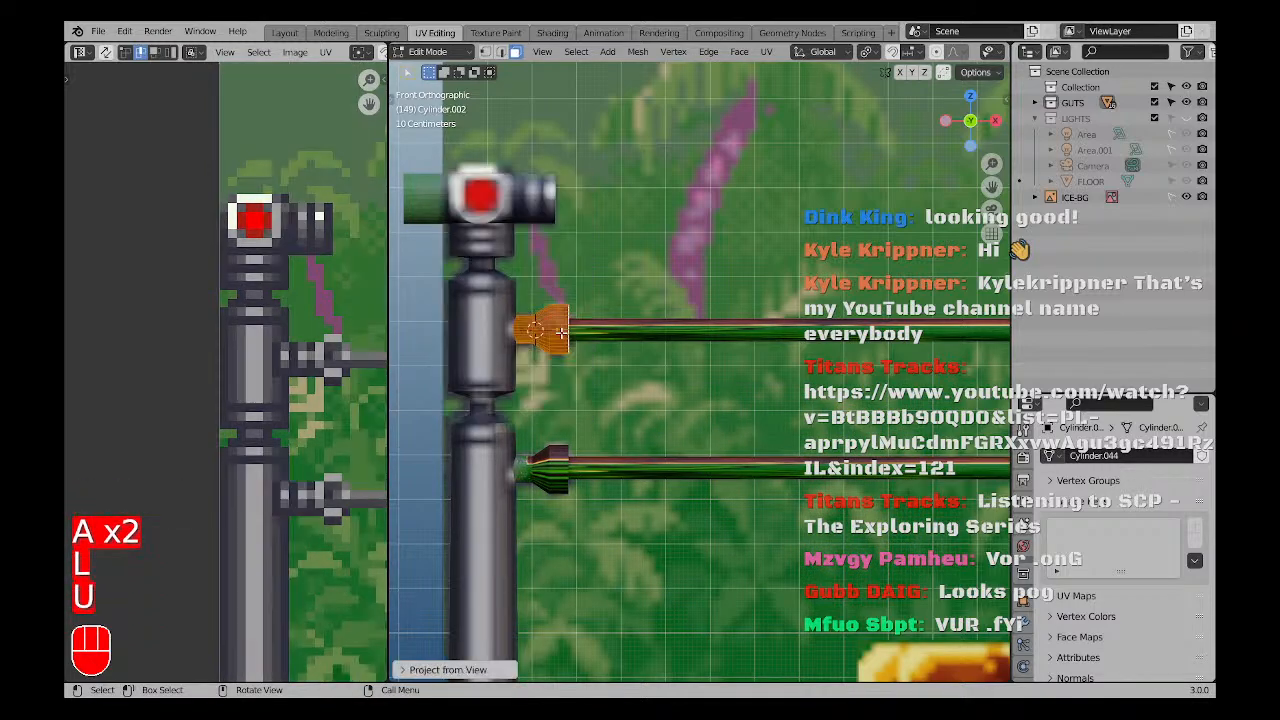
pyautogui.scroll(-5, 281, 373)
pyautogui.moveTo(281, 373); pyautogui.dragTo(199, 381, button='middle')
pyautogui.press('a')
pyautogui.press('g')
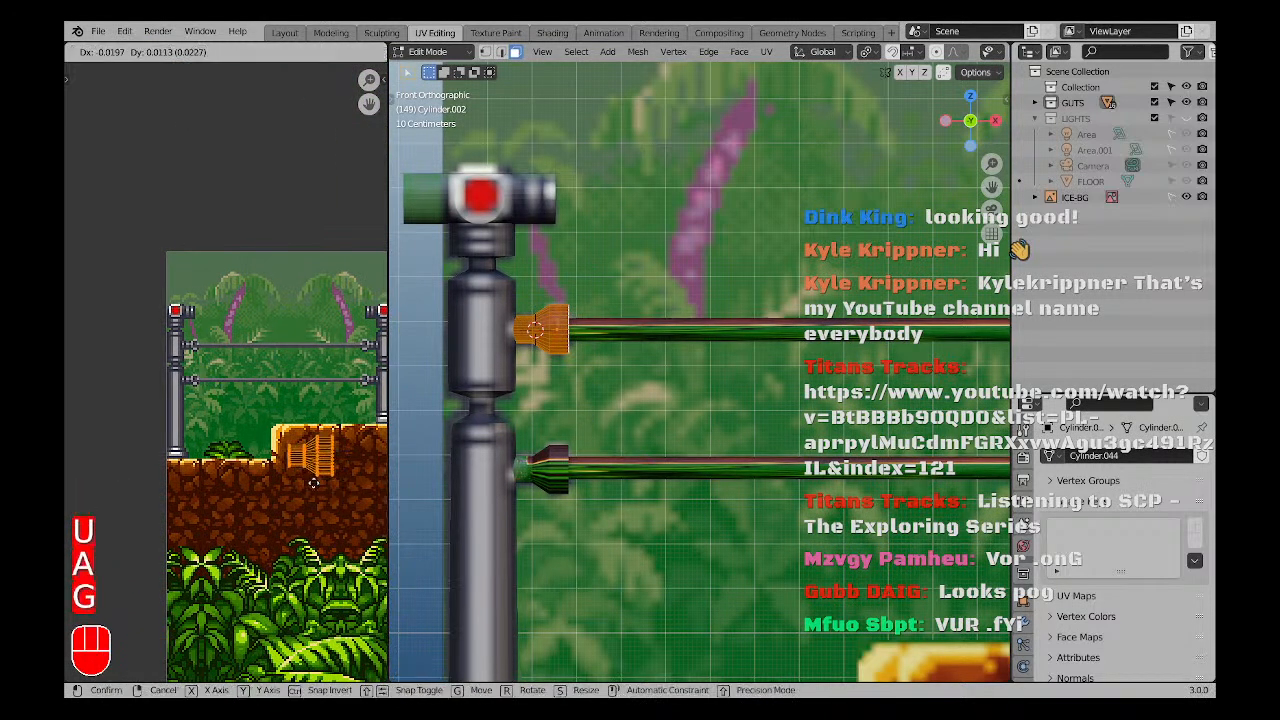
pyautogui.click(205, 270)
# Scale down the connector's UVs and place them over the upper connector beside the texture's leftmost post.
pyautogui.scroll(6, 205, 285)
pyautogui.press('s')
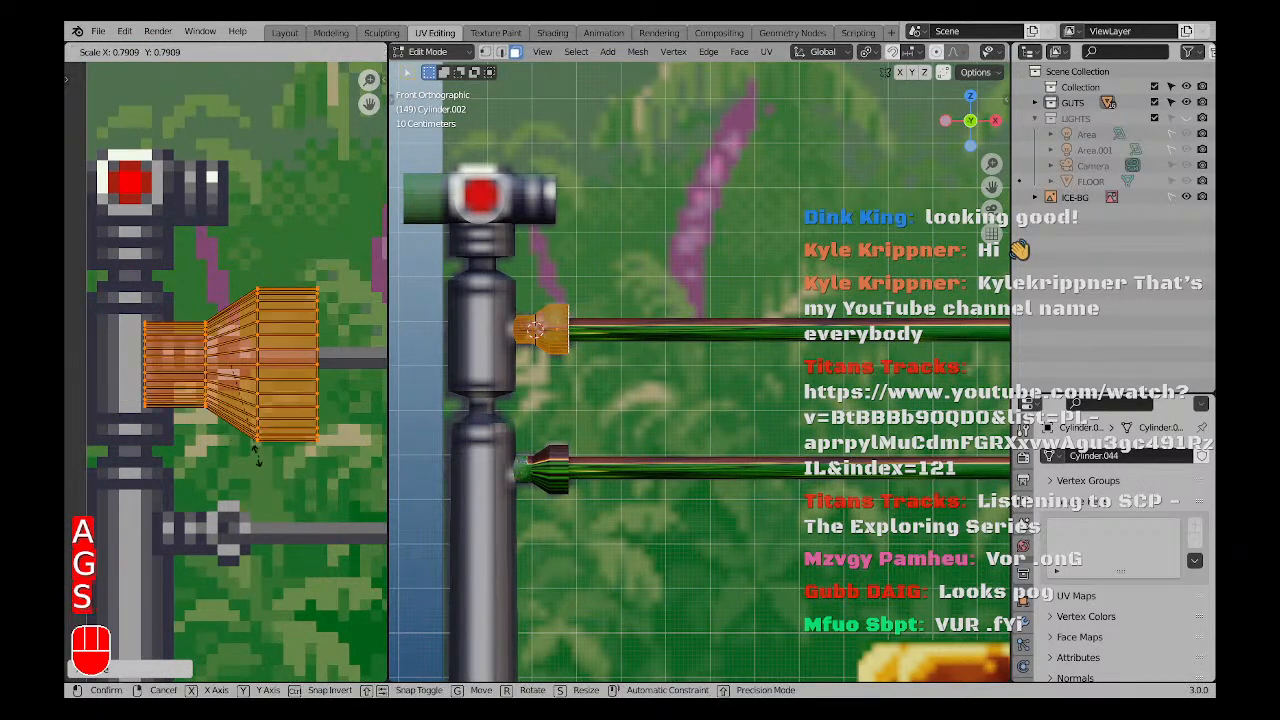
pyautogui.click(205, 424)
pyautogui.press('g')
pyautogui.click(274, 477)
pyautogui.press('s')
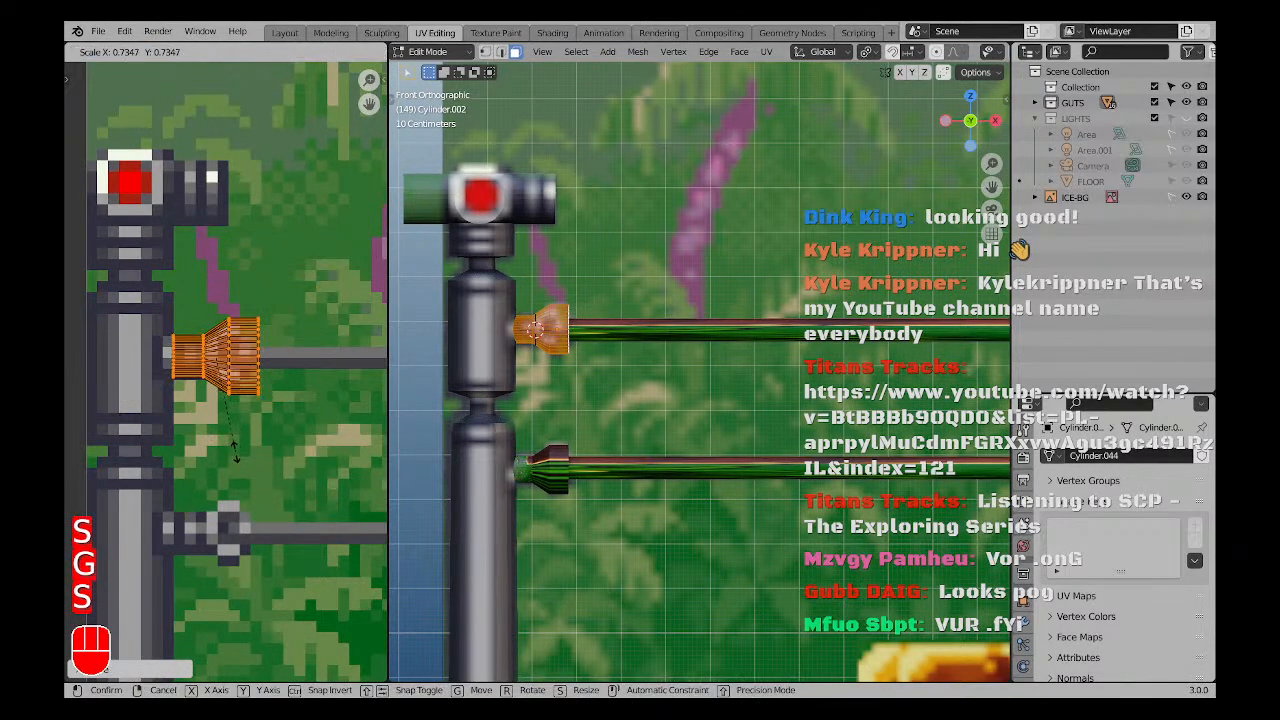
pyautogui.click(245, 465)
pyautogui.press('g')
pyautogui.click(219, 450)
# Fine-tune the connector UVs' position and shrink them slightly to fit the pixels of the texture's connector.
pyautogui.scroll(4, 230, 356)
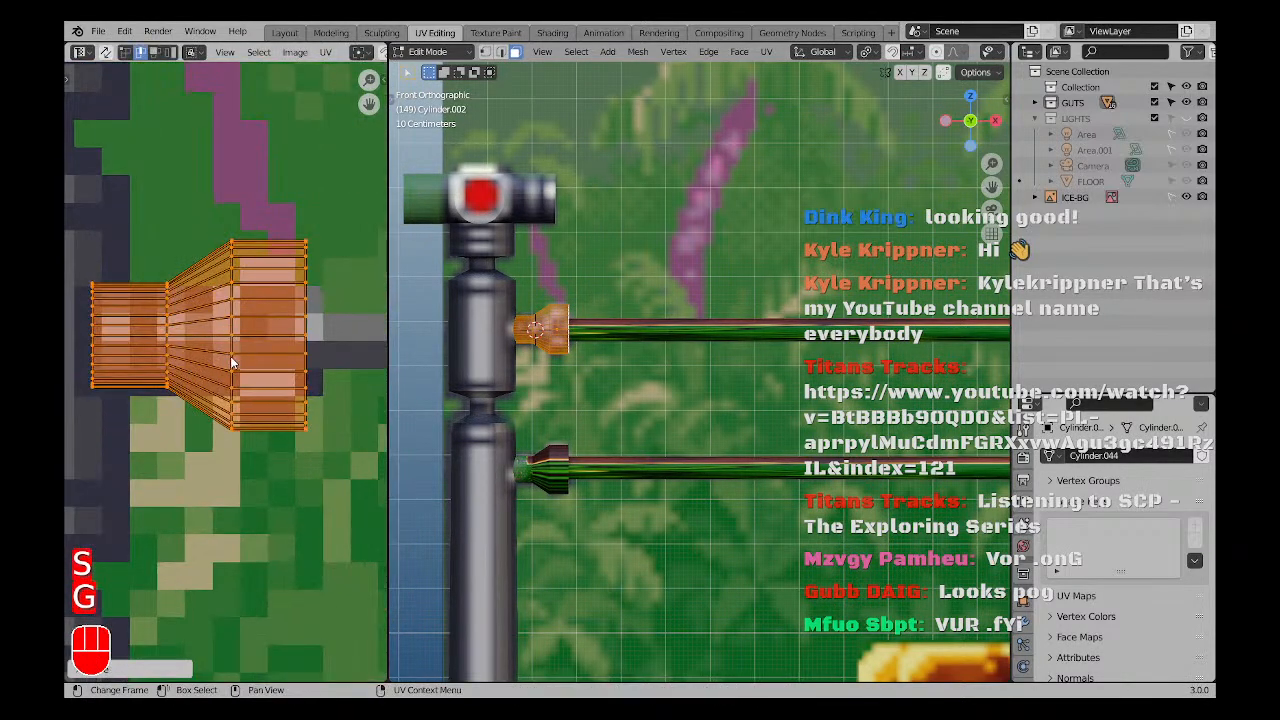
pyautogui.press('g')
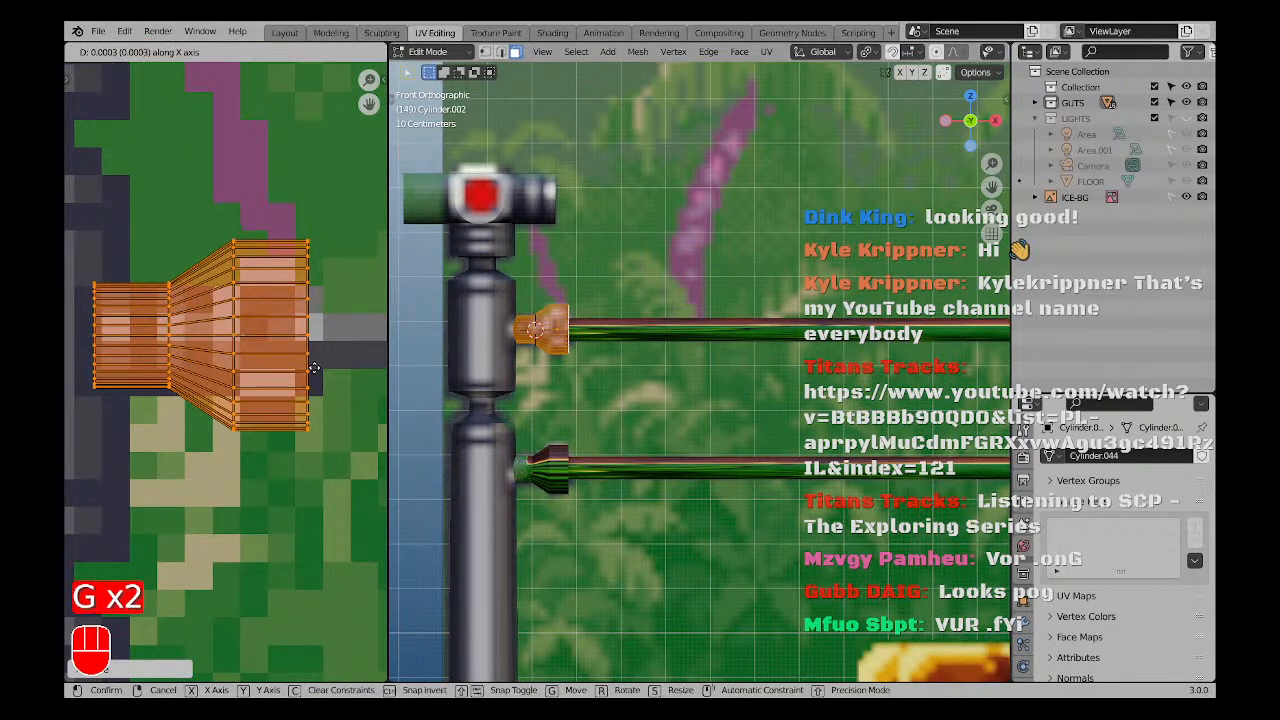
pyautogui.press('g')
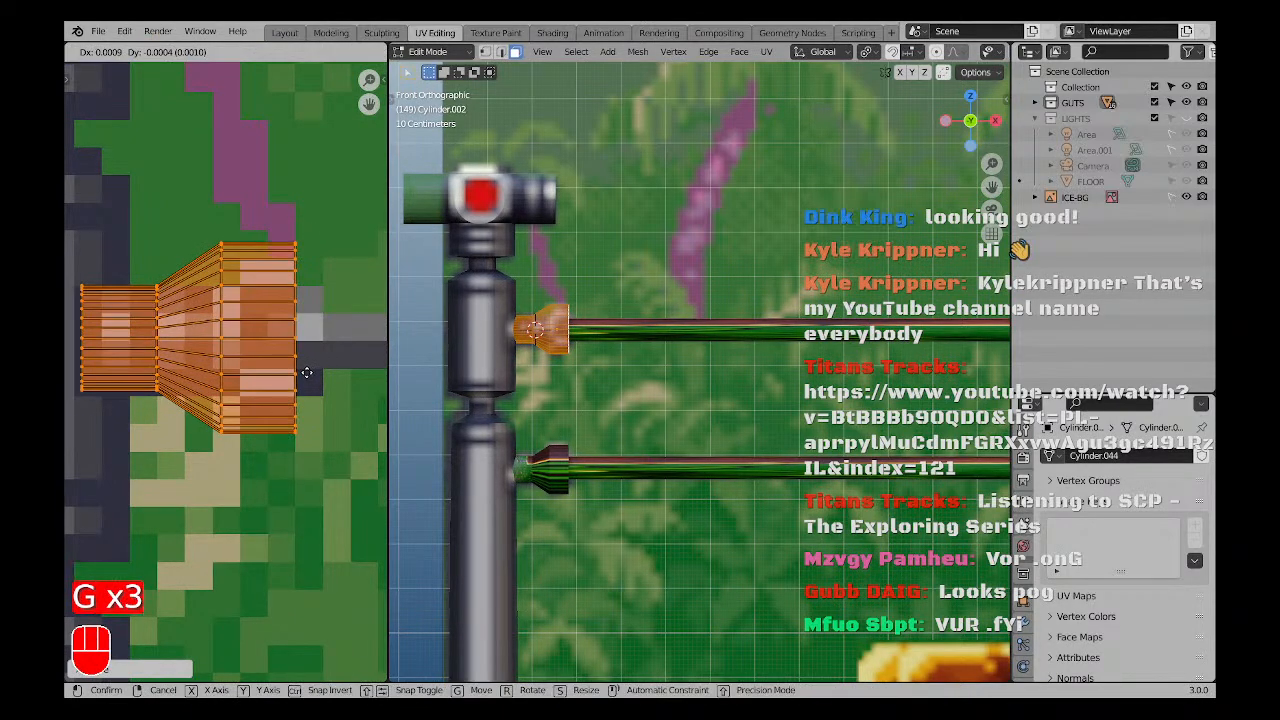
pyautogui.click(318, 432)
pyautogui.press('s')
pyautogui.click(312, 442)
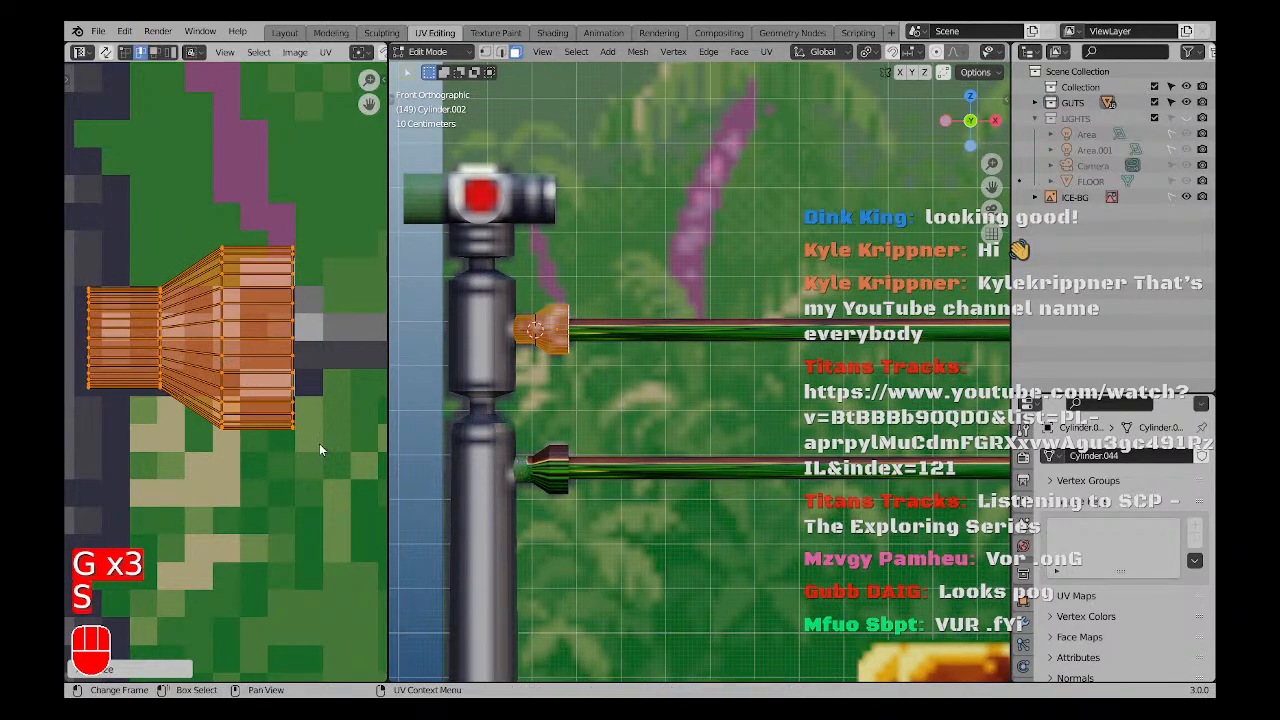
pyautogui.press('a')
pyautogui.press('a')
# Compare the mapped connector with the rest of the fence and the texture.
pyautogui.scroll(3, 560, 325)
pyautogui.scroll(-5, 548, 334)
pyautogui.scroll(3, 548, 334)
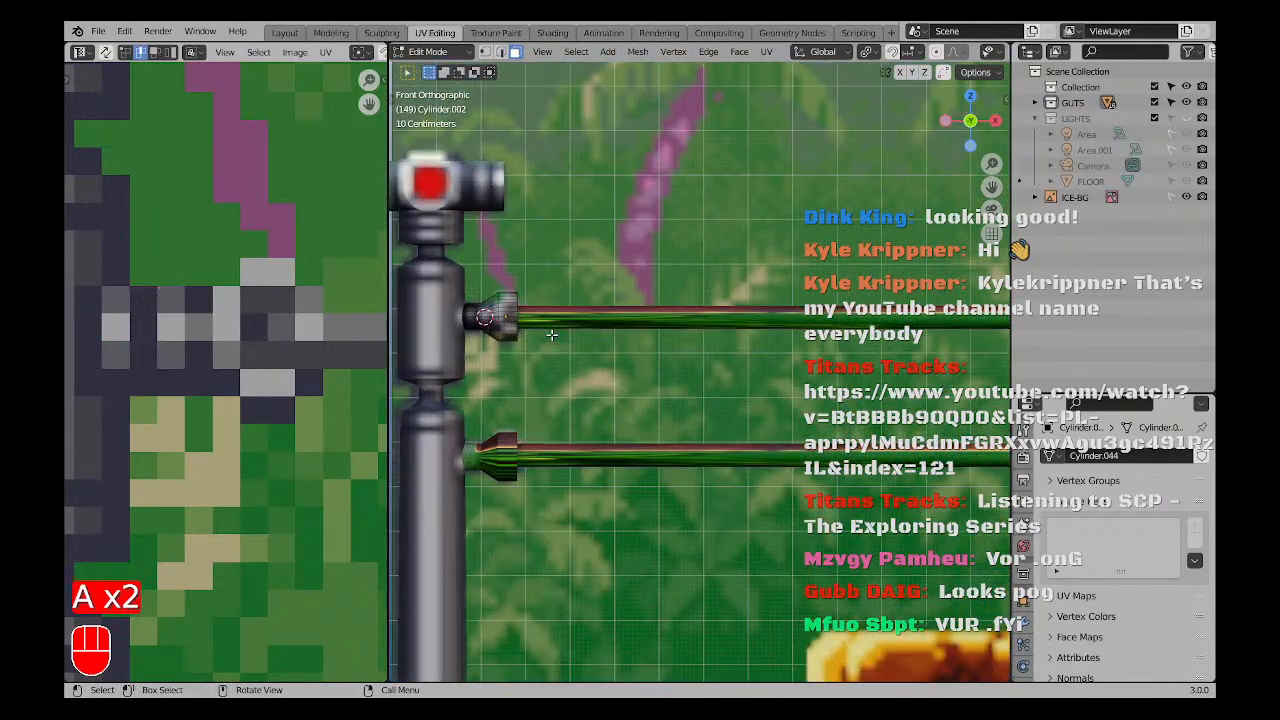
pyautogui.scroll(-5, 580, 321)
pyautogui.scroll(-5, 287, 346)
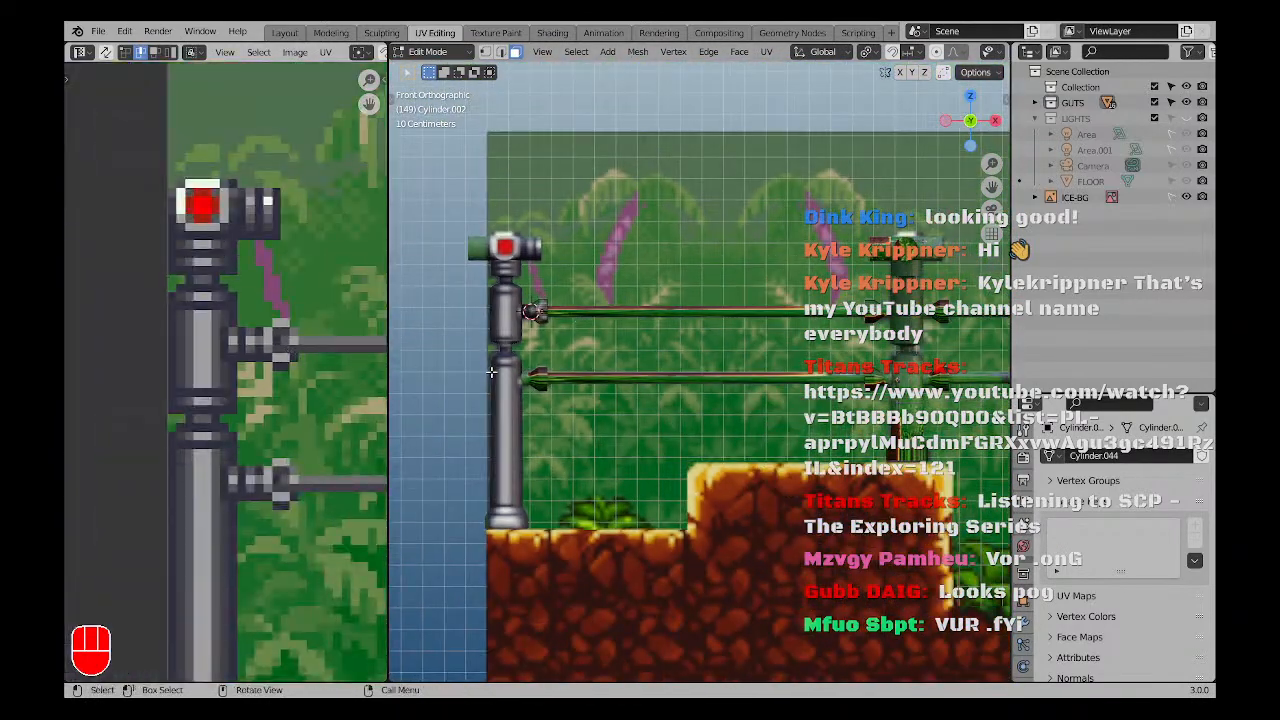
pyautogui.scroll(4, 565, 328)
pyautogui.press('a')
pyautogui.press('a')
pyautogui.scroll(-1, 525, 431)
pyautogui.scroll(-6, 613, 341)
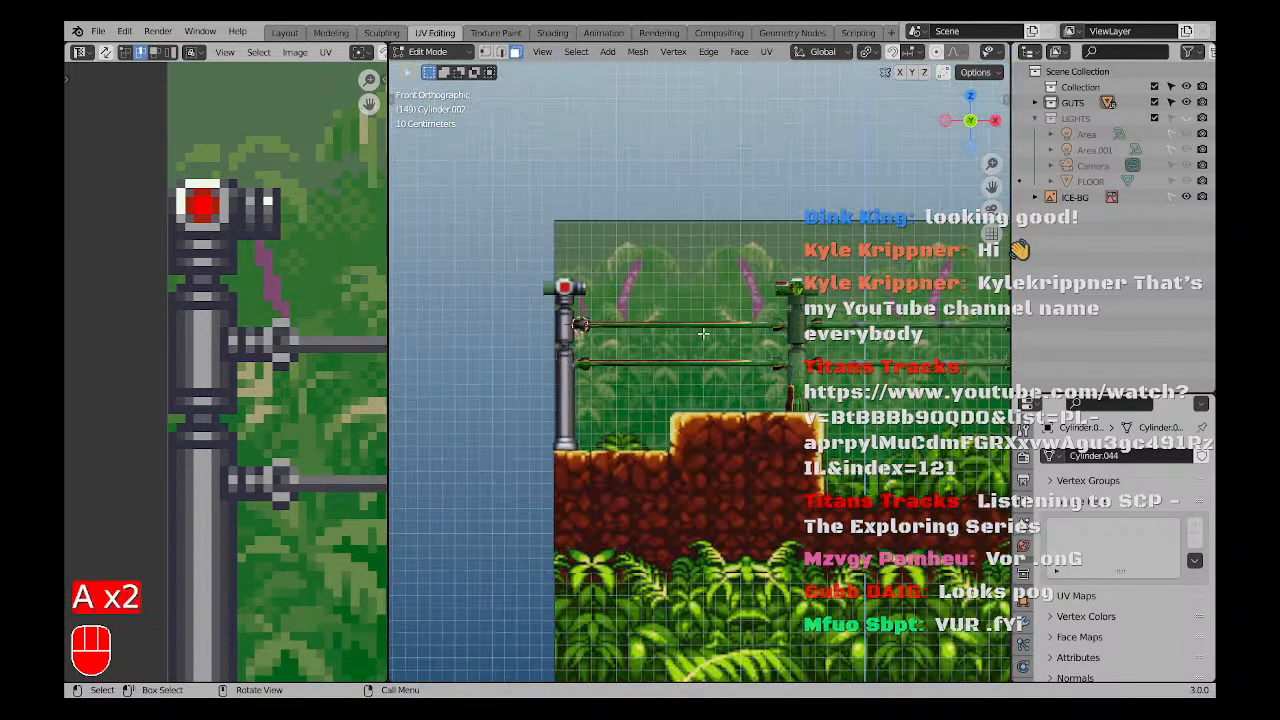
pyautogui.keyDown('shift'); pyautogui.moveTo(613, 341); pyautogui.dragTo(432, 354, button='middle'); pyautogui.keyUp('shift')
pyautogui.scroll(2, 430, 352)
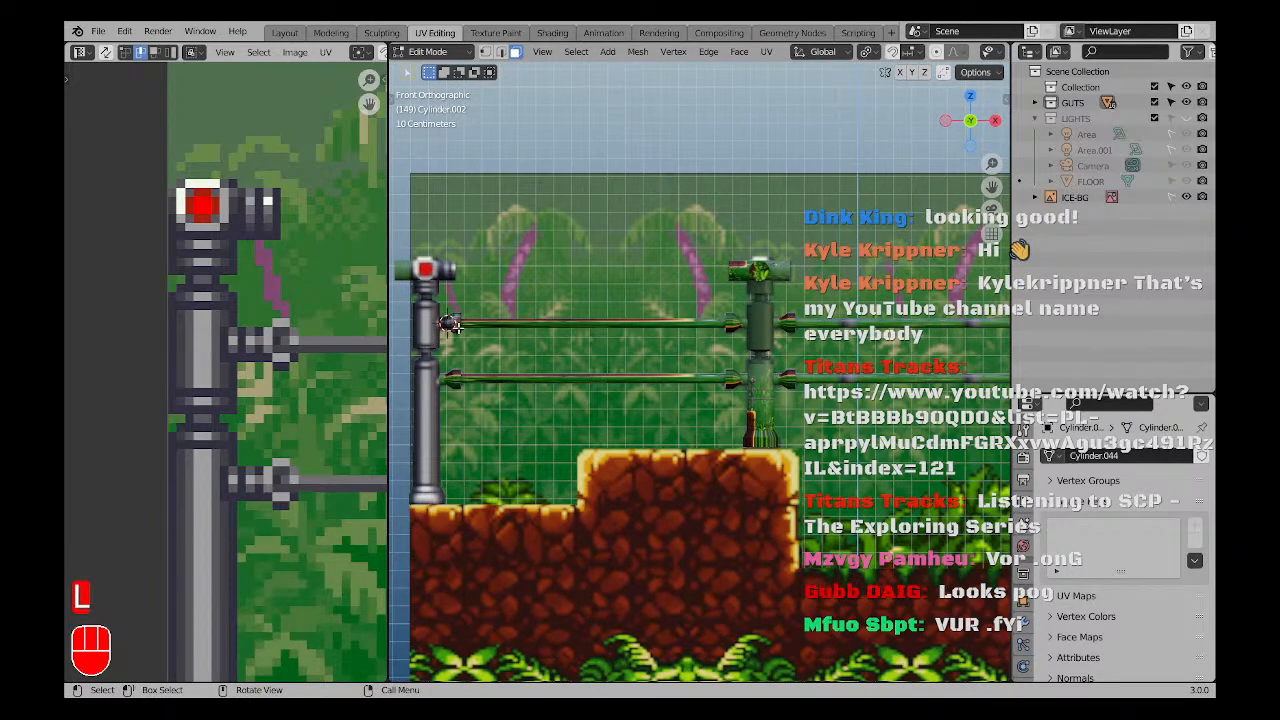
pyautogui.scroll(4, 433, 362)
# Return to Object Mode and examine the textured connector from an angle in Material Preview.
pyautogui.press('Tab')
pyautogui.press('a')
pyautogui.press('a')
pyautogui.press('z')
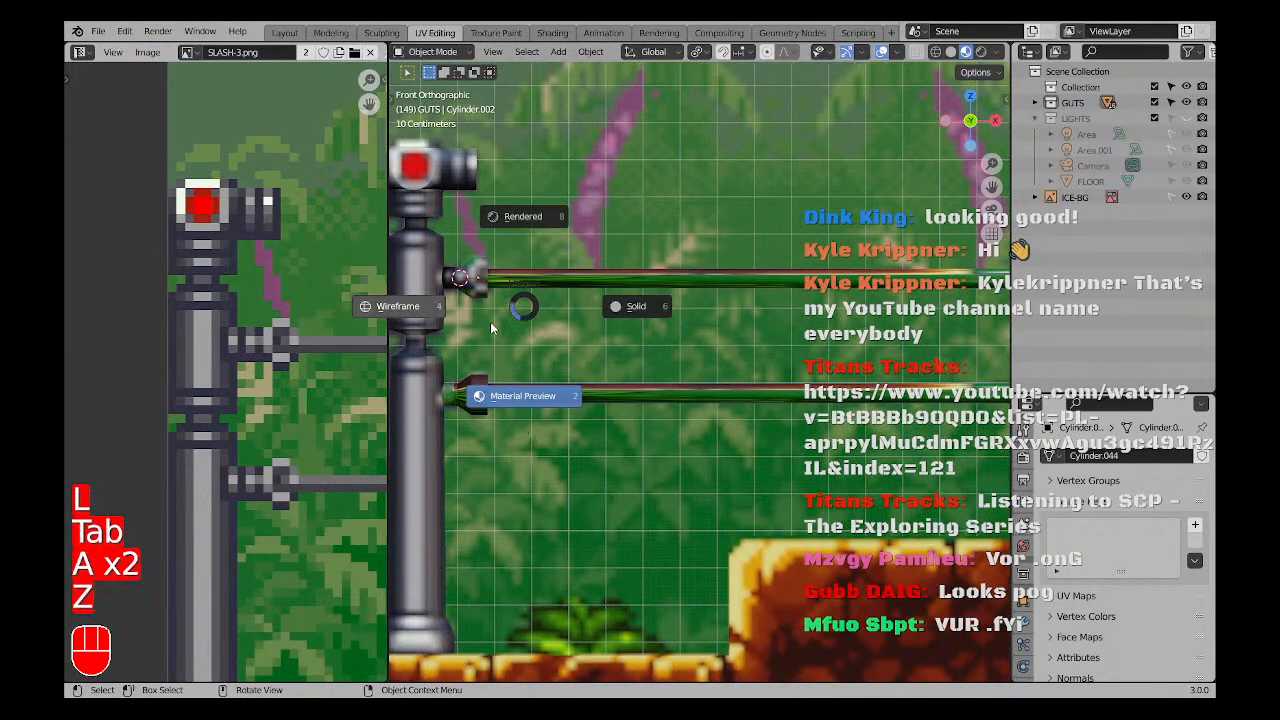
pyautogui.click(498, 376)
pyautogui.scroll(5, 520, 294)
pyautogui.scroll(-5, 520, 321)
pyautogui.moveTo(517, 320); pyautogui.dragTo(355, 332, button='middle')
pyautogui.scroll(-3, 502, 320)
# Select the upper rail and project all of its UVs from the front view.
pyautogui.click(614, 311)
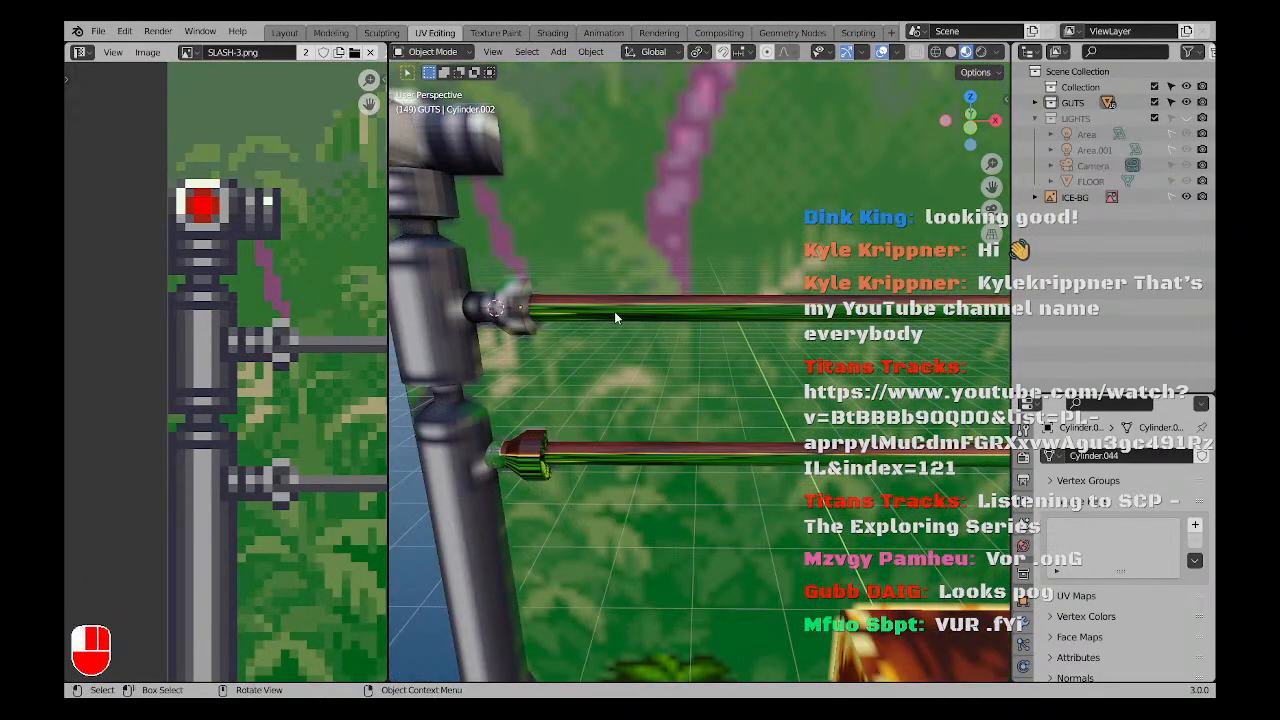
pyautogui.scroll(-5, 614, 311)
pyautogui.keyDown('shift'); pyautogui.moveTo(777, 403); pyautogui.dragTo(625, 392, button='middle'); pyautogui.keyUp('shift')
pyautogui.press('KP_1')
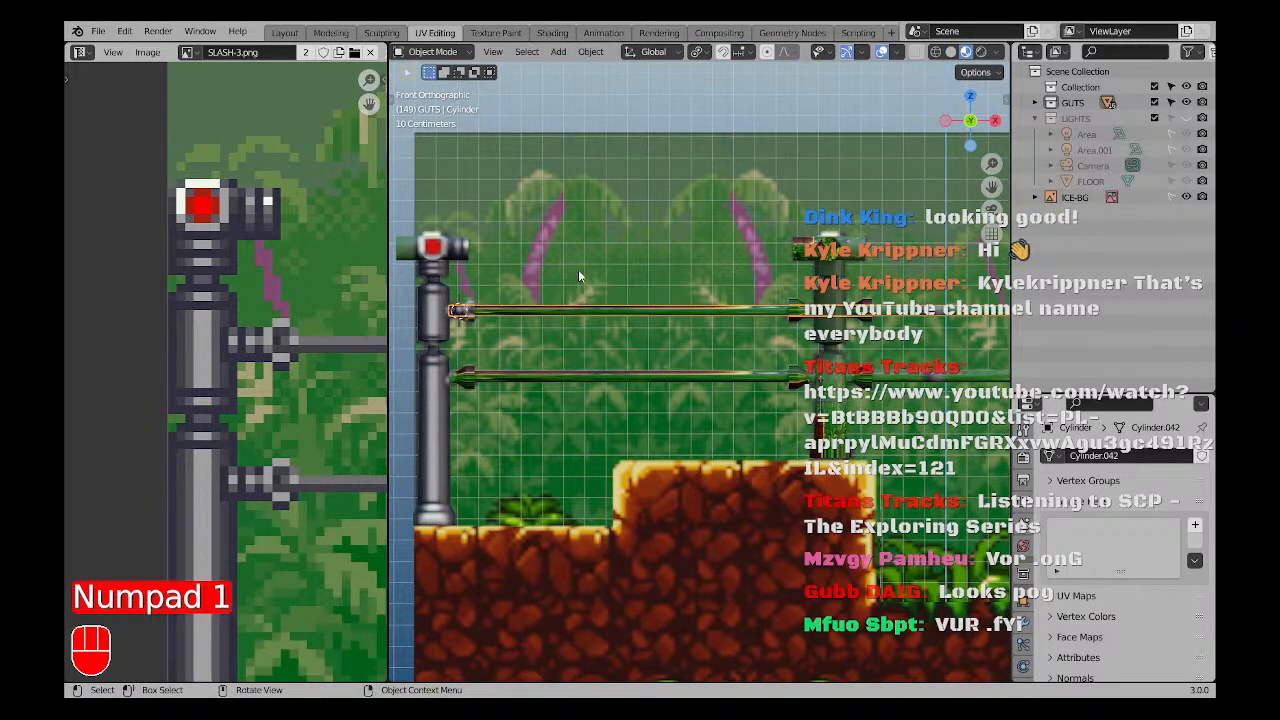
pyautogui.press('Tab')
pyautogui.press('a')
pyautogui.press('u')
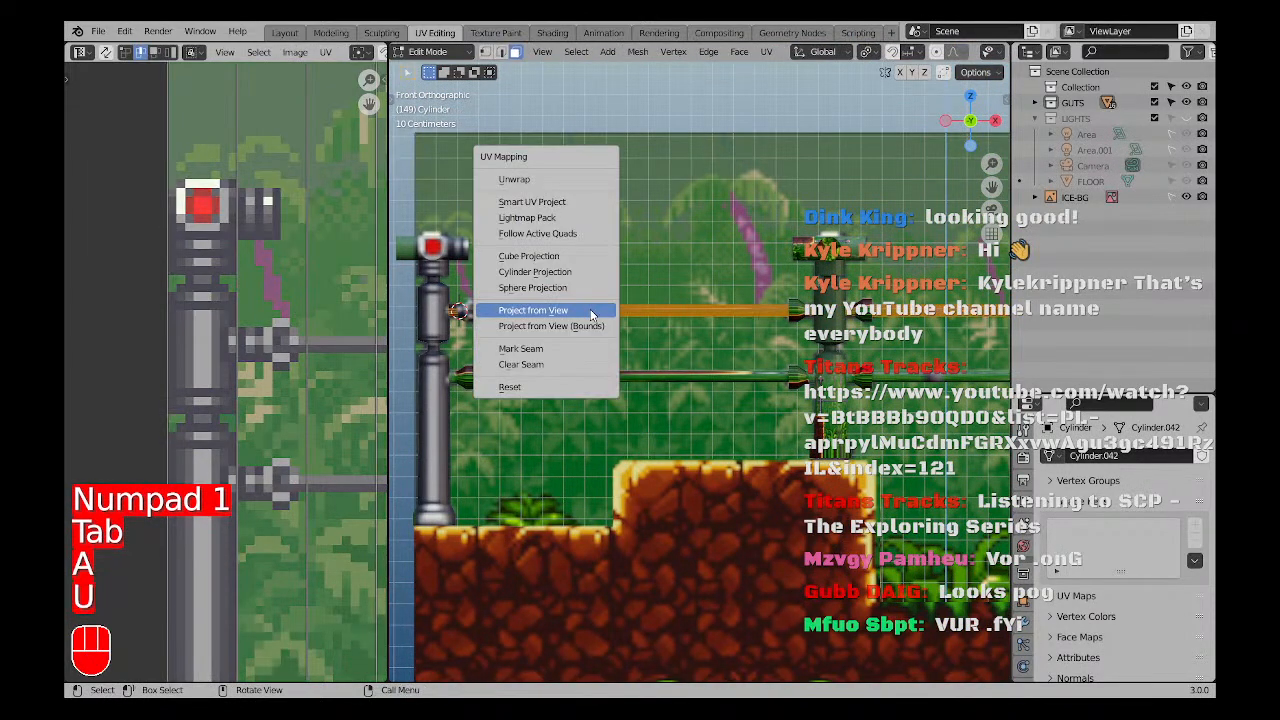
pyautogui.click(591, 315)
# Move the rail's UVs onto the texture's upper rail, starting just past the leftmost post's connector.
pyautogui.scroll(-7, 301, 340)
pyautogui.keyDown('shift'); pyautogui.moveTo(309, 349); pyautogui.dragTo(141, 350, button='middle'); pyautogui.keyUp('shift')
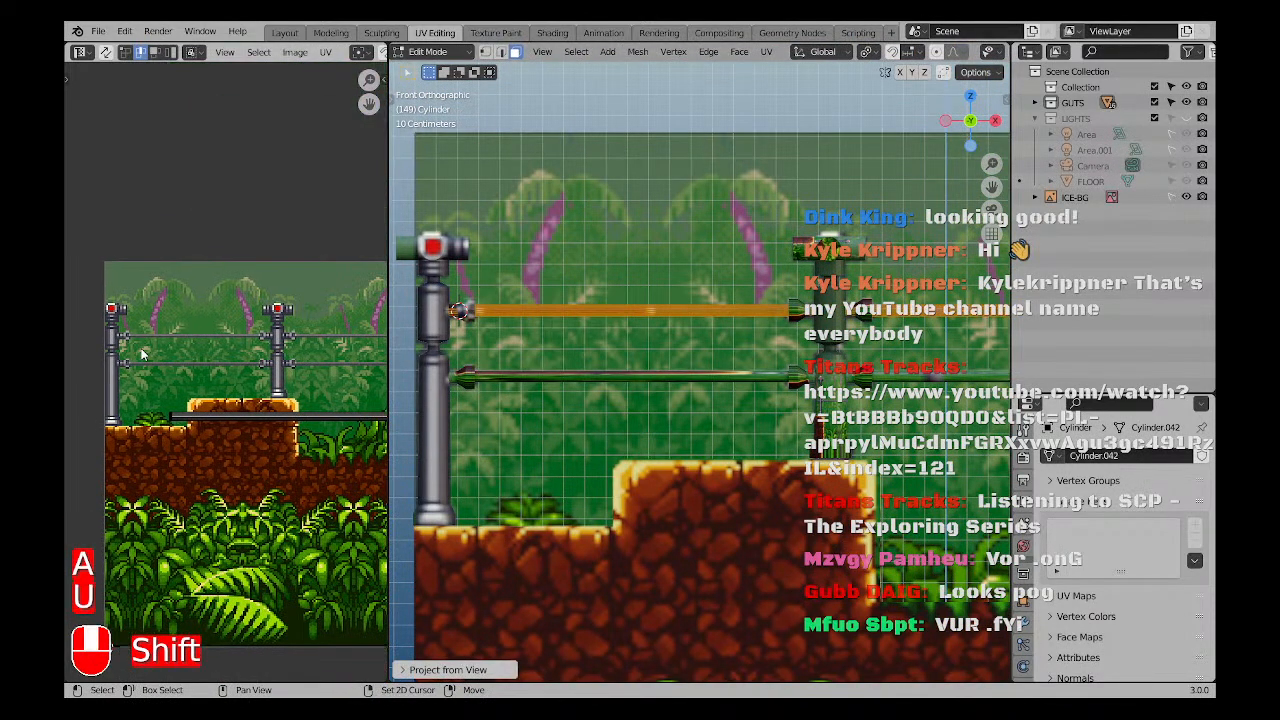
pyautogui.press('g')
pyautogui.press('a')
pyautogui.press('g')
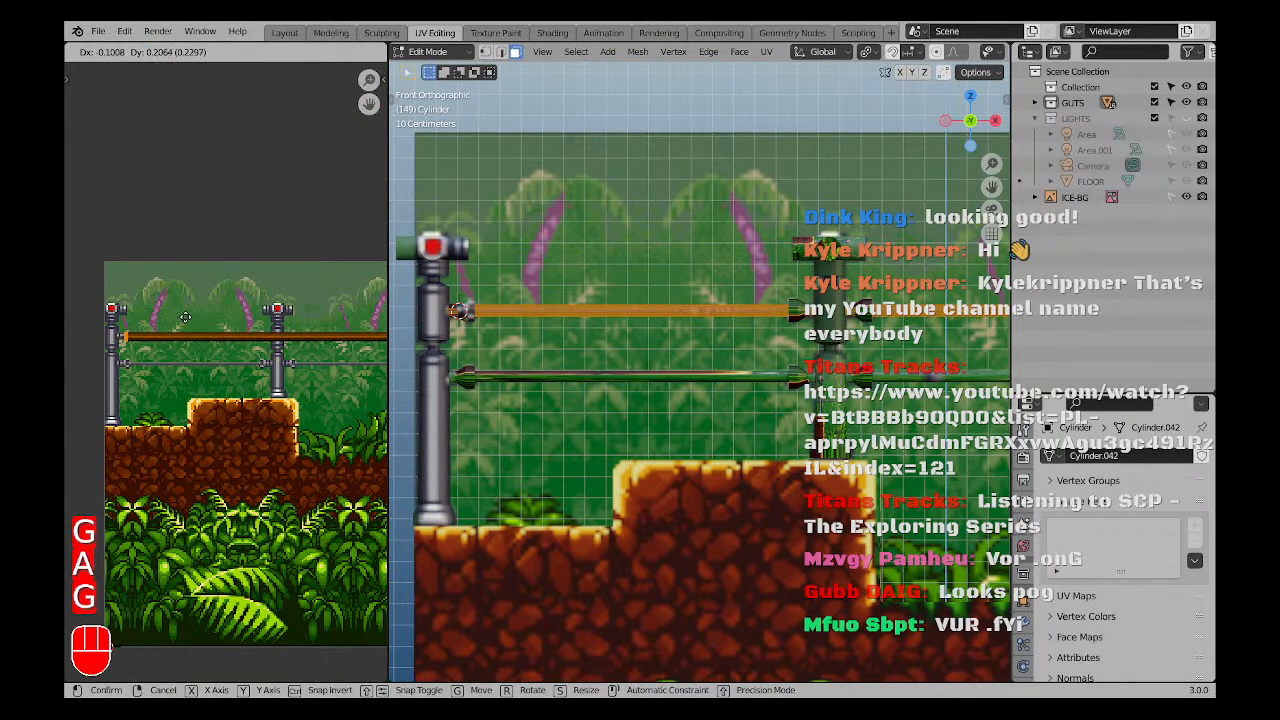
pyautogui.click(152, 323)
pyautogui.scroll(5, 150, 325)
pyautogui.scroll(6, 145, 328)
pyautogui.press('g')
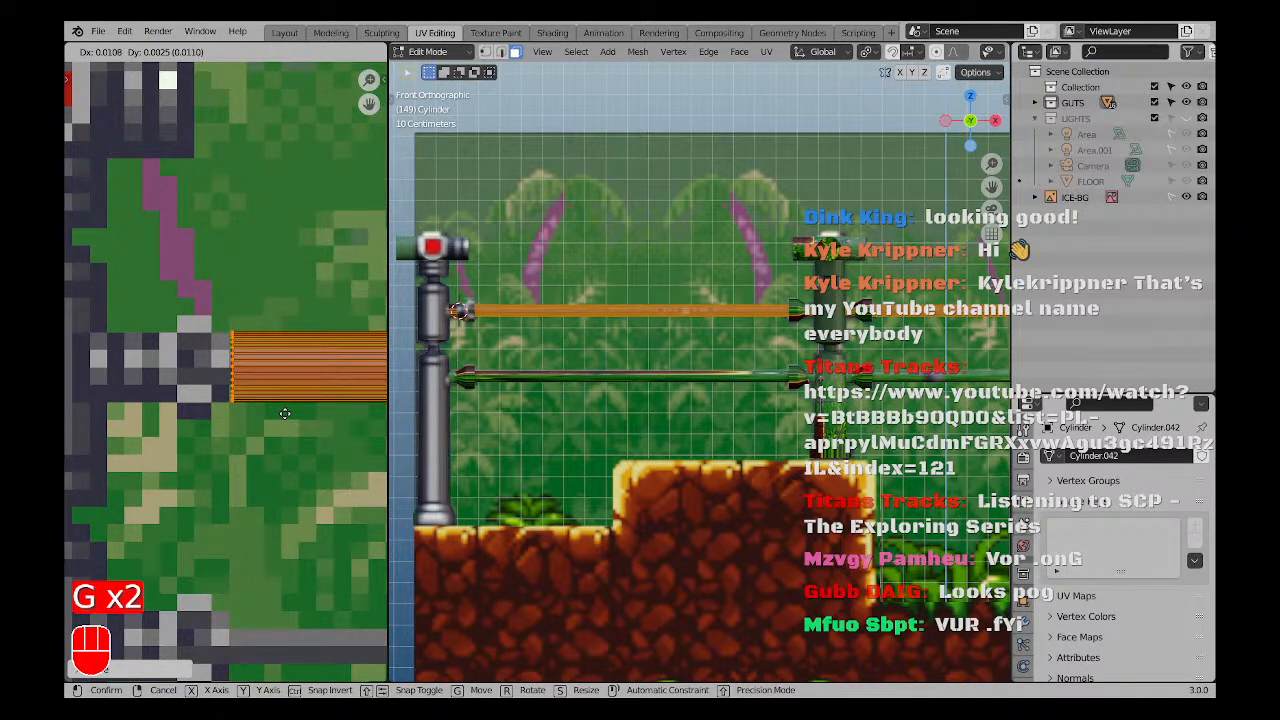
pyautogui.click(281, 408)
# Move the rail UVs' right-end vertices along the X axis back towards the texture's right edge.
pyautogui.scroll(-7, 281, 406)
pyautogui.keyDown('shift'); pyautogui.moveTo(281, 404); pyautogui.dragTo(243, 328, button='middle'); pyautogui.keyUp('shift')
pyautogui.scroll(-6, 257, 350)
pyautogui.moveTo(274, 306); pyautogui.dragTo(376, 388)
pyautogui.press('g')
pyautogui.moveTo(326, 374); pyautogui.dragTo(223, 374, button='middle')
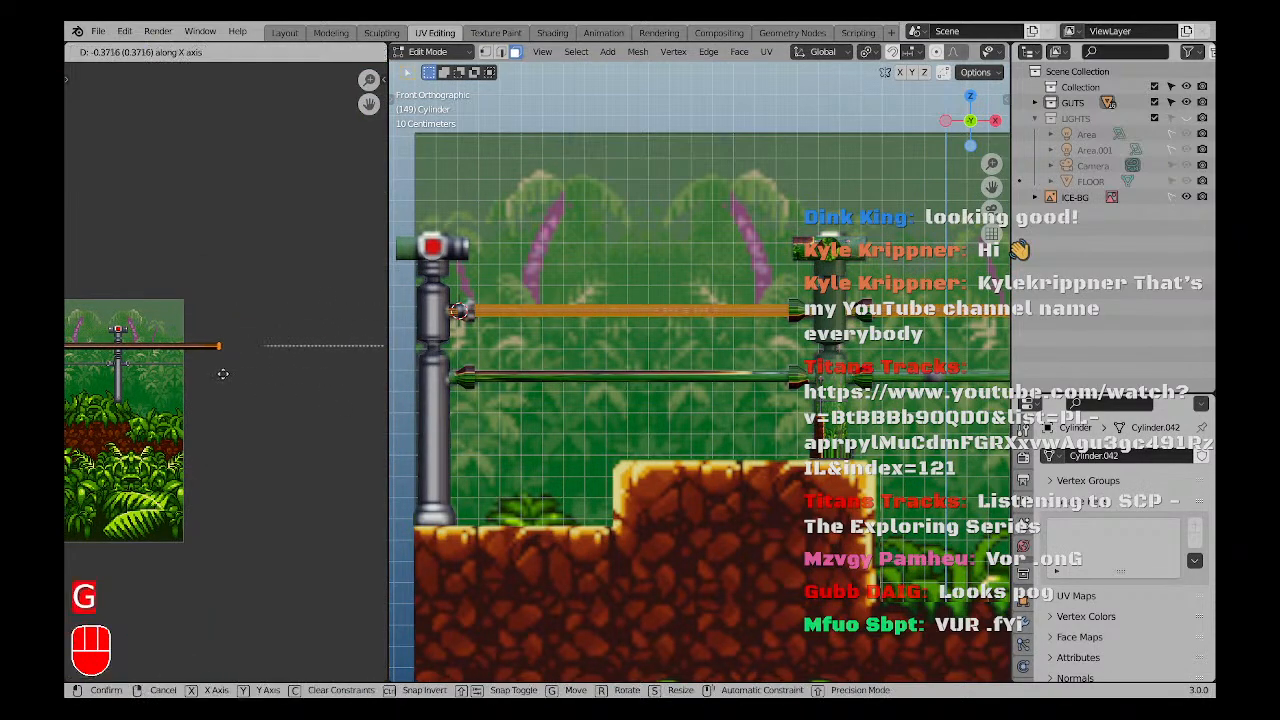
pyautogui.click(199, 373)
# Scale and move the right-end UV vertices to match the rail's thickness at the texture's right edge.
pyautogui.scroll(8, 197, 378)
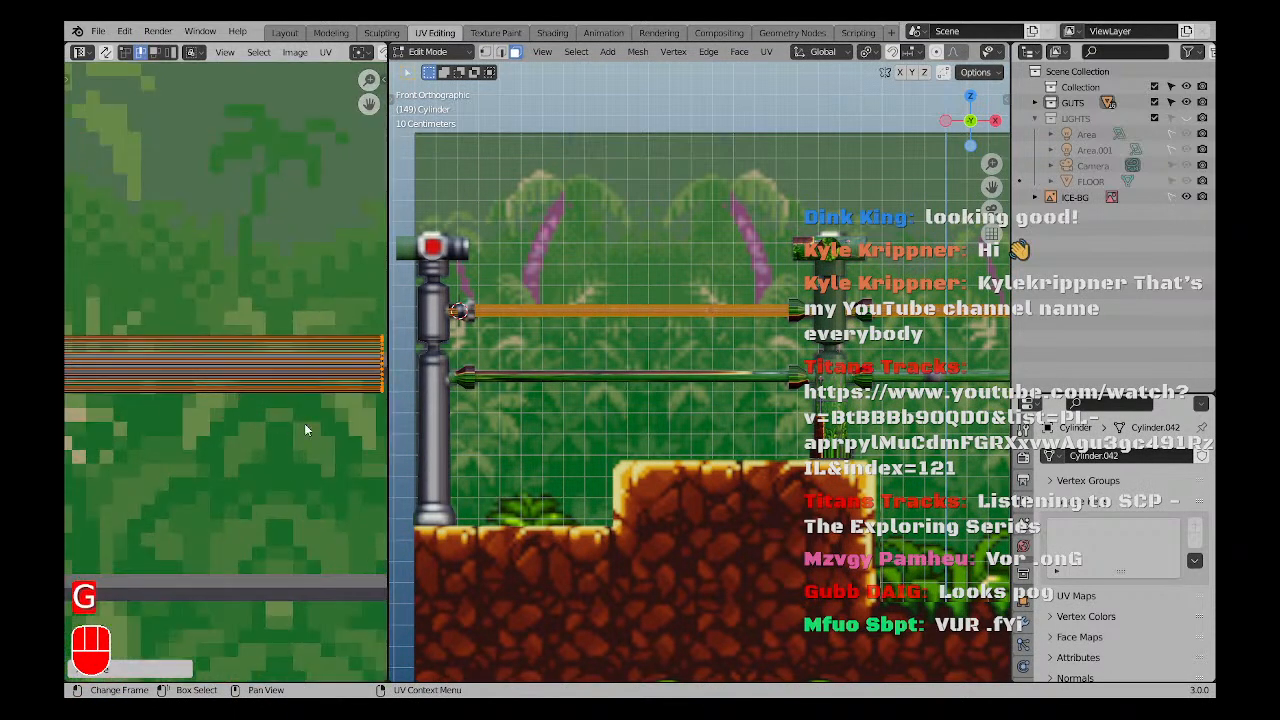
pyautogui.press('s')
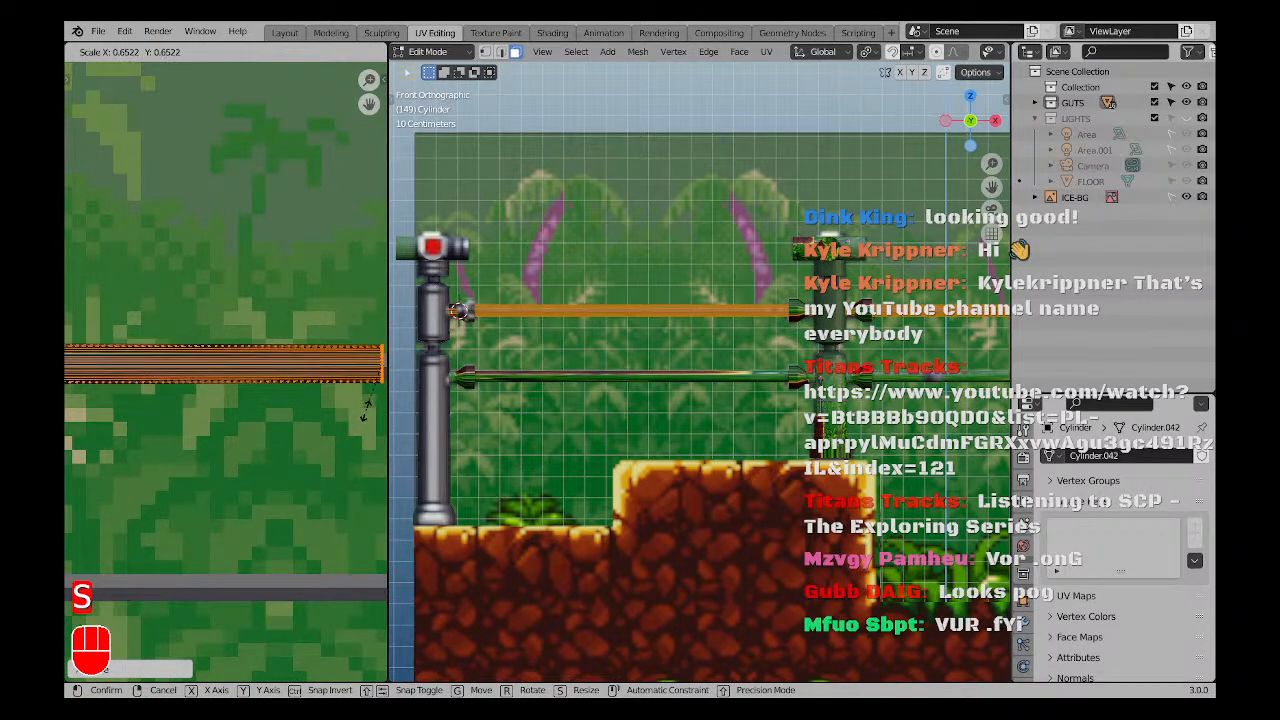
pyautogui.click(365, 410)
pyautogui.moveTo(362, 391); pyautogui.dragTo(313, 388, button='middle')
pyautogui.scroll(7, 329, 391)
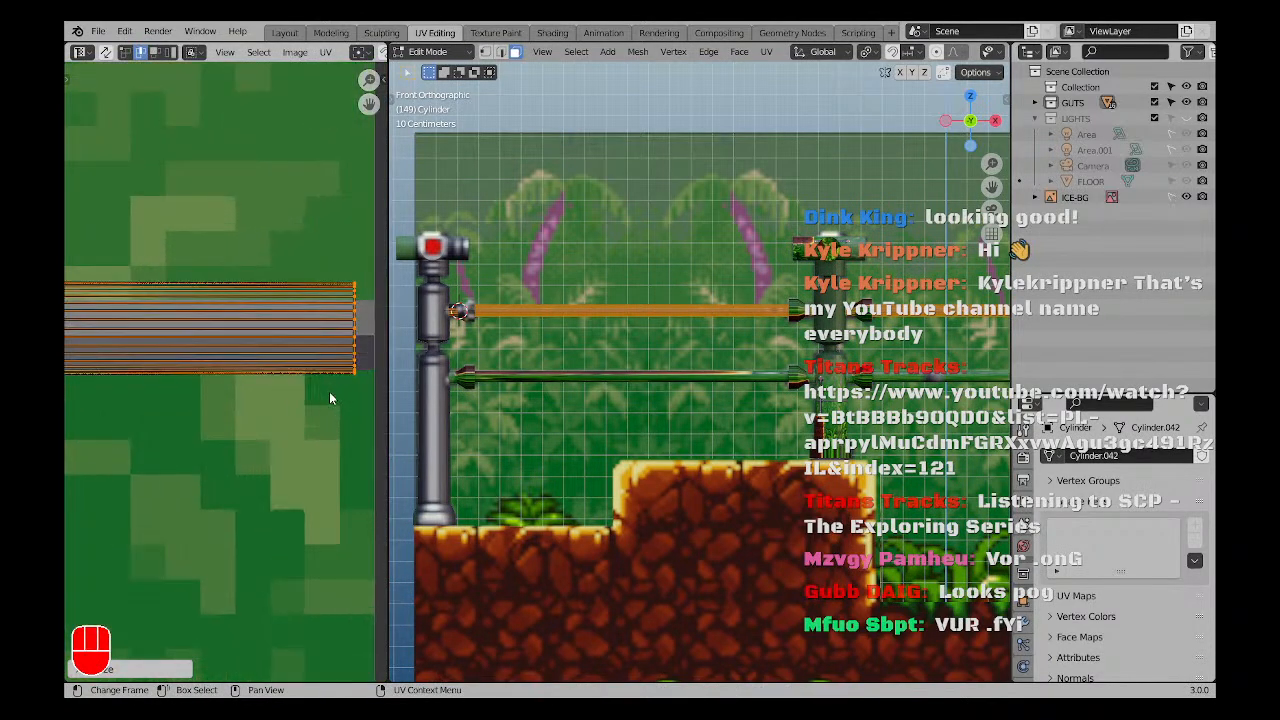
pyautogui.press('g')
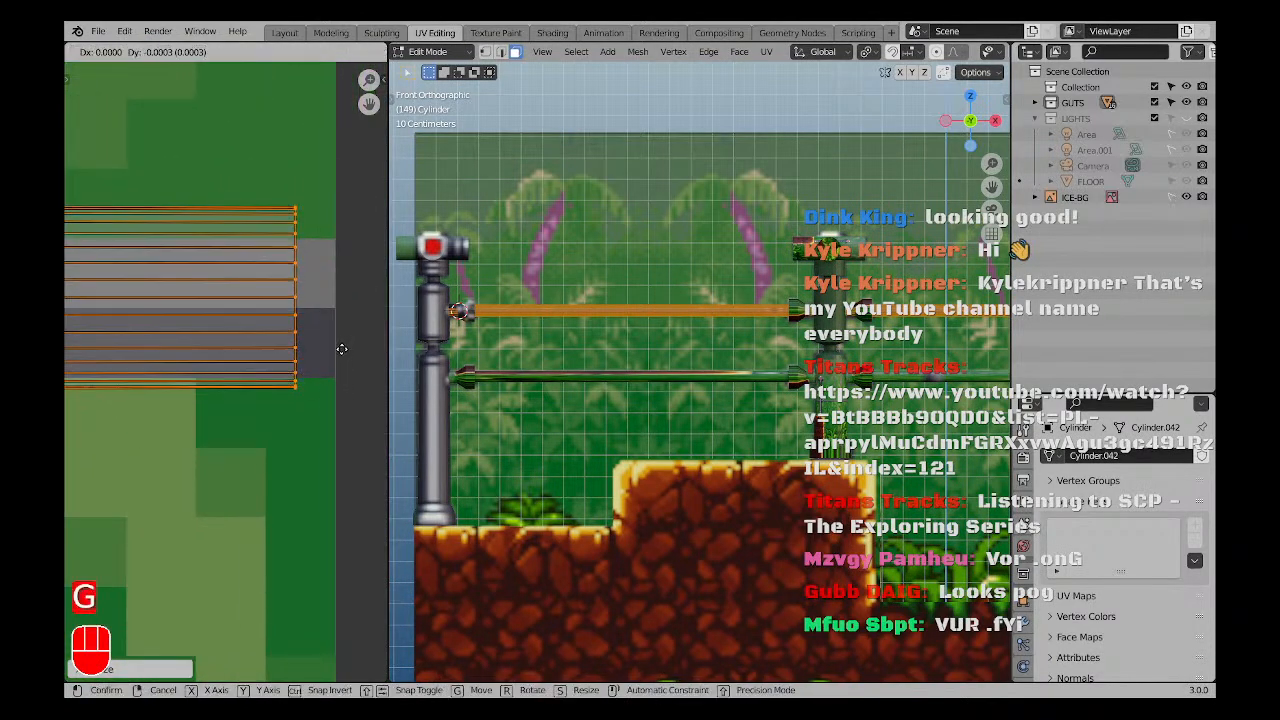
pyautogui.press('s')
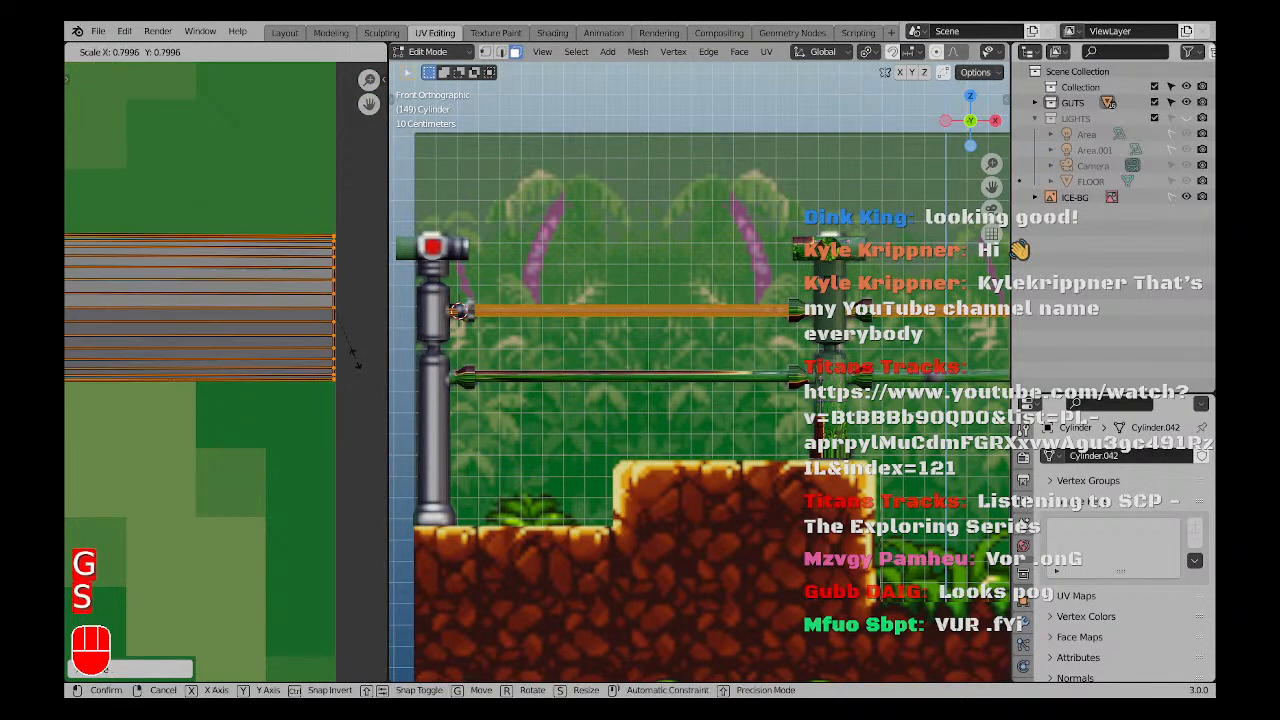
pyautogui.click(345, 358)
# Select the upper rail's left-end UV vertices and move them along the X axis against the leftmost post's connector on the texture.
pyautogui.scroll(-2, 521, 326)
pyautogui.scroll(-9, 245, 355)
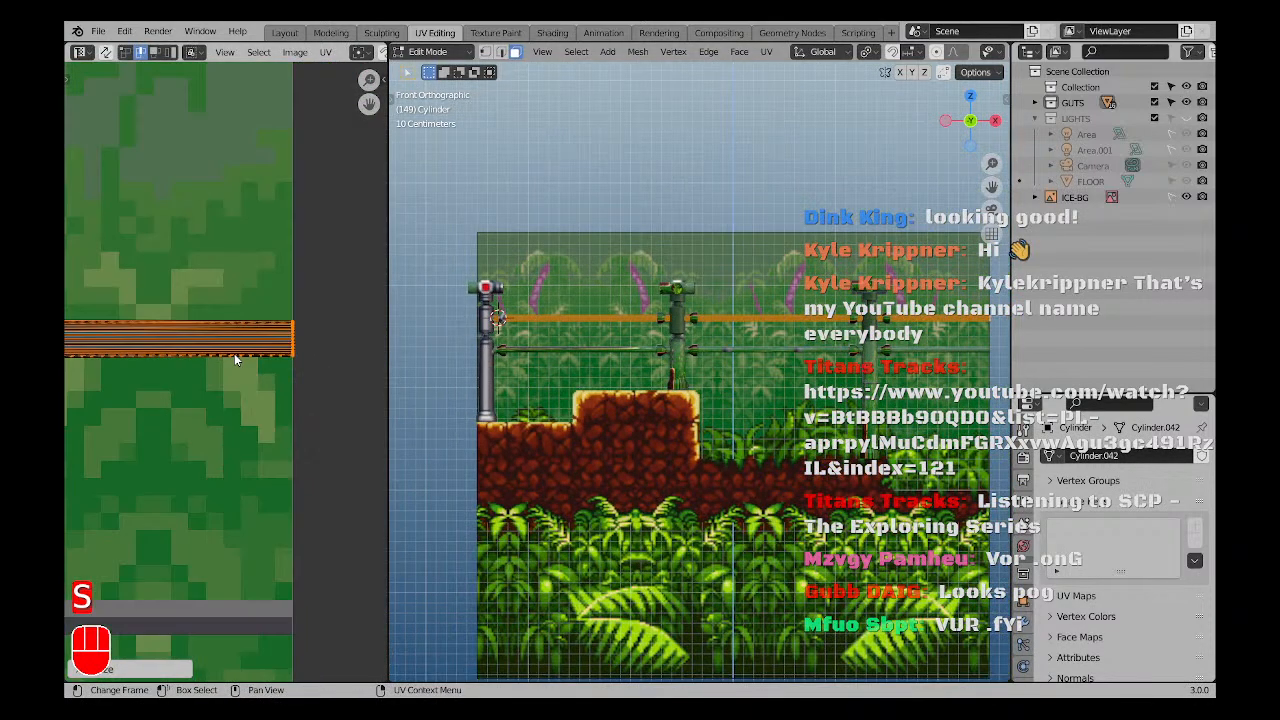
pyautogui.moveTo(200, 357); pyautogui.dragTo(386, 346, button='middle')
pyautogui.keyDown('shift'); pyautogui.moveTo(100, 343); pyautogui.dragTo(386, 338, button='middle'); pyautogui.keyUp('shift')
pyautogui.moveTo(145, 343); pyautogui.dragTo(386, 338, button='middle')
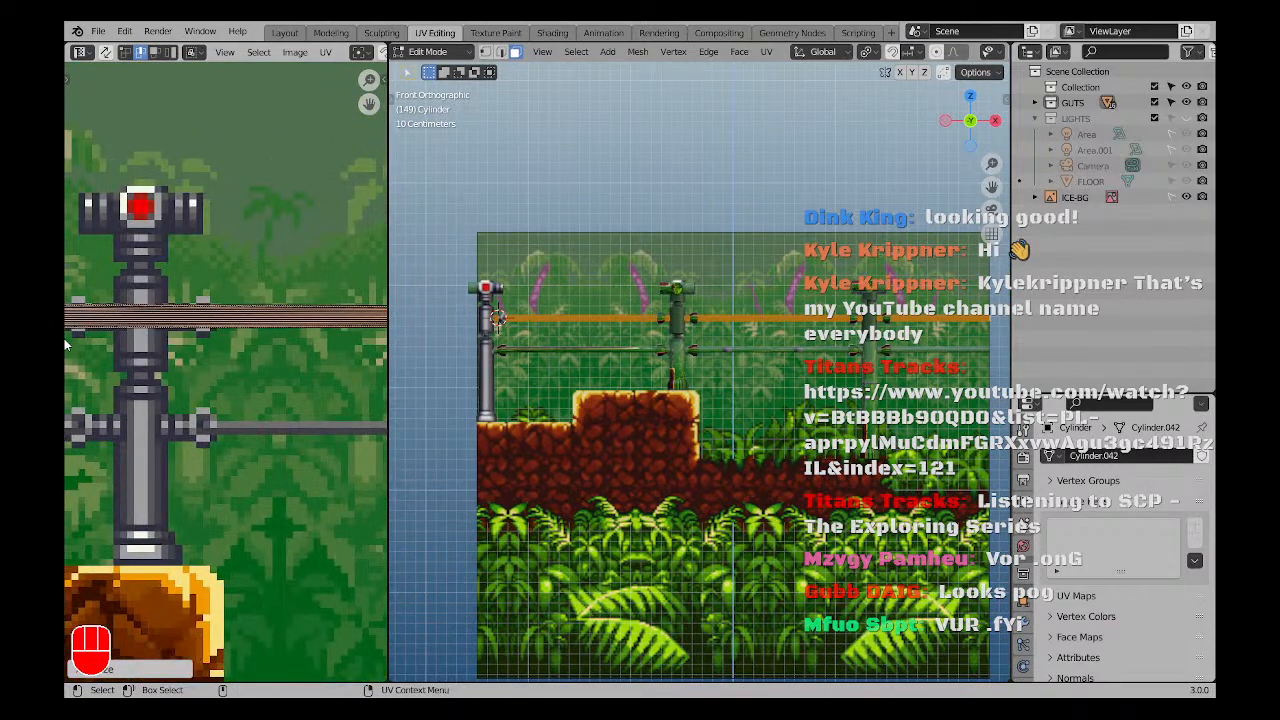
pyautogui.scroll(-5, 150, 338)
pyautogui.moveTo(66, 338); pyautogui.dragTo(206, 342, button='middle')
pyautogui.scroll(4, 130, 337)
pyautogui.scroll(6, 130, 325)
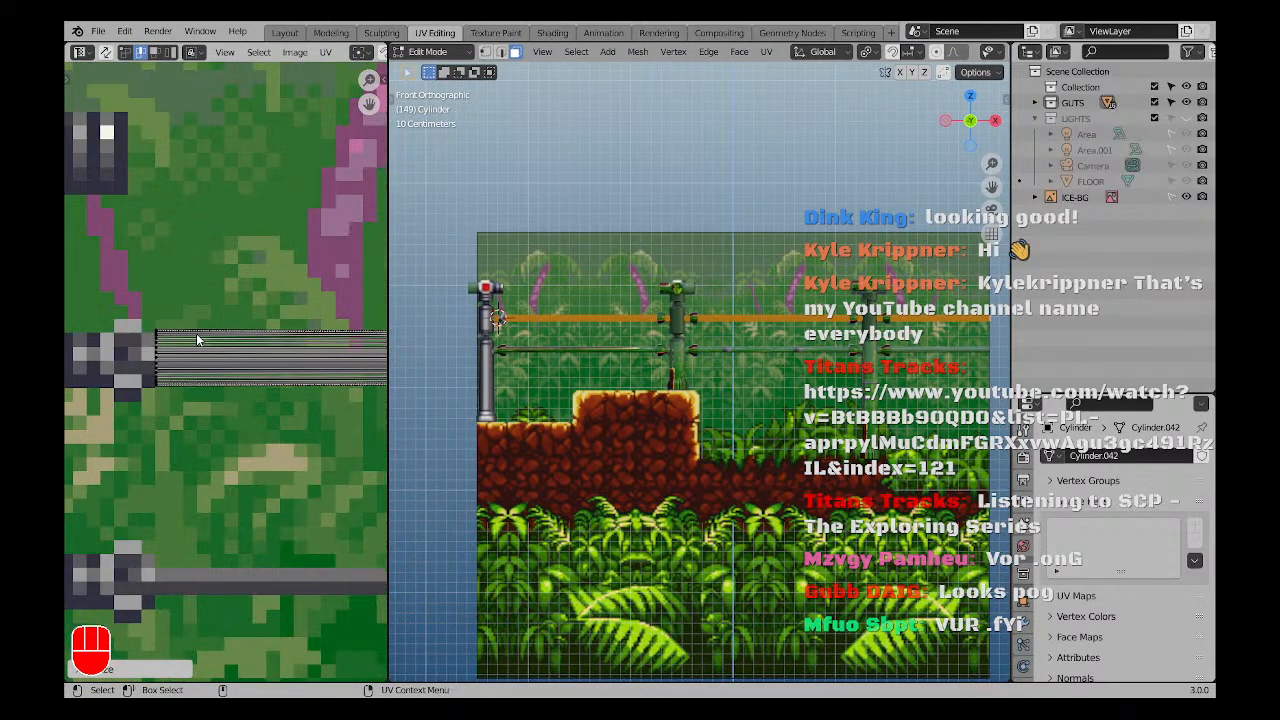
pyautogui.moveTo(157, 312); pyautogui.dragTo(157, 312)
pyautogui.press('g')
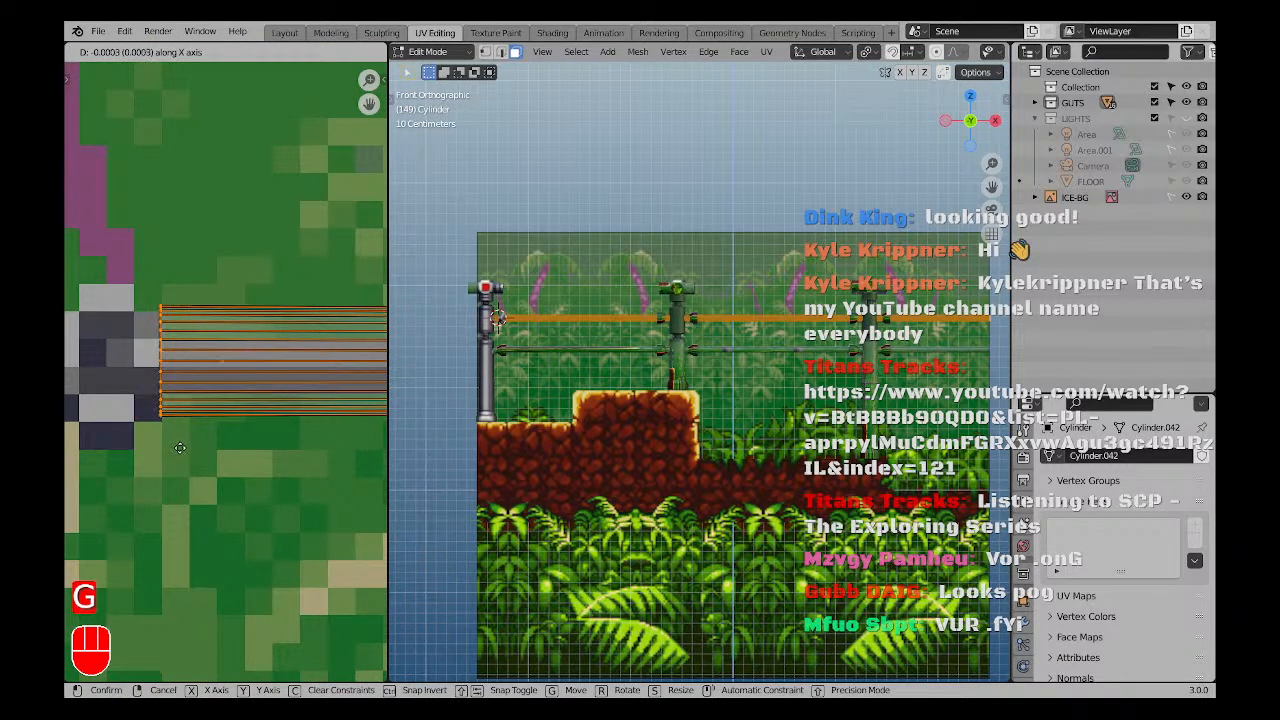
pyautogui.click(180, 448)
# Scale the left-end UV vertices to match the texture rail's thickness and adjust their position along the X axis.
pyautogui.scroll(-4, 182, 369)
pyautogui.moveTo(264, 396); pyautogui.dragTo(240, 378, button='middle')
pyautogui.scroll(5, 171, 363)
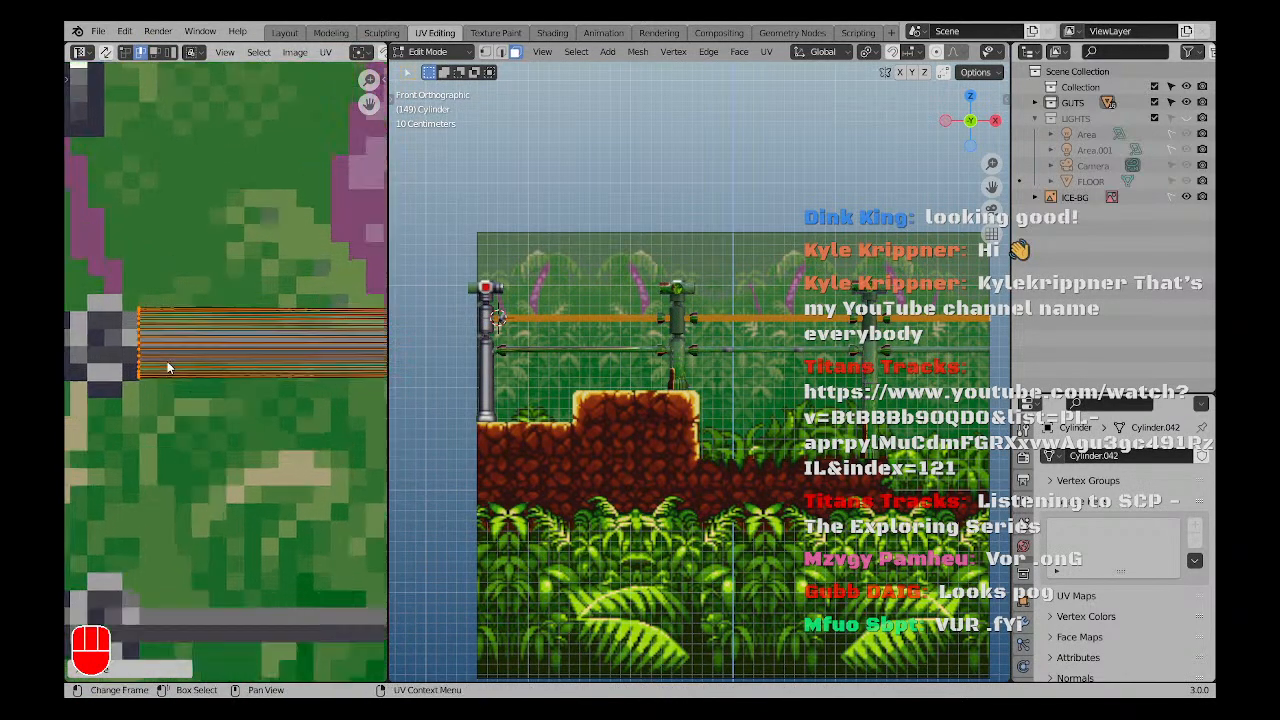
pyautogui.press('s')
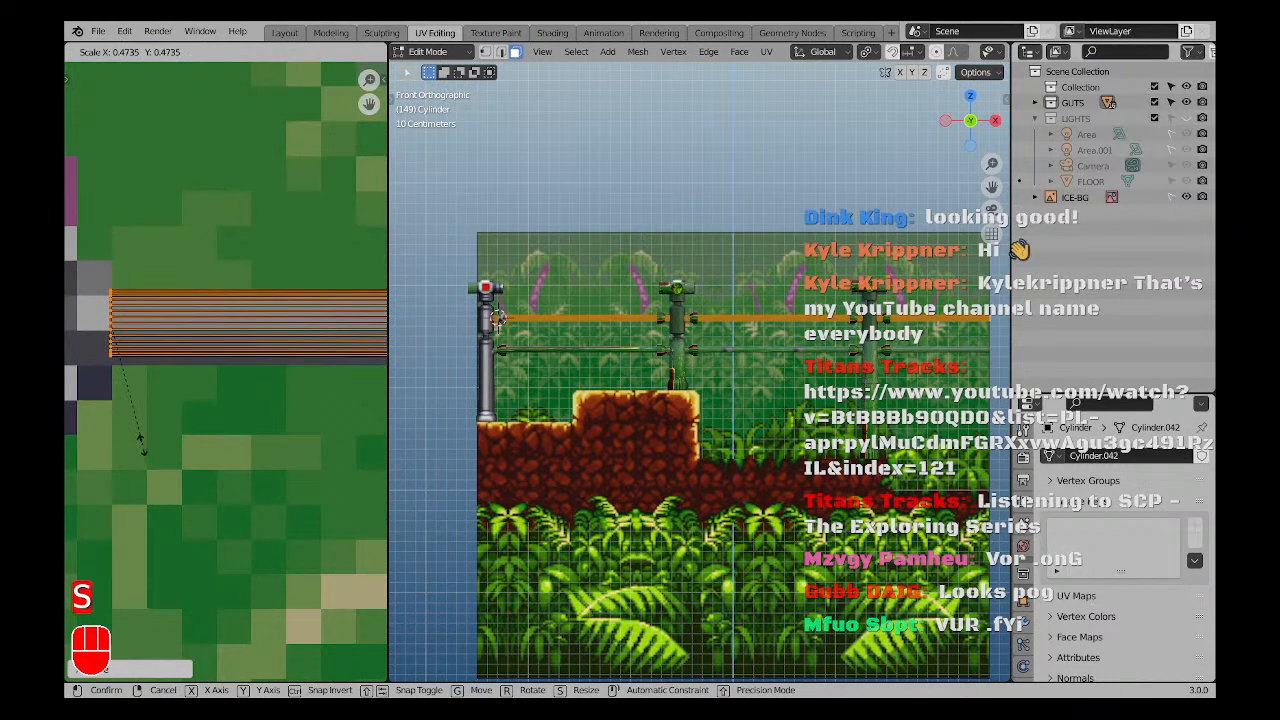
pyautogui.click(167, 387)
pyautogui.press('g')
pyautogui.press('x')
pyautogui.click(167, 387)
# Examine the upper rail's UV placement on the texture and its look on the 3D fence in Object Mode from several angles.
pyautogui.scroll(-5, 276, 378)
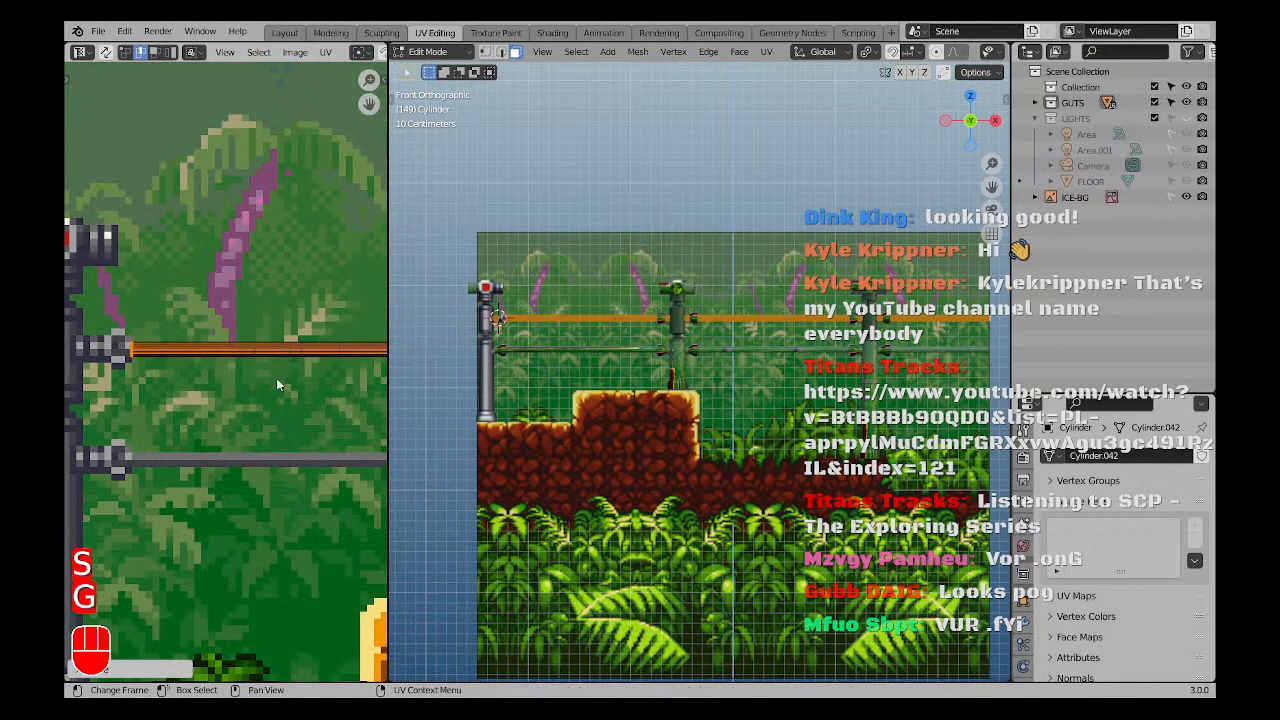
pyautogui.scroll(4, 222, 363)
pyautogui.scroll(-2, 205, 350)
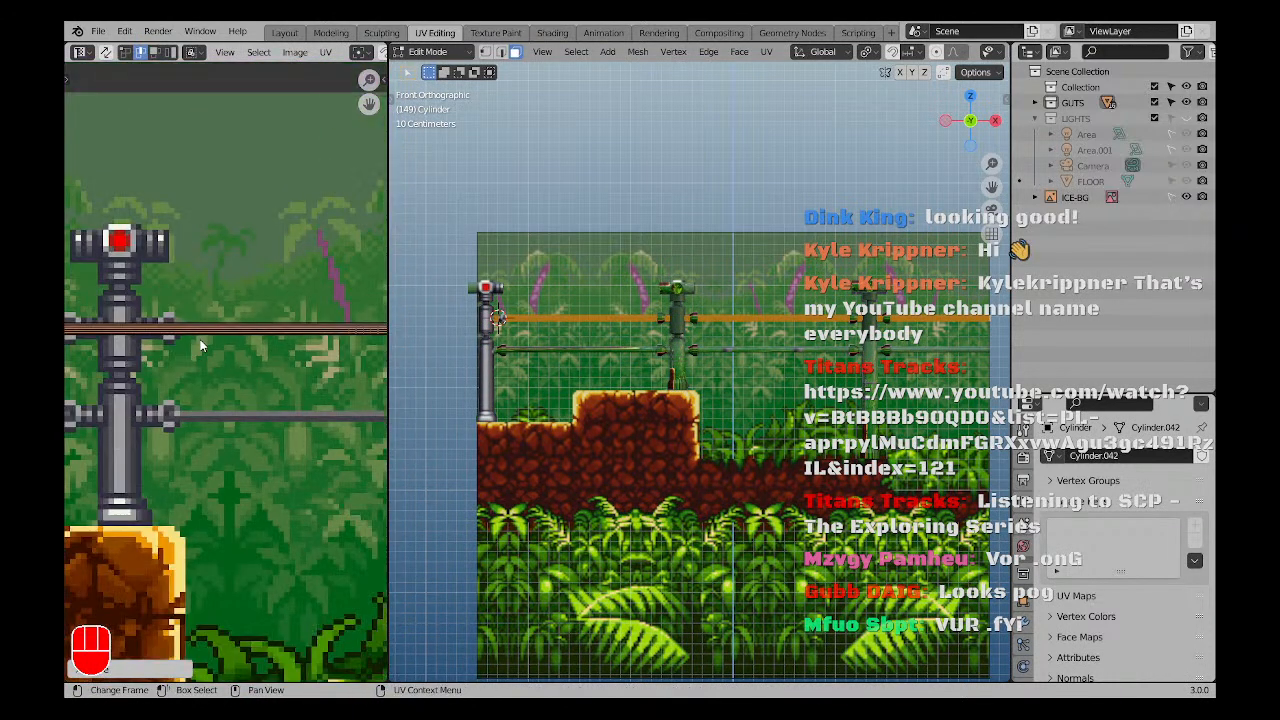
pyautogui.moveTo(280, 372); pyautogui.dragTo(95, 343, button='middle')
pyautogui.moveTo(560, 360); pyautogui.dragTo(466, 364, button='middle')
pyautogui.moveTo(318, 354); pyautogui.dragTo(90, 368, button='middle')
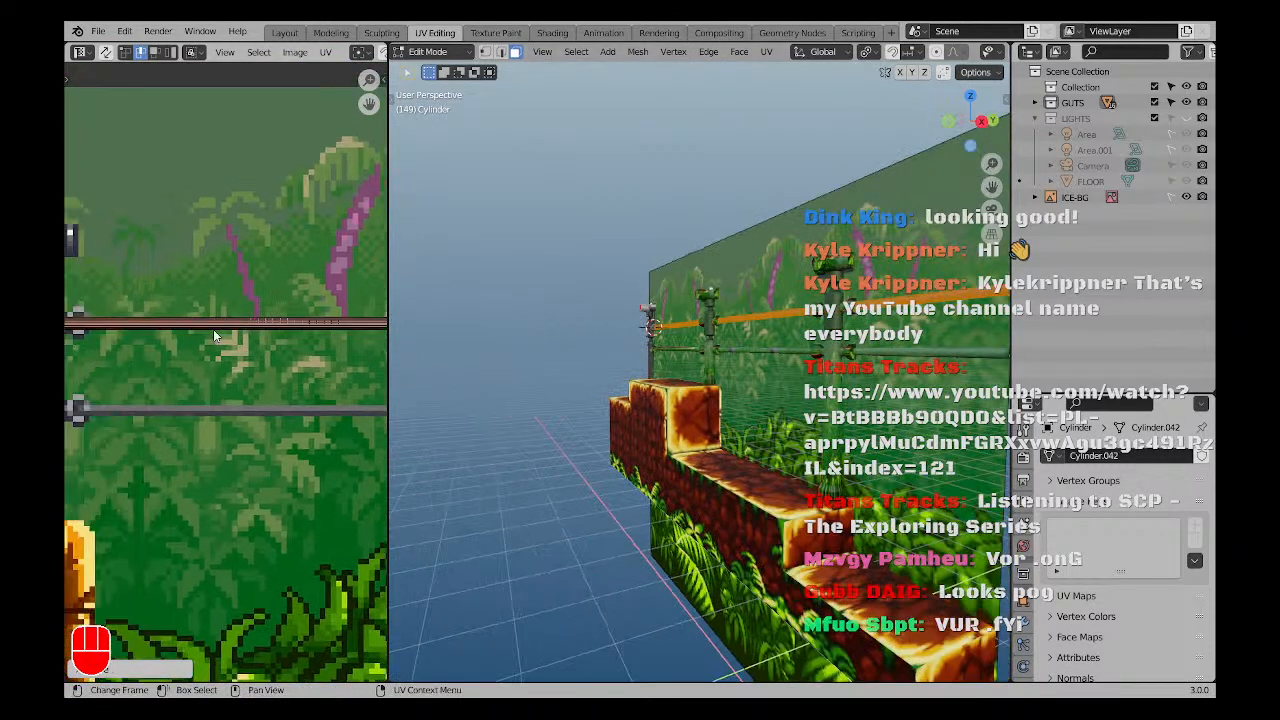
pyautogui.scroll(-4, 213, 335)
pyautogui.scroll(9, 283, 340)
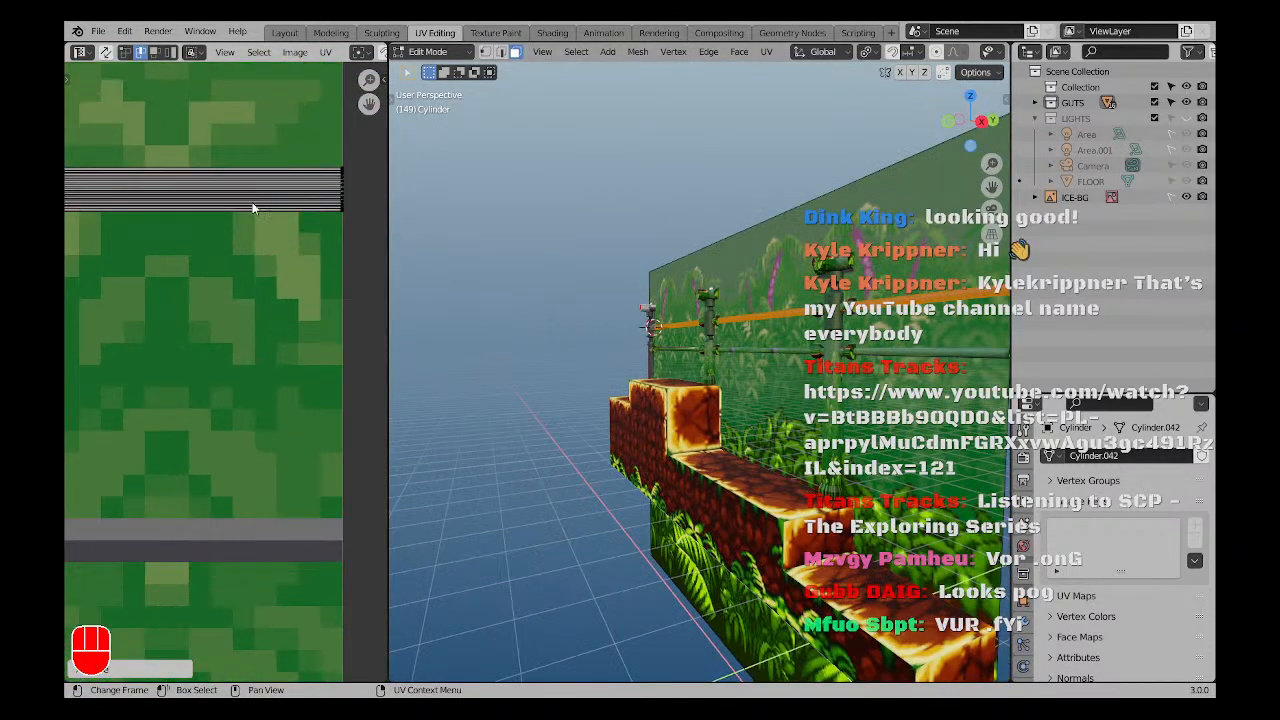
pyautogui.moveTo(425, 312); pyautogui.dragTo(800, 328, button='middle')
pyautogui.press('Tab')
pyautogui.press('a')
pyautogui.press('a')
pyautogui.scroll(5, 648, 300)
pyautogui.moveTo(648, 300); pyautogui.dragTo(547, 315, button='middle')
pyautogui.scroll(-8, 559, 314)
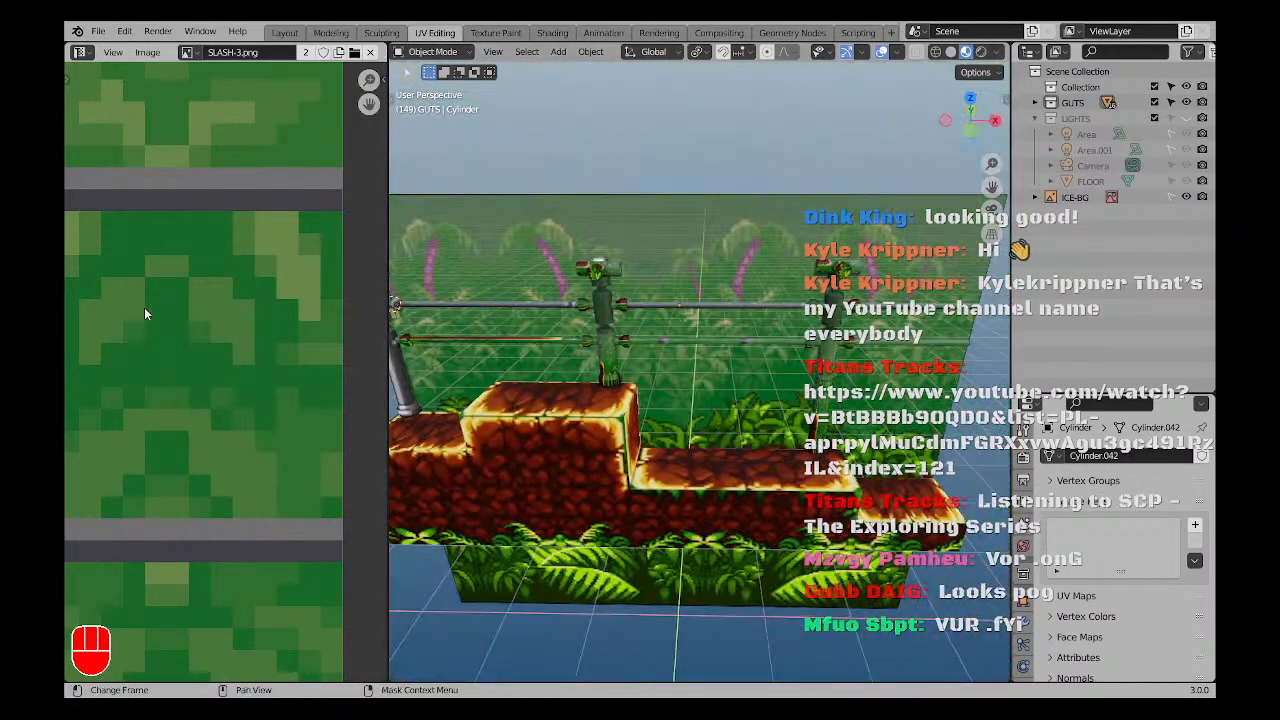
pyautogui.scroll(-4, 148, 315)
pyautogui.keyDown('shift'); pyautogui.moveTo(152, 325); pyautogui.dragTo(306, 330, button='middle'); pyautogui.keyUp('shift')
pyautogui.scroll(6, 241, 367)
pyautogui.scroll(-2, 227, 369)
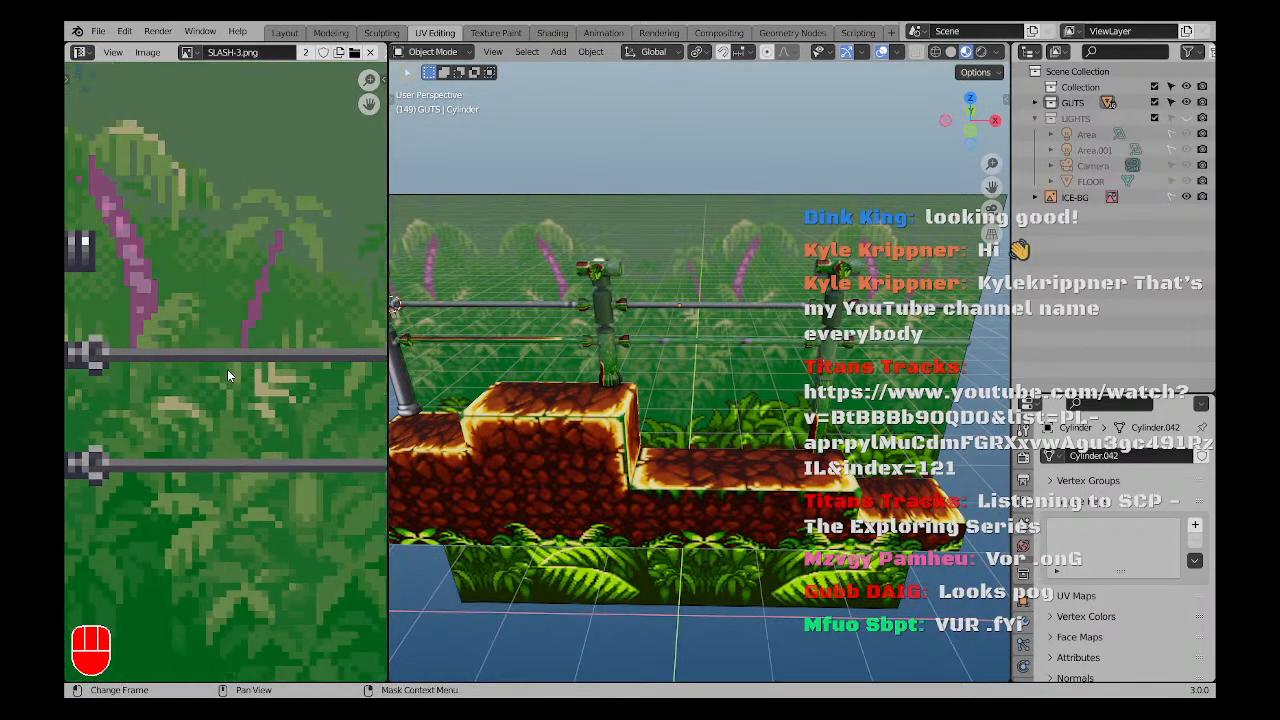
pyautogui.press('KP_1')
pyautogui.moveTo(478, 348); pyautogui.dragTo(640, 268, button='middle')
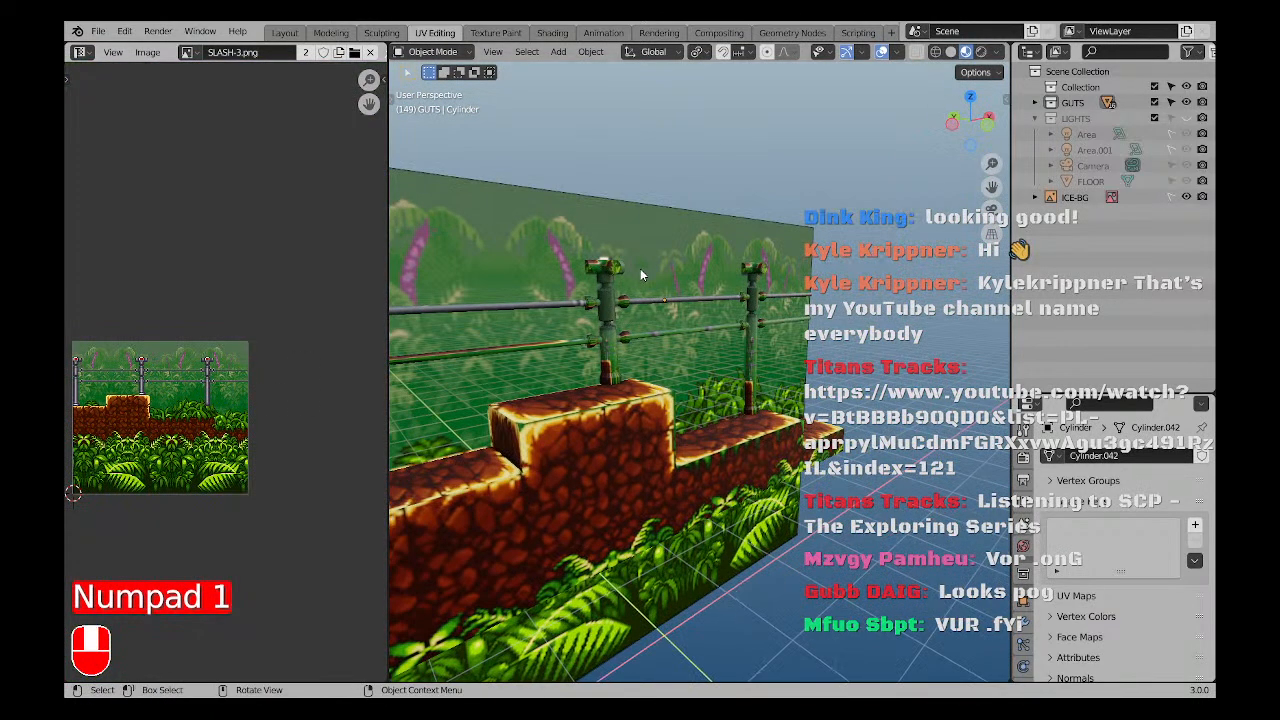
# Edit the upper rail again and move its right-end UV vertices back from the texture's right edge to the second post.
pyautogui.keyDown('shift'); pyautogui.moveTo(556, 316); pyautogui.dragTo(649, 332, button='middle'); pyautogui.keyUp('shift')
pyautogui.scroll(3, 557, 327)
pyautogui.click(557, 327)
pyautogui.keyDown('shift'); pyautogui.moveTo(557, 327); pyautogui.dragTo(650, 402, button='middle'); pyautogui.keyUp('shift')
pyautogui.scroll(1, 650, 402)
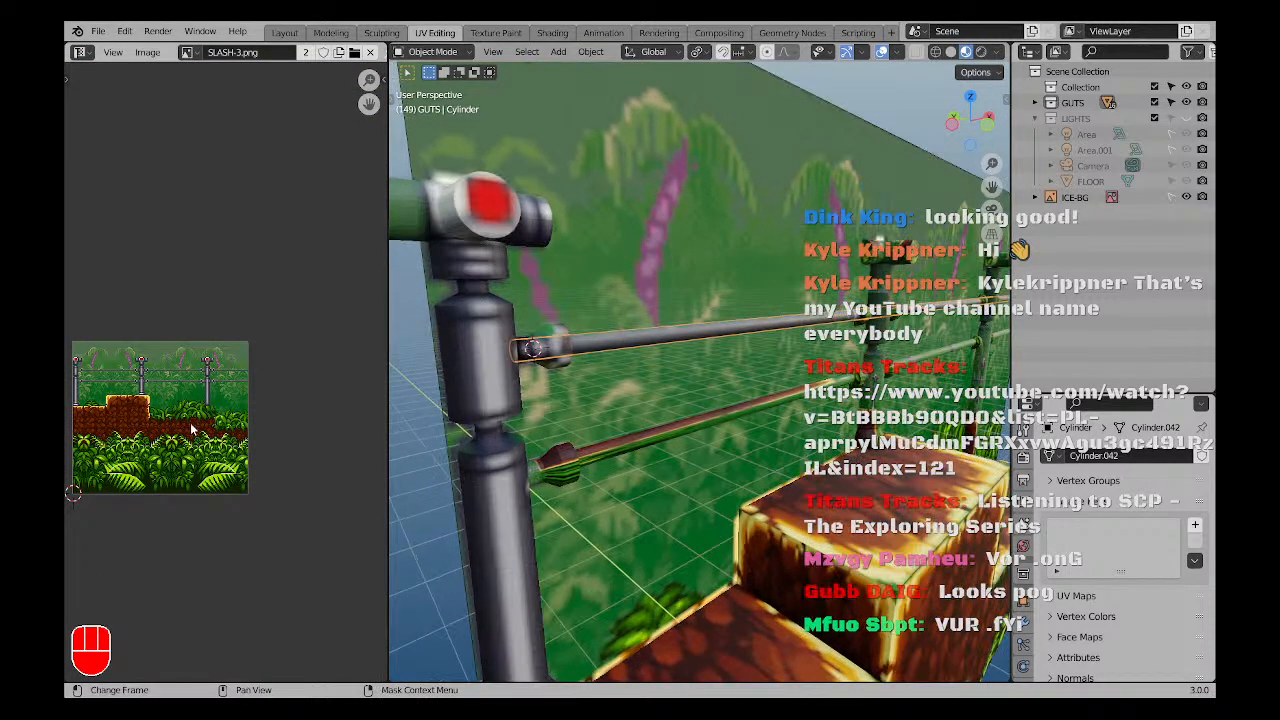
pyautogui.scroll(3, 136, 386)
pyautogui.press('Tab')
pyautogui.keyDown('shift'); pyautogui.moveTo(143, 365); pyautogui.dragTo(176, 414, button='middle'); pyautogui.keyUp('shift')
pyautogui.scroll(3, 187, 421)
pyautogui.scroll(-4, 187, 421)
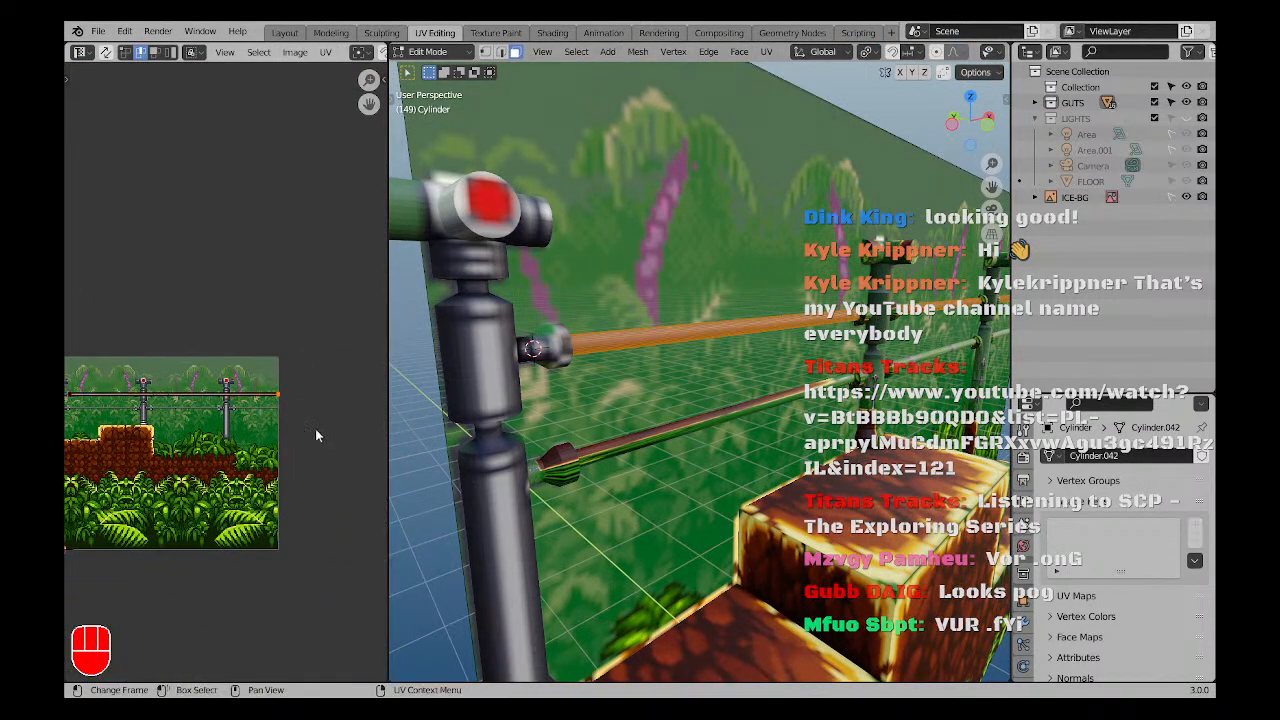
pyautogui.press('g')
pyautogui.click(153, 401)
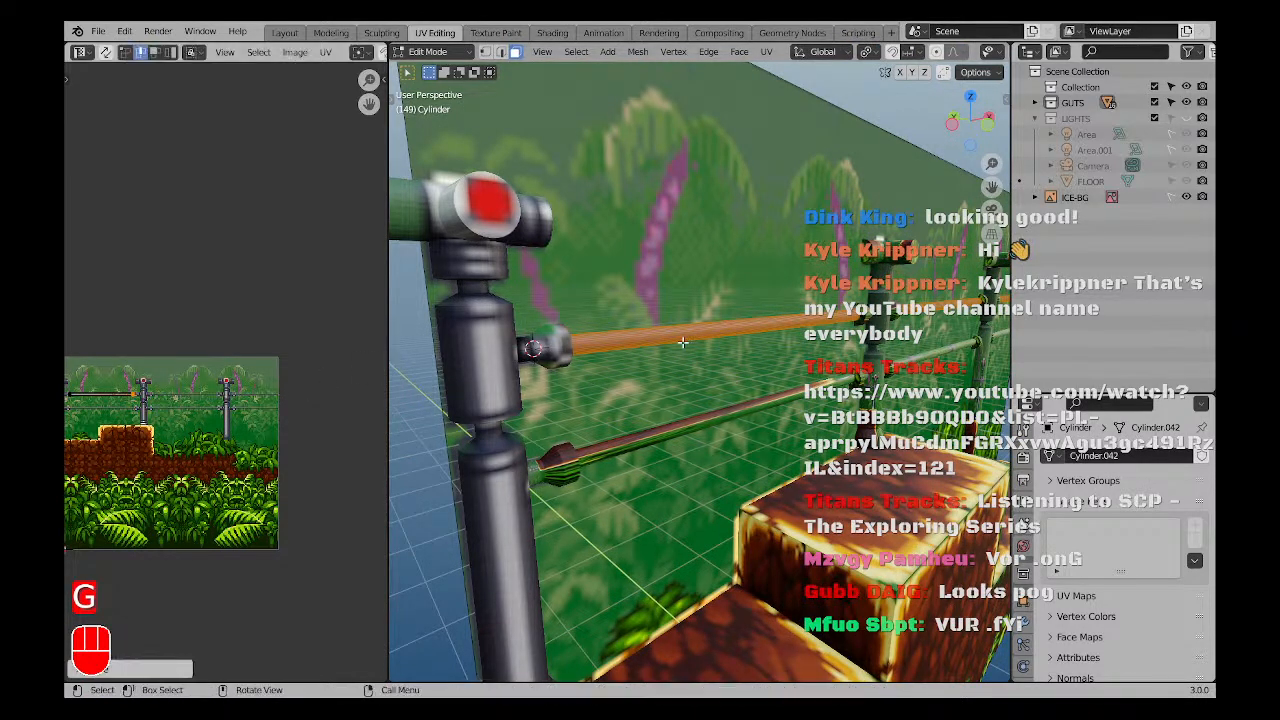
# Move the upper rail's right-end UV vertices along the X axis to meet the second post's near connector.
pyautogui.press('a')
pyautogui.press('a')
pyautogui.moveTo(712, 338); pyautogui.dragTo(596, 358, button='middle')
pyautogui.scroll(-5, 716, 350)
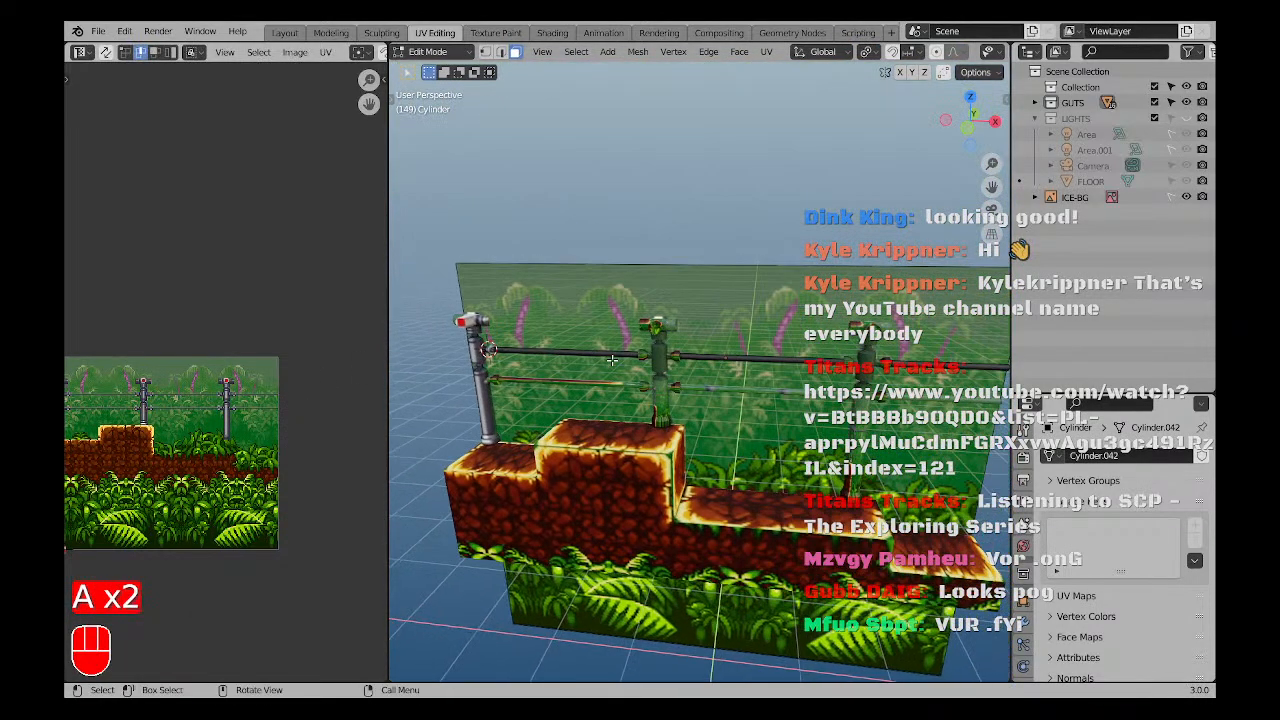
pyautogui.scroll(6, 600, 338)
pyautogui.scroll(-2, 613, 381)
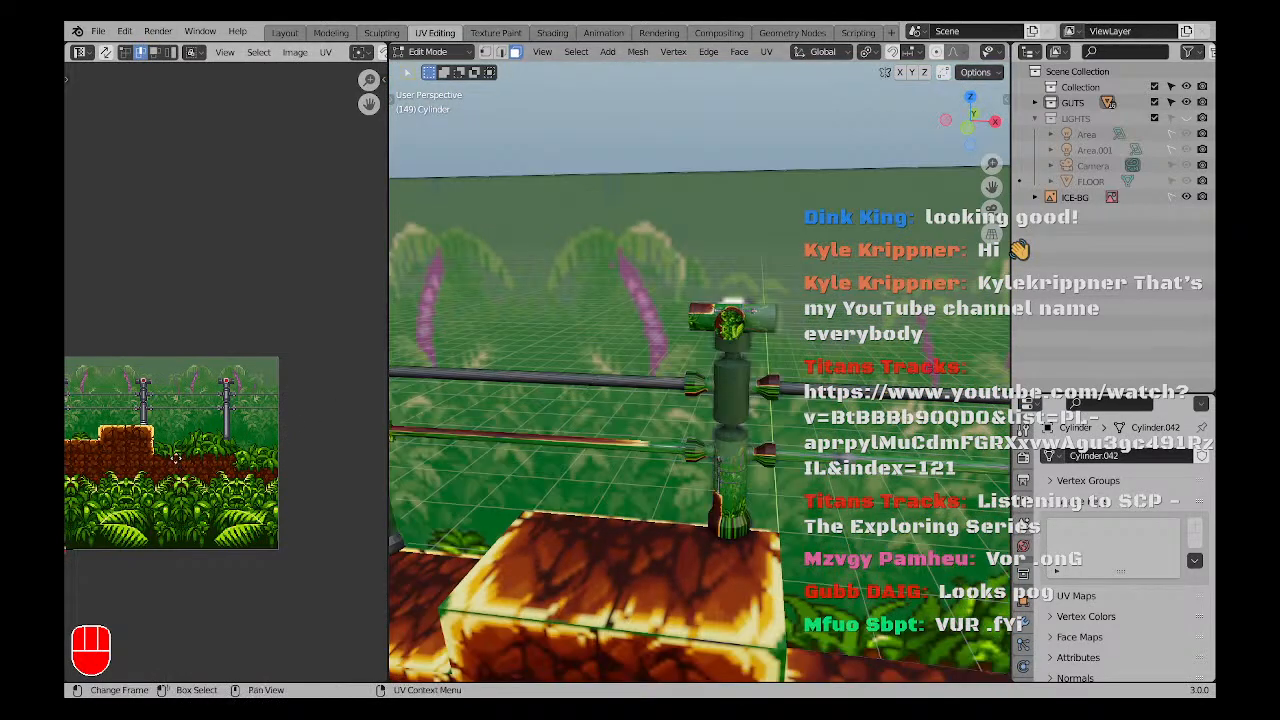
pyautogui.moveTo(177, 458); pyautogui.dragTo(245, 463, button='middle')
pyautogui.press('a')
pyautogui.scroll(5, 168, 408)
pyautogui.keyDown('shift'); pyautogui.moveTo(224, 395); pyautogui.dragTo(195, 418, button='middle'); pyautogui.keyUp('shift')
pyautogui.scroll(4, 198, 415)
pyautogui.keyDown('shift'); pyautogui.moveTo(301, 424); pyautogui.dragTo(165, 428, button='middle'); pyautogui.keyUp('shift')
pyautogui.scroll(4, 168, 424)
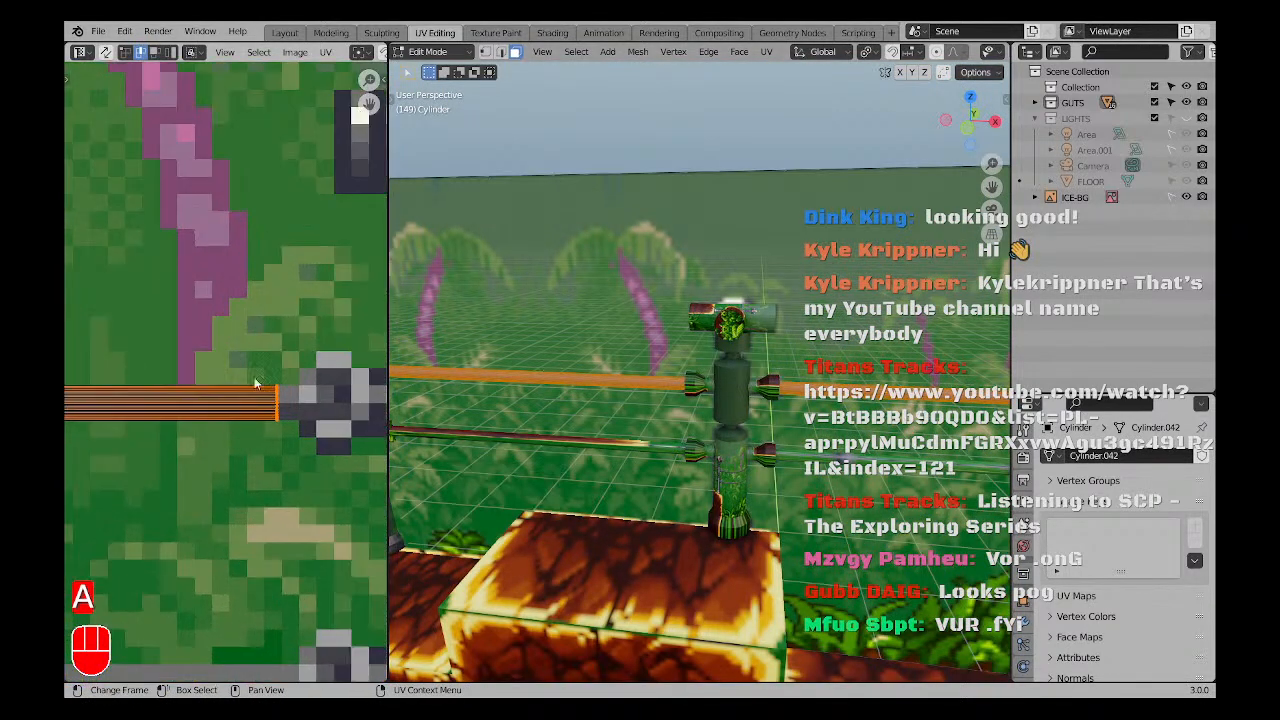
pyautogui.press('g')
pyautogui.press('x')
pyautogui.click(327, 456)
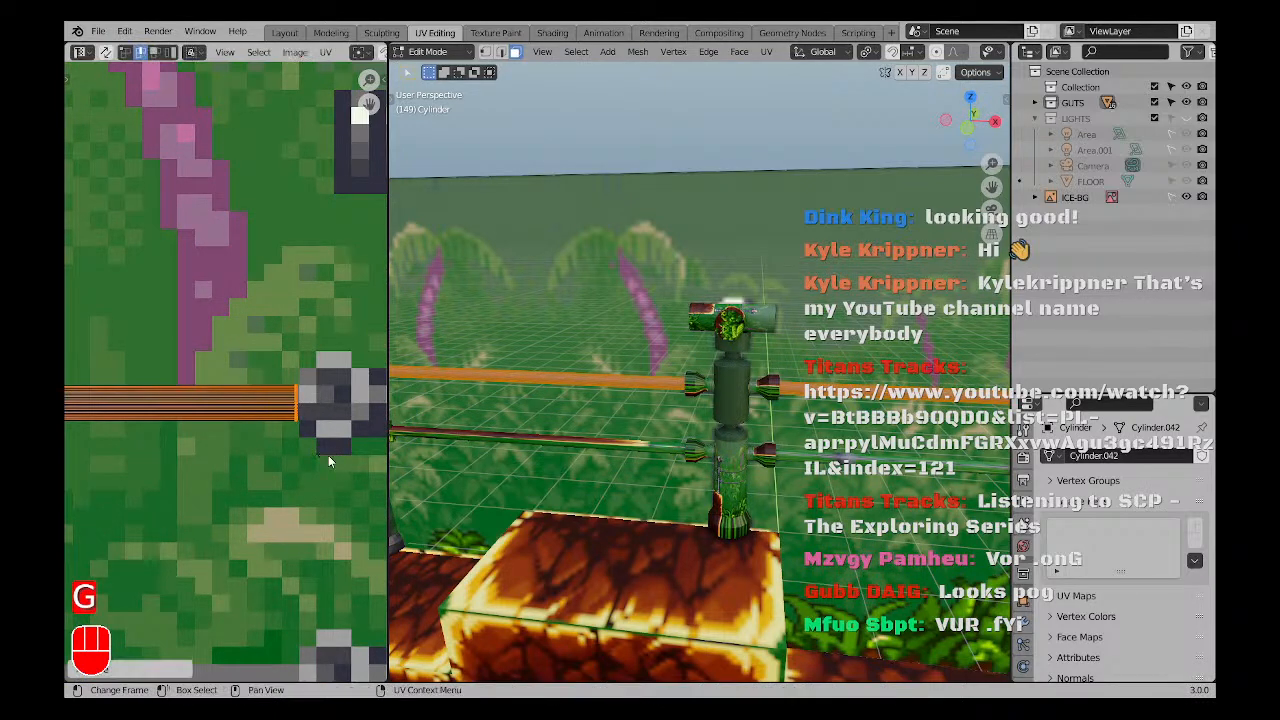
# Leave the upper rail and open the lower rail in Edit Mode with all of its faces selected.
pyautogui.scroll(-3, 650, 353)
pyautogui.press('a')
pyautogui.press('a')
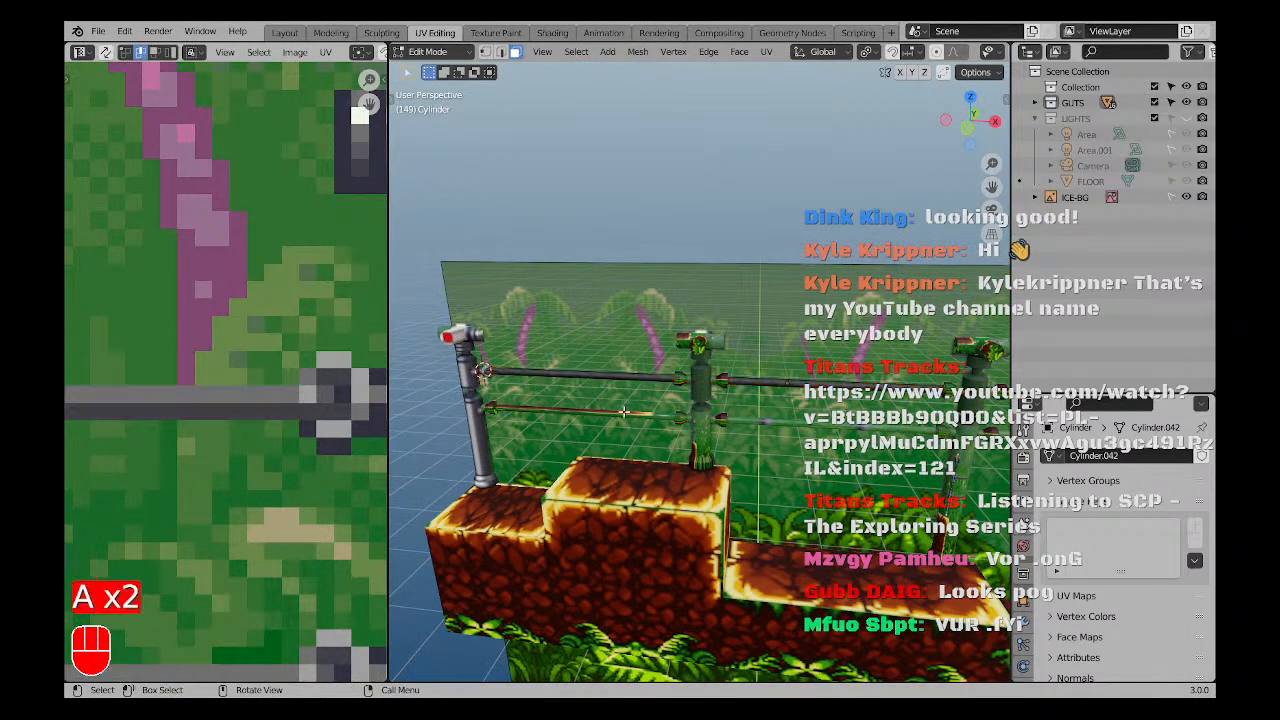
pyautogui.moveTo(624, 412); pyautogui.dragTo(650, 408, button='middle')
pyautogui.keyDown('shift'); pyautogui.moveTo(524, 408); pyautogui.dragTo(583, 450, button='middle'); pyautogui.keyUp('shift')
pyautogui.scroll(4, 583, 450)
pyautogui.press('Tab')
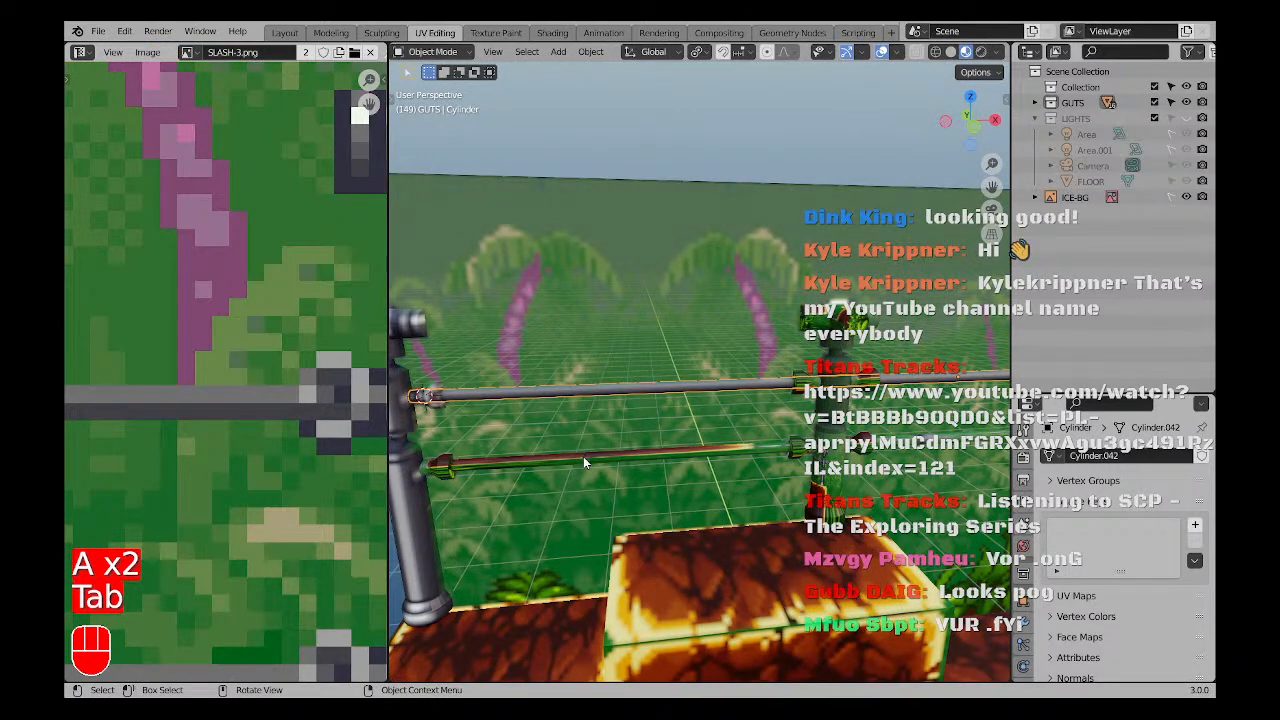
pyautogui.click(583, 456)
pyautogui.scroll(-2, 581, 460)
pyautogui.press('Tab')
pyautogui.press('a')
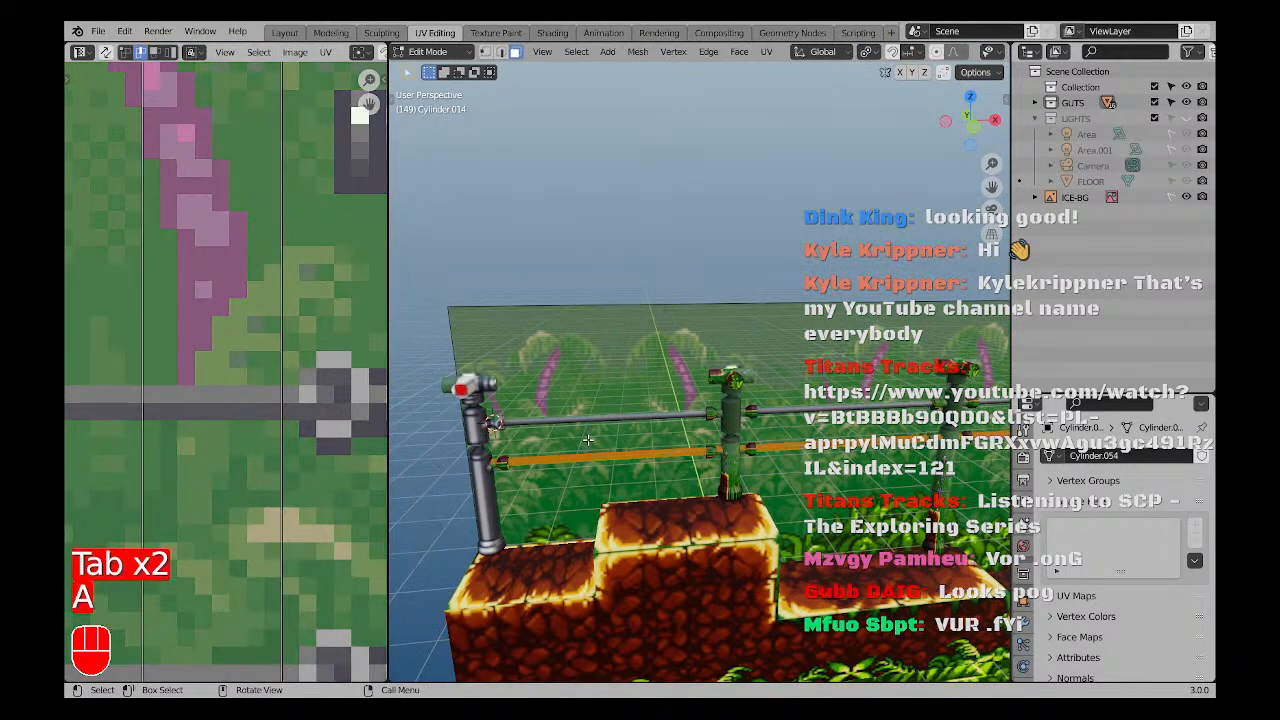
# Project the lower rail's UVs from the current perspective view.
pyautogui.press('u')
pyautogui.click(588, 440)
pyautogui.scroll(-1, 560, 440)
pyautogui.scroll(-4, 200, 400)
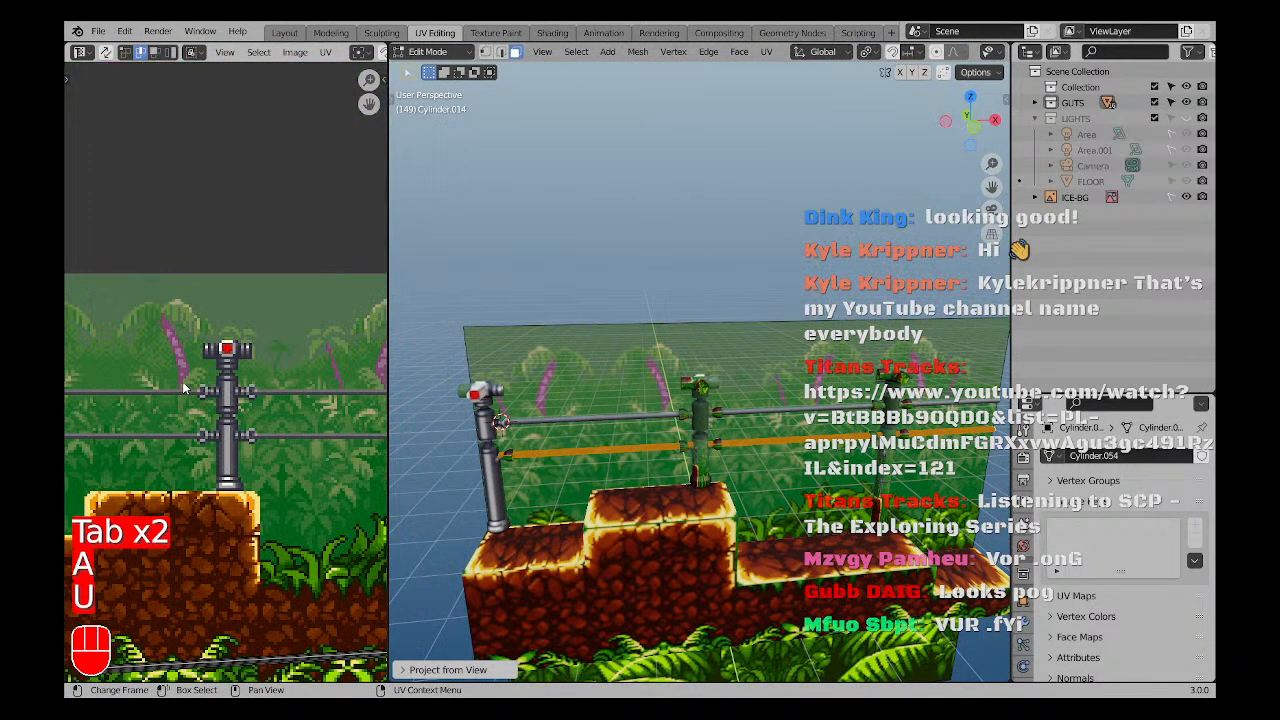
# Widen the UV editor and project the lower rail's UVs from the front view.
pyautogui.moveTo(389, 372); pyautogui.dragTo(611, 372)
pyautogui.scroll(-6, 451, 449)
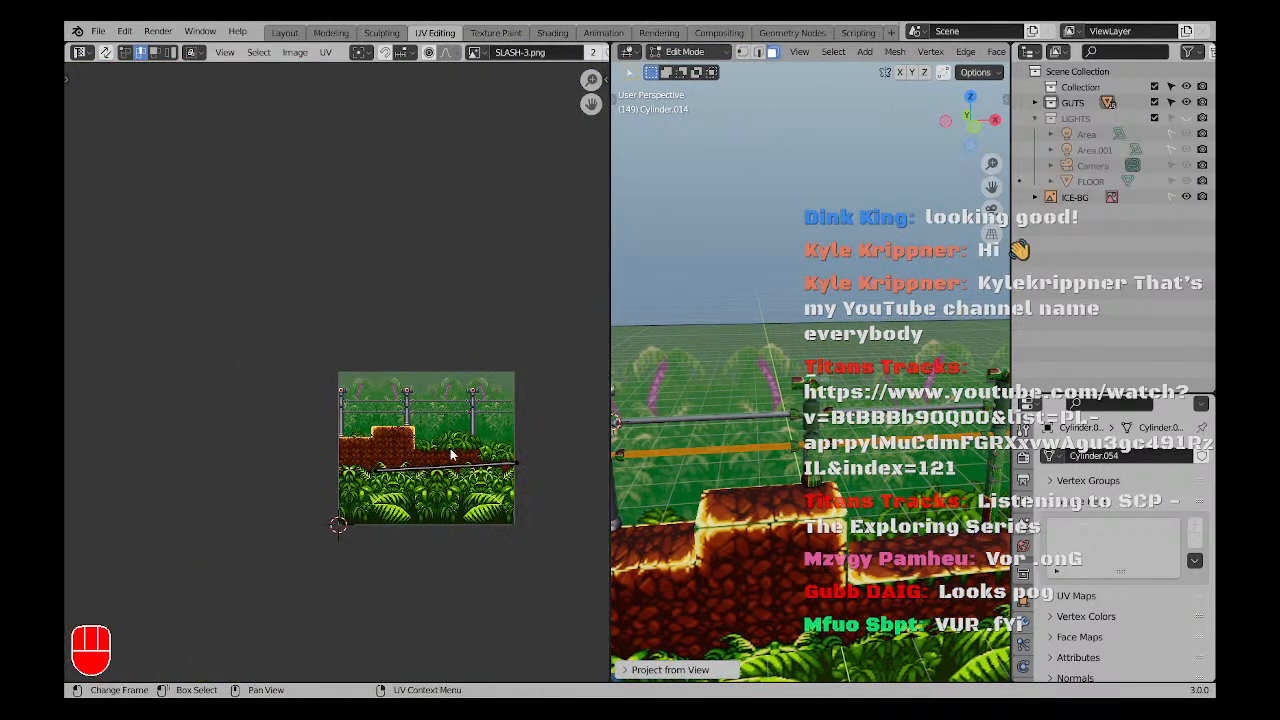
pyautogui.scroll(2, 465, 432)
pyautogui.press('KP_1')
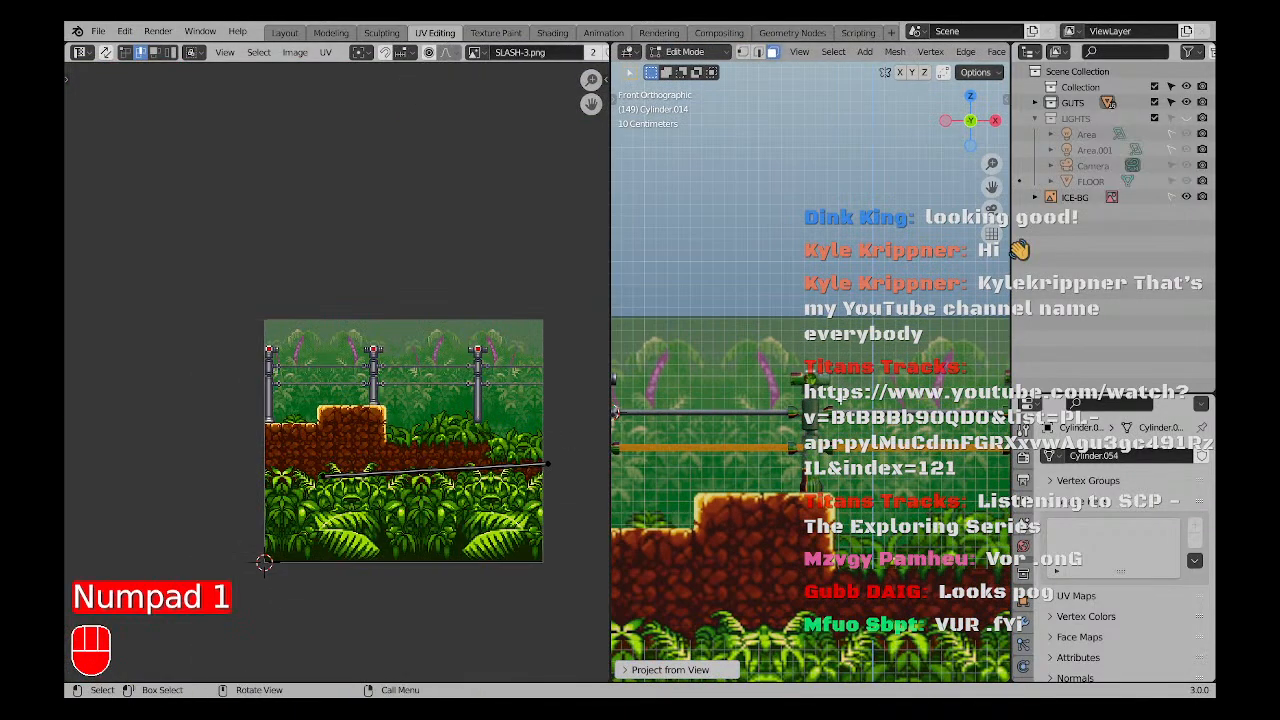
pyautogui.press('u')
pyautogui.click(770, 400)
# Move all of the lower rail's UVs onto the texture's lower rail, starting beside the leftmost post's connector.
pyautogui.press('a')
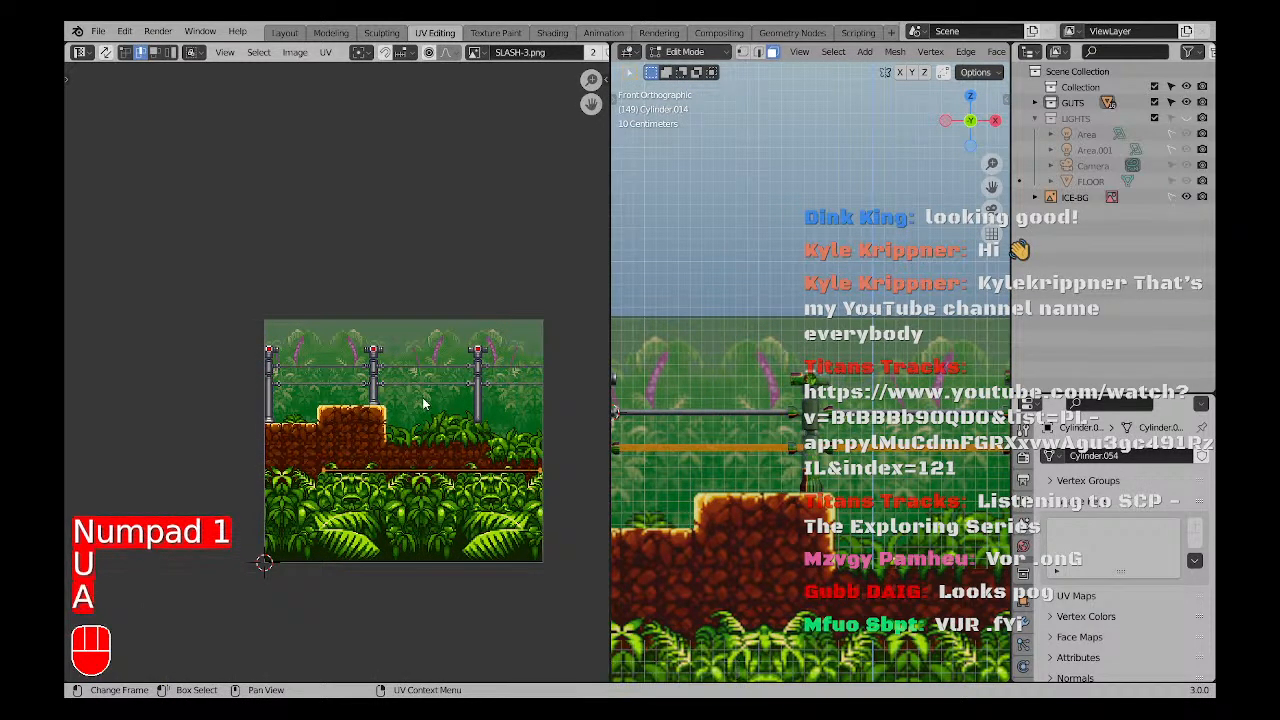
pyautogui.press('g')
pyautogui.click(381, 308)
pyautogui.scroll(5, 330, 338)
pyautogui.scroll(4, 282, 478)
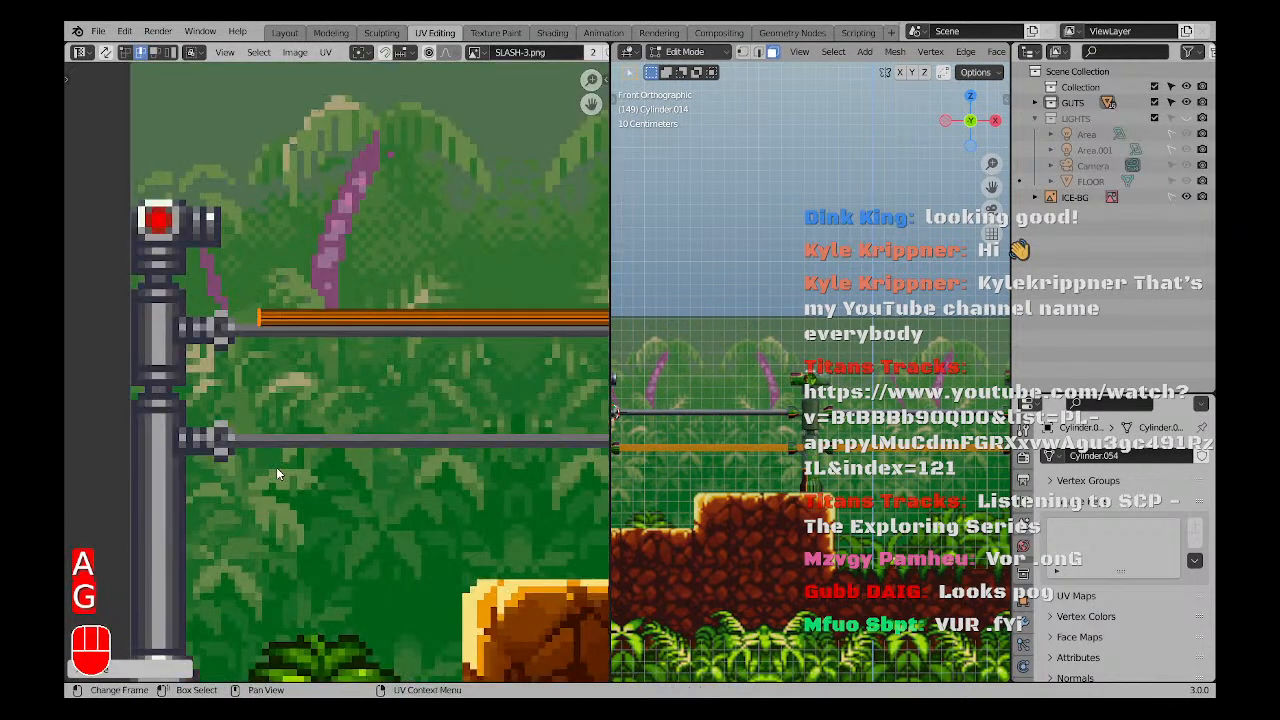
pyautogui.press('g')
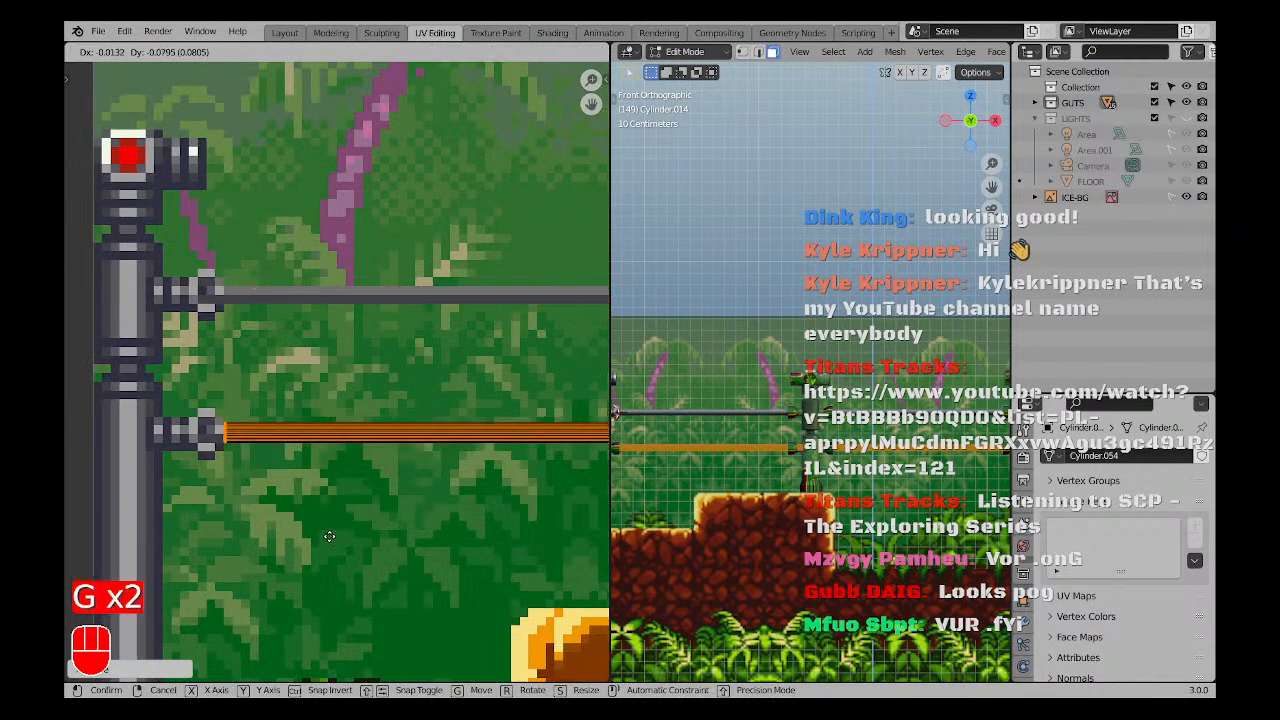
pyautogui.click(330, 535)
pyautogui.scroll(8, 300, 505)
pyautogui.press('g')
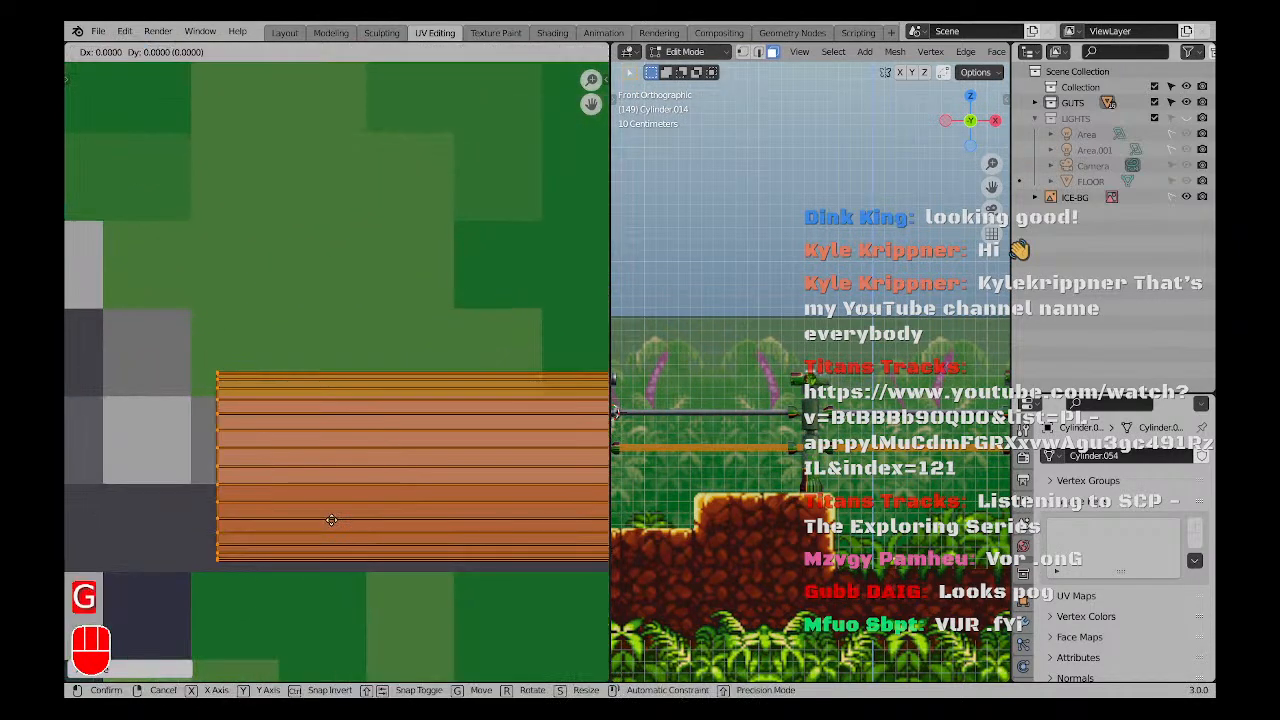
pyautogui.click(326, 523)
# Scale the lower rail's UVs to fit the texture rail's thickness and move them along the X axis against the leftmost post's connector.
pyautogui.press('s')
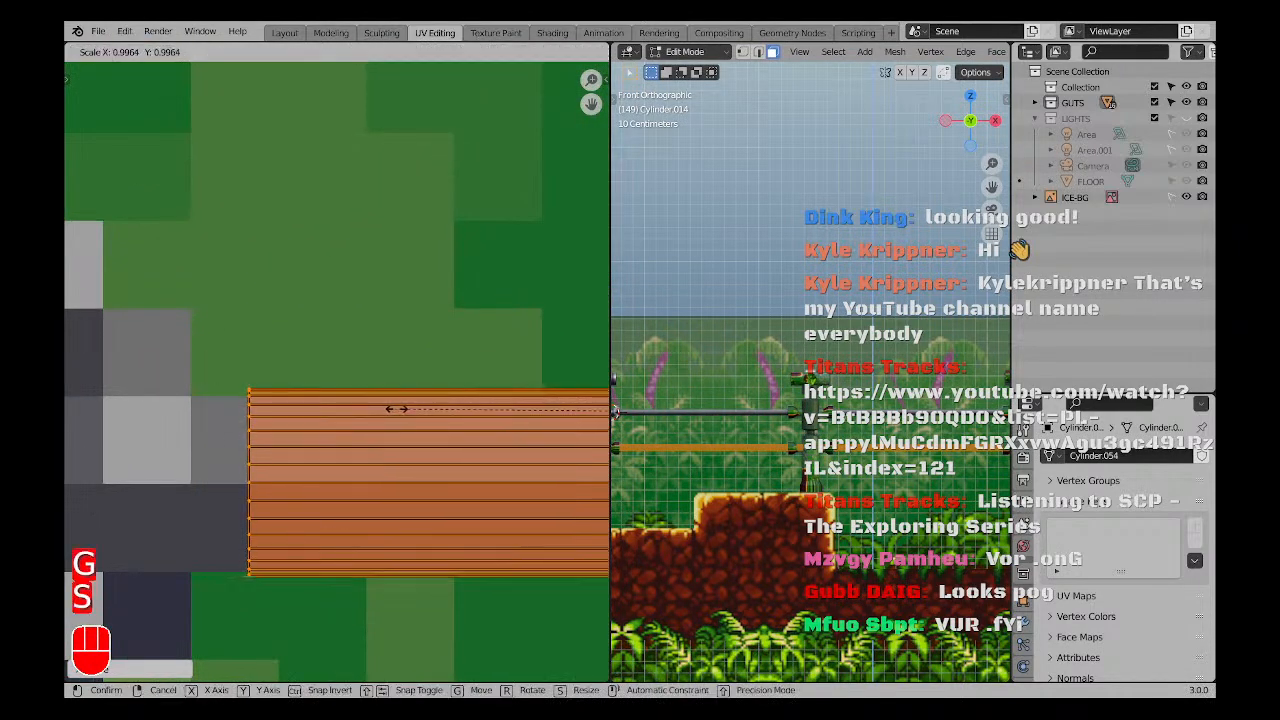
pyautogui.click(396, 414)
pyautogui.moveTo(220, 389); pyautogui.dragTo(307, 605)
pyautogui.scroll(-4, 251, 418)
pyautogui.press('a')
pyautogui.press('s')
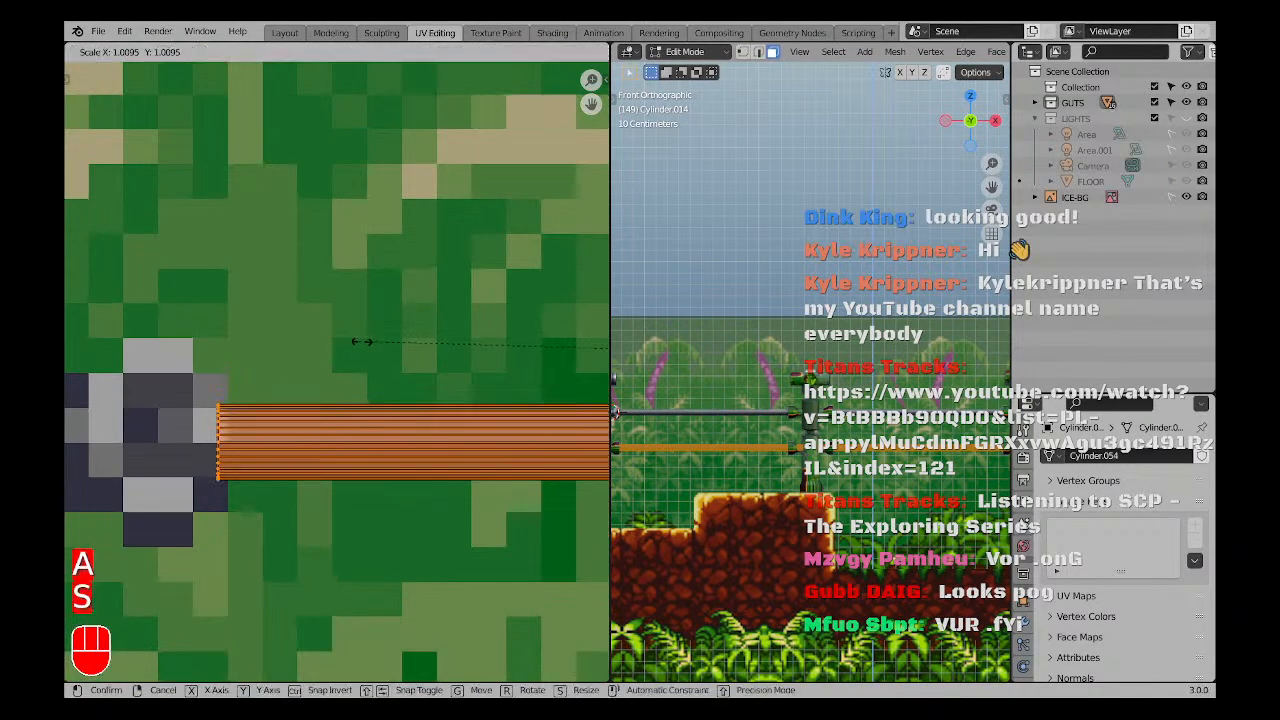
pyautogui.click(541, 365)
pyautogui.press('g')
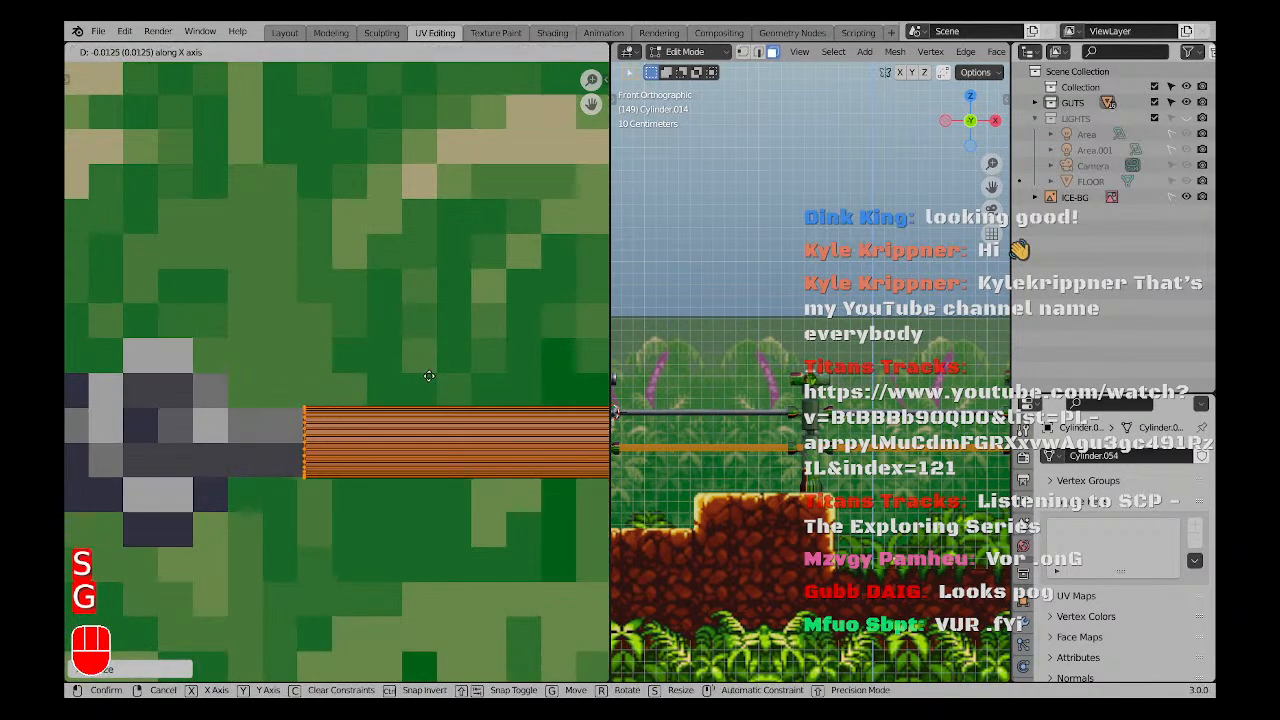
pyautogui.click(354, 370)
# Select the right-end vertices of the lower rail's UVs and move them along the X axis against the middle post's lower-left connector.
pyautogui.scroll(-14, 280, 422)
pyautogui.keyDown('shift'); pyautogui.moveTo(434, 430); pyautogui.dragTo(180, 420, button='middle'); pyautogui.keyUp('shift')
pyautogui.moveTo(410, 384); pyautogui.dragTo(455, 463)
pyautogui.press('g')
pyautogui.press('x')
pyautogui.click(211, 415)
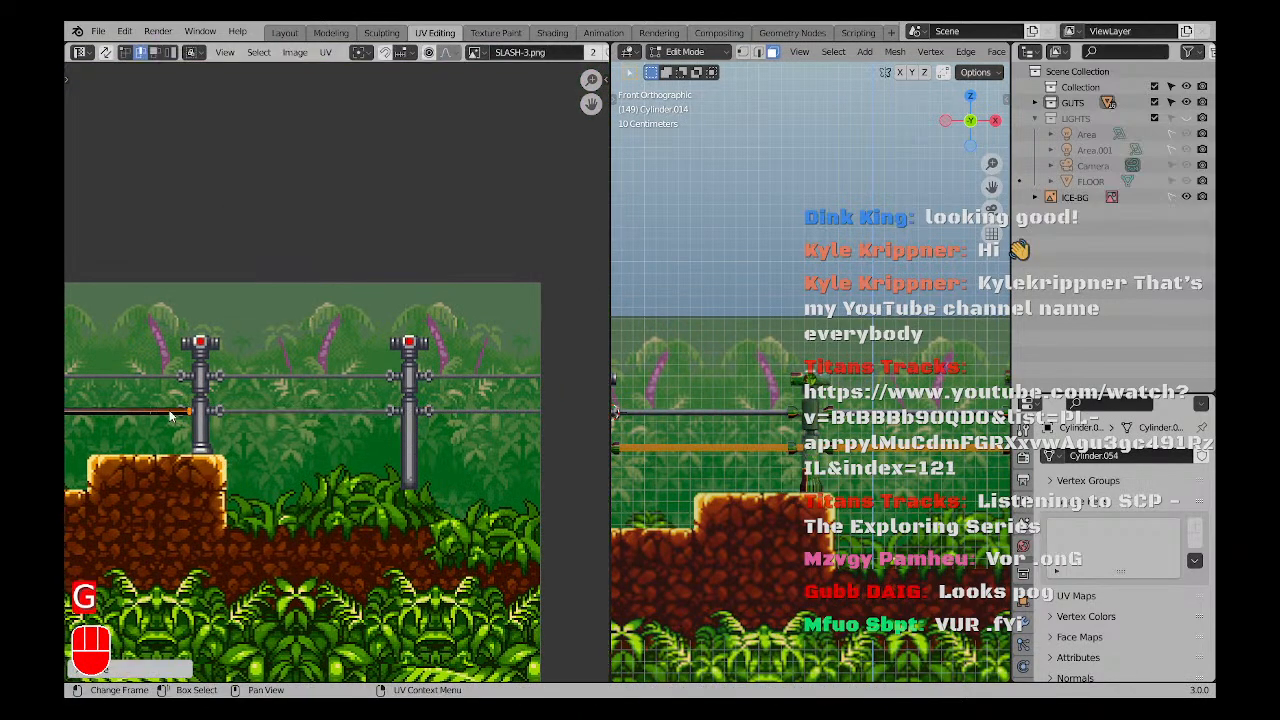
pyautogui.scroll(6, 207, 414)
pyautogui.moveTo(130, 407); pyautogui.dragTo(373, 445, button='middle')
pyautogui.scroll(4, 373, 445)
pyautogui.press('g')
pyautogui.press('x')
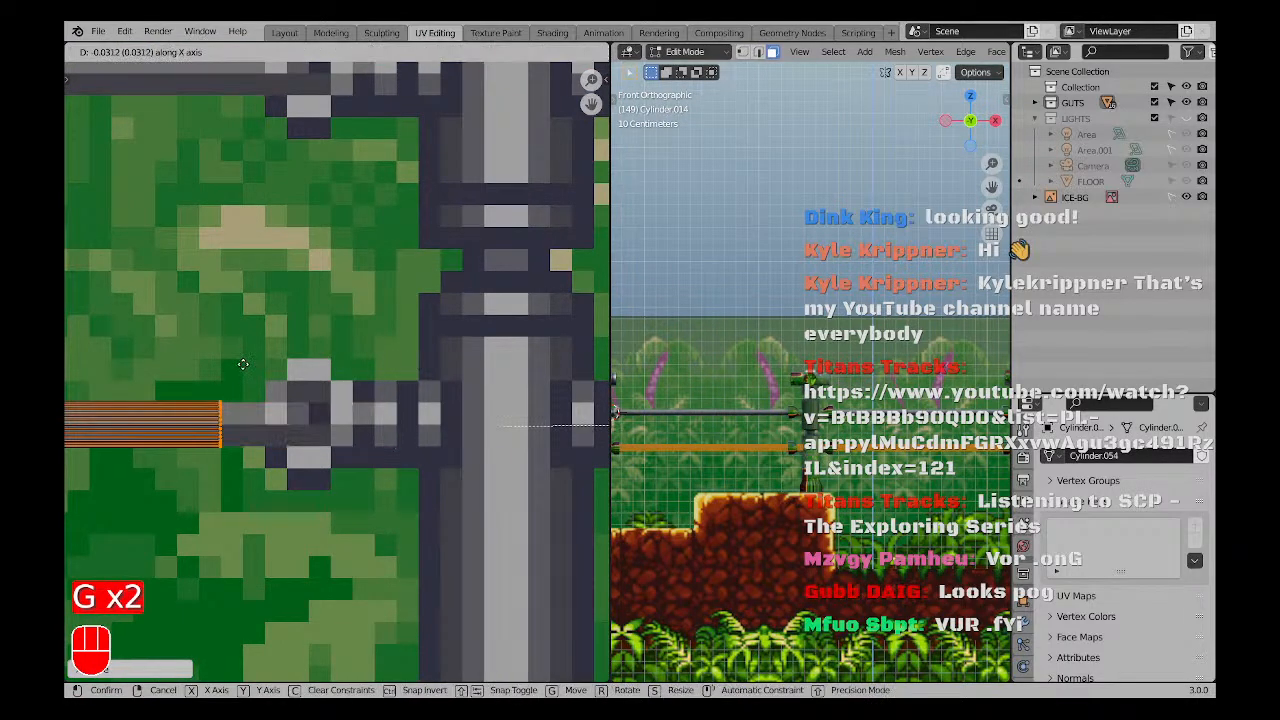
pyautogui.click(287, 372)
# Select all of the lower rail's UVs and rotate them 180 degrees.
pyautogui.press('a')
pyautogui.press('a')
pyautogui.moveTo(640, 420); pyautogui.dragTo(830, 462, button='middle')
pyautogui.press('Home')
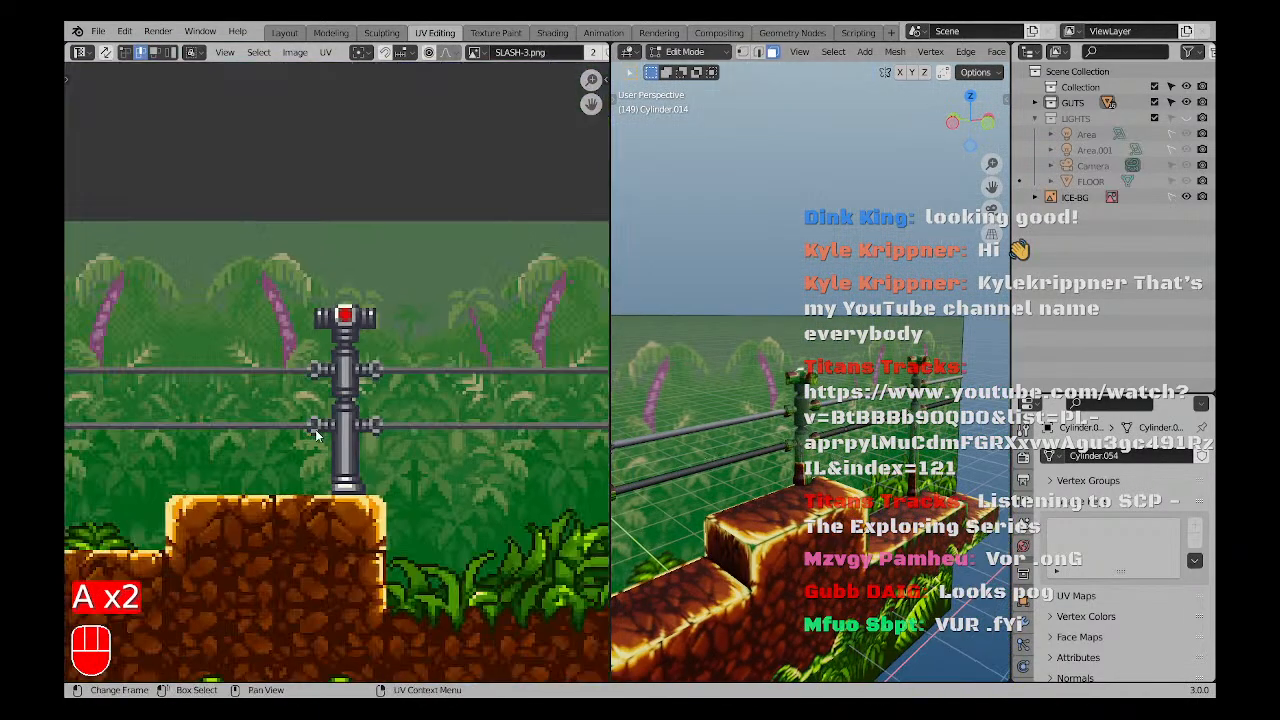
pyautogui.scroll(6, 236, 433)
pyautogui.press('a')
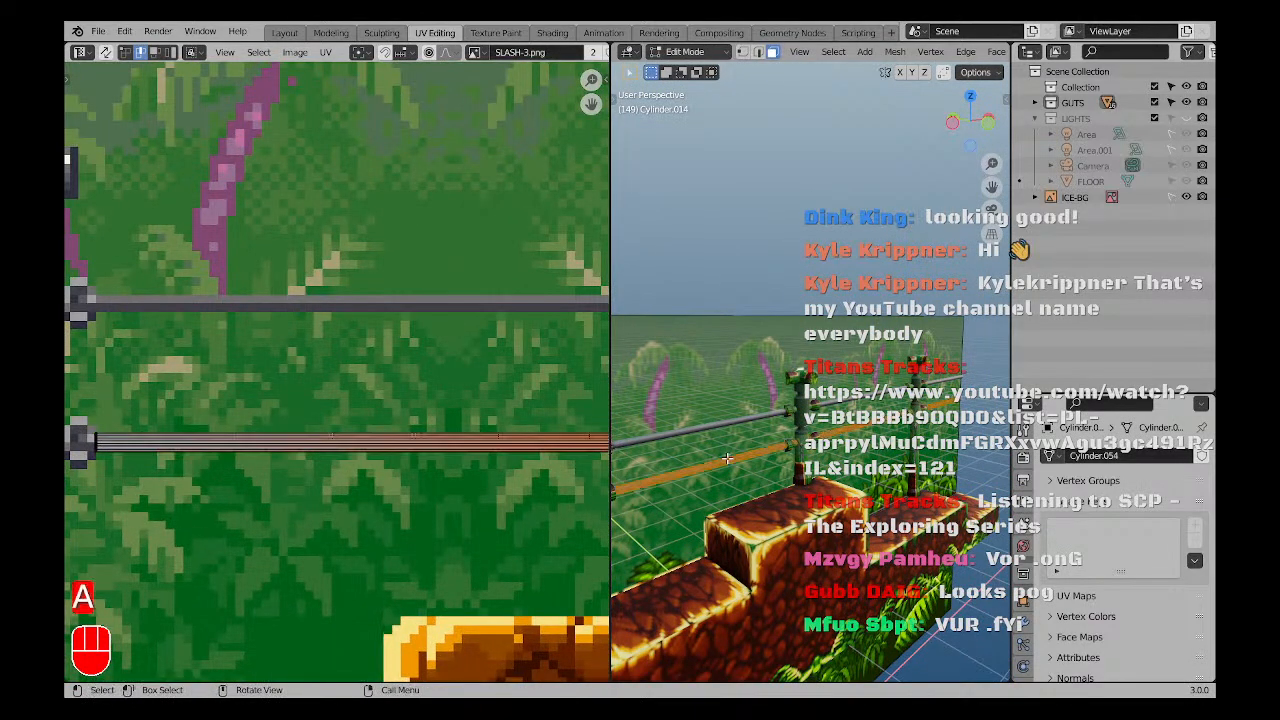
pyautogui.write('a')
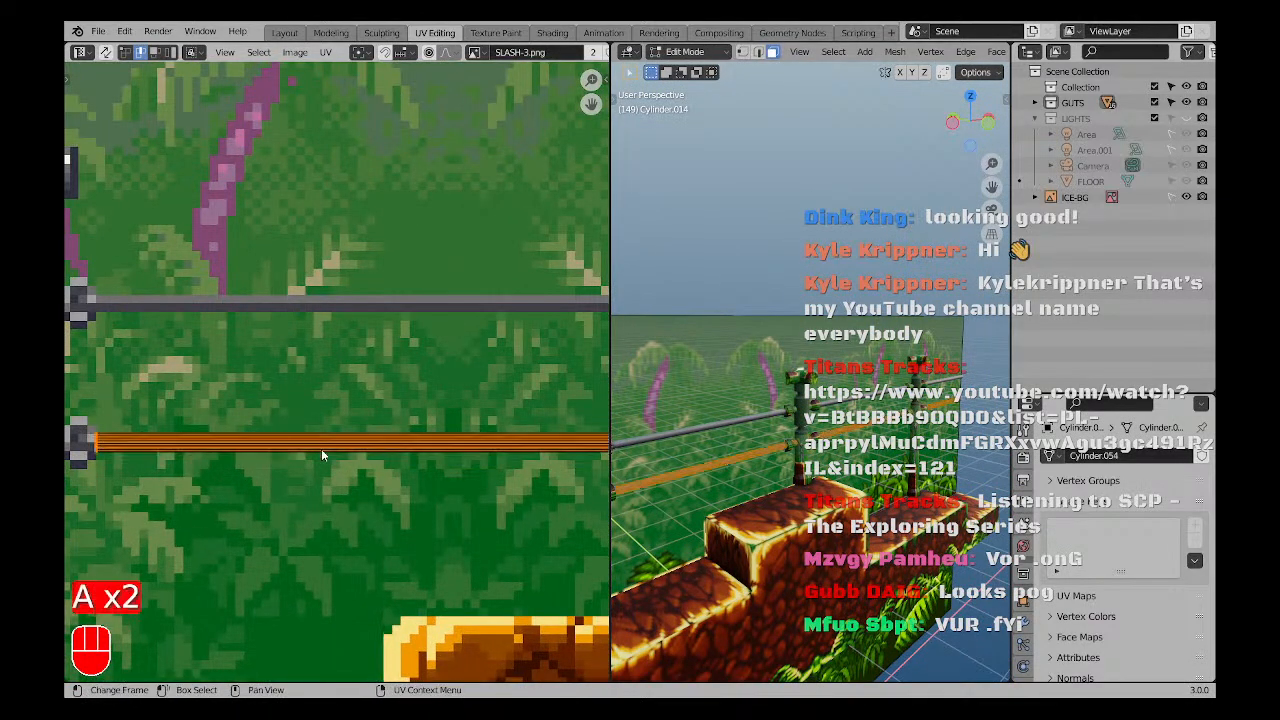
pyautogui.write('r180')
pyautogui.press('Return')
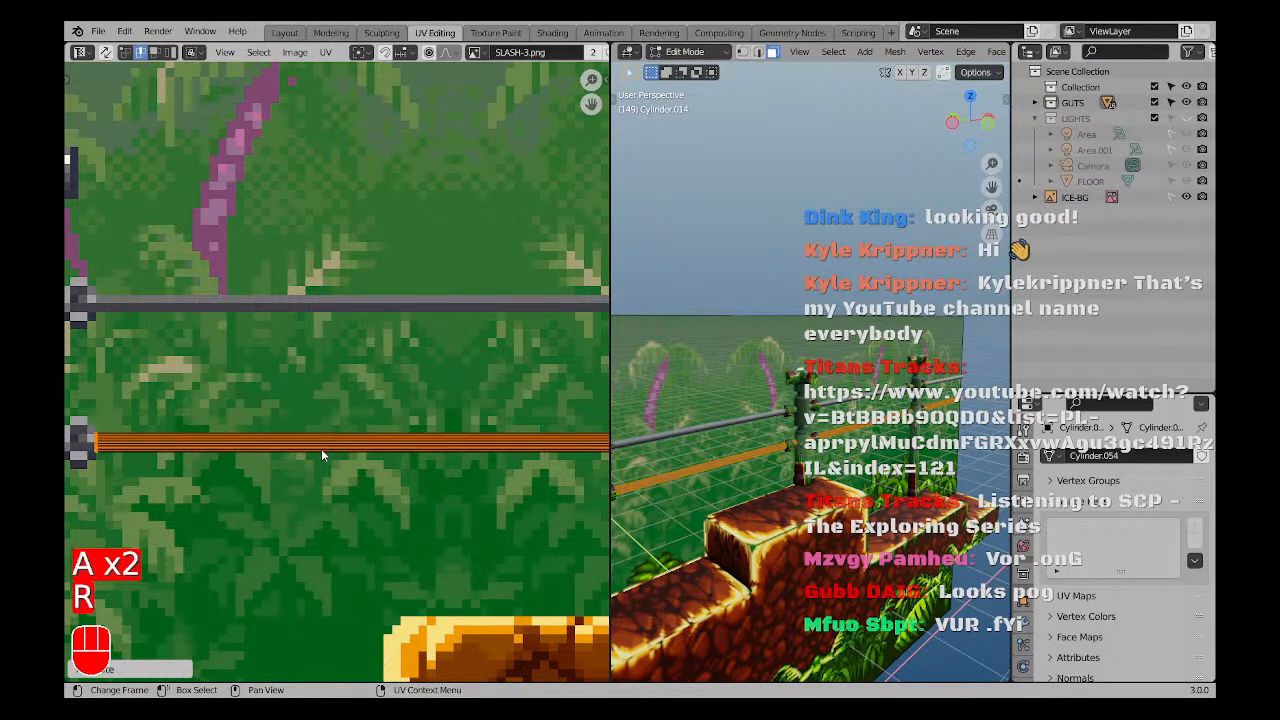
# Examine the lower rail's shading close up and from several angles, with its UVs deselected and then in Object Mode.
pyautogui.scroll(12, 184, 447)
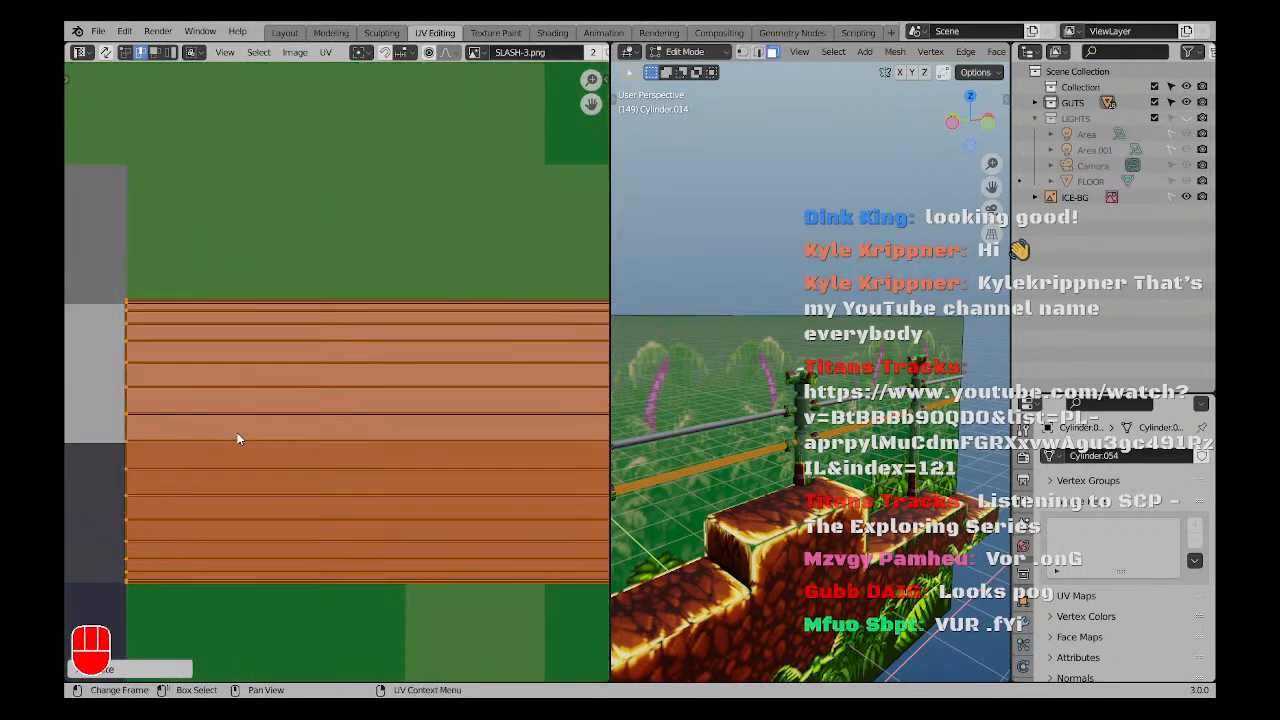
pyautogui.press('a')
pyautogui.press('a')
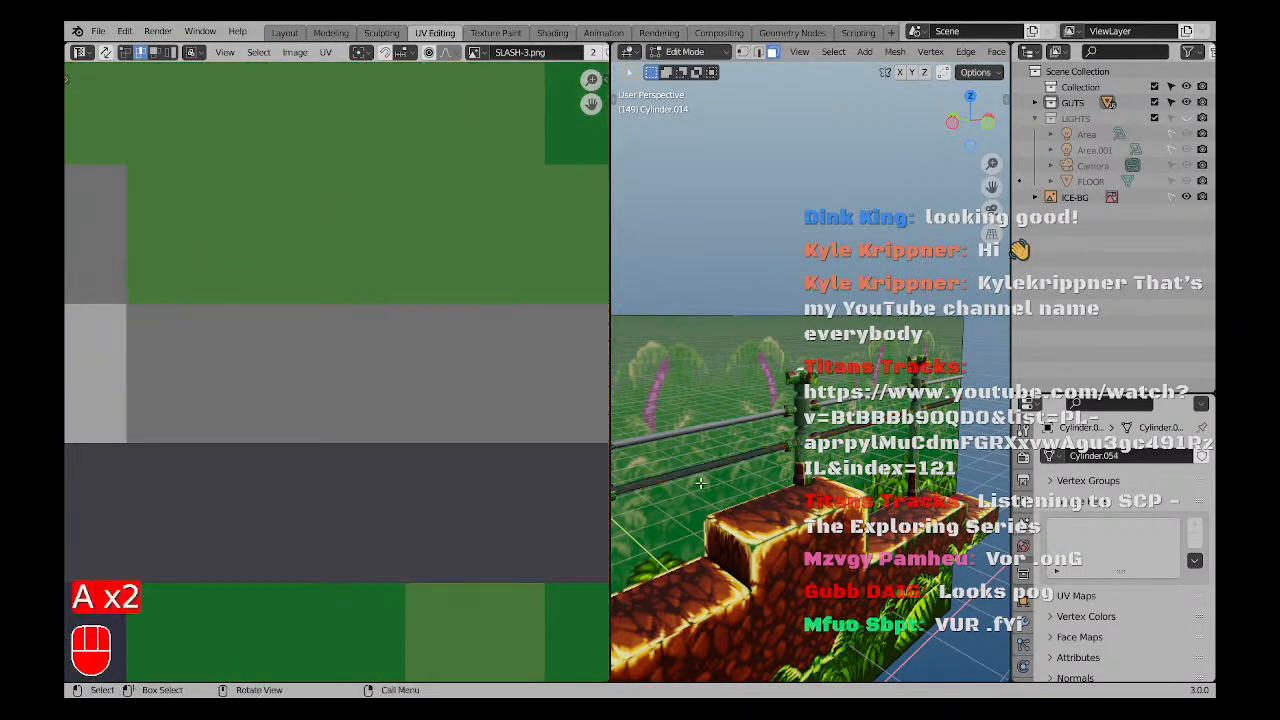
pyautogui.moveTo(700, 484); pyautogui.dragTo(660, 450, button='middle')
pyautogui.scroll(3, 788, 442)
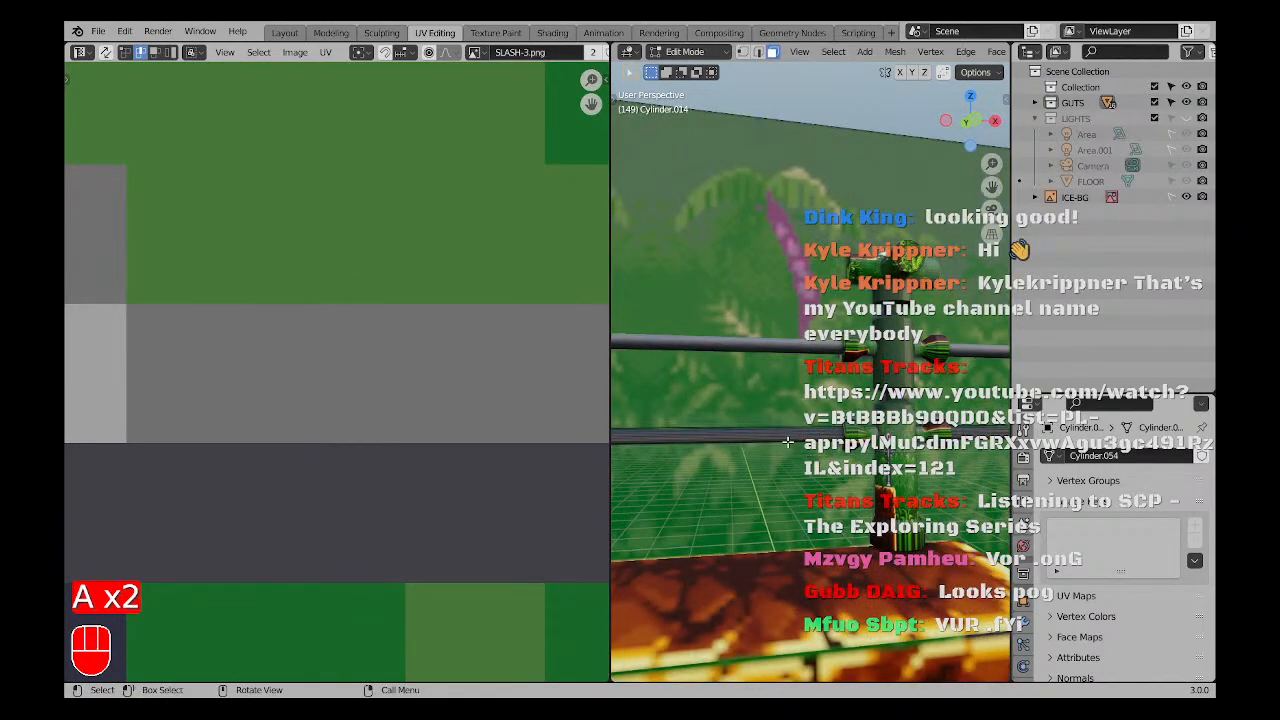
pyautogui.moveTo(788, 442); pyautogui.dragTo(748, 475, button='middle')
pyautogui.press('Tab')
pyautogui.press('a')
pyautogui.press('a')
pyautogui.scroll(-5, 775, 442)
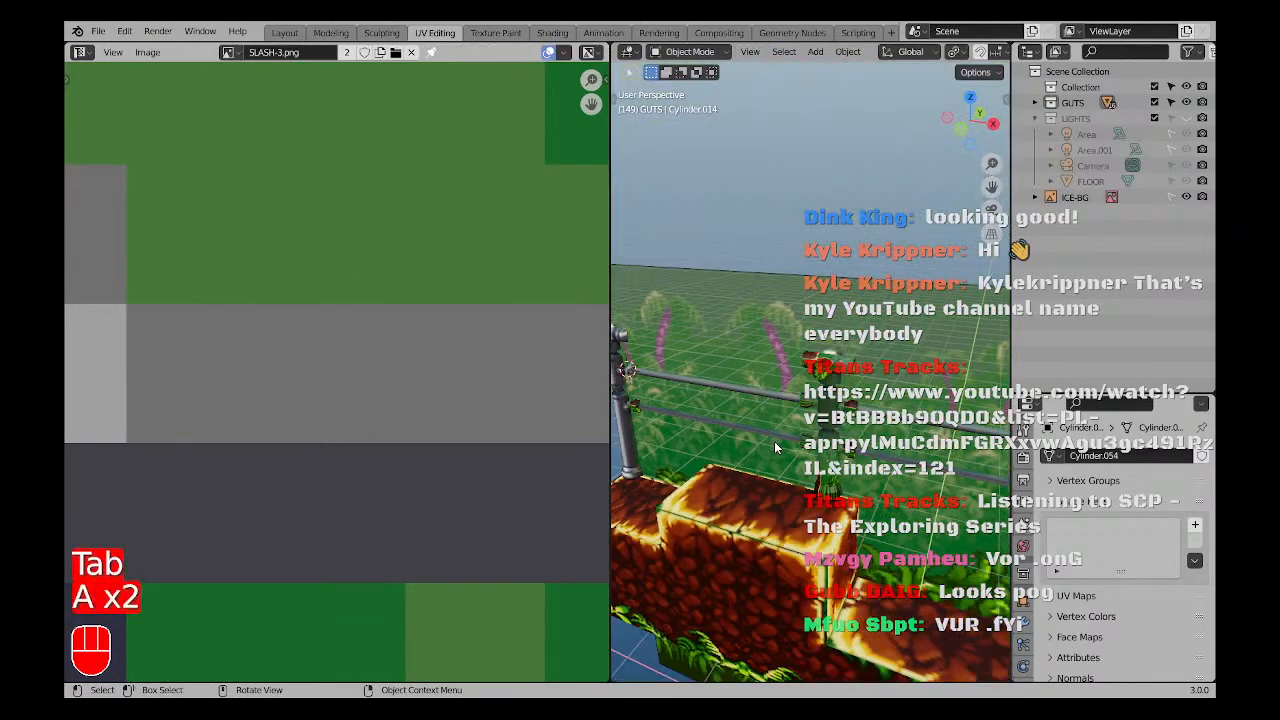
pyautogui.scroll(-5, 381, 418)
# Reenter Edit Mode, select all of the lower rail's UVs and try to move them up along the Y axis.
pyautogui.press('Tab')
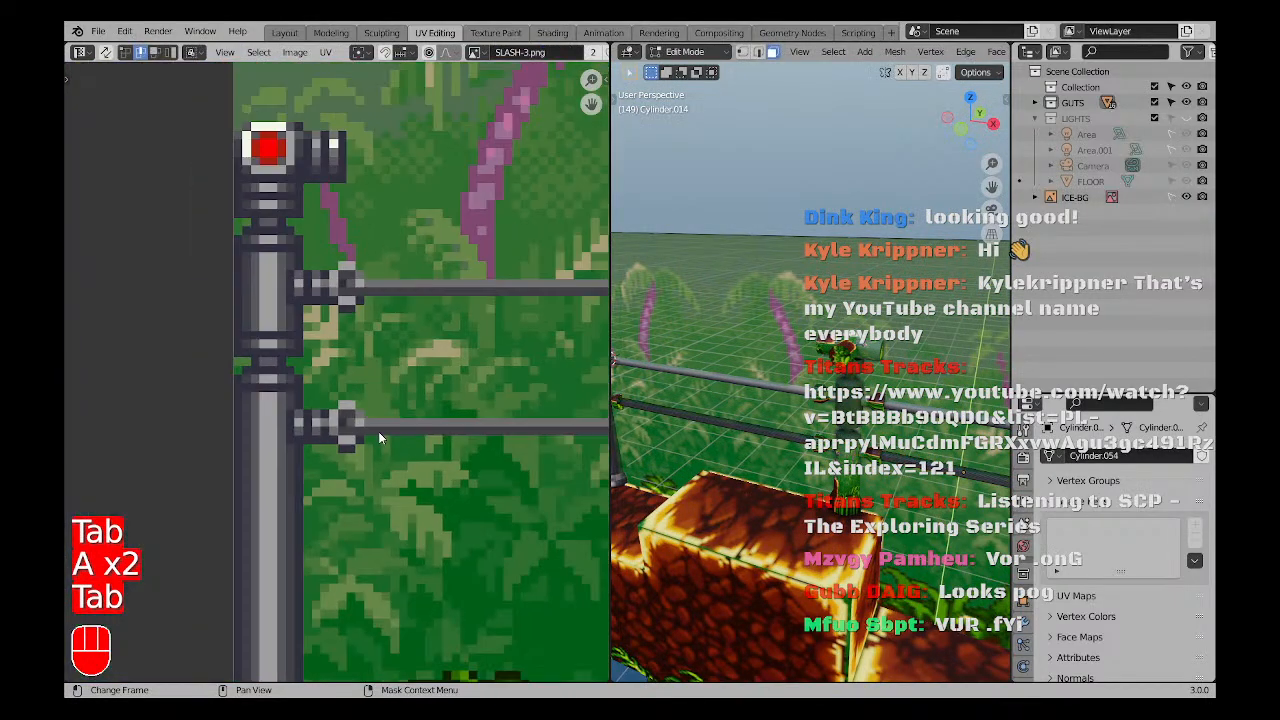
pyautogui.keyDown('shift'); pyautogui.moveTo(378, 431); pyautogui.dragTo(432, 418, button='middle'); pyautogui.keyUp('shift')
pyautogui.press('a')
pyautogui.scroll(-3, 404, 438)
pyautogui.moveTo(590, 433); pyautogui.dragTo(321, 413, button='middle')
pyautogui.scroll(3, 321, 413)
pyautogui.scroll(5, 321, 413)
pyautogui.scroll(-3, 340, 390)
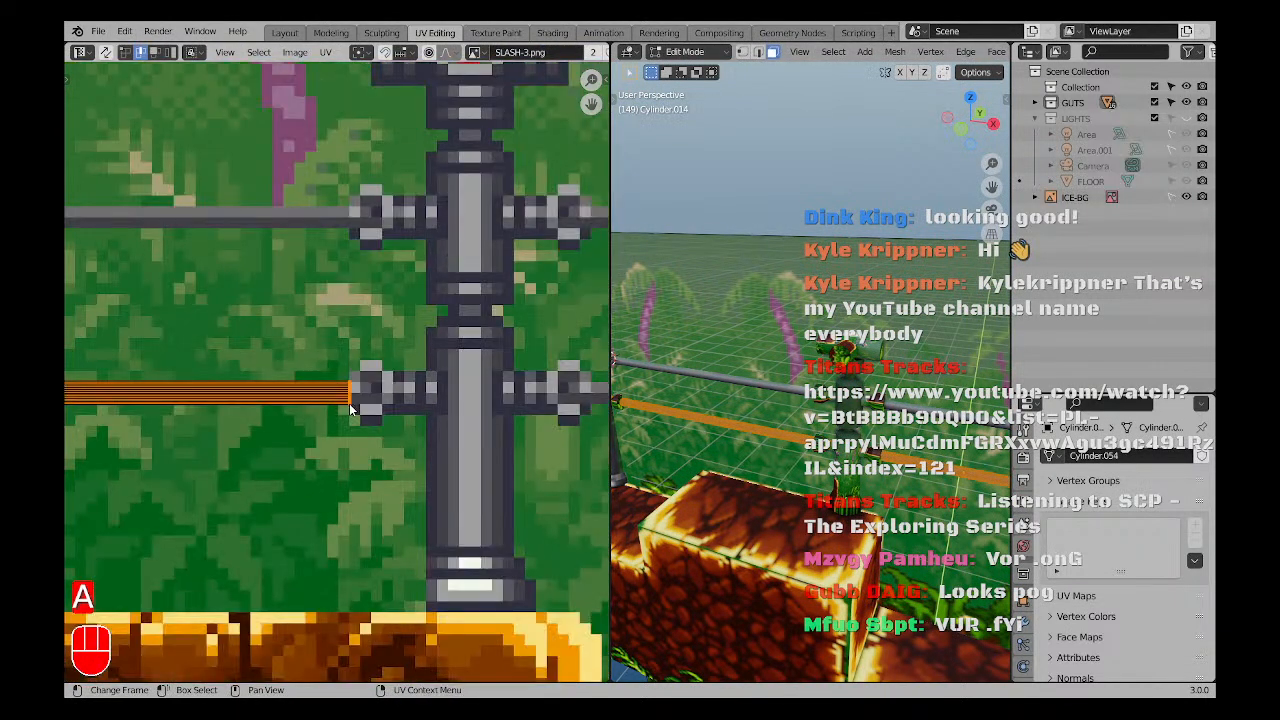
pyautogui.press('g')
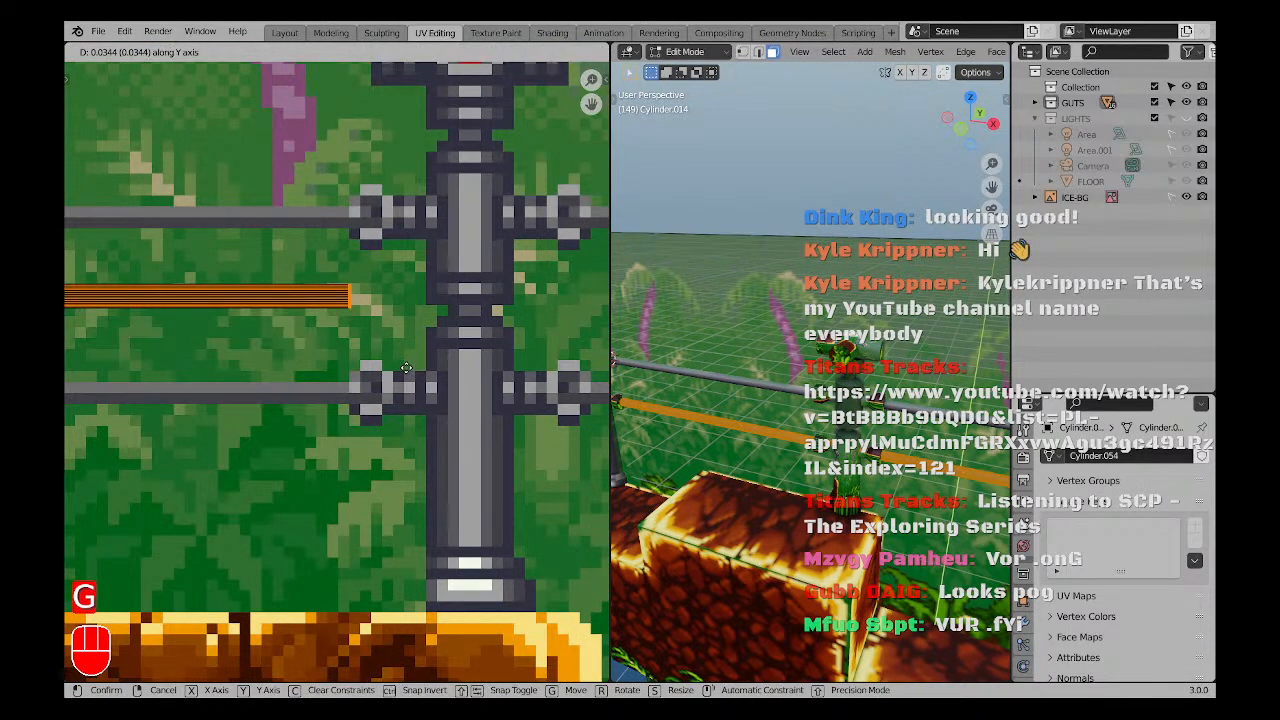
pyautogui.rightClick(417, 368)
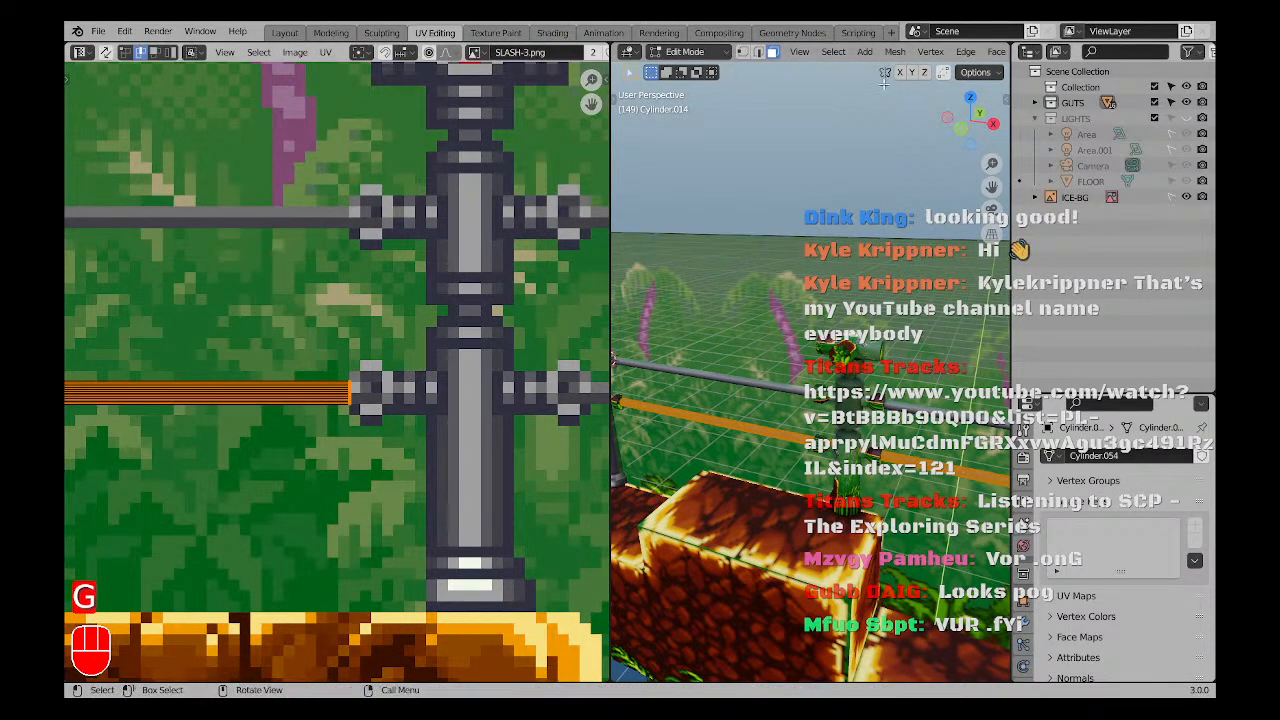
# Hide the 3D viewport's overlays and rotate the lower rail's UVs another 180 degrees.
pyautogui.click(985, 53)
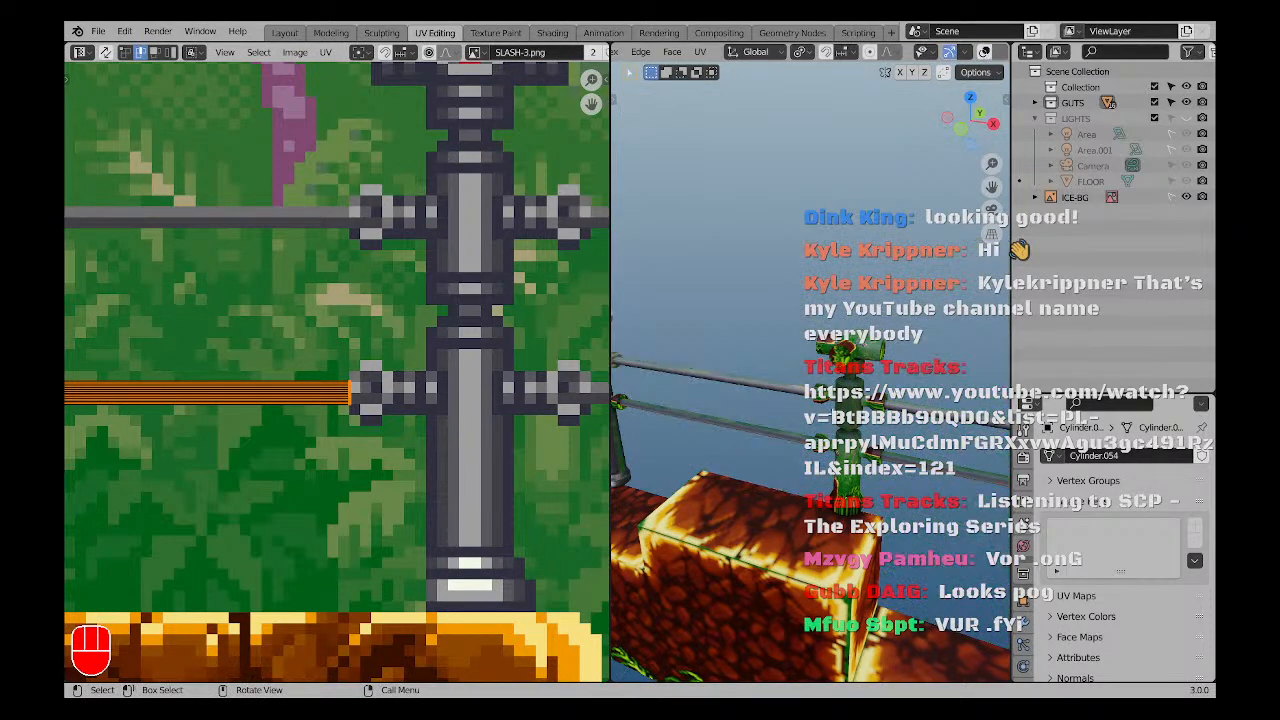
pyautogui.press('g')
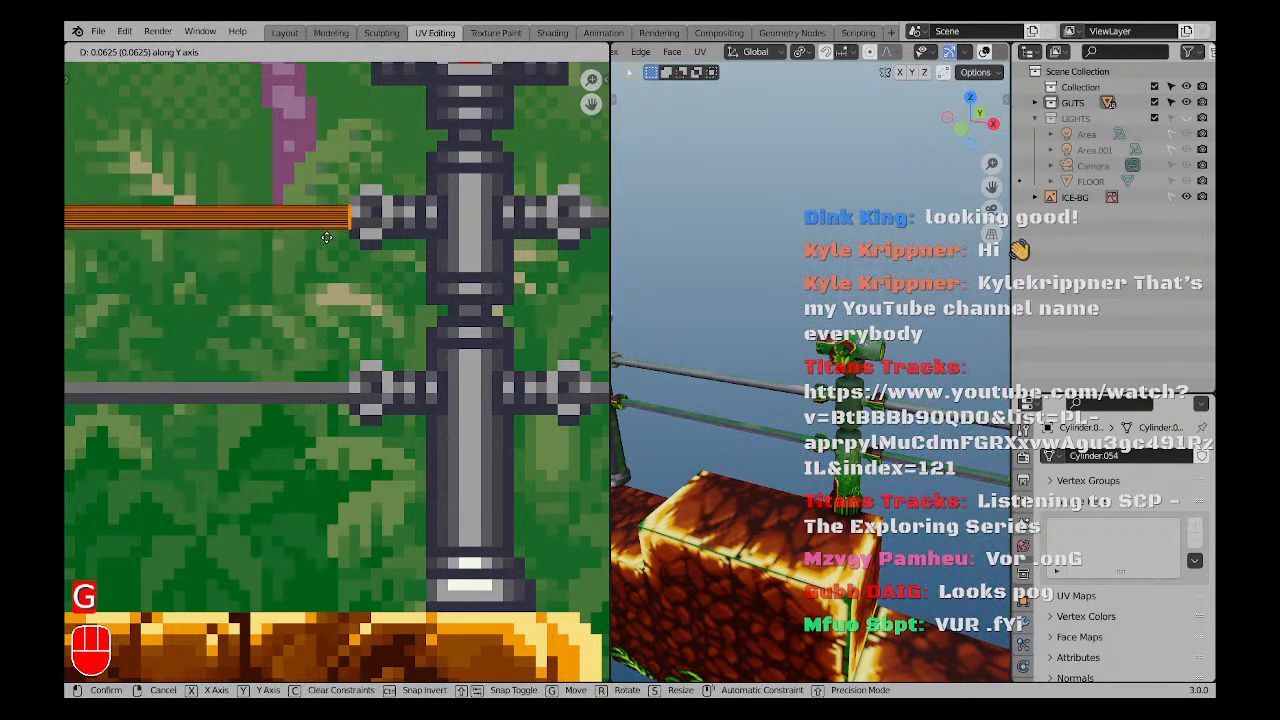
pyautogui.rightClick(365, 297)
pyautogui.write('r')
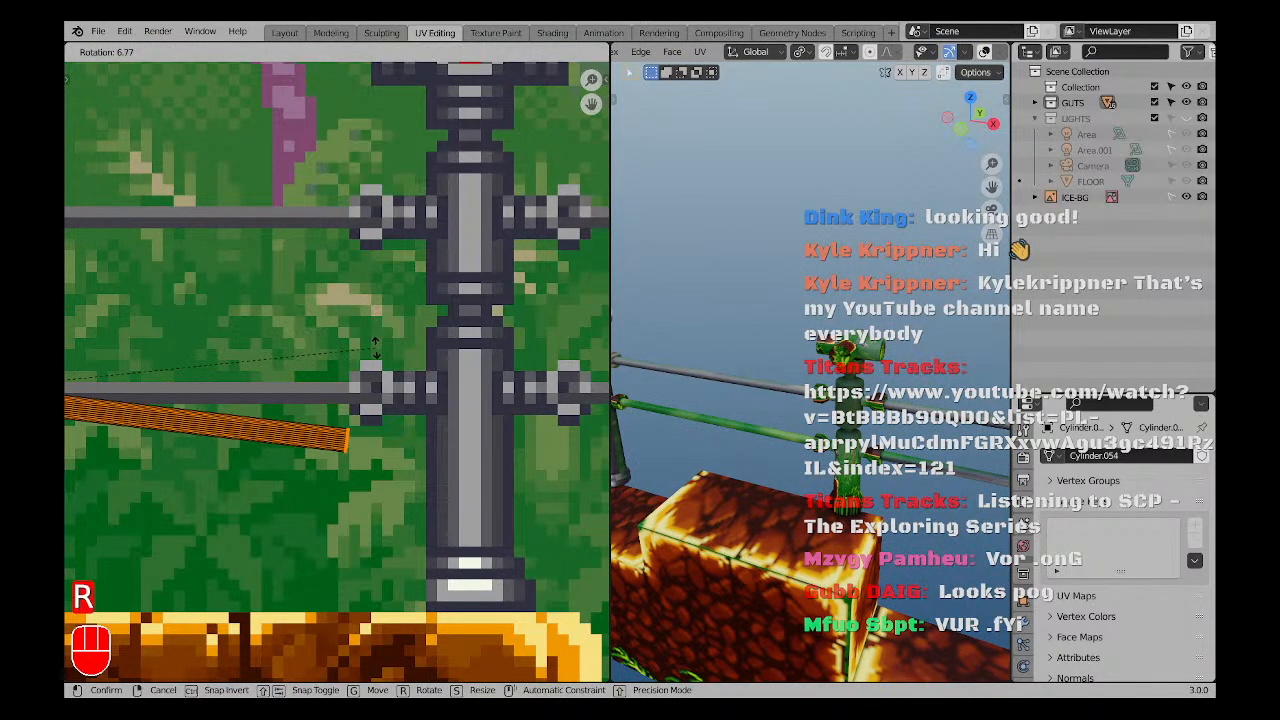
pyautogui.write('180')
pyautogui.press('Return')
# Scale the lower rail's UVs down slightly along the Y axis to fit within the texture rail's thickness.
pyautogui.scroll(5, 375, 347)
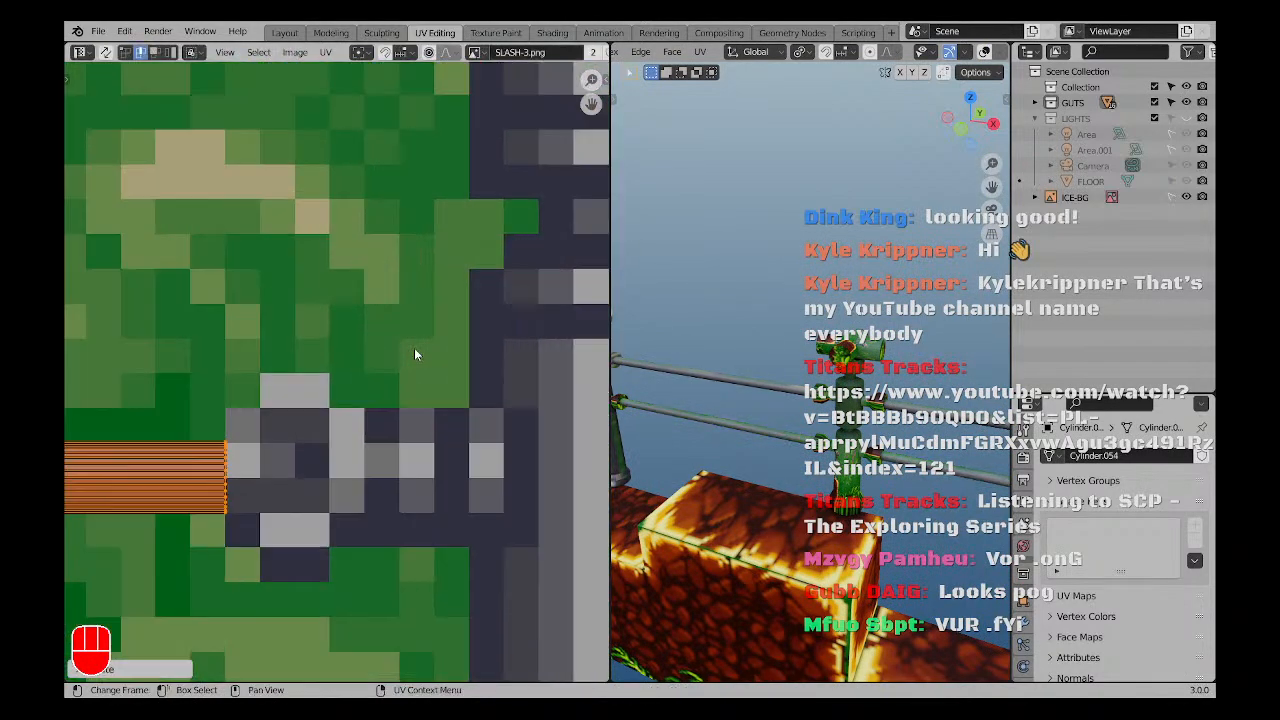
pyautogui.keyDown('shift'); pyautogui.moveTo(214, 462); pyautogui.dragTo(264, 411, button='middle'); pyautogui.keyUp('shift')
pyautogui.scroll(8, 266, 414)
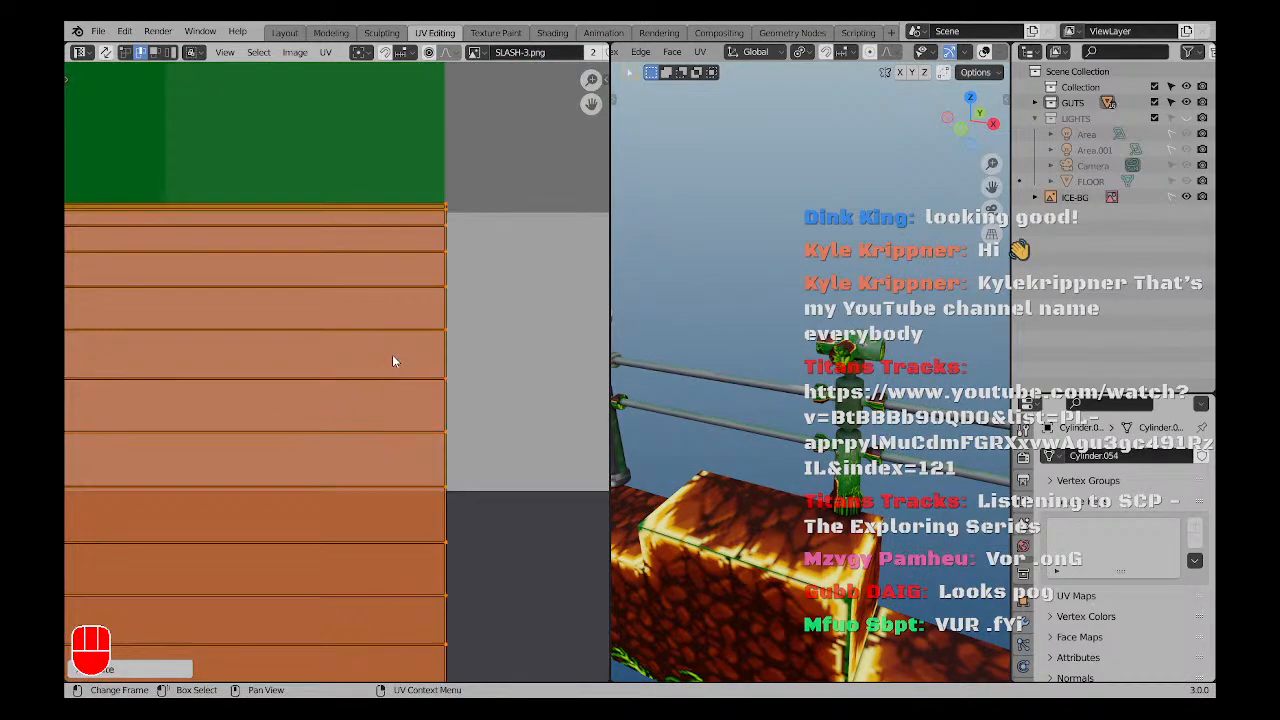
pyautogui.scroll(-2, 392, 354)
pyautogui.press('s')
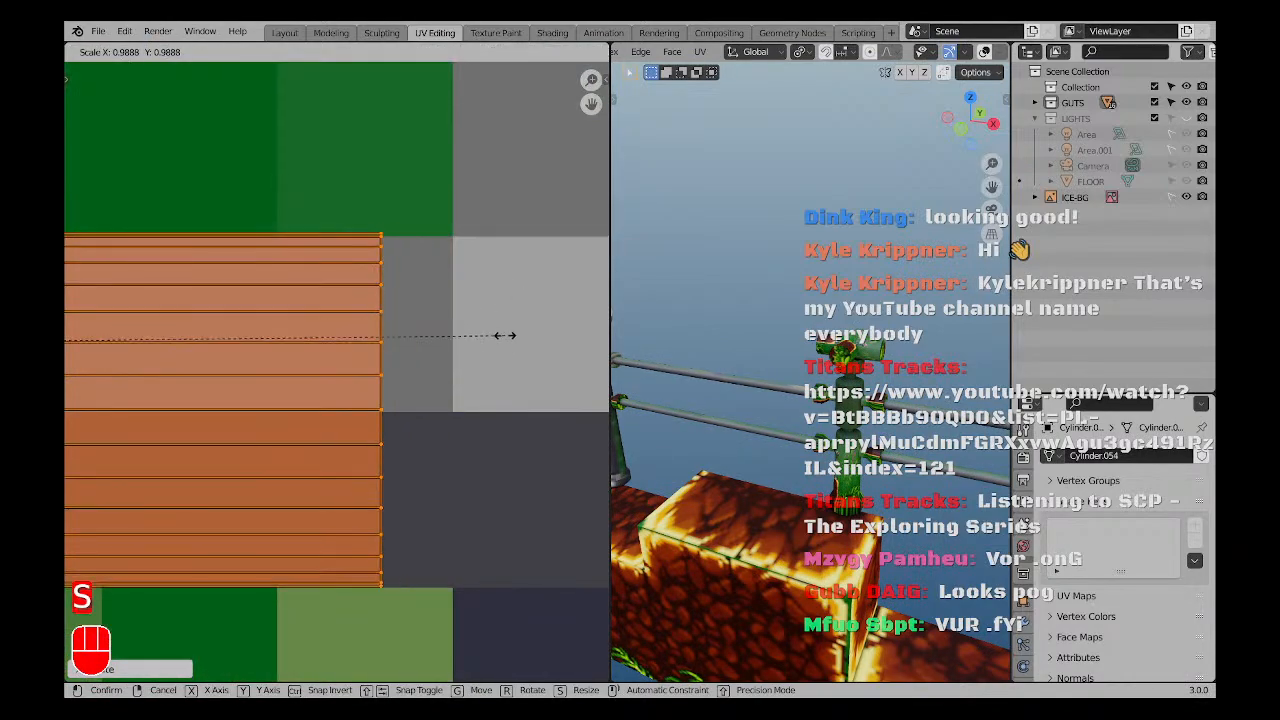
pyautogui.rightClick(573, 340)
pyautogui.press('s')
pyautogui.rightClick(585, 339)
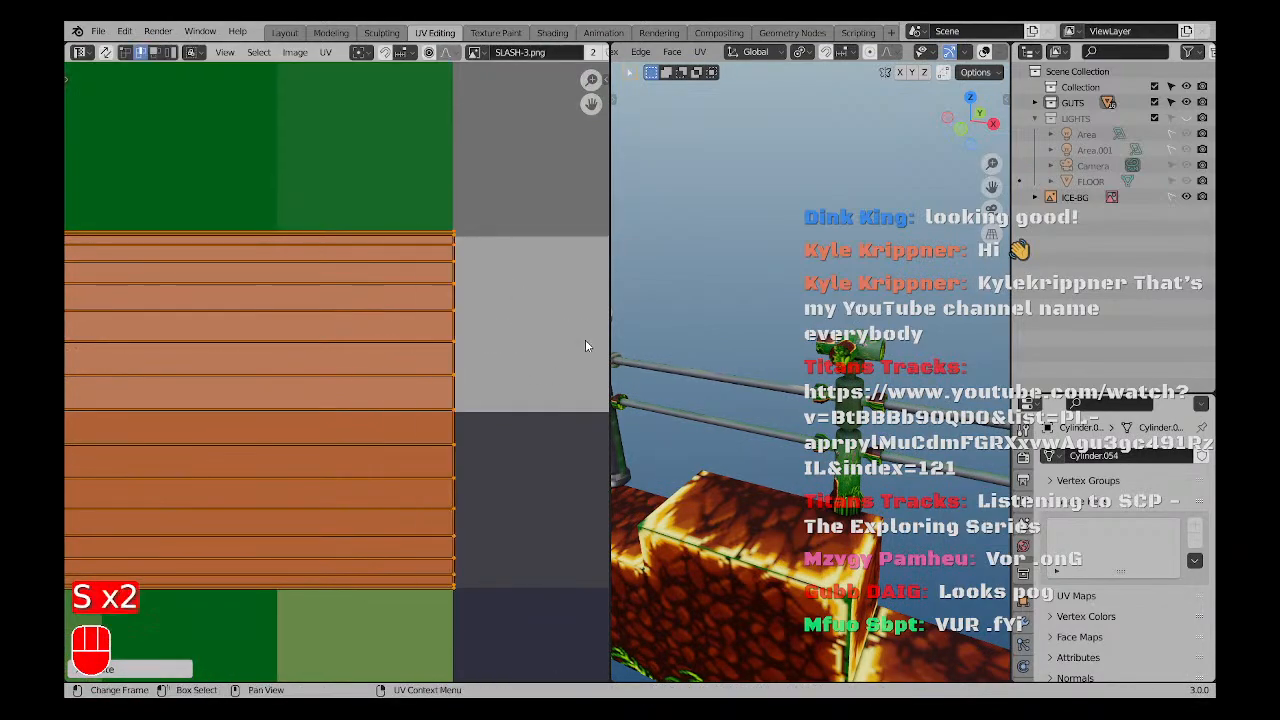
pyautogui.press('s')
pyautogui.rightClick(570, 349)
pyautogui.press('s')
pyautogui.press('y')
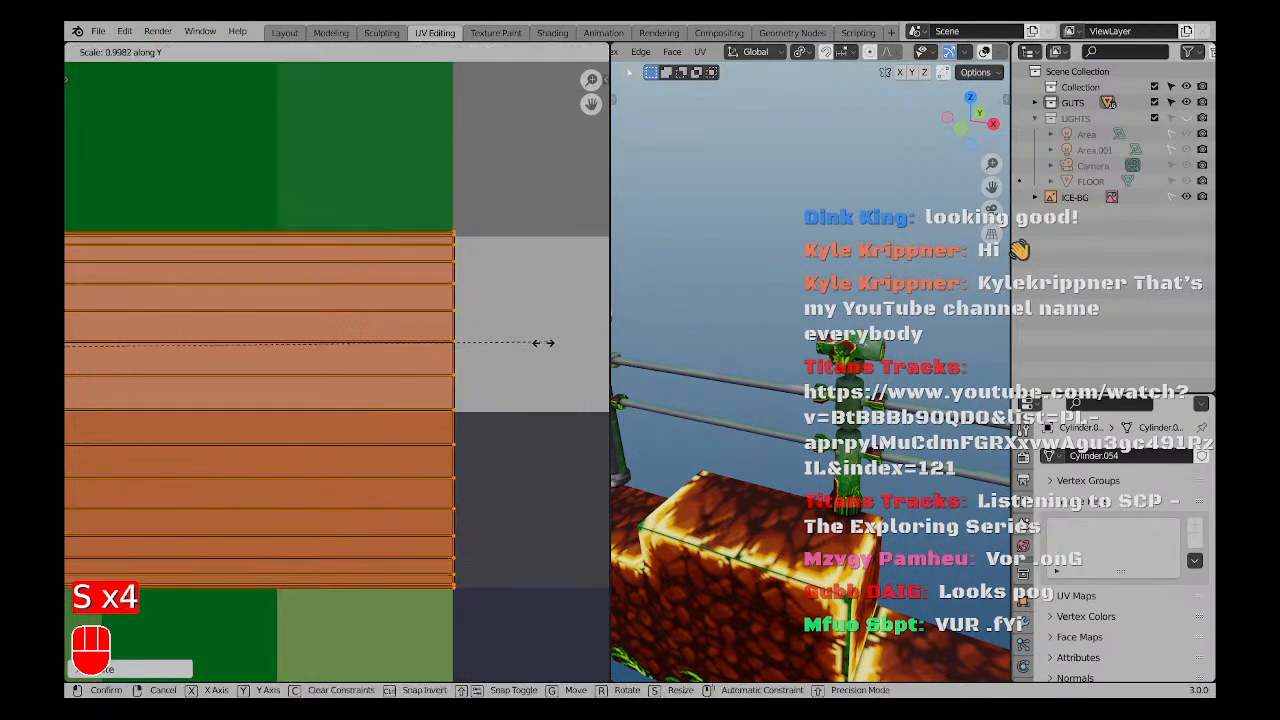
pyautogui.click(293, 361)
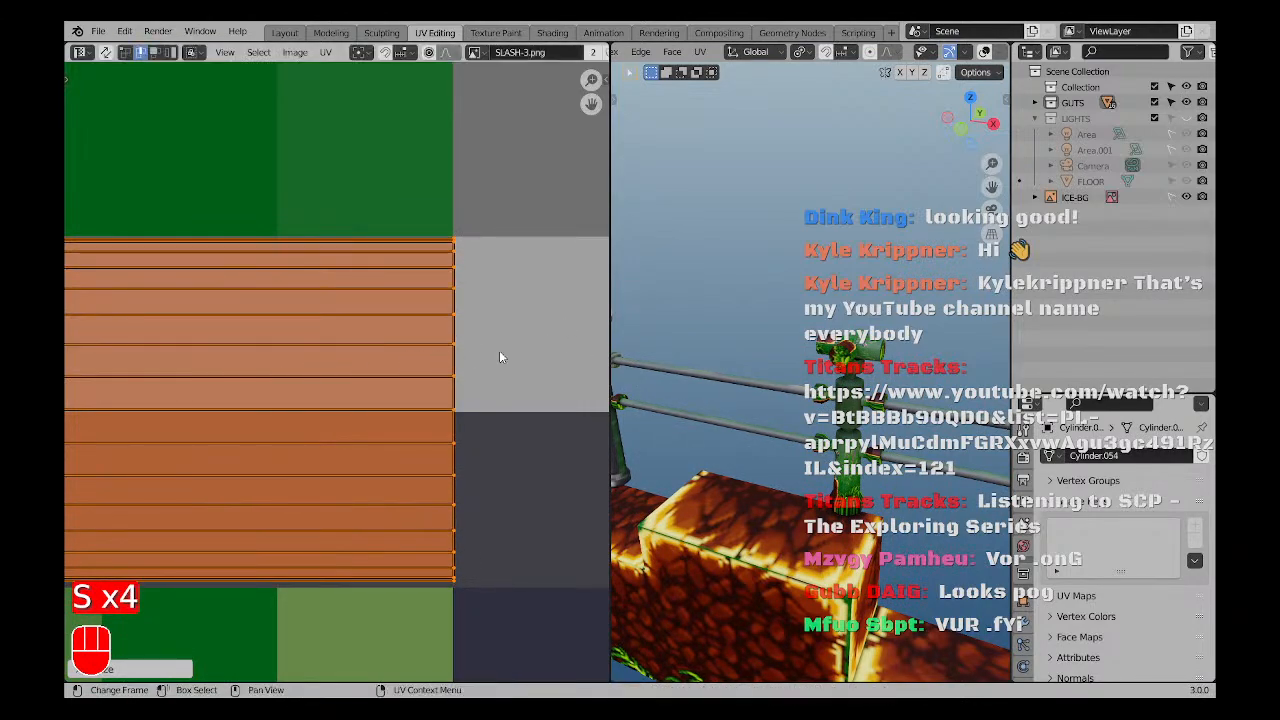
# Move the lower rail's UVs slightly down along the Y axis to centre them on the texture rail.
pyautogui.press('g')
pyautogui.press('x')
pyautogui.press('y')
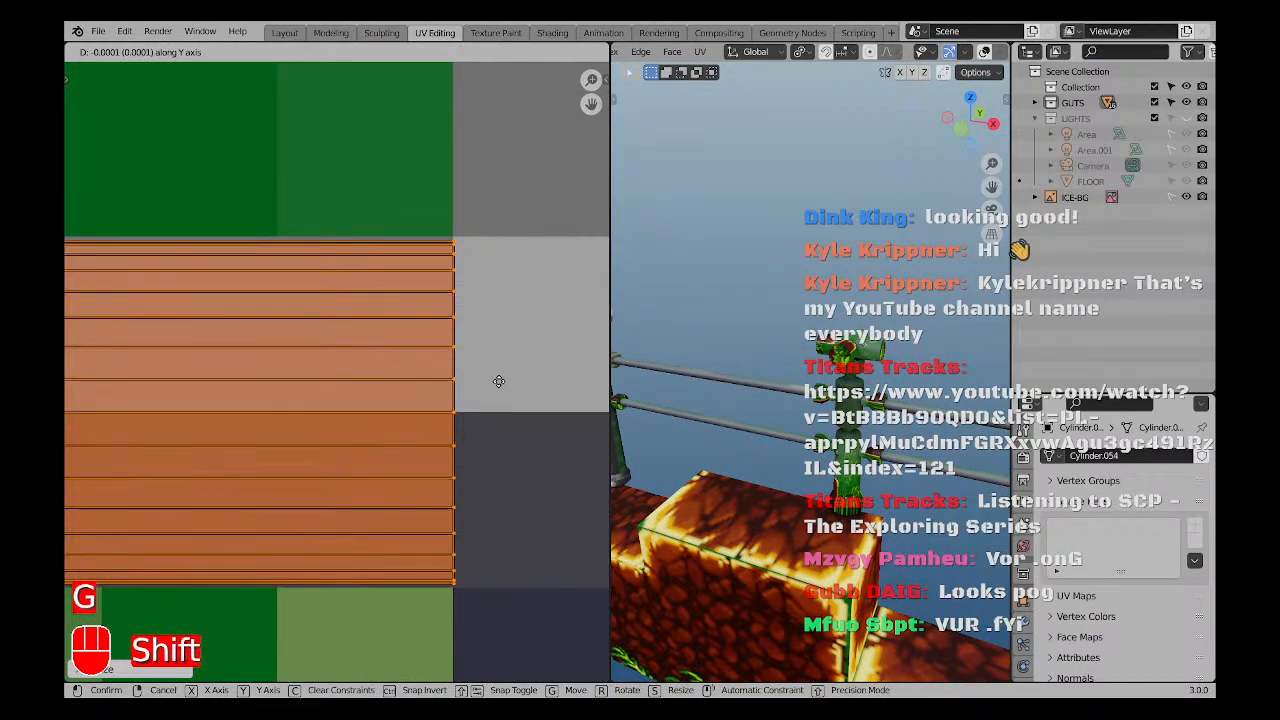
pyautogui.keyDown('shift'); pyautogui.click(501, 381); pyautogui.keyUp('shift')
# Examine the textured rails and the whole fence on the stepped ground, then compare them with the full SLASH texture.
pyautogui.moveTo(790, 430); pyautogui.dragTo(913, 432, button='middle')
pyautogui.scroll(-3, 913, 432)
pyautogui.keyDown('shift'); pyautogui.moveTo(732, 622); pyautogui.dragTo(737, 497, button='middle'); pyautogui.keyUp('shift')
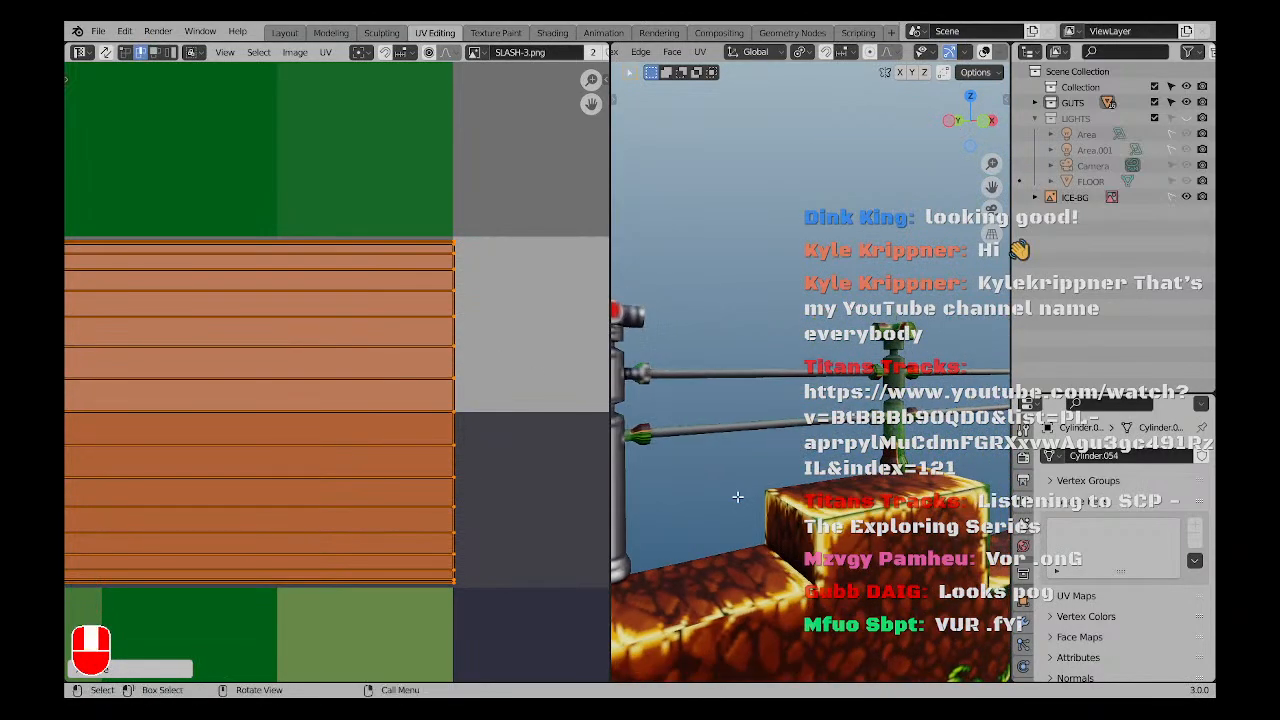
pyautogui.keyDown('shift'); pyautogui.moveTo(645, 462); pyautogui.dragTo(695, 449, button='middle'); pyautogui.keyUp('shift')
pyautogui.scroll(4, 702, 486)
pyautogui.scroll(-4, 737, 454)
pyautogui.scroll(-4, 720, 449)
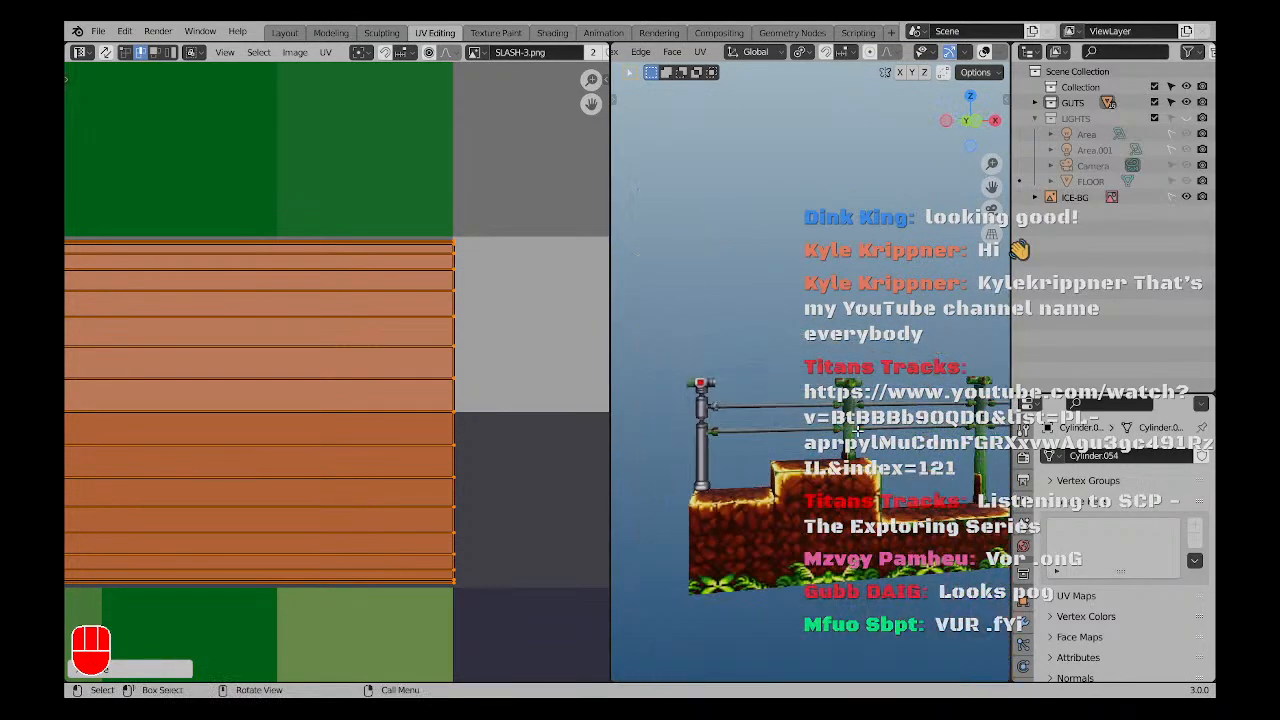
pyautogui.keyDown('shift'); pyautogui.moveTo(900, 447); pyautogui.dragTo(753, 445, button='middle'); pyautogui.keyUp('shift')
pyautogui.press('a')
pyautogui.press('a')
pyautogui.scroll(-3, 752, 444)
pyautogui.scroll(-5, 412, 369)
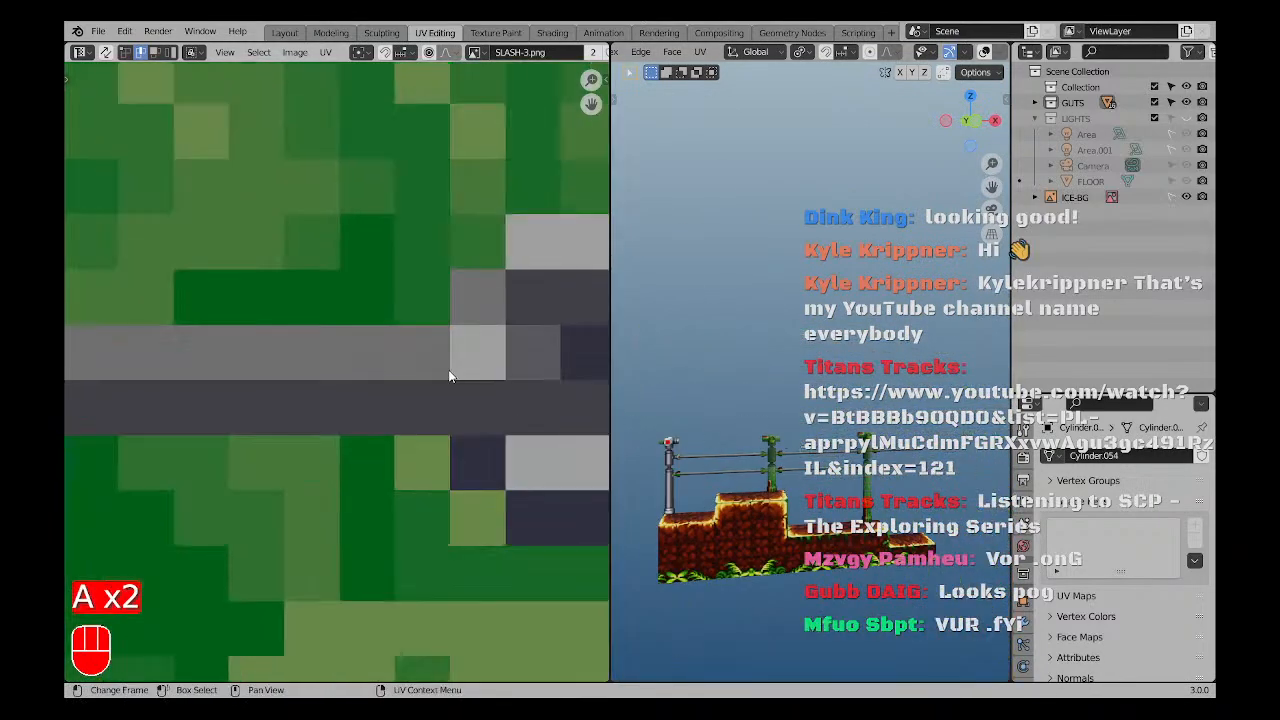
pyautogui.scroll(-4, 412, 369)
pyautogui.scroll(1, 405, 367)
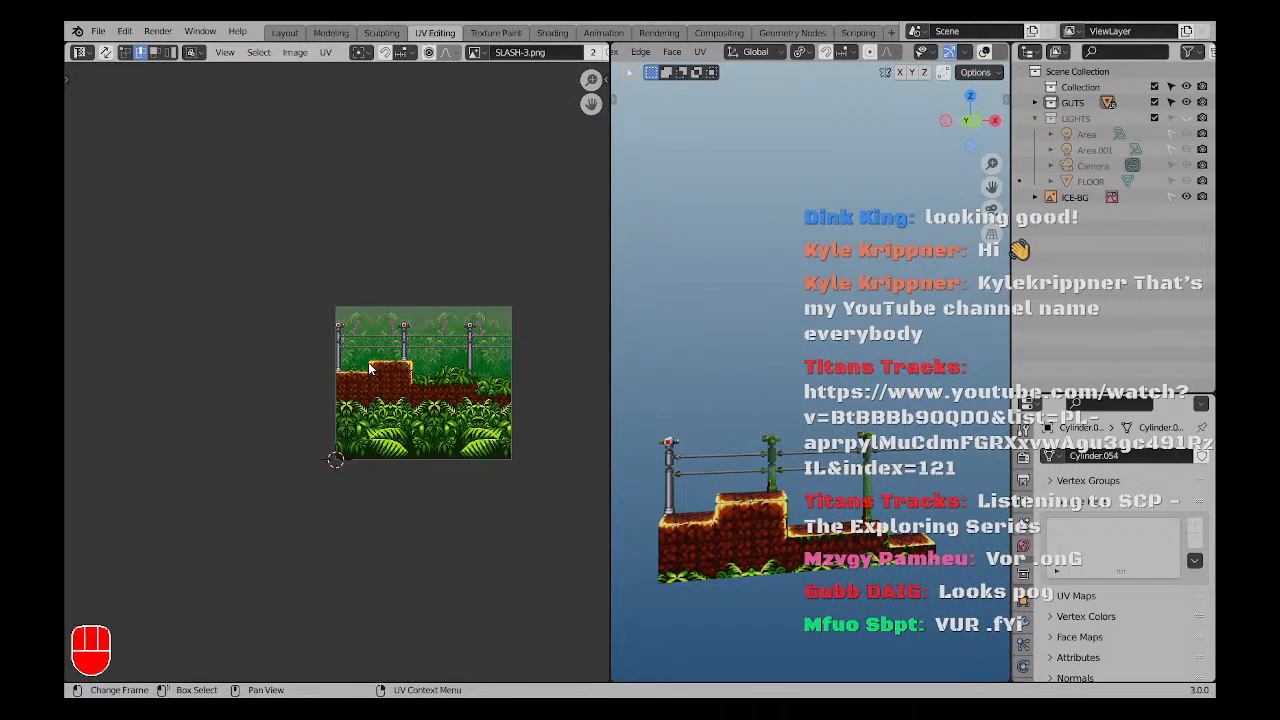
pyautogui.scroll(6, 369, 369)
pyautogui.scroll(-3, 457, 382)
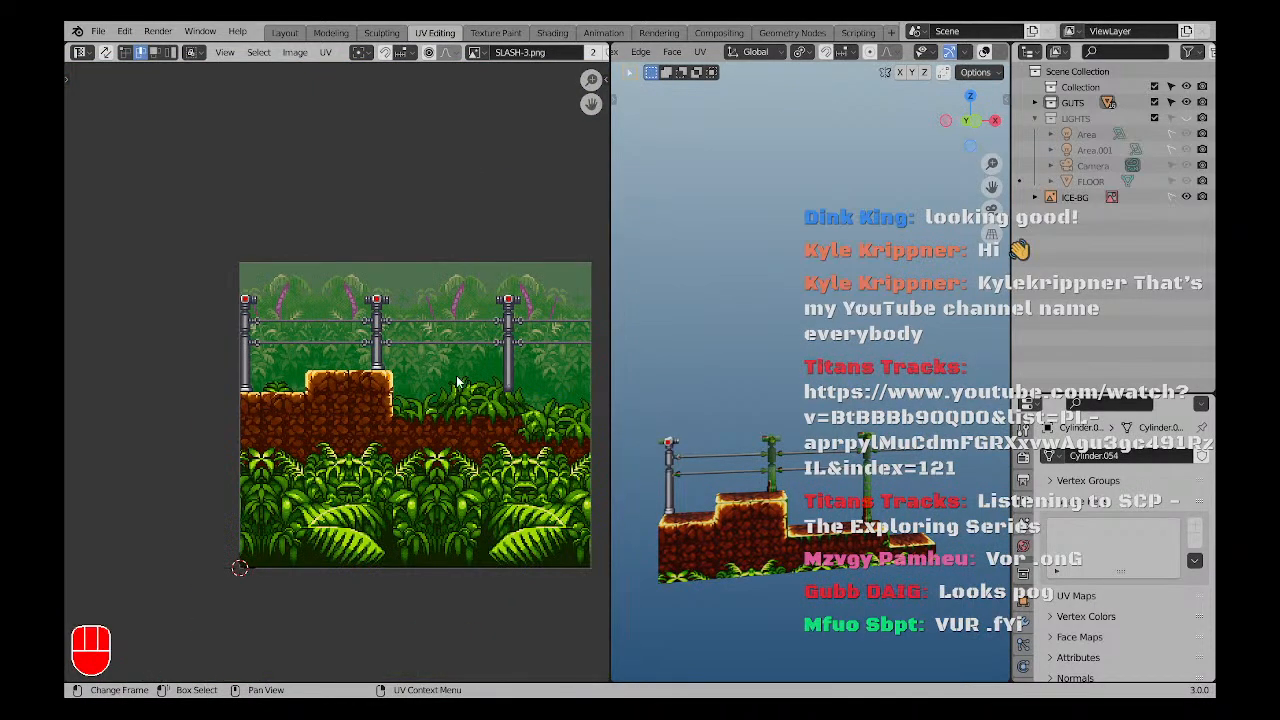
# Save the Blender file and return to Object Mode with nothing selected.
pyautogui.hotkey('ctrl', 's')
pyautogui.press('Tab')
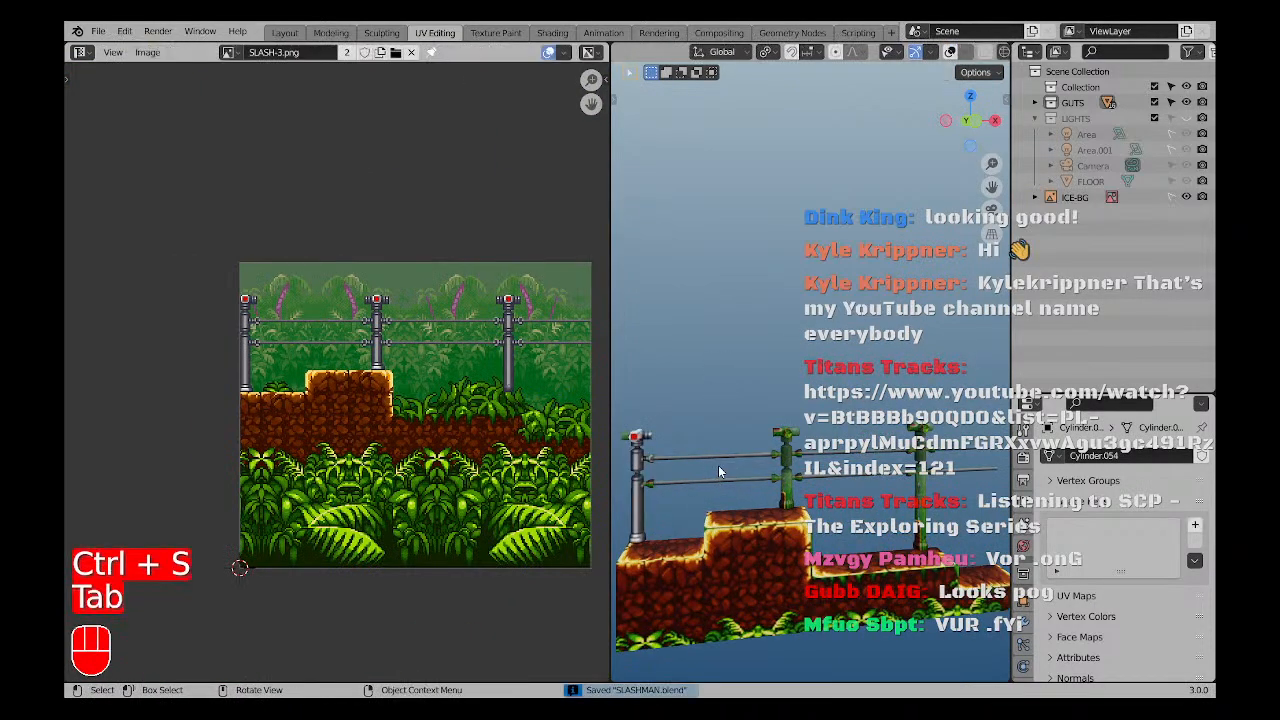
pyautogui.press('a')
pyautogui.press('a')
pyautogui.press('/')
pyautogui.press('/')
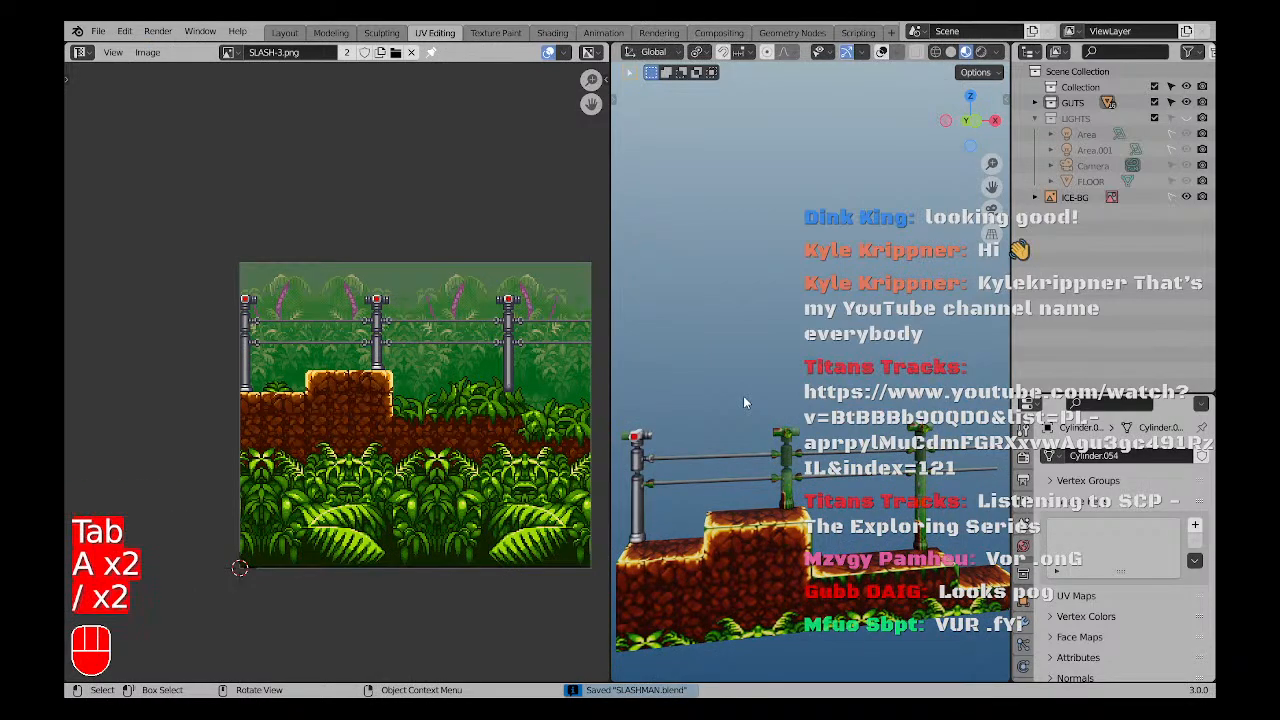
pyautogui.press('a')
pyautogui.press('a')
# Reveal all hidden objects and toggle Local View with nothing selected.
pyautogui.scroll(3, 477, 402)
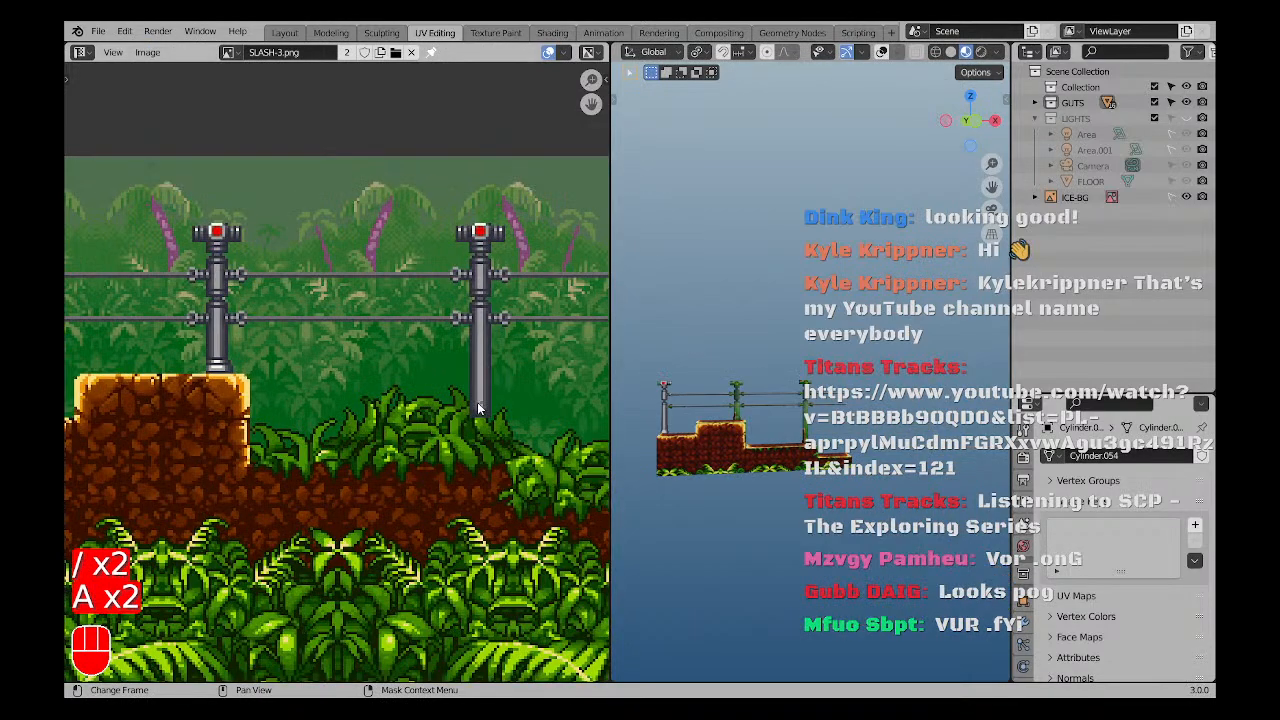
pyautogui.scroll(-1, 946, 390)
pyautogui.scroll(4, 776, 427)
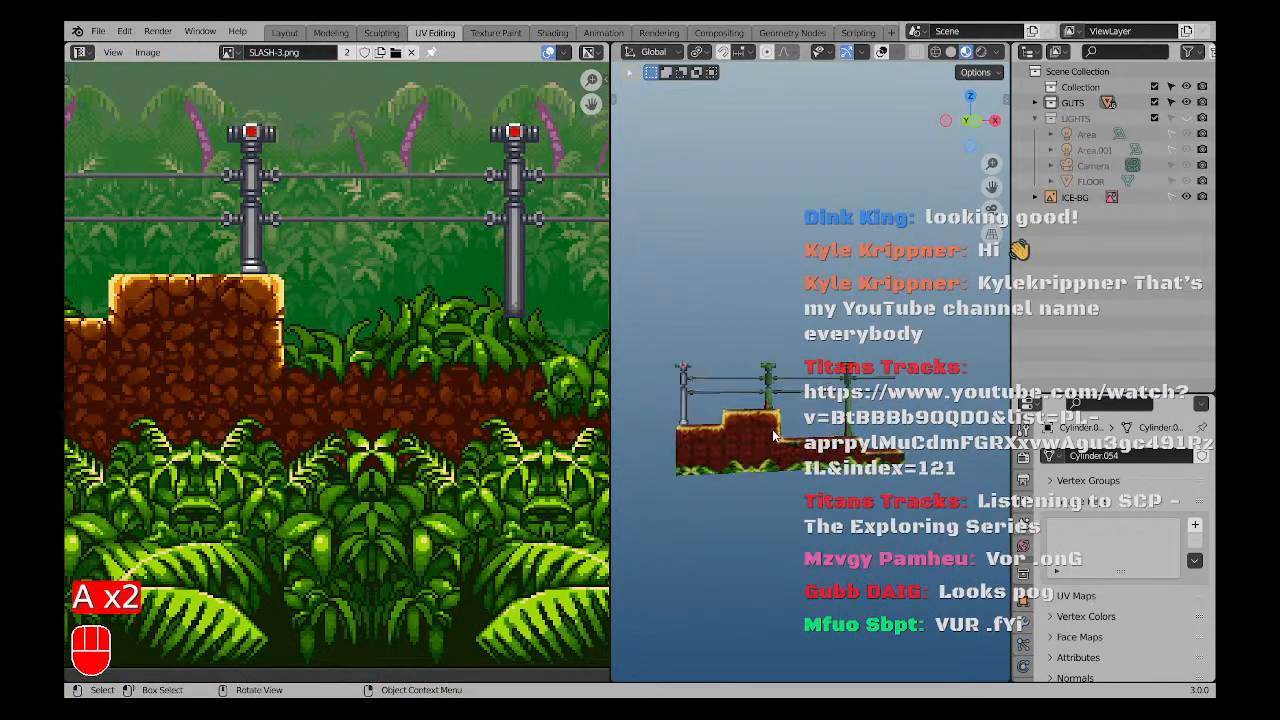
pyautogui.moveTo(770, 428)
pyautogui.mouseDown(button='middle')
pyautogui.moveTo(700, 448)
pyautogui.moveTo(763, 426)
pyautogui.mouseUp(button='middle')
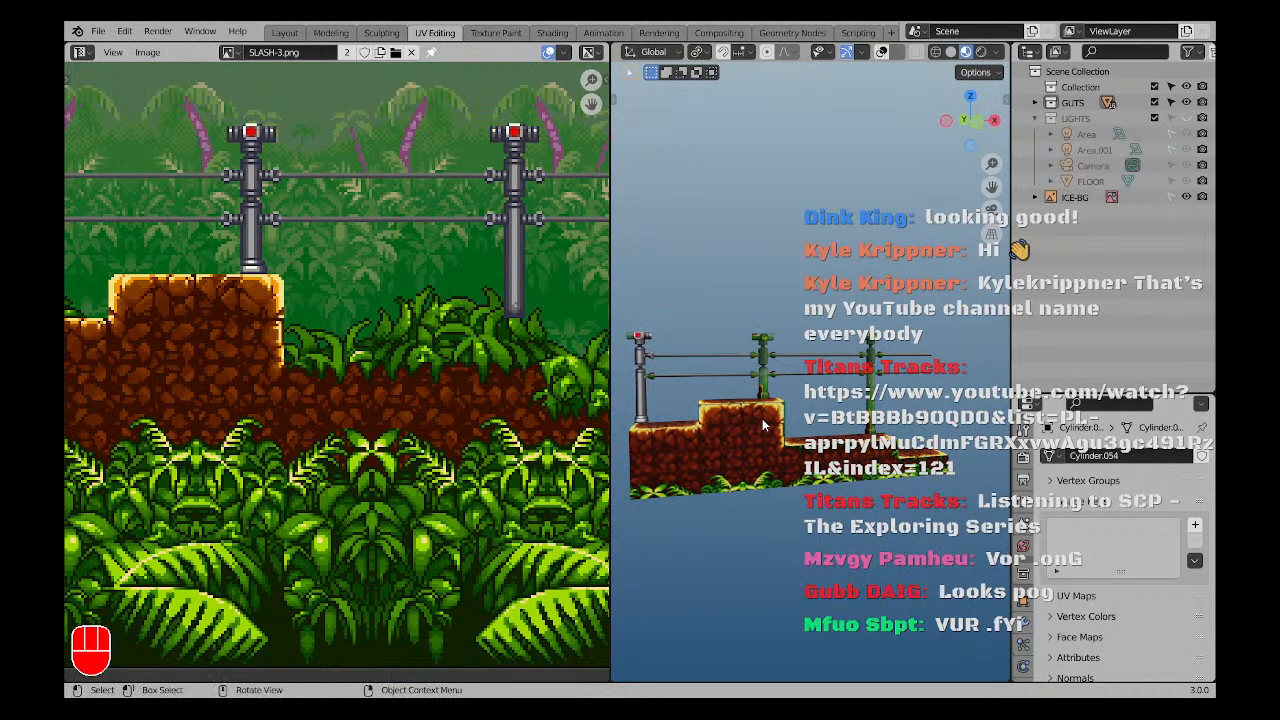
pyautogui.hotkey('alt', 'h')
pyautogui.press('a')
pyautogui.press('a')
pyautogui.press('/')
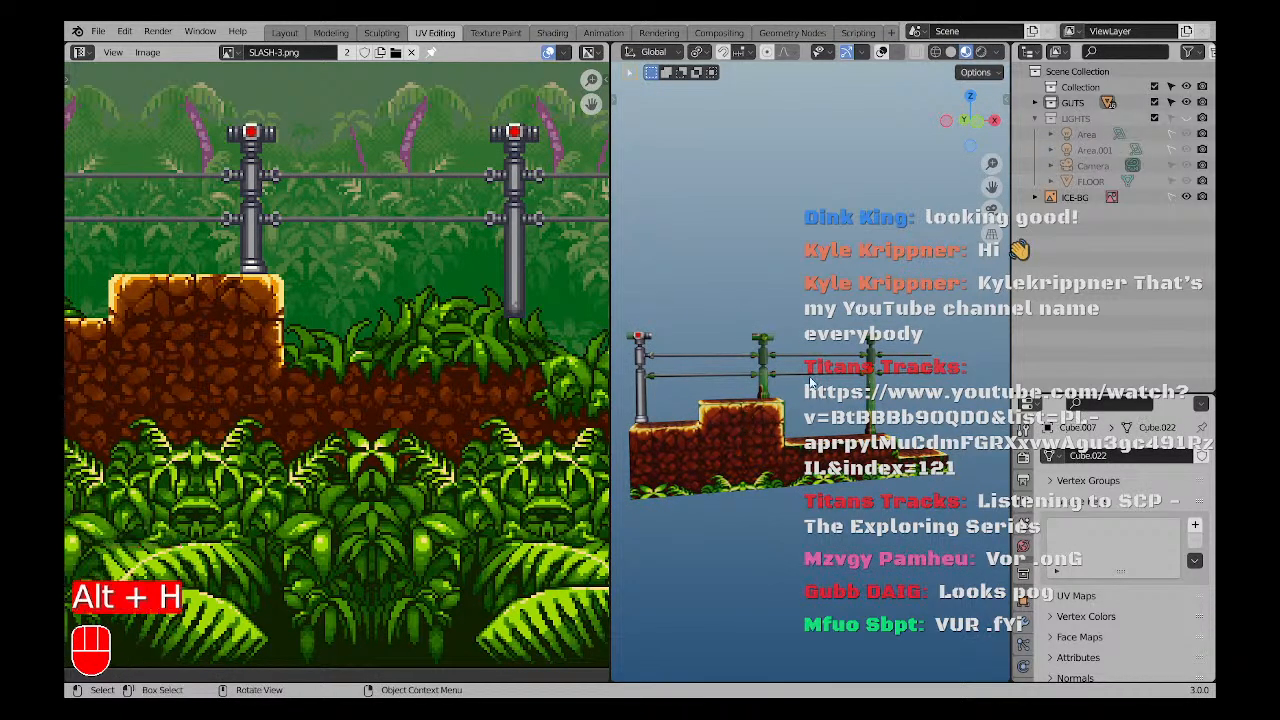
# Enter Edit Mode with nothing selected and display the viewport with overlays, rendered shading and the LIGHTS collection visible.
pyautogui.moveTo(756, 403); pyautogui.dragTo(745, 437, button='middle')
pyautogui.press('a')
pyautogui.press('Tab')
pyautogui.press('a')
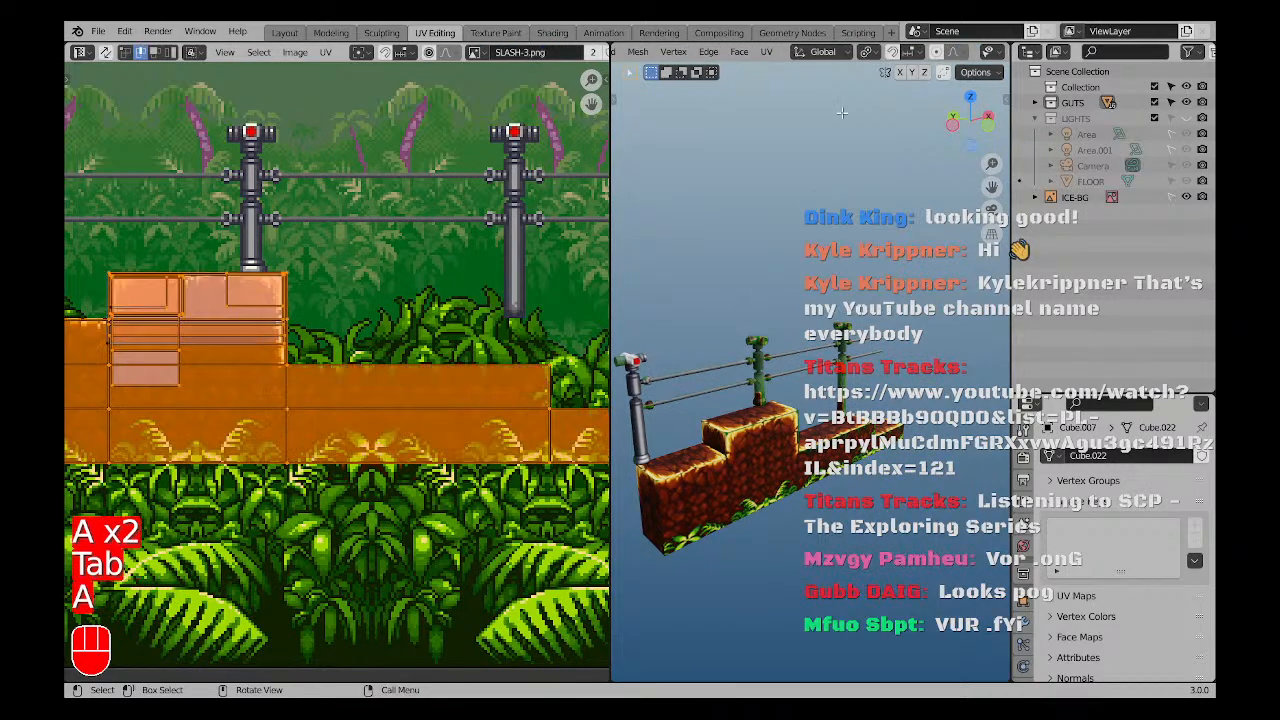
pyautogui.press('a')
pyautogui.scroll(-2, 953, 57)
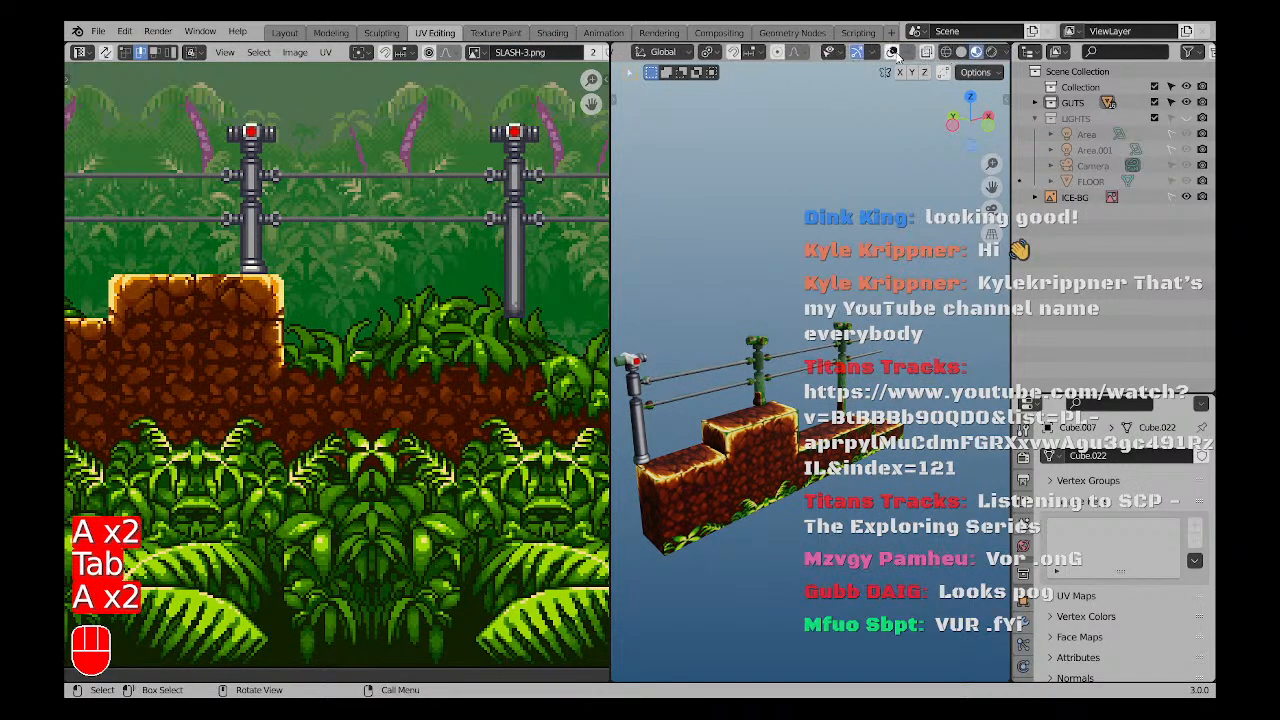
pyautogui.press('a')
pyautogui.press('a')
pyautogui.click(991, 52)
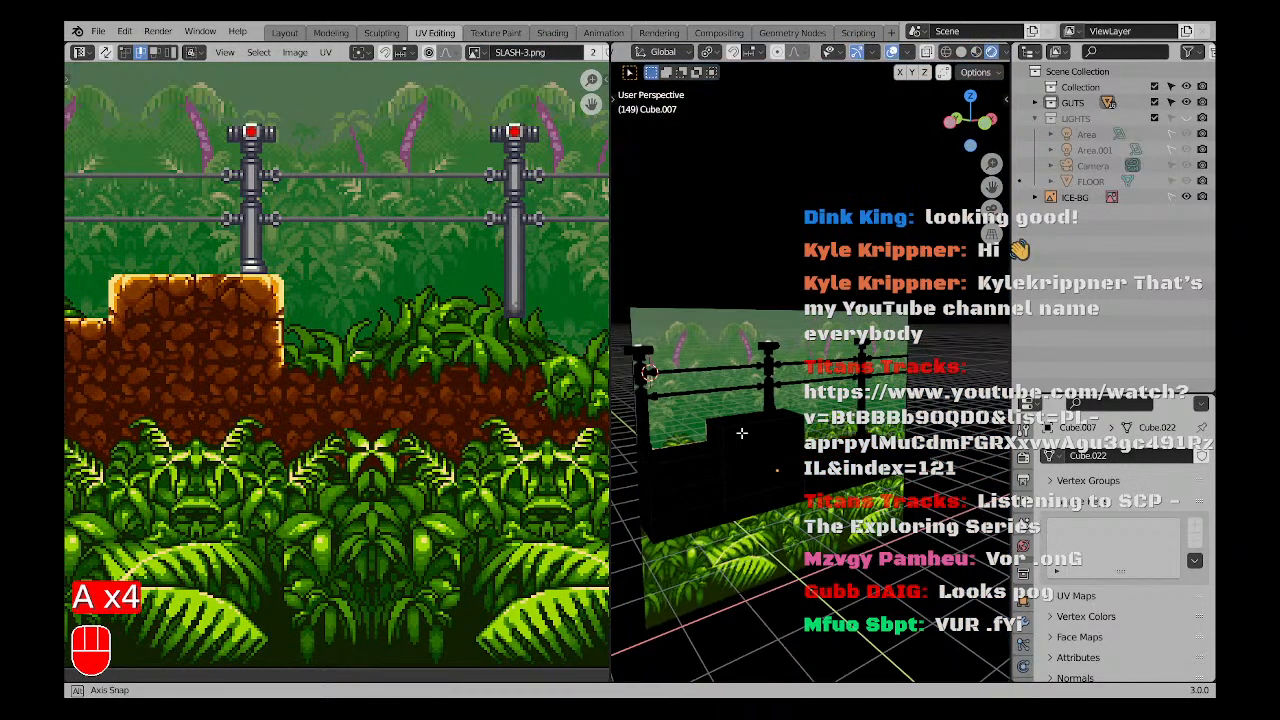
pyautogui.click(1155, 118)
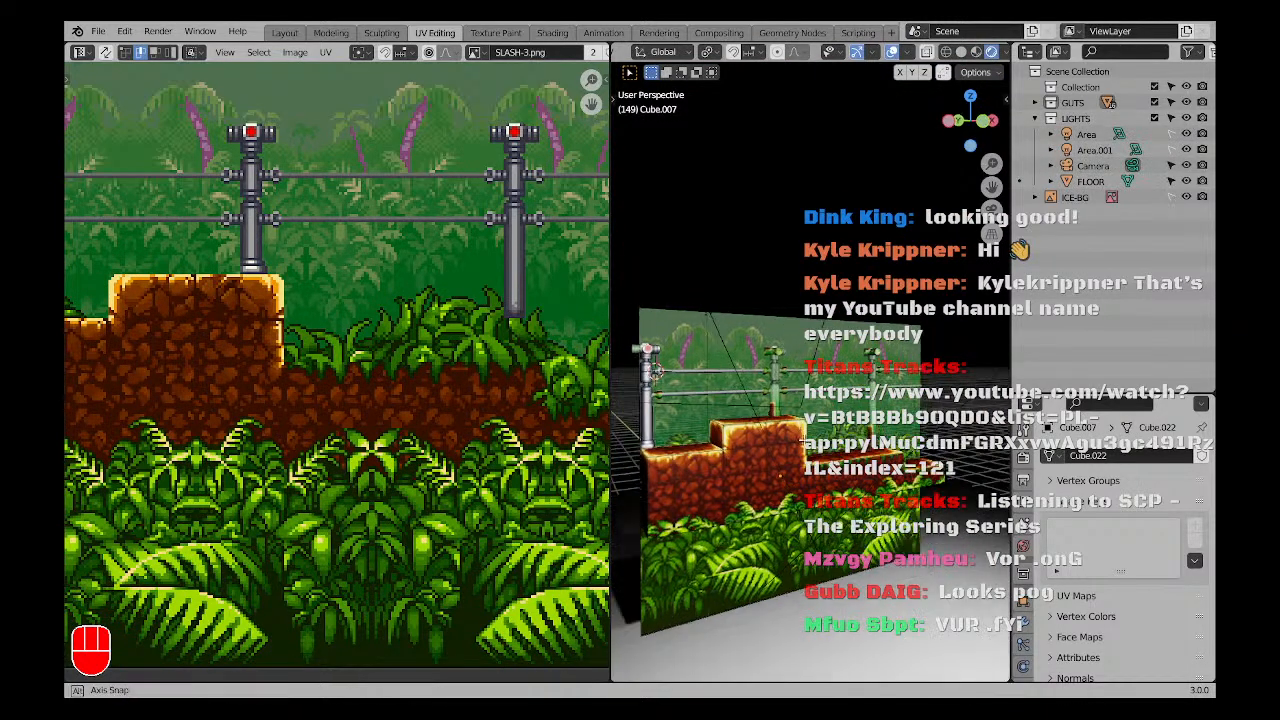
# Examine the lit, rendered fence and ground against the jungle background in perspective and from the front.
pyautogui.moveTo(804, 441); pyautogui.dragTo(741, 416, button='middle')
pyautogui.scroll(-2, 741, 420)
pyautogui.keyDown('shift'); pyautogui.moveTo(735, 474); pyautogui.dragTo(812, 528, button='middle'); pyautogui.keyUp('shift')
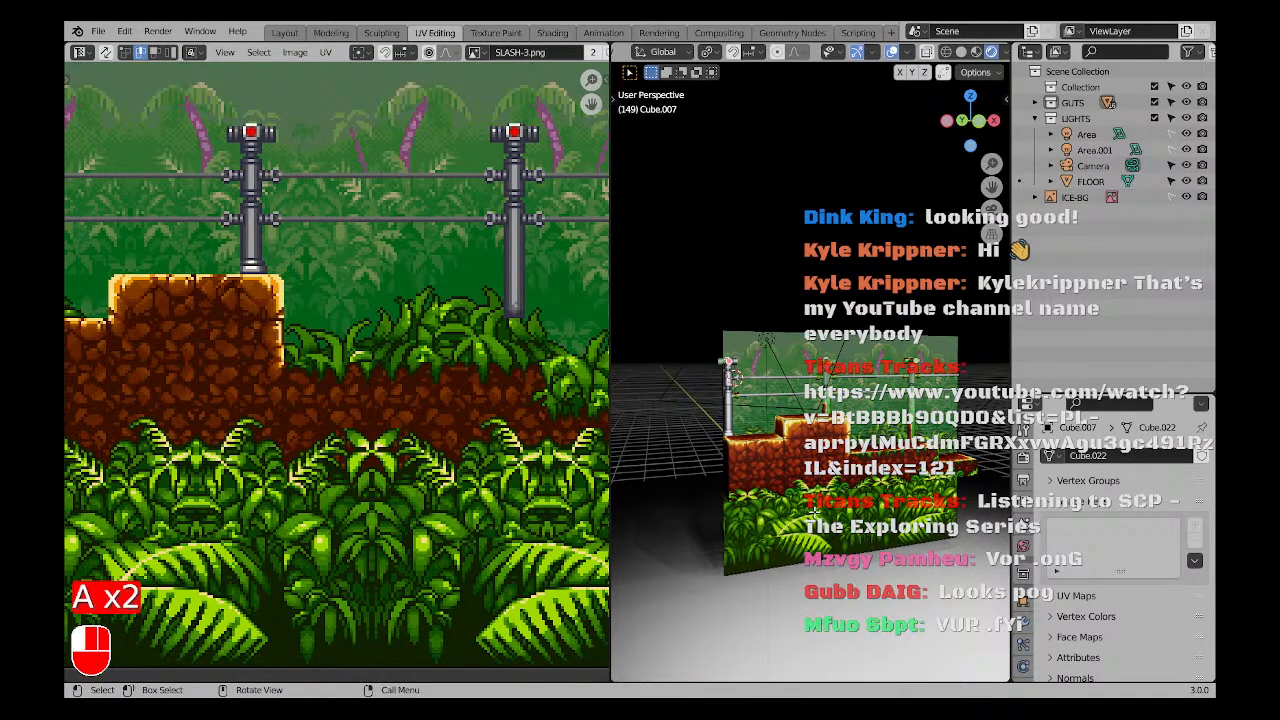
pyautogui.press('KP_1')
pyautogui.scroll(-1, 824, 408)
pyautogui.keyDown('shift'); pyautogui.moveTo(824, 408); pyautogui.dragTo(773, 364, button='middle'); pyautogui.keyUp('shift')
pyautogui.scroll(2, 737, 377)
pyautogui.scroll(-1, 752, 371)
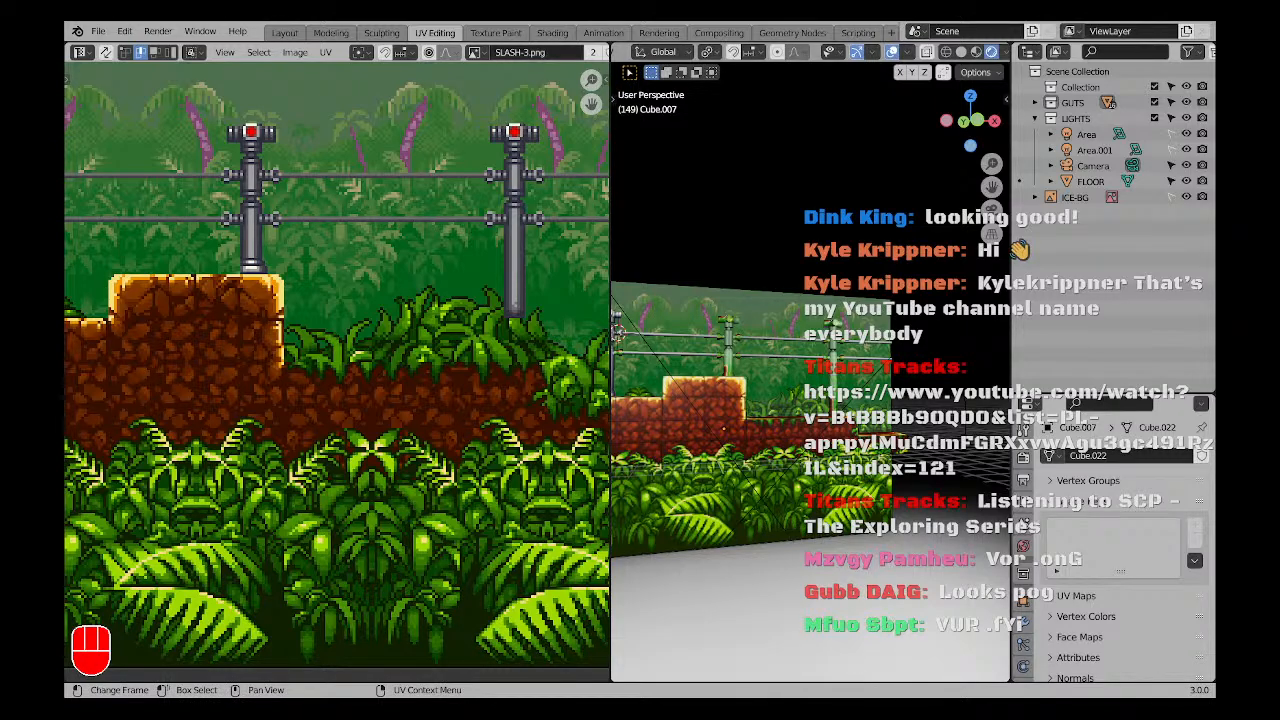
pyautogui.scroll(-2, 680, 385)
pyautogui.keyDown('shift'); pyautogui.moveTo(680, 385); pyautogui.dragTo(794, 378, button='middle'); pyautogui.keyUp('shift')
pyautogui.scroll(2, 720, 385)
pyautogui.scroll(5, 814, 442)
pyautogui.scroll(-6, 814, 442)
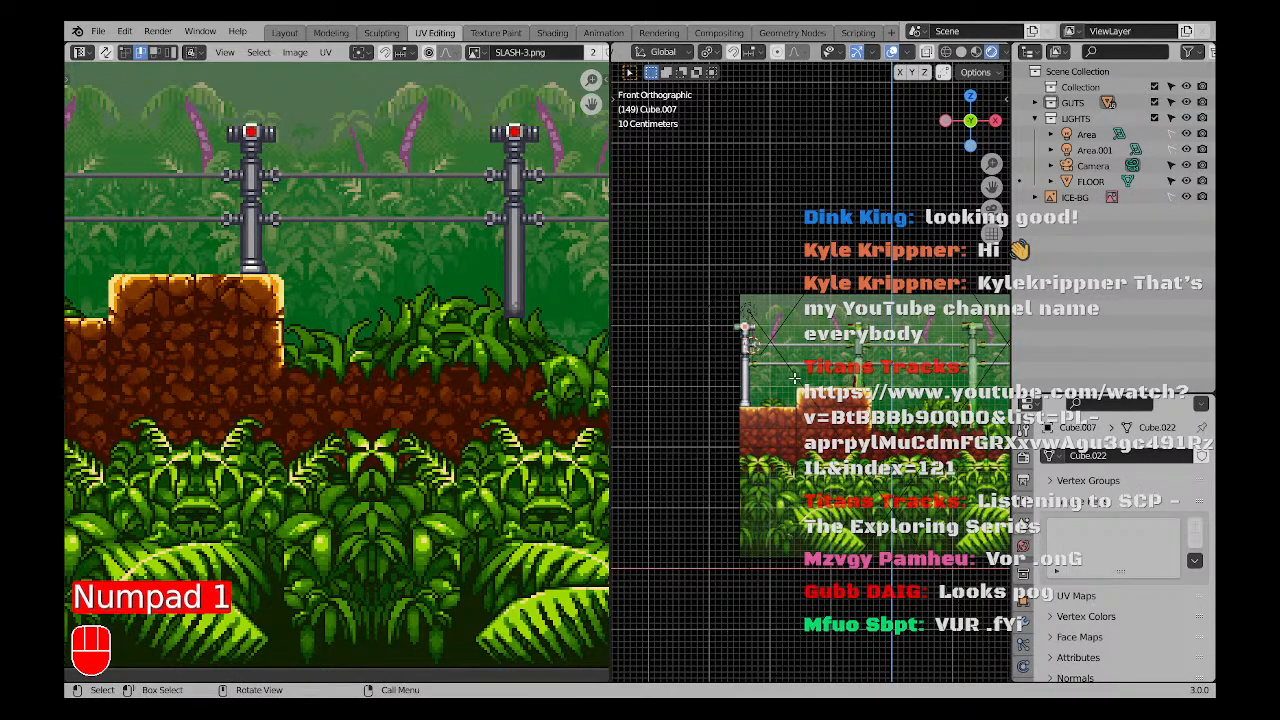
pyautogui.keyDown('shift'); pyautogui.moveTo(794, 378); pyautogui.dragTo(690, 308, button='middle'); pyautogui.keyUp('shift')
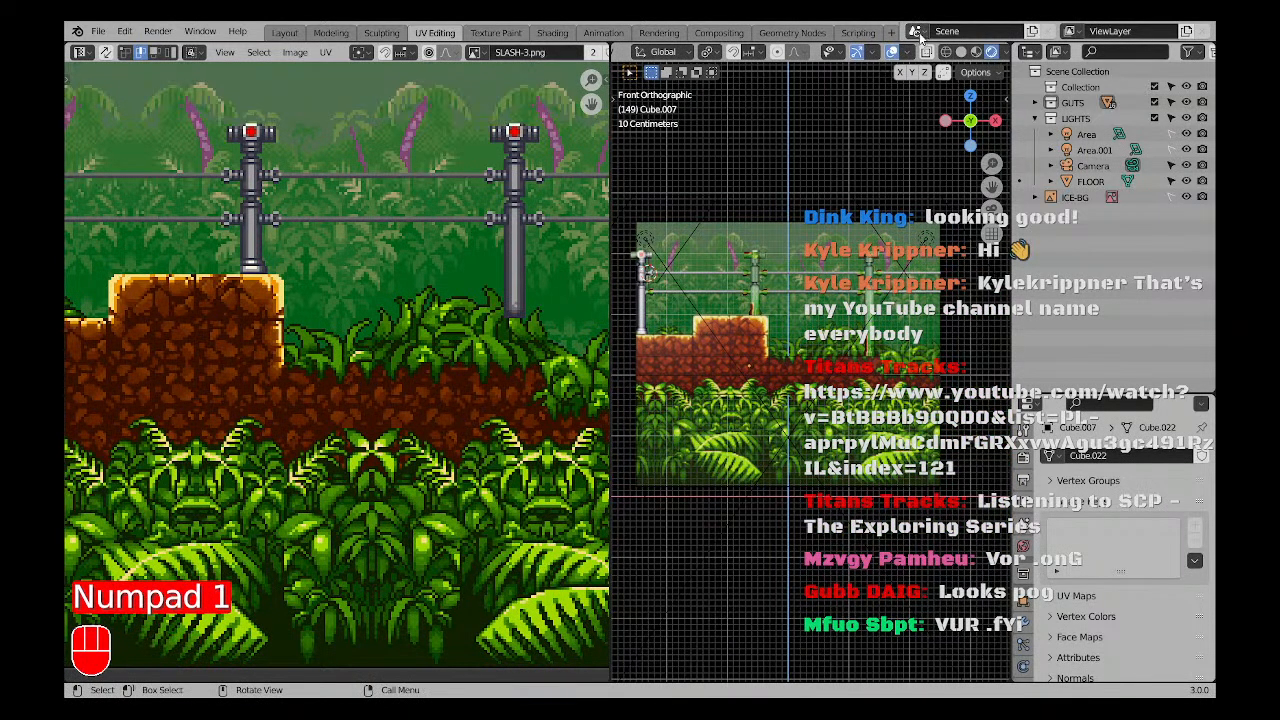
# Return the viewport to Material Preview shading and hide the LIGHTS collection.
pyautogui.click(976, 52)
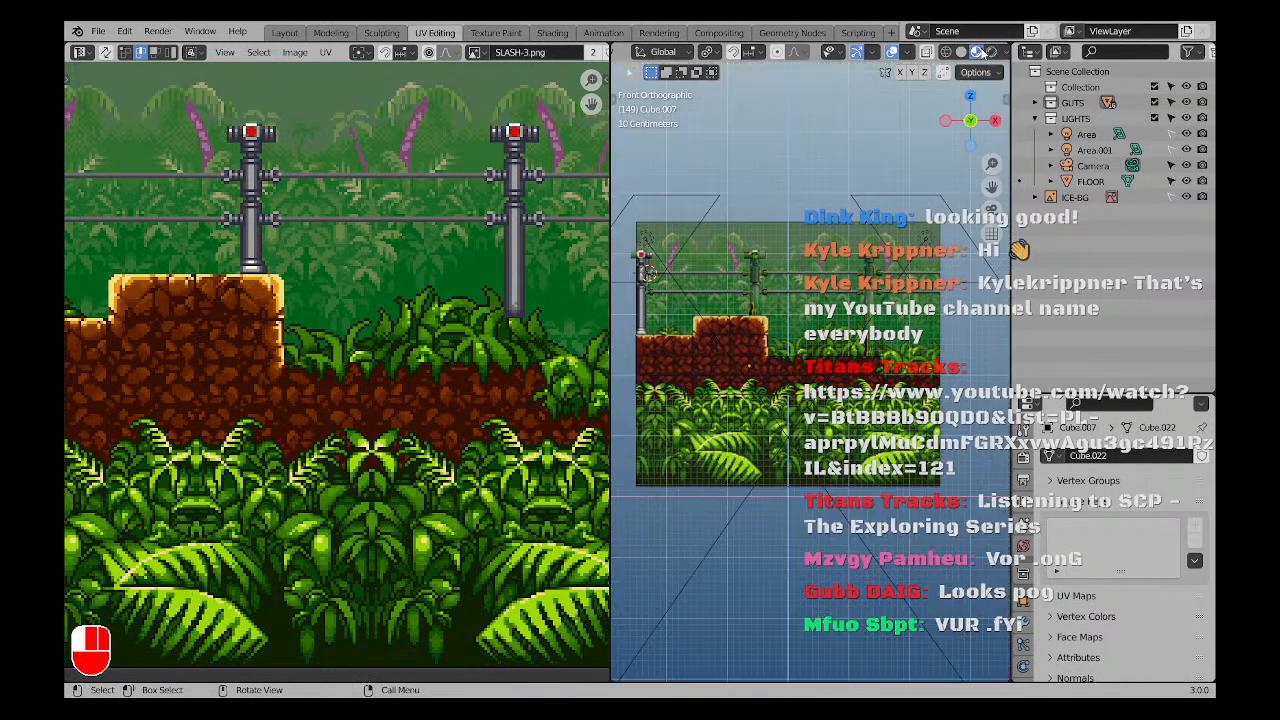
pyautogui.click(1187, 120)
pyautogui.scroll(2, 870, 400)
pyautogui.scroll(-3, 780, 410)
pyautogui.press('a')
pyautogui.press('a')
pyautogui.scroll(2, 738, 425)
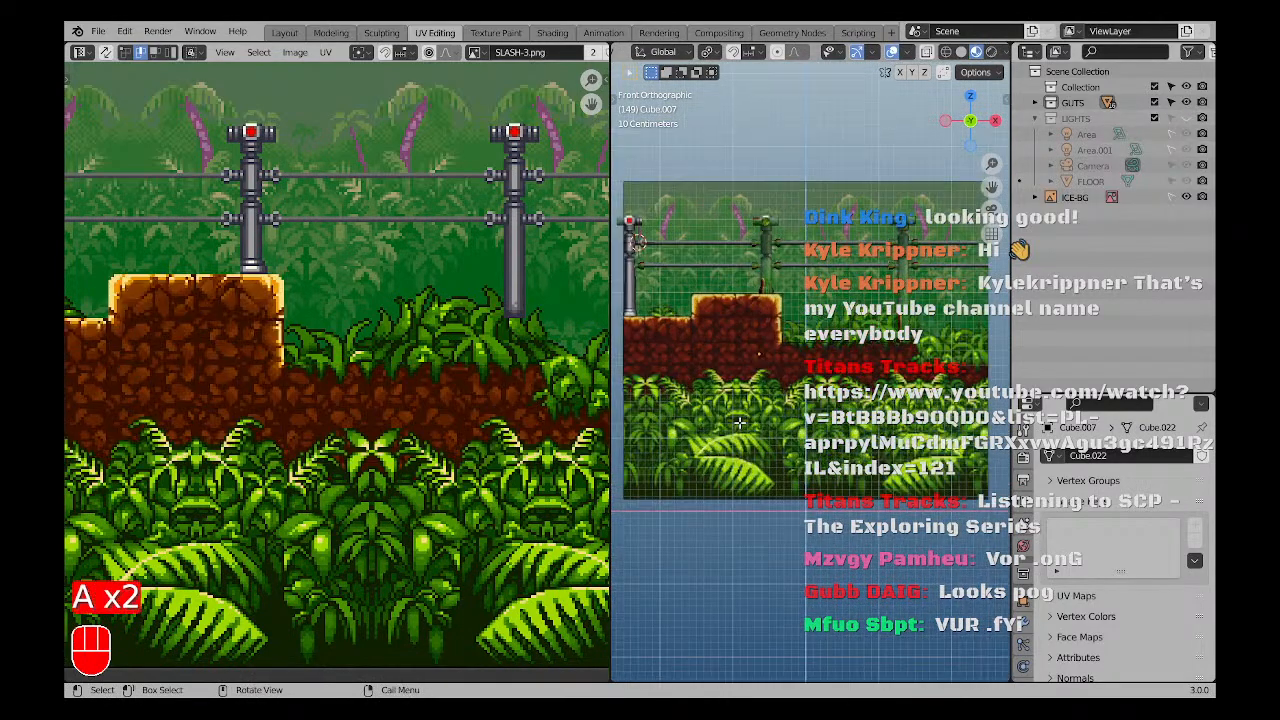
pyautogui.keyDown('shift'); pyautogui.moveTo(743, 423); pyautogui.dragTo(790, 440, button='middle'); pyautogui.keyUp('shift')
pyautogui.press('Tab')
pyautogui.press('a')
pyautogui.press('a')
pyautogui.scroll(-2, 790, 440)
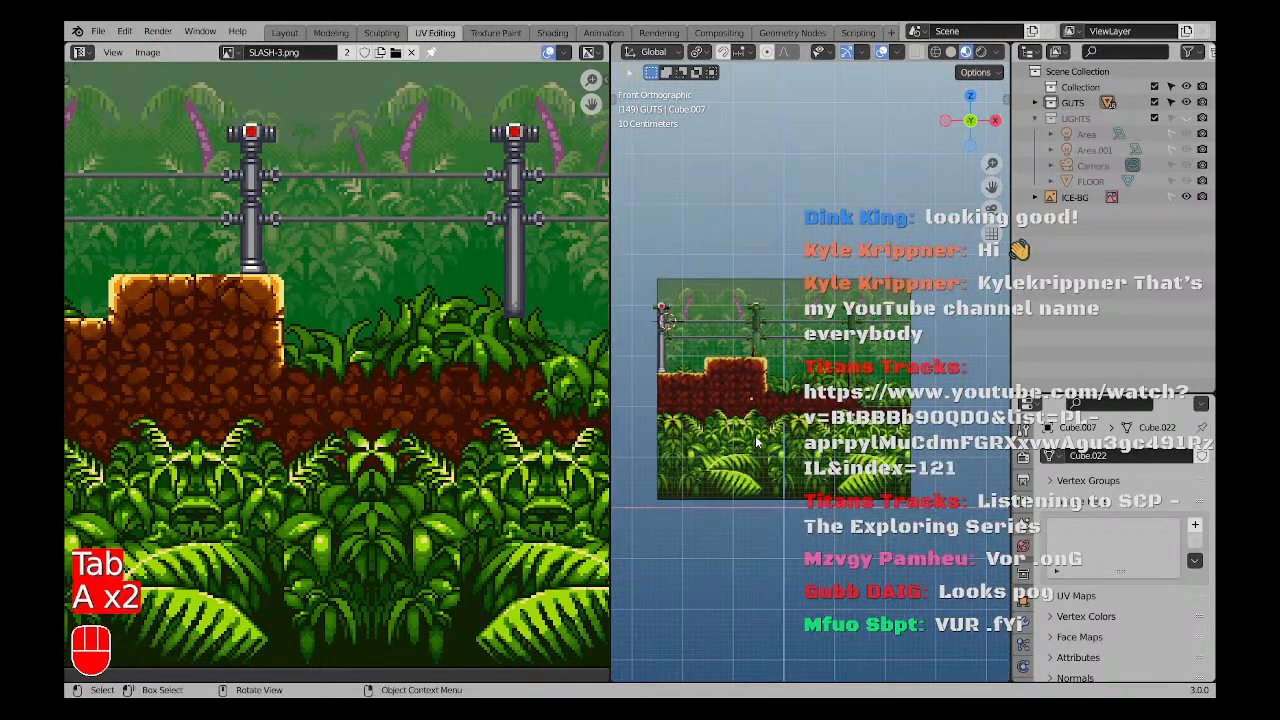
pyautogui.hotkey('shift', 'a')
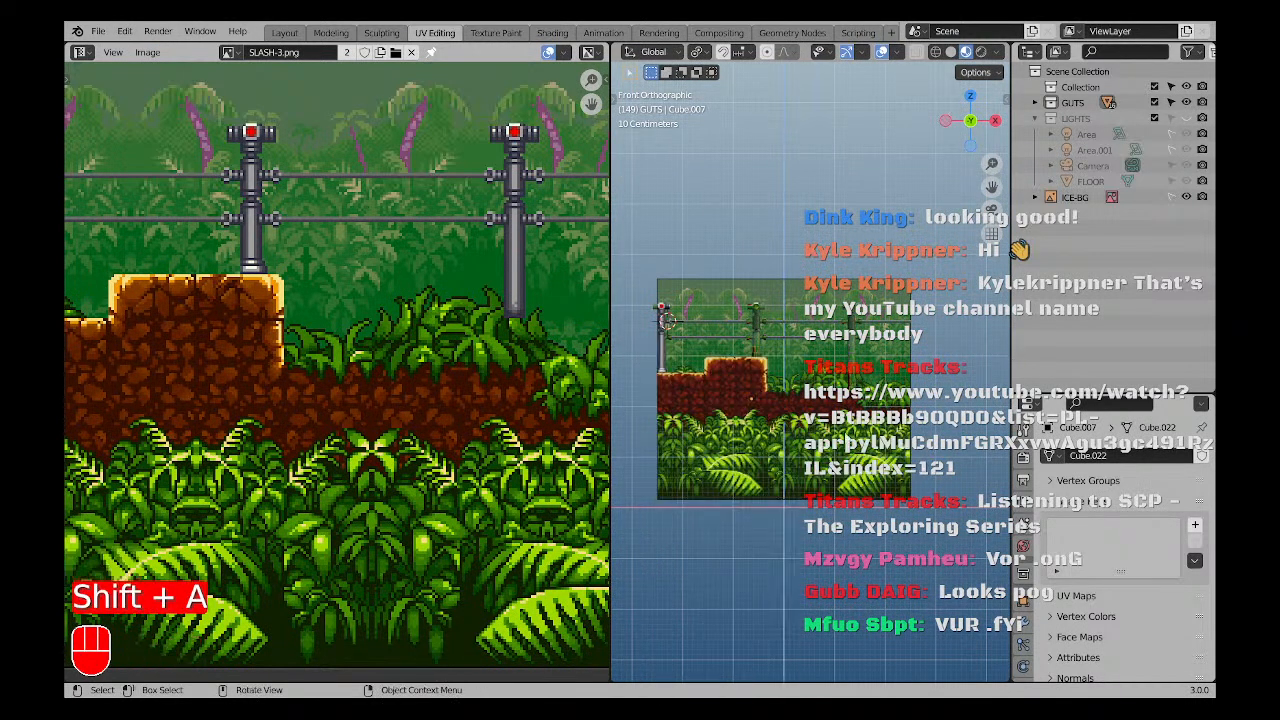
pyautogui.scroll(3, 752, 512)
pyautogui.keyDown('shift'); pyautogui.moveTo(777, 453); pyautogui.dragTo(777, 504, button='middle'); pyautogui.keyUp('shift')
pyautogui.scroll(-2, 777, 504)
pyautogui.scroll(2, 777, 500)
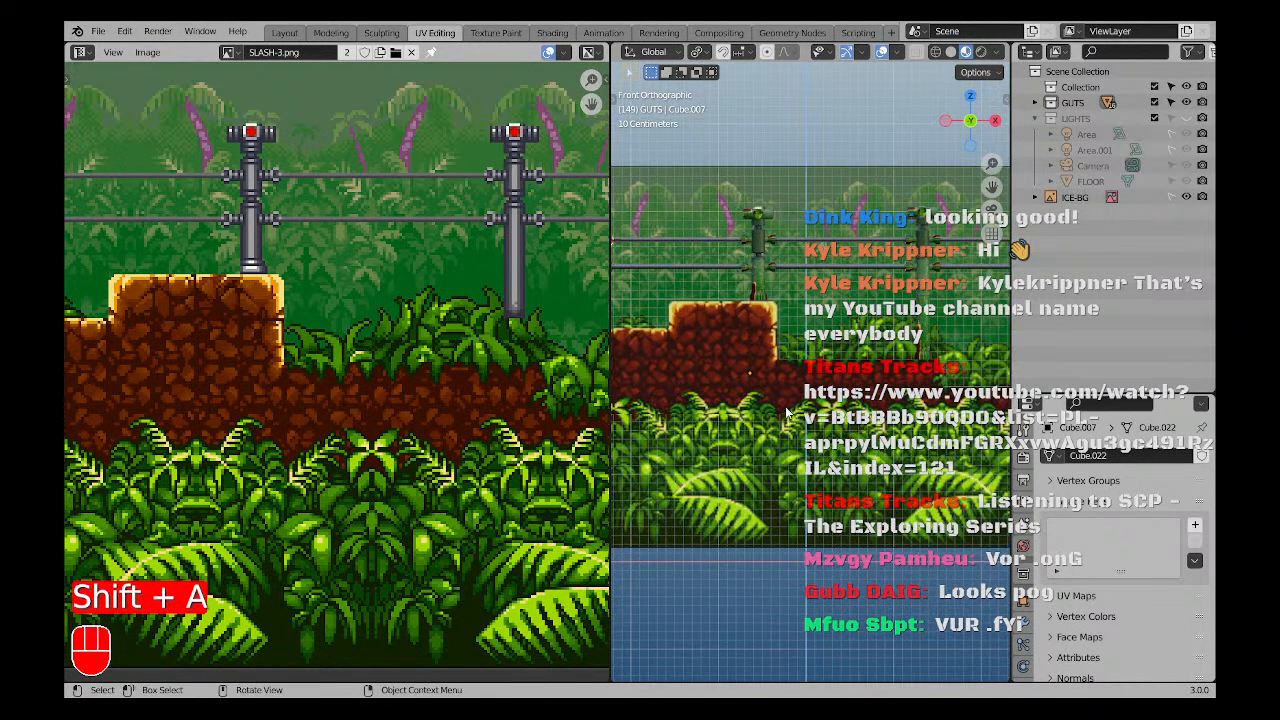
# Select all underside faces of the stepped ground in Edit Mode and project their UVs from the bottom view.
pyautogui.moveTo(803, 453); pyautogui.dragTo(743, 386, button='middle')
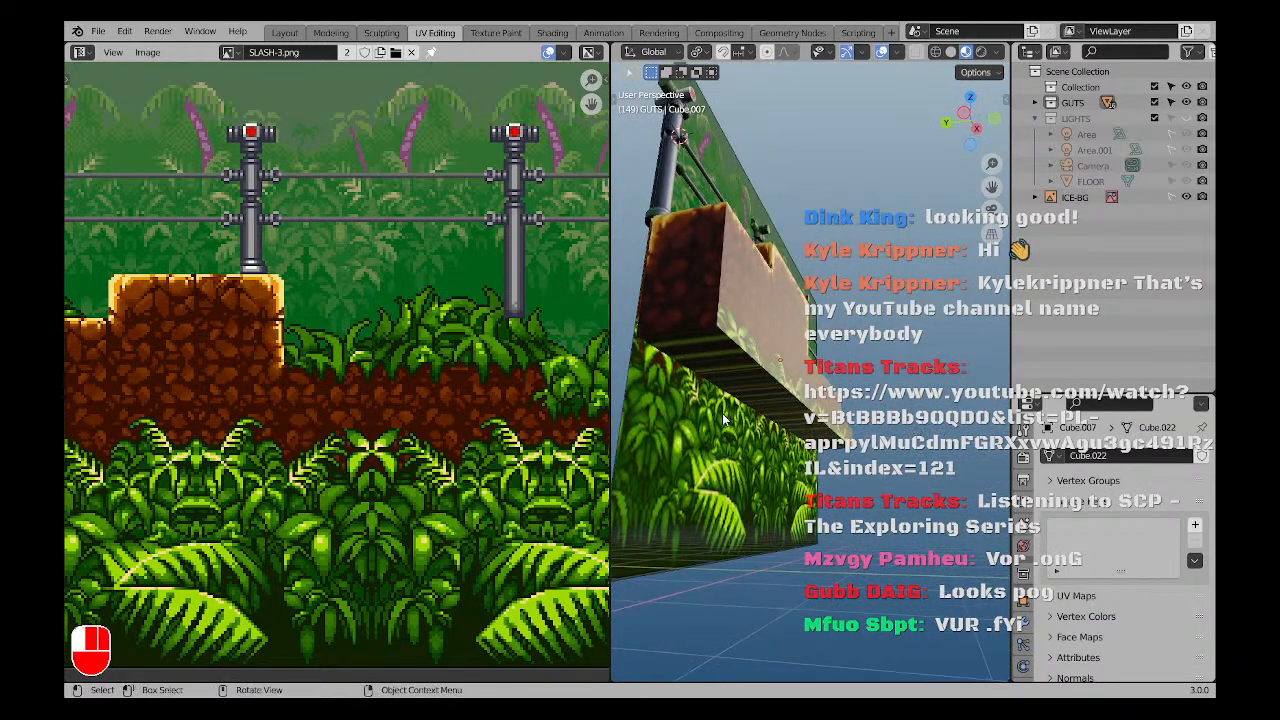
pyautogui.press('Tab')
pyautogui.click(742, 380)
pyautogui.keyDown('shift'); pyautogui.click(678, 361); pyautogui.keyUp('shift')
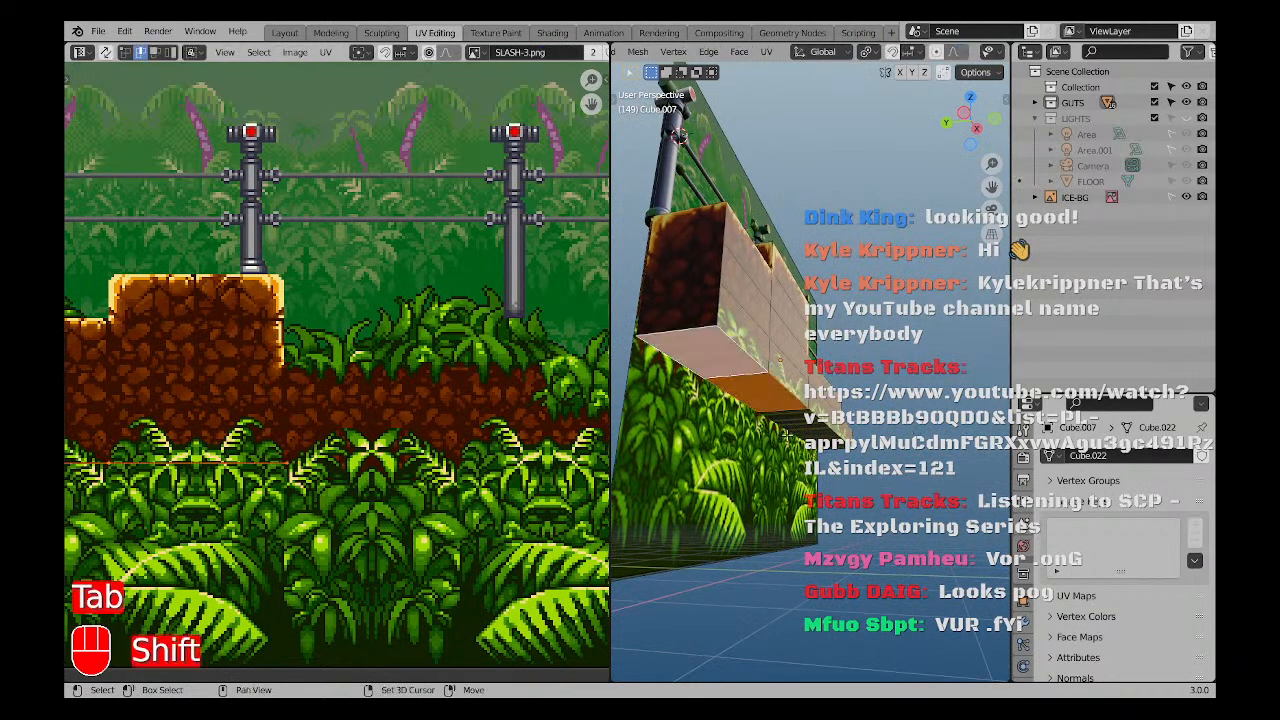
pyautogui.keyDown('shift'); pyautogui.click(799, 419); pyautogui.keyUp('shift')
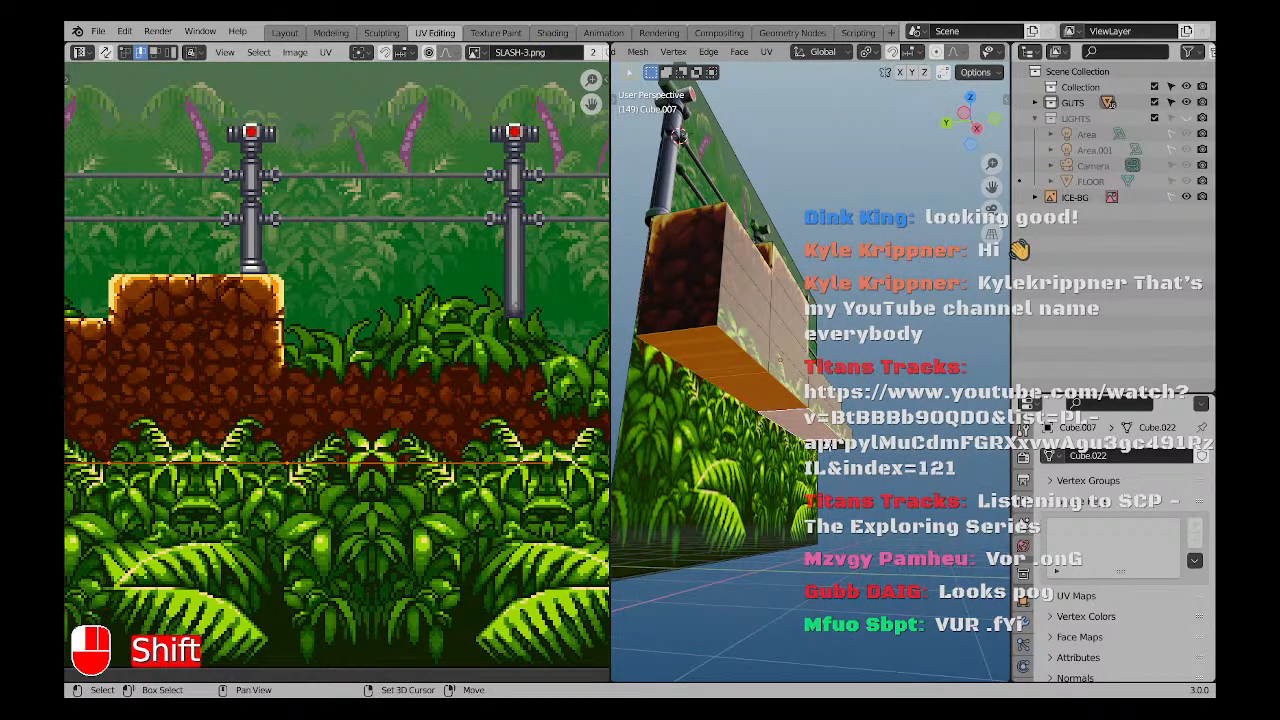
pyautogui.moveTo(813, 436); pyautogui.dragTo(707, 416, button='middle')
pyautogui.press('KP_1')
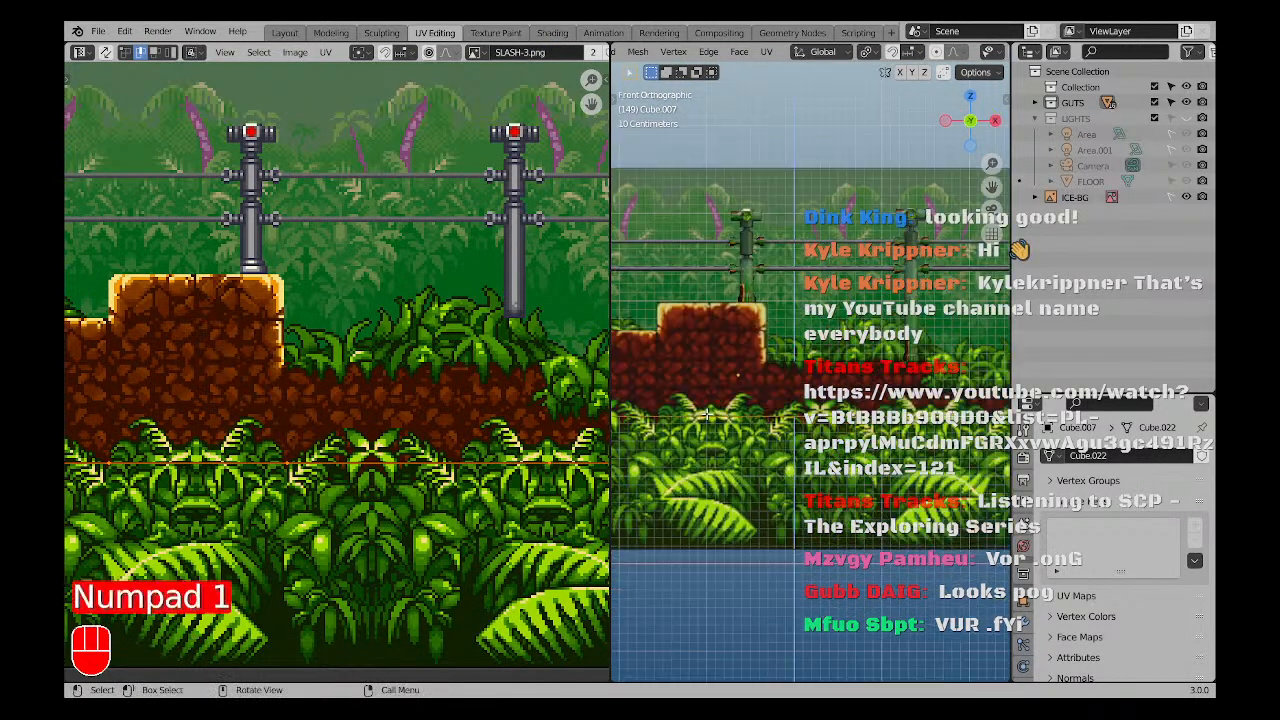
pyautogui.press('KP_7')
pyautogui.press('ctrl+KP_7')
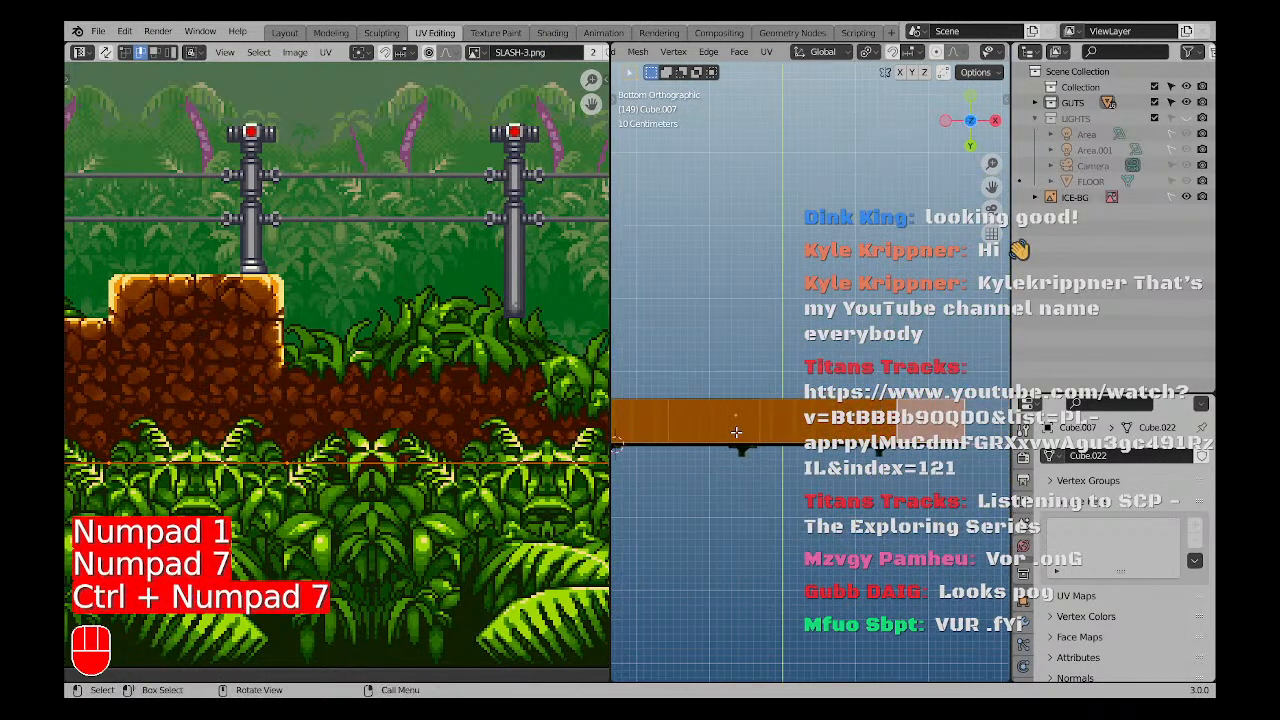
pyautogui.keyDown('shift'); pyautogui.moveTo(737, 434); pyautogui.dragTo(808, 425, button='middle'); pyautogui.keyUp('shift')
pyautogui.press('u')
pyautogui.click(790, 425)
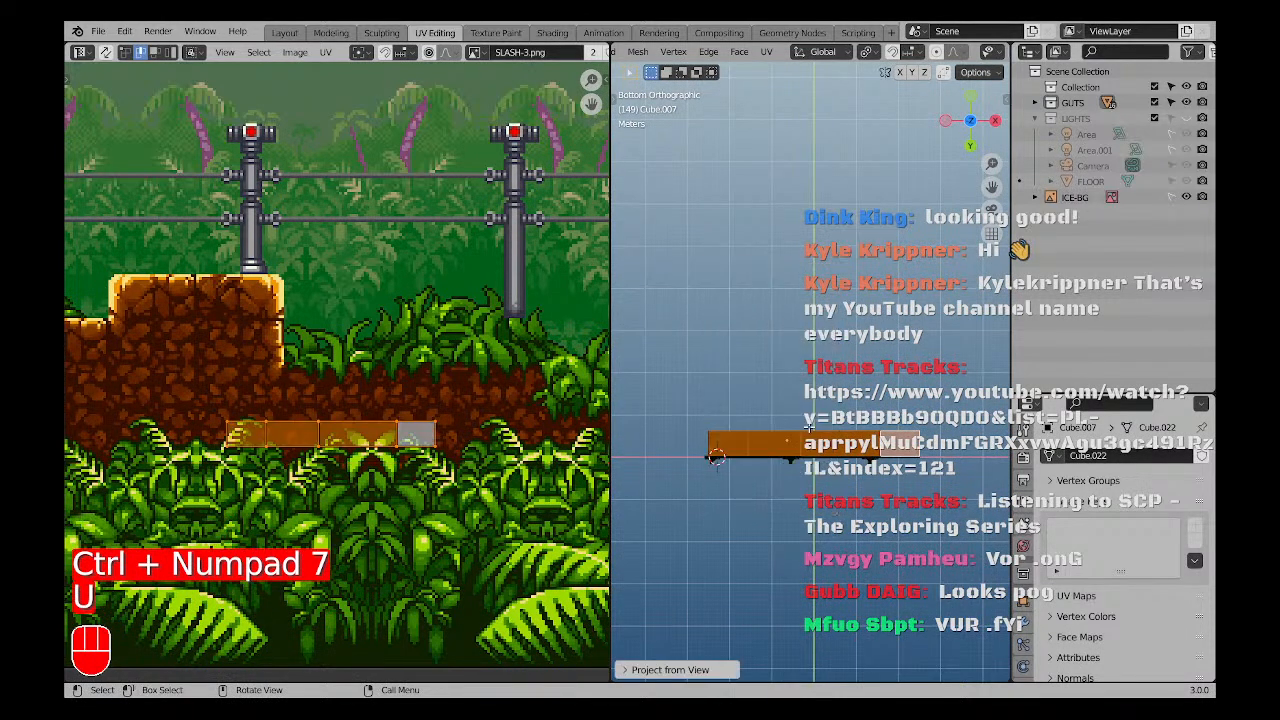
# Move the underside faces' UVs onto the brown dirt area of the SLASH texture and deselect everything.
pyautogui.keyDown('shift'); pyautogui.moveTo(378, 386); pyautogui.dragTo(408, 342, button='middle'); pyautogui.keyUp('shift')
pyautogui.press('g')
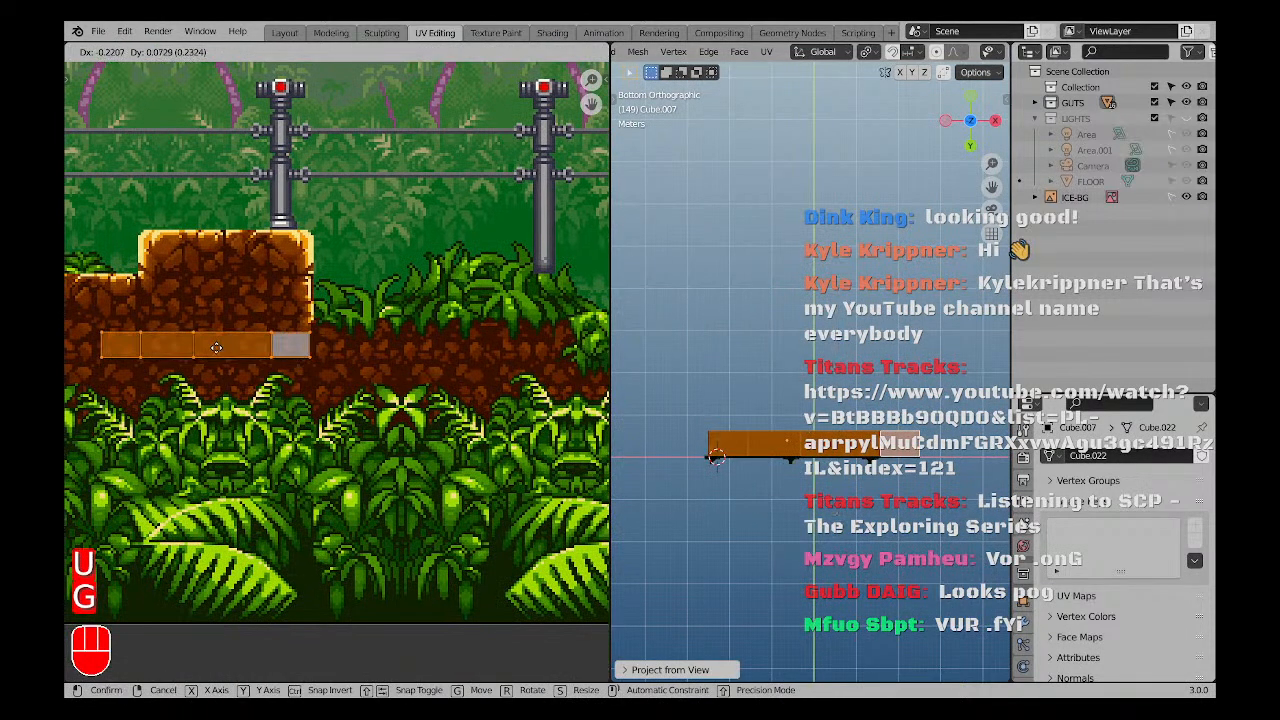
pyautogui.click(313, 383)
pyautogui.press('a')
pyautogui.press('a')
# Examine the ground's newly mapped underside and the whole scene, comparing Solid and Material Preview shading.
pyautogui.moveTo(760, 450)
pyautogui.mouseDown(button='middle')
pyautogui.moveTo(835, 508)
pyautogui.moveTo(672, 396)
pyautogui.moveTo(744, 474)
pyautogui.mouseUp(button='middle')
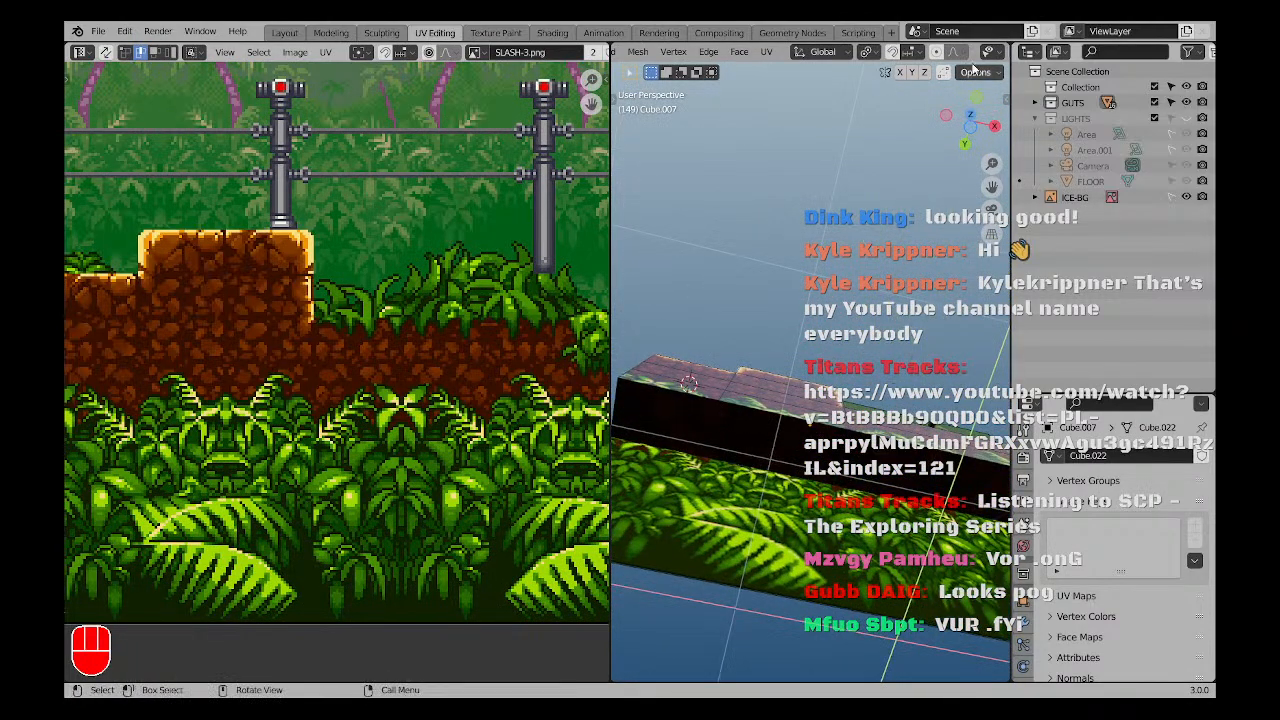
pyautogui.scroll(-6, 978, 56)
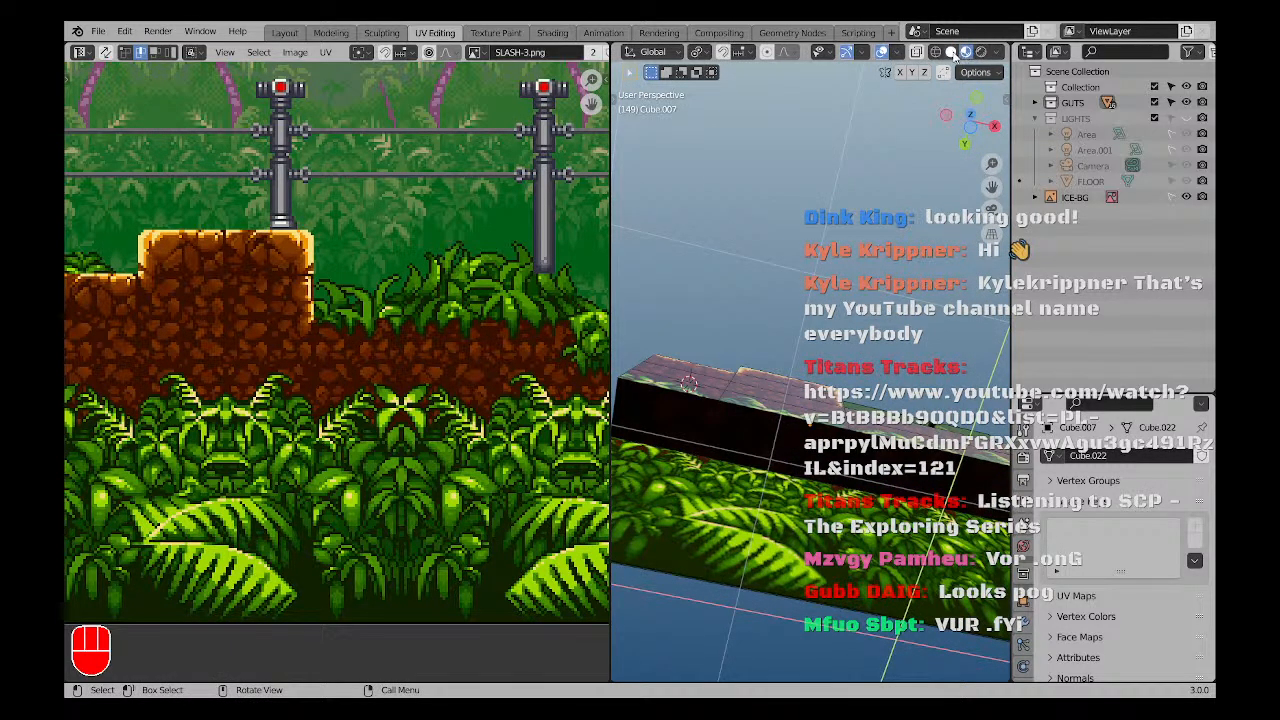
pyautogui.click(953, 54)
pyautogui.click(967, 54)
pyautogui.moveTo(848, 418)
pyautogui.mouseDown(button='middle')
pyautogui.moveTo(745, 443)
pyautogui.moveTo(737, 534)
pyautogui.moveTo(760, 520)
pyautogui.mouseUp(button='middle')
pyautogui.press('a')
pyautogui.press('a')
pyautogui.moveTo(787, 393); pyautogui.dragTo(774, 366, button='middle')
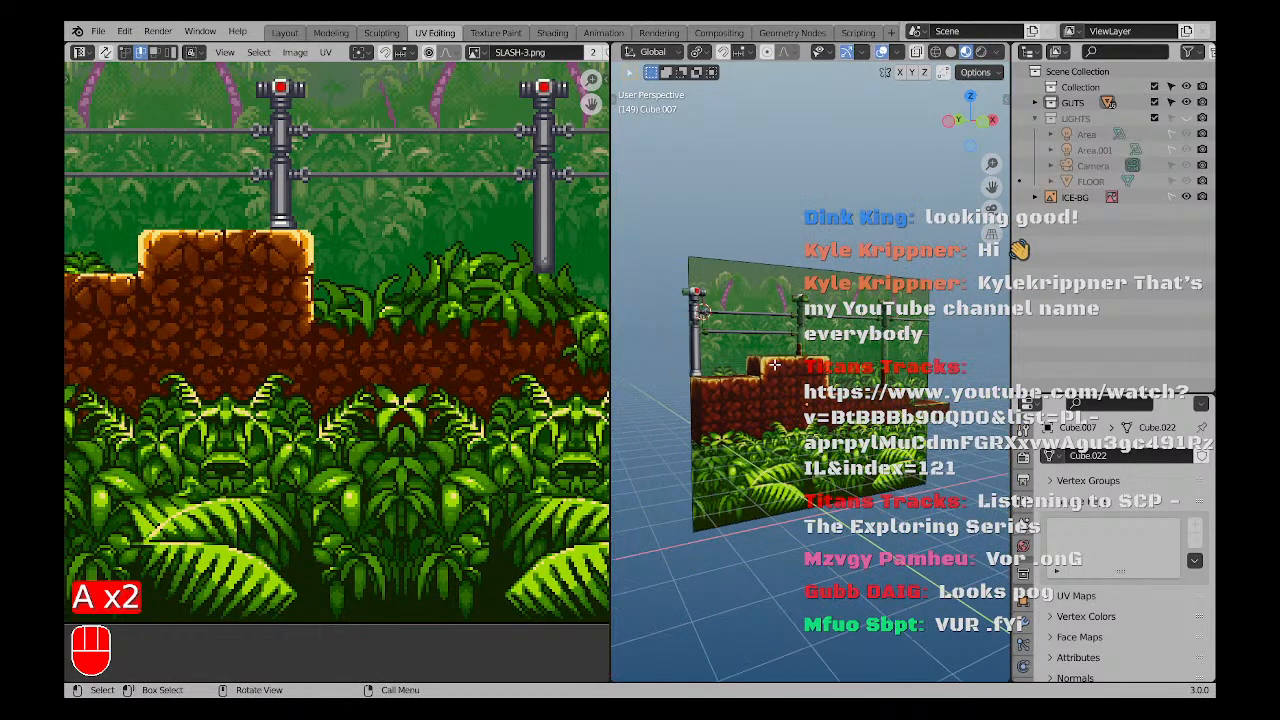
pyautogui.press('KP_1')
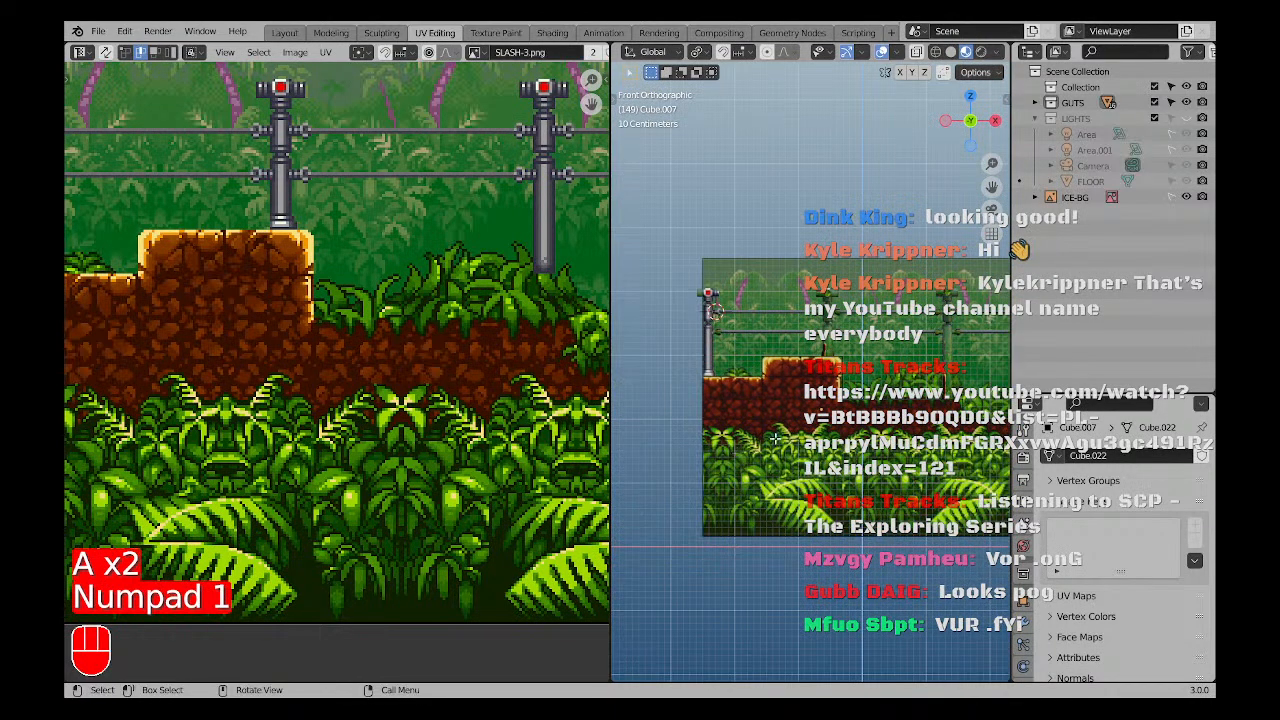
# Extrude the stepped ground's underside faces straight down to the lower edge of the jungle background image.
pyautogui.moveTo(774, 437); pyautogui.dragTo(815, 386, button='middle')
pyautogui.click(745, 397)
pyautogui.keyDown('shift'); pyautogui.click(749, 382); pyautogui.keyUp('shift')
pyautogui.keyDown('shift'); pyautogui.click(820, 403); pyautogui.keyUp('shift')
pyautogui.keyDown('shift'); pyautogui.click(911, 455); pyautogui.keyUp('shift')
pyautogui.press('KP_1')
pyautogui.scroll(-1, 875, 398)
pyautogui.press('e')
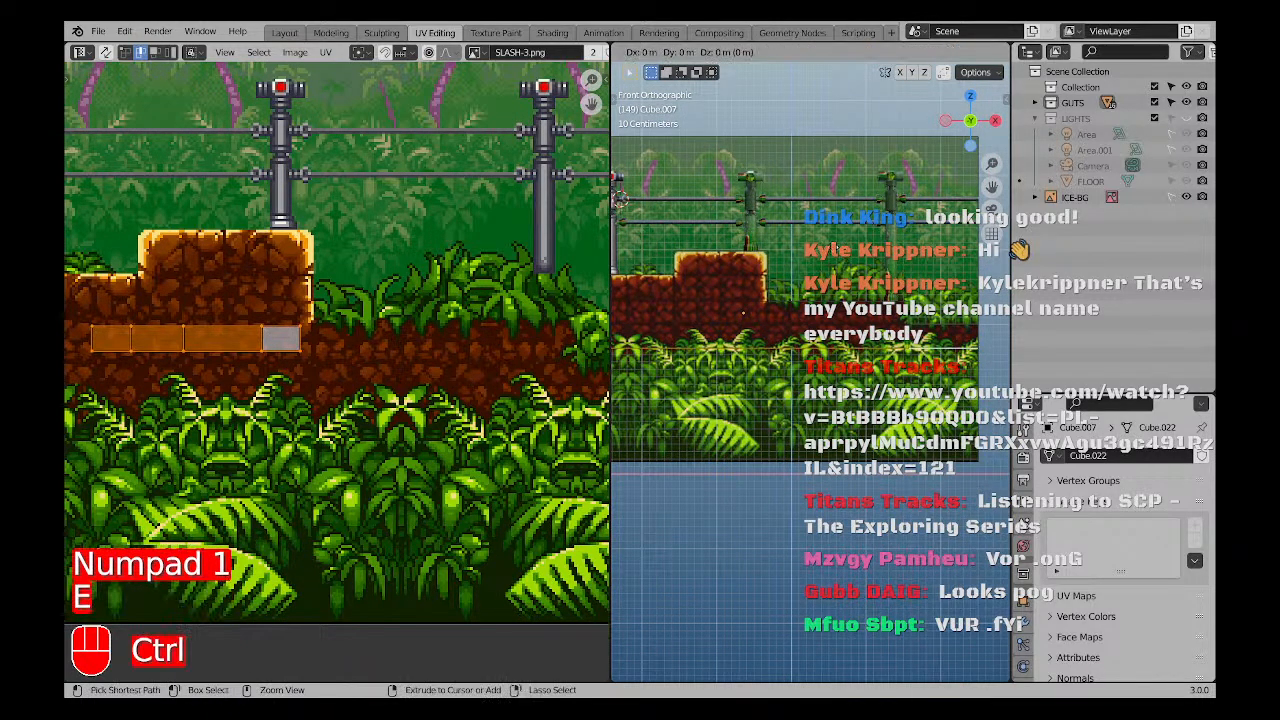
pyautogui.click(833, 355)
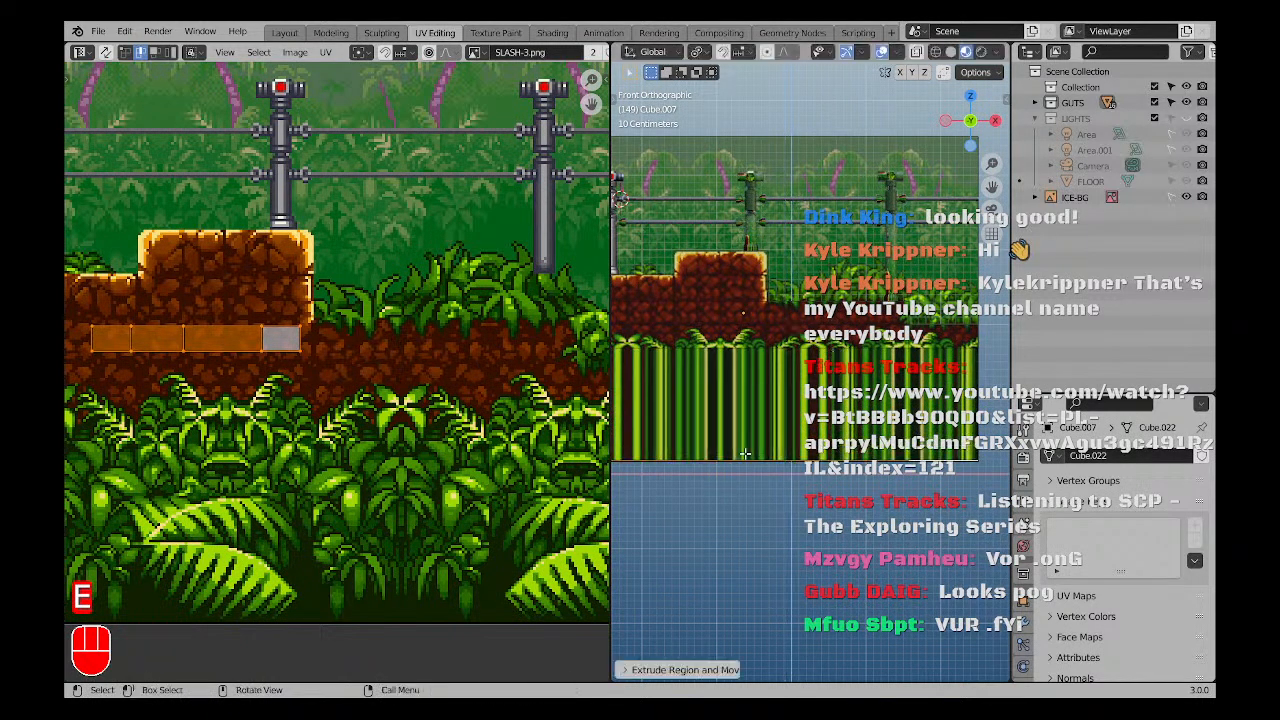
# Select the front faces of the extruded lower section and project their UVs from the front view.
pyautogui.moveTo(833, 355); pyautogui.dragTo(762, 432, button='middle')
pyautogui.keyDown('shift'); pyautogui.moveTo(762, 432); pyautogui.dragTo(640, 462, button='middle'); pyautogui.keyUp('shift')
pyautogui.press('a')
pyautogui.press('a')
pyautogui.keyDown('shift'); pyautogui.click(654, 459); pyautogui.keyUp('shift')
pyautogui.keyDown('shift'); pyautogui.click(714, 456); pyautogui.keyUp('shift')
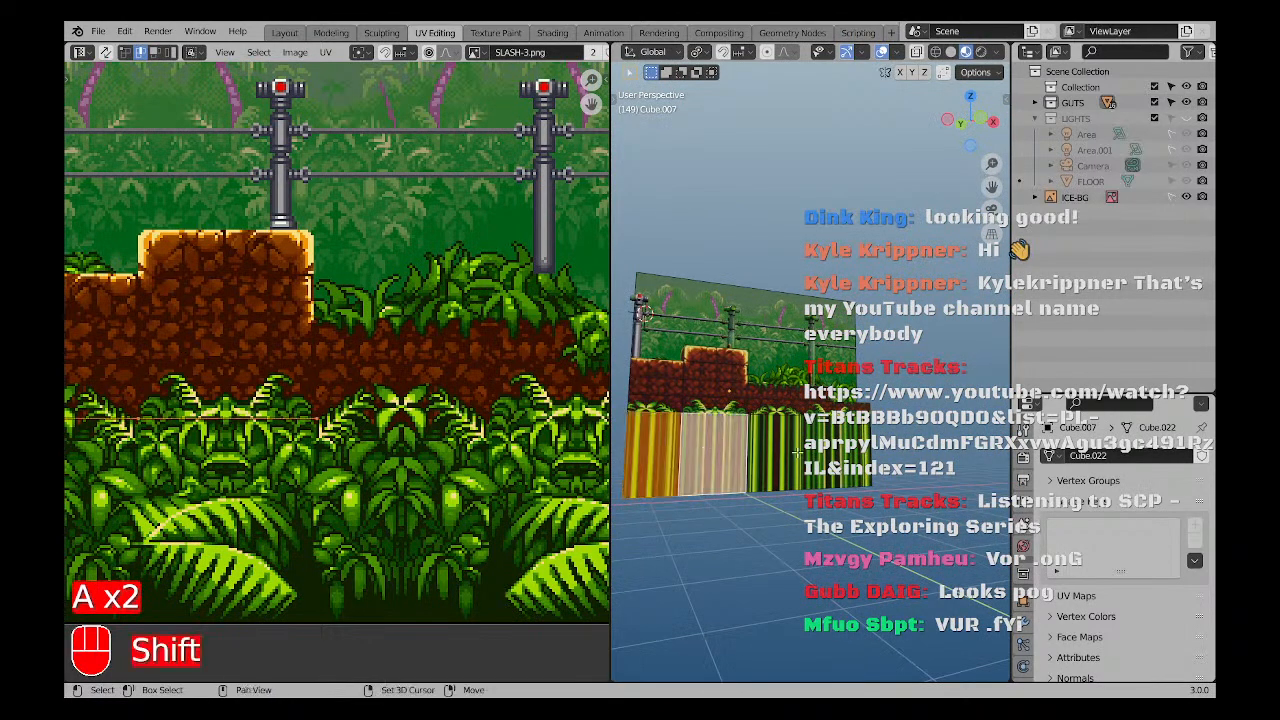
pyautogui.keyDown('shift'); pyautogui.click(770, 455); pyautogui.keyUp('shift')
pyautogui.keyDown('shift'); pyautogui.click(772, 455); pyautogui.keyUp('shift')
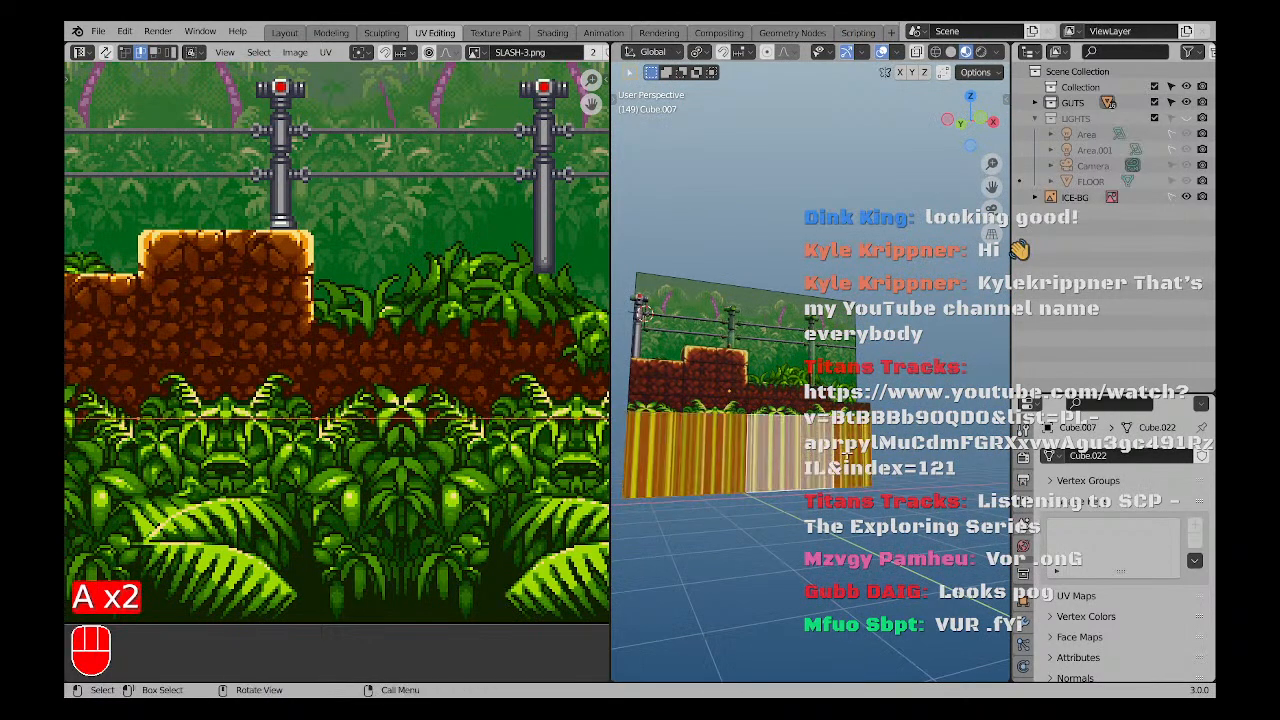
pyautogui.press('KP_1')
pyautogui.scroll(1, 829, 426)
pyautogui.press('u')
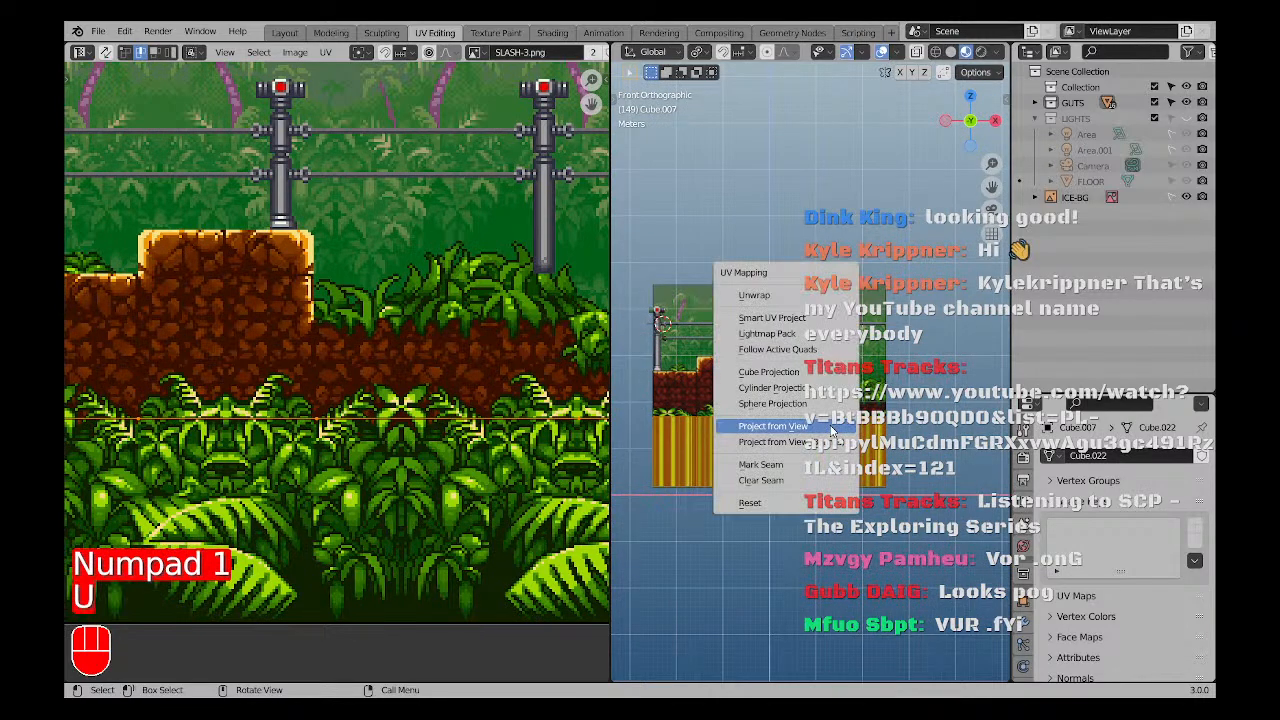
pyautogui.click(826, 428)
# Move the lower section's front UVs into the lower-left corner of the SLASH texture.
pyautogui.scroll(-2, 305, 427)
pyautogui.keyDown('shift'); pyautogui.moveTo(307, 427); pyautogui.dragTo(321, 381, button='middle'); pyautogui.keyUp('shift')
pyautogui.press('g')
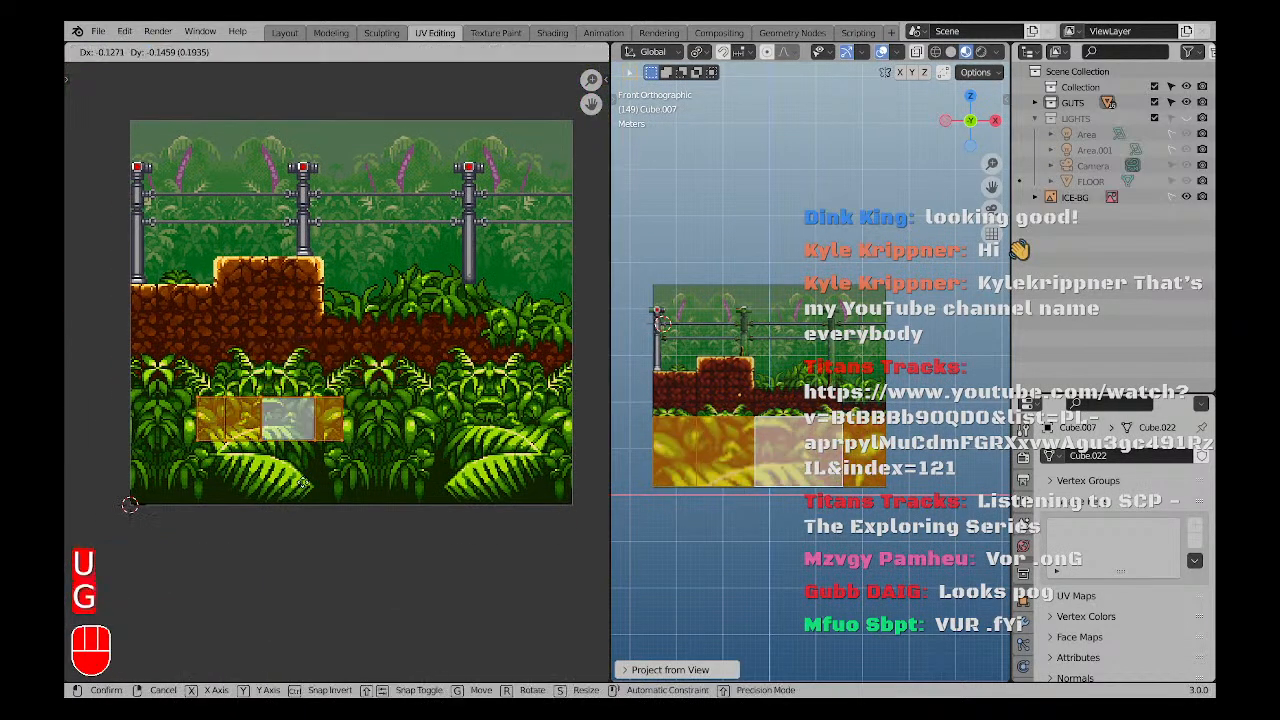
pyautogui.click(241, 545)
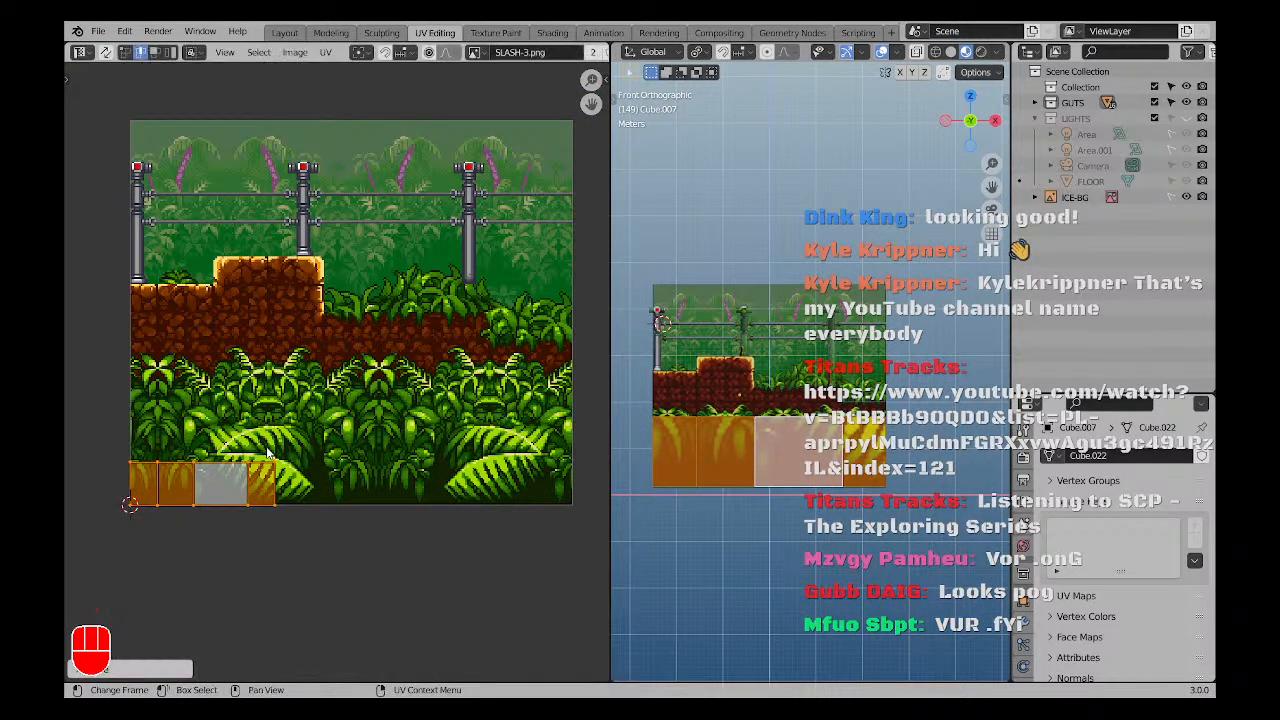
# Scale up the lower section's front UVs and move them over the foliage in the lower part of the SLASH texture.
pyautogui.press('s')
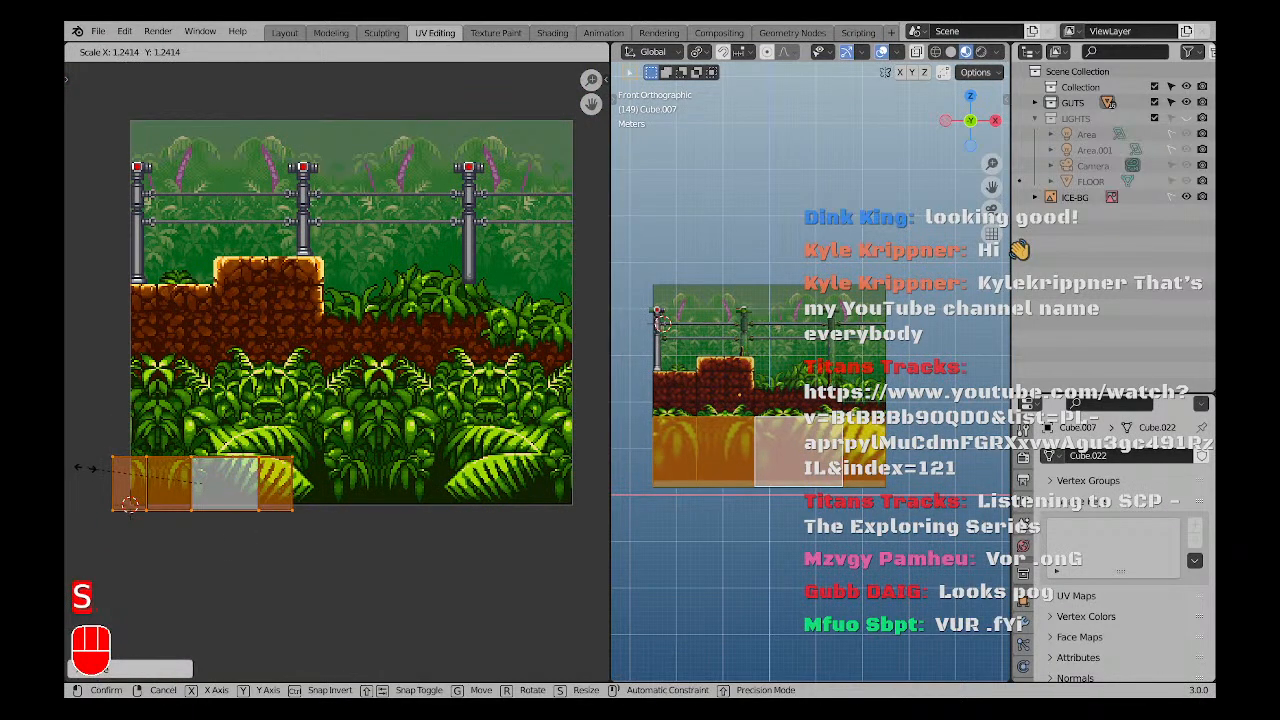
pyautogui.click(340, 462)
pyautogui.press('g')
pyautogui.rightClick(946, 462)
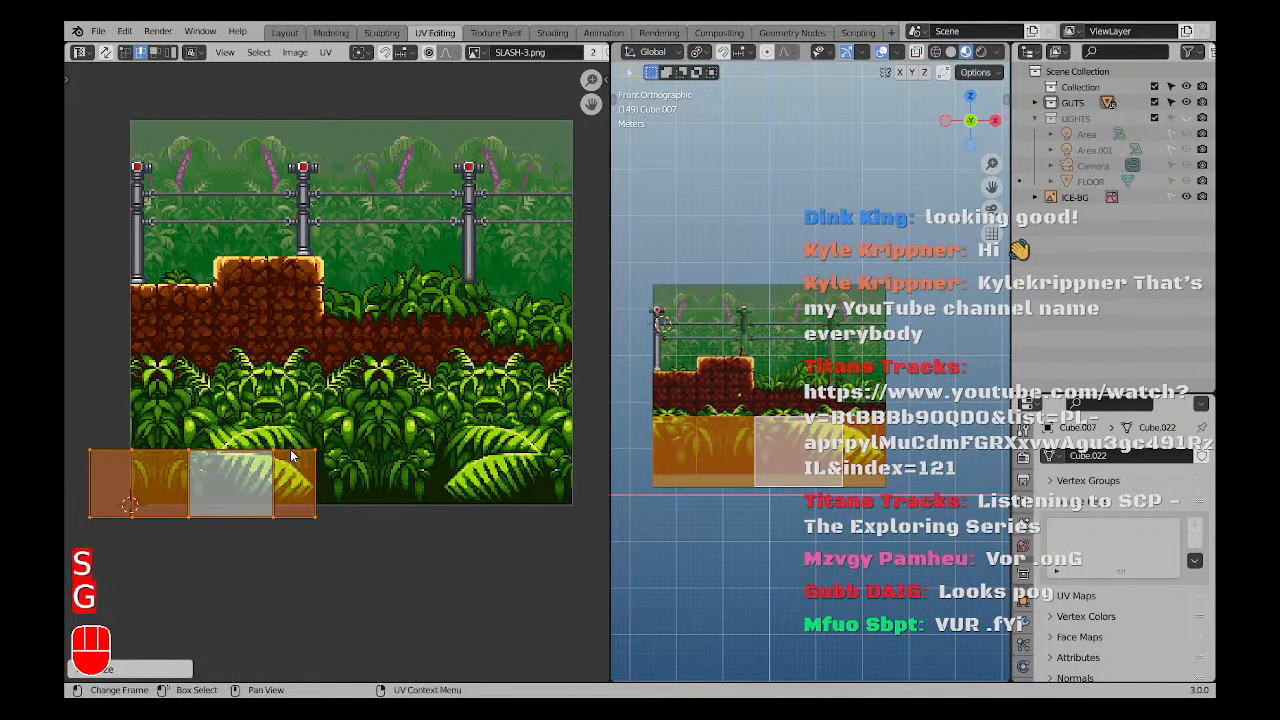
pyautogui.press('g')
pyautogui.click(432, 407)
pyautogui.press('s')
pyautogui.click(517, 425)
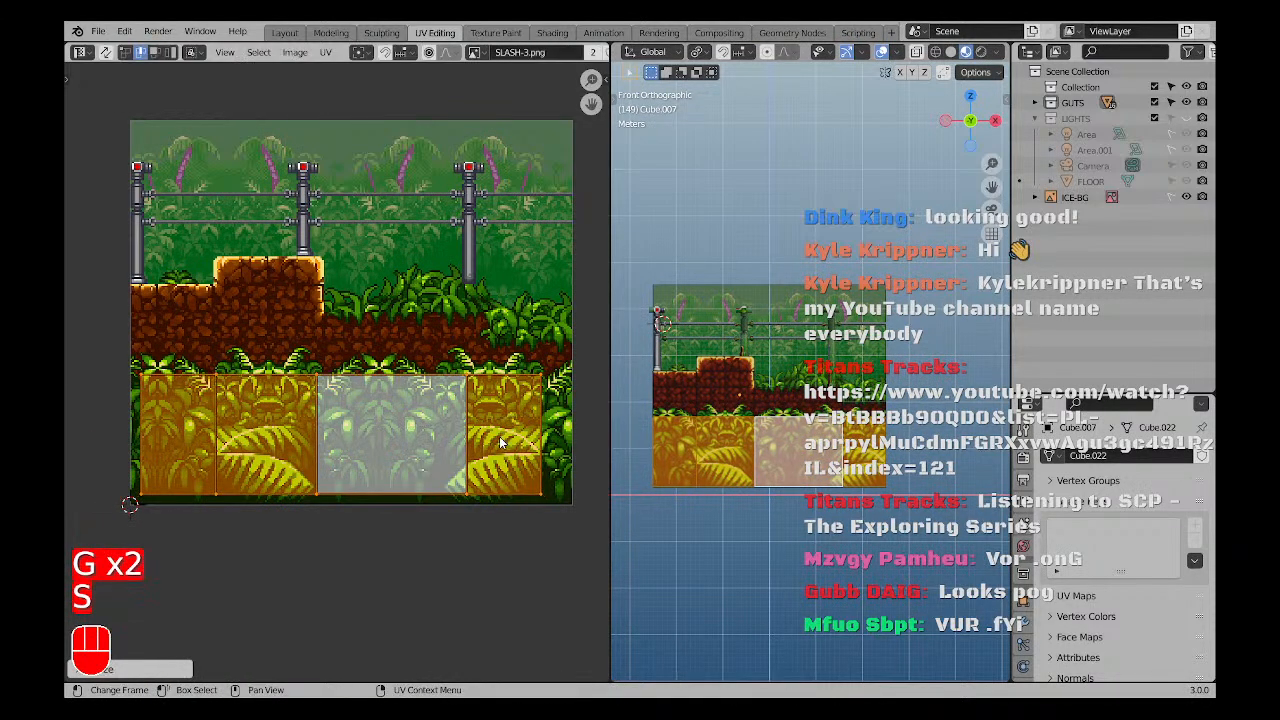
pyautogui.press('g')
pyautogui.click(521, 441)
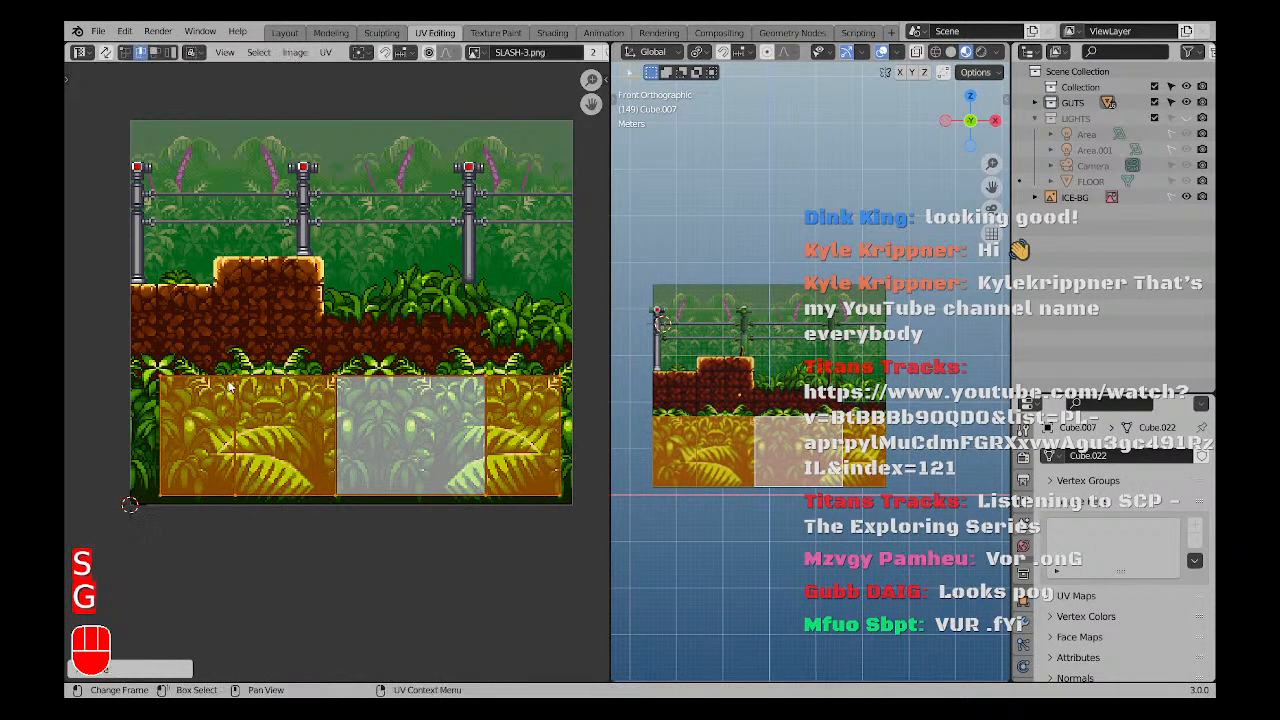
# Slide the leftmost UV edge of the foliage section horizontally to the texture's left border.
pyautogui.moveTo(145, 357); pyautogui.dragTo(209, 561)
pyautogui.press('g')
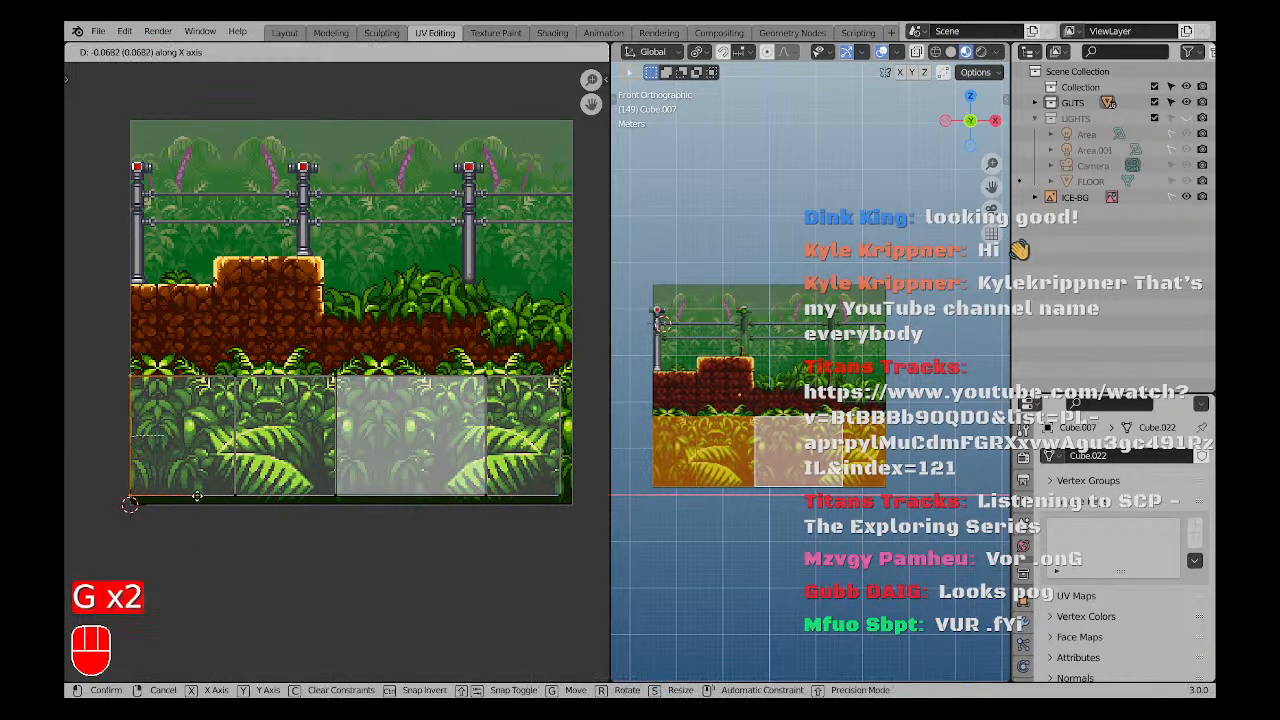
pyautogui.click(176, 500)
pyautogui.press('g')
pyautogui.click(286, 528)
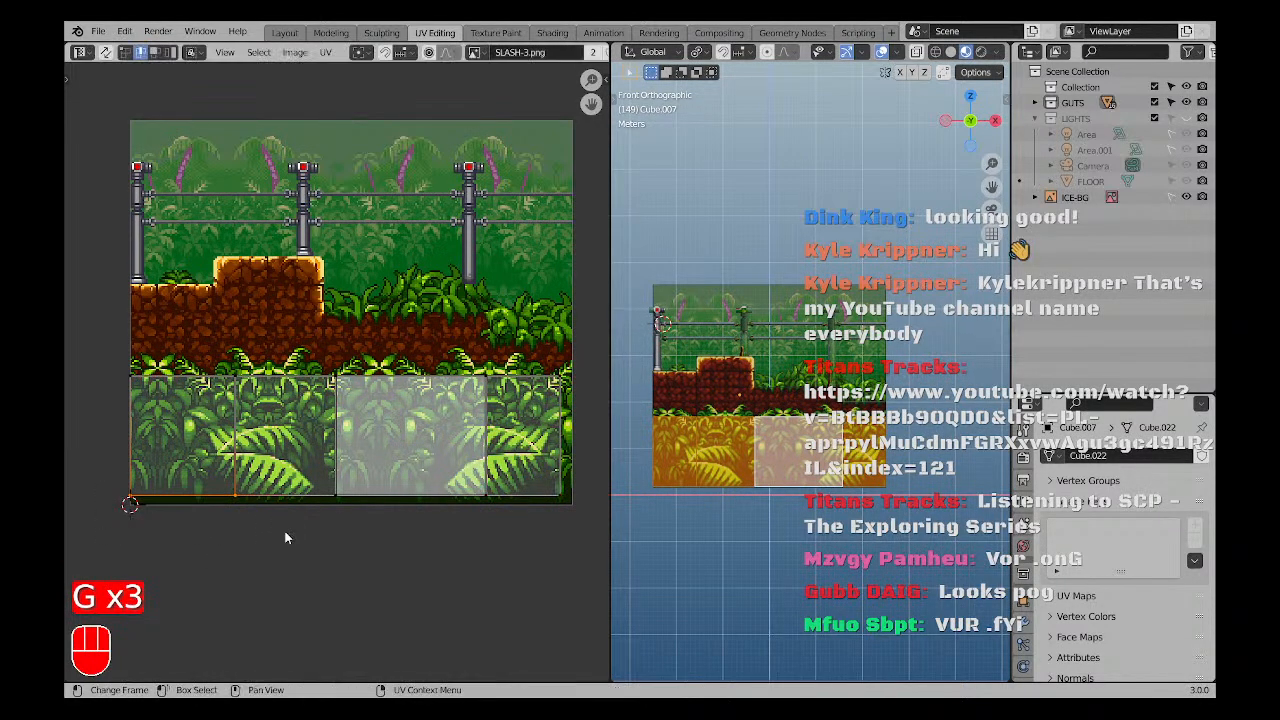
# Lower the foliage section's bottom UV edge to the texture's lower border and extend its rightmost edge to the right border.
pyautogui.moveTo(94, 474); pyautogui.dragTo(582, 521)
pyautogui.press('g')
pyautogui.press('y')
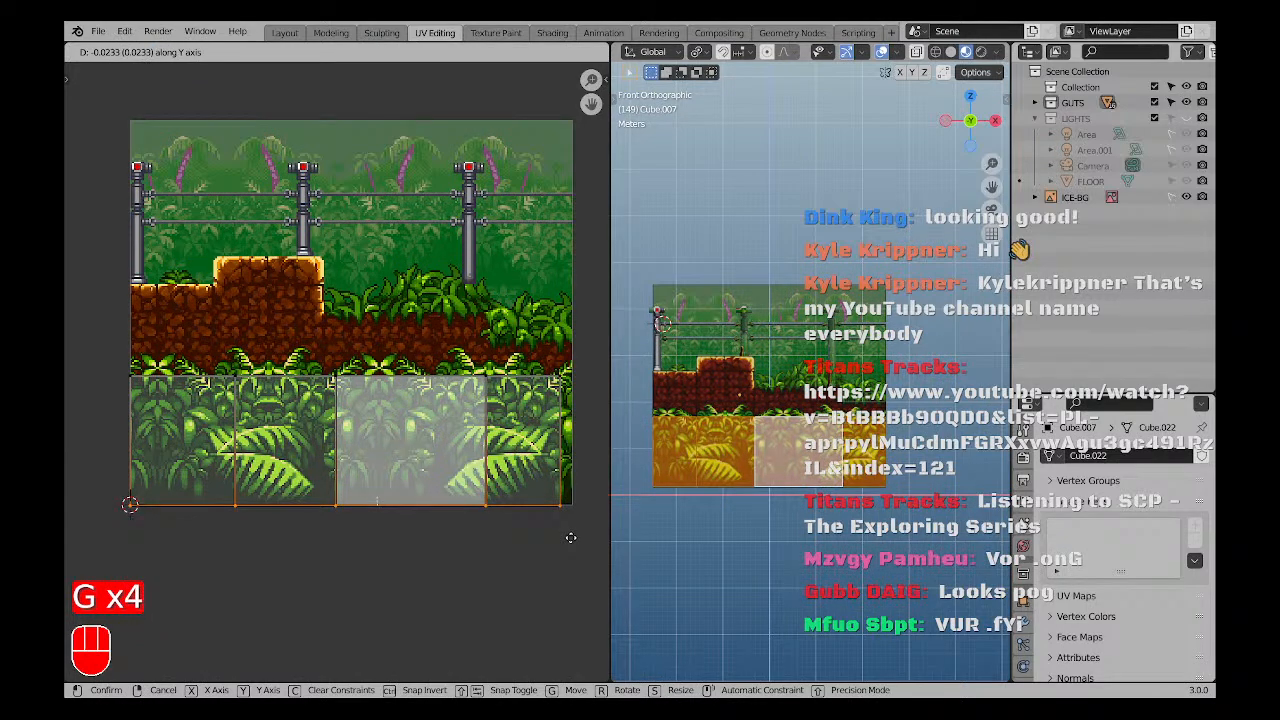
pyautogui.click(575, 537)
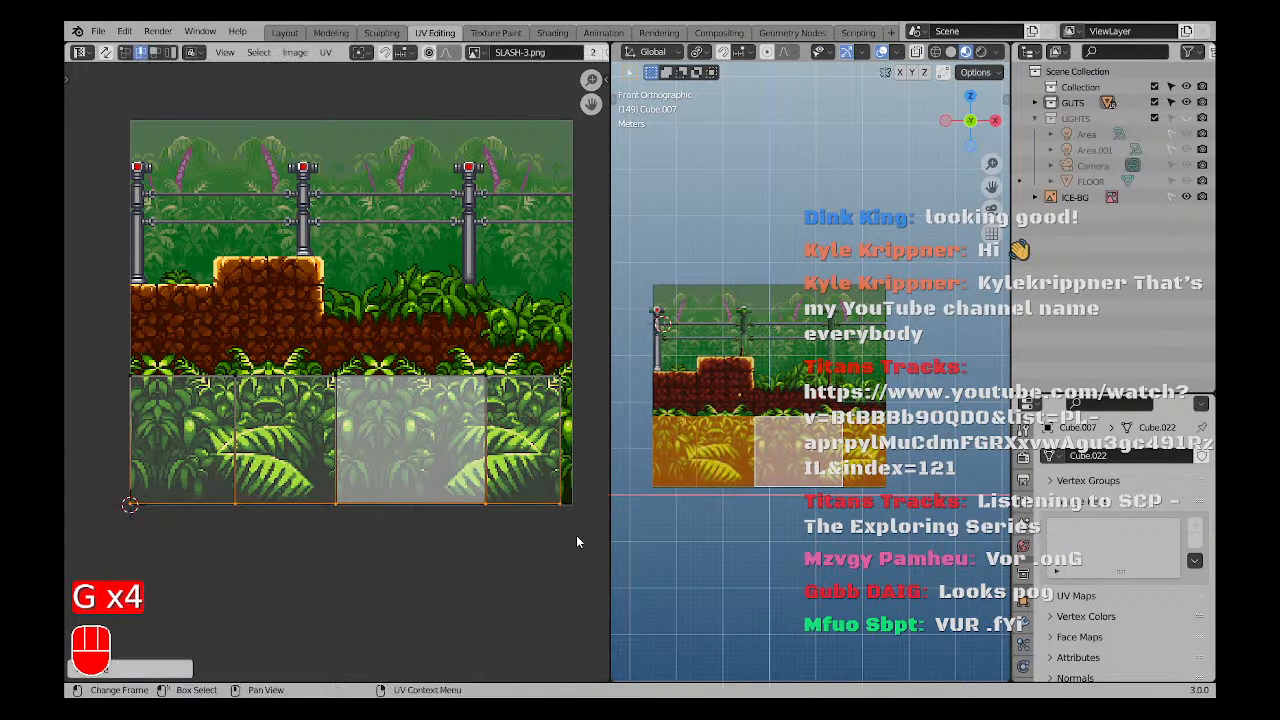
pyautogui.click(562, 547)
pyautogui.press('g')
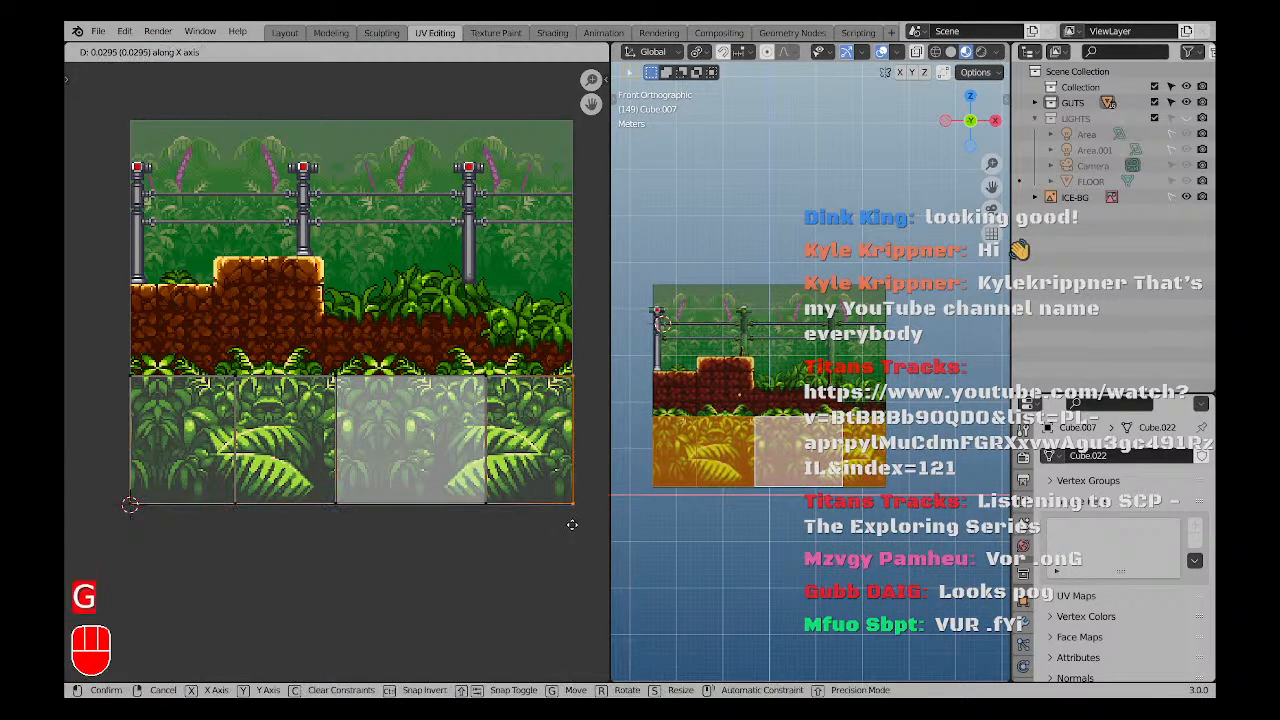
pyautogui.click(575, 524)
# Raise the foliage section's top UV edge vertically to where the leaves meet the brown dirt in the texture.
pyautogui.moveTo(88, 362); pyautogui.dragTo(583, 440)
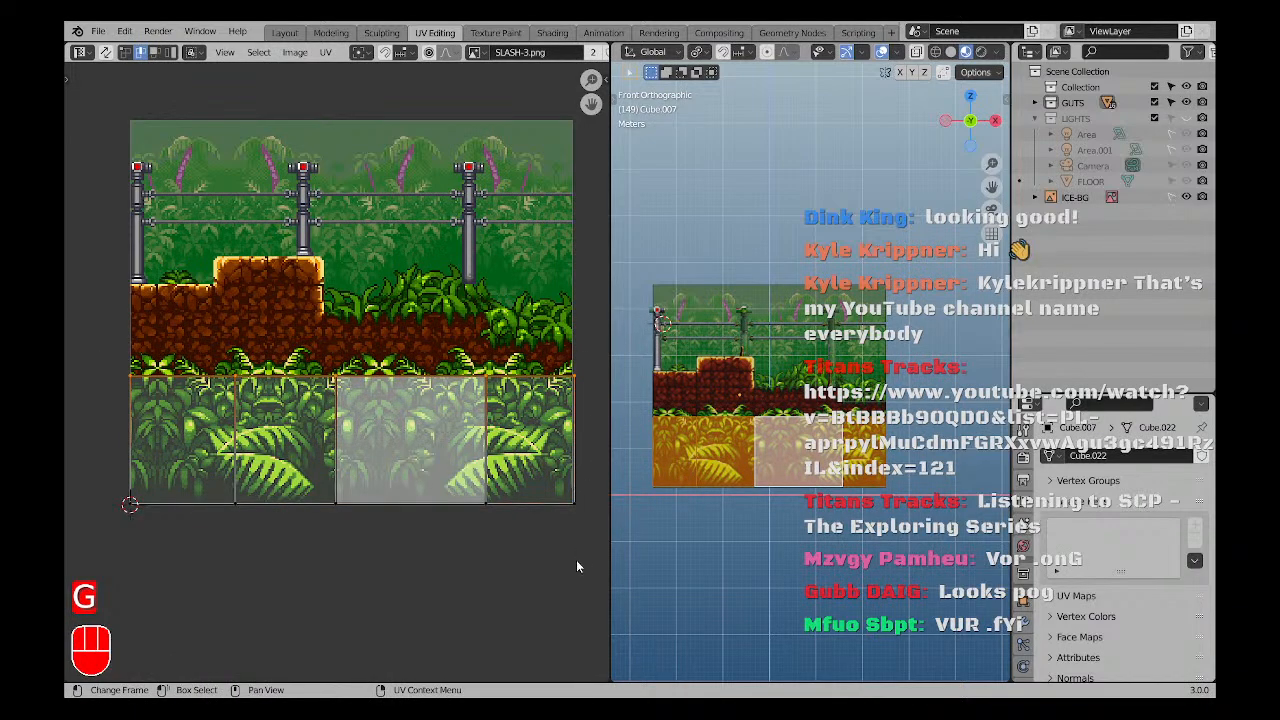
pyautogui.press('g')
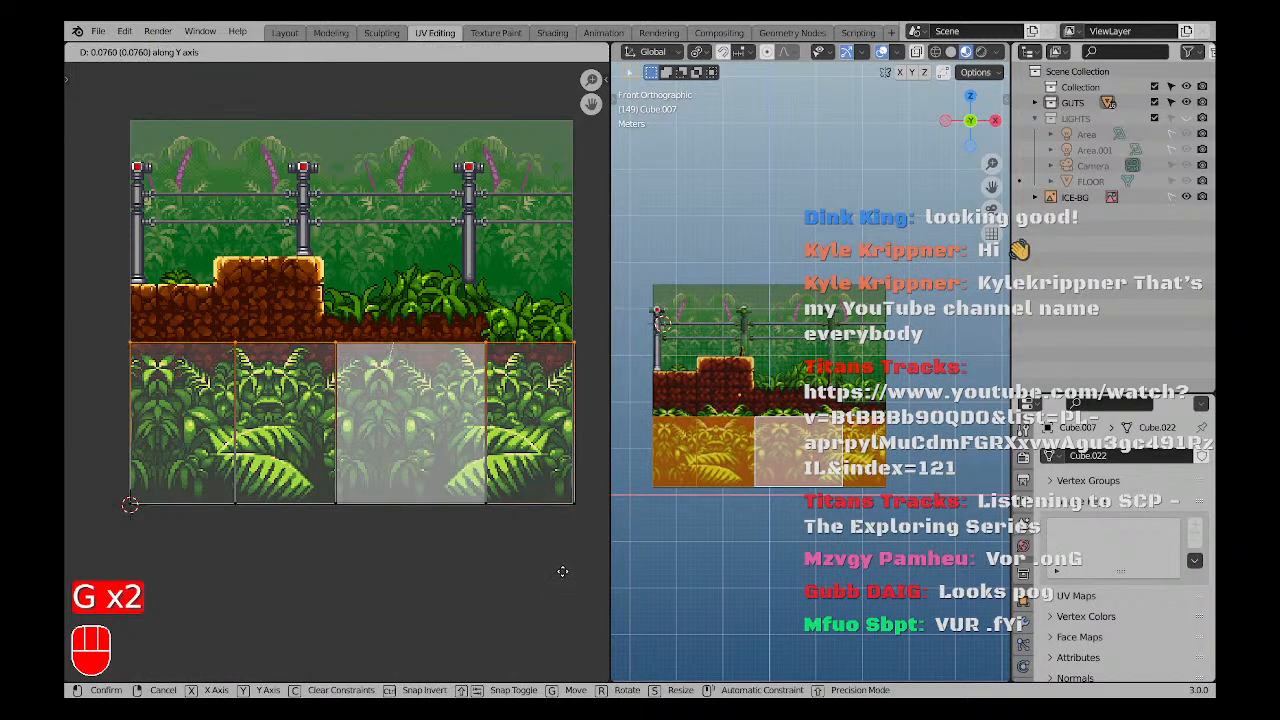
pyautogui.click(463, 457)
pyautogui.press('g')
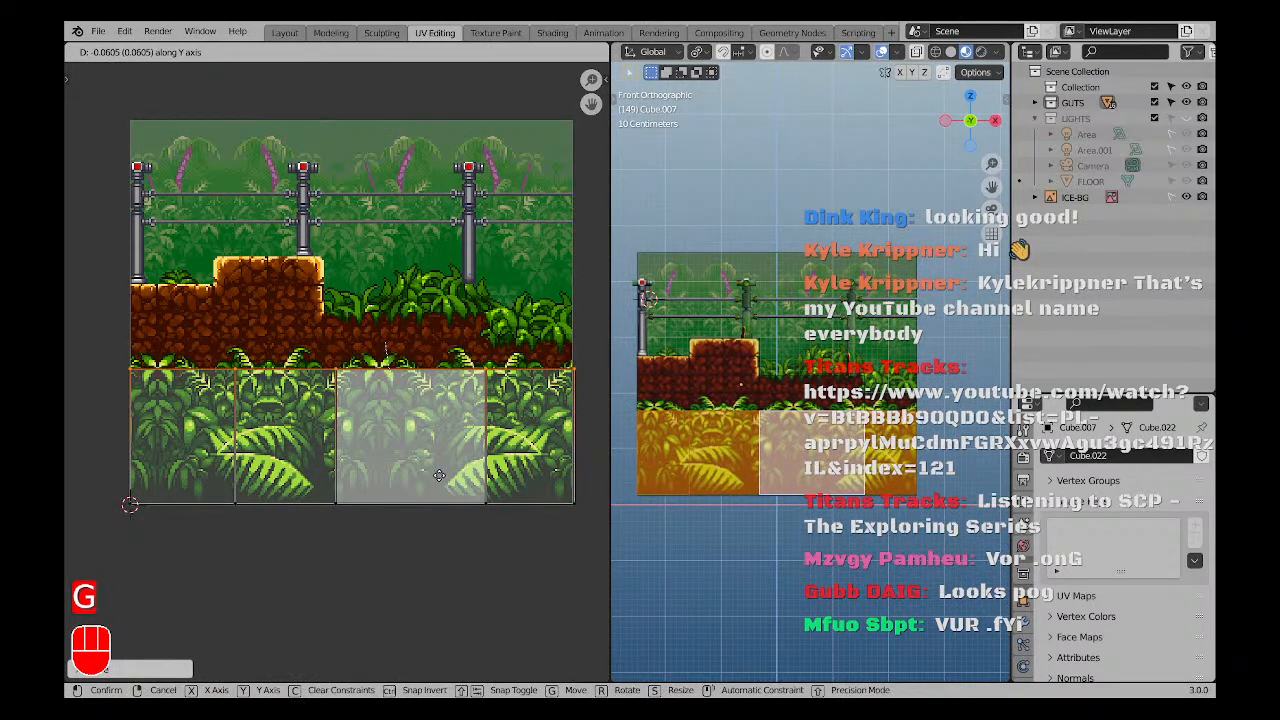
pyautogui.click(442, 482)
# Nudge the foliage section's leftmost UV edge slightly past the texture's left border, and deselect everything.
pyautogui.moveTo(114, 352); pyautogui.dragTo(228, 540)
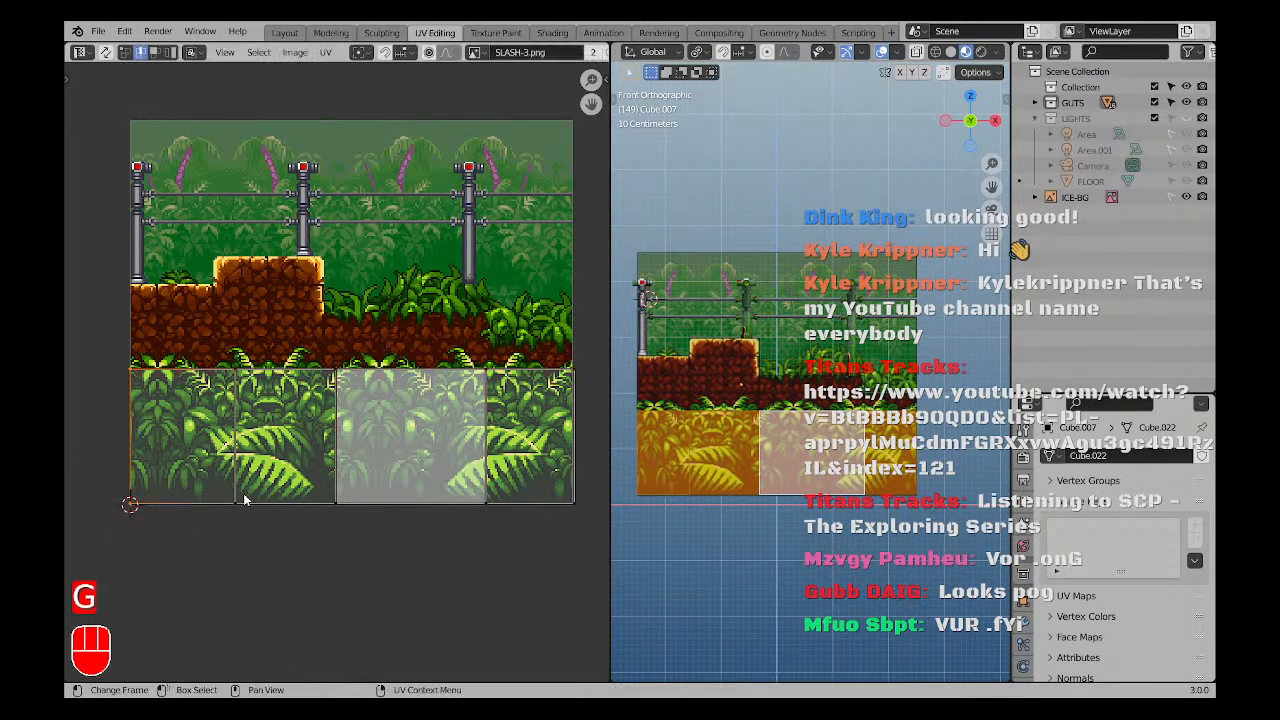
pyautogui.press('g')
pyautogui.press('g')
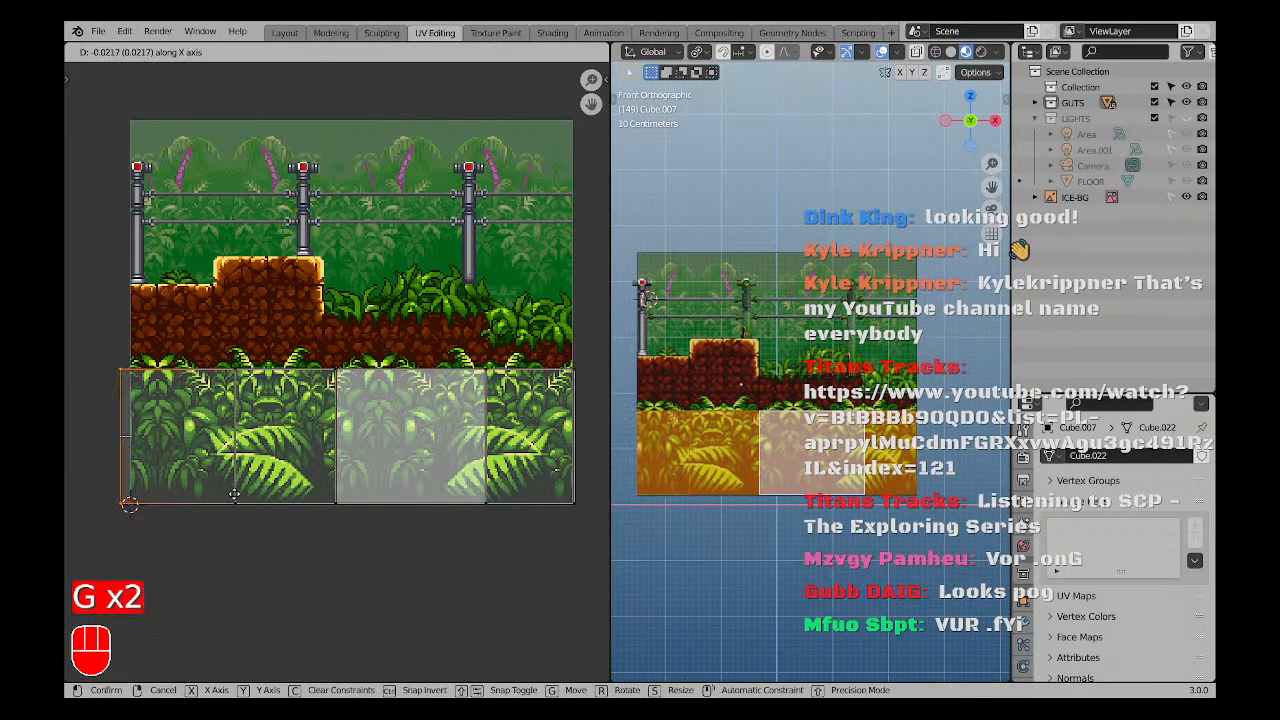
pyautogui.click(233, 494)
pyautogui.press('a')
pyautogui.press('a')
# Inspect the textured foliage section from several angles and widen the 3D viewport.
pyautogui.moveTo(790, 447); pyautogui.dragTo(862, 463, button='middle')
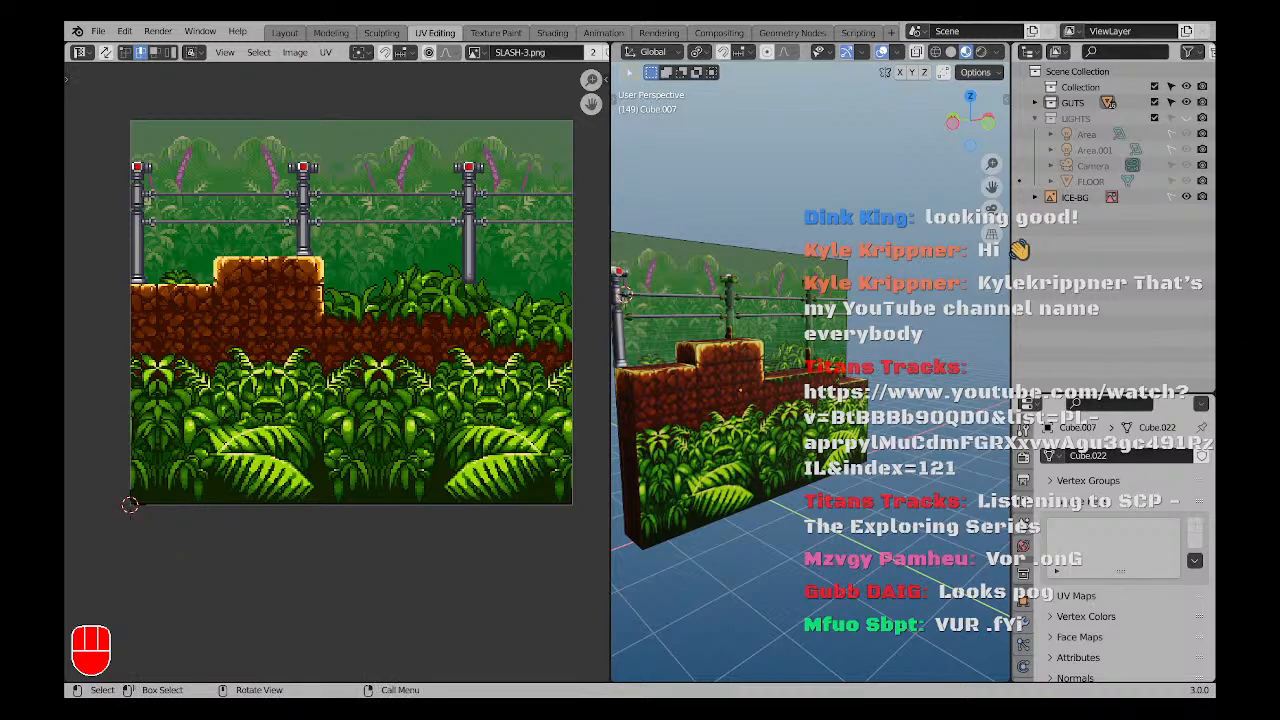
pyautogui.moveTo(800, 400); pyautogui.dragTo(748, 400, button='middle')
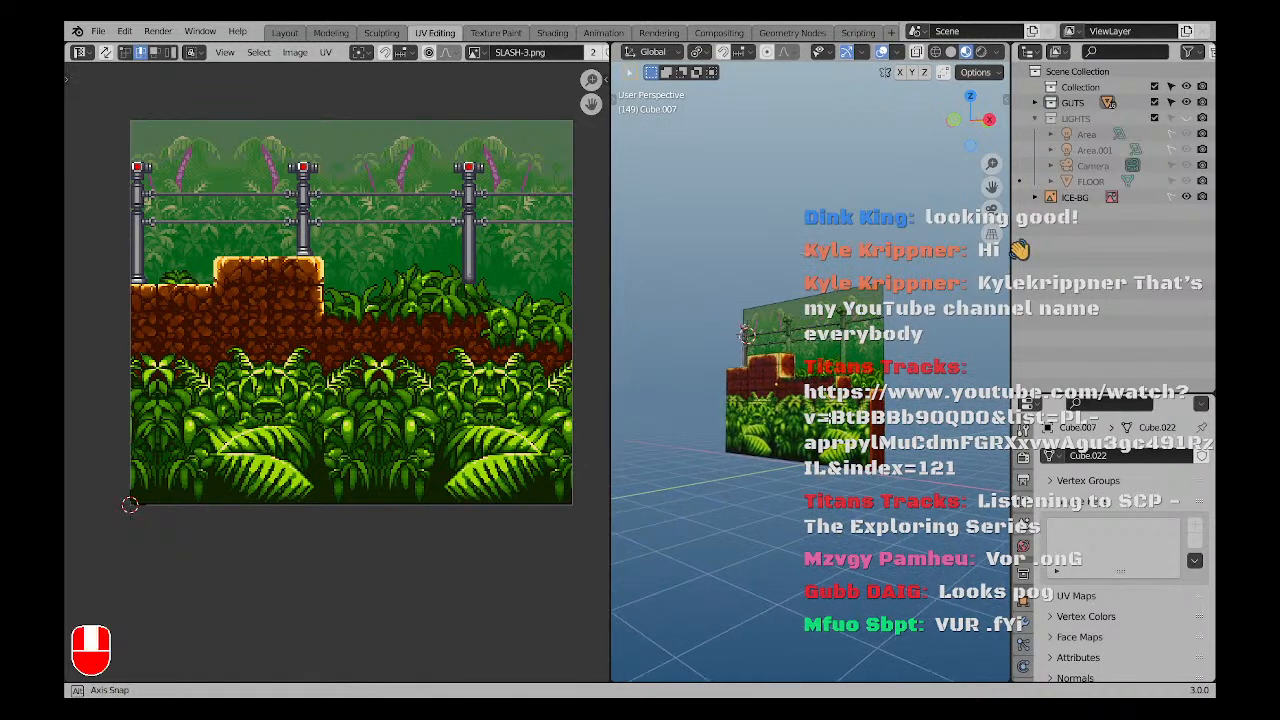
pyautogui.moveTo(829, 418)
pyautogui.mouseDown(button='middle')
pyautogui.moveTo(868, 416)
pyautogui.moveTo(842, 417)
pyautogui.moveTo(852, 421)
pyautogui.mouseUp(button='middle')
pyautogui.scroll(4, 811, 429)
pyautogui.keyDown('shift'); pyautogui.moveTo(812, 362); pyautogui.dragTo(866, 411, button='middle'); pyautogui.keyUp('shift')
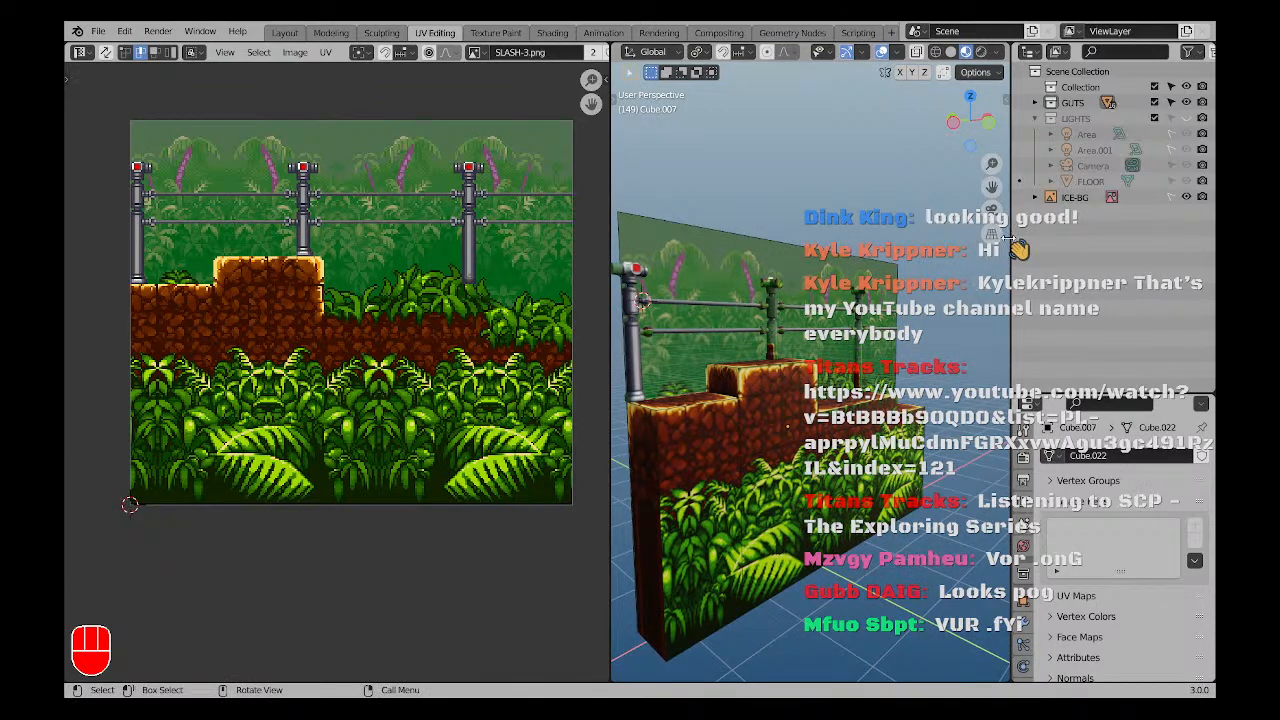
pyautogui.moveTo(1012, 271); pyautogui.dragTo(1080, 284)
# Examine the textured ground, foliage and fence in perspective and from the front to check the texture alignment.
pyautogui.moveTo(824, 428); pyautogui.dragTo(771, 379, button='middle')
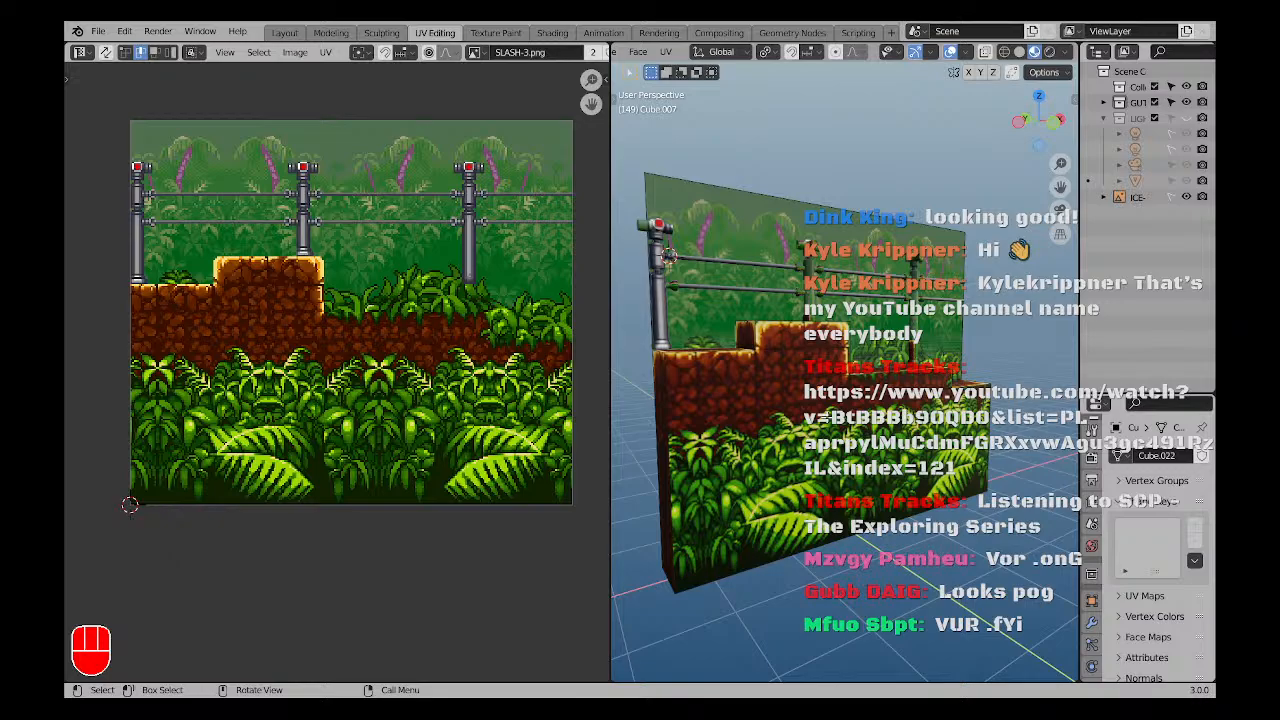
pyautogui.moveTo(920, 445); pyautogui.dragTo(865, 458, button='middle')
pyautogui.keyDown('shift'); pyautogui.moveTo(780, 460); pyautogui.dragTo(833, 462, button='middle'); pyautogui.keyUp('shift')
pyautogui.moveTo(784, 413); pyautogui.dragTo(745, 450, button='middle')
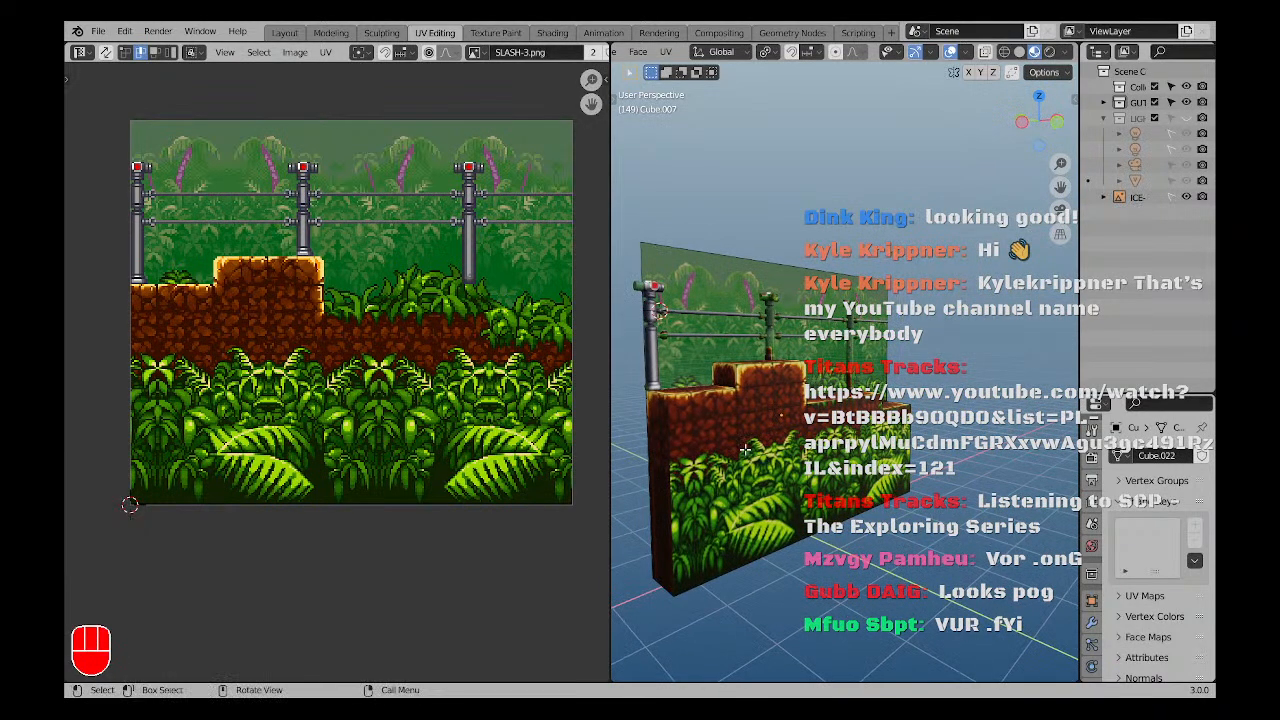
pyautogui.scroll(4, 686, 310)
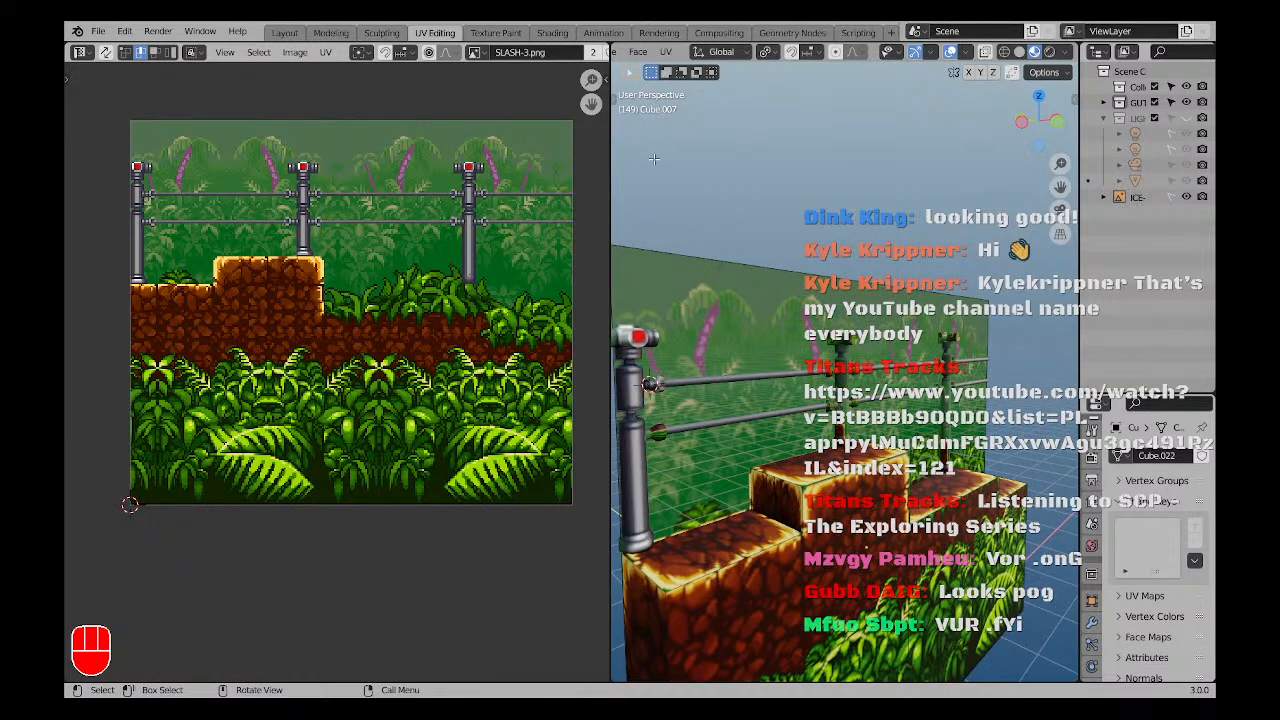
pyautogui.scroll(3, 859, 477)
pyautogui.keyDown('shift'); pyautogui.moveTo(770, 454); pyautogui.dragTo(966, 511, button='middle'); pyautogui.keyUp('shift')
pyautogui.scroll(-2, 815, 441)
pyautogui.scroll(2, 1036, 511)
pyautogui.scroll(-1, 1036, 511)
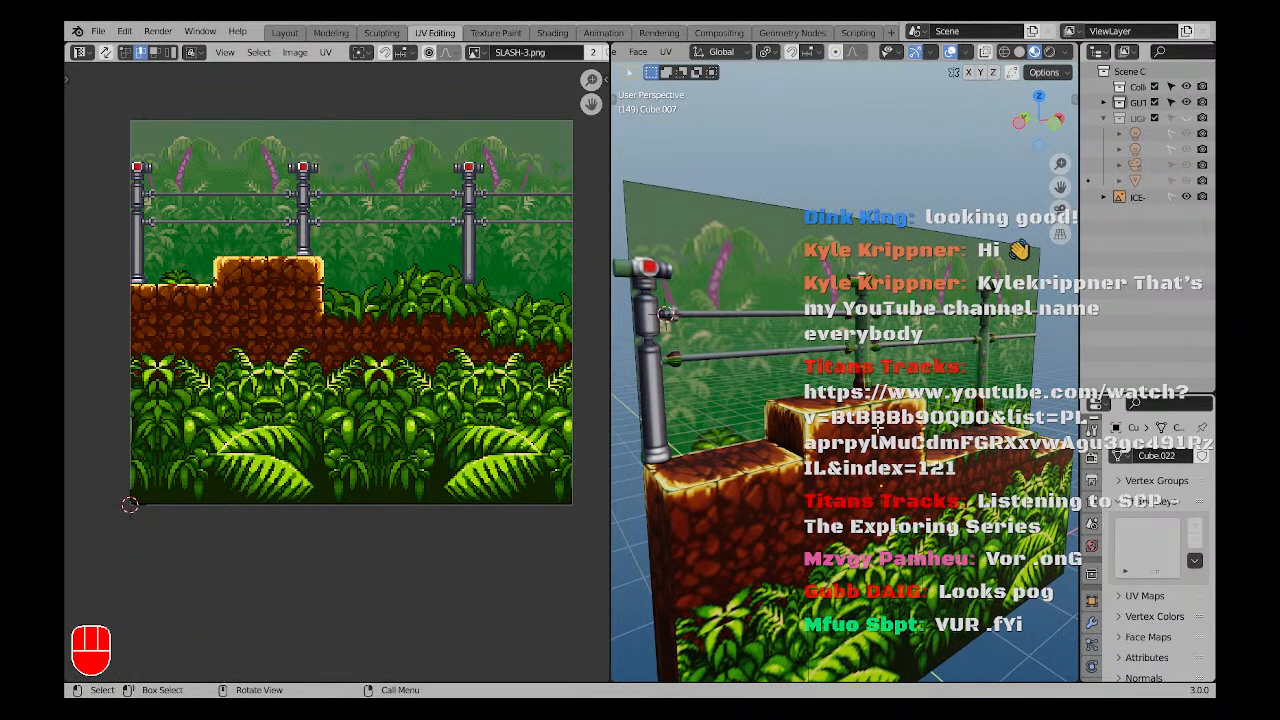
pyautogui.keyDown('shift'); pyautogui.moveTo(898, 418); pyautogui.dragTo(840, 406, button='middle'); pyautogui.keyUp('shift')
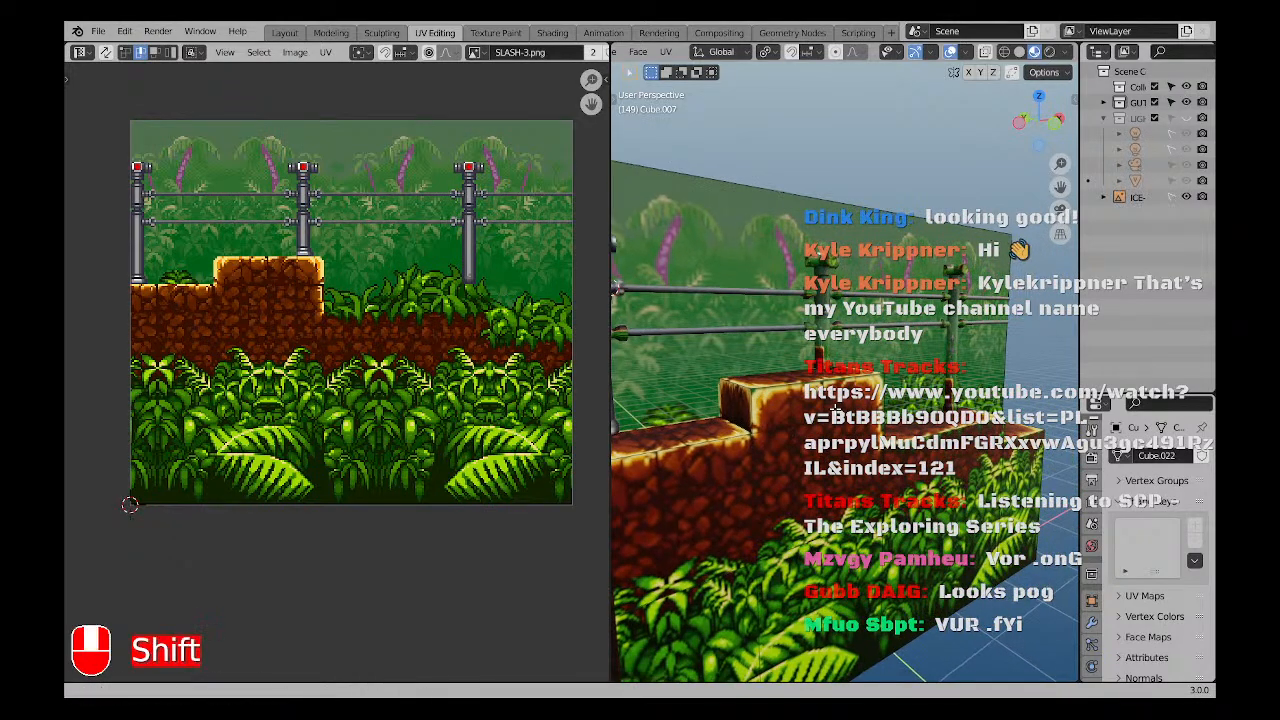
pyautogui.scroll(-1, 836, 409)
pyautogui.press('KP_1')
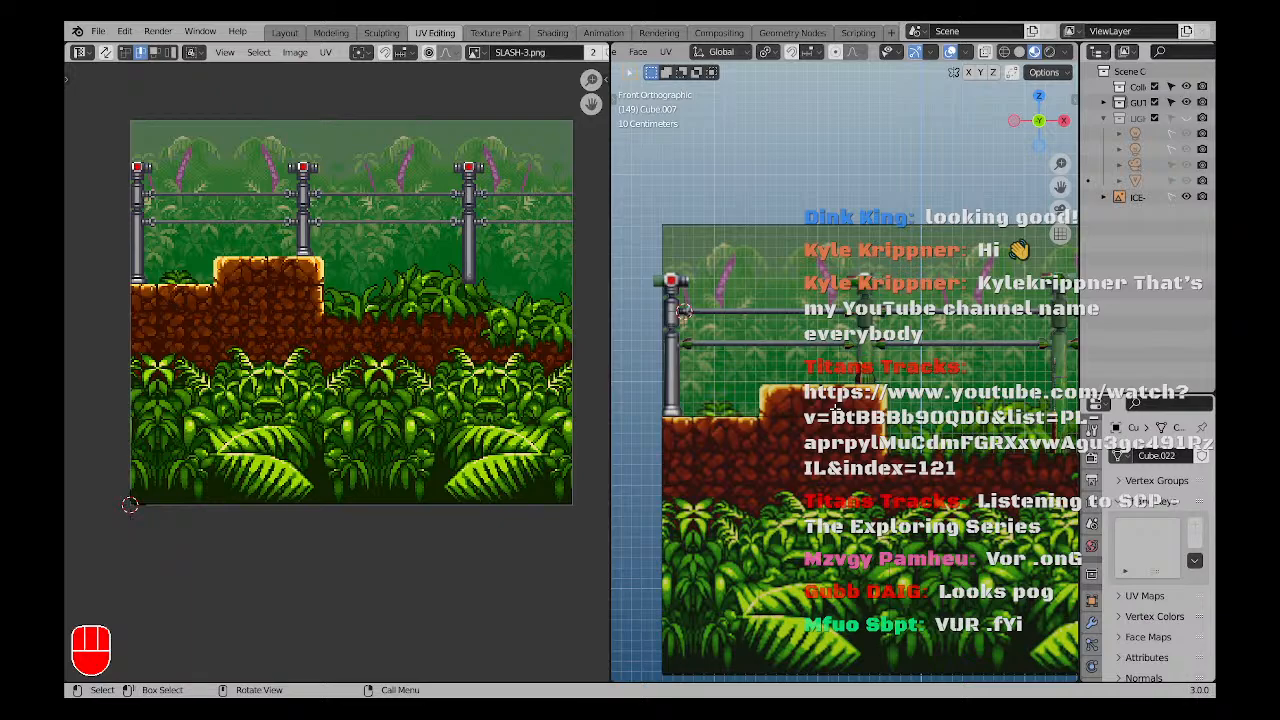
pyautogui.scroll(-1, 836, 408)
pyautogui.keyDown('shift'); pyautogui.moveTo(836, 408); pyautogui.dragTo(867, 440, button='middle'); pyautogui.keyUp('shift')
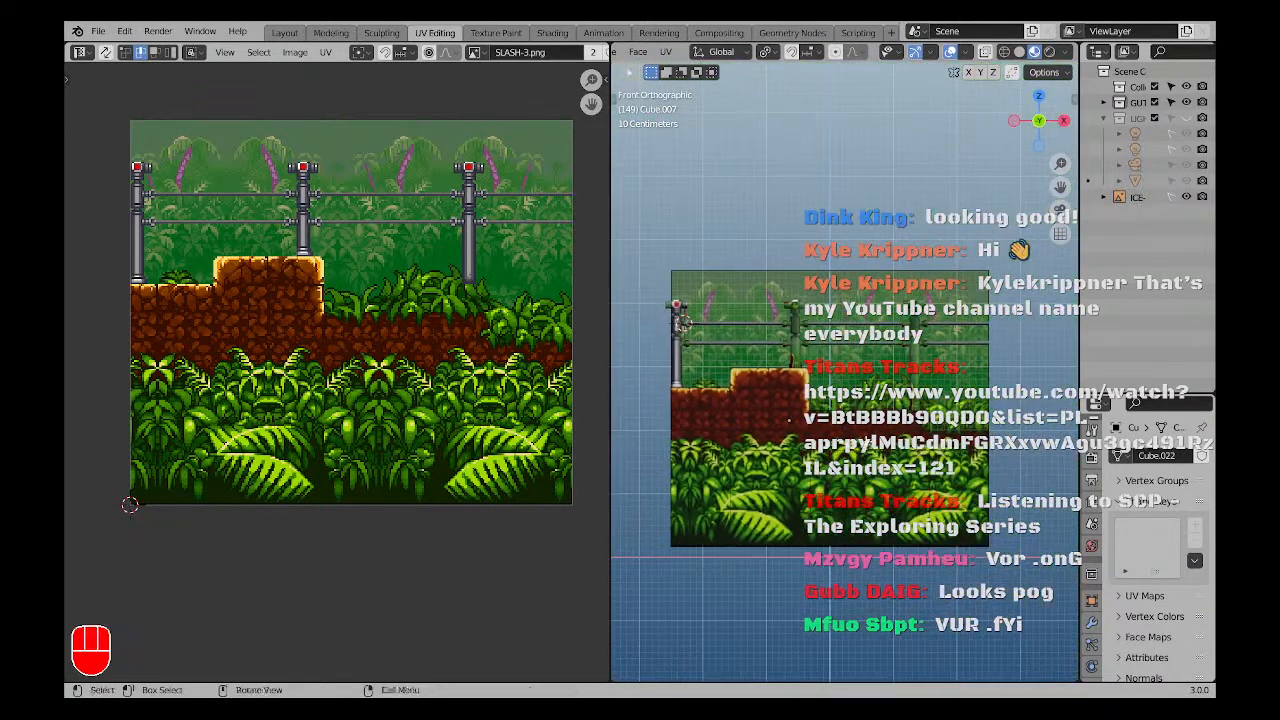